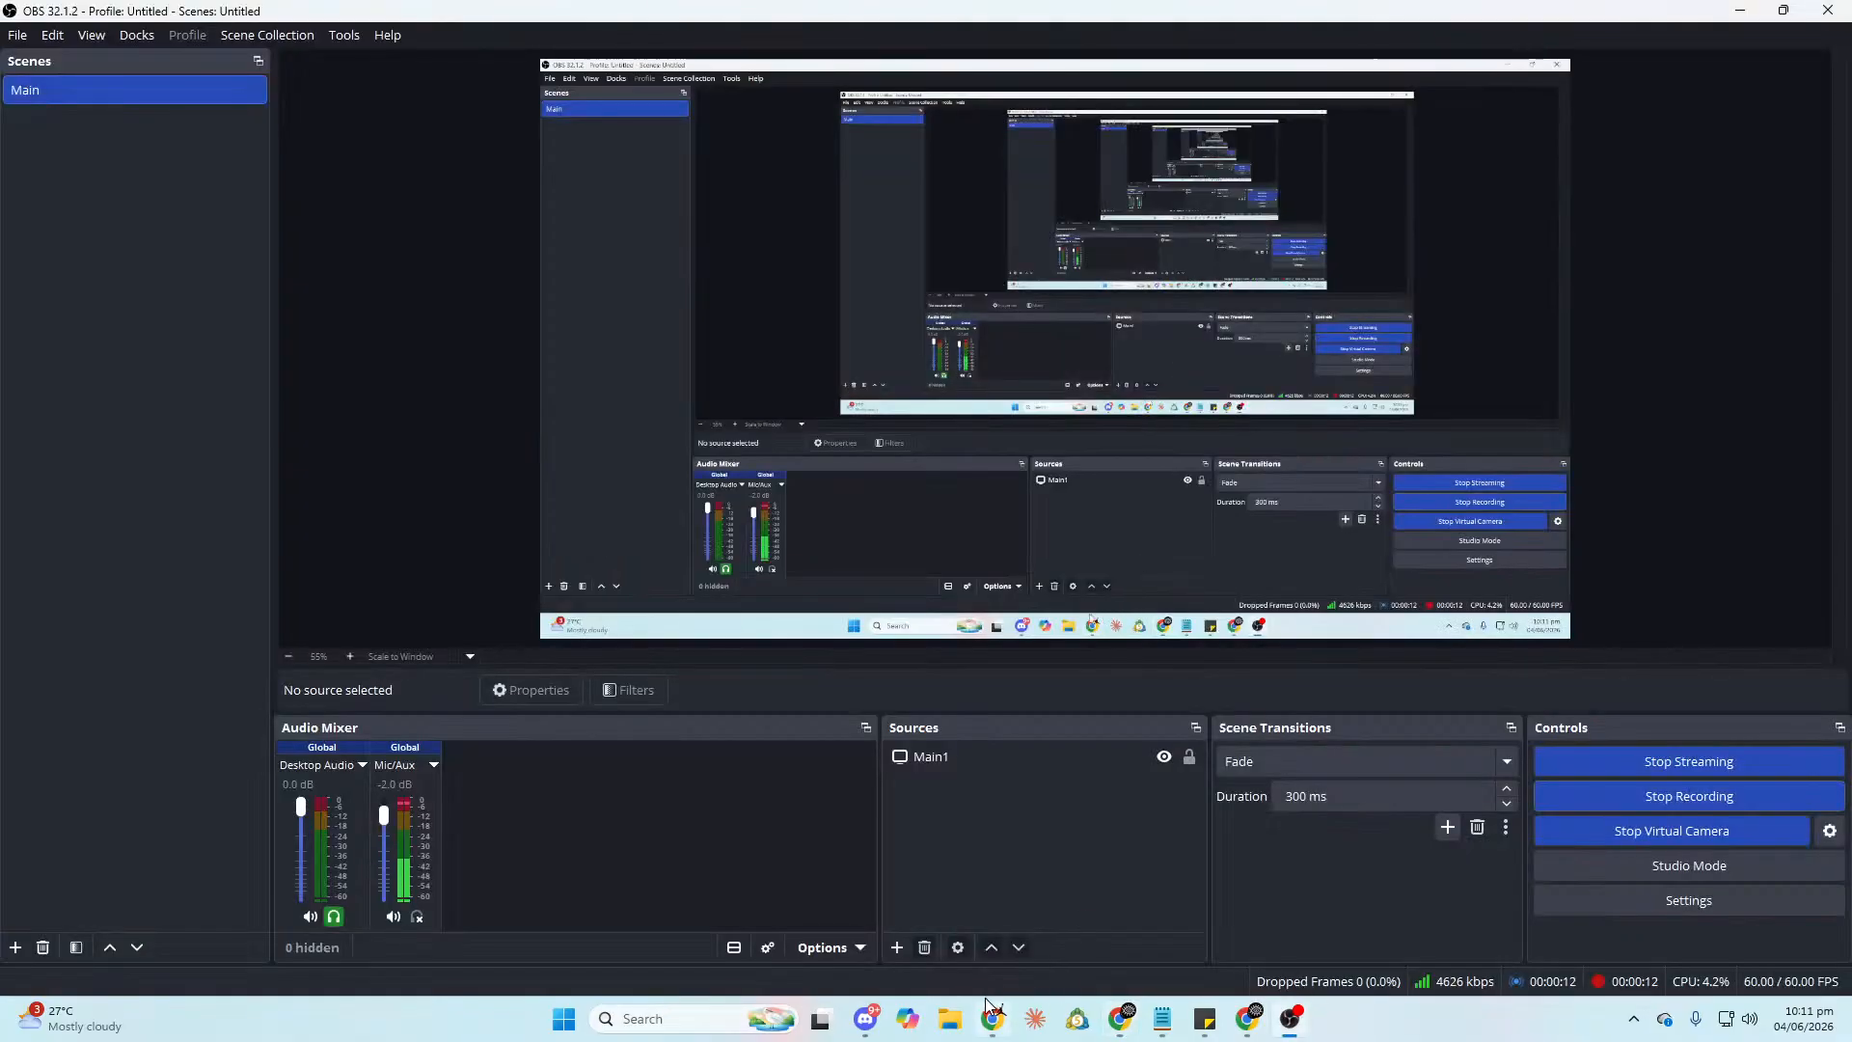
left_click(866, 1018)
scroll(188, 562, "down", 1)
scroll(190, 562, "down", 6)
scroll(215, 512, "up", 2)
key("alt+Tab")
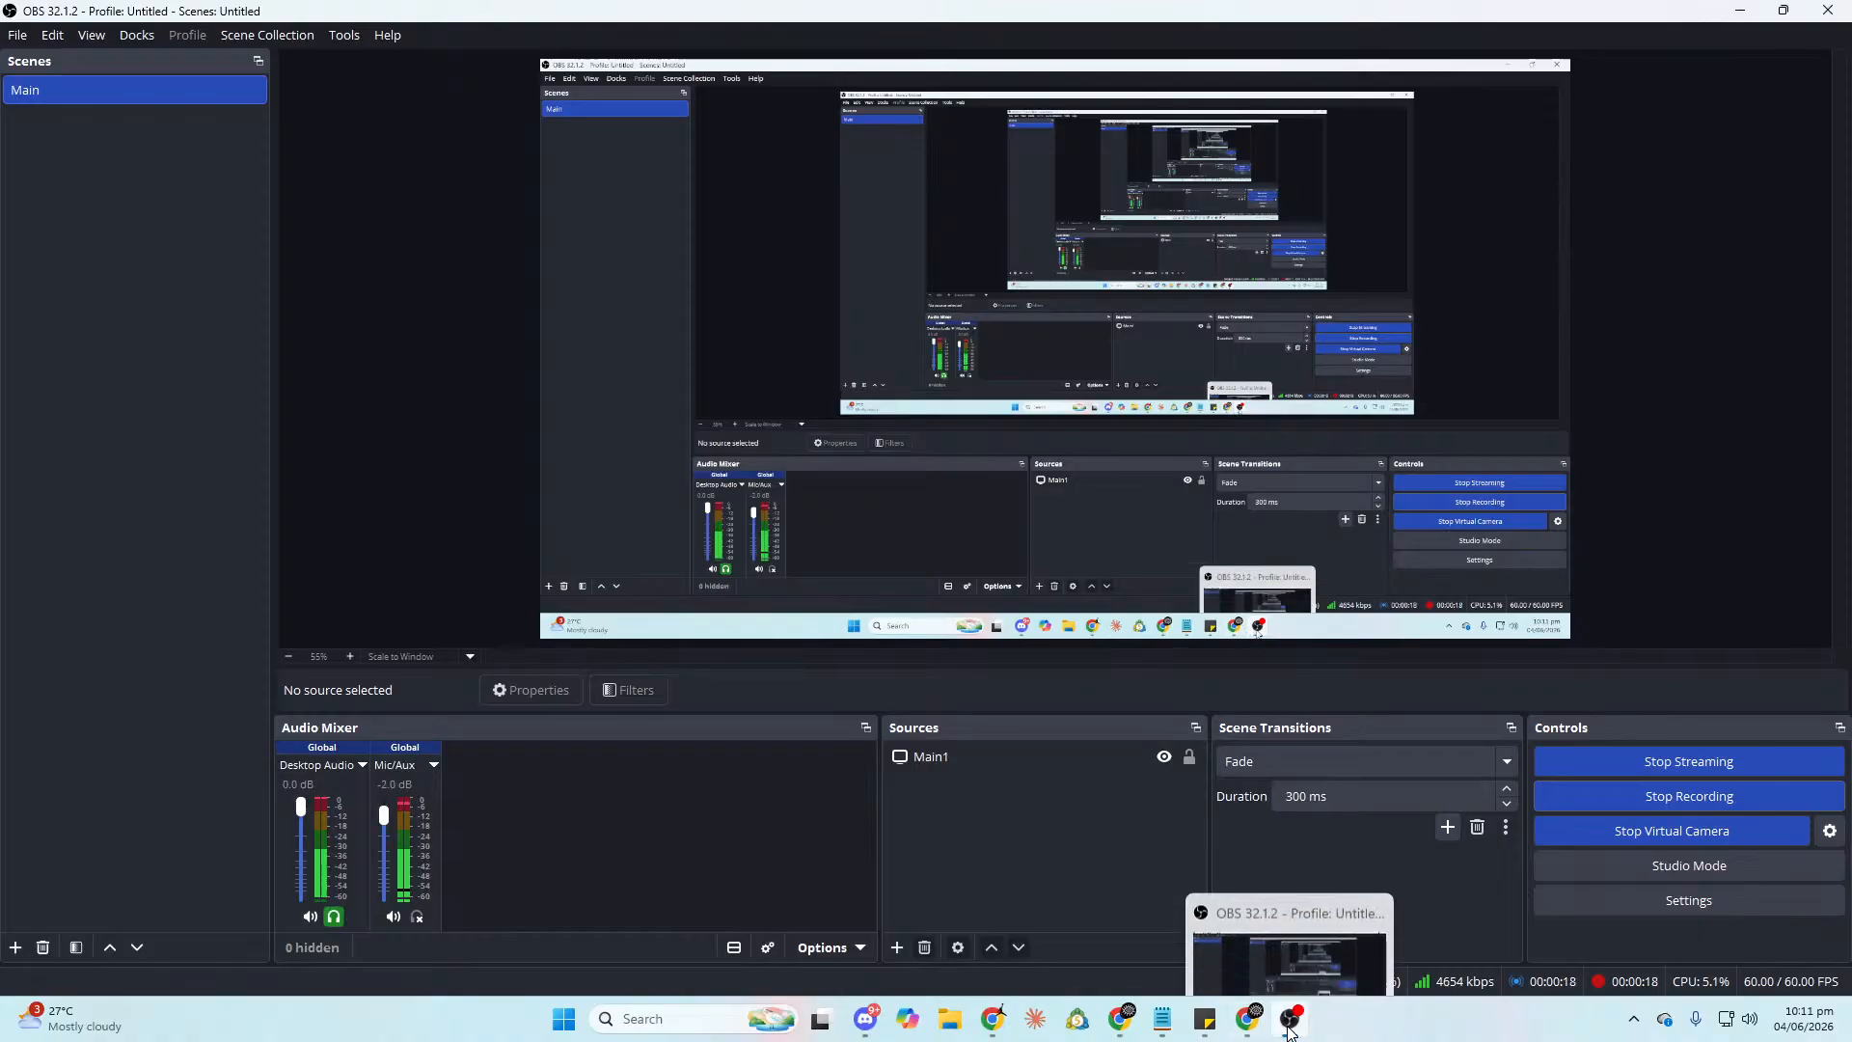
left_click(1256, 1037)
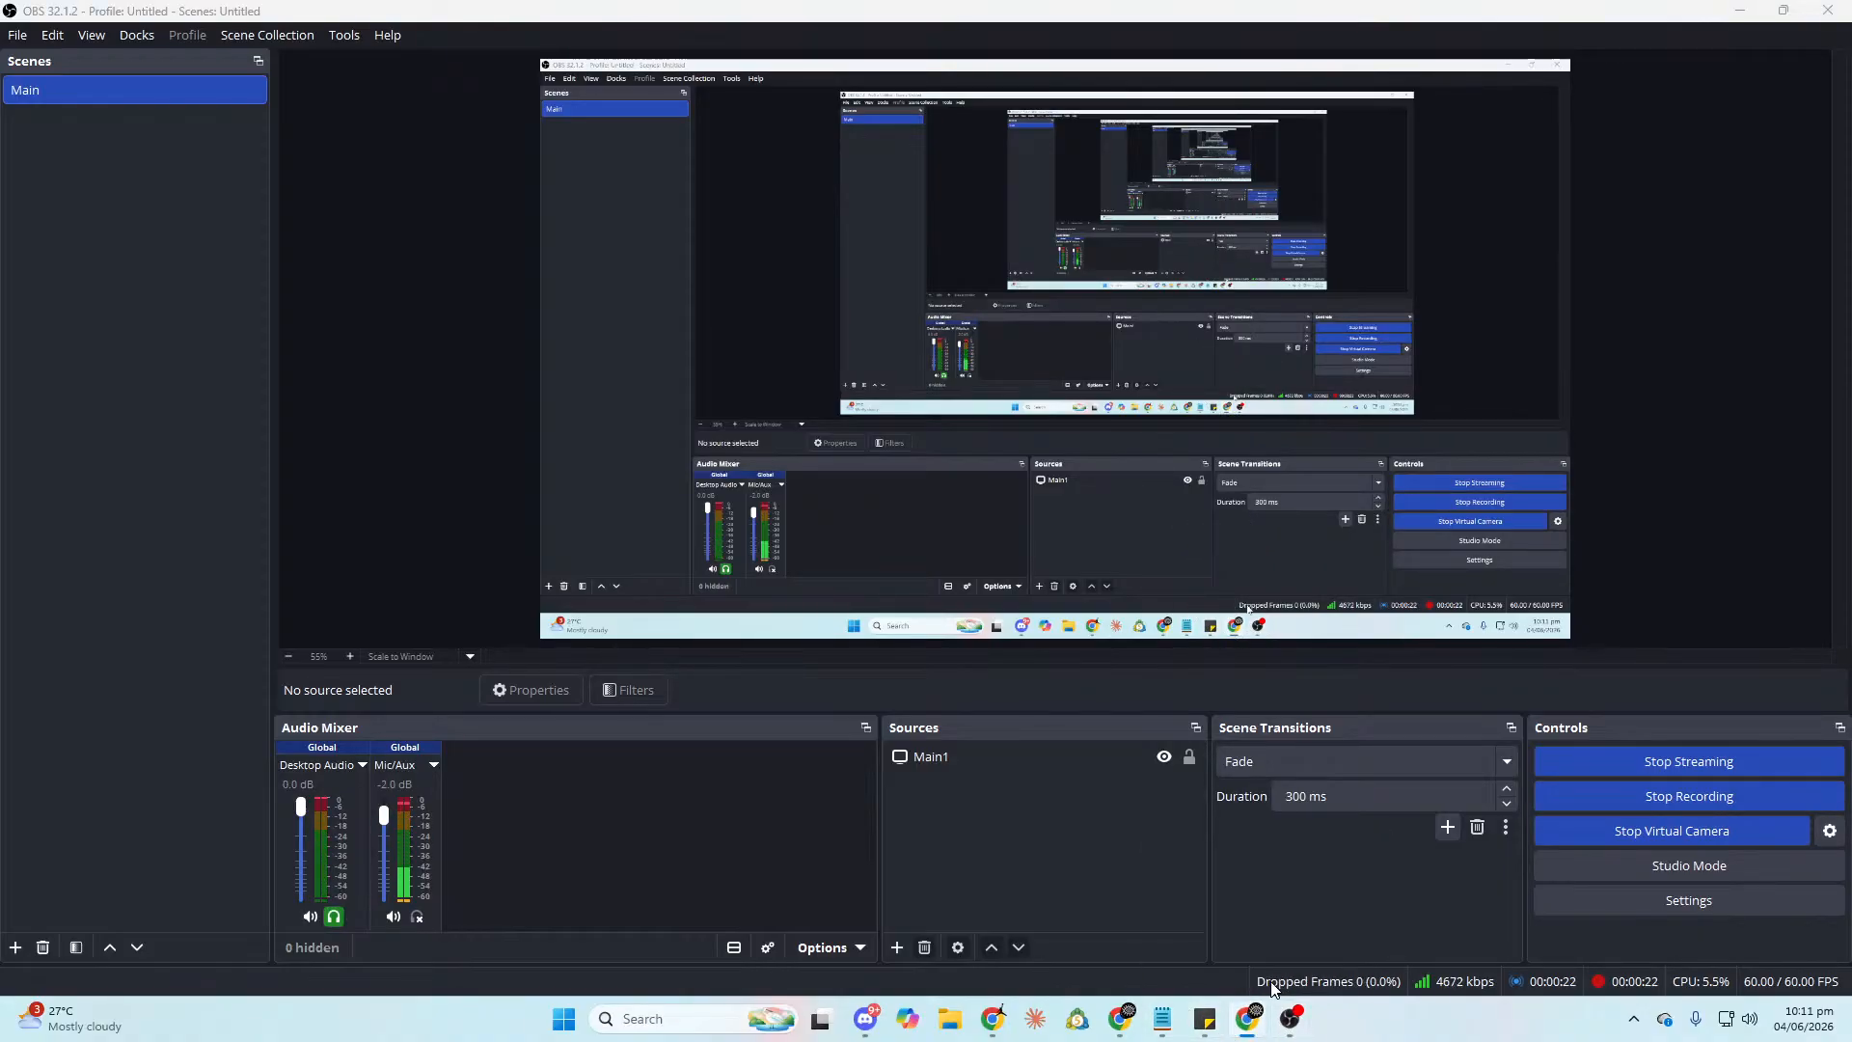
mouse_move(1252, 1030)
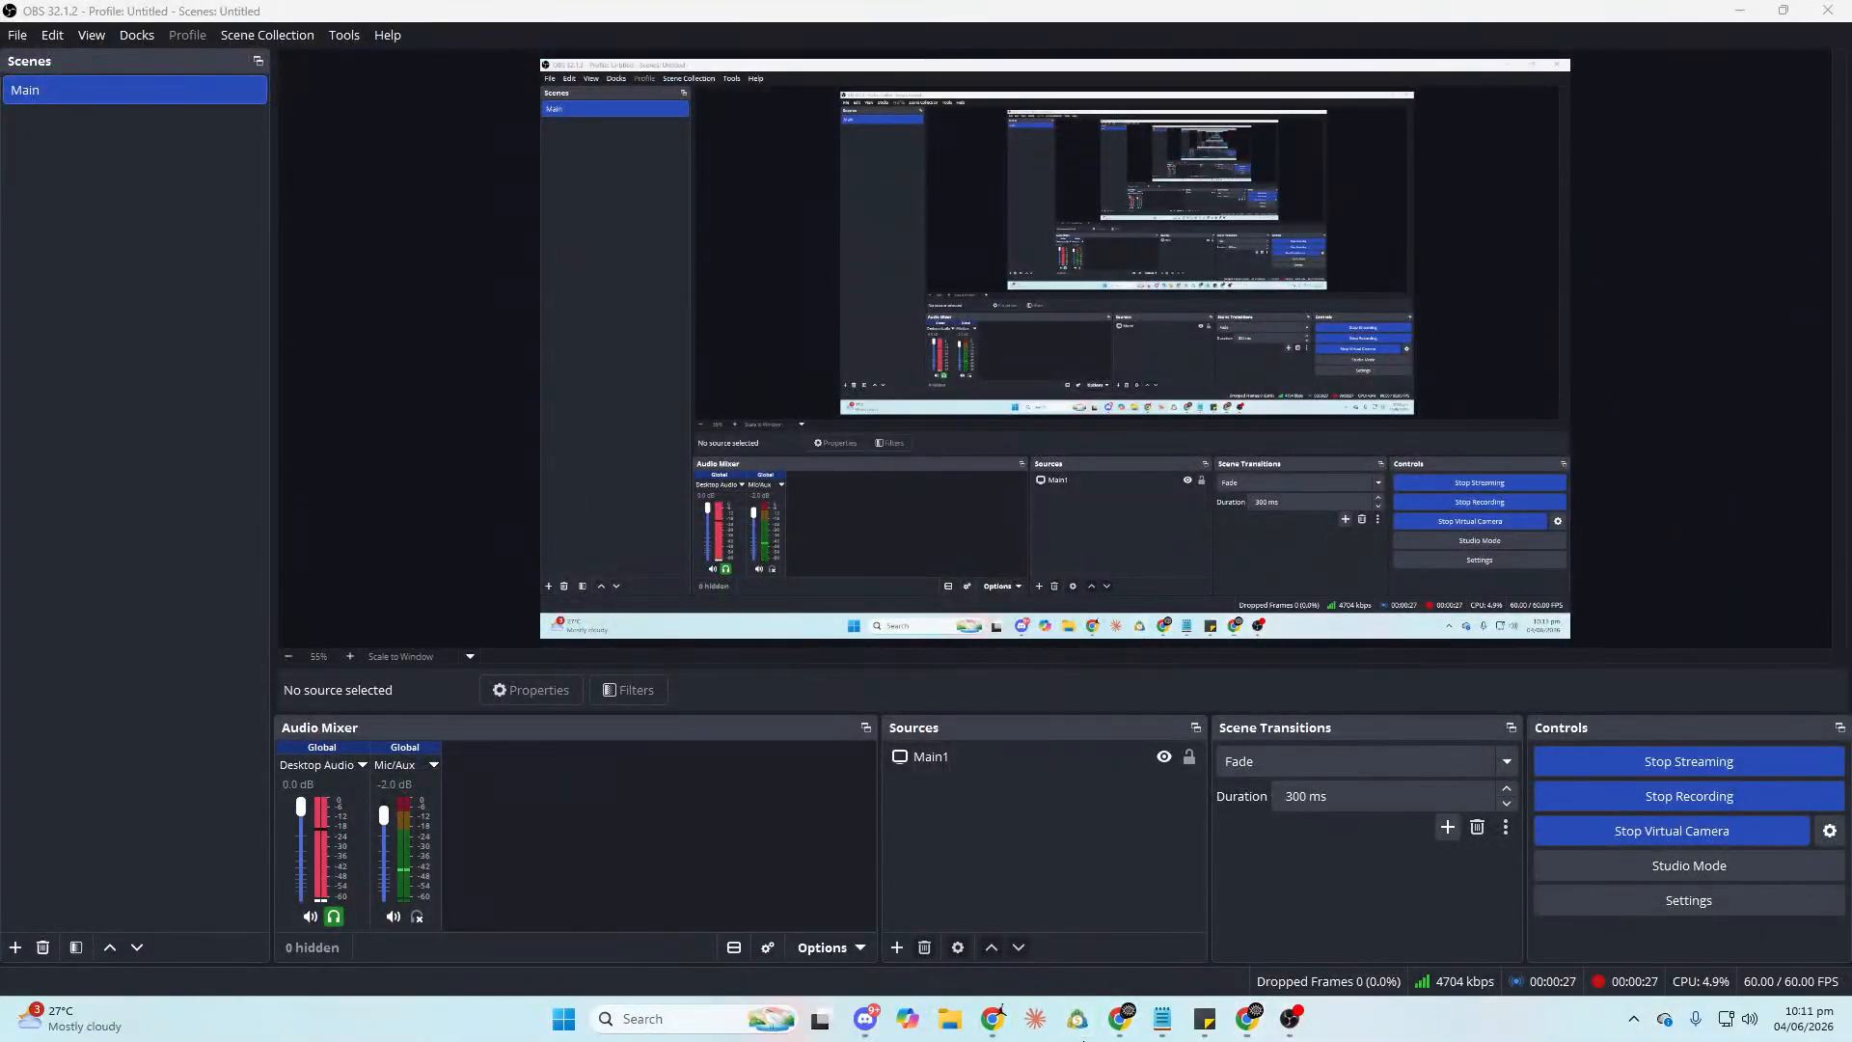
Switch to the Anitya workspace in Chrome, close the trading terminal window and open the Blank Space Copy experience for editing.
left_click(1120, 1019)
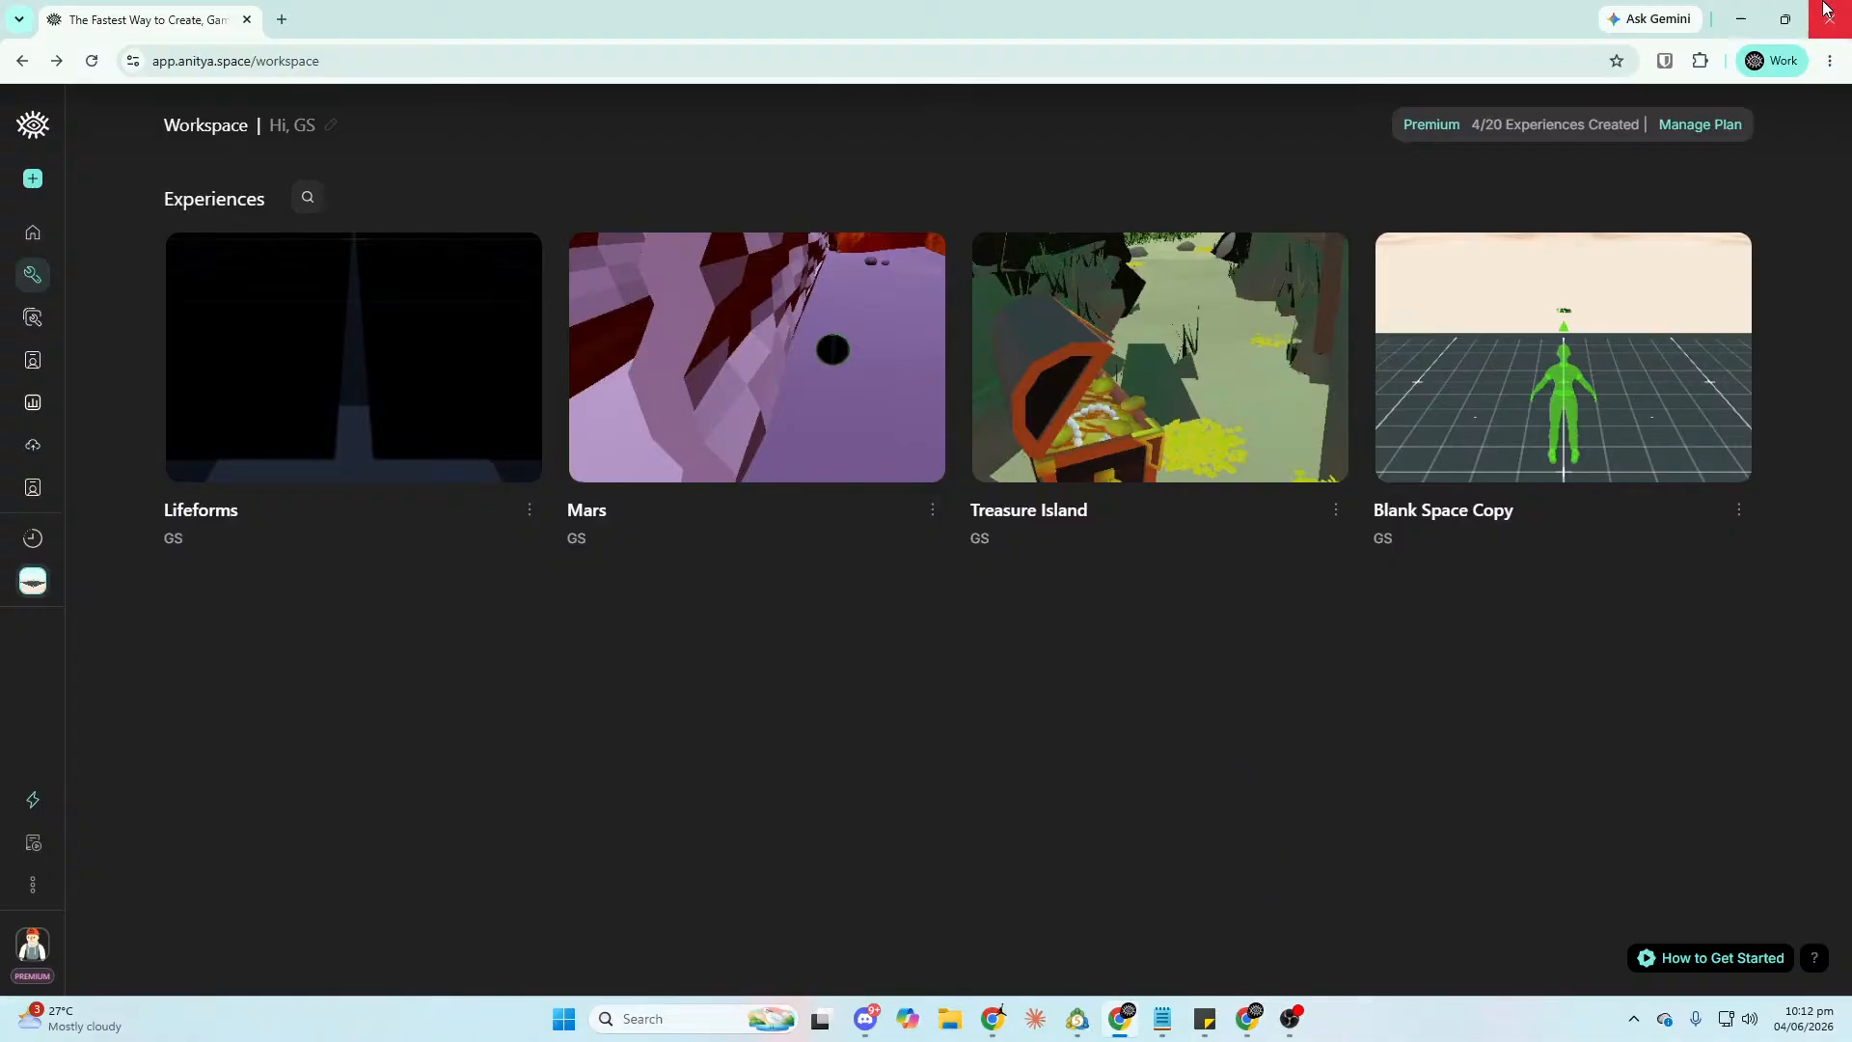
mouse_move(1082, 1020)
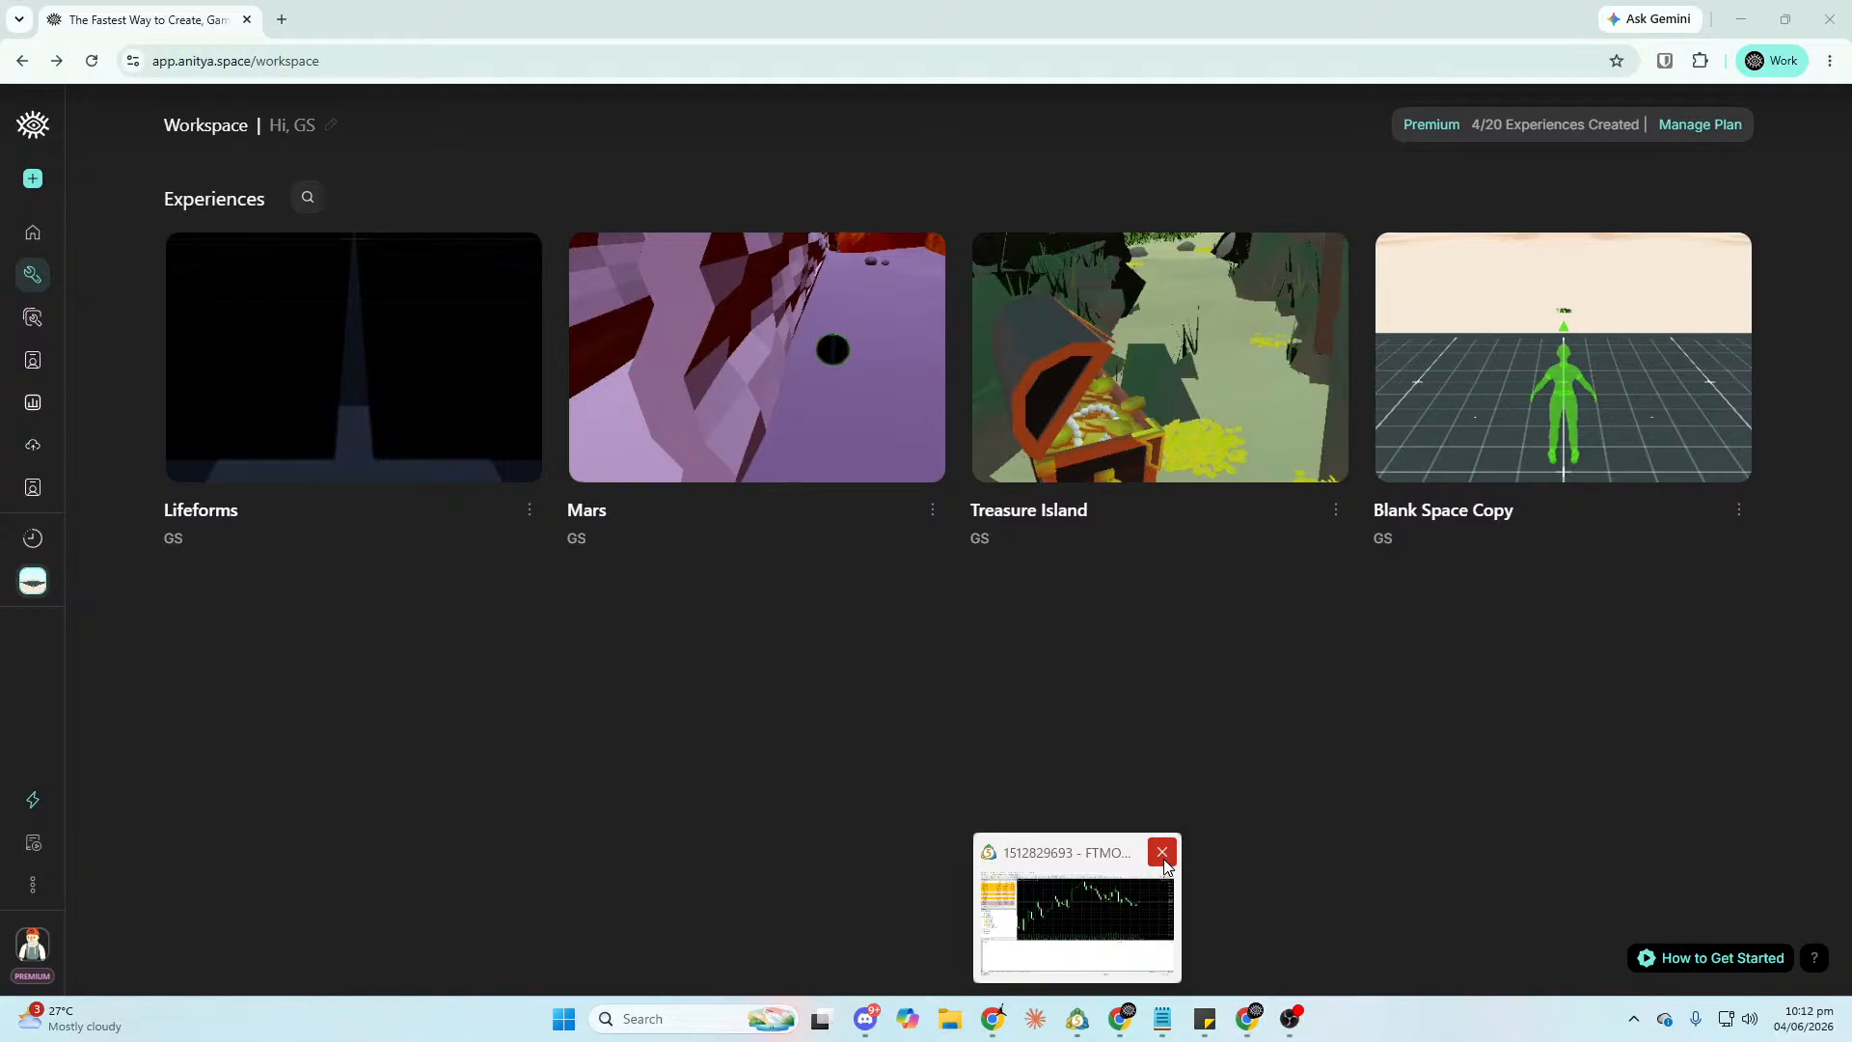
left_click(1161, 854)
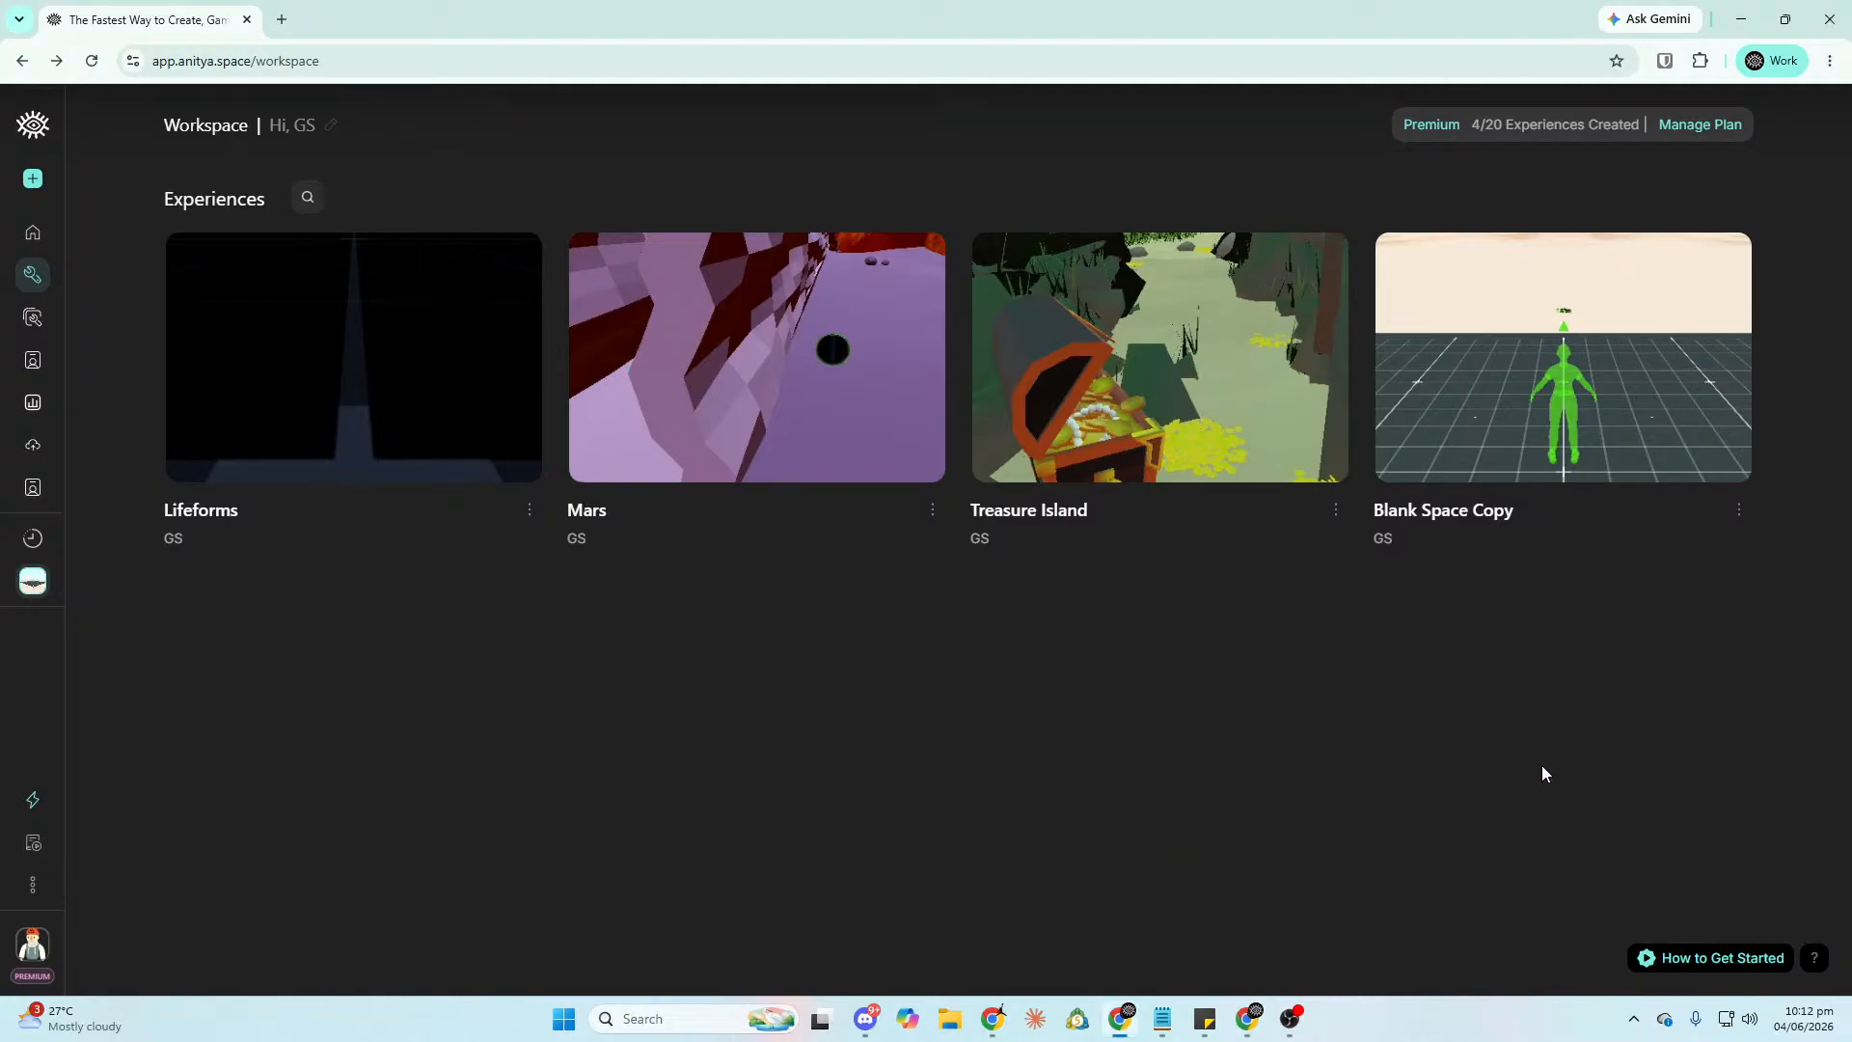
left_click(1567, 395)
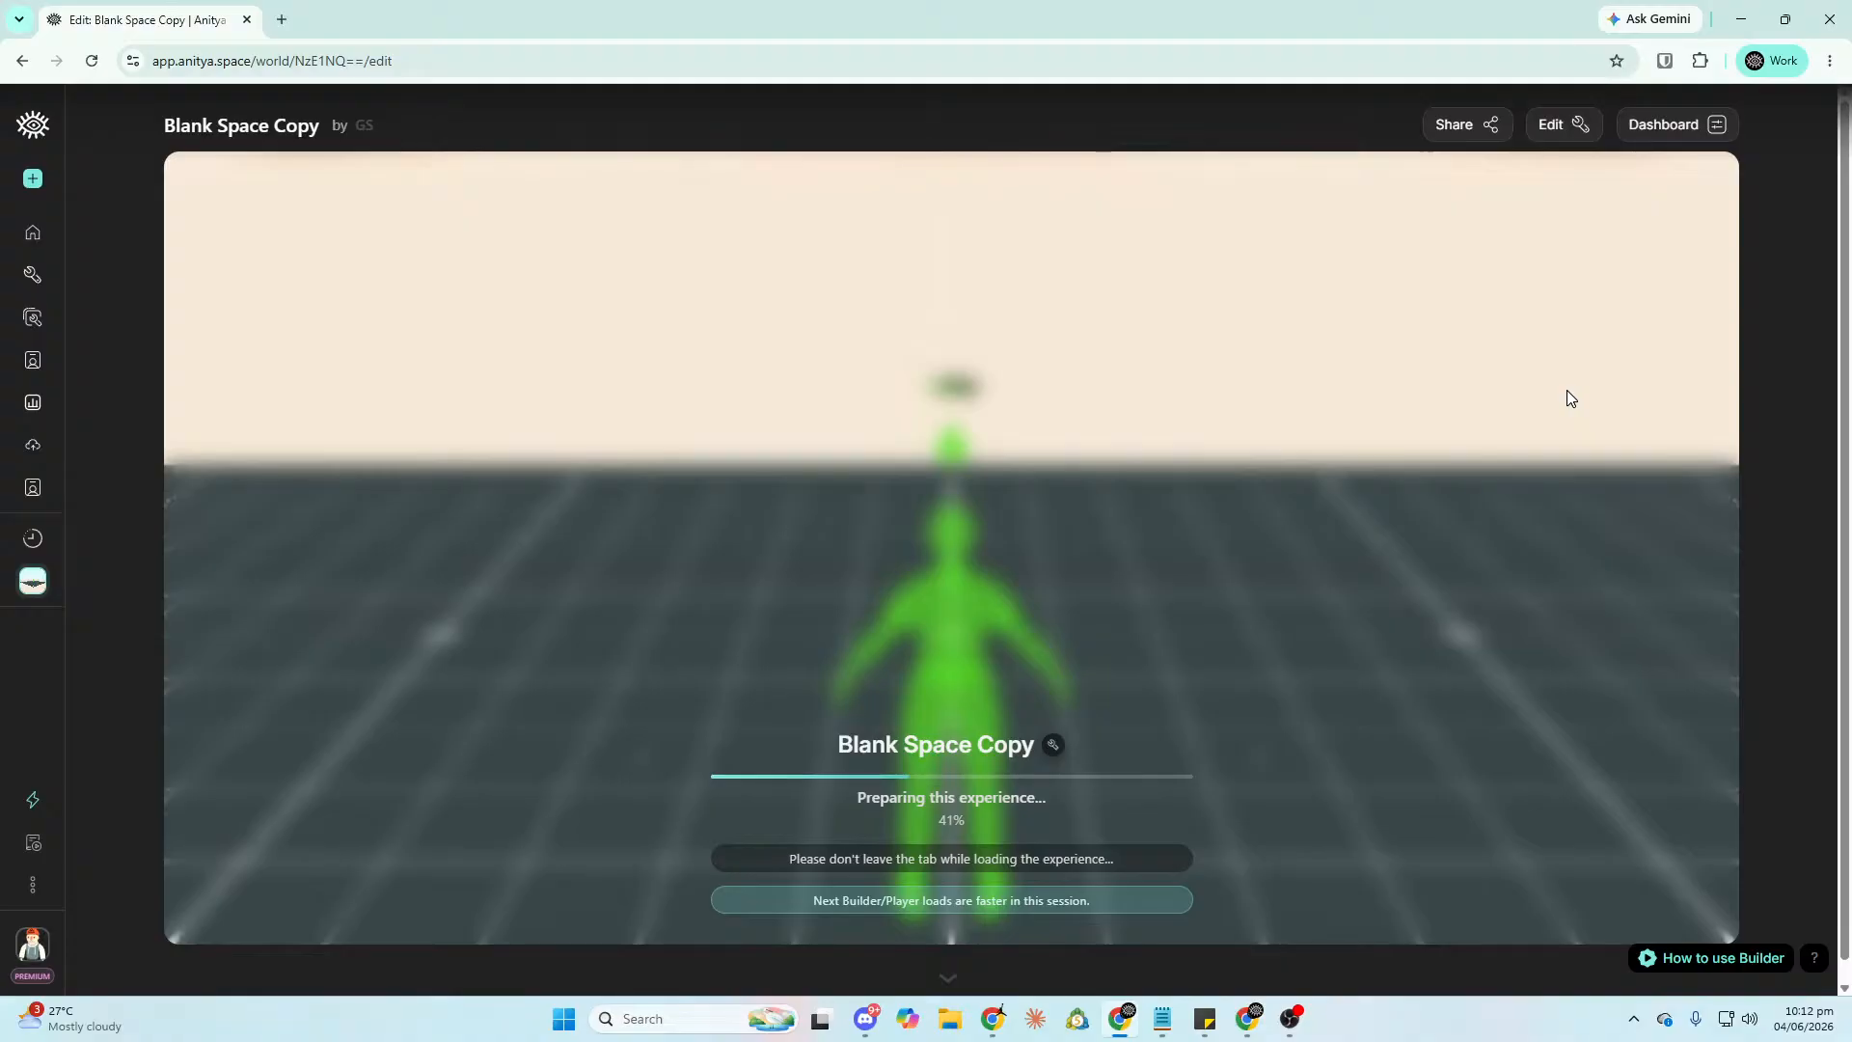
scroll(1179, 334, "down", 5)
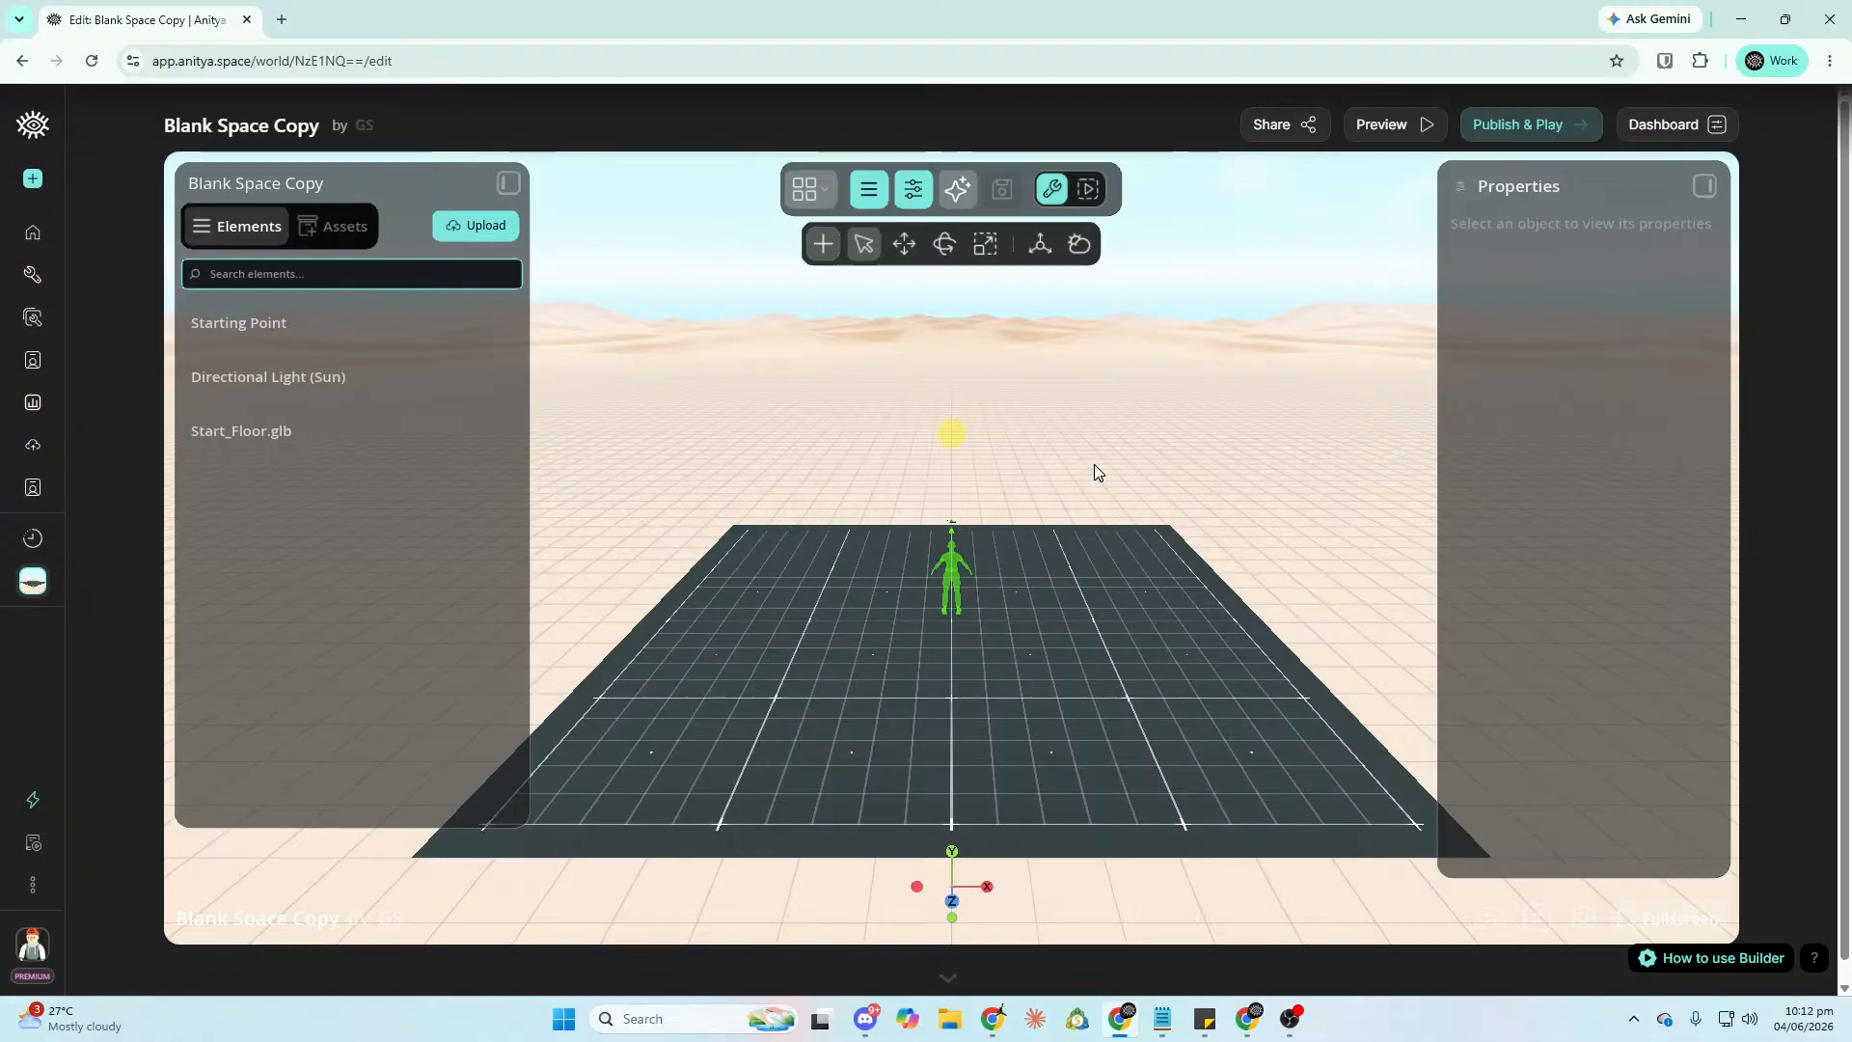
Switch to Discord and mute the microphone in the Live Events channel.
mouse_move(864, 1034)
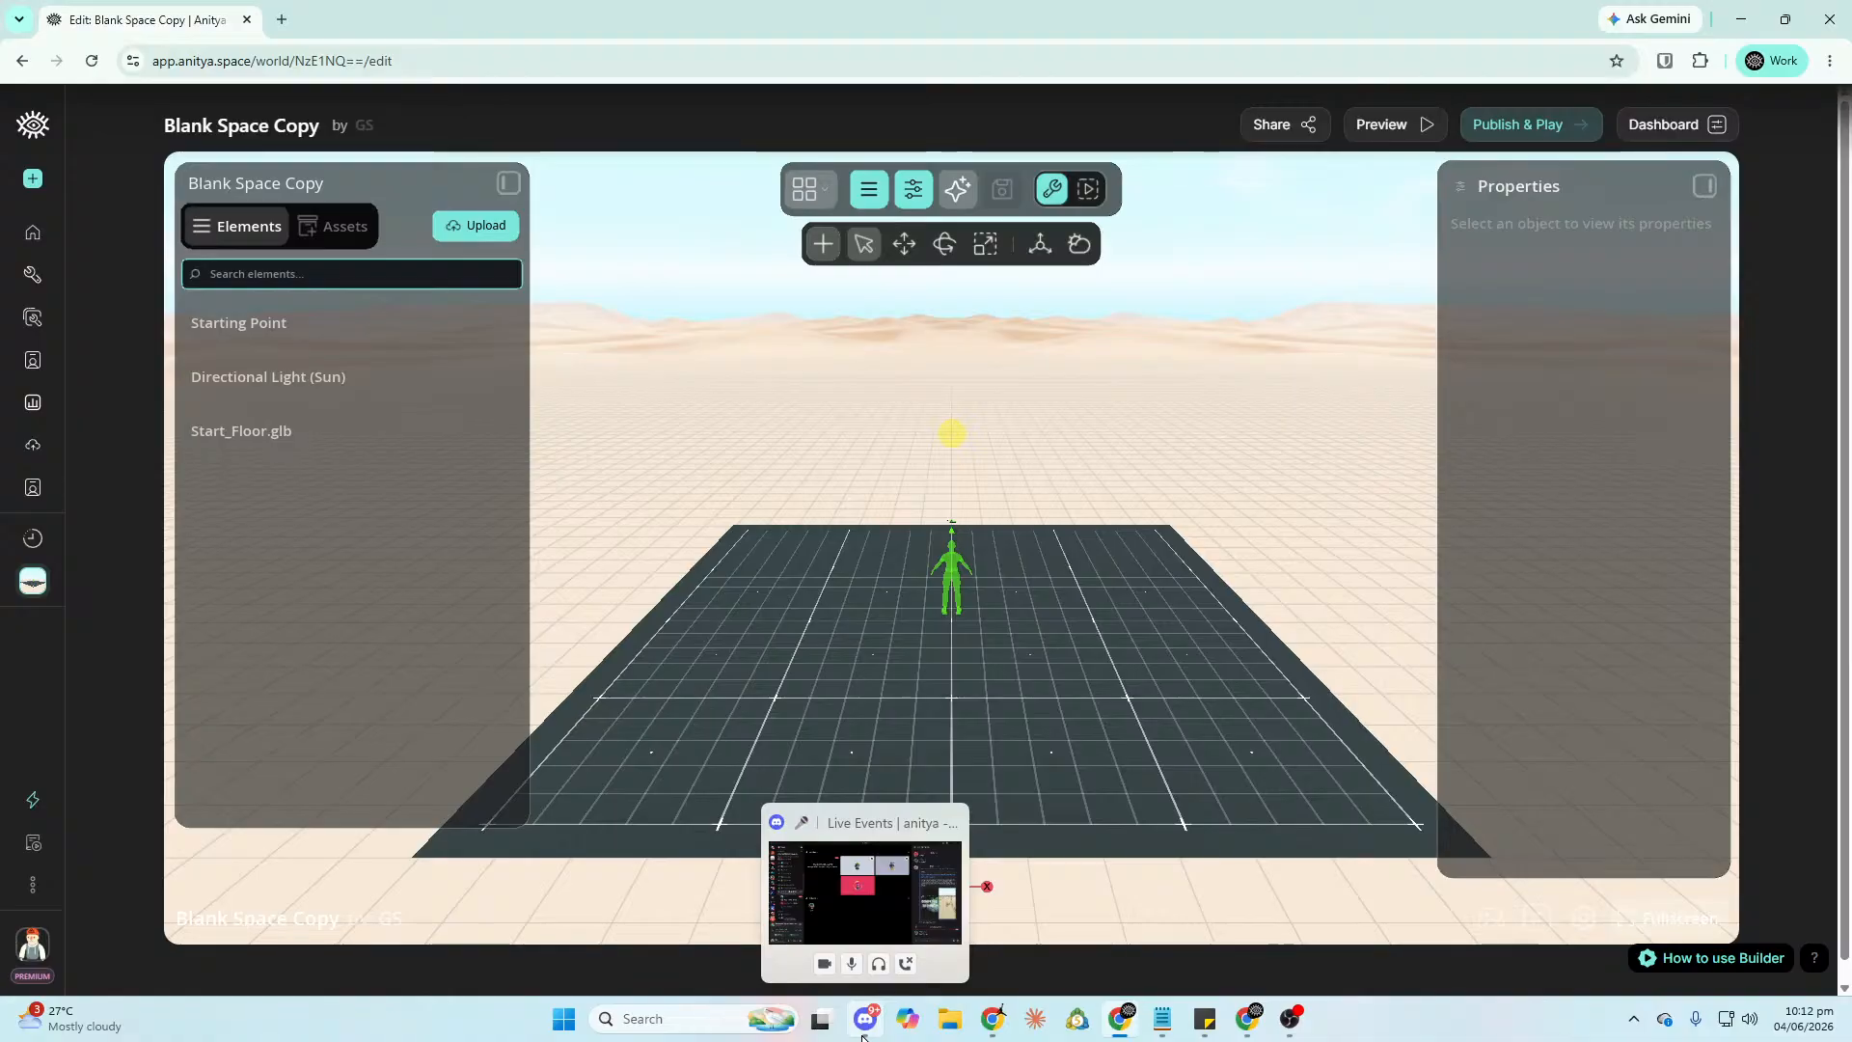
left_click(864, 1025)
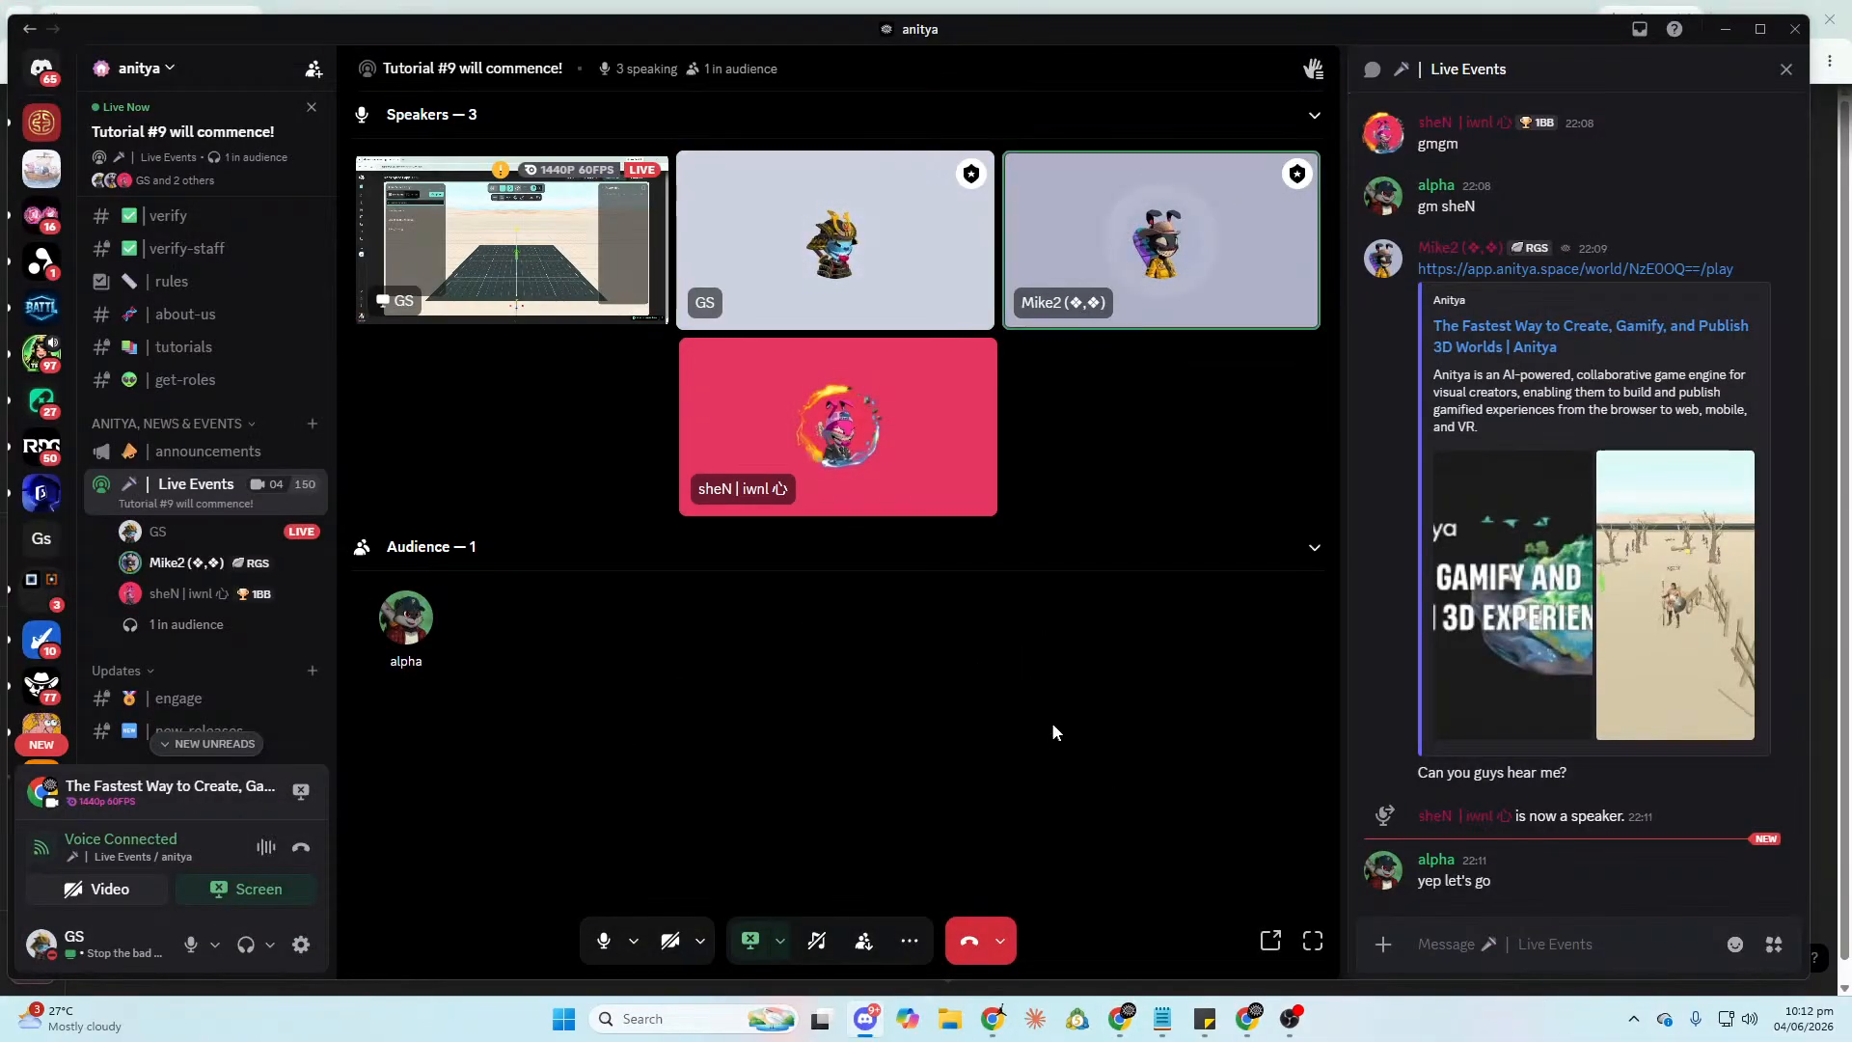
left_click(190, 944)
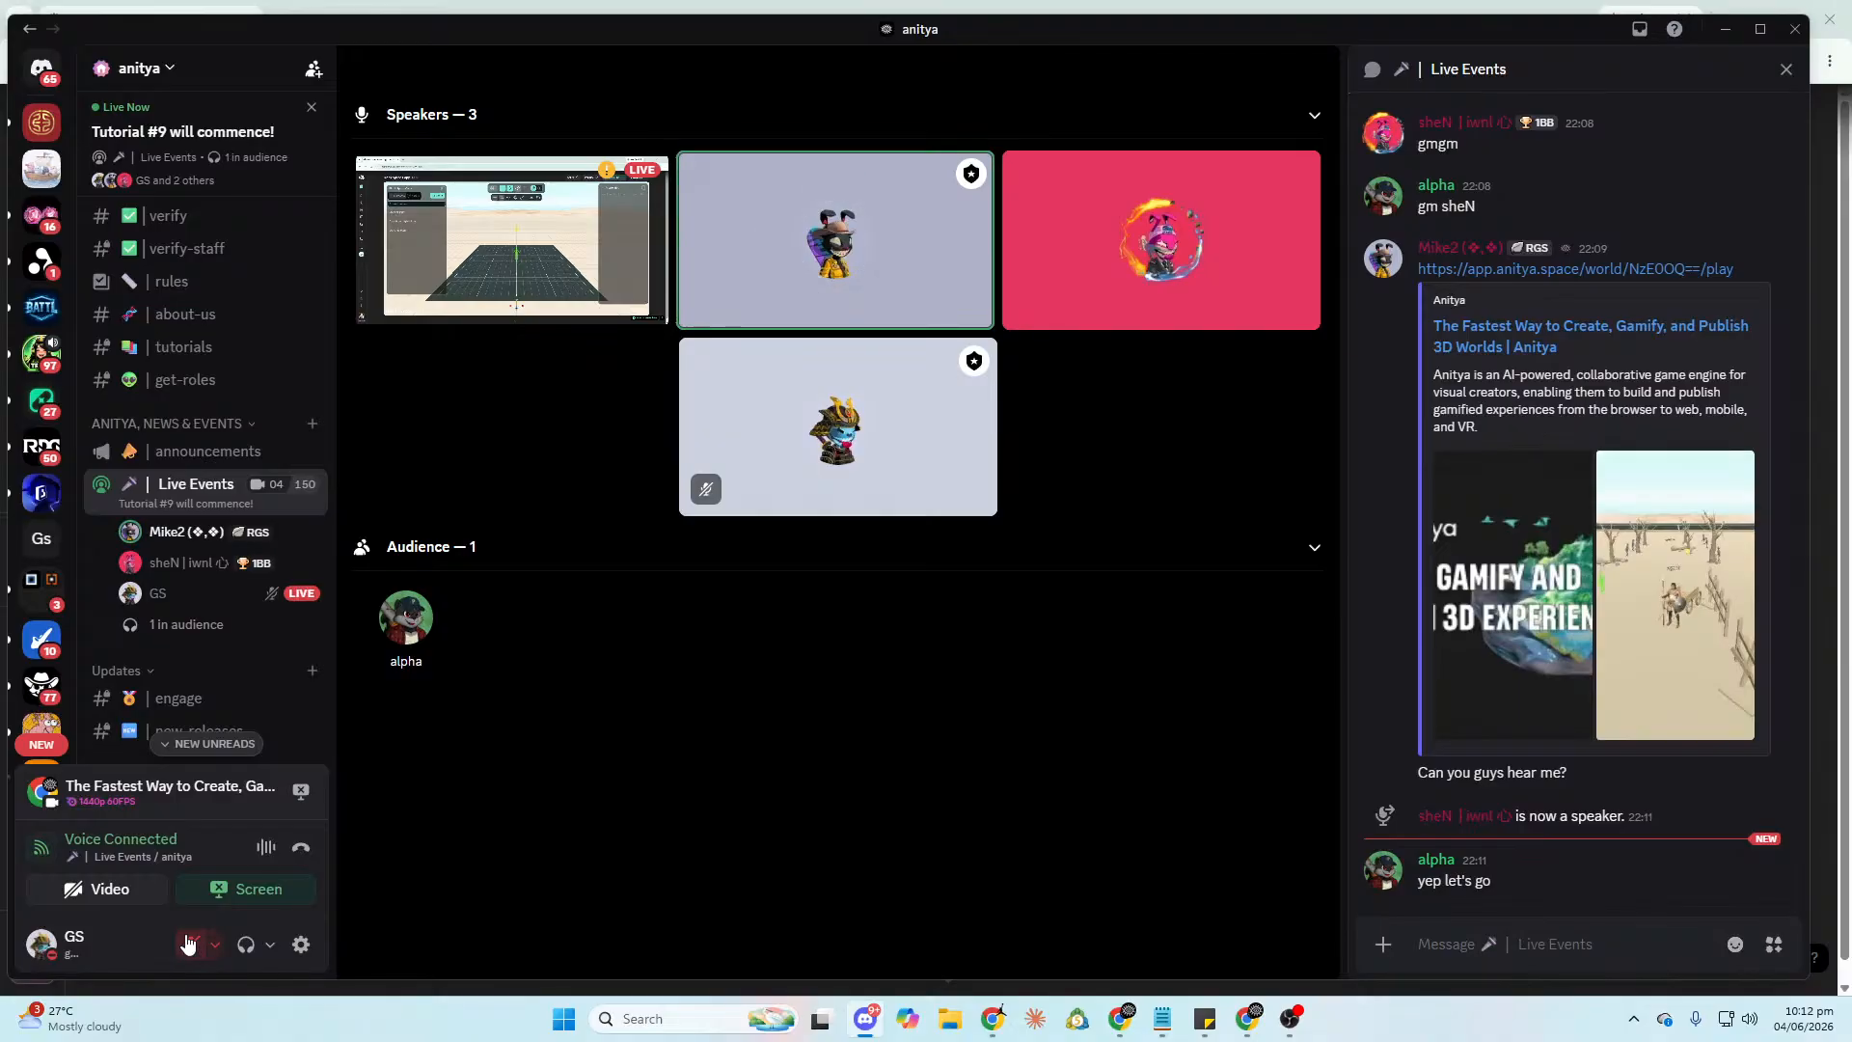
Return to the Anitya builder and select the Start_Floor.glb floor in the scene.
key("alt+Tab")
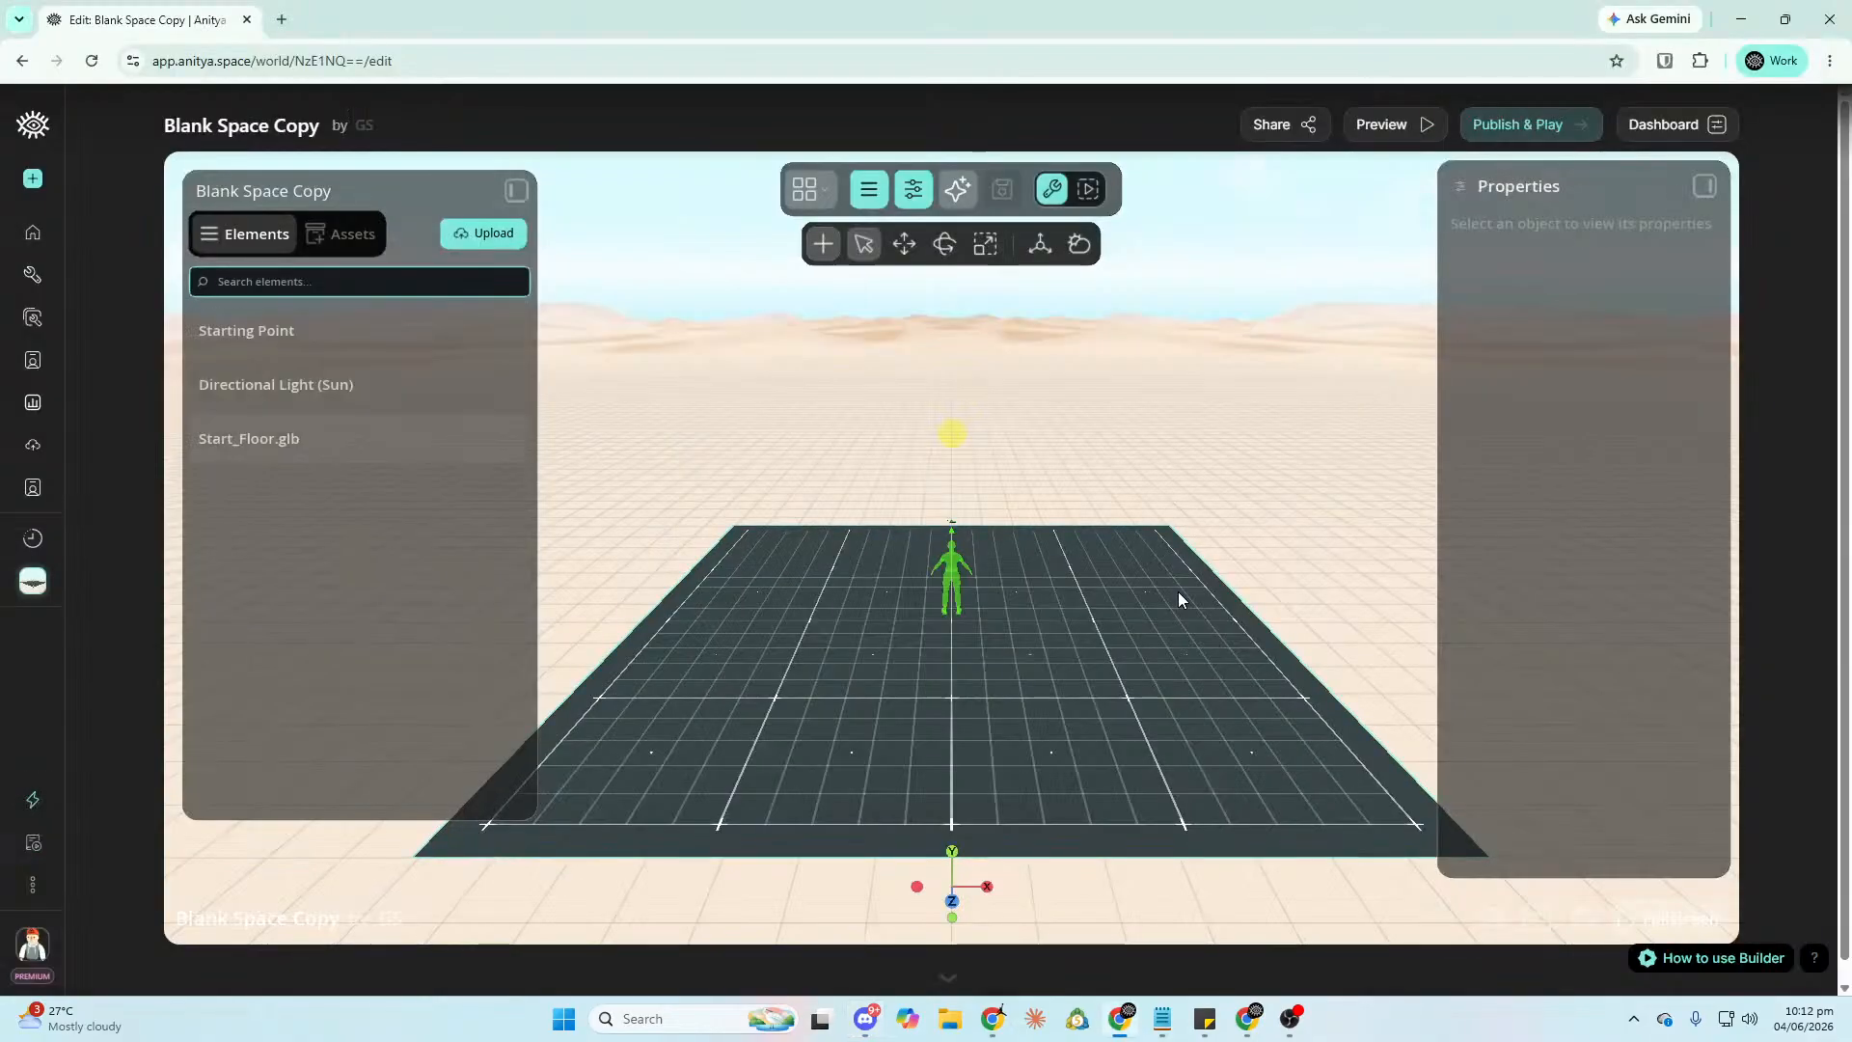
left_click(967, 662)
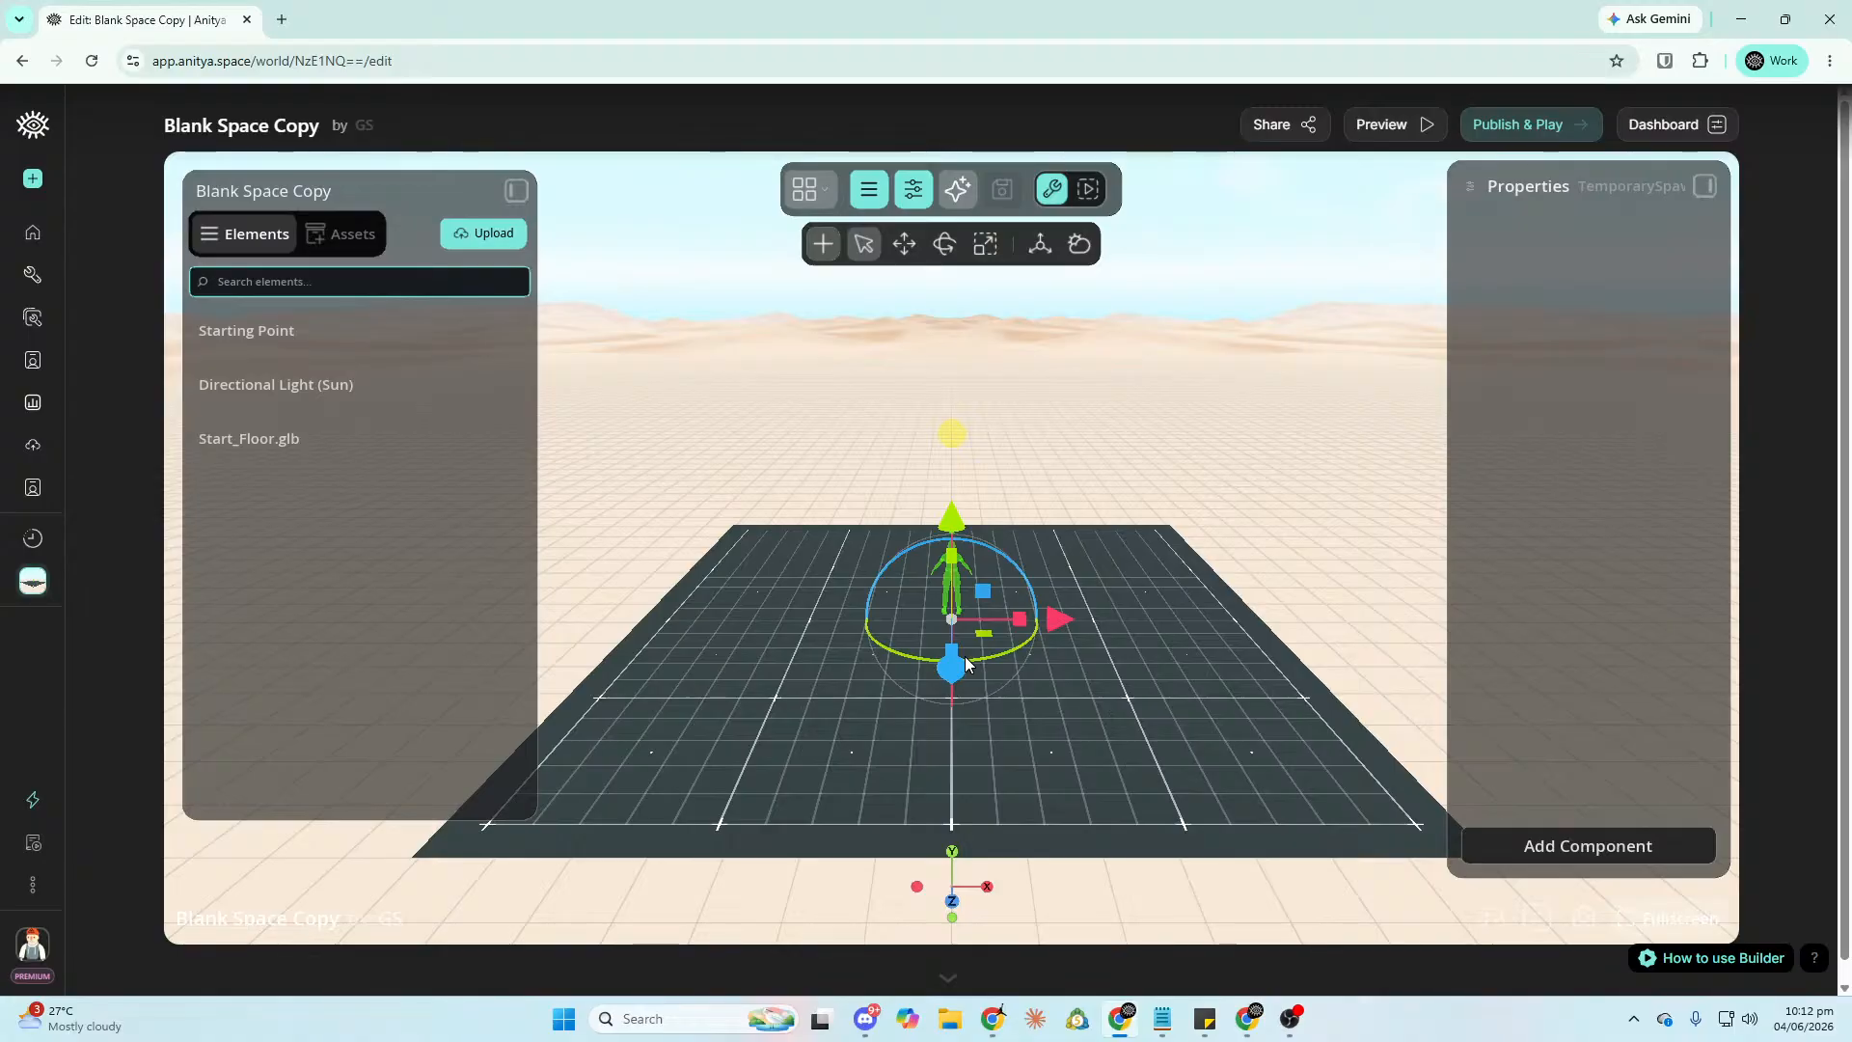
left_click(1072, 735)
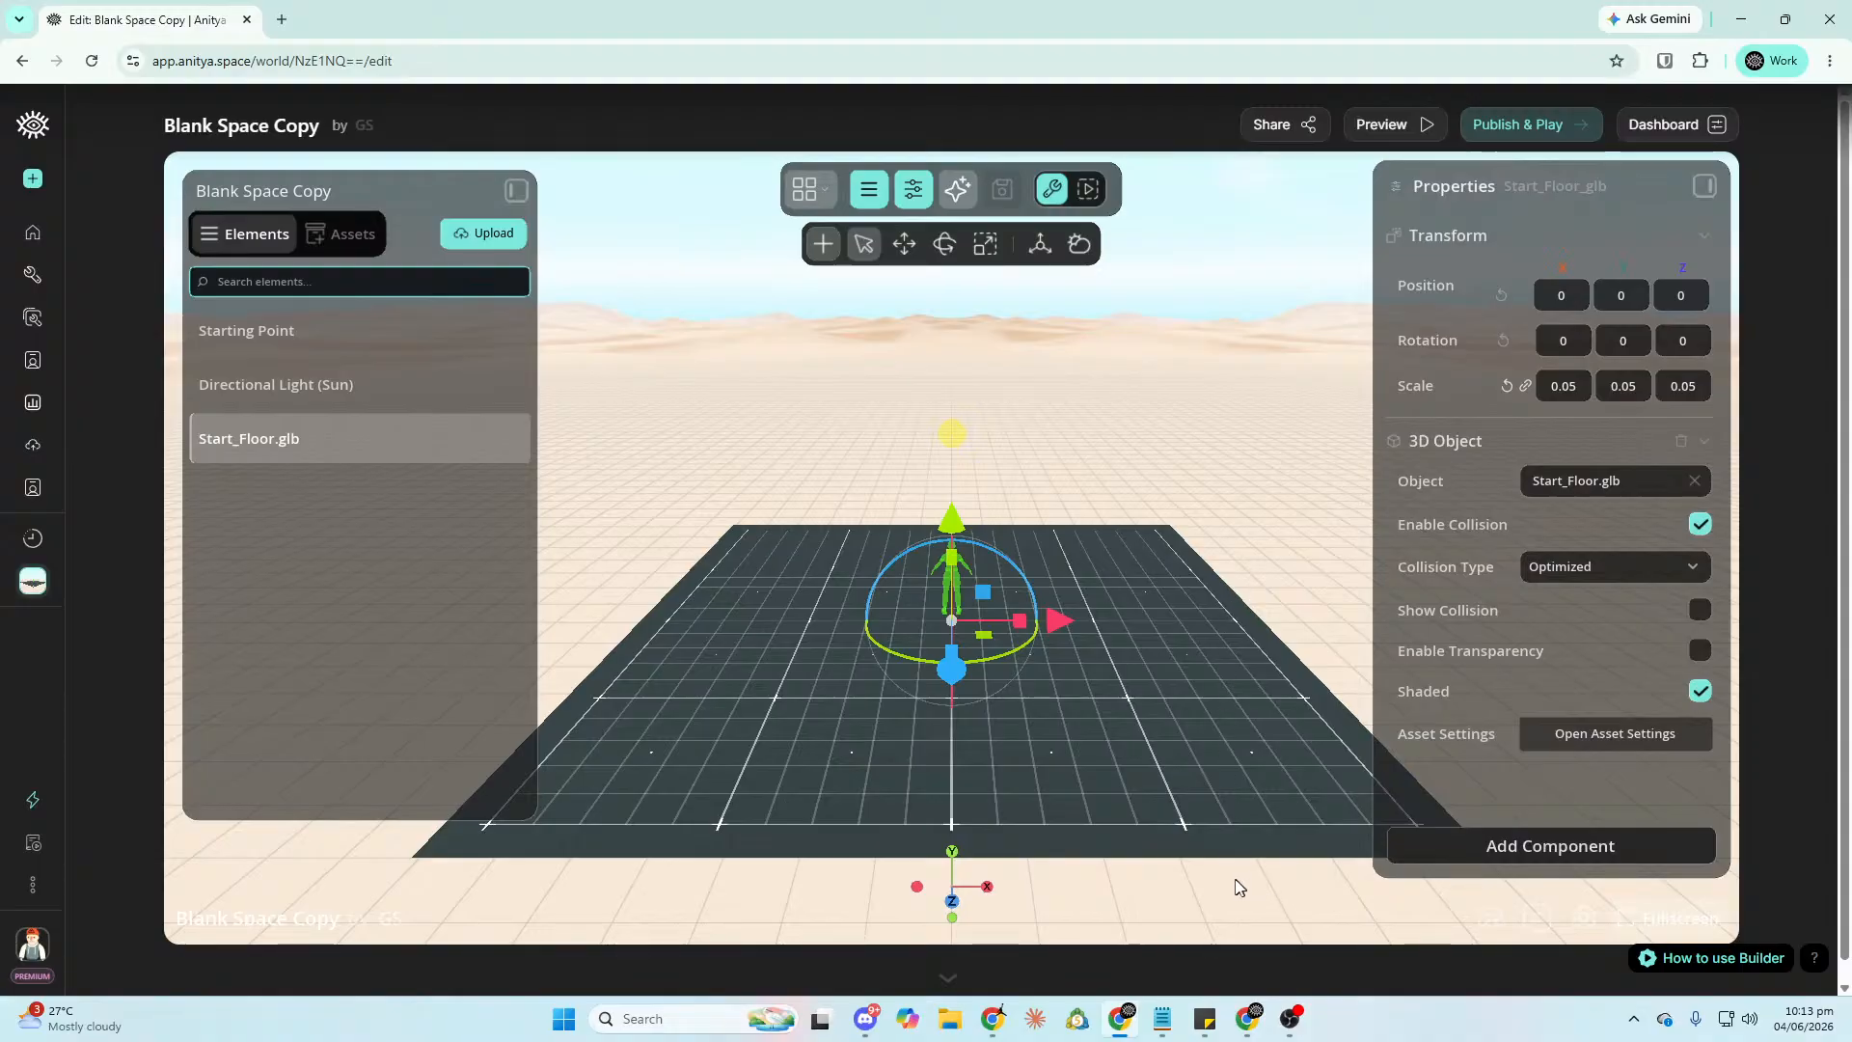
Switch to Discord and stop the paused stream of the browser window.
left_click(1122, 1019)
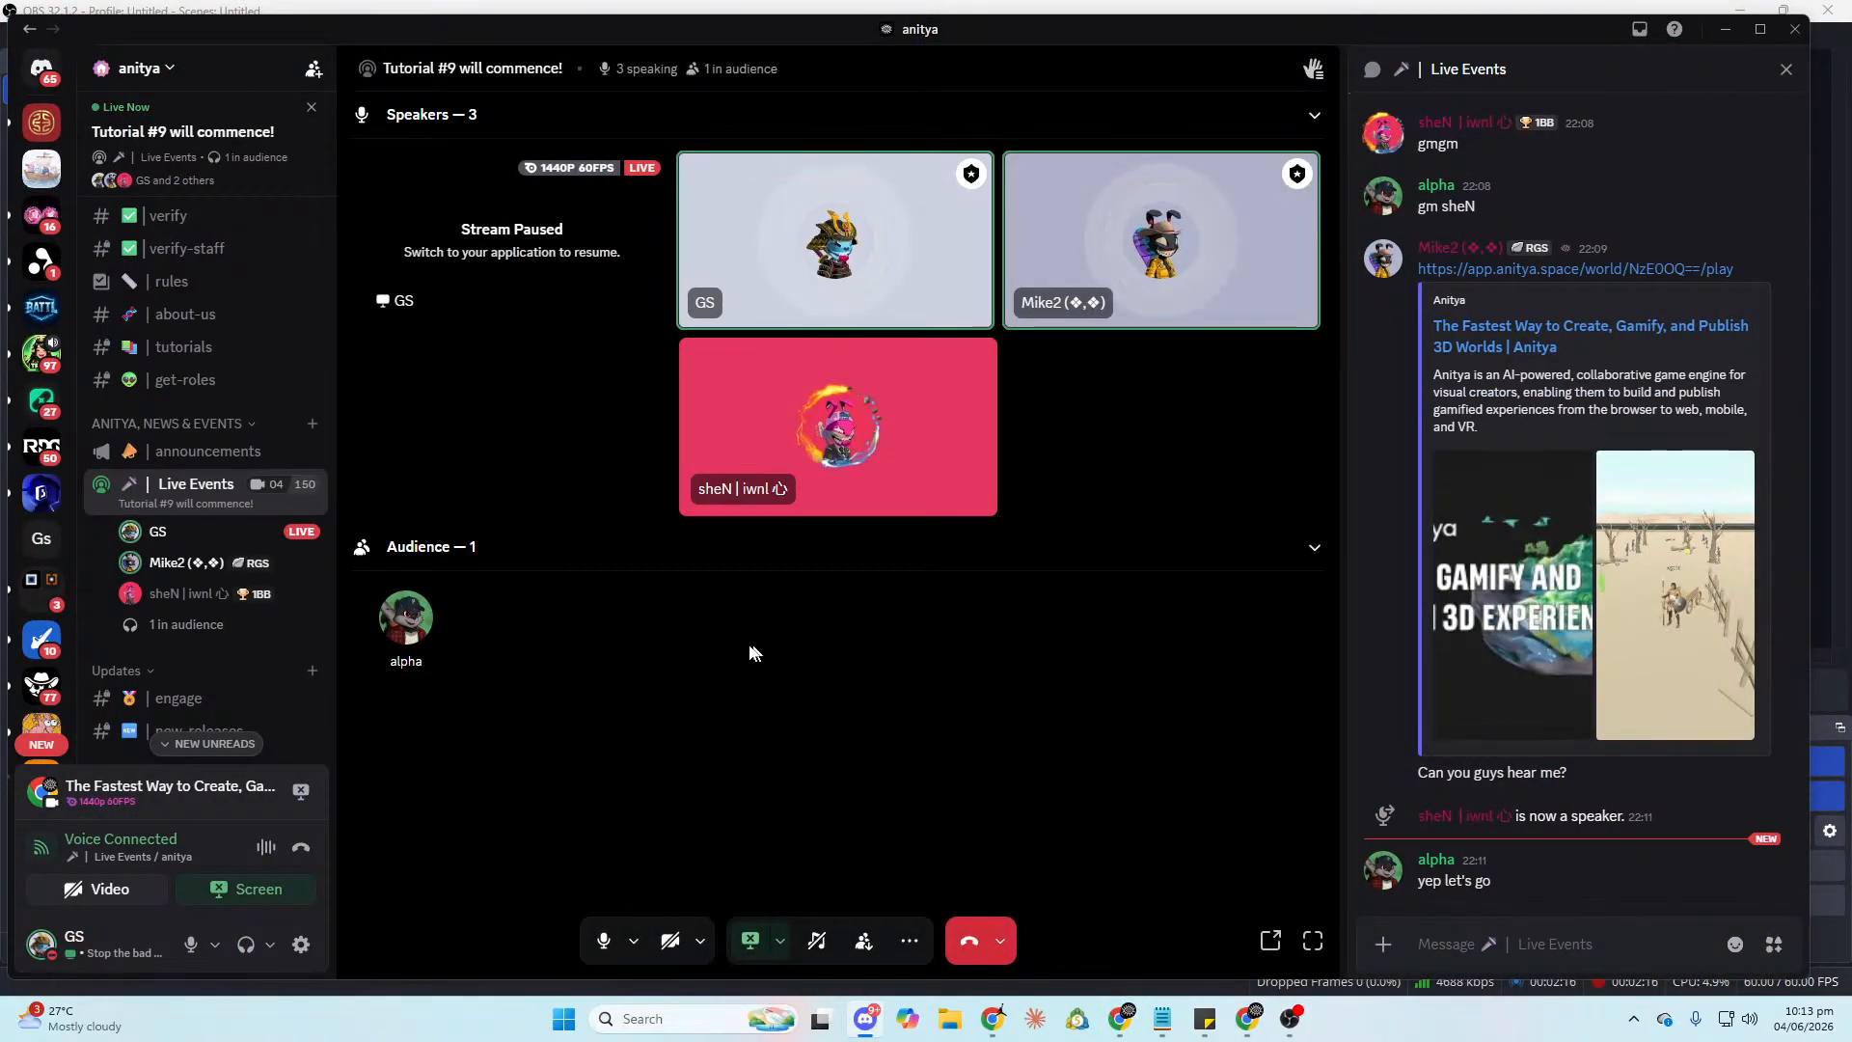
left_click(235, 911)
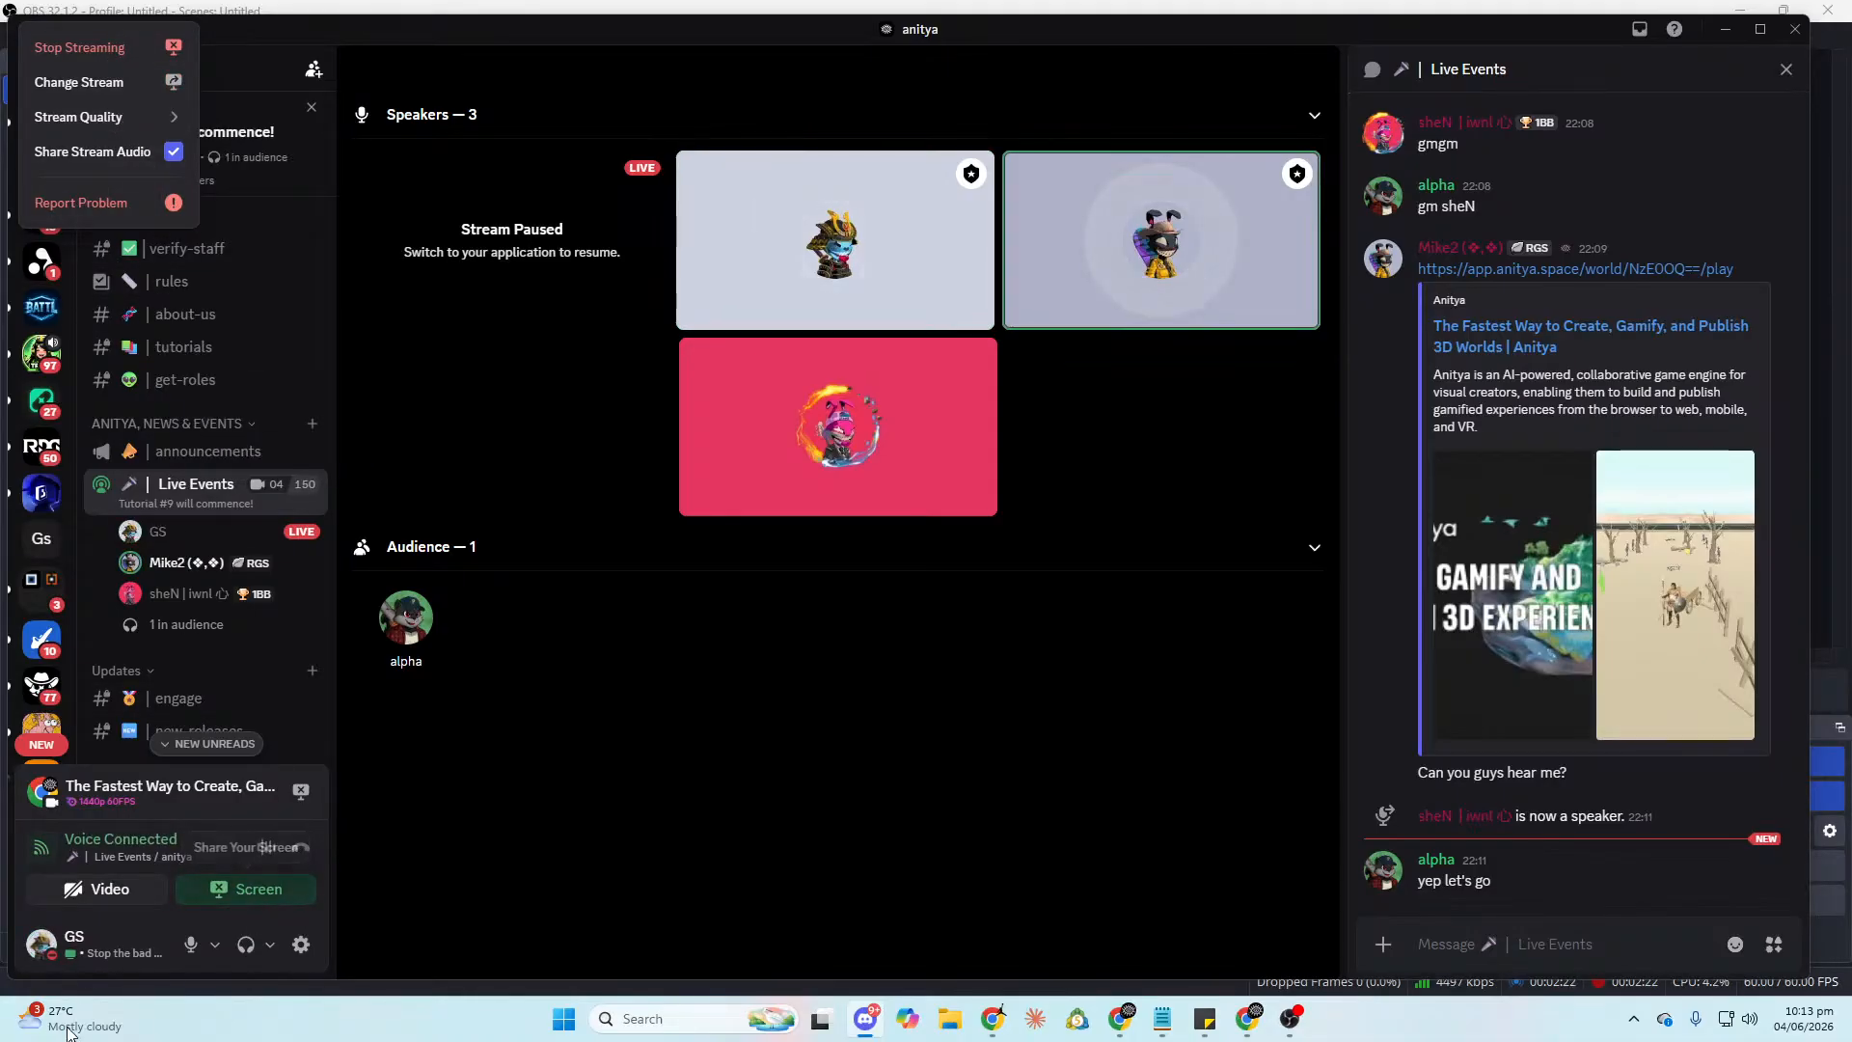
left_click(254, 897)
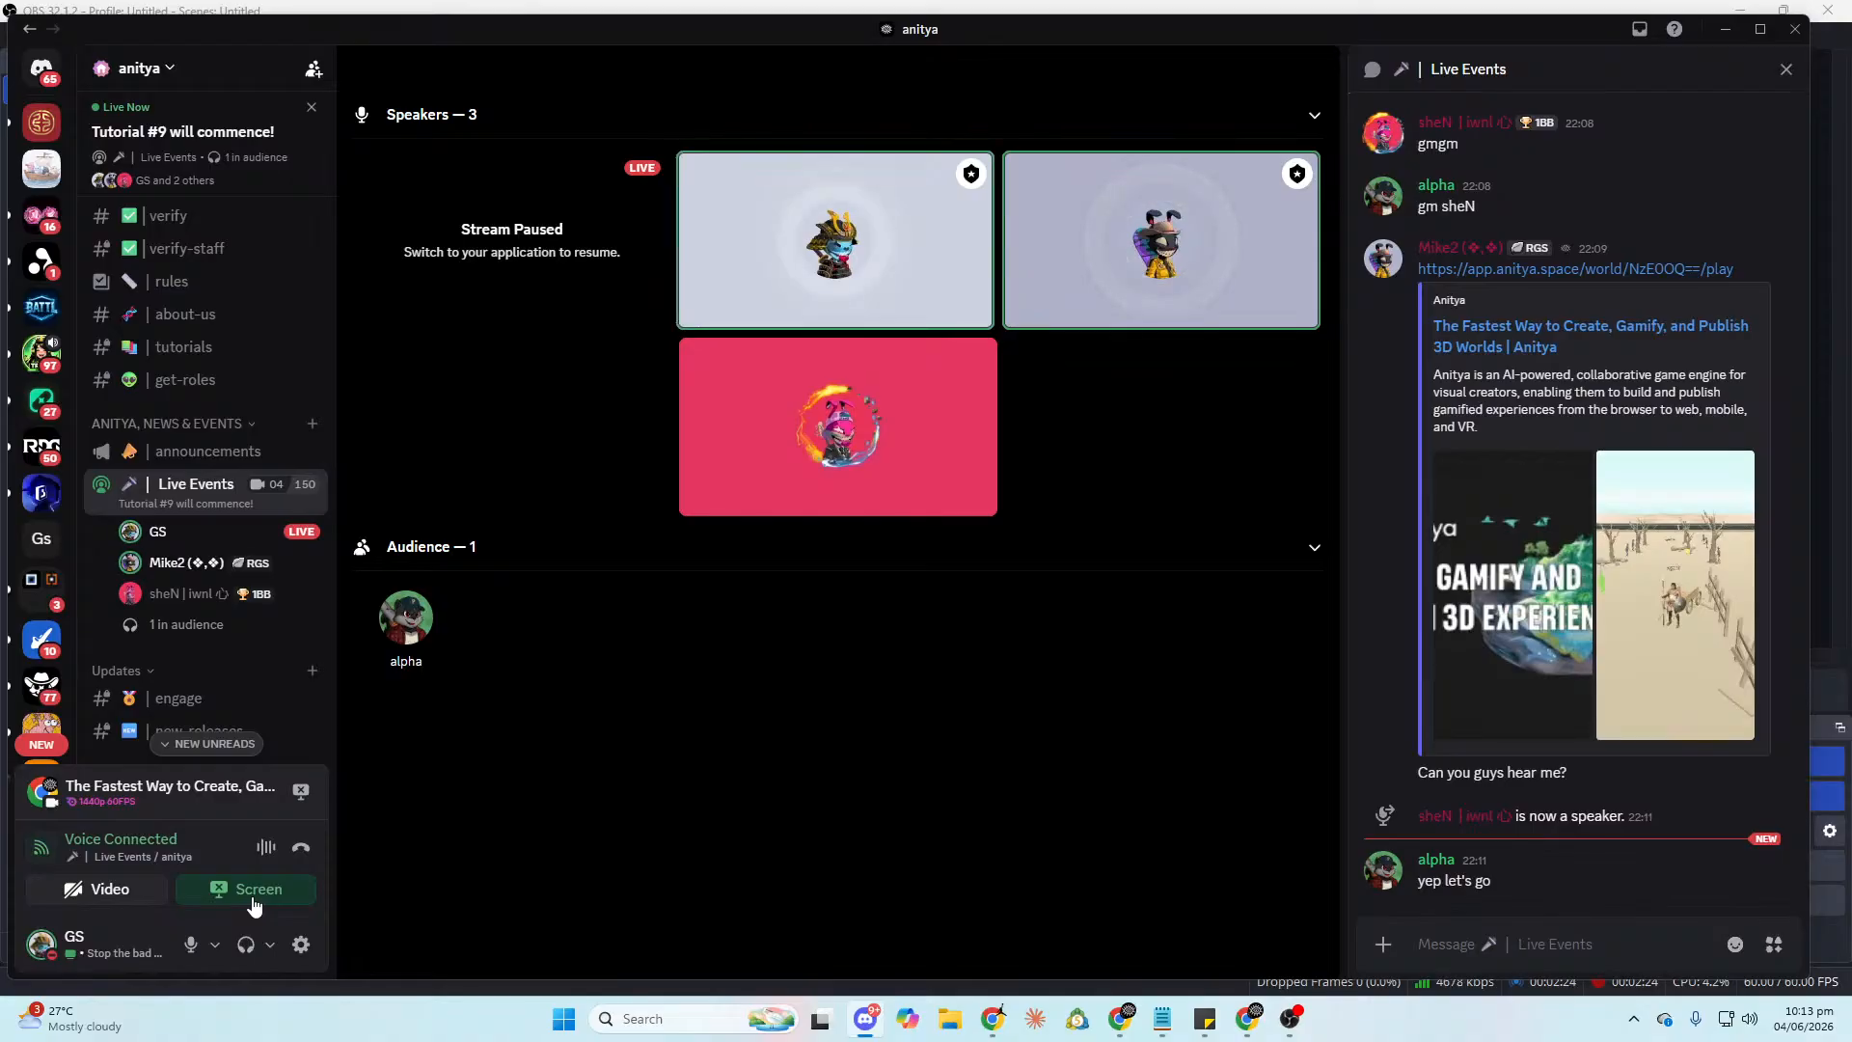
left_click(254, 892)
left_click(217, 685)
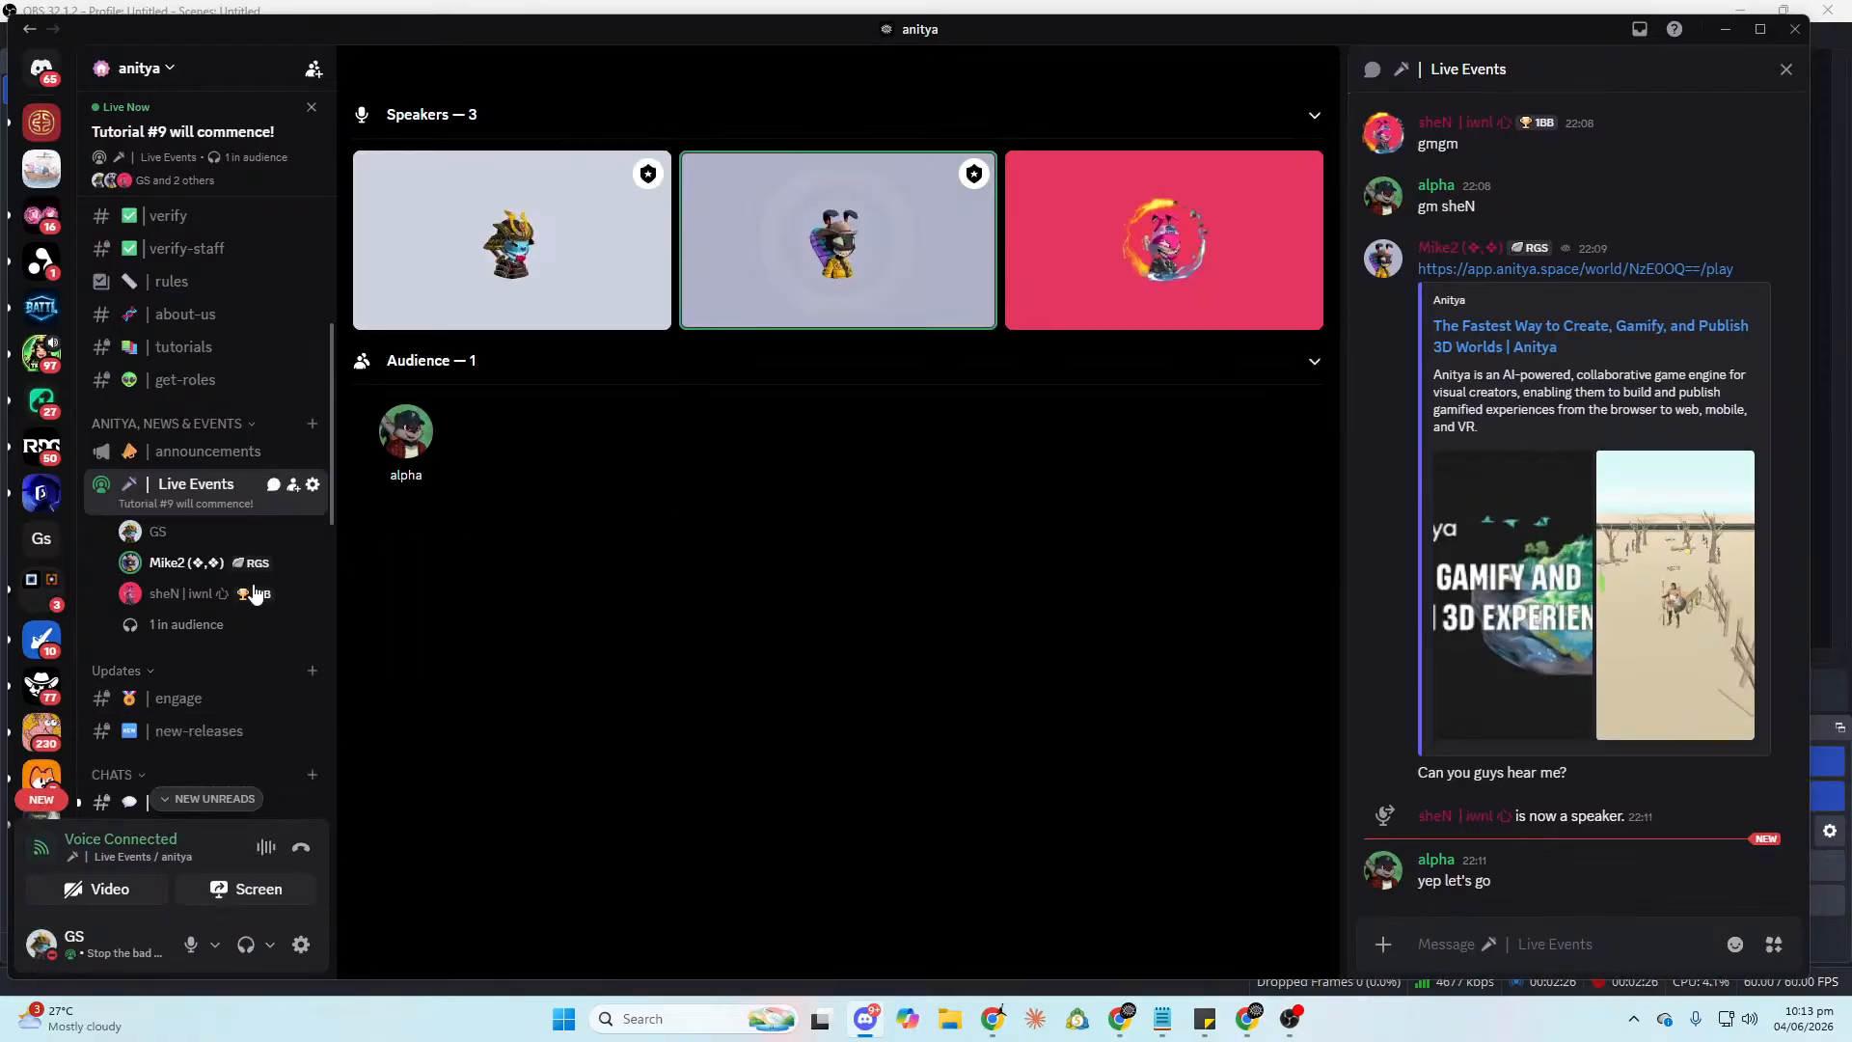
Start a new screen share in the Live Events channel that streams the entire Screen 1.
left_click(259, 885)
left_click(921, 181)
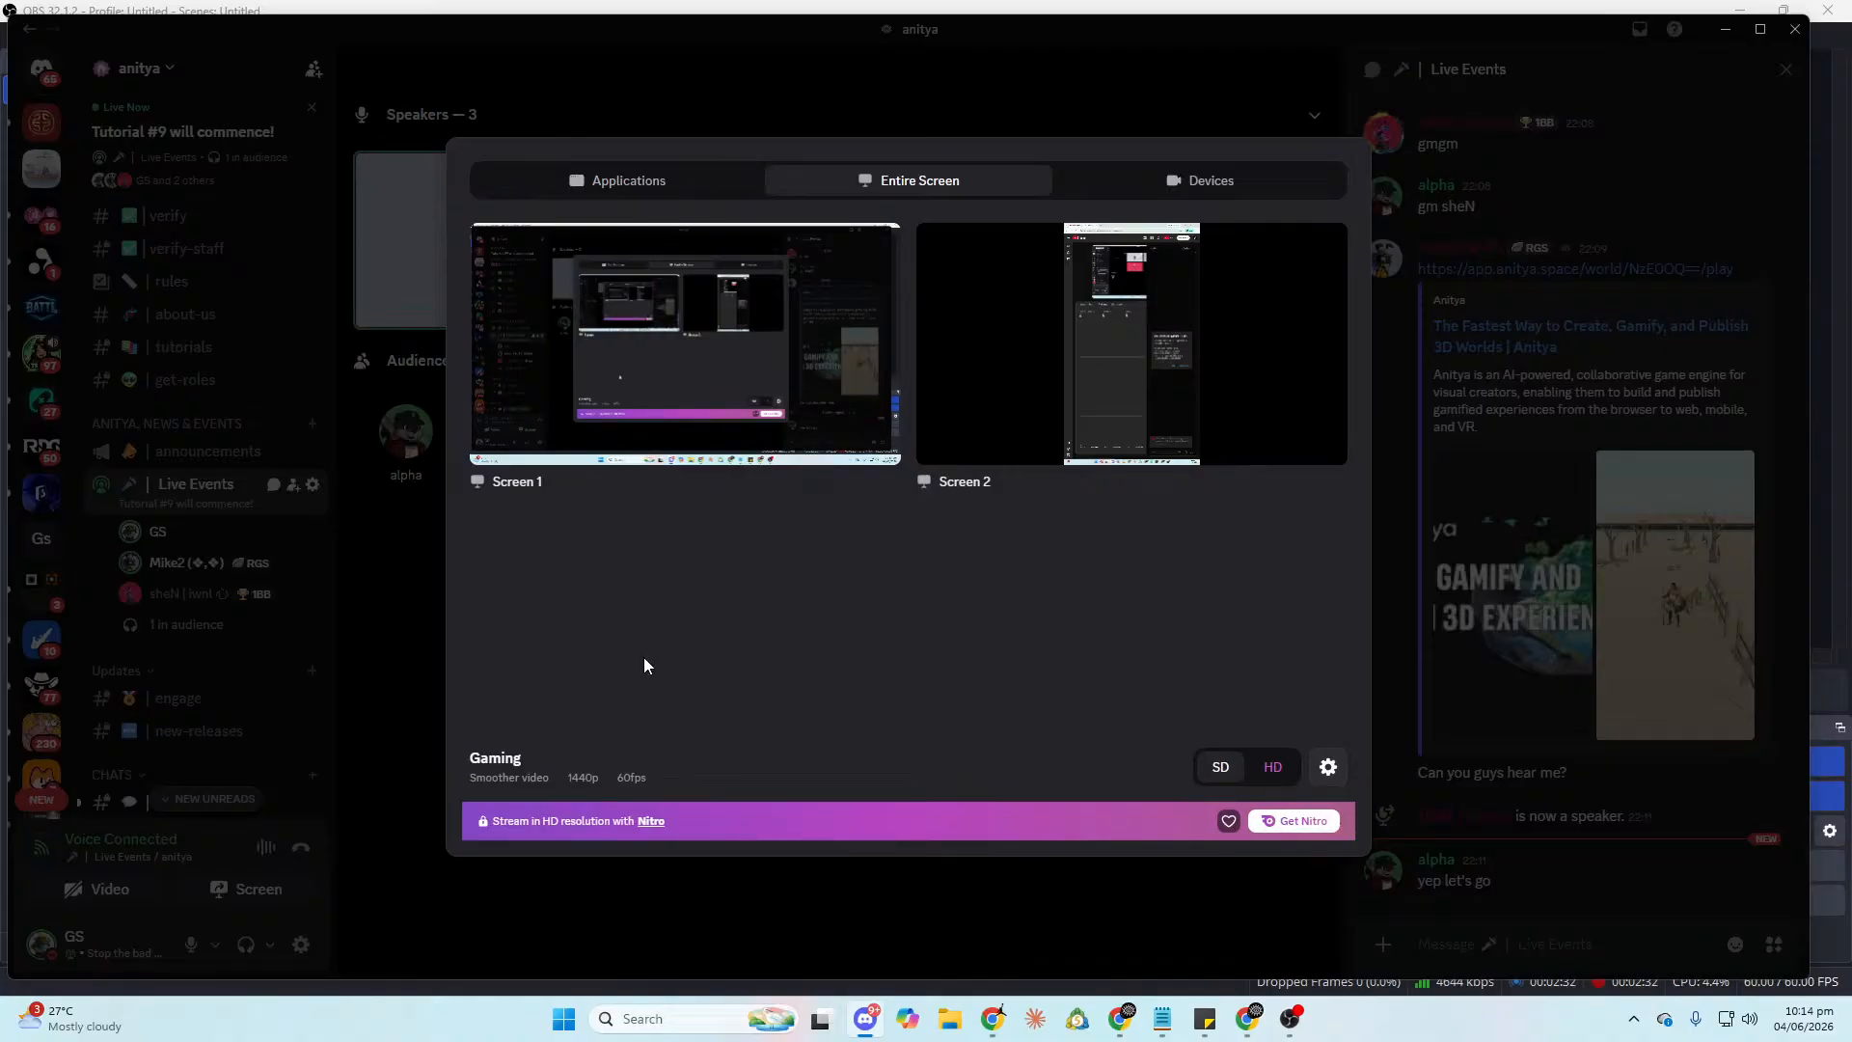
left_click(708, 372)
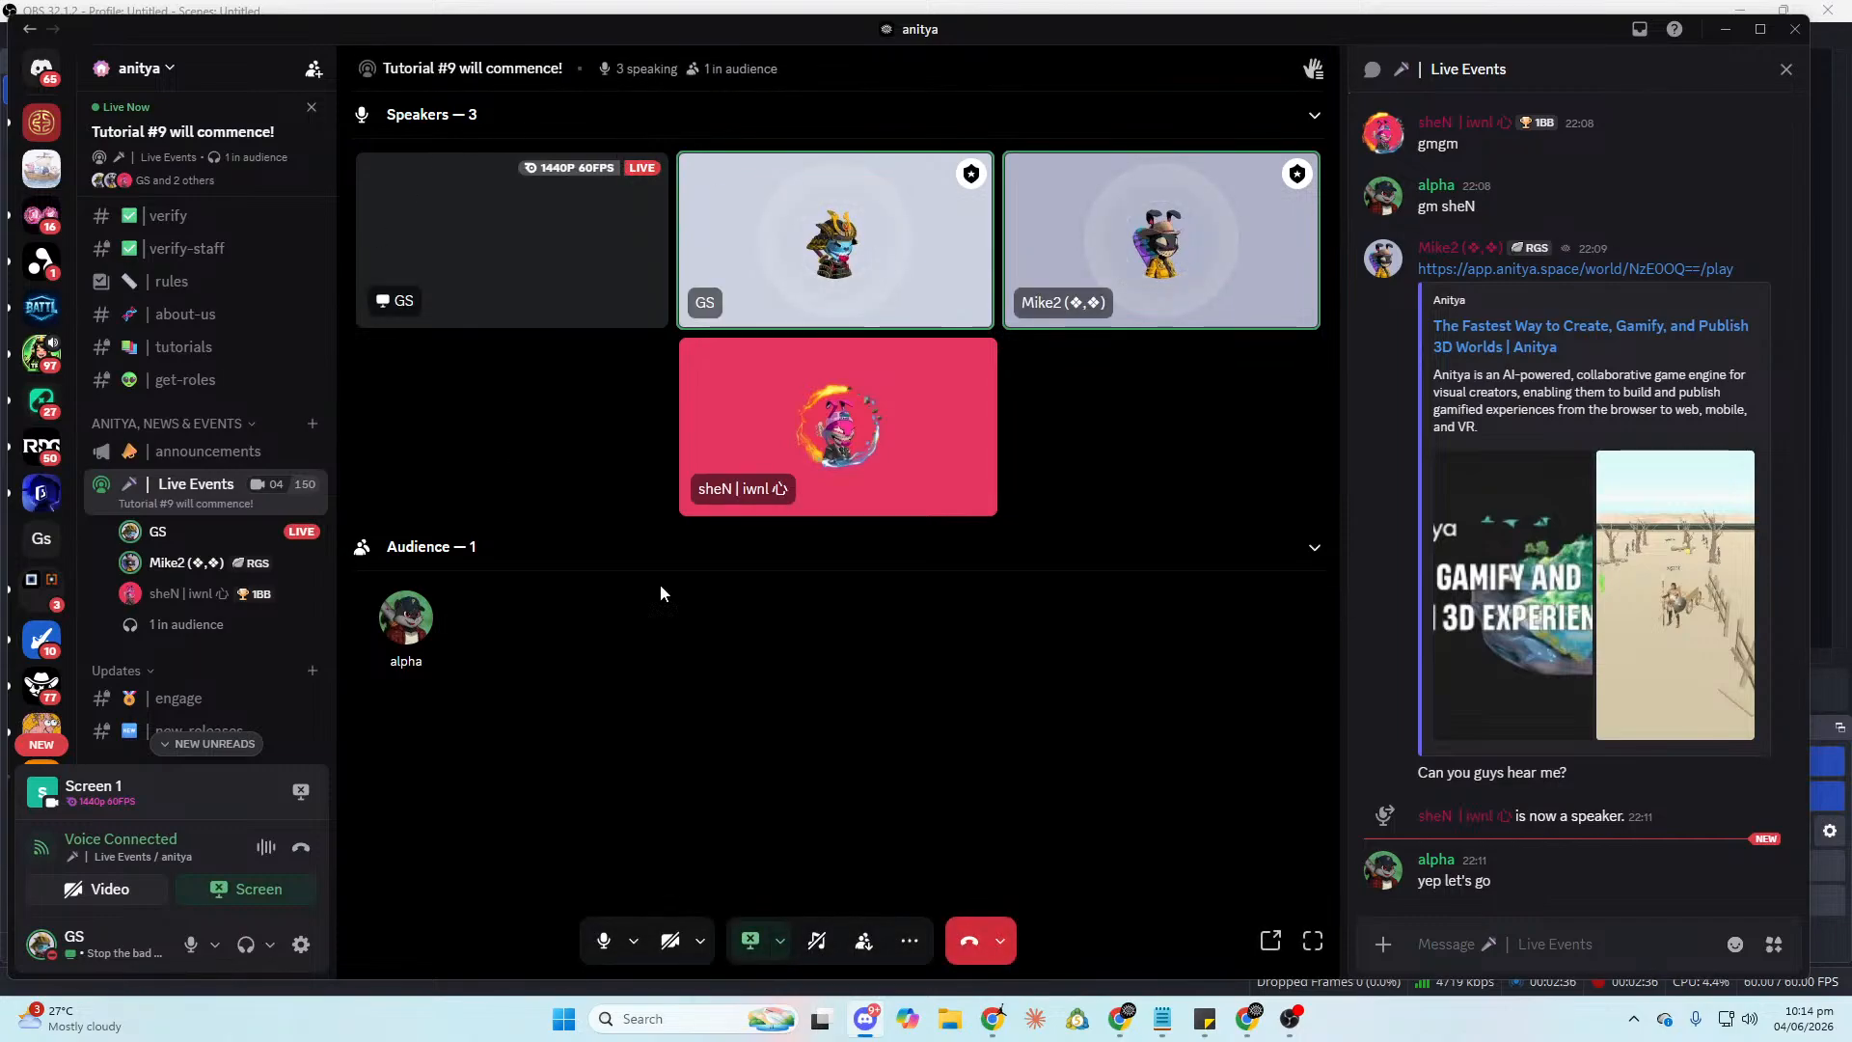
Switch to Claude and leave the Anitya Discord announcement chat for Cowork's new task page.
left_click(1034, 1019)
mouse_move(1163, 1013)
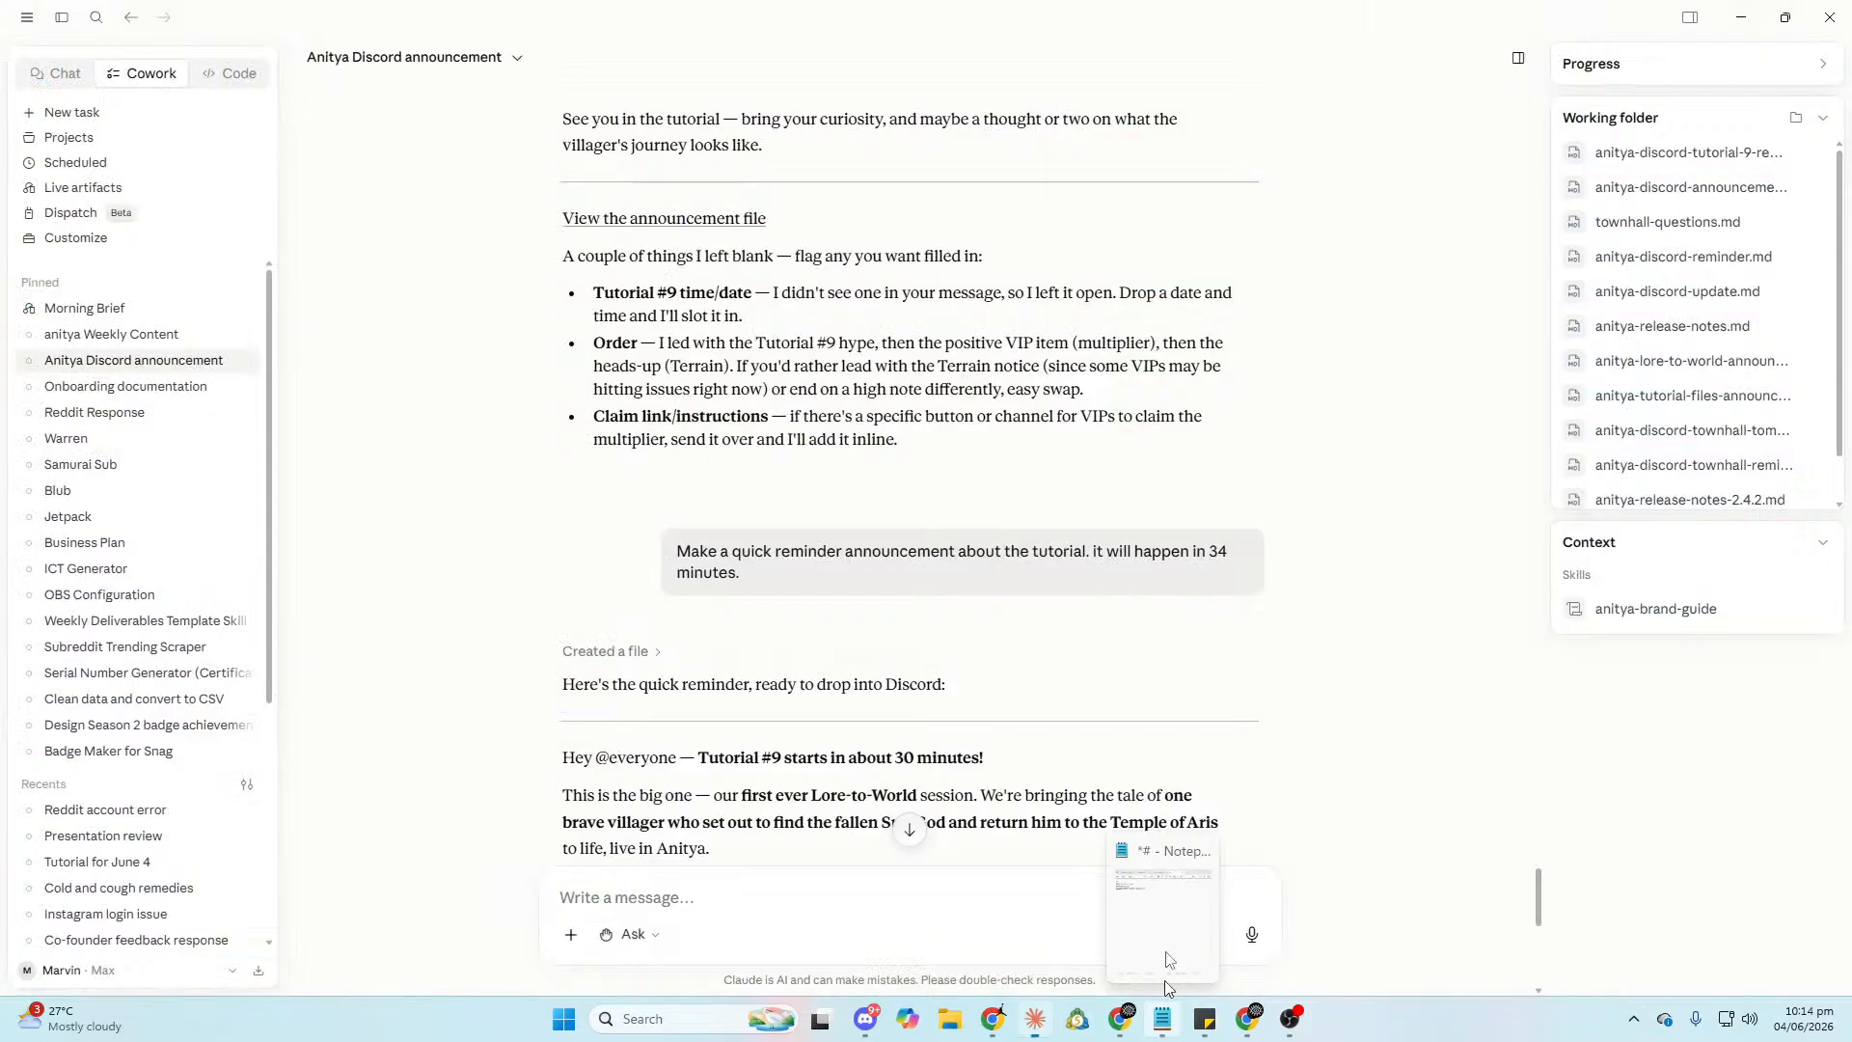
left_click(865, 1018)
key("alt+Tab")
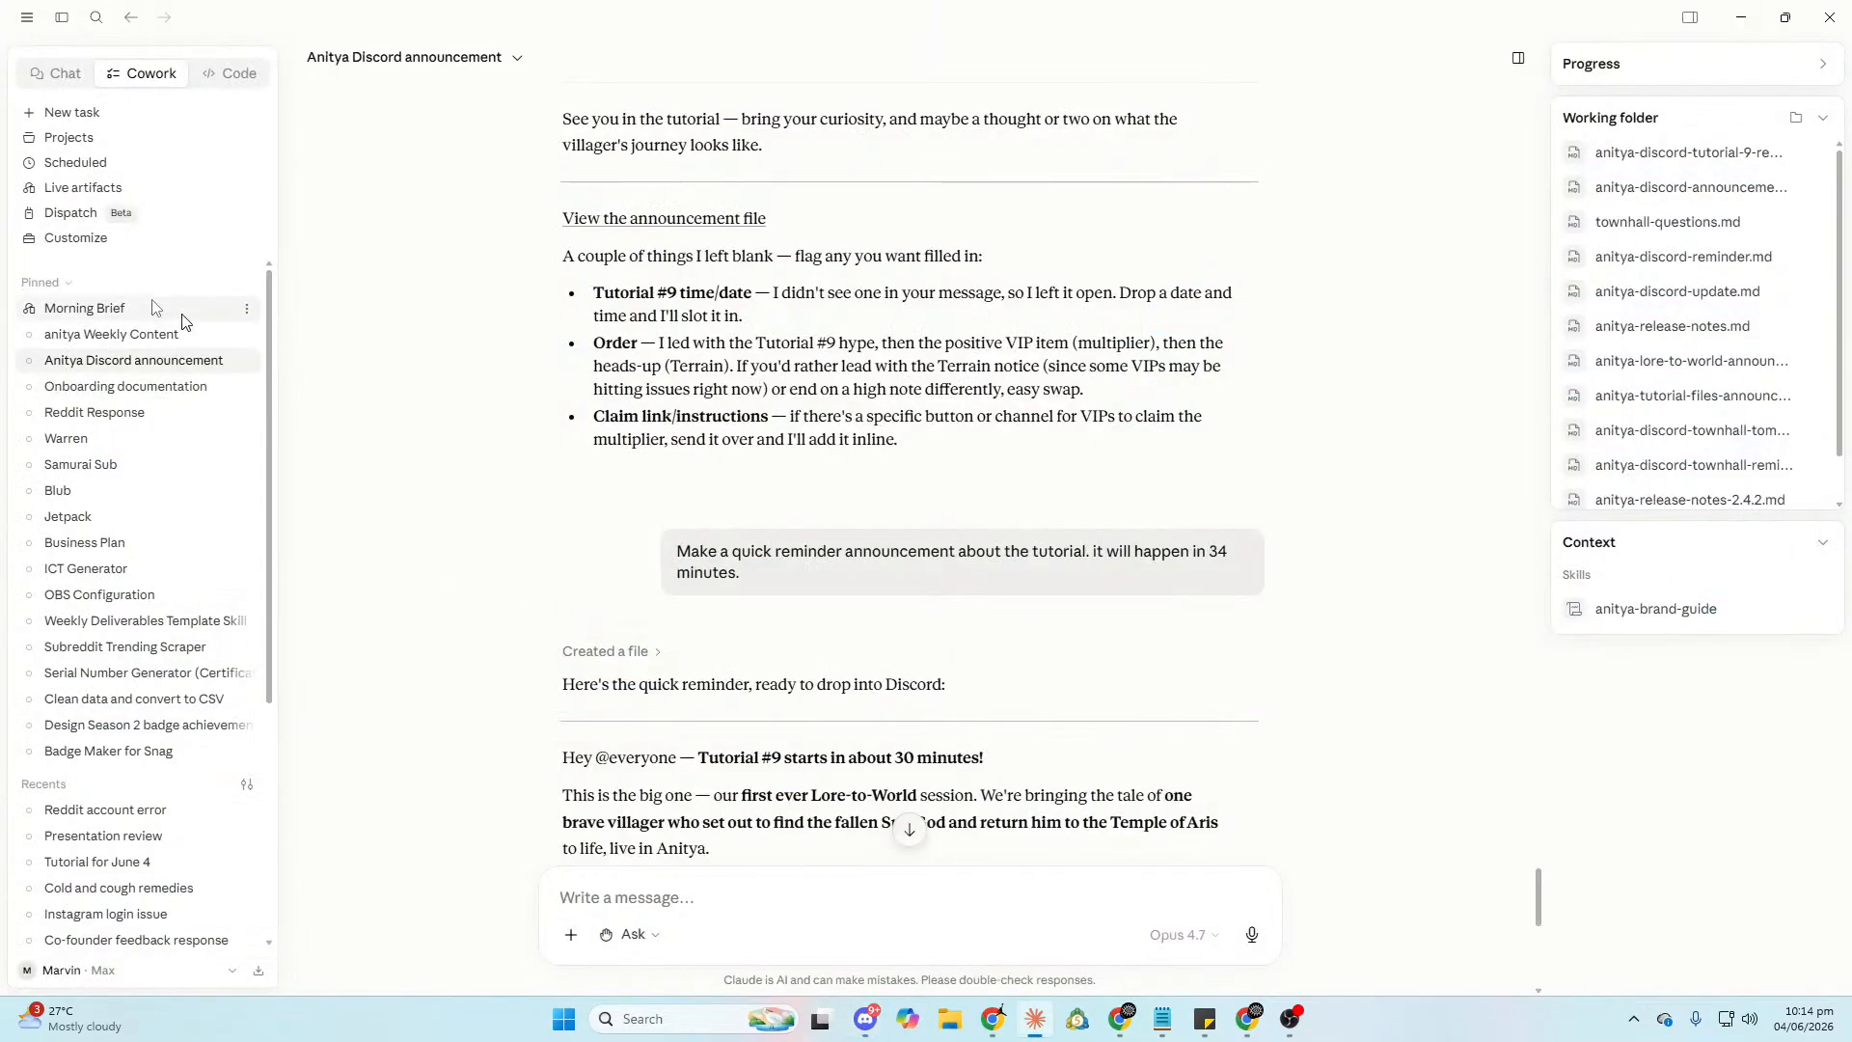
left_click(135, 77)
key("alt+Tab")
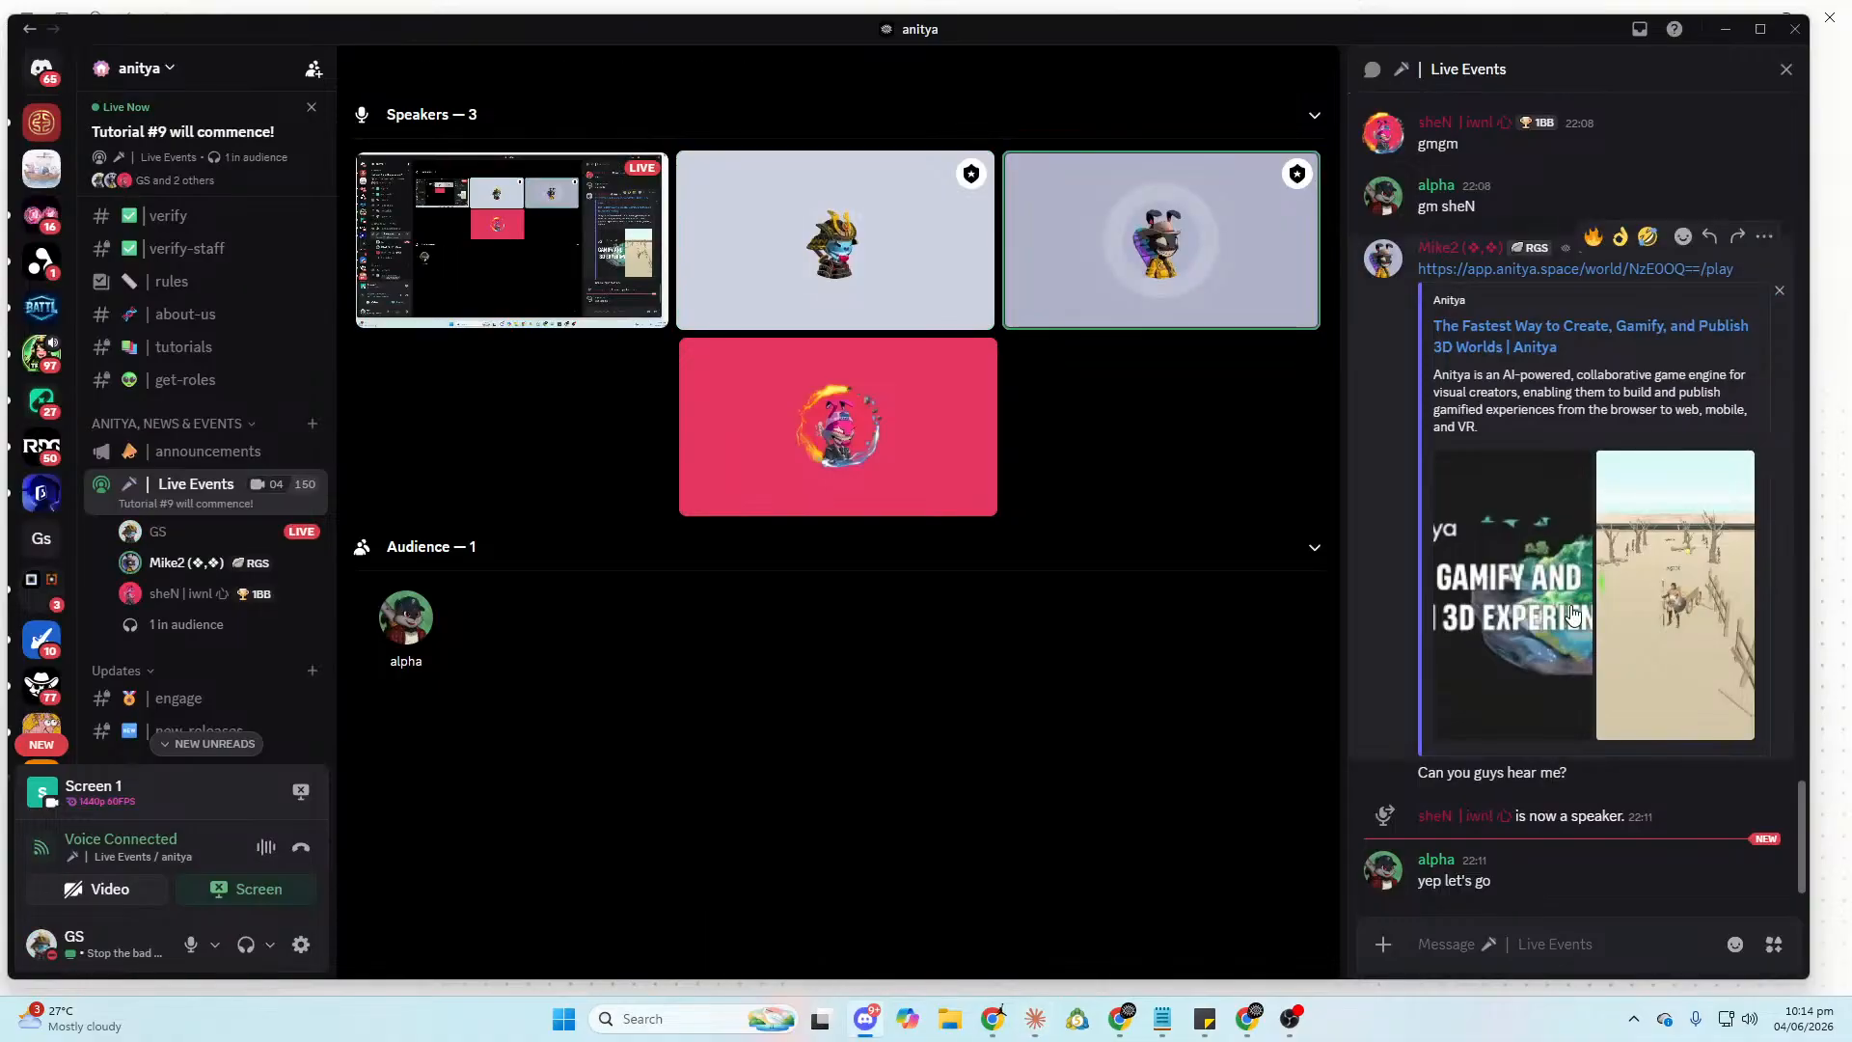
key("alt+Tab")
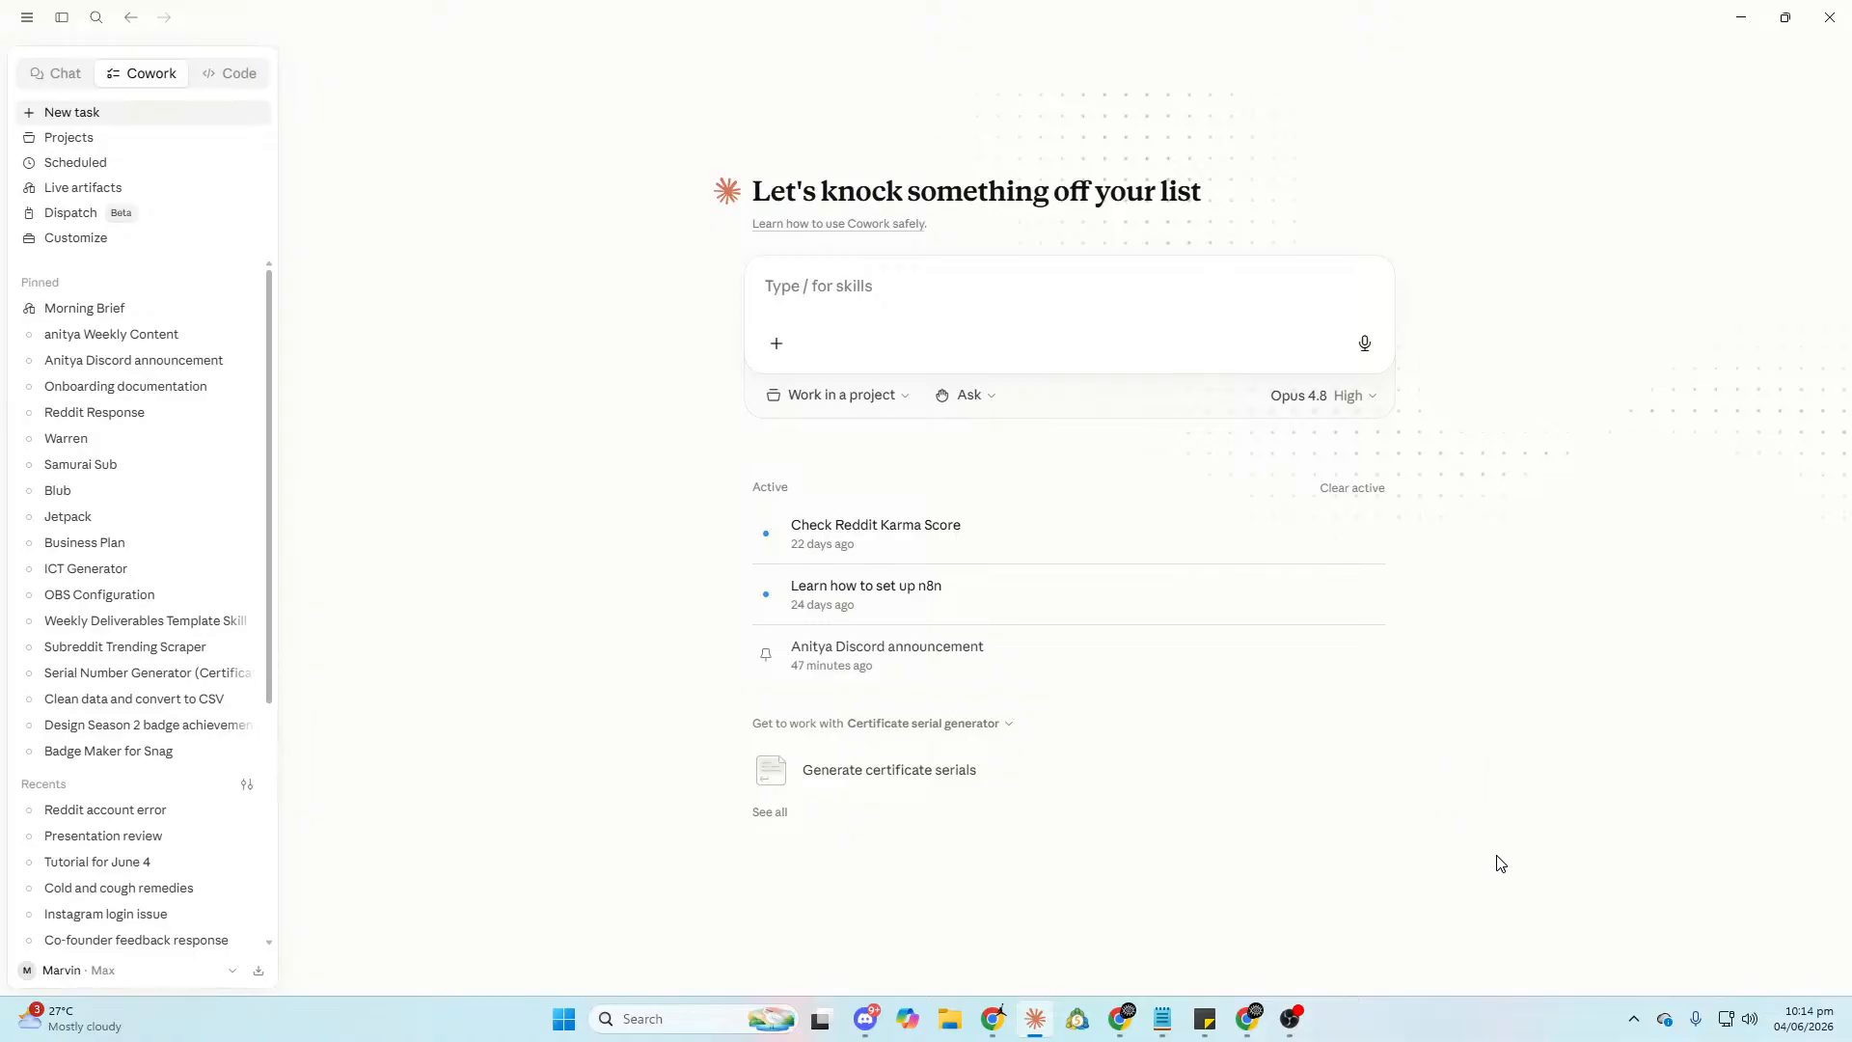
Search Windows for Blender 5.1 and launch it.
mouse_move(1293, 1032)
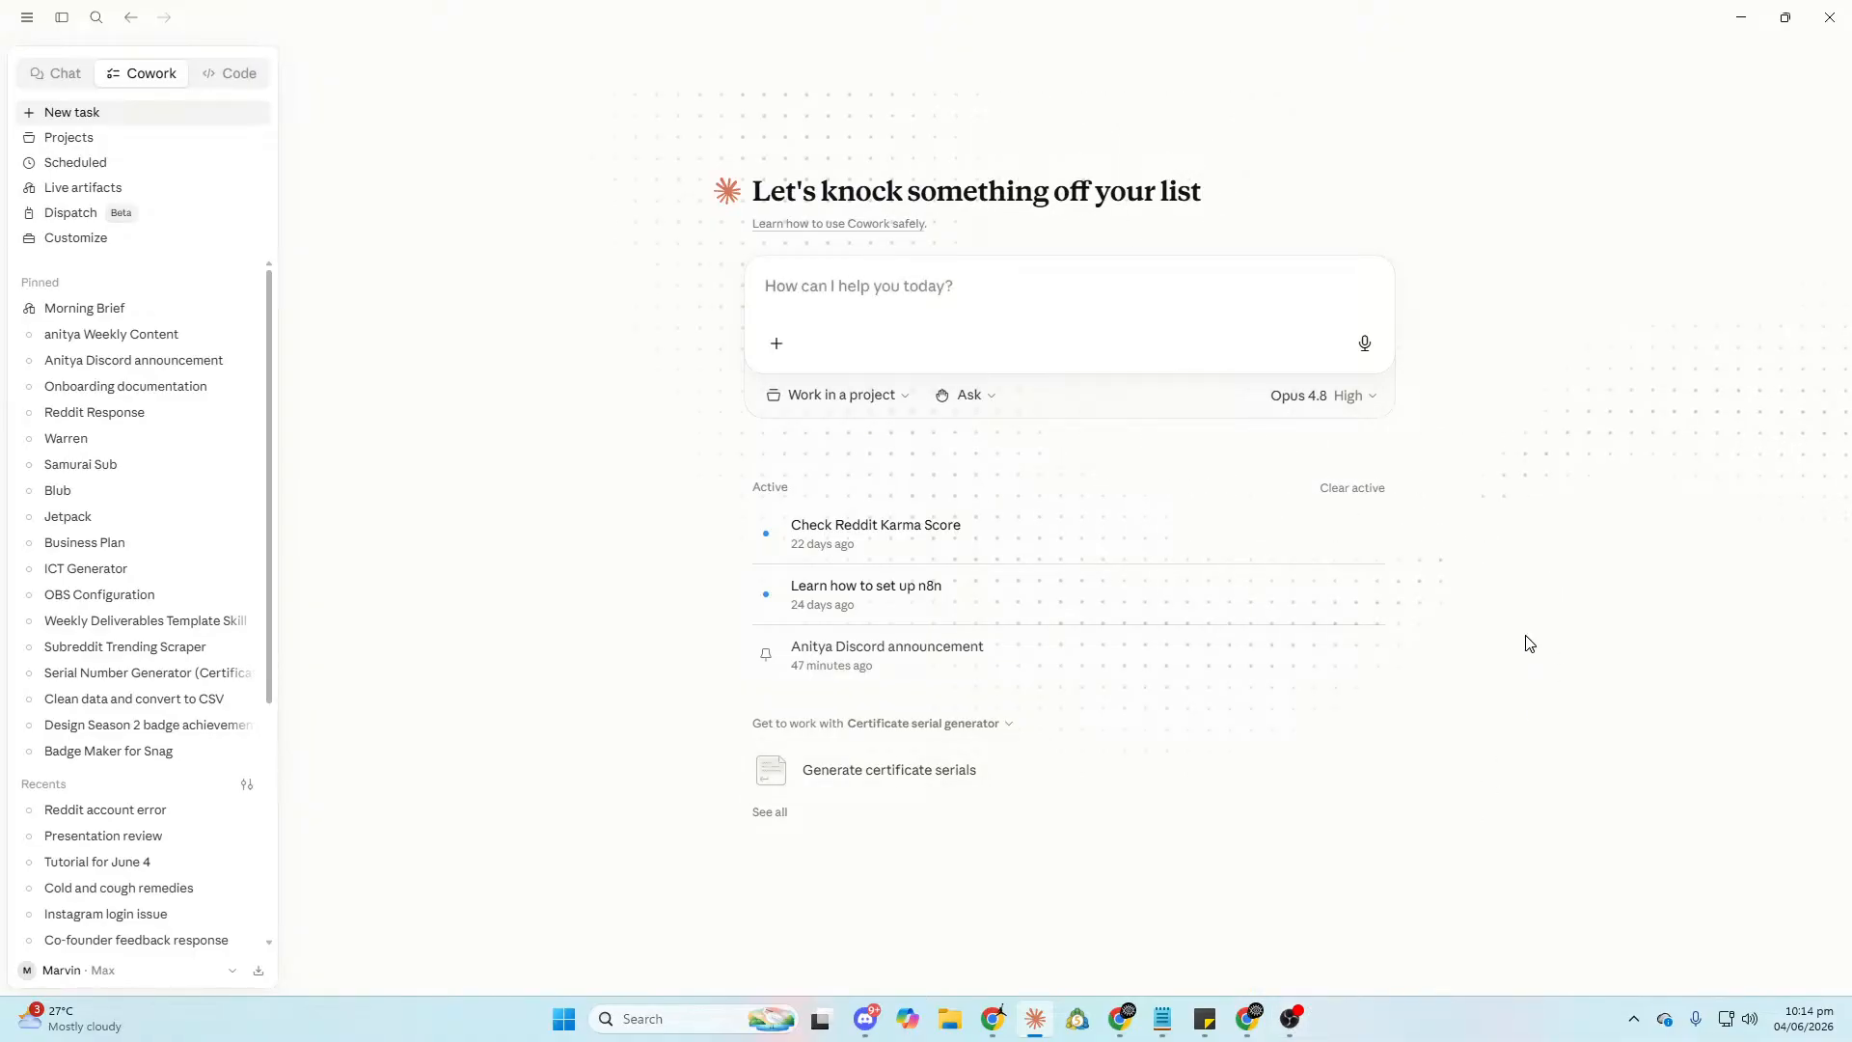
key("super")
type("blender 5.1")
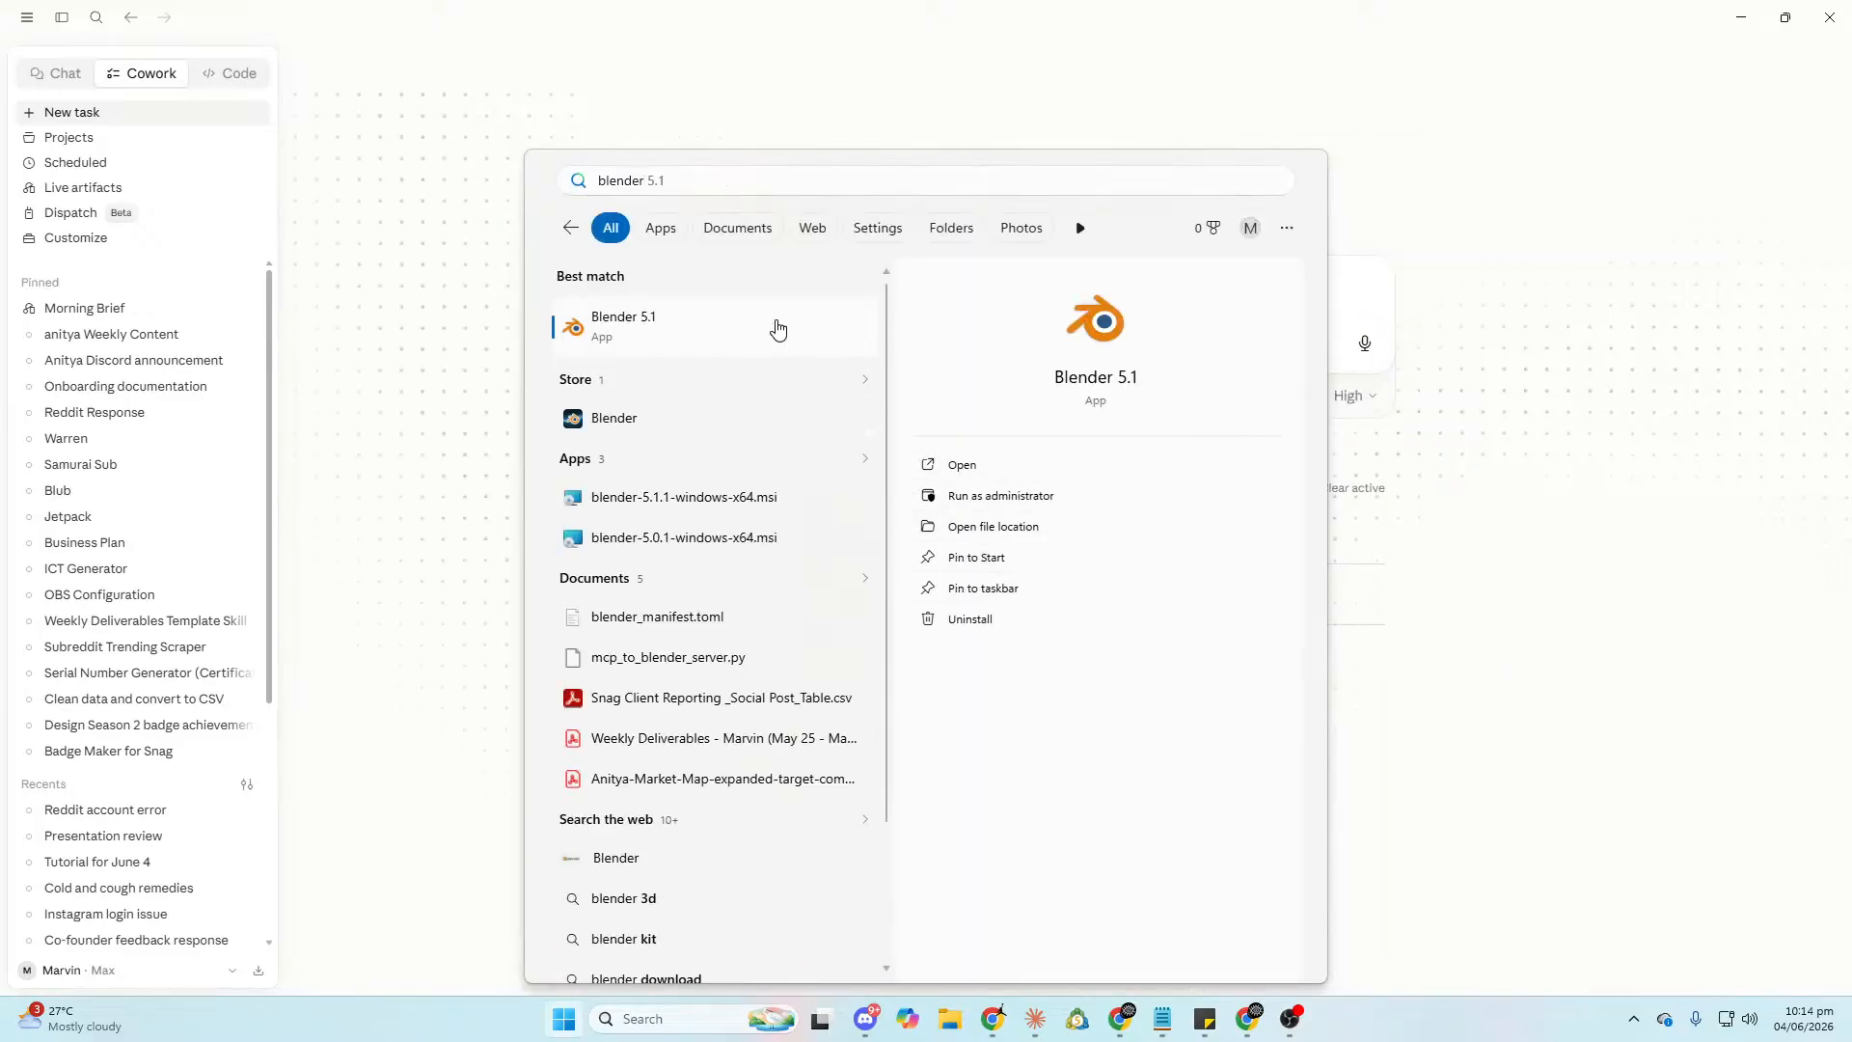
left_click(775, 326)
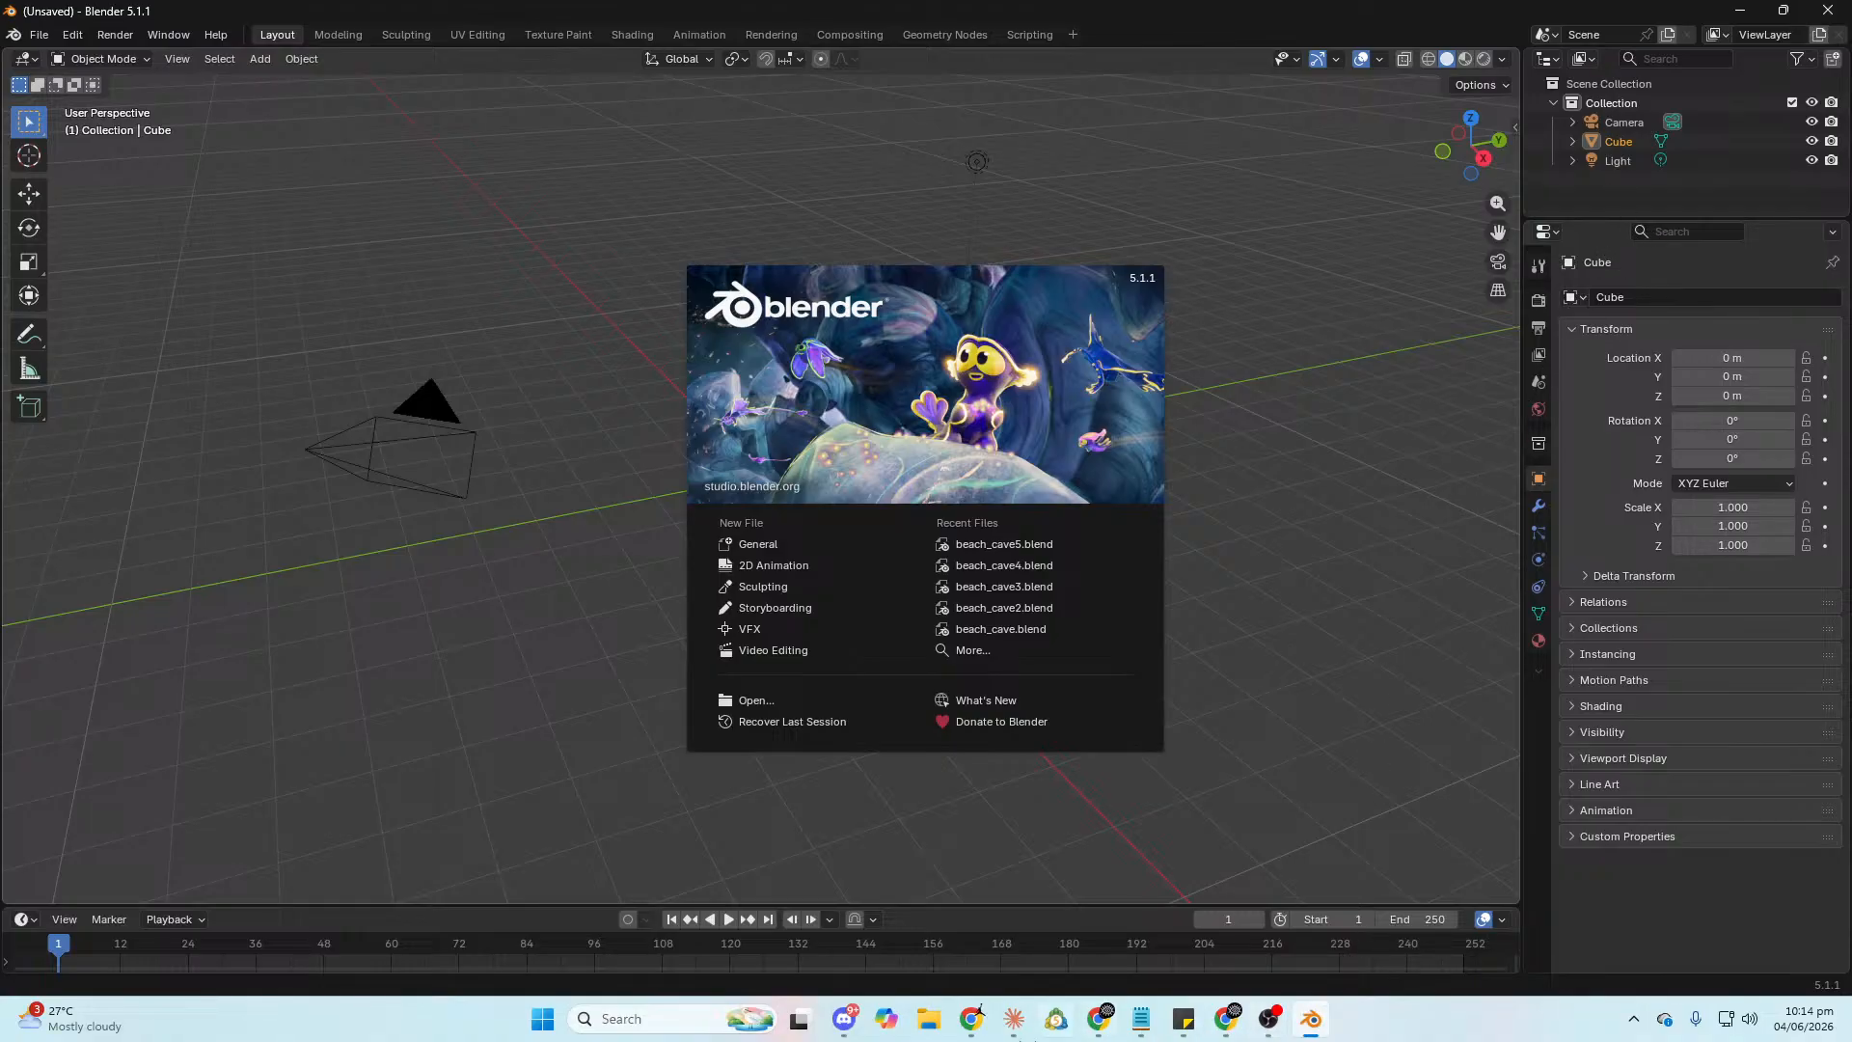
Close the File Explorer window and minimize Blender, Claude, Discord and the remaining large windows to reach the desktop.
left_click(932, 1024)
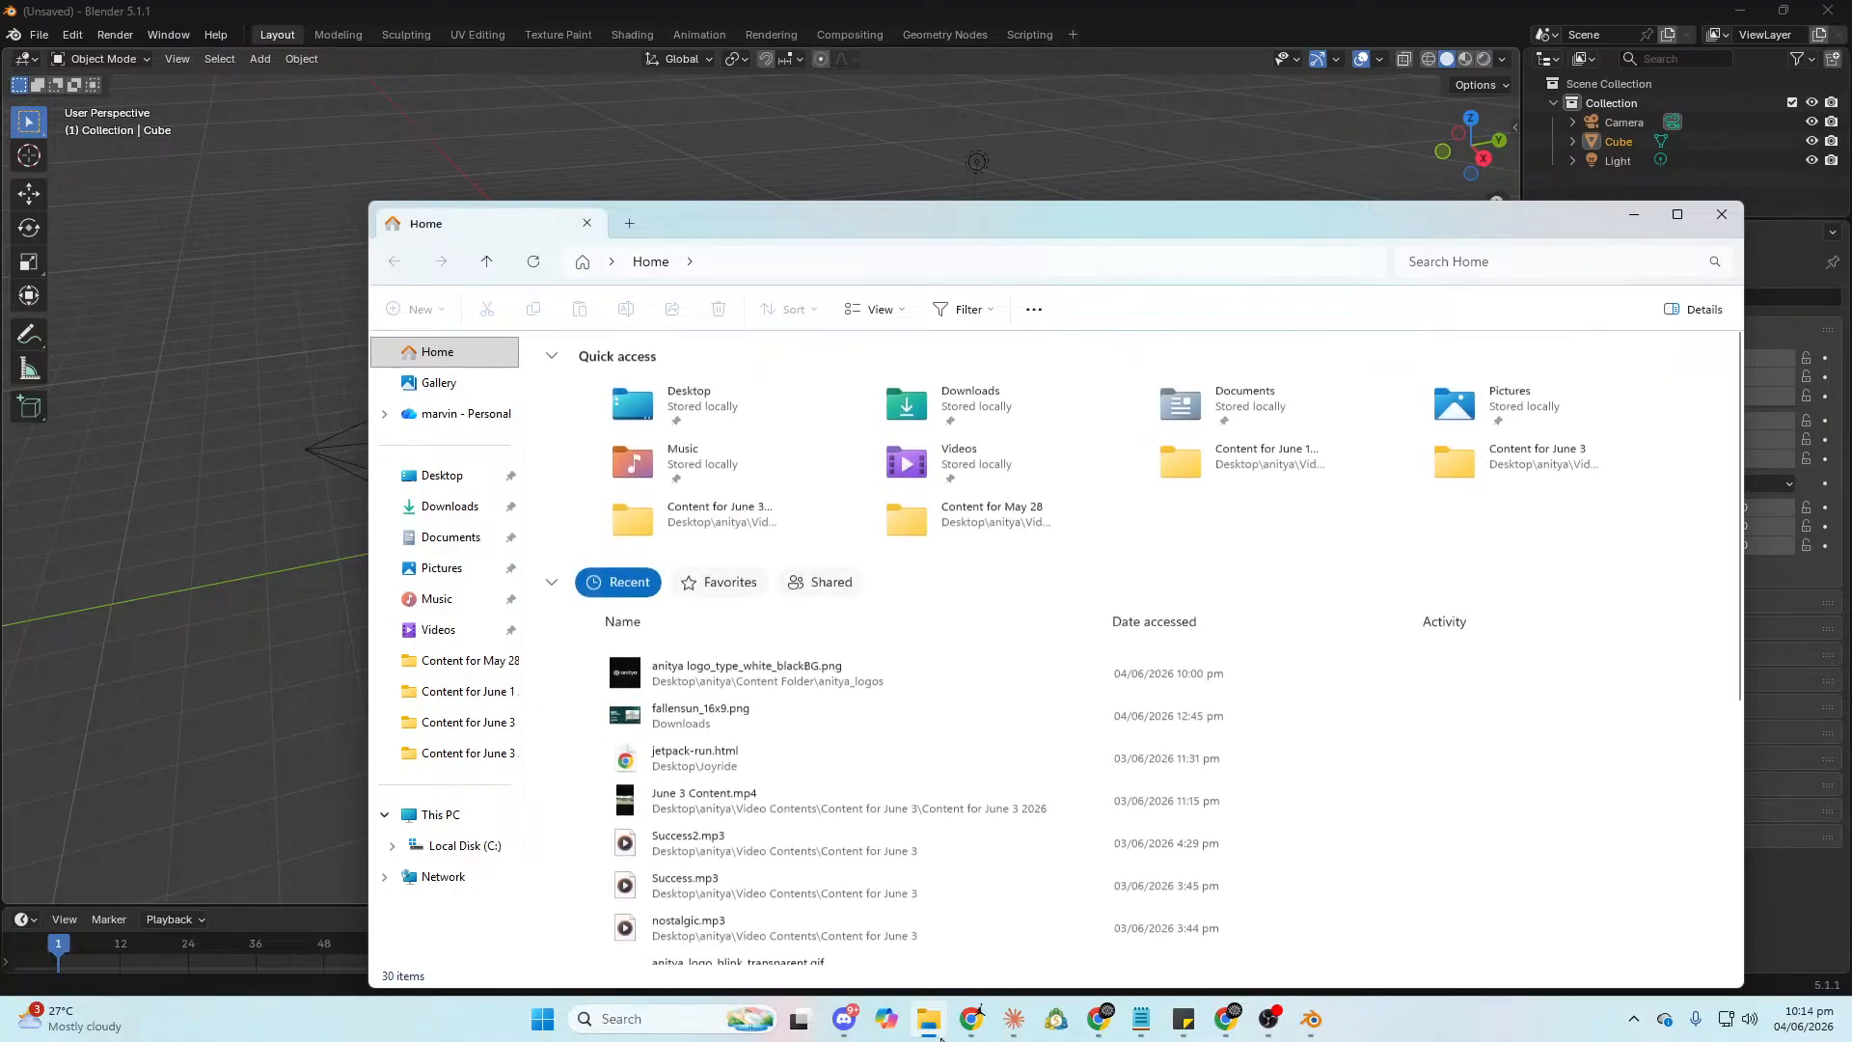
left_click(1722, 214)
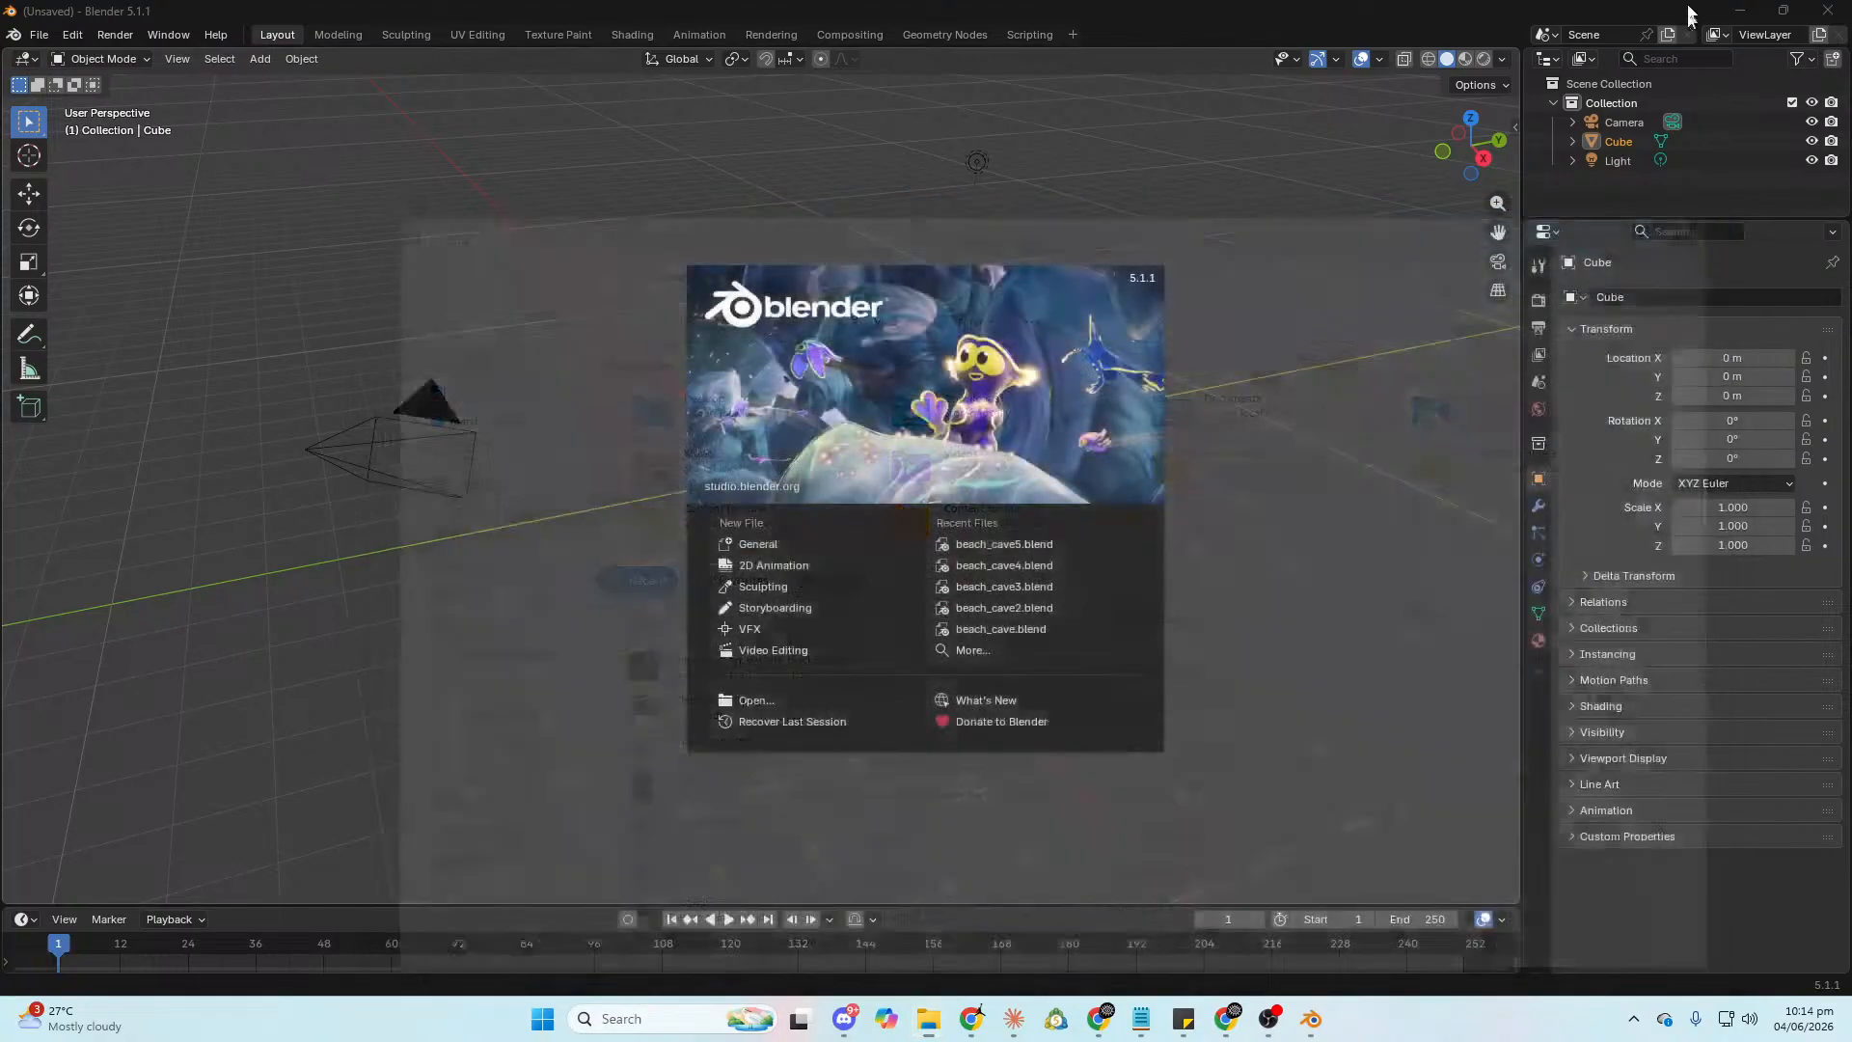
left_click(1739, 12)
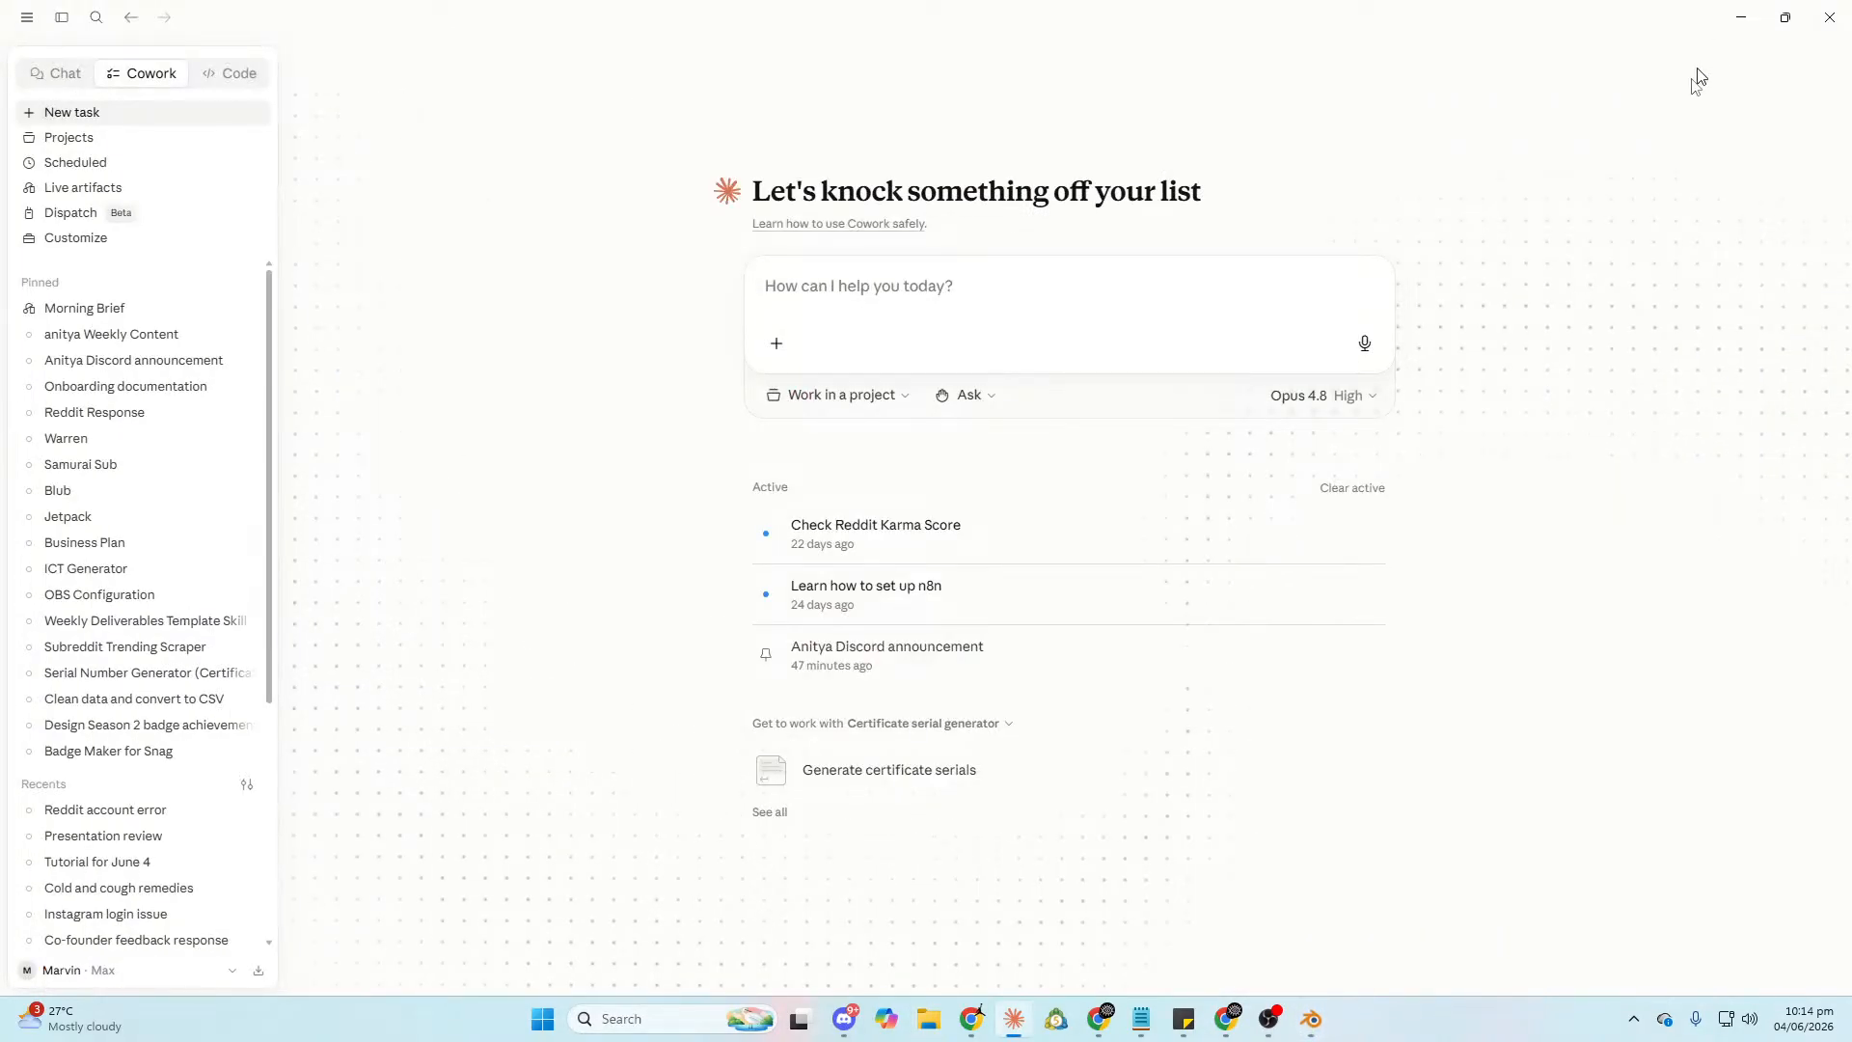
left_click(1741, 16)
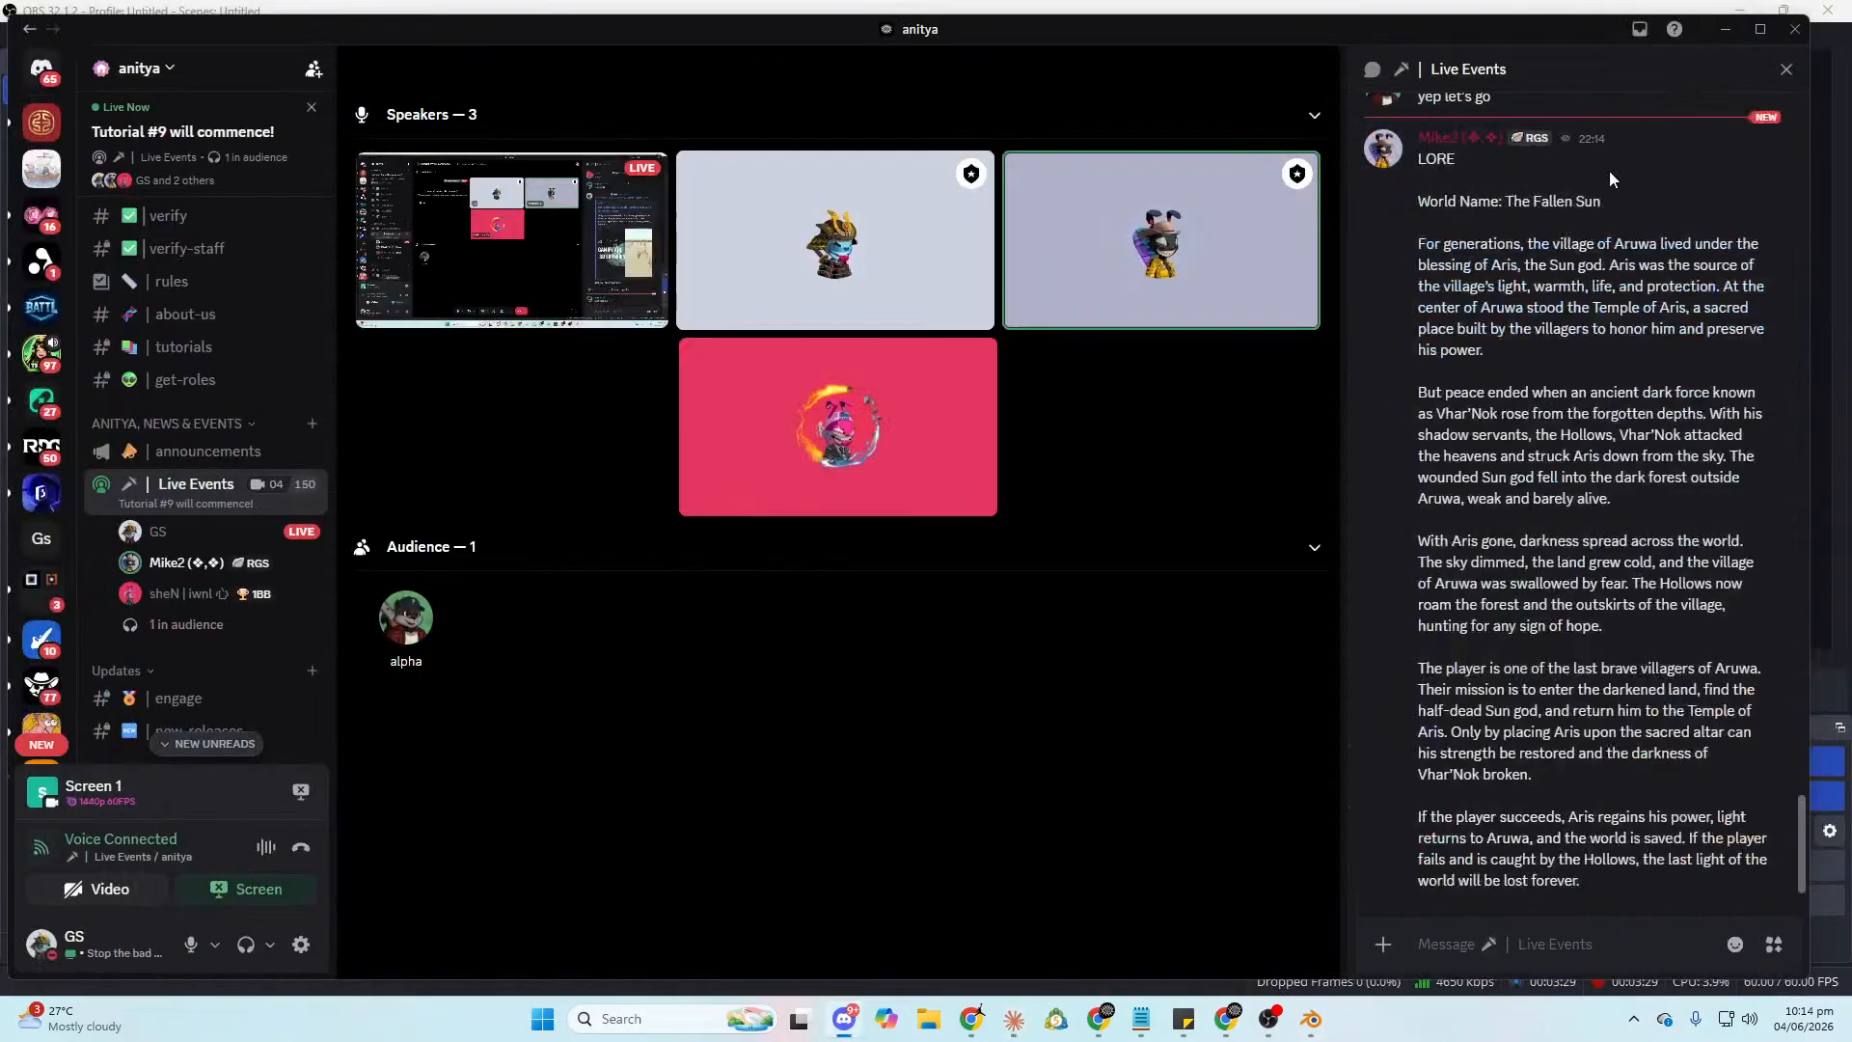
left_click(1728, 29)
left_click(1740, 11)
left_click(1729, 19)
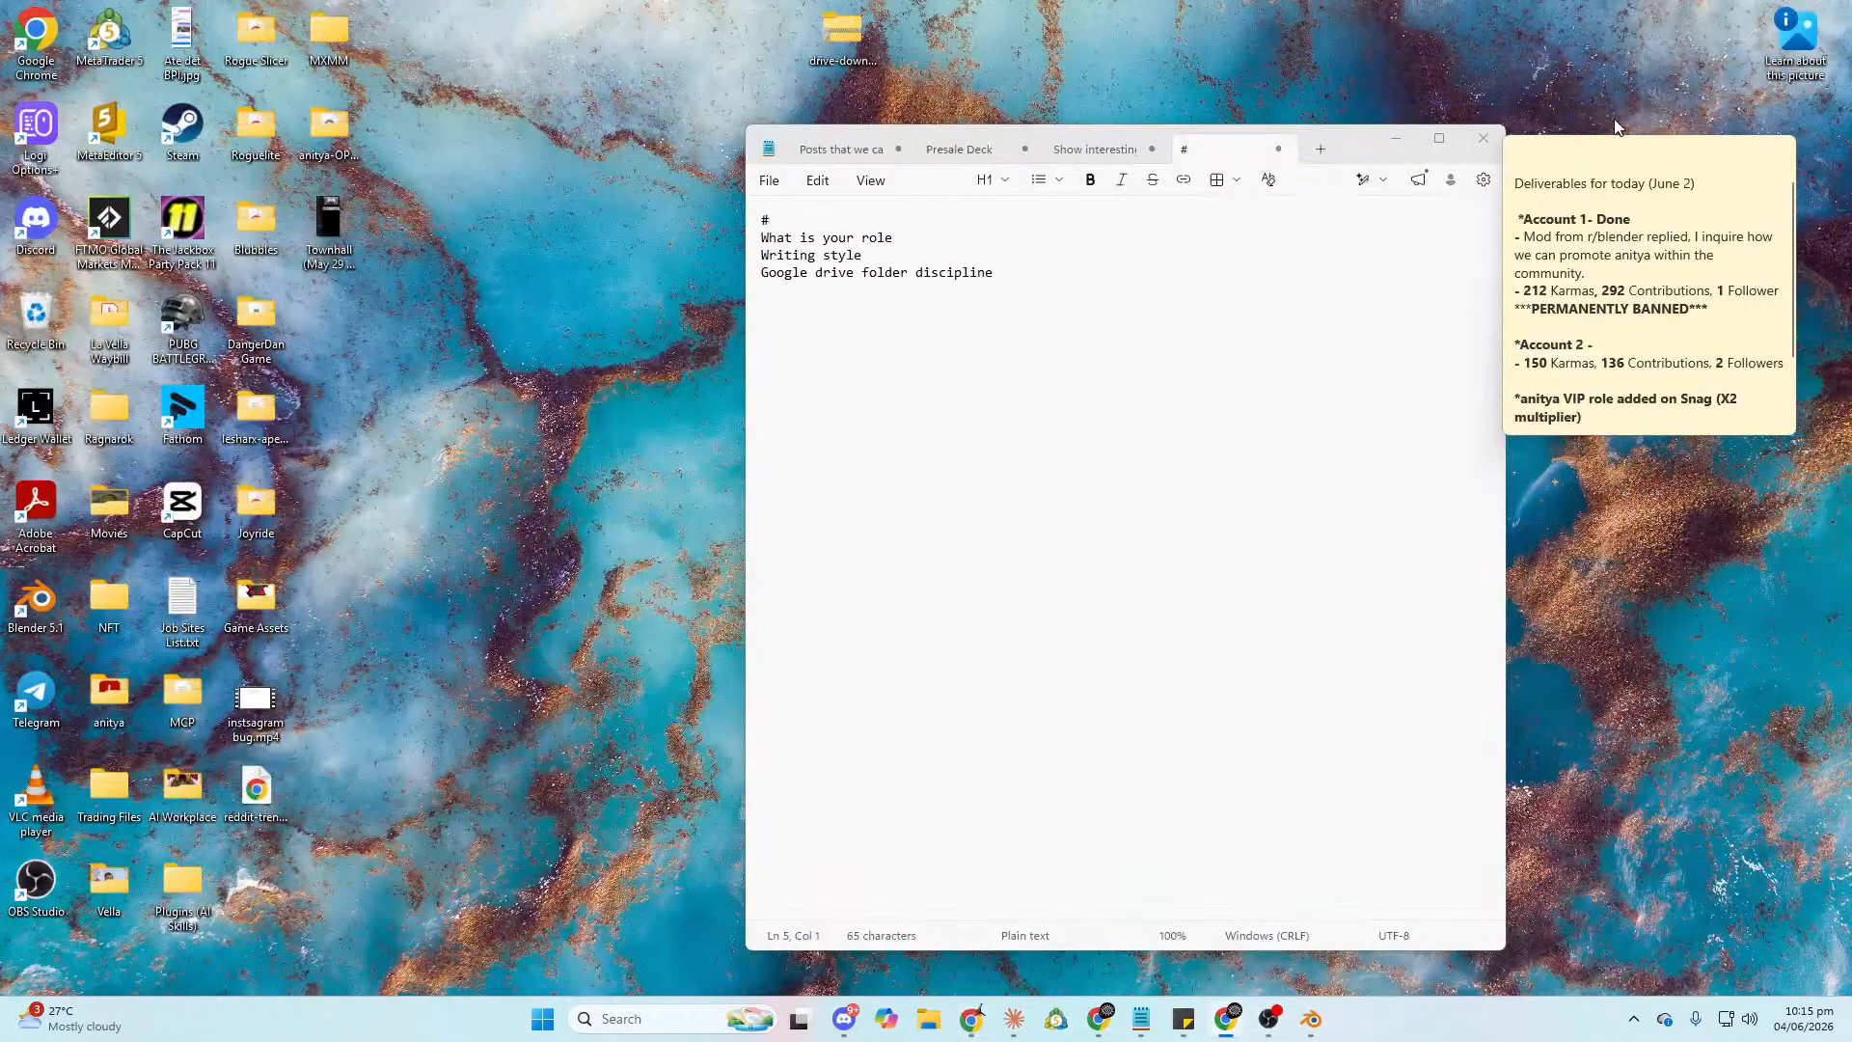
Close the Notepad and sticky note windows and move the drive-download folder below the Townhall icon on the desktop.
left_click(1490, 146)
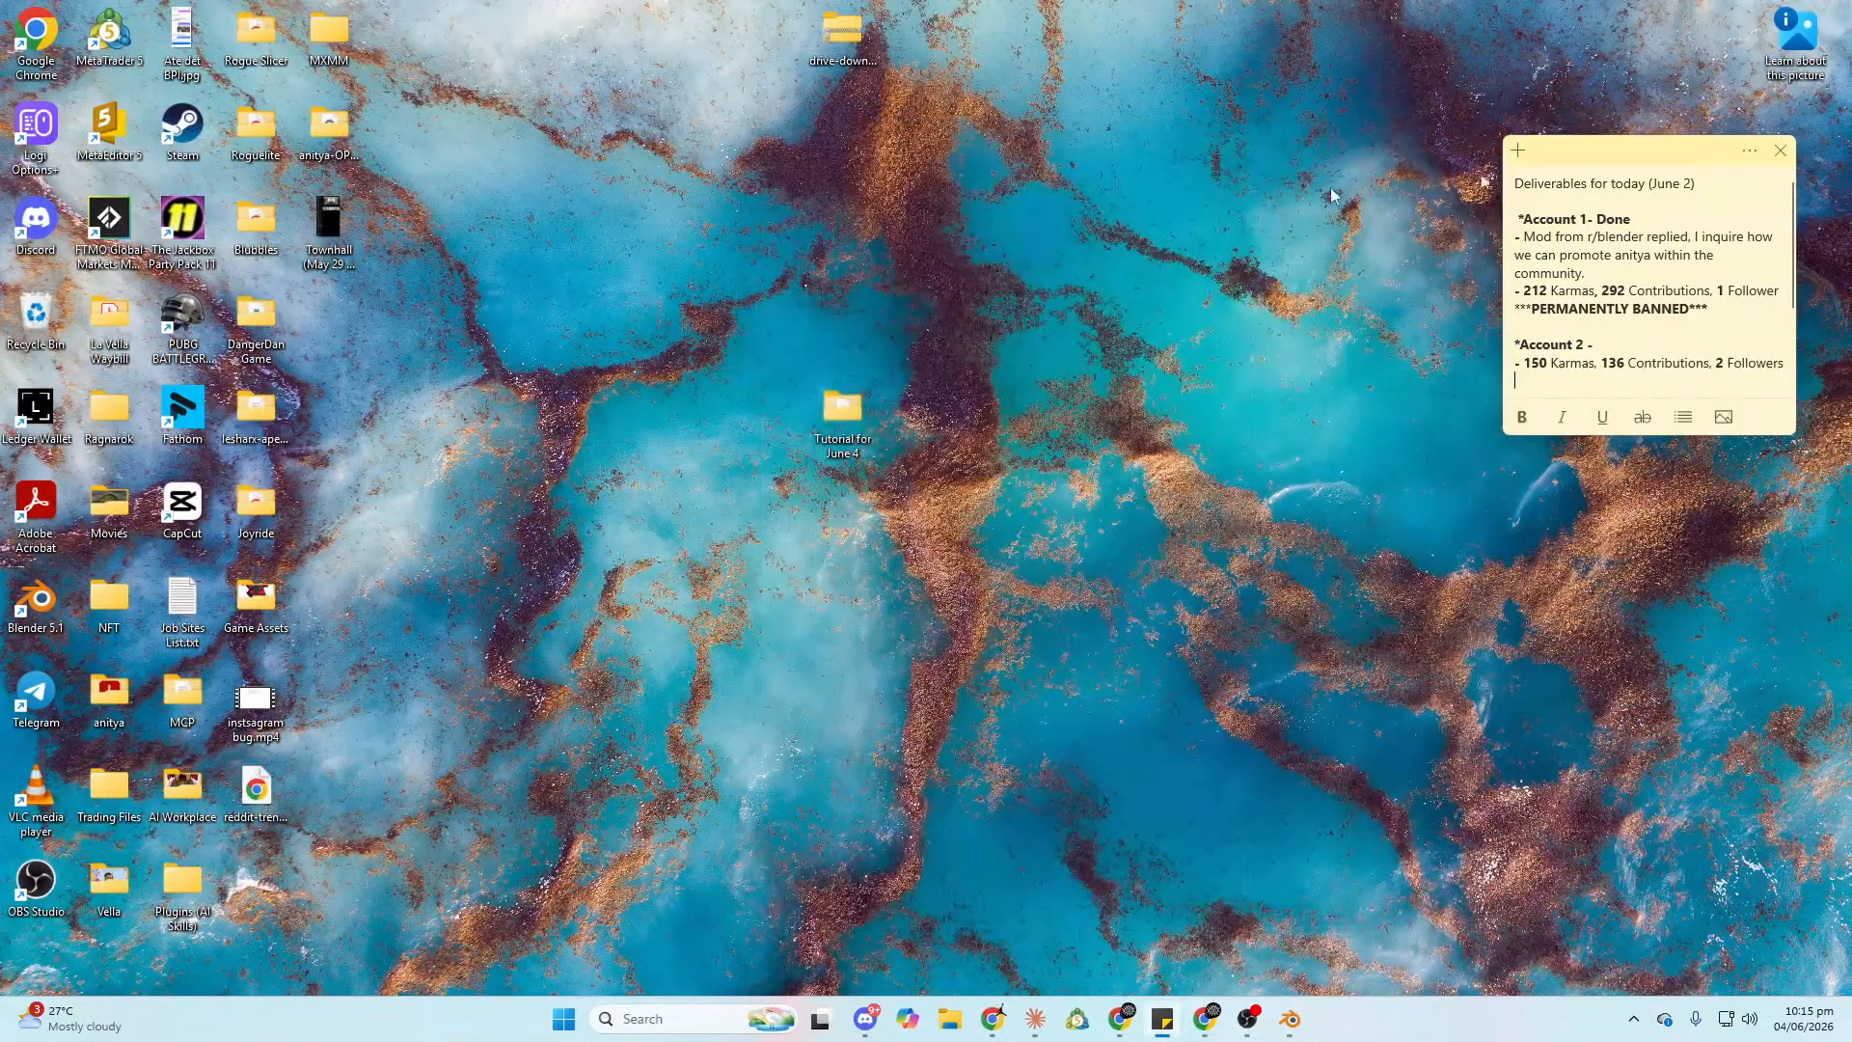
left_click(1780, 151)
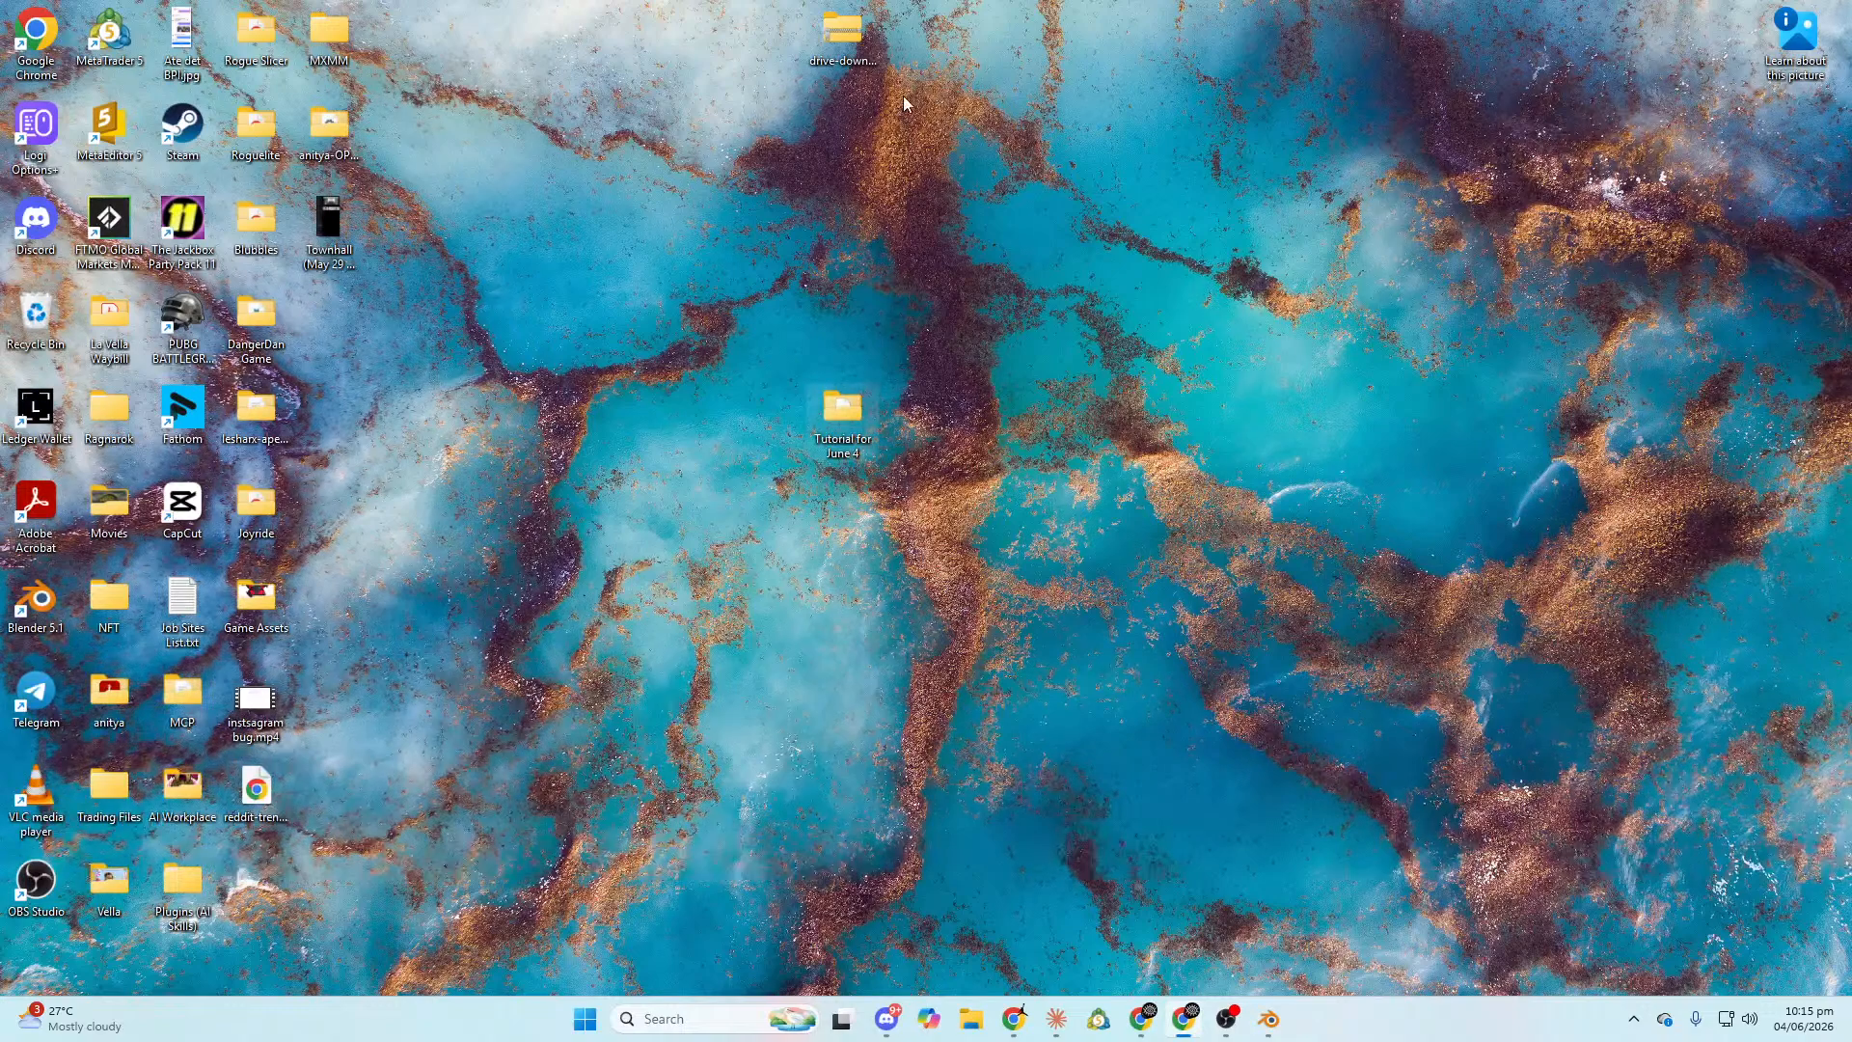
left_click_drag(834, 31, 333, 324)
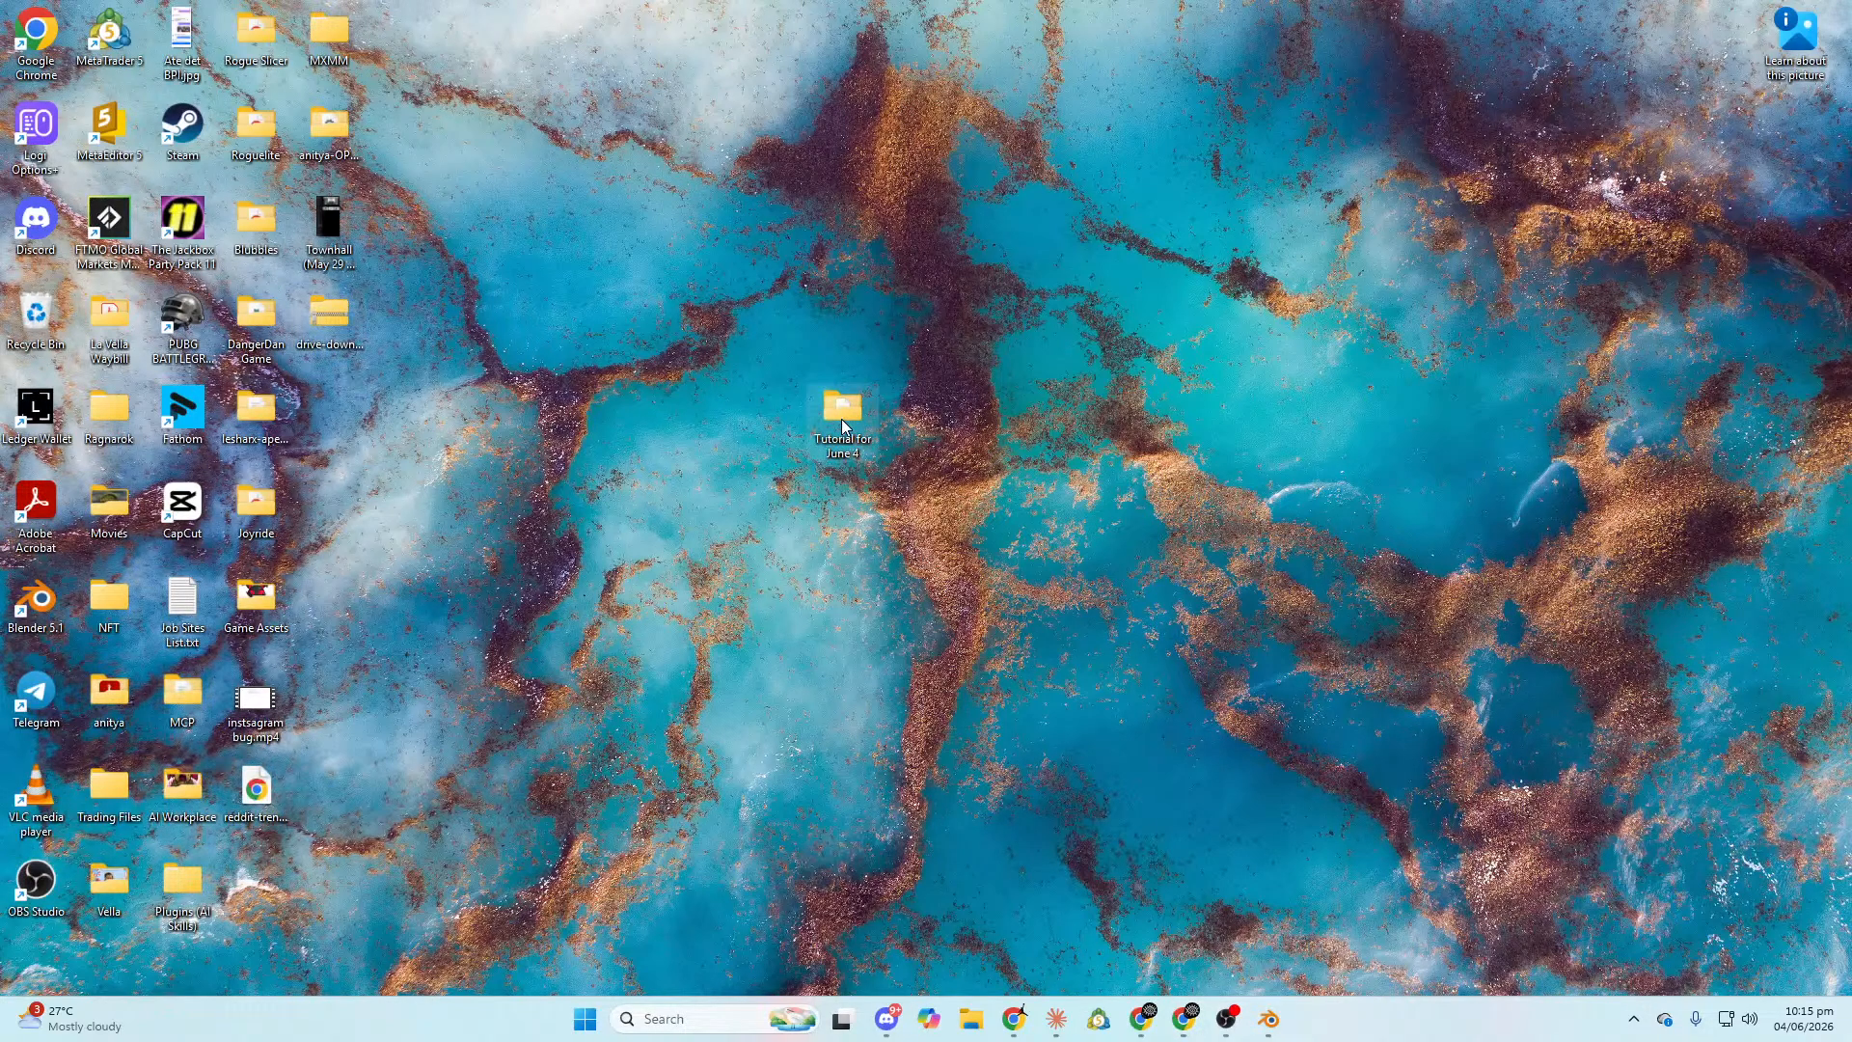
Open the Tutorial for June 4 folder and move its FALLENSUN subfolder out to the desktop.
double_click(841, 415)
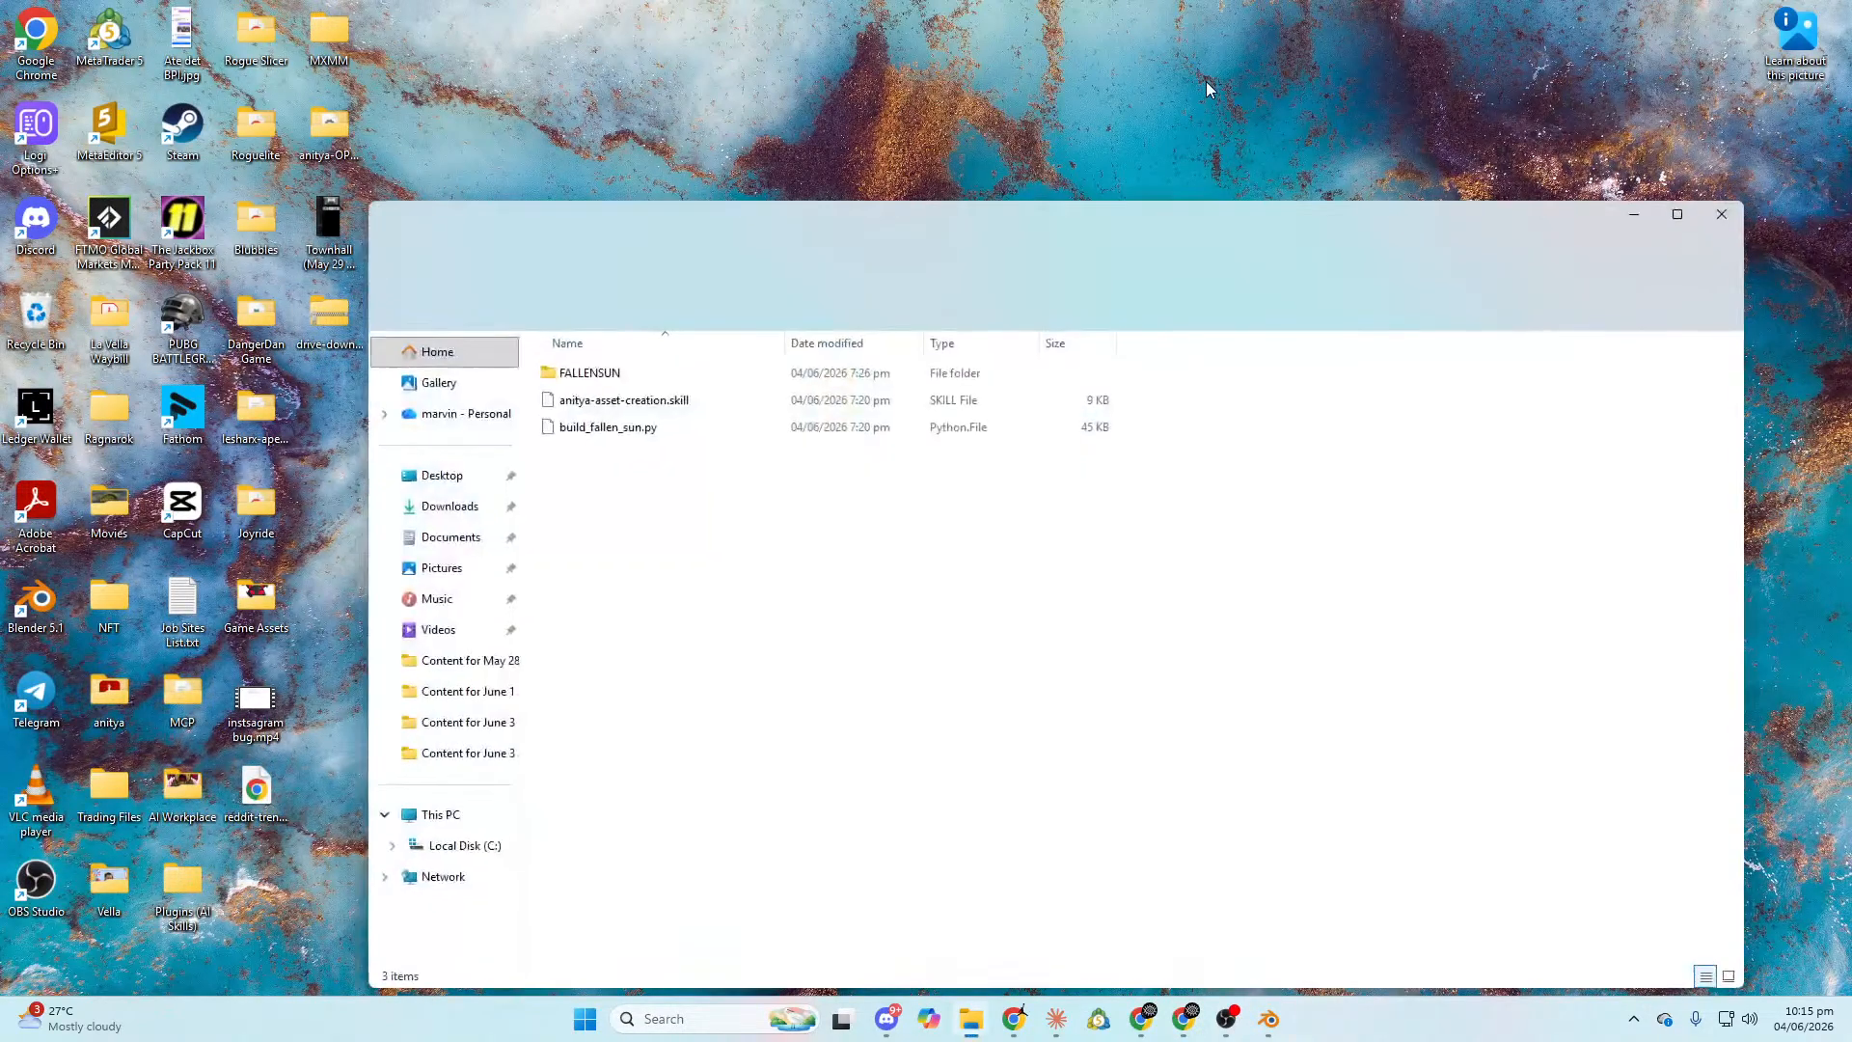
left_click(618, 375)
left_click(791, 123)
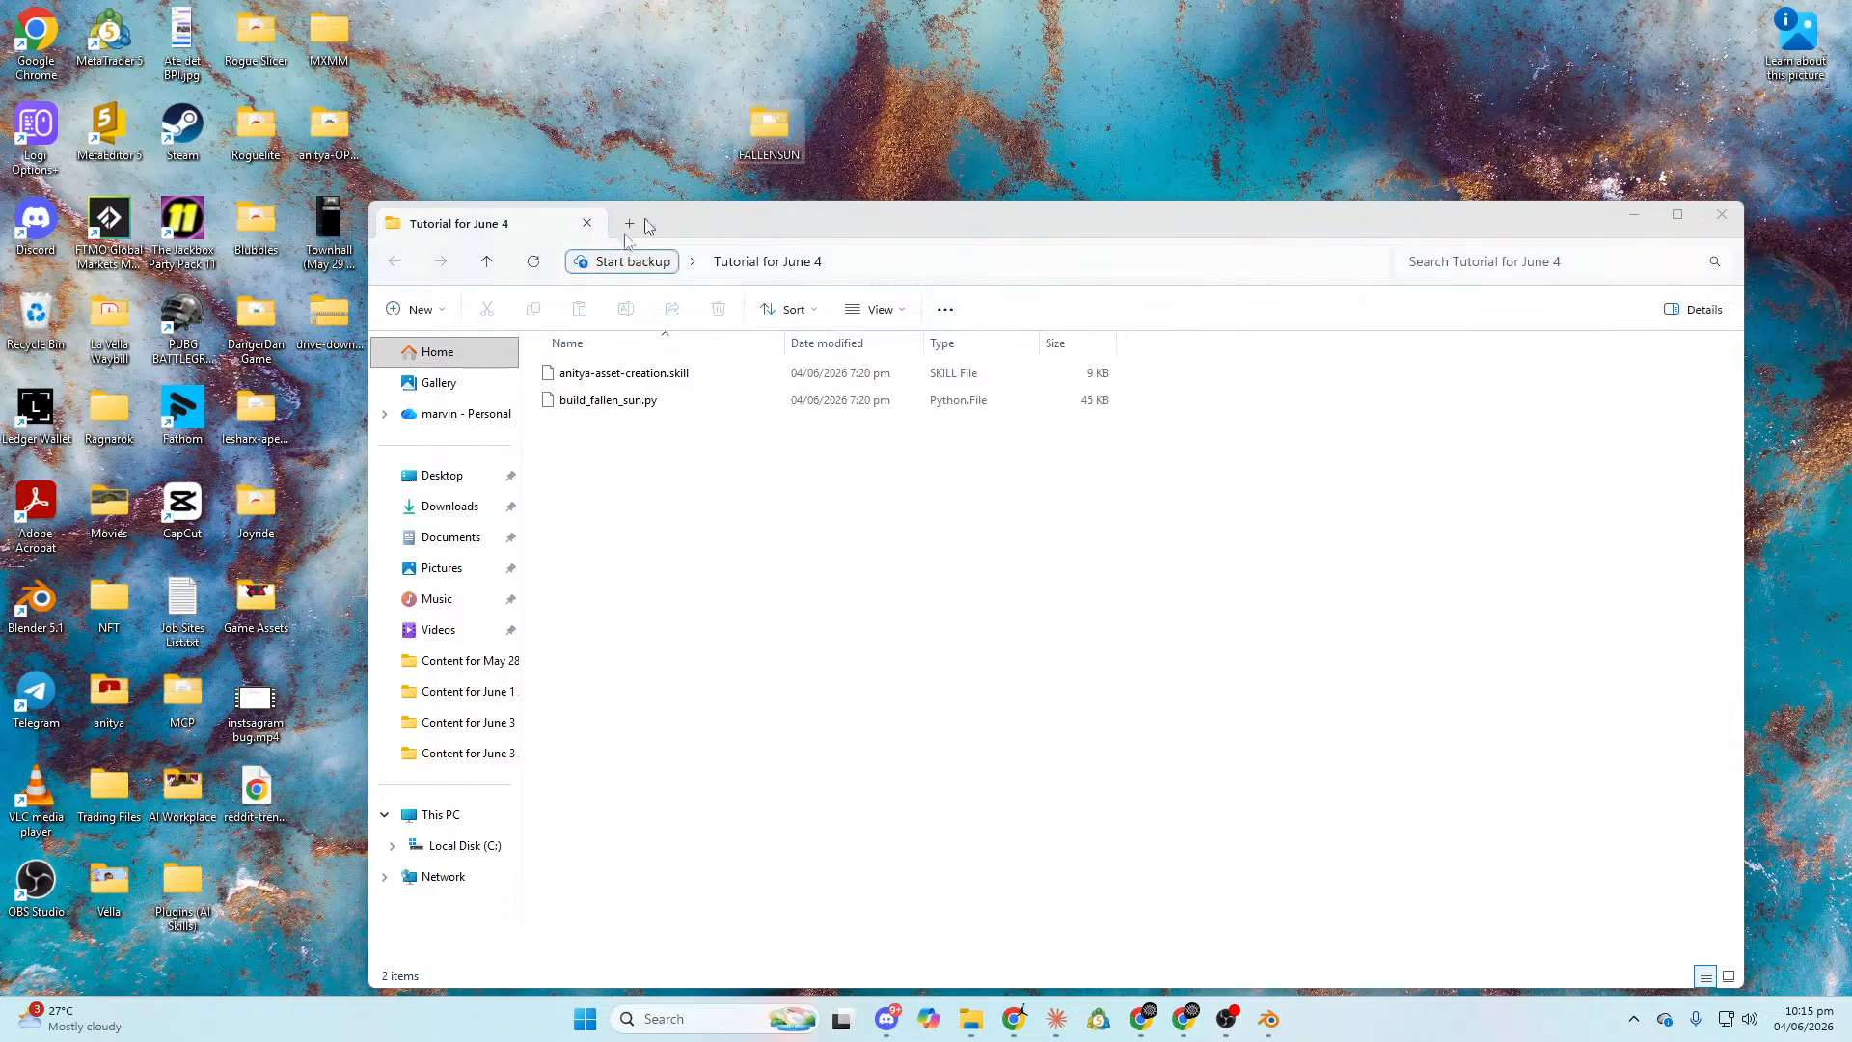
Switch to Claude and start a new Cowork task with the prompt "connect a folder".
left_click(1056, 1018)
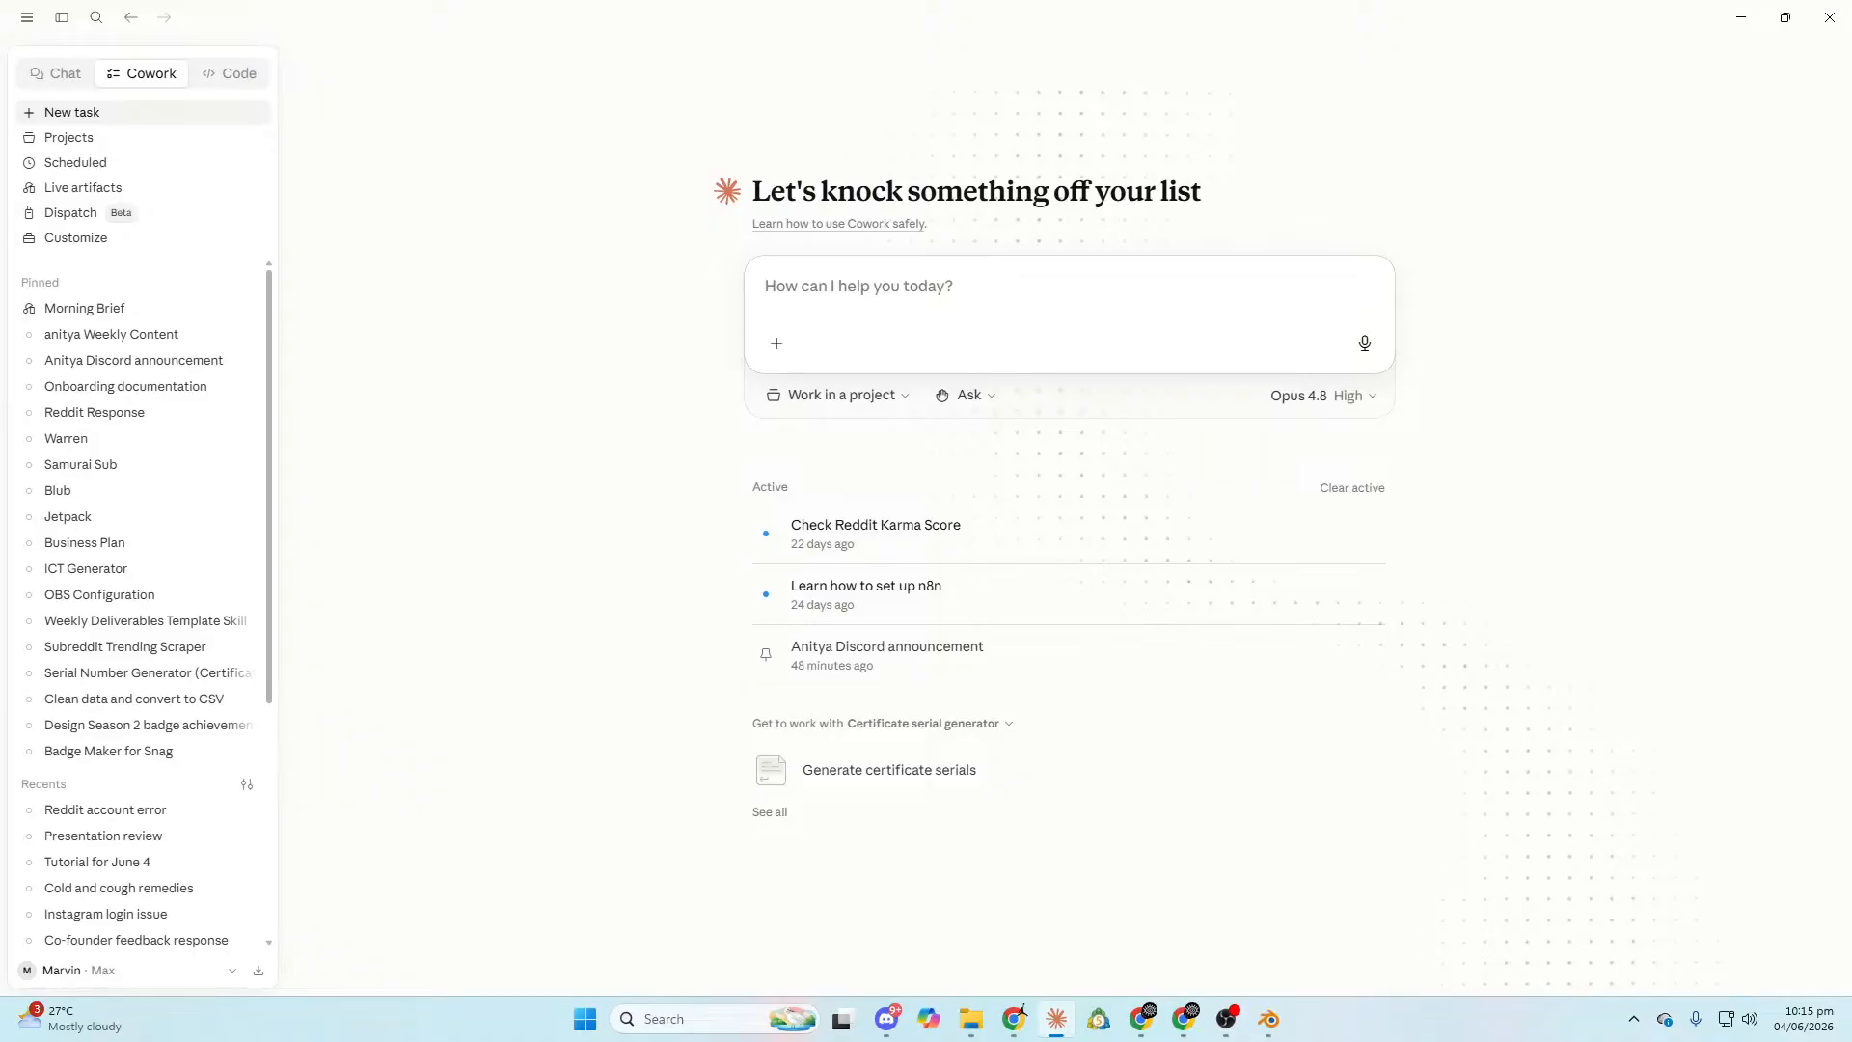
type("ju")
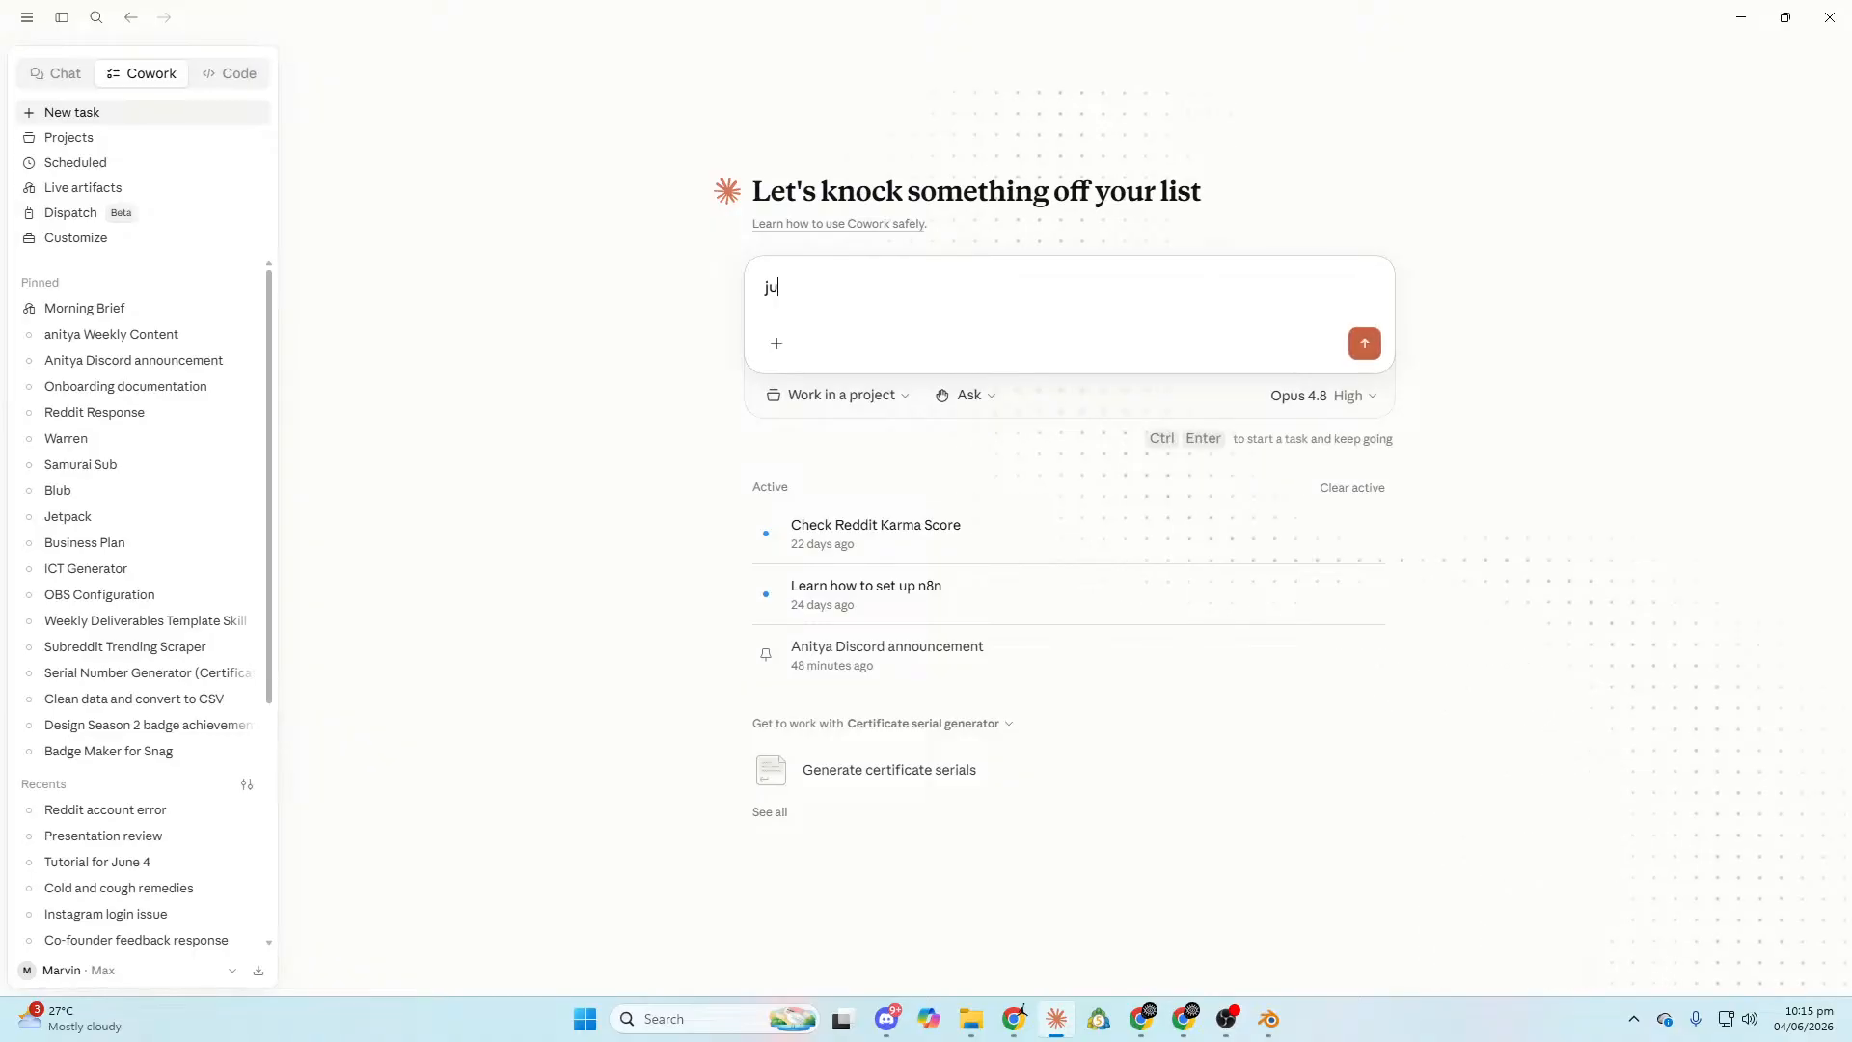
type("st like")
key("ctrl+a")
type("connect a folder")
key("Return")
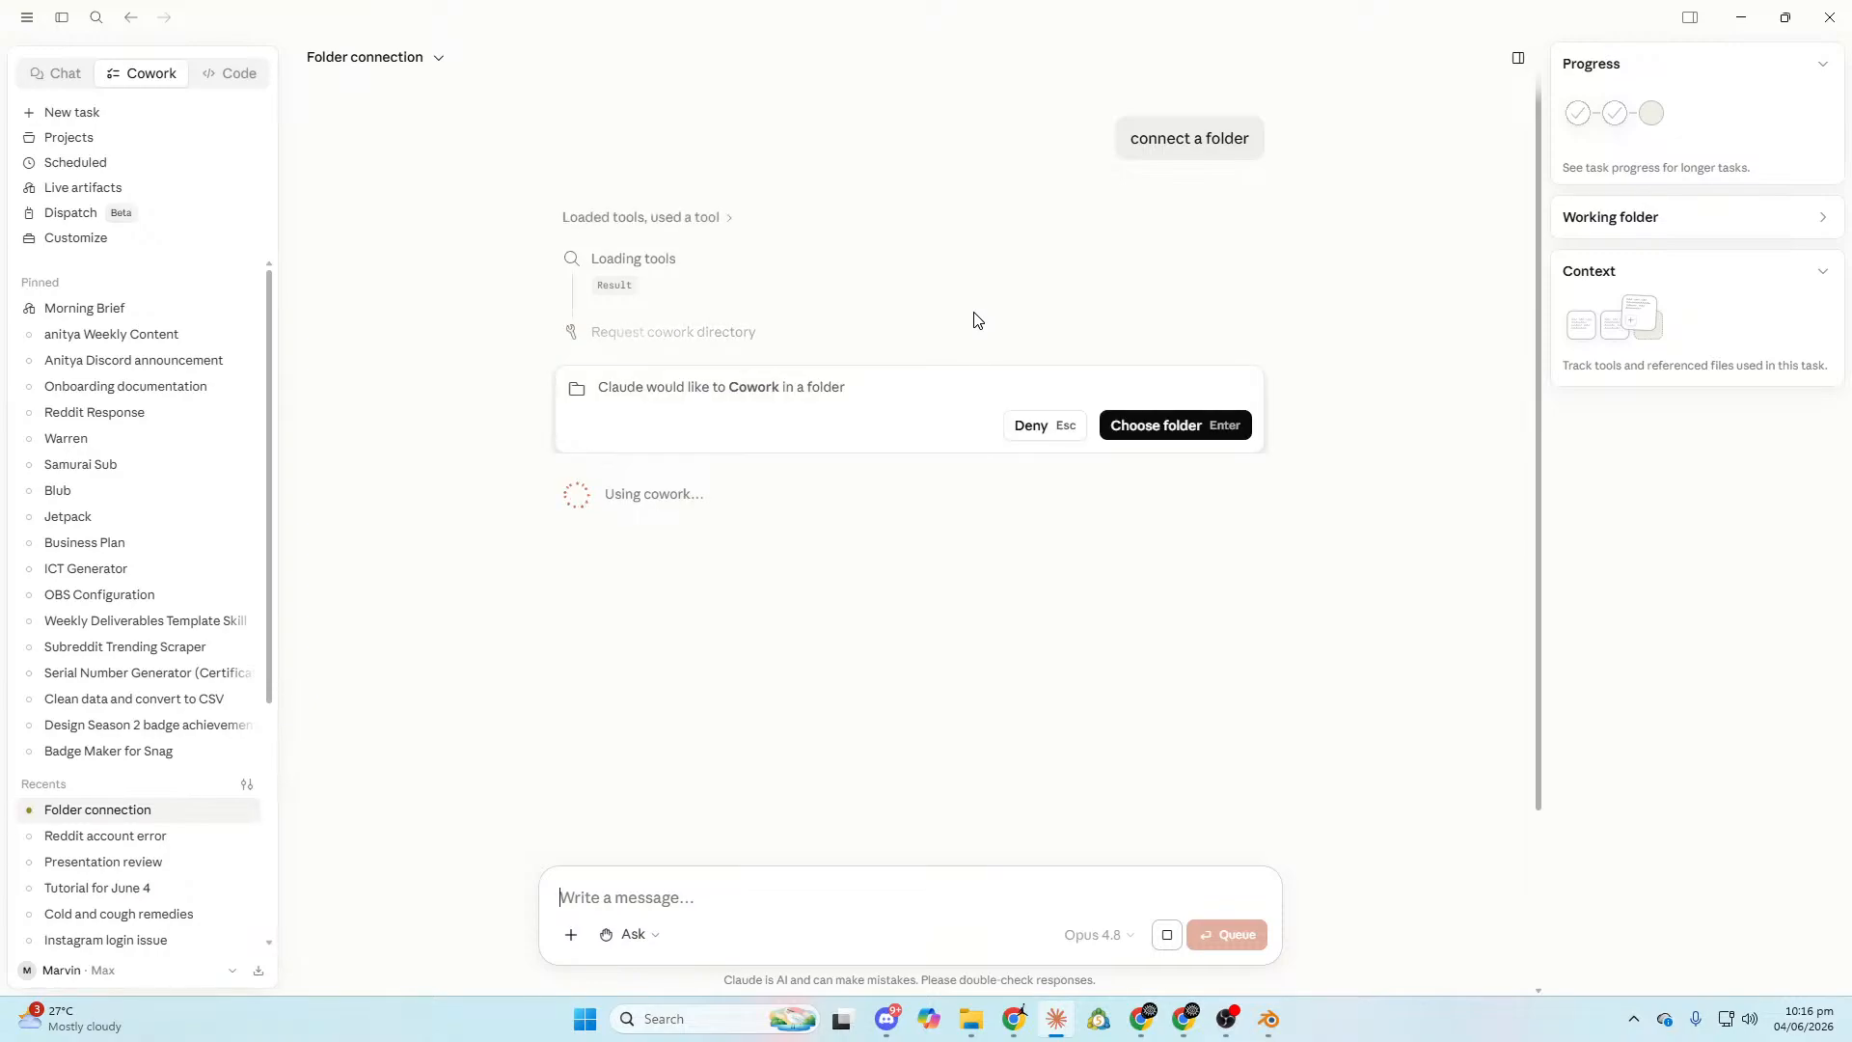
Share the desktop's Tutorial for June 4 folder with Claude as the working folder.
left_click(1146, 434)
left_click(83, 193)
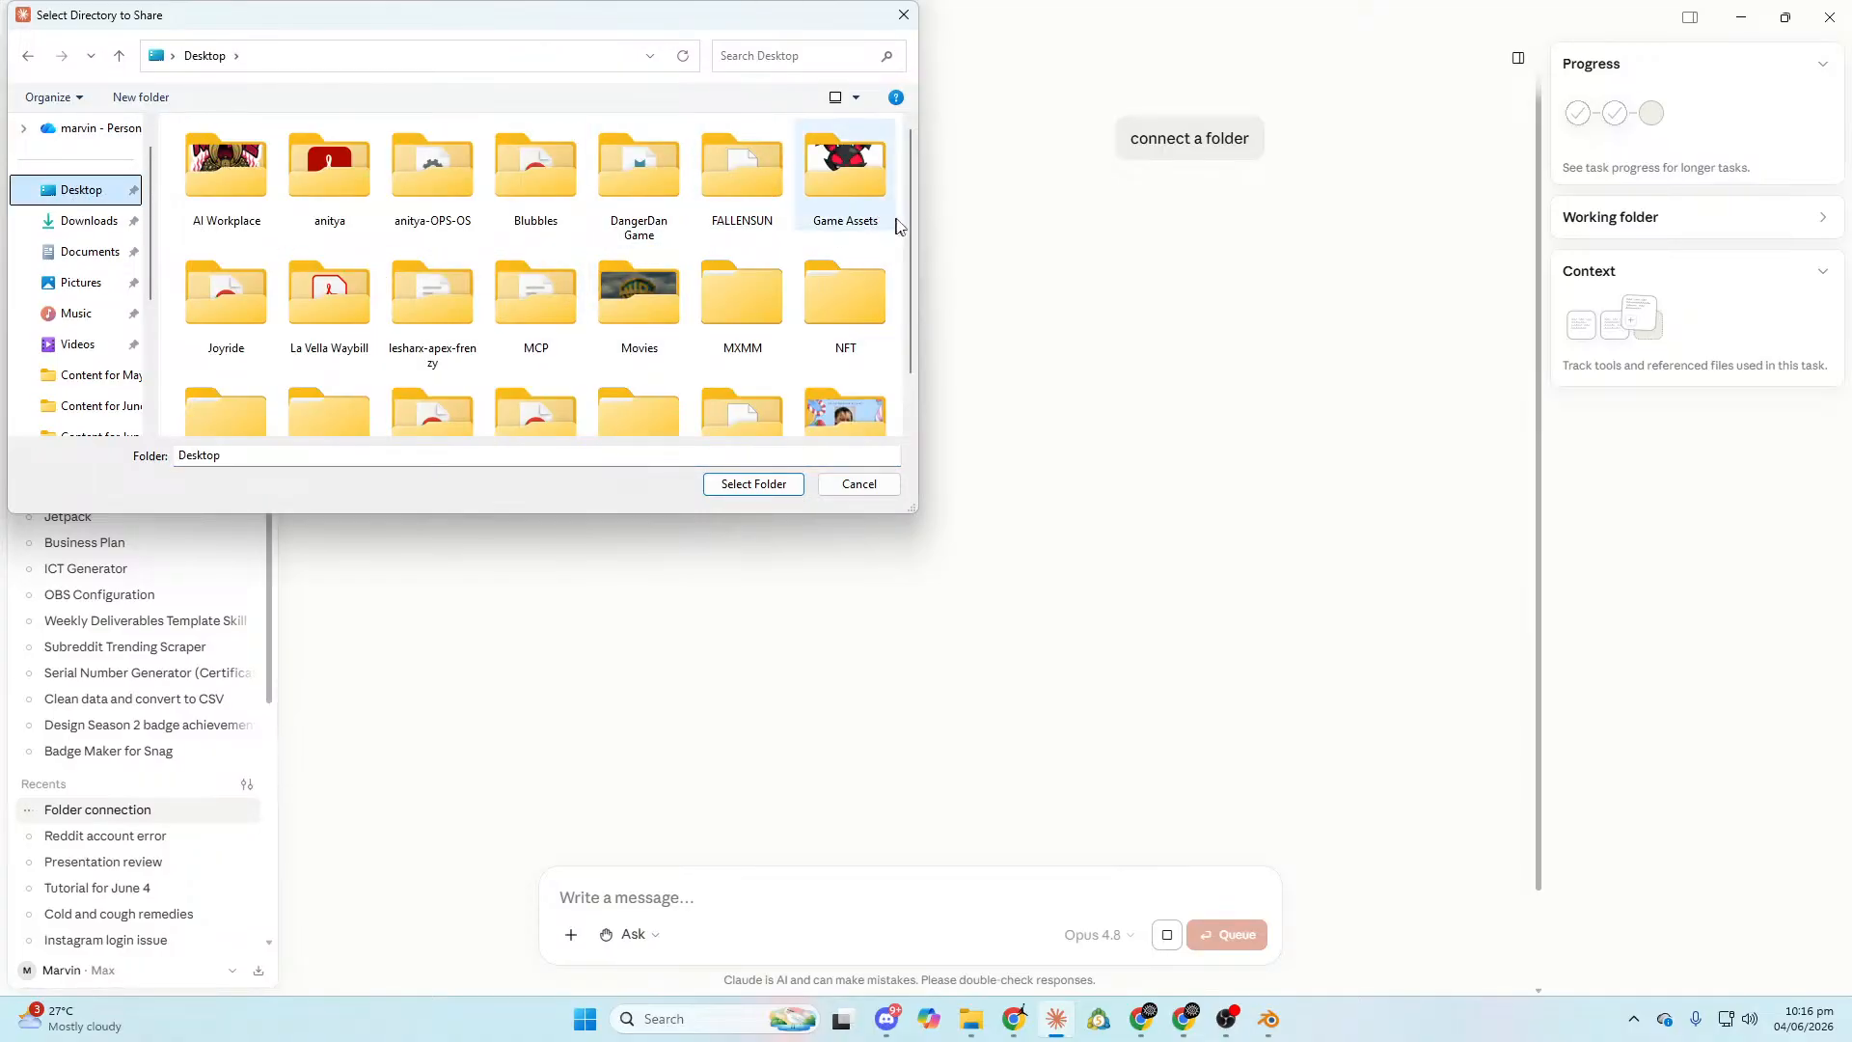
left_click_drag(909, 233, 911, 305)
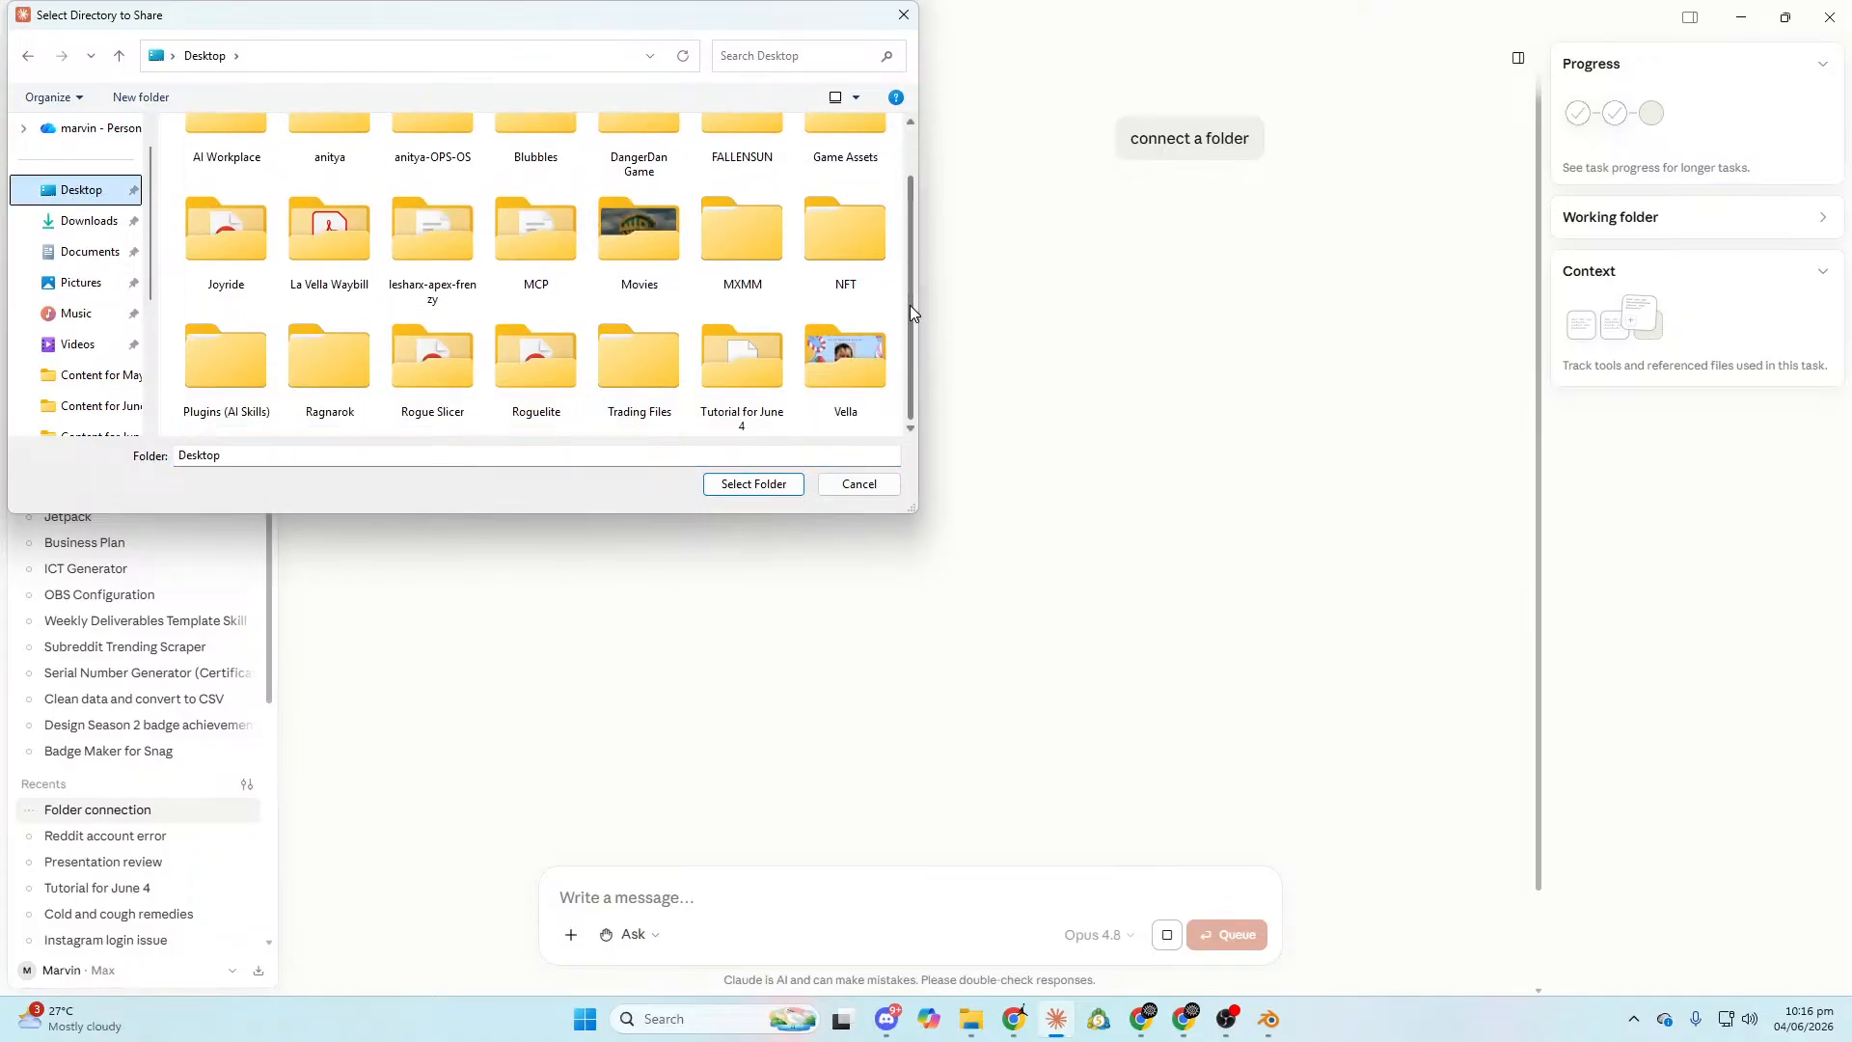
double_click(756, 359)
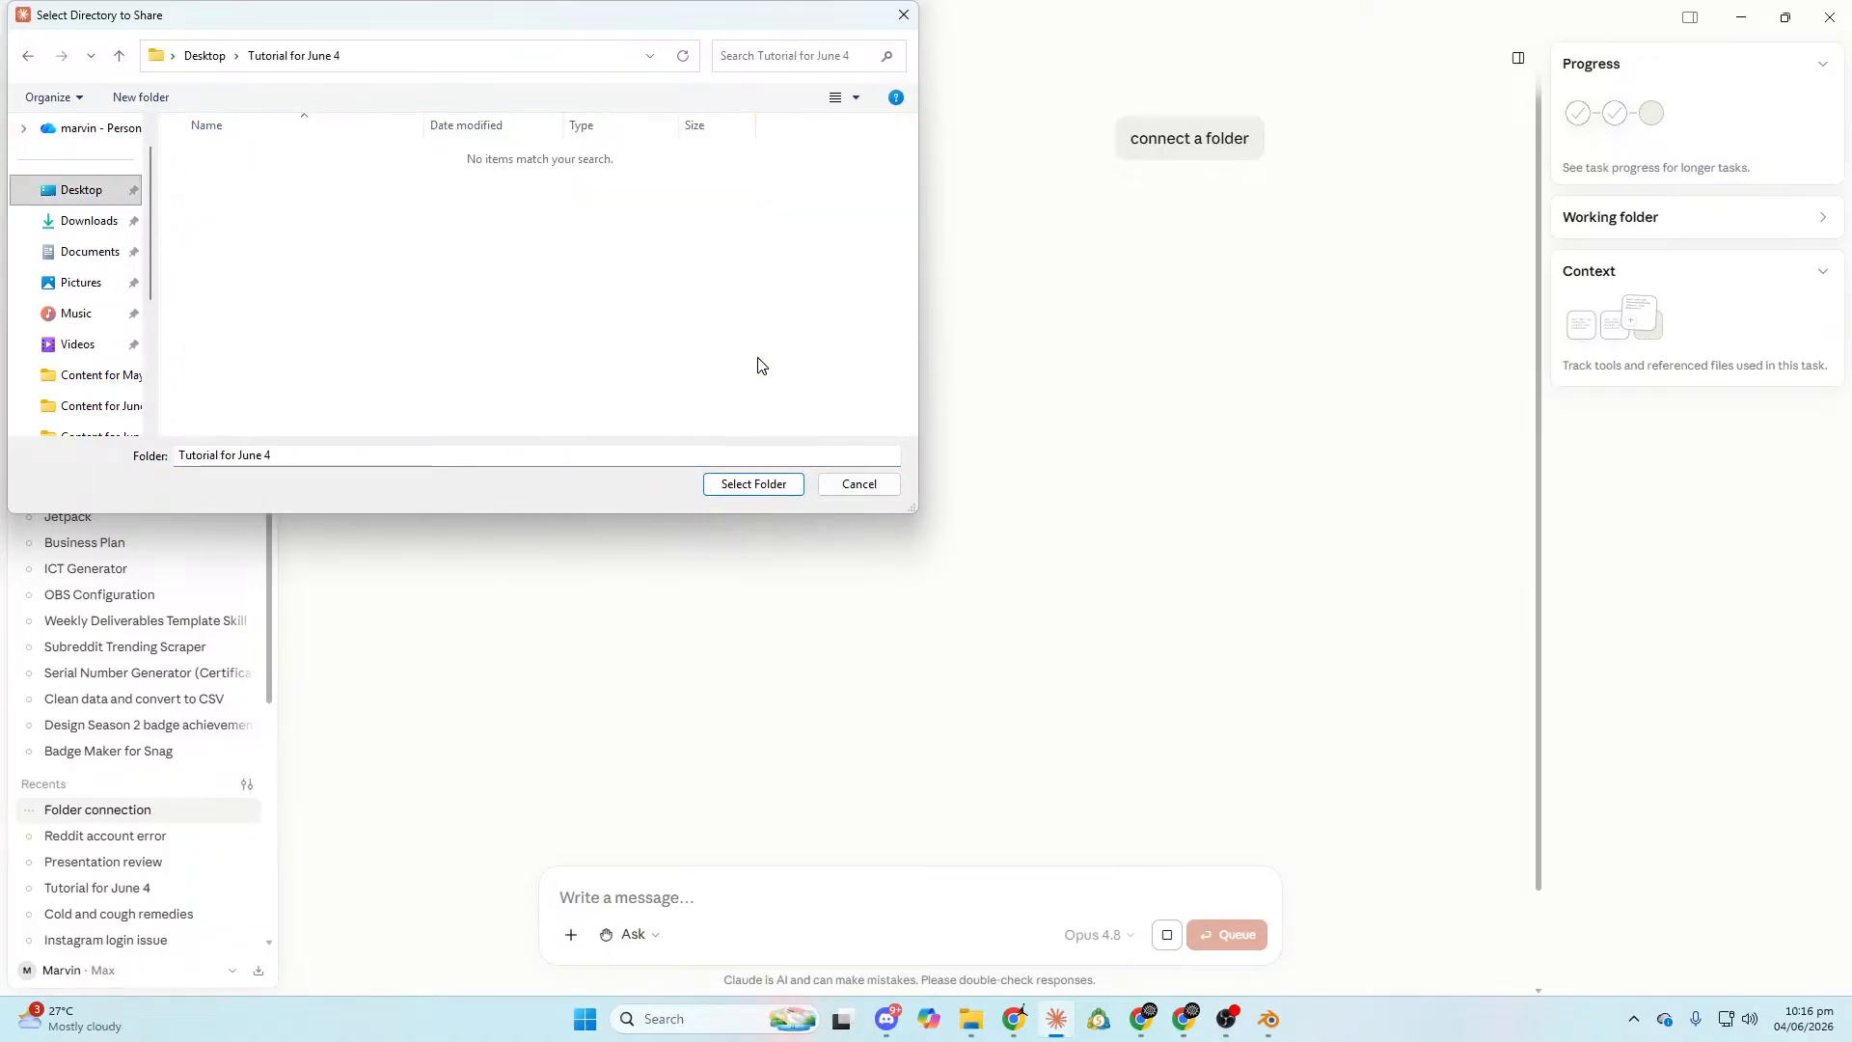
left_click(759, 488)
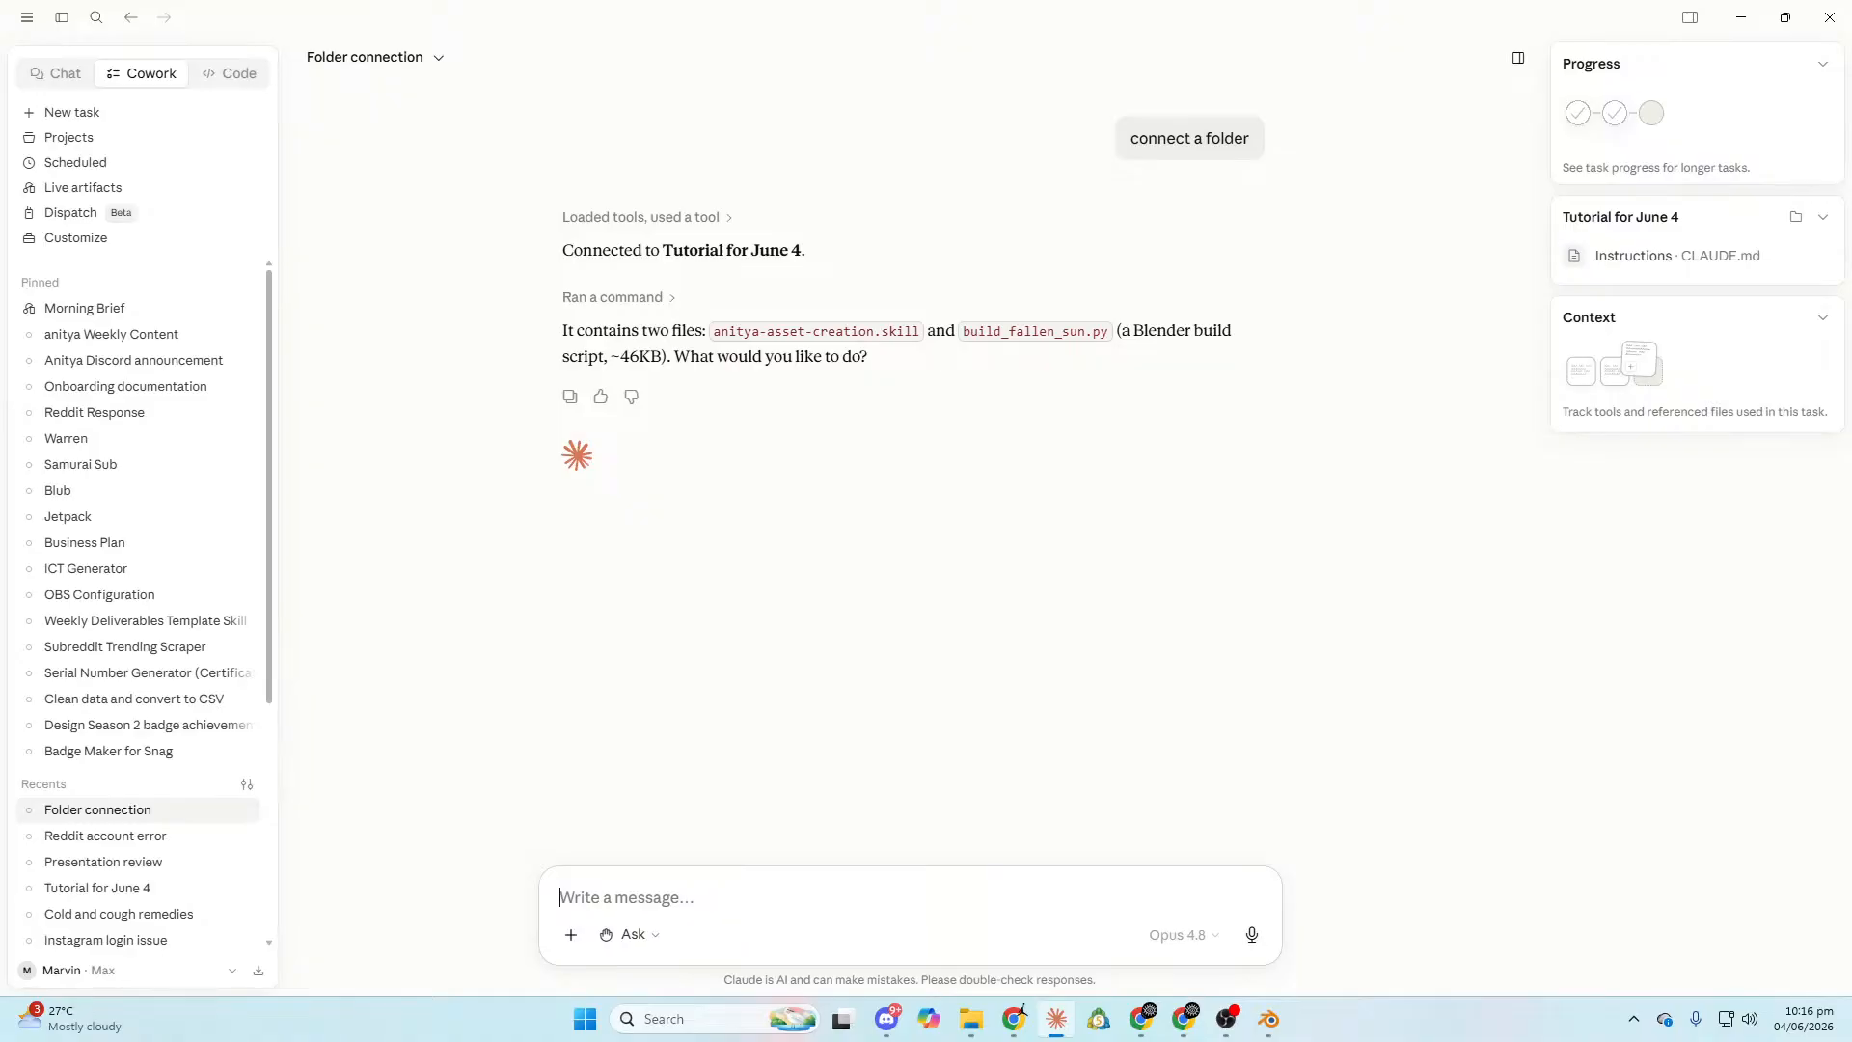
Ask Claude "What's the contents of the 2 files" and read through its answer.
type("Save the skill, and do")
key("Return")
type("What's the cont")
key("BackSpace")
key("BackSpace")
key("BackSpace")
type("ontents of the 2 files")
key("Return")
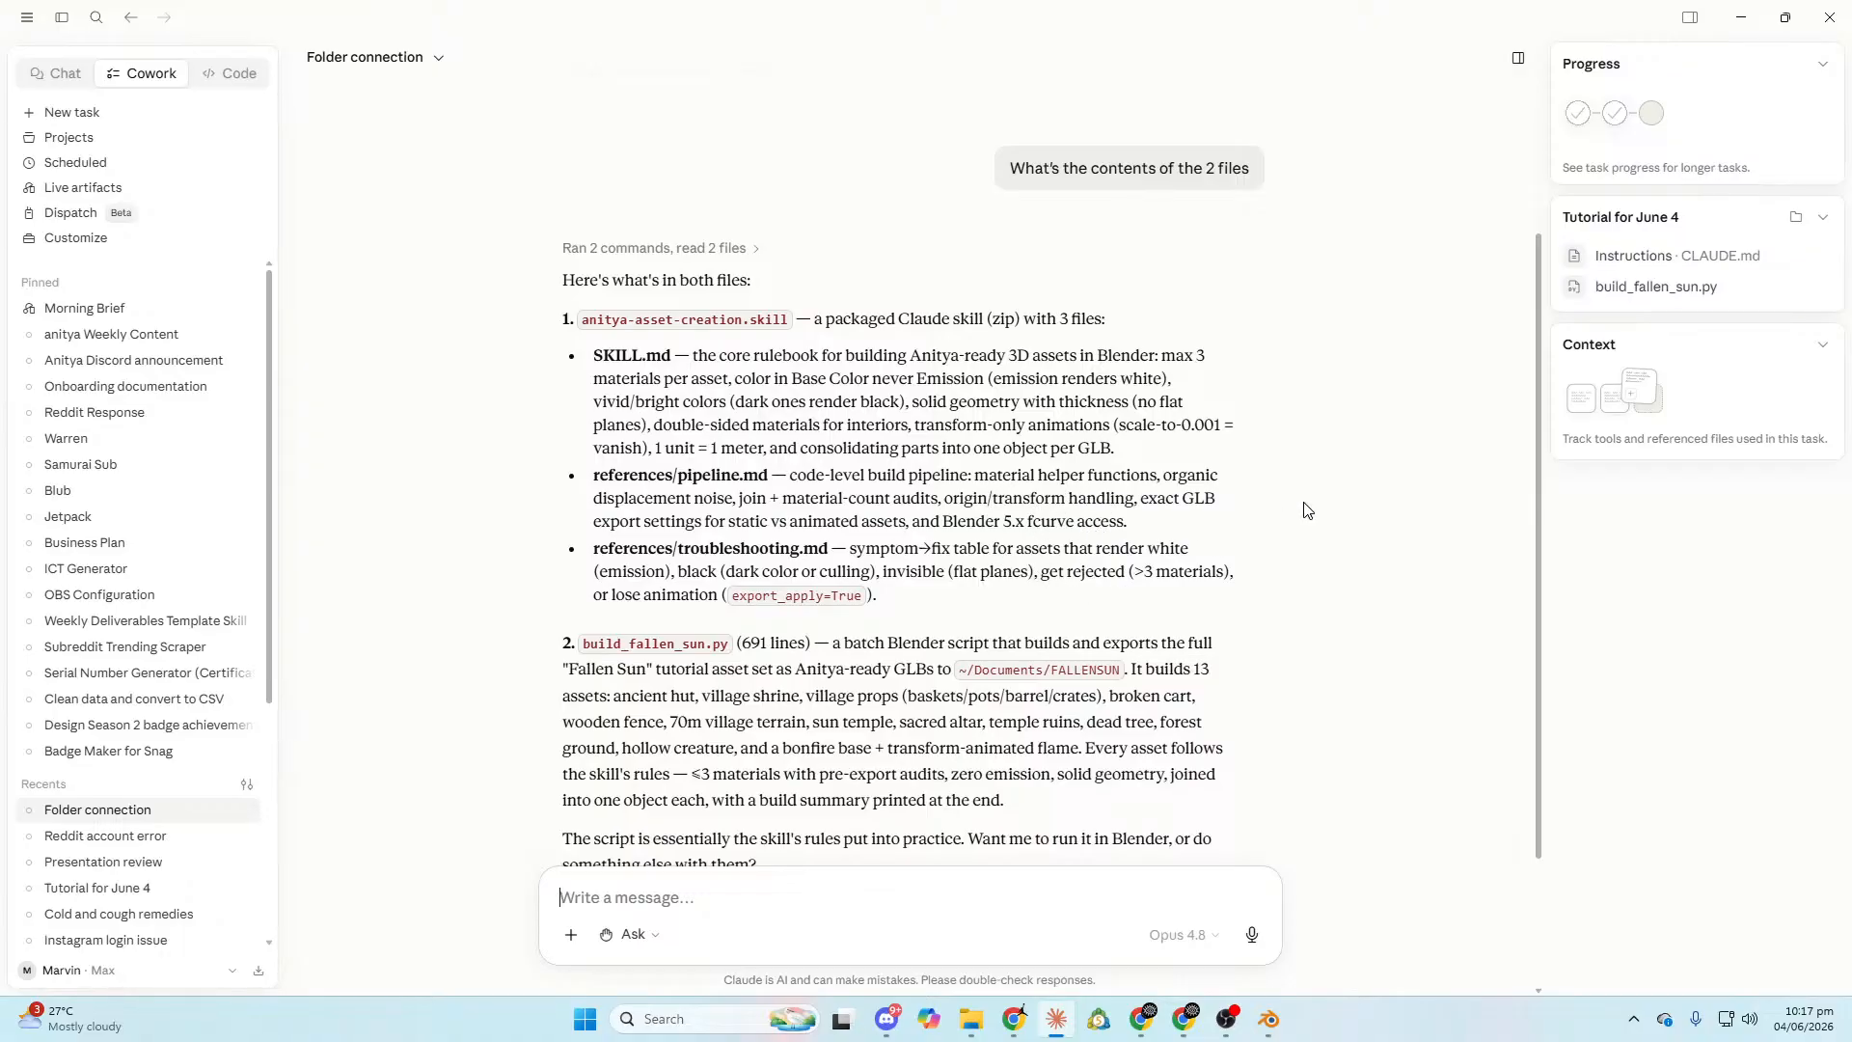
scroll(1293, 540, "down", 3)
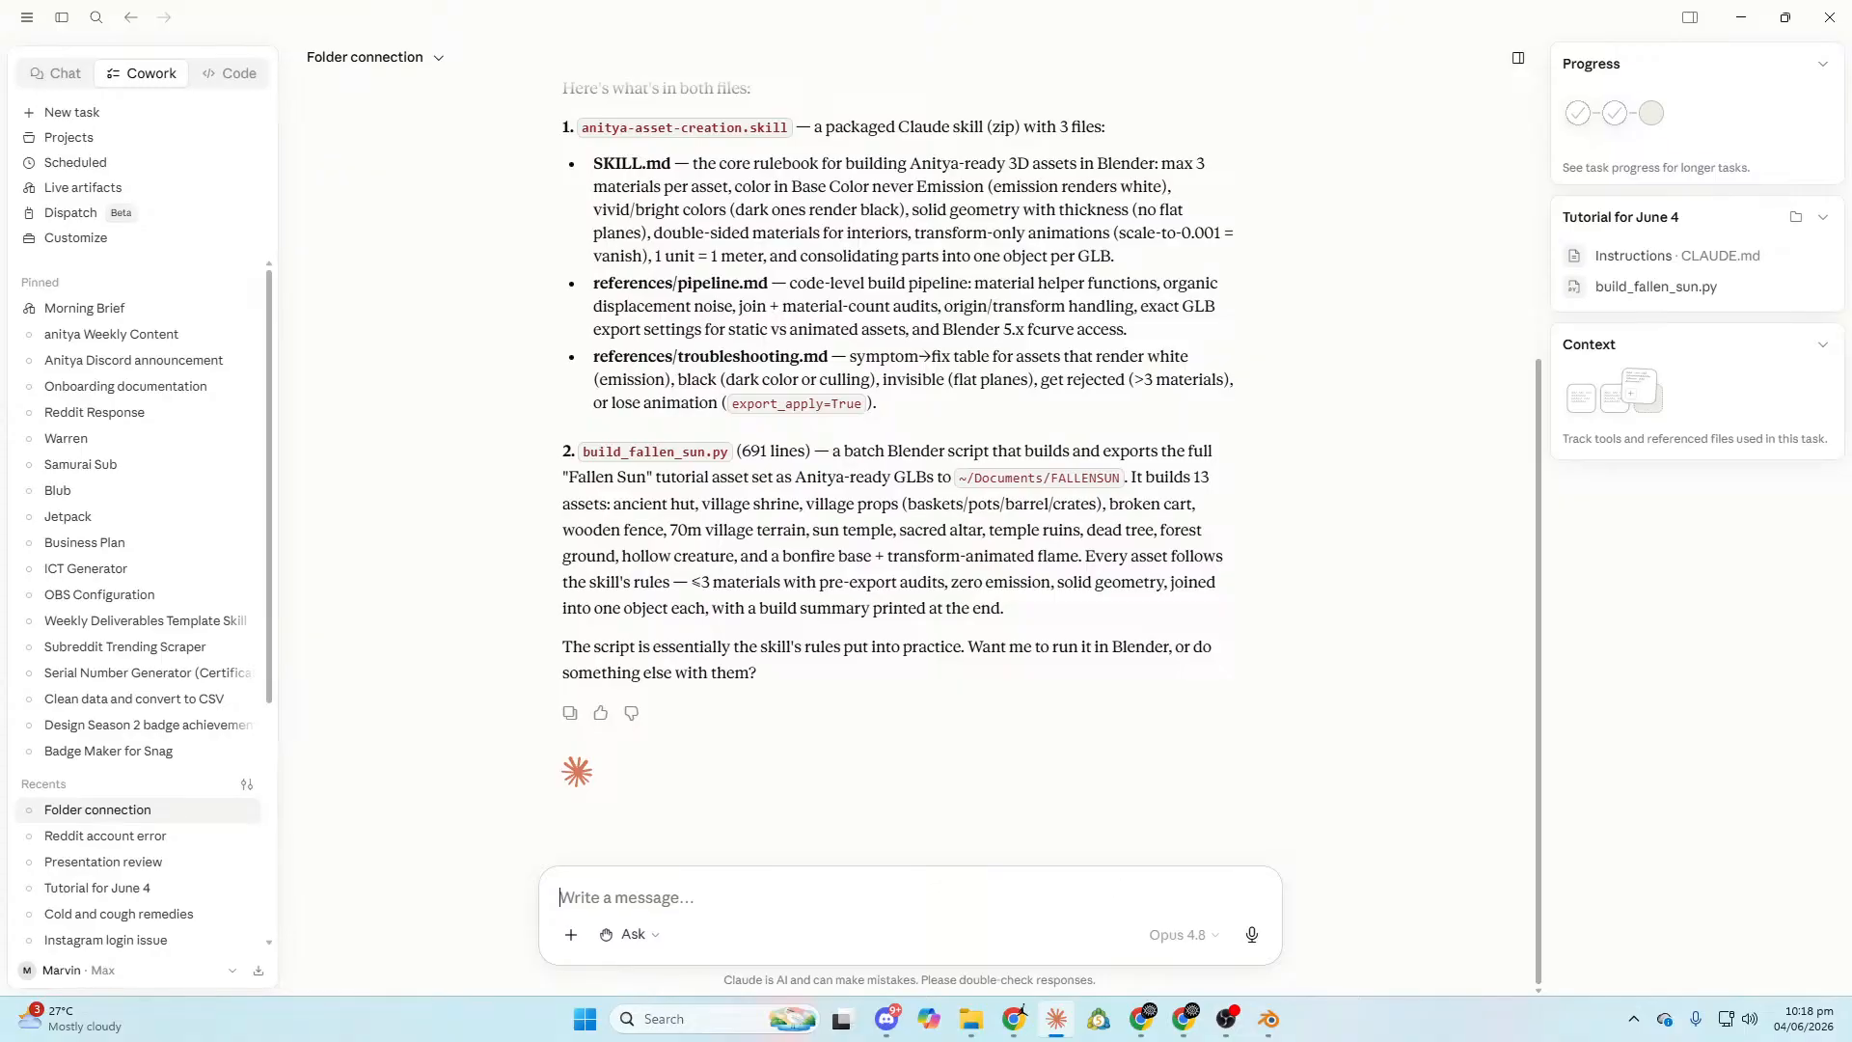
Switch to Blender and delete the default light, cube and camera from the scene.
left_click(1118, 888)
left_click(1268, 1019)
left_click(1347, 310)
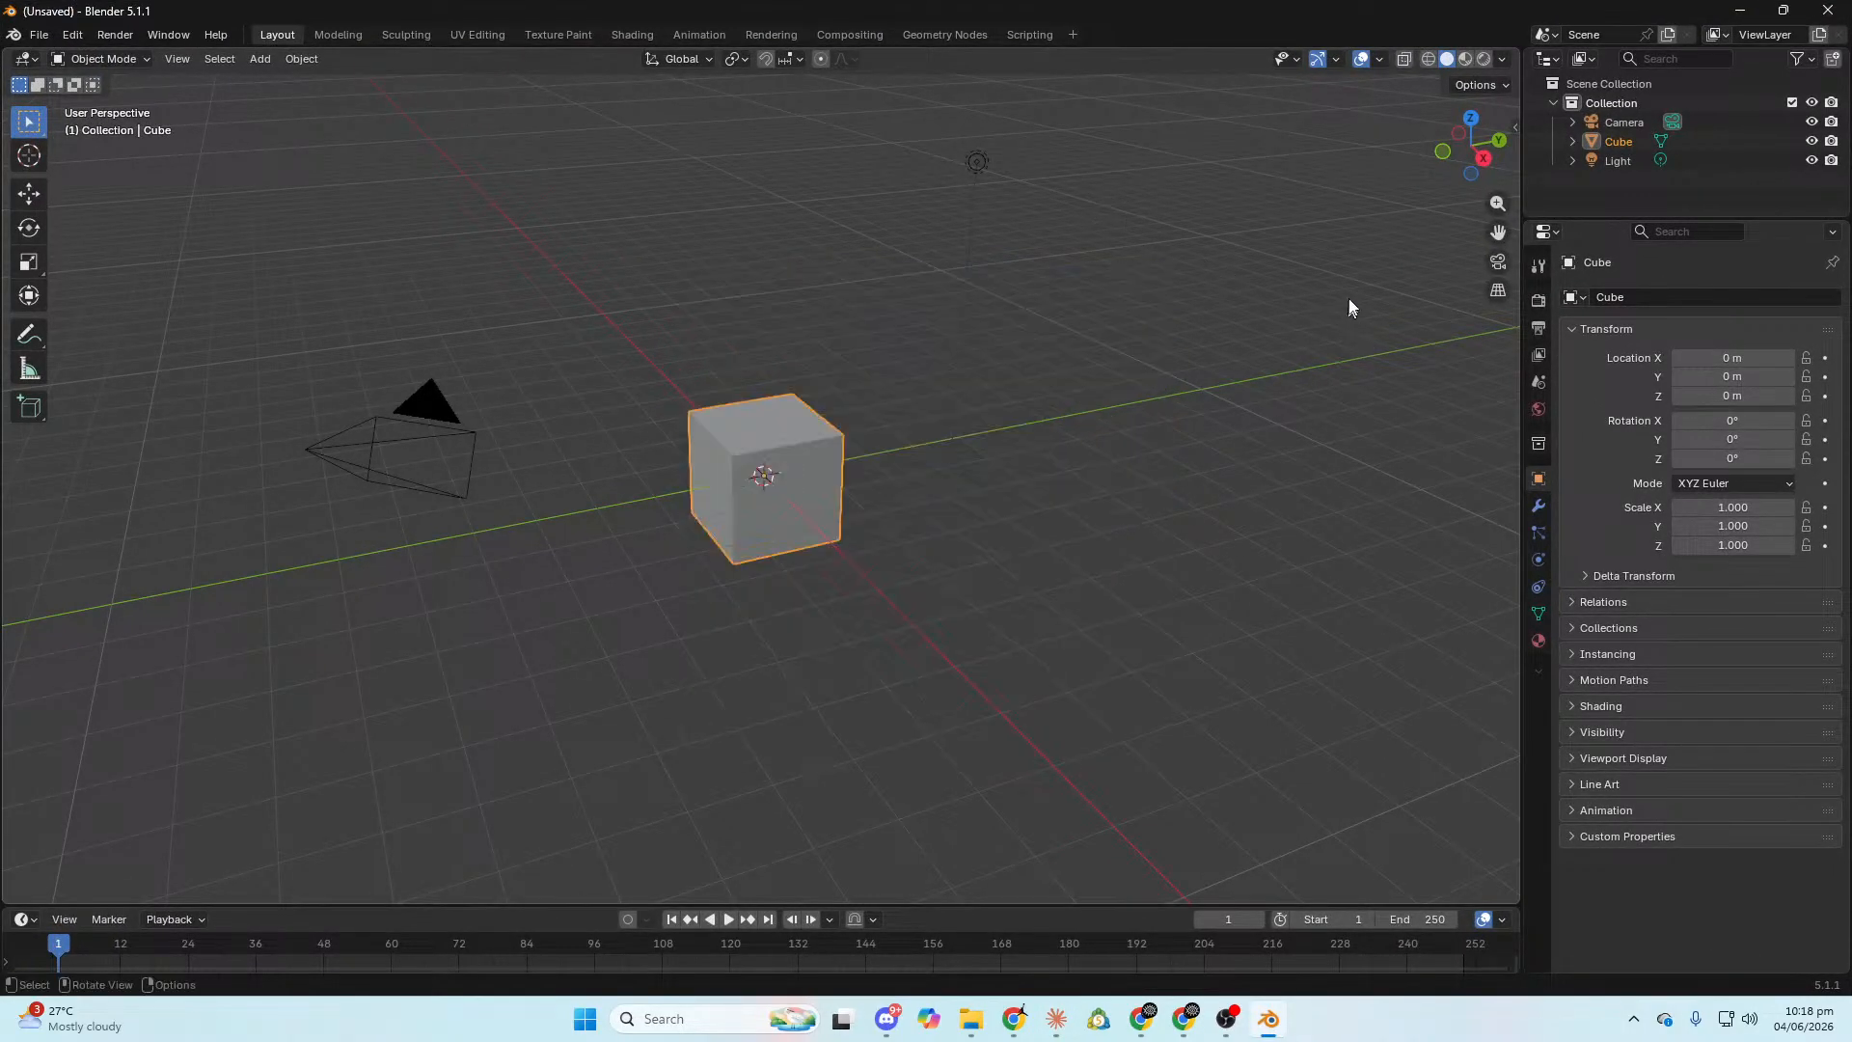
left_click(1651, 164)
key("Delete")
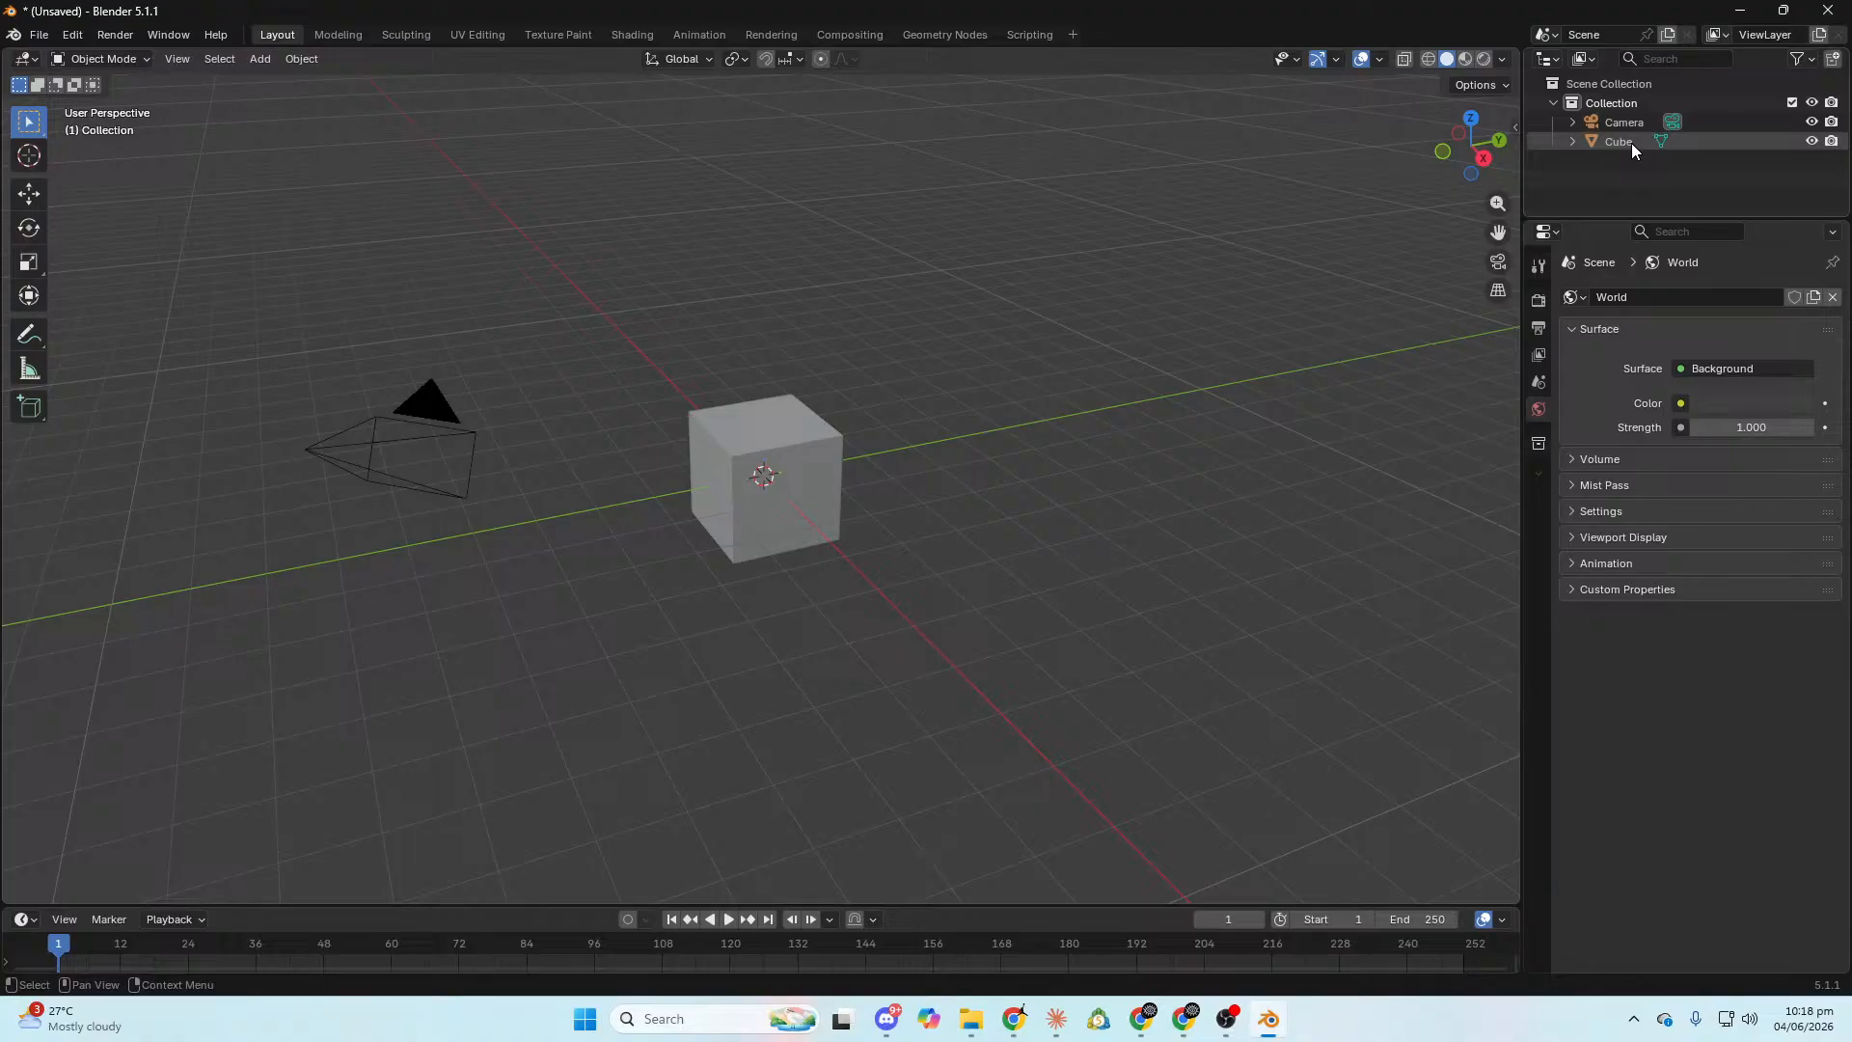
left_click(1630, 143)
key("Delete")
left_click(1623, 124)
key("Delete")
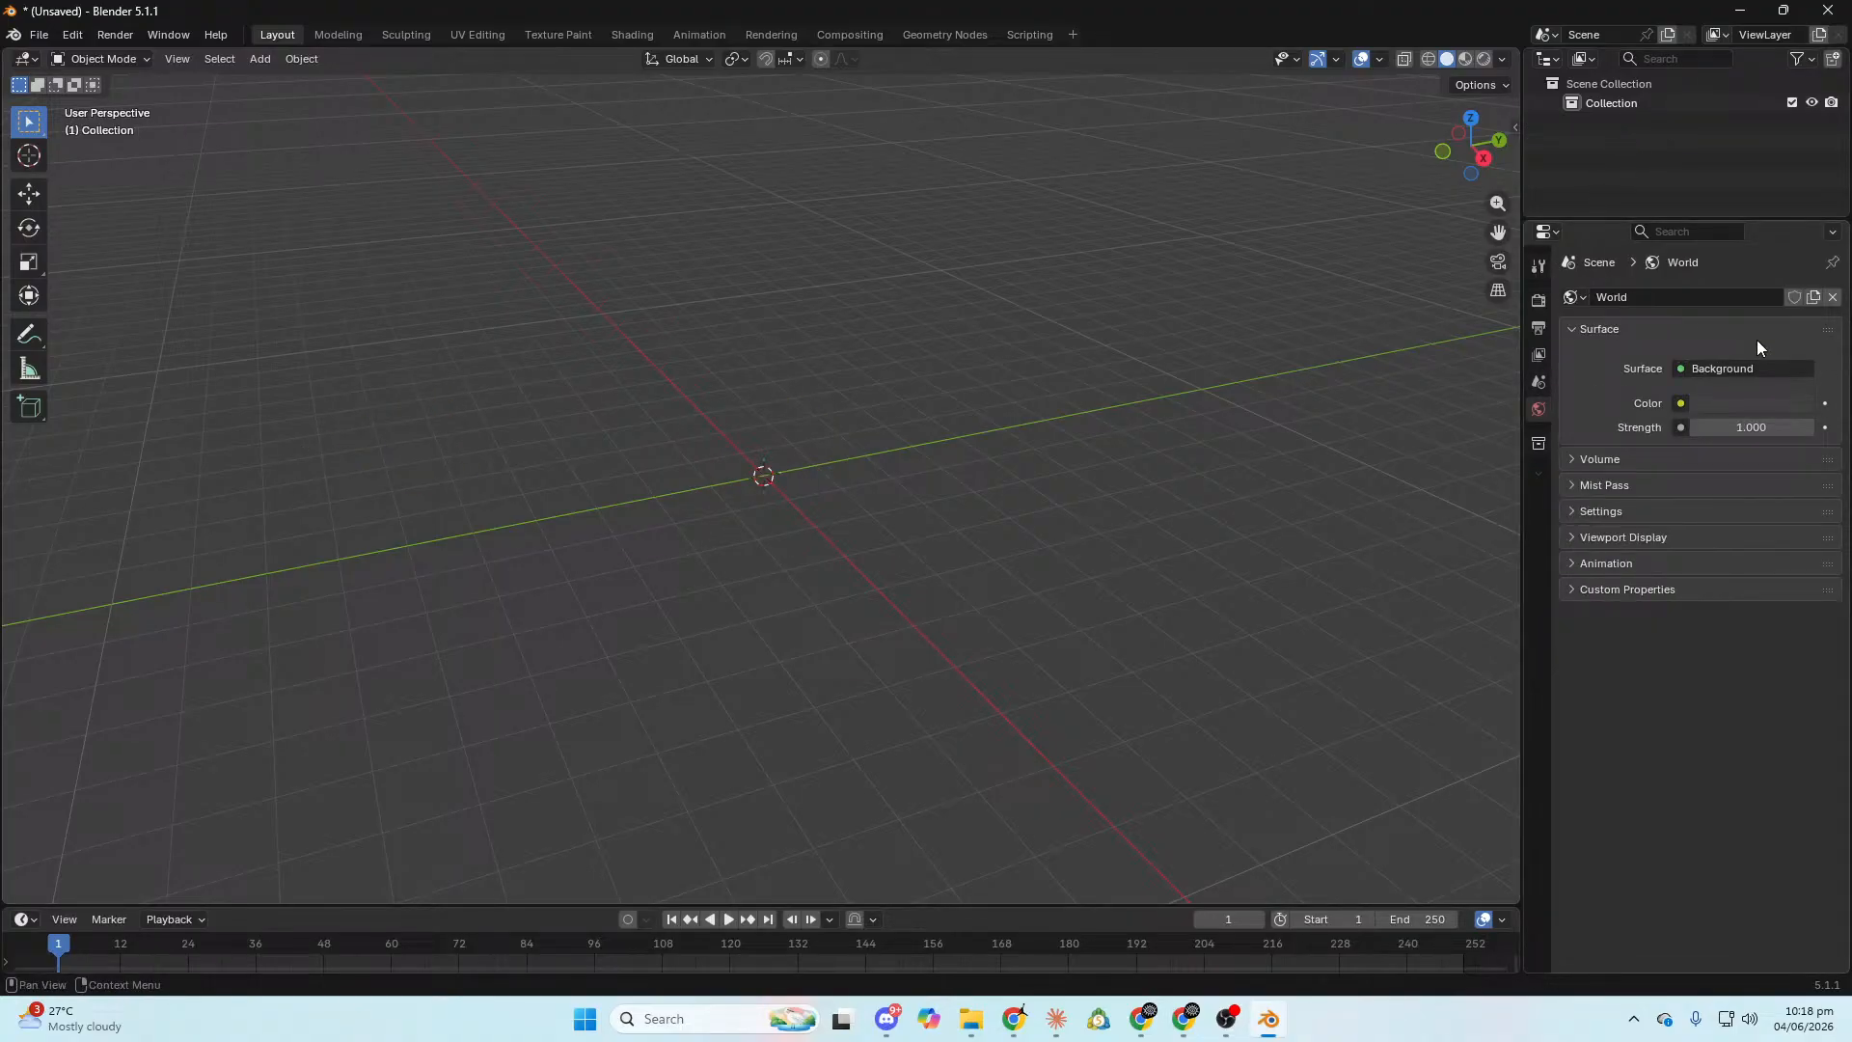
Switch back to Claude and send the message "save the skill first." in the folder connection task.
key("alt+Tab")
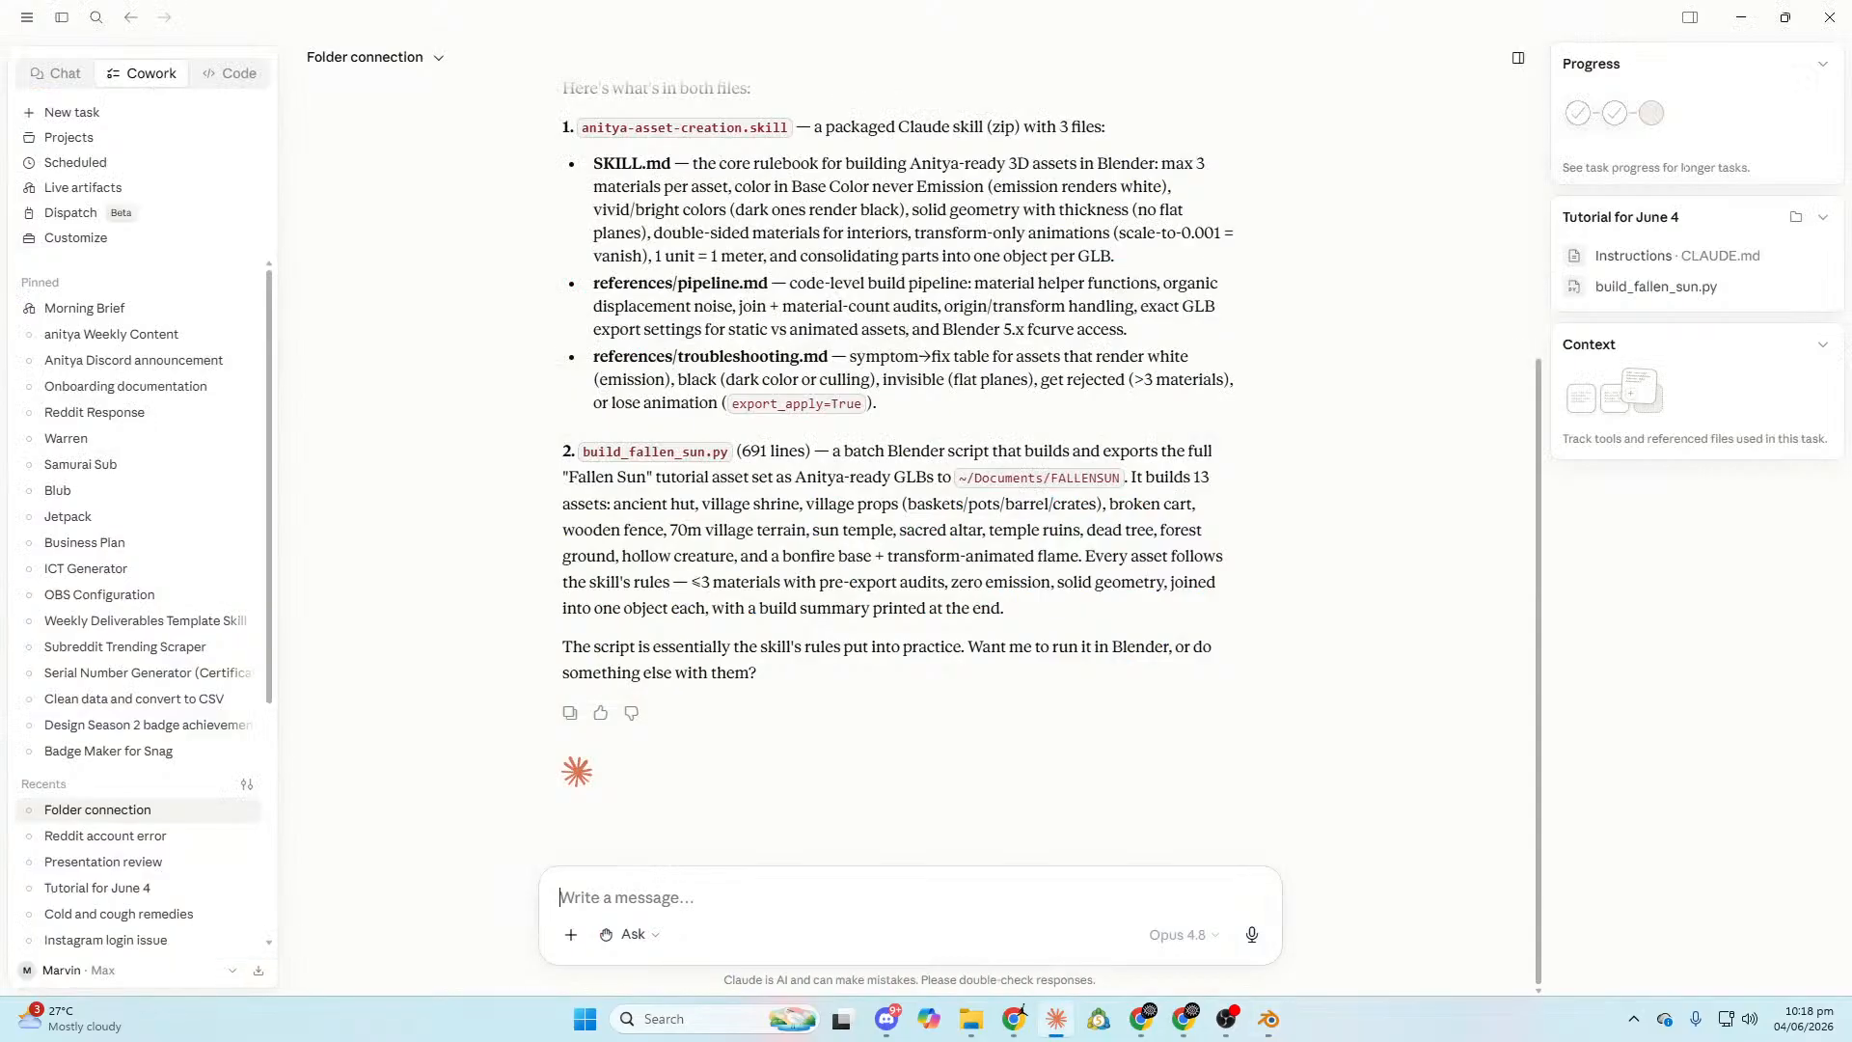
type("make su")
key("ctrl+a")
key("BackSpace")
type("save the skill a")
key("BackSpace")
type("fist,")
key("BackSpace")
key("BackSpace")
key("BackSpace")
key("BackSpace")
type("rst.")
key("Return")
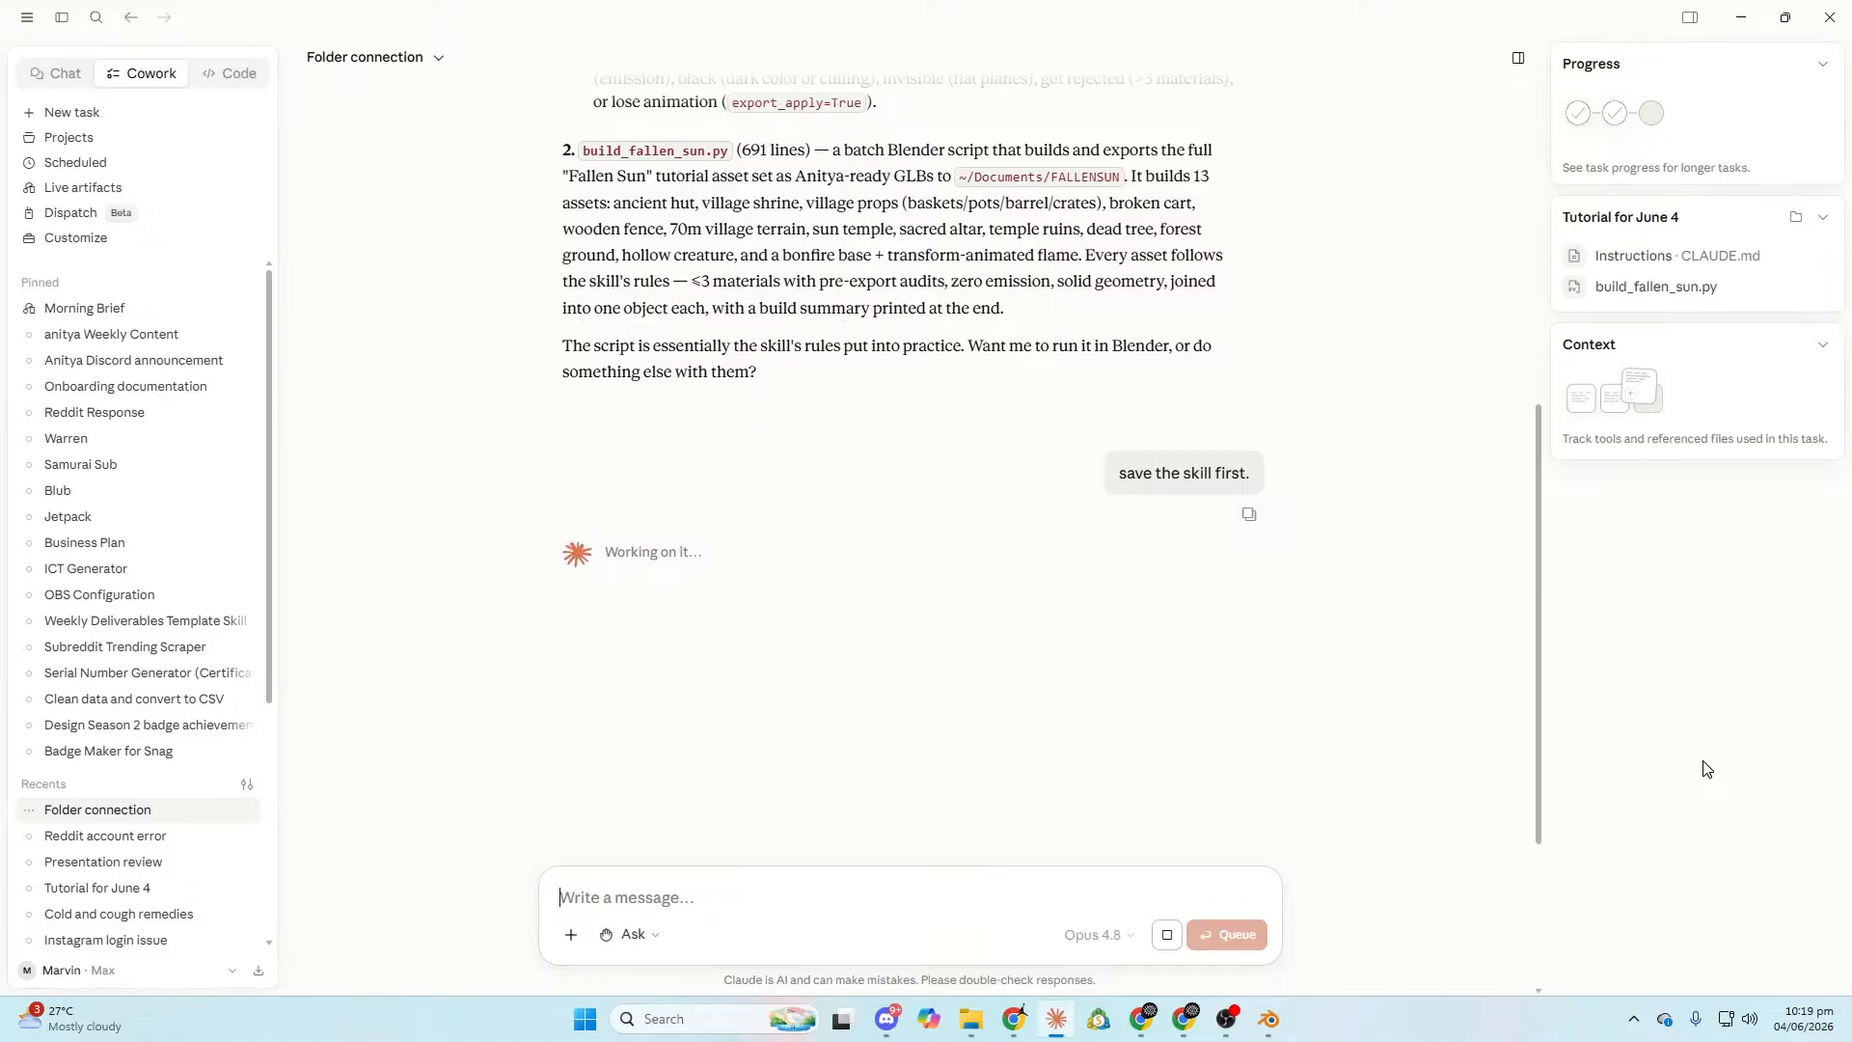
Save the anitya-asset-creation skill, replacing the existing one of the same name, and close its preview.
scroll(1101, 692, "up", 2)
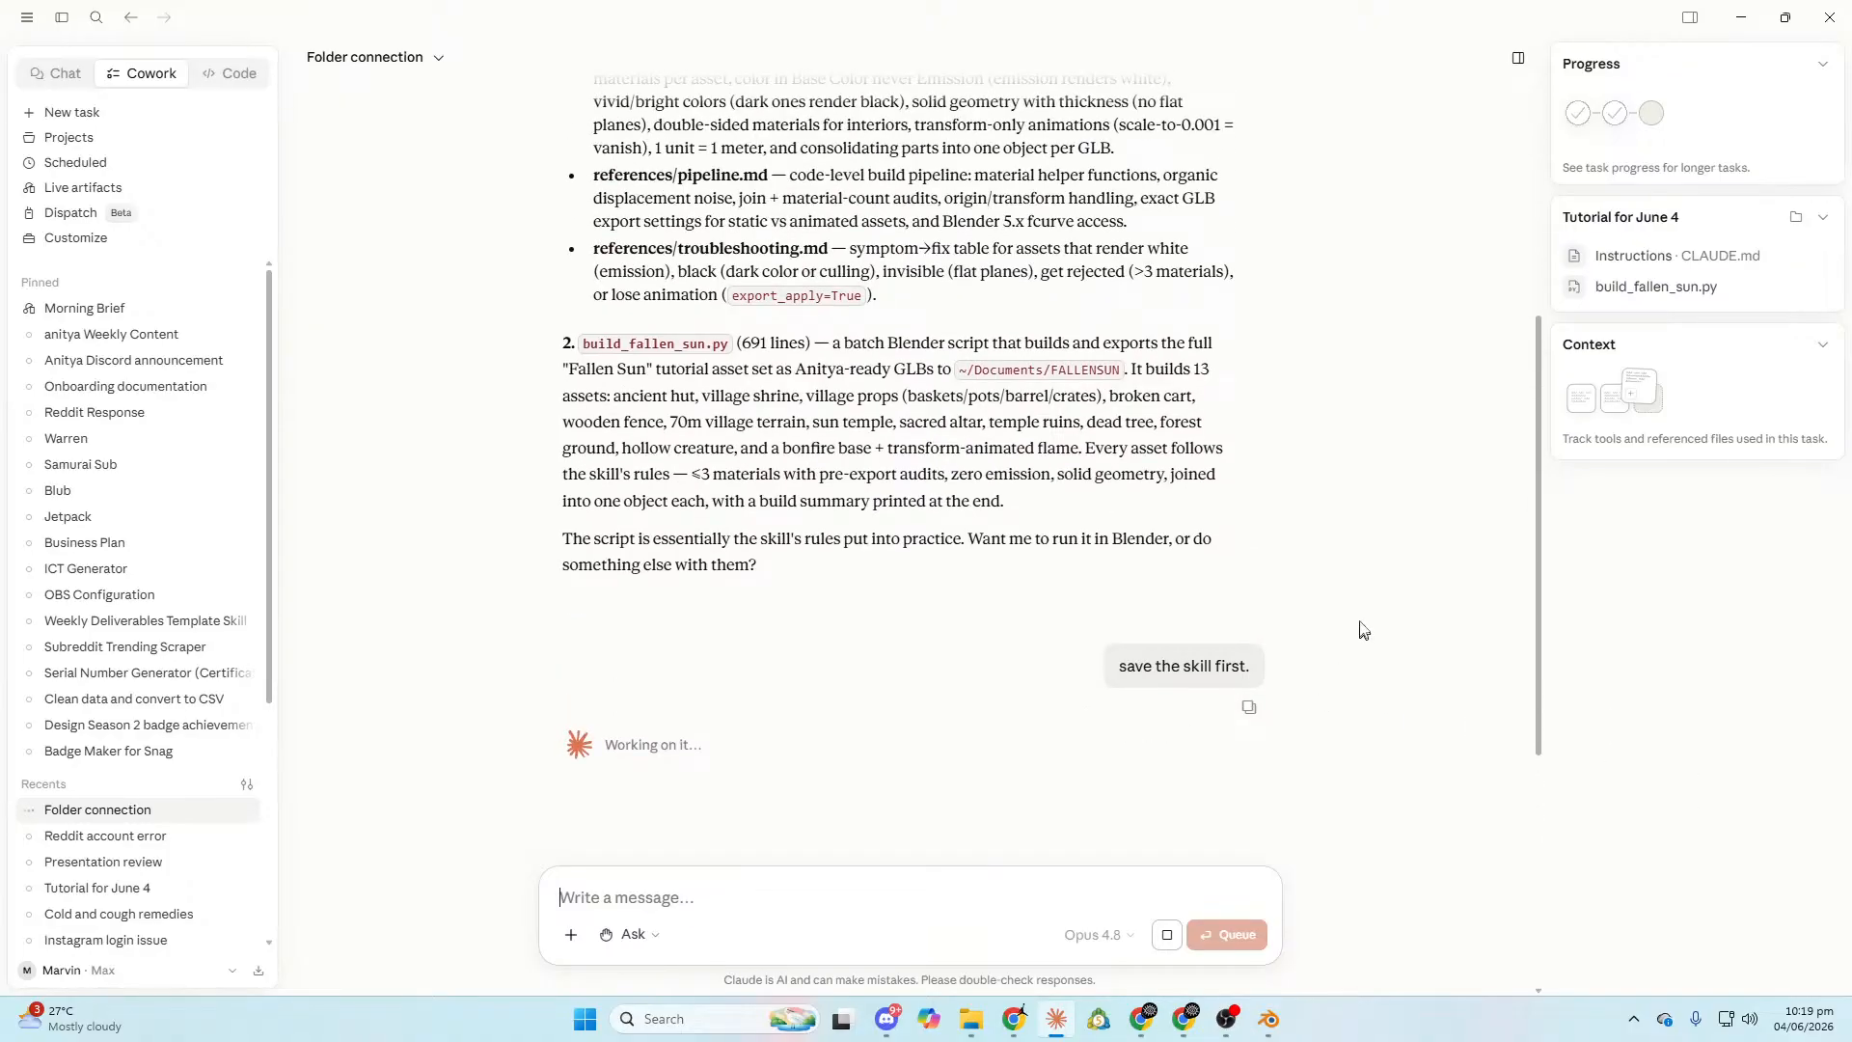
scroll(1341, 666, "down", 5)
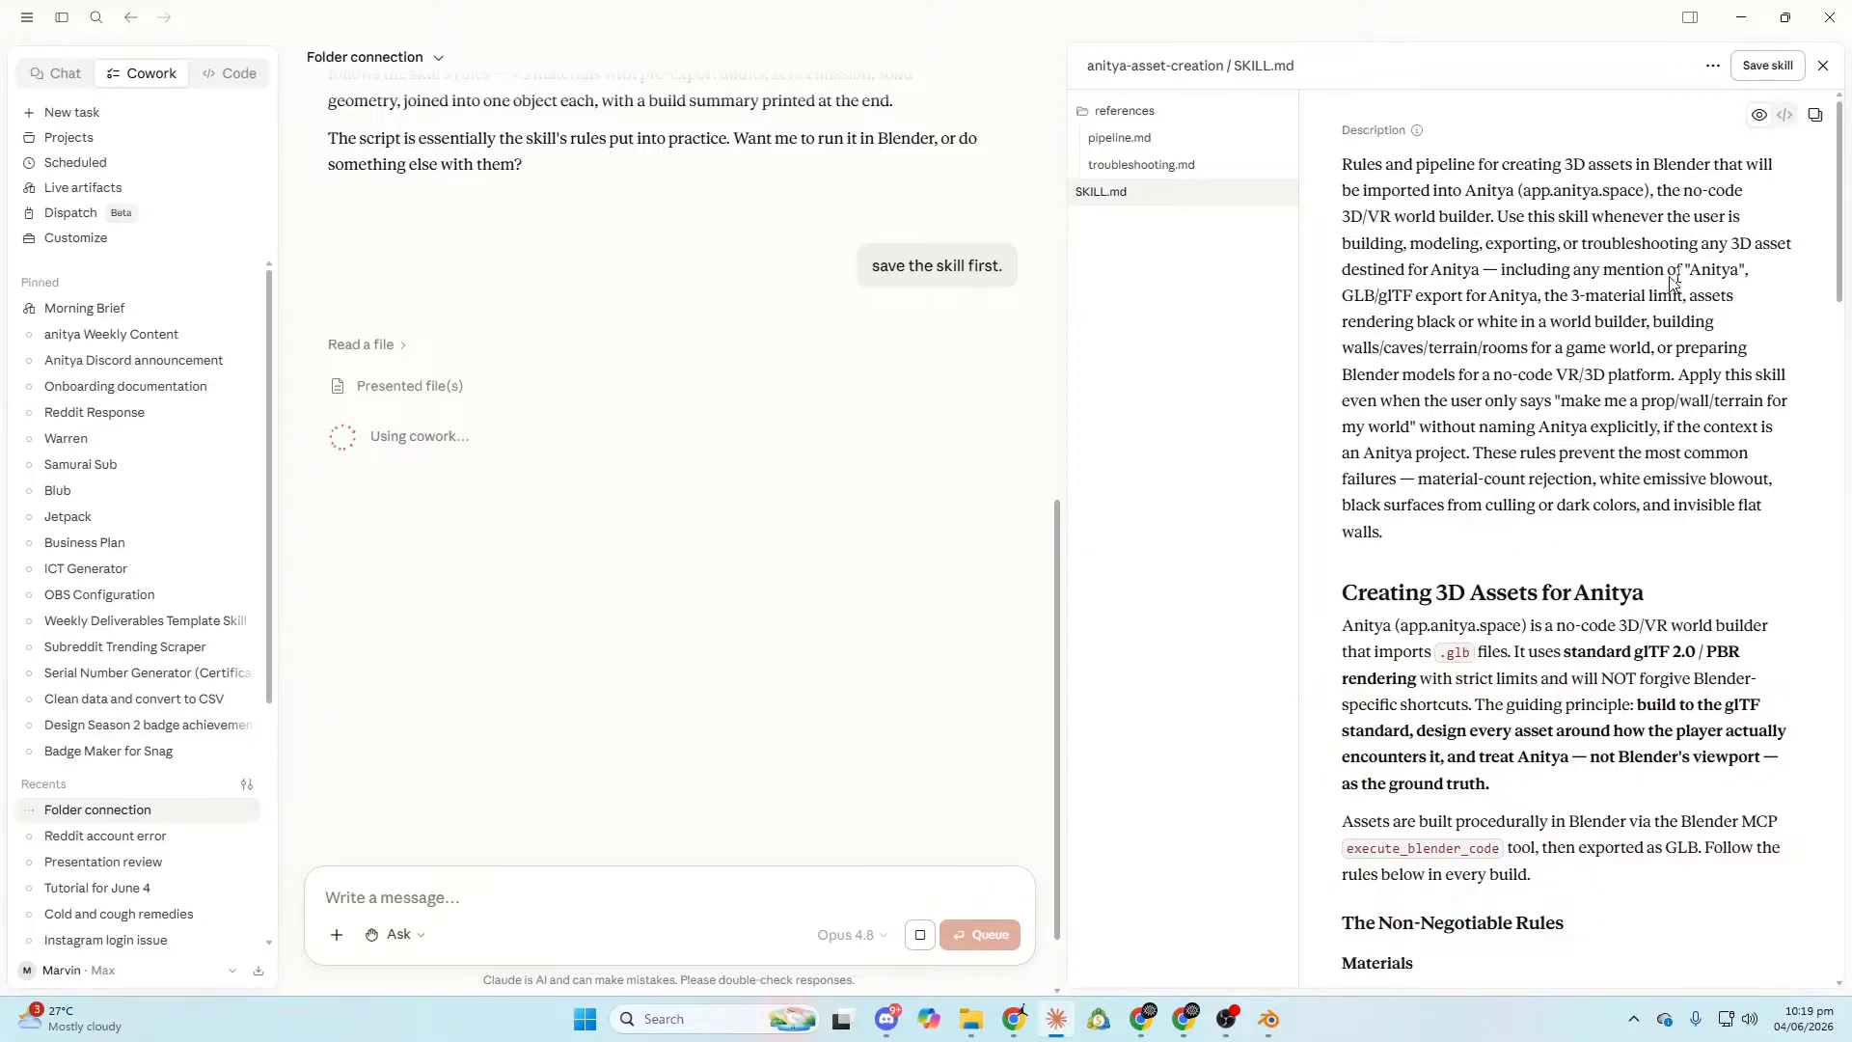
left_click(1780, 71)
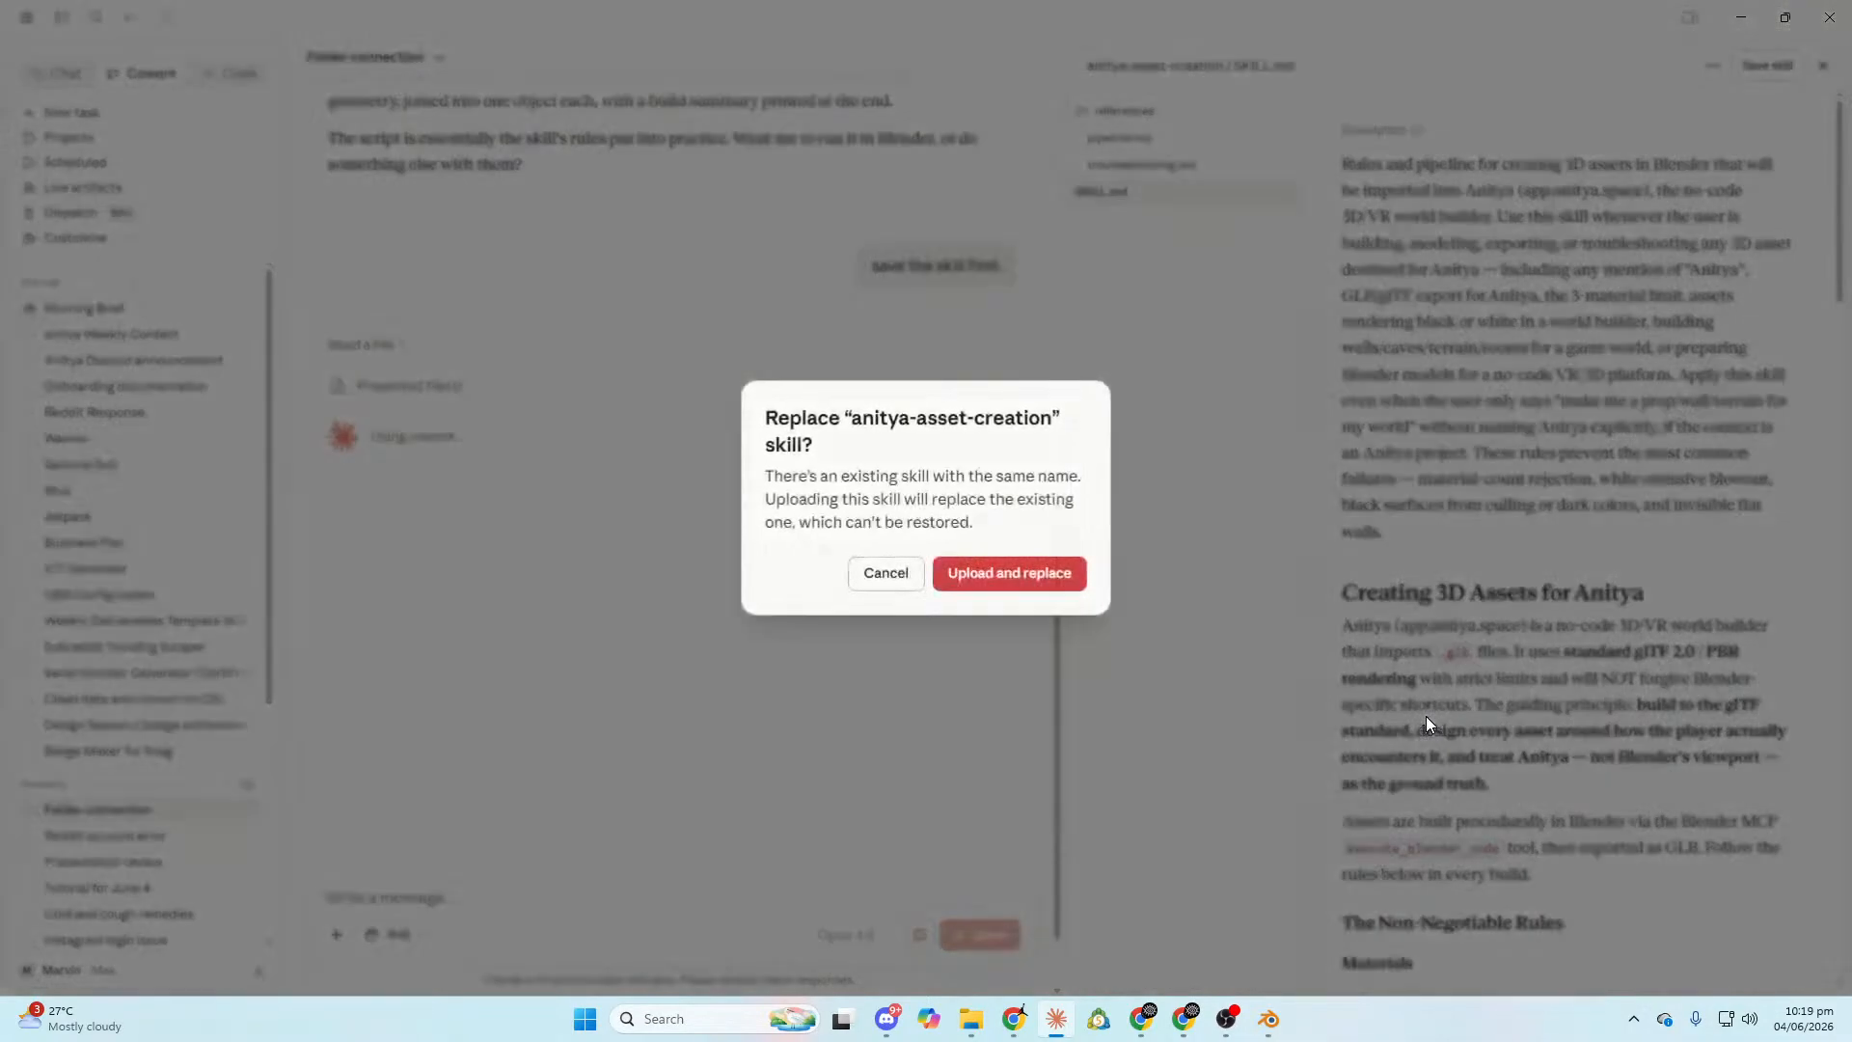
left_click(1023, 570)
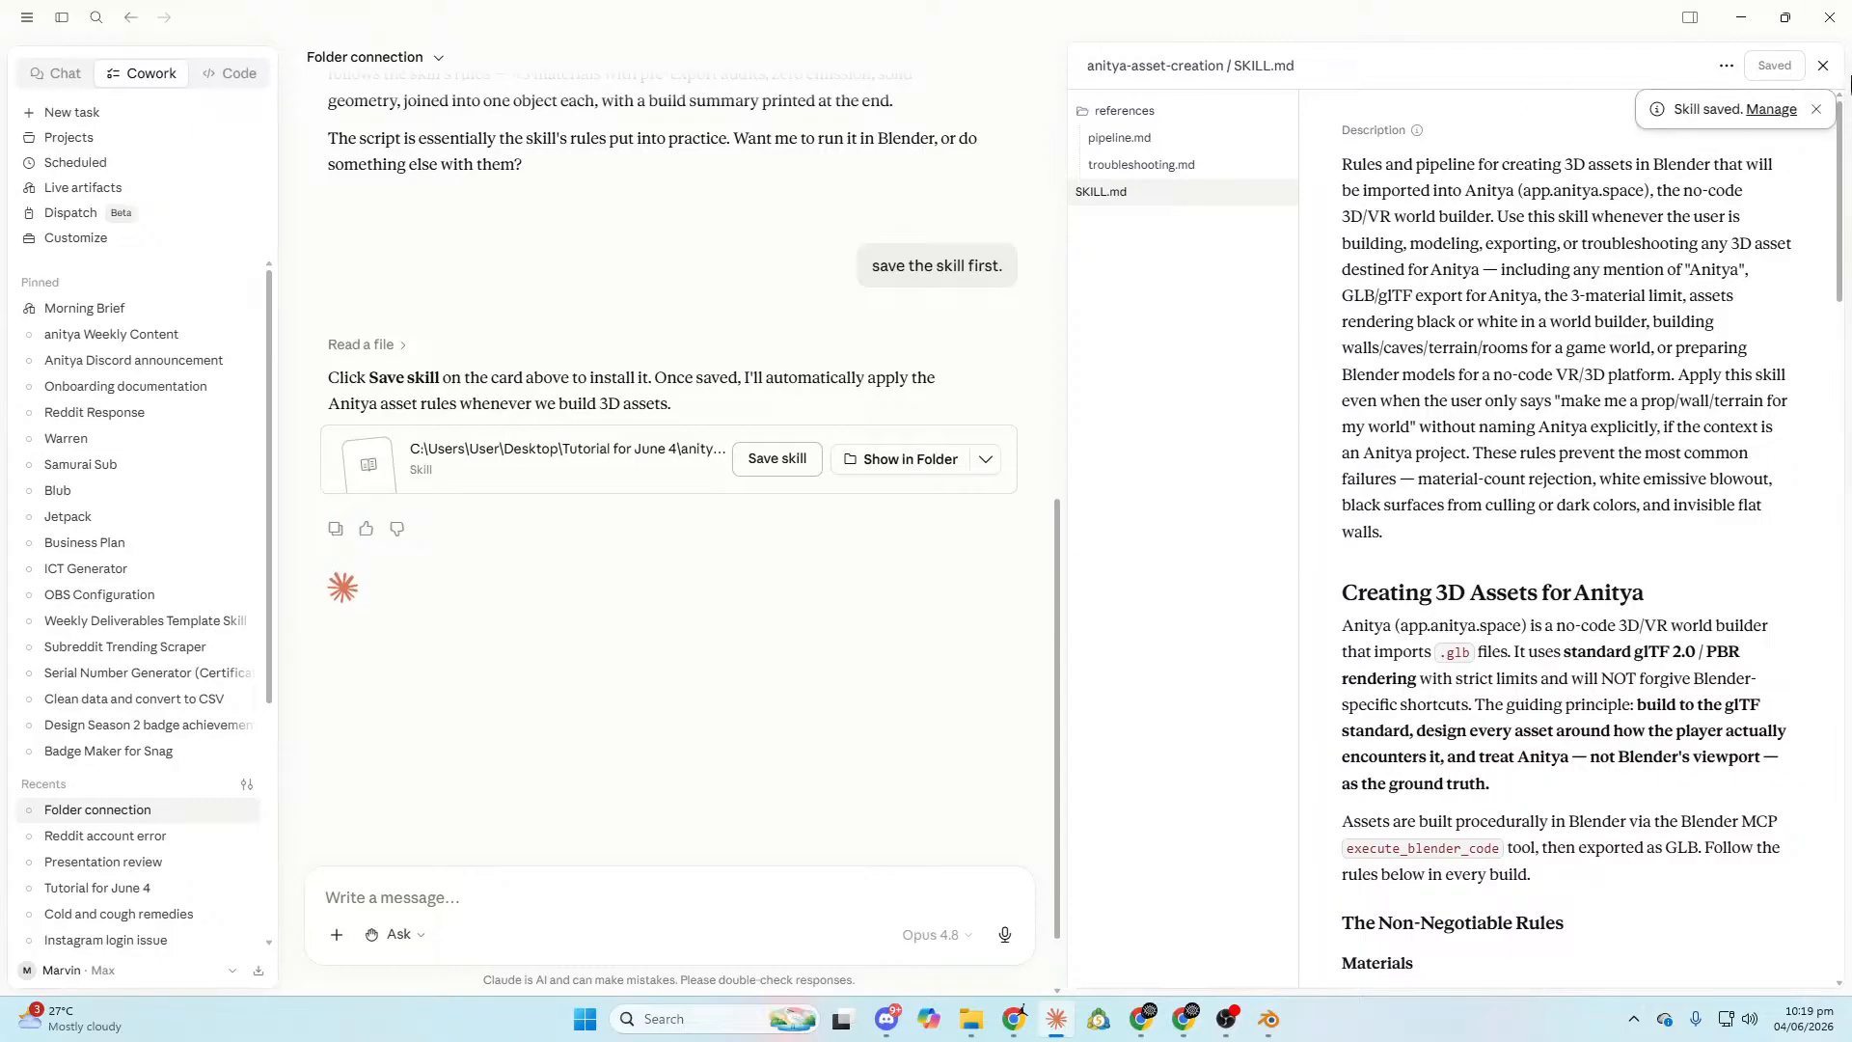
left_click(1822, 66)
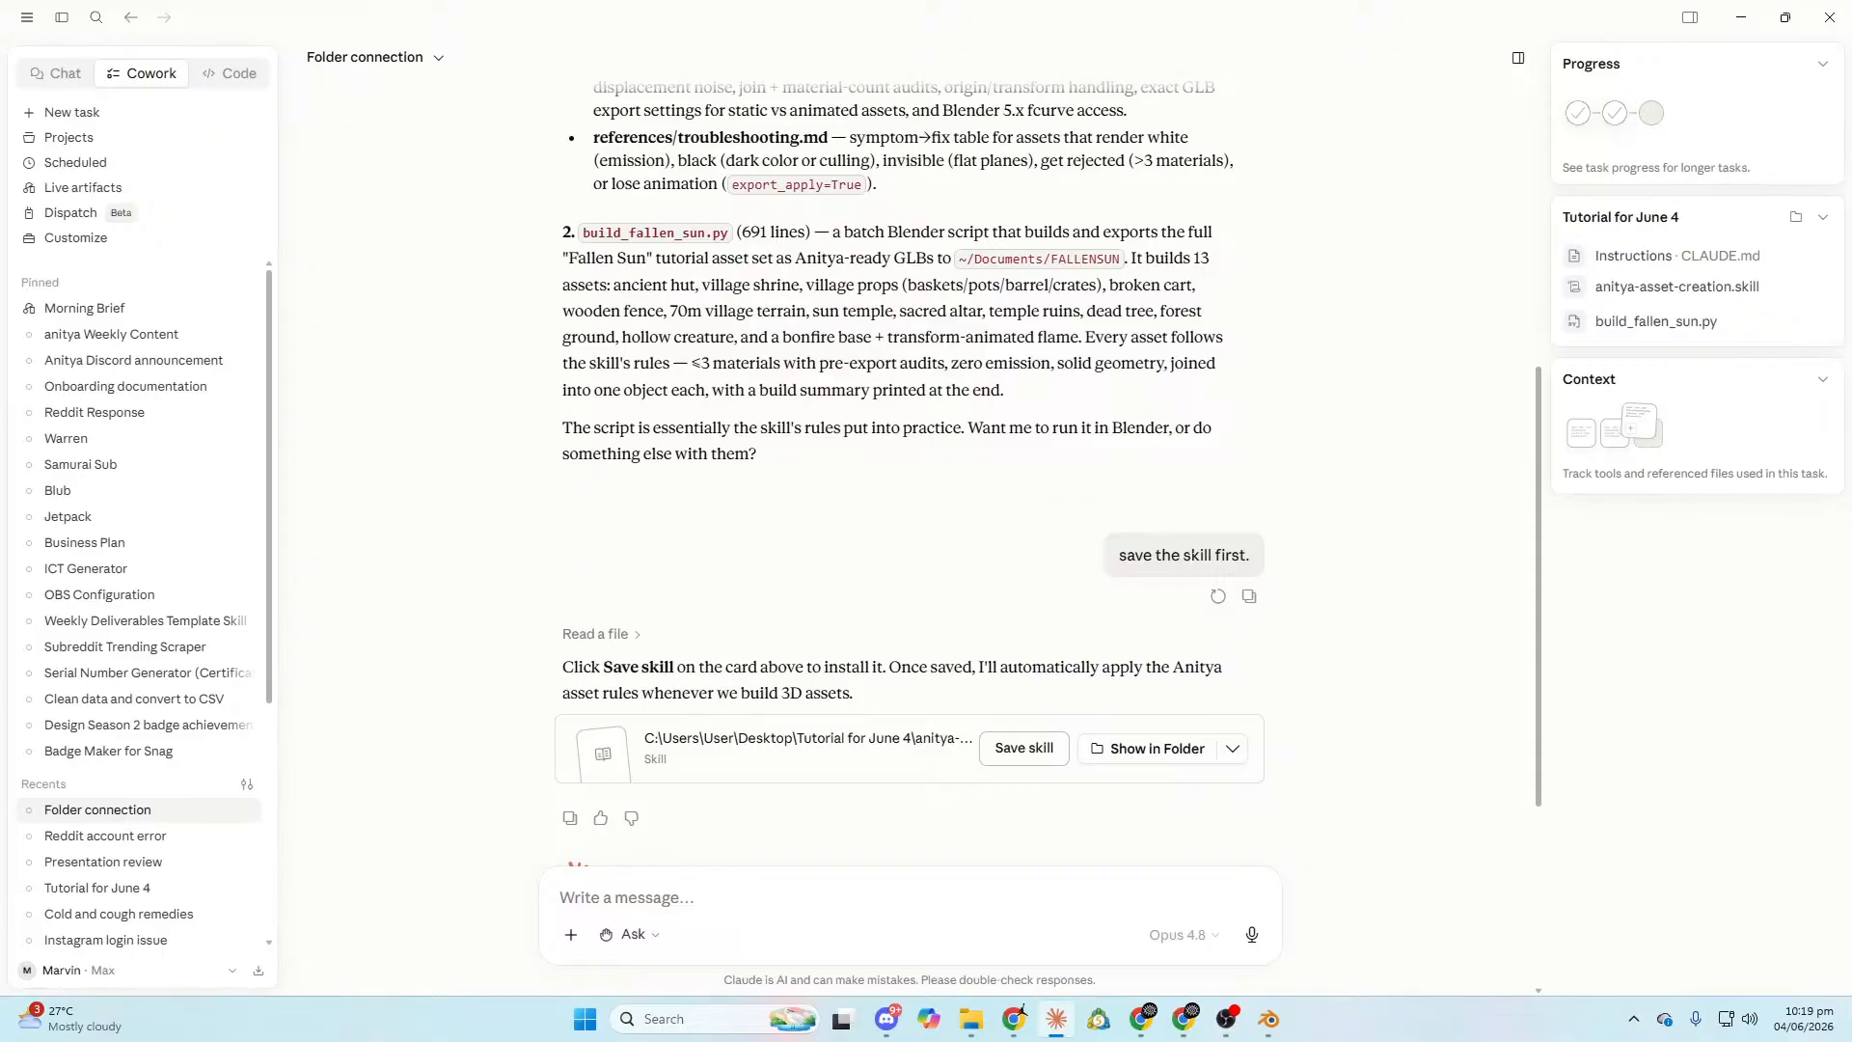
Draft the message "run it on blender using /anitya-asset-creation skill", inserting the skill from the suggestions.
type("ryb")
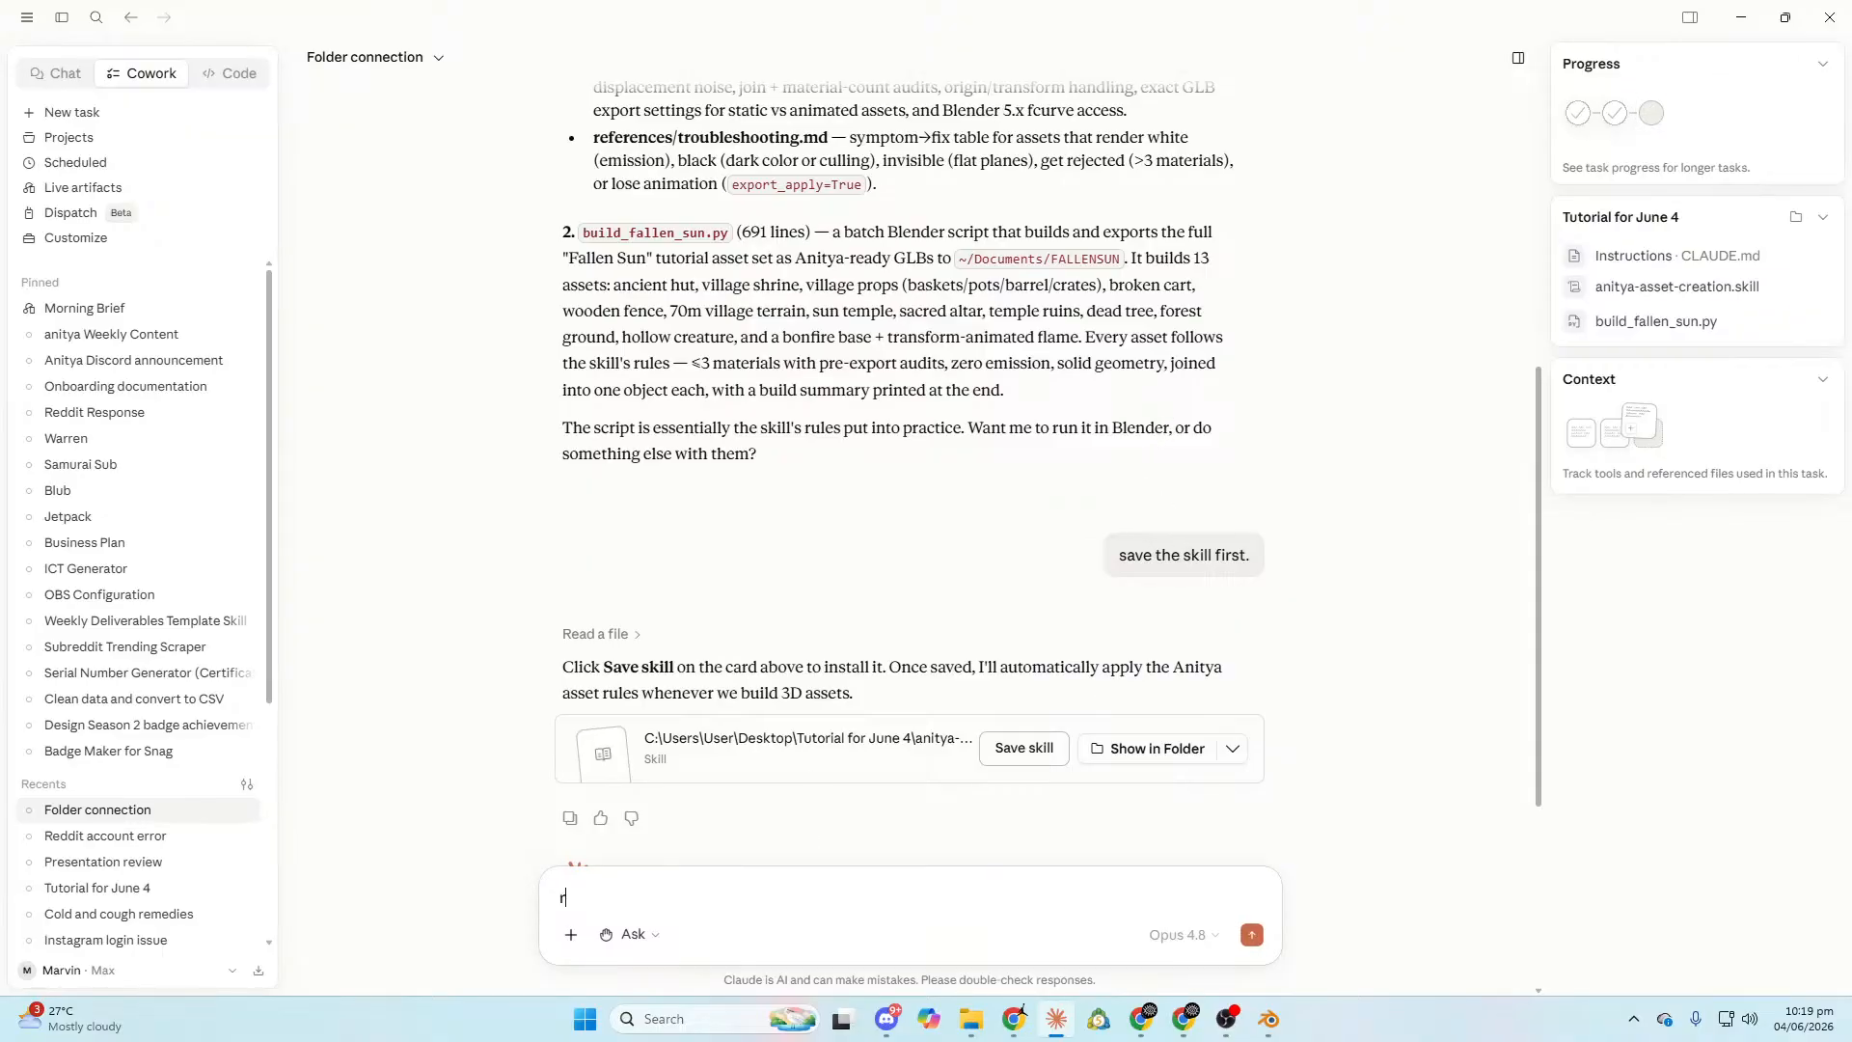
key("BackSpace")
key("BackSpace")
type("un it on blender using /ani")
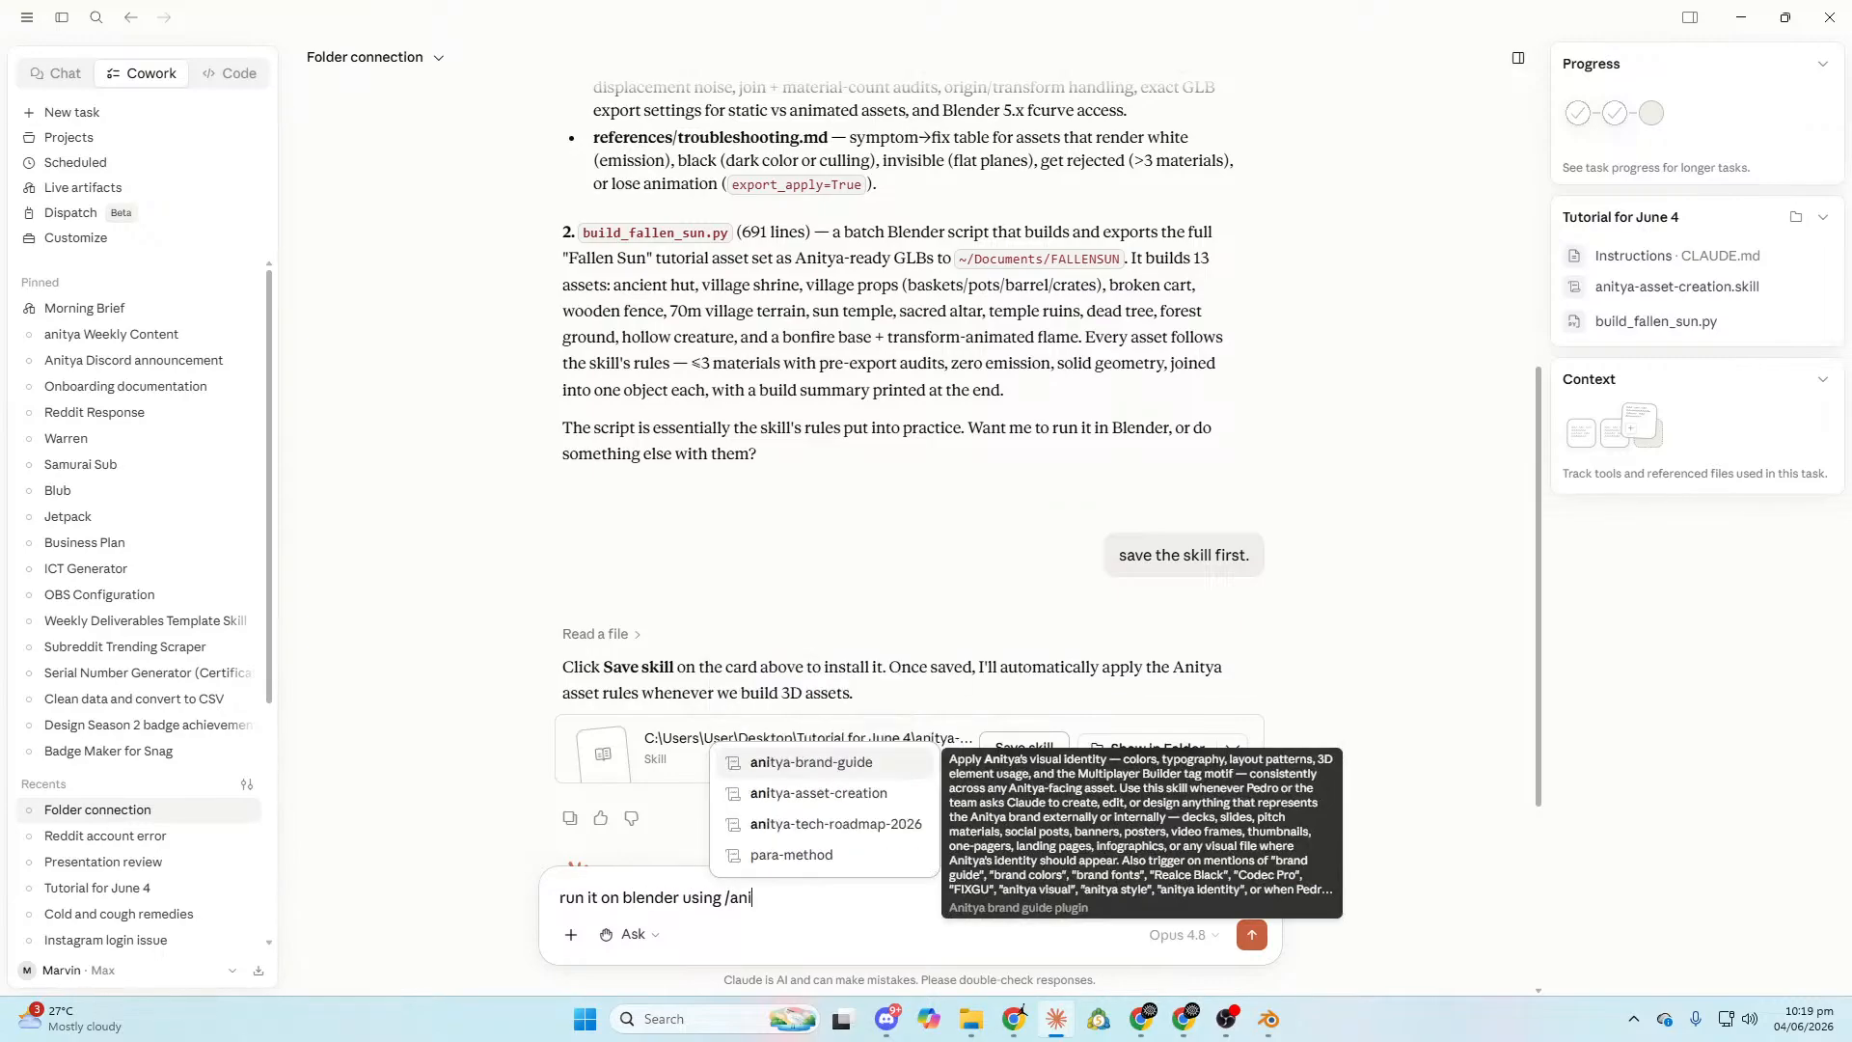
left_click(883, 793)
type("skill")
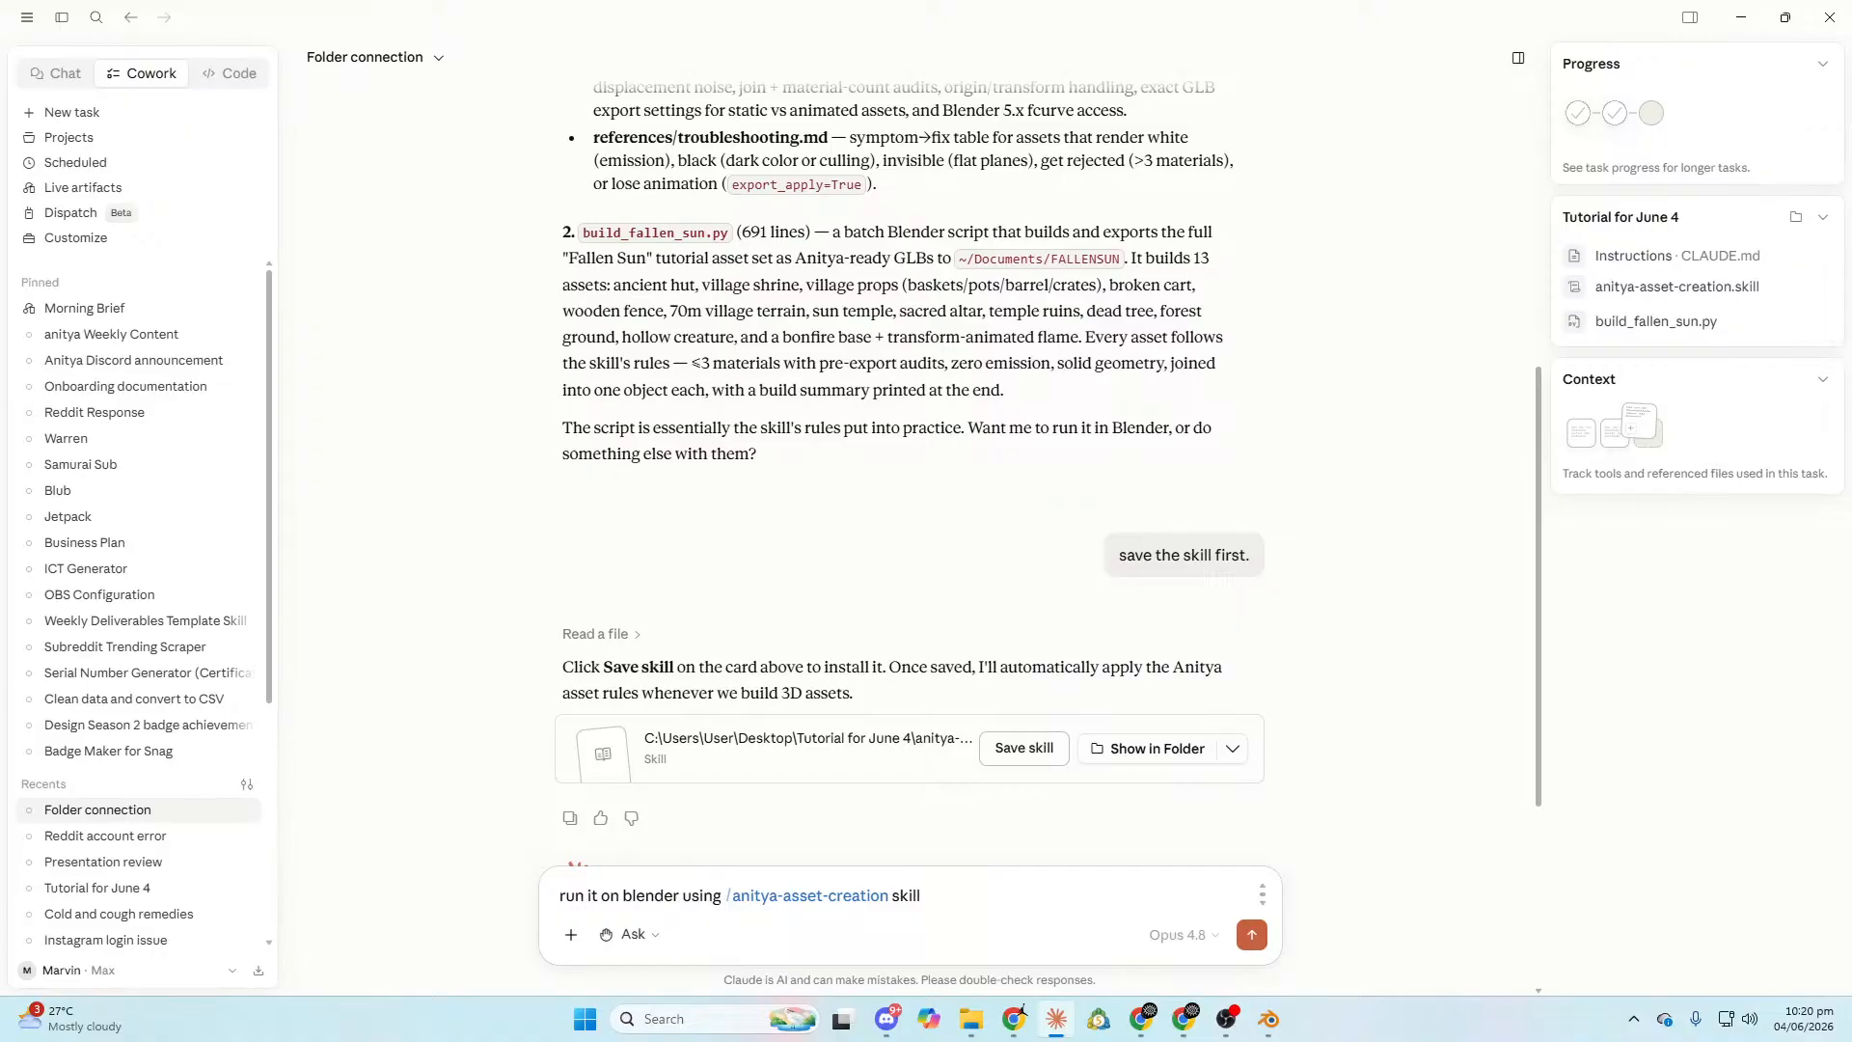
Reword the draft to "run the build_fallen_sun.py on blender and use /anitya-asset-creation skill" and send it.
left_click_drag(721, 899, 543, 914)
type("run the")
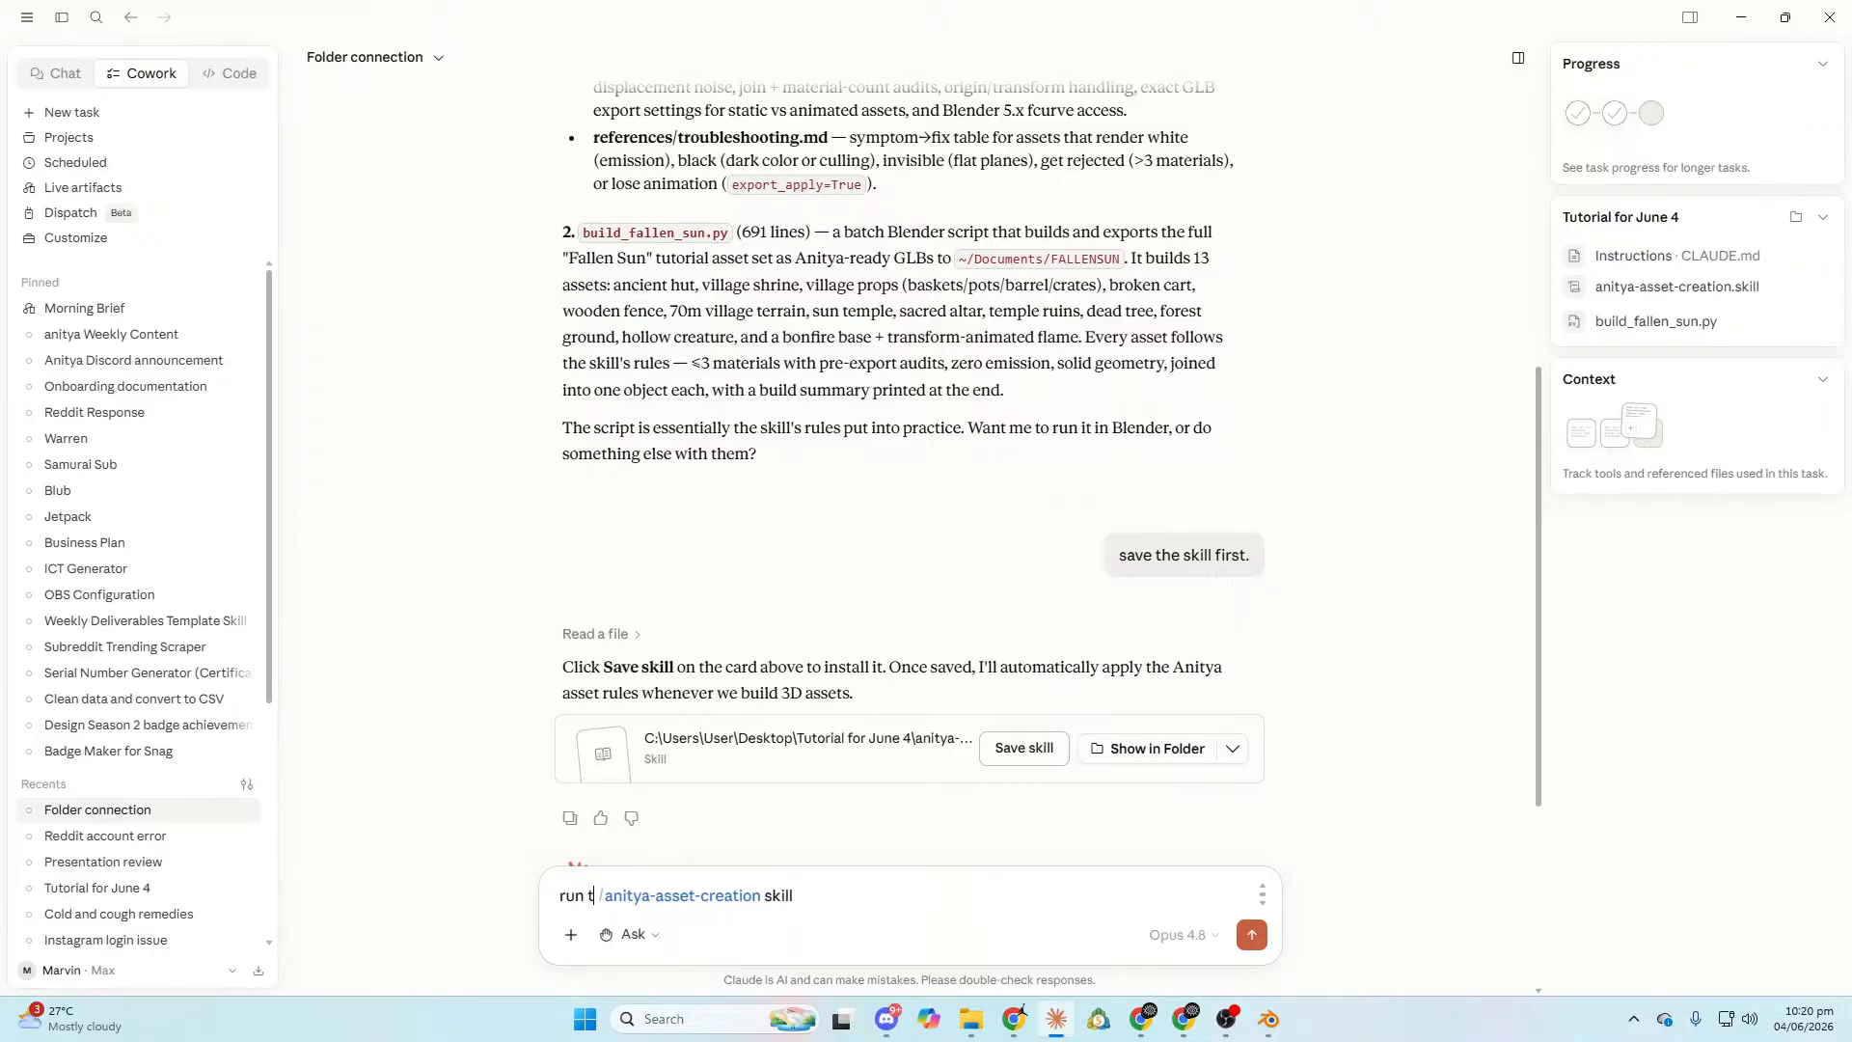
type(" build_fal")
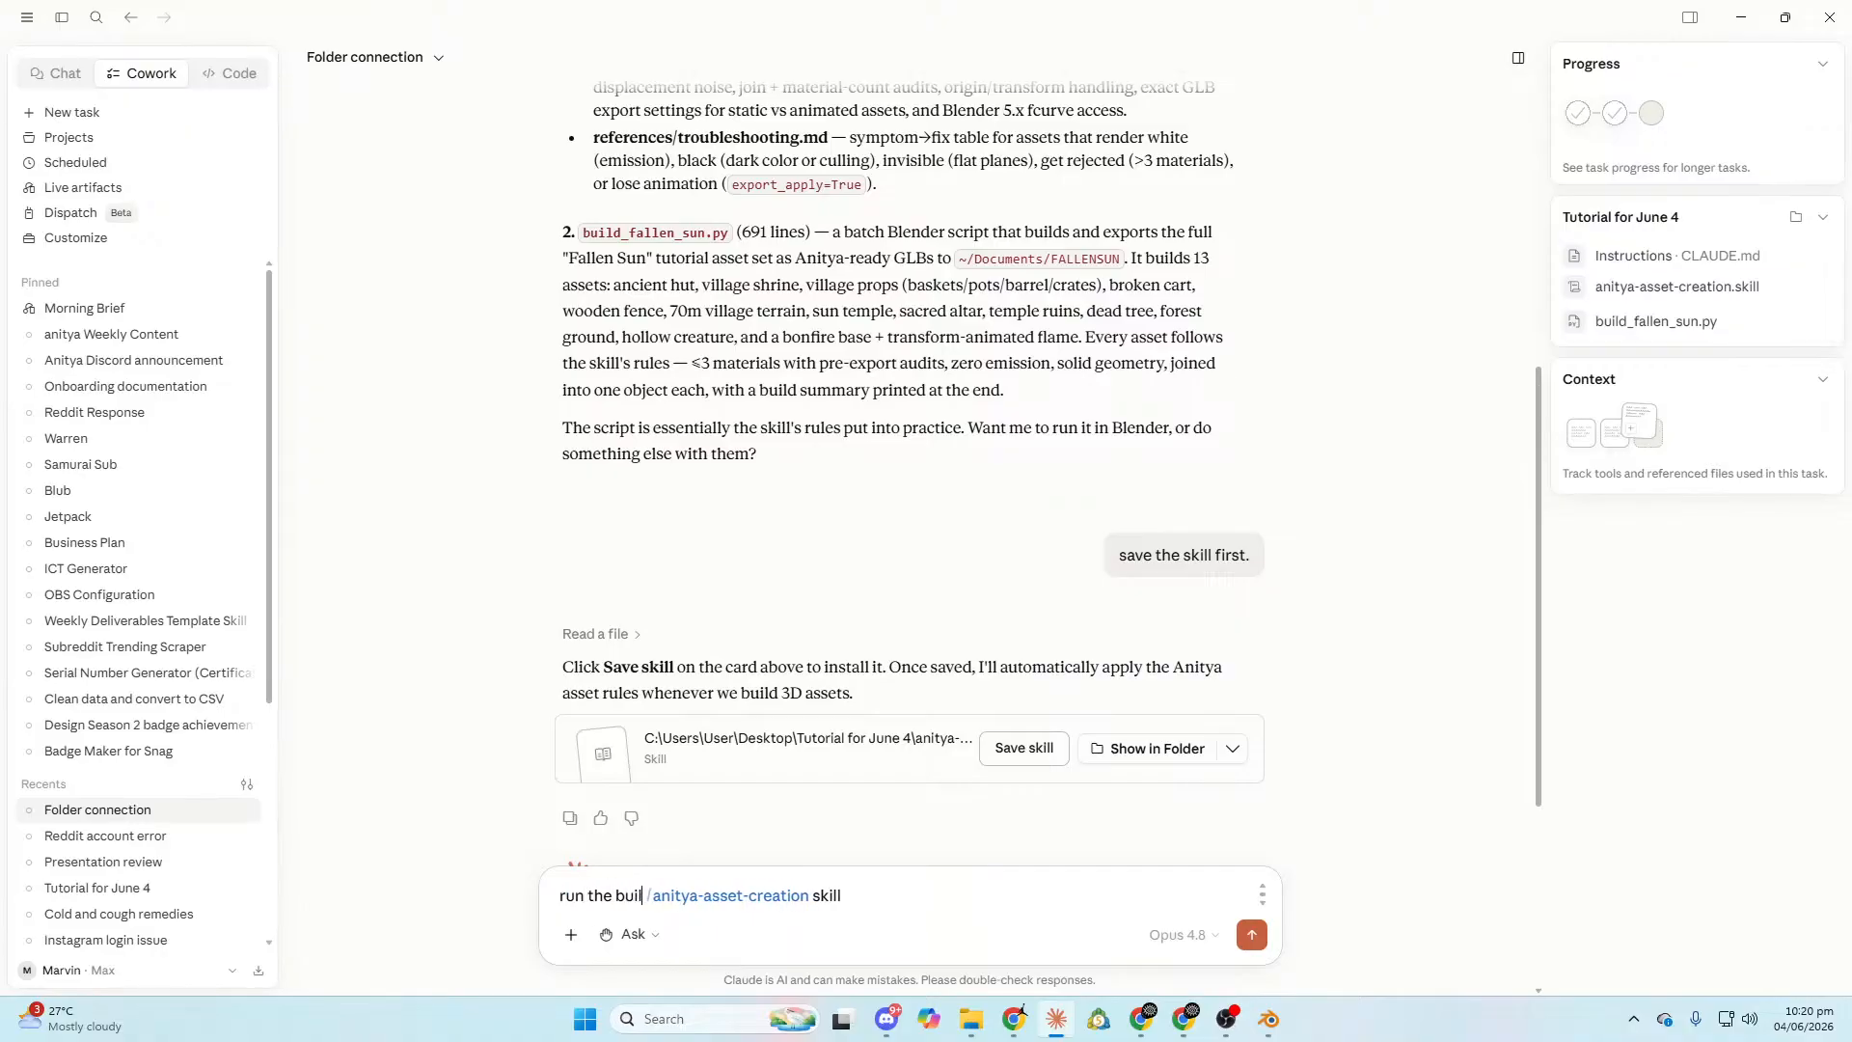
type("len_sun.py")
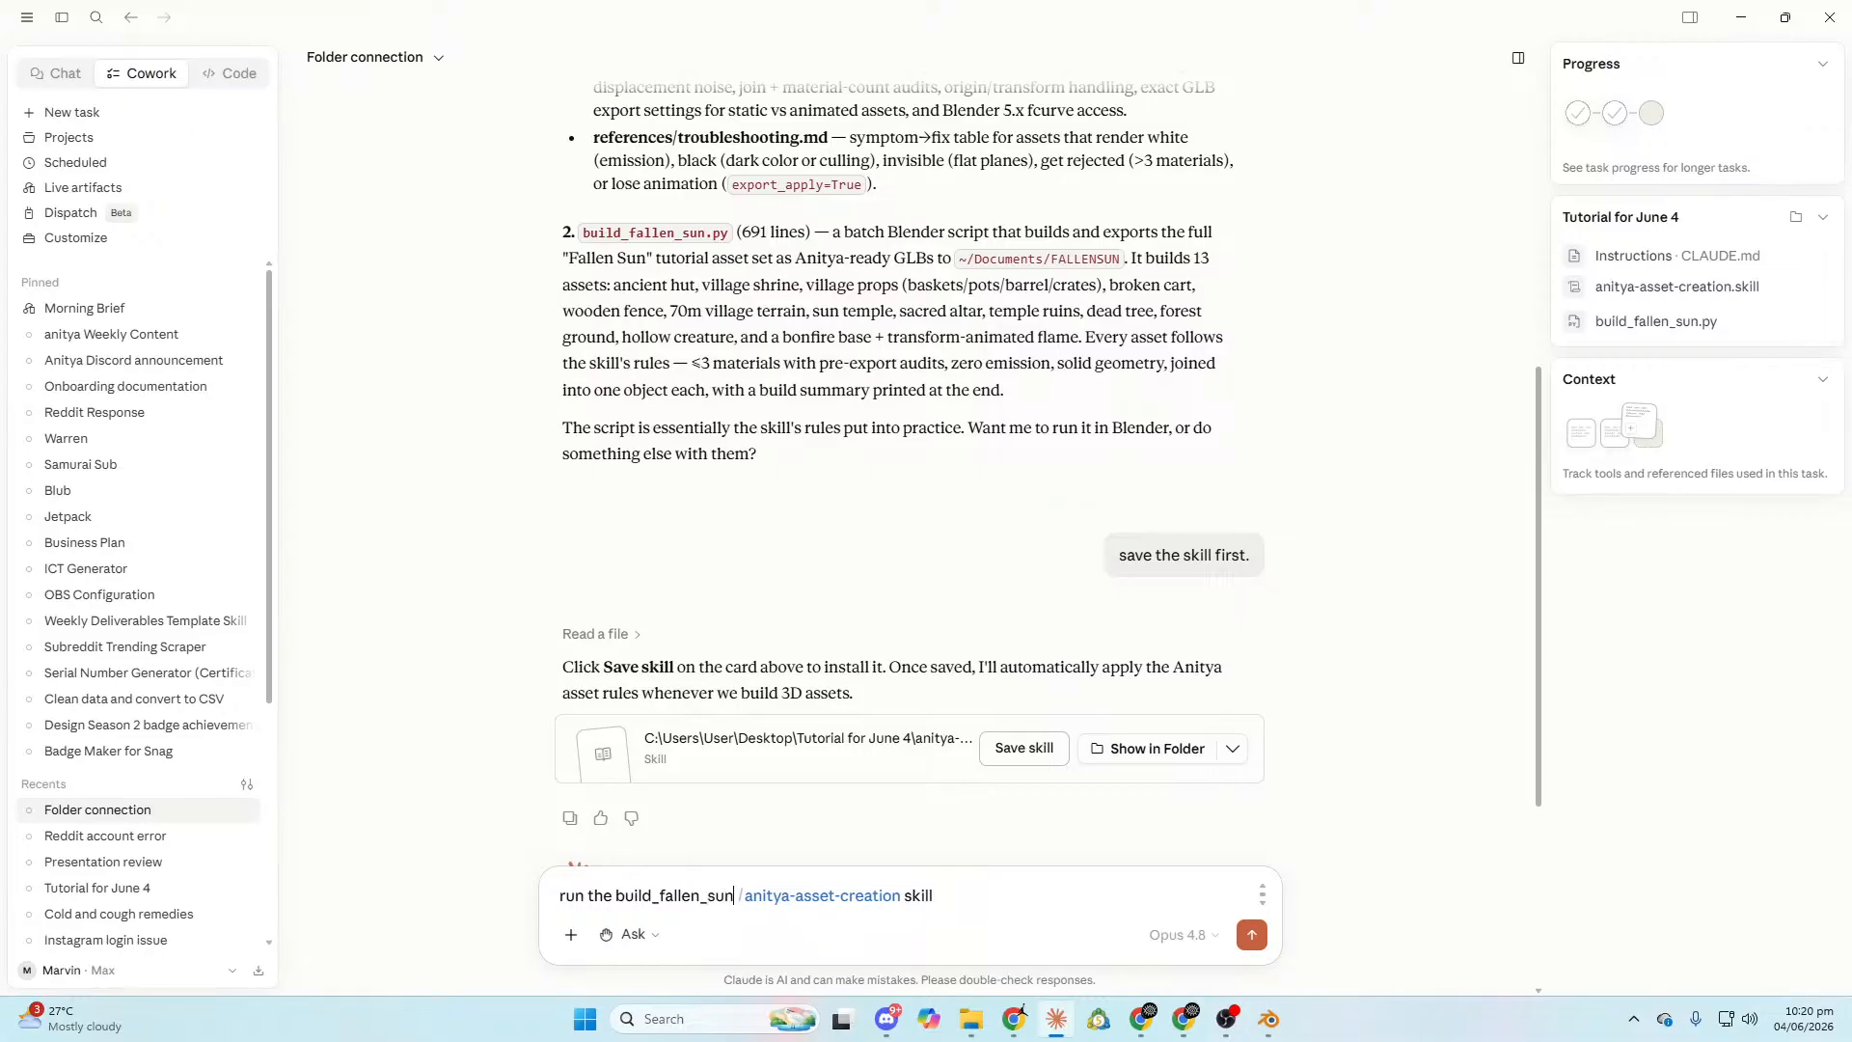
type(" on blender and")
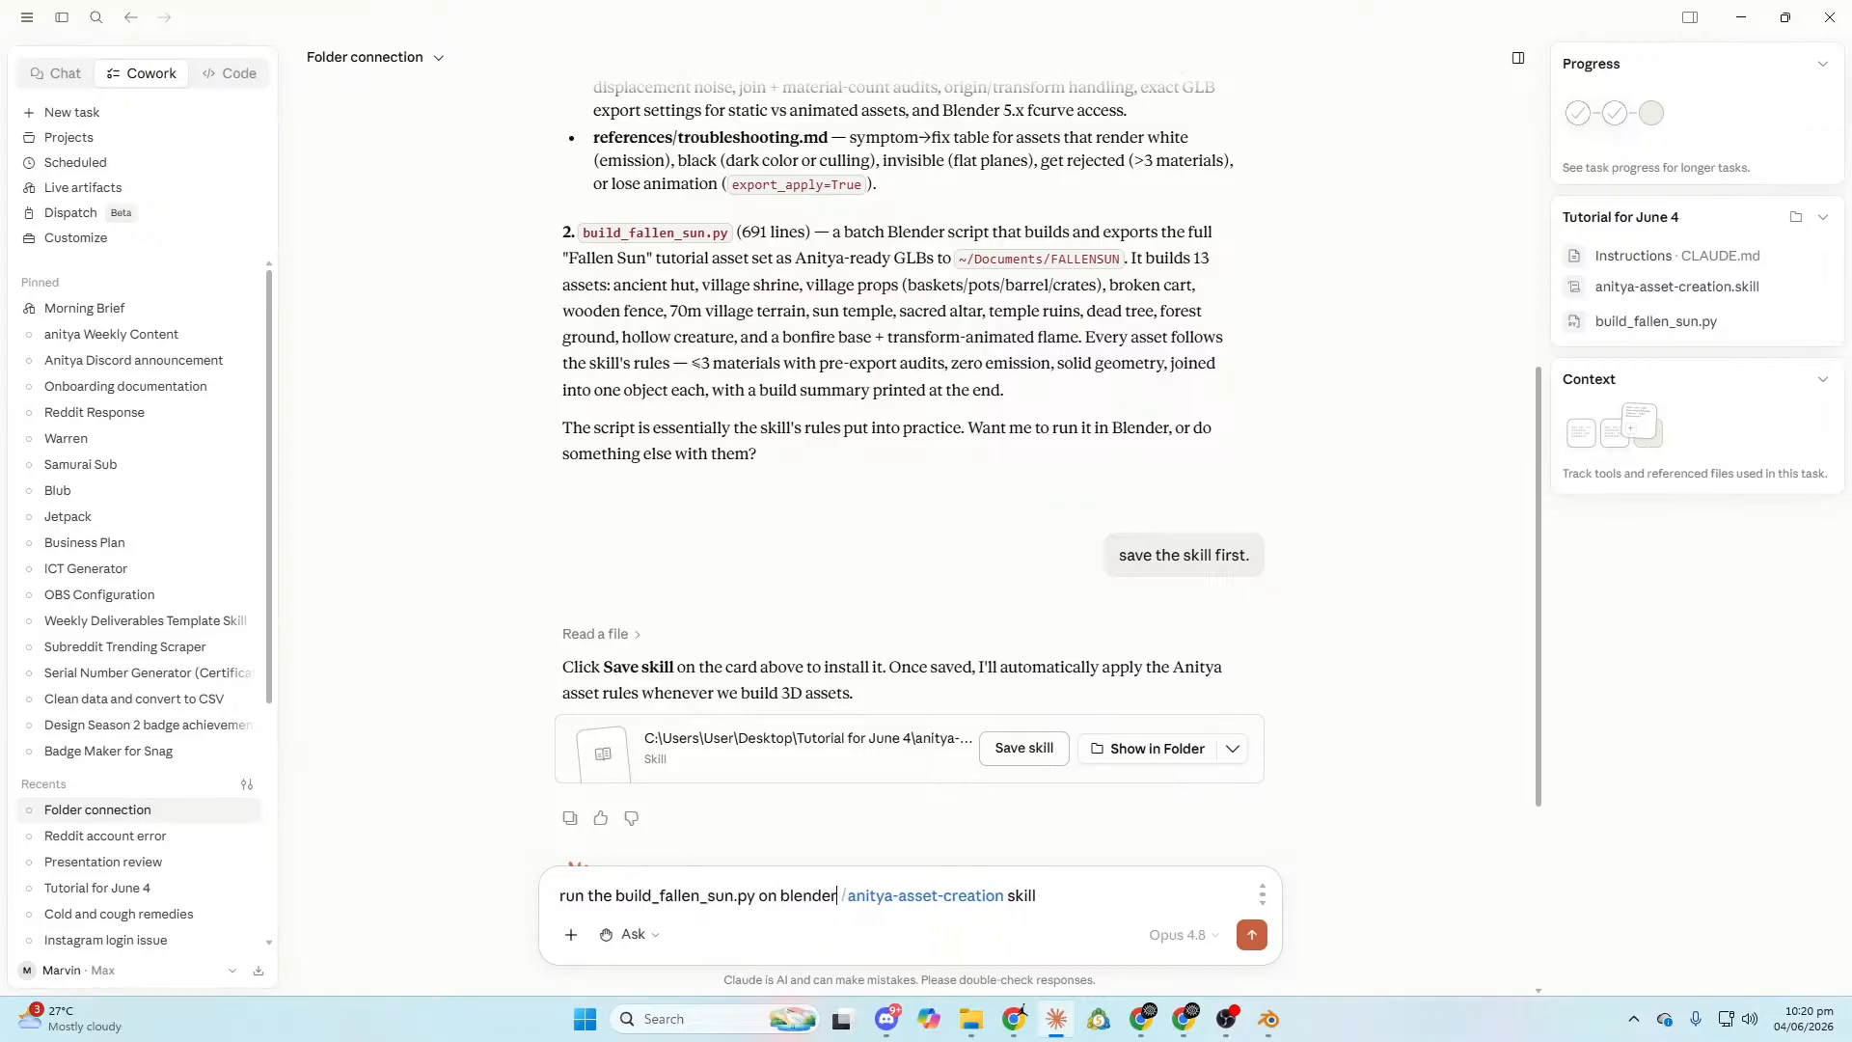
type(" use")
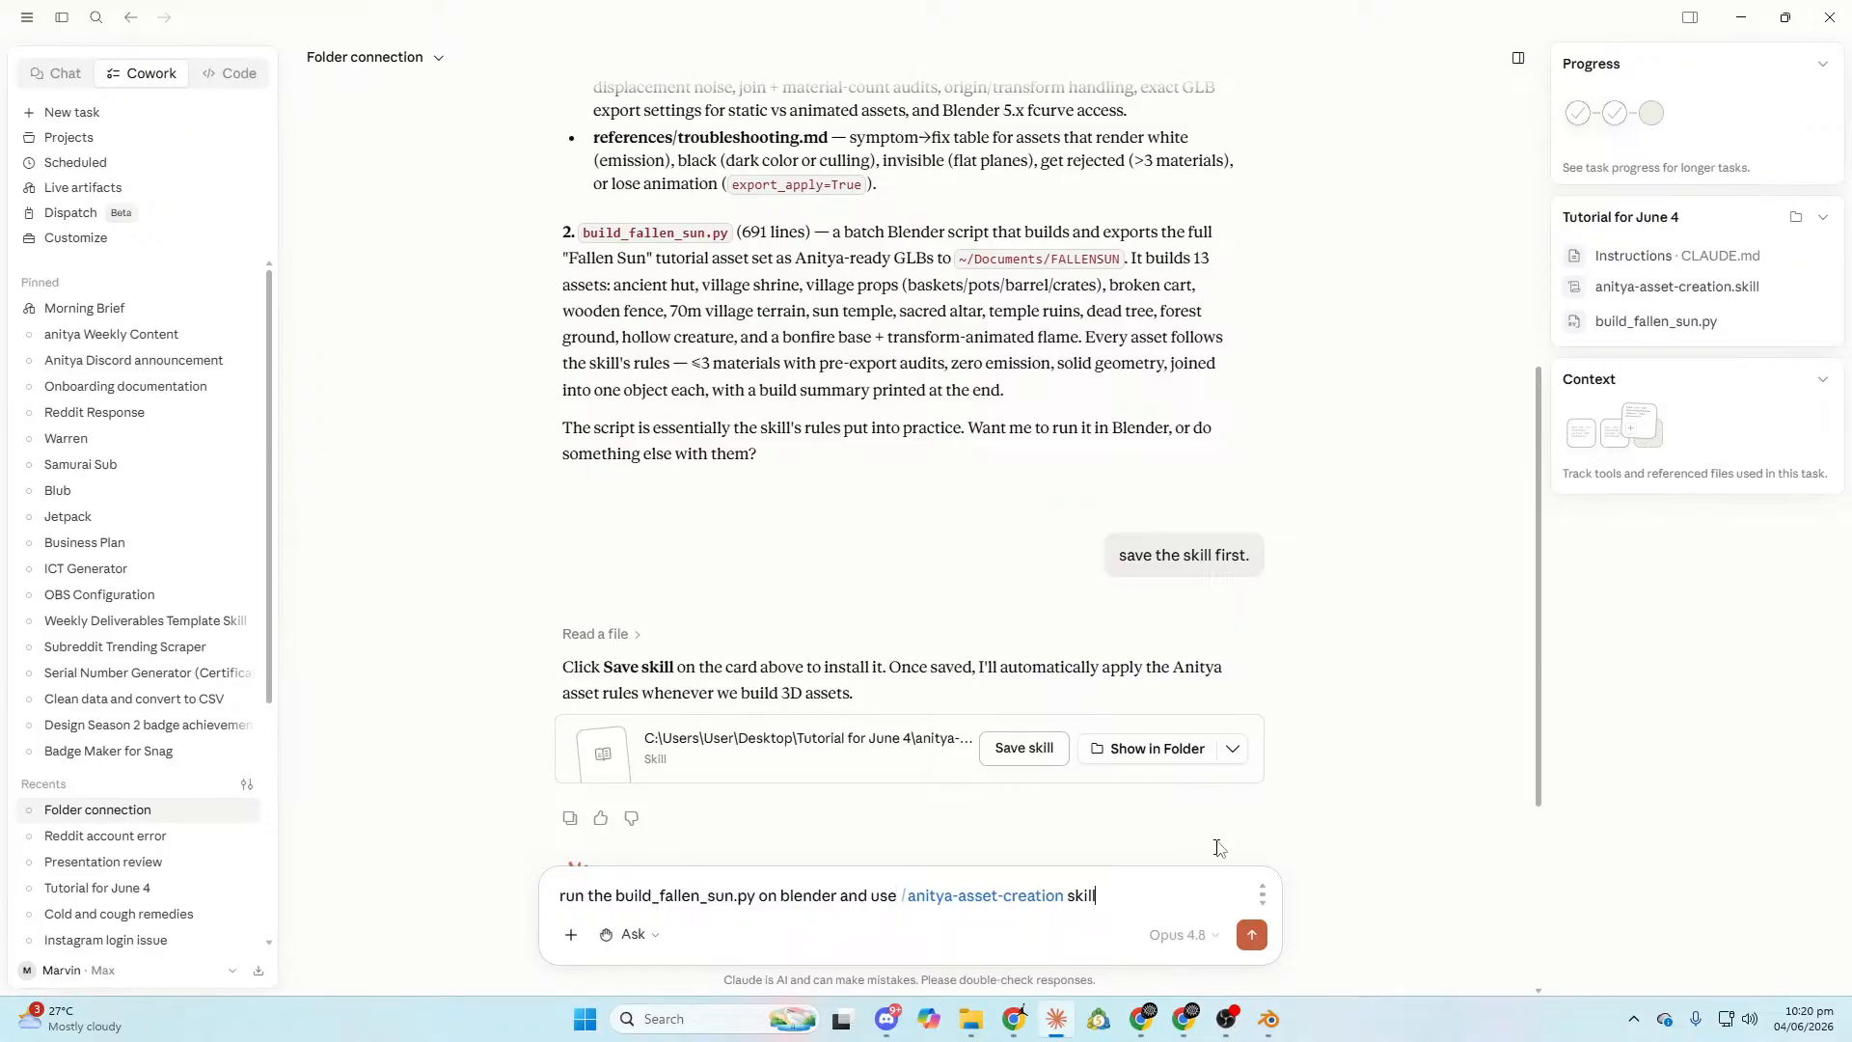
key("Return")
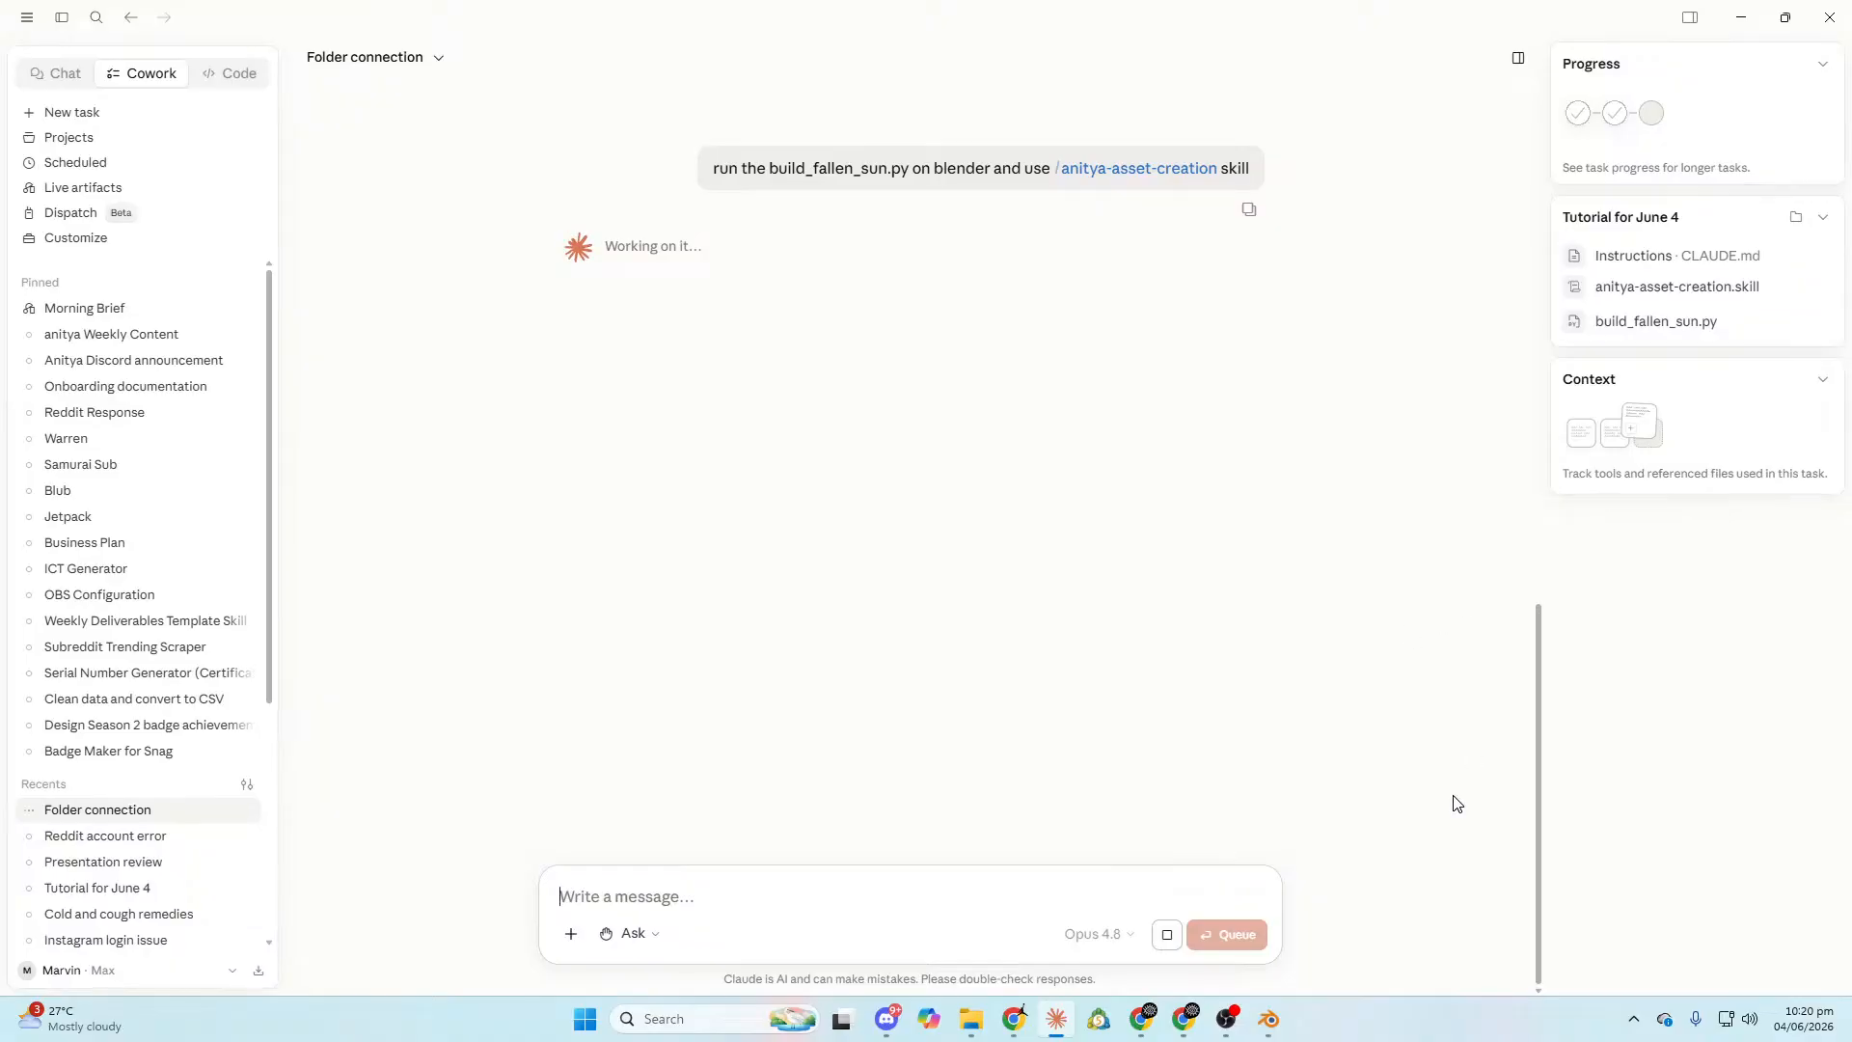
Check the Blender scene and Claude's build result, then return to Blender to view the generated Fallen Sun assets.
left_click(1271, 1027)
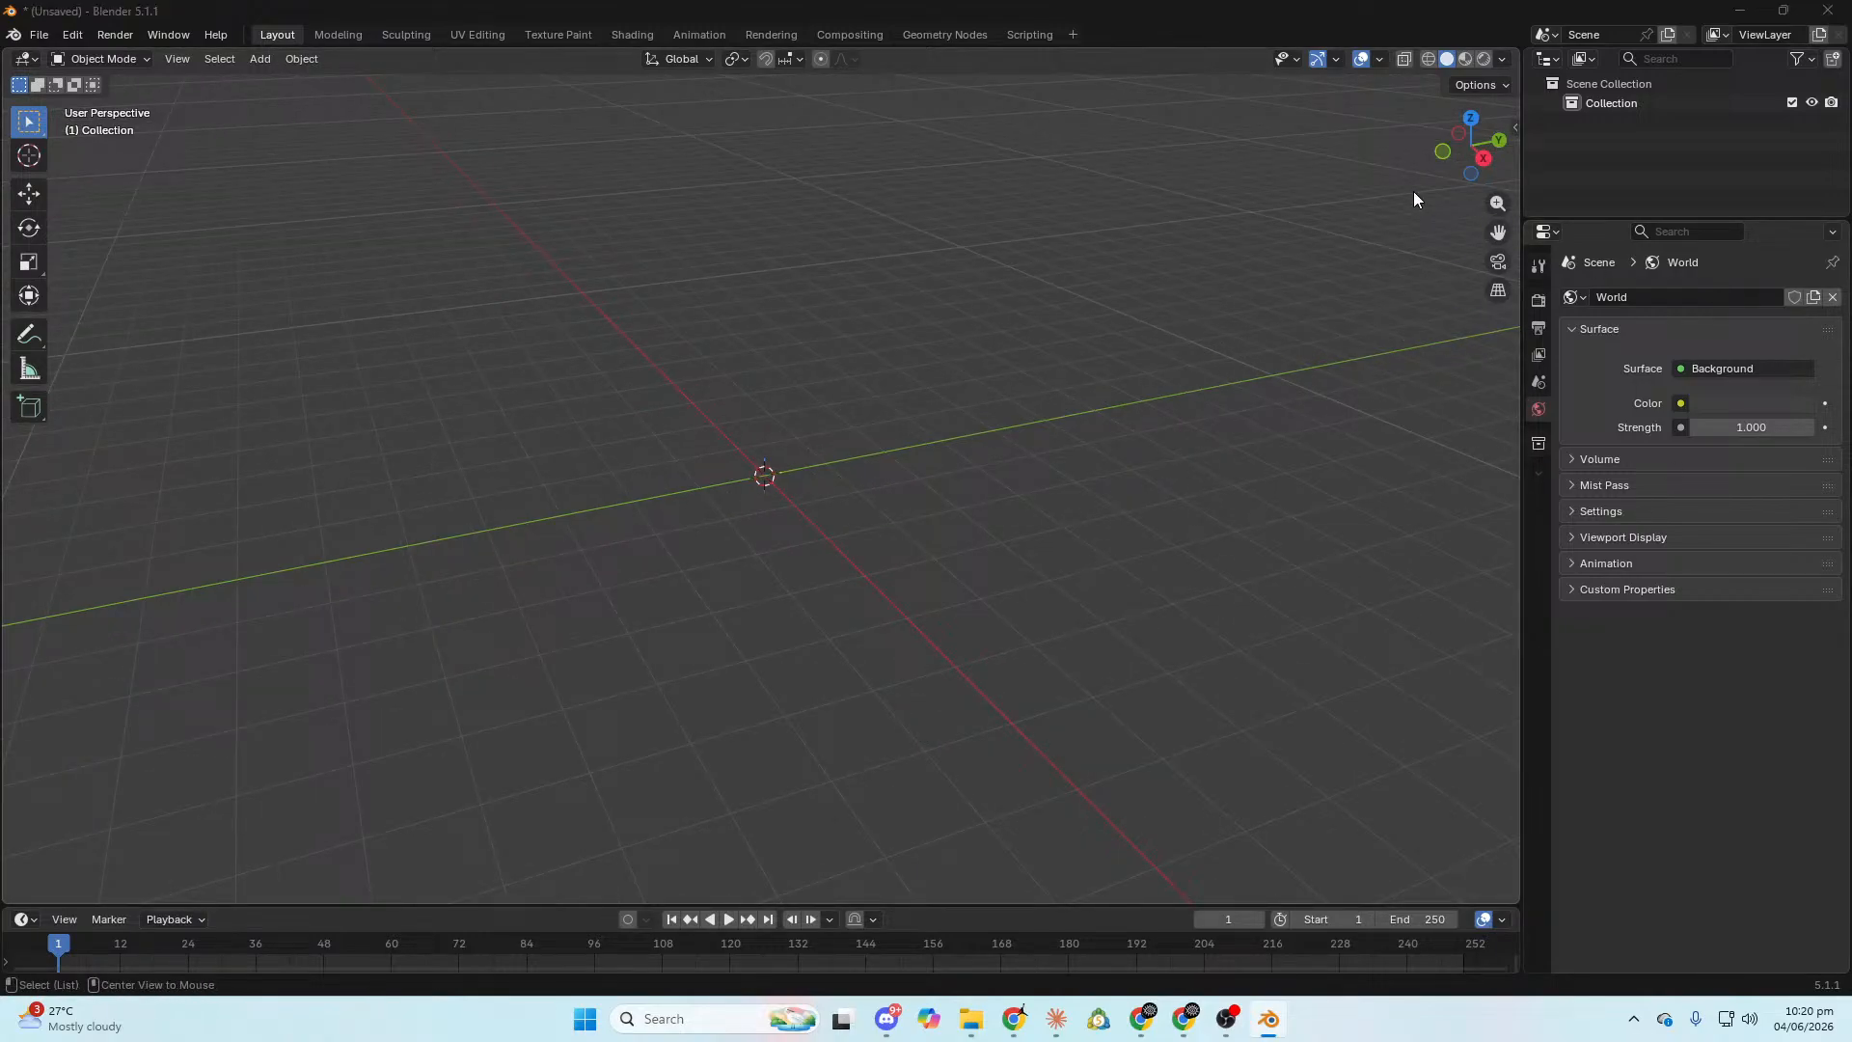
key("alt+Tab")
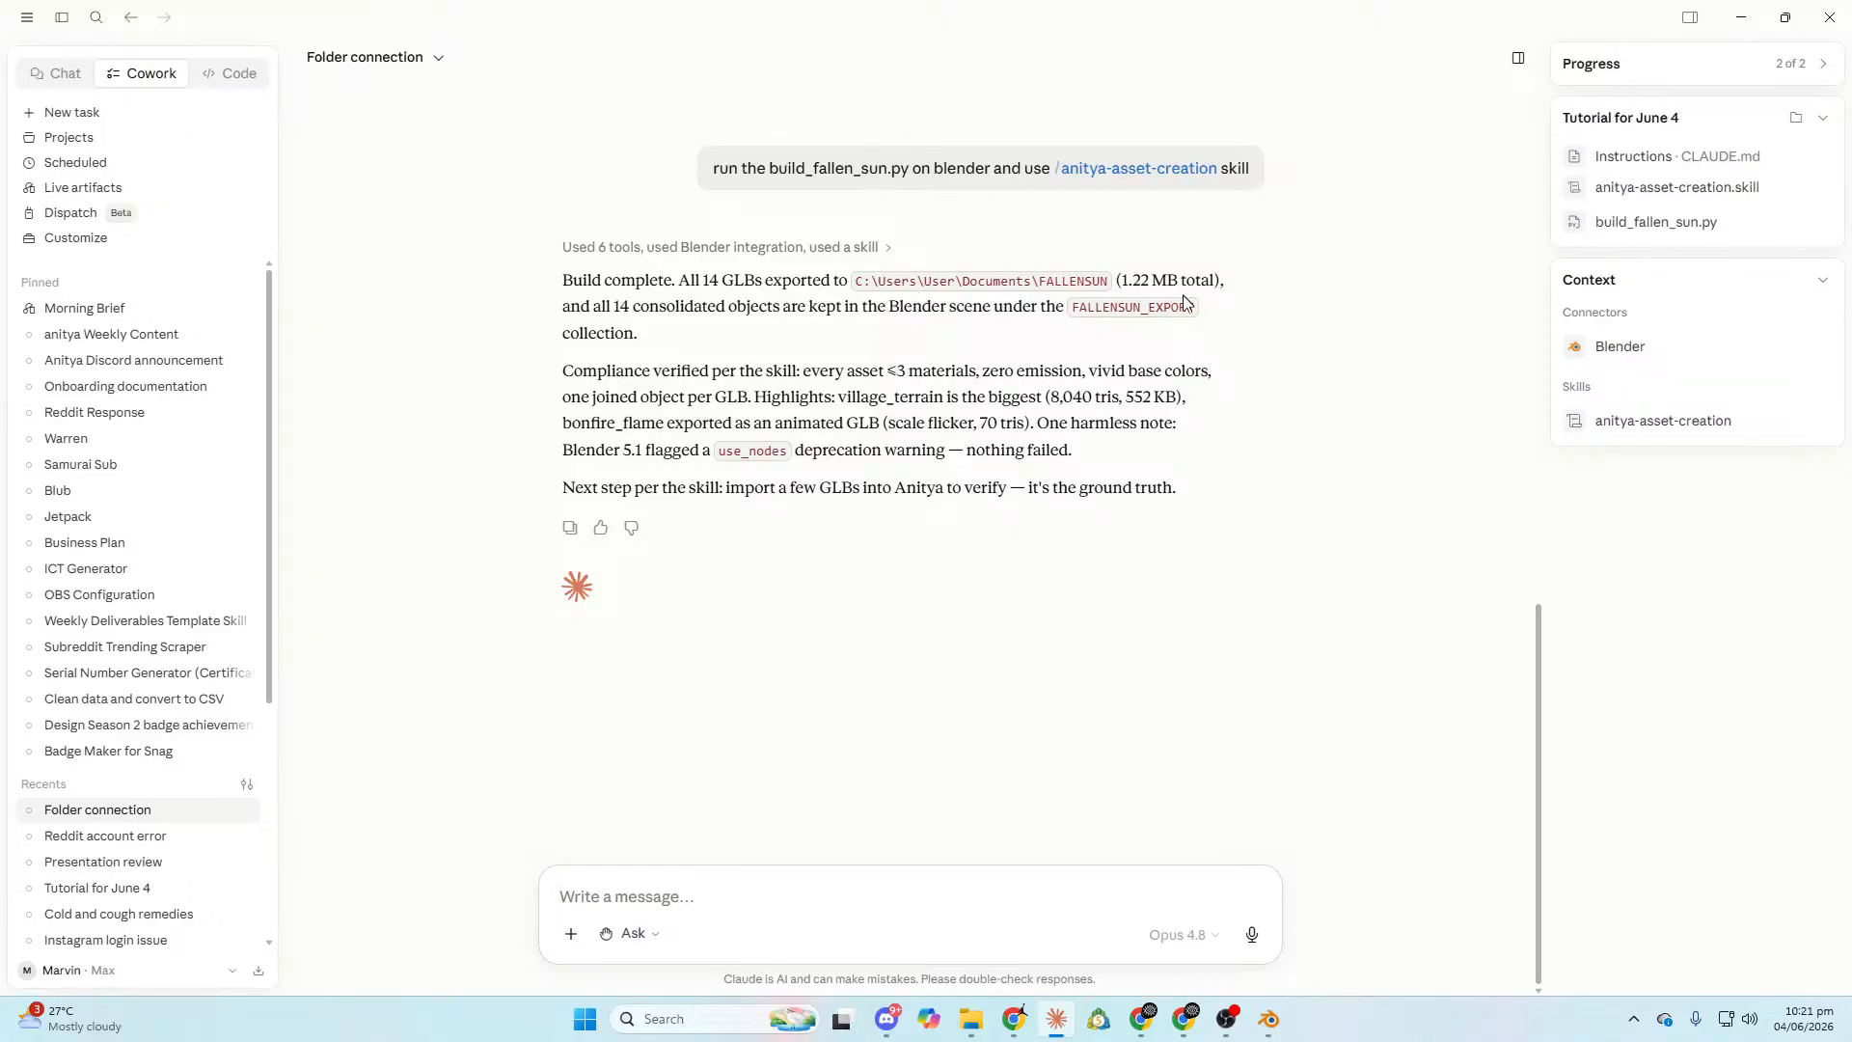
left_click(1269, 1018)
scroll(1065, 553, "down", 3)
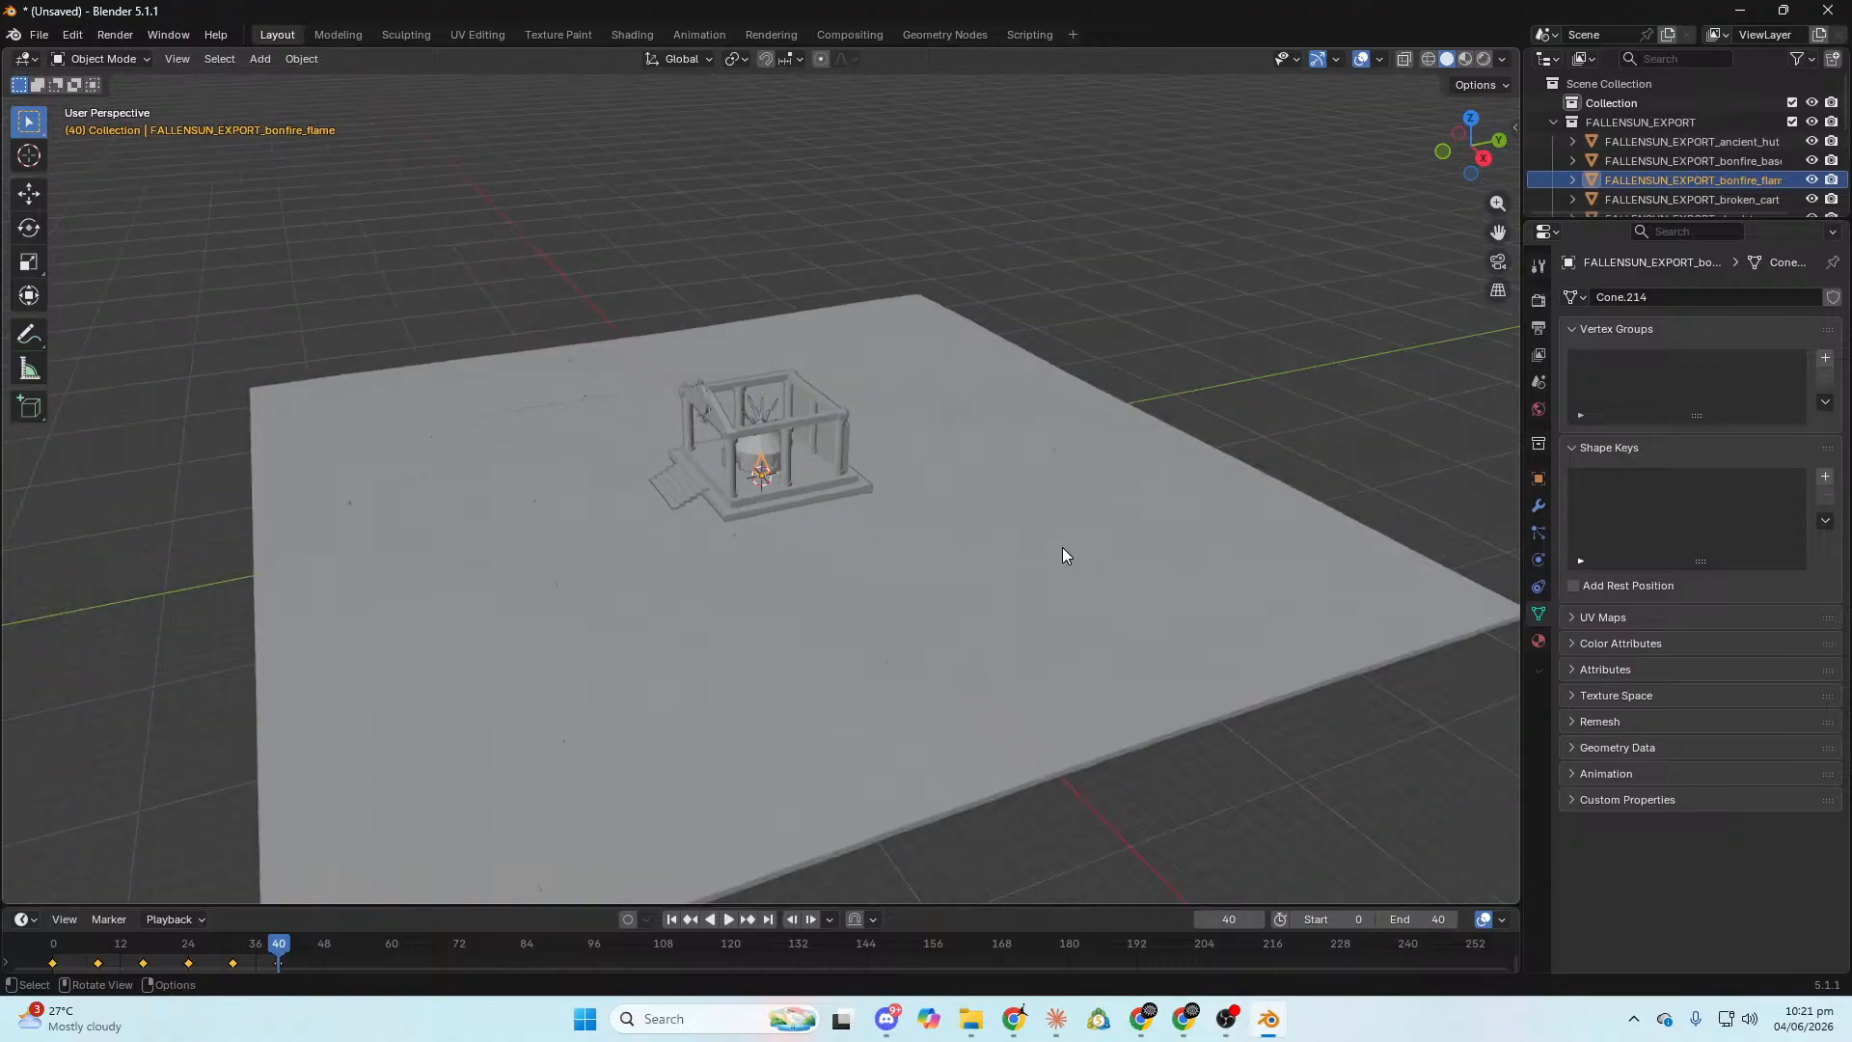
Move the ancient hut and then the bonfire base along the X axis, out of the overlapping assets at the origin.
left_click(1746, 138)
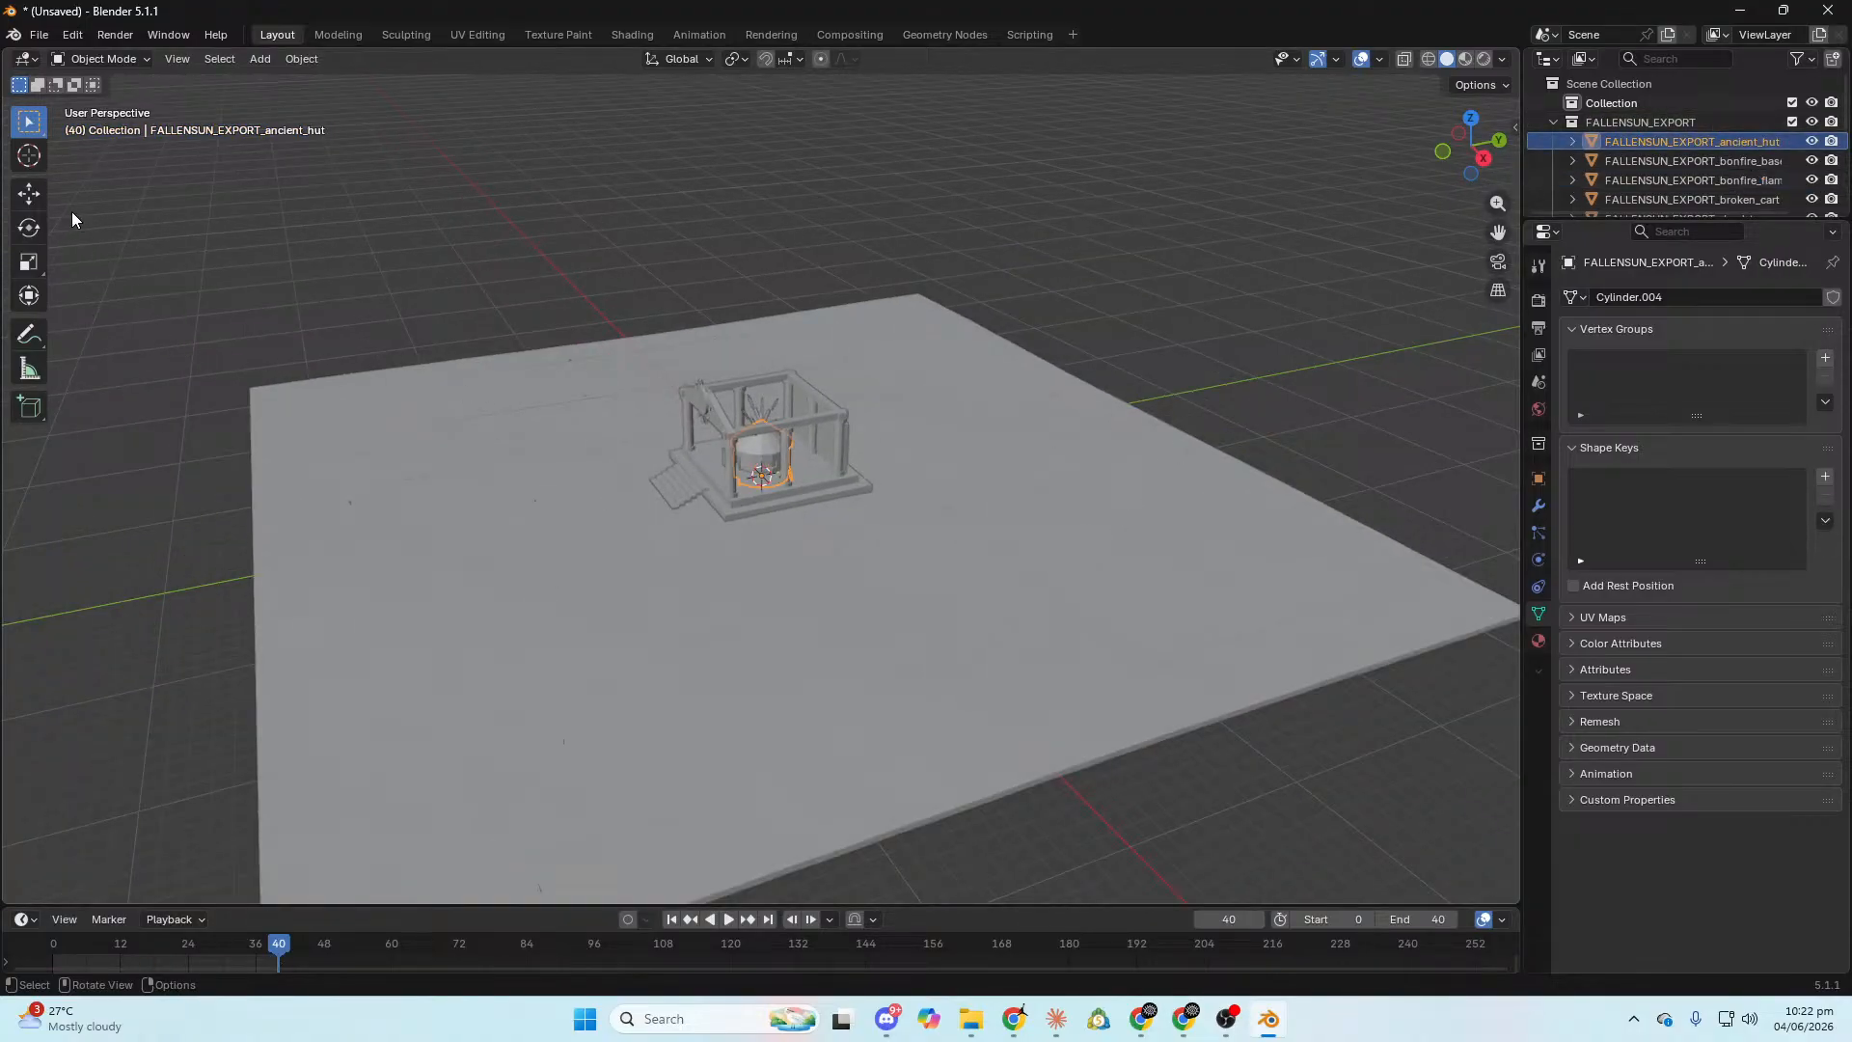
left_click(38, 193)
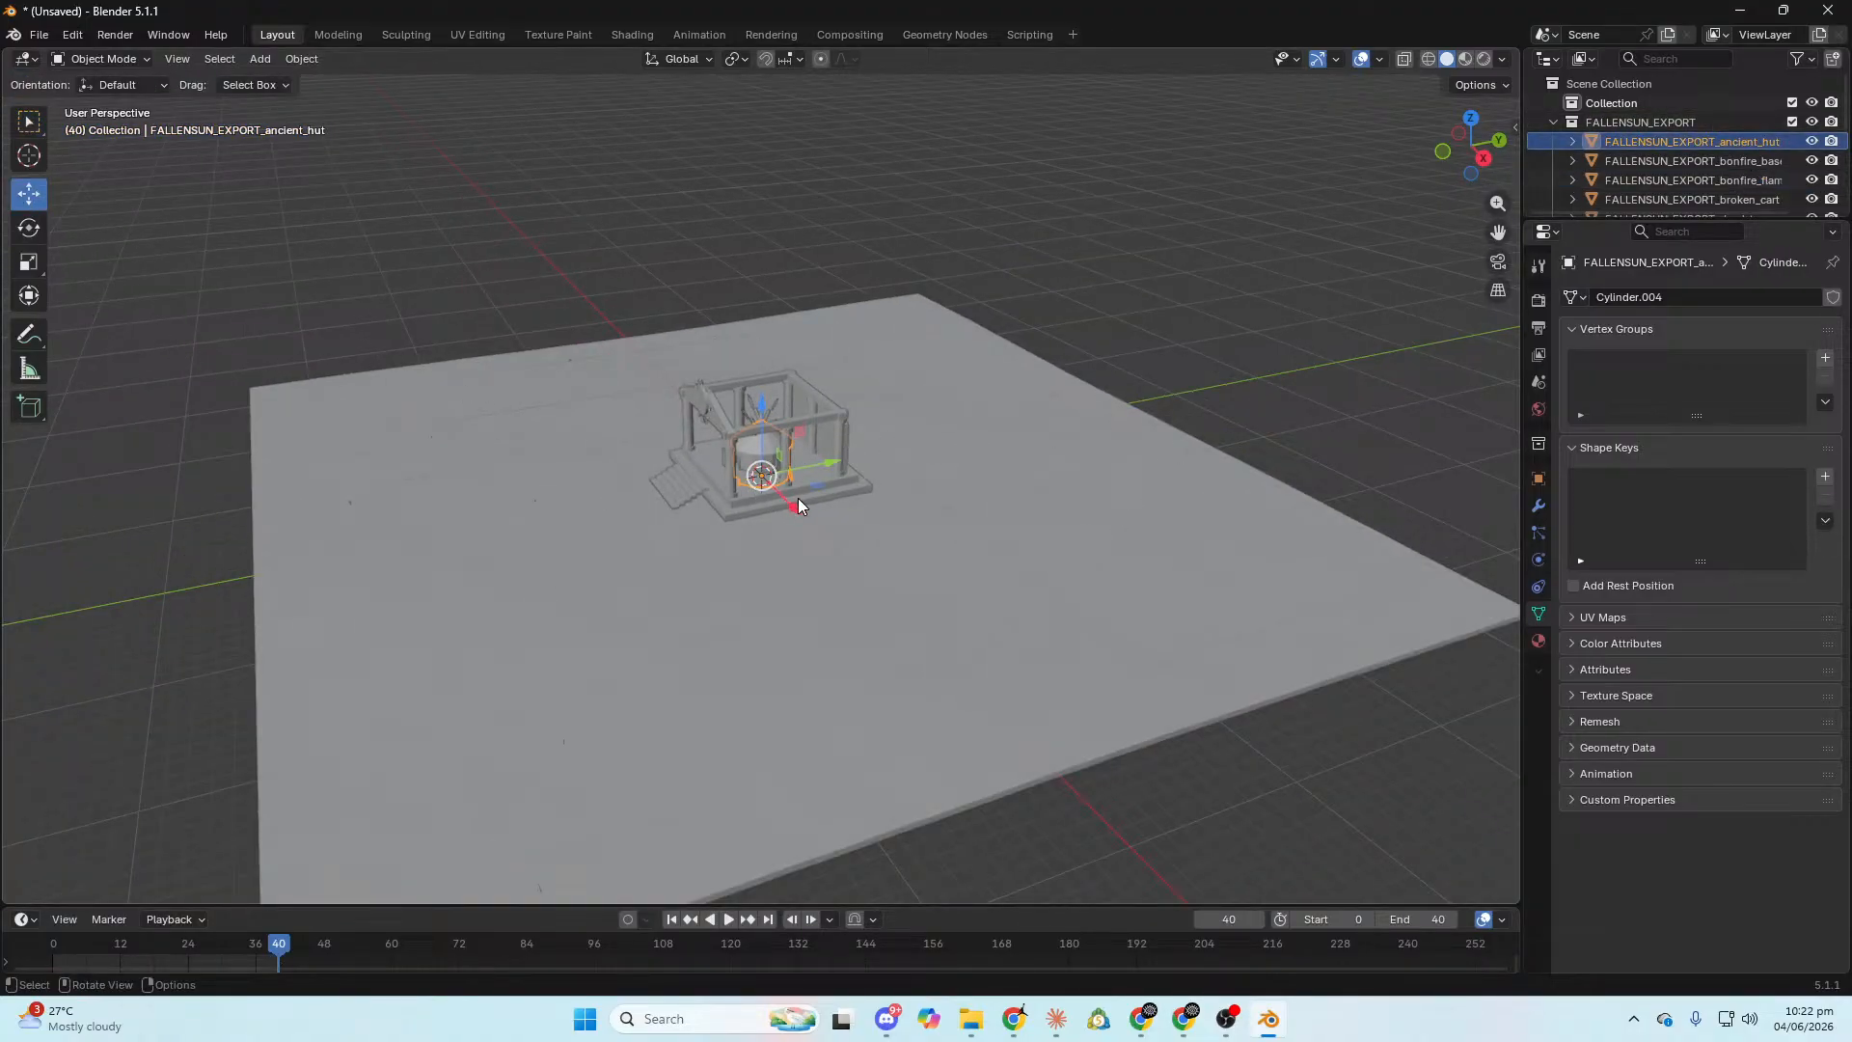
left_click_drag(796, 499, 922, 625)
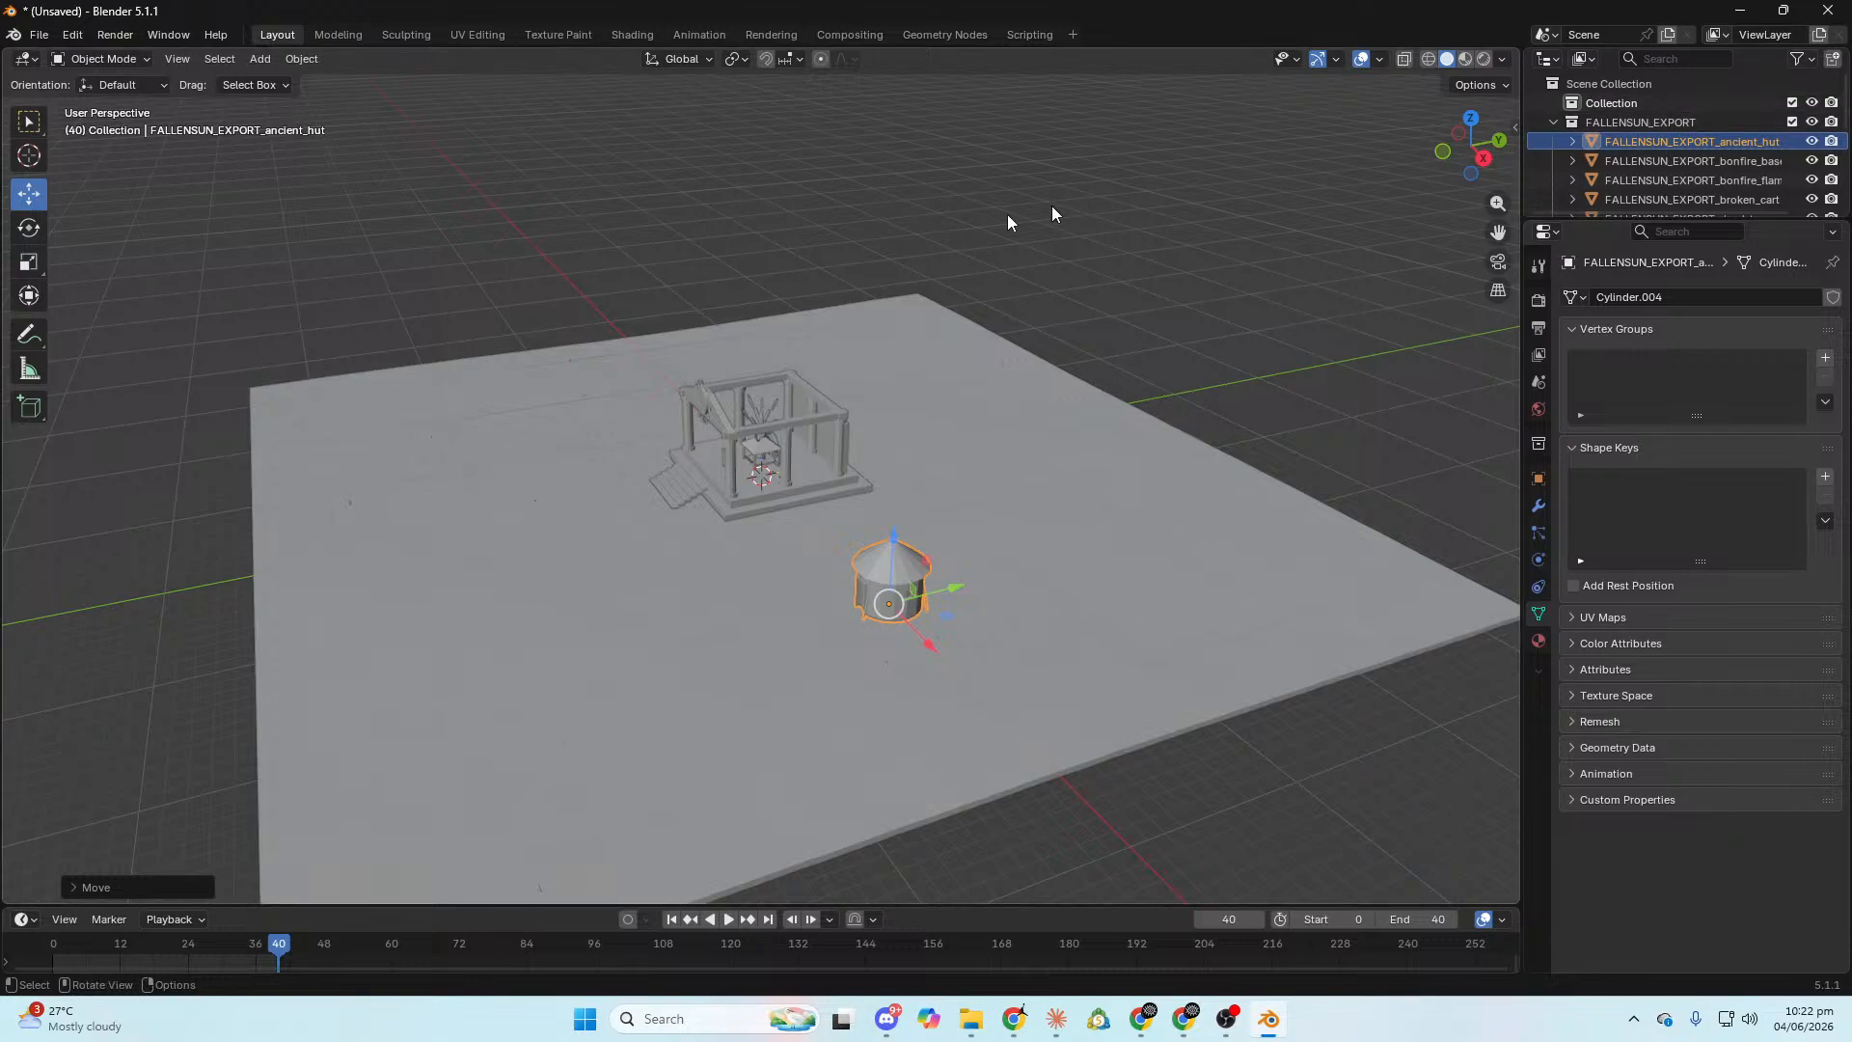
left_click(1613, 160)
left_click_drag(809, 518, 861, 543)
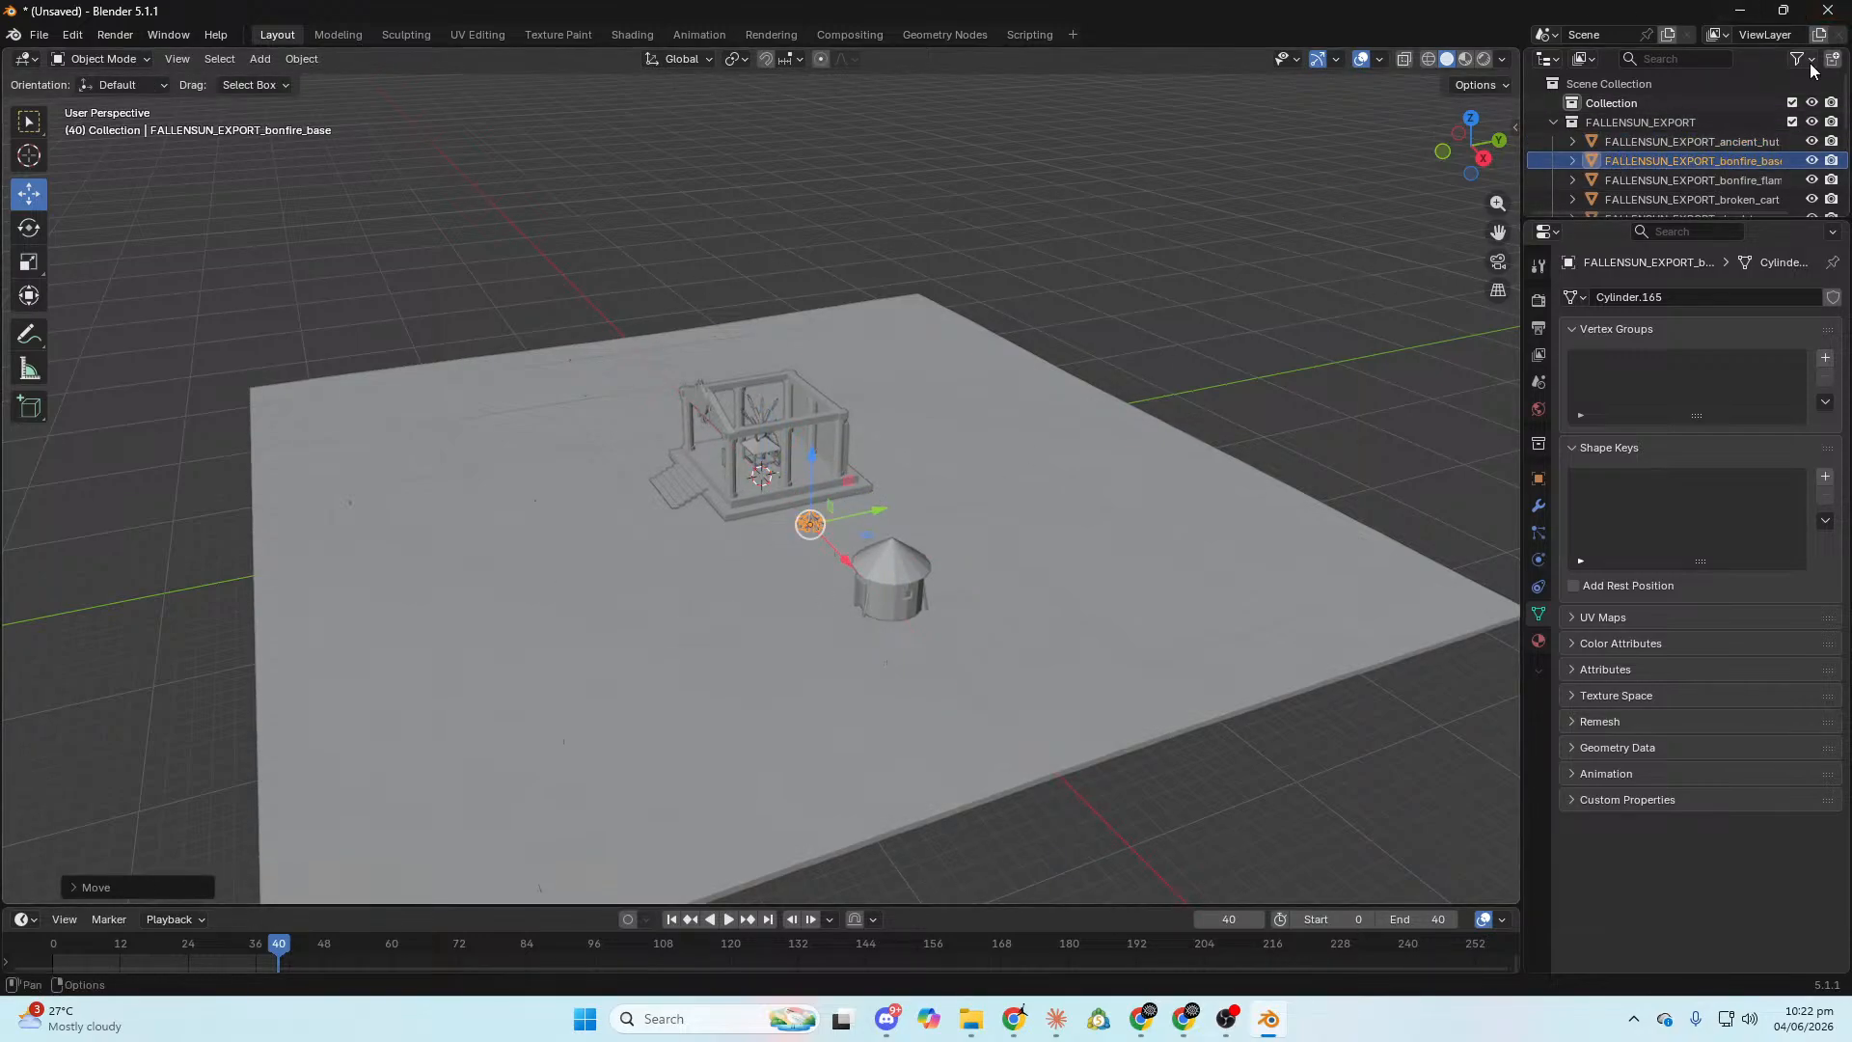
Check the export path in Claude and open C:\Users\User\Documents\FALLENSUN in a new File Explorer window.
mouse_move(973, 1023)
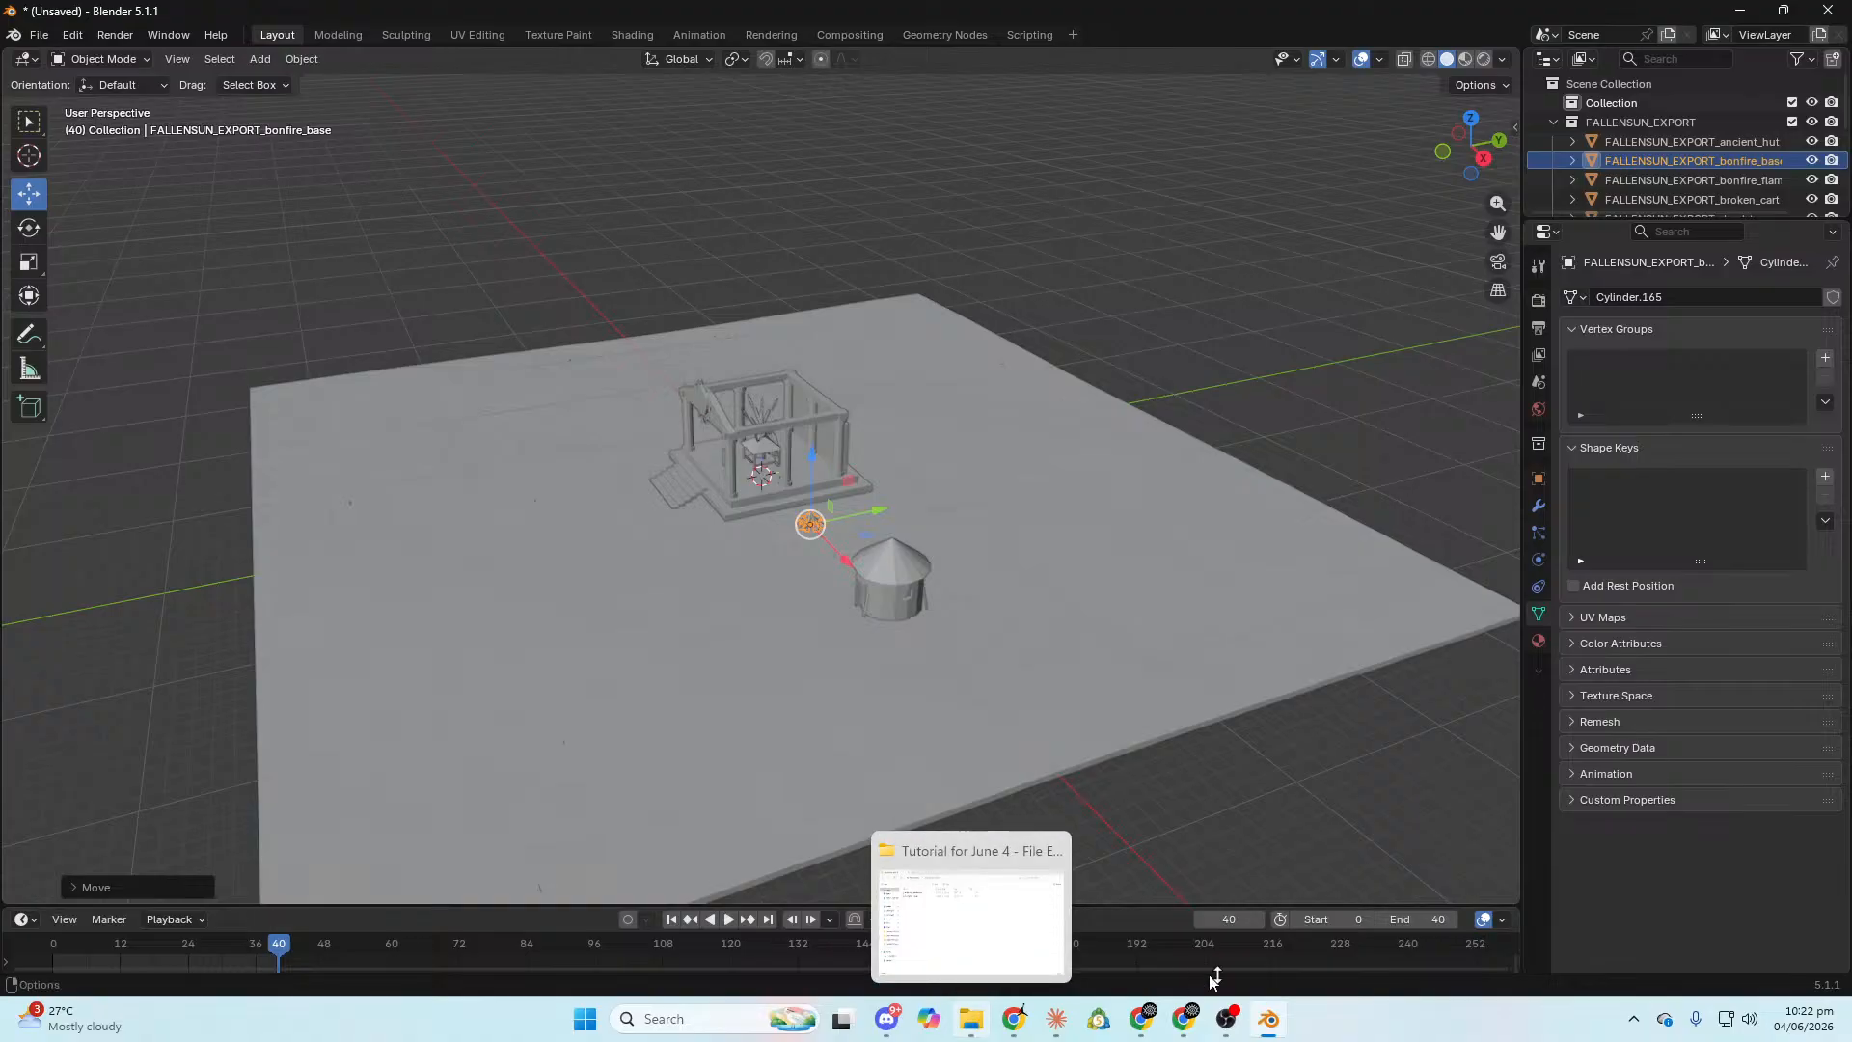
left_click(1056, 1019)
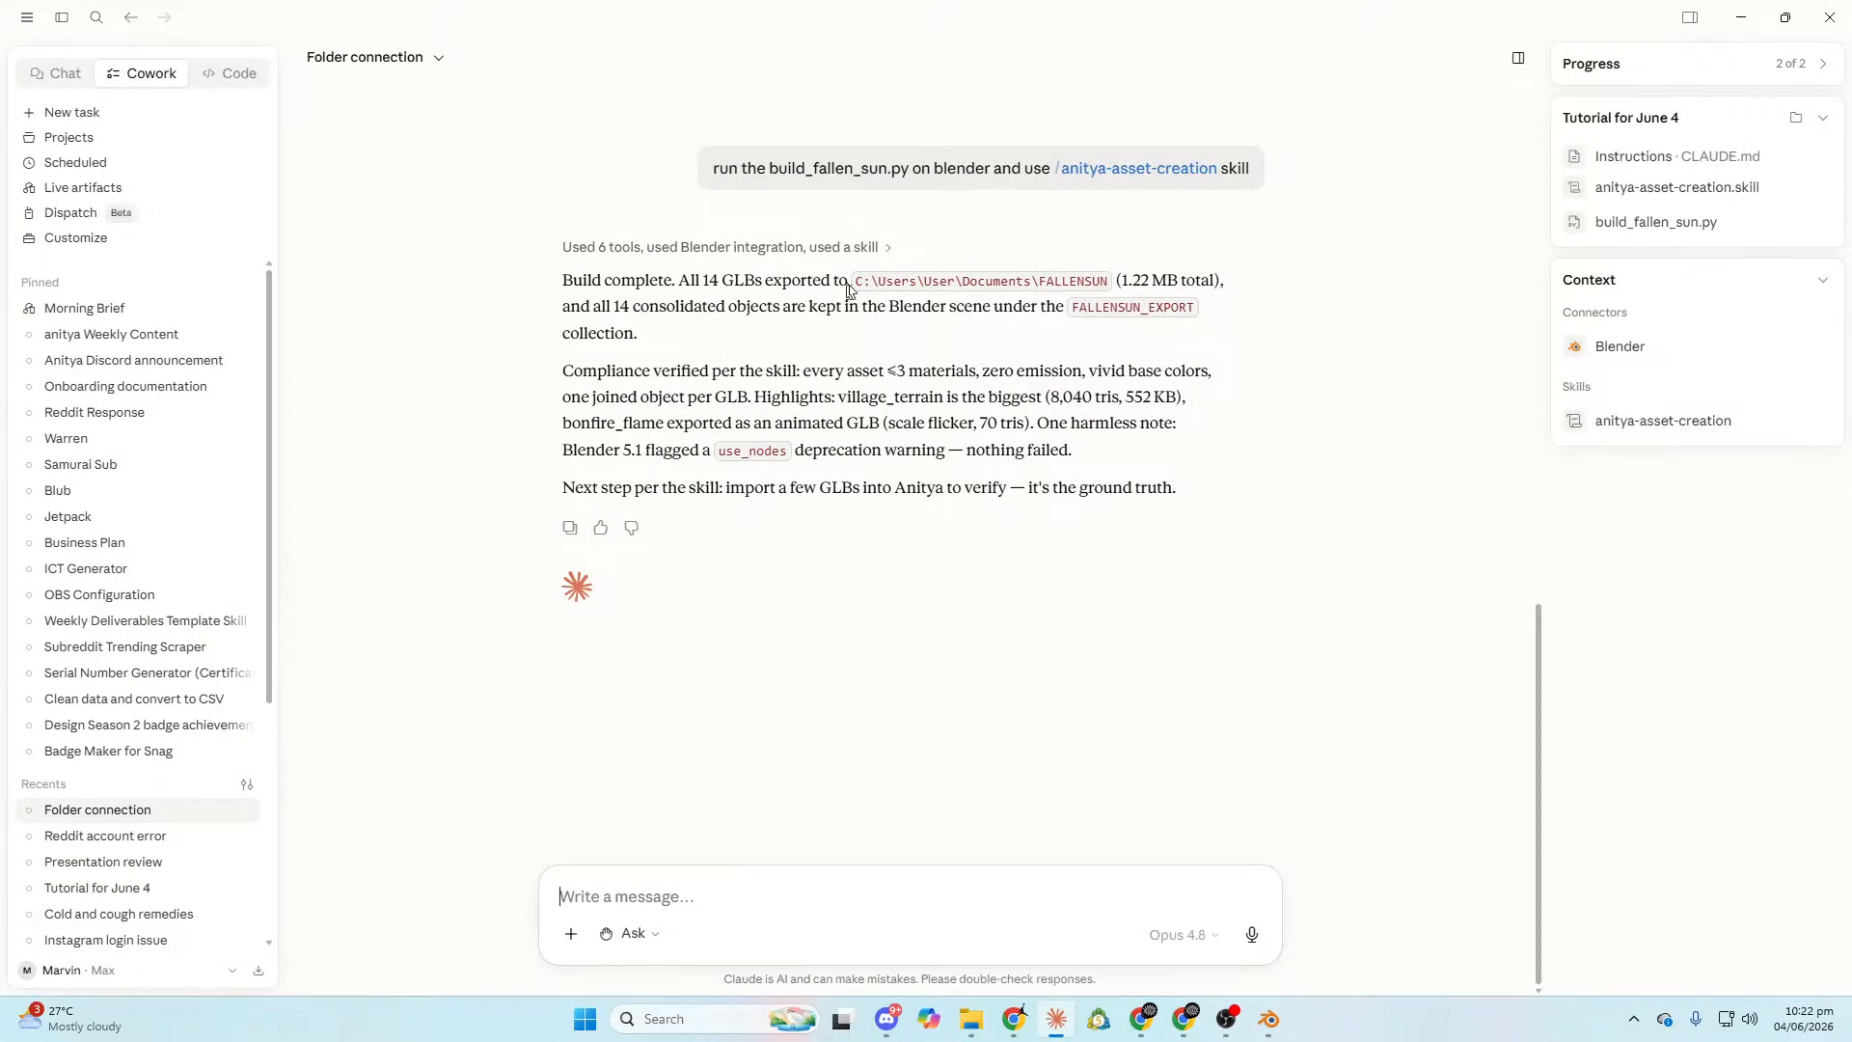
key("super")
type("file")
key("Return")
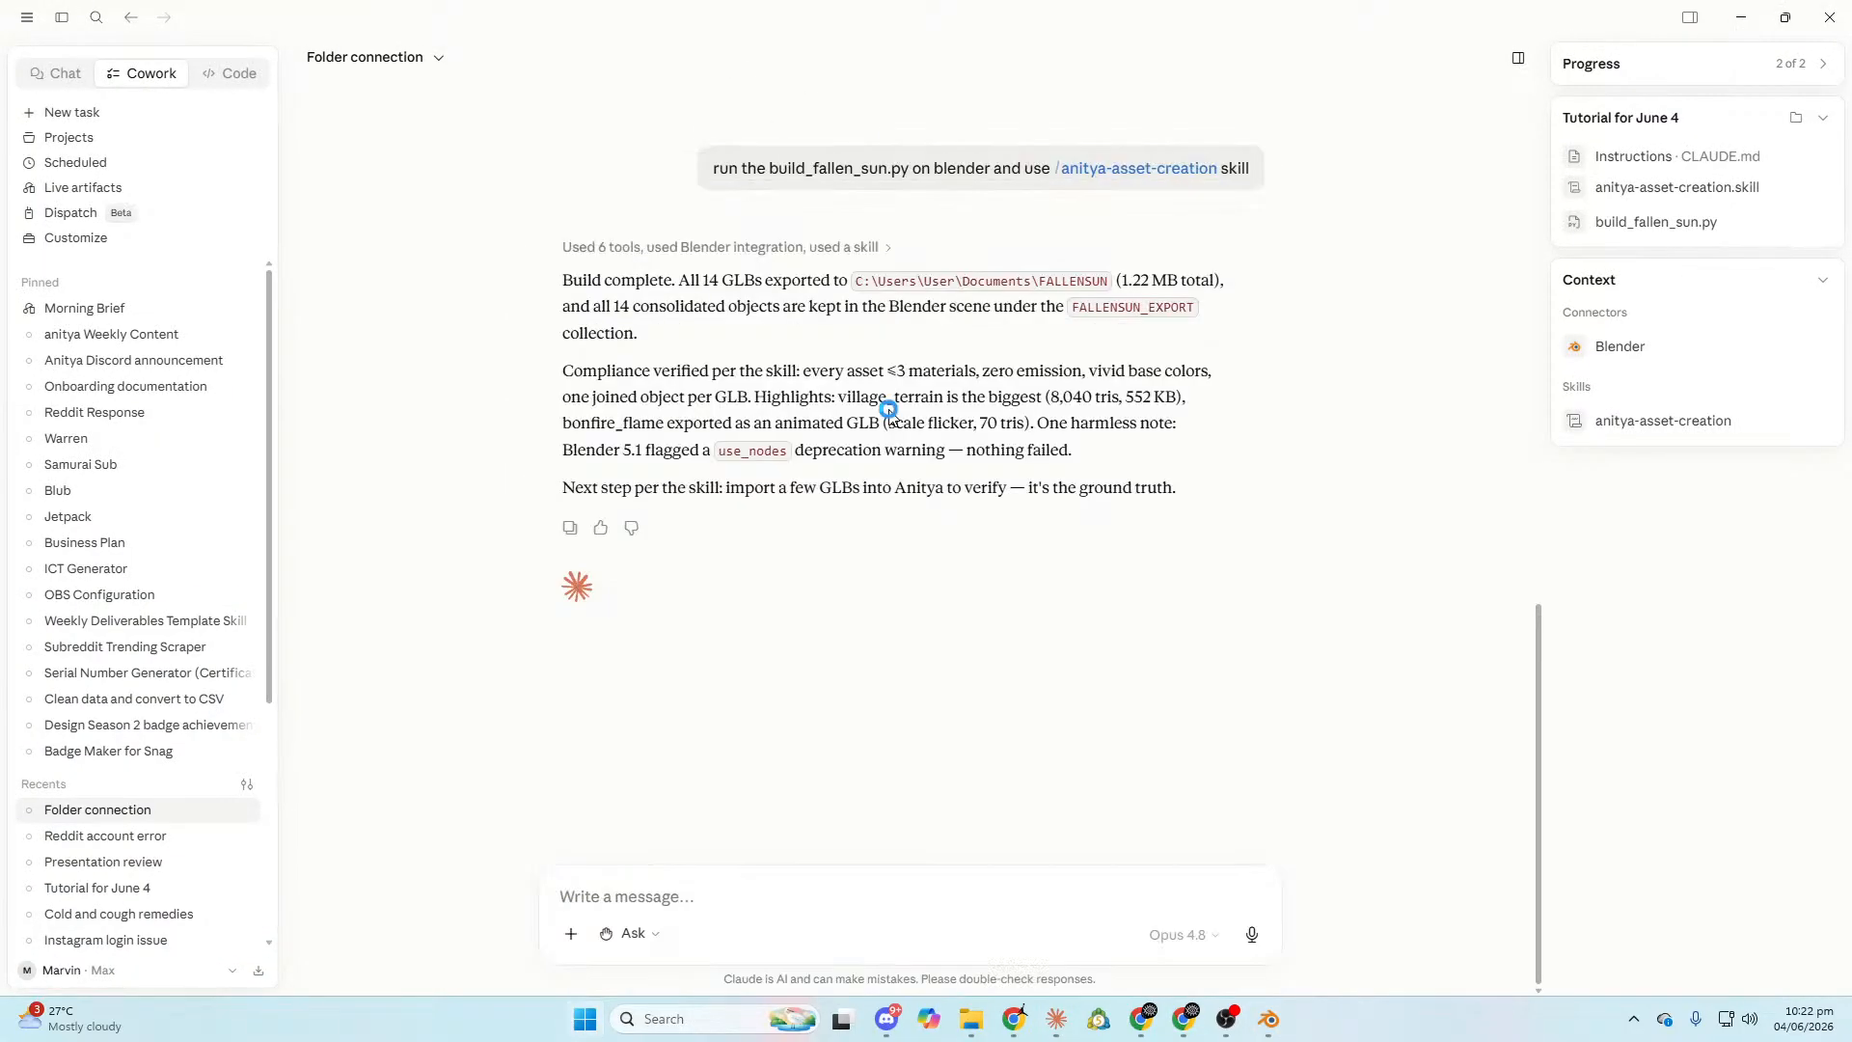
left_click(490, 646)
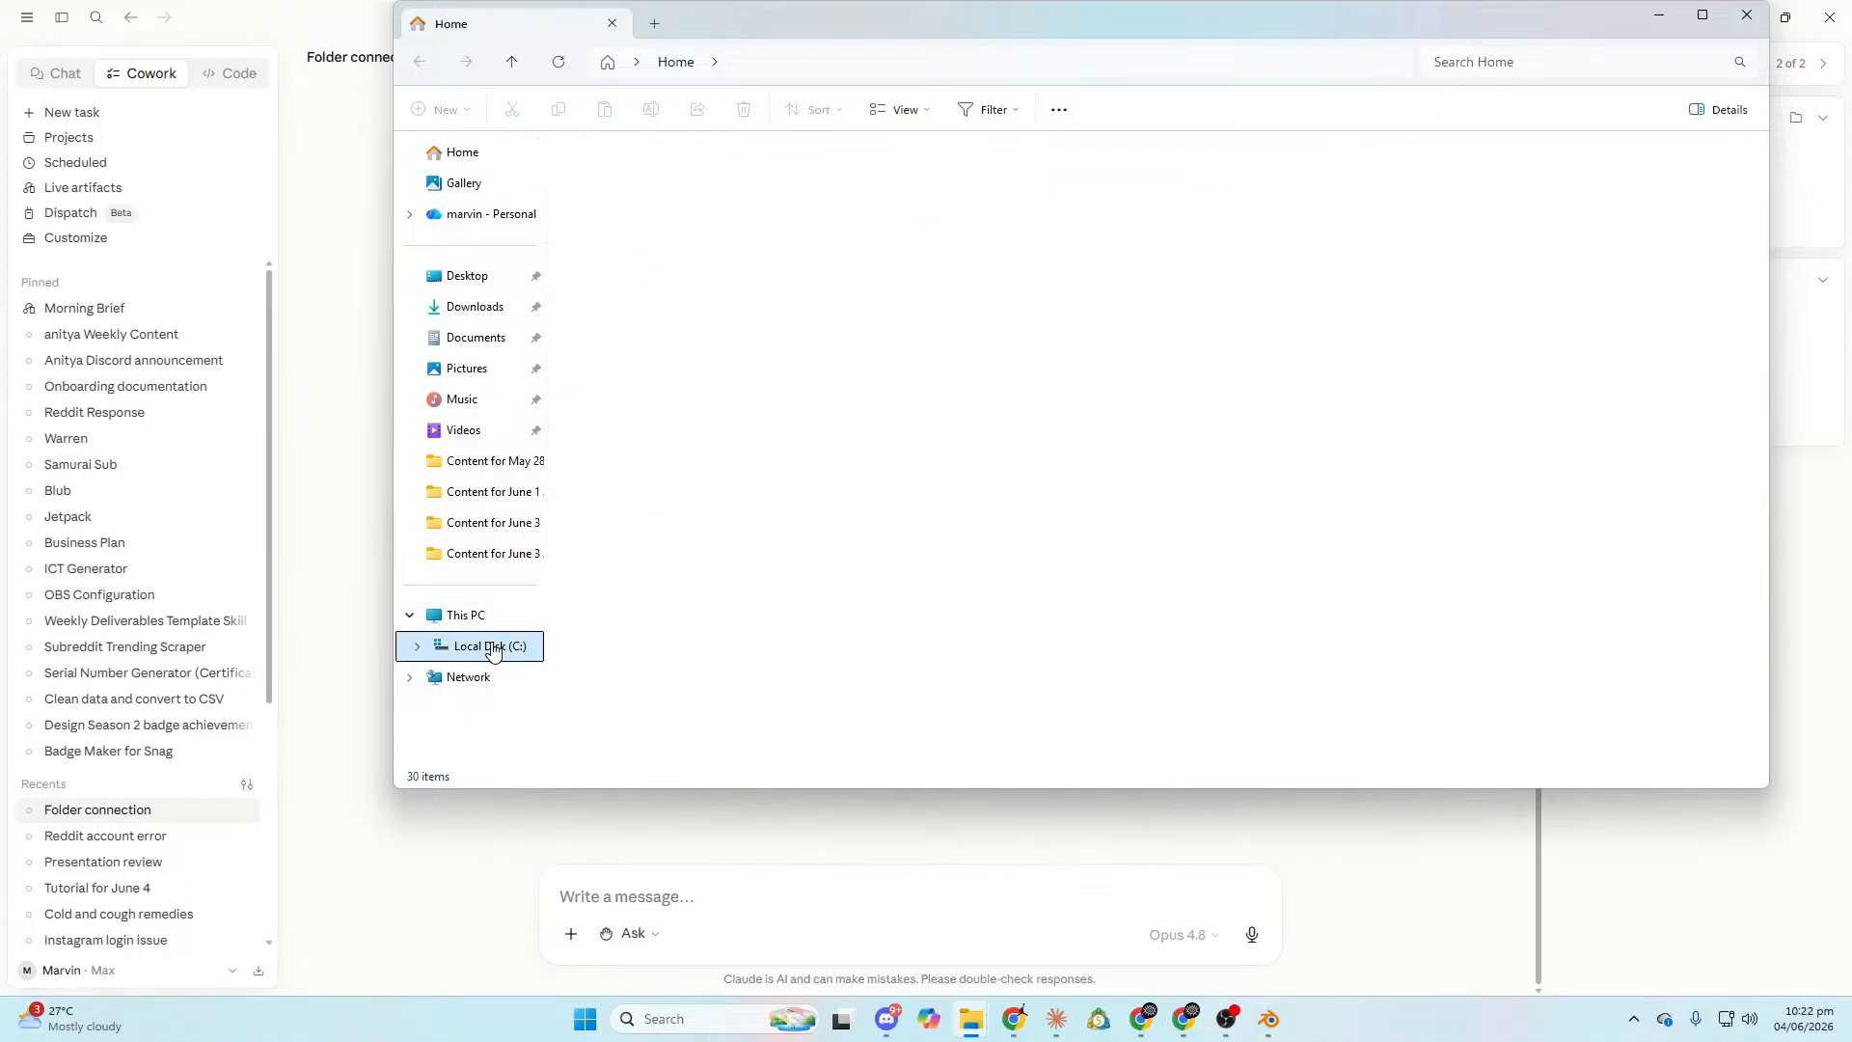
double_click(662, 389)
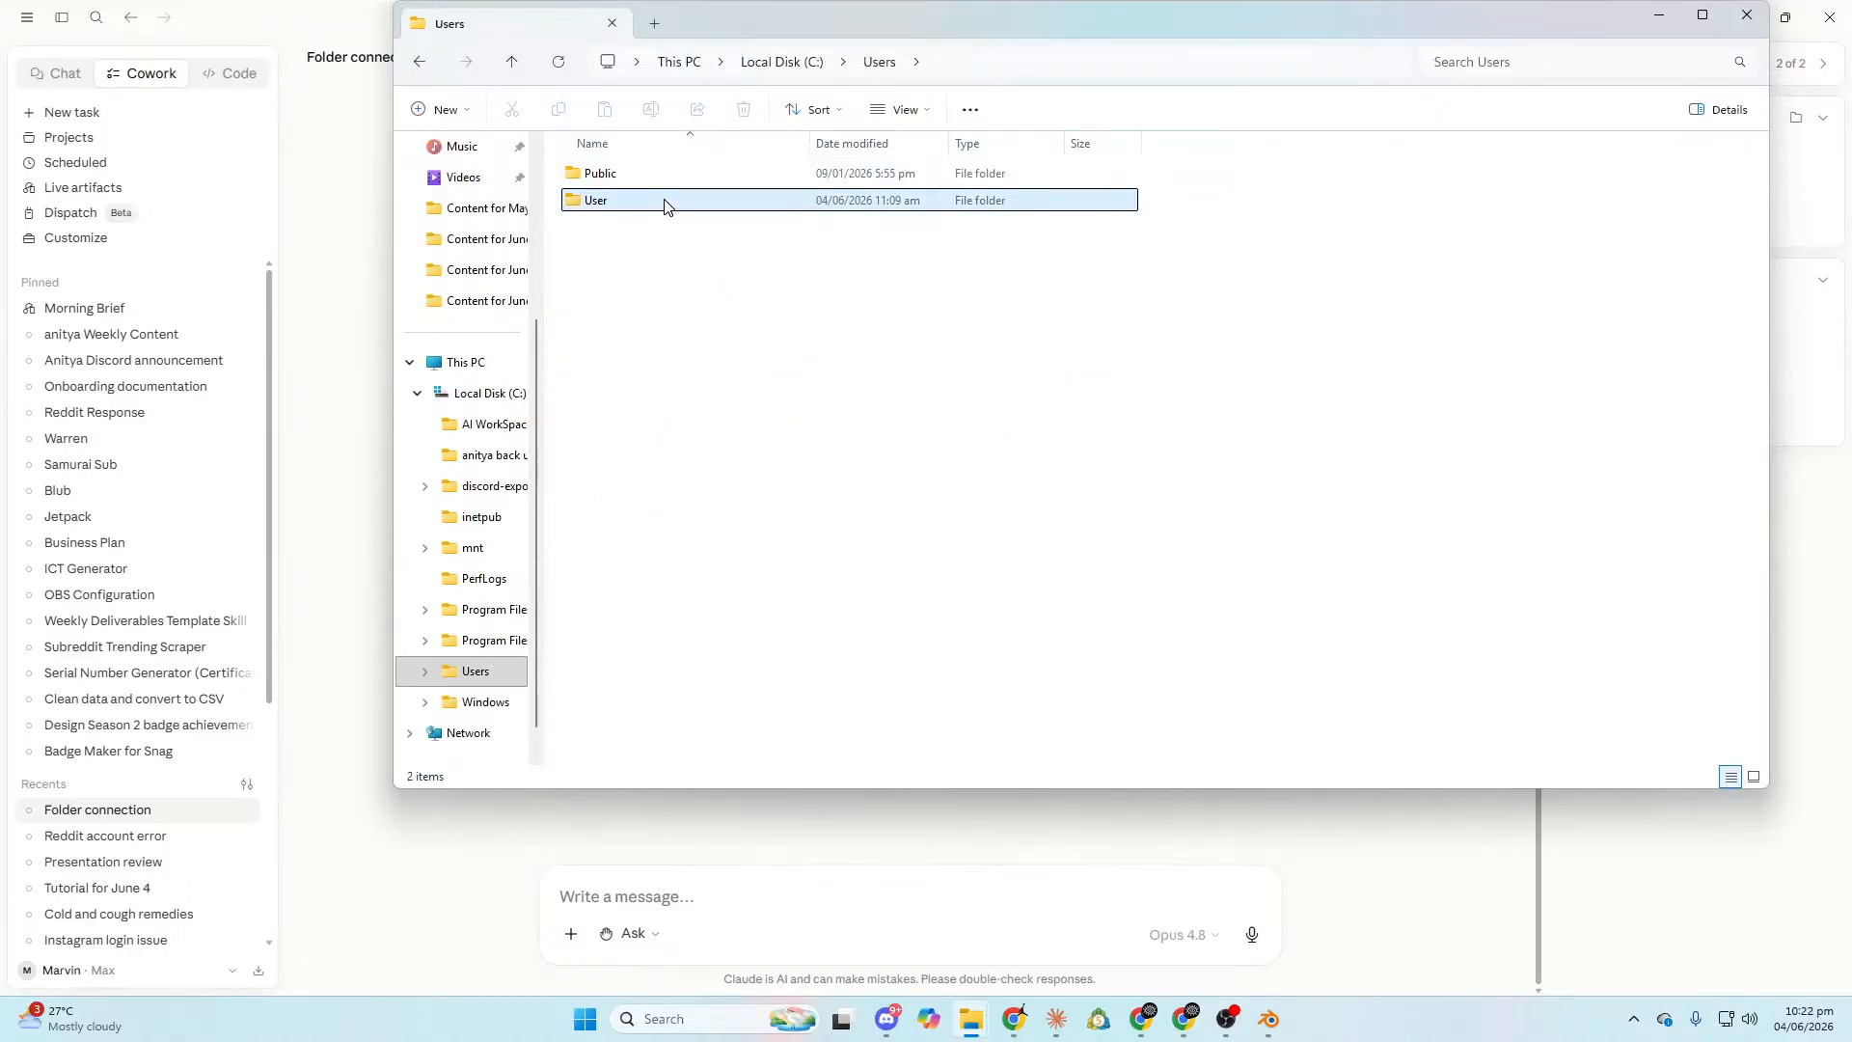
double_click(662, 202)
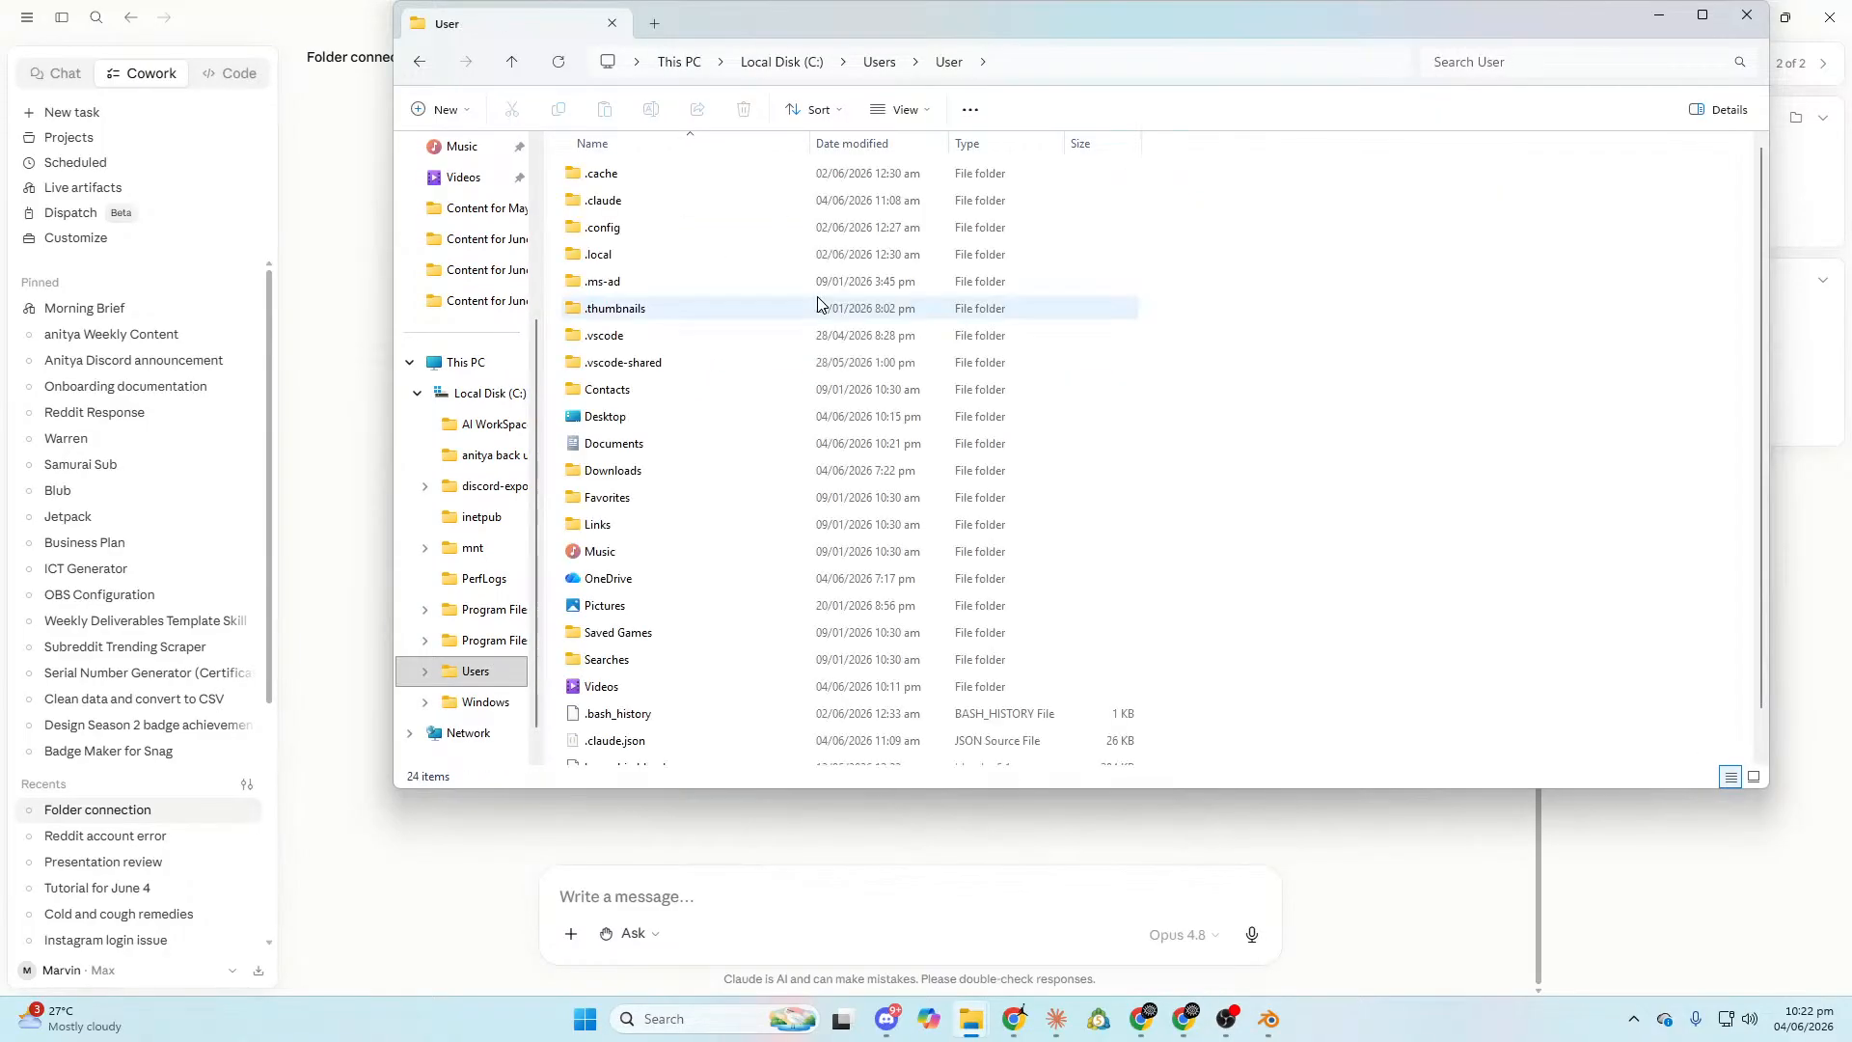
double_click(717, 450)
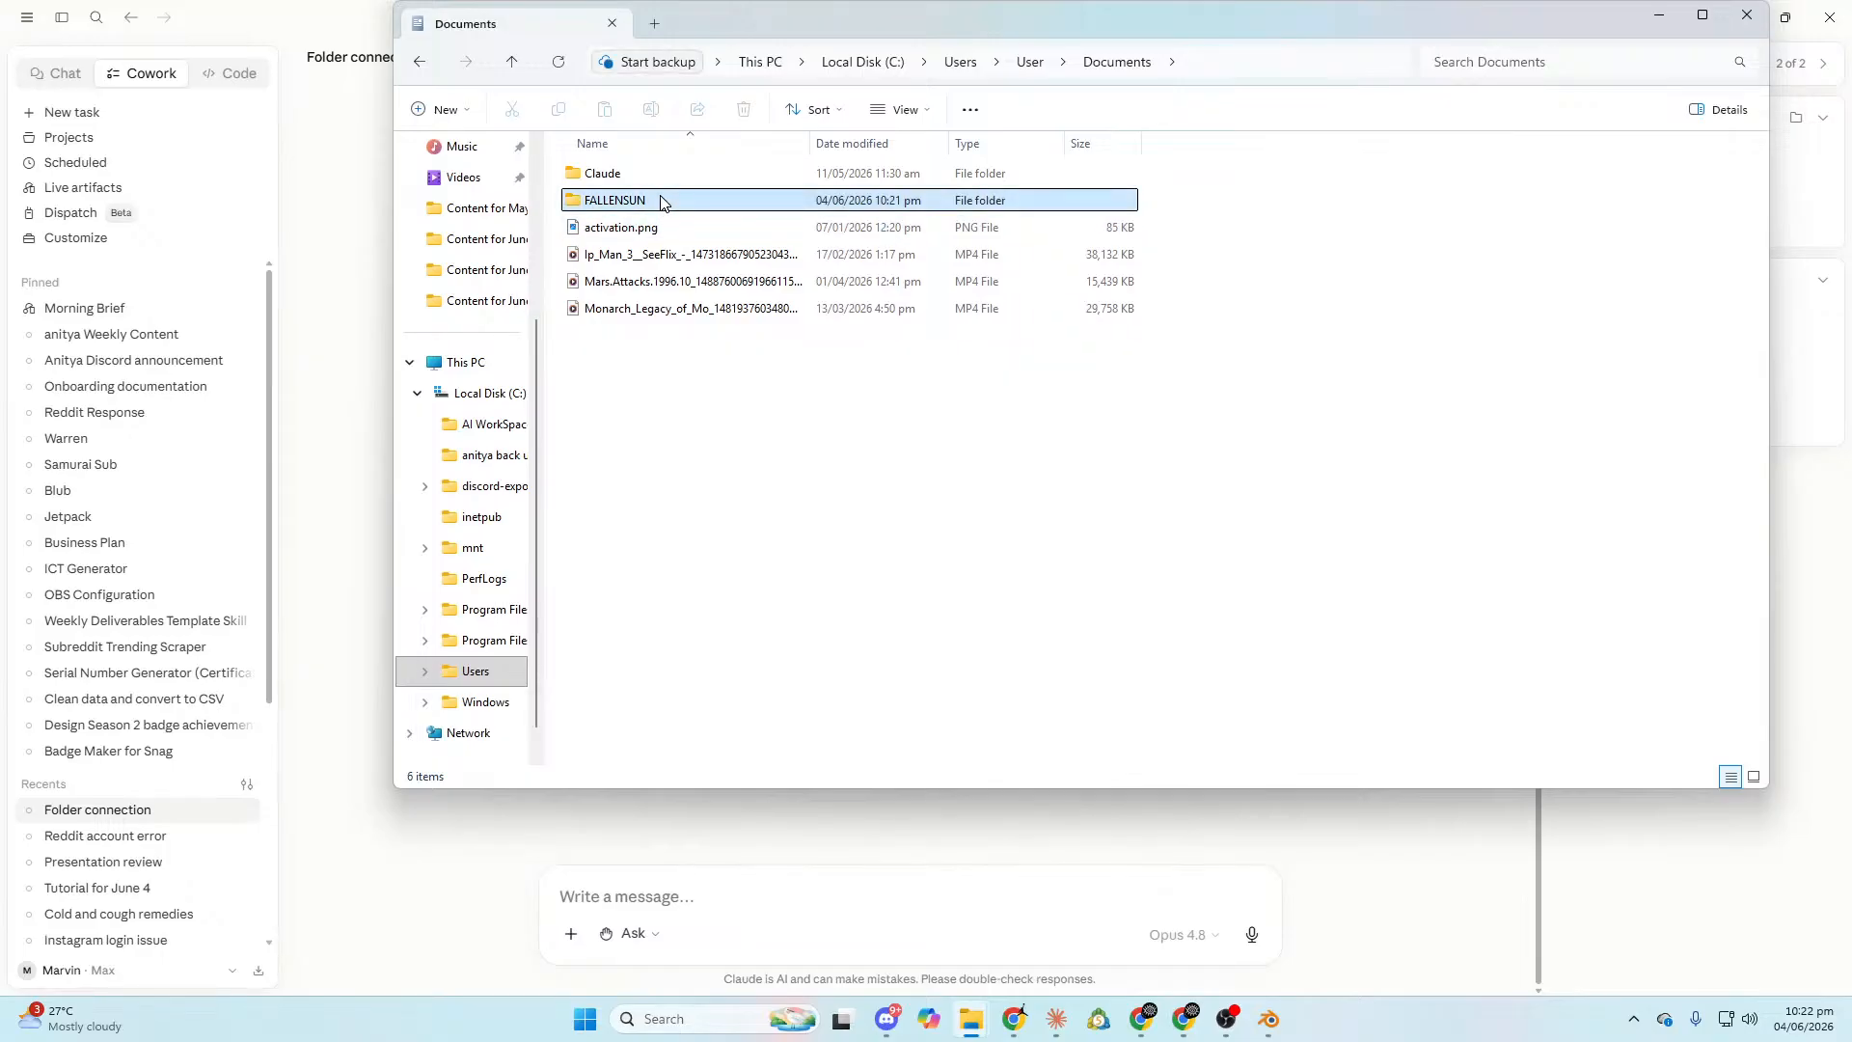
double_click(714, 198)
Select all exported files in the FALLENSUN folder, go back to Documents and close the File Explorer window.
left_click_drag(1225, 676, 557, 168)
left_click(420, 62)
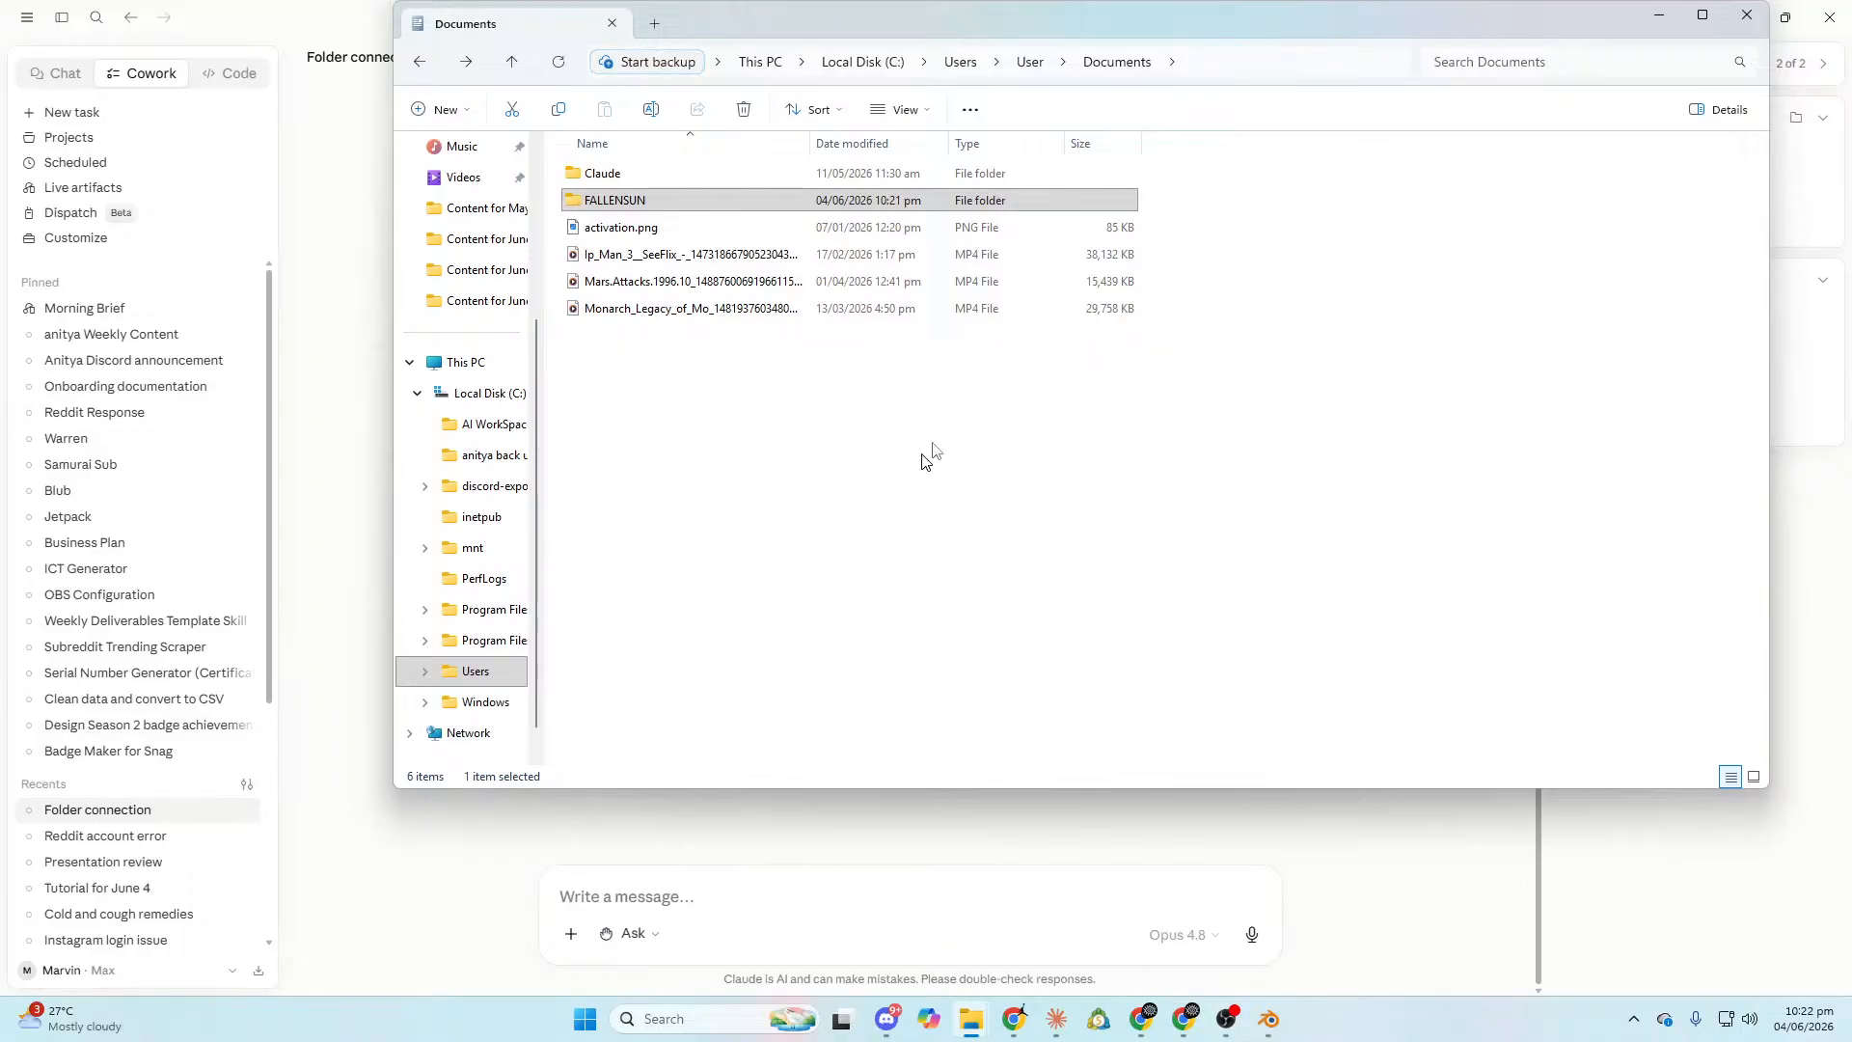
left_click(1746, 16)
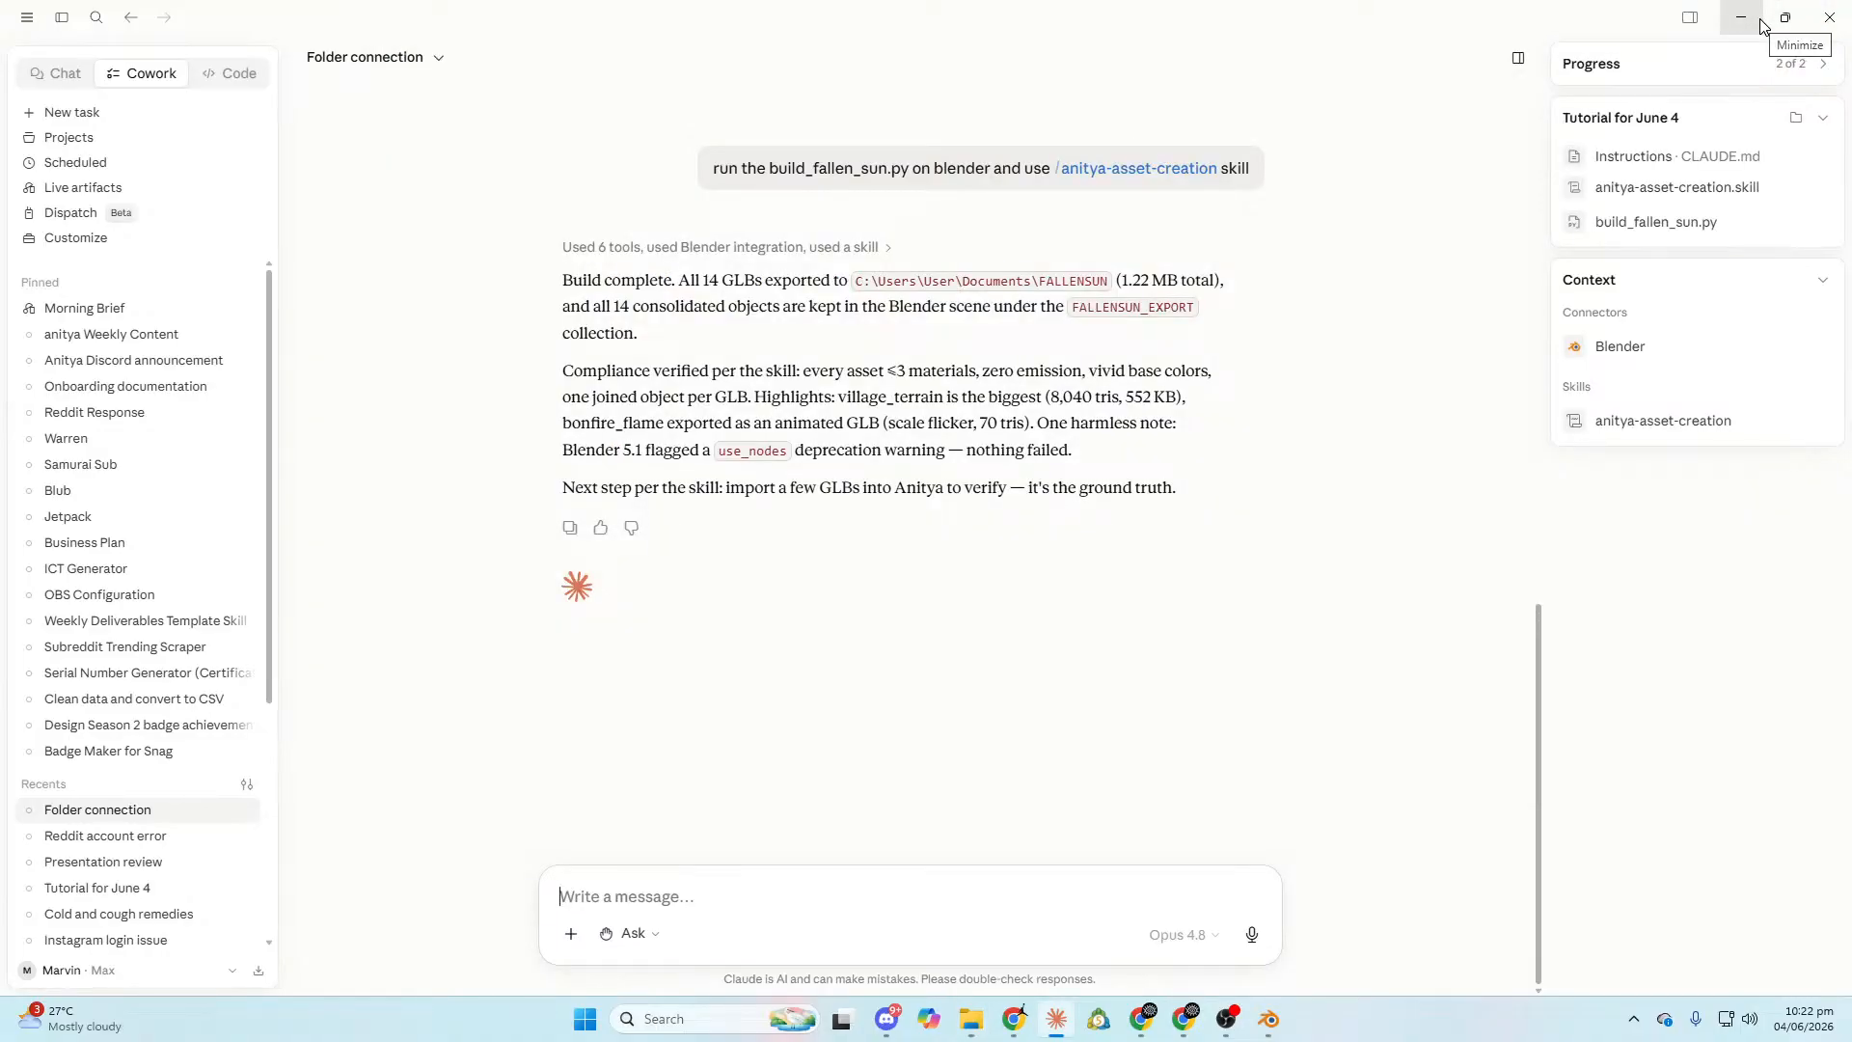
Check the contents of the desktop's FALLENSUN folder, move it into the Tutorial for June 4 folder and close that folder.
left_click(1750, 19)
left_click(1743, 17)
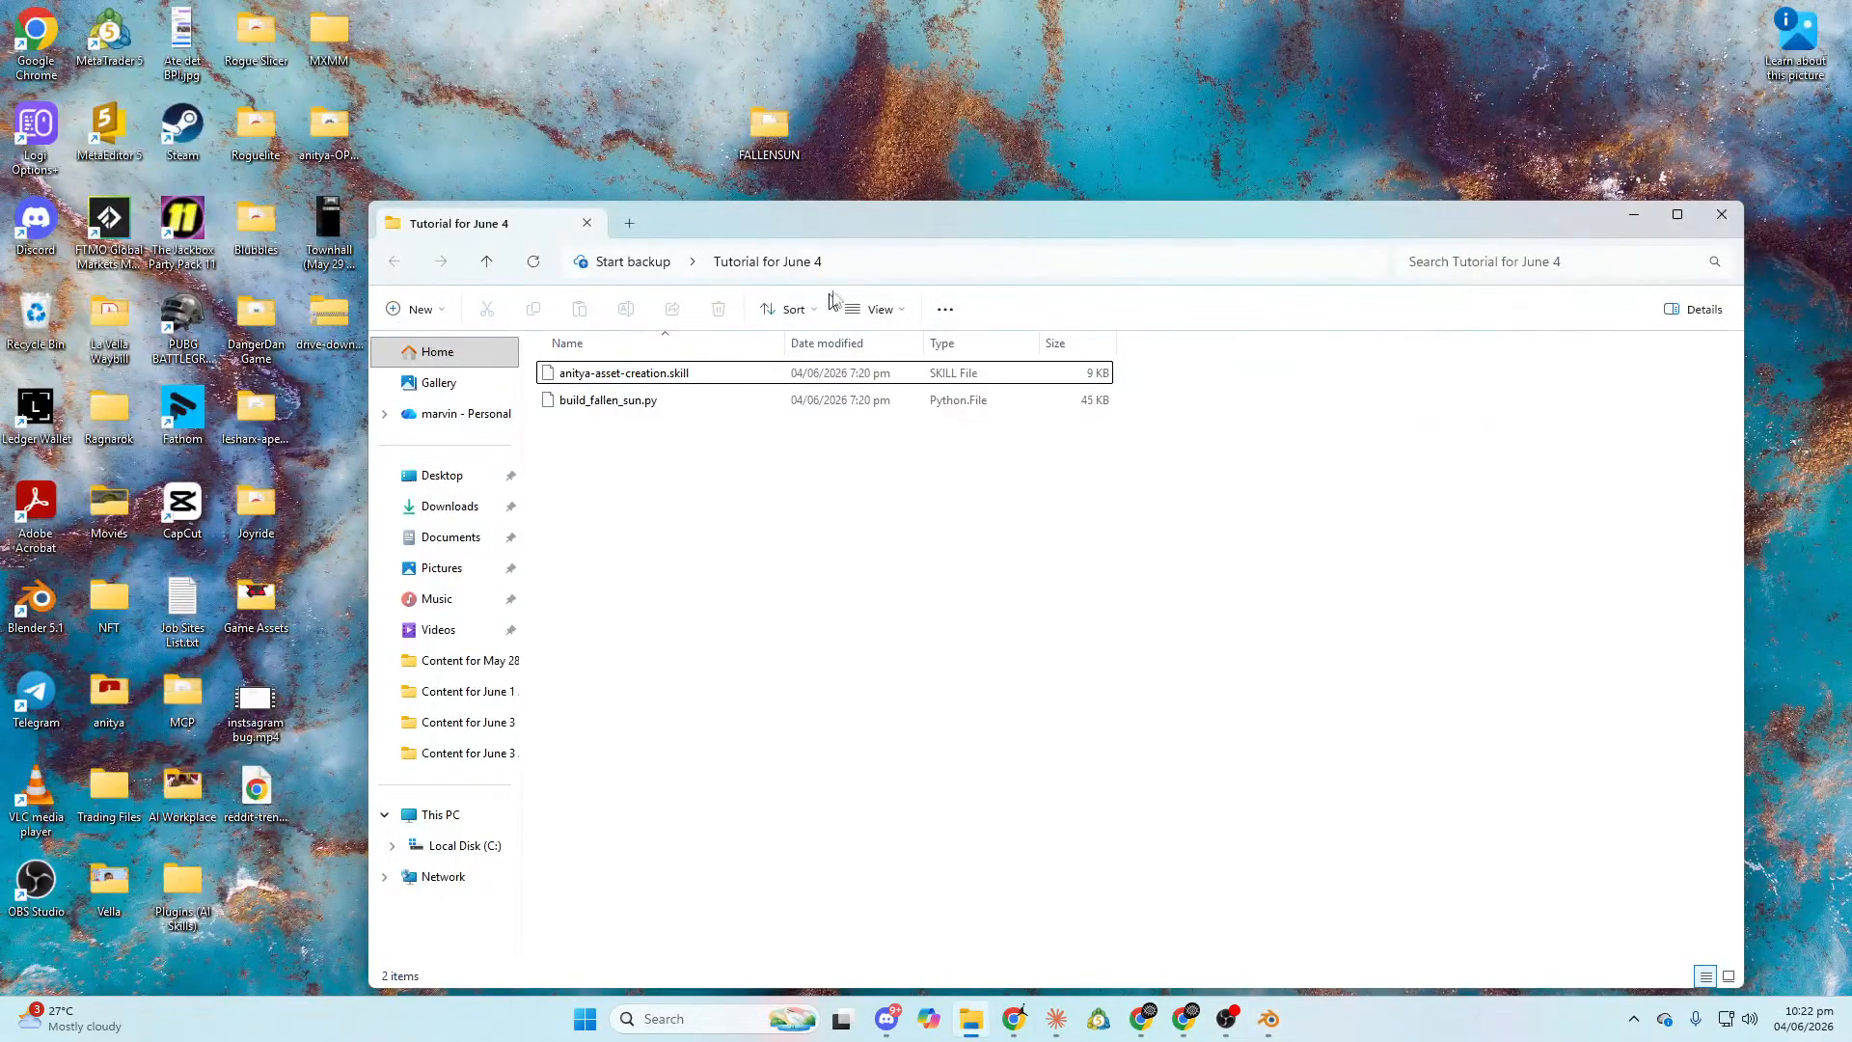
double_click(768, 124)
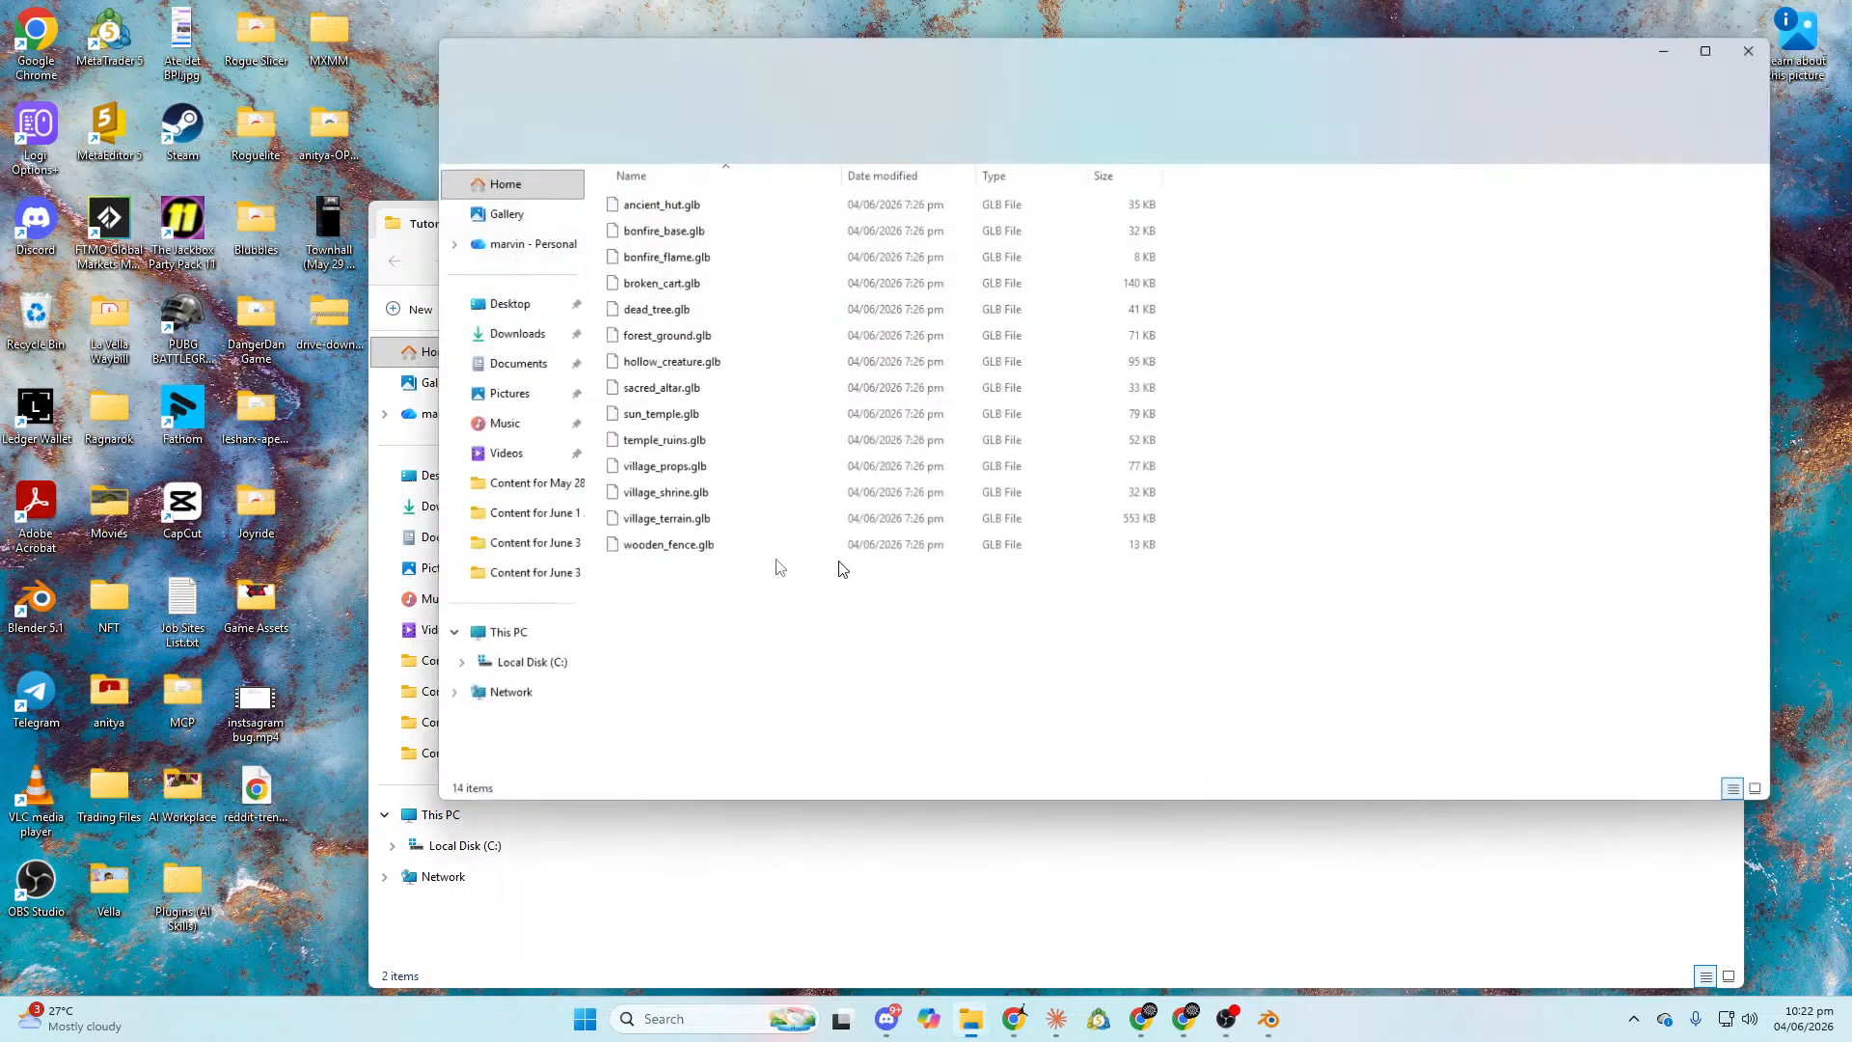
left_click(1773, 40)
left_click_drag(775, 133, 759, 431)
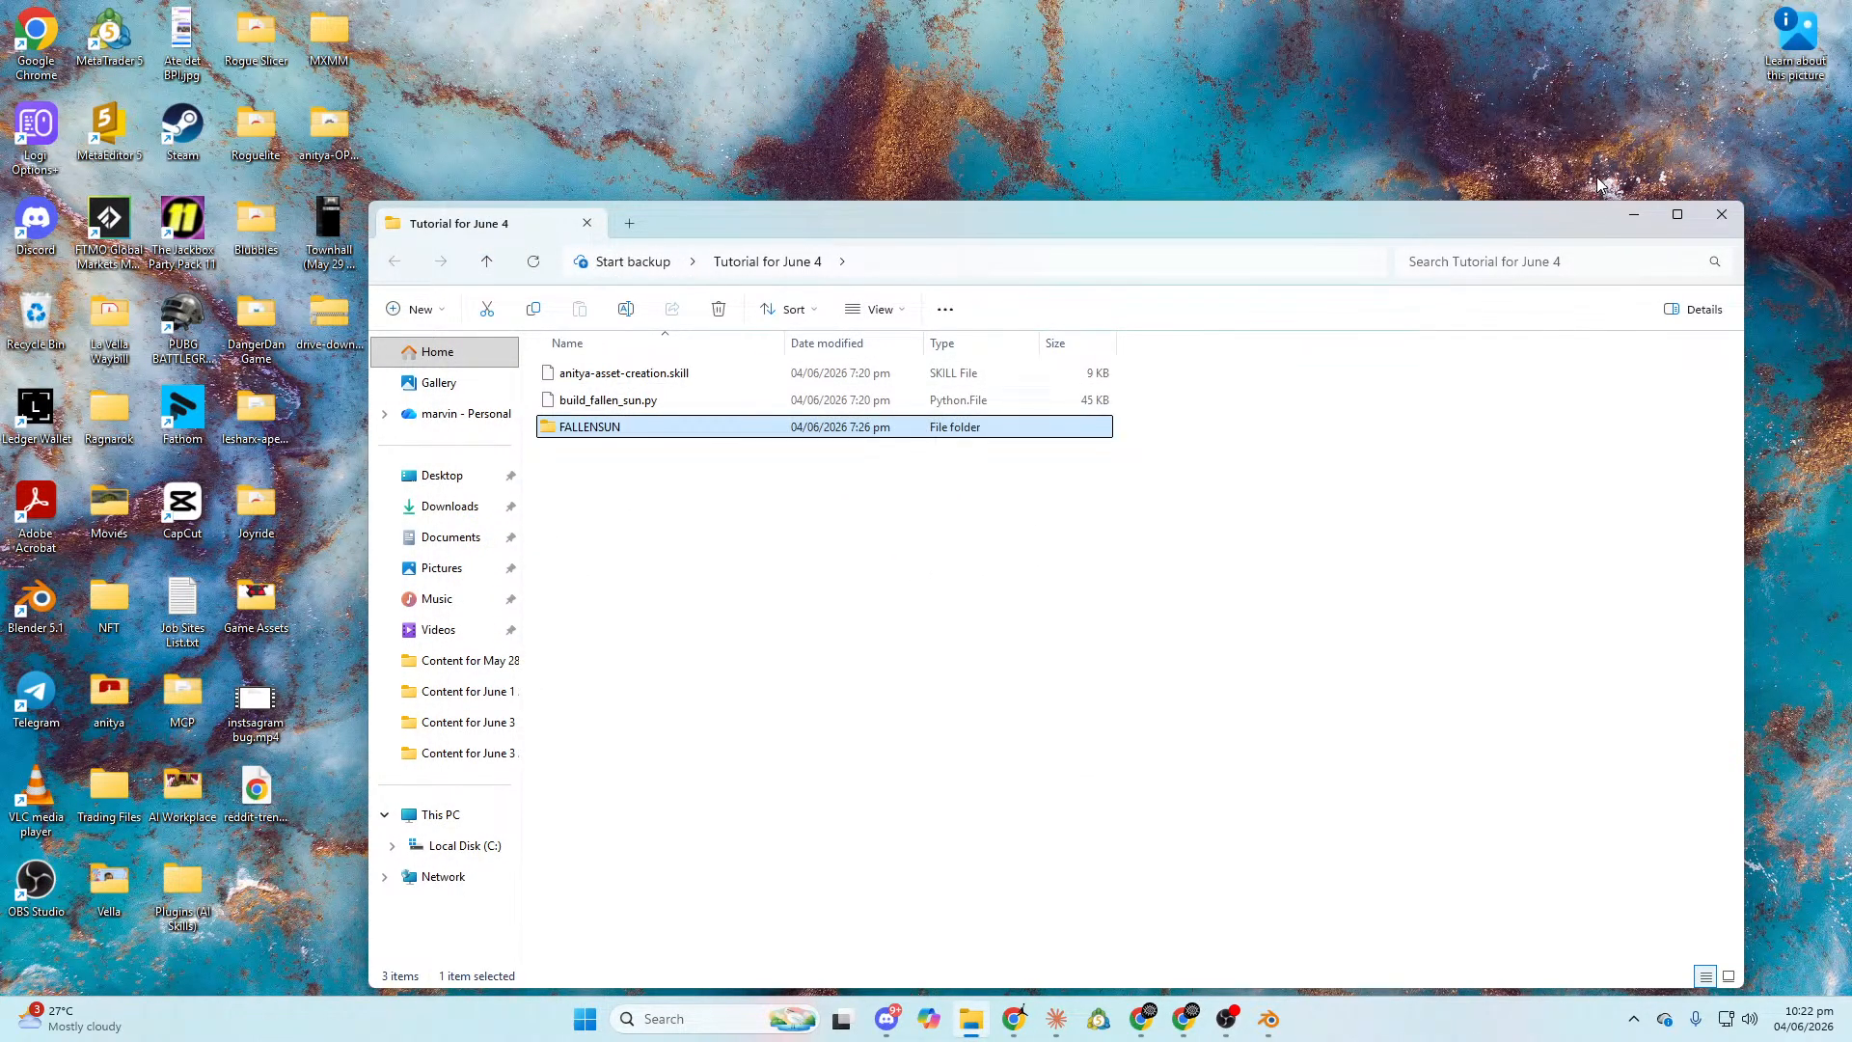
left_click(1723, 215)
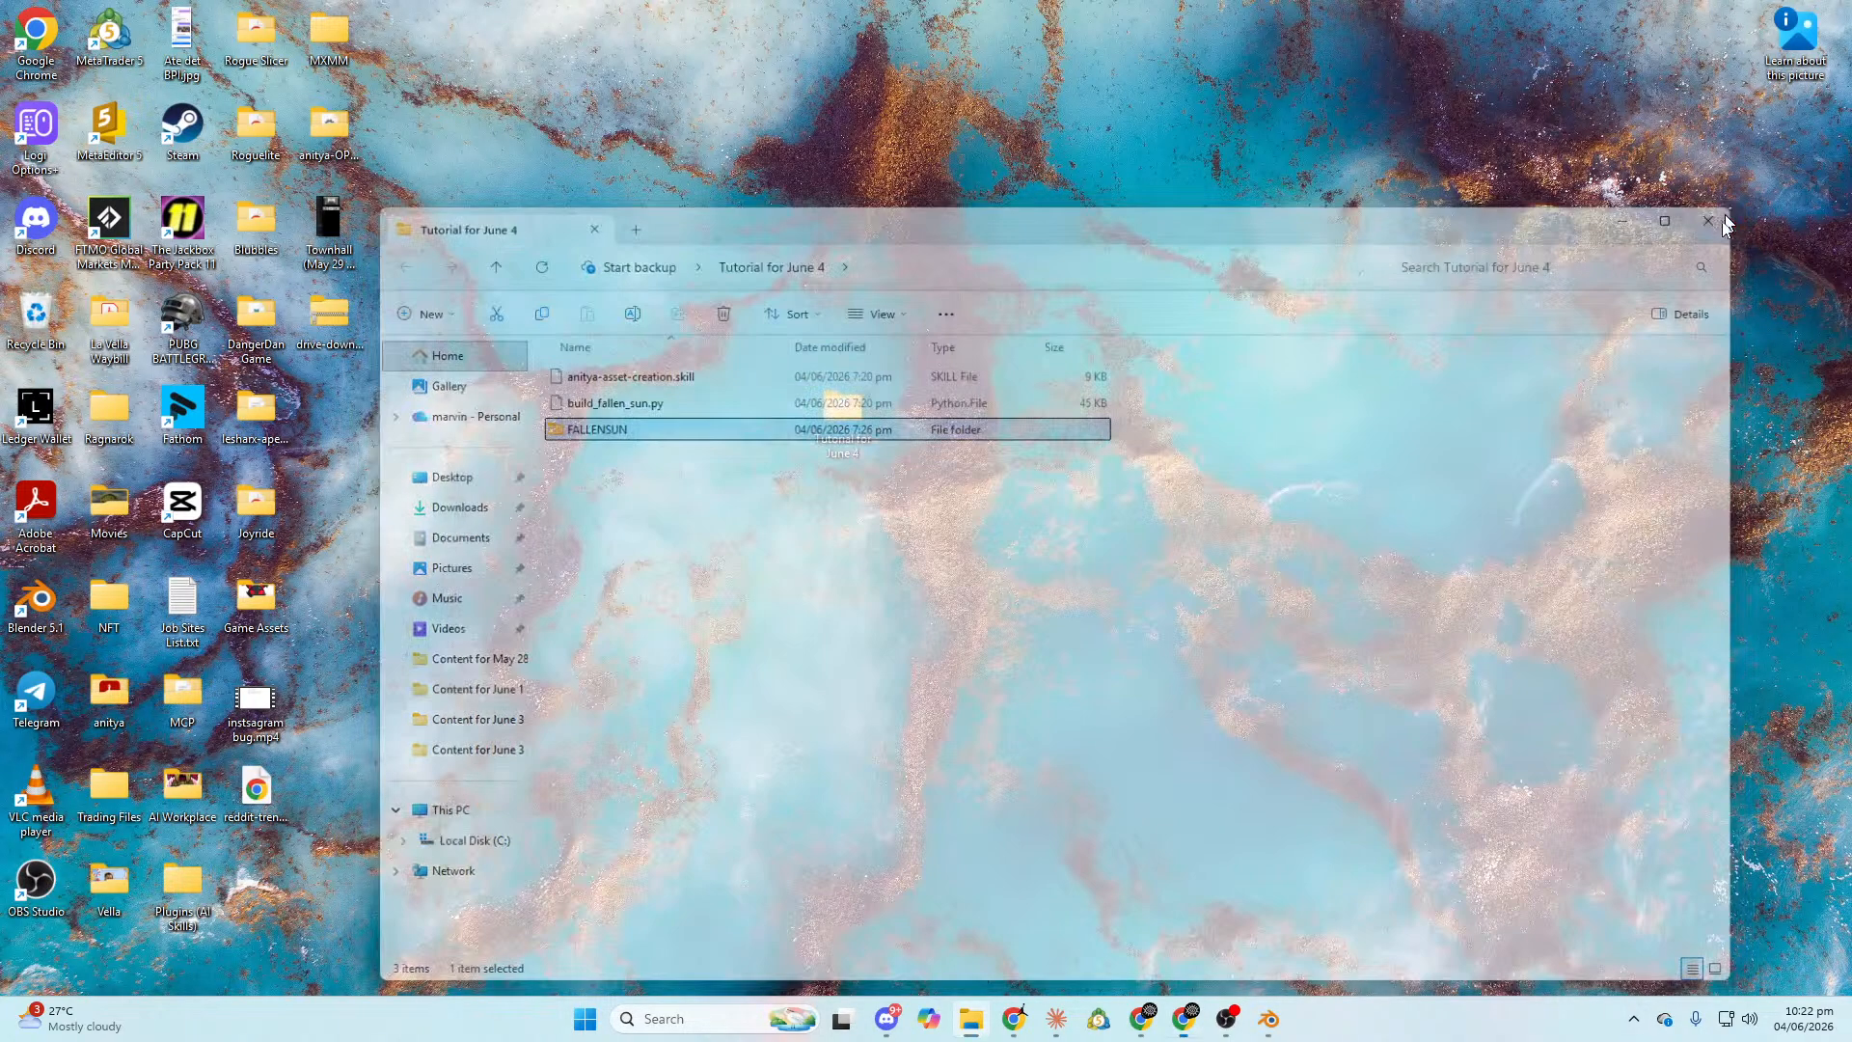
Close Blender without saving the scene, and close the Claude window.
left_click(1275, 1023)
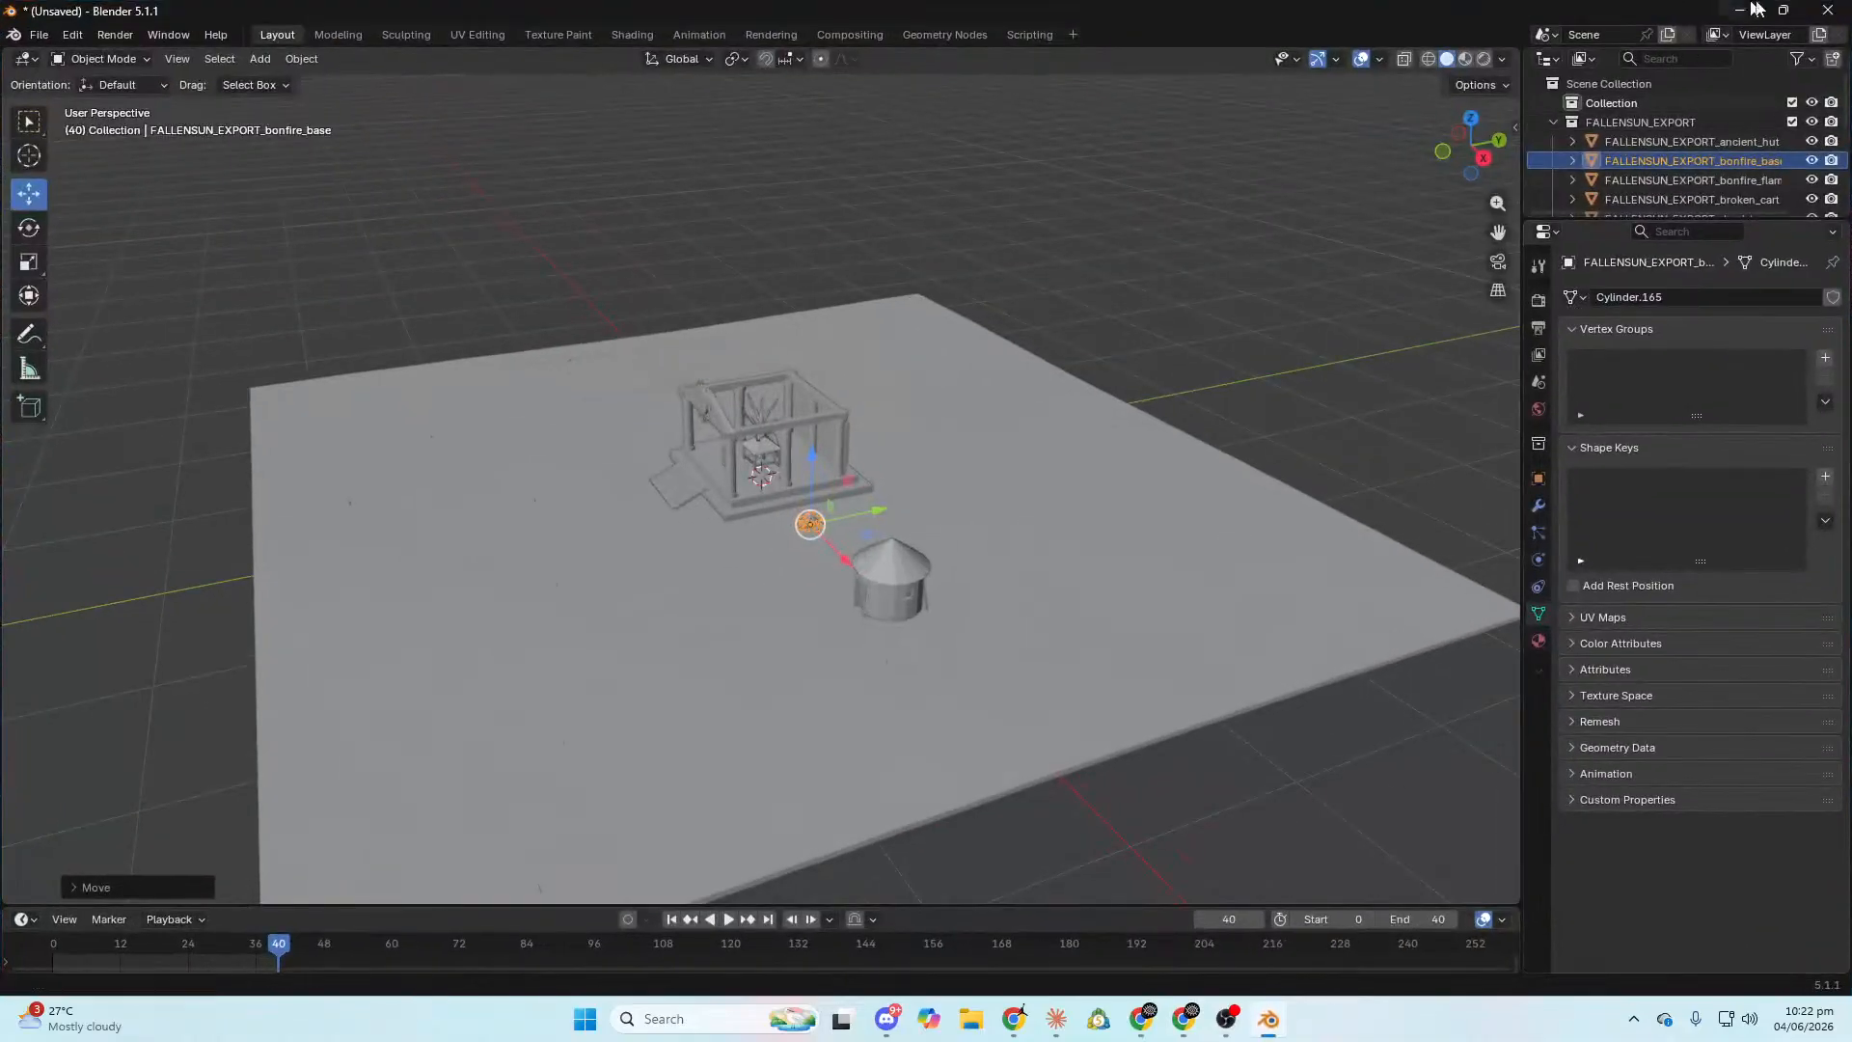
left_click(1828, 10)
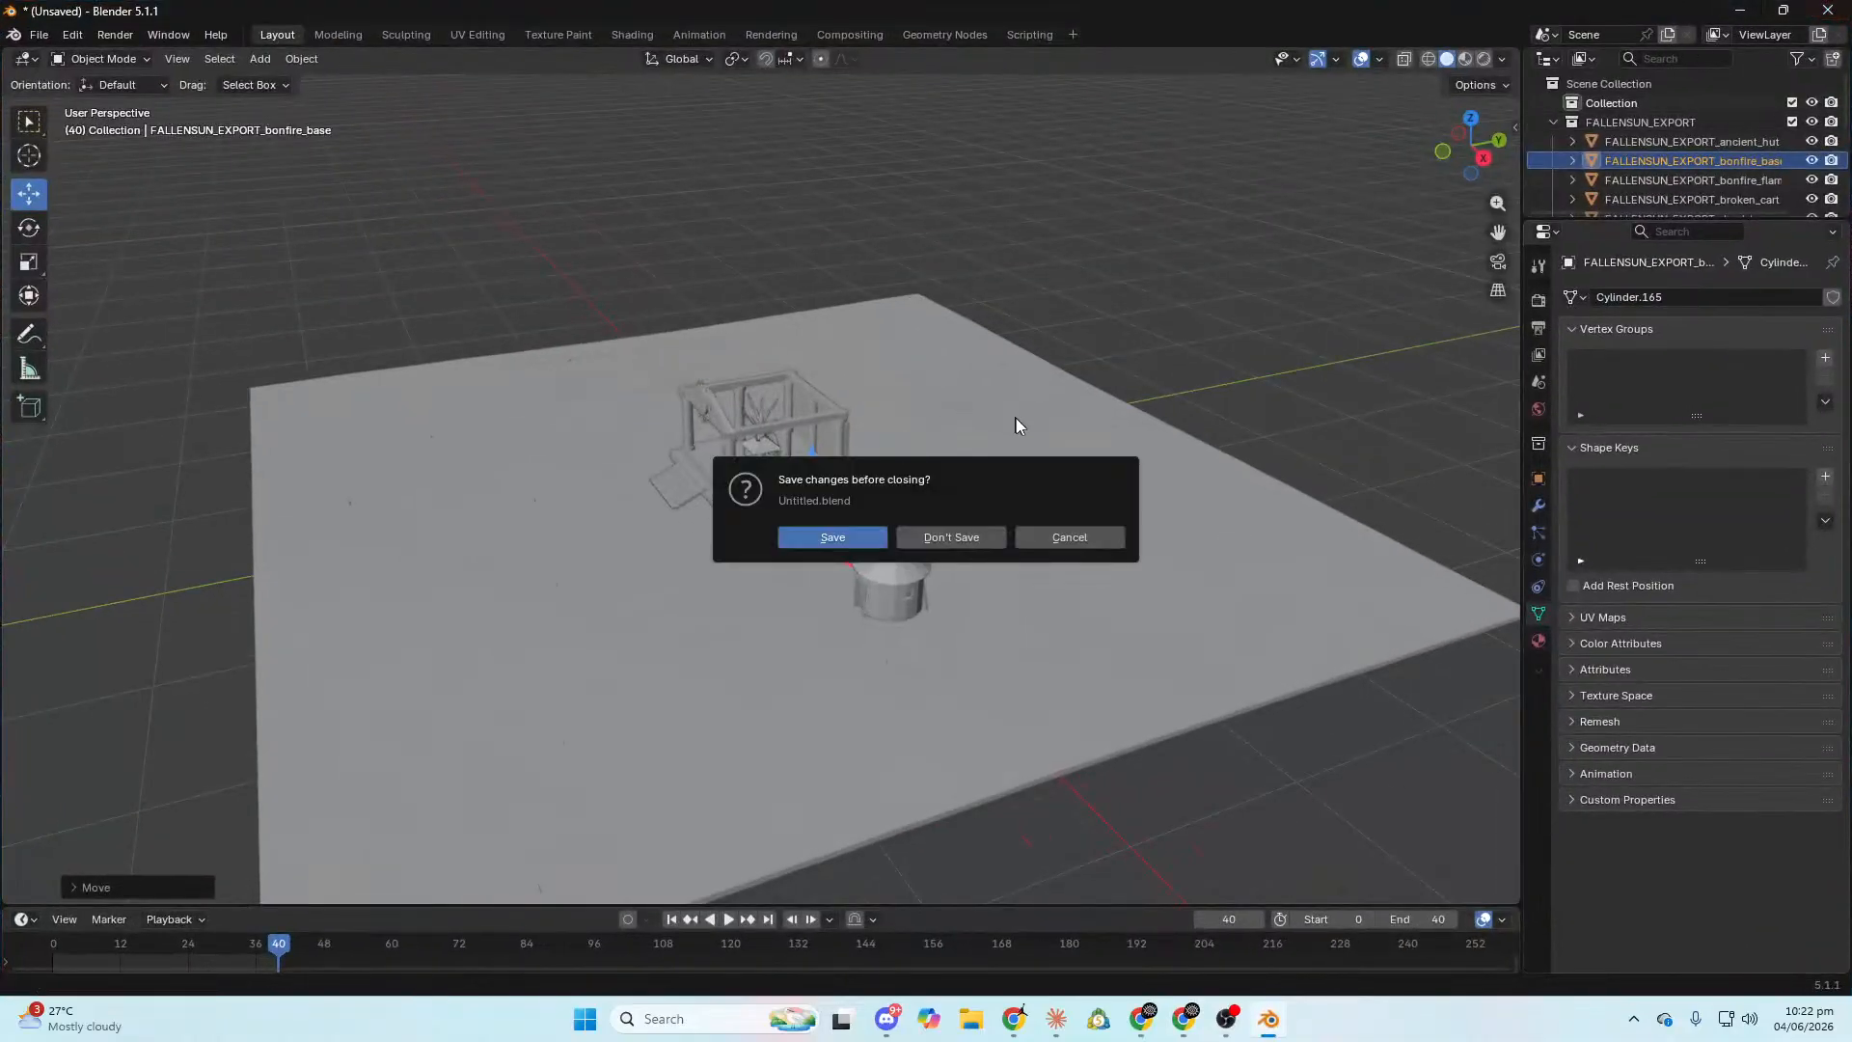
left_click(951, 537)
left_click(1078, 1018)
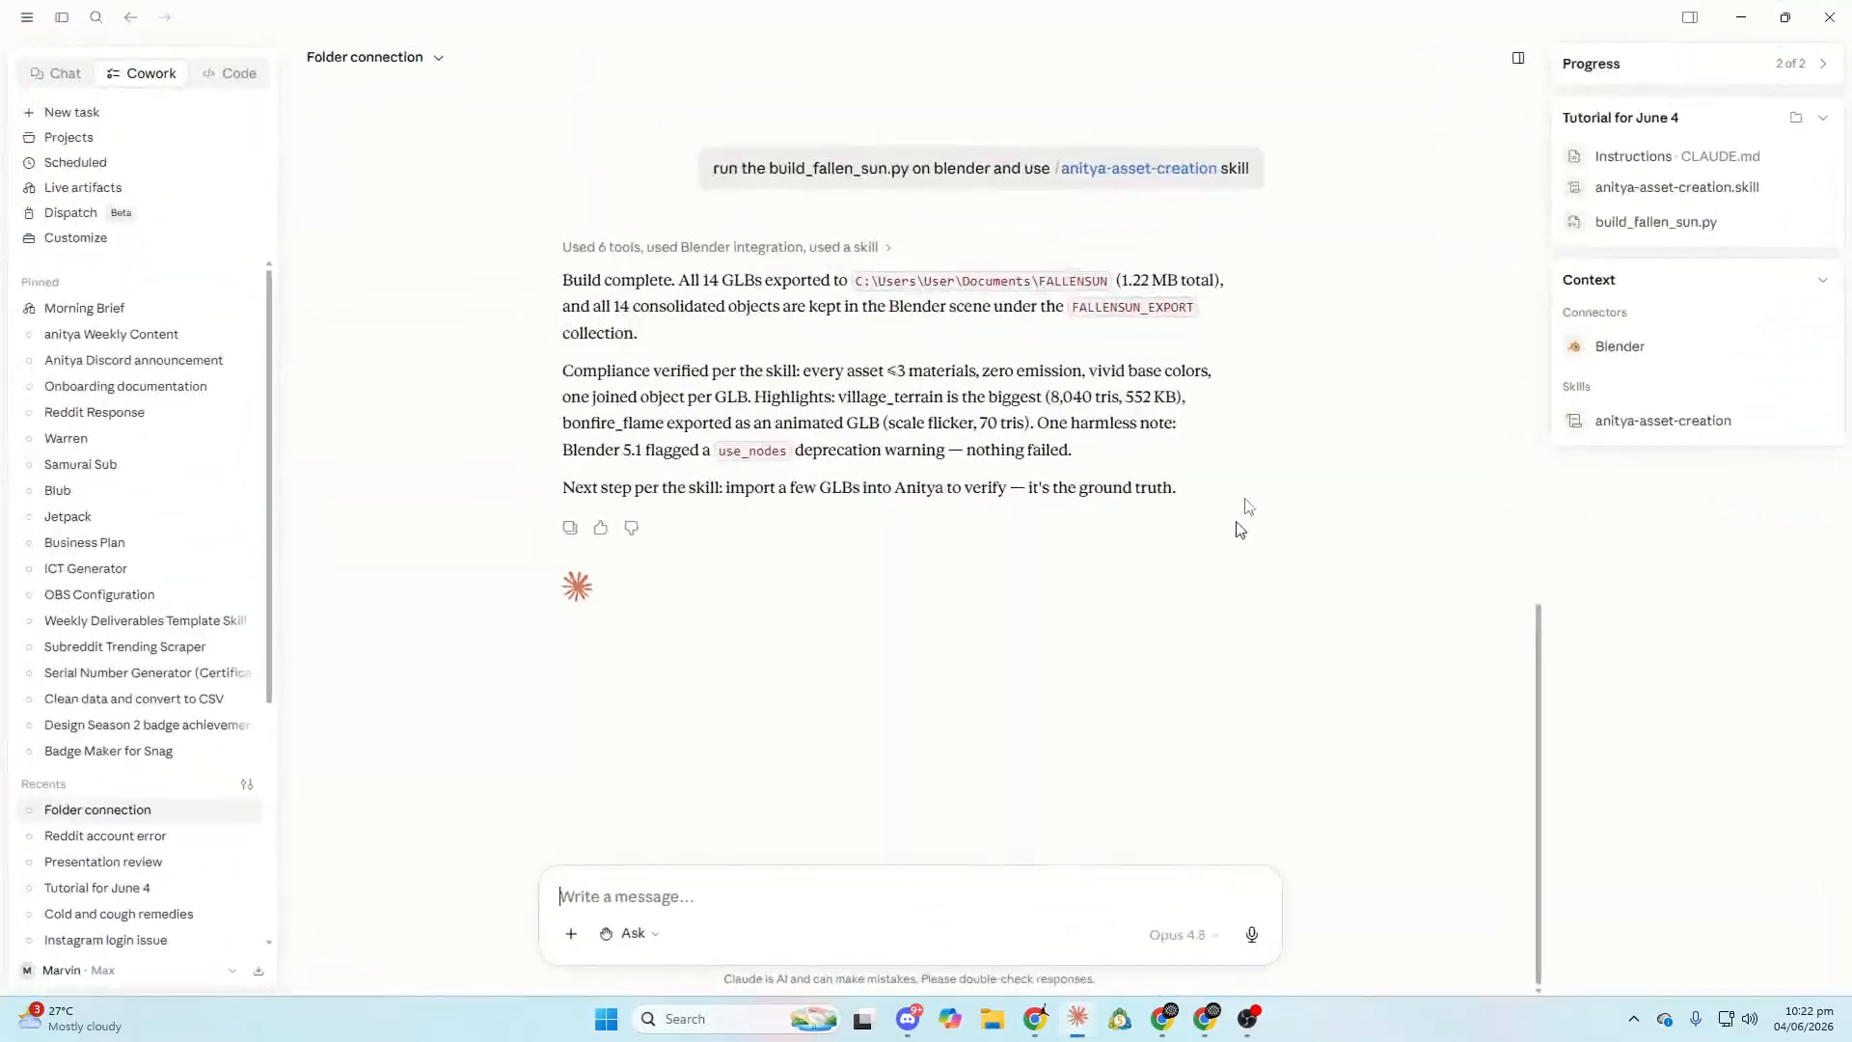
left_click(1830, 16)
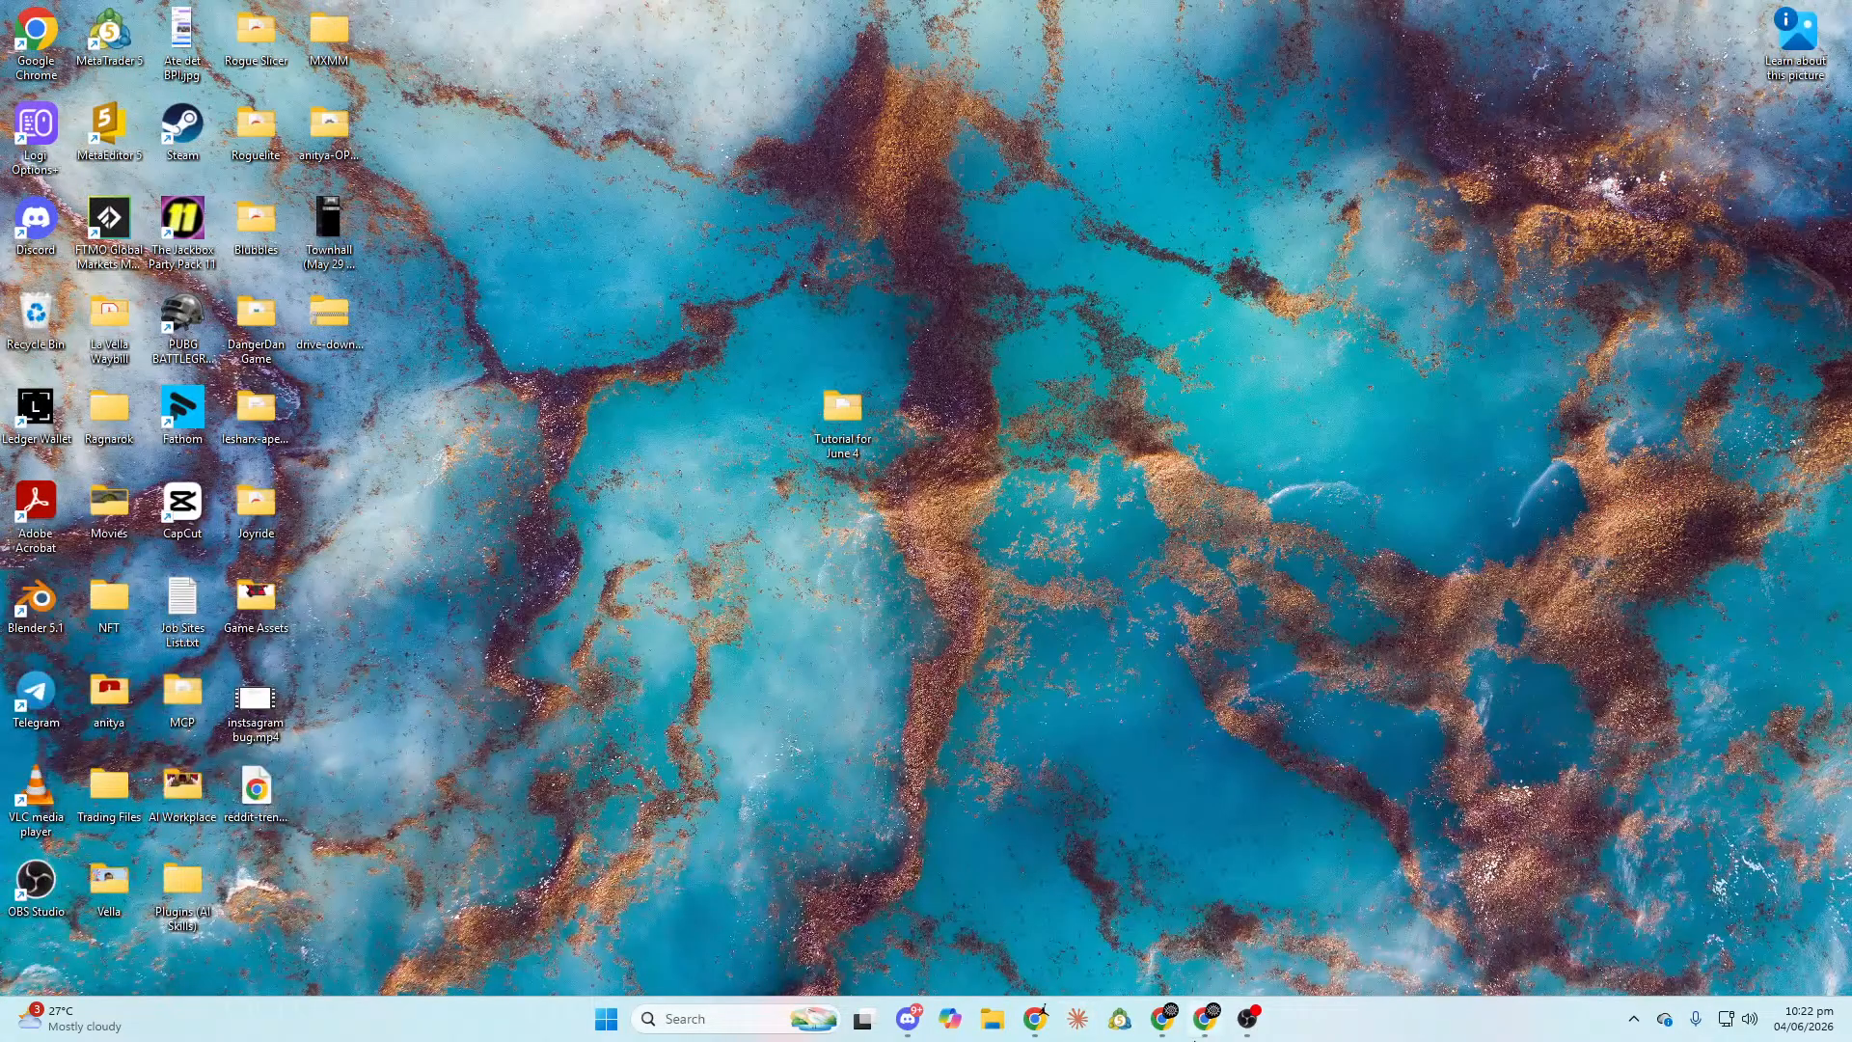
Switch to the Anitya builder in Chrome and upload all GLB files from ancient_hut.glb to wooden_fence.glb in the FALLENSUN folder.
left_click(1163, 1018)
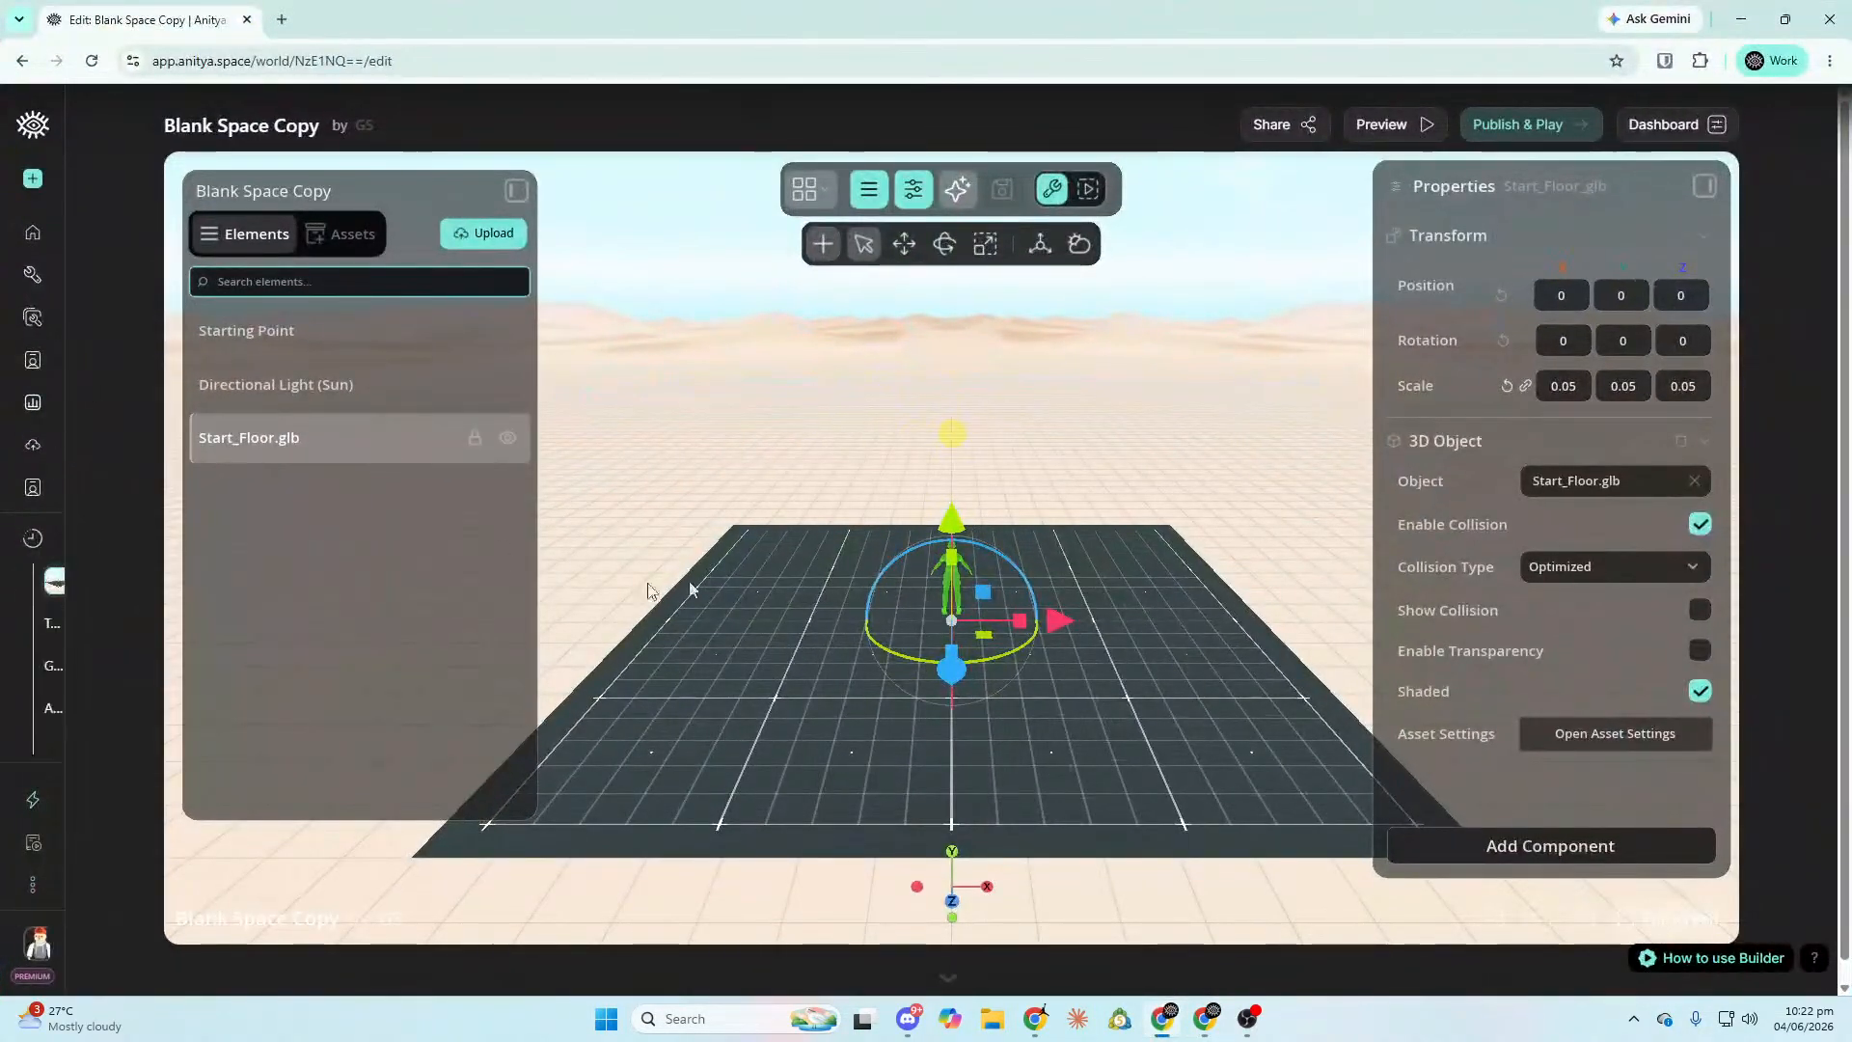
scroll(1186, 473, "down", 2)
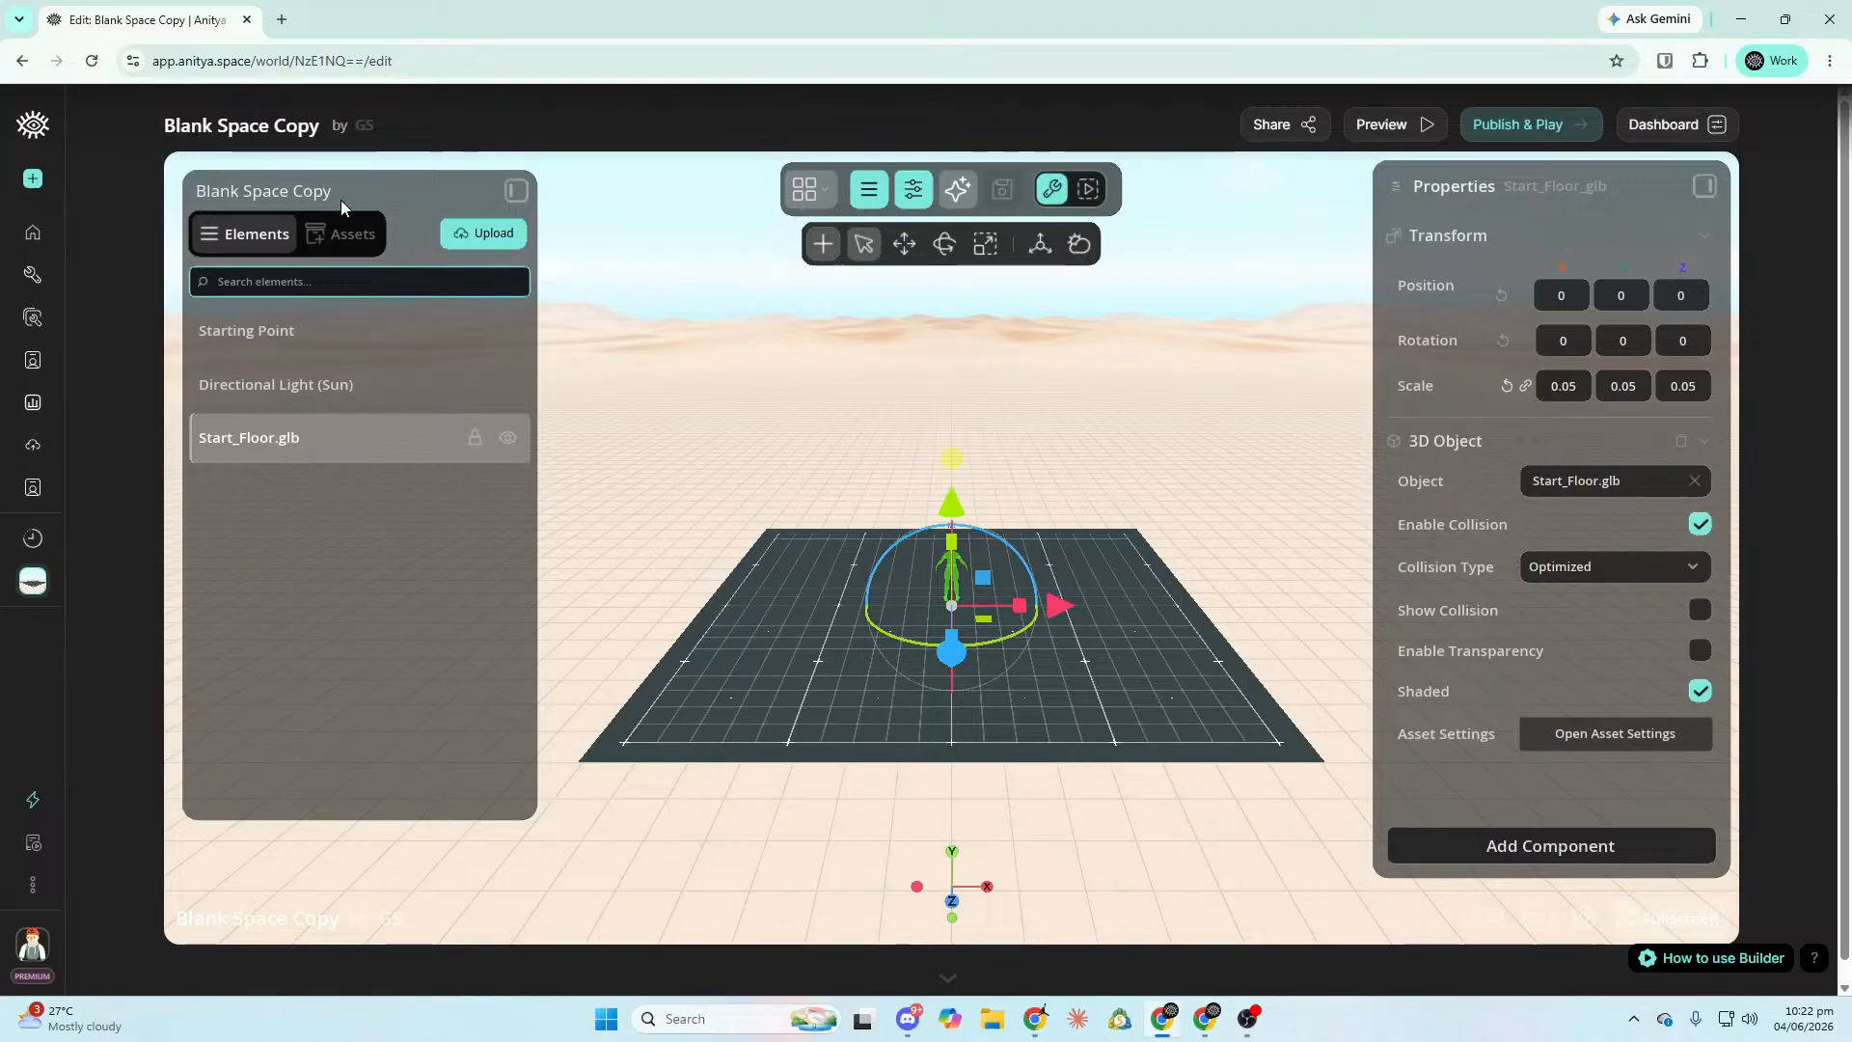
left_click(491, 240)
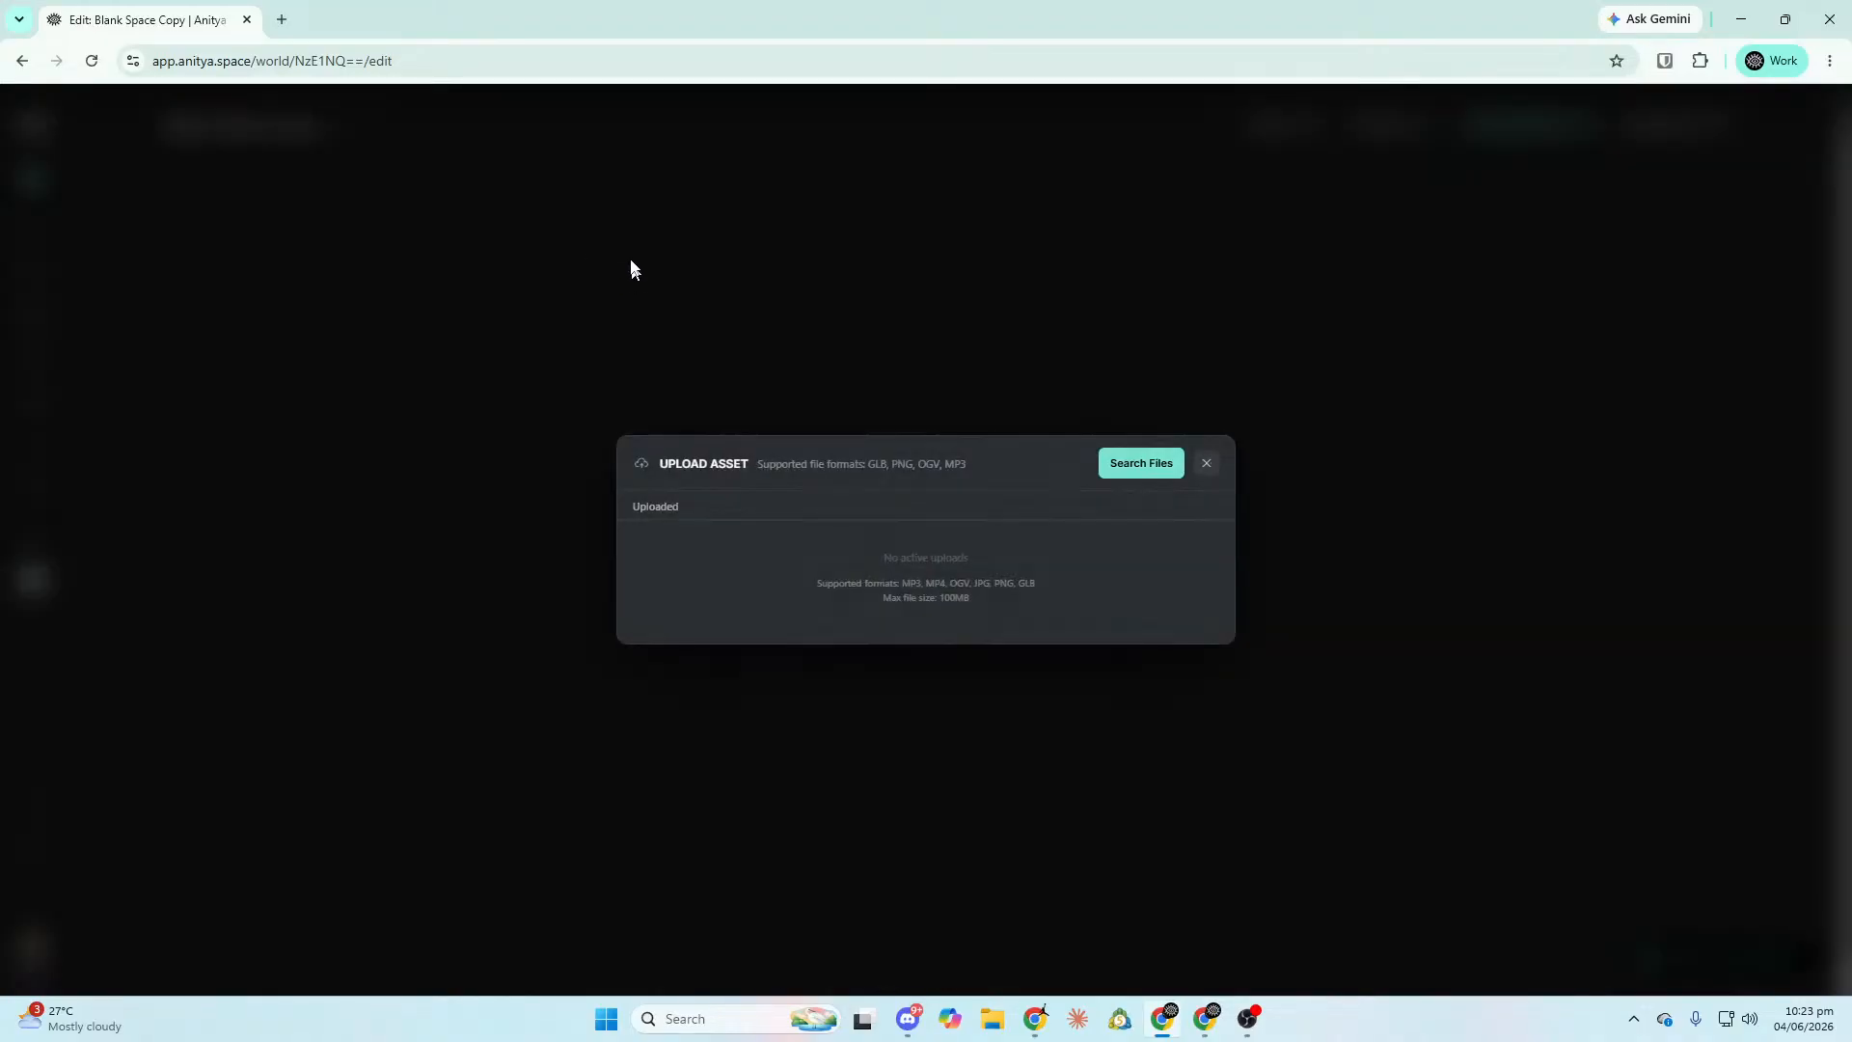
left_click(1138, 464)
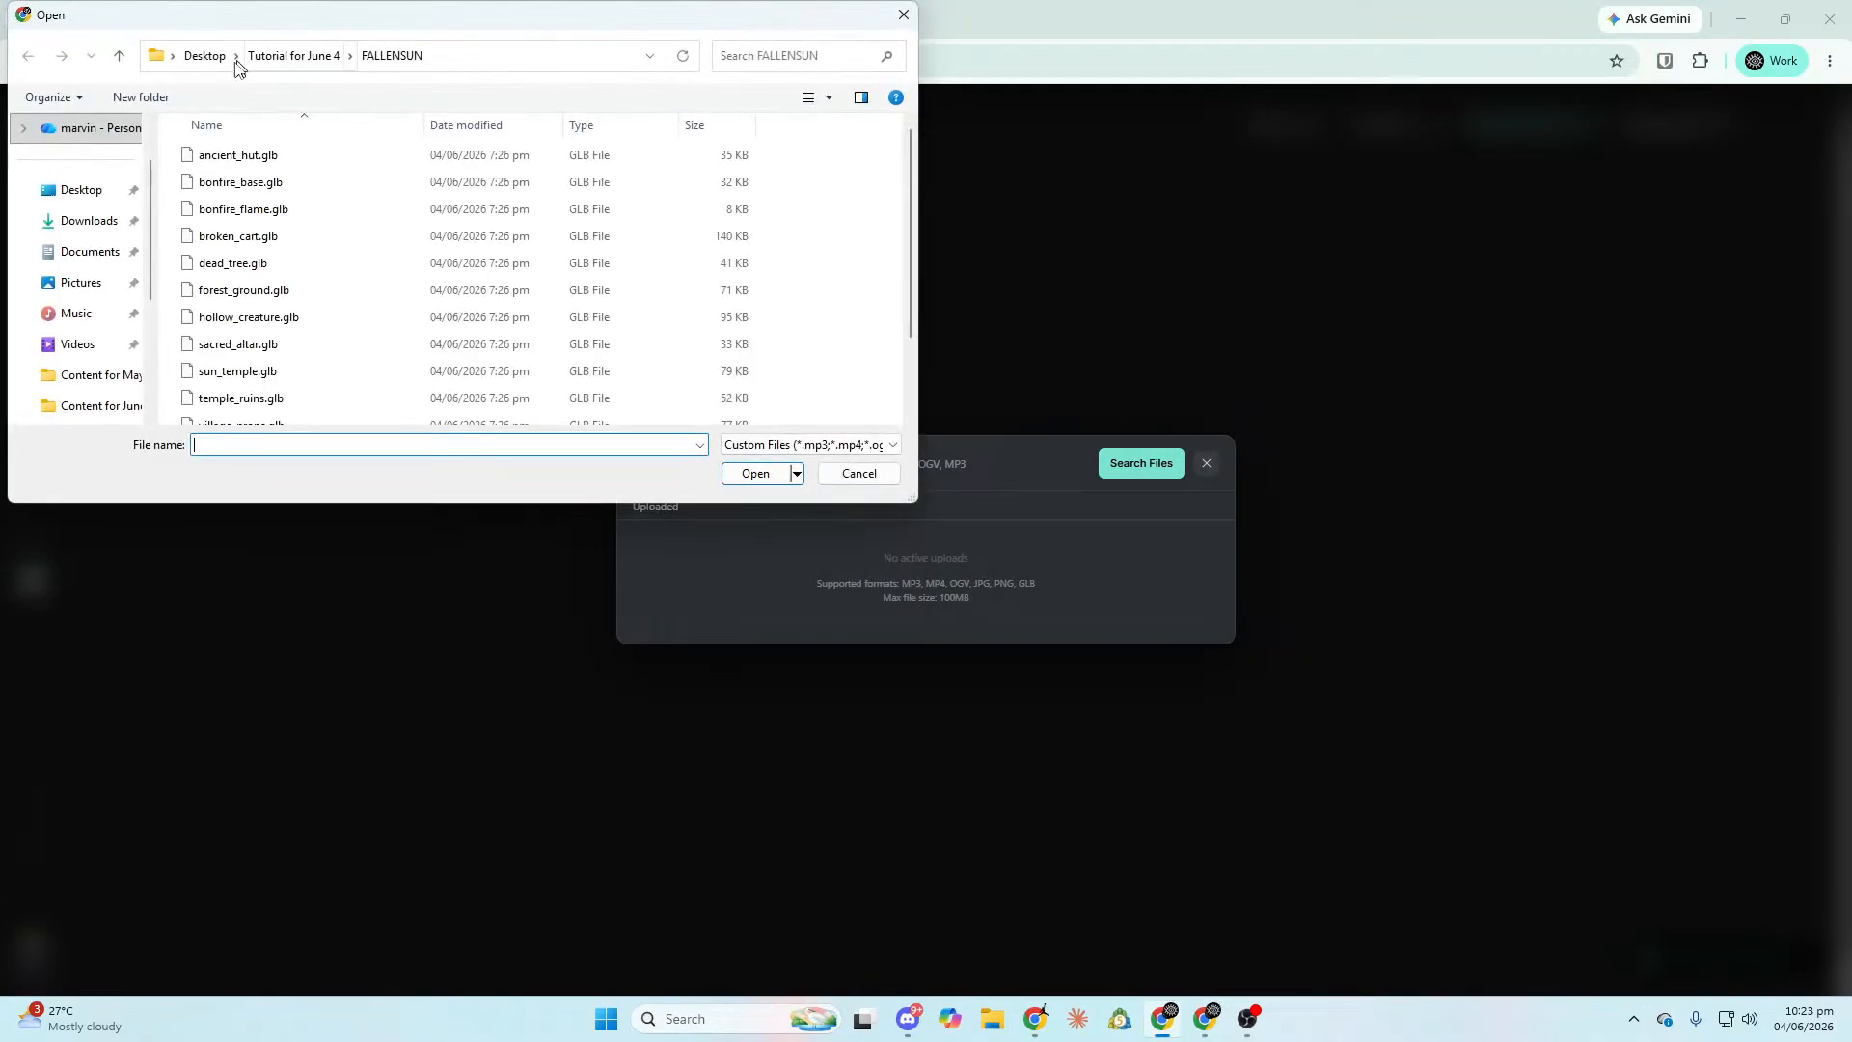
left_click(268, 162)
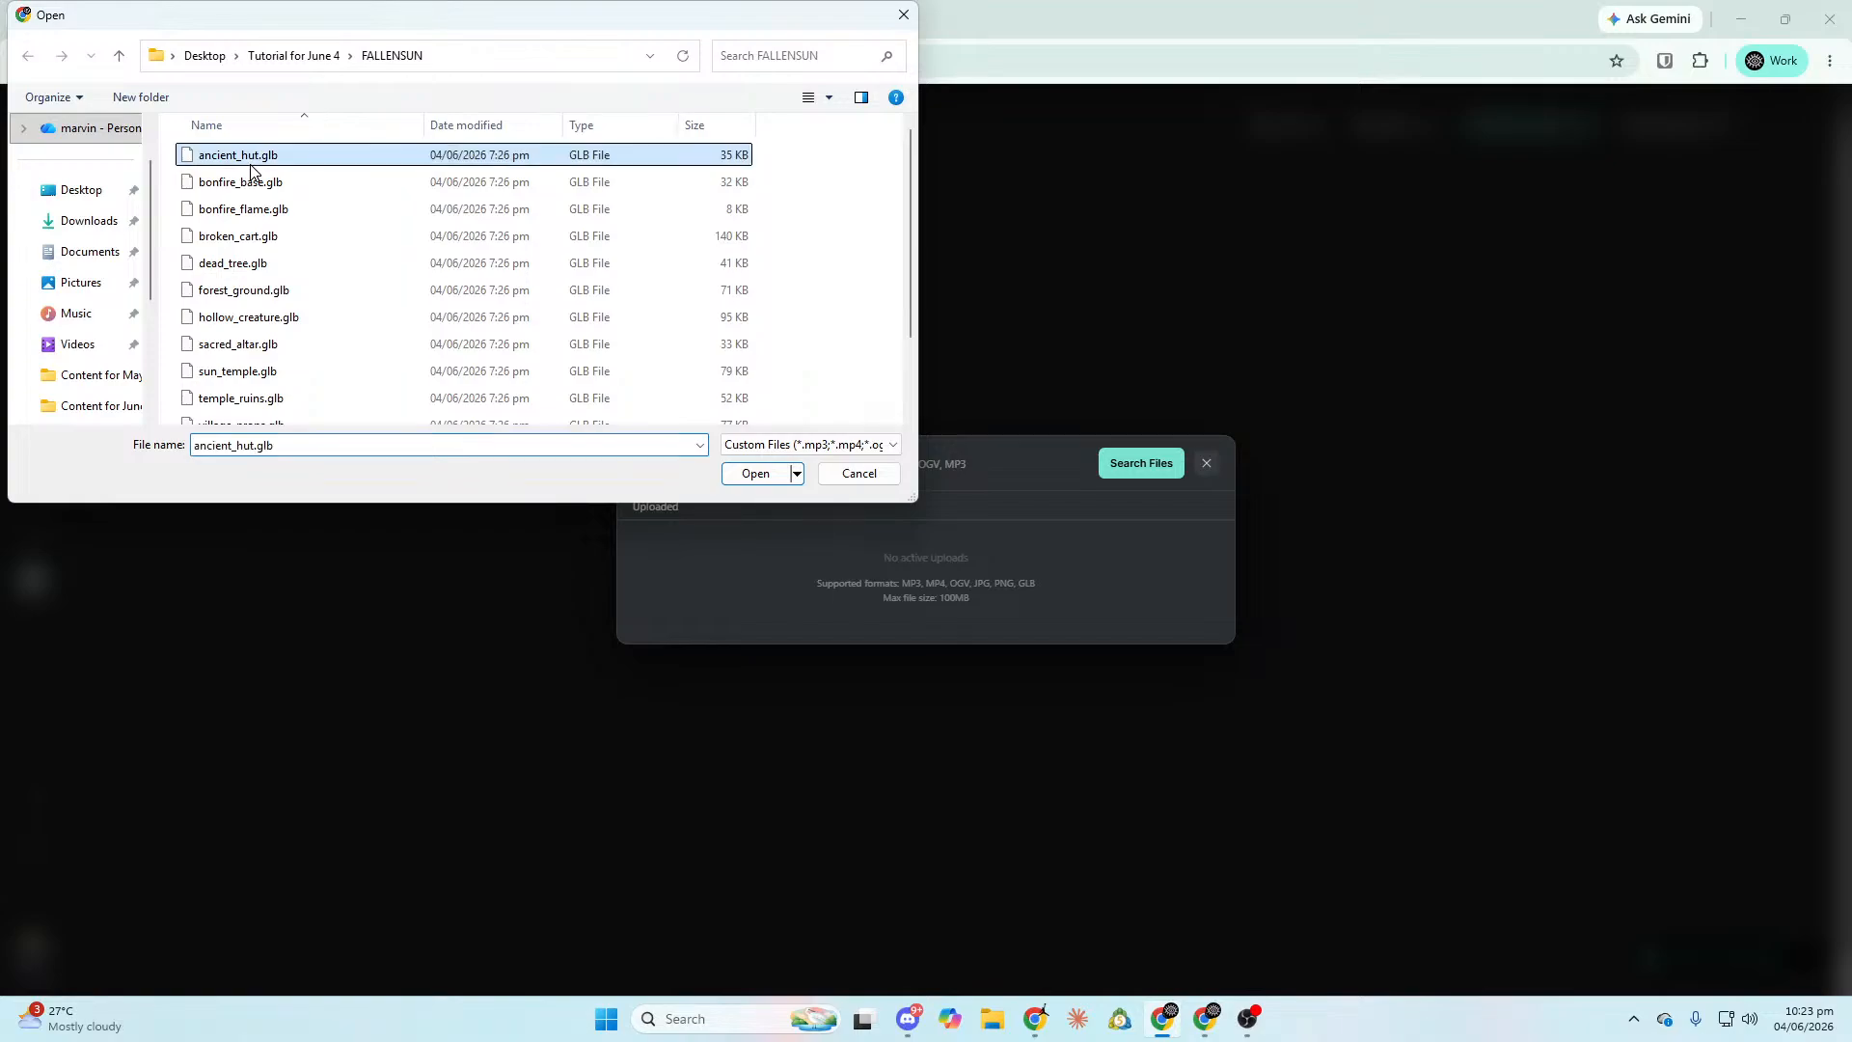
scroll(450, 281, "down", 2)
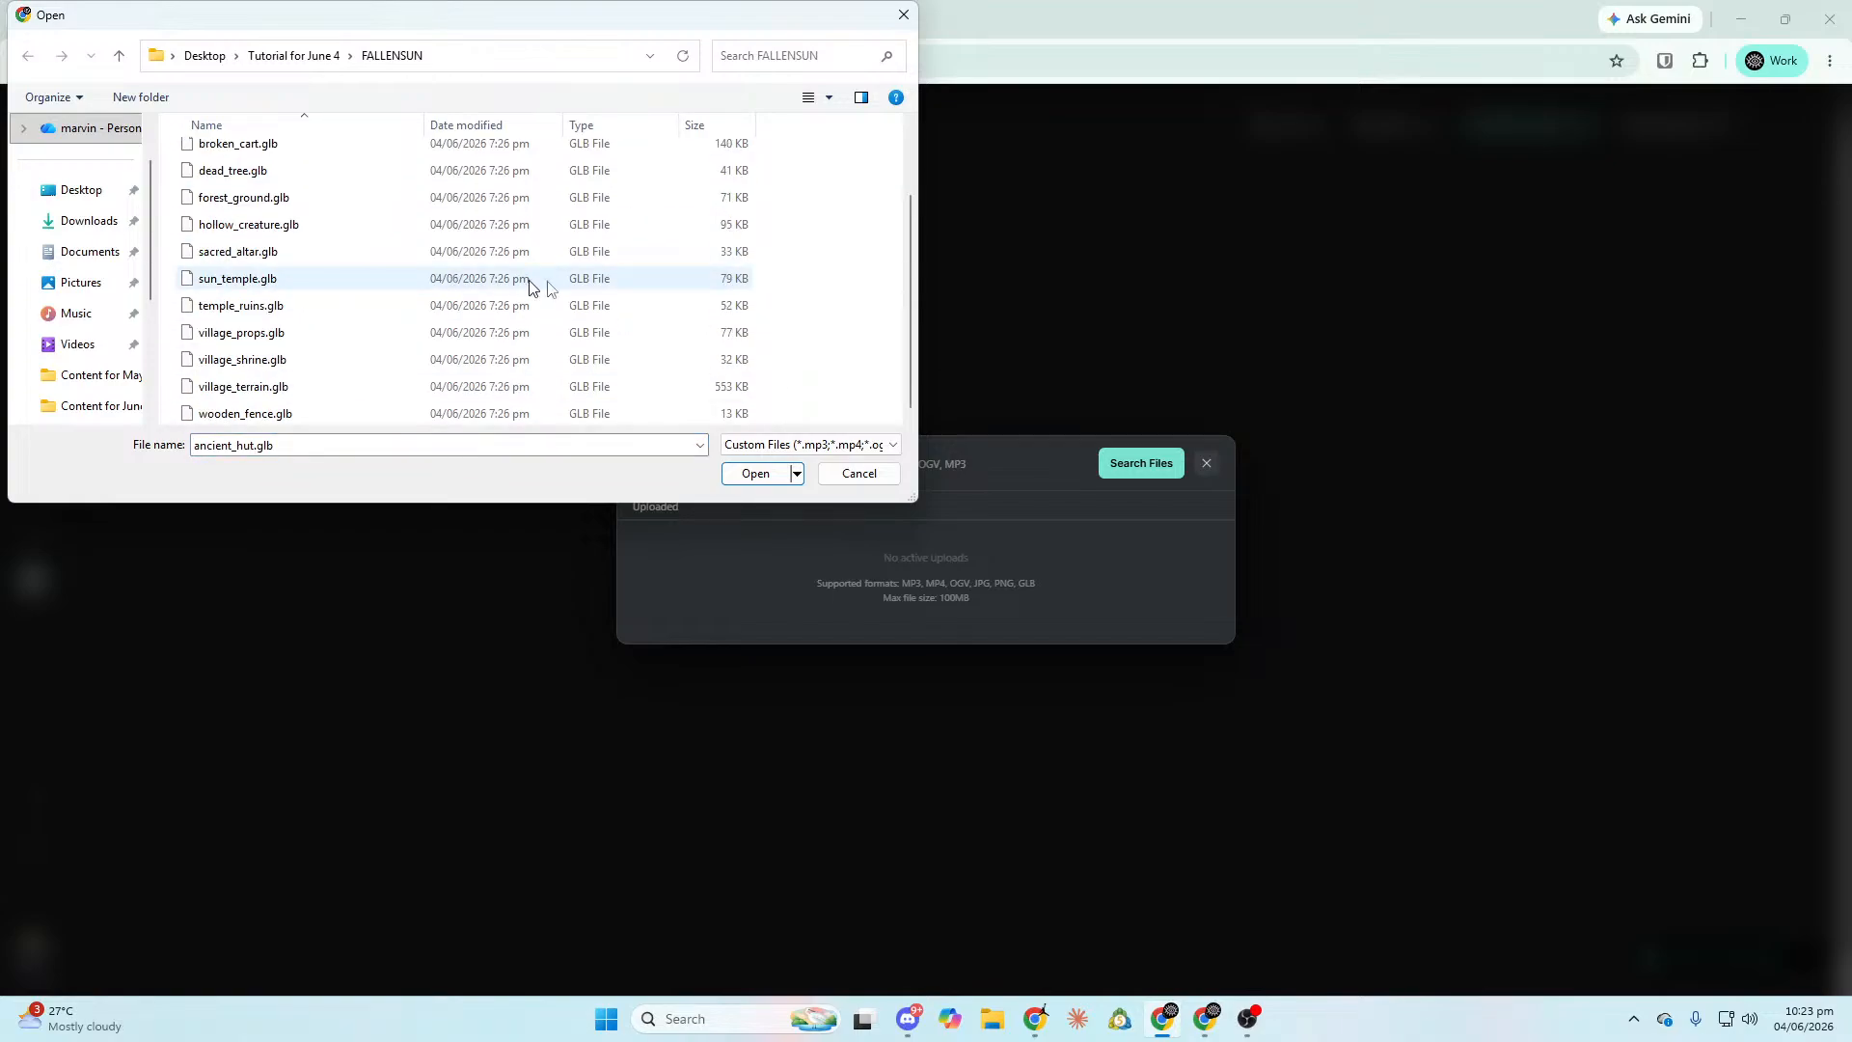
left_click(351, 414, "shift")
scroll(653, 402, "up", 1)
left_click(757, 473)
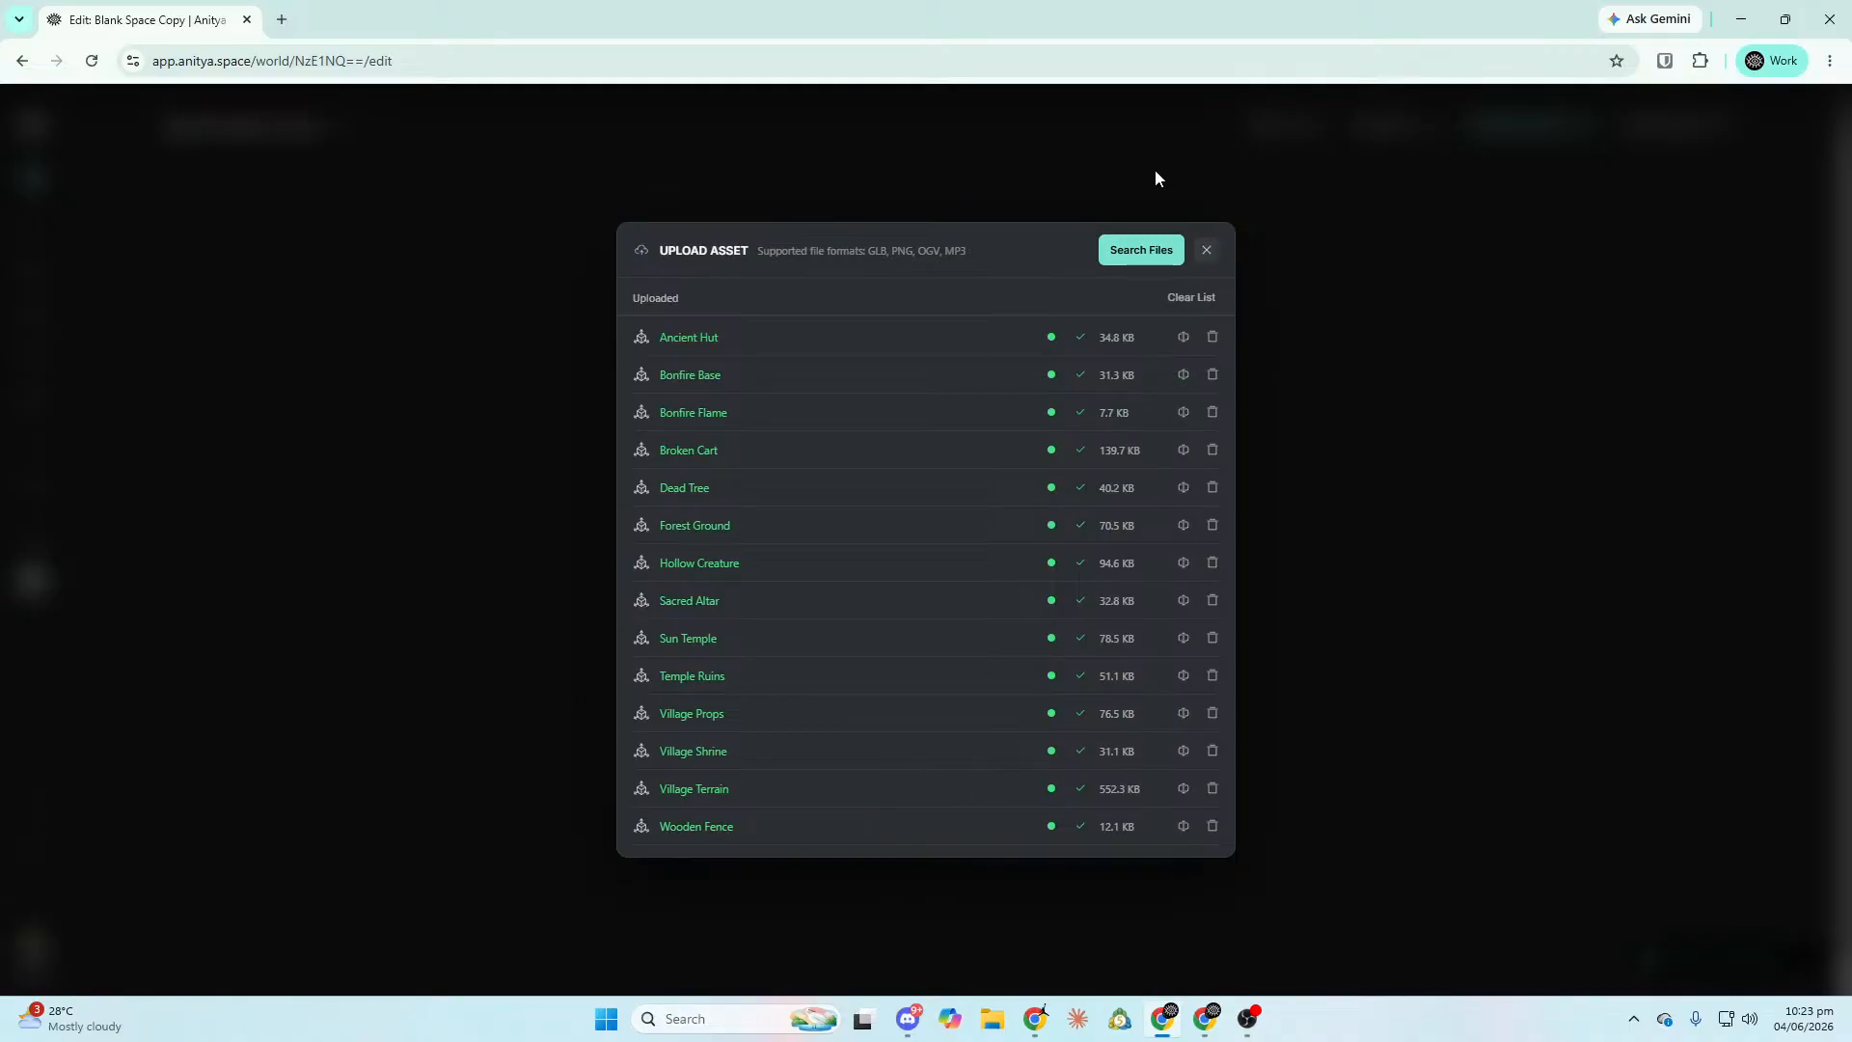
left_click(1206, 251)
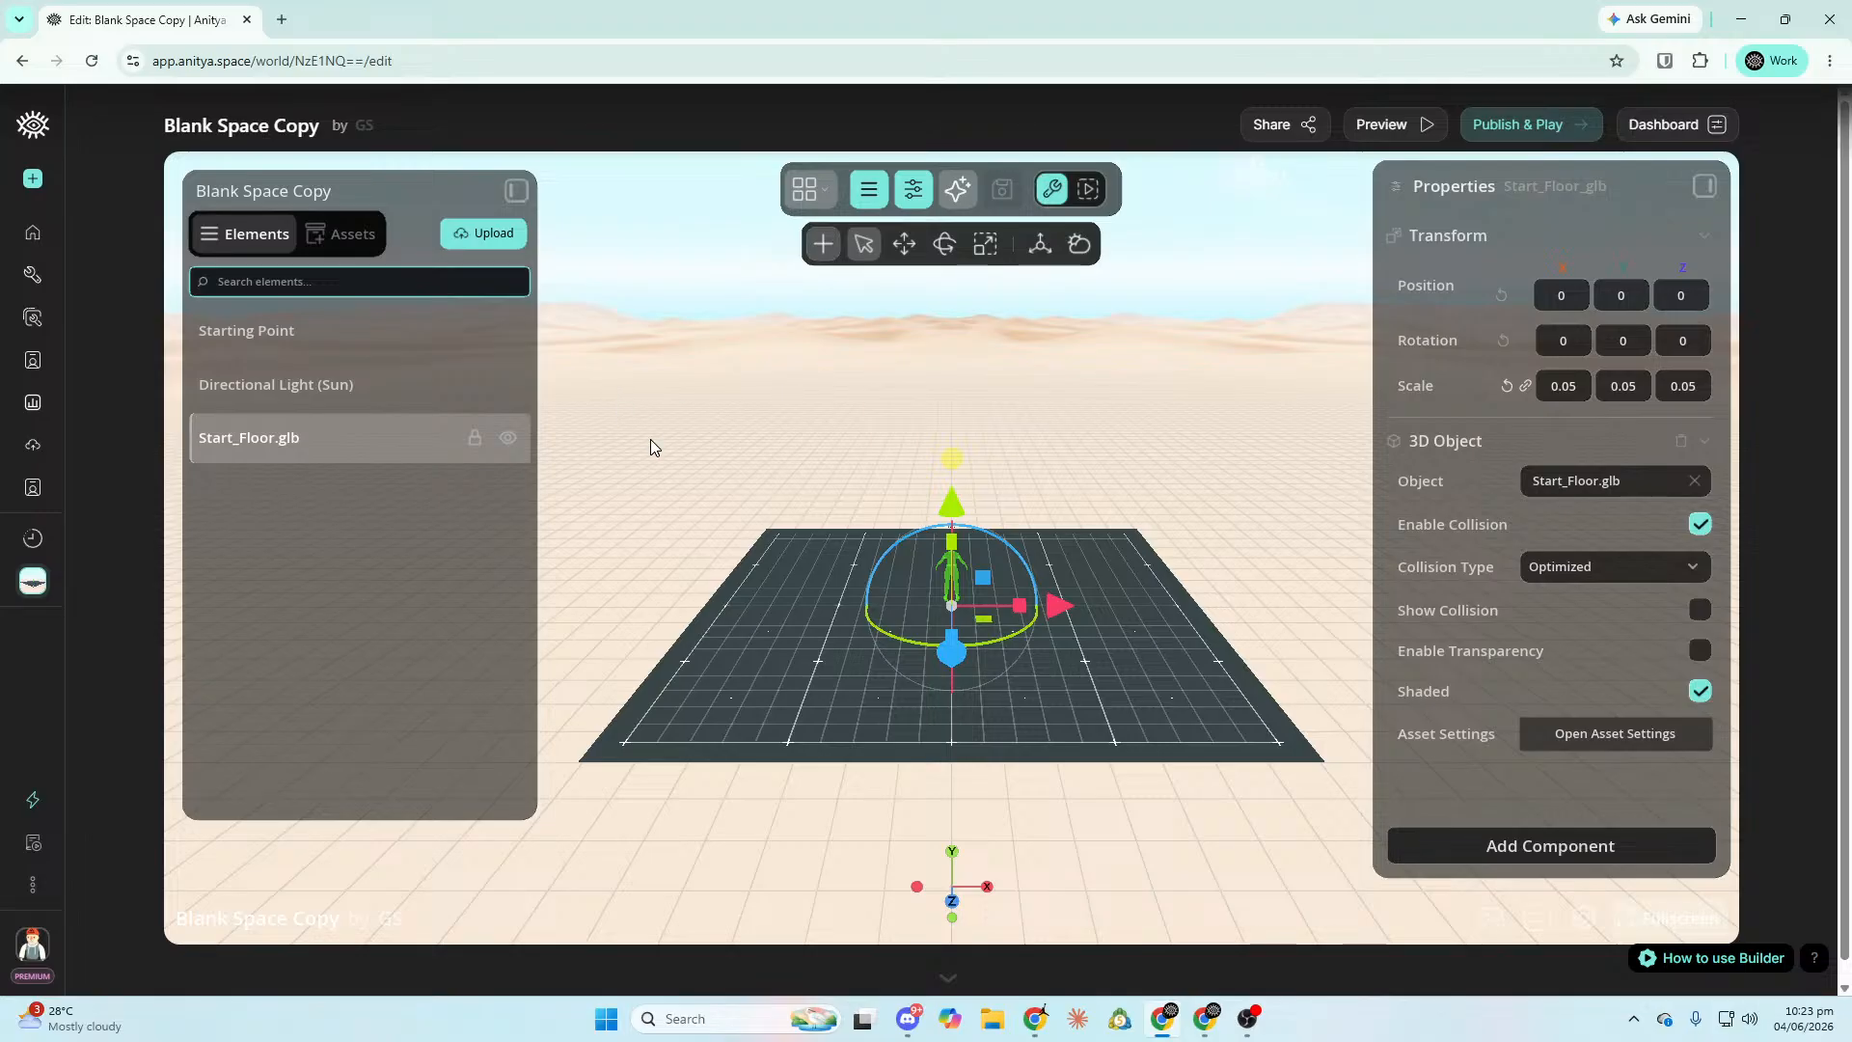
Display the uploaded objects in the asset library and look through them.
left_click(363, 251)
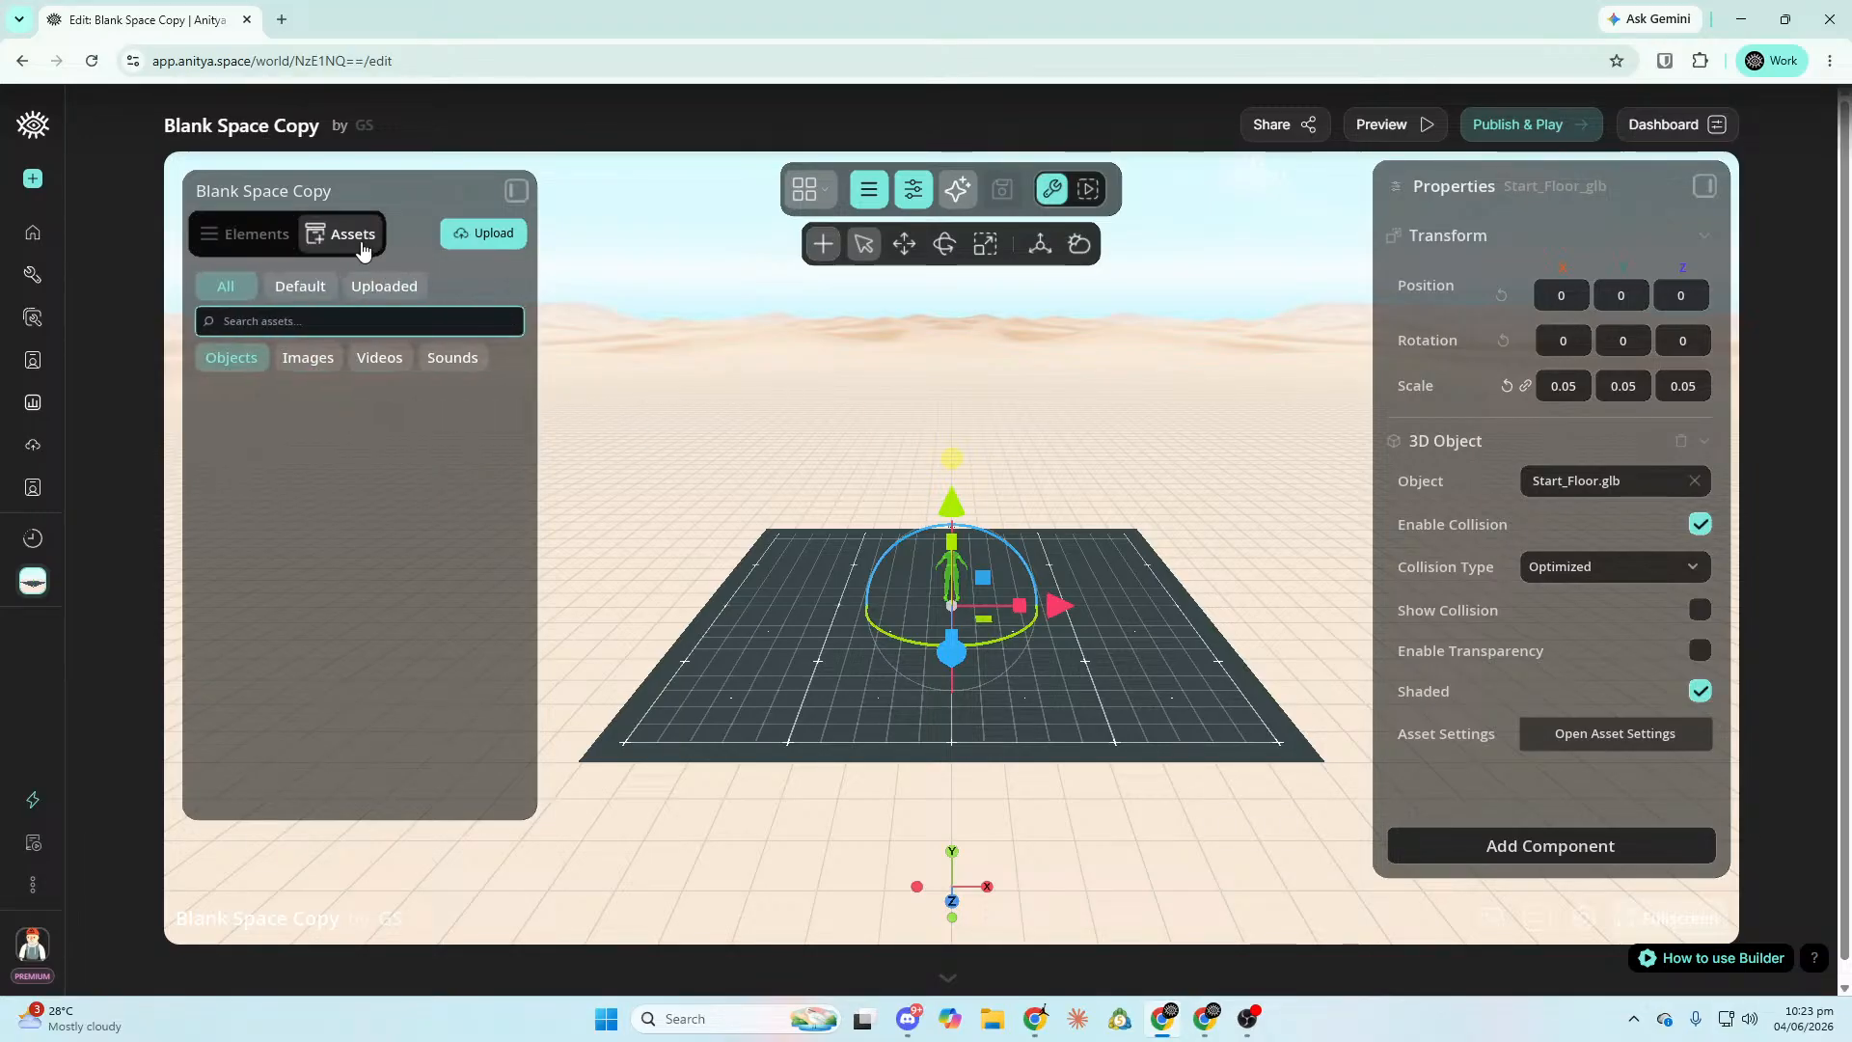
left_click(384, 286)
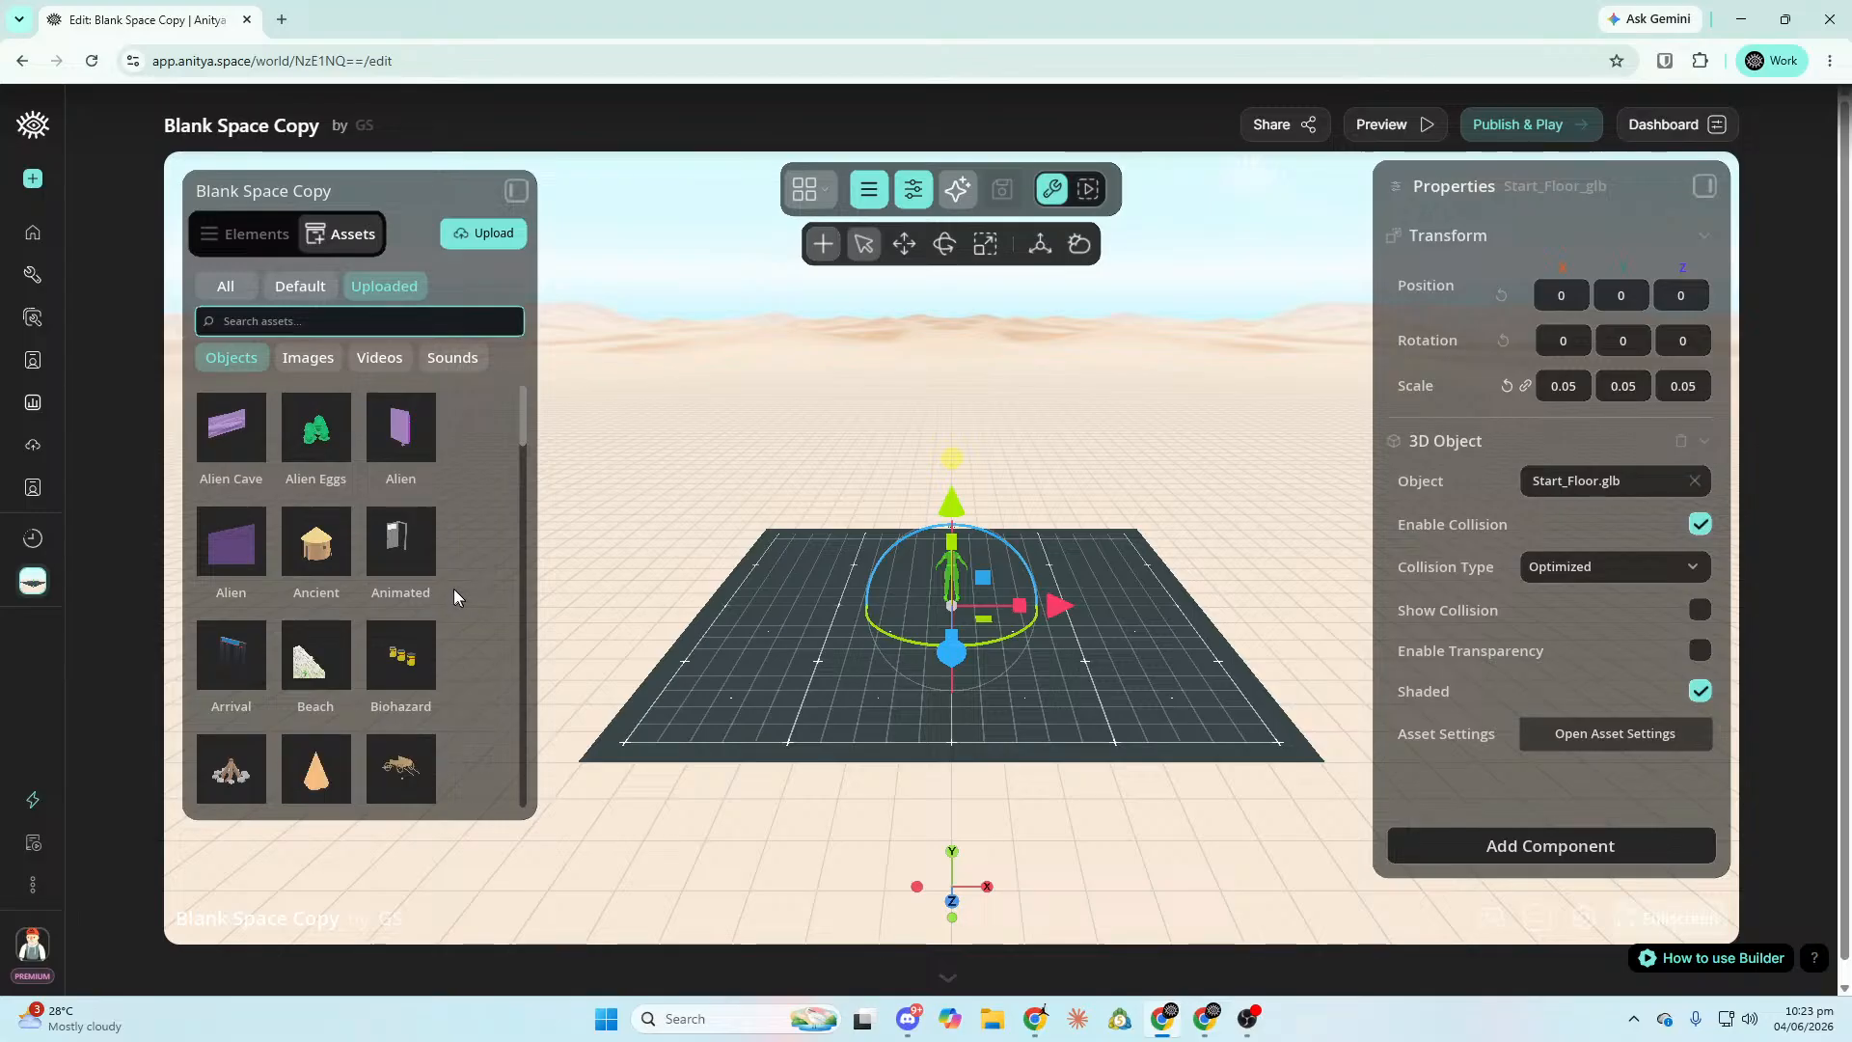
scroll(463, 559, "down", 3)
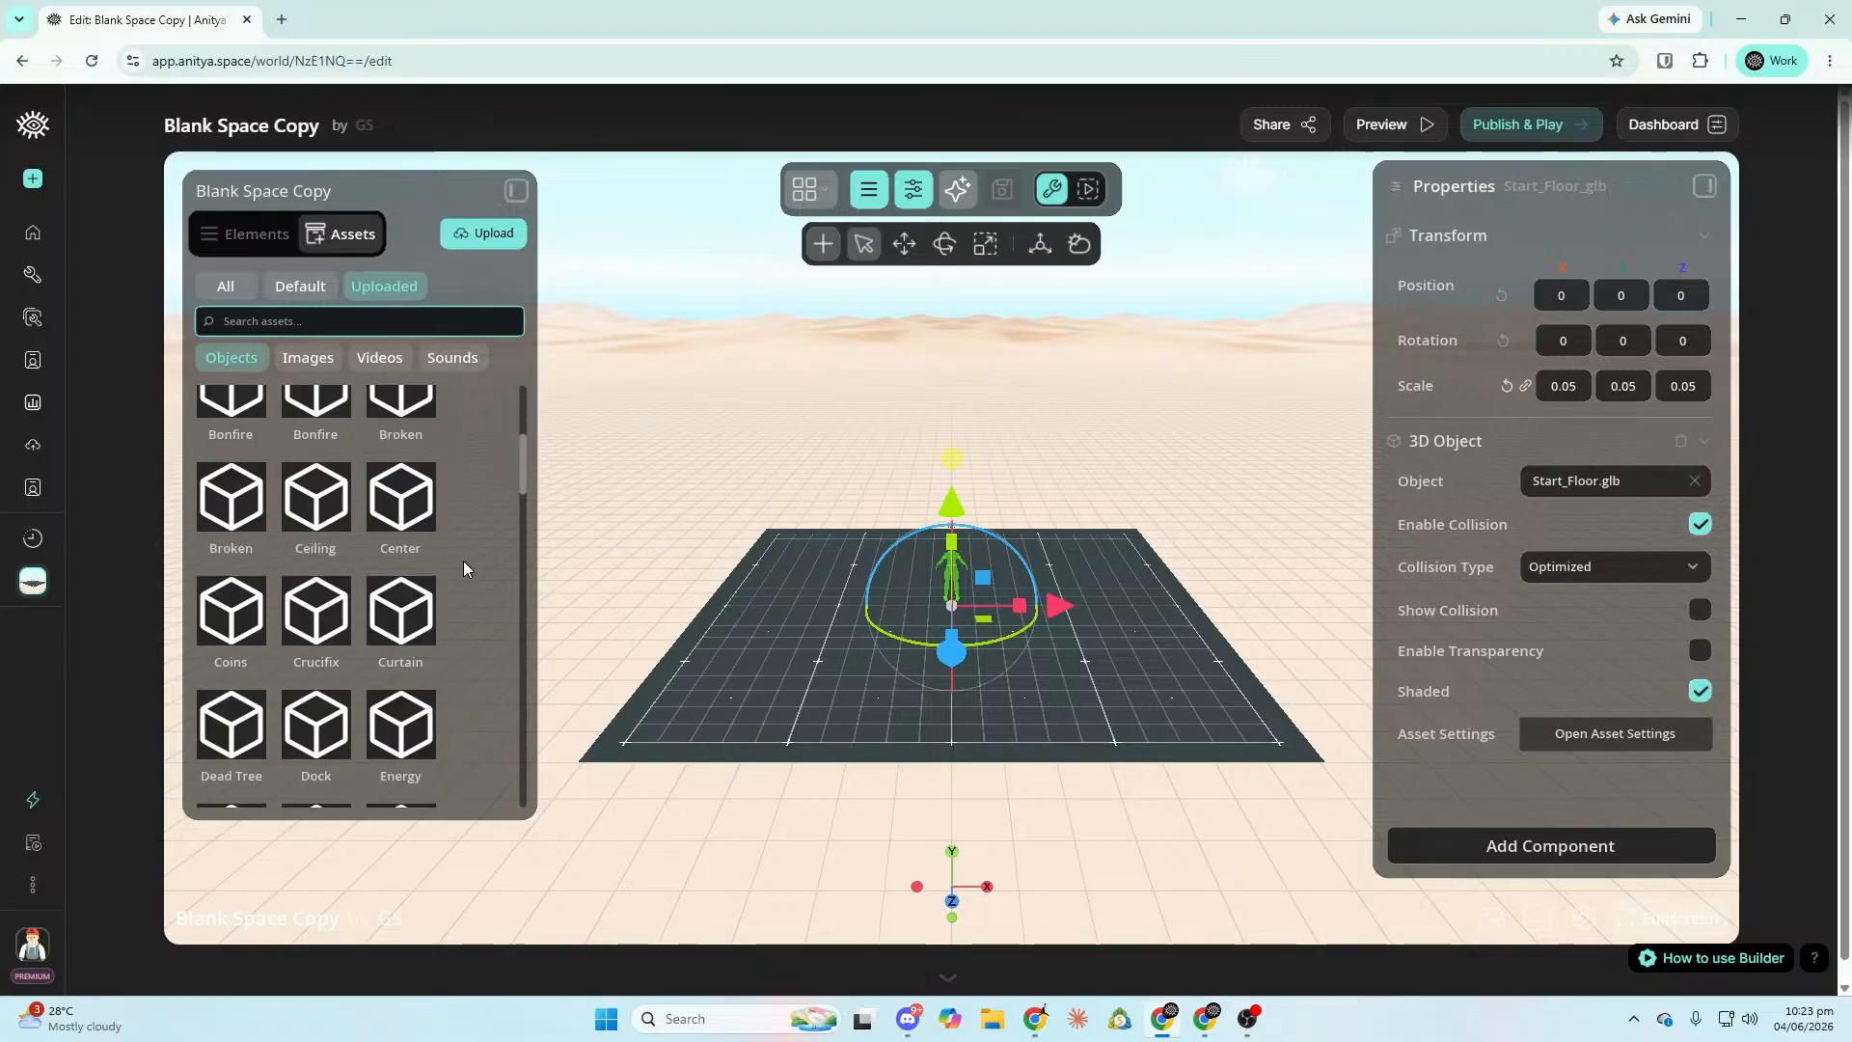
scroll(472, 569, "up", 3)
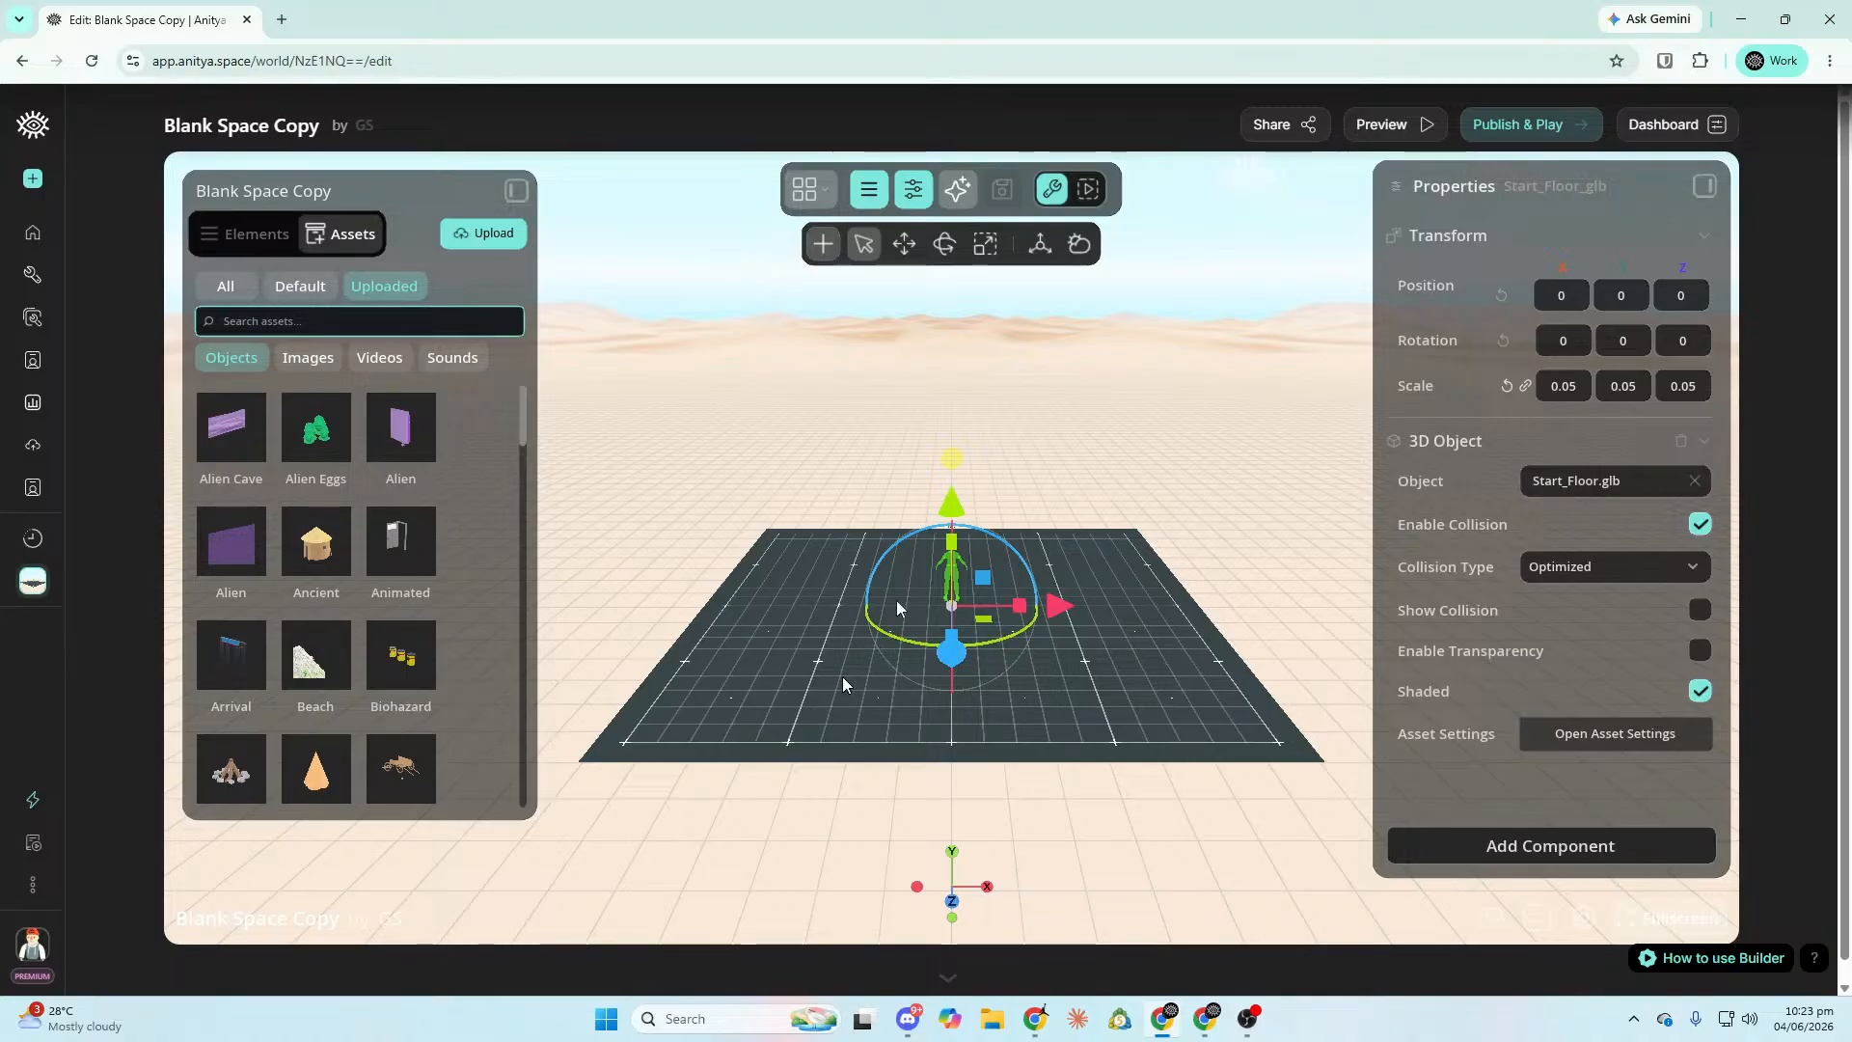
Scale the Start_Floor.glb element uniformly to 0.5.
double_click(1562, 386)
left_click(246, 233)
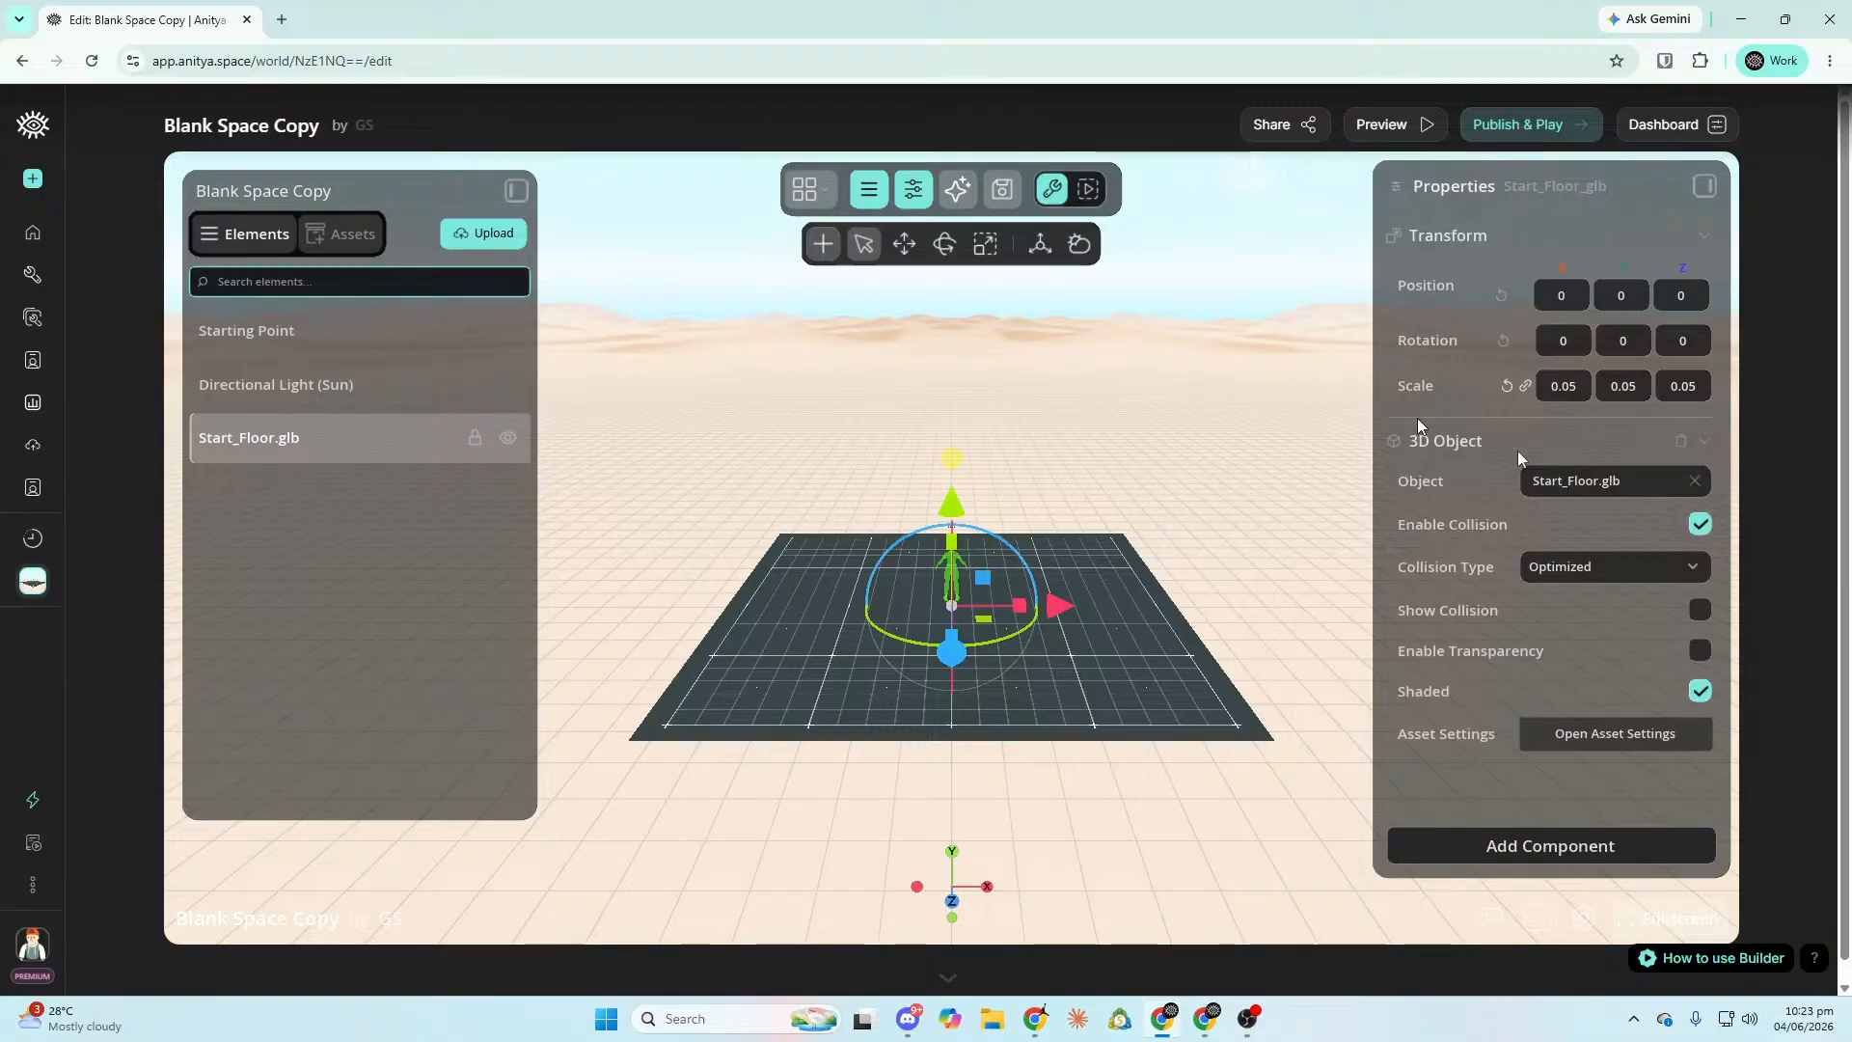
left_click(1583, 386)
type("0.5")
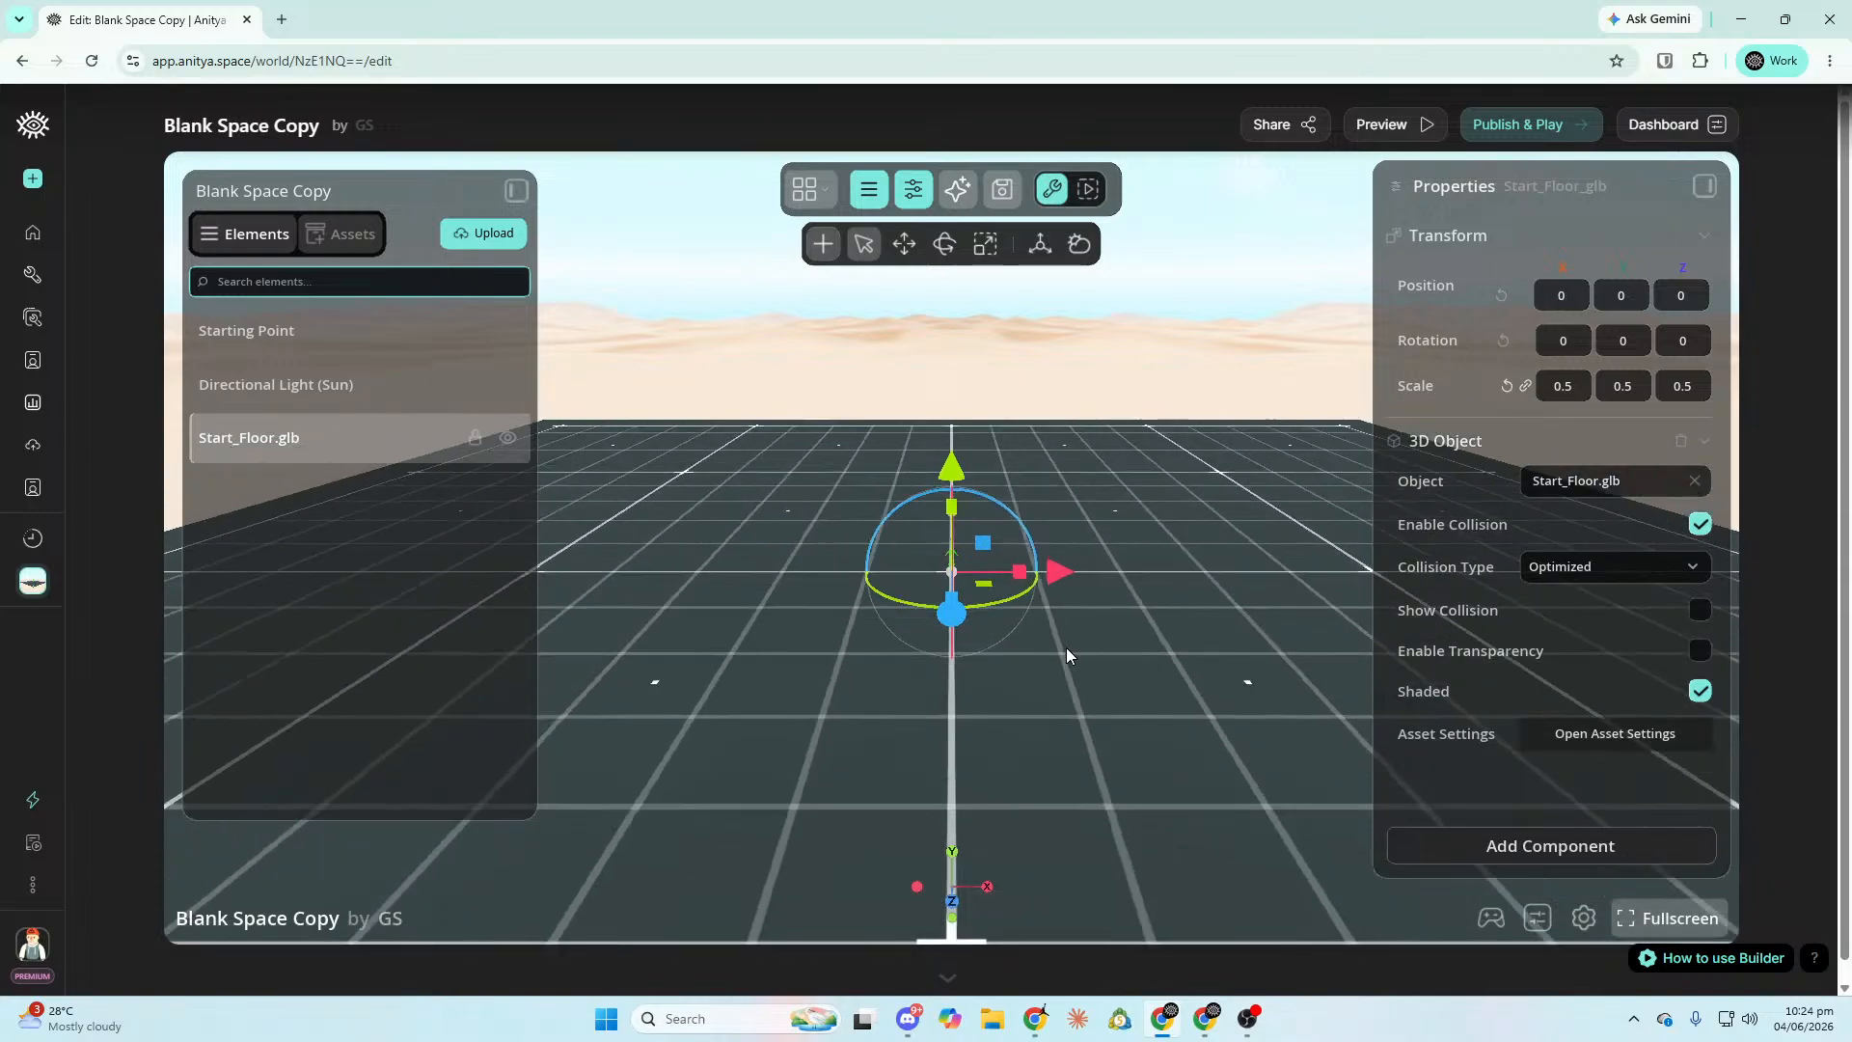
Search the uploaded assets for "terr" and place the Sun Village Terrain near the middle of the floor.
left_click(351, 239)
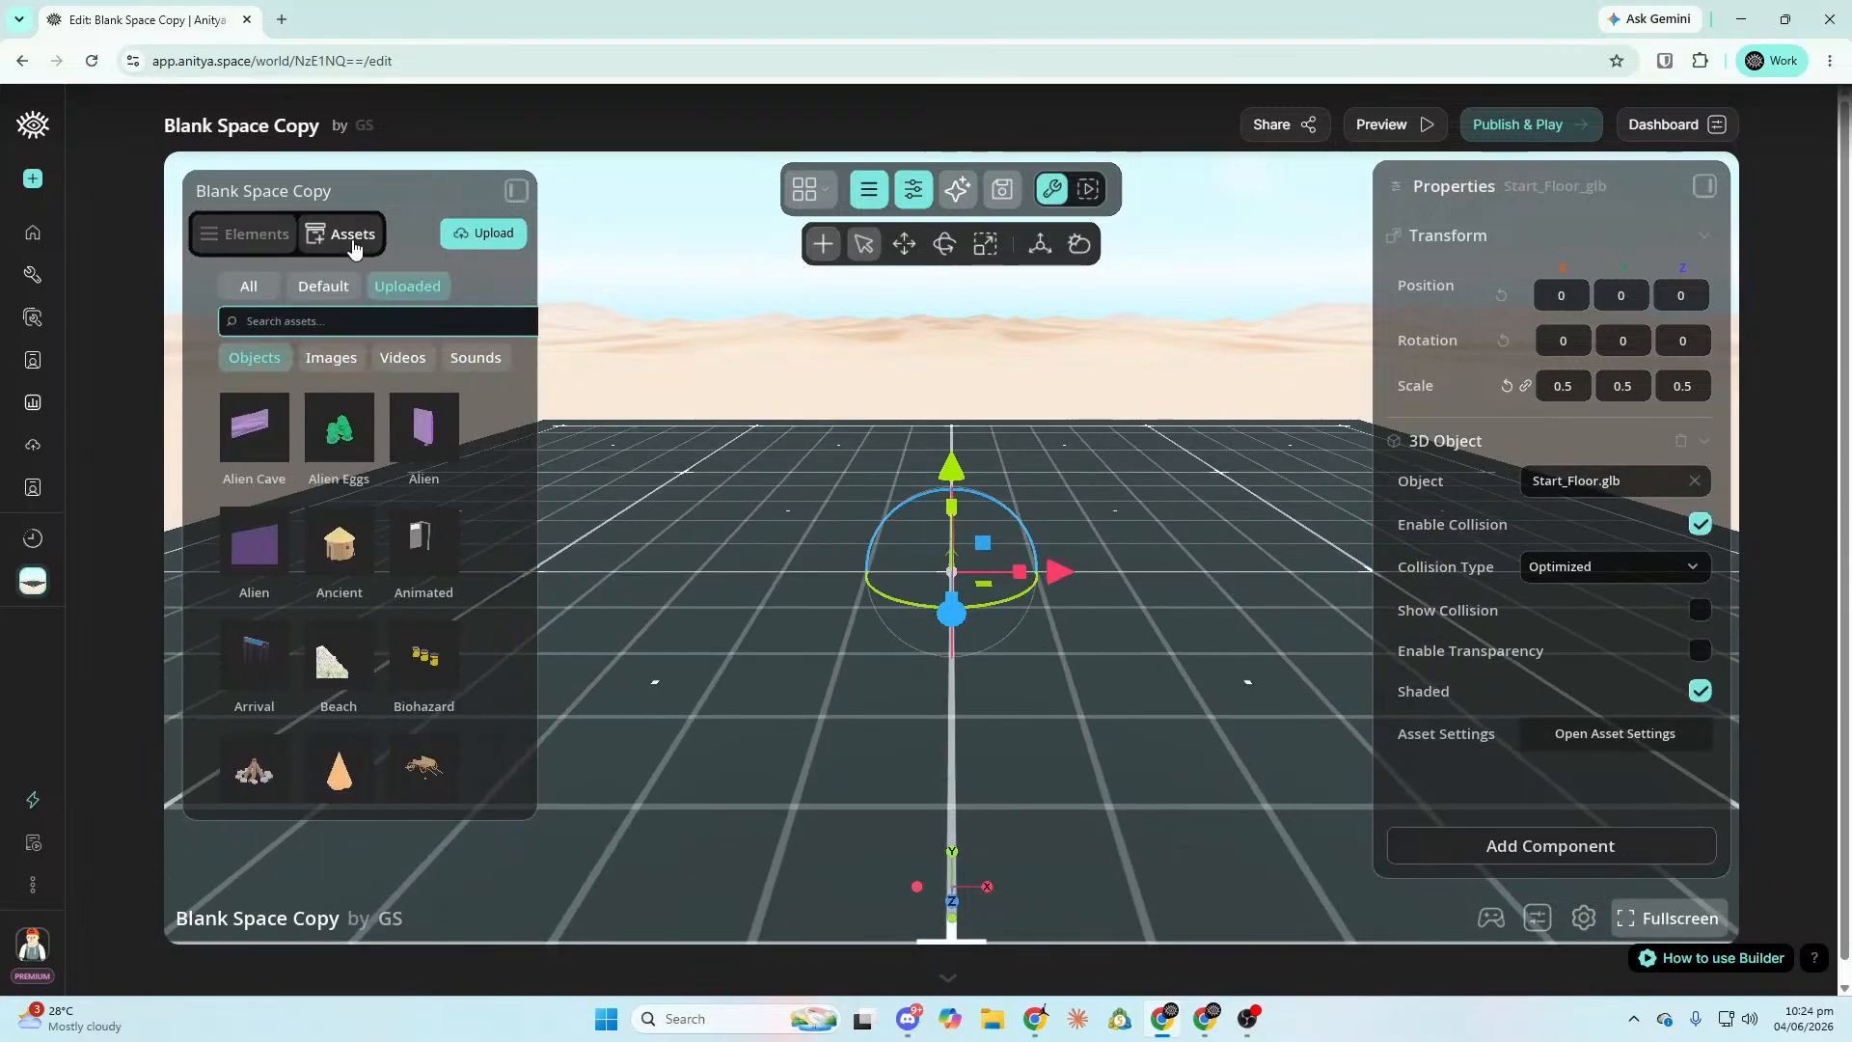
left_click(387, 322)
type("terr")
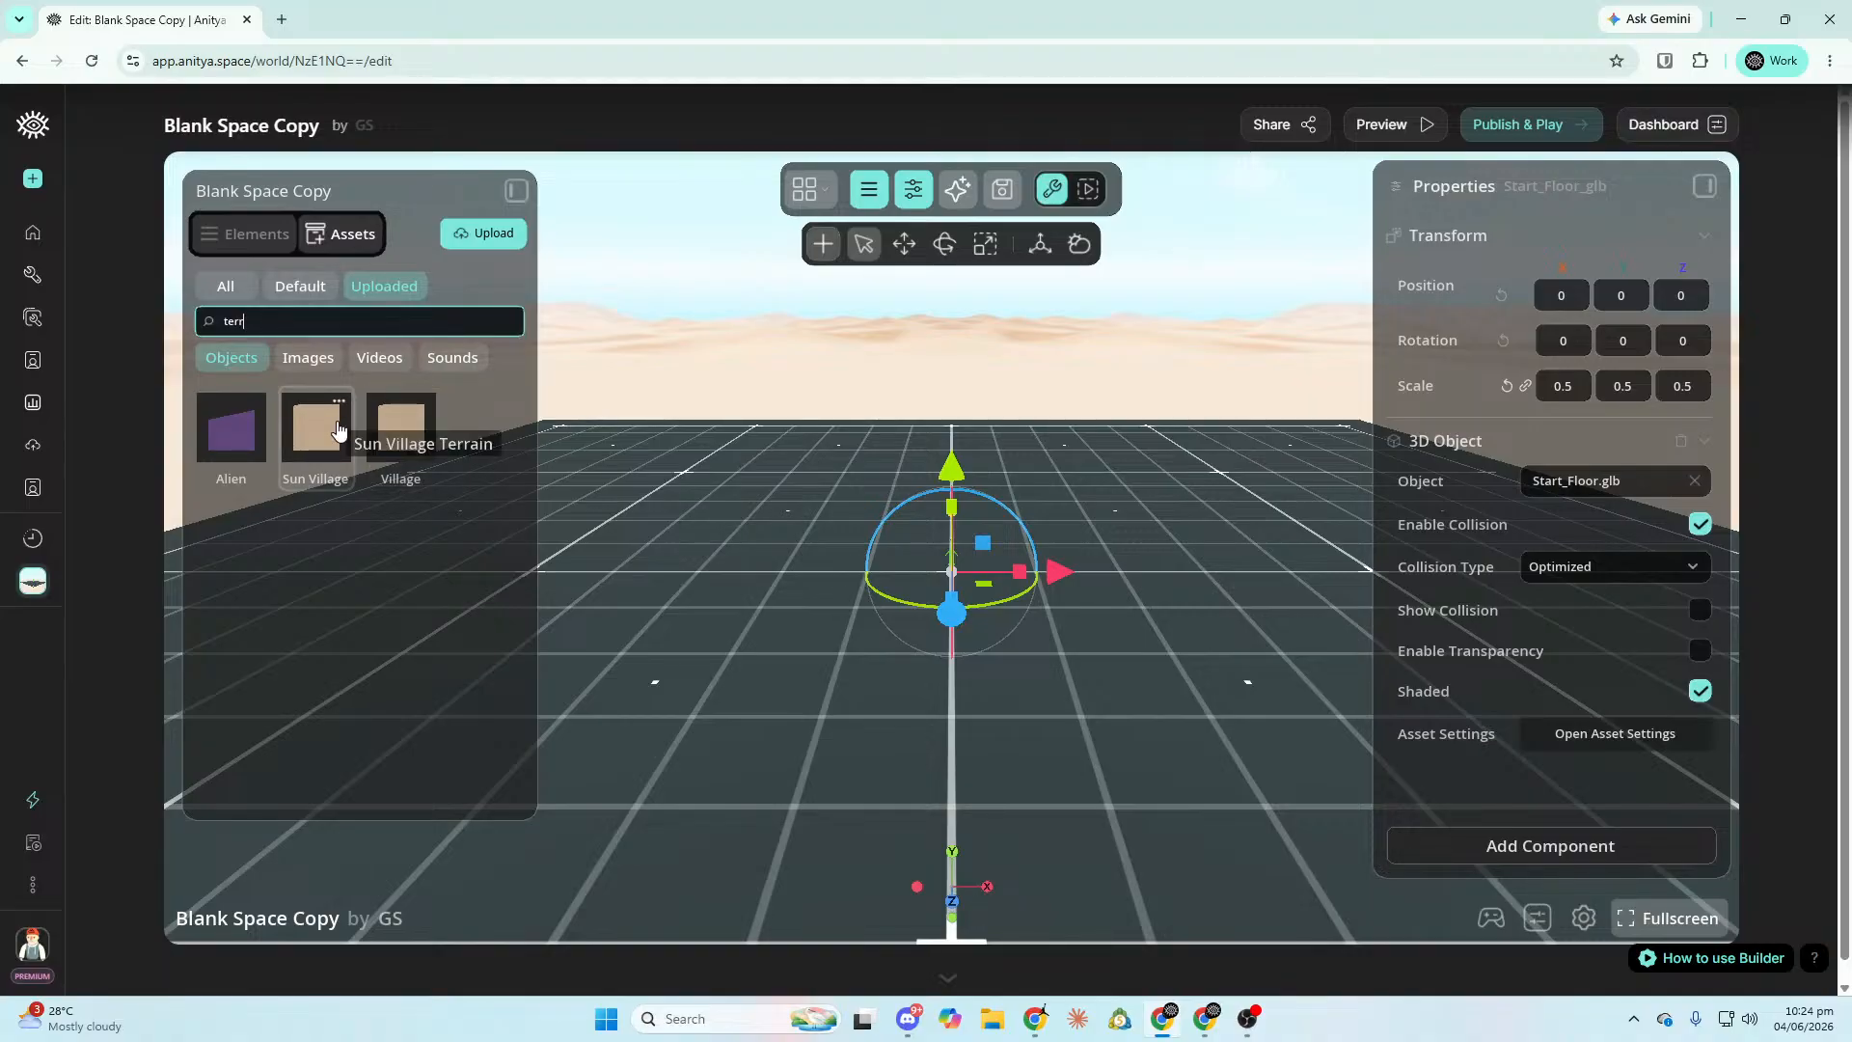
left_click_drag(337, 429, 955, 586)
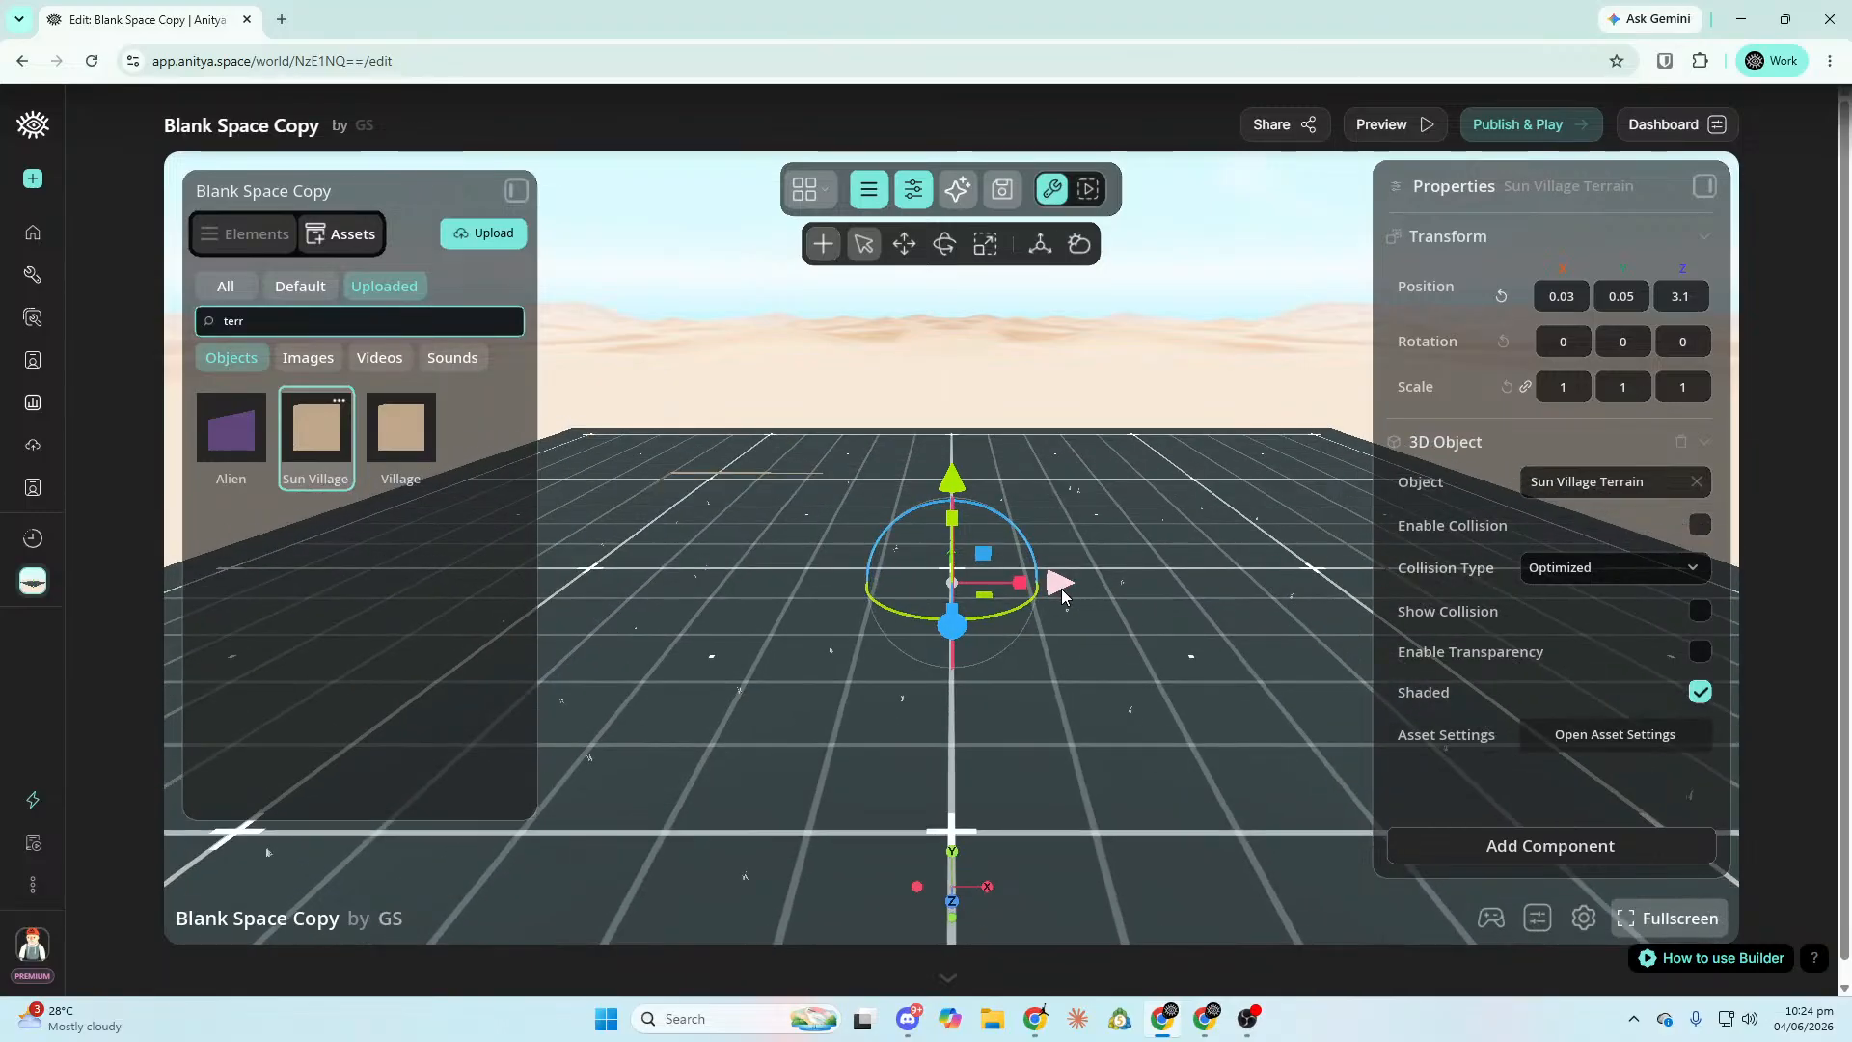
left_click_drag(953, 488, 958, 488)
Set the Sun Village Terrain's Y position to 0 and hide the Start_Floor.glb element.
left_click(248, 233)
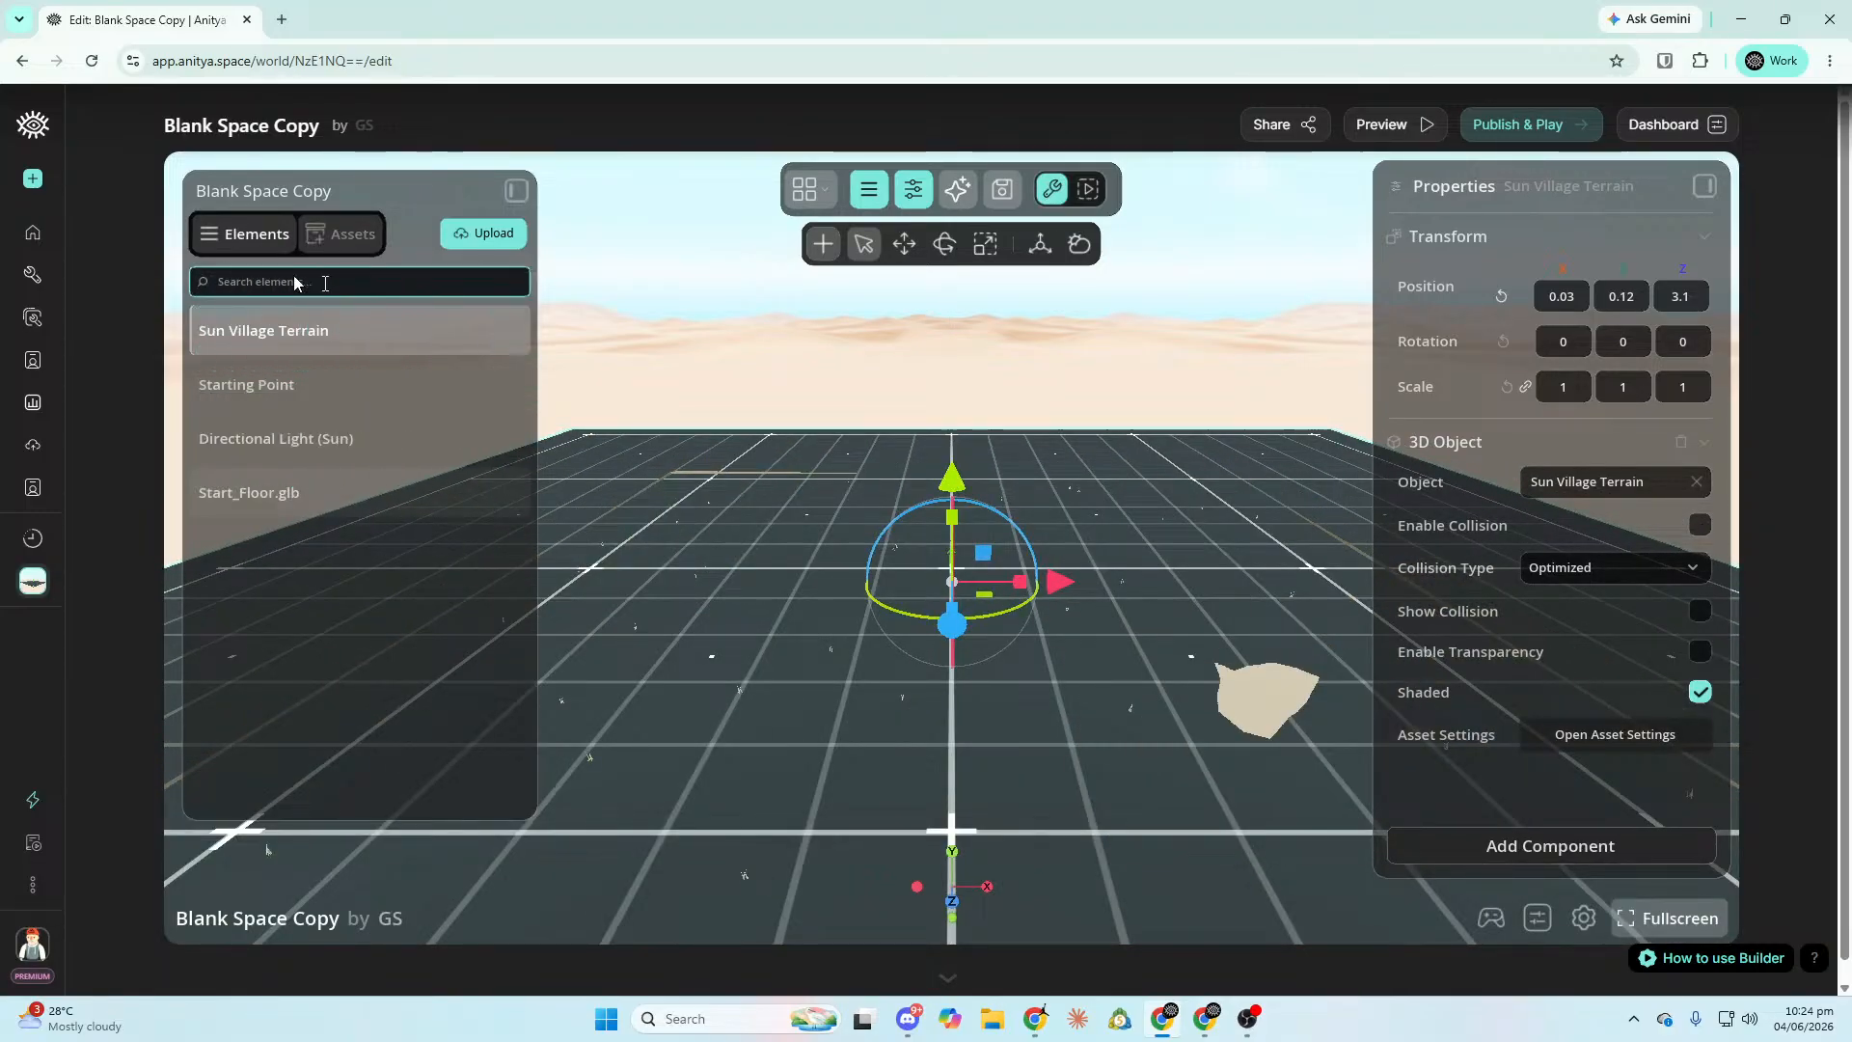
left_click(279, 509)
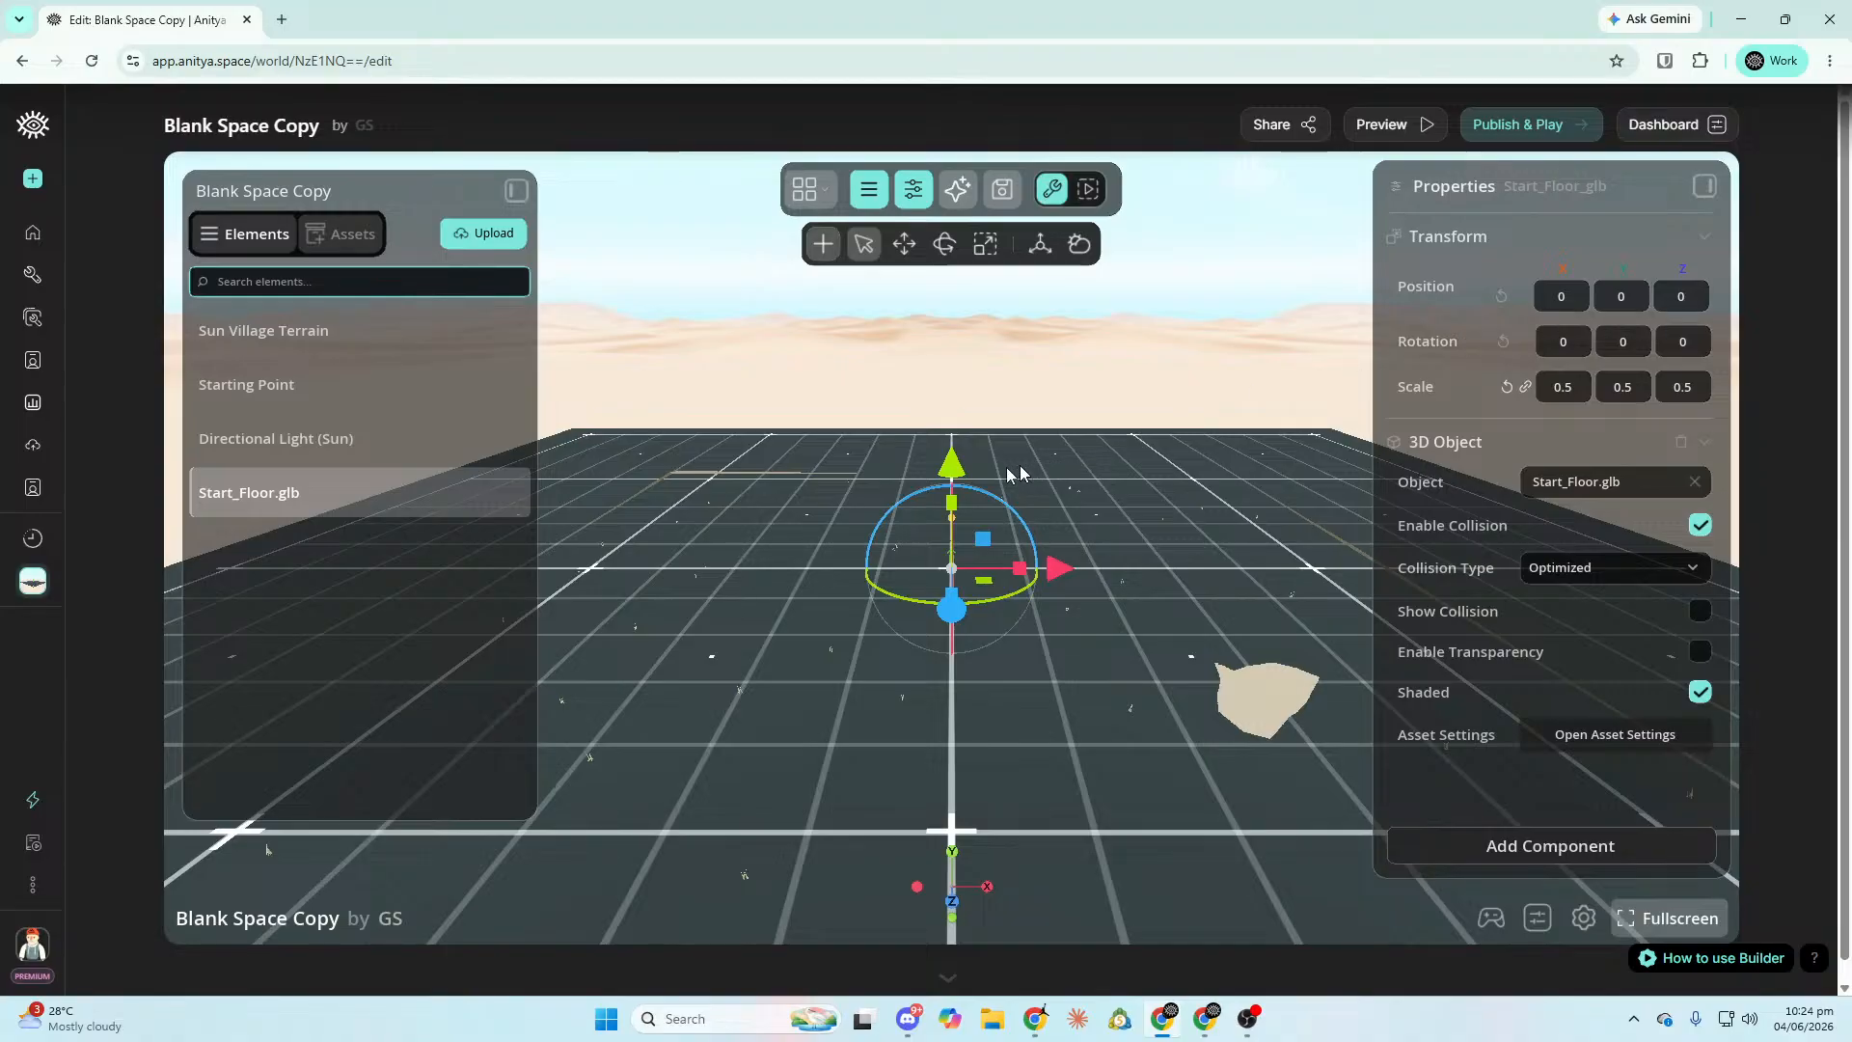
left_click(355, 345)
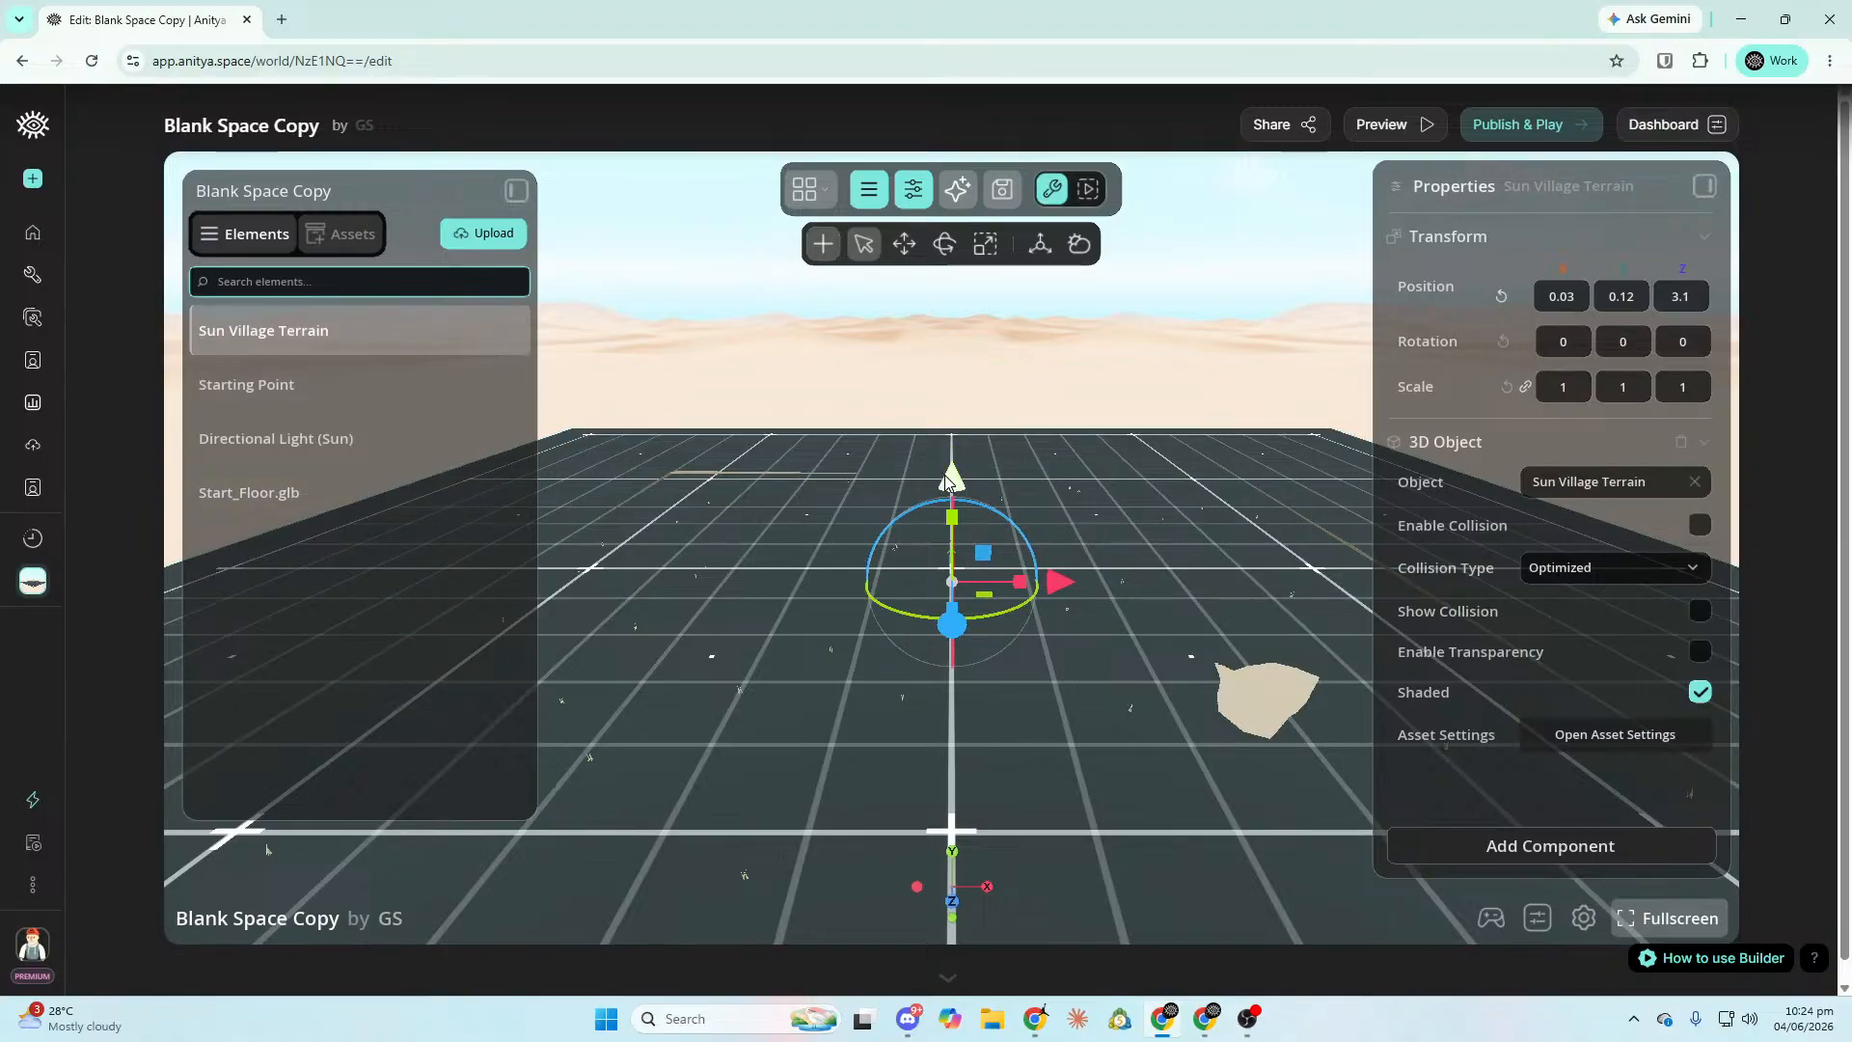
left_click(1619, 305)
type("0")
key("Return")
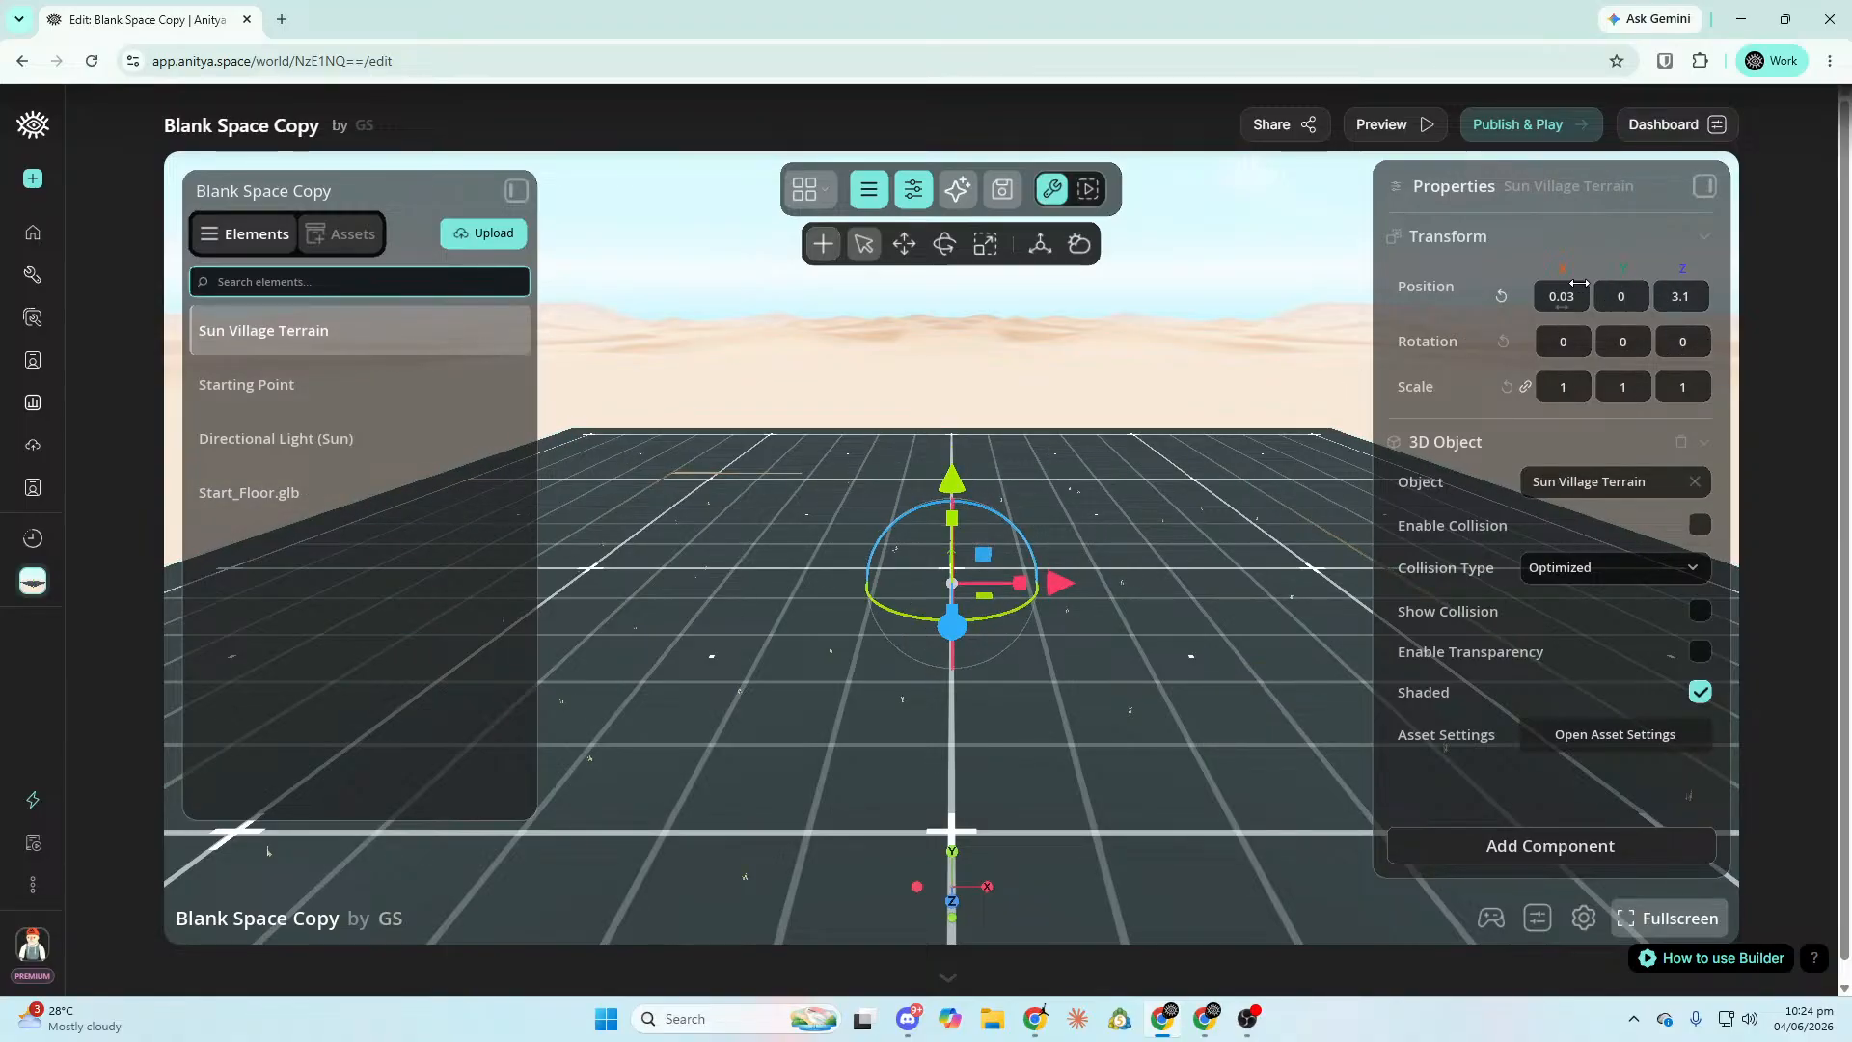
left_click(310, 454)
left_click(333, 503)
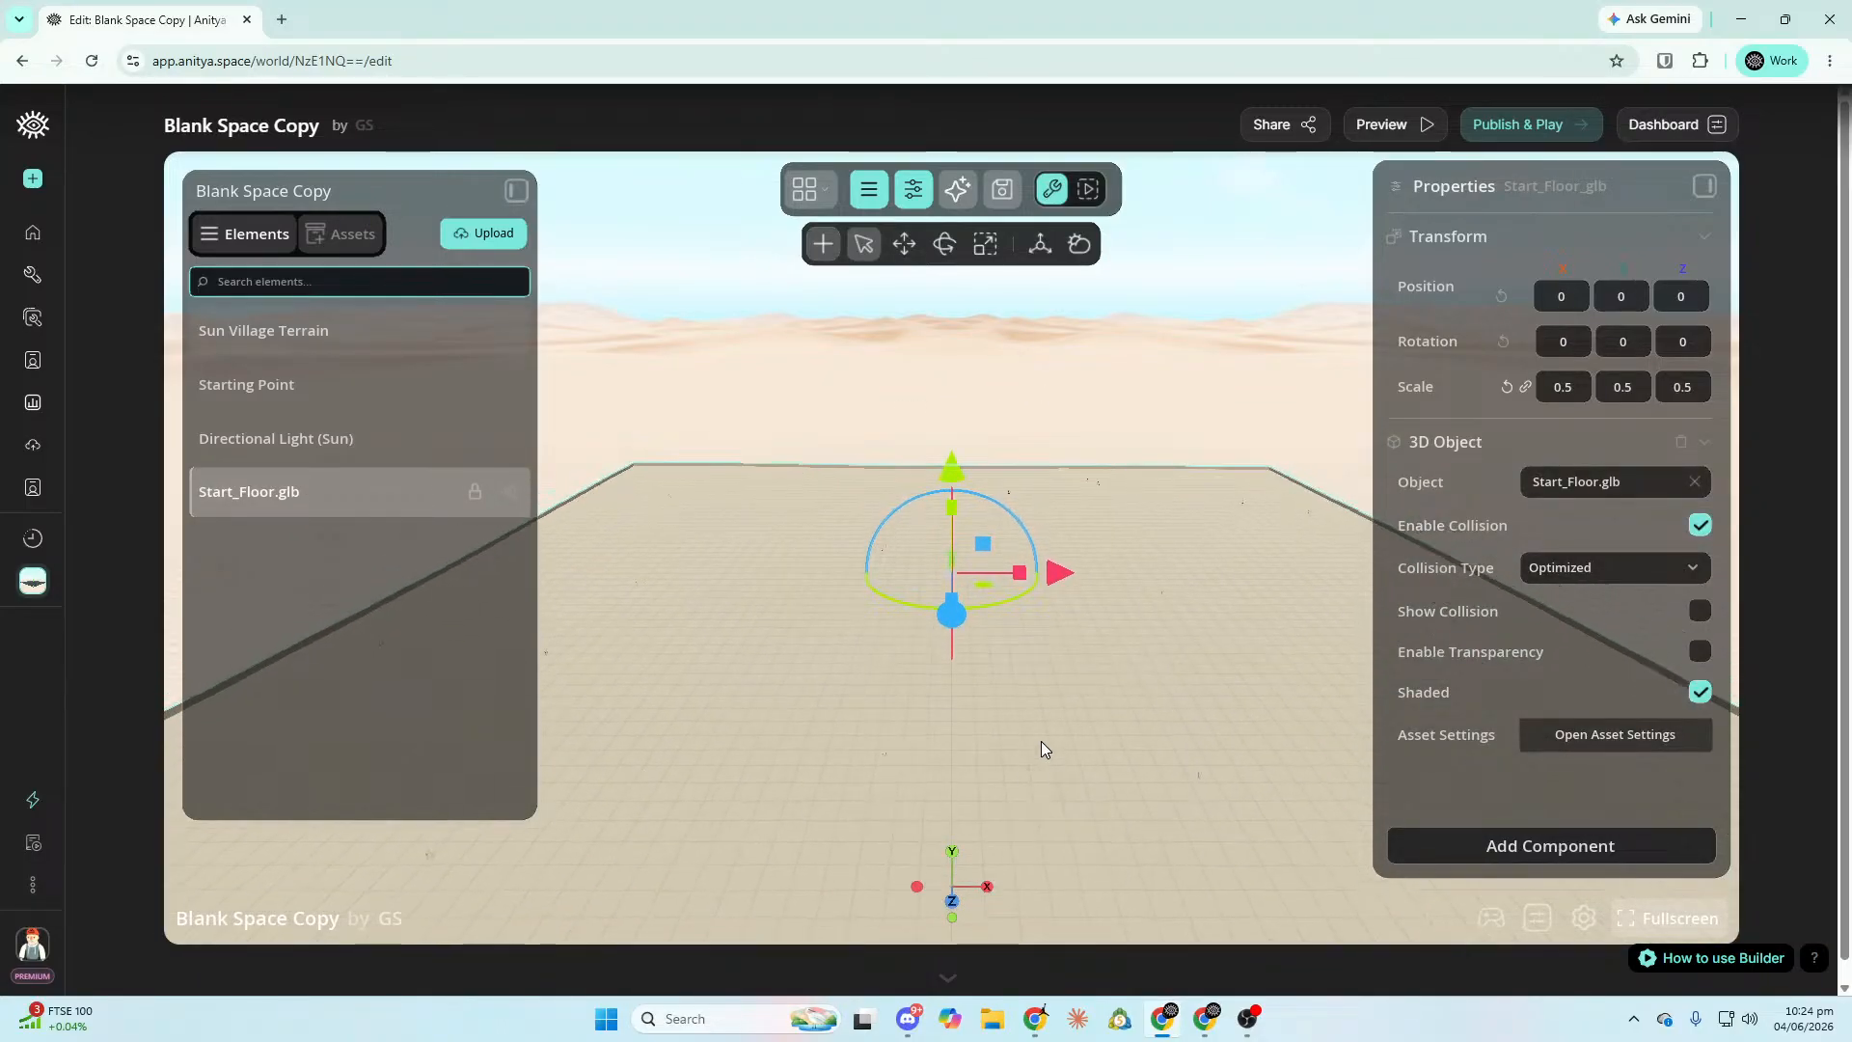
Scale the Sun Village Terrain uniformly to 1.2 and enable its collision.
left_click(328, 330)
left_click(1570, 389)
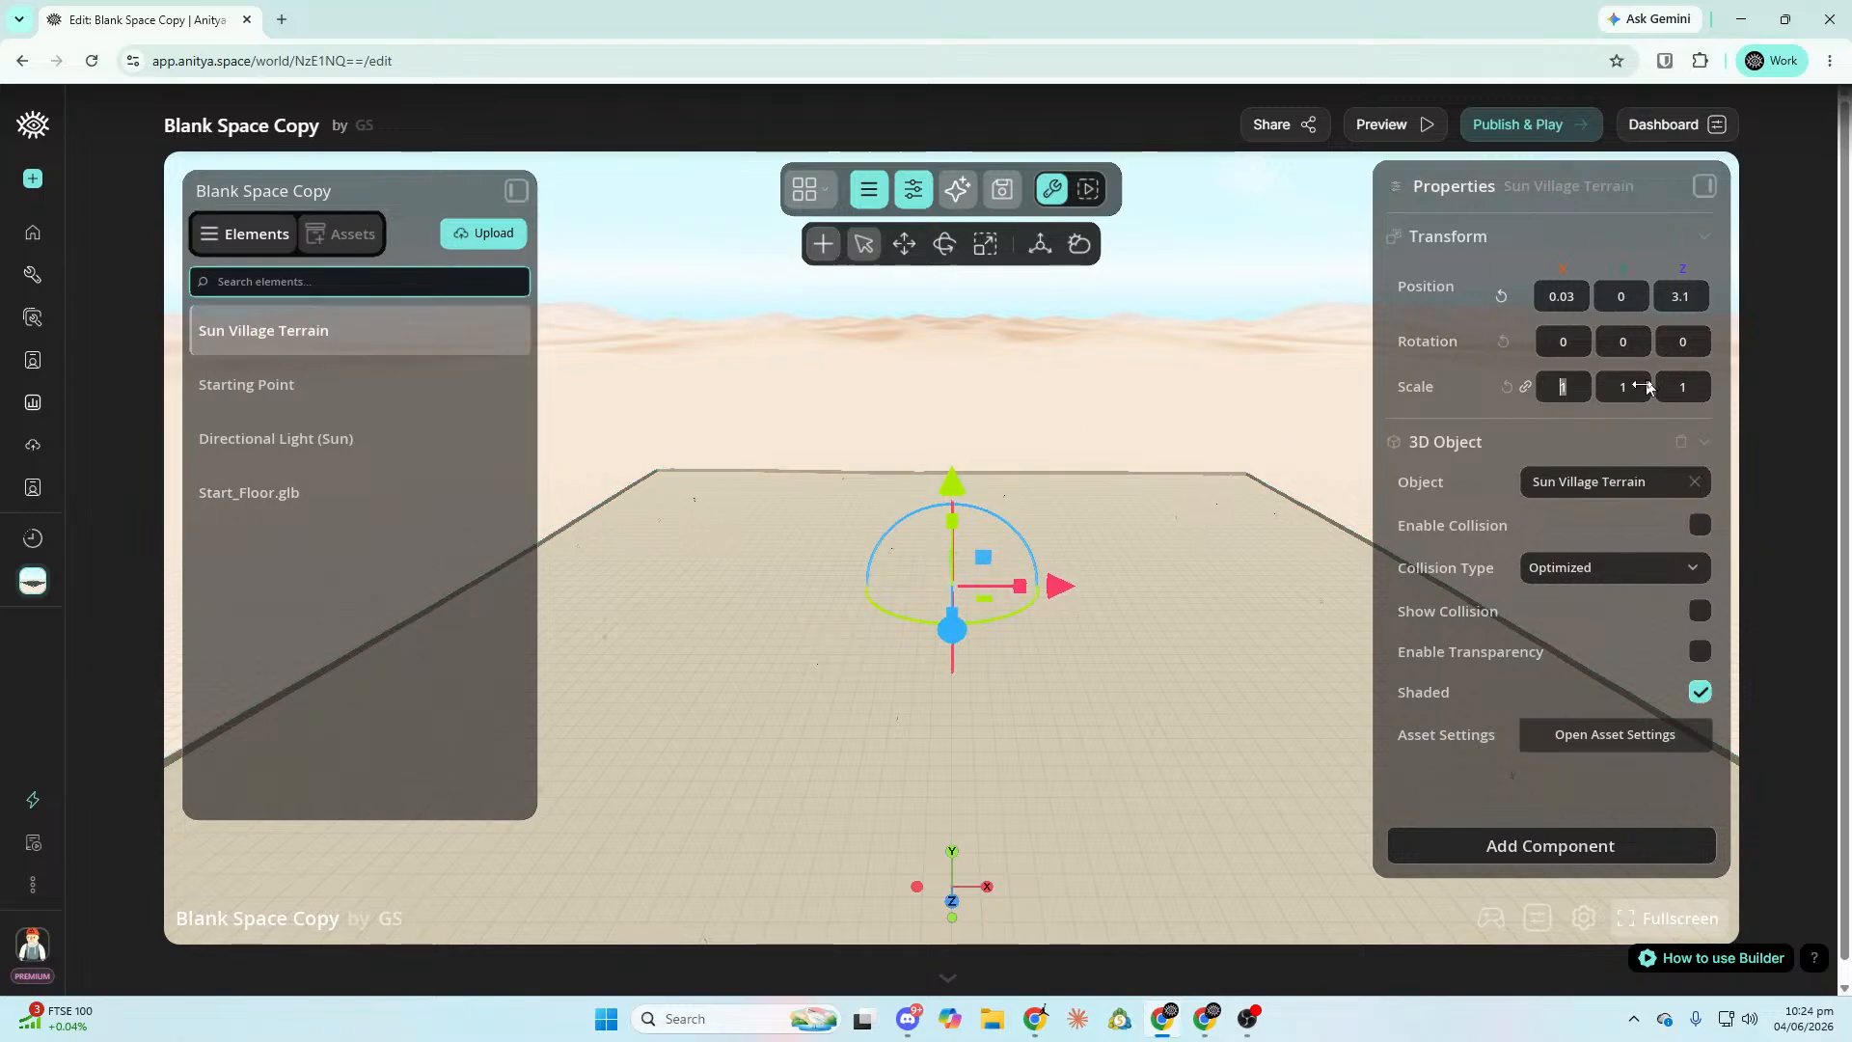
type(".2")
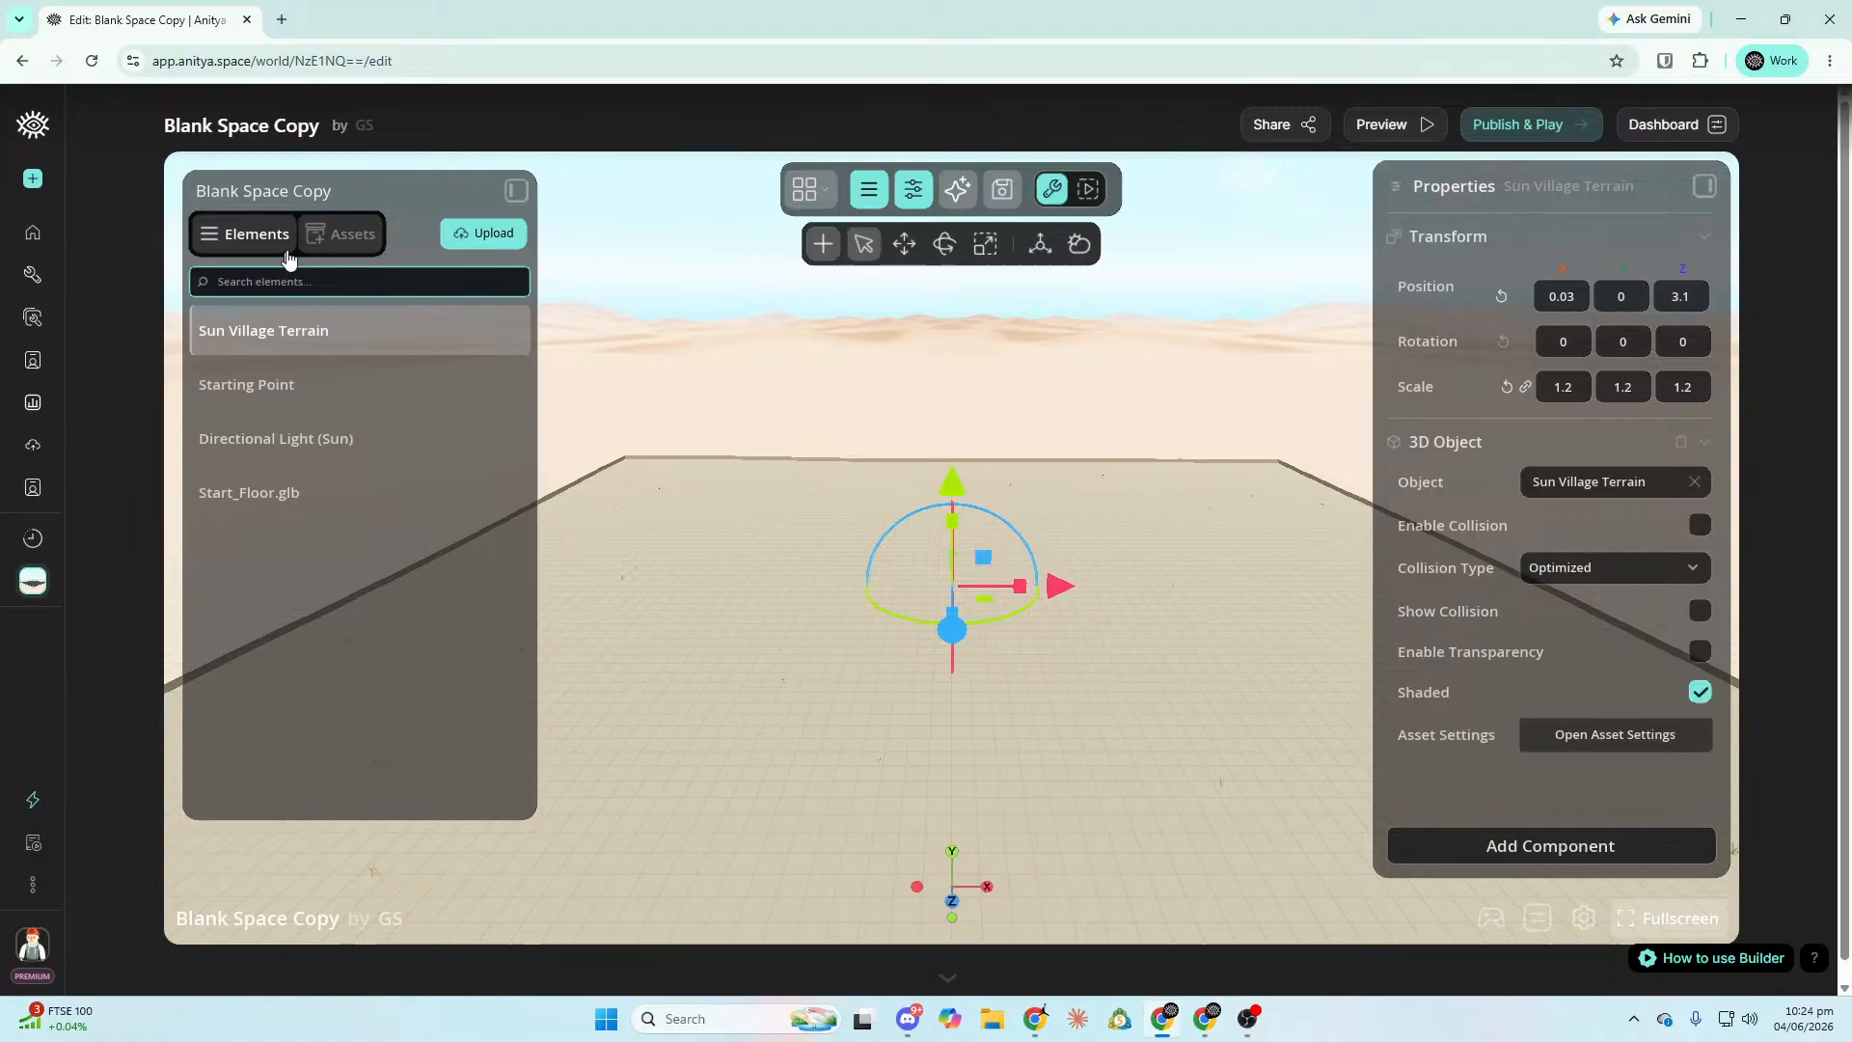
left_click(337, 234)
left_click_drag(644, 301, 921, 994)
right_click_drag(1187, 638, 1071, 828)
mouse_move(1116, 628)
right_mouse_down()
mouse_move(1081, 748)
mouse_move(1116, 290)
mouse_move(1283, 632)
mouse_move(1110, 617)
mouse_move(1109, 319)
mouse_move(1119, 625)
right_mouse_up()
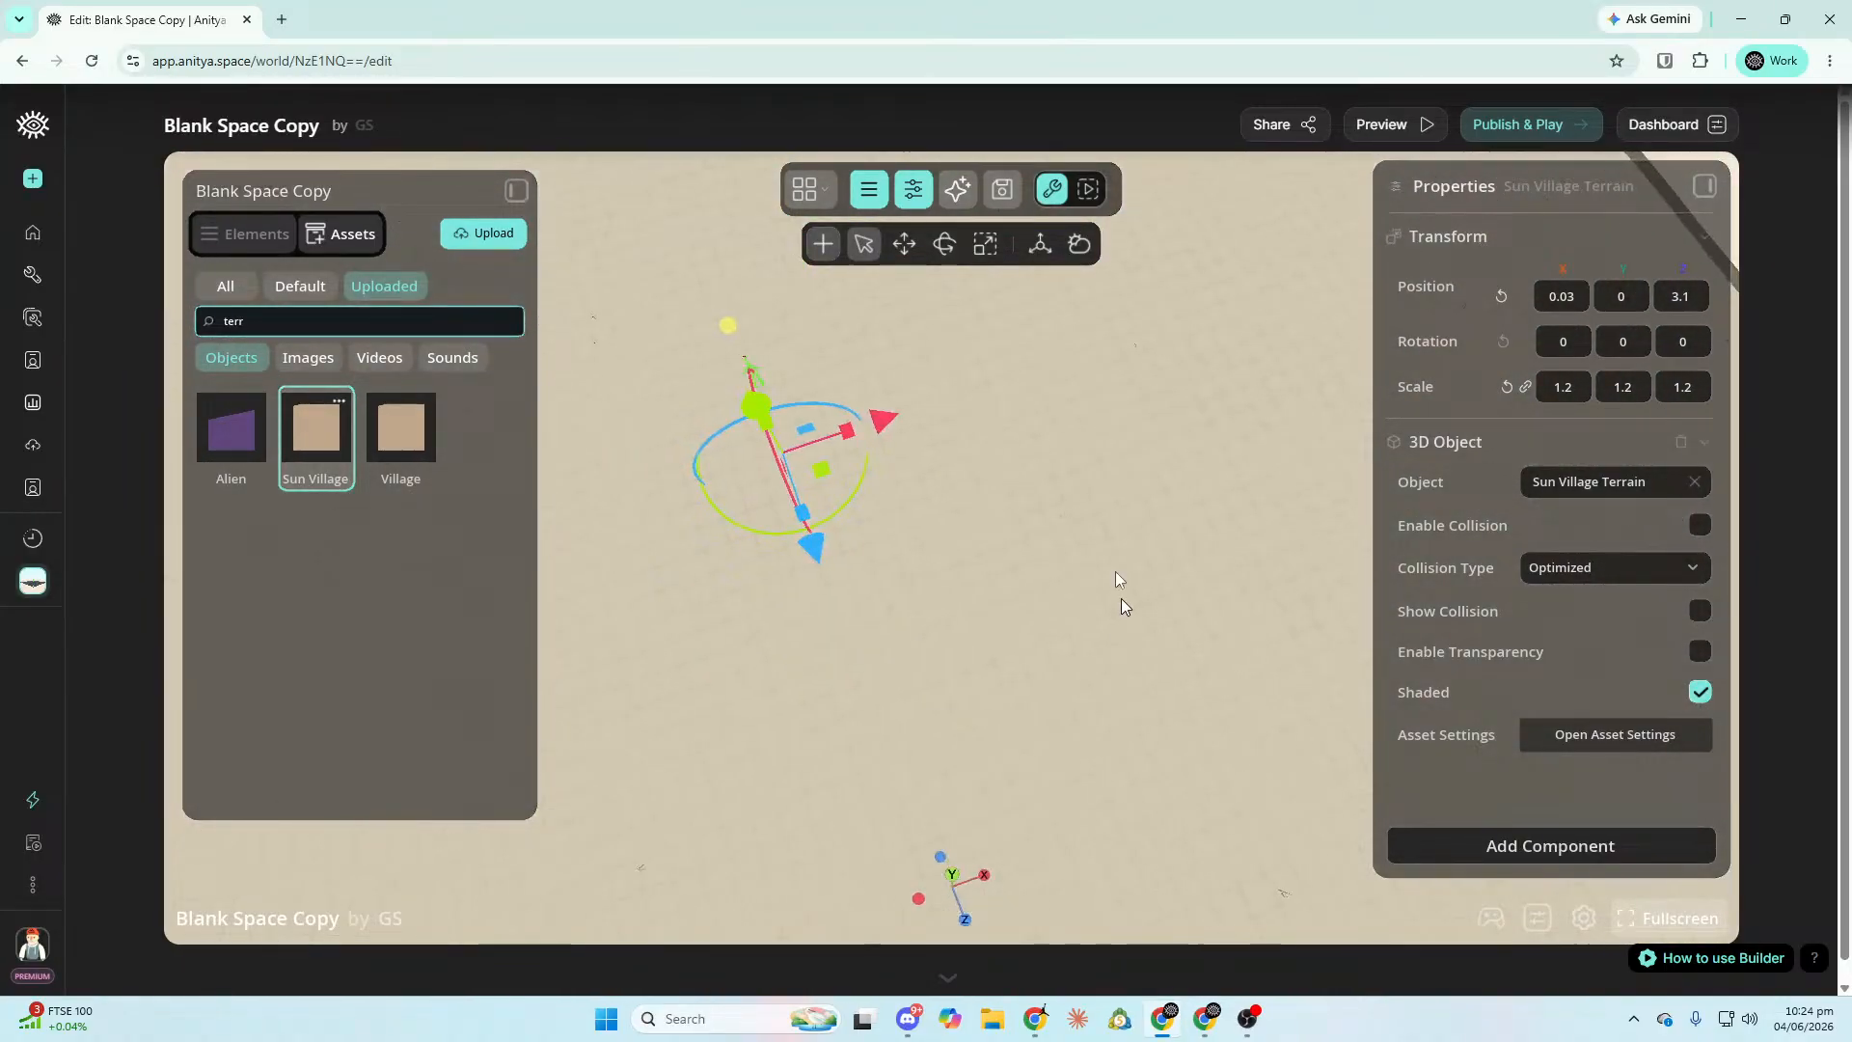
left_click(1700, 526)
Search the uploaded assets for "alt" and try placing the Sun Sacred Altar on the far part of the terrain.
right_click_drag(1109, 627, 868, 675)
right_click_drag(1101, 591, 1215, 675)
right_click_drag(1102, 590, 1225, 704)
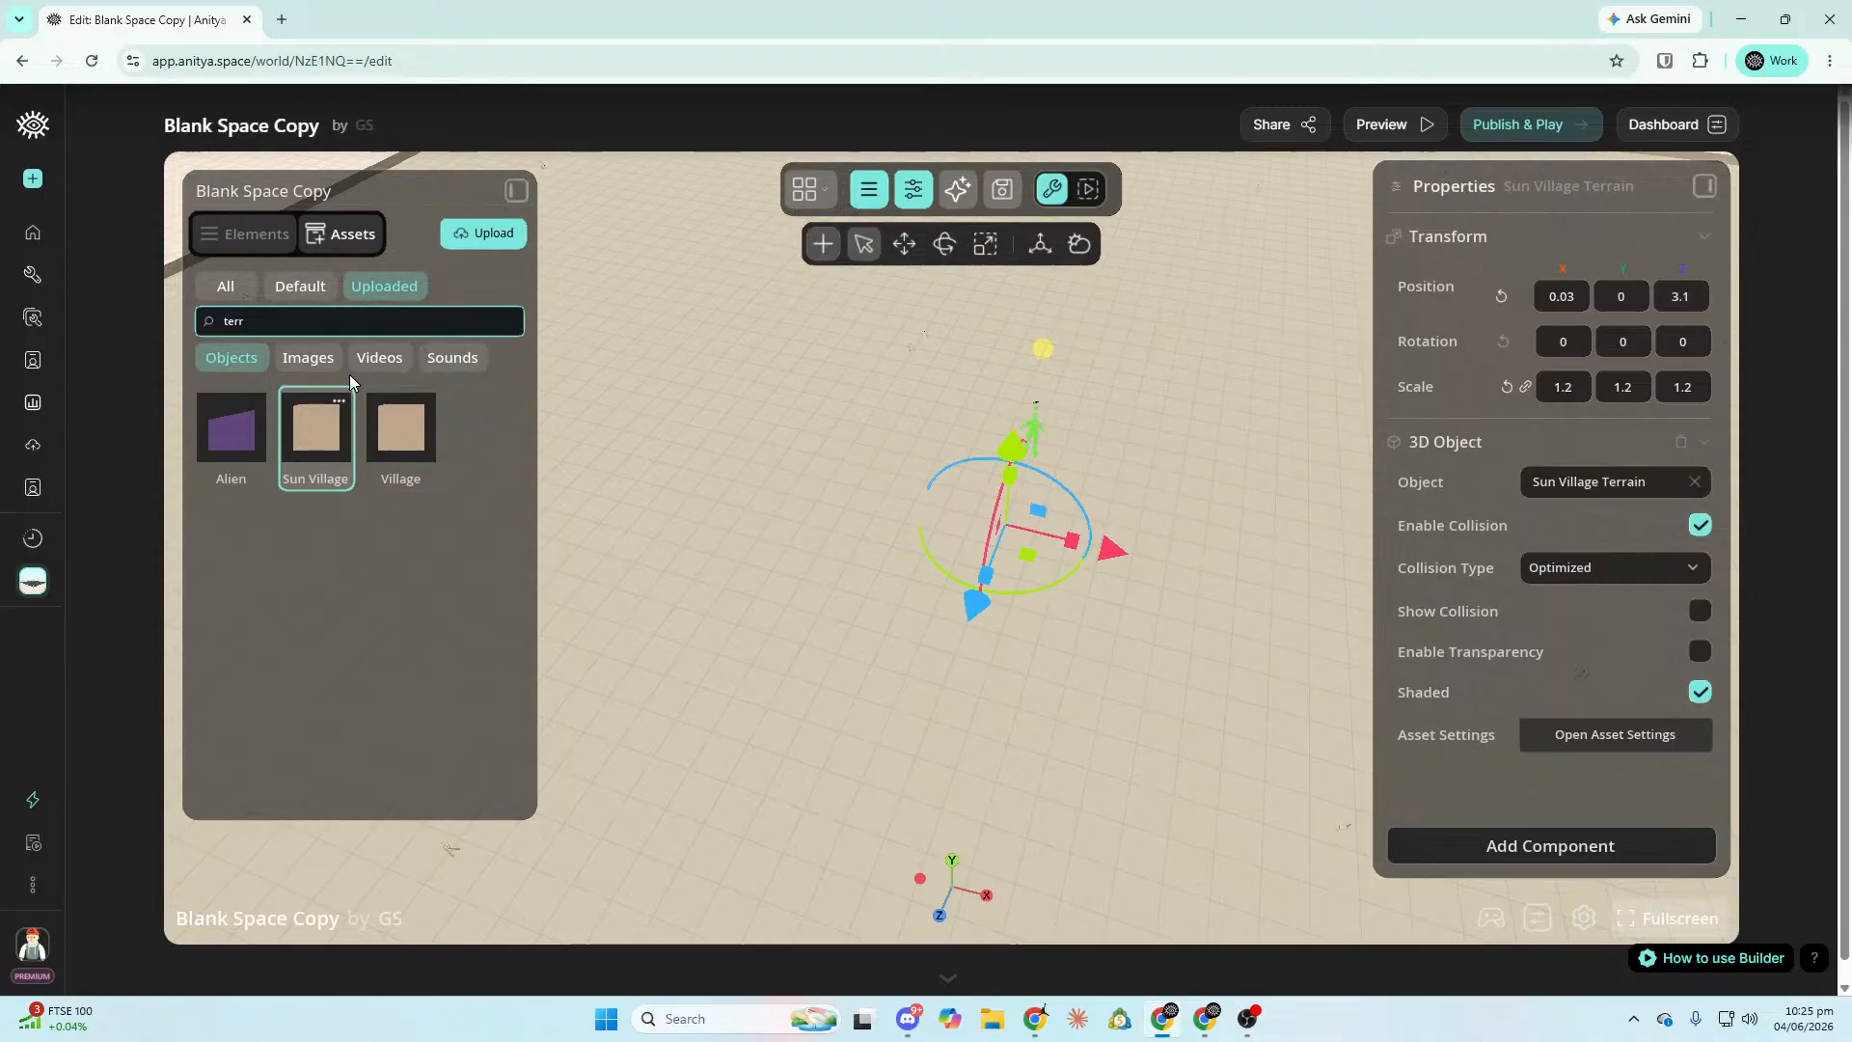
key("BackSpace")
key("BackSpace")
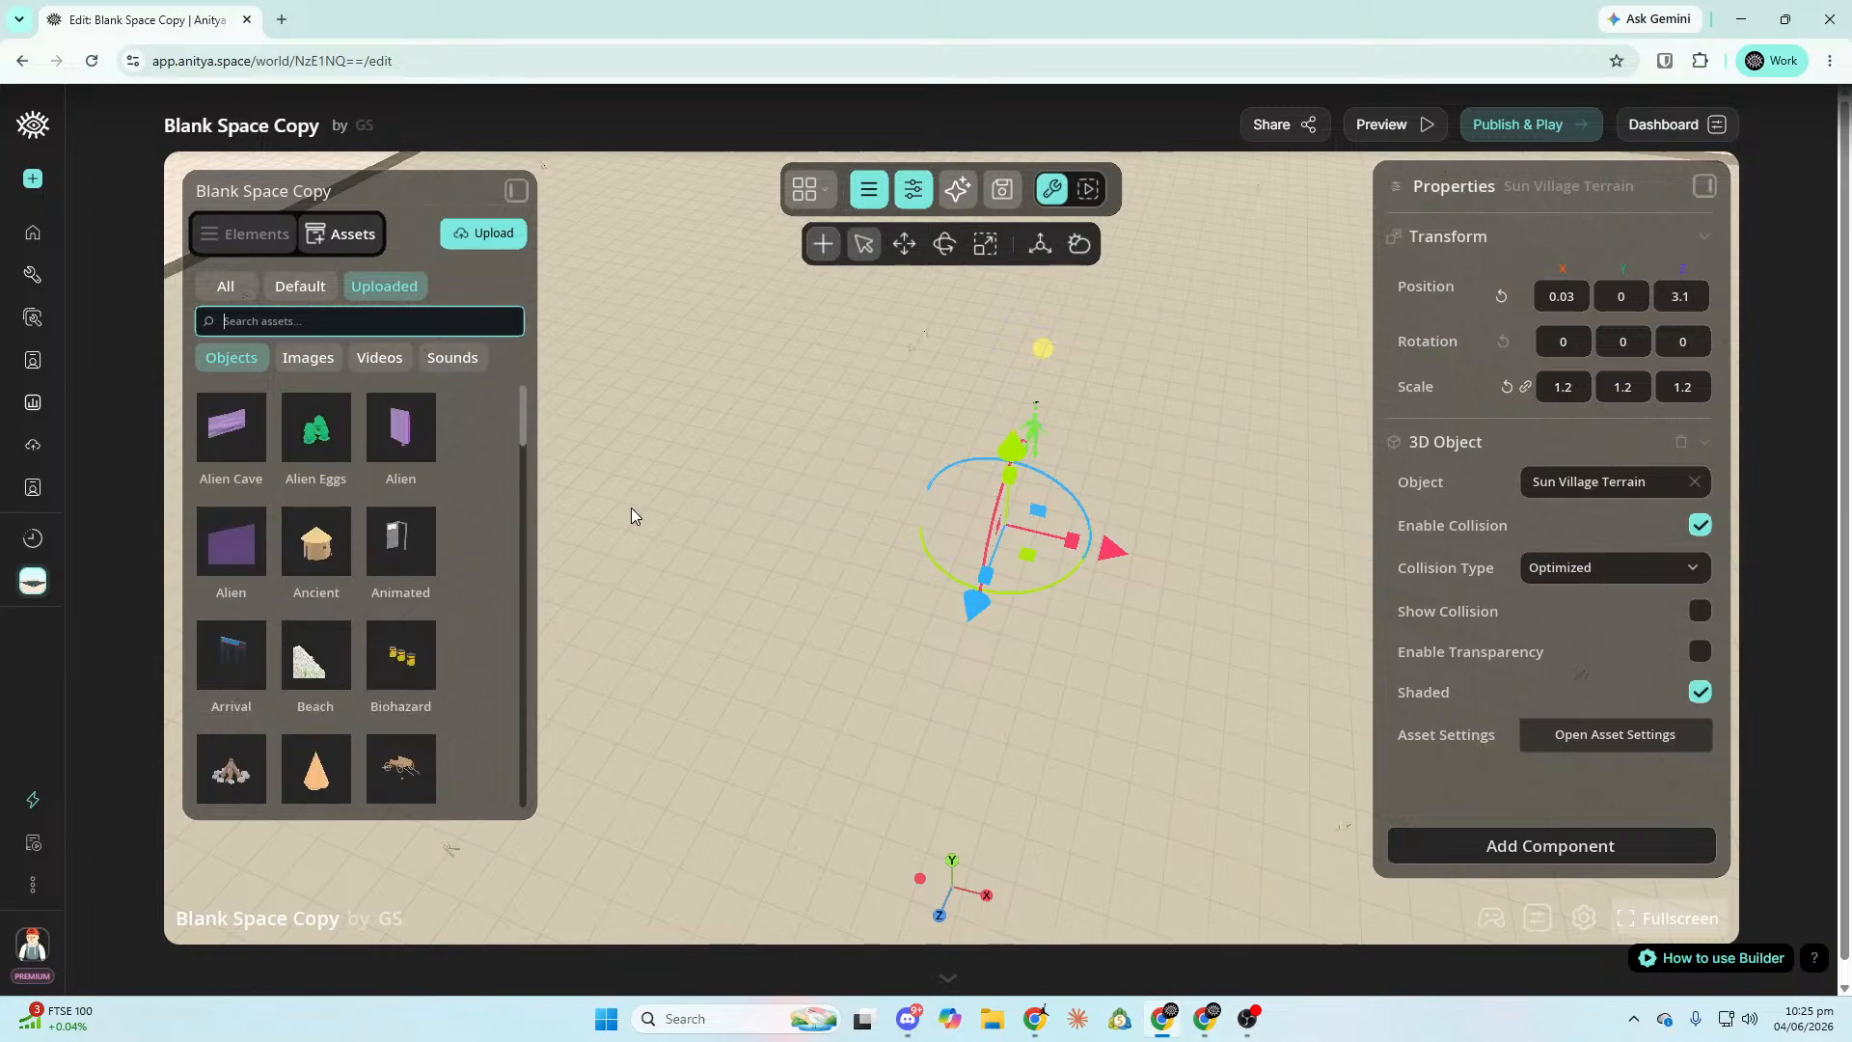
right_click_drag(1223, 679, 1128, 679)
key("w")
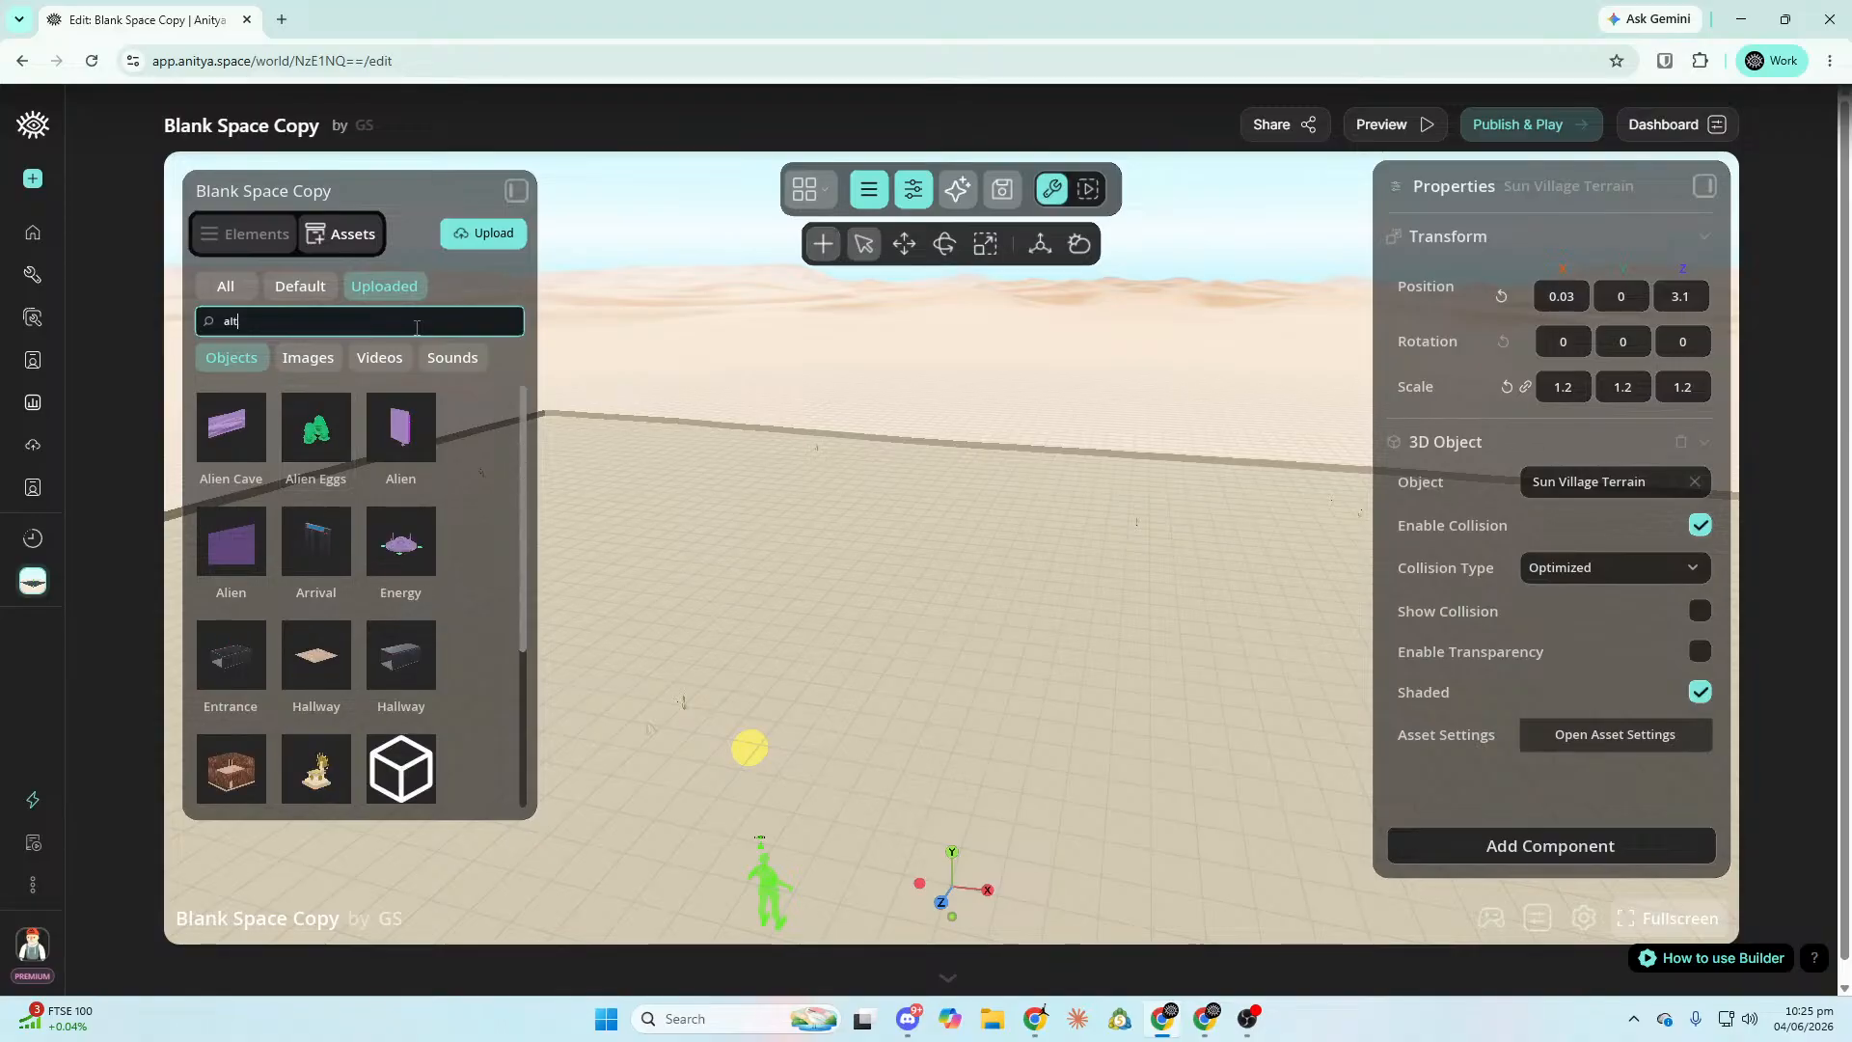
type("t")
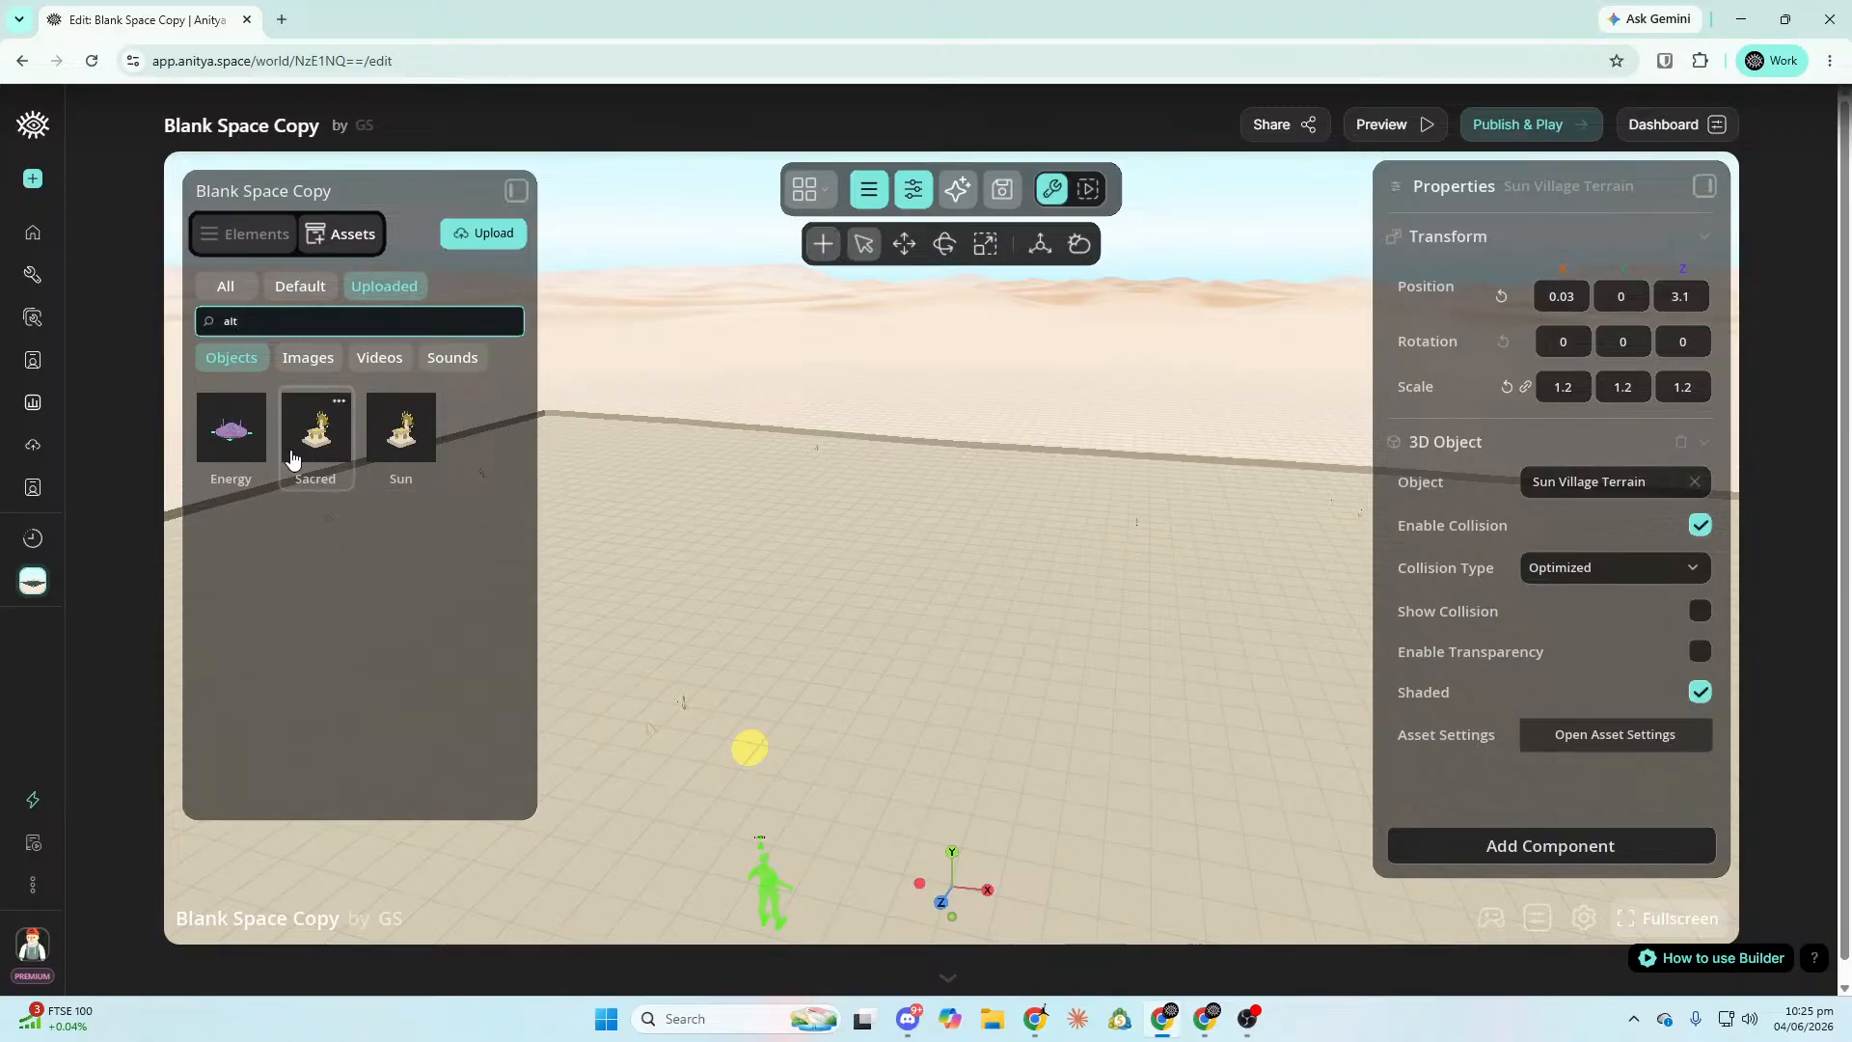
left_click_drag(404, 439, 790, 532)
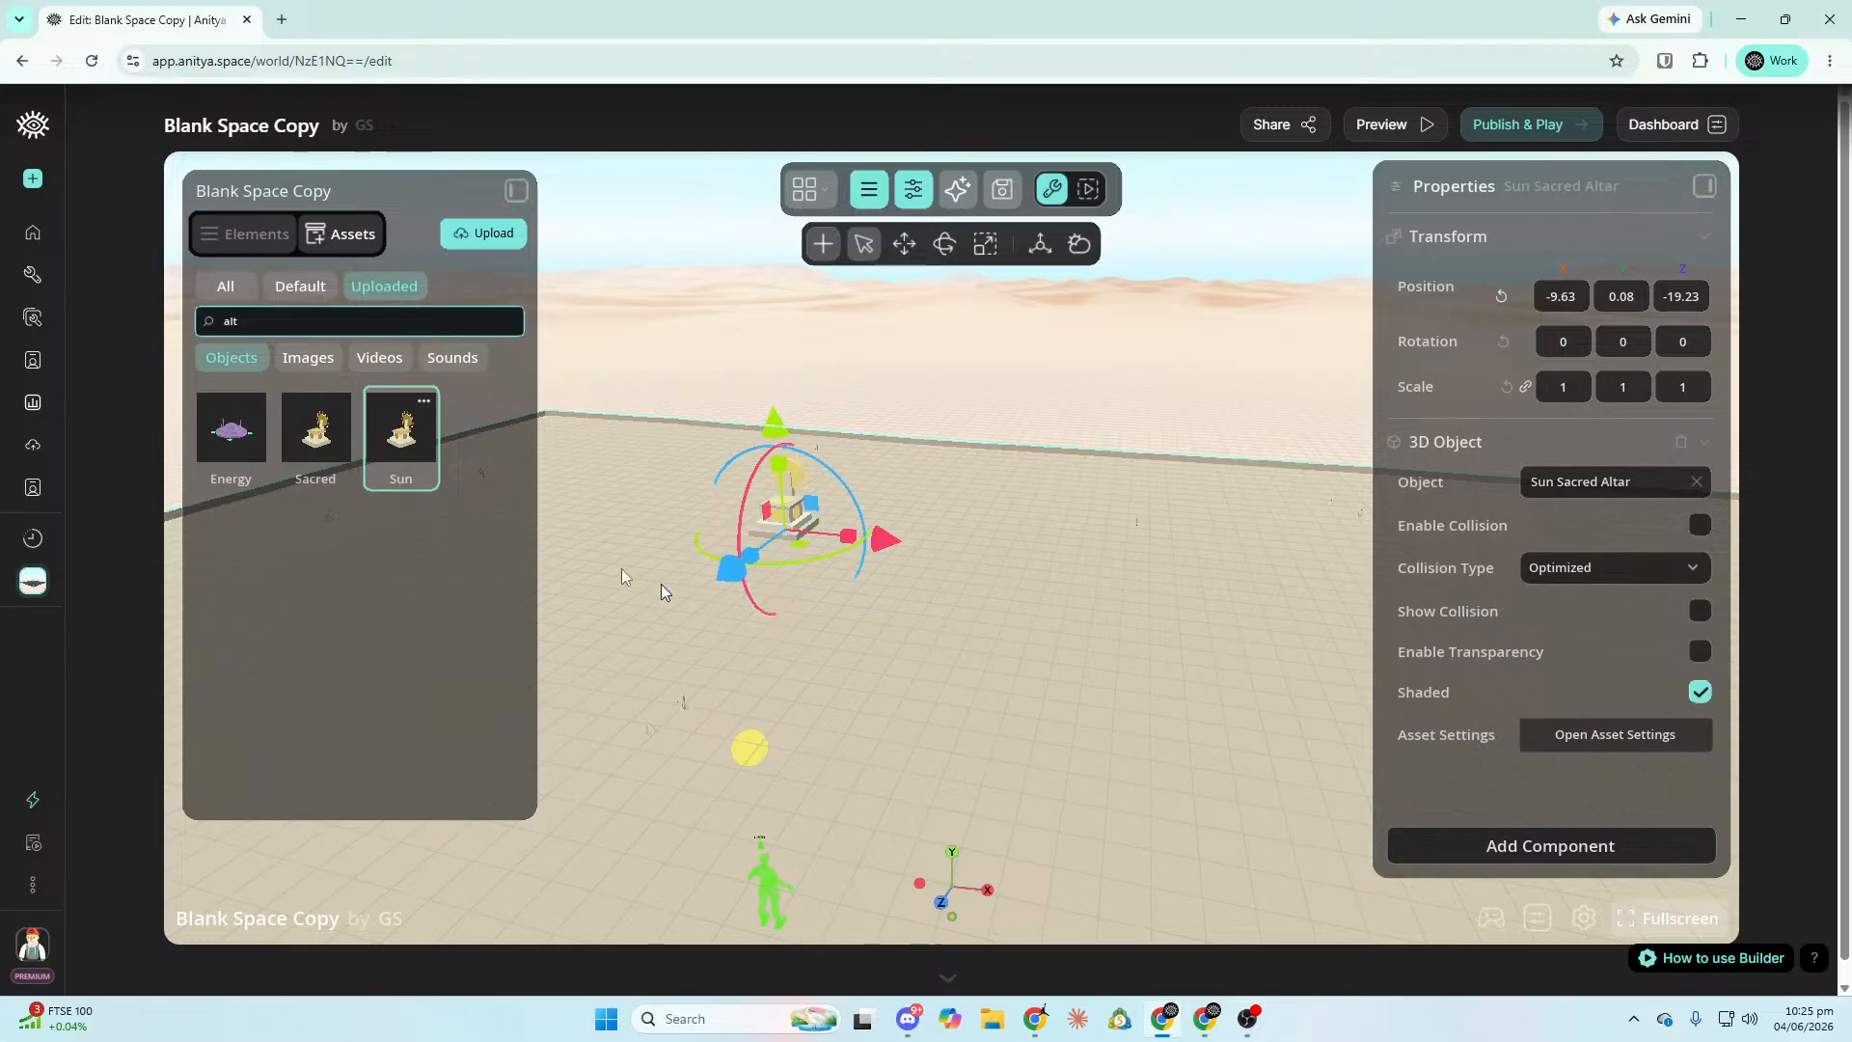
key("Delete")
Filter the uploaded objects by "sun" and look through the matching assets.
left_click(349, 321)
key("BackSpace")
key("BackSpace")
key("BackSpace")
type("sun")
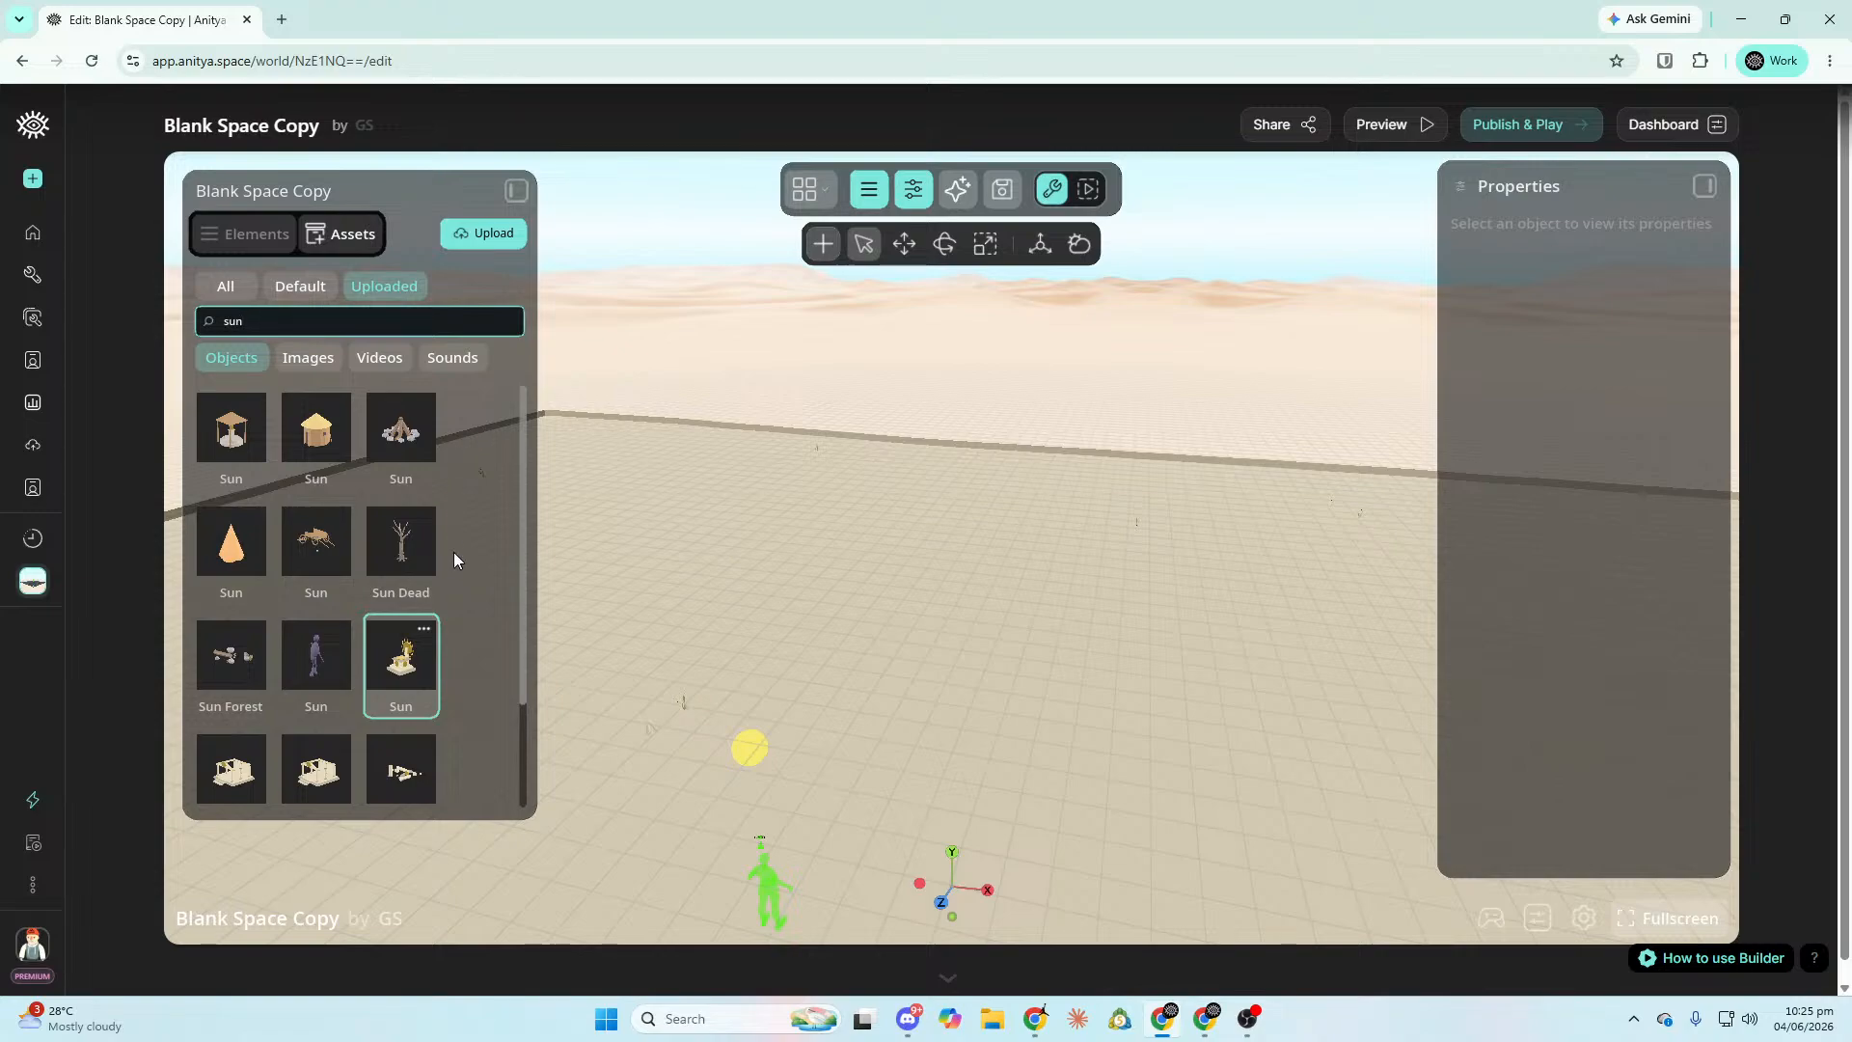
scroll(459, 579, "down", 2)
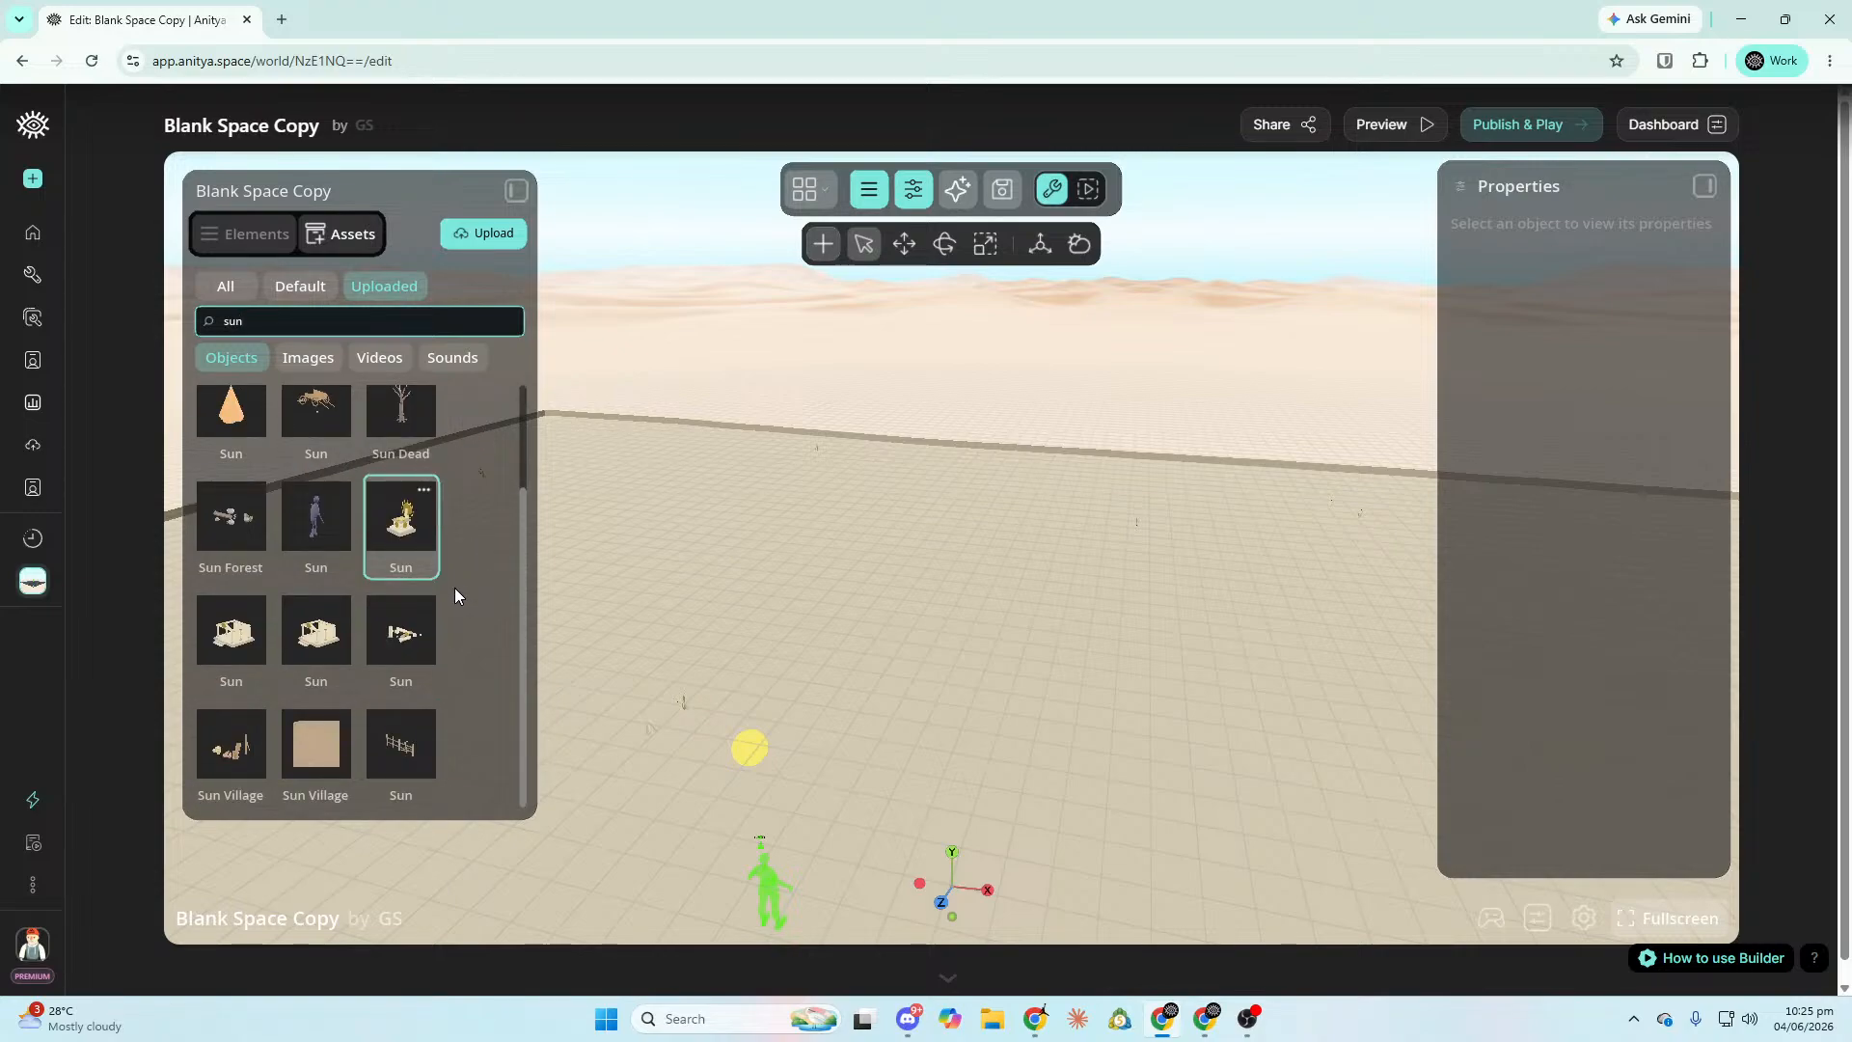
scroll(454, 588, "up", 1)
scroll(455, 588, "down", 1)
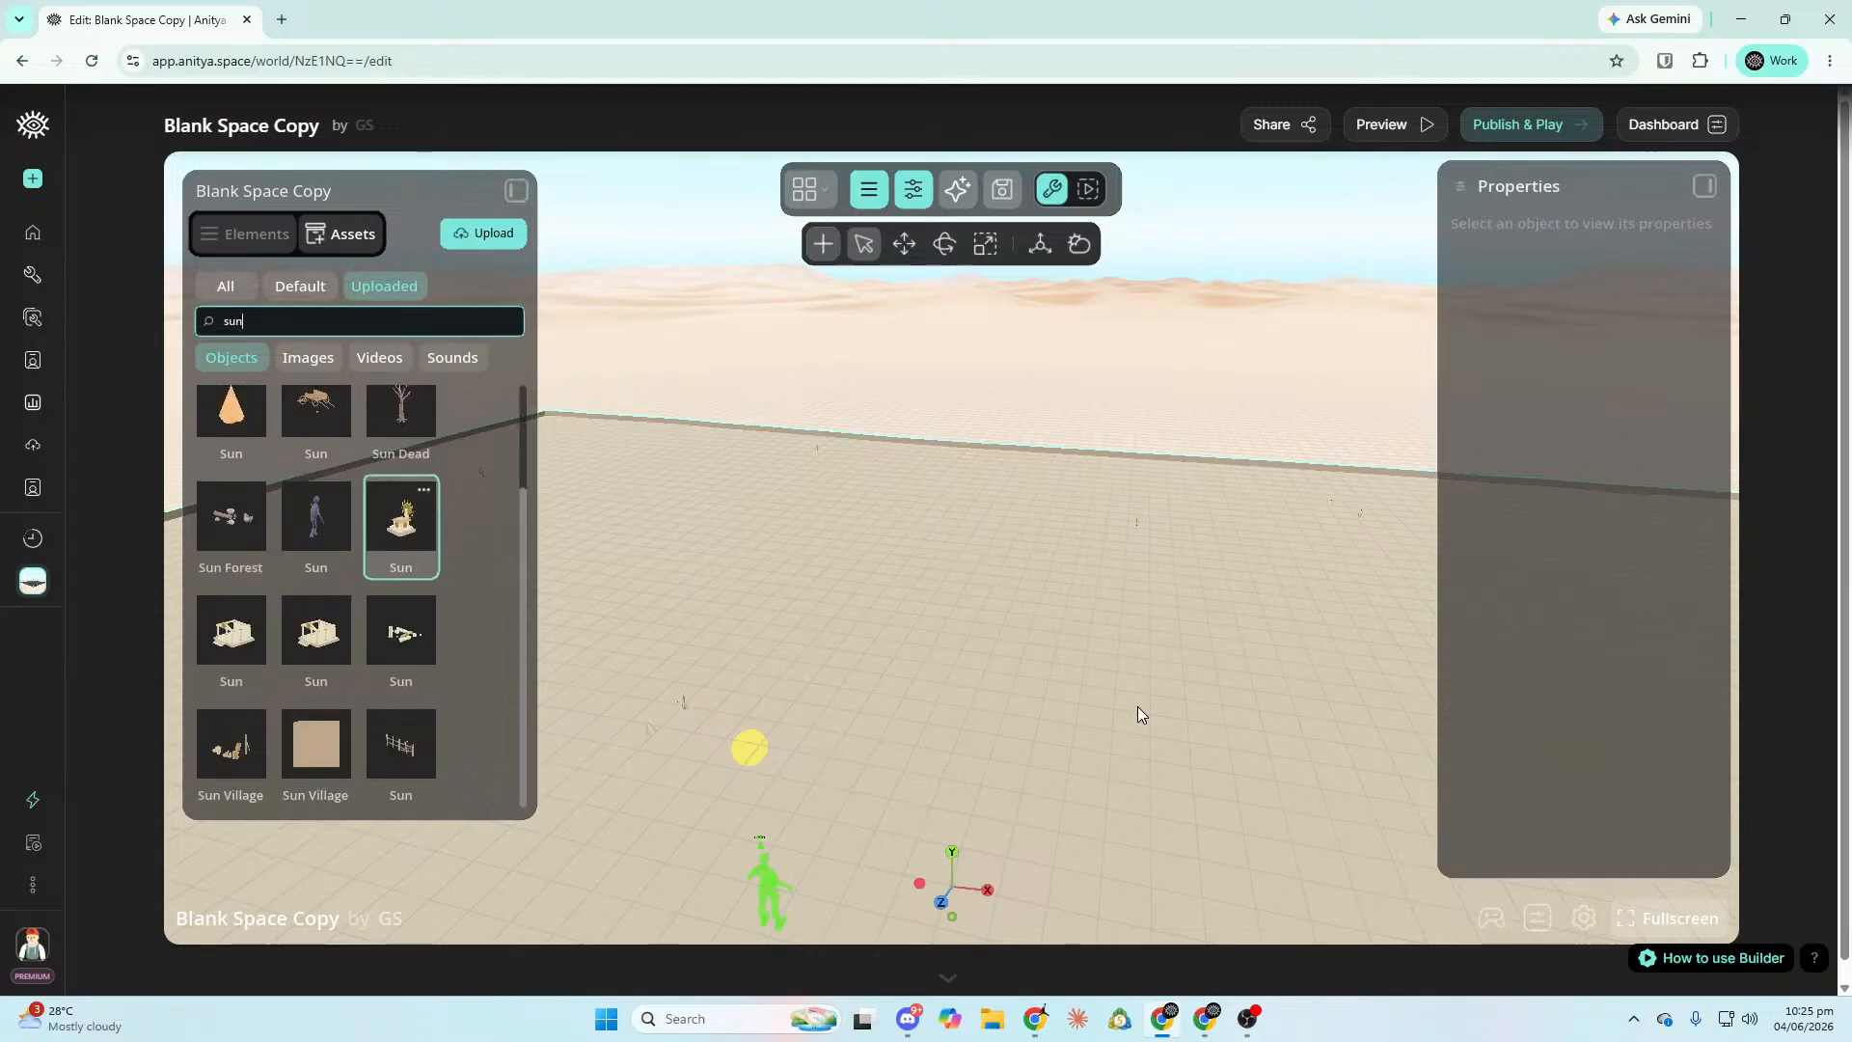
Place the Sun Temple on the terrain beyond the starting point and the Sun Sacred Altar beside it.
scroll(1100, 774, "down", 5)
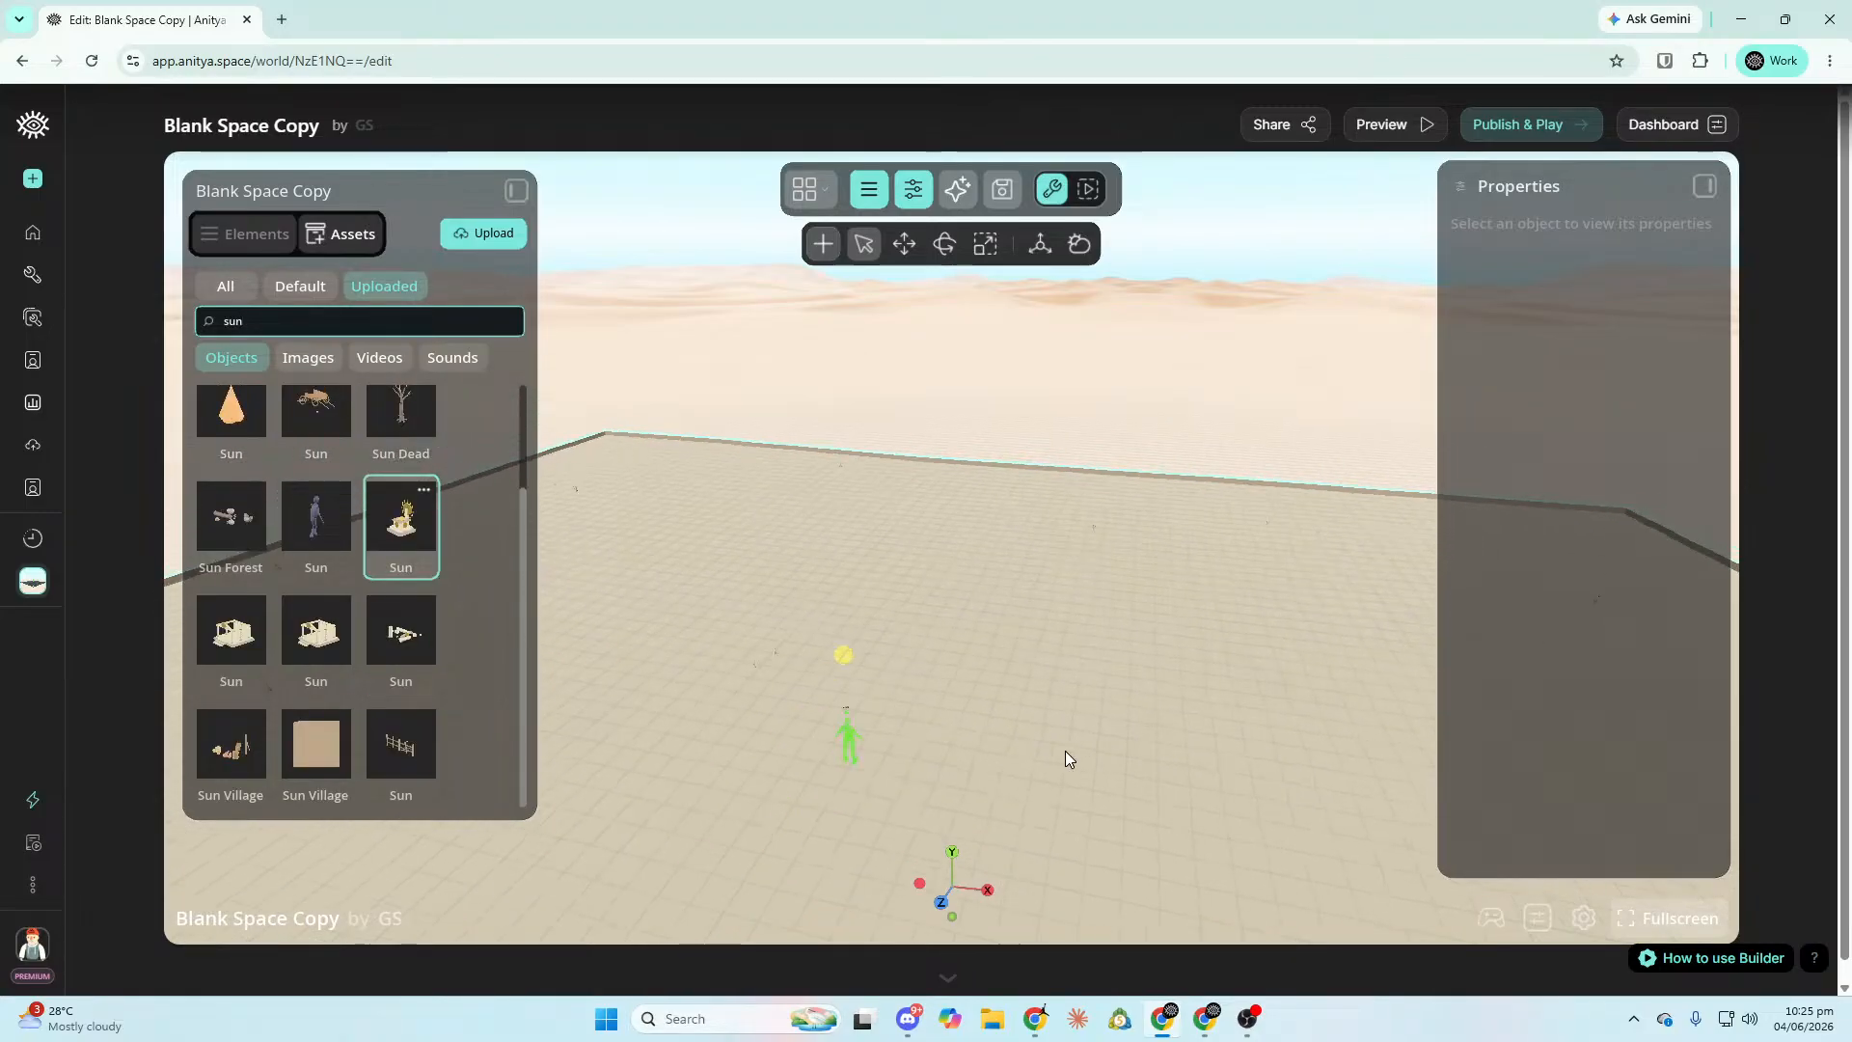
scroll(1055, 751, "up", 4)
scroll(421, 609, "up", 1)
scroll(459, 603, "down", 1)
left_click_drag(319, 632, 1012, 588)
left_click_drag(379, 557, 908, 543)
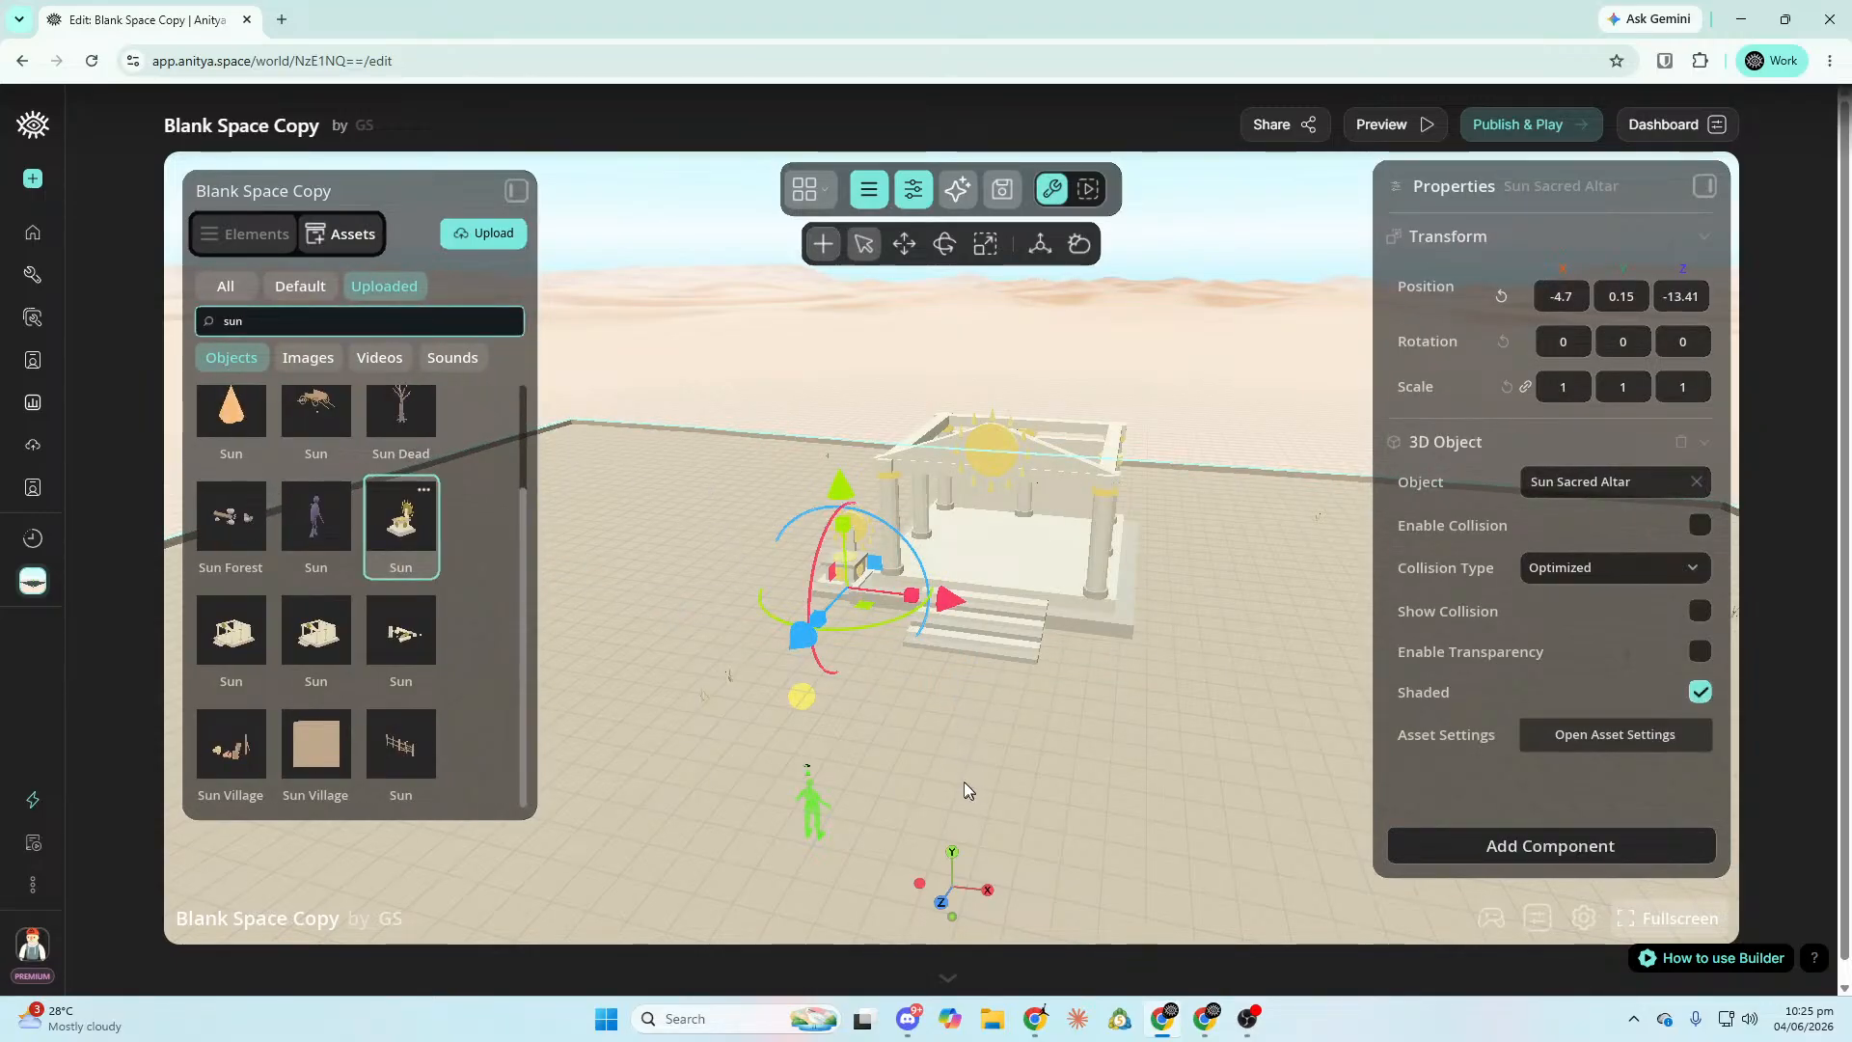
Select the Sun Temple and enable its collision.
scroll(958, 779, "up", 6)
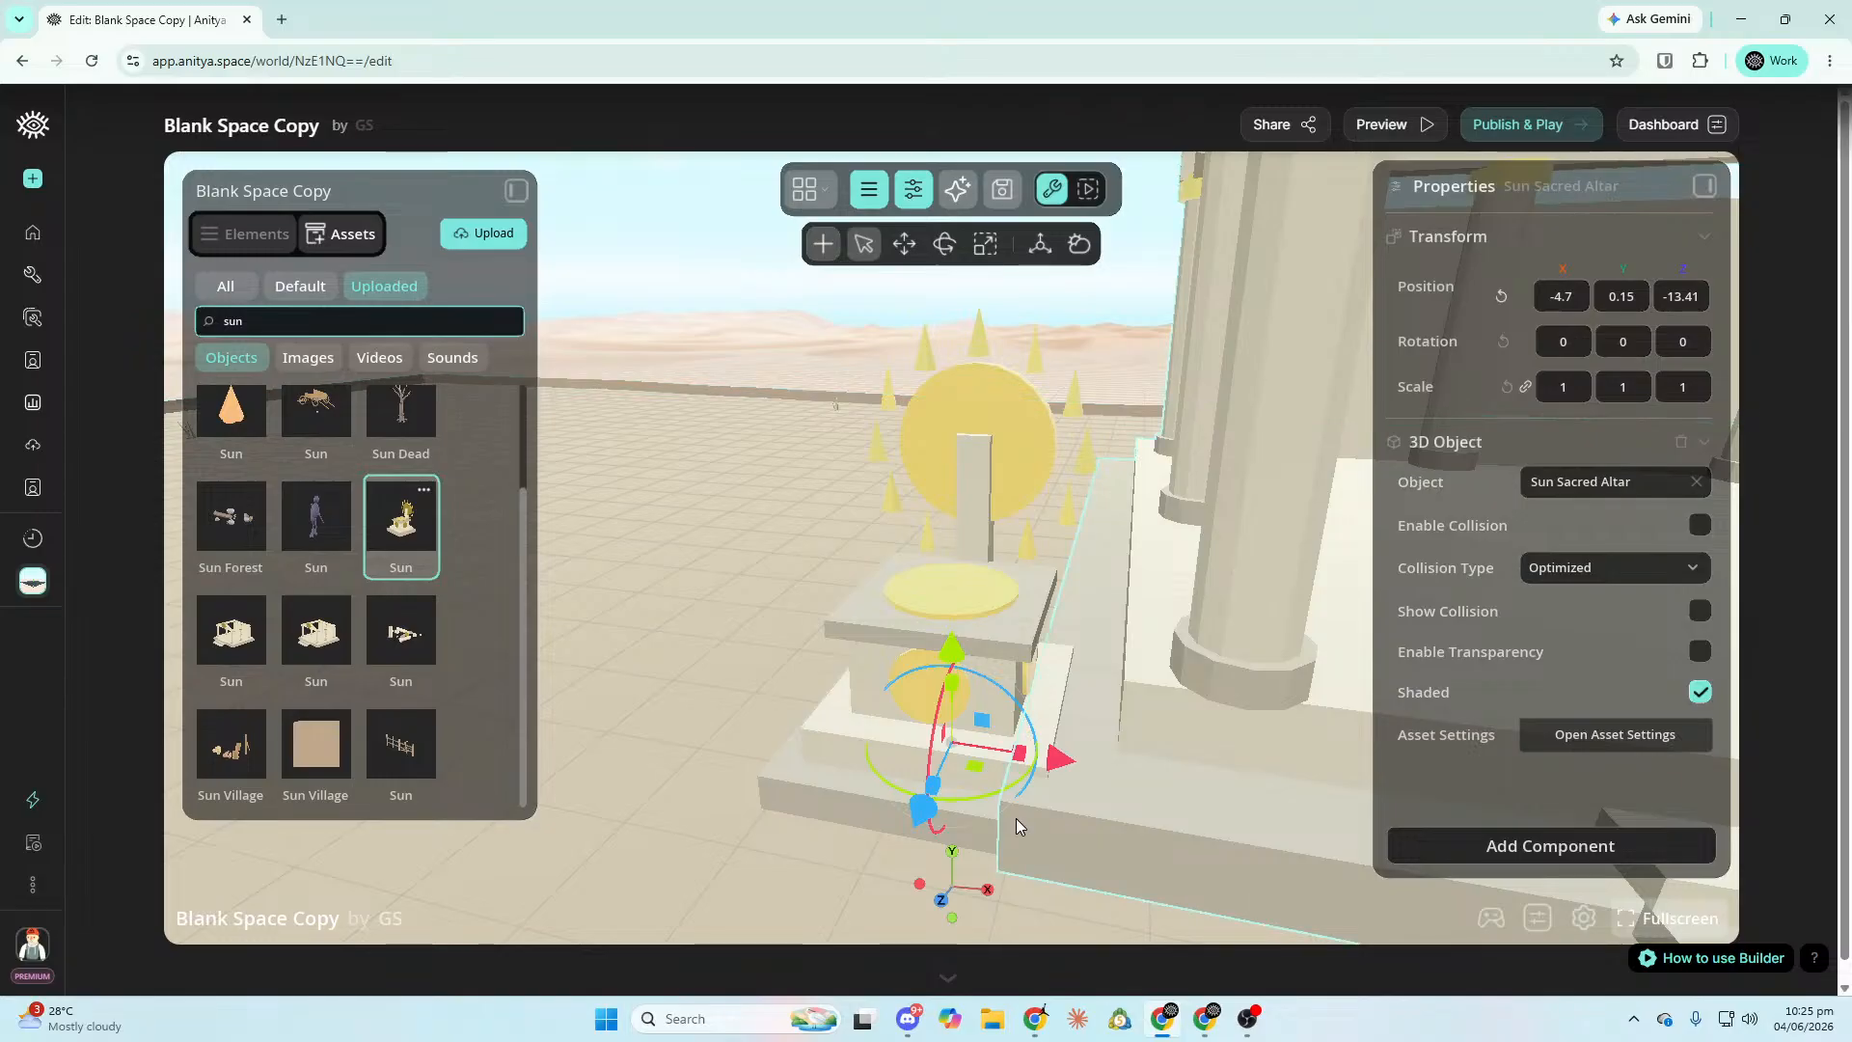
right_click_drag(1016, 818, 901, 646)
left_click(901, 646)
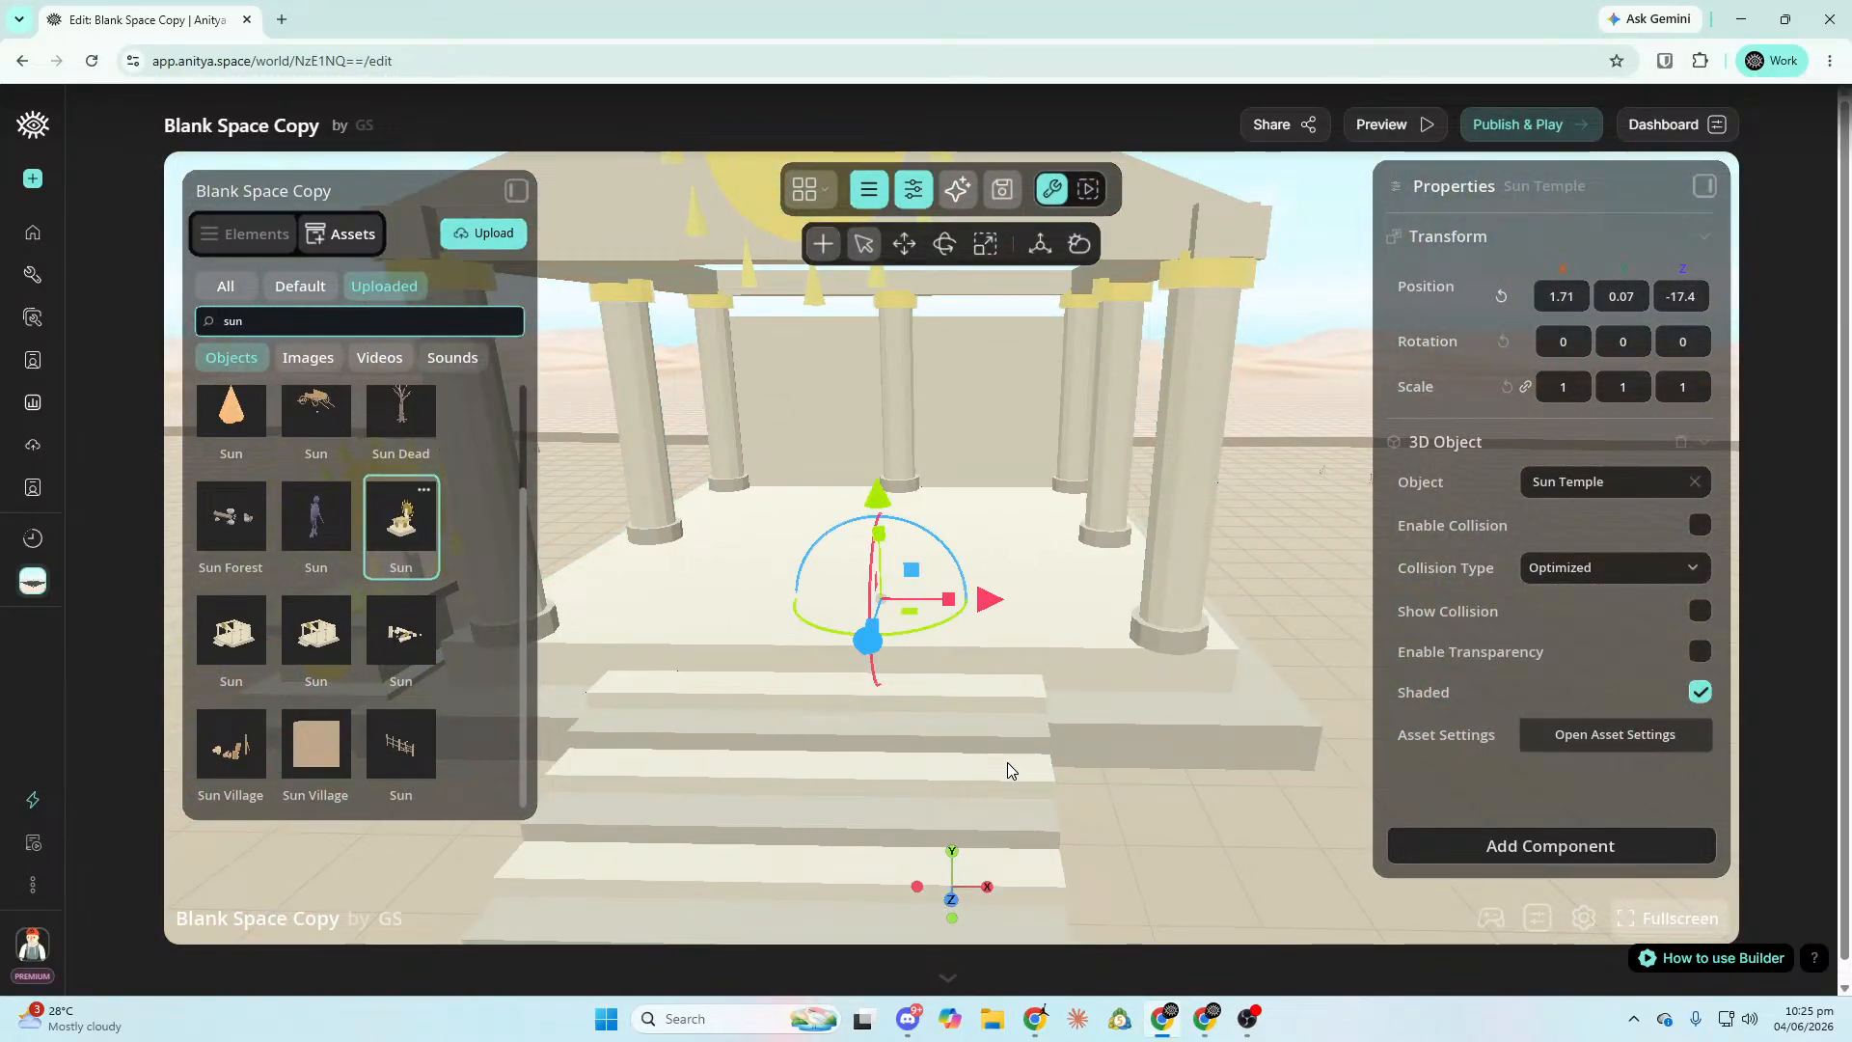
right_click_drag(1022, 736, 1035, 671)
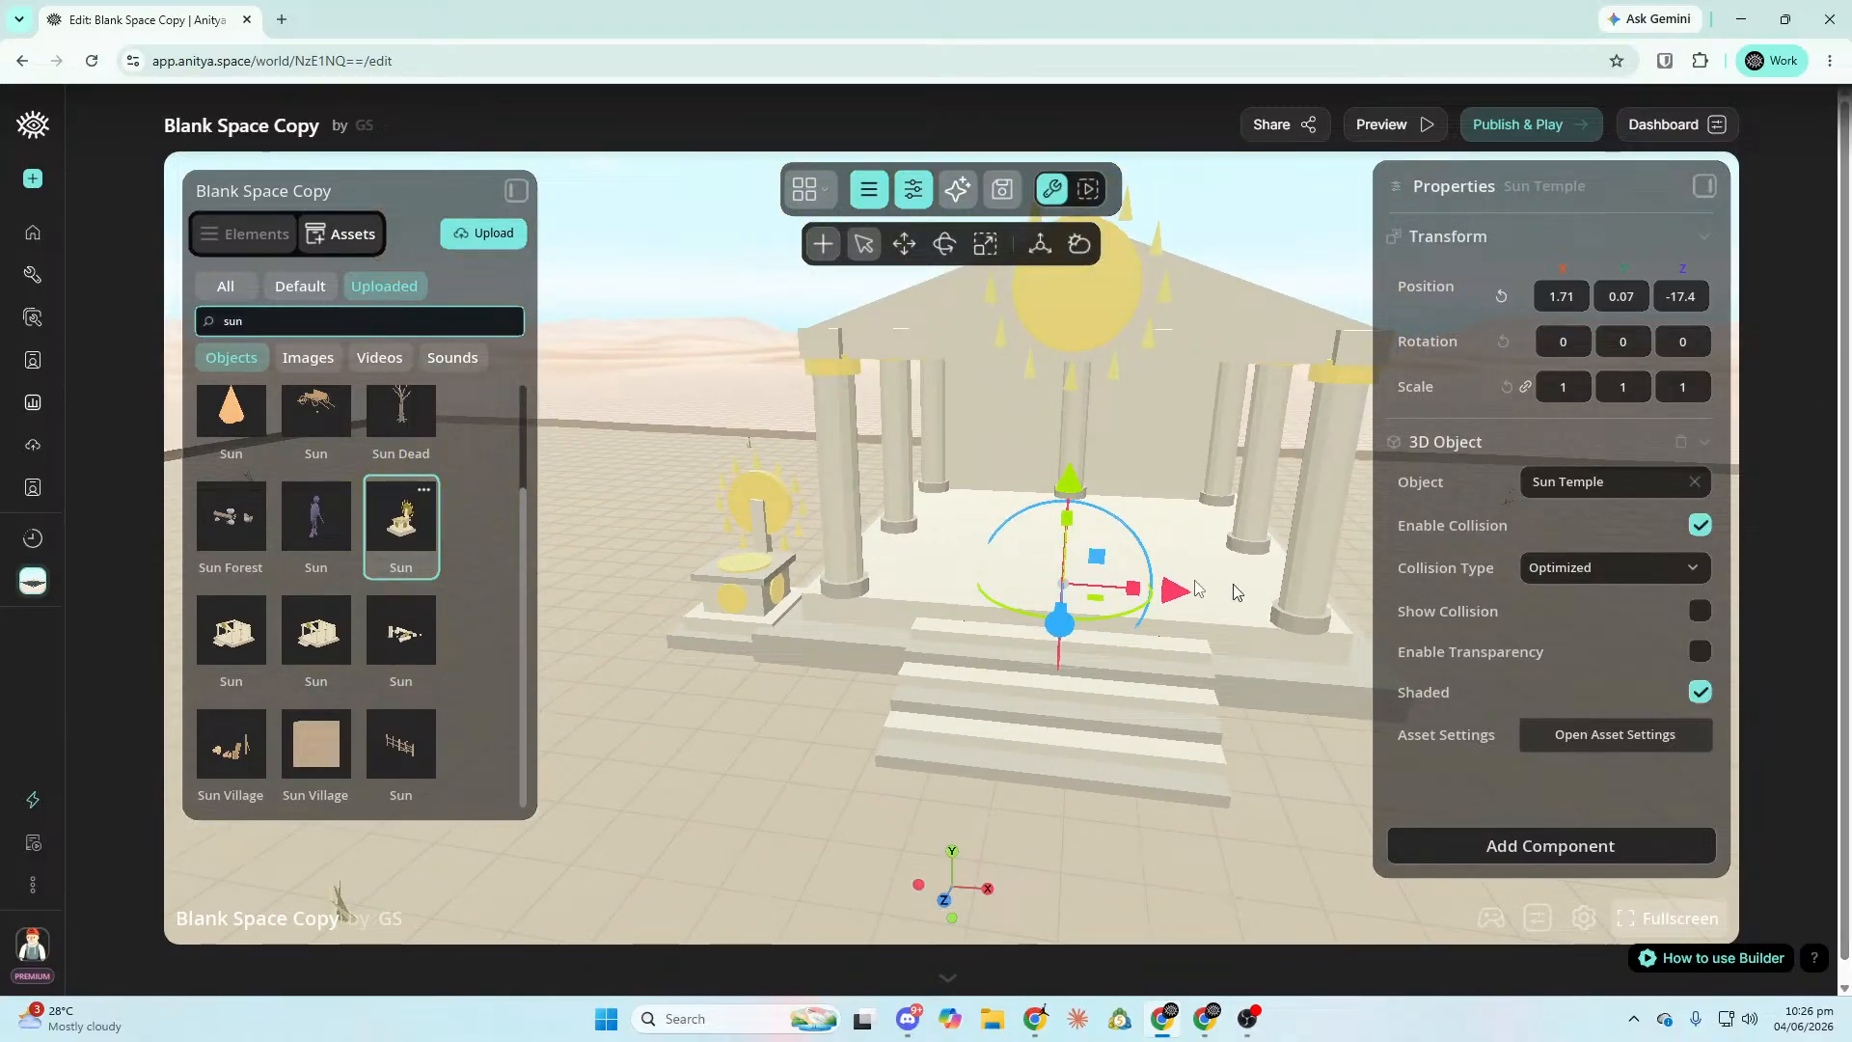
Move the Sun Sacred Altar into the temple, to about X 1.69, Y 1.74, Z -16.31, and enable its collision.
left_click(782, 569)
left_click_drag(849, 639, 1173, 719)
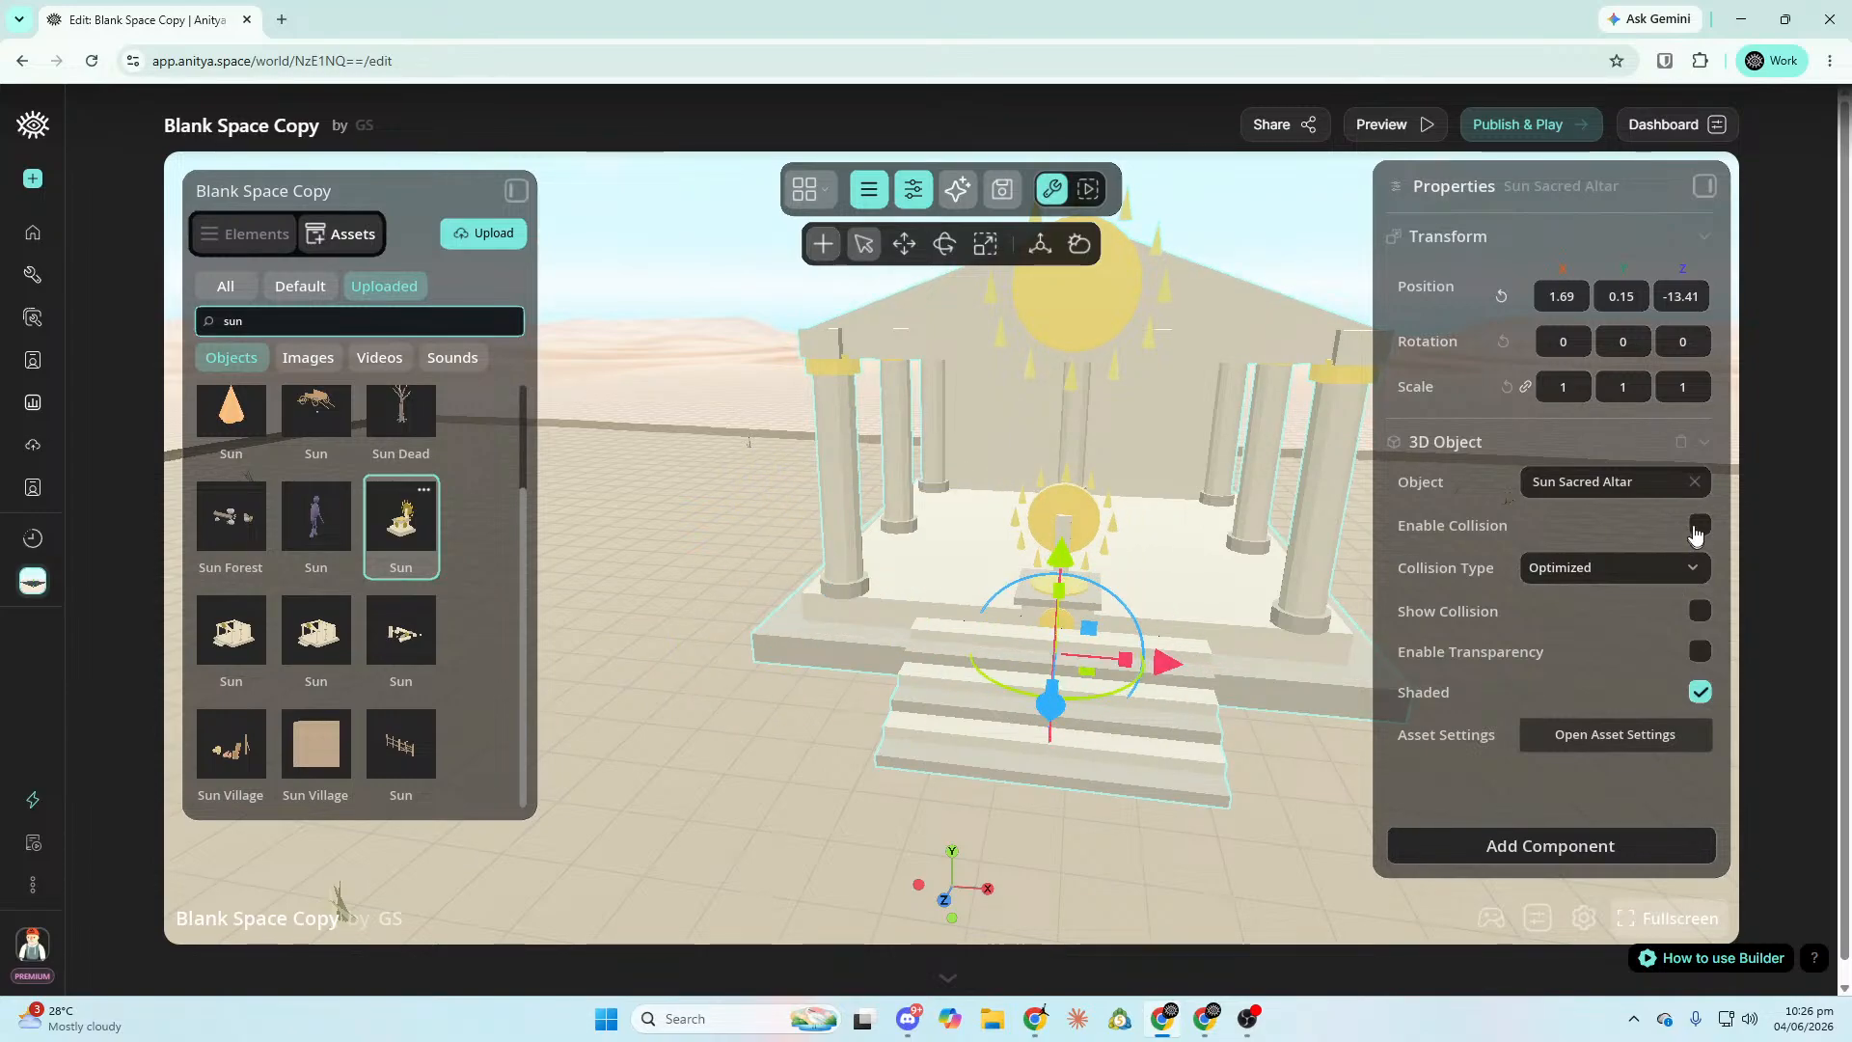
mouse_move(1050, 569)
left_mouse_down()
mouse_move(1056, 637)
mouse_move(1080, 580)
left_mouse_up()
Lower the Sun Sacred Altar onto the temple floor and fine-tune its position to about X 1.88, Y 1.23, Z -16.5.
key("f")
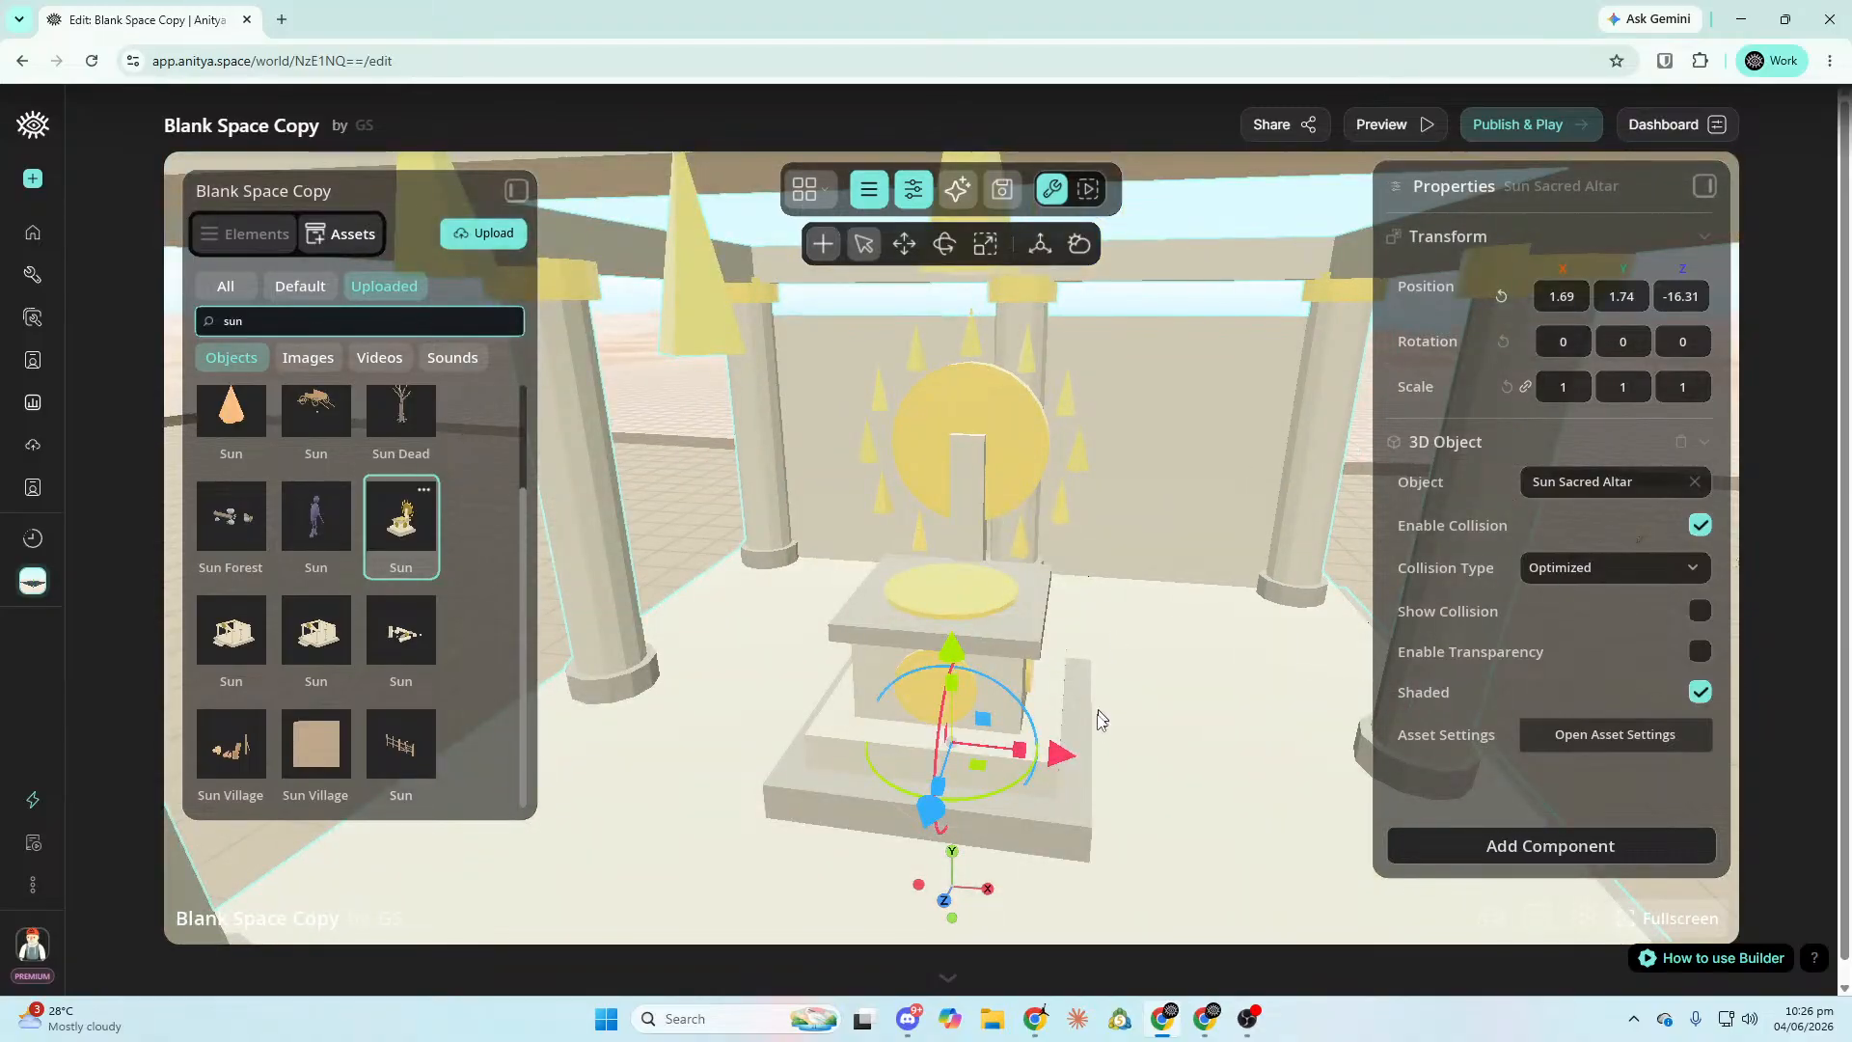
scroll(1087, 735, "down", 3)
scroll(1004, 592, "up", 2)
left_click_drag(946, 594, 959, 635)
right_click_drag(1071, 870, 1206, 778)
key("s")
left_click_drag(1164, 730, 1171, 731)
key("w")
right_click_drag(1167, 731, 1128, 734)
left_click_drag(962, 831, 967, 819)
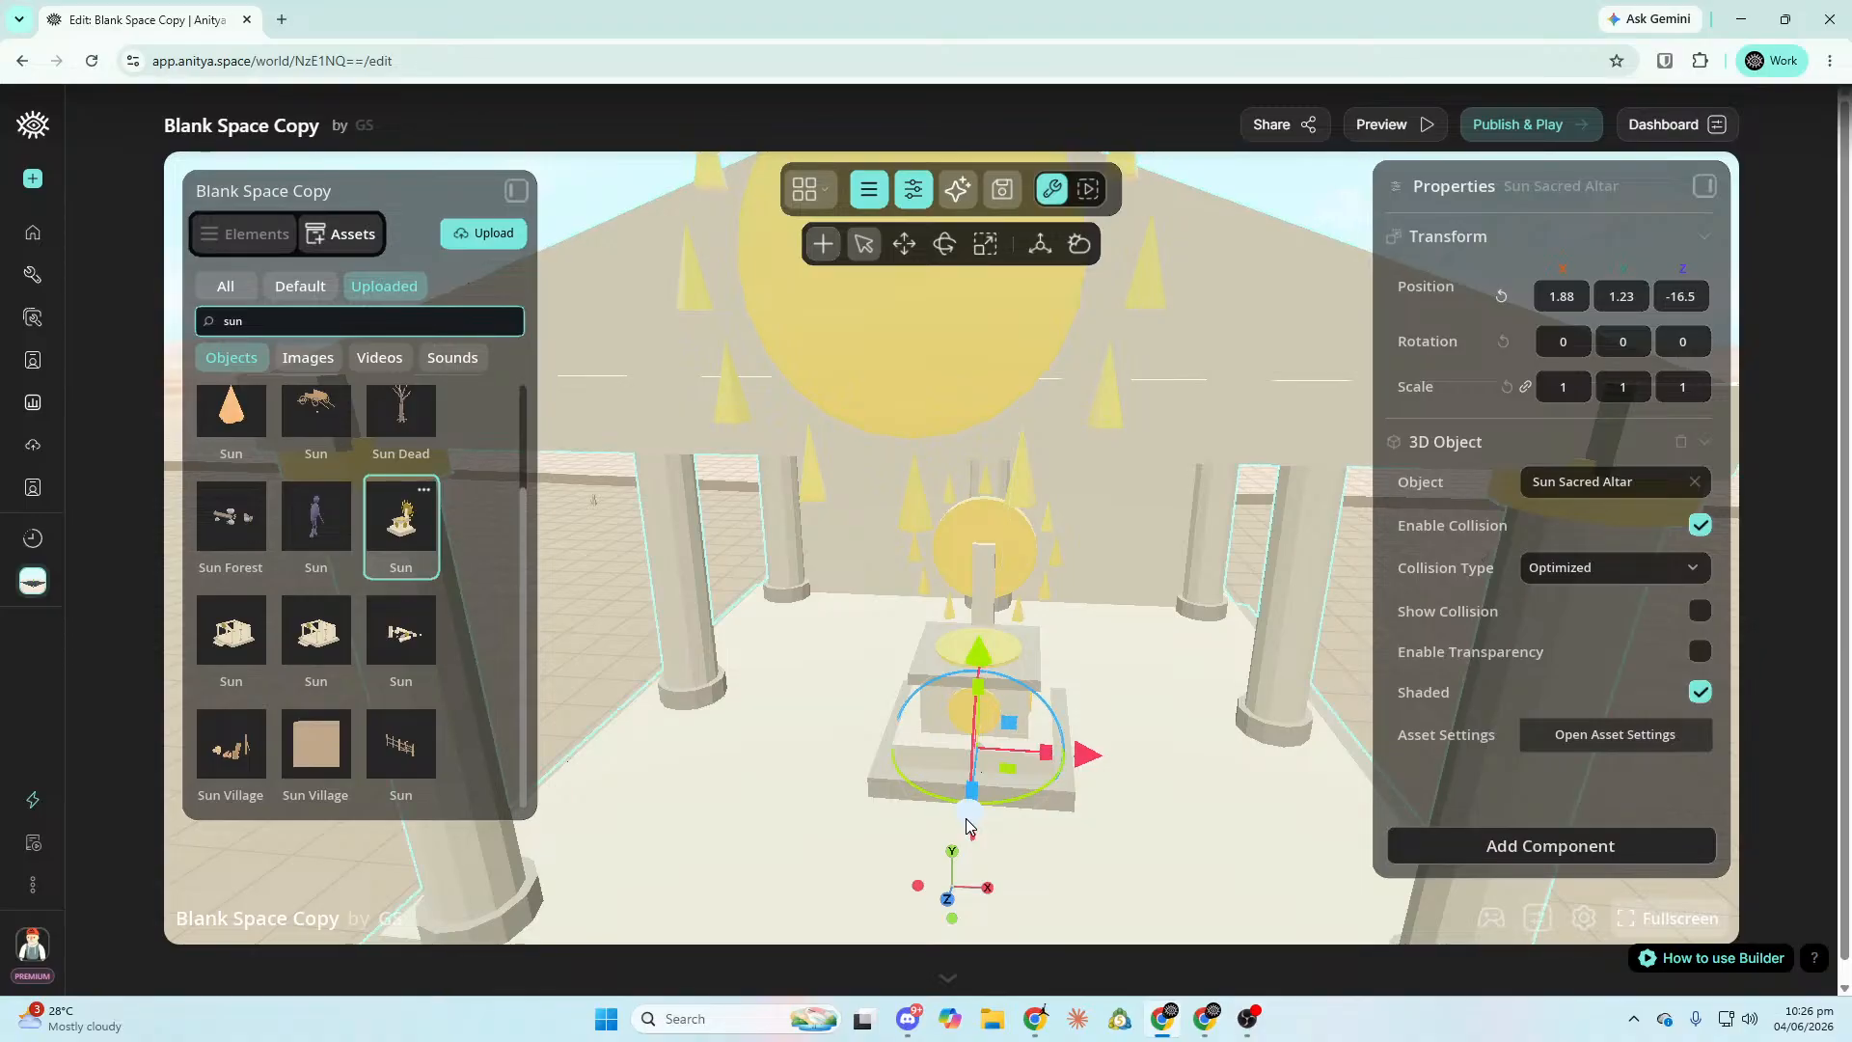
key("s")
right_click_drag(1164, 849, 1137, 860)
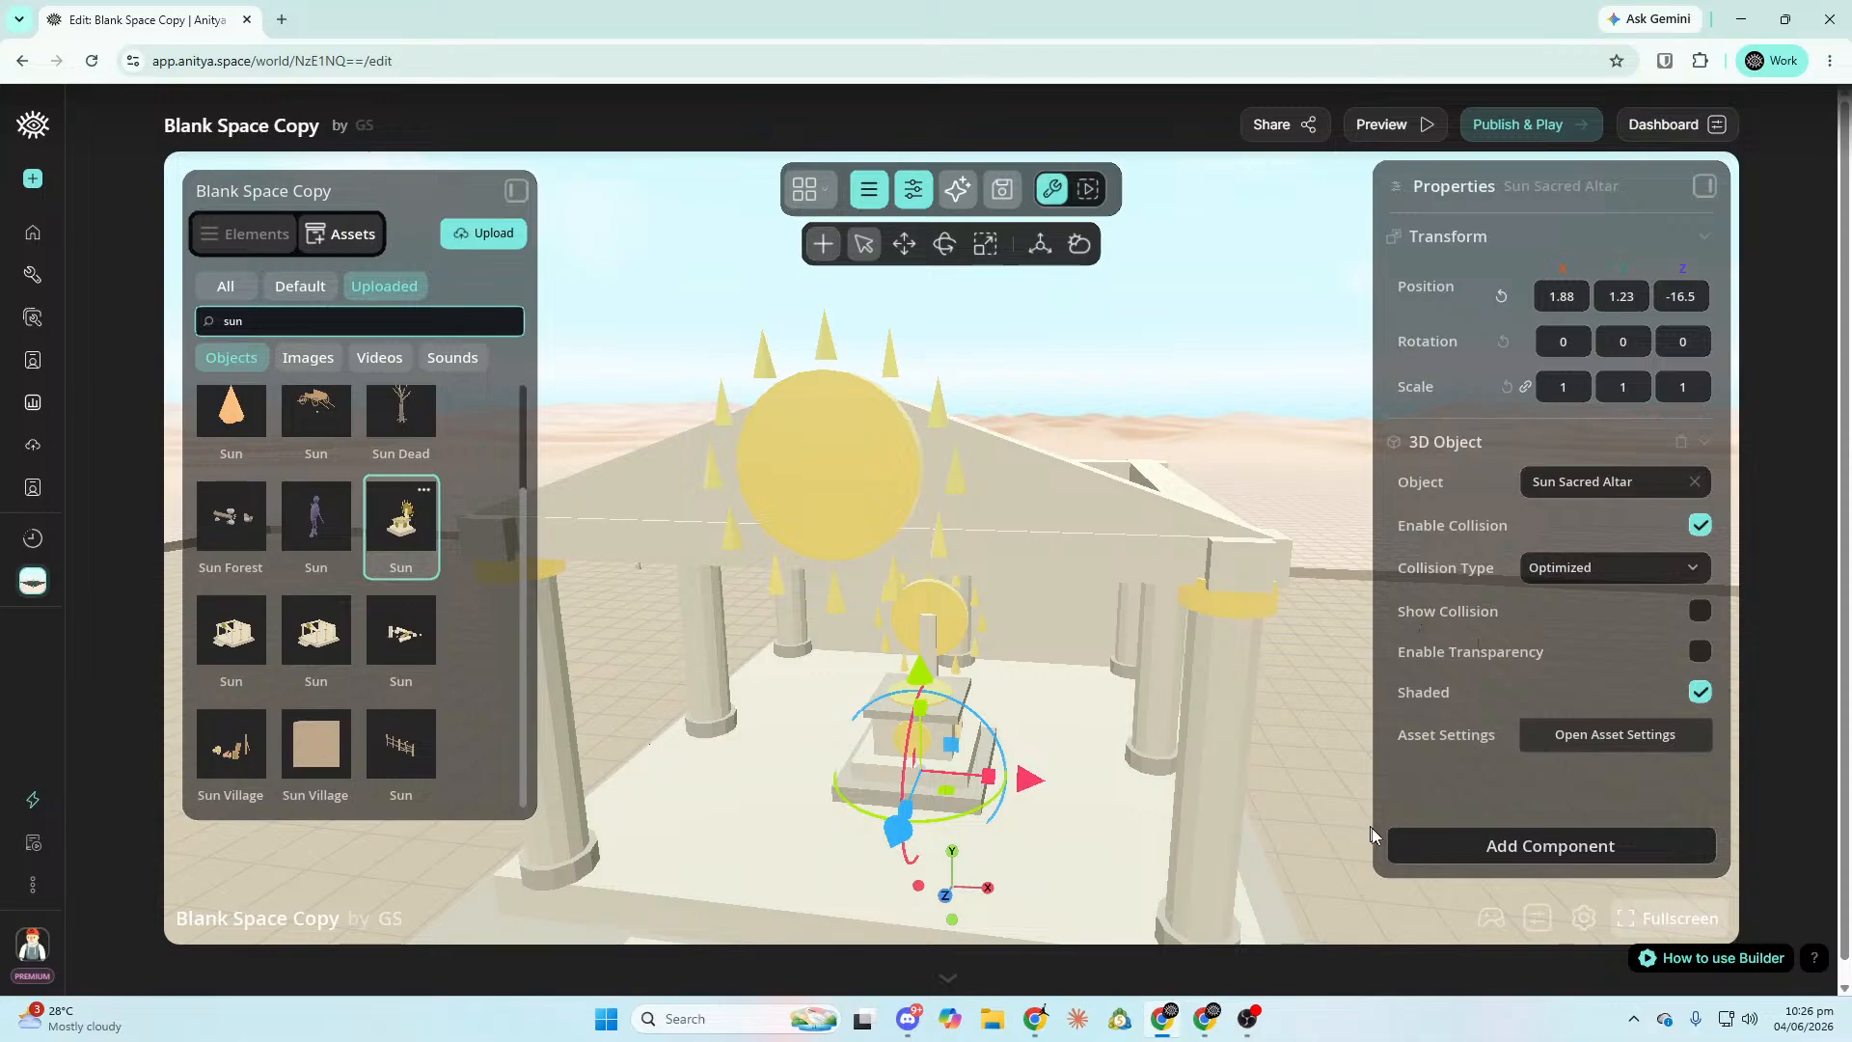
right_click_drag(949, 785, 1170, 735)
key("f")
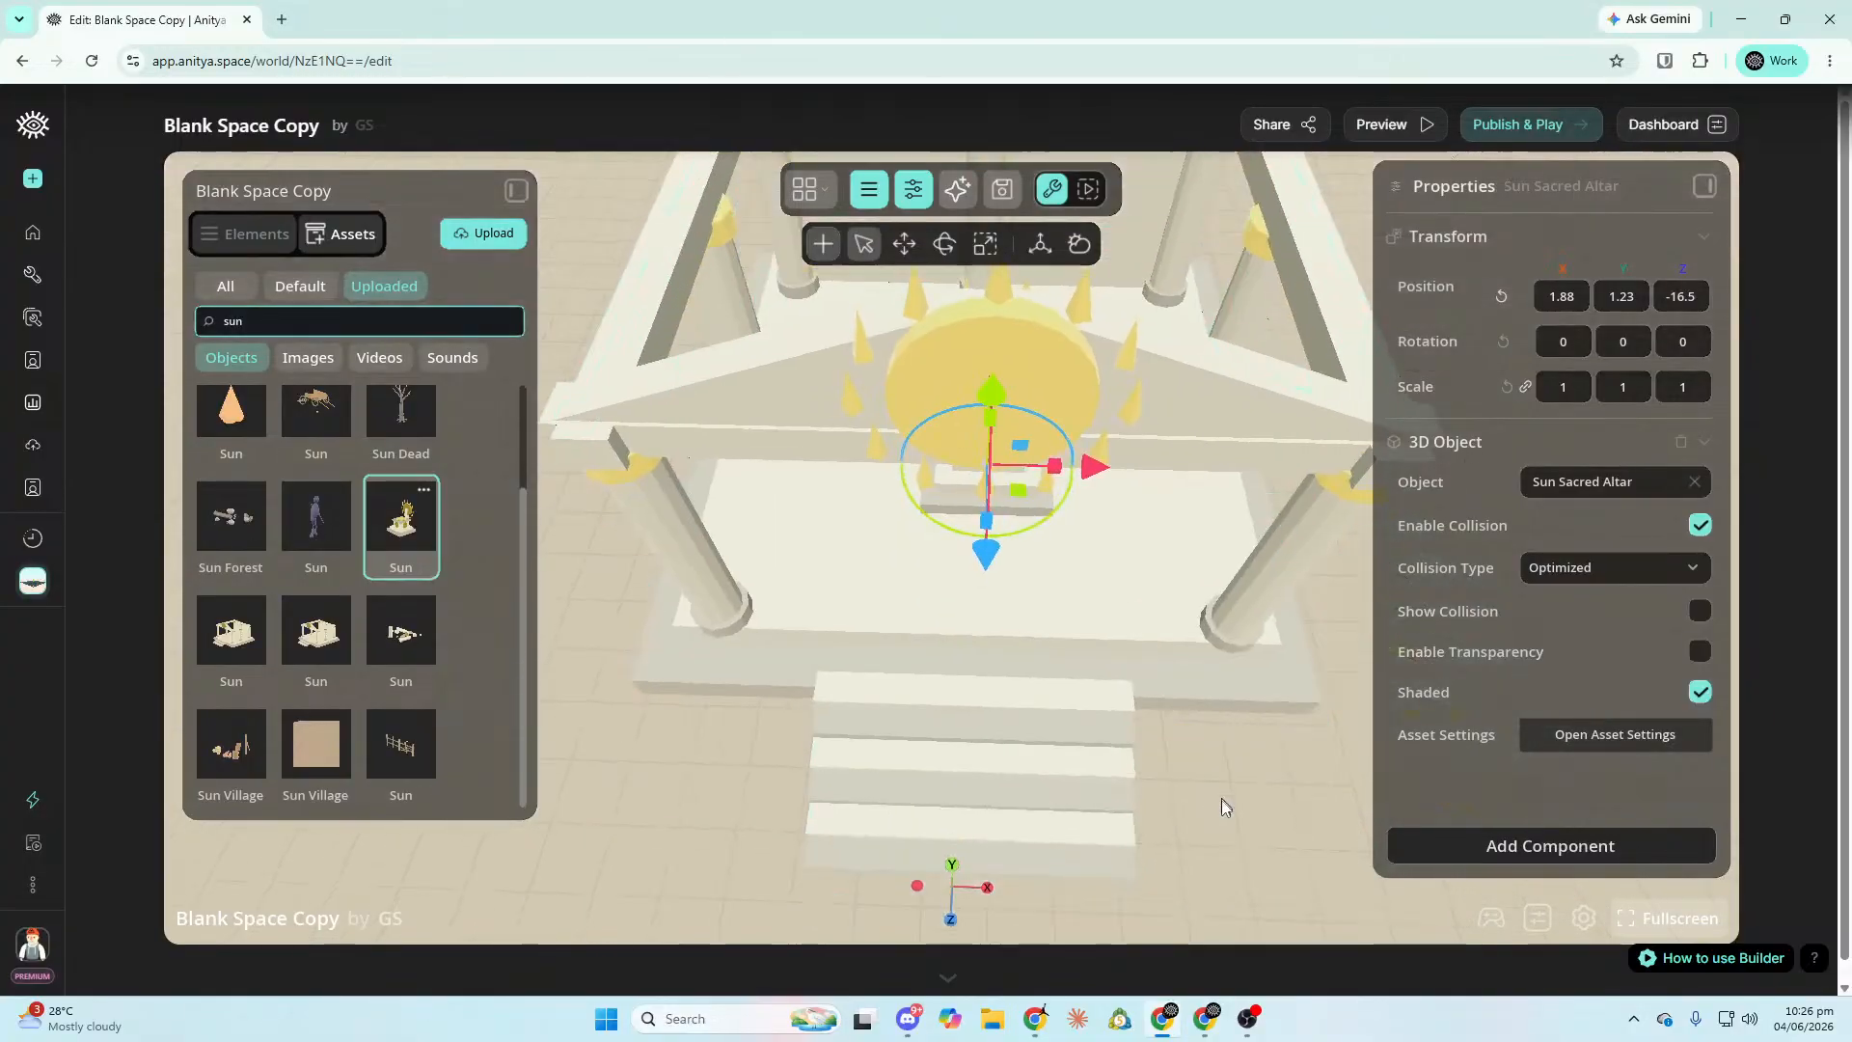
Shift the Sun Sacred Altar farther back inside the temple, to about Z -16.88.
left_click_drag(942, 821, 948, 772)
key("s")
right_click_drag(959, 859, 963, 837)
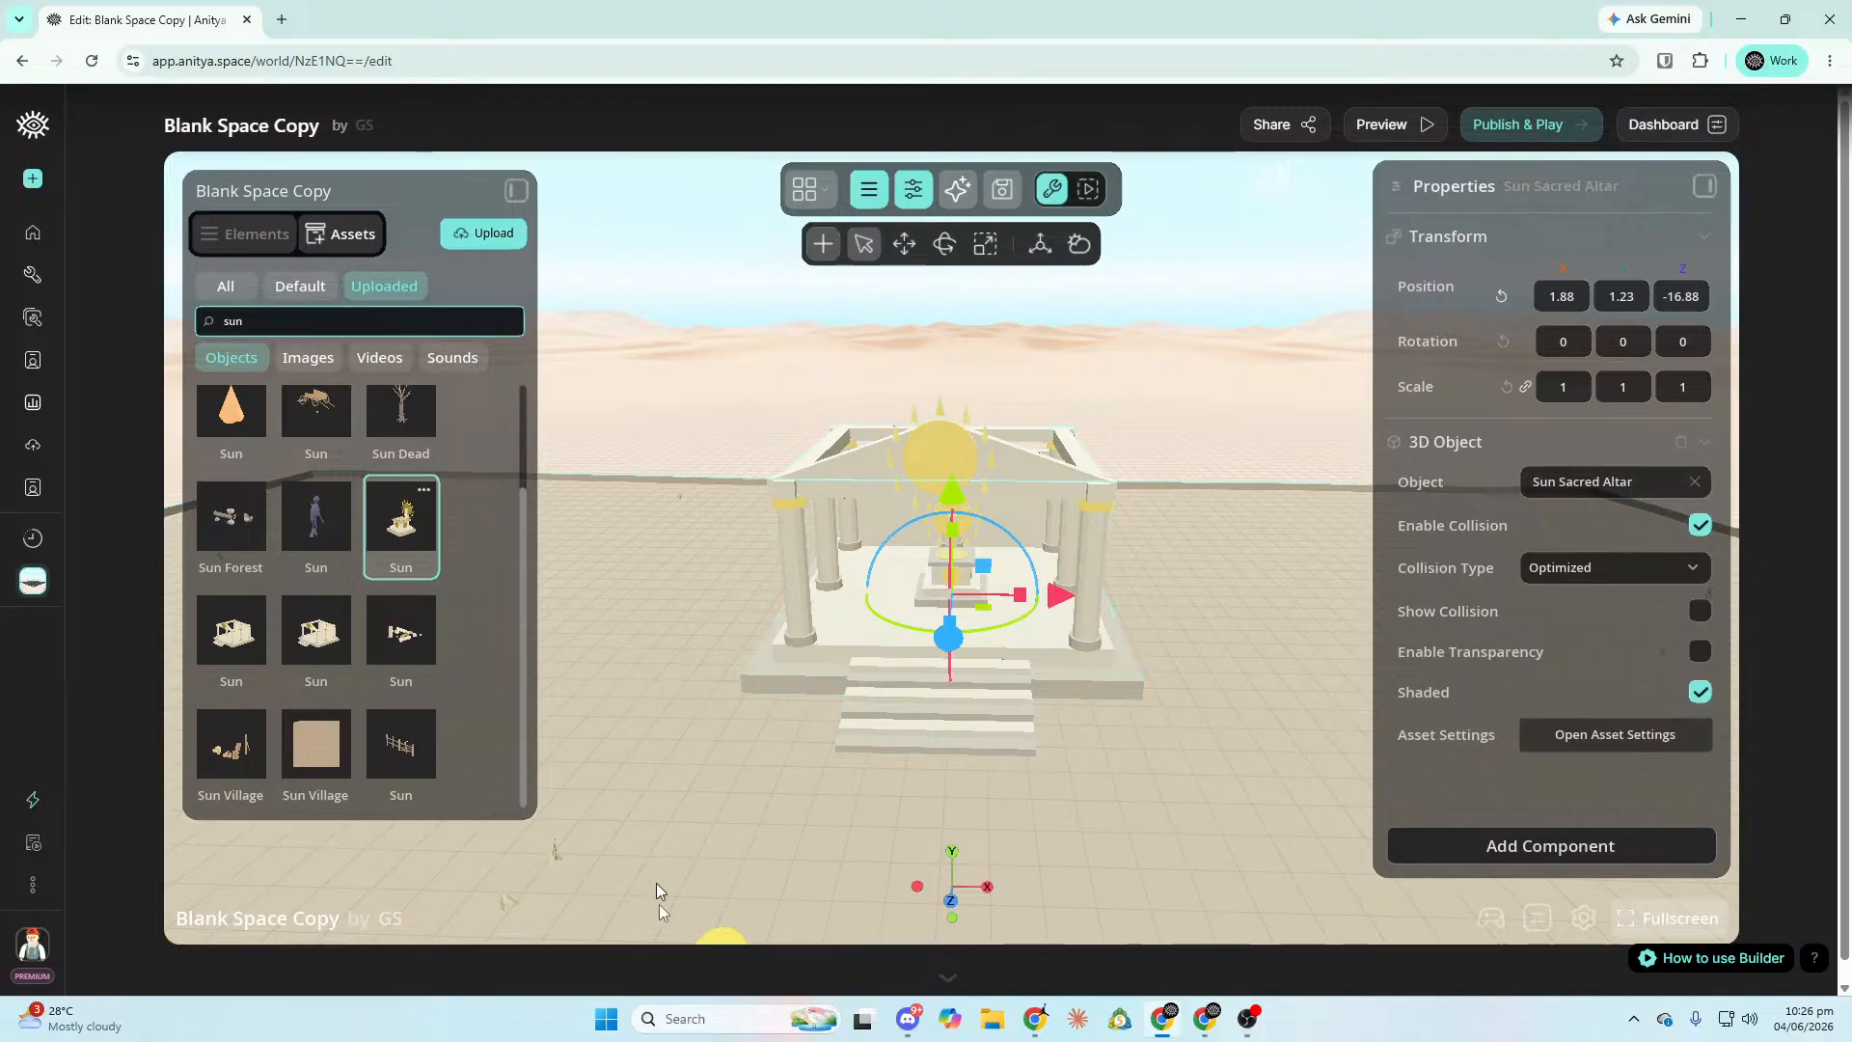
Place the Sun Village Shrine on the terrain beside the temple, at about X -6.18, Y 0.18, Z -10.75, and enable its collision.
scroll(431, 657, "up", 1)
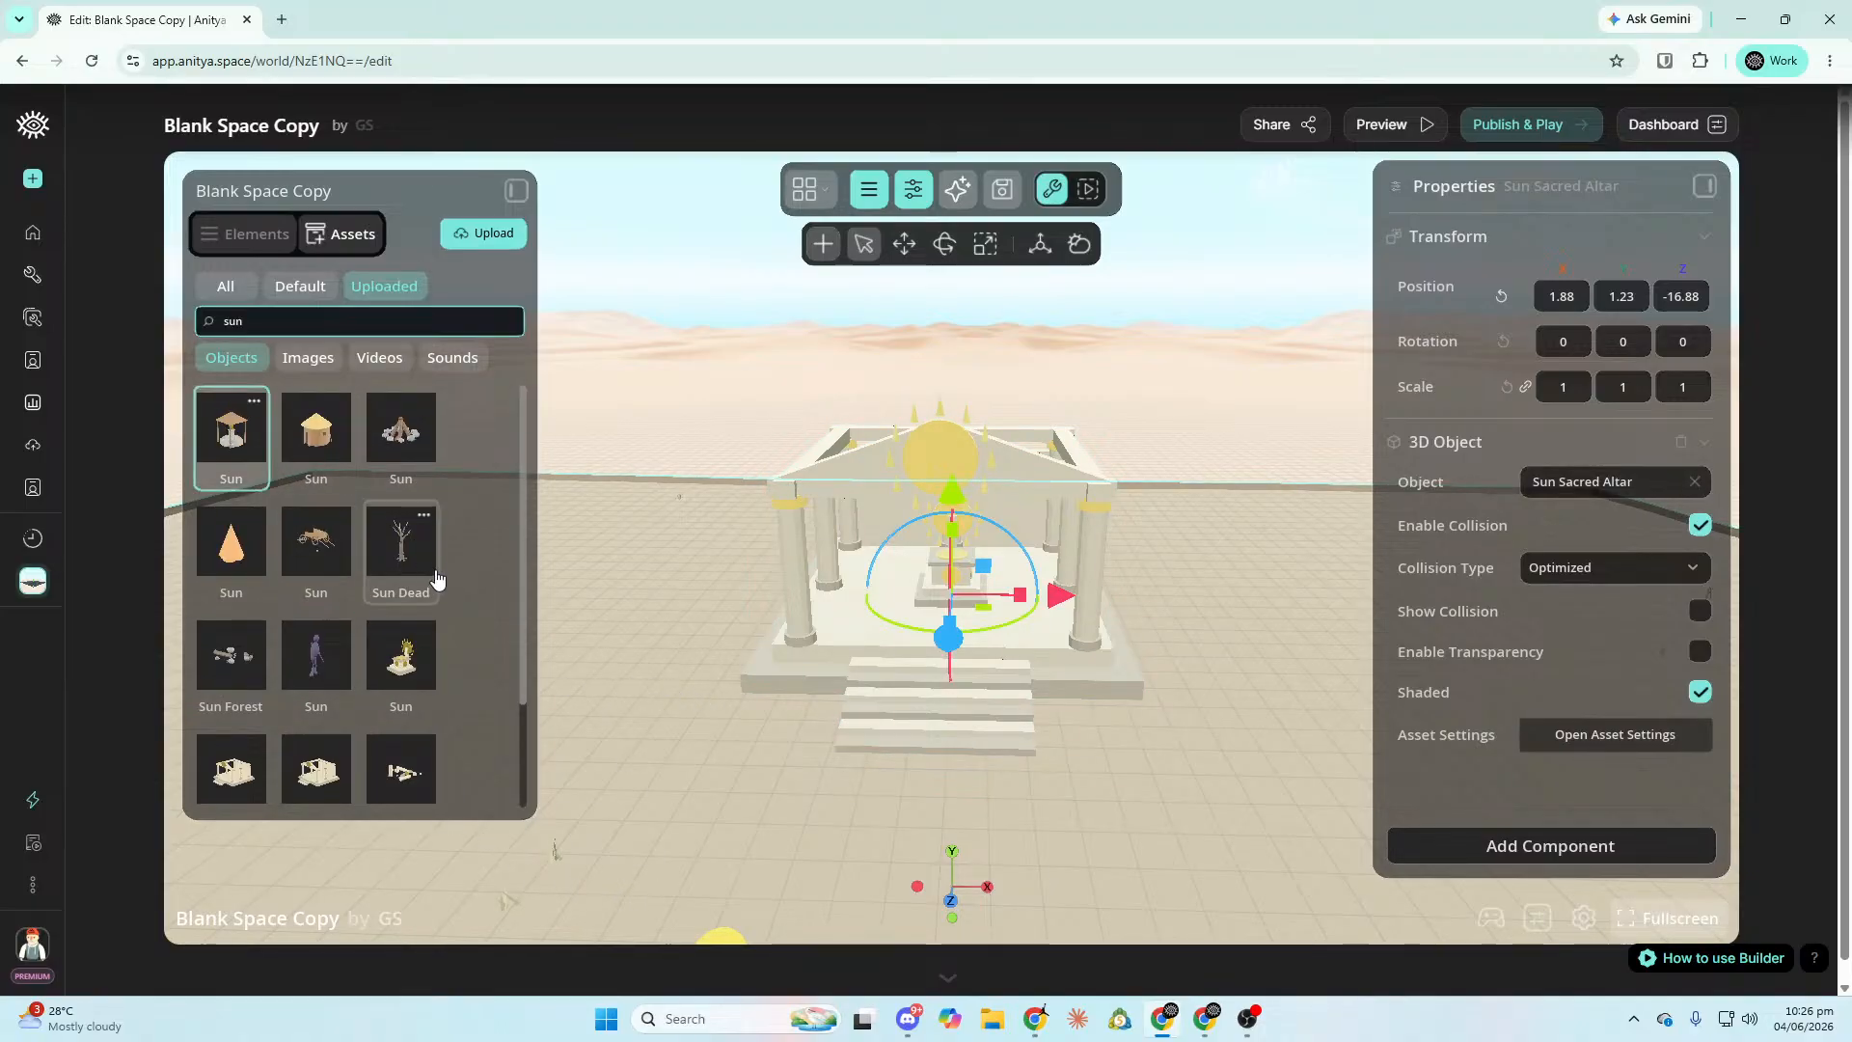
left_click_drag(222, 428, 652, 722)
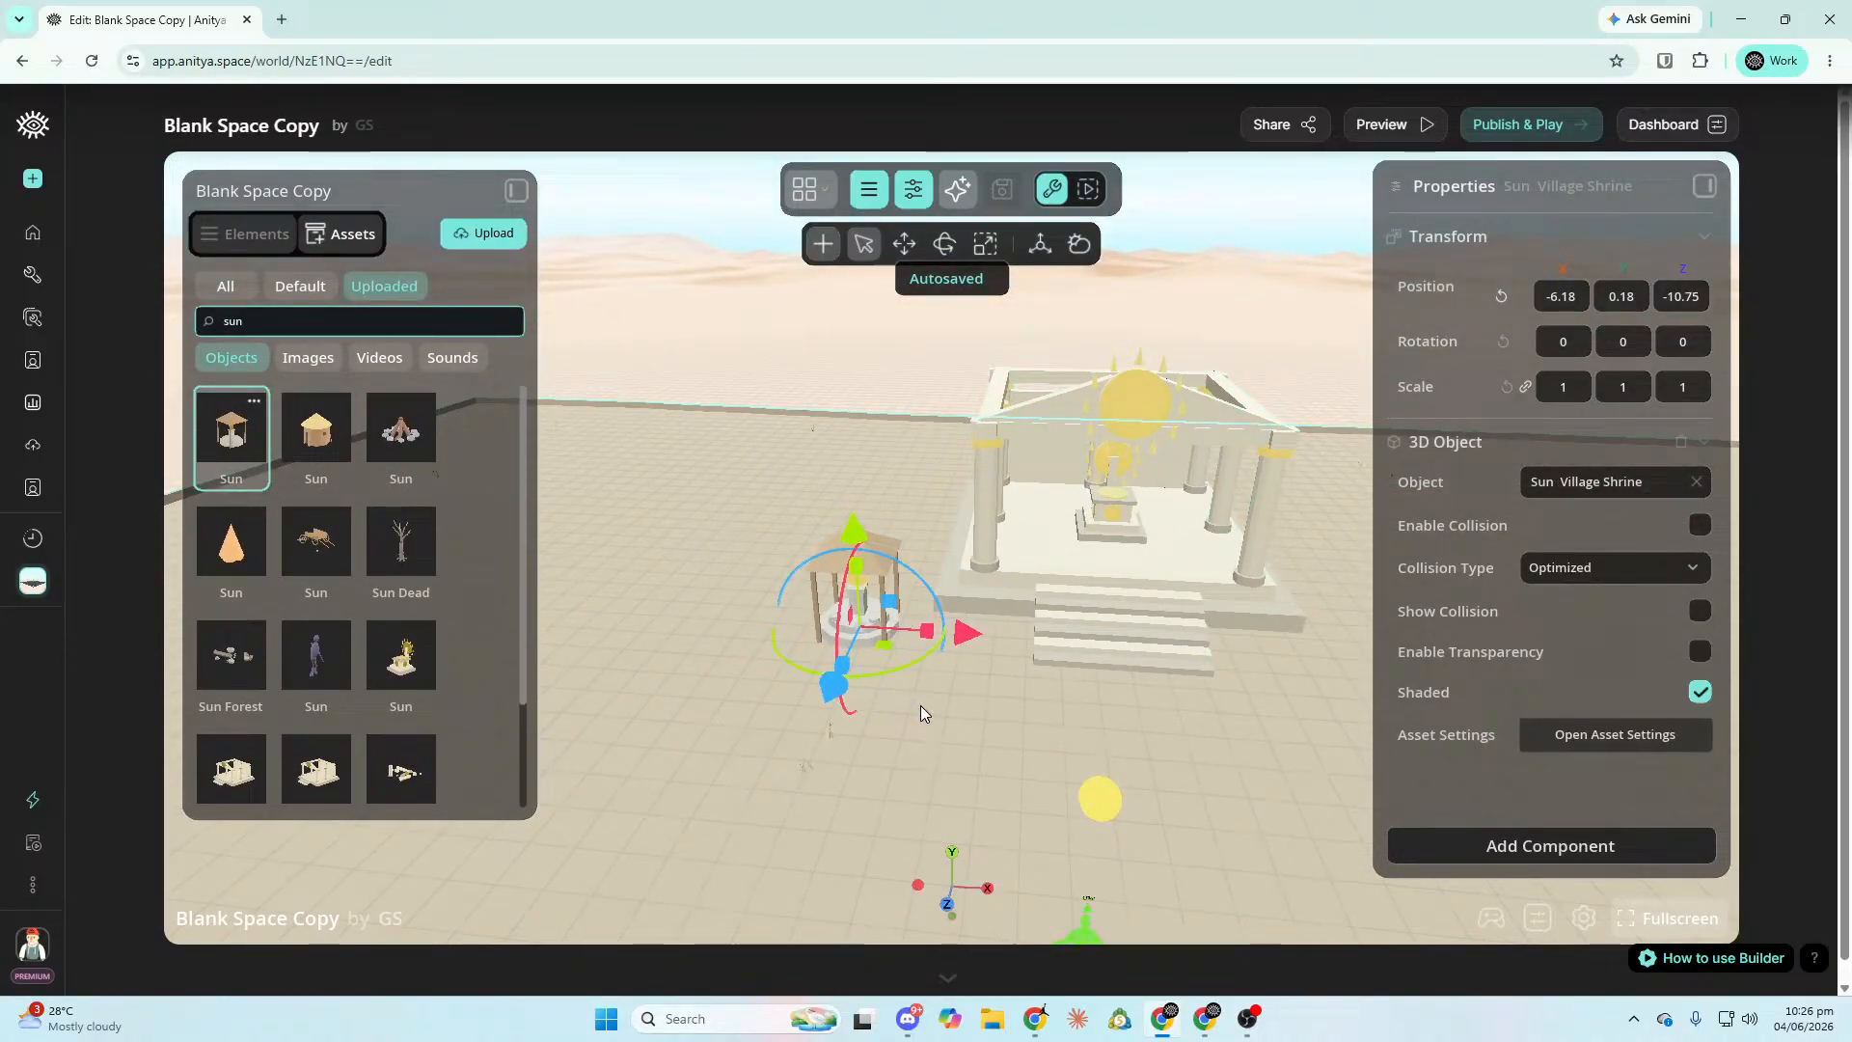
key("f")
key("s")
right_click_drag(1153, 819, 1461, 819)
right_click_drag(1298, 420, 1124, 406)
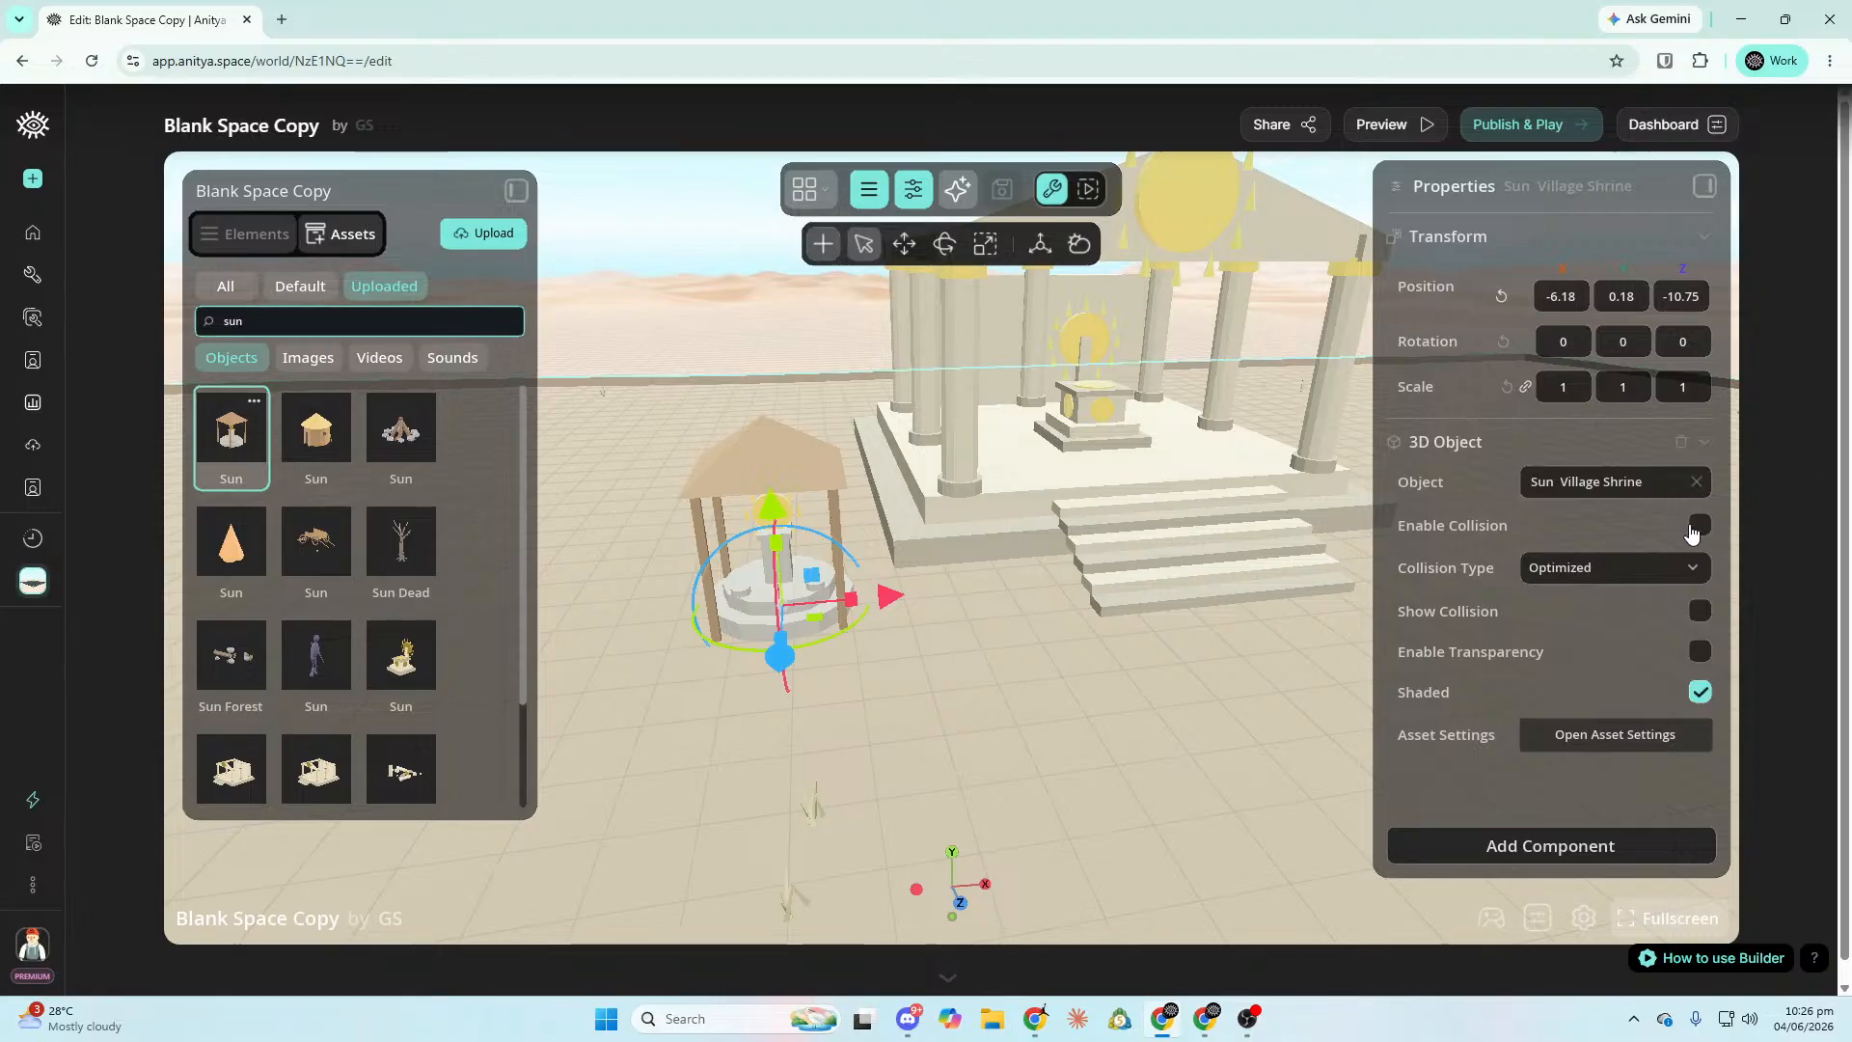
right_click_drag(1341, 622, 907, 617)
right_click_drag(812, 714, 1071, 724)
key("w")
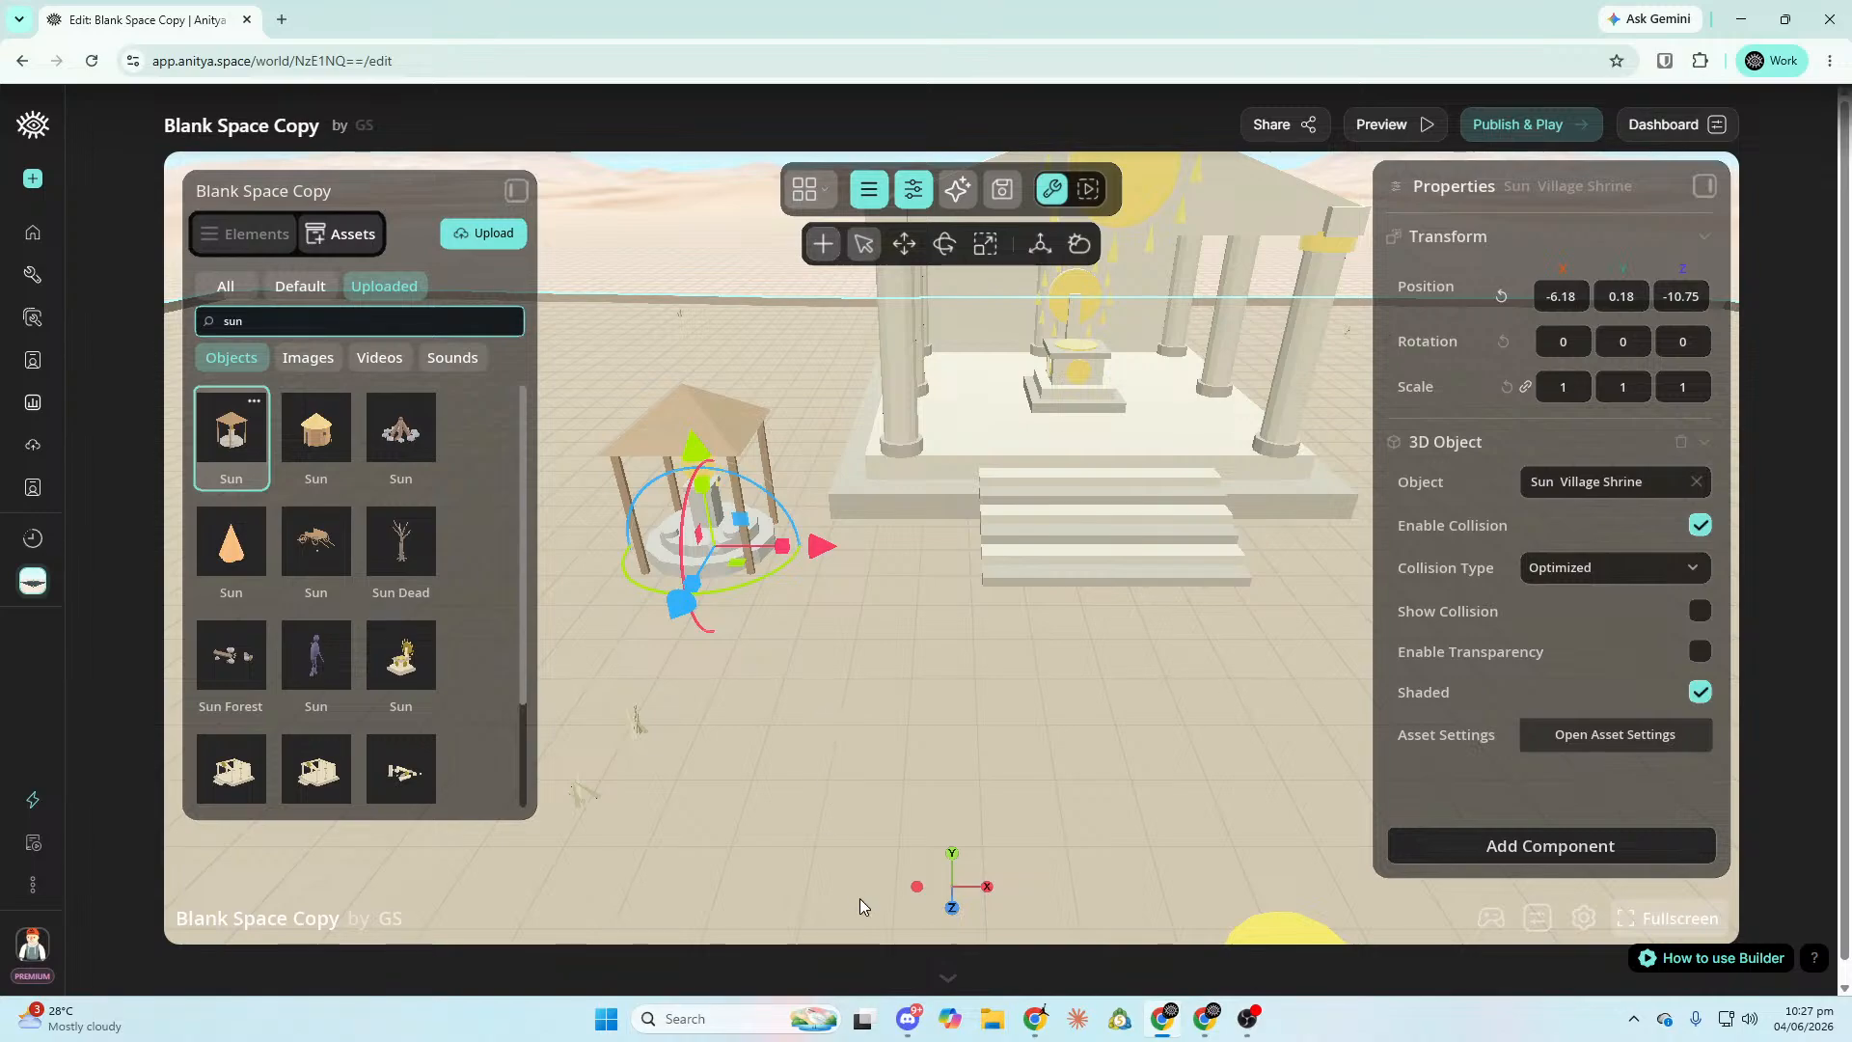
Place the Sun Ancient Hut at about X -13.11, Y 0.1, Z -2.65 and rotate it about 57.22 degrees around Y.
left_click(920, 702)
key("s")
mouse_move(920, 702)
right_mouse_down()
mouse_move(916, 685)
mouse_move(694, 801)
mouse_move(762, 791)
mouse_move(907, 695)
right_mouse_up()
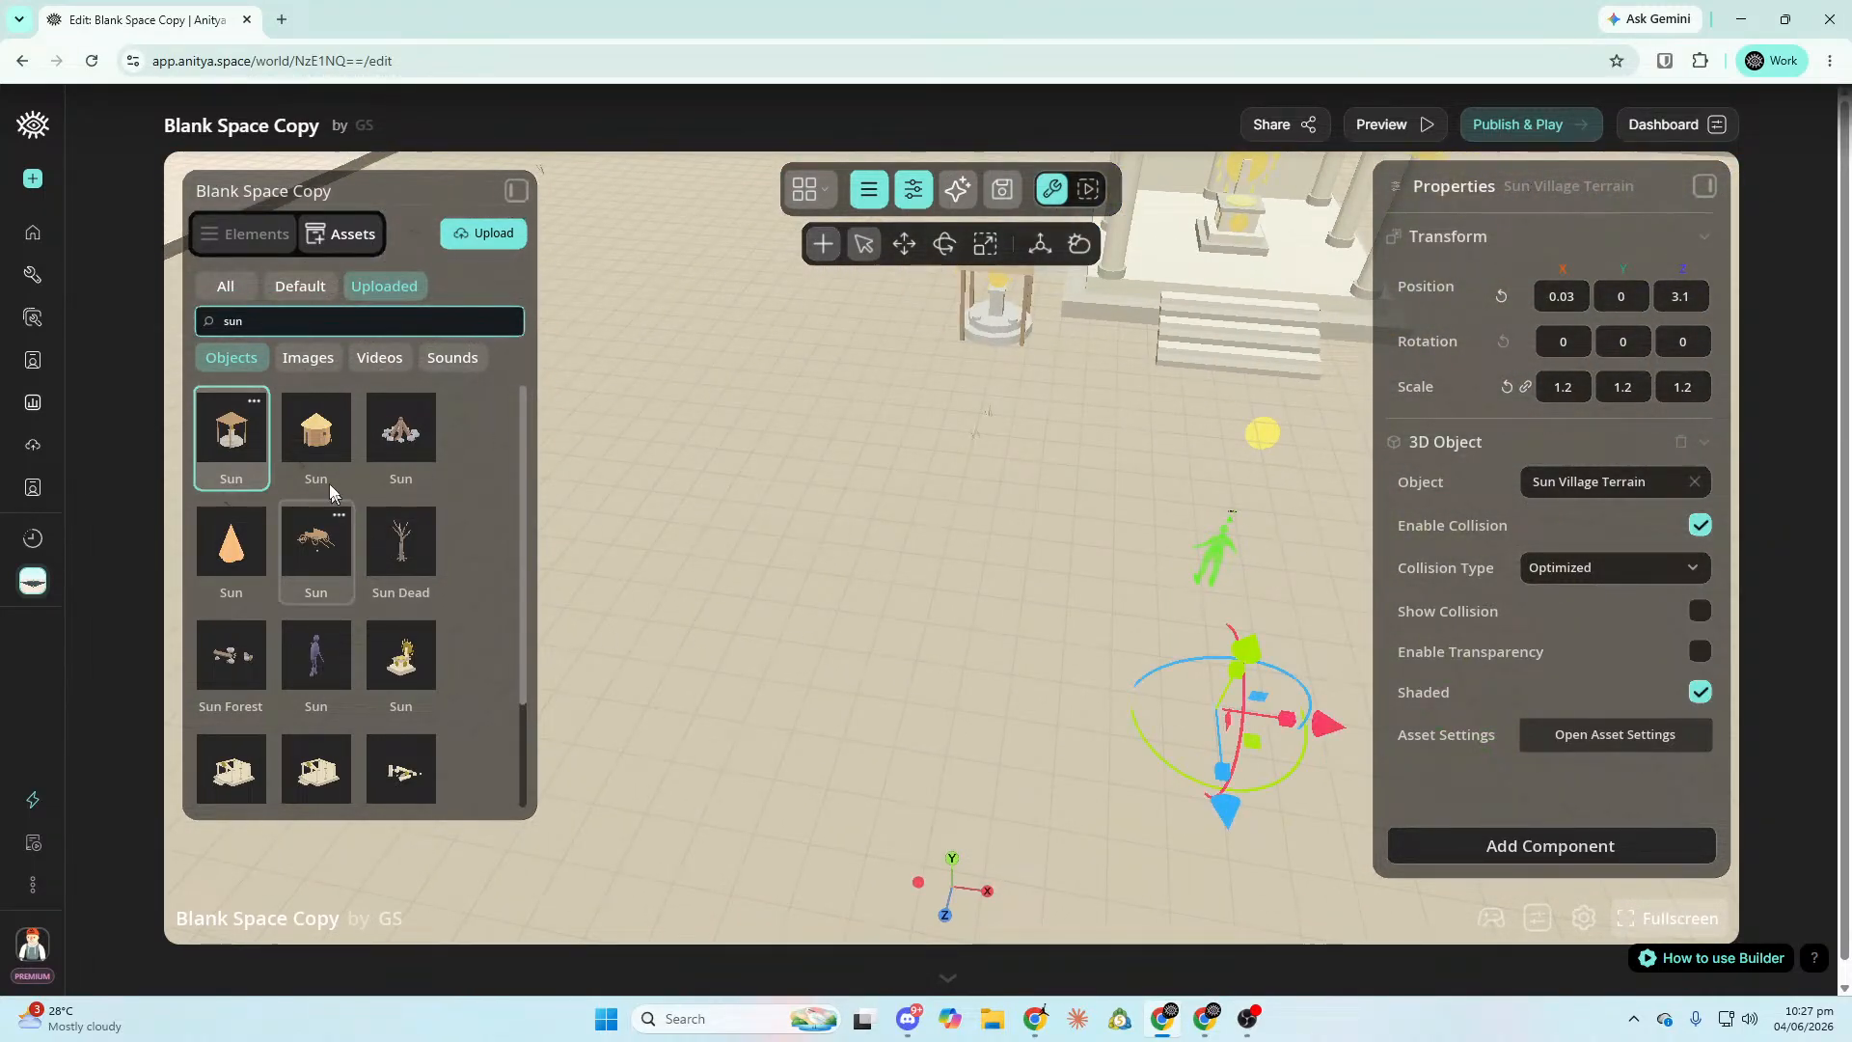
left_click_drag(335, 432, 710, 454)
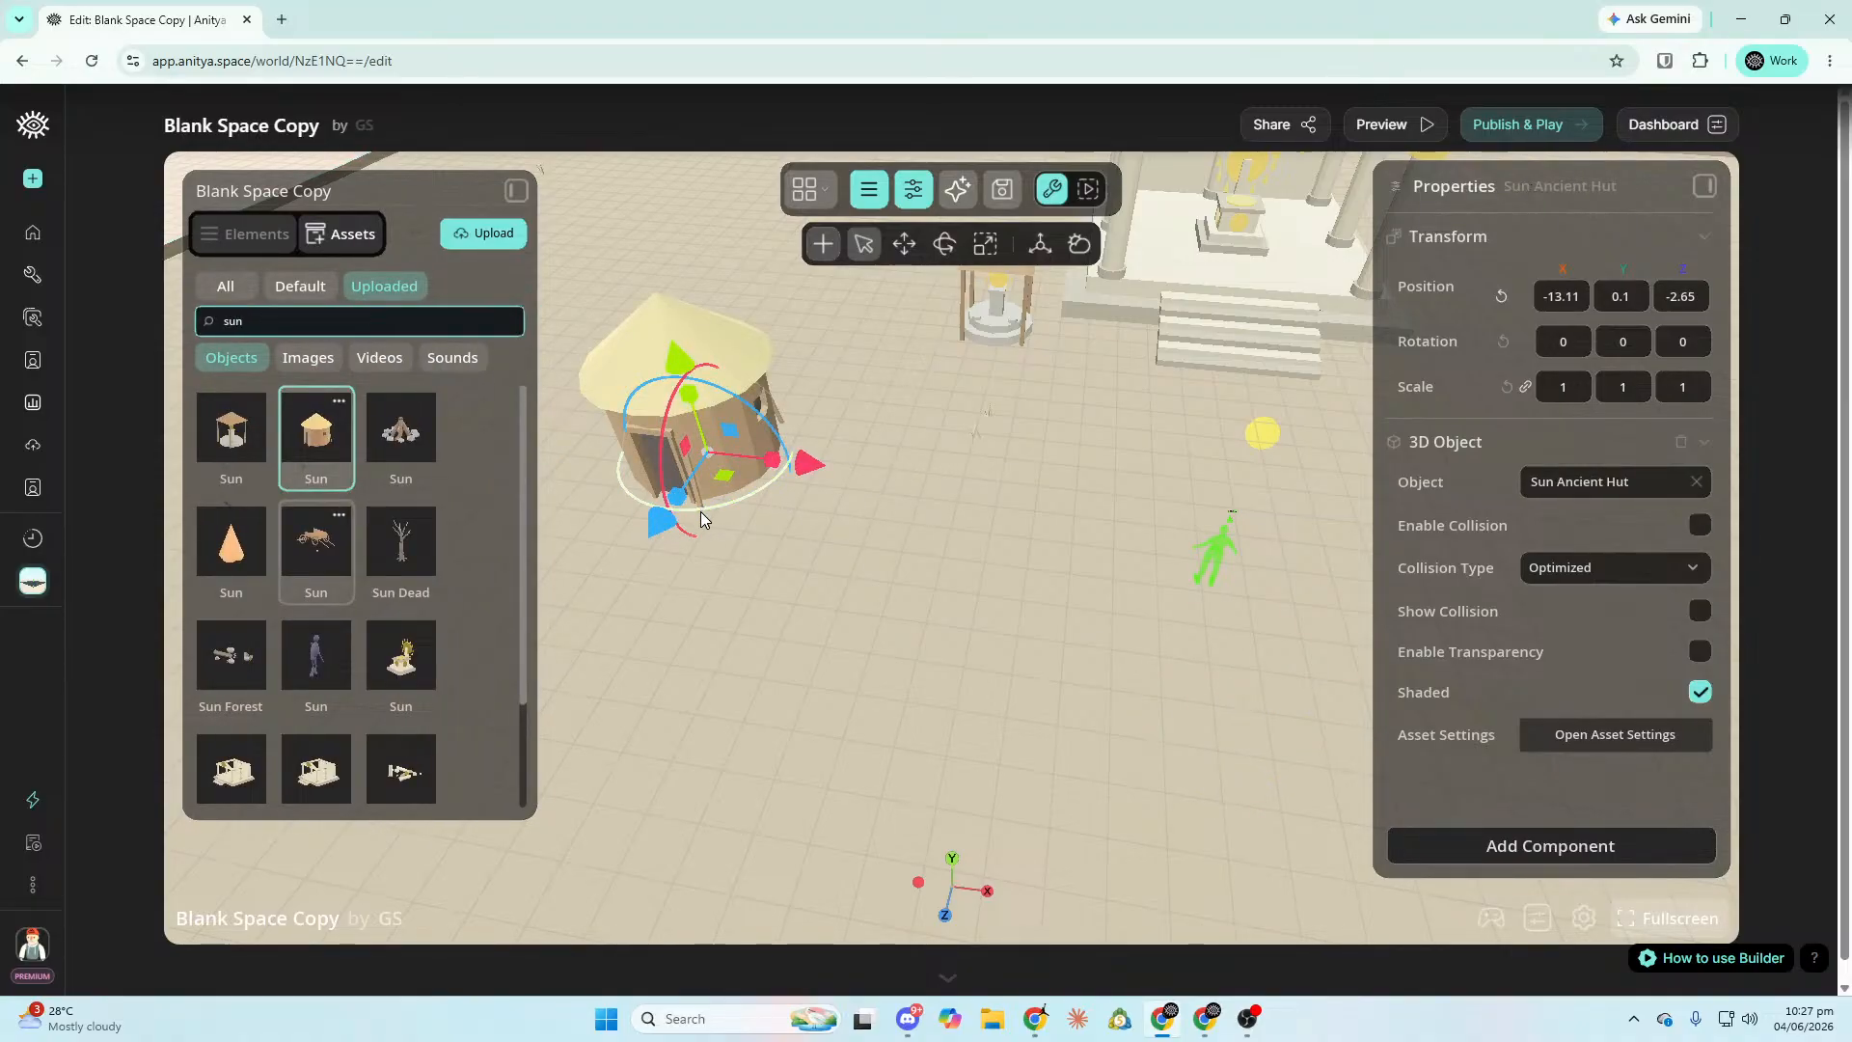
left_click_drag(700, 518, 784, 524)
Enable collision on the Sun Ancient Hut.
scroll(450, 647, "down", 2)
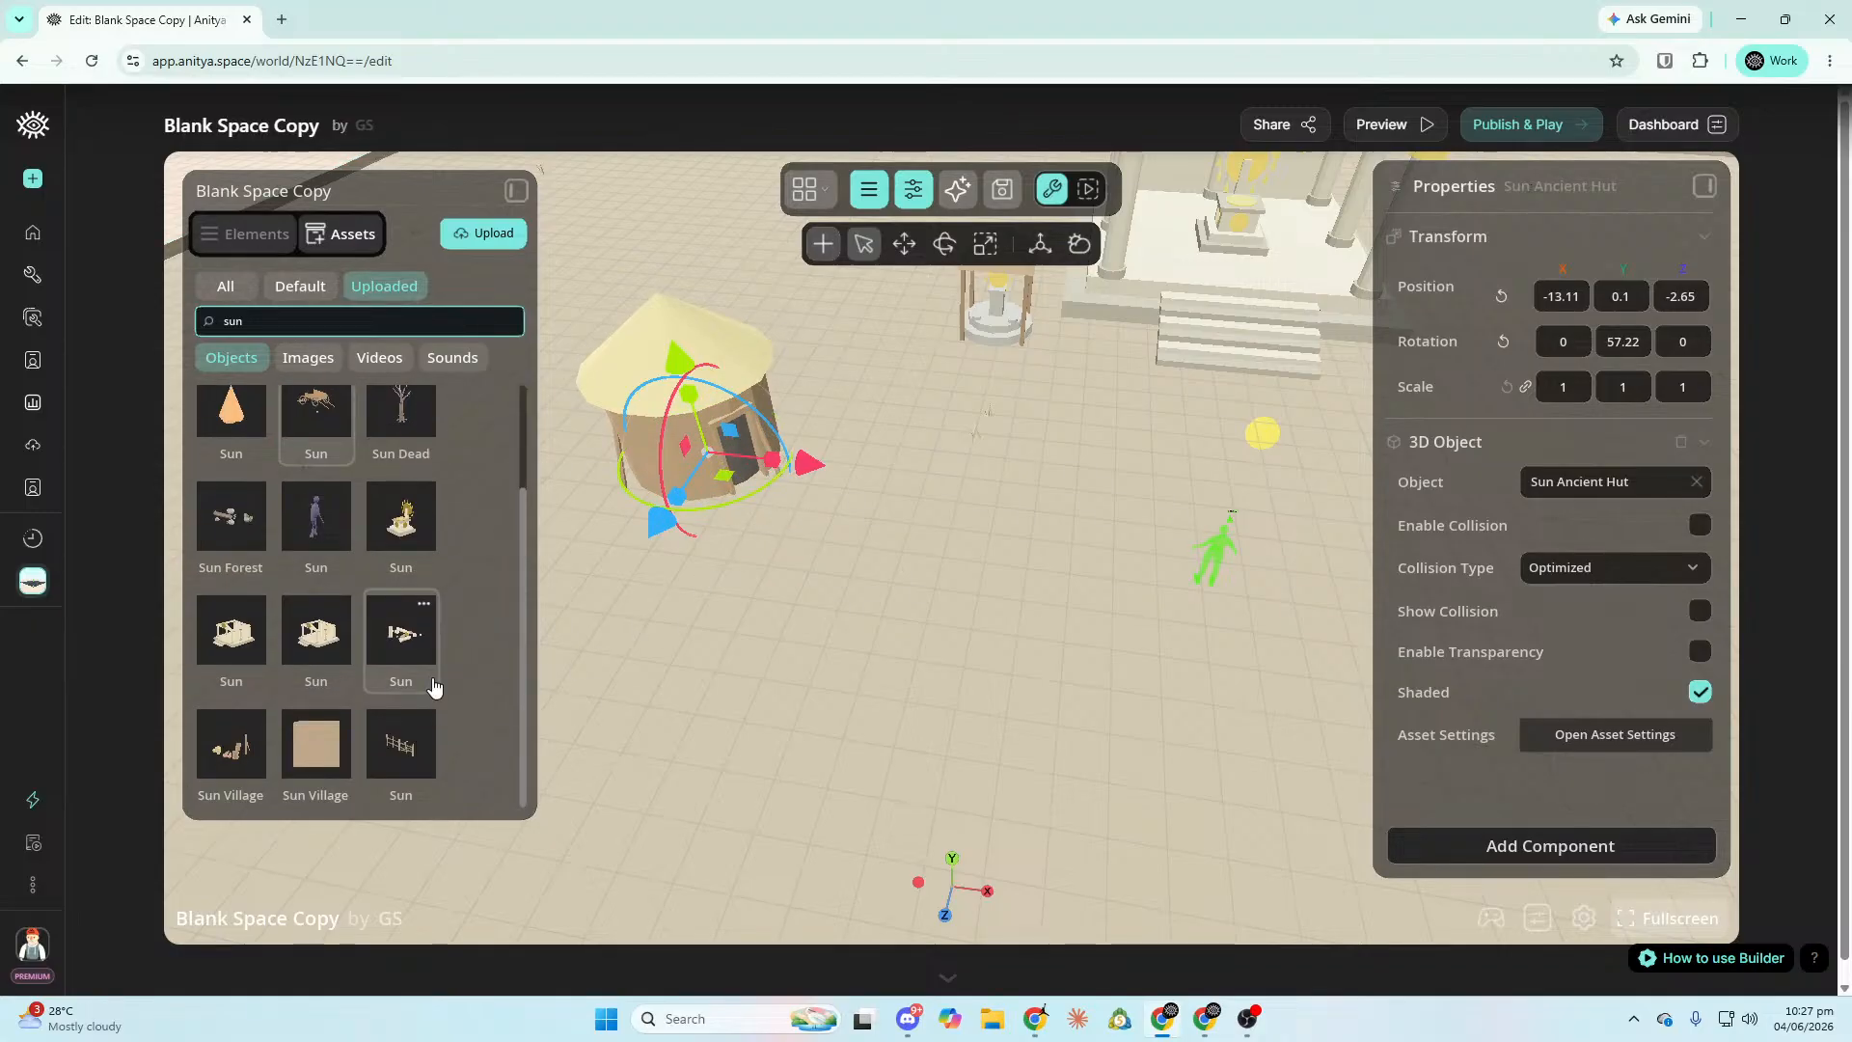
scroll(448, 629, "up", 2)
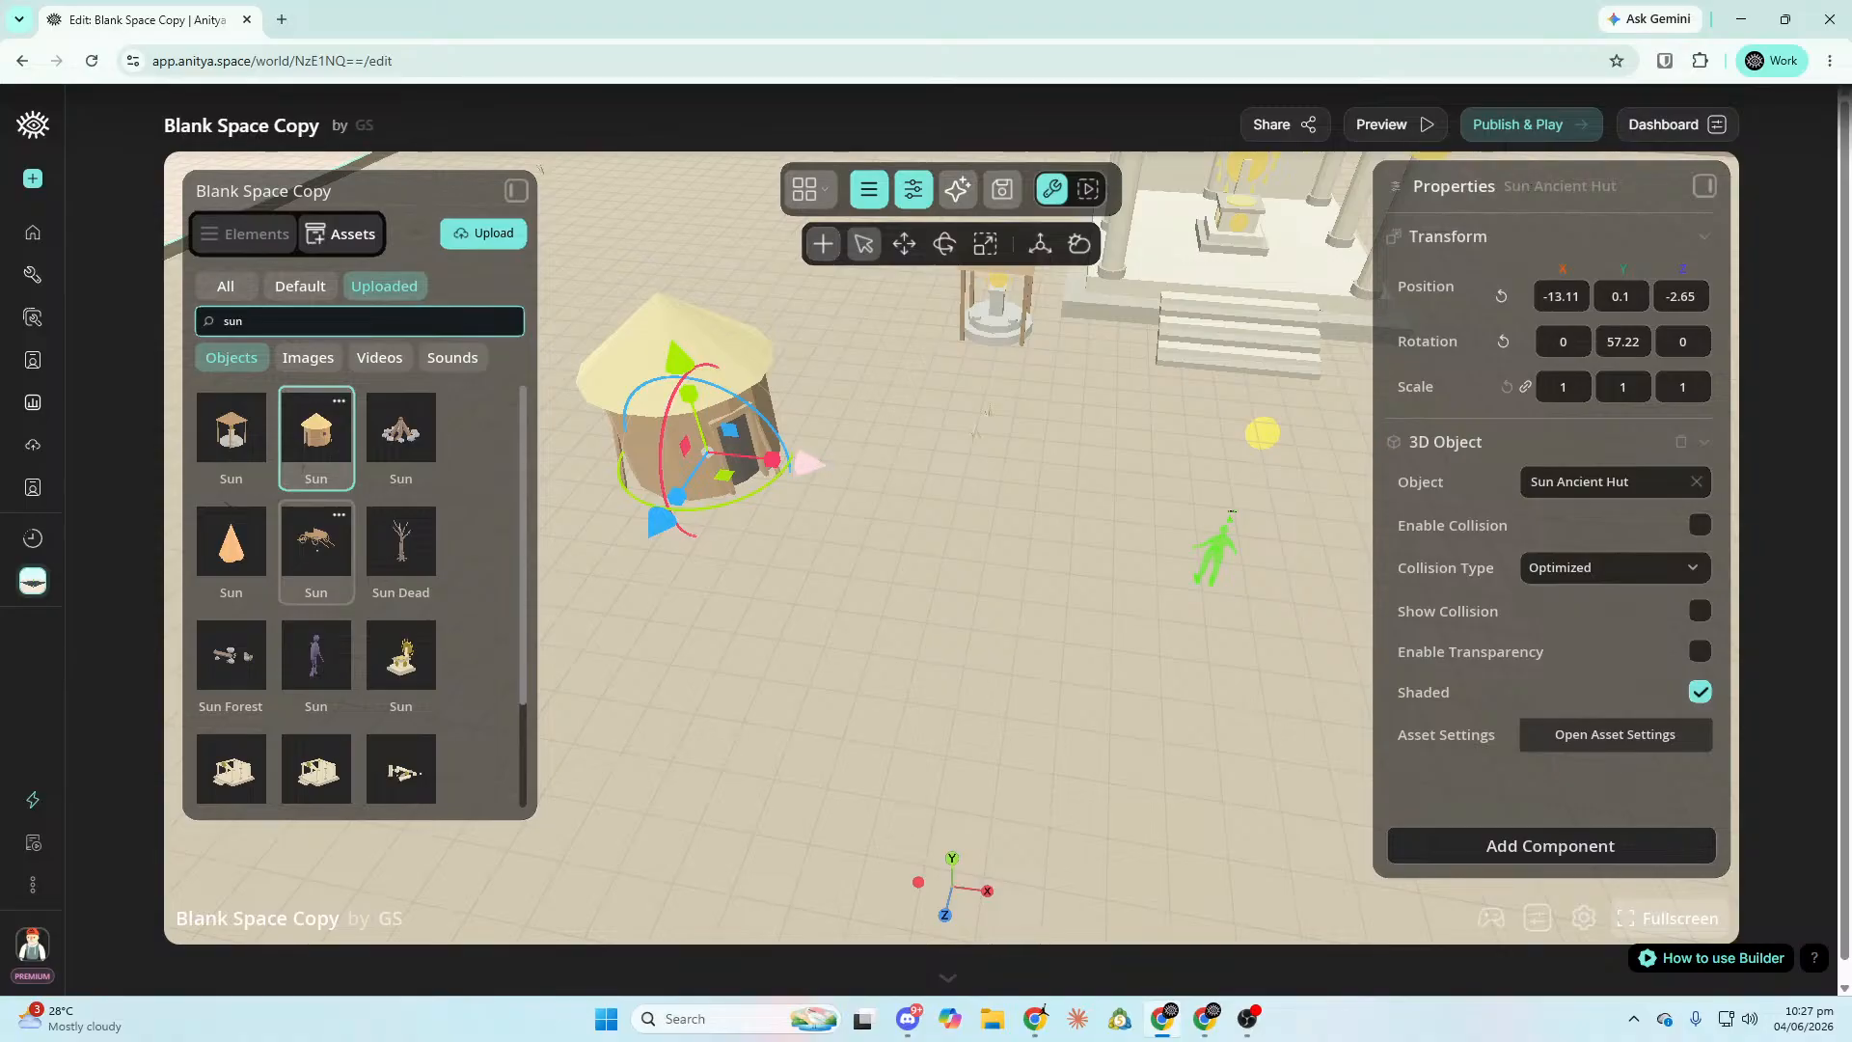
right_click_drag(838, 471, 837, 471)
right_click_drag(1000, 567, 1001, 567)
Duplicate the Sun Ancient Hut and move the copy in front of the original, away from the temple.
left_click(309, 288)
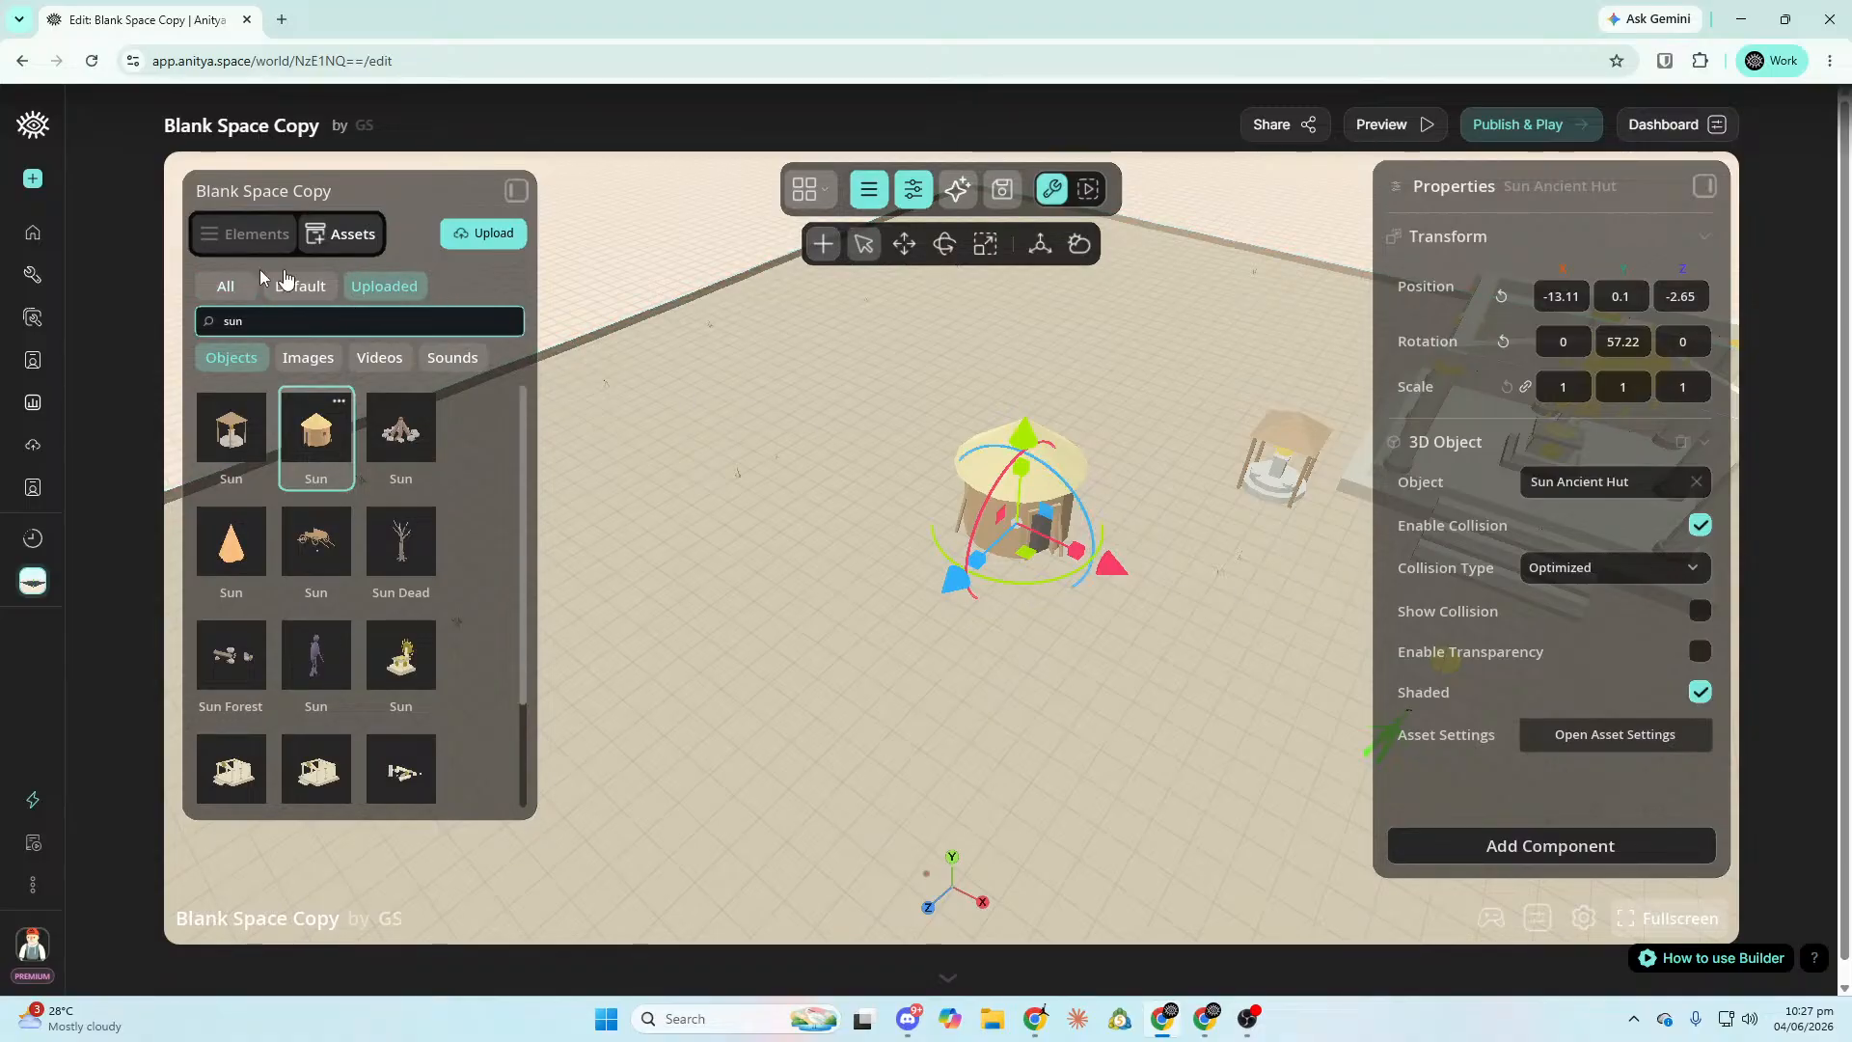
left_click(243, 233)
right_click(321, 564)
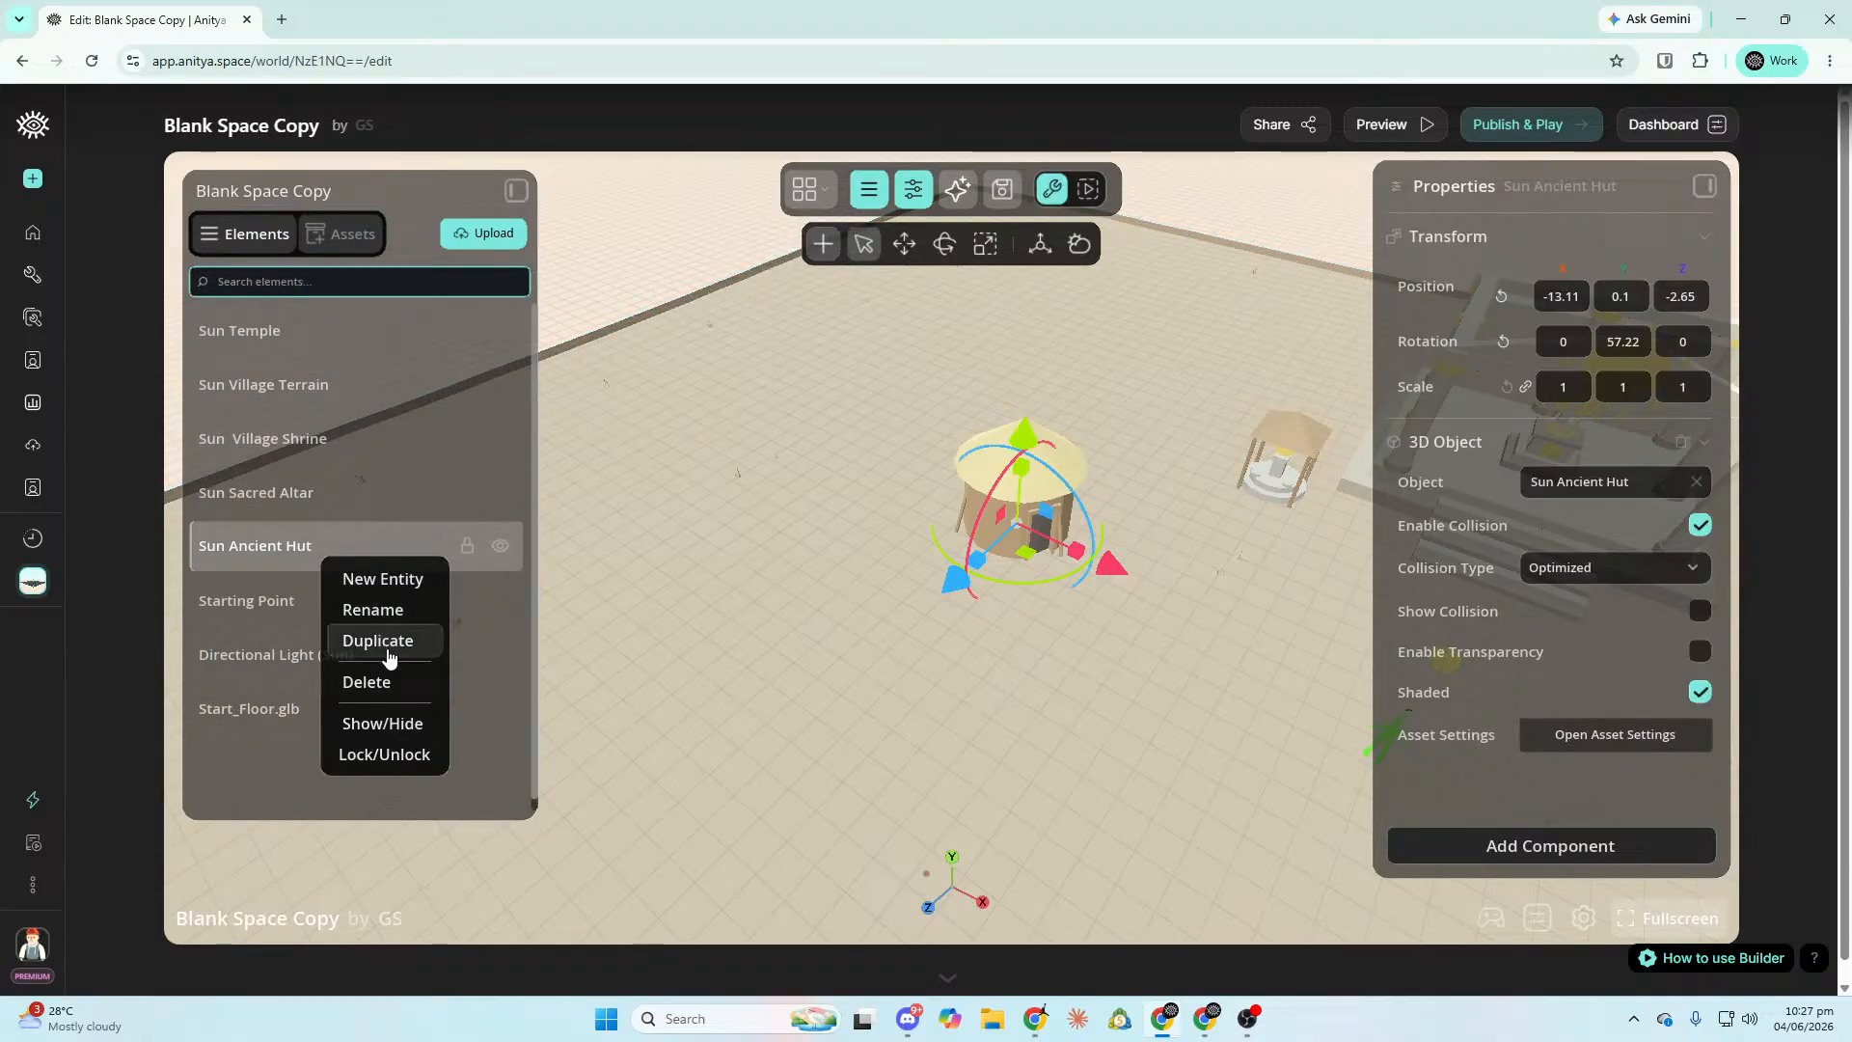
left_click(381, 641)
left_click_drag(955, 584, 737, 826)
right_click_drag(737, 826, 712, 781)
Duplicate the hut again and move Sun Ancient Hut copy 1 to about X -3.66, Y 0.1, Z 4.59.
right_click(356, 535)
left_click(367, 623)
left_click_drag(893, 704, 1229, 860)
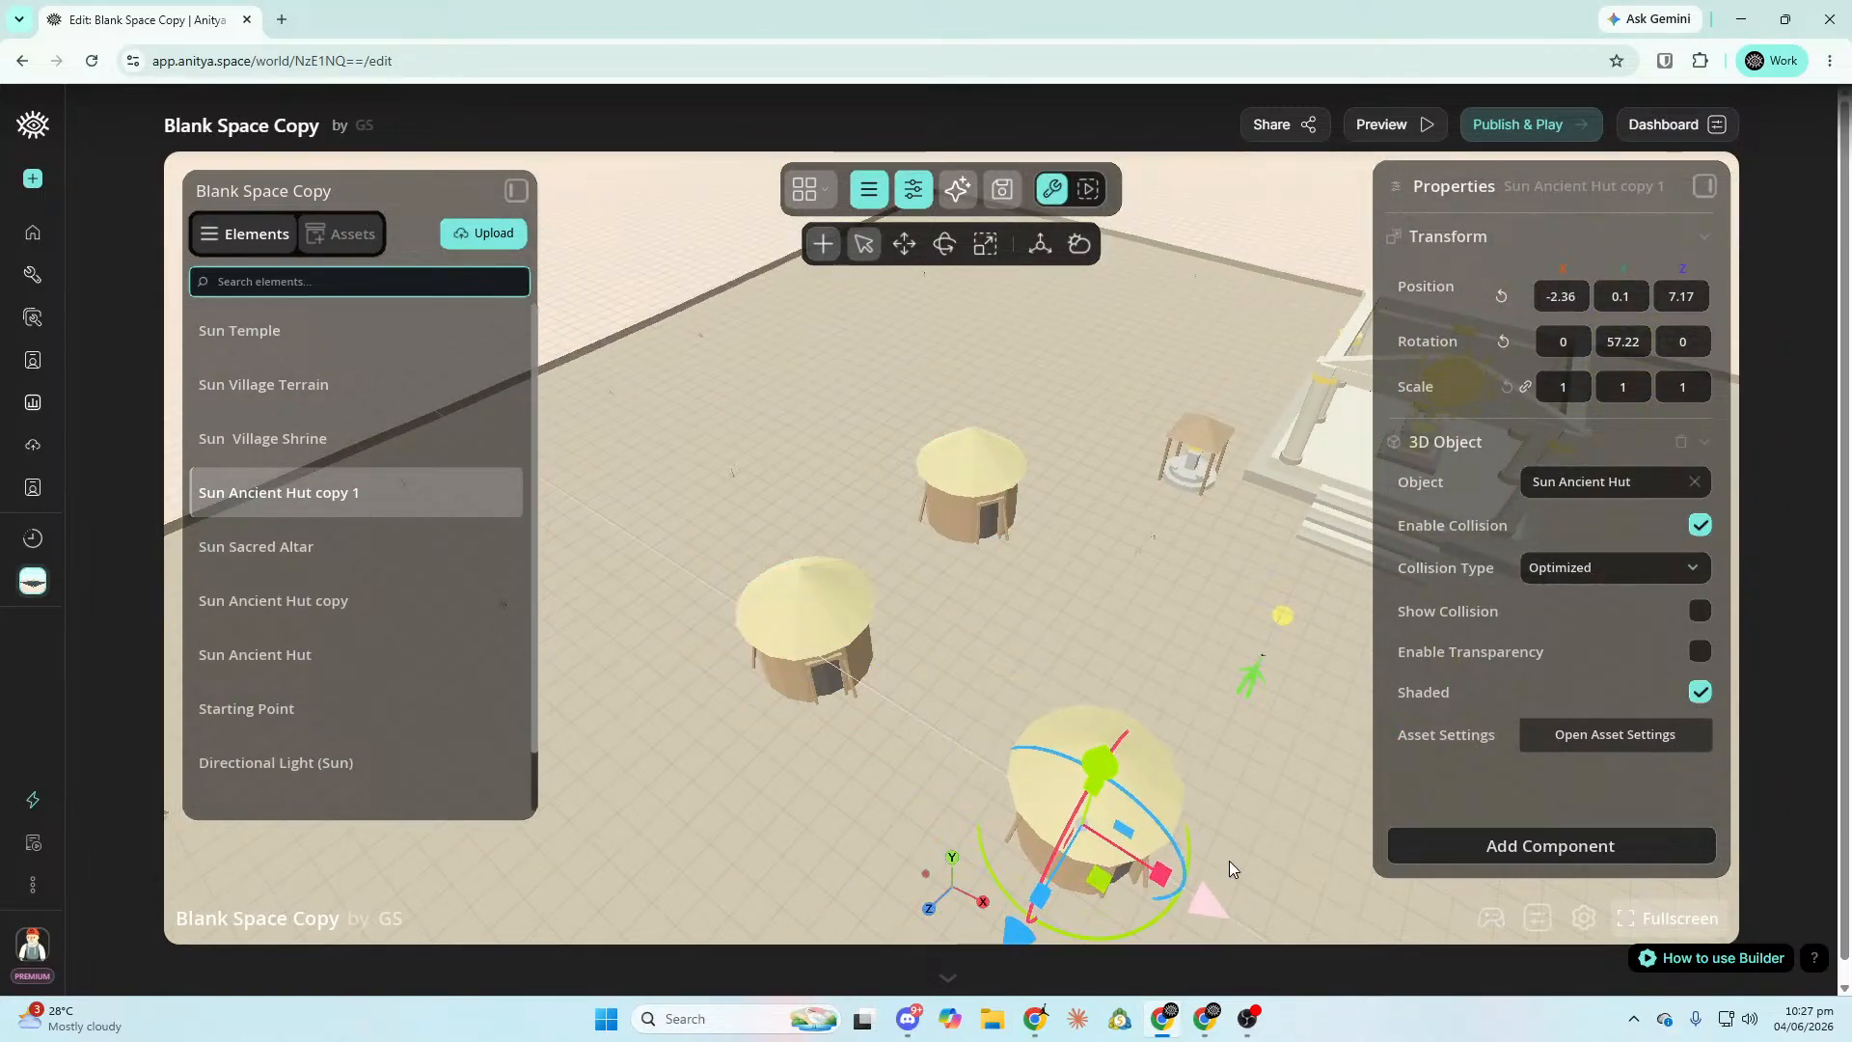
left_click_drag(1015, 928, 1044, 828)
right_click_drag(1043, 820, 1028, 812)
left_click_drag(1013, 695, 872, 674)
Duplicate Sun Ancient Hut copy 1 and move the new copy to about X -18.56, Y 0.1, Z 13.57.
right_click(464, 490)
left_click(479, 572)
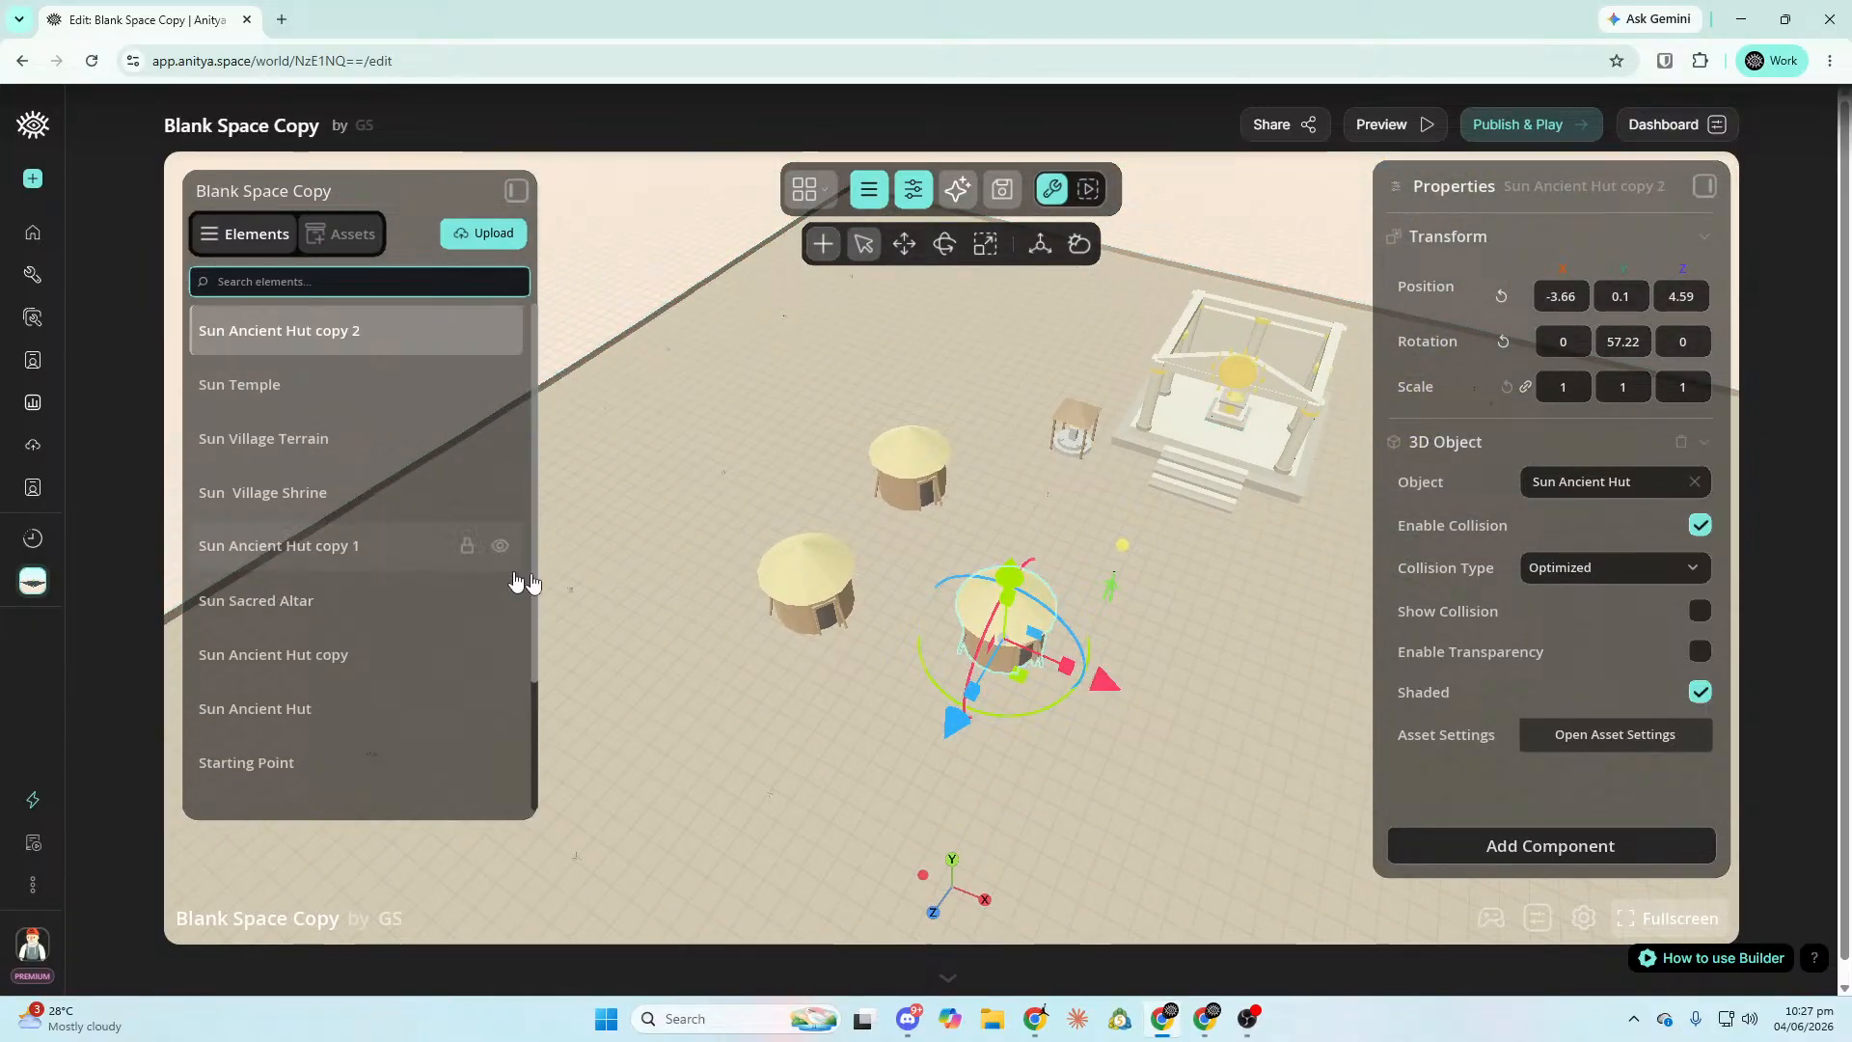
left_click_drag(787, 530, 818, 709)
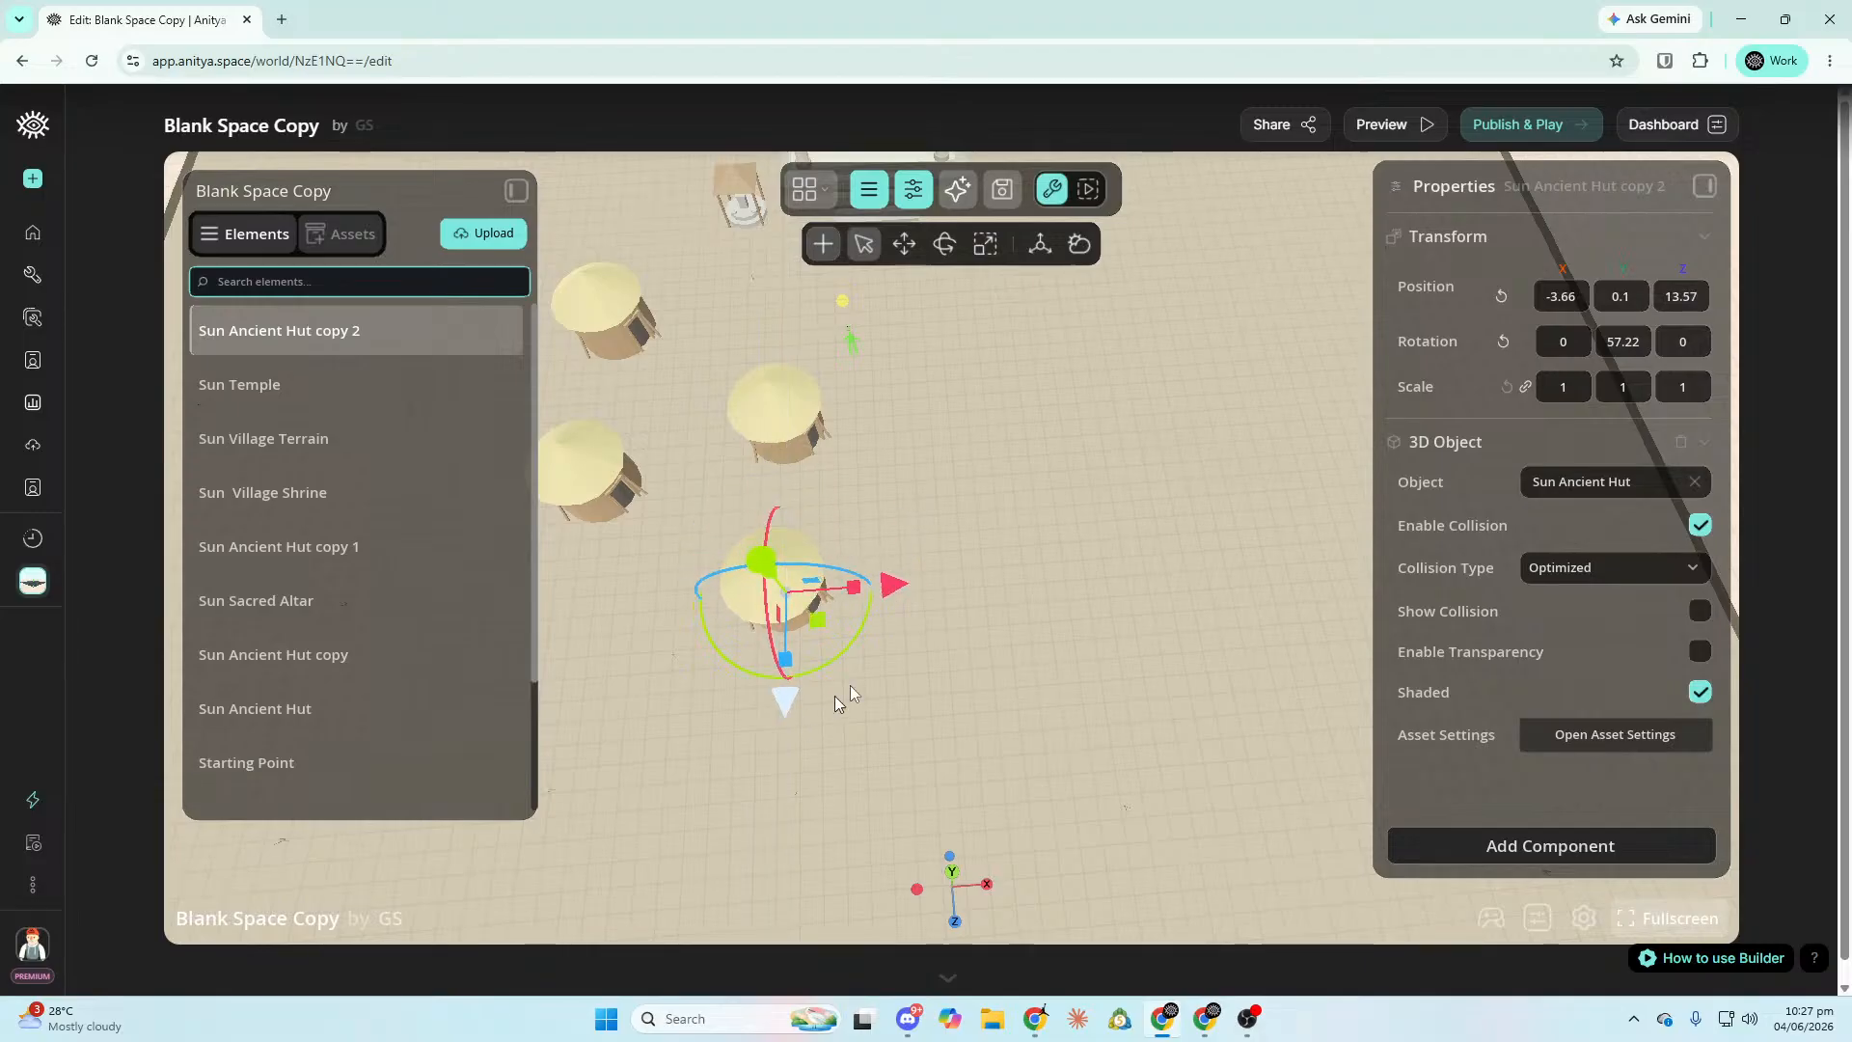
left_click_drag(888, 605, 795, 658)
right_click_drag(796, 658, 897, 637)
left_click_drag(907, 526, 762, 639)
right_click_drag(762, 638, 941, 773)
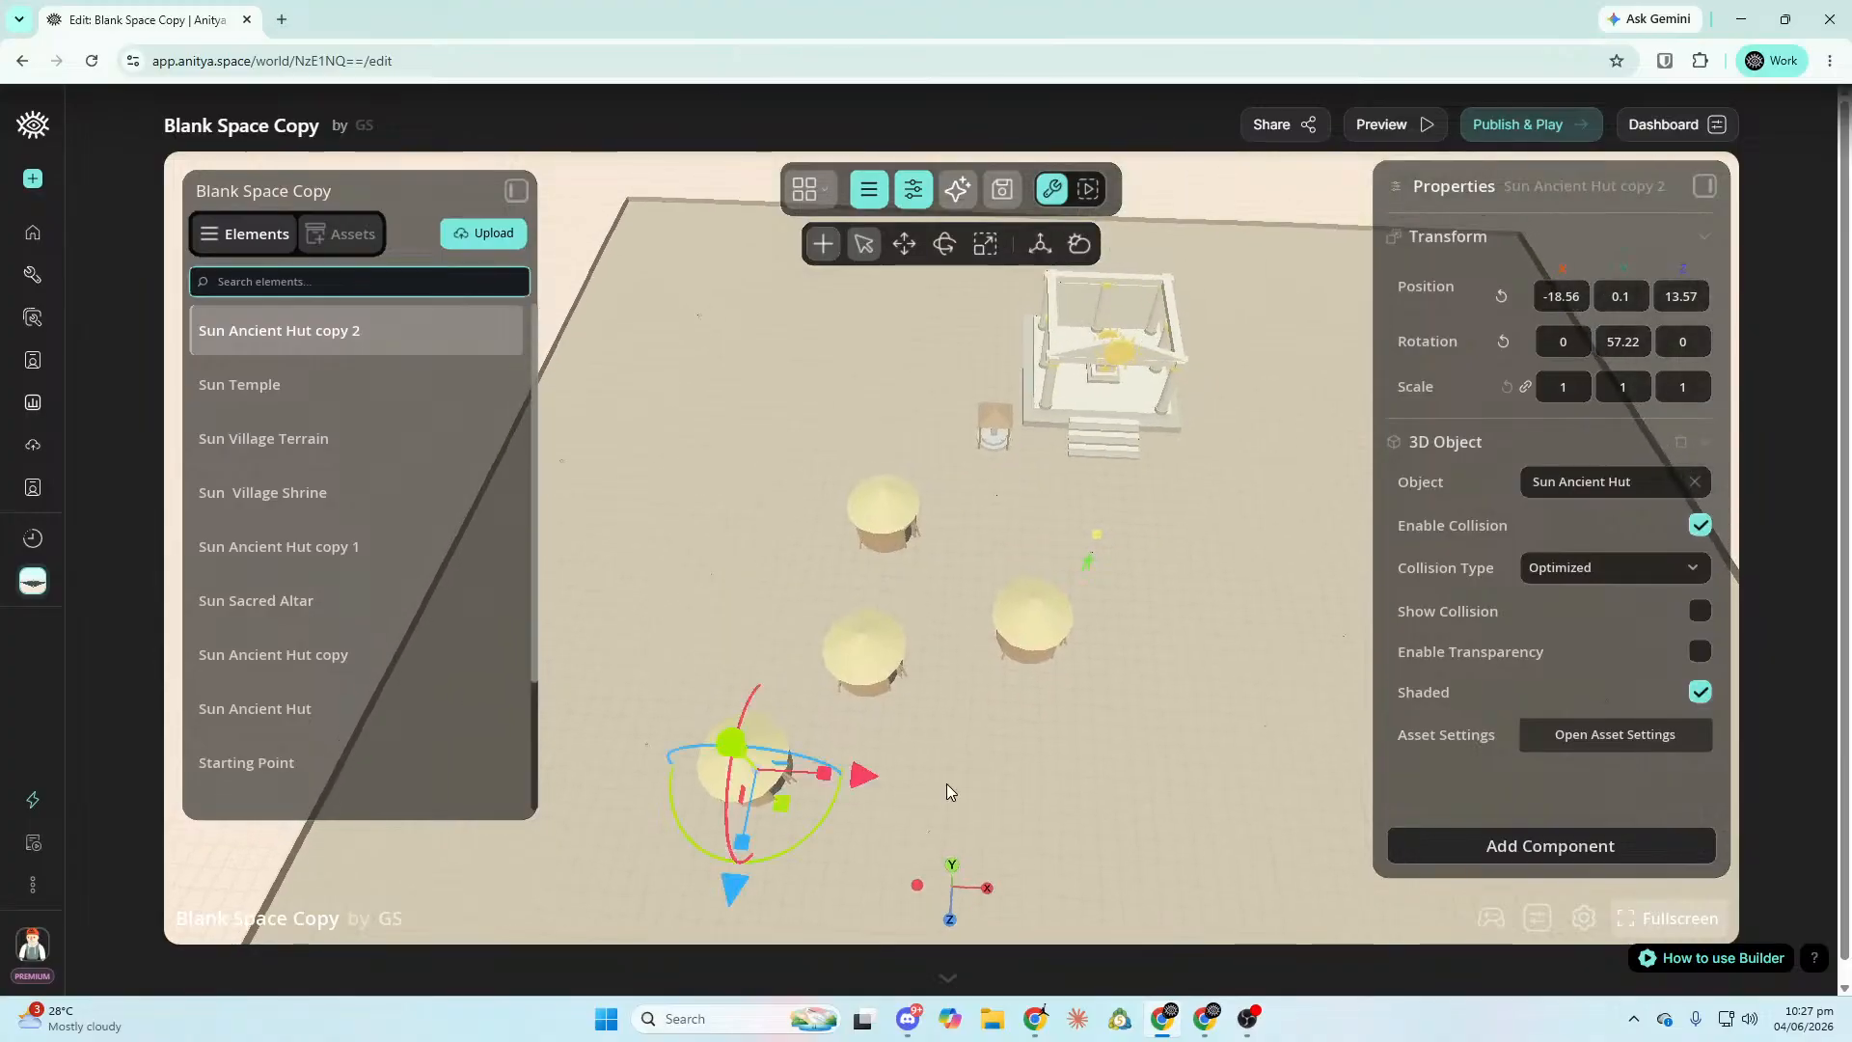
Duplicate Sun Ancient Hut copy 2 and move the new copy to about X -24.42, Y 0.1, Z 2.02.
right_click(365, 330)
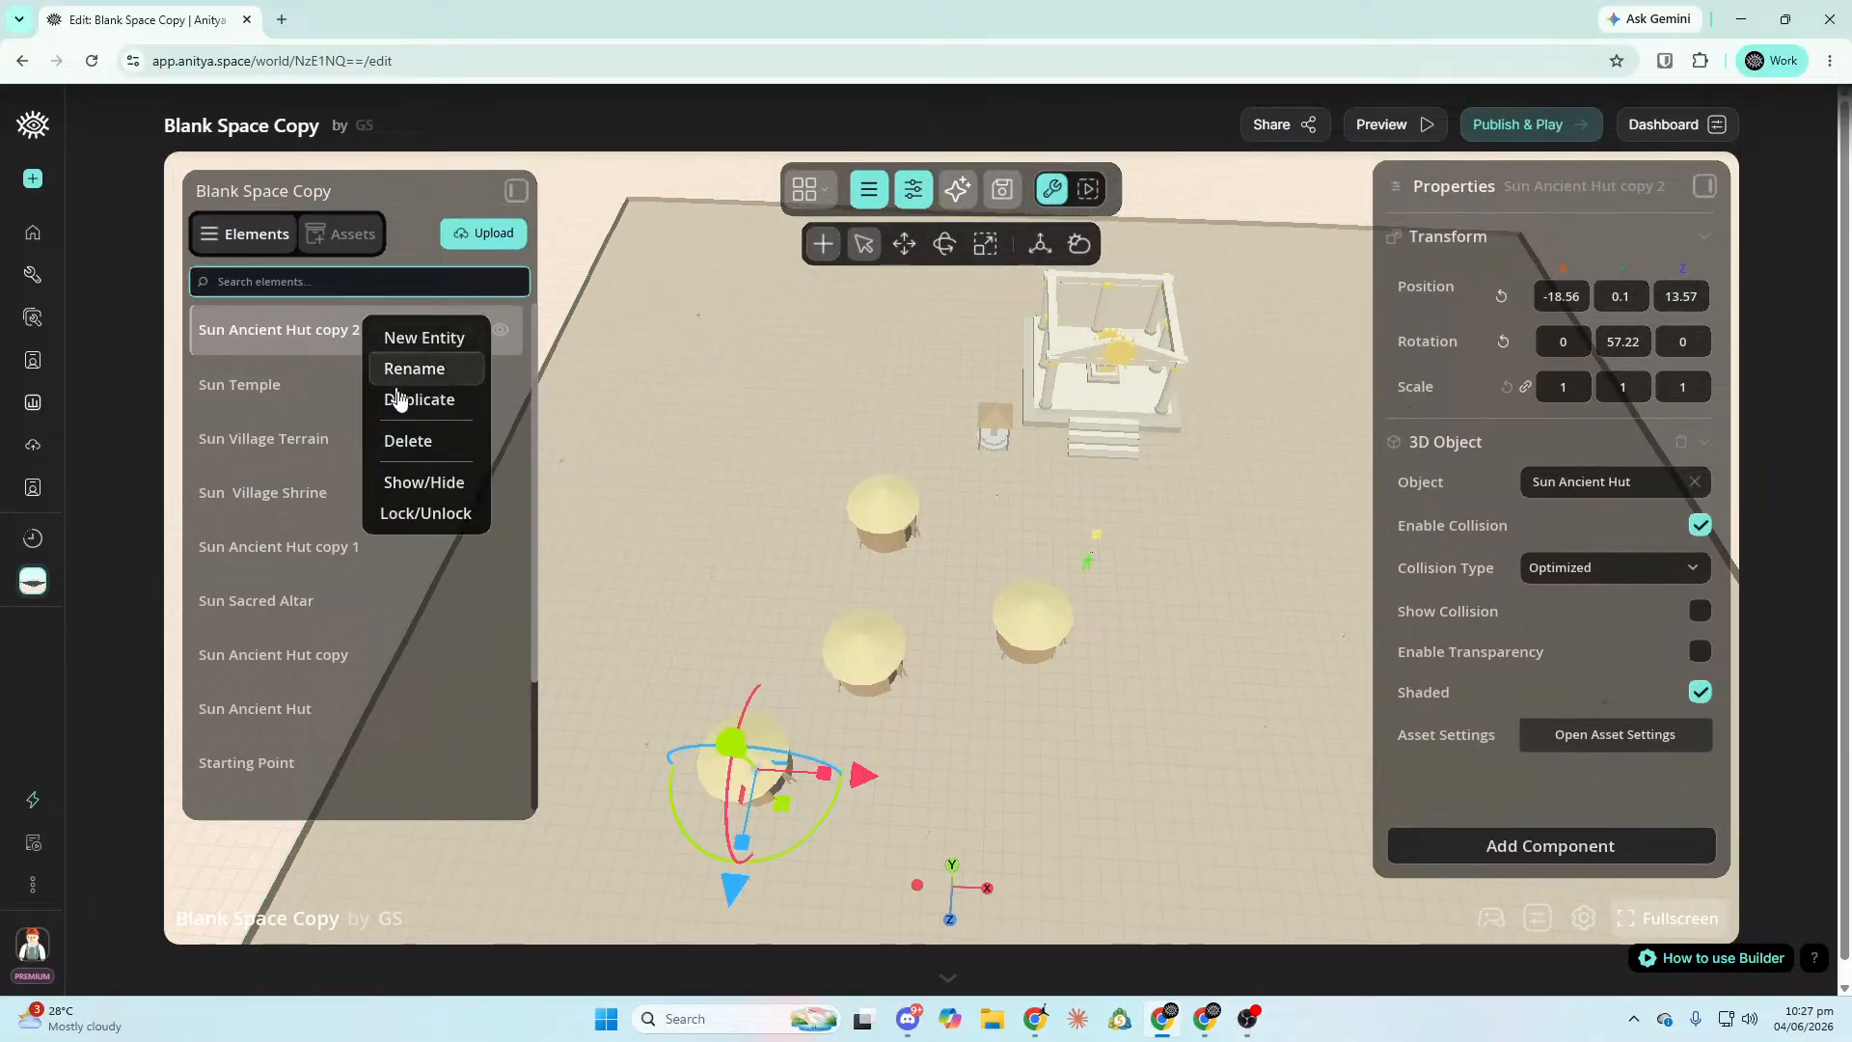
left_click(405, 413)
left_click_drag(735, 883, 583, 653)
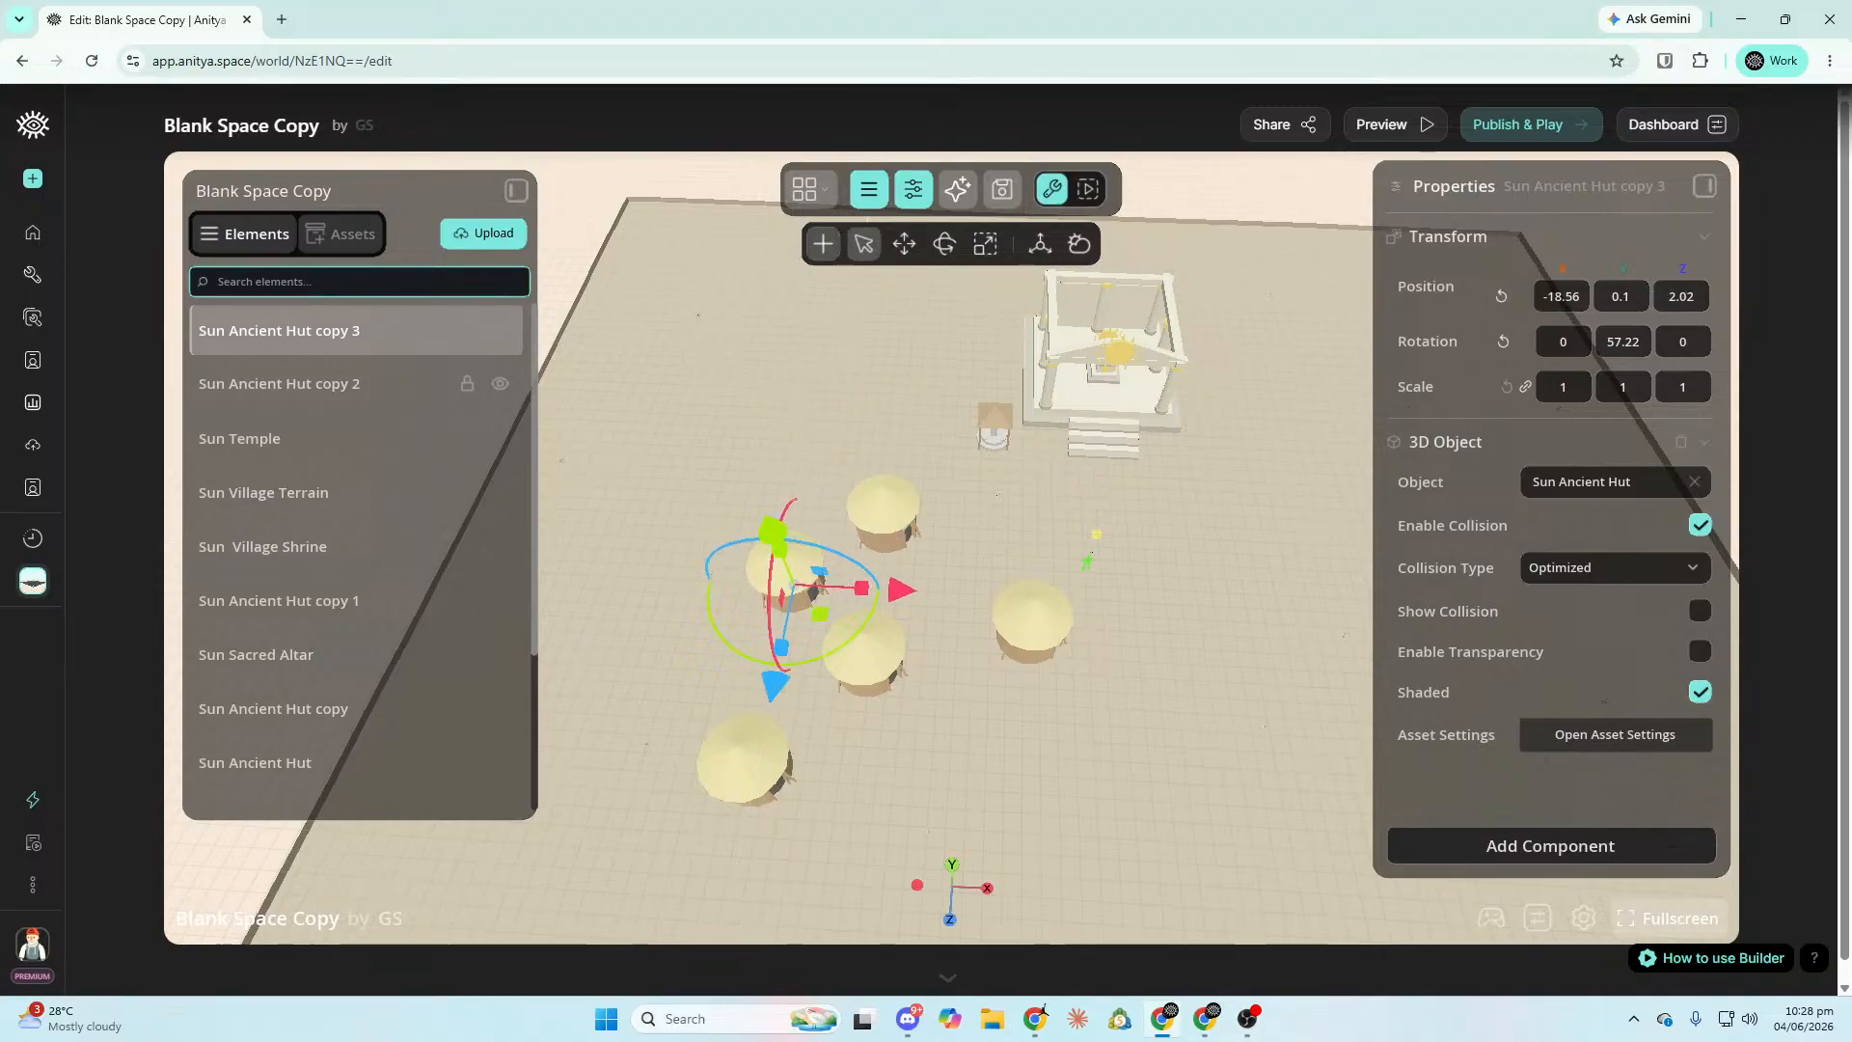
left_click_drag(795, 585, 704, 595)
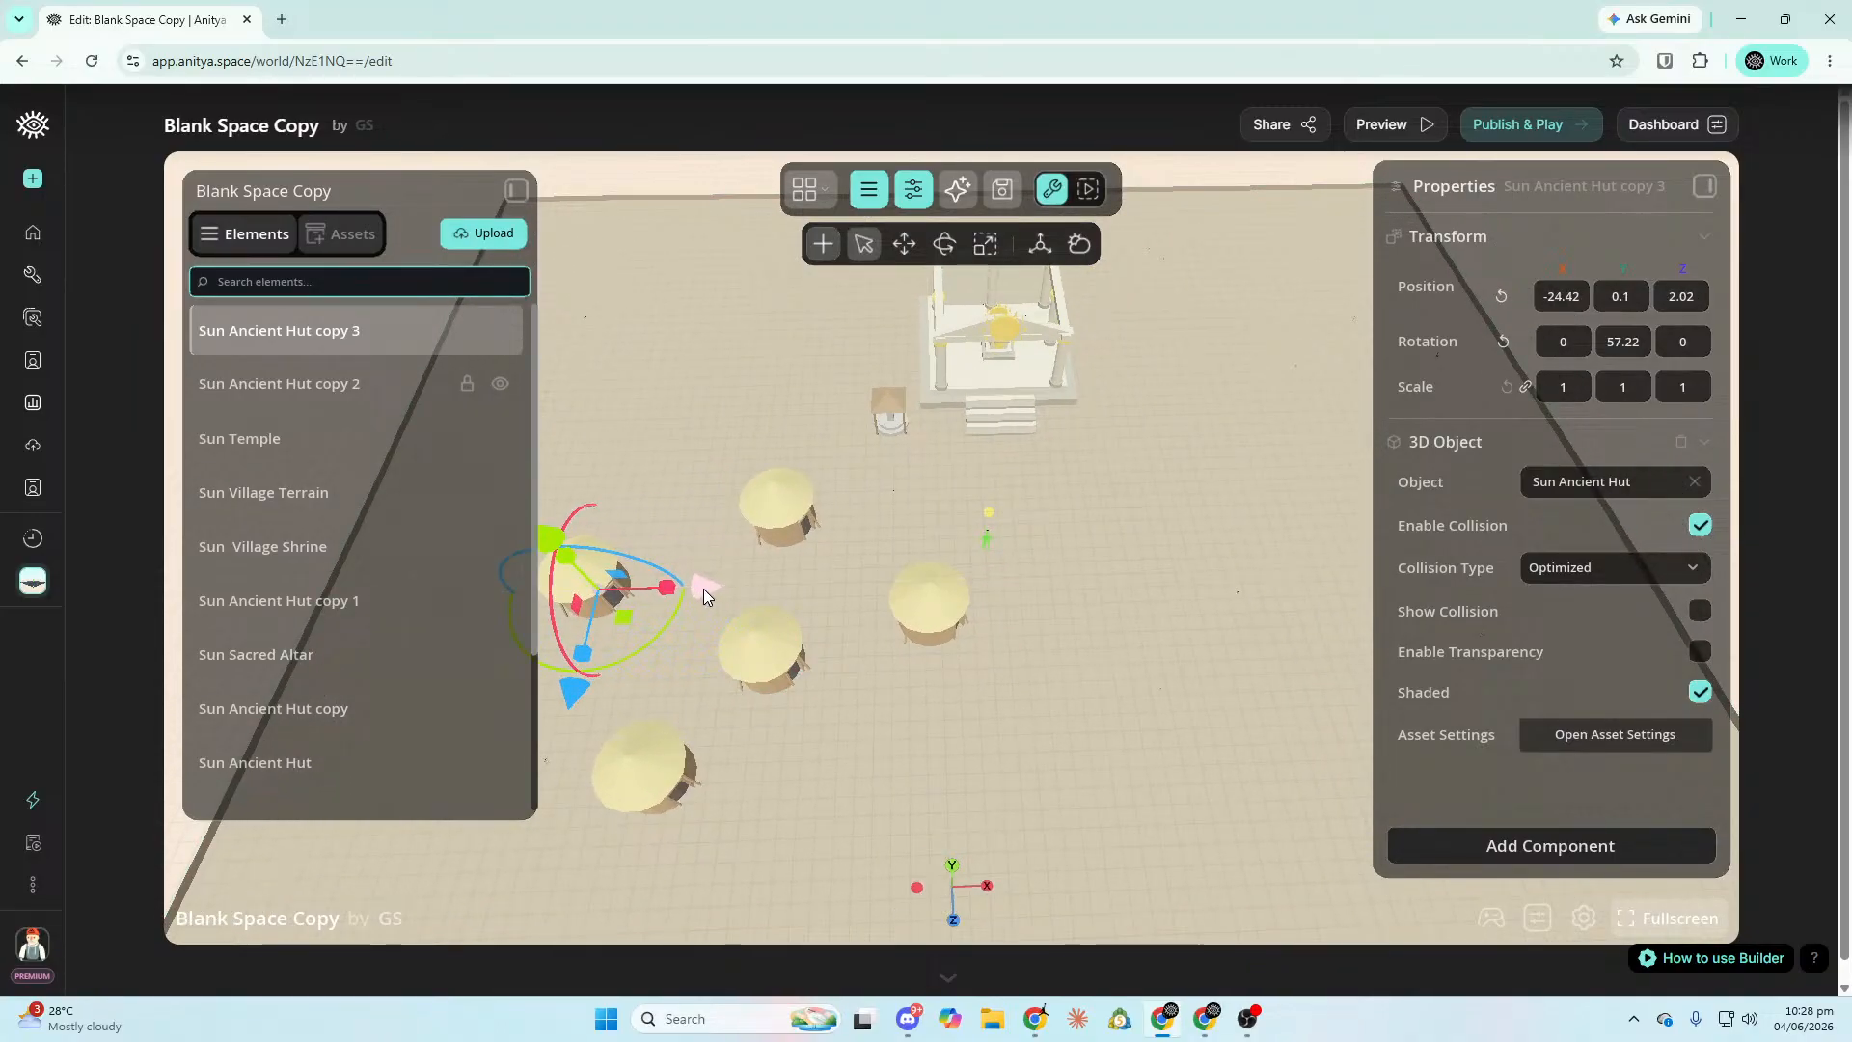
right_click_drag(720, 602, 785, 584)
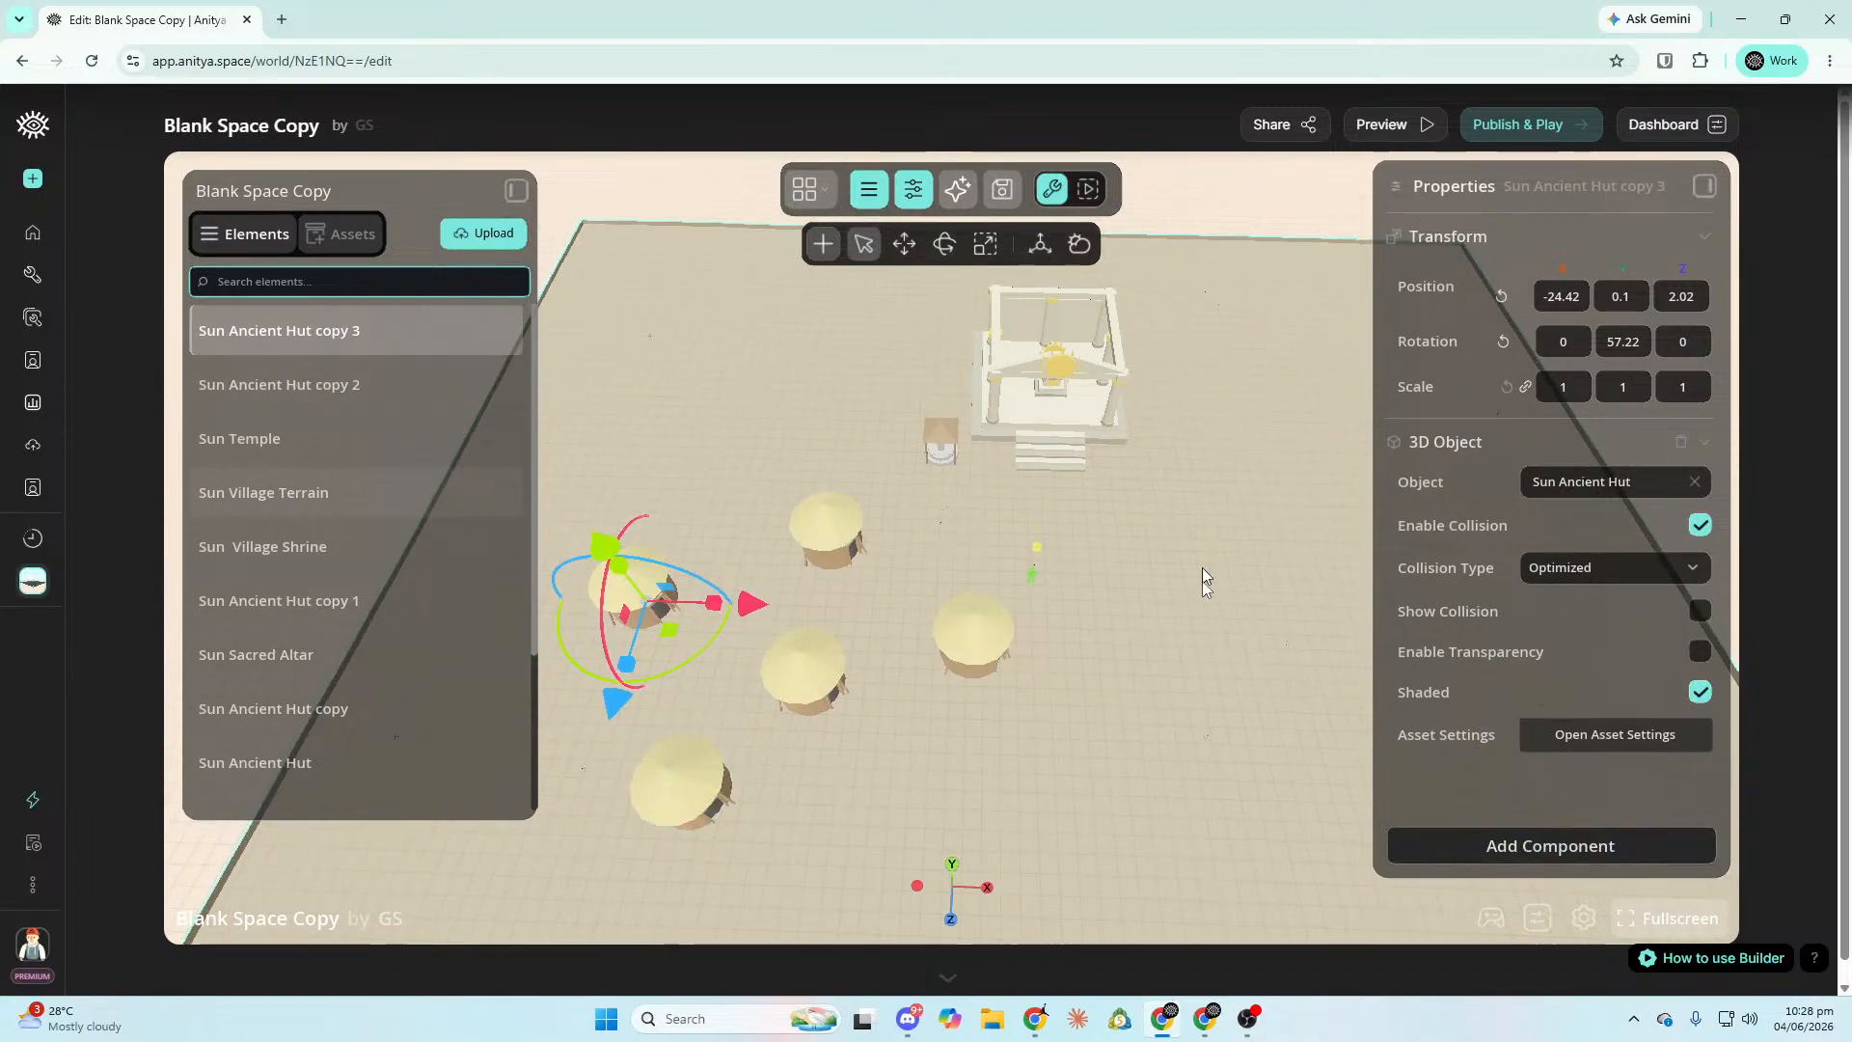
Find the Sun Village Terrain among the elements by searching "terr" and set its scale to 1.8.
left_click(326, 282)
type("terr")
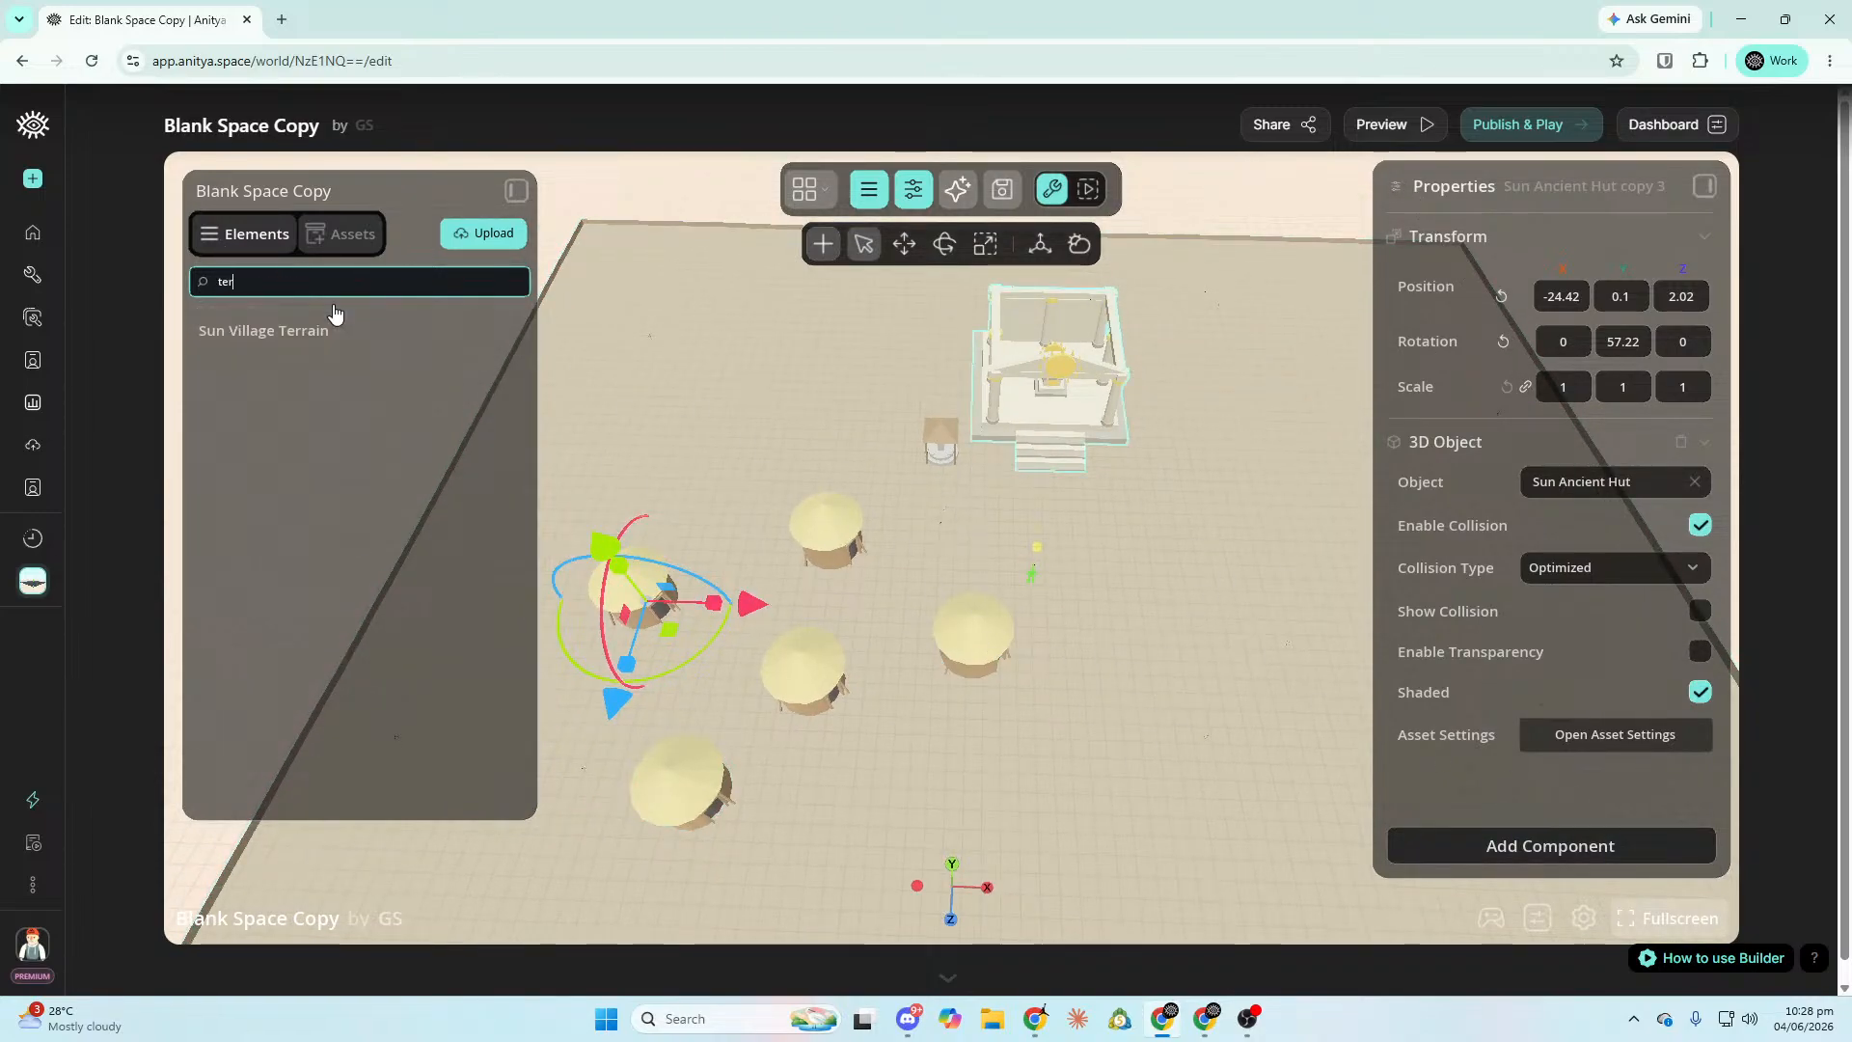
left_click(318, 331)
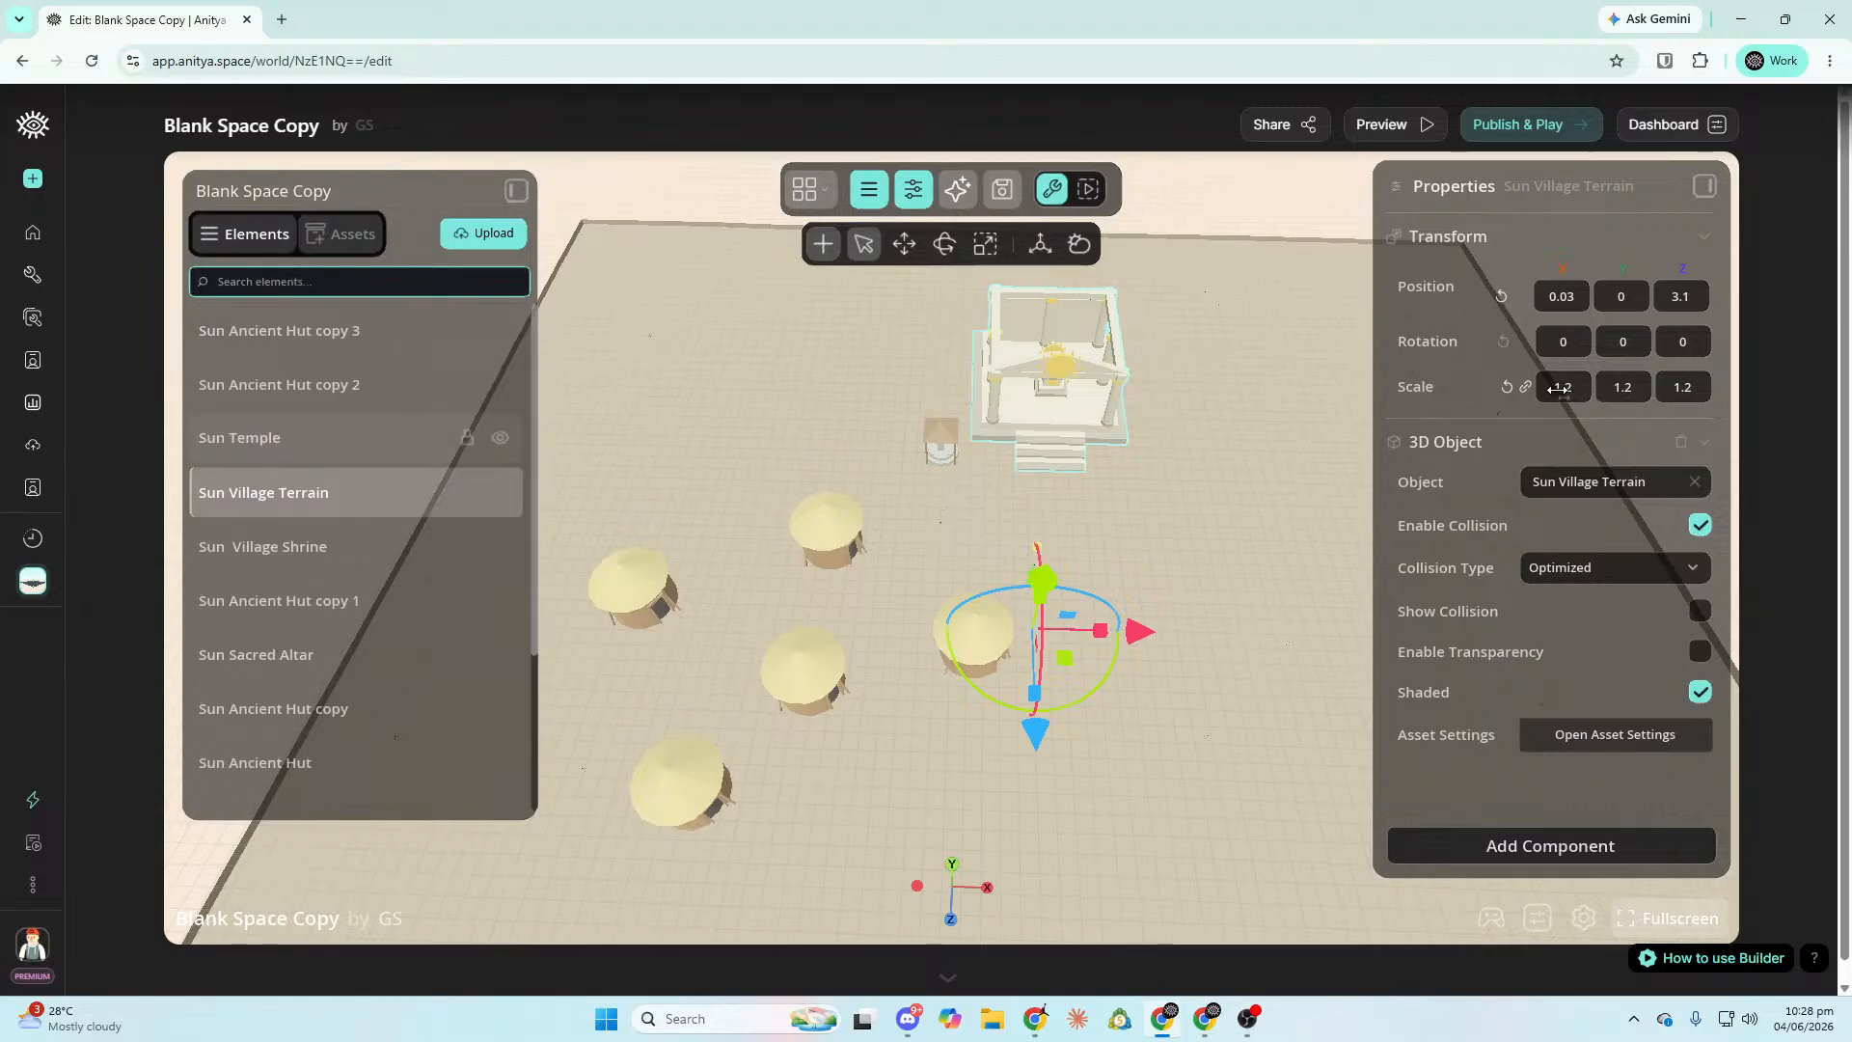
key("Return")
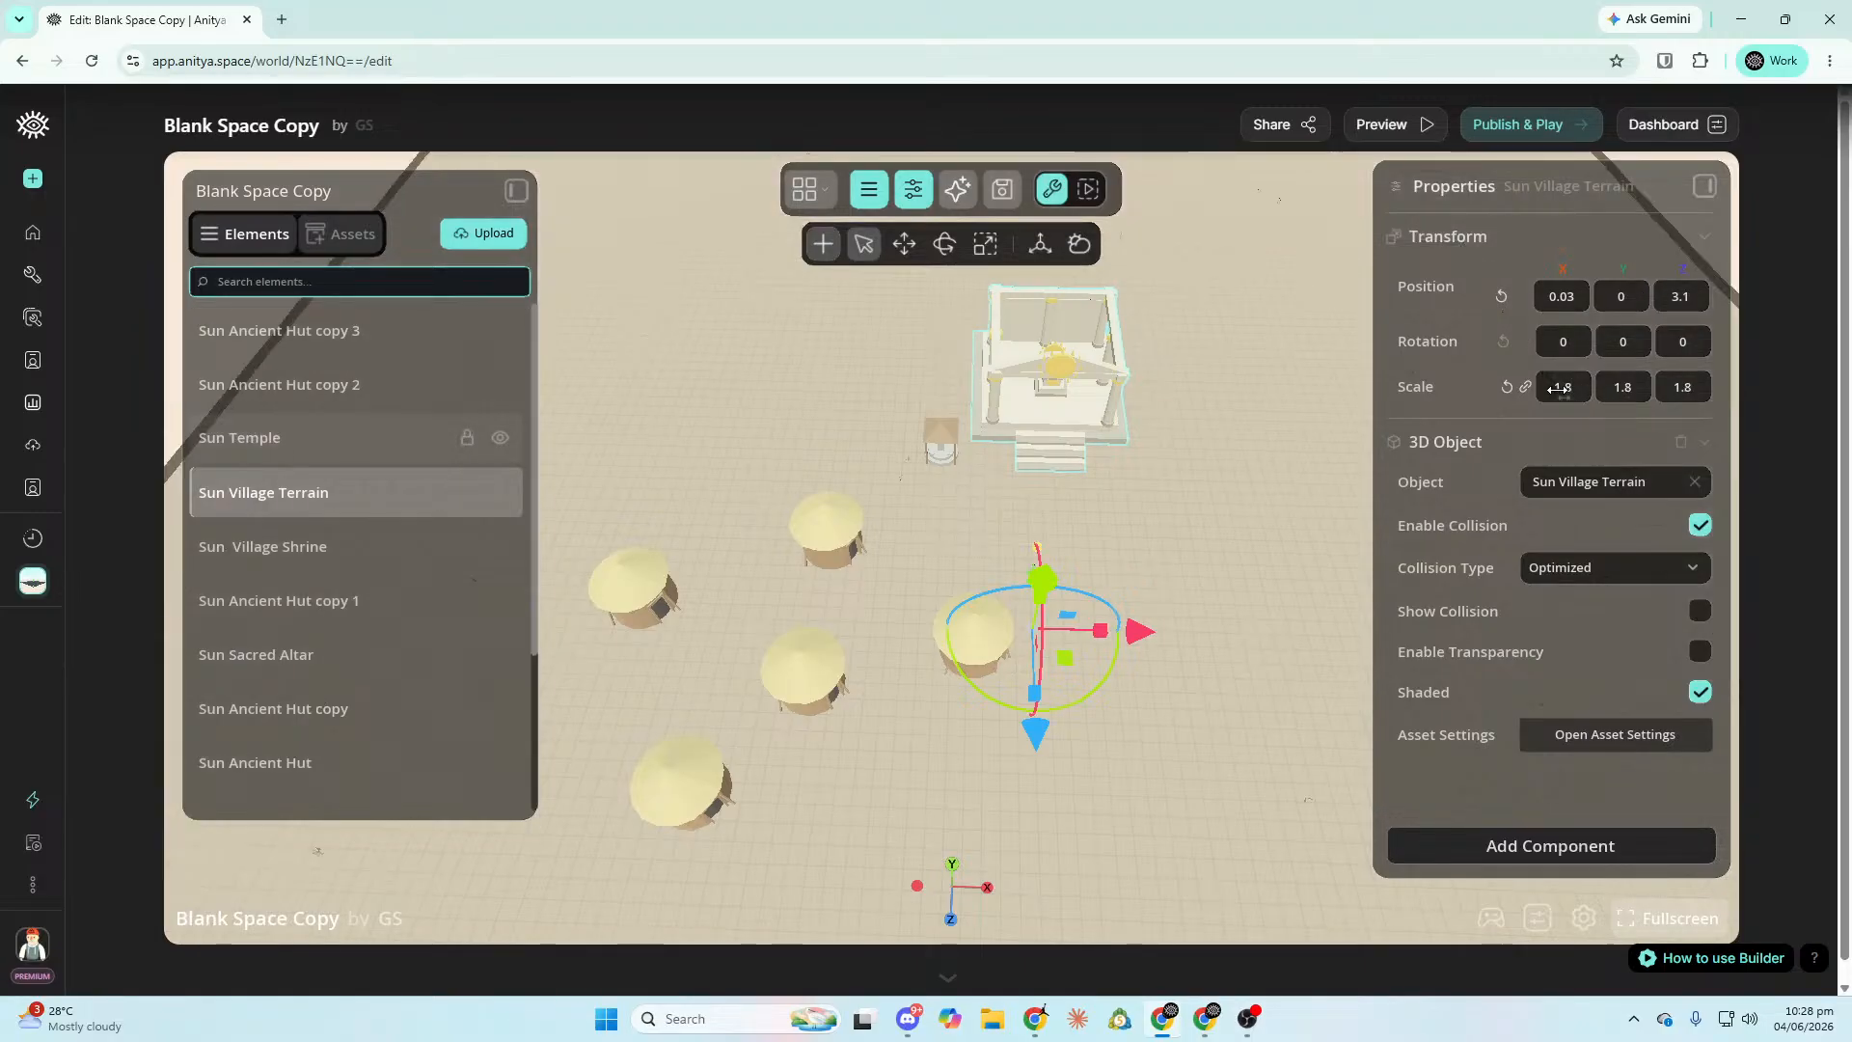
Move Sun Ancient Hut copy 1 closer to the other huts, to about X -5.14.
key("s")
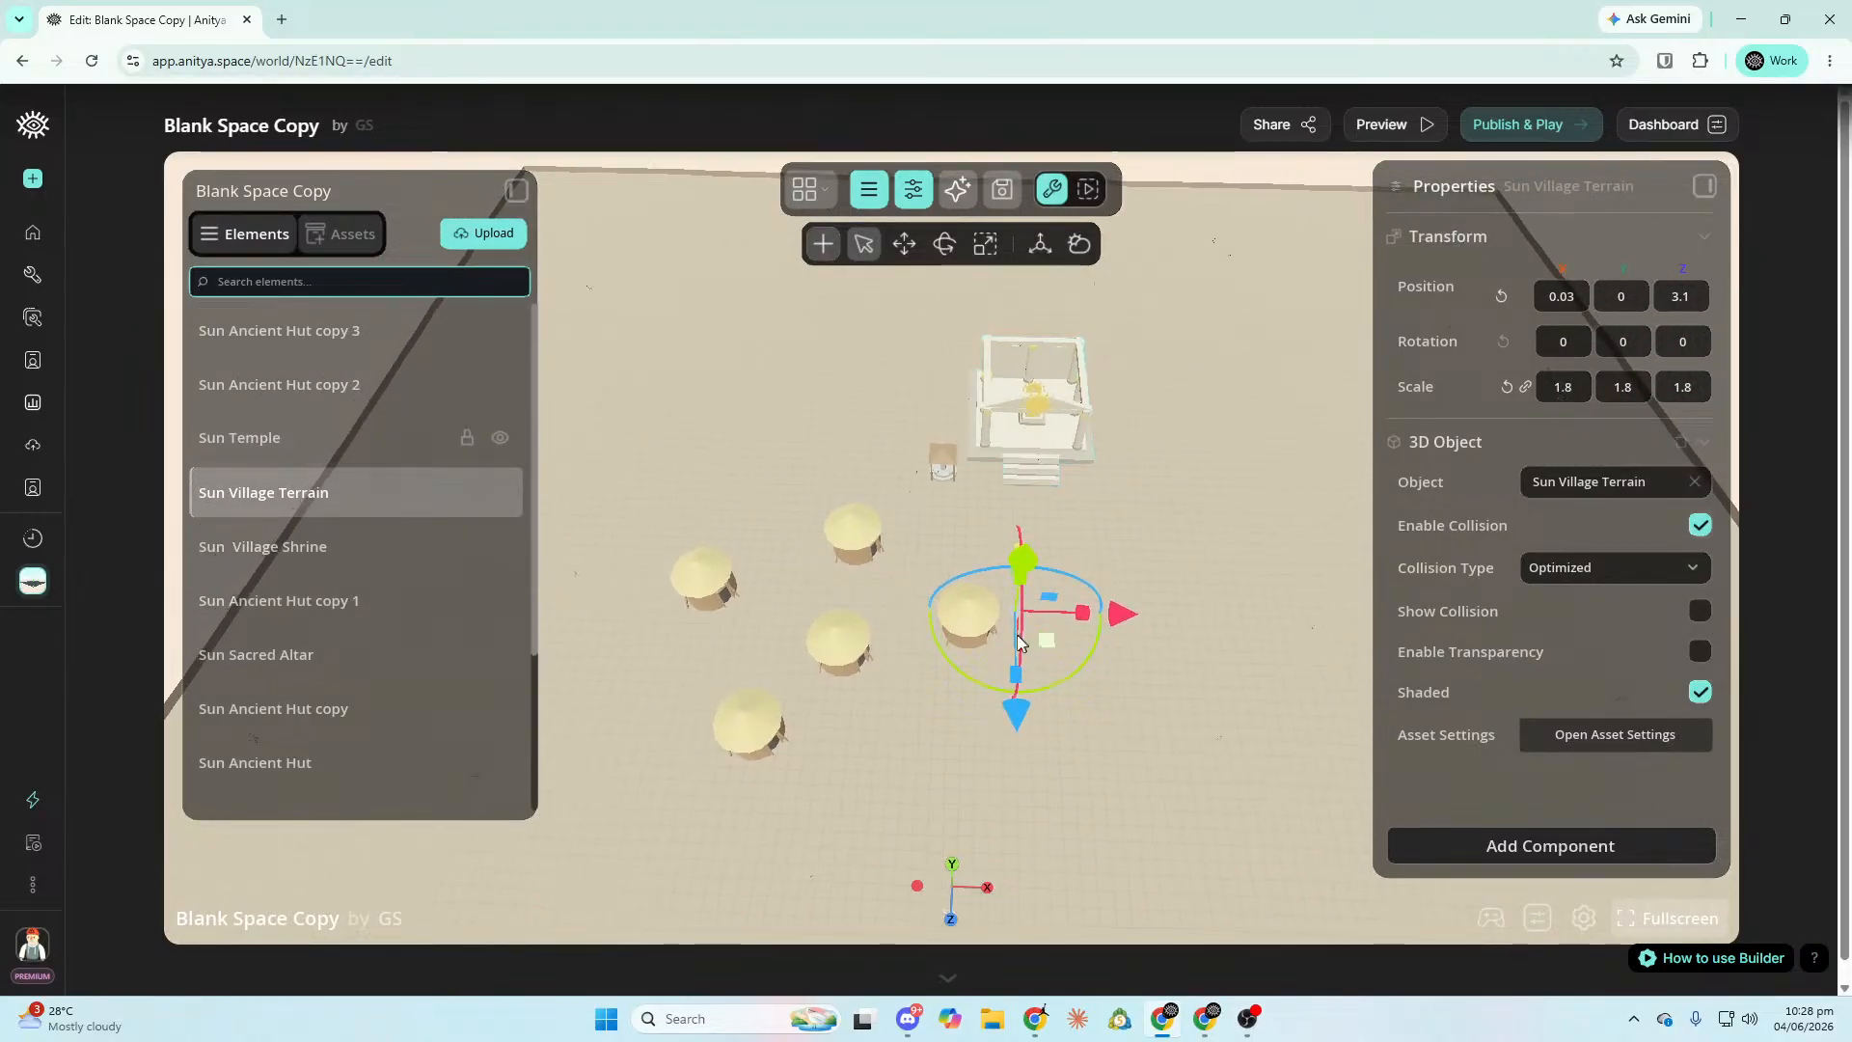
left_click(975, 627)
left_click_drag(1074, 629, 1060, 640)
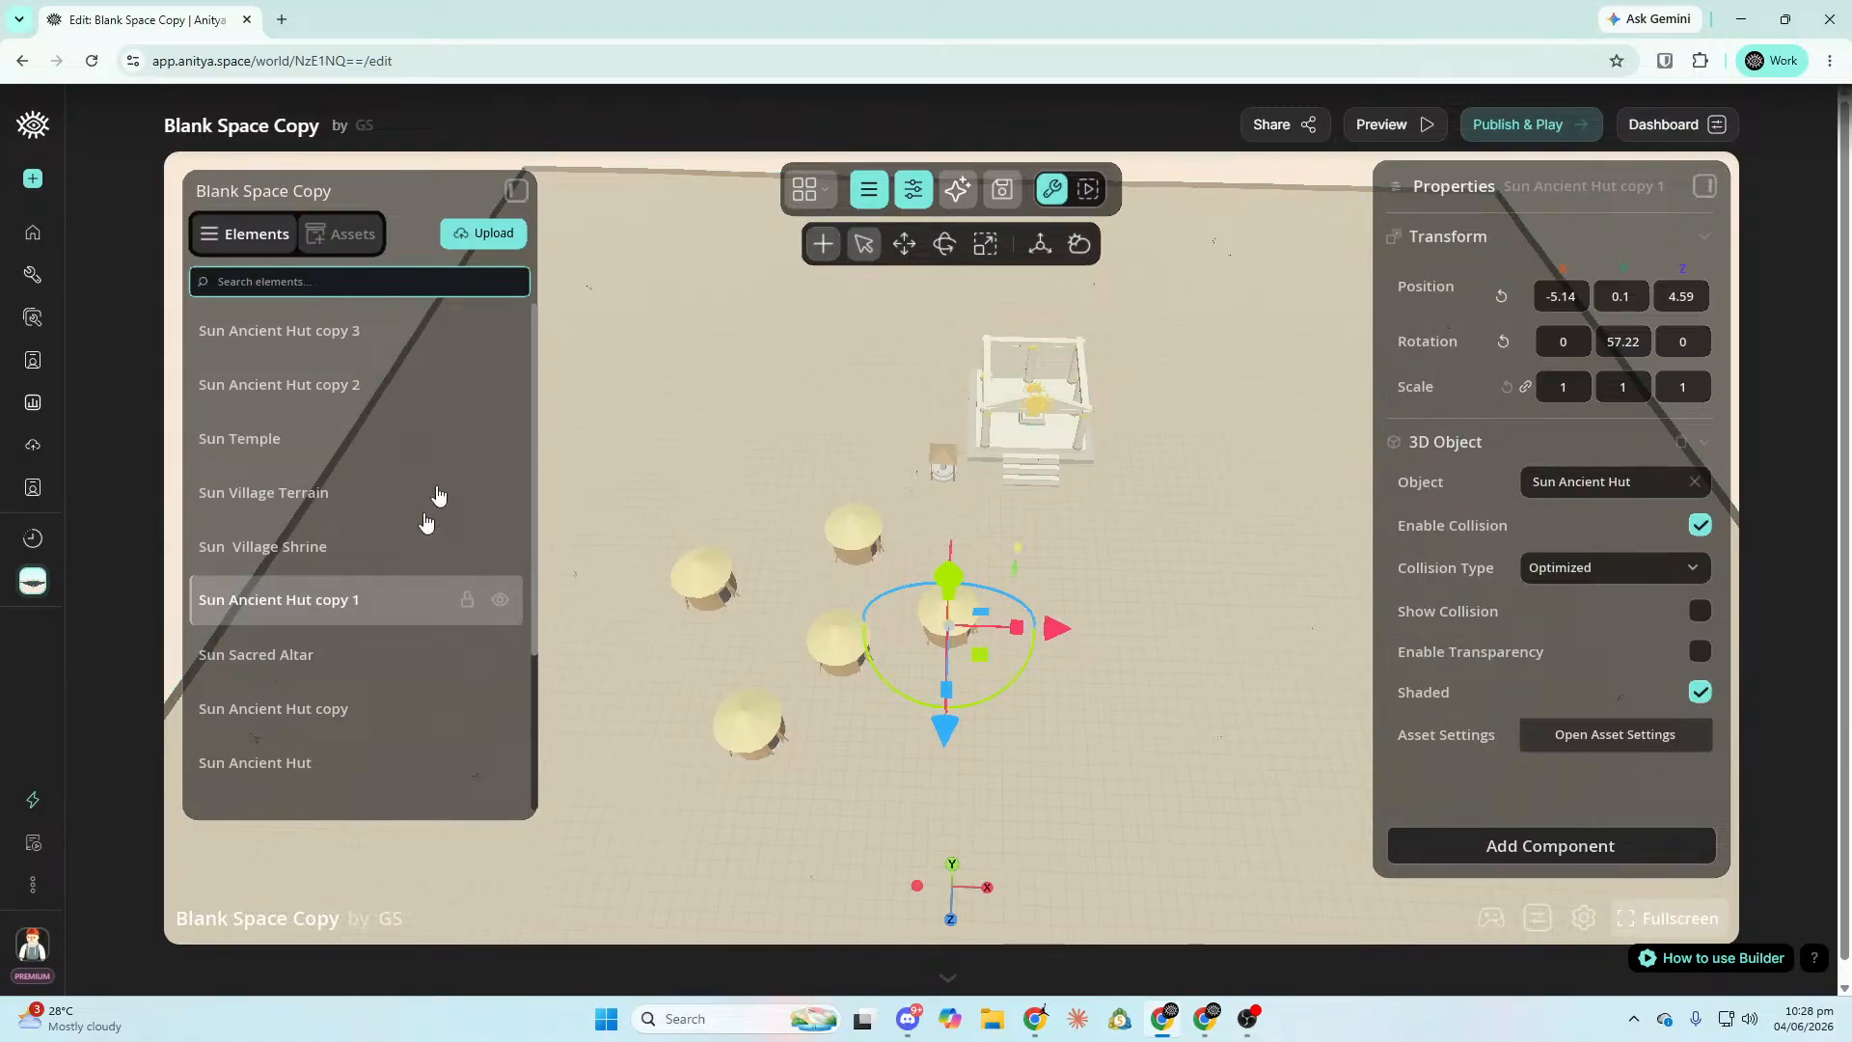
Nest Sun Ancient Hut copy 2 under Sun Ancient Hut copy 1 in the element hierarchy.
left_click_drag(352, 385, 421, 532)
left_click_drag(359, 617, 405, 398)
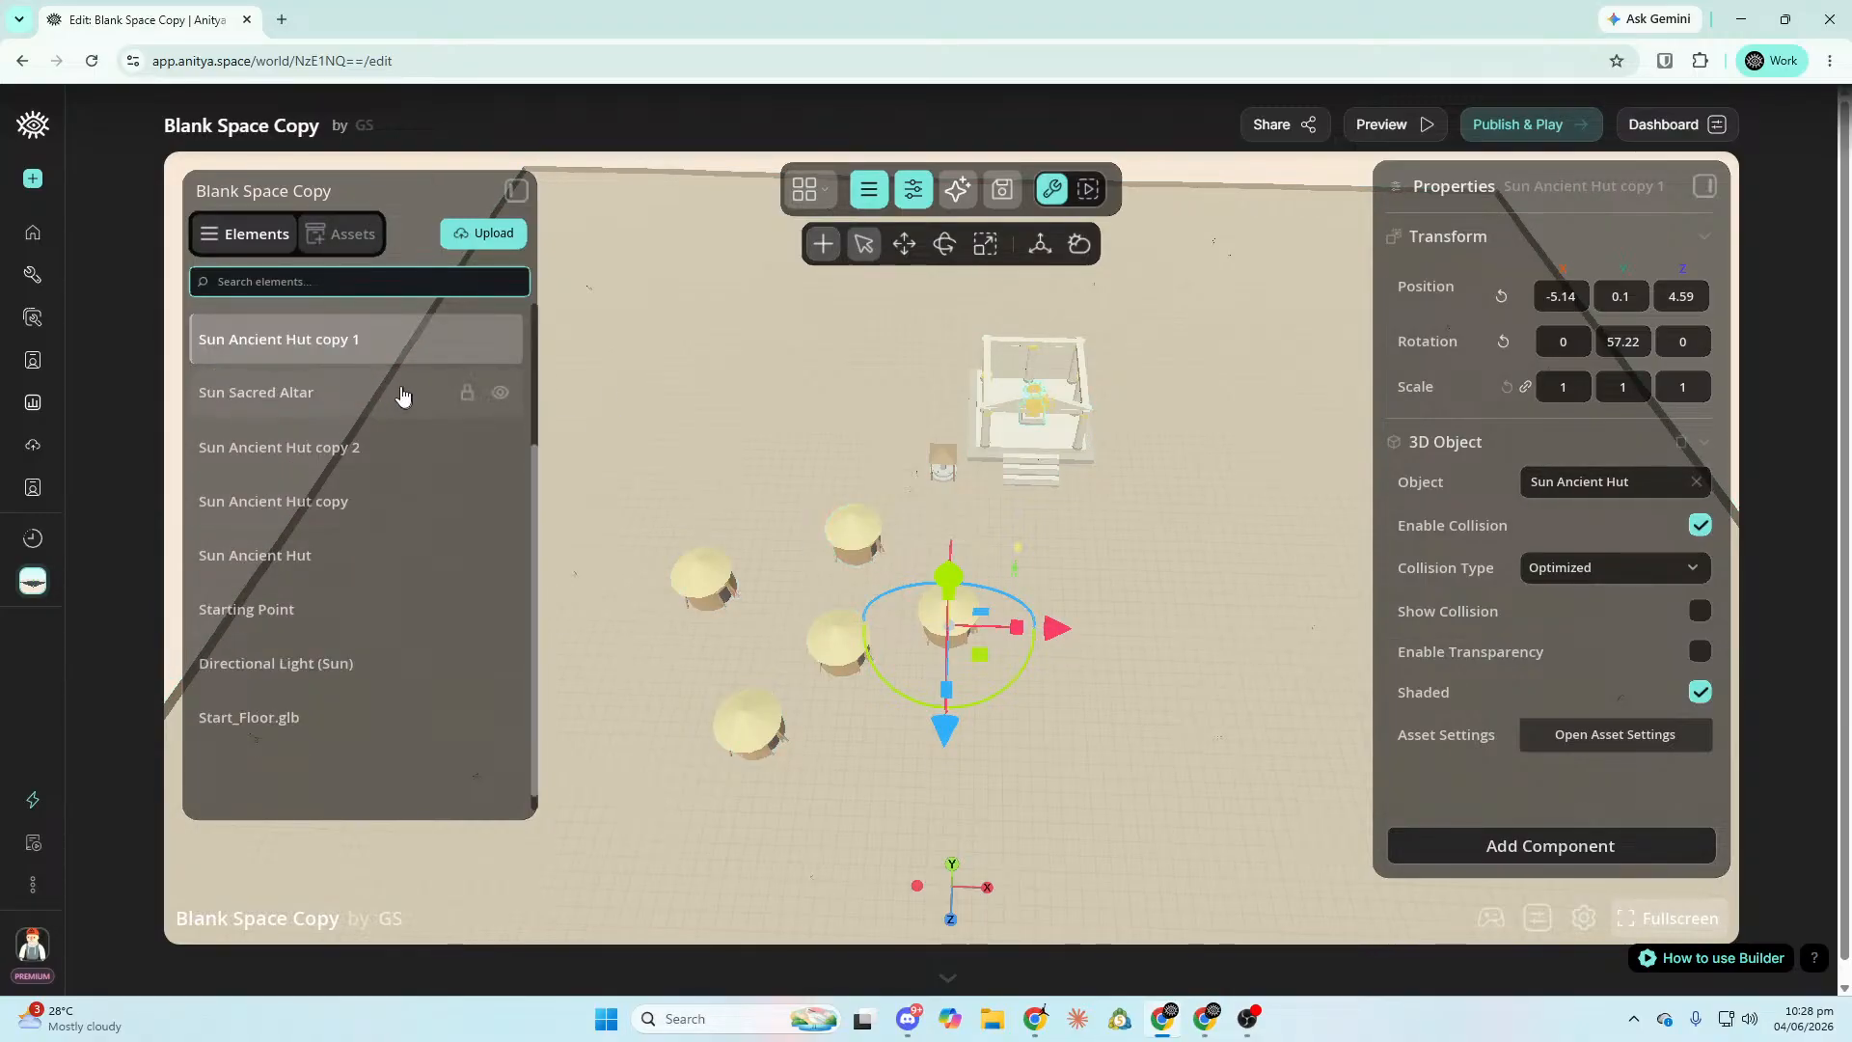
left_click_drag(353, 454, 410, 547)
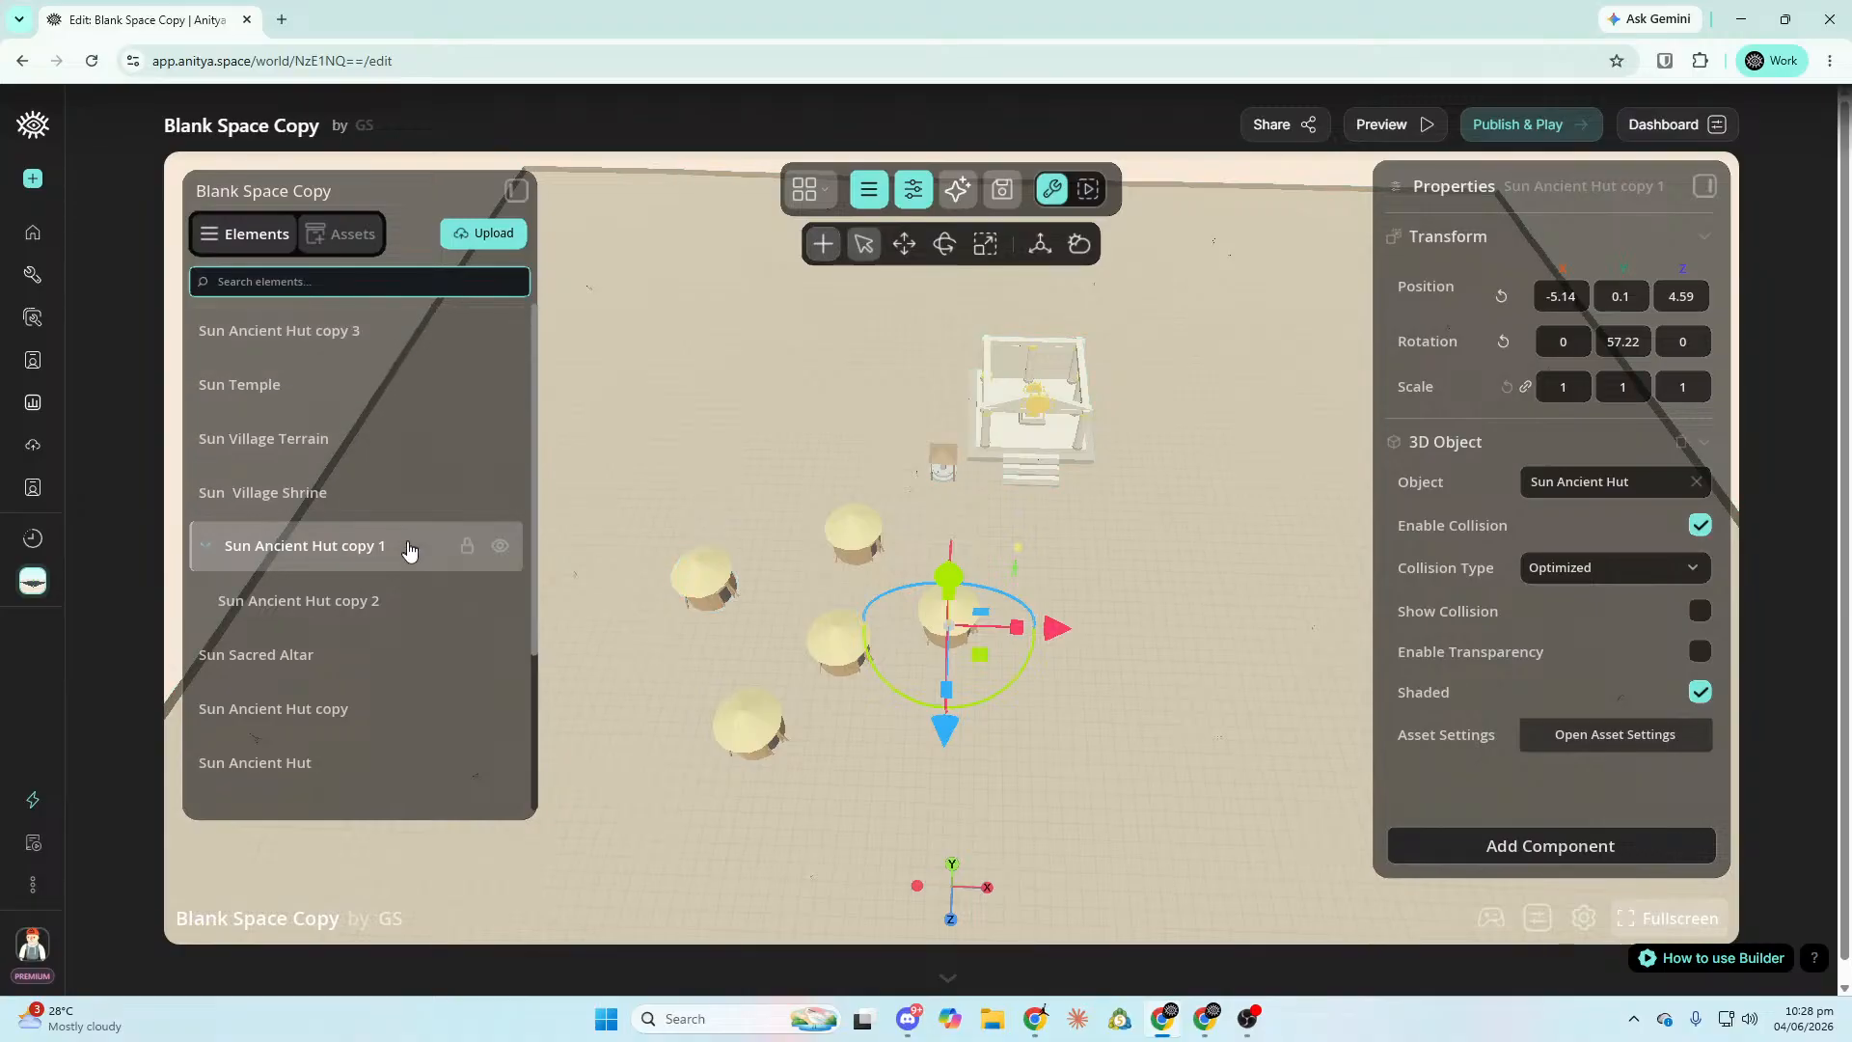
left_click_drag(346, 614, 365, 553)
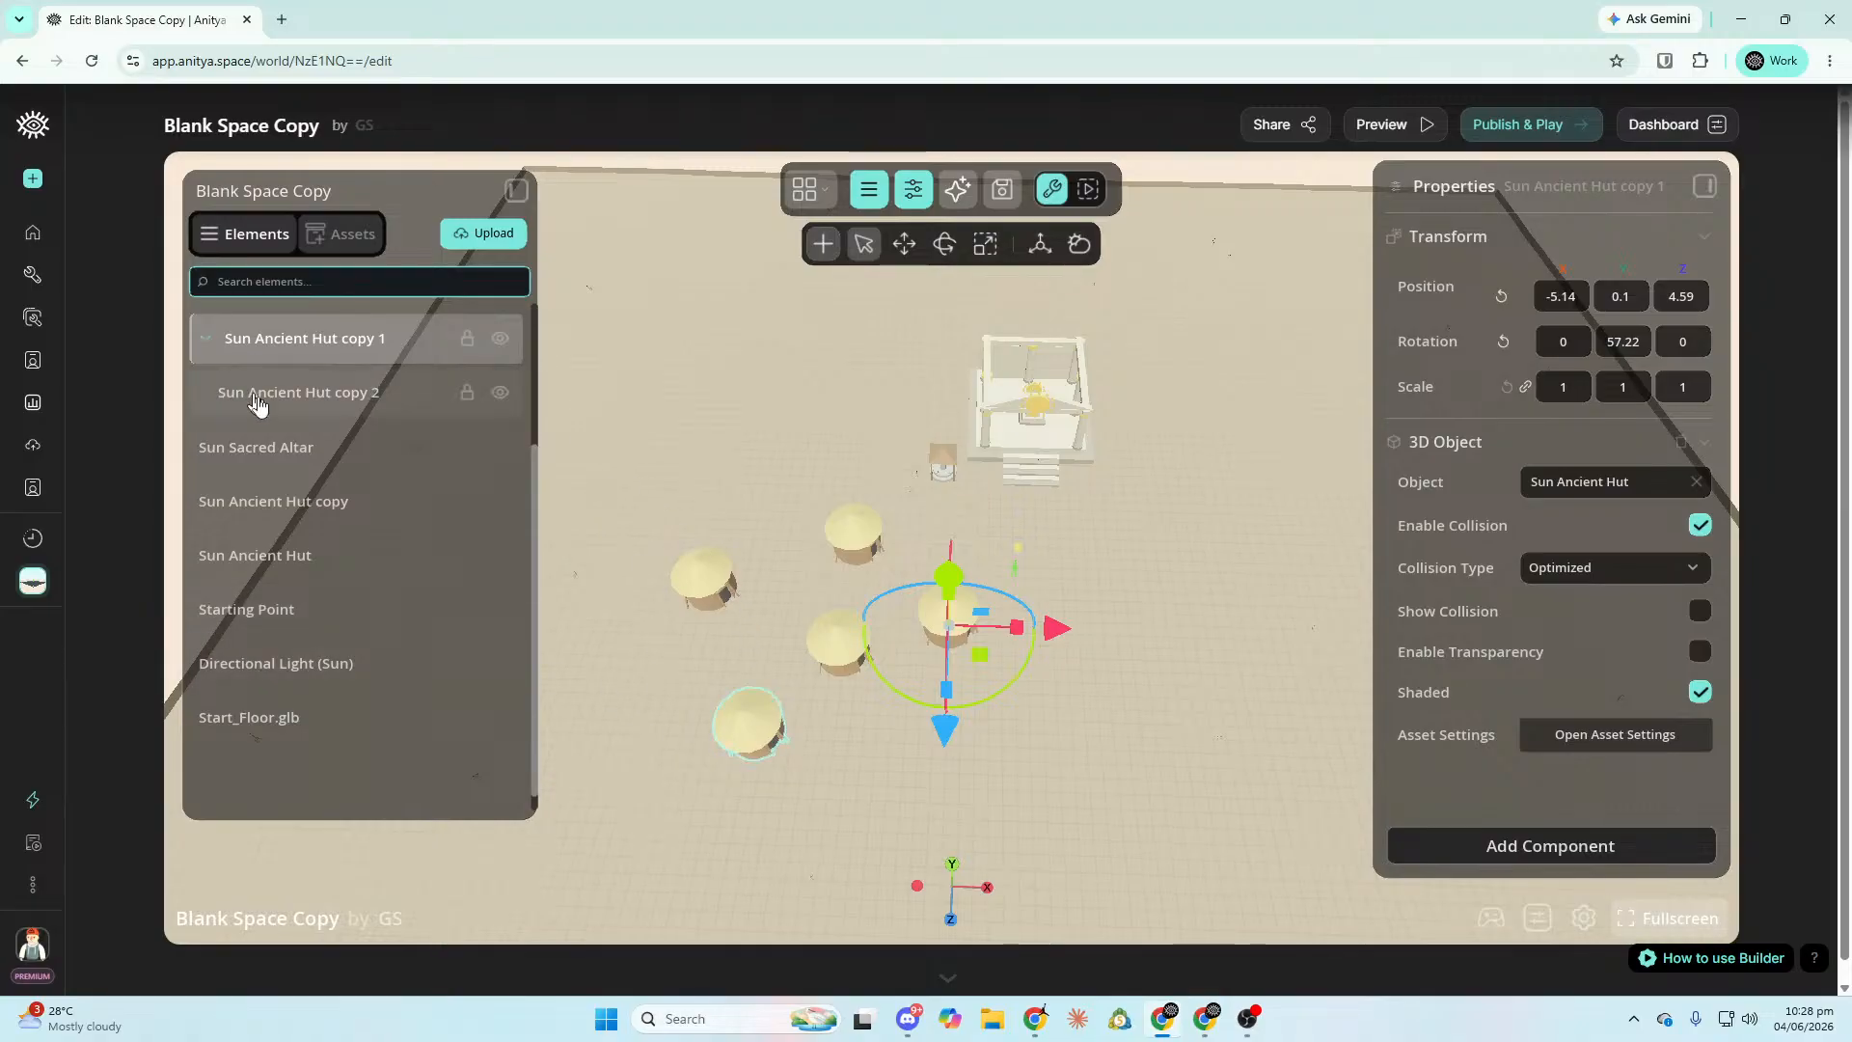
Nest Sun Ancient Hut copy 3 and Sun Ancient Hut copy under Sun Ancient Hut copy 1 and collapse that group.
scroll(405, 502, "up", 2)
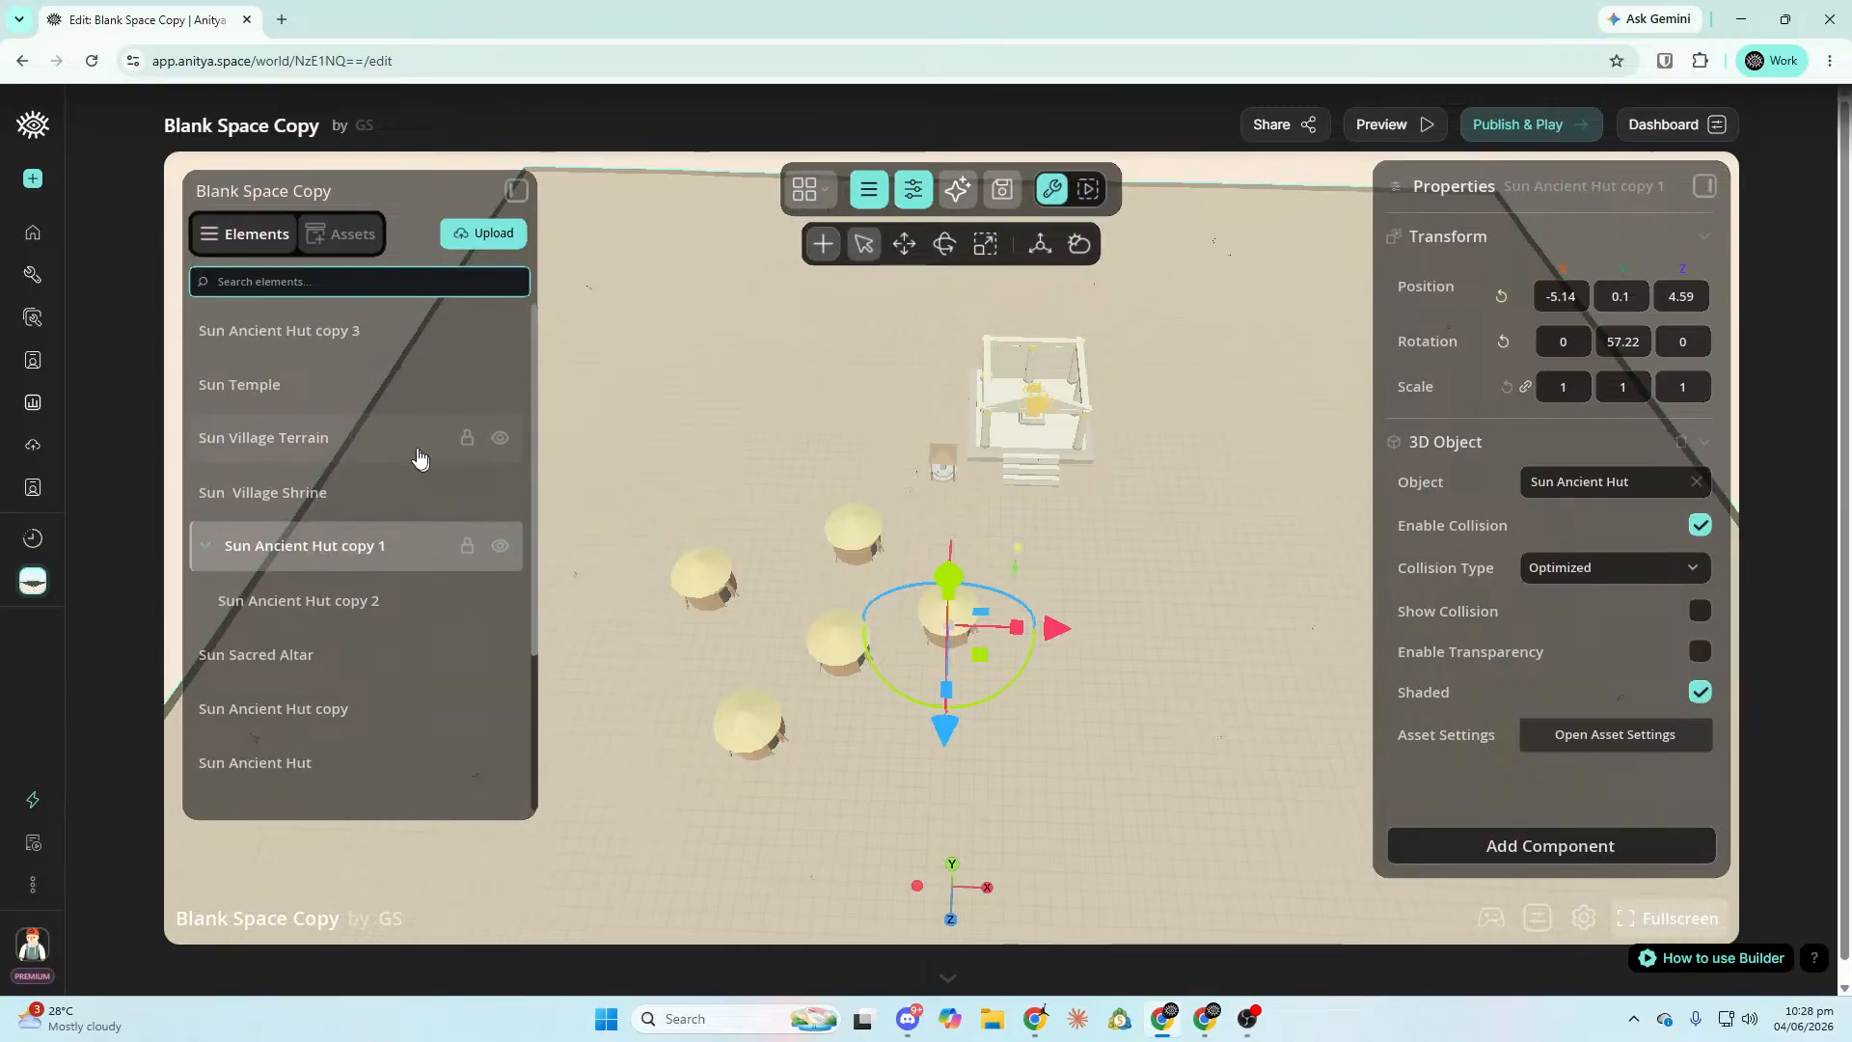
left_click_drag(372, 334, 447, 492)
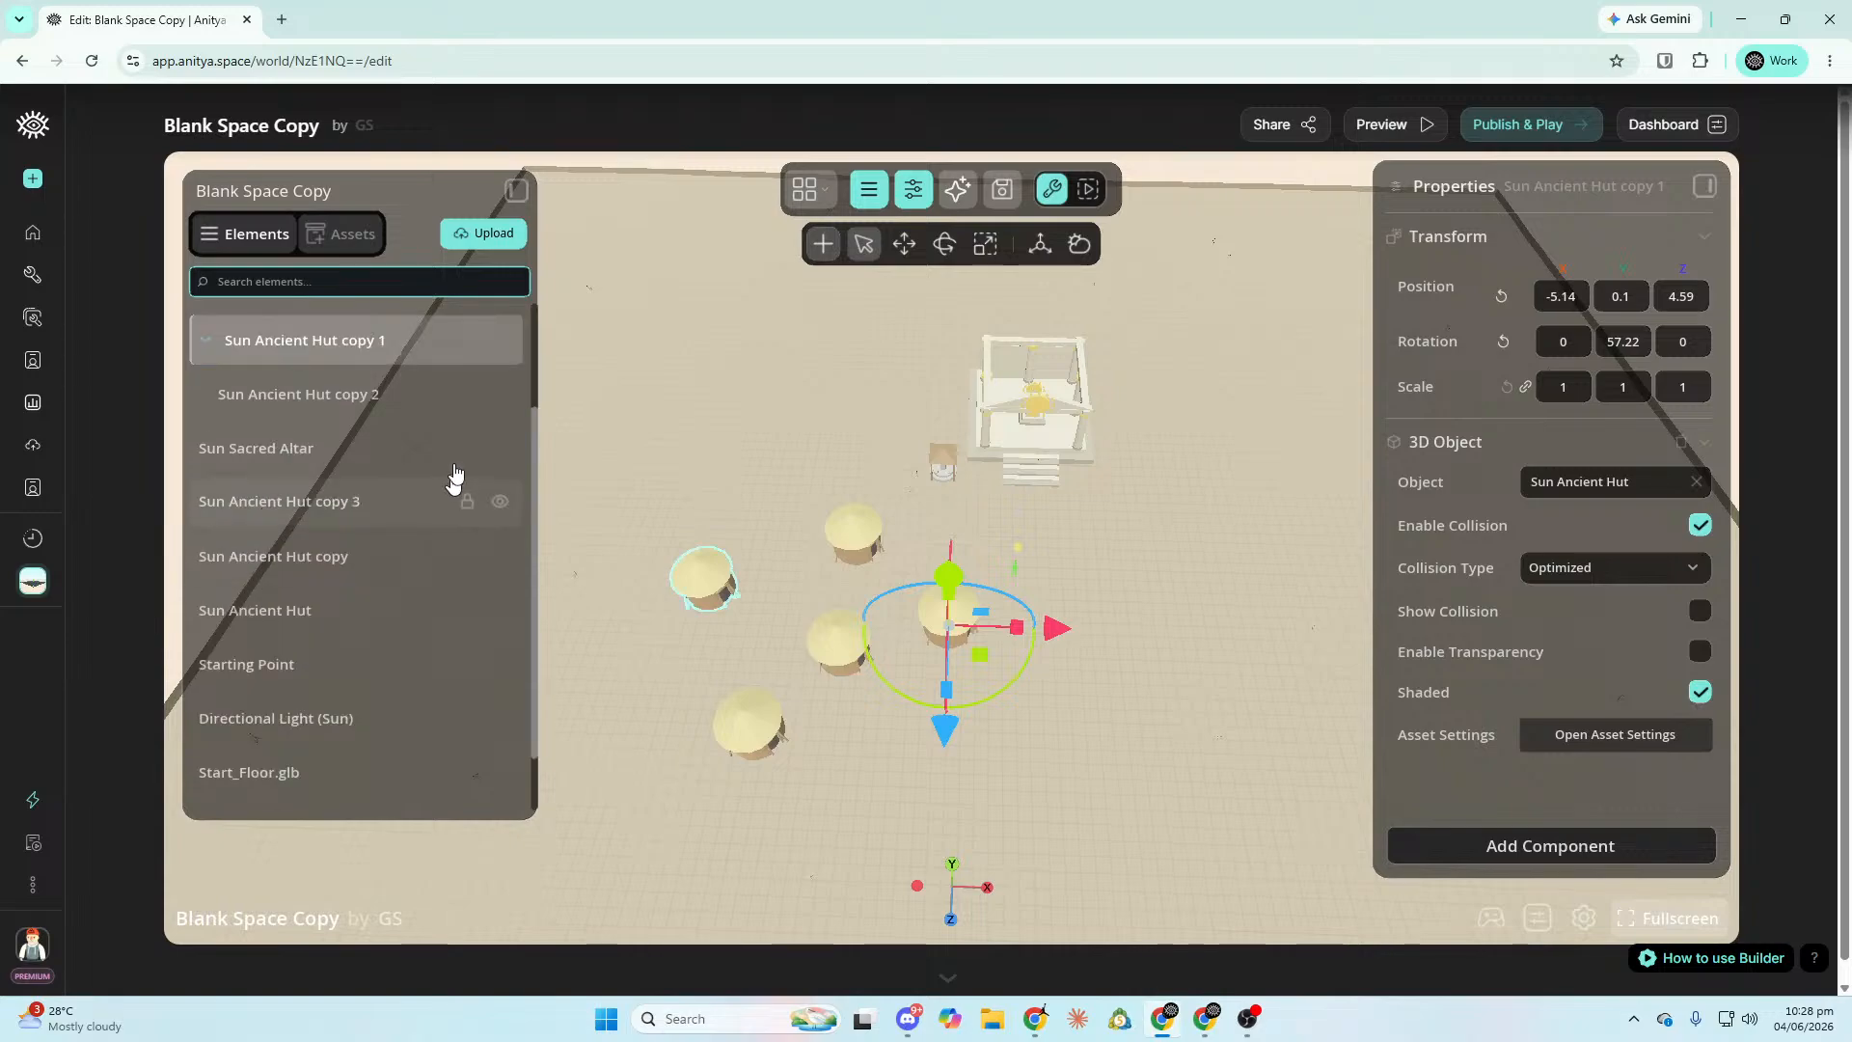
scroll(362, 343, "up", 2)
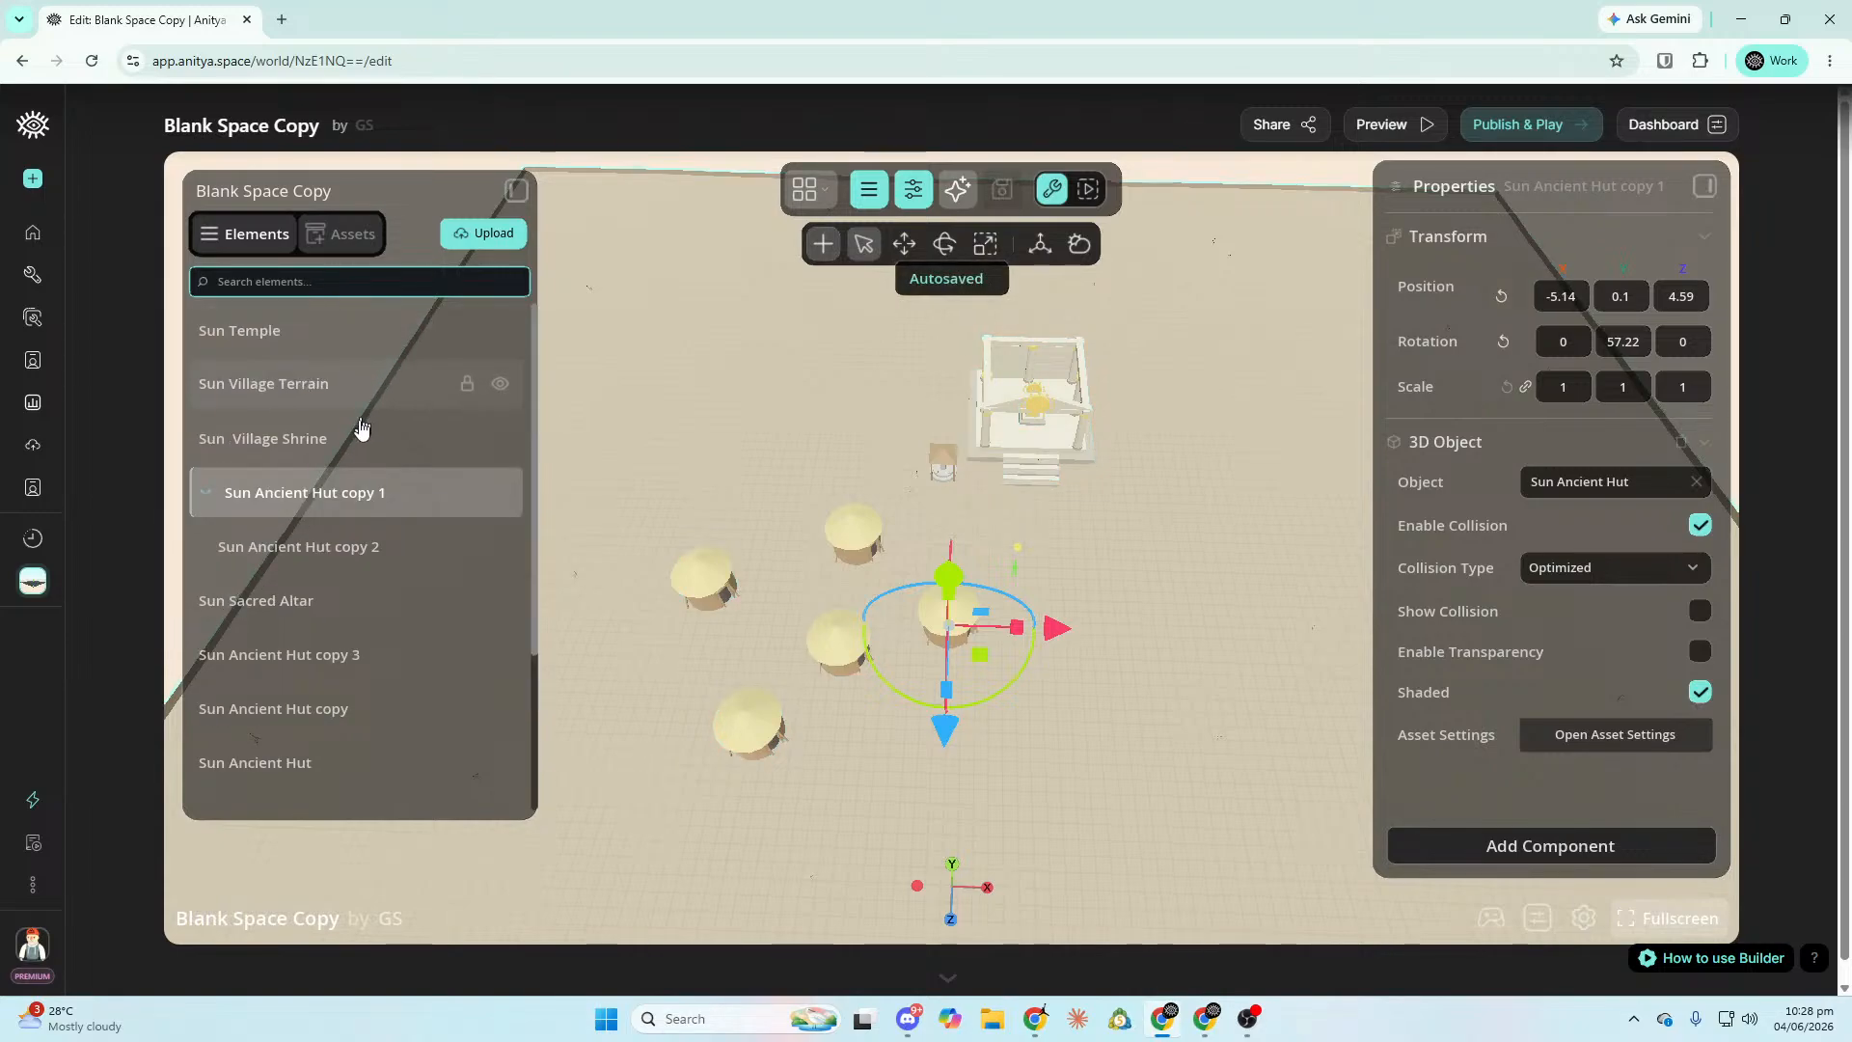
left_click(206, 492)
left_click_drag(351, 600, 367, 339)
scroll(385, 500, "down", 2)
scroll(470, 319, "up", 2)
scroll(470, 319, "down", 1)
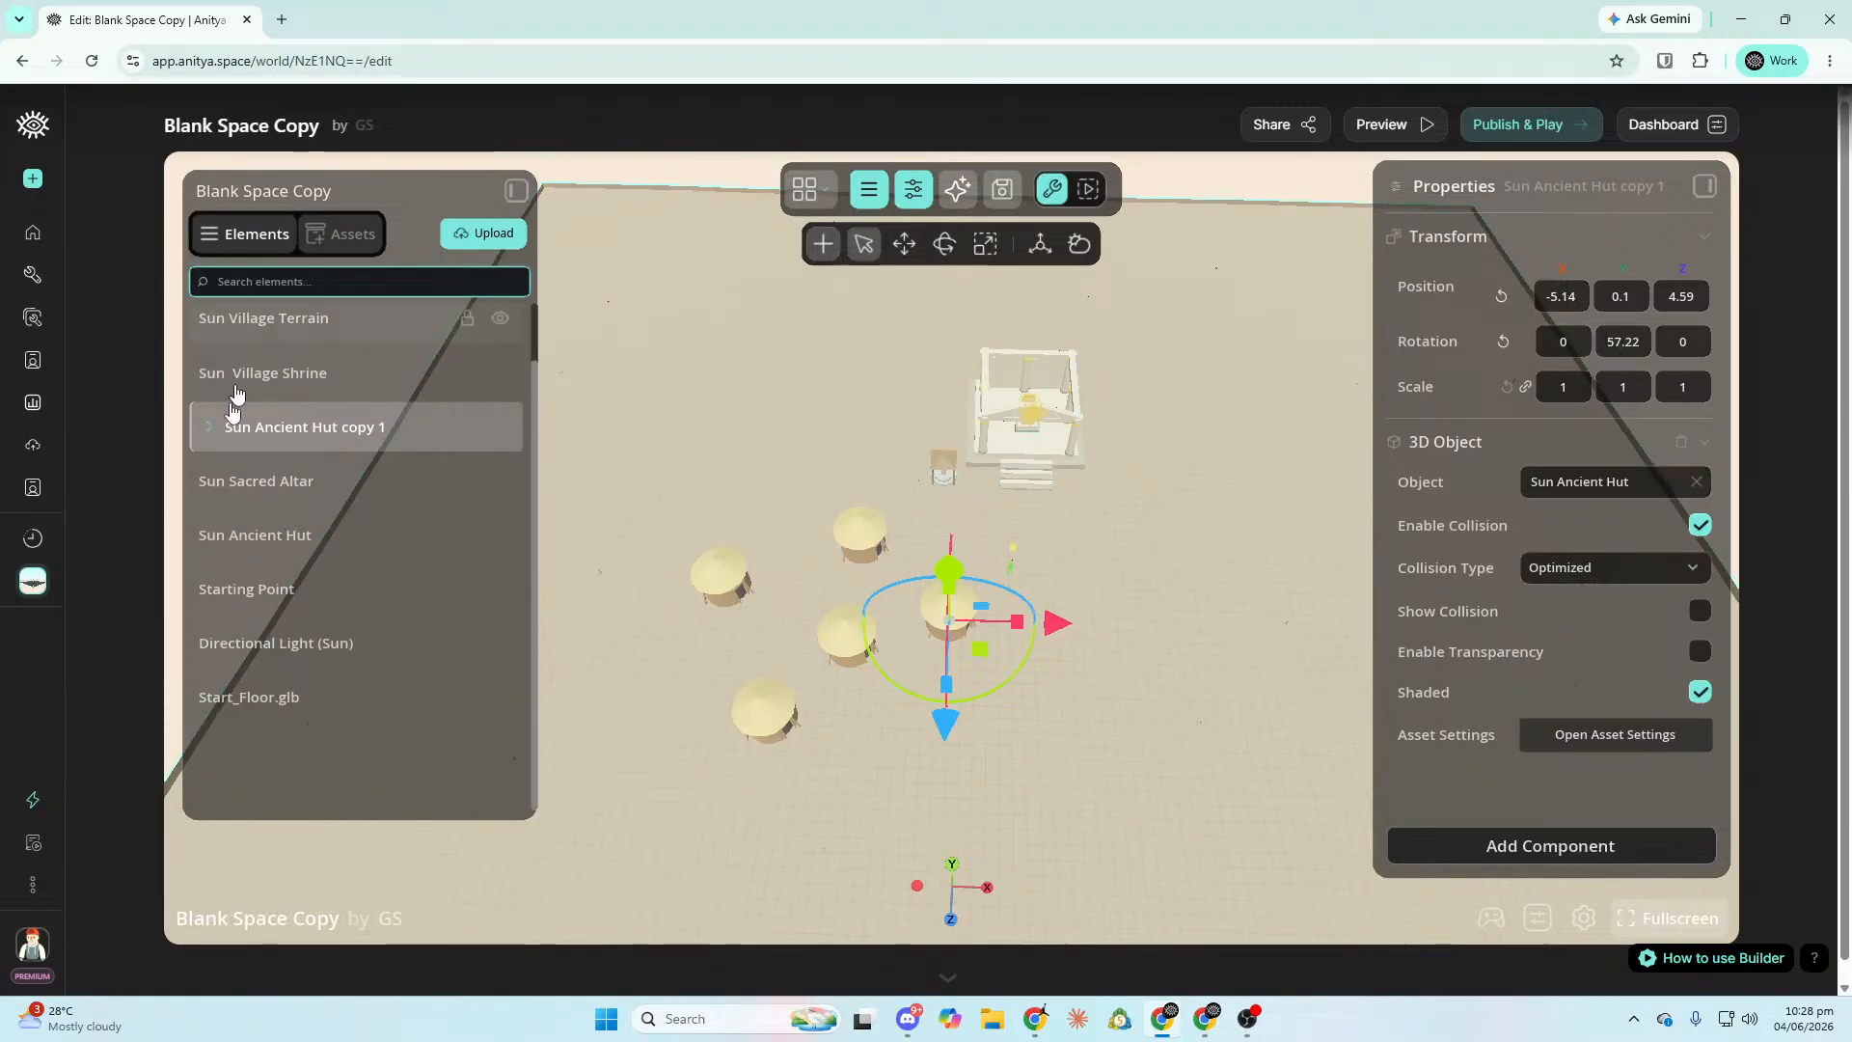
Nest the Sun Ancient Hut copy 1 group under the original Sun Ancient Hut and collapse the hierarchy.
left_click_drag(318, 434, 301, 536)
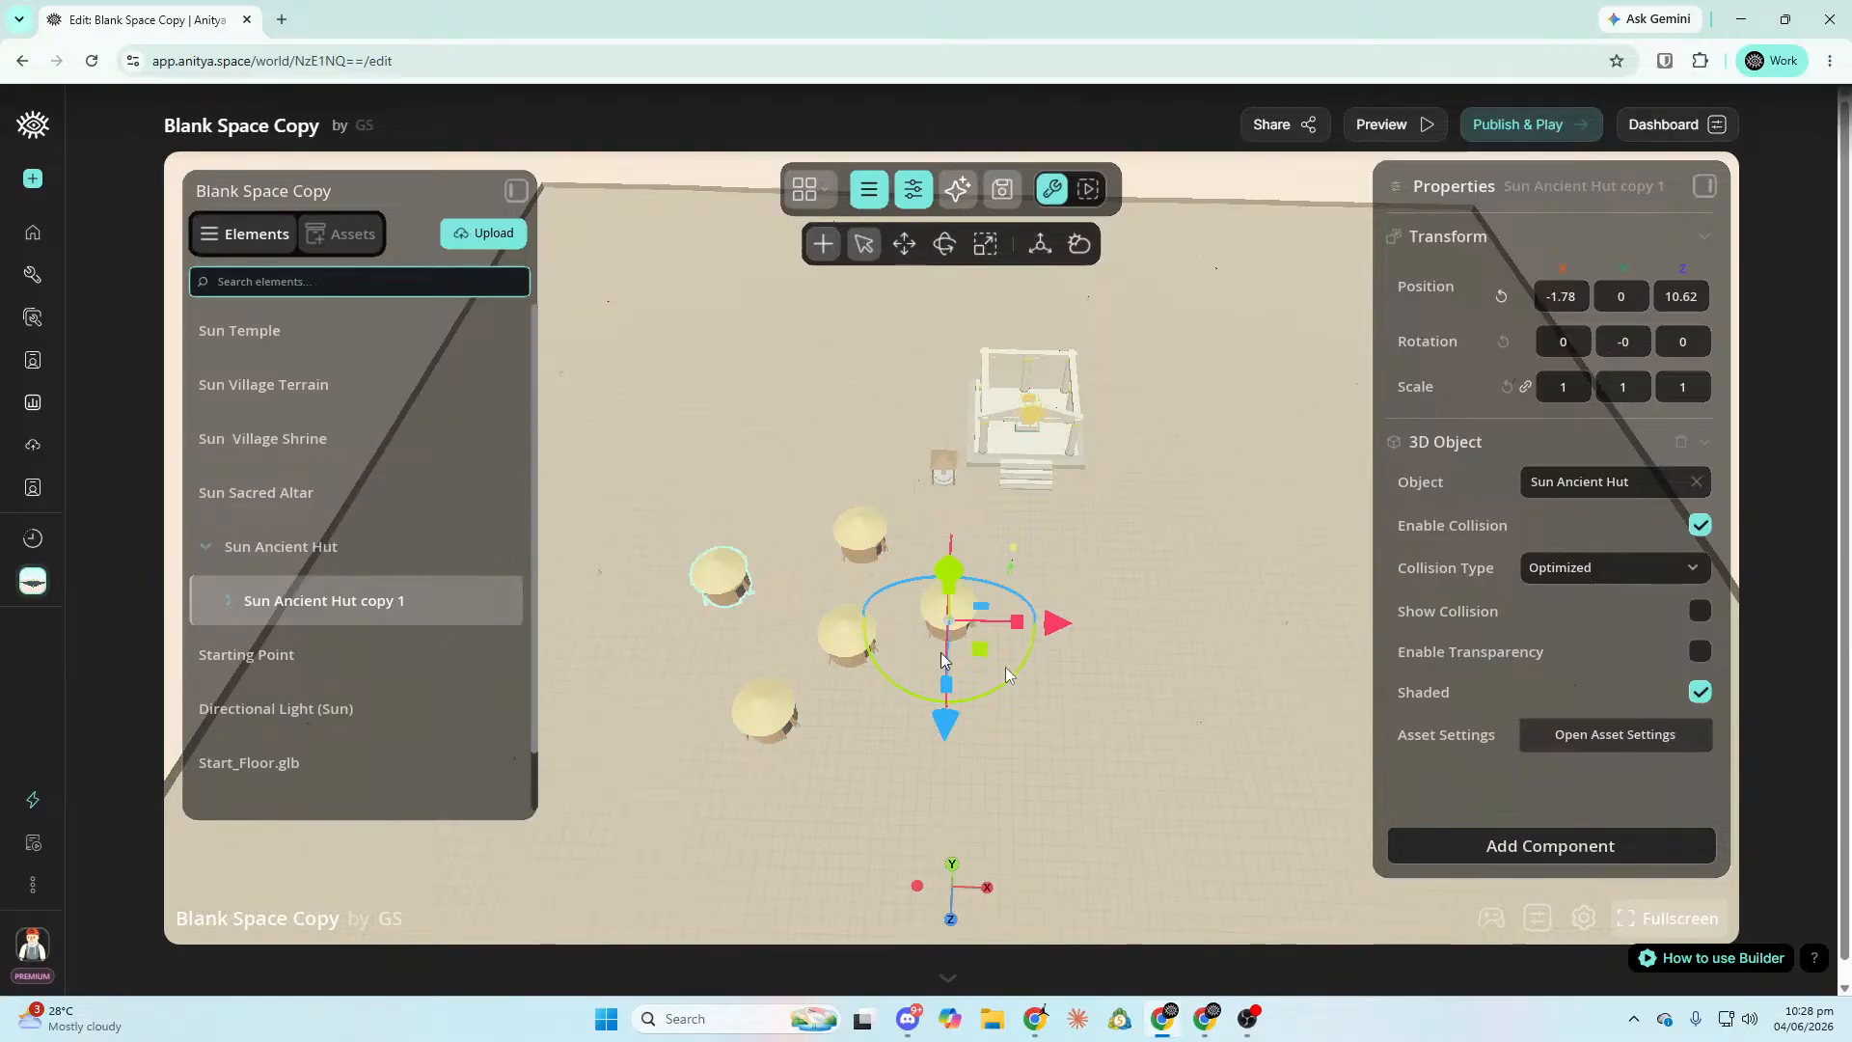
left_click(205, 547)
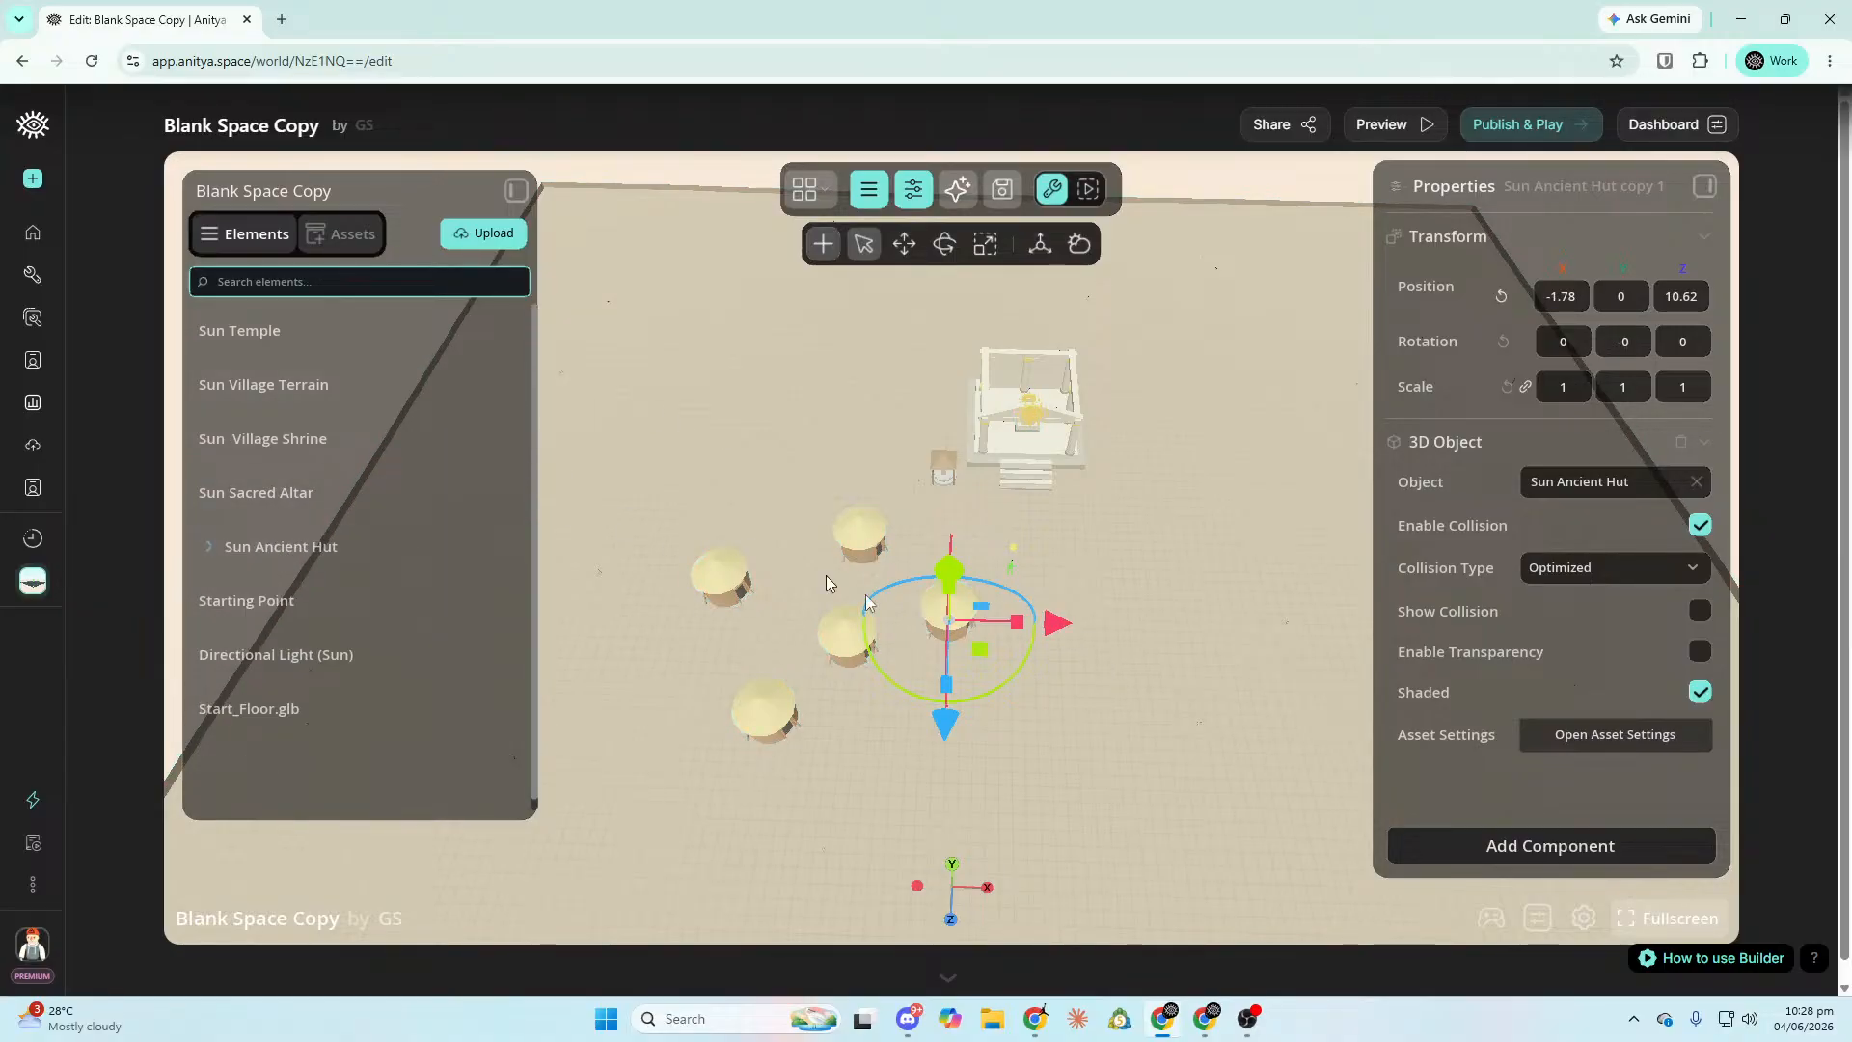
left_click(1127, 762)
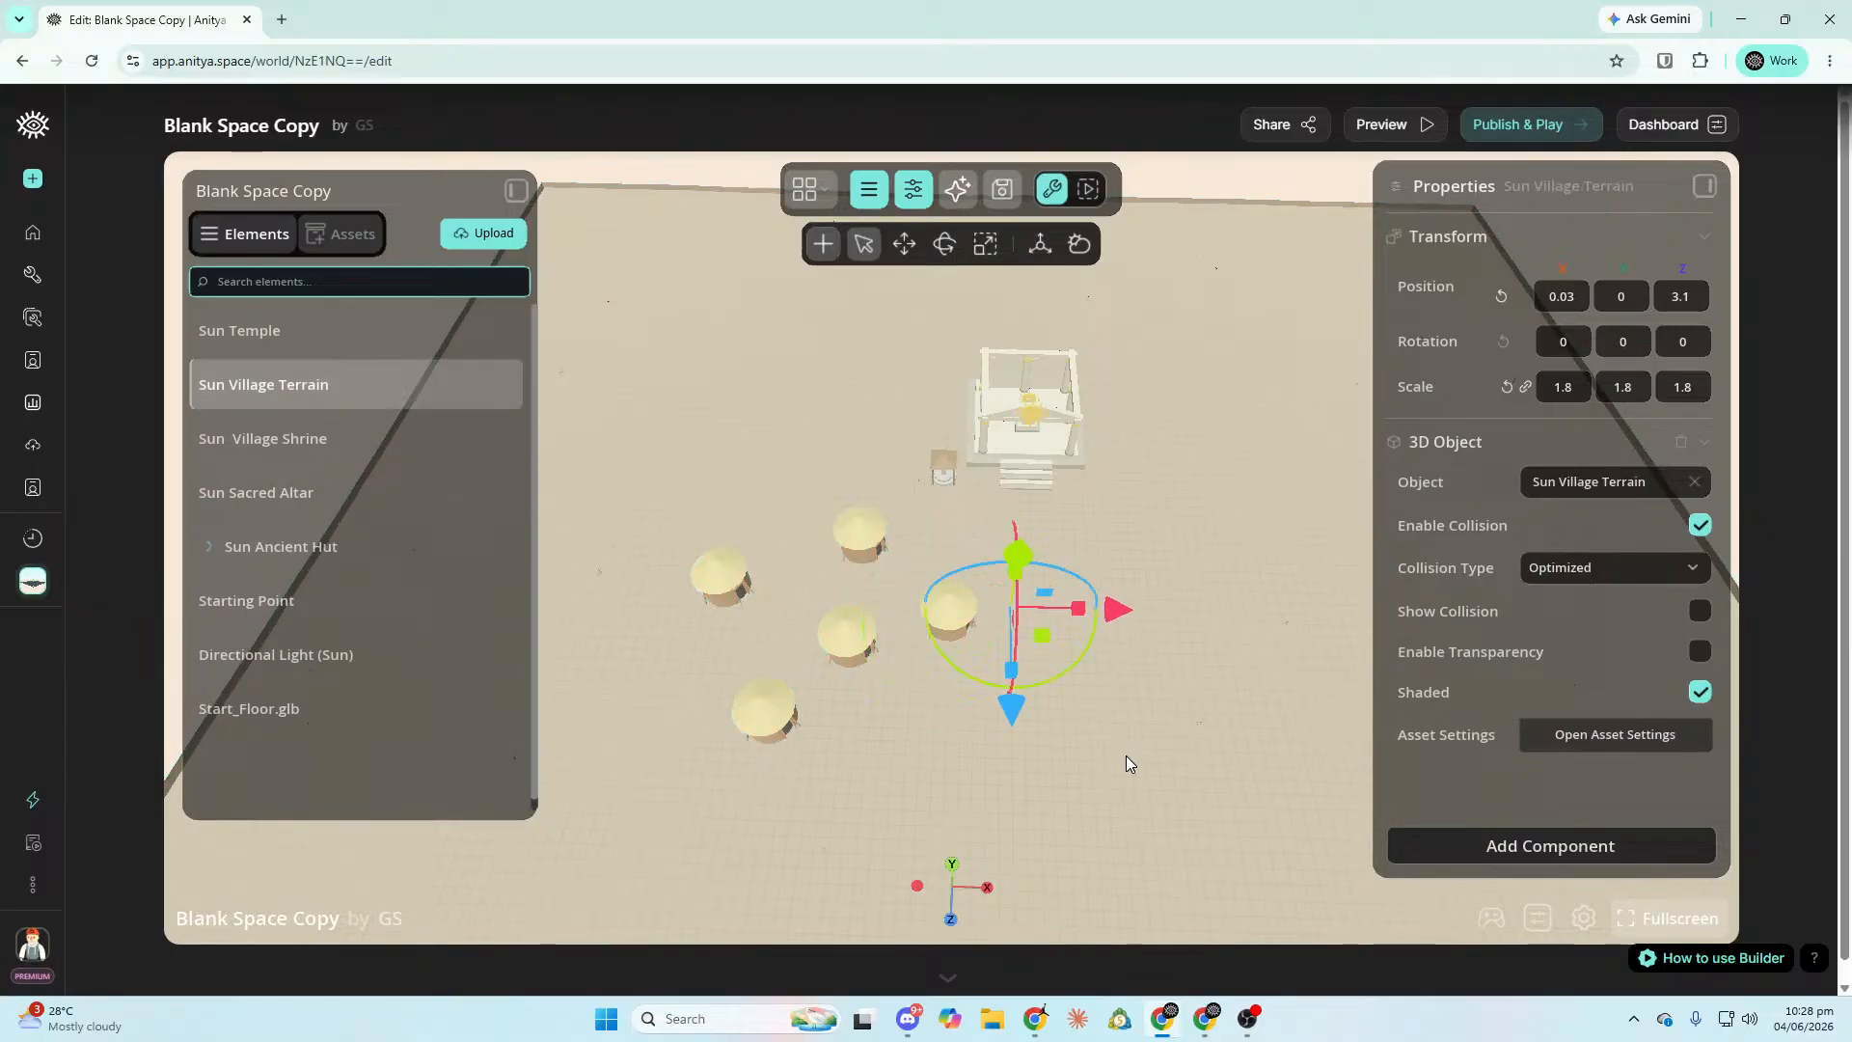
Select the parent Sun Ancient Hut and move the whole hut group away from the temple, to about X -22.11.
left_click(298, 548)
left_click_drag(968, 548, 870, 564)
right_click_drag(870, 564, 806, 636)
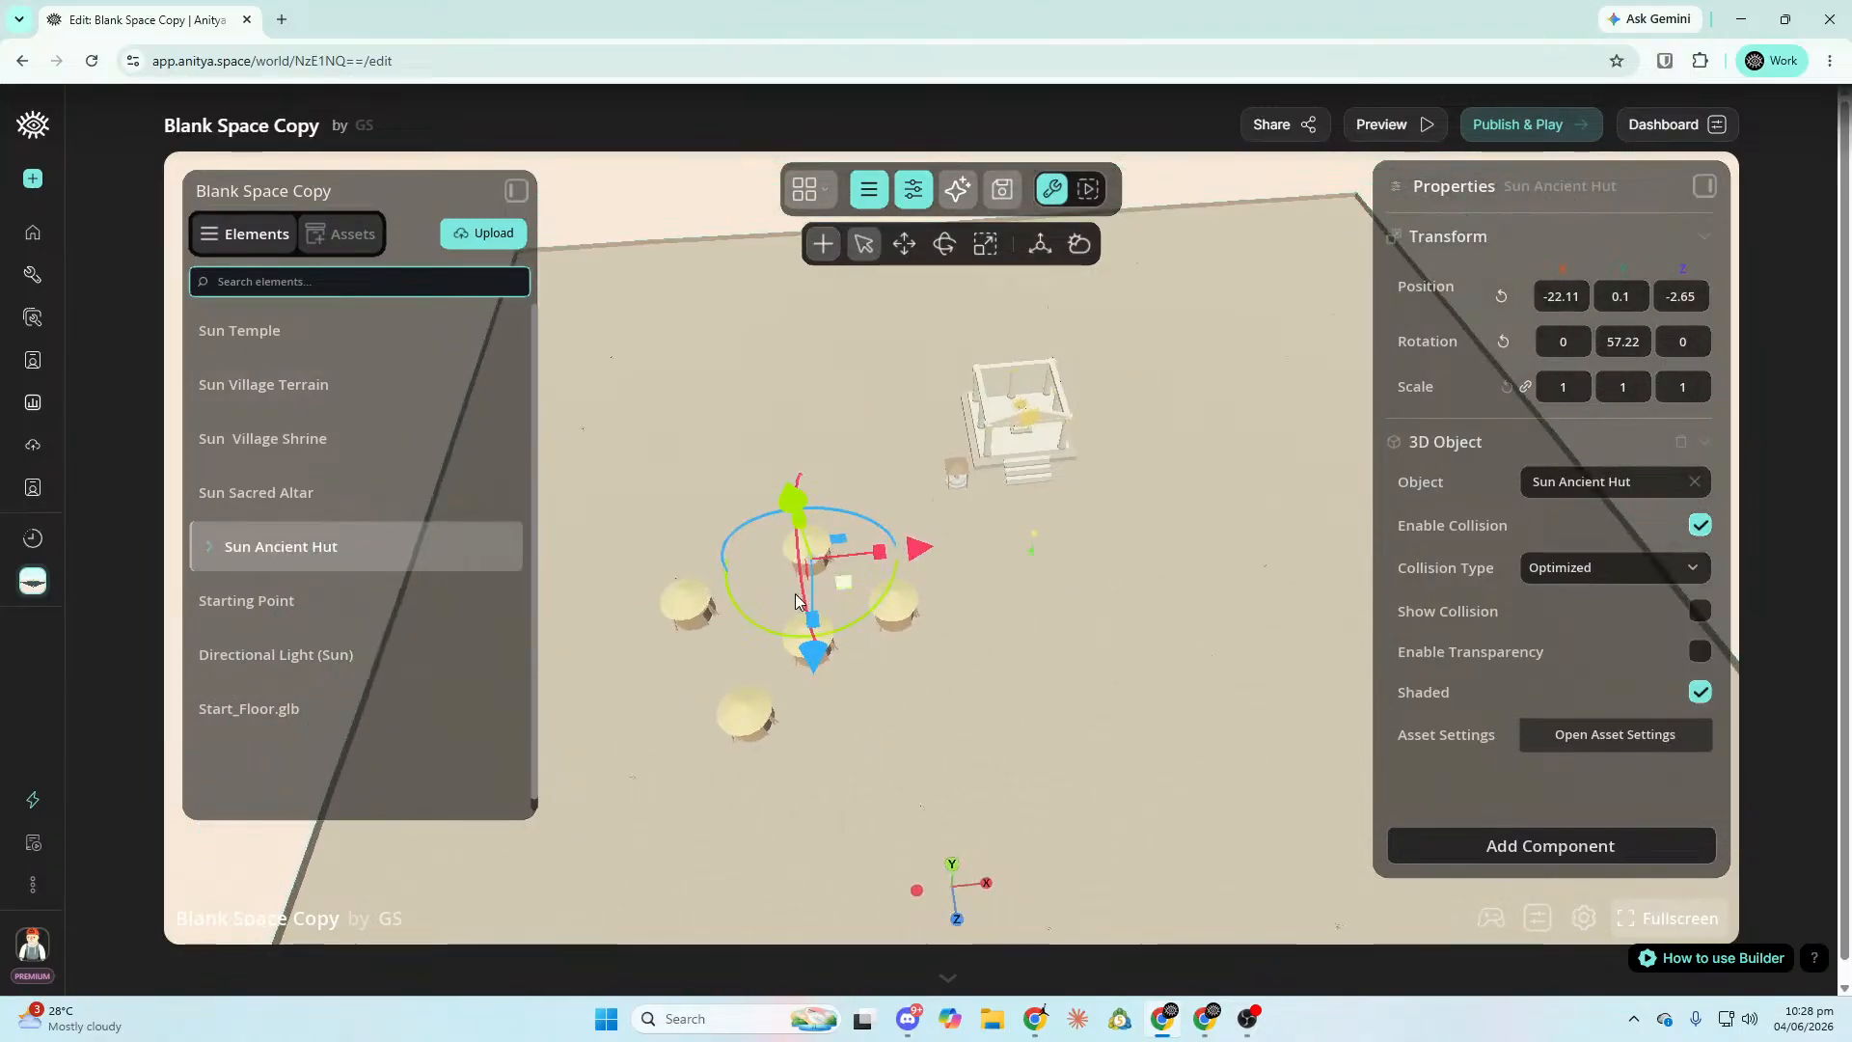
Move the Sun Ancient Hut group to about Z 6.53 and place a duplicate of the group across the village ground.
left_click_drag(816, 669, 794, 766)
right_click_drag(795, 766, 916, 906)
right_click(273, 566)
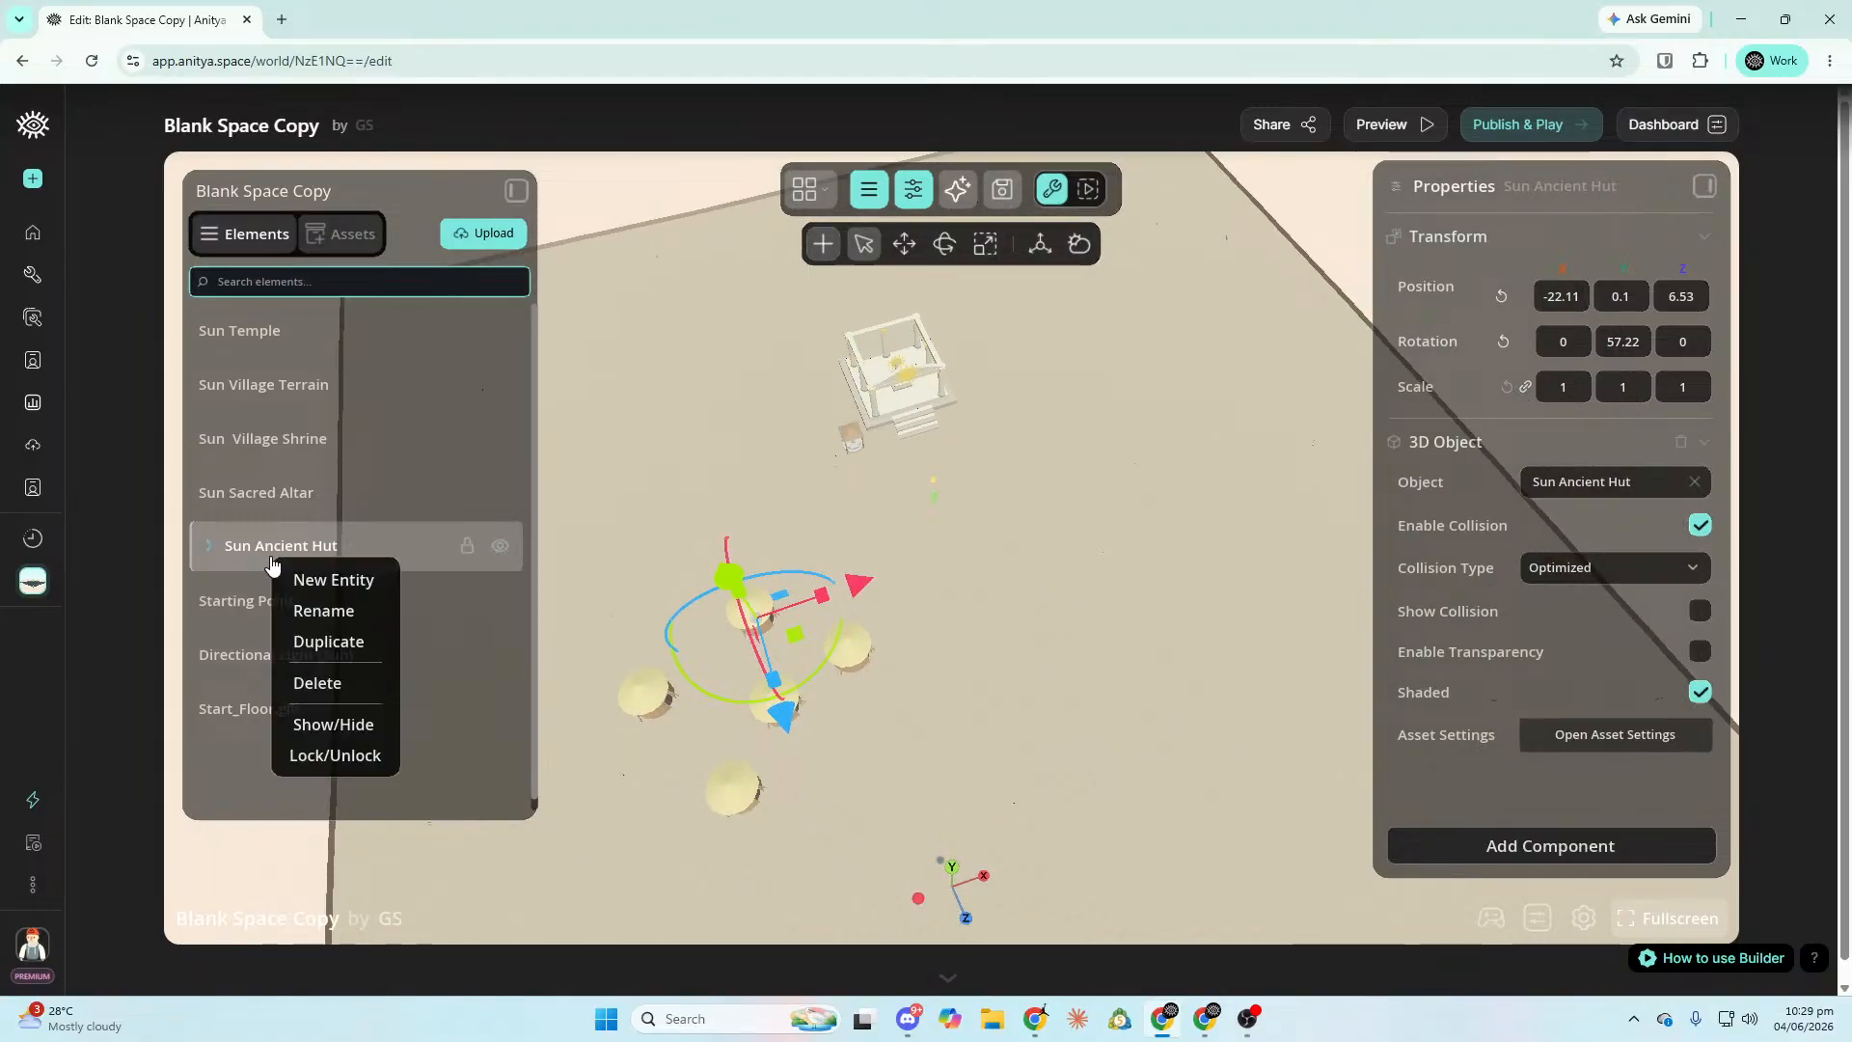
left_click(370, 643)
left_click_drag(889, 645, 960, 522)
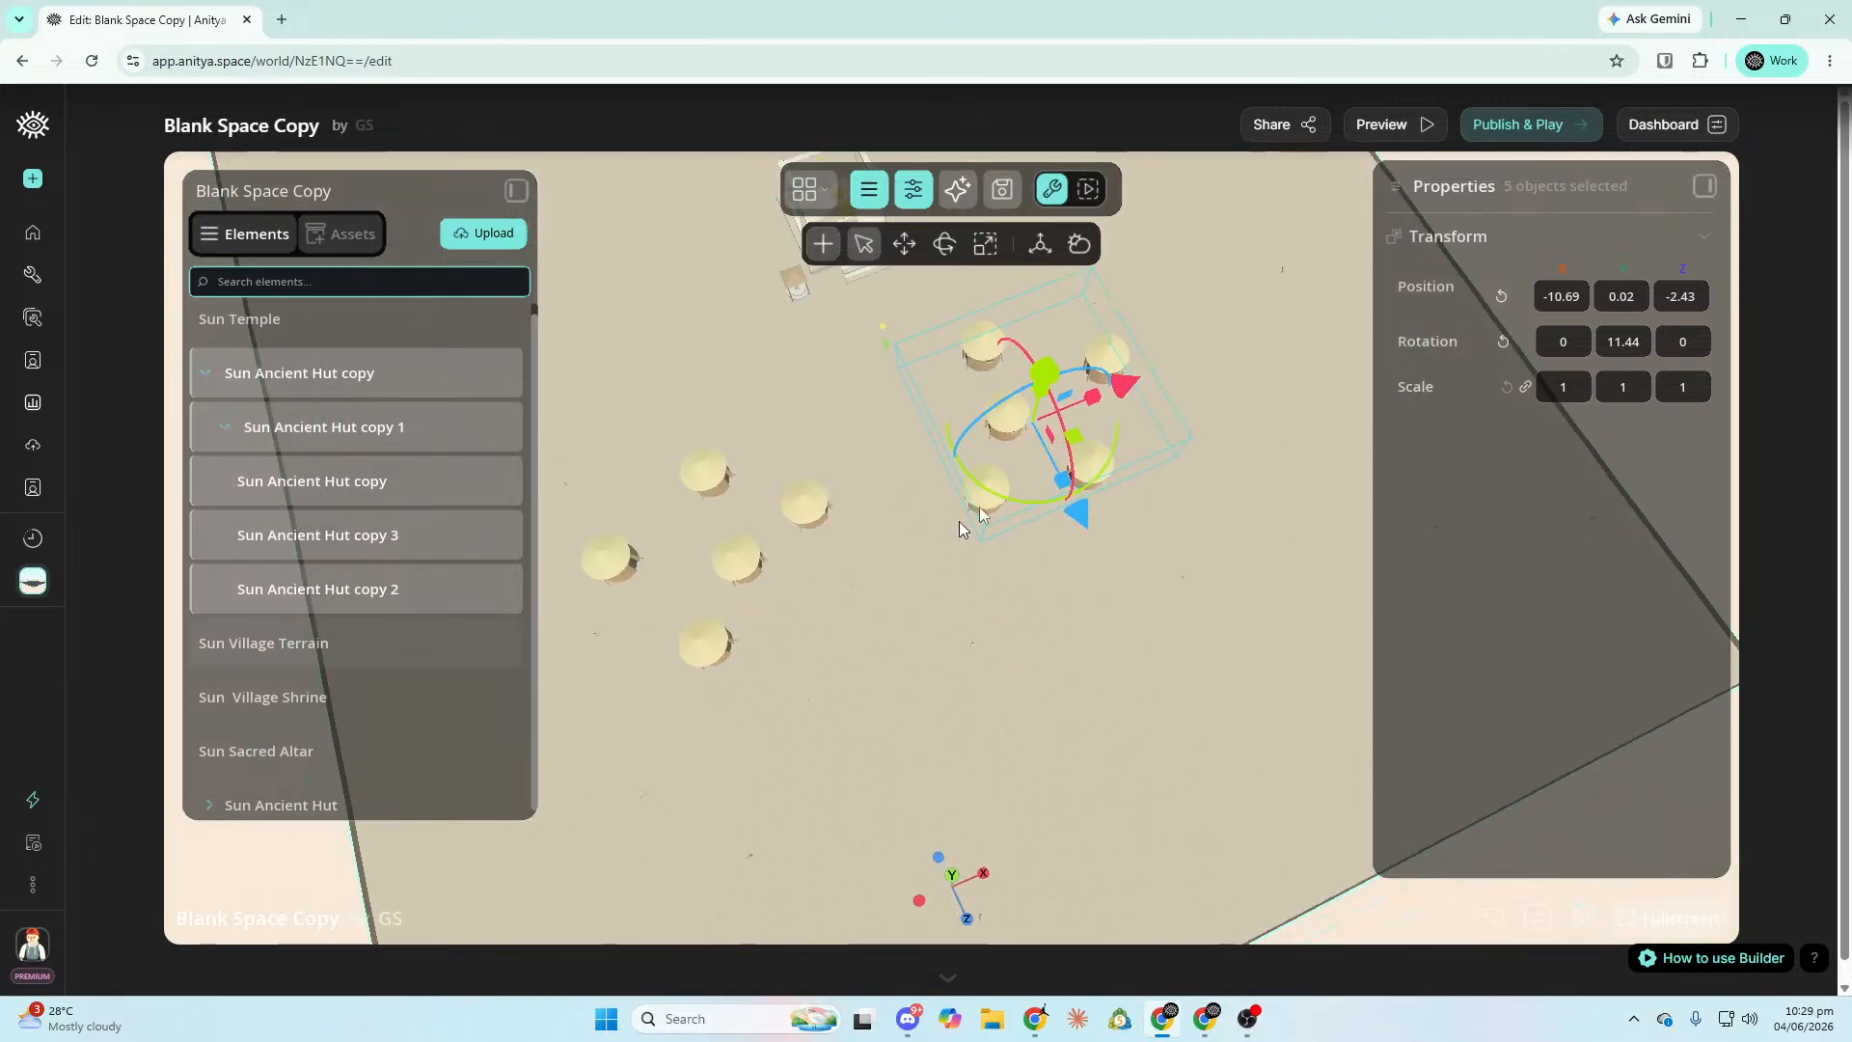
Adjust the duplicated hut group's placement so it stands opposite the original group, leaving a wide path to the temple between them.
left_click(351, 234)
left_click_drag(718, 286, 718, 286)
right_click_drag(717, 285, 696, 311)
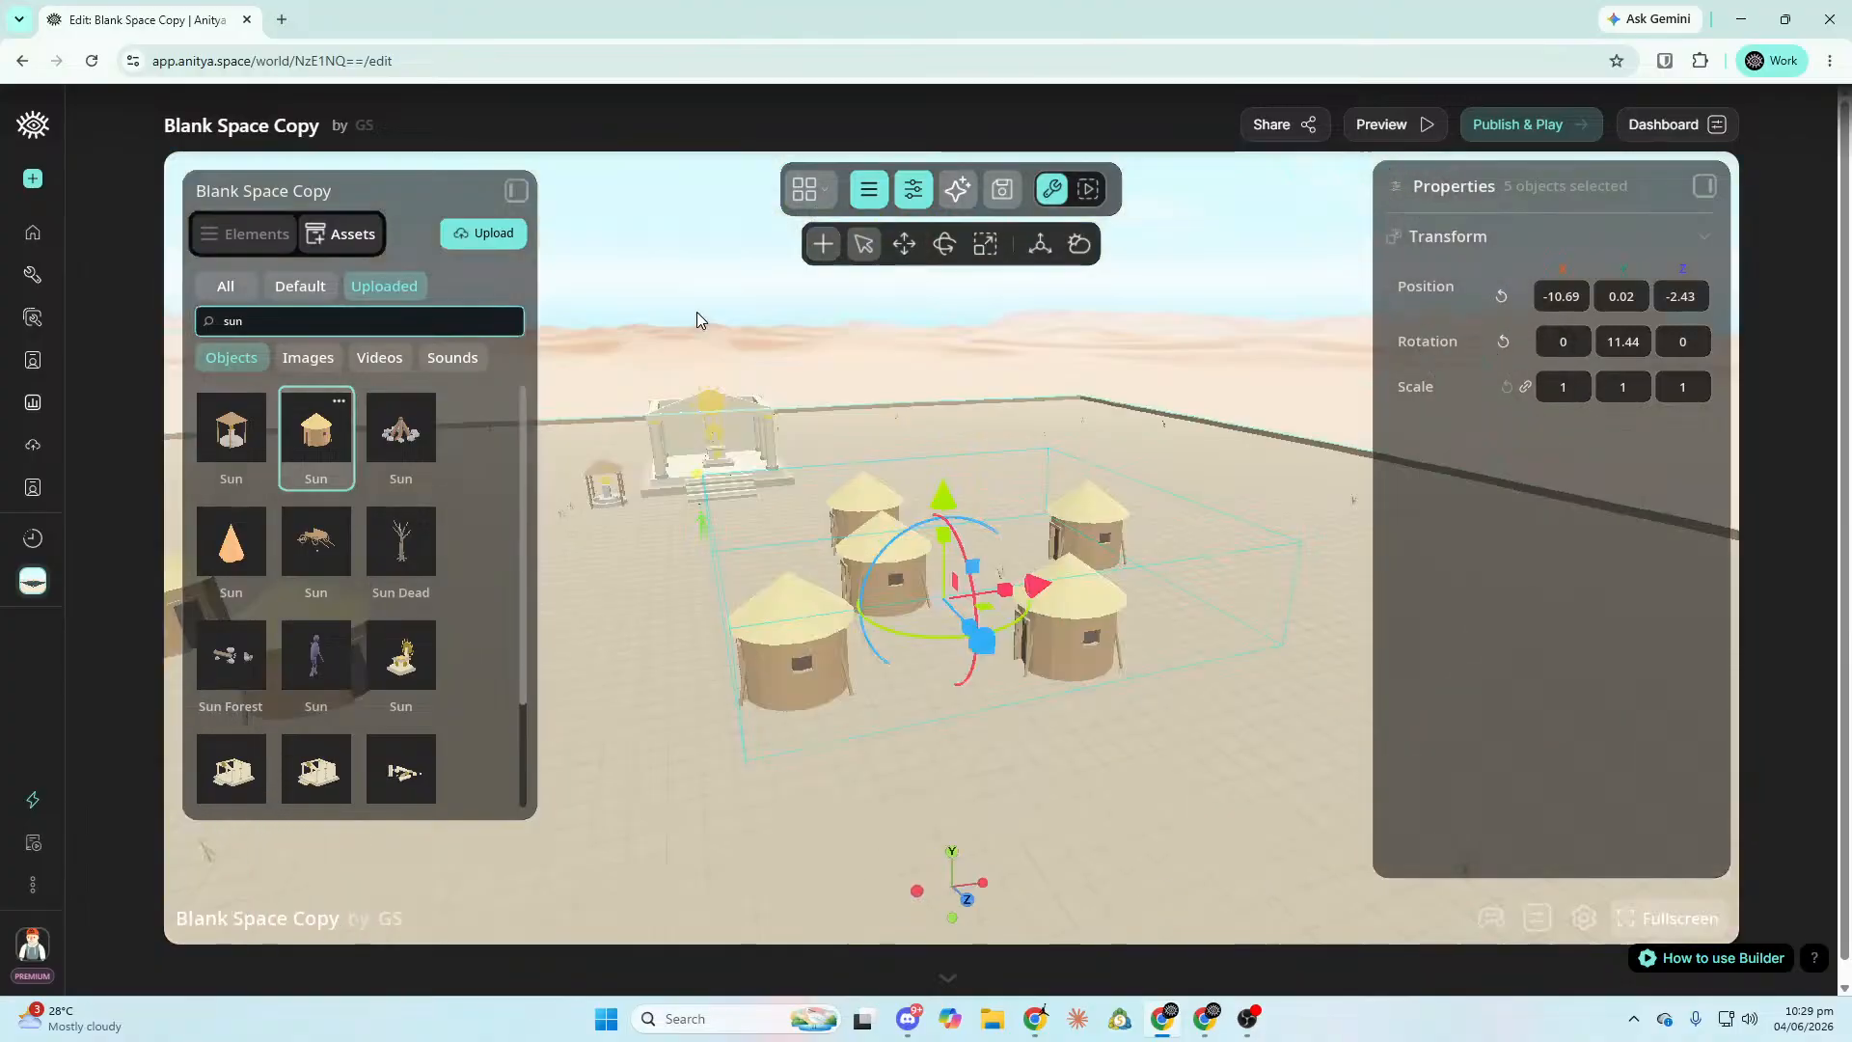
right_click_drag(827, 384, 871, 531)
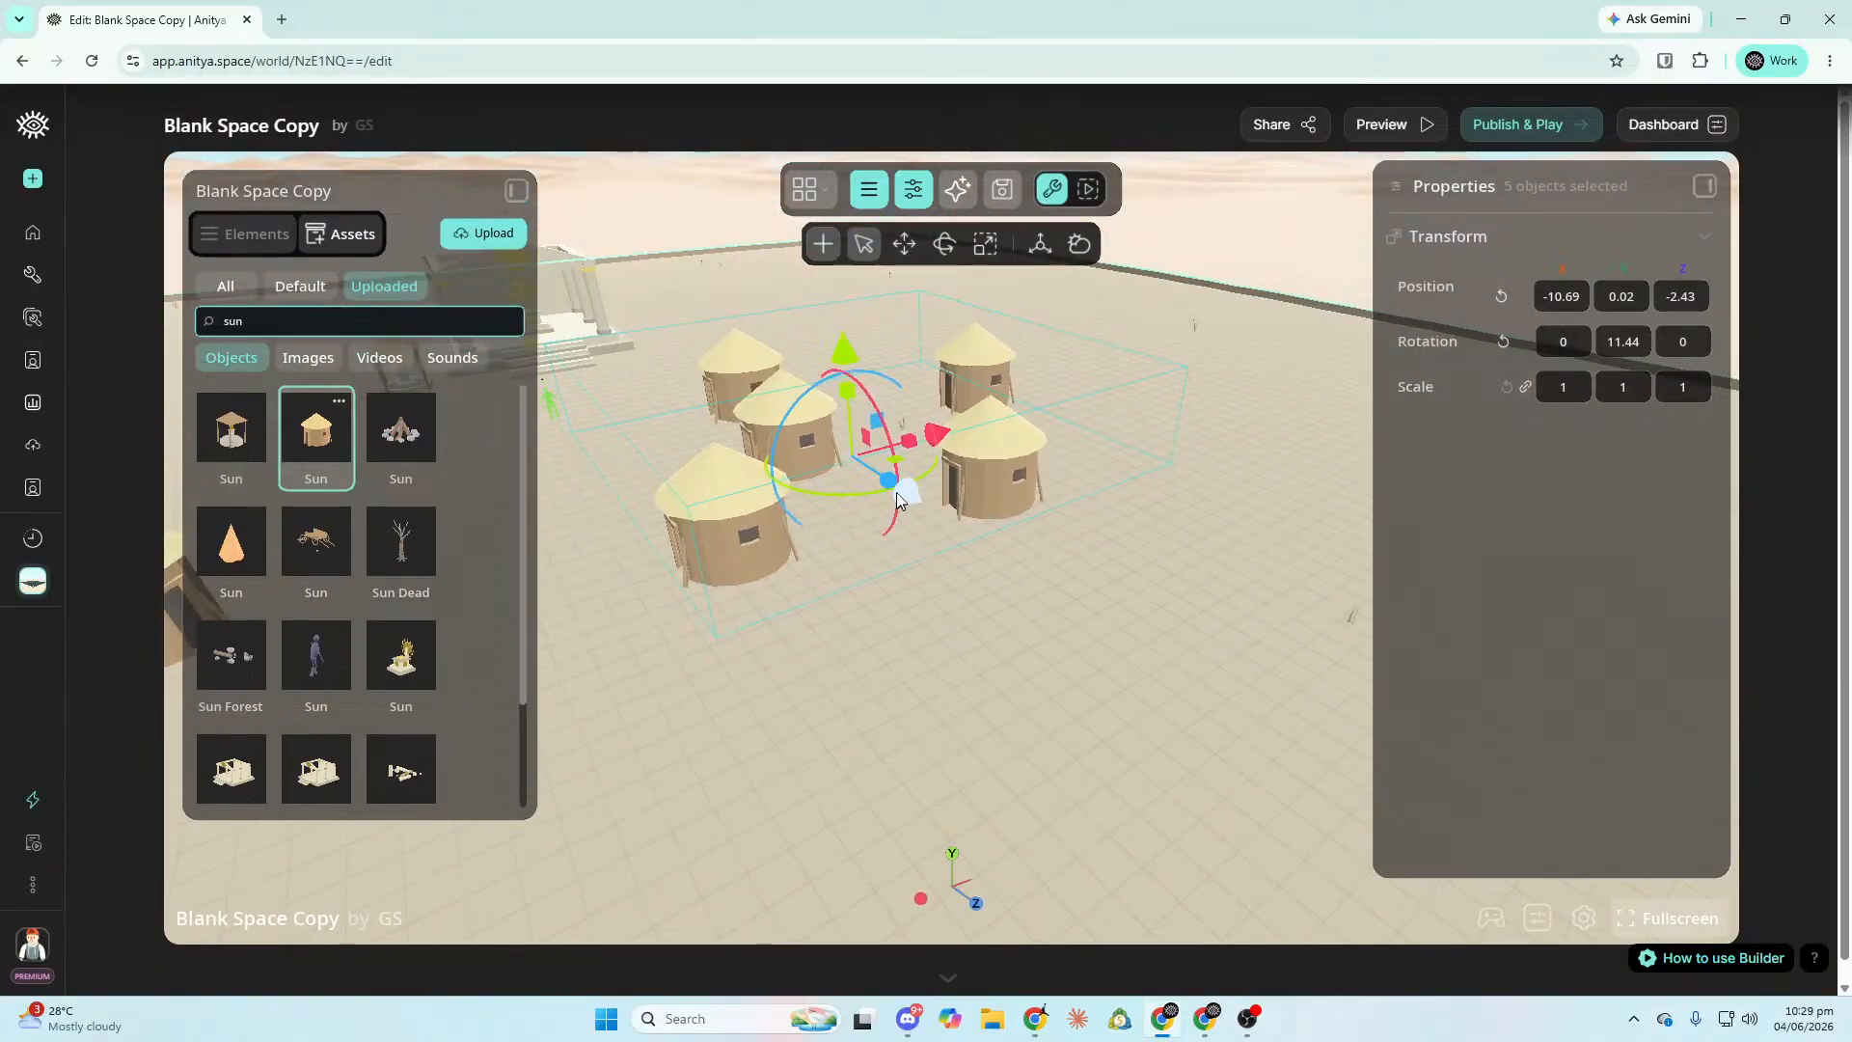
left_click_drag(897, 501, 934, 553)
right_click_drag(1146, 672, 1061, 672)
left_click_drag(1265, 526, 1385, 529)
key("d")
right_click_drag(1385, 528, 1424, 528)
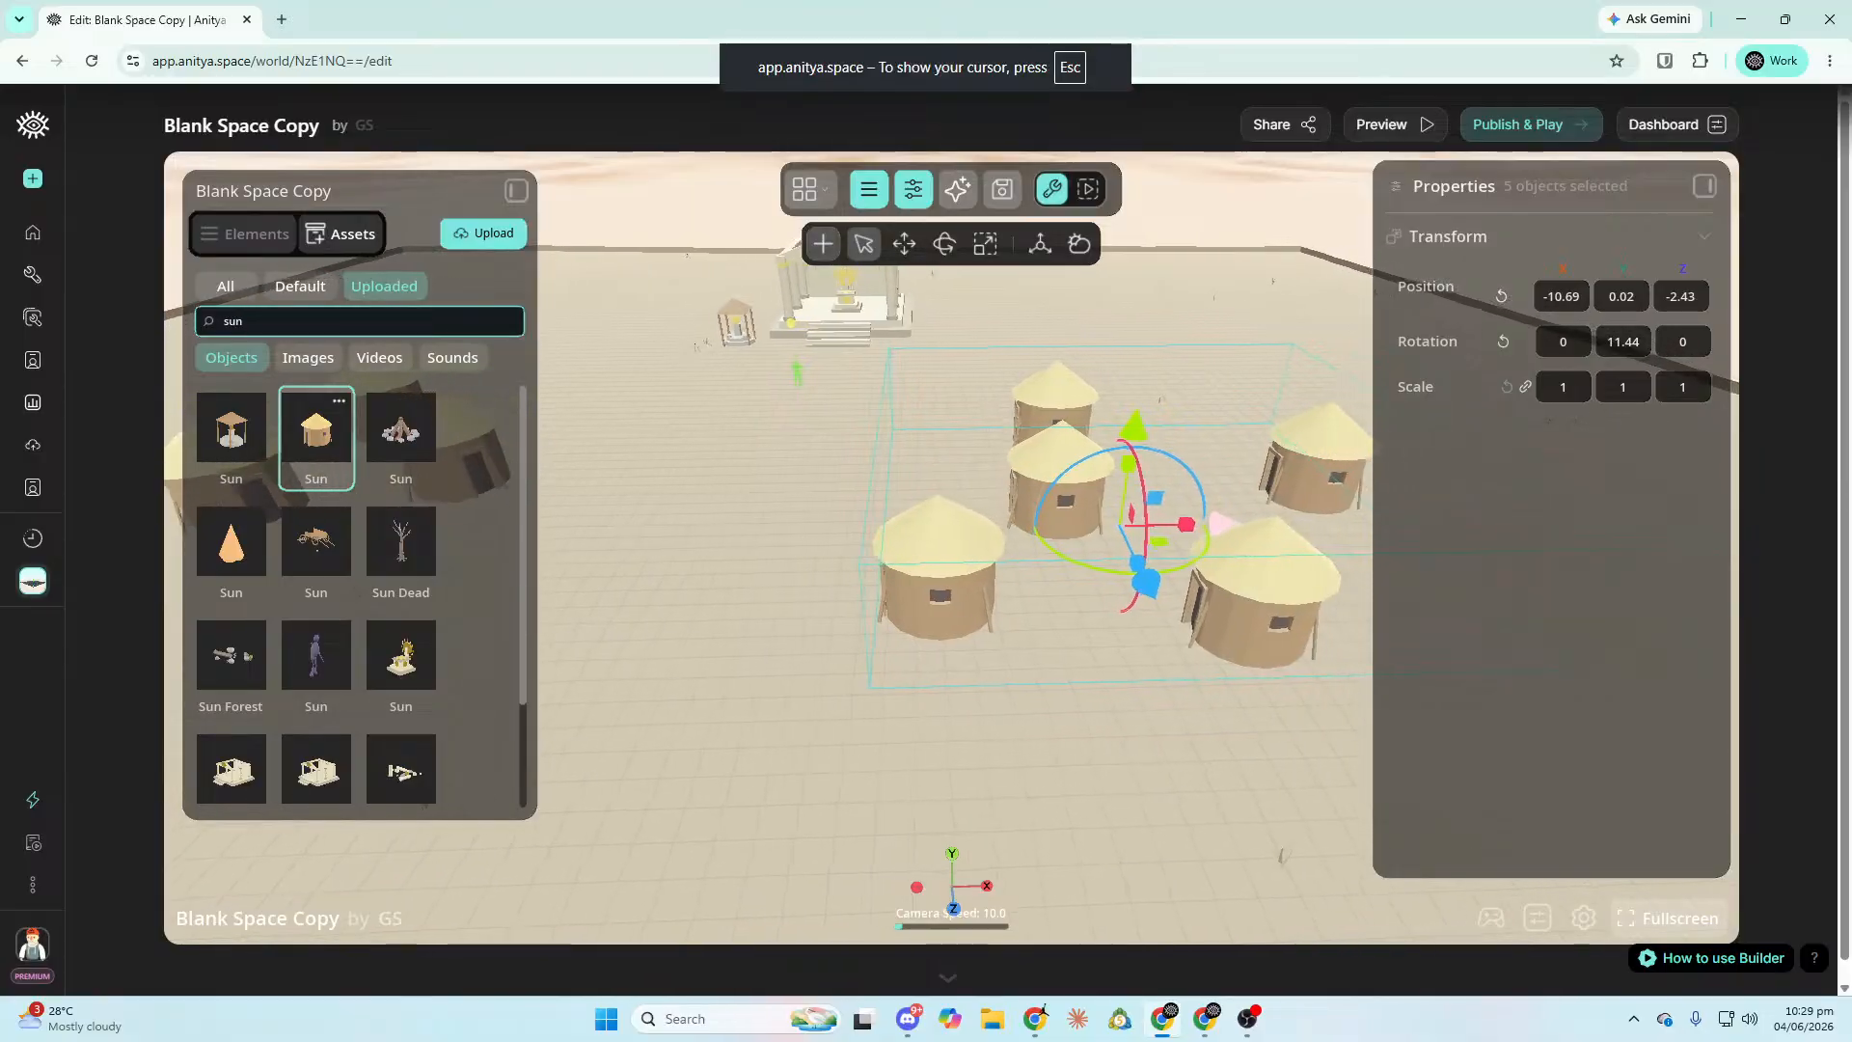
left_click_drag(1166, 536, 1246, 541)
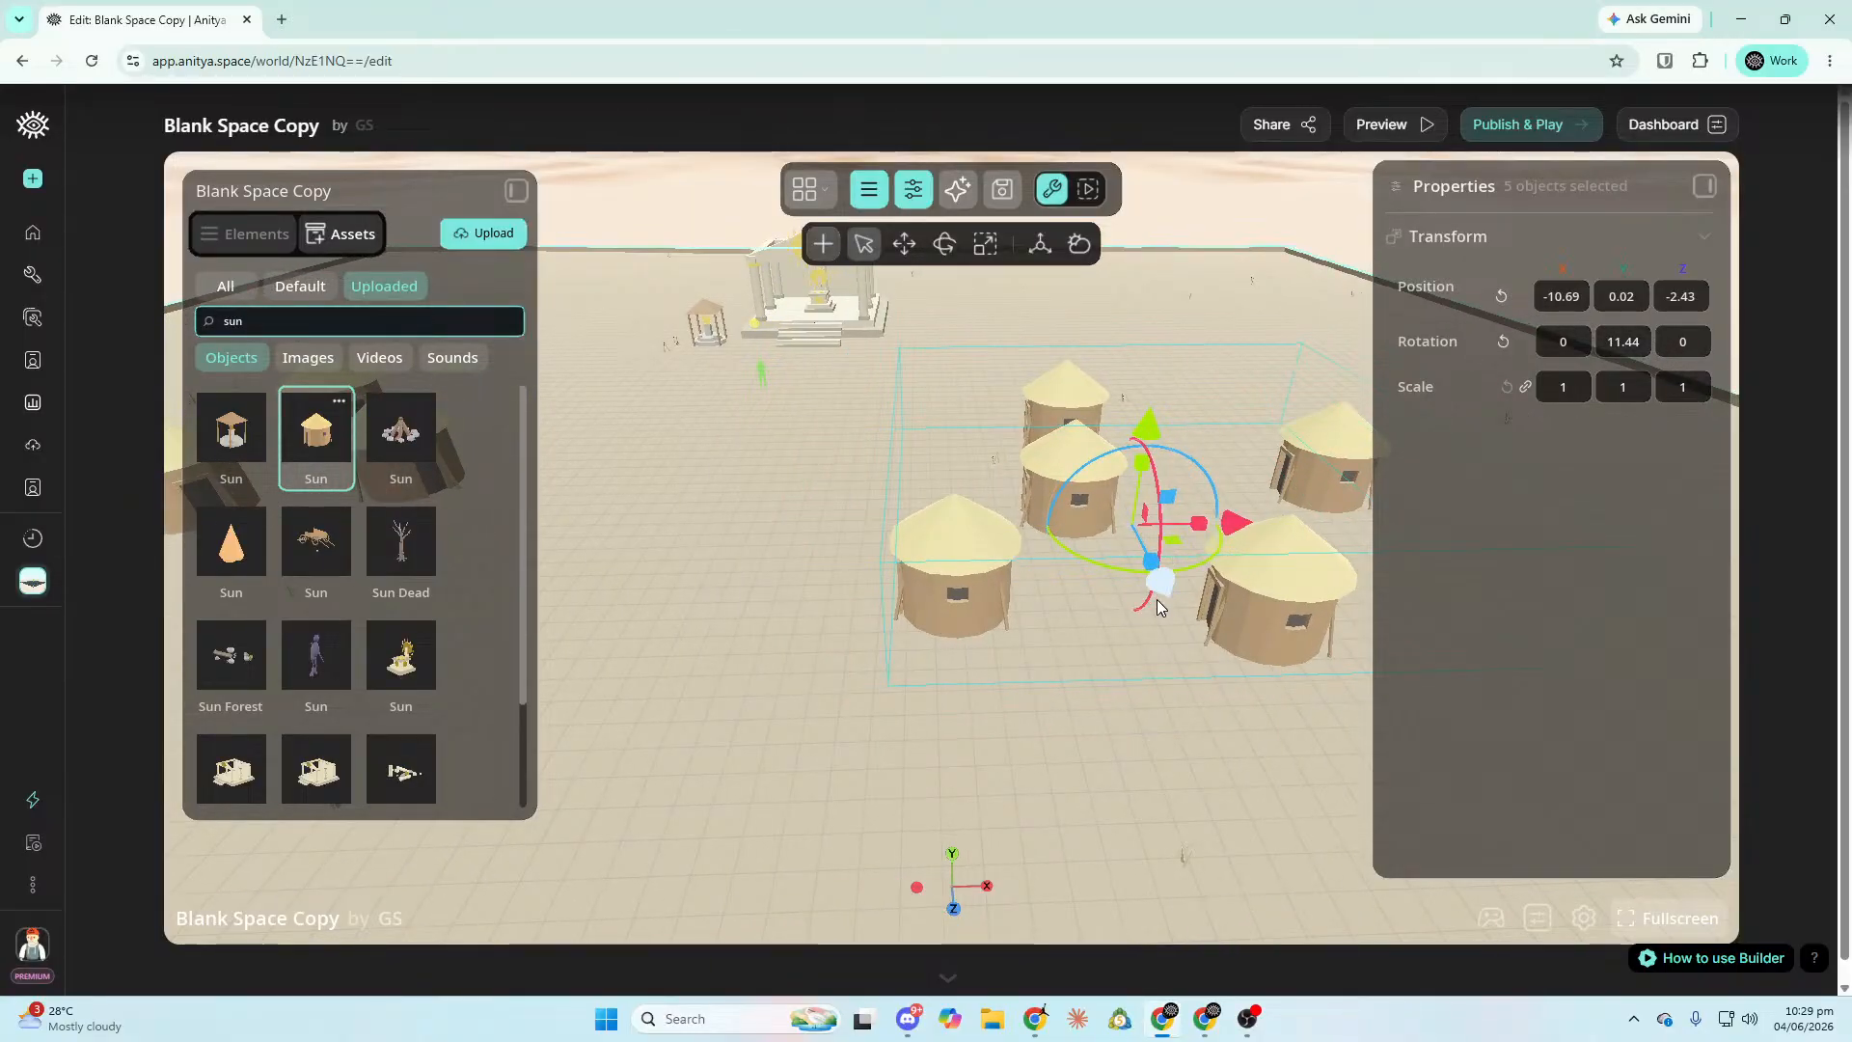
left_click_drag(1156, 599, 1144, 538)
right_click_drag(1143, 538, 1097, 584)
key("a")
key("s")
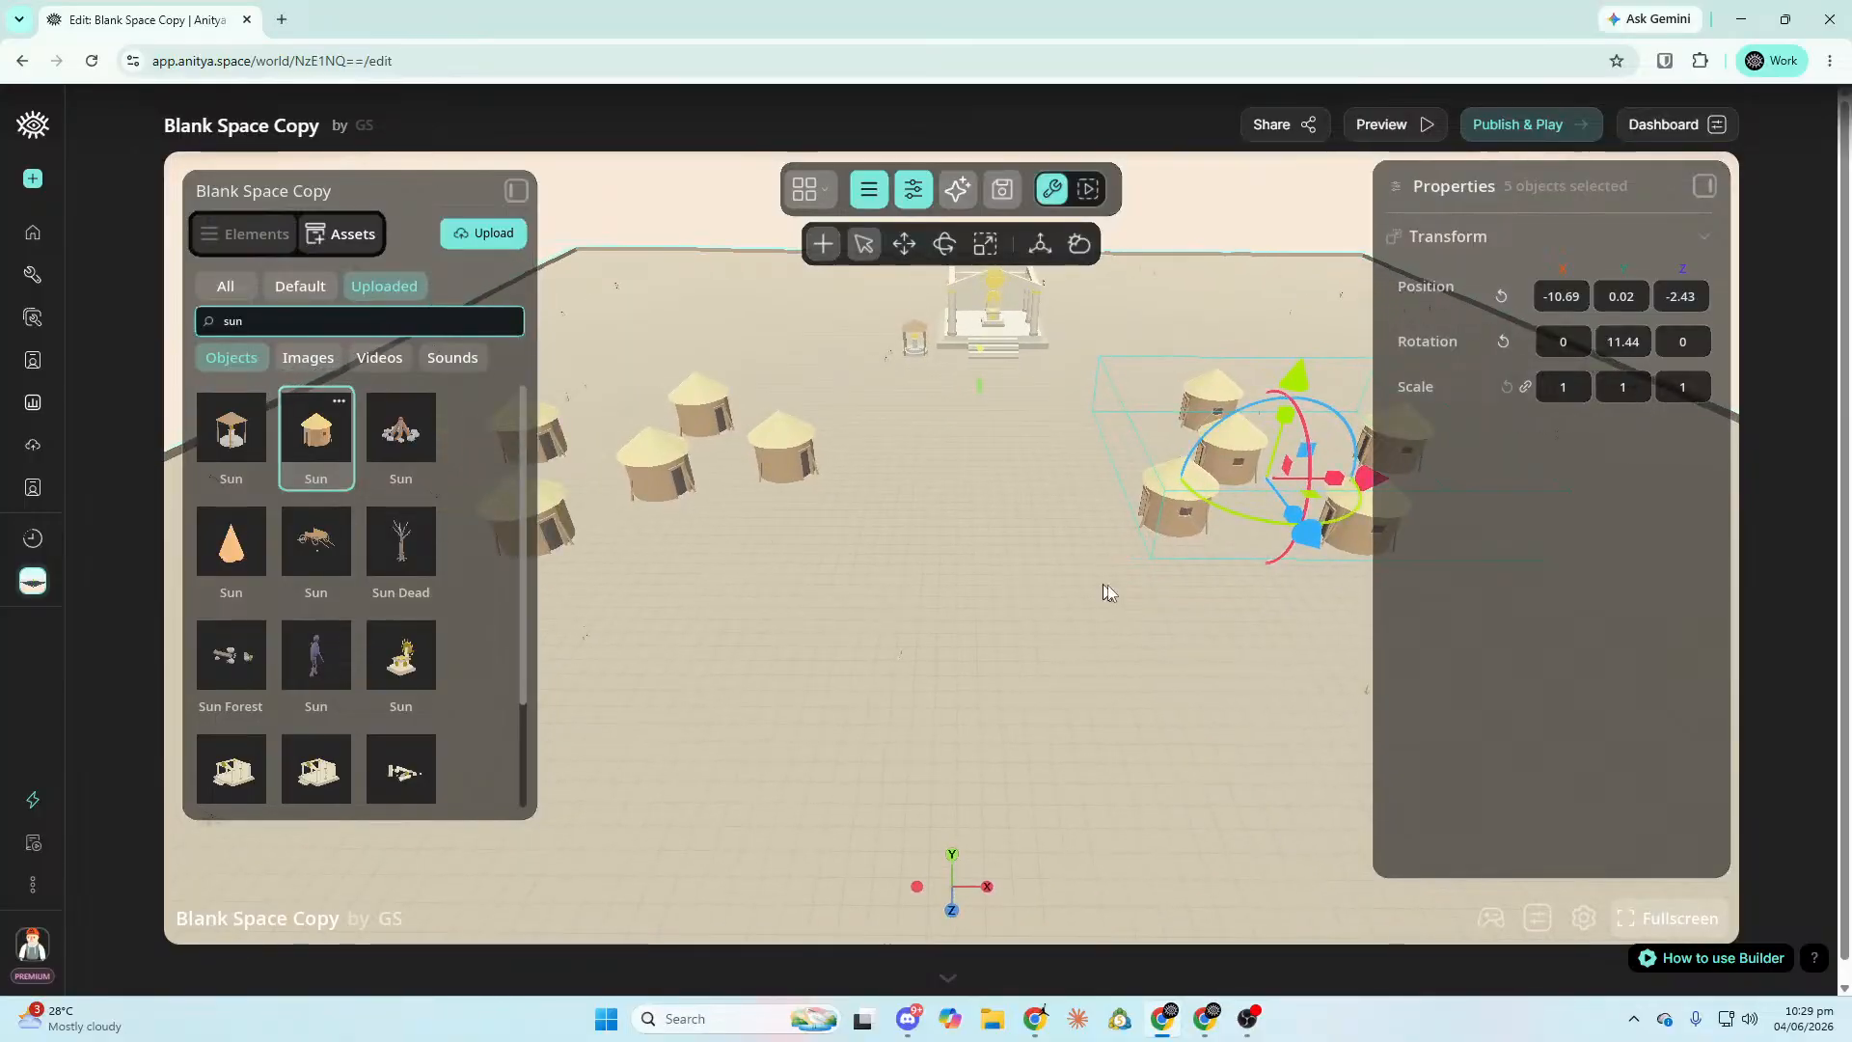
Place a Sun Dead Tree on the open ground in front of the village at about X 2.57, Z 40.73 and enable its collision.
left_click(1044, 631)
key("d")
right_click_drag(957, 638, 995, 750)
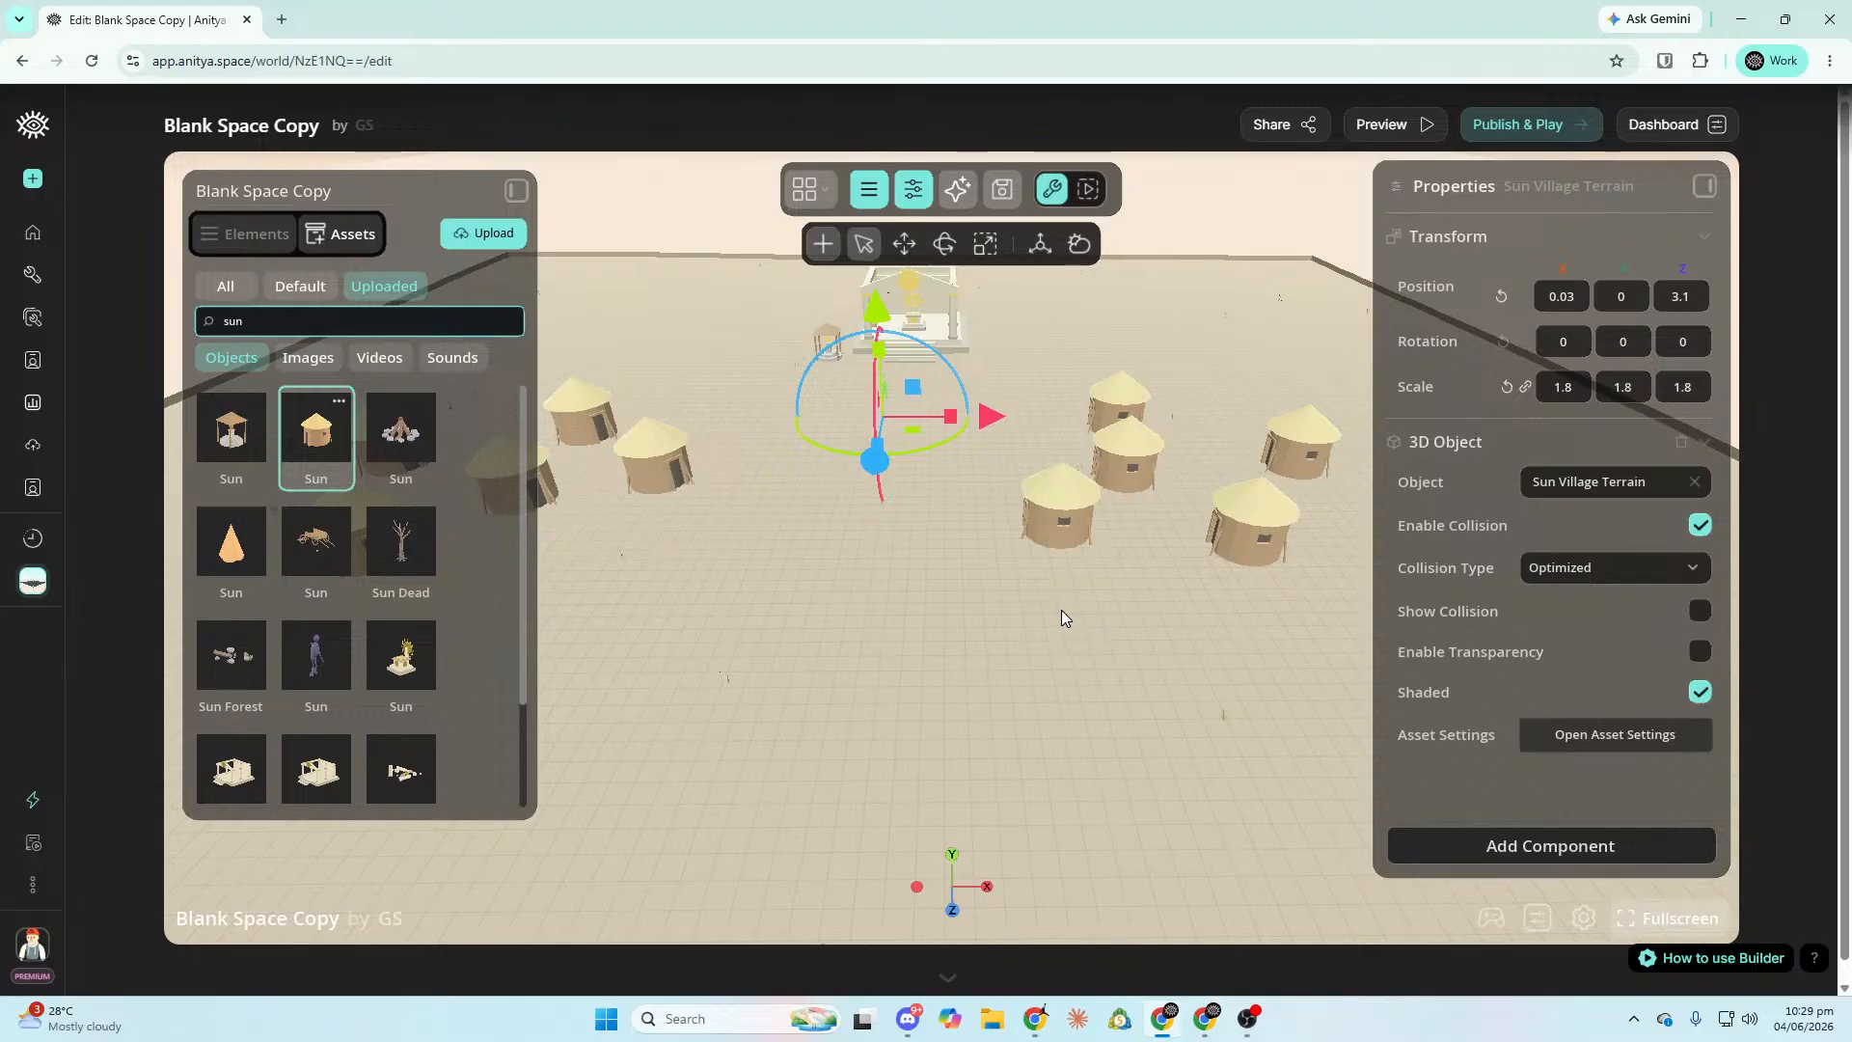
right_click_drag(994, 692, 790, 783)
key("s")
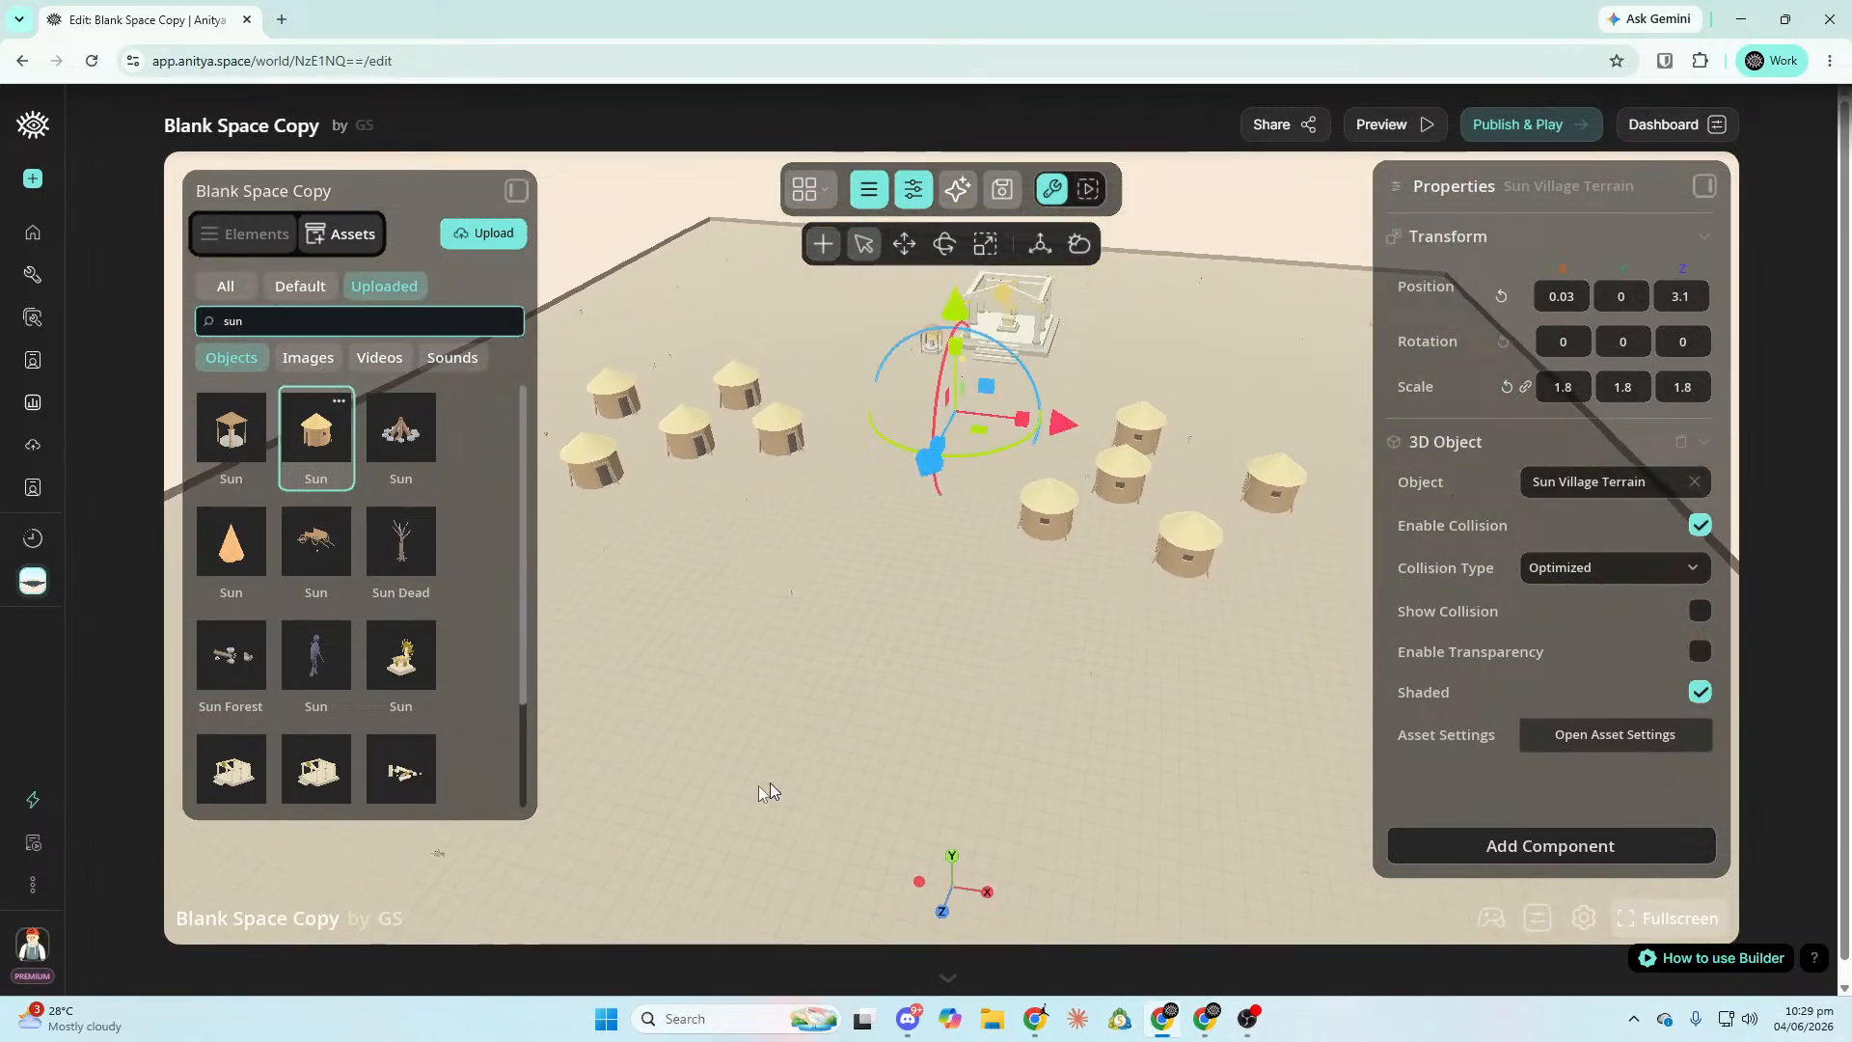
left_click(430, 568)
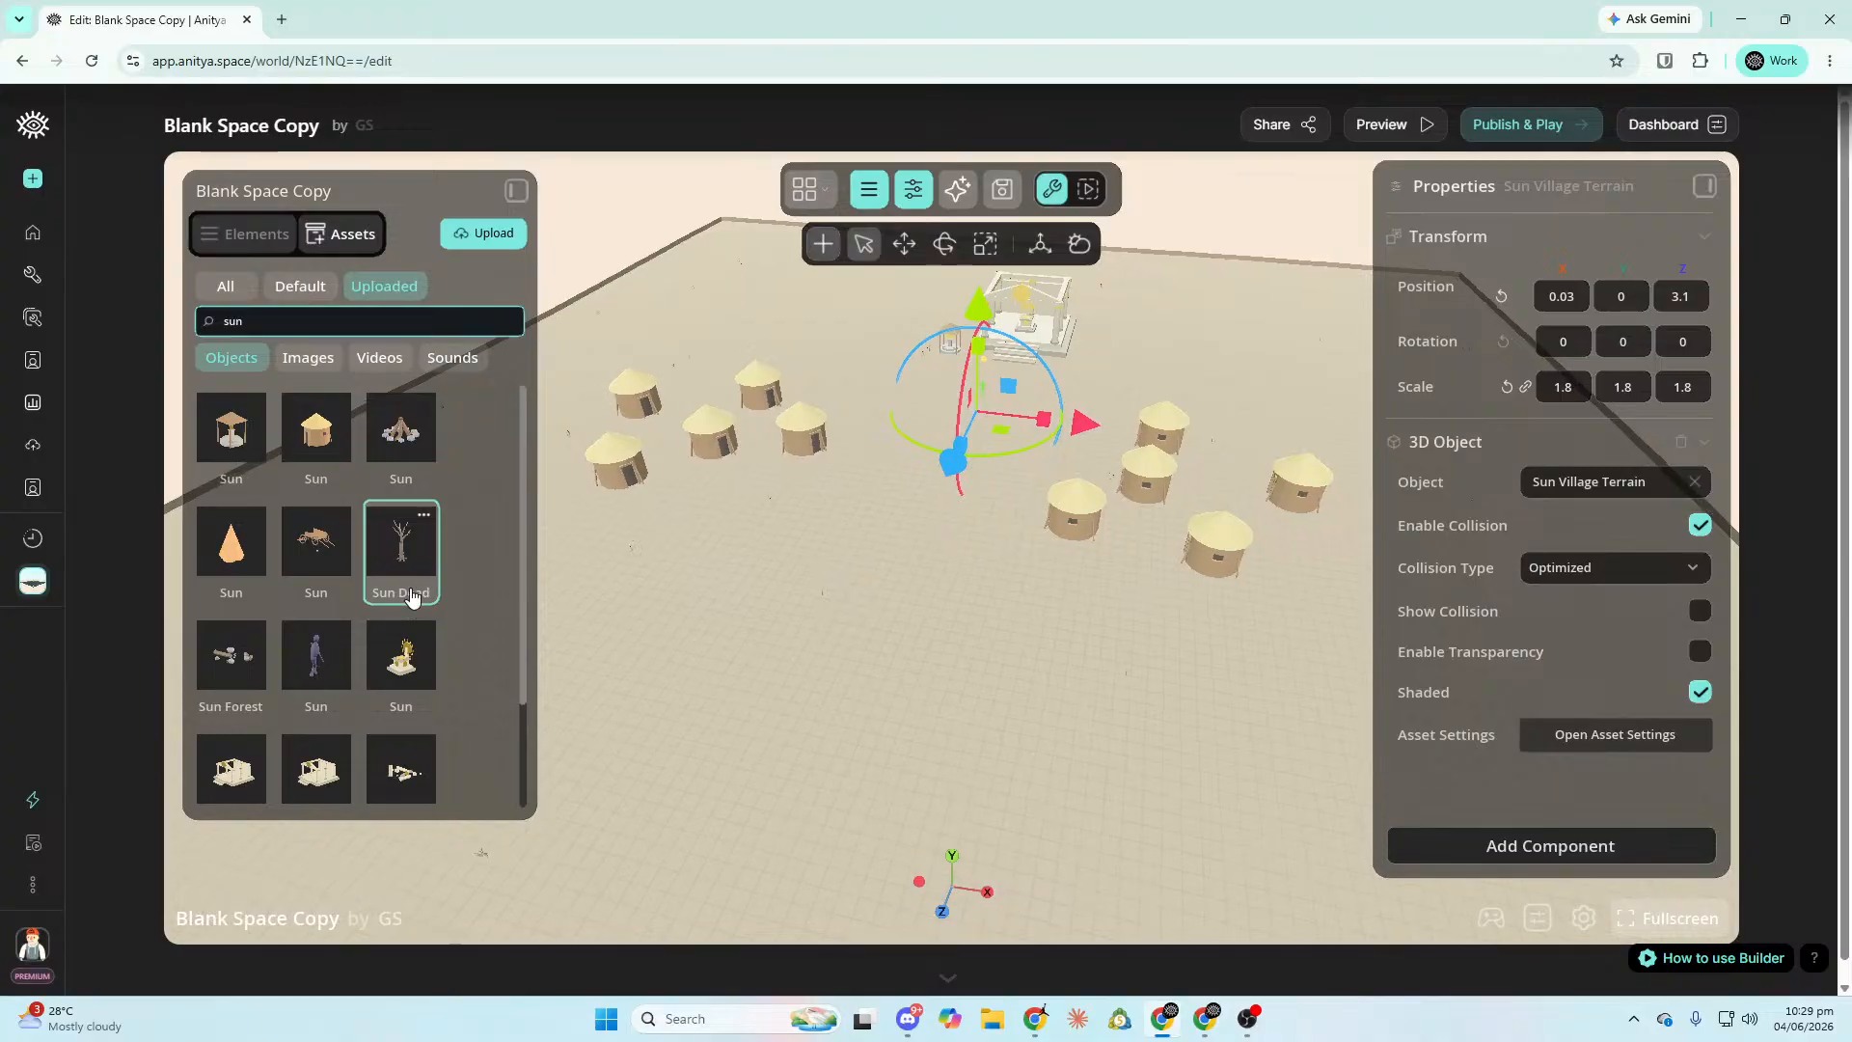
left_click_drag(519, 637, 926, 768)
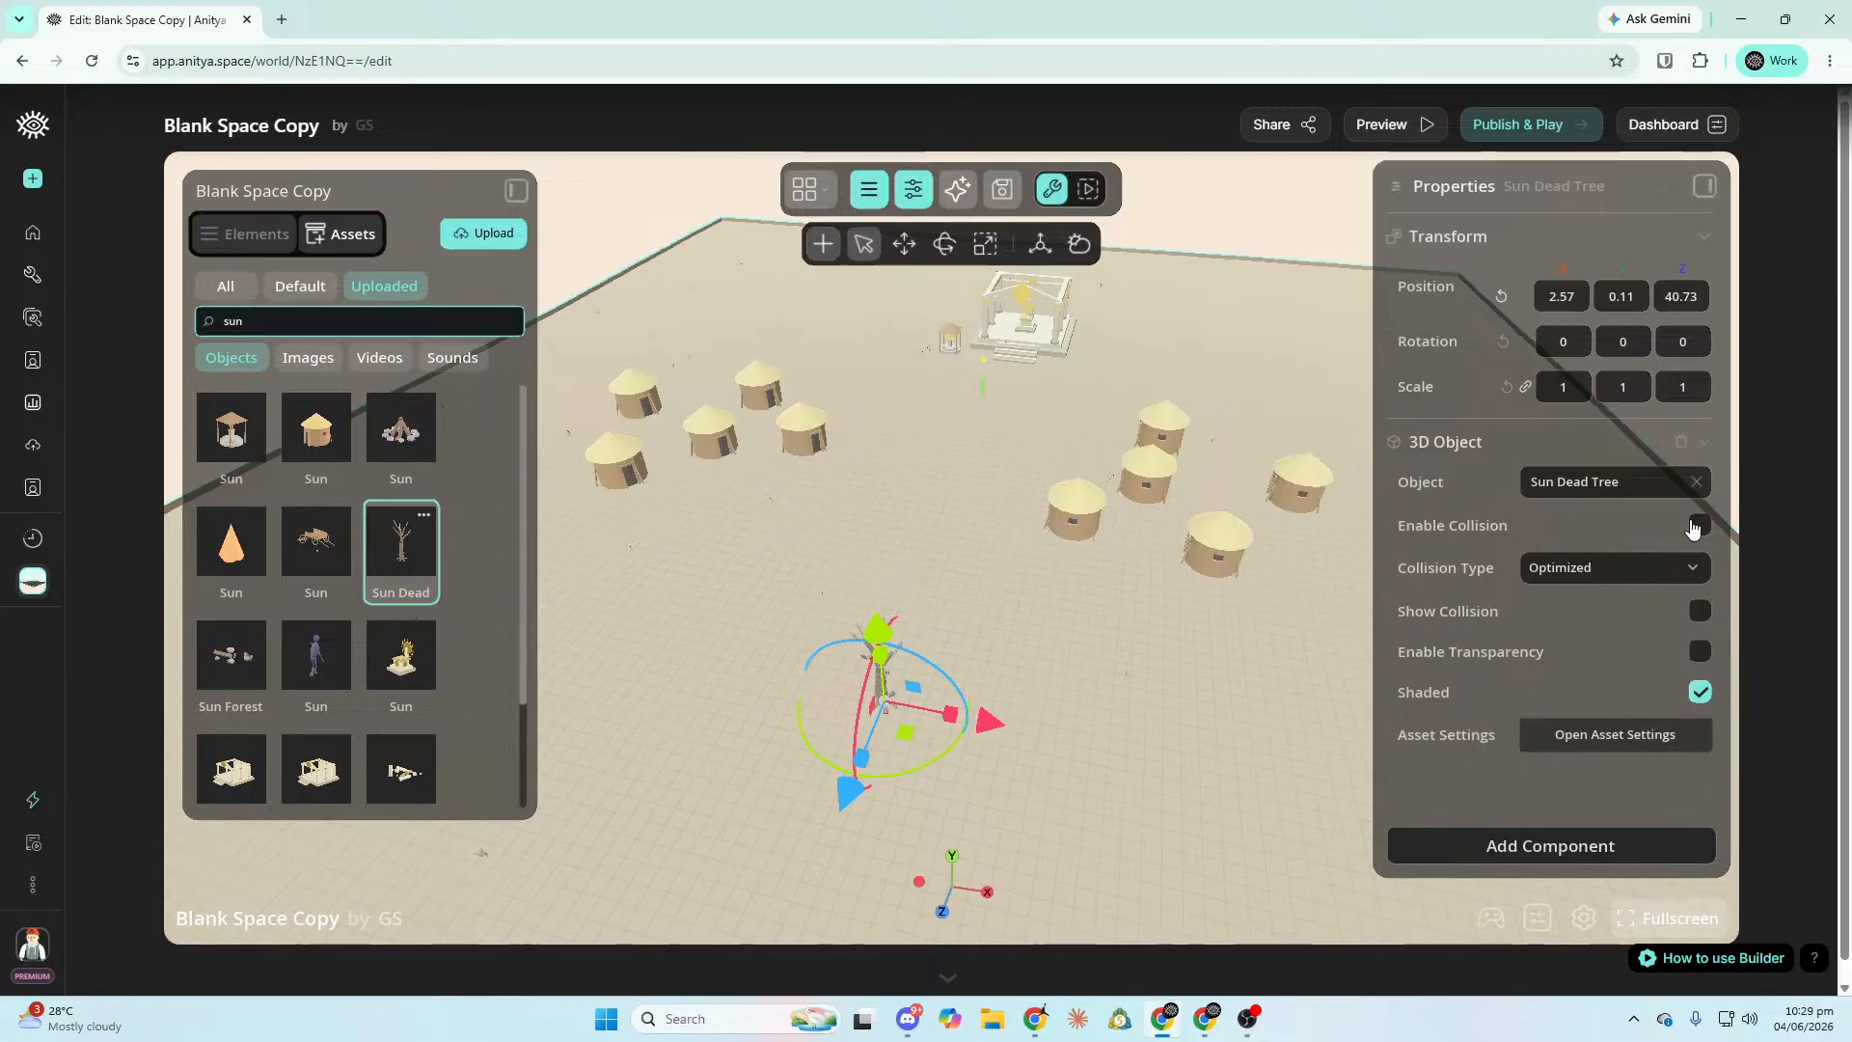
right_click_drag(1316, 725, 1162, 762)
key("f")
key("s")
key("s")
mouse_move(1307, 760)
right_mouse_down()
mouse_move(1370, 714)
mouse_move(1326, 725)
mouse_move(1389, 646)
mouse_move(1307, 760)
right_mouse_up()
scroll(1227, 771, "down", 1)
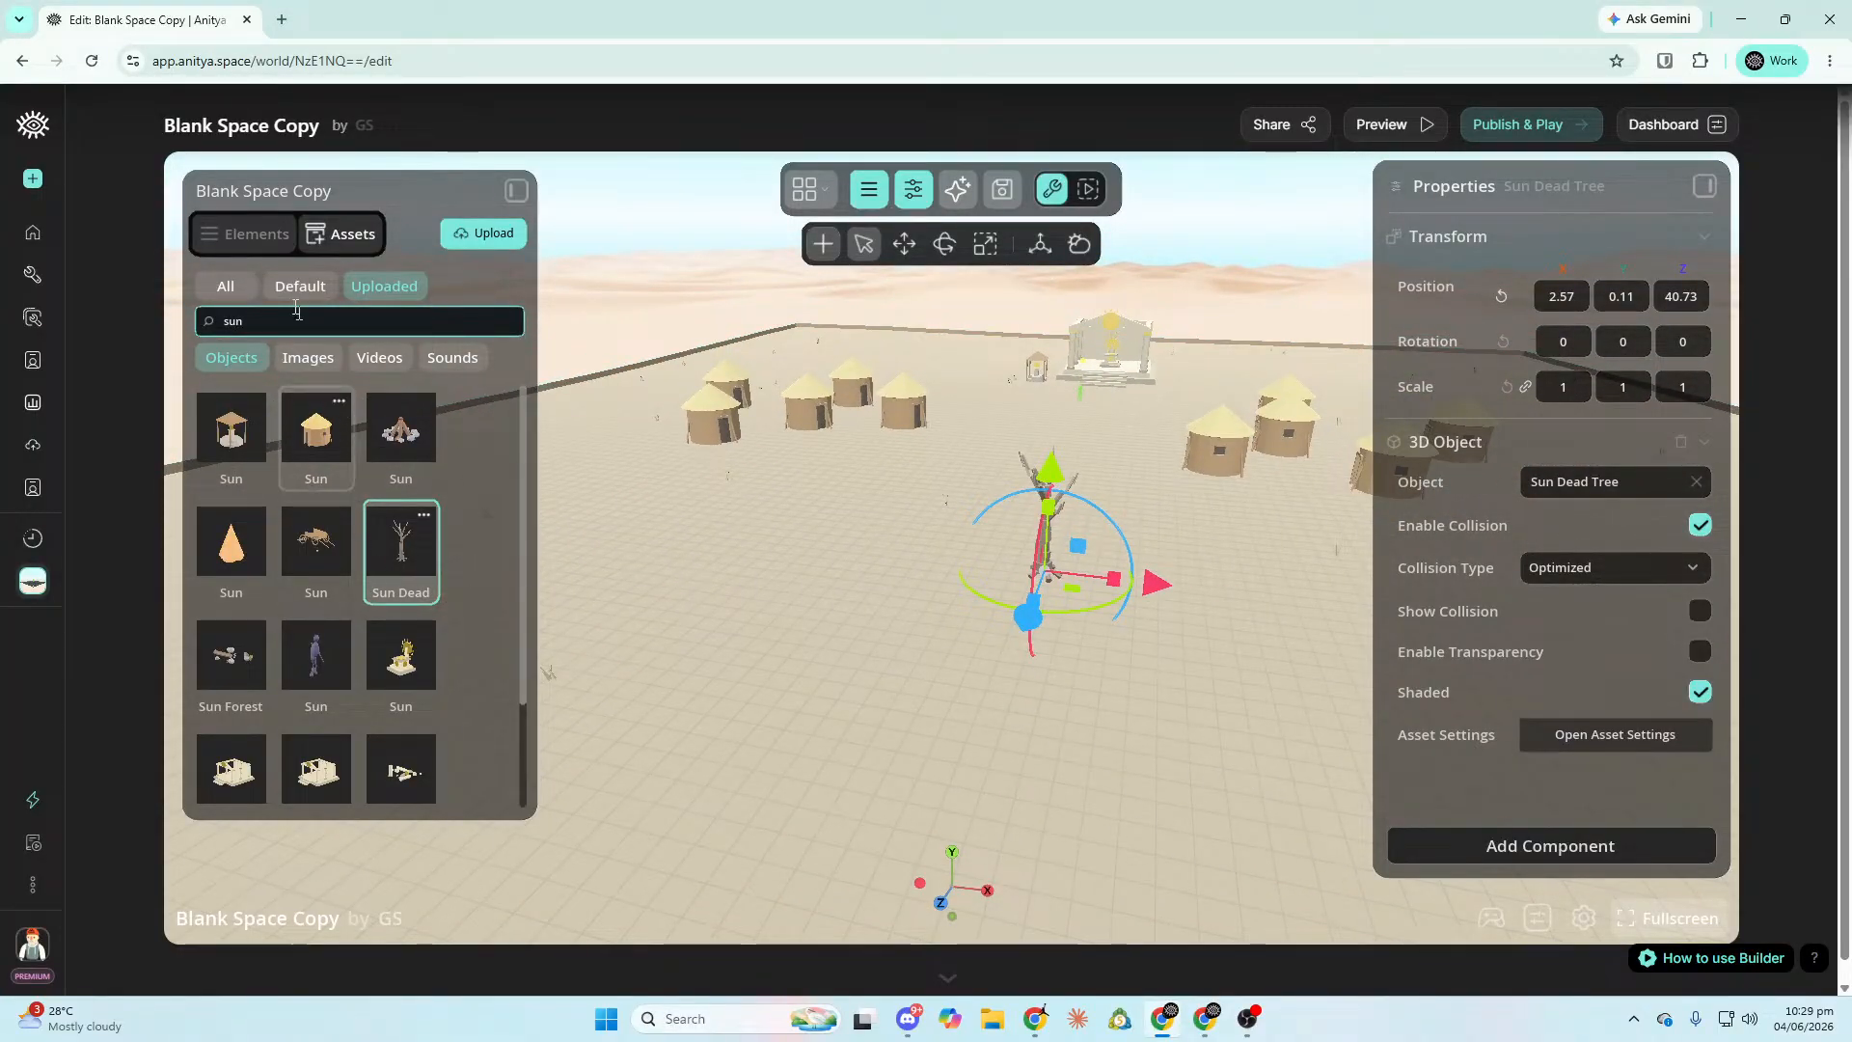
Duplicate the Sun Dead Tree and move the copy to about X 8.5, Z 48.2.
left_click(250, 236)
left_click(205, 440)
right_click(274, 345)
left_click(324, 425)
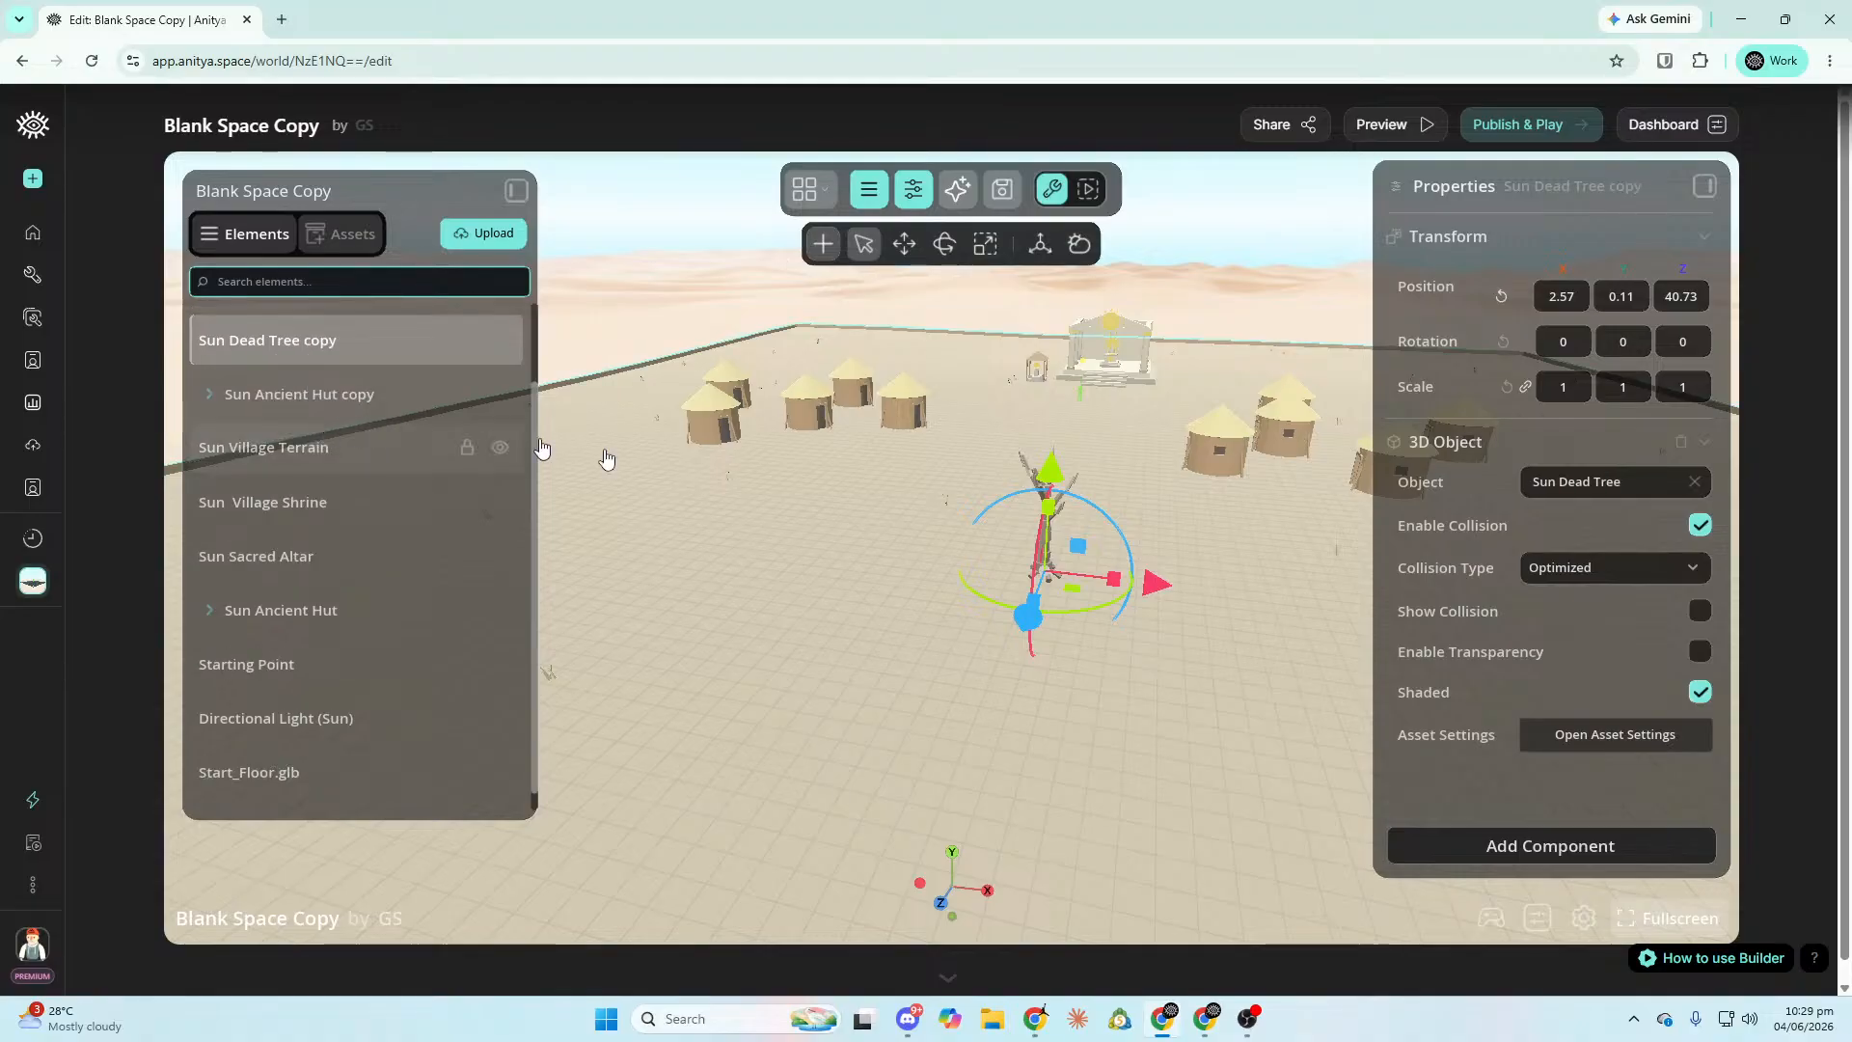
left_click_drag(1026, 629, 1102, 731)
key("d")
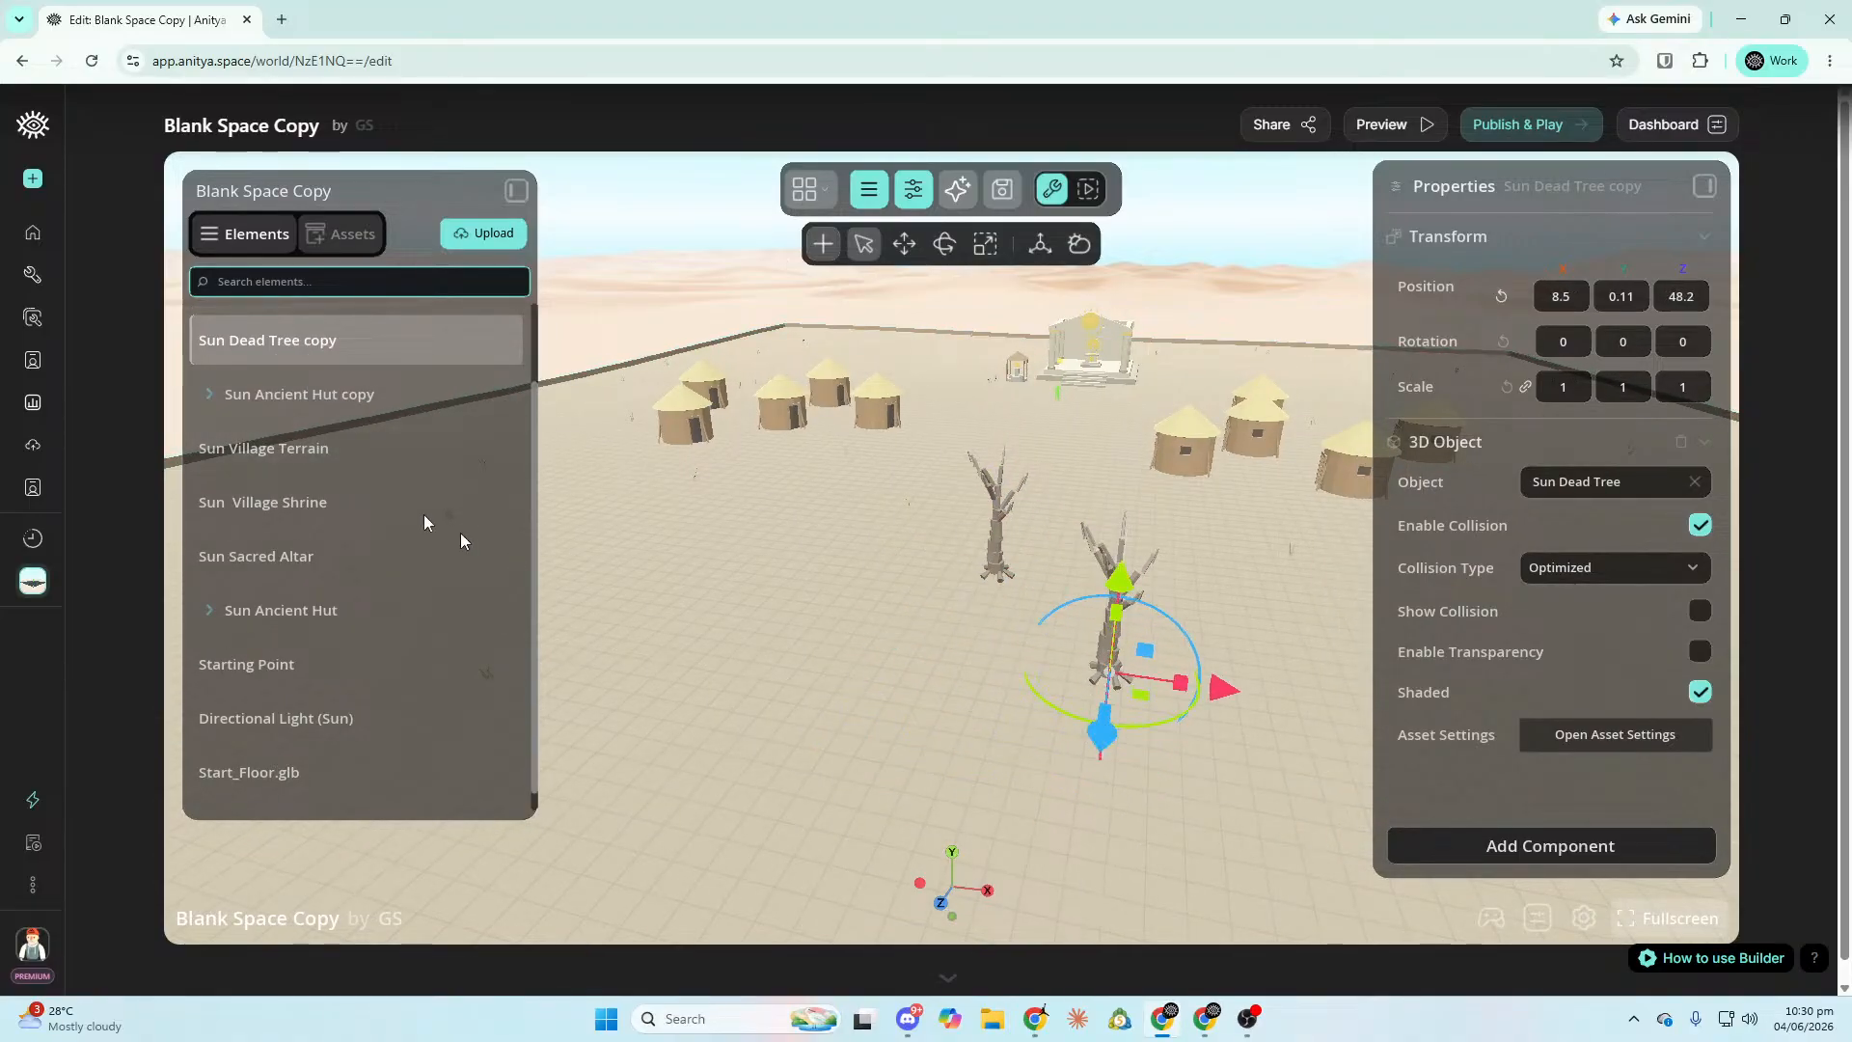
Duplicate Sun Dead Tree copy and move the new tree to about X -2.23, Z 48.2.
right_click(300, 355)
left_click(242, 334)
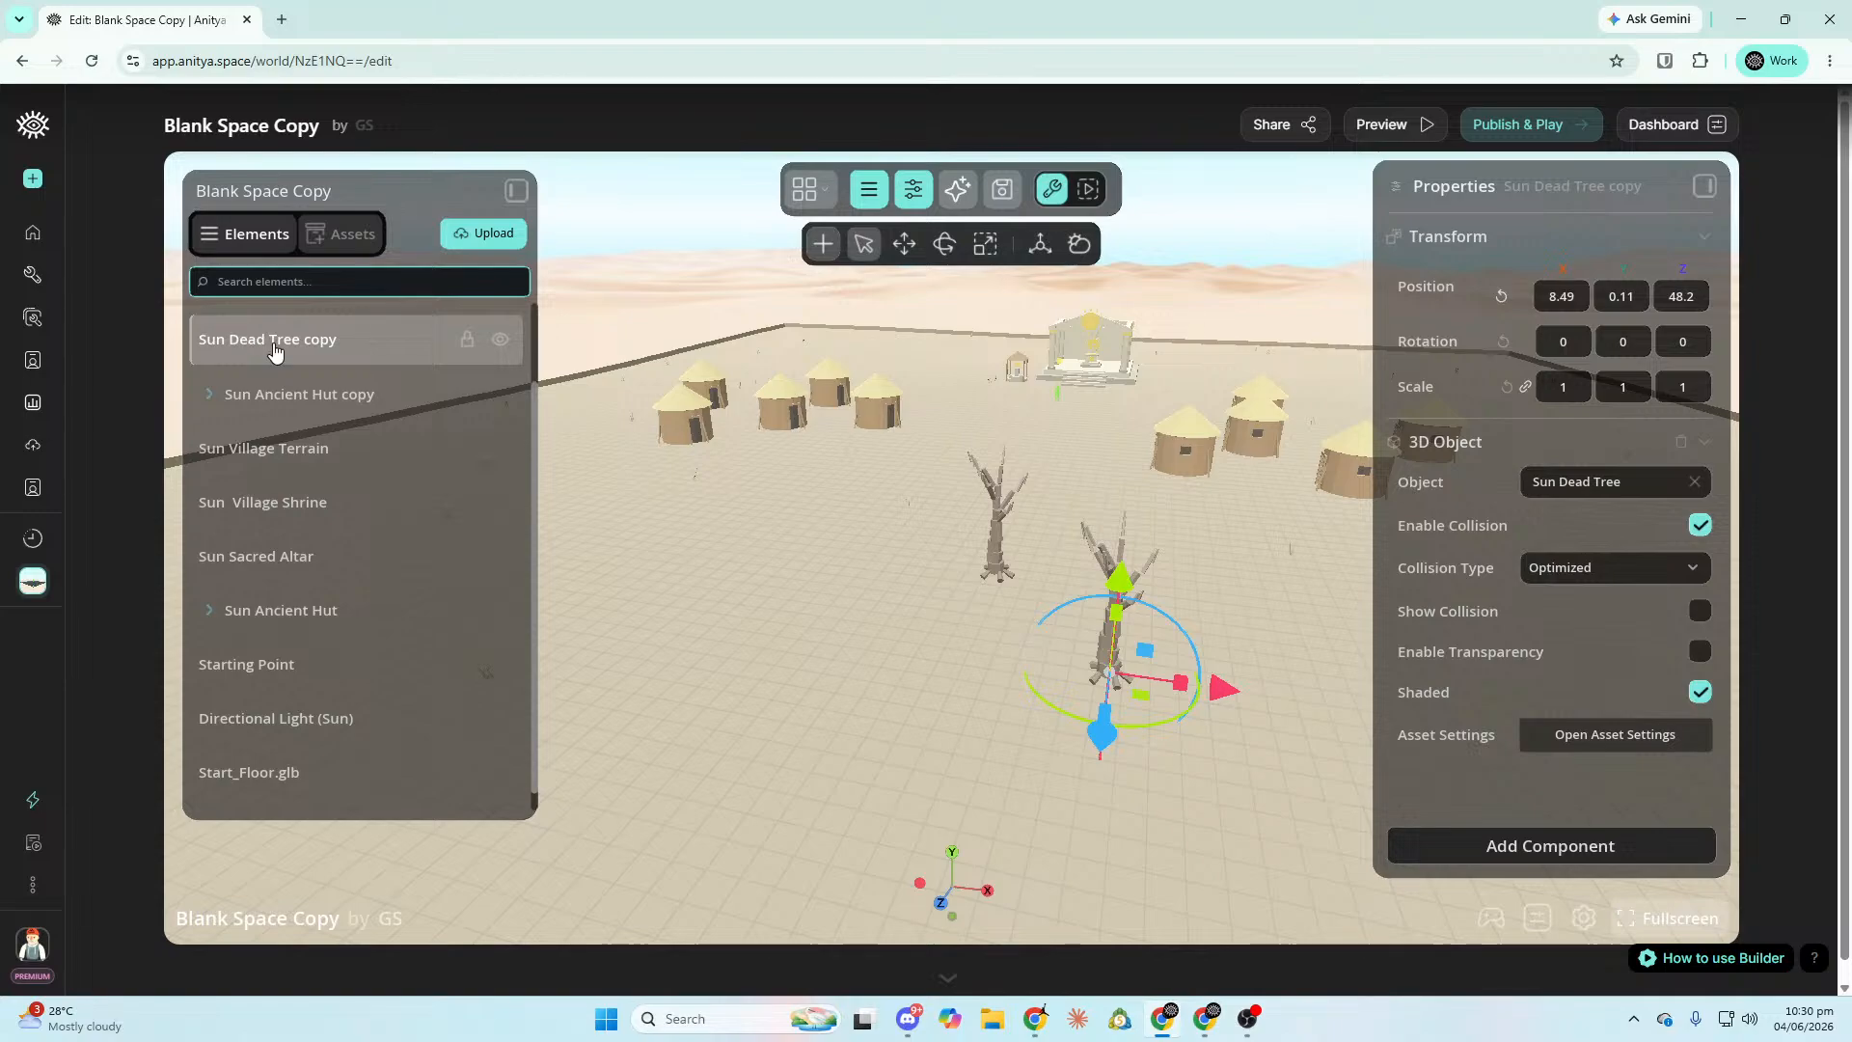
right_click(293, 342)
left_click(364, 417)
right_click_drag(570, 566, 578, 576)
left_click_drag(1047, 493, 868, 553)
Duplicate Sun Dead Tree copy 1 and move the new tree farther from the village, to about Z 56.31.
right_click(329, 467)
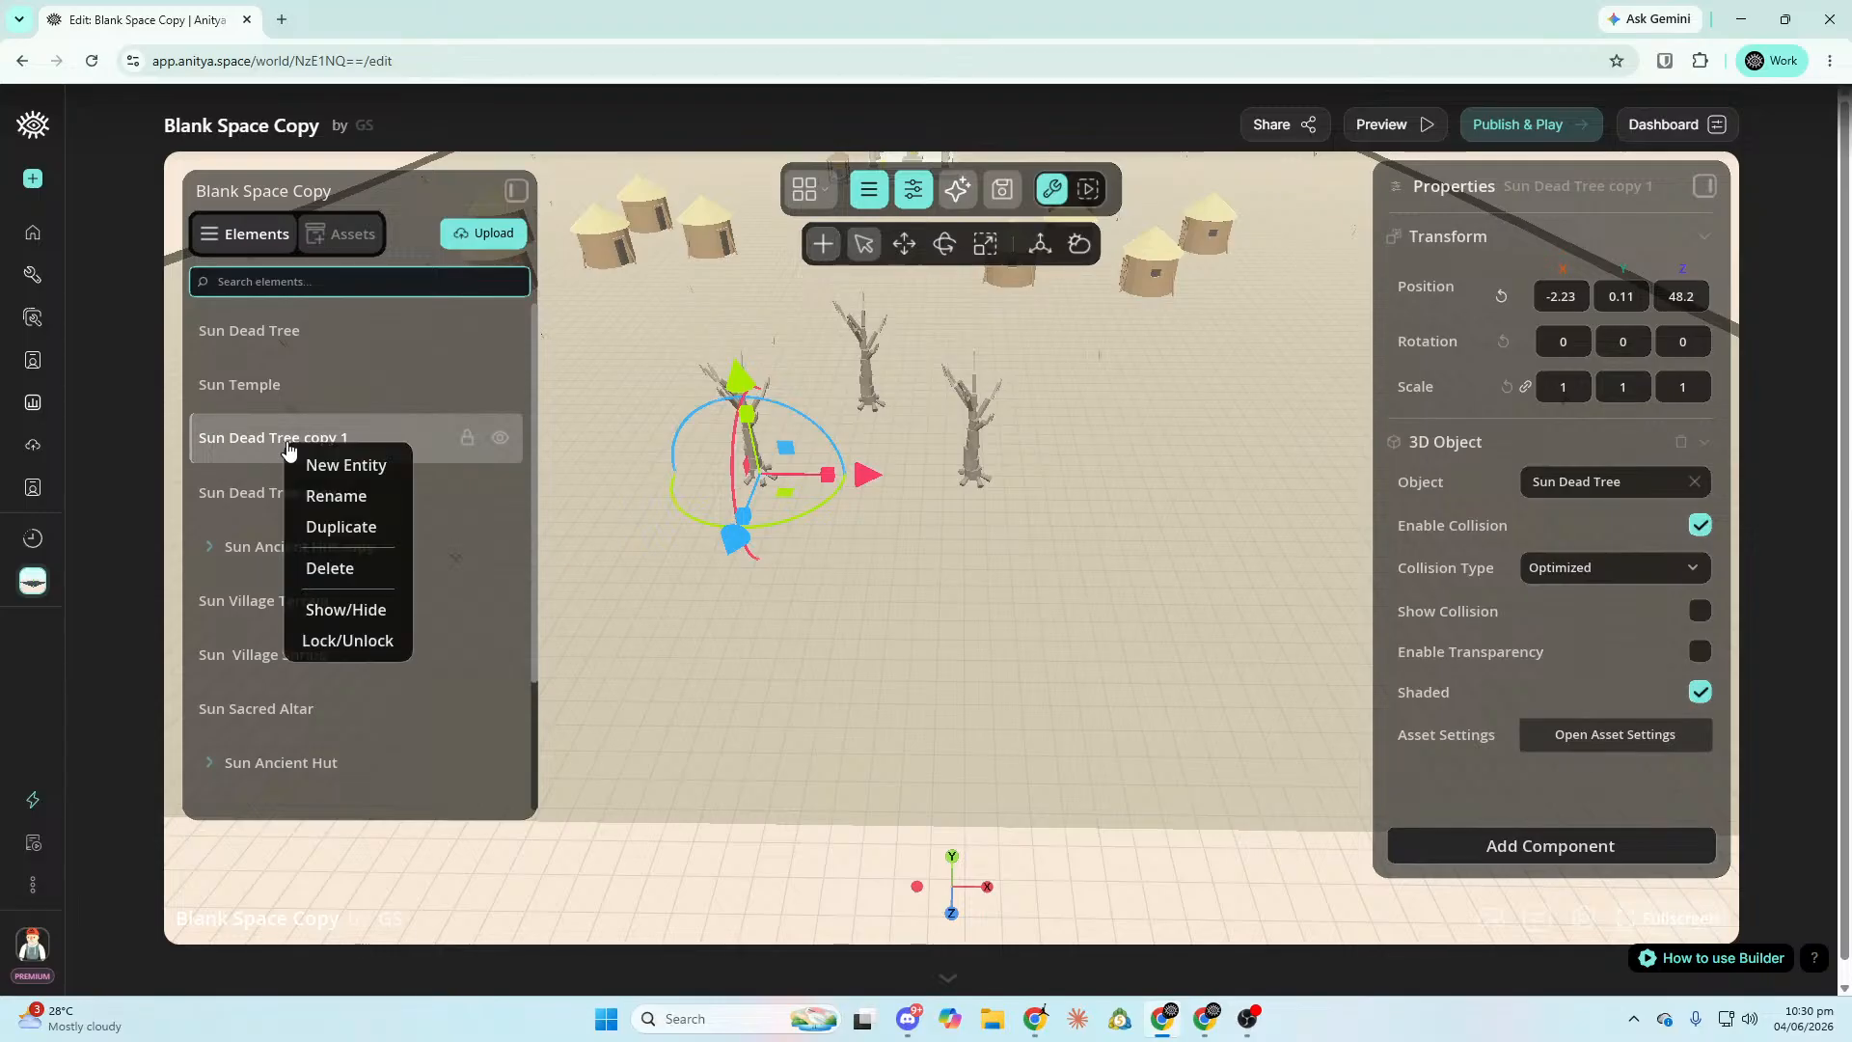
left_click(356, 525)
left_click_drag(751, 569, 768, 704)
Add two more dead tree duplicates along the row farthest from the temple, ending with one at about X 13.25, Z 54.77.
right_click(261, 330)
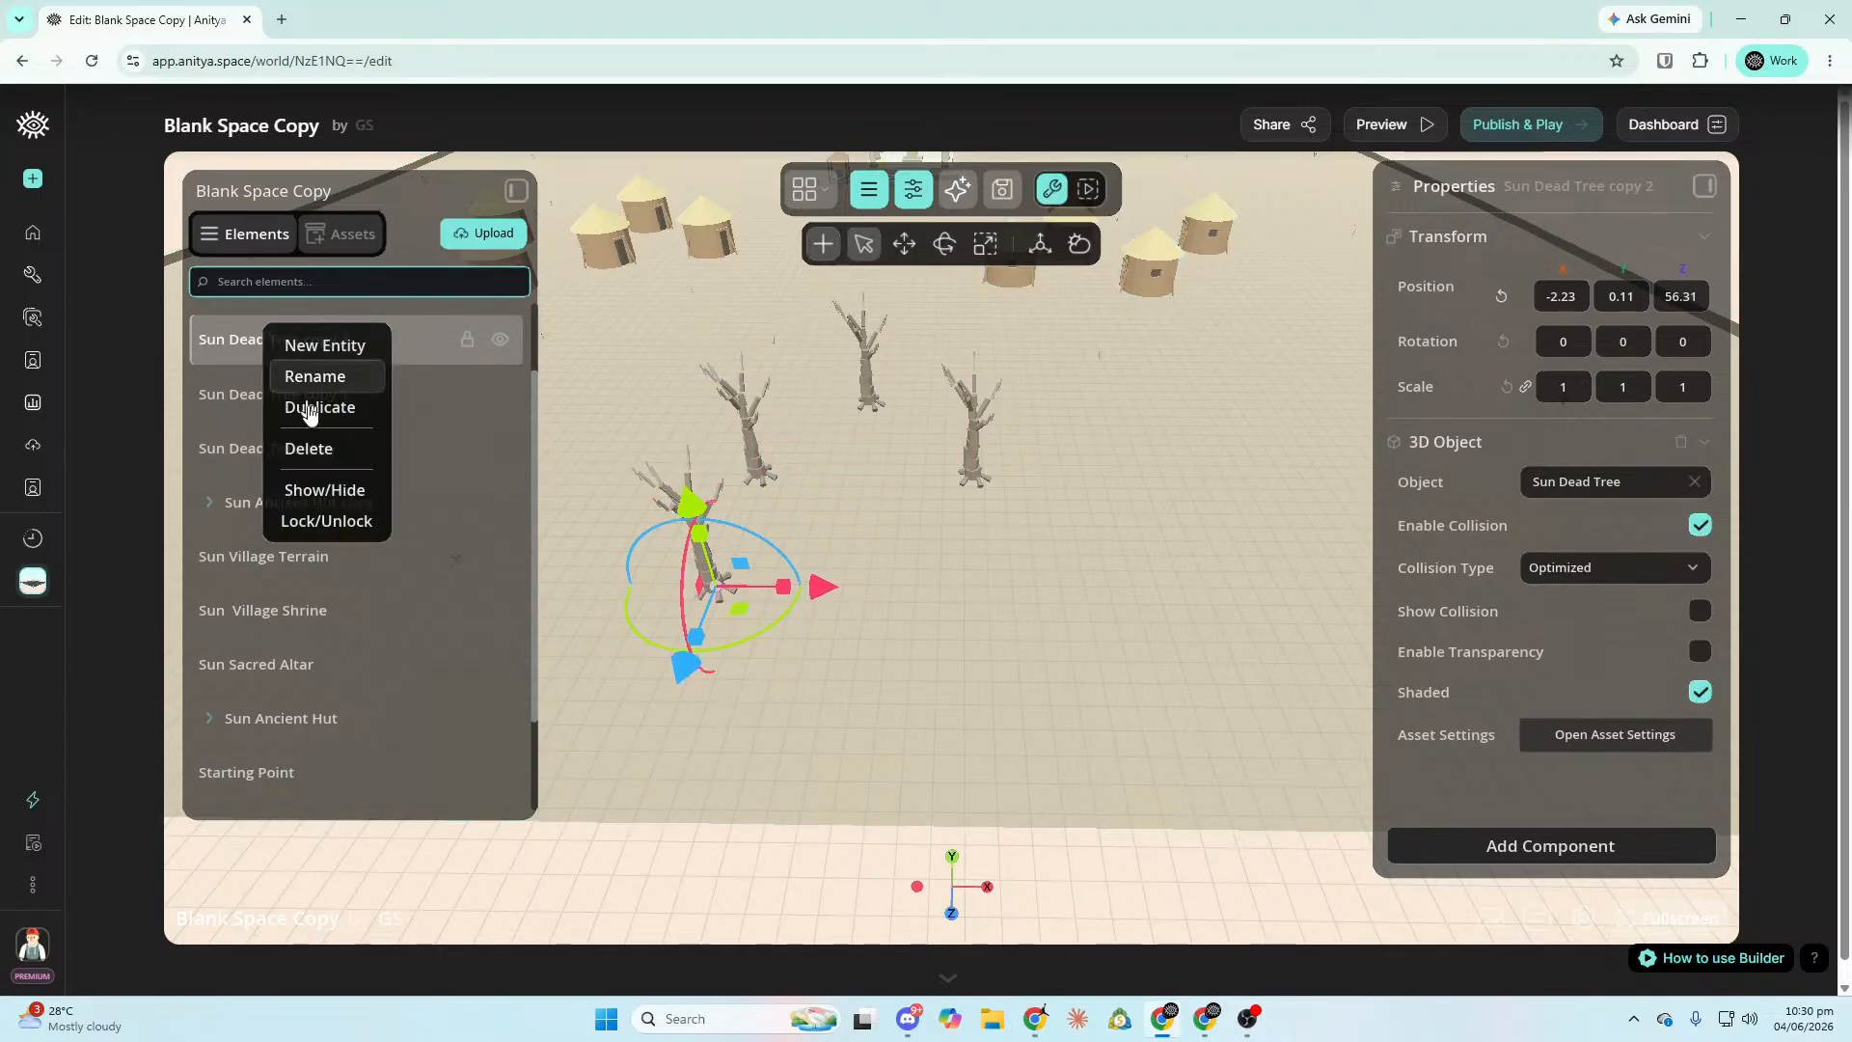
left_click(305, 400)
left_click_drag(822, 594, 1202, 606)
right_click(331, 452)
left_click(413, 528)
left_click_drag(1114, 674, 1113, 640)
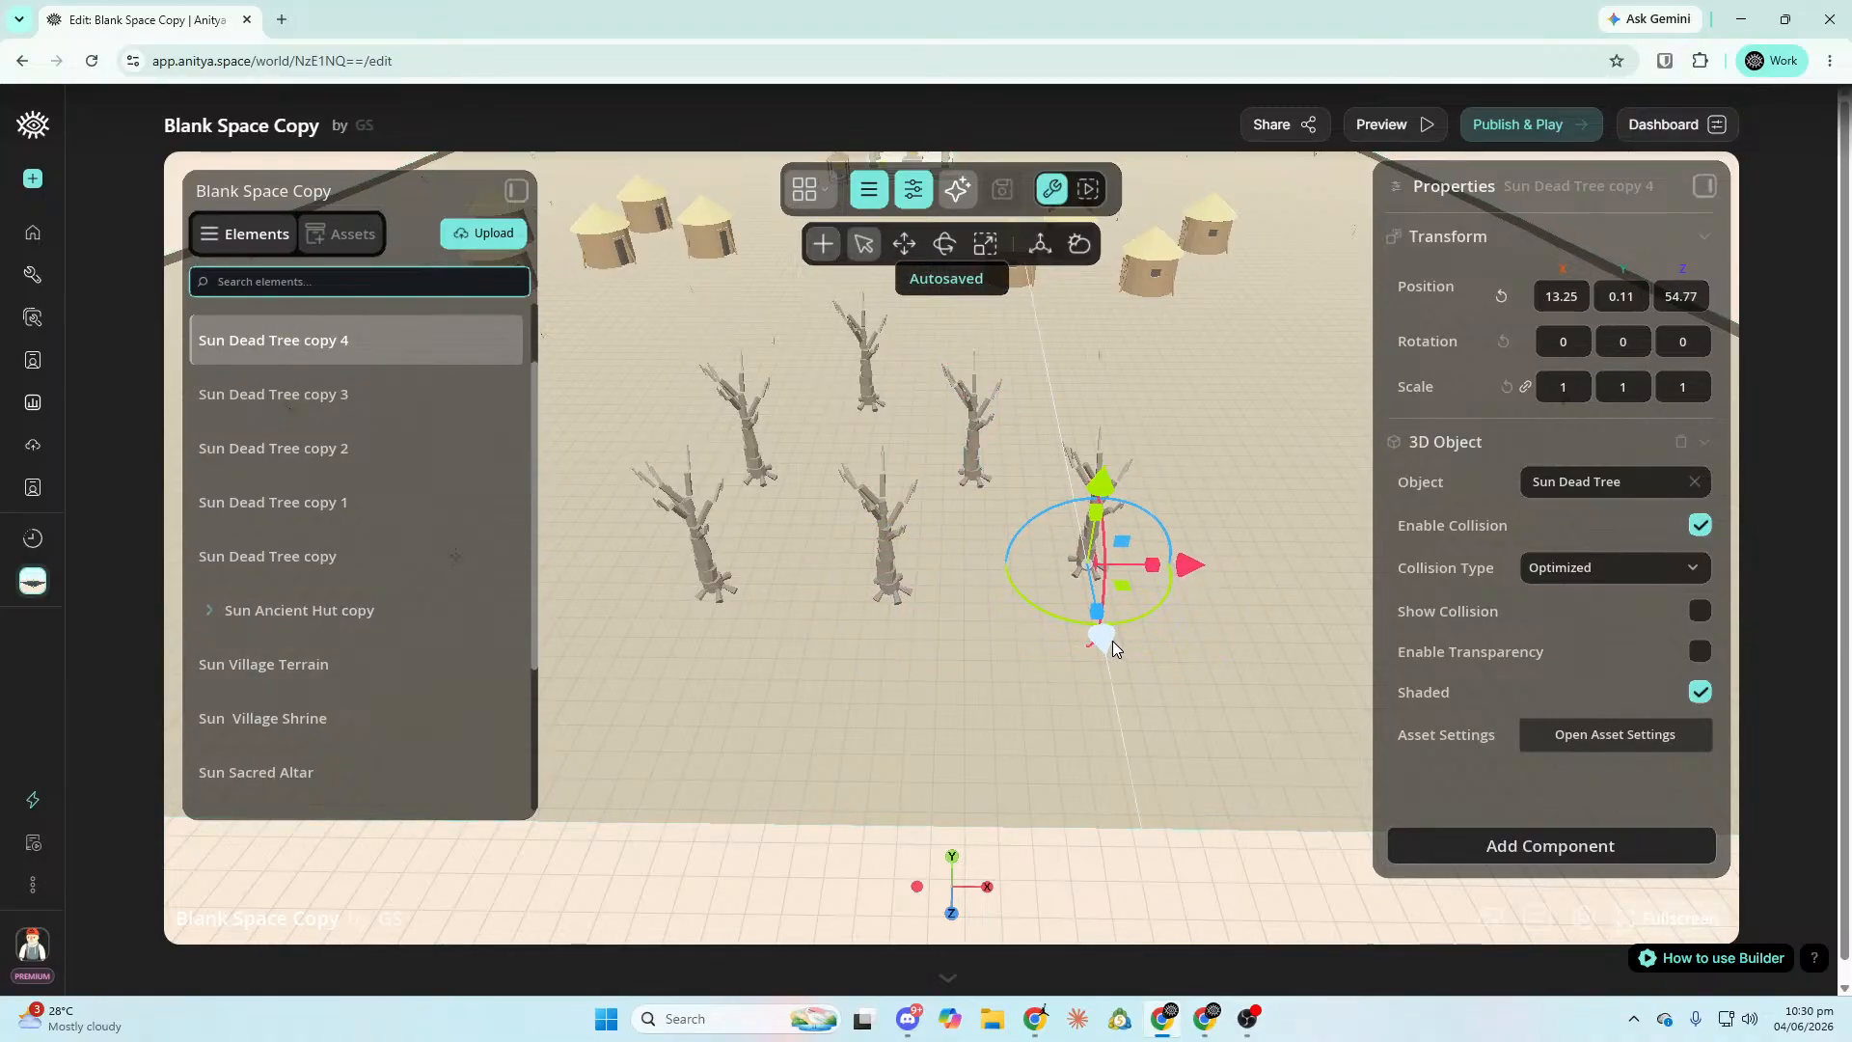
Duplicate the dead tree twice more, placing one at about X 13.25 and the other at about X -12.03, both at Z 42.53.
right_click(308, 345)
left_click(364, 429)
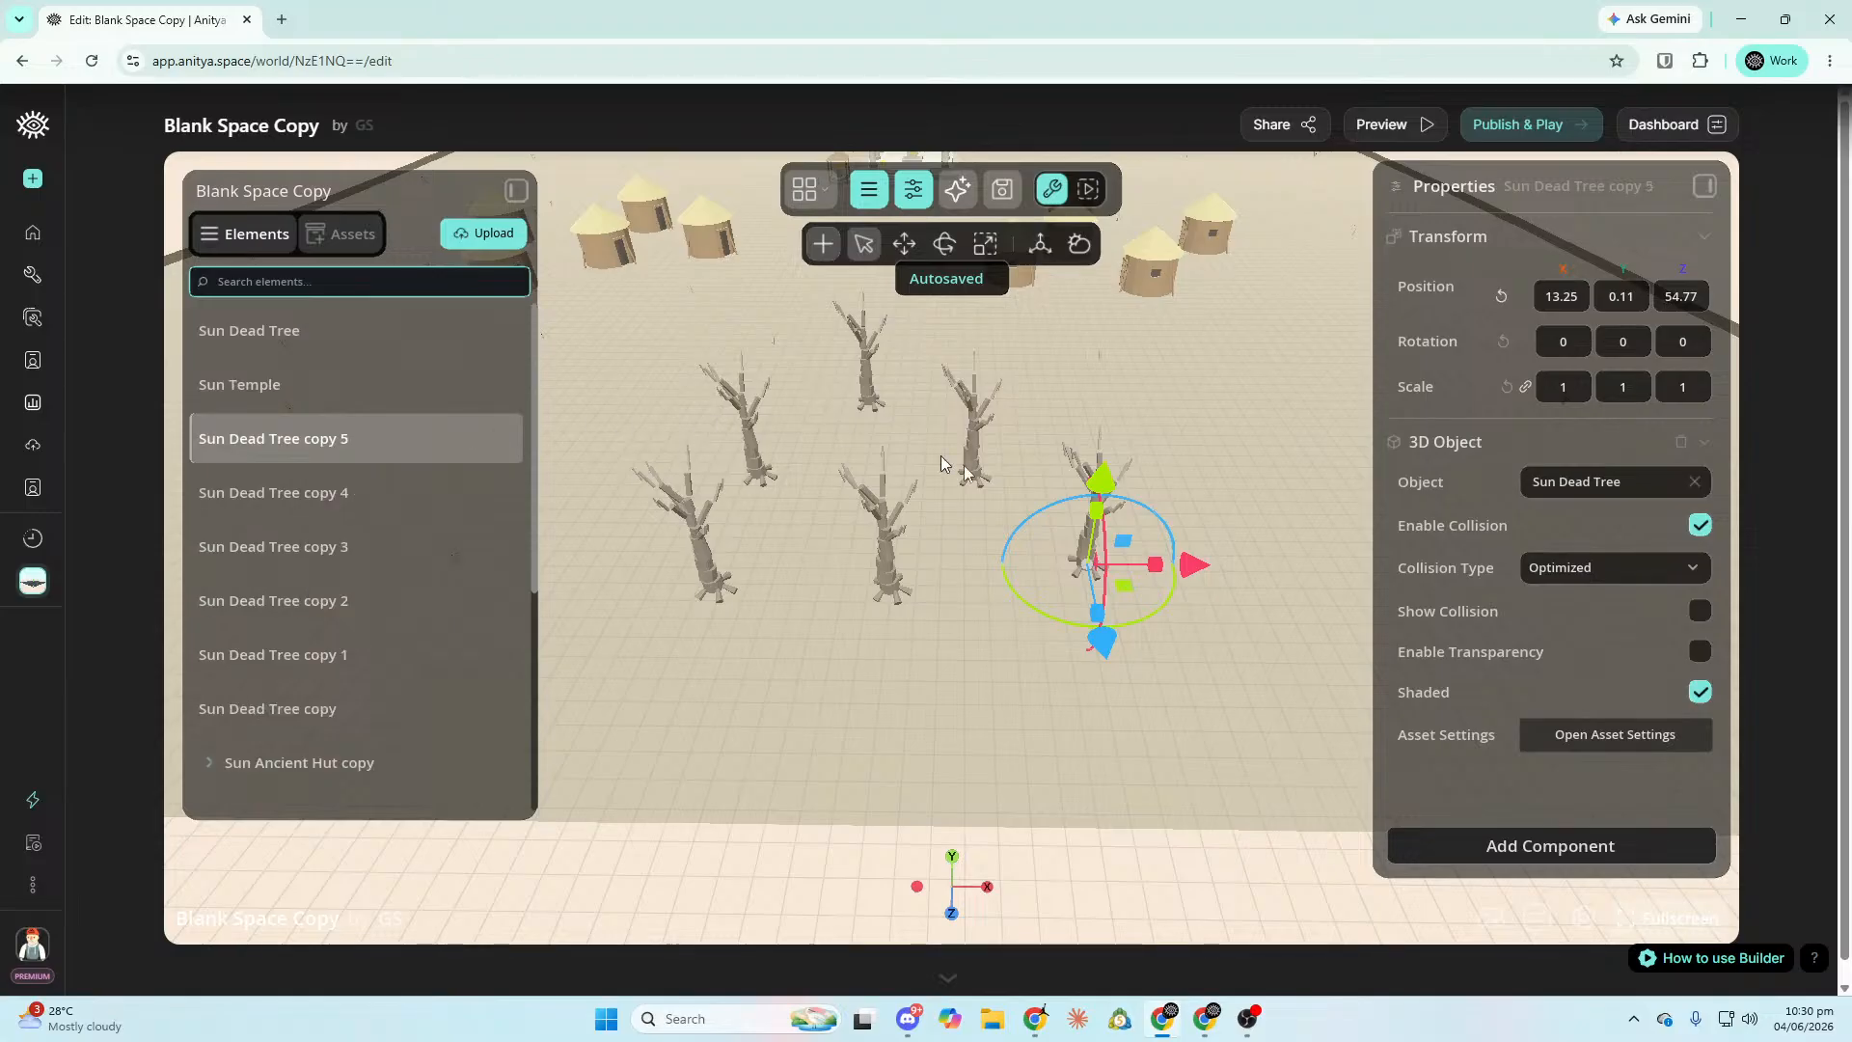
left_click_drag(1114, 645, 1069, 469)
right_click_drag(1068, 469, 733, 579)
right_click(320, 446)
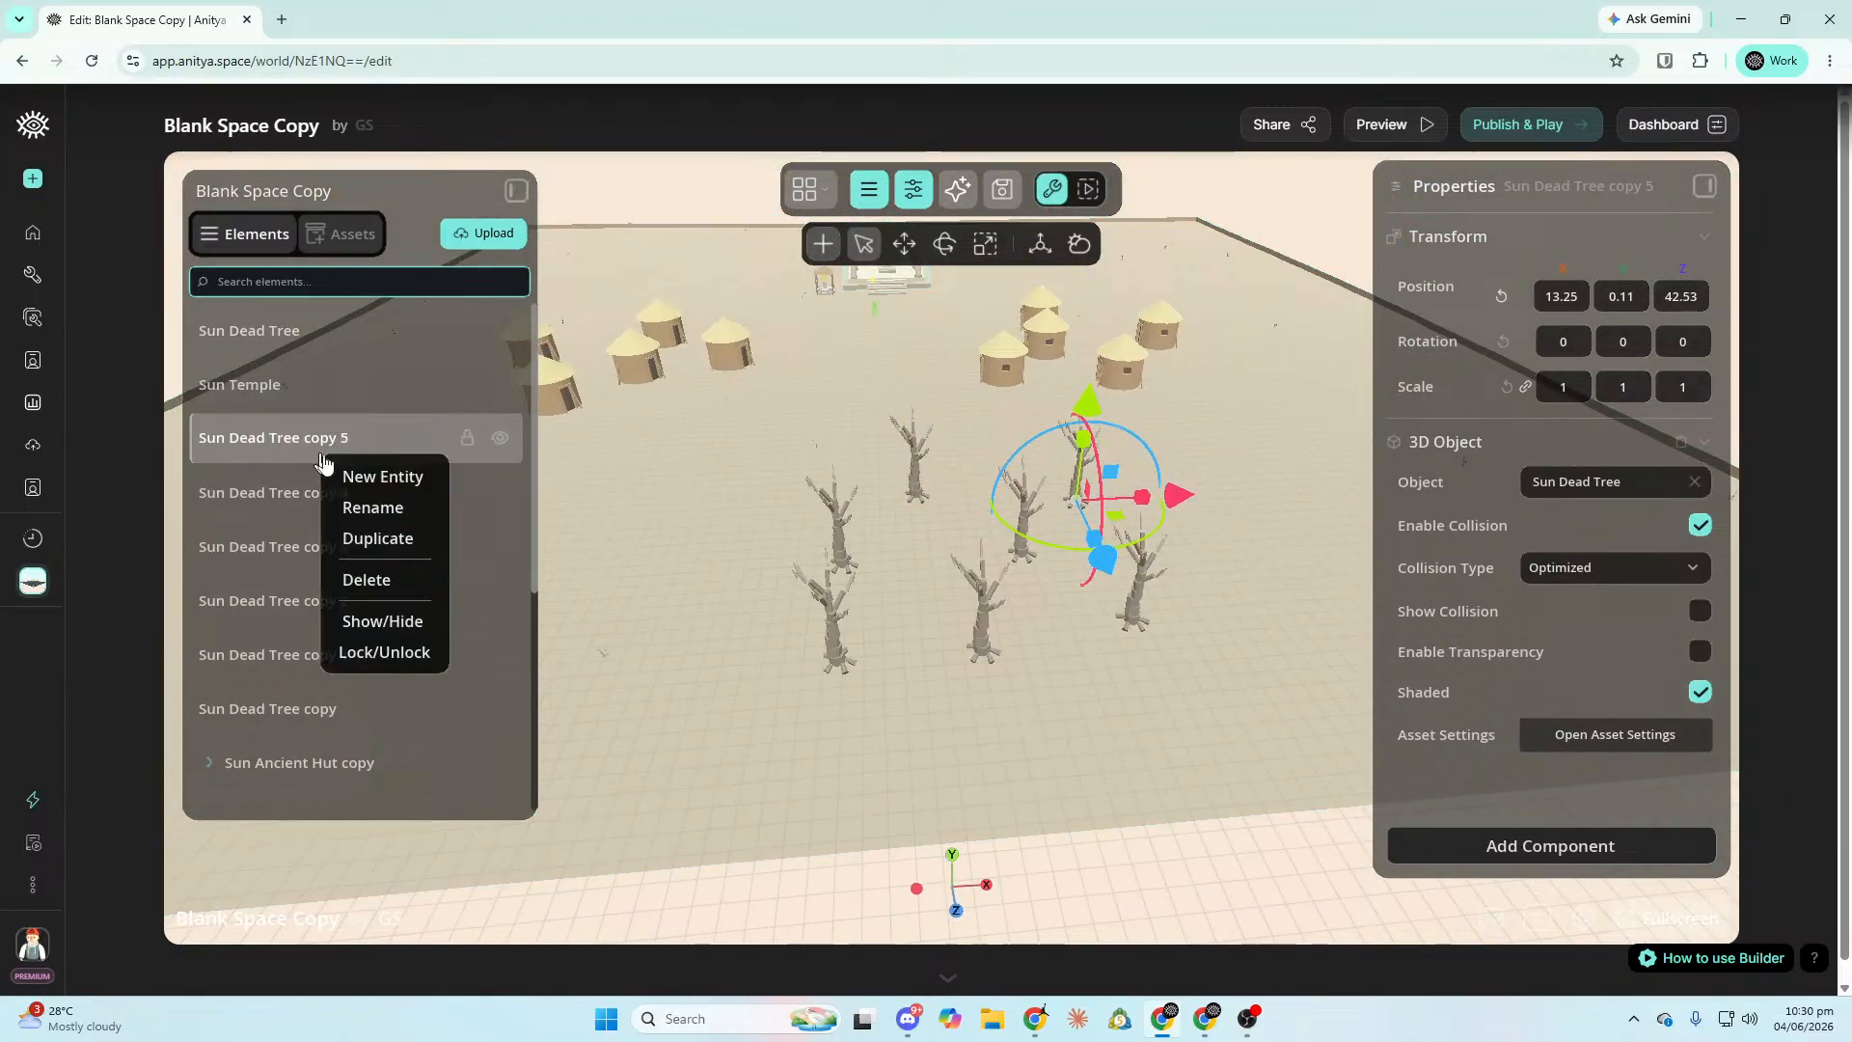
left_click(366, 533)
left_click_drag(1088, 482, 714, 500)
Duplicate Sun Dead Tree copy 6 and move the new tree to about X -10.87, Z 52.02.
right_click(304, 342)
left_click(355, 429)
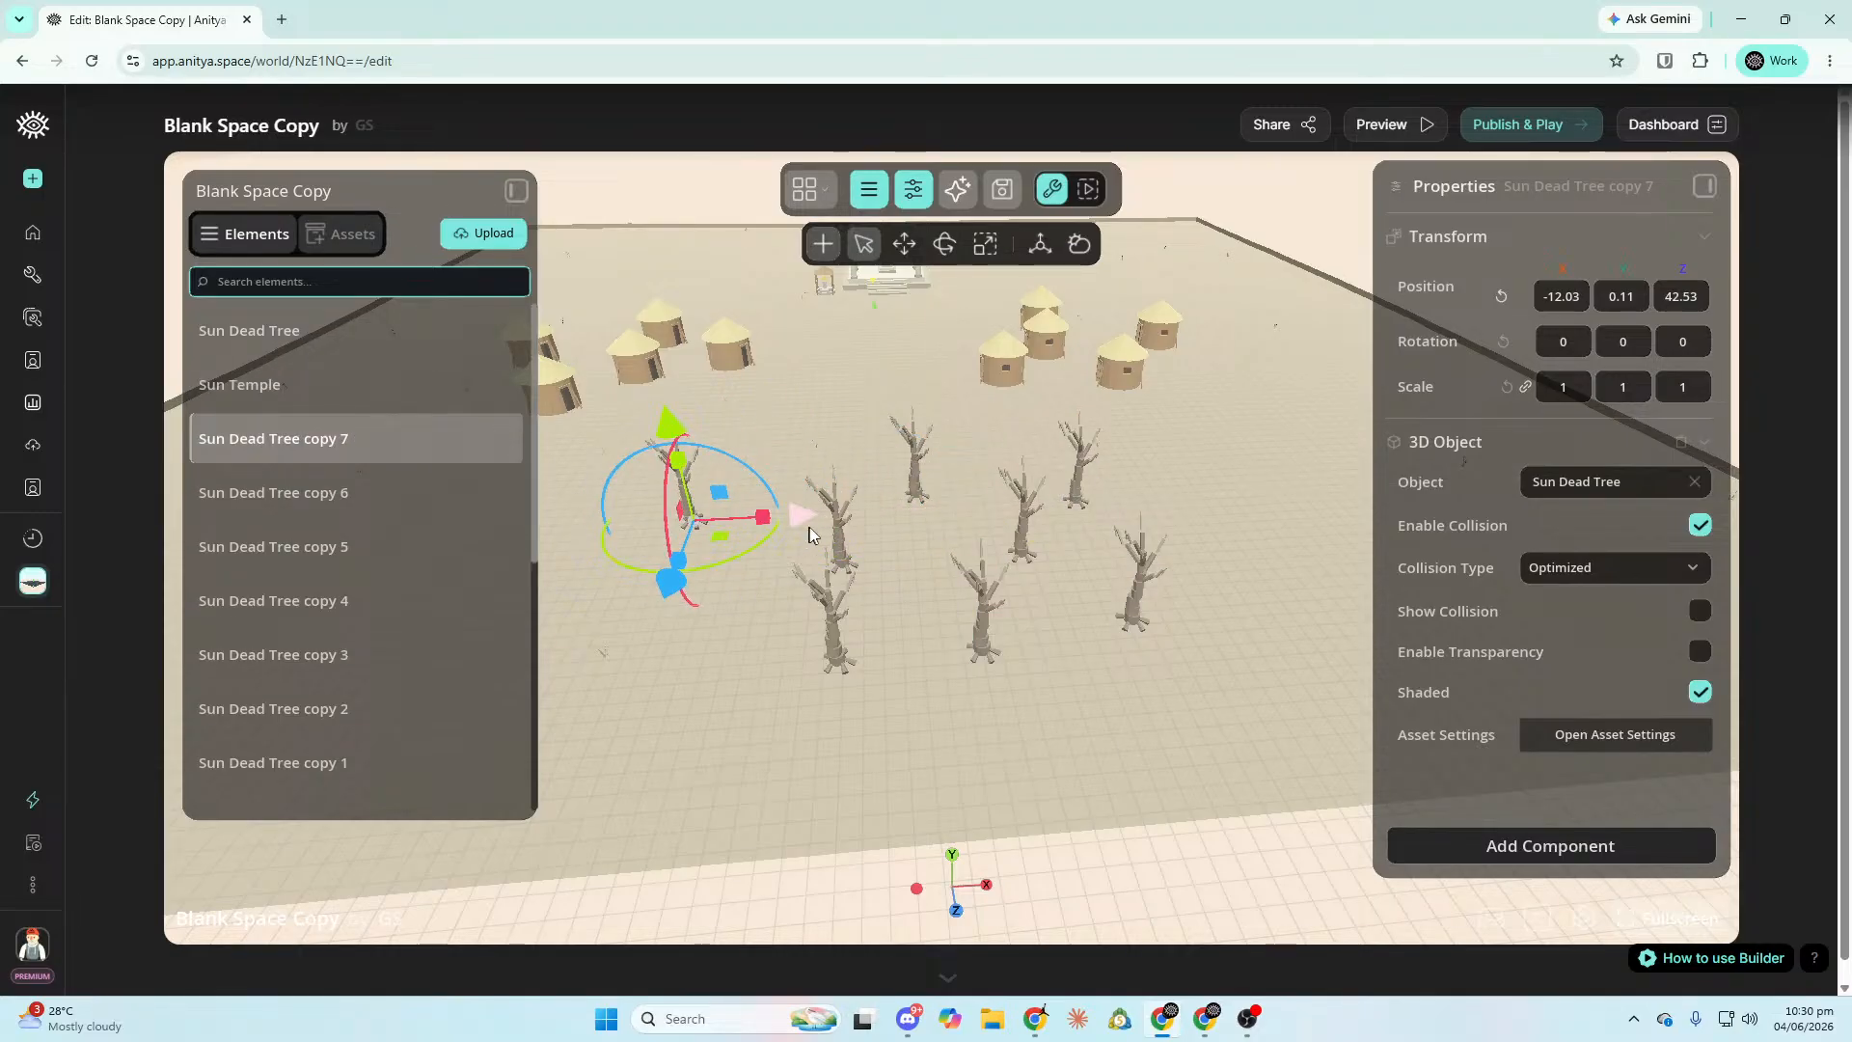
left_click_drag(694, 585, 658, 716)
left_click_drag(774, 615, 822, 609)
right_click_drag(822, 609, 832, 453)
key("a")
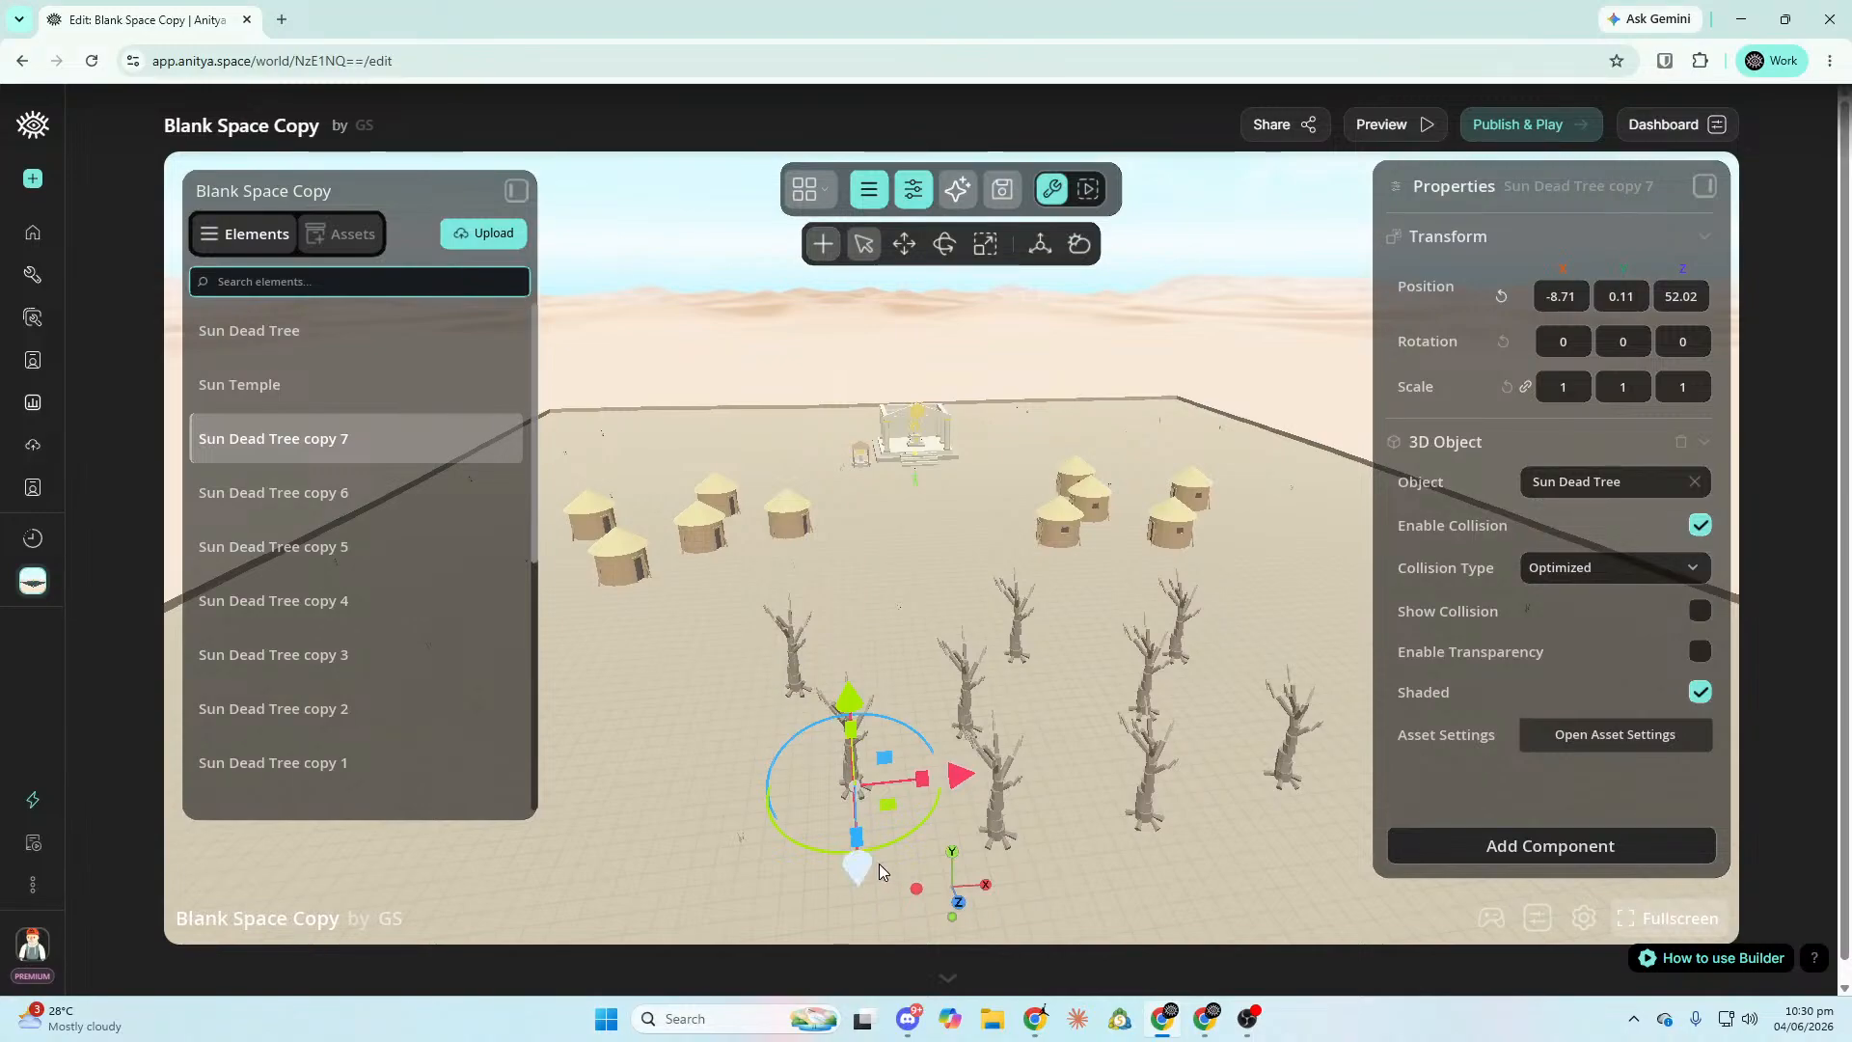
left_click_drag(969, 783, 926, 777)
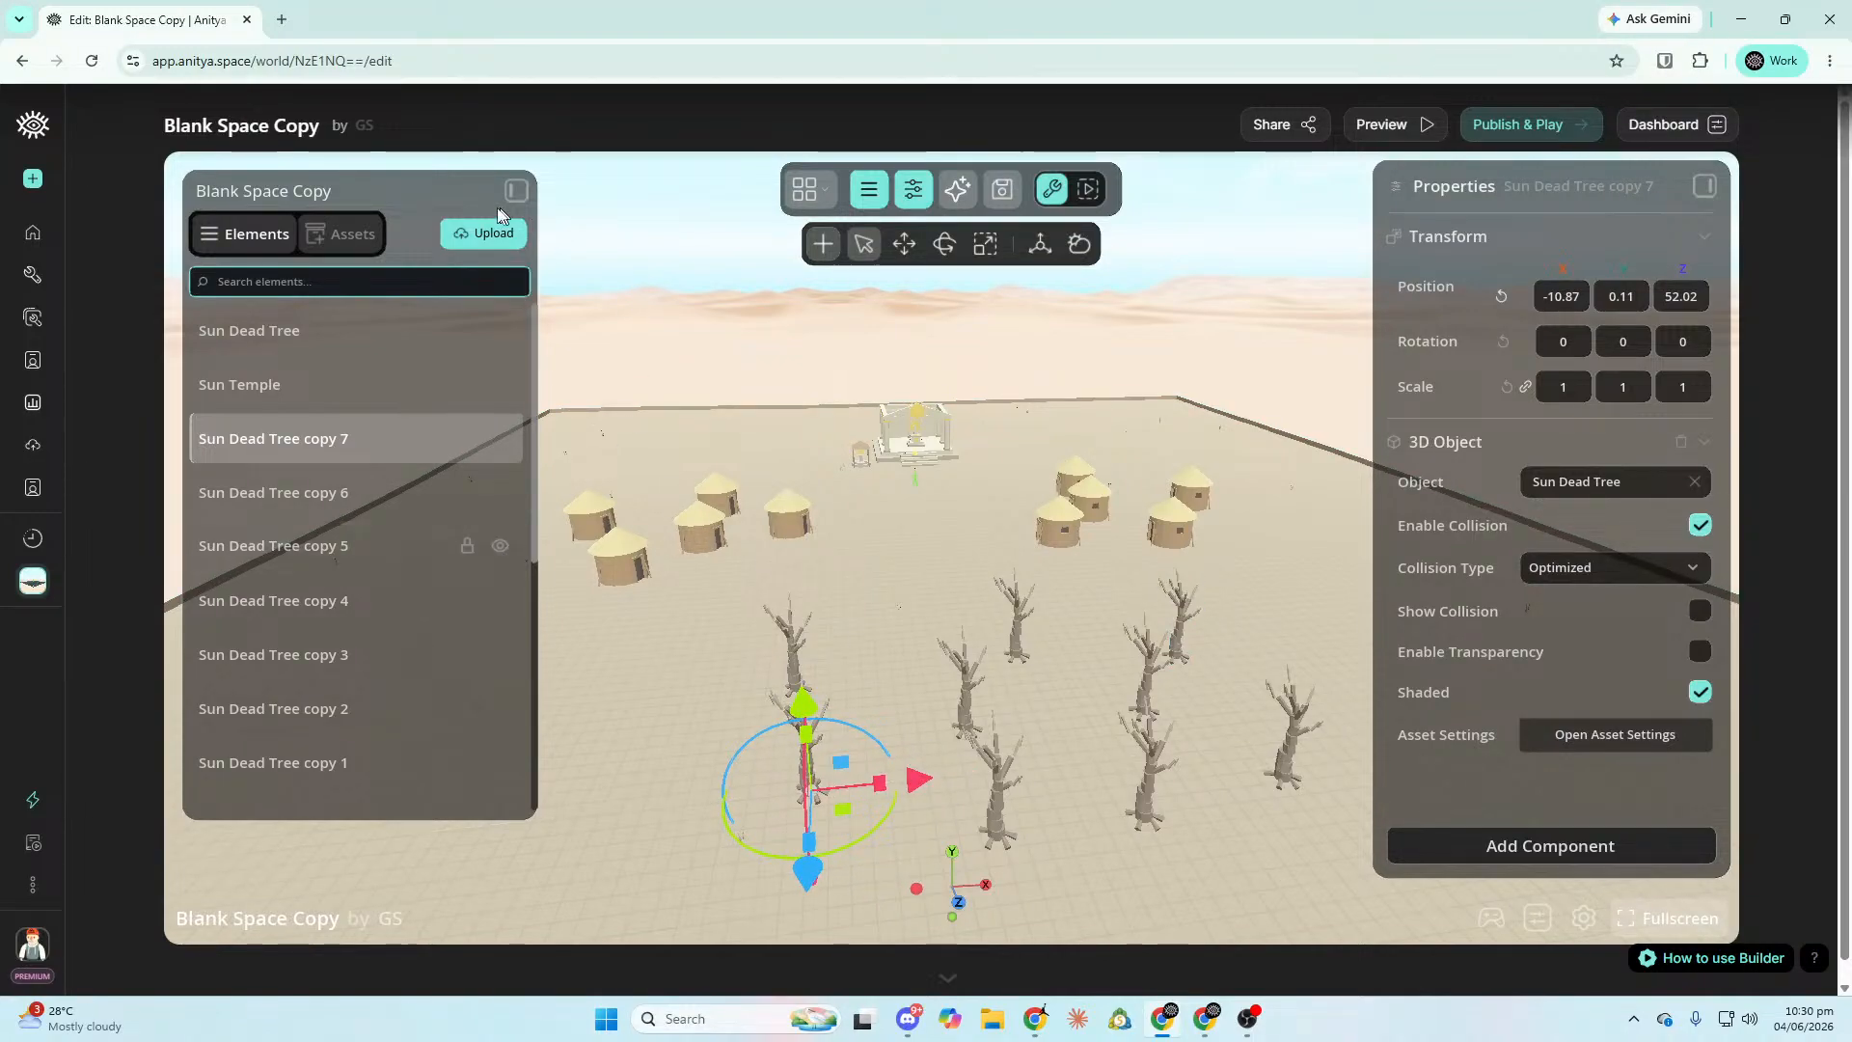
Place the Sun Forest Ground asset among the dead trees at about X -8.65, Z 42.54 and enable its collision.
left_click(349, 232)
left_click(249, 664)
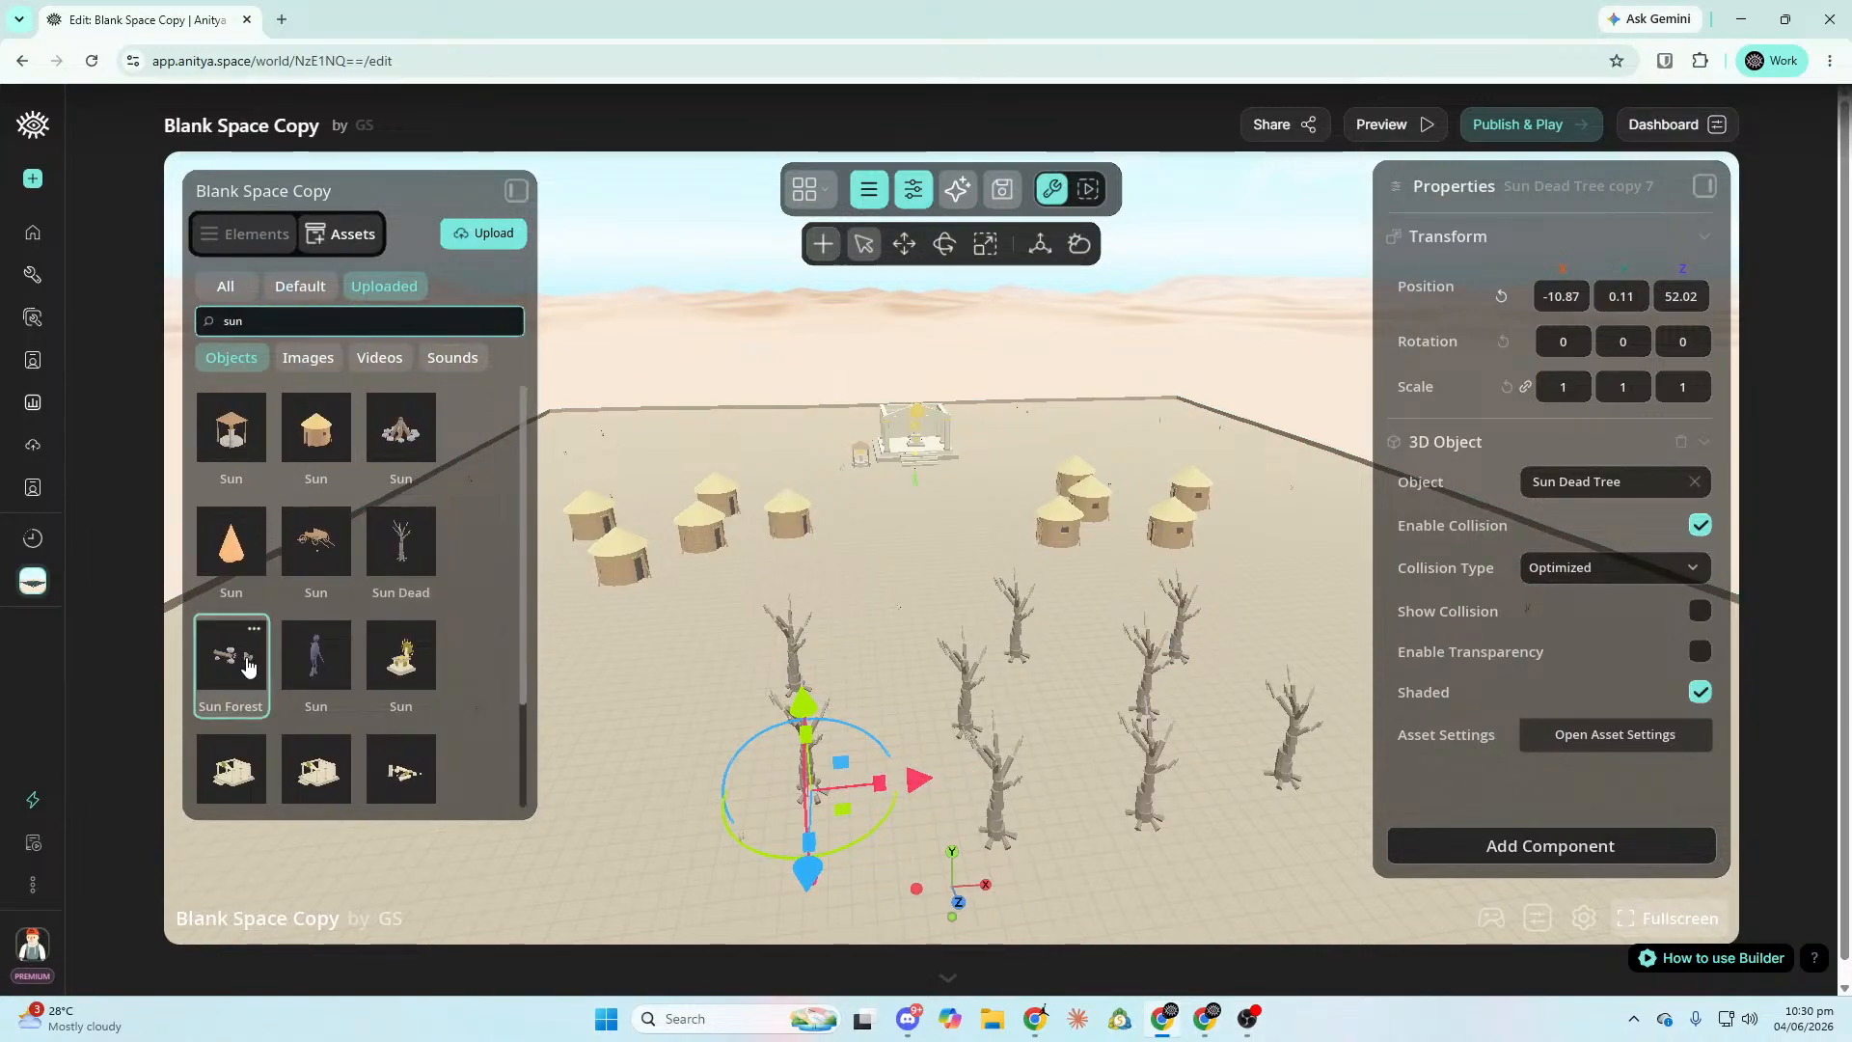
left_click_drag(236, 668, 856, 698)
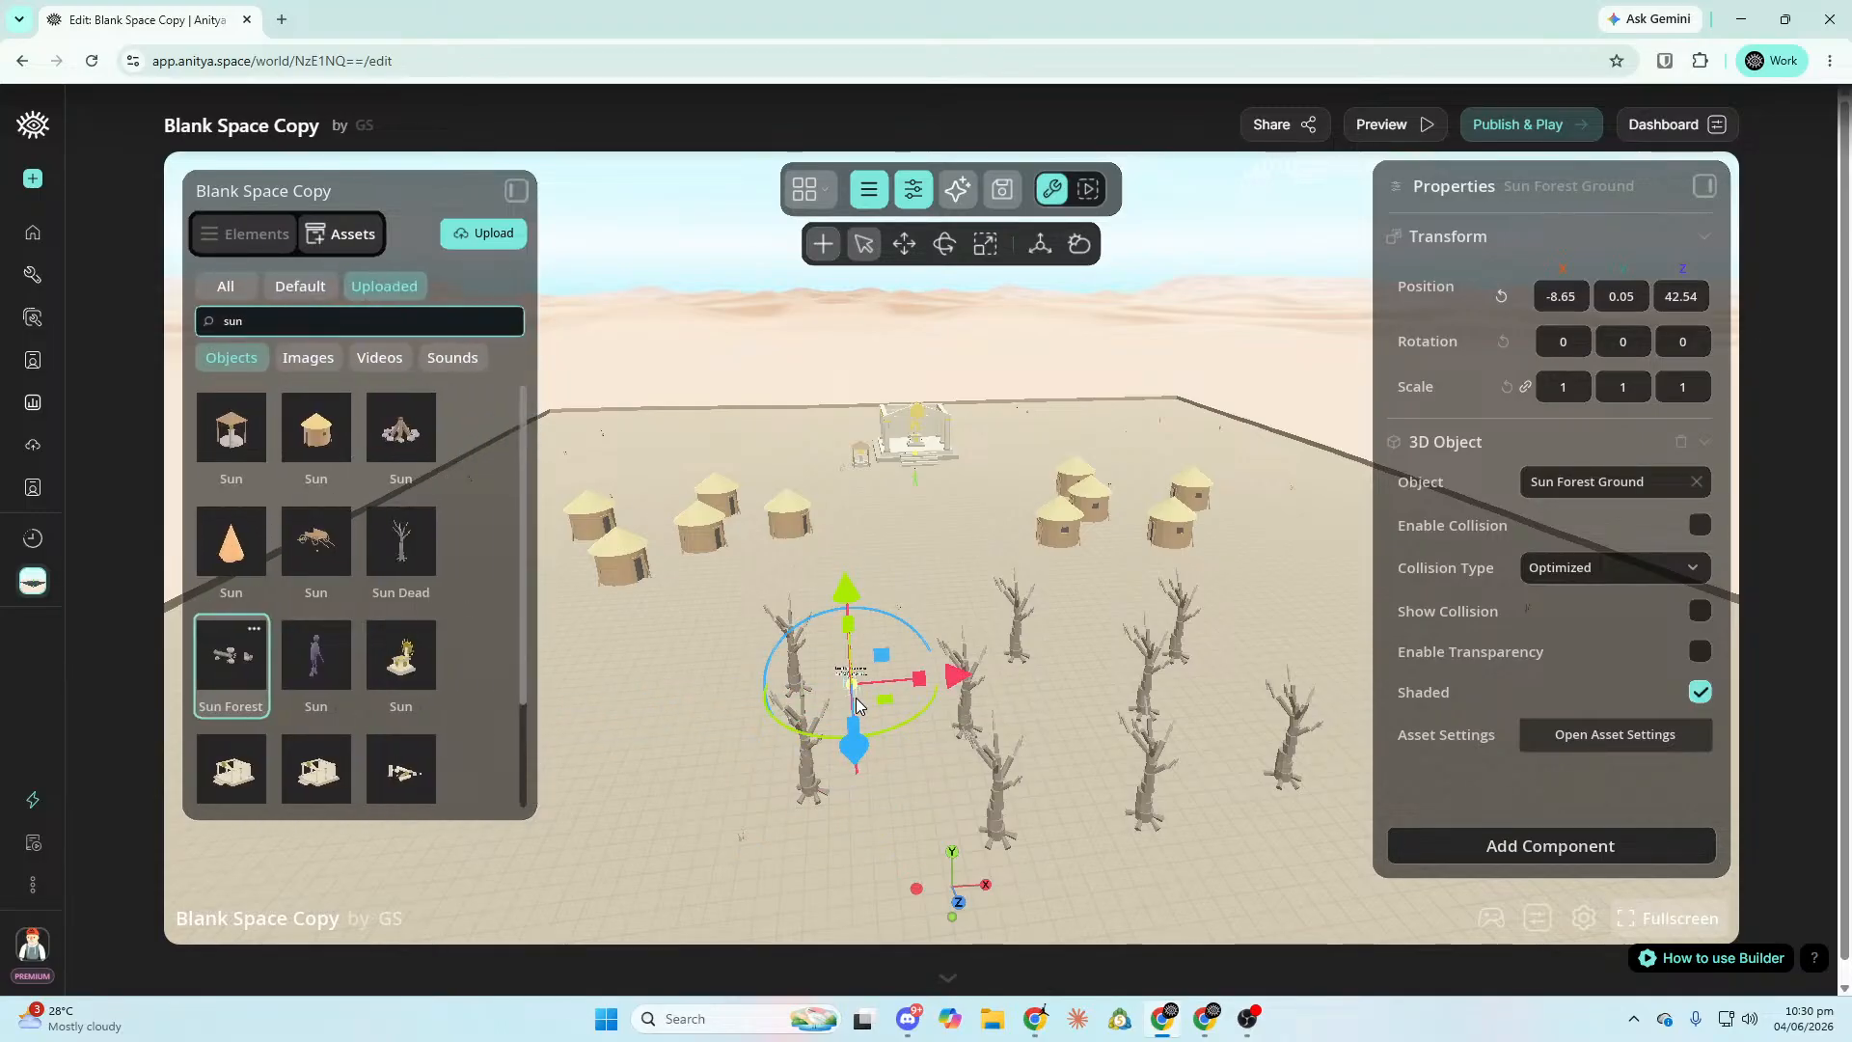
scroll(901, 727, "up", 1)
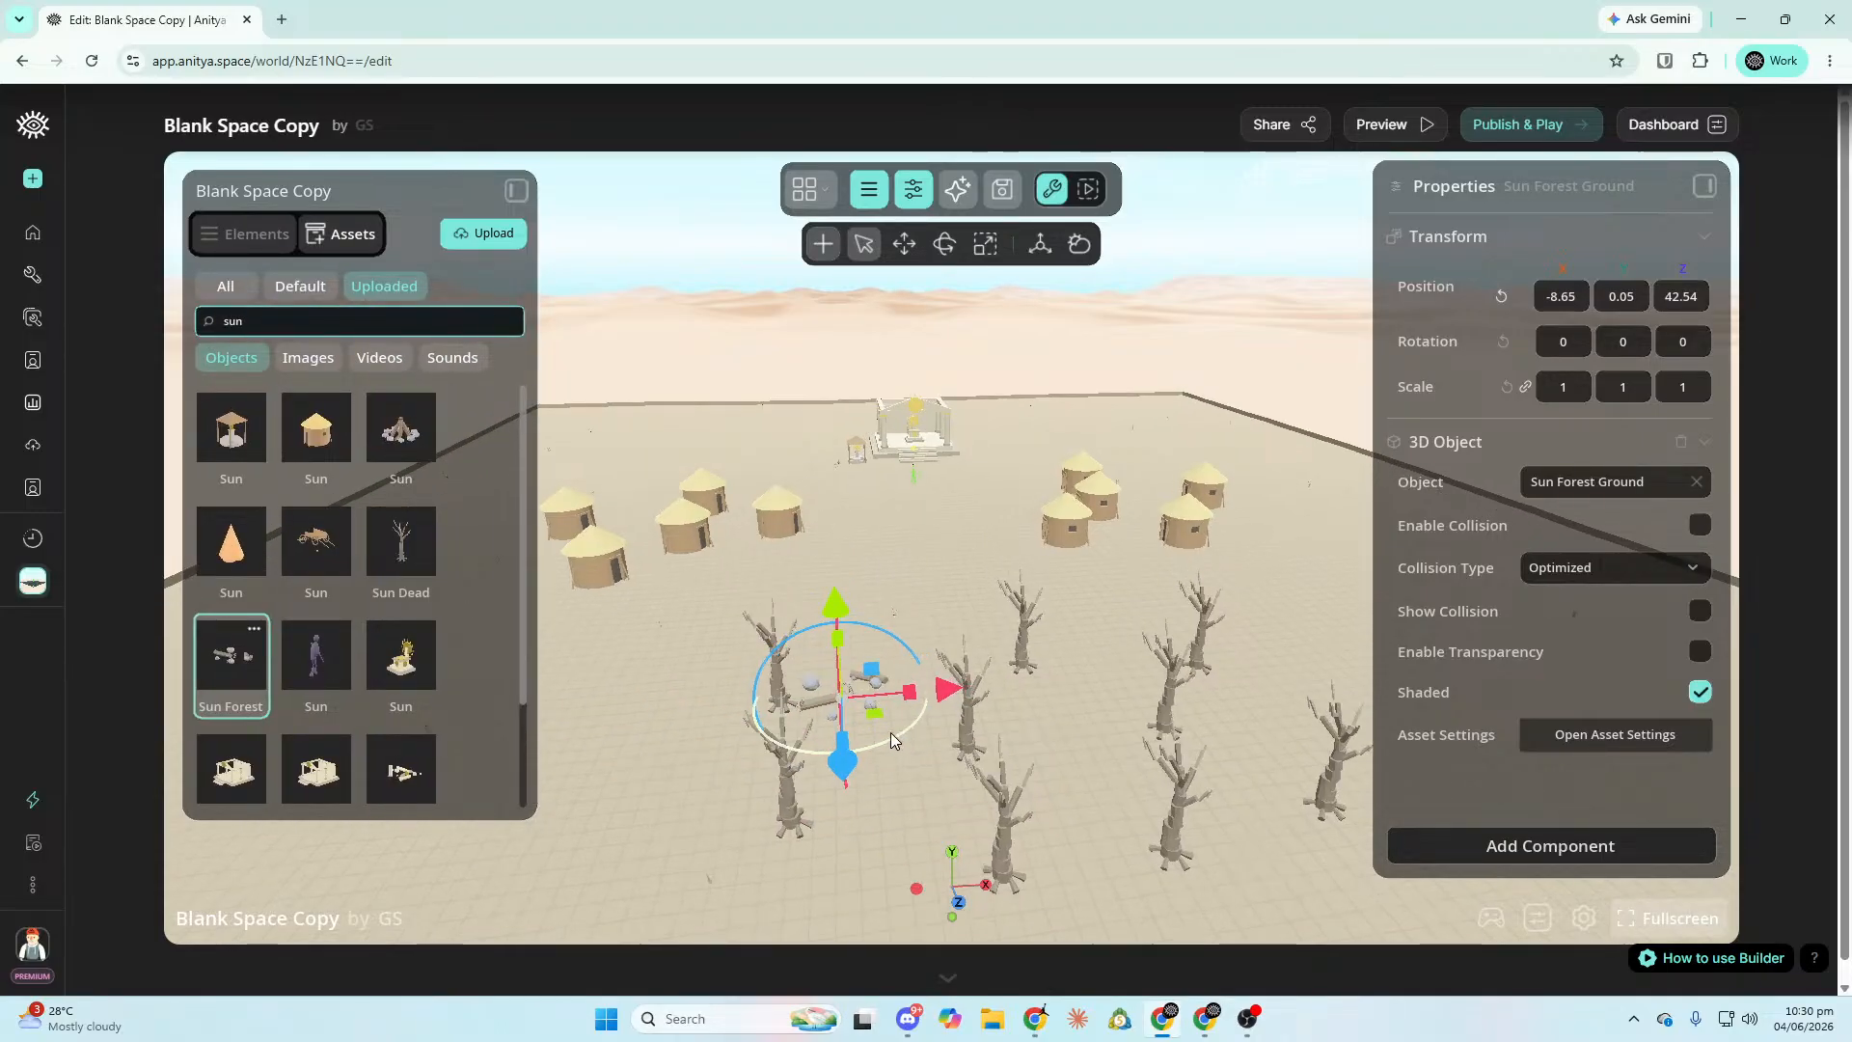
key("f")
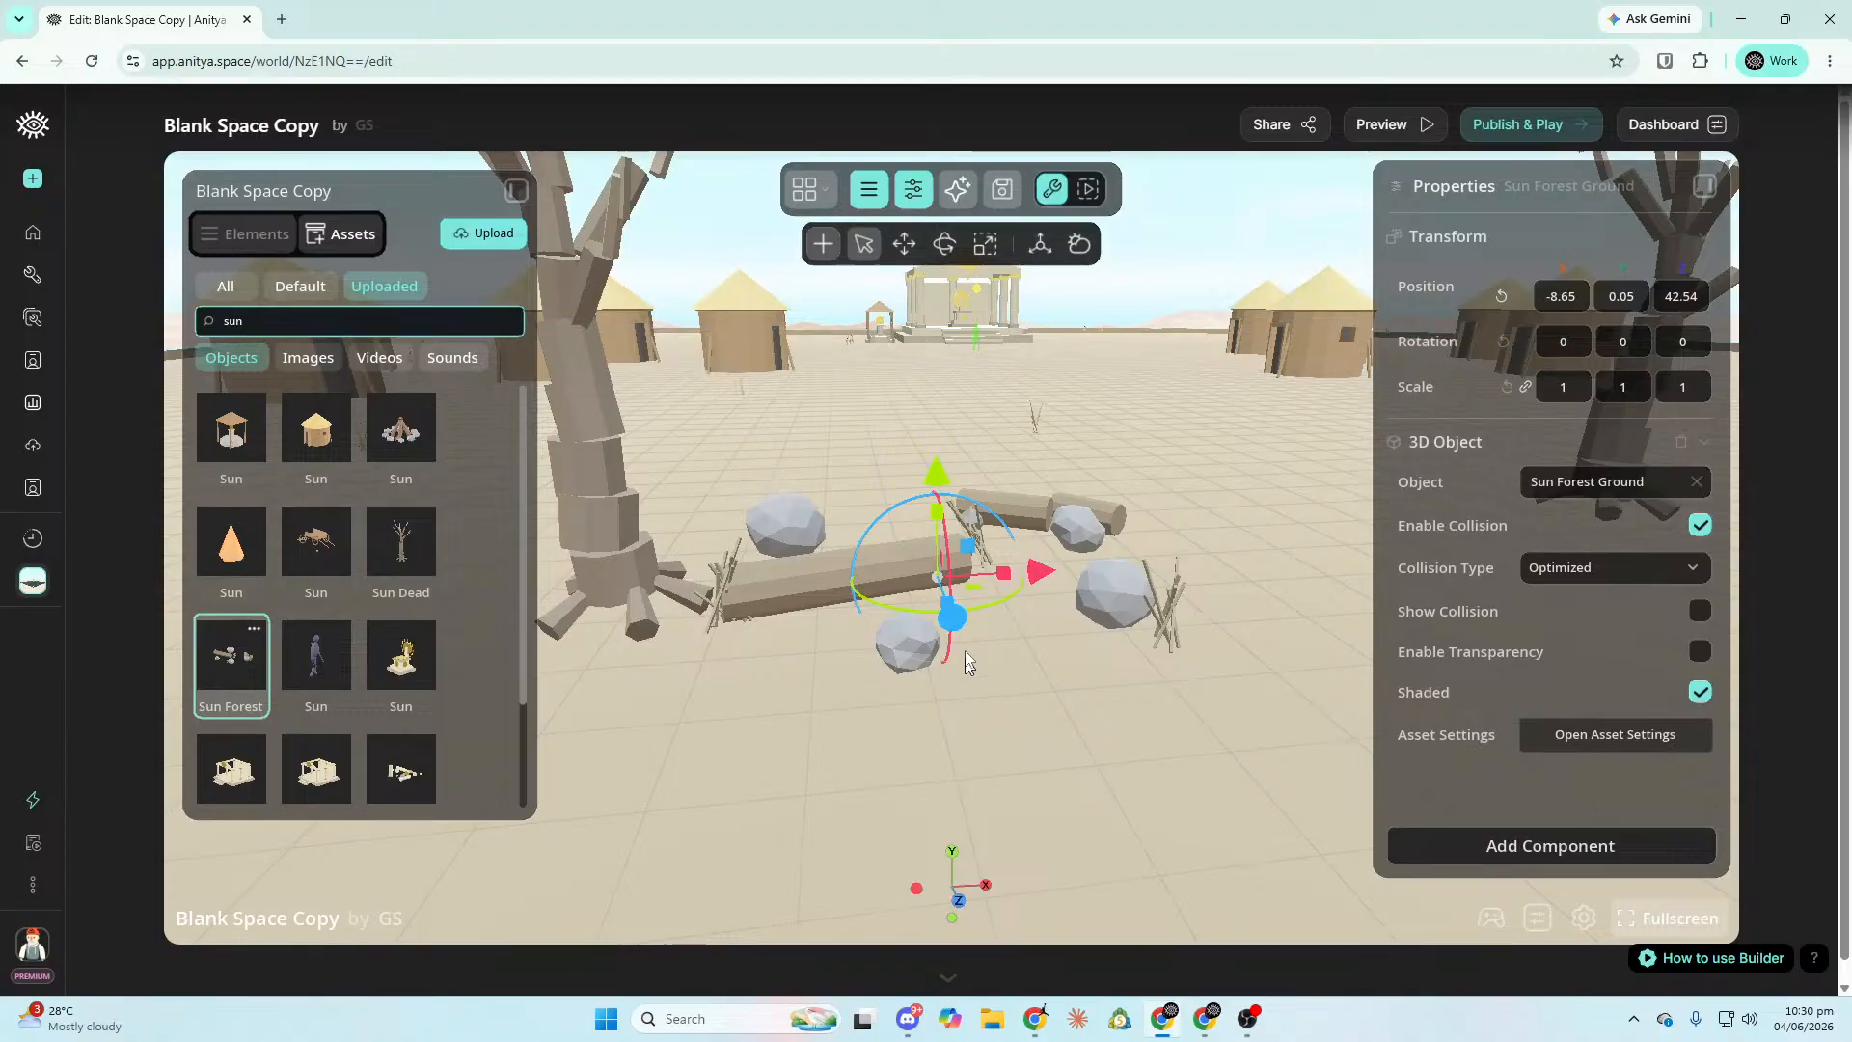
Lower the Sun Forest Ground onto the terrain and reposition it to about X -9.09, Y -0.88, Z 41.76.
left_click_drag(932, 502, 962, 564)
left_click_drag(1042, 641, 997, 660)
left_click_drag(908, 711, 905, 670)
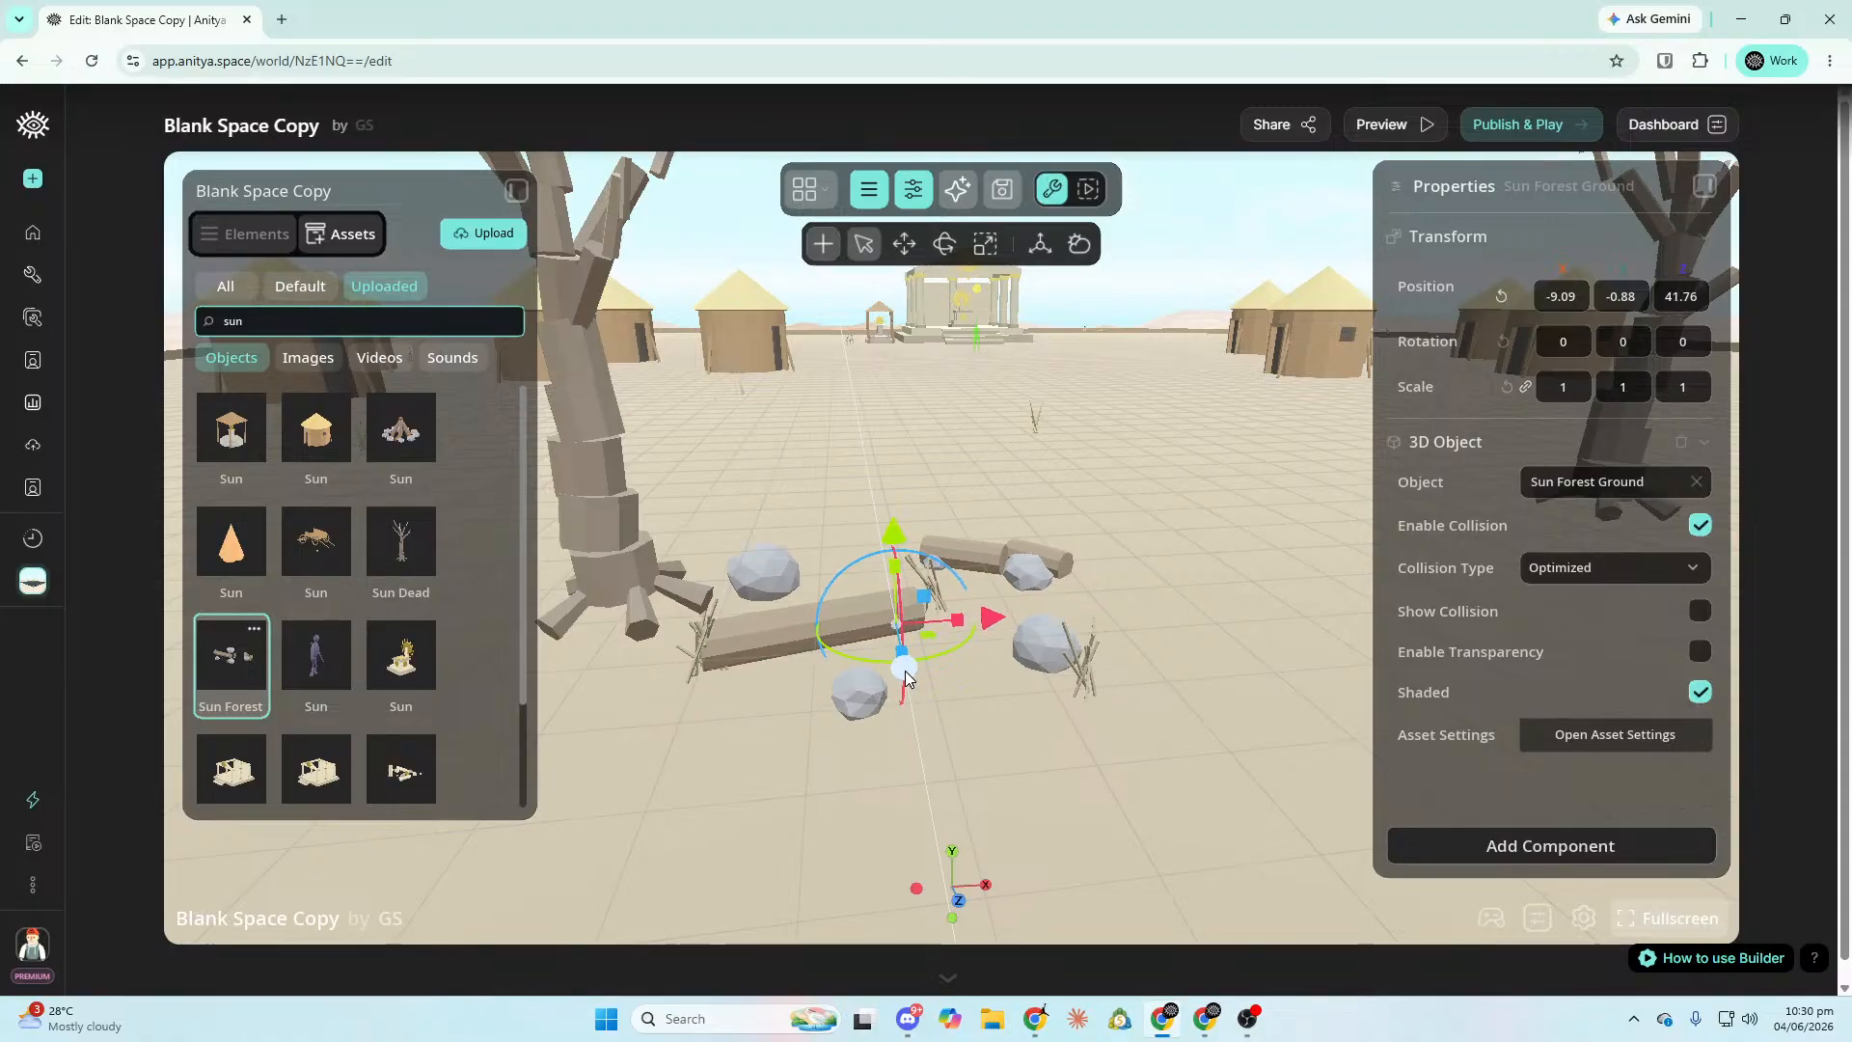
key("s")
mouse_move(904, 670)
right_mouse_down()
mouse_move(917, 709)
mouse_move(900, 676)
right_mouse_up()
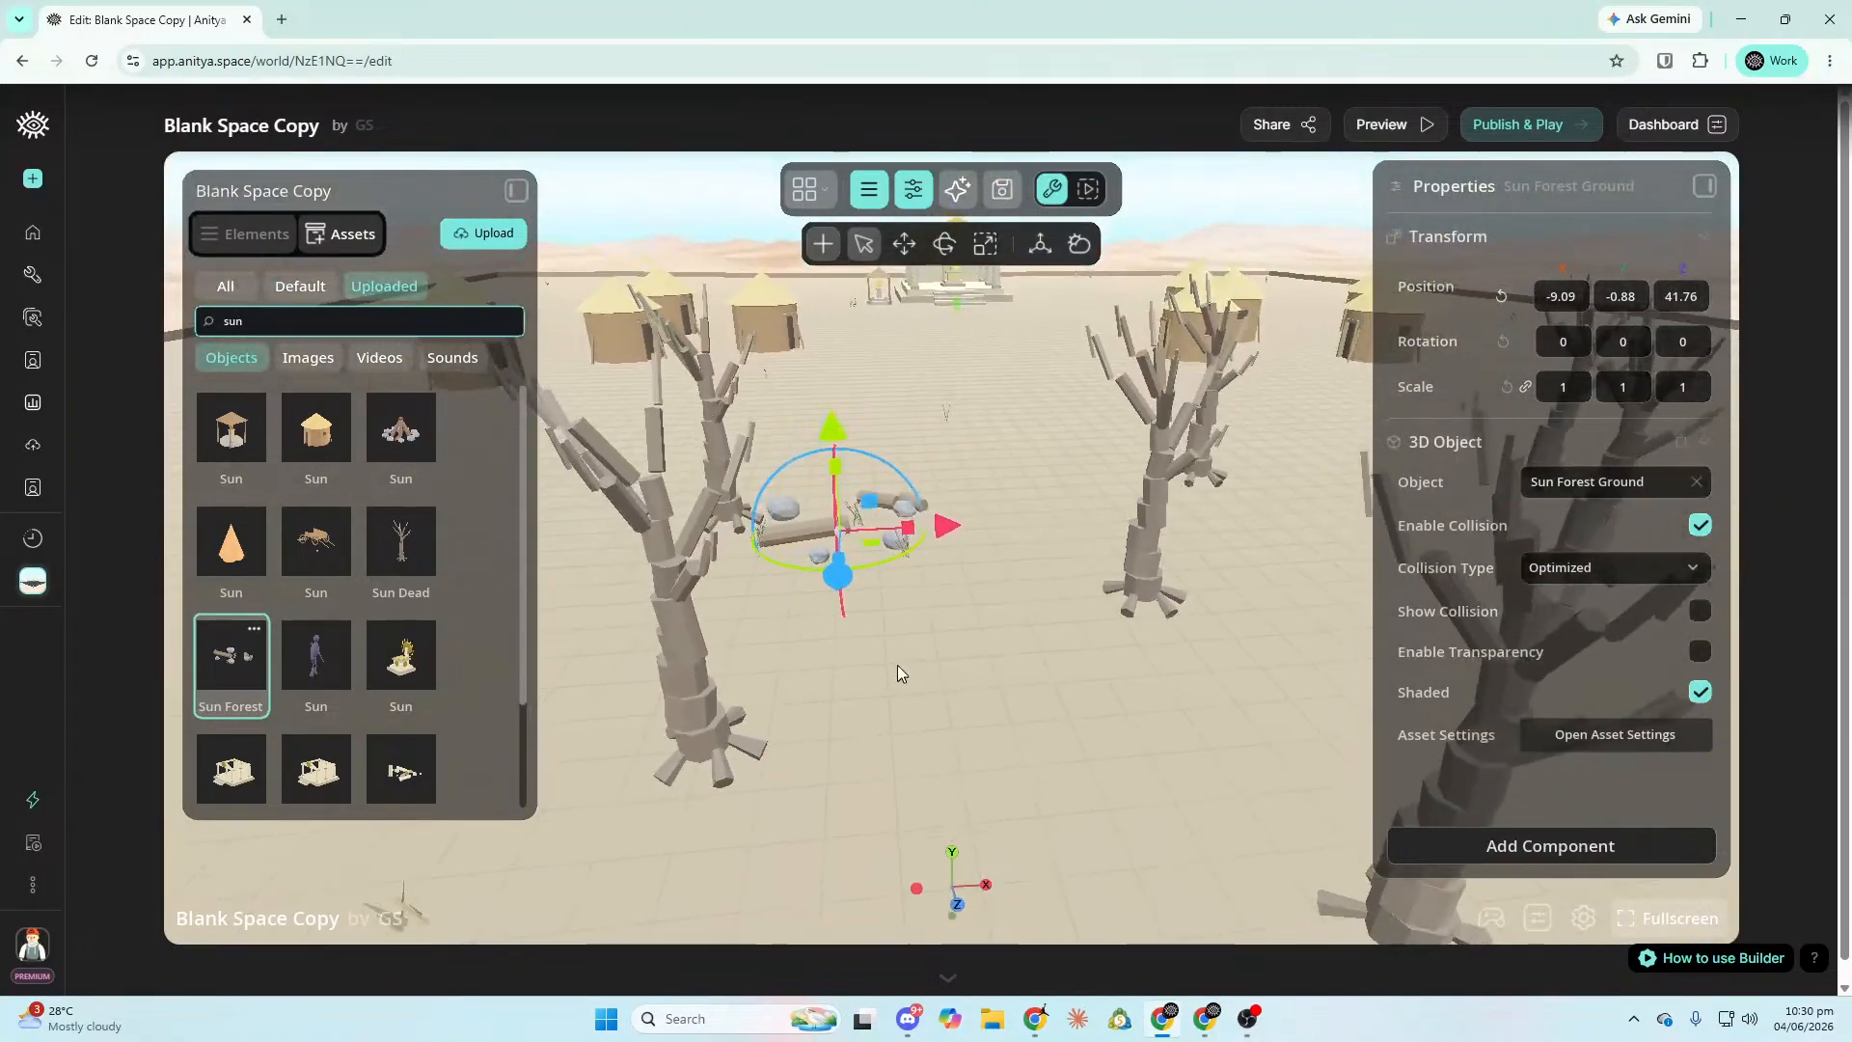
Duplicate the Sun Forest Ground and move the copy among the trees to about X 6.8, Y -0.74, Z 46.83.
left_click(252, 235)
right_click(266, 353)
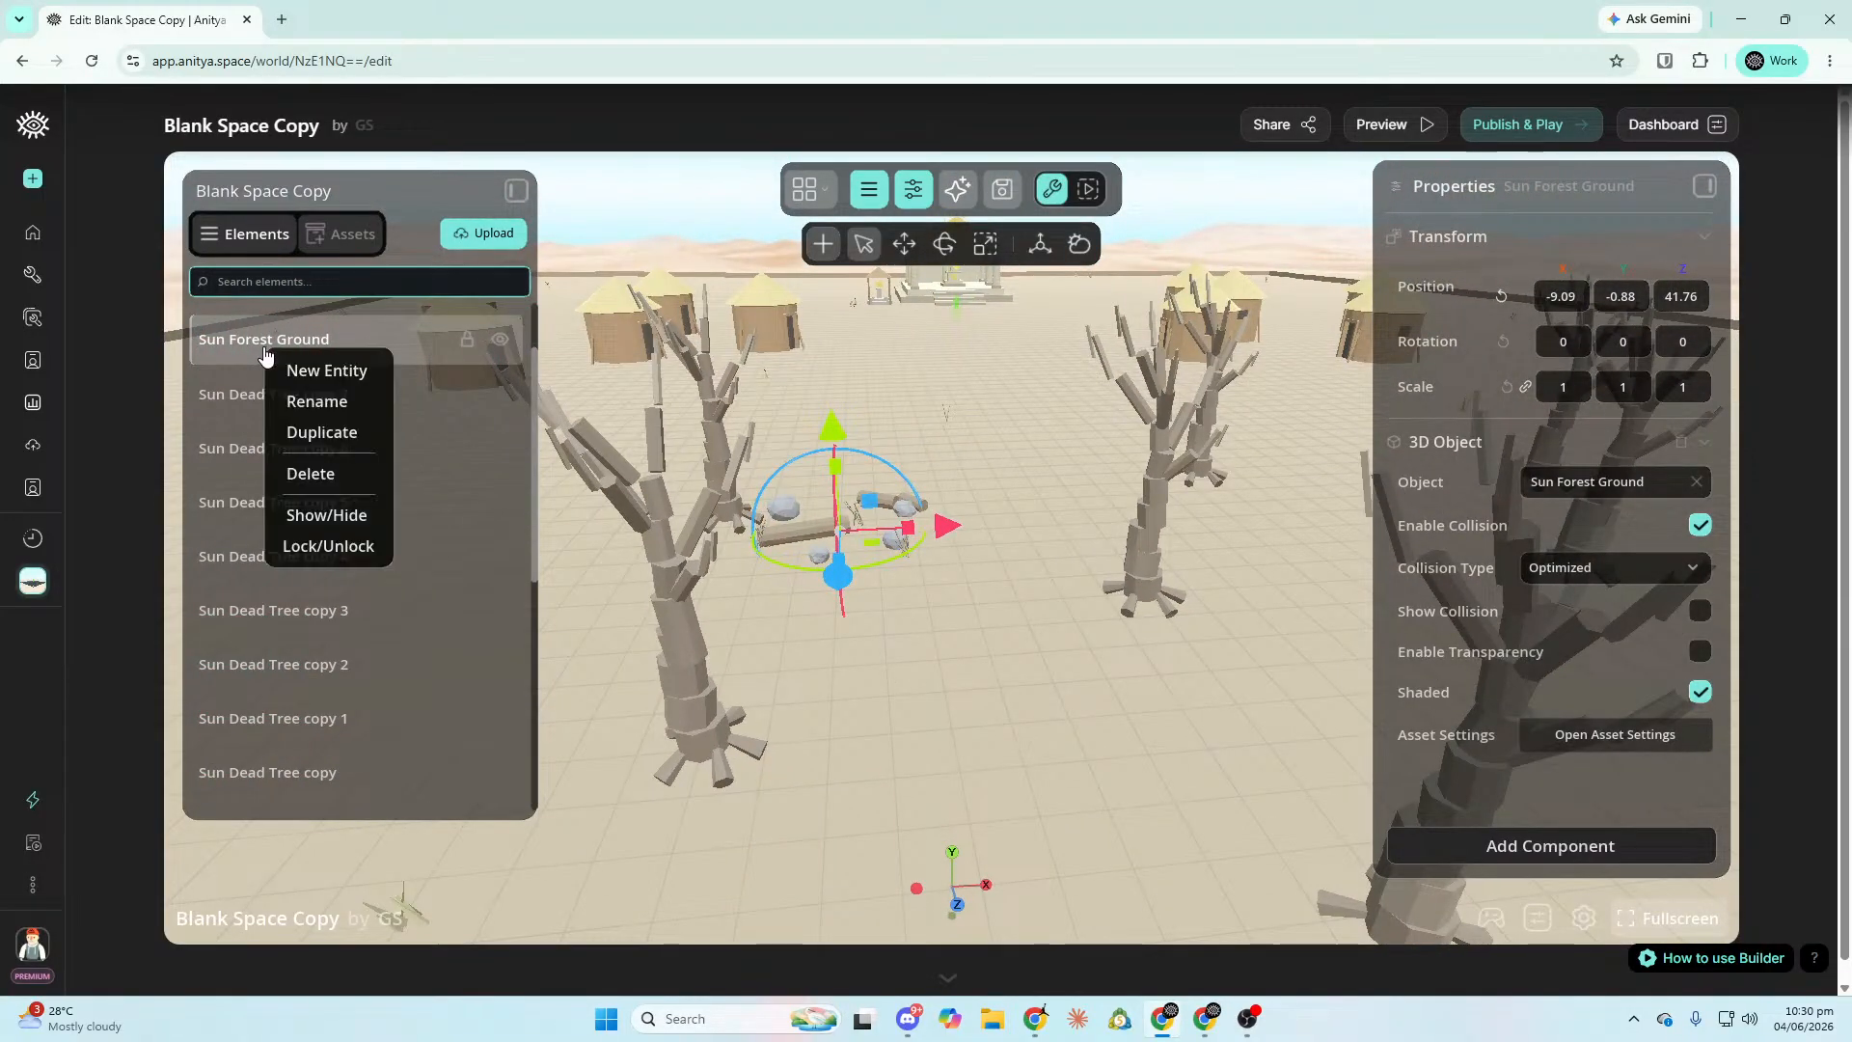
left_click(331, 443)
right_click_drag(1023, 538, 1022, 538)
left_click_drag(1018, 533, 1162, 573)
key("f")
left_click_drag(941, 621, 1019, 661)
mouse_move(1009, 509)
left_mouse_down()
mouse_move(998, 558)
mouse_move(1002, 507)
left_mouse_up()
key("s")
mouse_move(1002, 508)
right_mouse_down()
mouse_move(993, 617)
mouse_move(989, 555)
mouse_move(1071, 647)
mouse_move(986, 524)
right_mouse_up()
key("s")
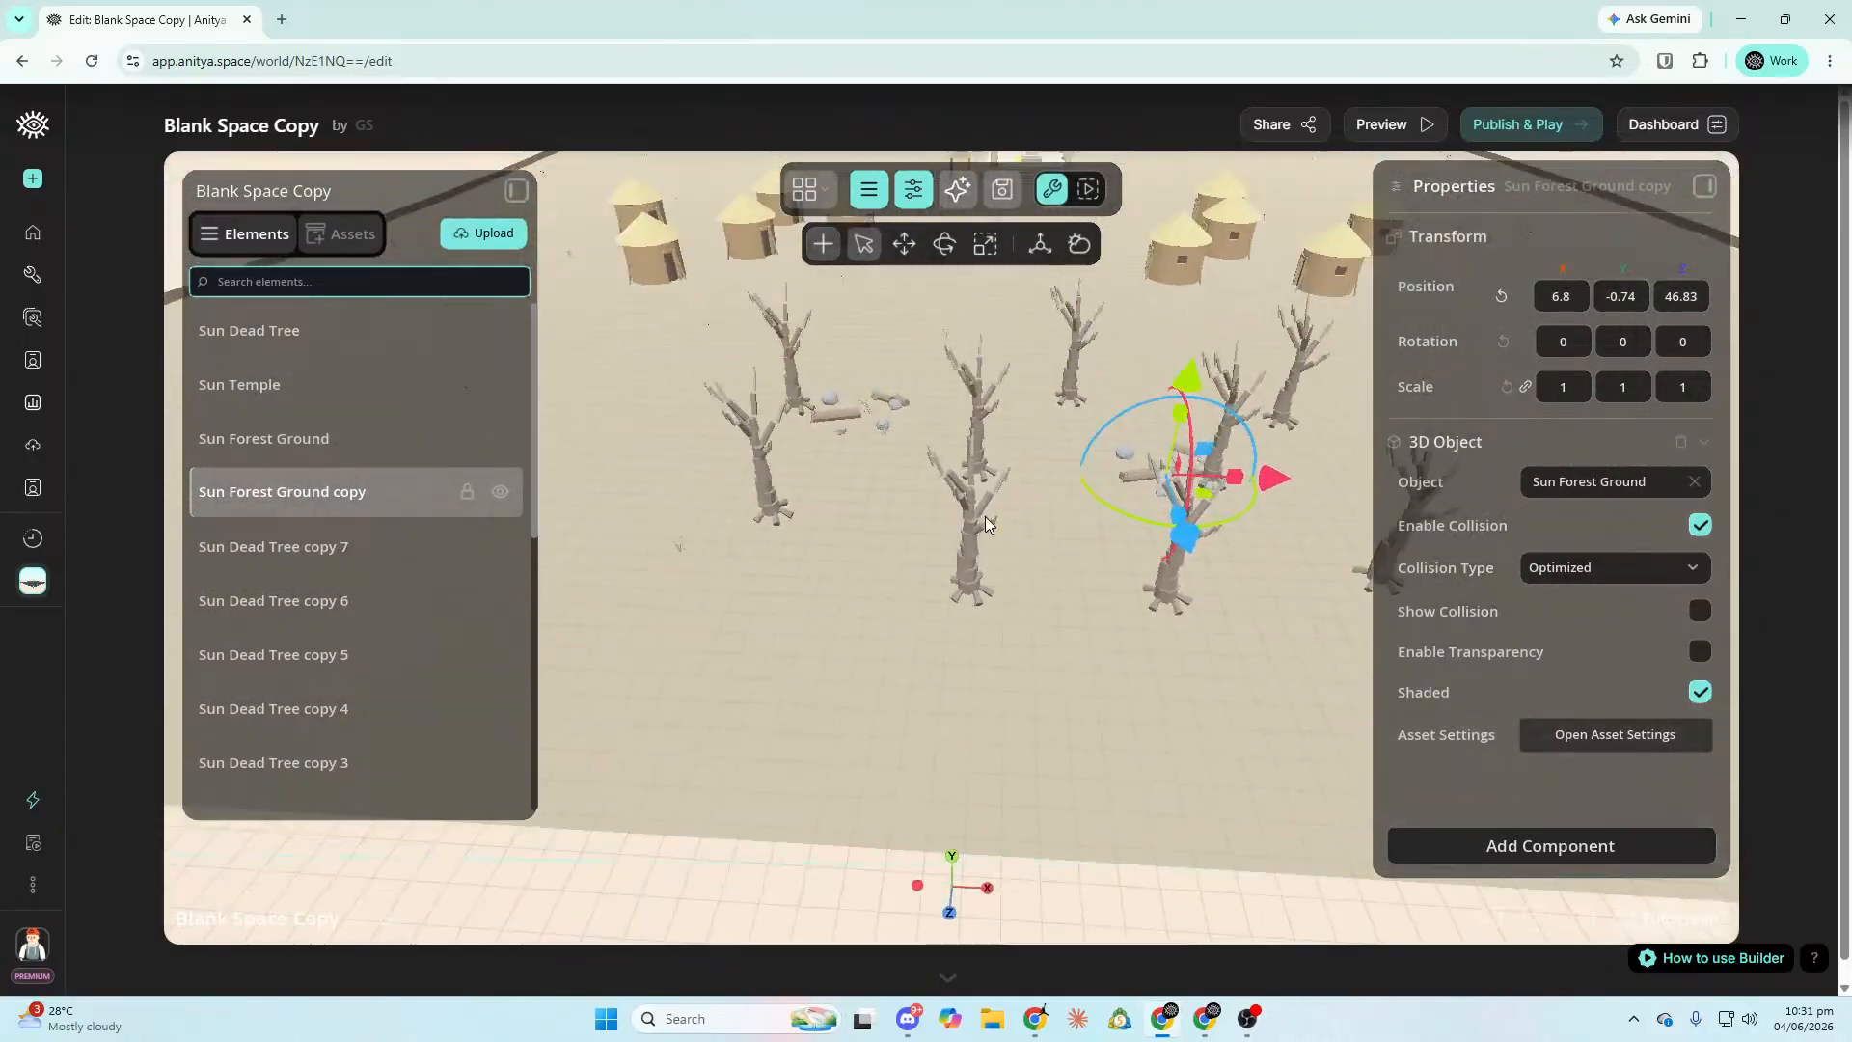
Duplicate Sun Forest Ground copy and move the new debris patch to about X -1.11, Z 55.81.
right_click(338, 494)
left_click(386, 575)
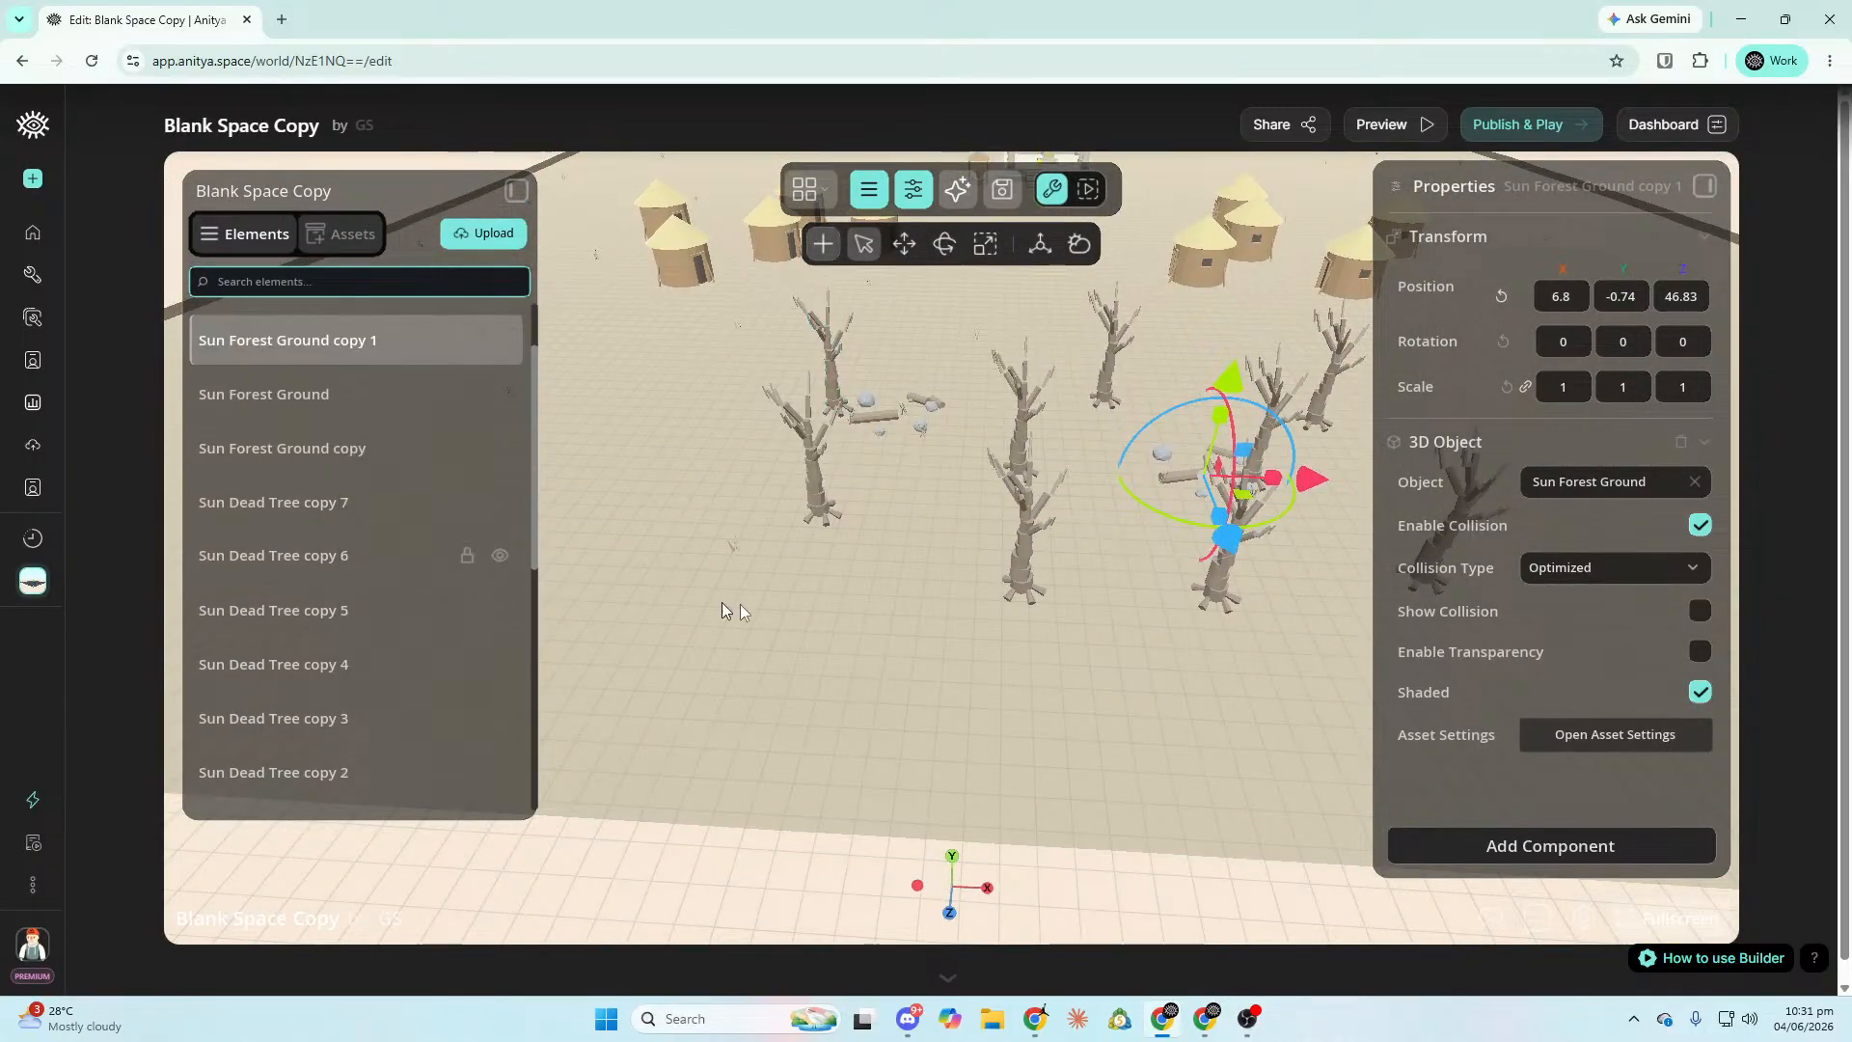
left_click_drag(1212, 548, 952, 697)
left_click_drag(1088, 591, 1172, 600)
left_click_drag(1053, 681, 1119, 687)
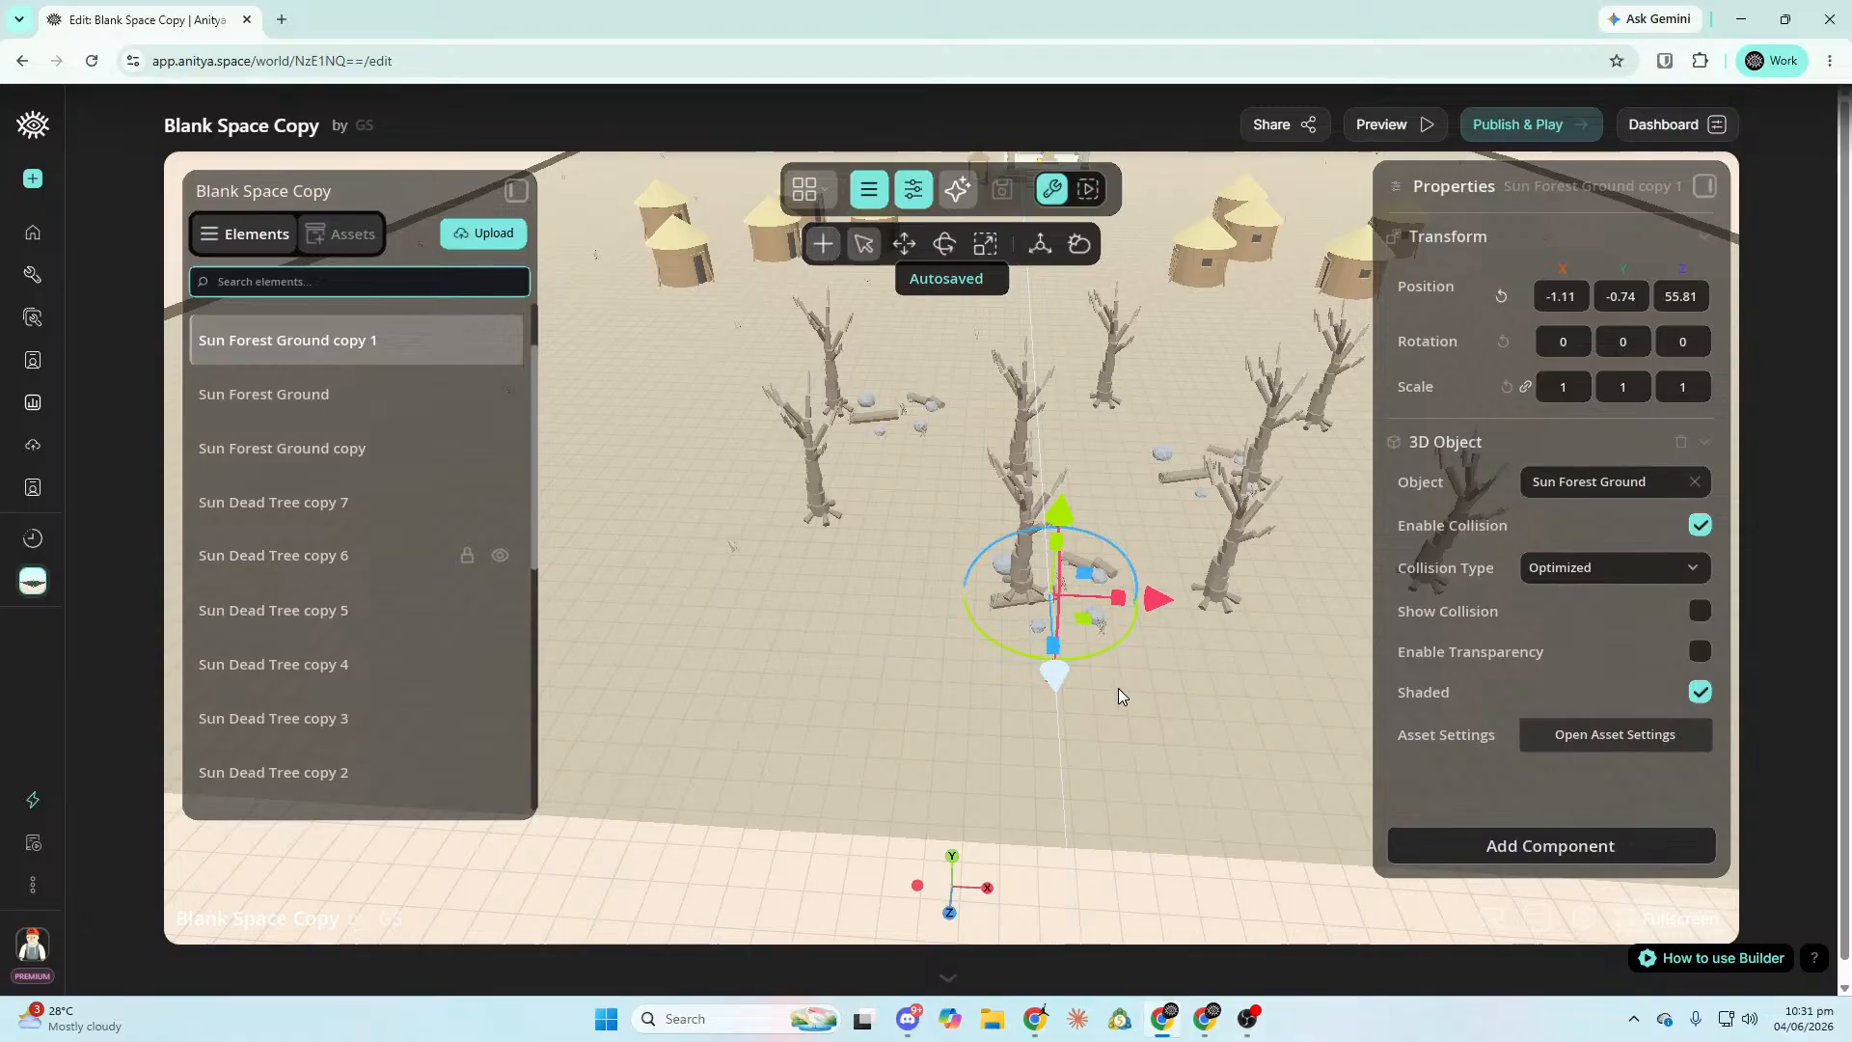
Shift Sun Forest Ground copy 1 to about X 0.59 and lower it to Y -0.84 so it sits on the terrain.
key("f")
left_click_drag(1038, 587, 1196, 656)
key("f")
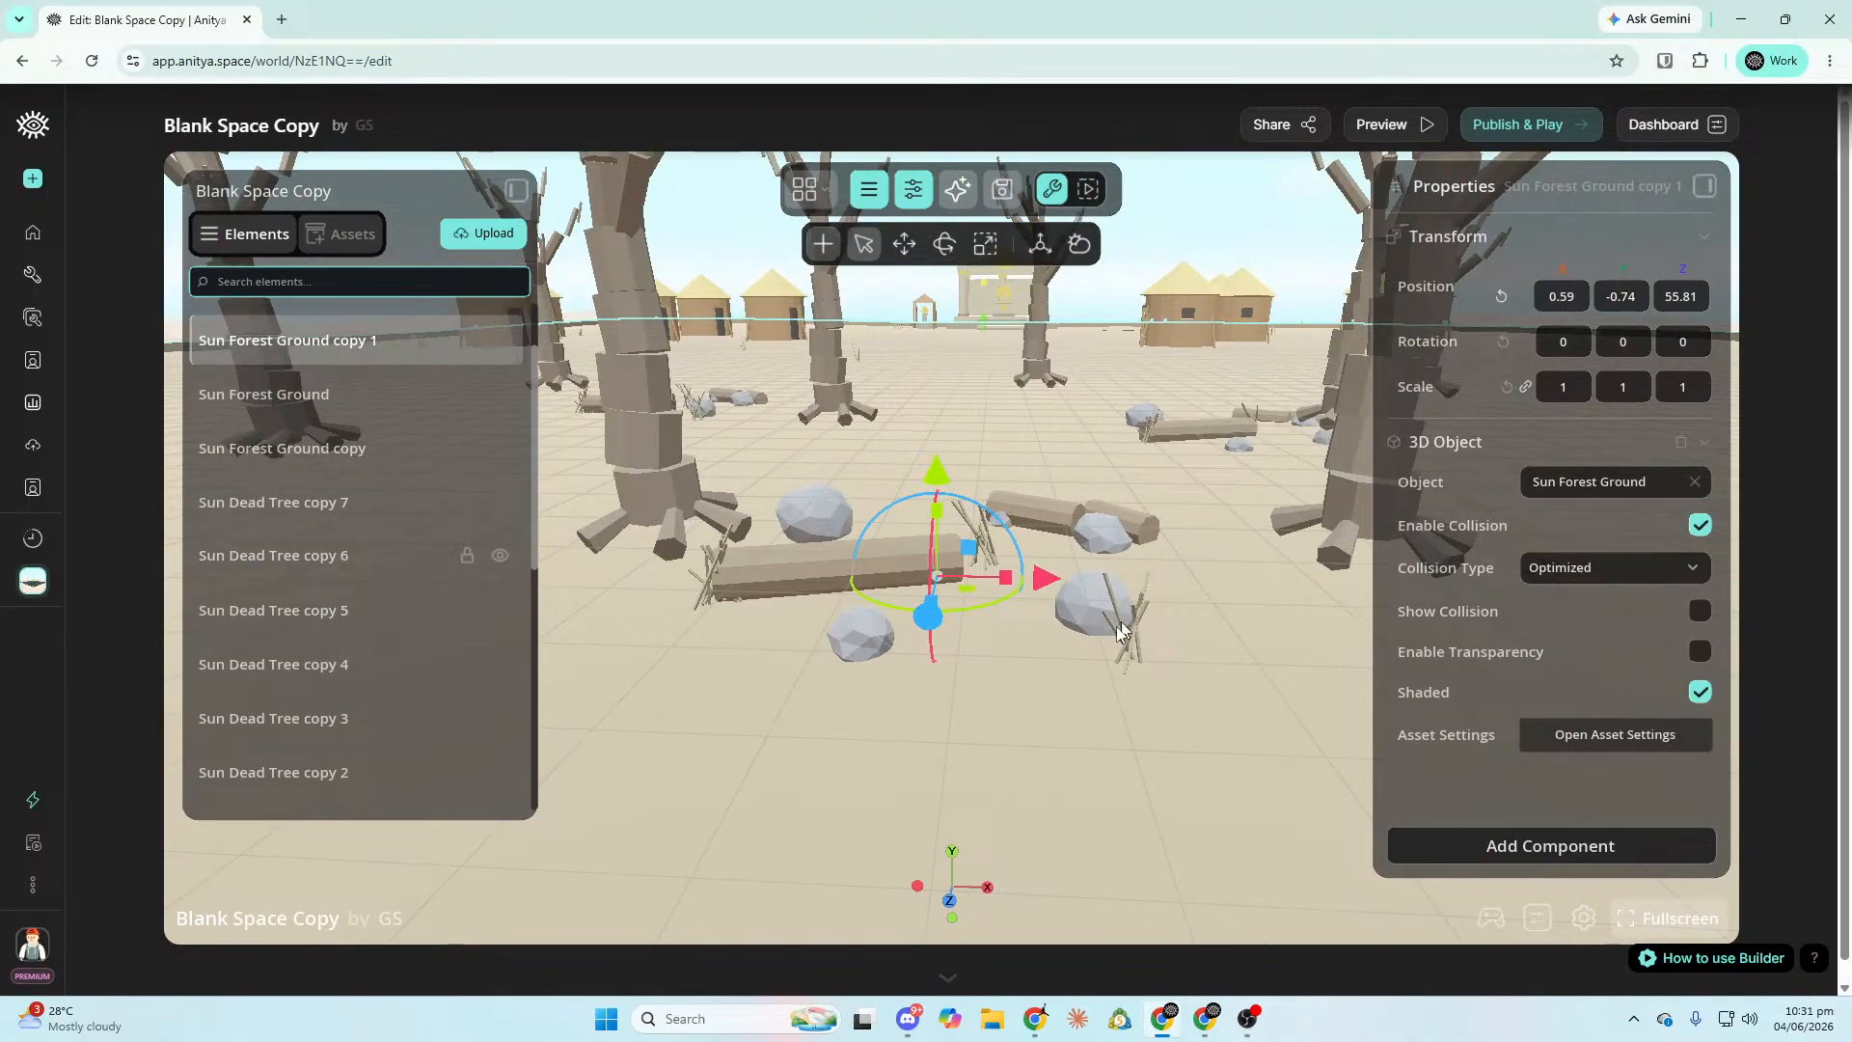
left_click_drag(945, 479, 977, 543)
key("s")
mouse_move(977, 546)
right_mouse_down()
mouse_move(1157, 546)
mouse_move(984, 540)
mouse_move(1013, 525)
mouse_move(964, 511)
right_mouse_up()
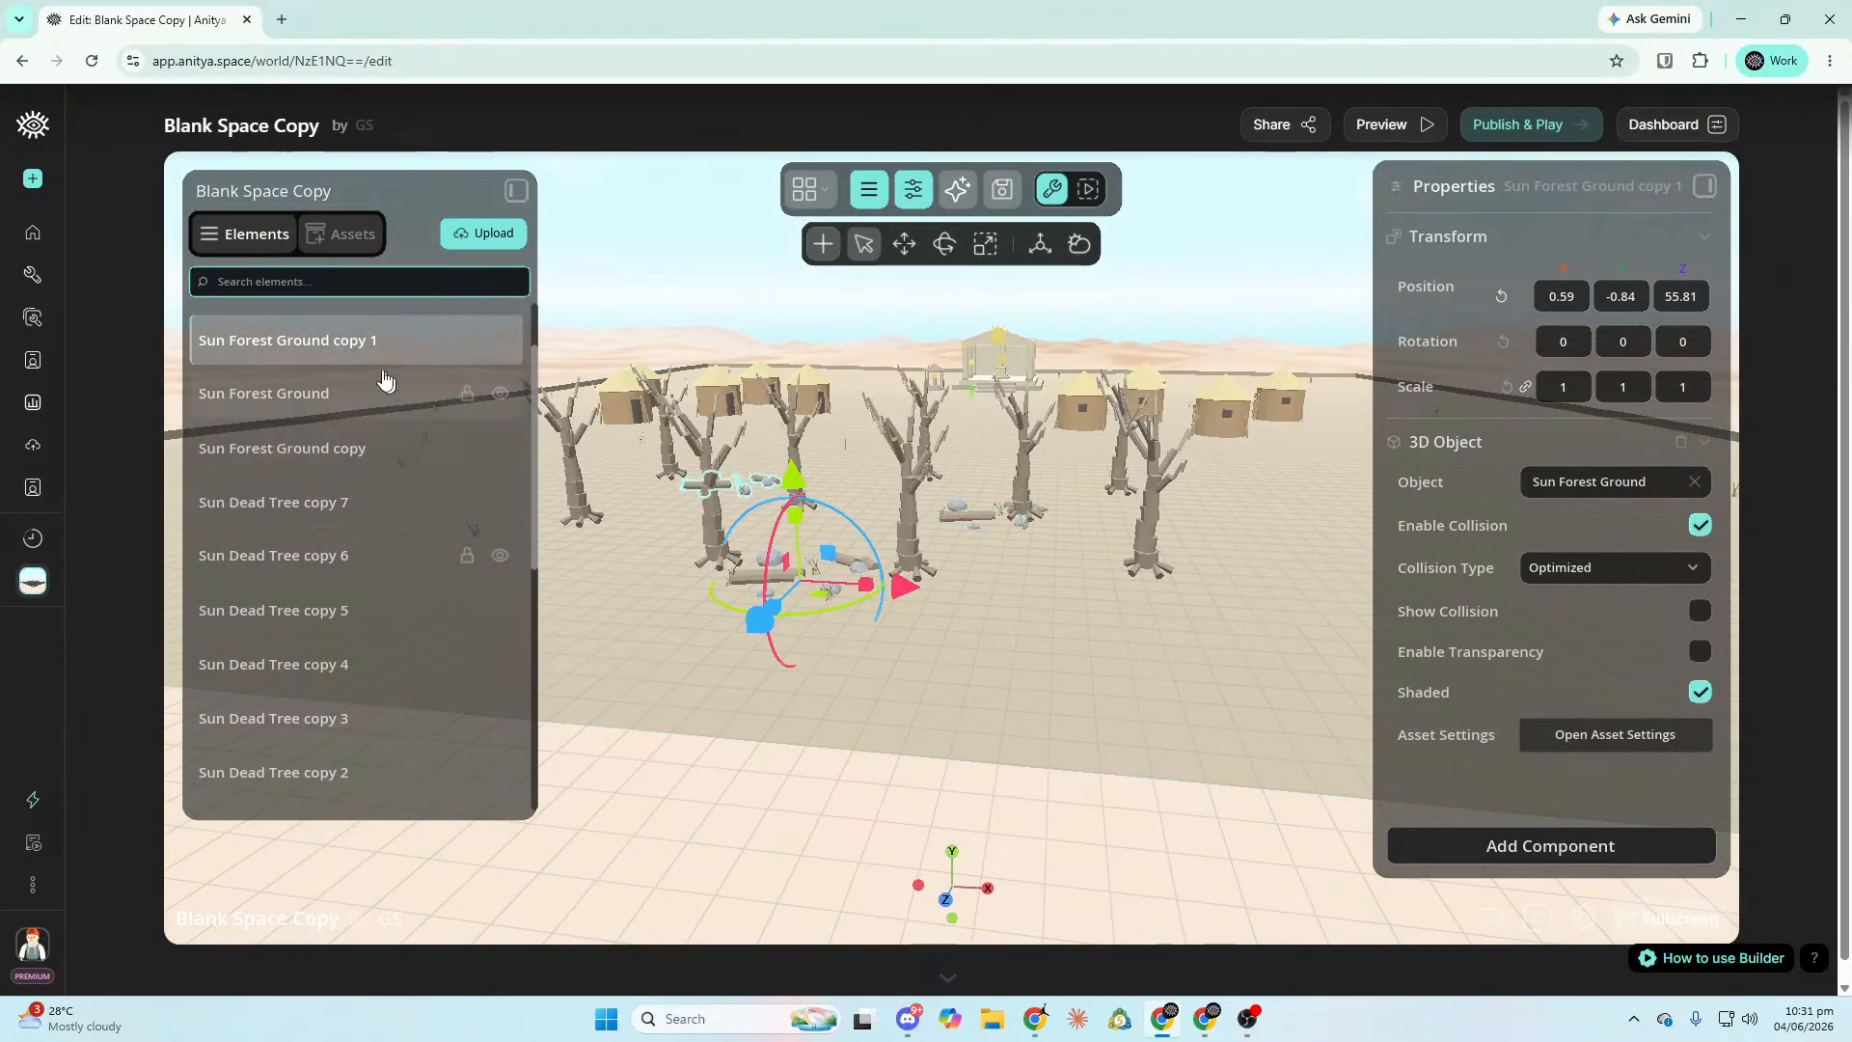
Duplicate Sun Forest Ground copy 1, move the new patch to about X 14.76, Z 55.81 and raise it to Y -0.62.
right_click(345, 355)
left_click(390, 444)
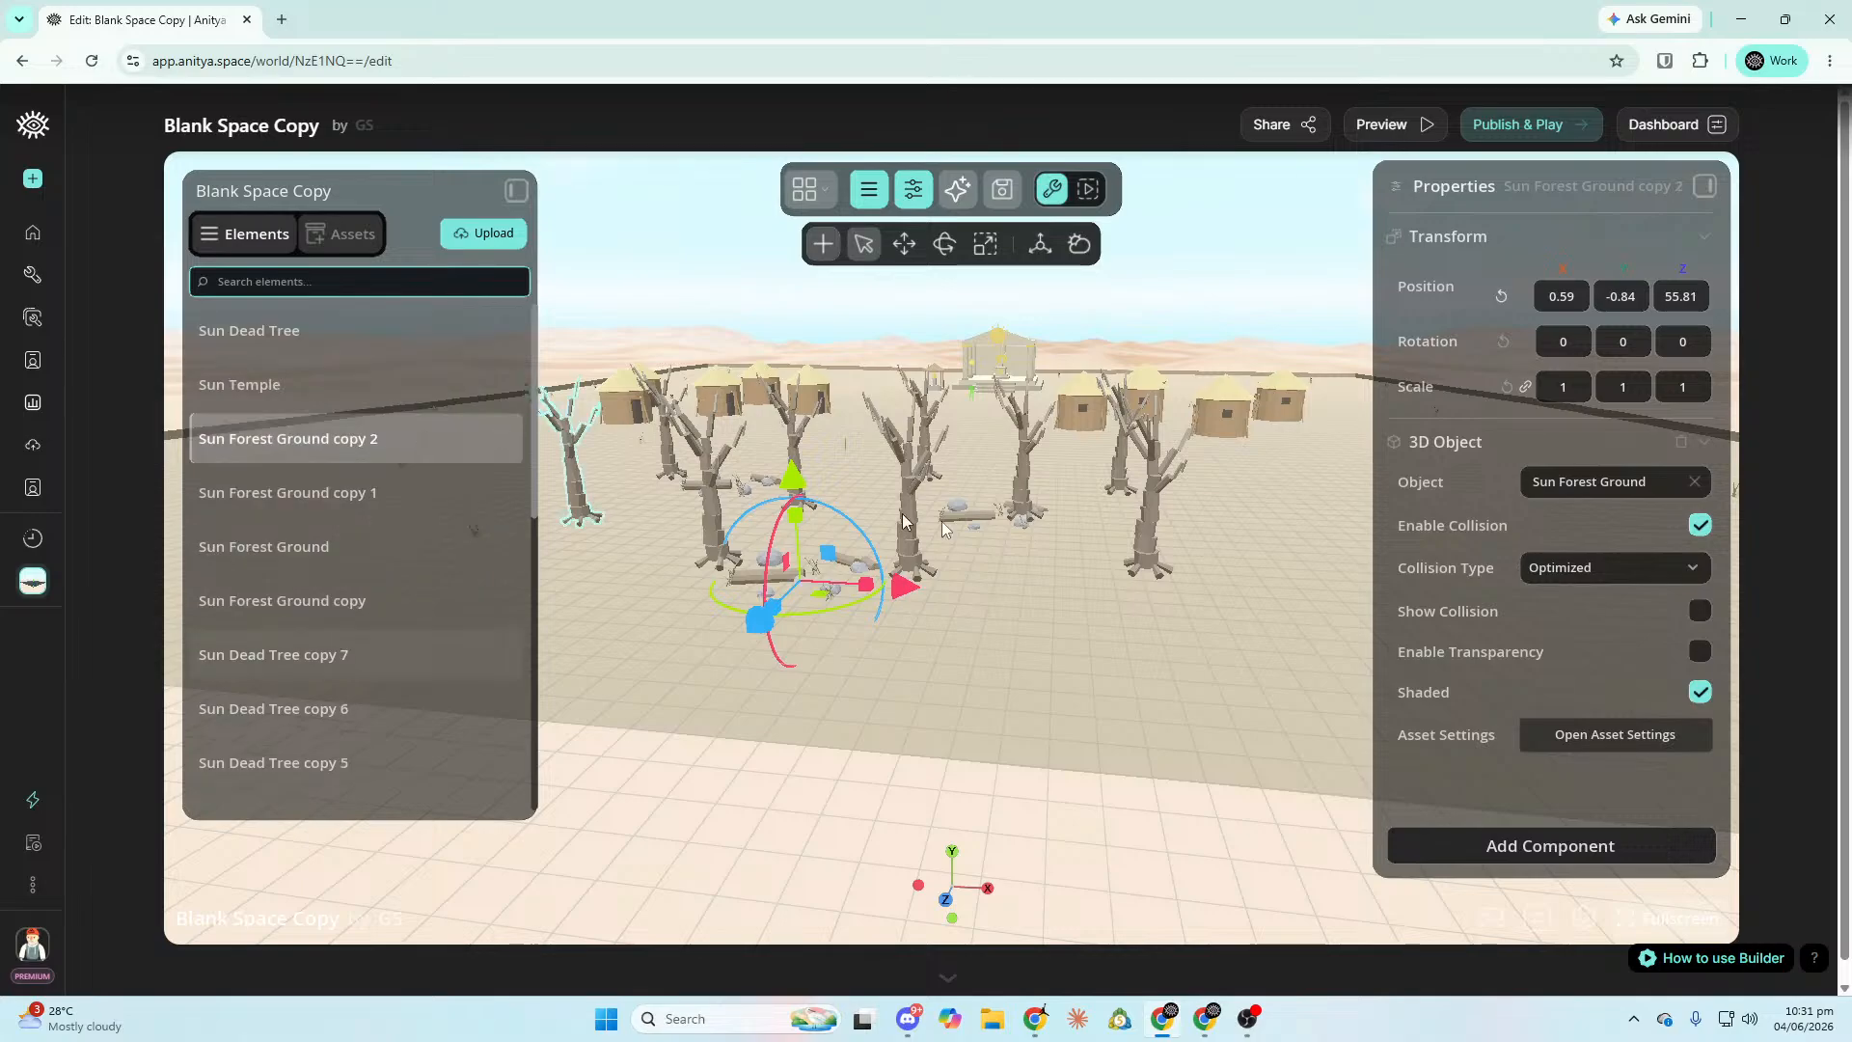
left_click_drag(894, 595, 1304, 676)
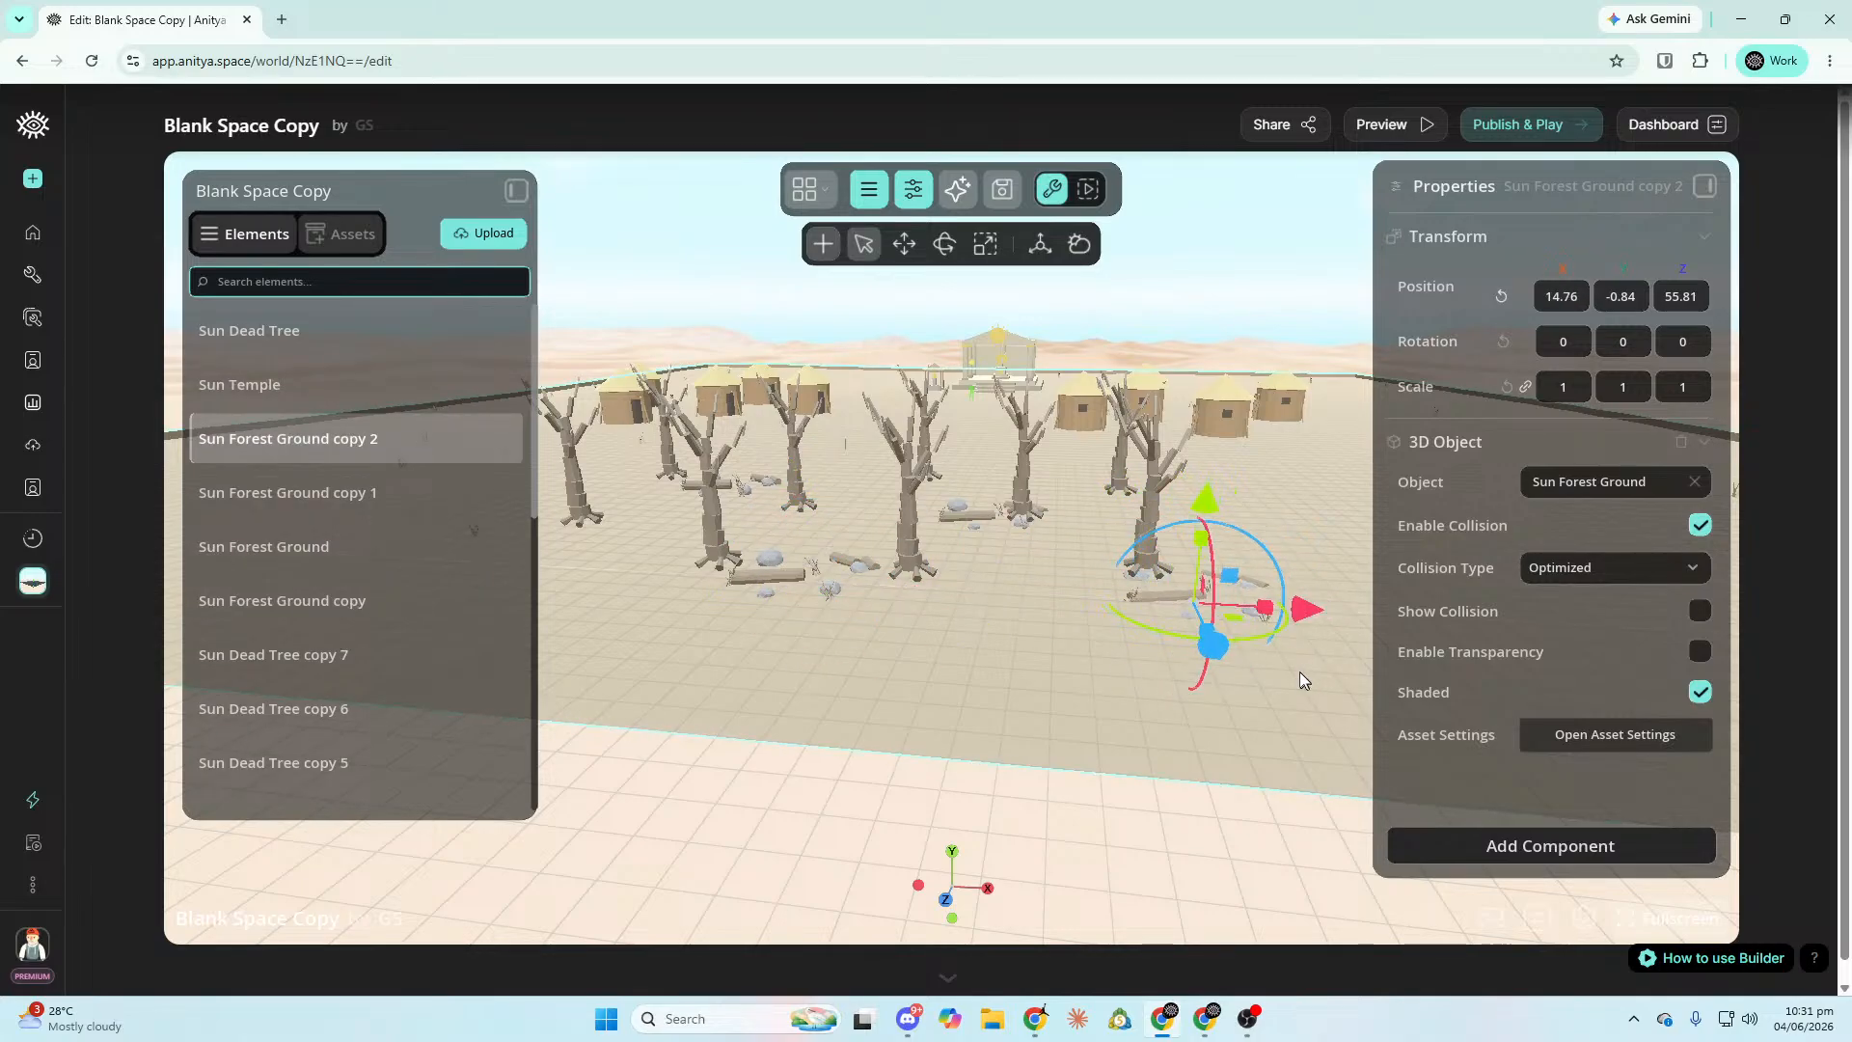
key("f")
mouse_move(941, 471)
left_mouse_down()
mouse_move(947, 436)
mouse_move(958, 451)
left_mouse_up()
right_click_drag(958, 452, 958, 451)
Nest Sun Forest Ground copy 1 under Sun Forest Ground copy 2 in the element hierarchy.
key("s")
key("w")
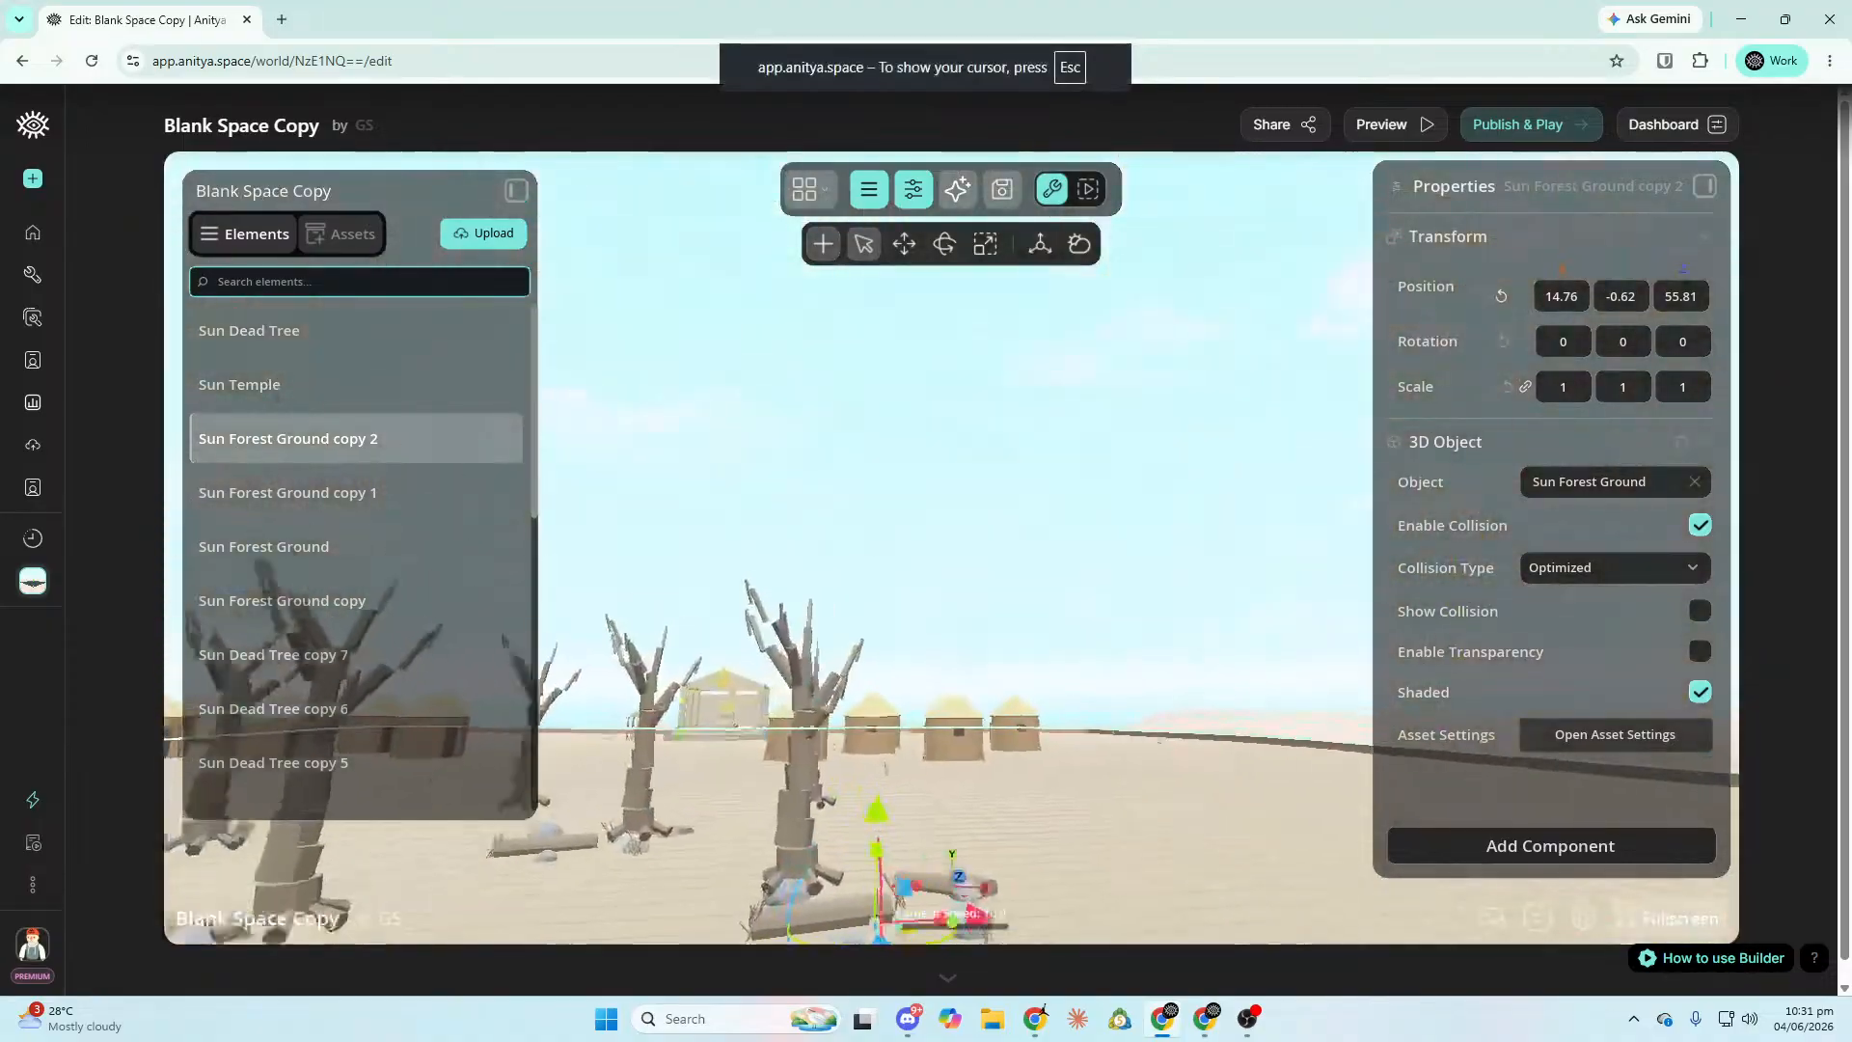
key("w")
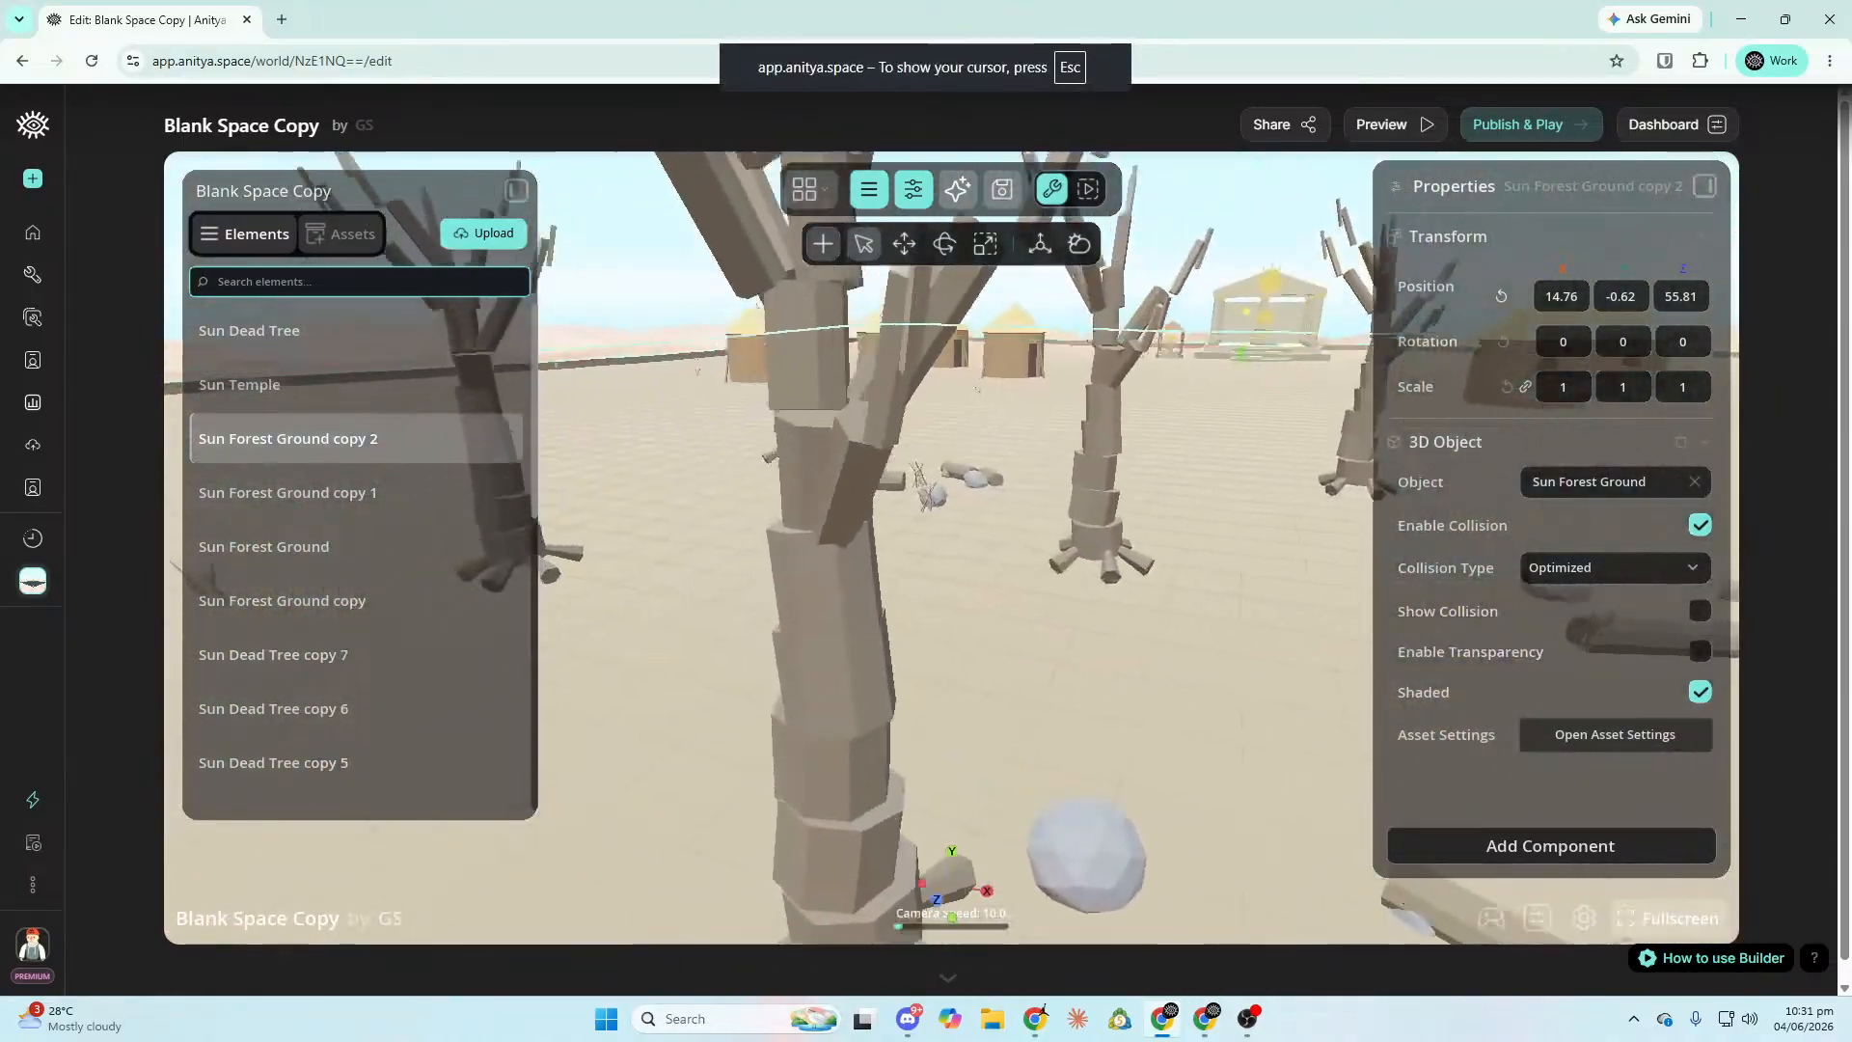
key("w")
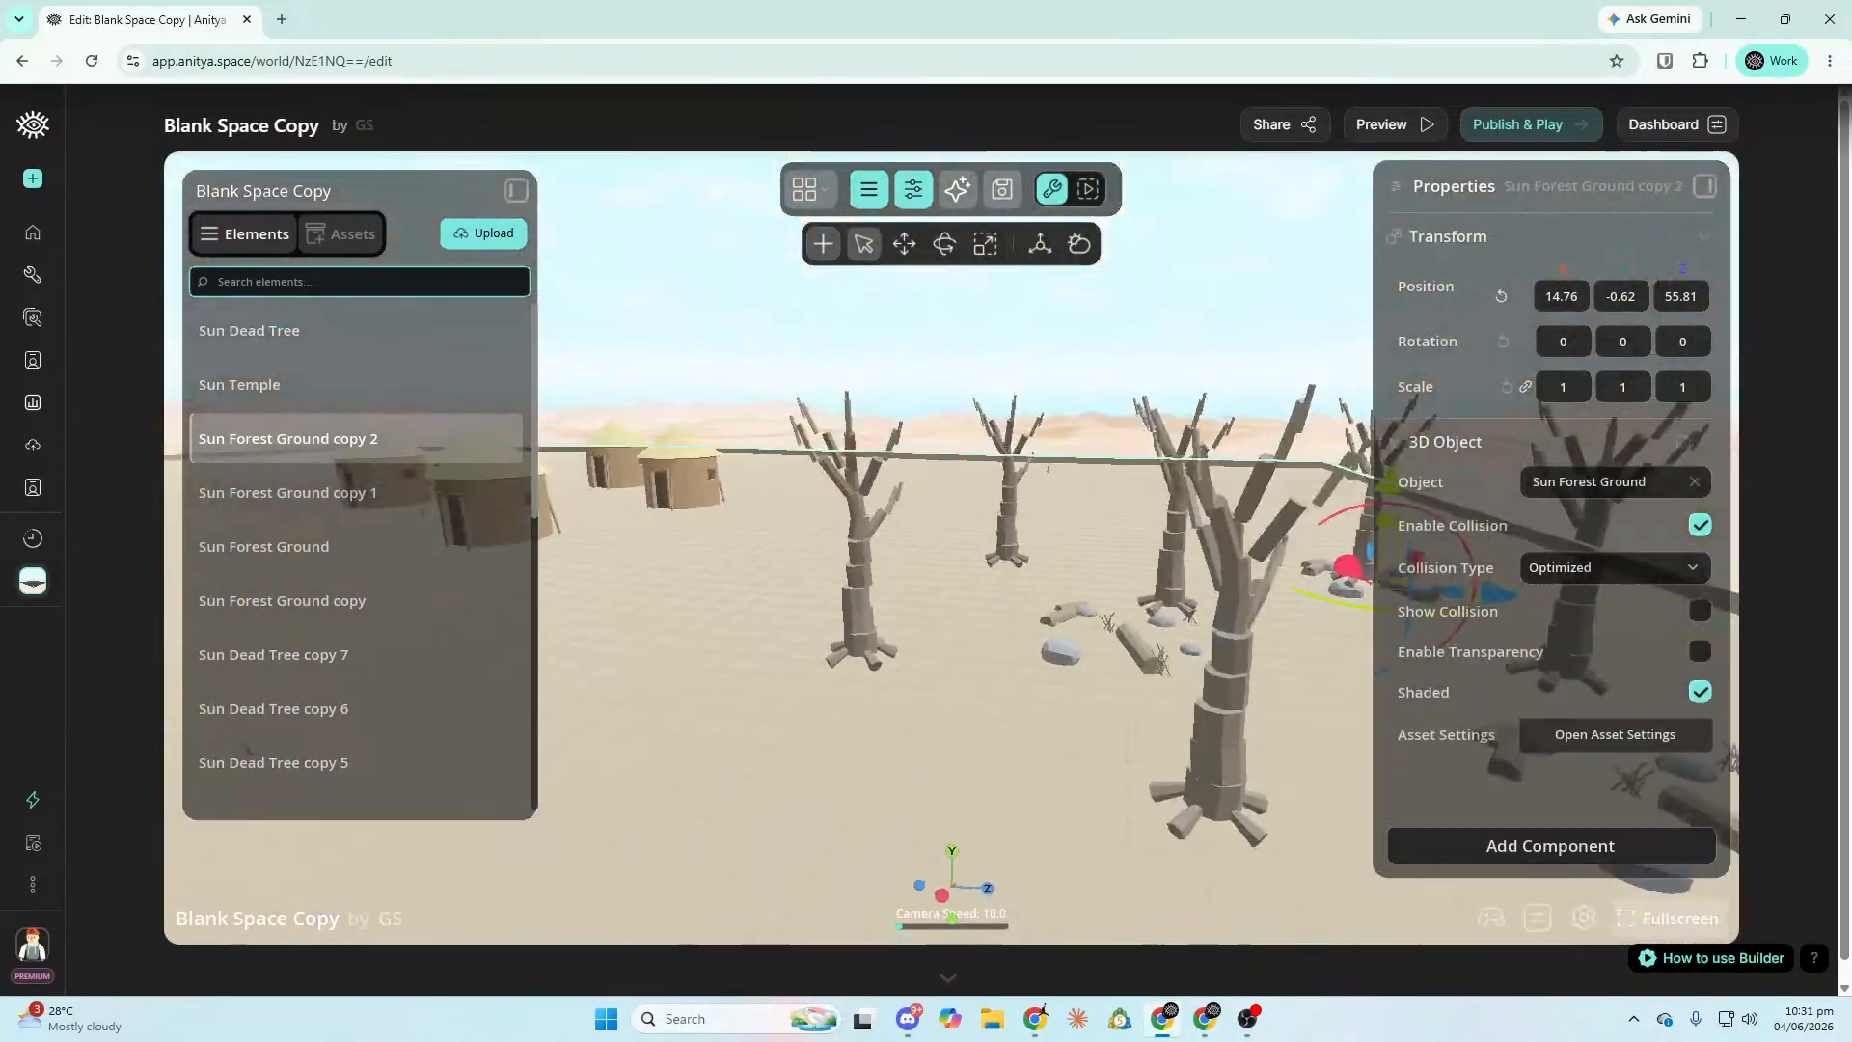
key("s")
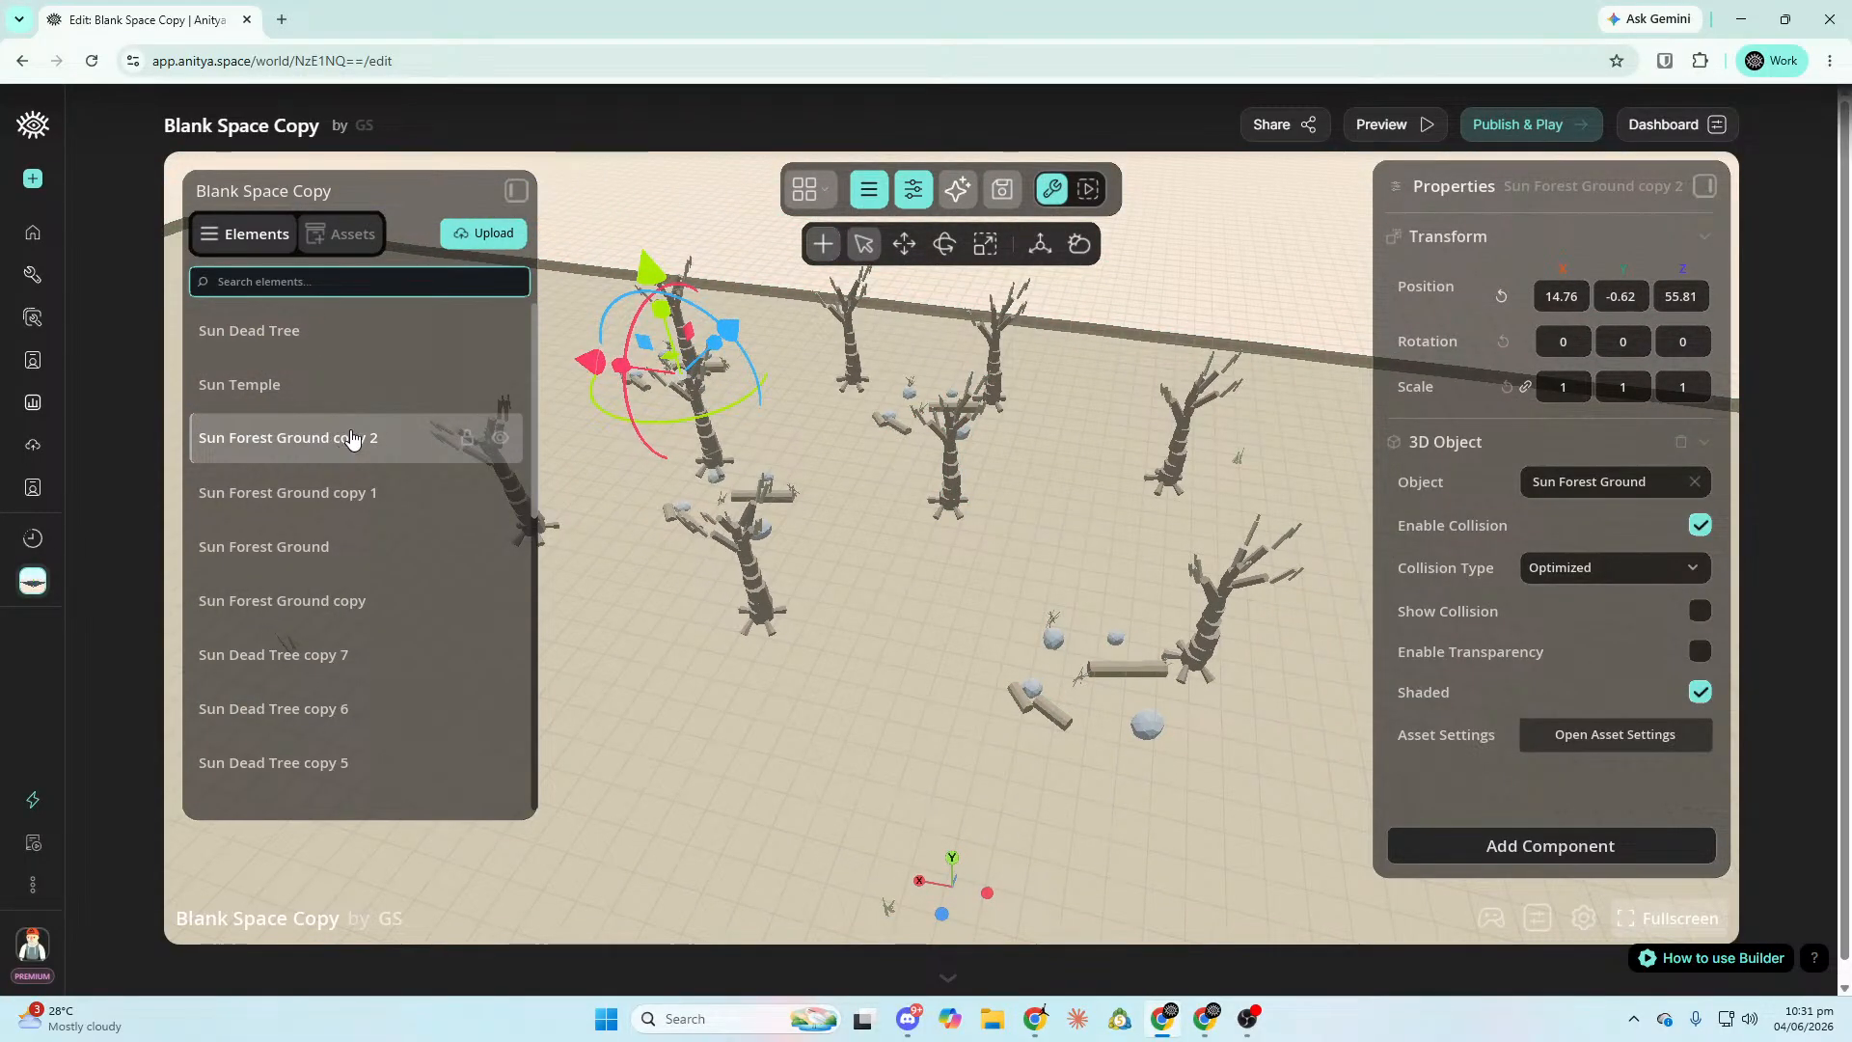
left_click(308, 349)
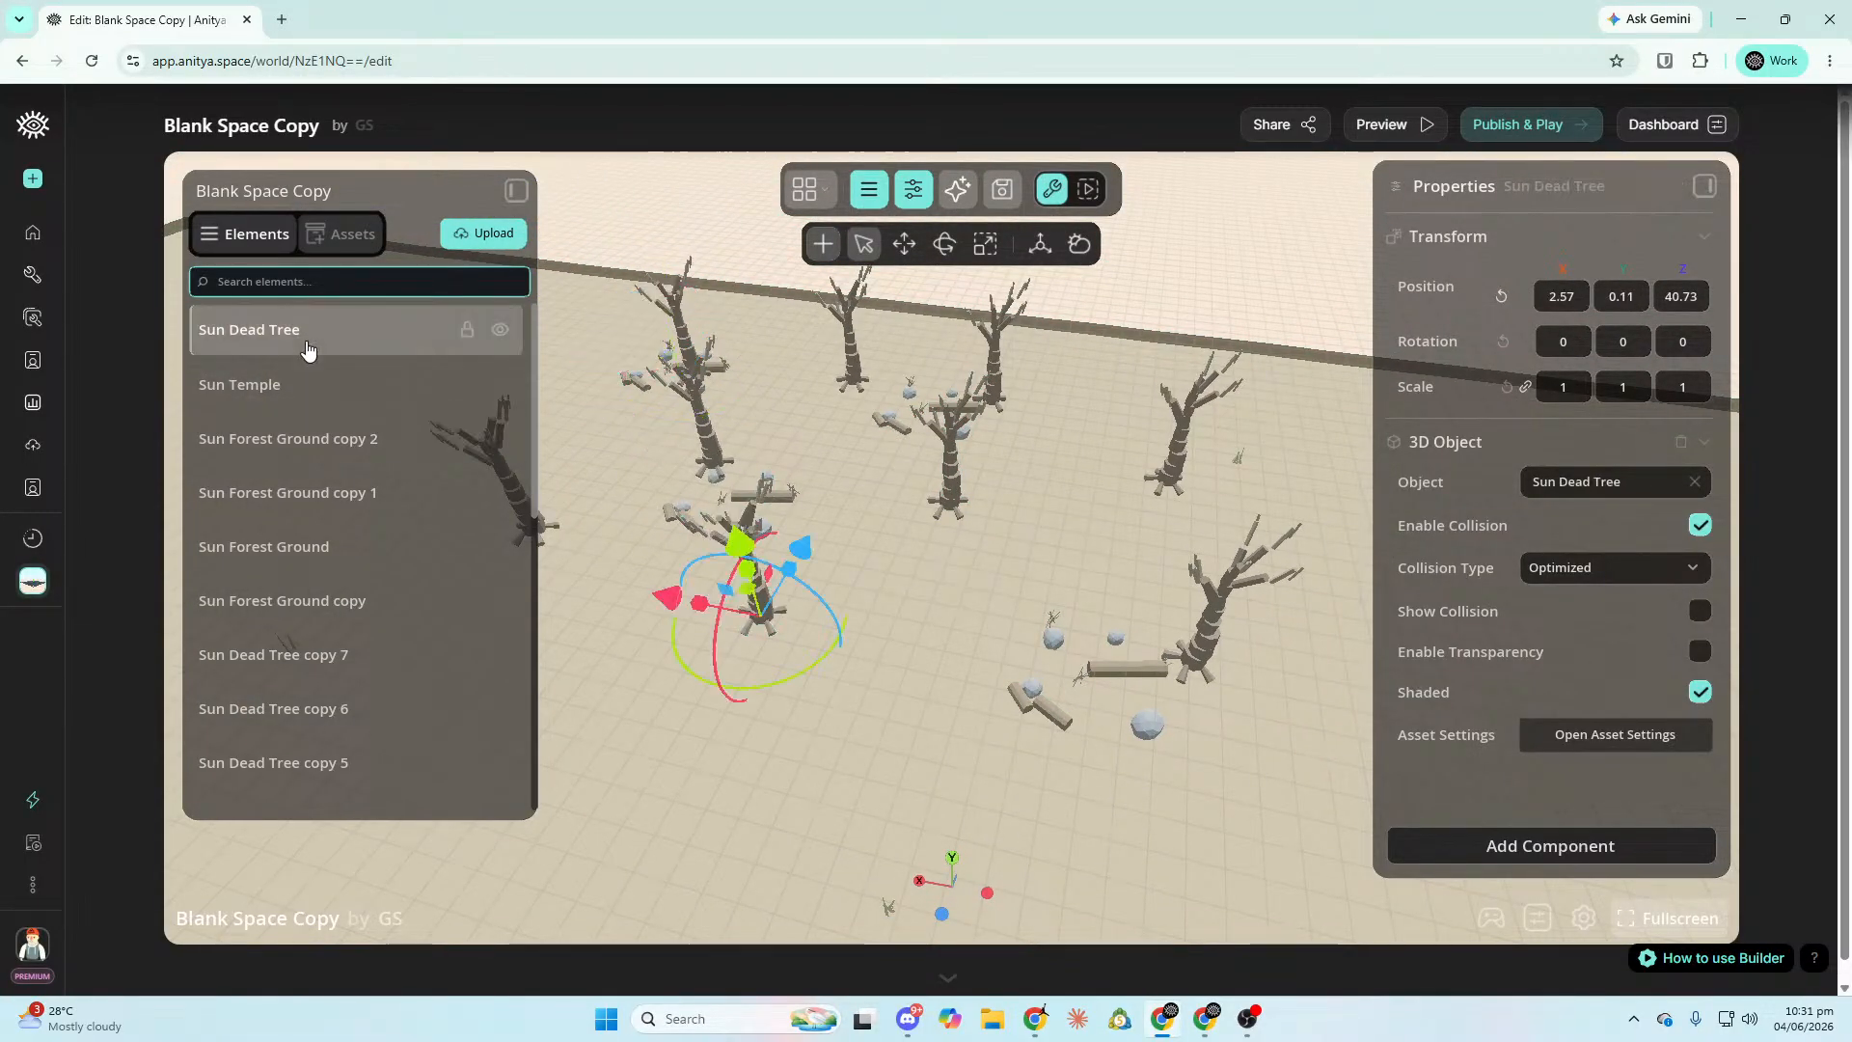
left_click(355, 442)
left_click_drag(360, 488, 362, 443)
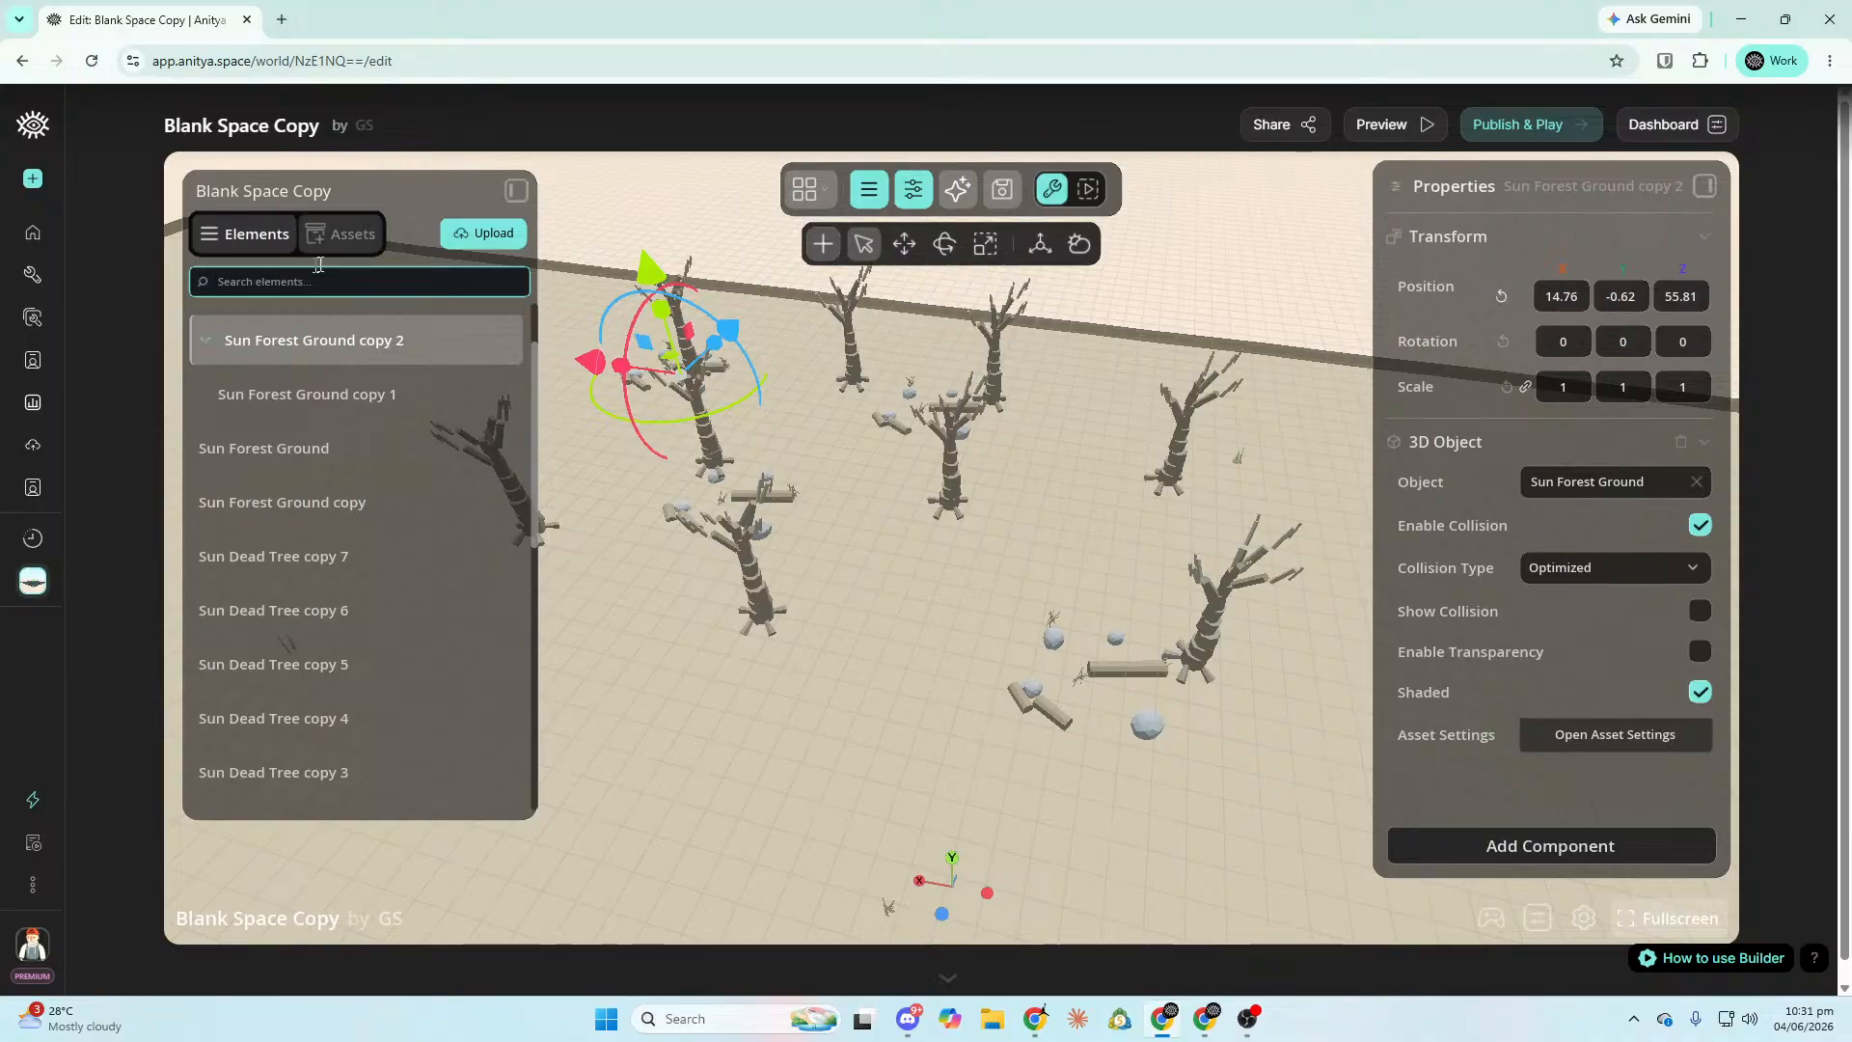
Move the Sun Dead Tree and all its copies except copy 1 into the Sun Forest Ground copy 2 group.
left_click_drag(313, 577, 333, 454)
left_click_drag(294, 668, 229, 490)
left_click(211, 384)
left_click_drag(410, 595, 371, 395)
left_click_drag(301, 639, 359, 348)
left_click_drag(363, 555, 351, 386)
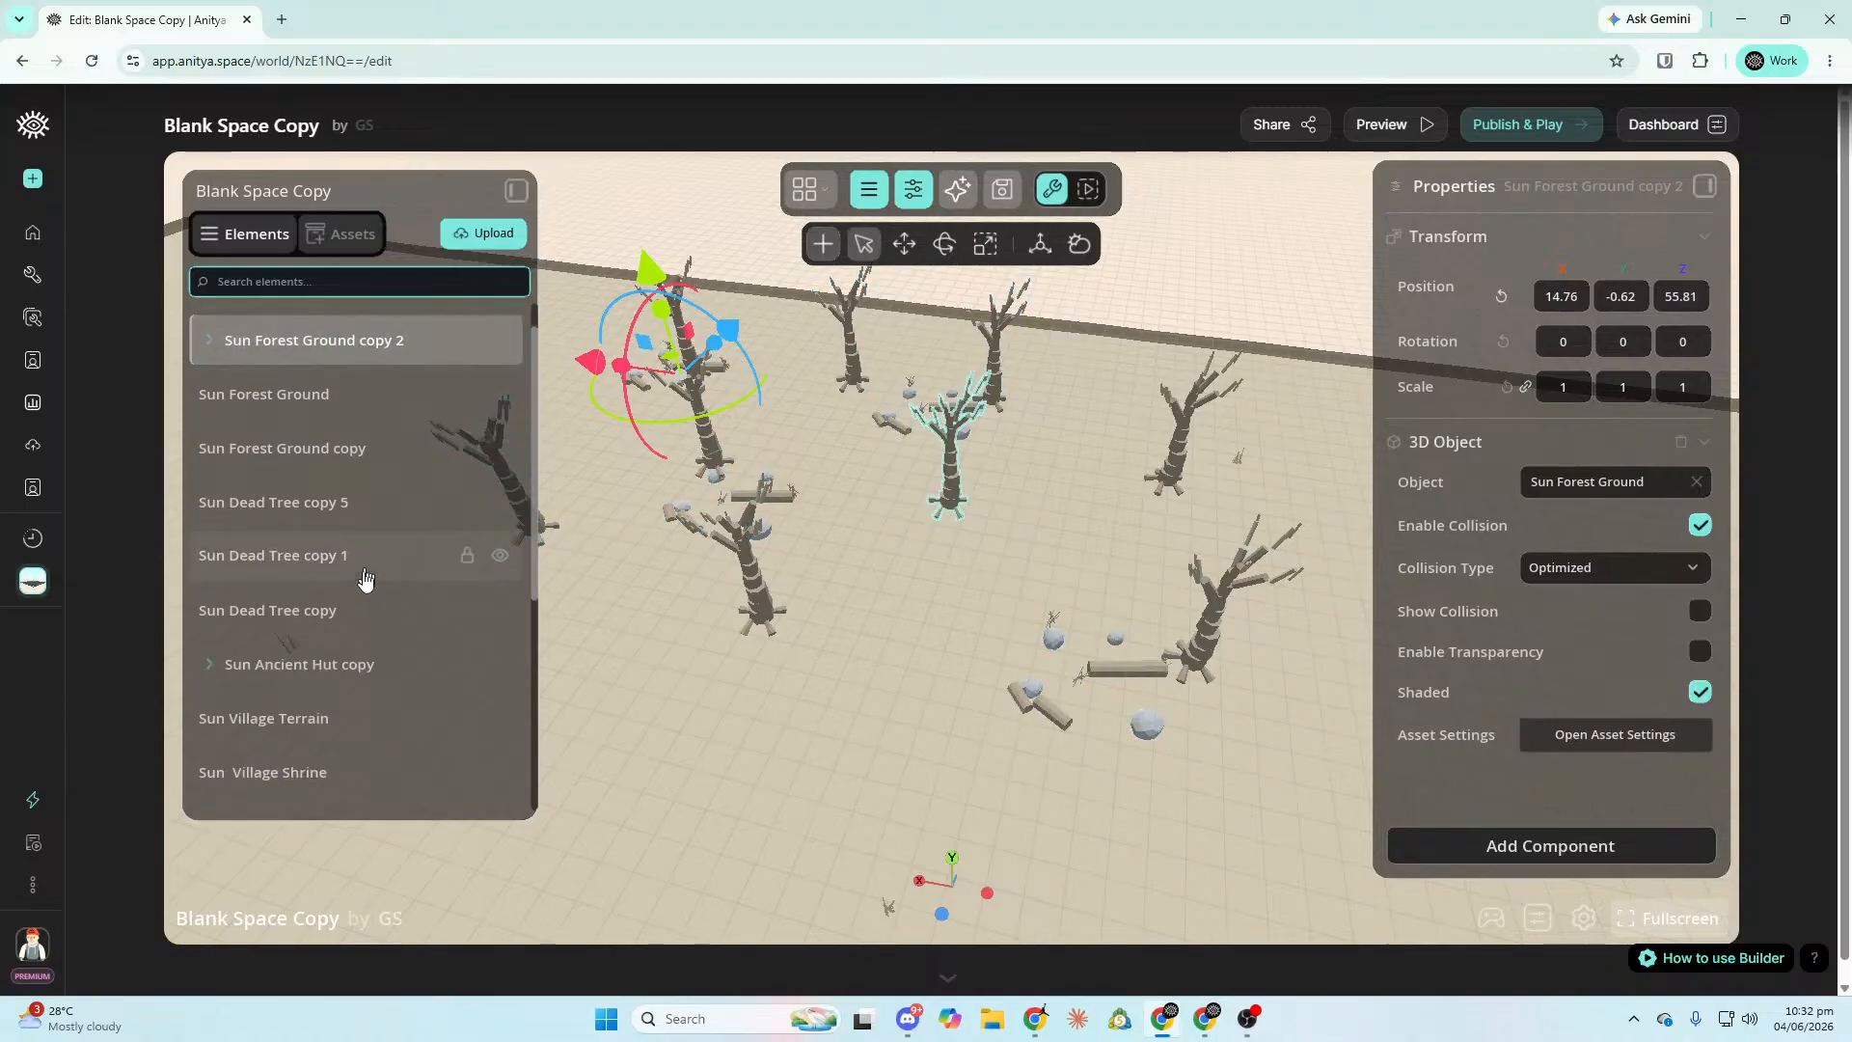
left_click_drag(310, 612, 333, 344)
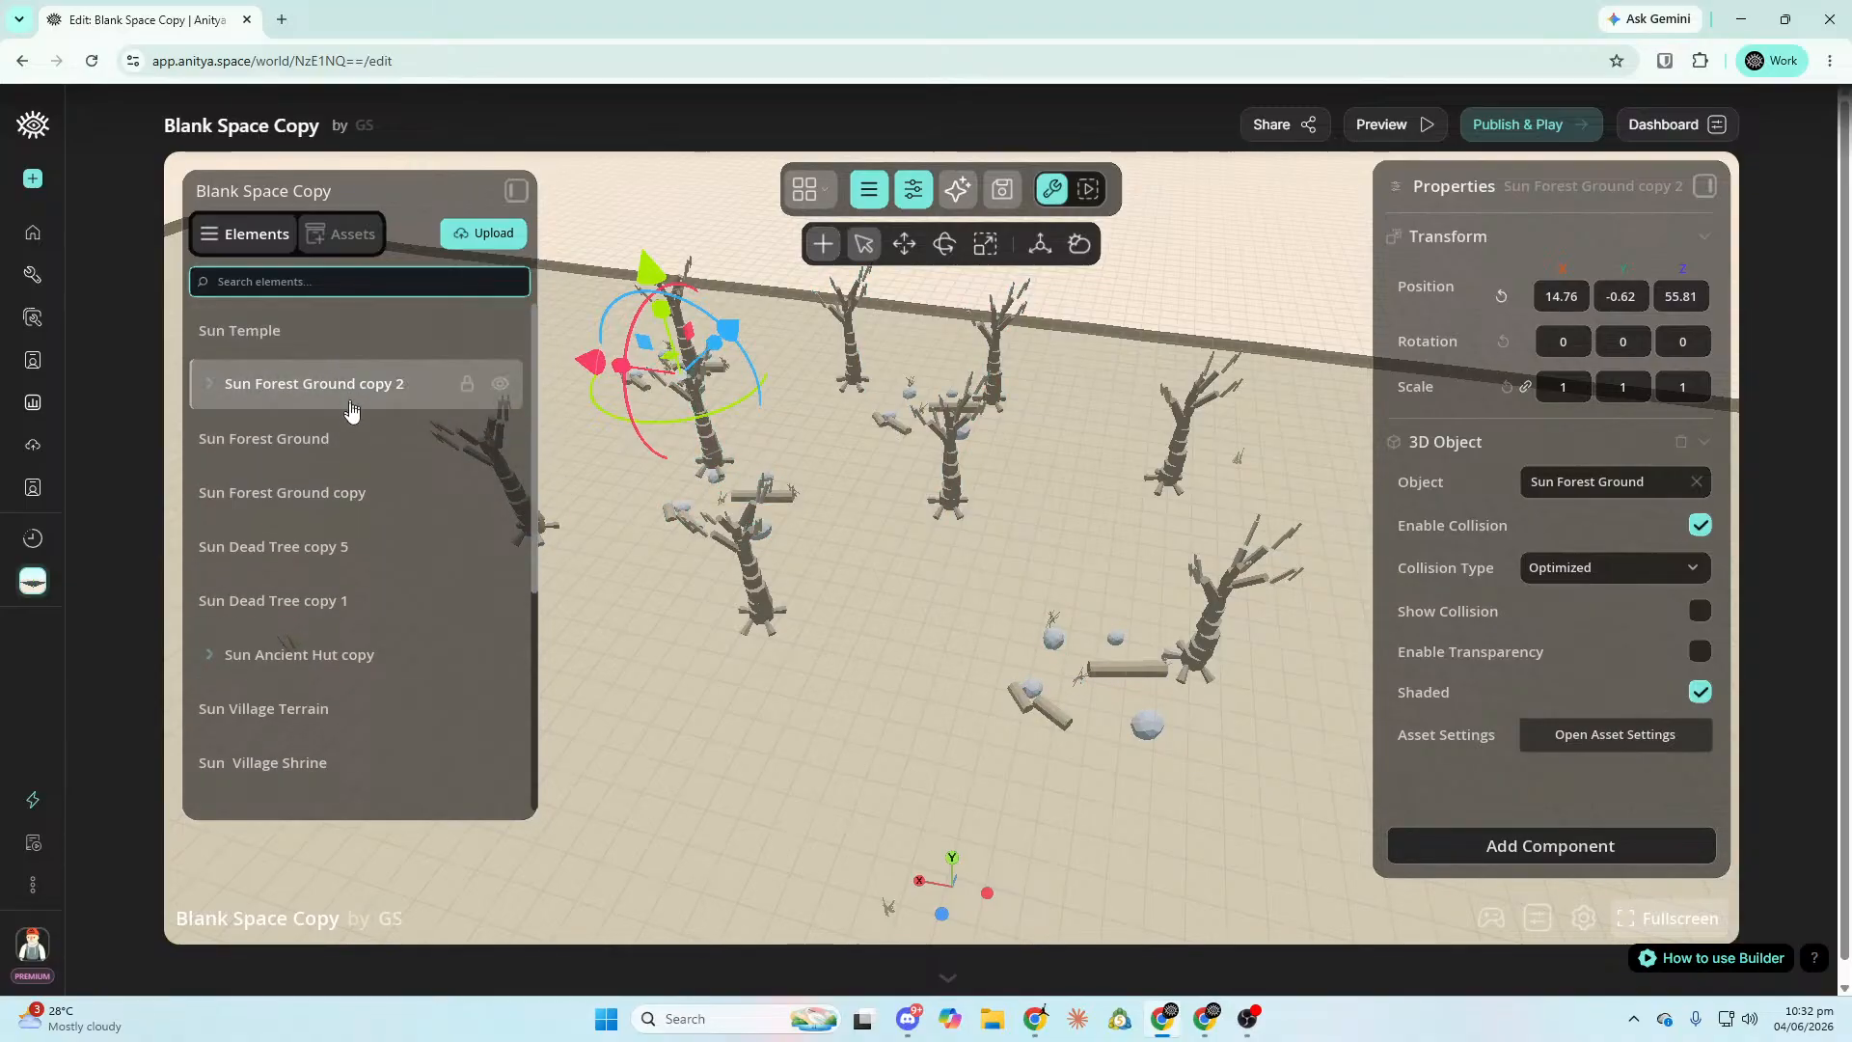
left_click_drag(292, 567, 364, 395)
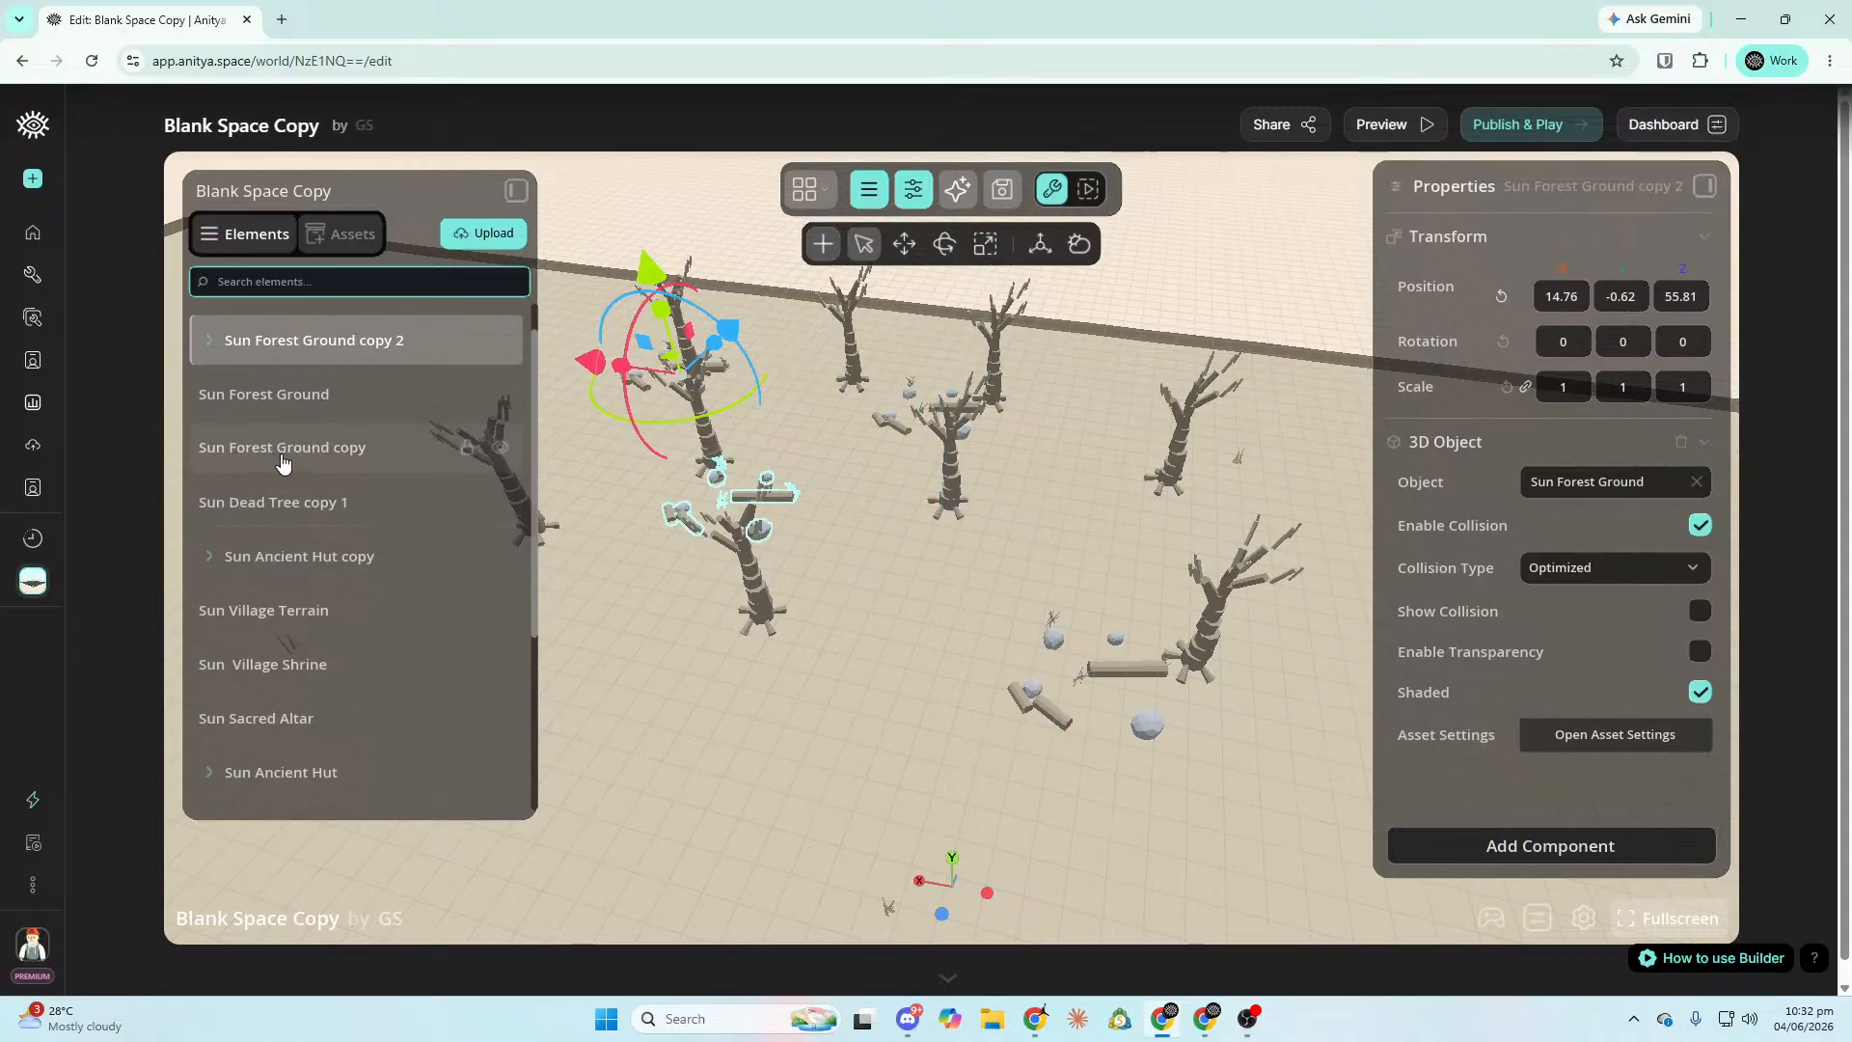
Gather Sun Forest Ground copy and the Sun Forest Ground copy 2 group under Sun Forest Ground and collapse the group.
left_click_drag(282, 464, 332, 439)
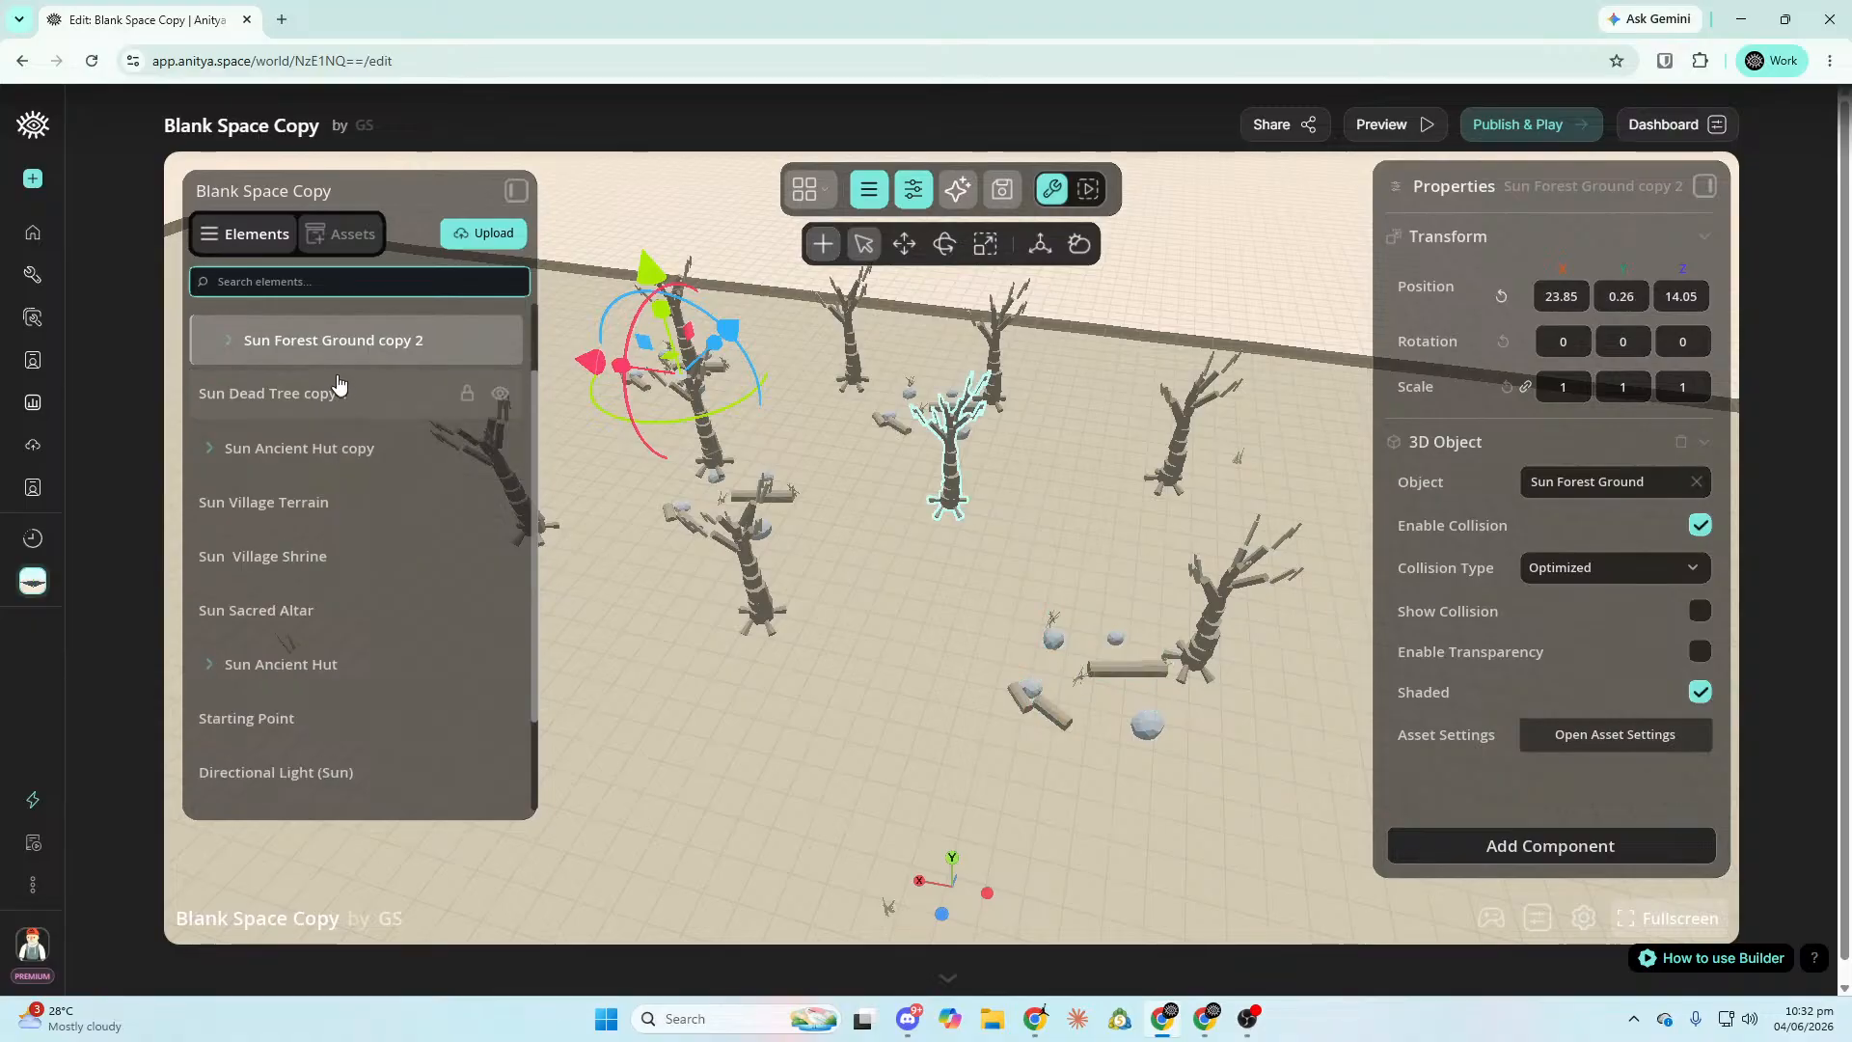
scroll(259, 420, "up", 1)
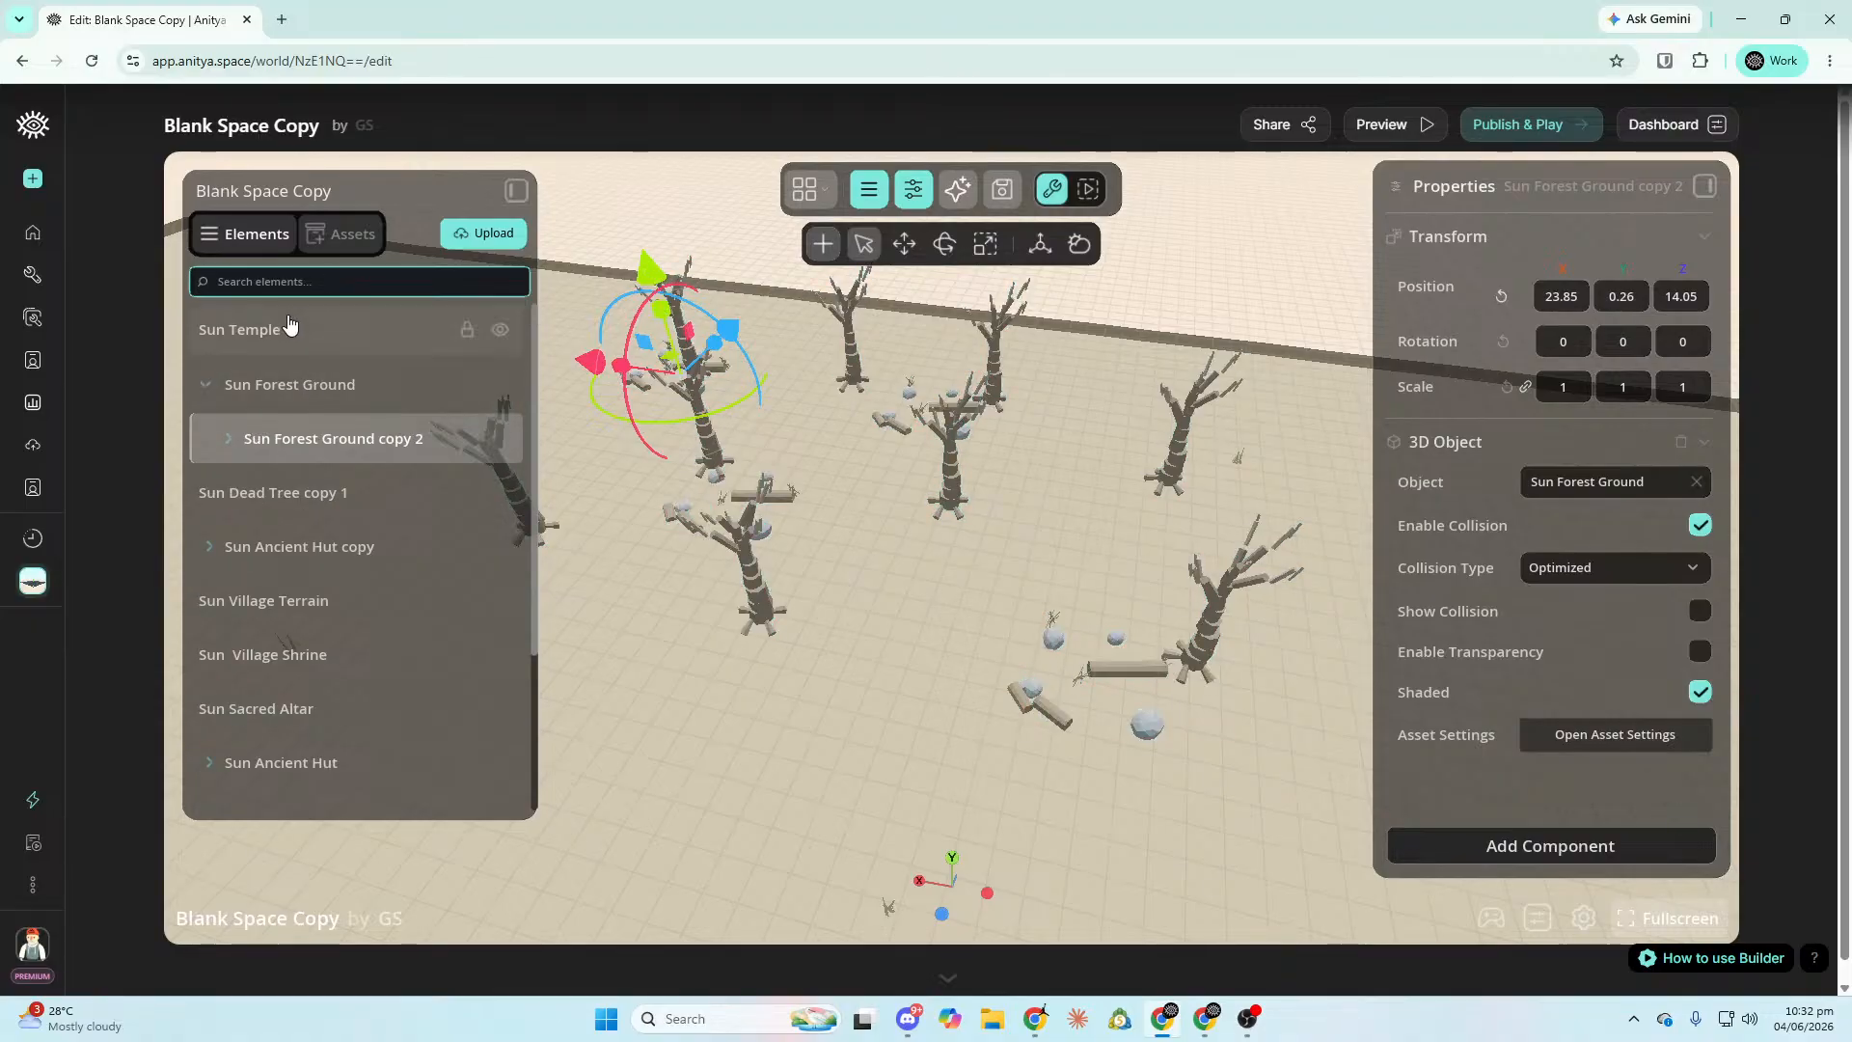
left_click(215, 389)
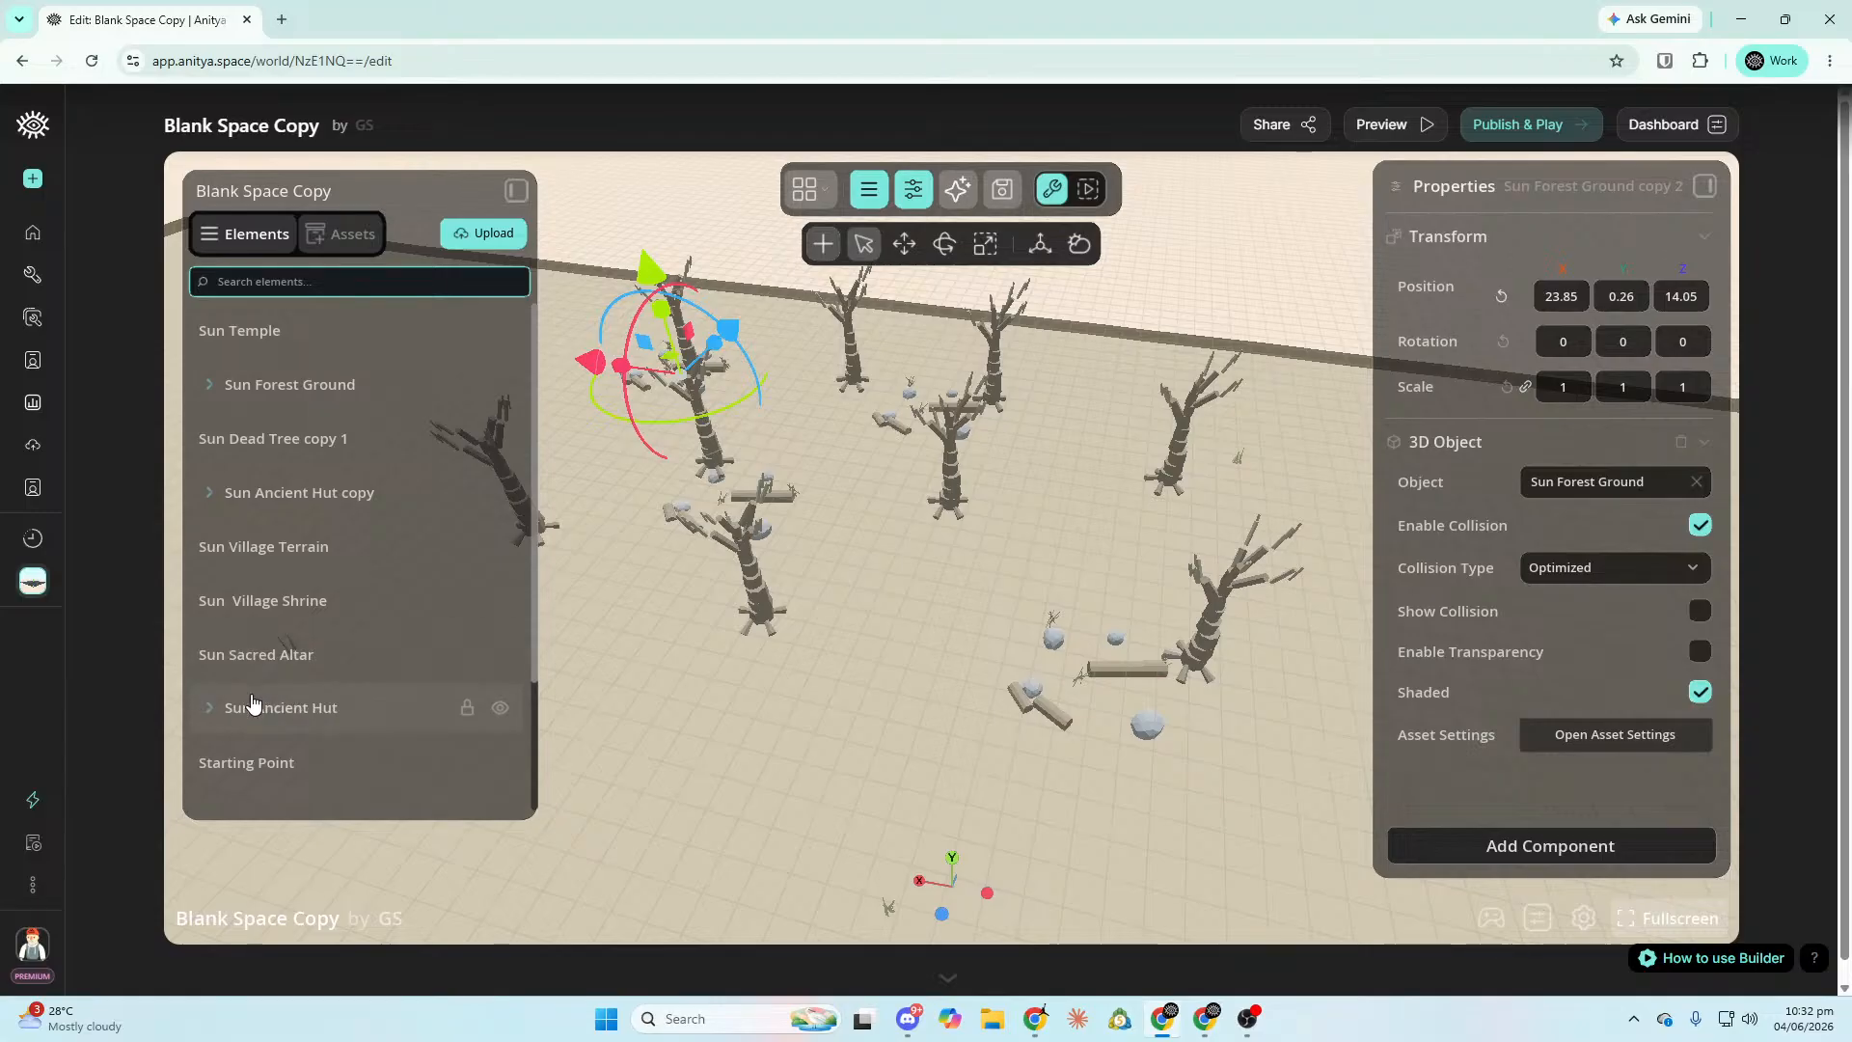
Move Sun Dead Tree copy 1 into the nested Sun Forest Ground copy 2 group and collapse Sun Forest Ground.
left_click_drag(253, 439, 298, 385)
left_click(229, 341)
left_click(230, 341)
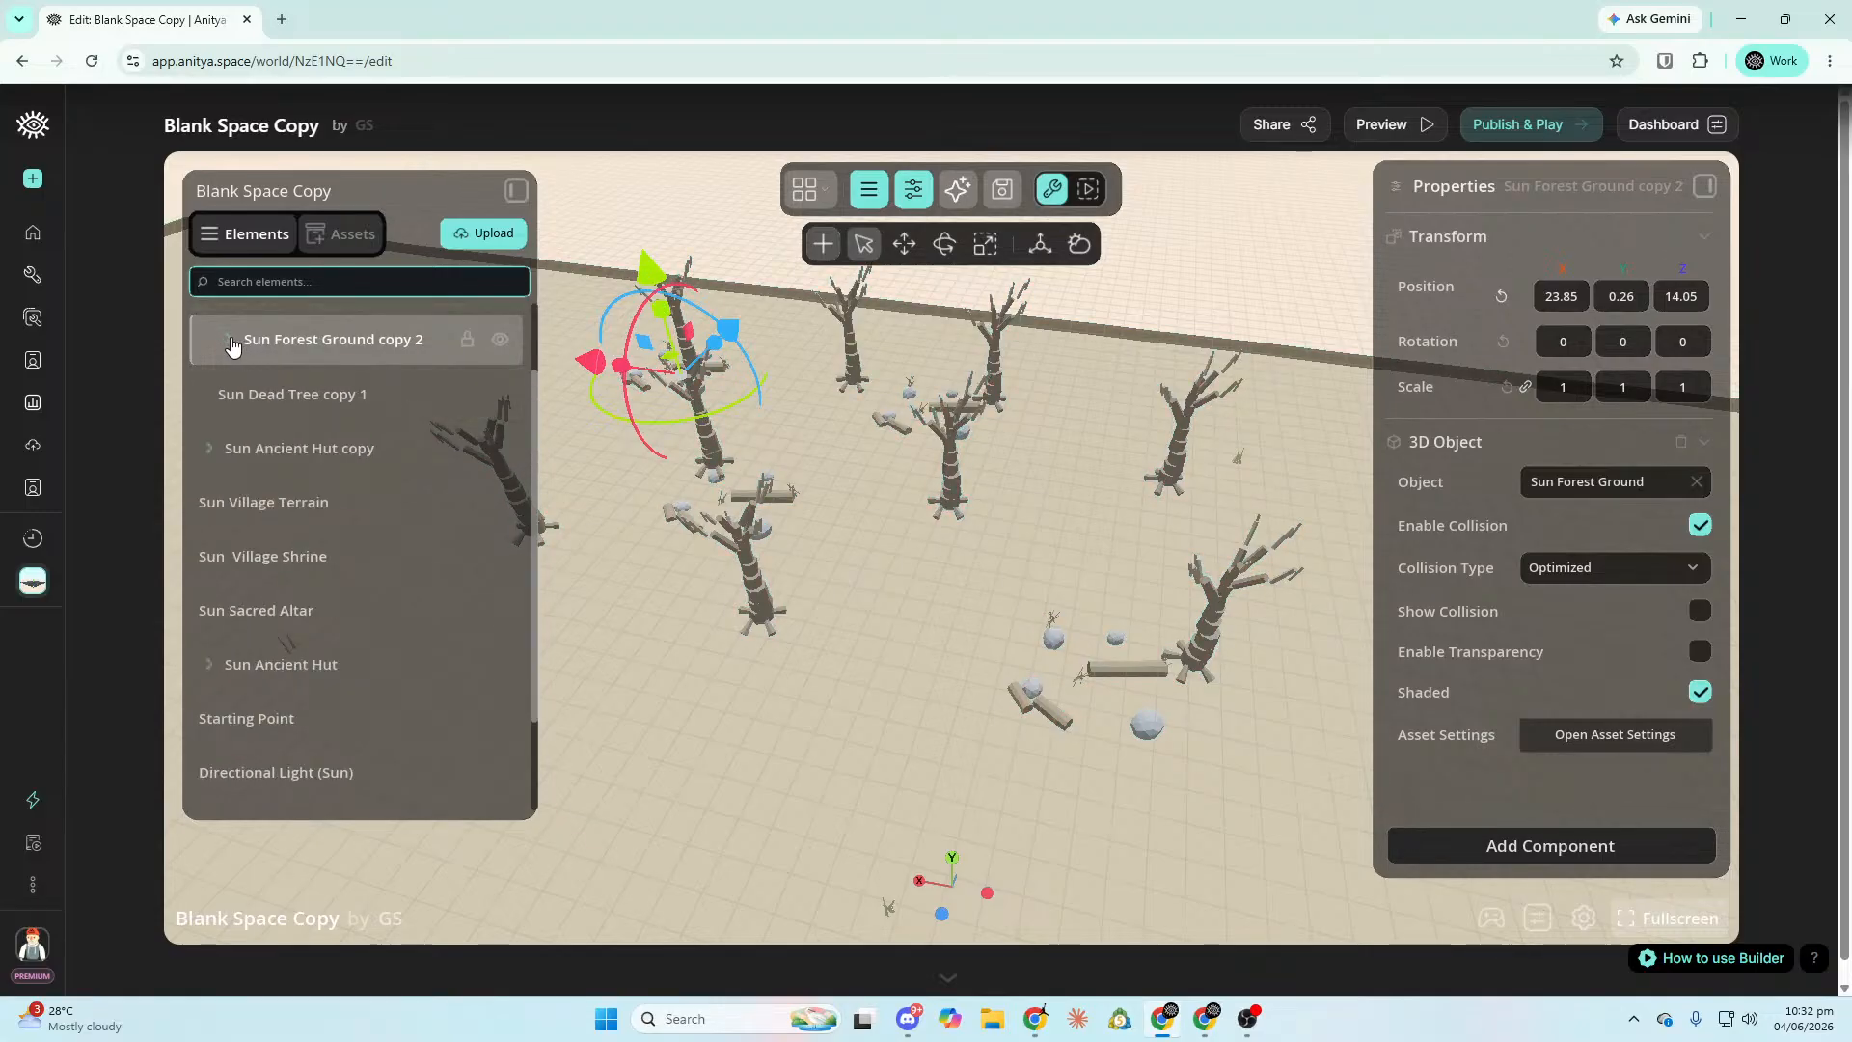
left_click_drag(463, 393, 369, 343)
left_click(207, 386)
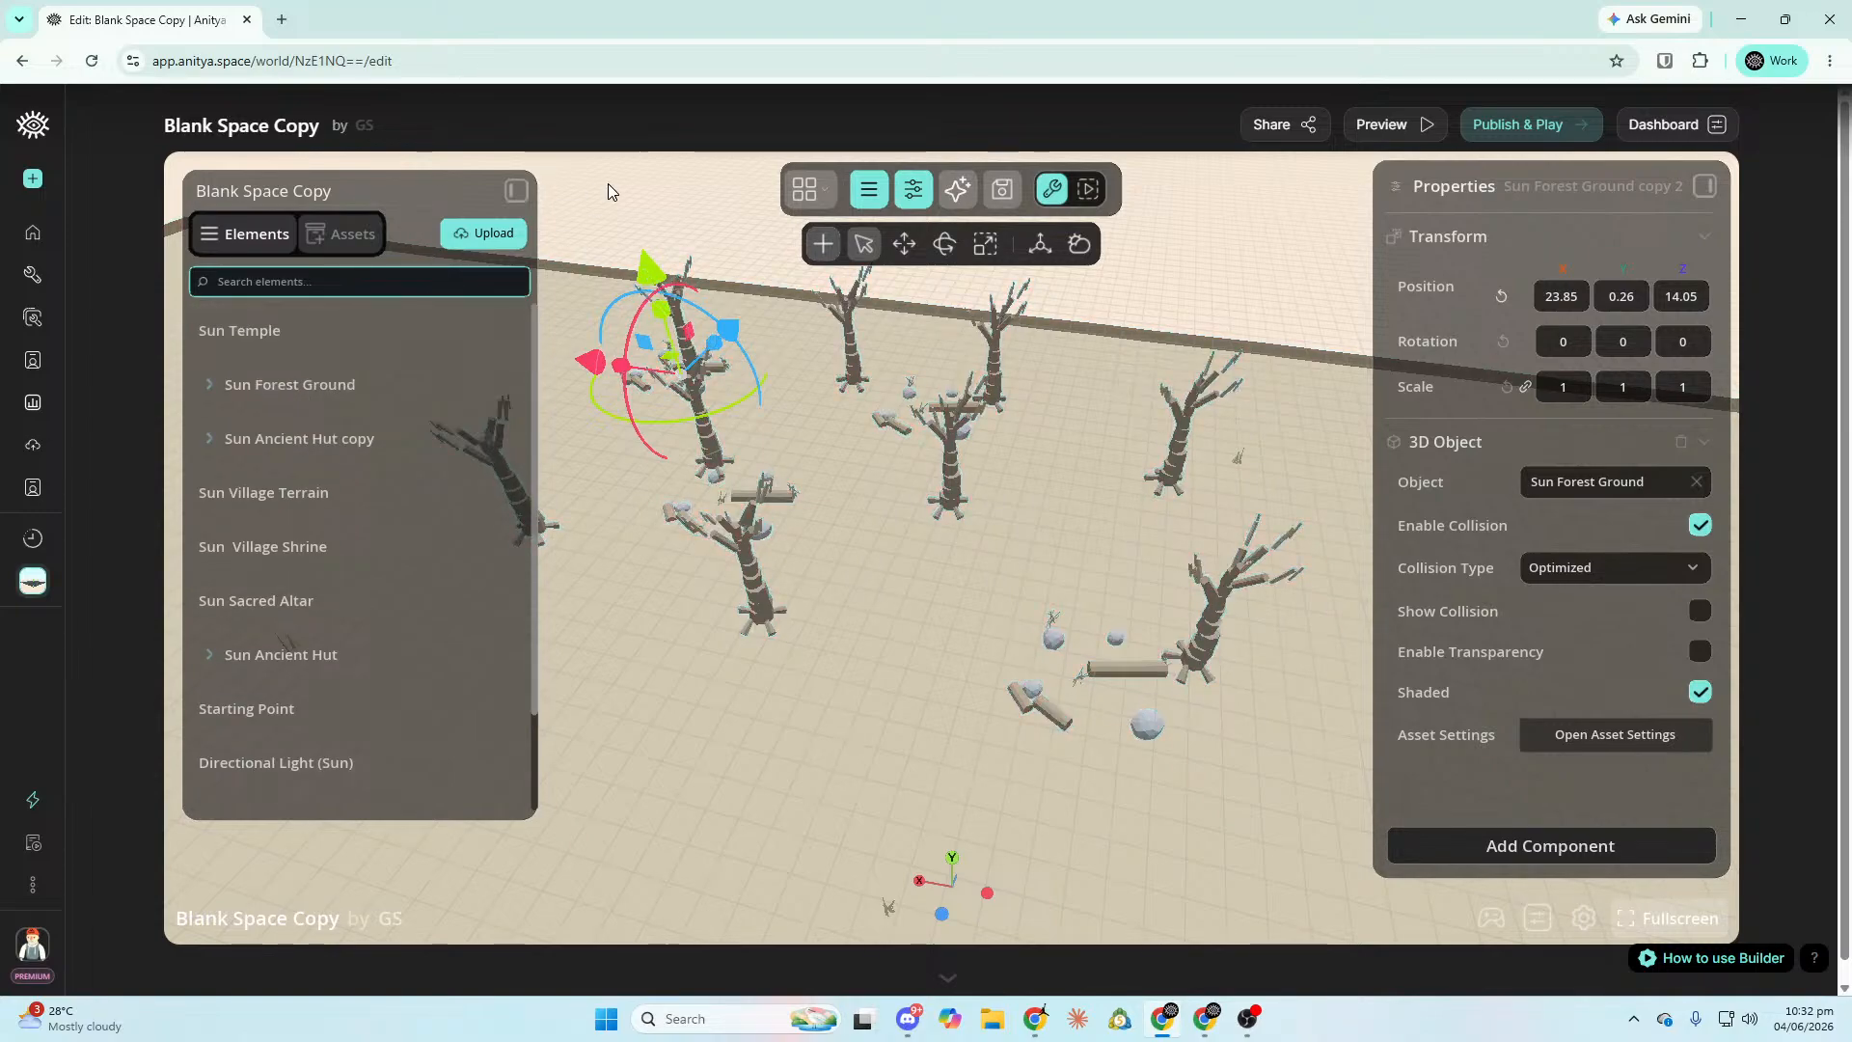
Place the uploaded Sun Wooden Fence asset on the open village ground at about X -7.43, Y 0.05, Z 19.67.
right_click_drag(1024, 753, 1052, 796)
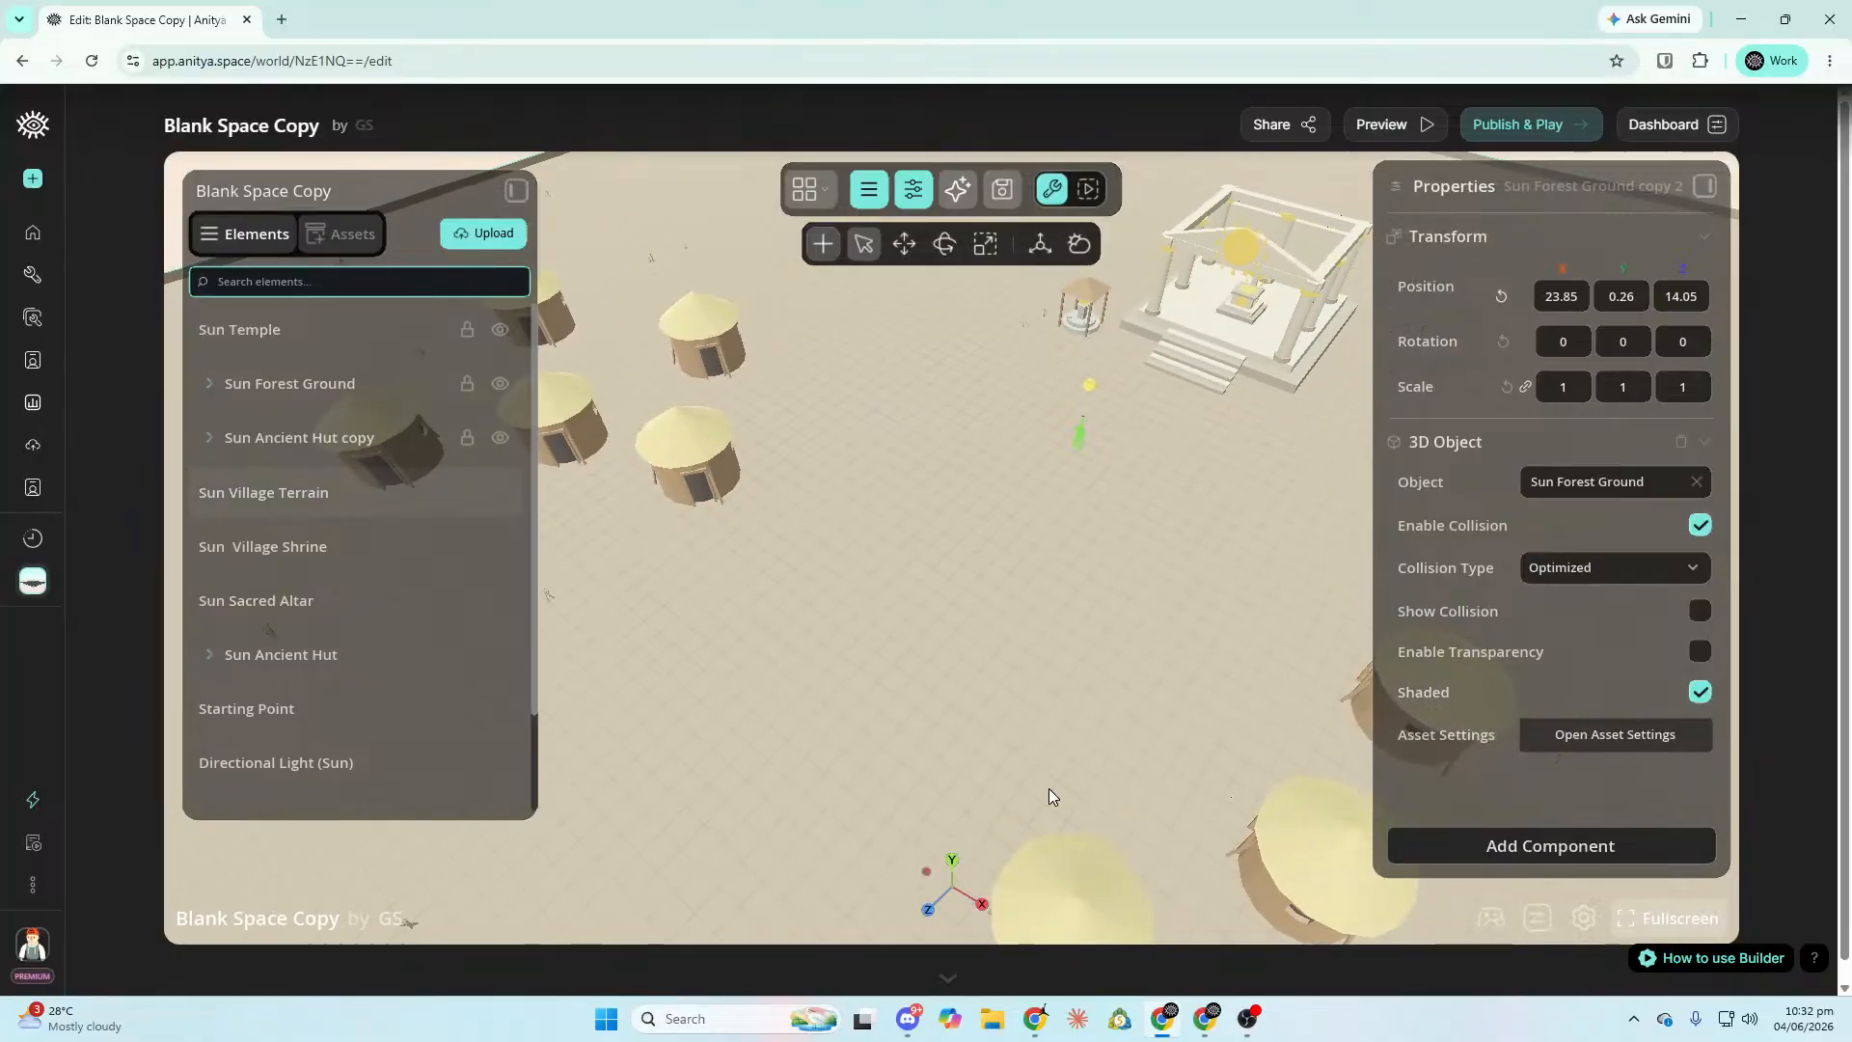
left_click(333, 234)
right_click_drag(982, 684, 552, 552)
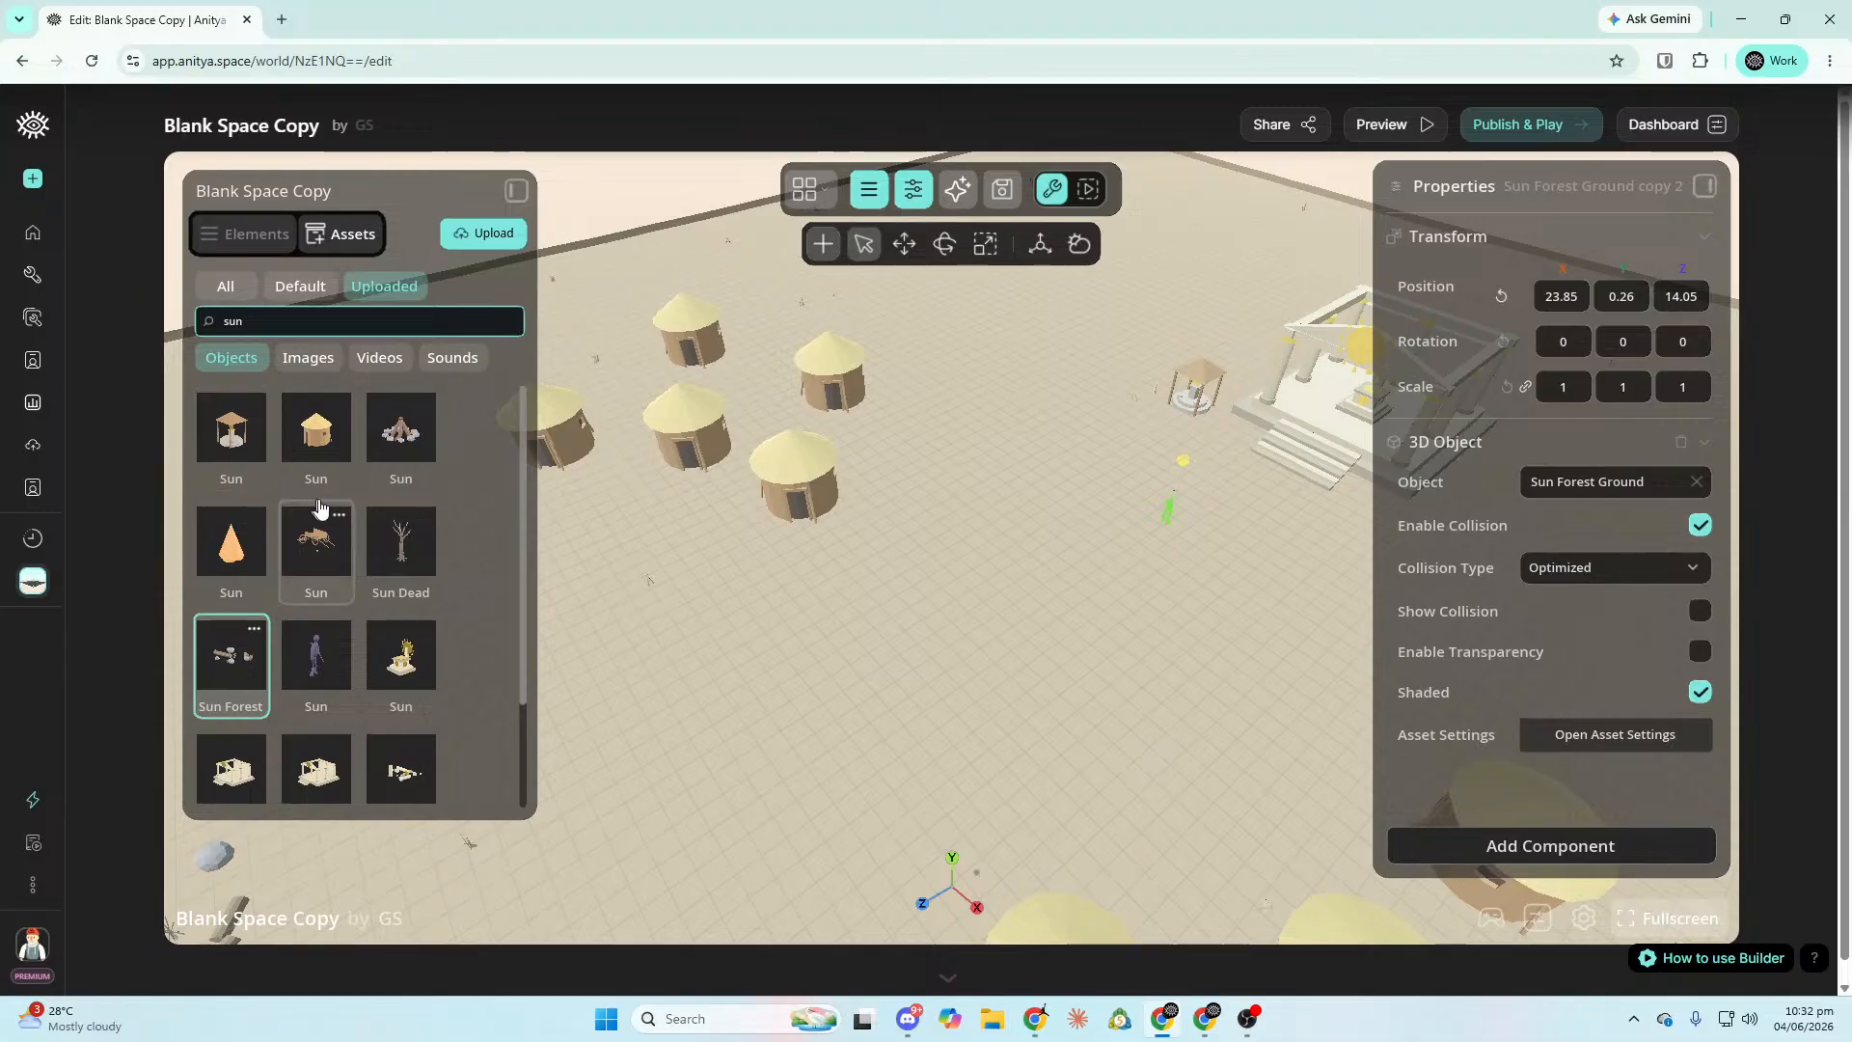
scroll(365, 495, "down", 1)
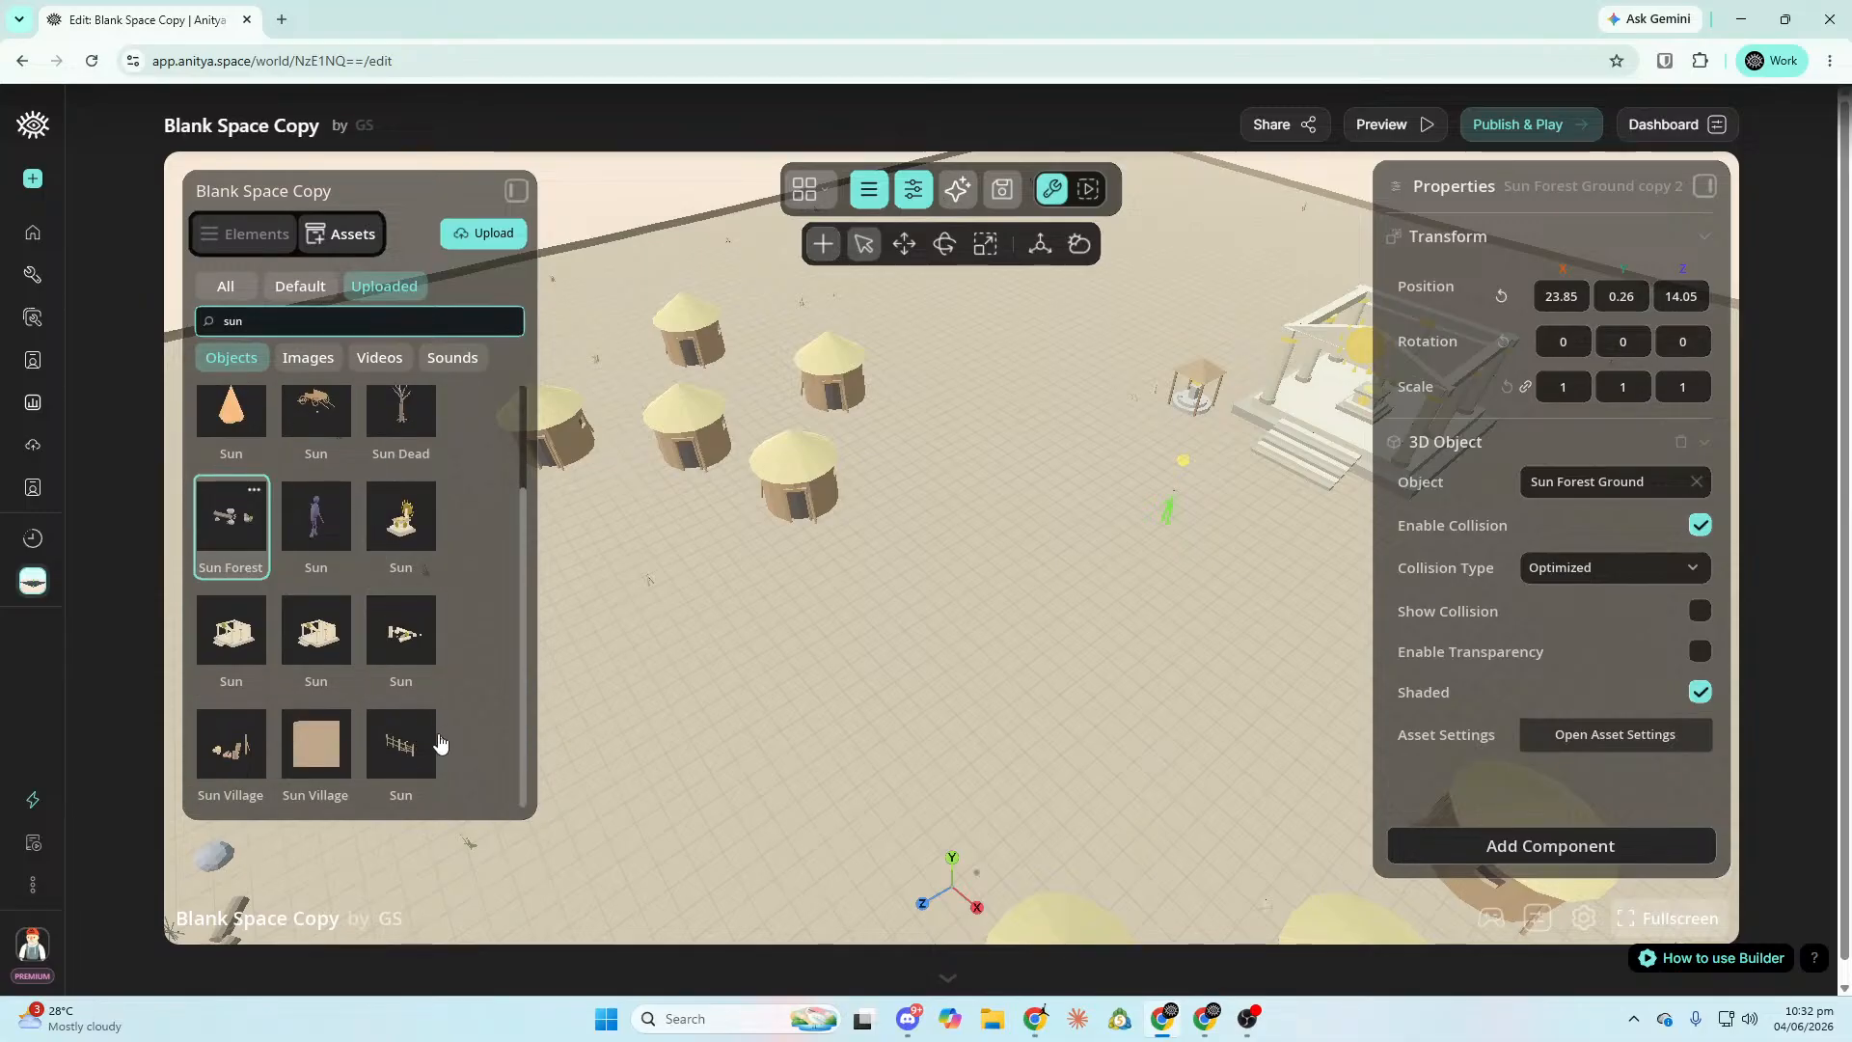
left_click_drag(430, 752, 837, 606)
right_click_drag(1024, 662, 1023, 662)
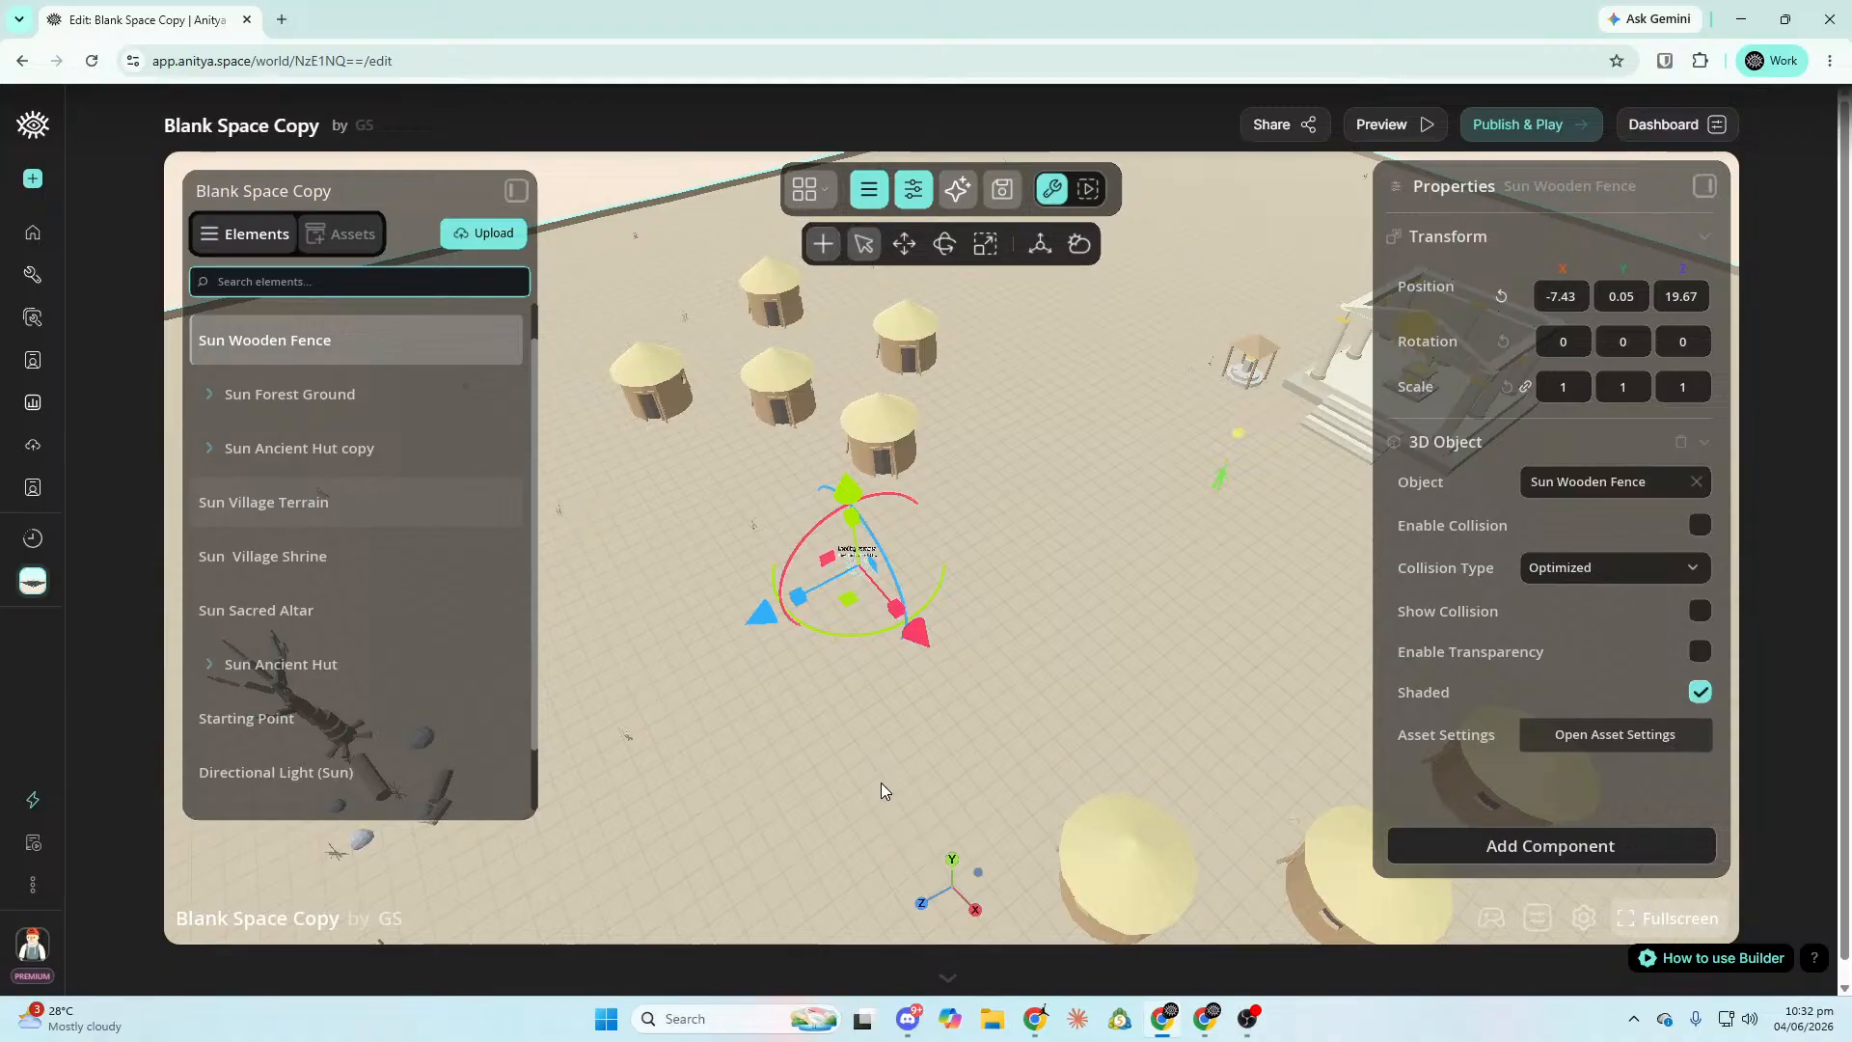
Set the Sun Wooden Fence's Y rotation to 90 and enable its collision.
key("f")
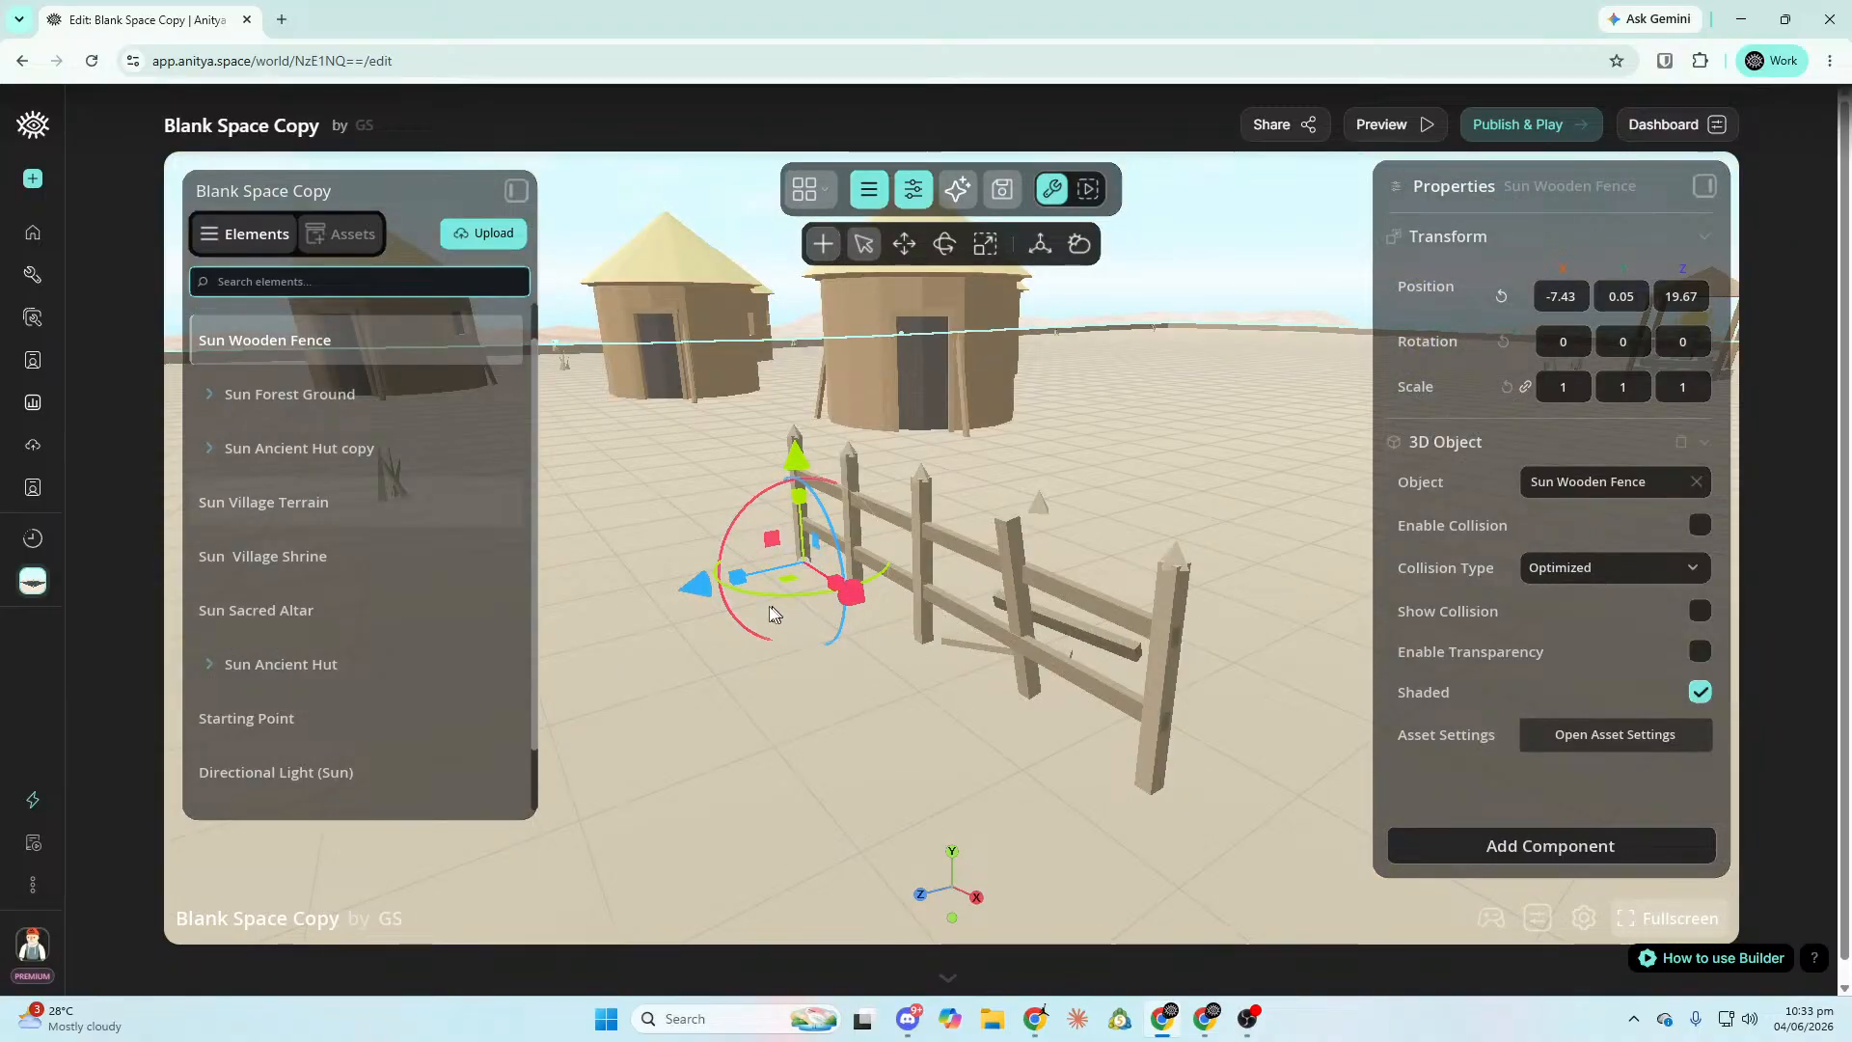
left_click_drag(762, 605, 872, 617)
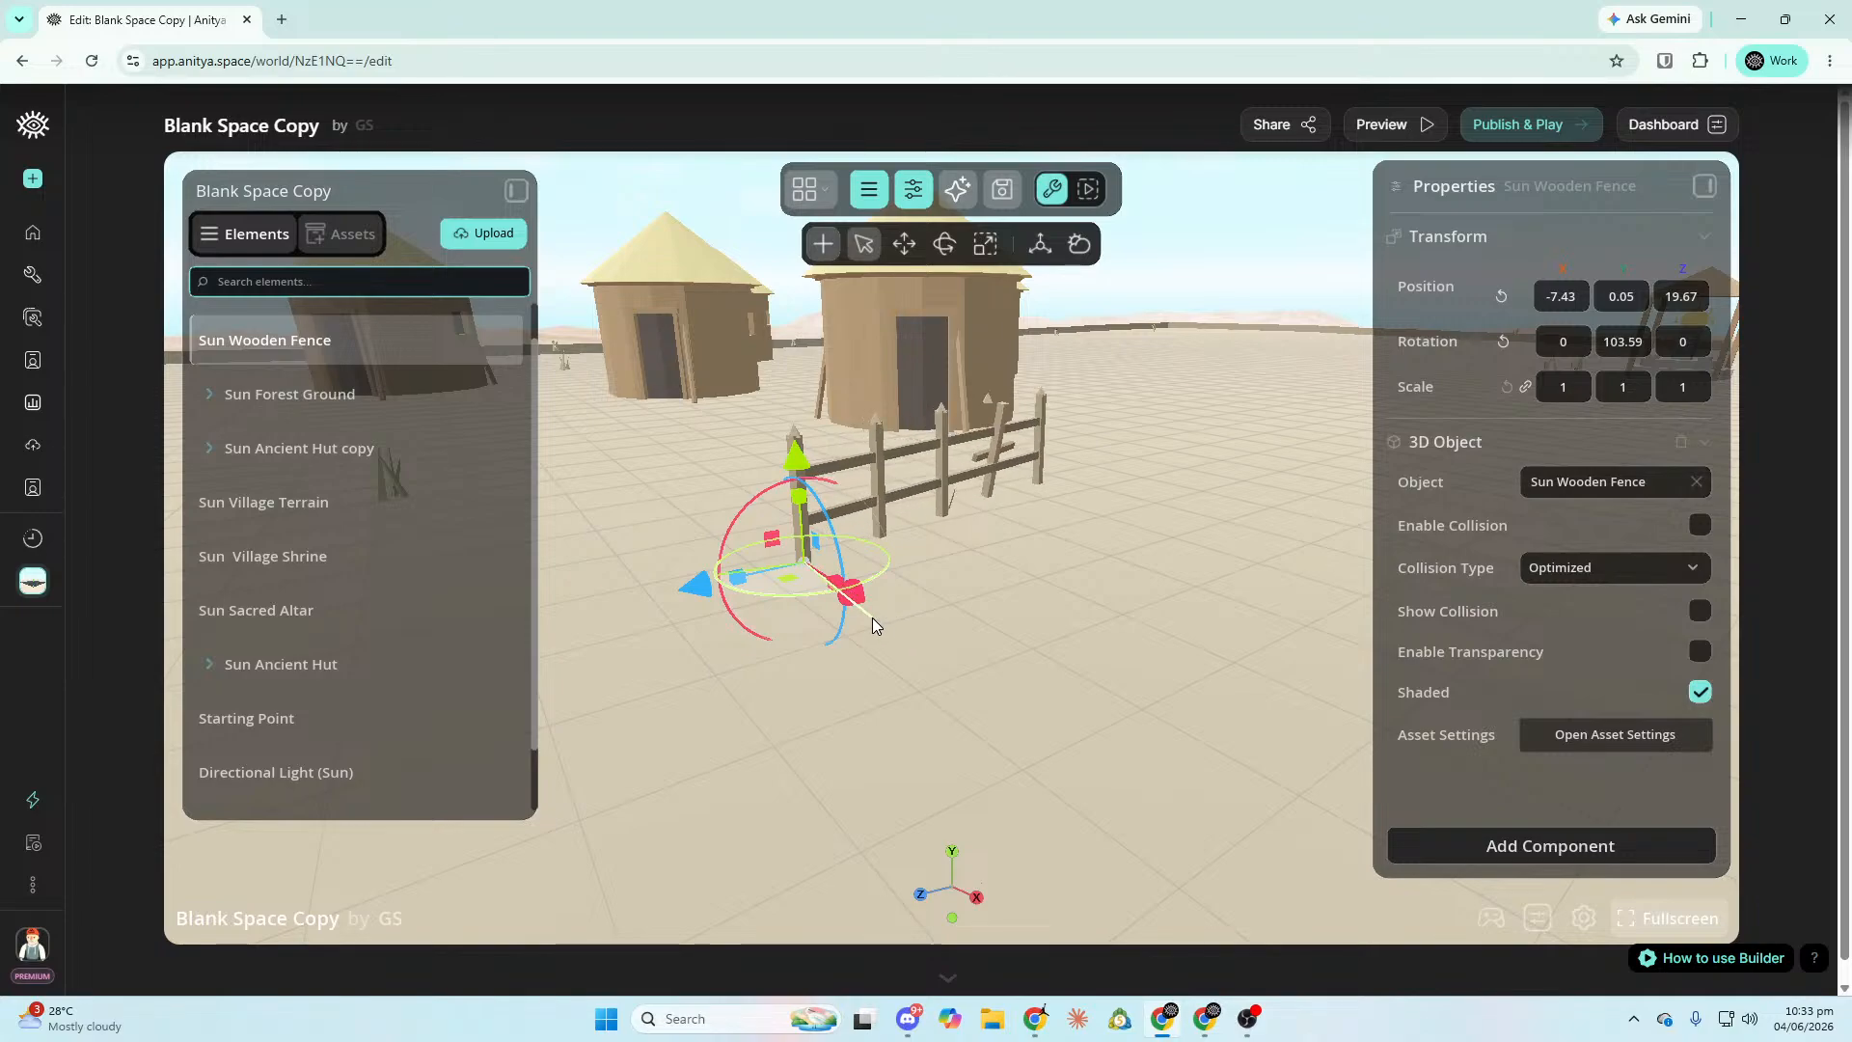
mouse_move(644, 570)
right_mouse_down()
mouse_move(868, 570)
mouse_move(644, 570)
right_mouse_up()
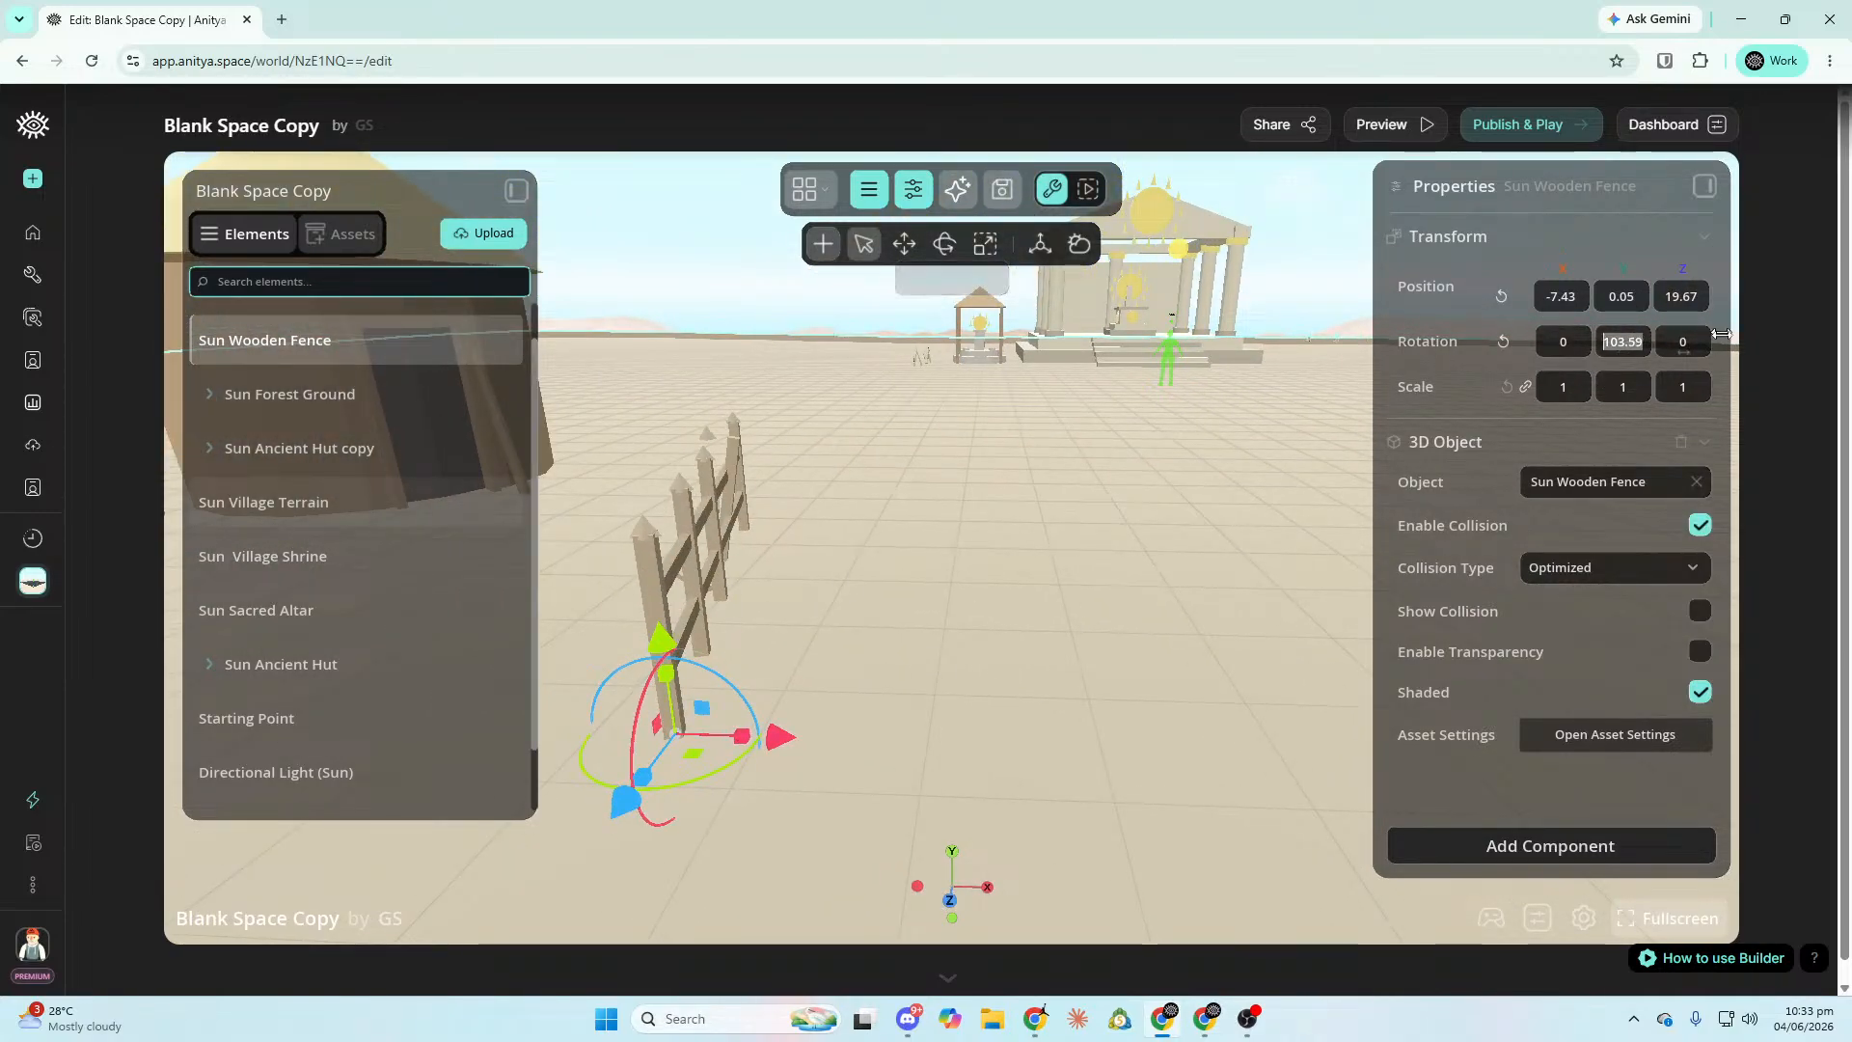
type("90")
key("Return")
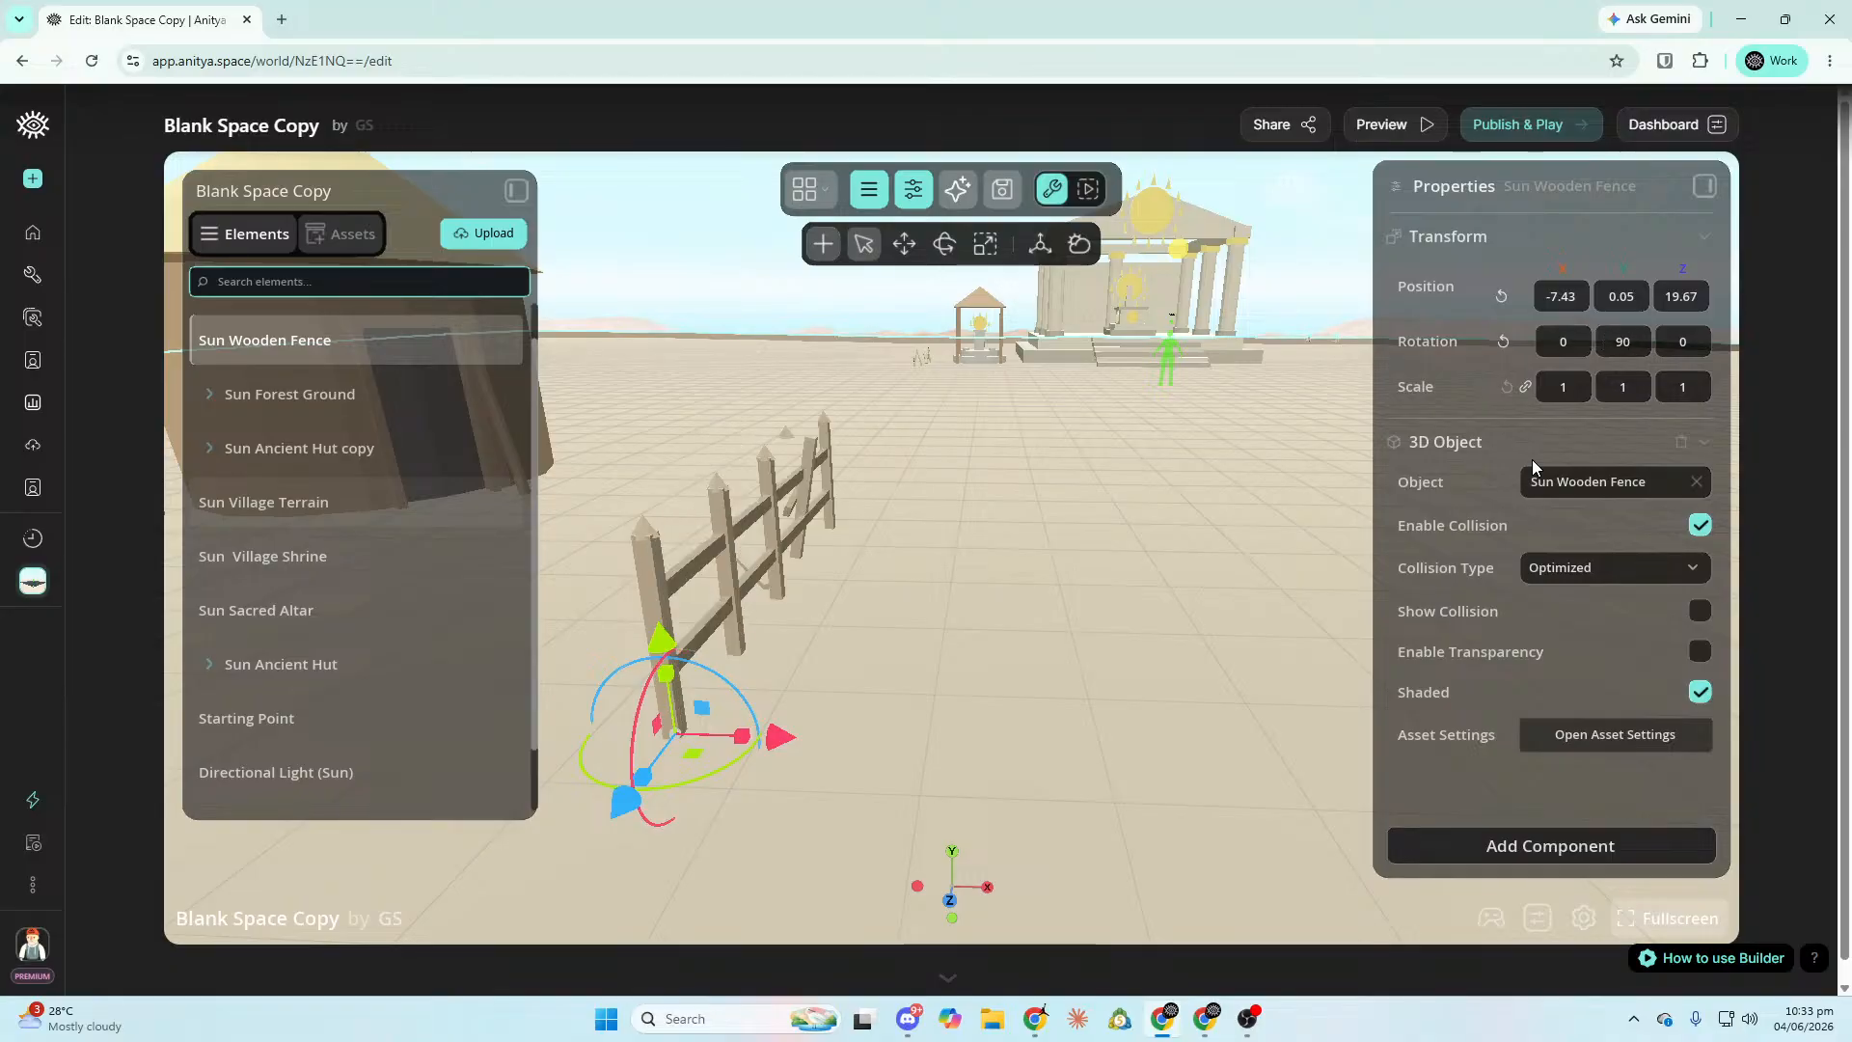
Move the Sun Wooden Fence along the X axis to about X -3.69.
key("f")
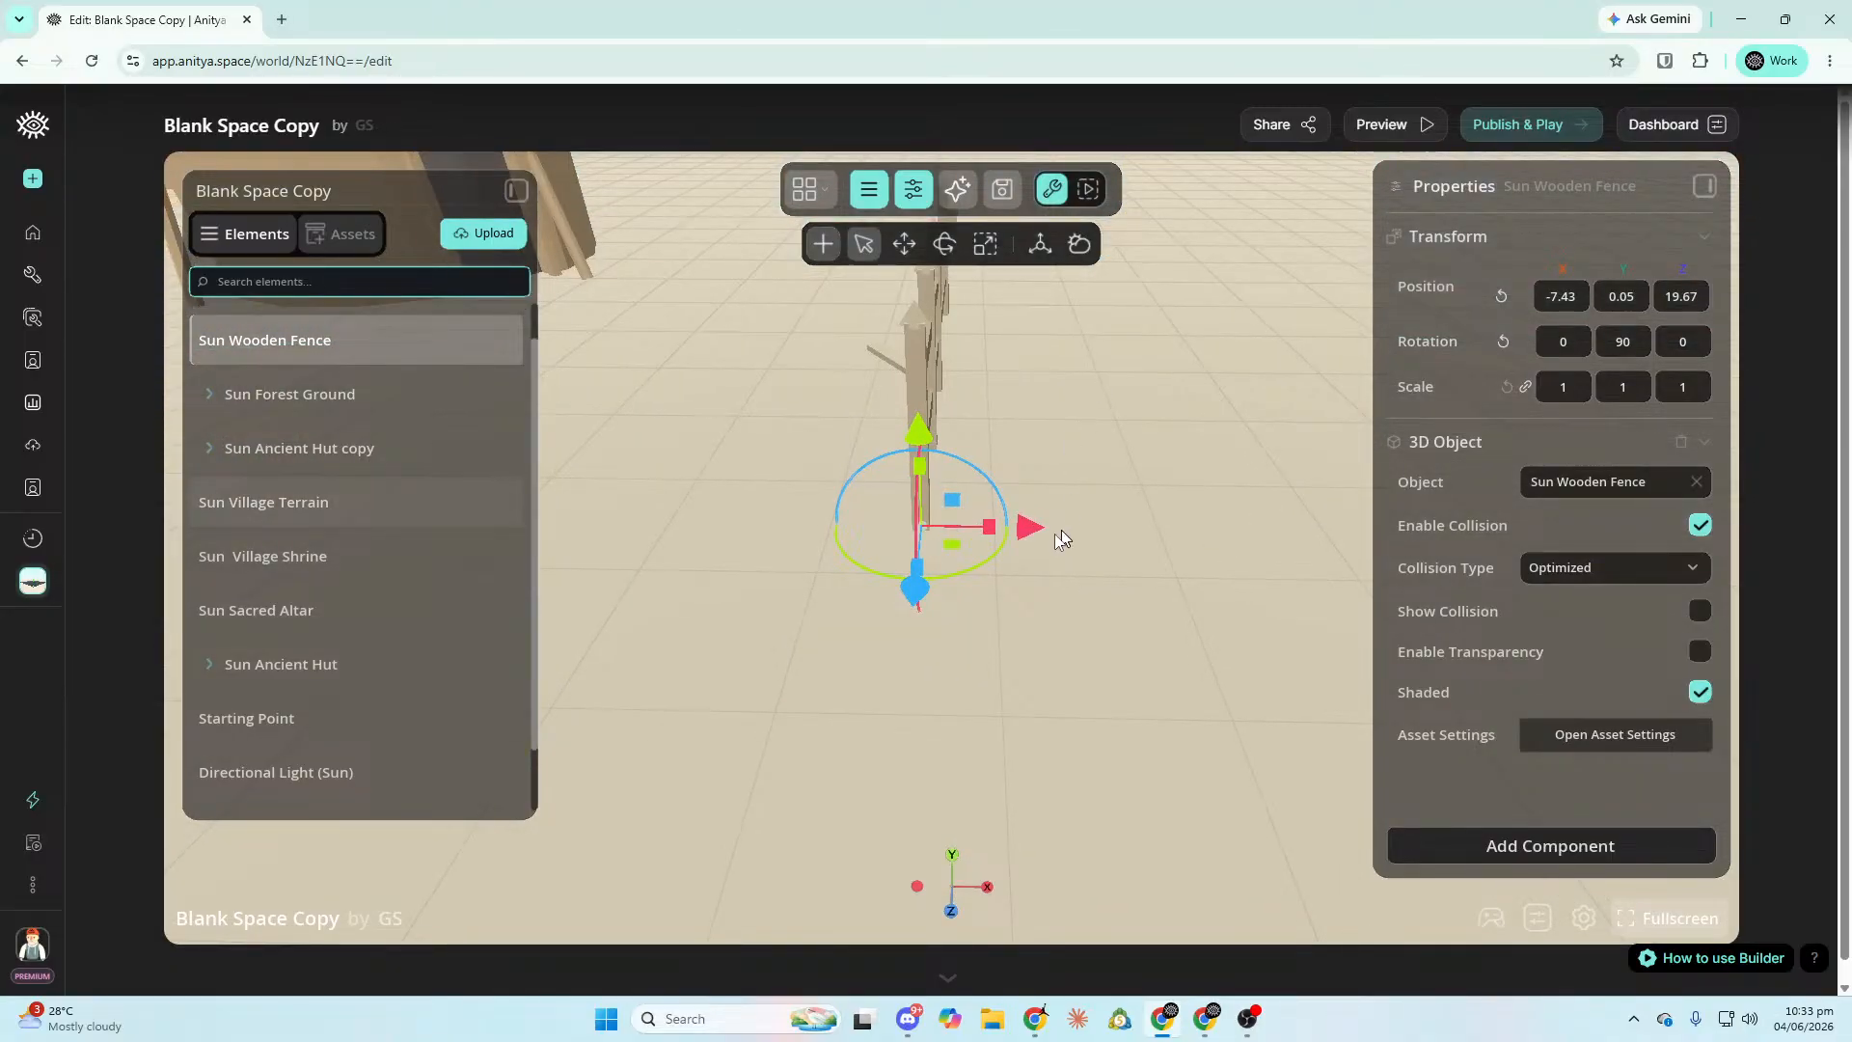
left_click_drag(1032, 528, 1115, 529)
right_click_drag(1154, 751, 938, 767)
key("s")
left_click_drag(934, 644, 1121, 675)
right_click_drag(1121, 672, 1138, 695)
key("d")
left_click_drag(1121, 675, 895, 622)
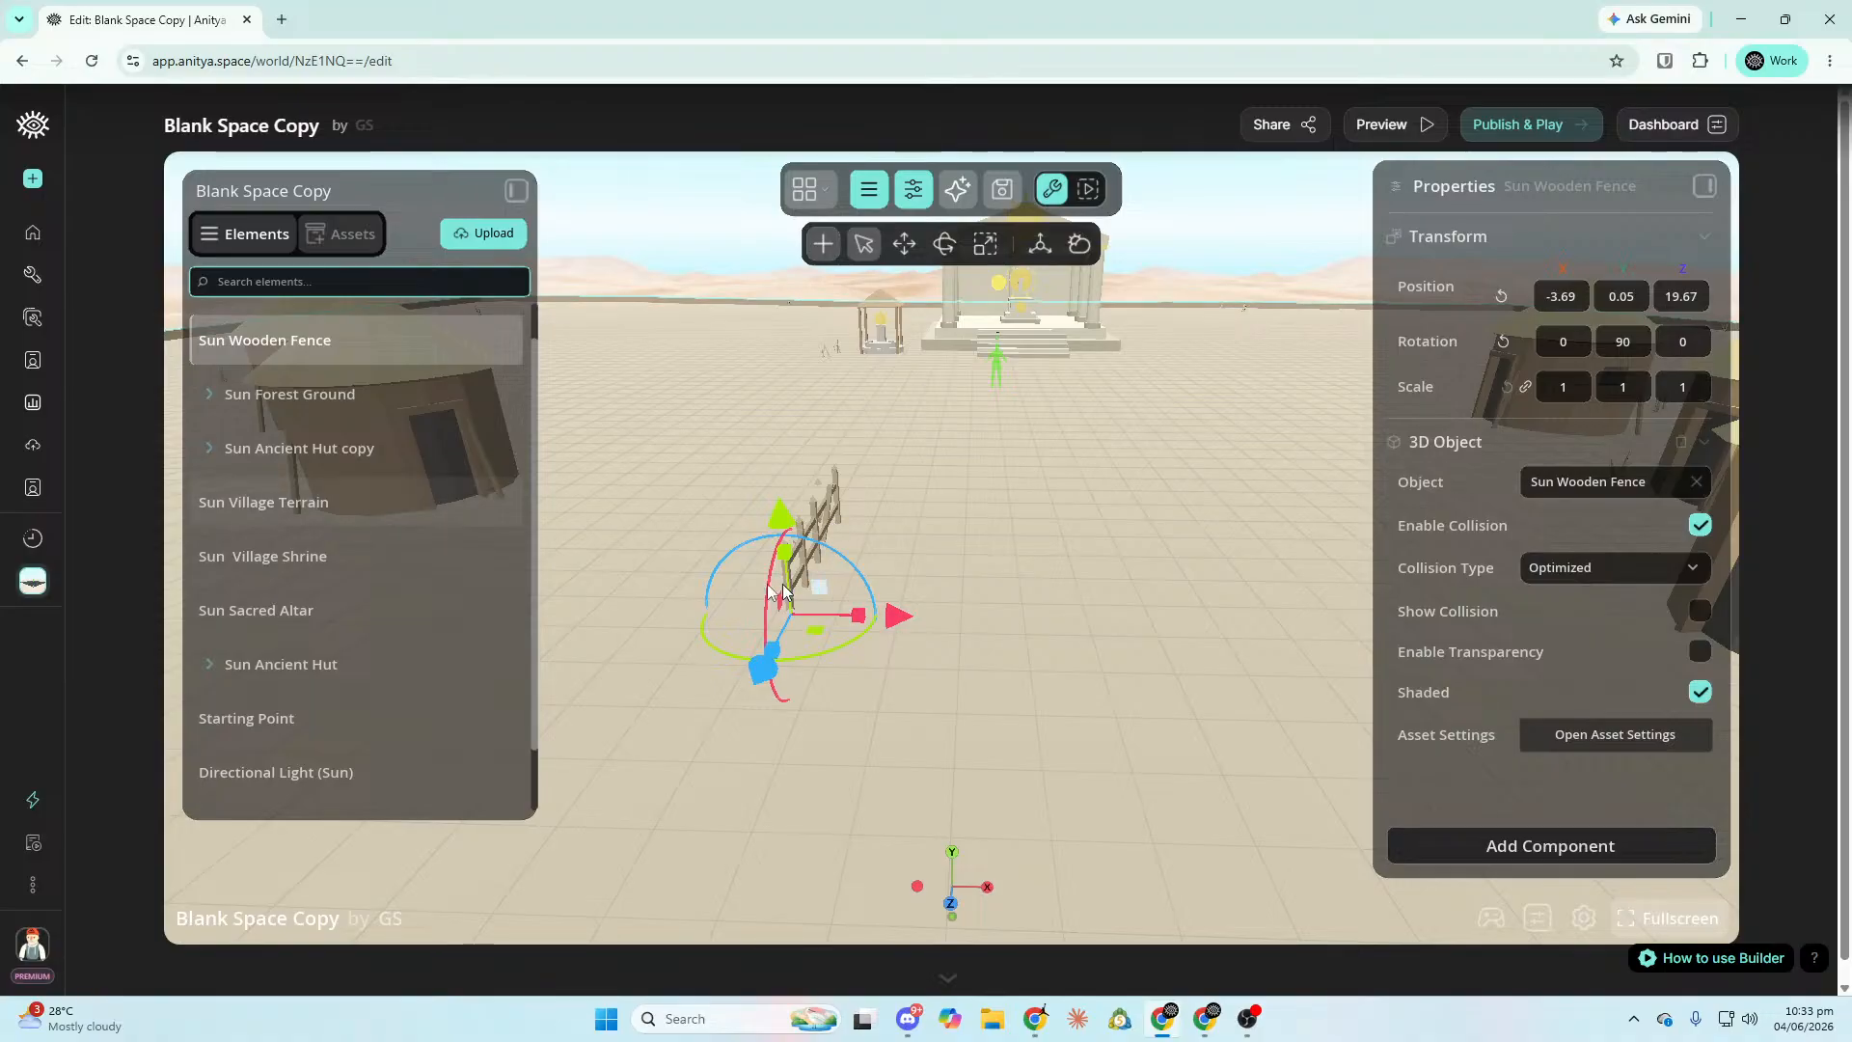
Duplicate the Sun Wooden Fence and move the copy in line with it to about Z 14.6.
right_click(296, 342)
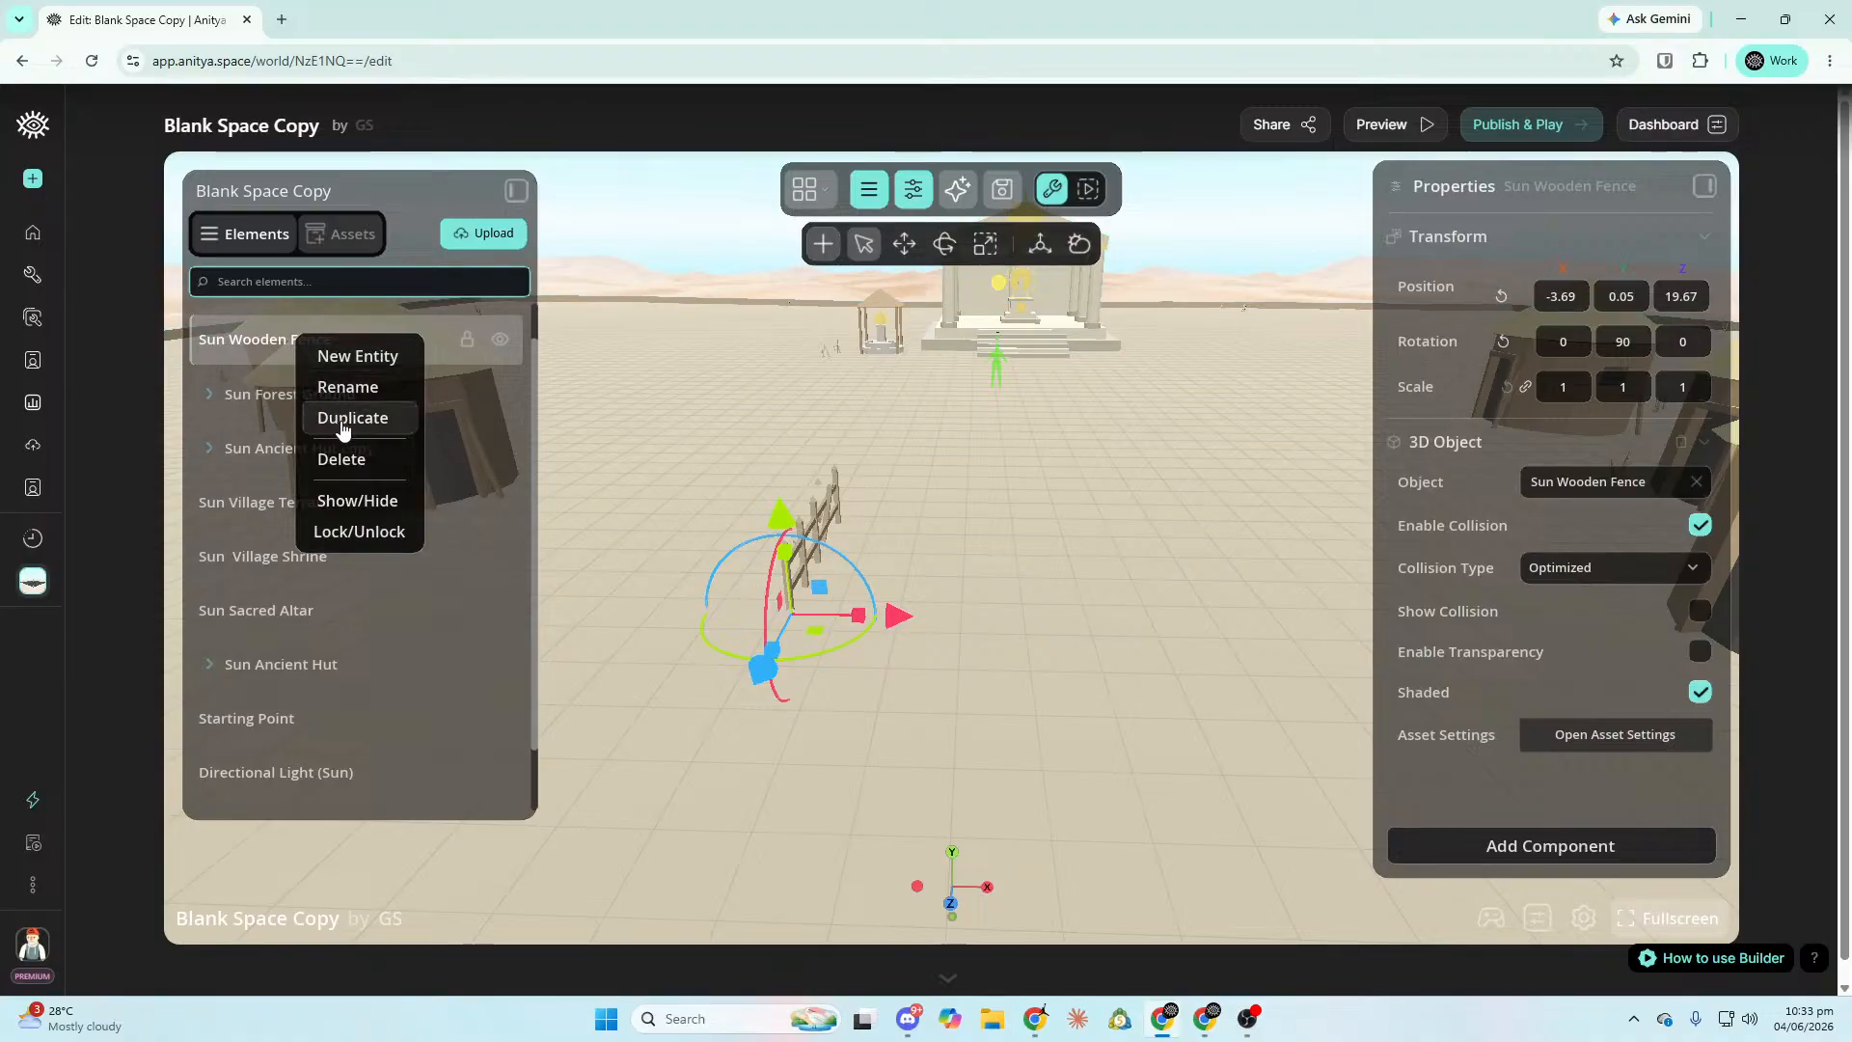
left_click(344, 420)
left_click_drag(757, 683, 818, 517)
scroll(825, 531, "up", 3)
right_click_drag(1265, 709, 577, 756)
left_click_drag(825, 589, 720, 570)
Duplicate Sun Wooden Fence copy and extend the fence row by moving the new section to about Z 10.04.
key("d")
right_click_drag(720, 569, 540, 569)
key("s")
right_click(344, 387)
left_click(410, 468)
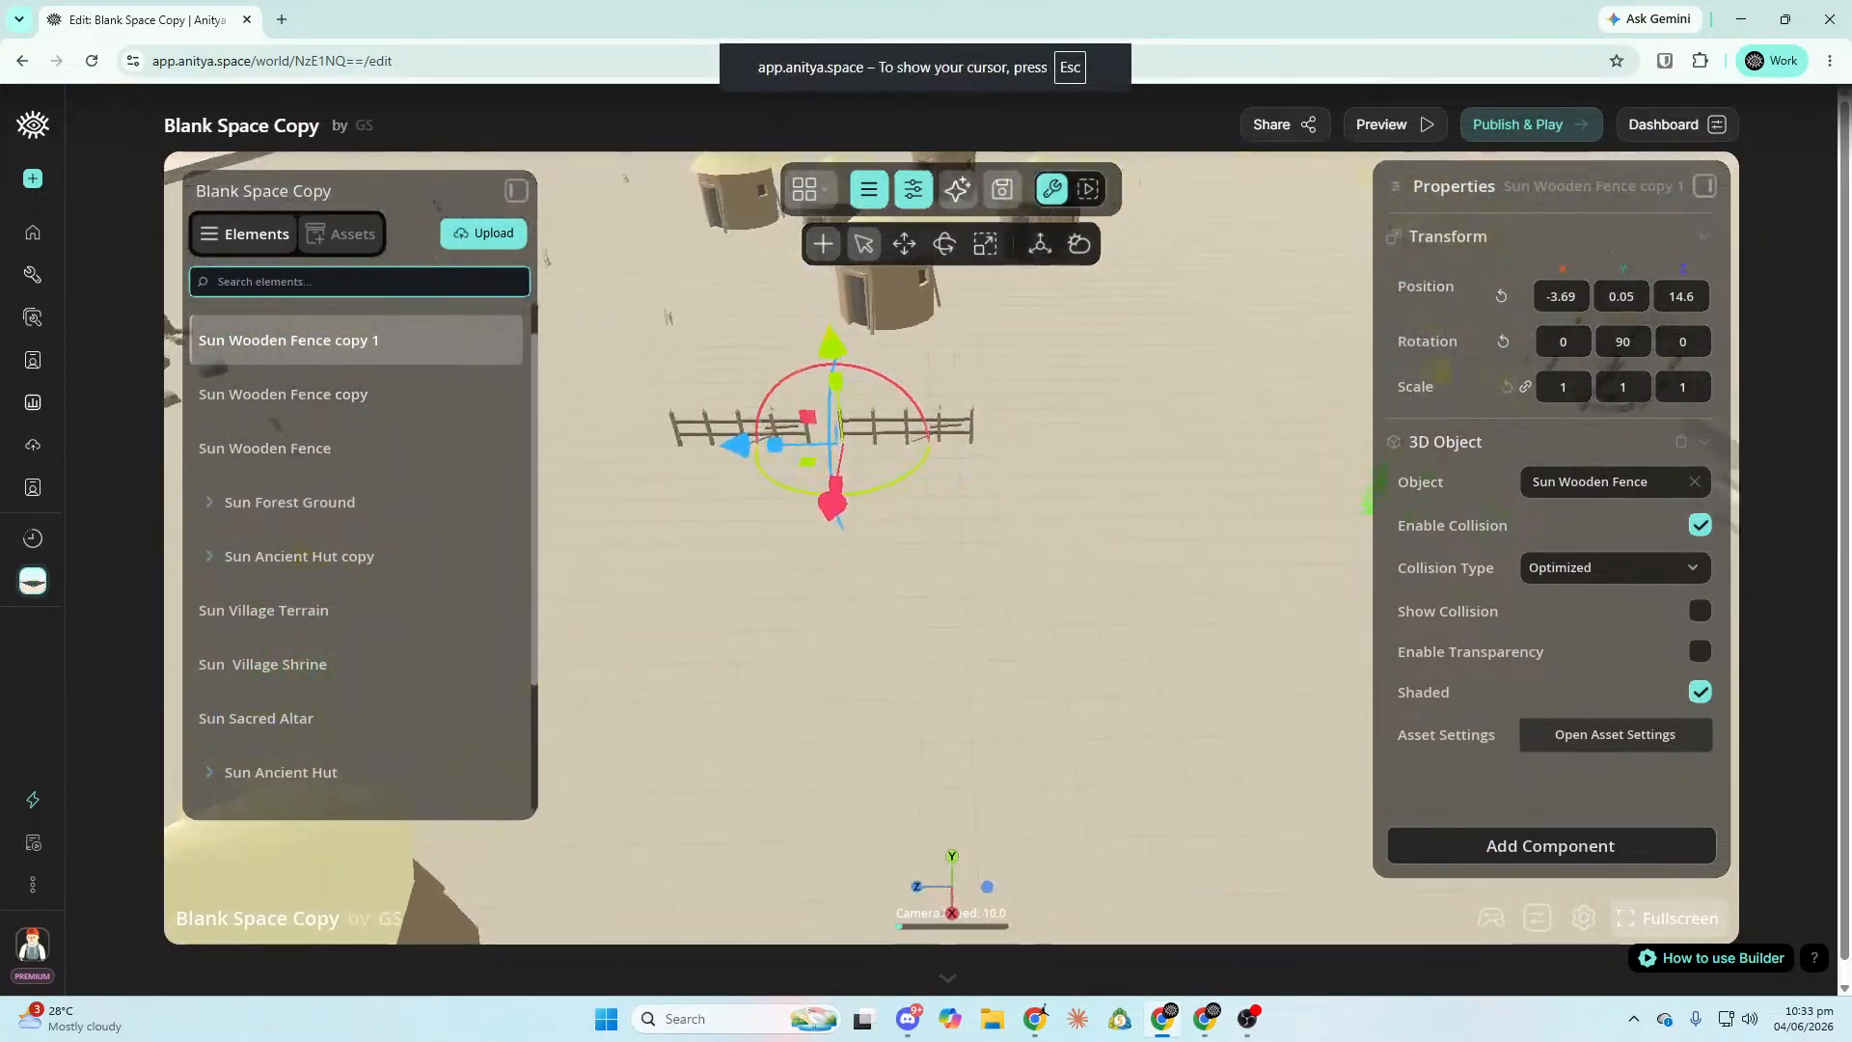
left_click_drag(731, 467, 881, 484)
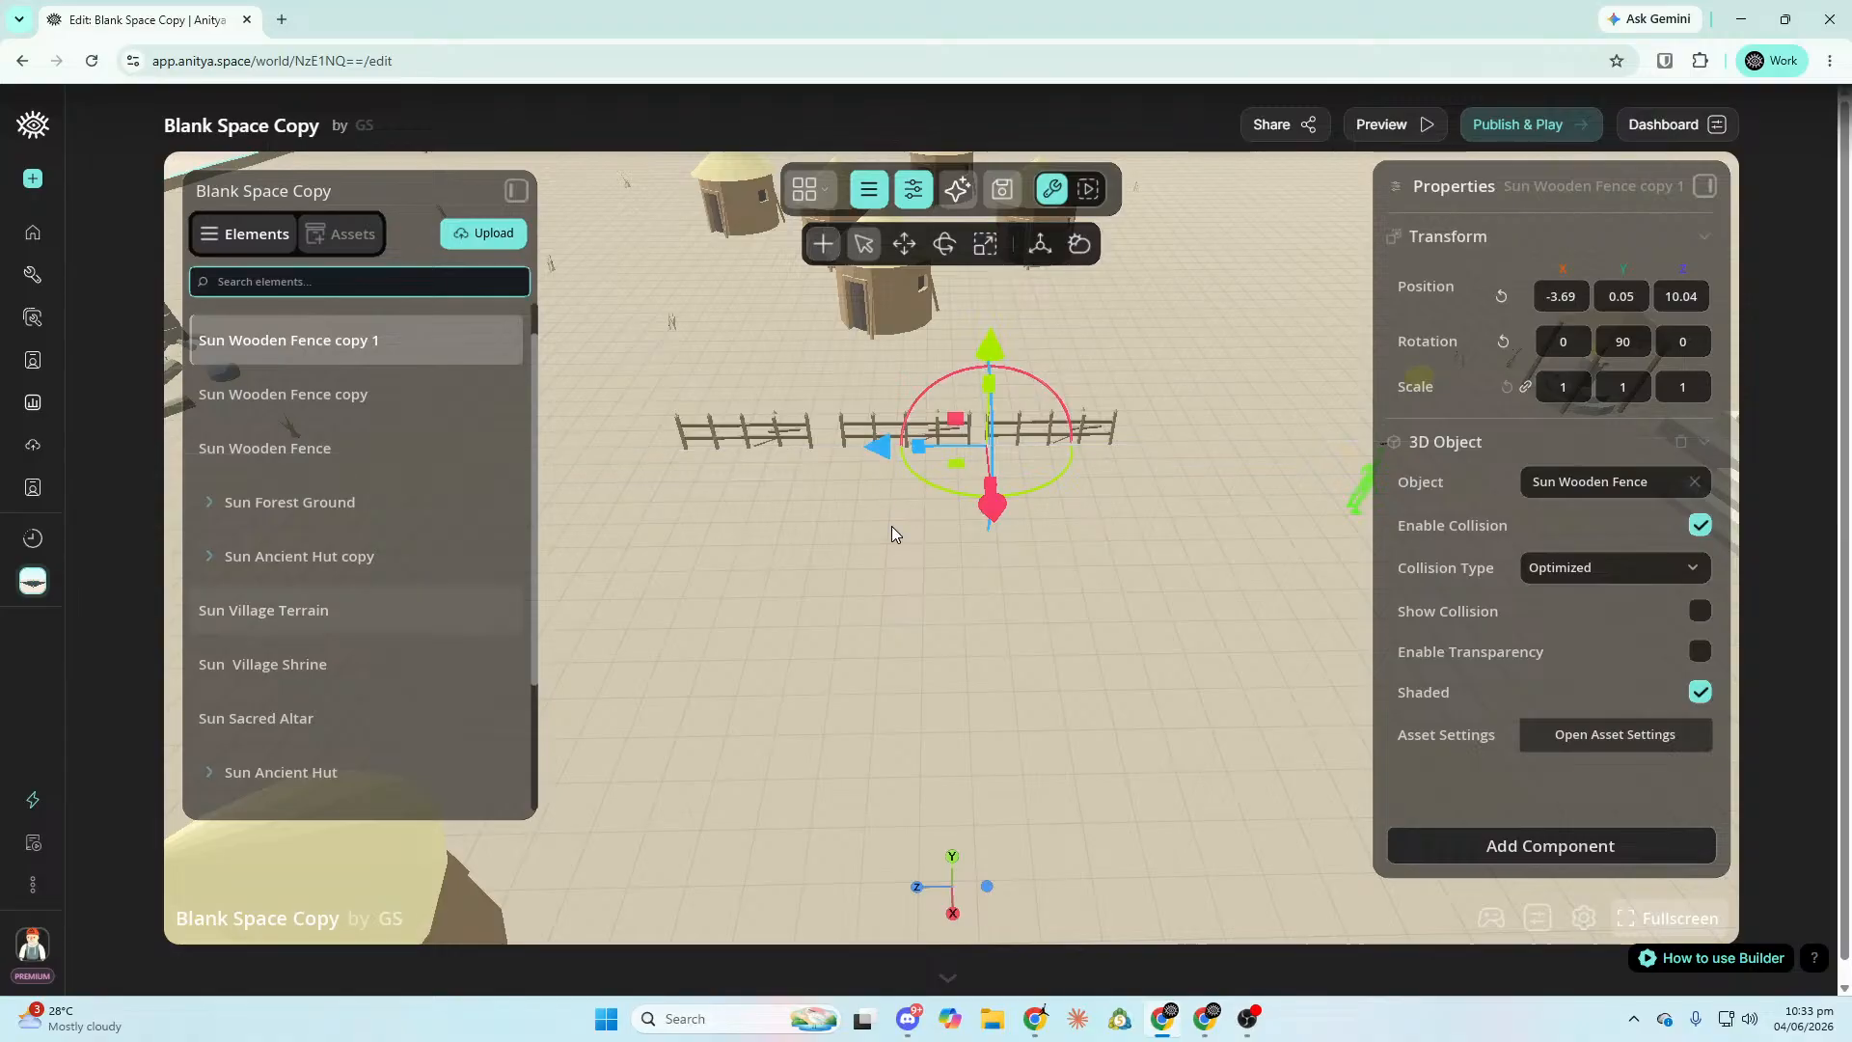
Nest Sun Wooden Fence copy 1 under Sun Wooden Fence and collapse the group.
left_click_drag(310, 365, 391, 506)
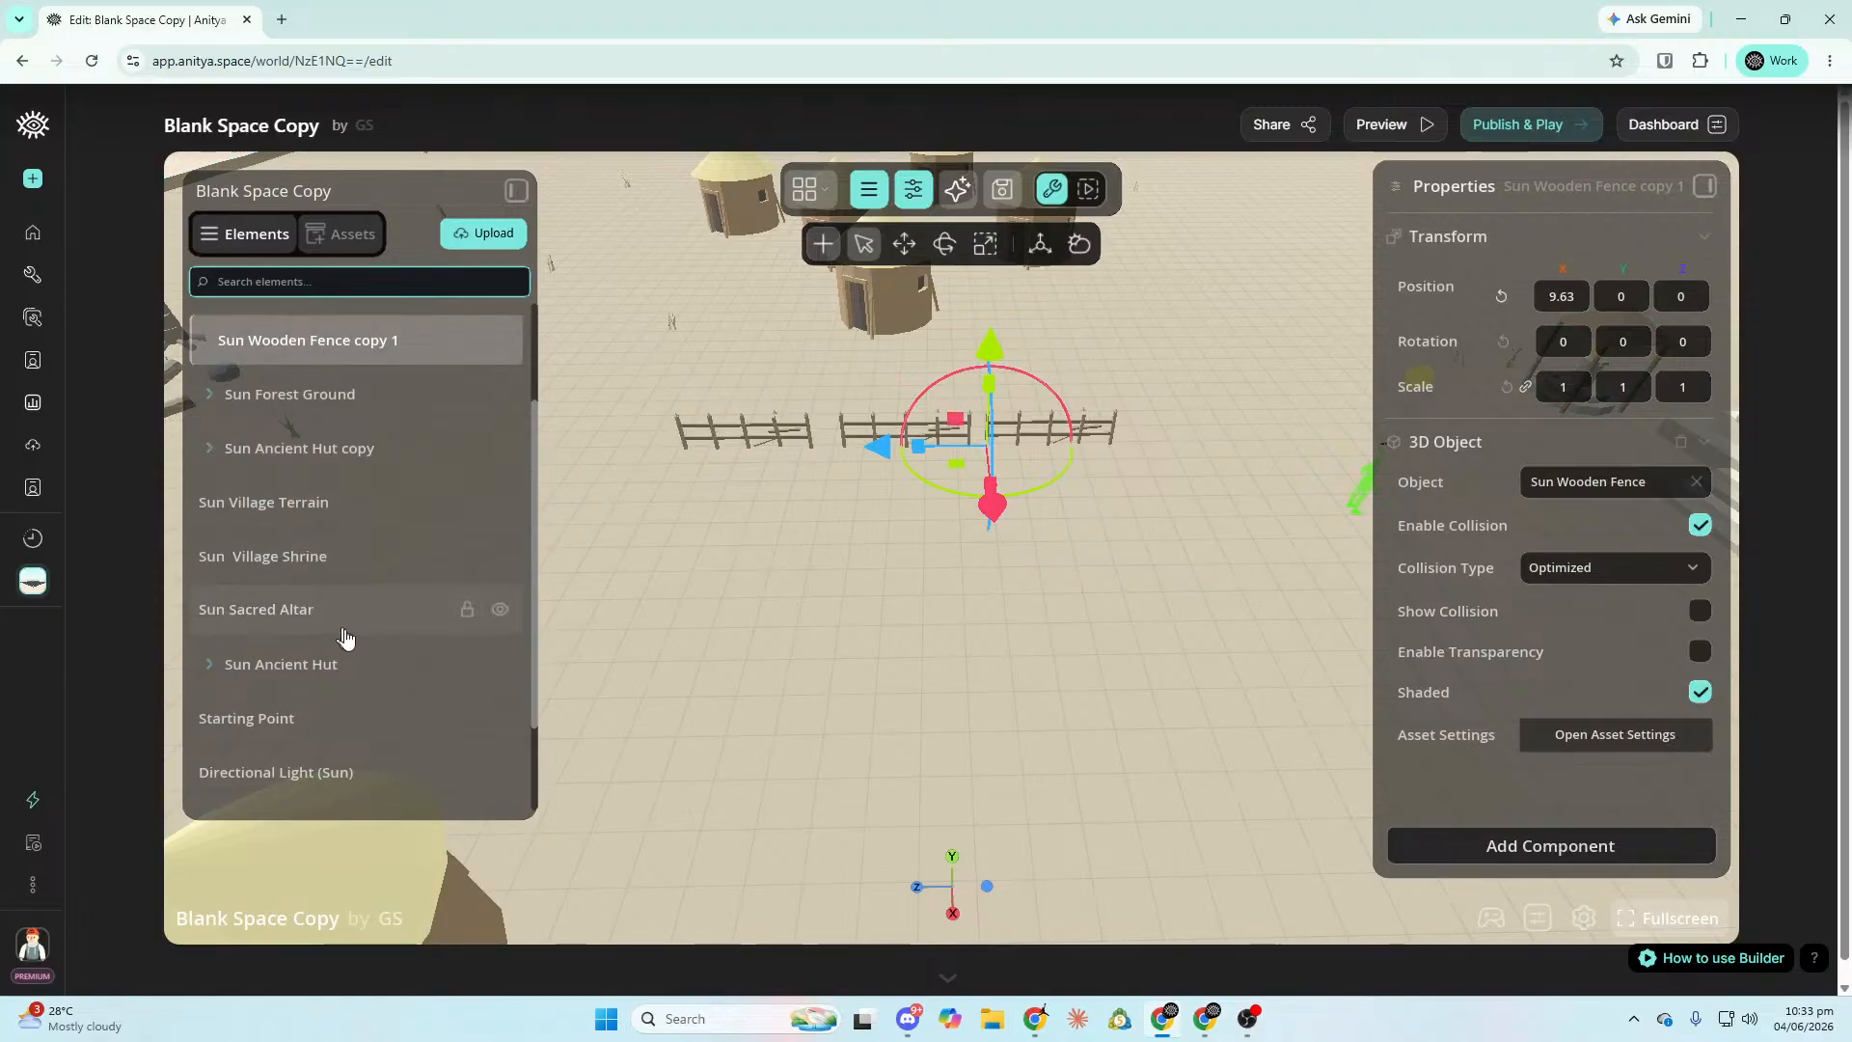
scroll(342, 637, "up", 2)
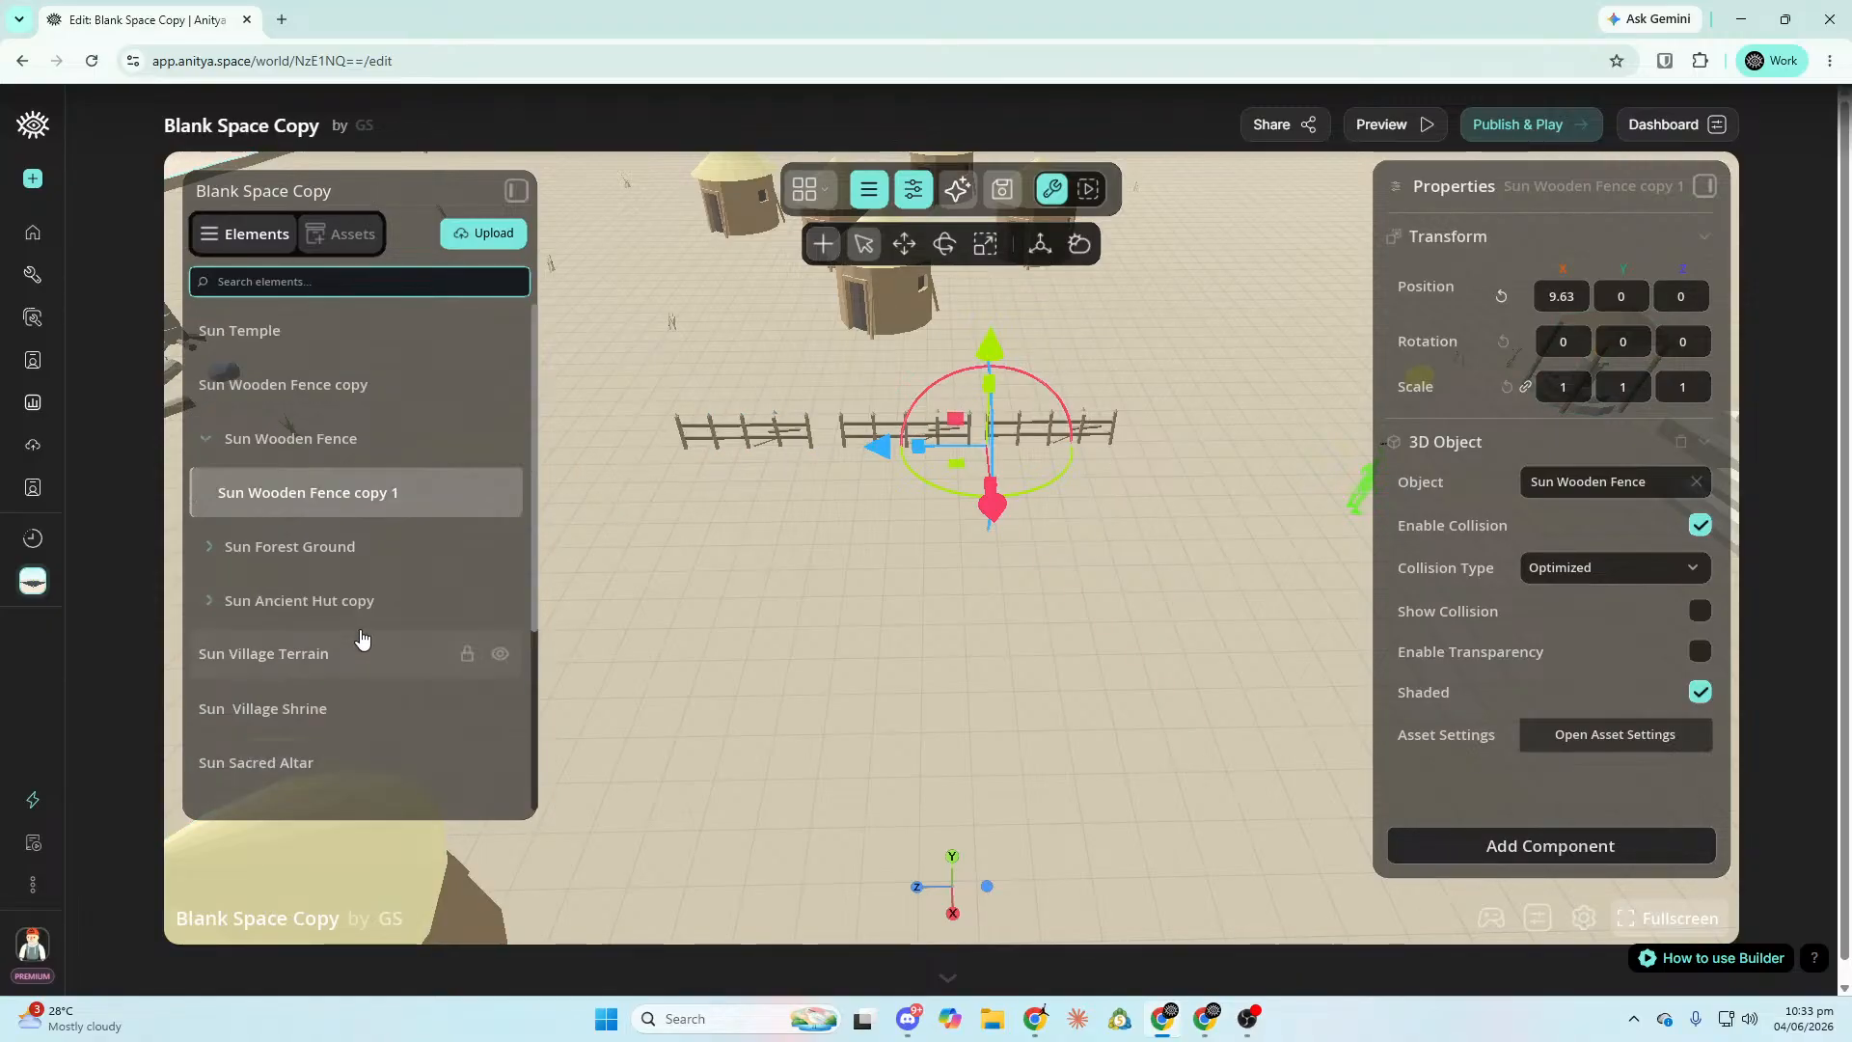
left_click(205, 438)
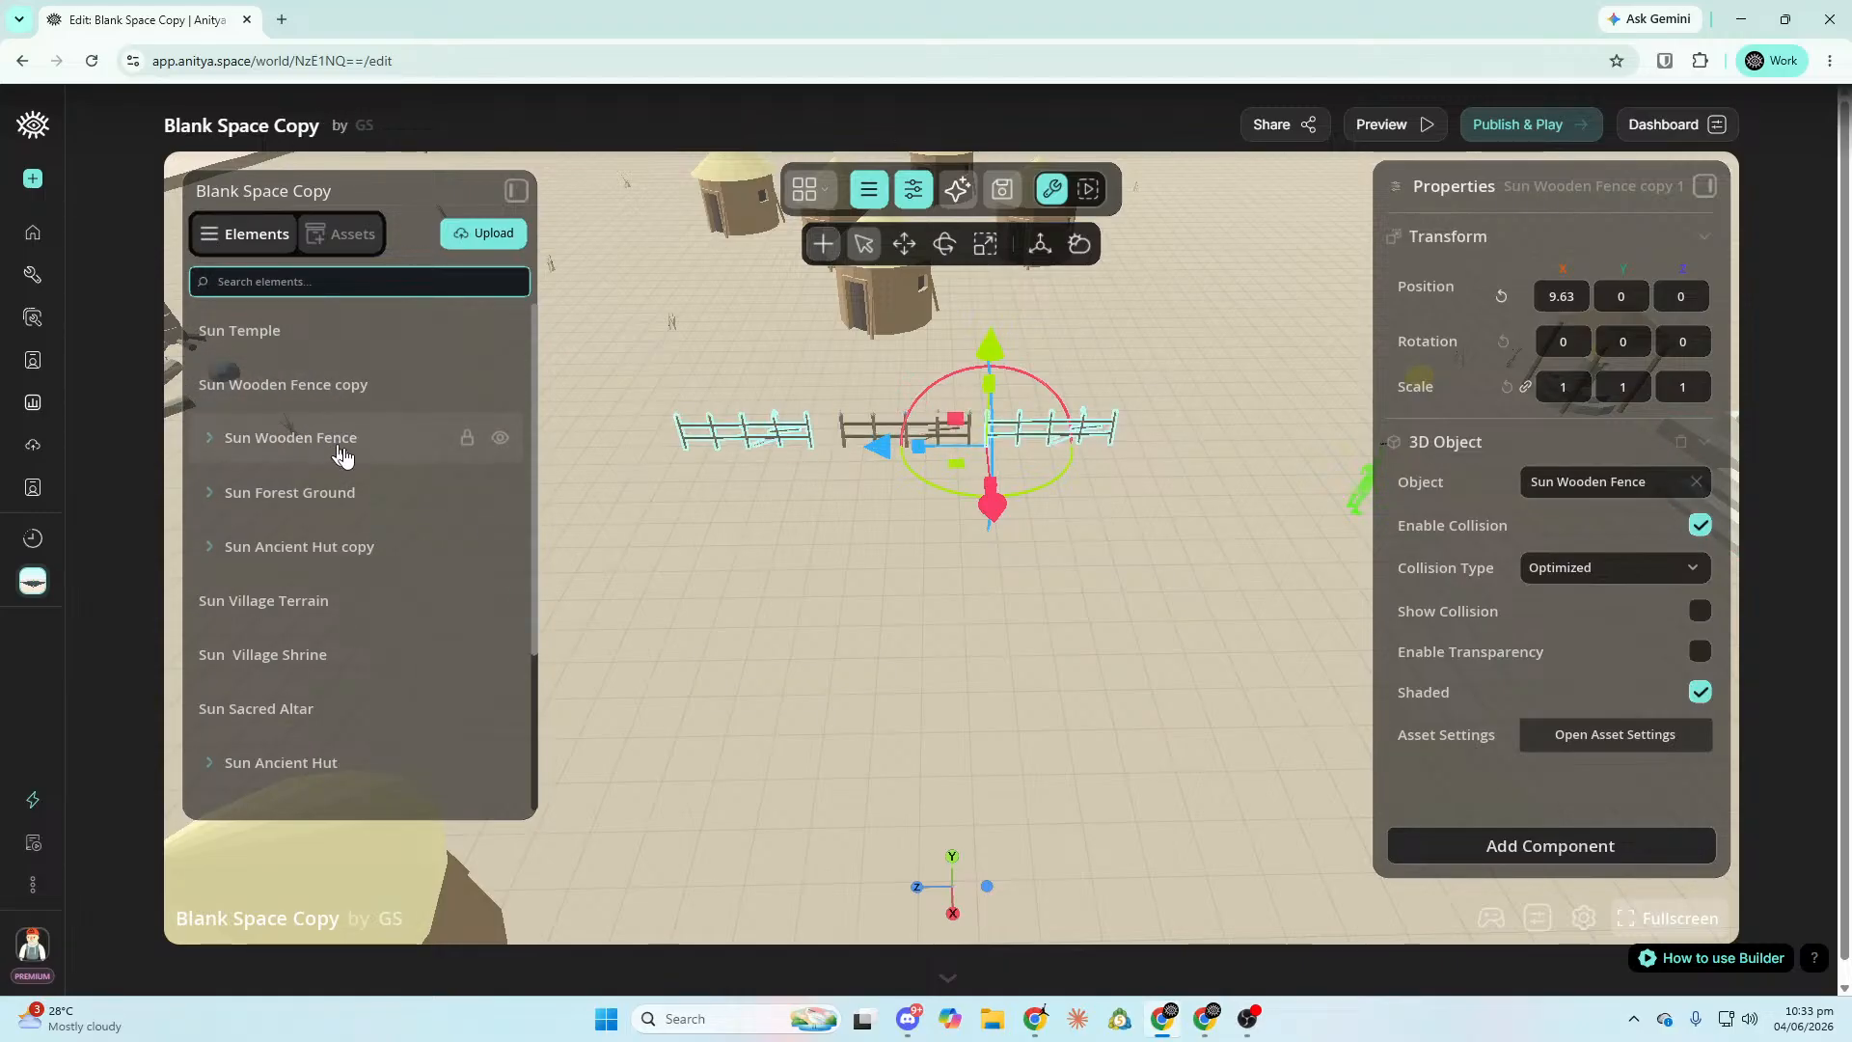
Nest Sun Wooden Fence copy under Sun Wooden Fence, collapse the group and nudge the copy to about Z 0.14.
left_click(342, 391)
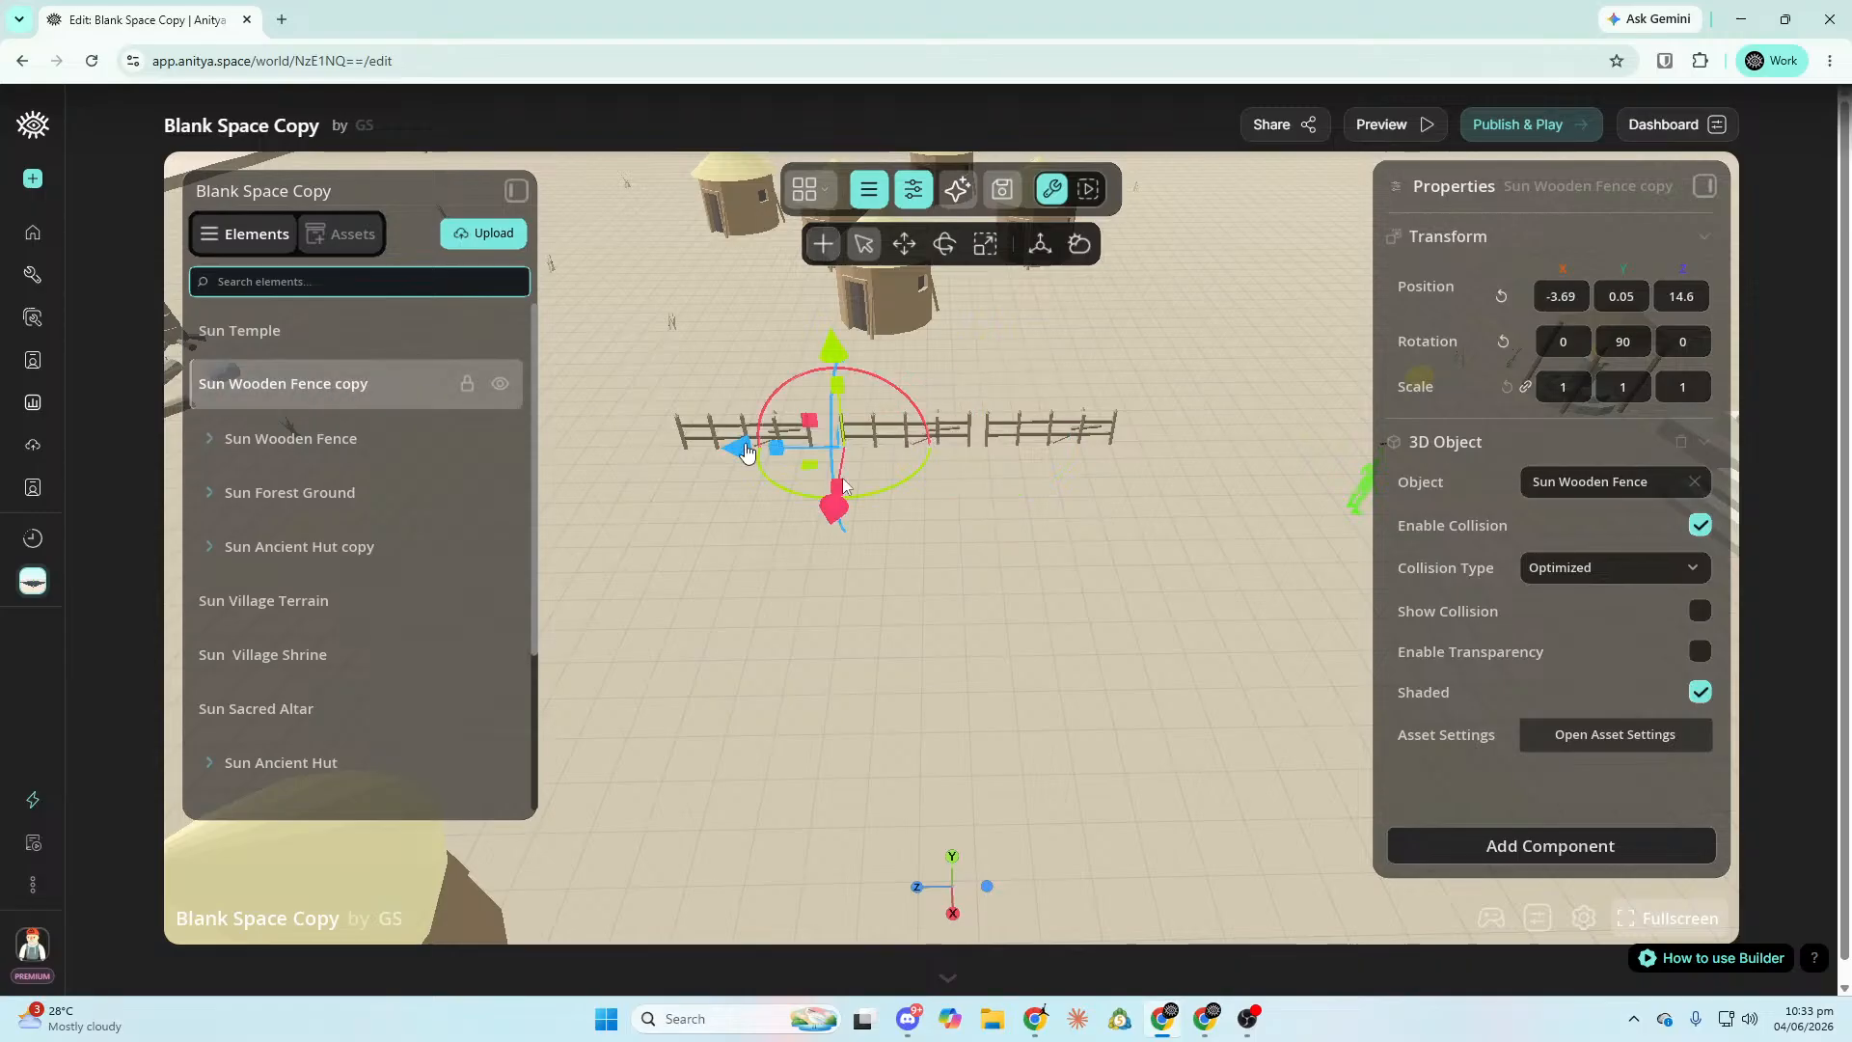
left_click_drag(844, 514, 798, 512)
left_click_drag(366, 397, 363, 441)
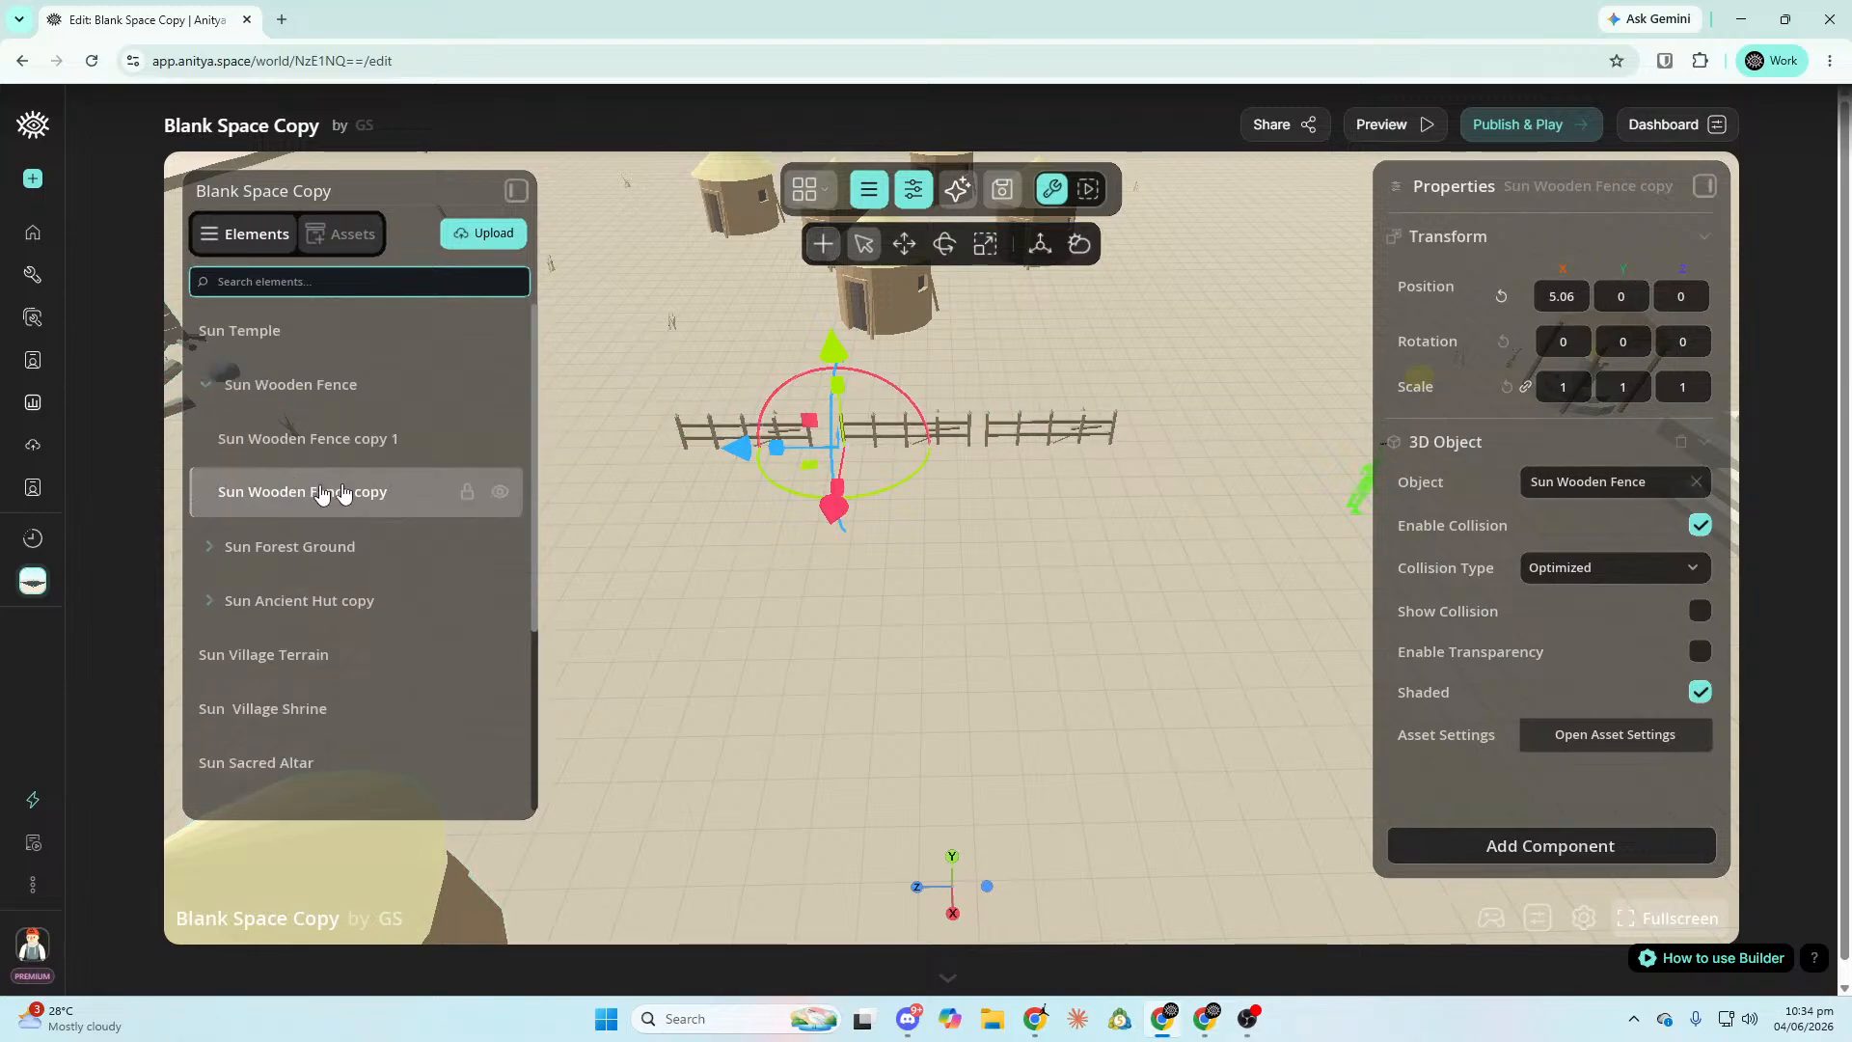
left_click(213, 383)
mouse_move(836, 521)
left_mouse_down()
mouse_move(836, 553)
mouse_move(845, 522)
left_mouse_up()
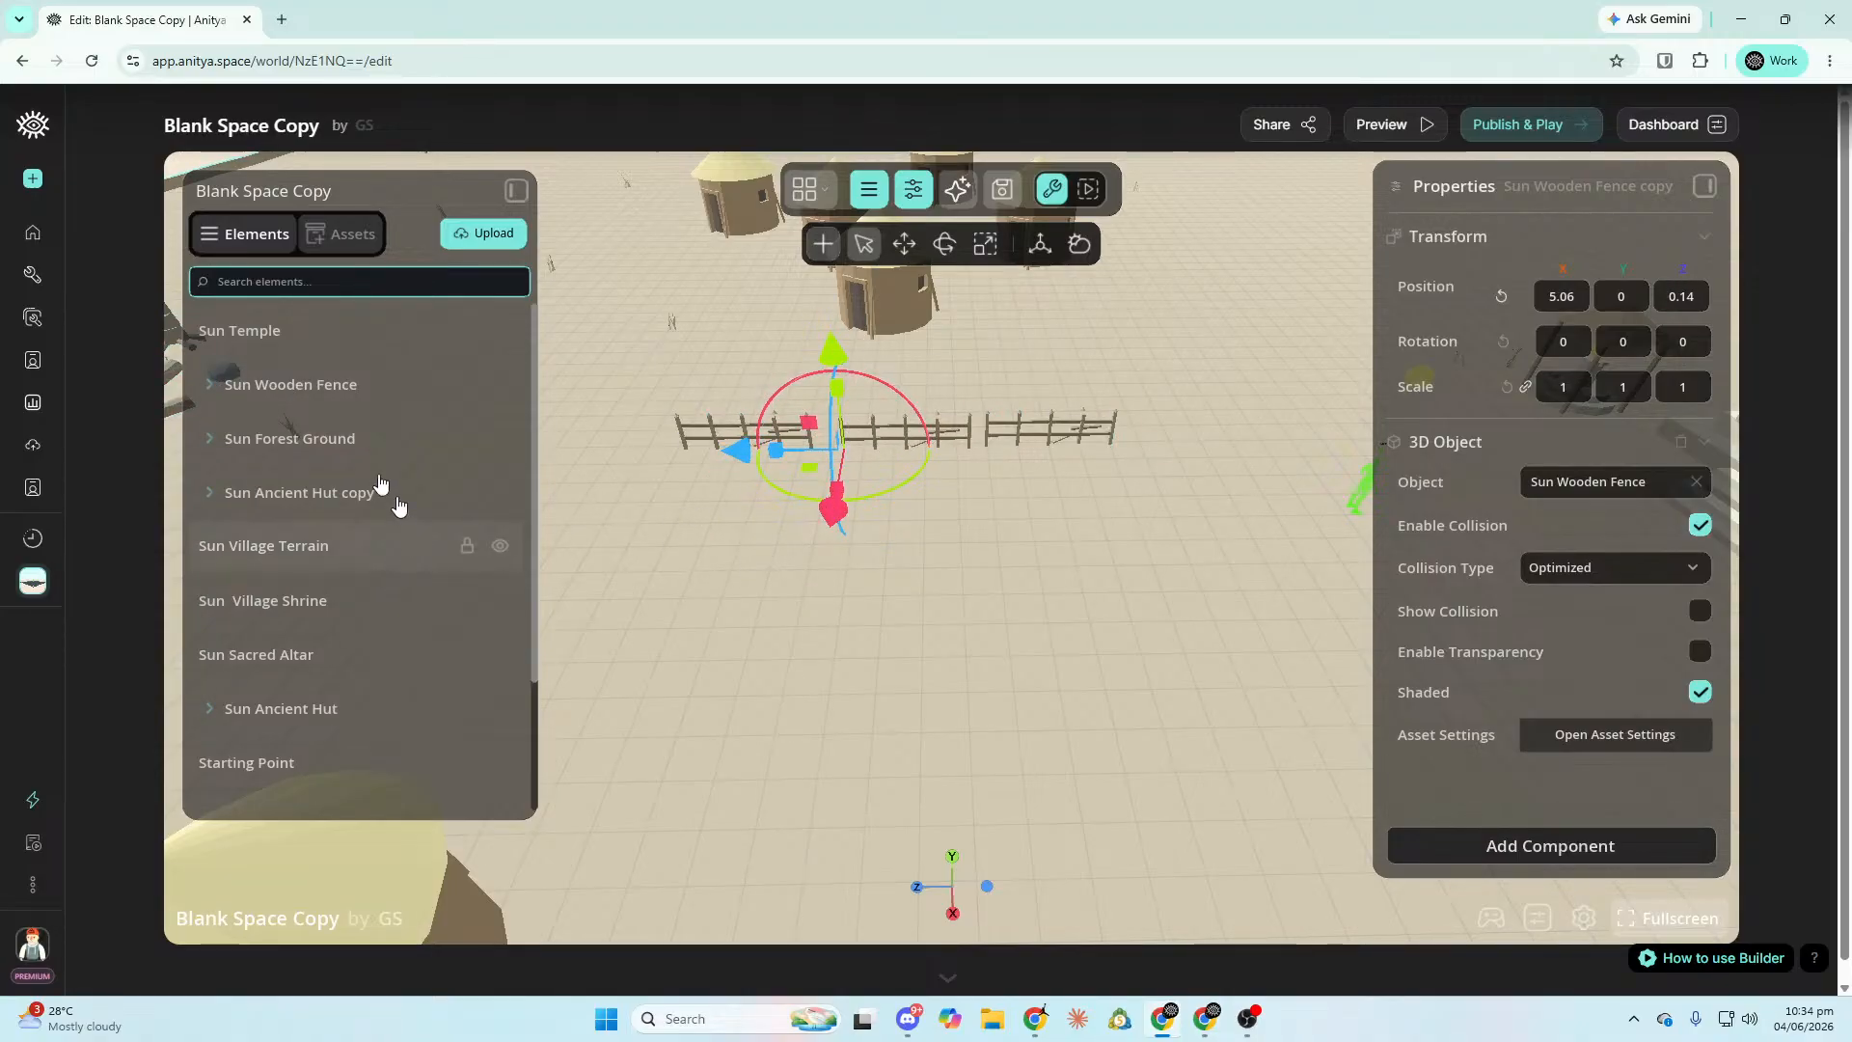
Move the Sun Wooden Fence group to about X -3.44 and Z 9.67, along the path leading to the temple.
left_click(280, 389)
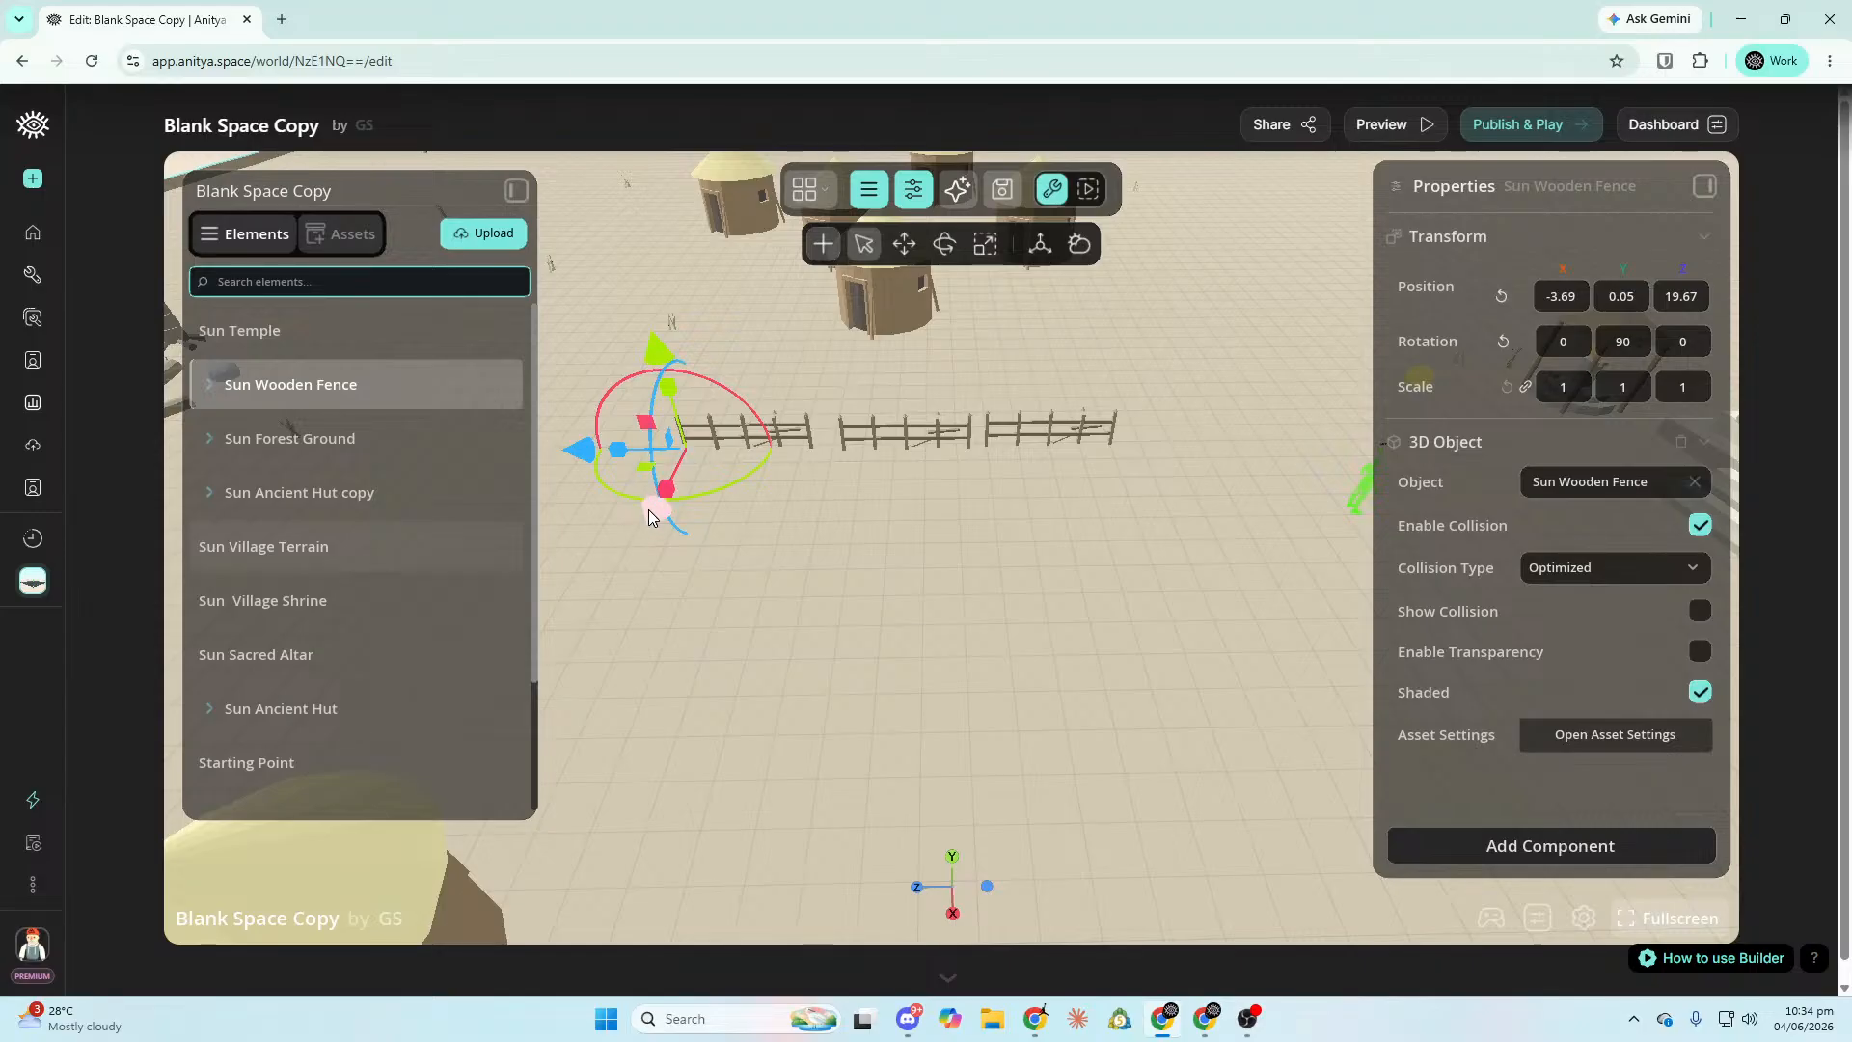
left_click_drag(648, 510, 663, 513)
key("w")
right_click_drag(668, 513, 1166, 519)
key("s")
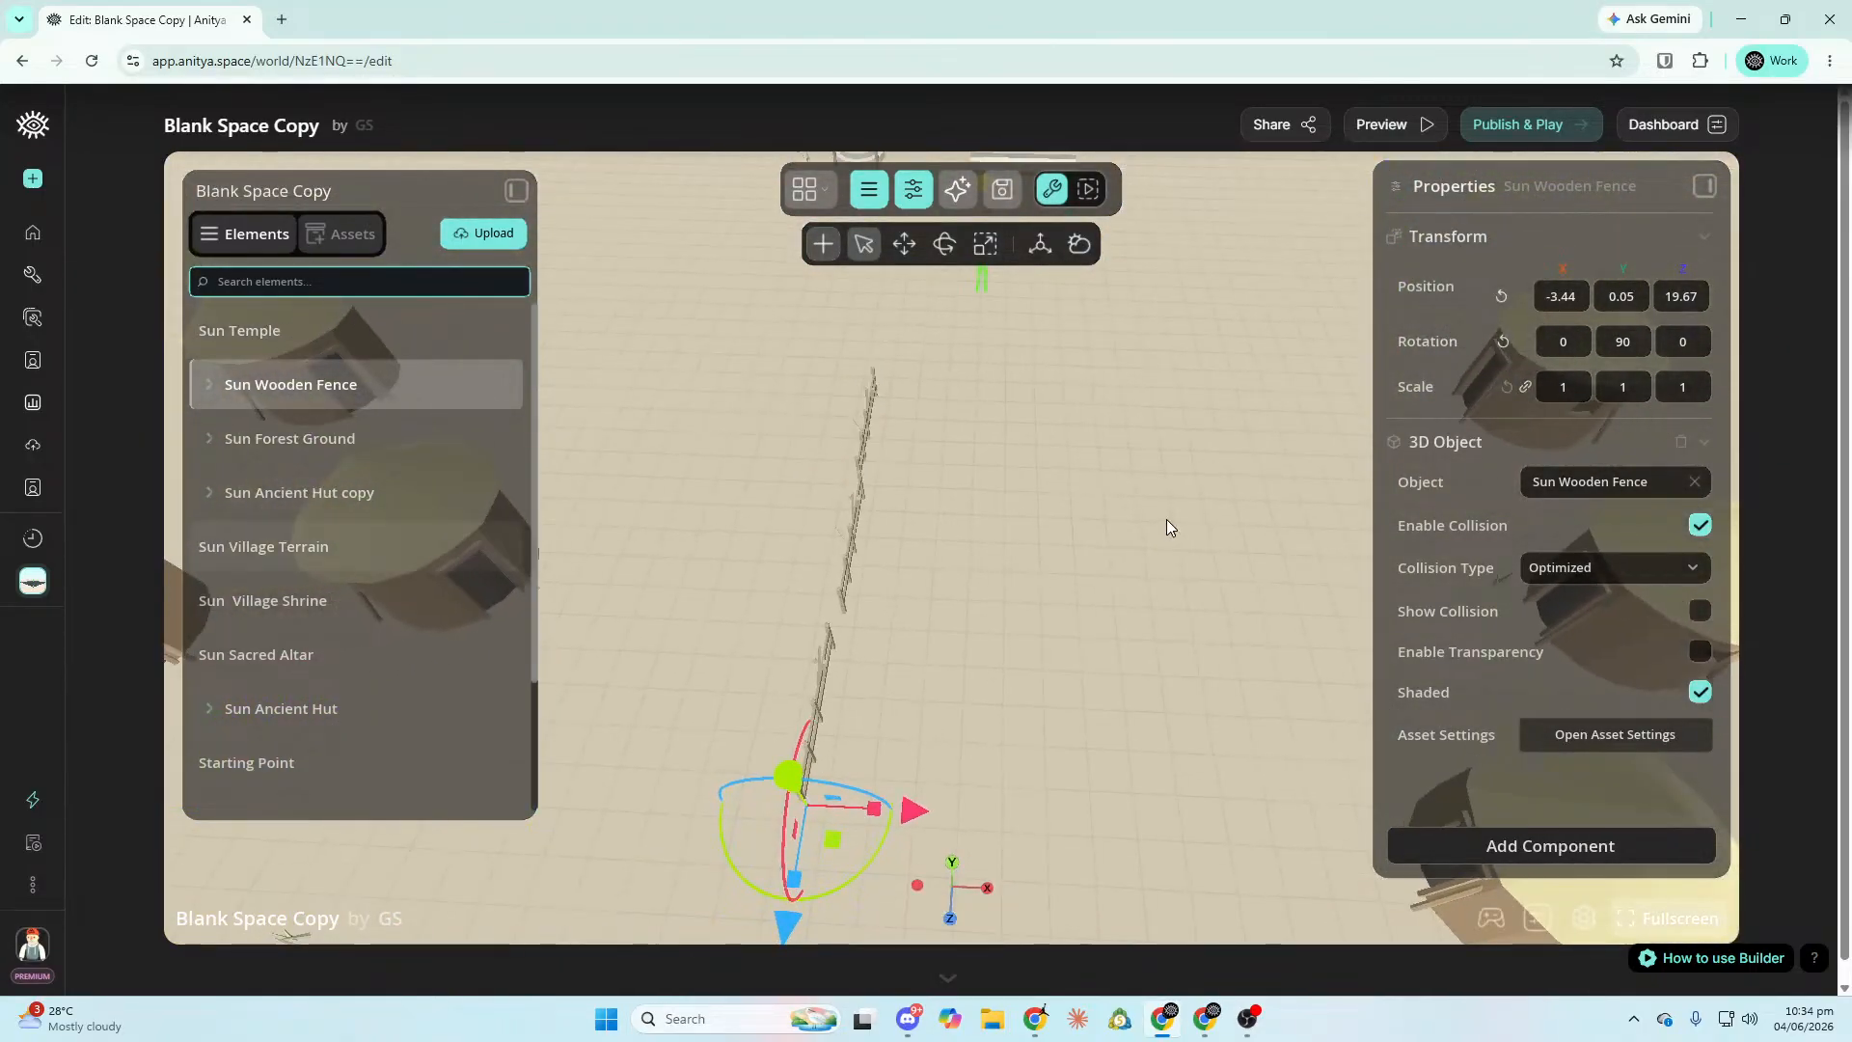
left_click_drag(796, 924, 823, 750)
right_click_drag(894, 580, 935, 790)
key("s")
left_click_drag(858, 826, 892, 730)
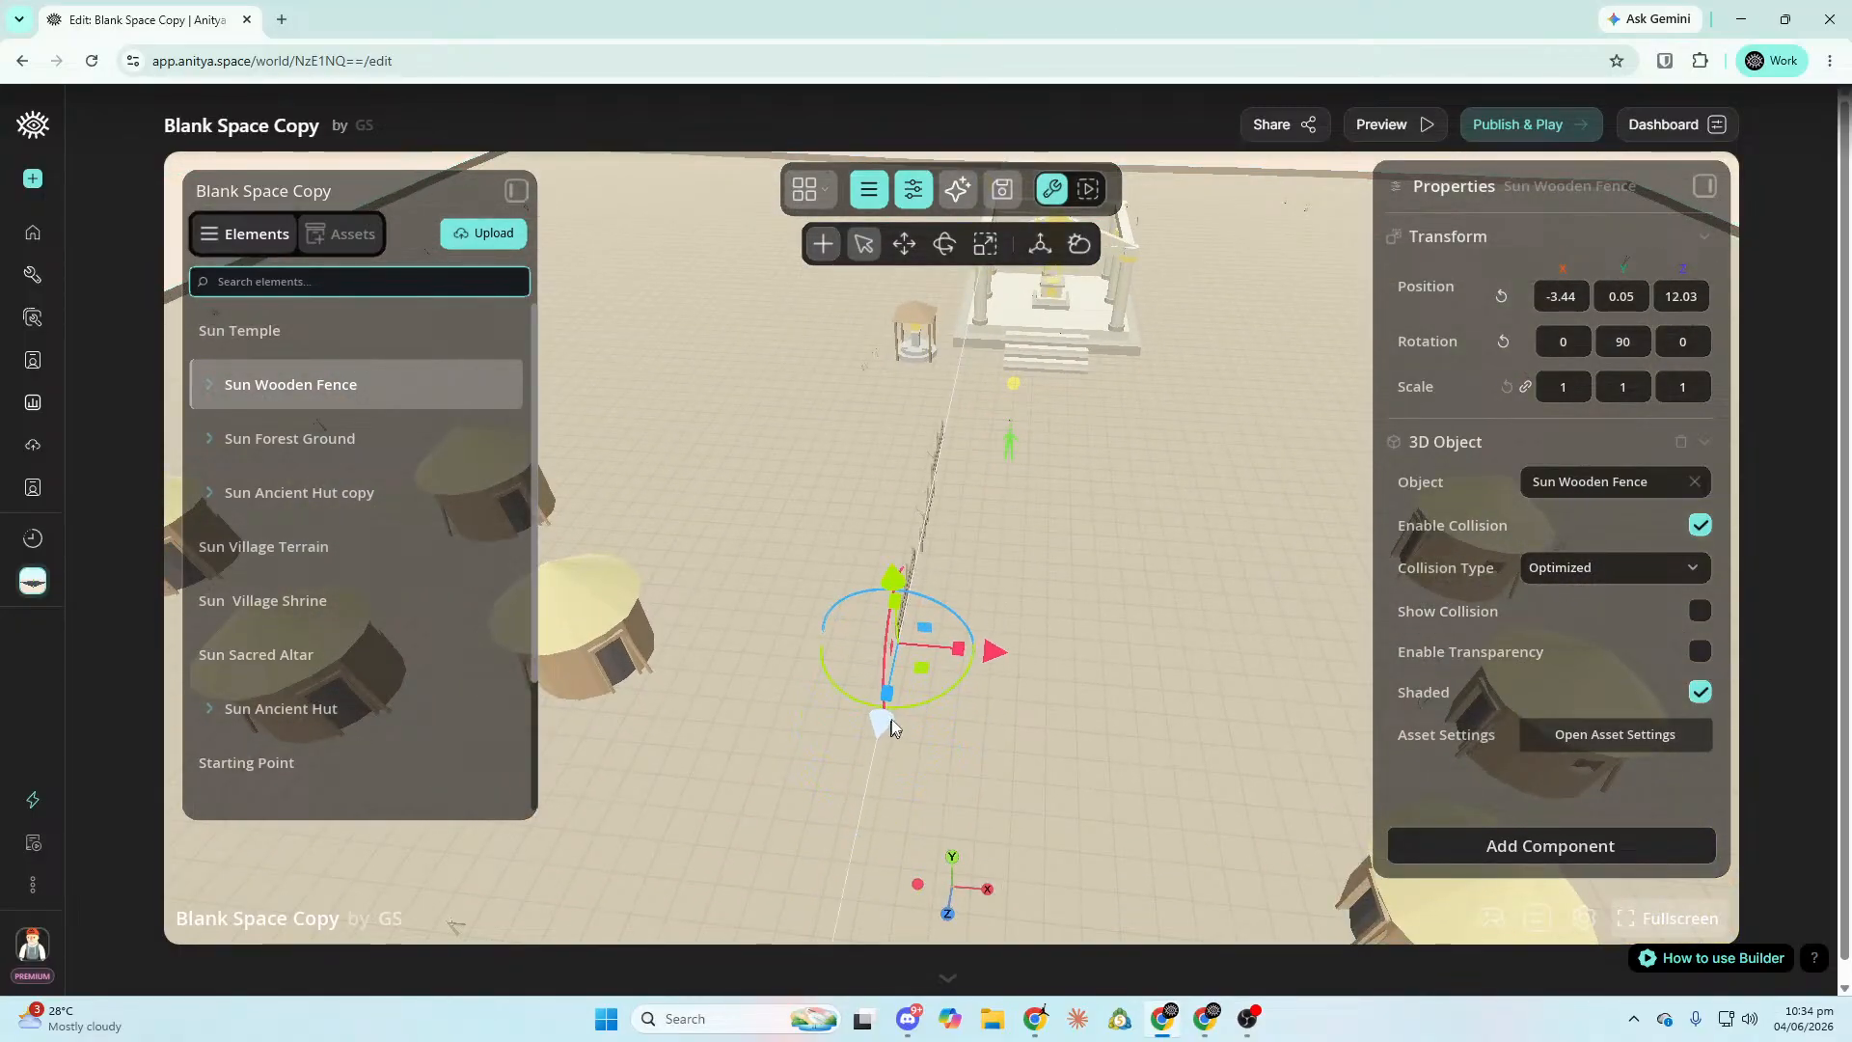
left_click_drag(910, 668, 910, 669)
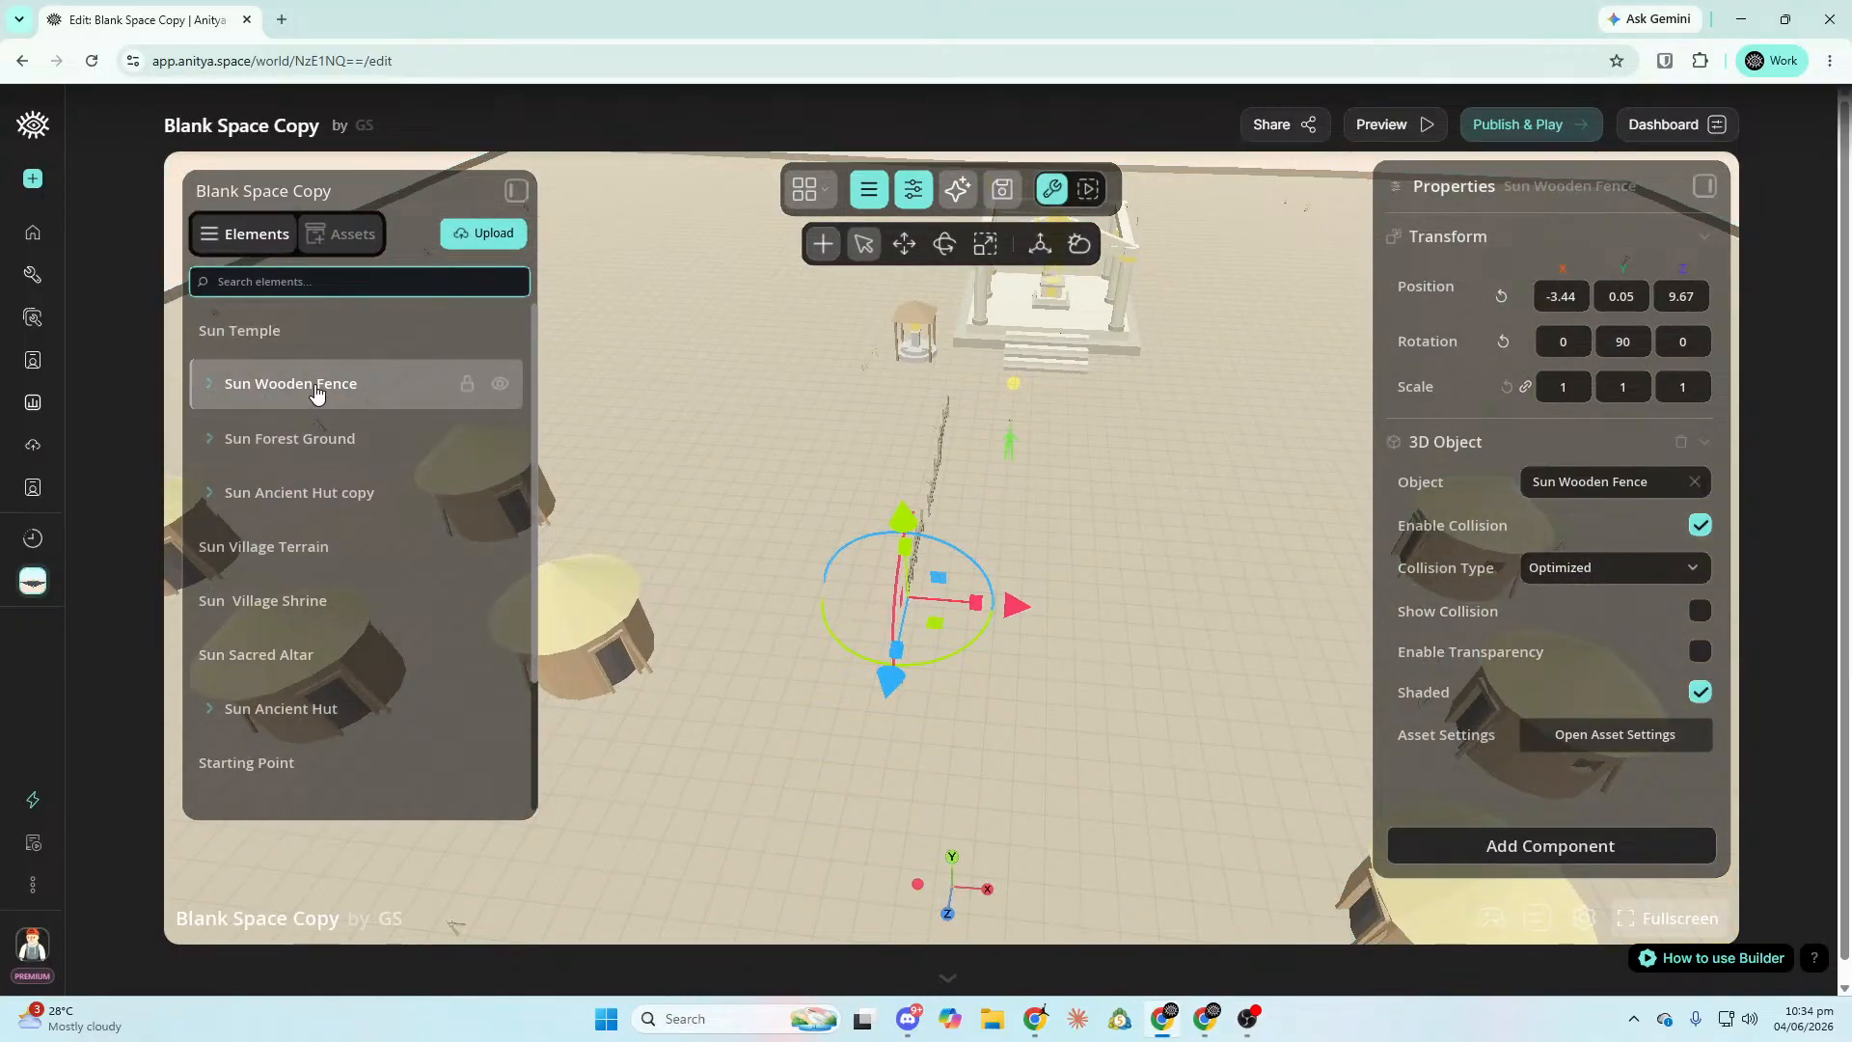
Duplicate the Sun Wooden Fence group and move the copy along Z to extend the fence row away from the temple.
right_click(315, 391)
left_click(375, 472)
left_click_drag(890, 676, 762, 1025)
right_click_drag(830, 734, 762, 762)
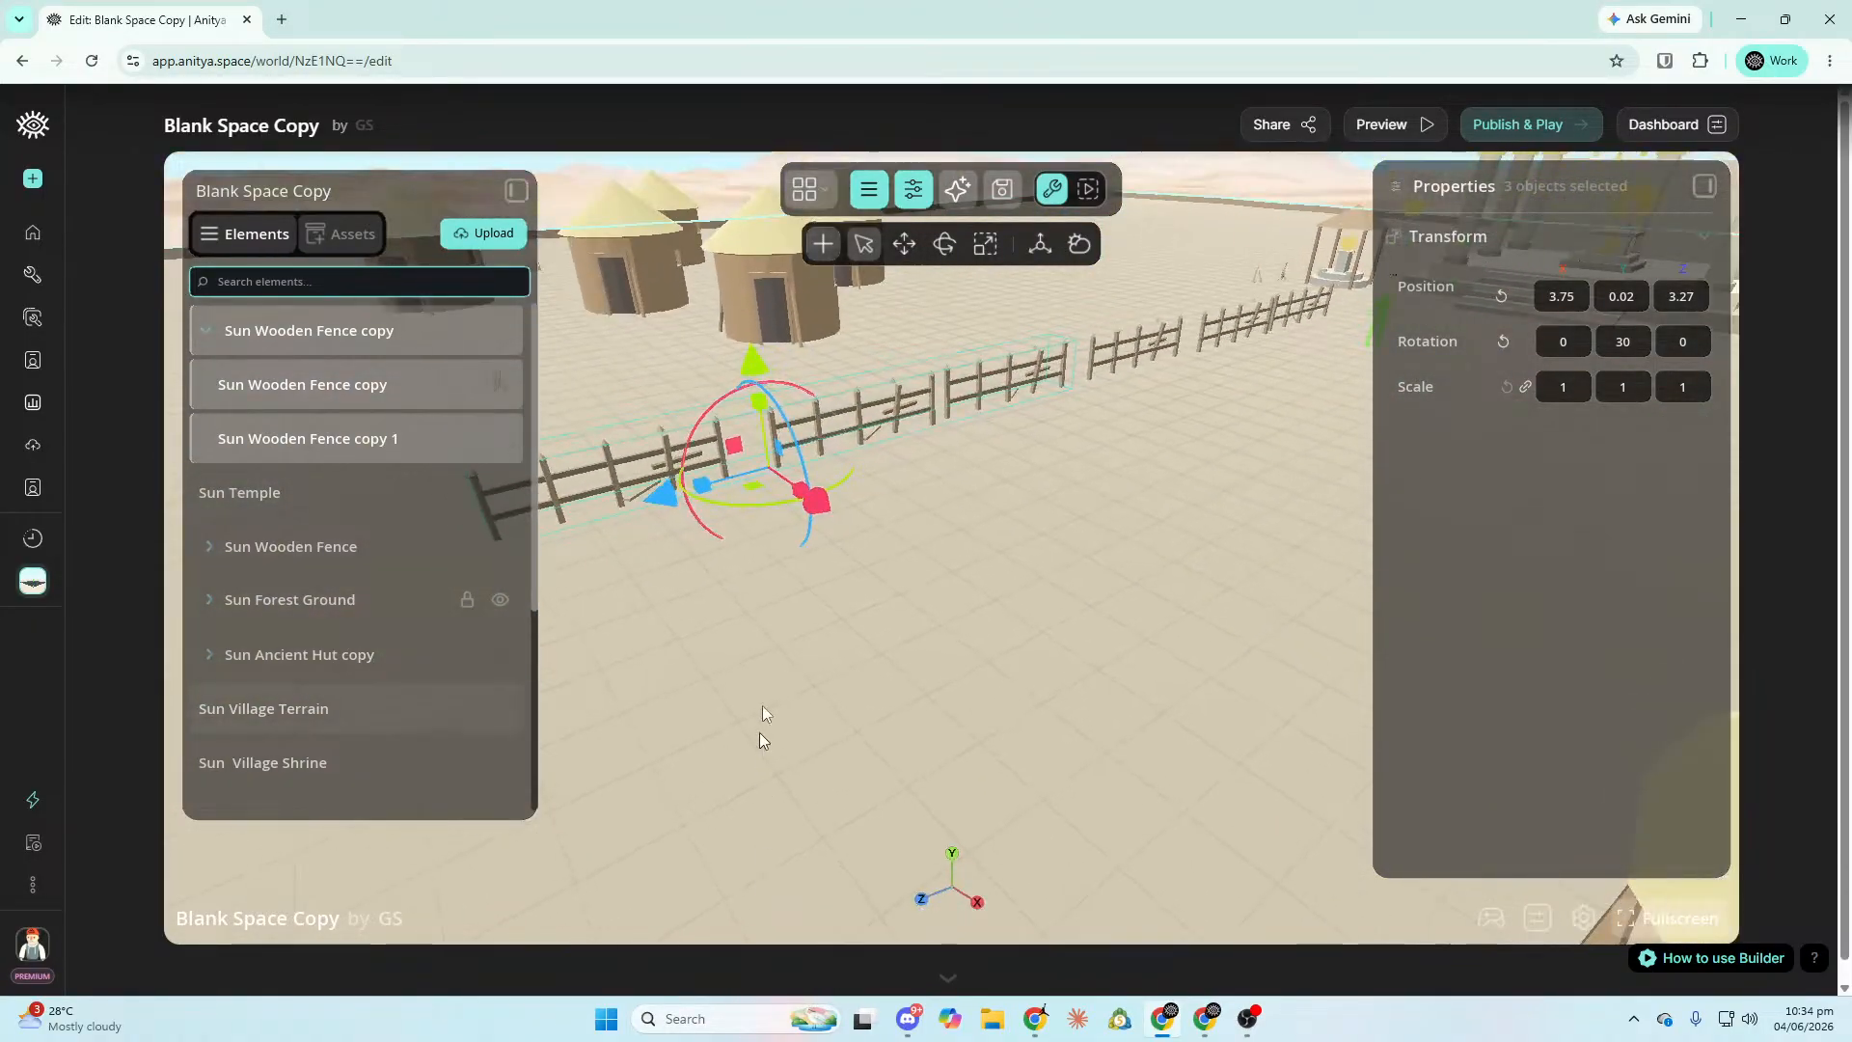
left_click_drag(646, 504, 751, 699)
key("s")
right_click_drag(756, 706, 883, 748)
key("s")
right_click_drag(754, 554, 417, 468)
Collapse Sun Wooden Fence copy, nest it under Sun Wooden Fence and duplicate the nested group.
left_click(206, 332)
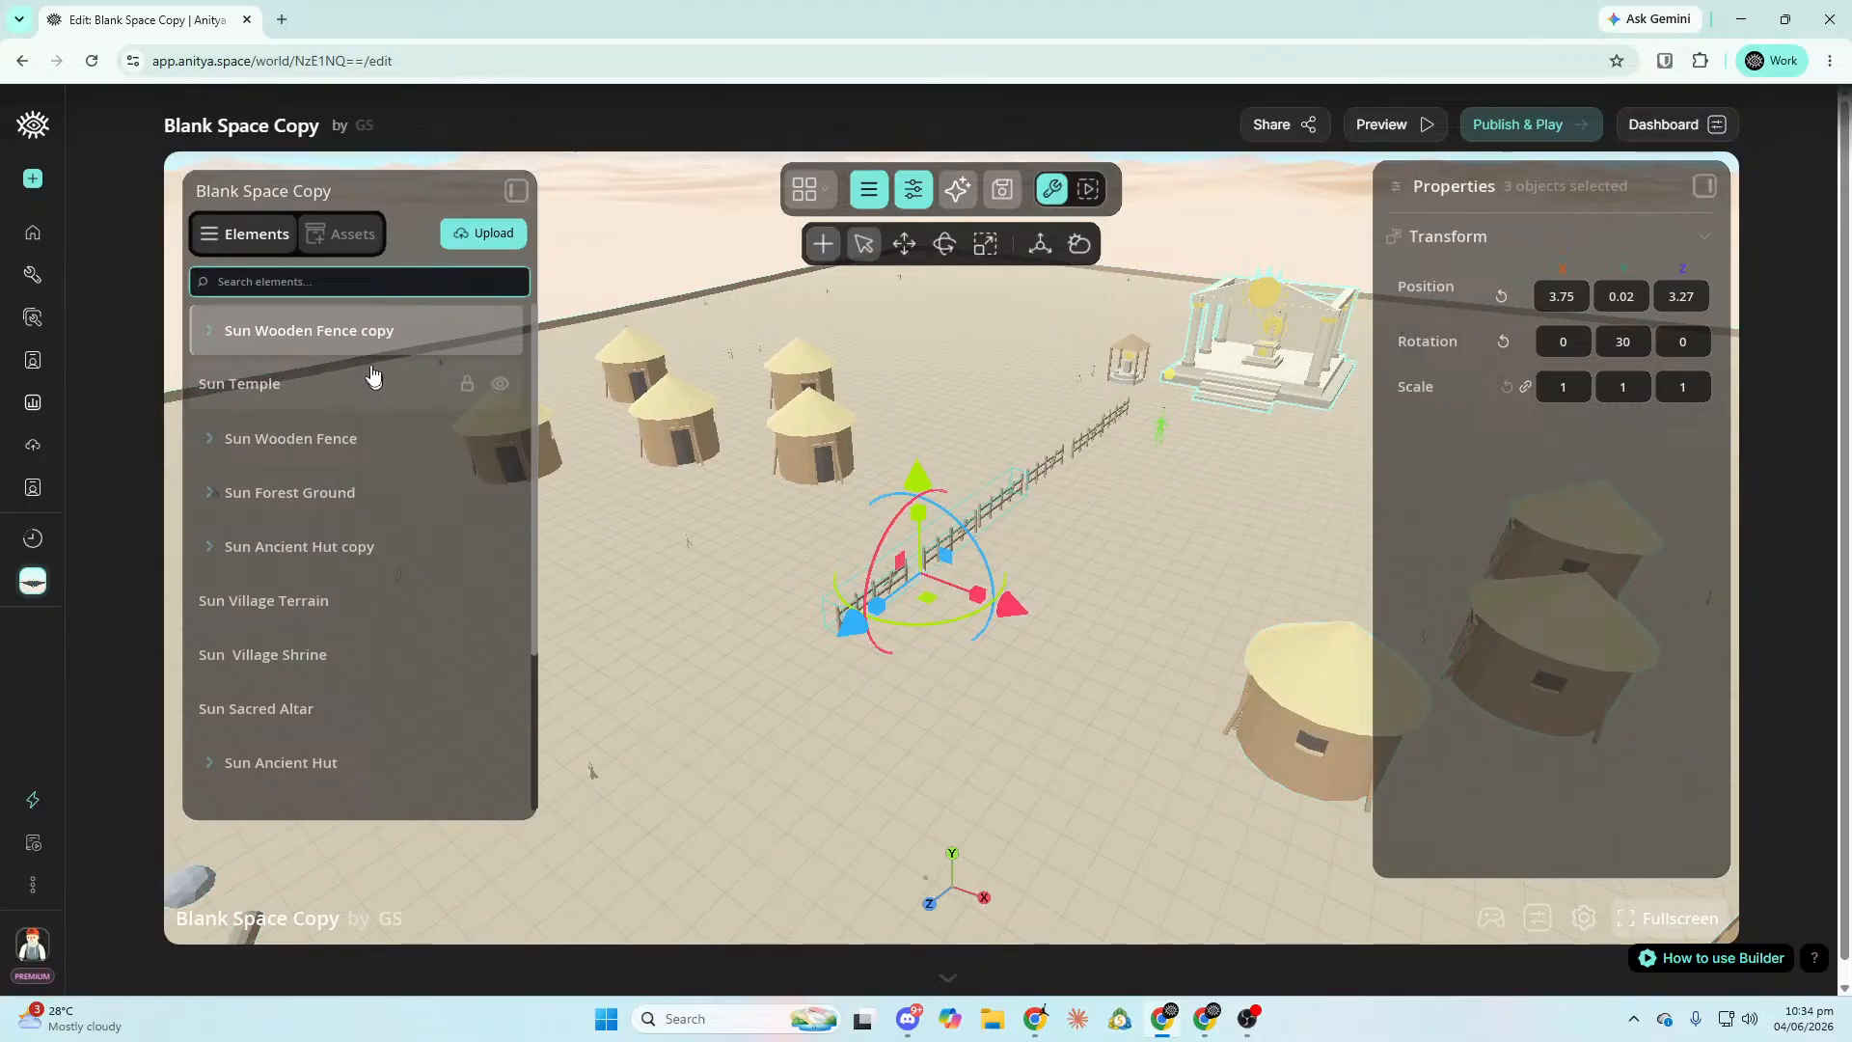
left_click_drag(402, 332, 341, 447)
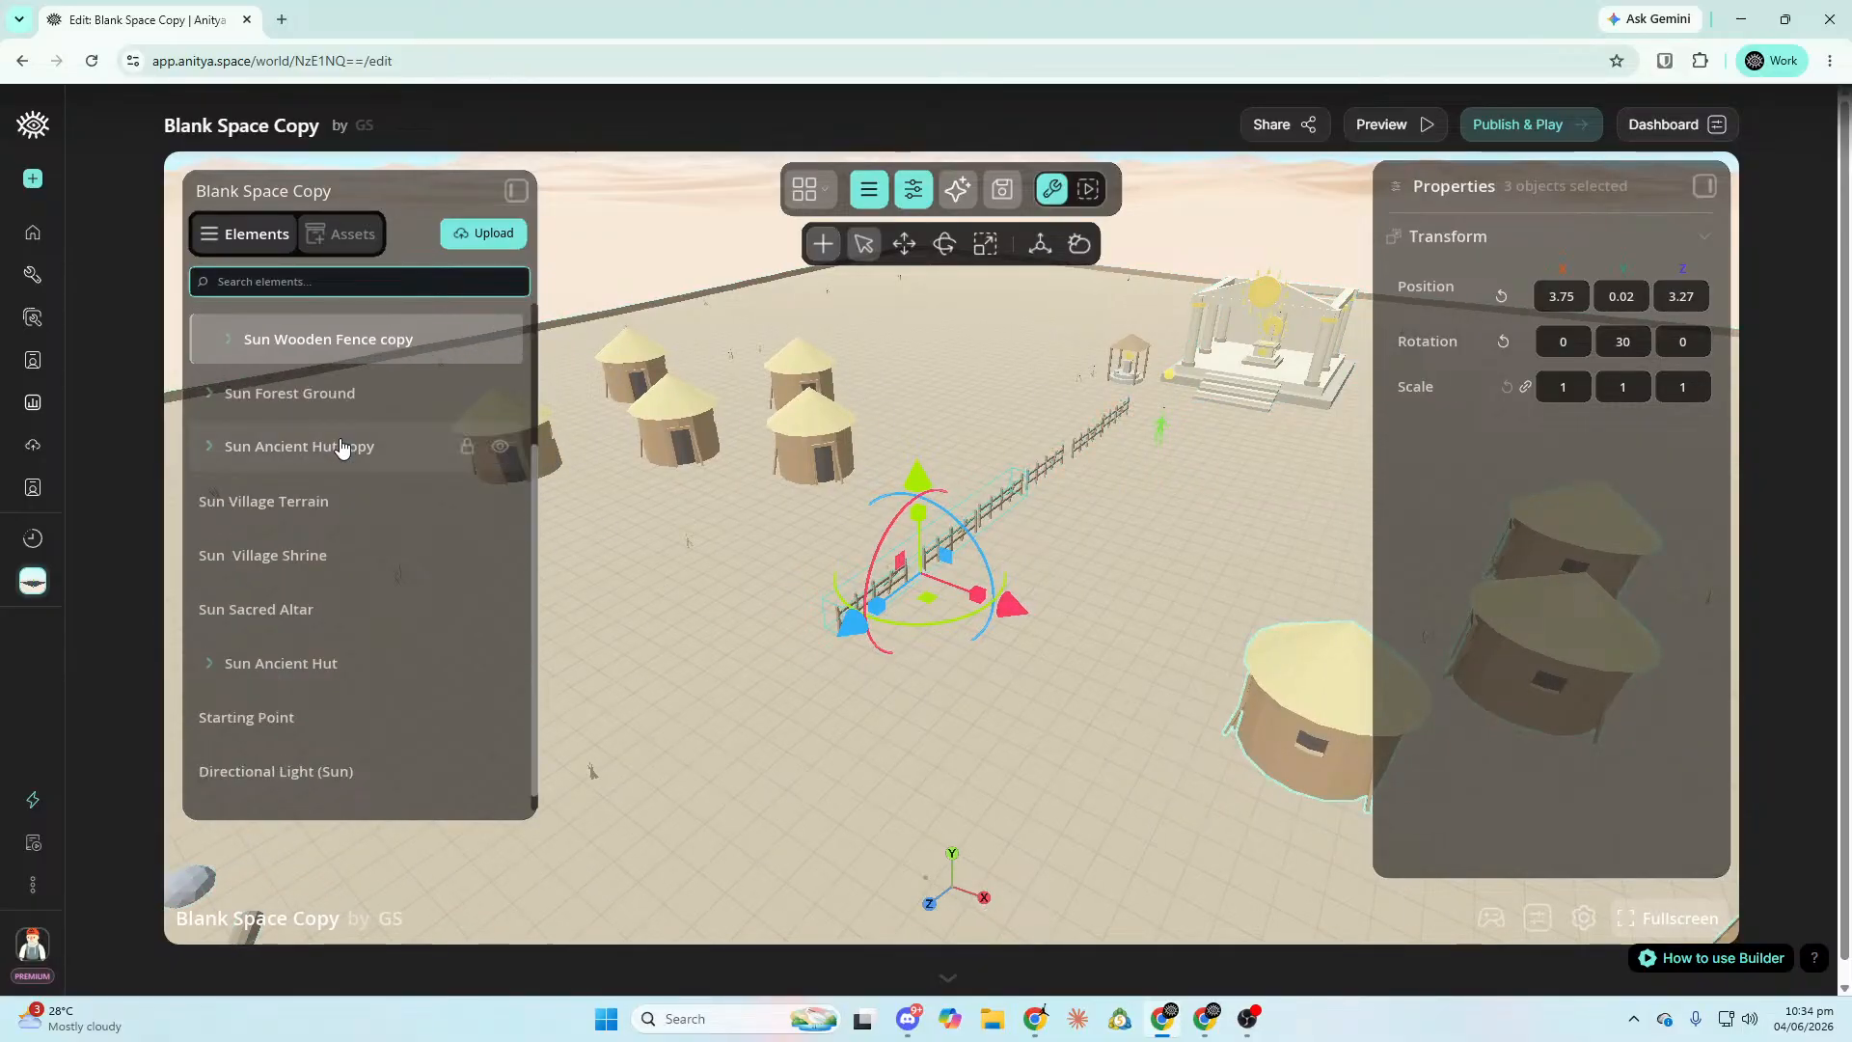
right_click(316, 347)
left_click(371, 392)
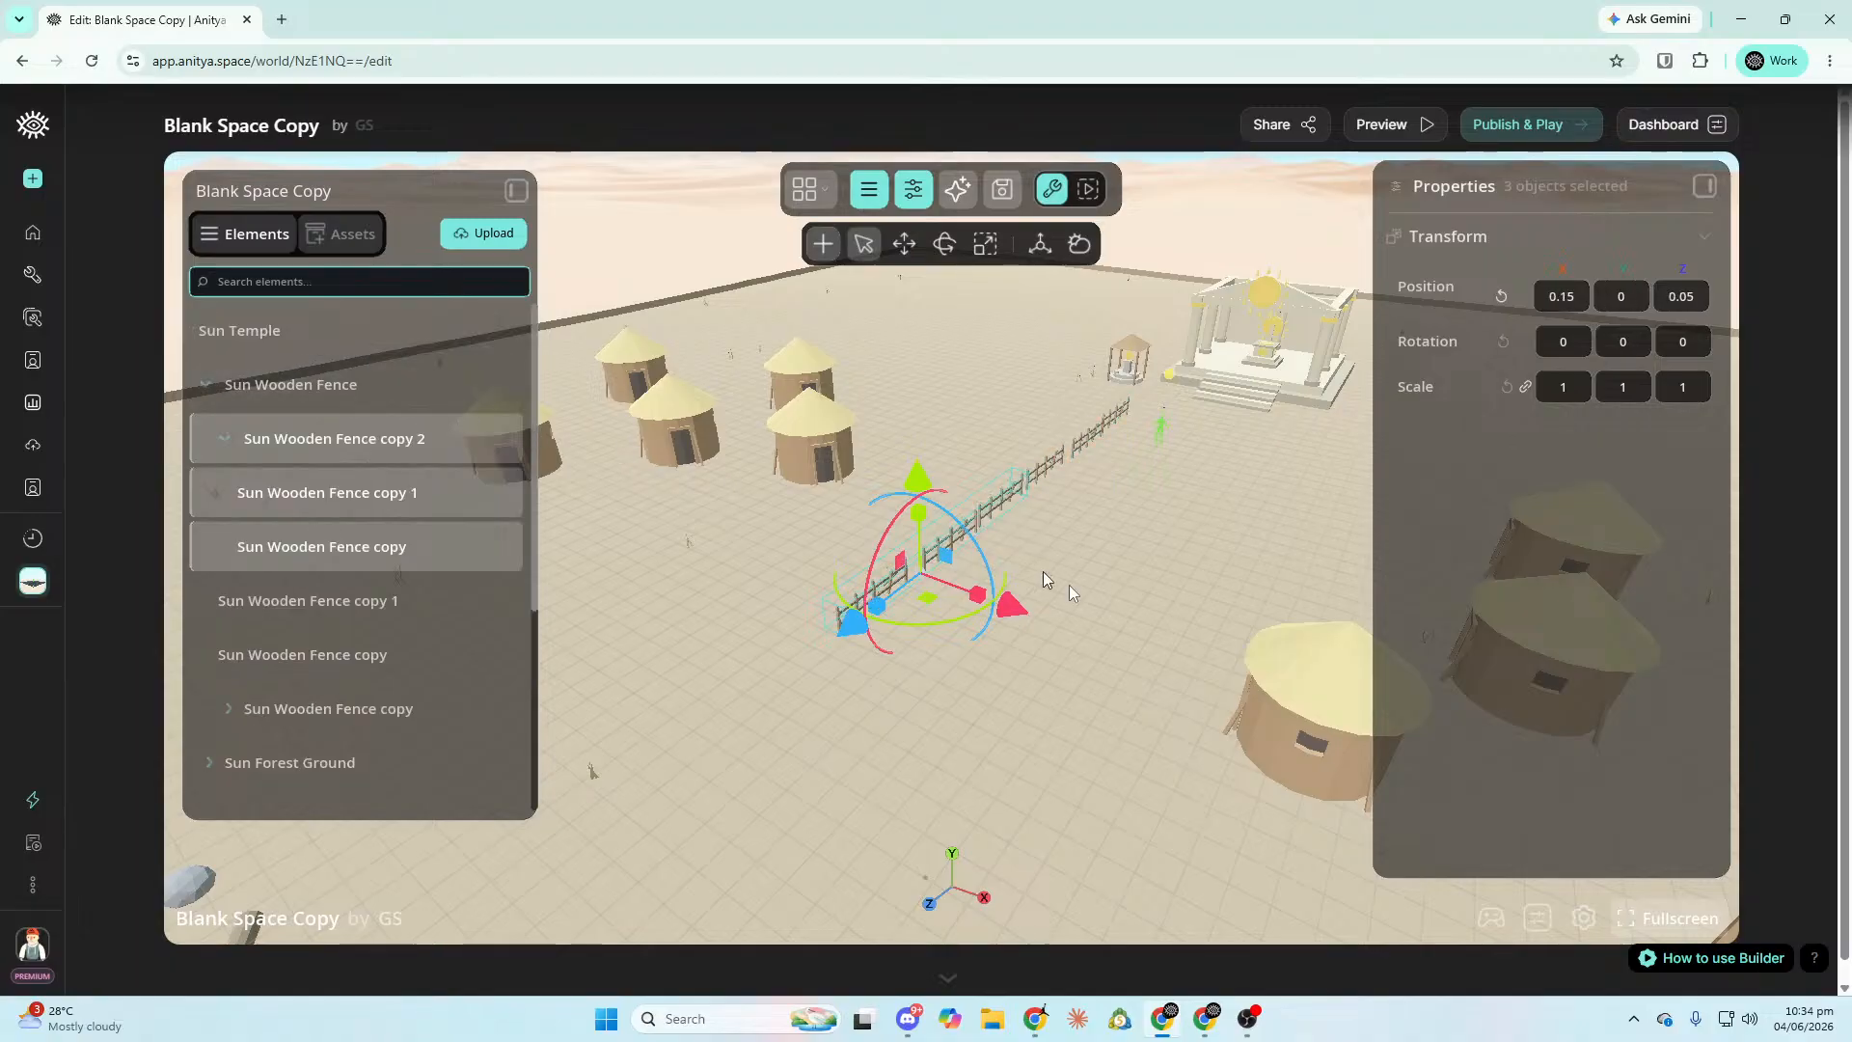
left_click_drag(1019, 628, 1051, 646)
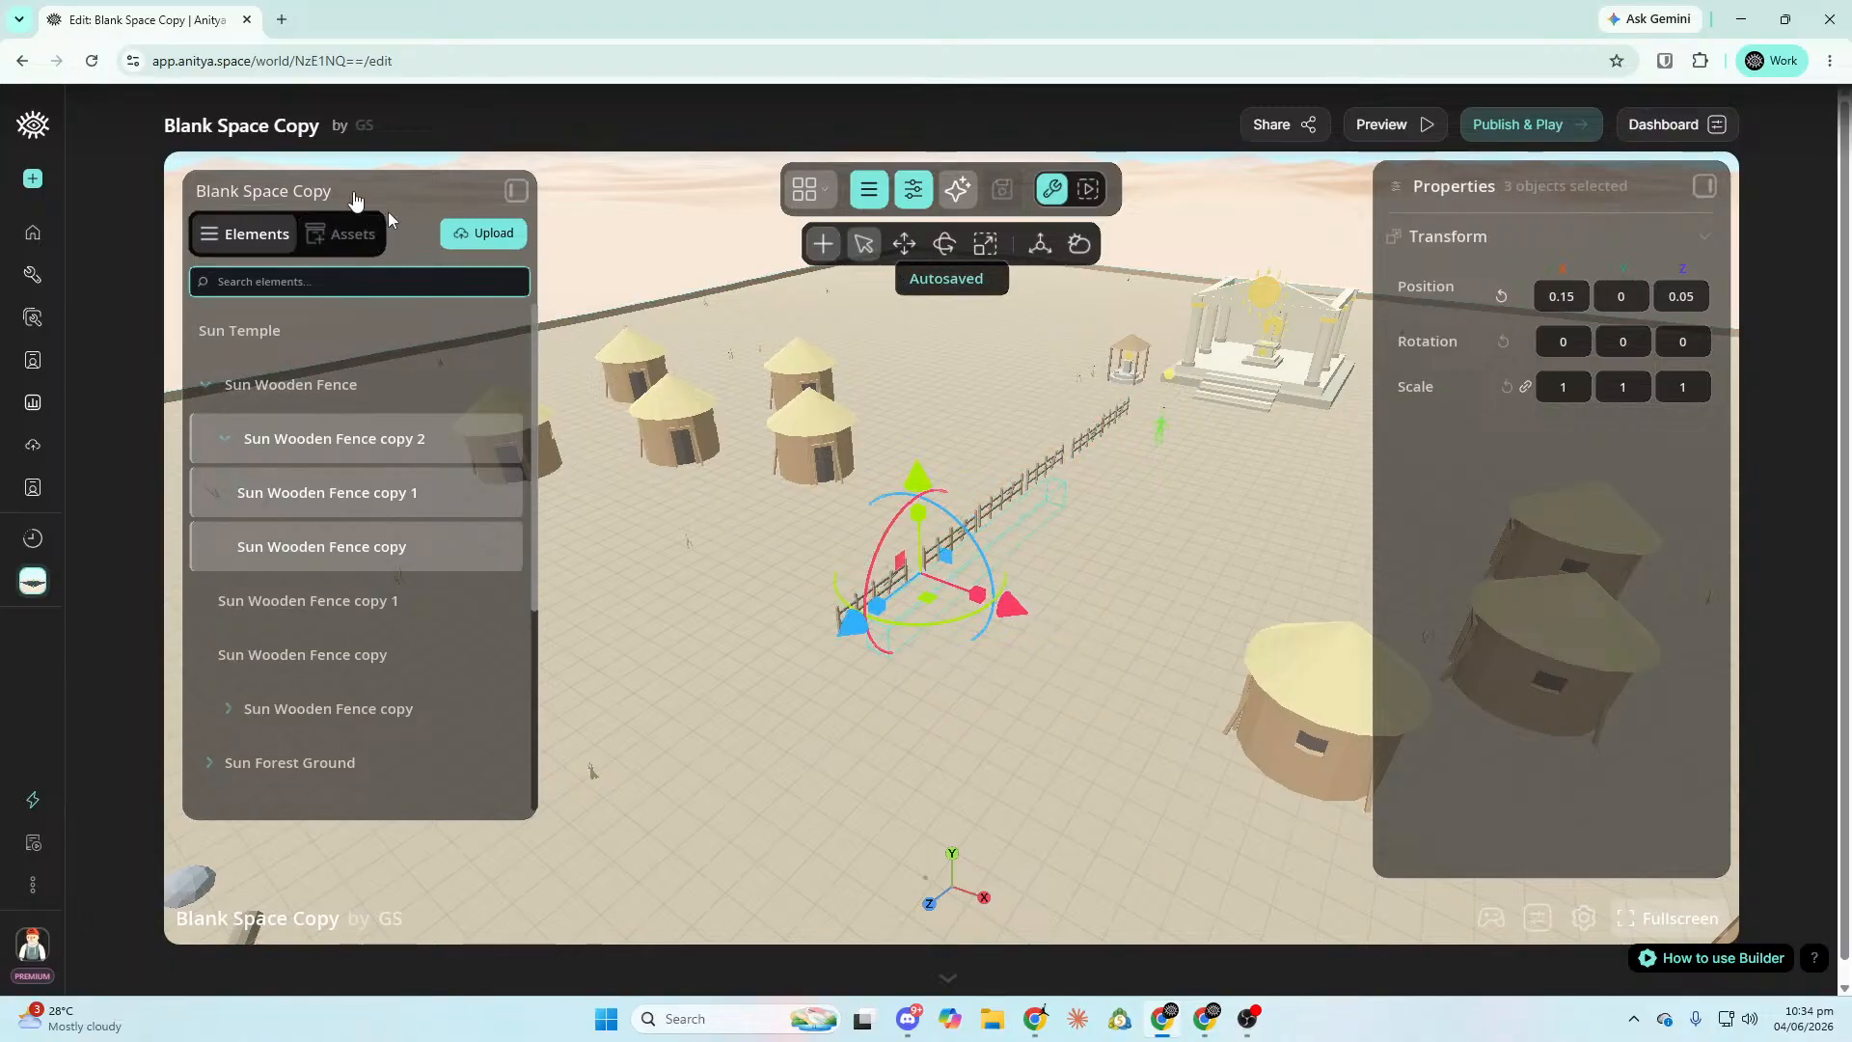
Collapse the Sun Wooden Fence group and move the whole row along X to about -1.16.
left_click(264, 386)
left_click(205, 383)
left_click_drag(1130, 521, 1171, 564)
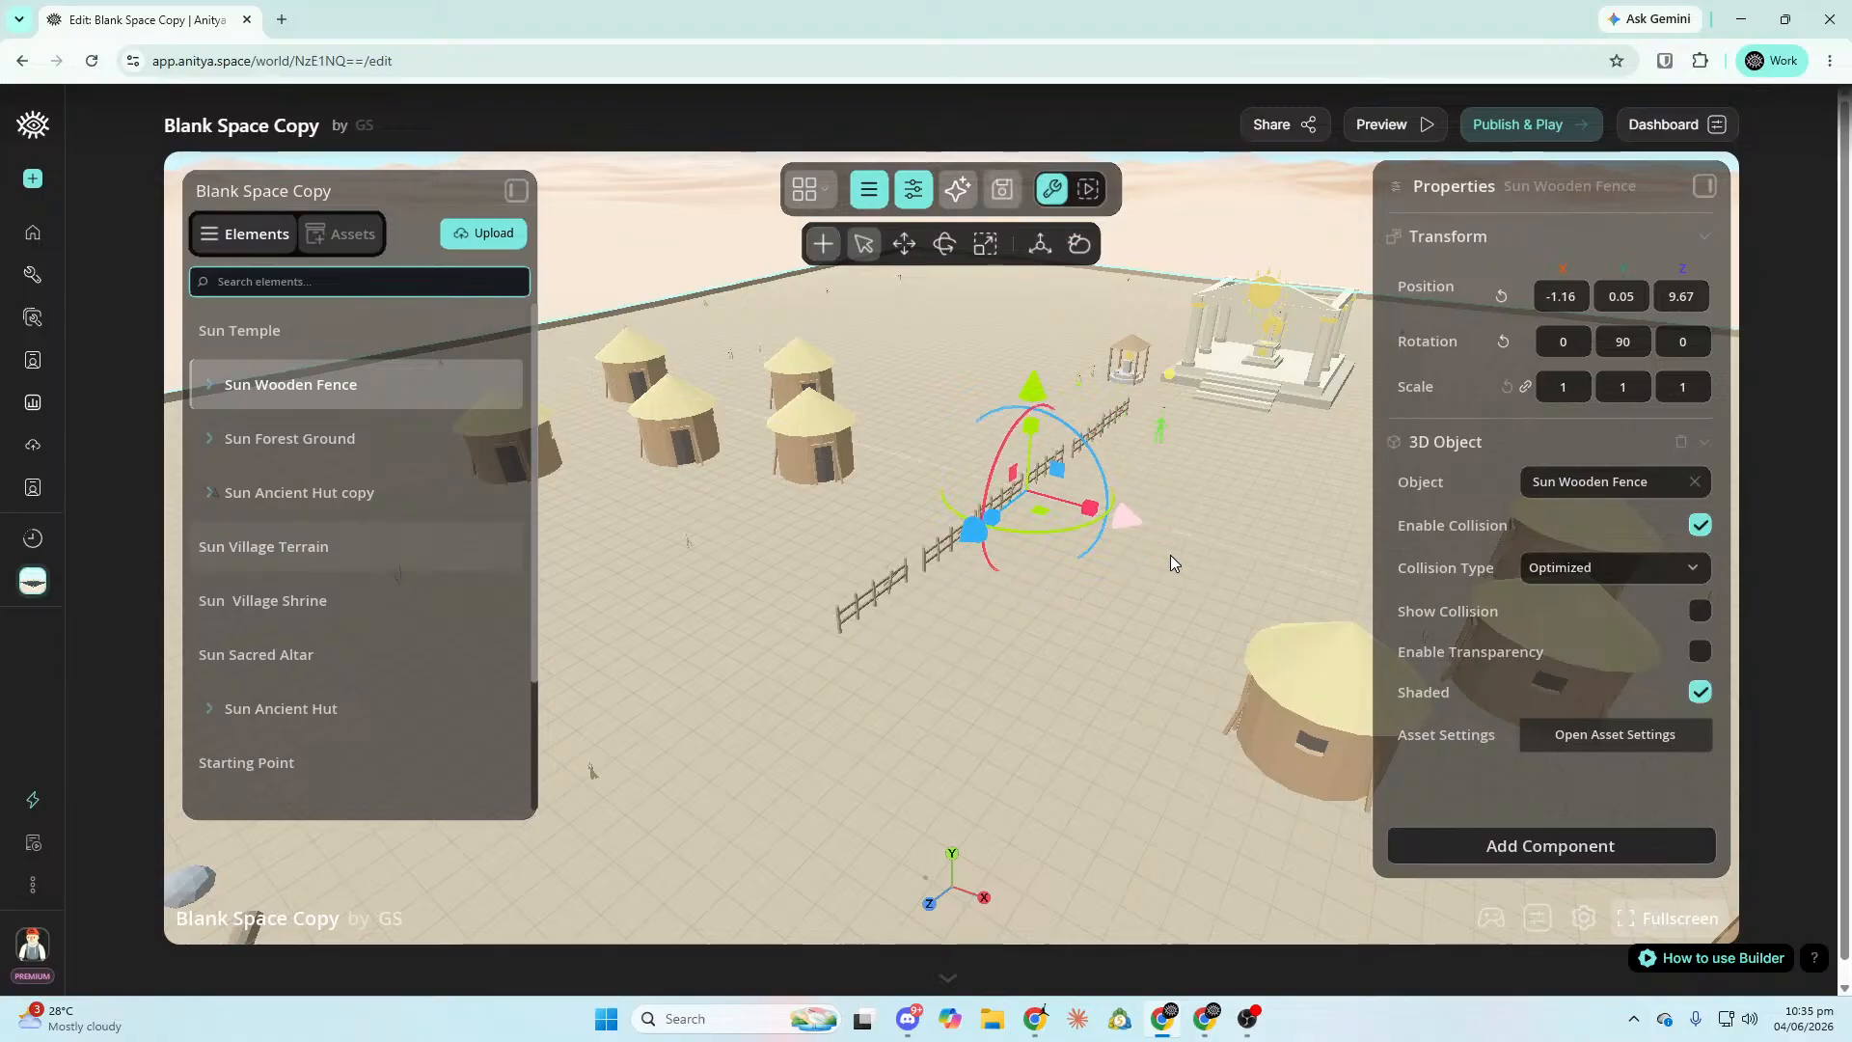
Duplicate the Sun Wooden Fence group, move the copy to about X 6.06 as a parallel row and collapse its 3D Object properties.
right_click(334, 384)
left_click(395, 470)
left_click_drag(1077, 571, 1299, 700)
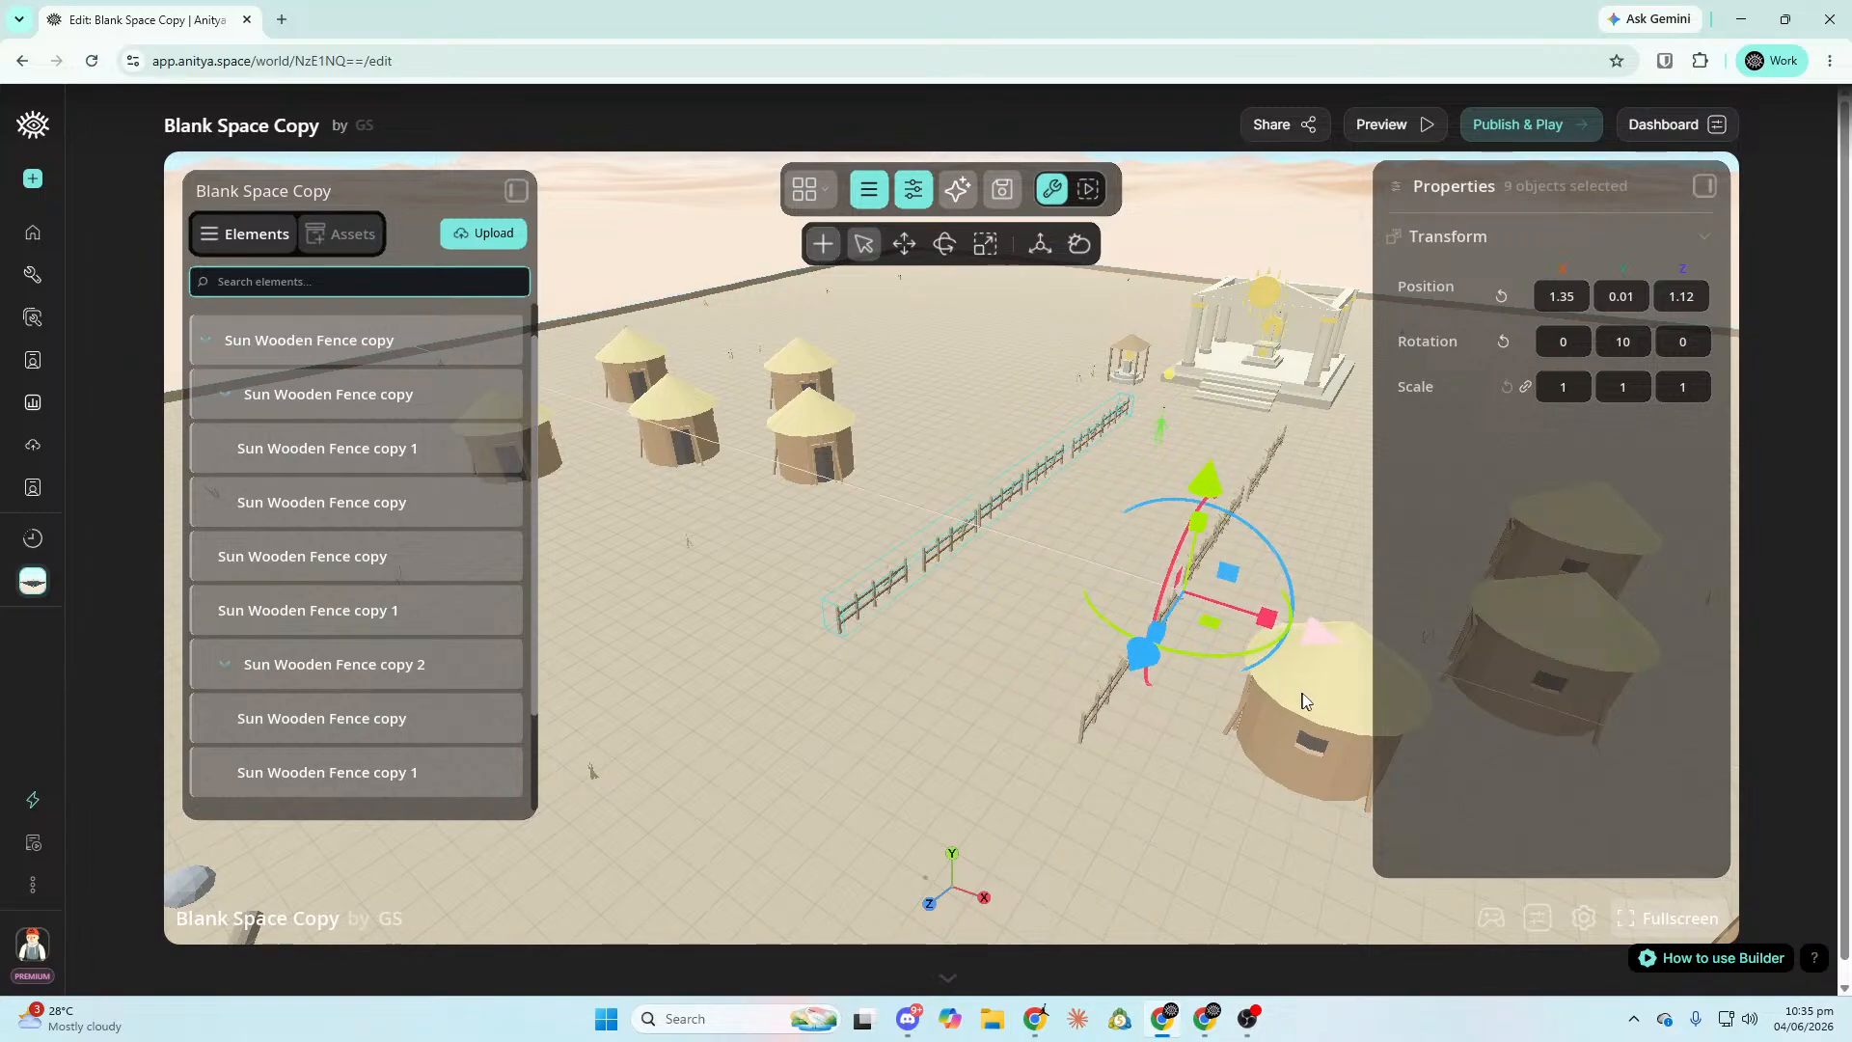
right_click_drag(1299, 691, 1254, 803)
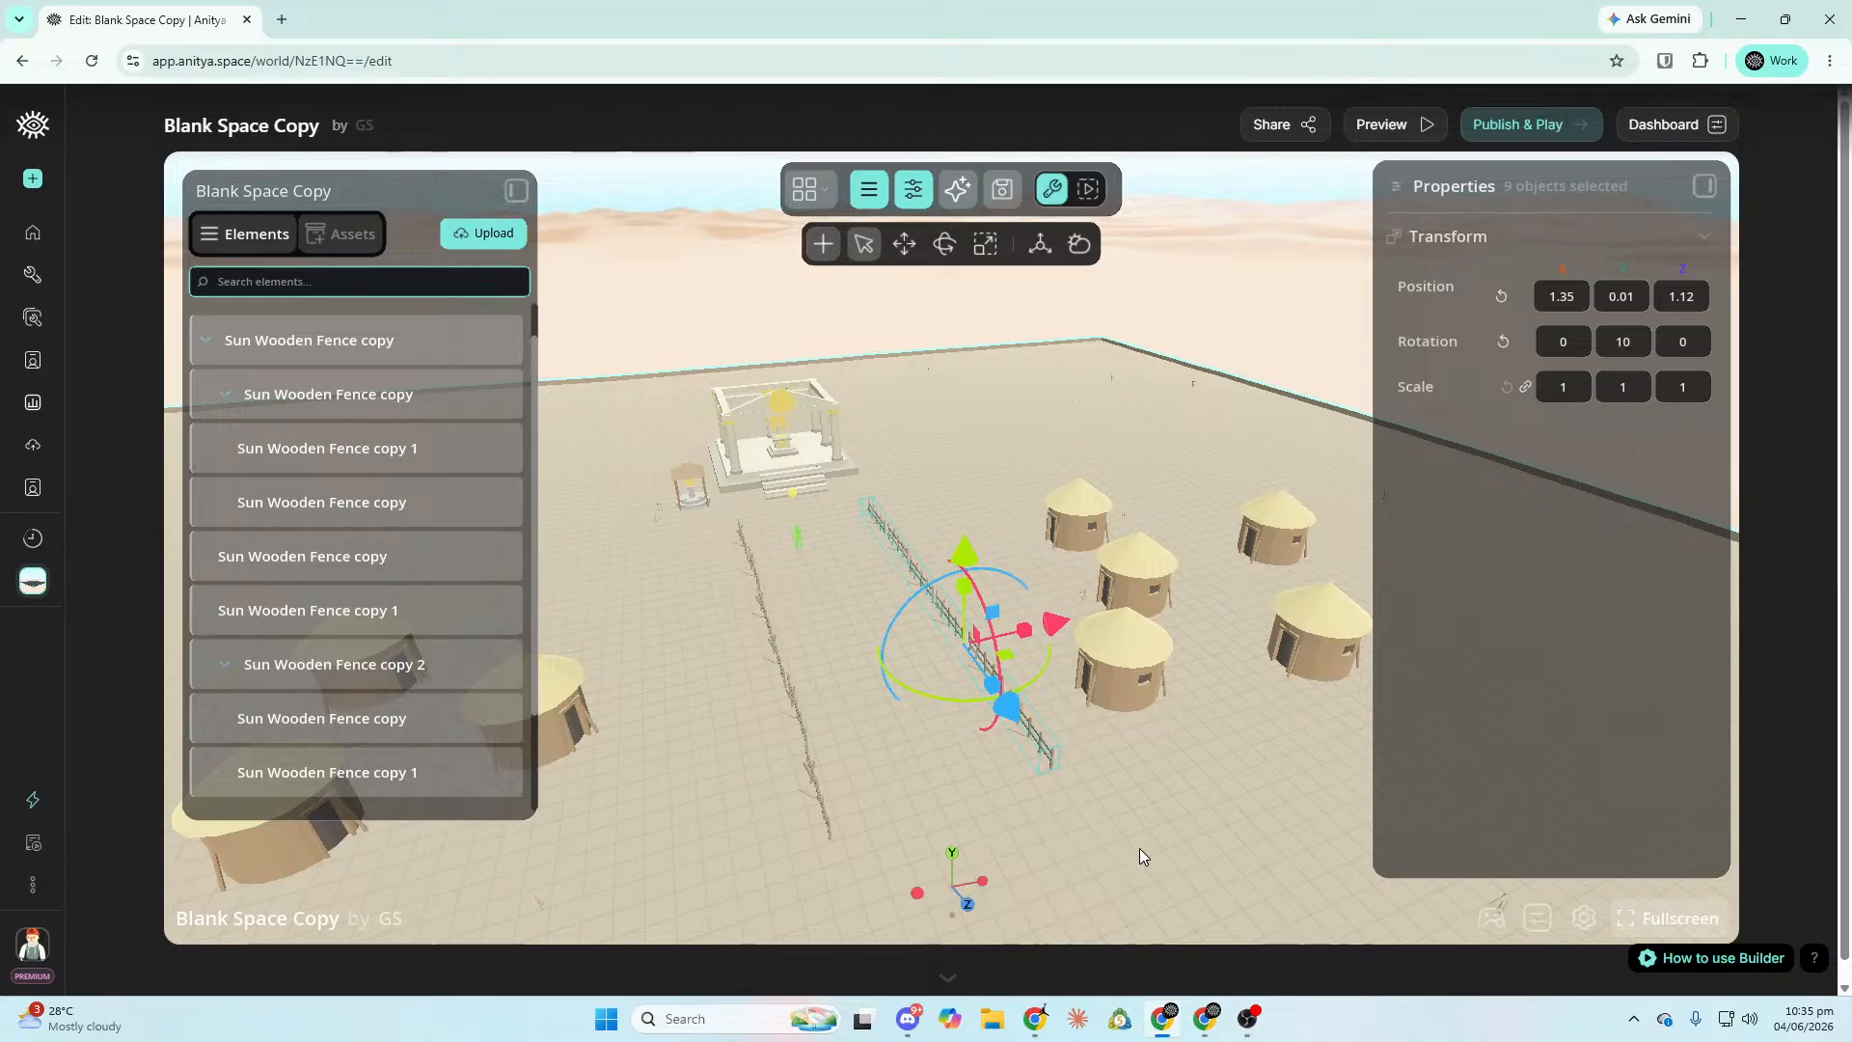
left_click(917, 573)
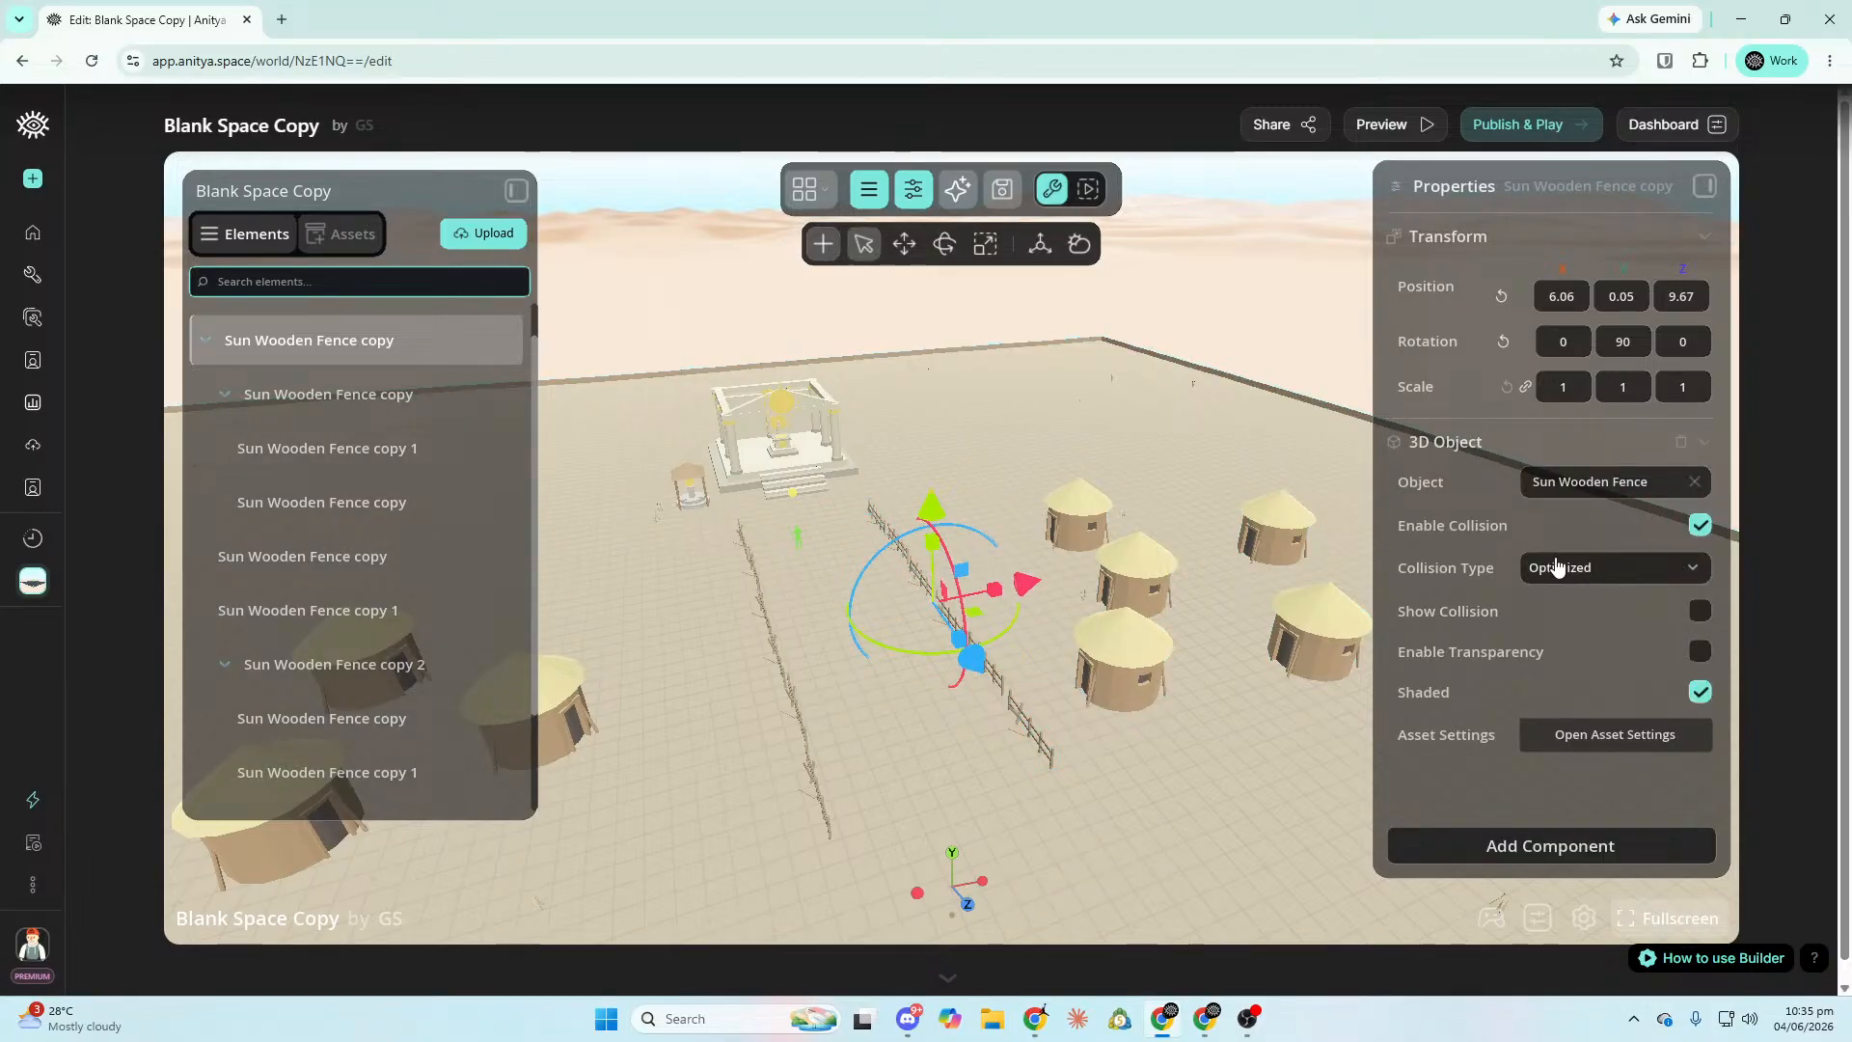
left_click(1704, 440)
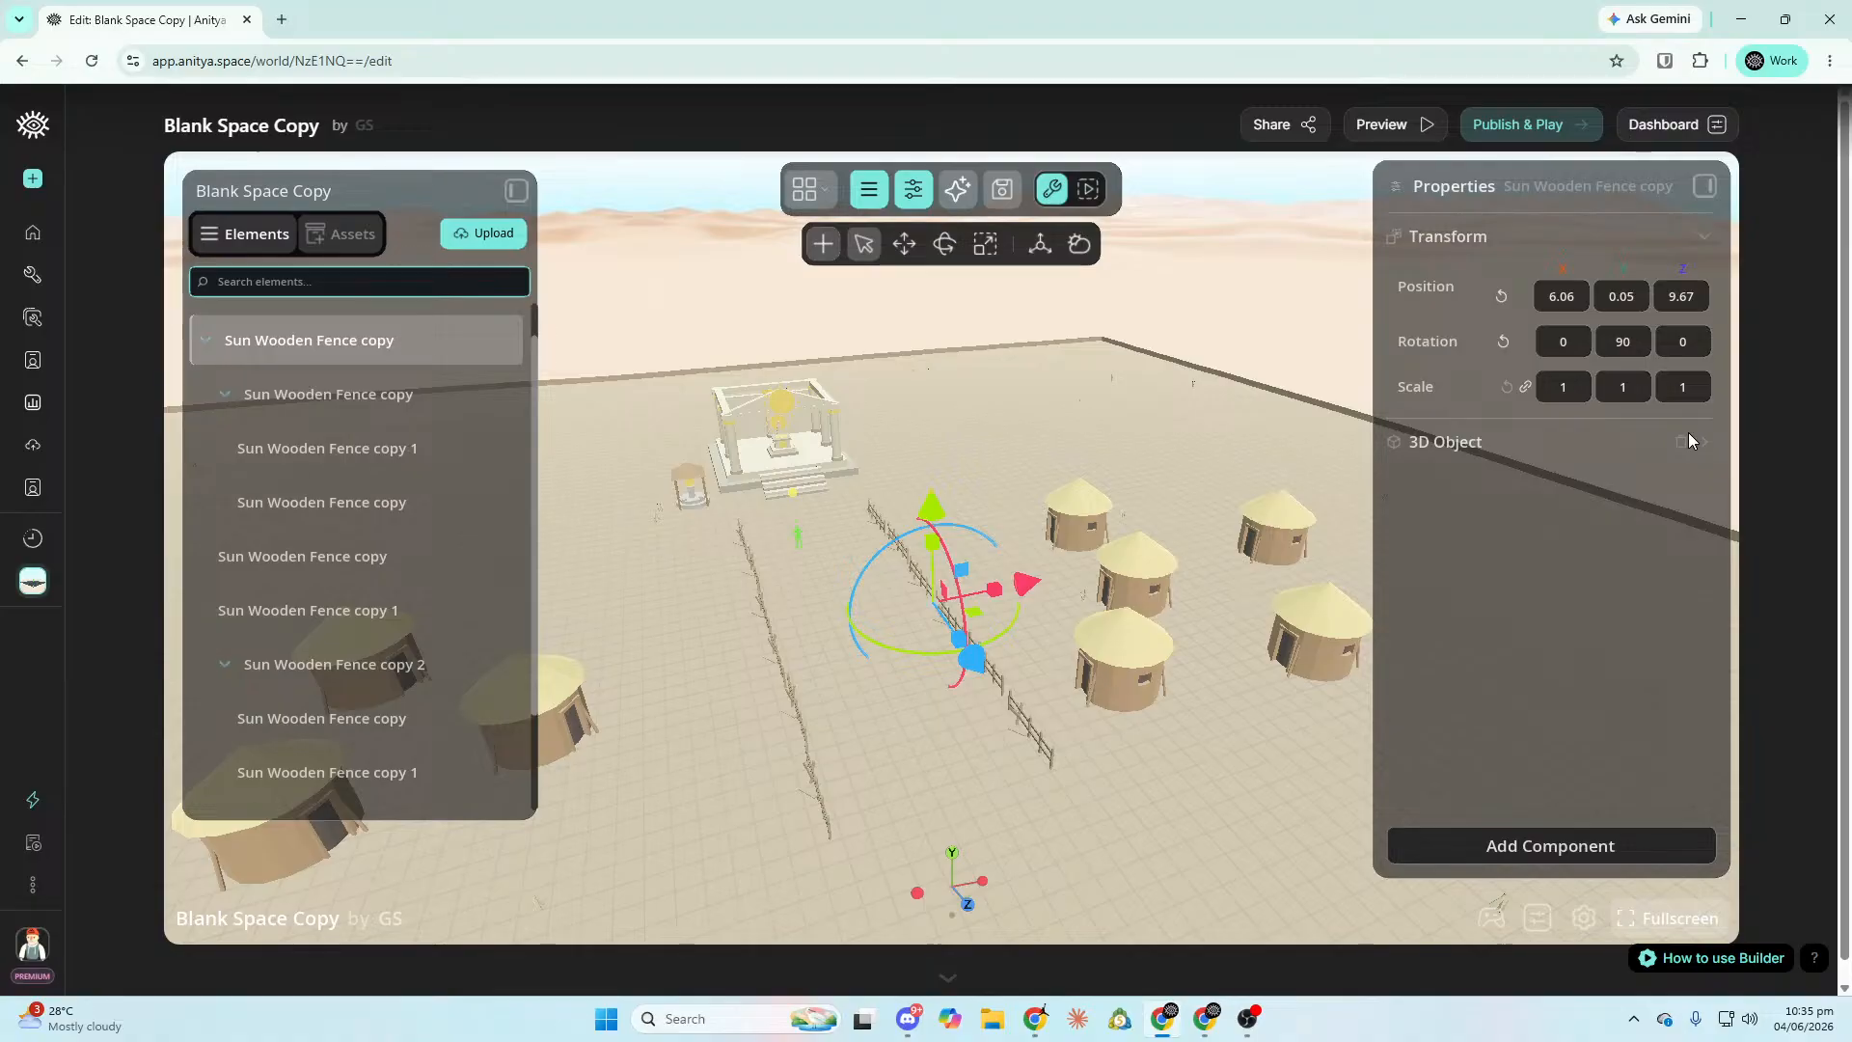
Place the uploaded Sun Bonfire Flame asset in front of the first hut cluster, at about X -15.19, Z 21.02.
scroll(950, 547, "down", 3)
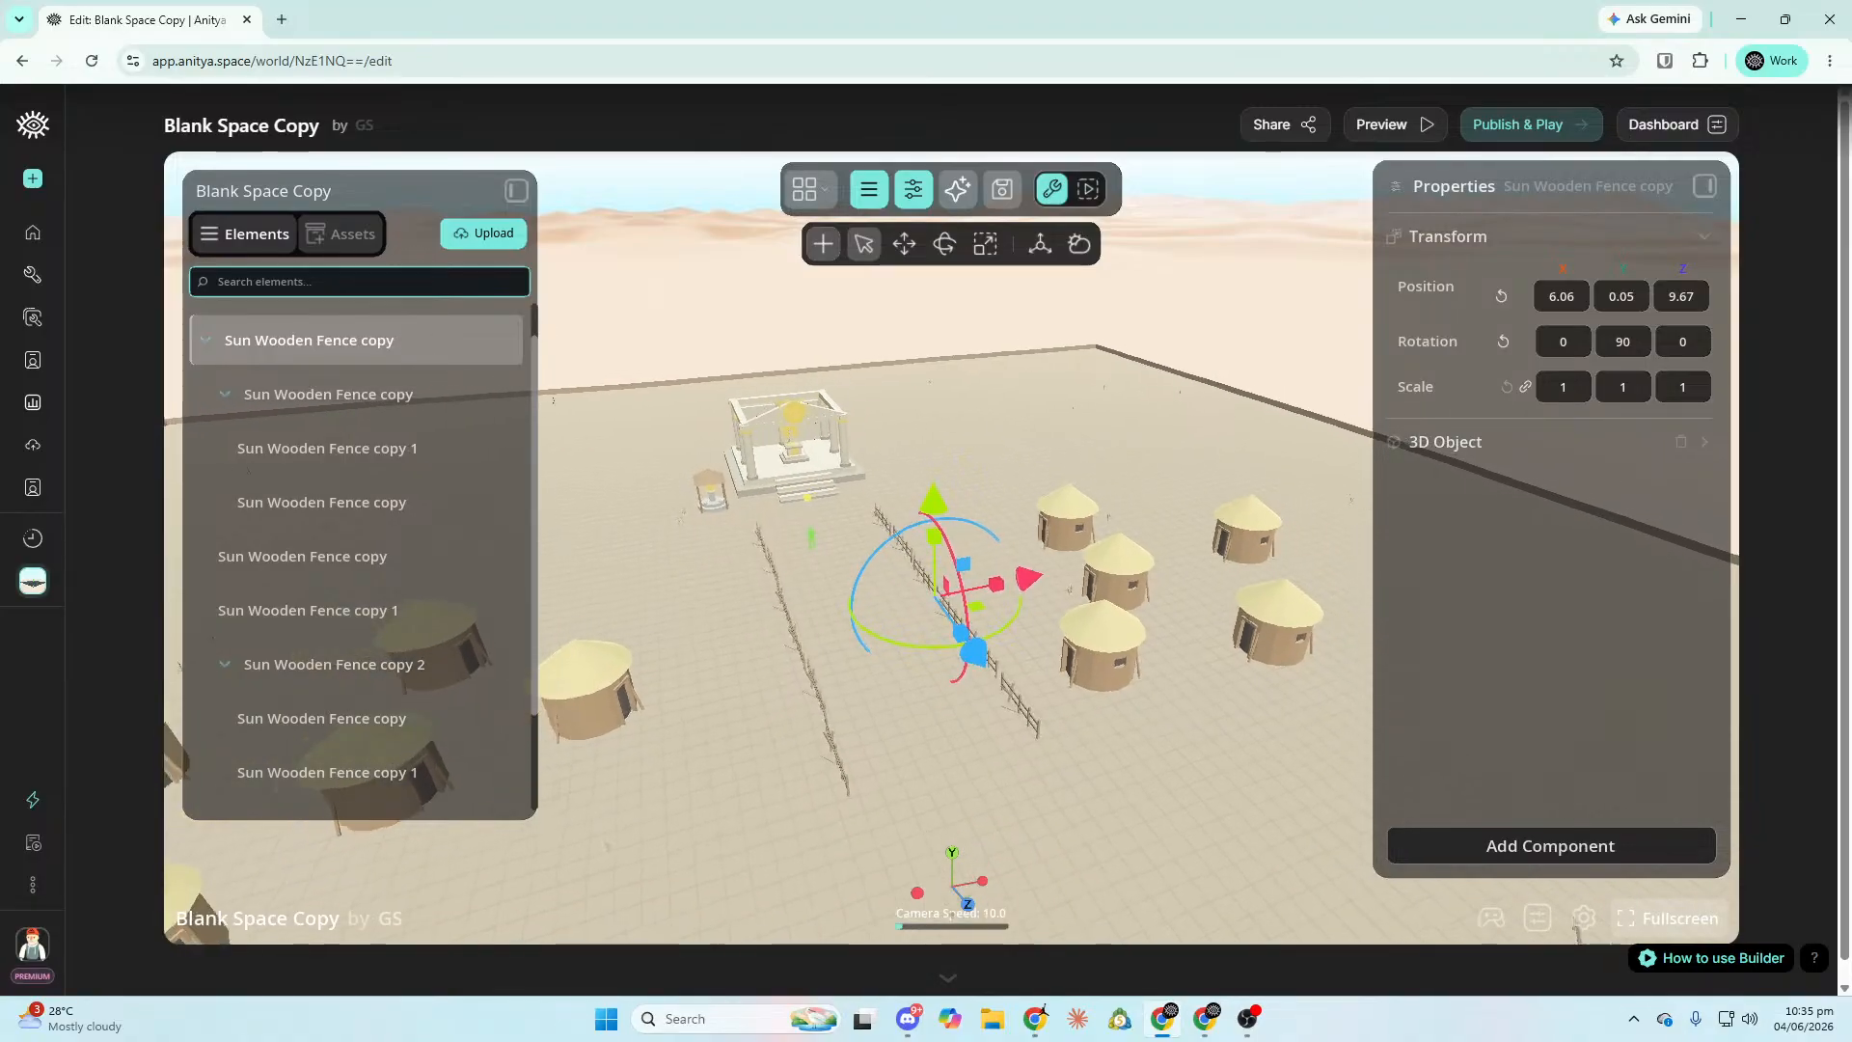
left_click(1394, 125)
right_click_drag(951, 547, 1193, 733)
left_click(342, 234)
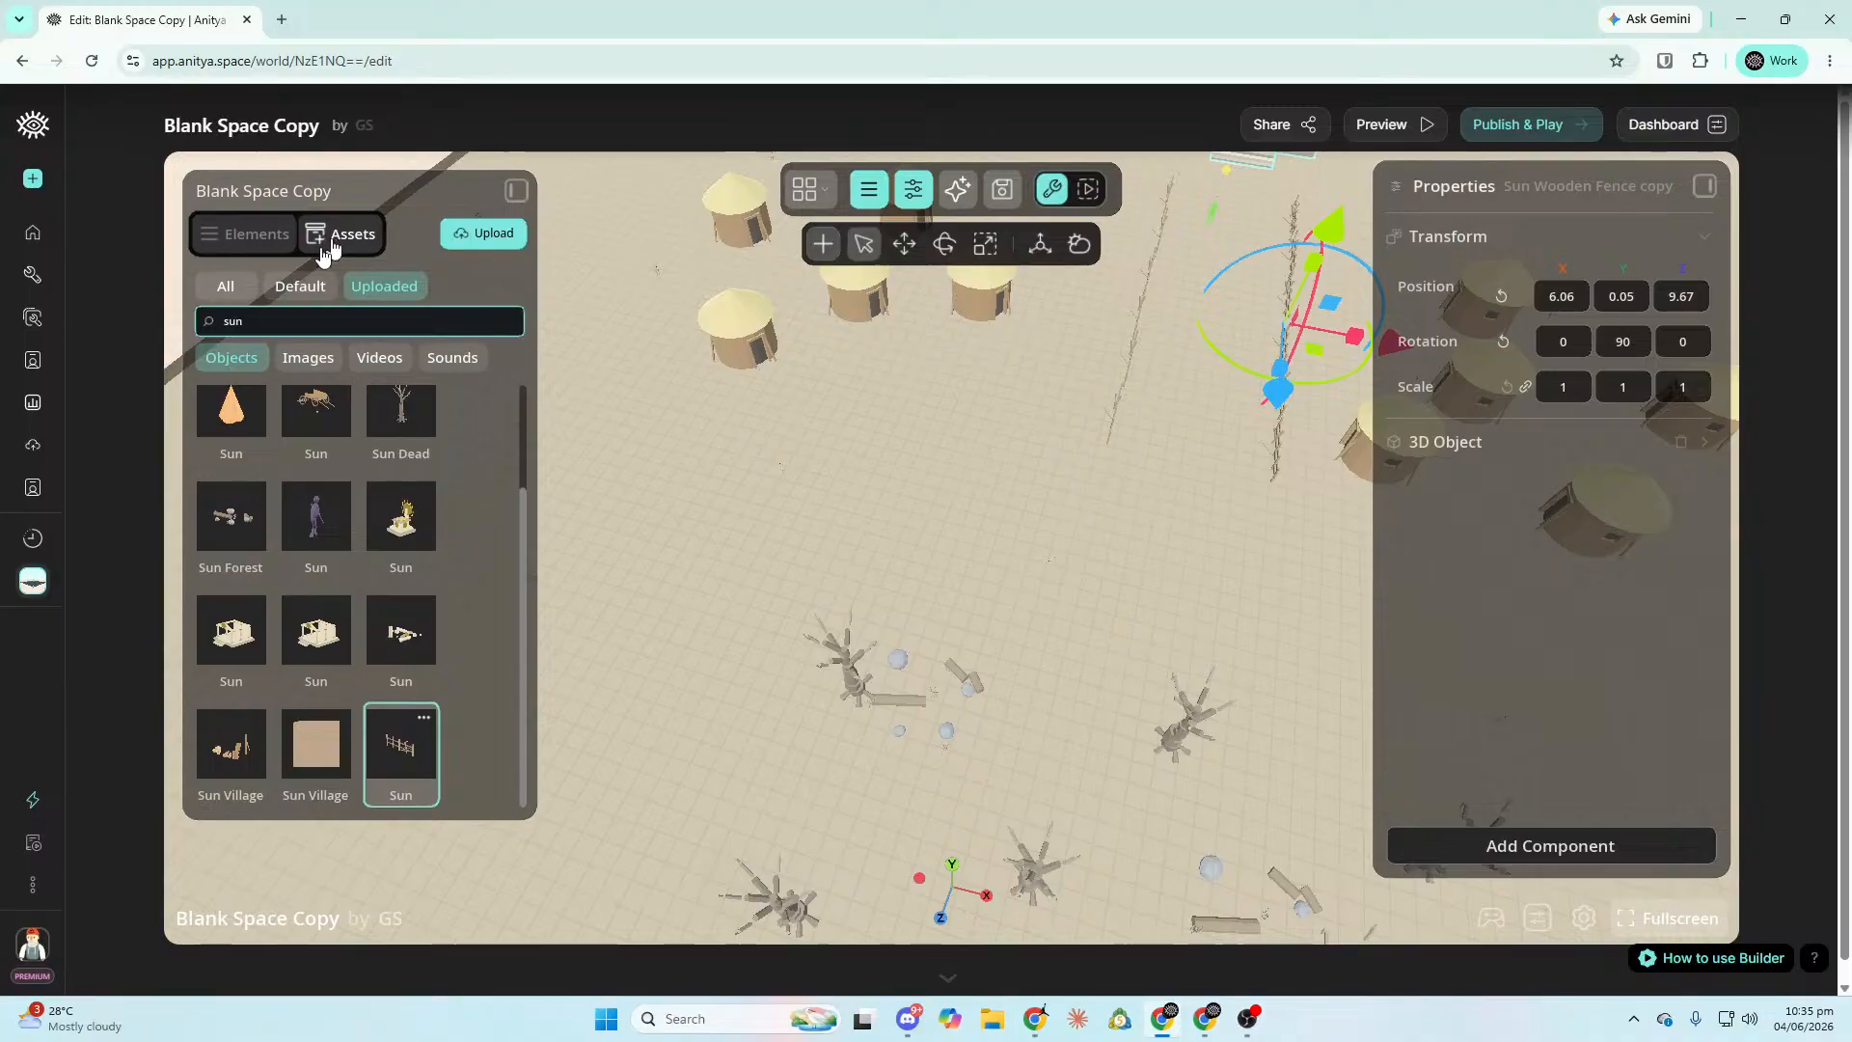
key("d")
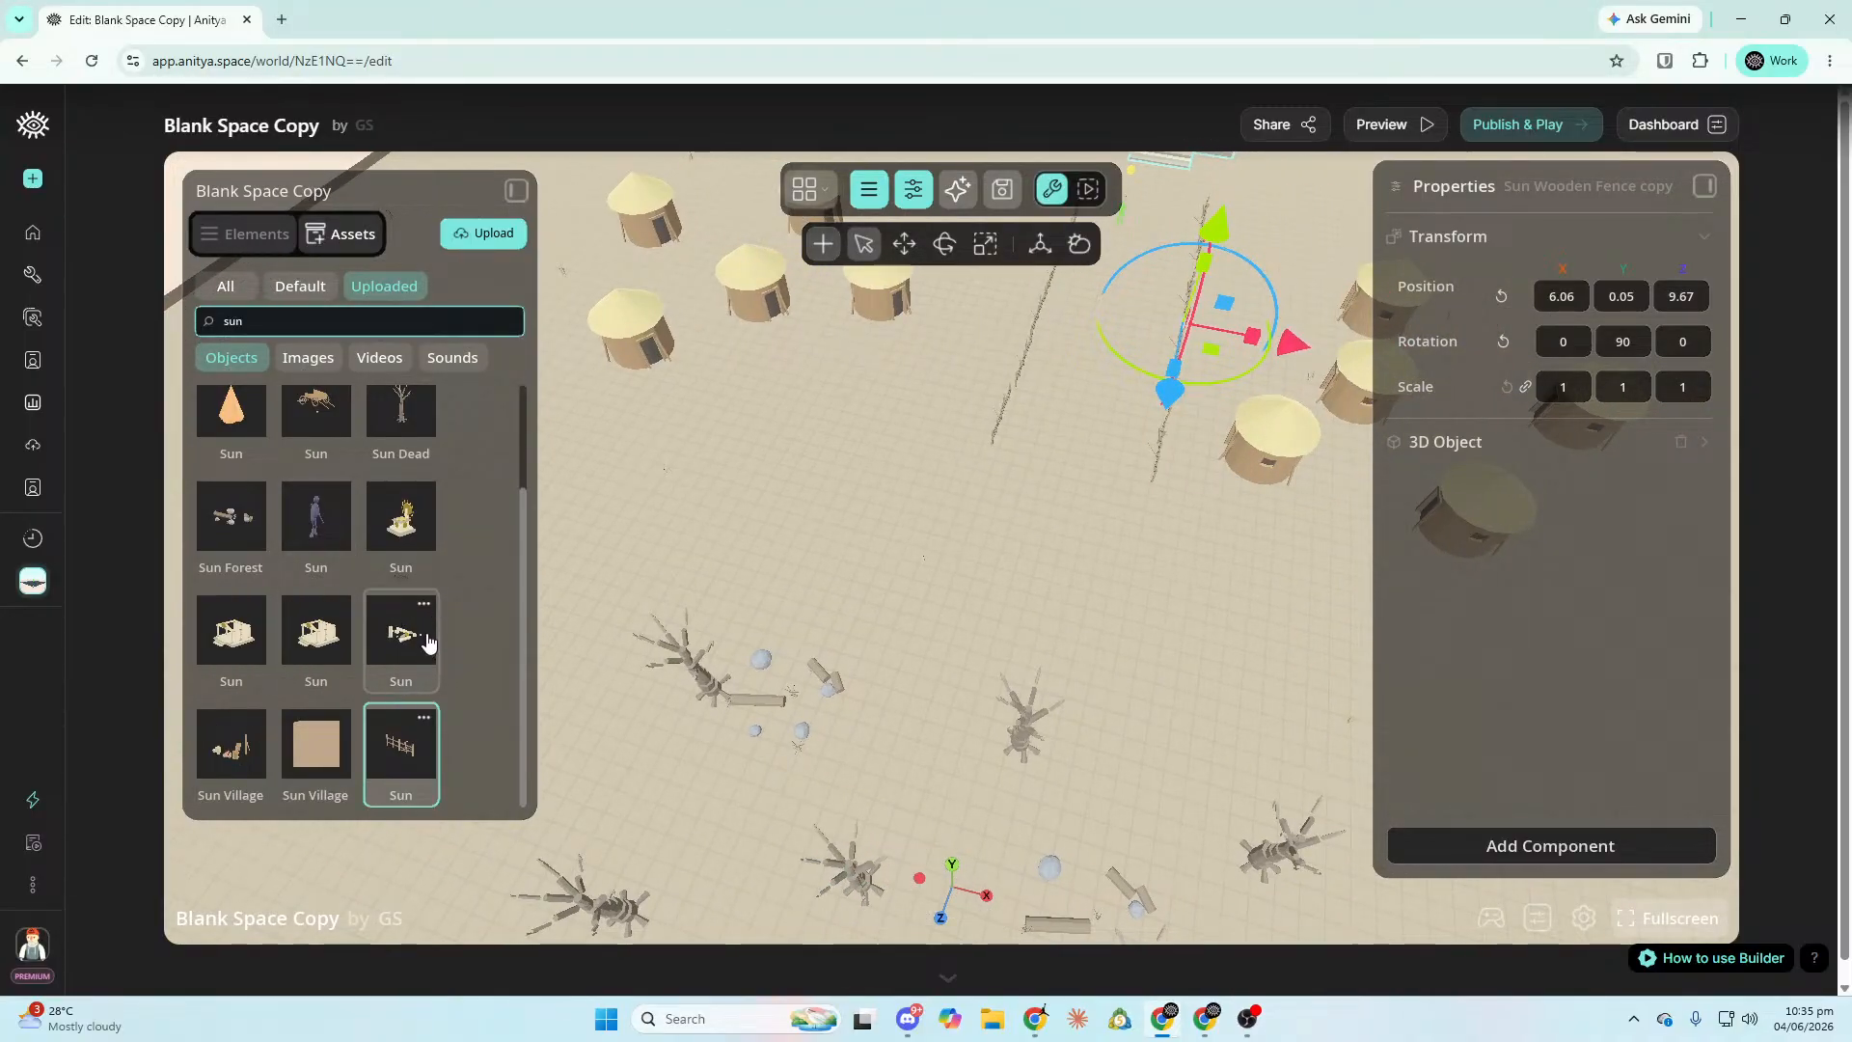
scroll(427, 644, "up", 1)
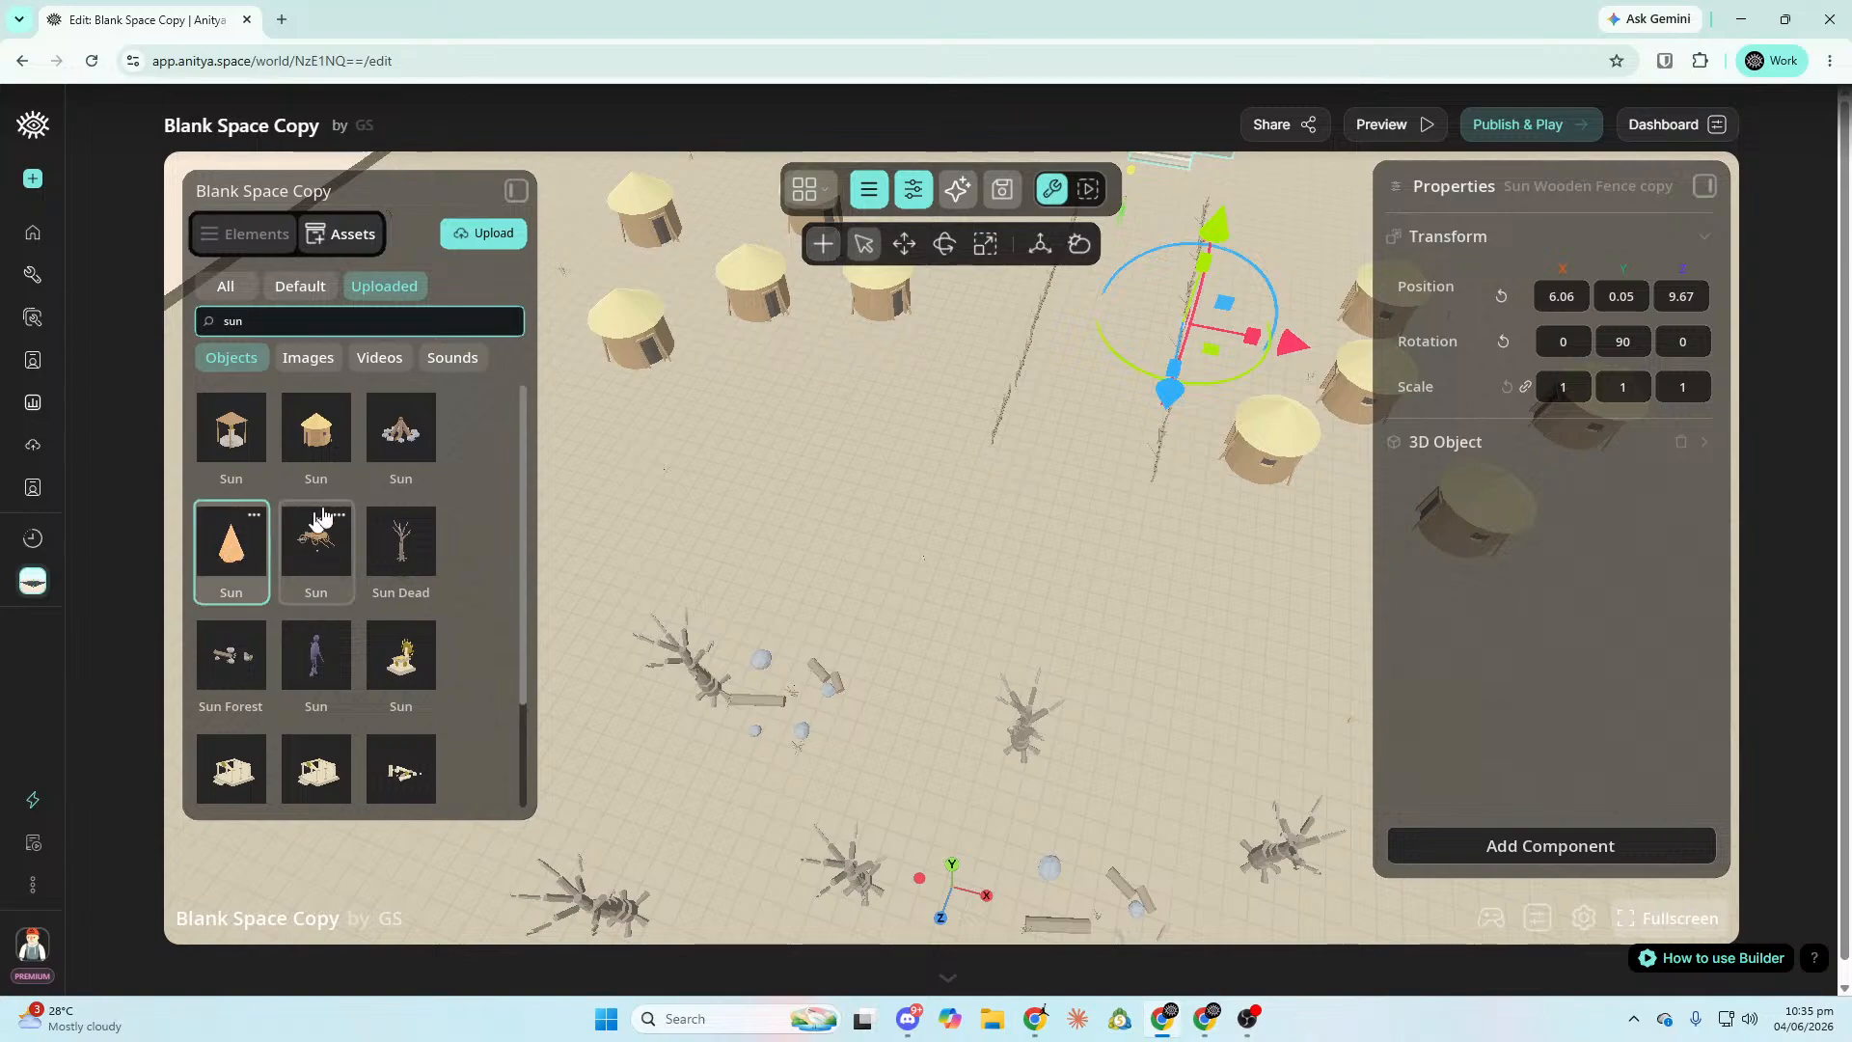
left_click_drag(235, 569, 1174, 167)
key("s")
right_click_drag(1174, 167, 1067, 182)
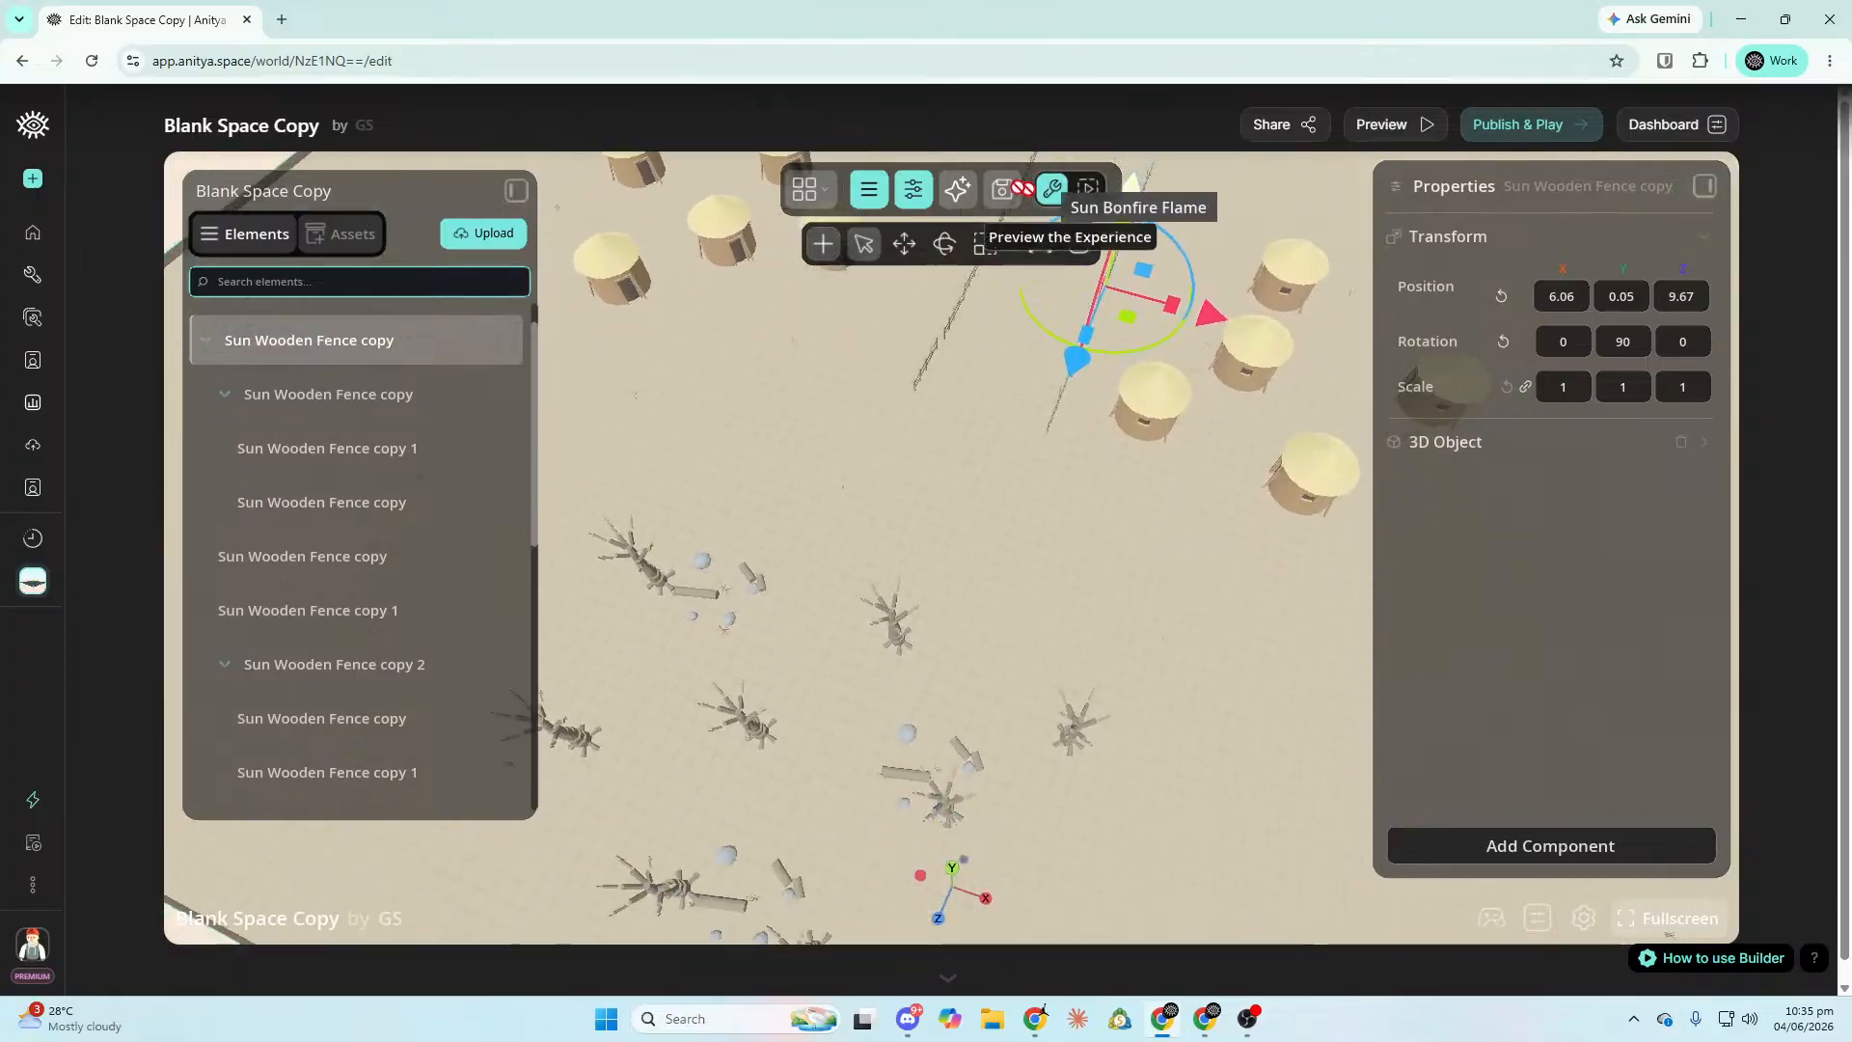
left_click_drag(783, 317, 802, 305)
right_click_drag(859, 380, 1042, 453)
key("f")
Give the flame the FALLENSUN_EXPORT_bonfire_flameAction animation with Loop and Autoplay enabled, and raise it to about Y 0.85.
left_click(1603, 479)
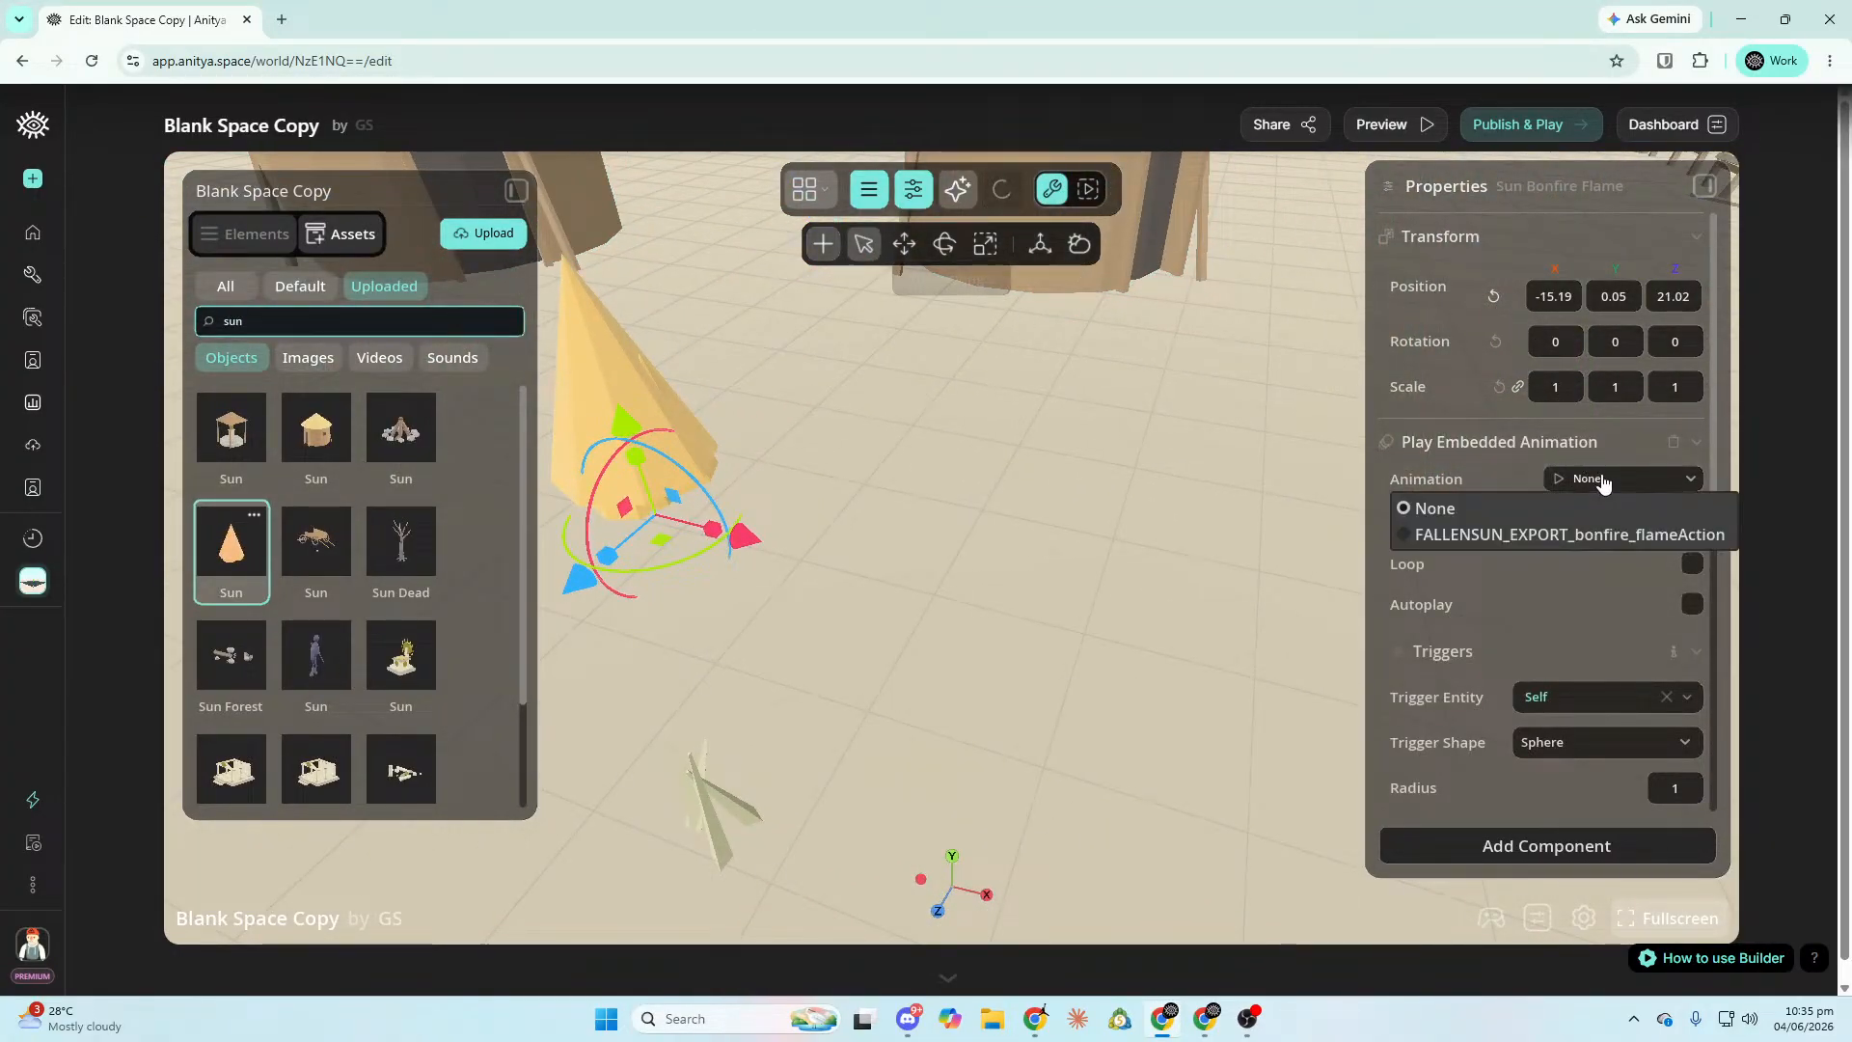
left_click(1591, 534)
right_click_drag(1283, 540, 1283, 540)
key("s")
left_click(1694, 564)
left_click(1693, 604)
left_click_drag(929, 386, 917, 317)
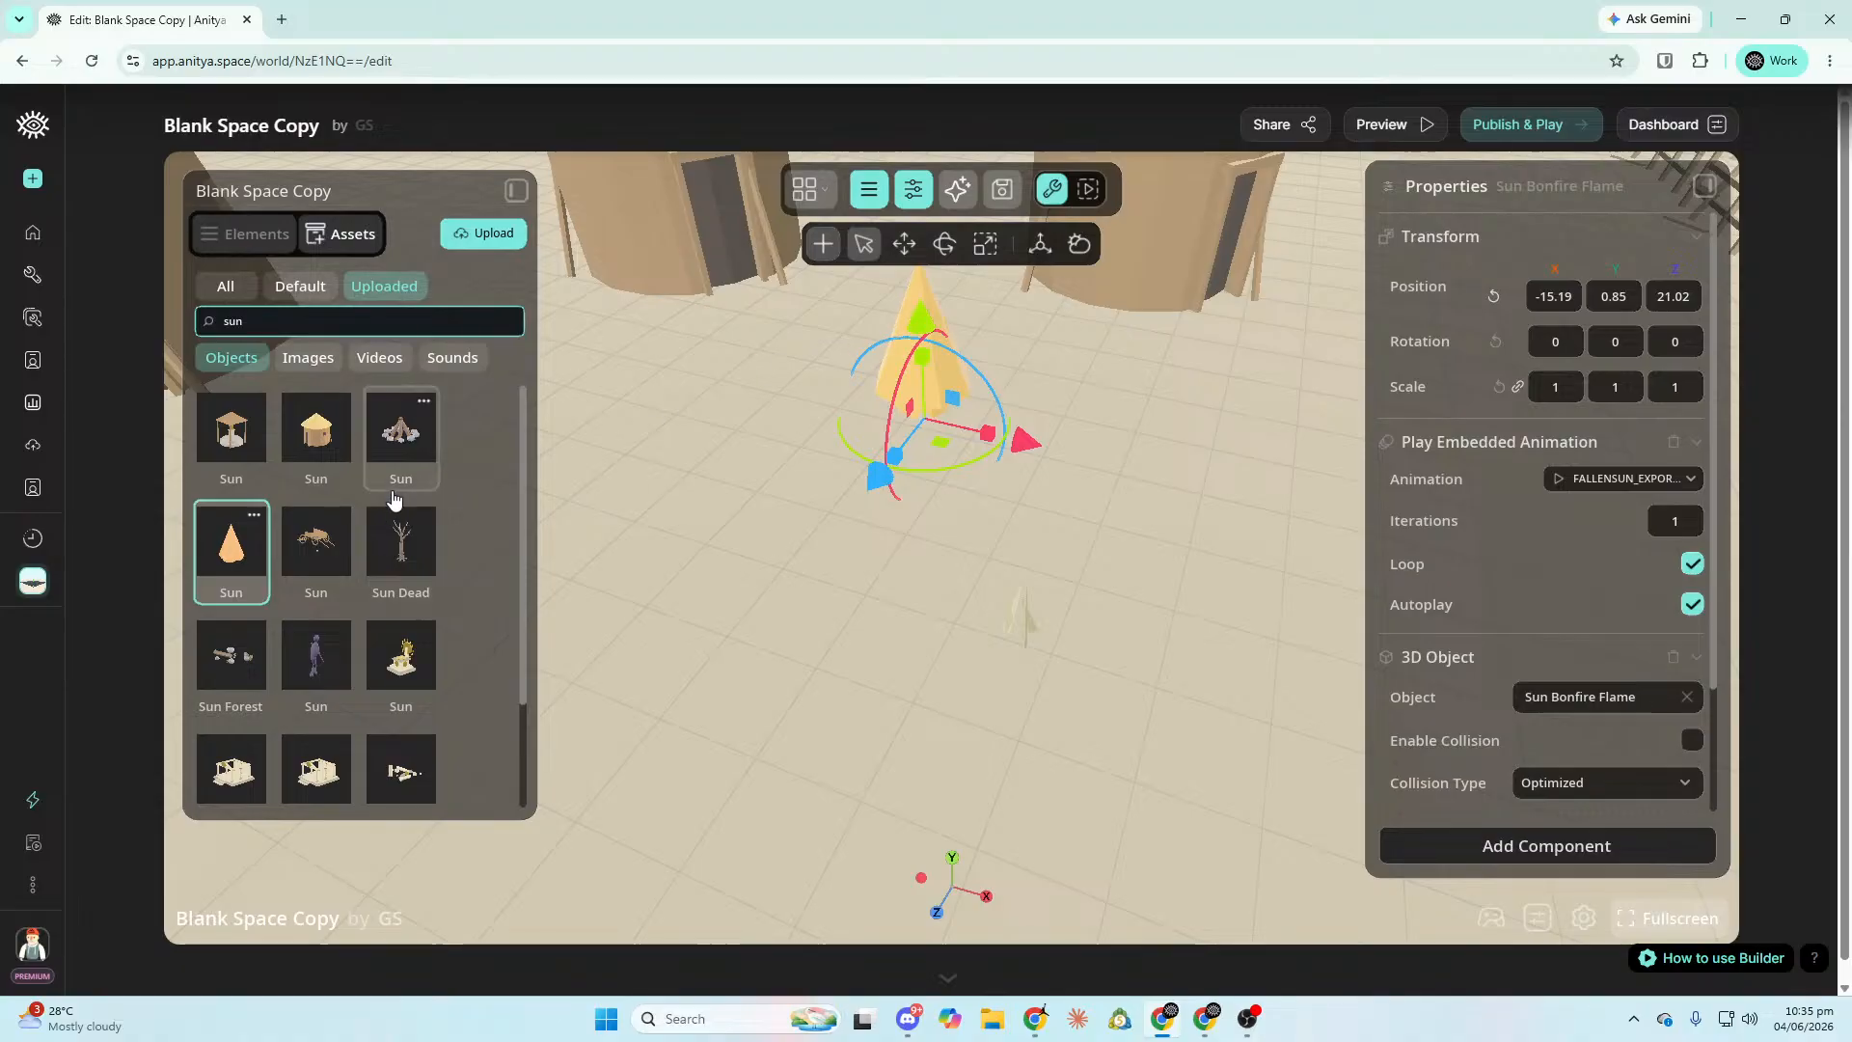
Place the Sun Bonfire Base asset beneath the flame and align it along Z to about 20.99.
left_click(392, 456)
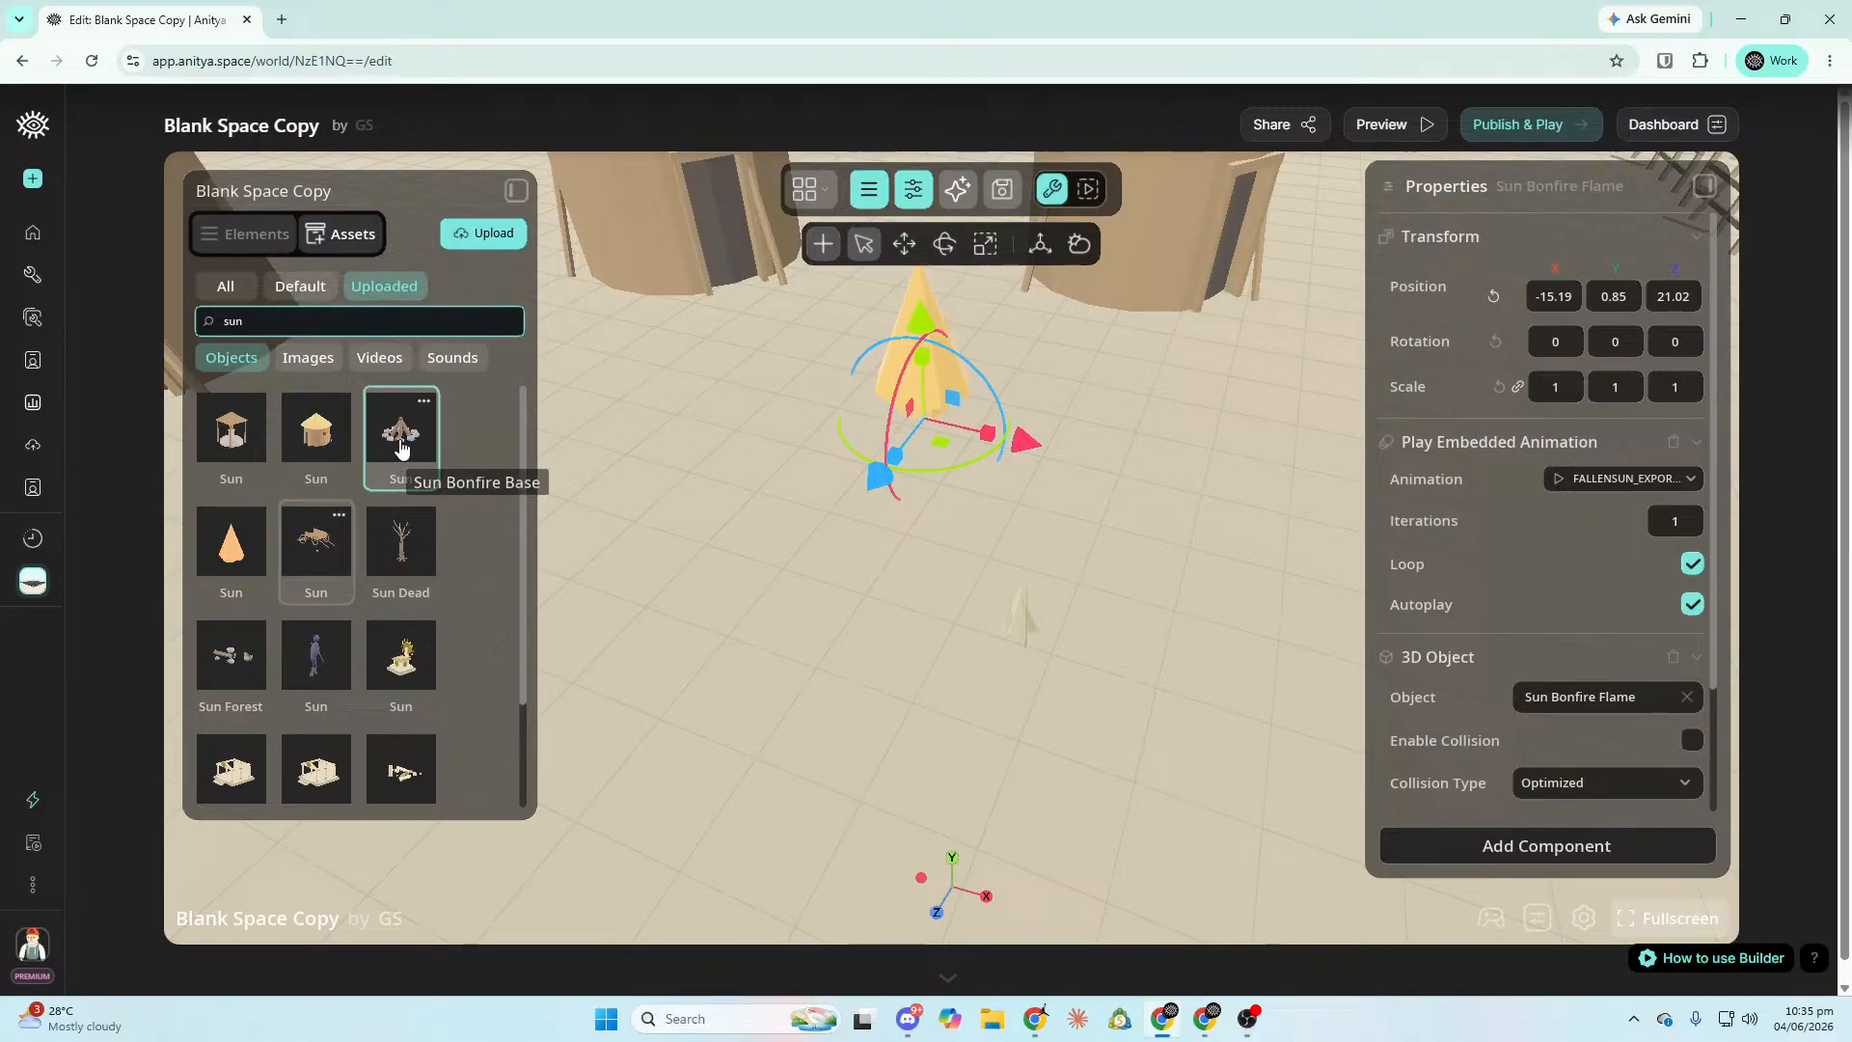
left_click_drag(453, 486, 975, 574)
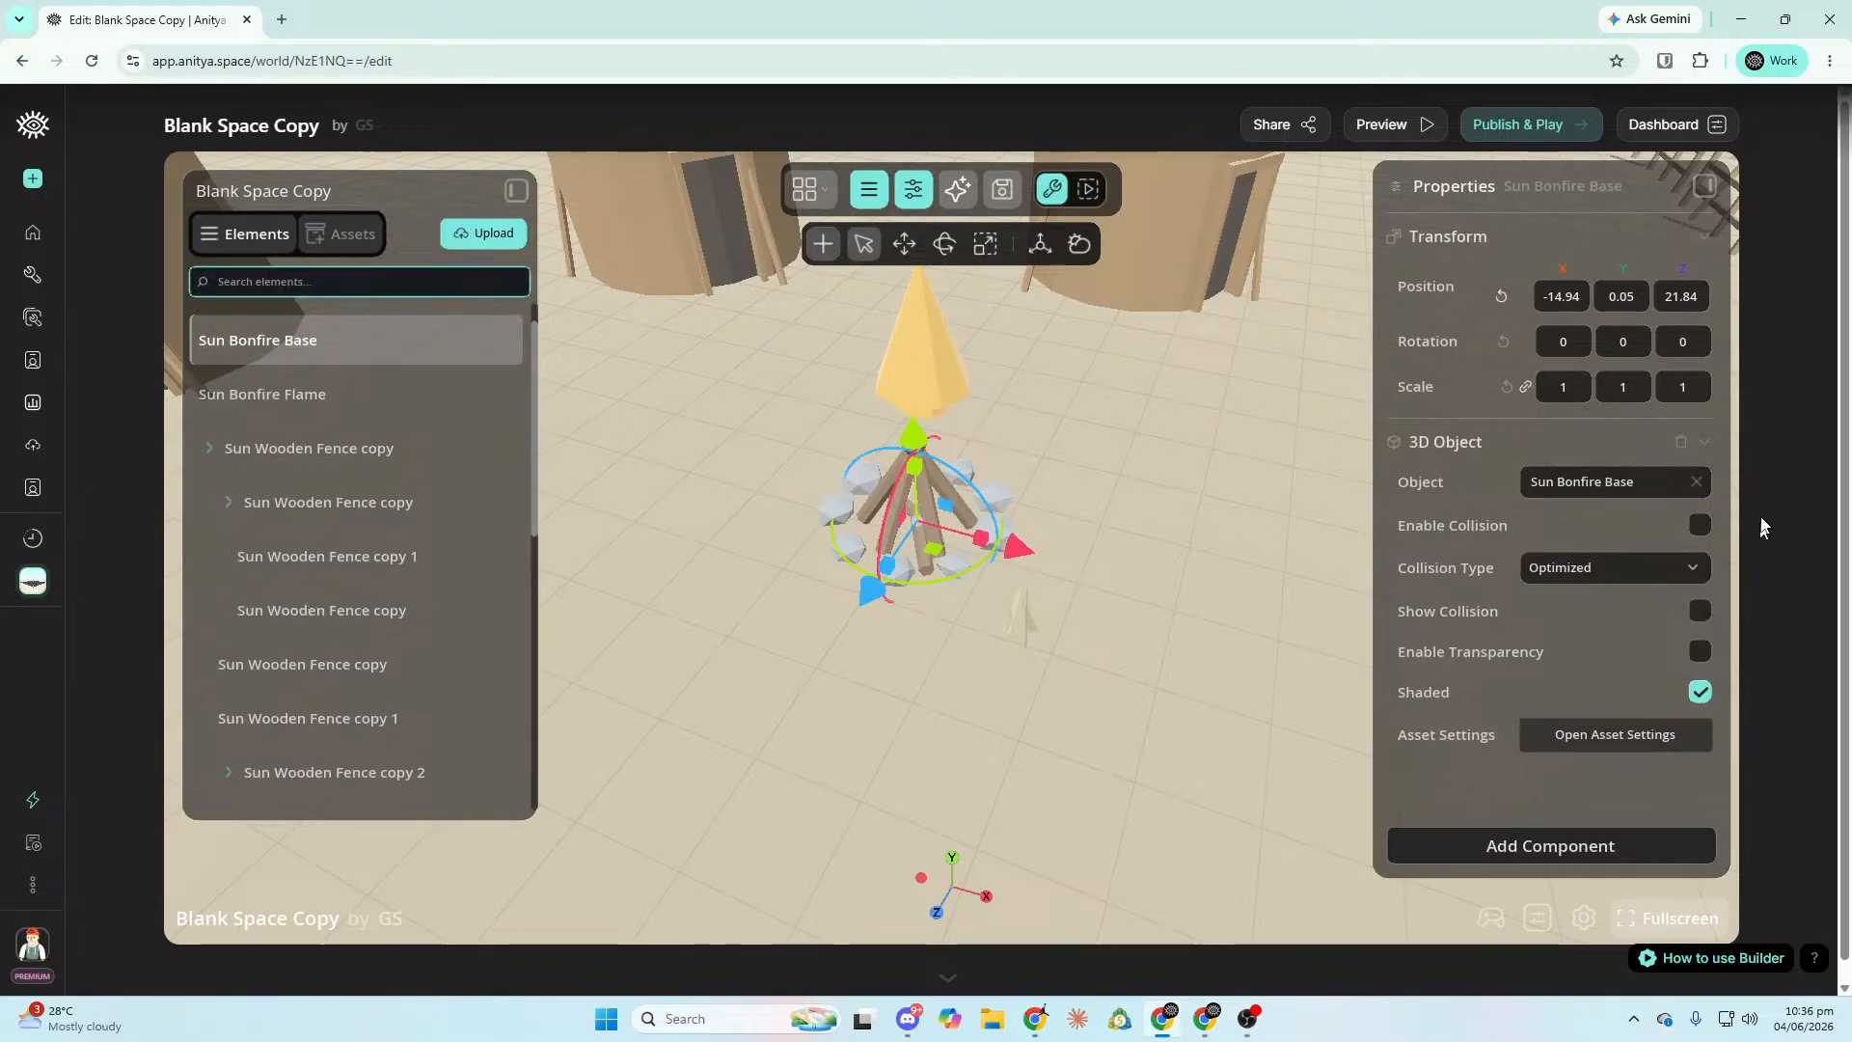
left_click(907, 343)
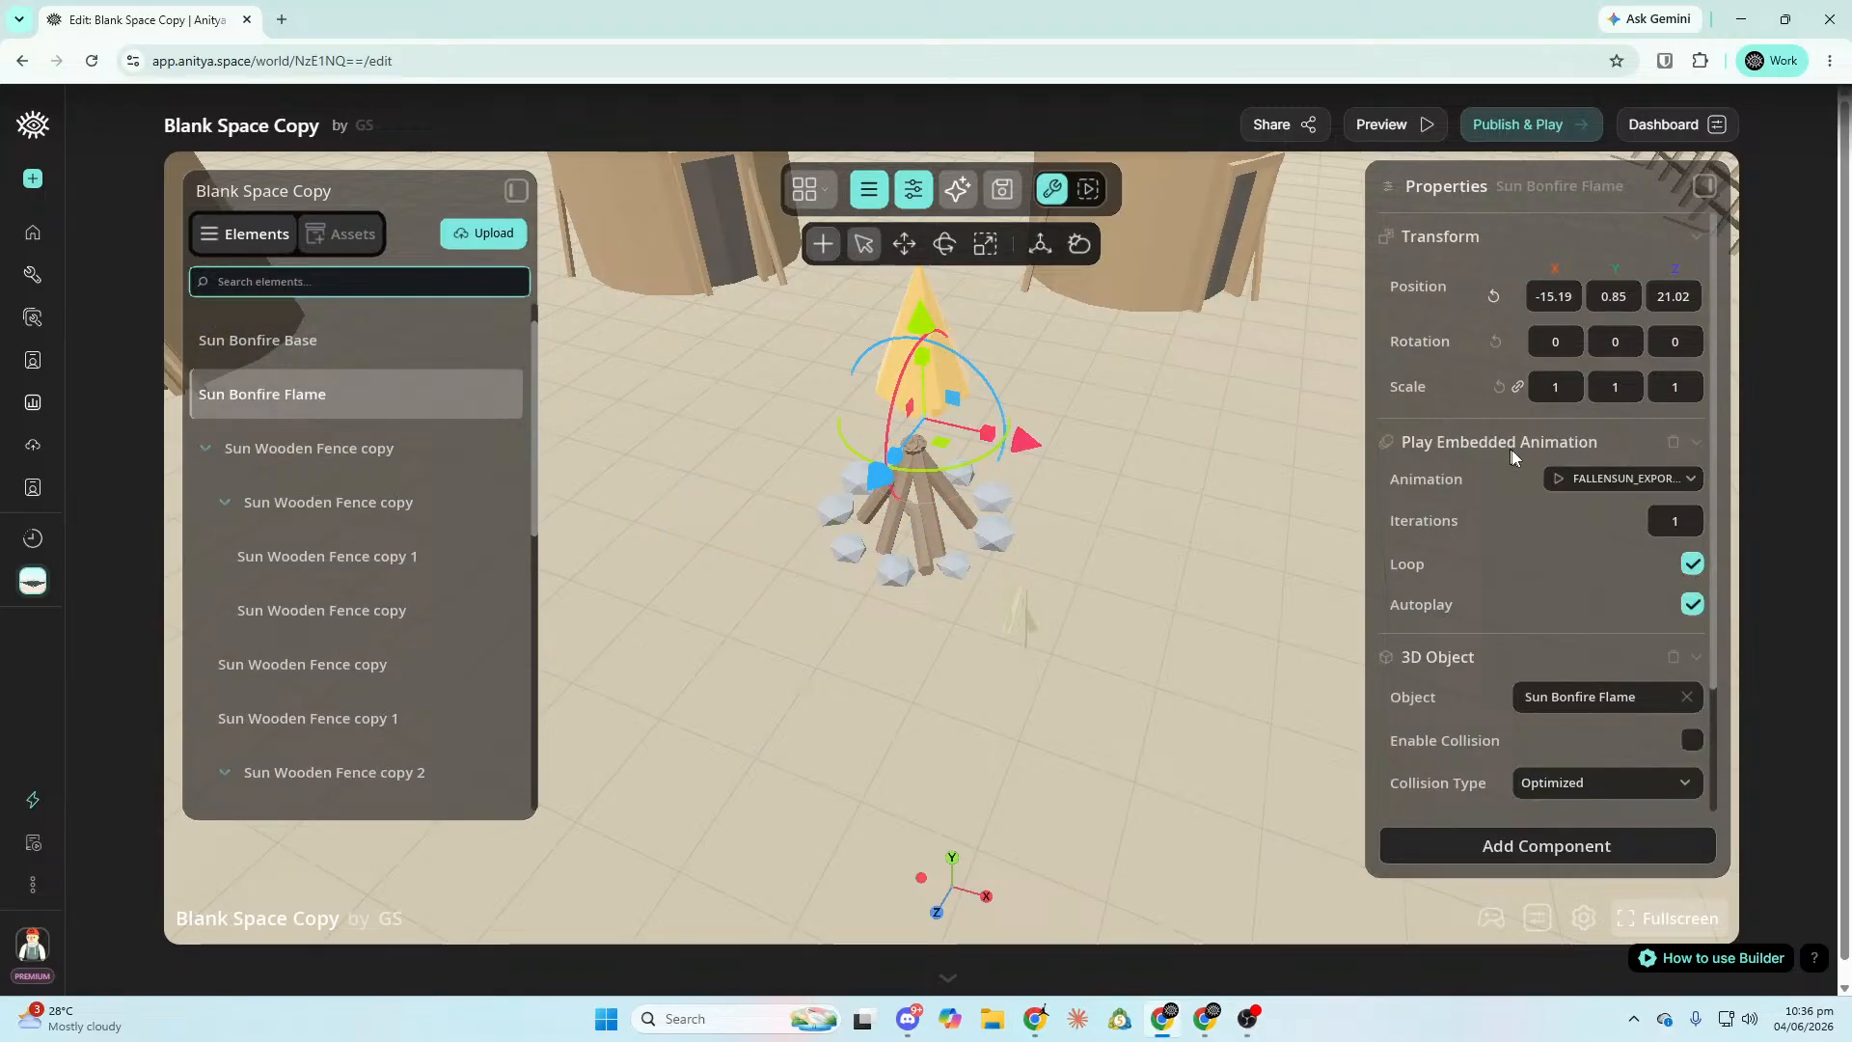
left_click(1698, 439)
left_click(912, 515)
right_click_drag(913, 515, 837, 516)
left_click_drag(754, 518, 831, 512)
Center the Sun Bonfire Flame on the base and lower it into the logs, to about X -14.98, Y -0.04.
left_click(926, 307)
key("f")
right_click_drag(973, 346, 975, 363)
key("s")
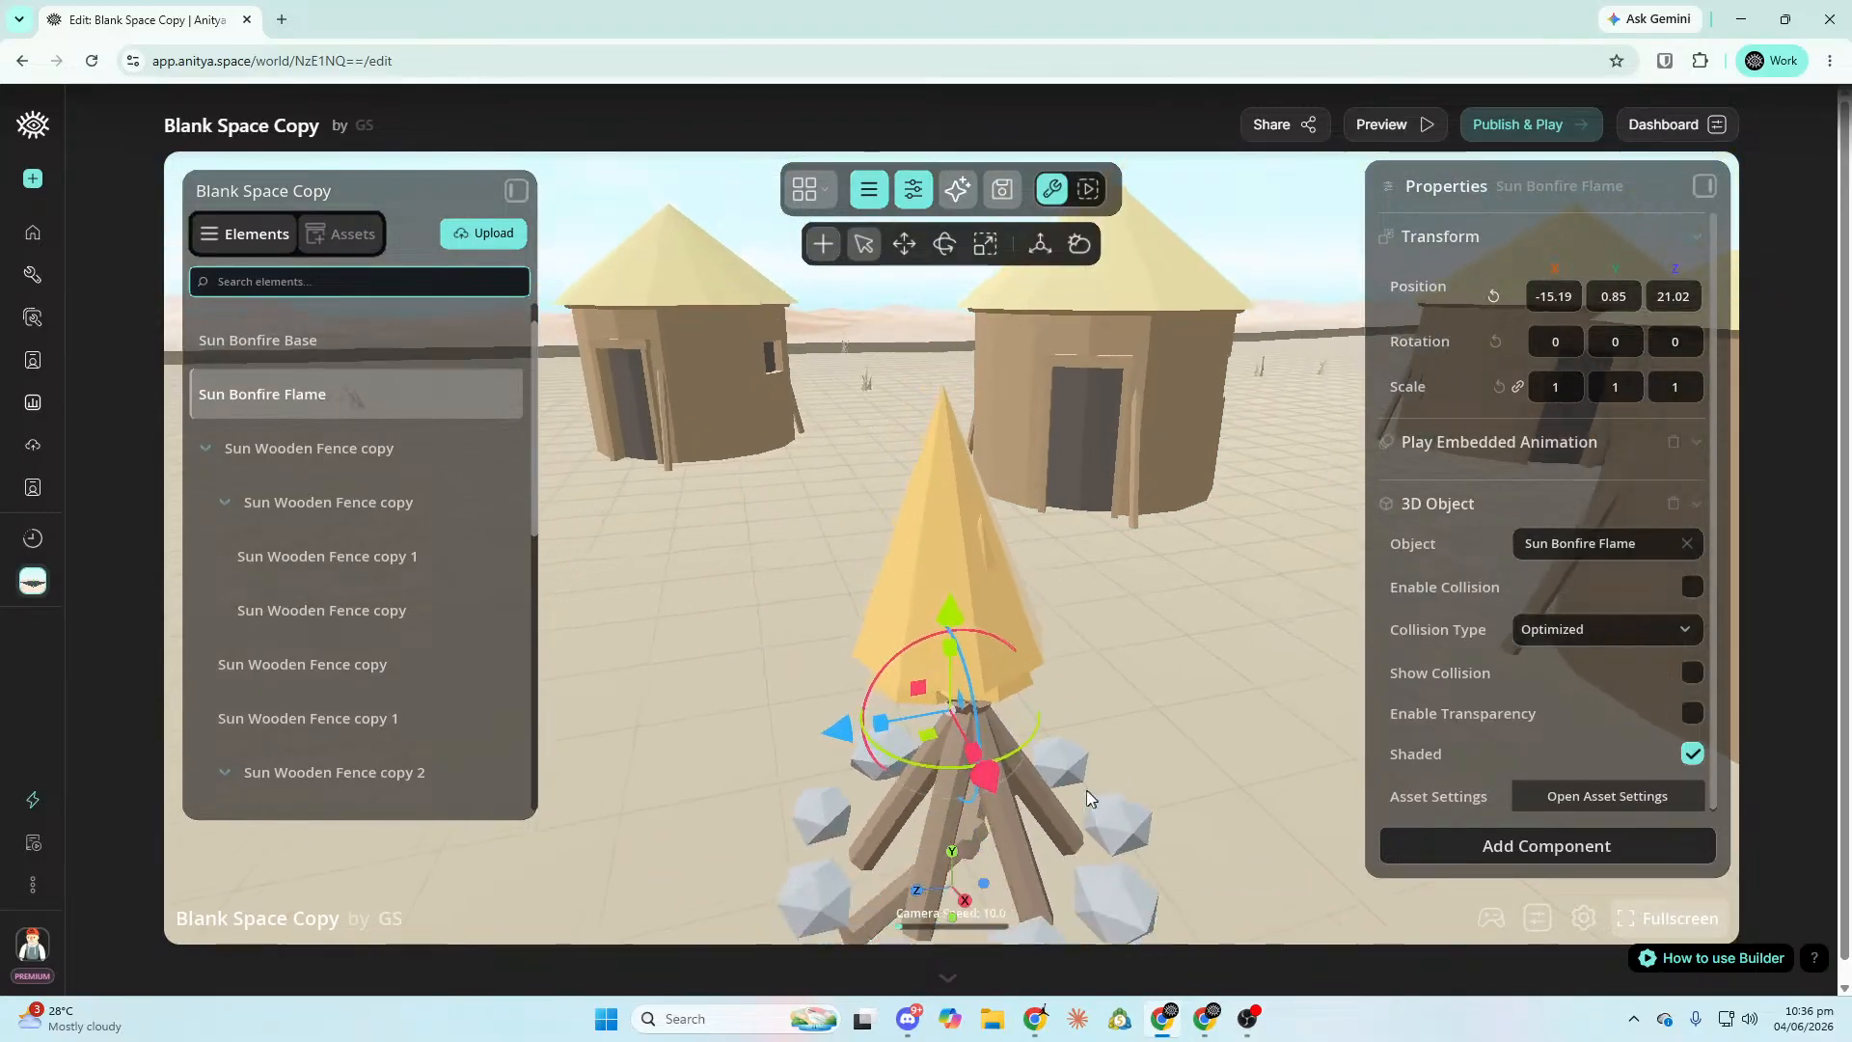
left_click_drag(986, 771, 1010, 813)
left_click_drag(976, 669, 980, 746)
right_click_drag(981, 746, 932, 767)
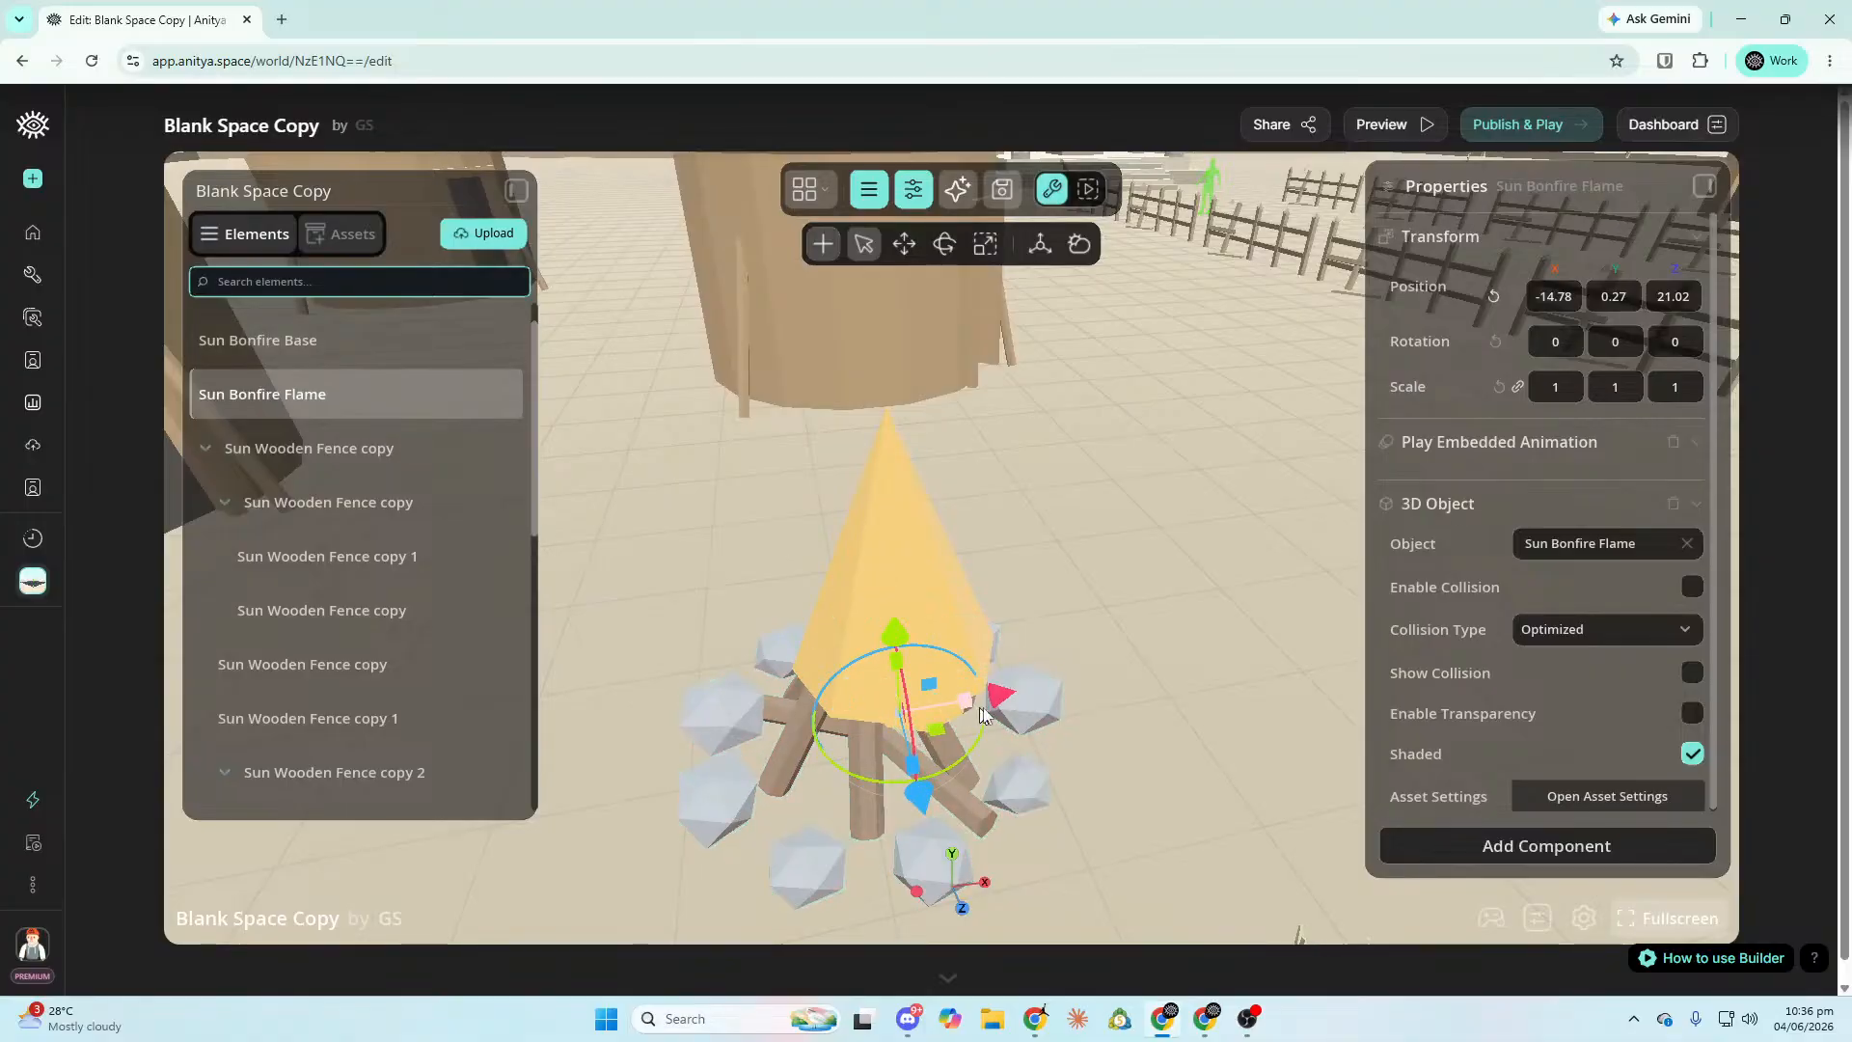
left_click_drag(978, 714, 972, 722)
left_click_drag(841, 634, 846, 677)
right_click_drag(876, 685, 801, 651)
key("s")
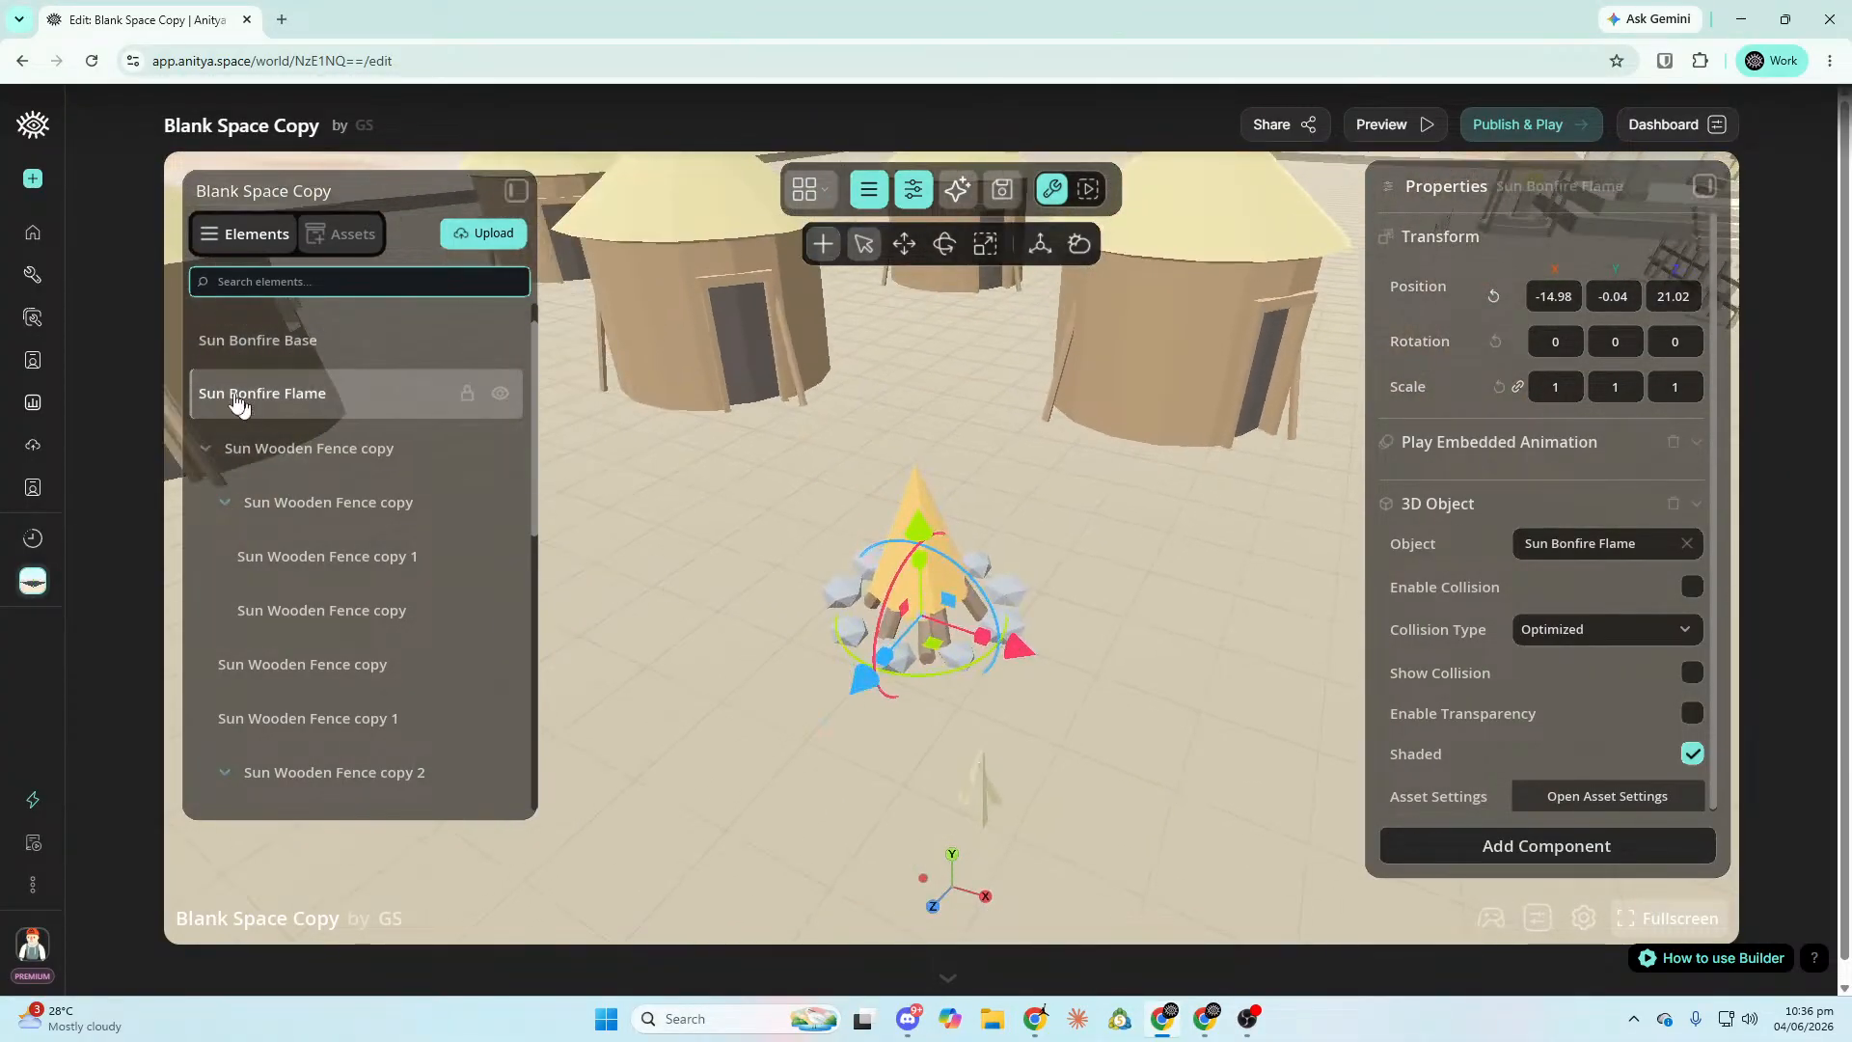
Nest Sun Bonfire Flame under Sun Bonfire Base and collapse the group.
left_click_drag(313, 390, 304, 349)
left_click(208, 385)
key("s")
right_click_drag(675, 463, 873, 463)
key("s")
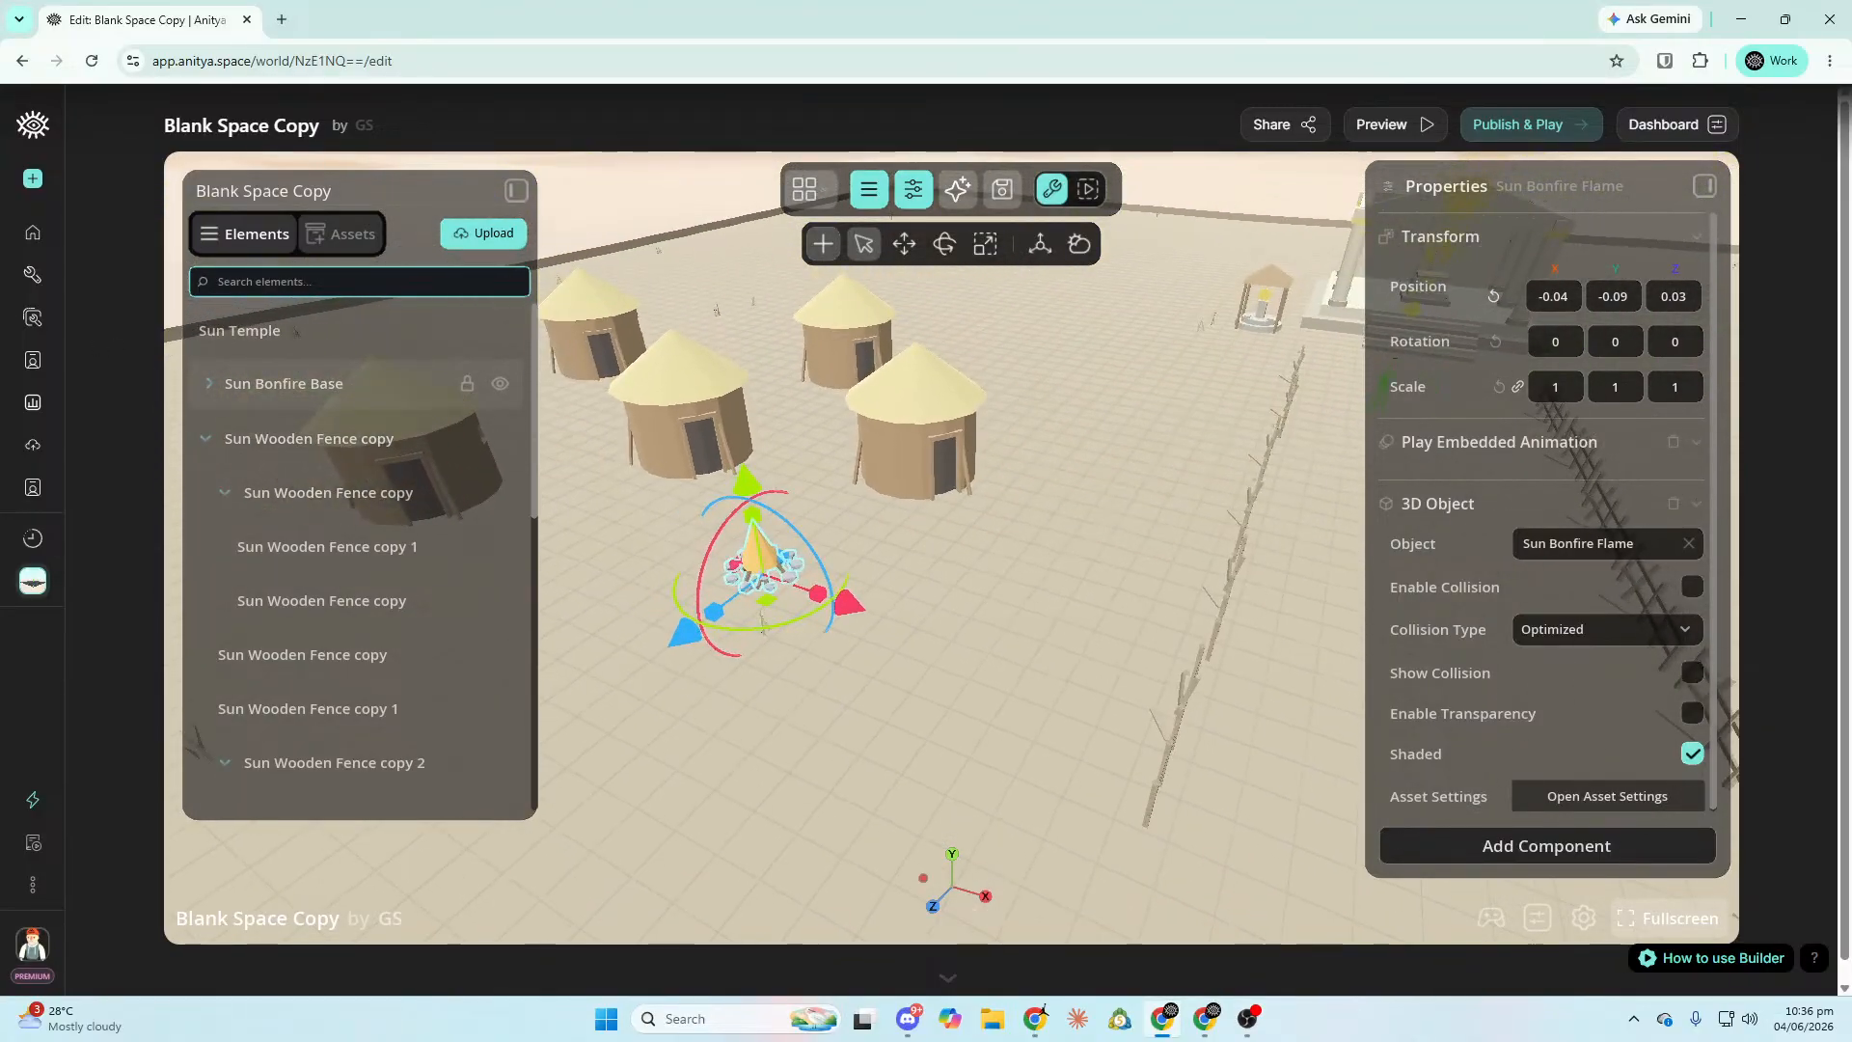
Duplicate the Sun Bonfire Base group and move the copy across the fenced path to the opposite hut cluster.
right_click(311, 396)
left_click(373, 482)
right_click_drag(675, 463, 685, 463)
right_click_drag(779, 675, 975, 733)
key("s")
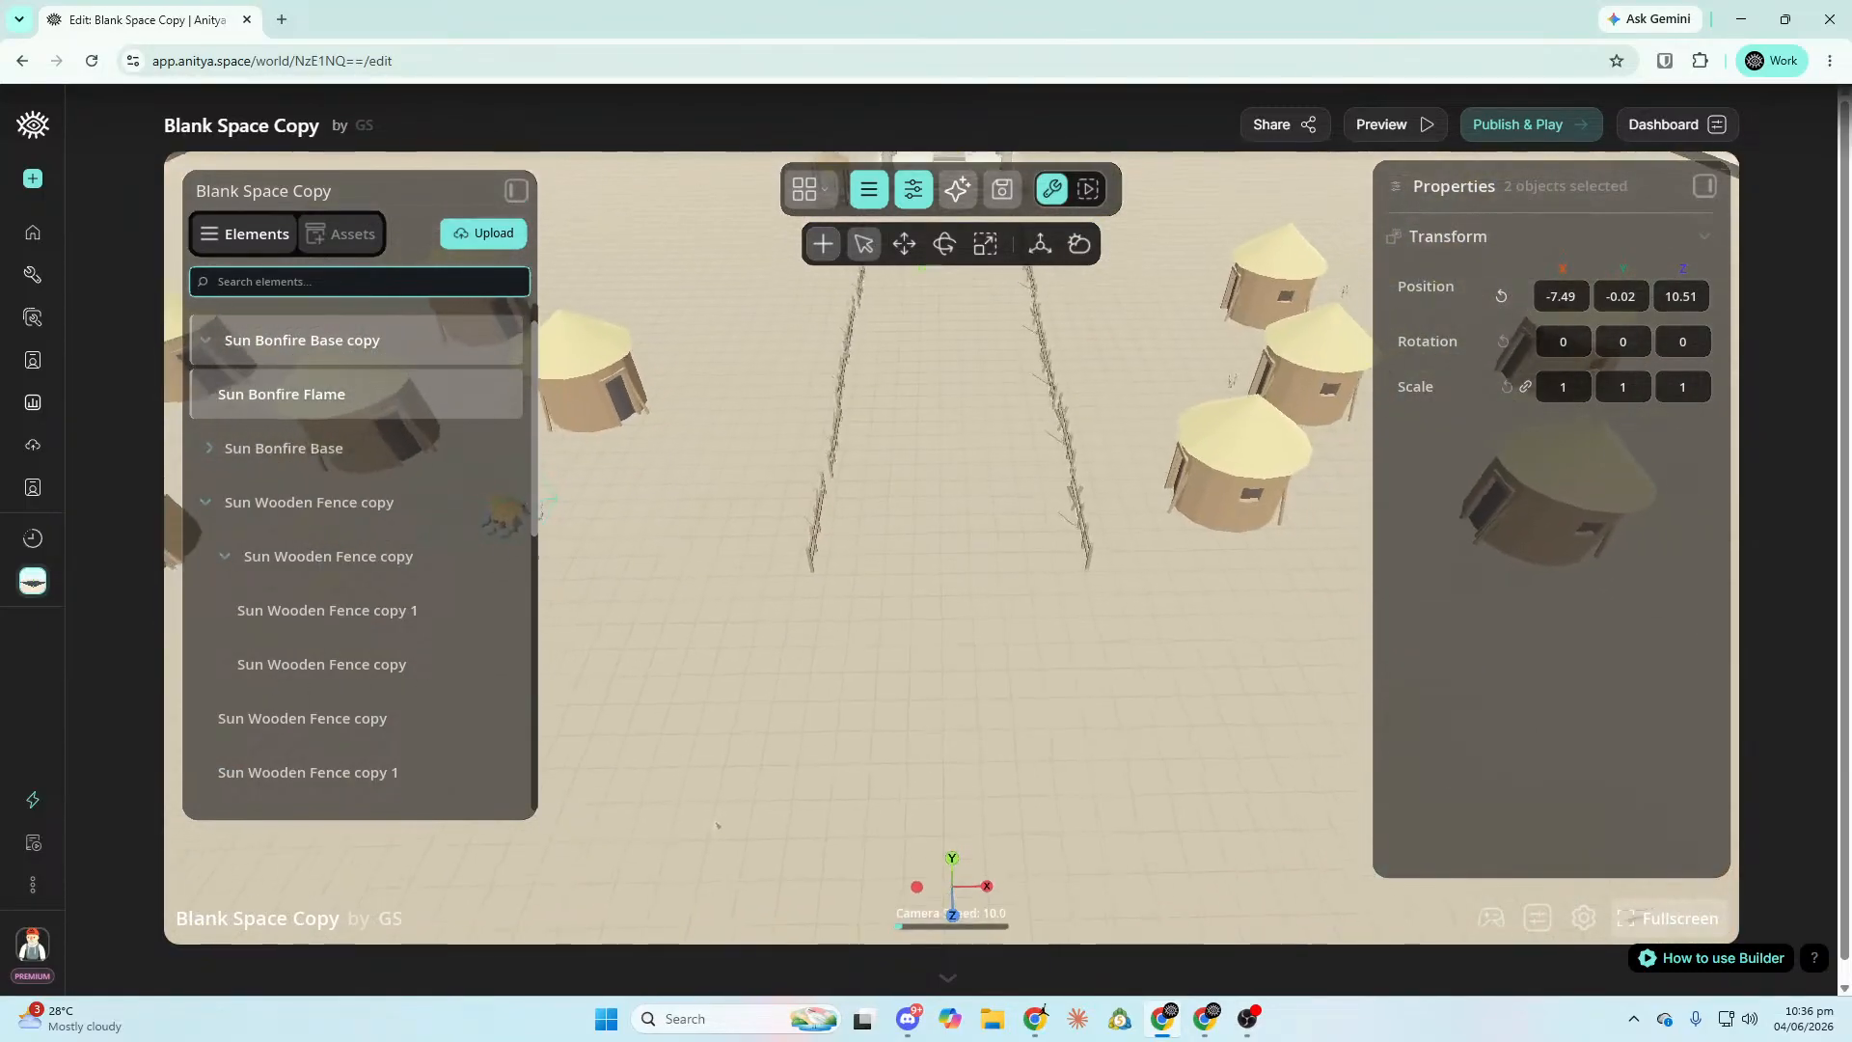
right_click_drag(955, 799, 905, 798)
key("s")
left_click_drag(728, 514, 1204, 448)
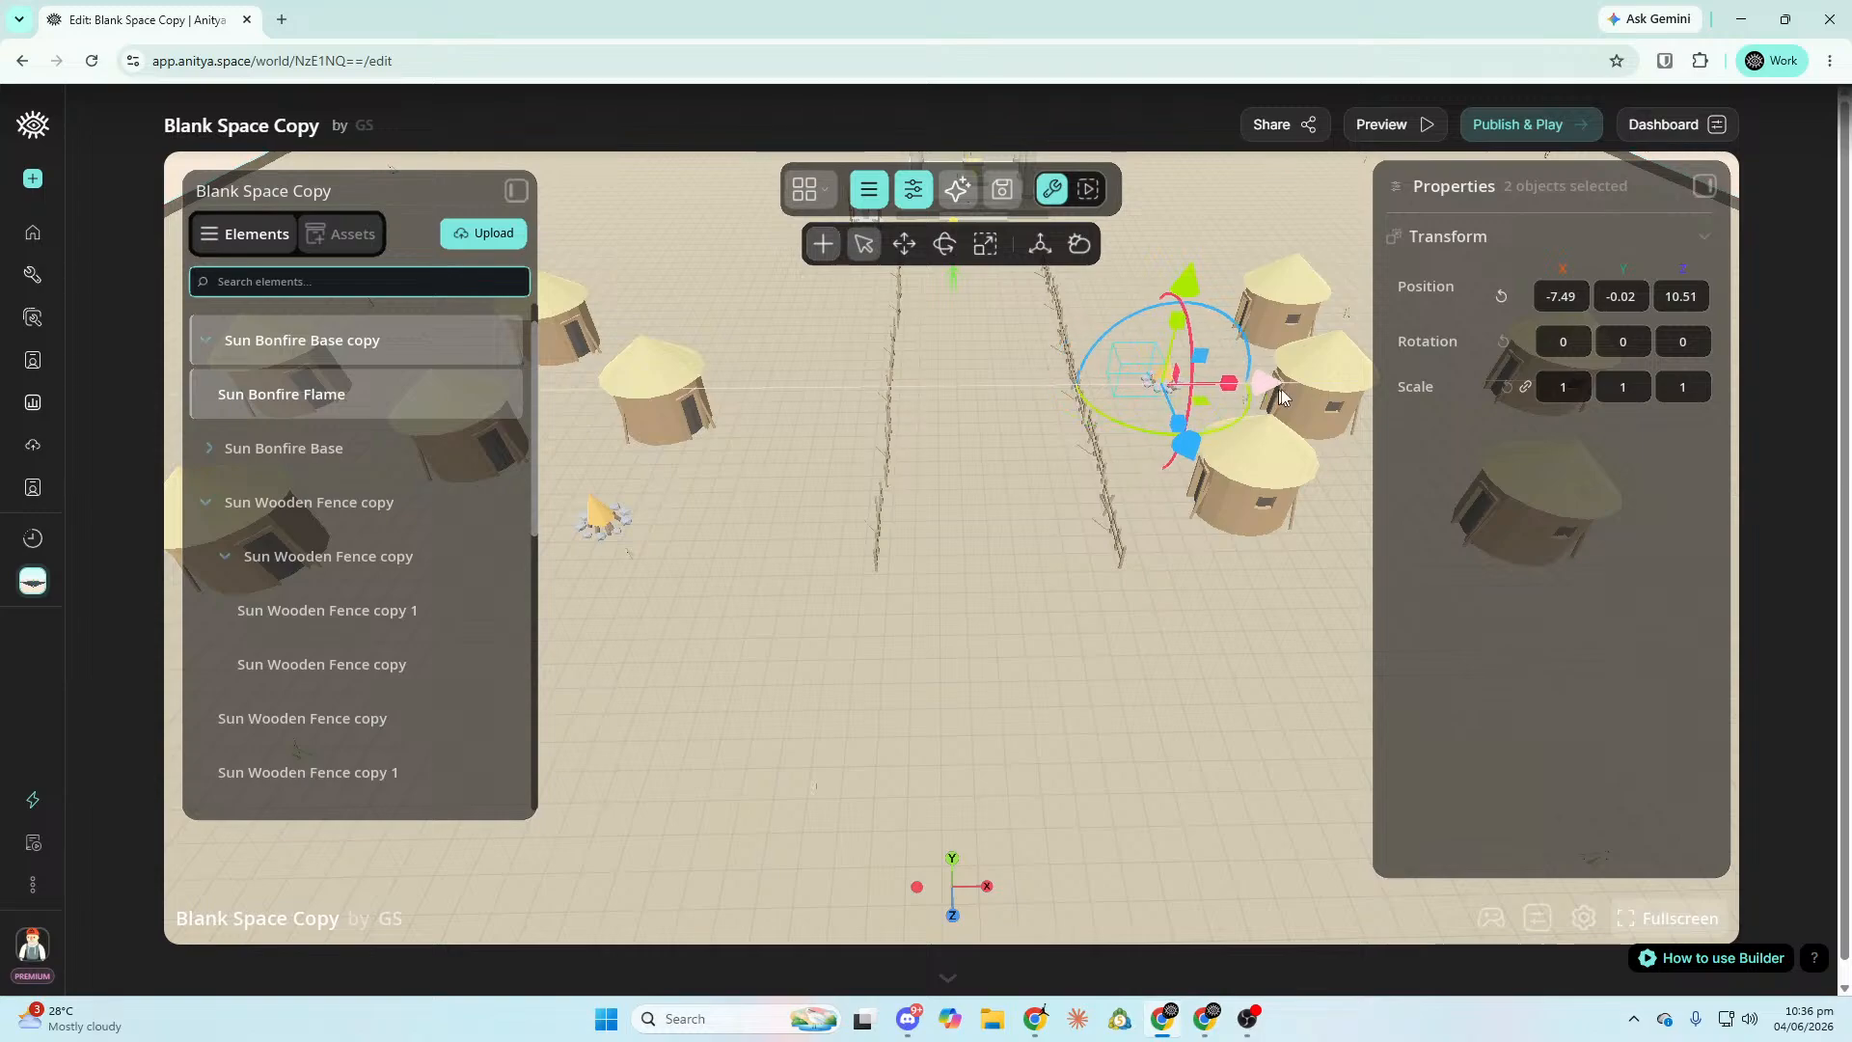
right_click_drag(1270, 386, 1281, 423)
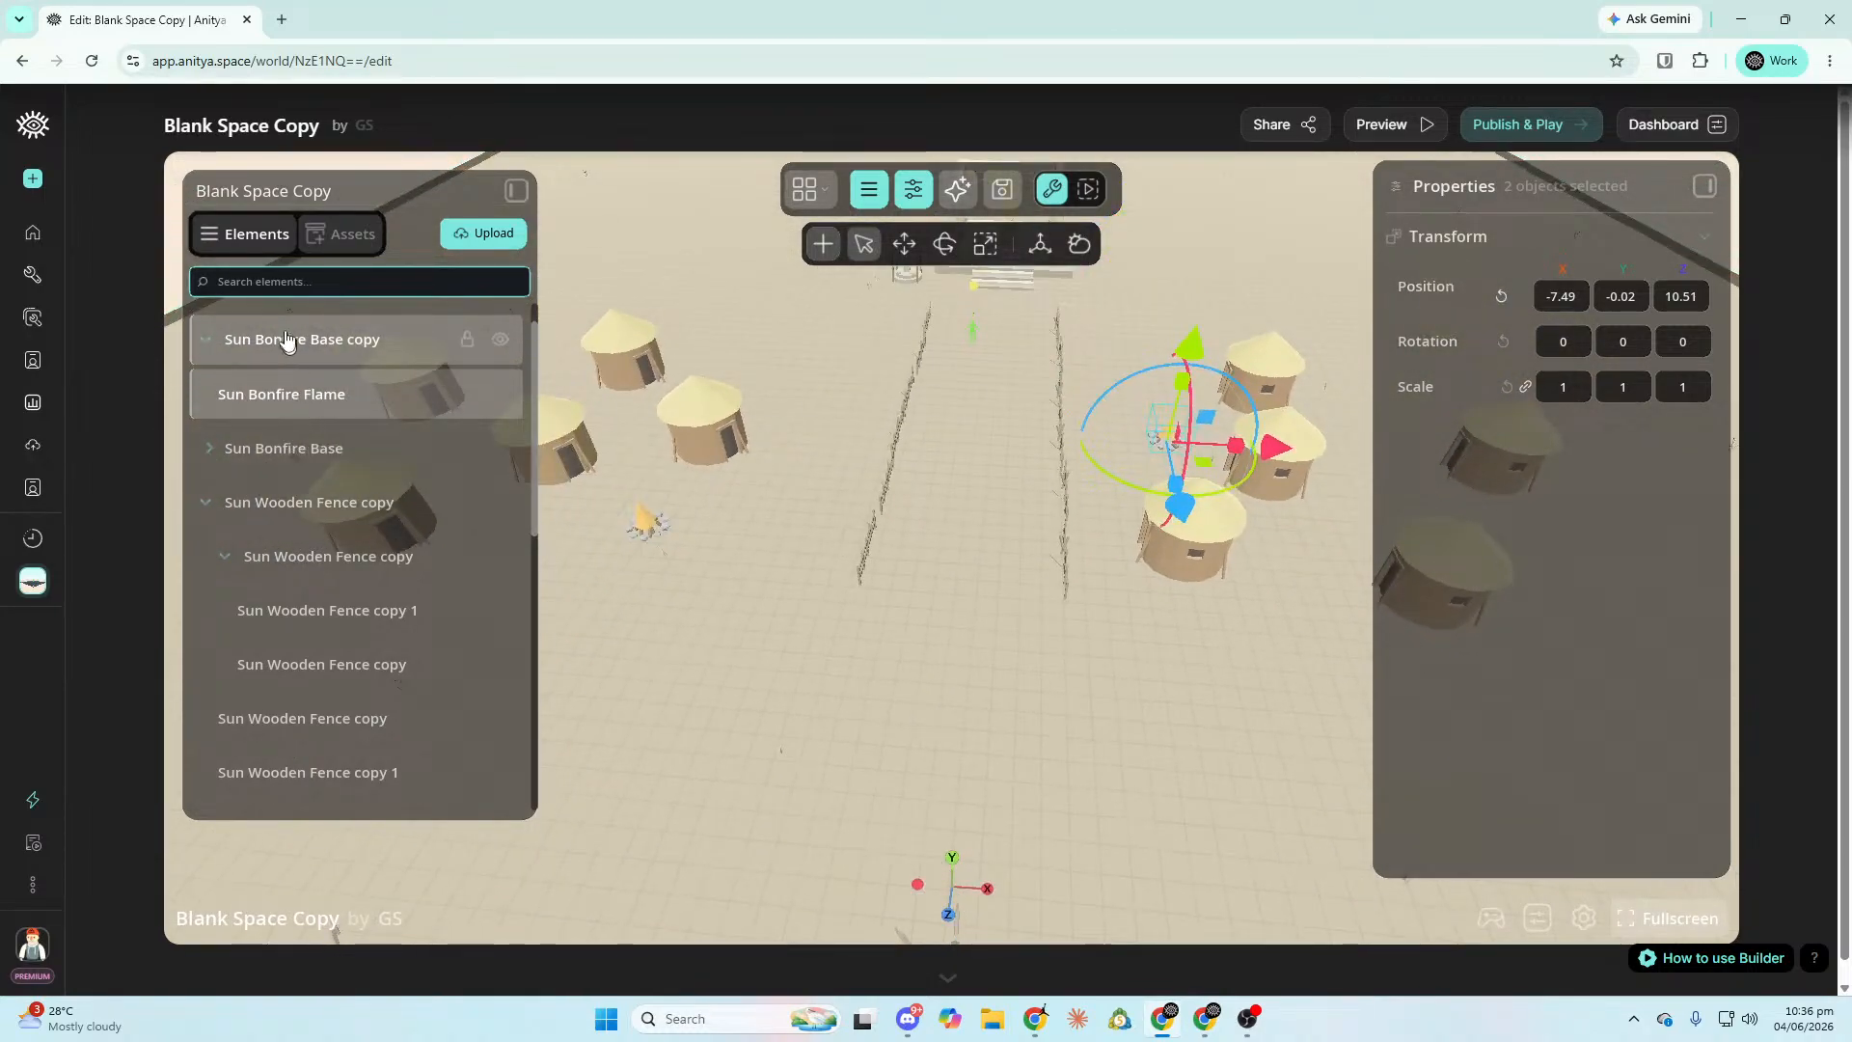
Duplicate Sun Bonfire Base copy and move the new bonfire farther out along X and Z near the outer huts.
right_click(336, 336)
left_click(393, 384)
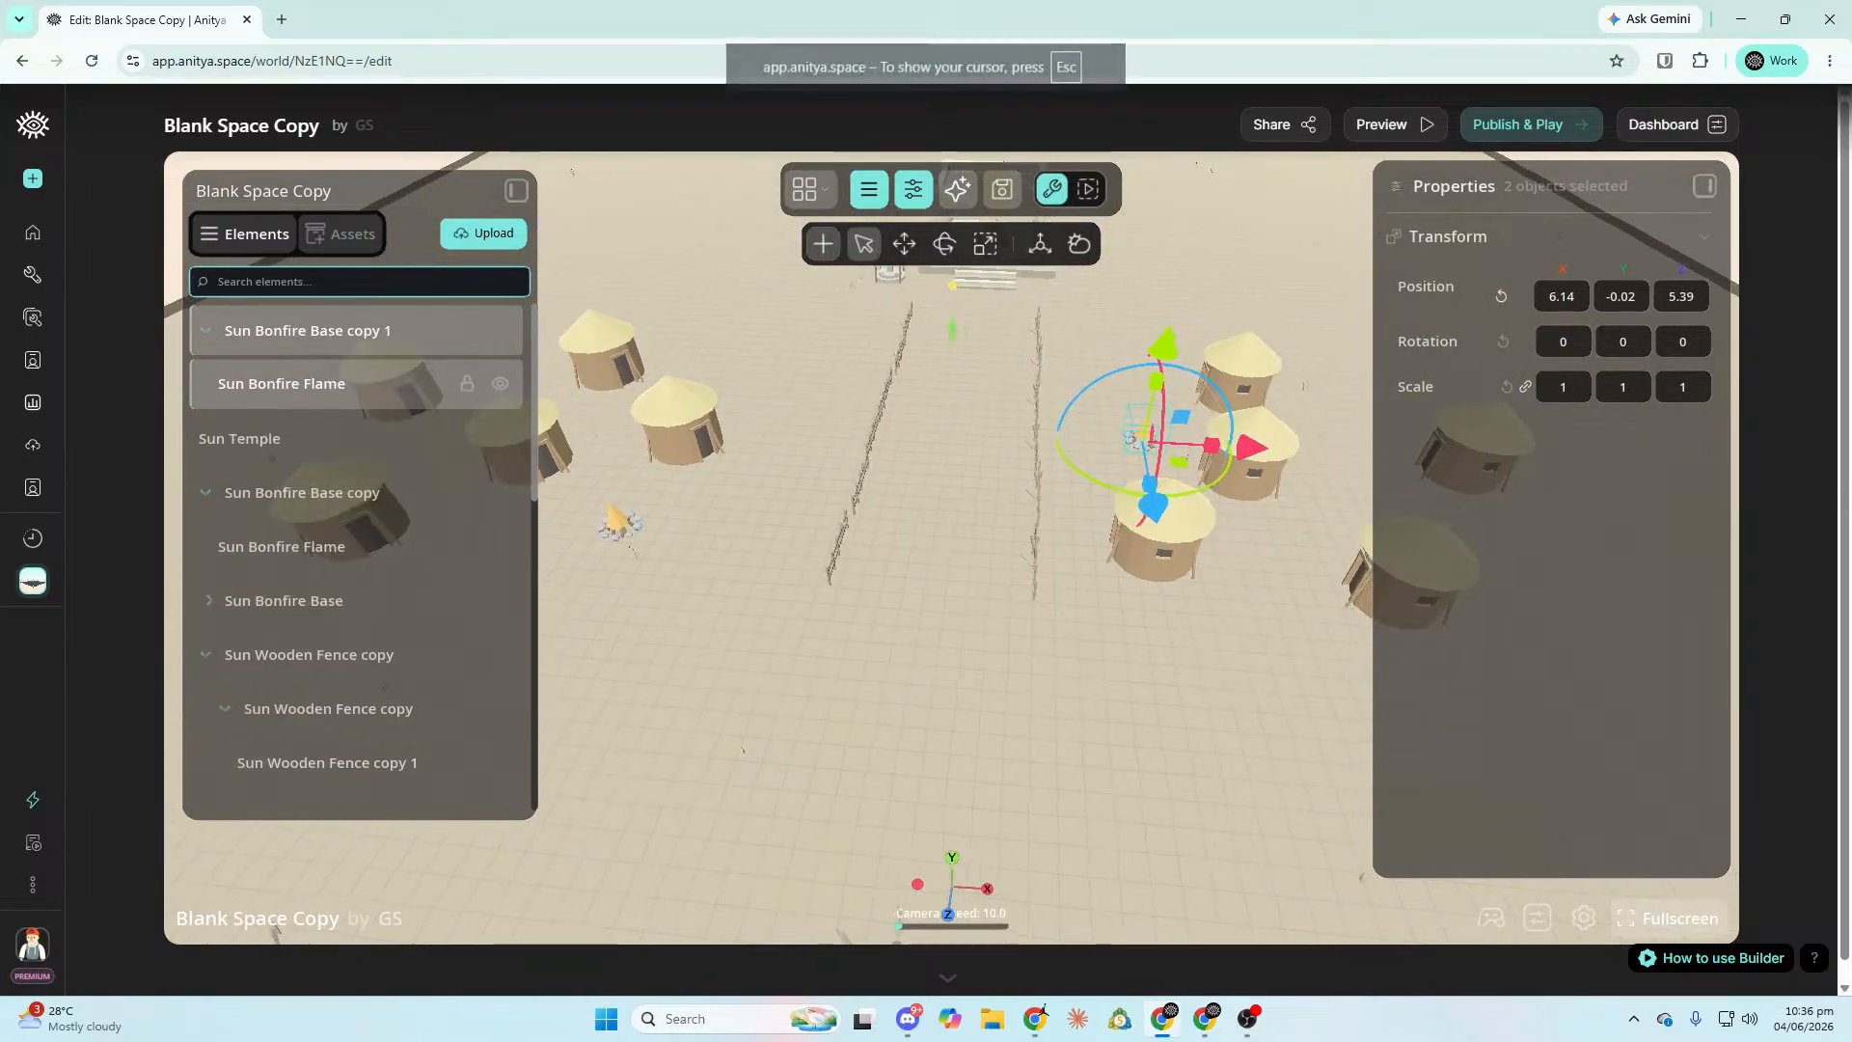
left_click_drag(1078, 526, 1228, 641)
left_click_drag(1338, 563, 1389, 511)
right_click_drag(1370, 510, 956, 481)
Duplicate the original Sun Bonfire Base group and move the copy outward along X and Z, farther into the first hut cluster.
left_click(775, 502)
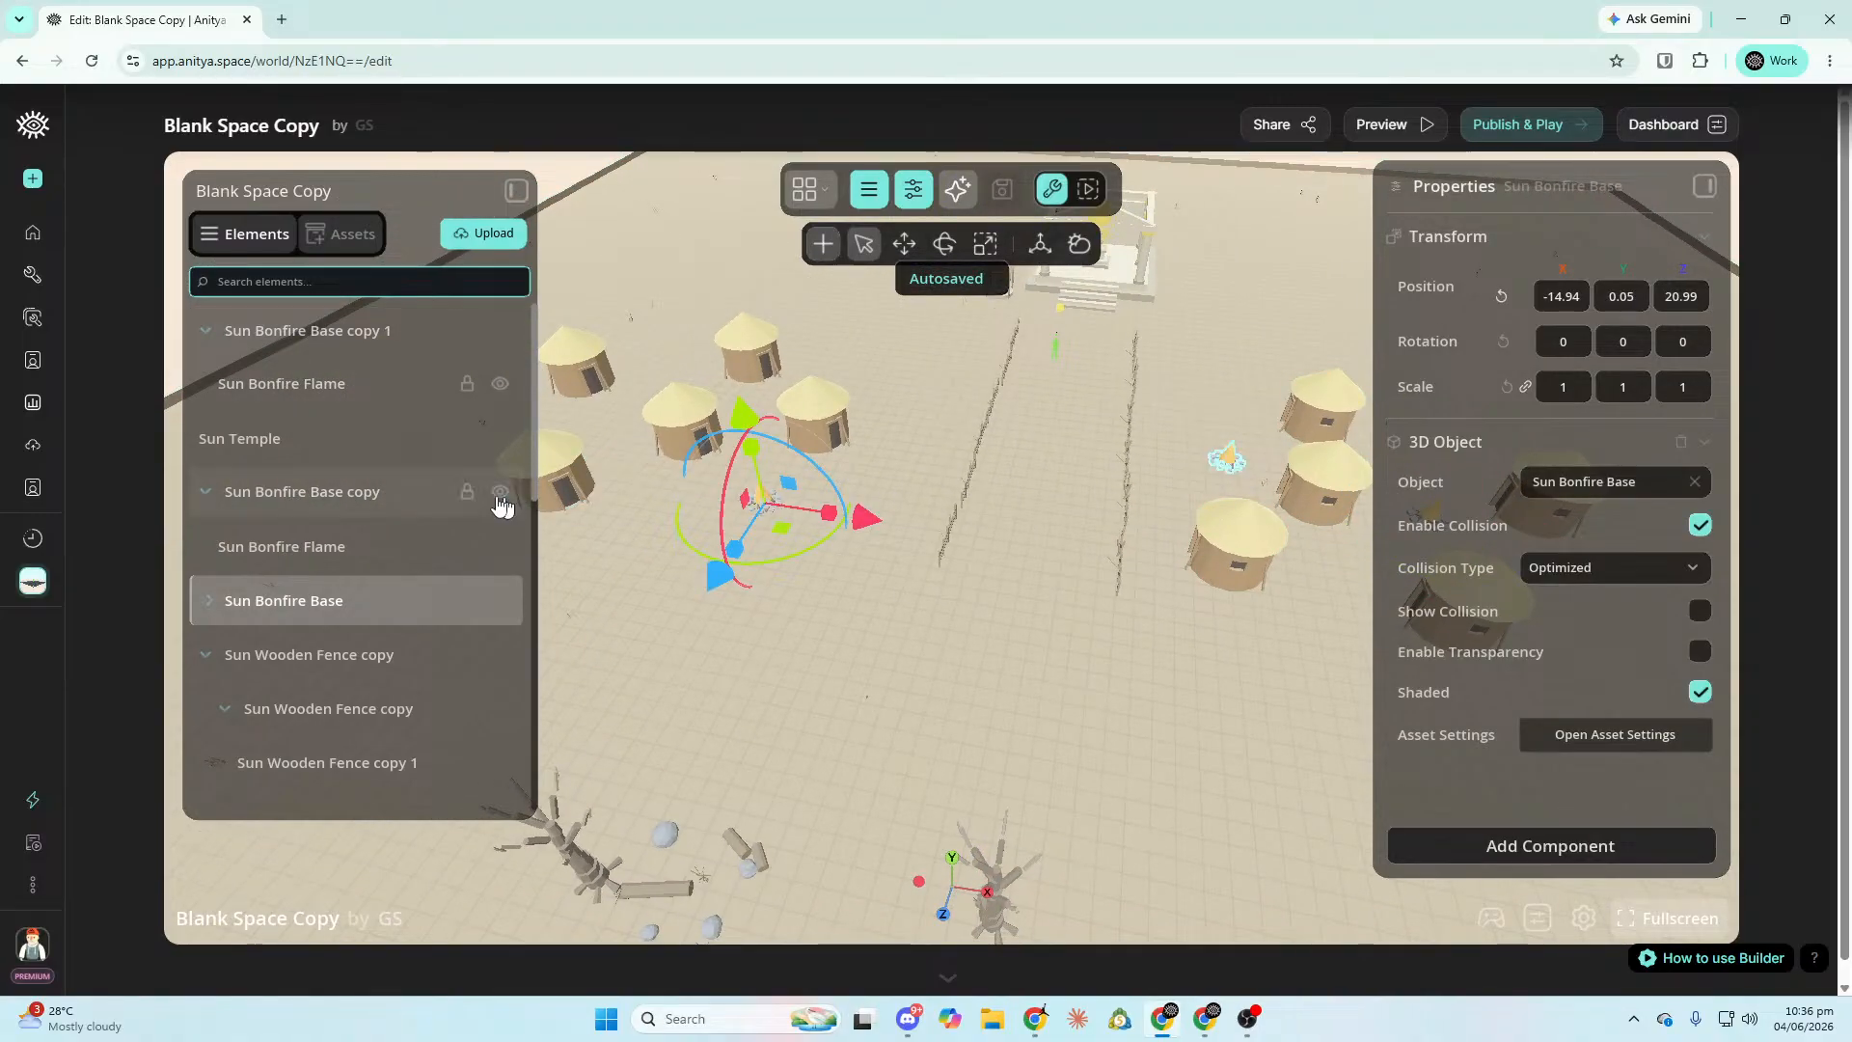
right_click(328, 618)
left_click(380, 707)
left_click_drag(866, 518, 797, 519)
right_click_drag(797, 519, 772, 536)
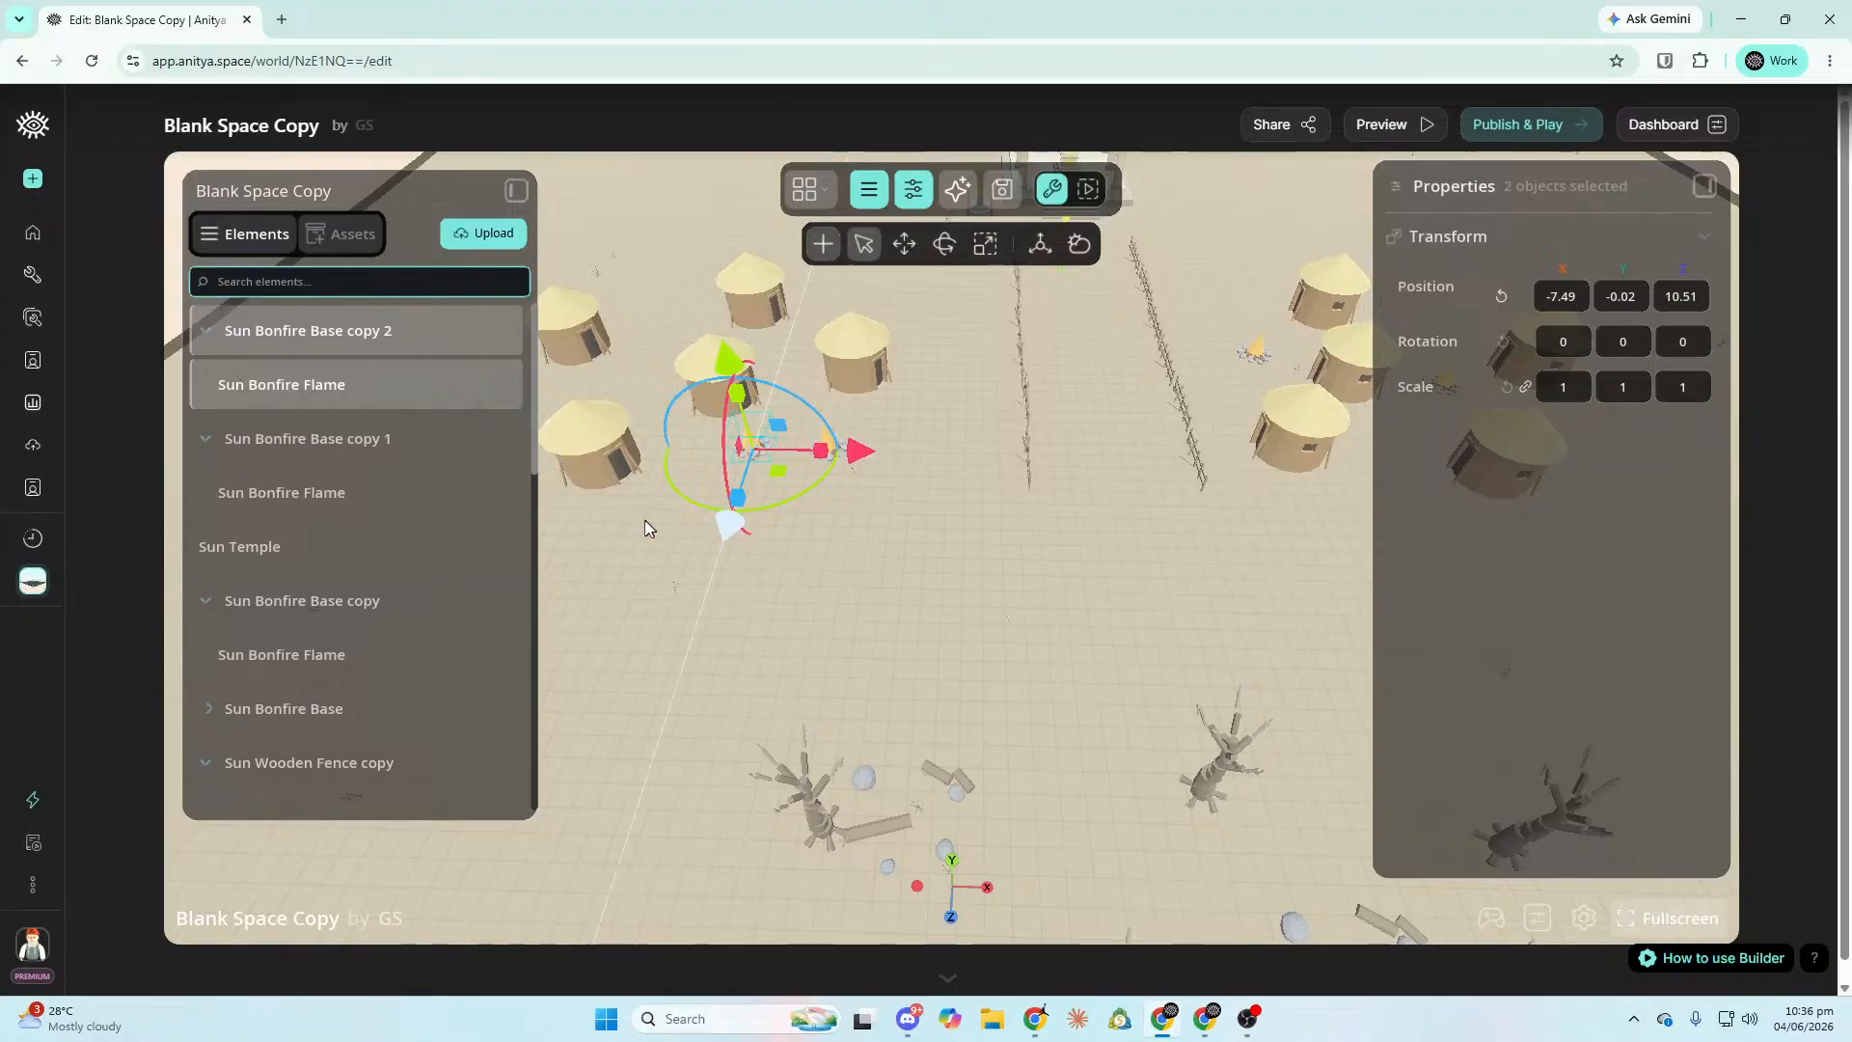
left_click_drag(851, 471, 695, 453)
left_click_drag(577, 529, 592, 461)
key("f")
right_click_drag(589, 462, 593, 345)
key("s")
key("f")
key("w")
key("w")
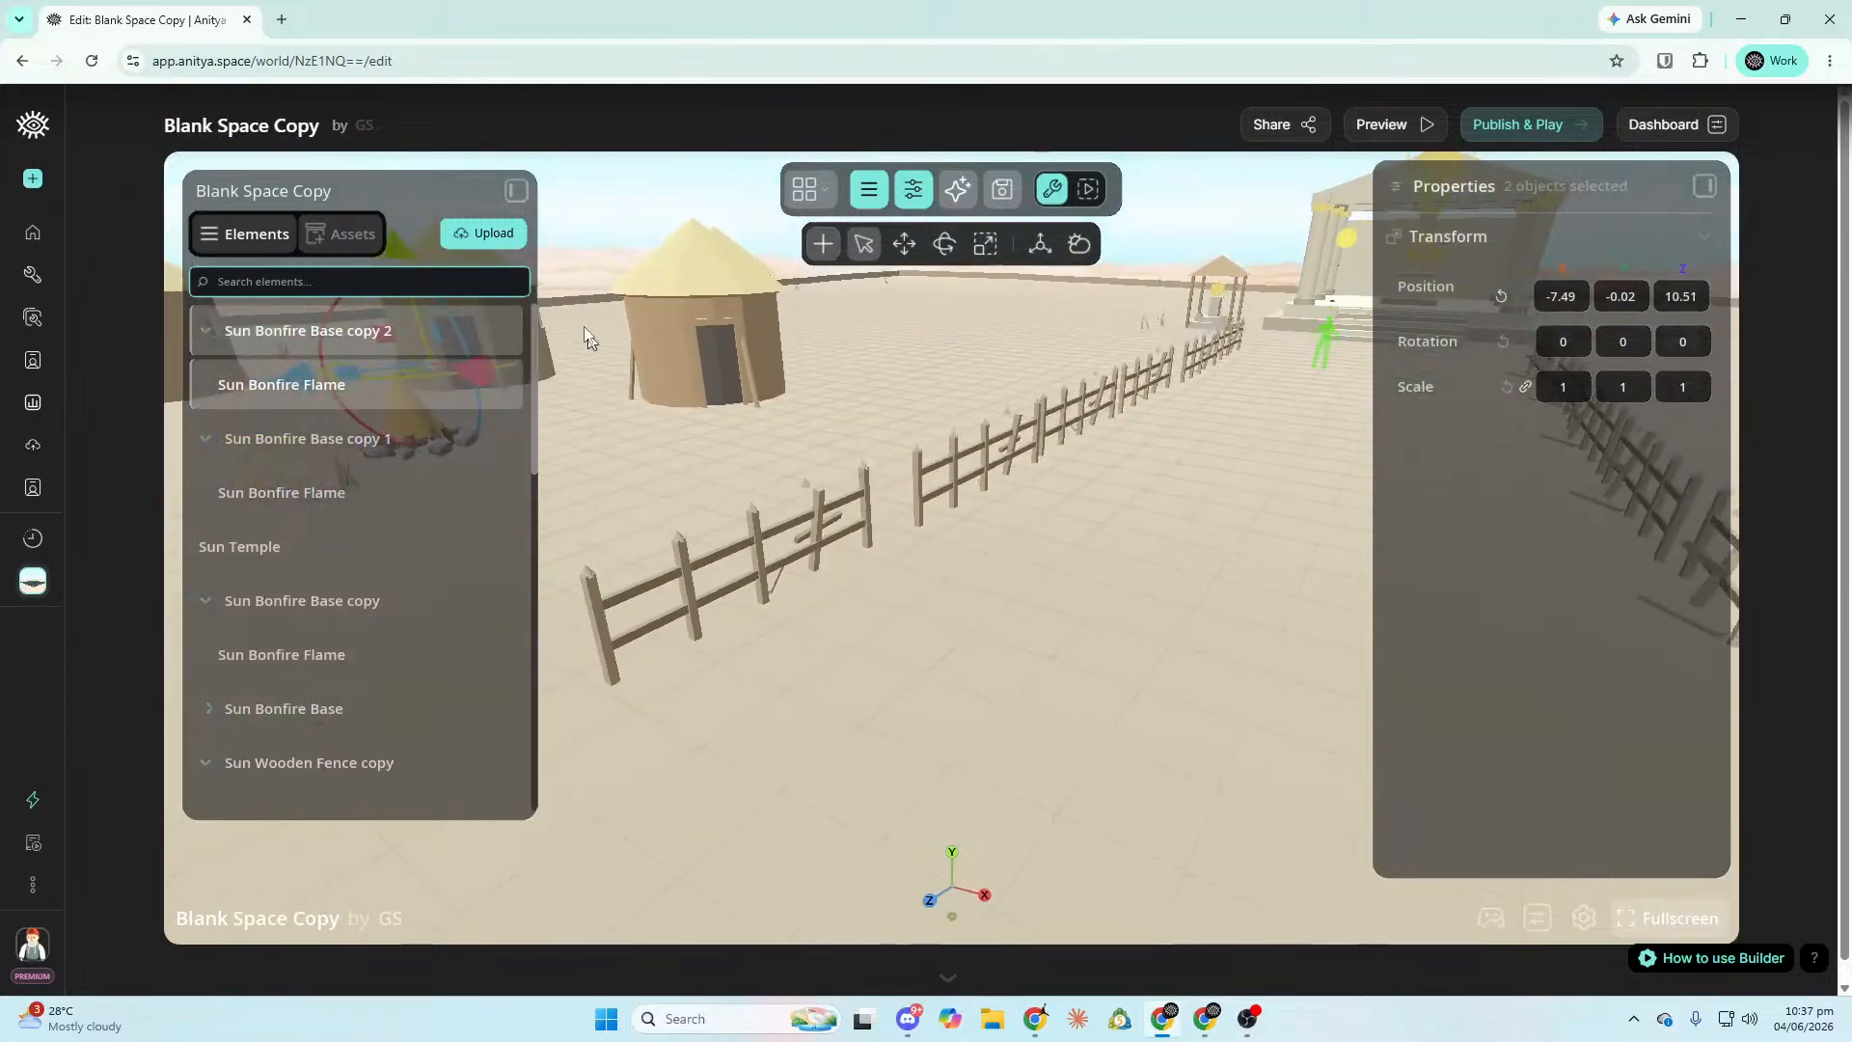
Place the Sun Broken Cart asset between the path fences and rotate it about 60 degrees around Y.
left_click(353, 235)
left_click_drag(316, 550, 1023, 577)
key("s")
right_click_drag(1044, 596, 966, 577)
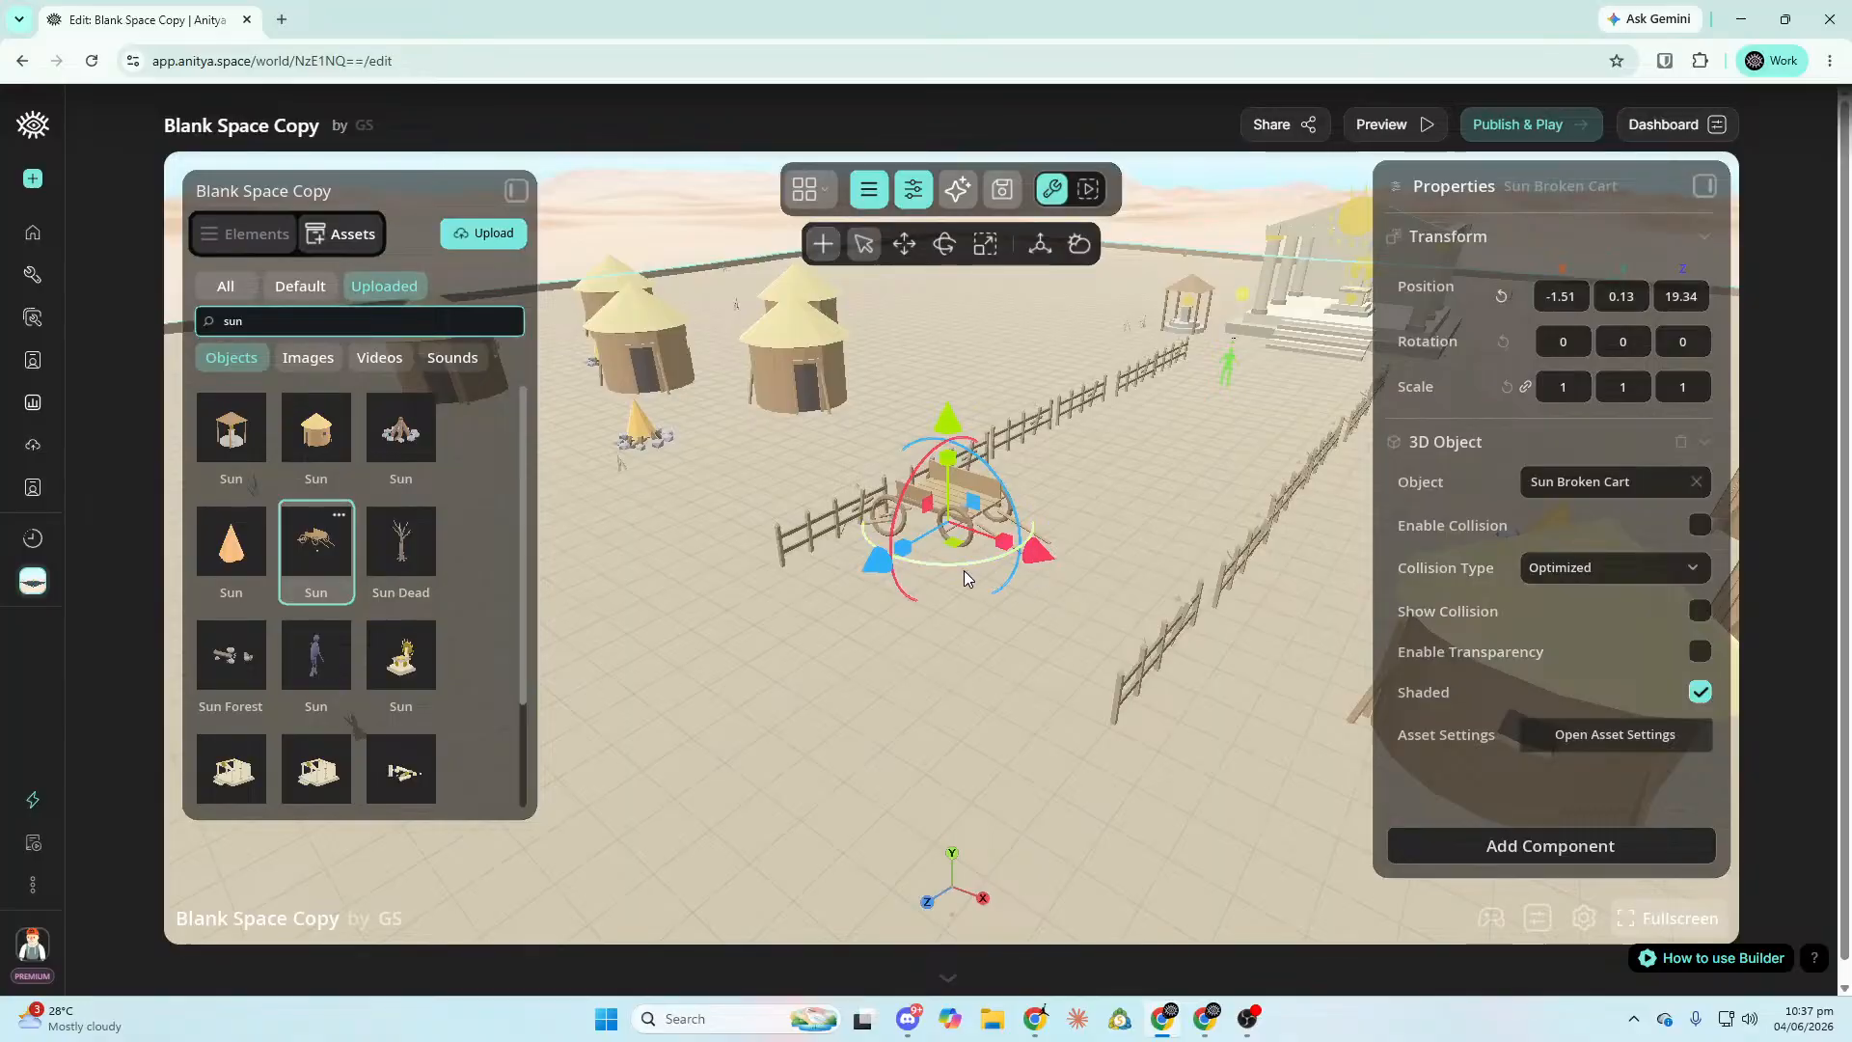
left_click_drag(954, 577, 1100, 577)
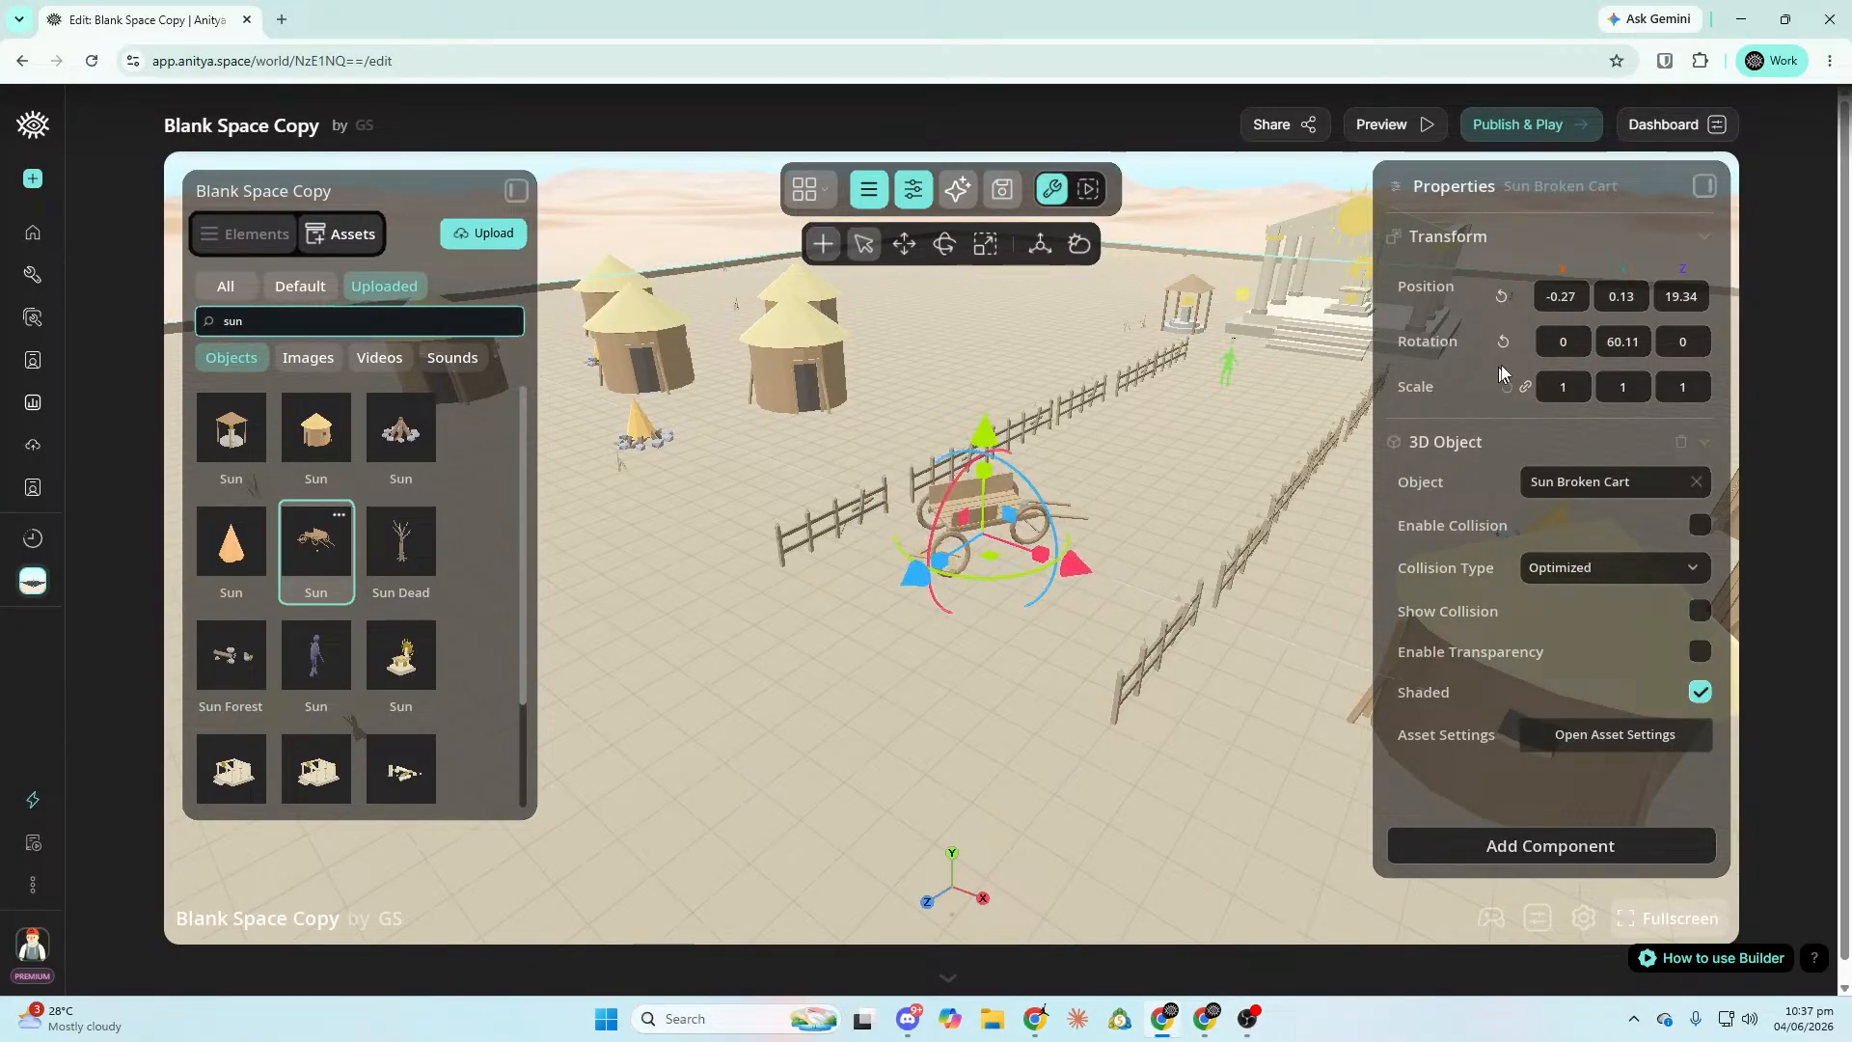
Enable collision on the Sun Broken Cart and move it to about X -1.42, Y -0.31.
key("f")
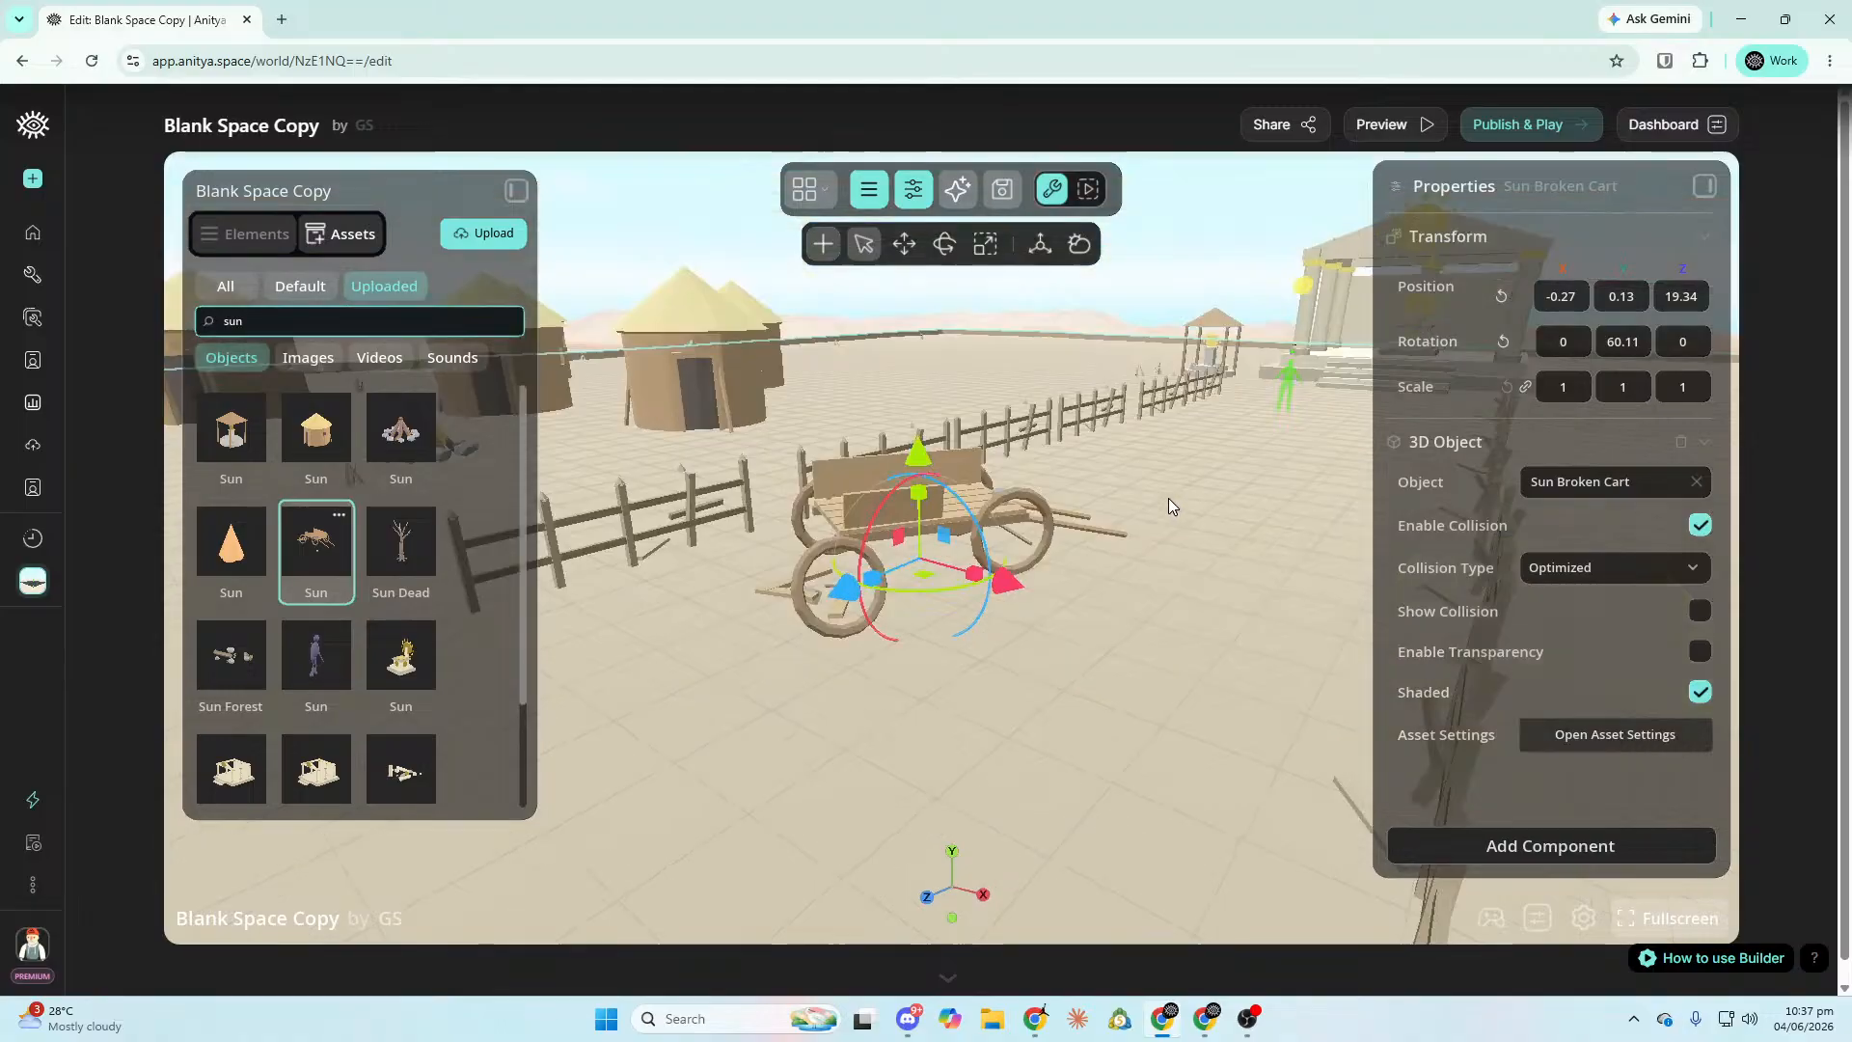
mouse_move(928, 470)
left_mouse_down()
mouse_move(931, 507)
mouse_move(929, 488)
left_mouse_up()
left_click_drag(1001, 610, 934, 581)
key("f")
mouse_move(935, 579)
right_mouse_down()
mouse_move(839, 579)
mouse_move(915, 571)
right_mouse_up()
key("s")
left_click_drag(1004, 552, 1015, 535)
right_click_drag(1015, 535, 581, 668)
key("d")
key("w")
key("a")
key("s")
key("w")
key("d")
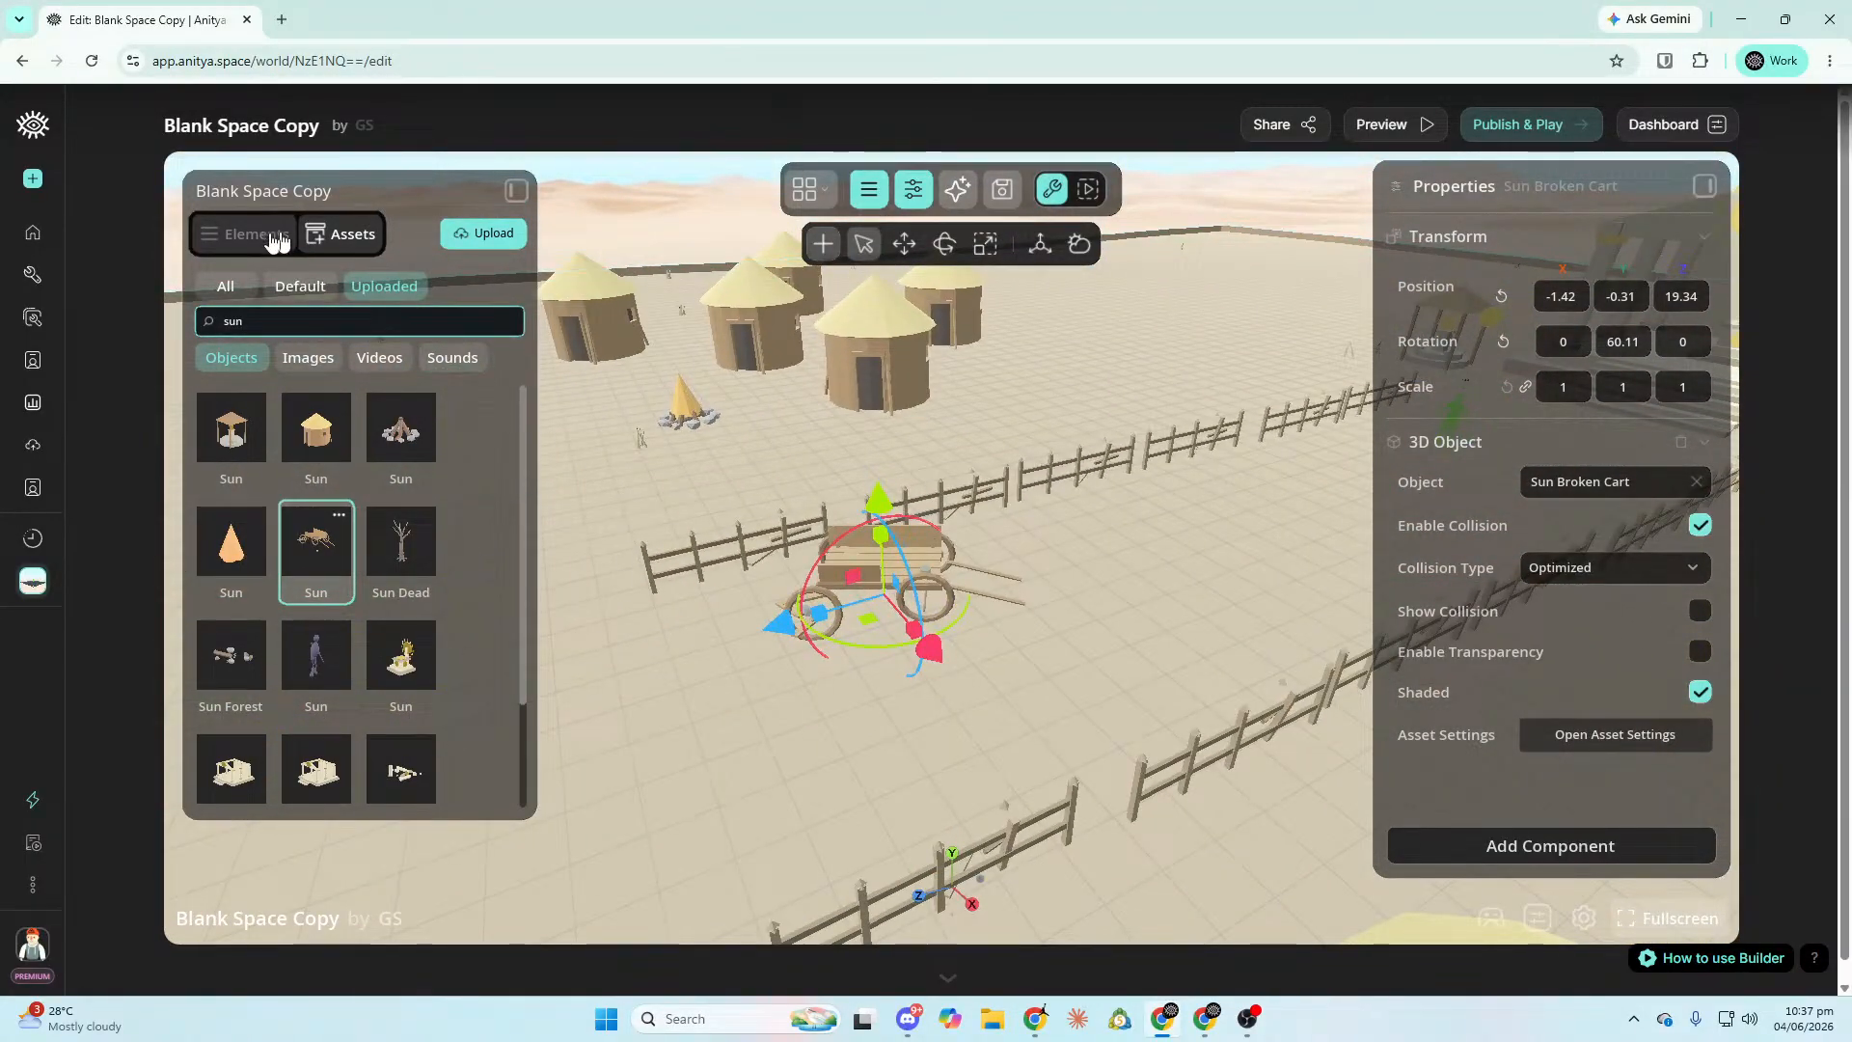
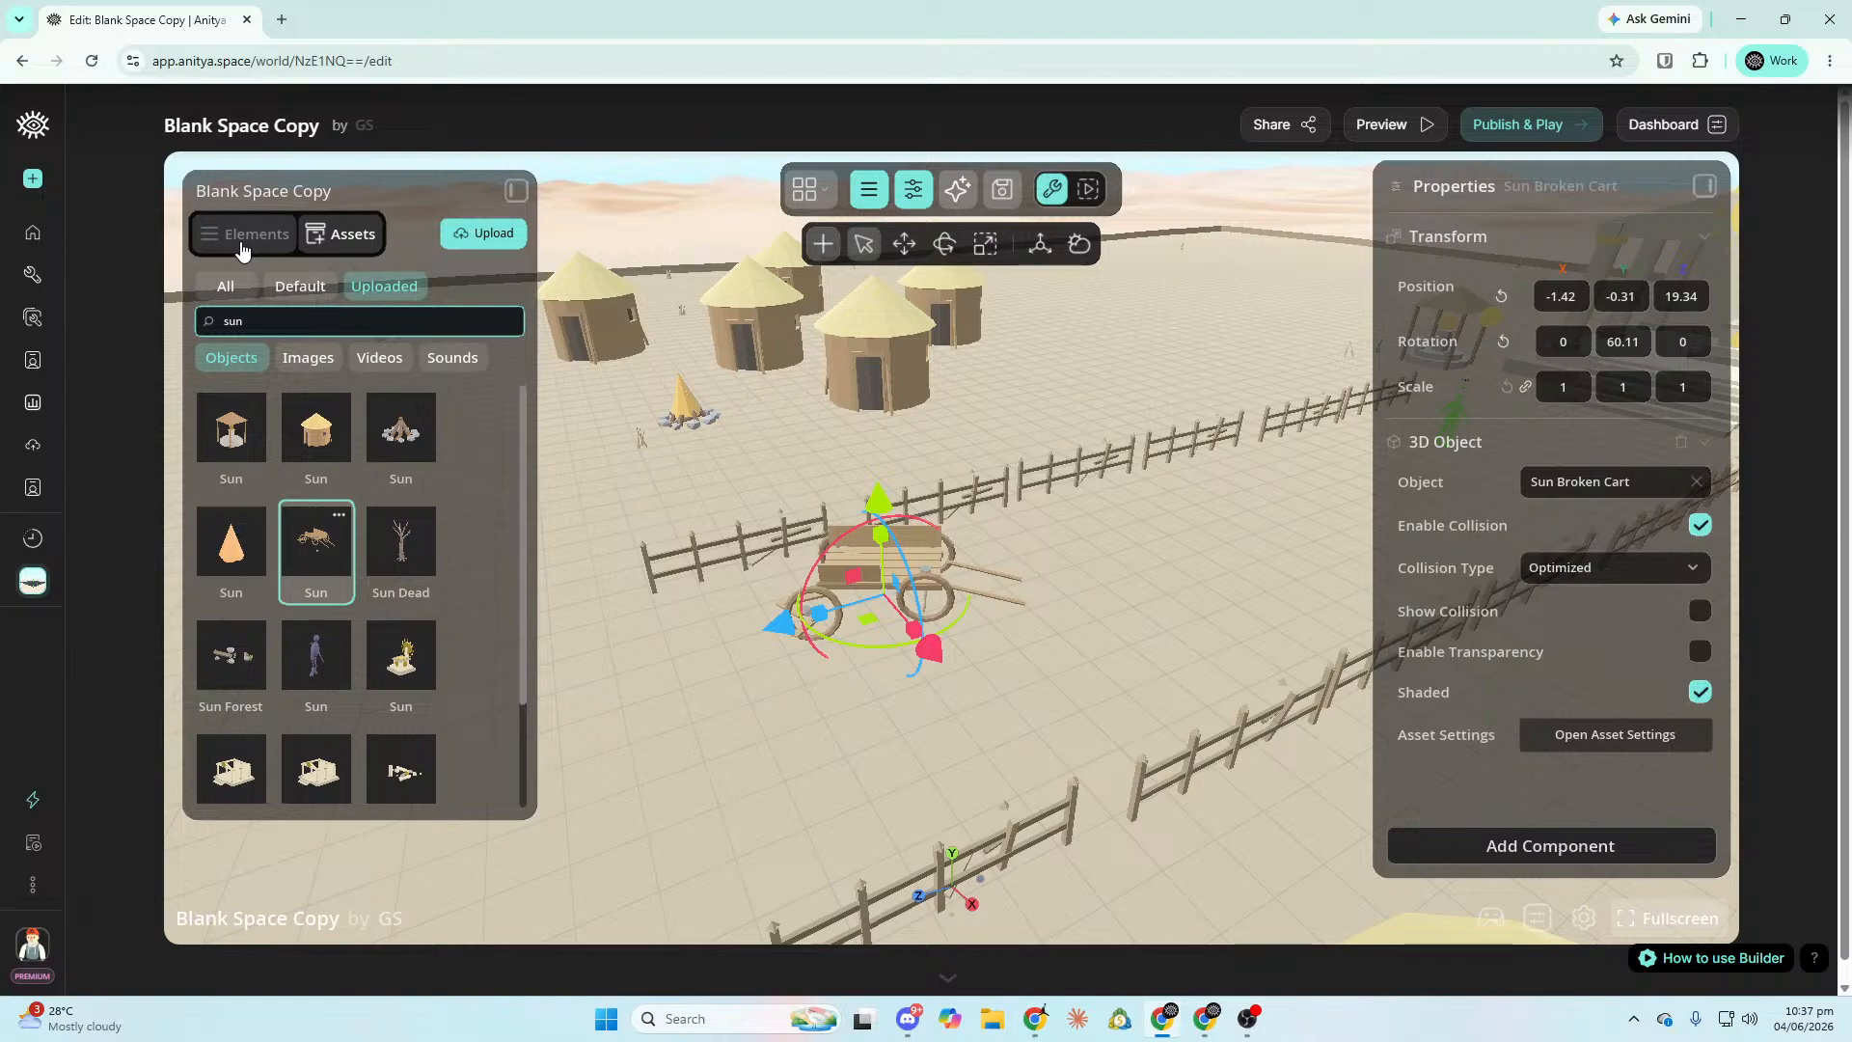
left_click(1700, 445)
Place the Sun Hollow Creature asset in front of the dead forest at about X 8.94, Z 38.33.
right_click_drag(1710, 389, 1744, 260)
right_click_drag(1288, 355, 1389, 179)
right_click_drag(952, 547, 1179, 387)
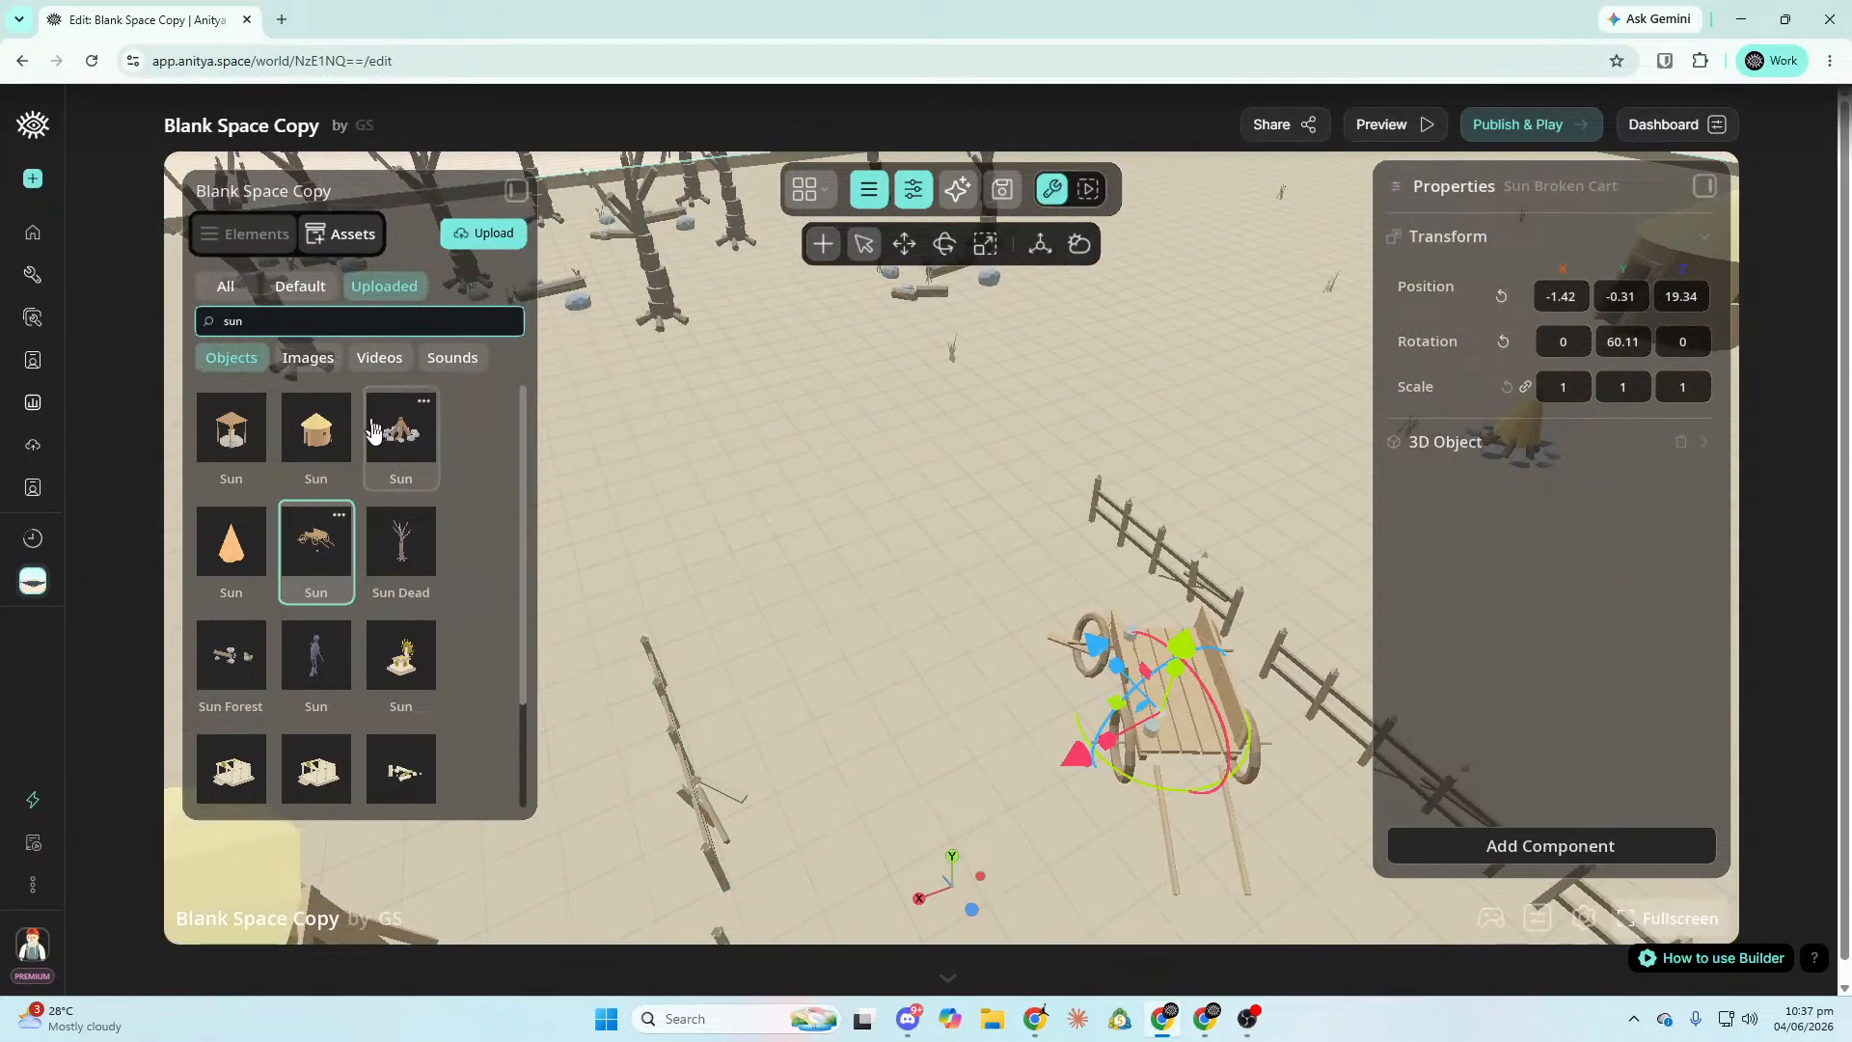
left_click(322, 682)
key("w")
mouse_move(1000, 637)
right_mouse_down()
mouse_move(906, 367)
mouse_move(897, 521)
mouse_move(968, 628)
right_mouse_up()
key("w")
left_click_drag(333, 676, 823, 626)
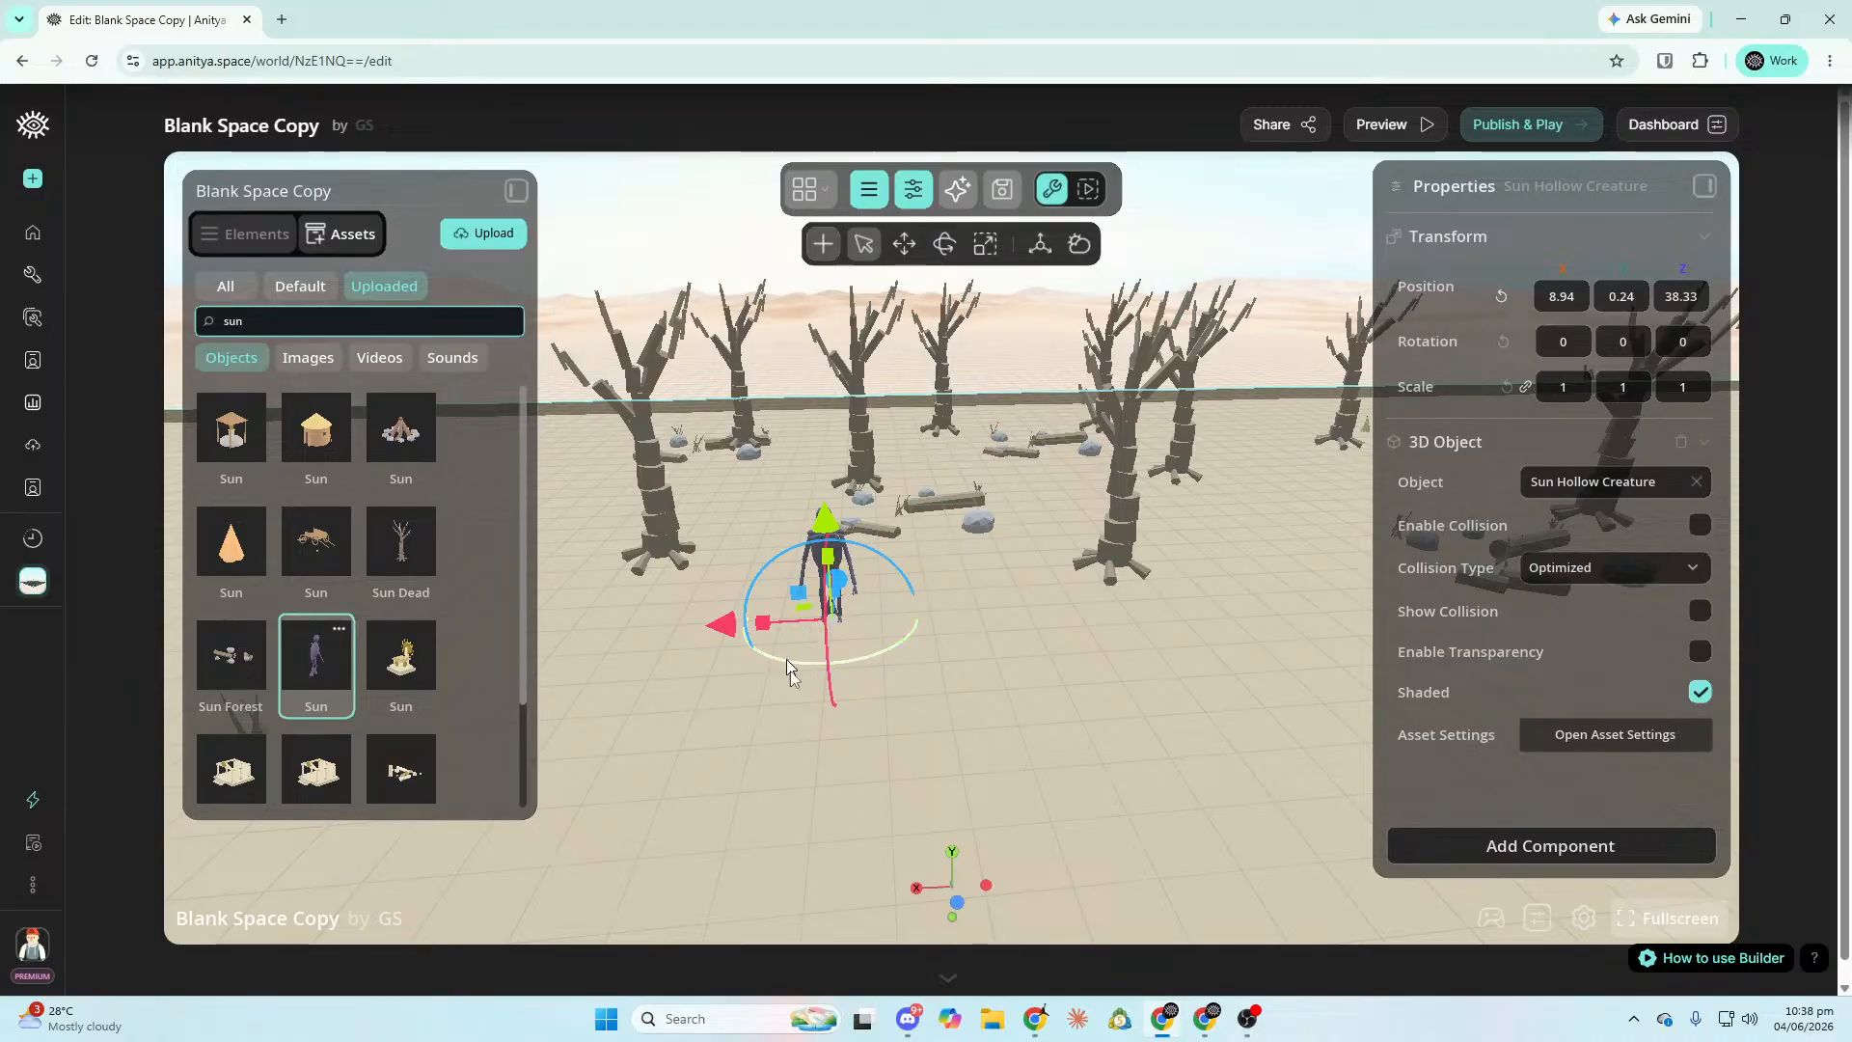
Rotate the Sun Hollow Creature to about 97.41 degrees around Y and move it along X to about 19.31.
left_click(1015, 689)
left_click(844, 568)
left_click_drag(832, 677, 876, 679)
right_click_drag(876, 679, 831, 714)
key("s")
key("s")
left_click_drag(806, 708, 662, 746)
mouse_move(663, 747)
right_mouse_down()
mouse_move(589, 803)
mouse_move(666, 747)
right_mouse_up()
left_click_drag(663, 746, 668, 749)
right_click_drag(667, 749, 667, 748)
key("a")
left_click_drag(668, 749, 668, 749)
right_click_drag(668, 749, 667, 749)
right_click_drag(830, 699, 830, 699)
key("d")
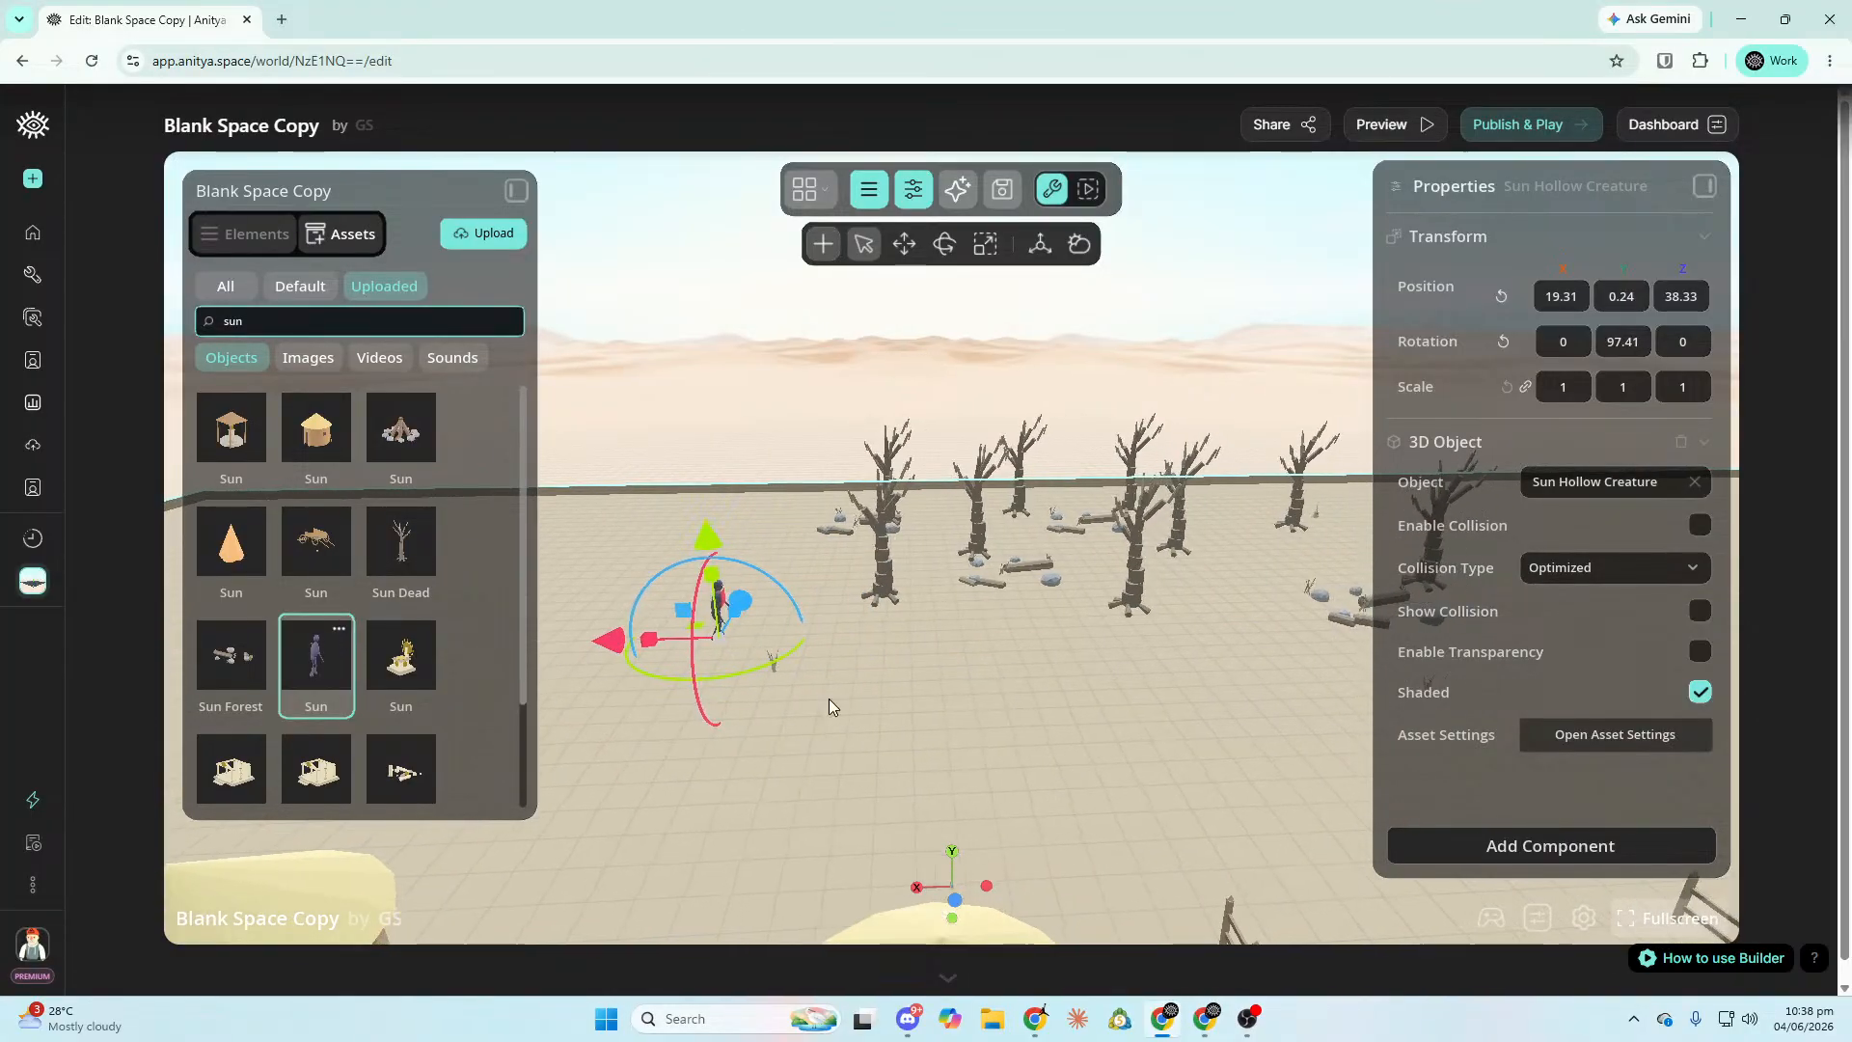
Enable collision on the Sun Hollow Creature and move it to about X 16.77, Z 35.85.
left_click_drag(614, 645, 779, 684)
right_click_drag(780, 684, 779, 684)
key("d")
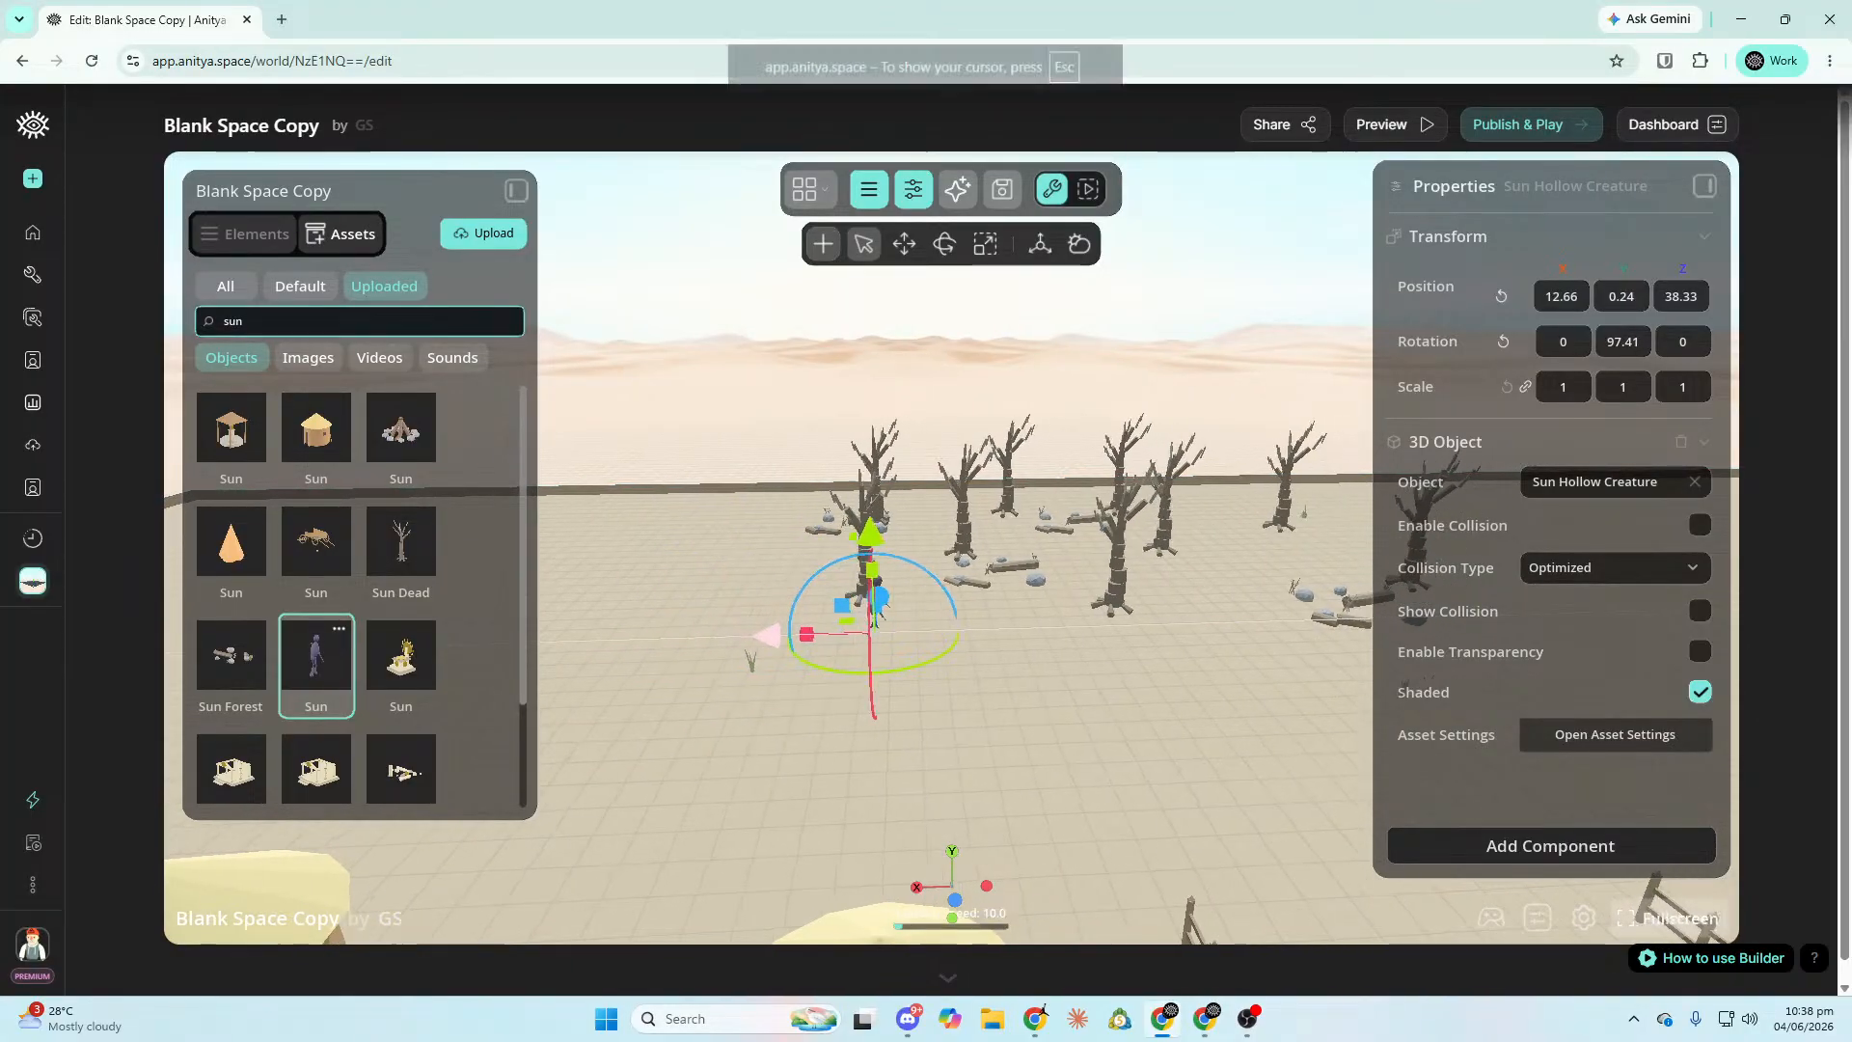
left_click_drag(779, 684, 779, 684)
right_click_drag(780, 684, 779, 684)
left_click_drag(781, 687, 756, 689)
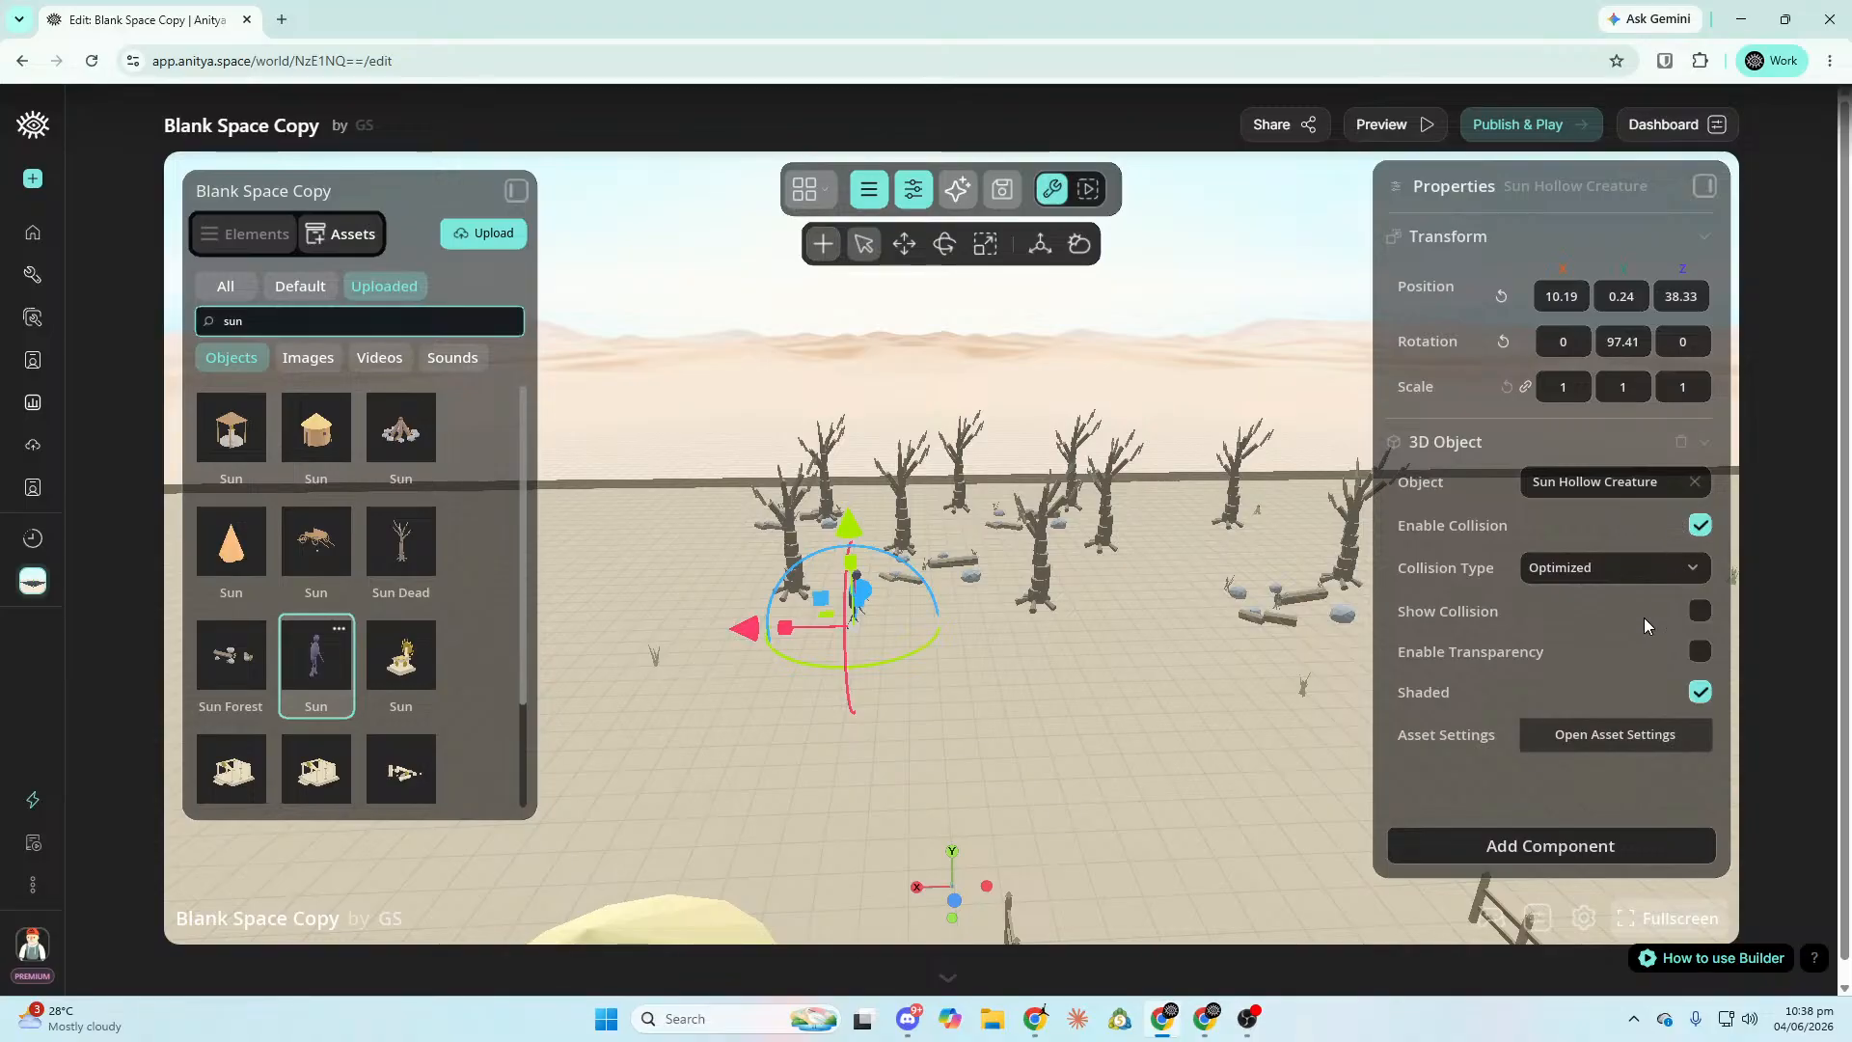
mouse_move(1253, 590)
right_mouse_down()
mouse_move(1253, 617)
mouse_move(1051, 694)
mouse_move(1215, 637)
mouse_move(1253, 590)
right_mouse_up()
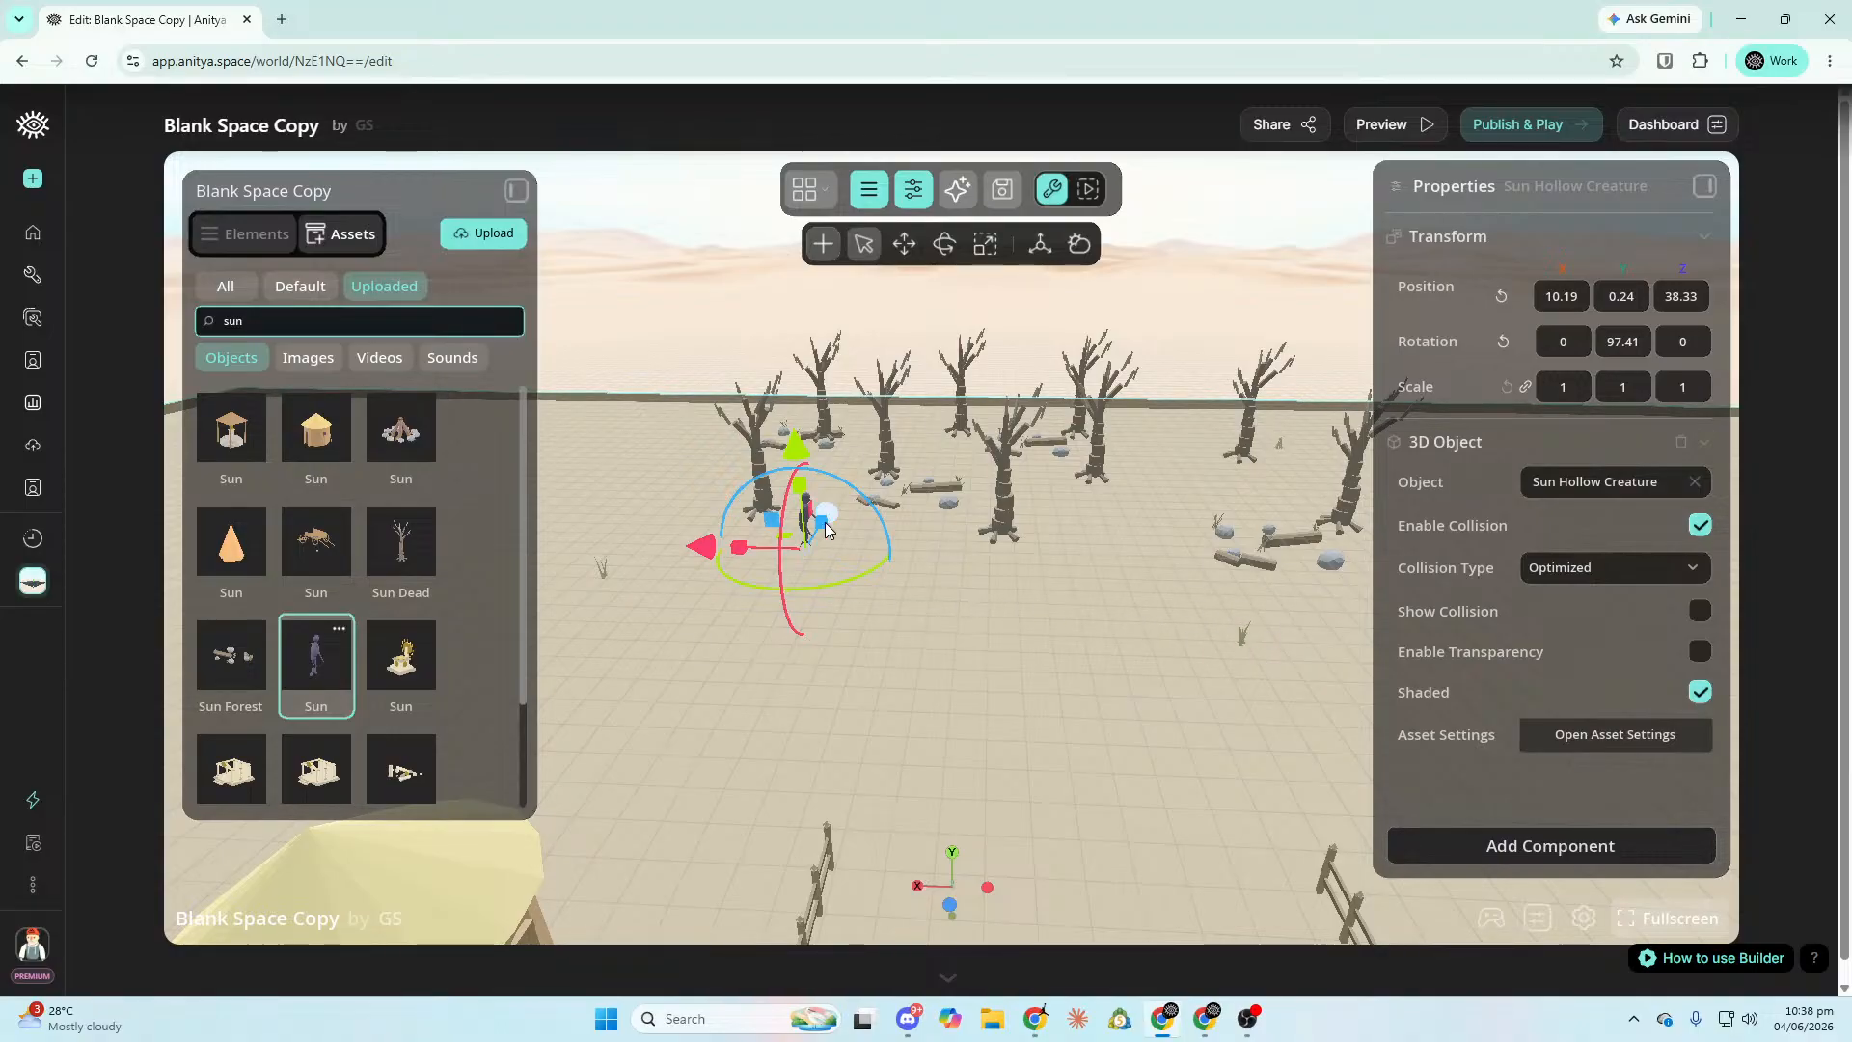
left_click_drag(835, 512, 629, 598)
mouse_move(629, 598)
right_mouse_down()
mouse_move(725, 598)
mouse_move(629, 598)
right_mouse_up()
left_click_drag(727, 598, 544, 610)
mouse_move(697, 543)
left_mouse_down()
mouse_move(714, 504)
mouse_move(697, 530)
left_mouse_up()
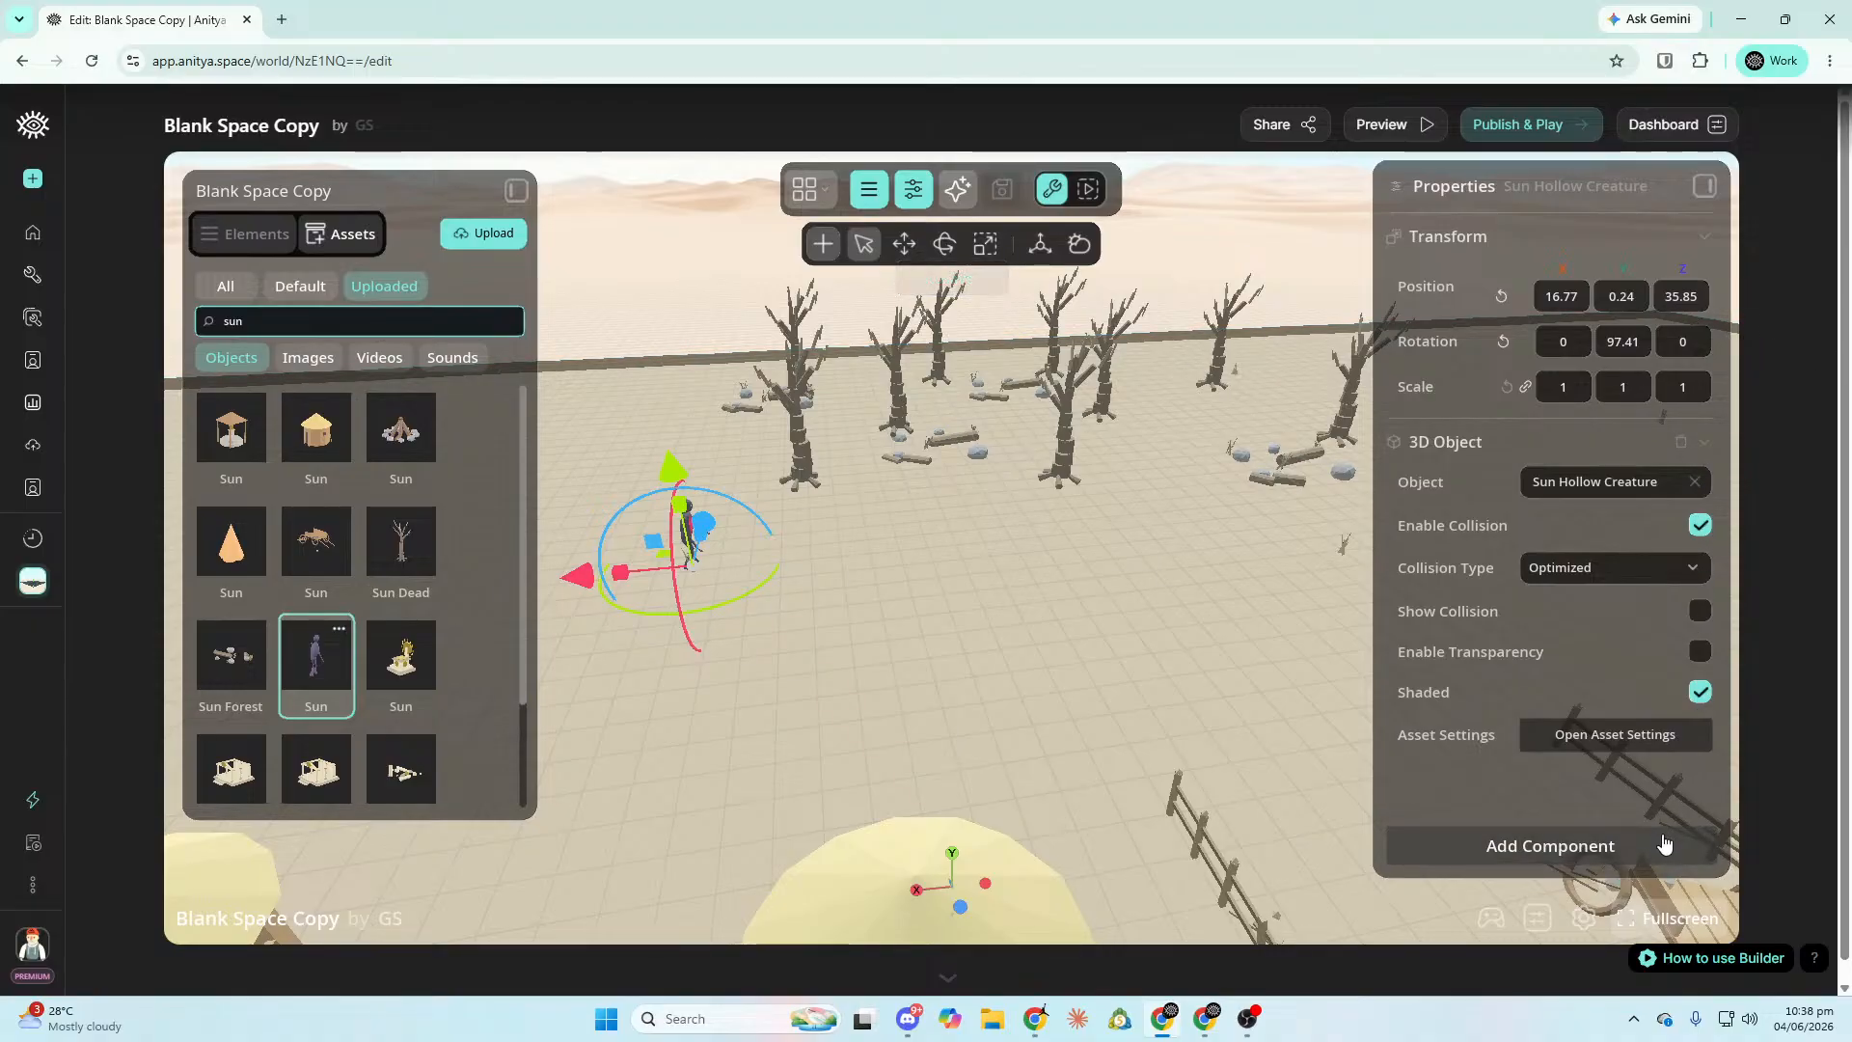
Add a Move Rotate Scale component to the Sun Hollow Creature and collapse its 3D Object settings.
left_click(1688, 868)
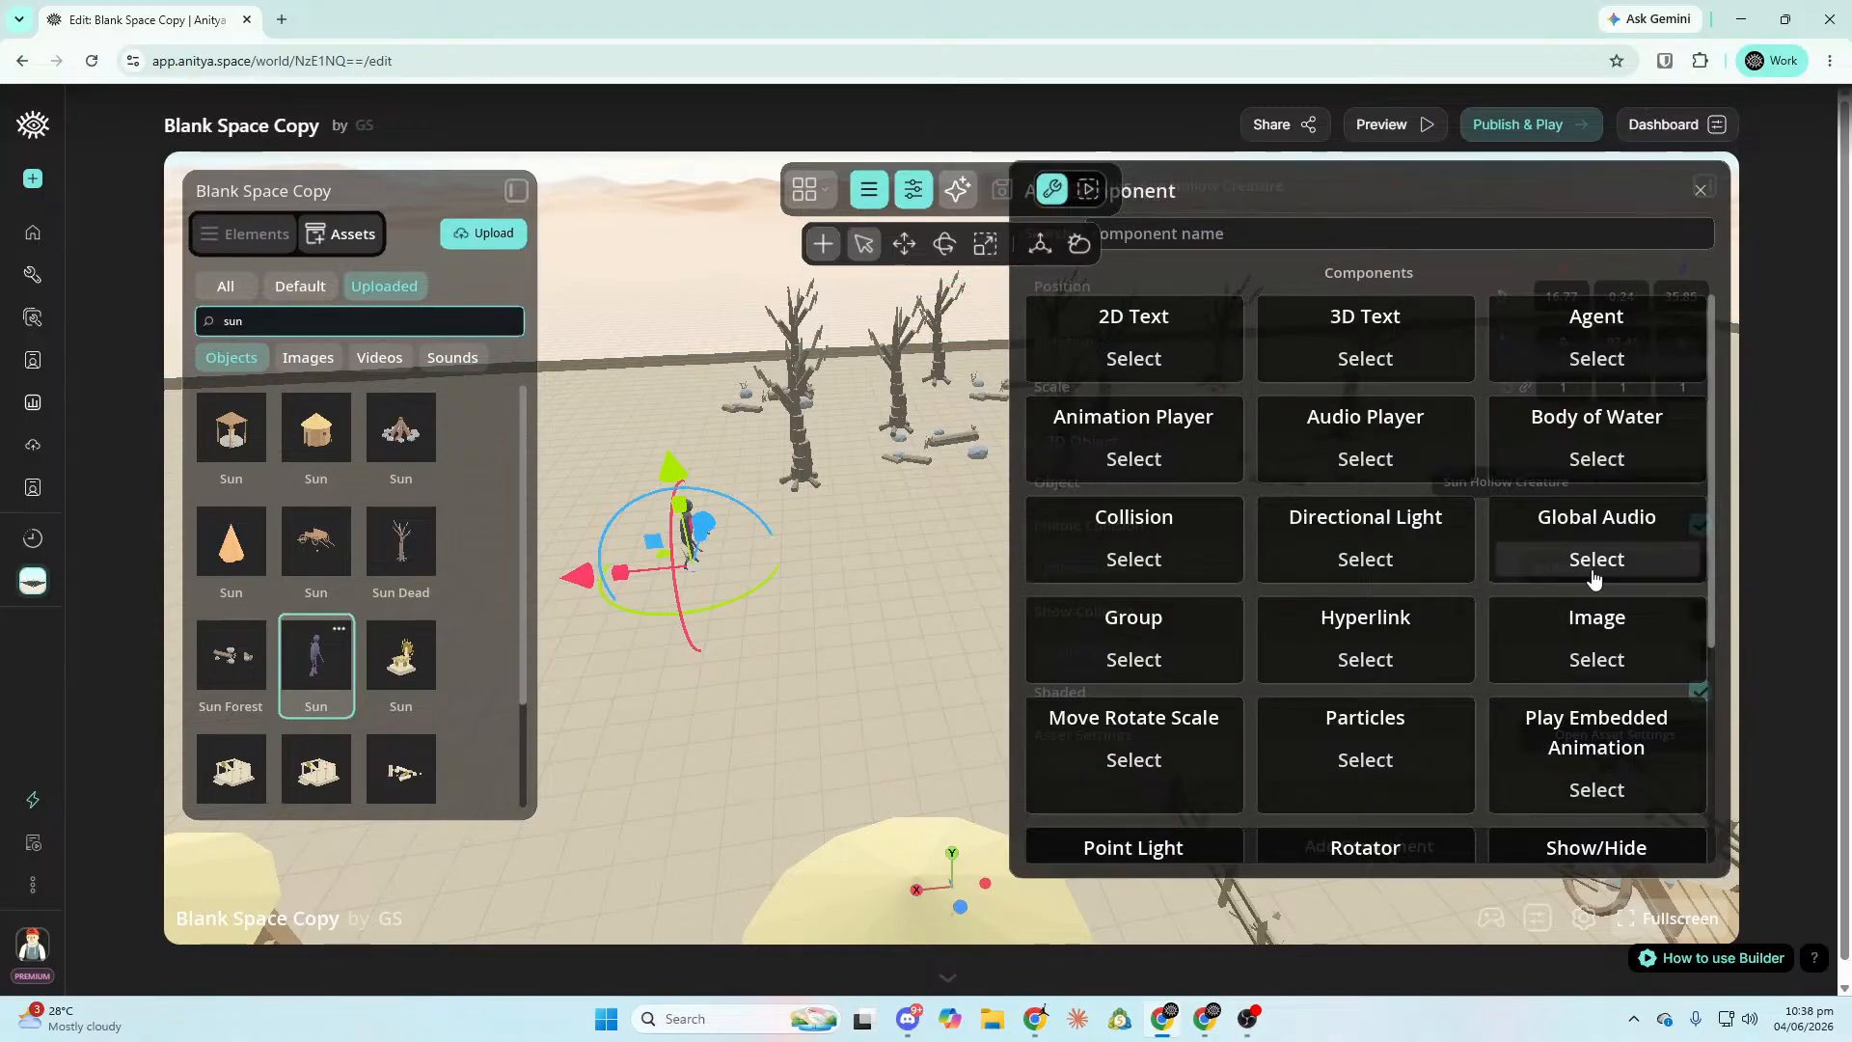
scroll(1618, 652, "down", 4)
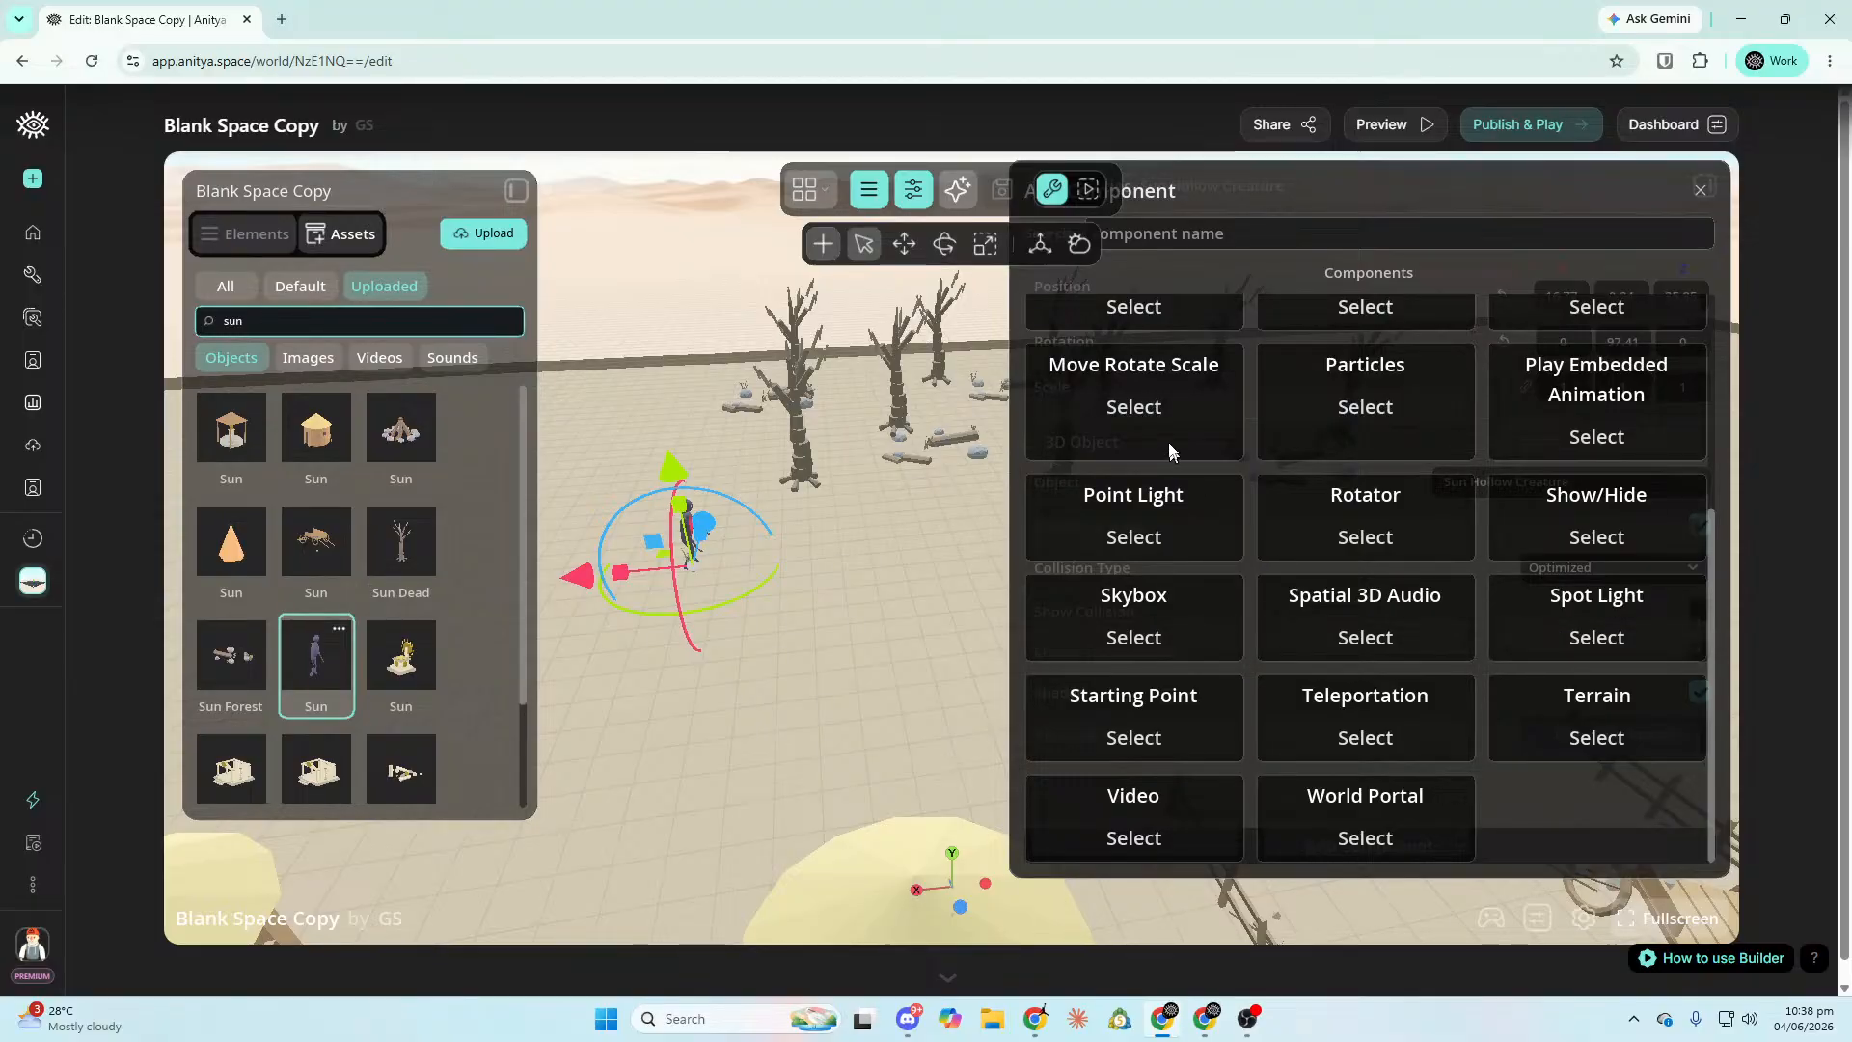
left_click(1138, 410)
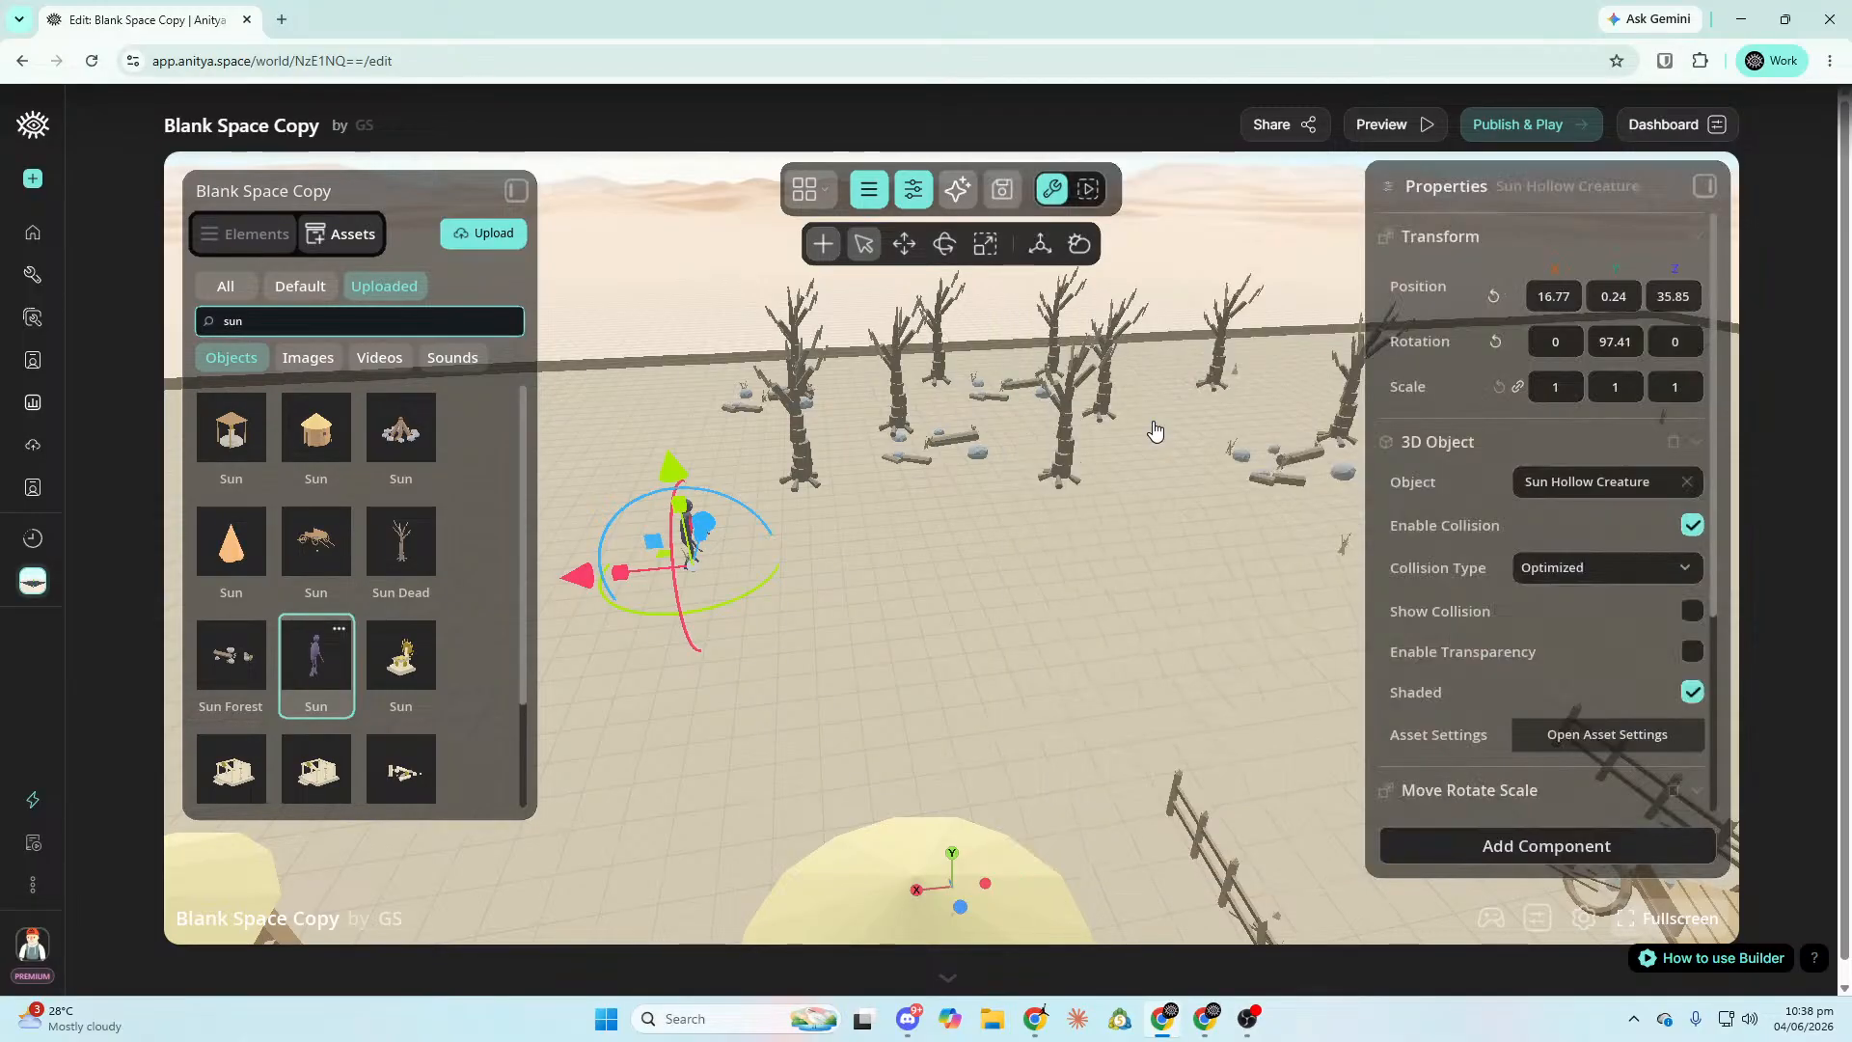
left_click(1694, 443)
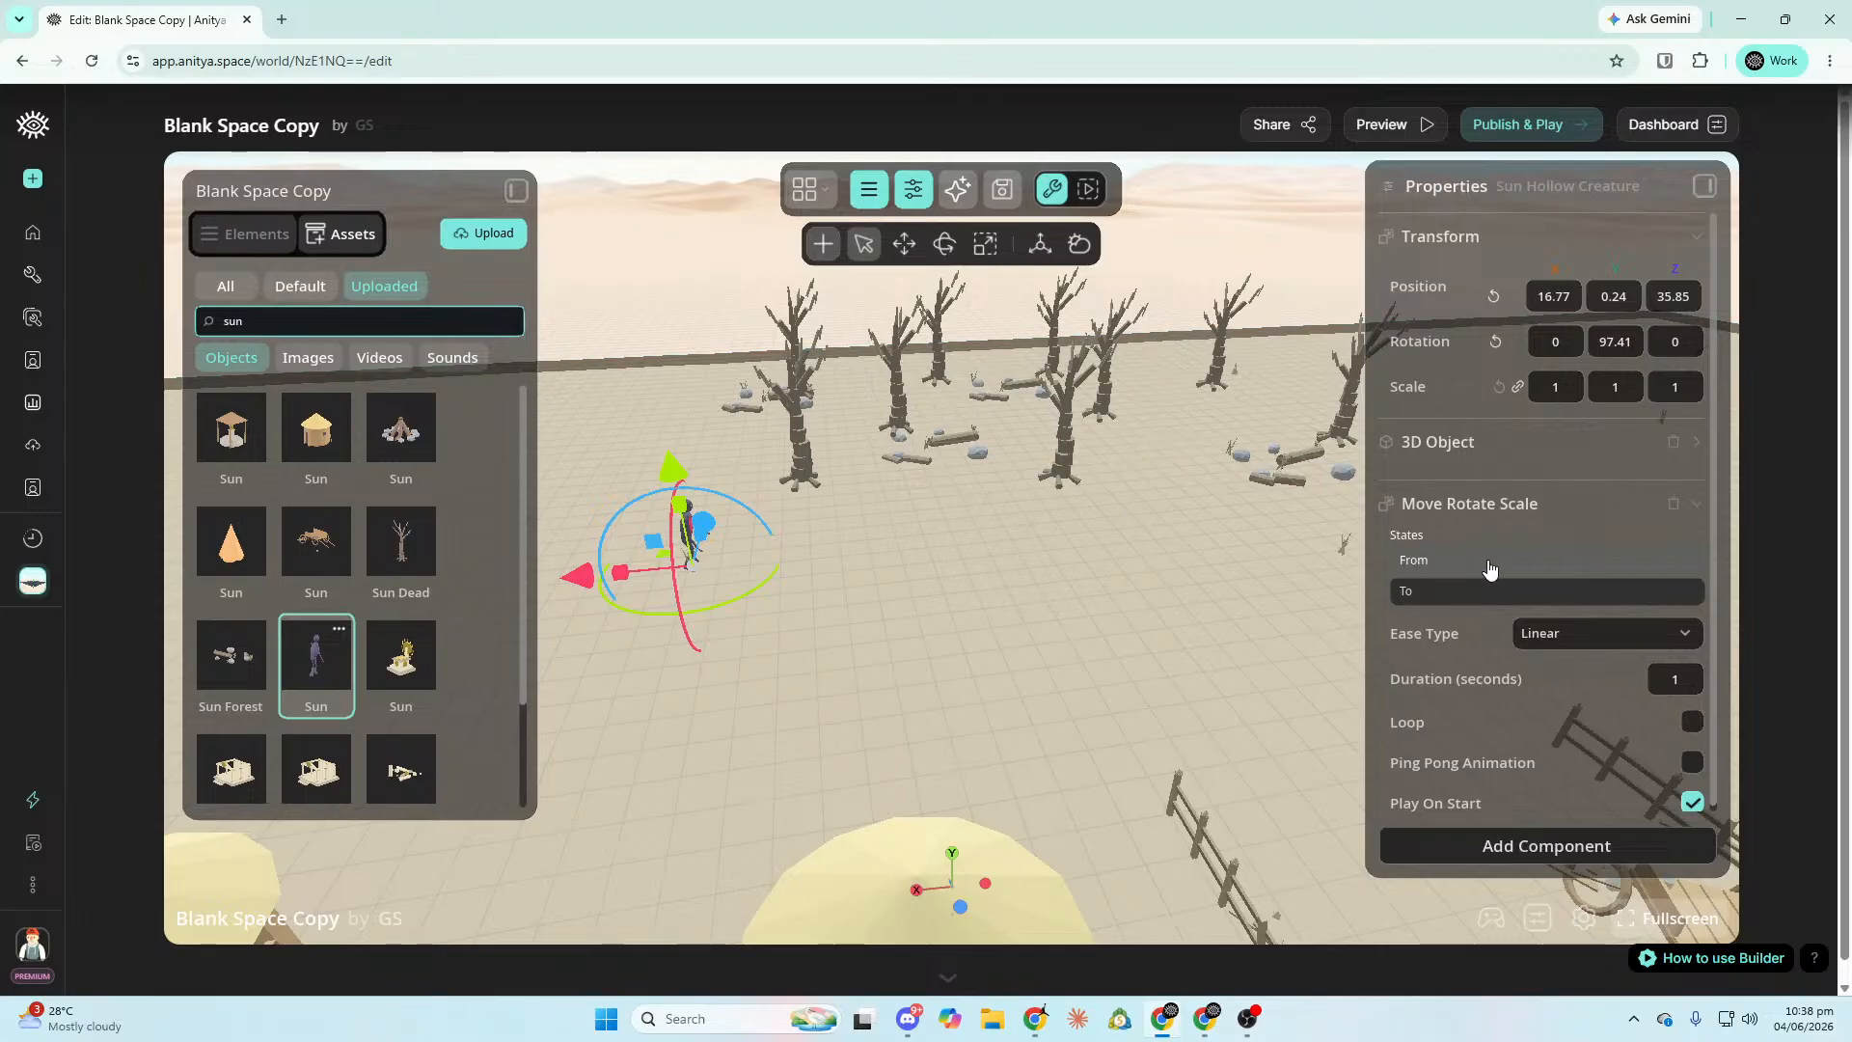
Keep the current spot as the From state and define the To state by moving the creature along X to about -18.8.
right_click_drag(1119, 536, 1119, 535)
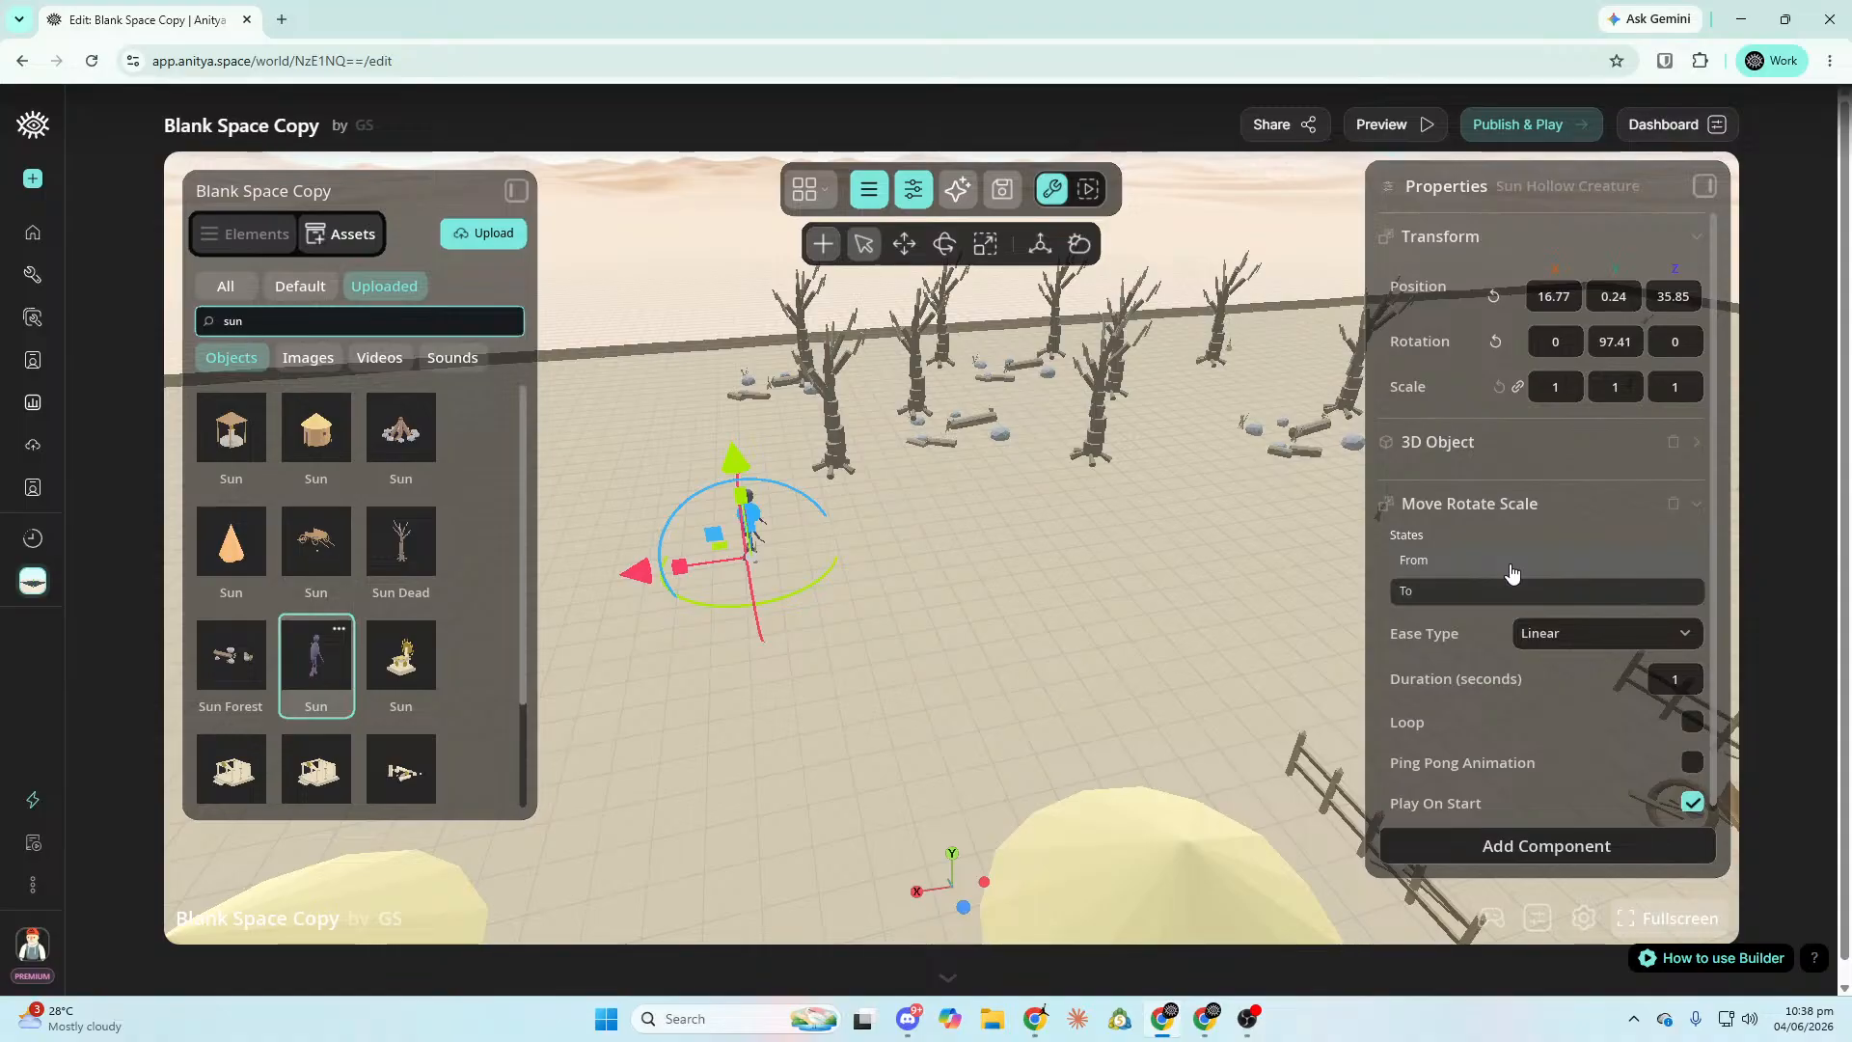
left_click(1518, 562)
right_click_drag(918, 466, 1492, 542)
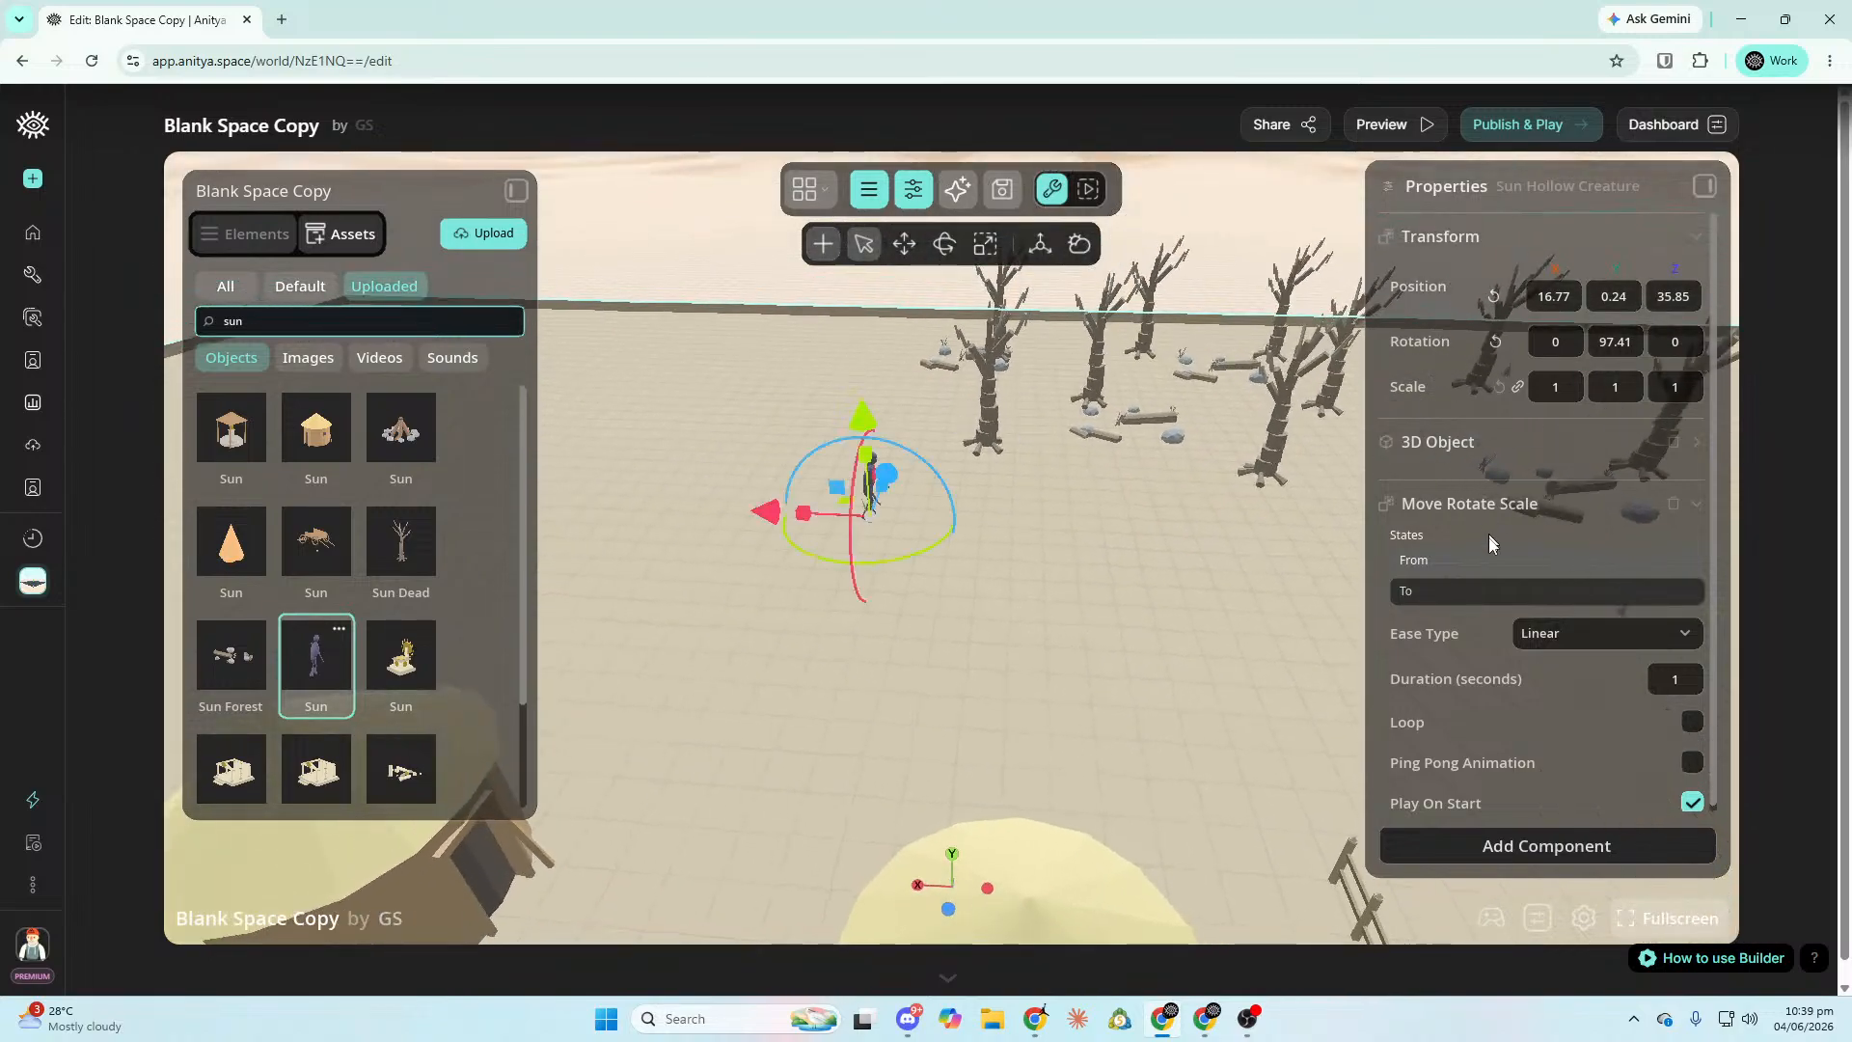
left_click(1512, 598)
left_click_drag(701, 511, 1092, 595)
key("d")
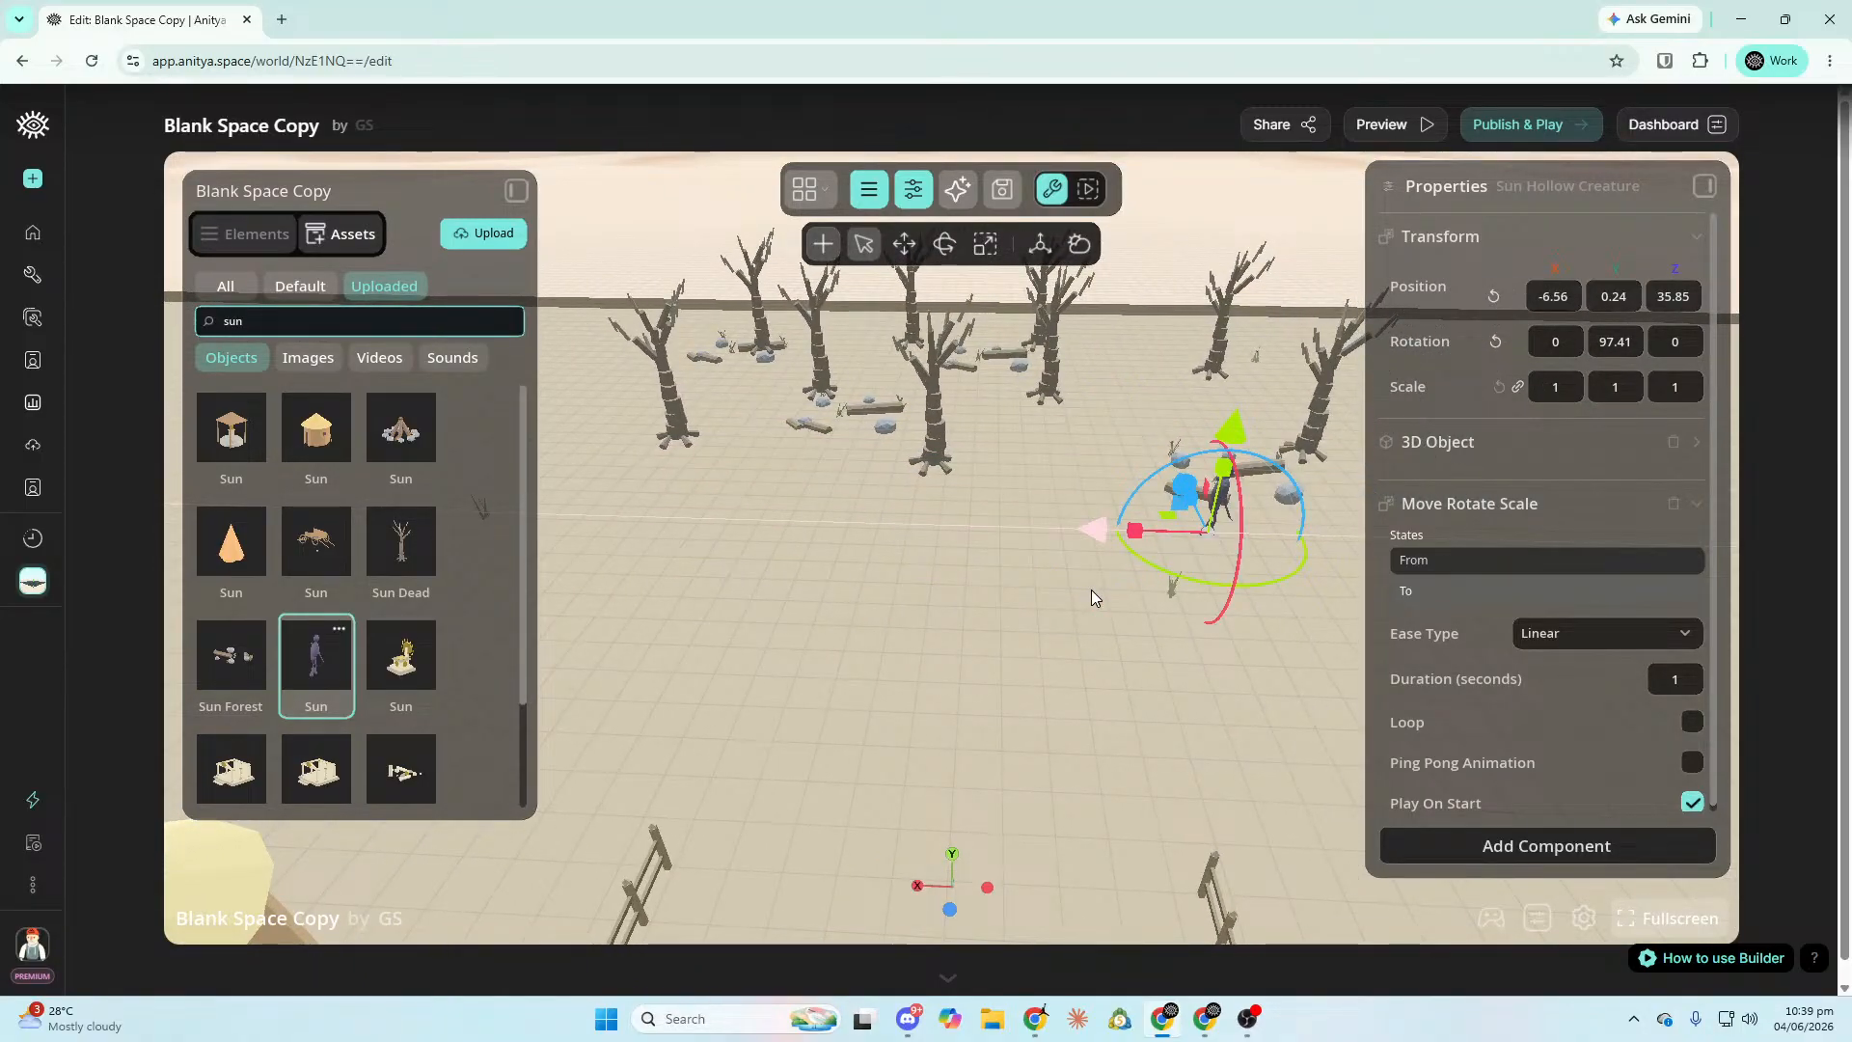
right_click_drag(1092, 595, 1106, 595)
left_click_drag(1091, 588, 1121, 589)
right_click_drag(1121, 589, 1121, 588)
key("d")
left_click_drag(1121, 588, 1157, 589)
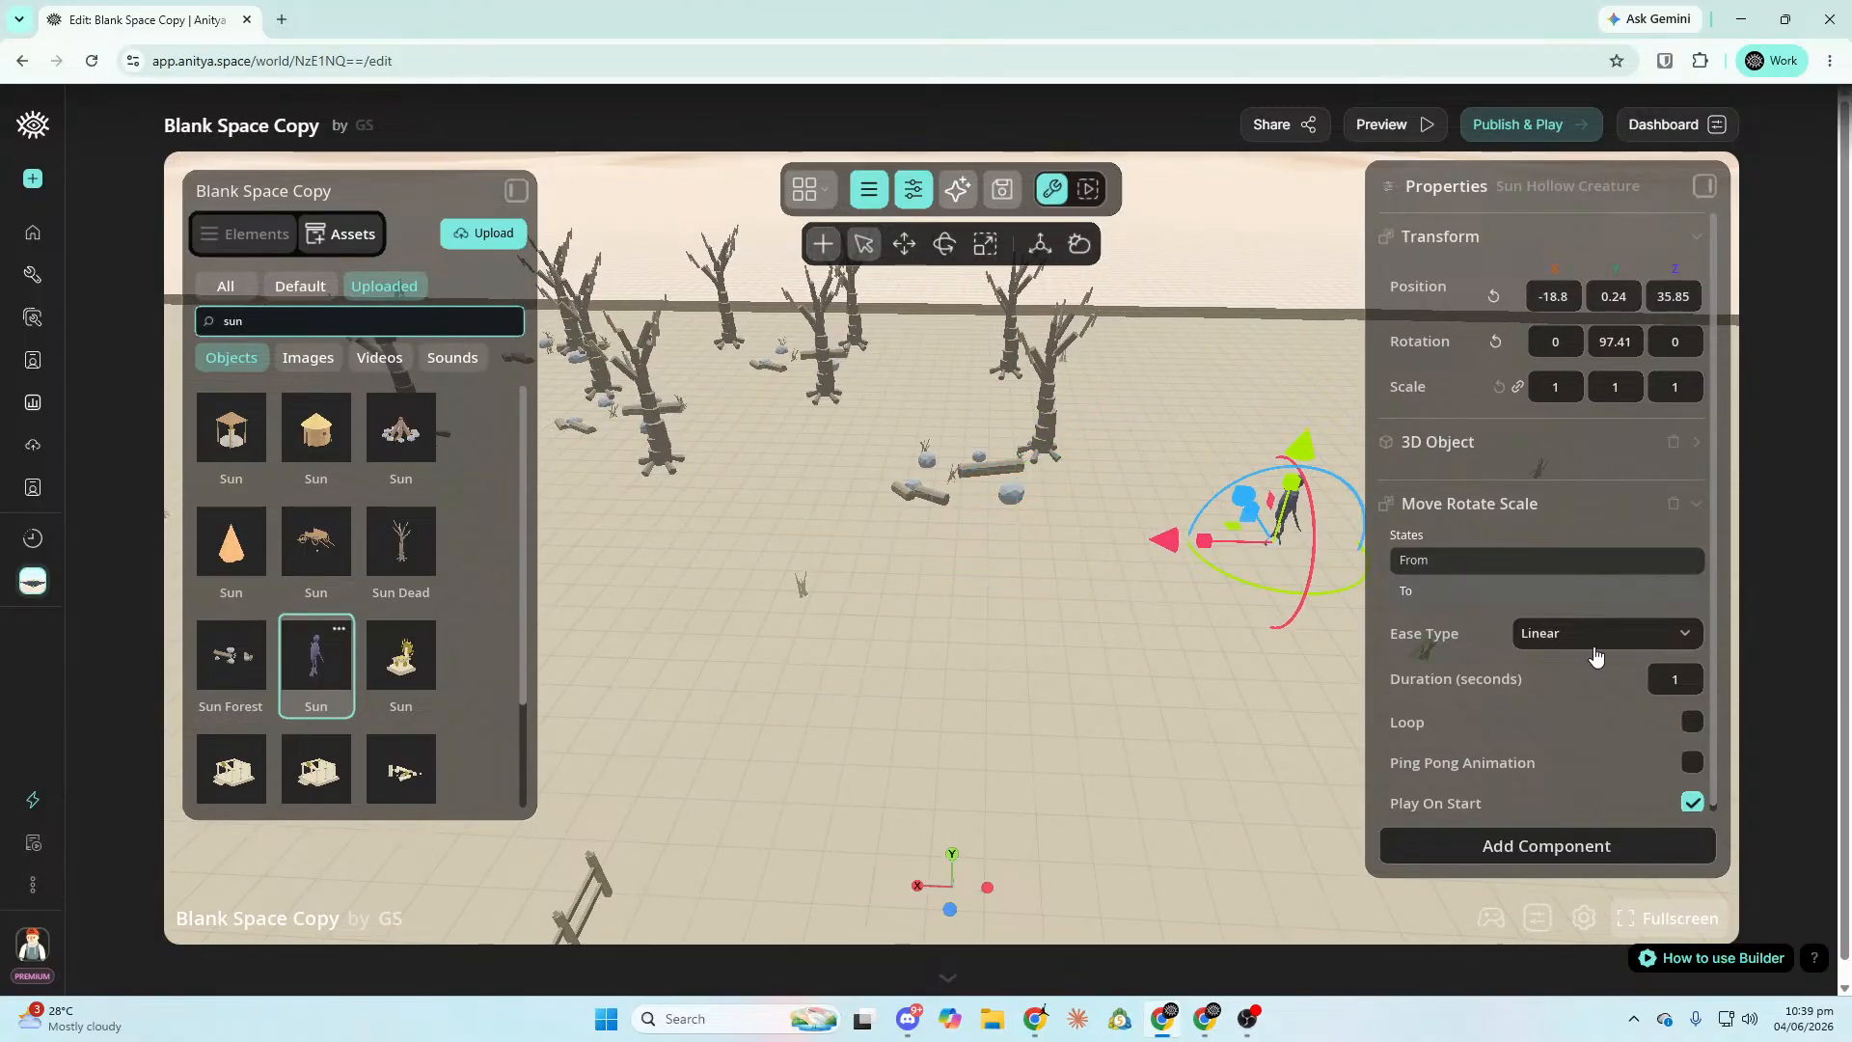
Set the Move Rotate Scale duration to 8 seconds and enable Loop, leaving Ping Pong Animation off.
left_click(1641, 561)
scroll(1717, 618, "down", 1)
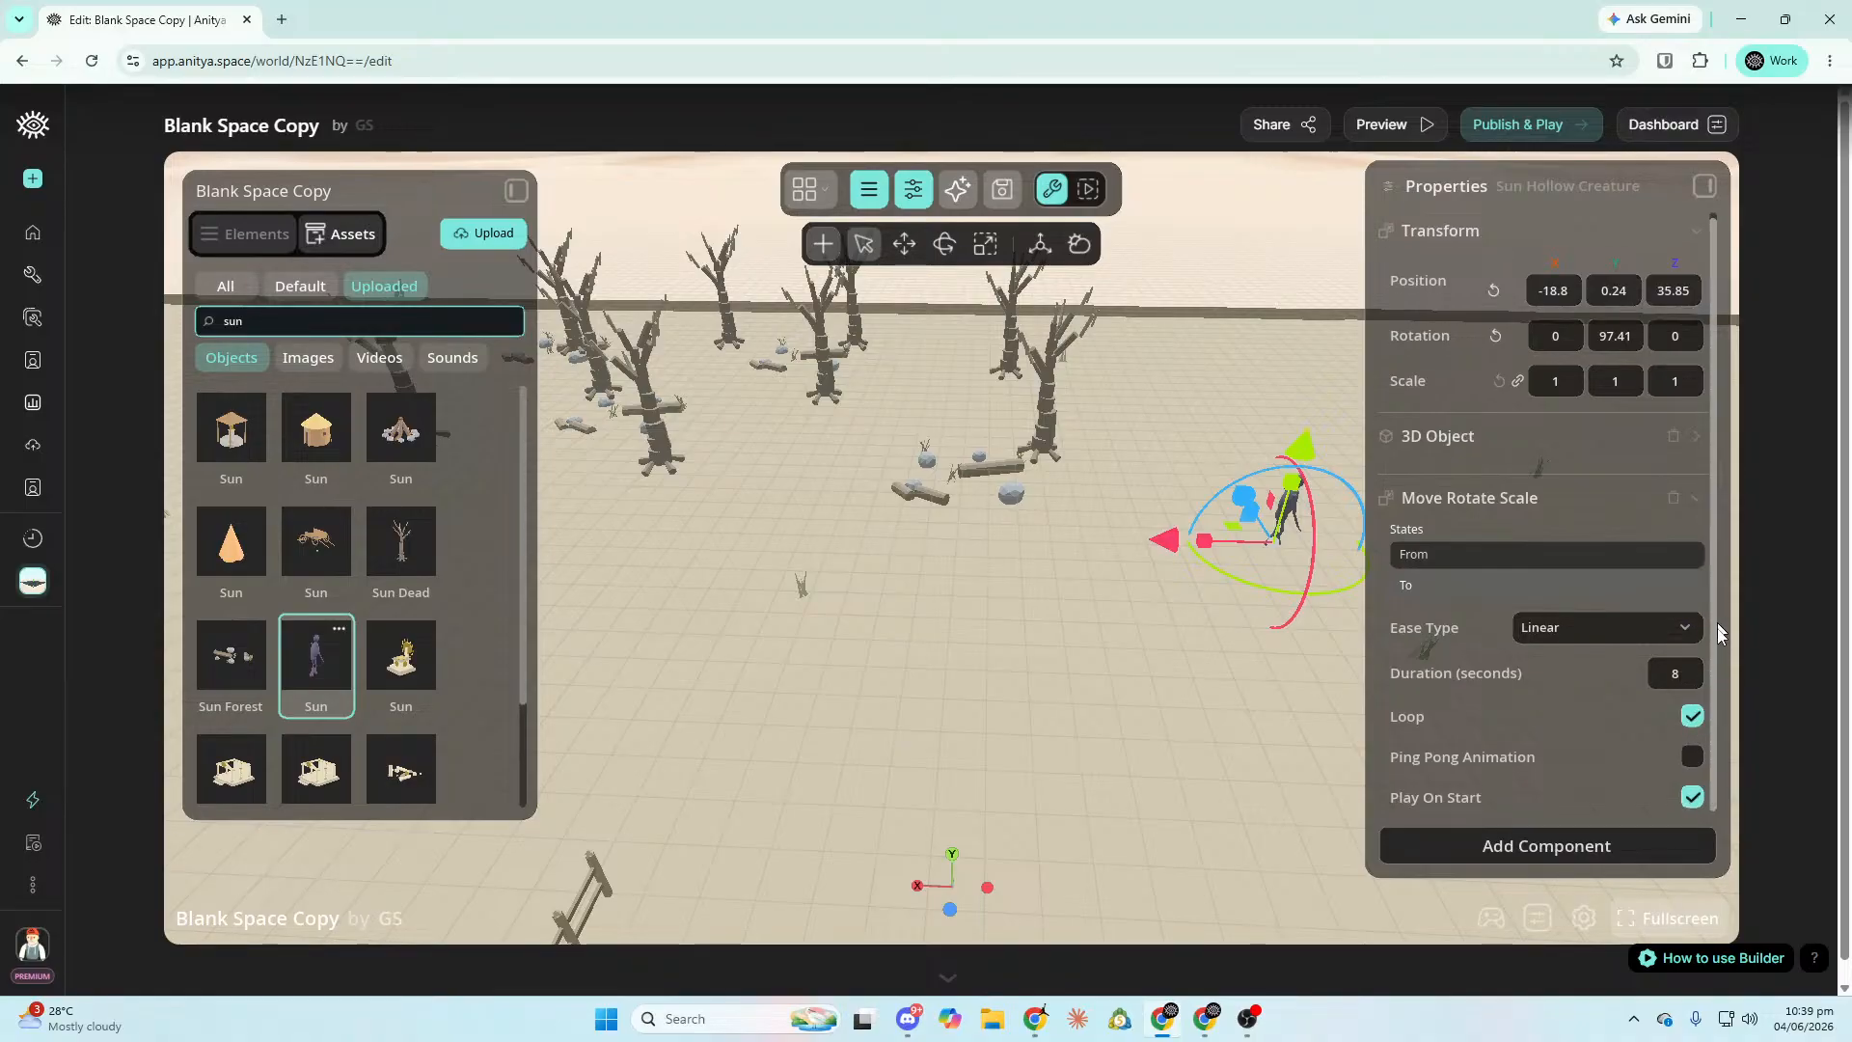
left_click(1690, 760)
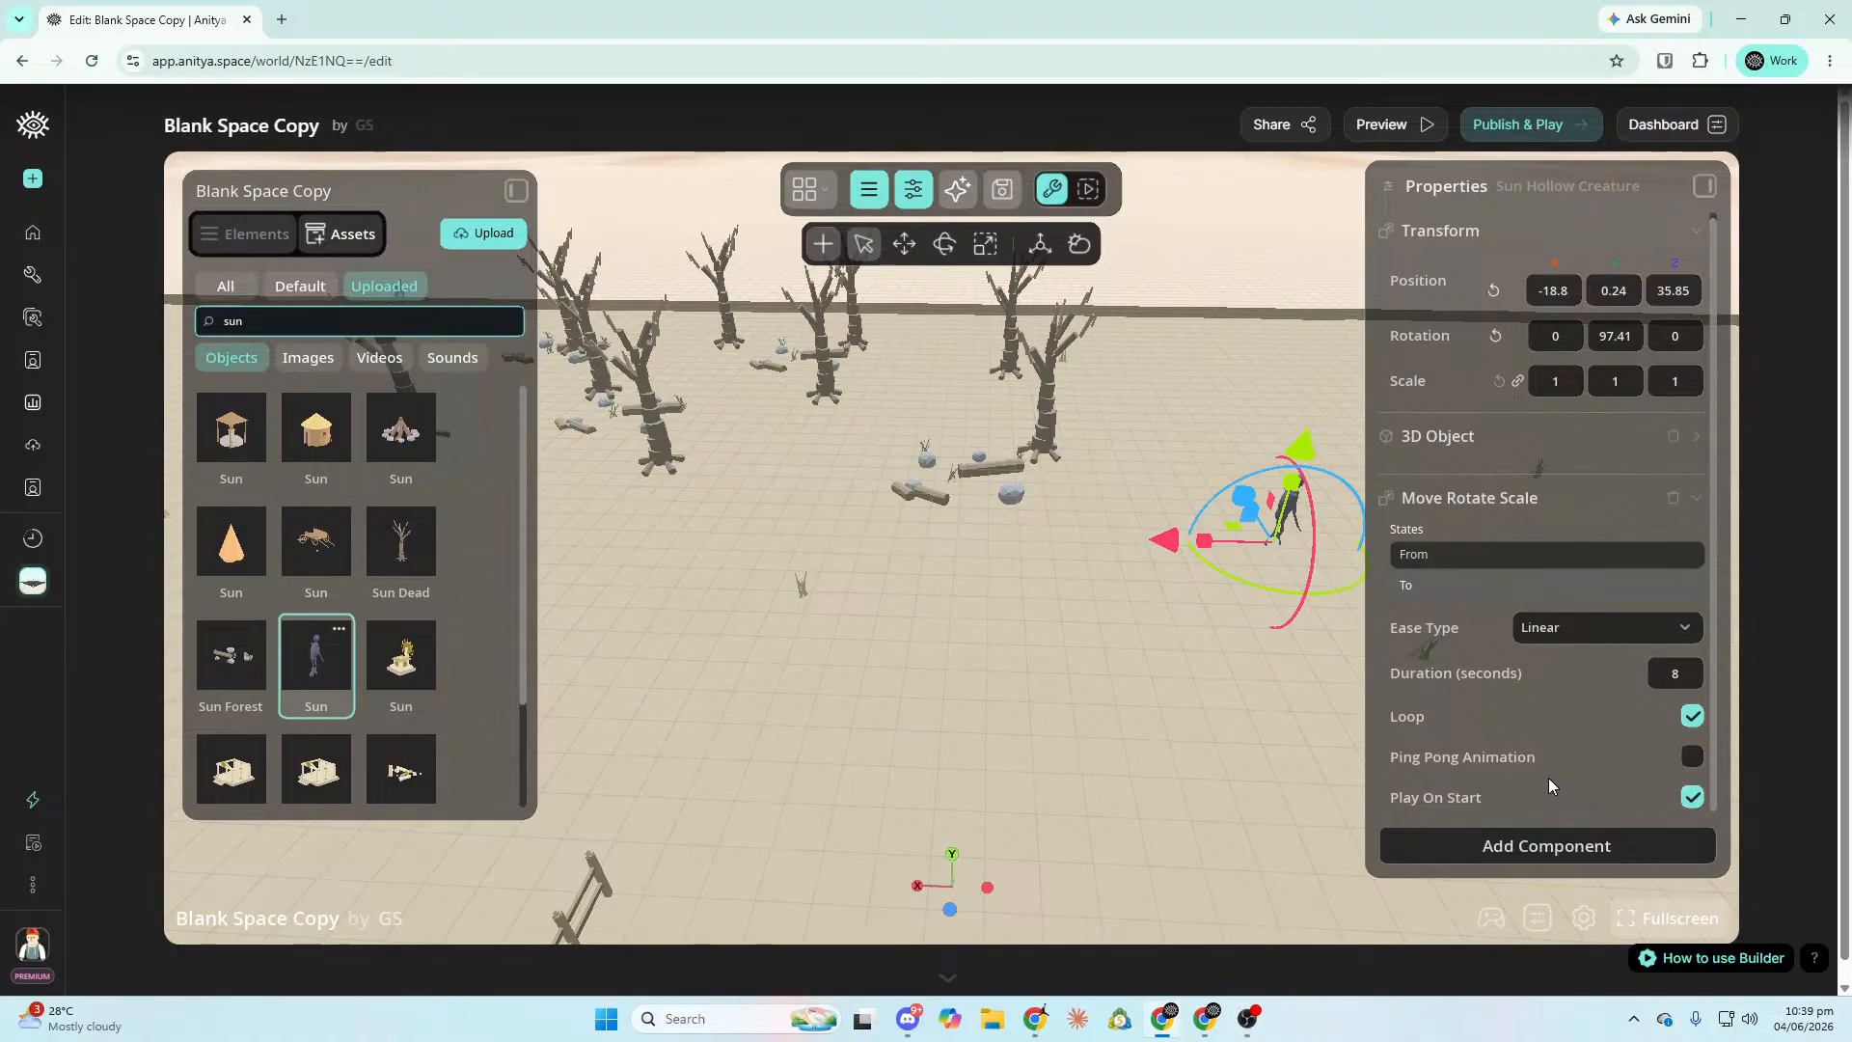
right_click_drag(1157, 675, 1139, 675)
key("s")
mouse_move(1521, 789)
right_mouse_down()
mouse_move(1592, 789)
mouse_move(1521, 789)
right_mouse_up()
key("w")
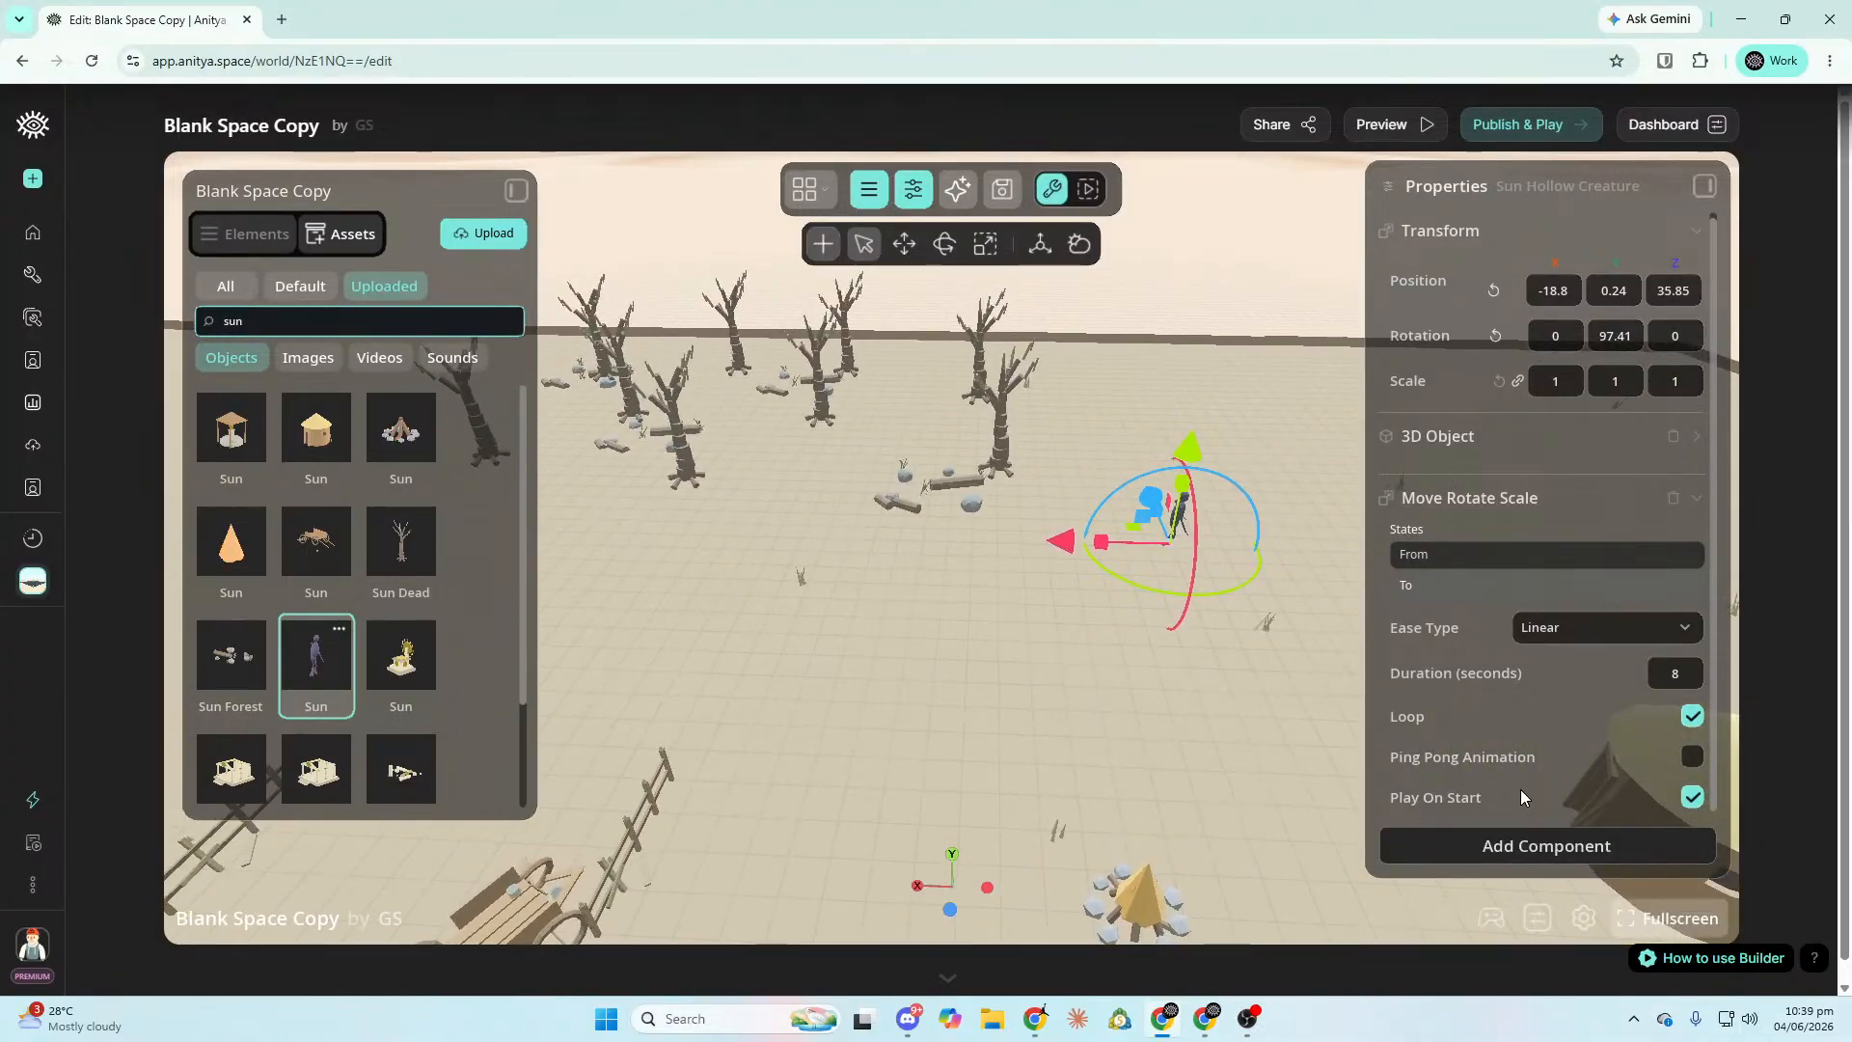
key("a")
right_click_drag(1518, 895, 1518, 895)
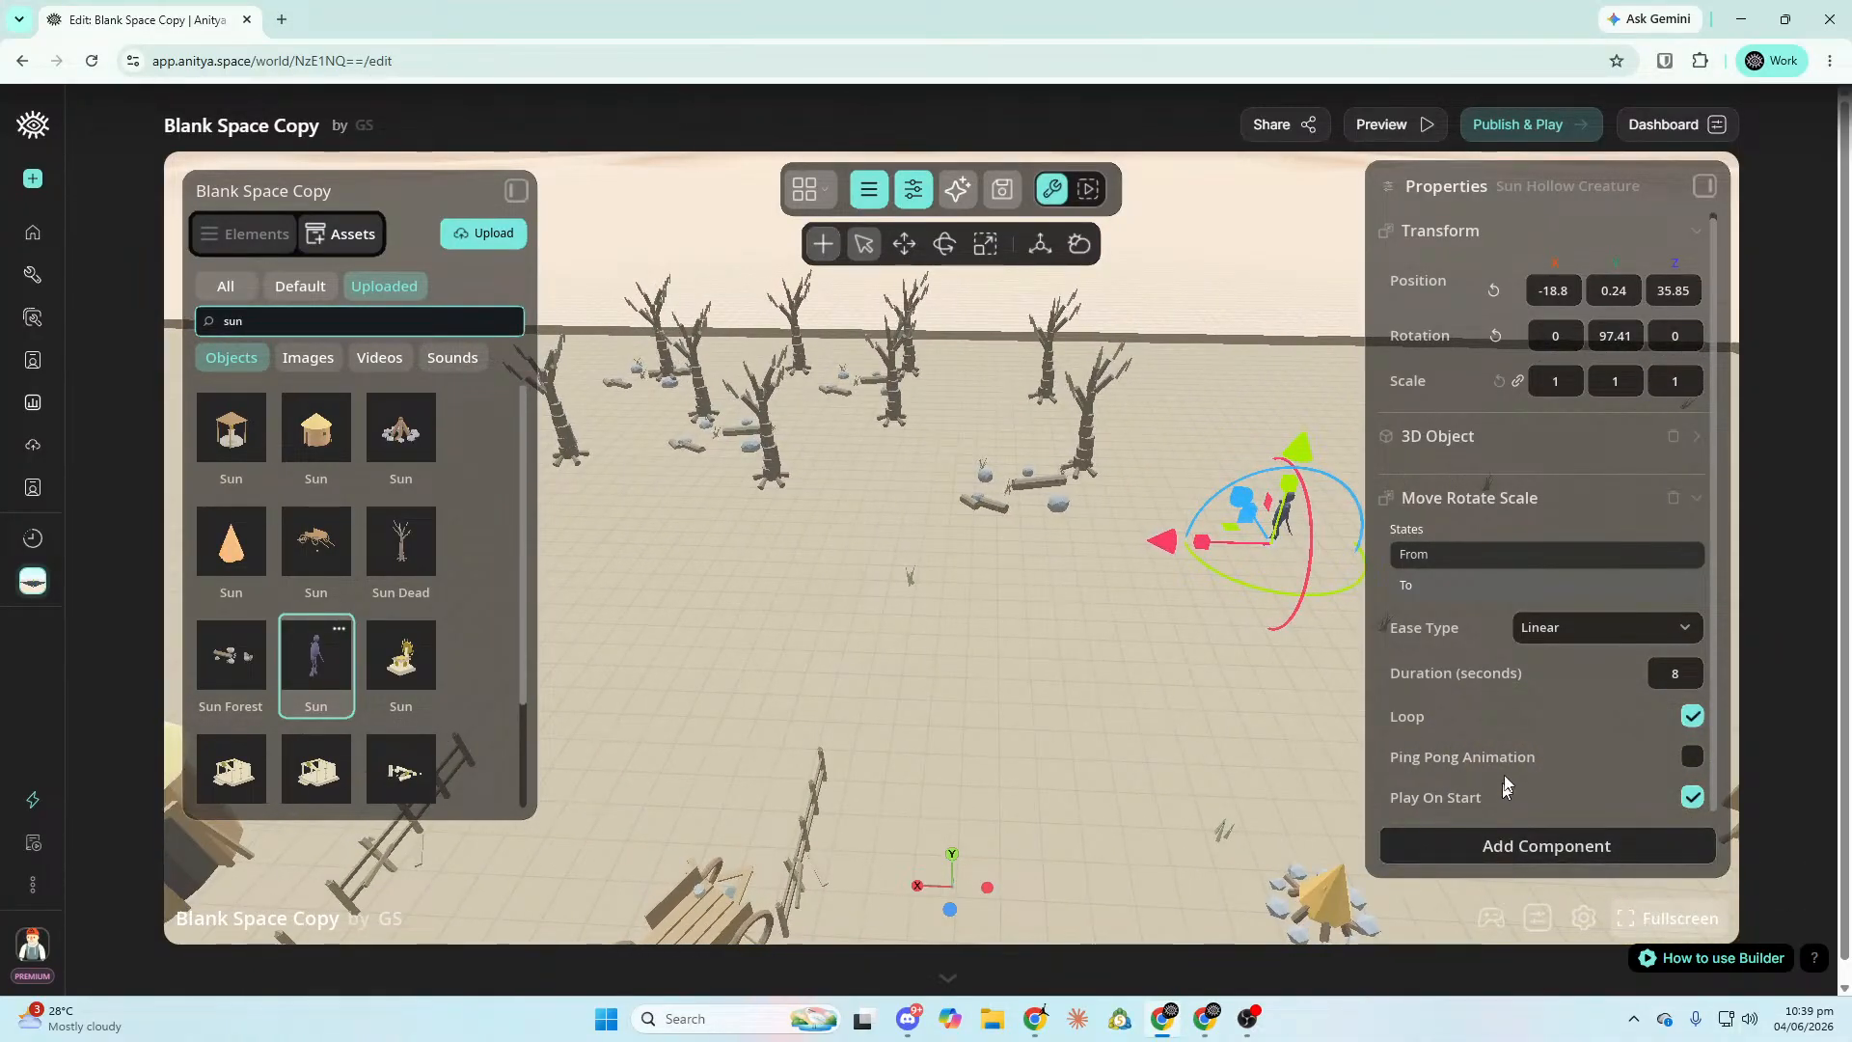
key("a")
mouse_move(1539, 752)
right_mouse_down()
mouse_move(1520, 739)
mouse_move(1533, 754)
right_mouse_up()
key("s")
key("d")
key("d")
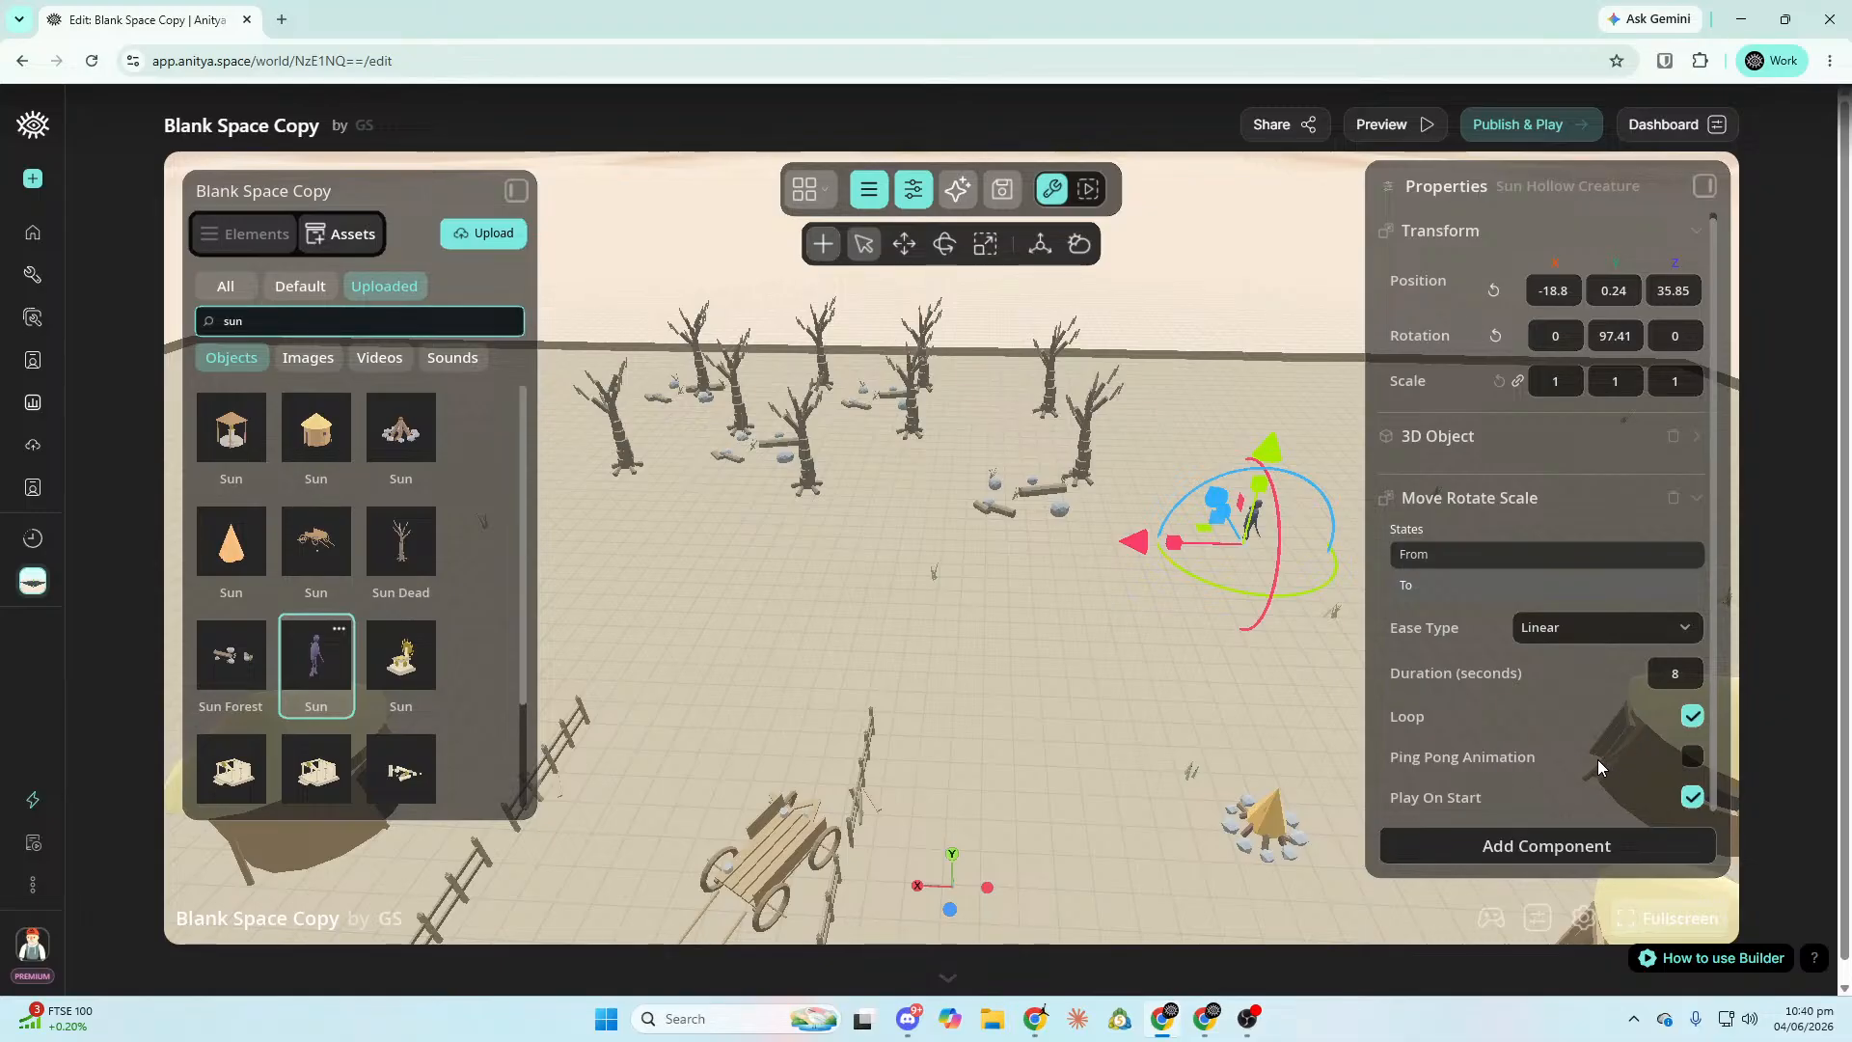
Switch between the creature's From and To states to compare its start and end positions, finishing on From.
left_click(1524, 586)
right_click_drag(1341, 577, 1495, 577)
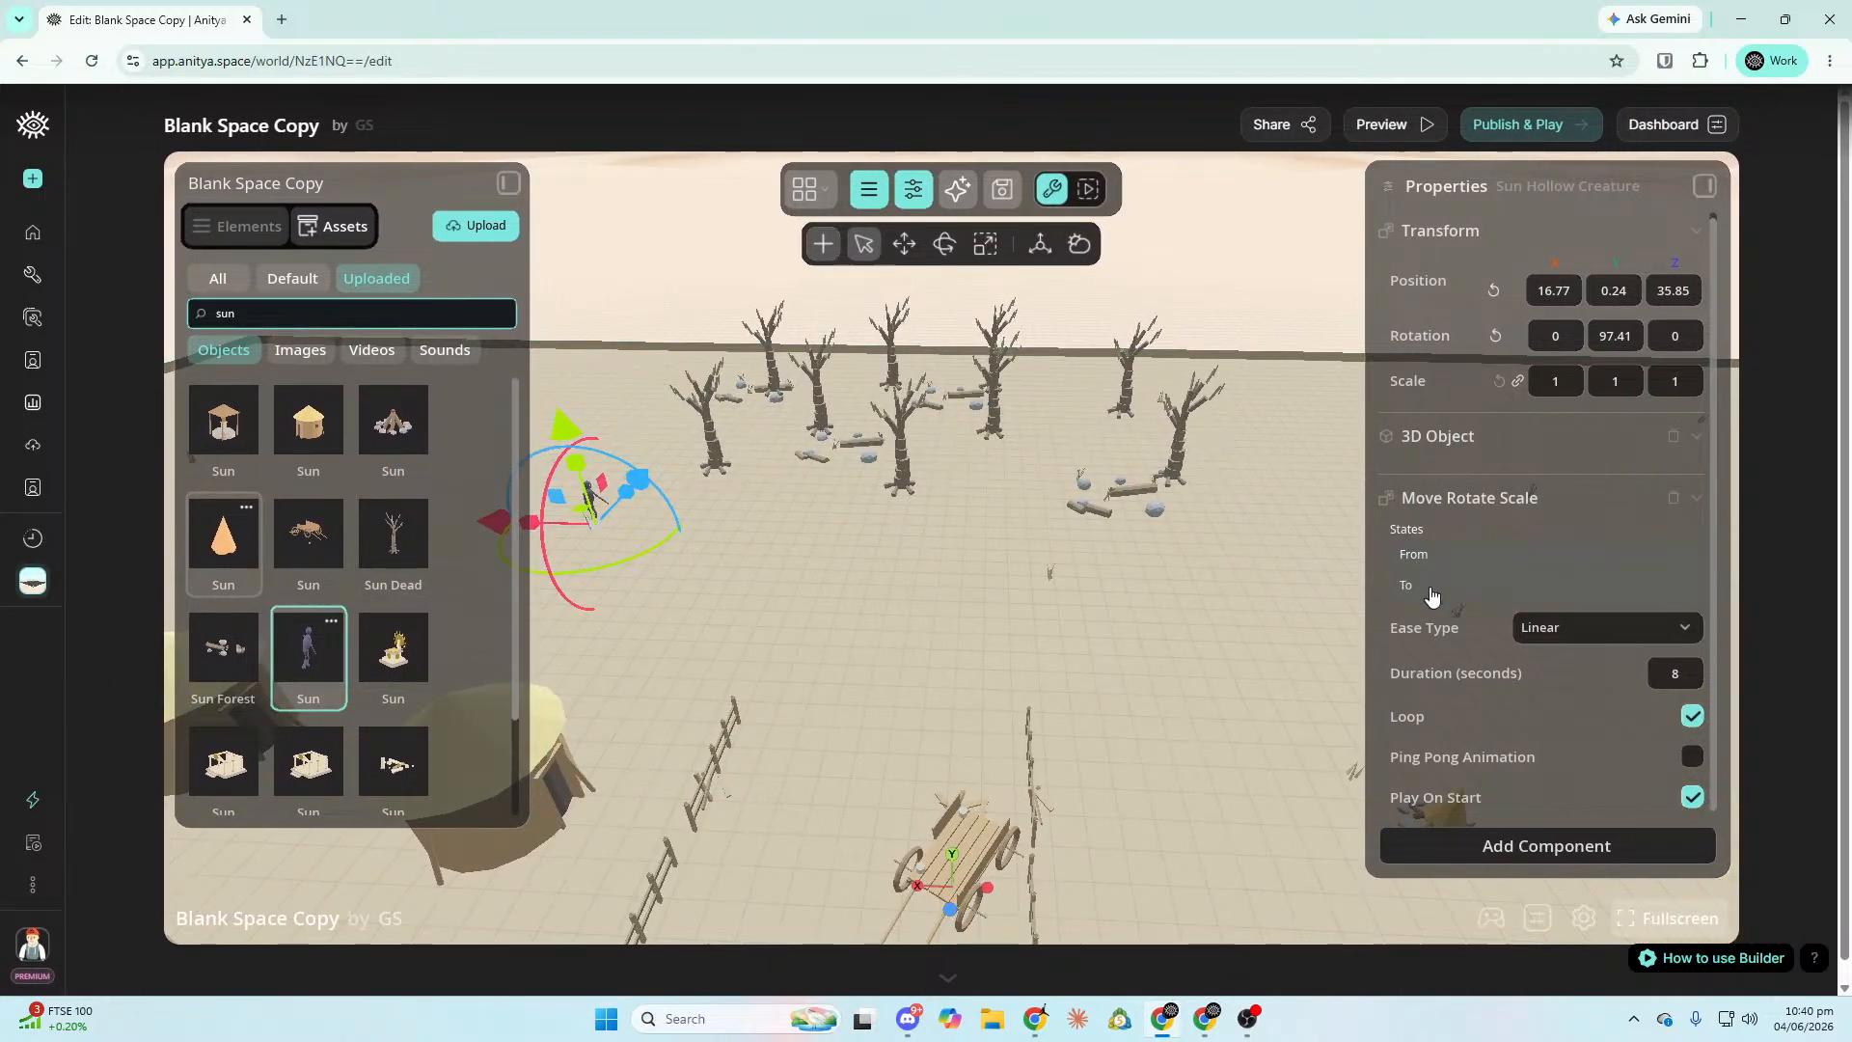
right_click_drag(711, 587, 868, 587)
left_click(1480, 592)
left_click(1452, 570)
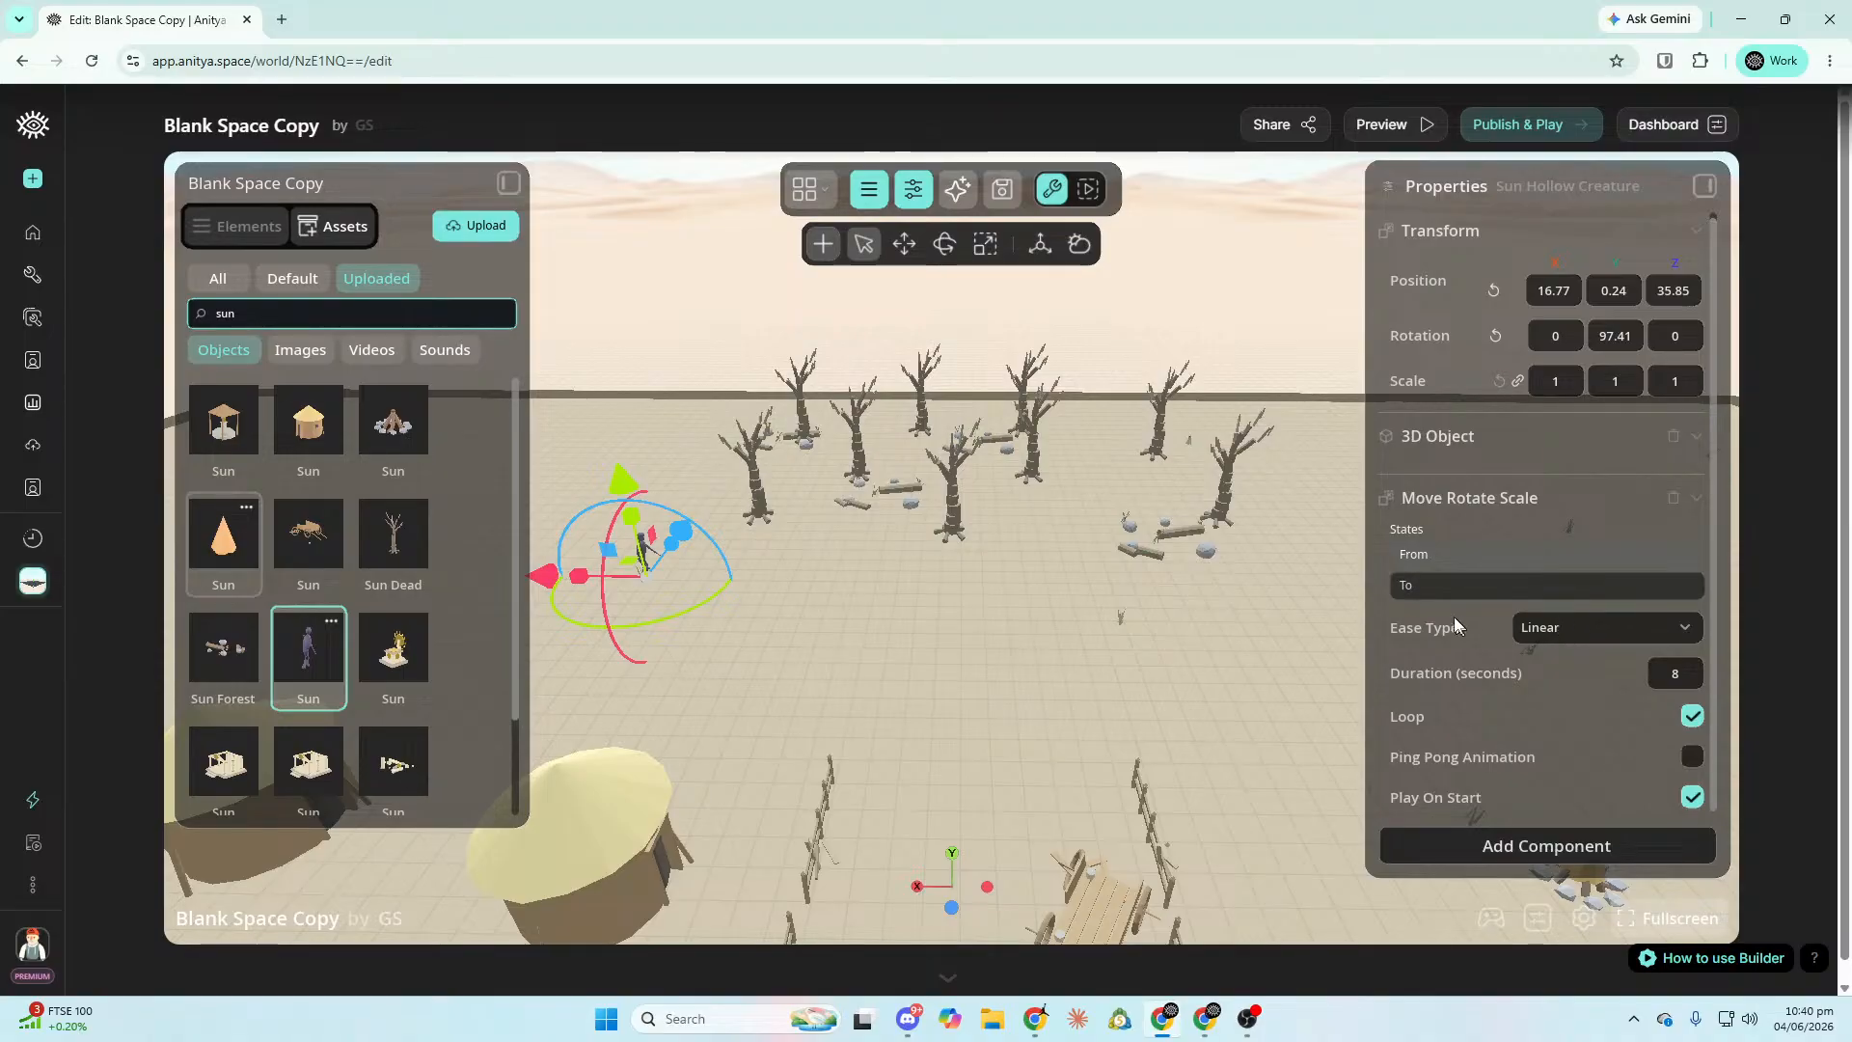
Select Sun Hollow Creature in the element list, add a Teleportation component to it and collapse its Move Rotate Scale settings.
mouse_move(1082, 667)
right_mouse_down()
mouse_move(829, 674)
mouse_move(1069, 662)
right_mouse_up()
left_click(244, 229)
right_click_drag(617, 348, 676, 348)
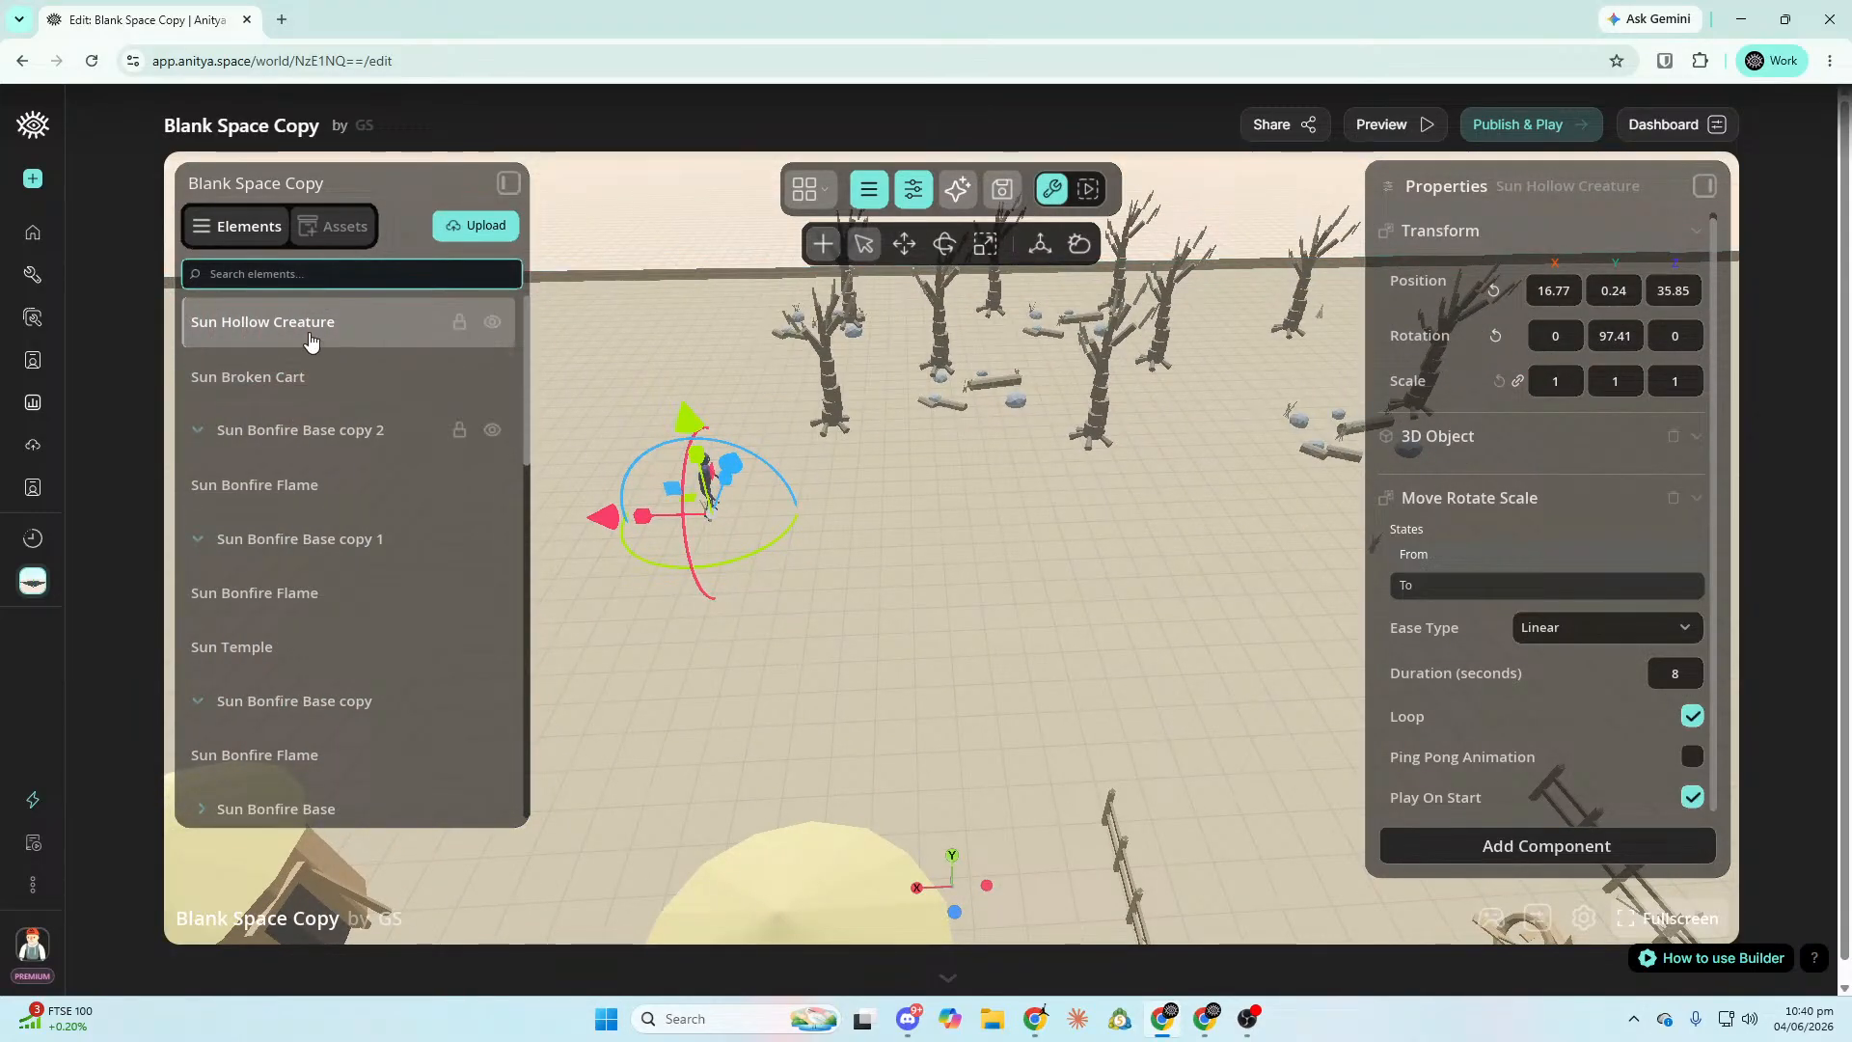
right_click(315, 337)
left_click(325, 328)
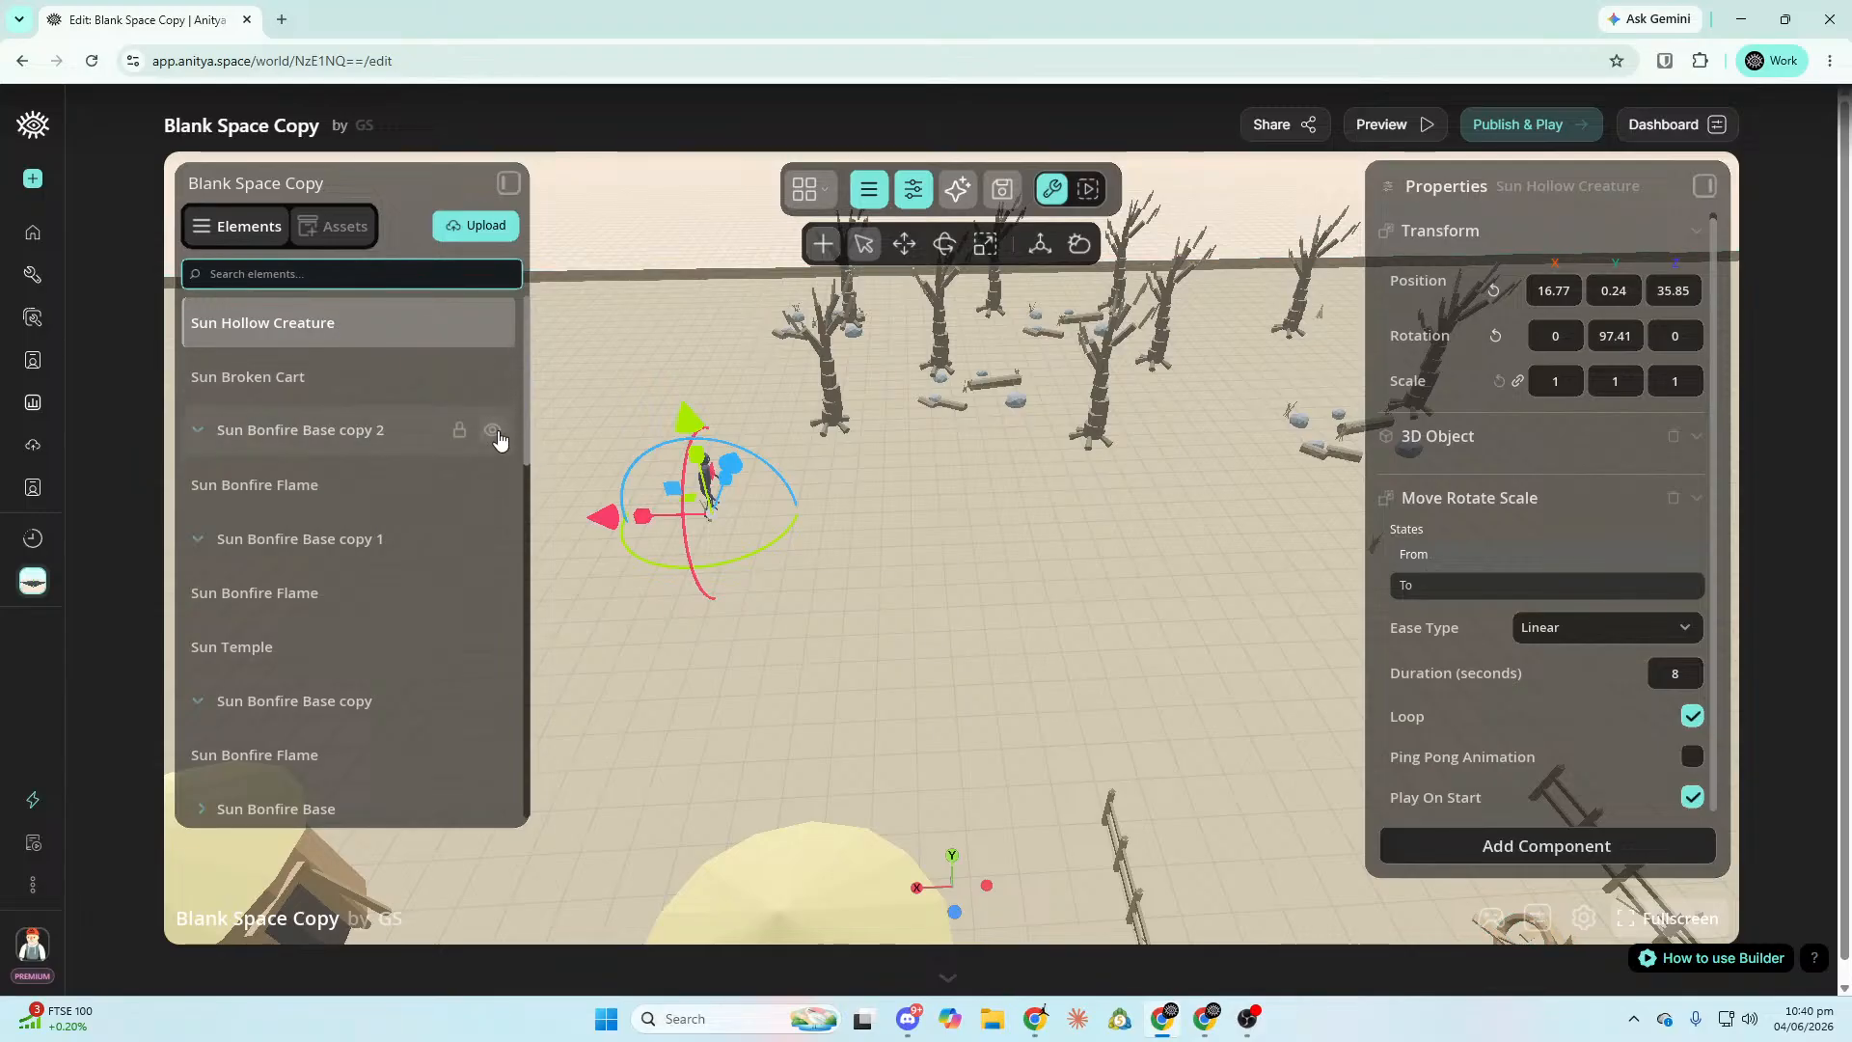
right_click_drag(755, 414, 924, 535)
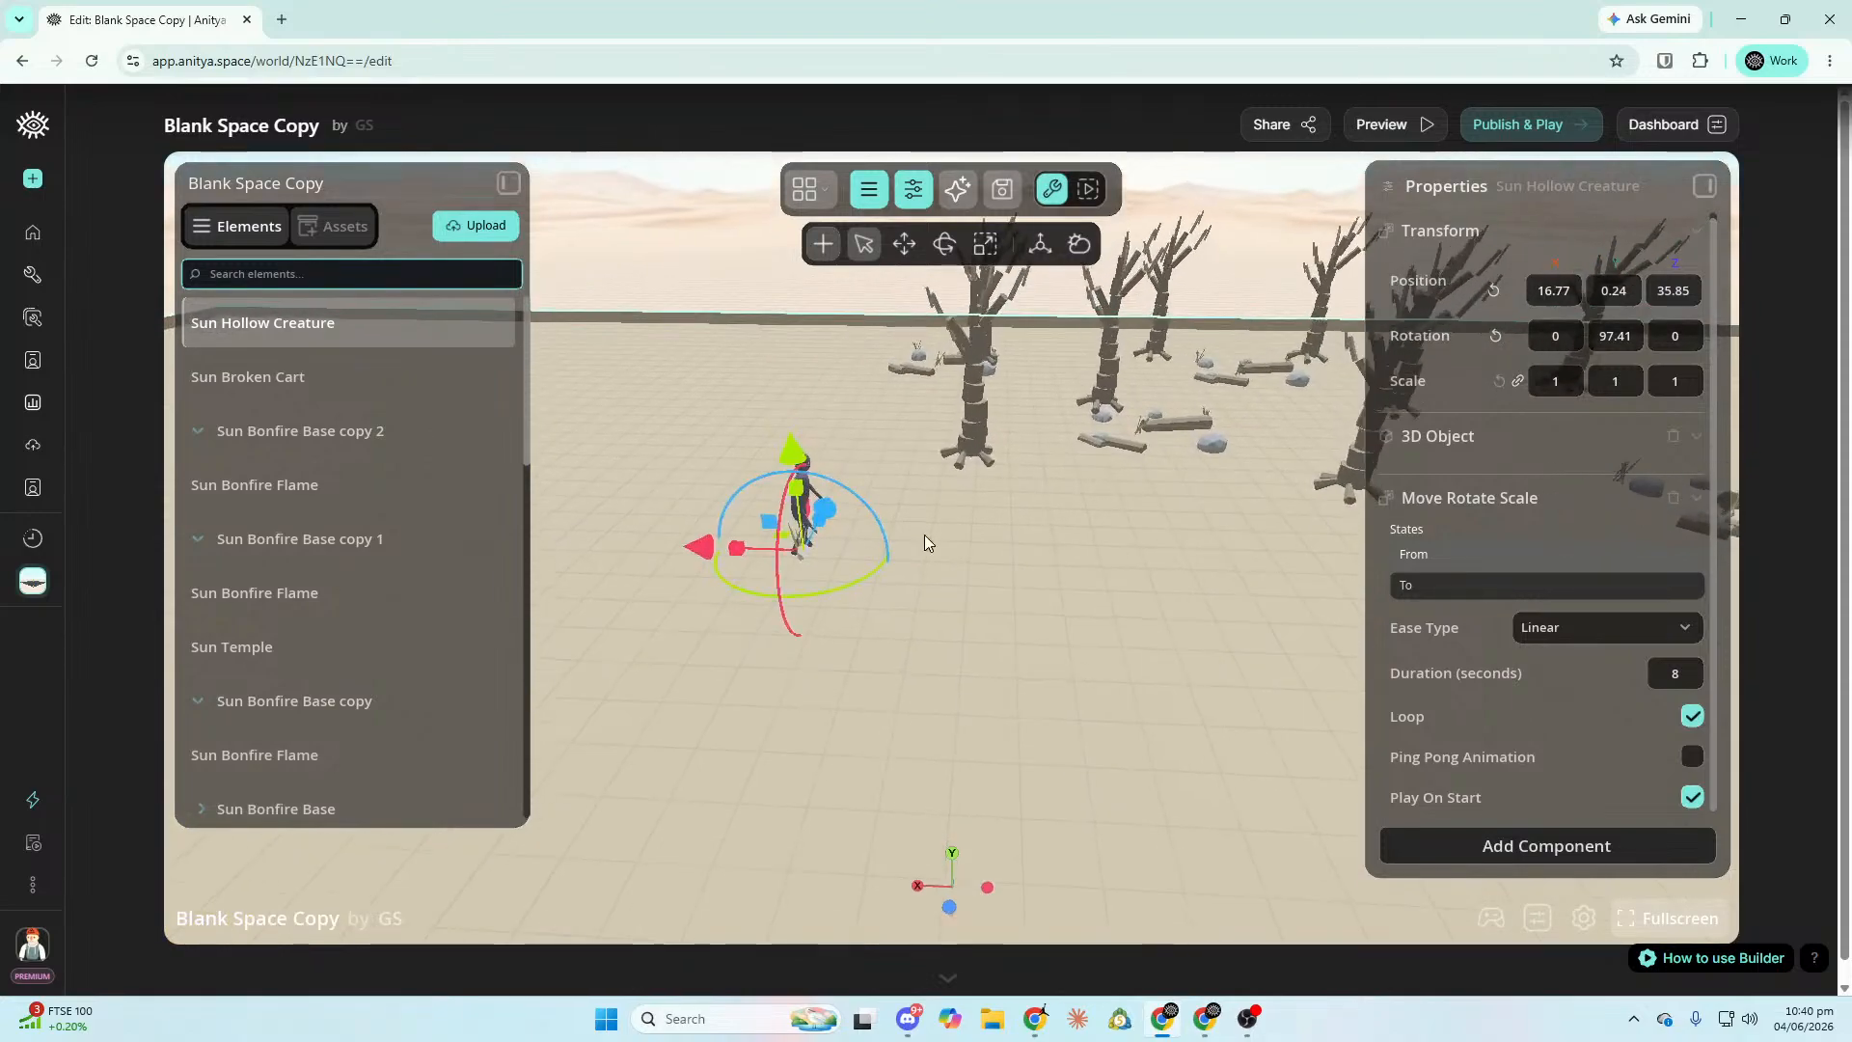
left_click(1538, 846)
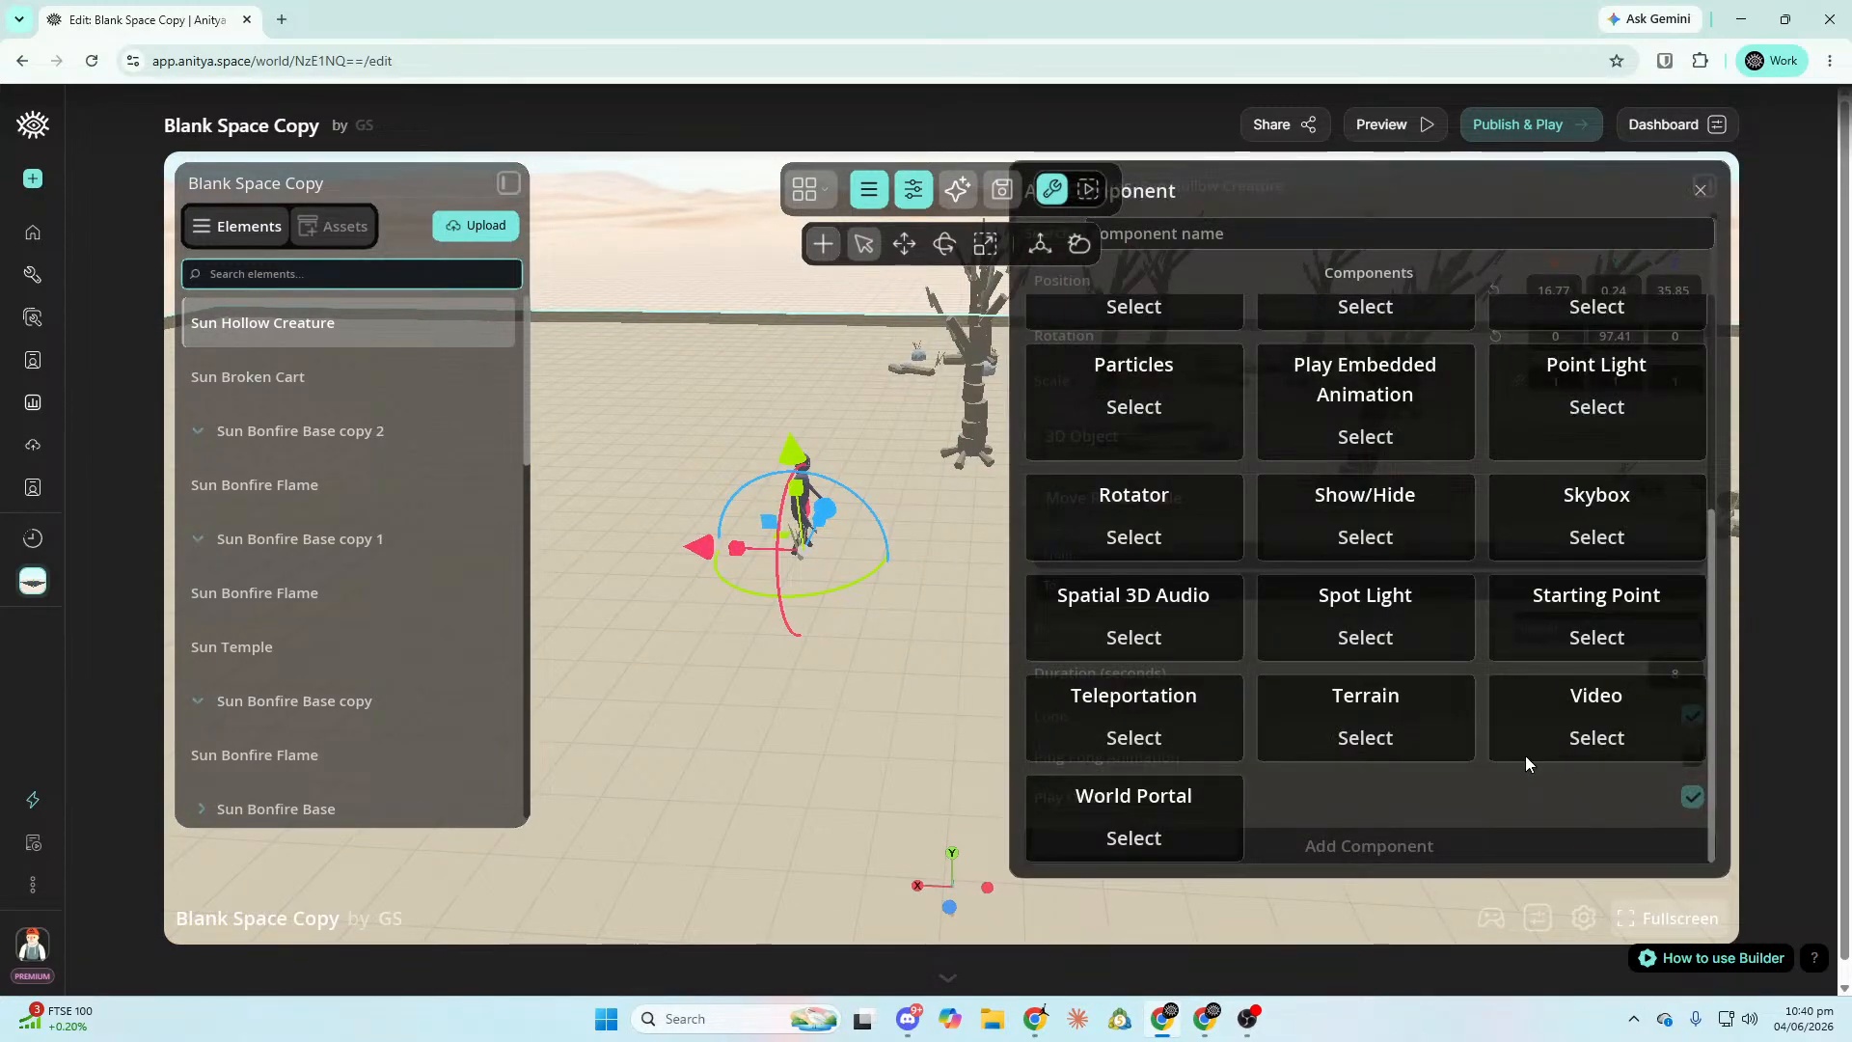
left_click(1162, 738)
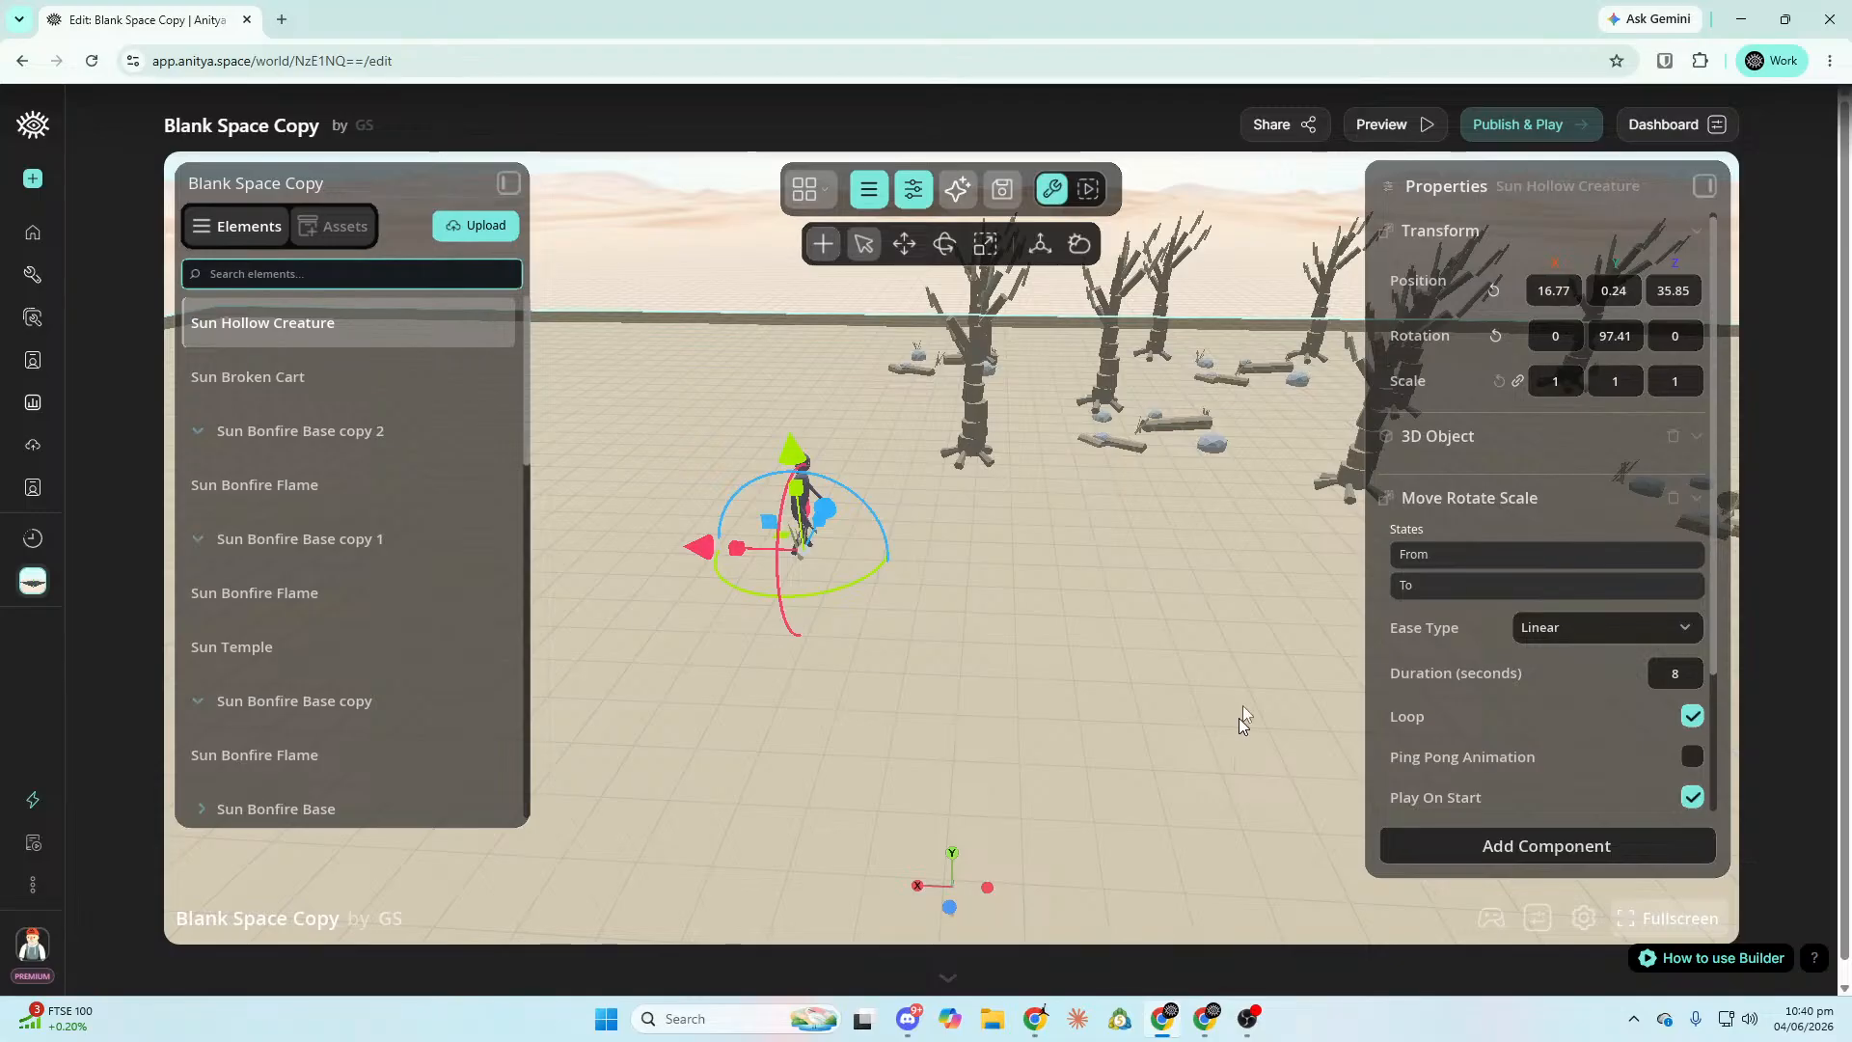
scroll(1560, 657, "down", 2)
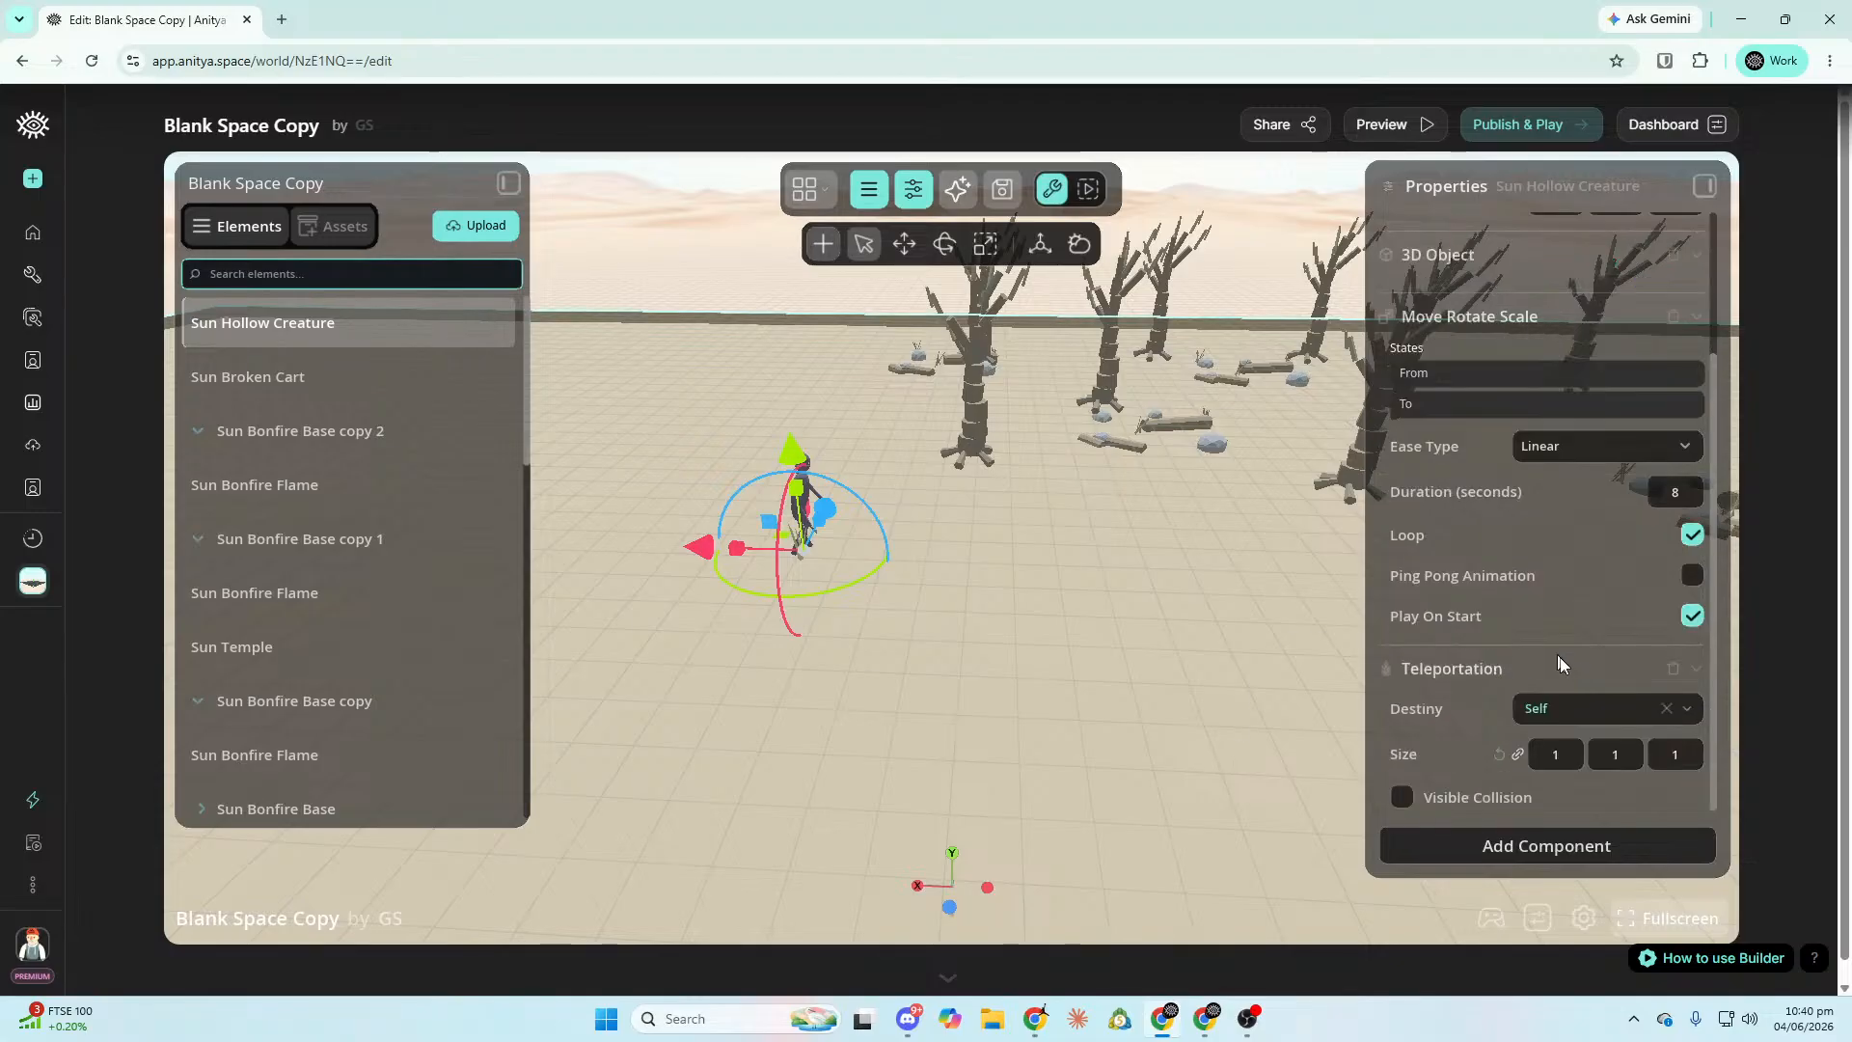
left_click(1697, 317)
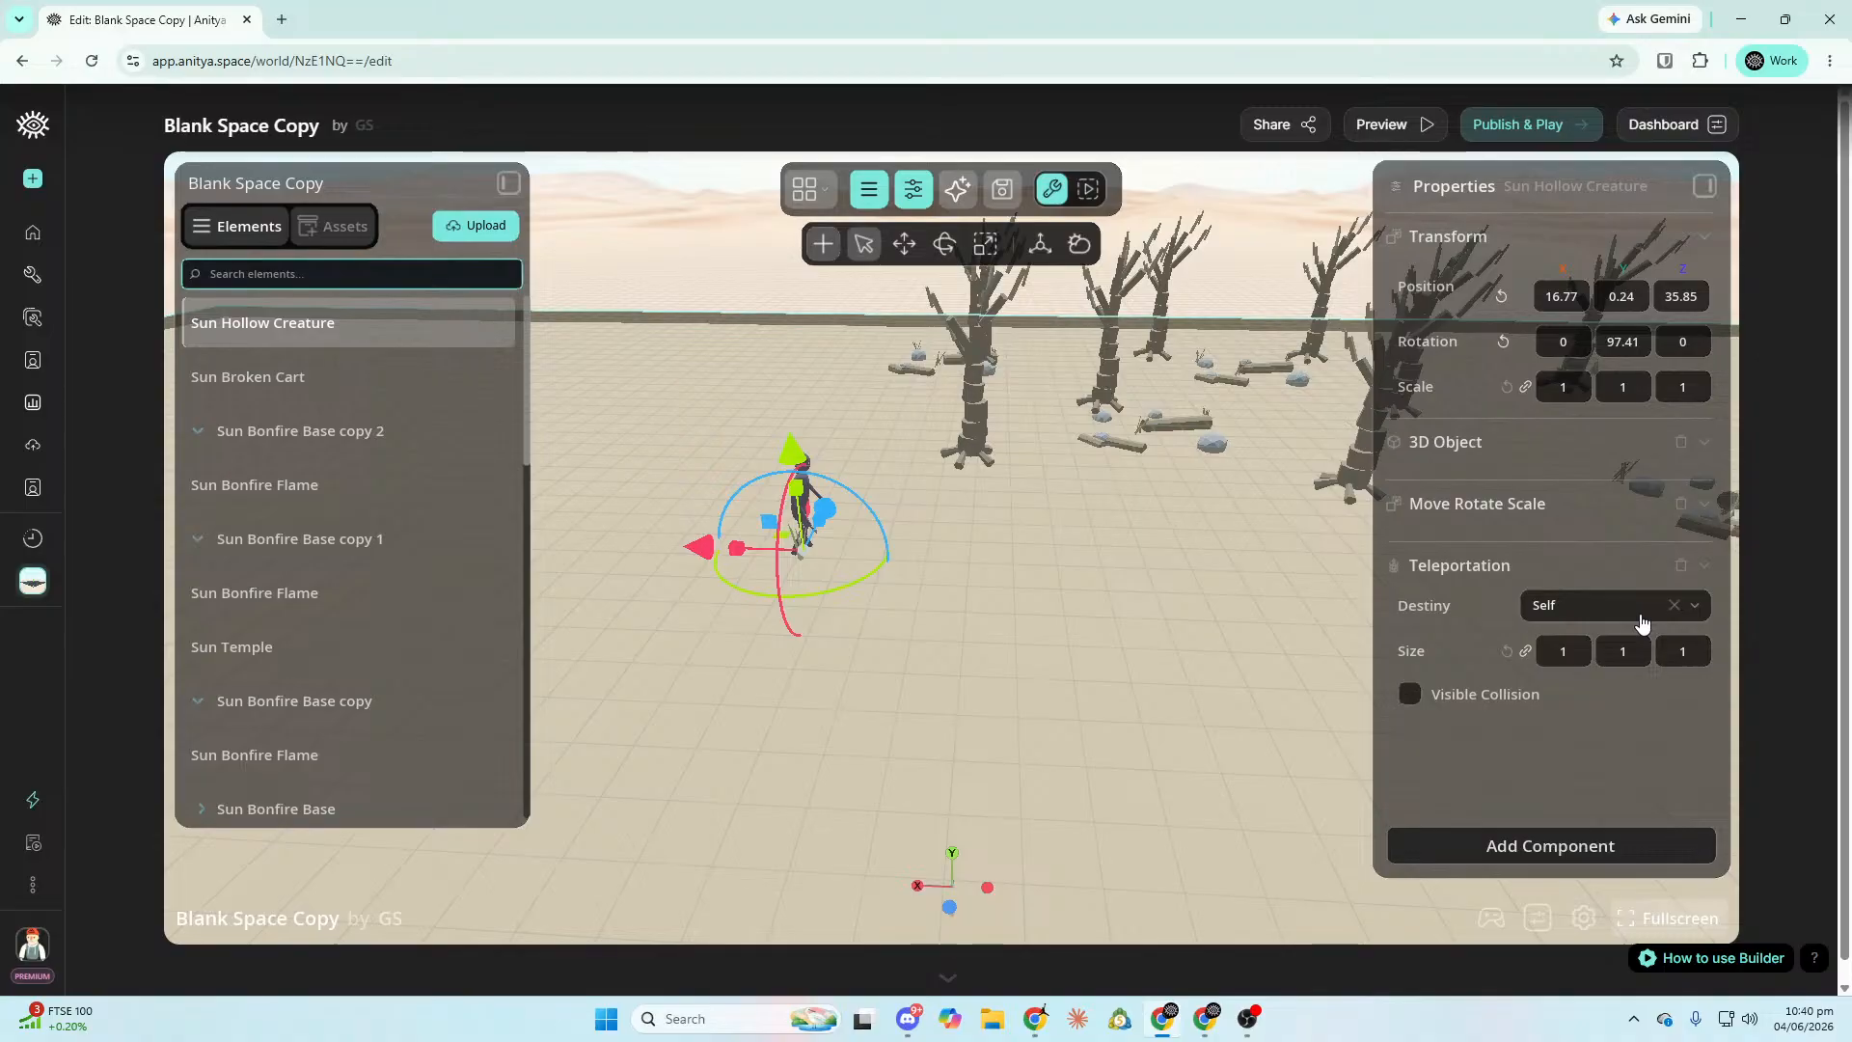
Select Sun Ancient Hut in the village and expand it and its nested Sun Ancient Hut copy 1 in the element list.
key("s")
right_click_drag(1283, 627, 1408, 598)
key("w")
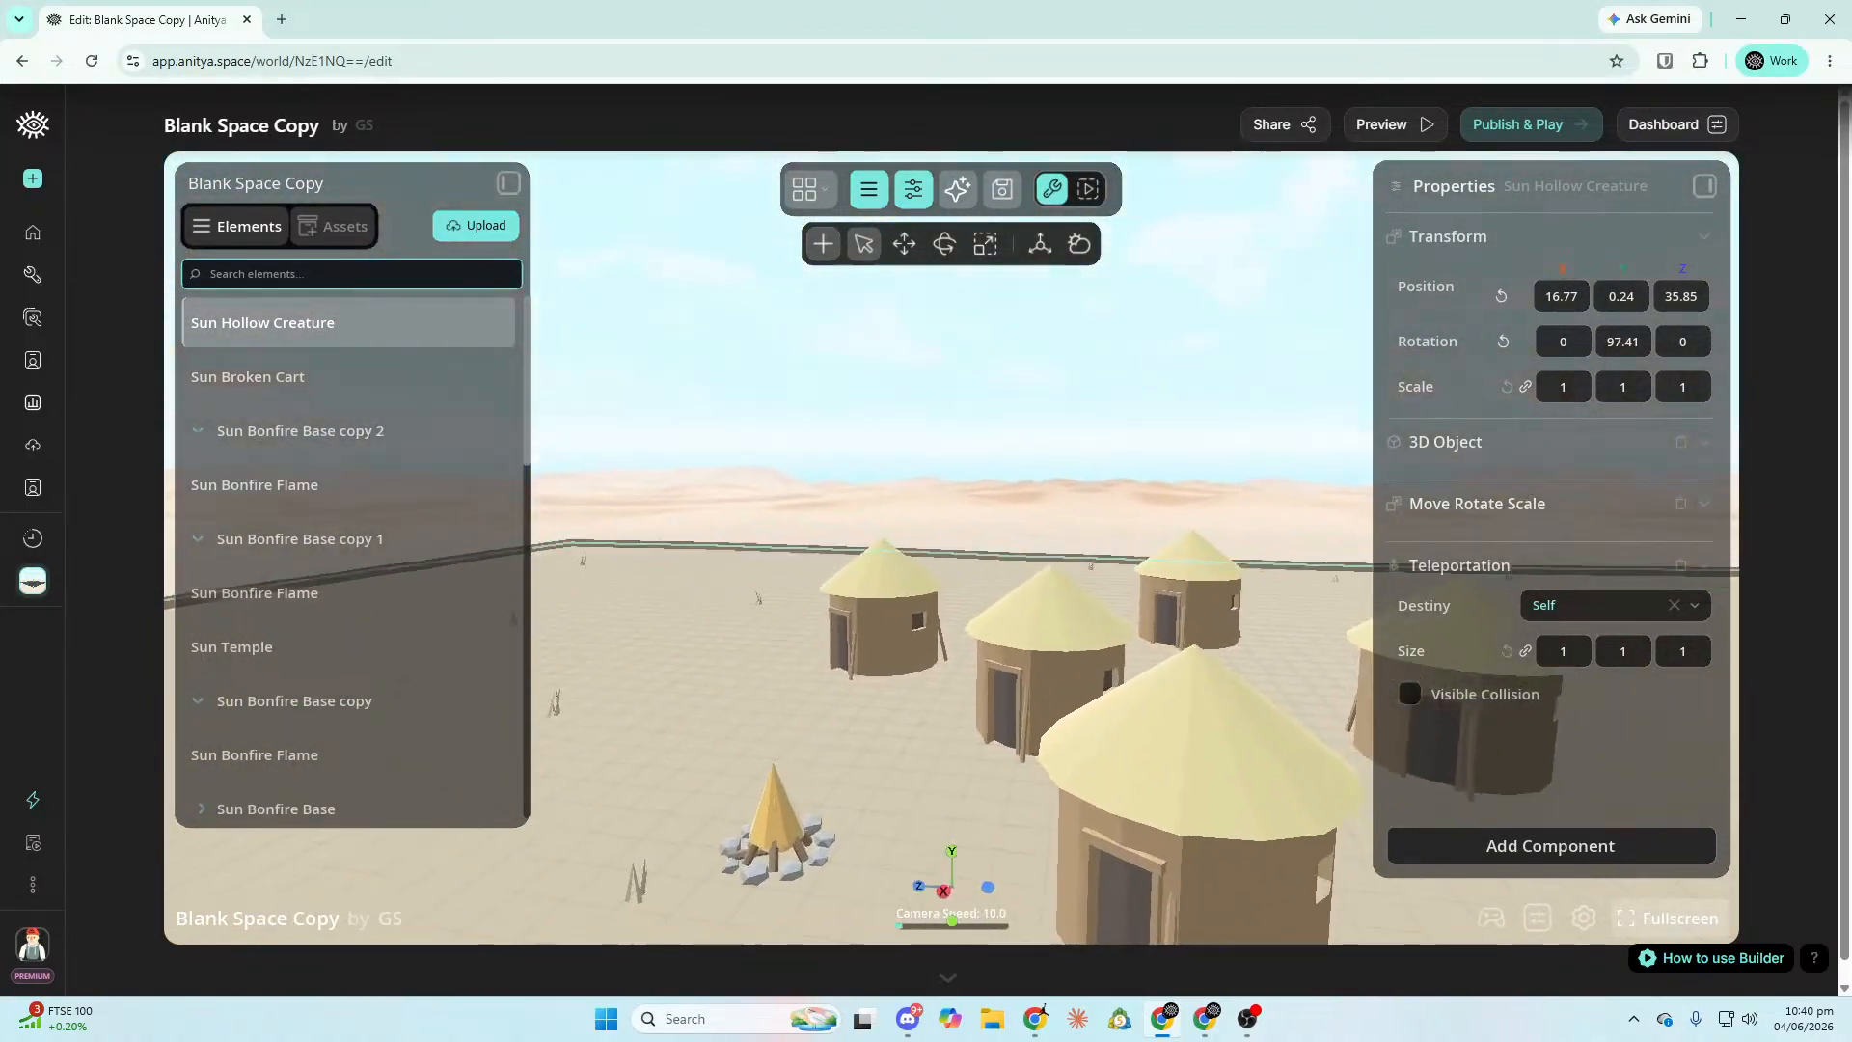
right_click_drag(1206, 656, 1206, 656)
left_click(1206, 656)
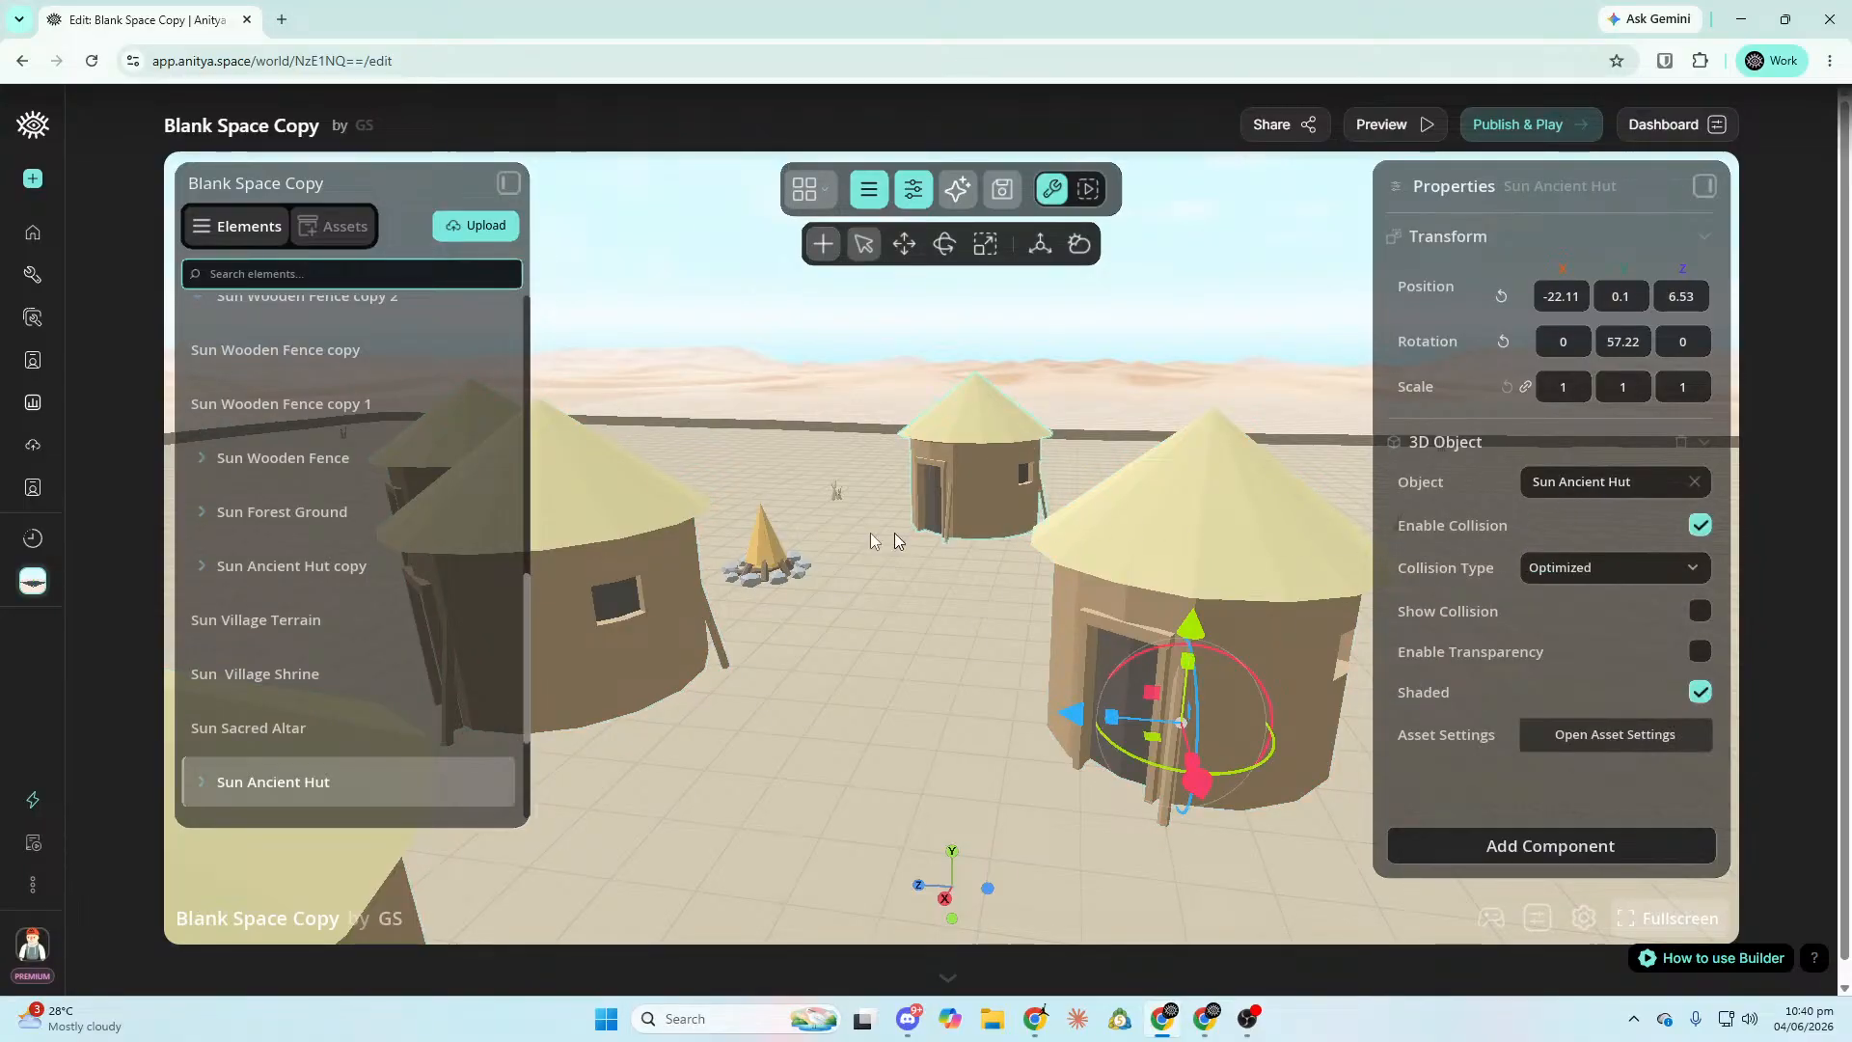
scroll(350, 797, "down", 3)
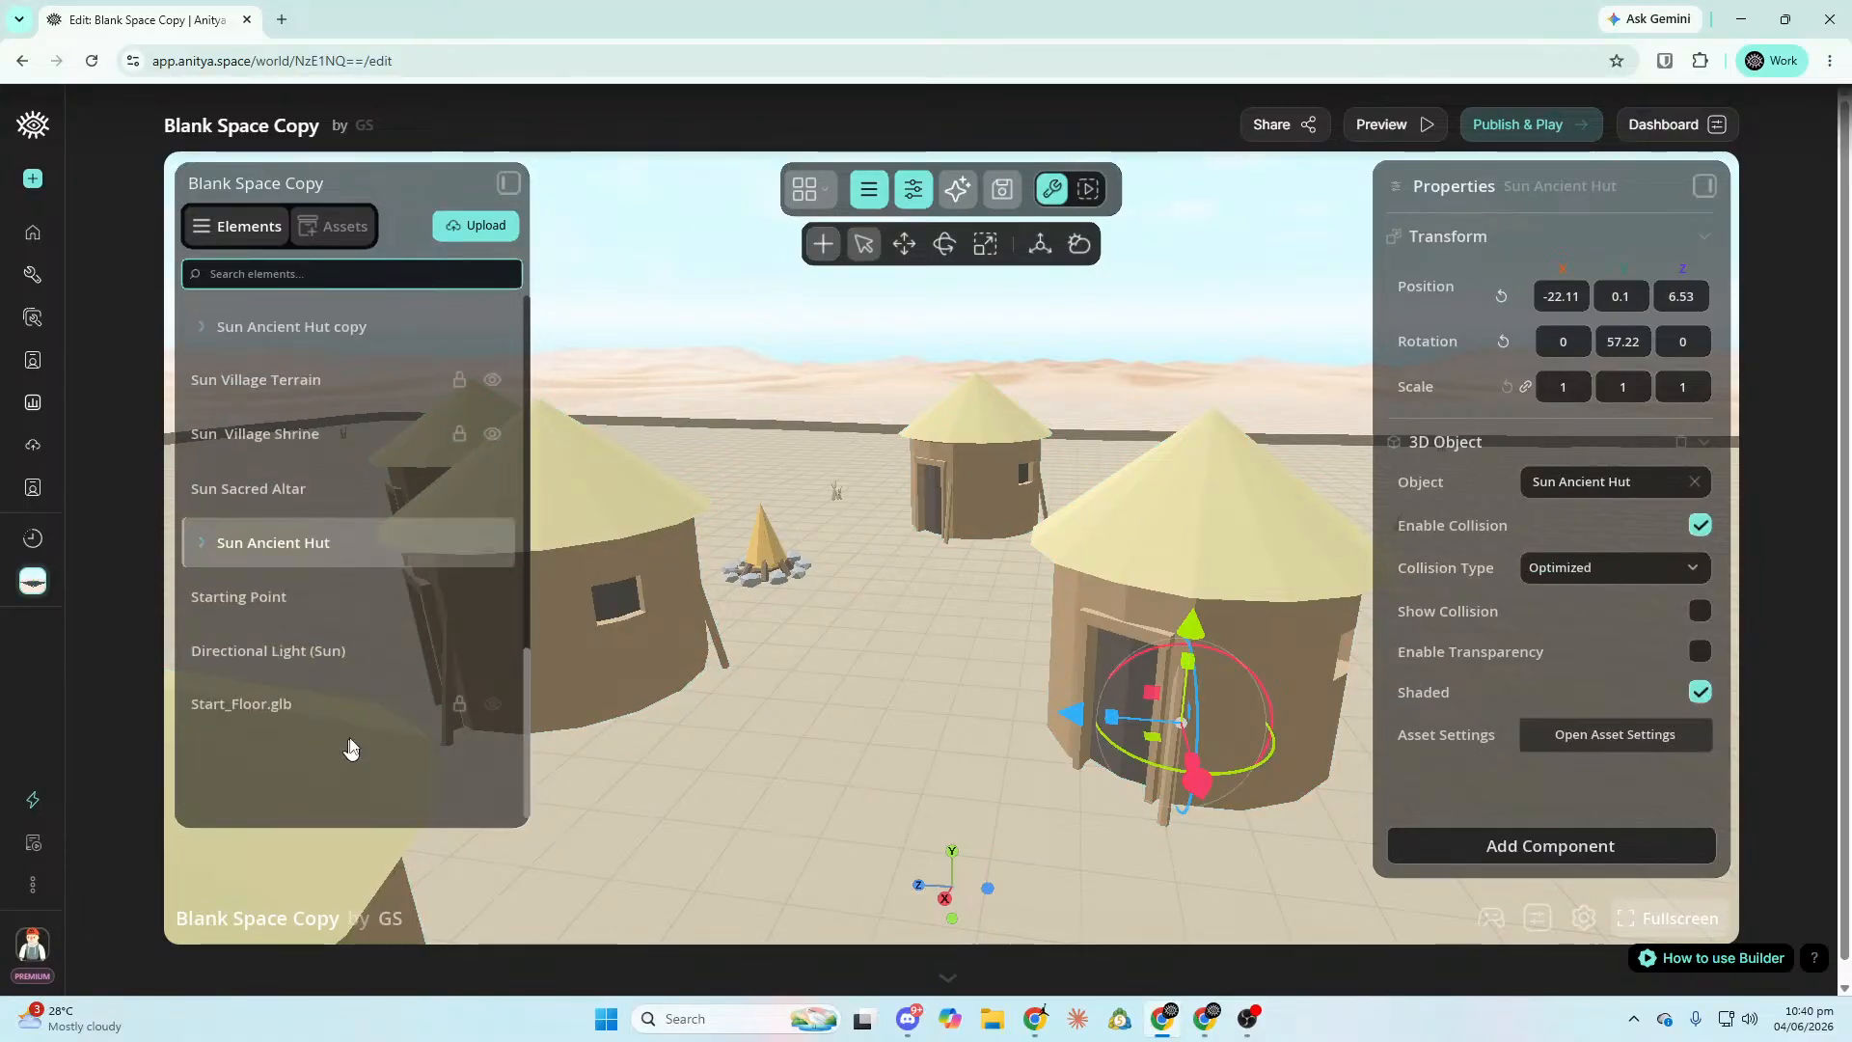
key("ctrl+d")
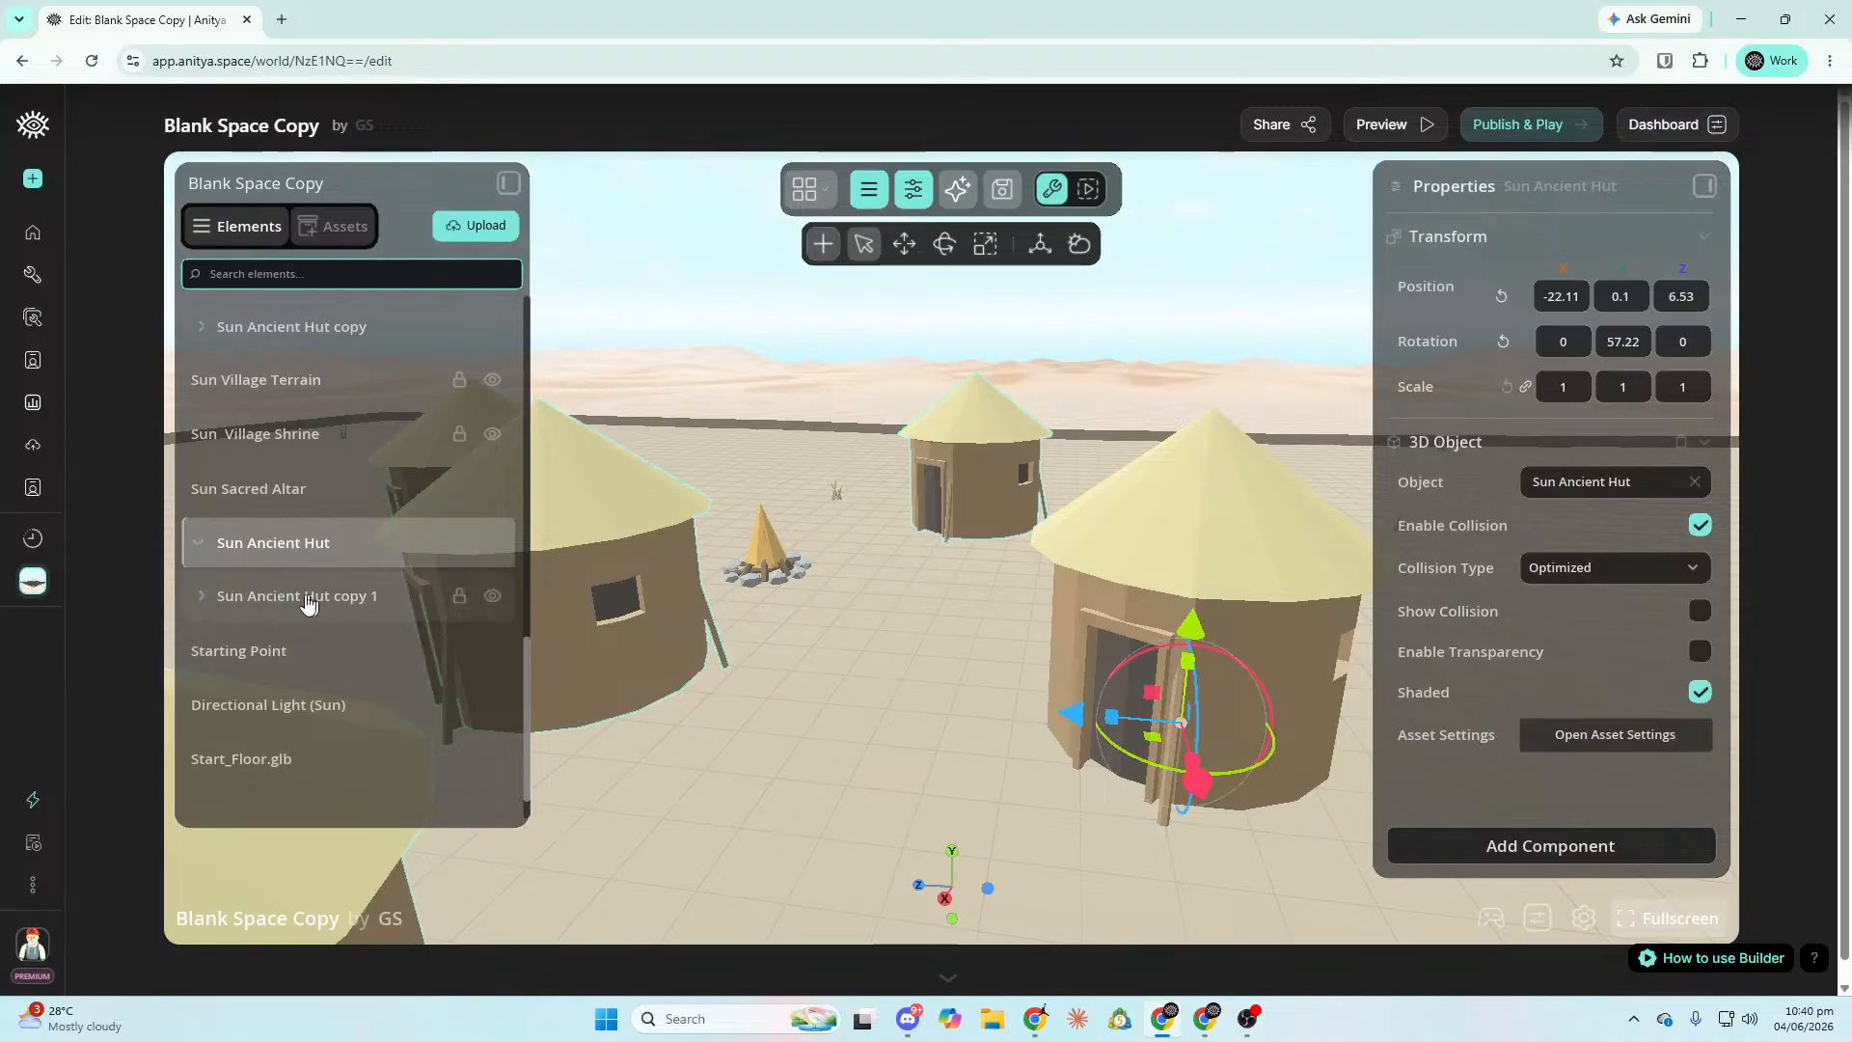
left_click(200, 618)
left_click(199, 608)
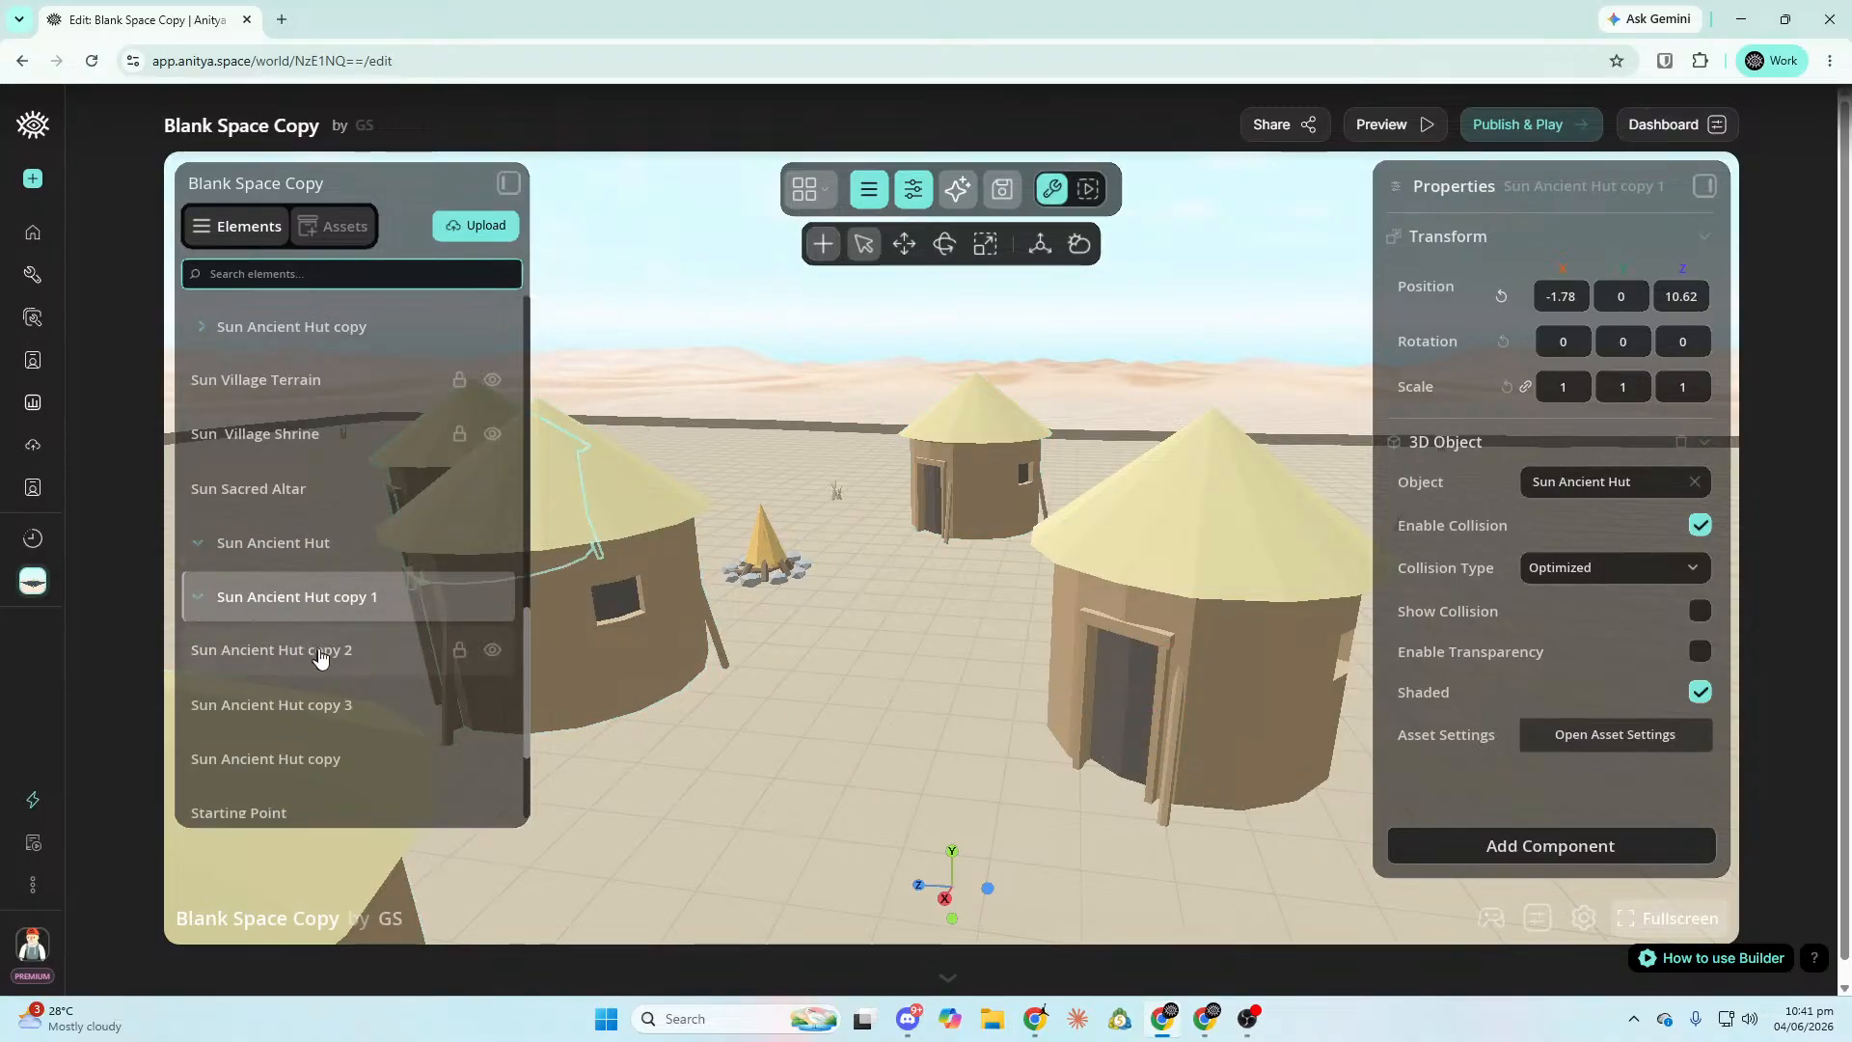
Rename the nested element Sun Ancient Hut copy 2 as "Destination Hut".
left_click(326, 651)
right_click(379, 656)
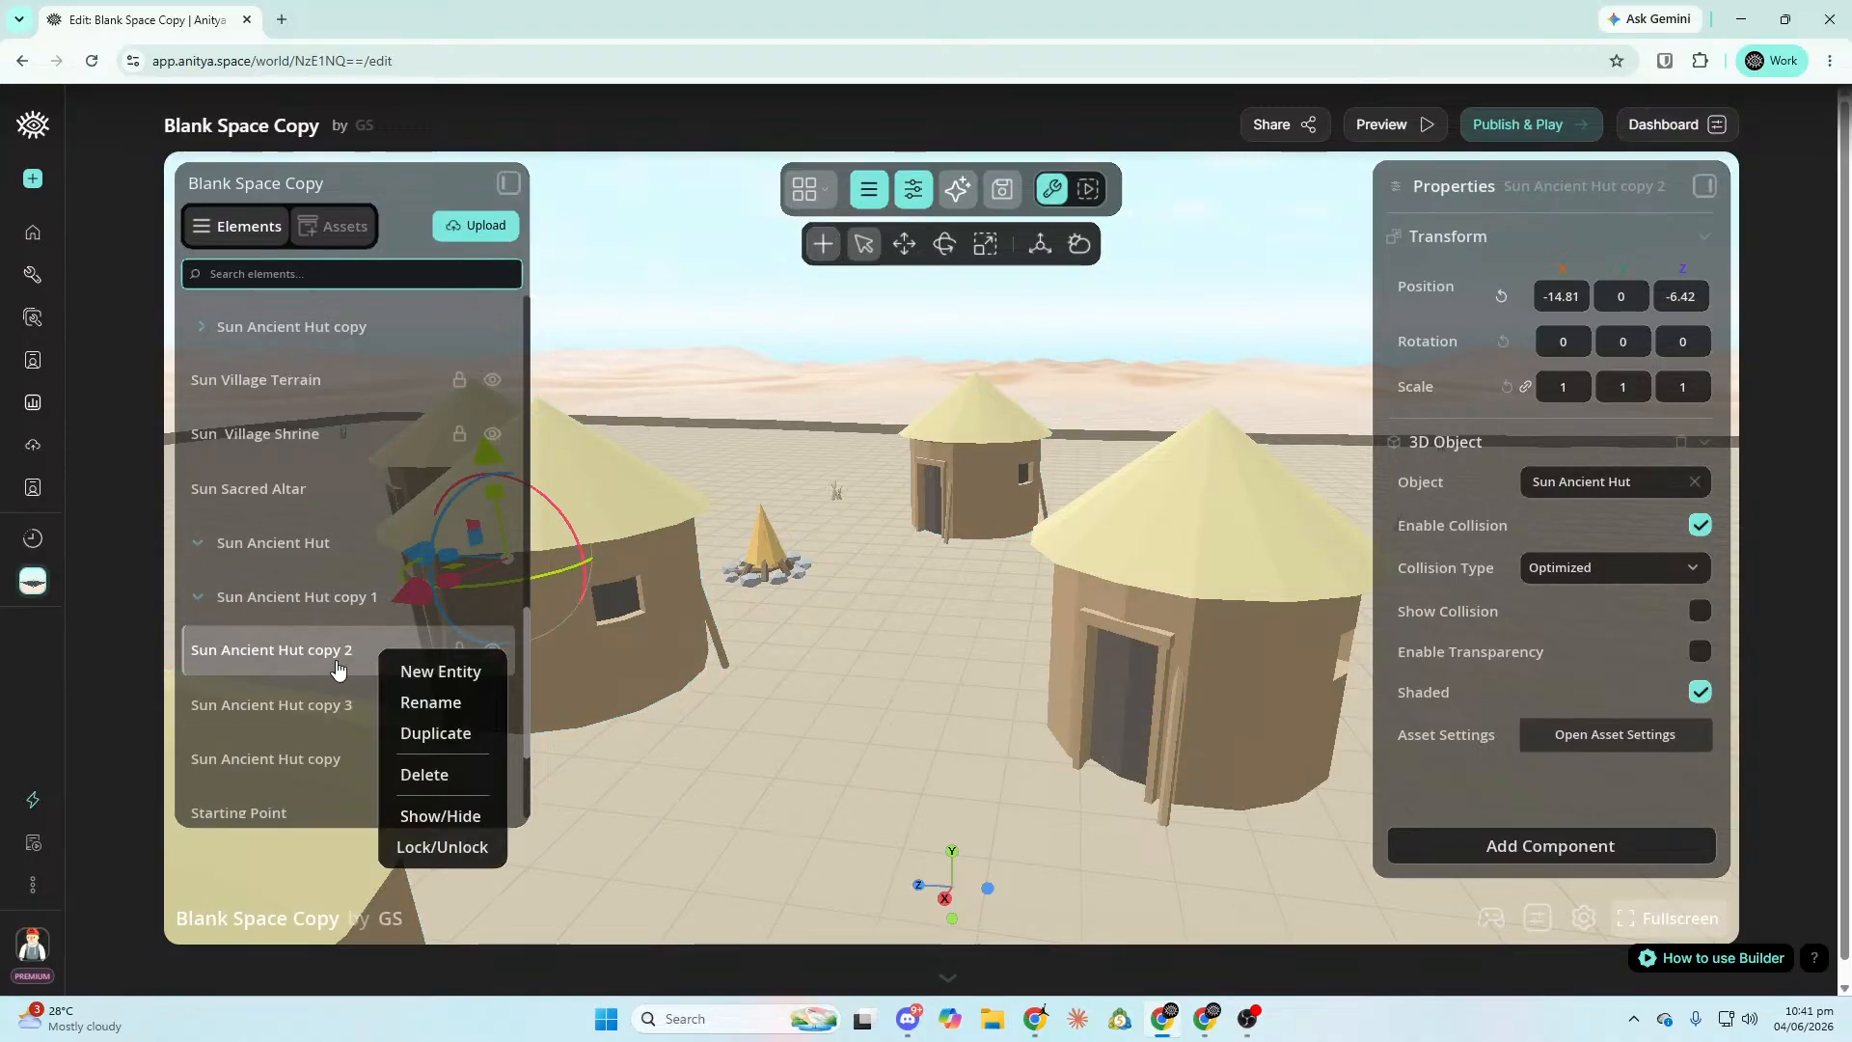
left_click(414, 703)
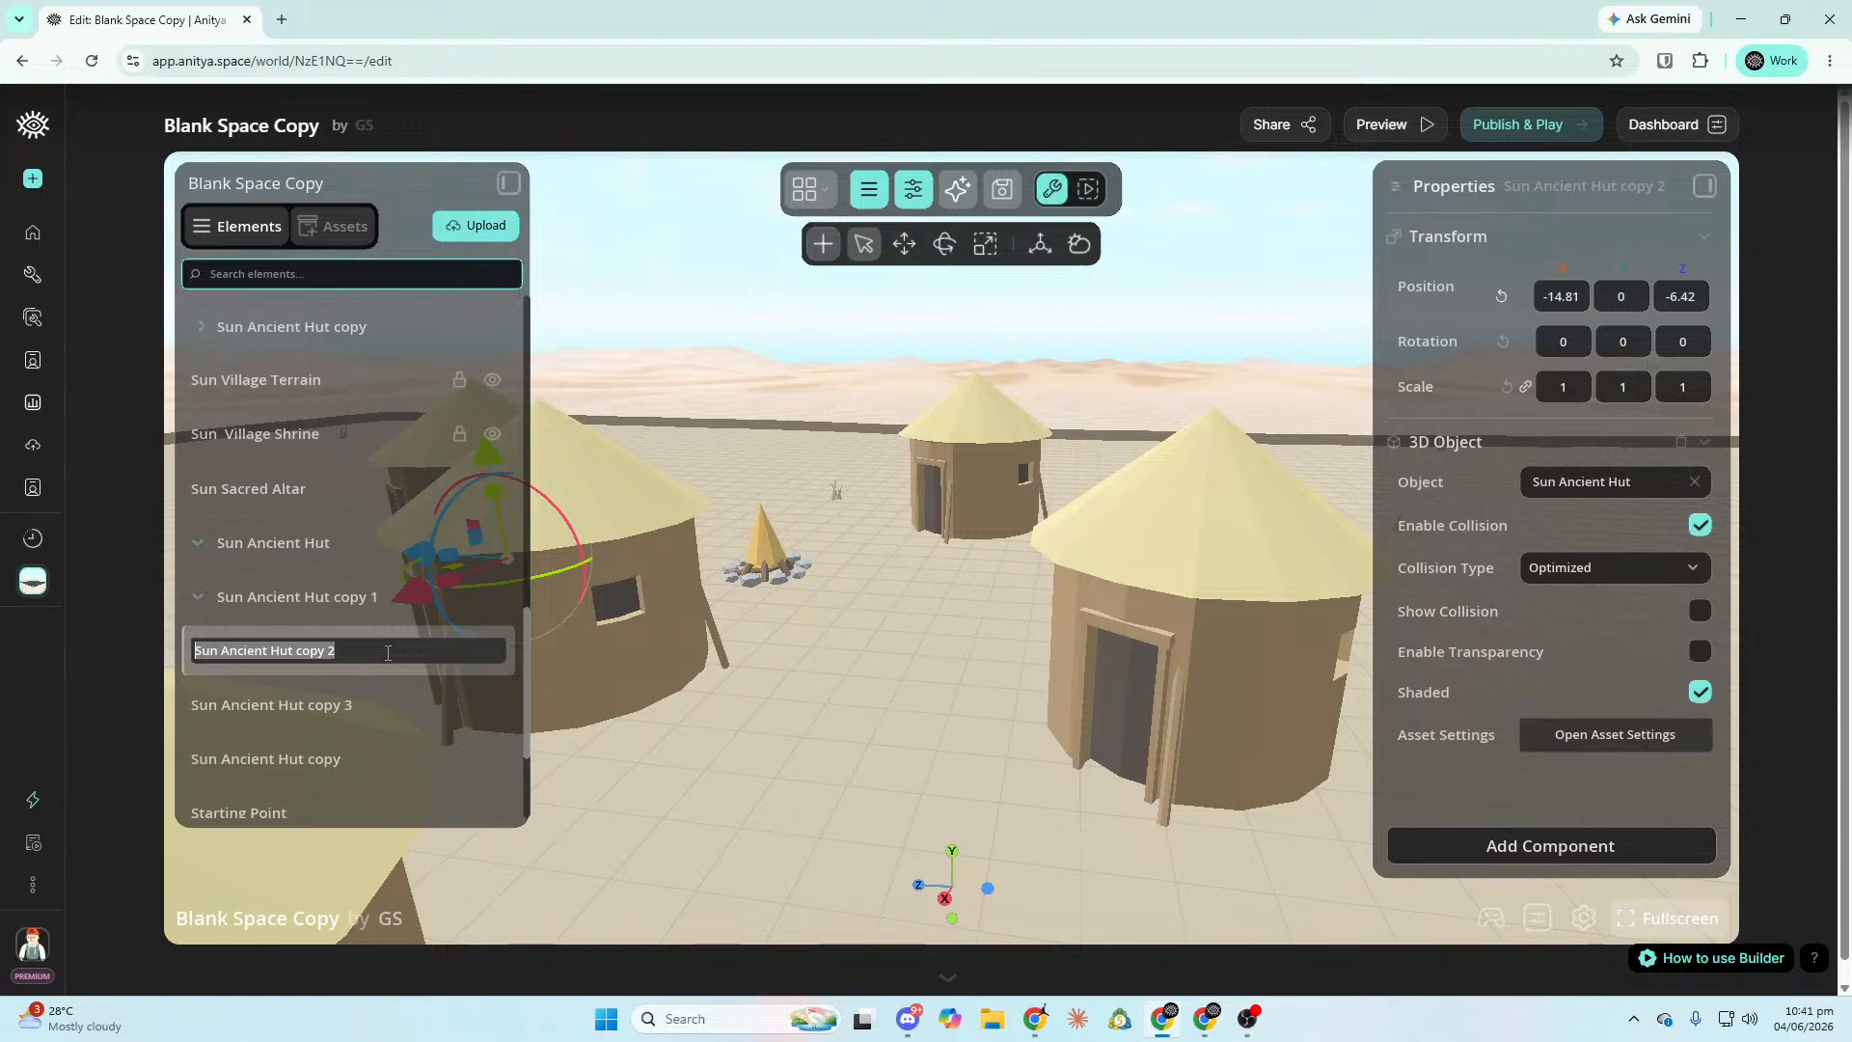
type("Destiun")
key("BackSpace")
key("BackSpace")
type("nation")
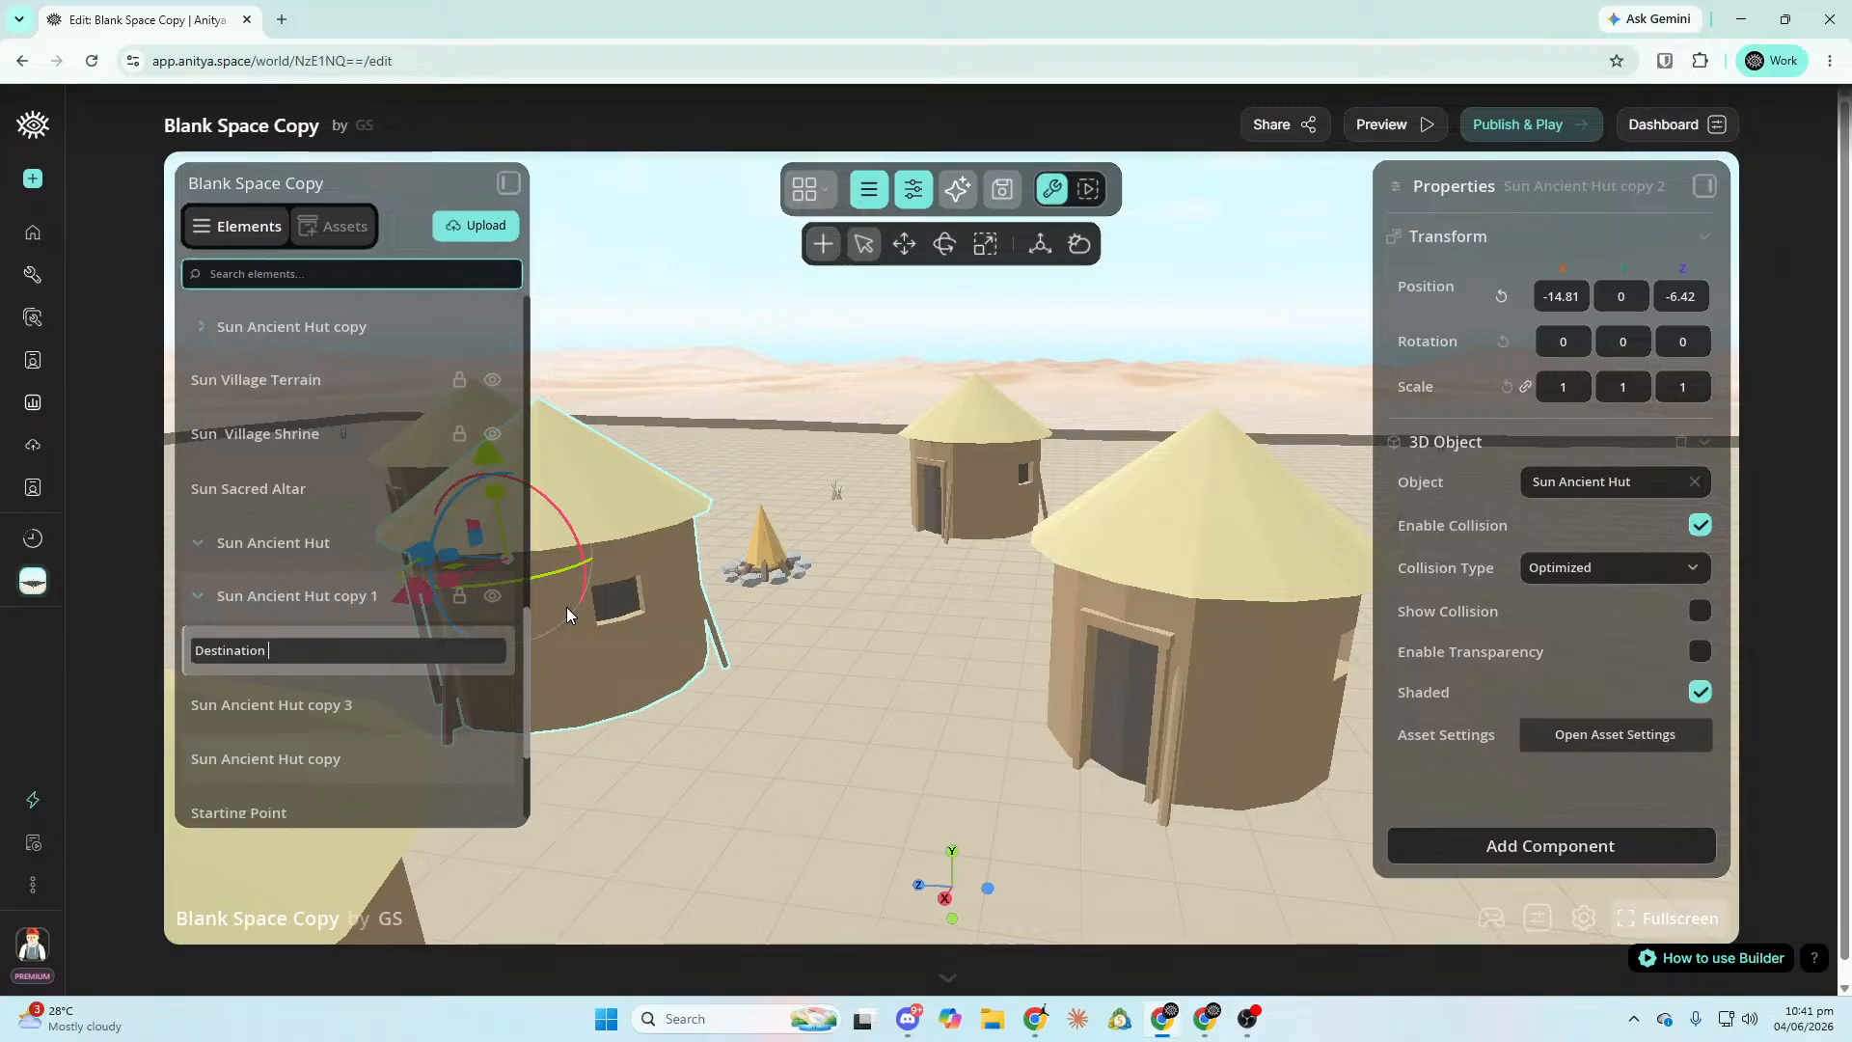
type("Hut")
key("Return")
Select the Sun Hollow Creature and set its Teleportation Destiny to Destination Hut.
right_click_drag(565, 608, 565, 608)
right_click_drag(702, 639, 702, 639)
left_click(849, 591)
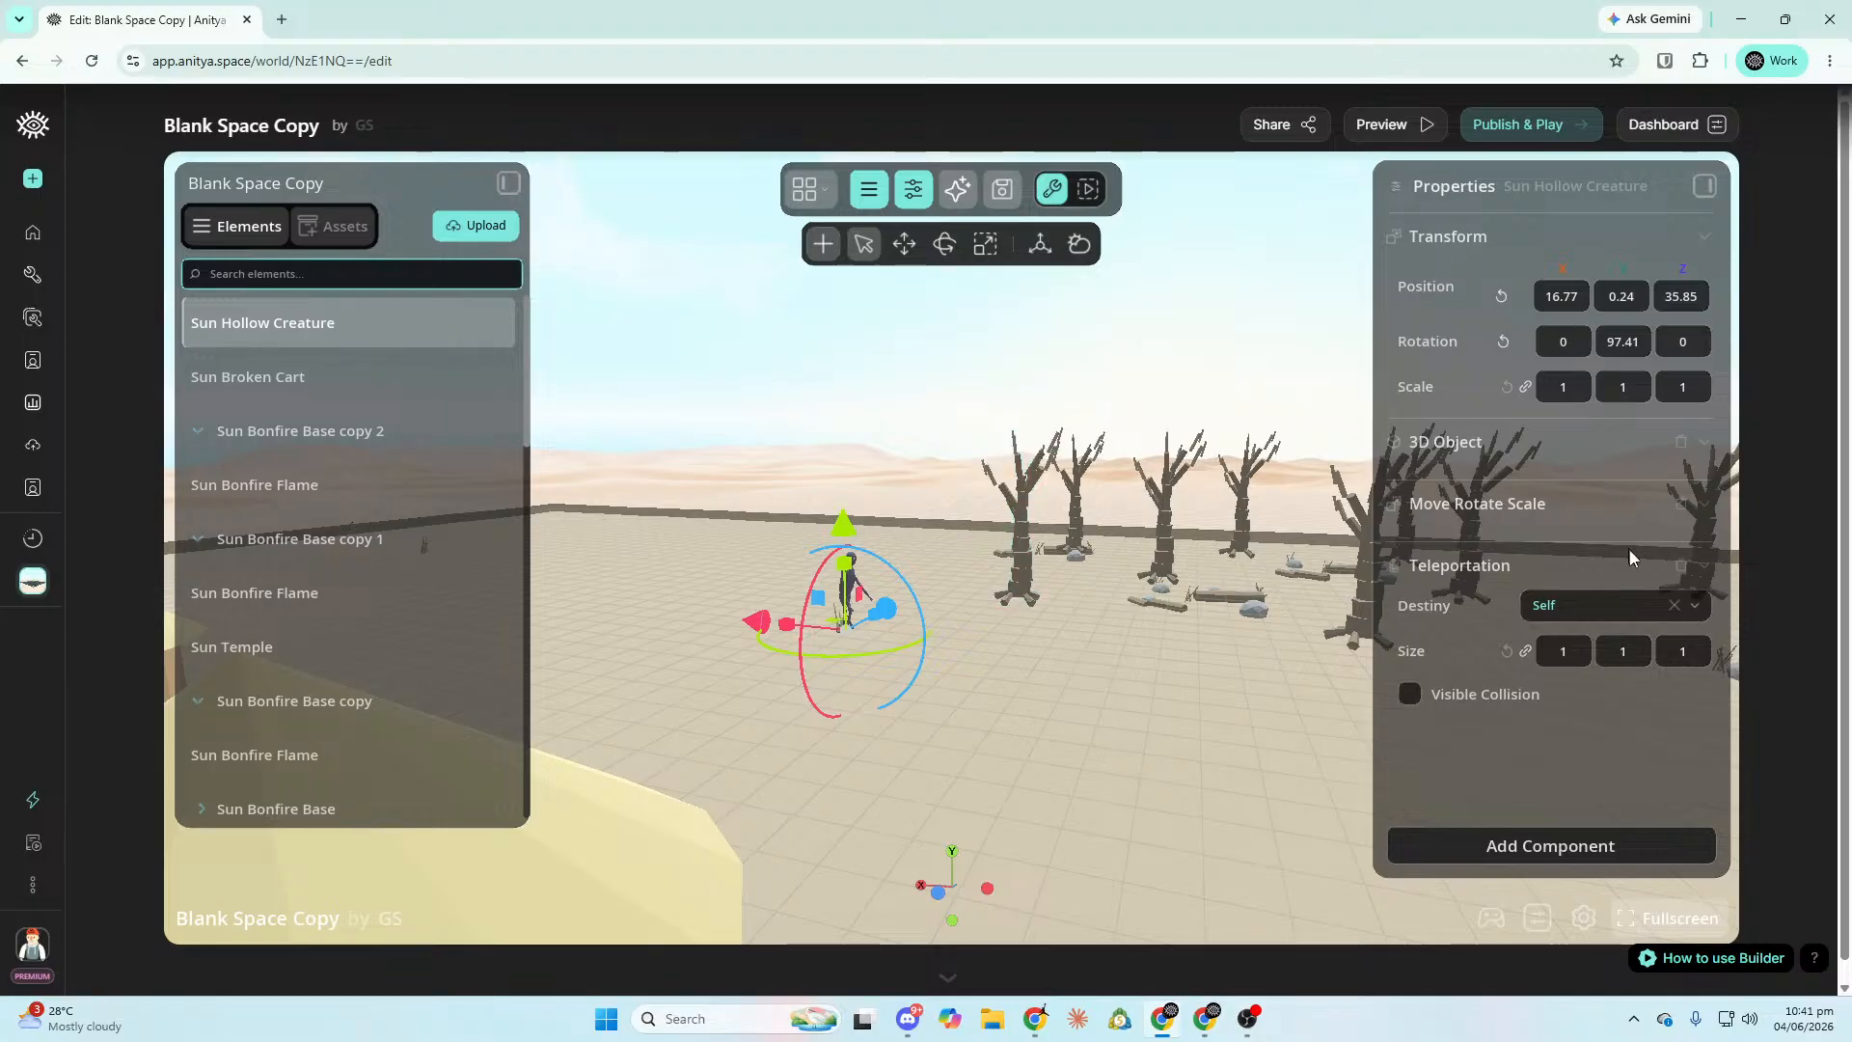
left_click(1698, 609)
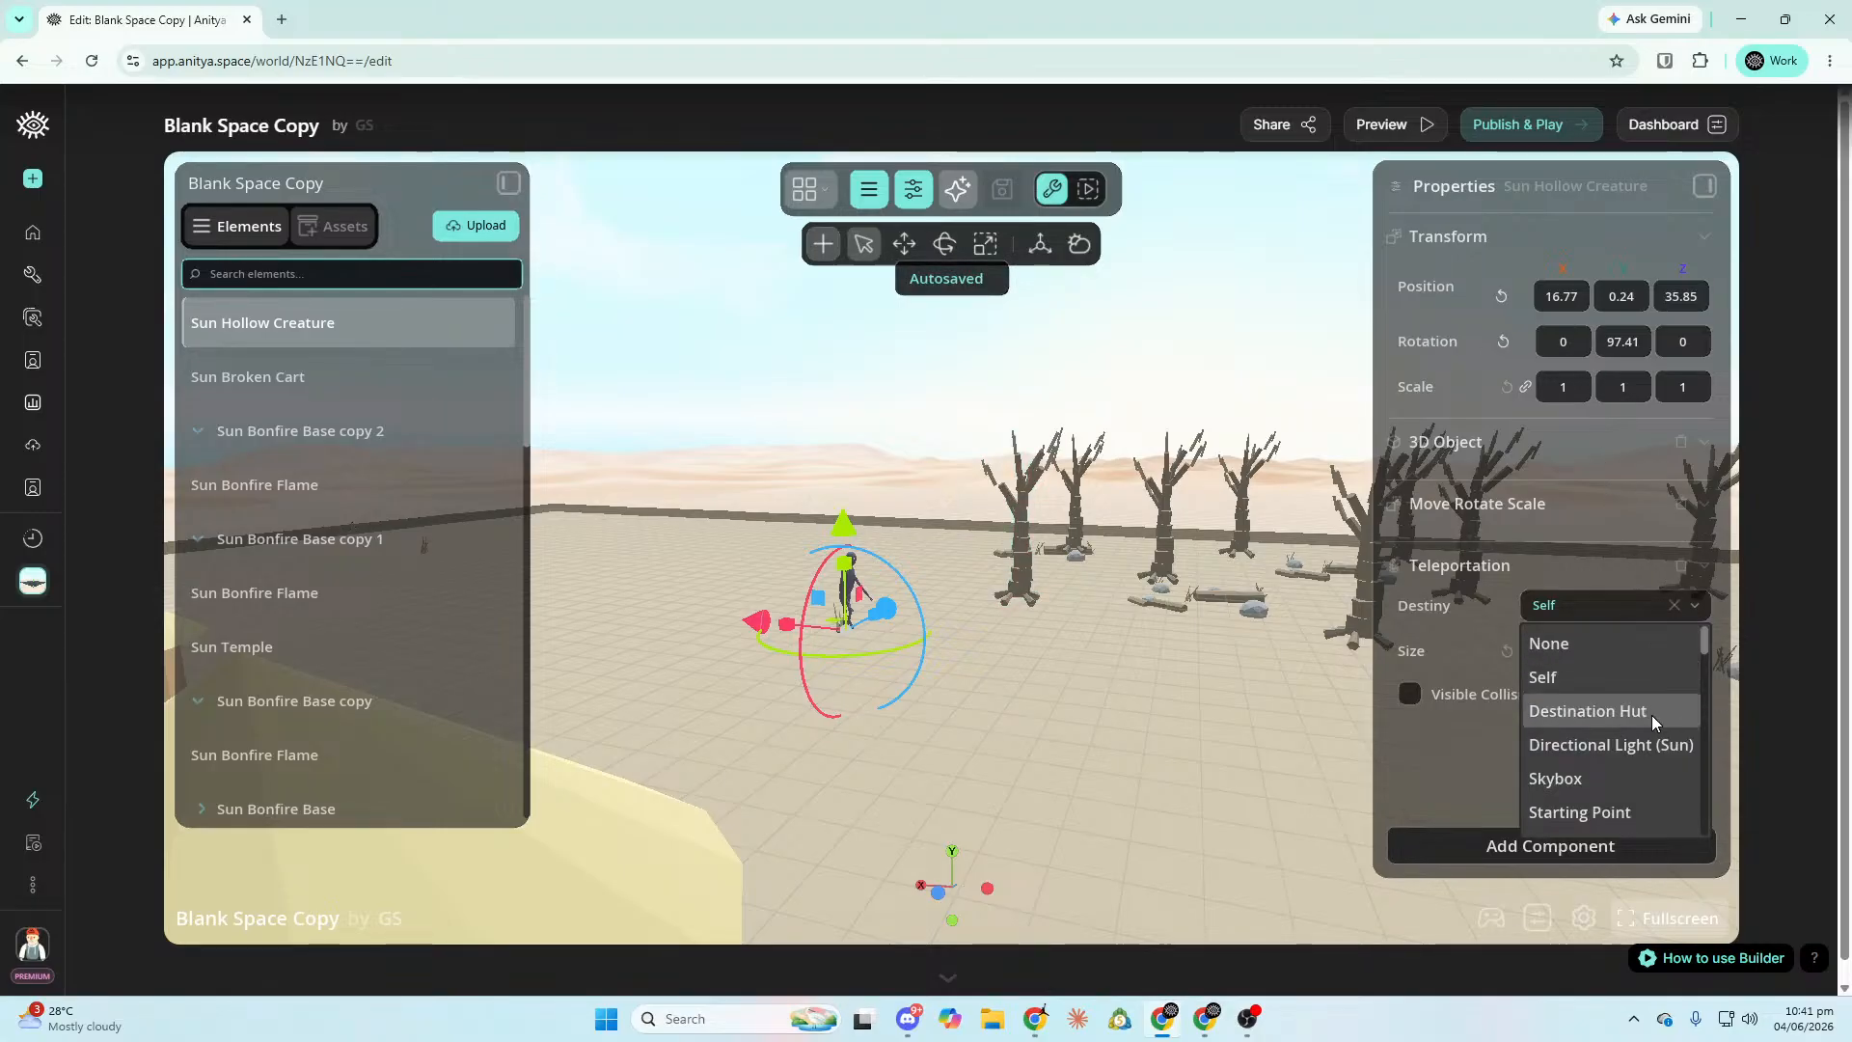
left_click(1652, 715)
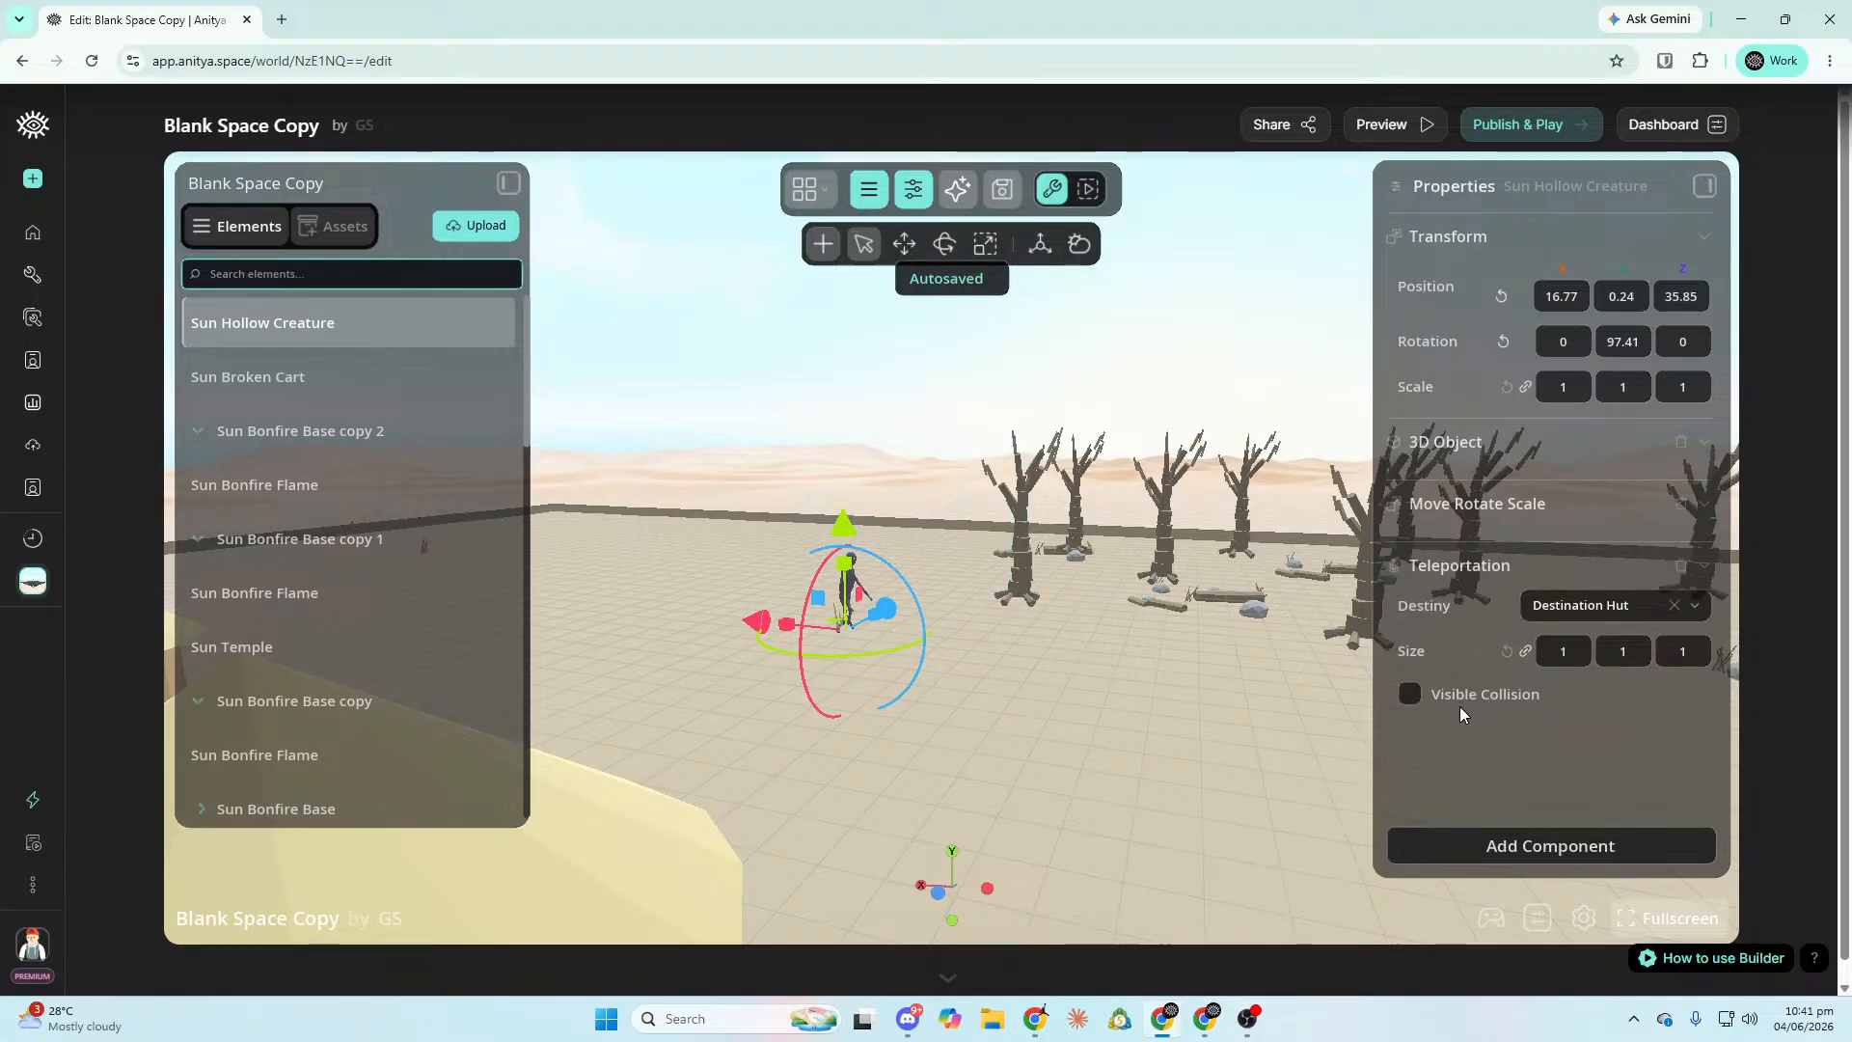
Enable Visible Collision on the creature's Teleportation component and view the zone up close.
key("w")
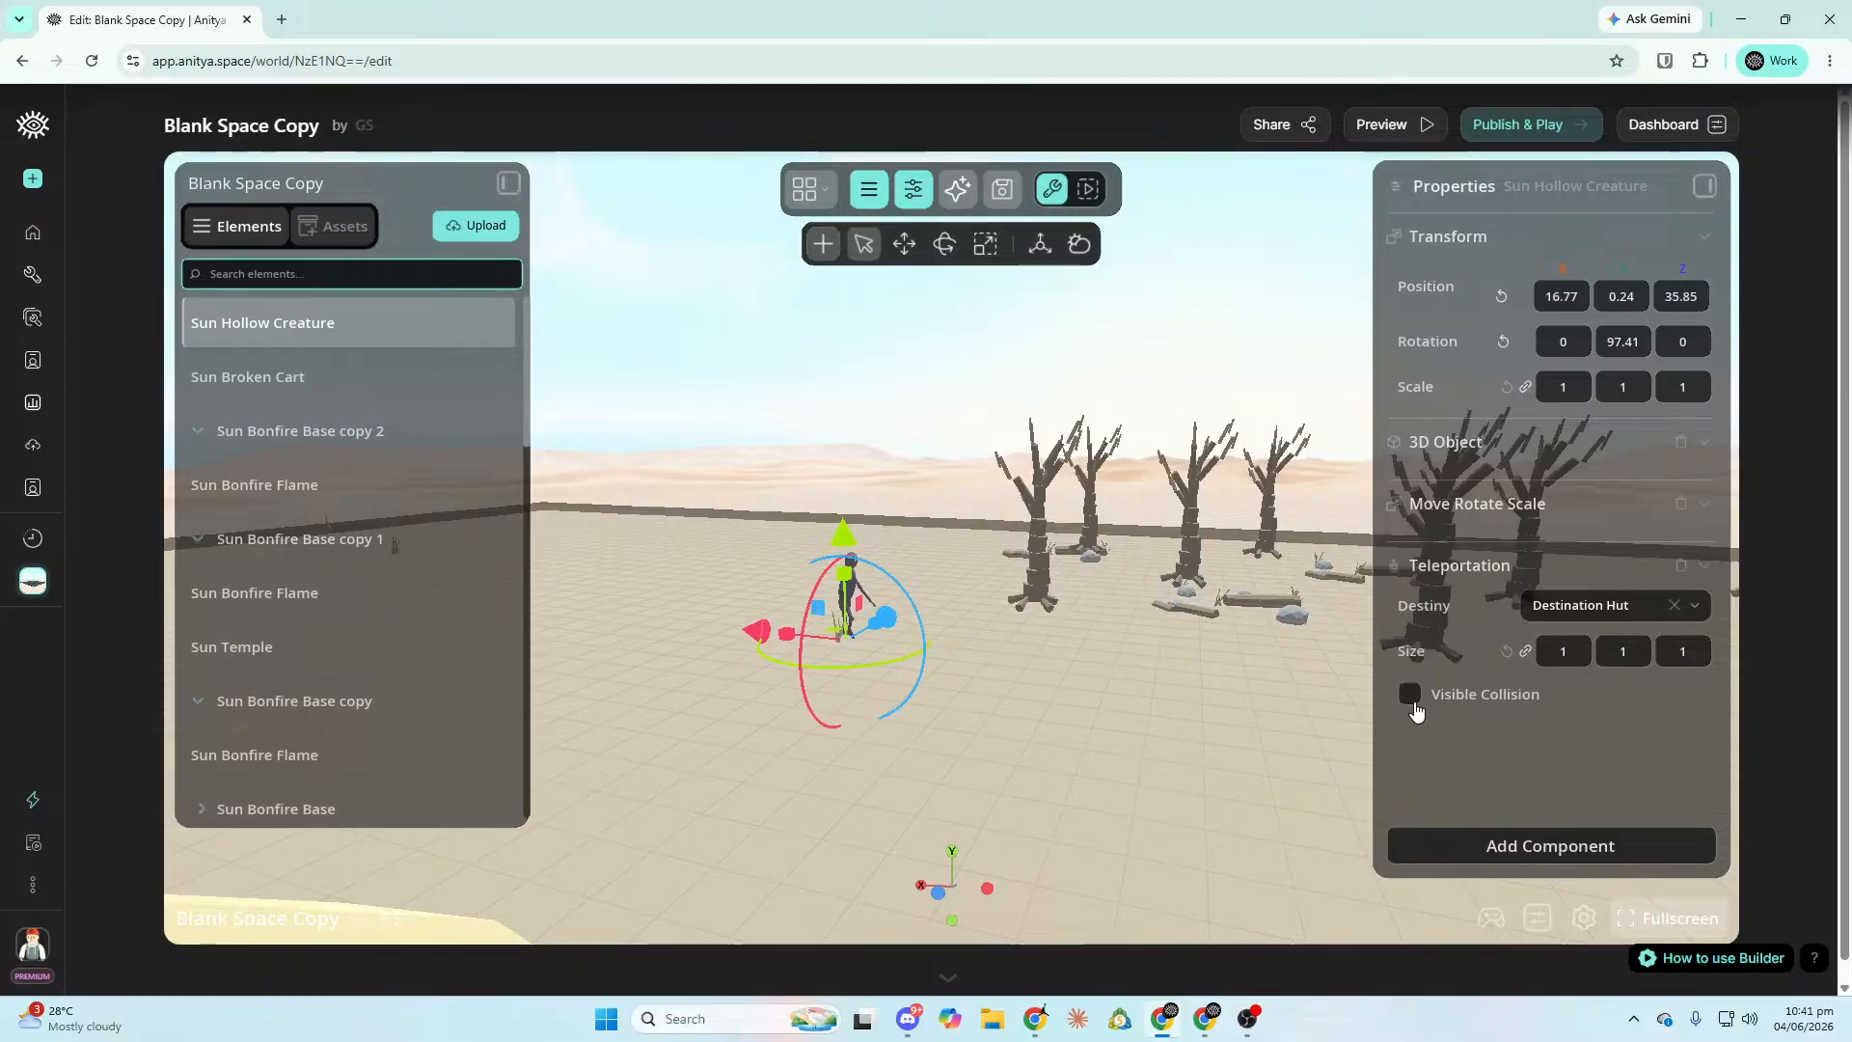
left_click(1413, 703)
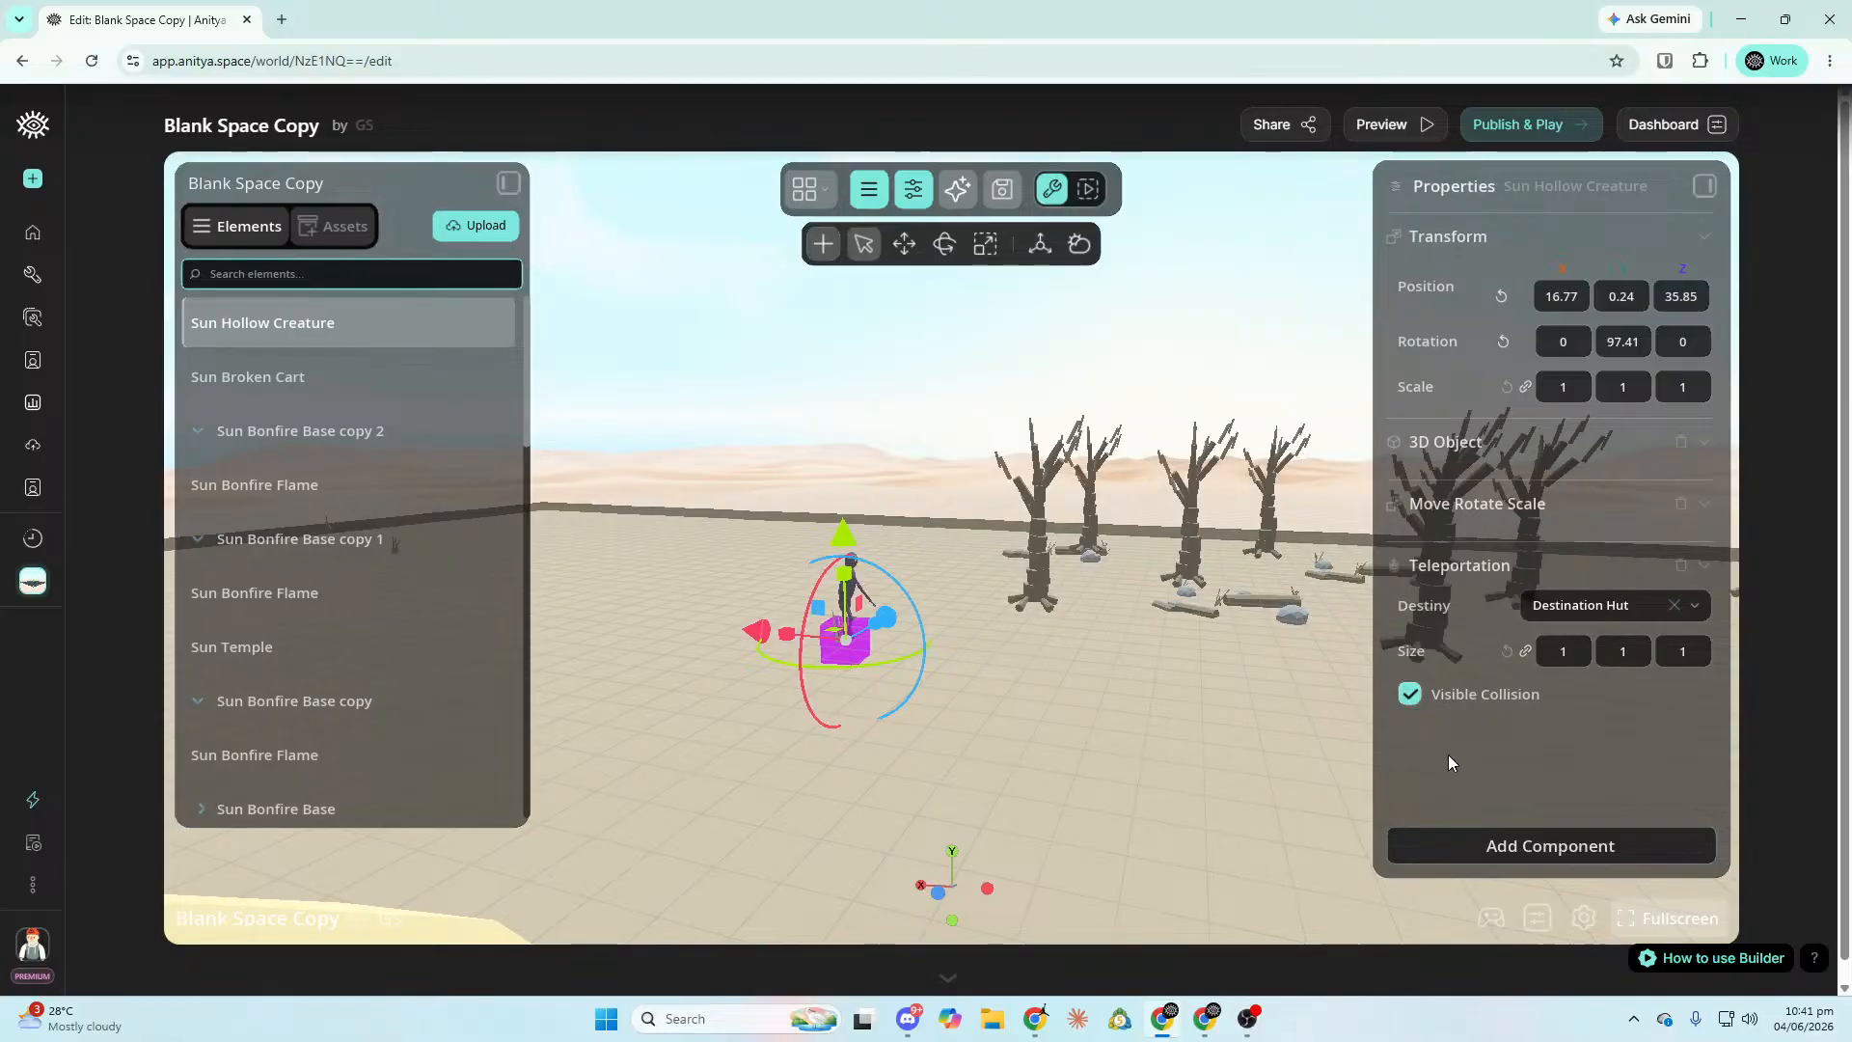
key("a")
mouse_move(1389, 749)
right_mouse_down()
mouse_move(1505, 690)
mouse_move(1525, 613)
mouse_move(1389, 749)
right_mouse_up()
key("w")
left_click(969, 685)
left_click(961, 623)
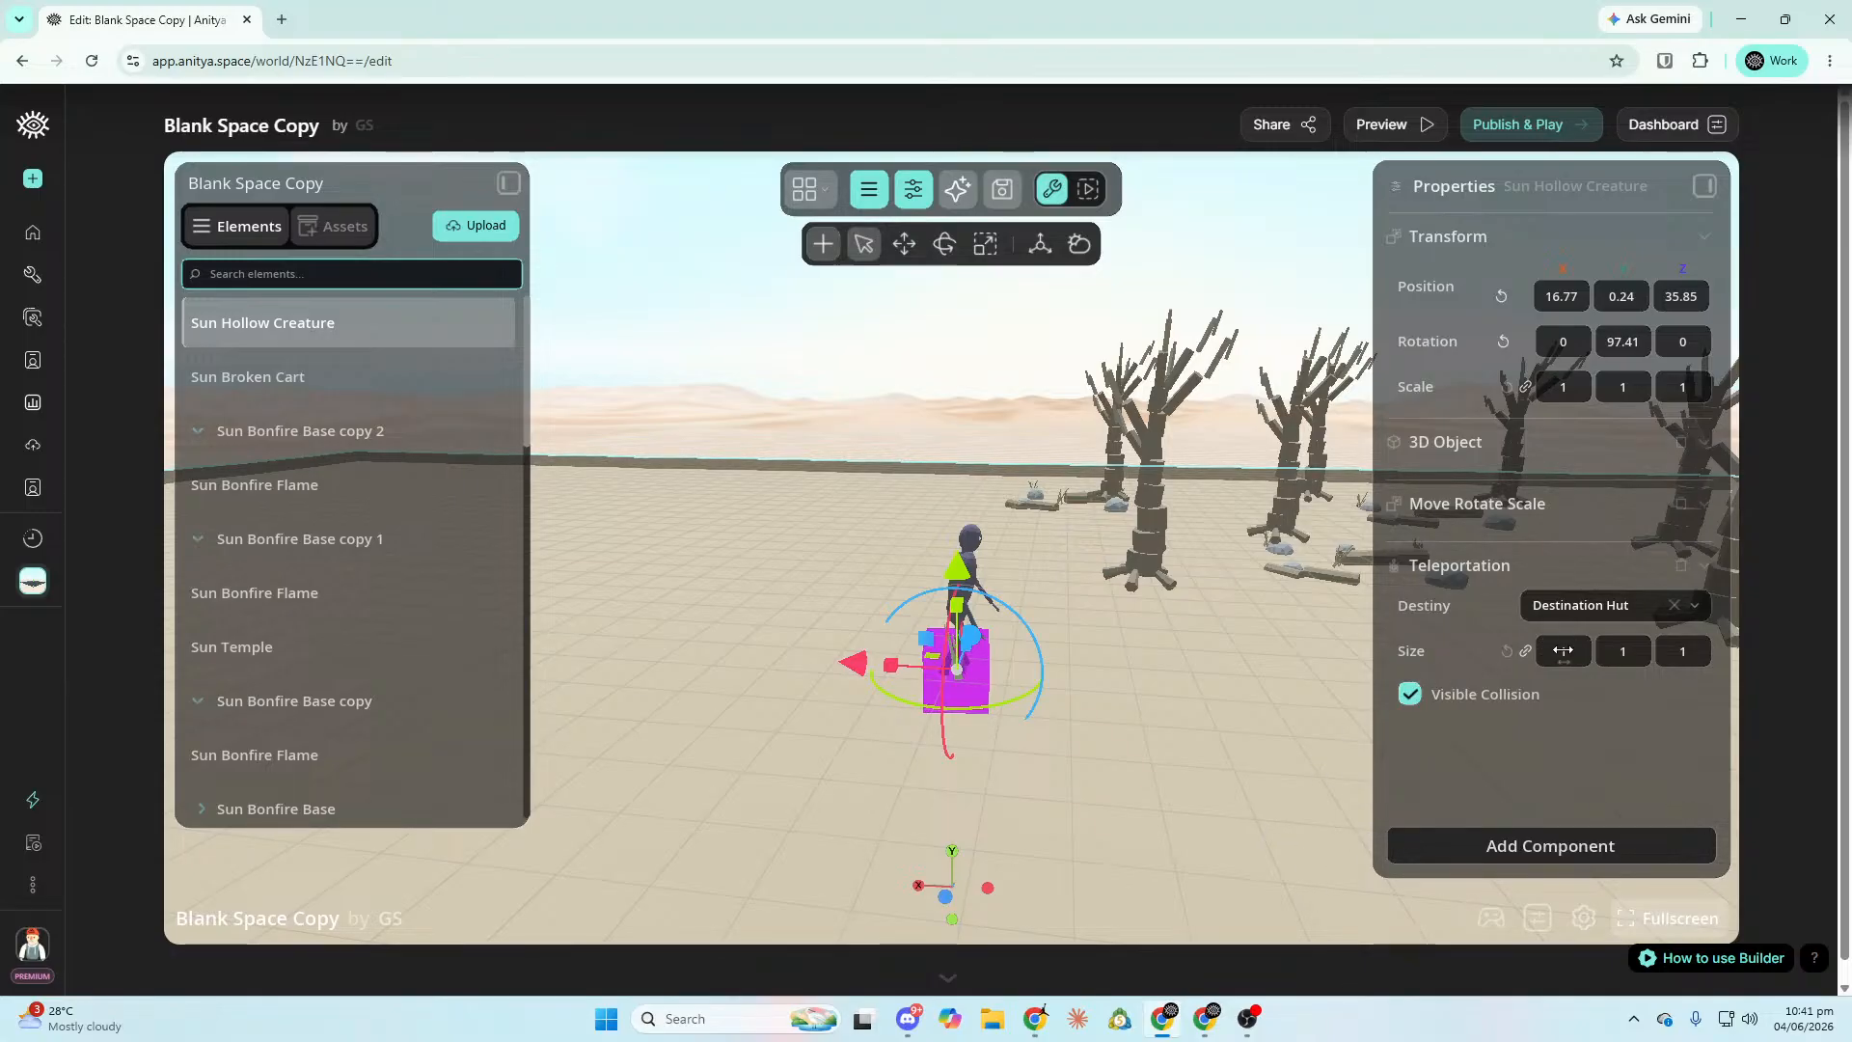
Enlarge the teleportation zone uniformly to 1.48 and set the creature's Y rotation to 90.
left_click_drag(1570, 652, 1602, 661)
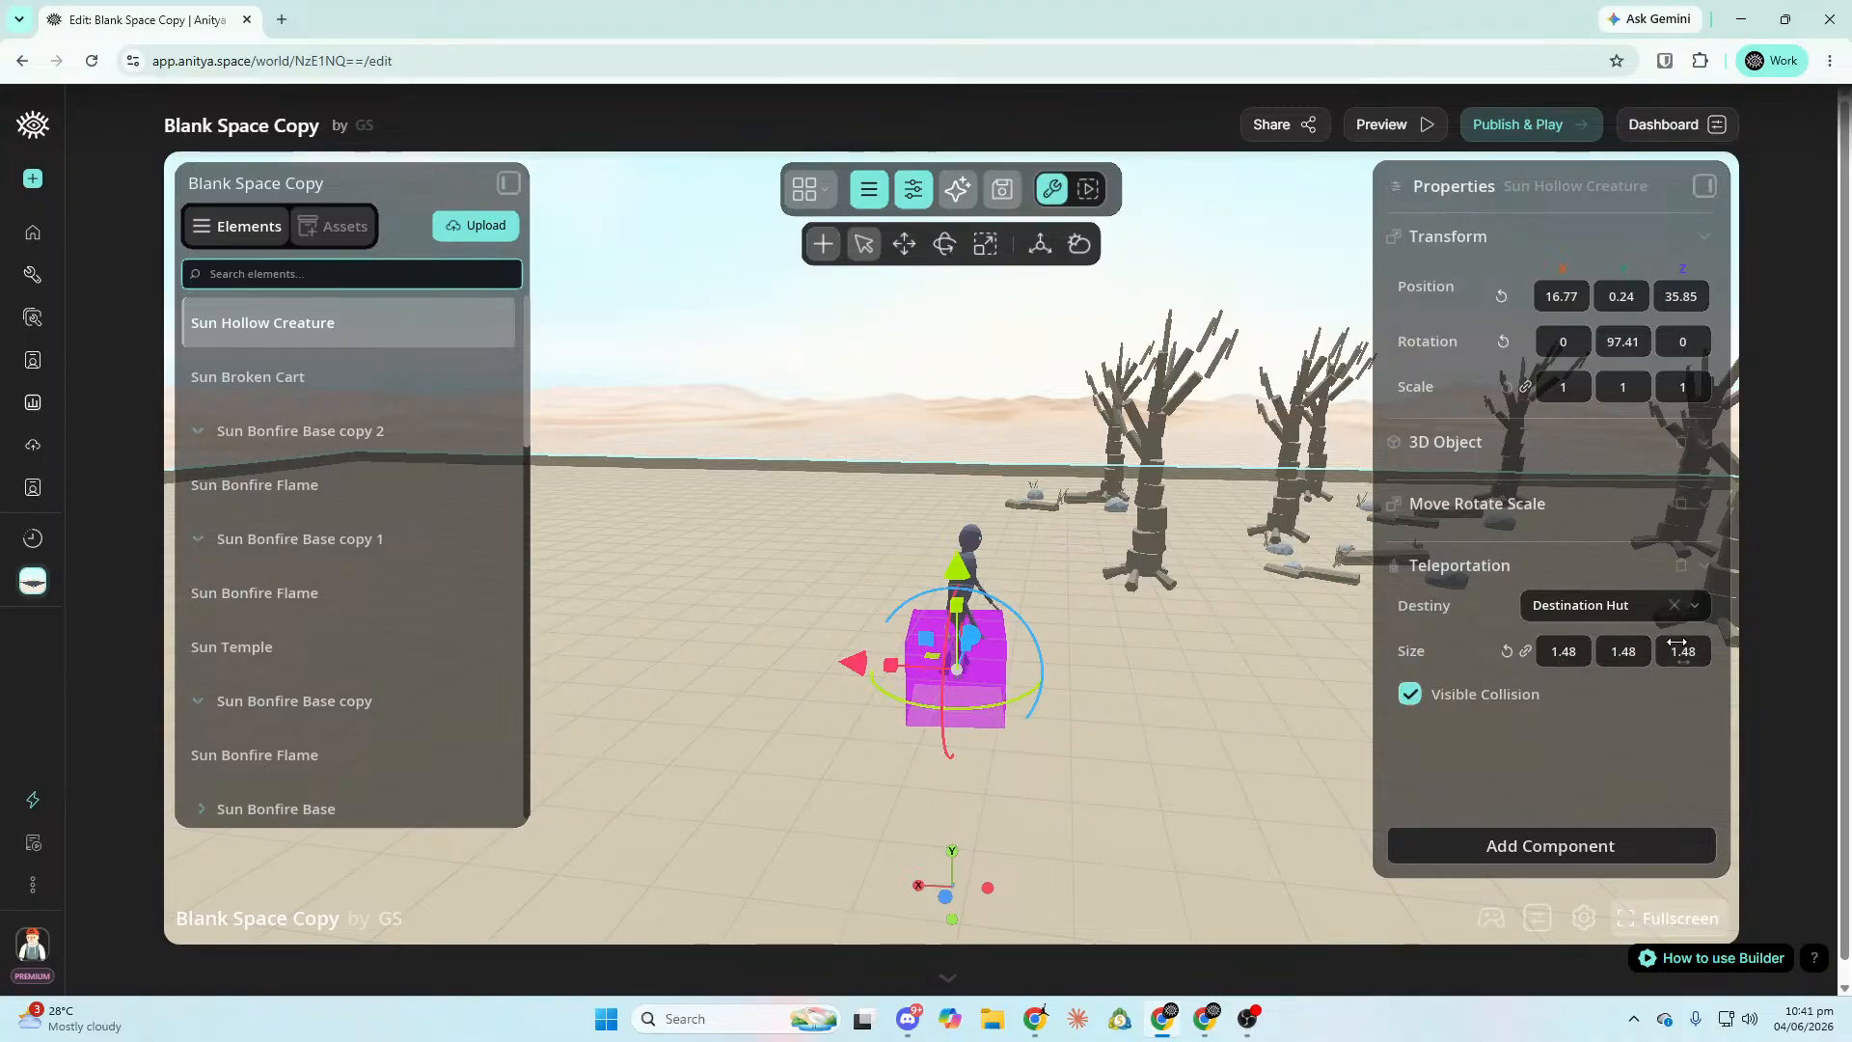
left_click(1638, 663)
scroll(1638, 664, "down", 3)
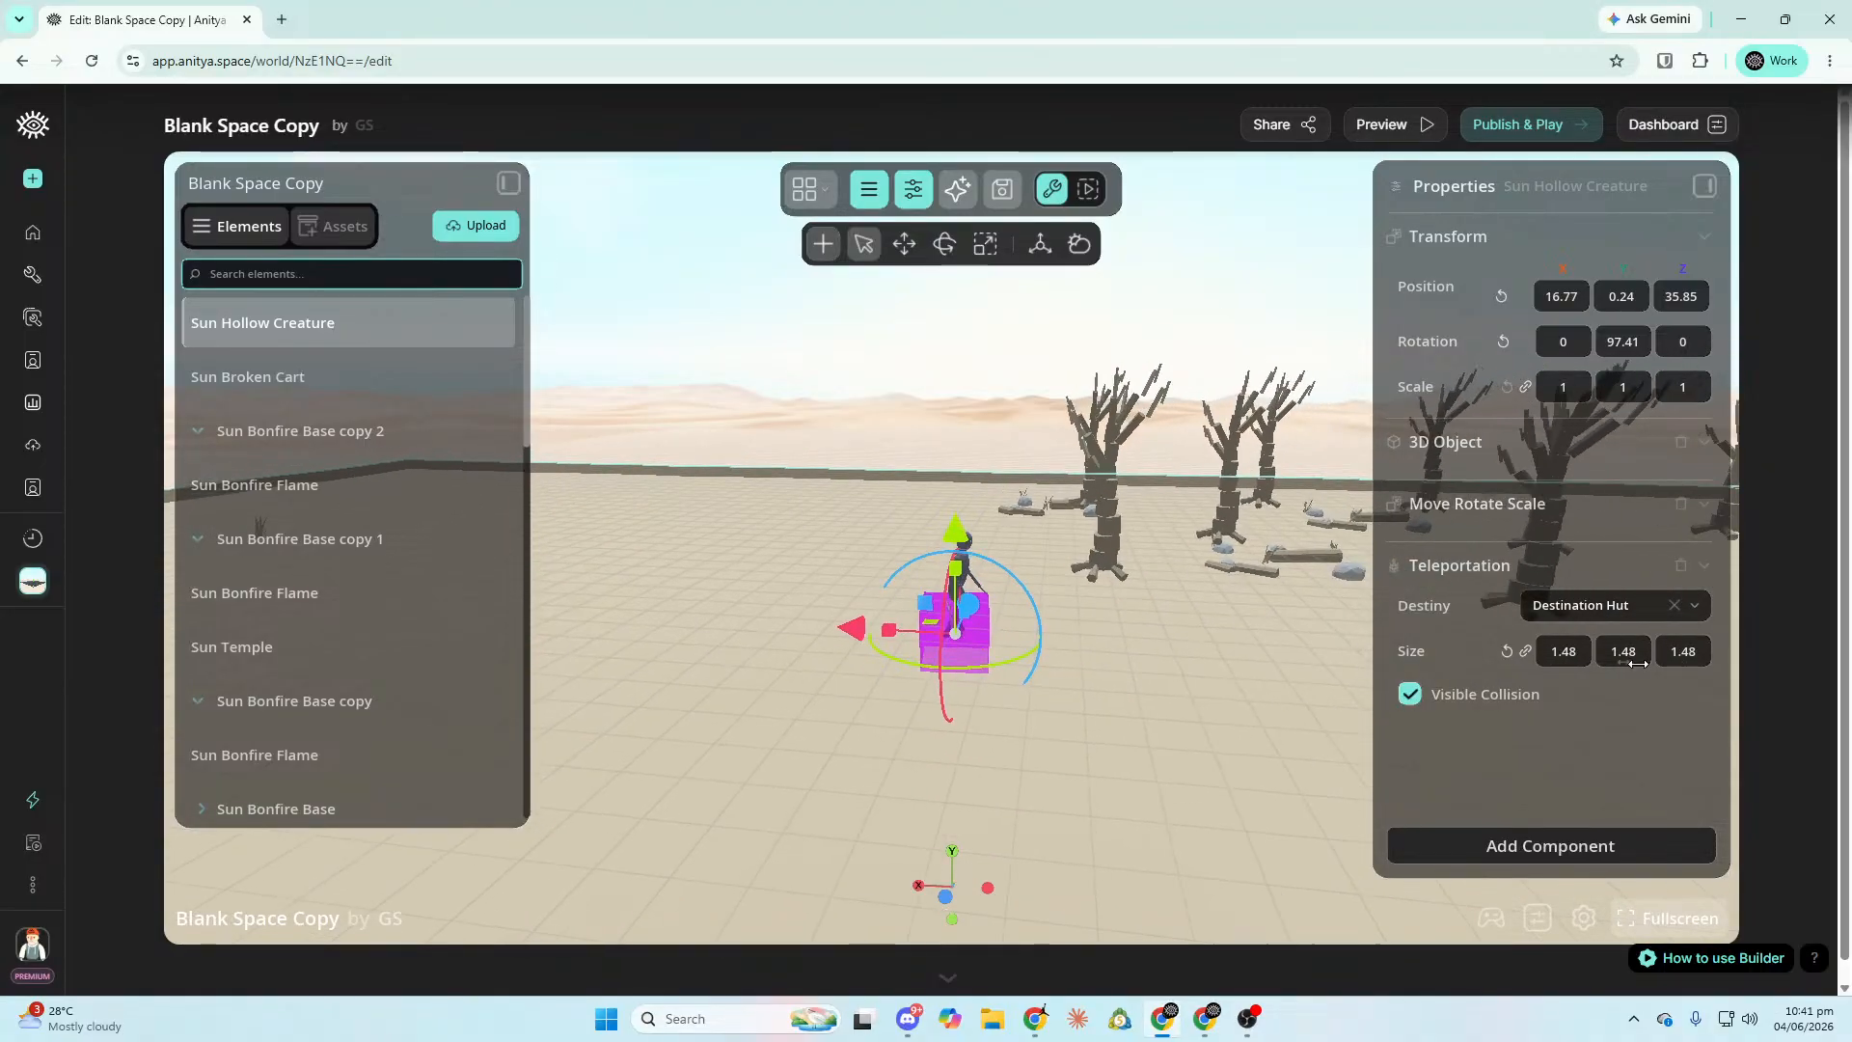
double_click(1624, 343)
type("90")
key("Return")
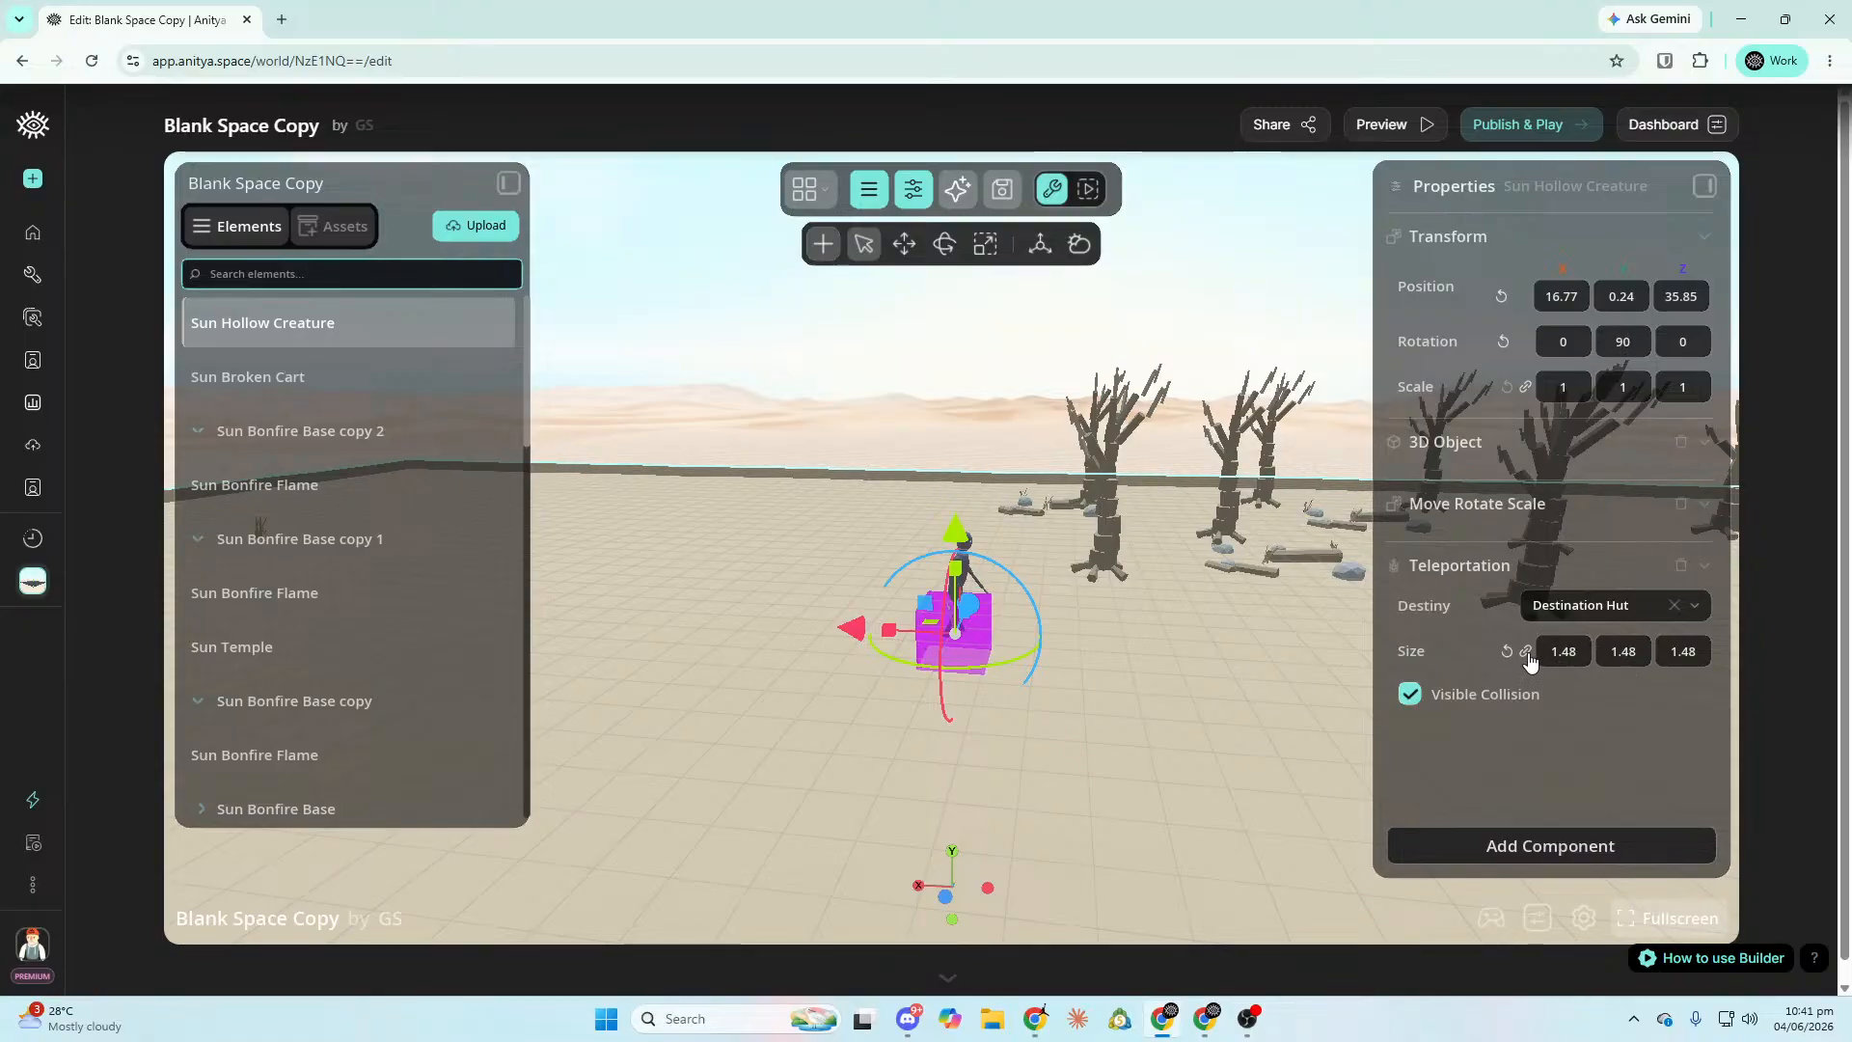
Unlink the teleportation zone's size proportions, then raise its Y size to 8.65 and its X size to 1.7.
left_click_drag(1624, 651, 1408, 678)
left_click_drag(1624, 651, 1489, 736)
left_click_drag(1650, 666, 1190, 642)
mouse_move(1624, 654)
left_mouse_down()
mouse_move(1650, 654)
mouse_move(1623, 654)
left_mouse_up()
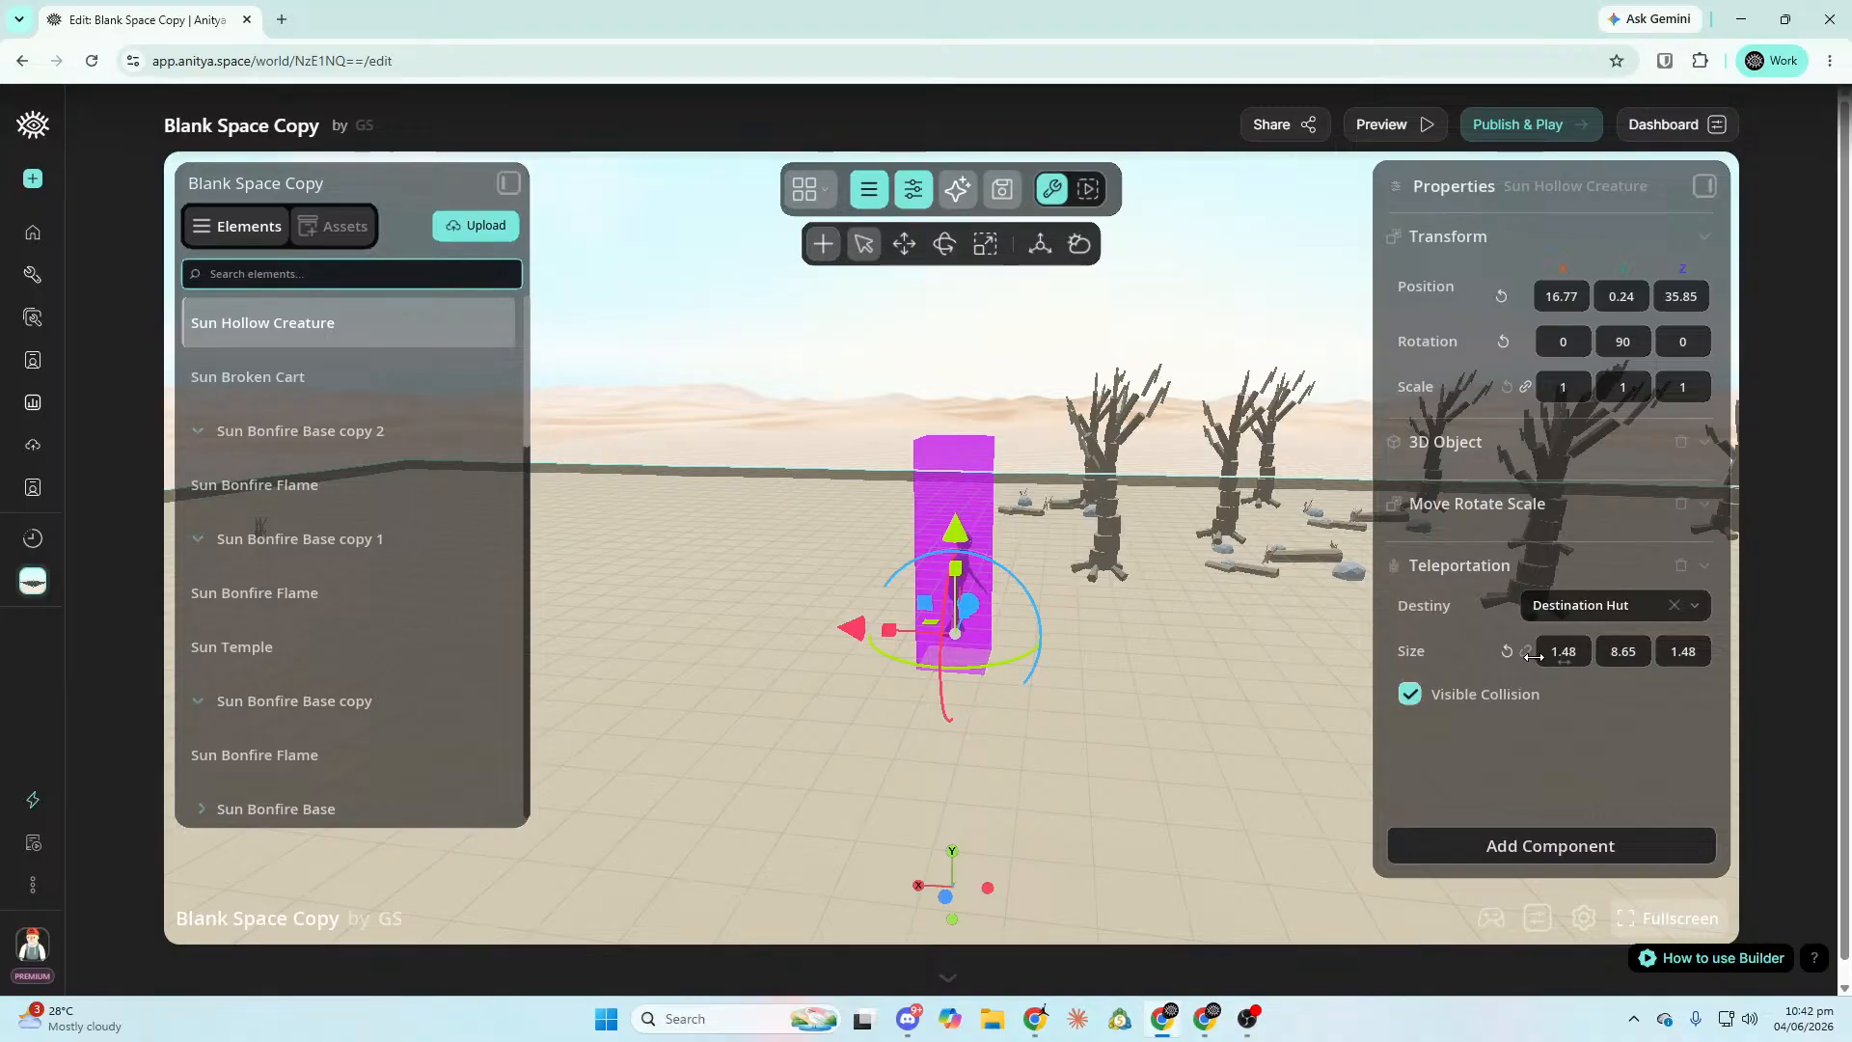
left_click_drag(1553, 654, 1572, 662)
key("s")
key("d")
key("a")
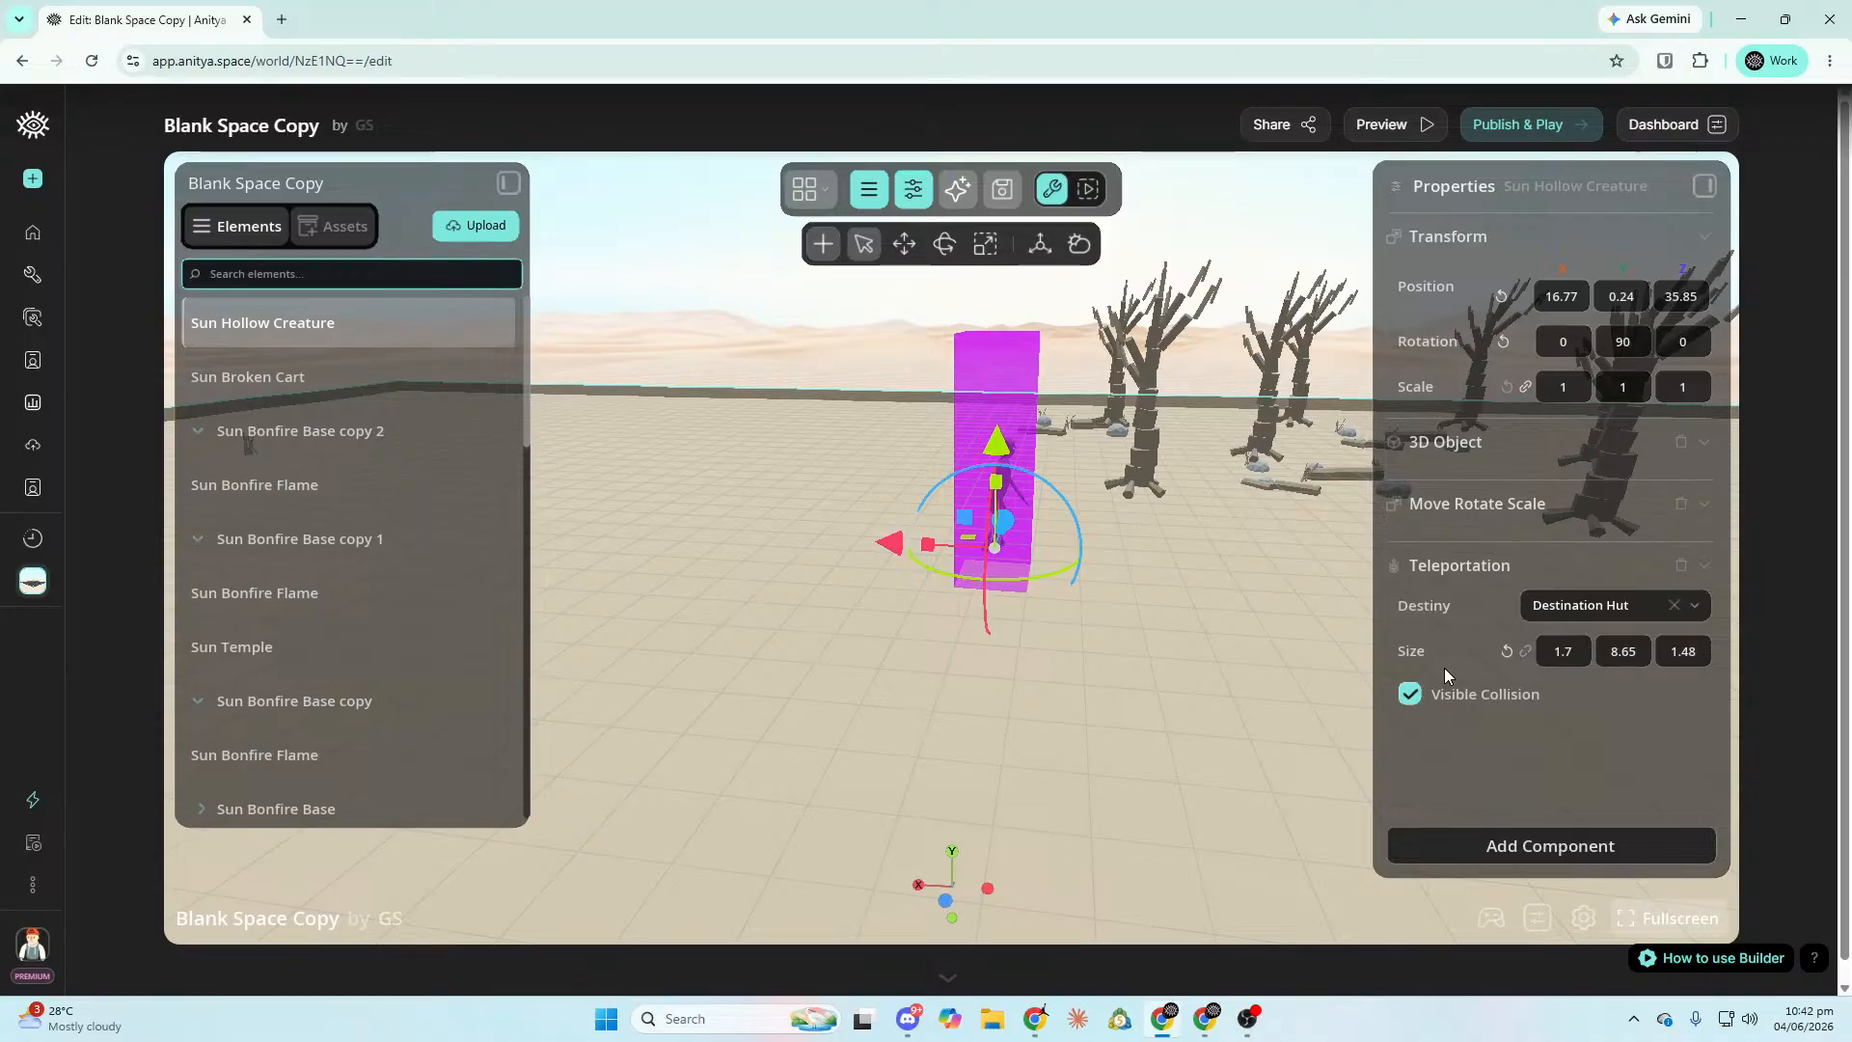
Find the Spatial 3D Audio component and add it to the Sun Hollow Creature.
left_click(1655, 849)
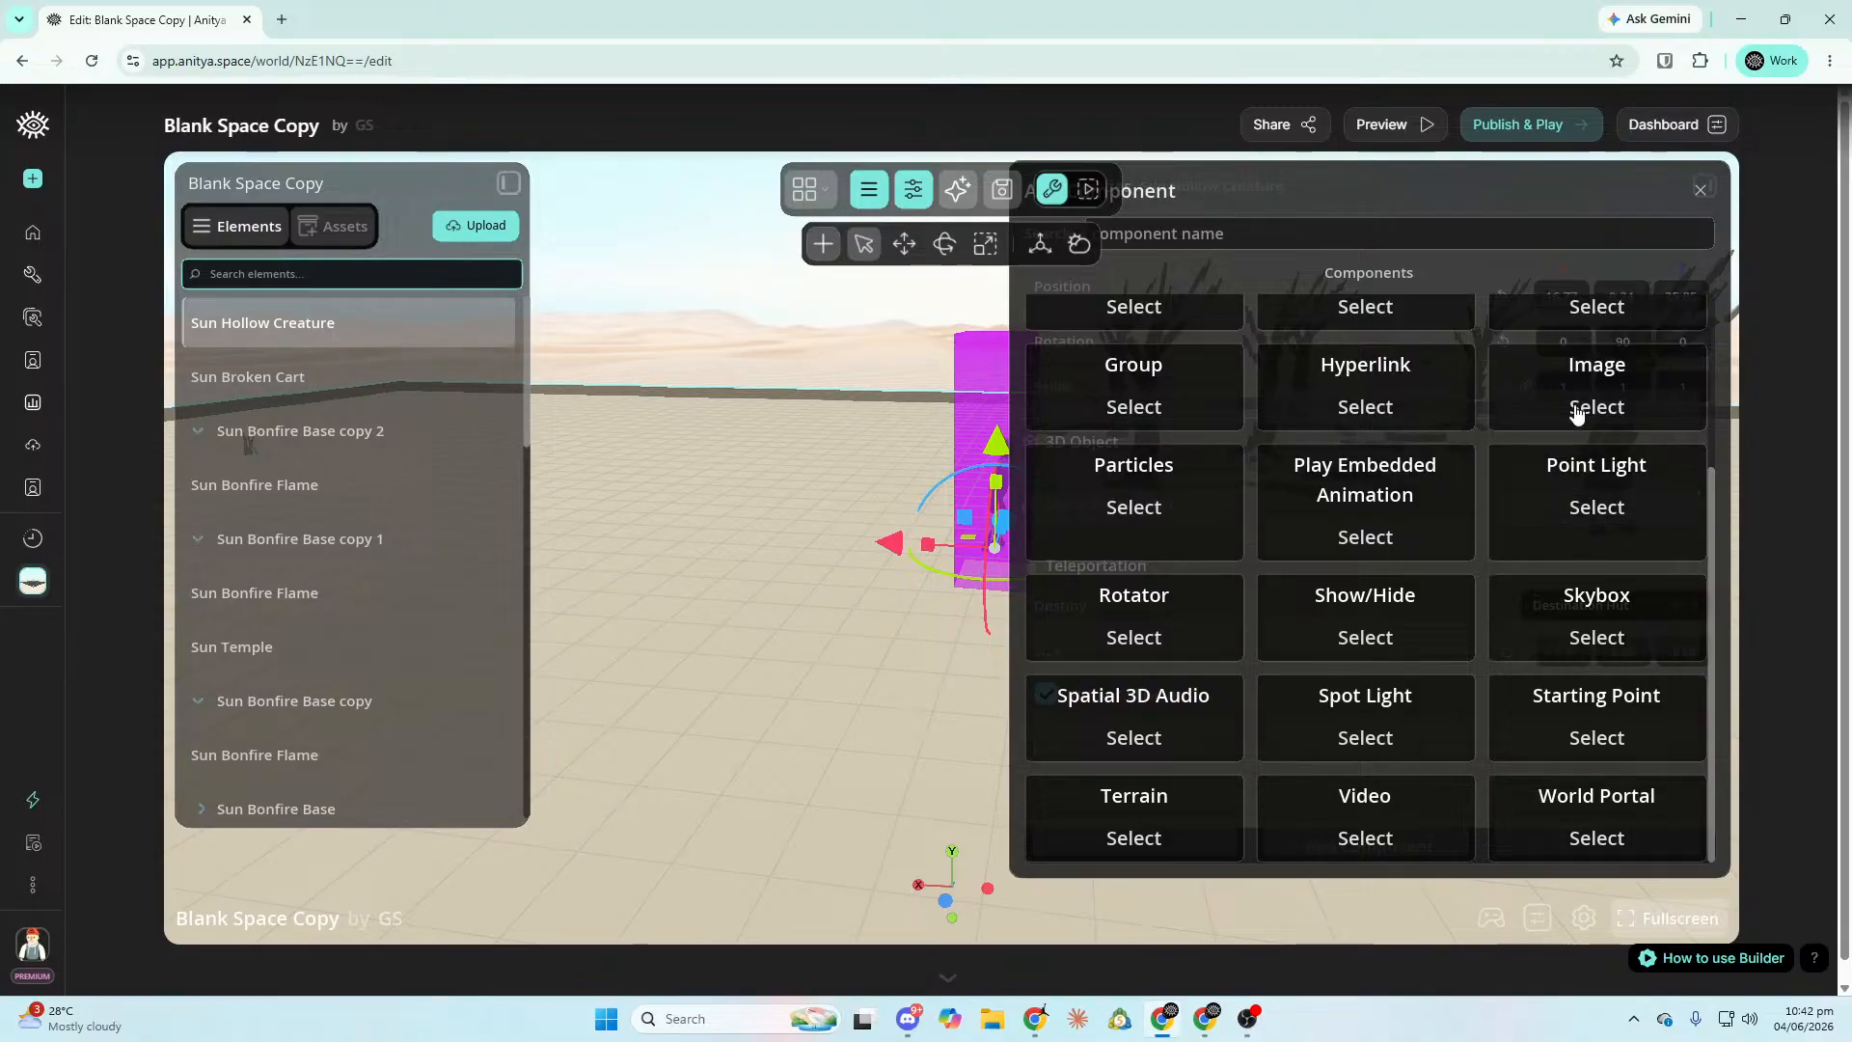
scroll(1530, 699, "up", 3)
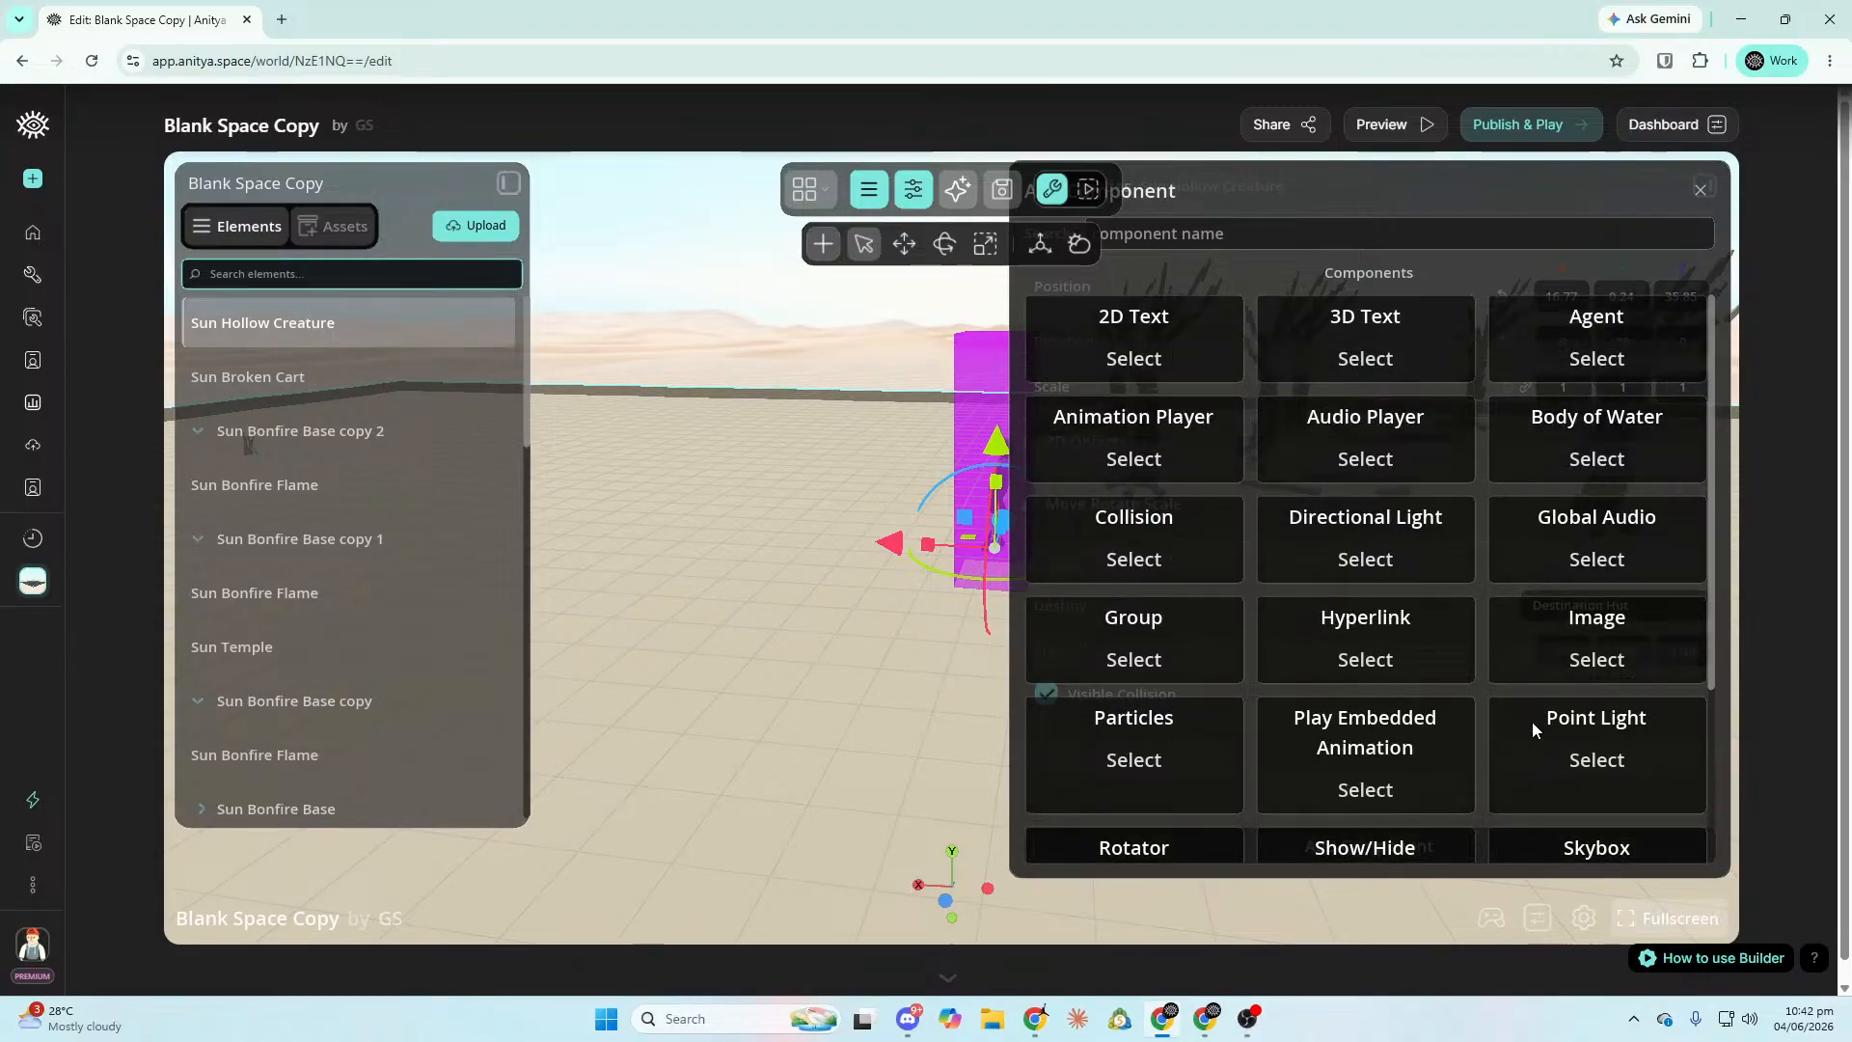
left_click(1508, 225)
type("spac")
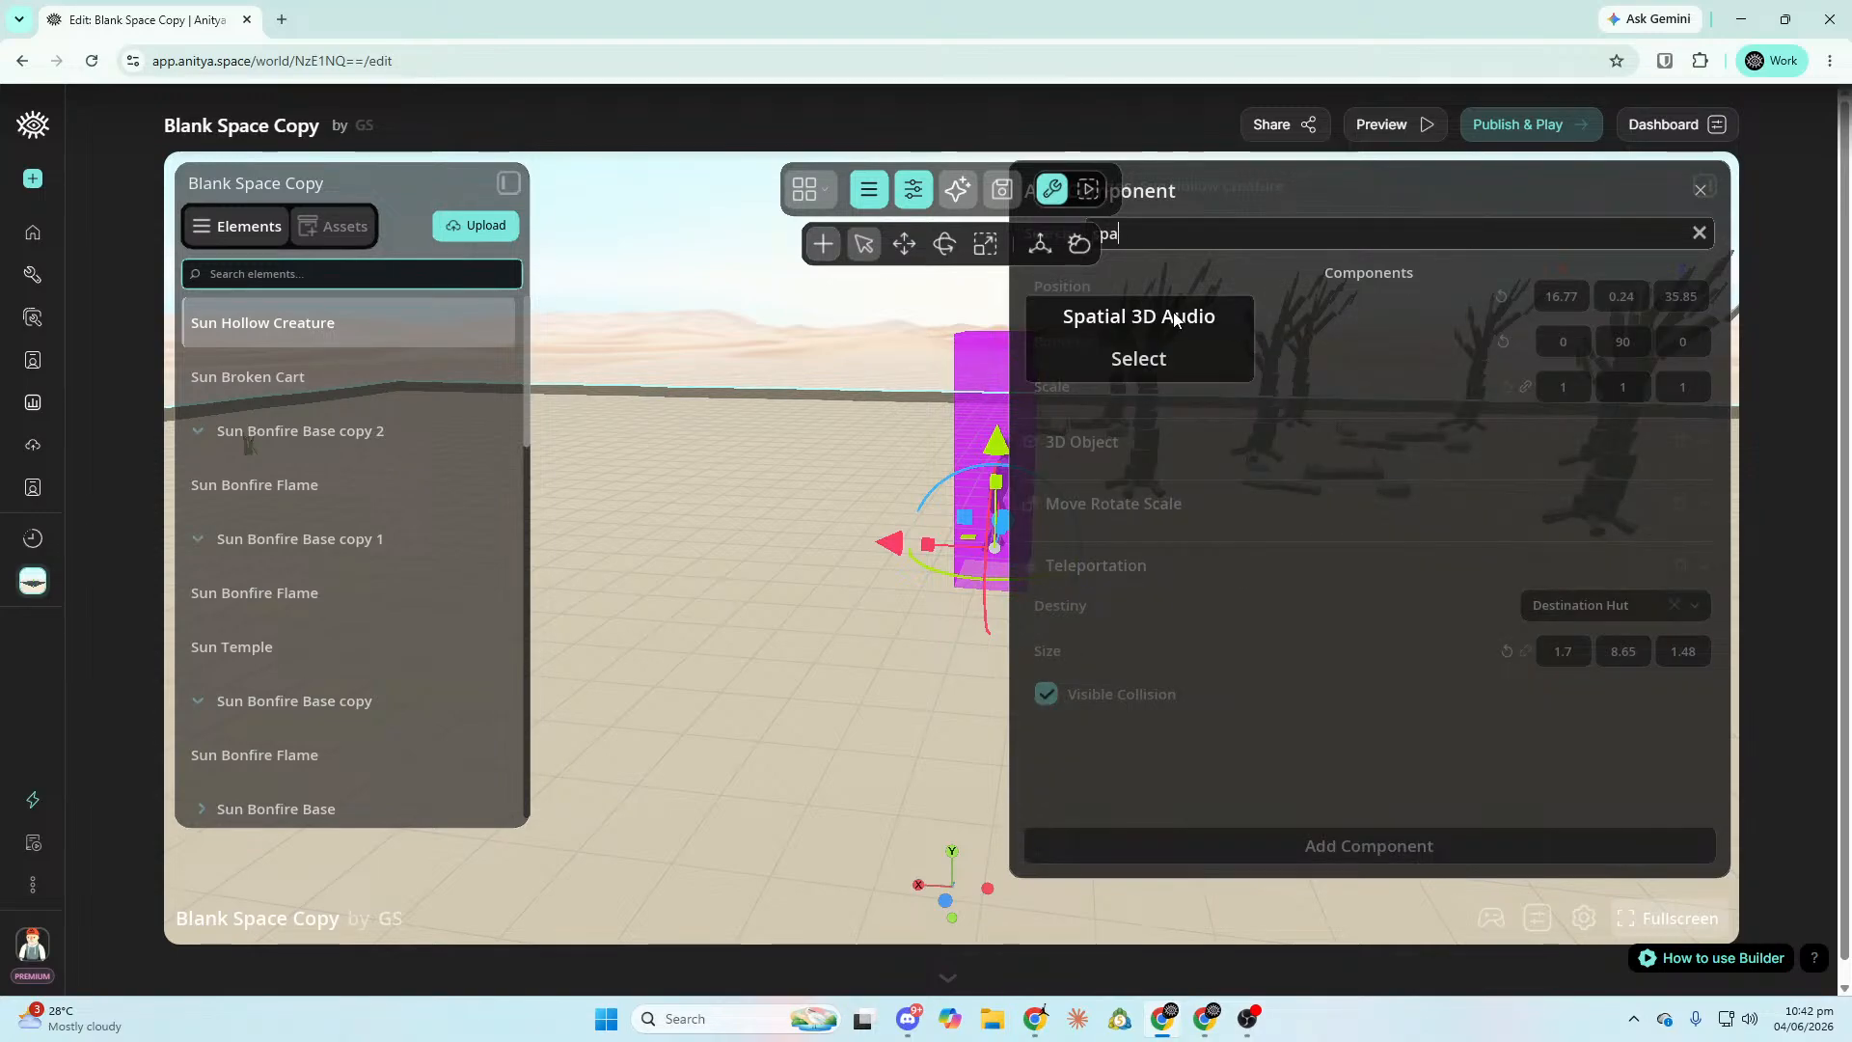
left_click(1149, 360)
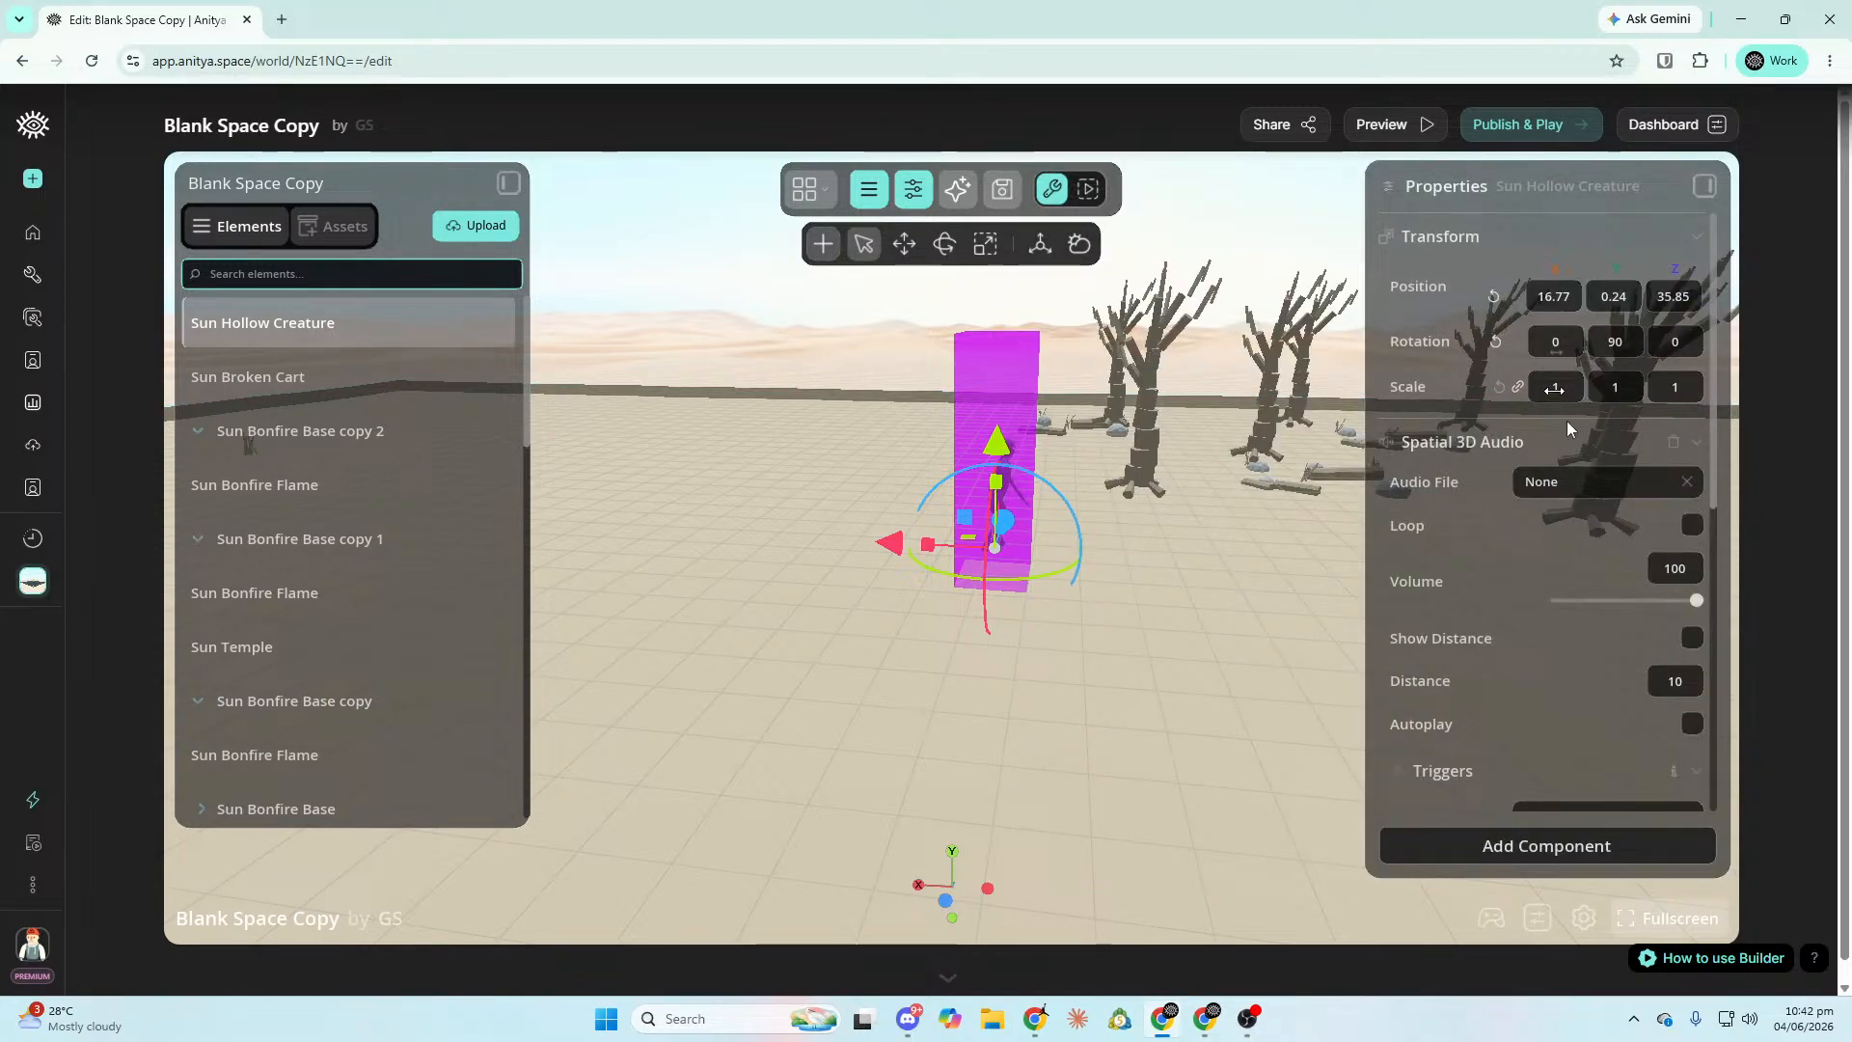
Browse the uploaded sounds for the creature's Audio File with the "sun" search cleared, and open the asset upload window.
left_click(1624, 485)
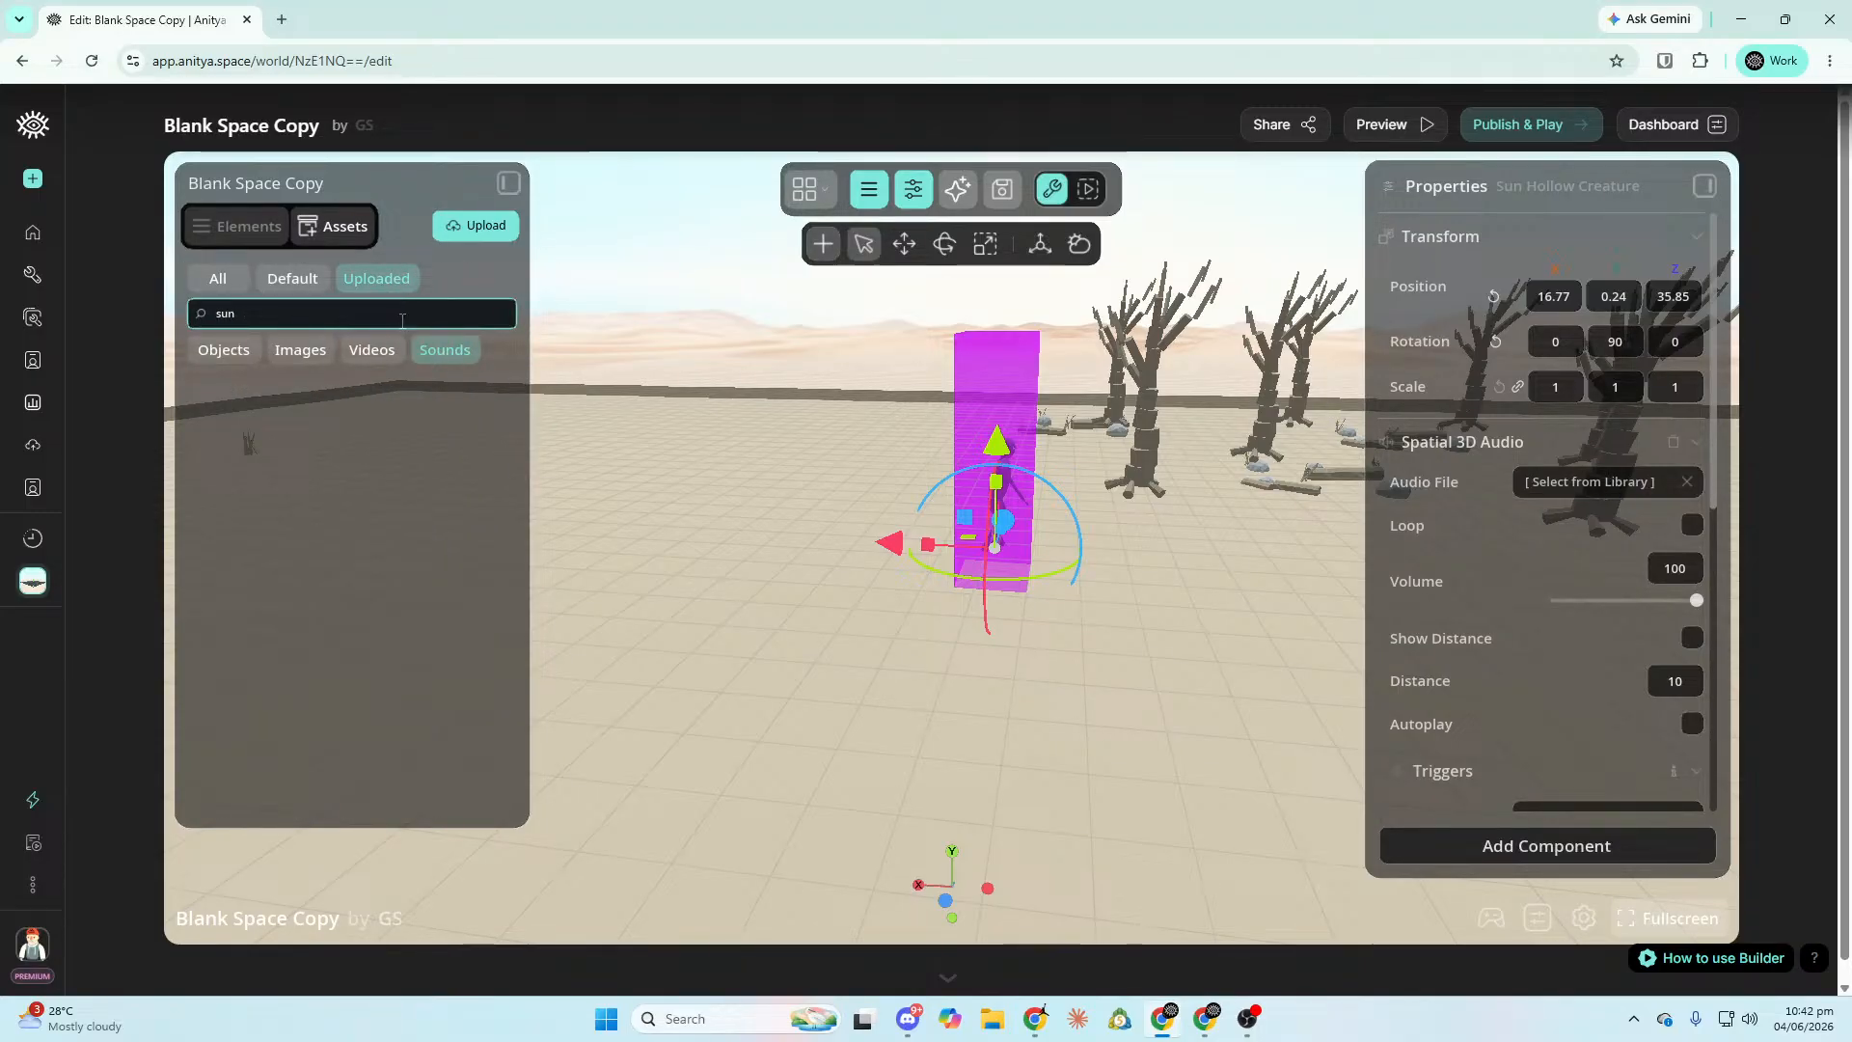
key("BackSpace")
key("BackSpace")
key("BackSpace")
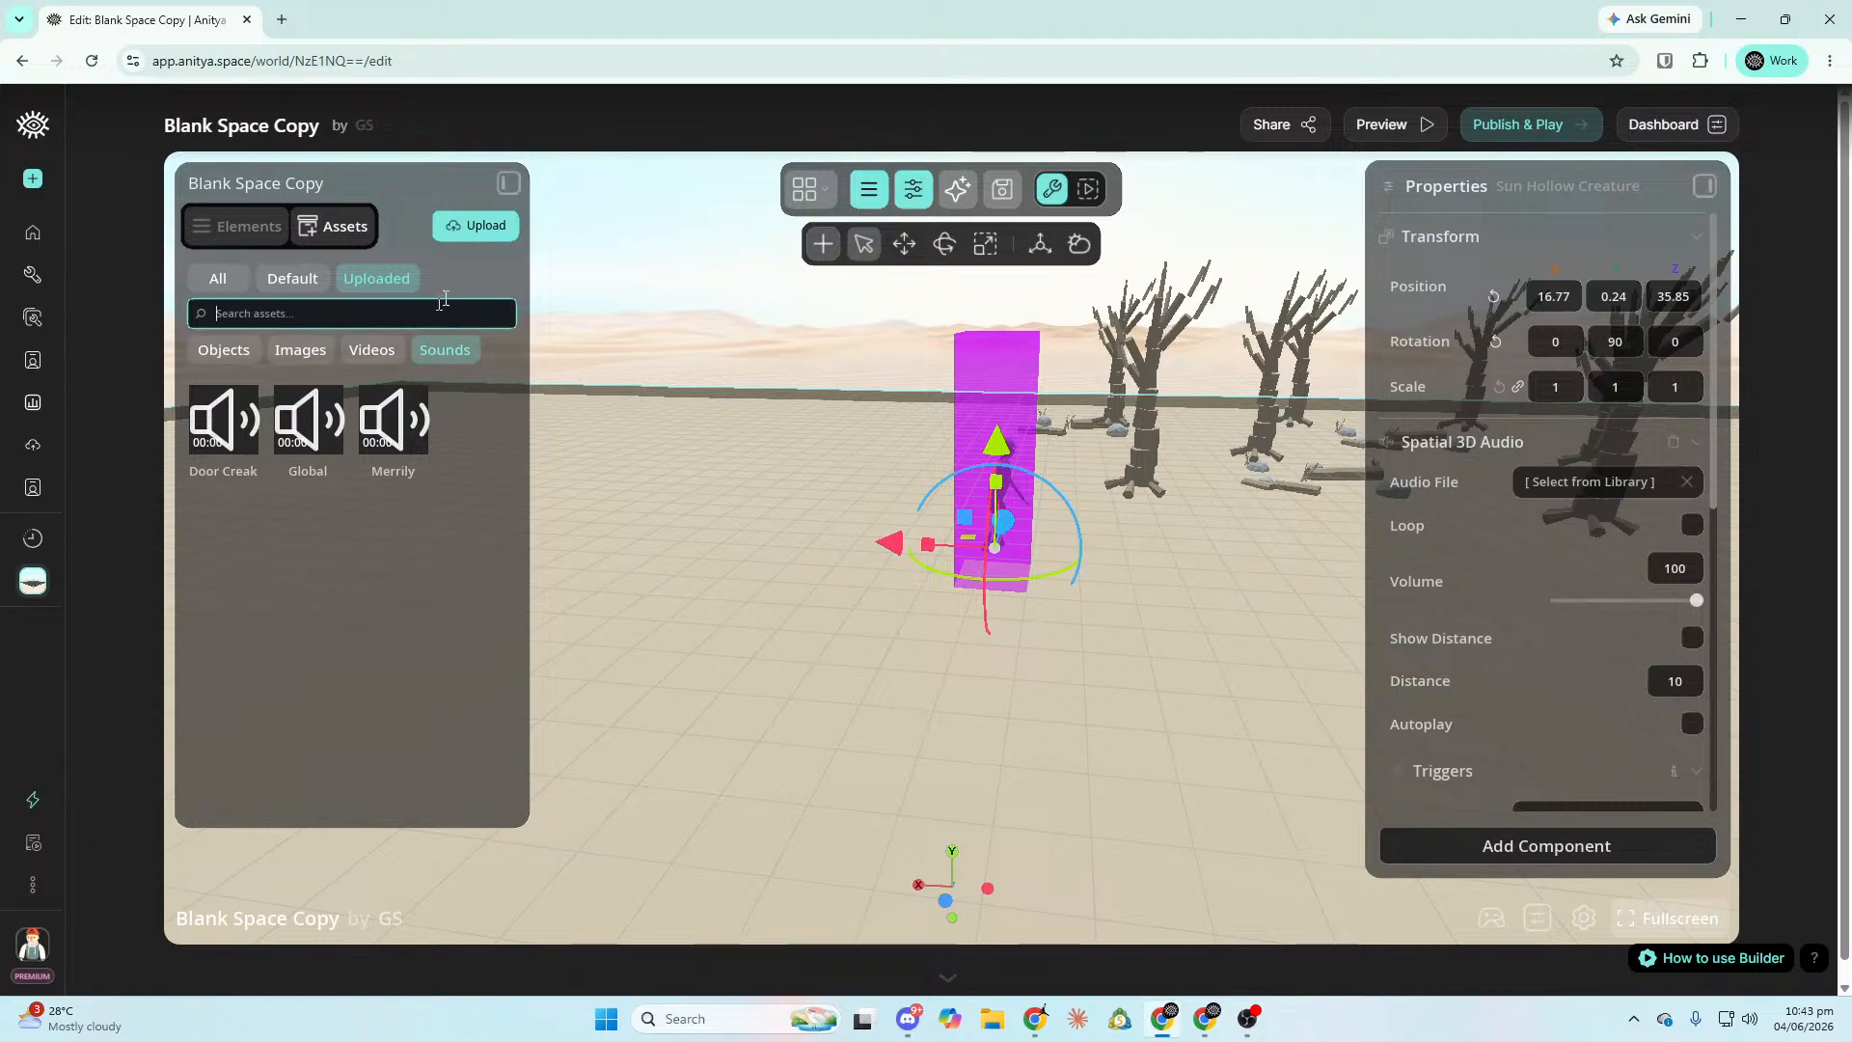
left_click(492, 230)
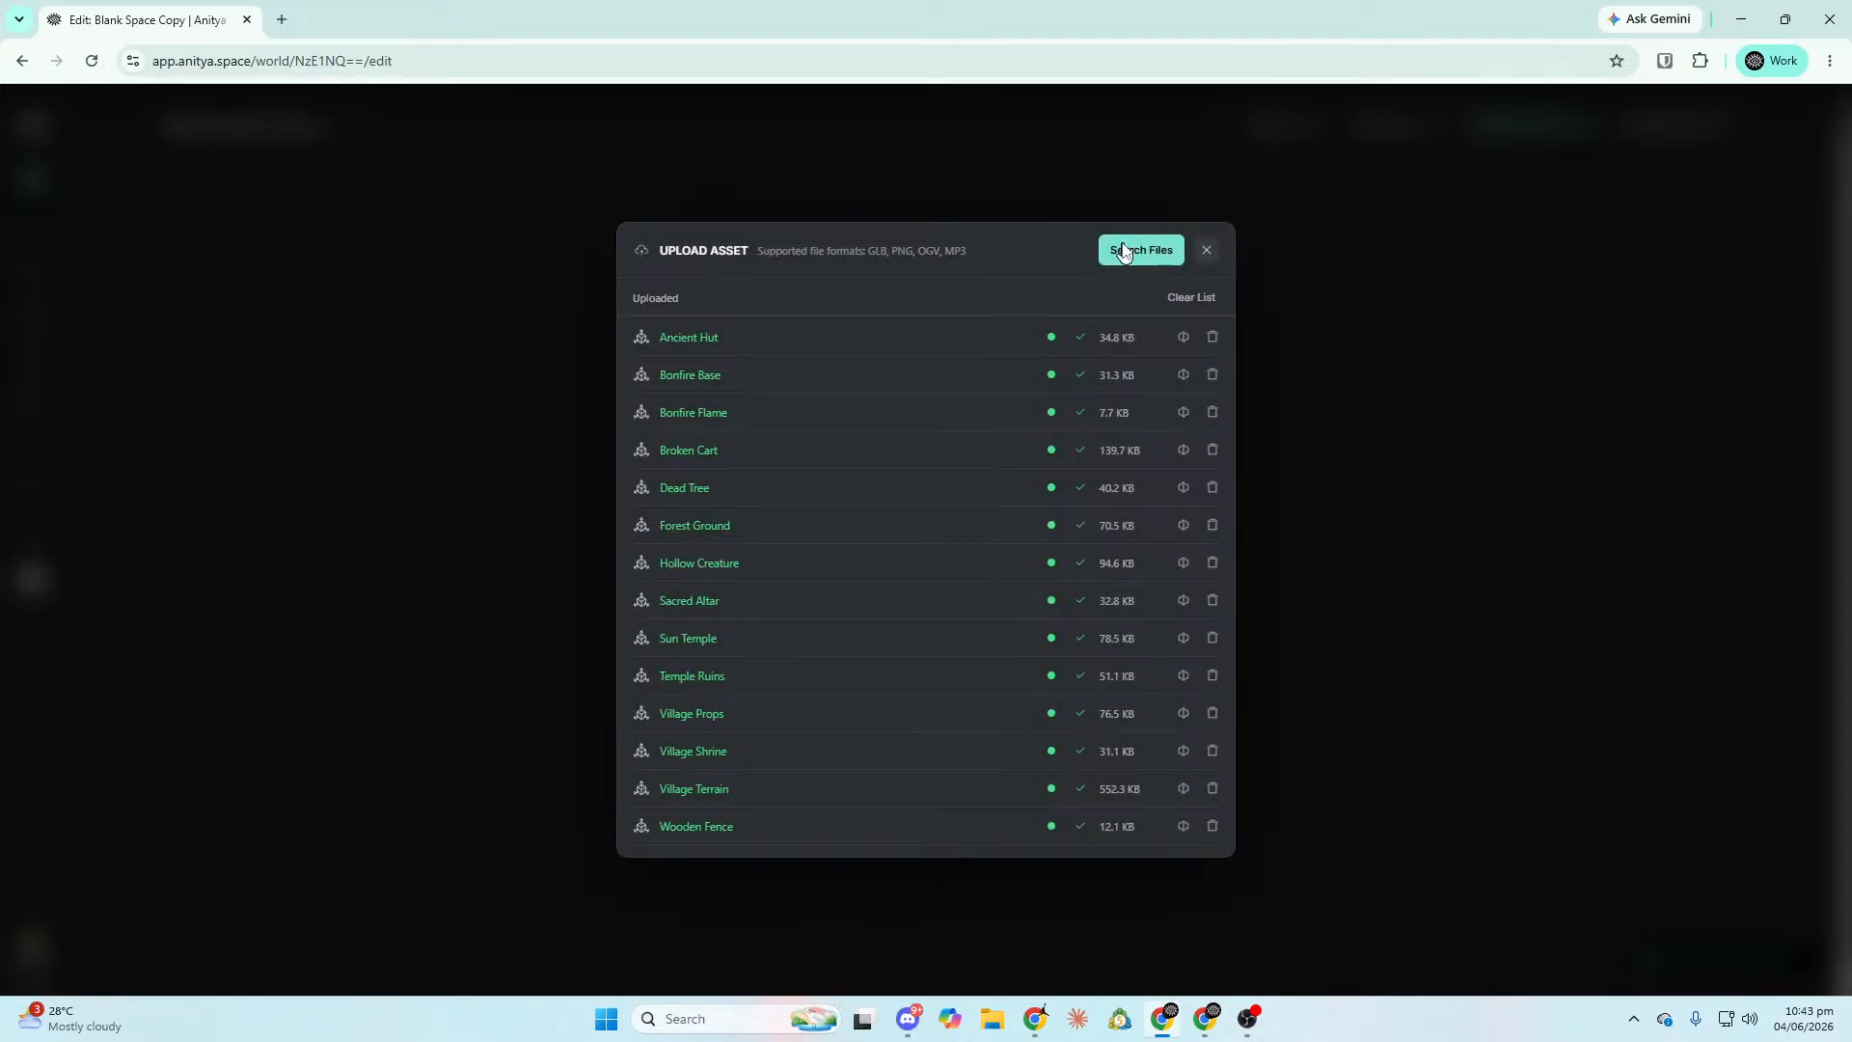
left_click(1124, 251)
scroll(476, 205, "down", 1)
left_click(93, 185)
scroll(582, 378, "up", 1)
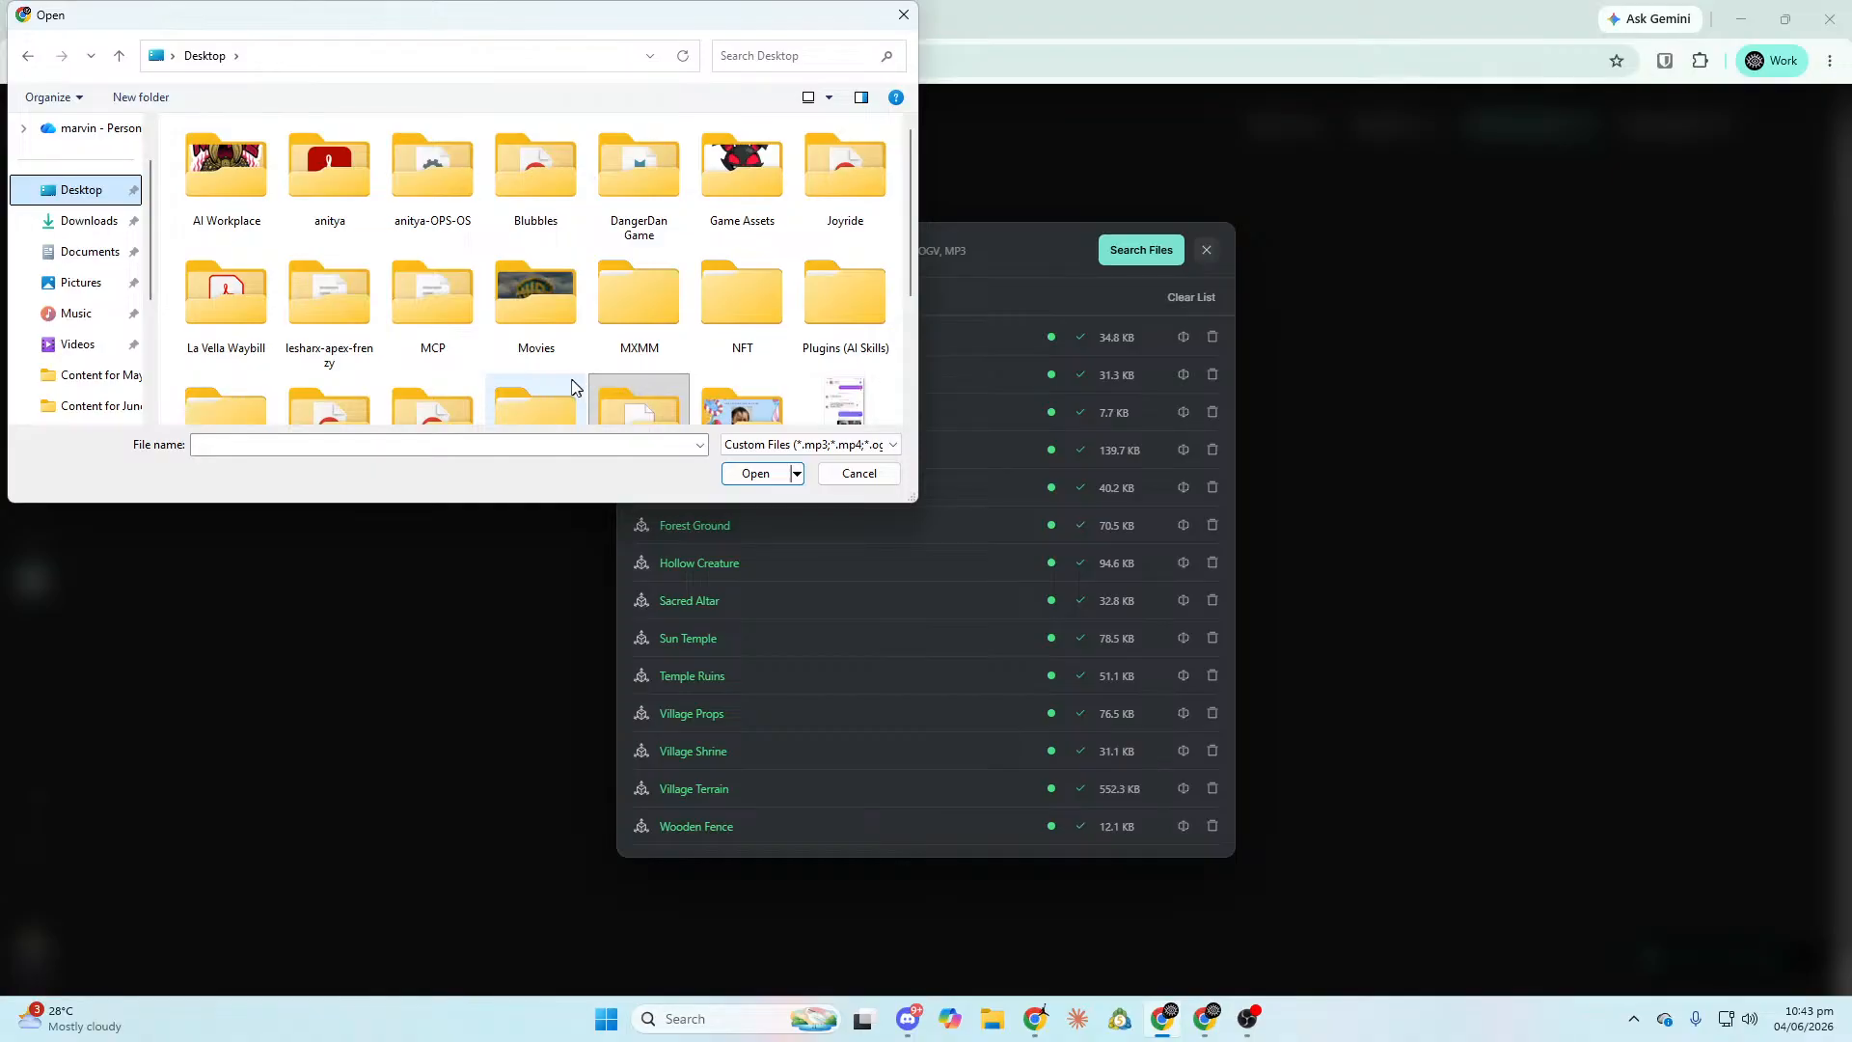
scroll(917, 212, "down", 1)
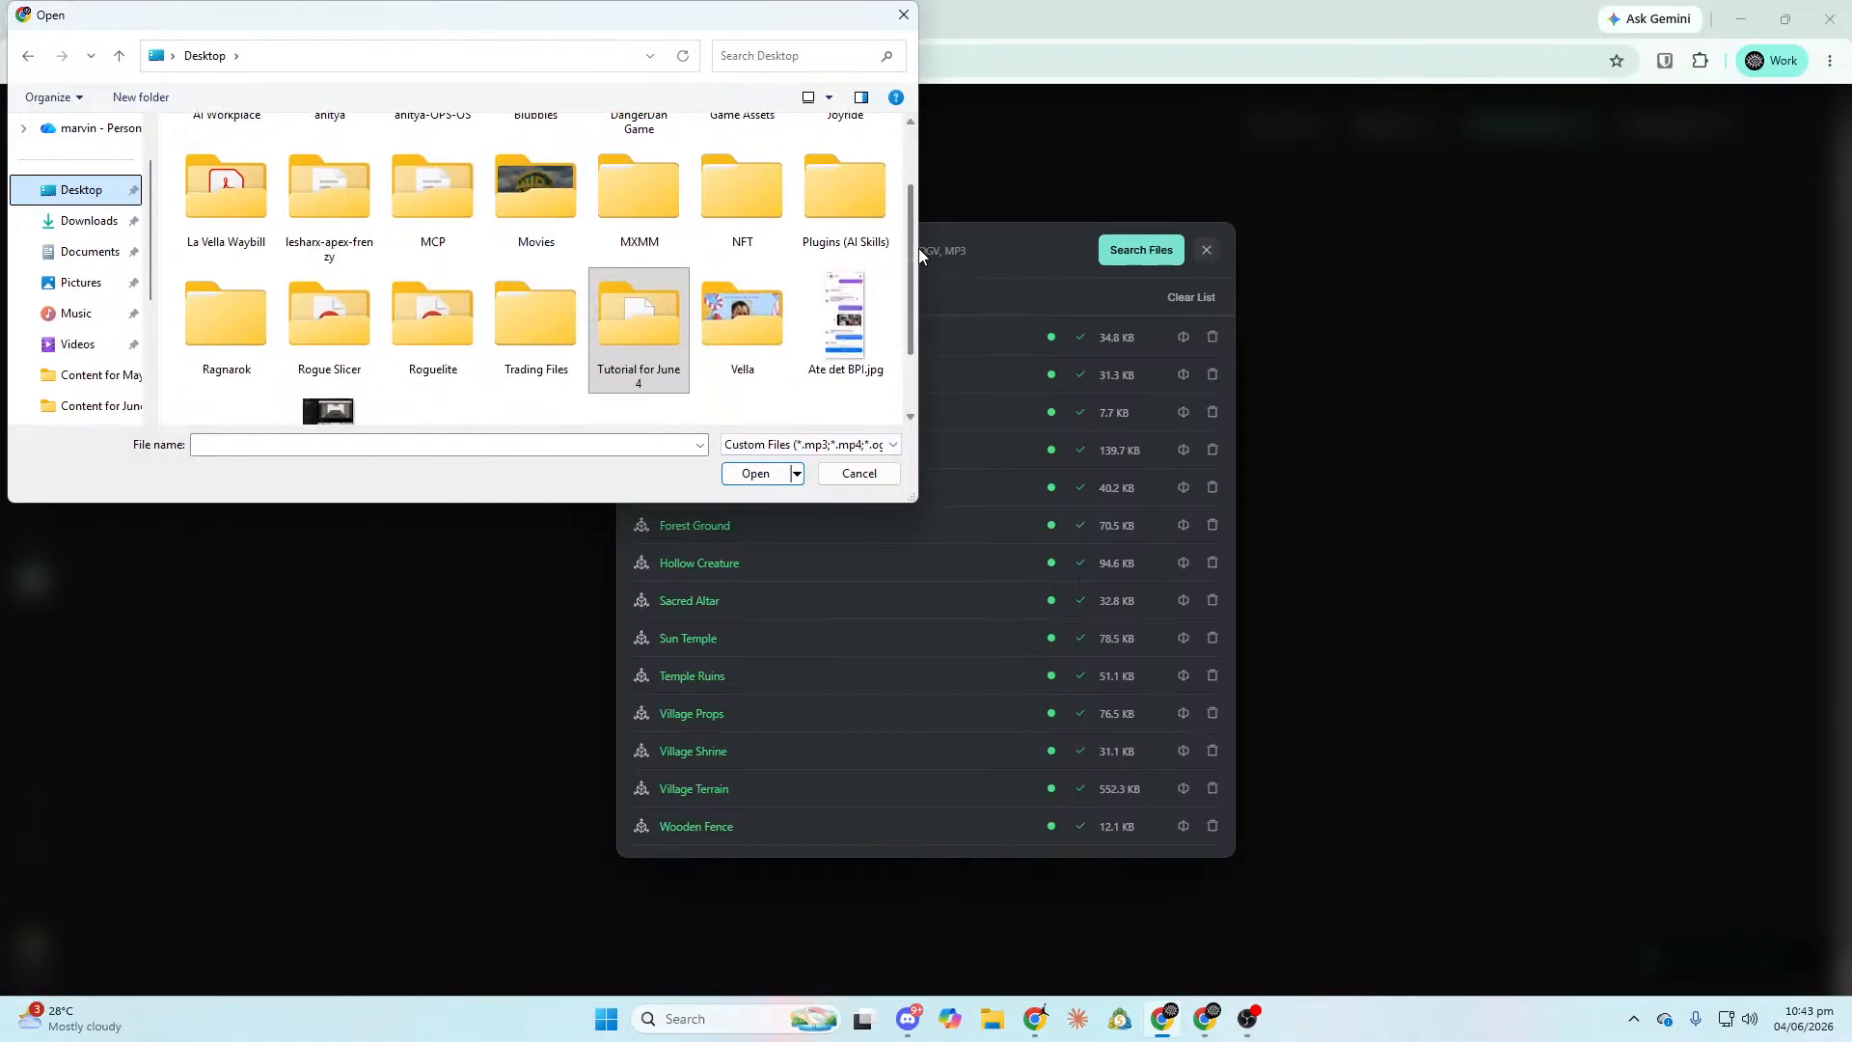
scroll(868, 290, "up", 1)
left_click(903, 14)
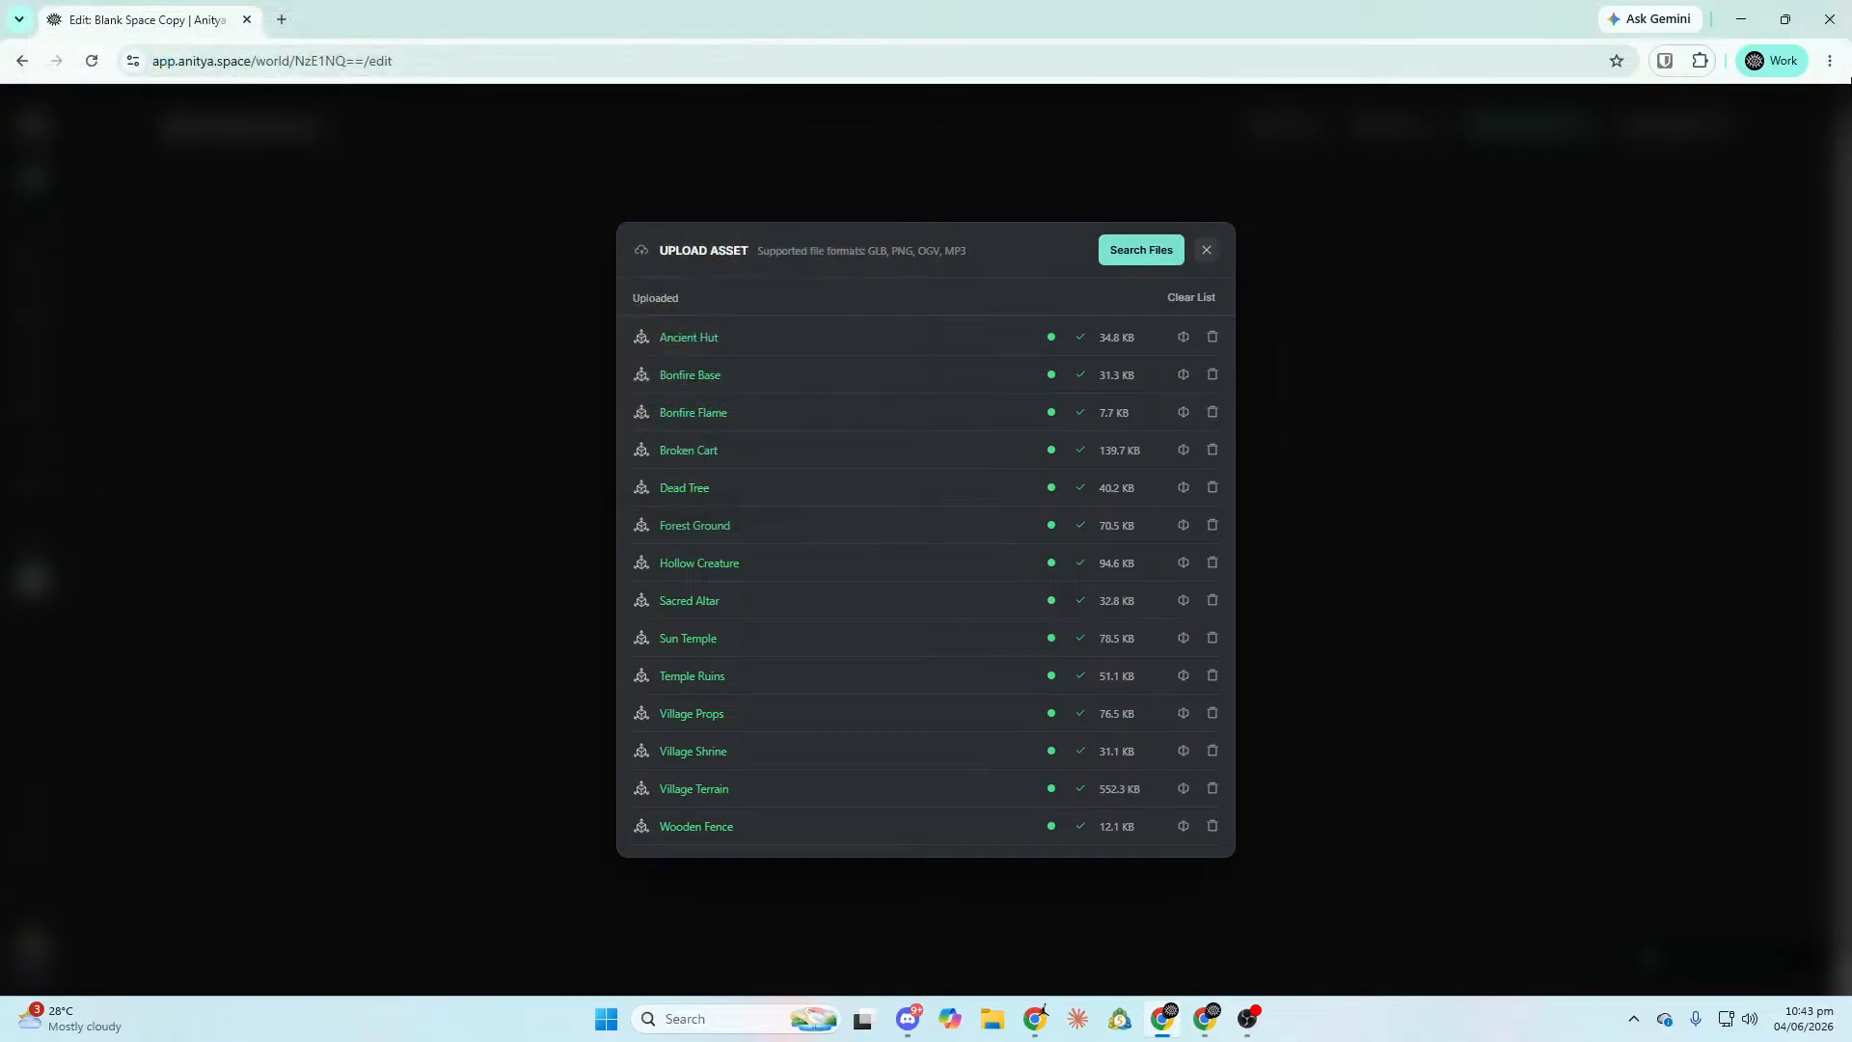
Switch to the desktop, move the drive-download zip into the Tutorial for June 4 folder and open that folder.
left_click(1737, 17)
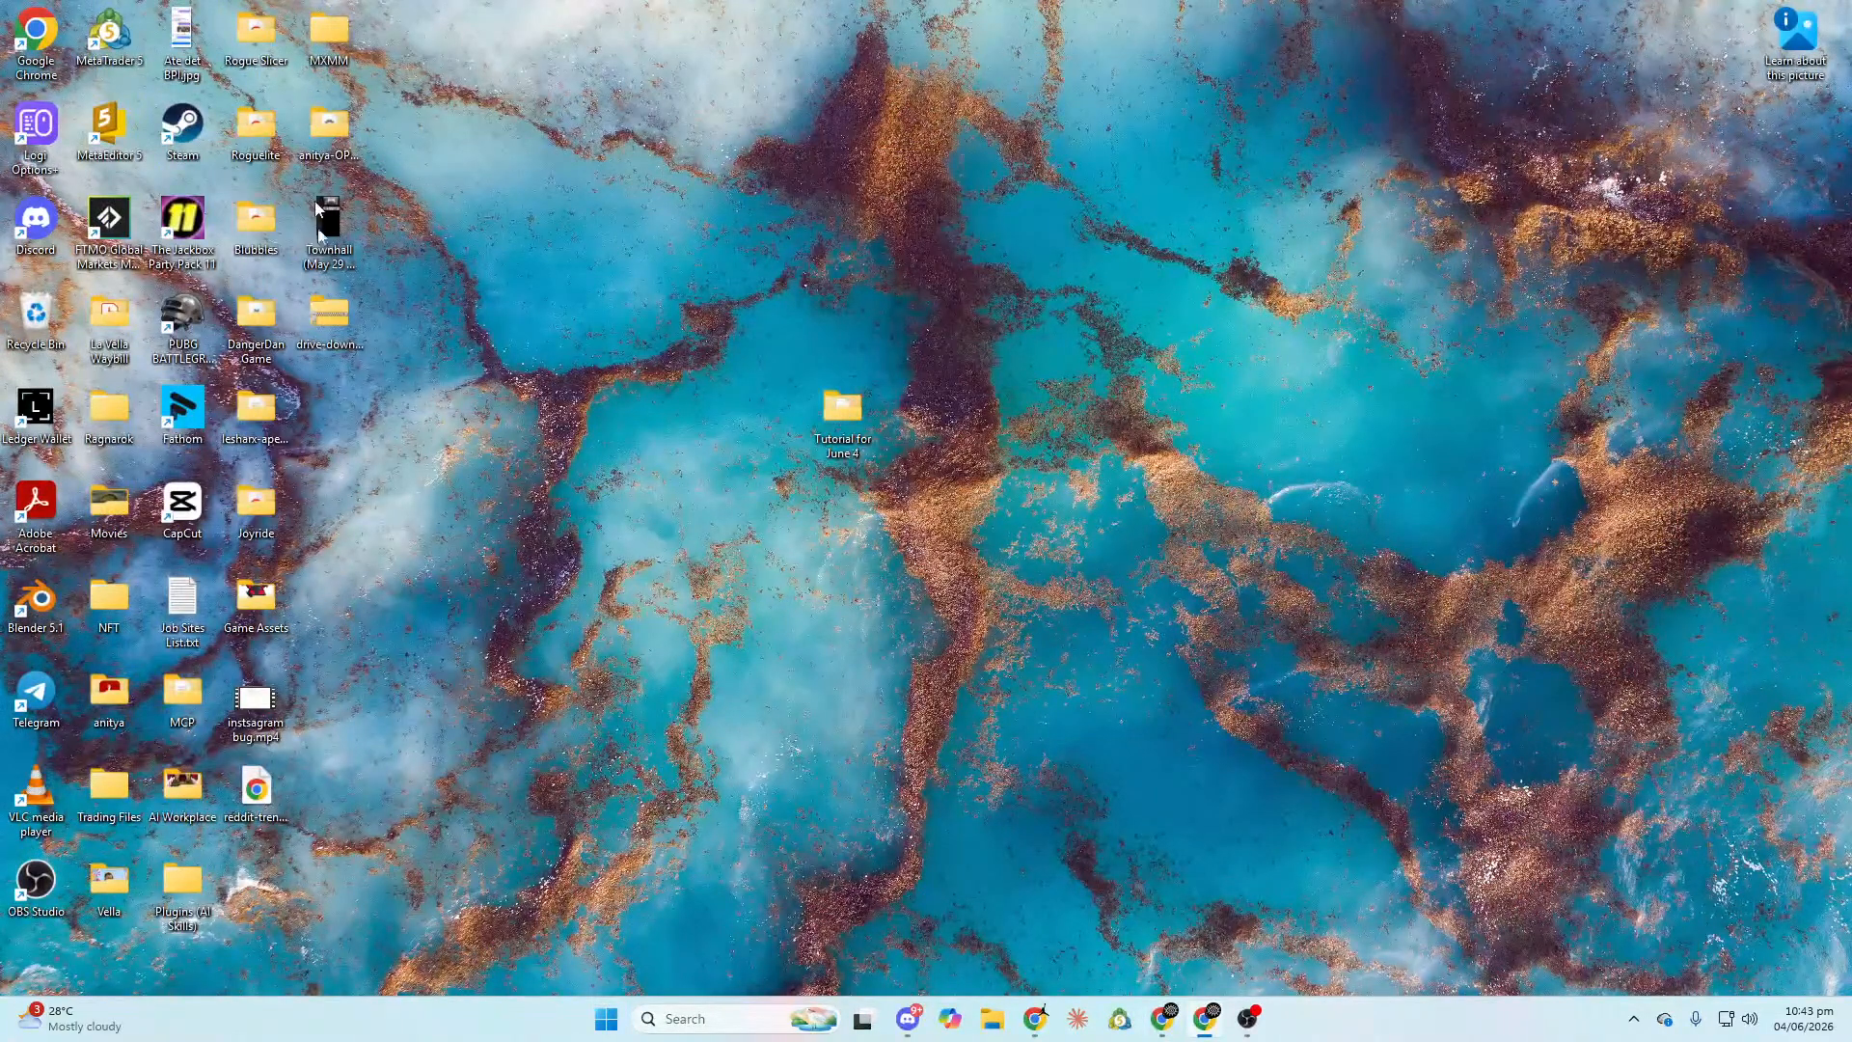
left_click_drag(344, 327, 824, 394)
right_click(775, 309)
left_click(1044, 249)
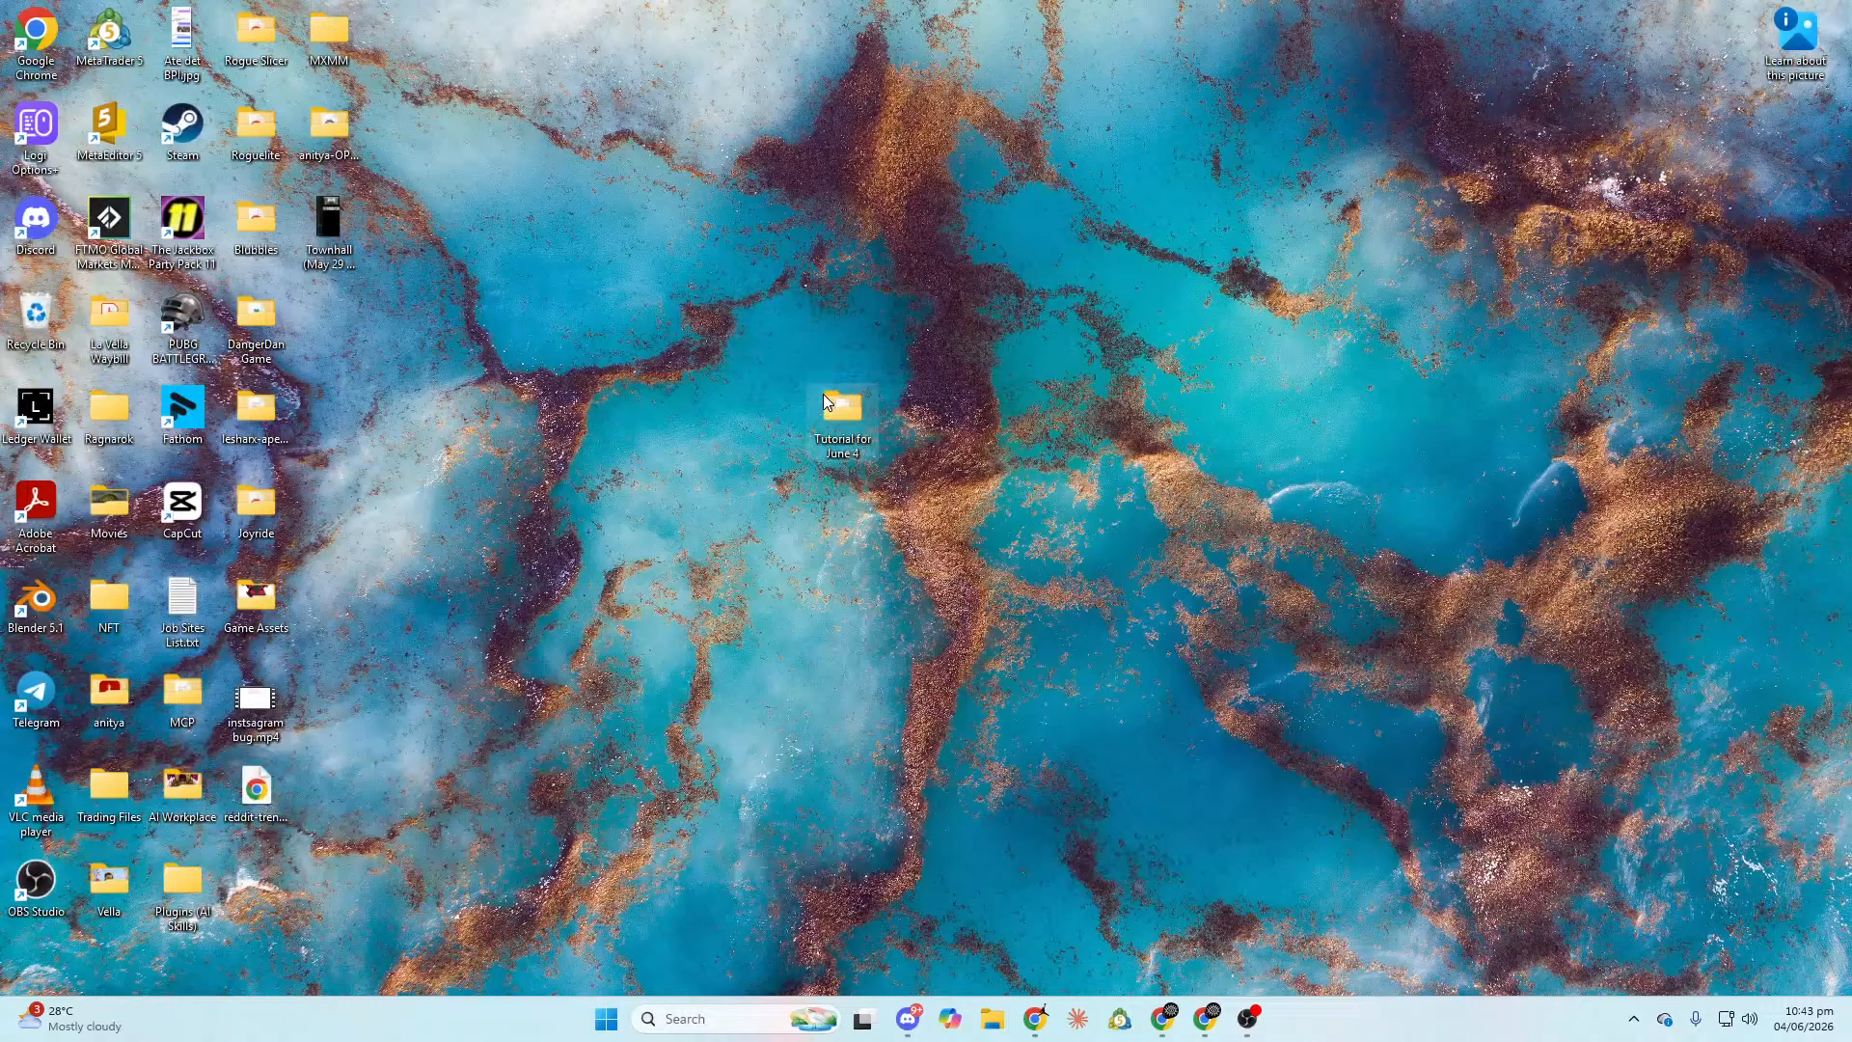
double_click(823, 394)
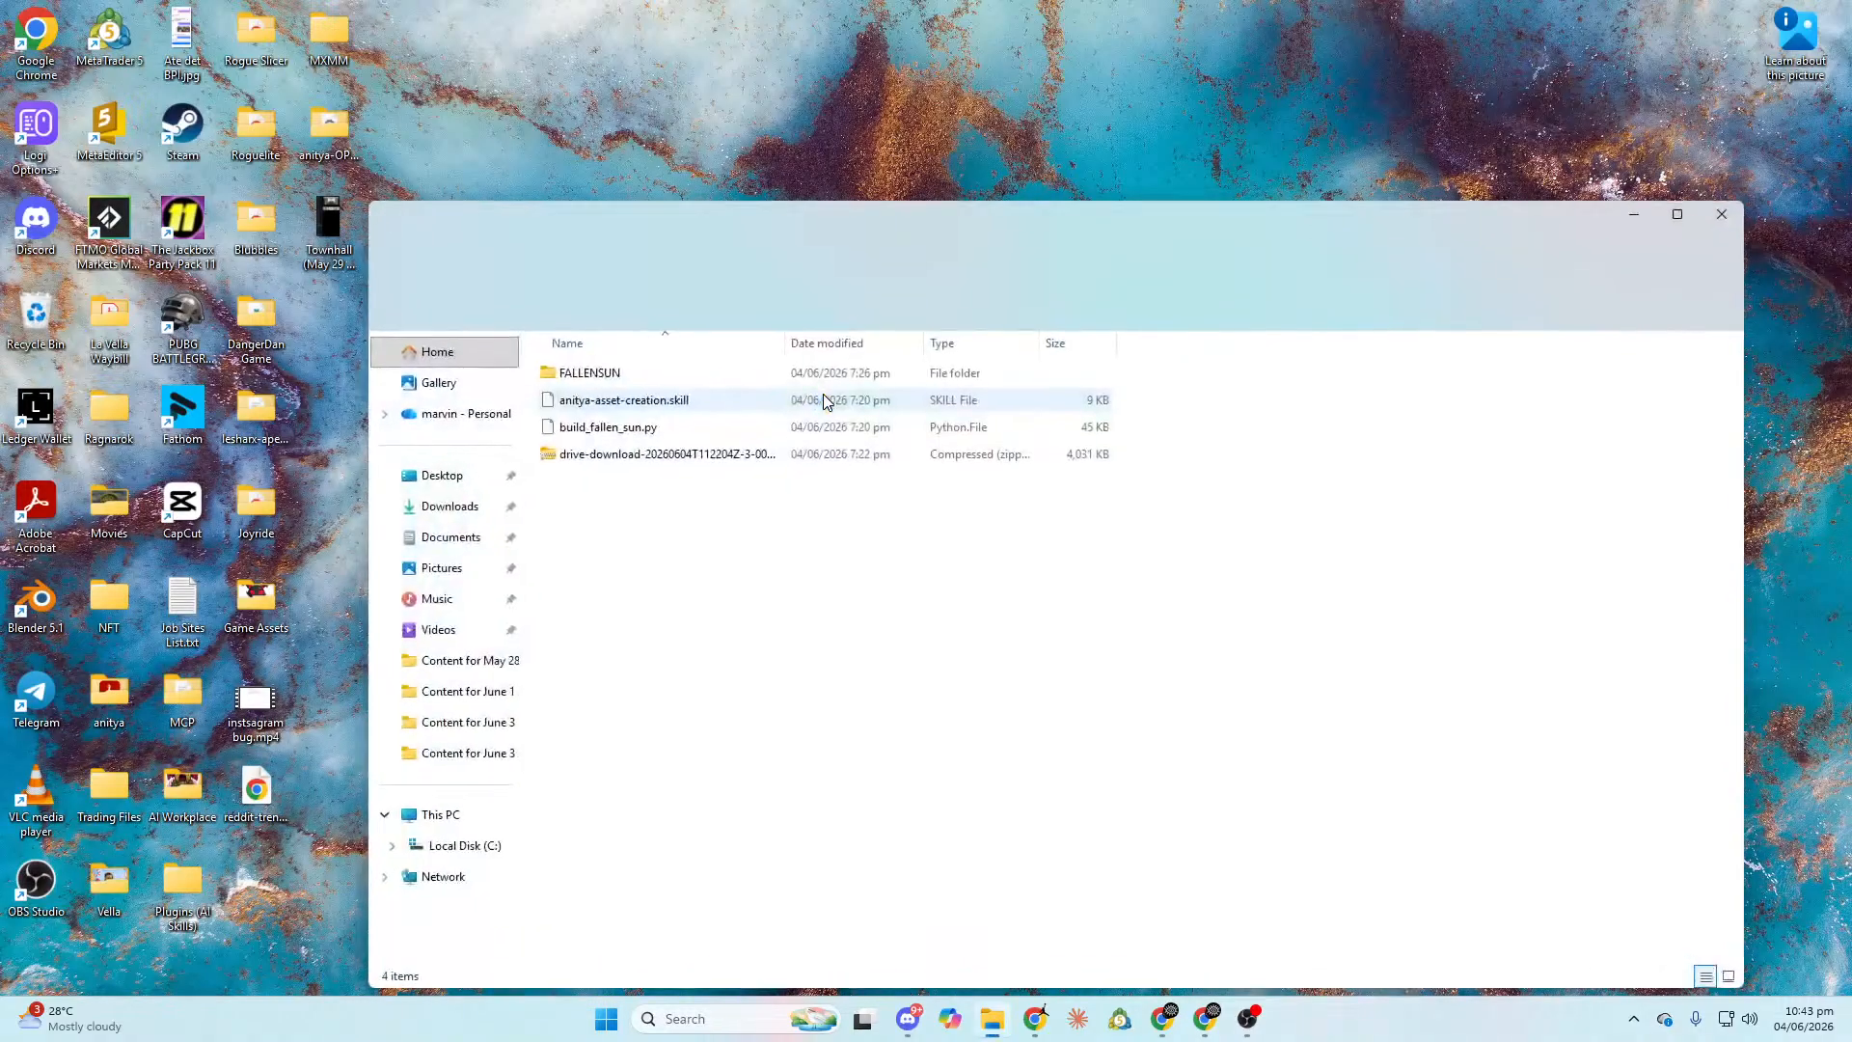
Extract the drive-download zip into the Tutorial for June 4 folder on the desktop.
right_click(621, 471)
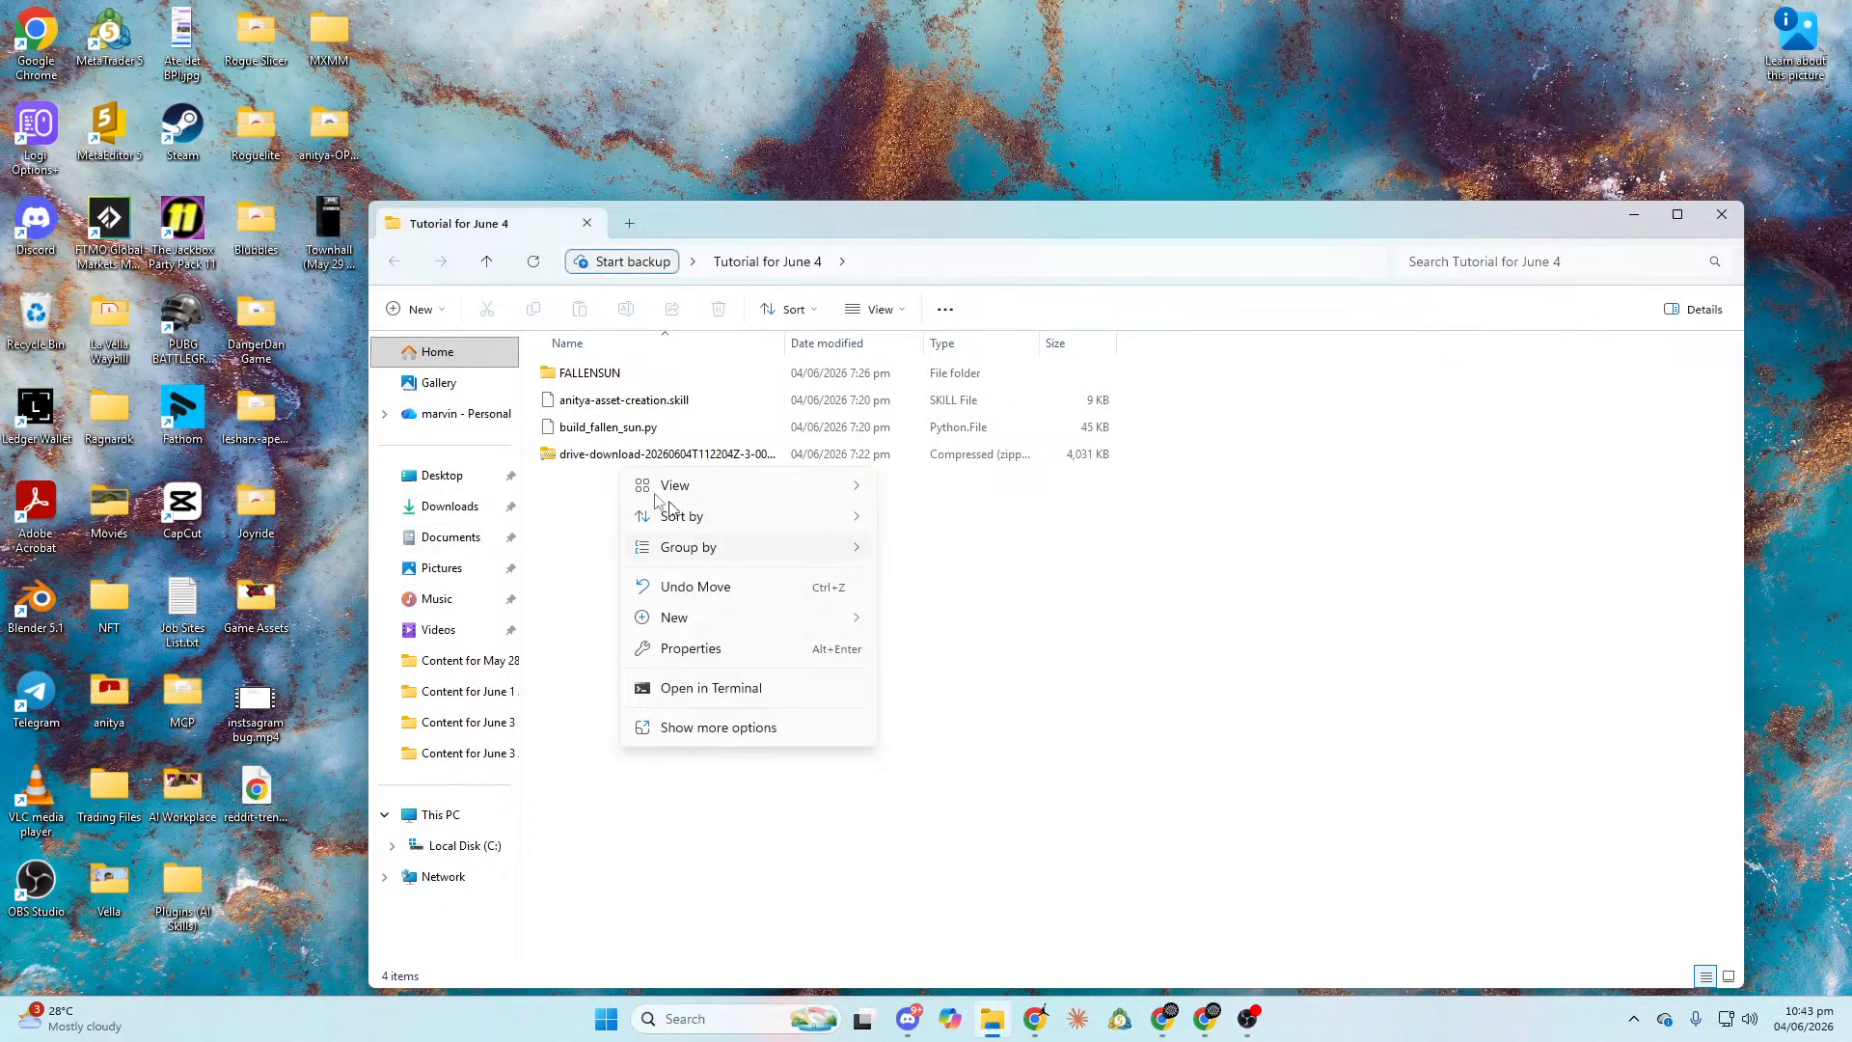
left_click(588, 455)
right_click(578, 455)
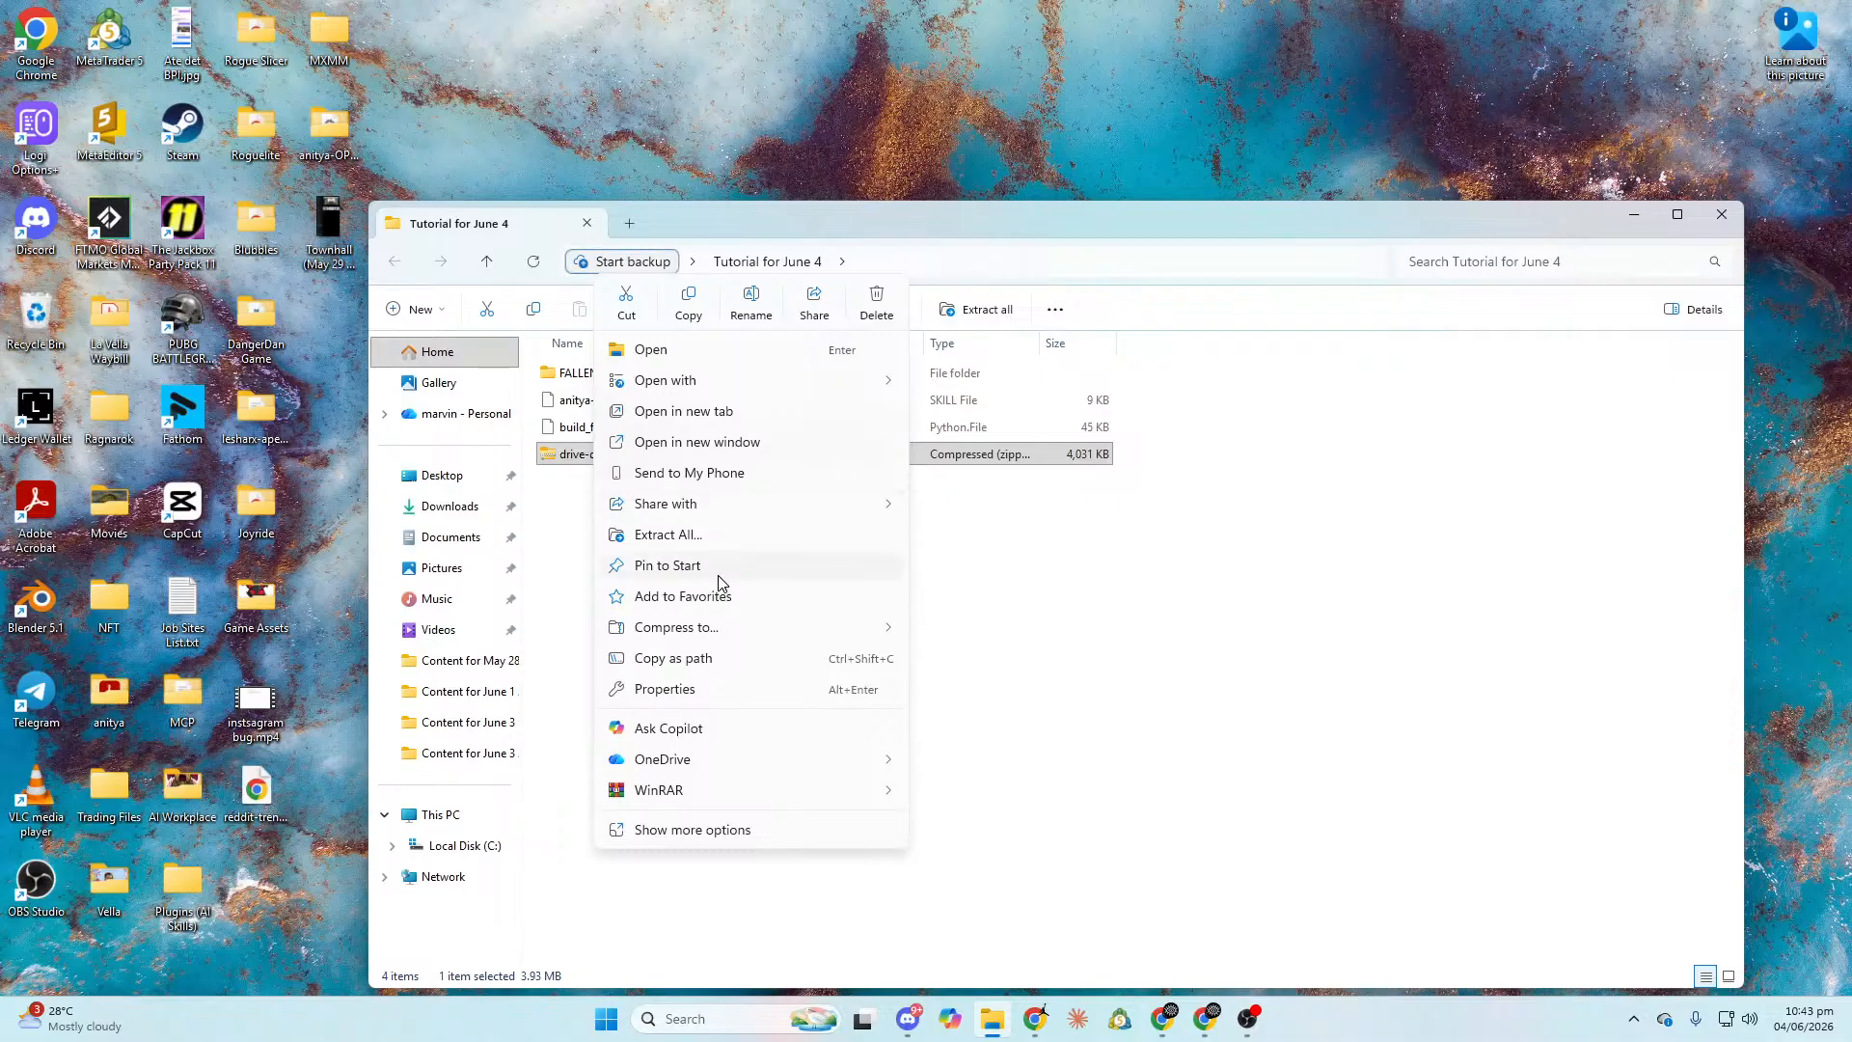
left_click(711, 533)
left_click(1138, 426)
left_click(712, 495)
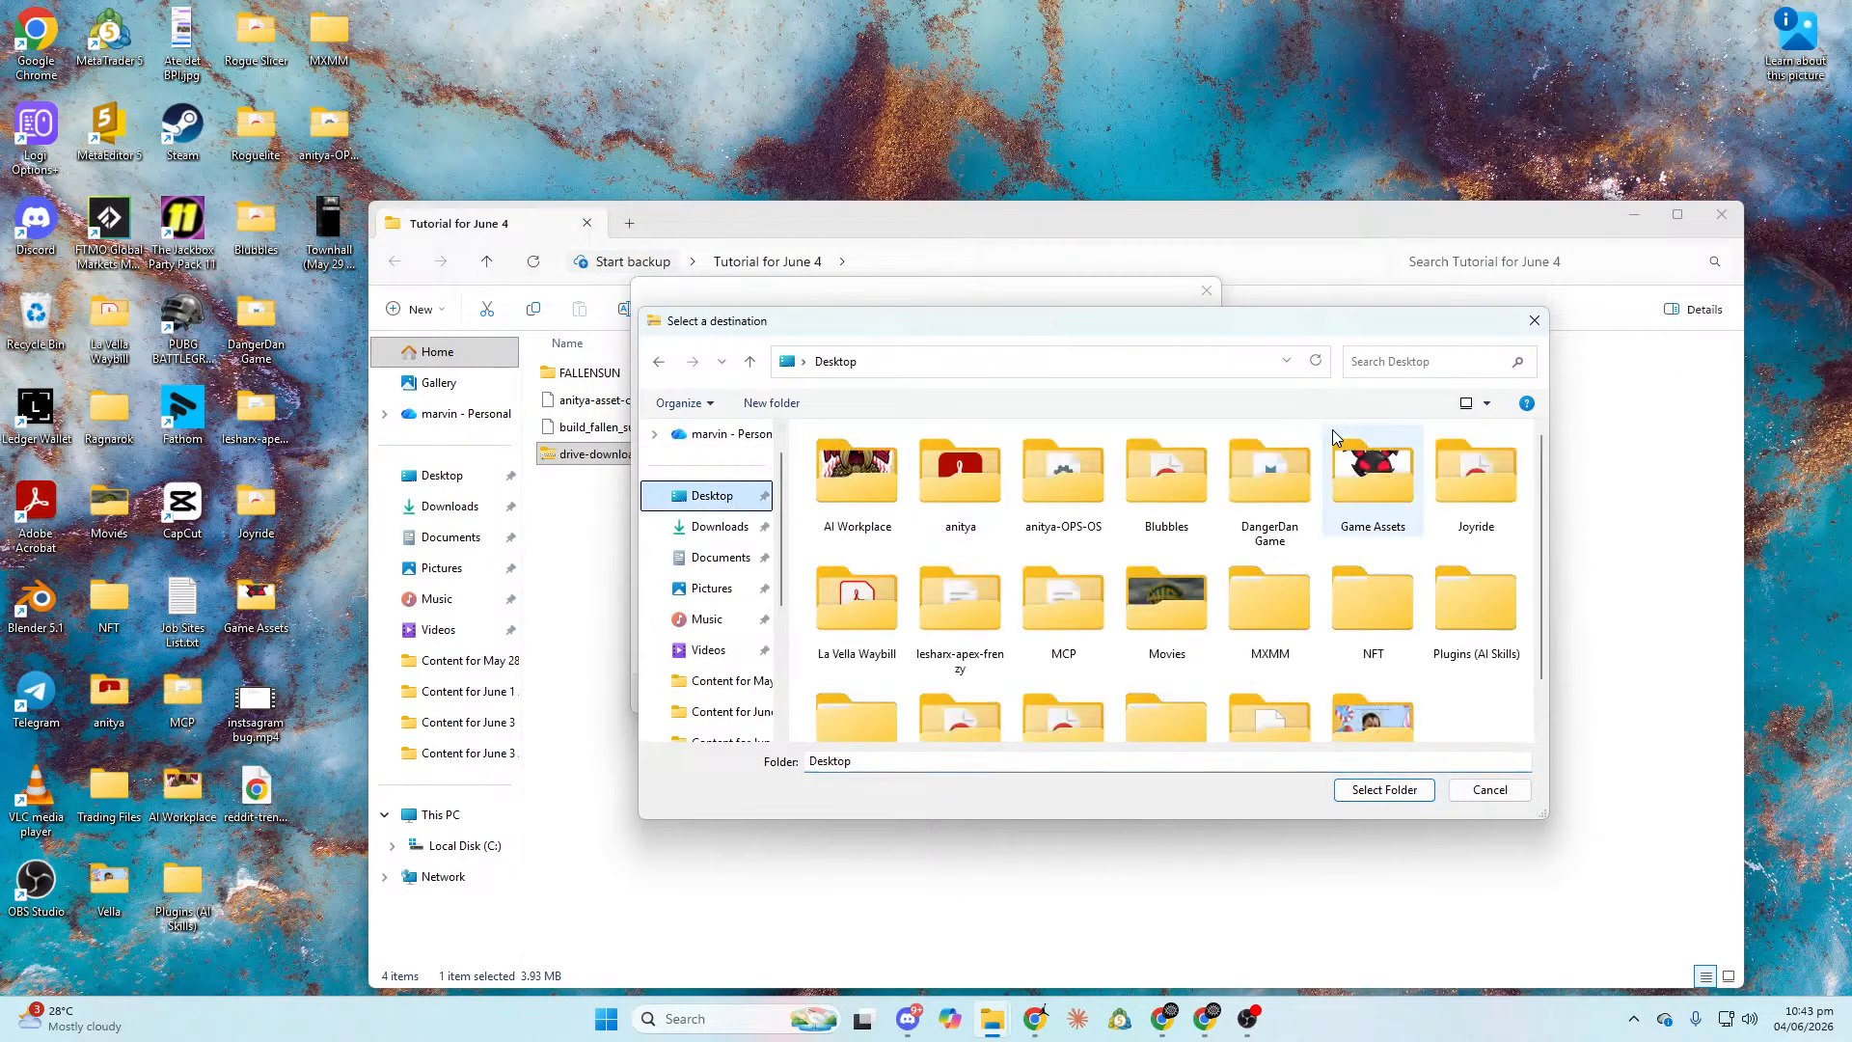
scroll(1380, 540, "down", 1)
left_click(1300, 685)
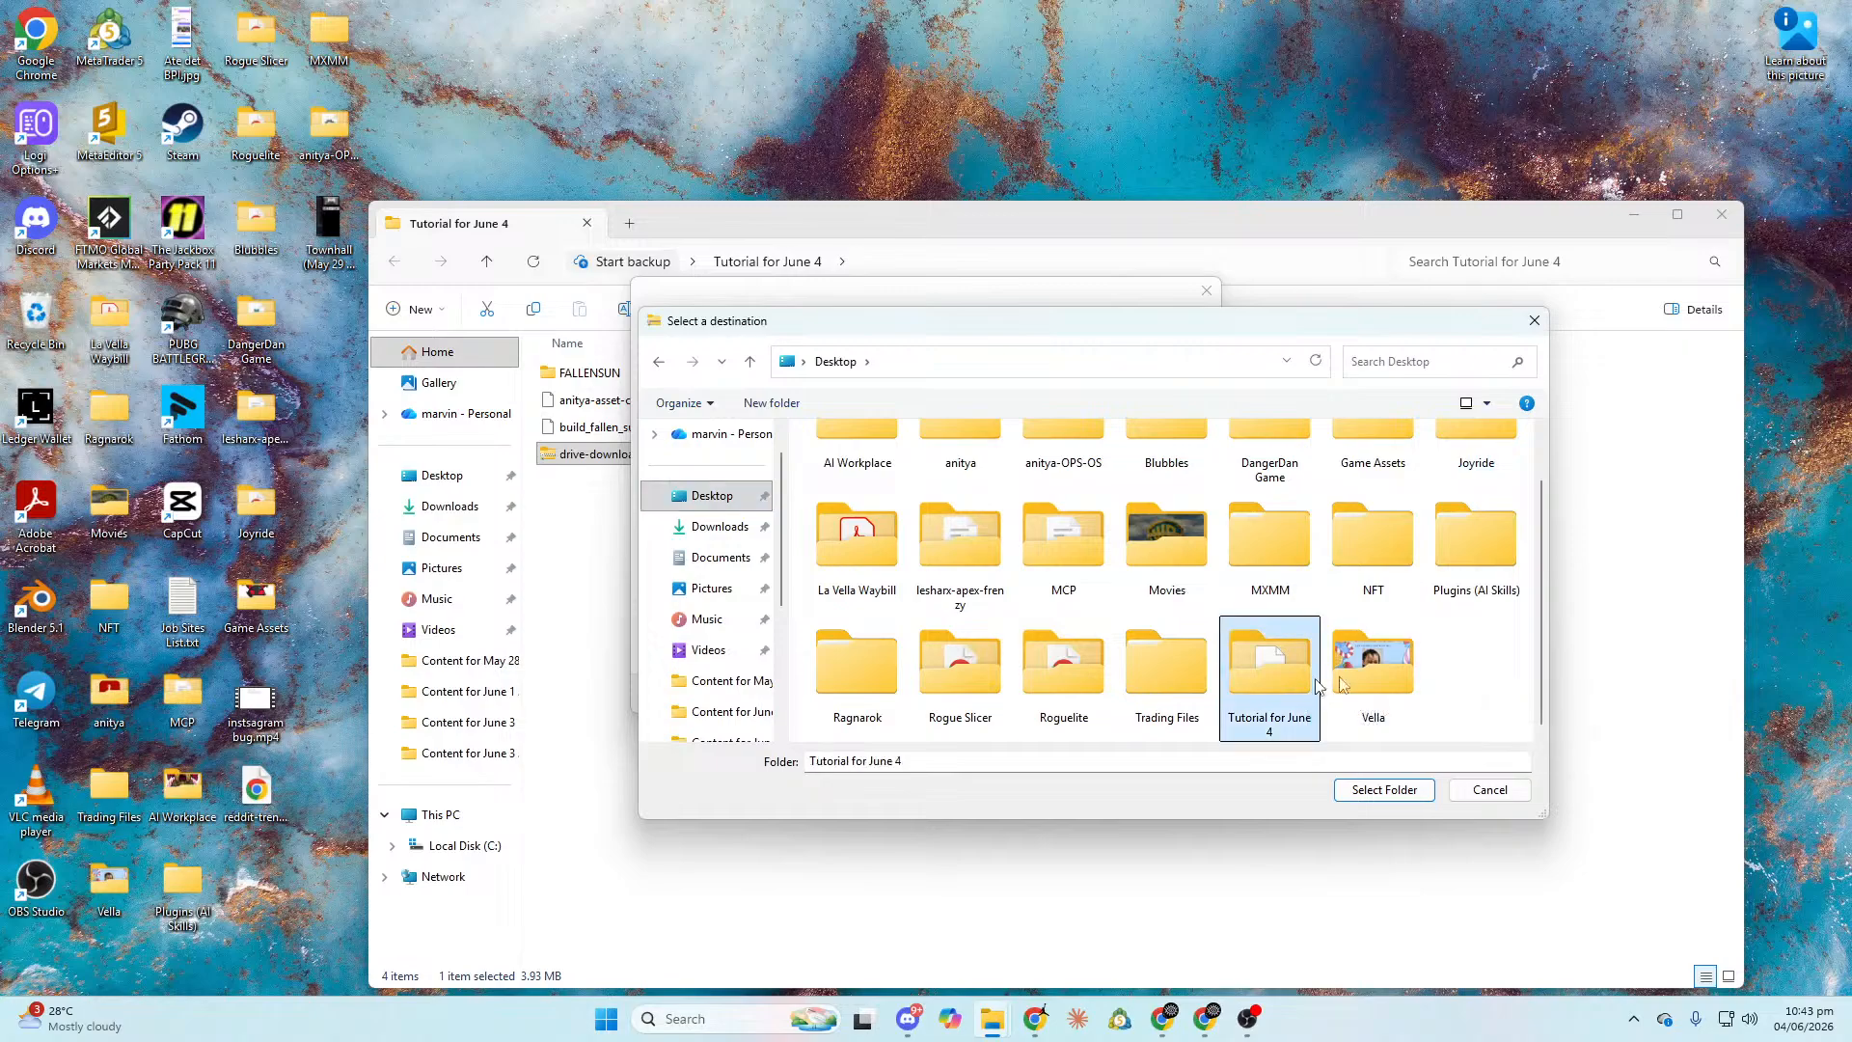
left_click(1384, 789)
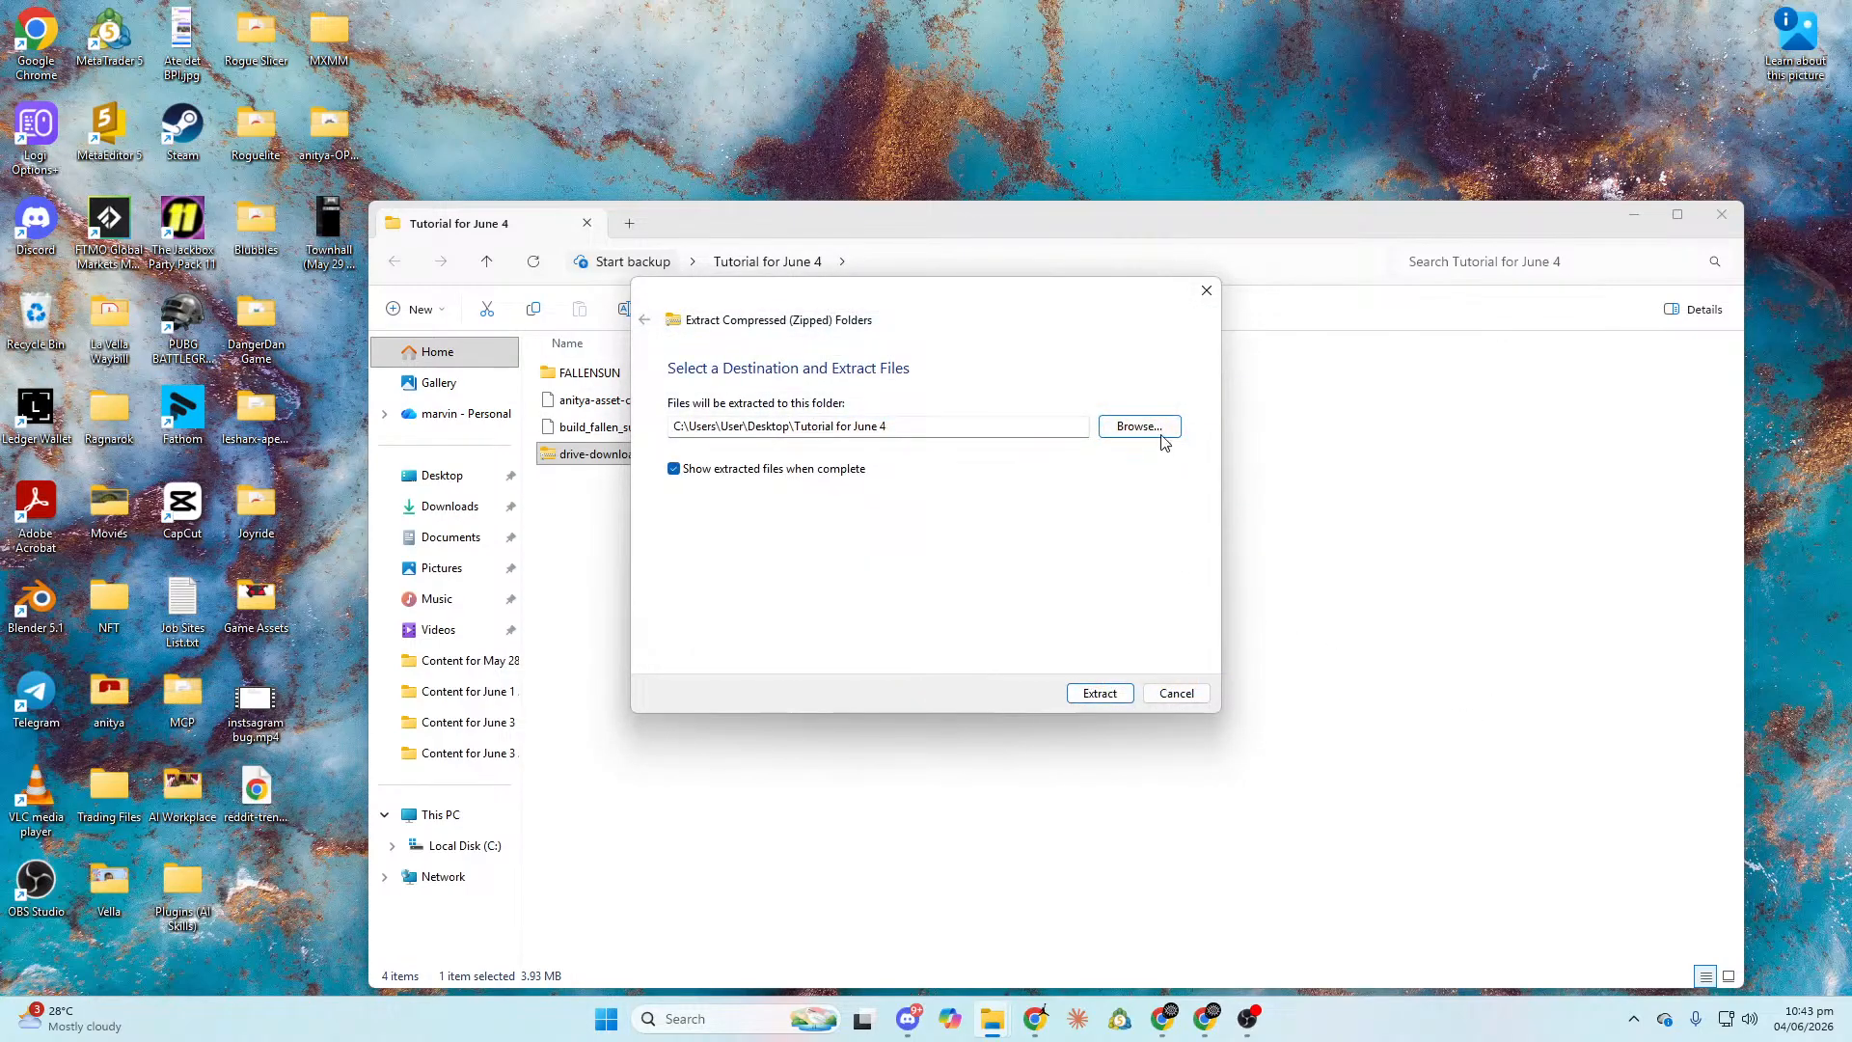
left_click(1102, 694)
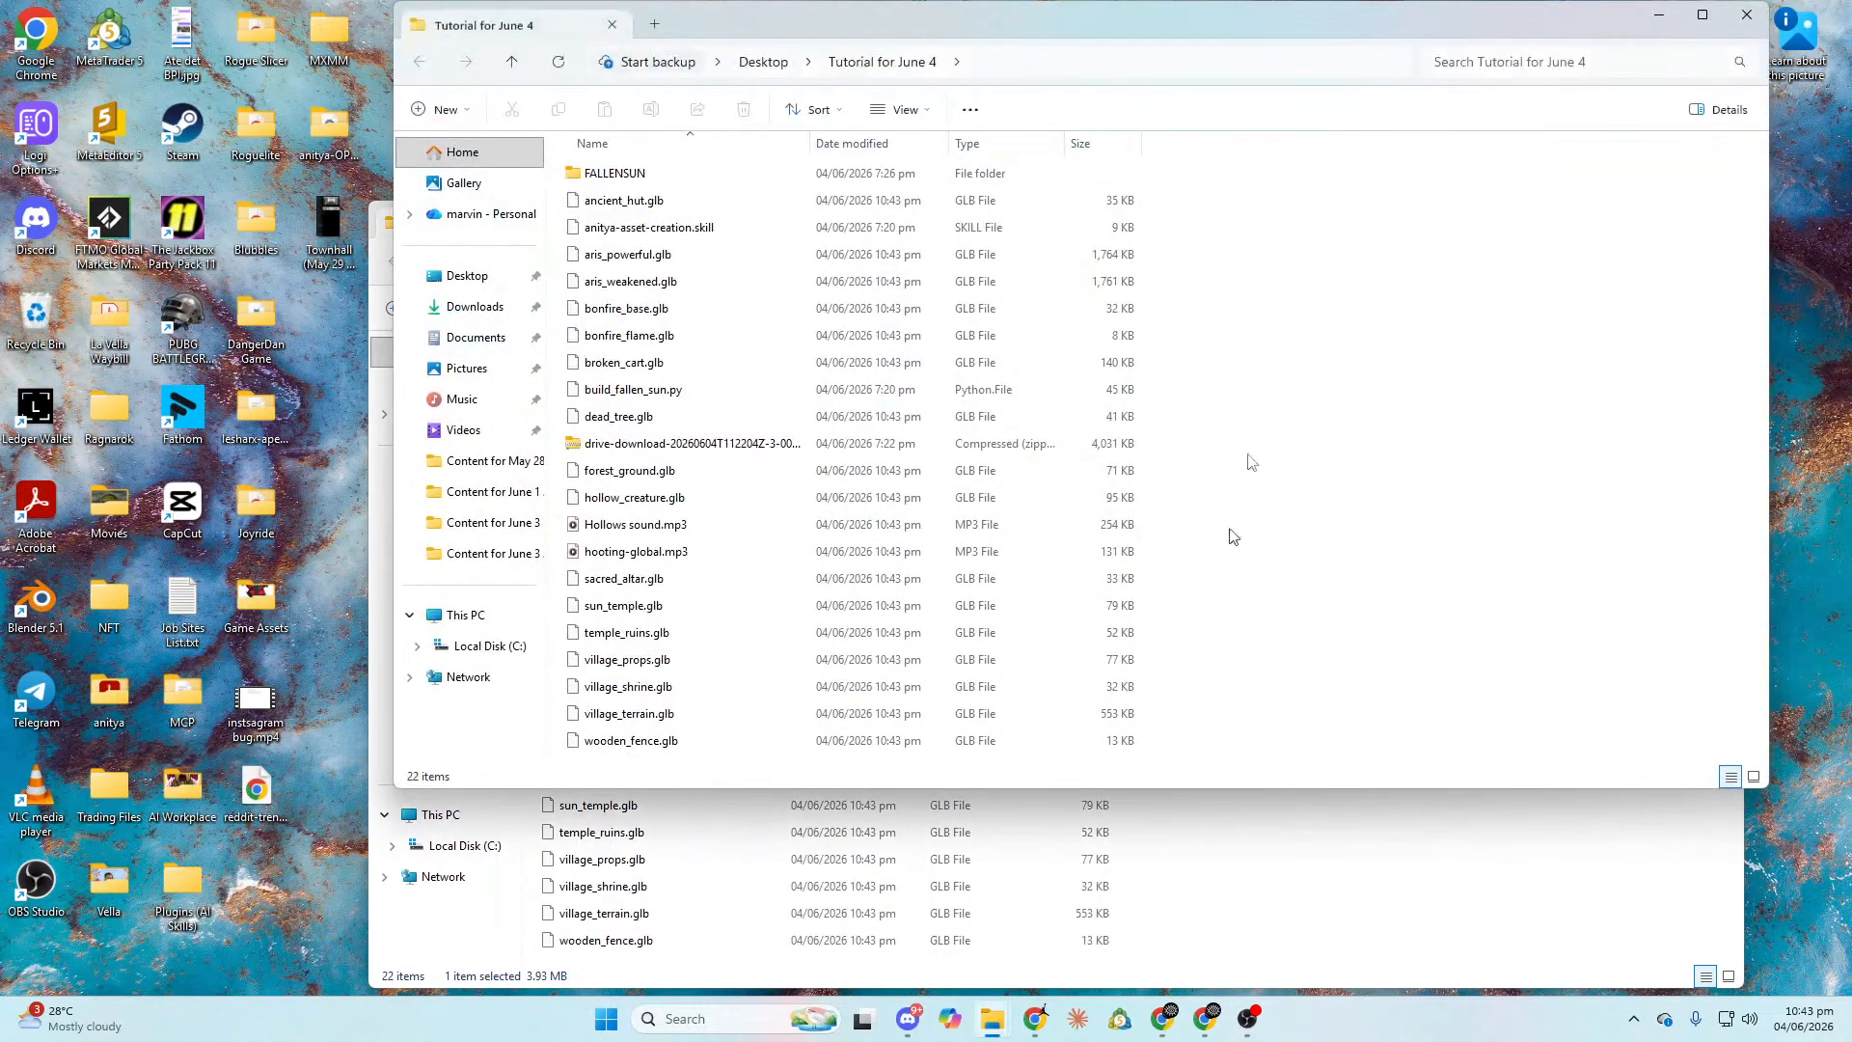
Close the duplicate Tutorial for June 4 window and locate the Hollows sound.mp3 and hooting-global.mp3 files.
left_click(1572, 841)
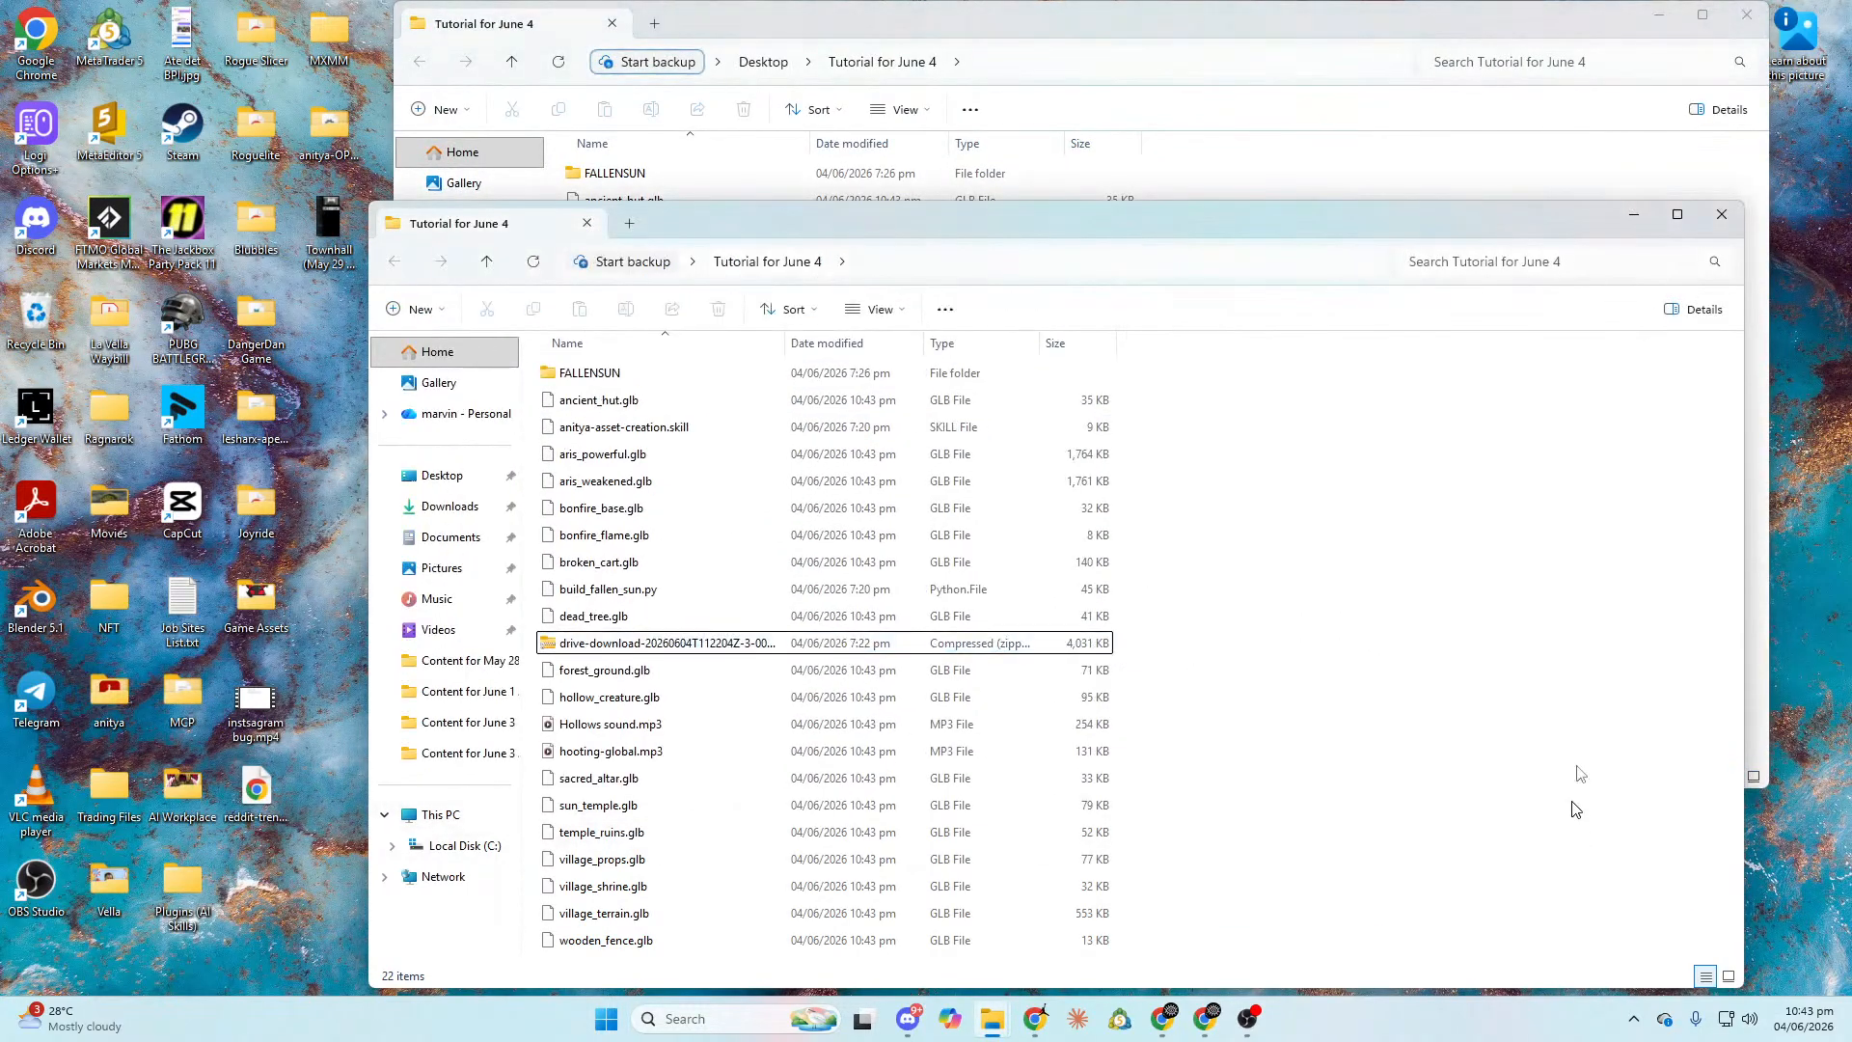
left_click(1721, 216)
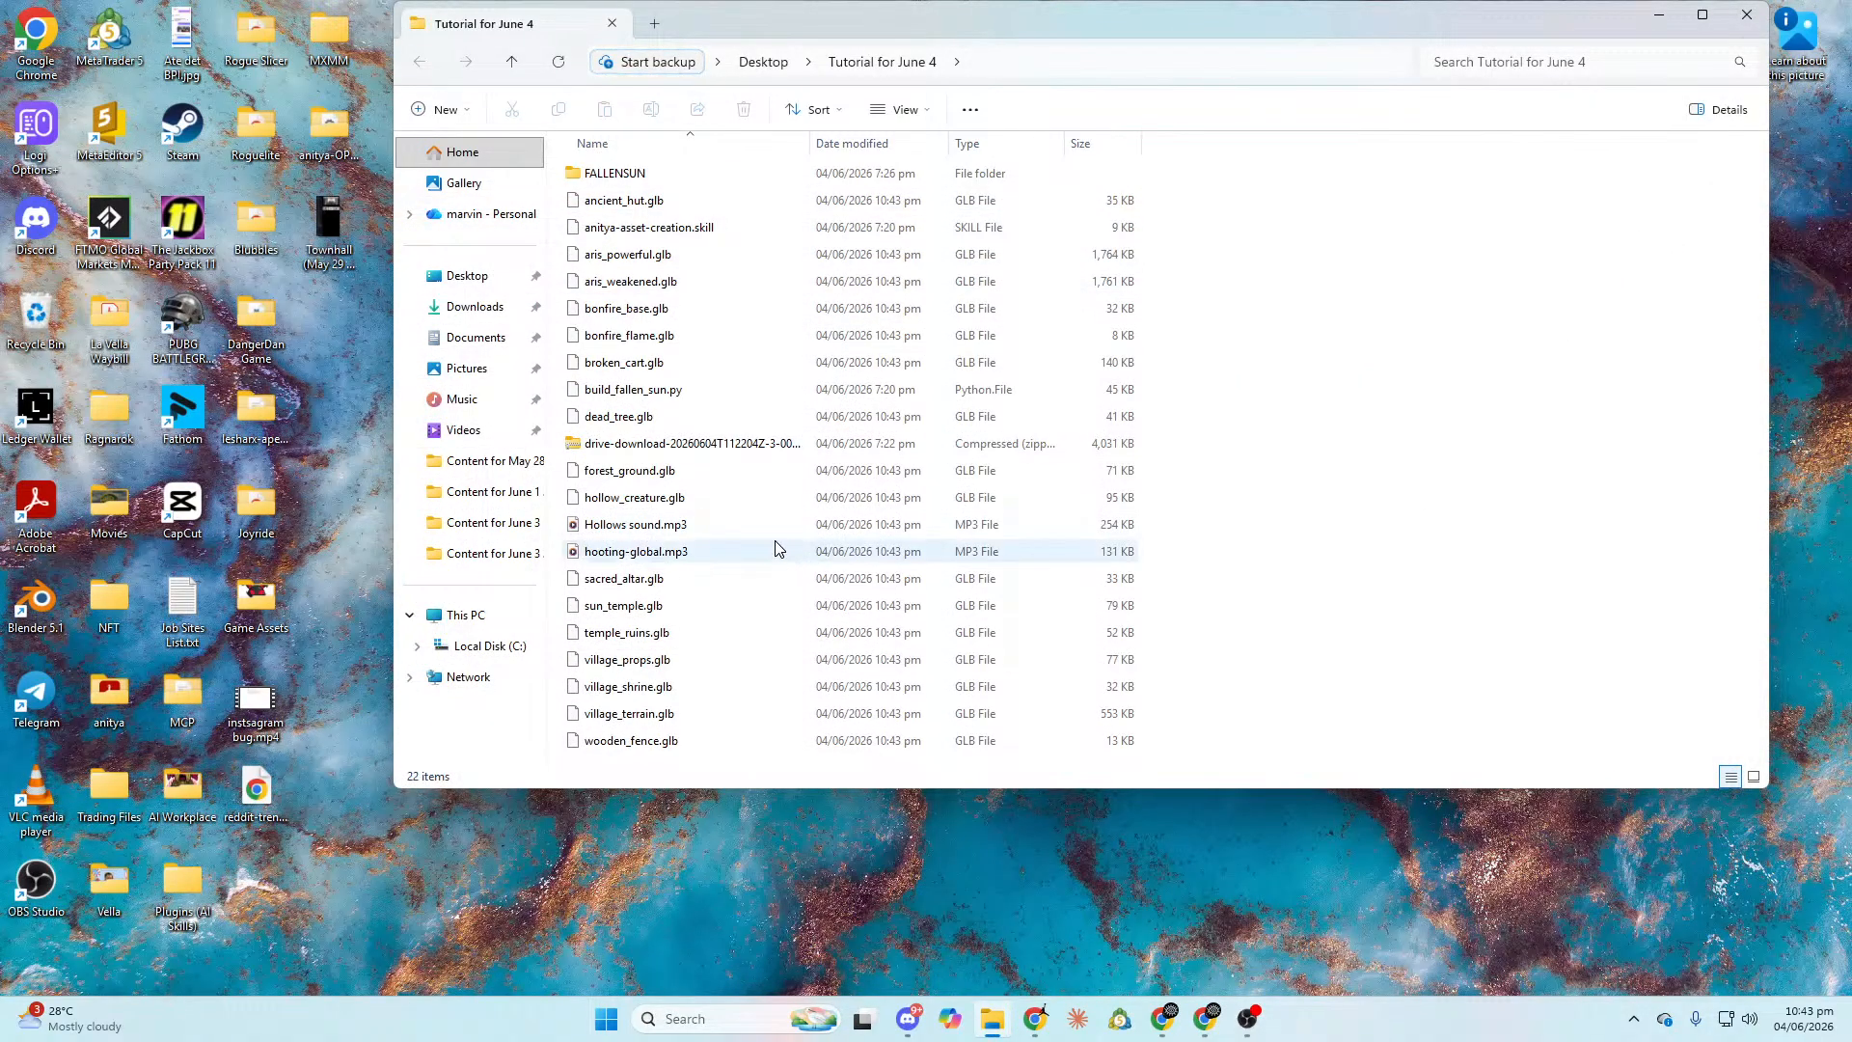
left_click(664, 529)
left_click(672, 551)
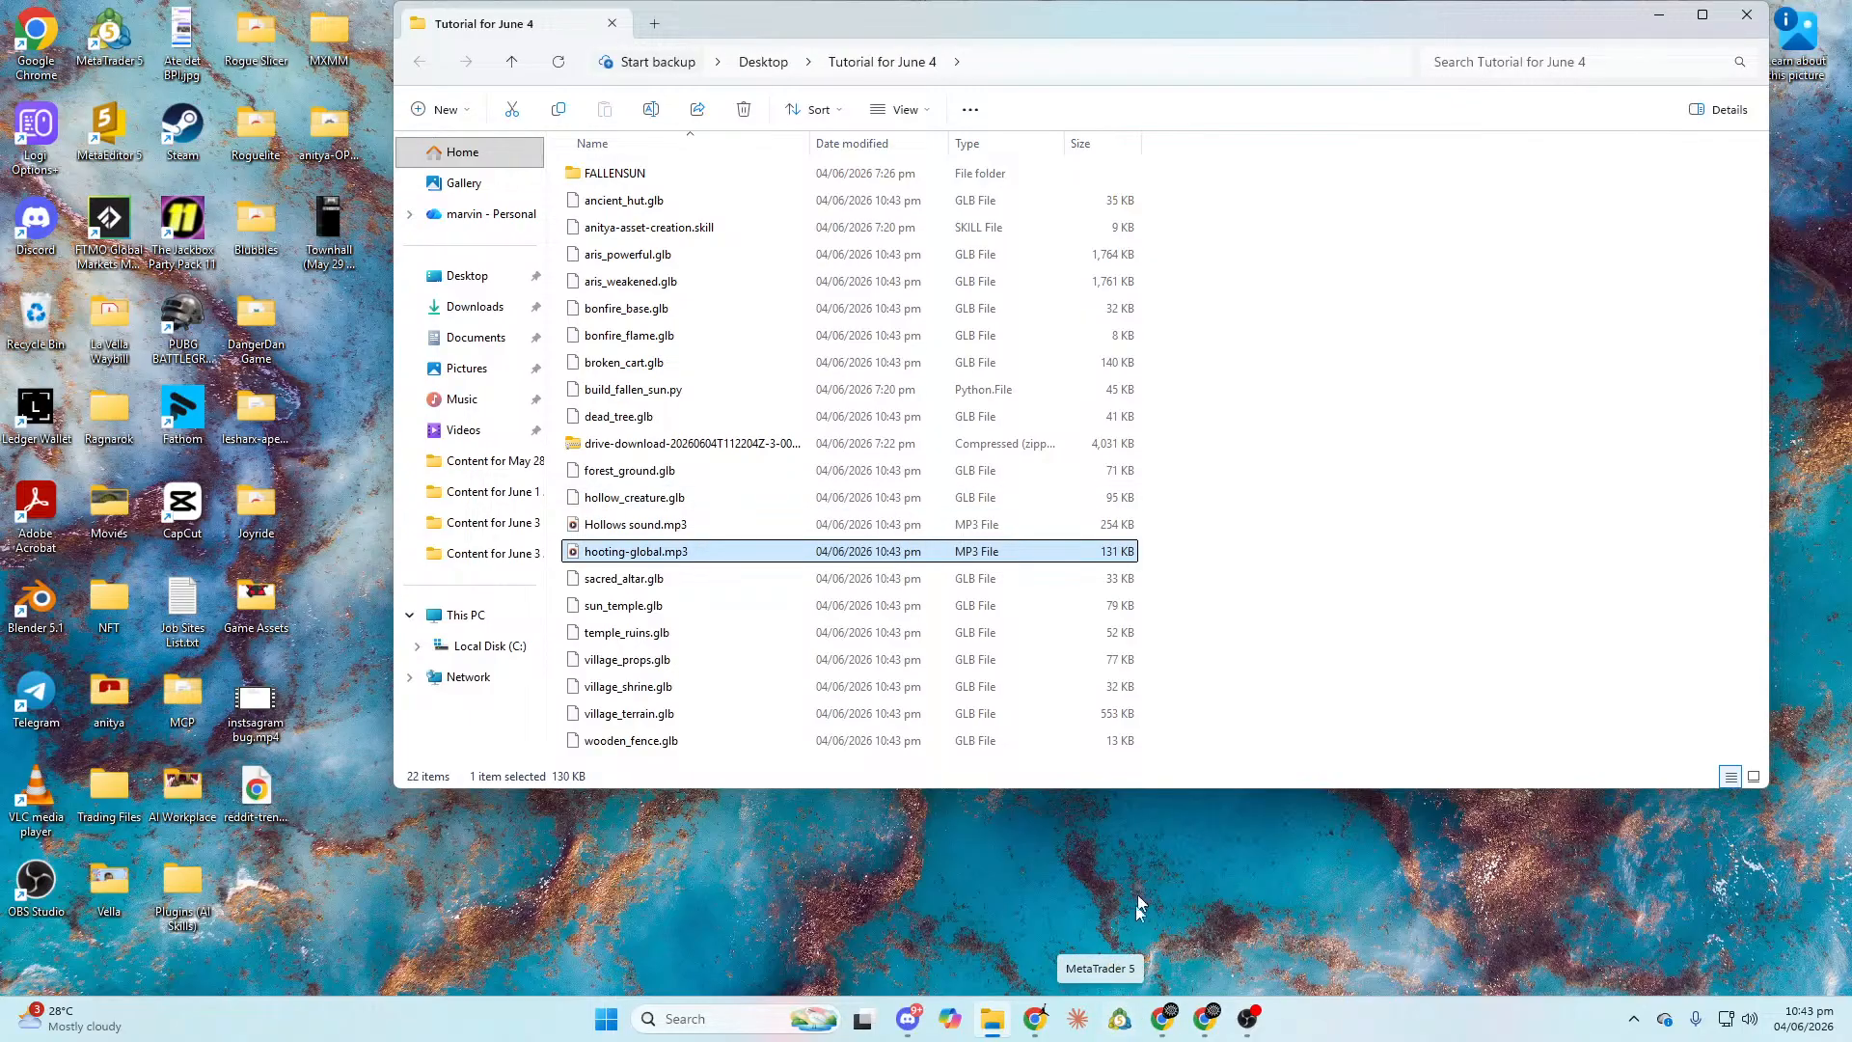
Switch back to the Anitya asset upload window and browse for files in the desktop's Tutorial for June 4 folder.
left_click(1164, 1018)
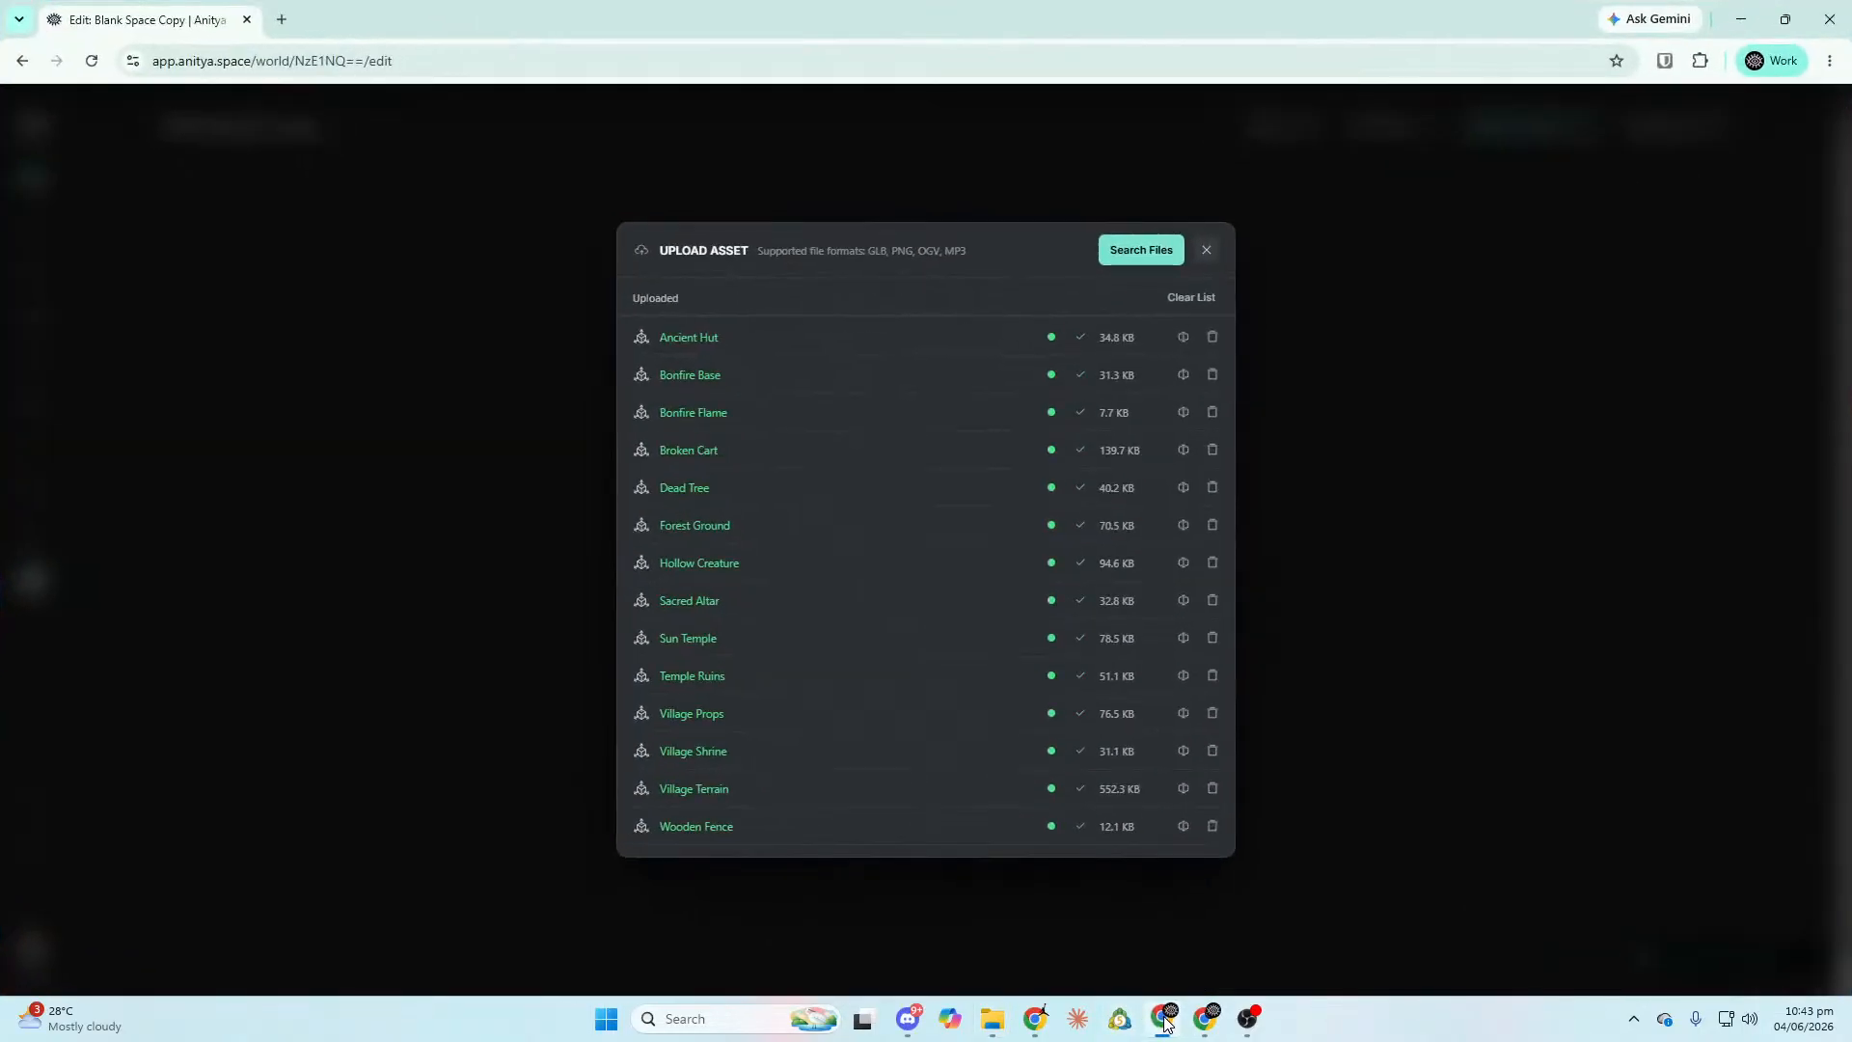
left_click(1174, 252)
scroll(463, 253, "down", 2)
scroll(463, 254, "up", 2)
left_click(81, 190)
scroll(572, 337, "up", 1)
scroll(572, 337, "down", 3)
double_click(637, 241)
scroll(401, 244, "down", 3)
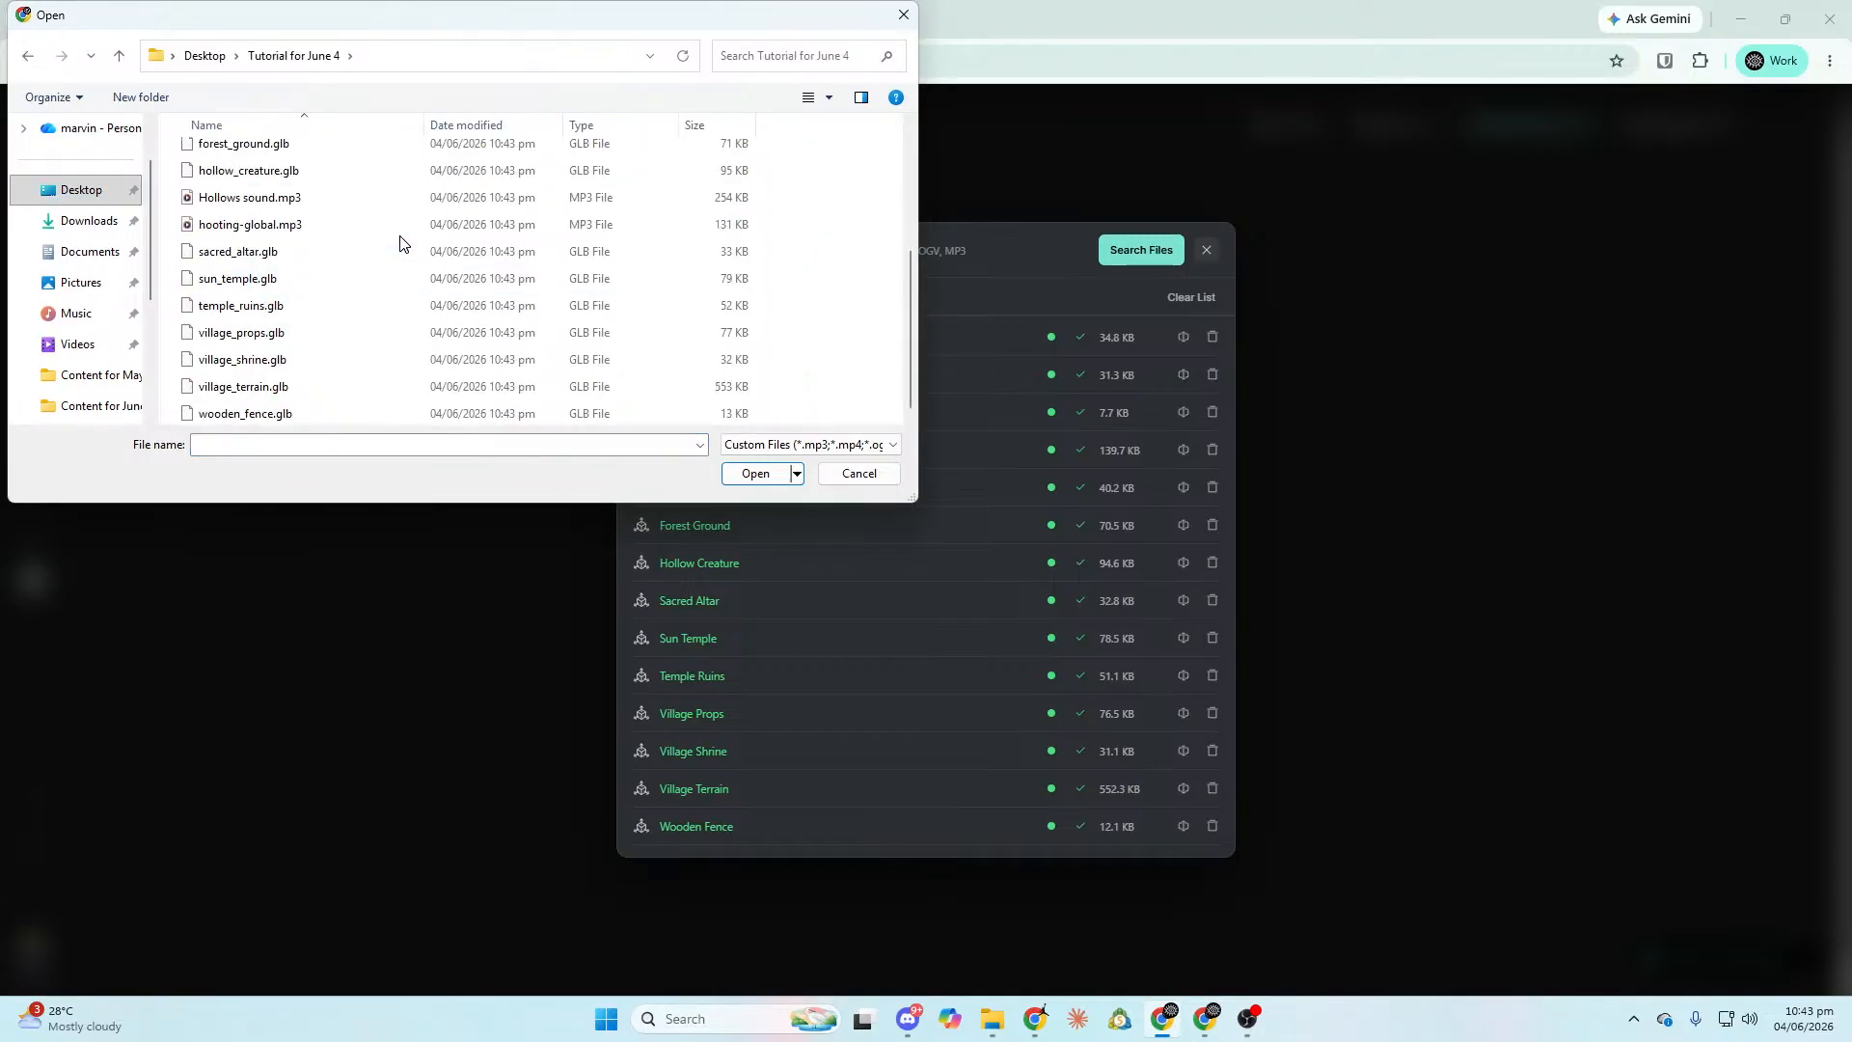
Upload Hollows sound.mp3 and hooting-global.mp3 together and close the upload window.
left_click(269, 197)
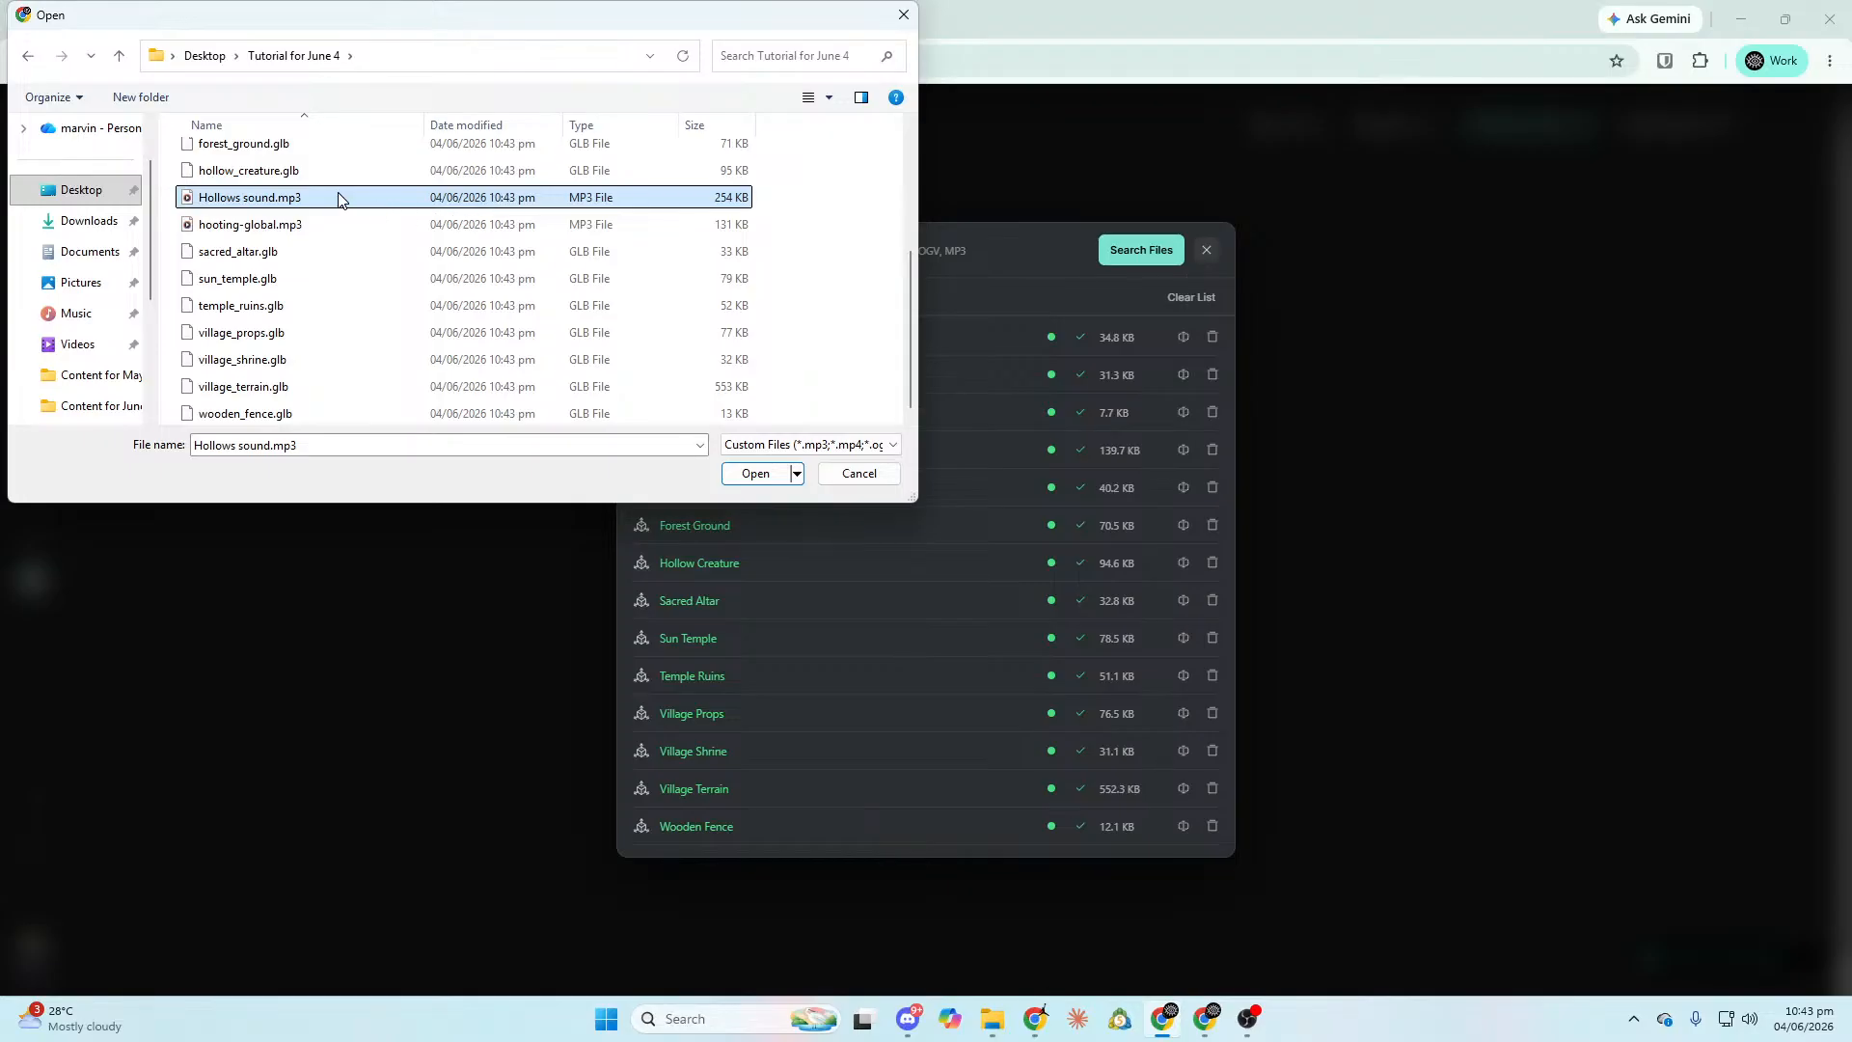
left_click(313, 224, "ctrl")
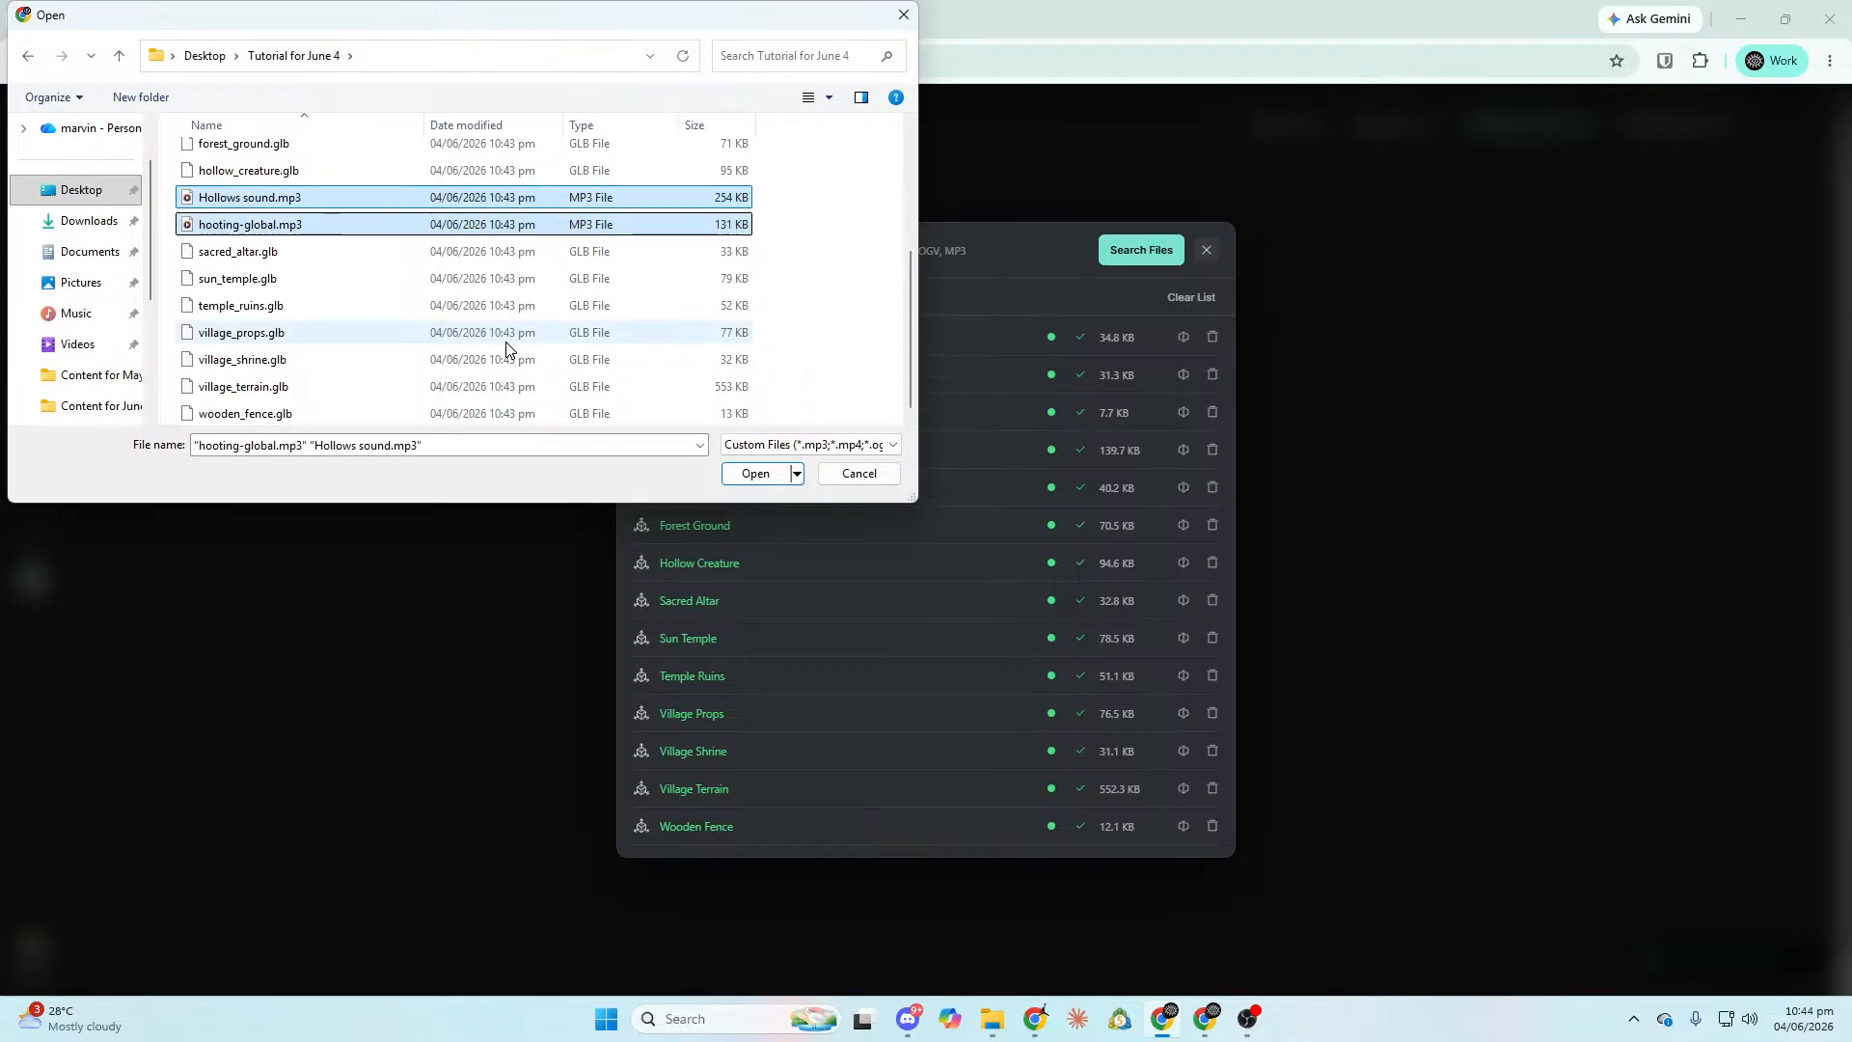
left_click(755, 472)
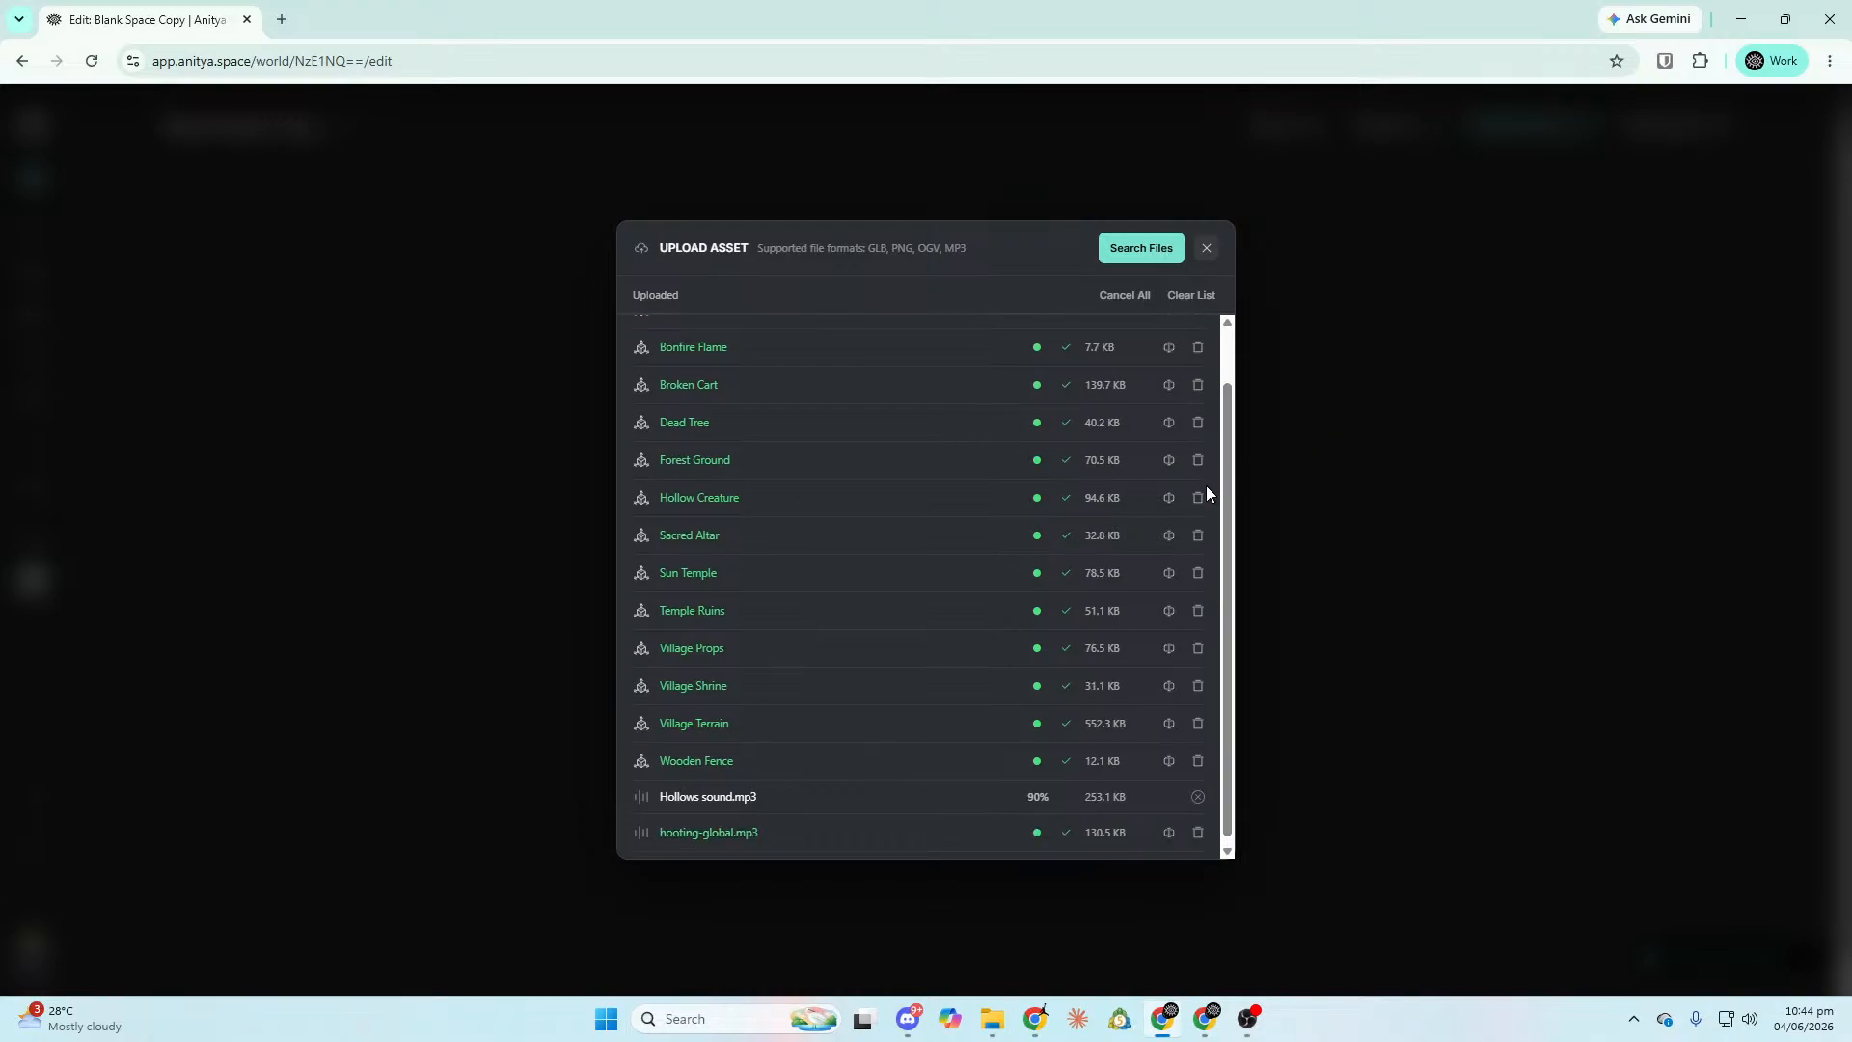
left_click(1208, 250)
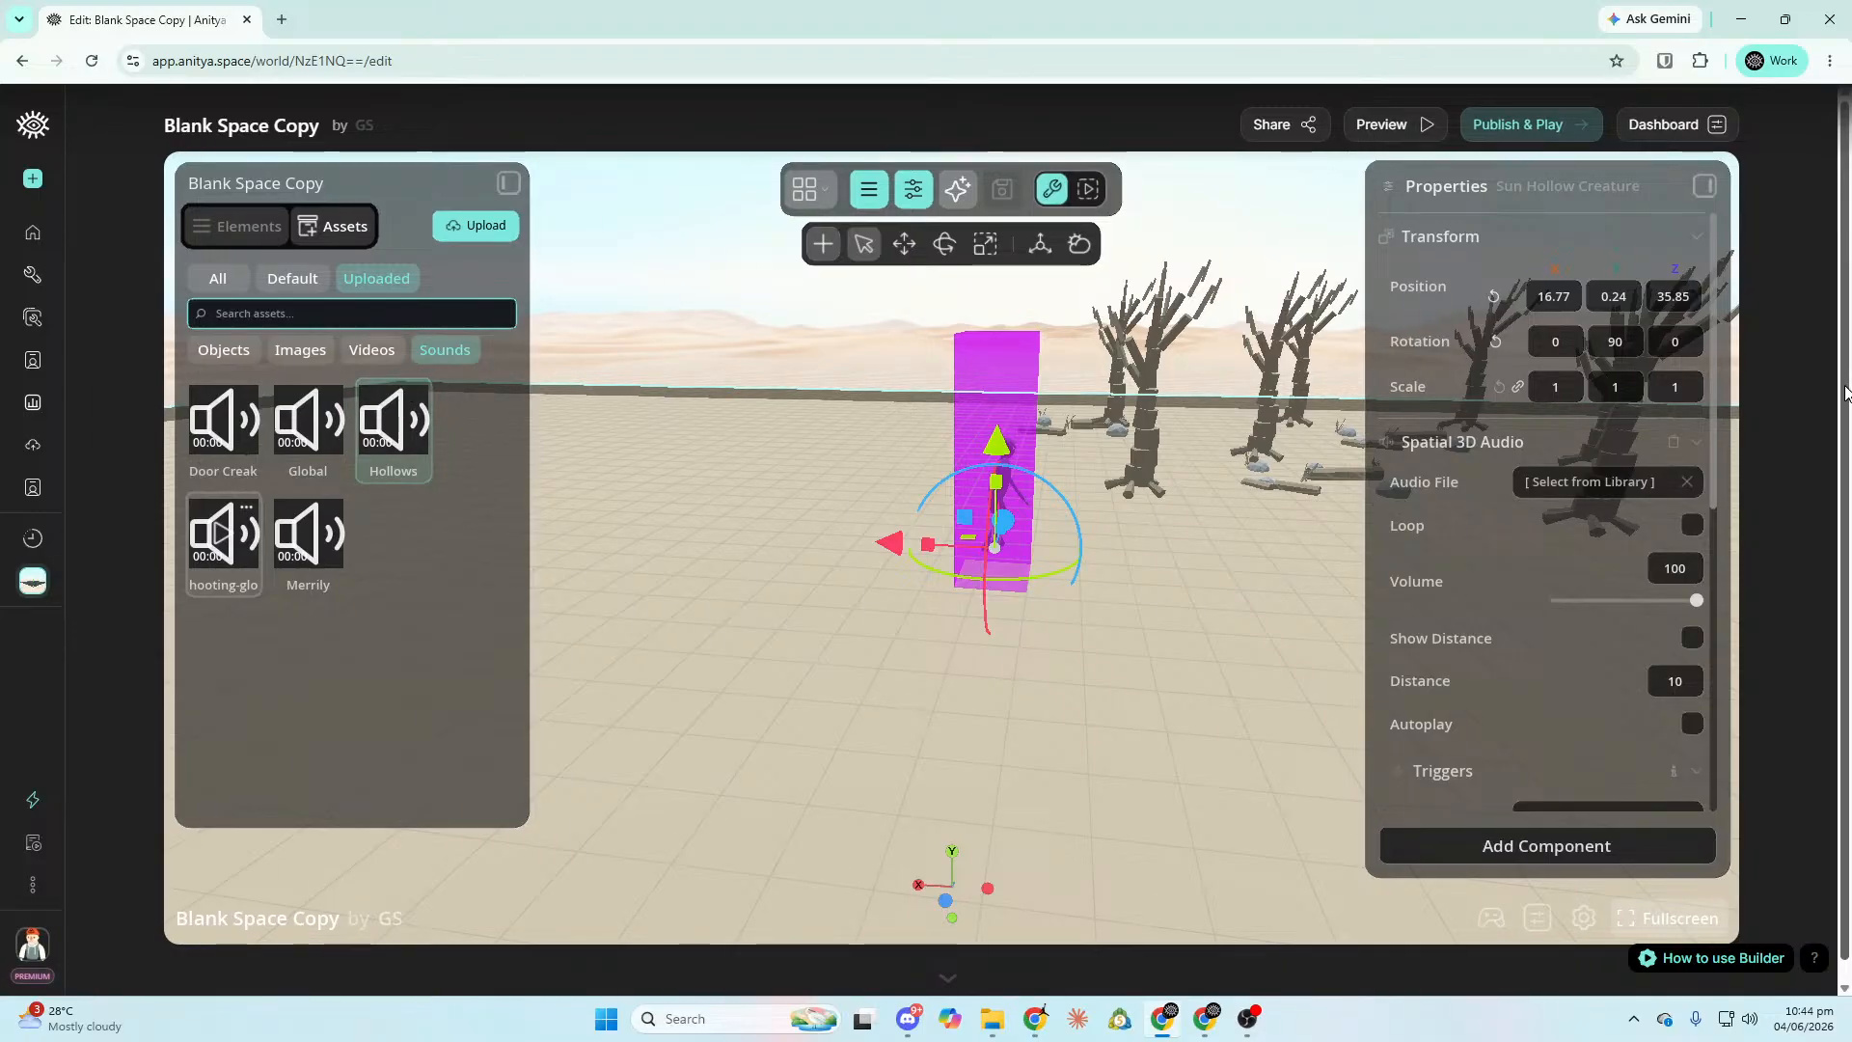
Assign the uploaded Hollows sound as the Sun Hollow Creature's Spatial 3D Audio file and turn on Loop.
left_click(1620, 482)
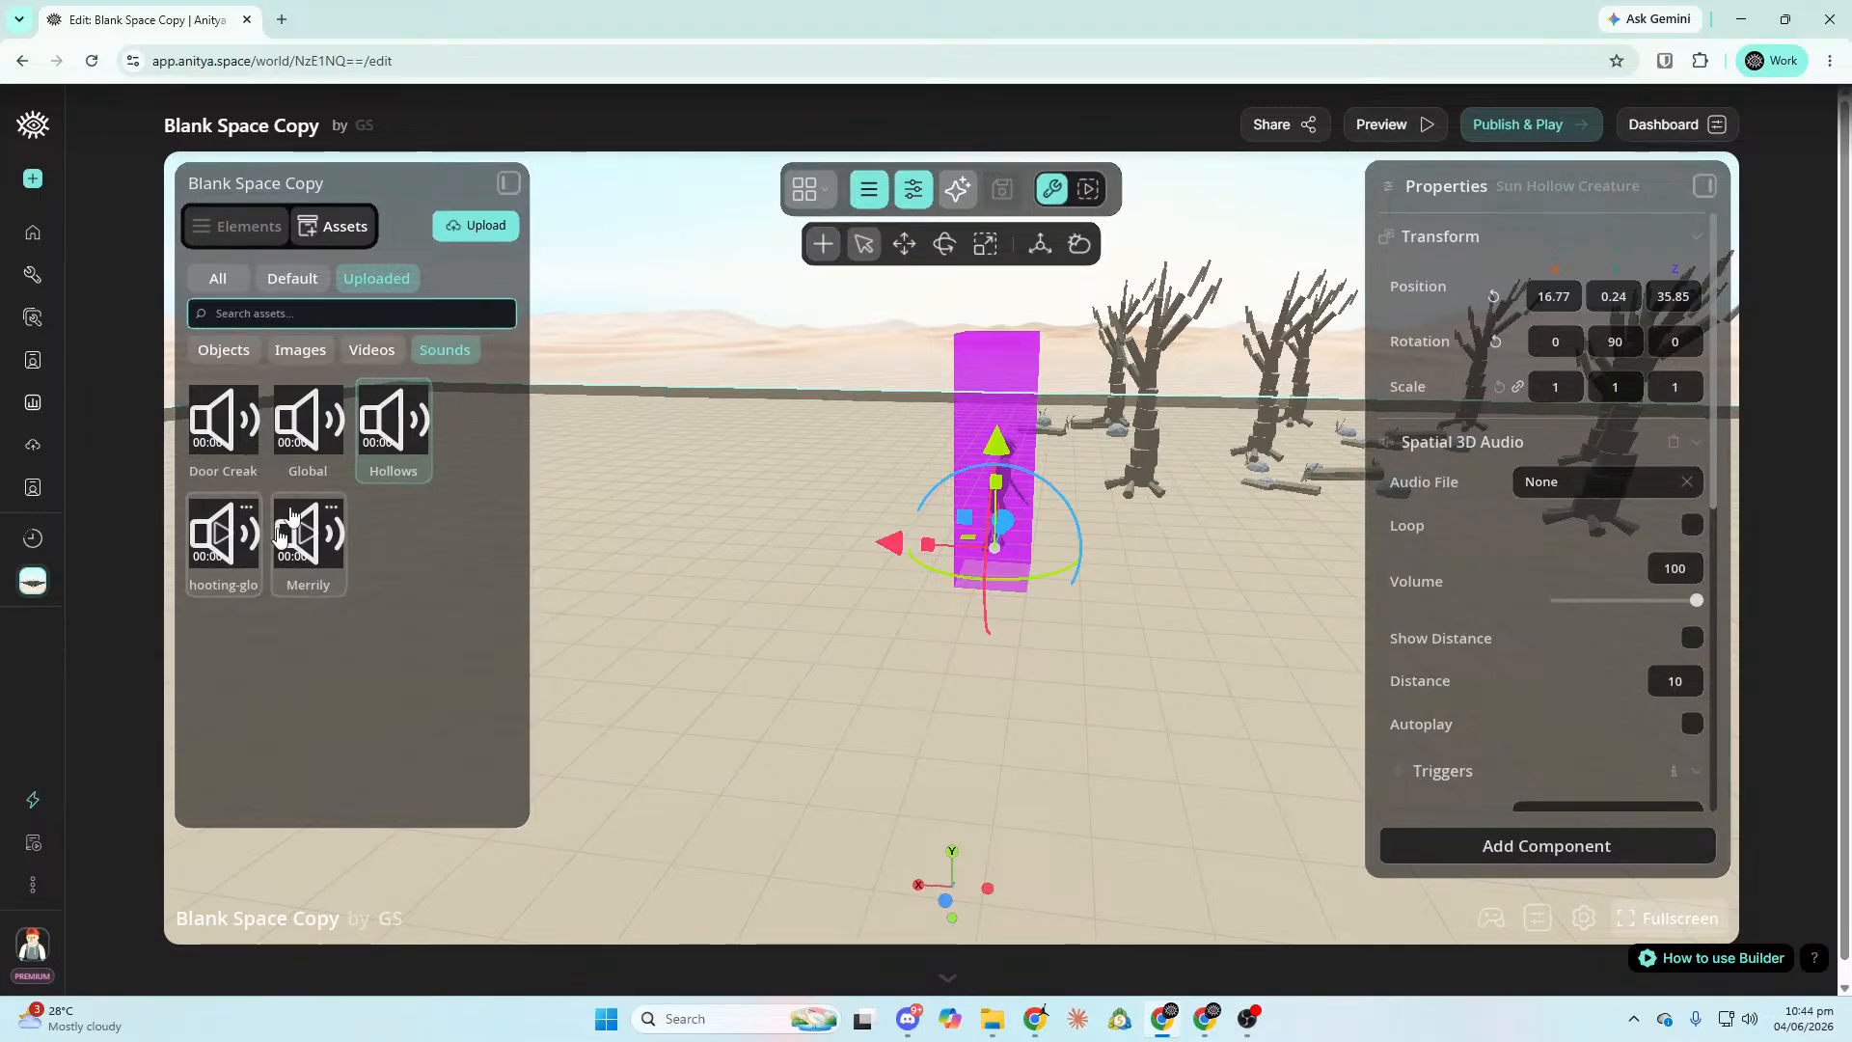
left_click_drag(394, 420, 1630, 502)
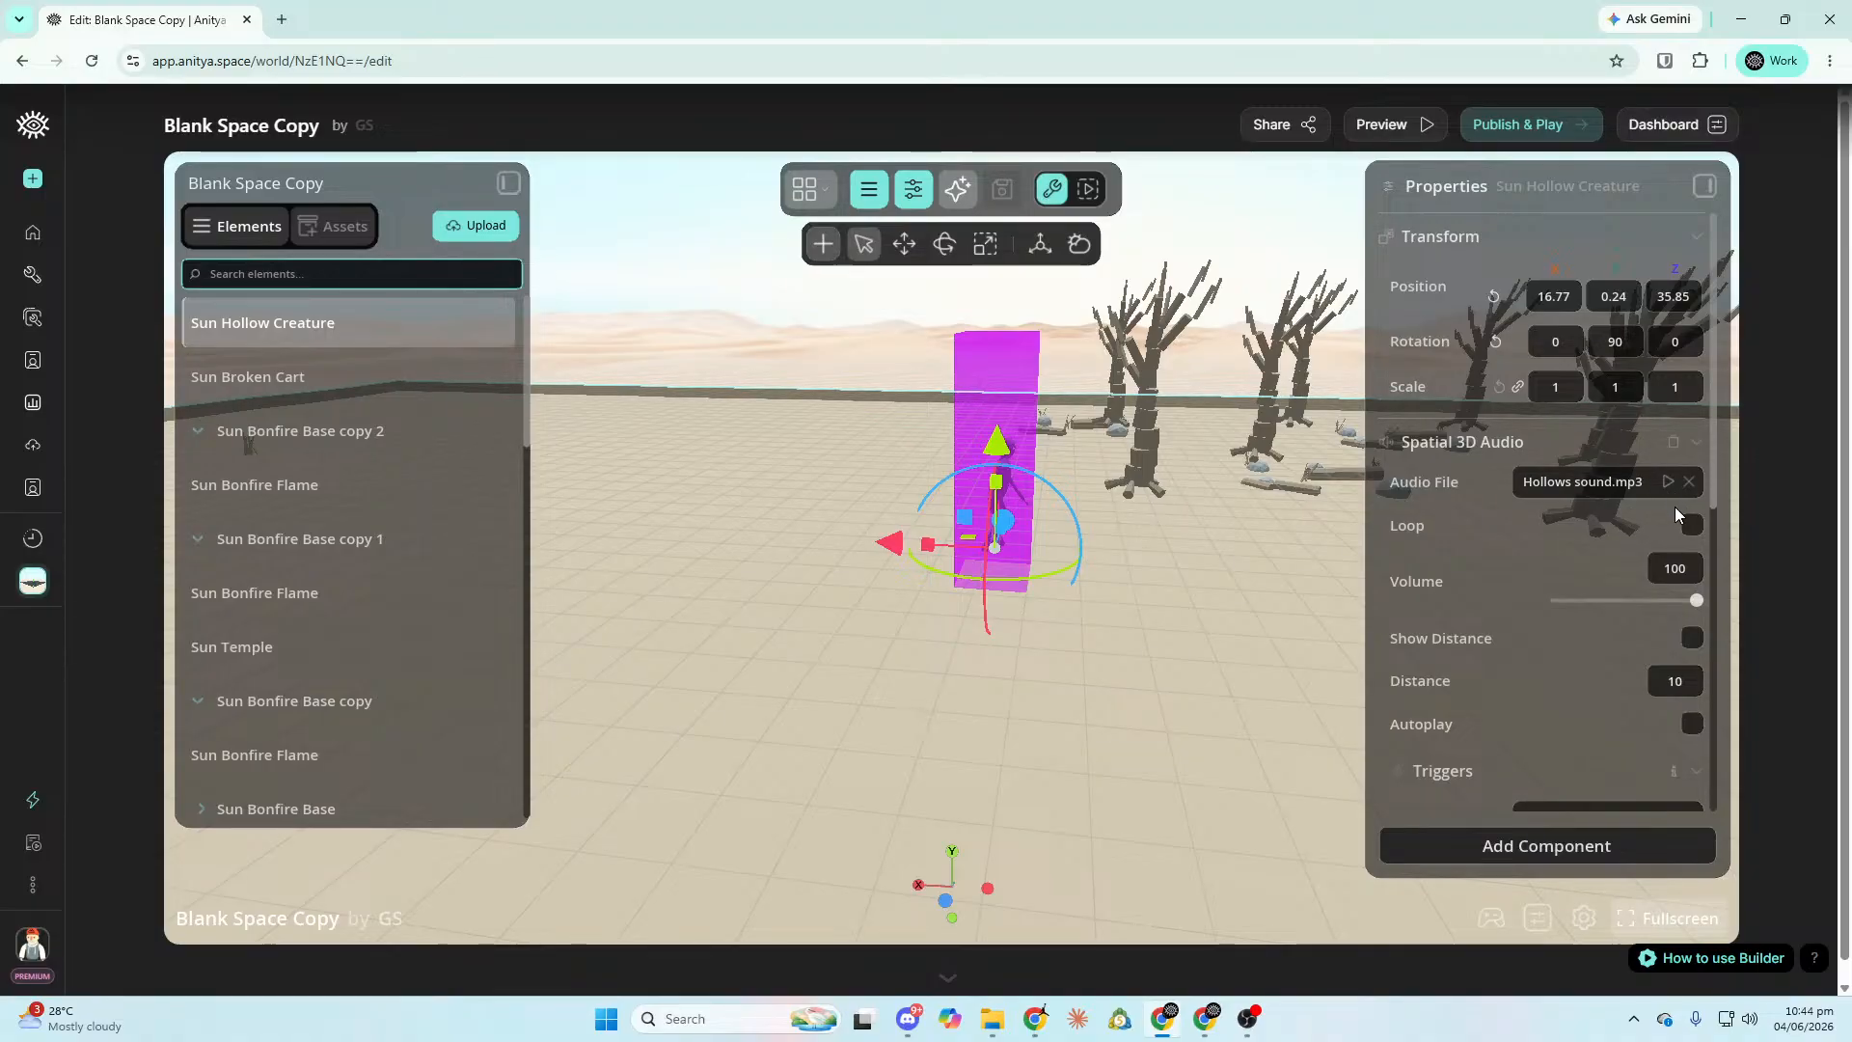
middle_click_drag(1676, 521, 1508, 521)
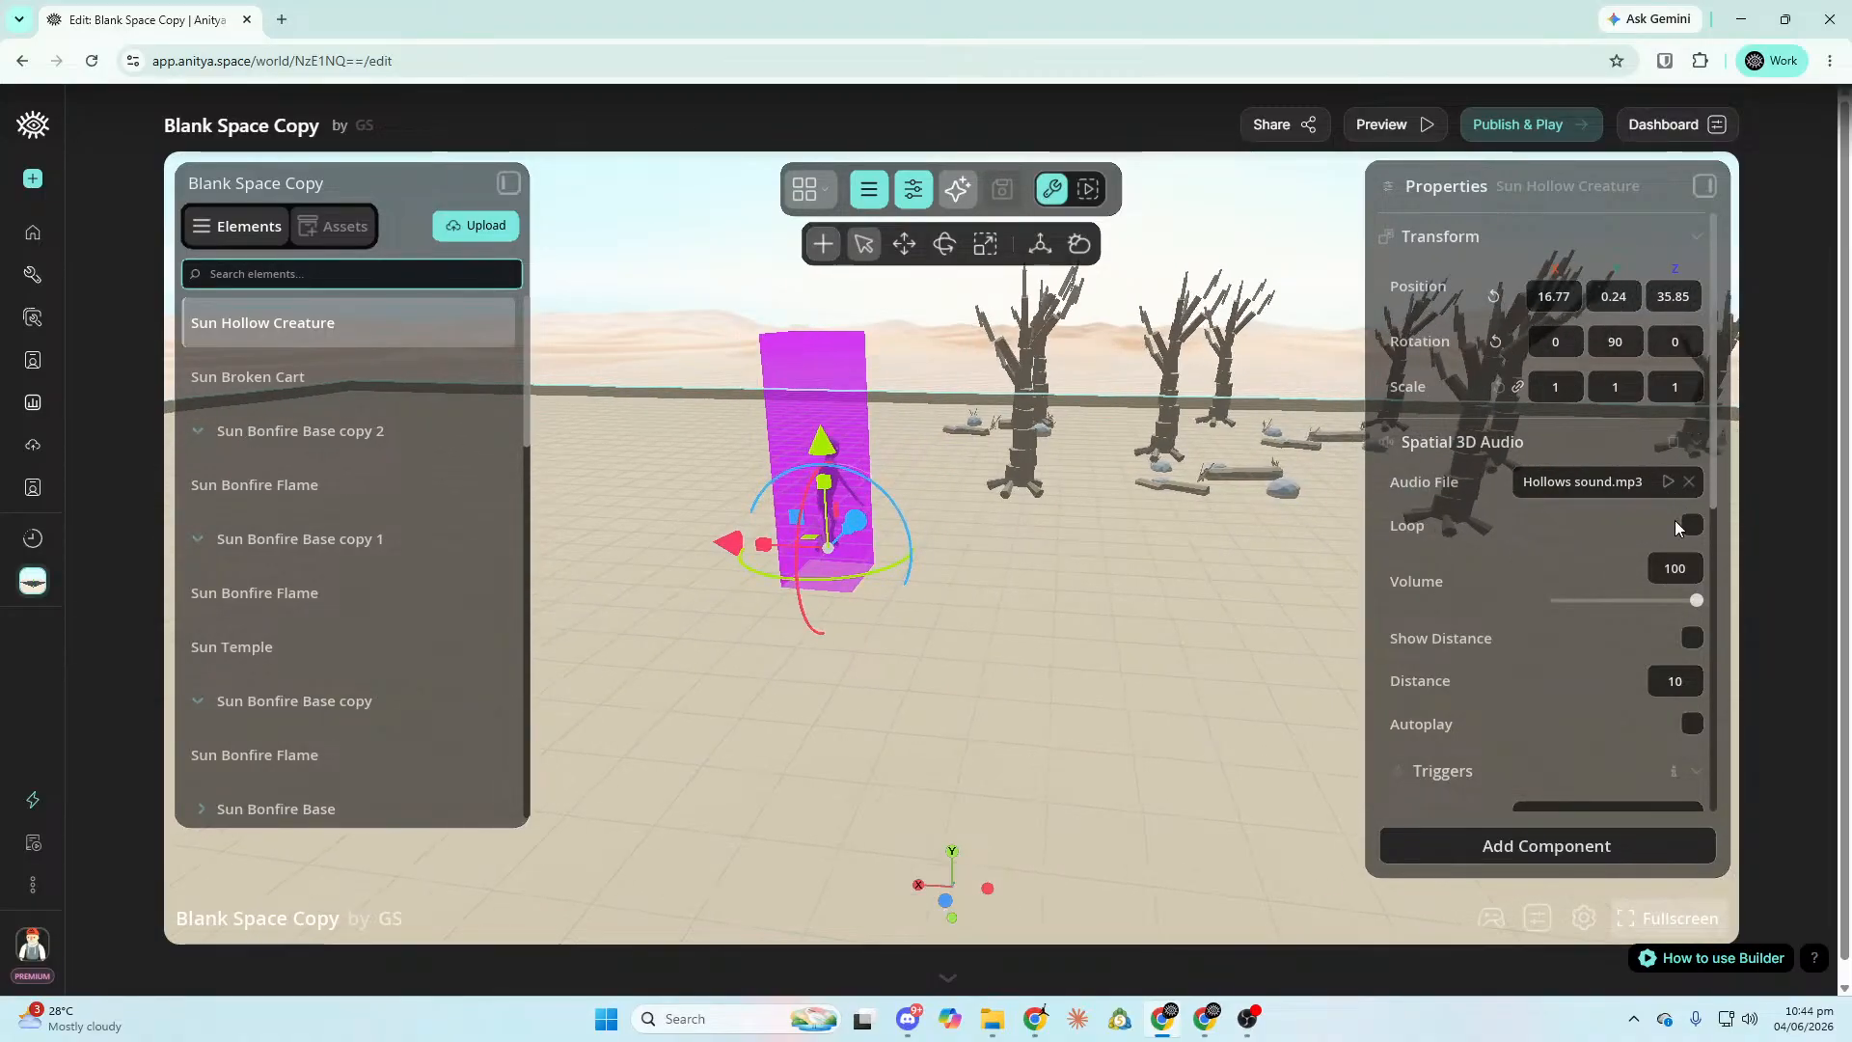
left_click(1691, 527)
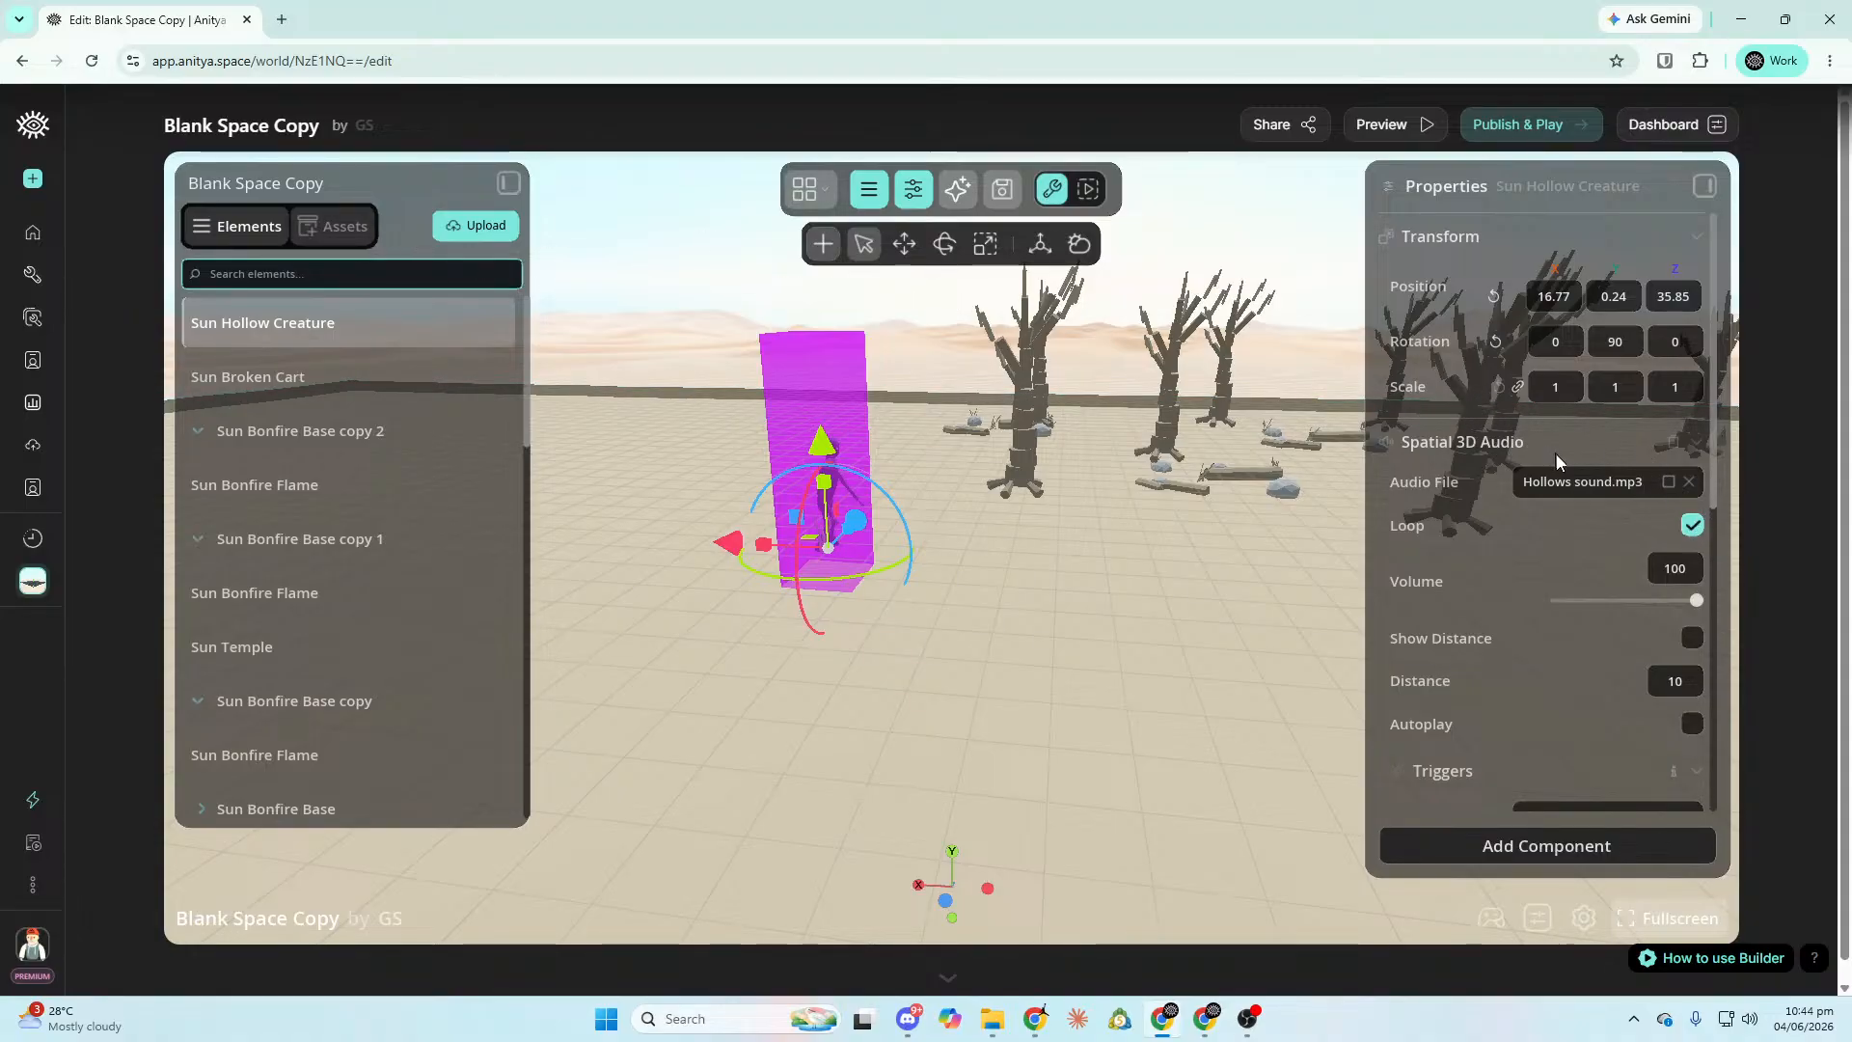
left_click(1568, 481)
left_click(383, 431)
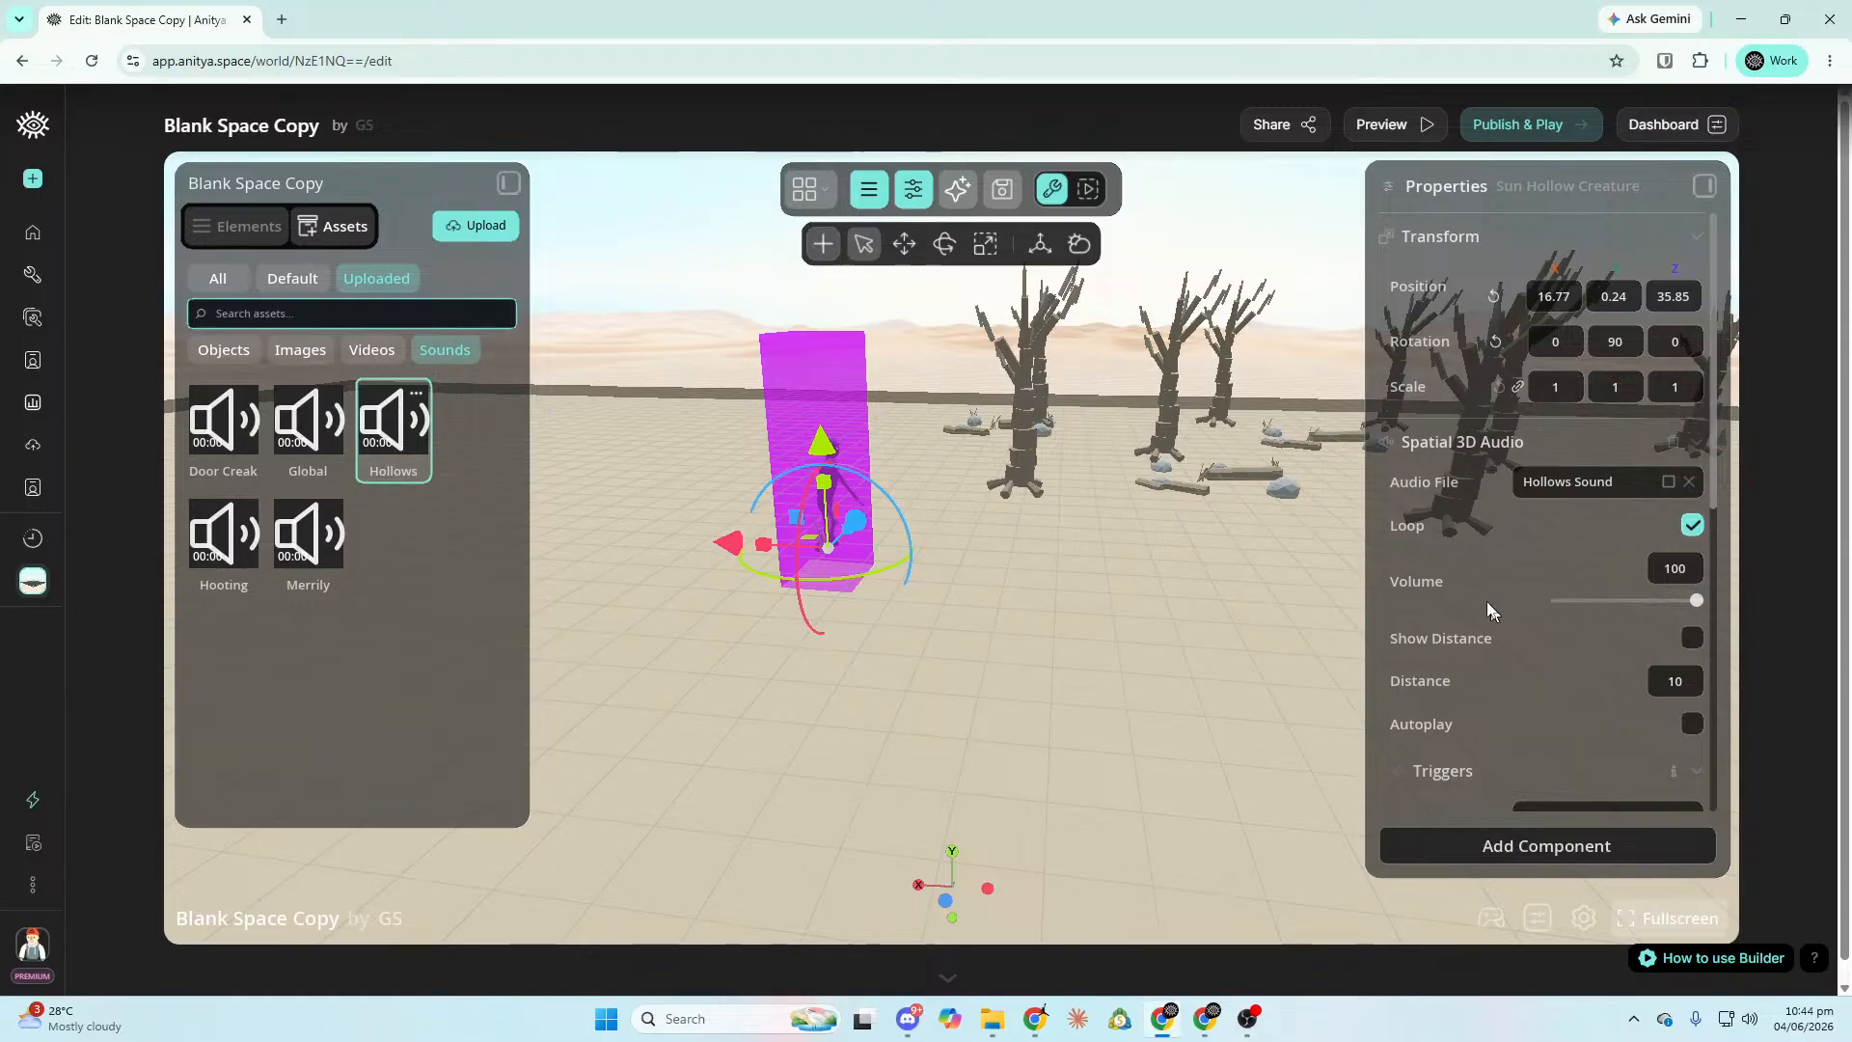
Turn on Show Distance for the creature's spatial audio and inspect its range from the village side.
scroll(1573, 499, "down", 2)
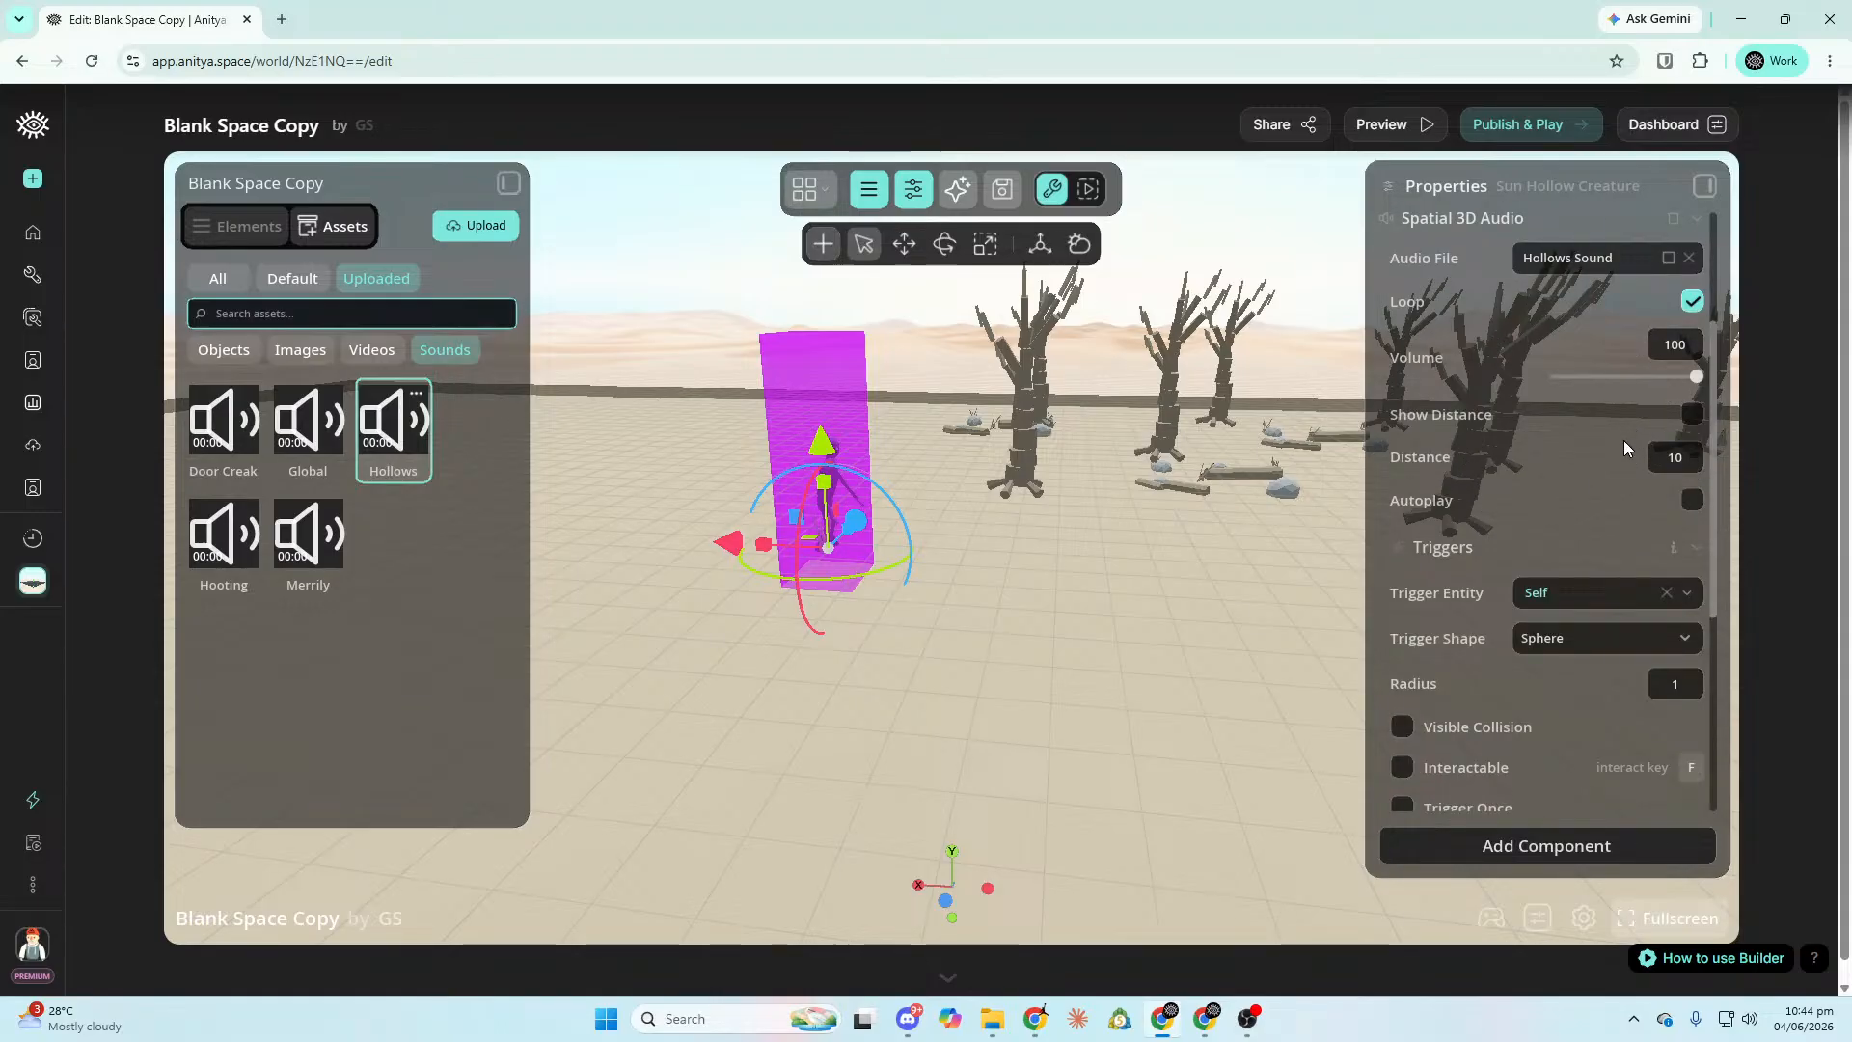
scroll(1593, 519, "up", 2)
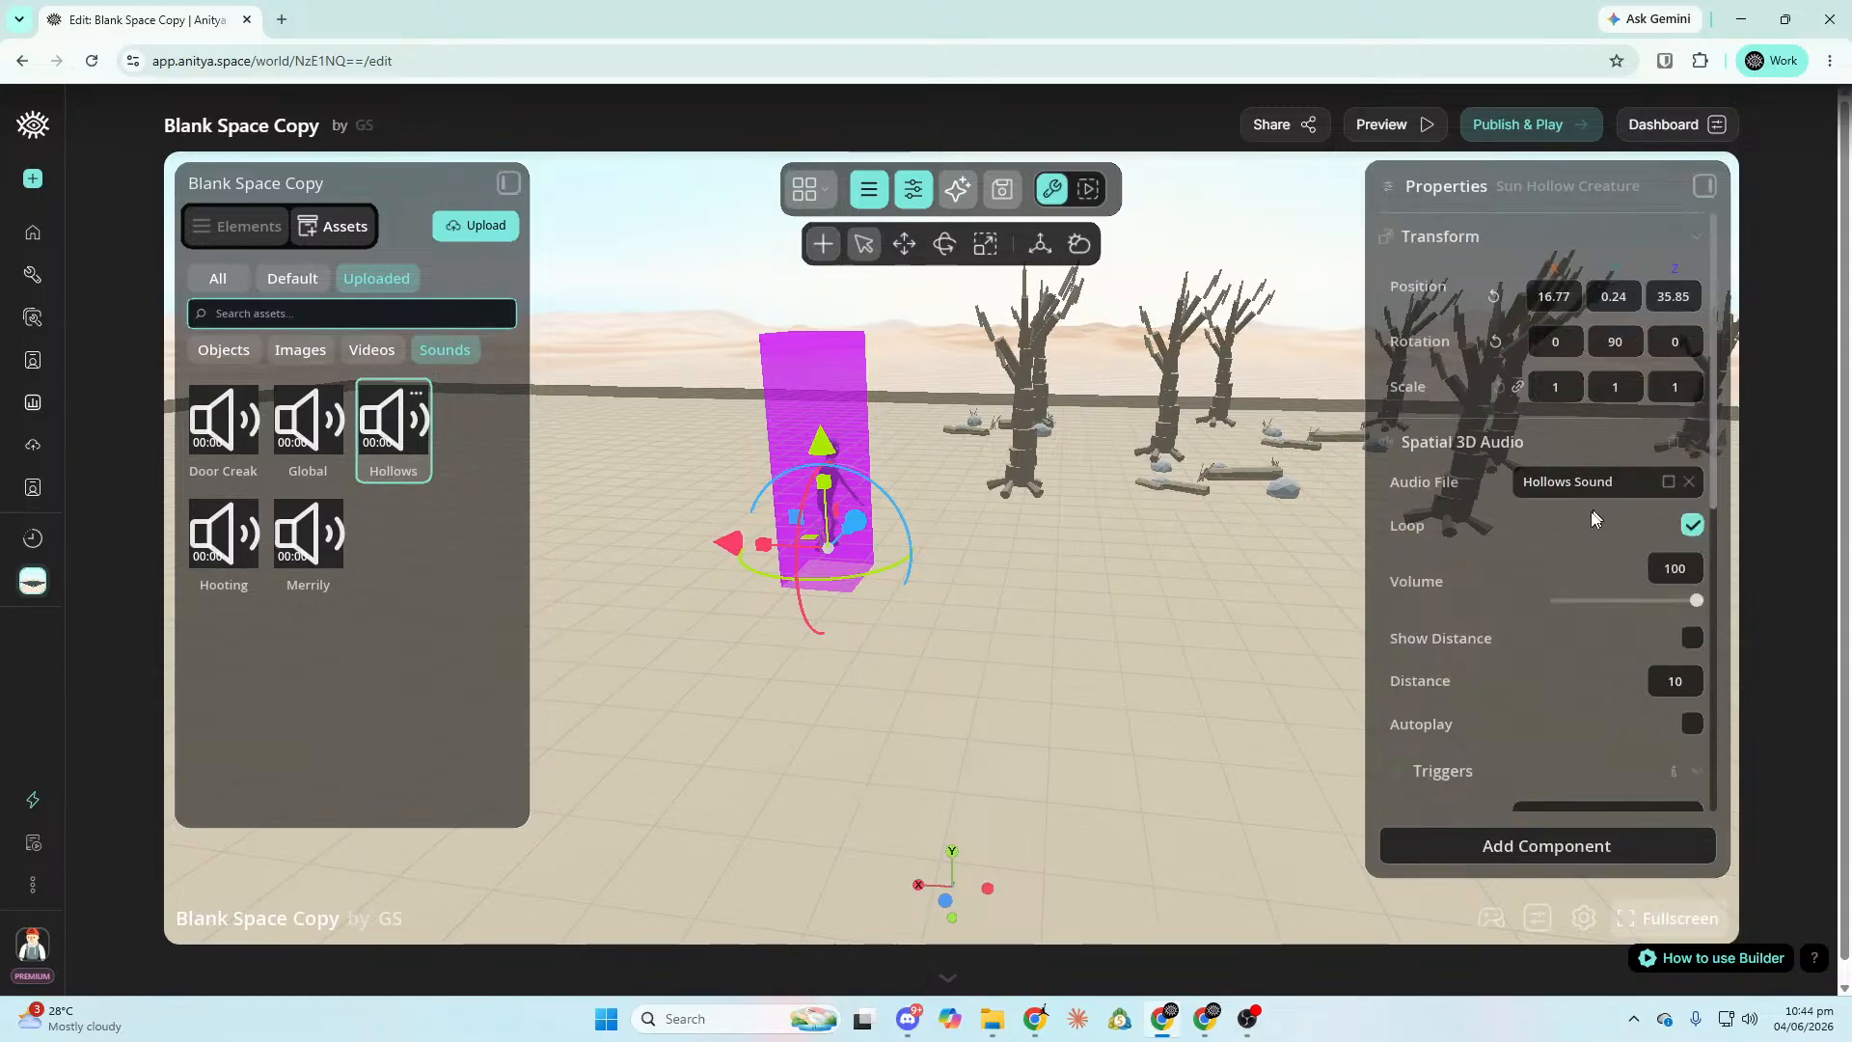
left_click(1692, 638)
right_click_drag(907, 541, 1084, 536)
key("s")
key("a")
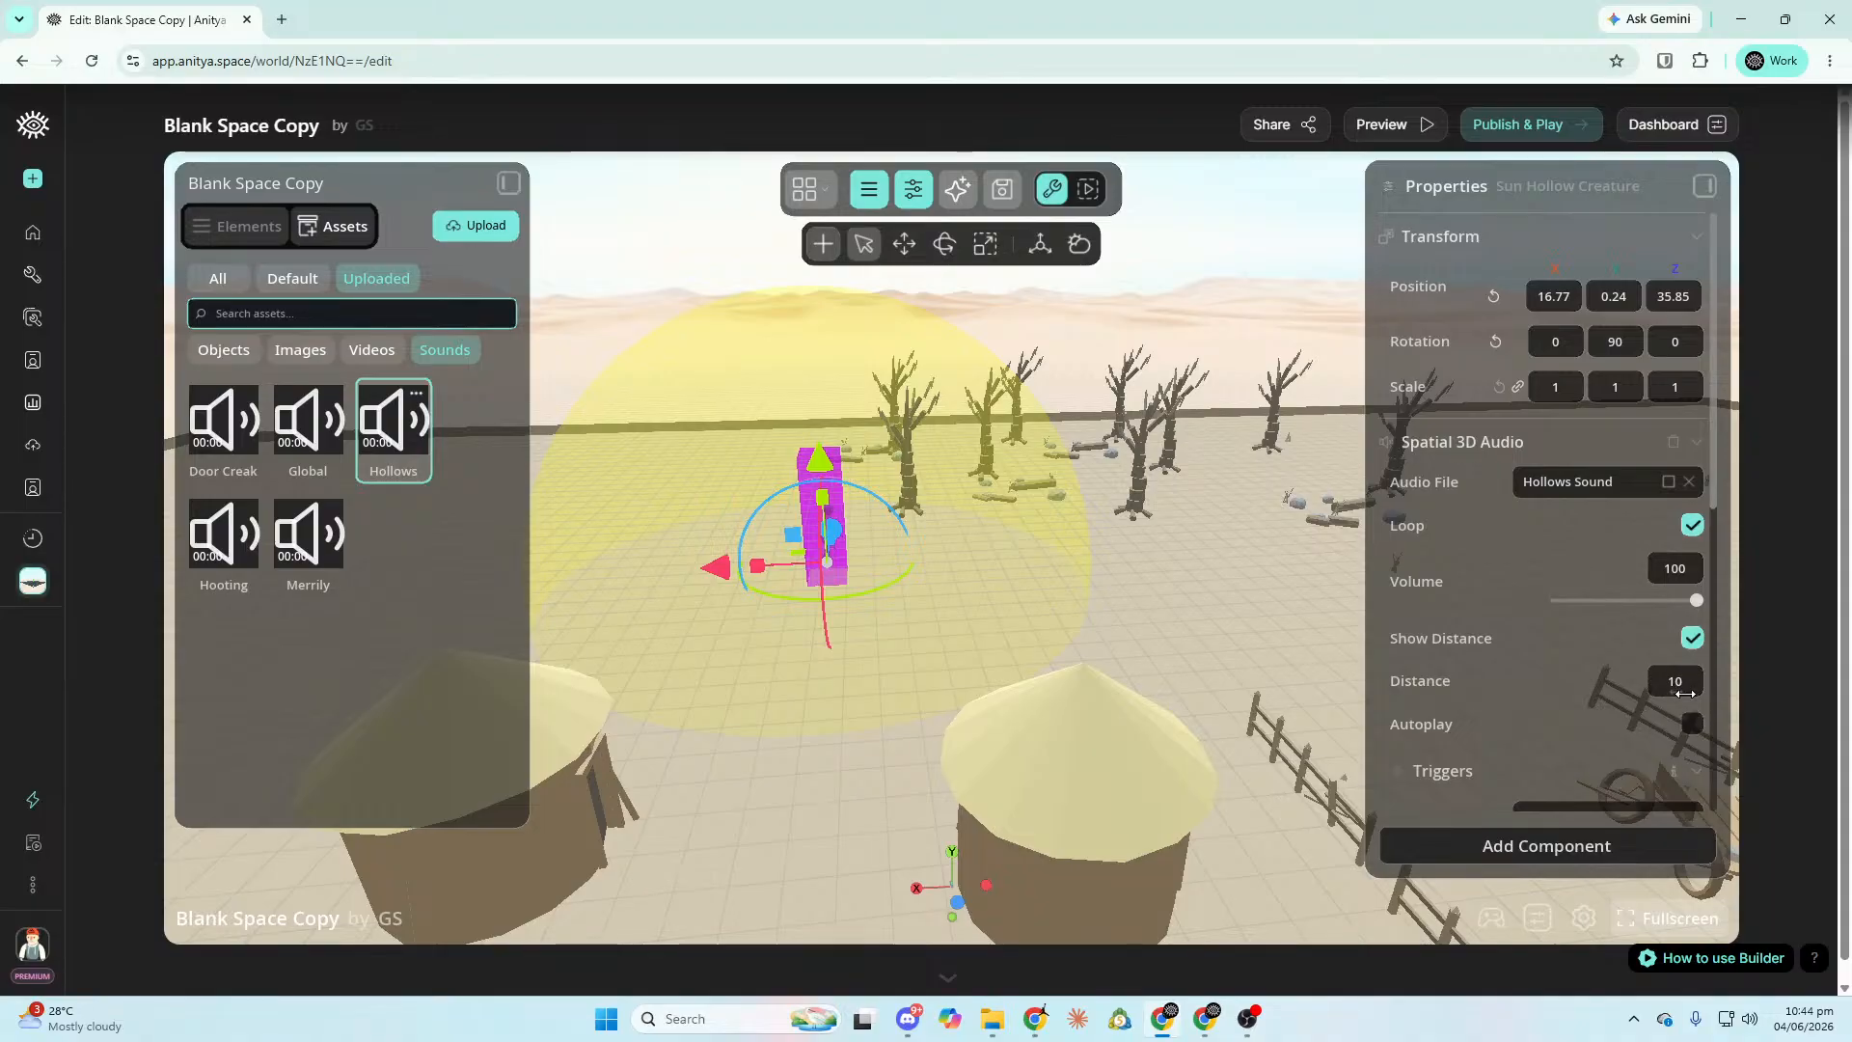
right_click_drag(1254, 579, 1206, 574)
key("d")
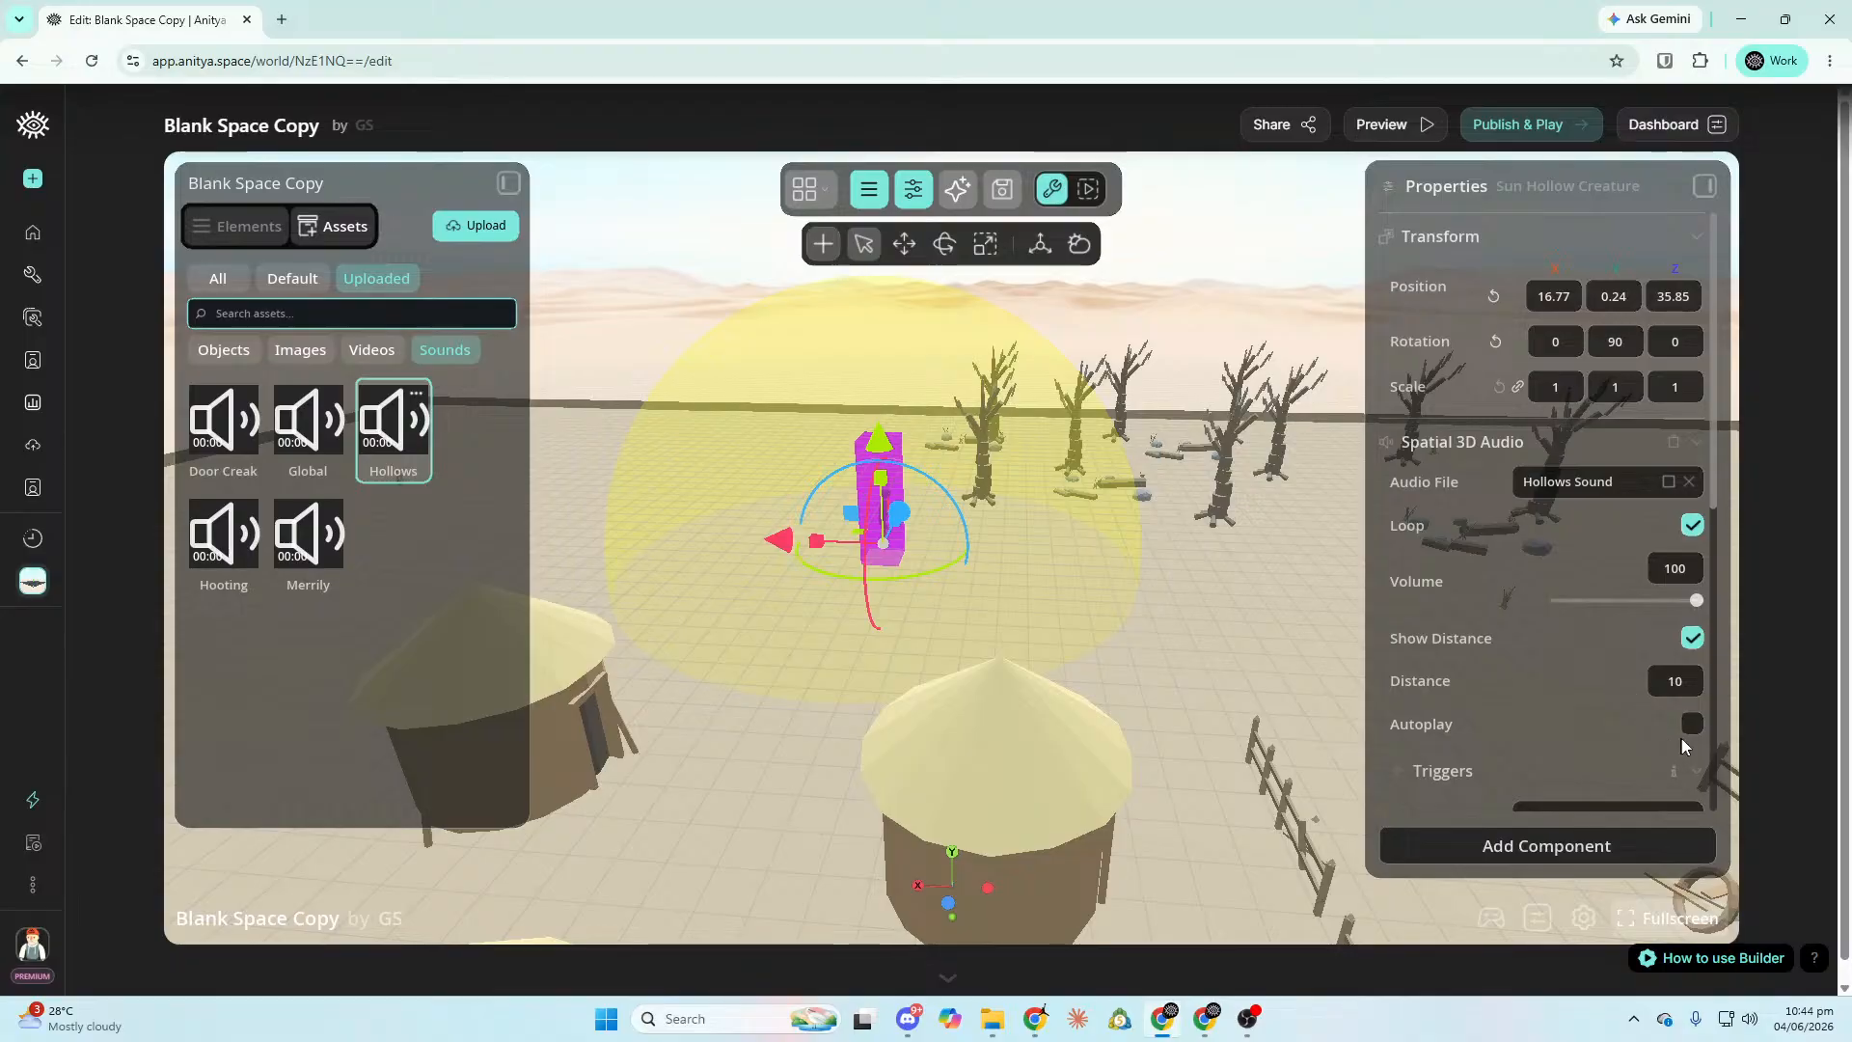
Enable Autoplay for the creature's spatial audio and collapse the Teleportation settings.
left_click(1694, 724)
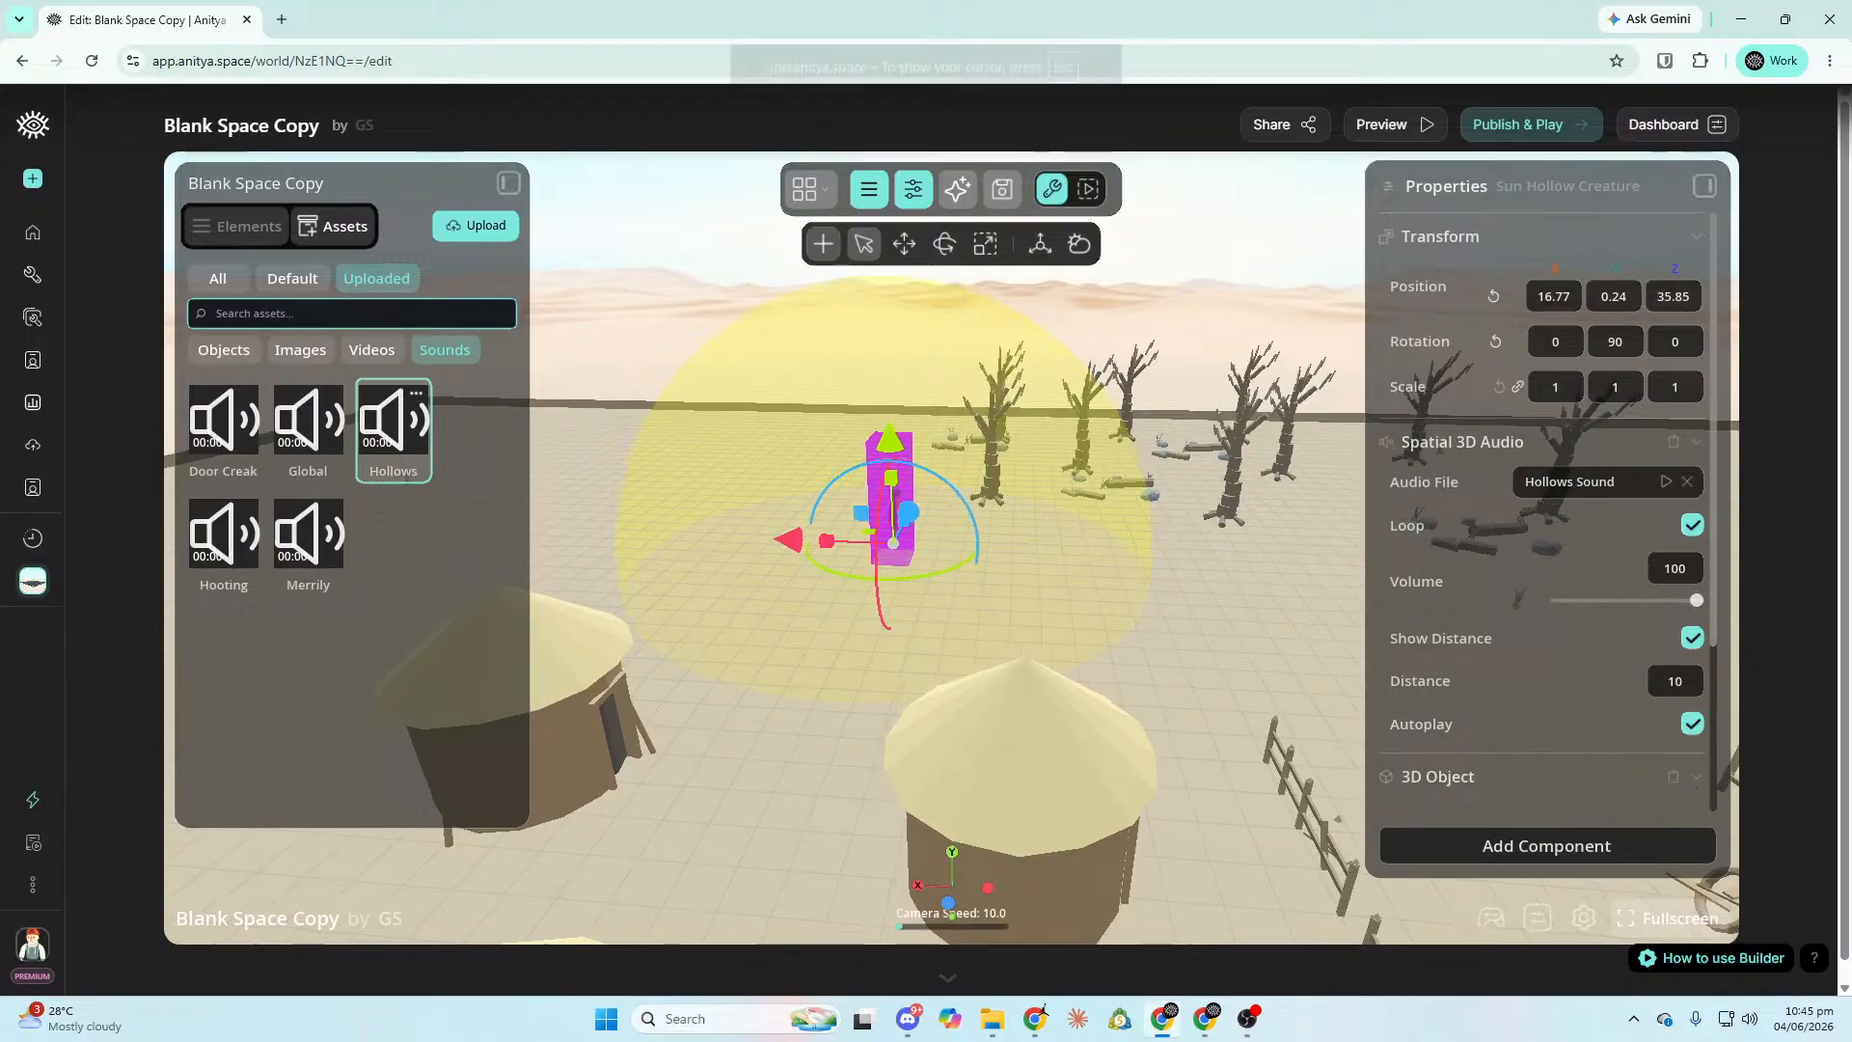
scroll(1613, 705, "down", 3)
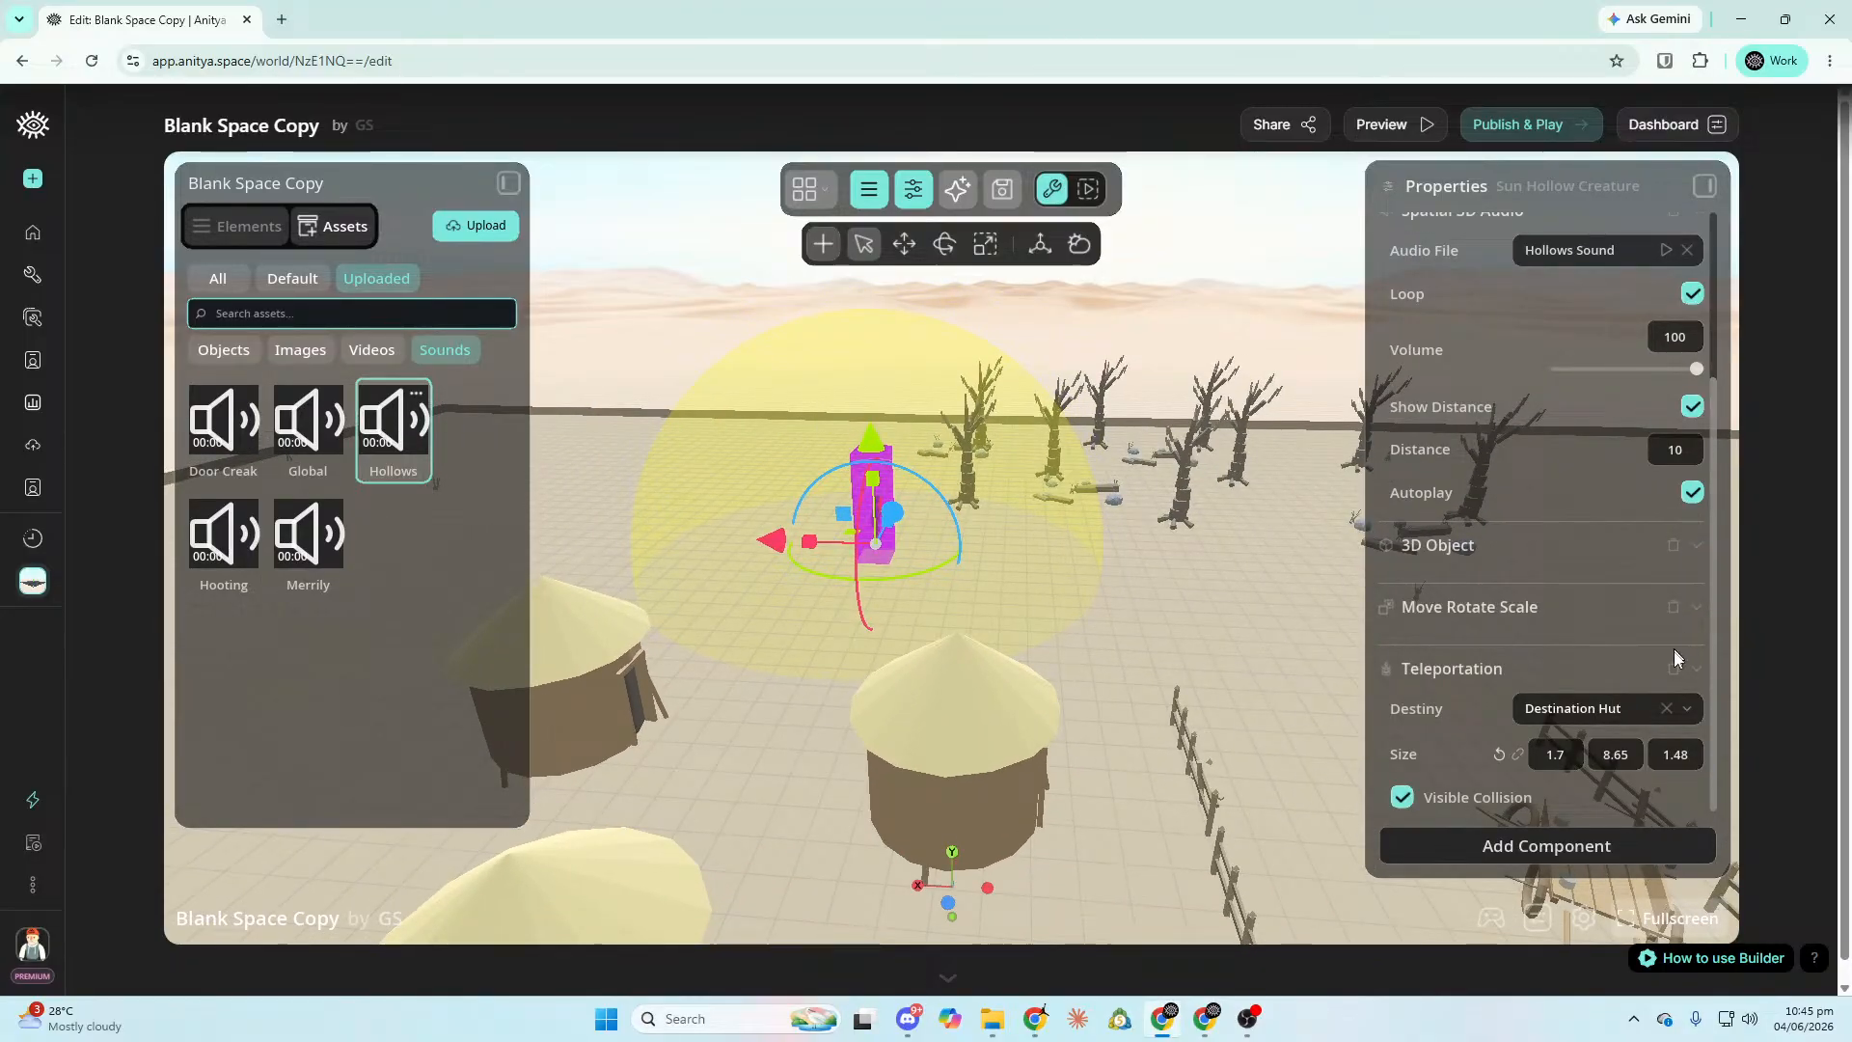
left_click(1694, 672)
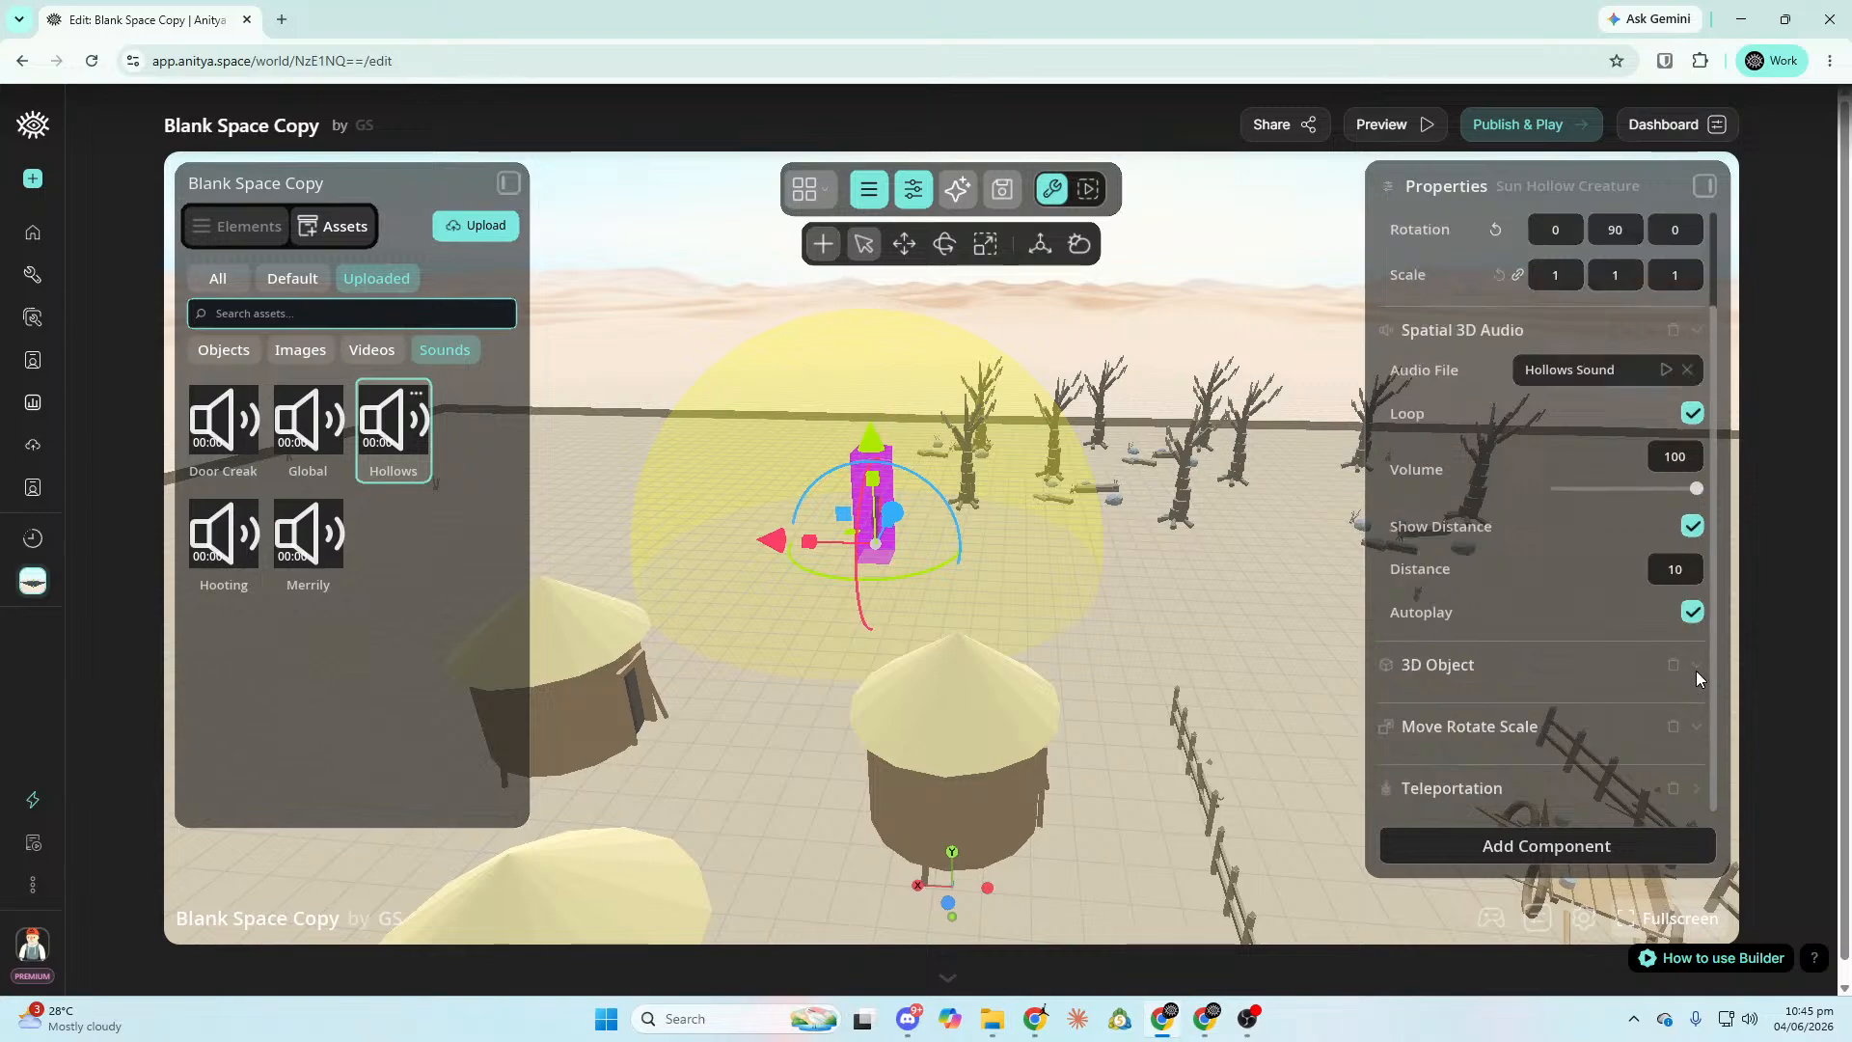
Try a Distance of 7 for the creature's spatial audio and settle on 8.
right_click_drag(1340, 623, 1521, 511)
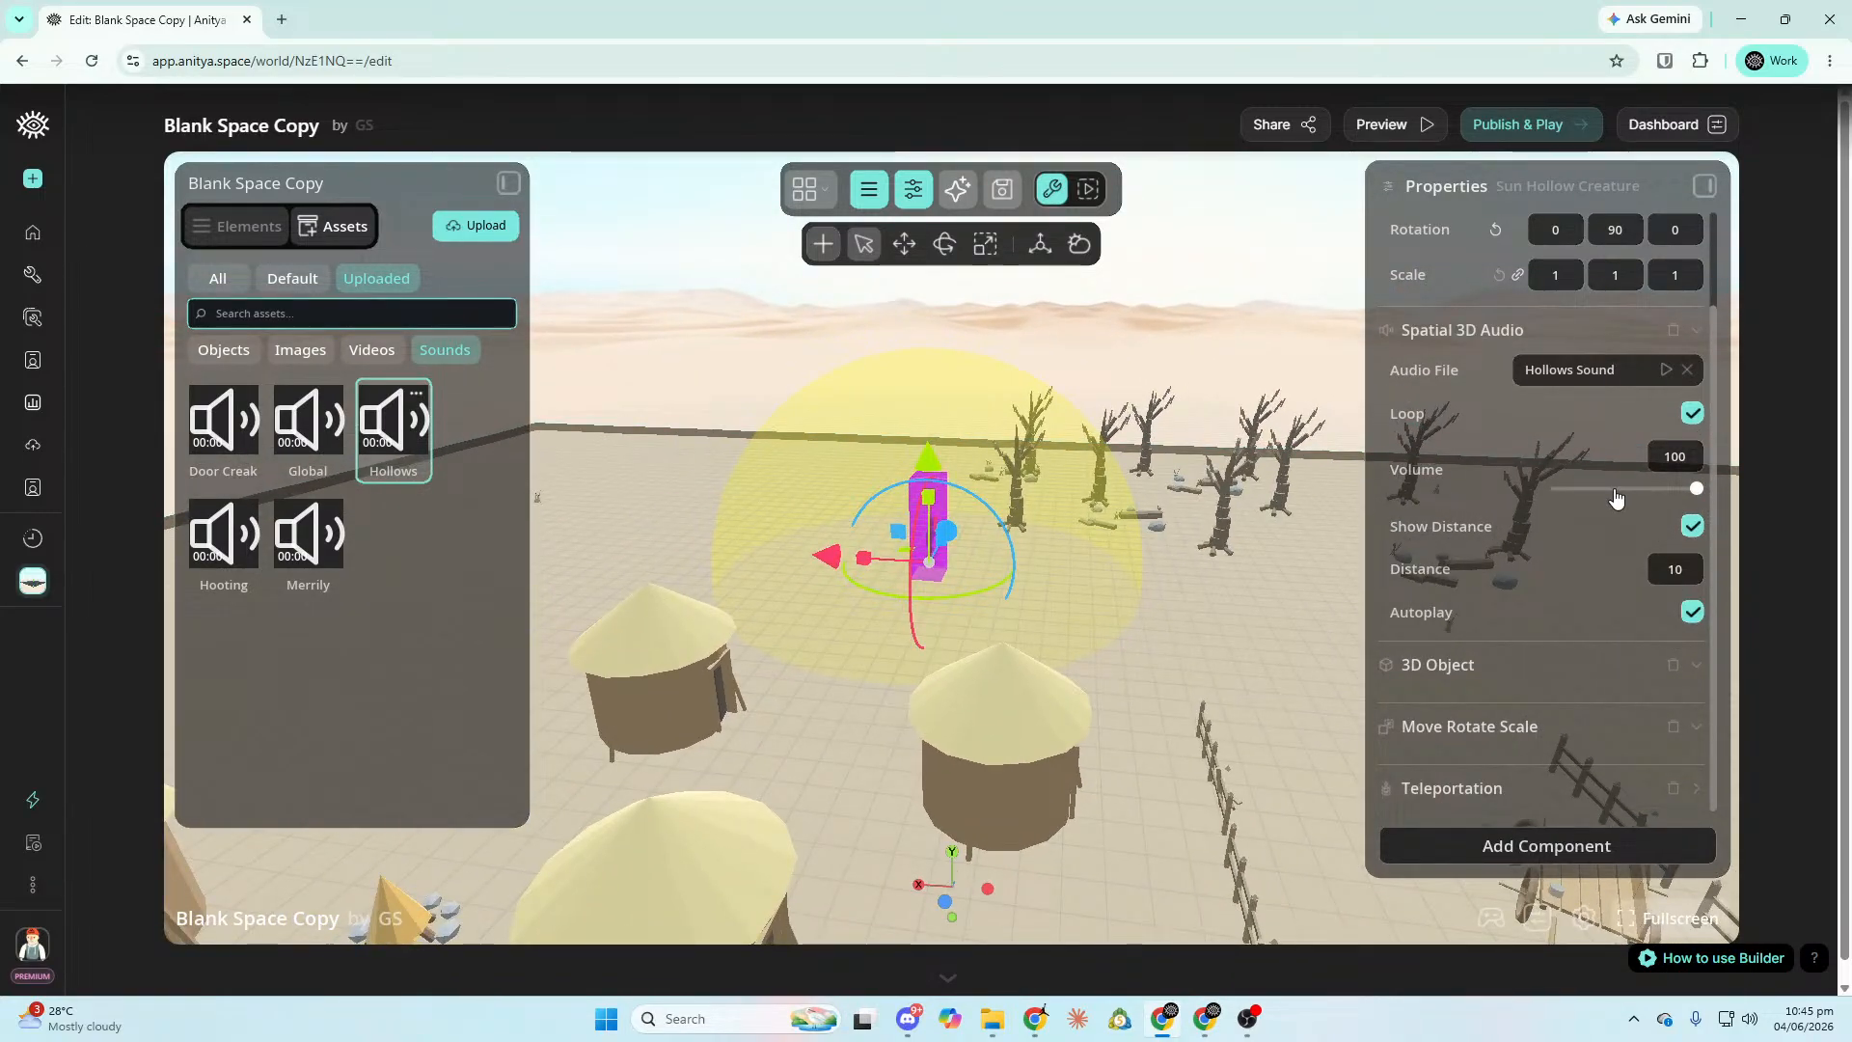
left_click_drag(1681, 573, 1707, 575)
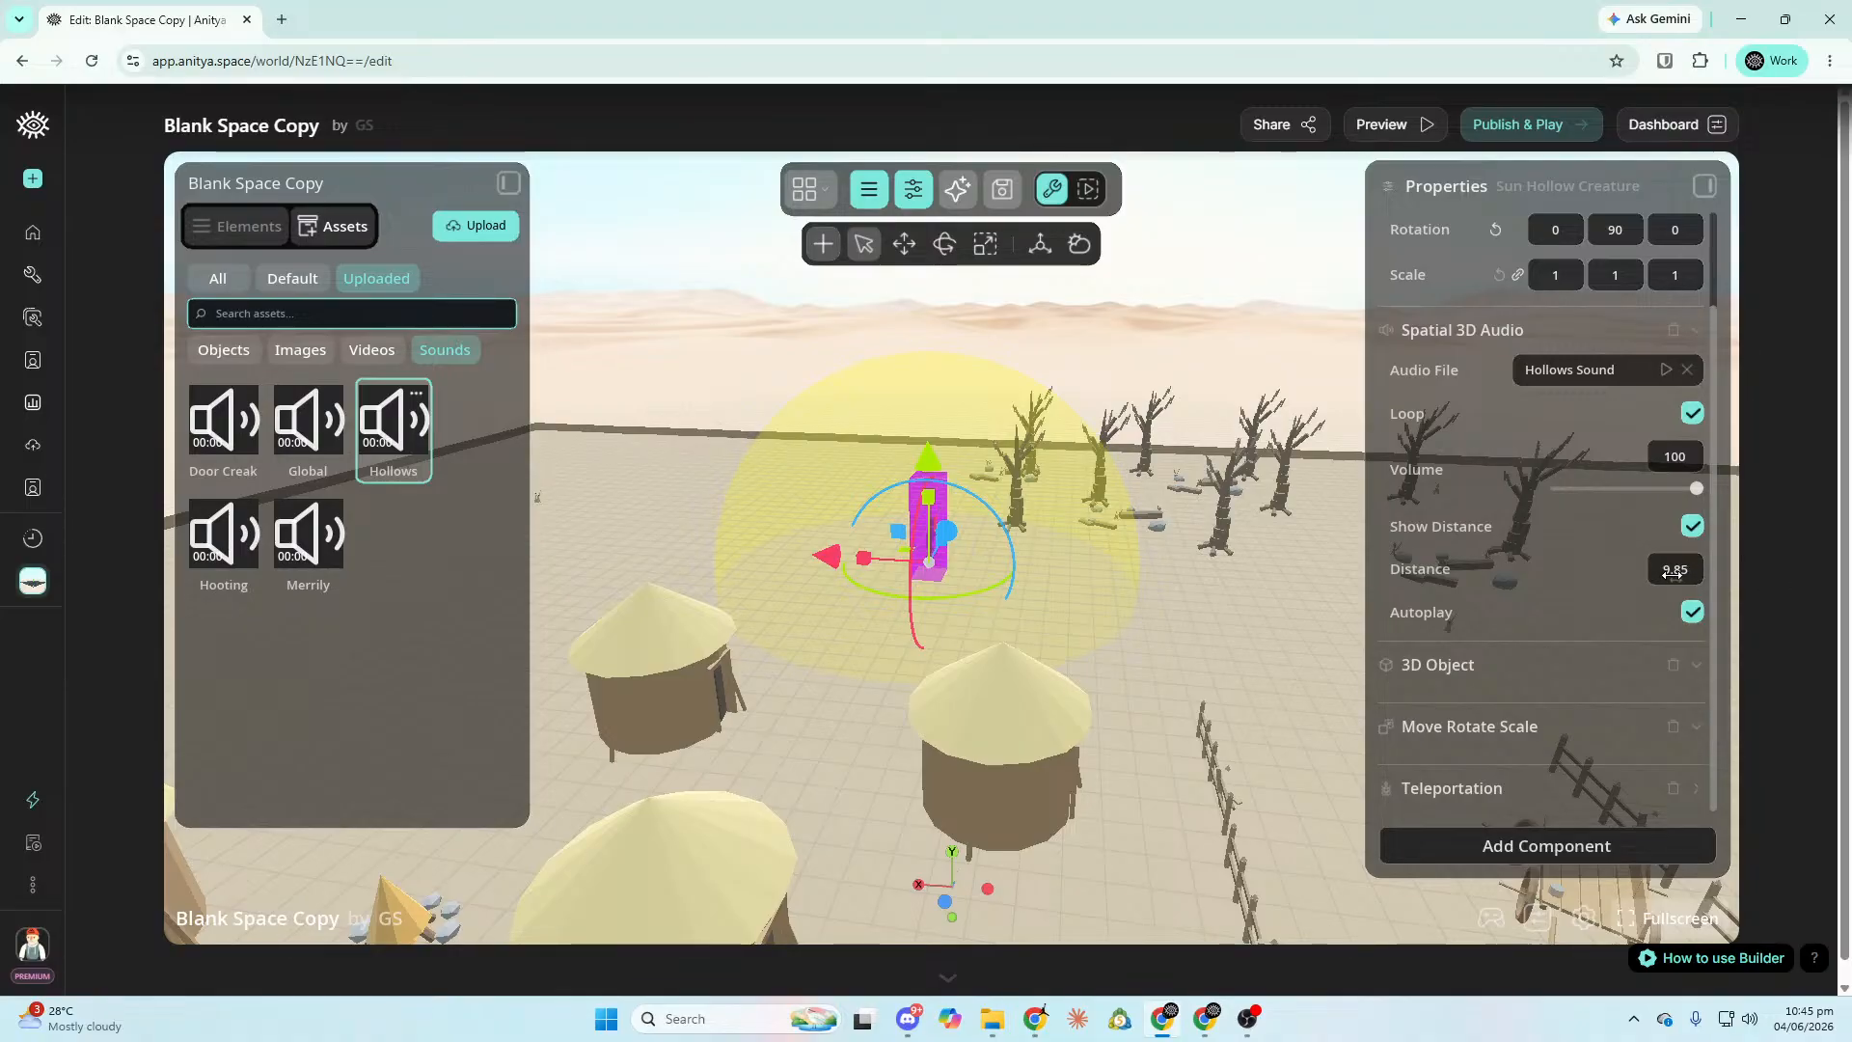
key("Return")
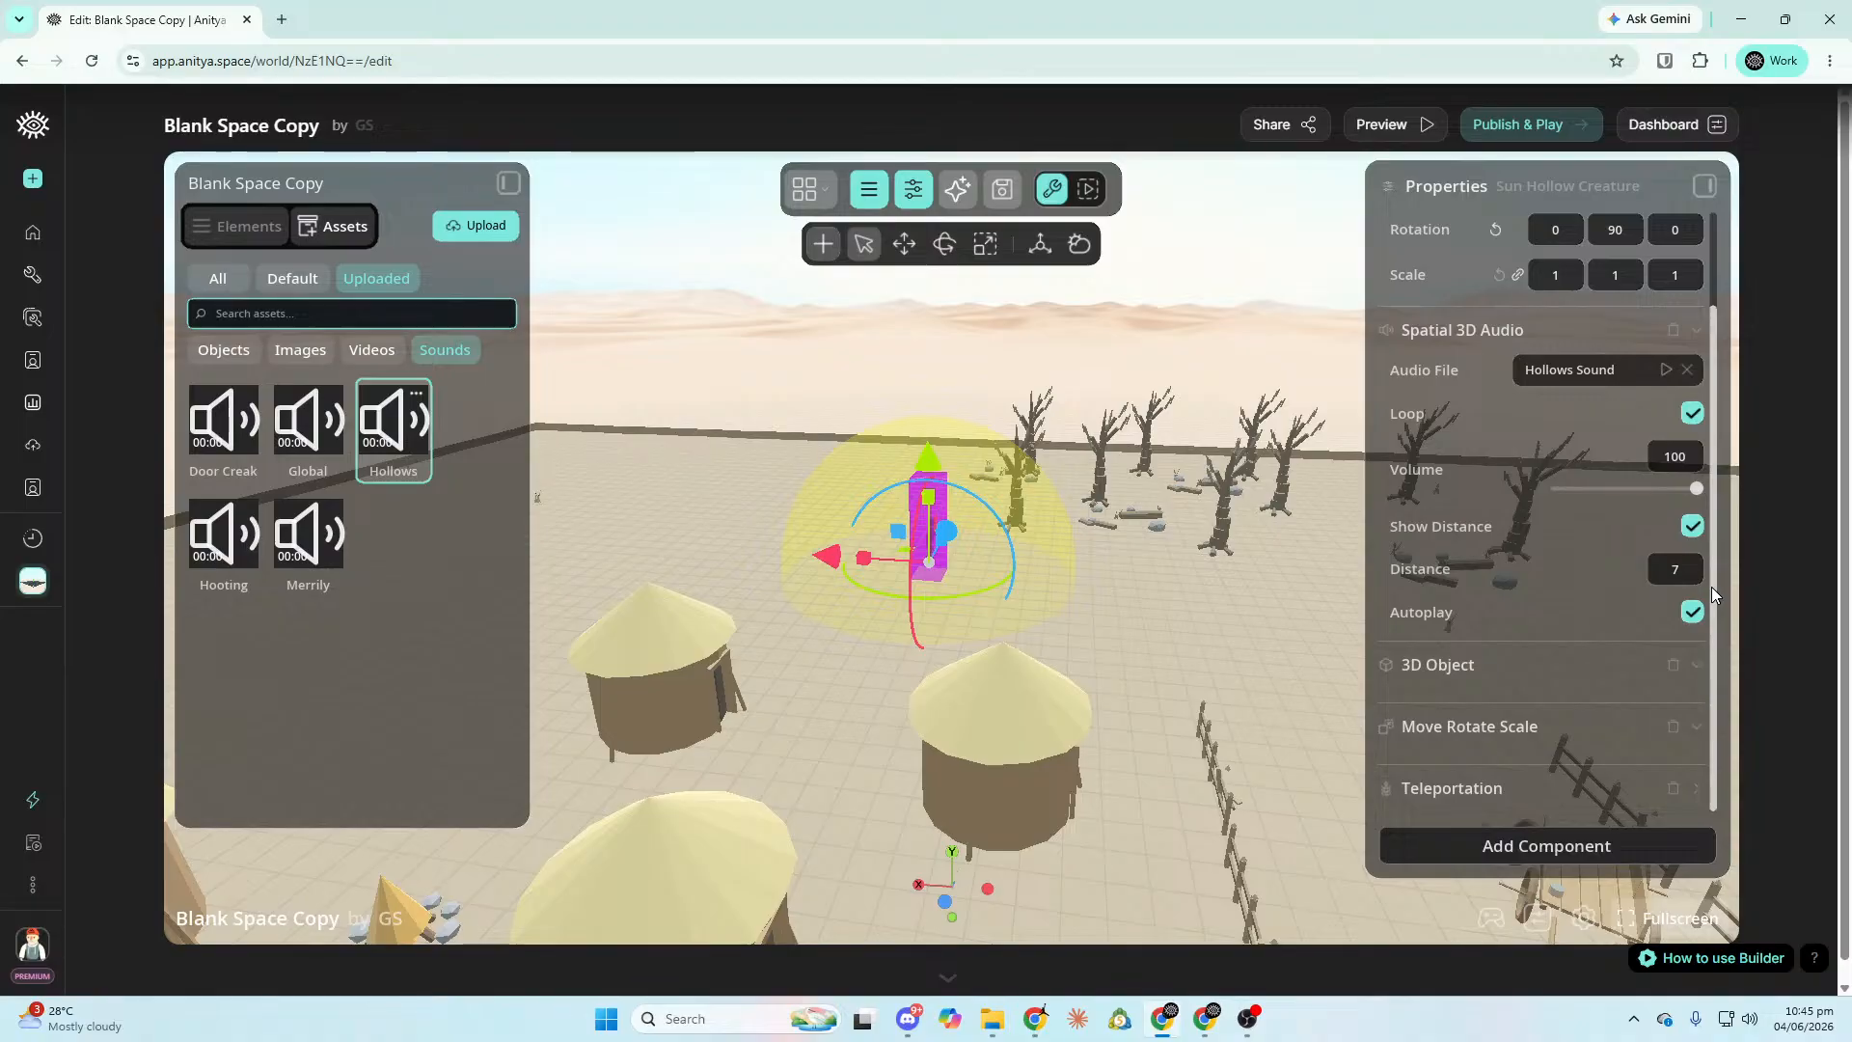
key("s")
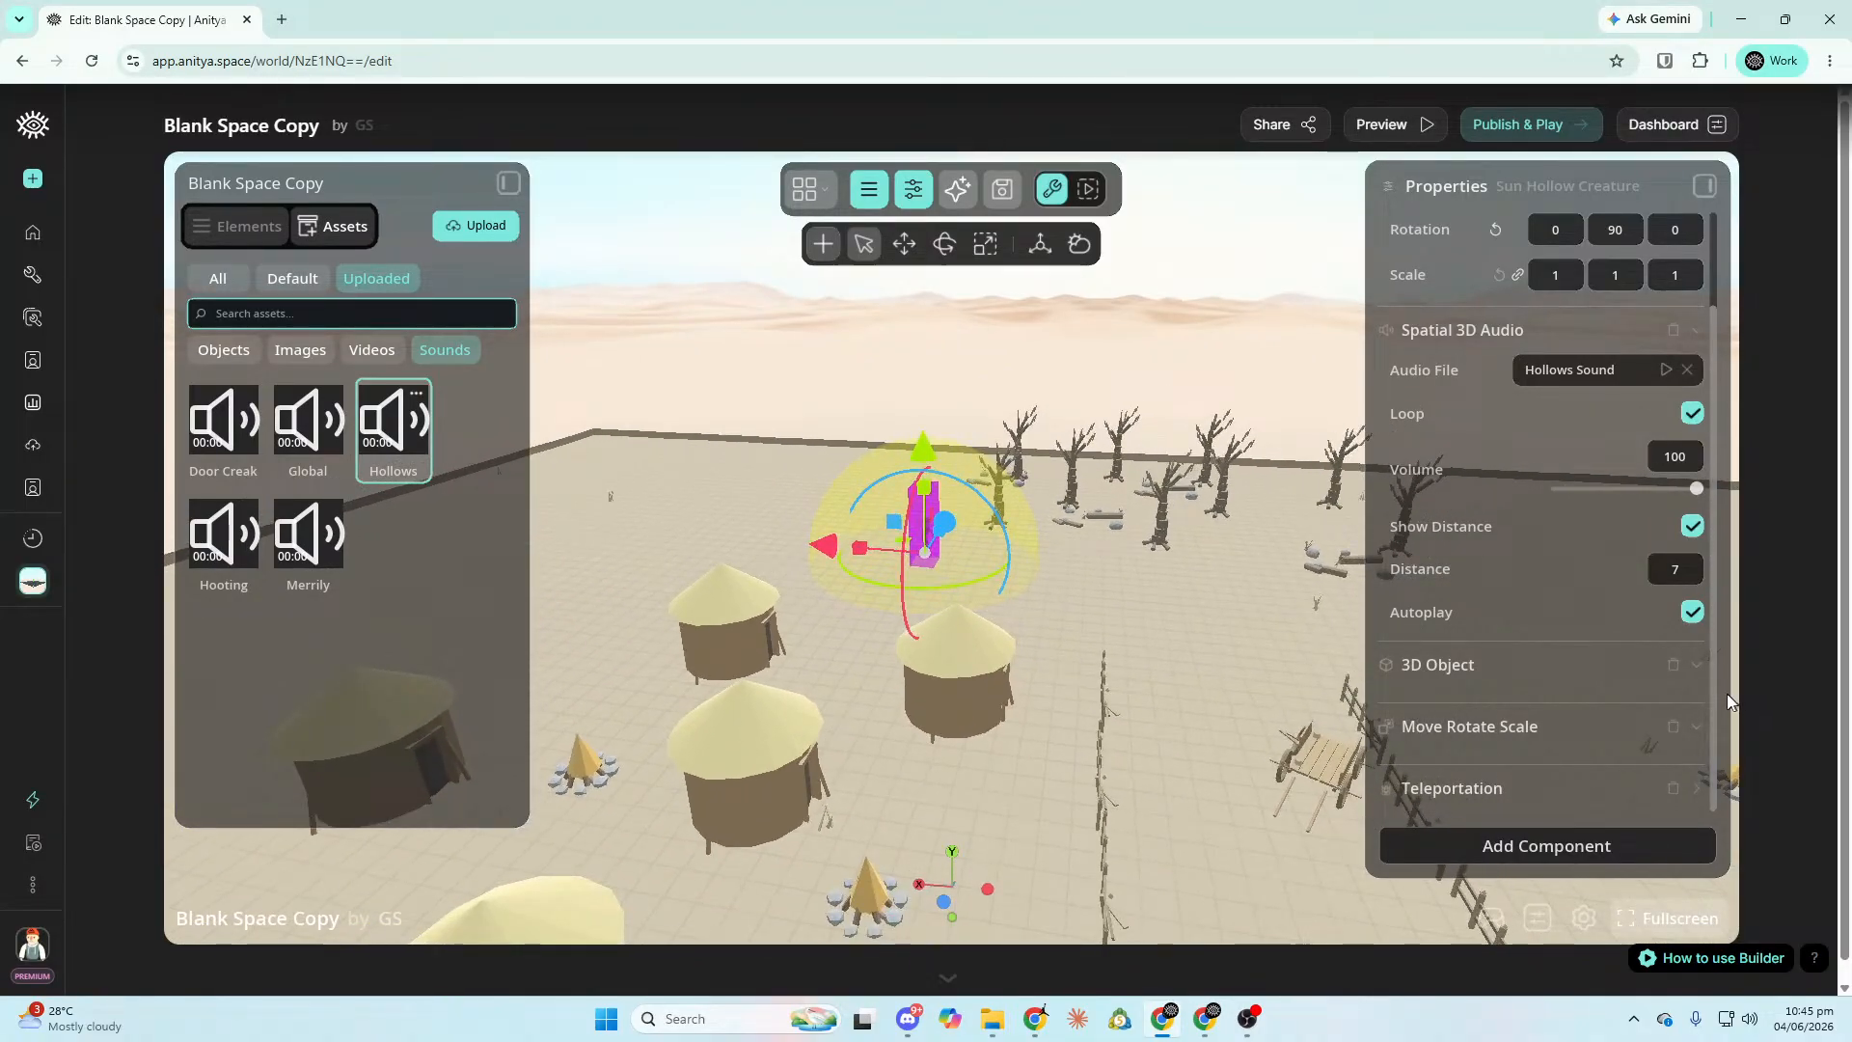
type("8")
key("Return")
key("d")
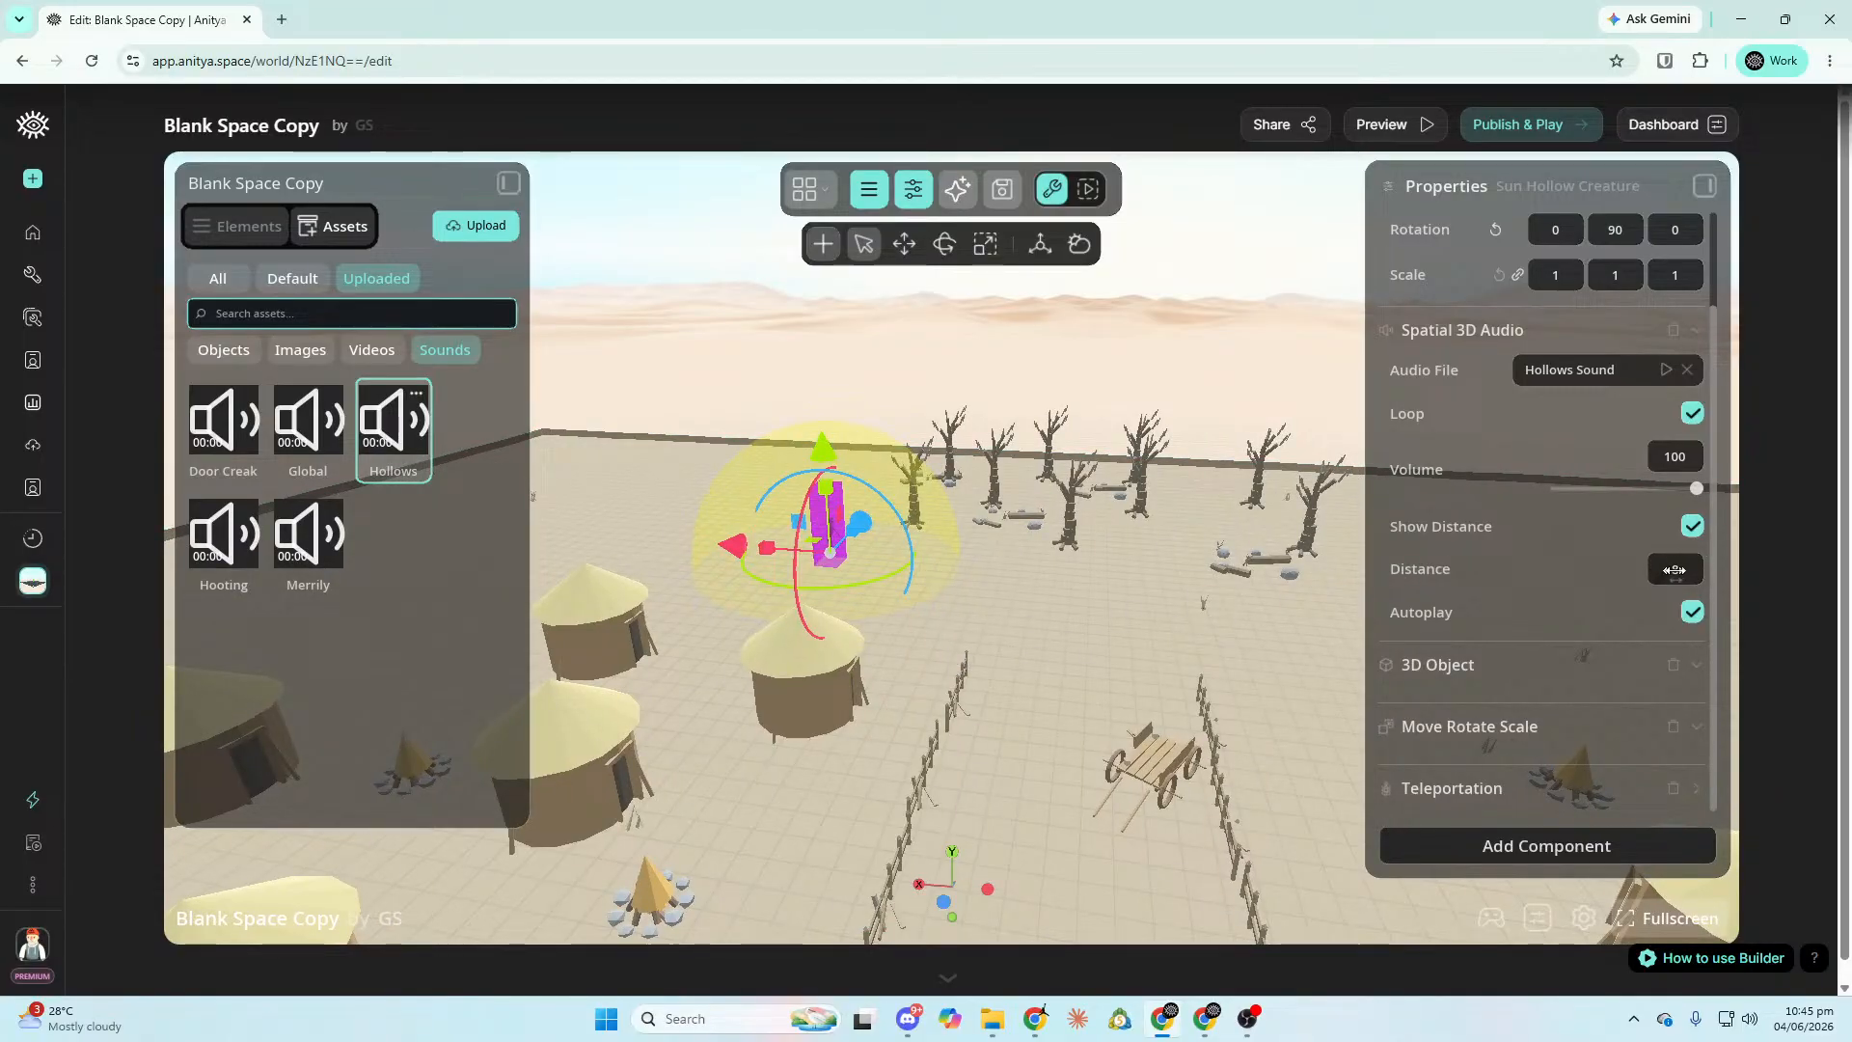
Check the audio range against the surrounding huts and collapse the creature's Spatial 3D Audio settings.
right_click_drag(1180, 372, 1532, 351)
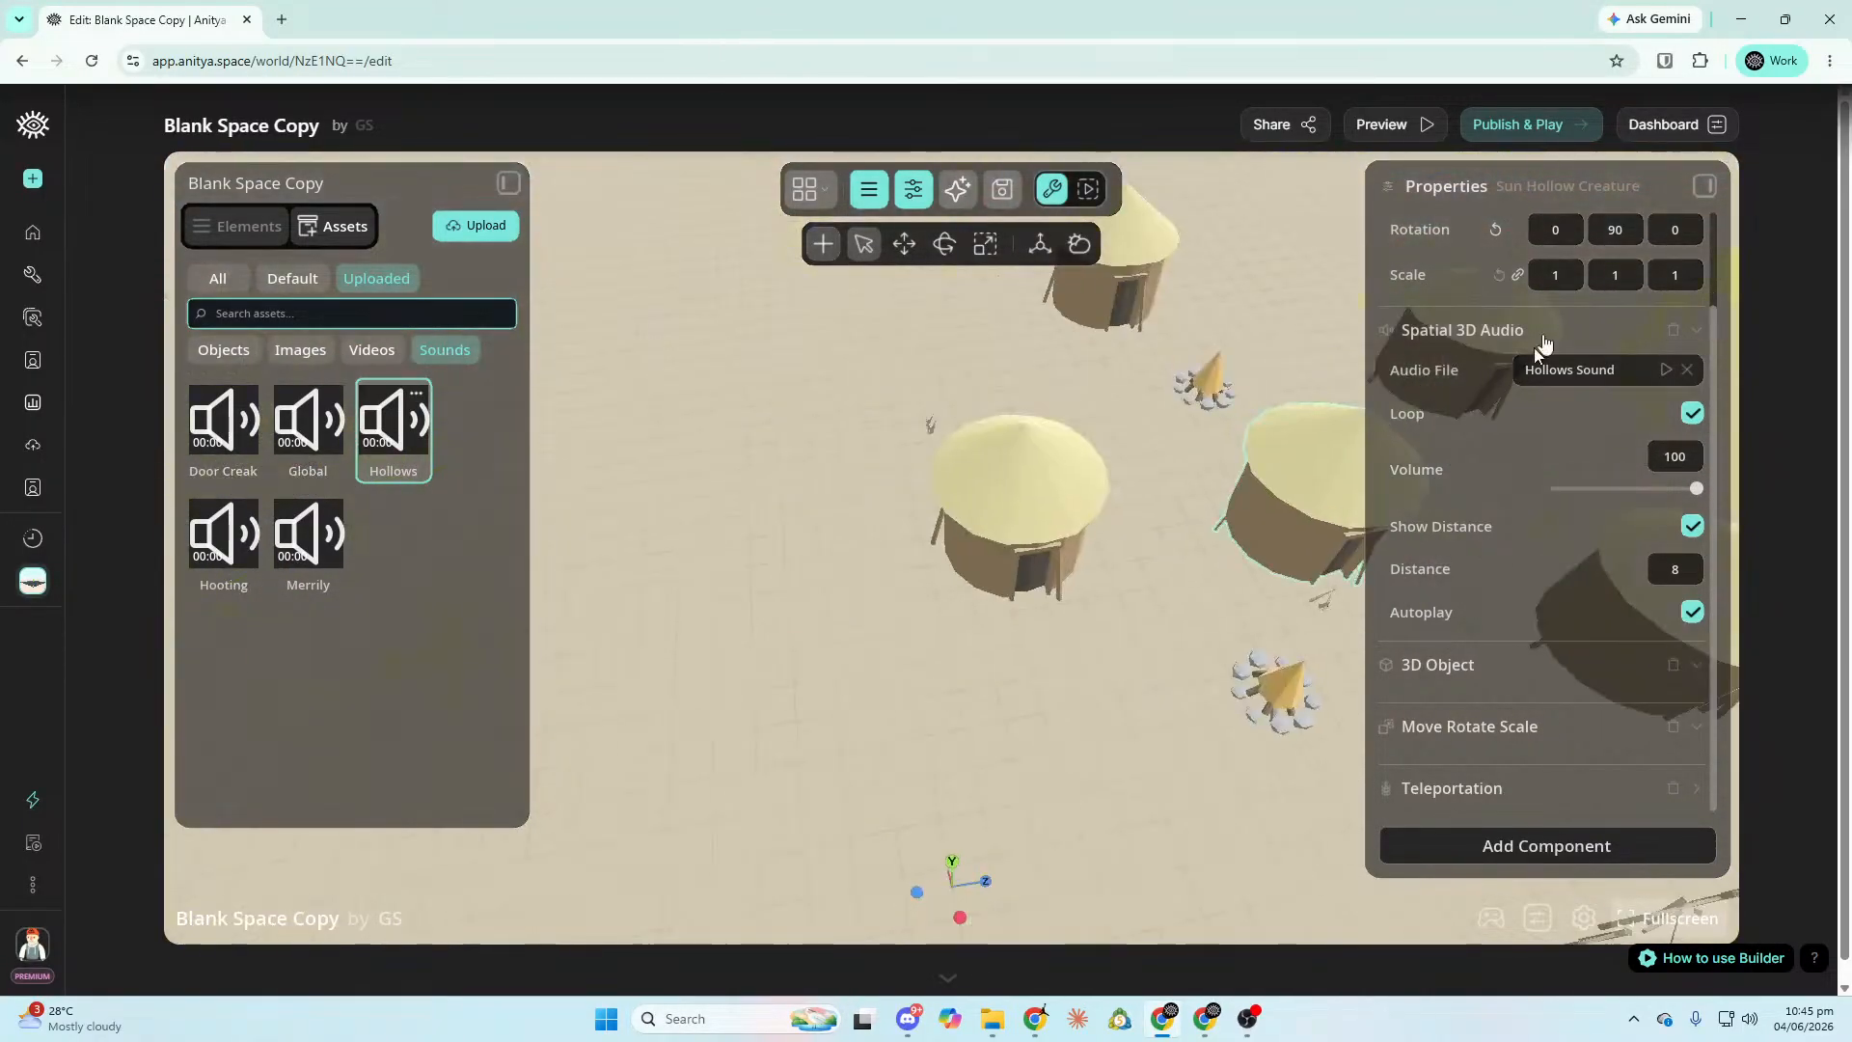
scroll(1245, 284, "up", 2)
right_click_drag(1245, 285, 1620, 253)
key("w")
key("w")
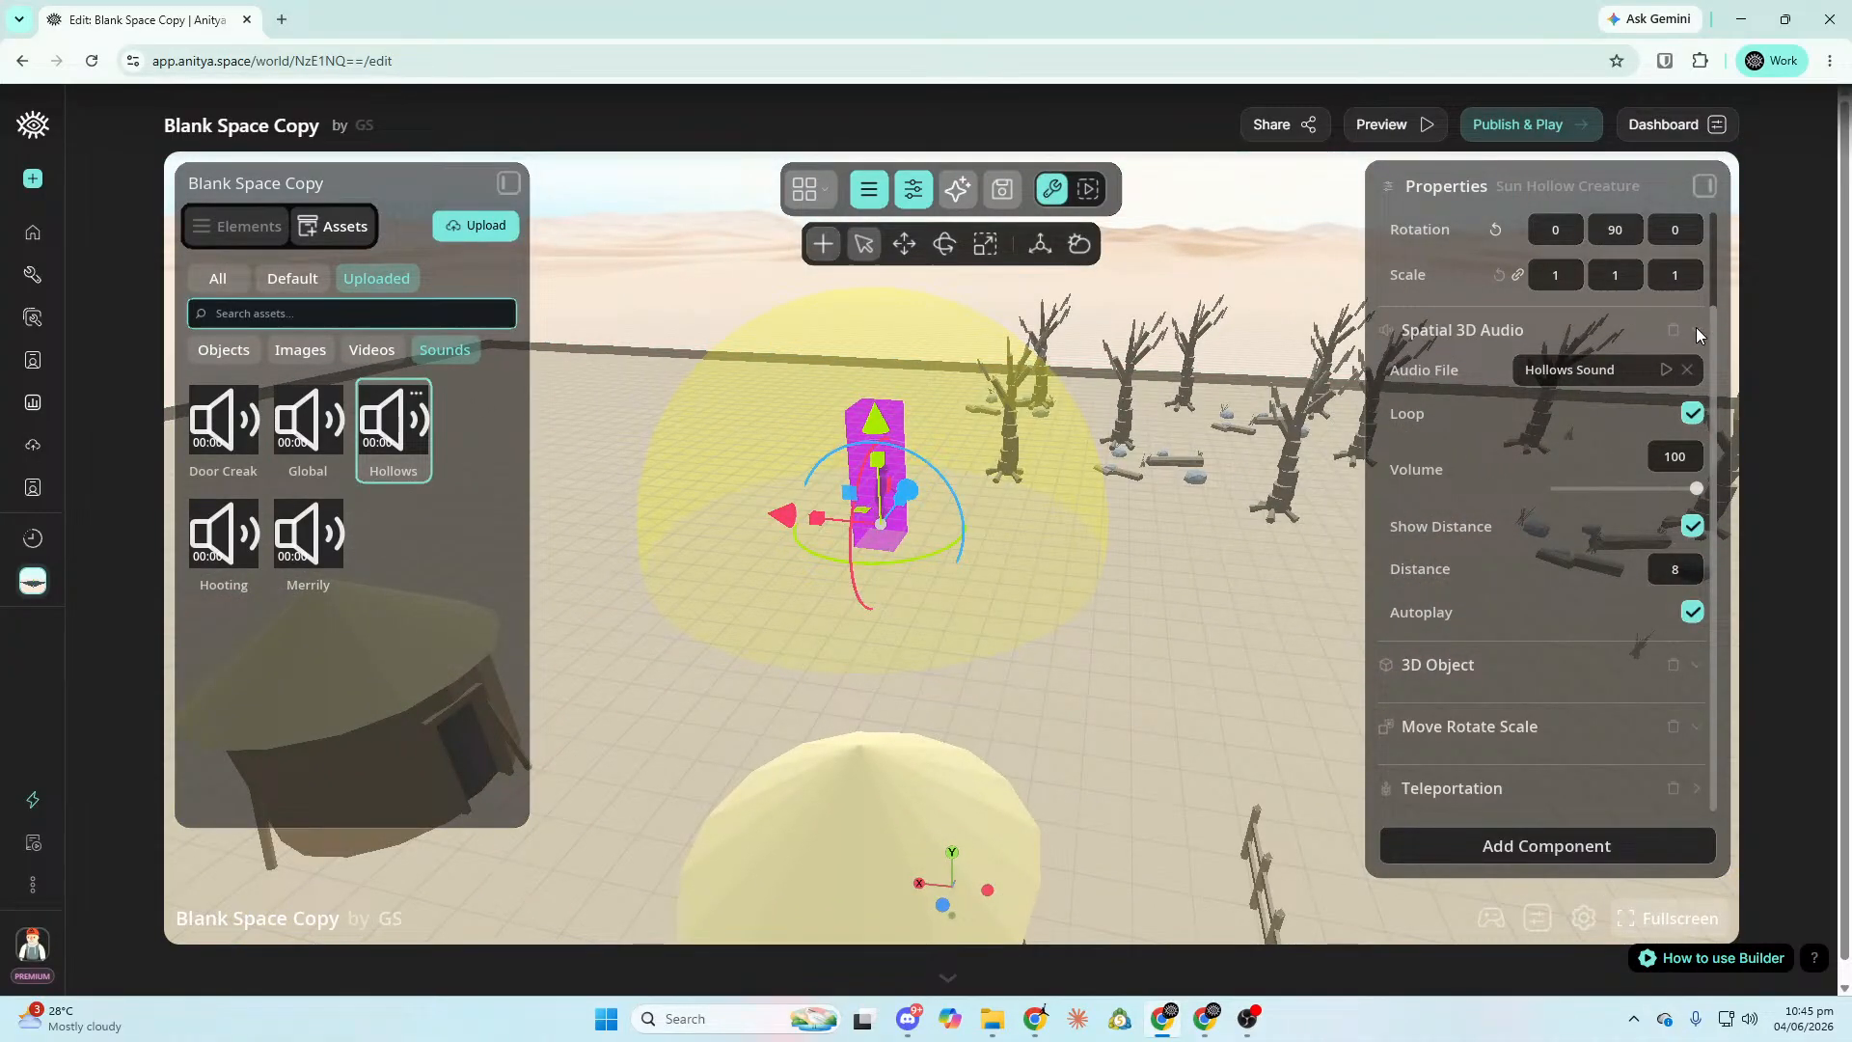
left_click(1696, 333)
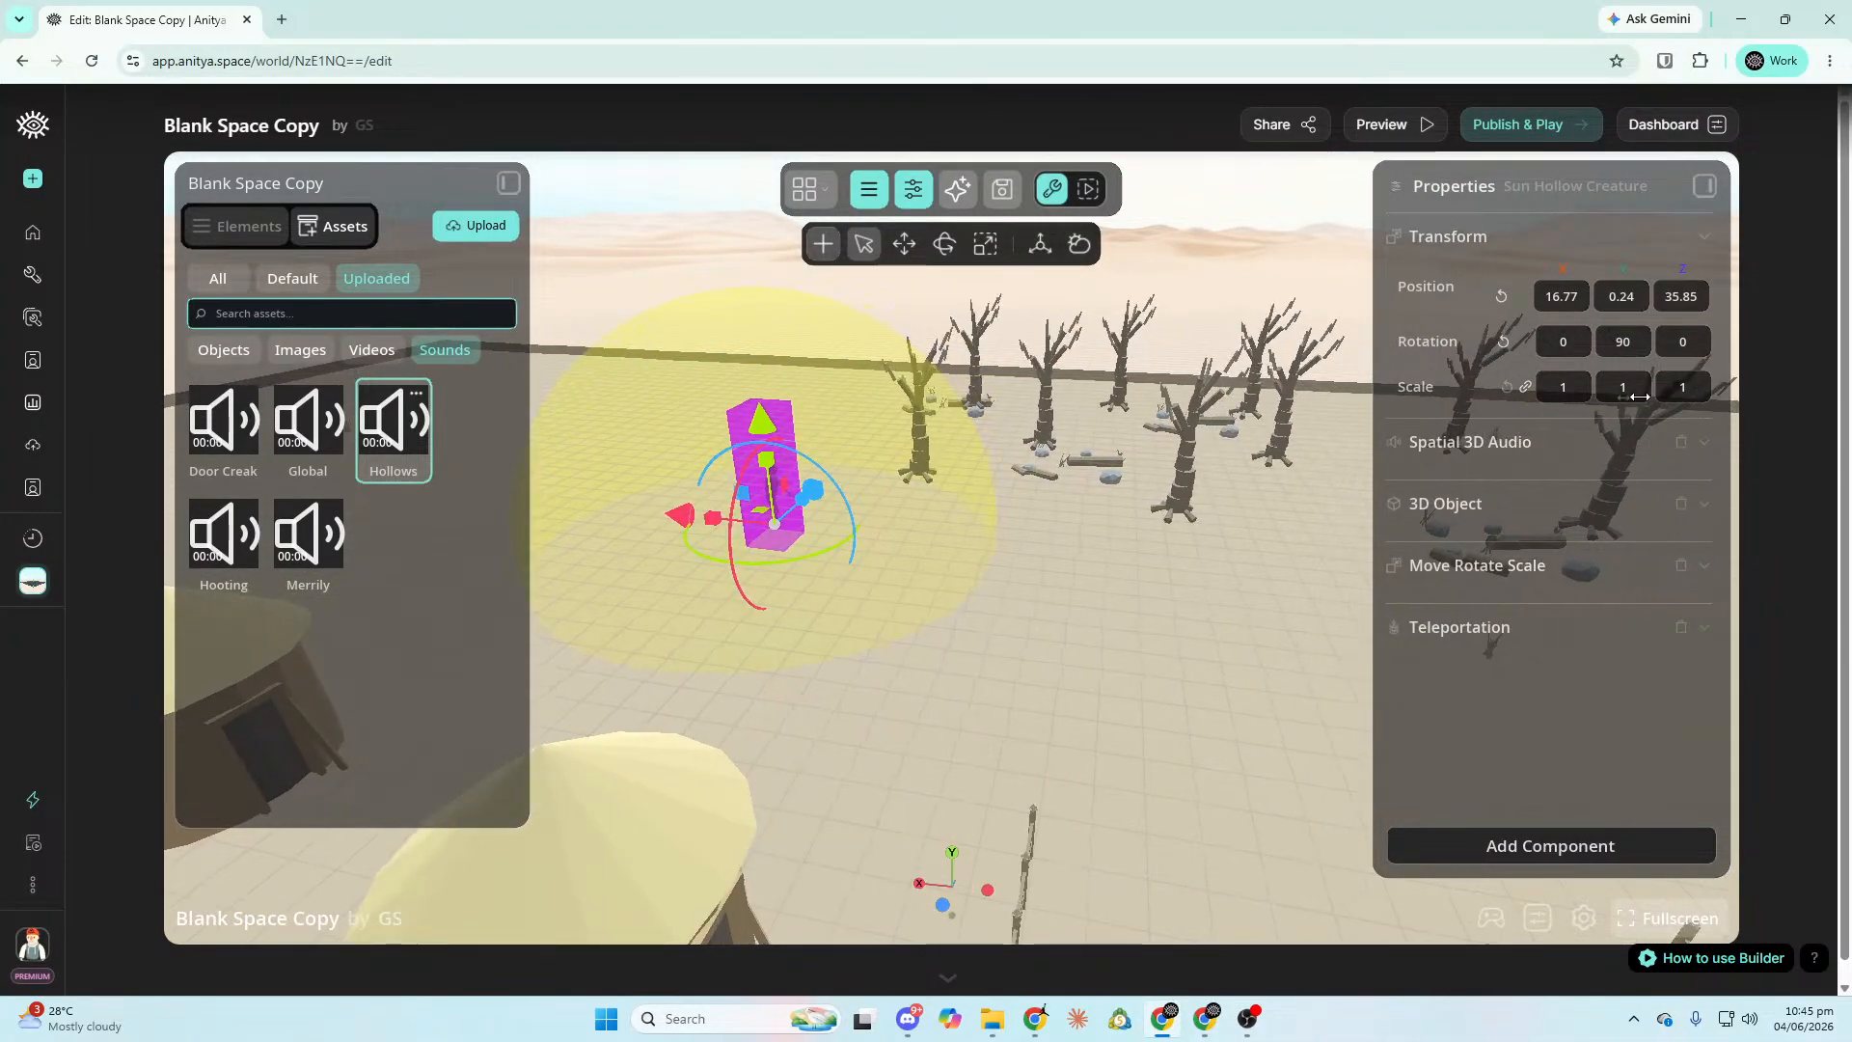
Return to the scene elements and review the creature's Move Rotate Scale settings.
left_click(243, 225)
right_click_drag(1097, 639, 774, 641)
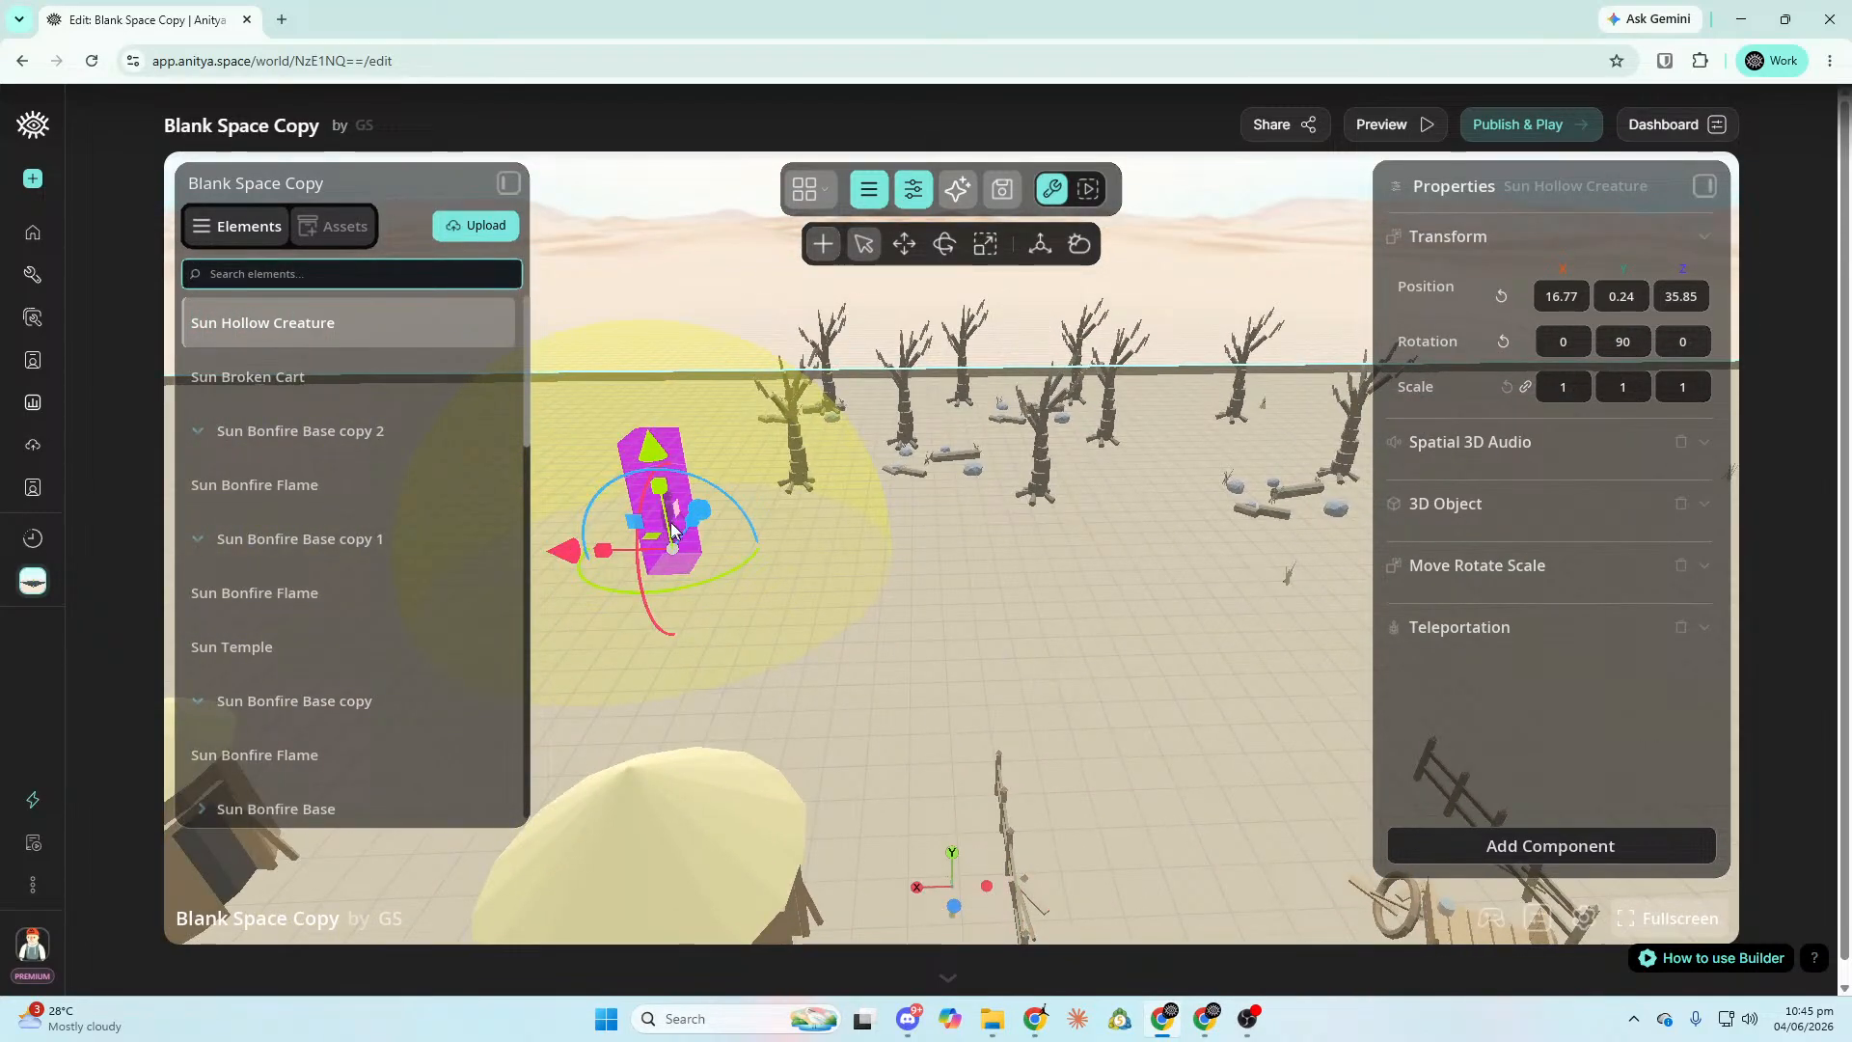
left_click(1705, 569)
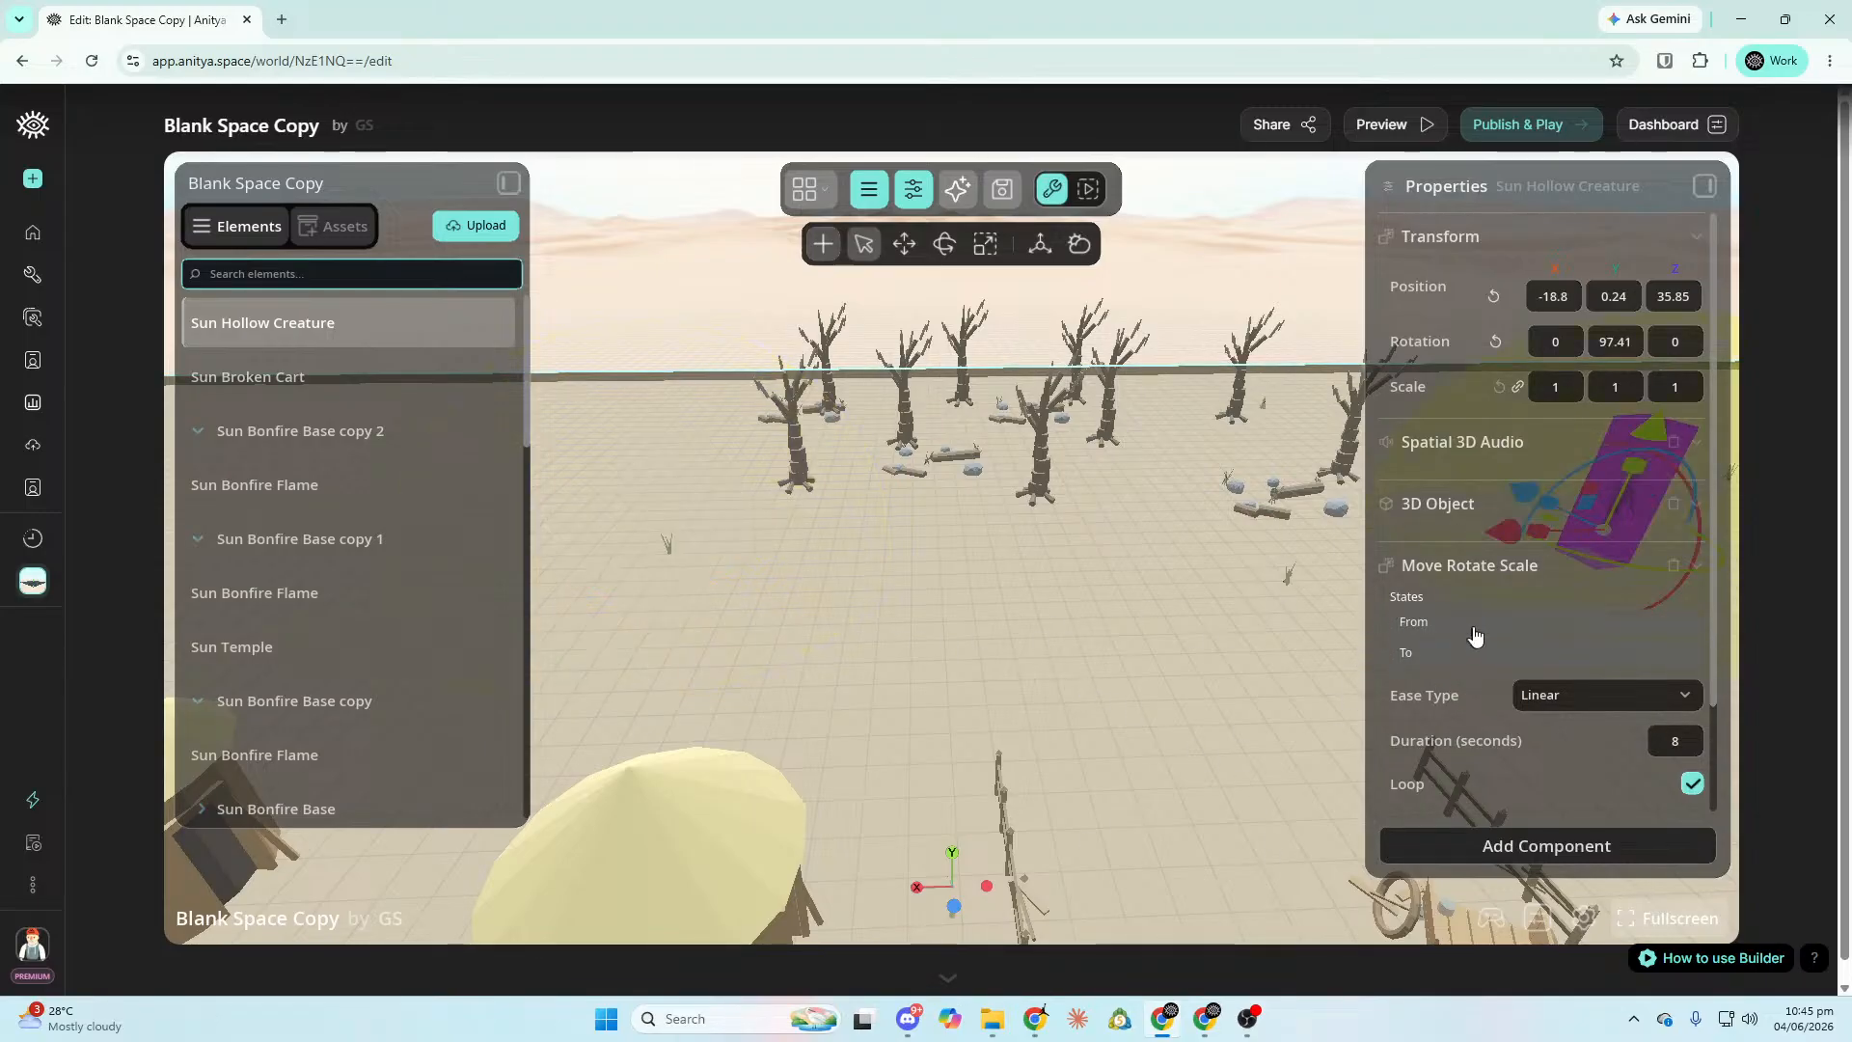
left_click(1698, 568)
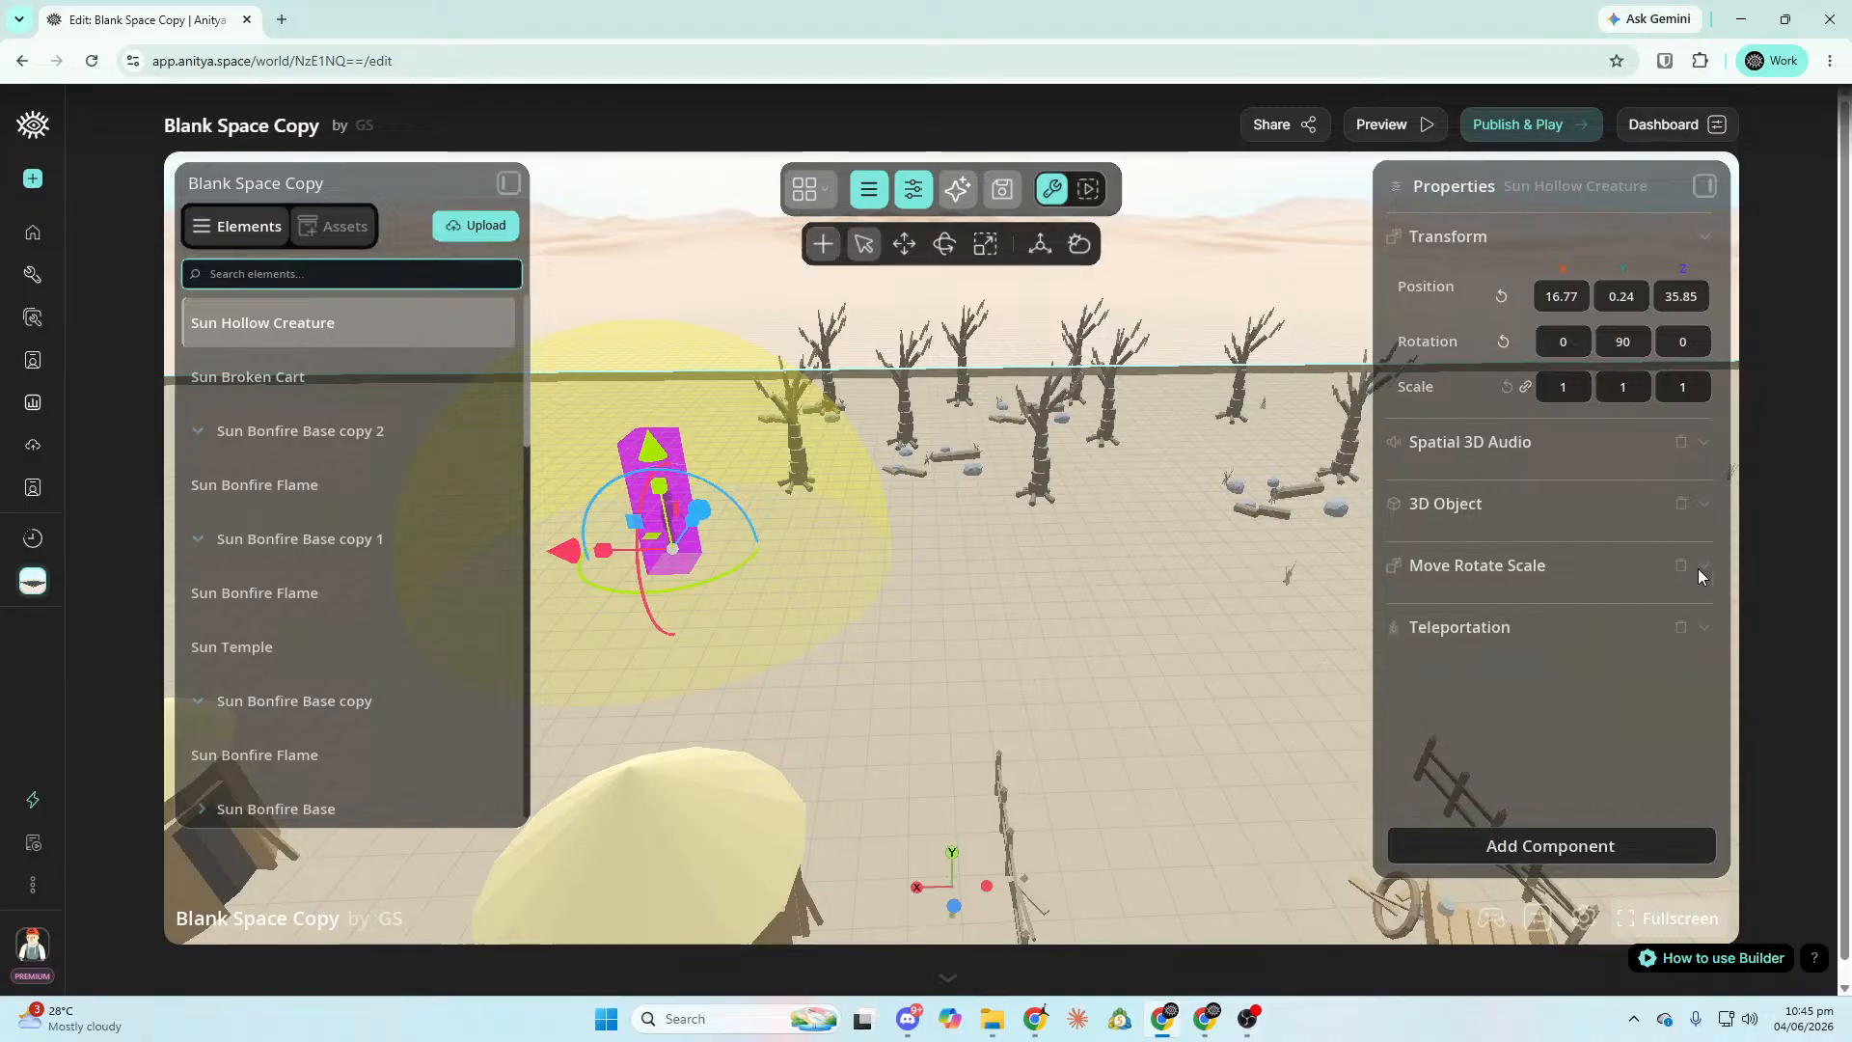
Duplicate the Sun Hollow Creature element.
right_click(326, 326)
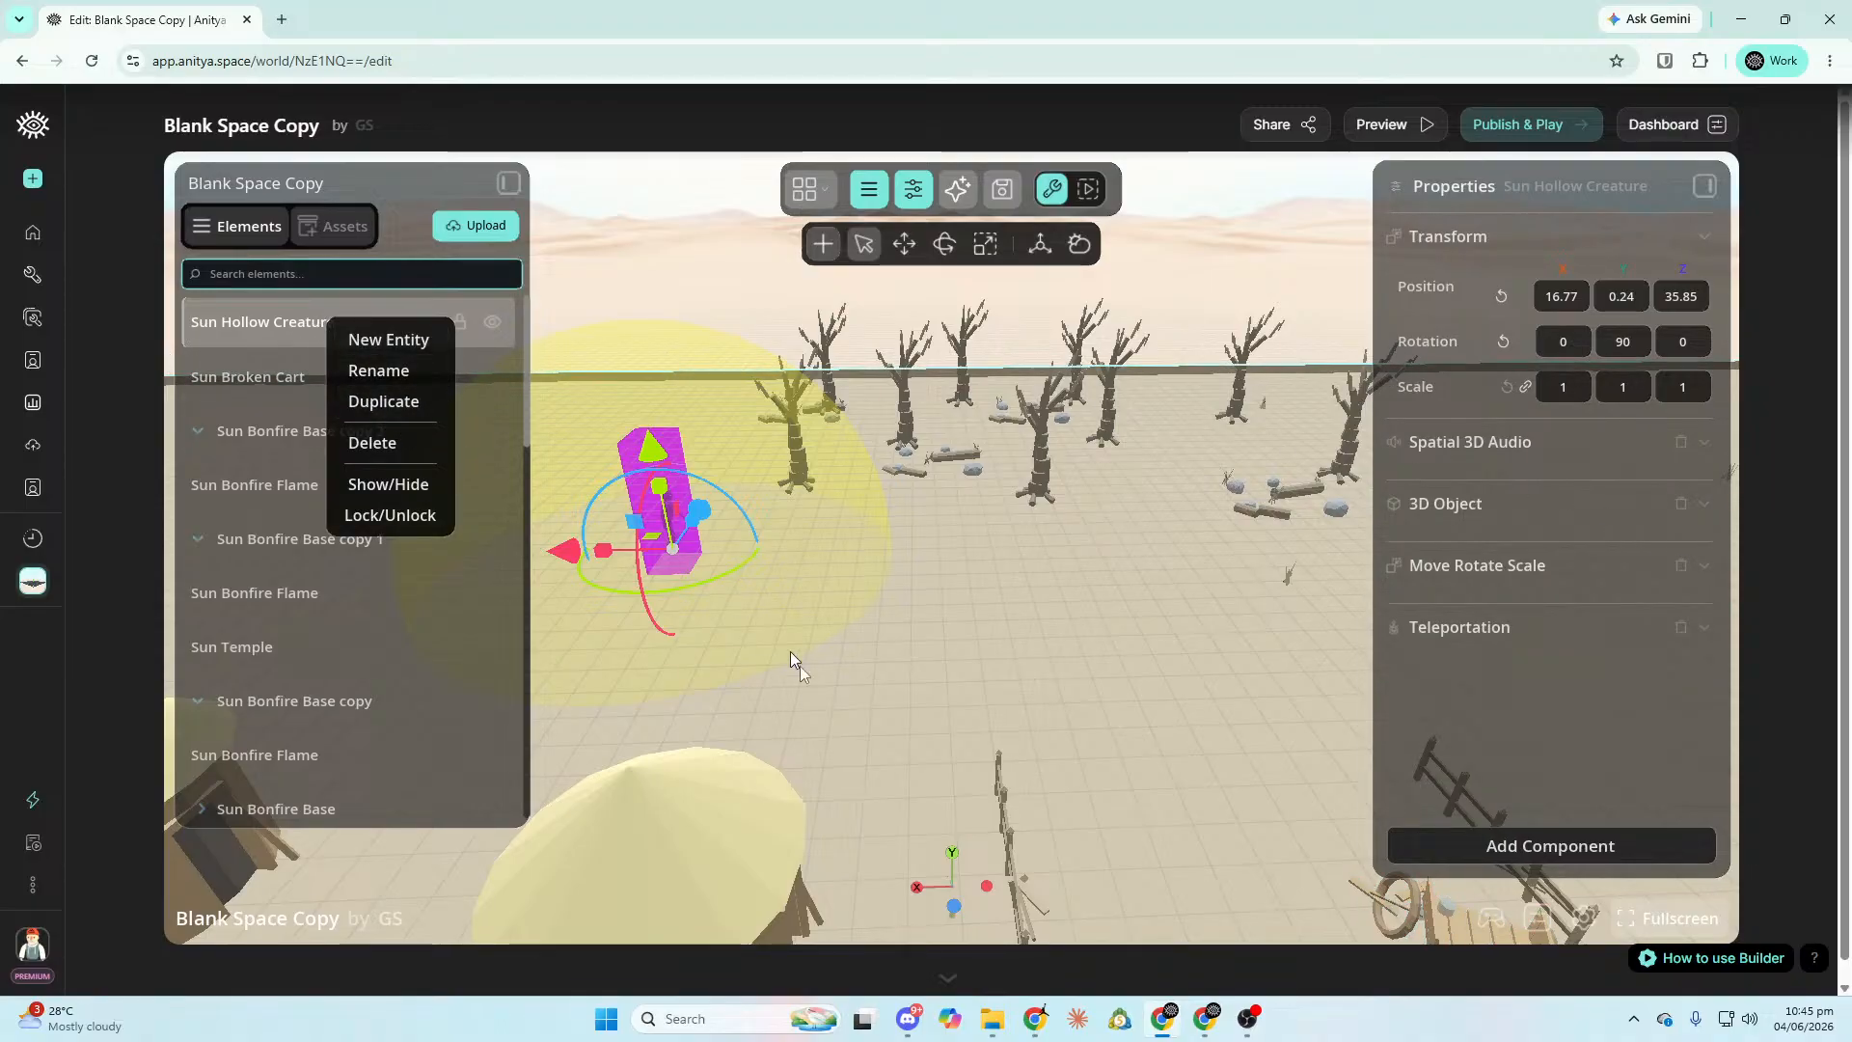
left_click(407, 398)
key("s")
right_click_drag(692, 588, 692, 598)
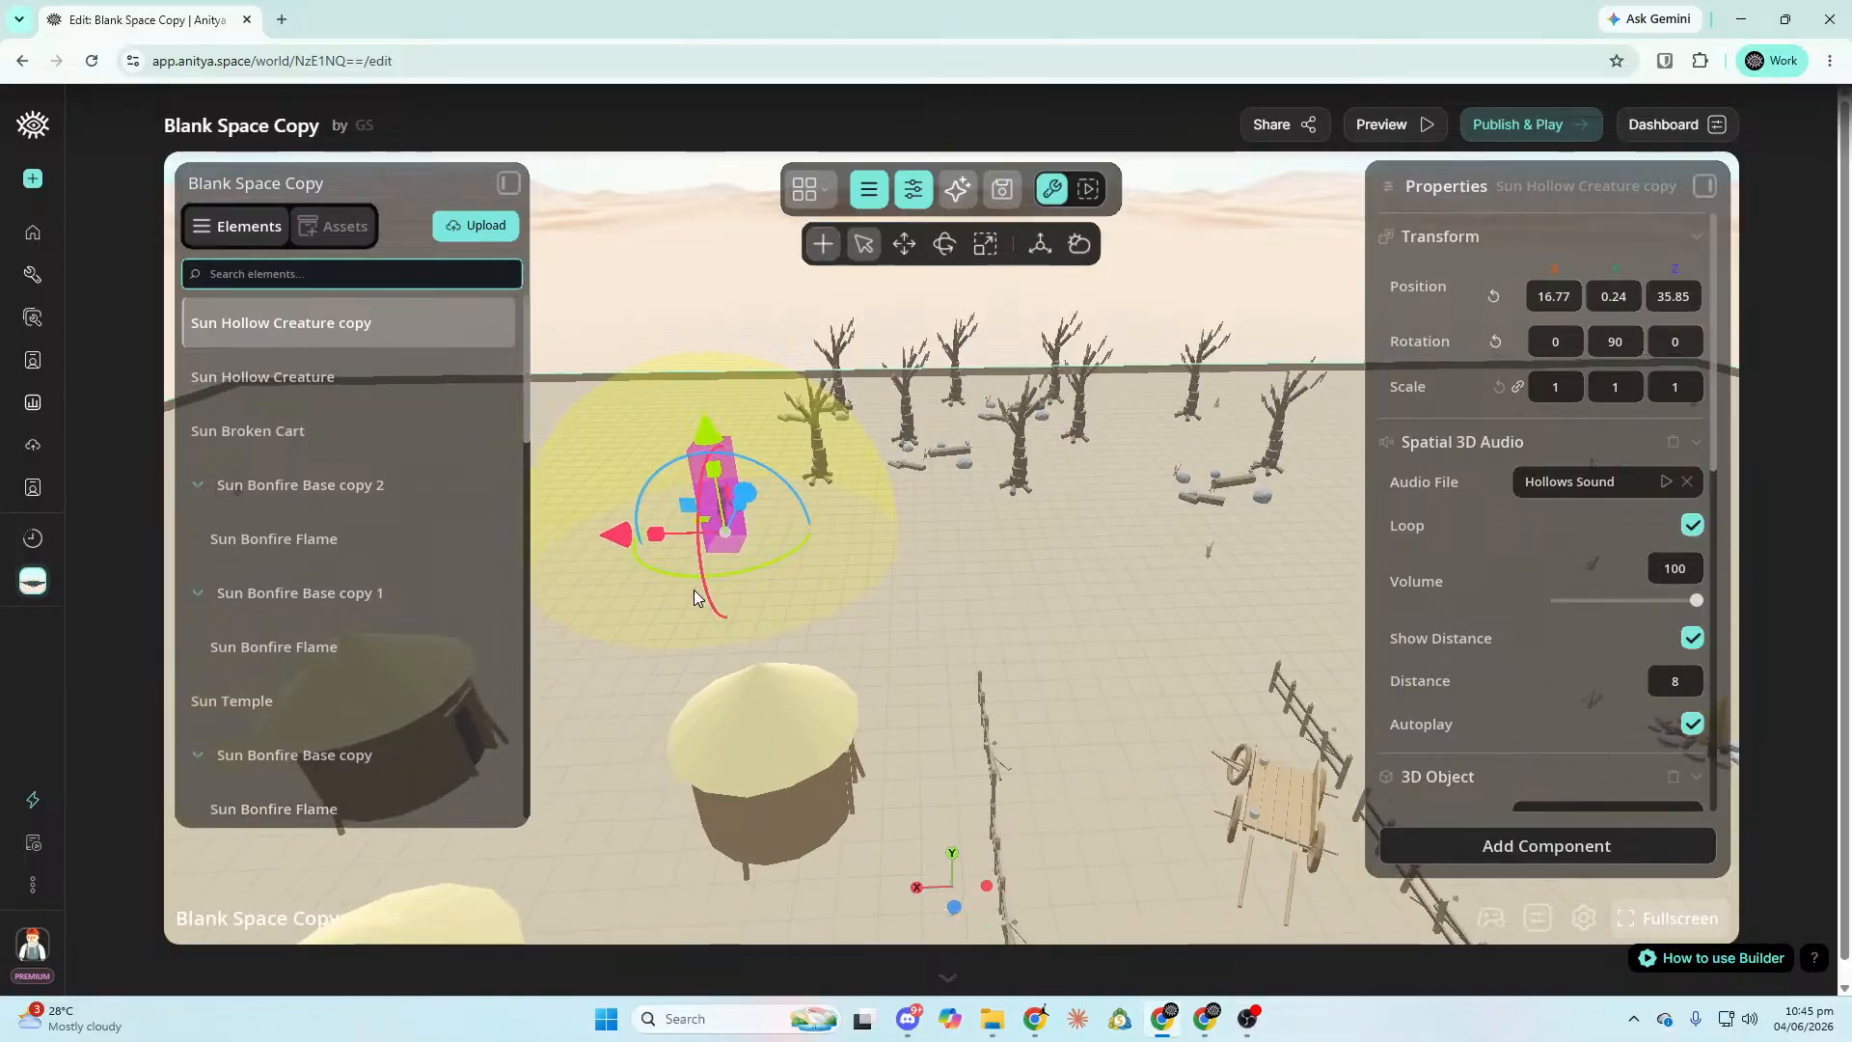
Move the creature copy across the field beyond the dead trees, to about X -18.24 and Z 48.49.
left_click_drag(618, 536, 1073, 569)
right_click_drag(1072, 569, 1073, 569)
key("d")
left_click_drag(1073, 569, 1243, 586)
key("d")
right_click_drag(1243, 586, 1244, 552)
left_click_drag(1166, 495, 1094, 430)
Try turning the creature copy around its vertical axis and set its Y rotation to 0.
key("f")
right_click_drag(1094, 430, 1054, 612)
key("w")
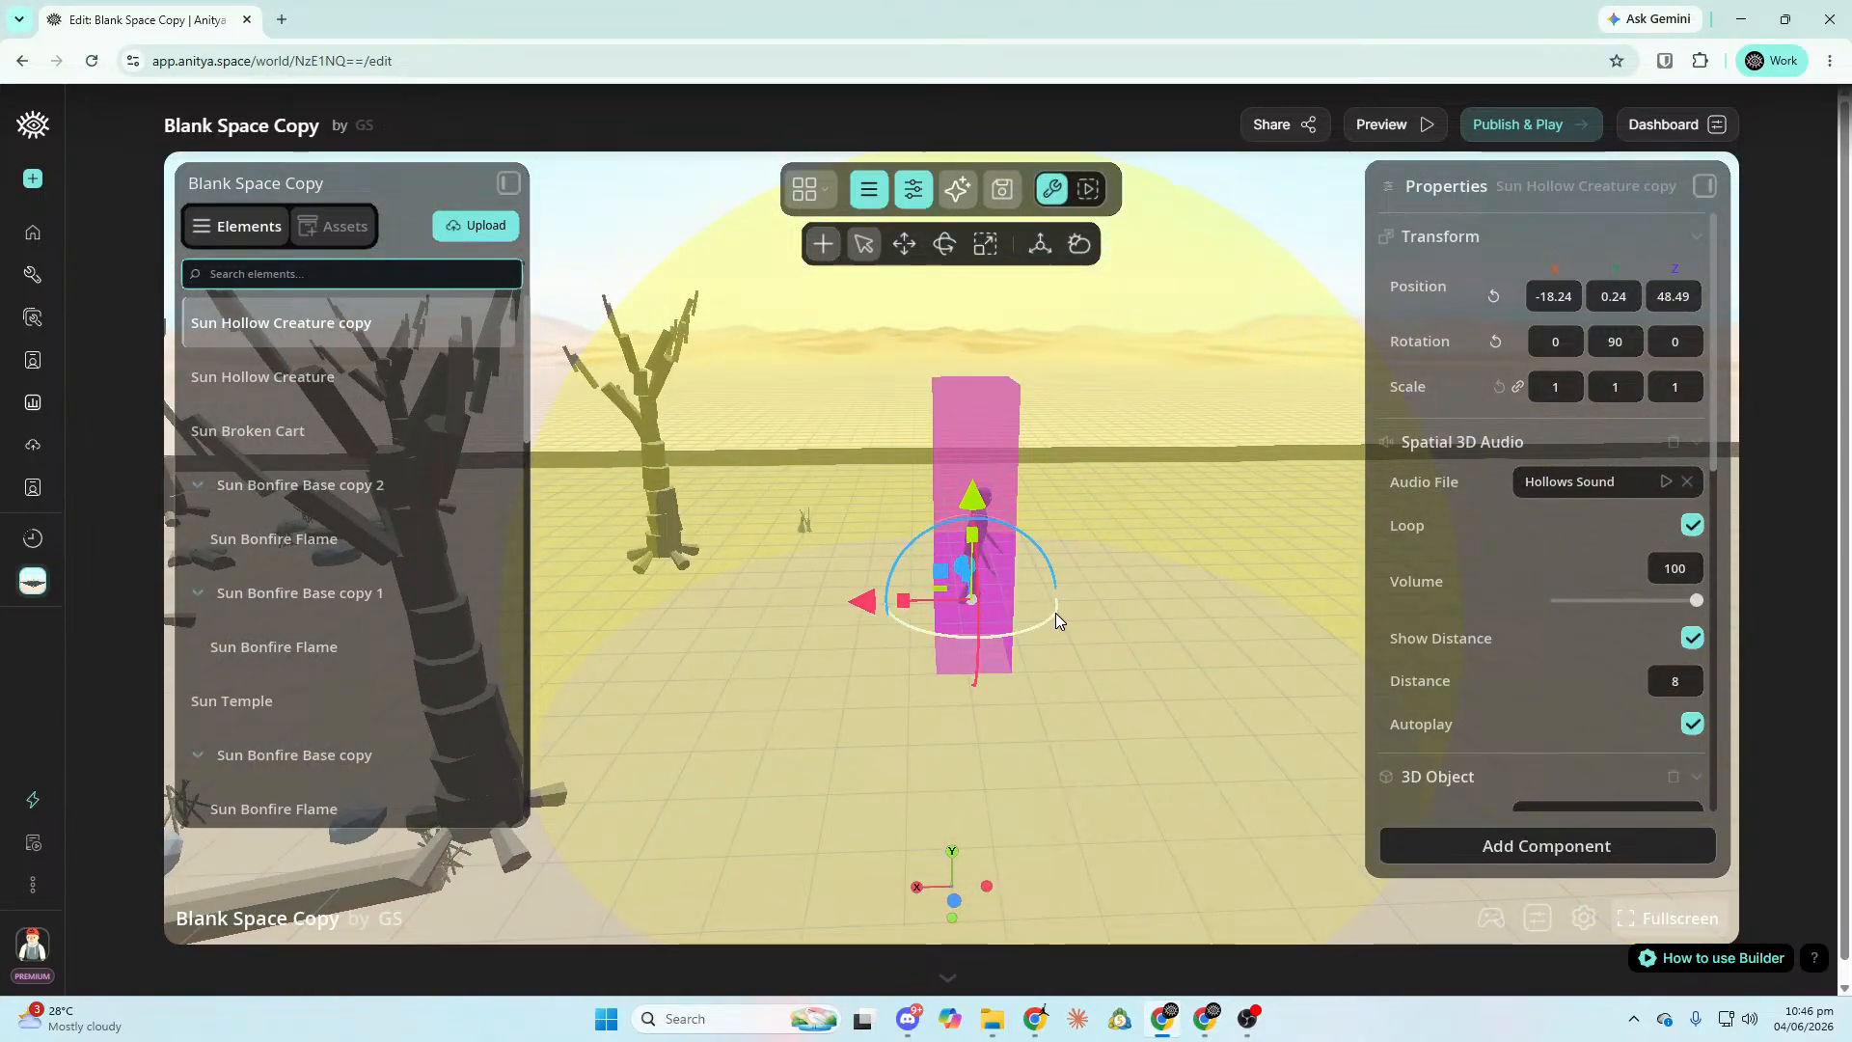
left_click_drag(1056, 611, 917, 637)
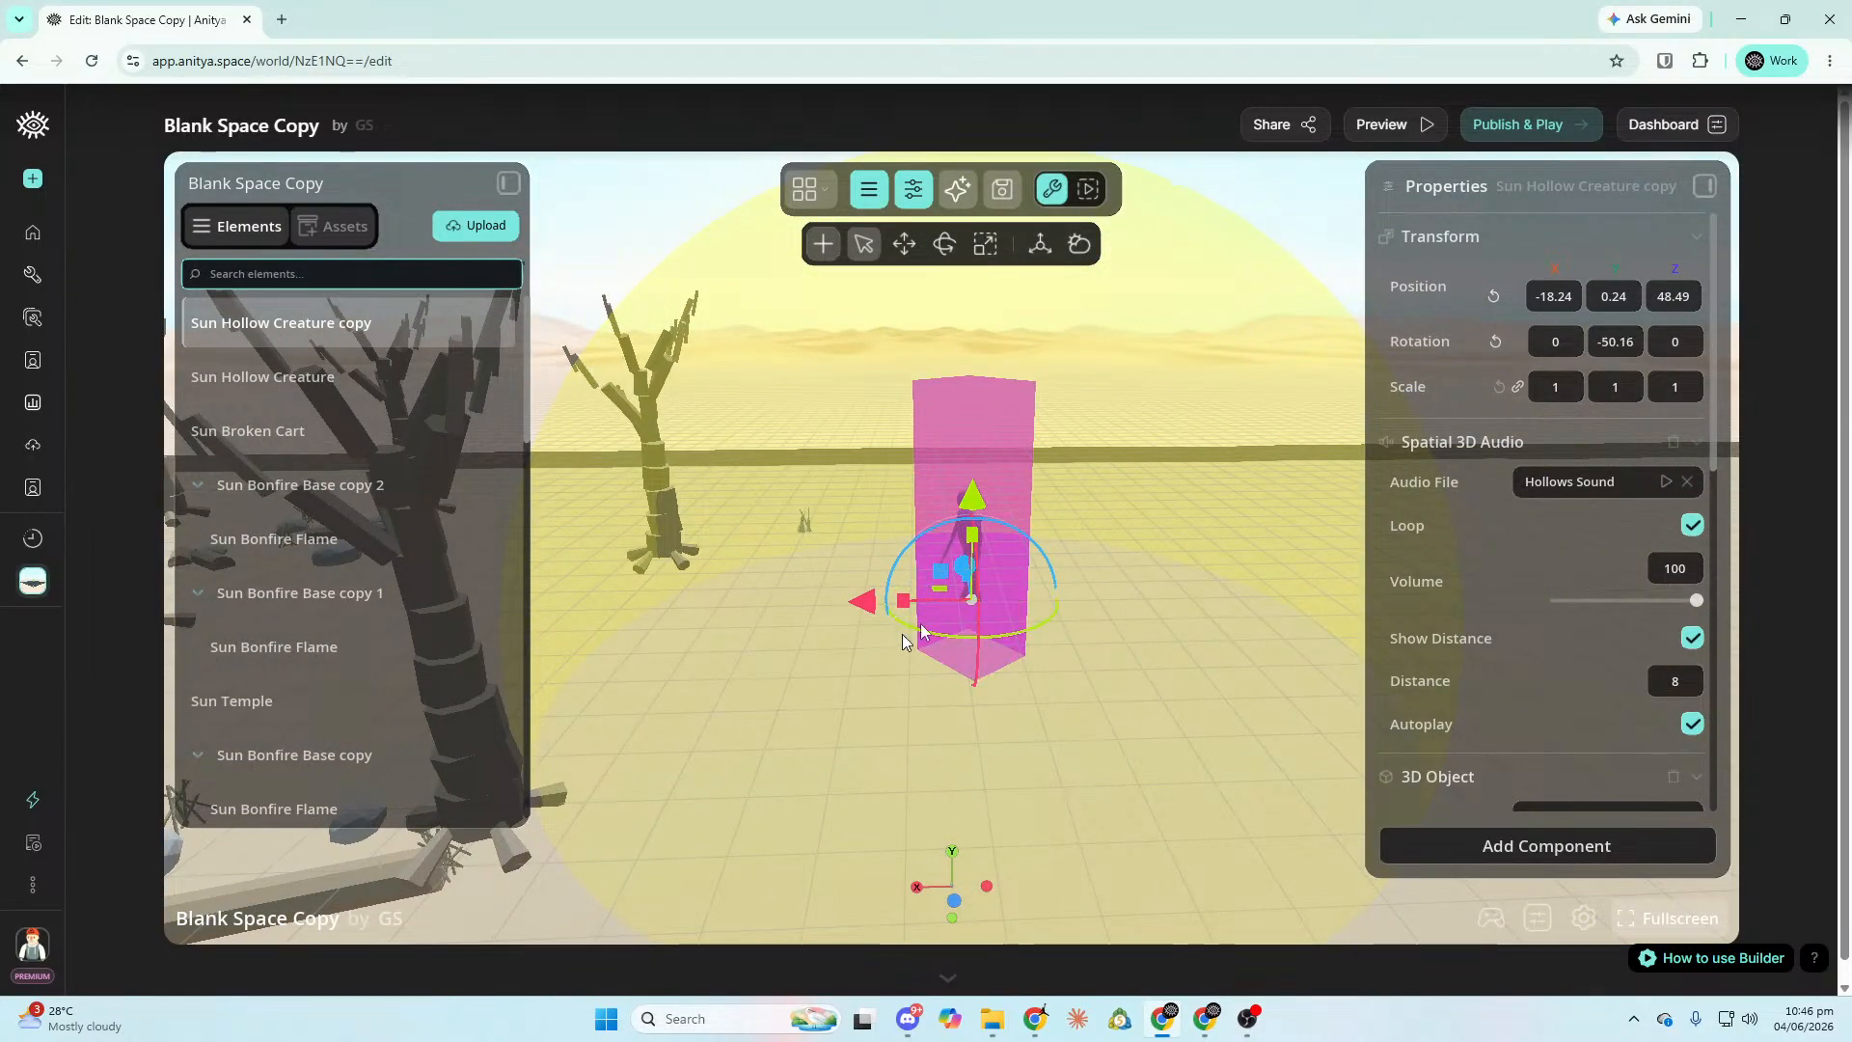
type("0")
key("Return")
Set the creature copy's Y rotation to -90 and check its facing from a wider view.
key("f")
right_click_drag(1157, 482, 1162, 622)
key("w")
left_click(1615, 342)
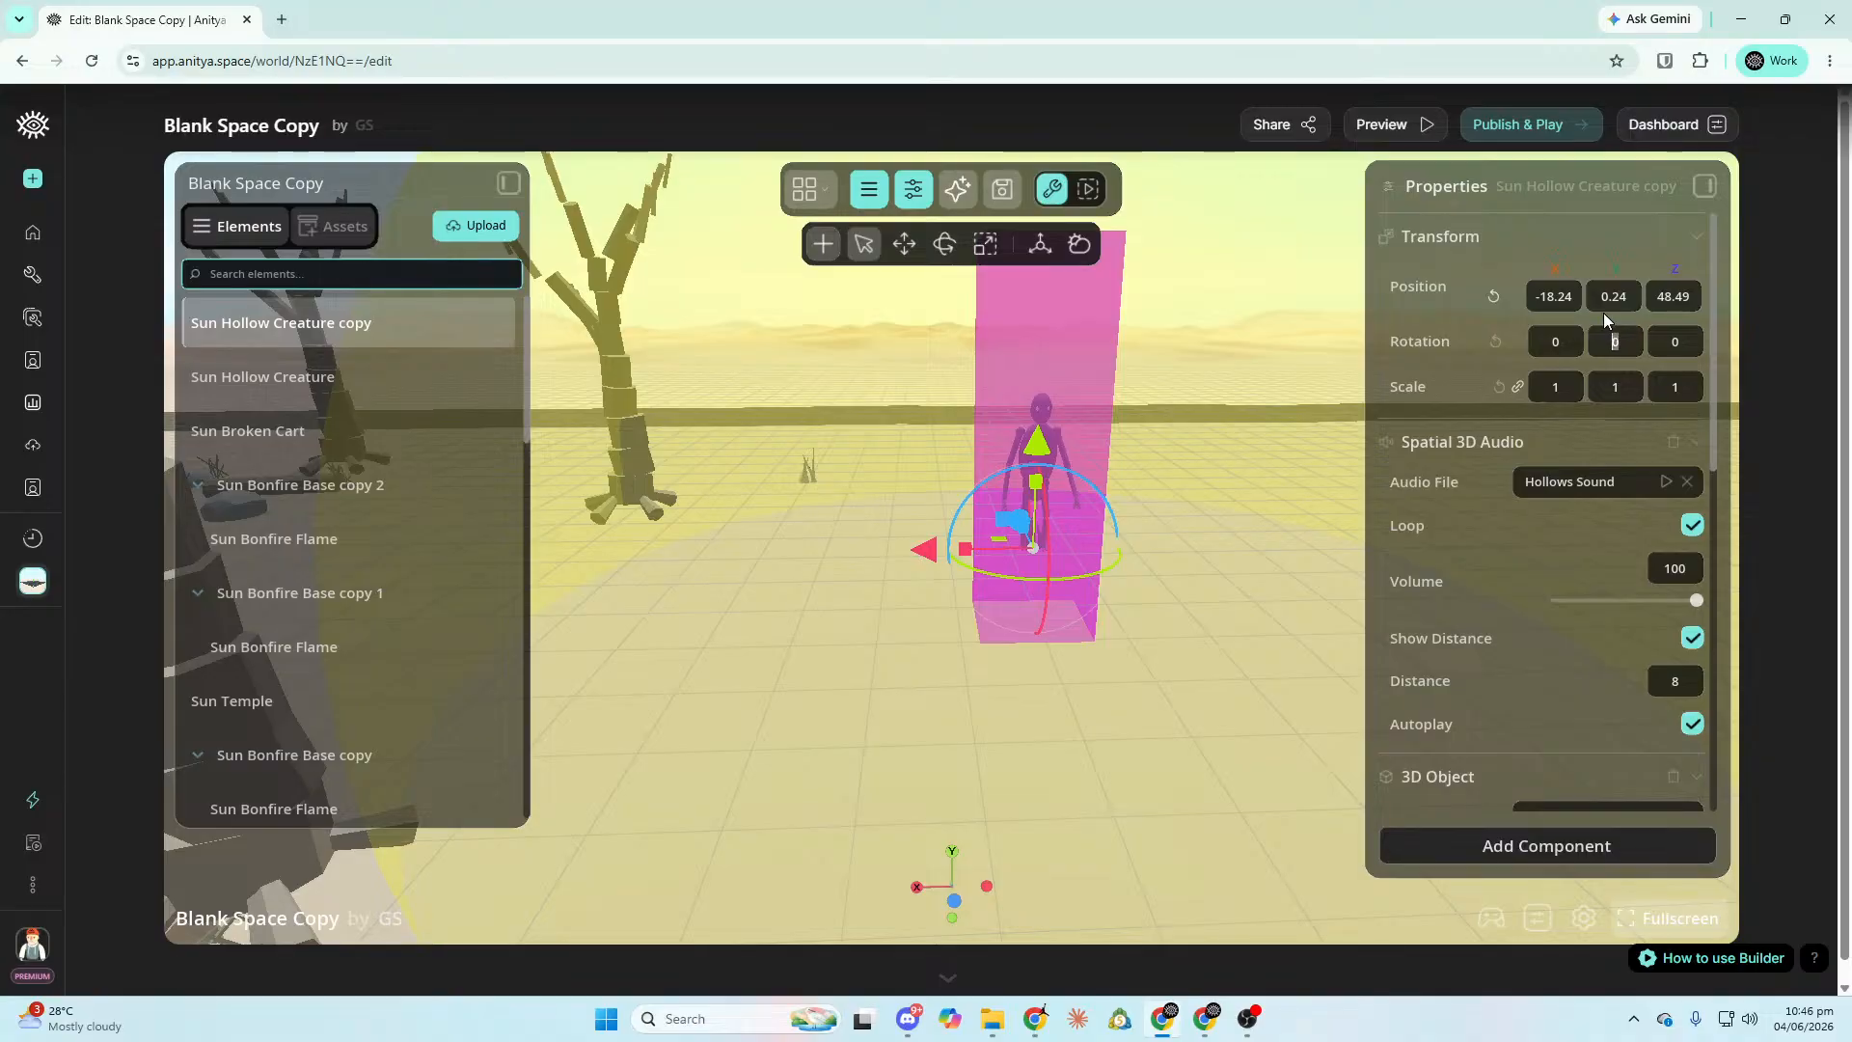
type("-90")
key("Return")
key("s")
key("a")
mouse_move(1157, 482)
right_mouse_down()
mouse_move(1187, 482)
mouse_move(1157, 482)
right_mouse_up()
Collapse the Spatial 3D Audio and 3D Object settings of the creature copy.
left_click(1700, 440)
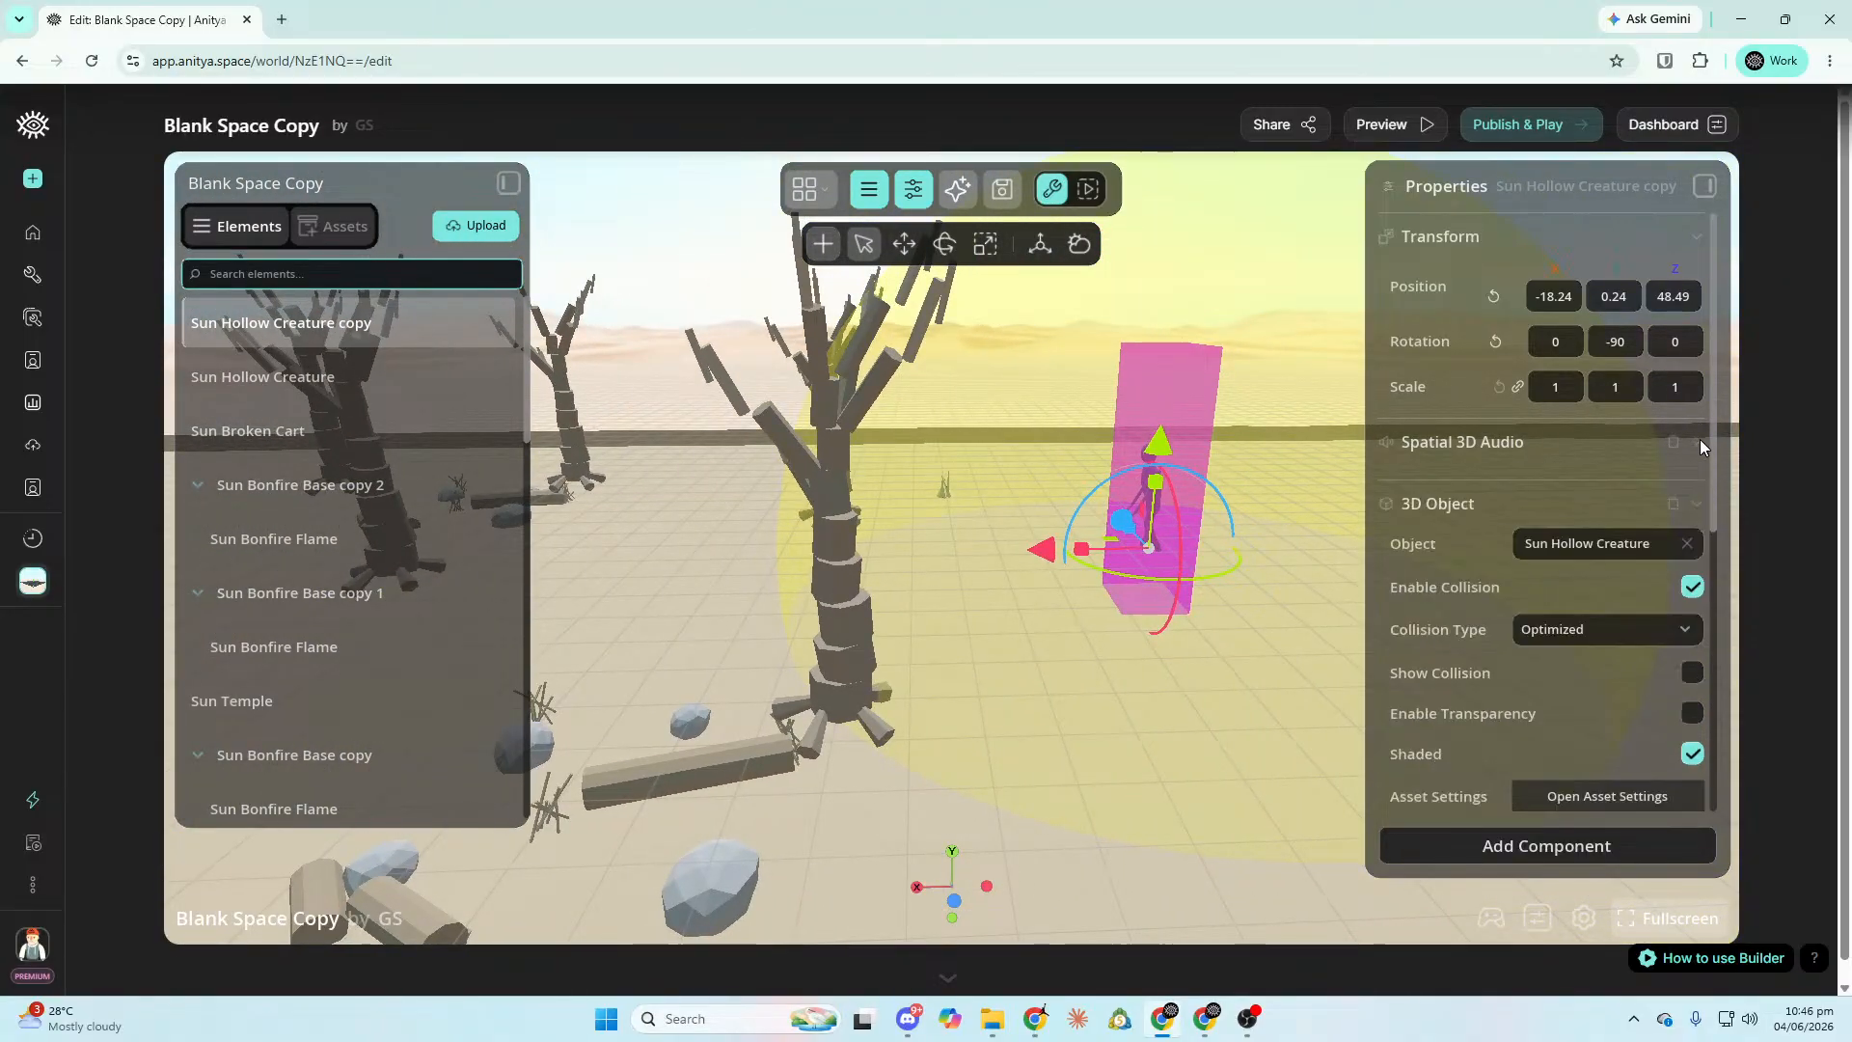
left_click(1700, 442)
left_click(1699, 442)
left_click(1699, 442)
scroll(1692, 449, "down", 2)
scroll(1693, 410, "up", 2)
left_click(1699, 442)
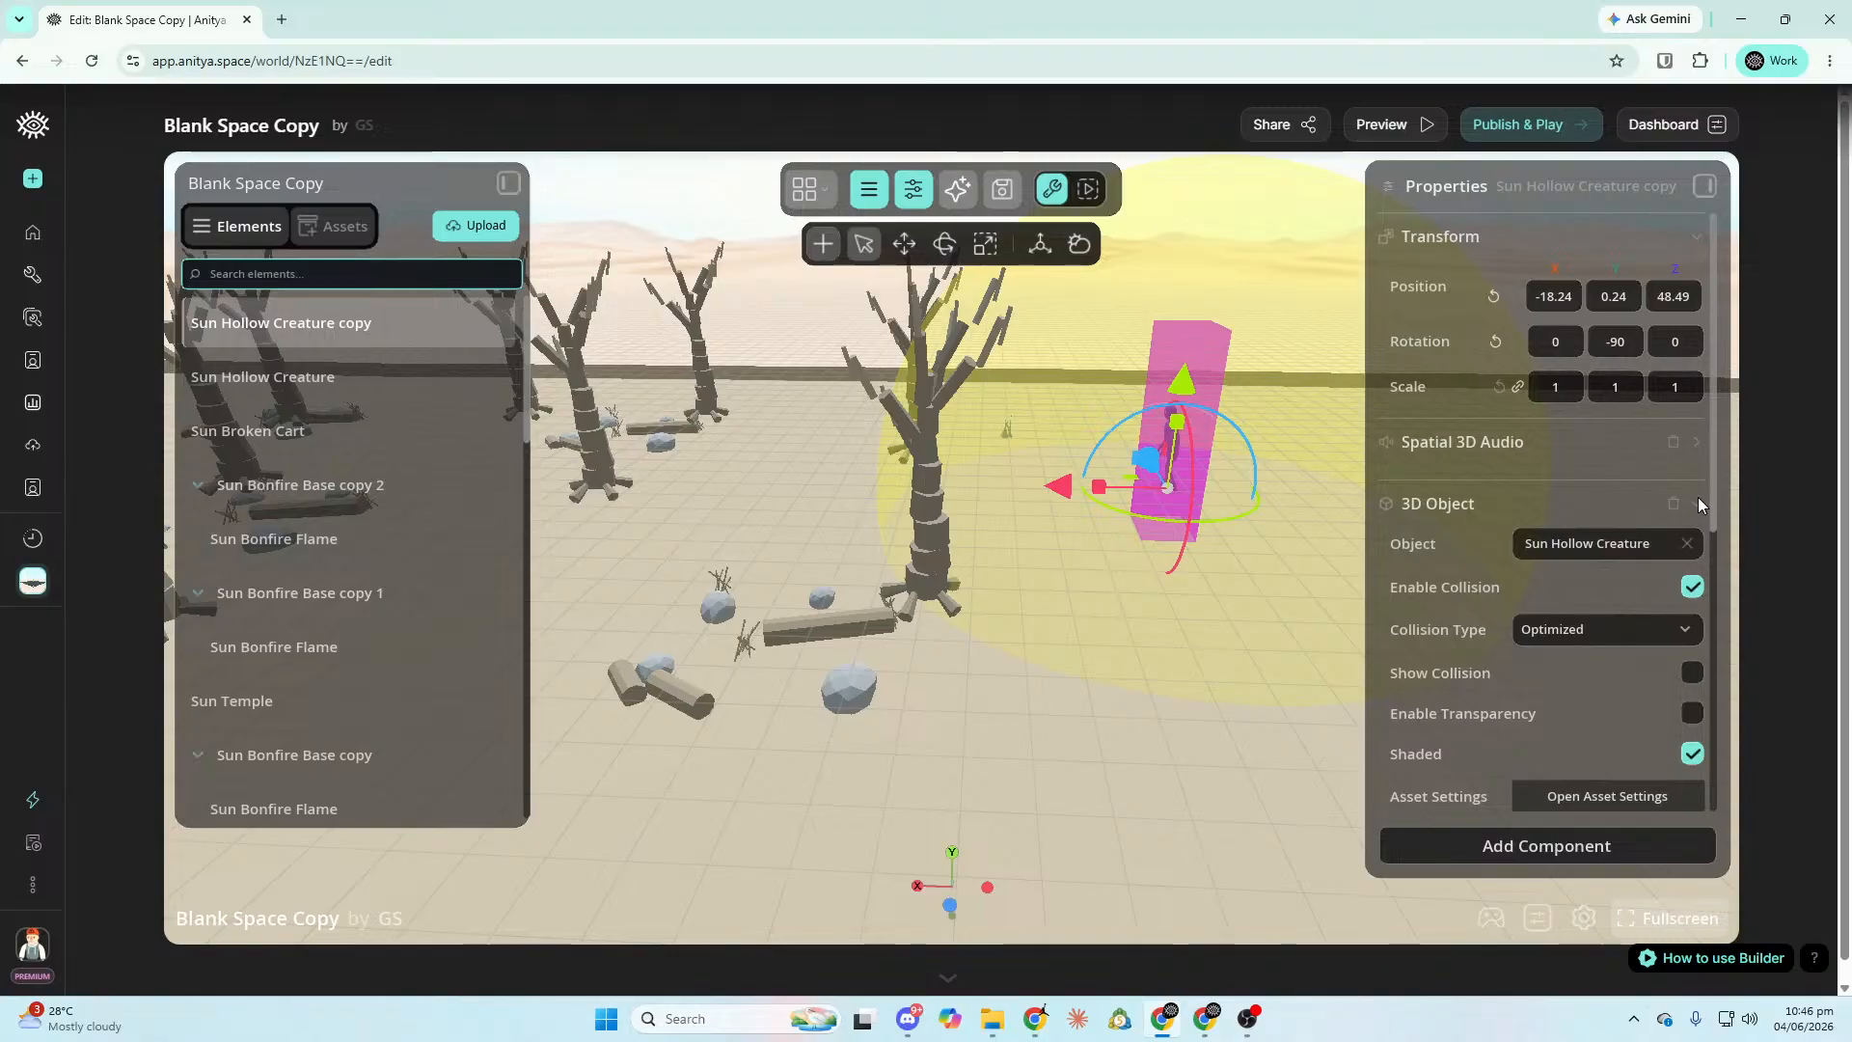
left_click(1698, 501)
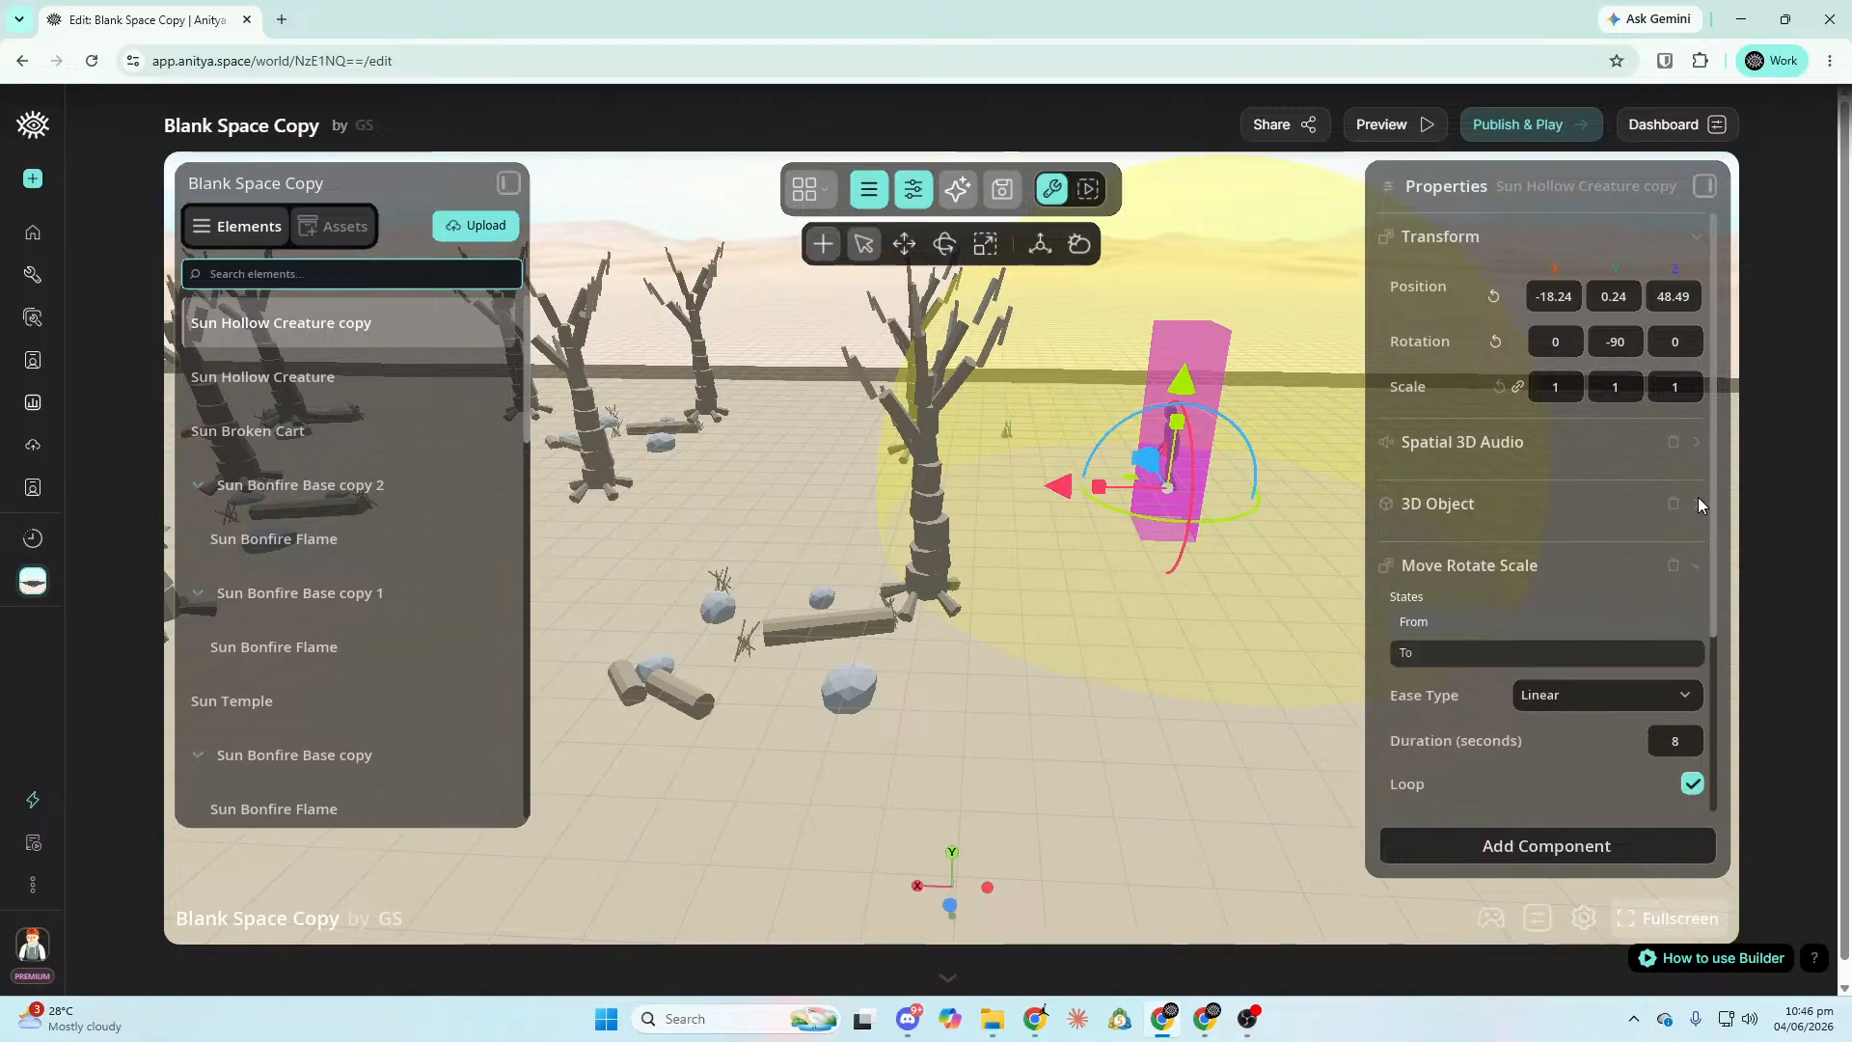
Move the copy's From state in Move Rotate Scale back along the Z axis to about 48.46.
left_click(1596, 625)
key("s")
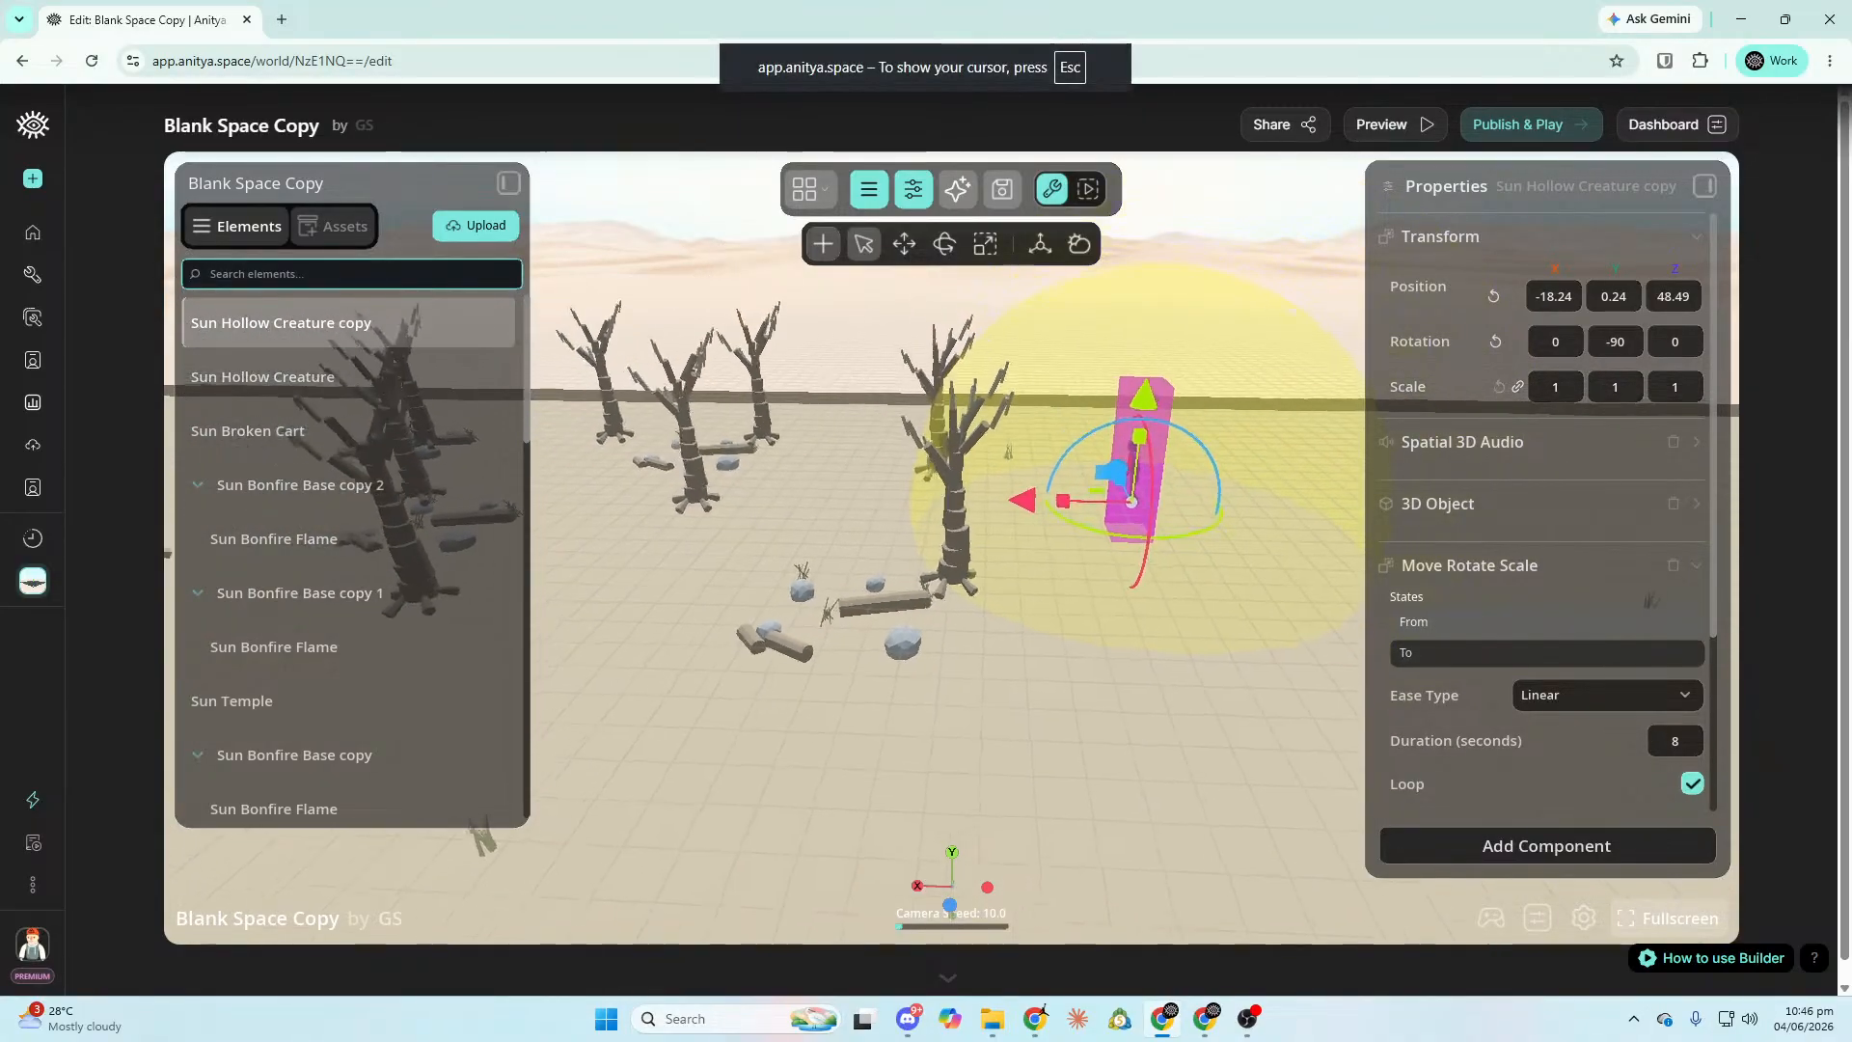
key("a")
left_click(1569, 658)
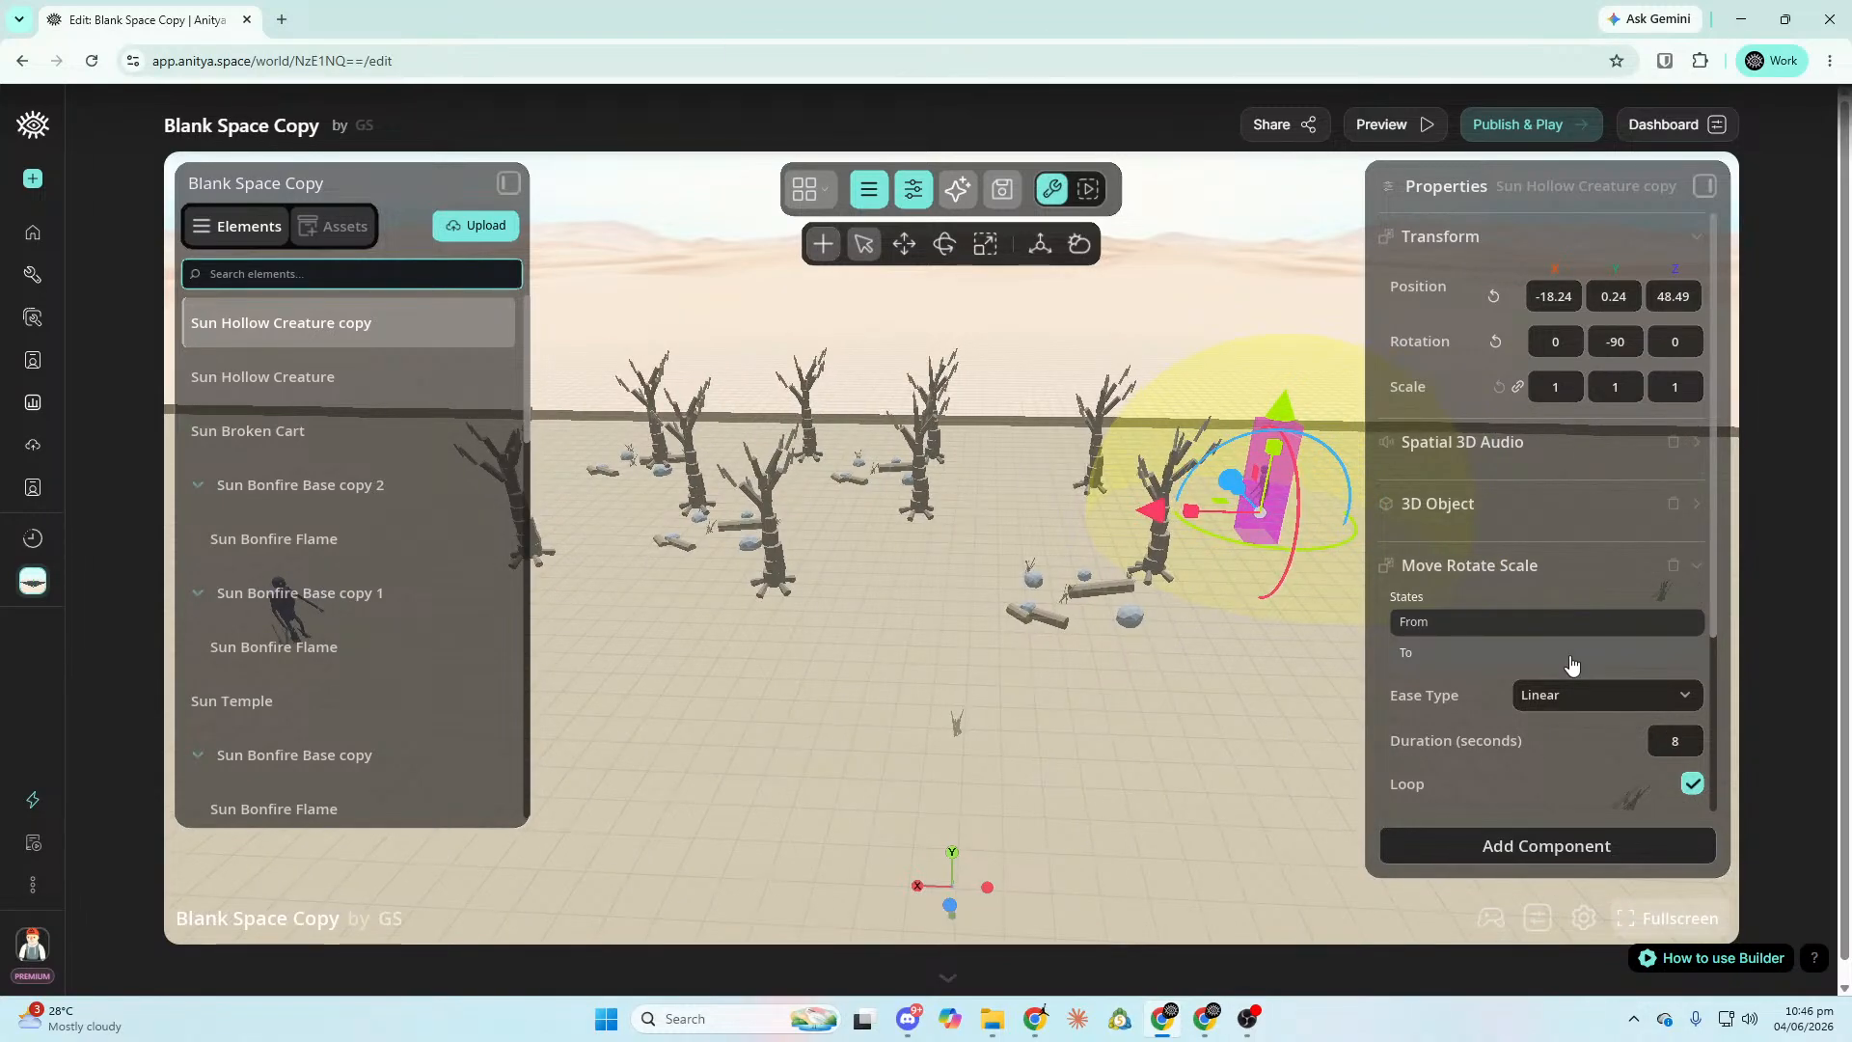
left_click(1457, 632)
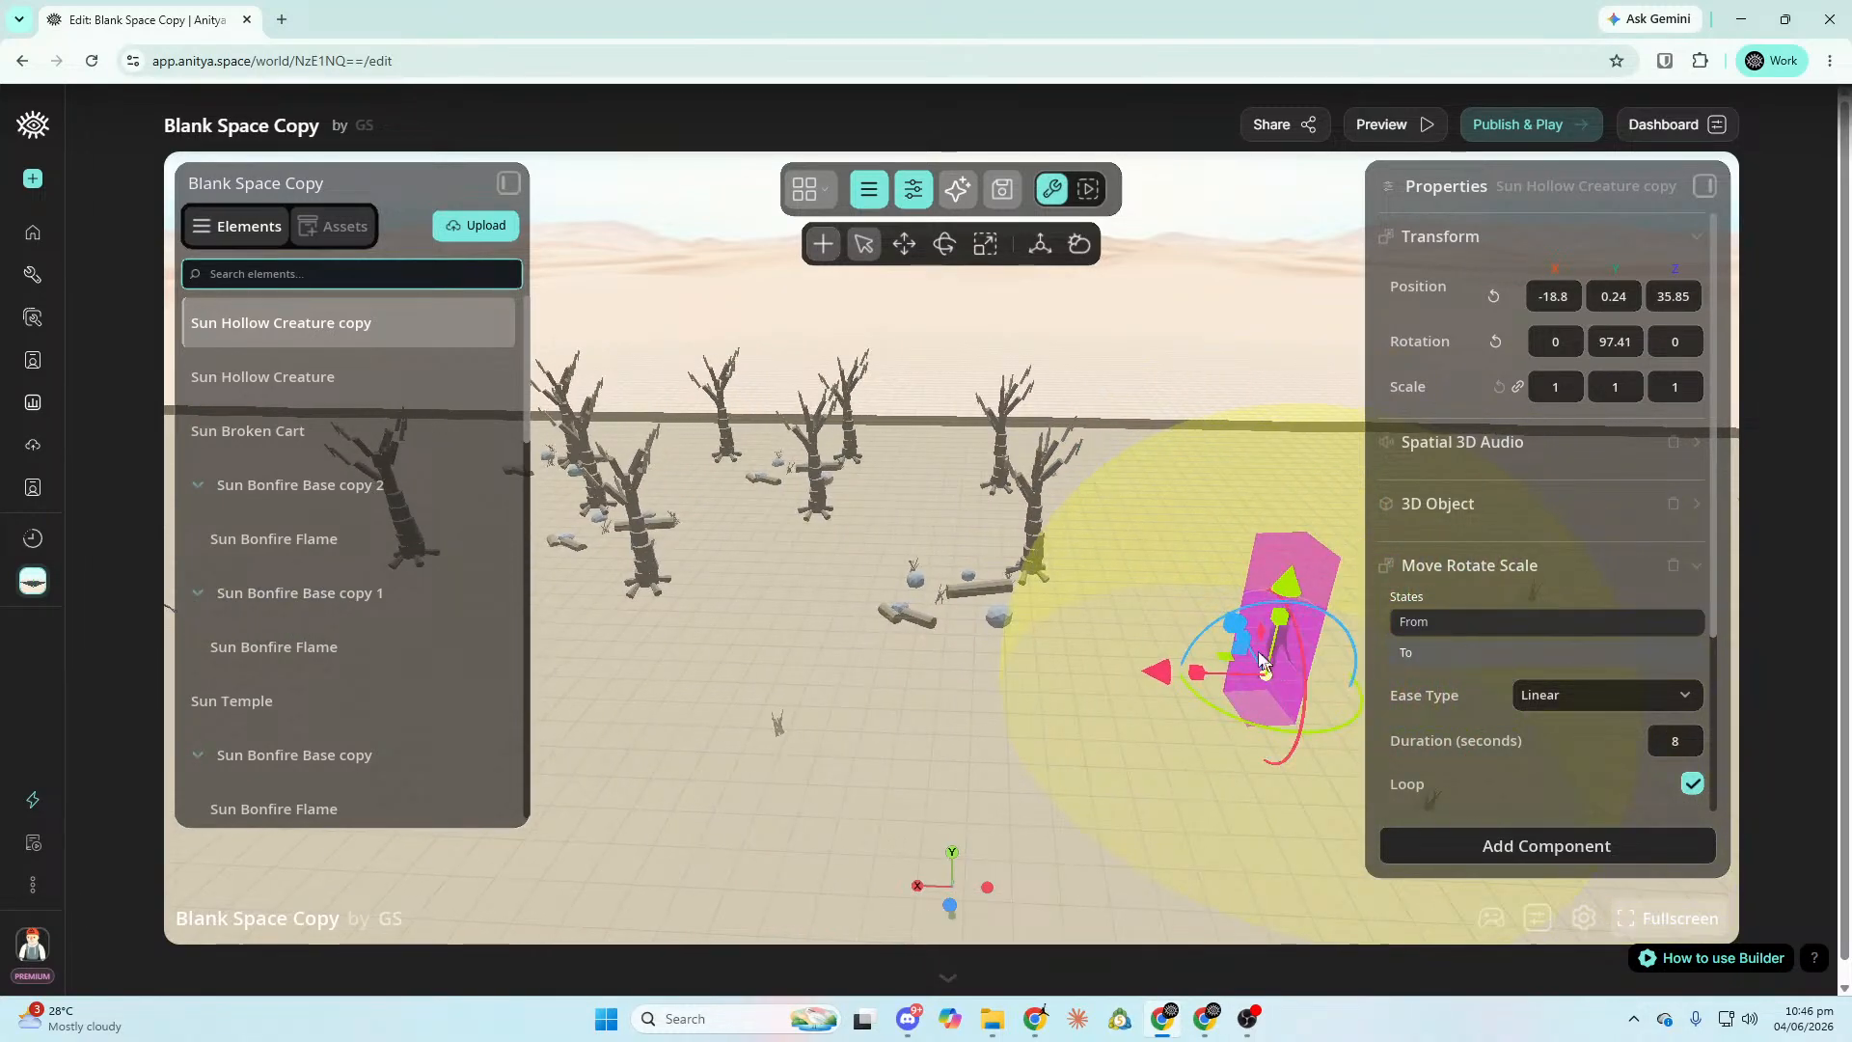
left_click_drag(1237, 629, 1168, 494)
Compare the copy's From and To states and set the From state's X position to -18.24.
left_click(1459, 621)
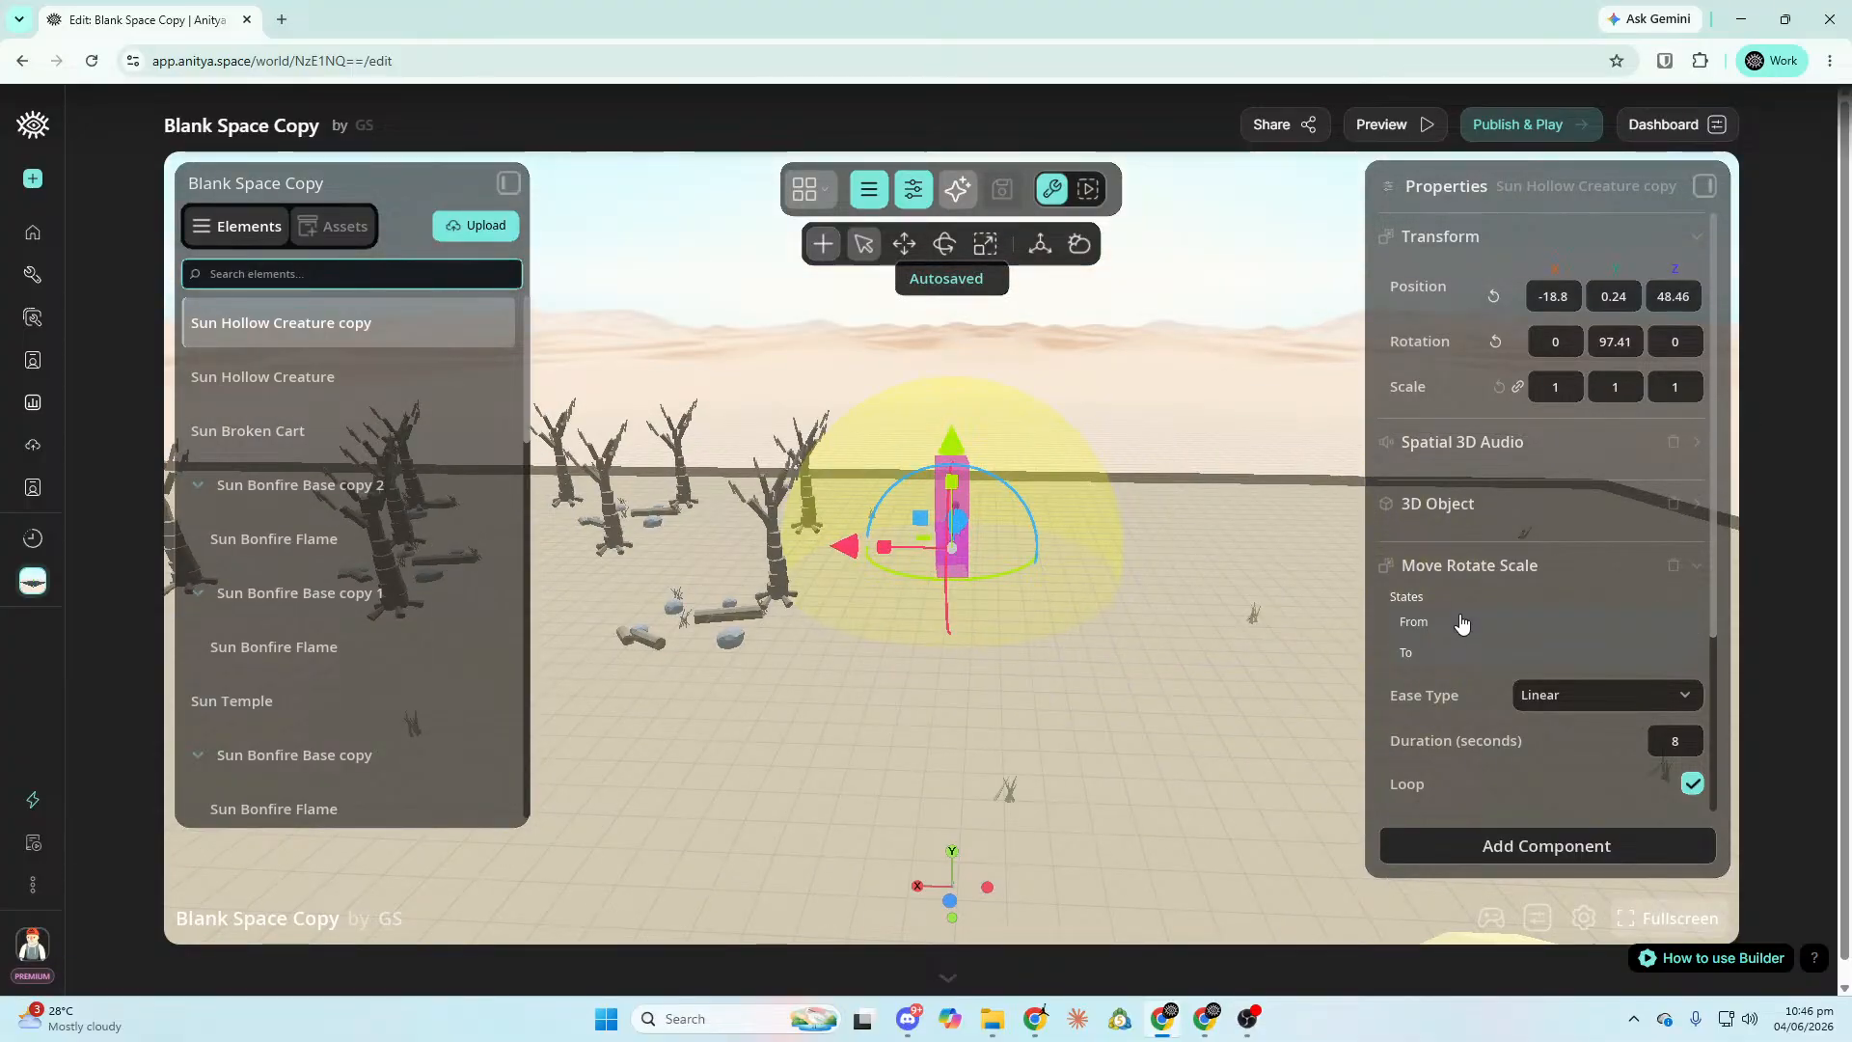
left_click(1459, 647)
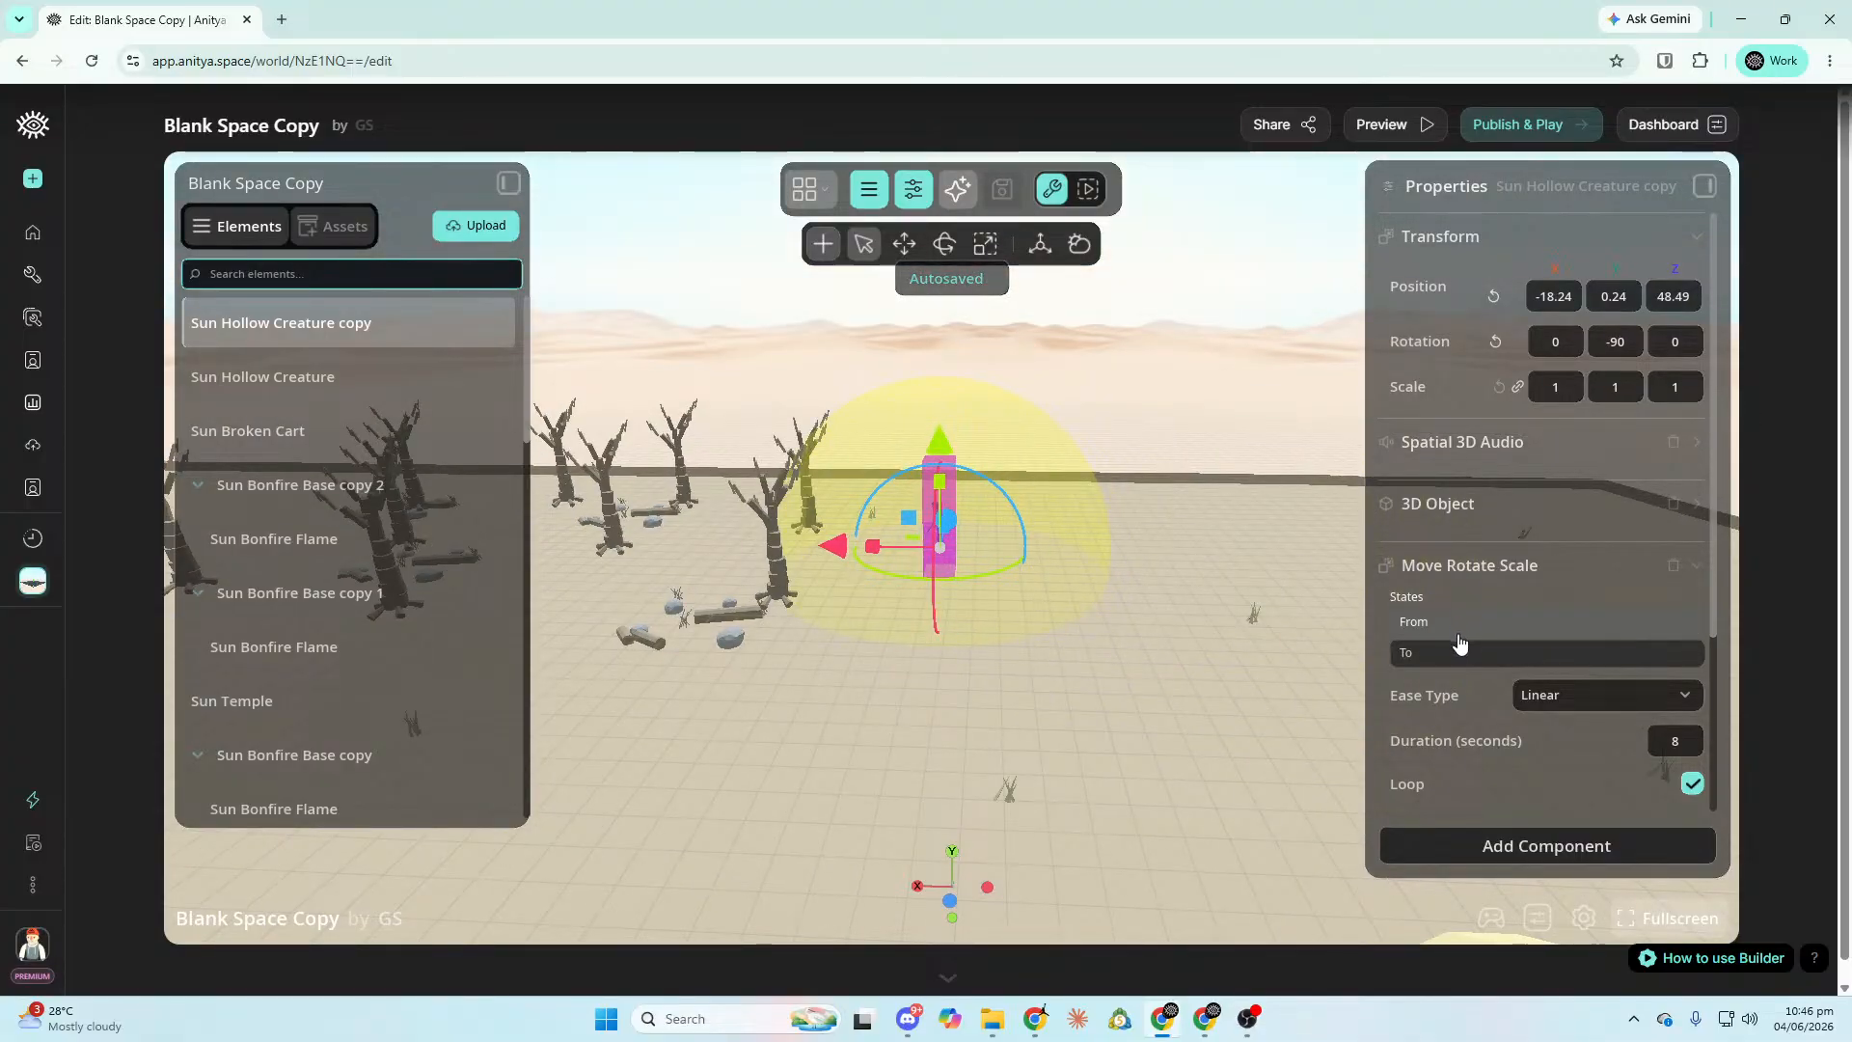
left_click(1458, 652)
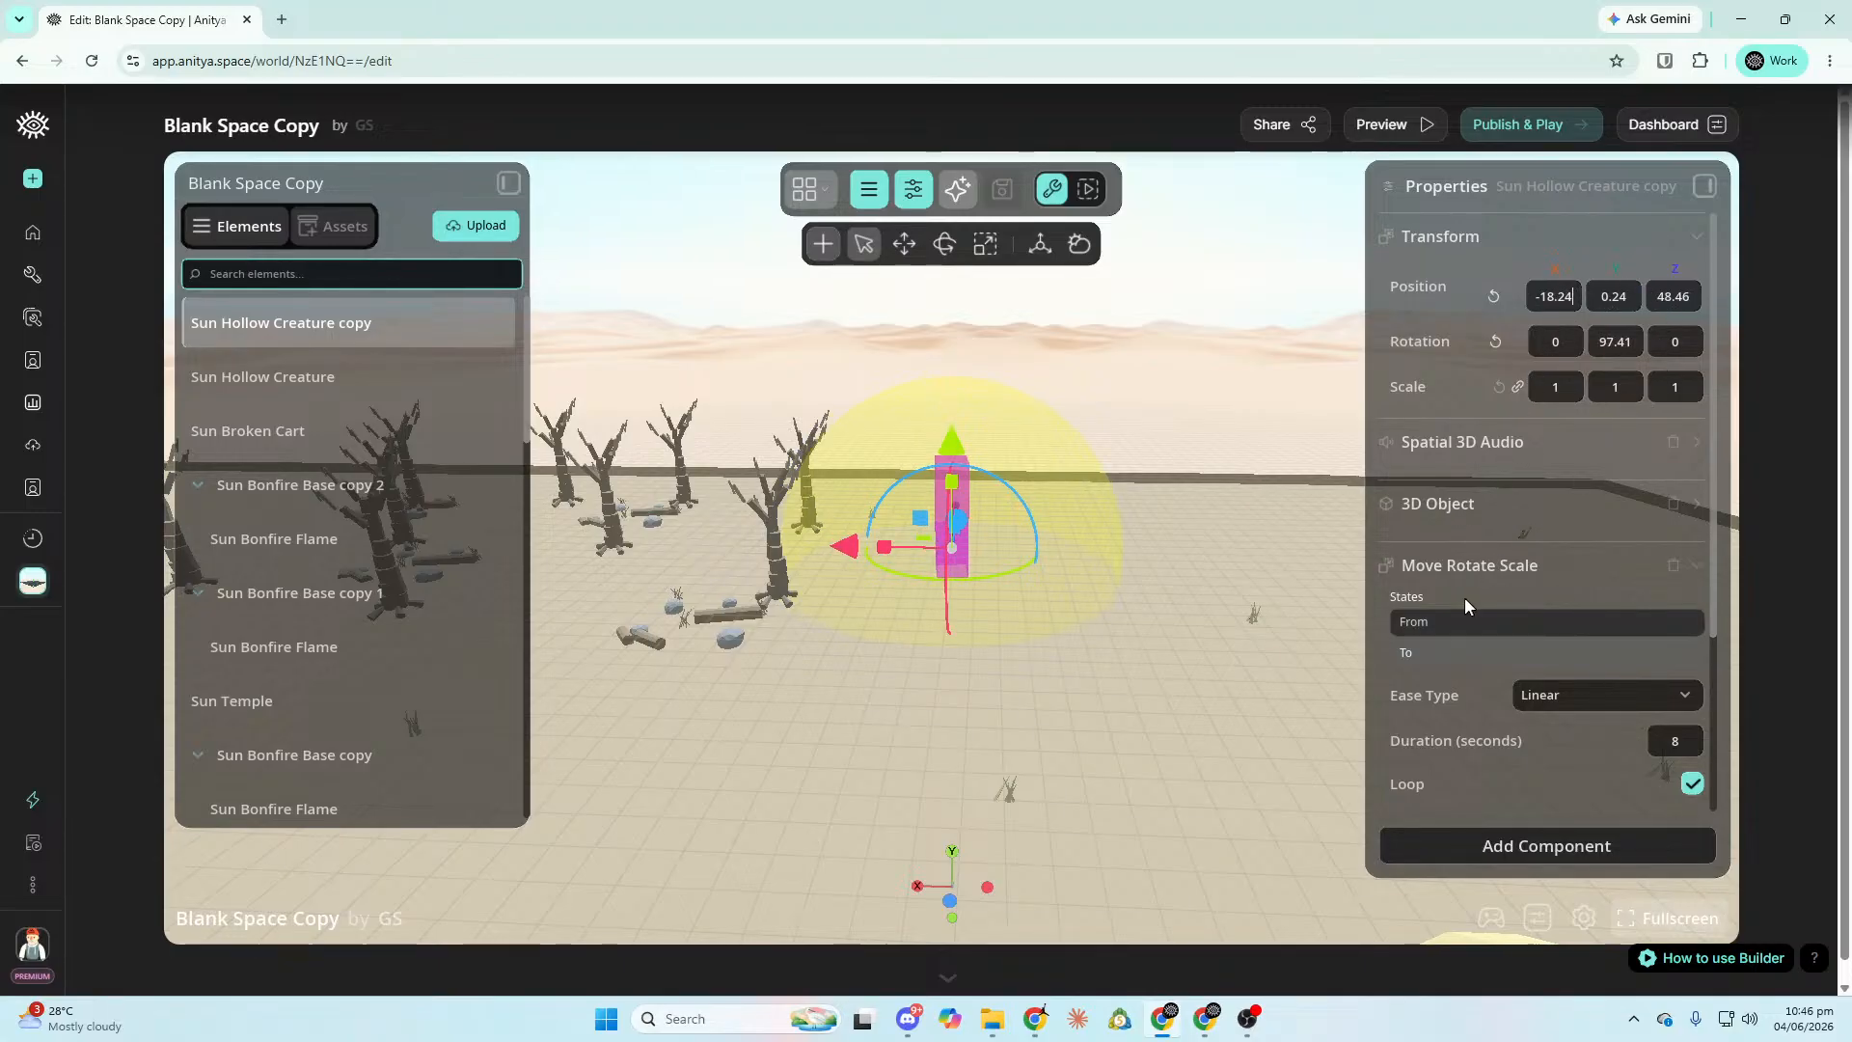
left_click(1463, 653)
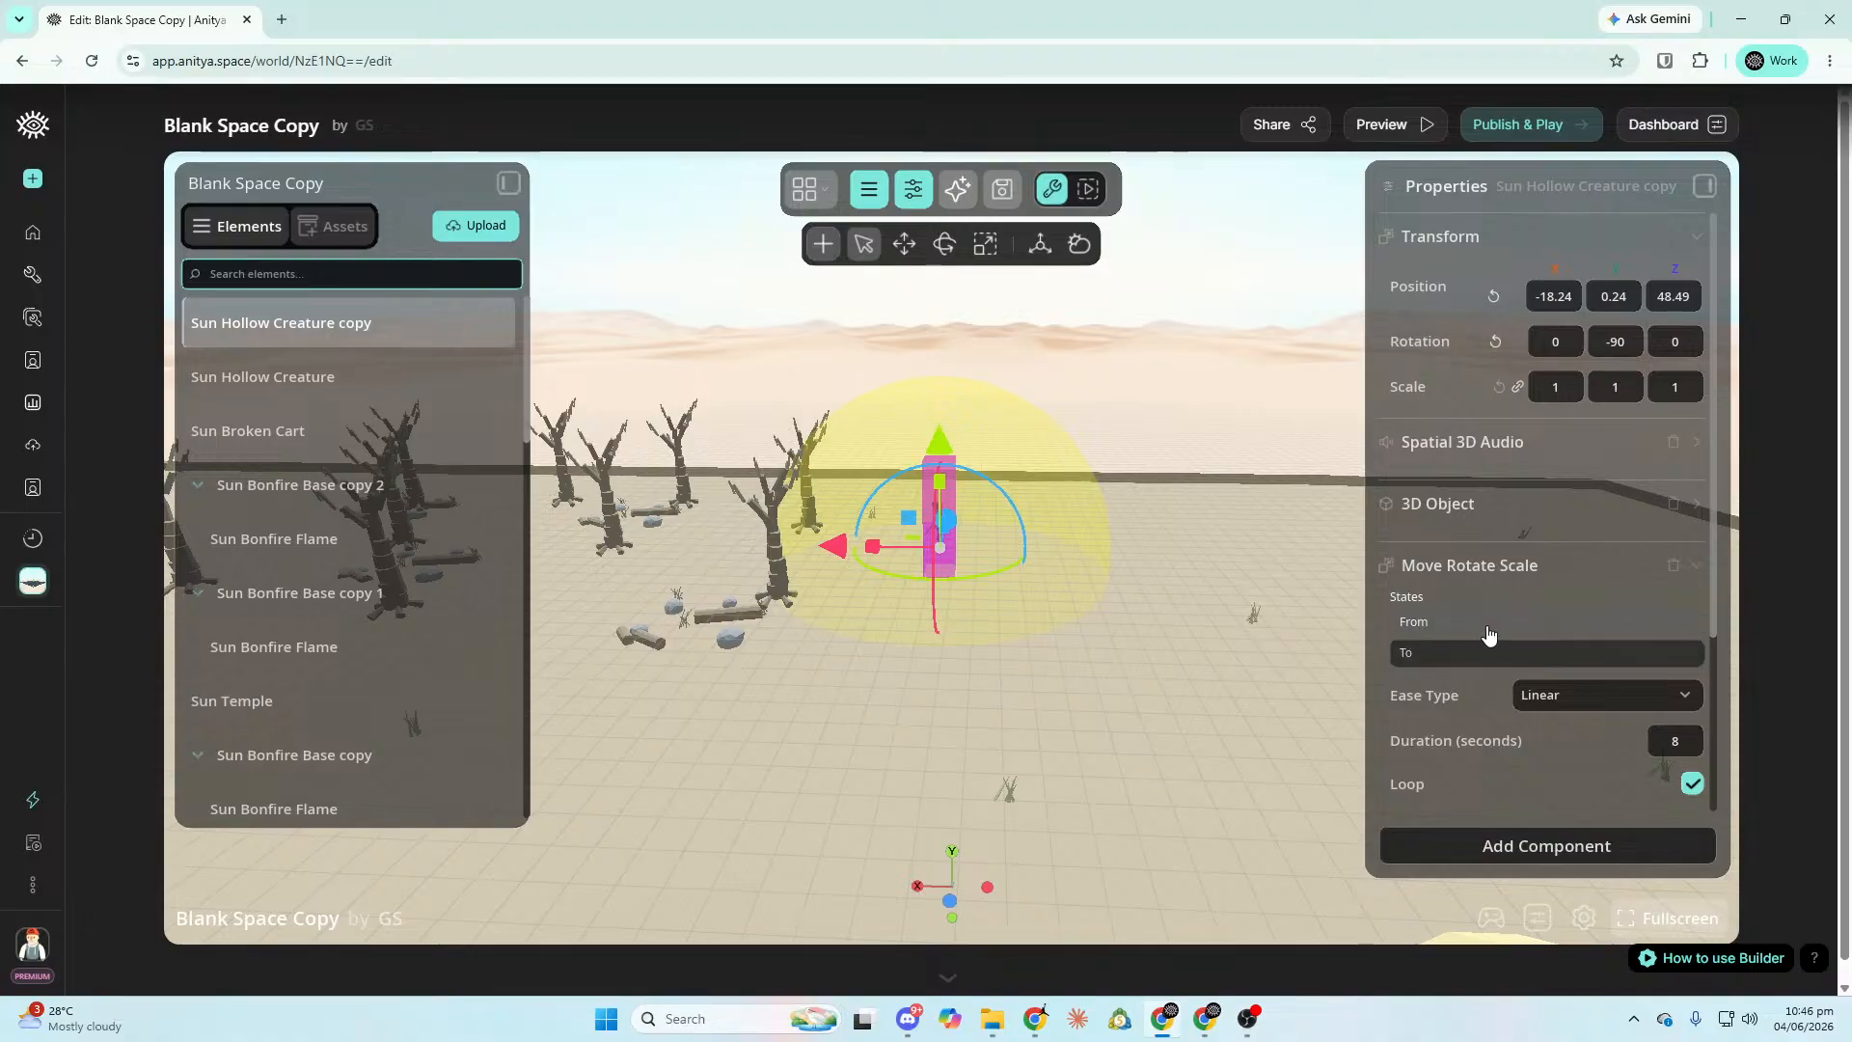
Check the copy's From and To states from the side and open the From state's Y rotation for editing.
key("a")
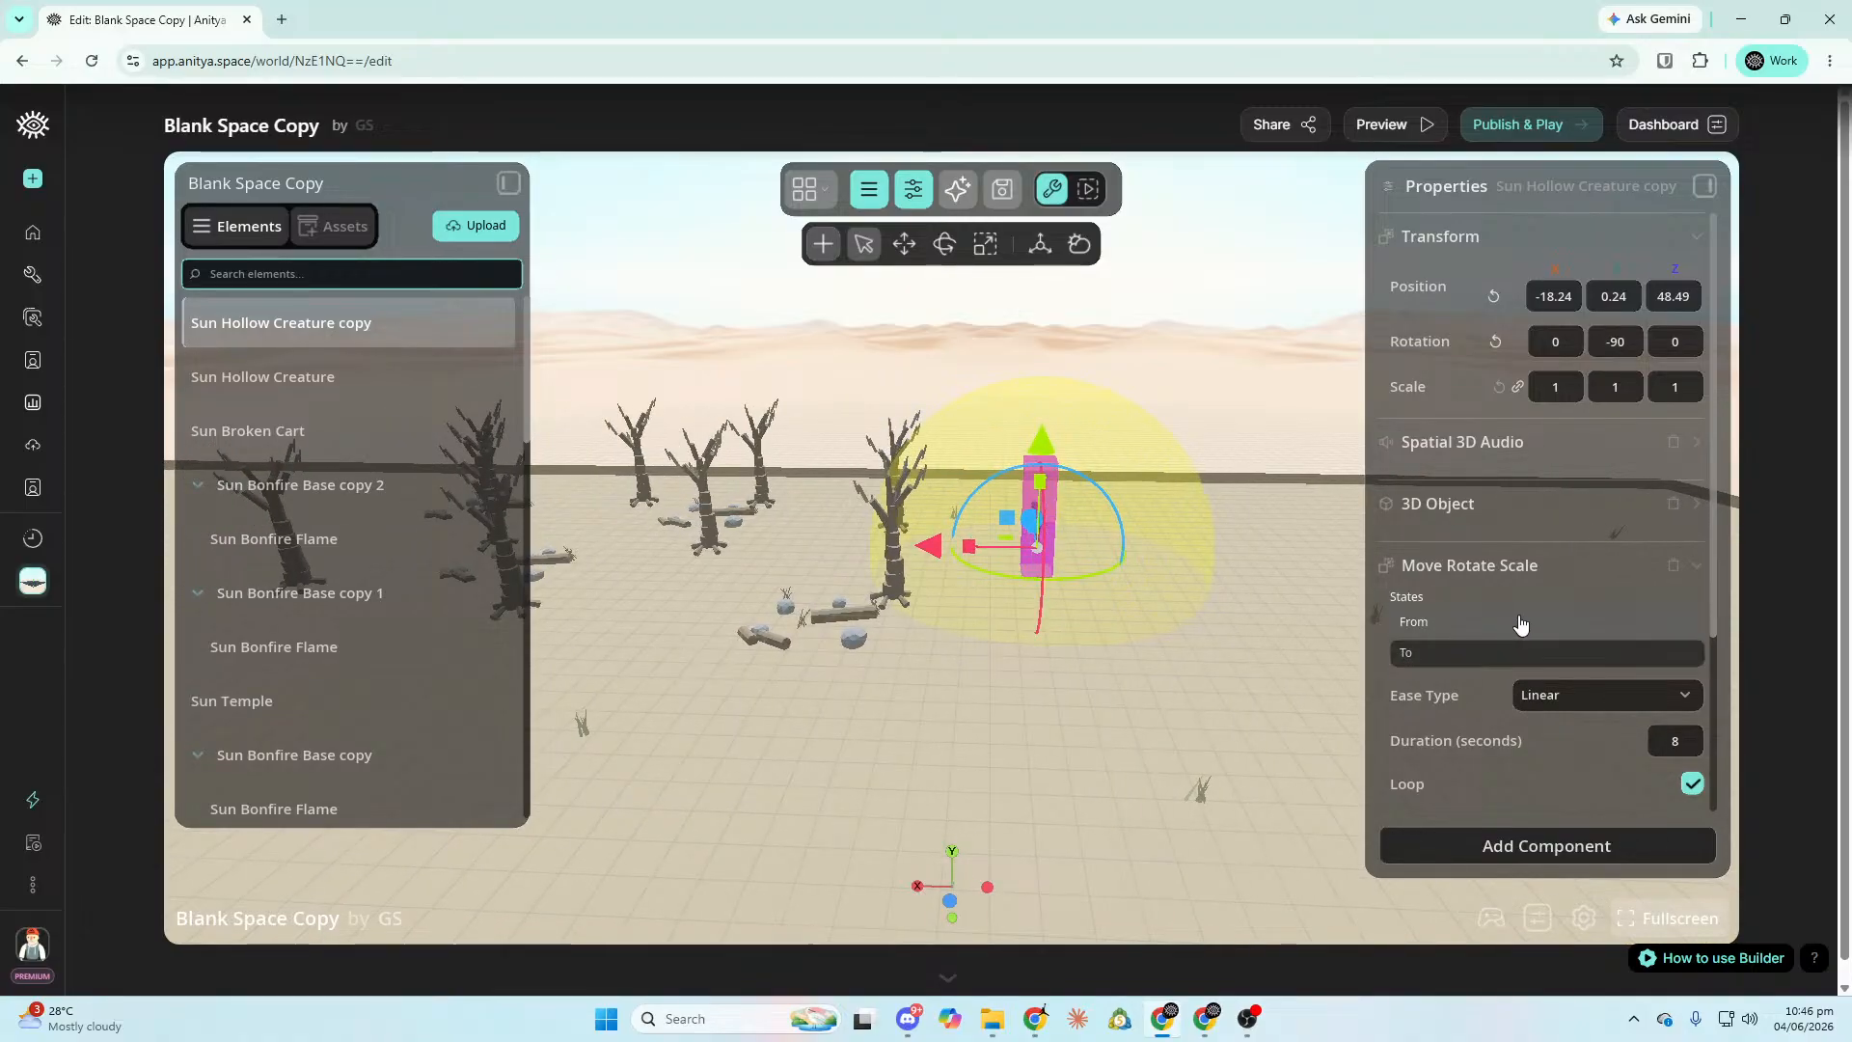
key("d")
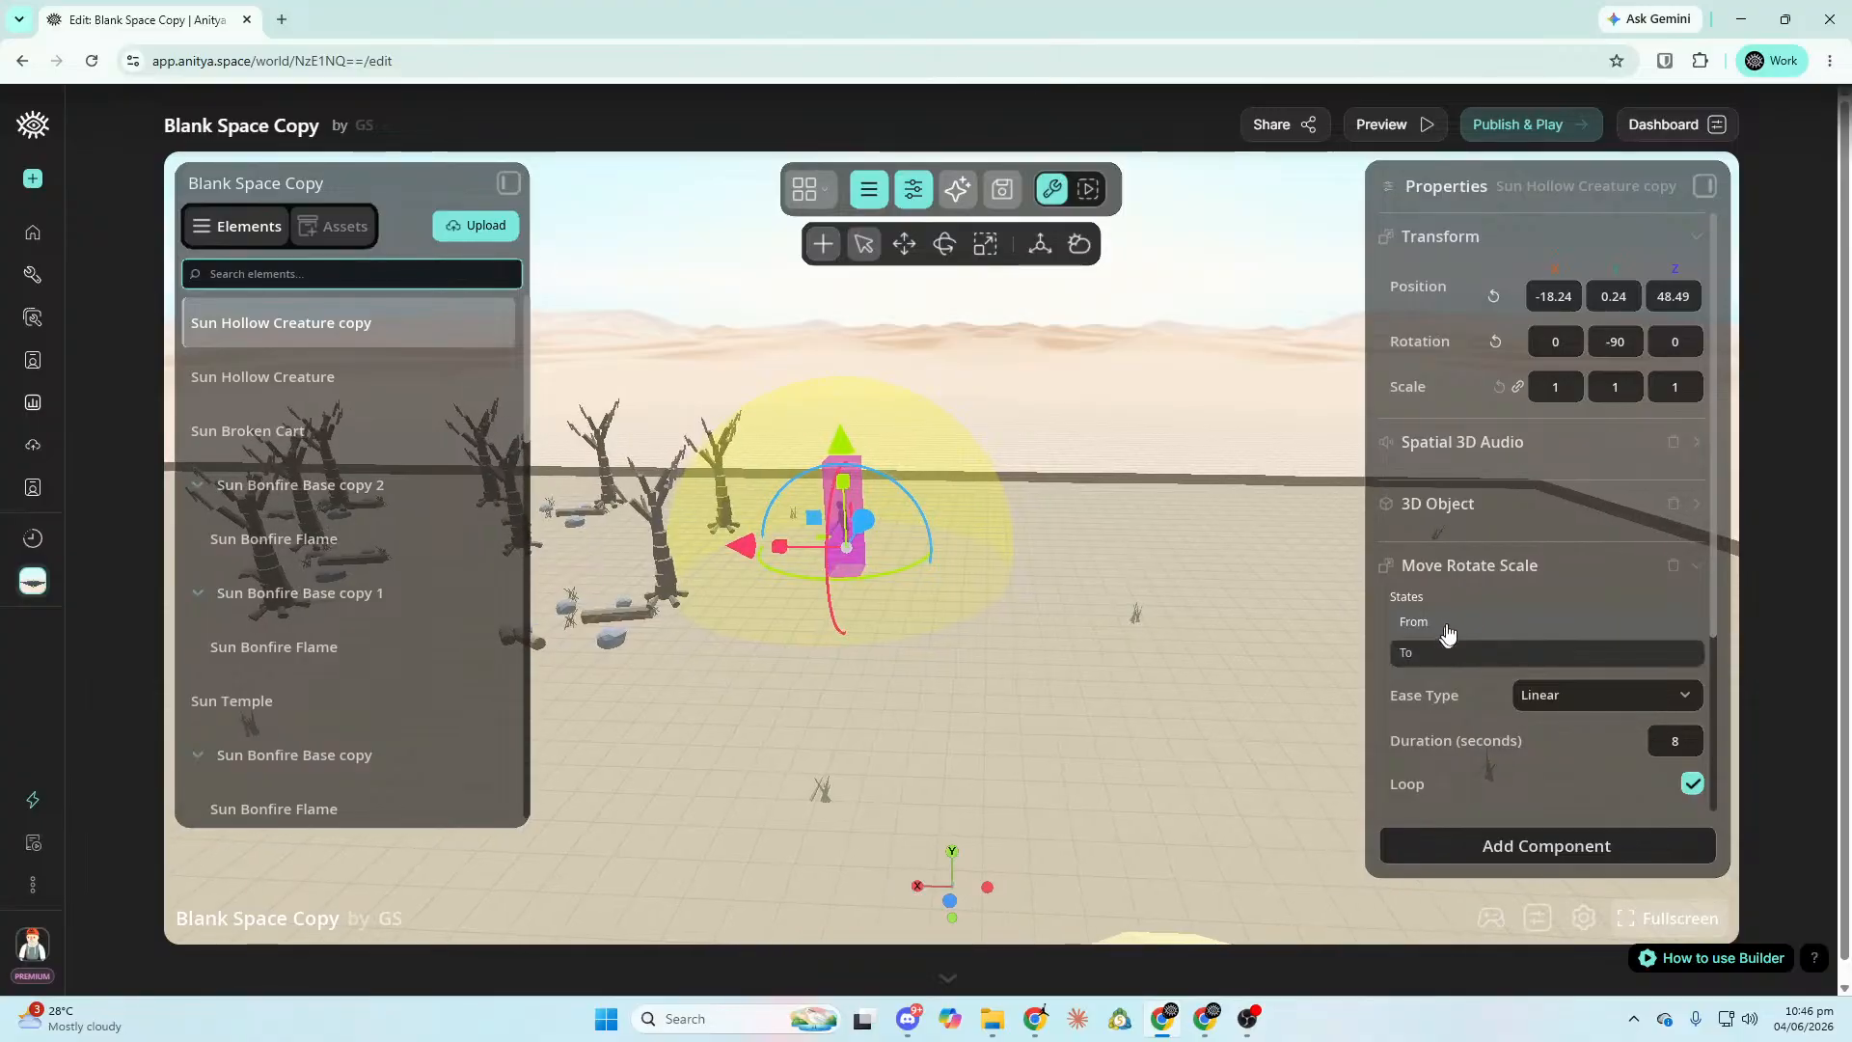
key("a")
left_click(1464, 655)
key("a")
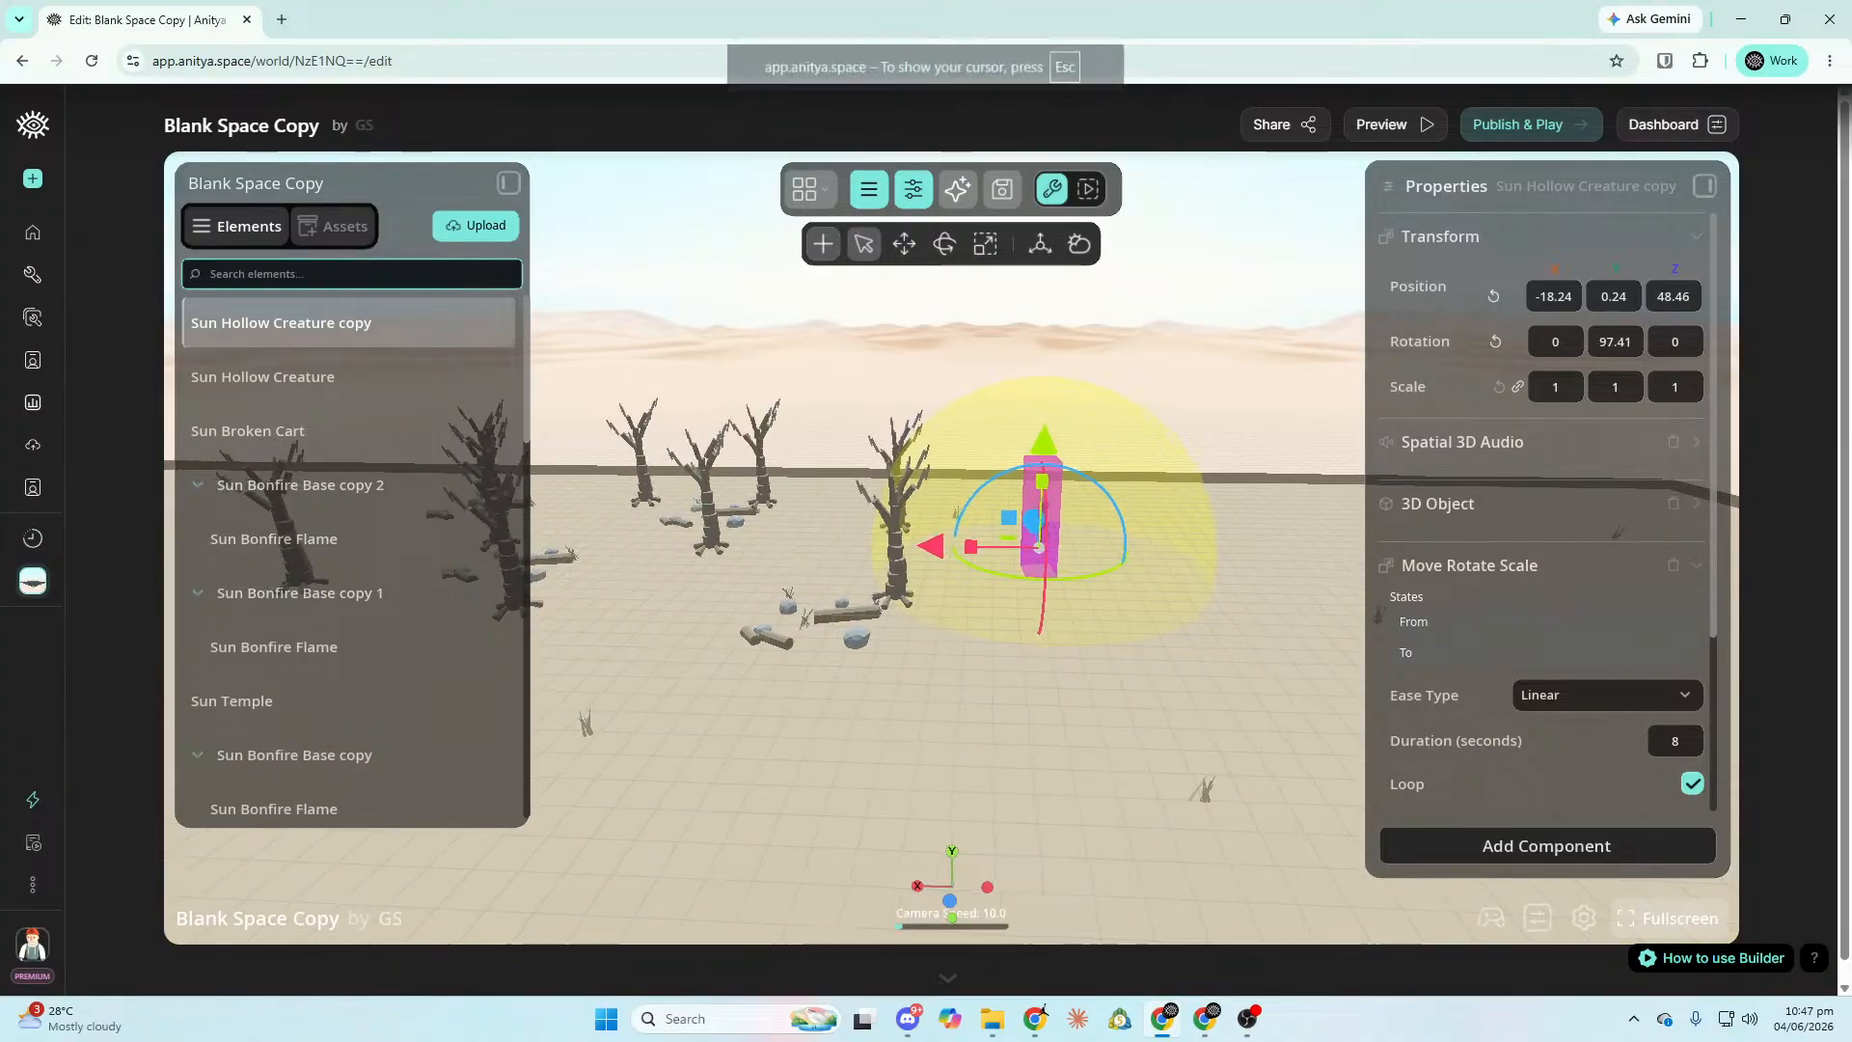
key("d")
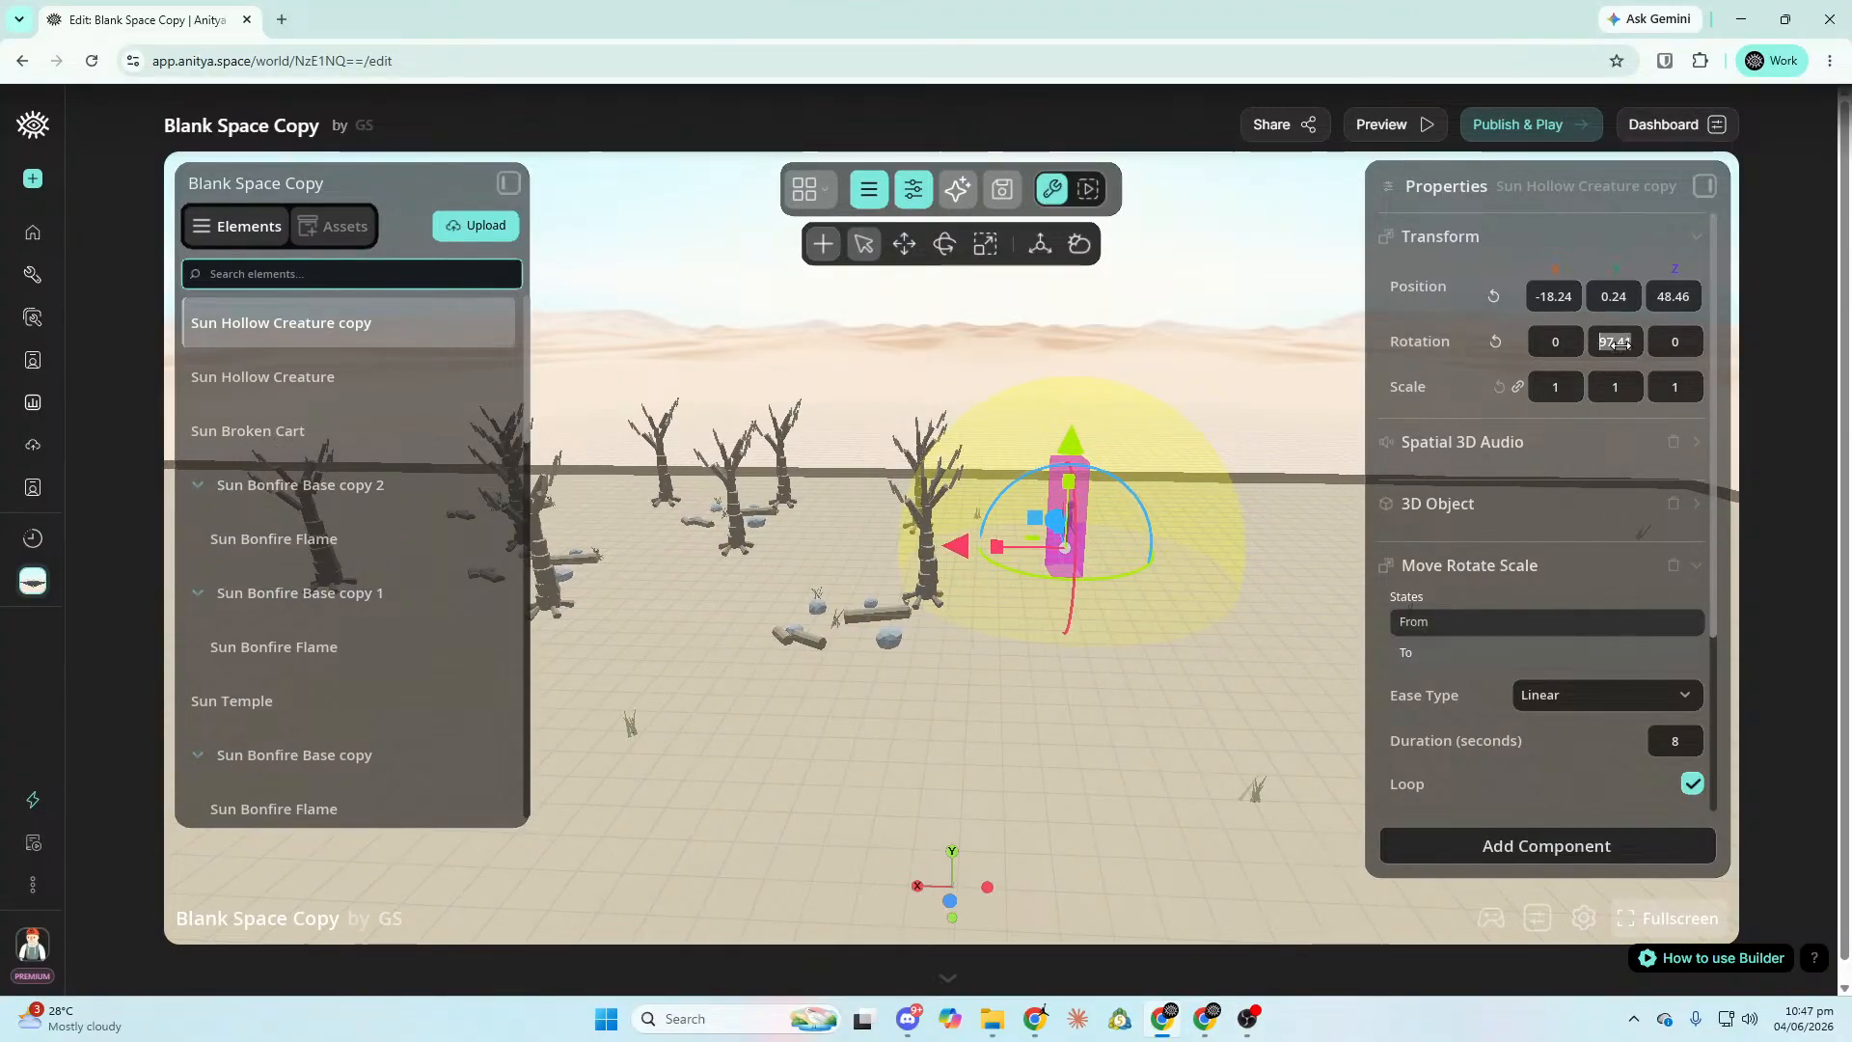
Set the Y rotation of Sun Hollow Creature copy to -90 and move its From state along X to about 24.17.
key("a")
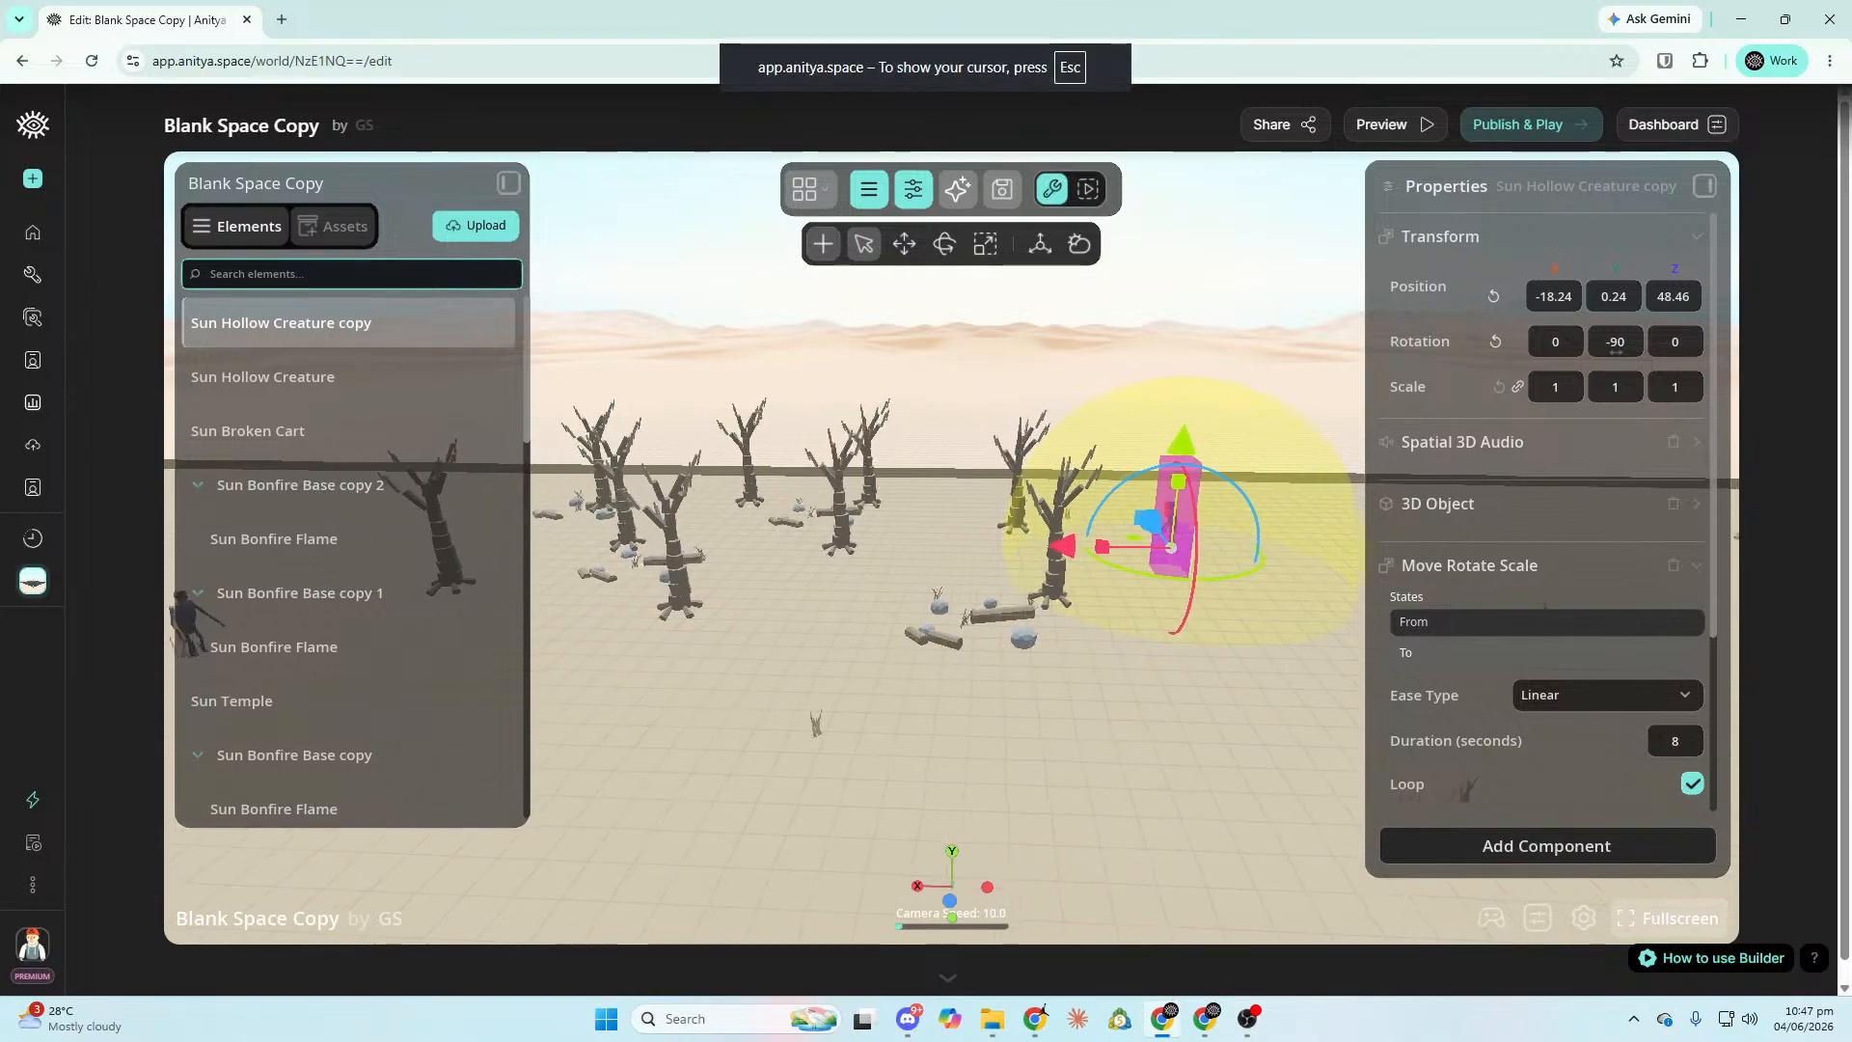
left_click_drag(1129, 557, 934, 558)
key("a")
left_click_drag(1057, 553, 529, 584)
key("a")
key("d")
right_click_drag(529, 585, 550, 598)
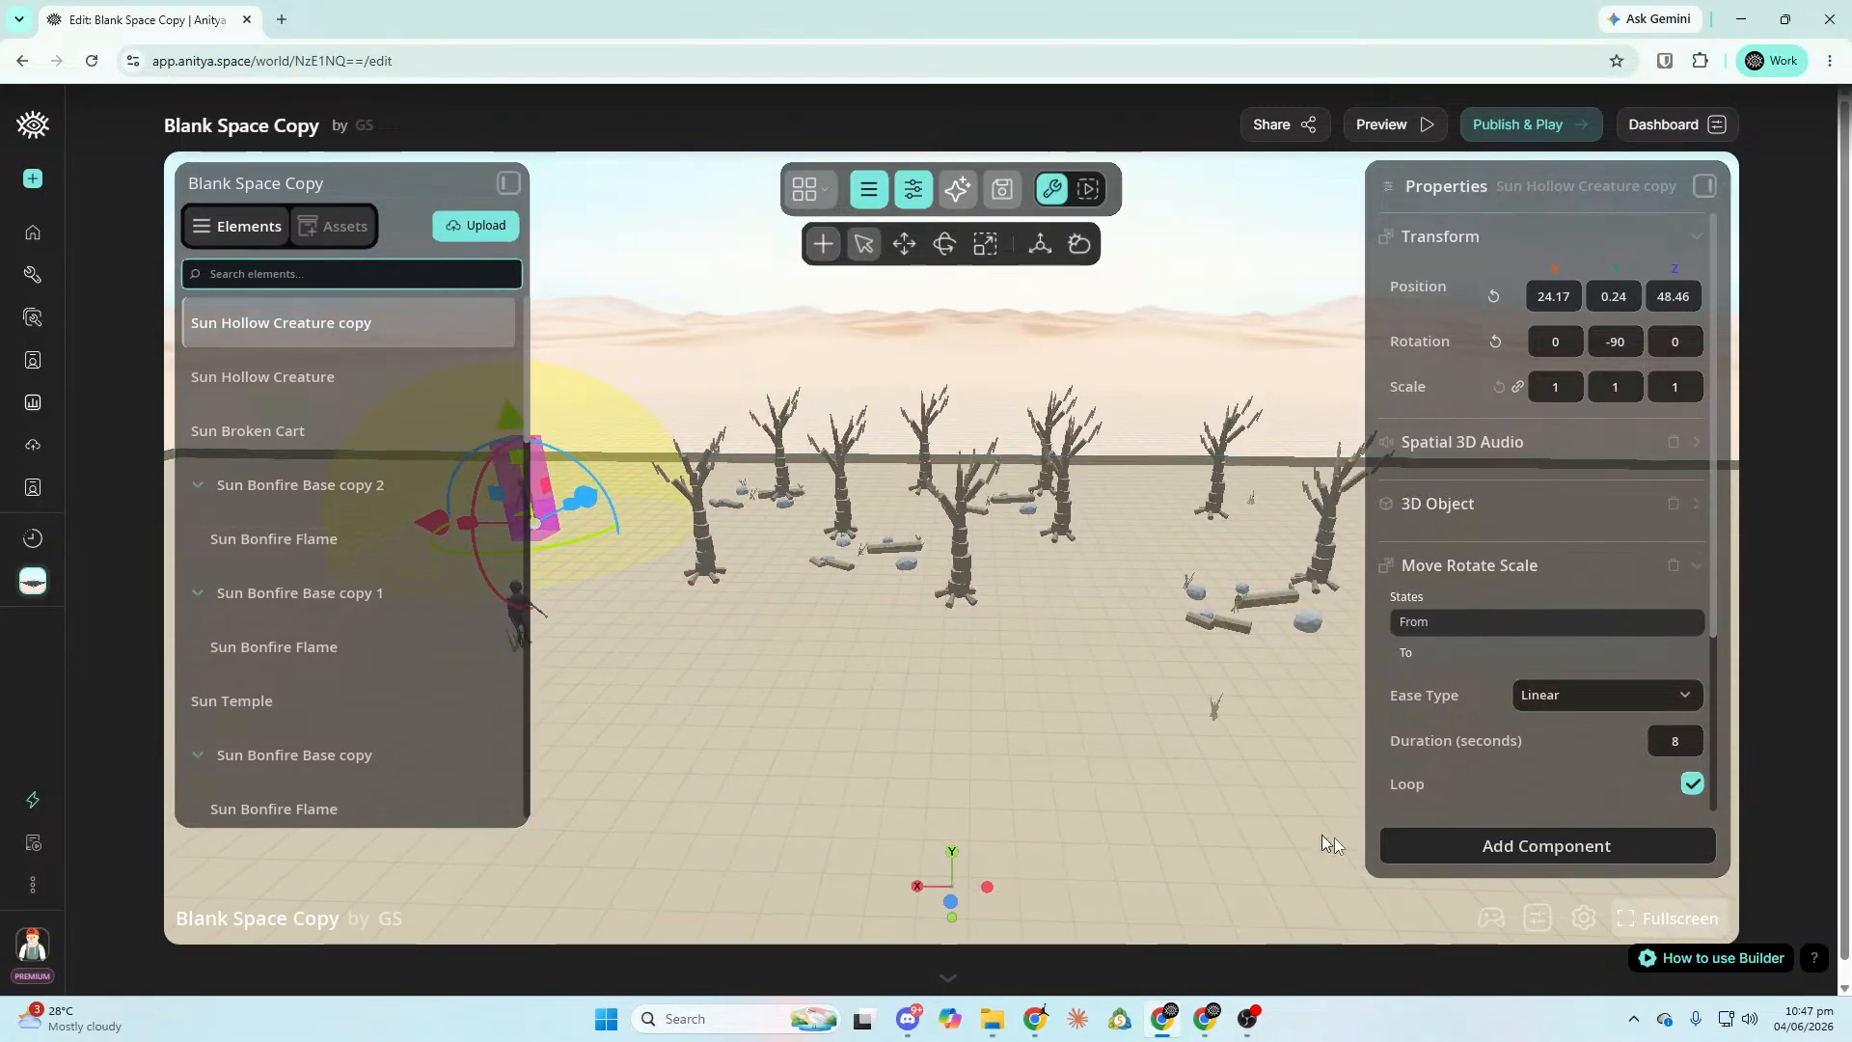
Compare the From and To placements in the Move Rotate Scale component of Sun Hollow Creature copy.
scroll(1551, 661, "down", 3)
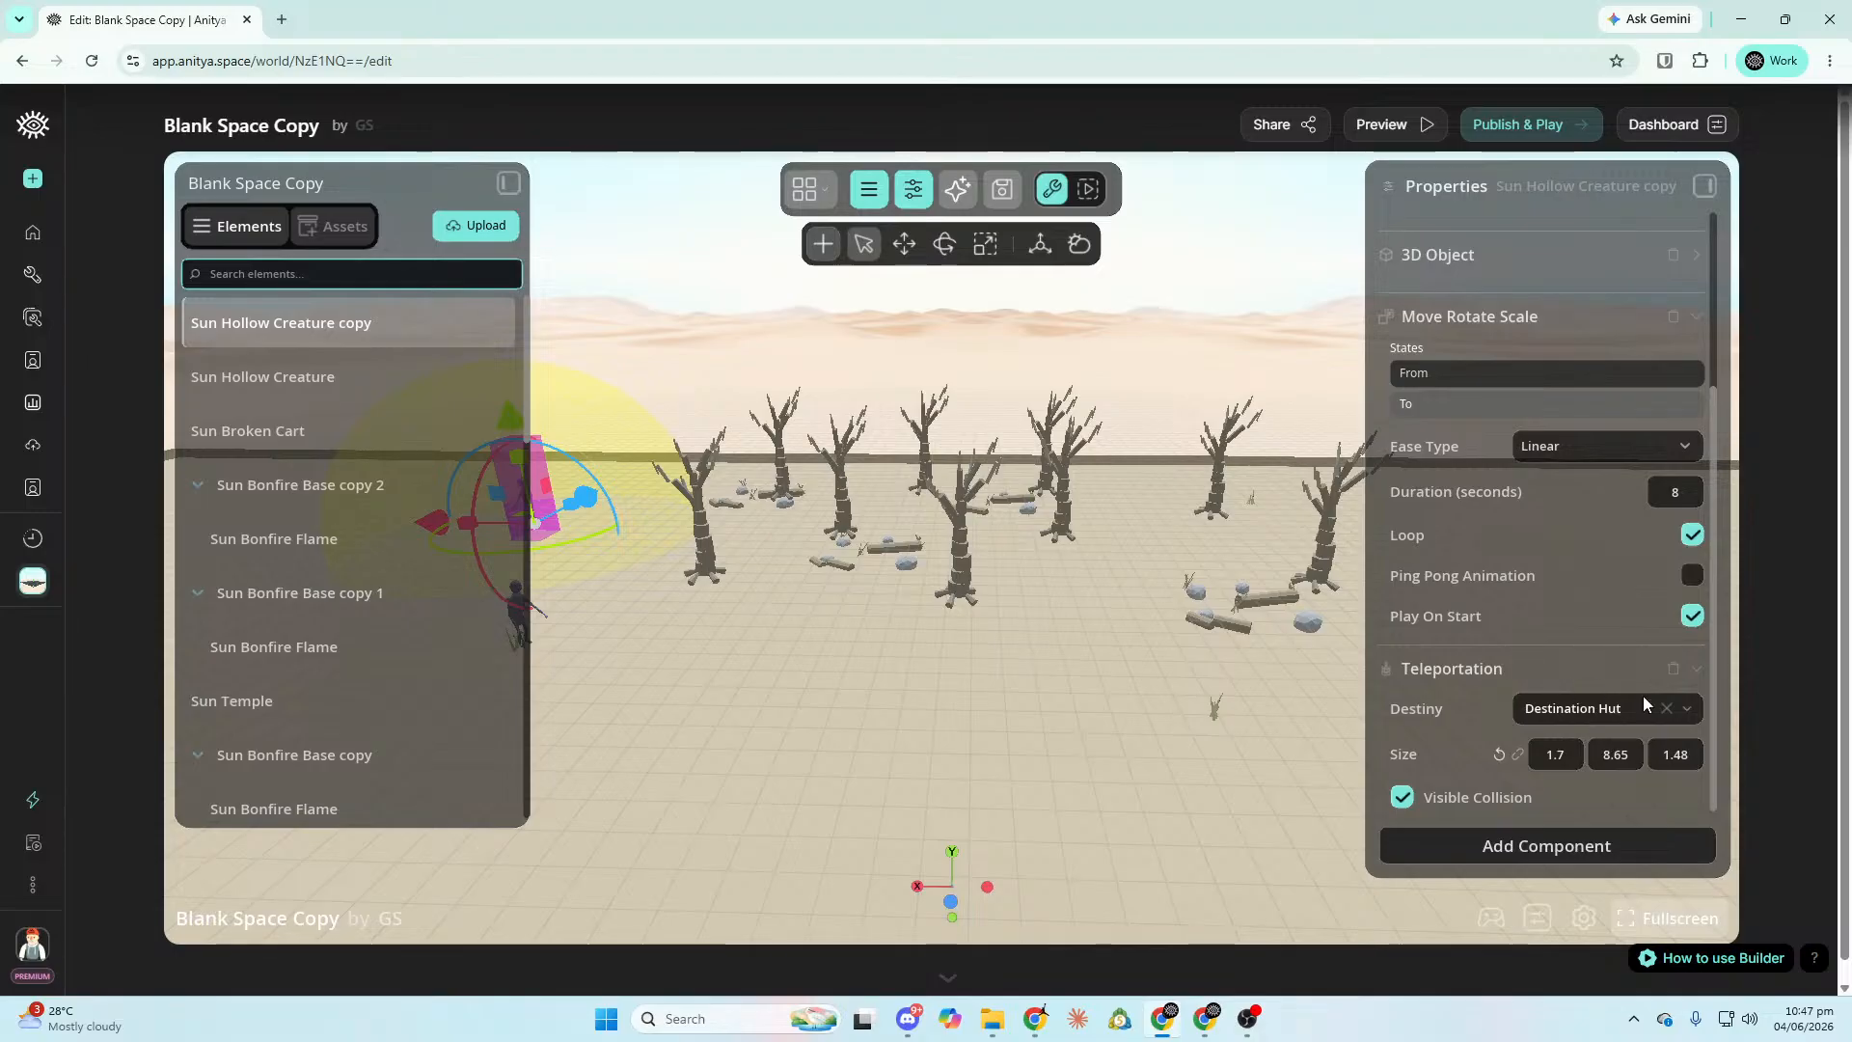
key("s")
key("a")
right_click_drag(1578, 610, 1578, 611)
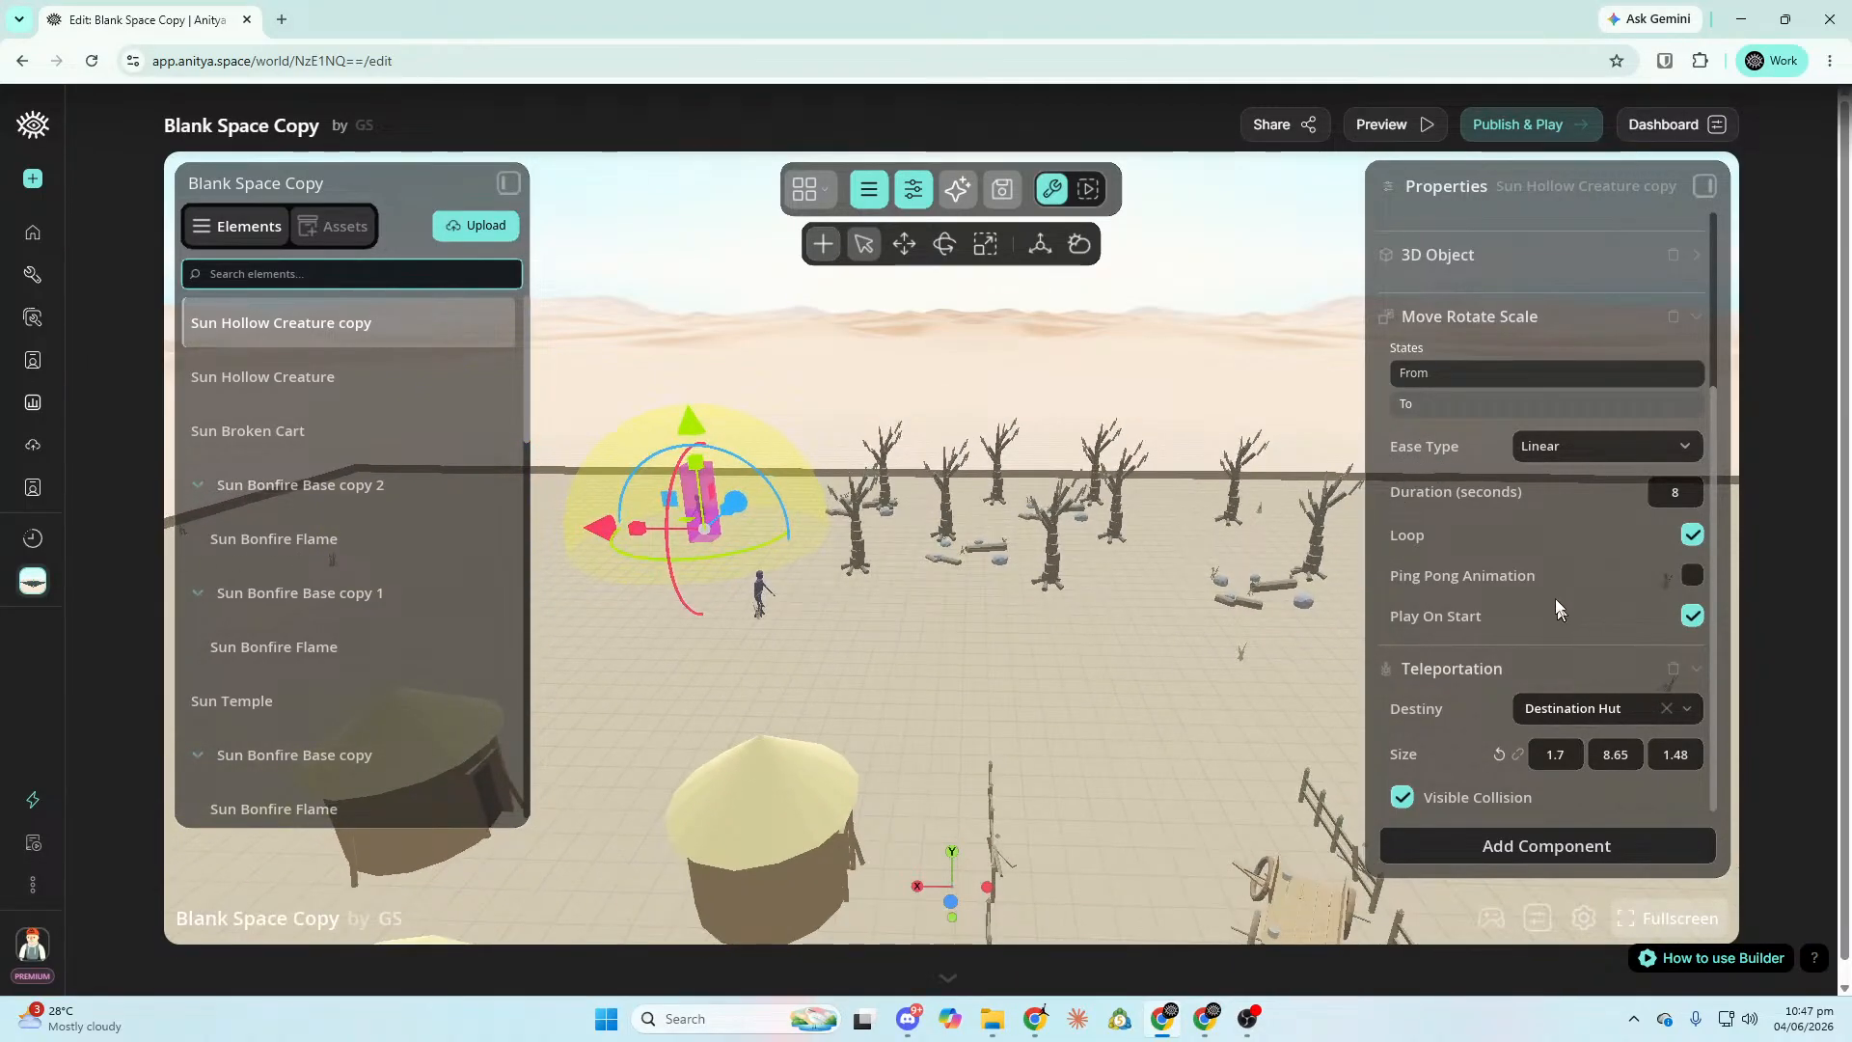
left_click(1578, 384)
key("s")
right_click_drag(1537, 502, 1536, 502)
left_click(1514, 384)
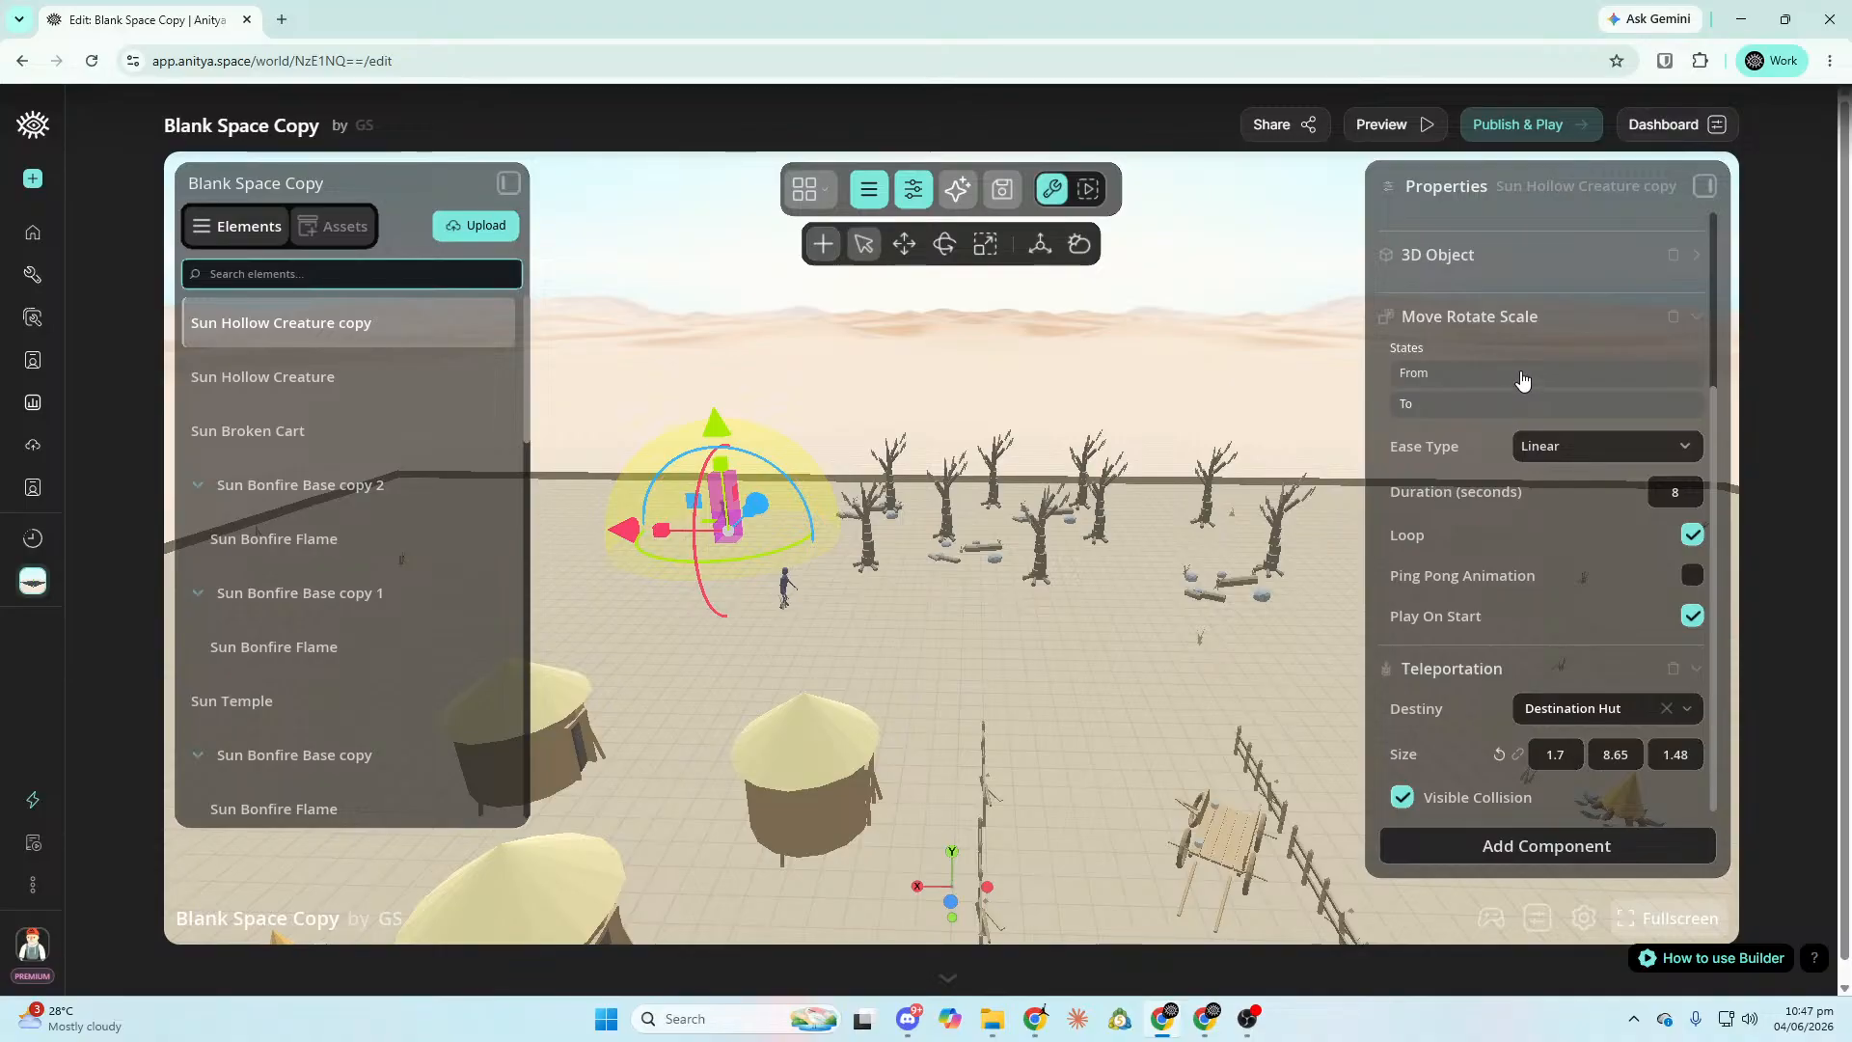
left_click(1520, 395)
key("d")
right_click_drag(1520, 384, 1521, 384)
key("d")
Duplicate Sun Hollow Creature copy and shift the duplicate's To state along X to about 11.73, among the dead trees.
right_click(334, 322)
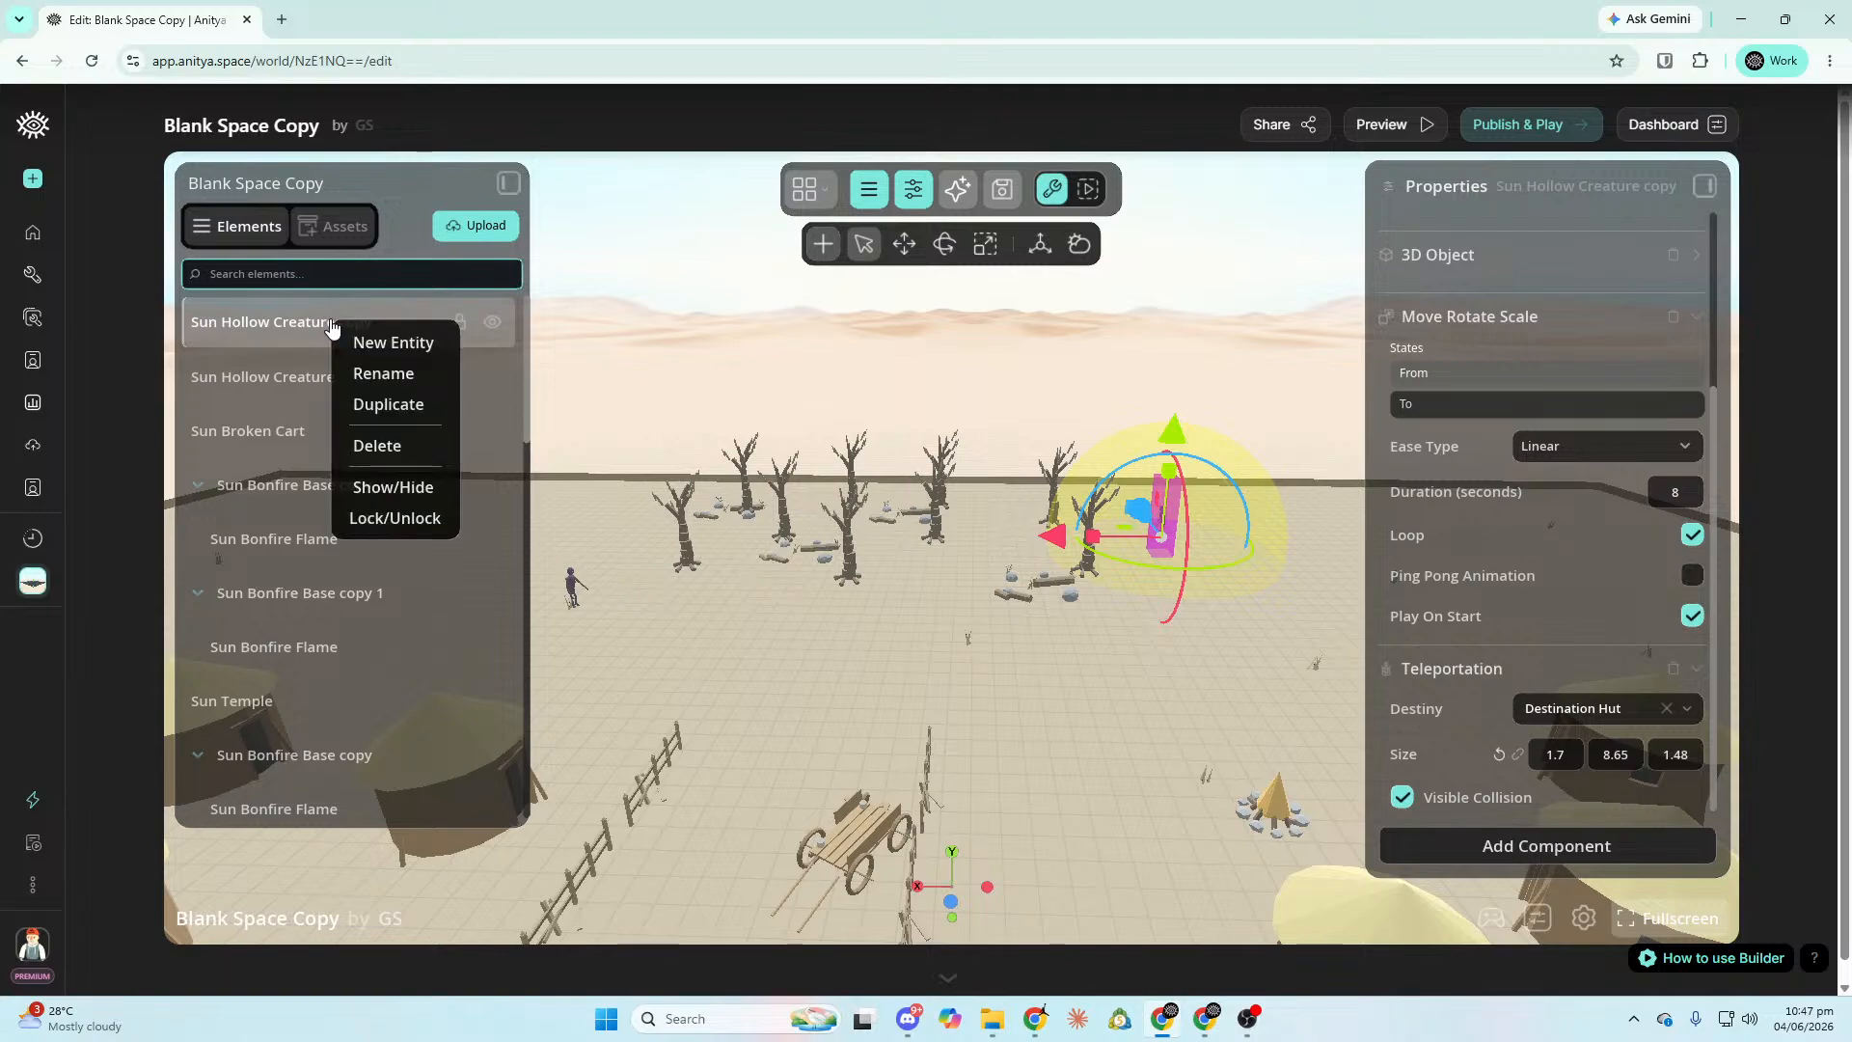
left_click(378, 405)
left_click_drag(1048, 540, 631, 575)
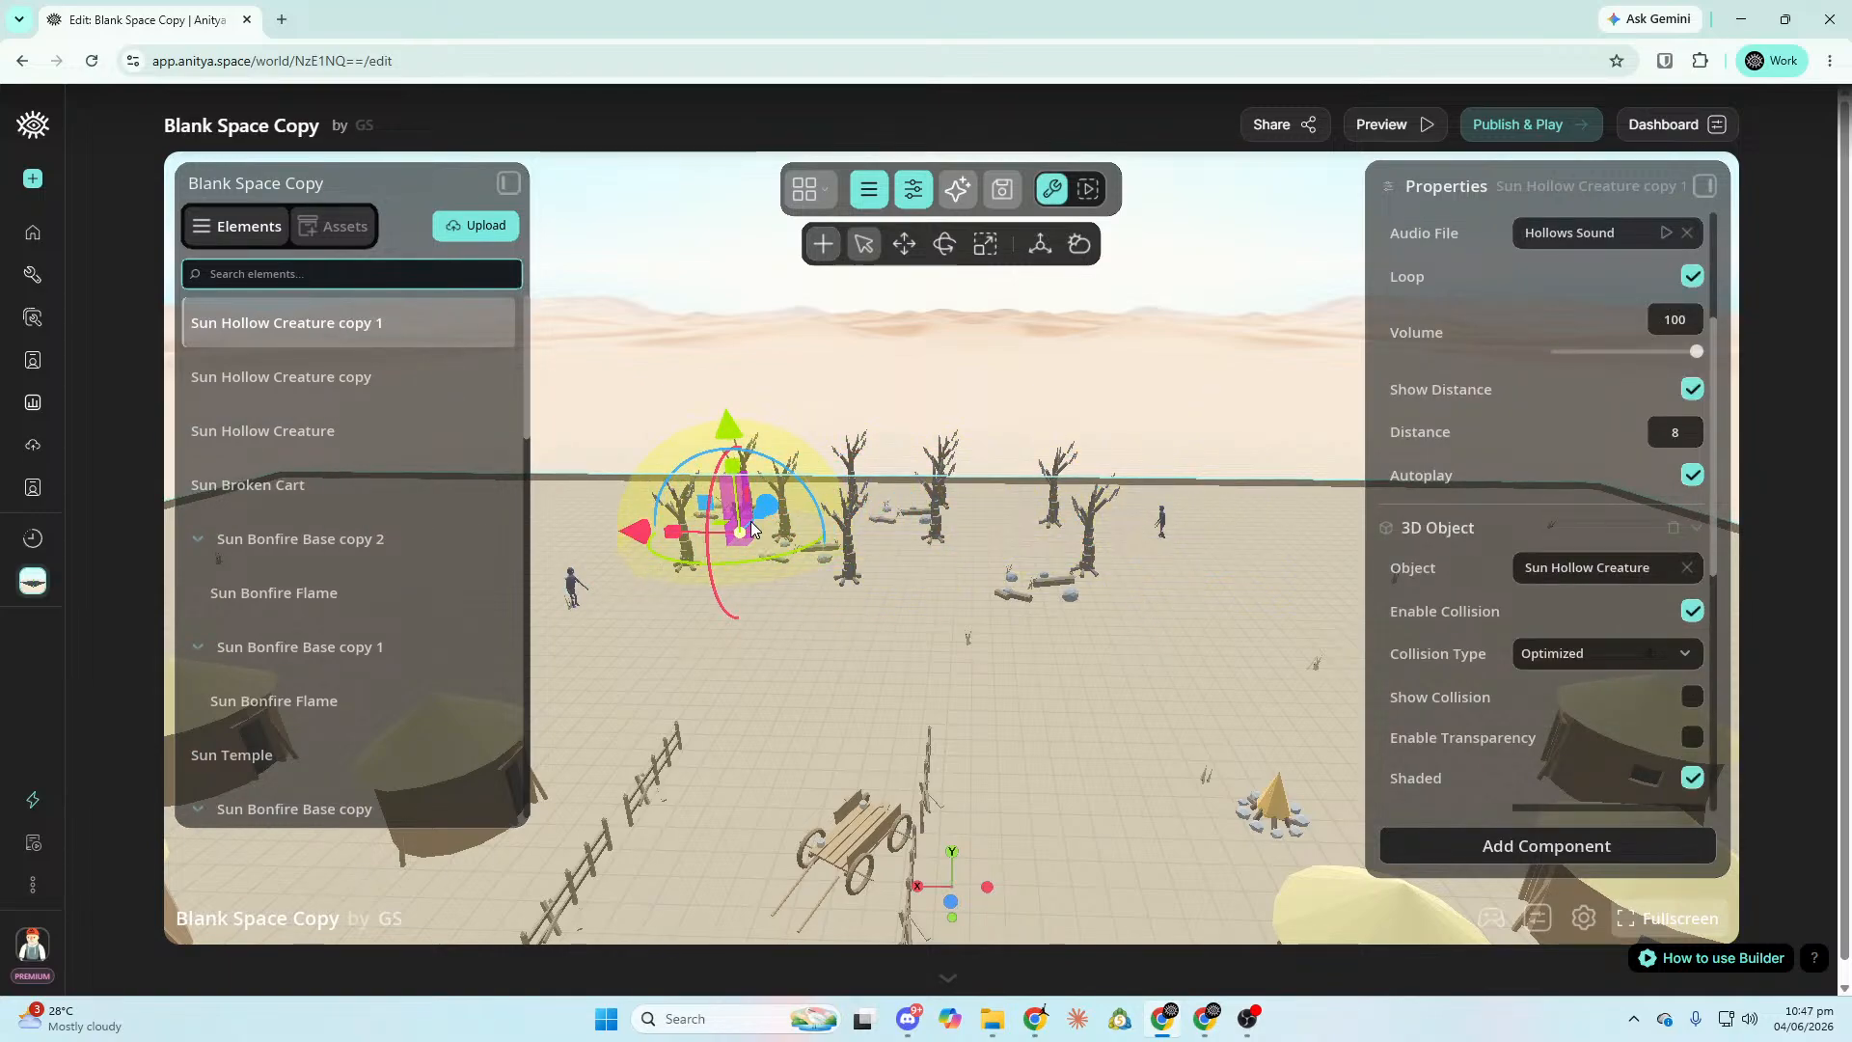
Move the duplicated creature's To state along Z to about 44.74, into the gap between the trees.
key("f")
key("w")
right_click_drag(751, 521, 1013, 627)
key("w")
key("a")
key("s")
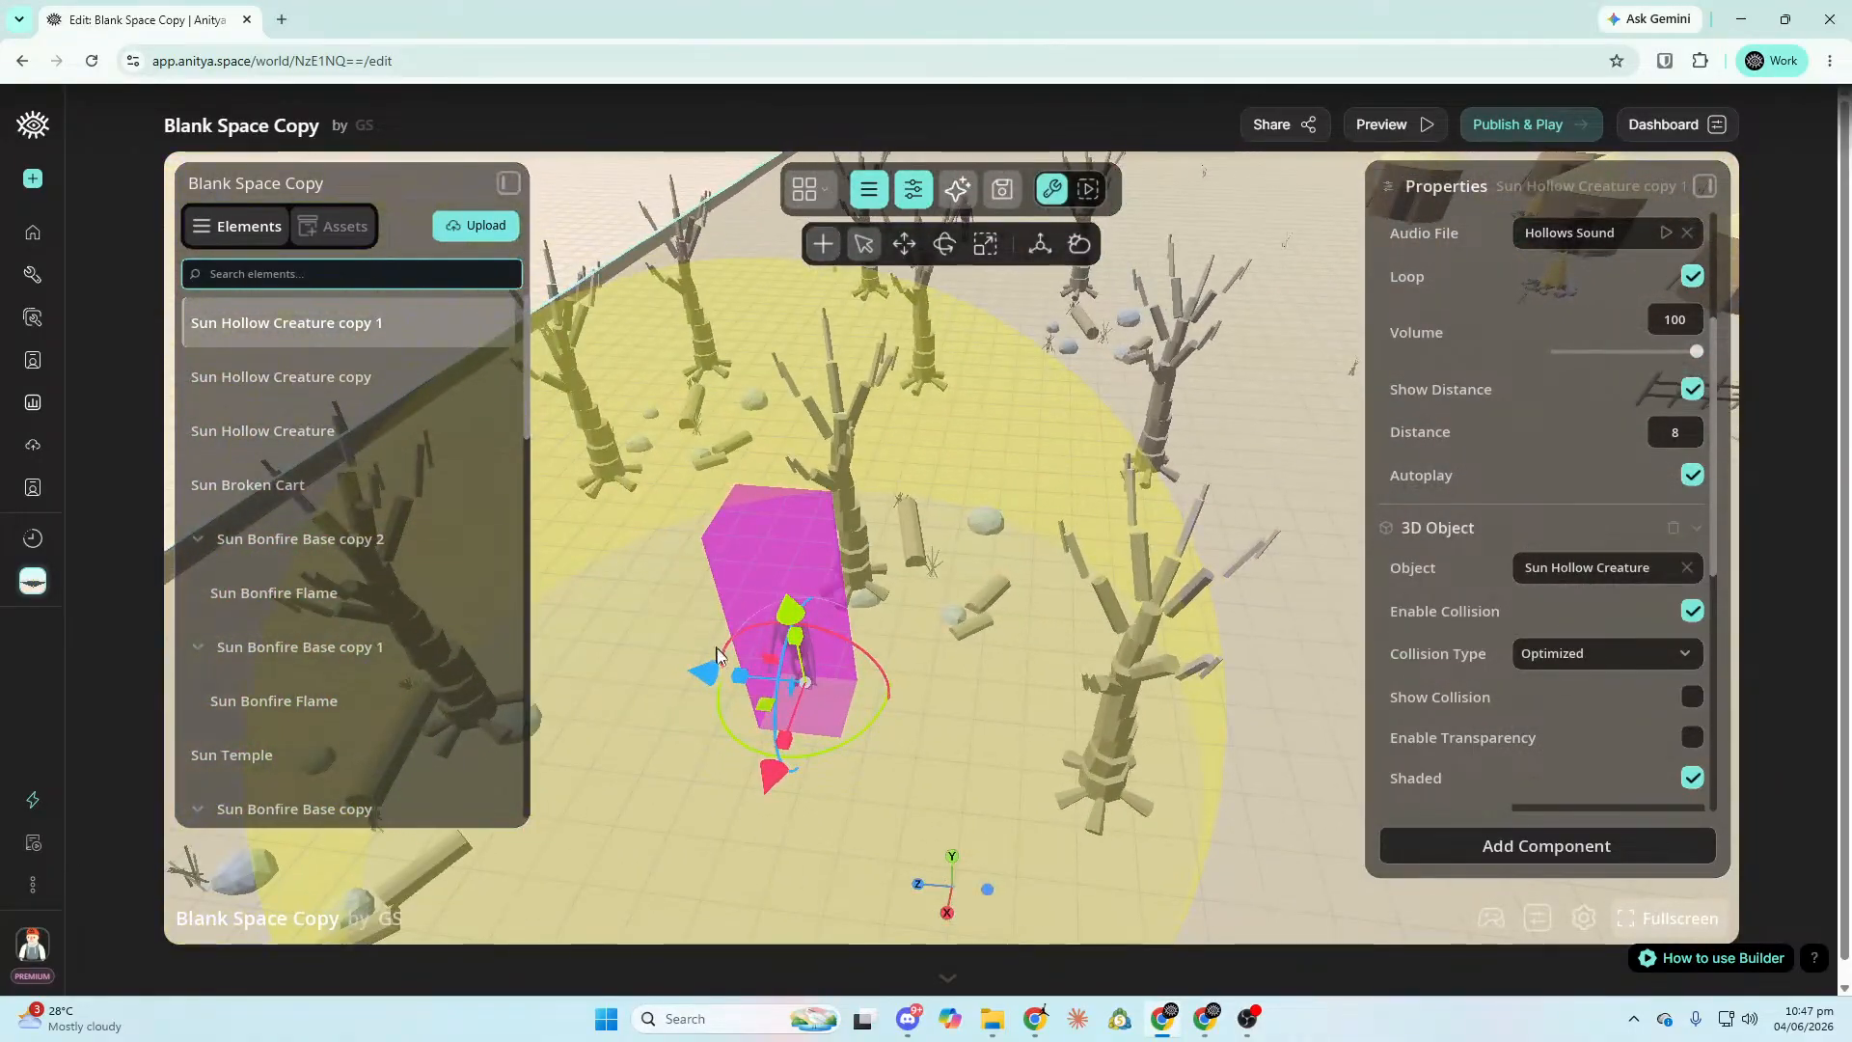
left_click_drag(706, 678, 1013, 589)
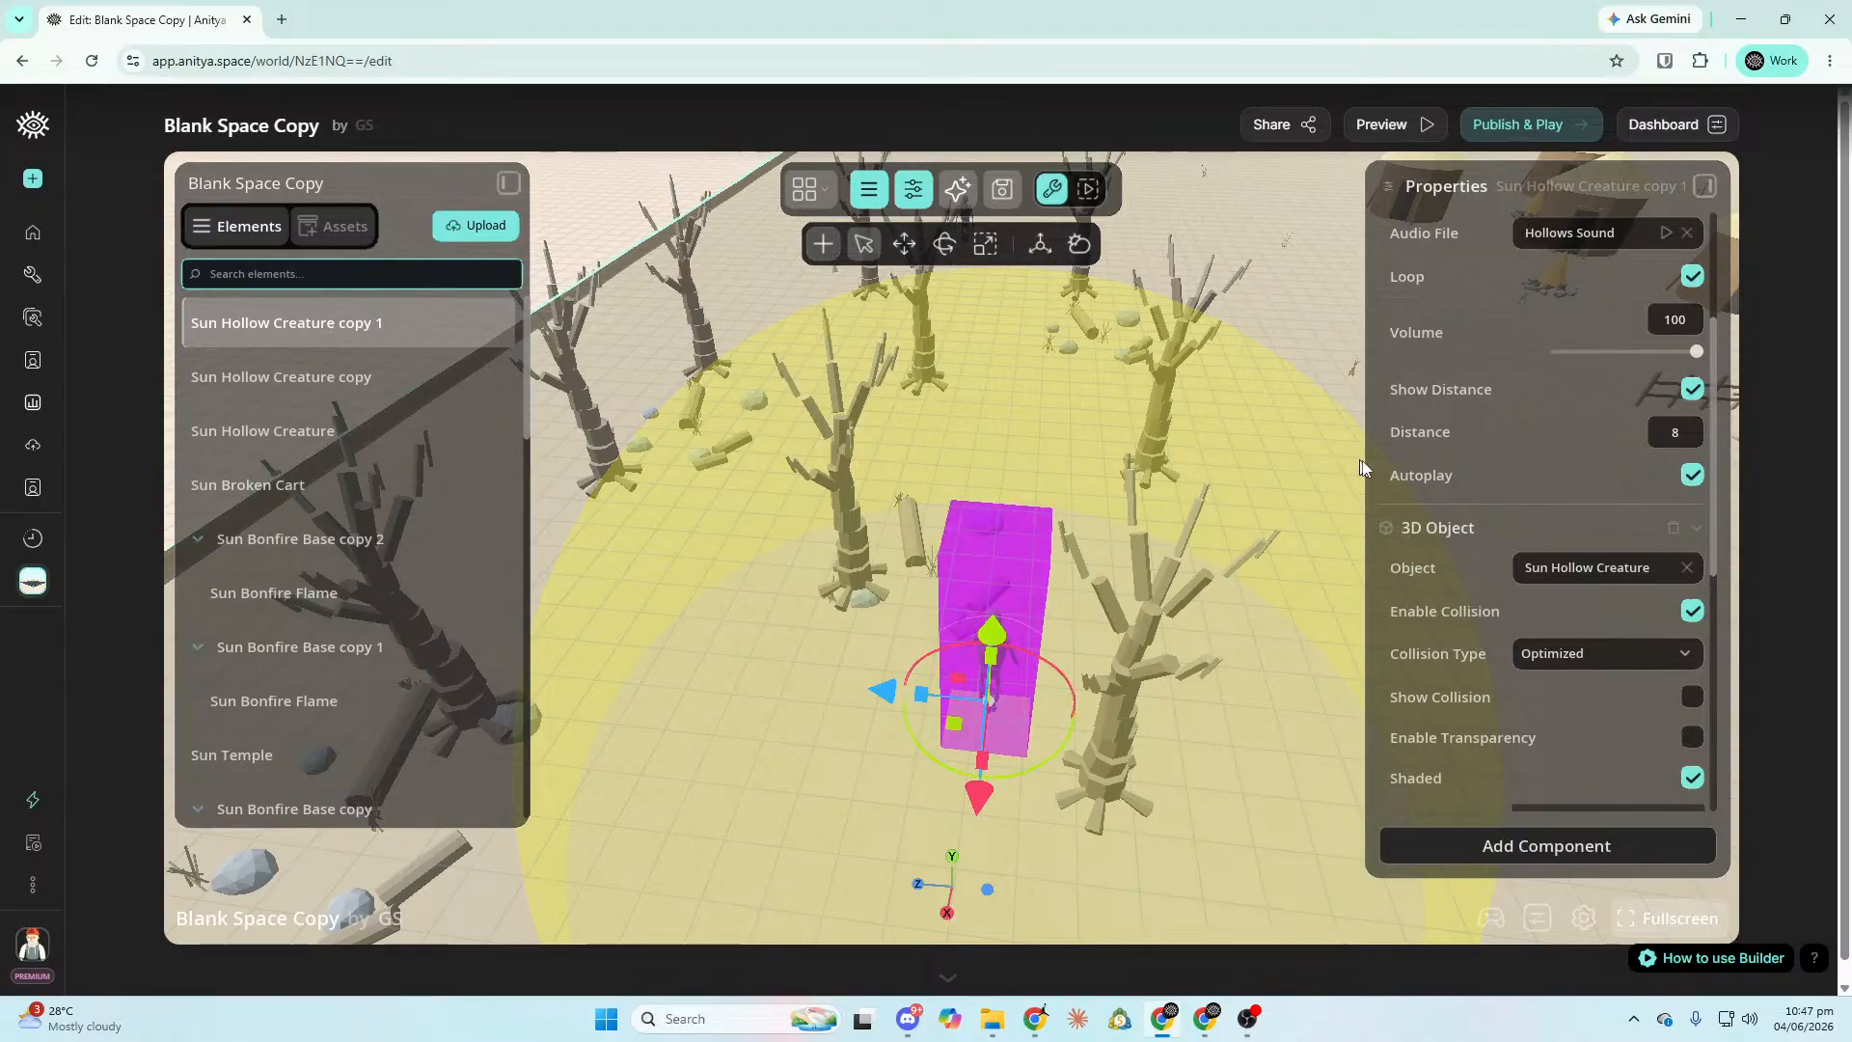
Set the Y rotation of the duplicated creature's To state to 90.
scroll(1513, 512, "up", 3)
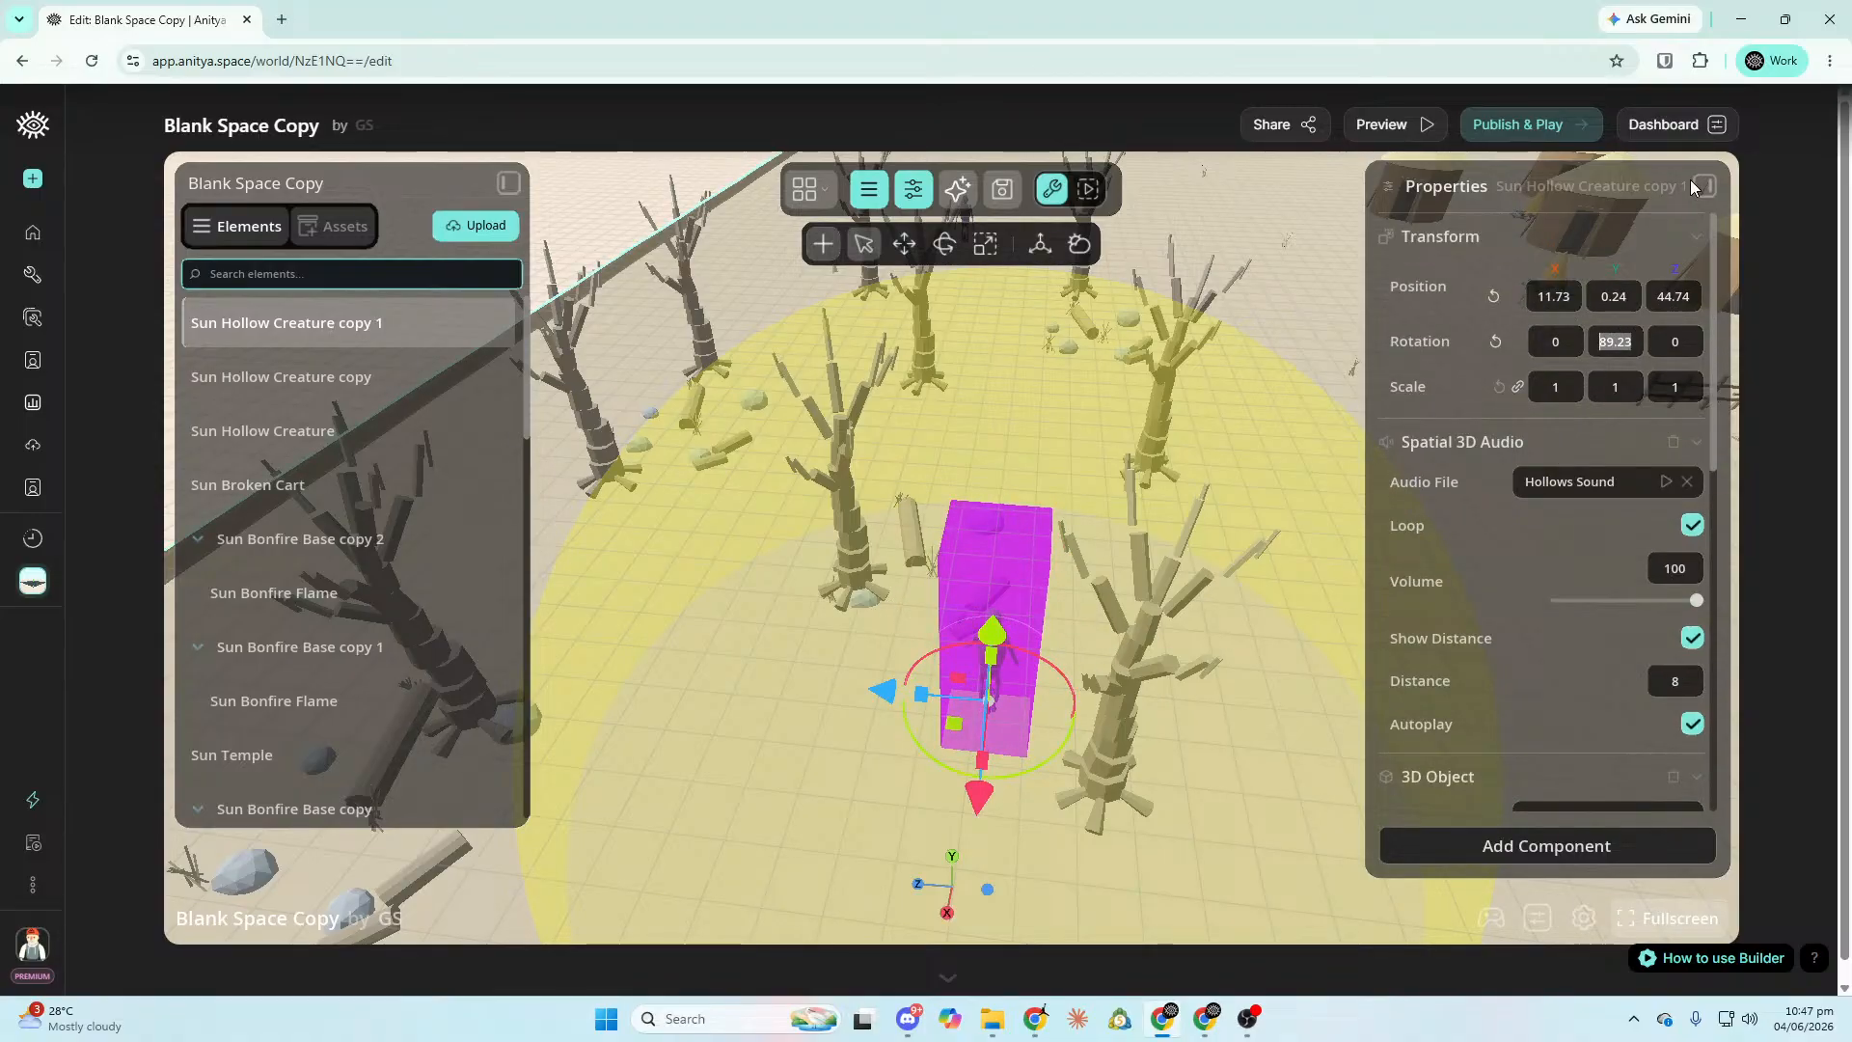
type("90")
key("Return")
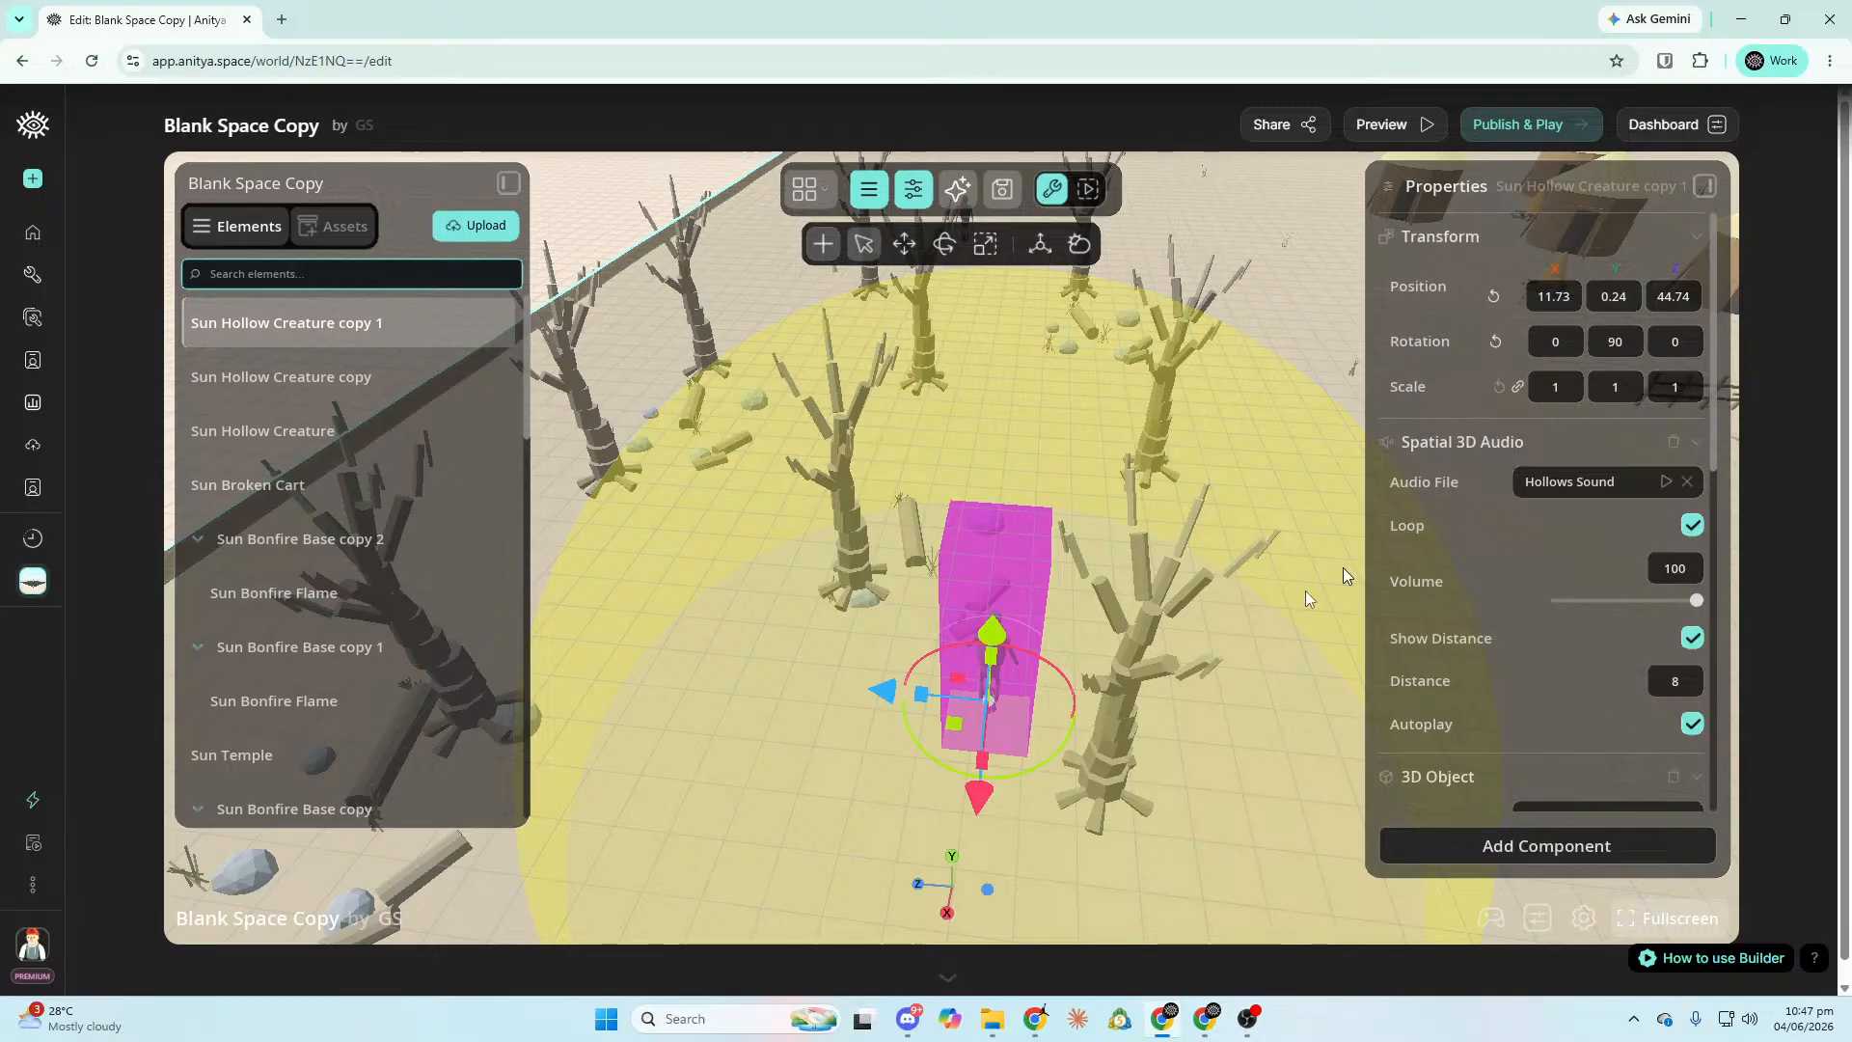
Activate the duplicated creature's From state and move it beside the trees to about X 13.26, Z 45.04.
scroll(1447, 540, "down", 5)
scroll(1566, 430, "down", 4)
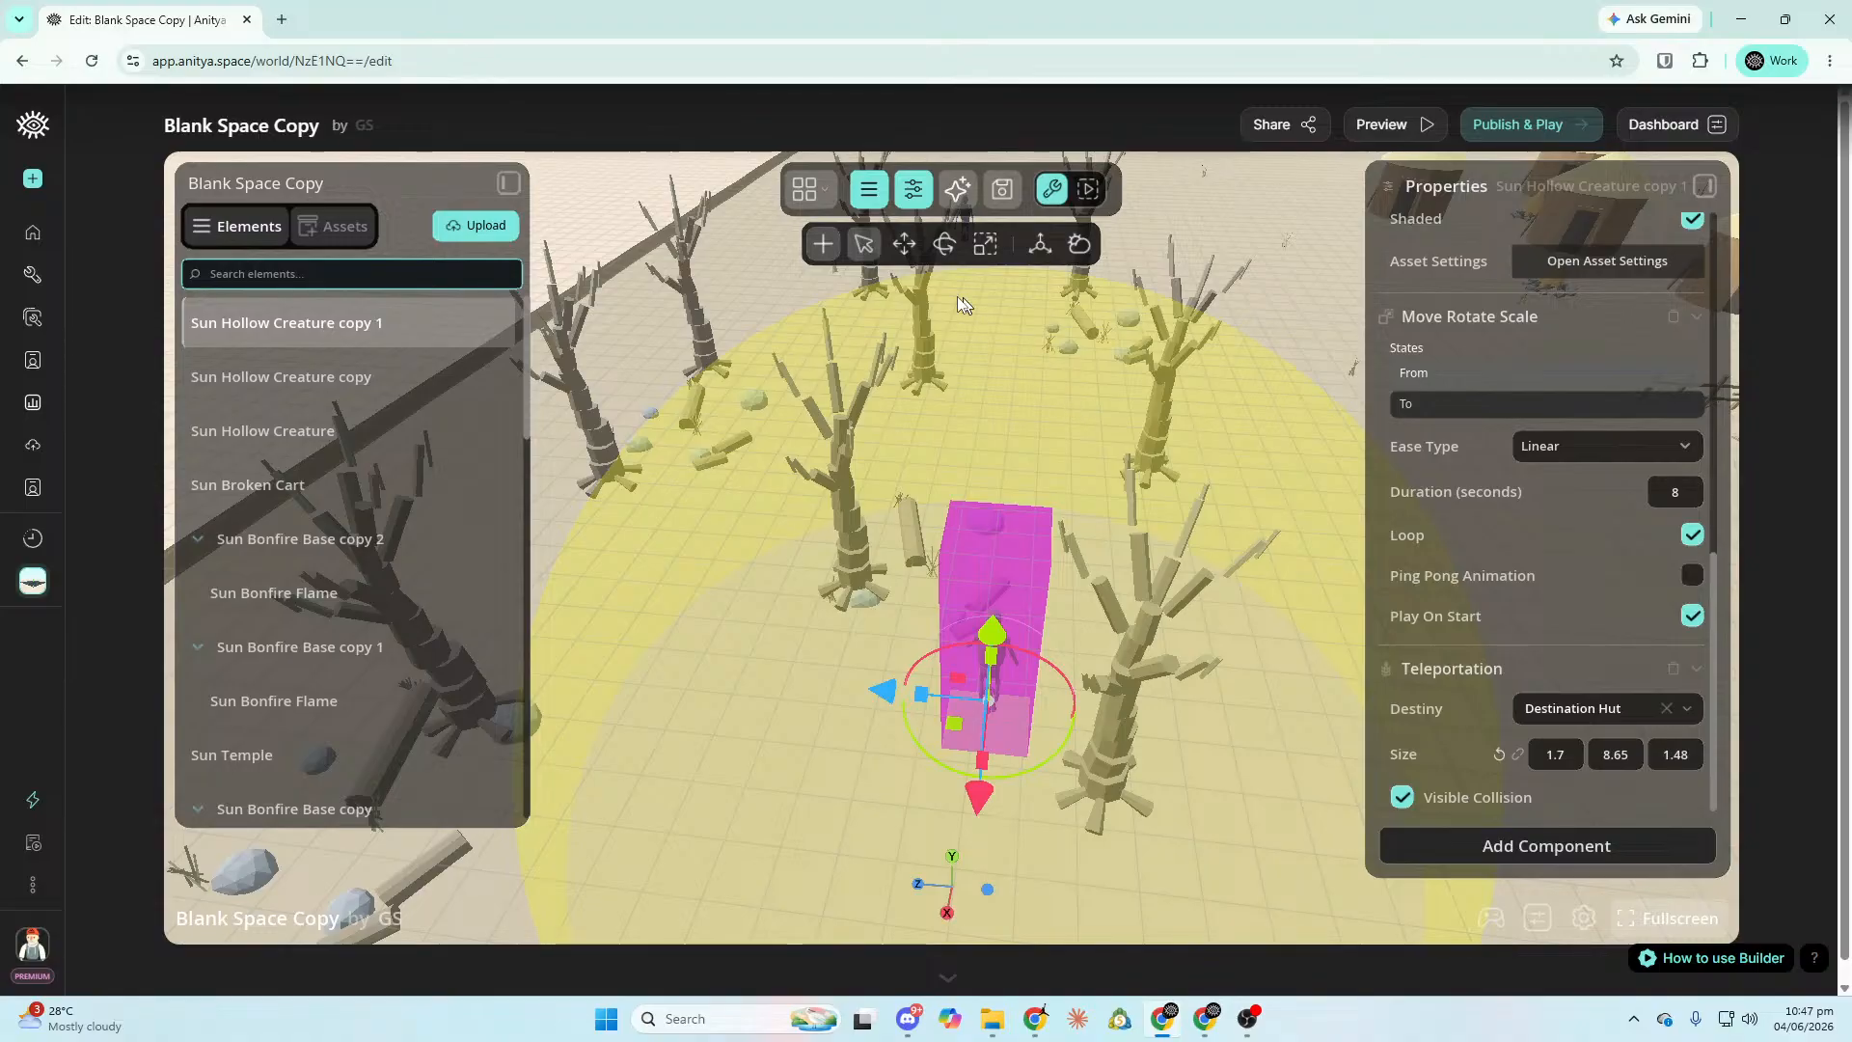
left_click(1507, 413)
left_click(1508, 413)
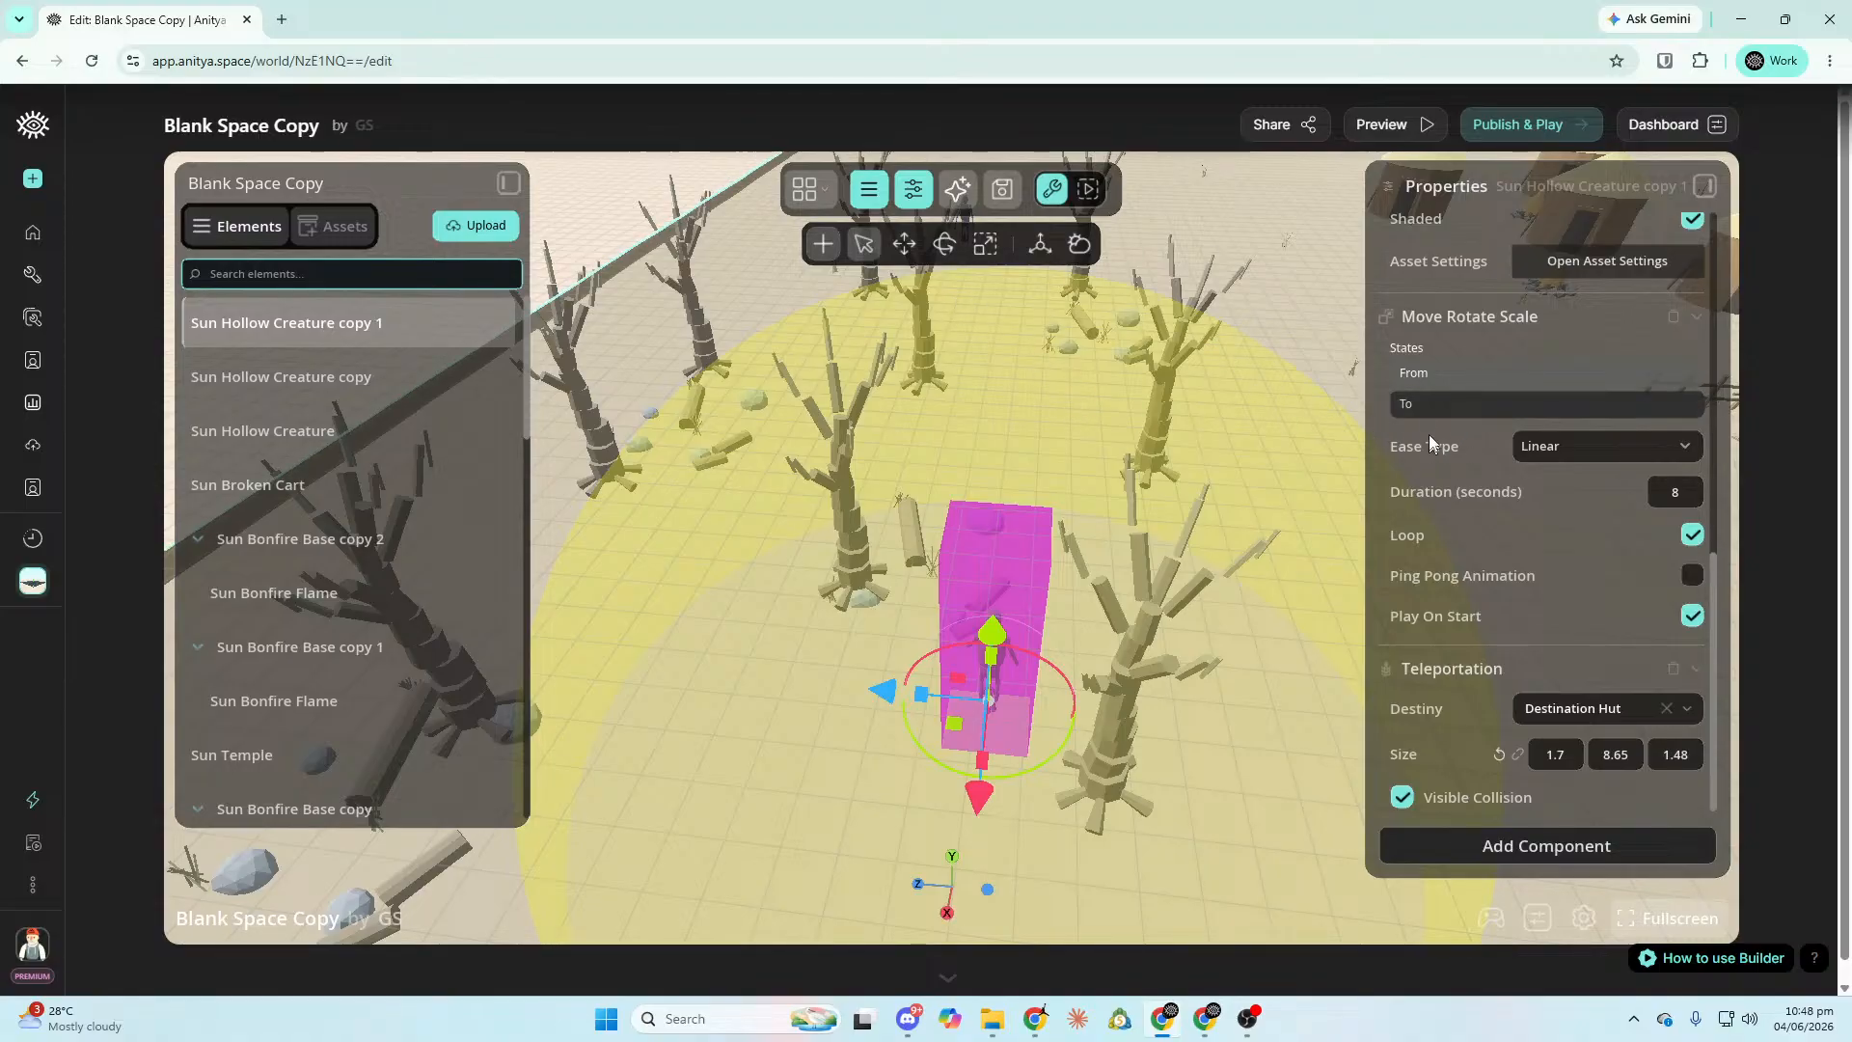
left_click(1430, 421)
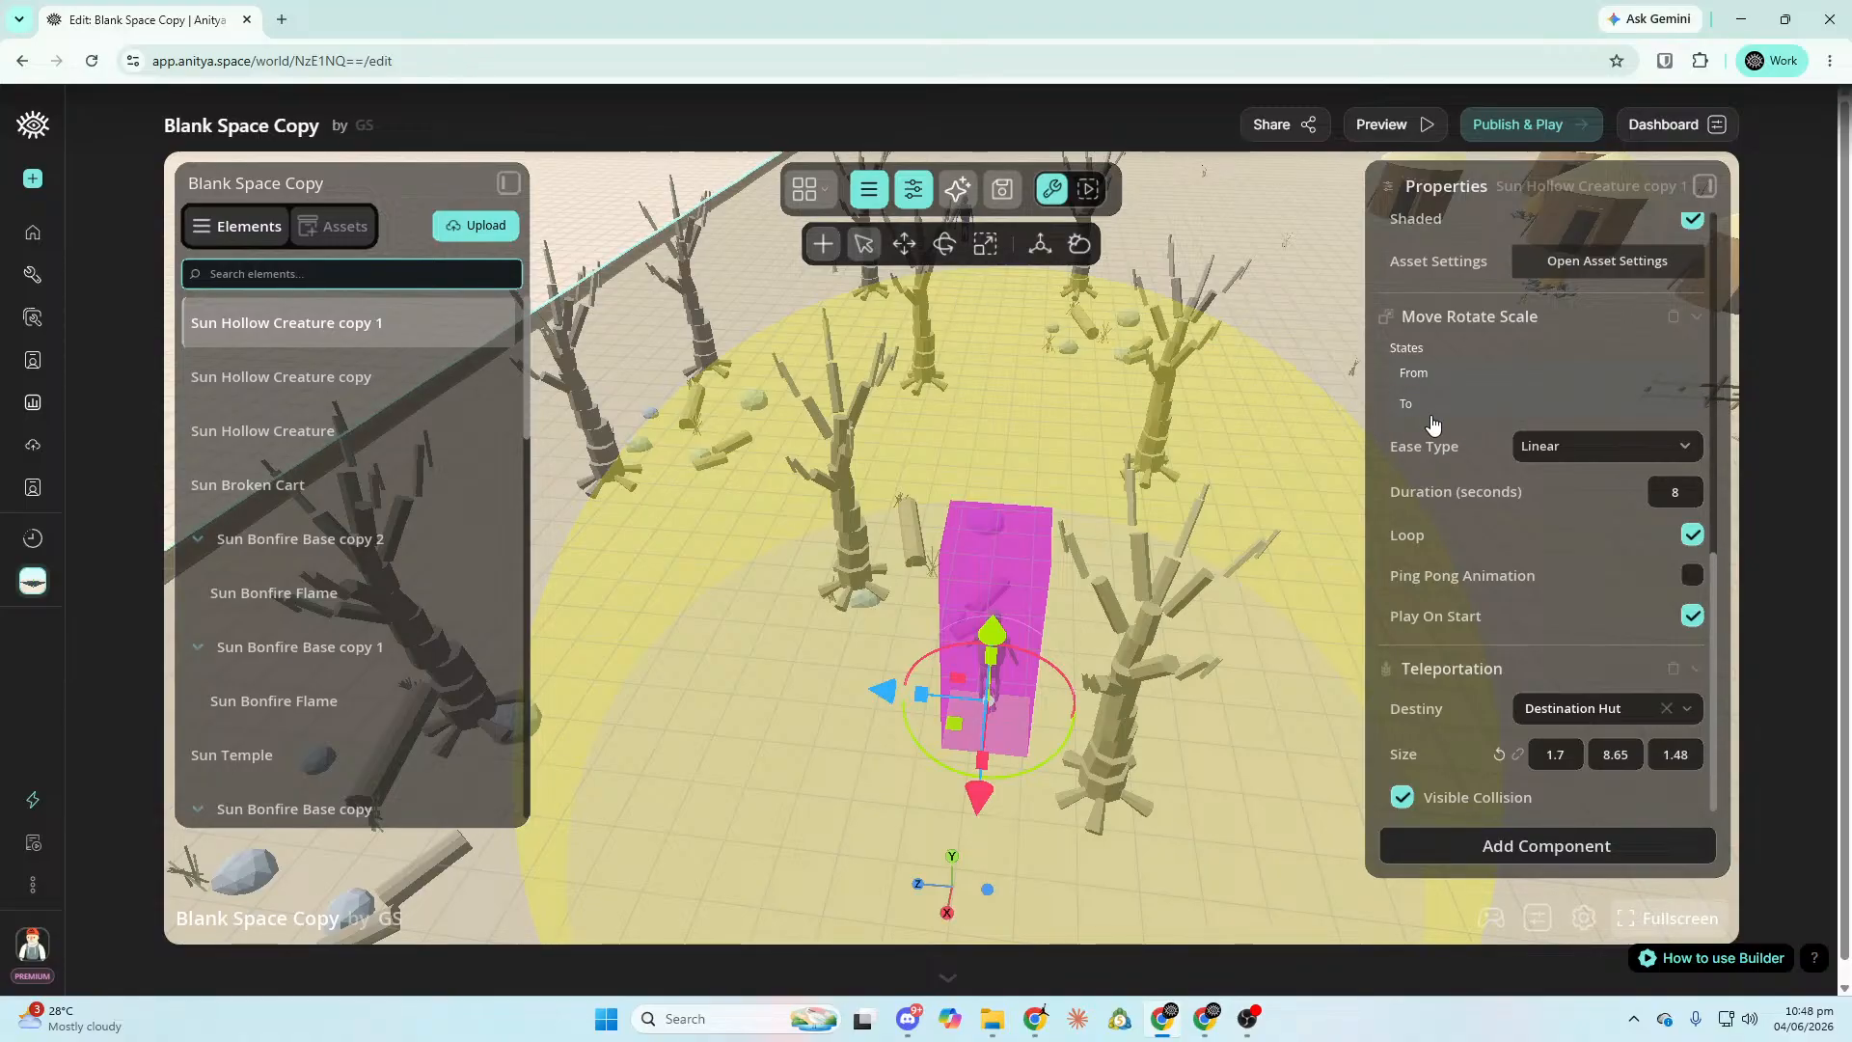
left_click(1502, 376)
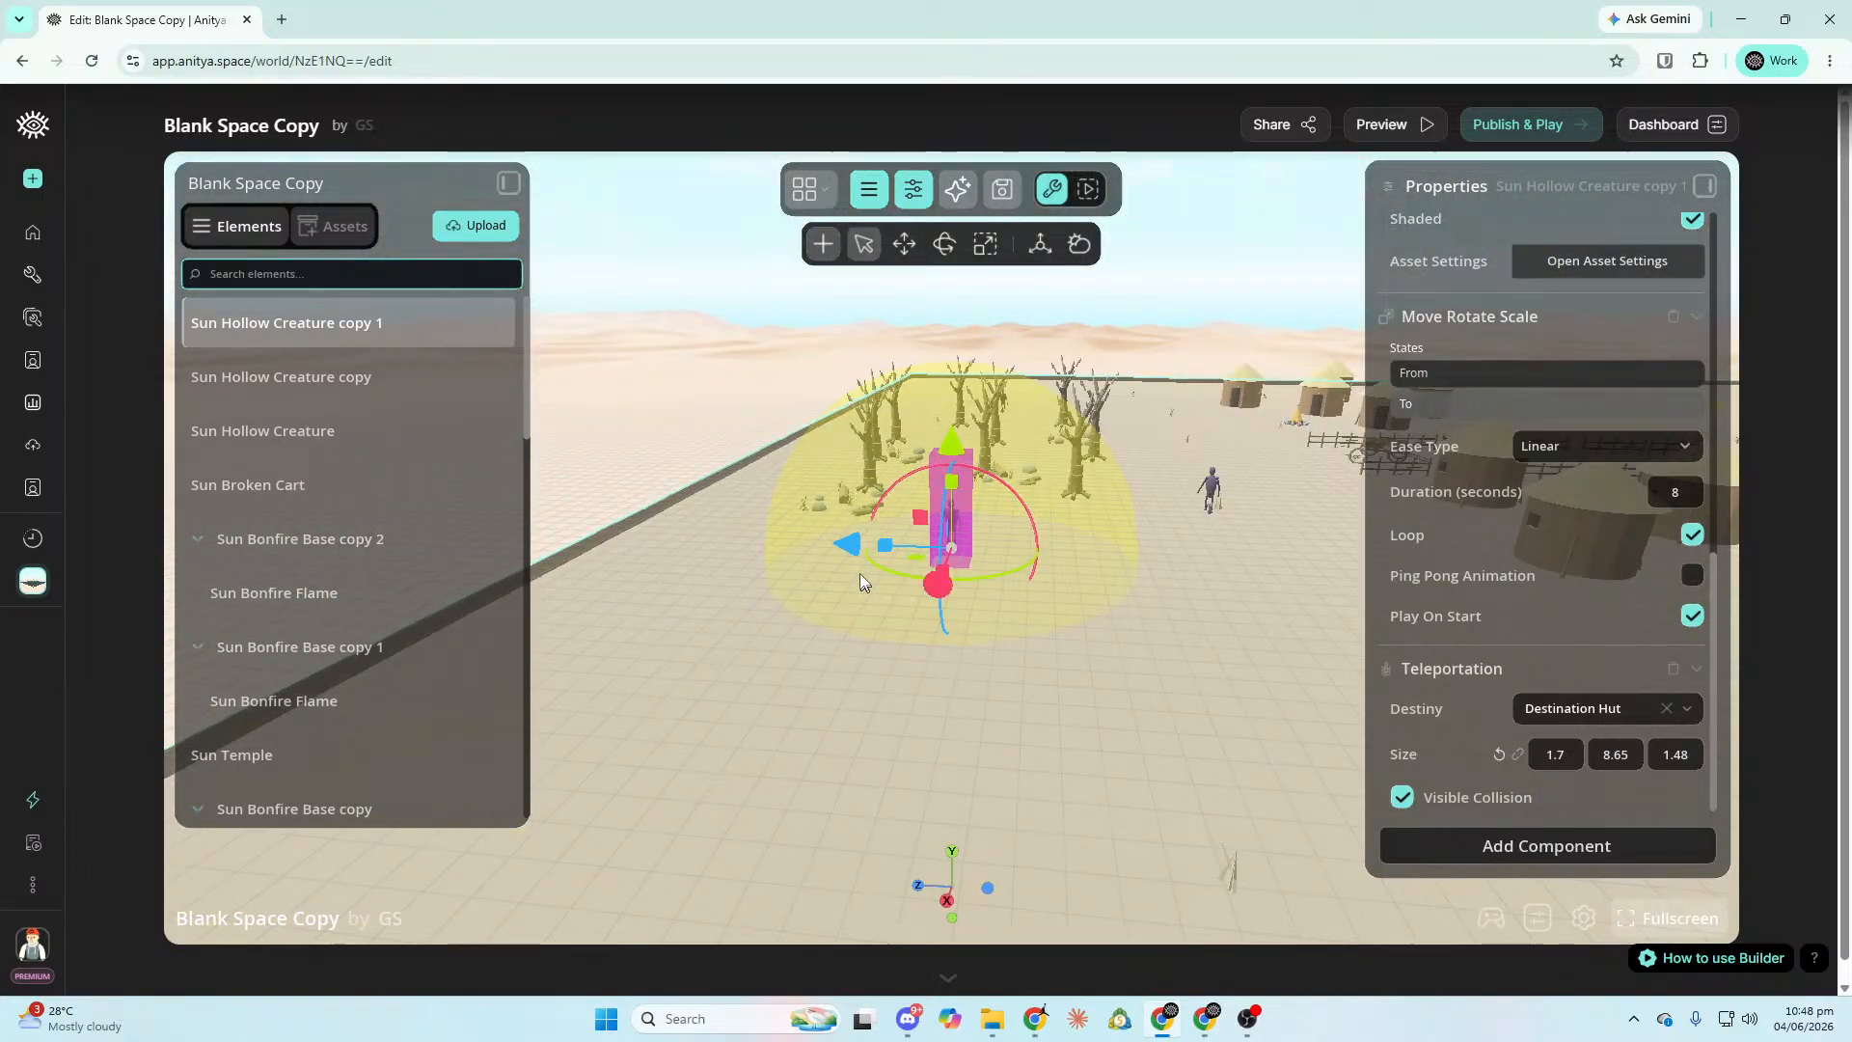
left_click_drag(854, 547, 890, 585)
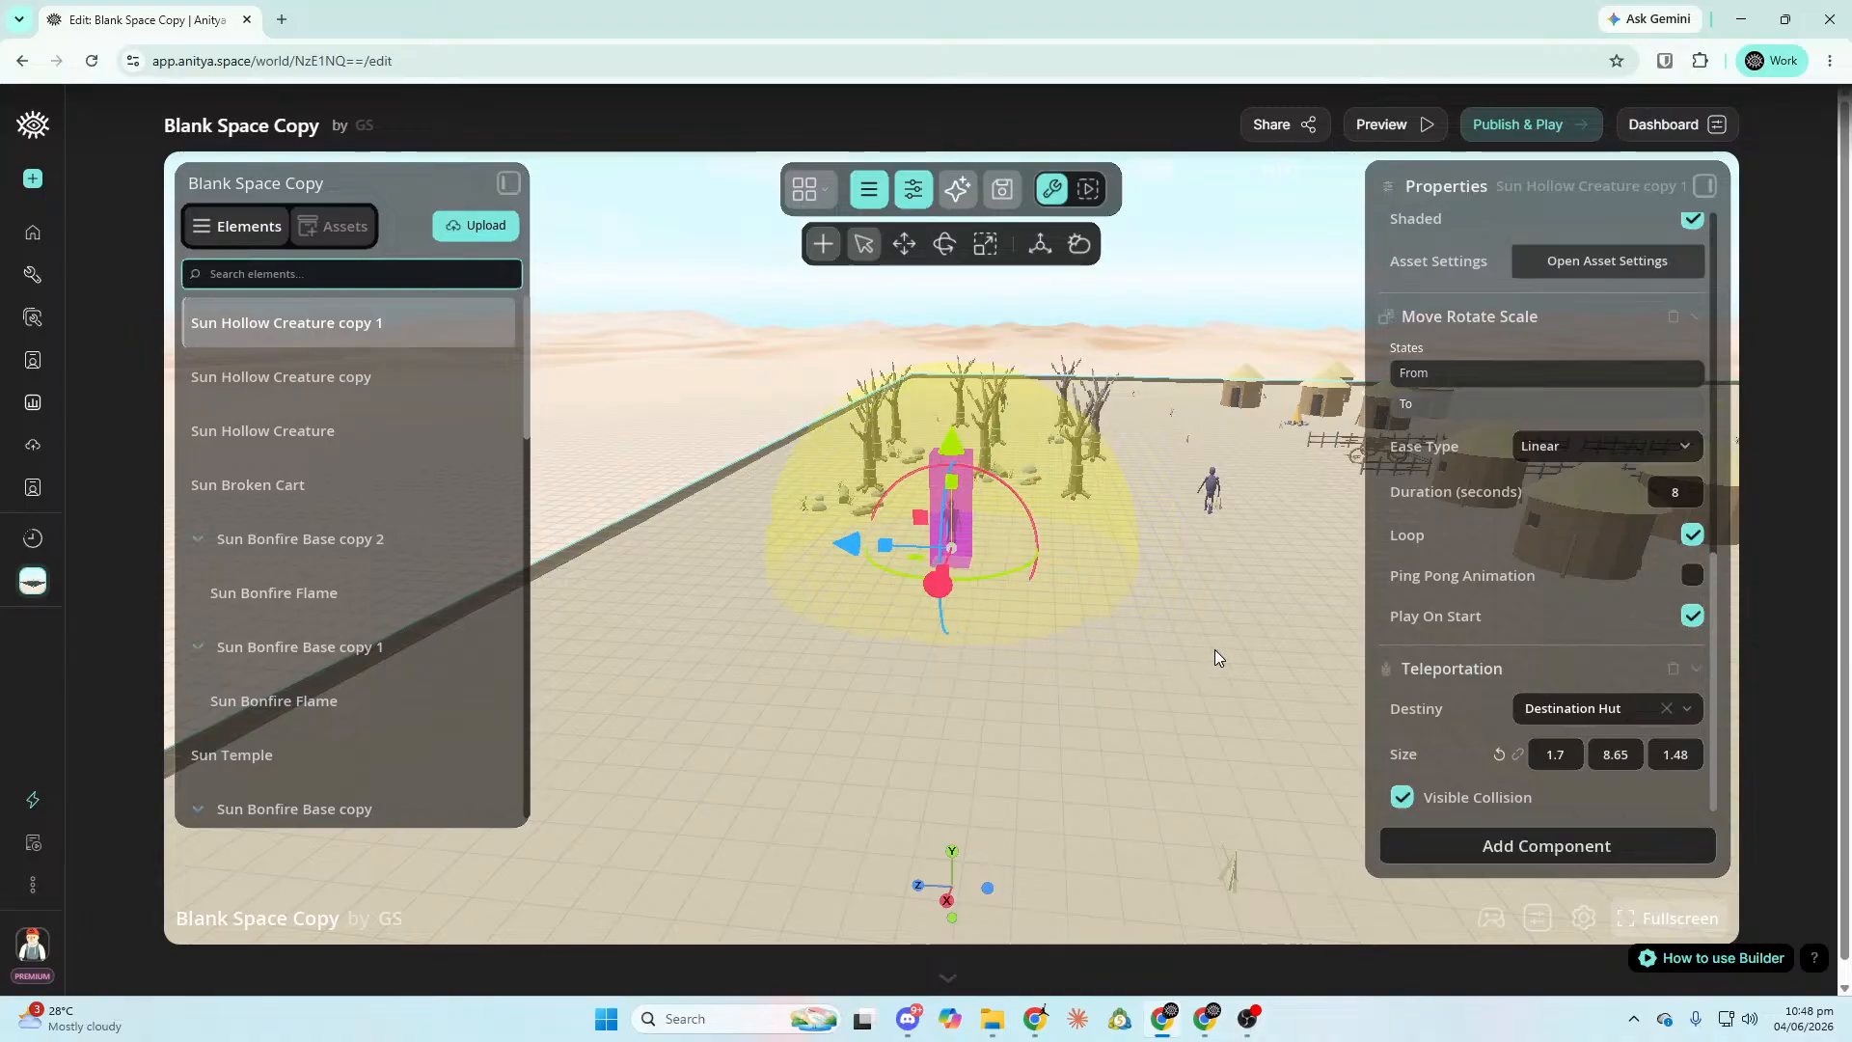
right_click_drag(1202, 542, 1302, 540)
key("w")
left_click_drag(767, 570, 1036, 541)
key("f")
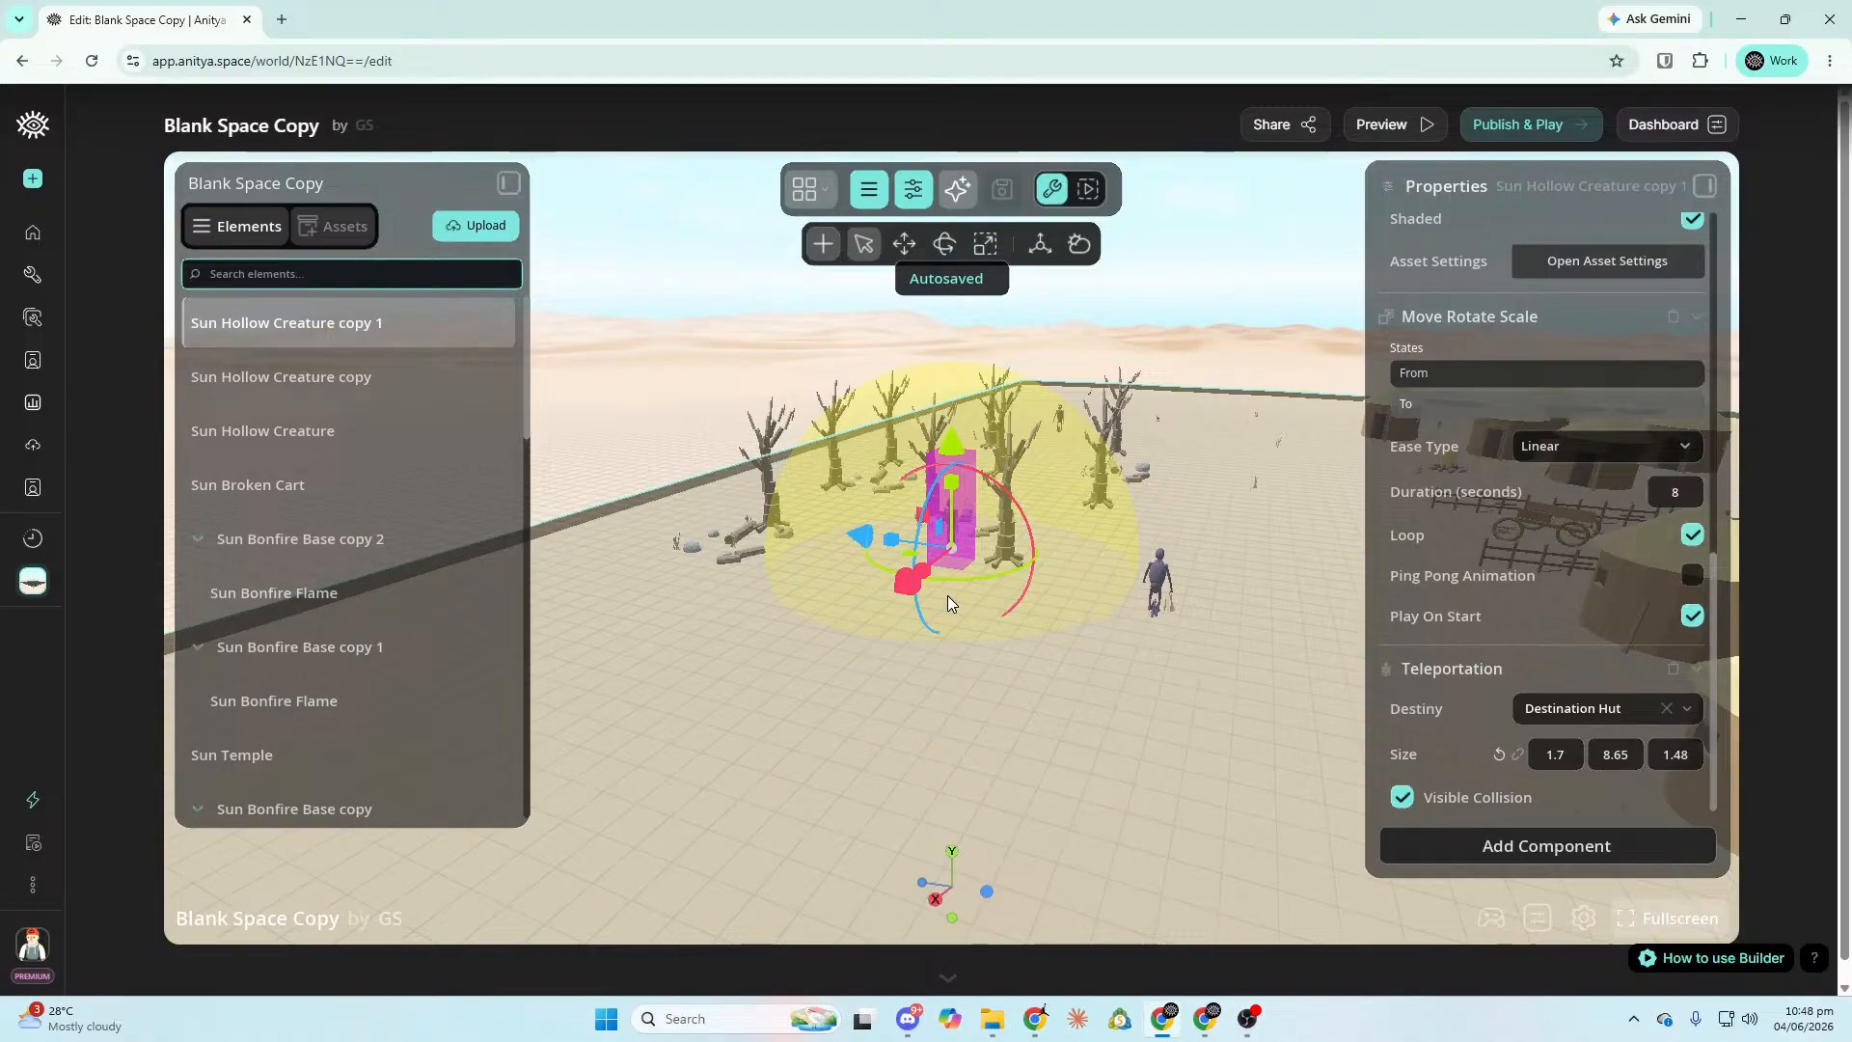
scroll(1568, 613, "up", 8)
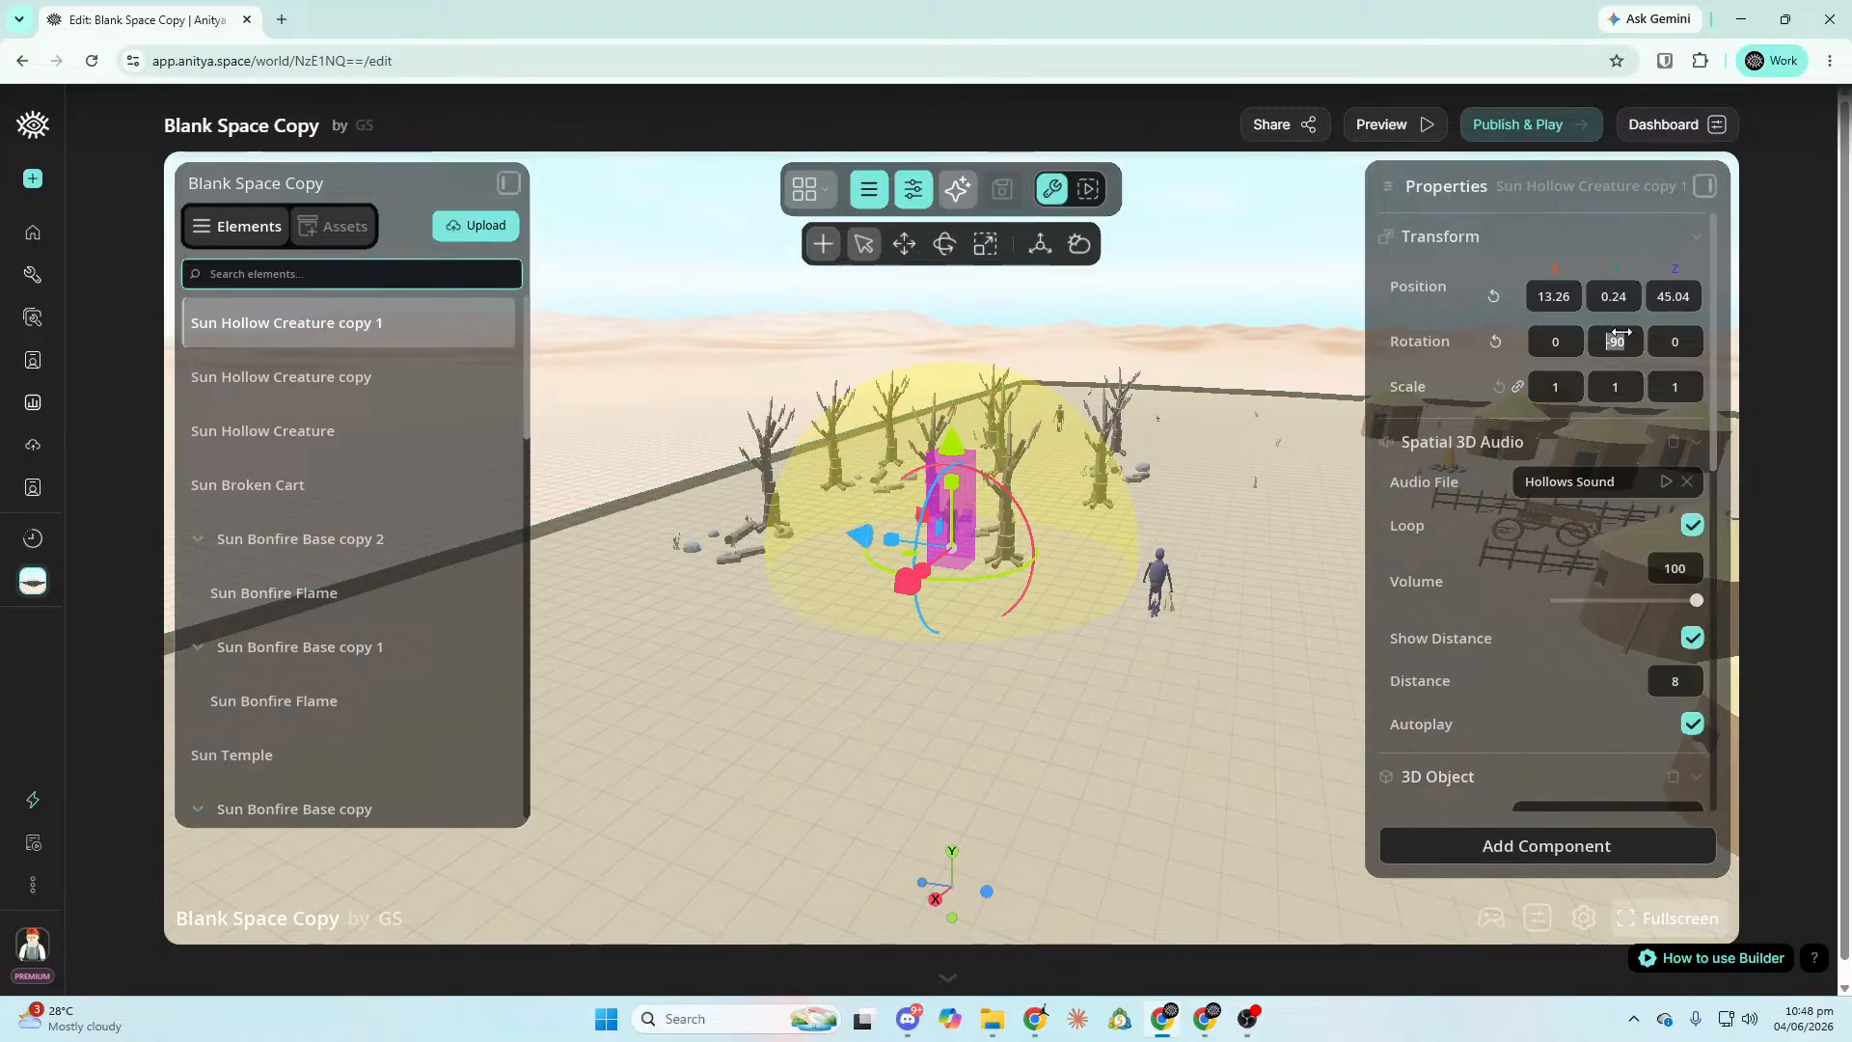
Move the duplicated creature's From state along X to the far end of the dead trees.
key("w")
right_click_drag(1210, 409, 1351, 425)
right_click_drag(1210, 410, 1336, 463)
scroll(1505, 505, "down", 5)
key("a")
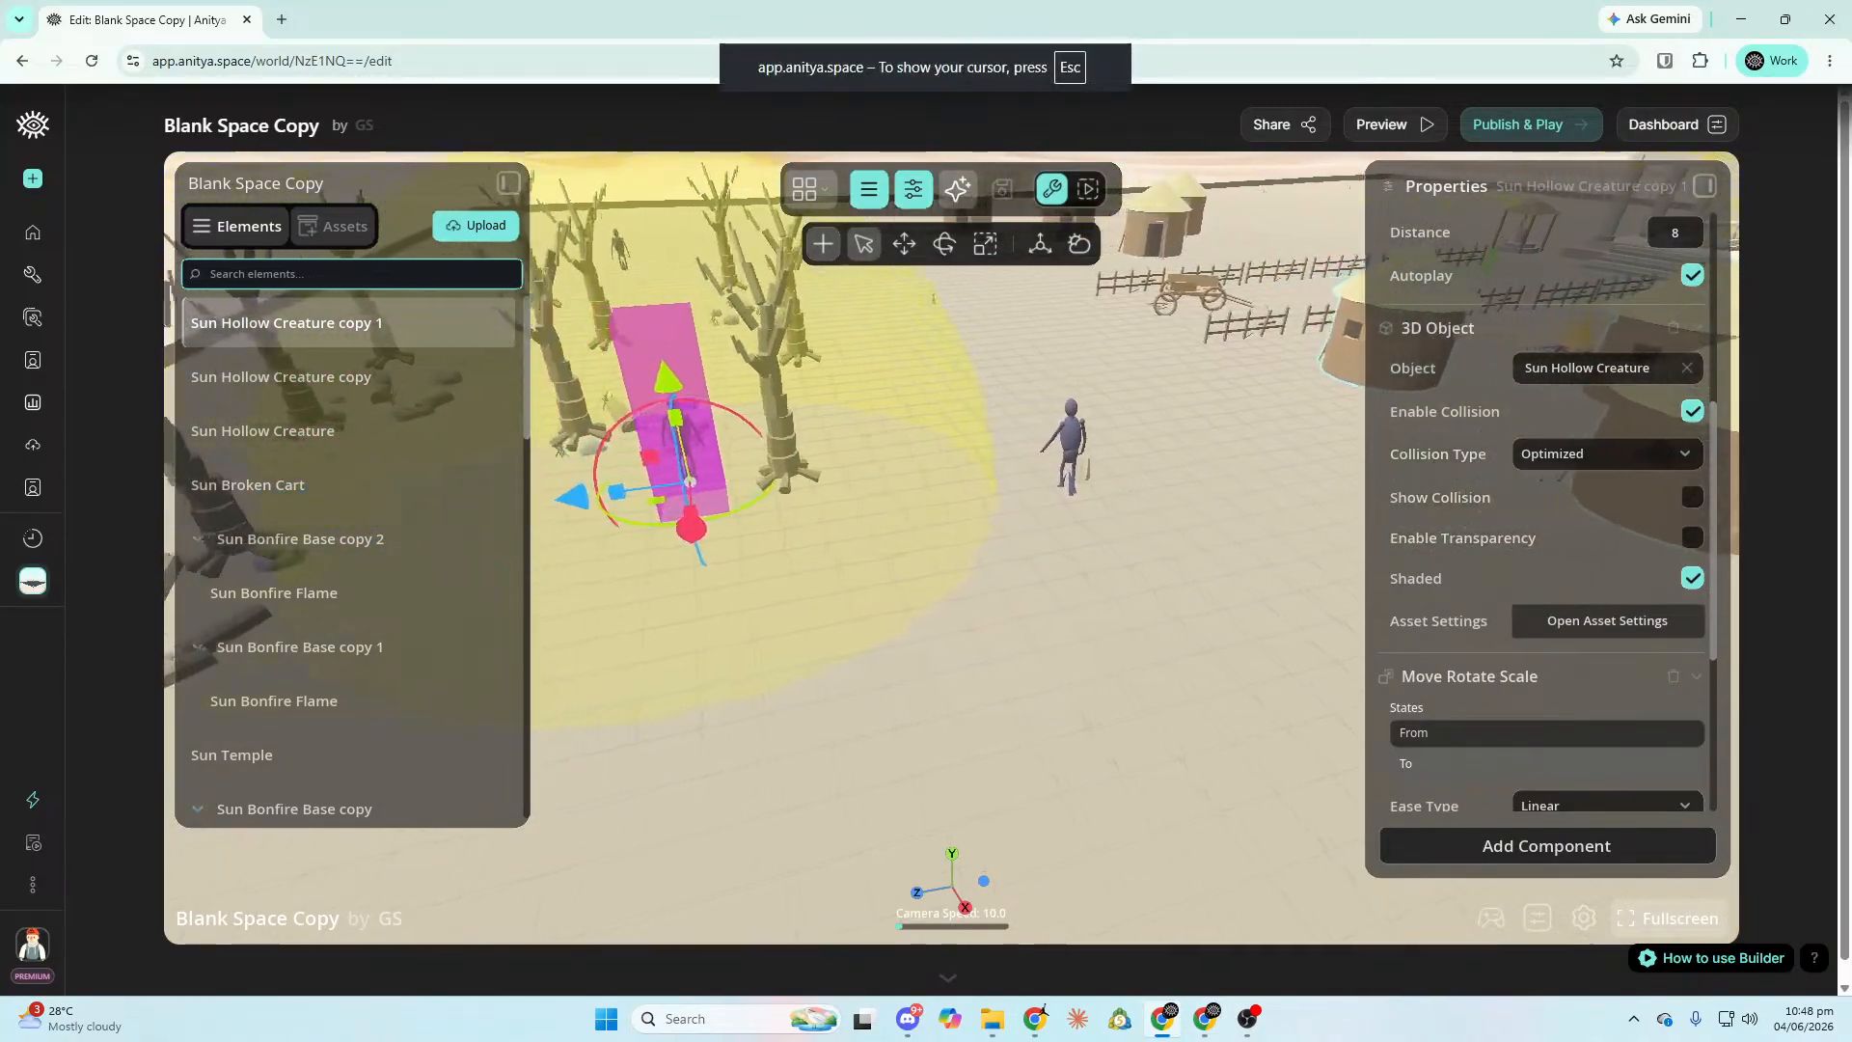
key("a")
left_click_drag(973, 537, 805, 331)
key("f")
left_click_drag(1003, 583, 941, 540)
key("s")
right_click_drag(940, 540, 941, 540)
key("s")
key("d")
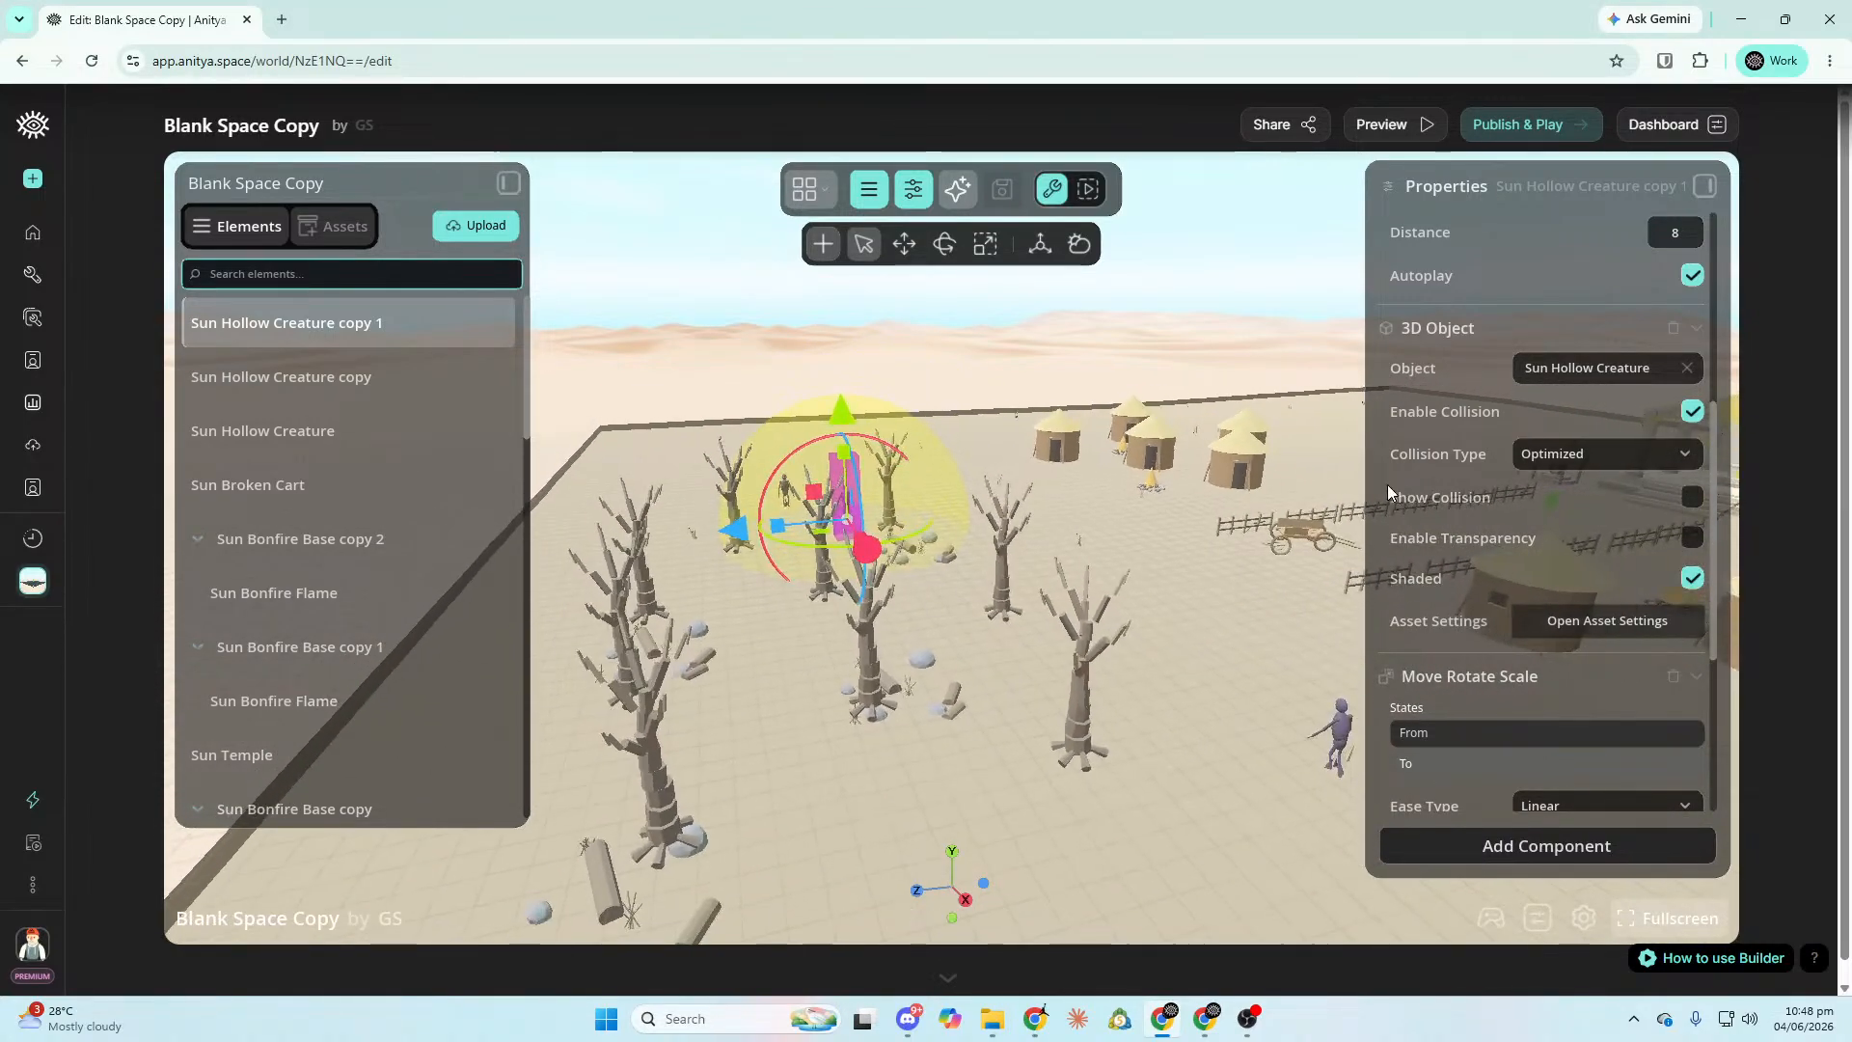
Compare the From and To placements of the duplicated creature's path through the dead trees.
key("s")
right_click_drag(1544, 743, 1543, 743)
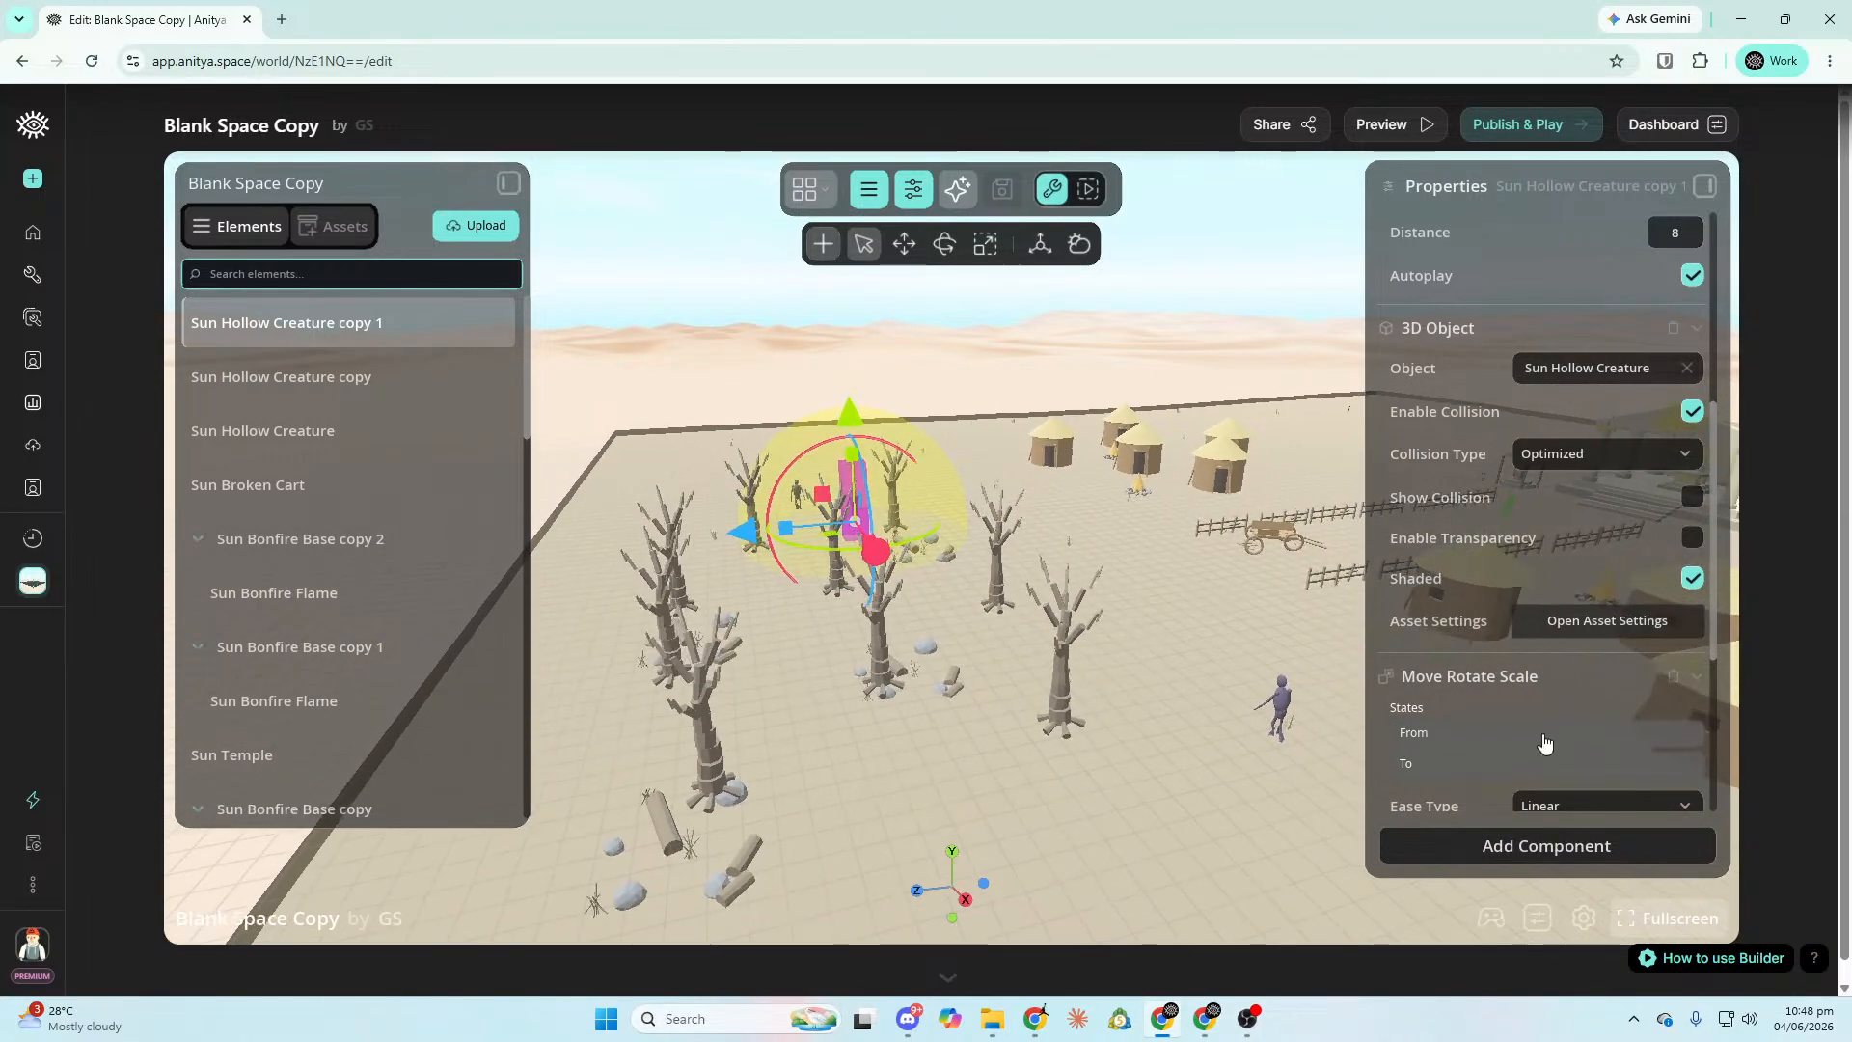
left_click(1536, 737)
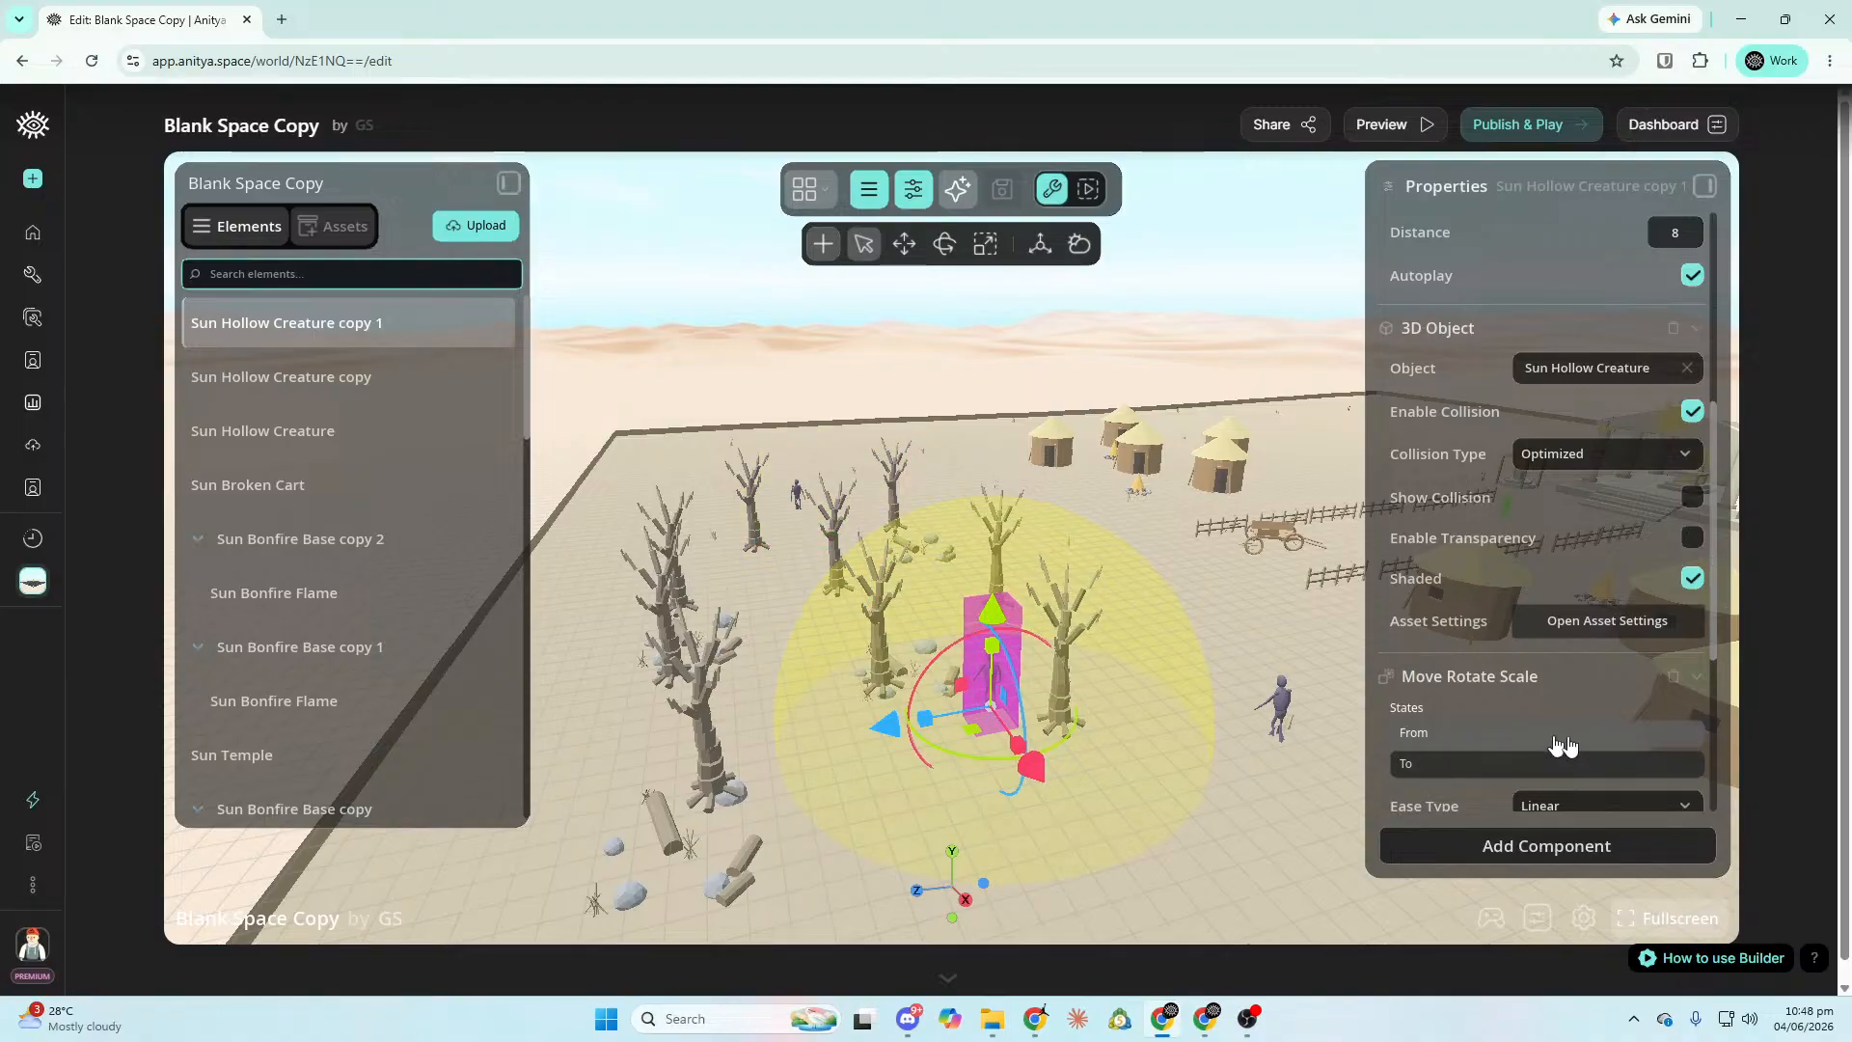
key("s")
key("a")
right_click_drag(1592, 765, 1592, 767)
key("a")
right_click_drag(1348, 790, 1348, 791)
key("d")
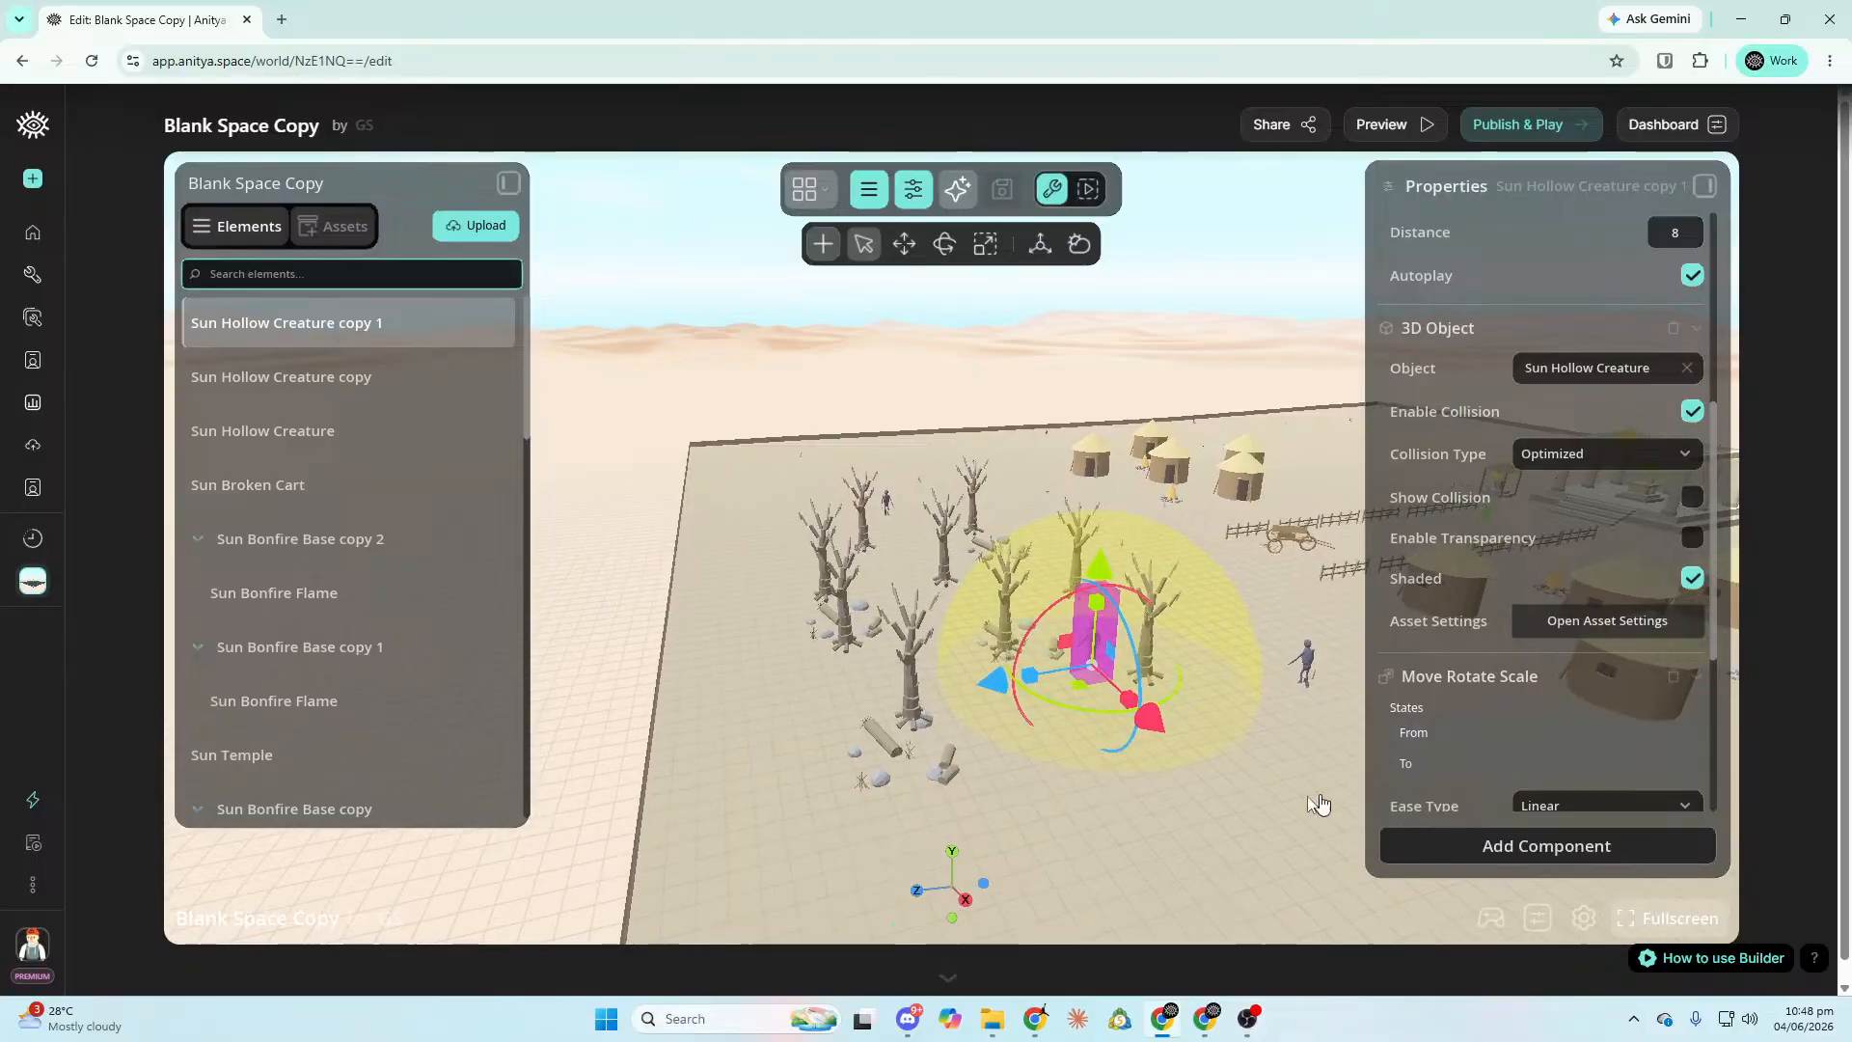
Set the movement duration to 6 seconds for Sun Hollow Creature copy 1 and 5 seconds for Sun Hollow Creature copy.
scroll(1506, 639, "down", 4)
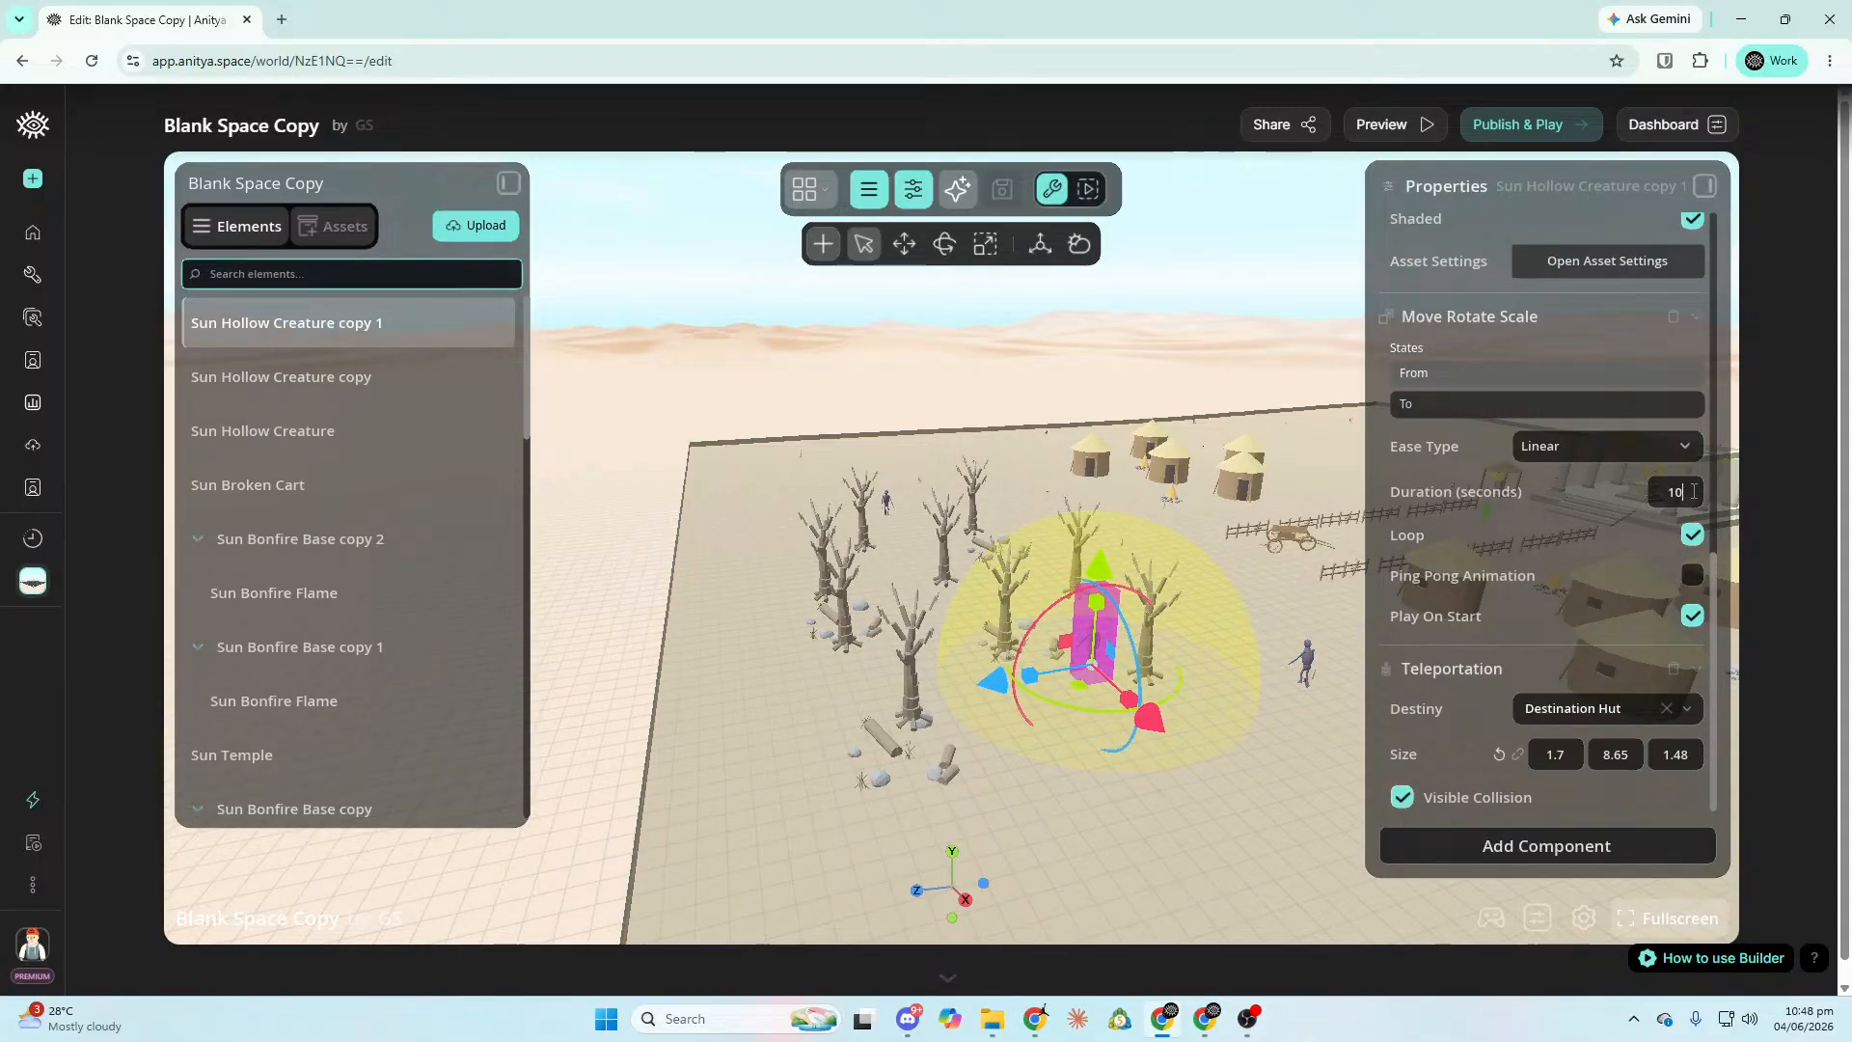
type("6")
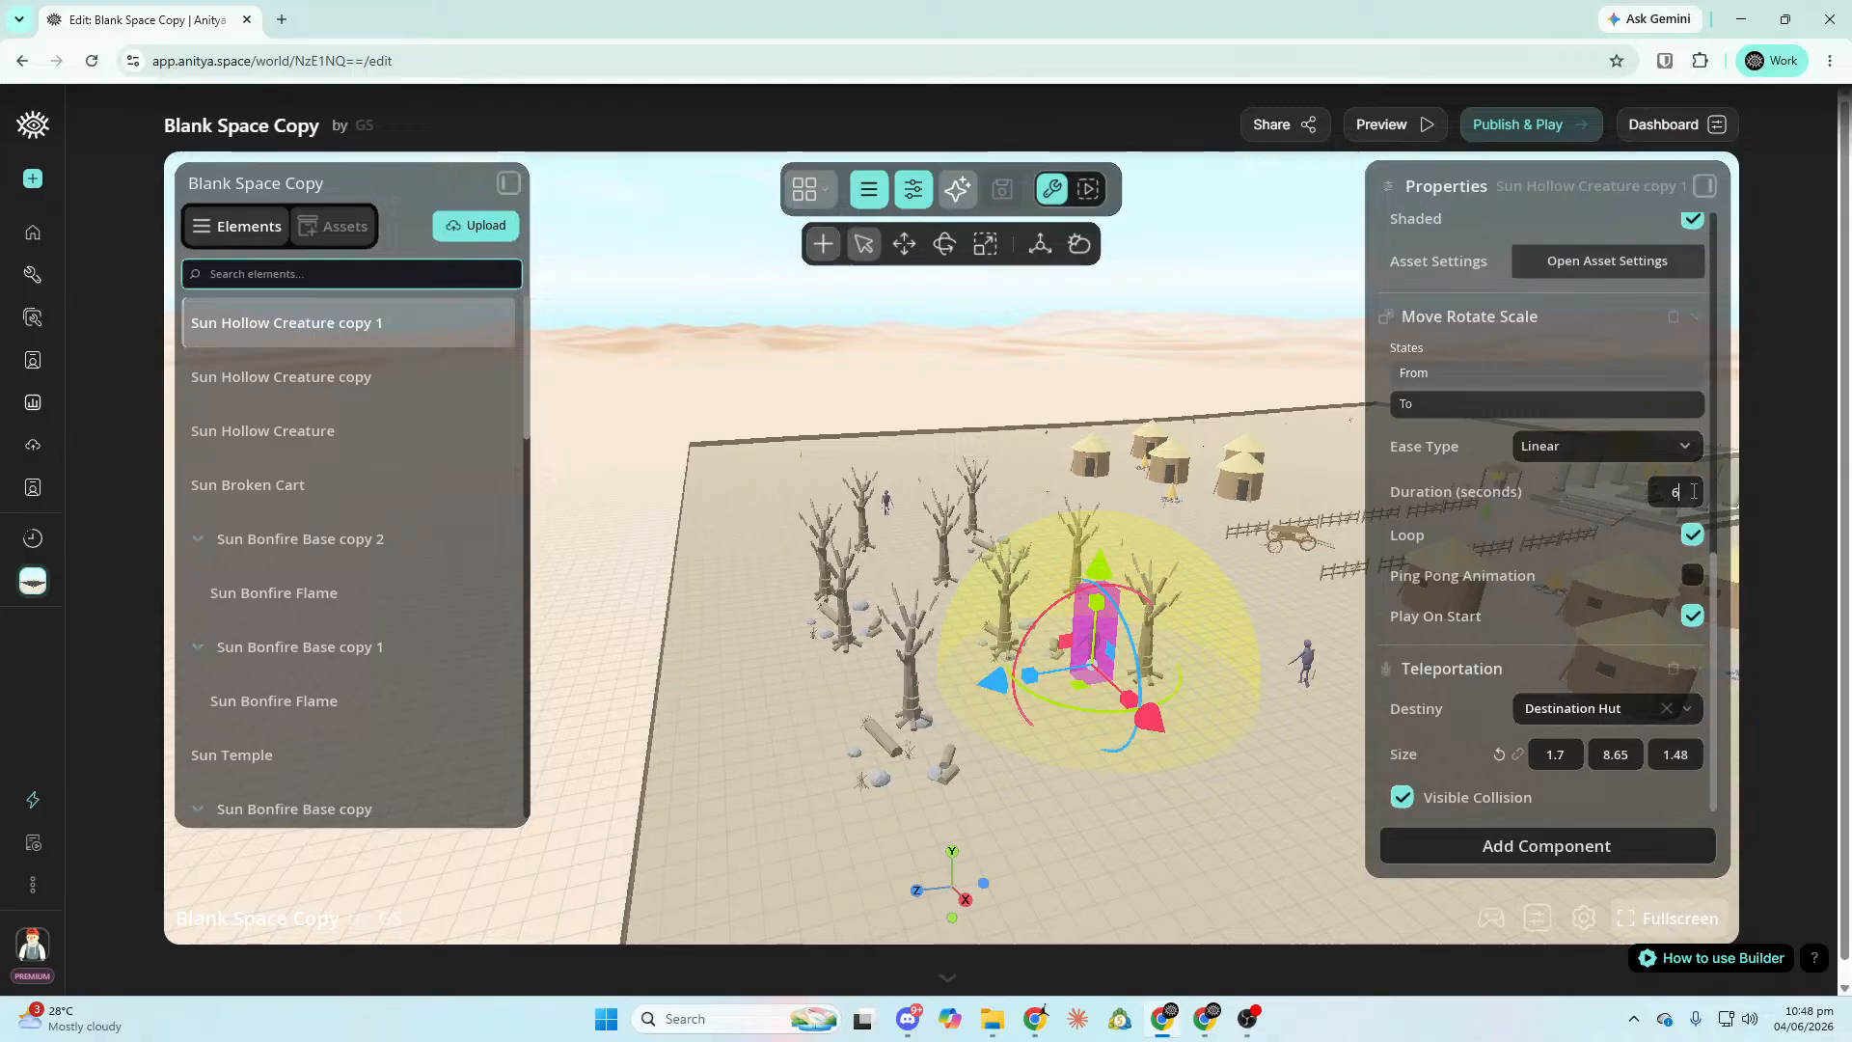
left_click(889, 514)
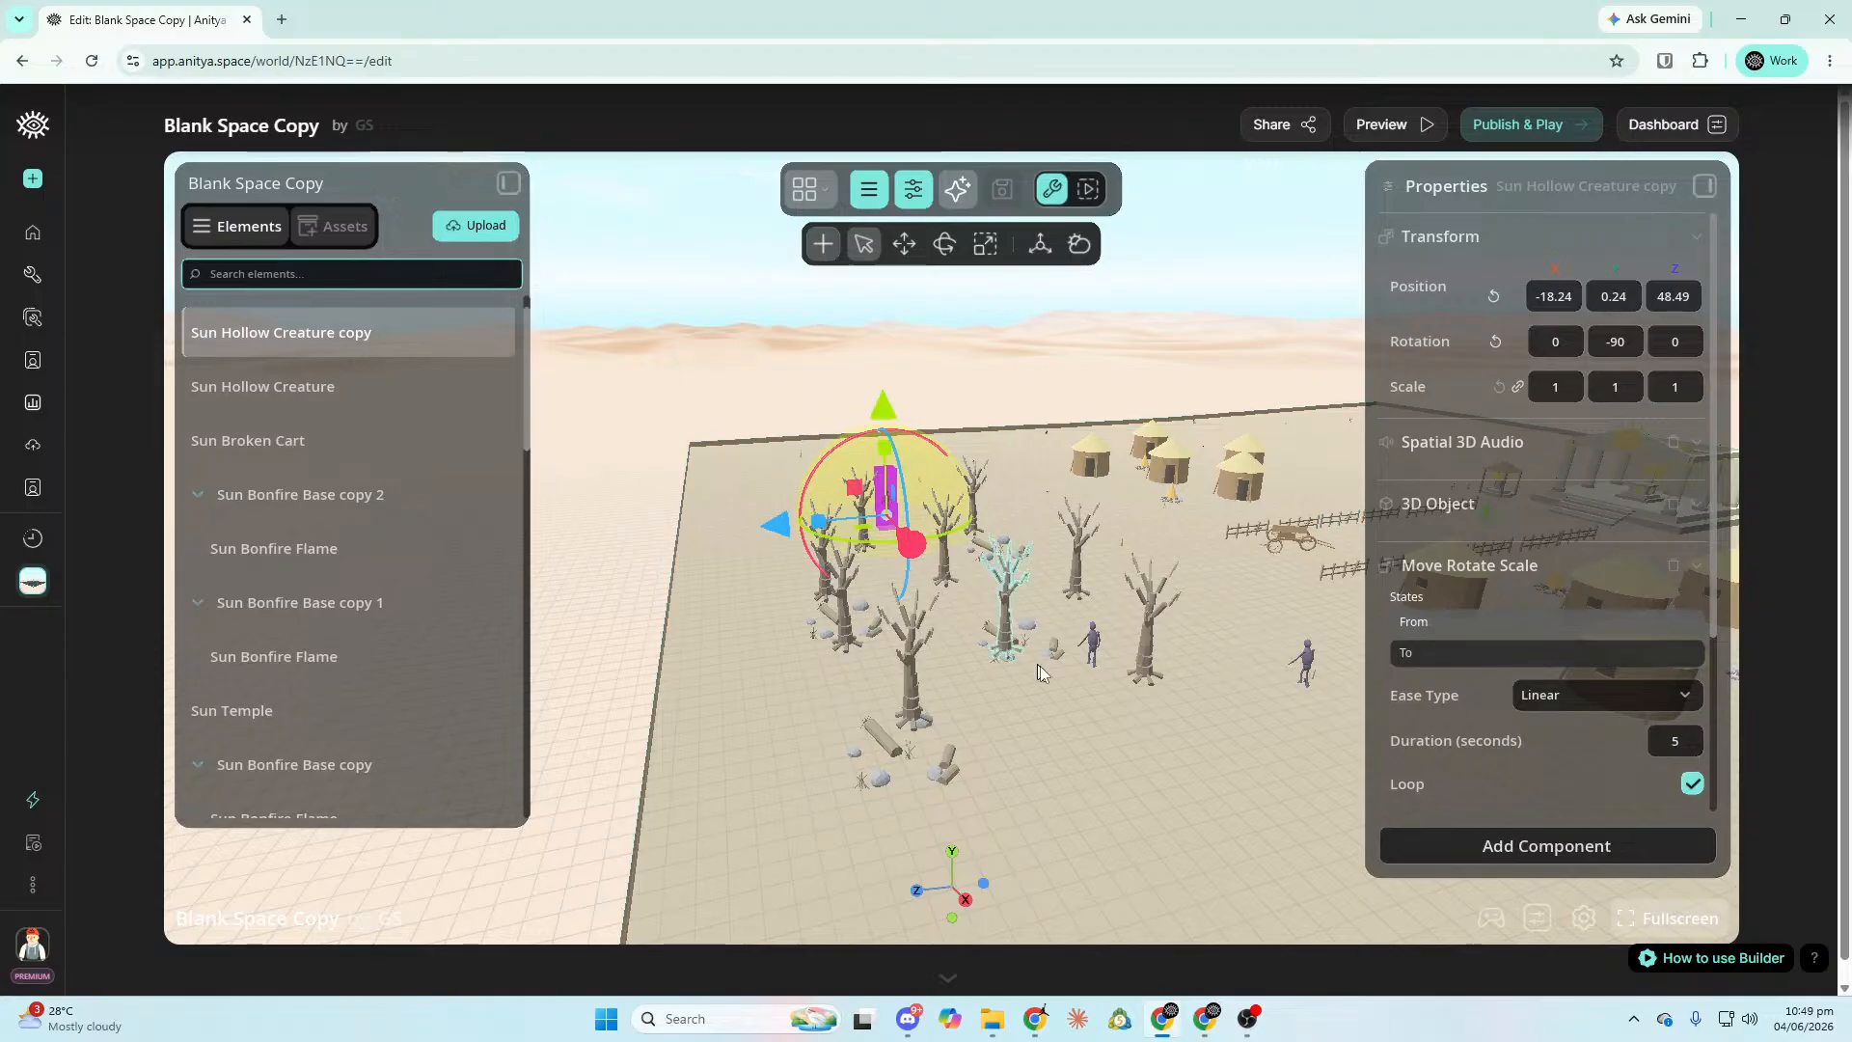
Duplicate Sun Hollow Creature copy 1 and move the new copy's To state to about X 19.8, Z 53.27.
left_click(1092, 645)
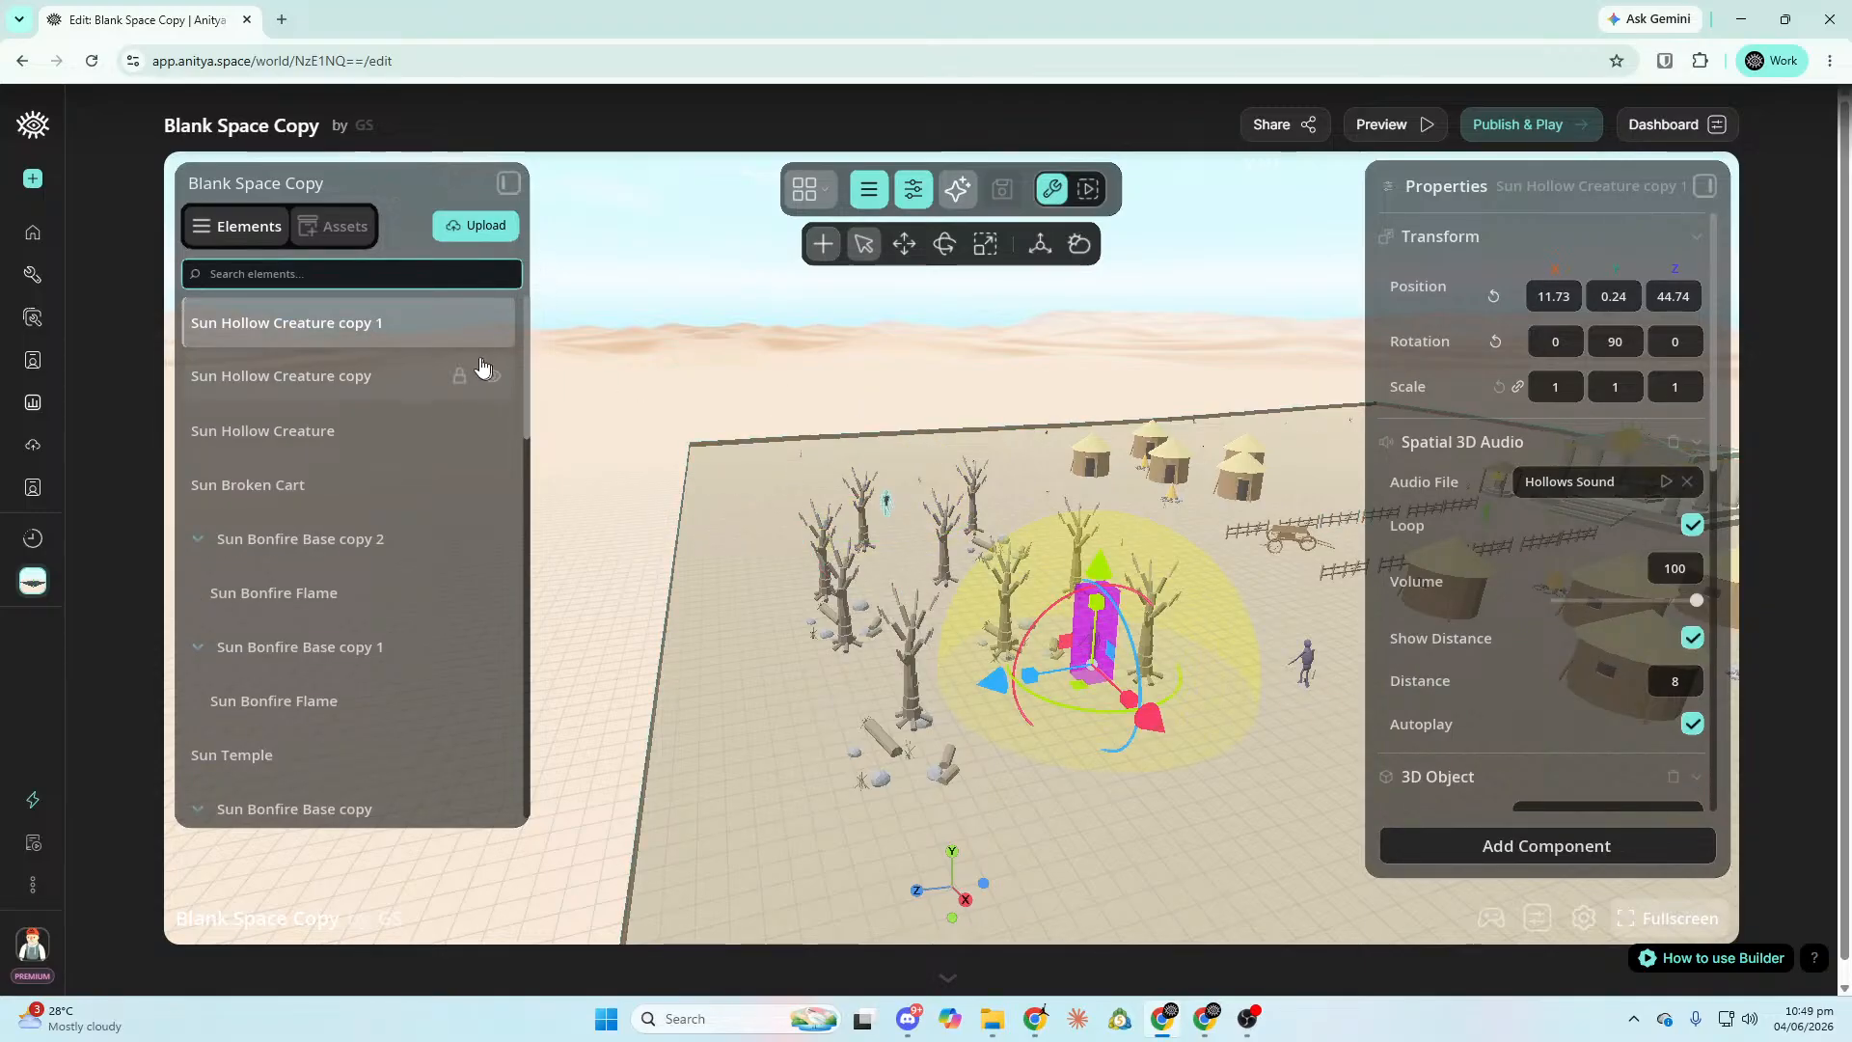
right_click(321, 332)
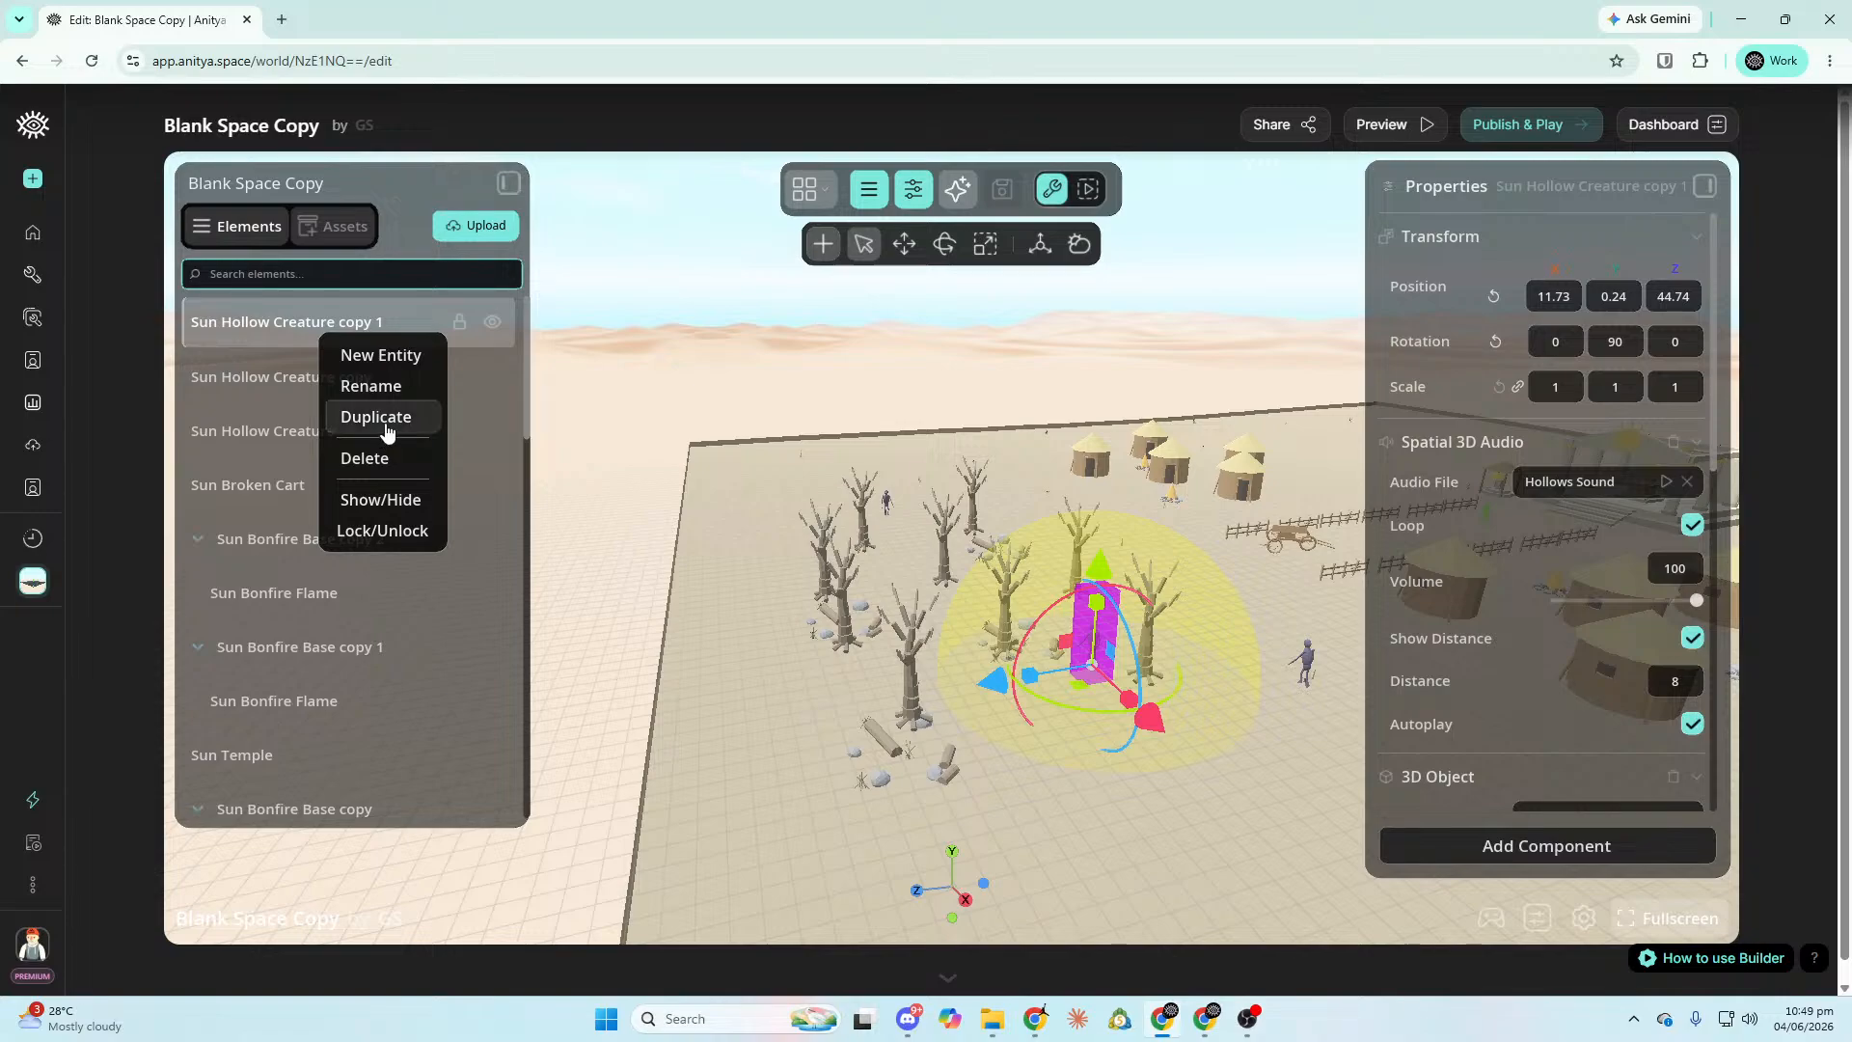
left_click(387, 418)
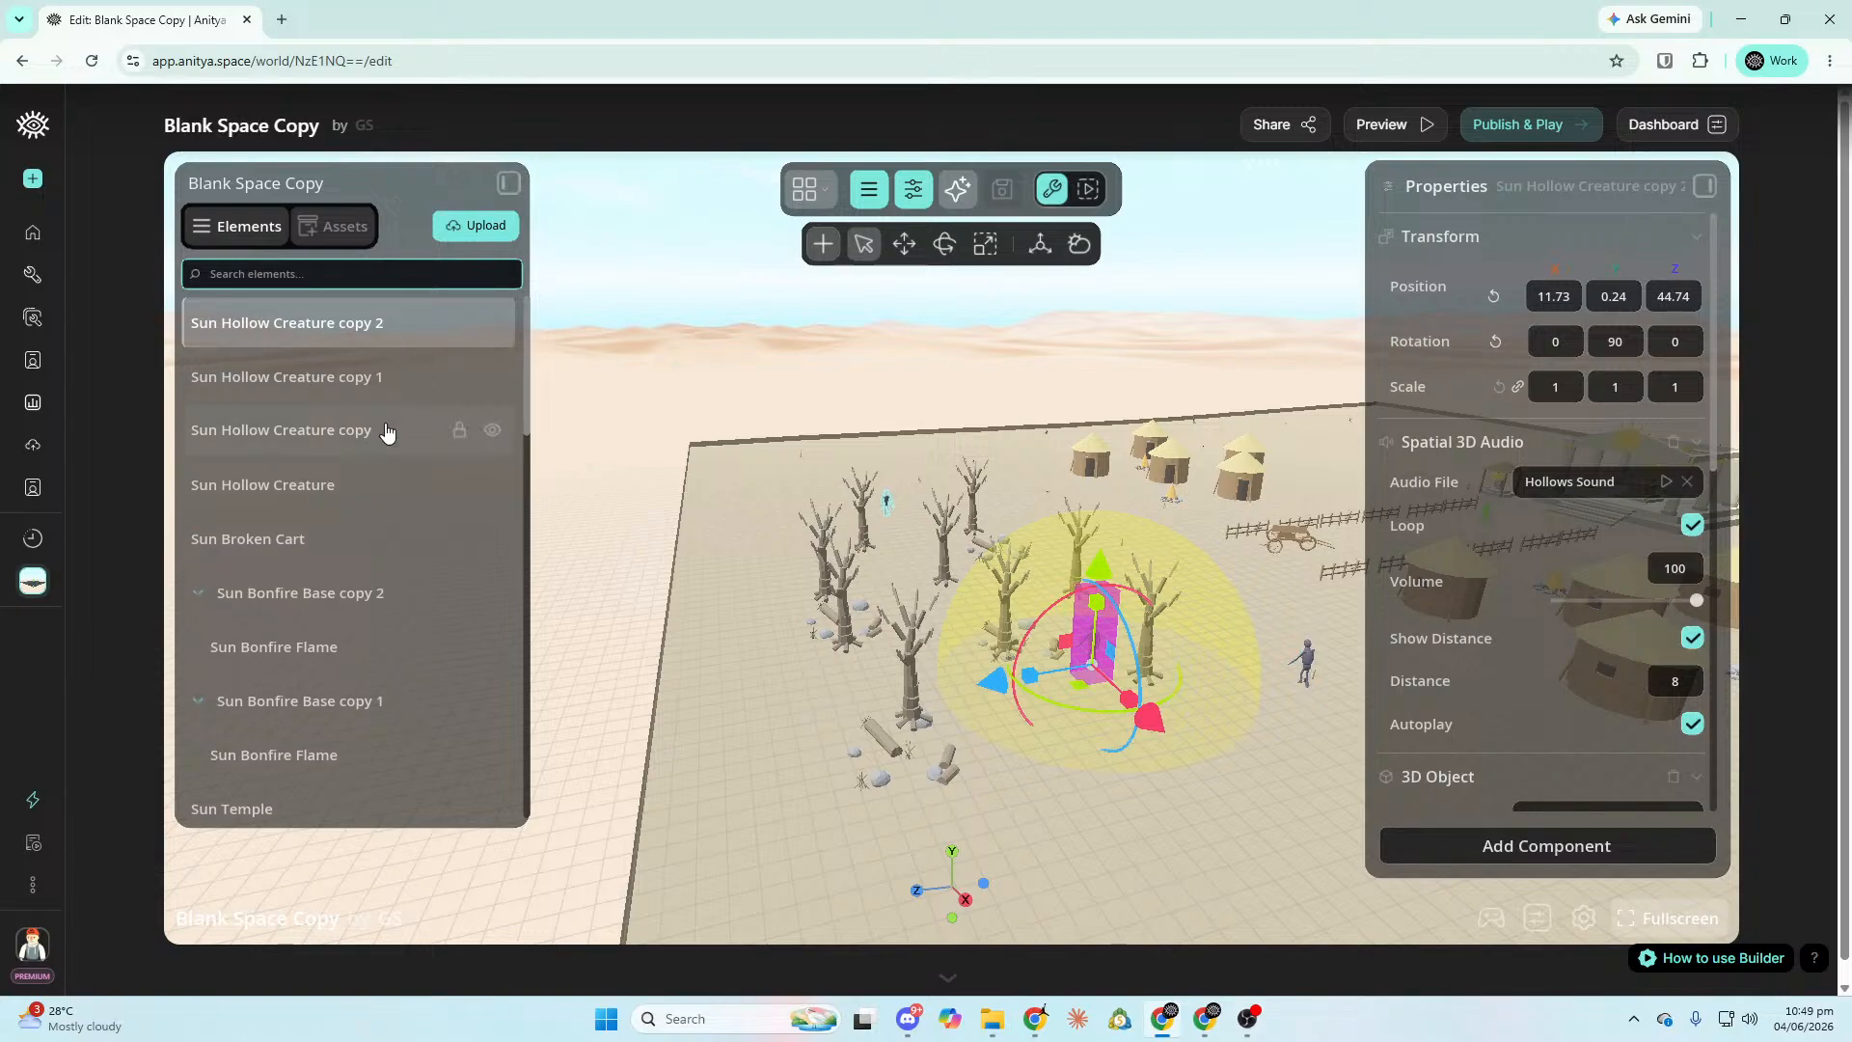
left_click_drag(1001, 695, 695, 733)
right_click_drag(694, 733, 637, 733)
left_click_drag(695, 733, 724, 733)
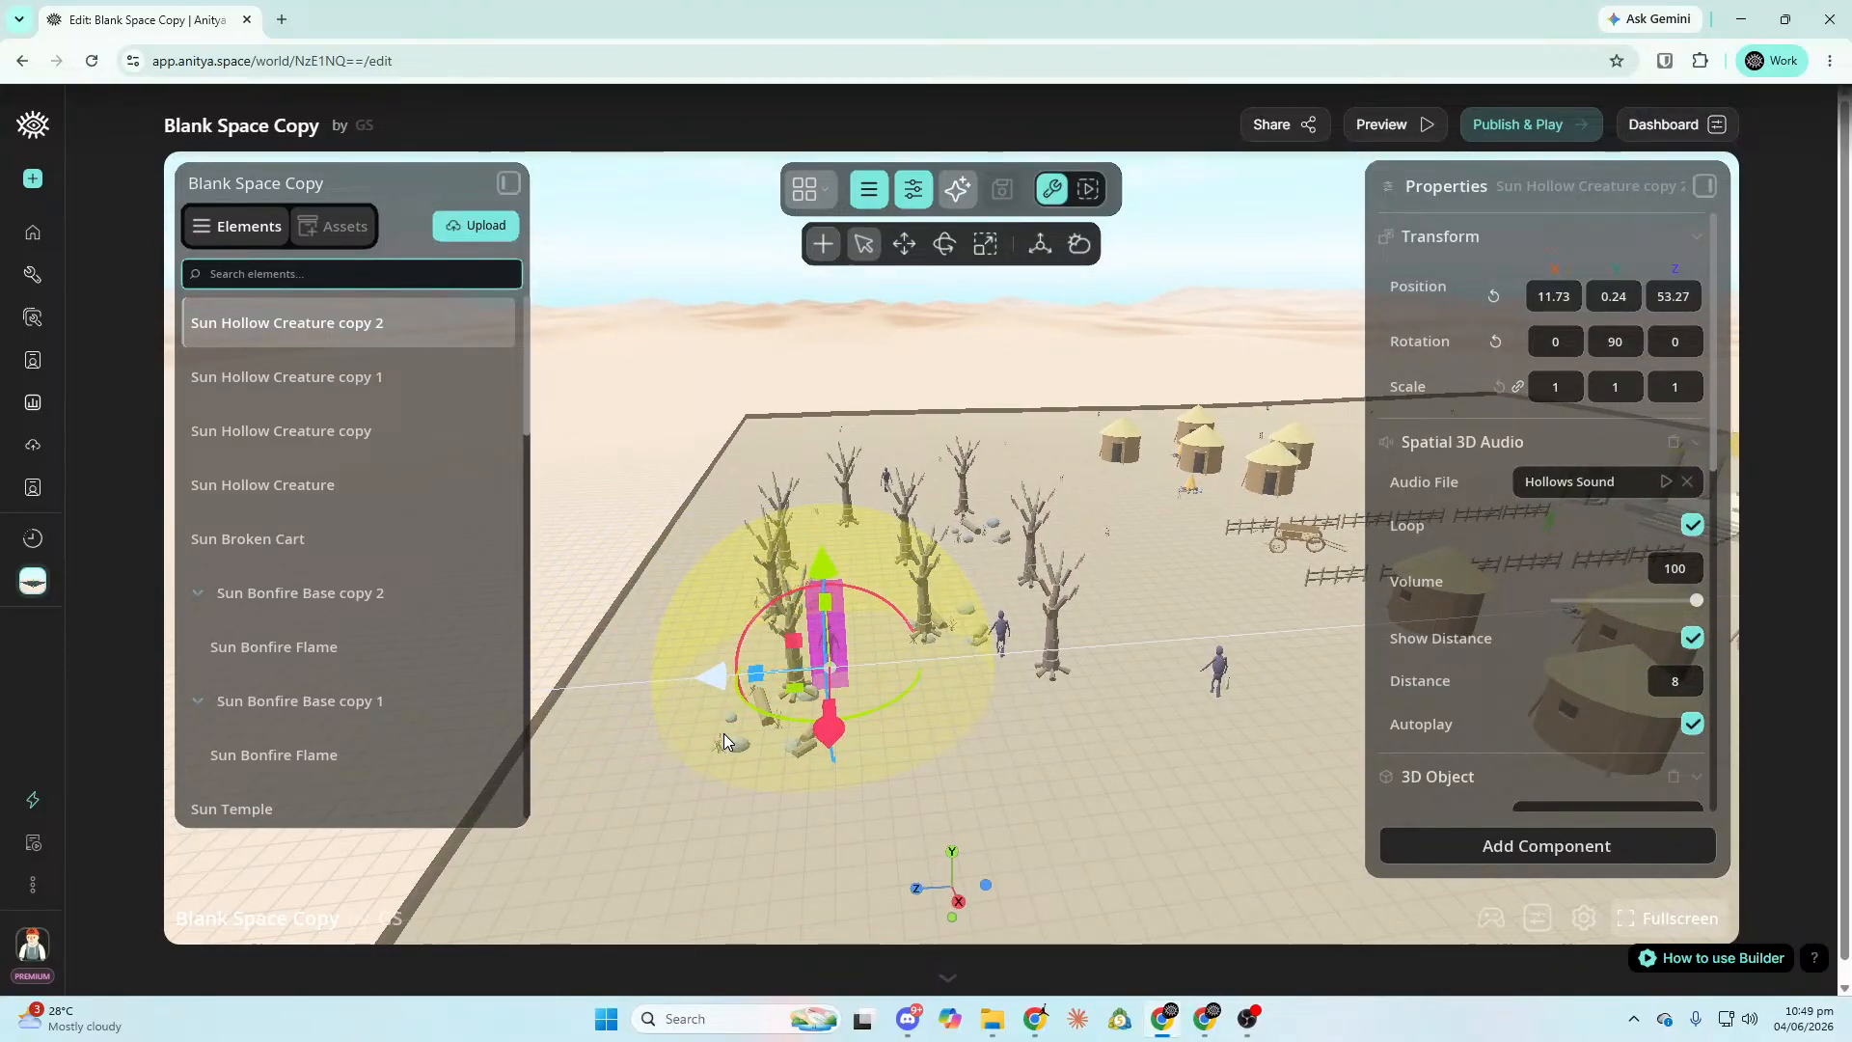
left_click_drag(836, 744, 838, 888)
key("f")
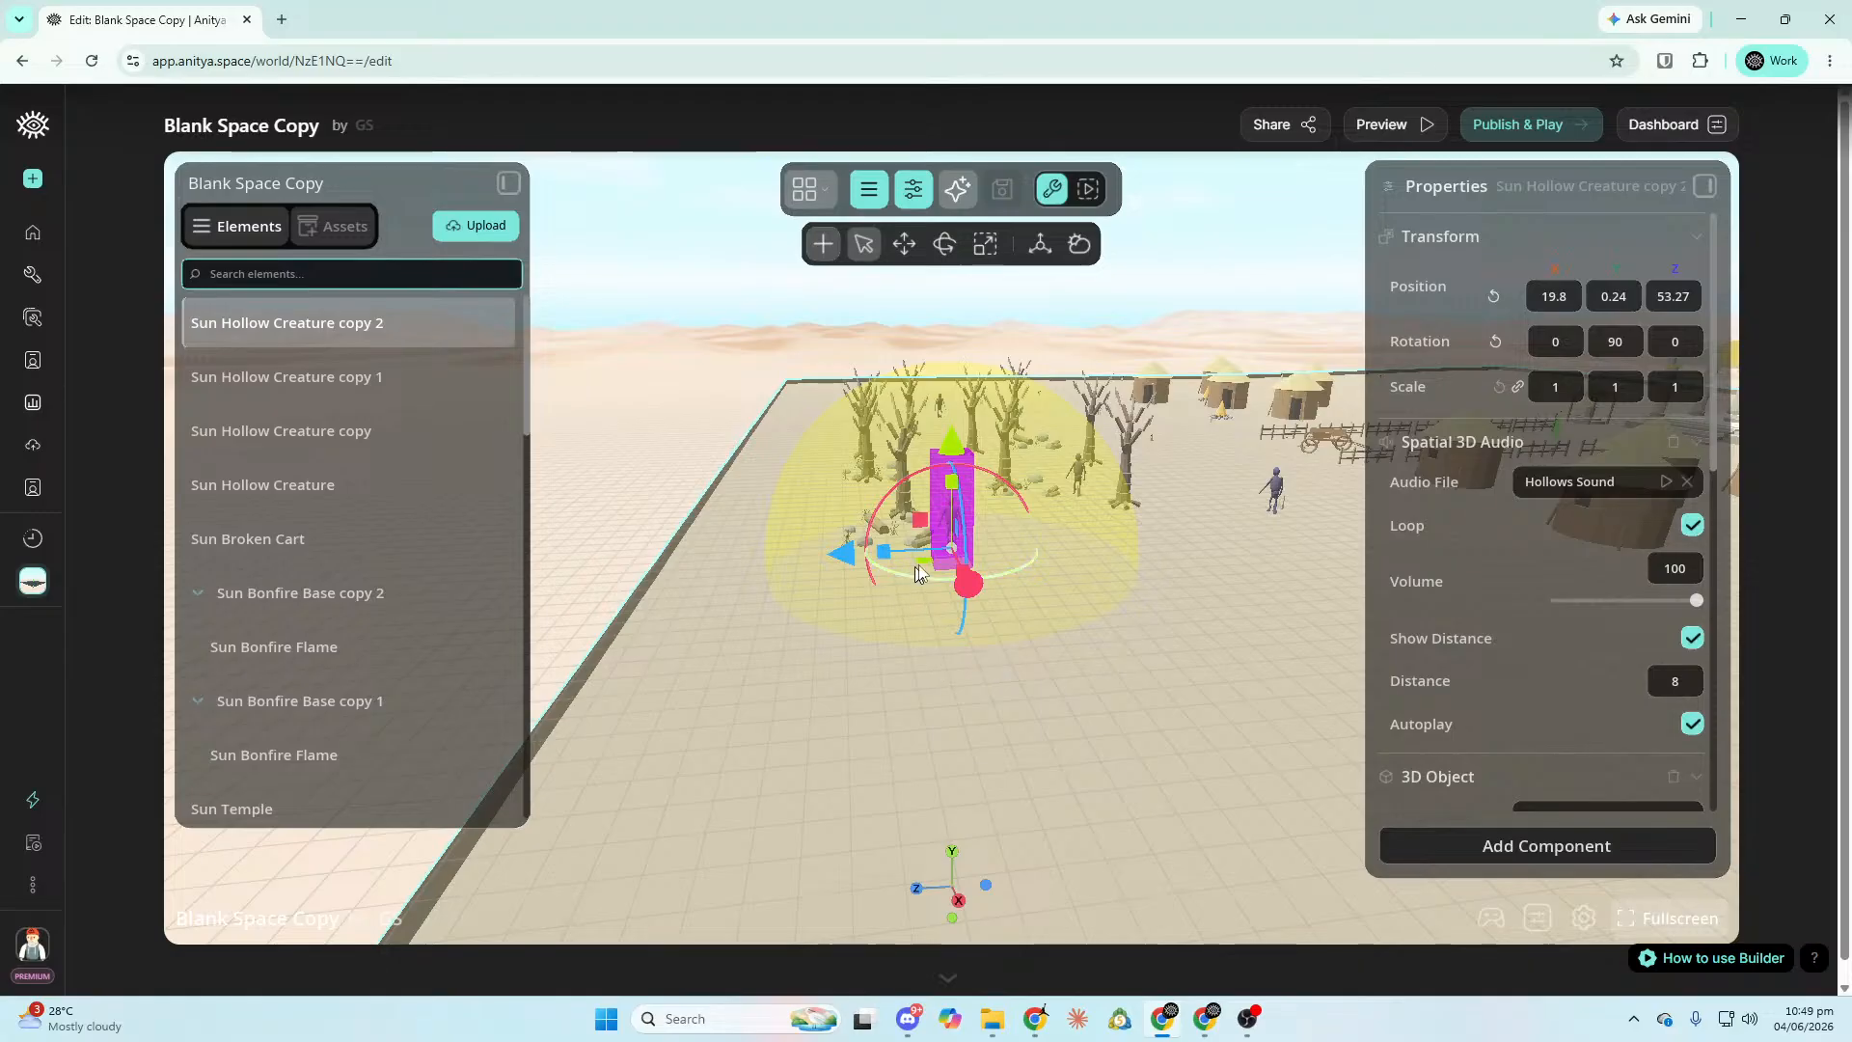
mouse_move(929, 581)
left_mouse_down()
mouse_move(965, 585)
mouse_move(930, 586)
left_mouse_up()
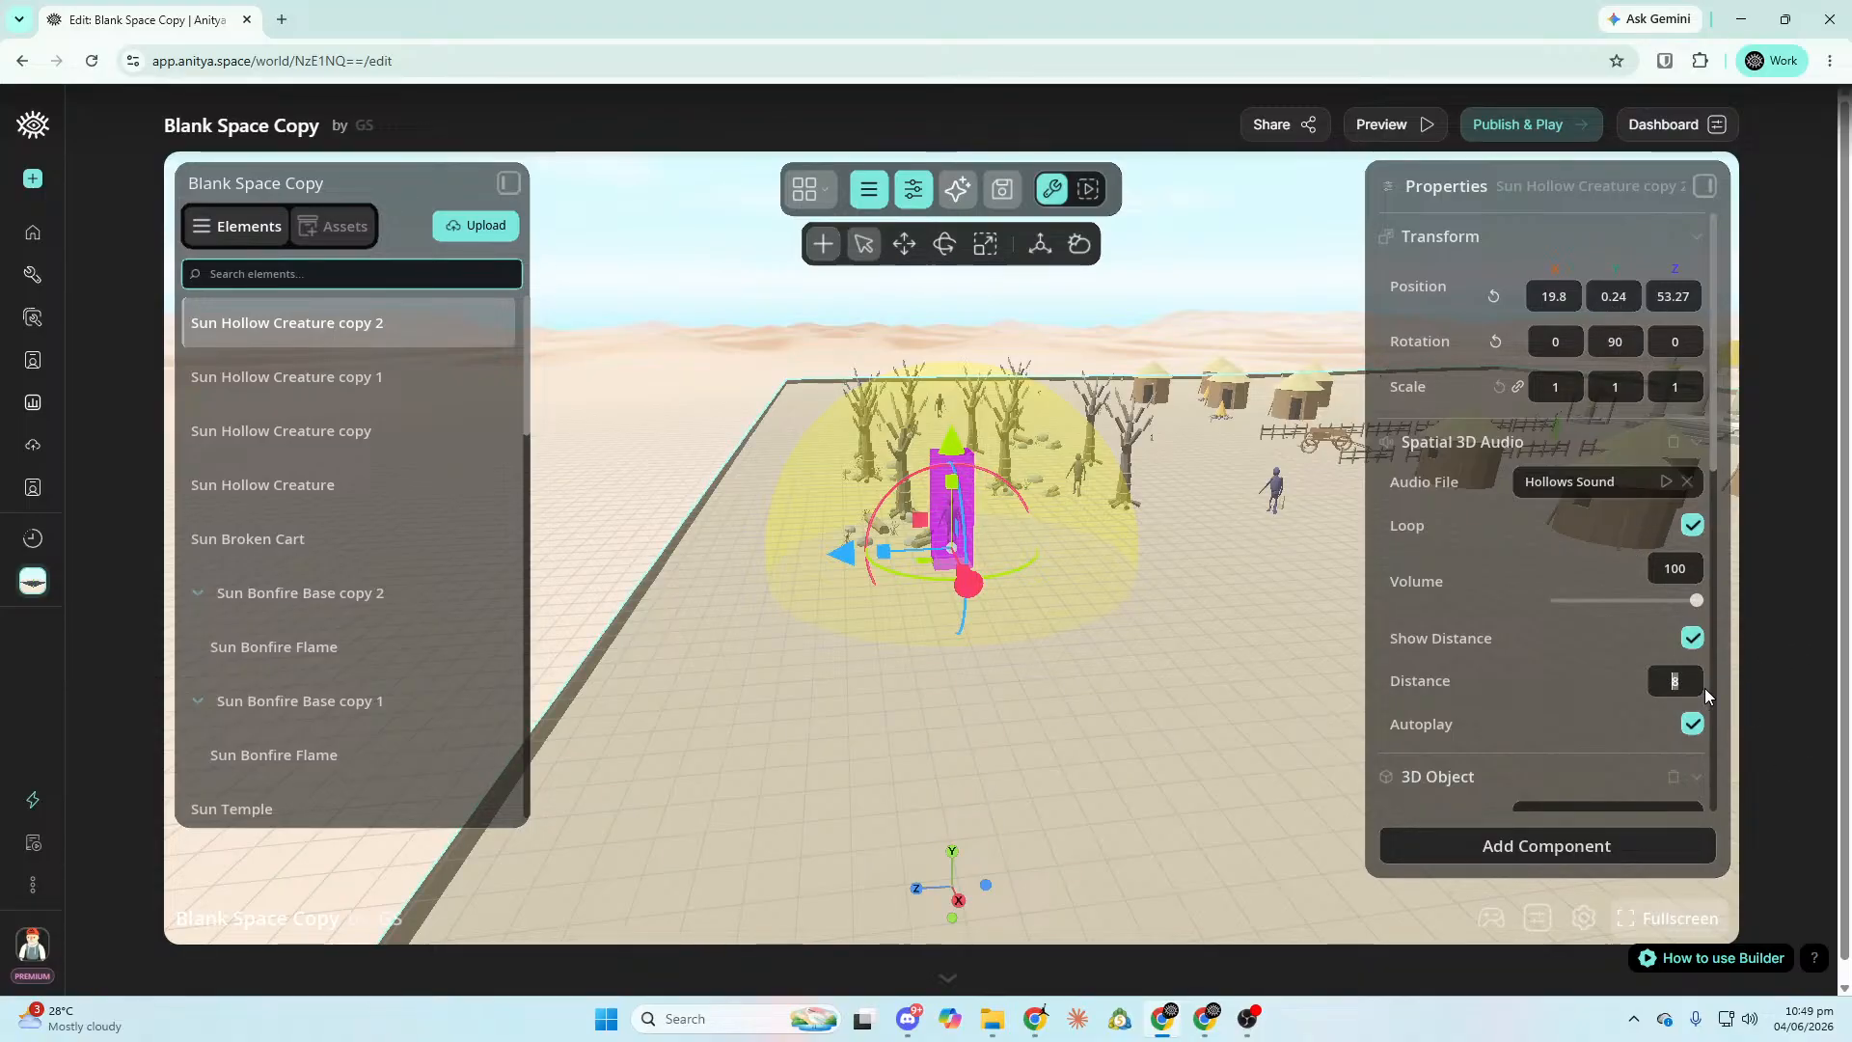
Set the newest creature copy's spatial audio distance to 6.5 and activate its From movement state.
type("6.5")
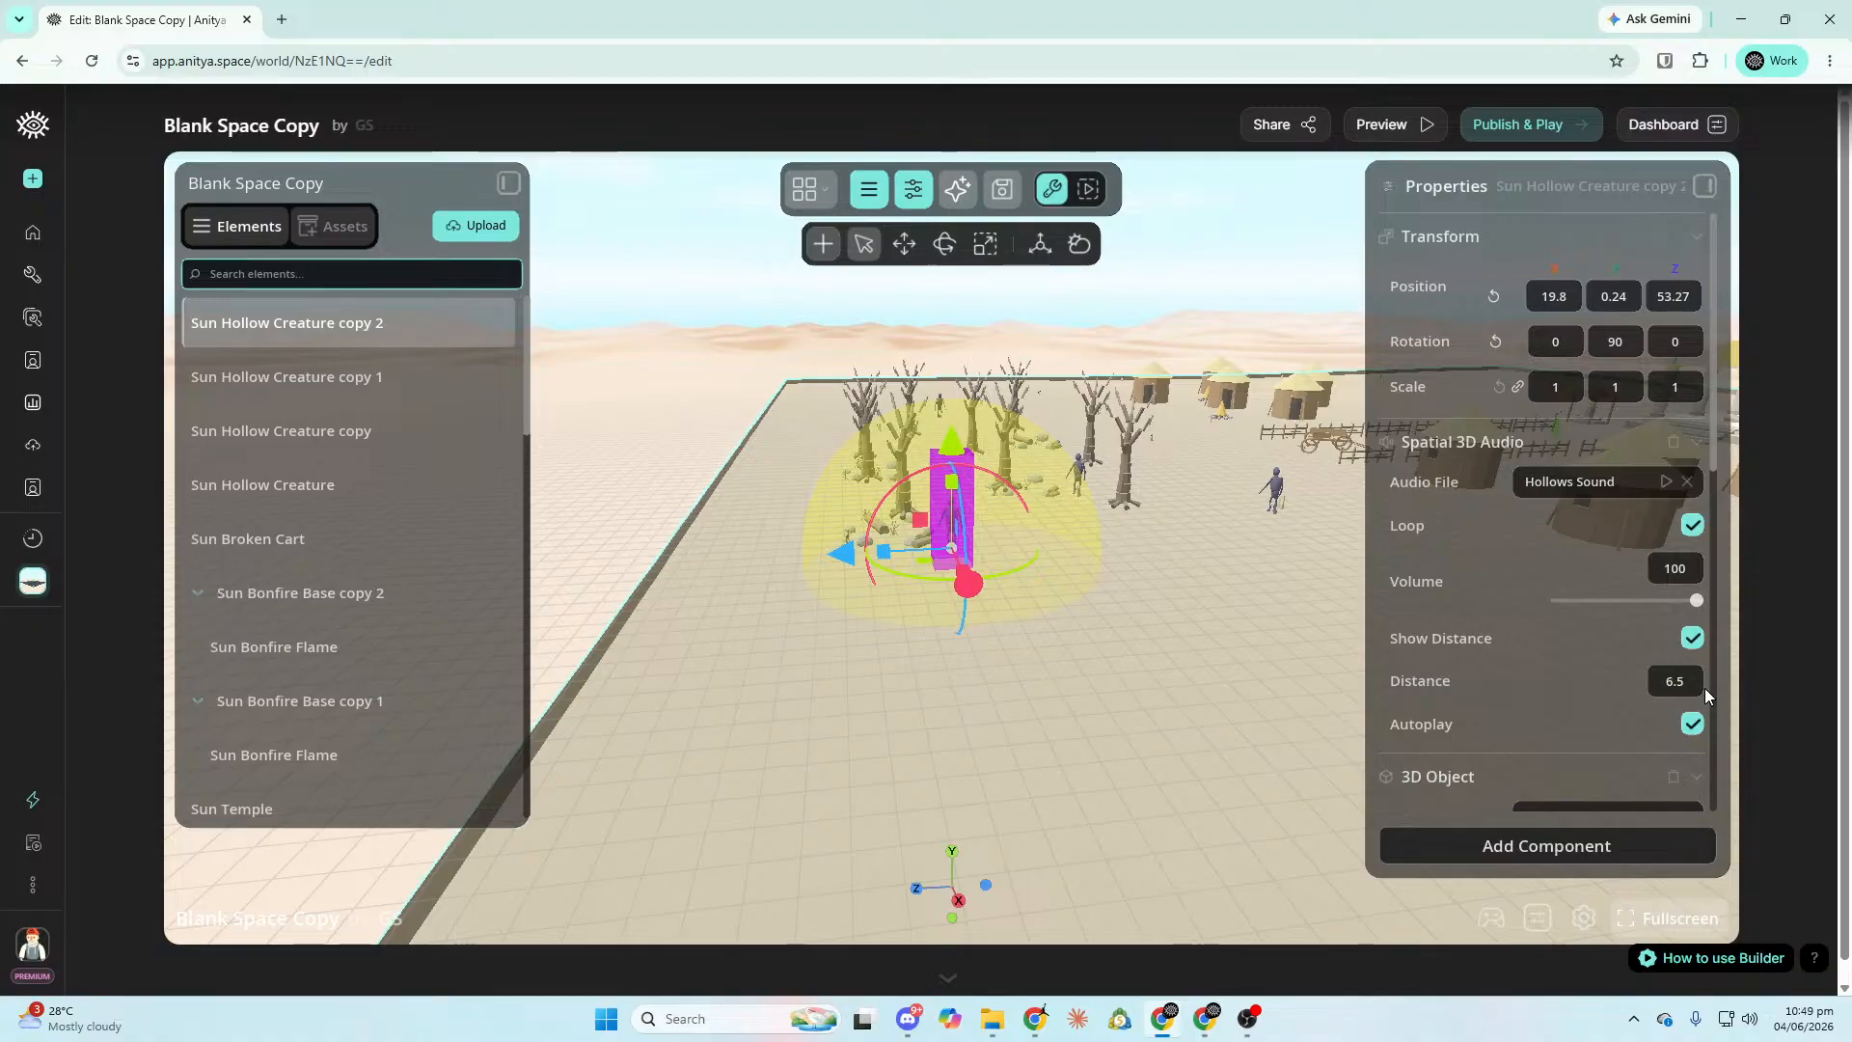
scroll(1590, 642, "down", 6)
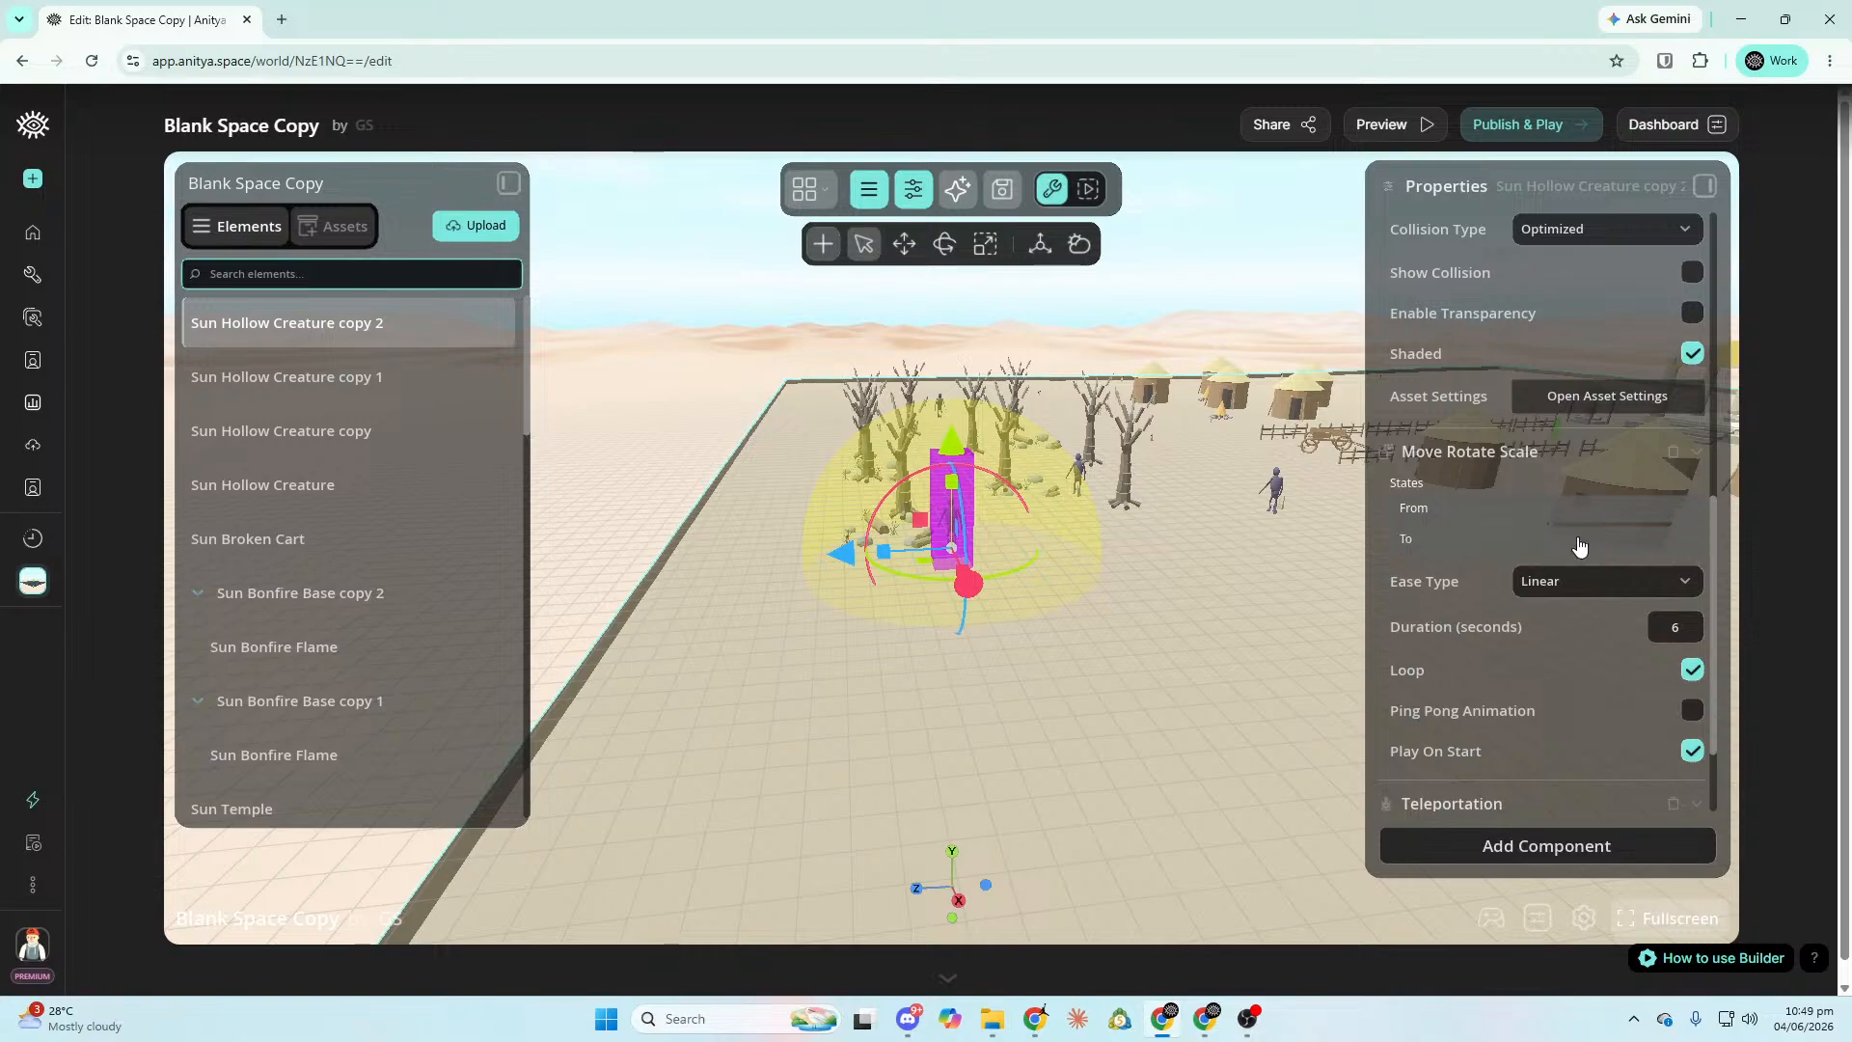
left_click(1573, 509)
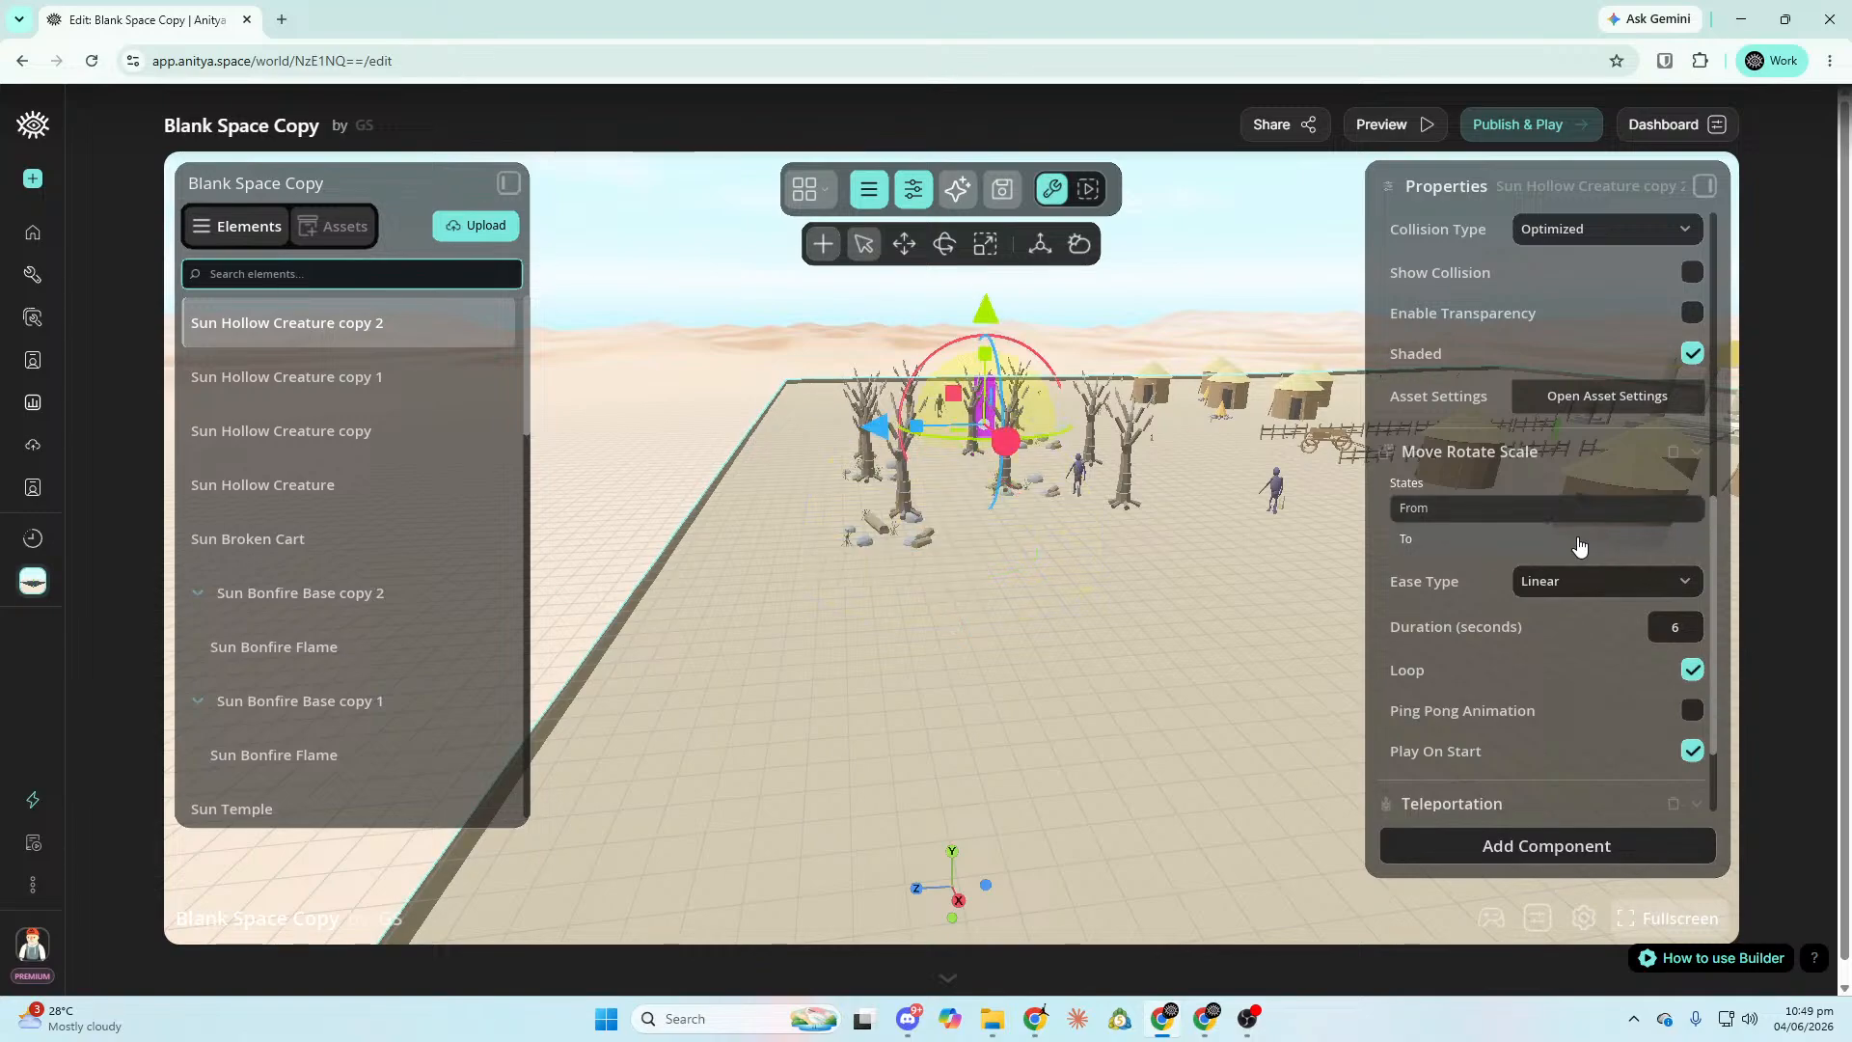
Move the From state of Sun Hollow Creature copy 2 to the far end of the dead trees and display its To state.
left_click_drag(1012, 450, 1094, 614)
left_click_drag(954, 524, 819, 561)
key("f")
right_click_drag(819, 562, 819, 561)
key("d")
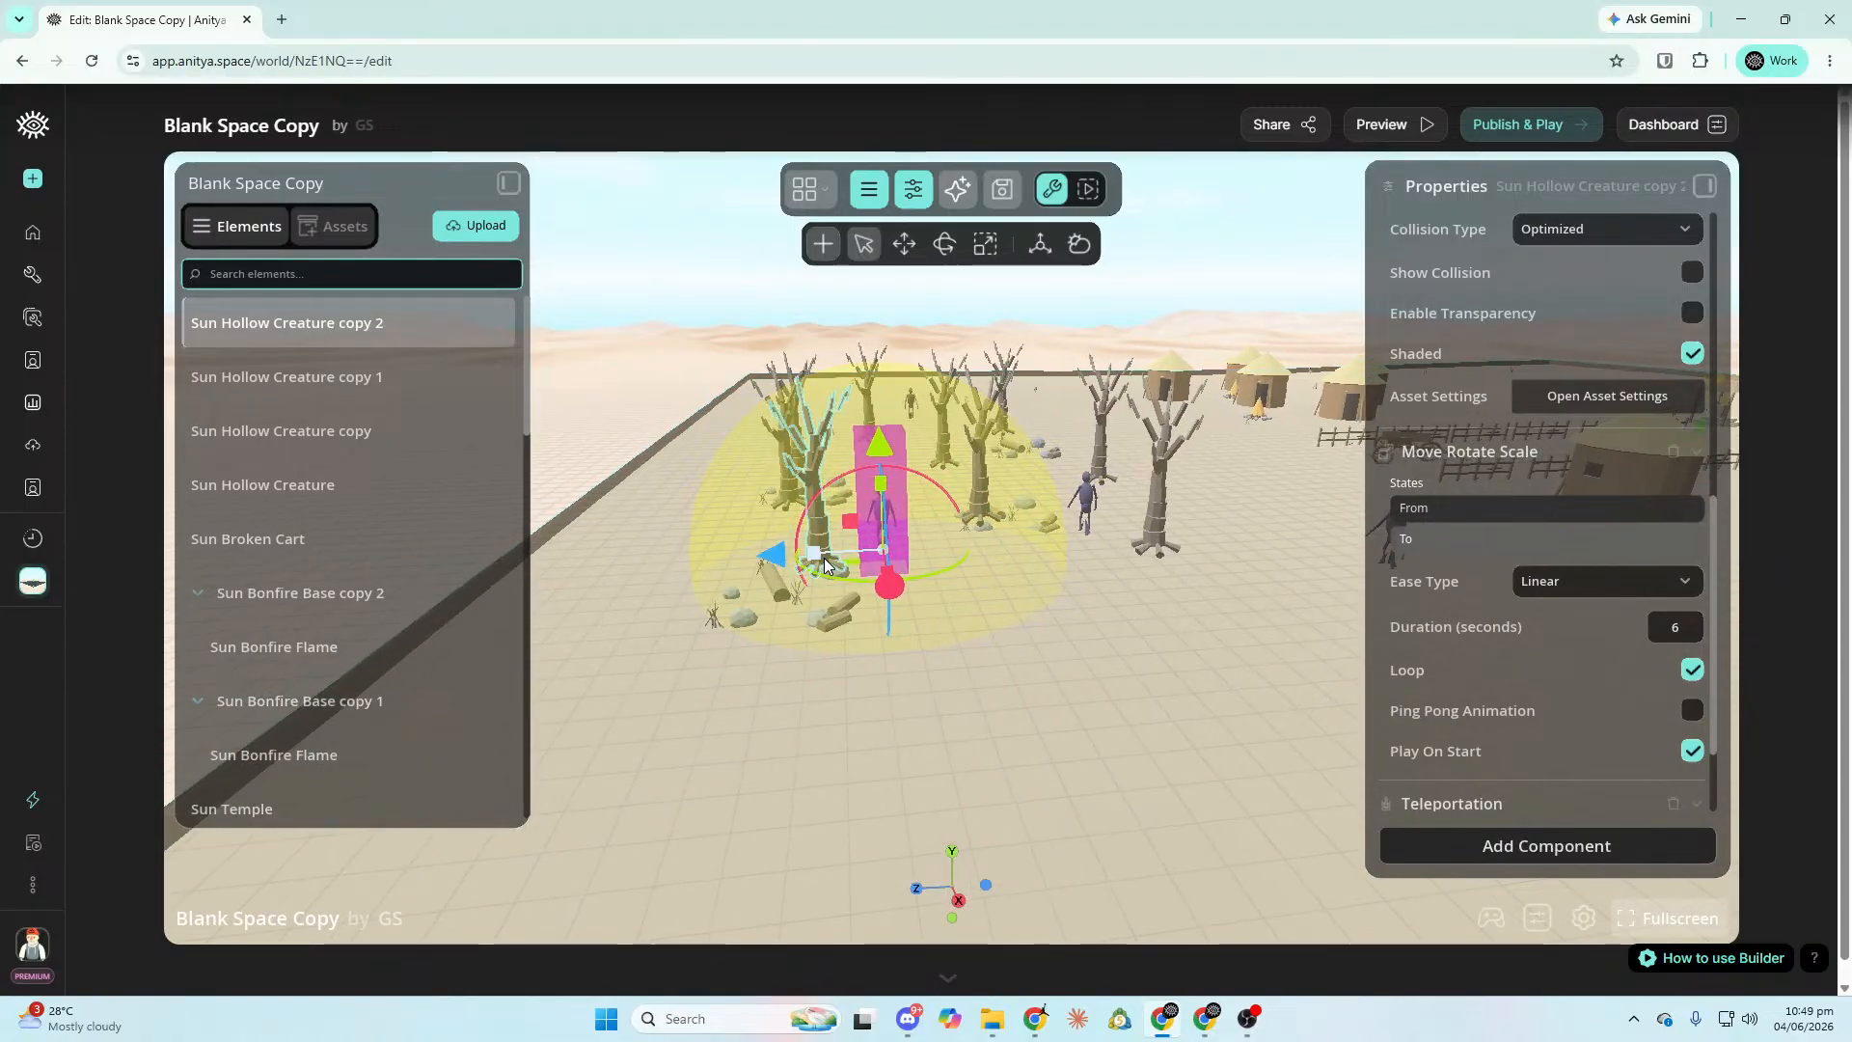
left_click_drag(771, 552, 751, 558)
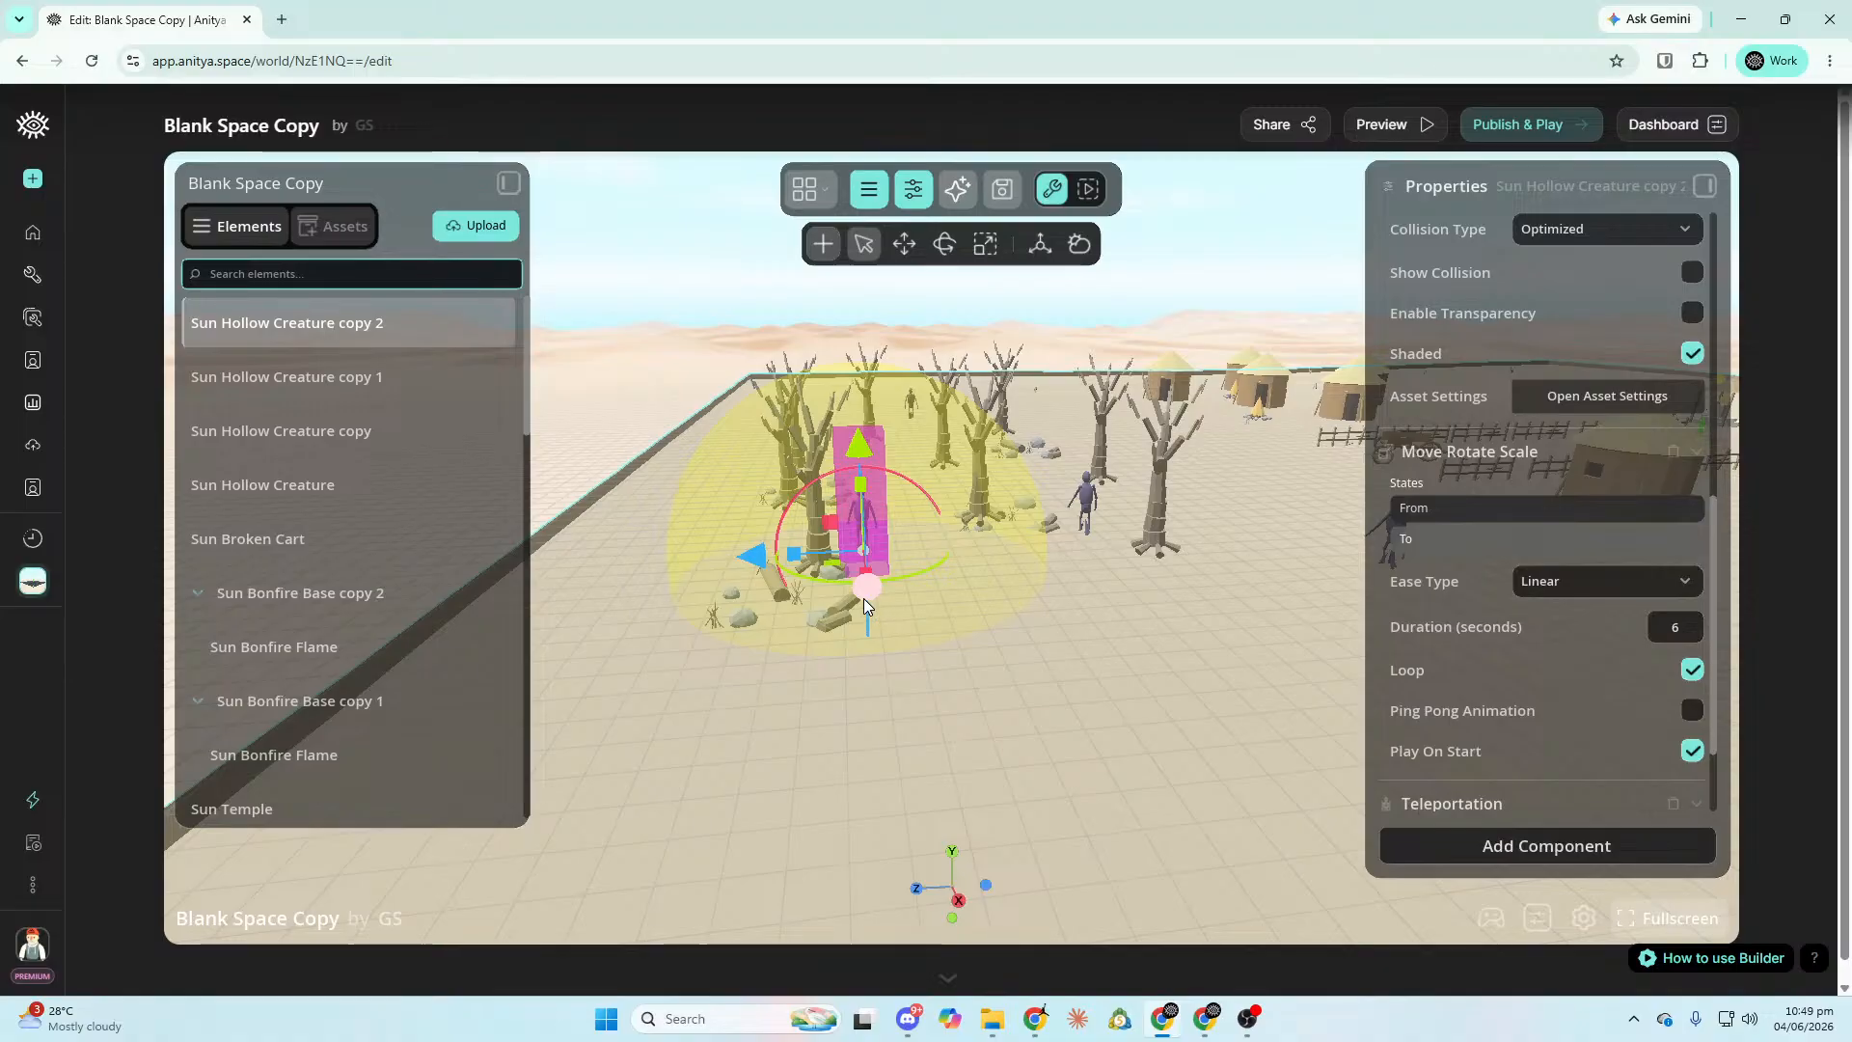
left_click_drag(865, 598, 791, 430)
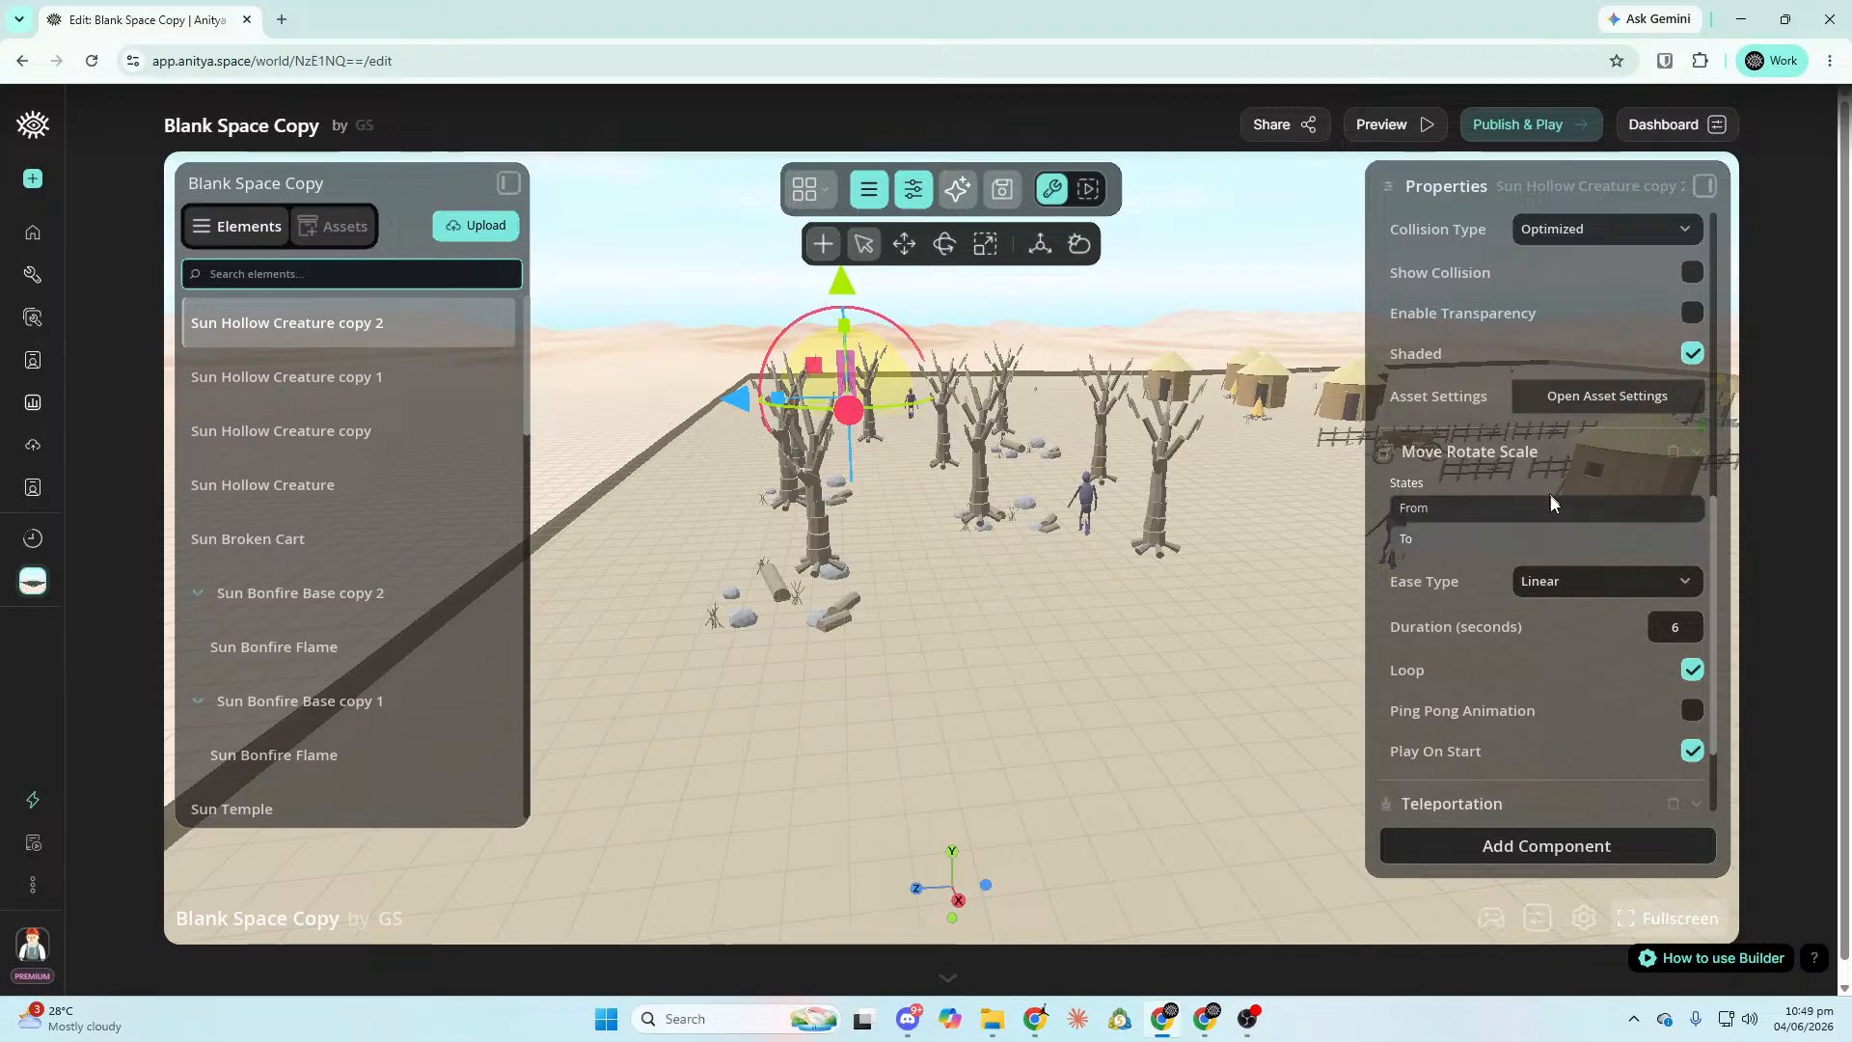
left_click(1530, 521)
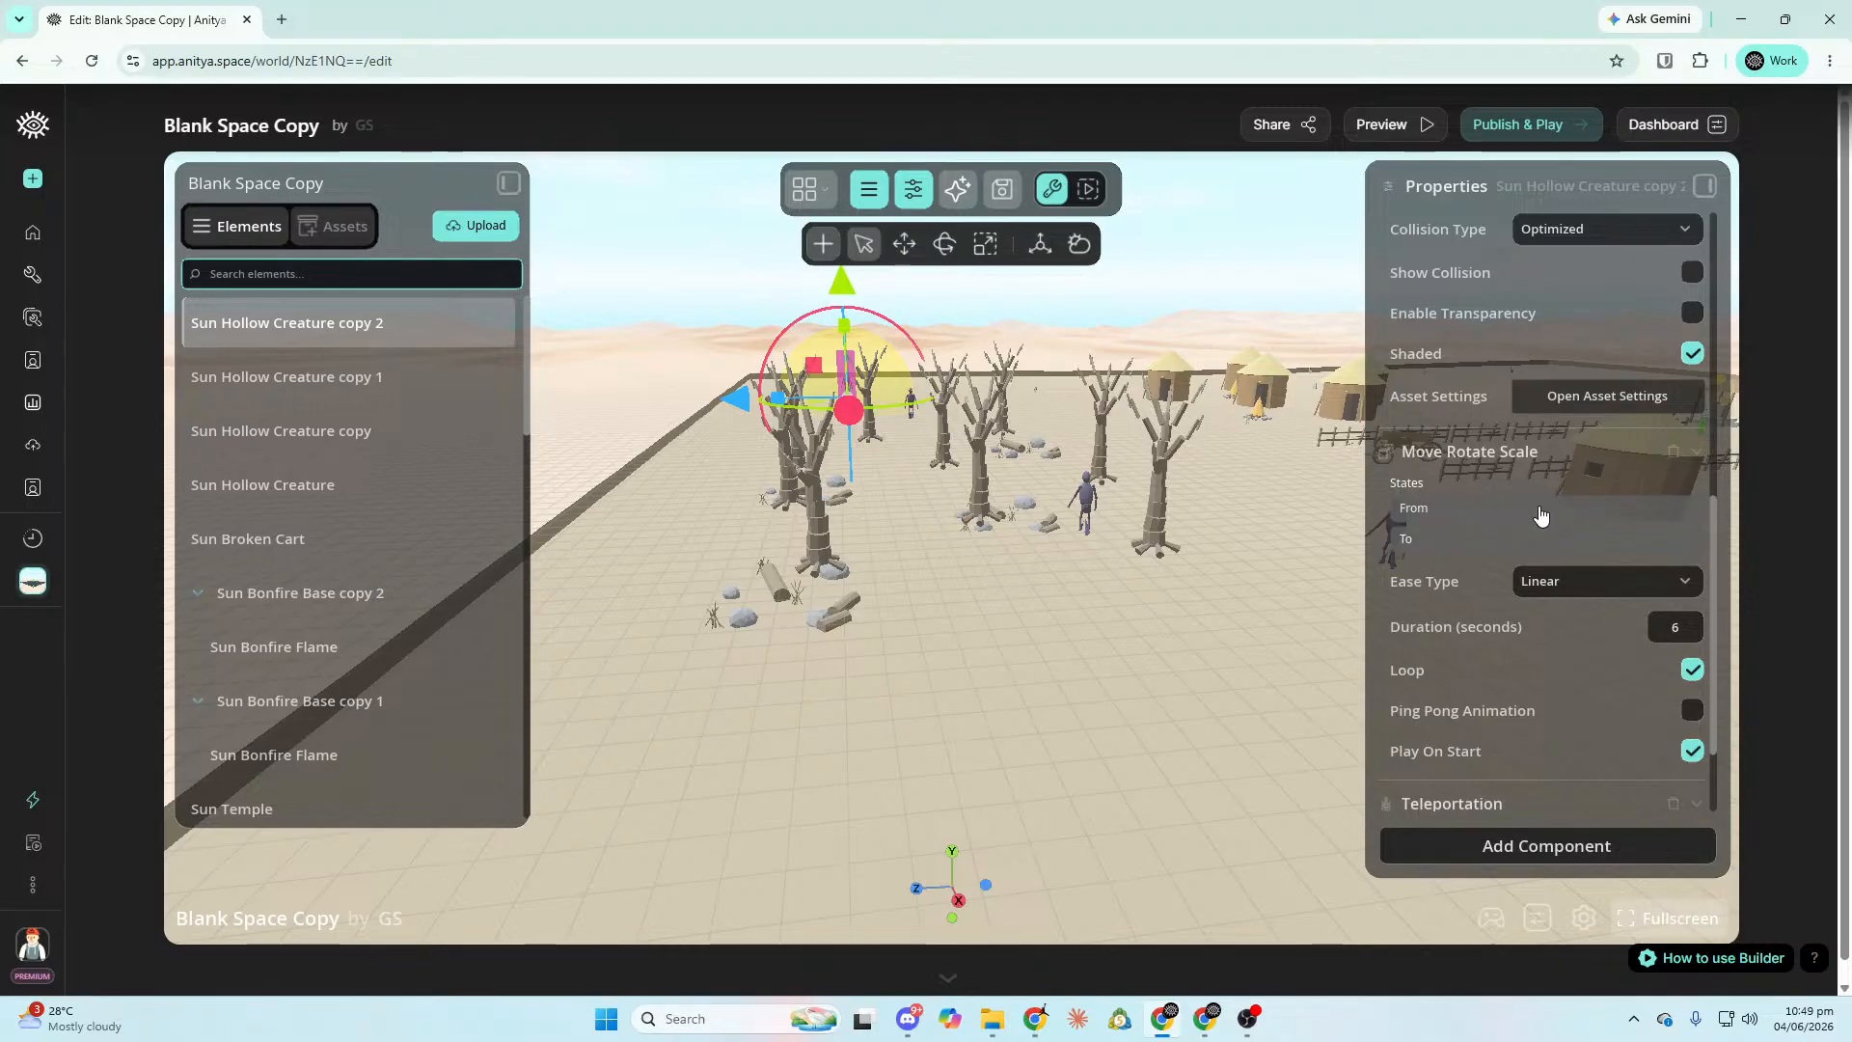
left_click(1541, 529)
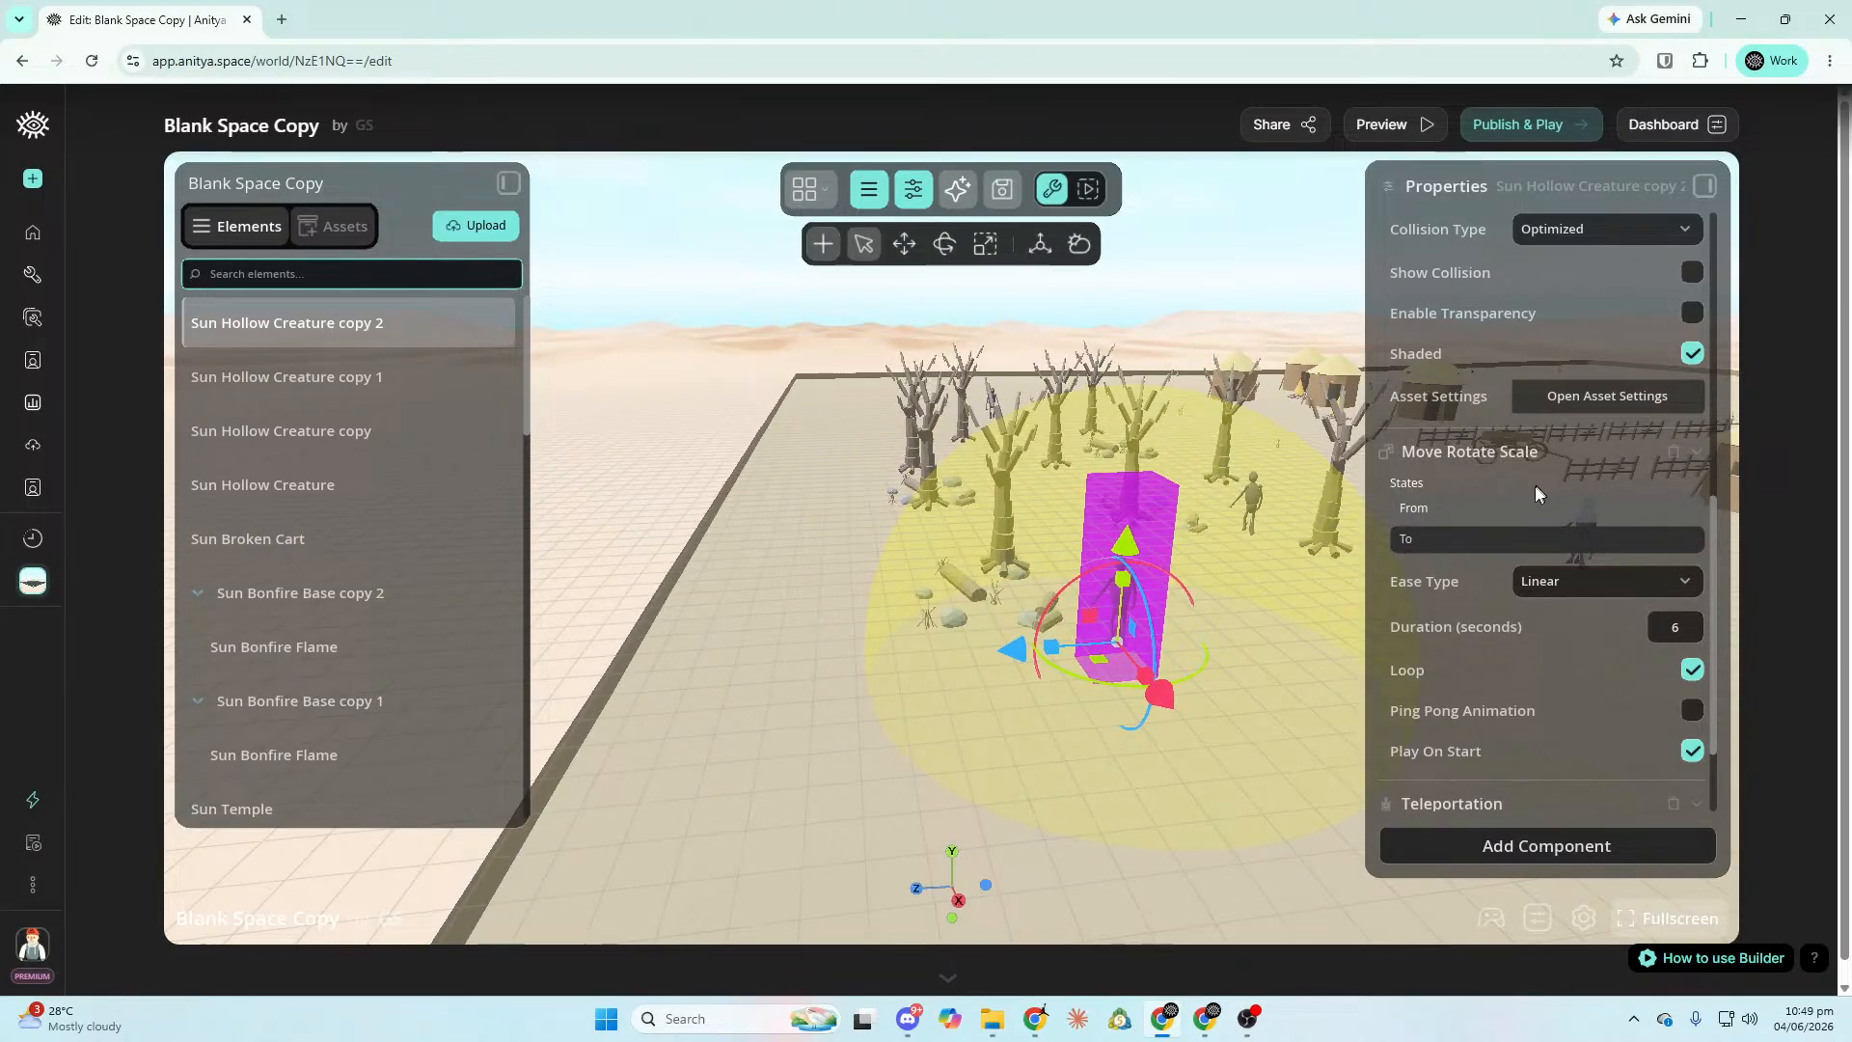
right_click_drag(1351, 552, 1317, 532)
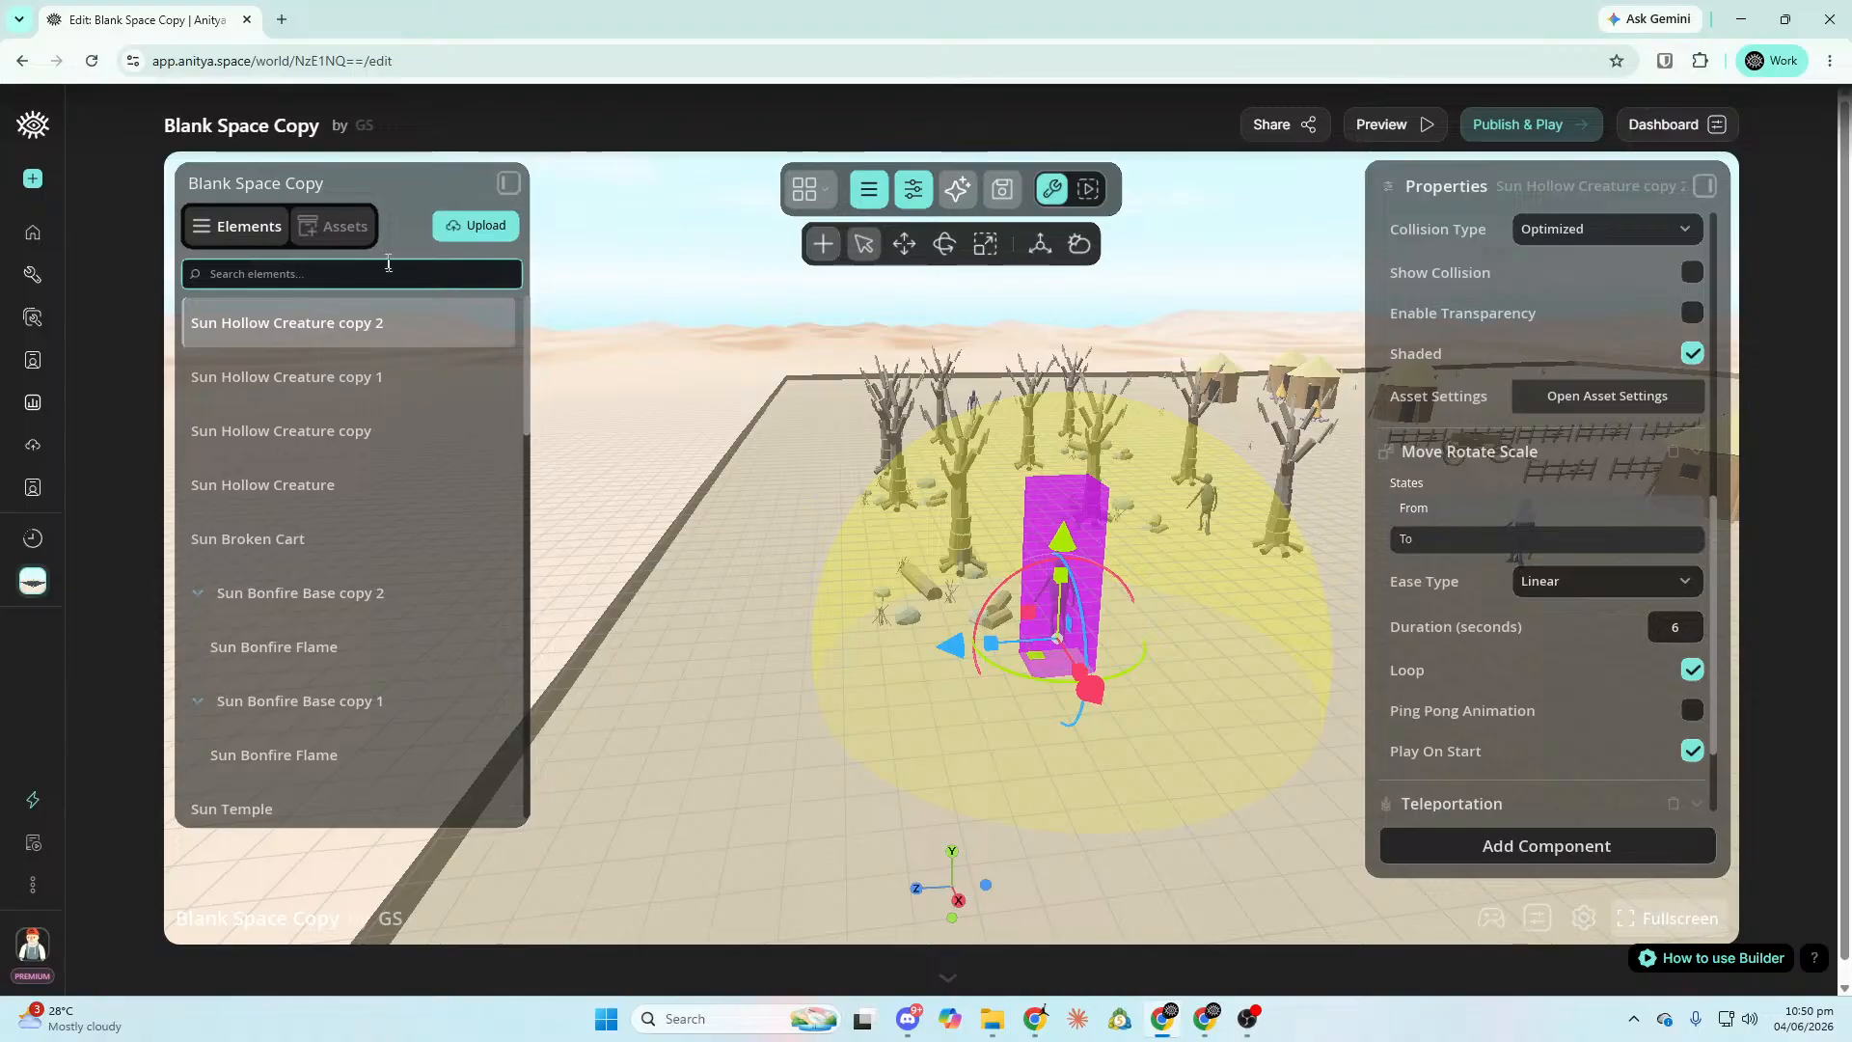
Search the elements for "ter", select Sun Village Terrain, enlarge its scale to 1.81 and unlink the scale axes.
scroll(411, 464, "down", 5)
scroll(411, 464, "down", 7)
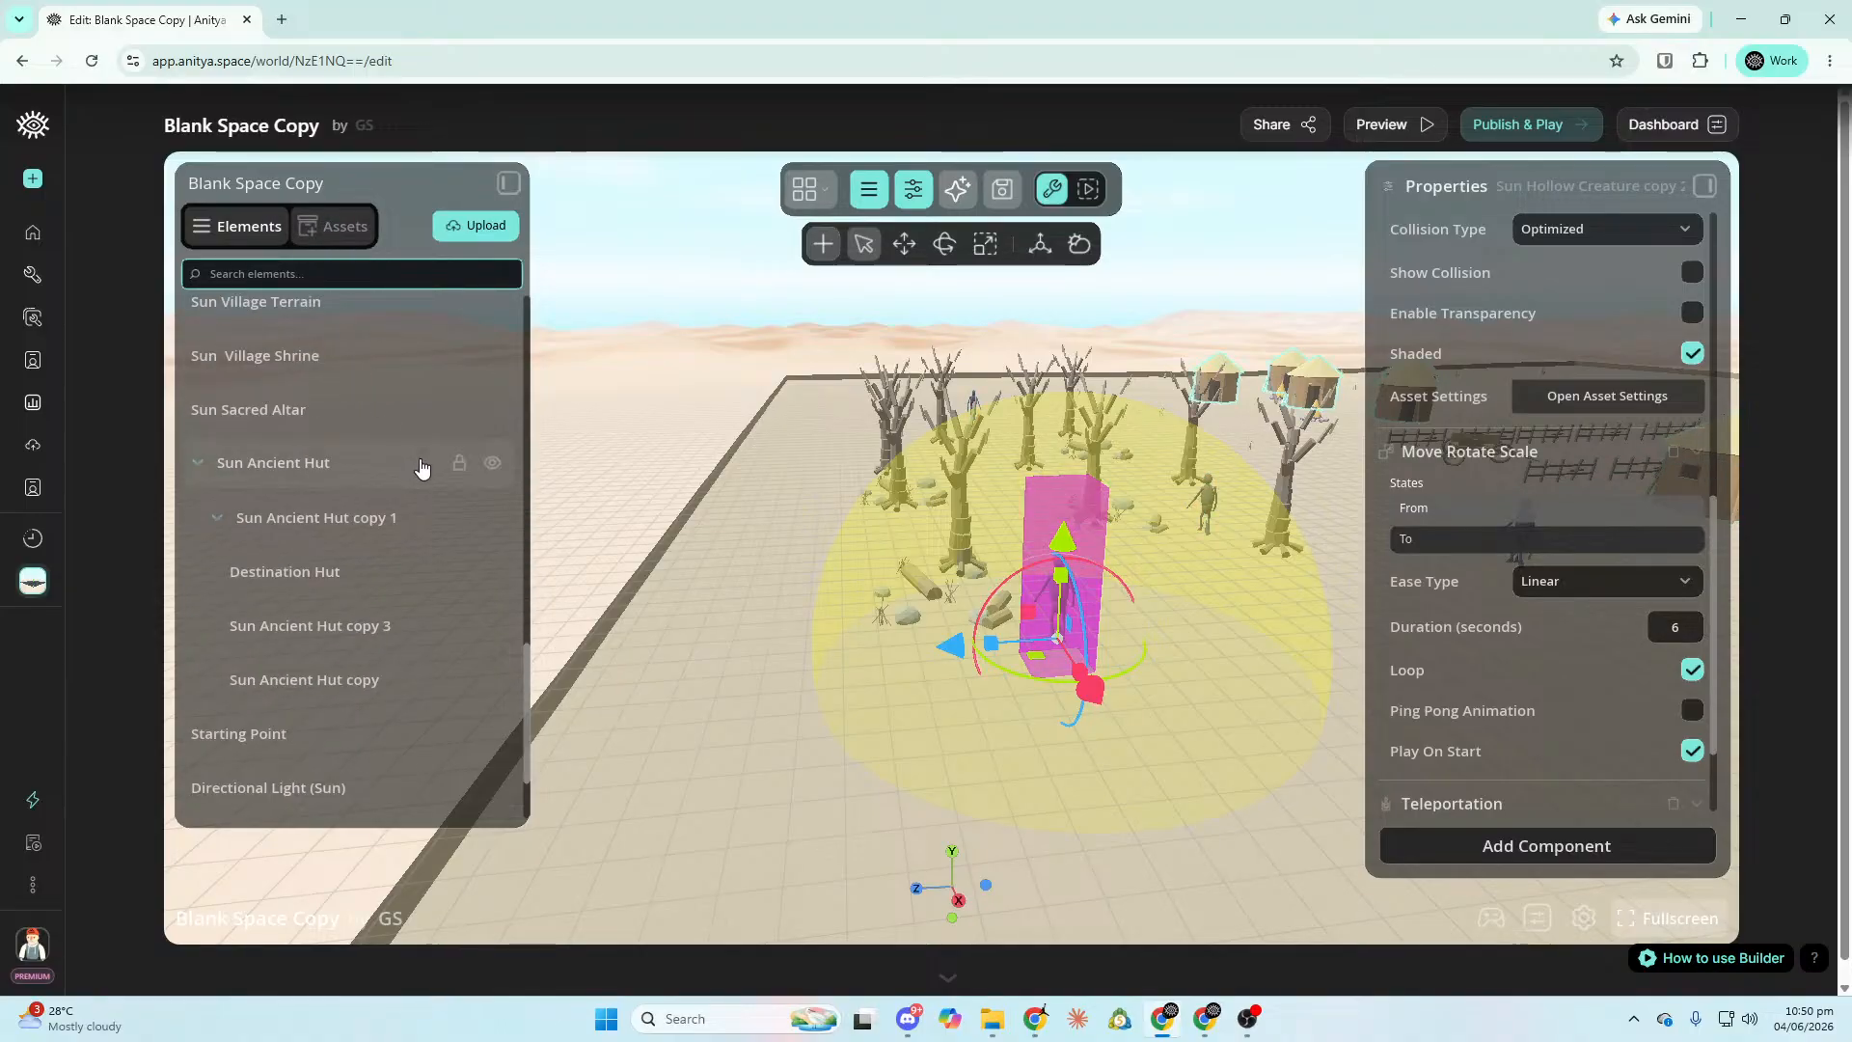
key("s")
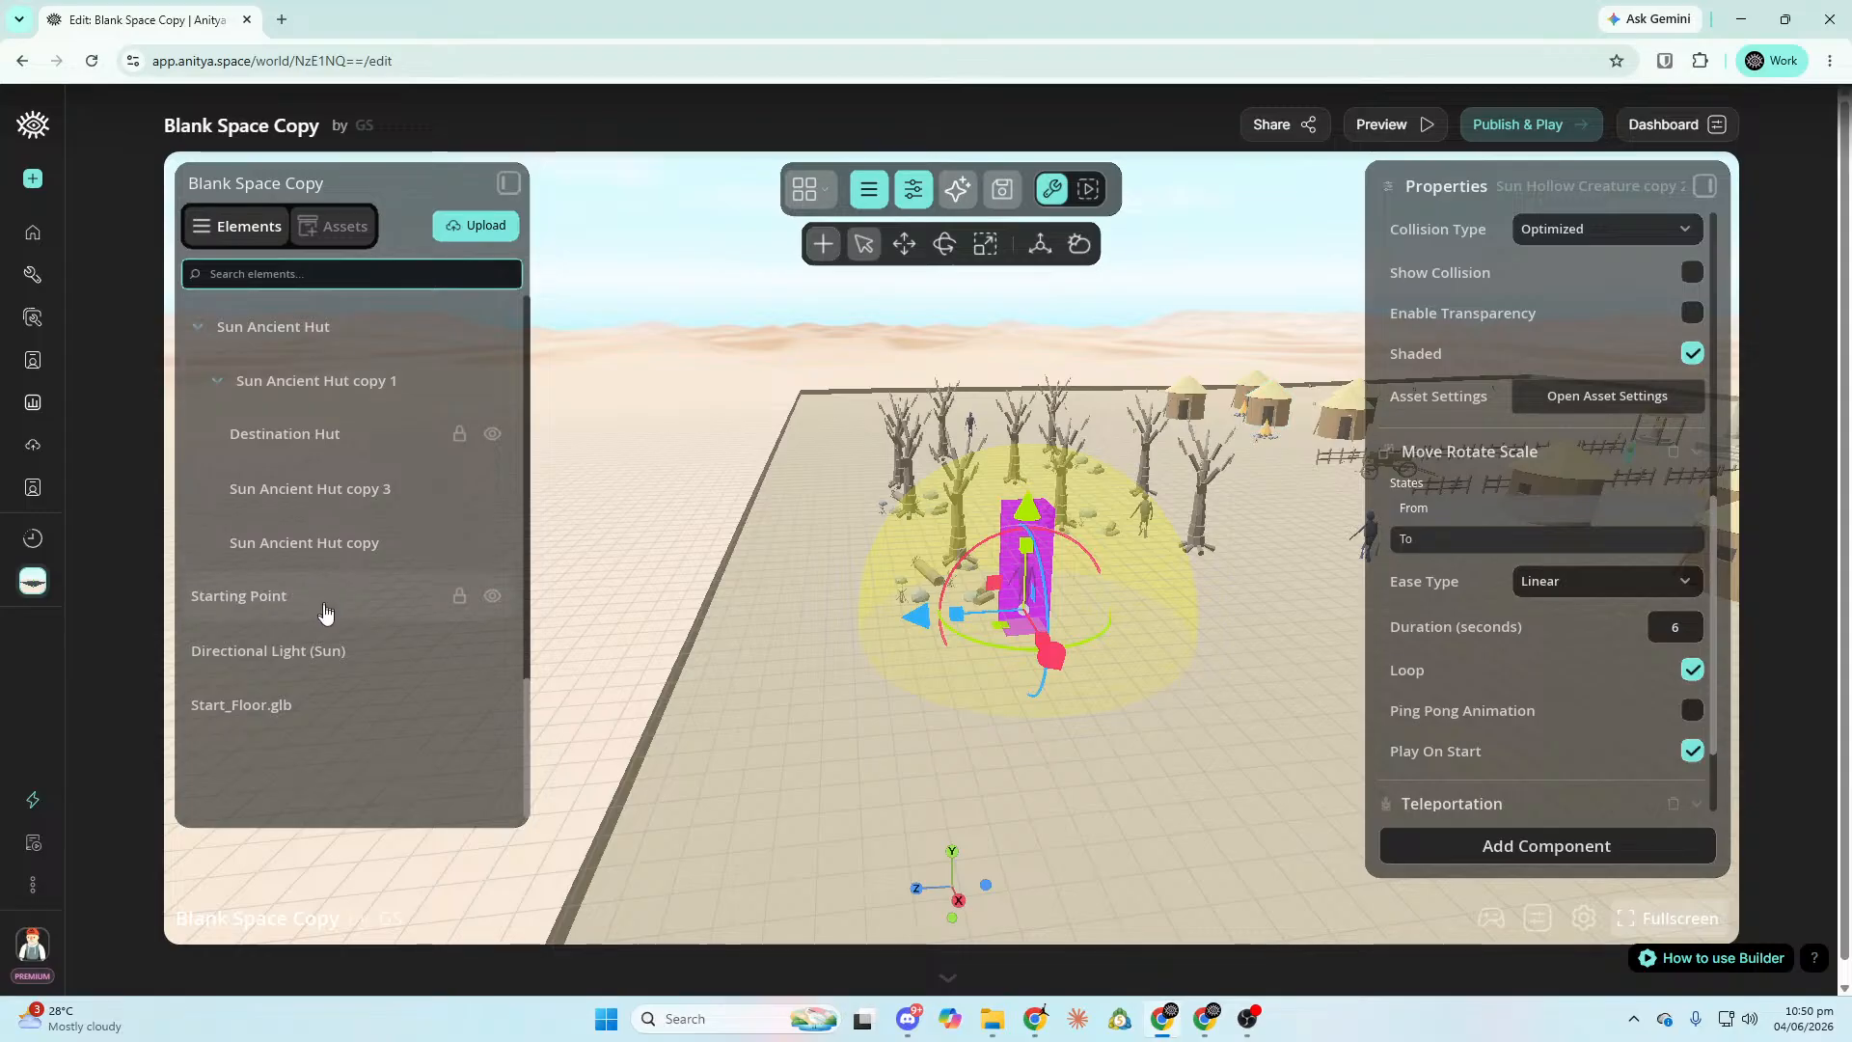
left_click(344, 273)
type("ter")
left_click(331, 326)
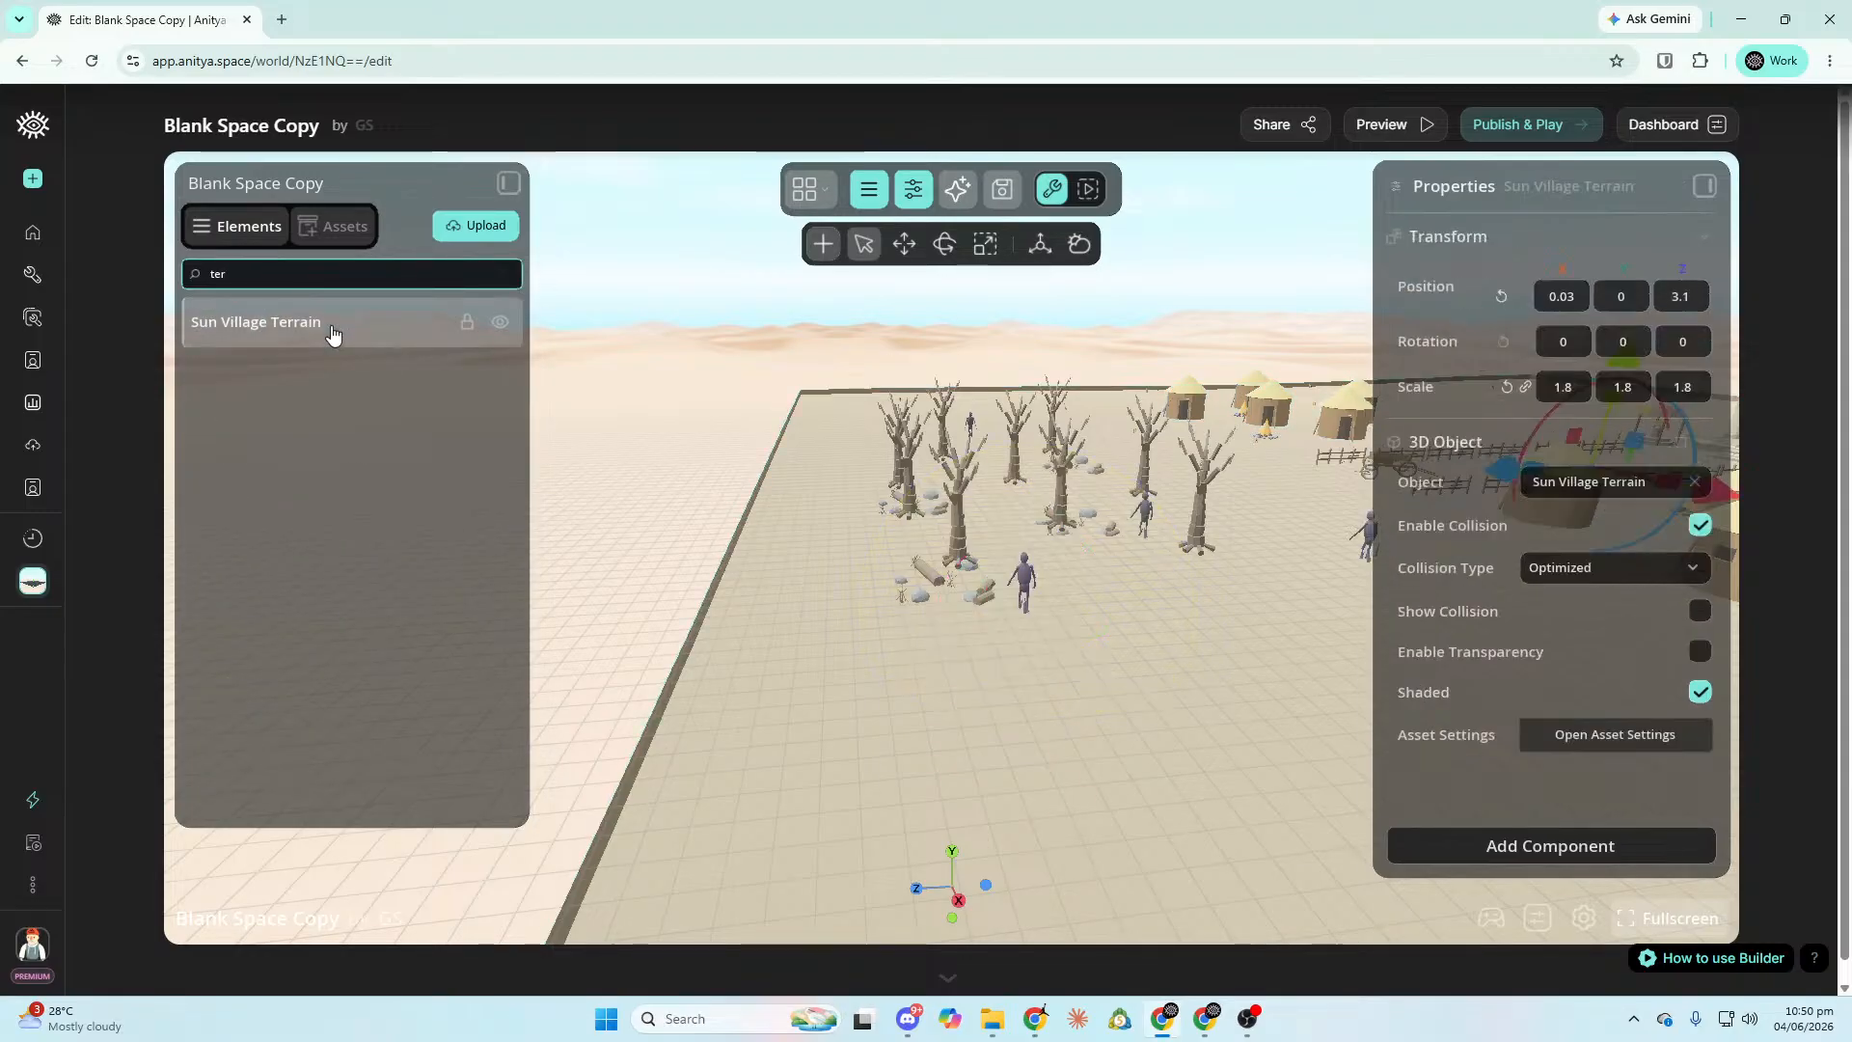
left_click_drag(1572, 390, 1534, 384)
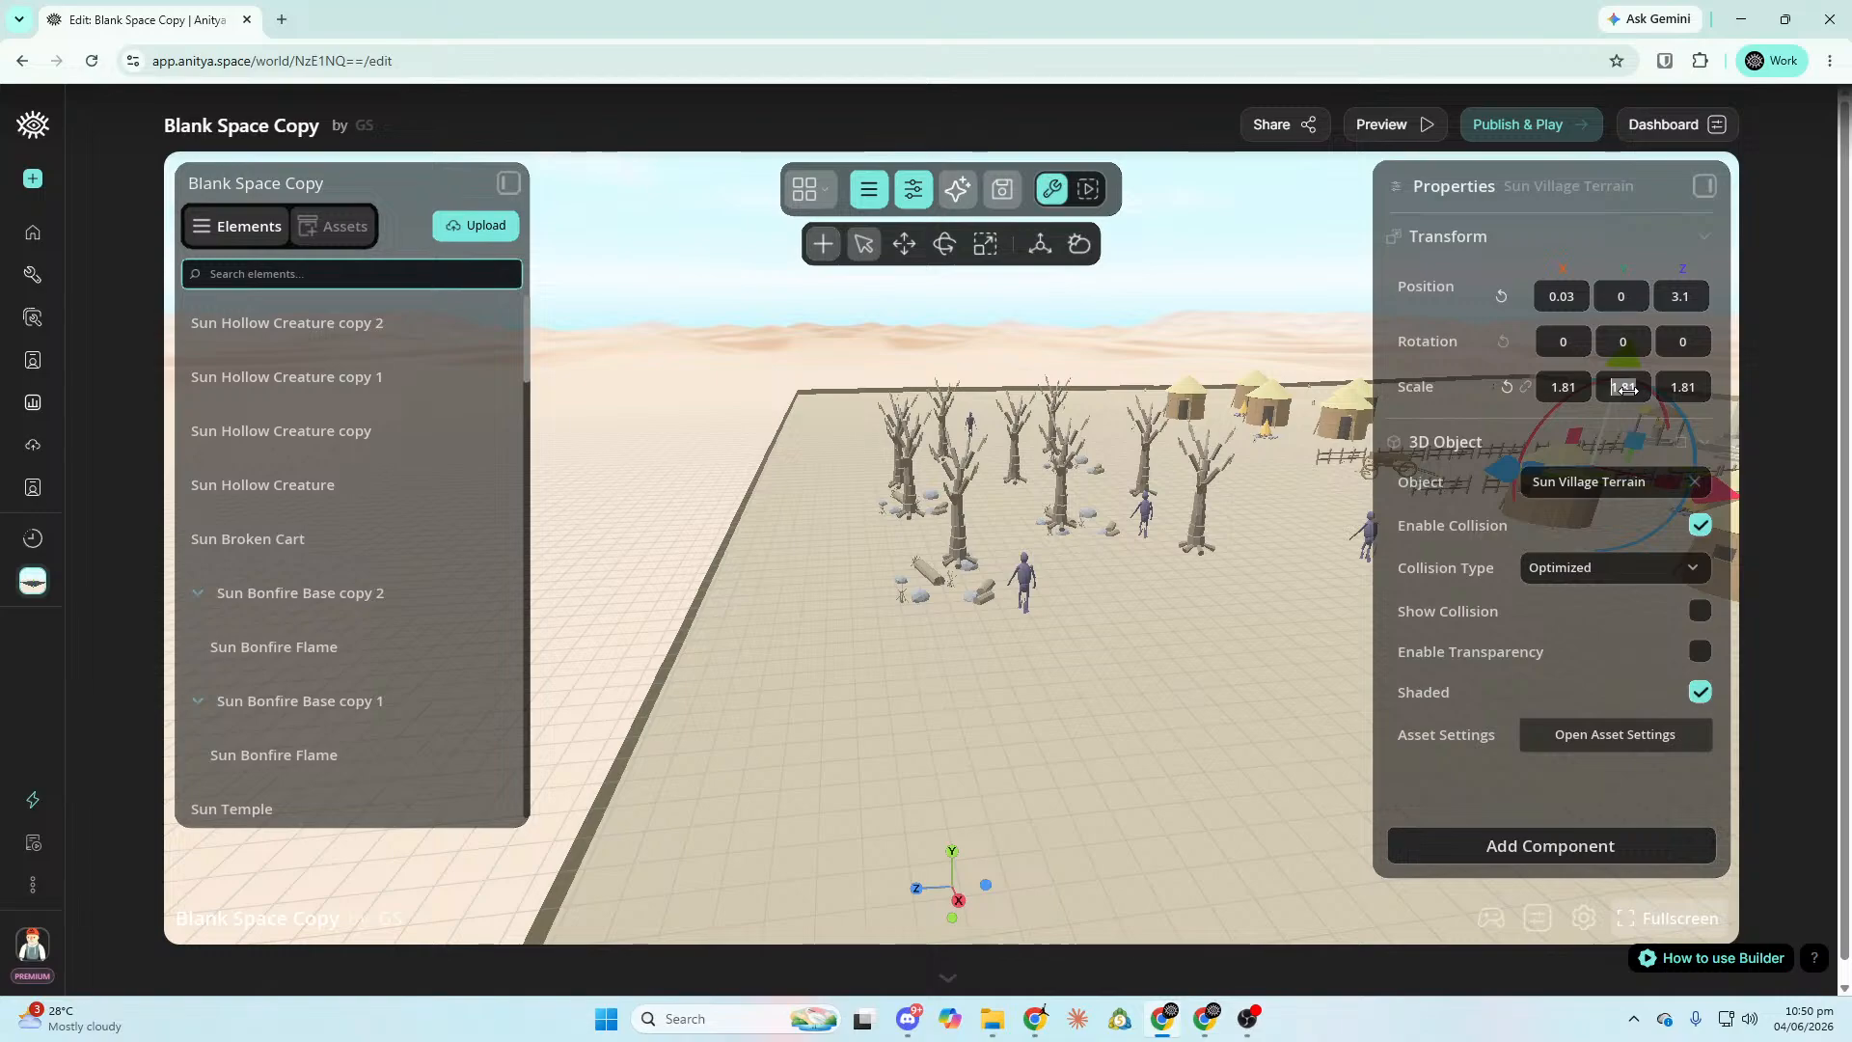
Set only the Y scale of Sun Village Terrain to 0.
left_click(861, 747)
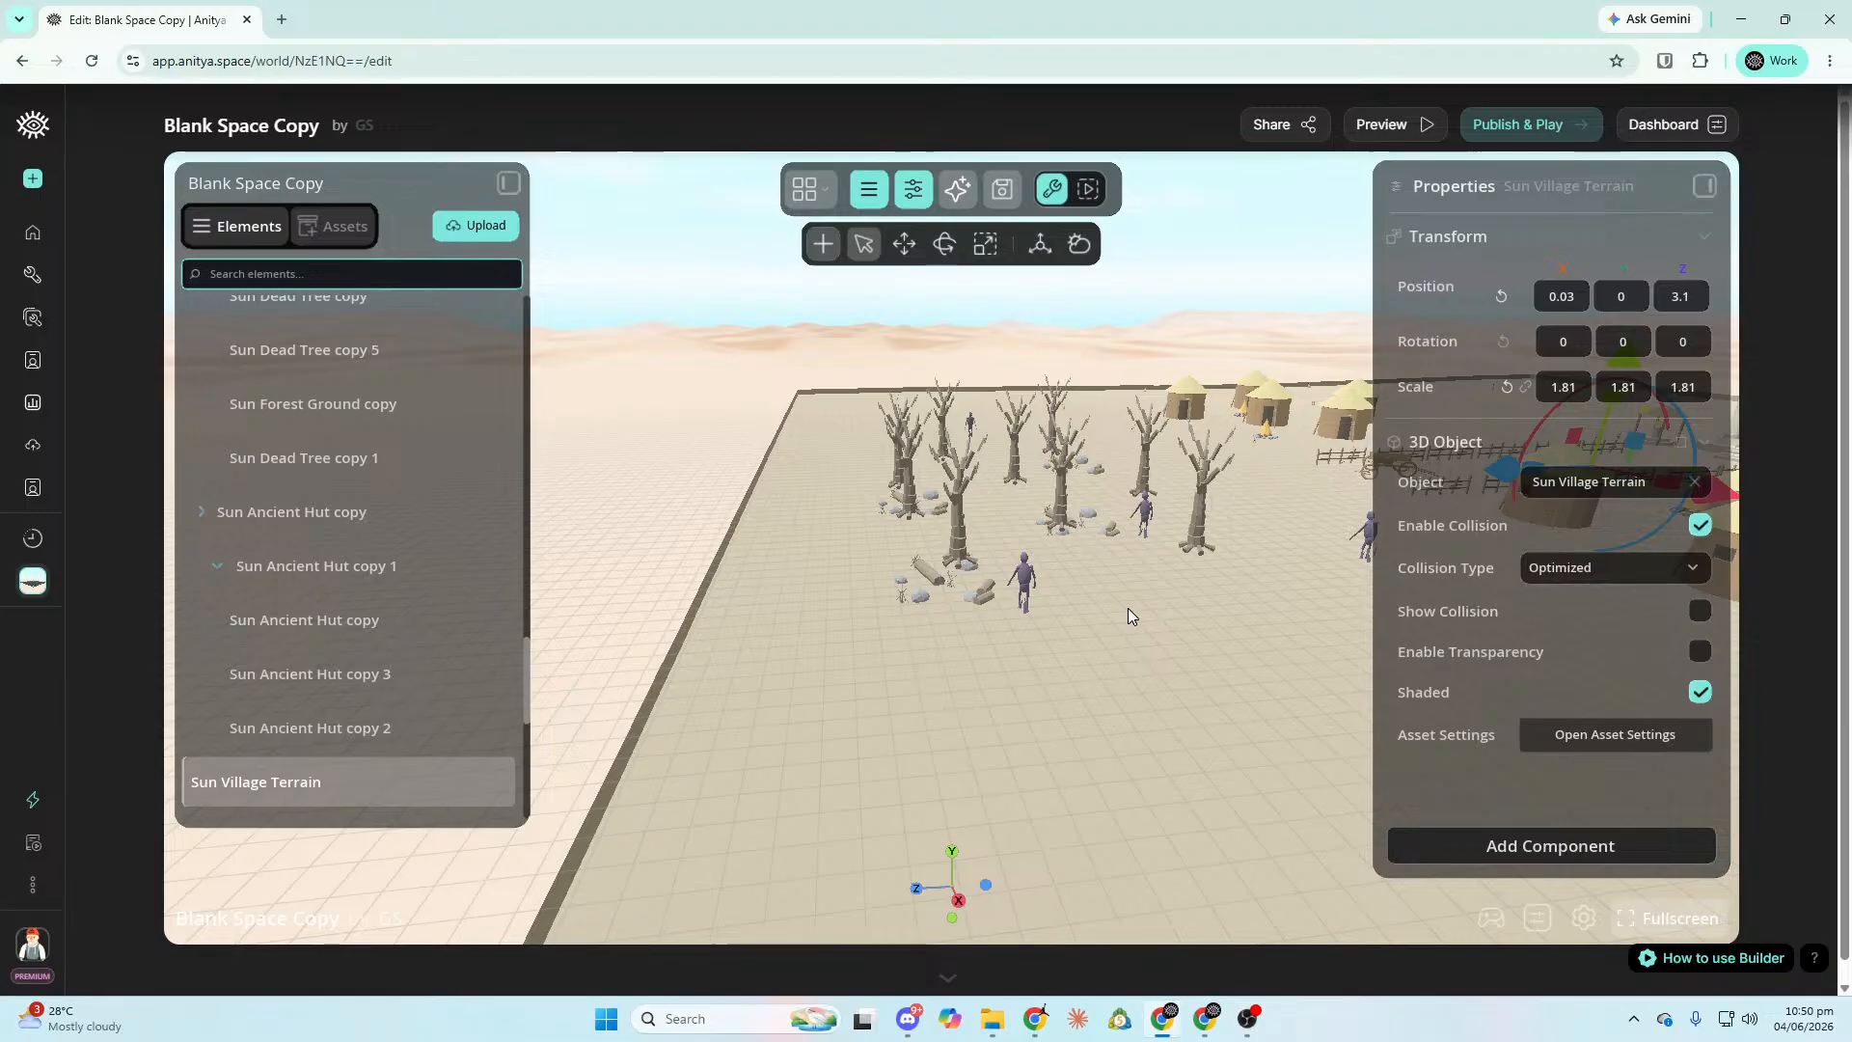
right_click_drag(1669, 321, 1409, 279)
right_click_drag(1175, 632, 1252, 664)
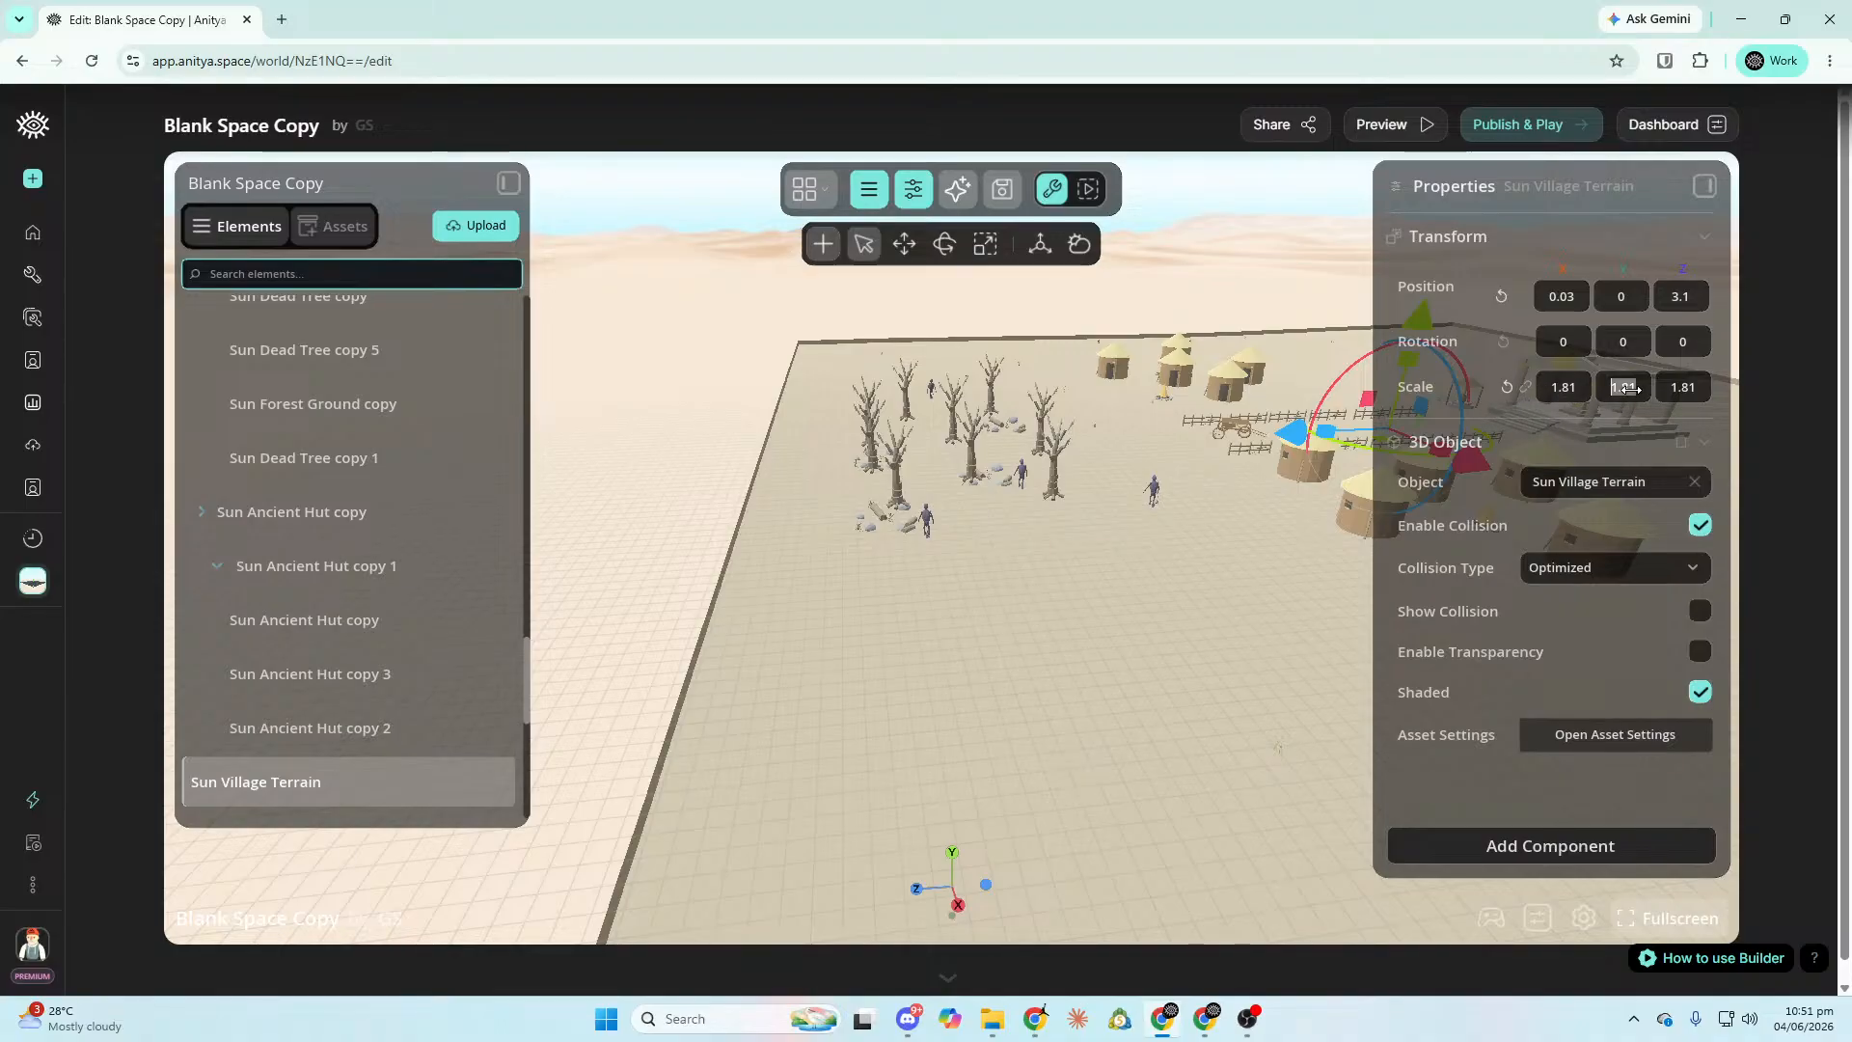
type("0")
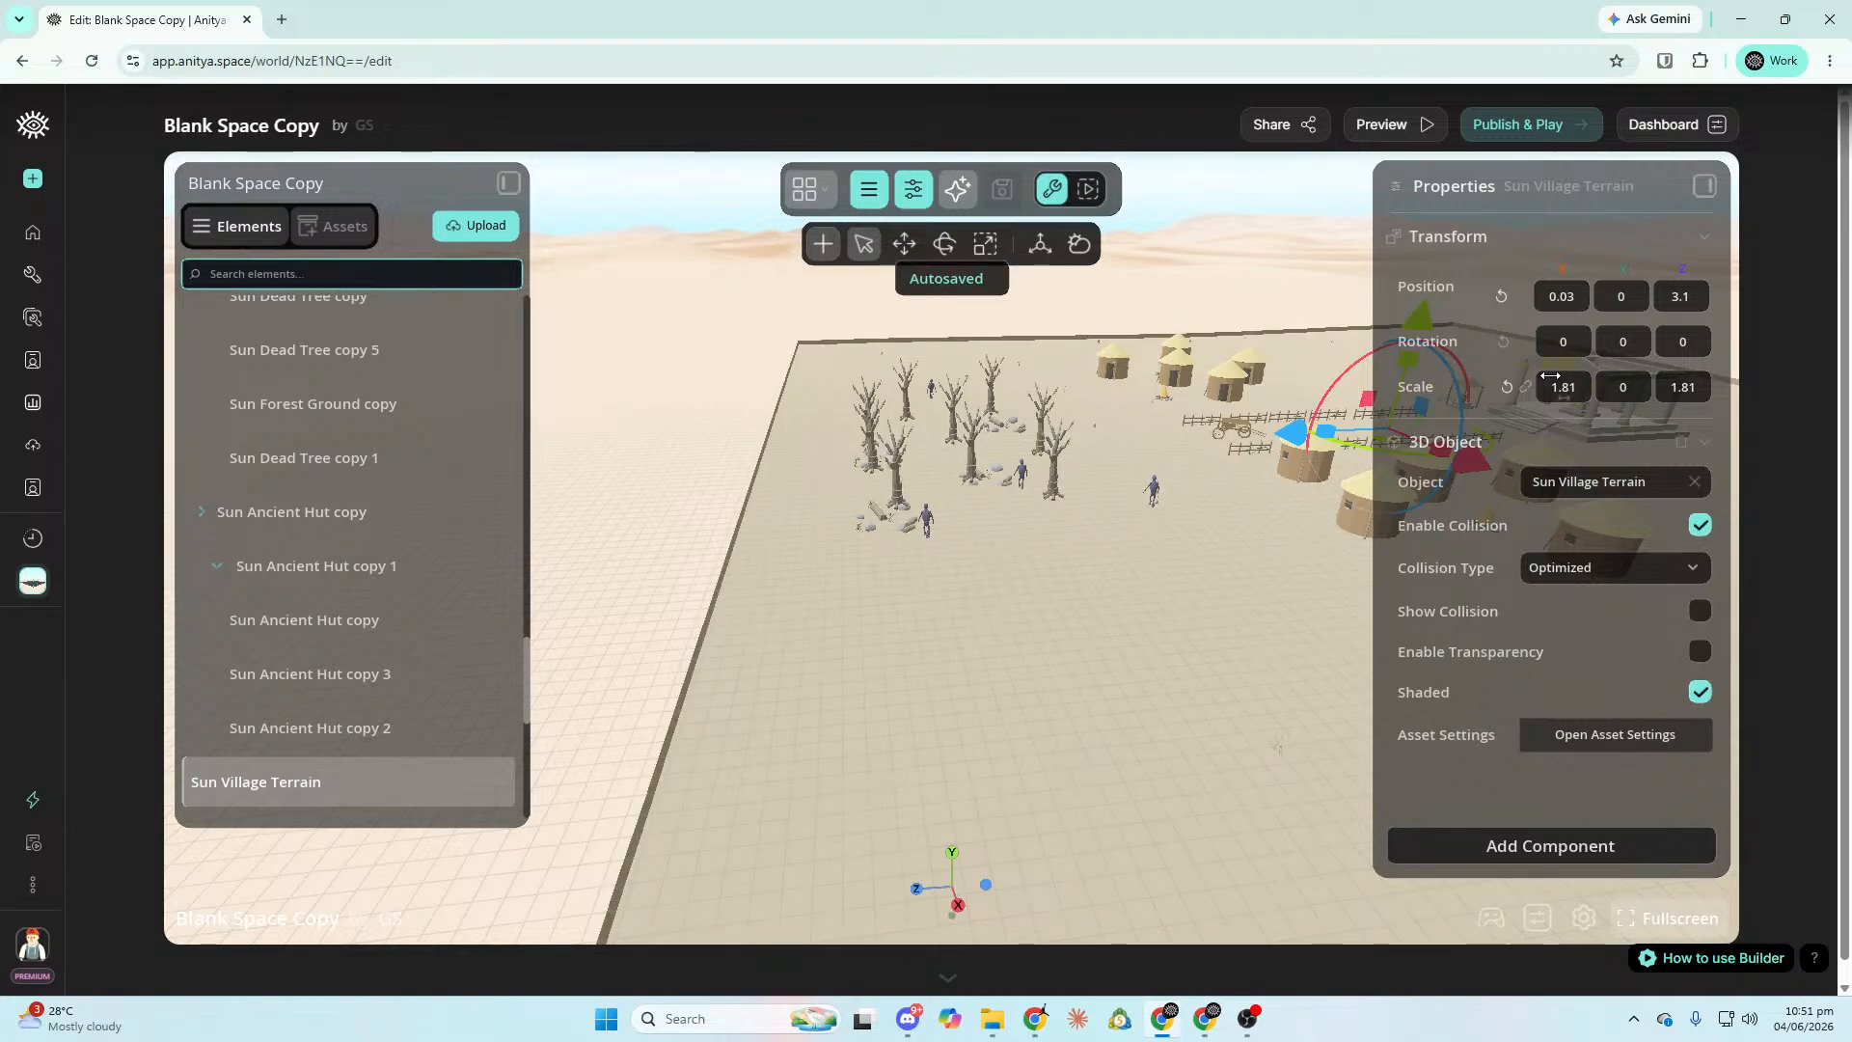
Adjust the scale of Sun Village Terrain to X 1.84, Y 0.1 and Z 1.9.
key("d")
right_click_drag(1613, 224, 1567, 226)
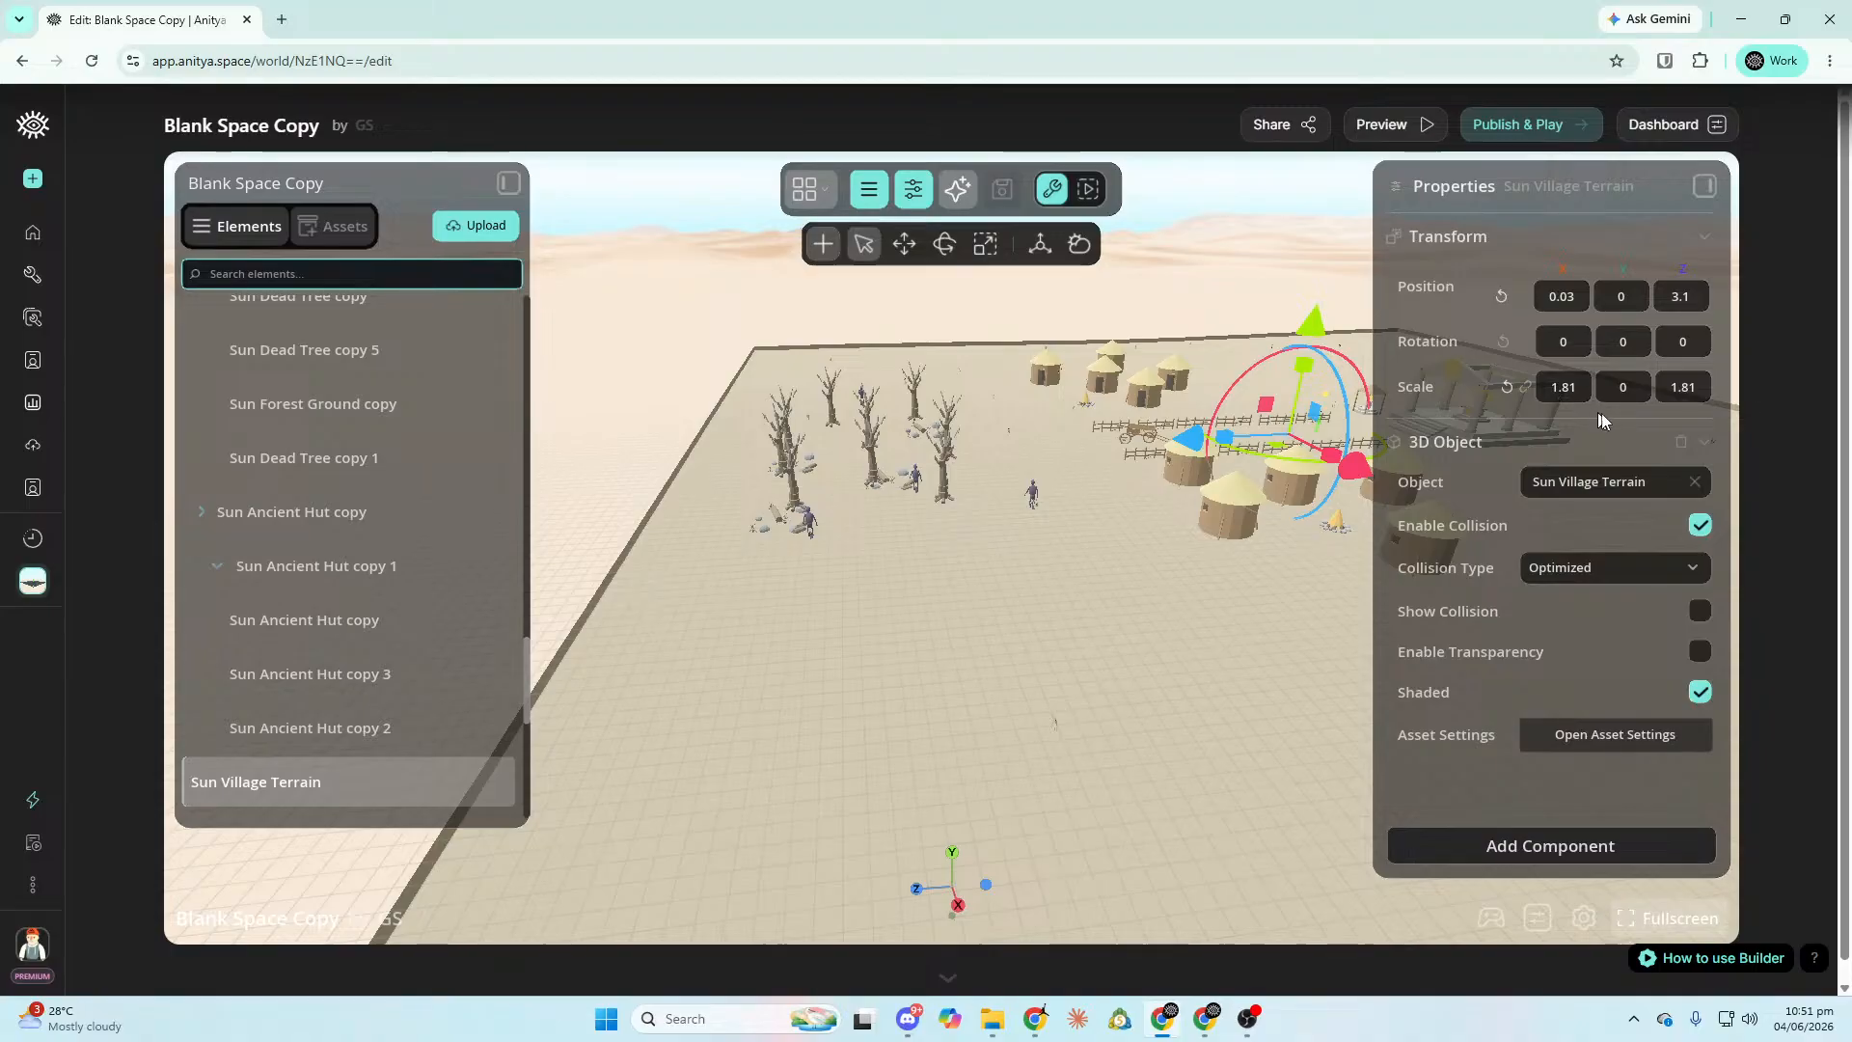
left_click_drag(1630, 387, 1567, 395)
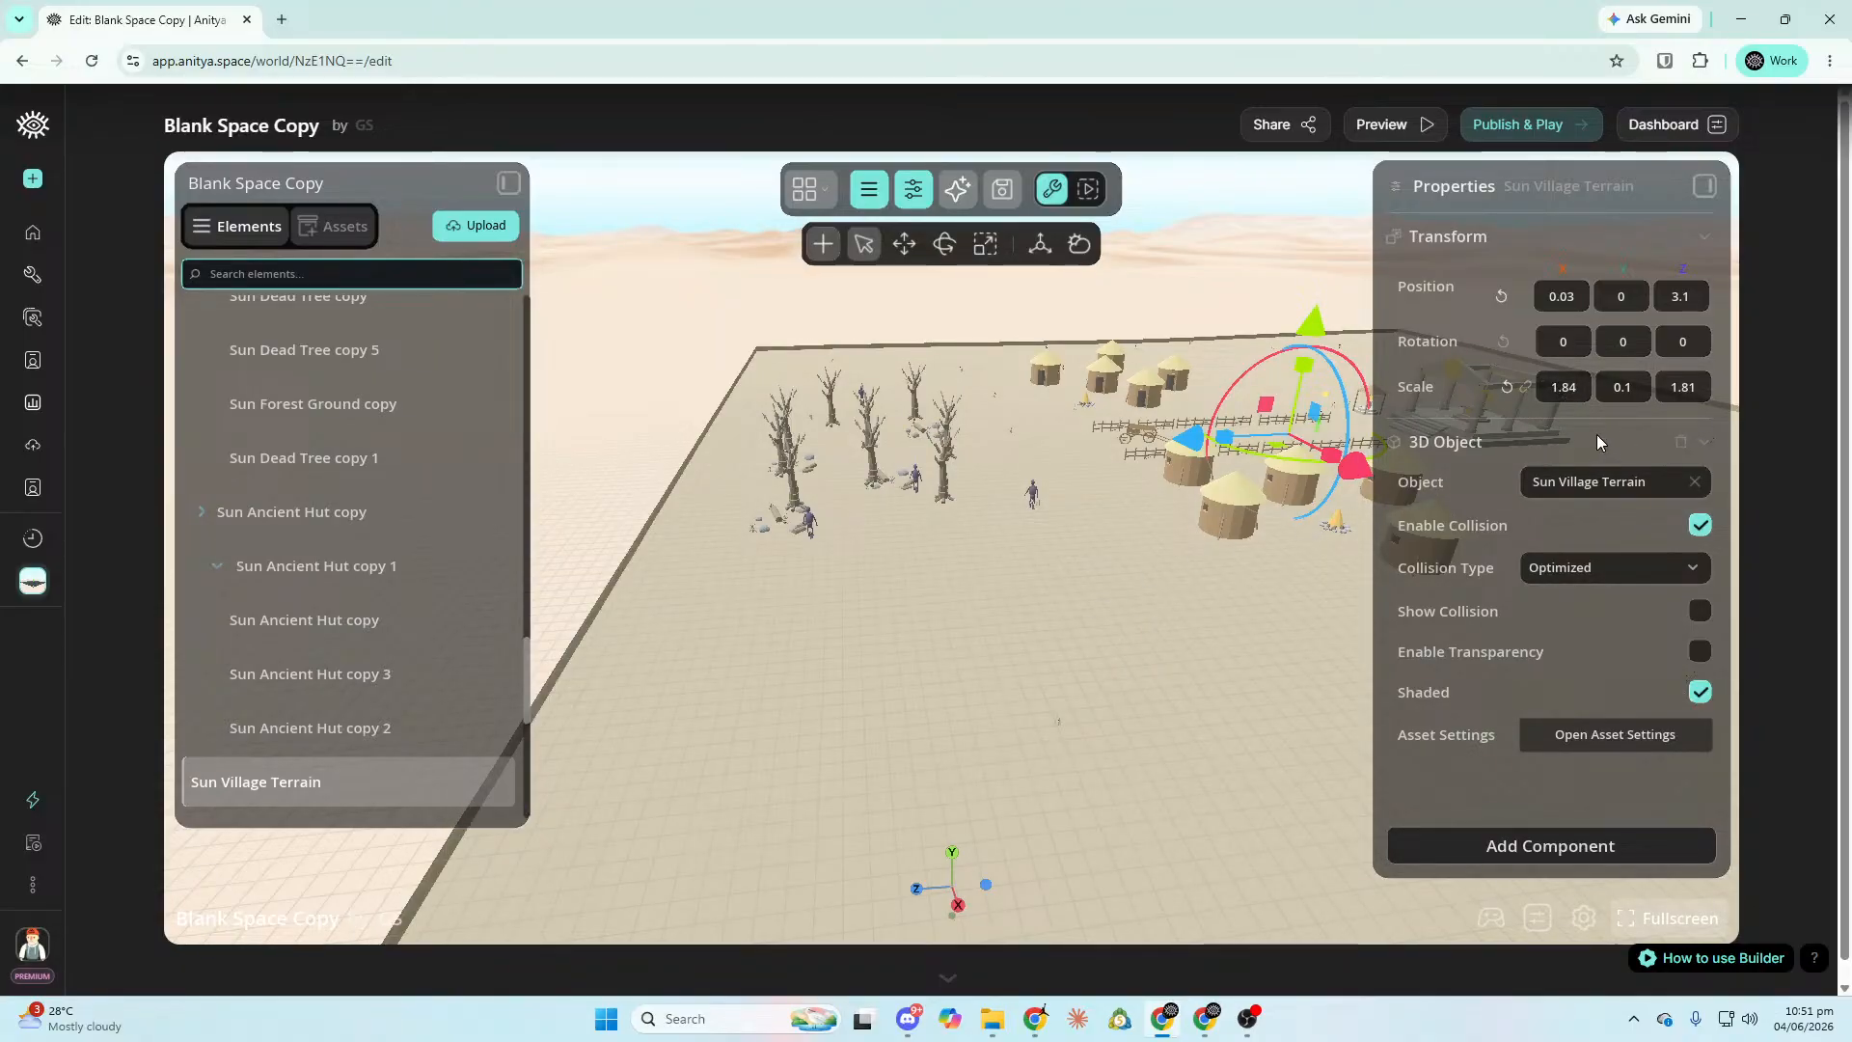
left_click_drag(1688, 385, 1677, 388)
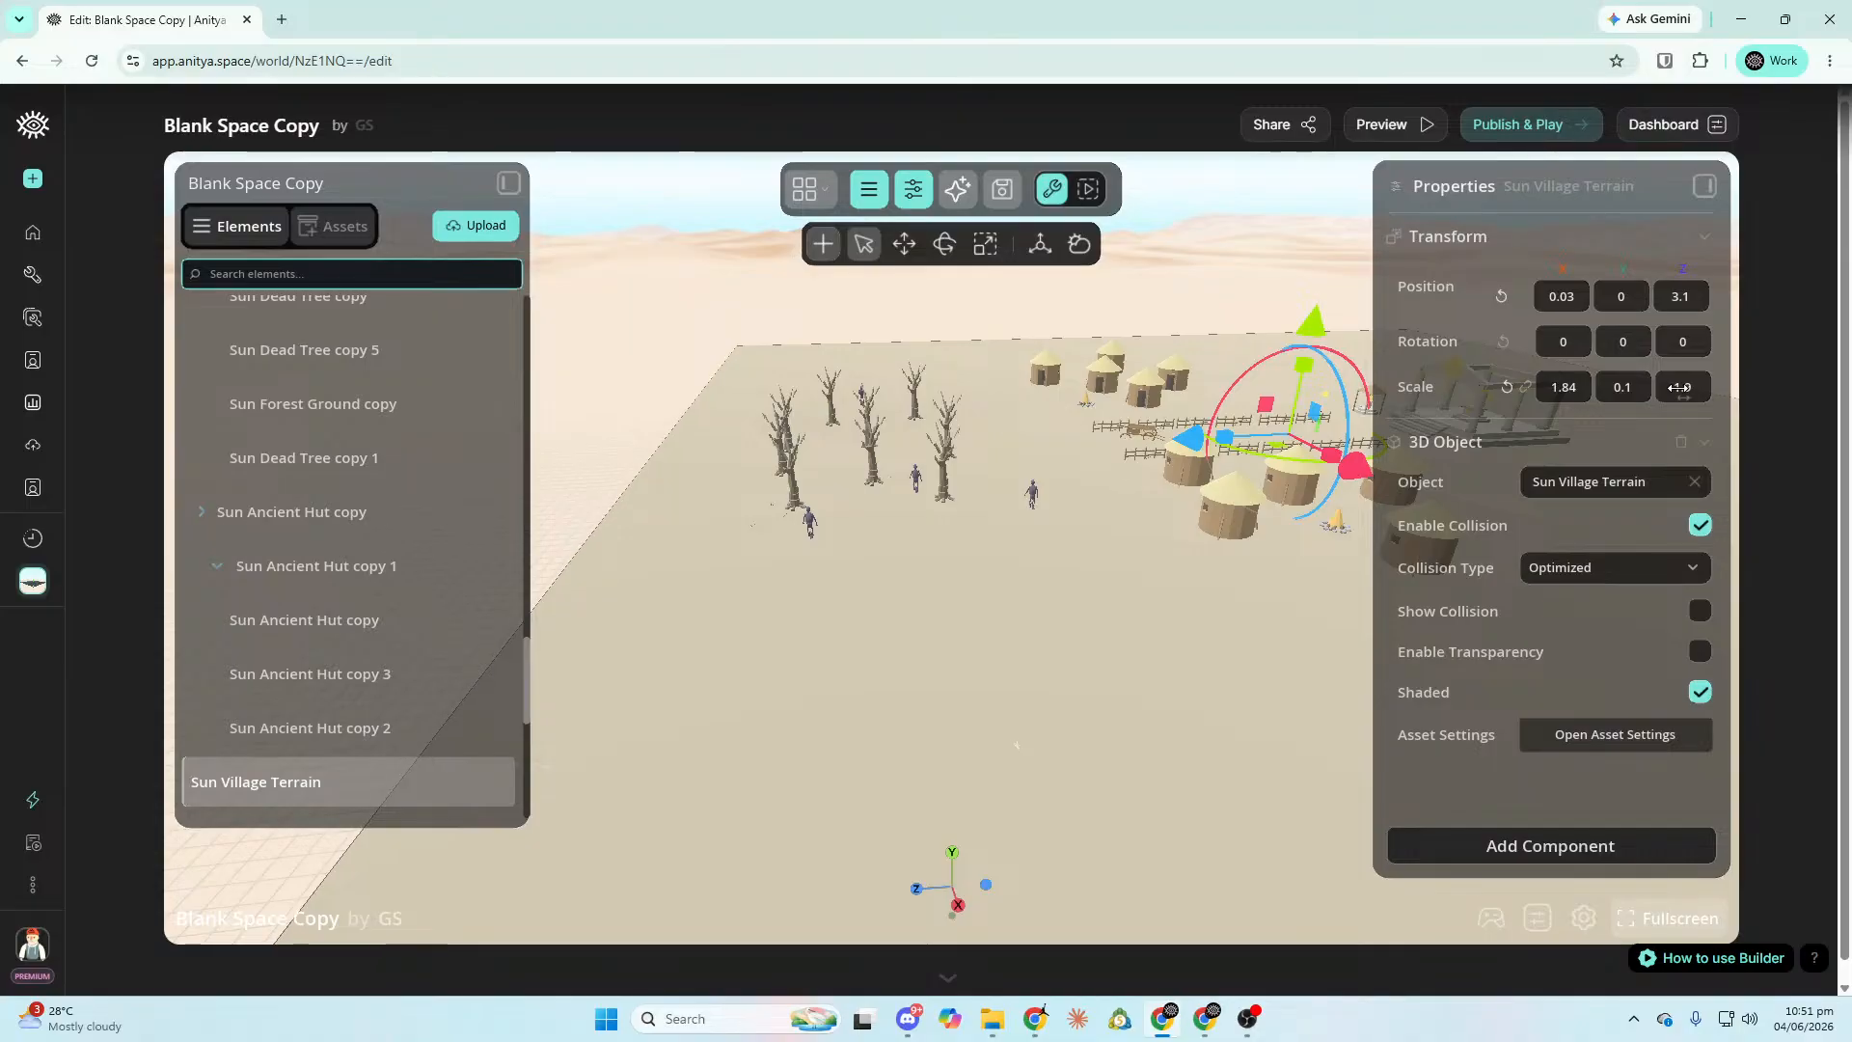
left_click(1675, 389)
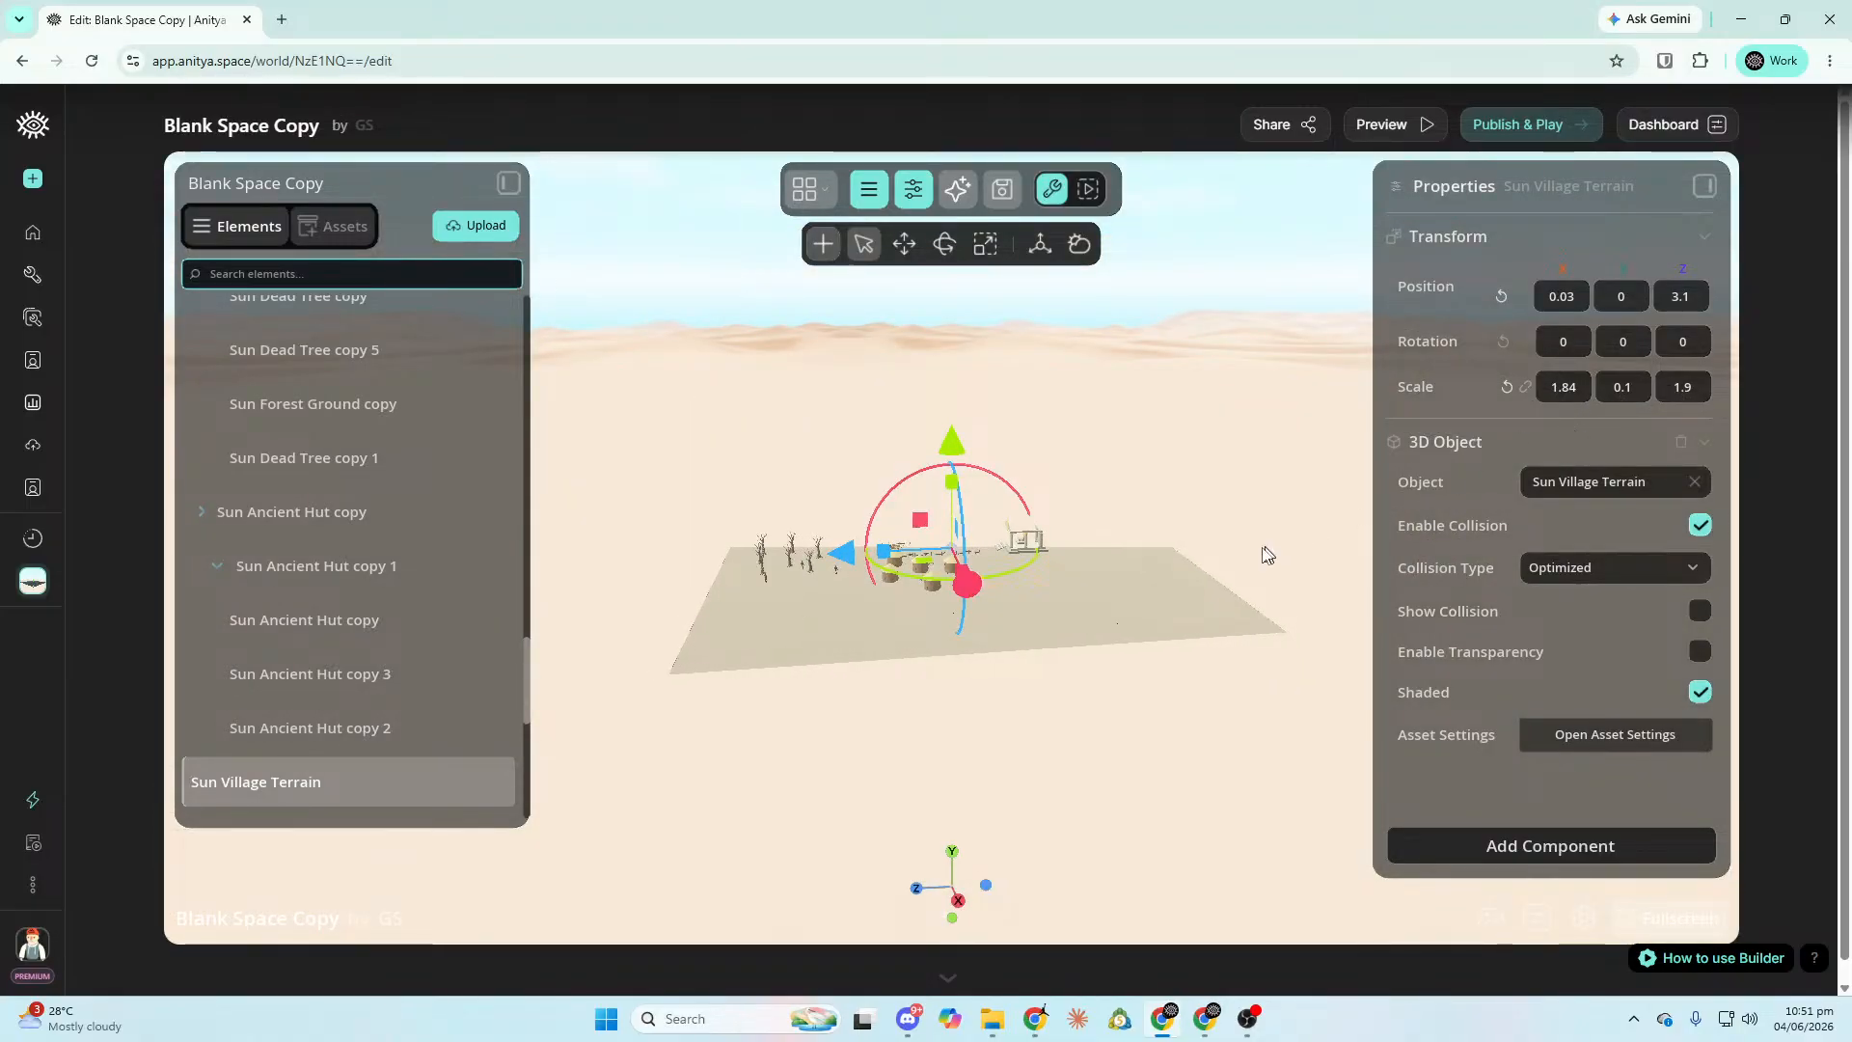
Set the scale of Sun Village Terrain to 1.94 on X and 1.95 on Z.
left_click(328, 731)
double_click(329, 733)
right_click_drag(750, 613, 1293, 299)
key("w")
key("w")
key("a")
right_click_drag(950, 547, 972, 714)
key("w")
key("a")
left_click(988, 797)
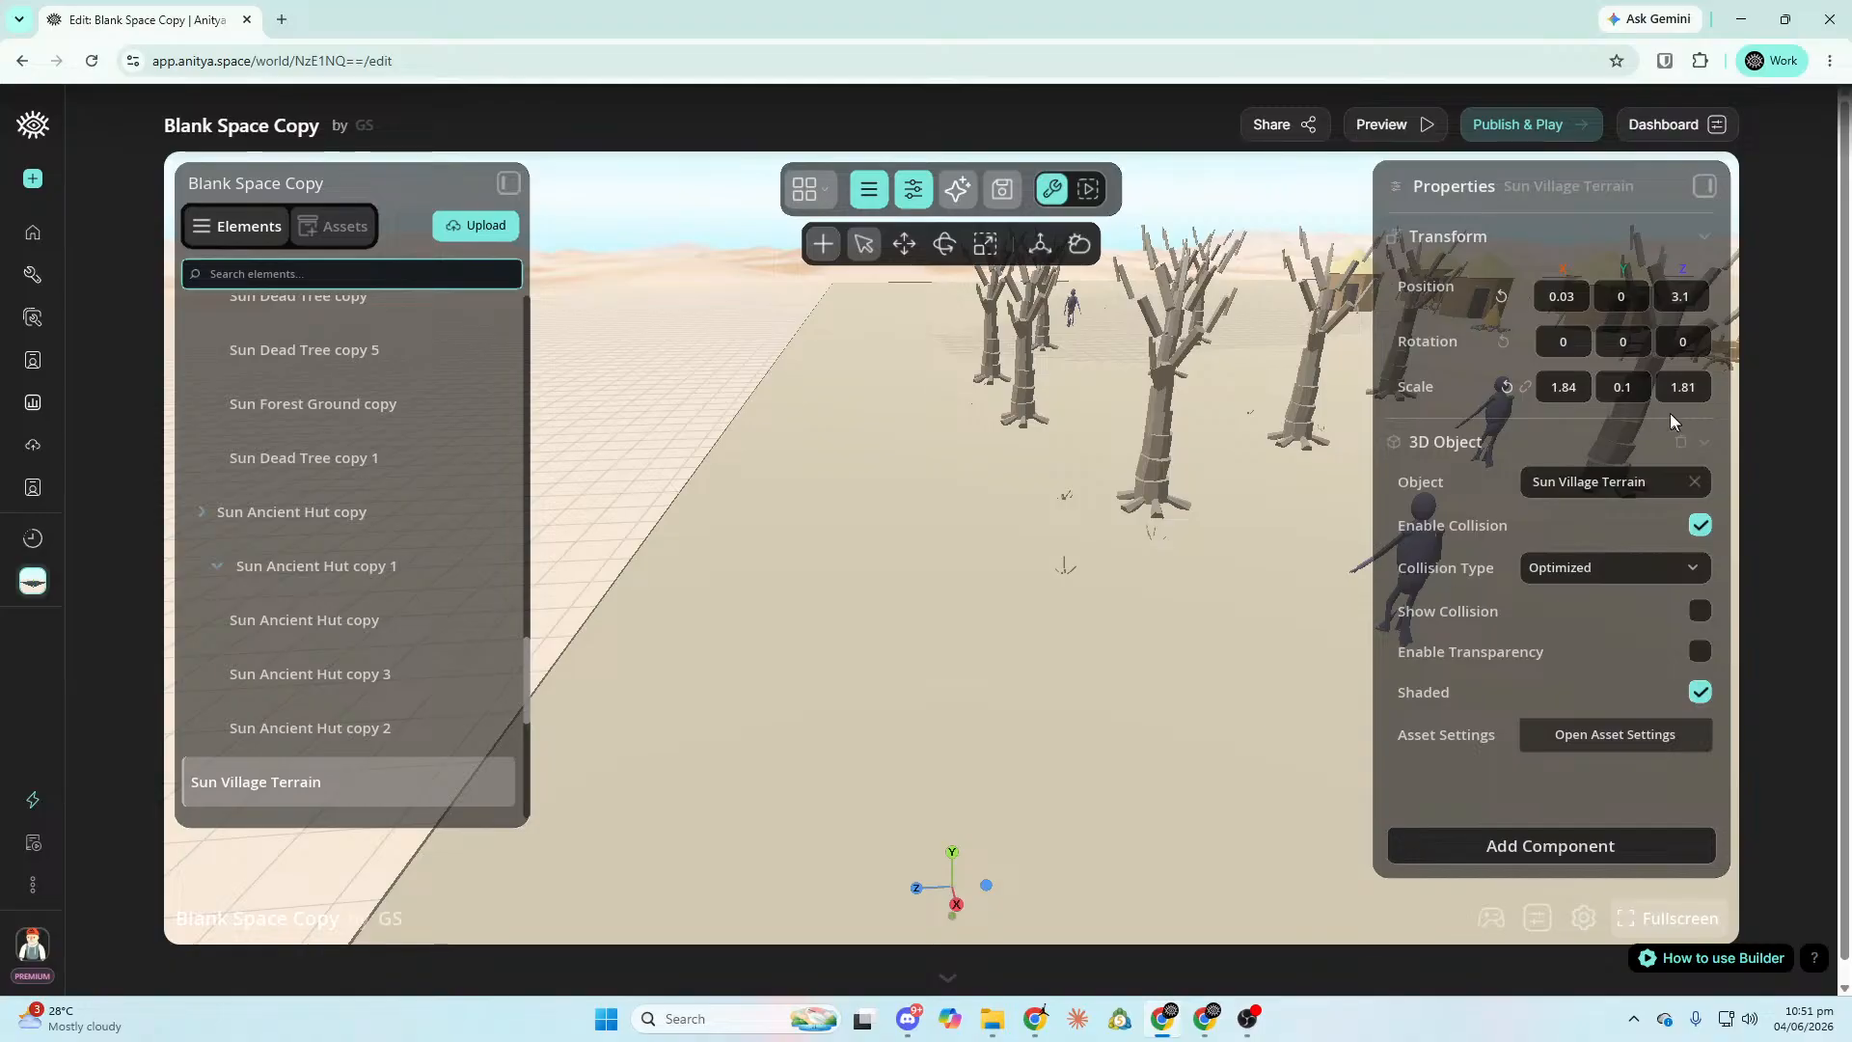
left_click_drag(1558, 400, 1564, 395)
left_click_drag(1684, 394, 1675, 404)
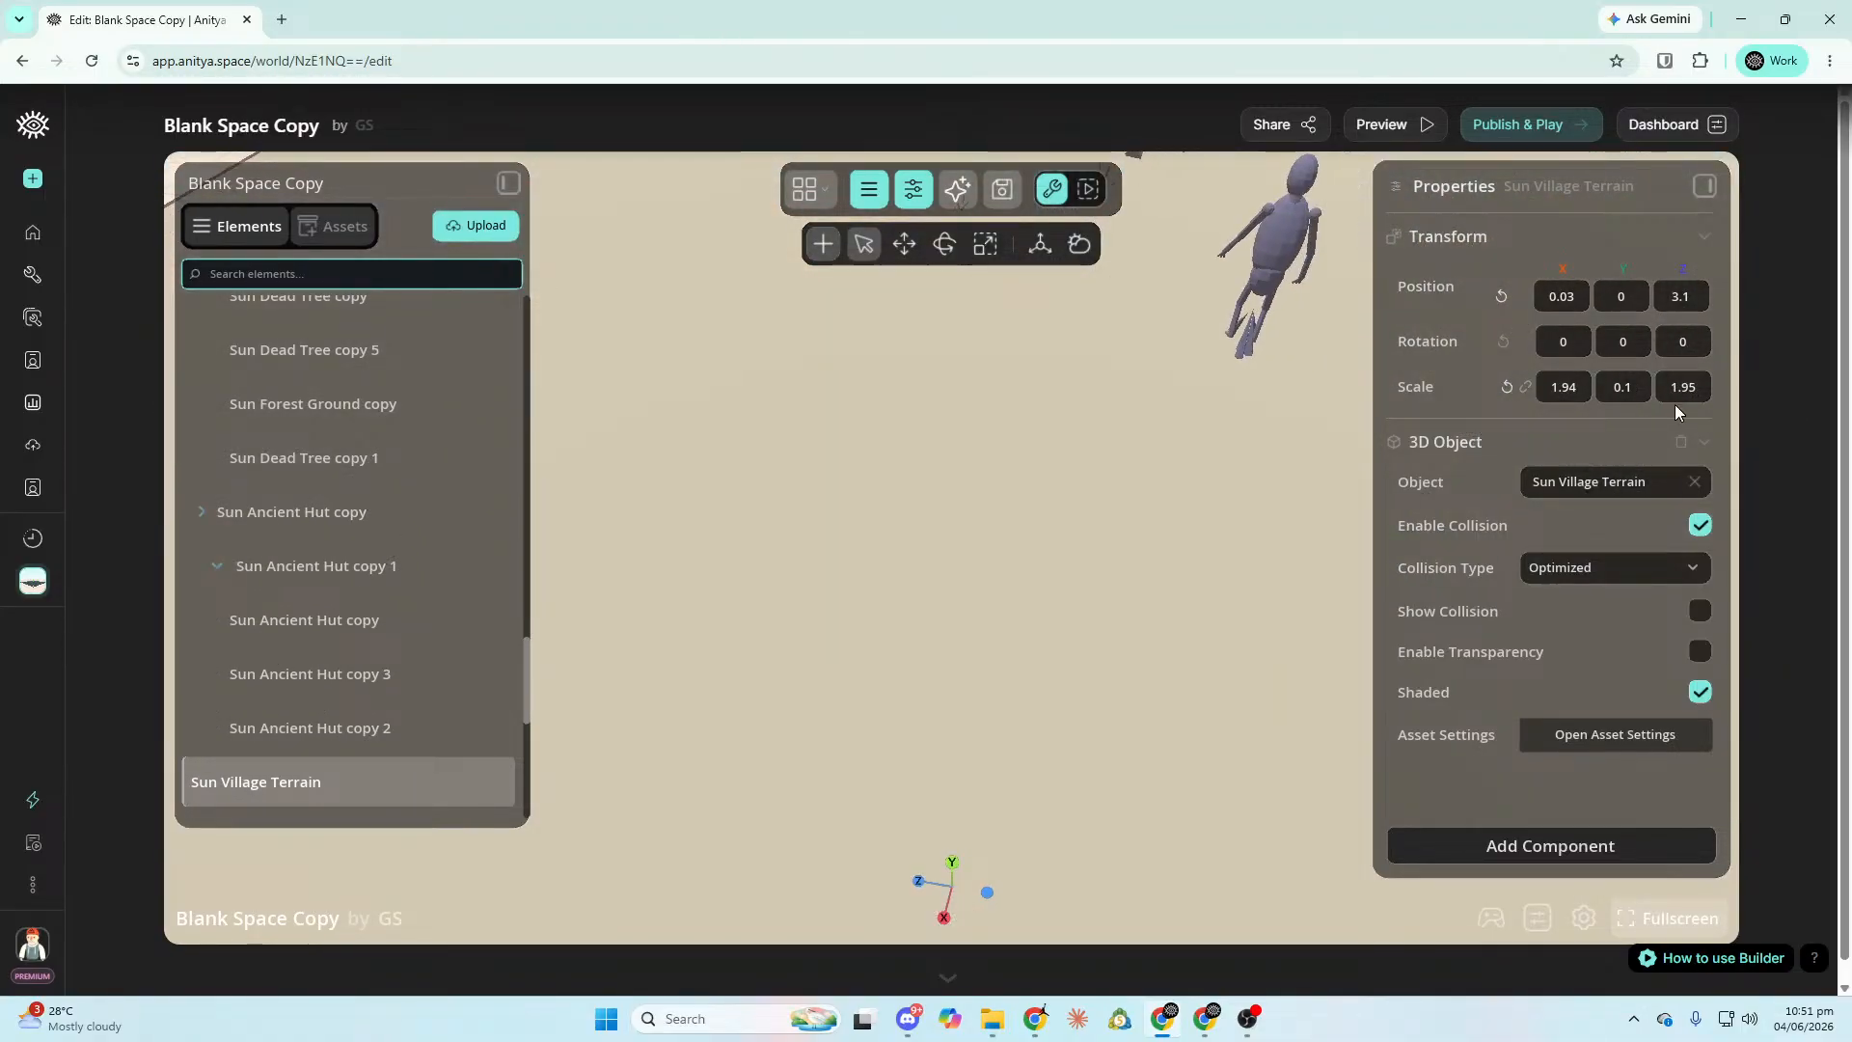
Examine the enlarged terrain around the dead trees, the creatures and Sun Ancient Hut copy 2.
key("f")
right_click_drag(1250, 526, 702, 568)
double_click(344, 729)
key("w")
key("w")
key("s")
key("s")
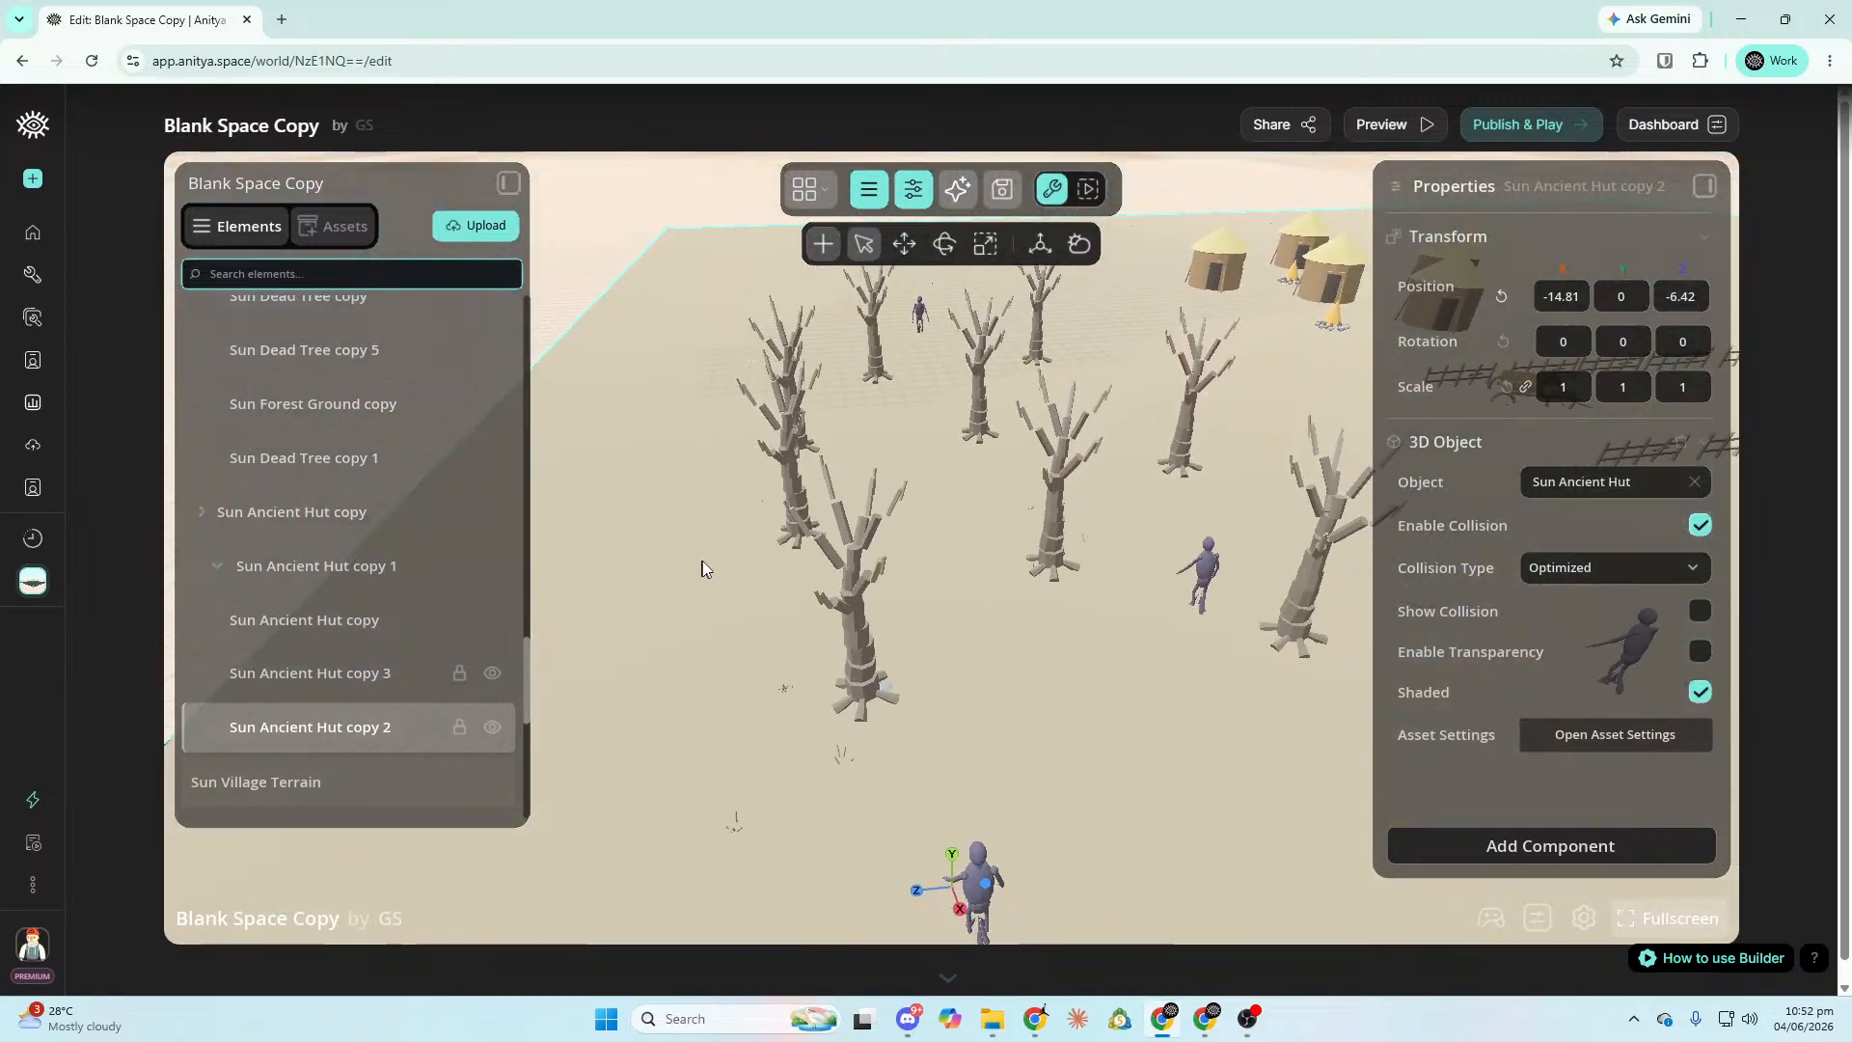
left_click(978, 872)
key("f")
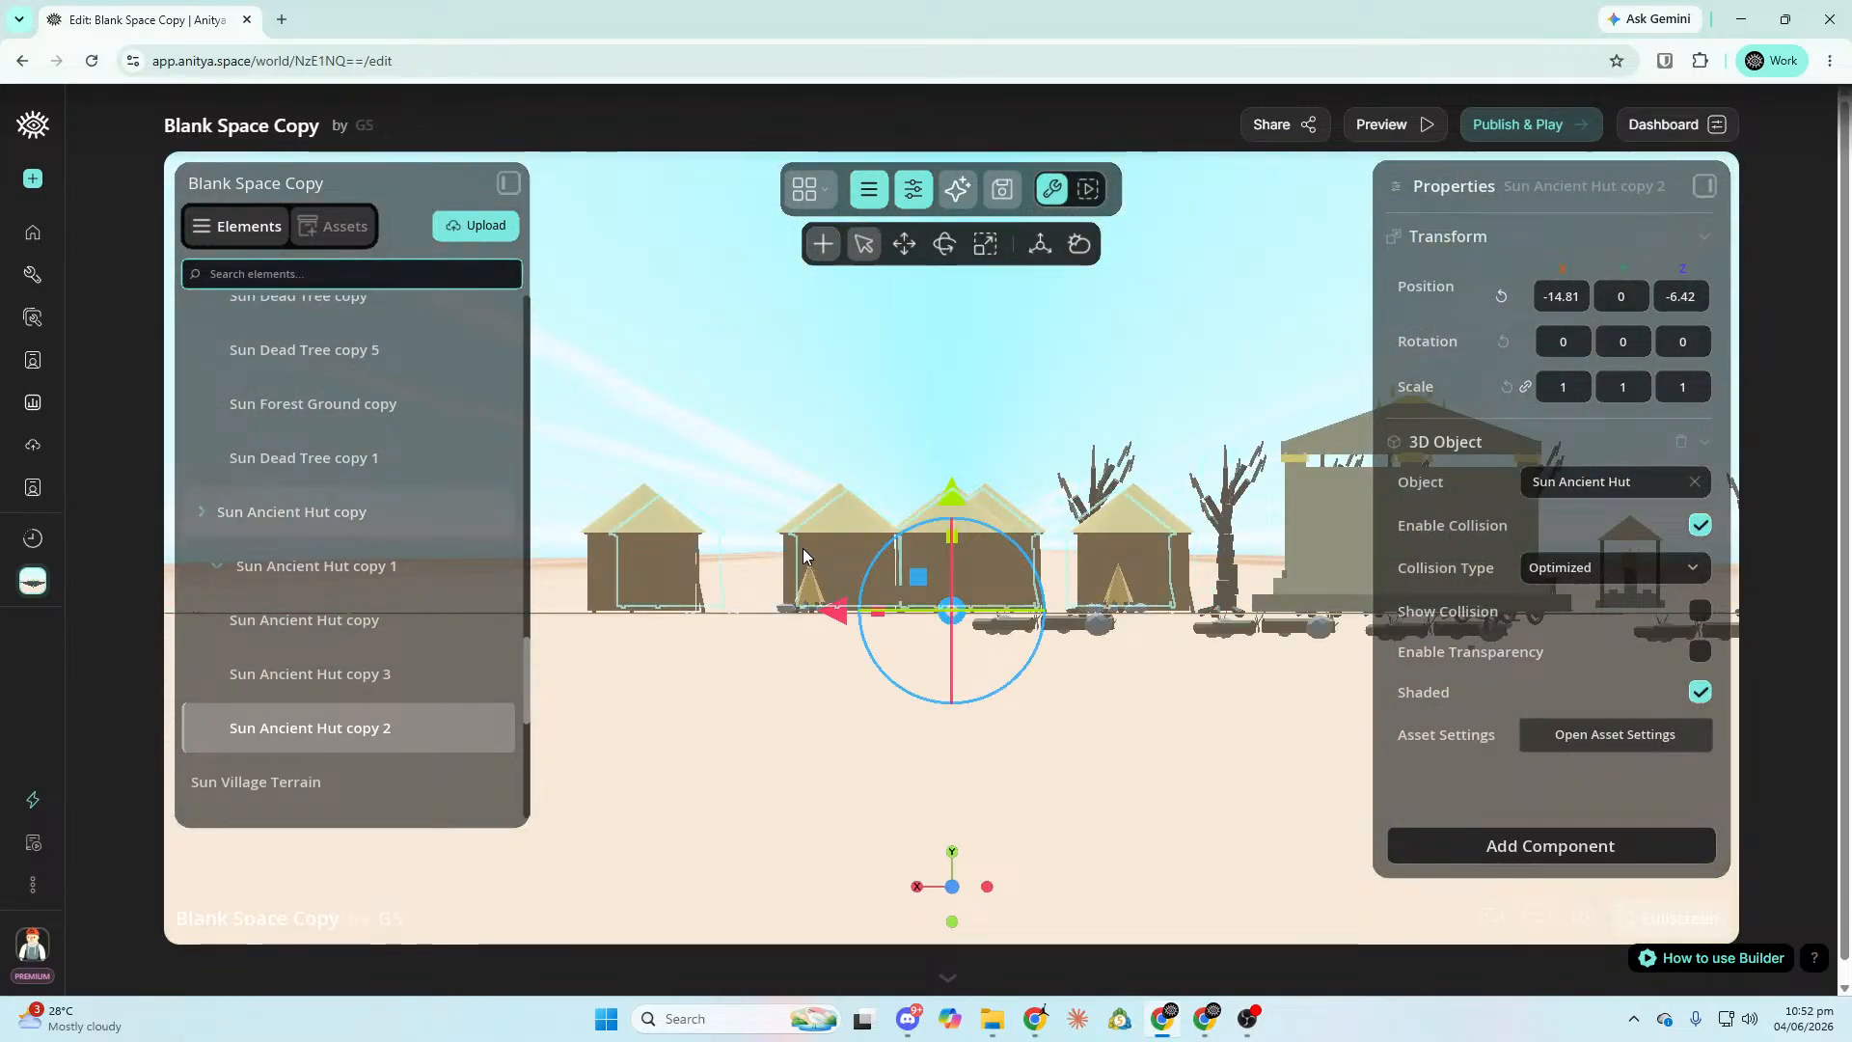
Search the elements for "hollo", select Sun Hollow Creature copy 2 and check its placement on the terrain.
left_click(344, 274)
type("hollo")
left_click(341, 328)
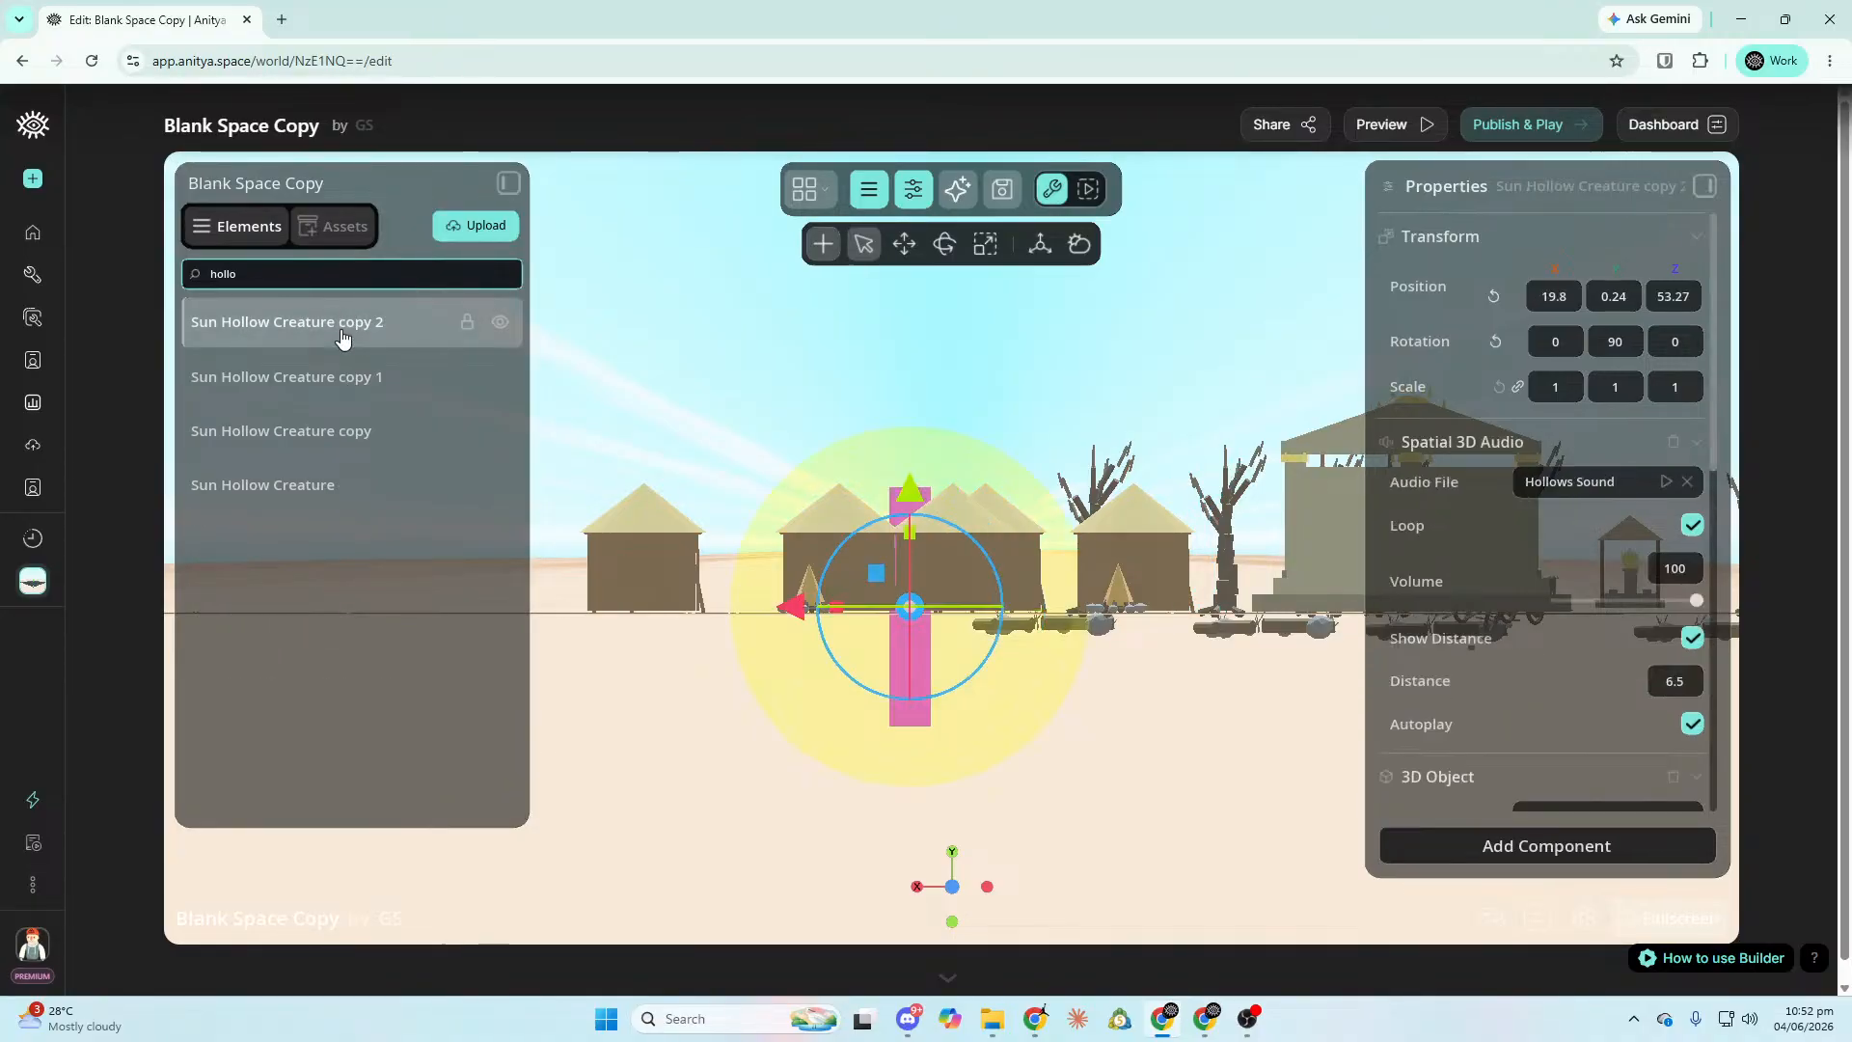
right_click_drag(1162, 583, 1109, 541)
right_click_drag(1123, 628, 1389, 699)
key("f")
key("a")
right_click_drag(1077, 739, 945, 849)
key("s")
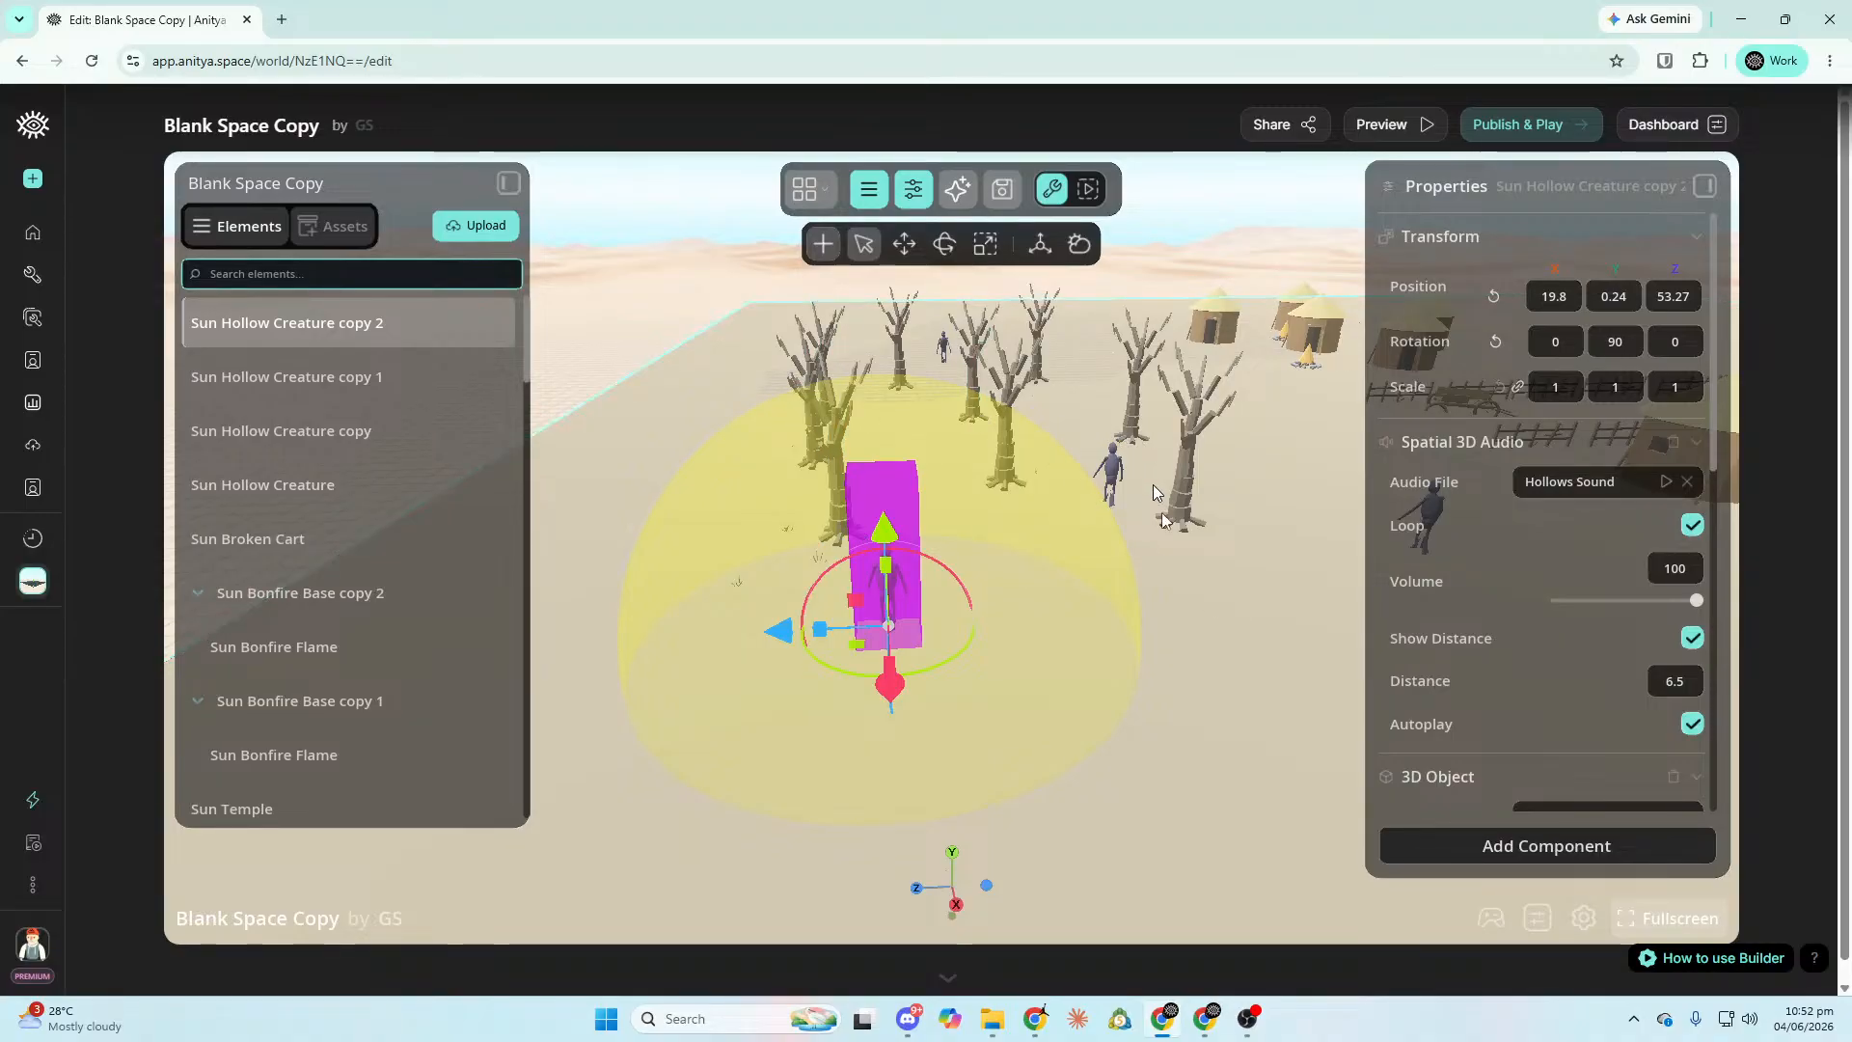
Select Sun Village Terrain and set both its Y position and its Y scale to 0.
left_click(1223, 621)
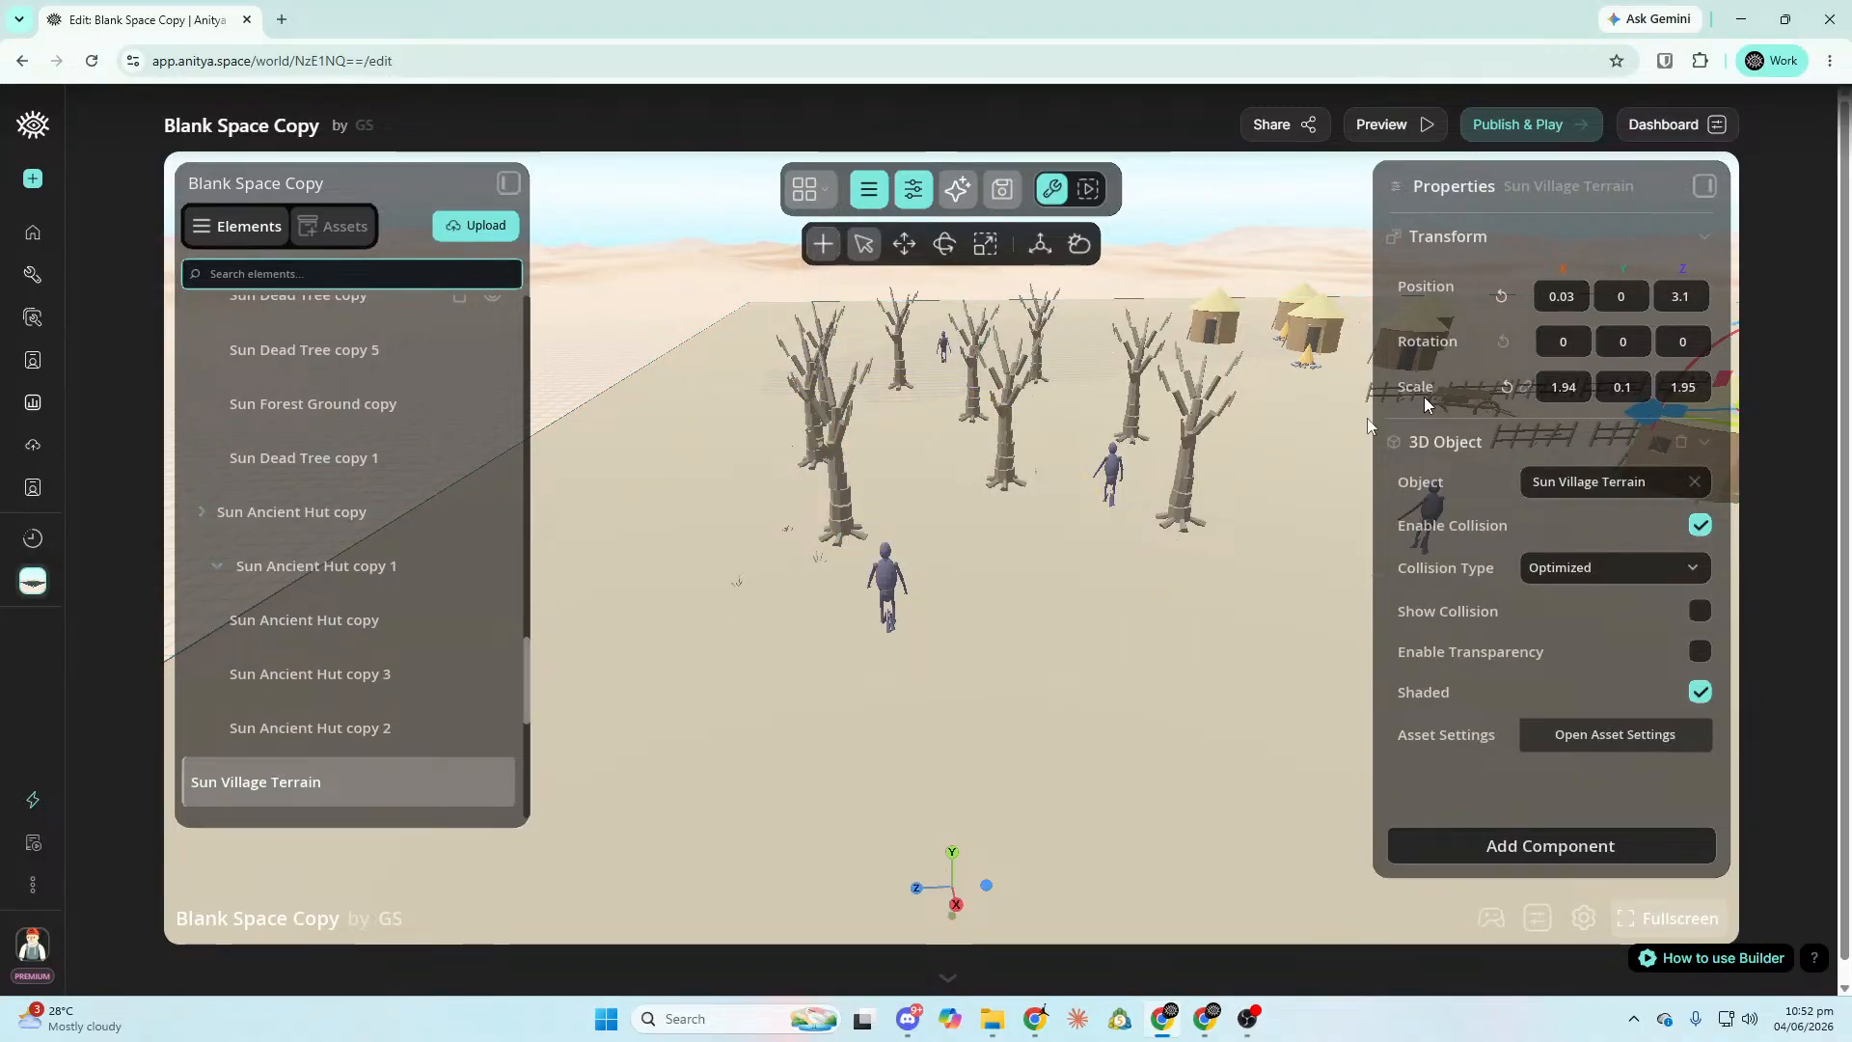
key("f")
left_click_drag(954, 444, 959, 459)
double_click(1617, 306)
type("0")
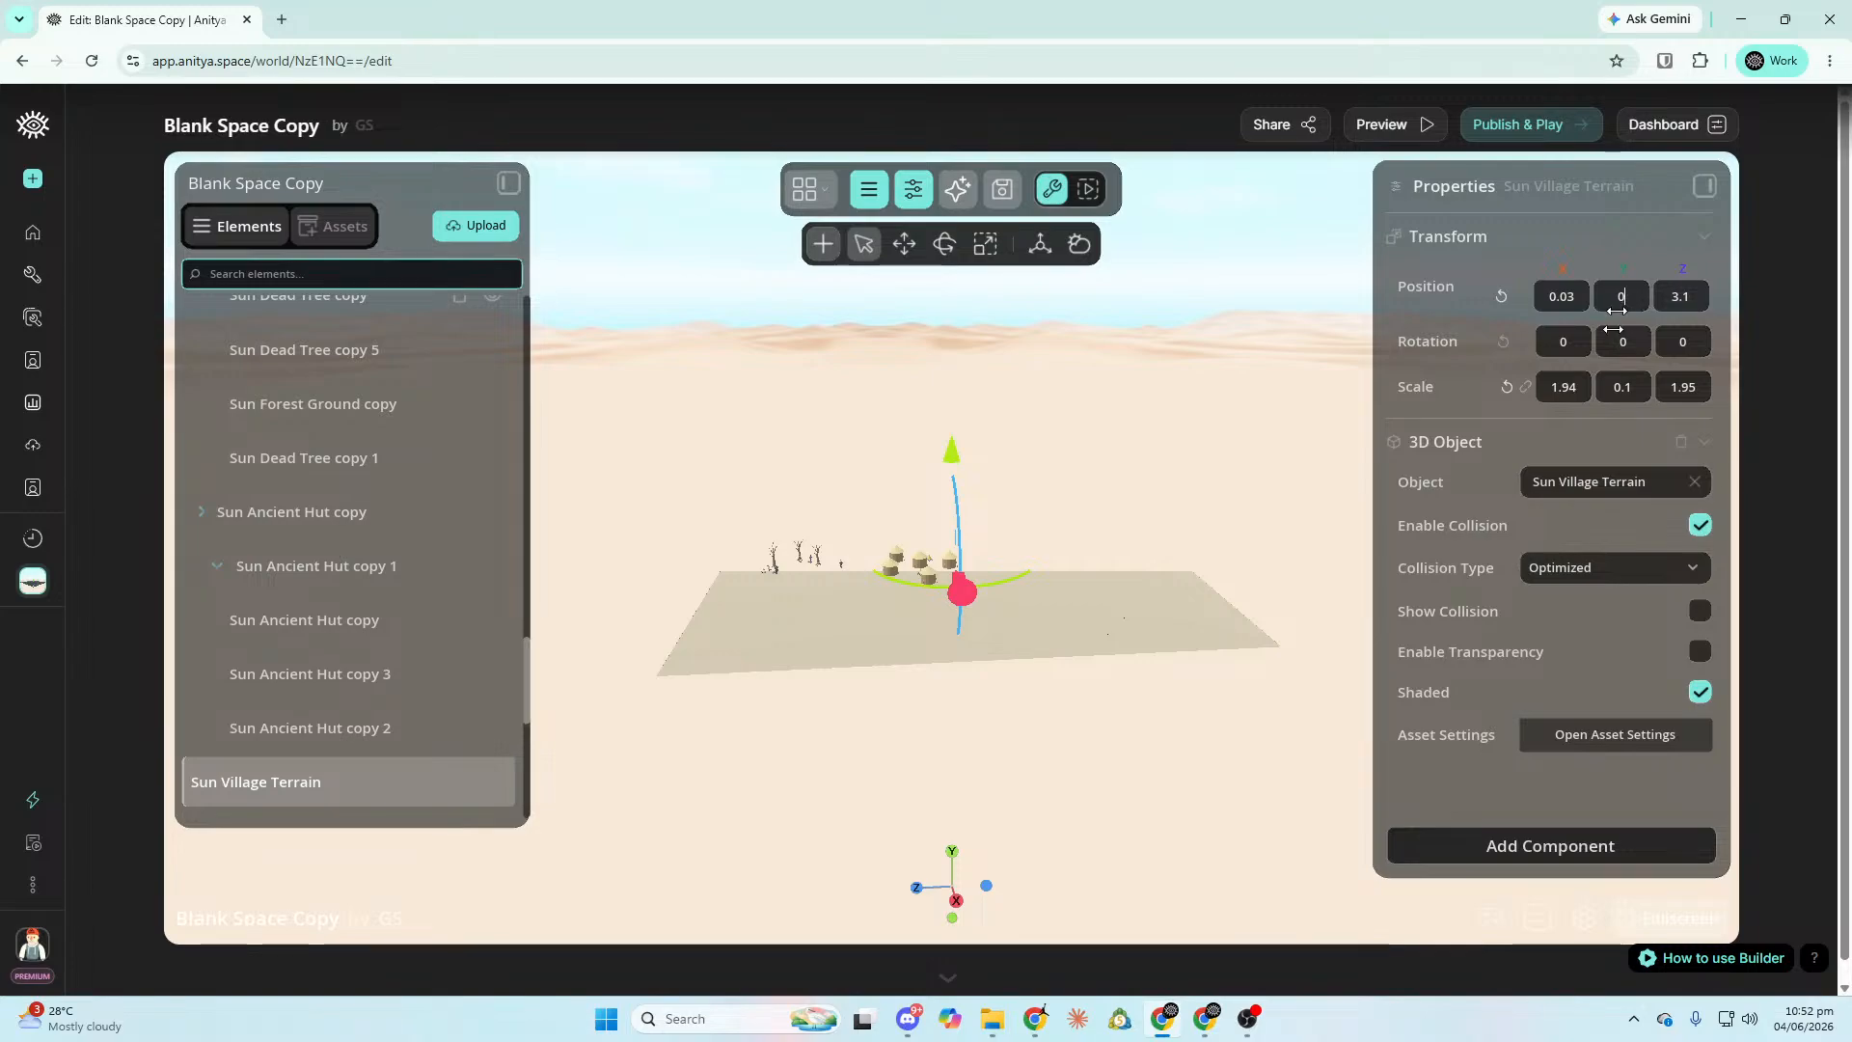
double_click(1641, 386)
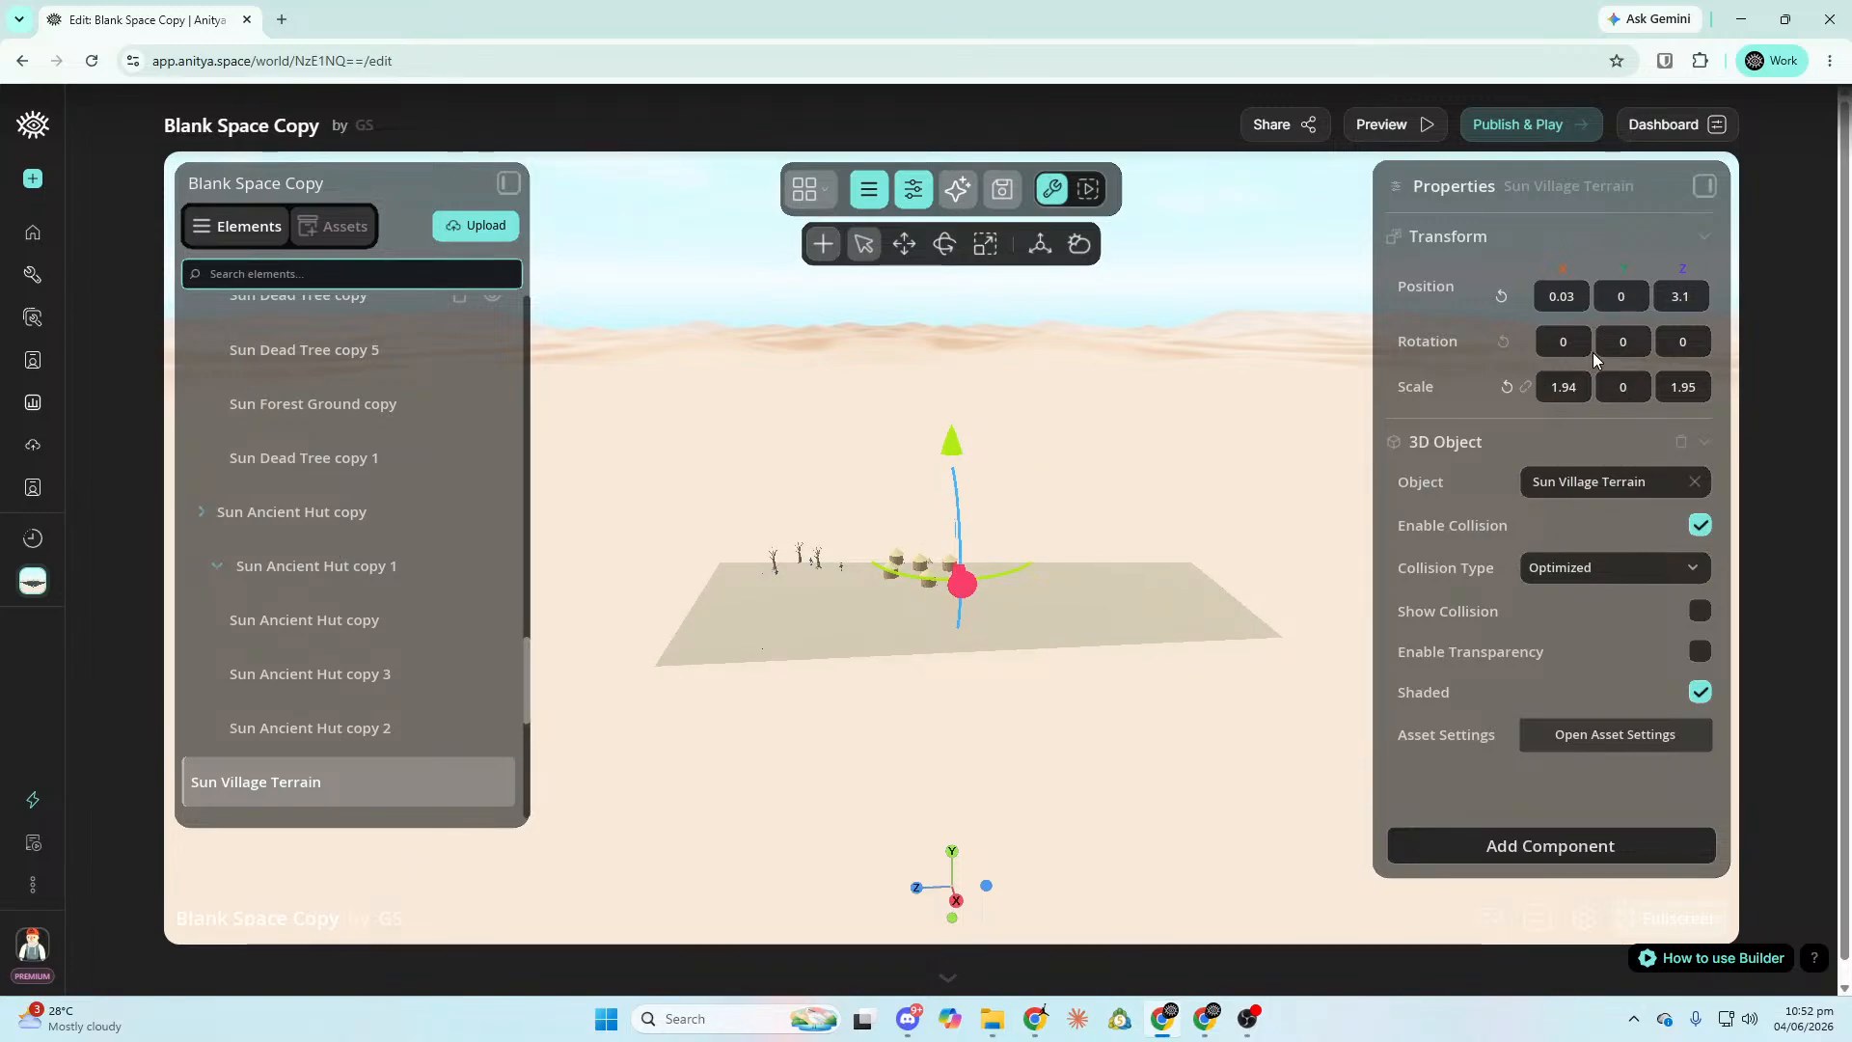
Collapse the Sun Ancient Hut copy 1 group and examine the ground details around the dead trees.
left_click(319, 565)
left_click(217, 572)
left_click(281, 513)
right_click_drag(951, 547, 492, 492)
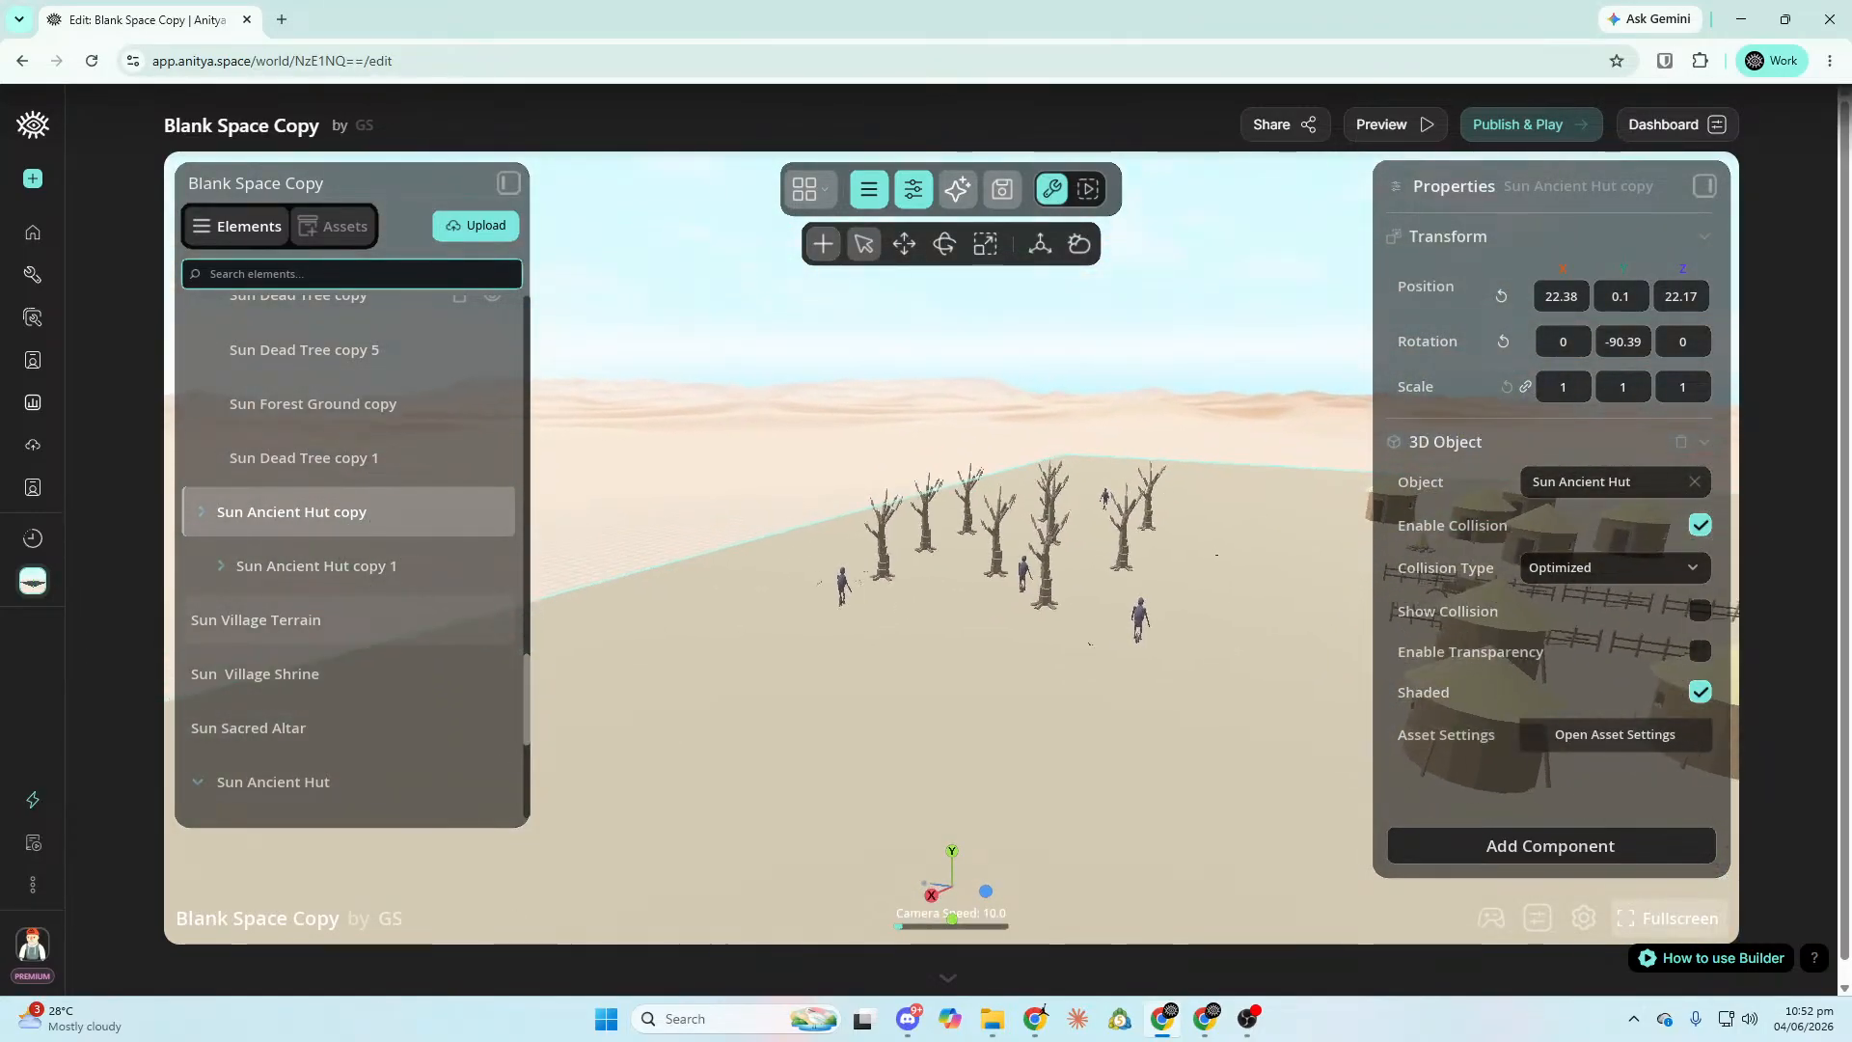
key("w")
right_click_drag(950, 547, 1206, 535)
key("w")
key("w")
right_click_drag(782, 584, 757, 830)
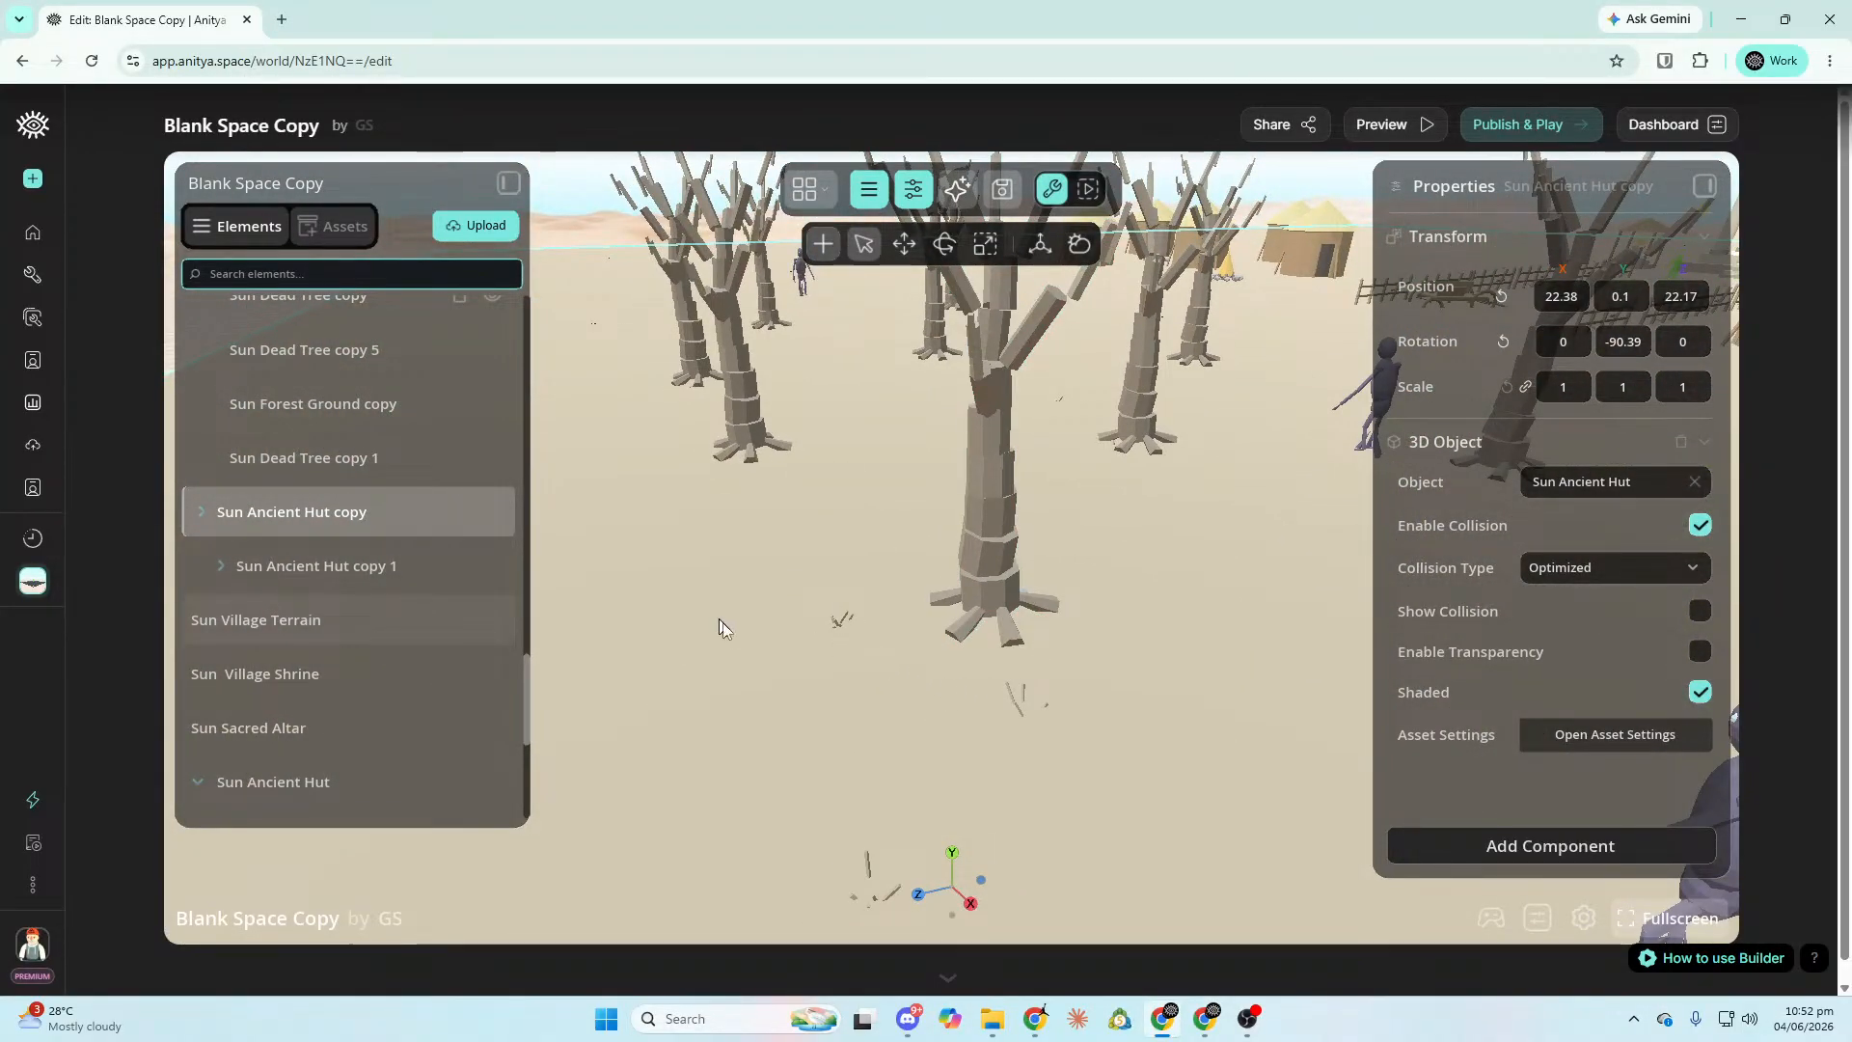
right_click_drag(883, 731, 848, 654)
left_click(902, 596)
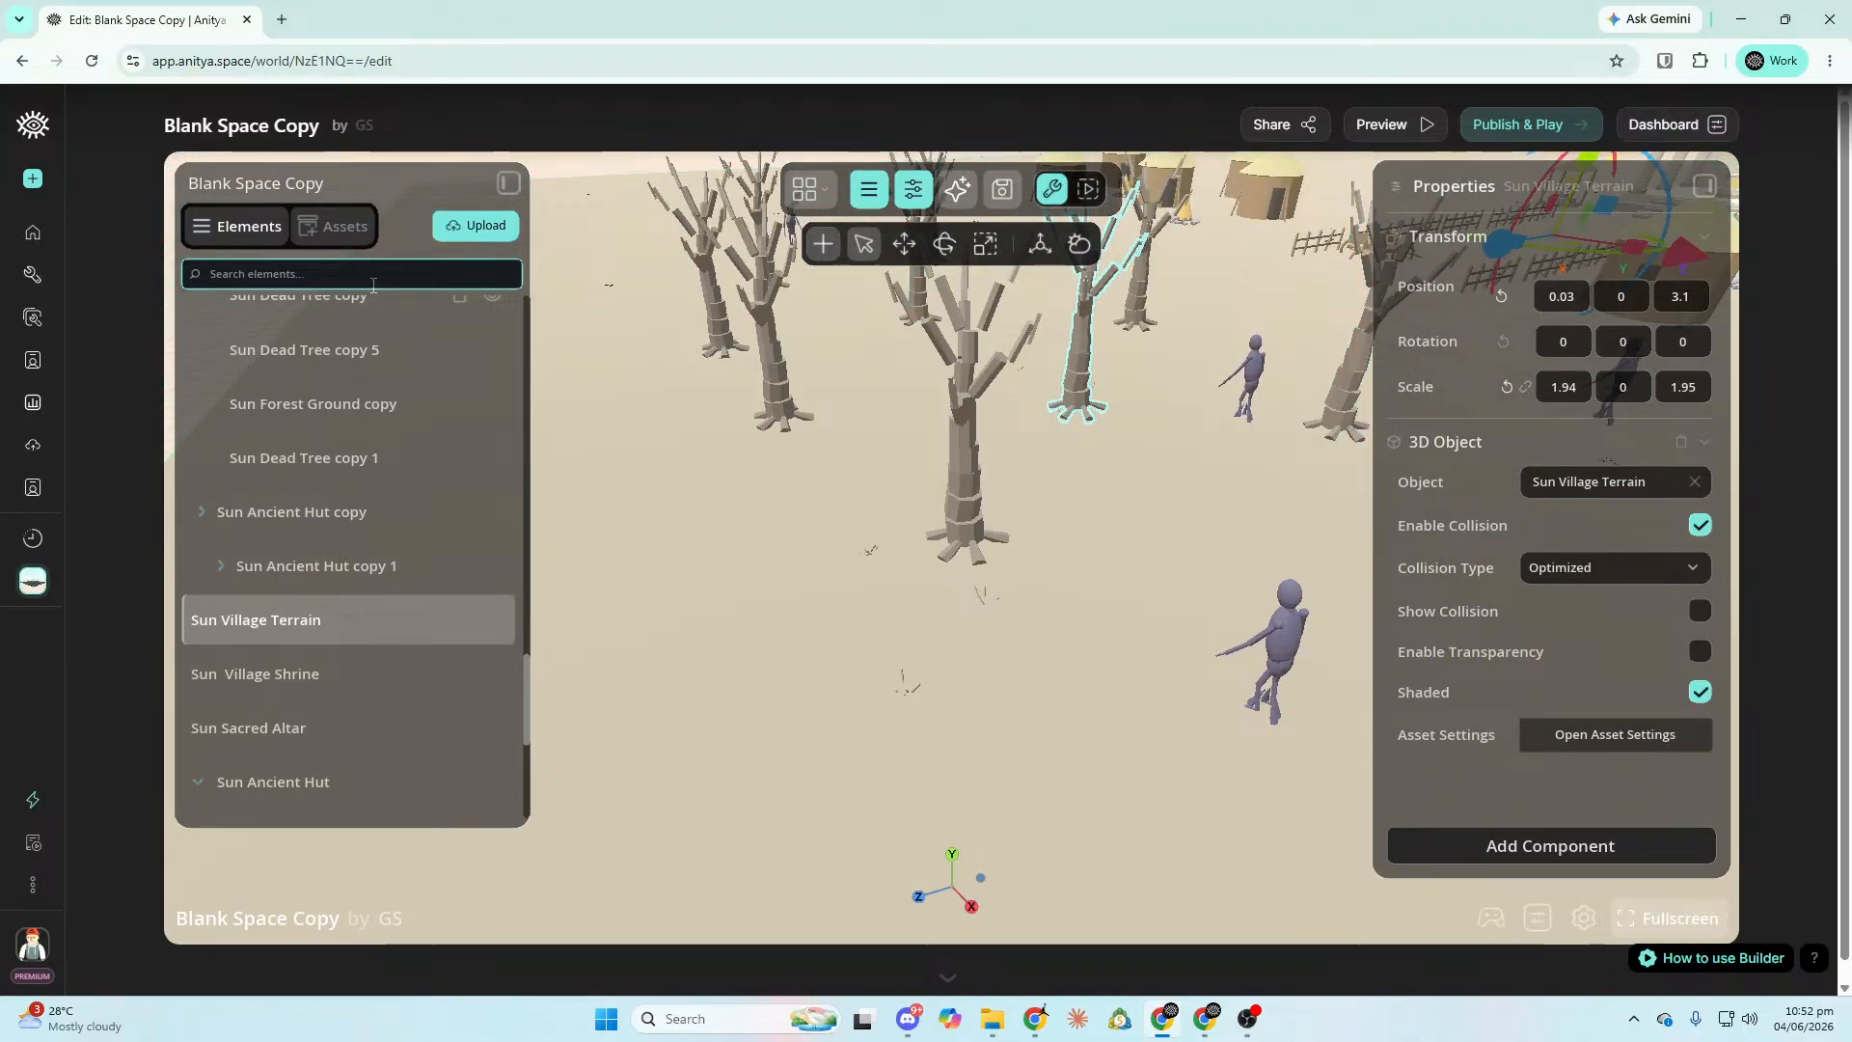
Search the elements for "d", clear the search, and check the ground details near the dead trees.
type("dd")
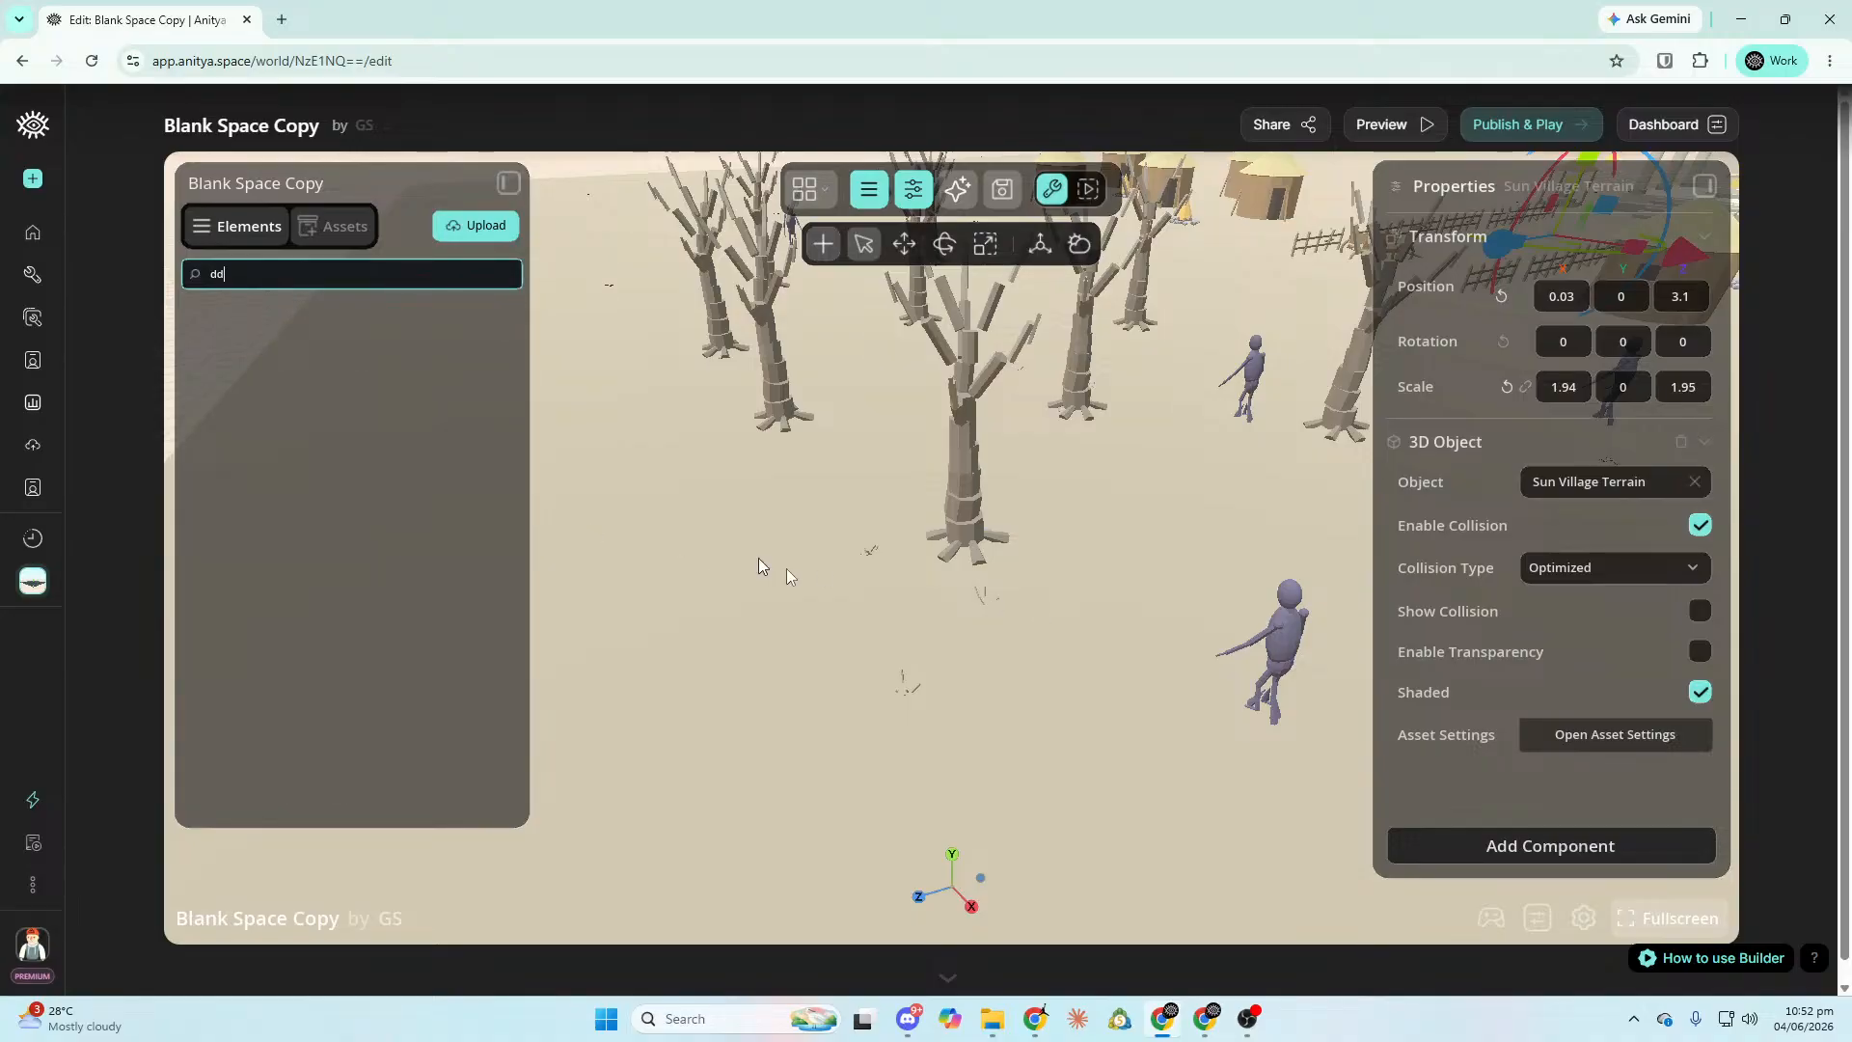
key("BackSpace")
key("BackSpace")
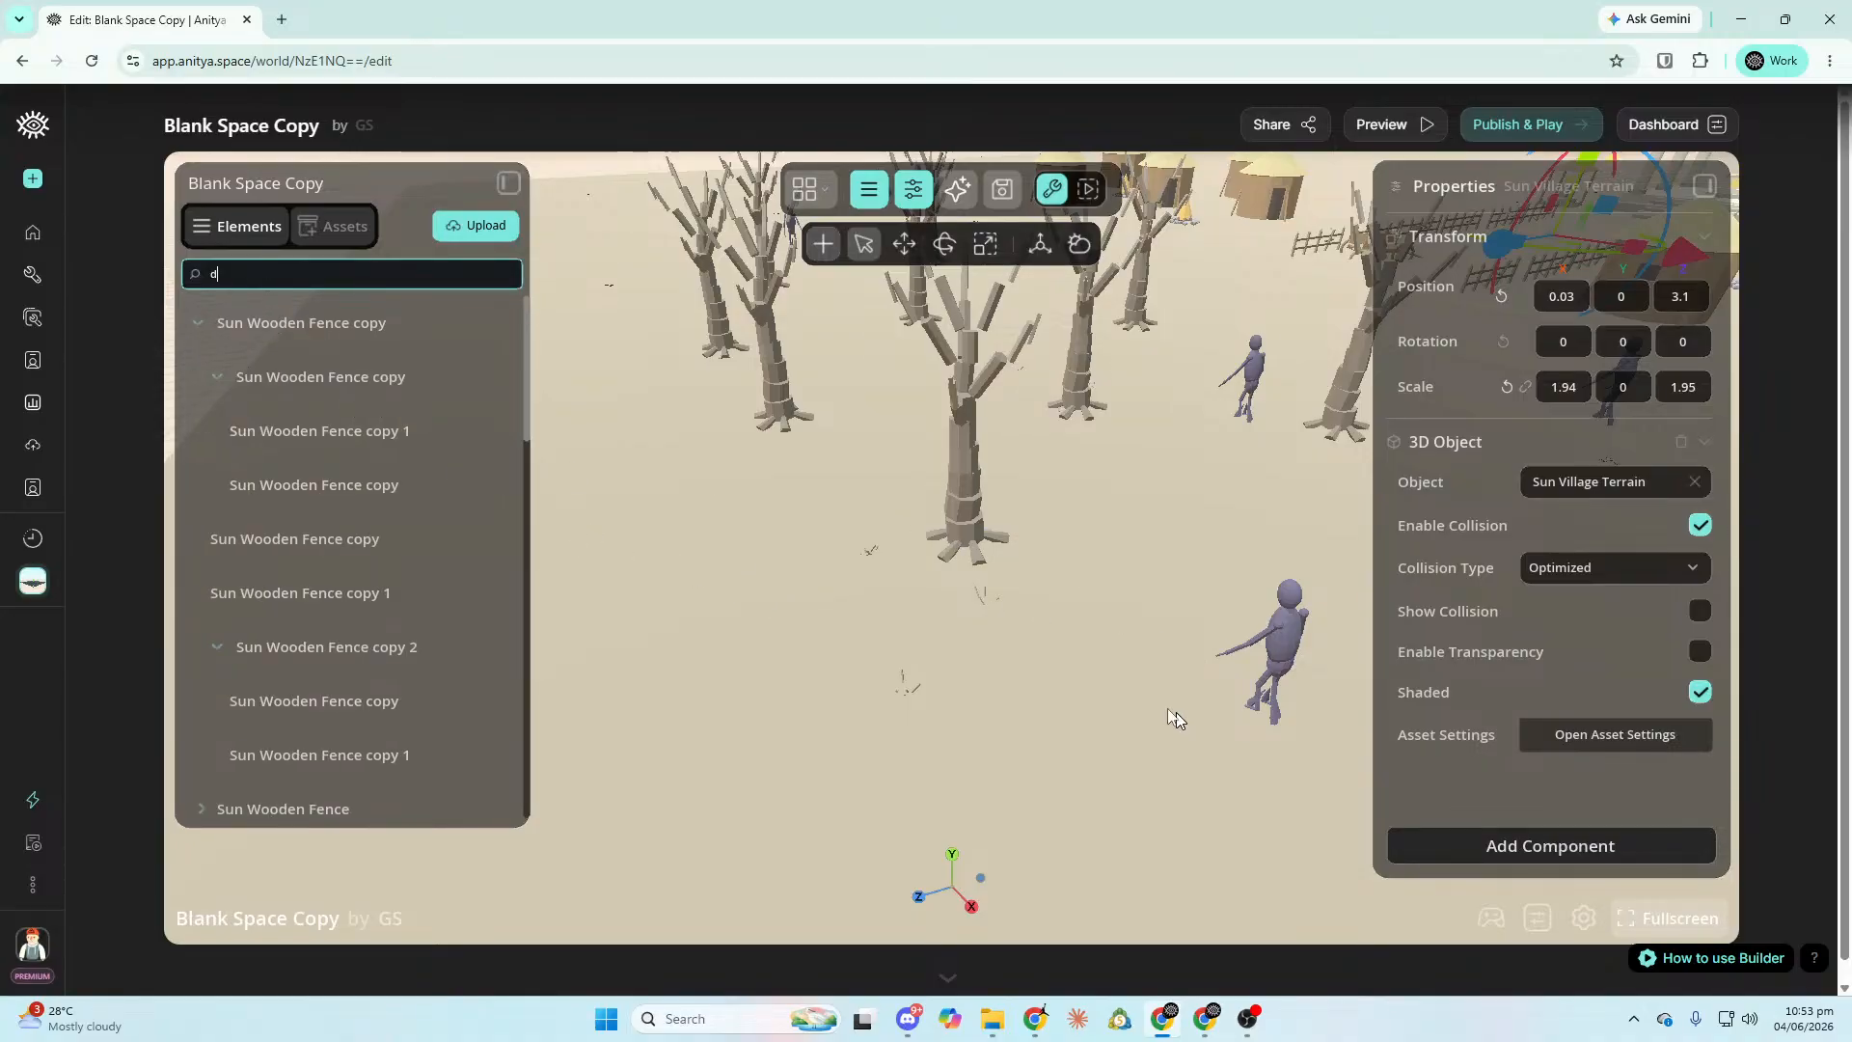
right_click_drag(1424, 650, 1424, 733)
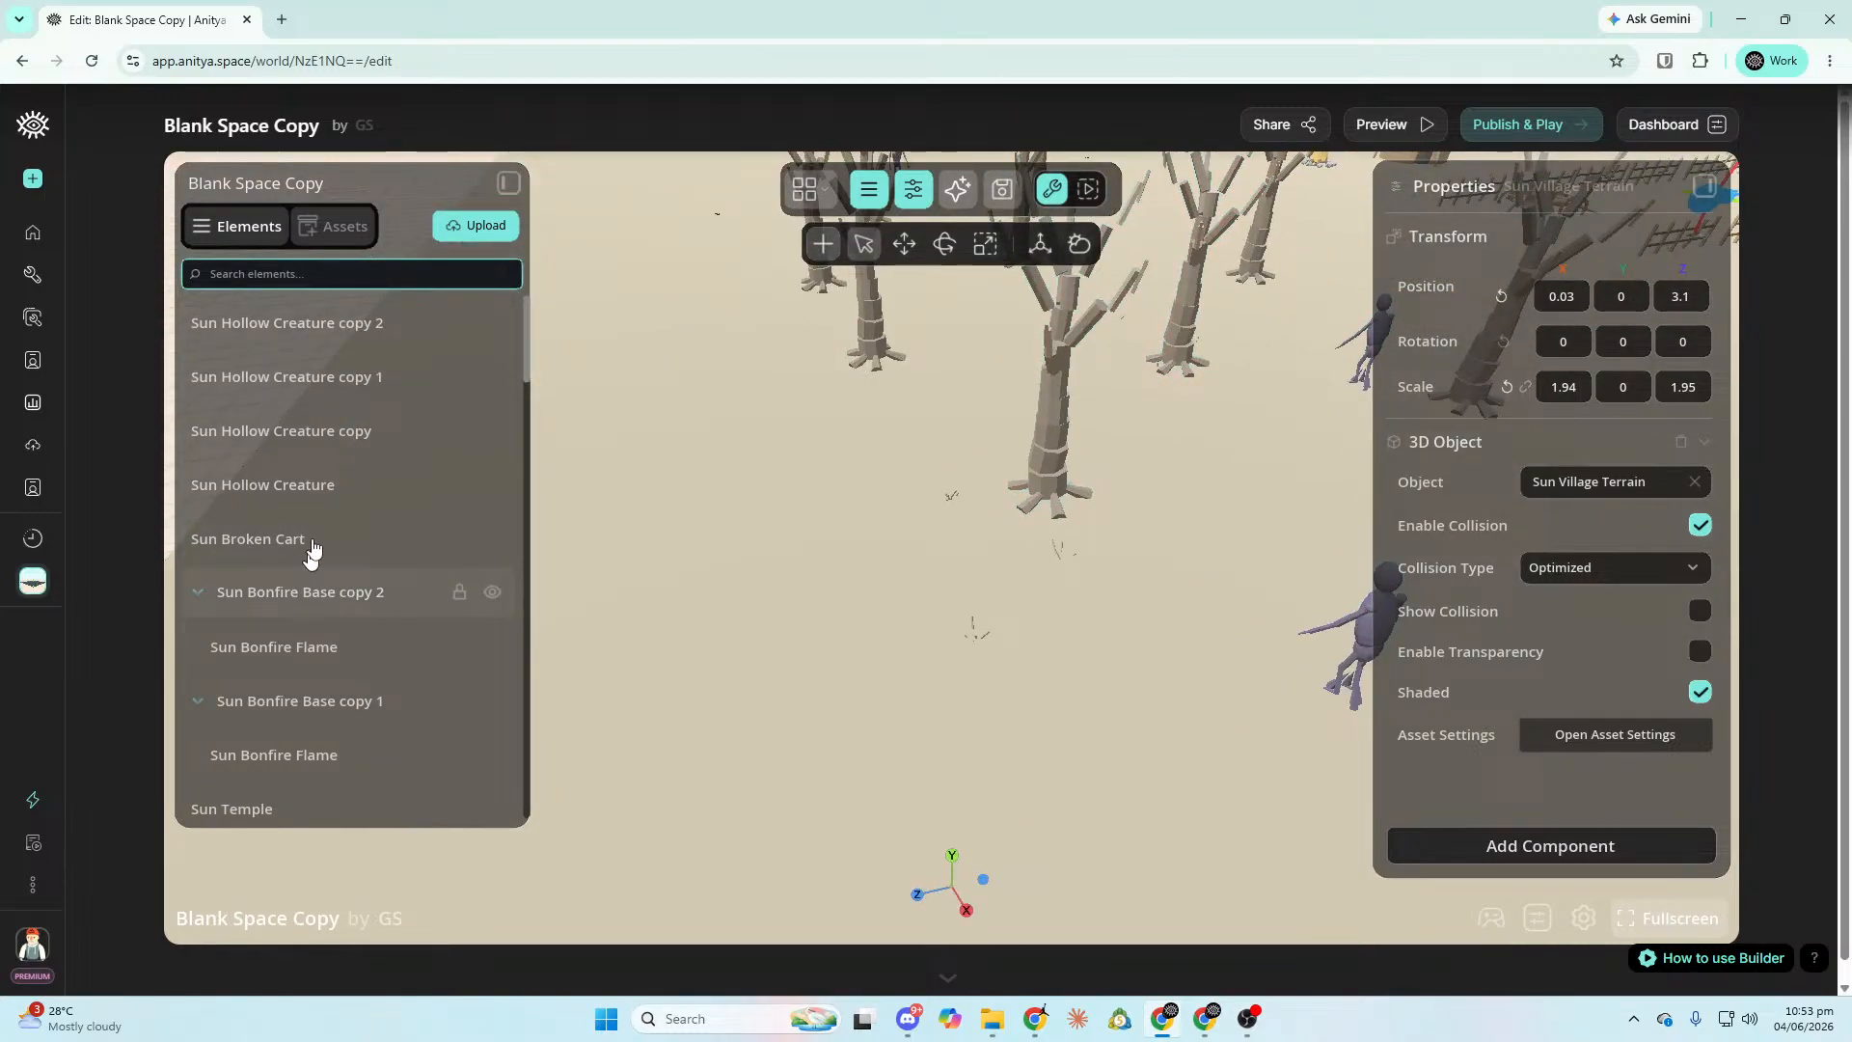
left_click(974, 582)
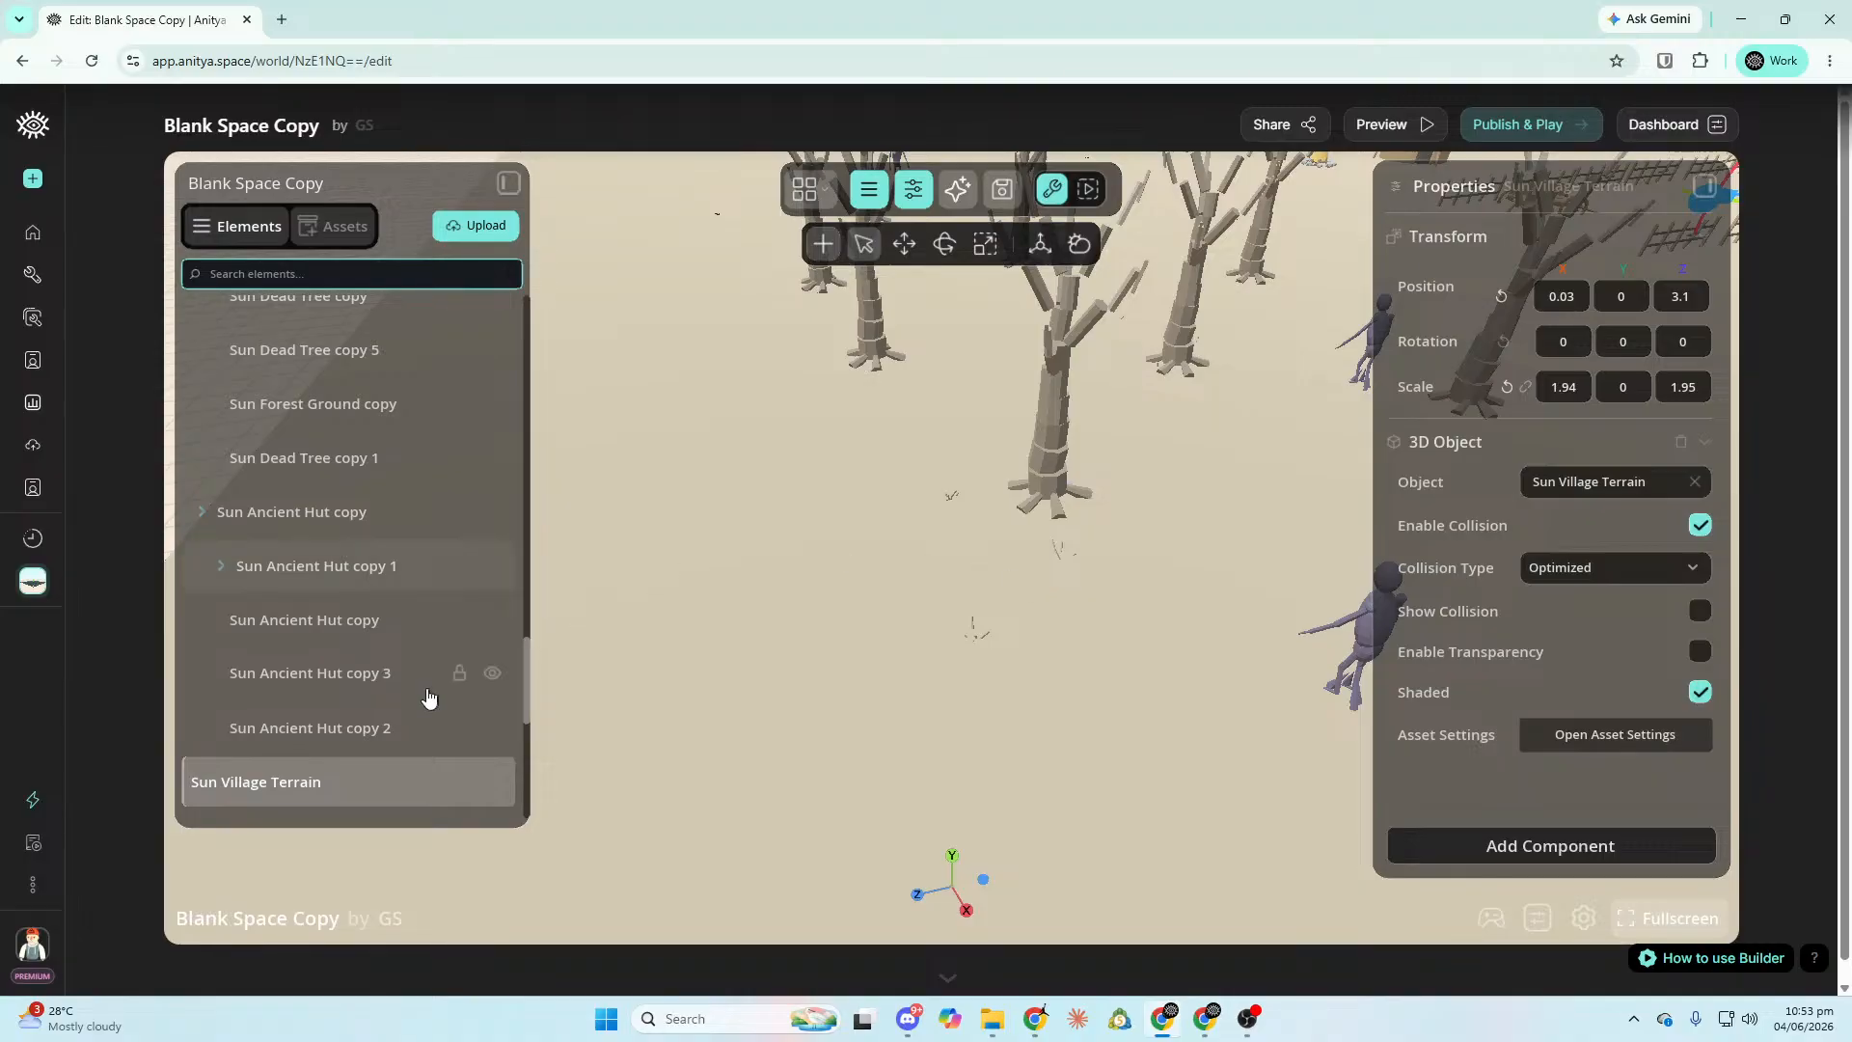
Select Sun Forest Ground copy and raise it to a Y position of about 0.45.
scroll(450, 666, "up", 2)
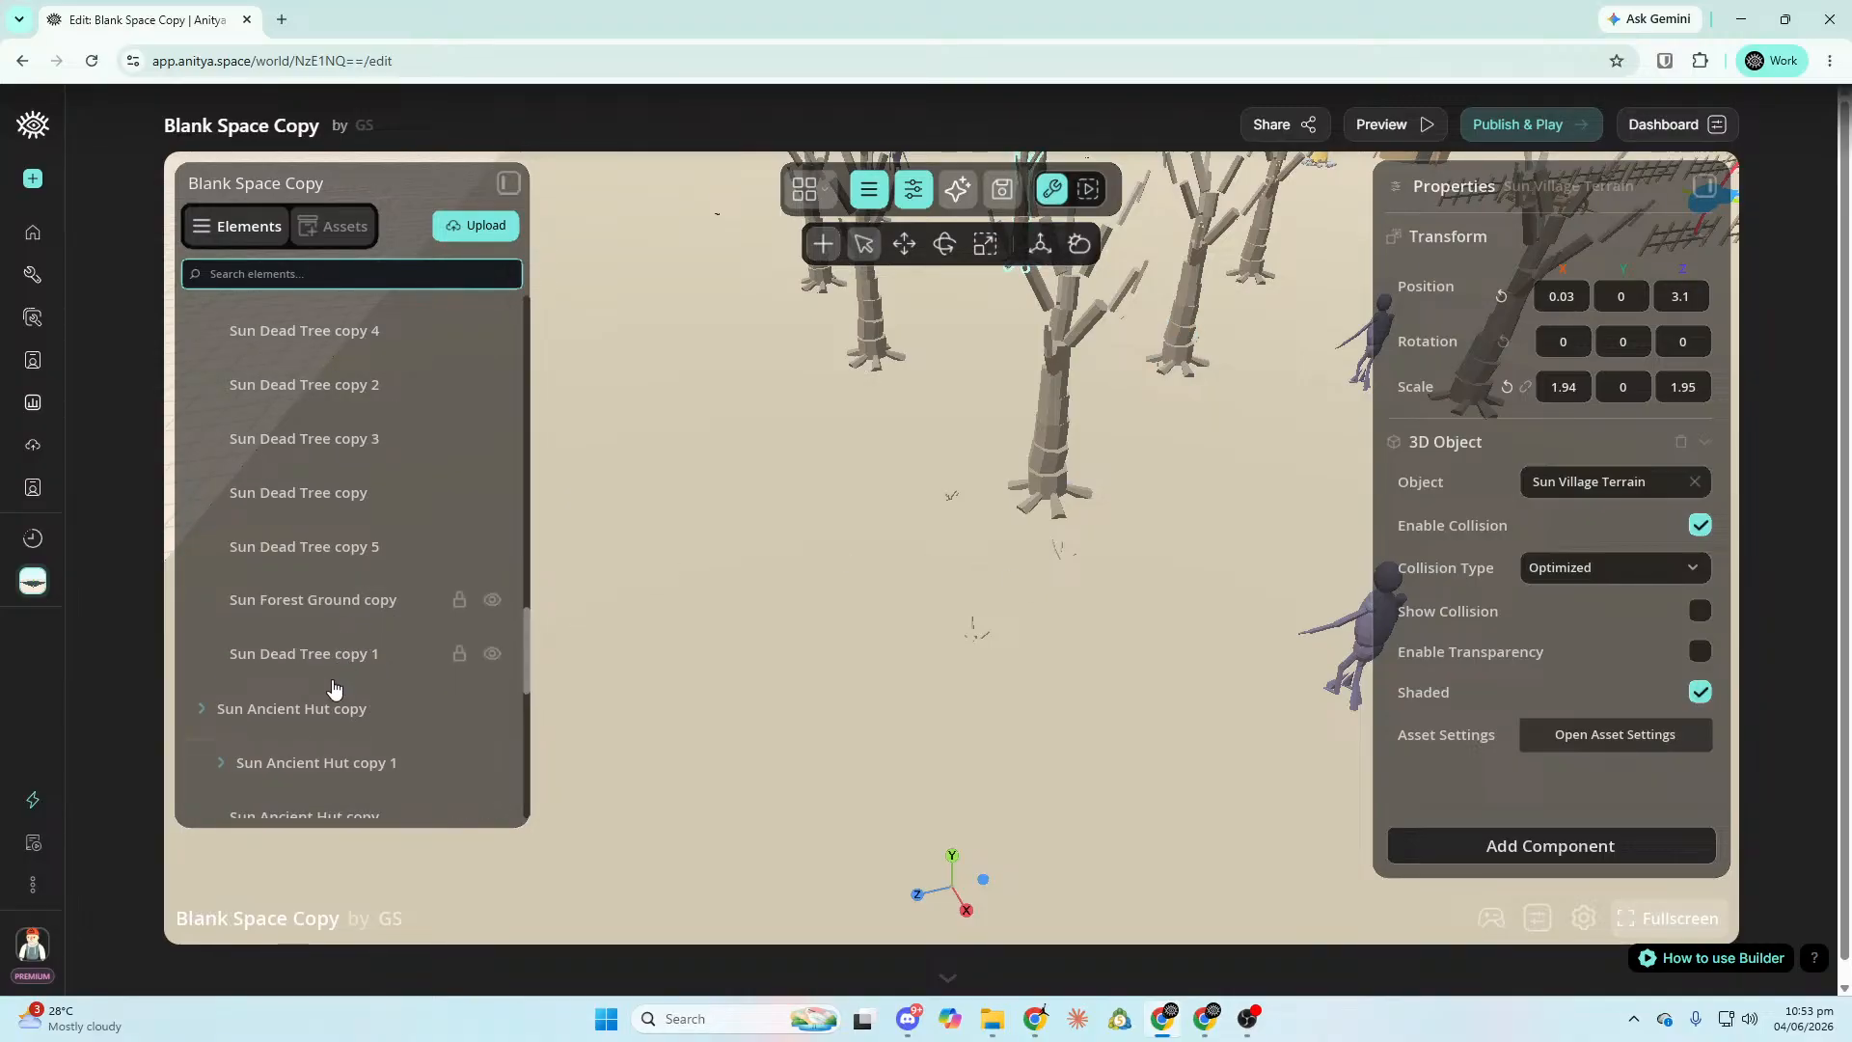
left_click(317, 656)
key("s")
right_click_drag(972, 358, 973, 358)
left_click(328, 617)
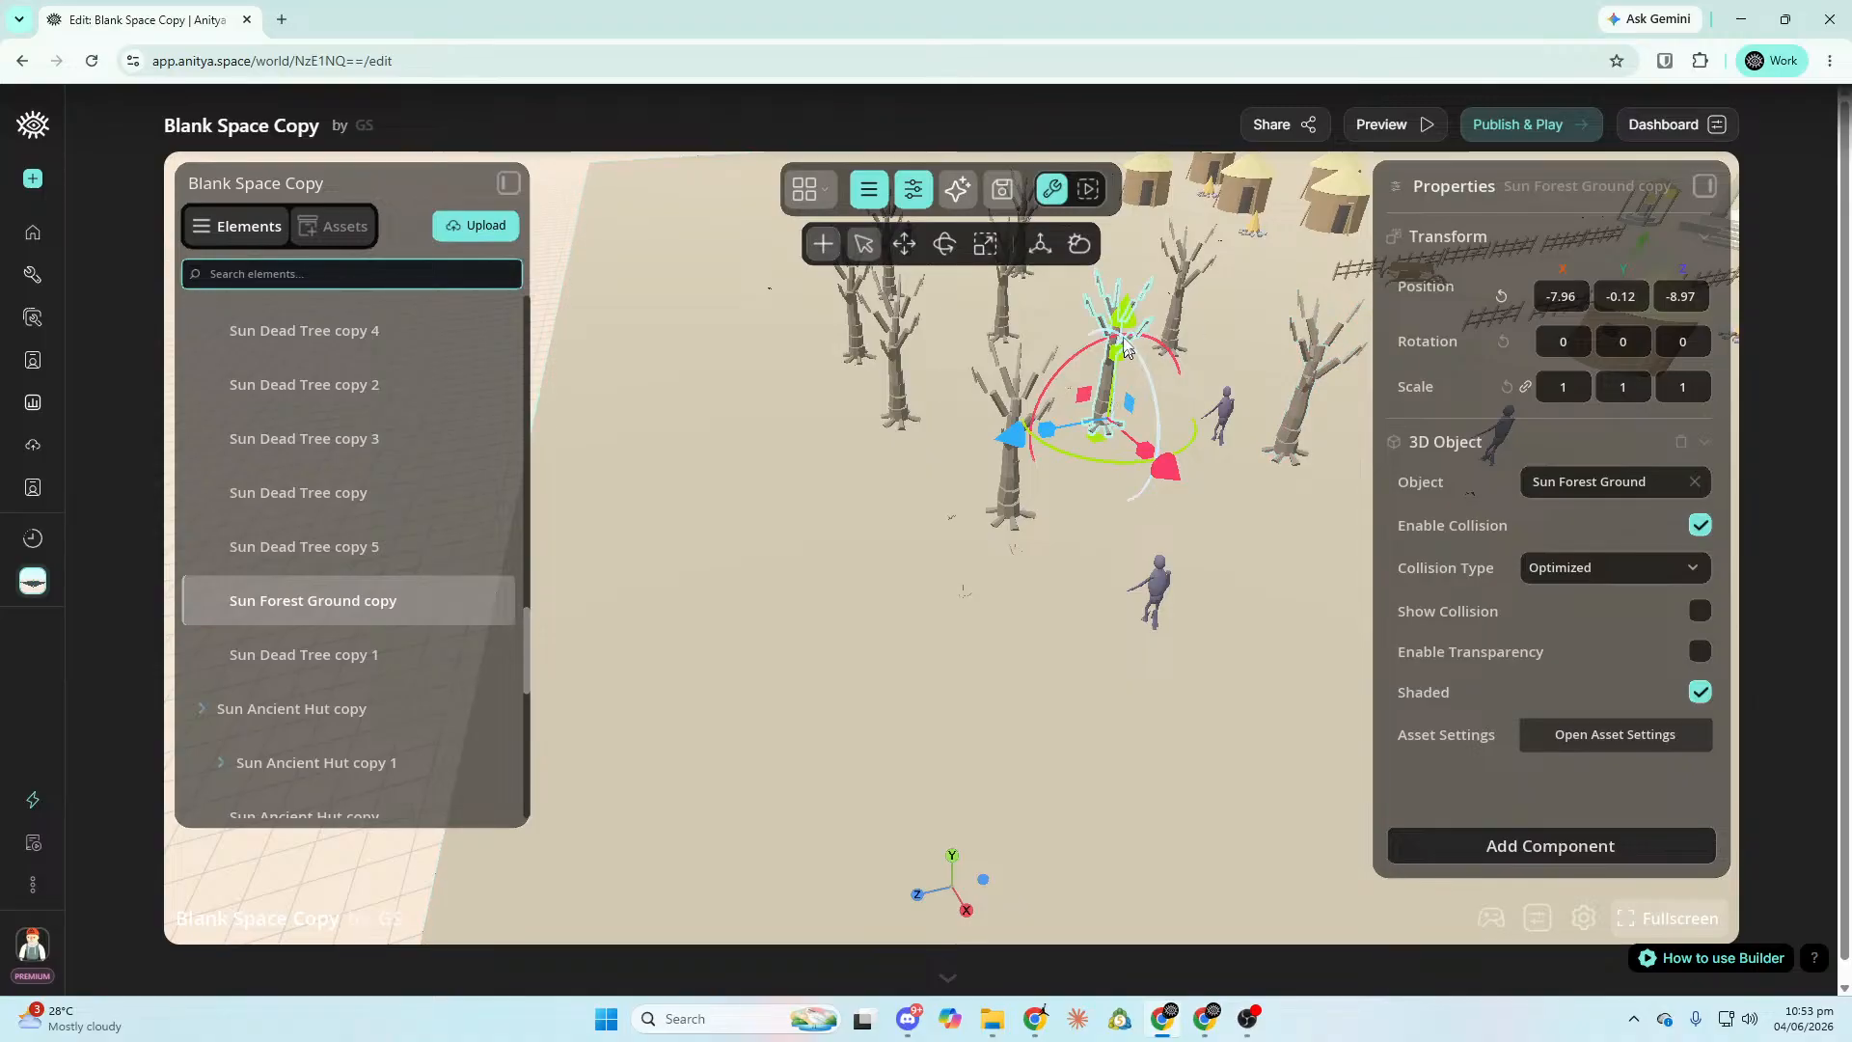
mouse_move(1125, 319)
left_mouse_down()
mouse_move(1121, 301)
mouse_move(1151, 310)
left_mouse_up()
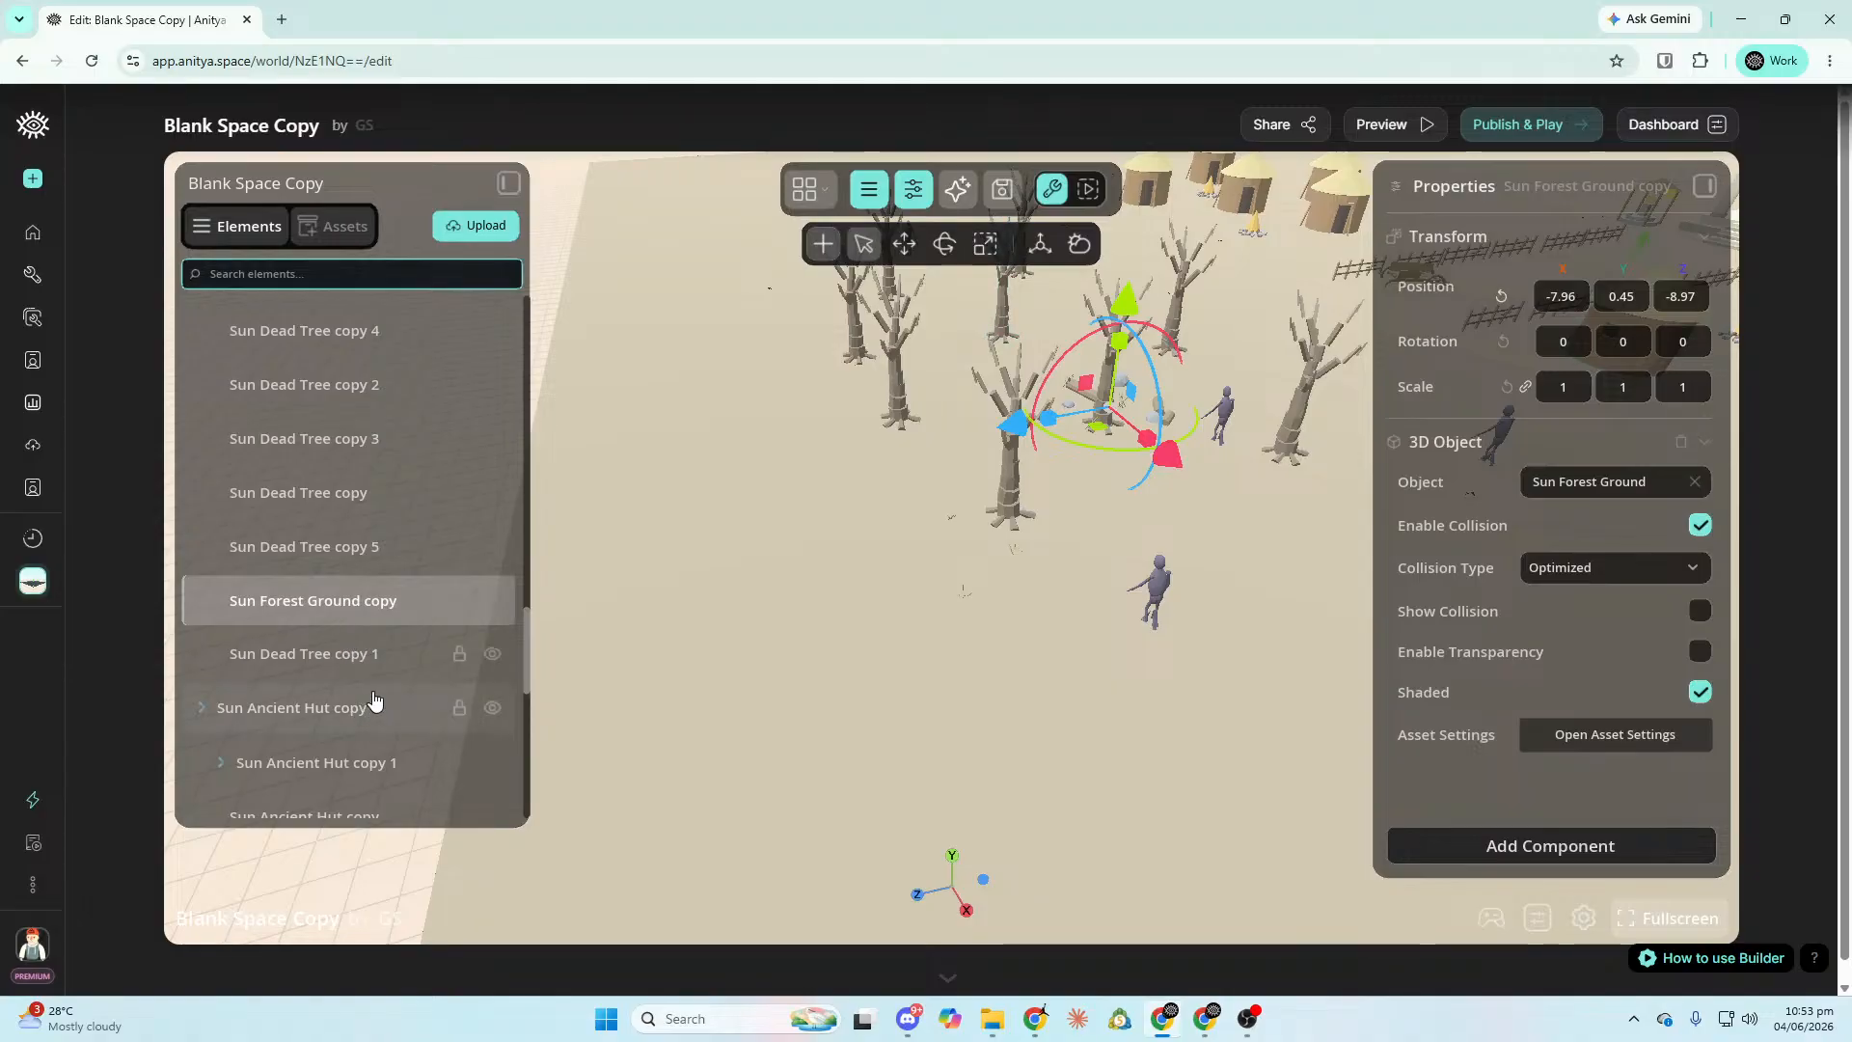
Select Sun Forest Ground copy 1 and raise it to a Y position of about 0.59.
scroll(374, 698, "up", 4)
left_click(342, 504)
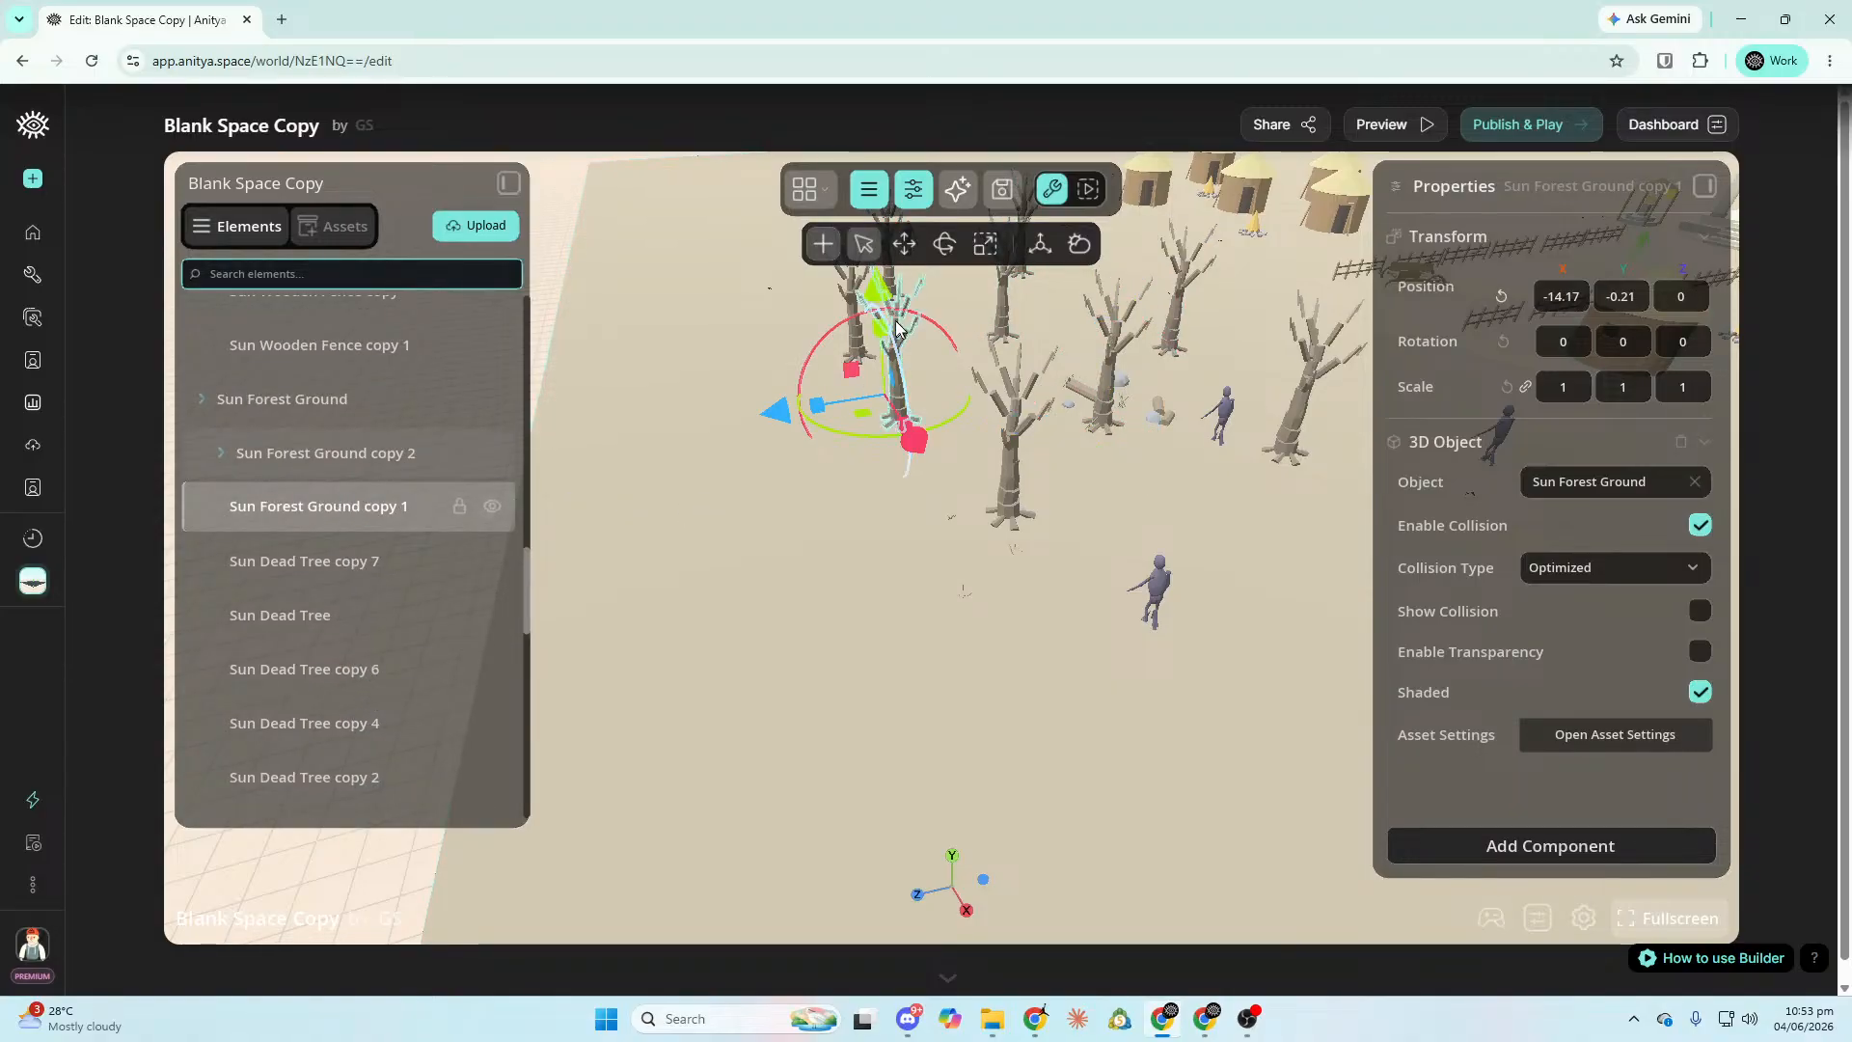
mouse_move(880, 304)
left_mouse_down()
mouse_move(878, 268)
mouse_move(891, 285)
left_mouse_up()
mouse_move(891, 286)
right_mouse_down()
mouse_move(1351, 287)
mouse_move(926, 173)
mouse_move(1042, 184)
mouse_move(907, 193)
mouse_move(890, 311)
right_mouse_up()
key("w")
key("w")
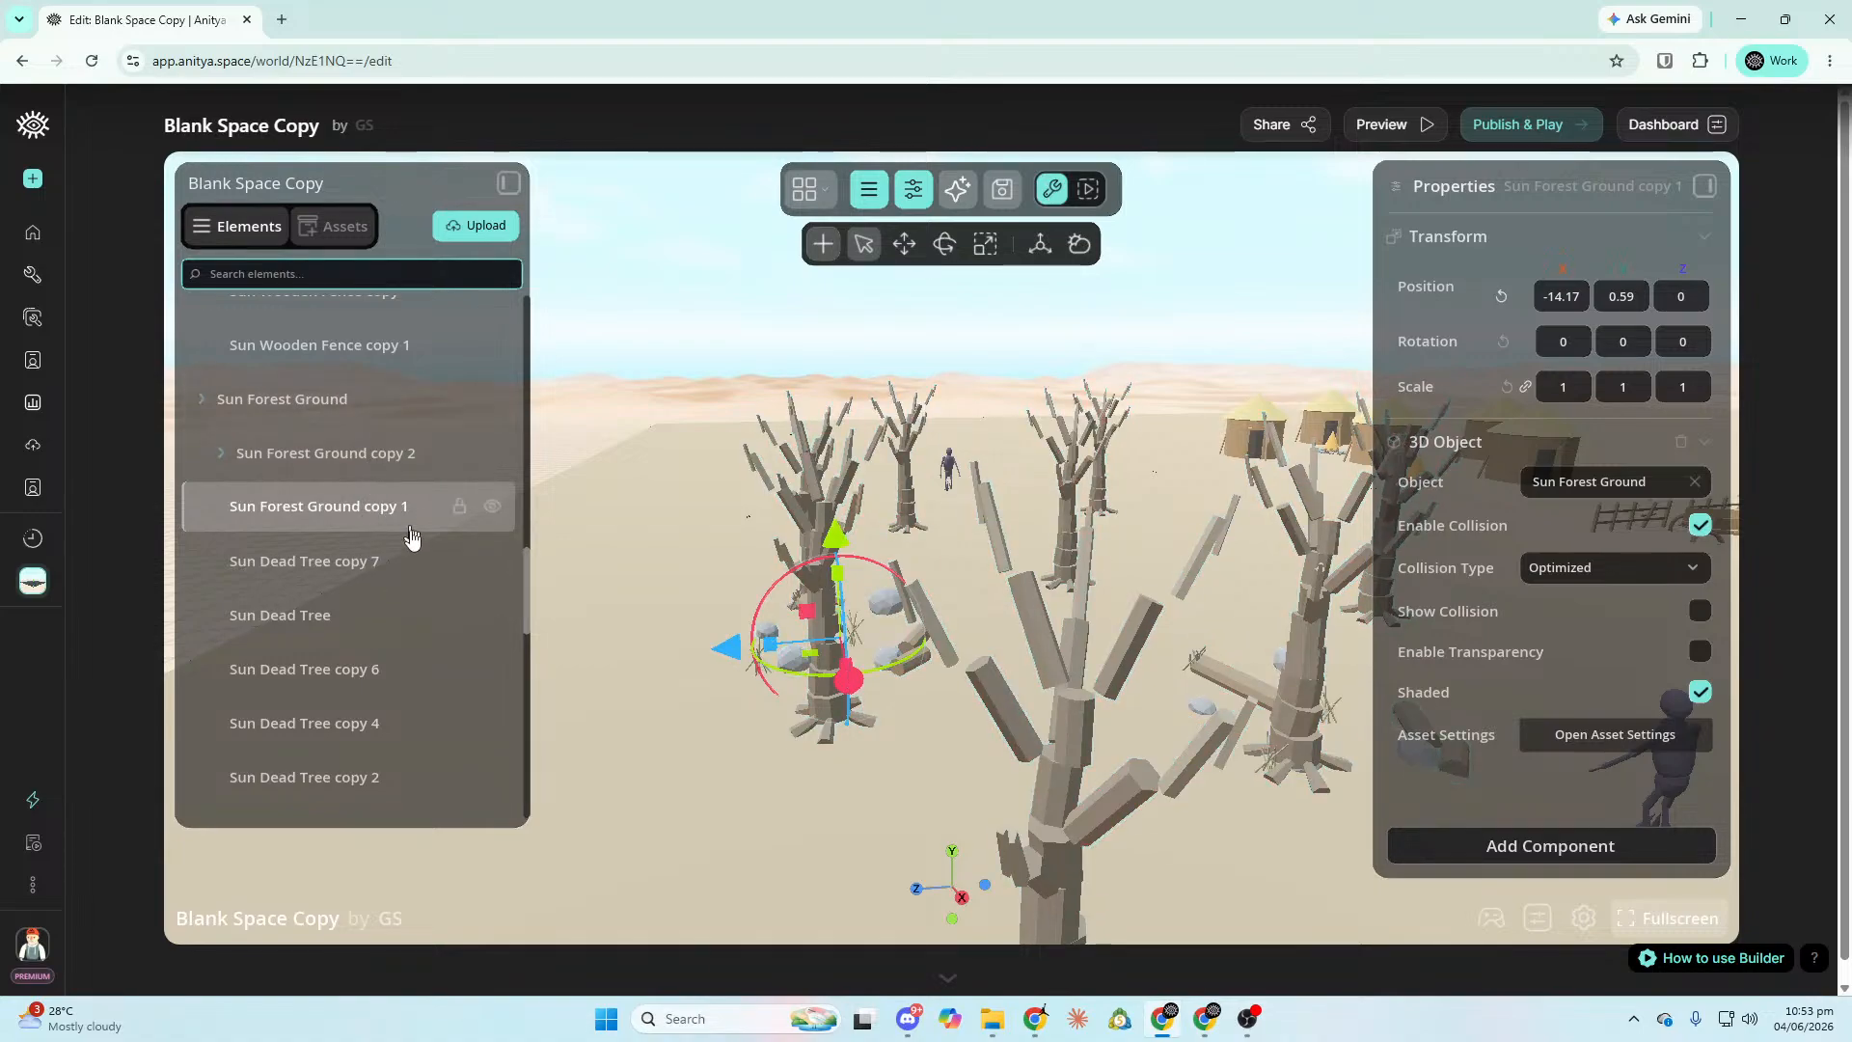
Reselect Sun Forest Ground copy and raise it slightly to a Y position of about 0.48.
left_click_drag(524, 578, 536, 671)
left_click(373, 526)
key("s")
right_click_drag(659, 550, 725, 550)
key("d")
left_click_drag(1121, 579, 1133, 566)
key("a")
right_click_drag(891, 600, 924, 603)
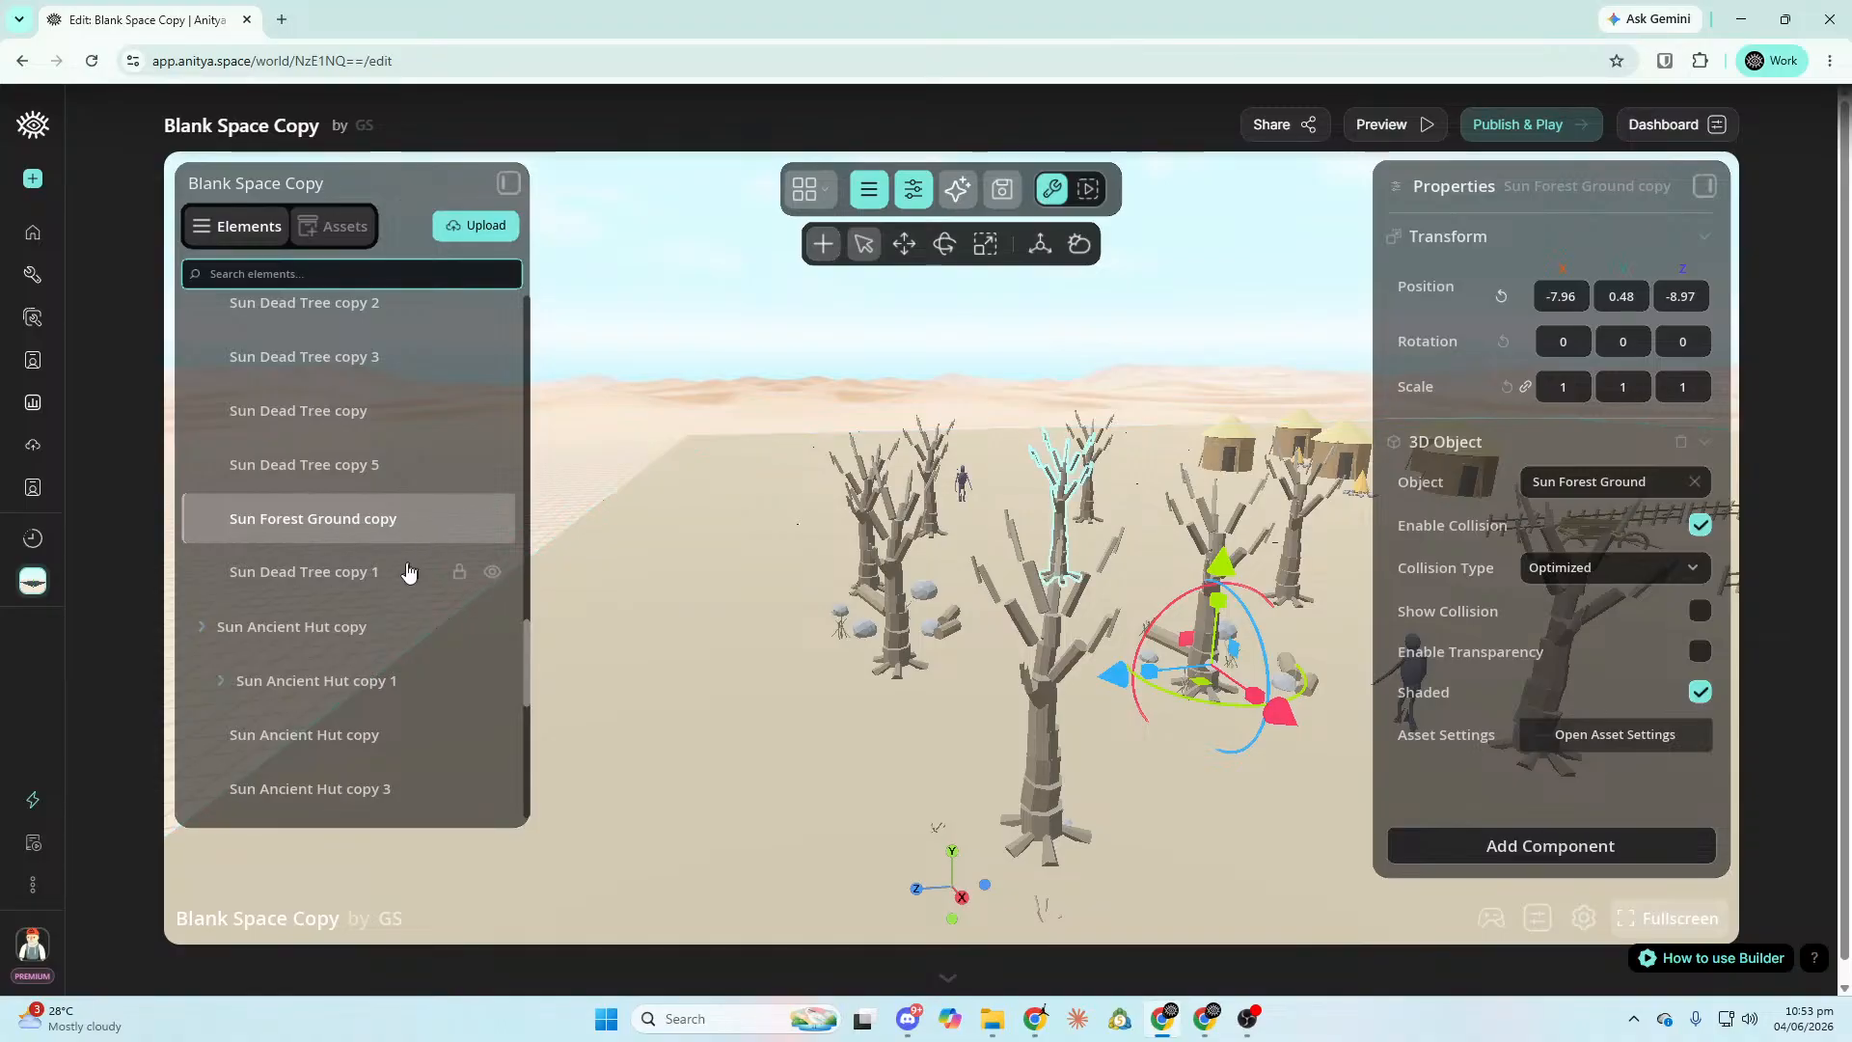
Select Sun Dead Tree copy 5 and adjust its height to a Y position of about 0.84.
left_click(356, 463)
key("s")
right_click_drag(968, 492, 1098, 523)
left_click_drag(970, 497, 970, 475)
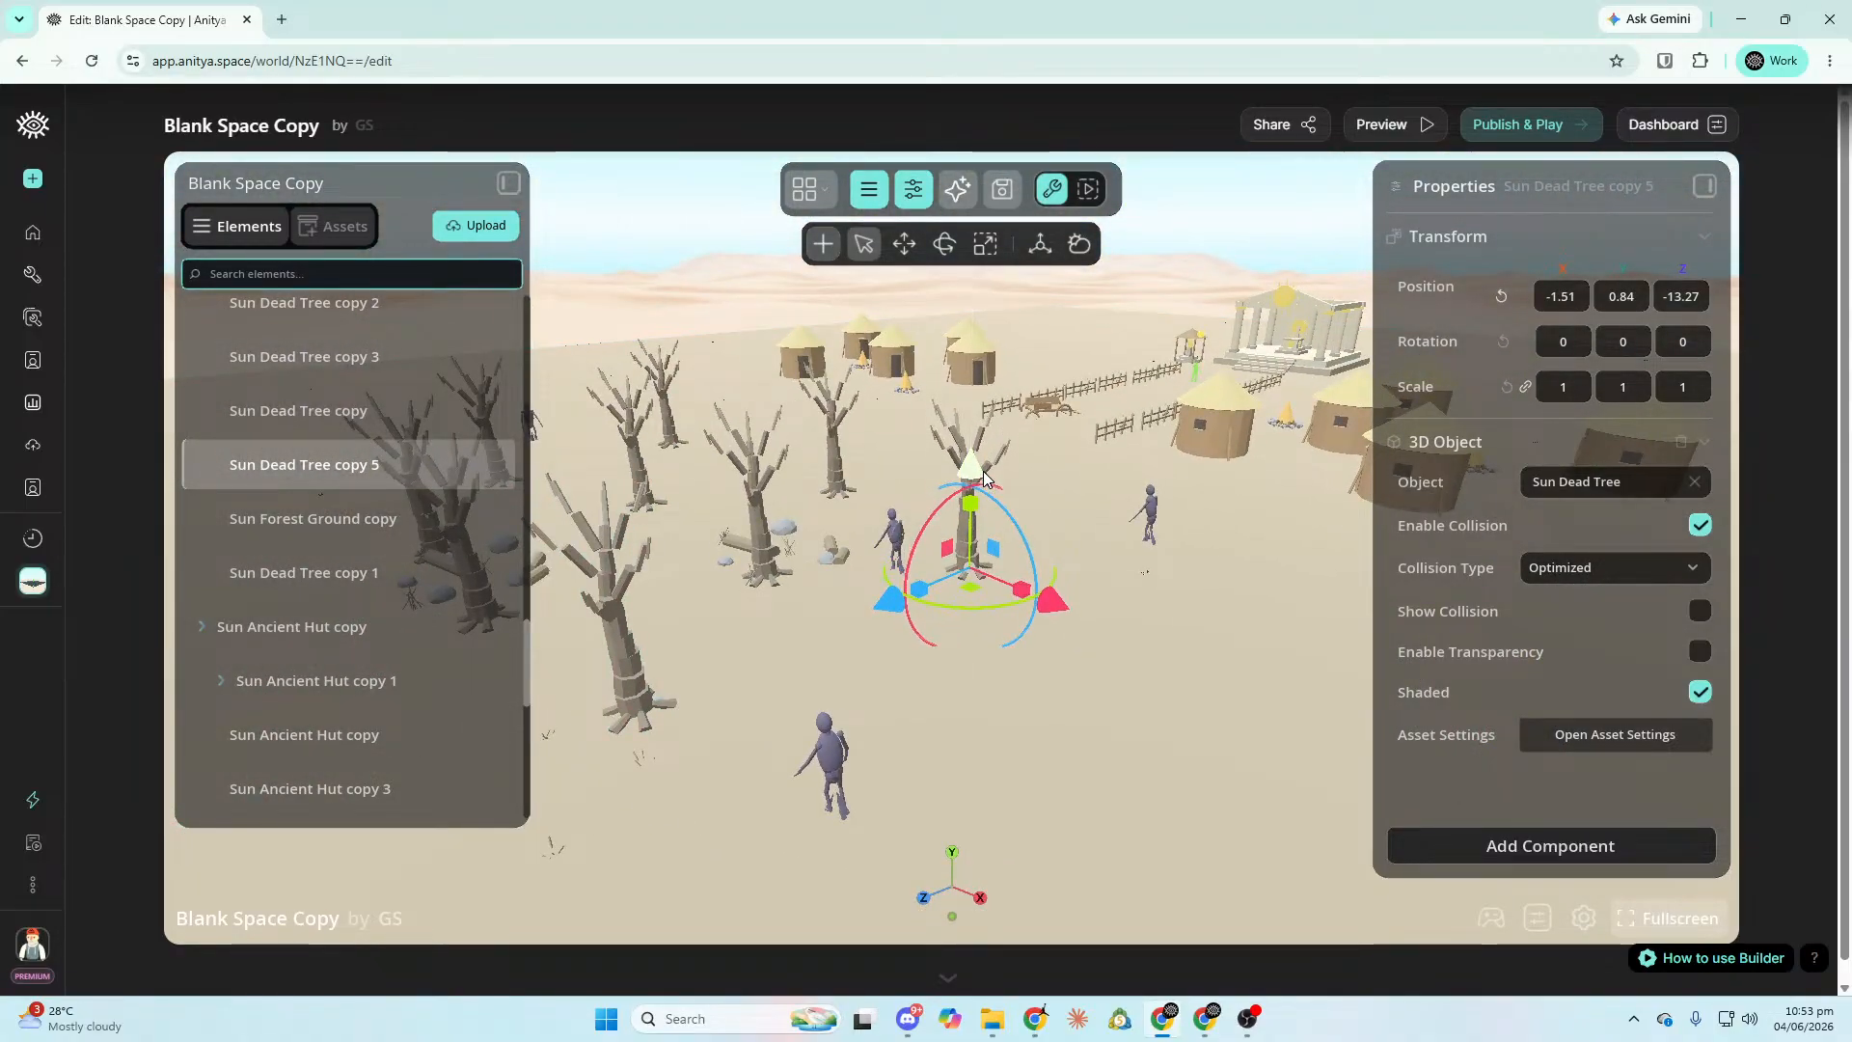
Select the parent Sun Forest Ground group and adjust its height to a Y position of about -0.97.
scroll(373, 573, "up", 5)
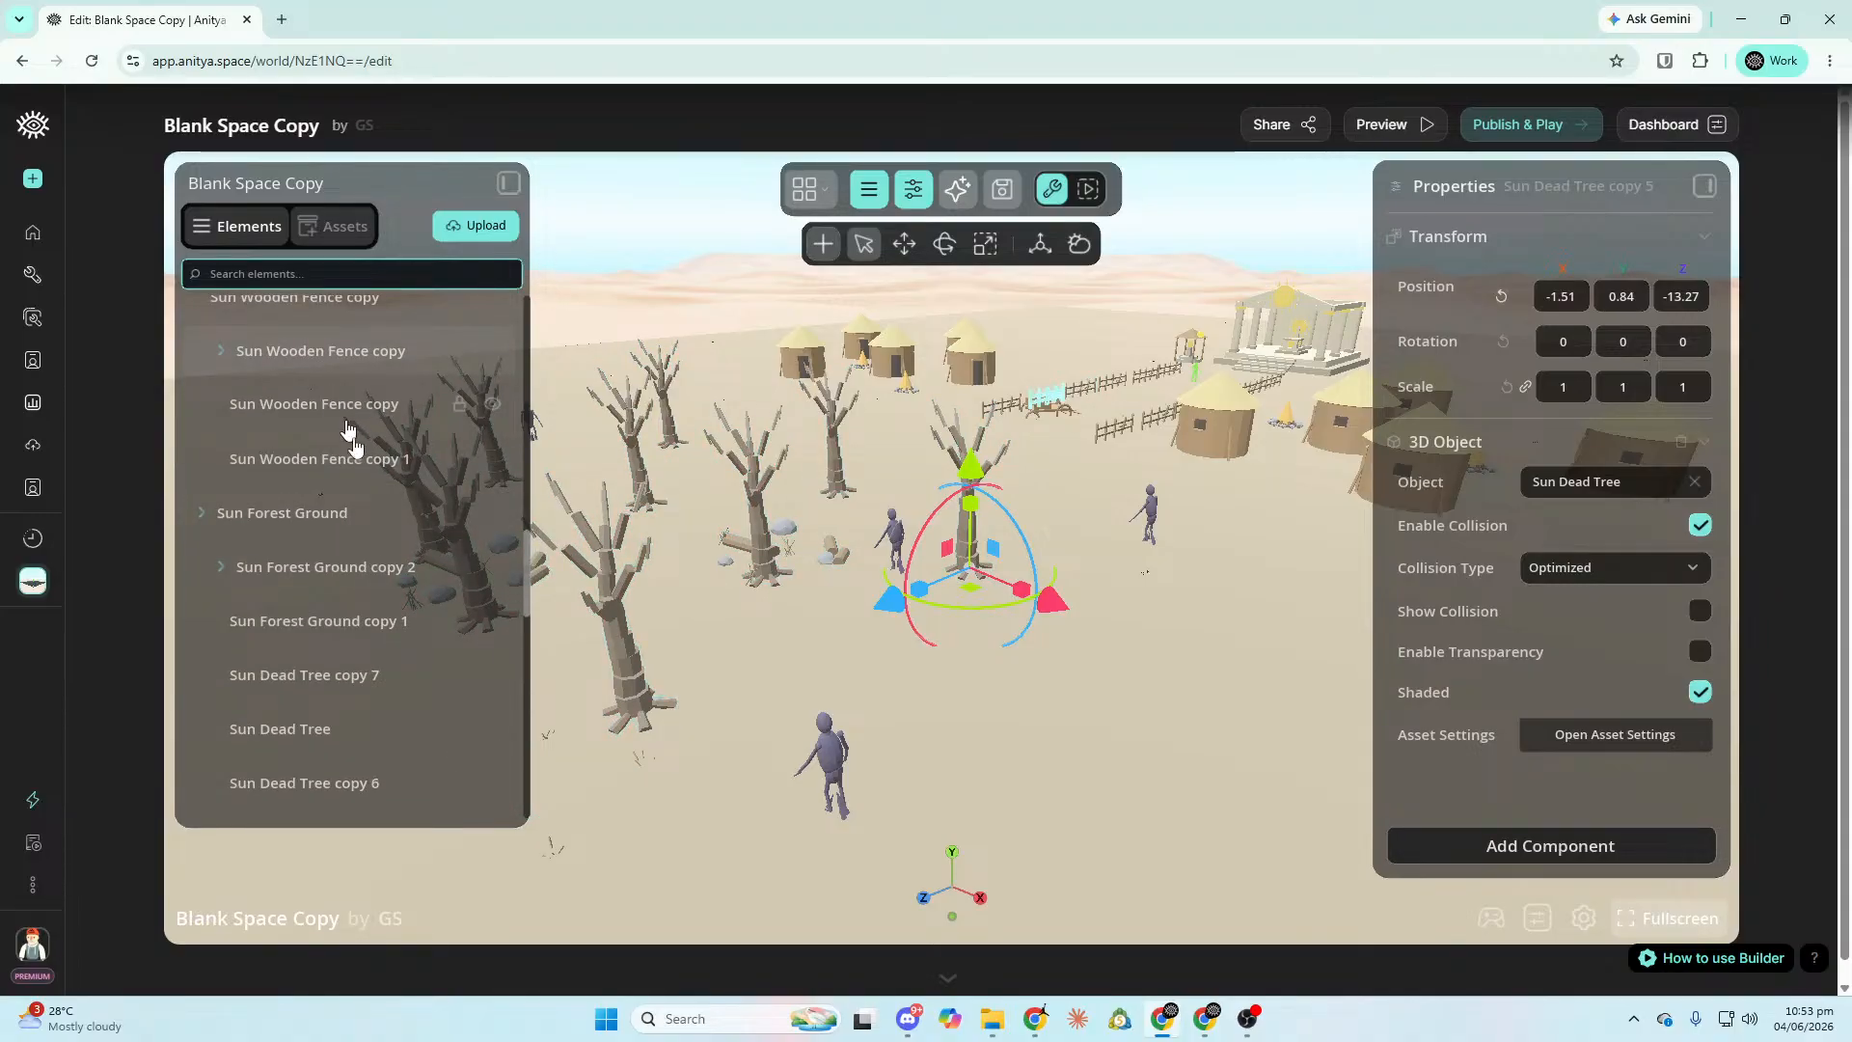
left_click(316, 522)
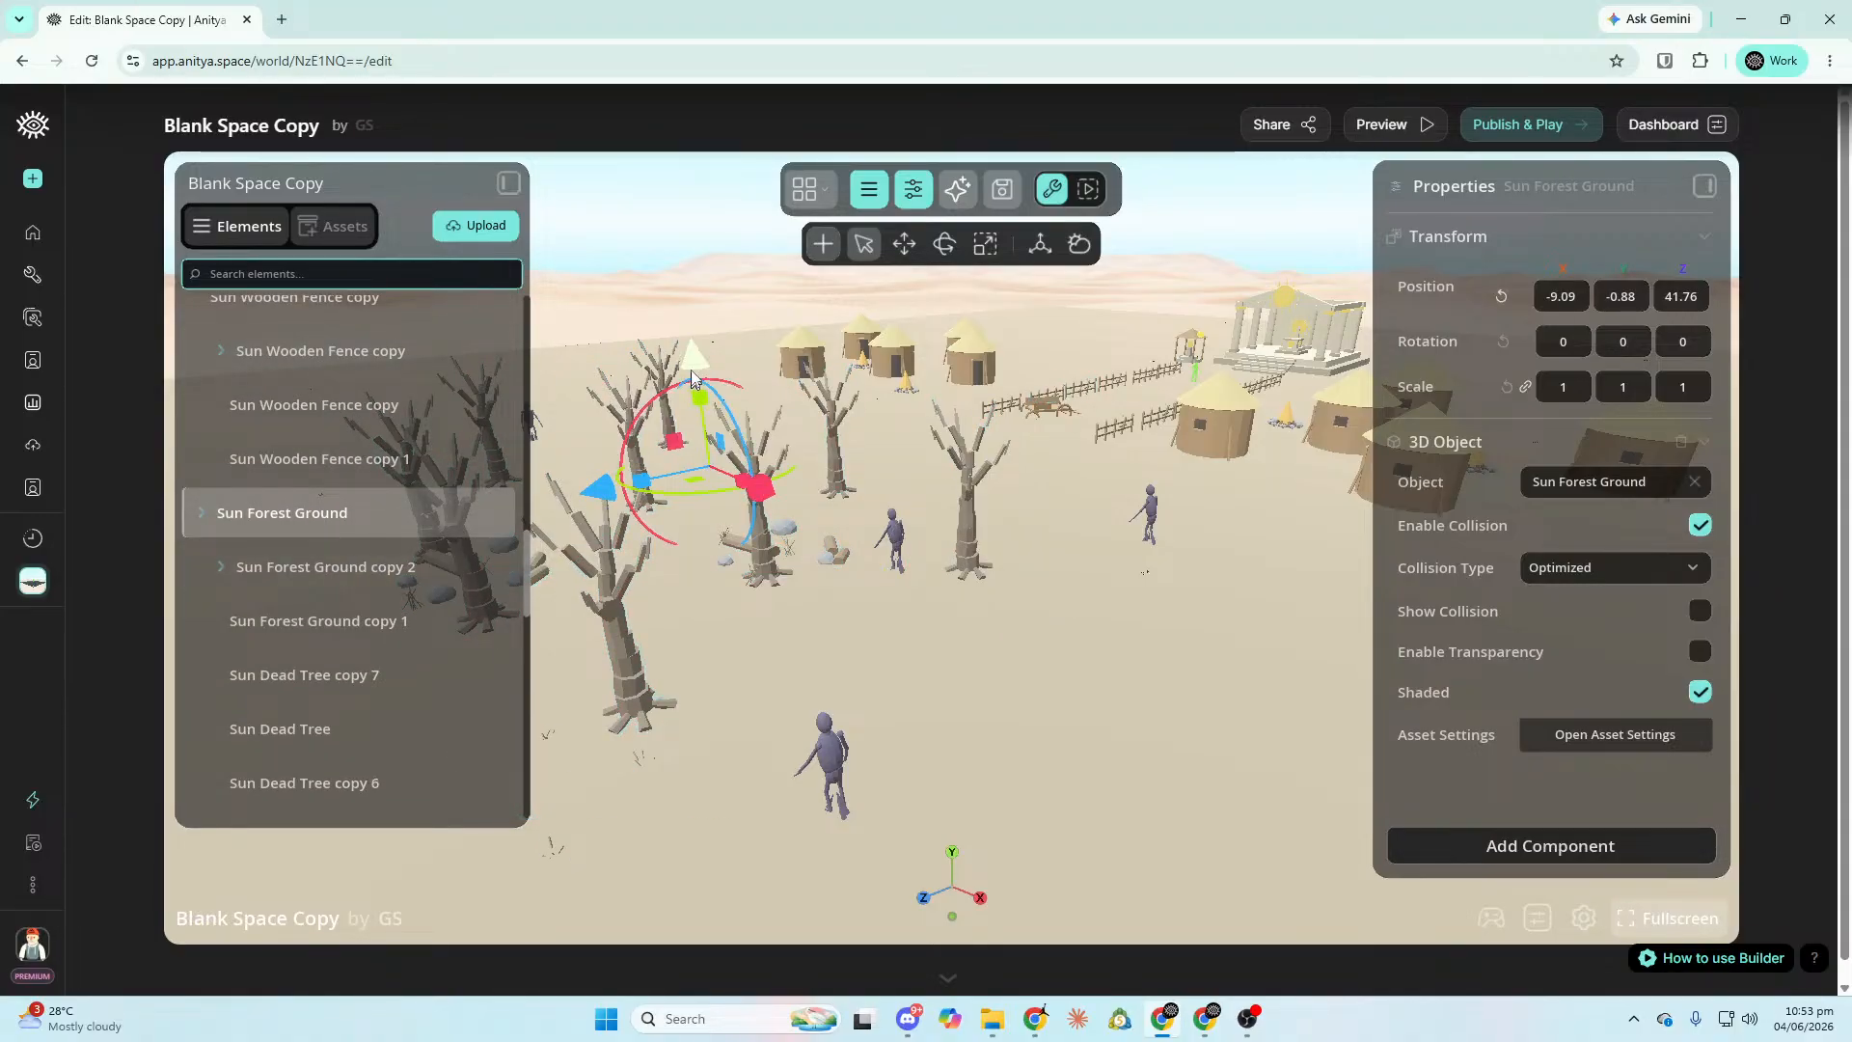
left_click_drag(695, 373, 708, 351)
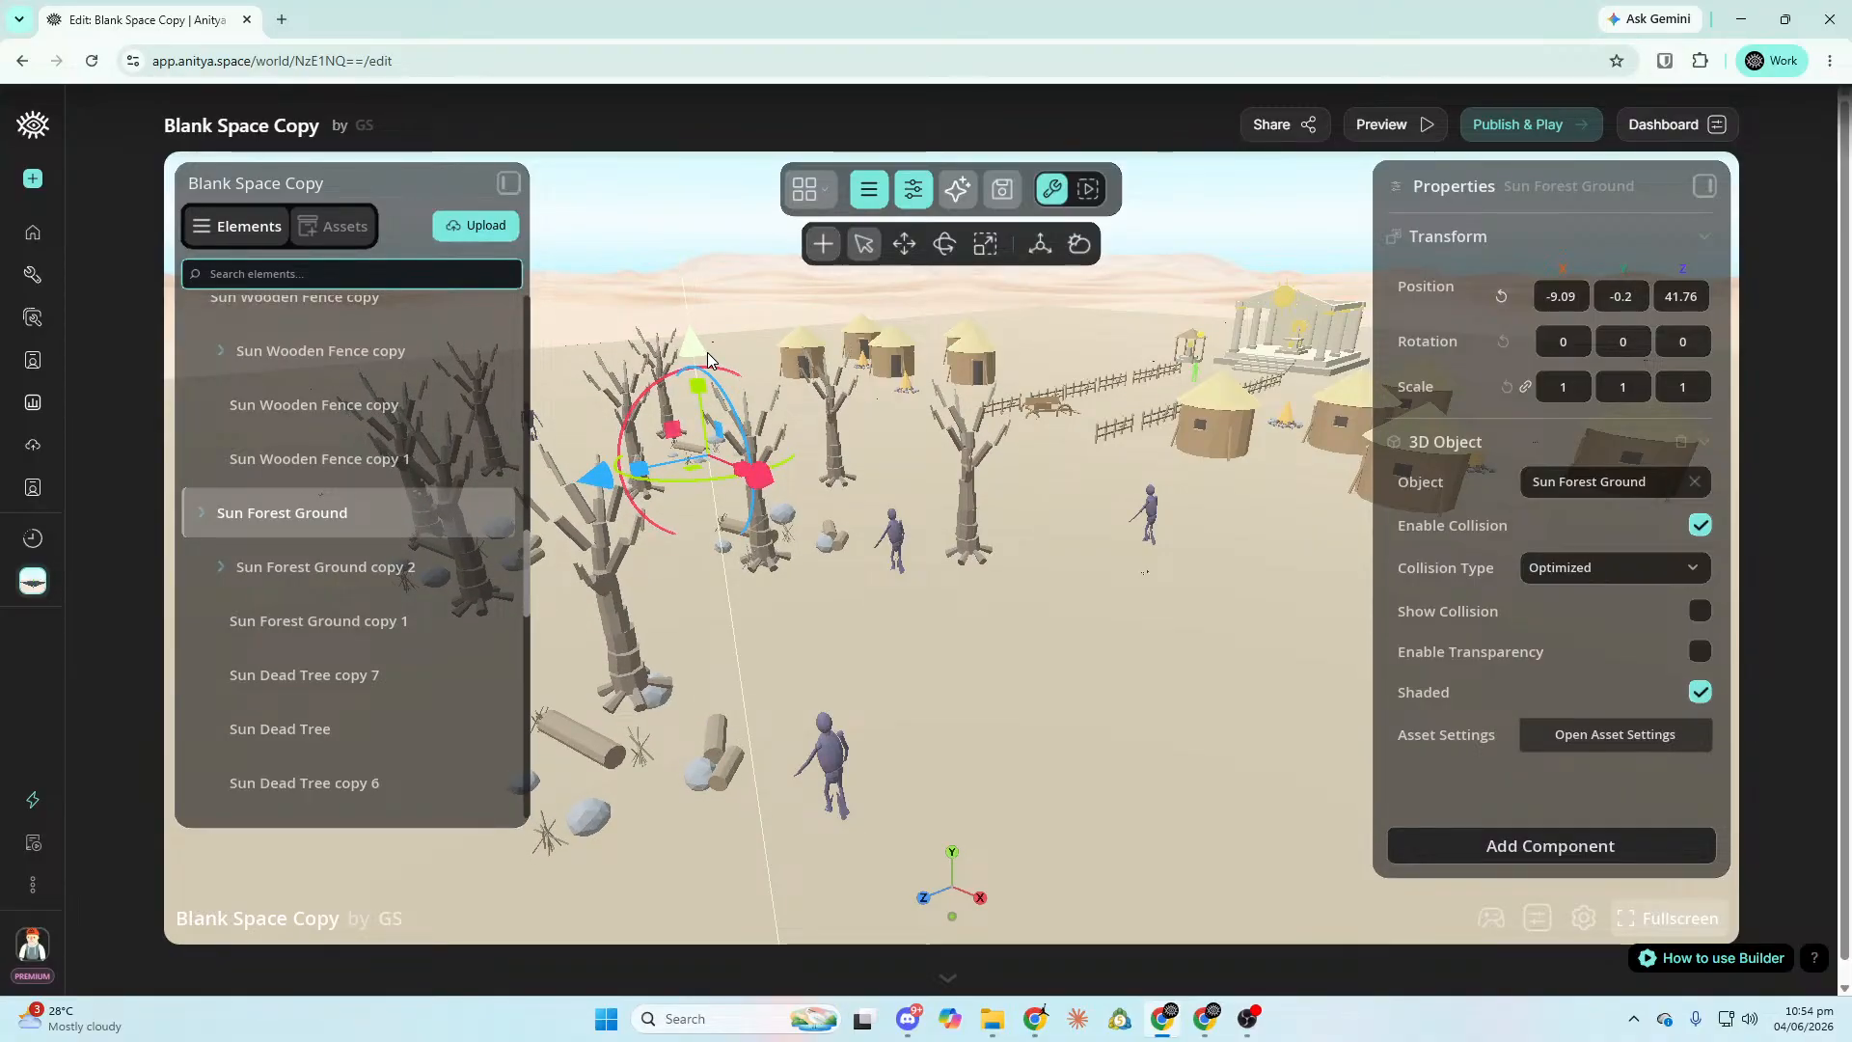
key("f")
right_click_drag(708, 351, 636, 434)
key("w")
key("w")
key("s")
right_click_drag(836, 440, 1052, 458)
key("s")
left_click_drag(1007, 276, 1012, 299)
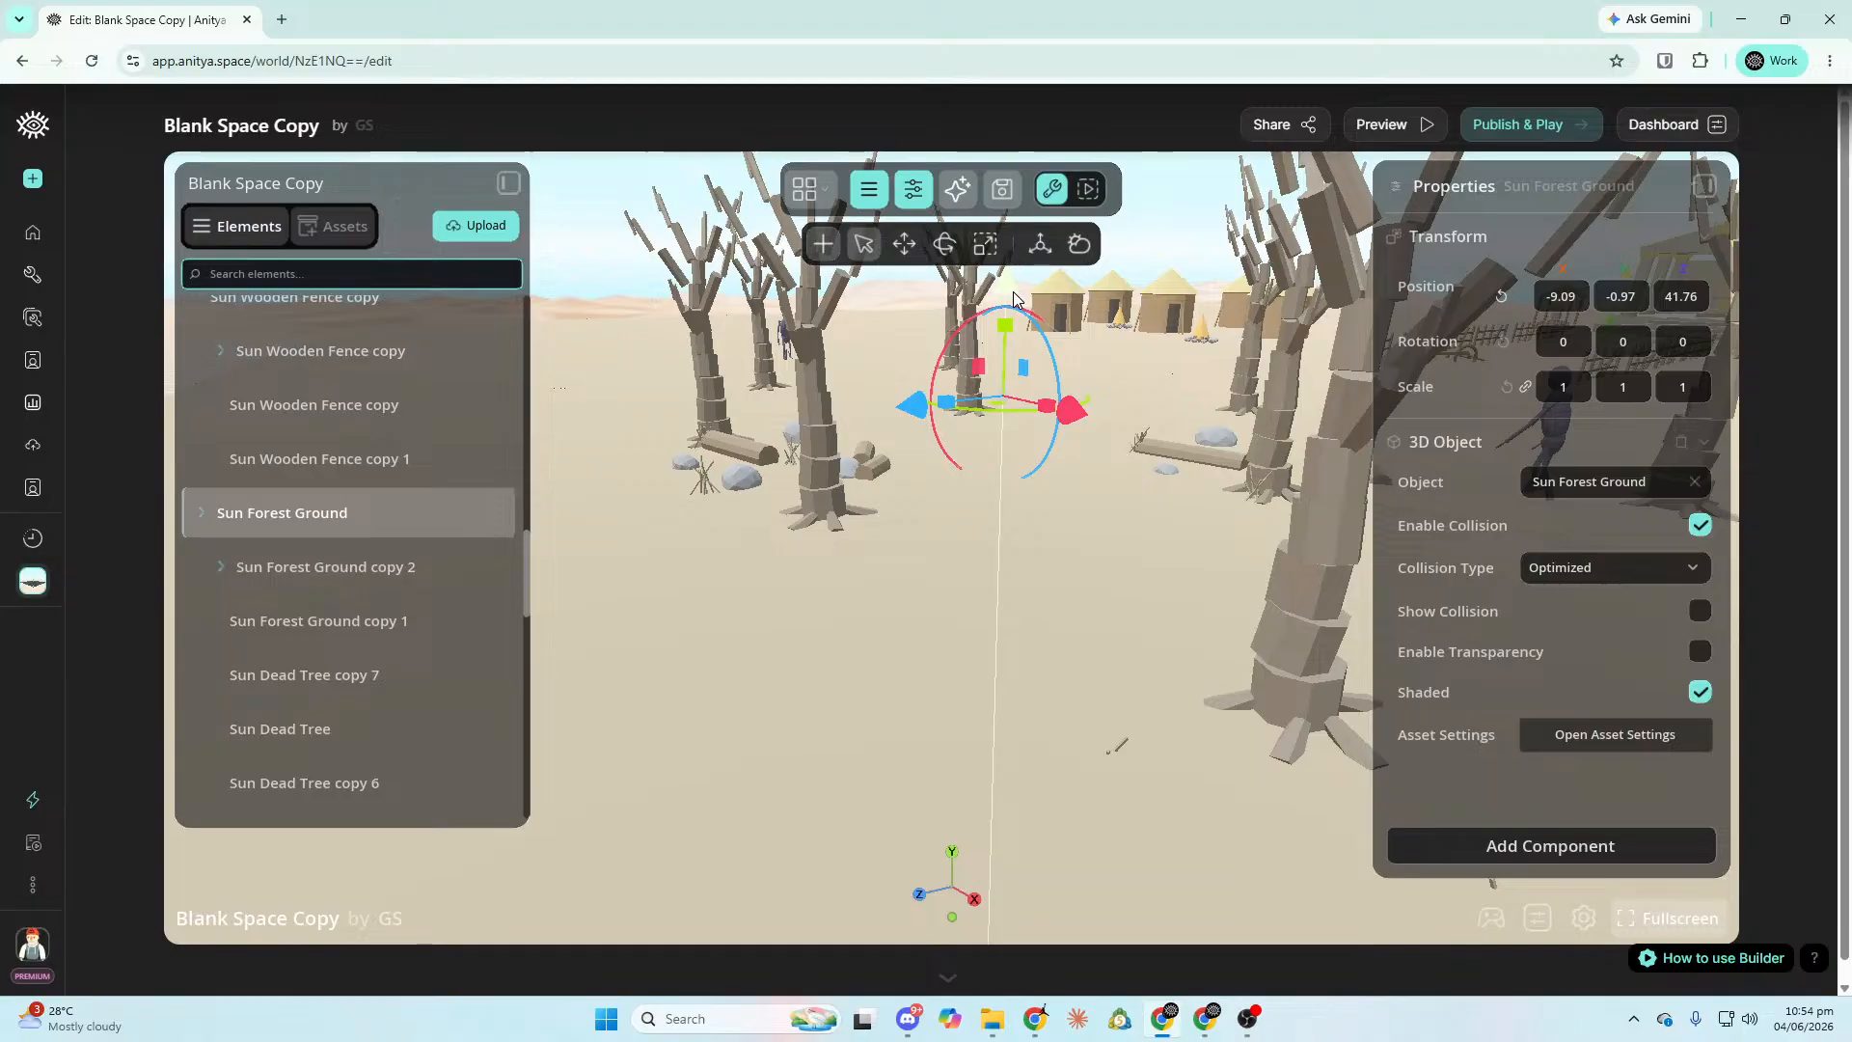
right_click_drag(1013, 299, 599, 342)
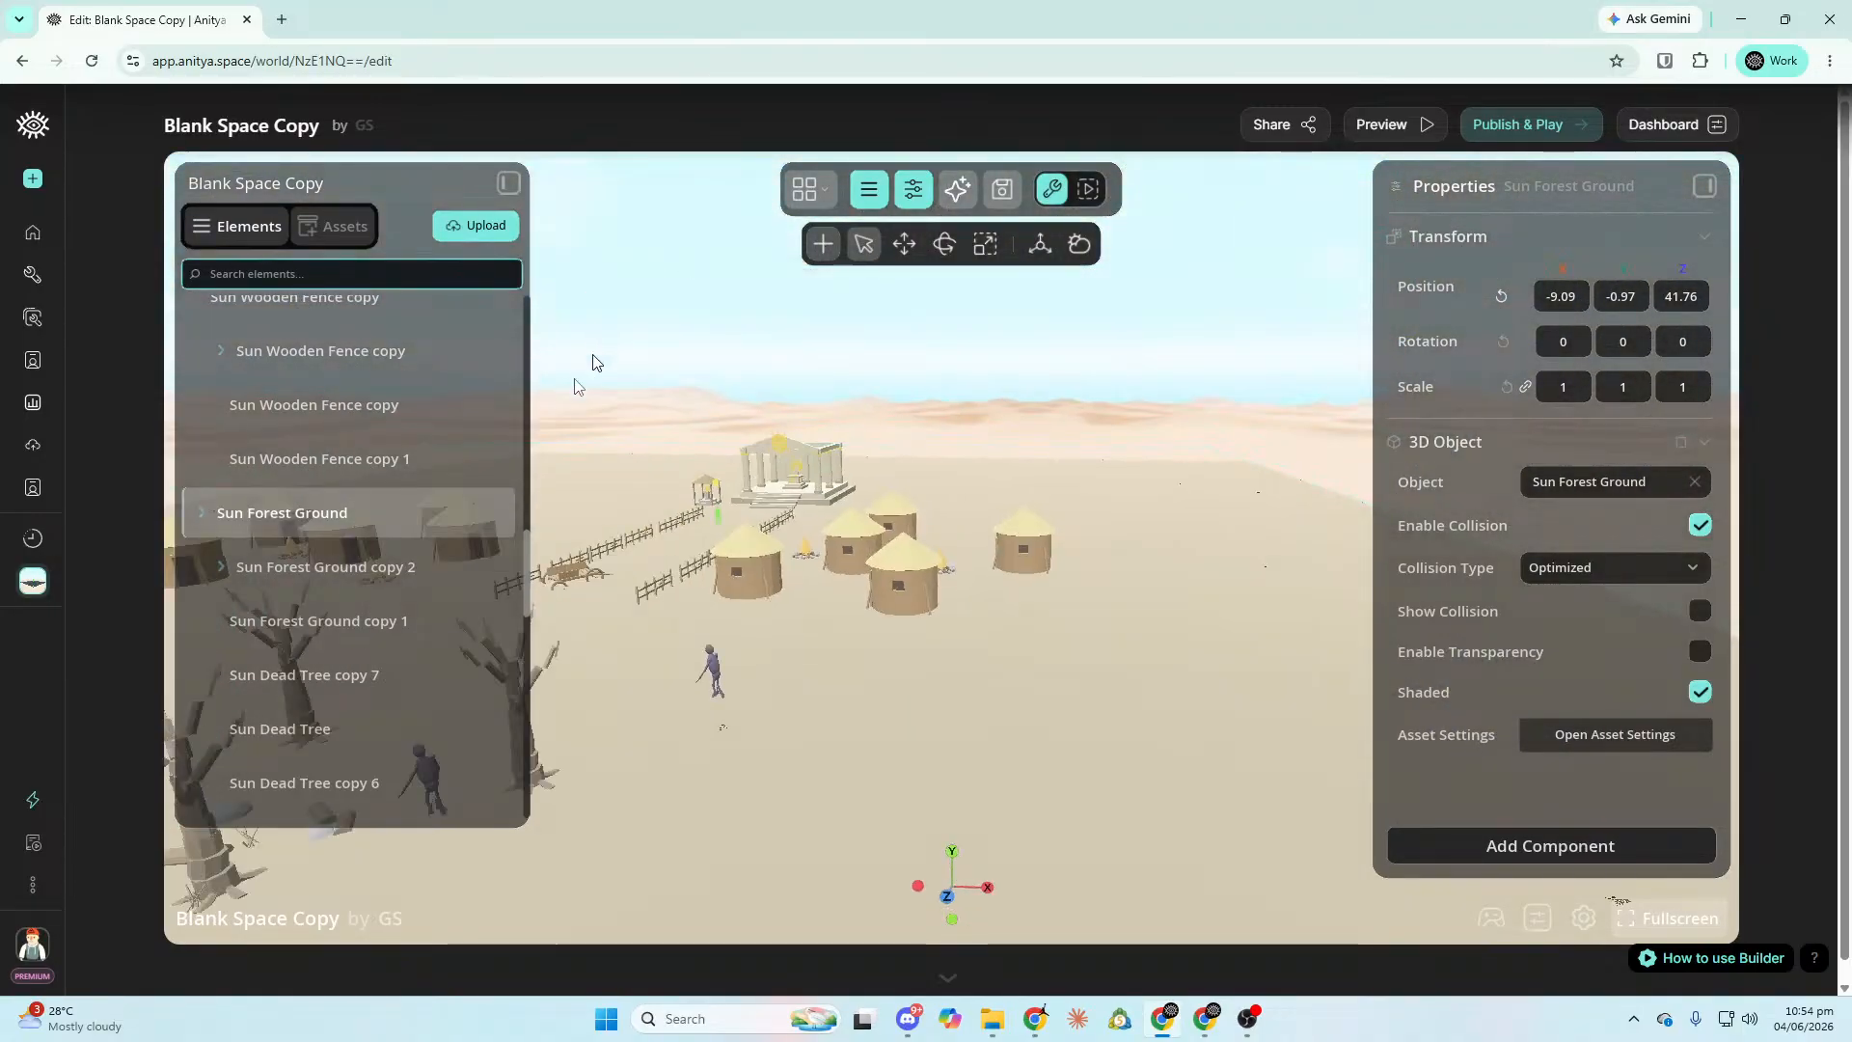
Select Sun Hollow Creature copy 2 in front of the dead trees and check the From and To states of its movement.
right_click_drag(1206, 617, 929, 748)
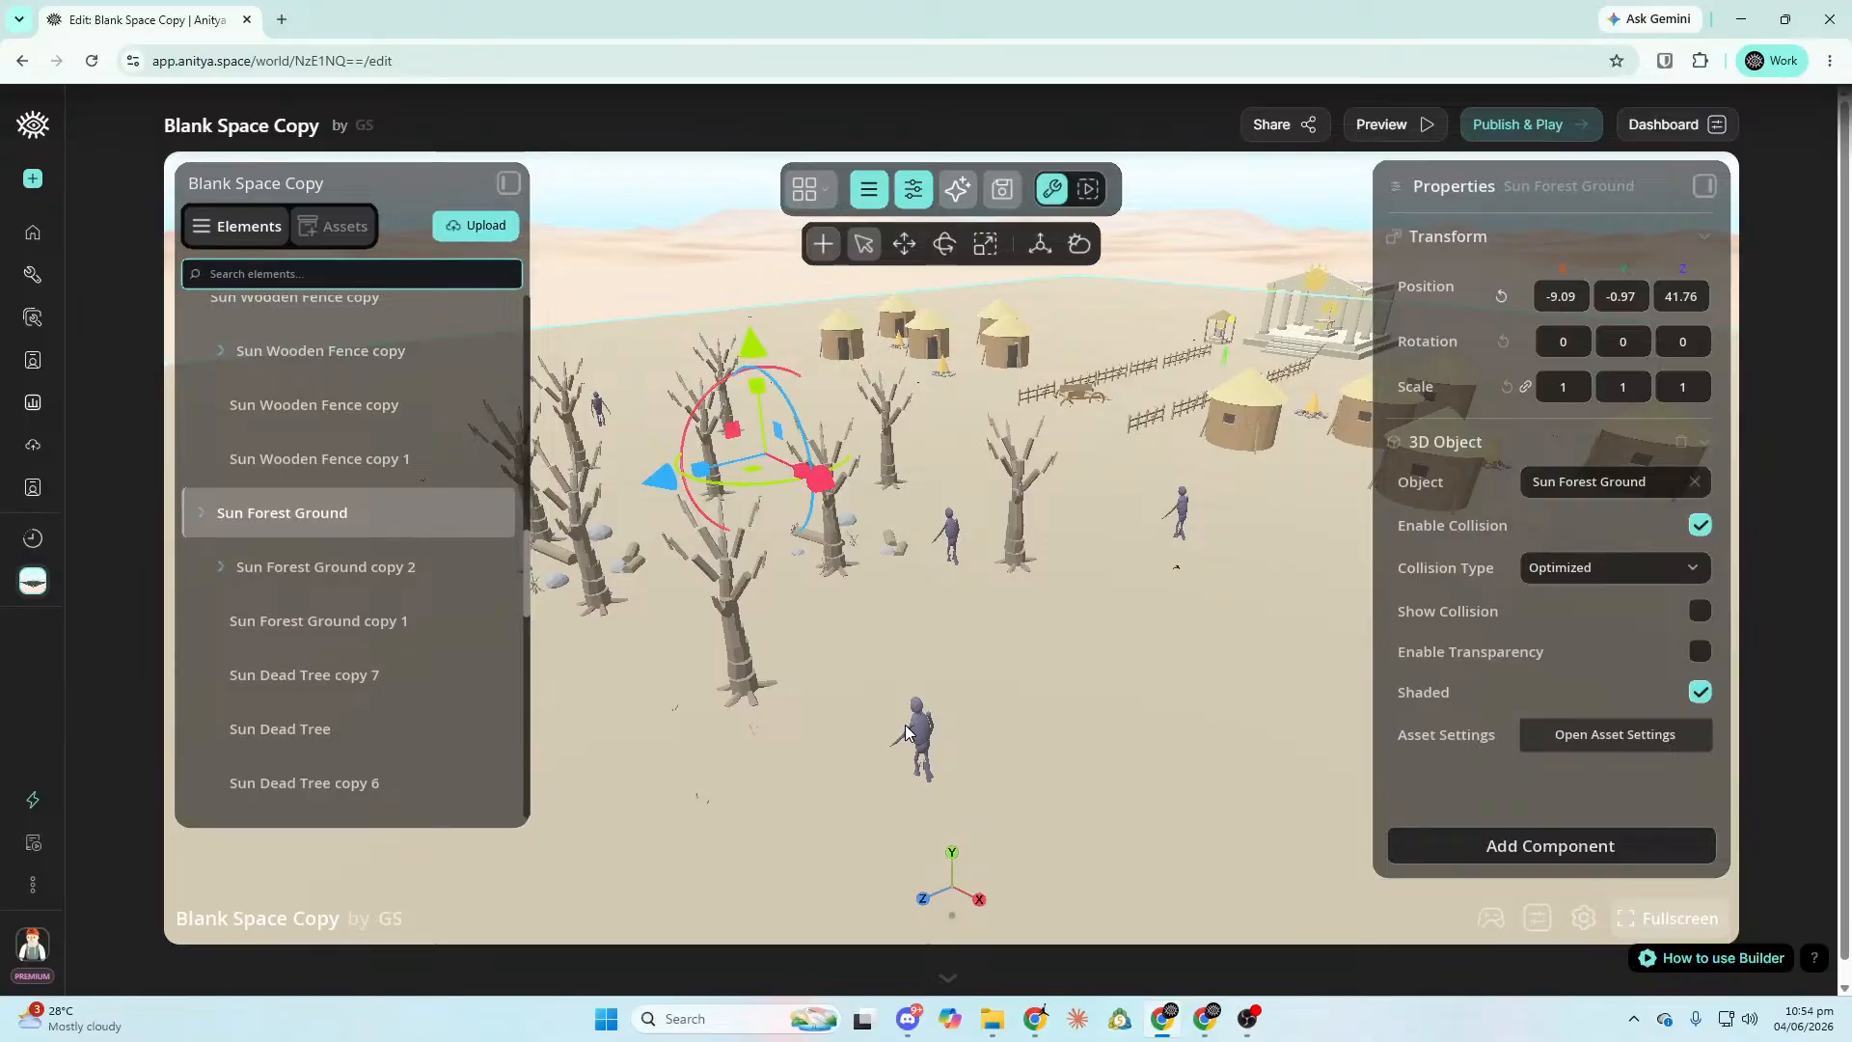
left_click(907, 734)
mouse_move(1189, 558)
right_mouse_down()
mouse_move(1090, 636)
mouse_move(1206, 533)
right_mouse_up()
left_click_drag(1156, 537, 1165, 487)
right_click_drag(1173, 492, 1341, 338)
scroll(1500, 607, "down", 5)
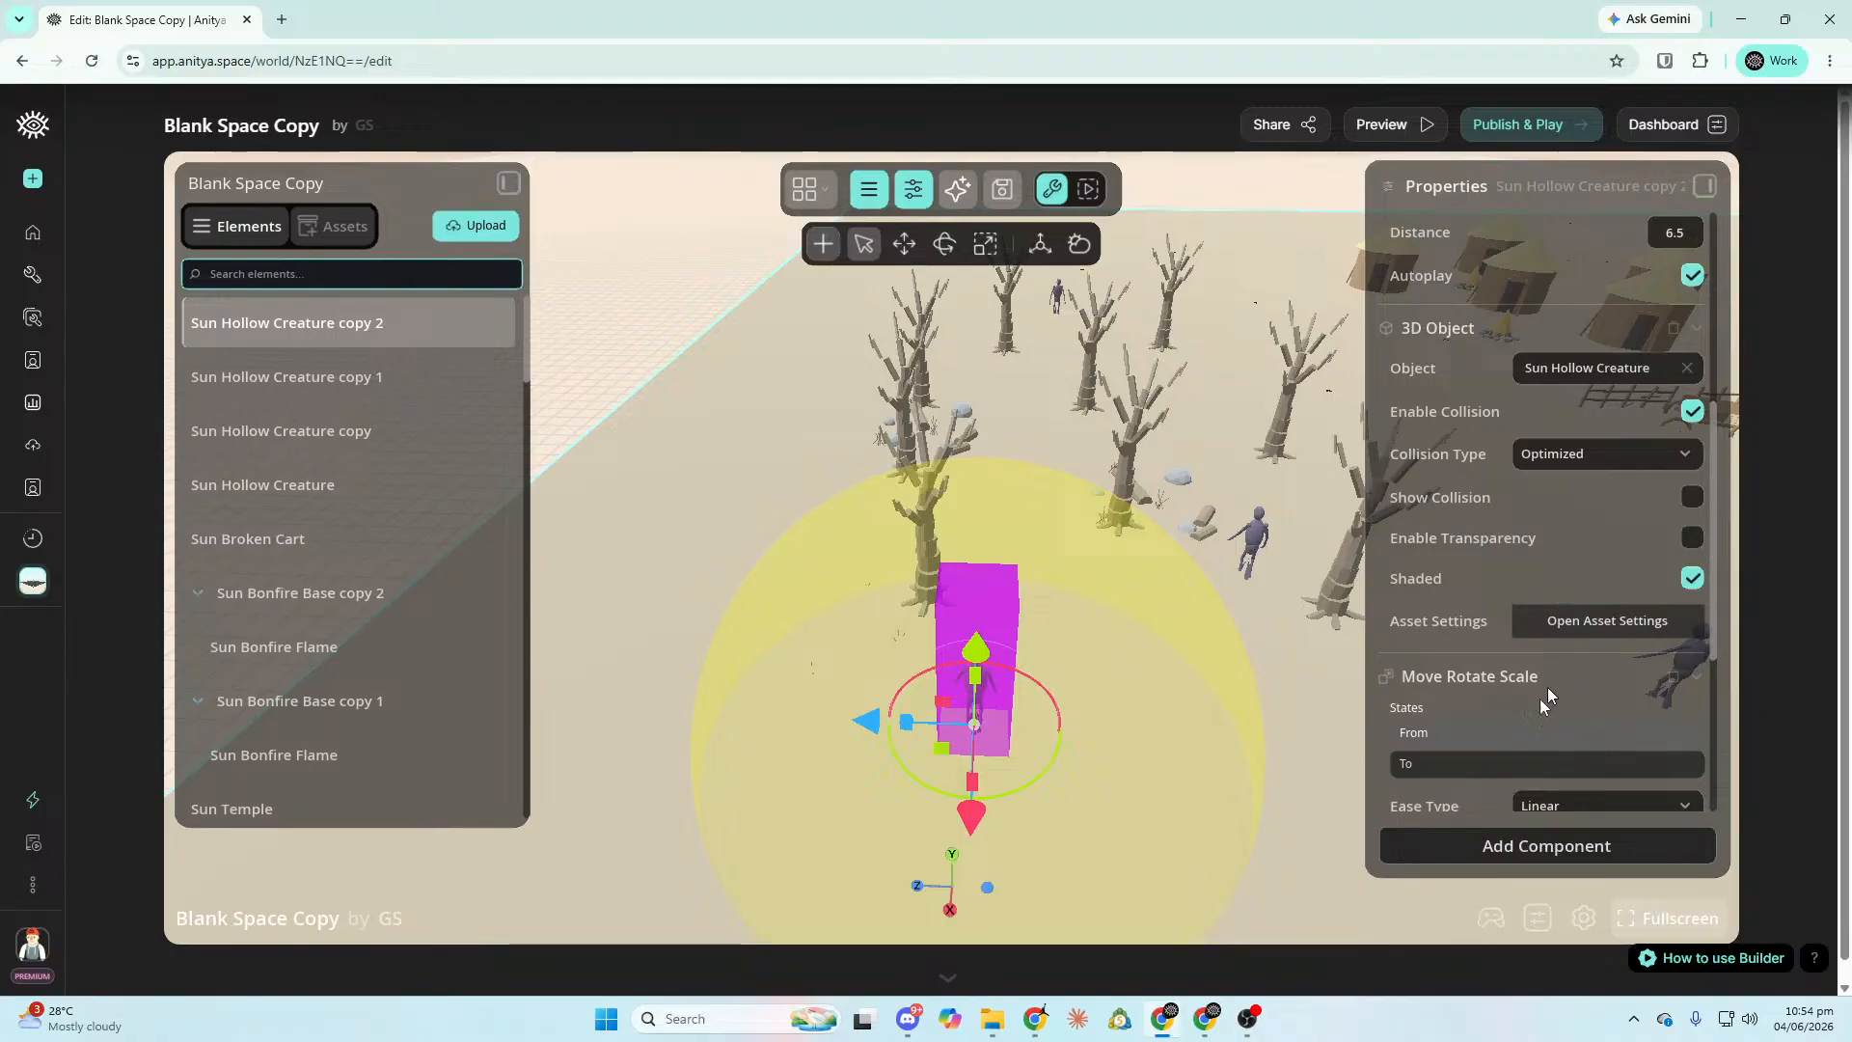
left_click(1522, 733)
left_click(1497, 770)
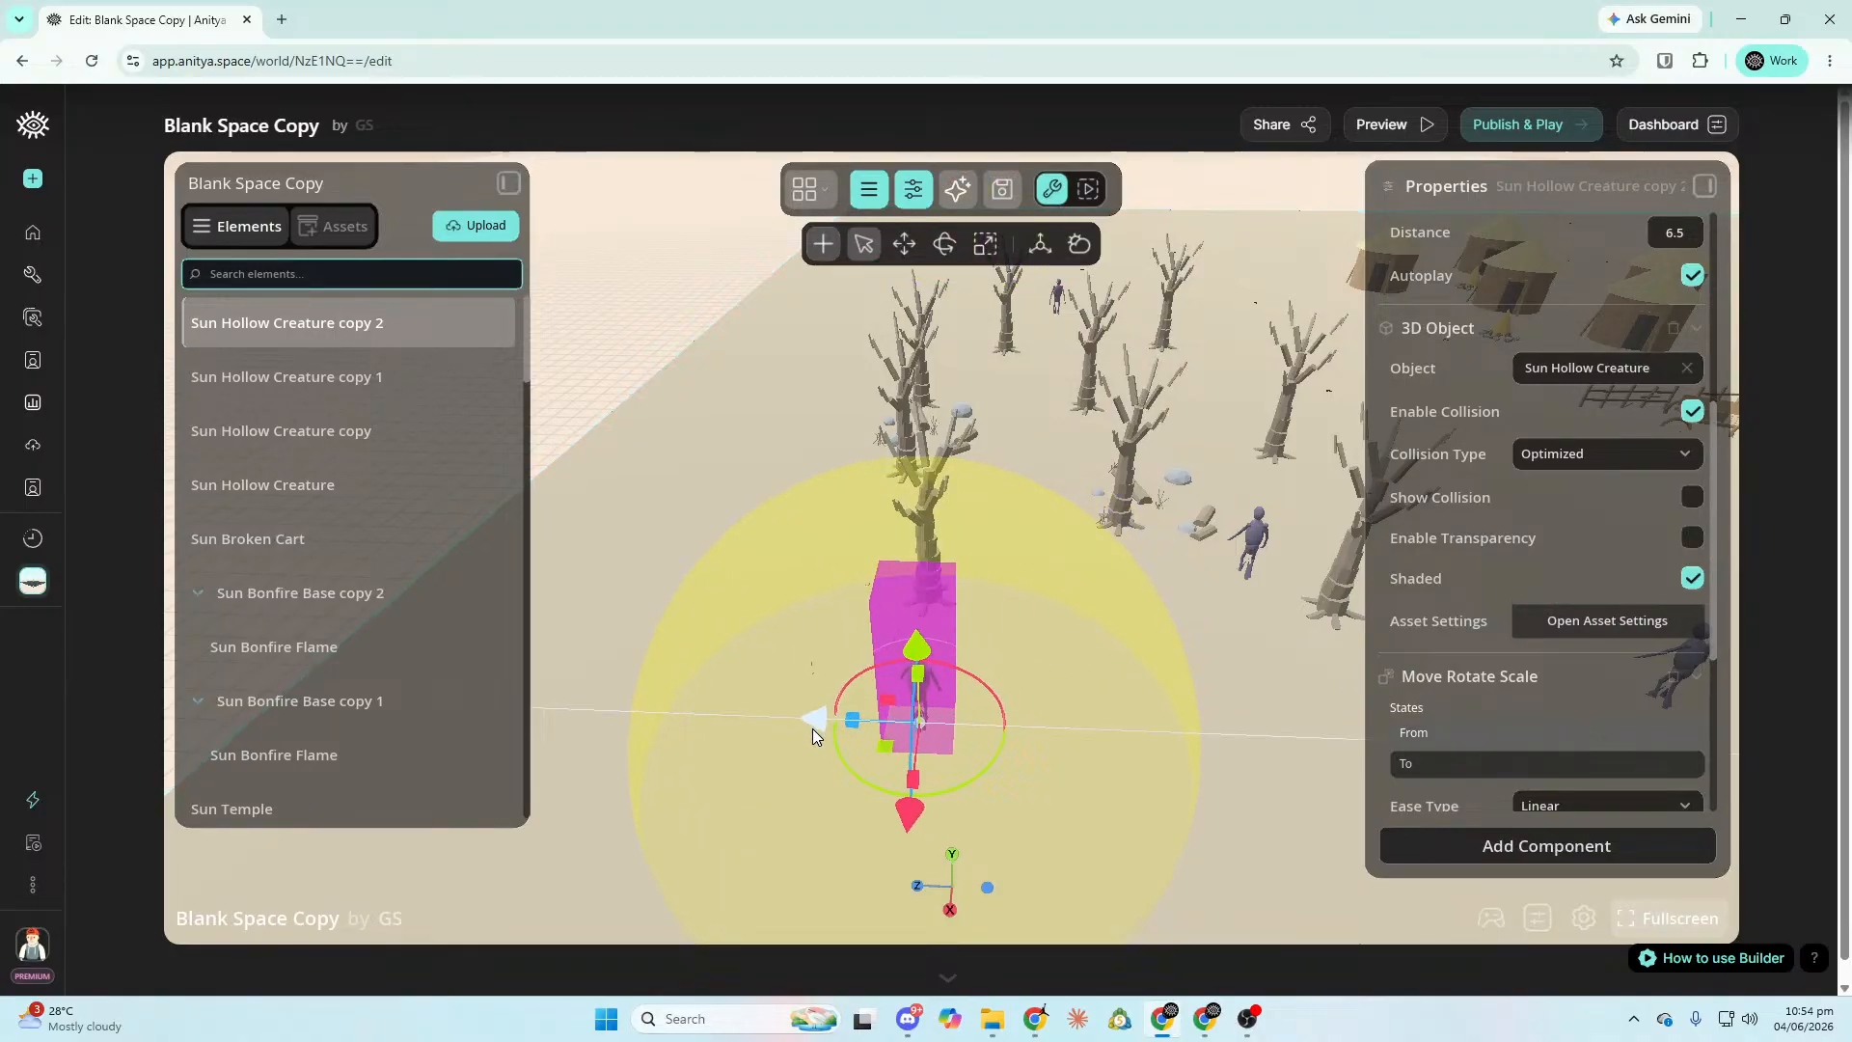
Duplicate Sun Hollow Creature copy 2 and place the duplicate near the terrain's far edge at about X -19.68, Z 60.08.
right_click(249, 353)
left_click(307, 427)
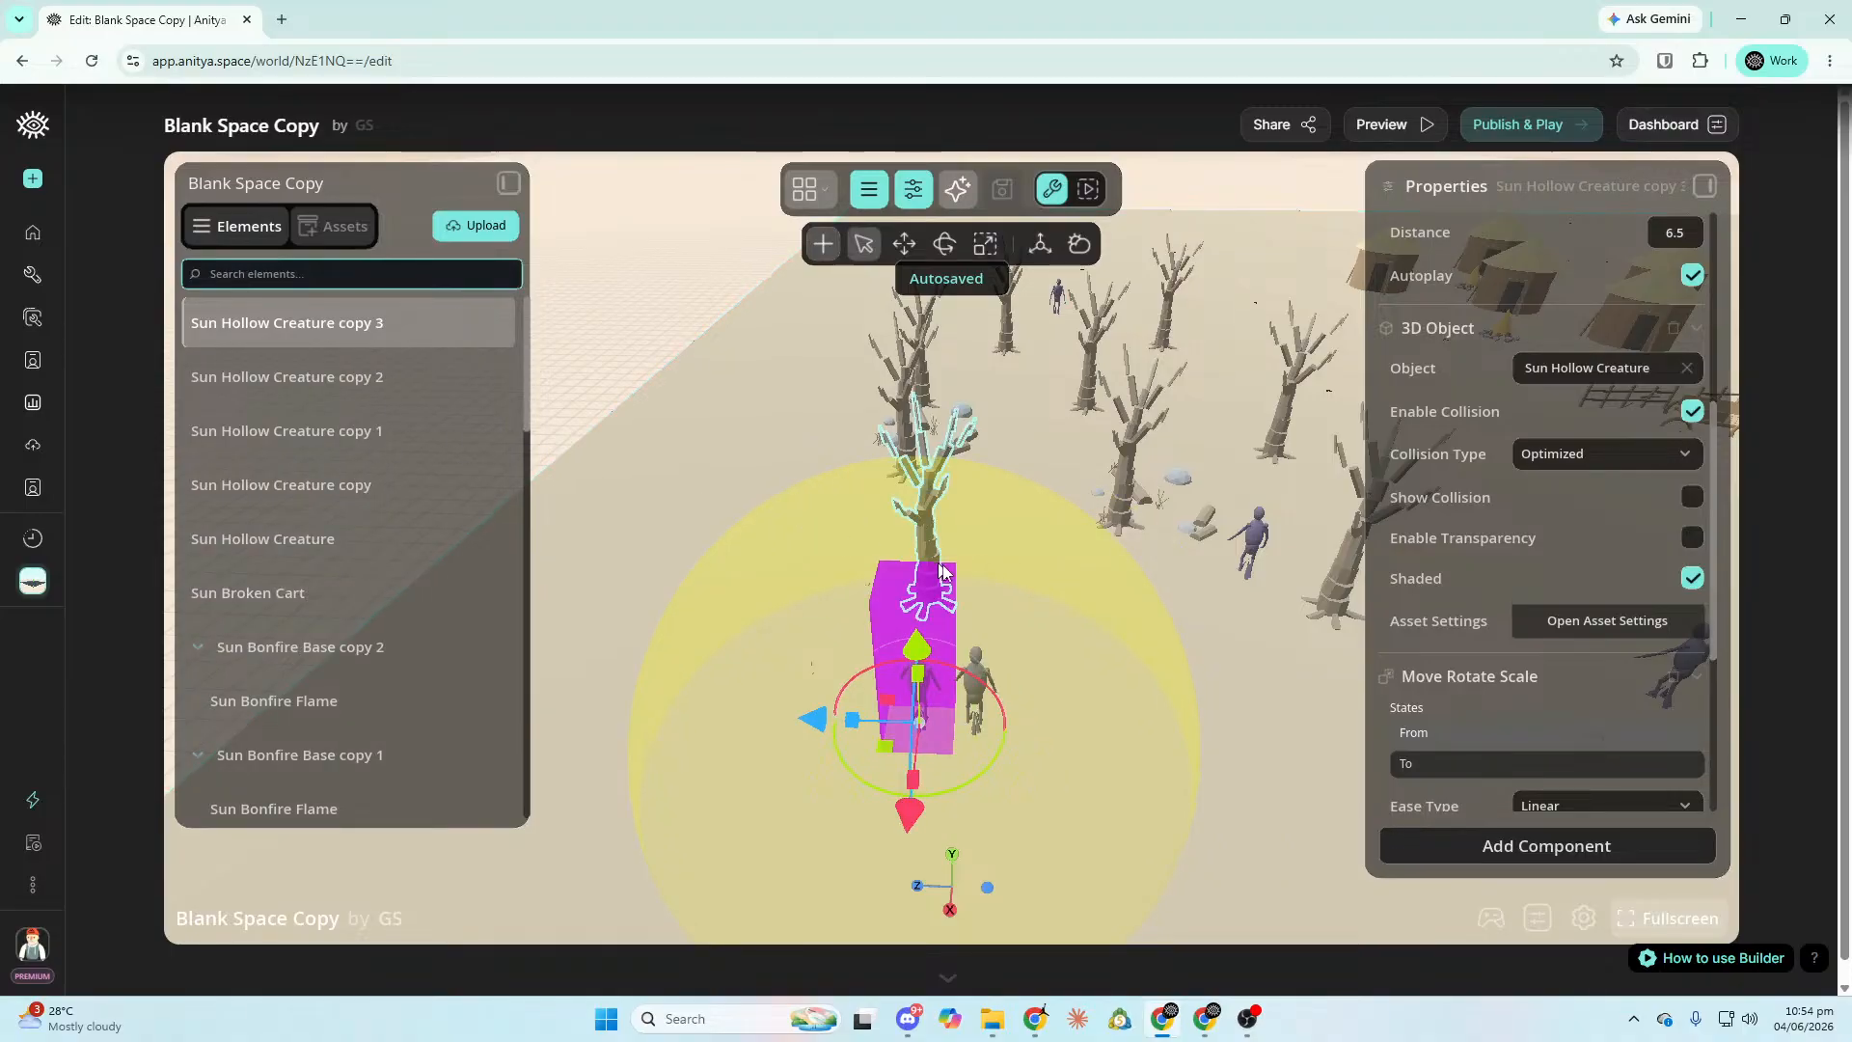
left_click_drag(813, 724, 607, 702)
right_click_drag(691, 703, 774, 763)
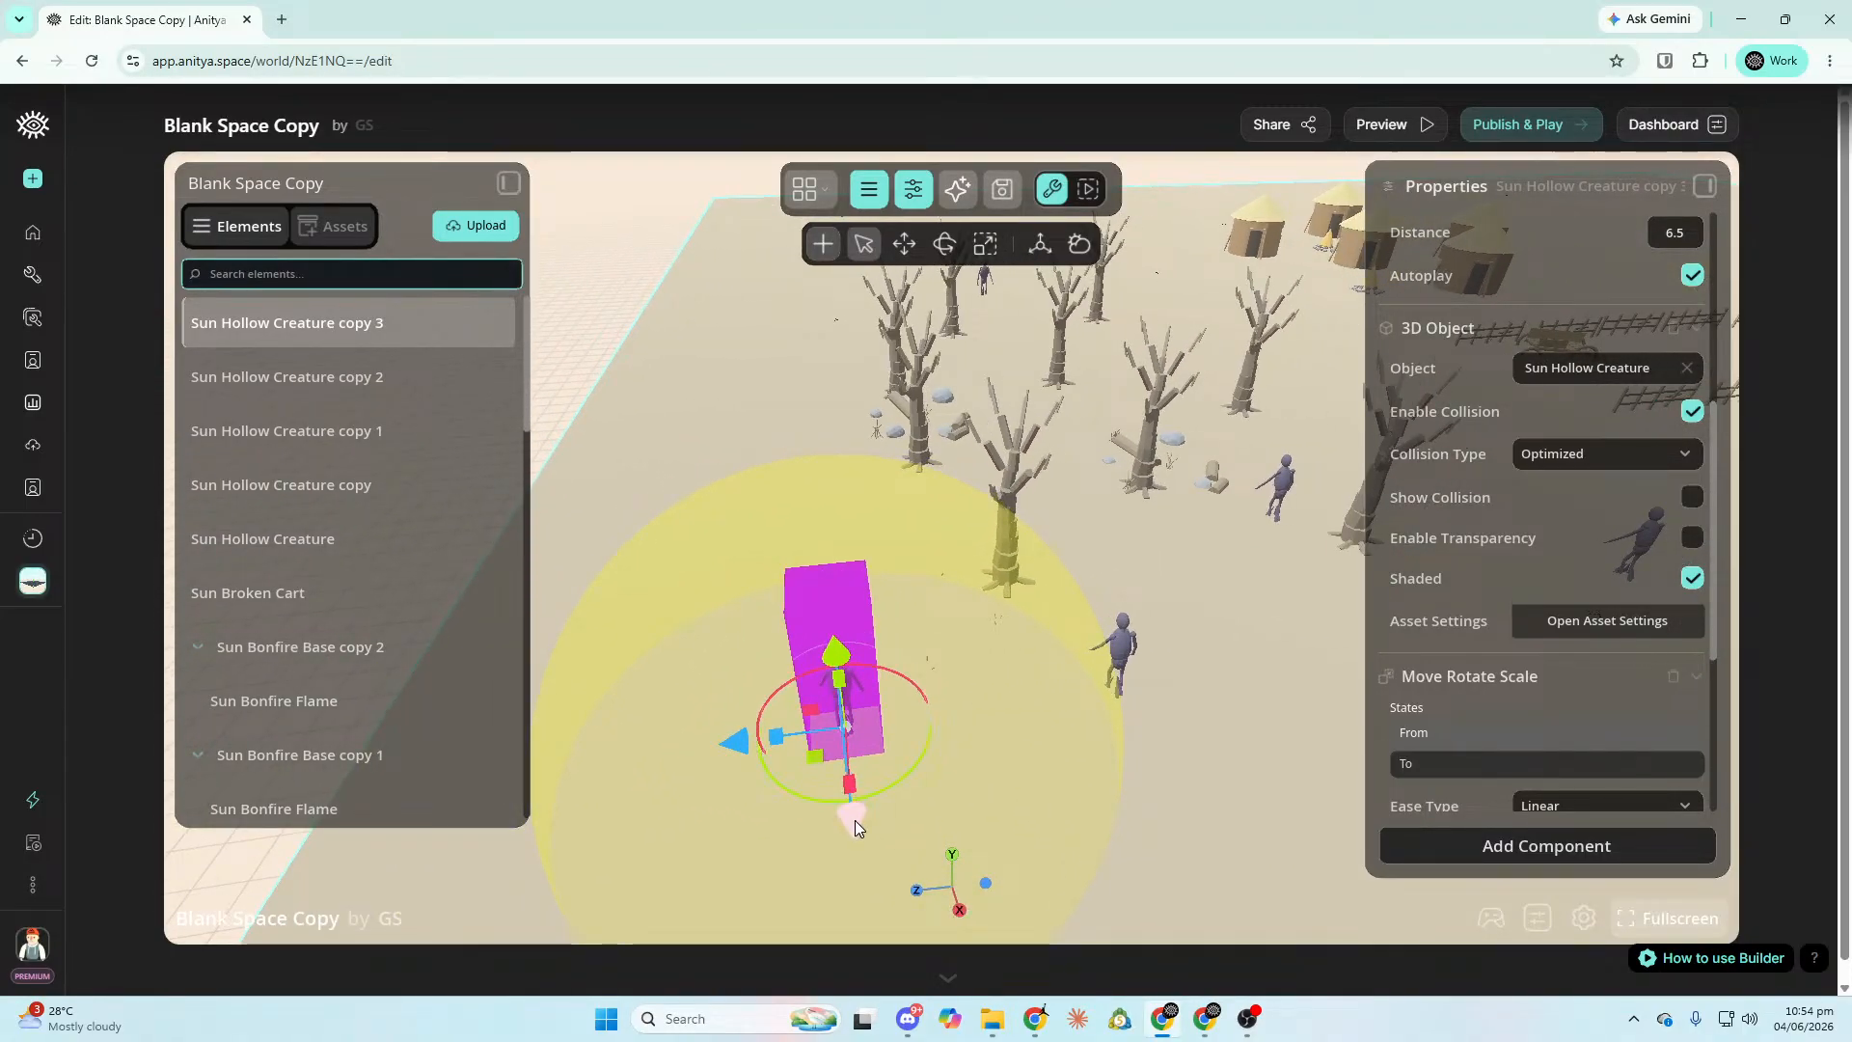
left_click_drag(856, 822, 791, 314)
key("f")
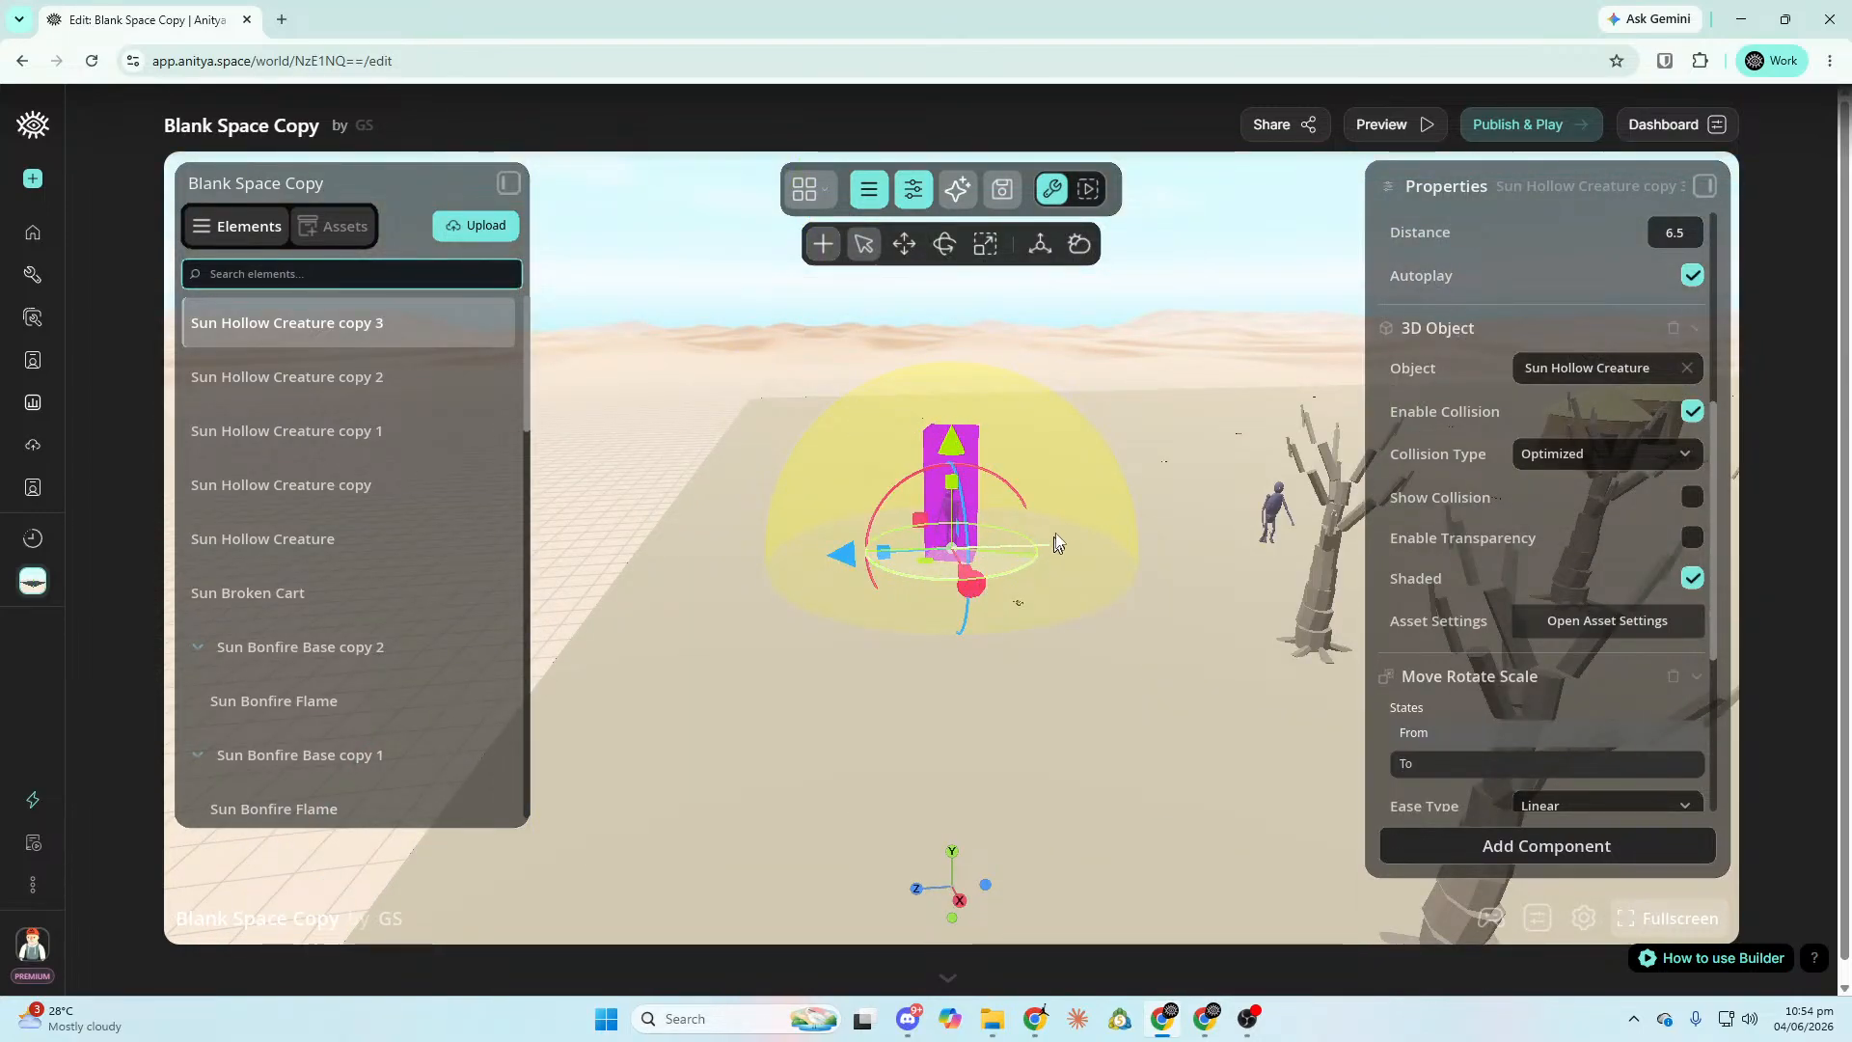
scroll(1678, 531, "up", 5)
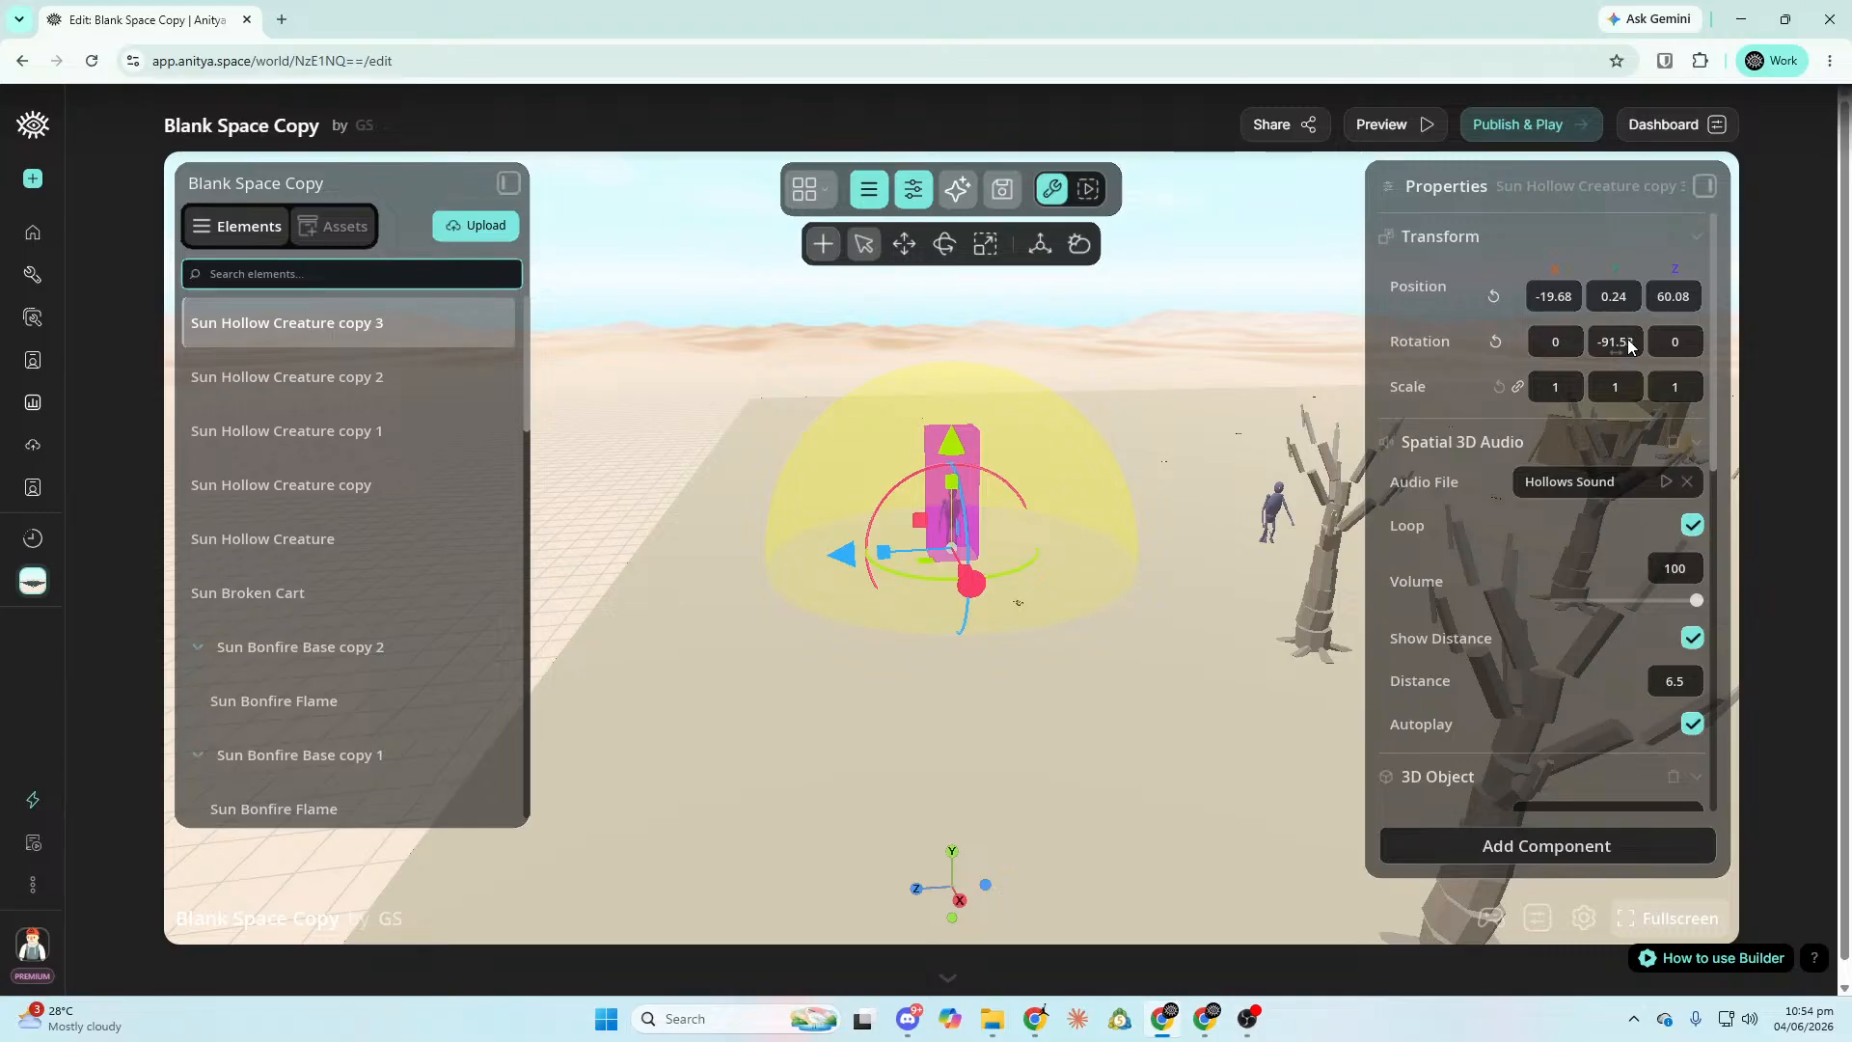
Move the To state of Sun Hollow Creature copy 3 across the terrain, well in front of the dead trees.
key("s")
mouse_move(1206, 547)
right_mouse_down()
mouse_move(1278, 547)
mouse_move(1230, 543)
right_mouse_up()
scroll(1649, 610, "down", 7)
key("s")
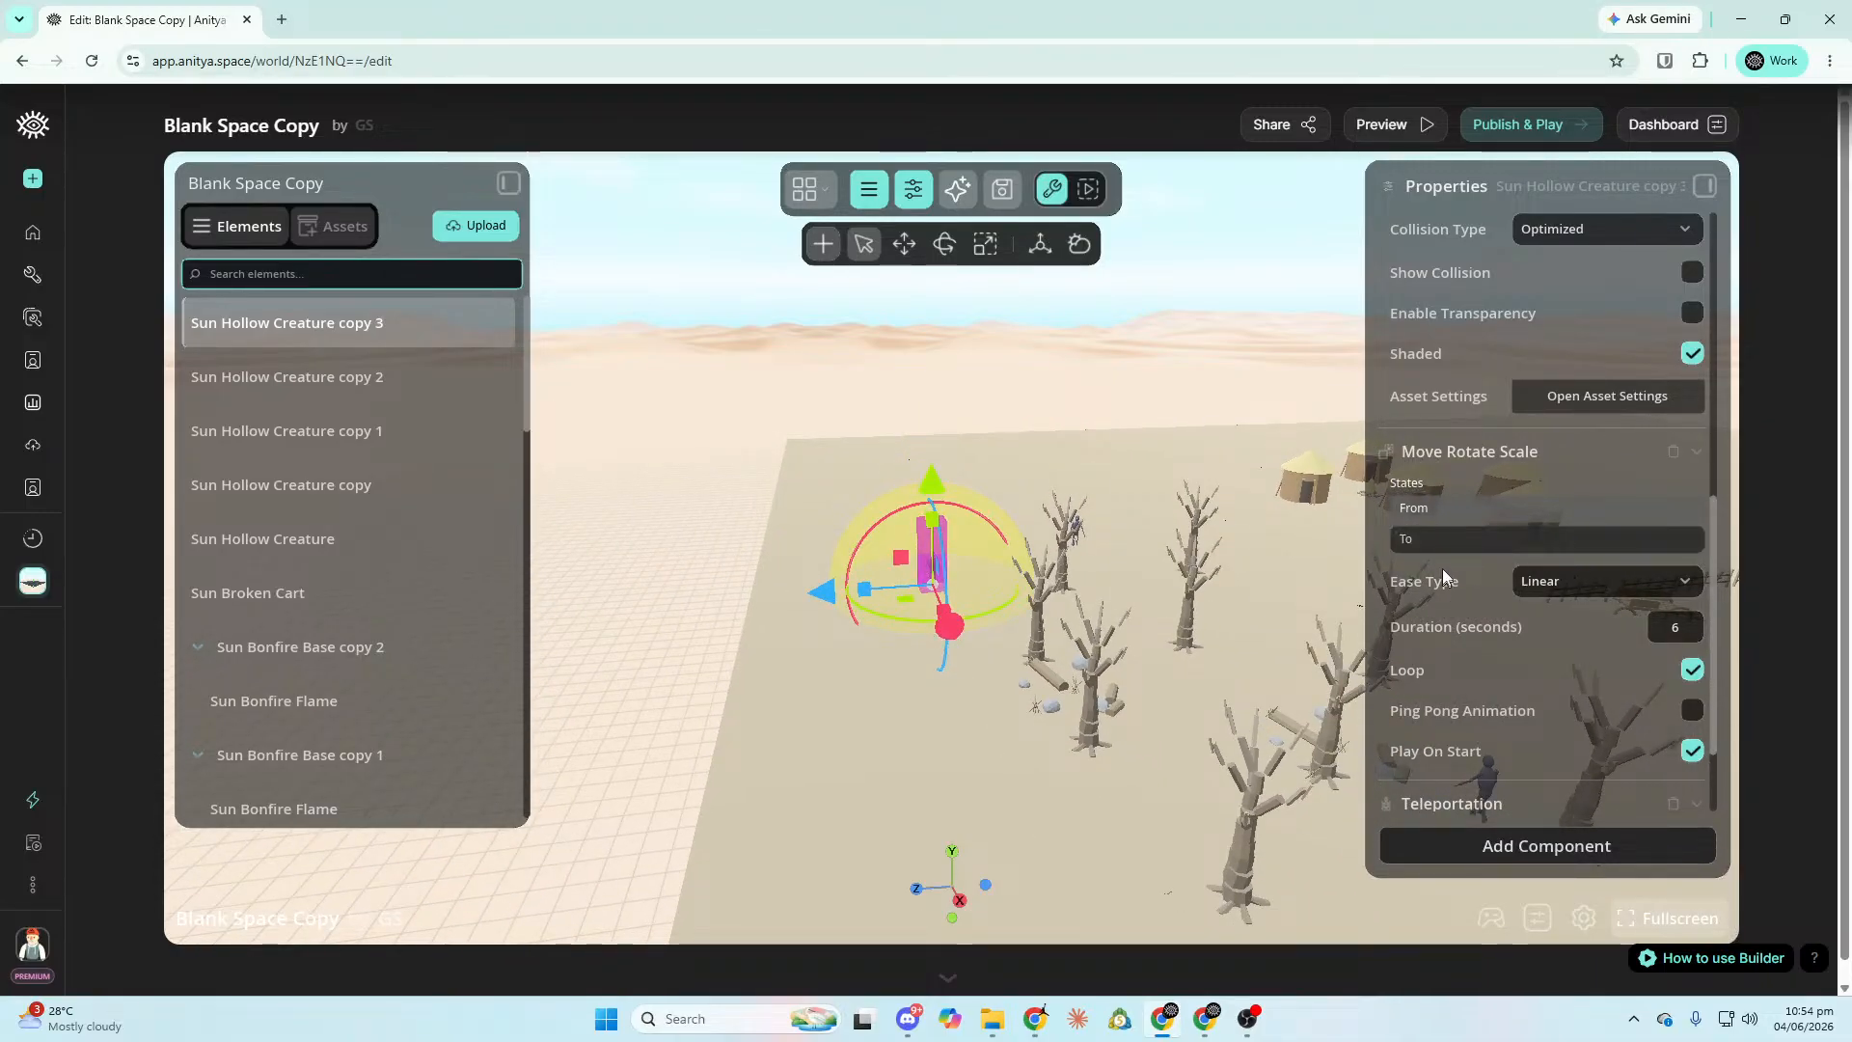
left_click(1451, 541)
right_click_drag(1273, 563, 1273, 563)
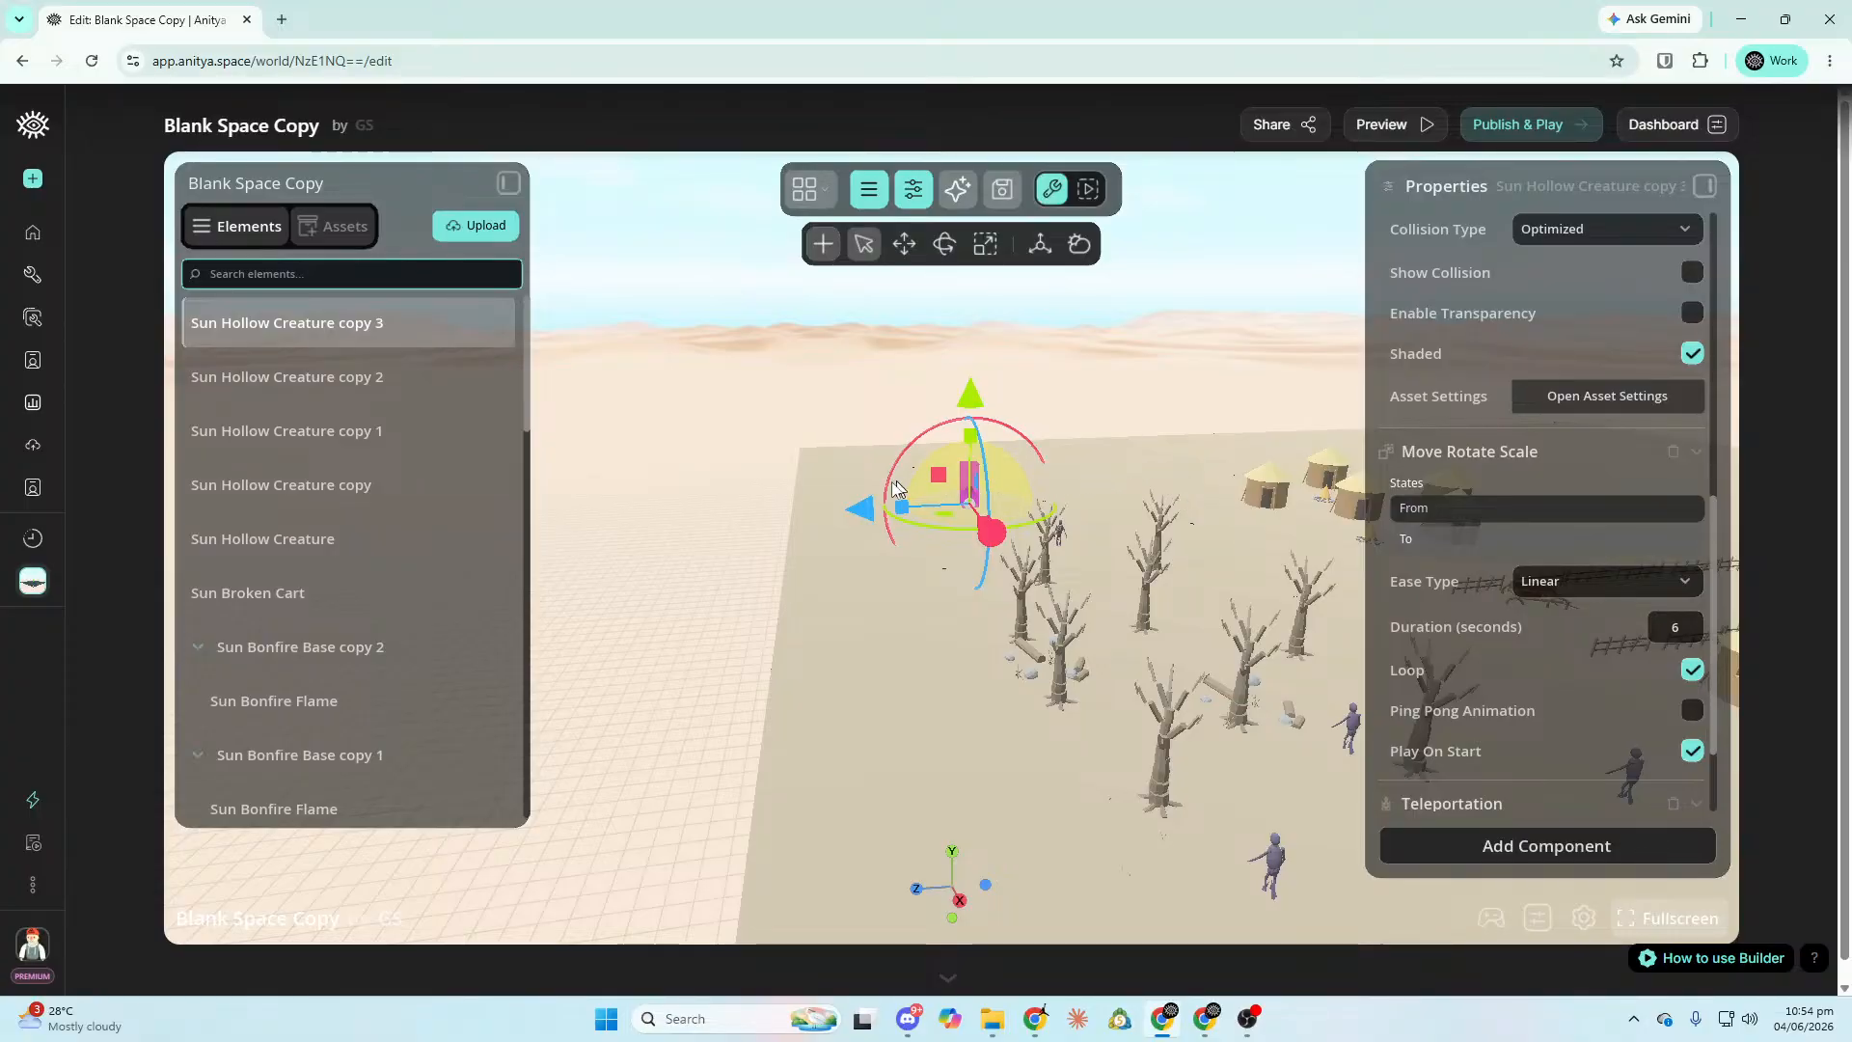
left_click_drag(865, 523, 802, 536)
left_click_drag(958, 565, 958, 694)
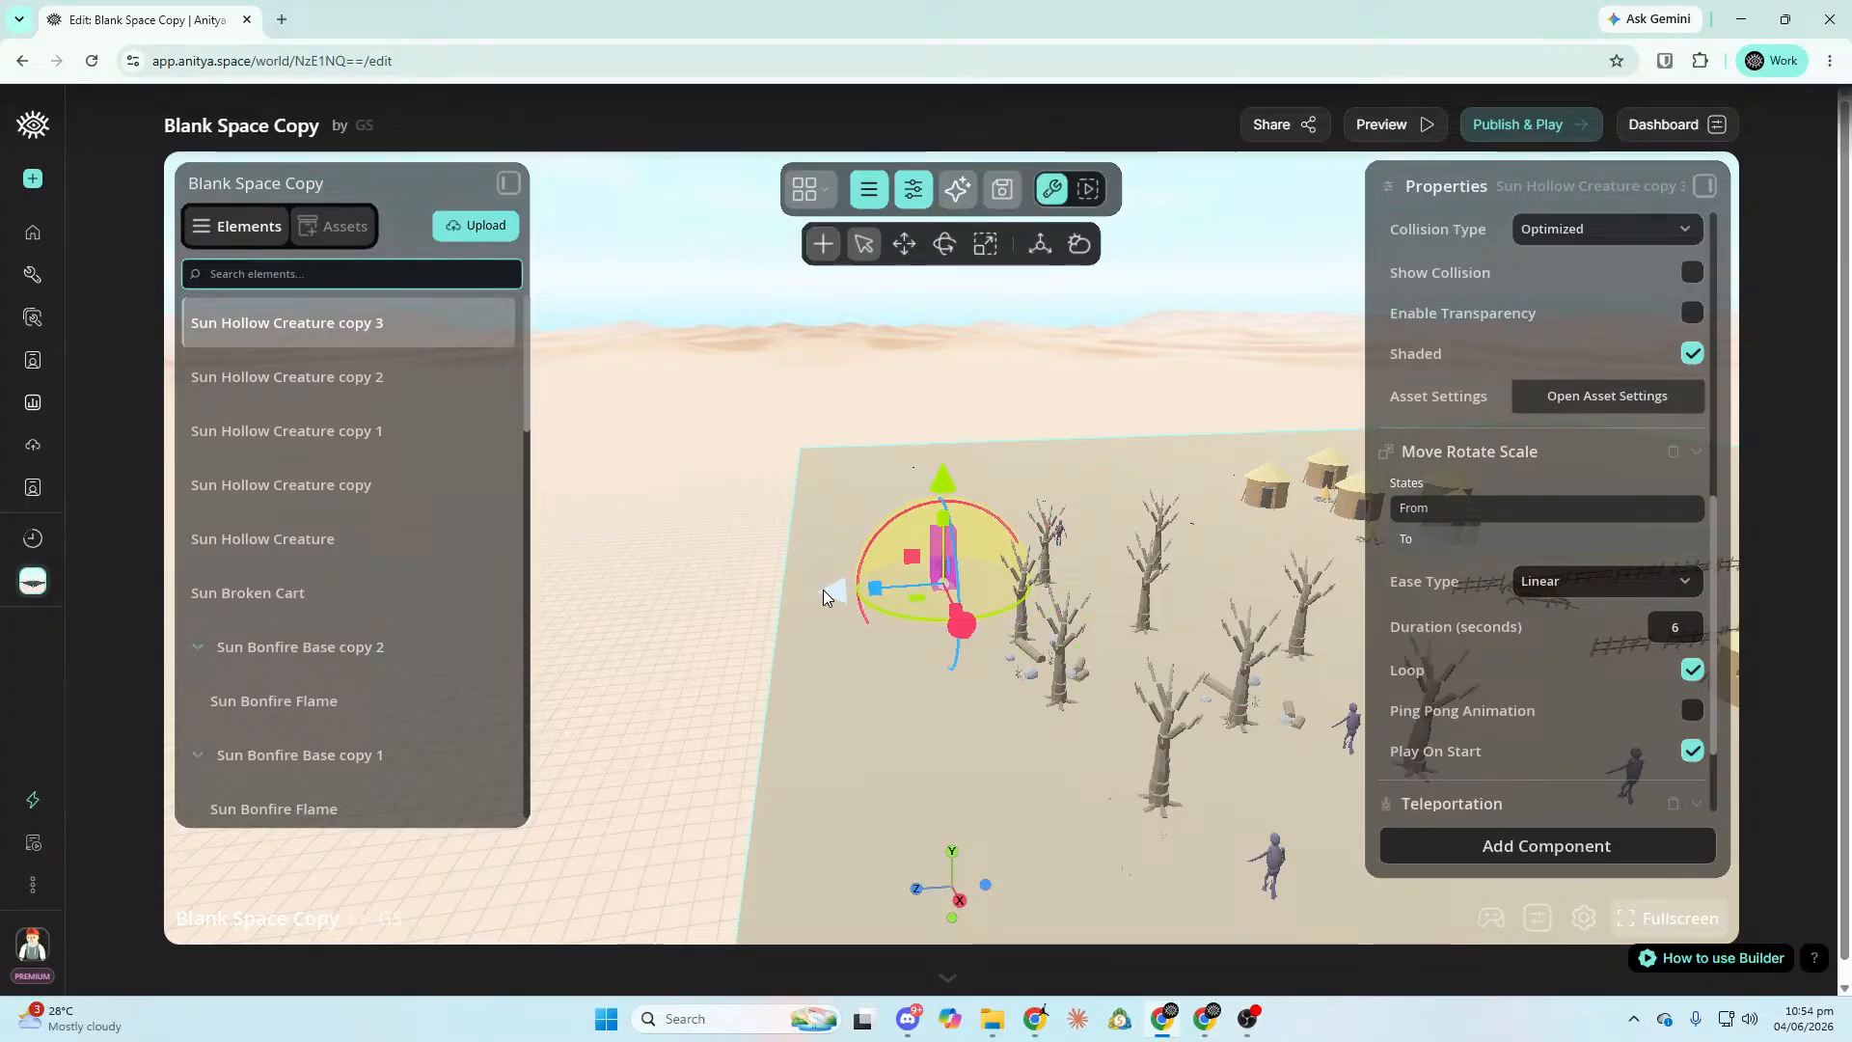
right_click_drag(813, 588, 813, 738)
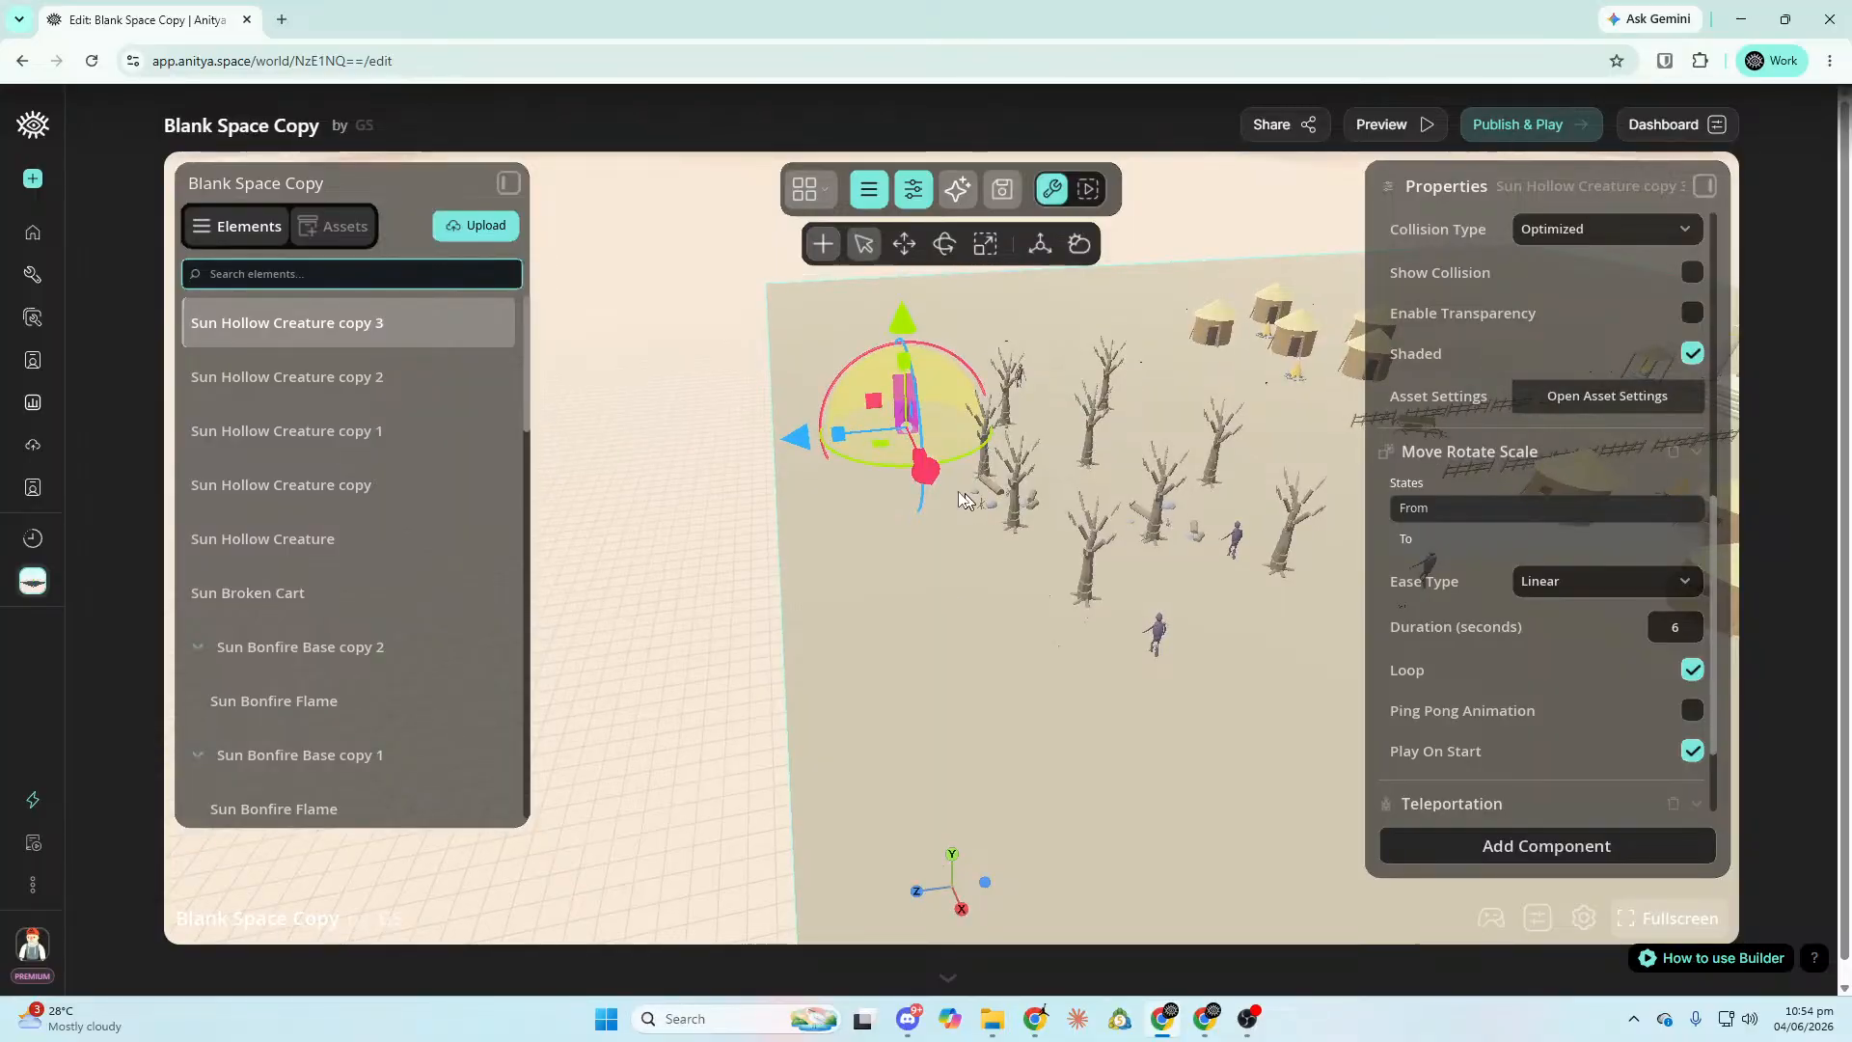
left_click_drag(922, 472, 1003, 673)
left_click_drag(1038, 797, 1109, 895)
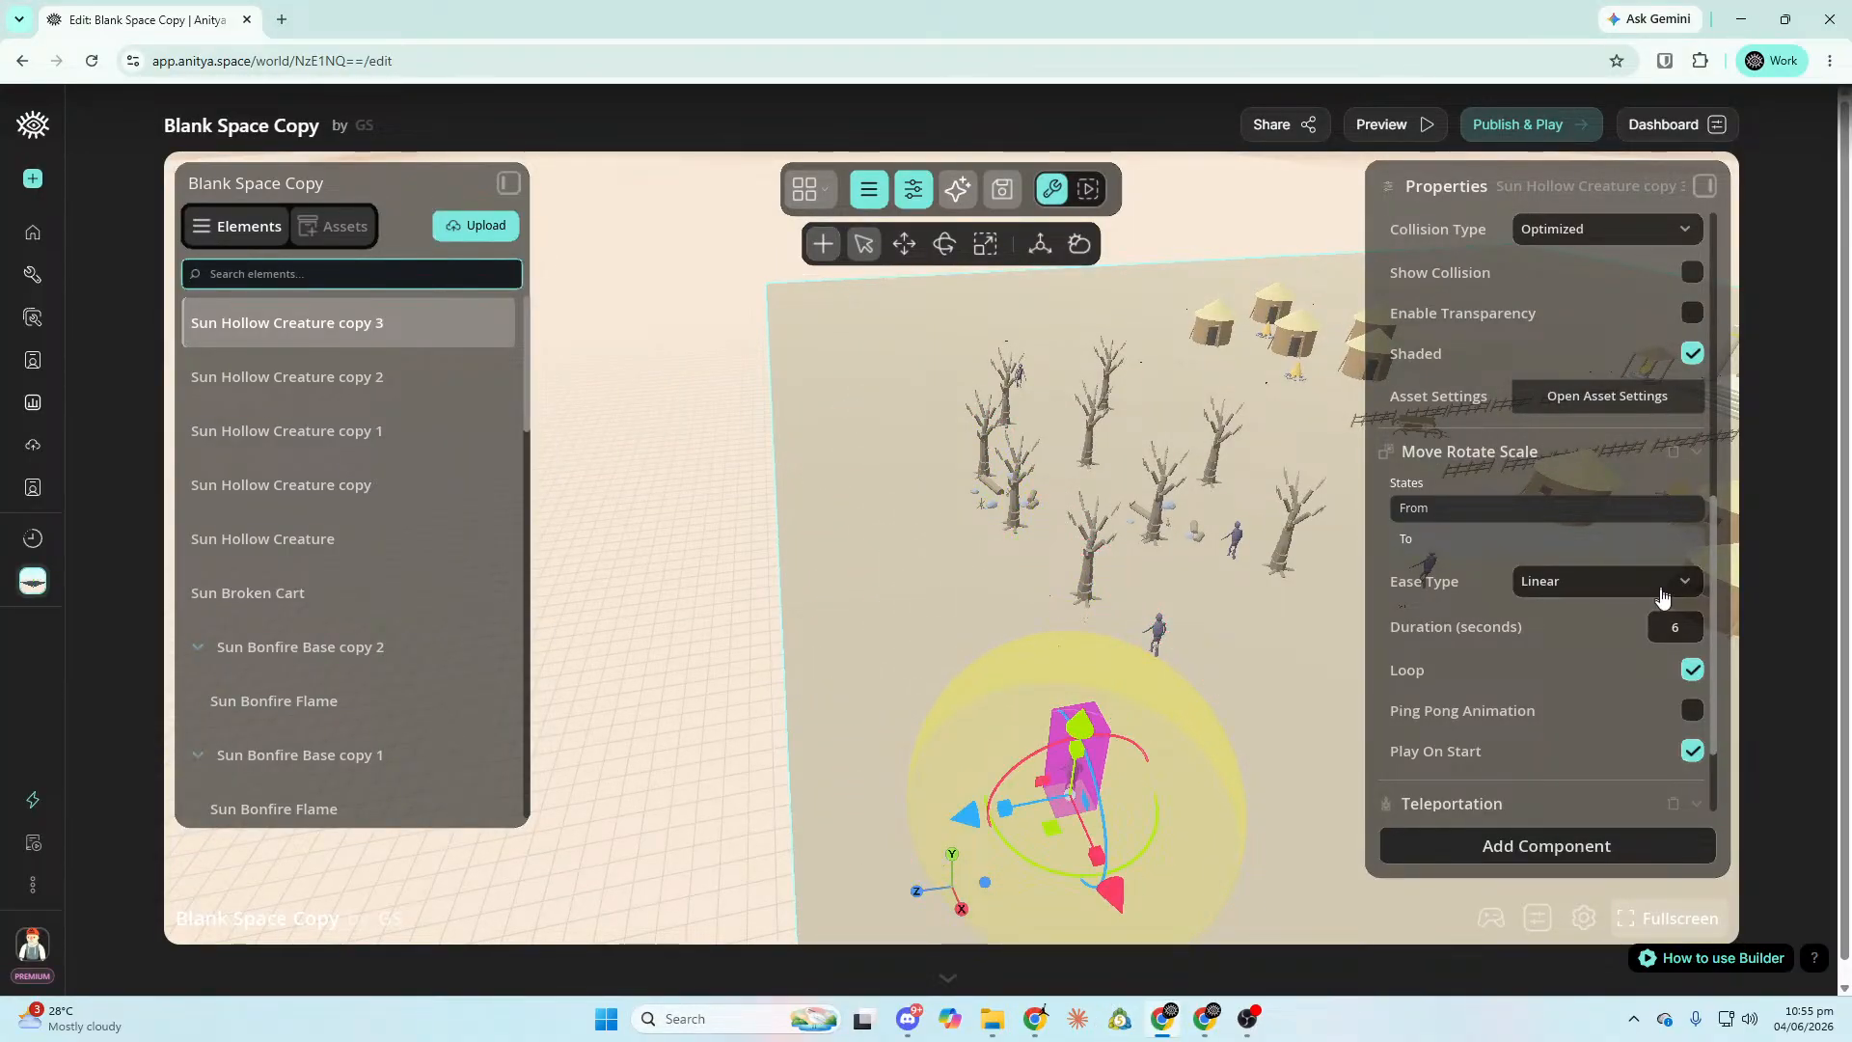
Set the Move Rotate Scale duration of Sun Hollow Creature copy 3 to 7.5 seconds and switch back to its From state.
type("7.5")
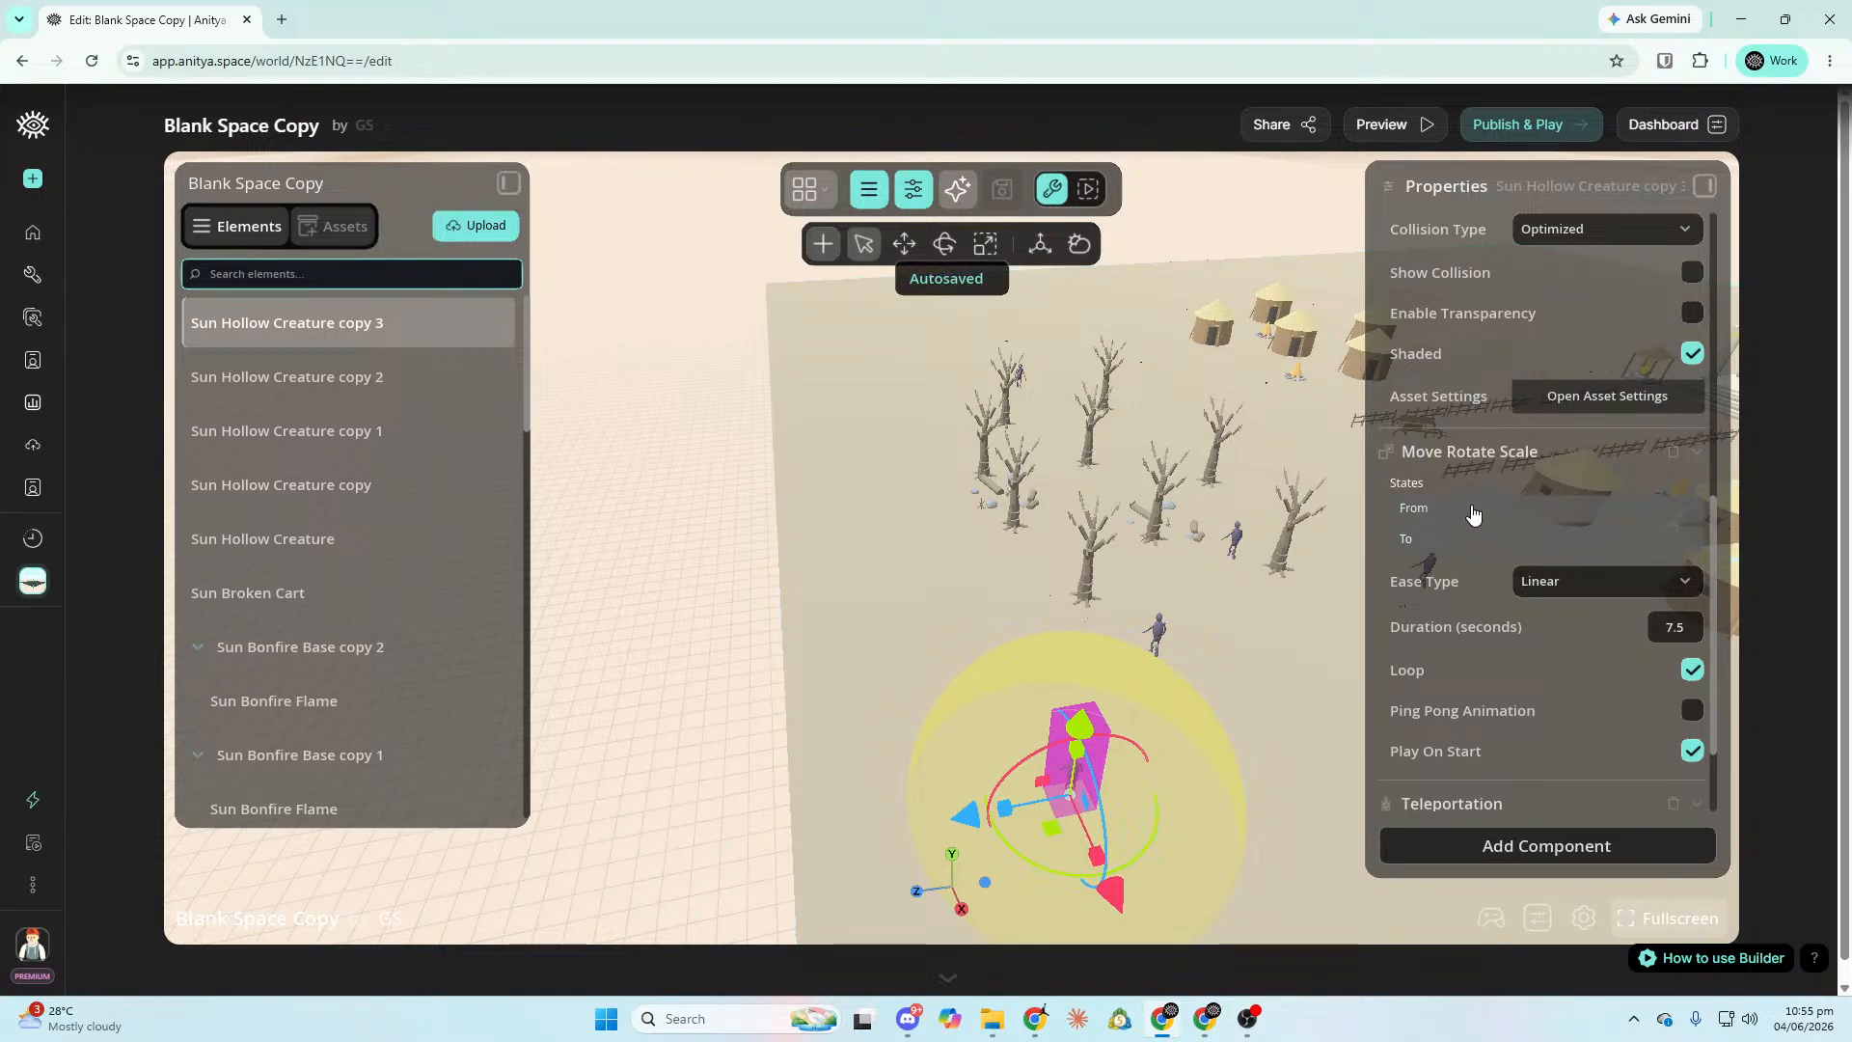
left_click(1478, 537)
right_click_drag(1206, 560, 1130, 564)
right_click_drag(1283, 540, 1662, 554)
key("w")
key("d")
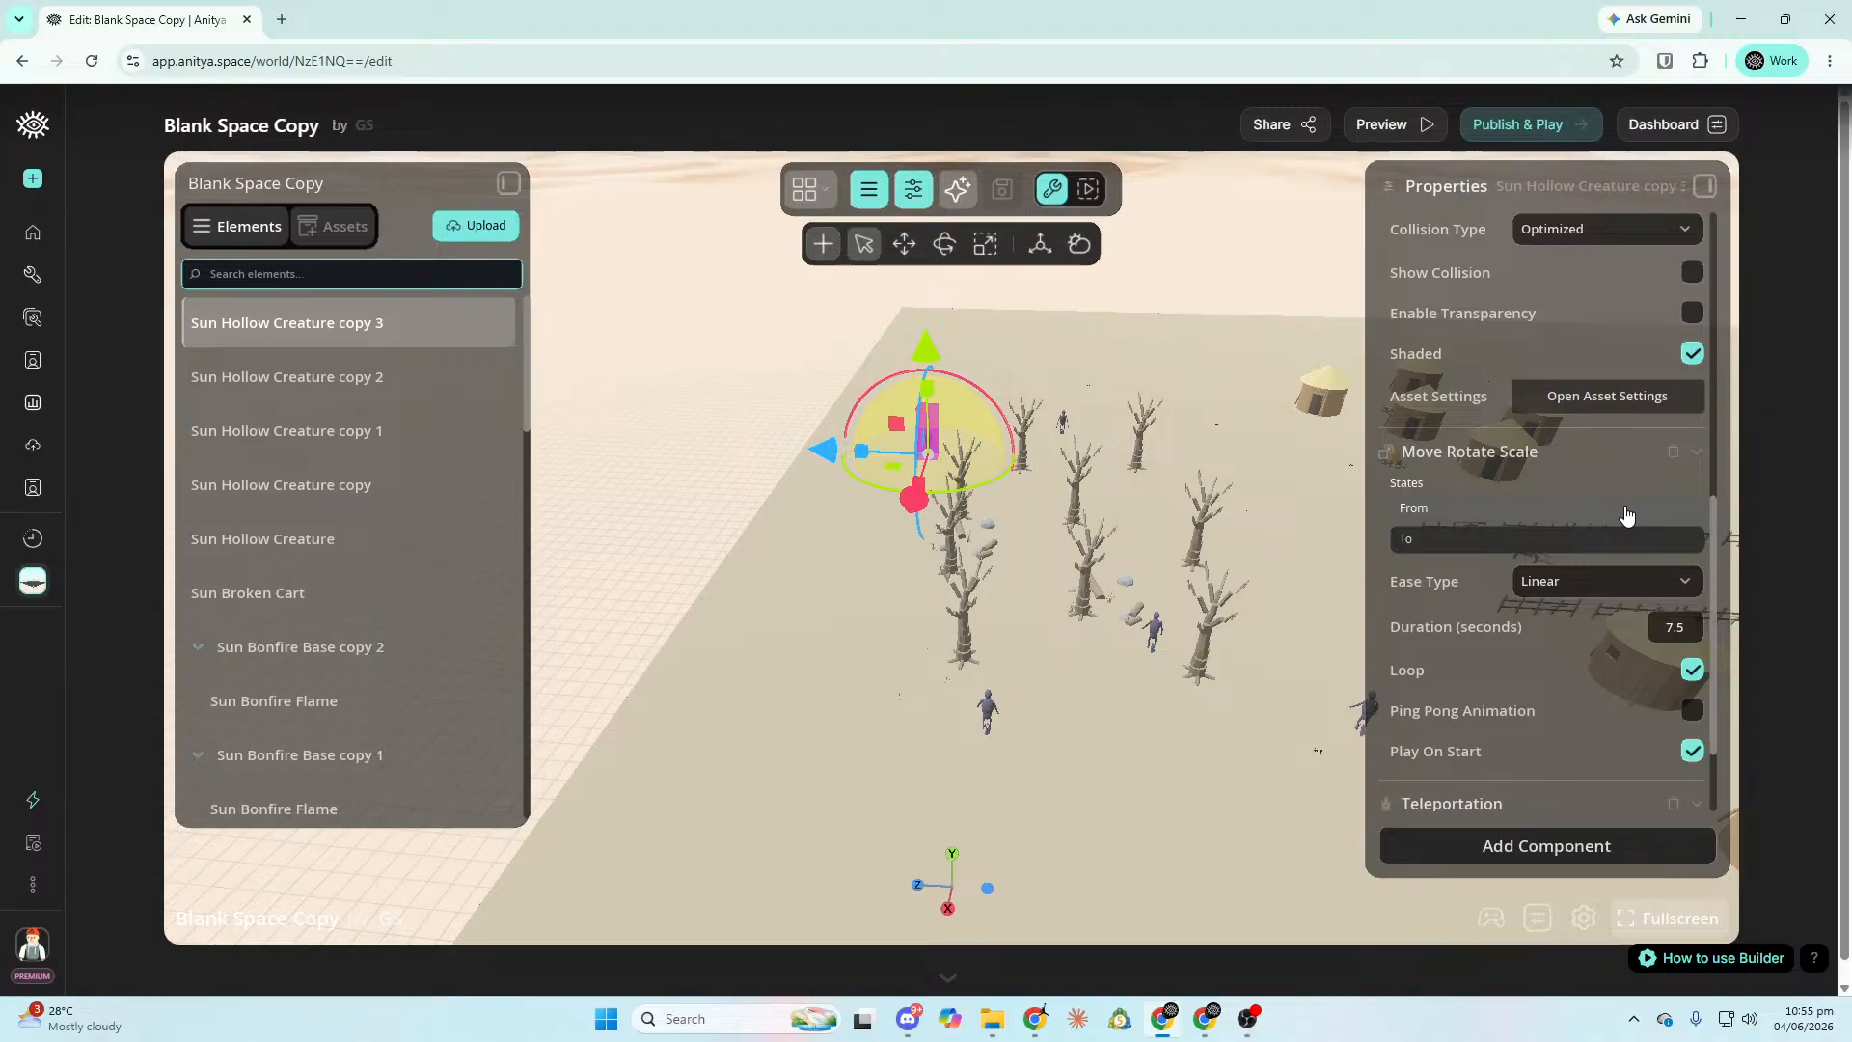
key("d")
Duplicate the original Sun Hollow Creature and place the duplicate behind the dead trees at about X -12.86, Z 38.6.
right_click_drag(1151, 634, 1223, 736)
left_click(1231, 564)
left_click(1226, 718)
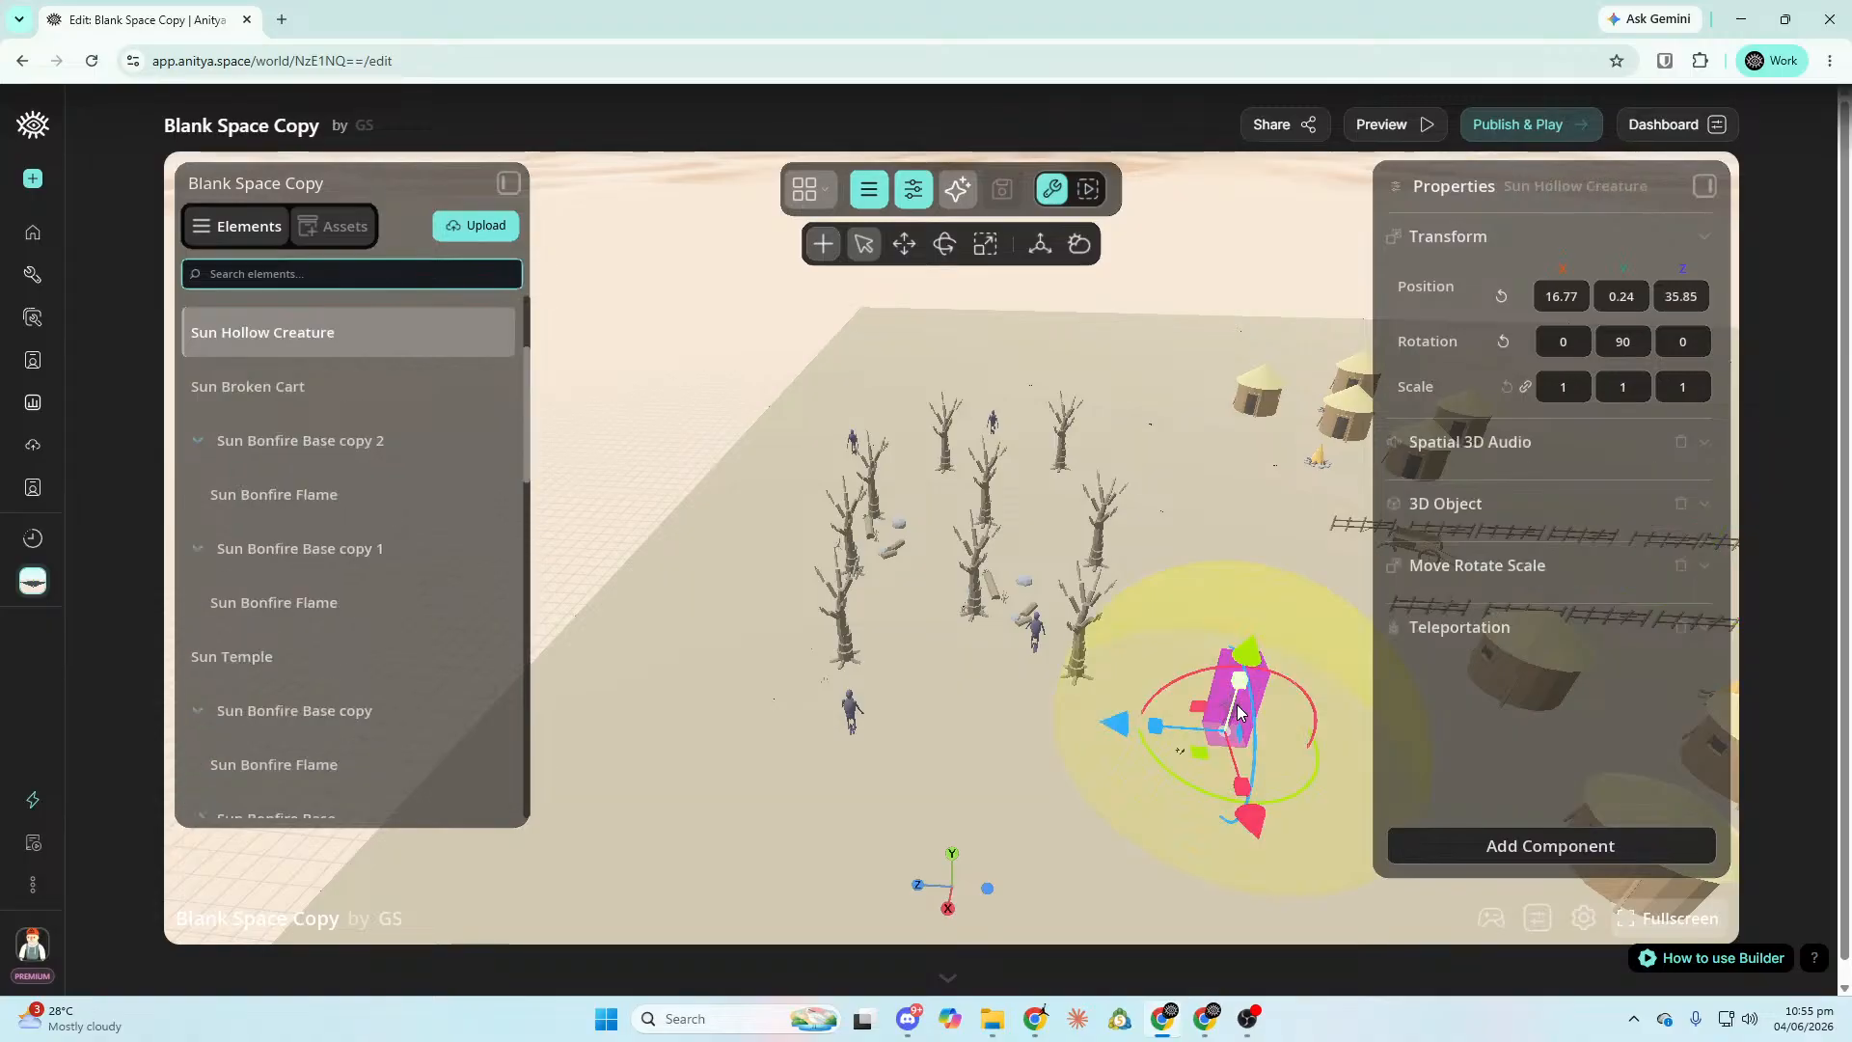
right_click(310, 334)
left_click(364, 420)
left_click_drag(1117, 723, 1054, 723)
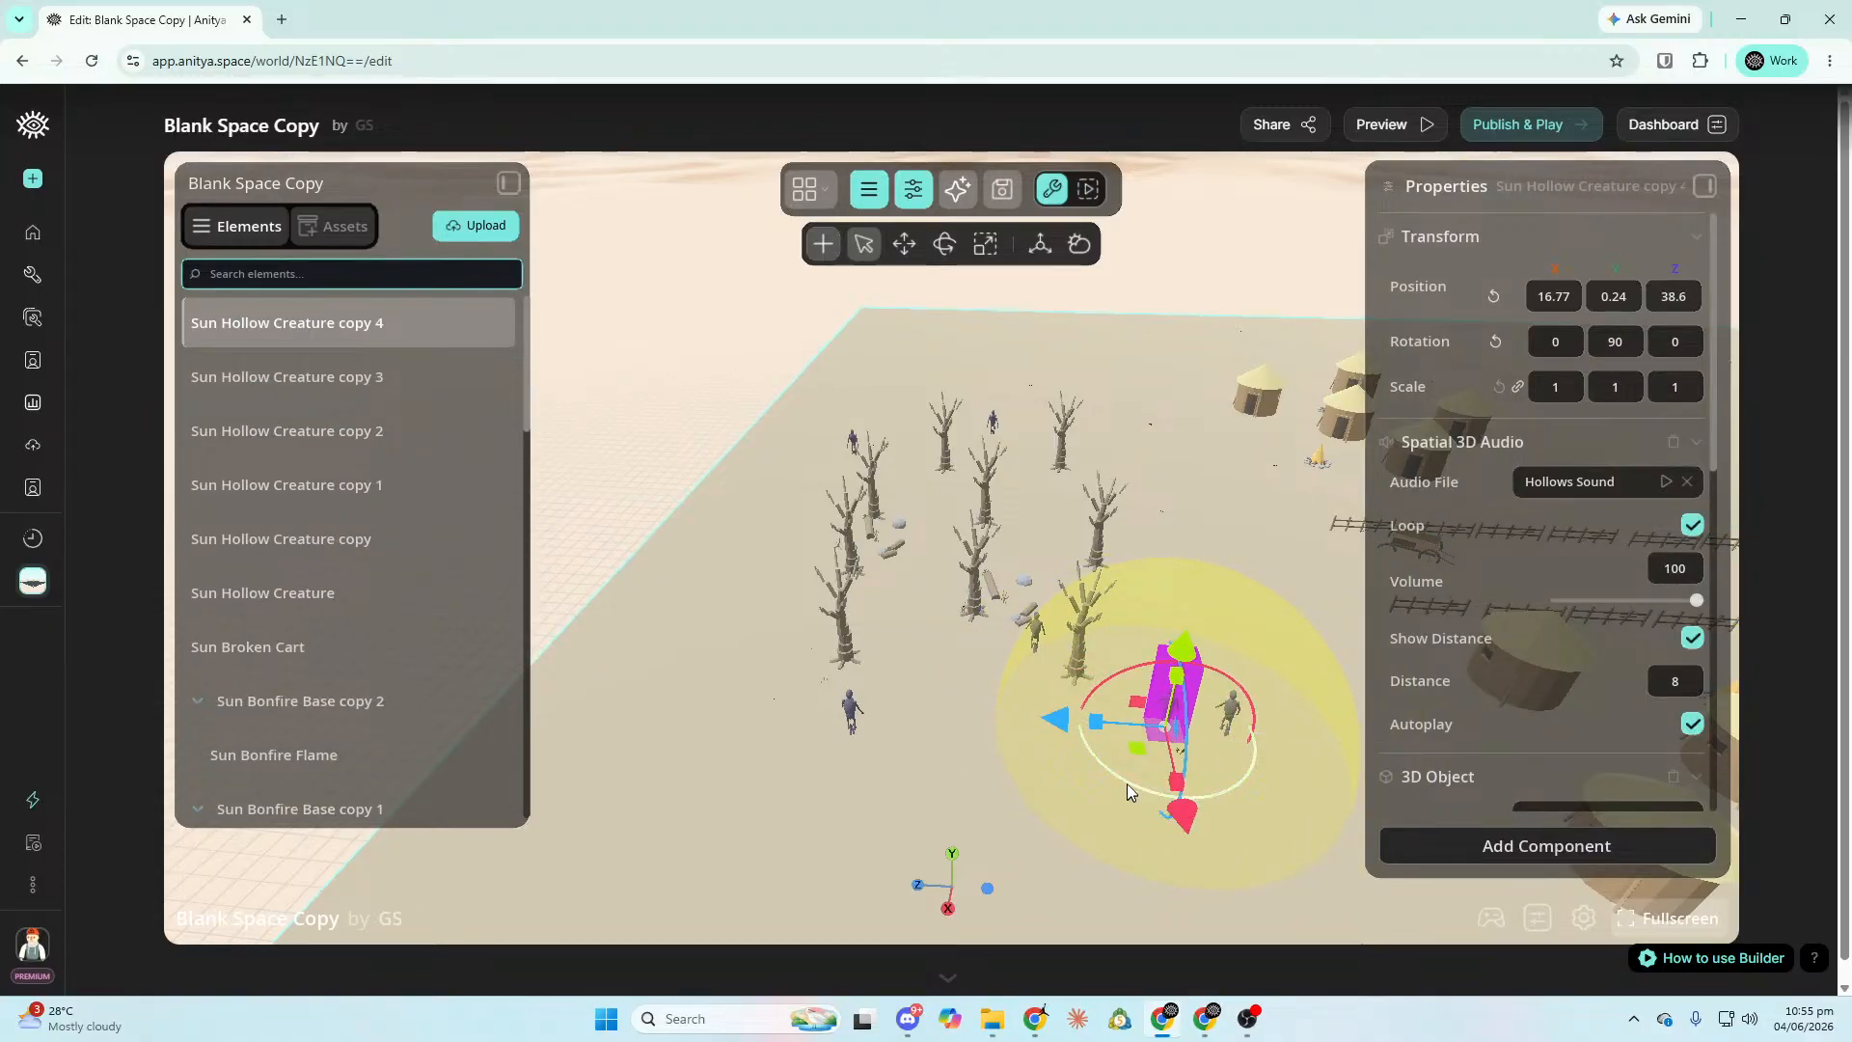
left_click_drag(1192, 818, 1136, 485)
key("f")
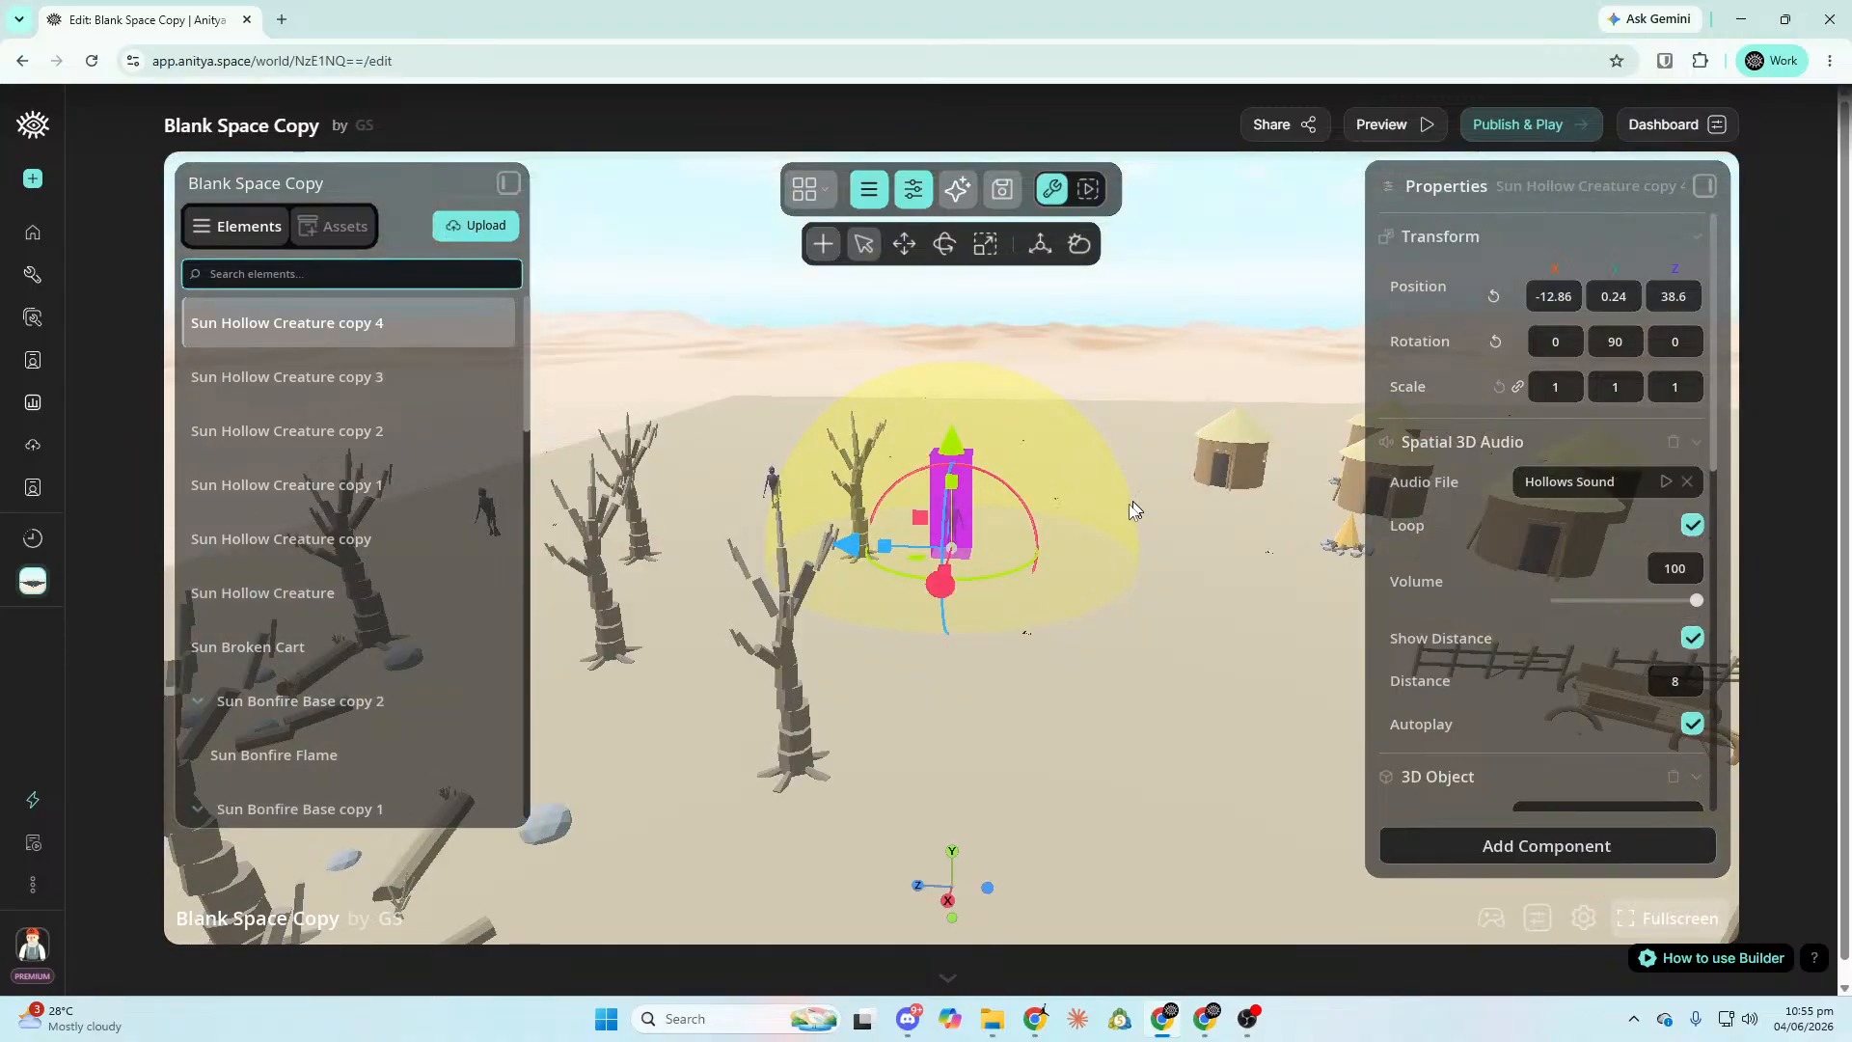
Turn Sun Hollow Creature copy 4 around by setting its Y rotation to -90.
left_click_drag(1045, 571, 928, 440)
scroll(928, 440, "down", 3)
left_click(1630, 347)
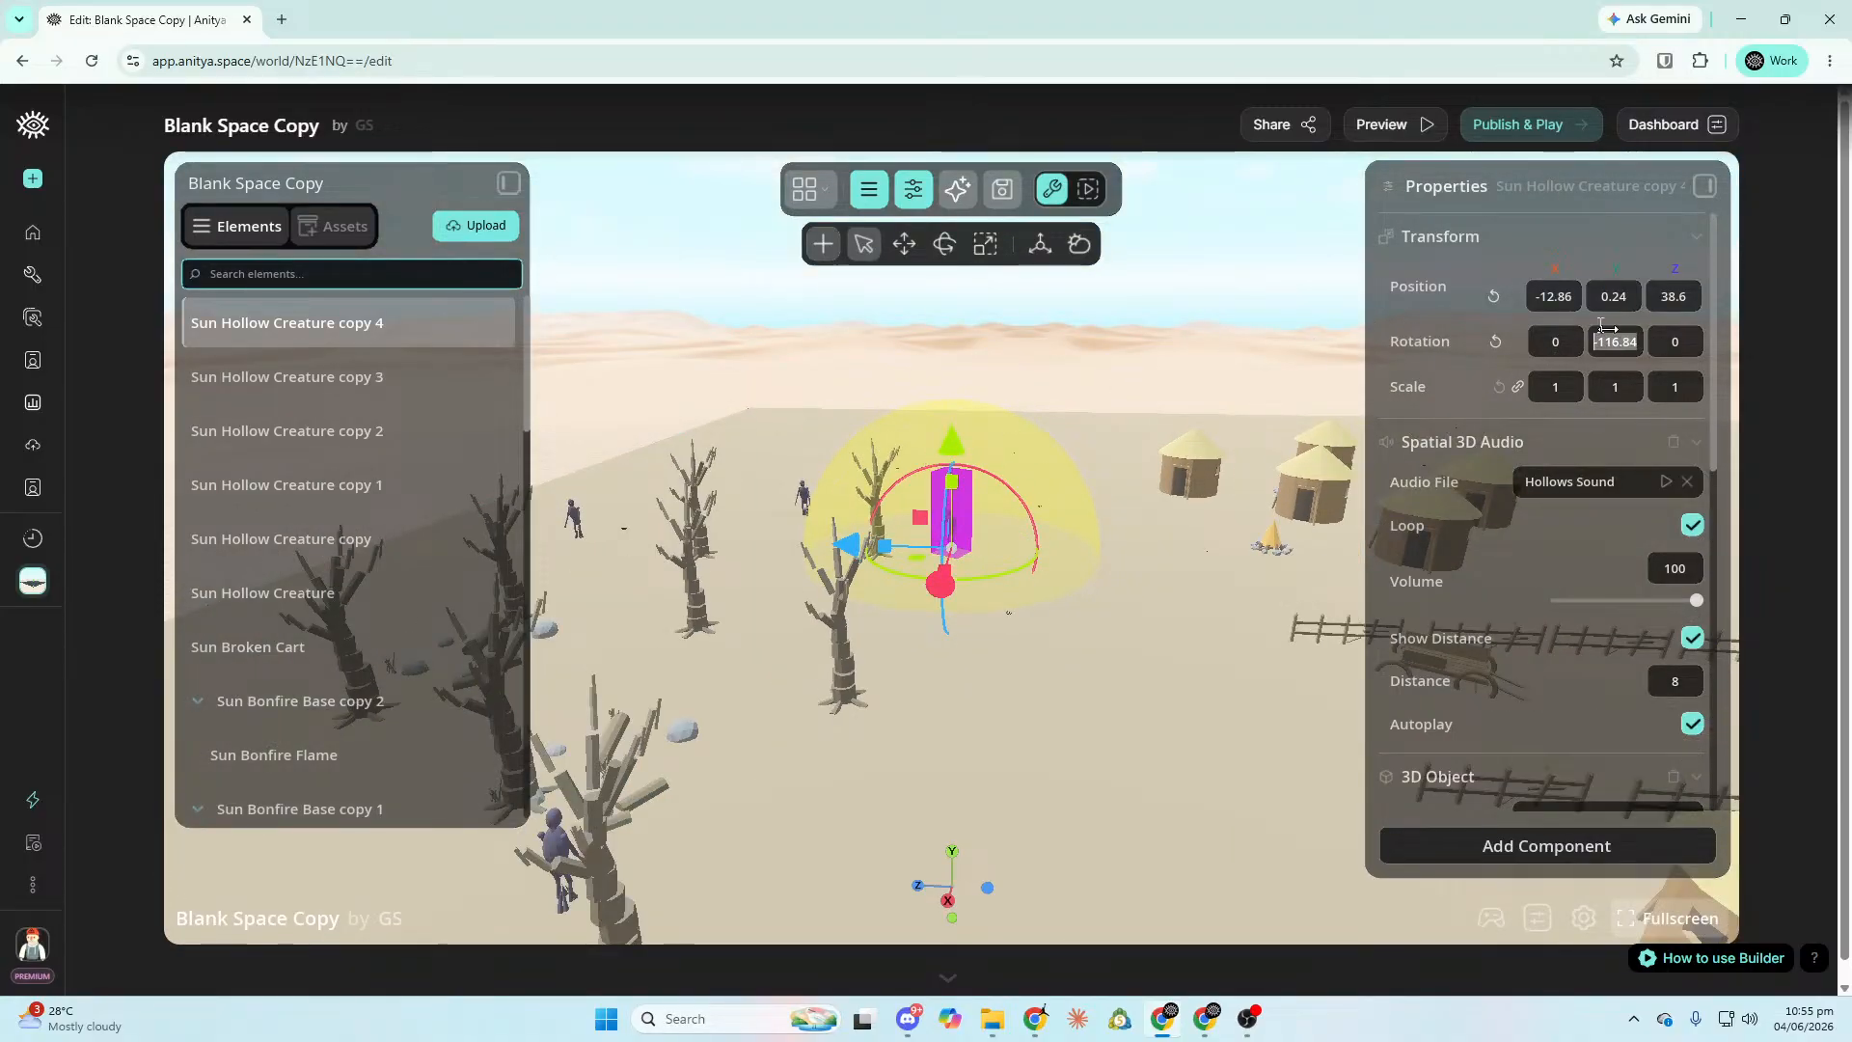
type("-90")
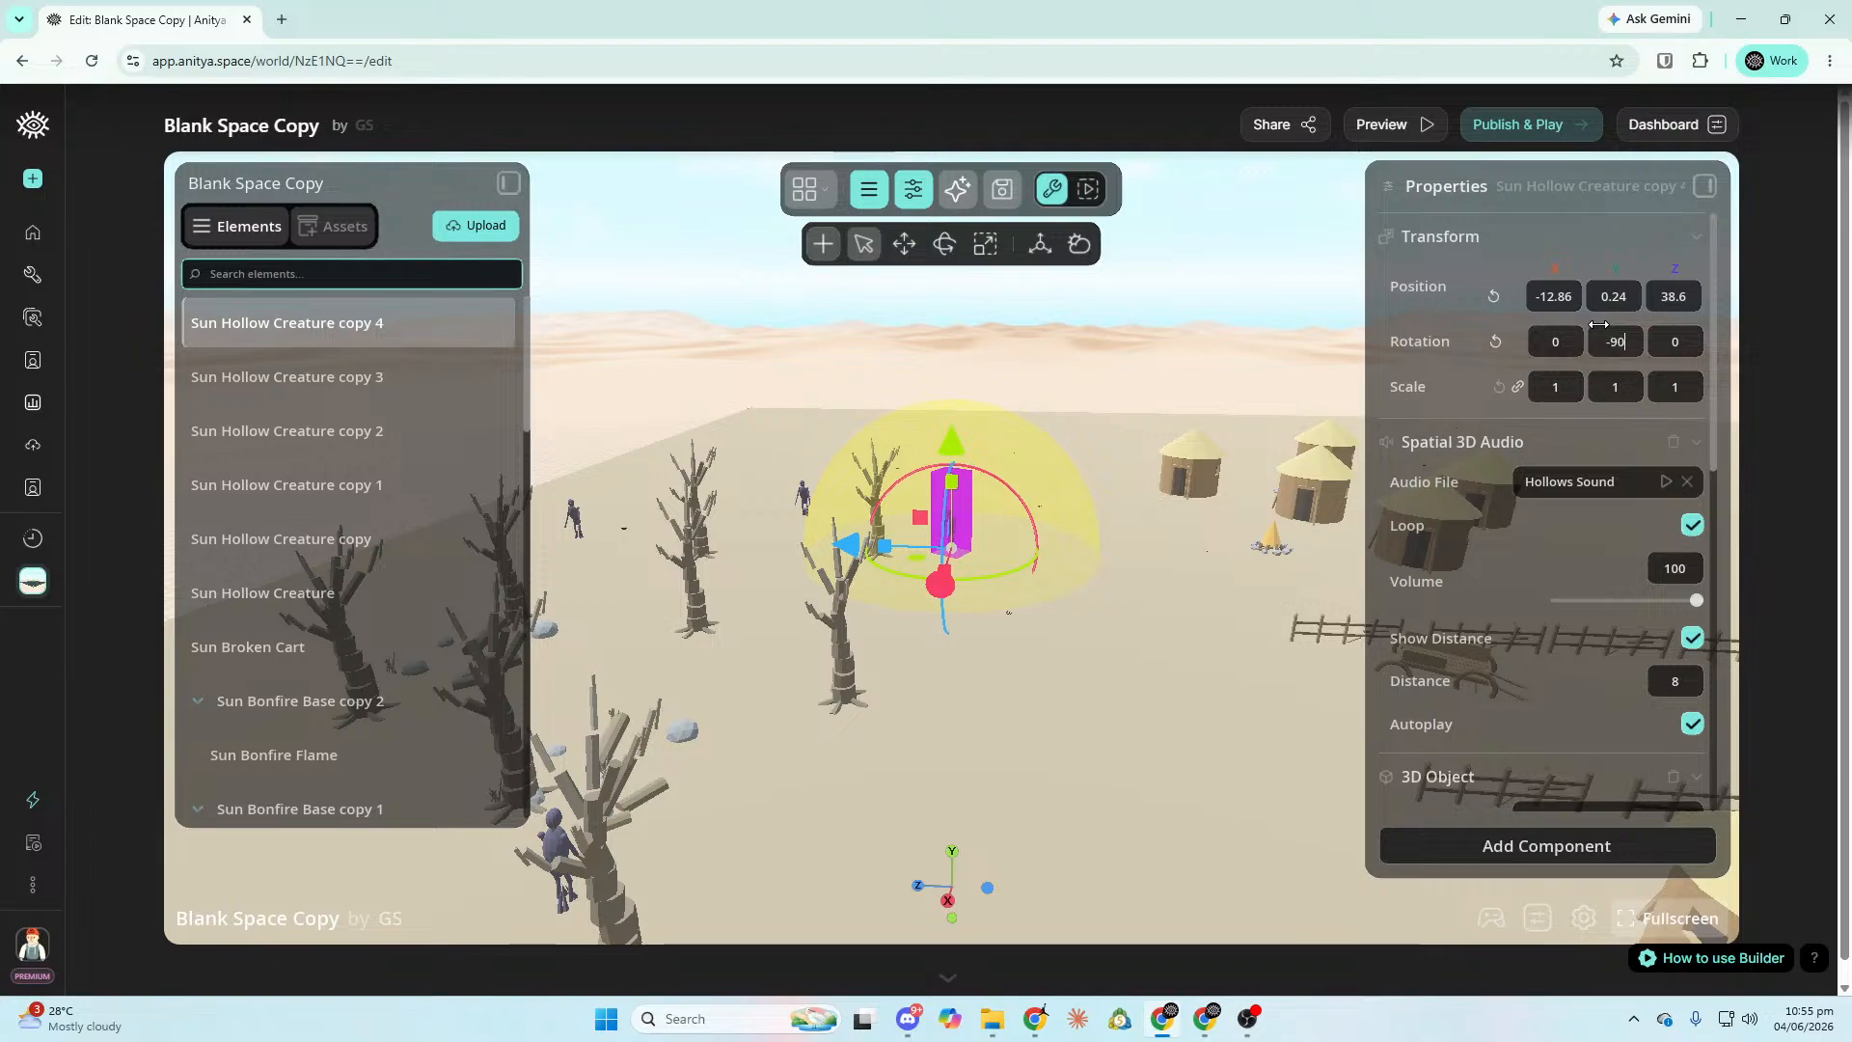
Move the To state of Sun Hollow Creature copy 4 across the terrain, in front of the dead trees.
type("s")
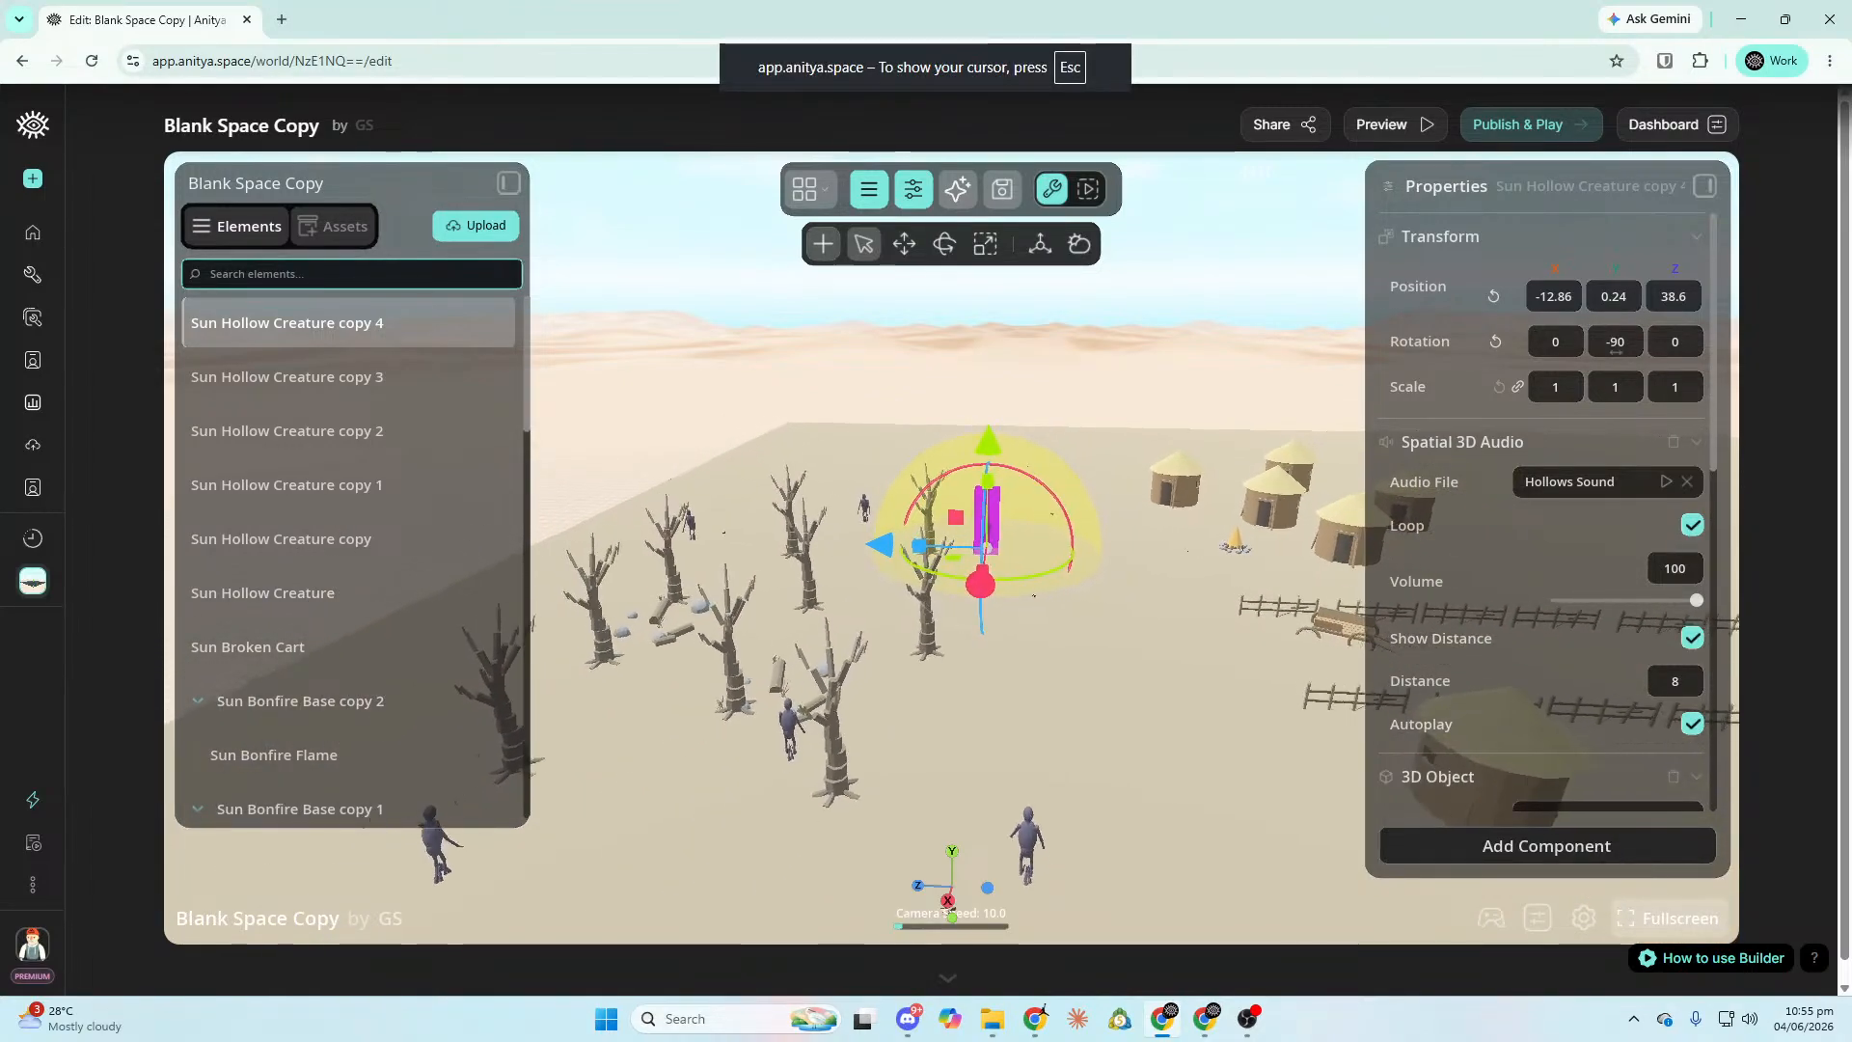
scroll(1576, 523, "down", 5)
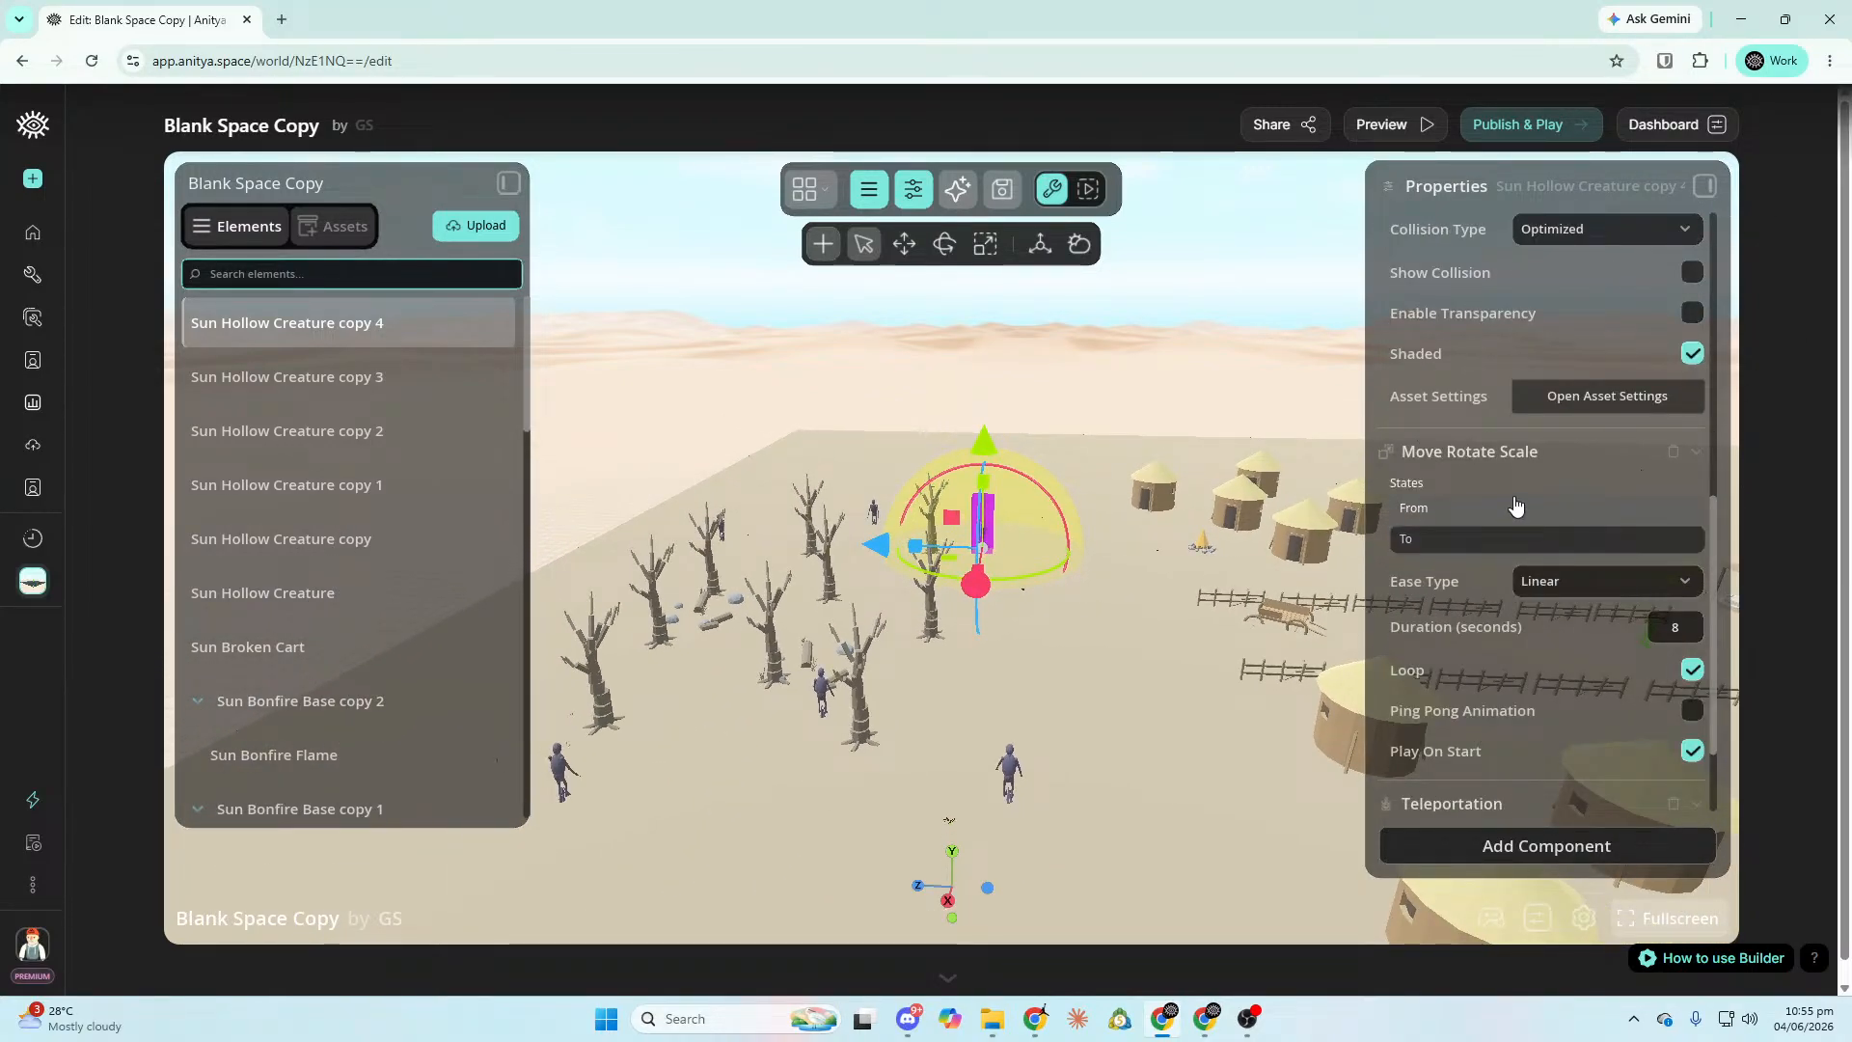
key("s")
key("a")
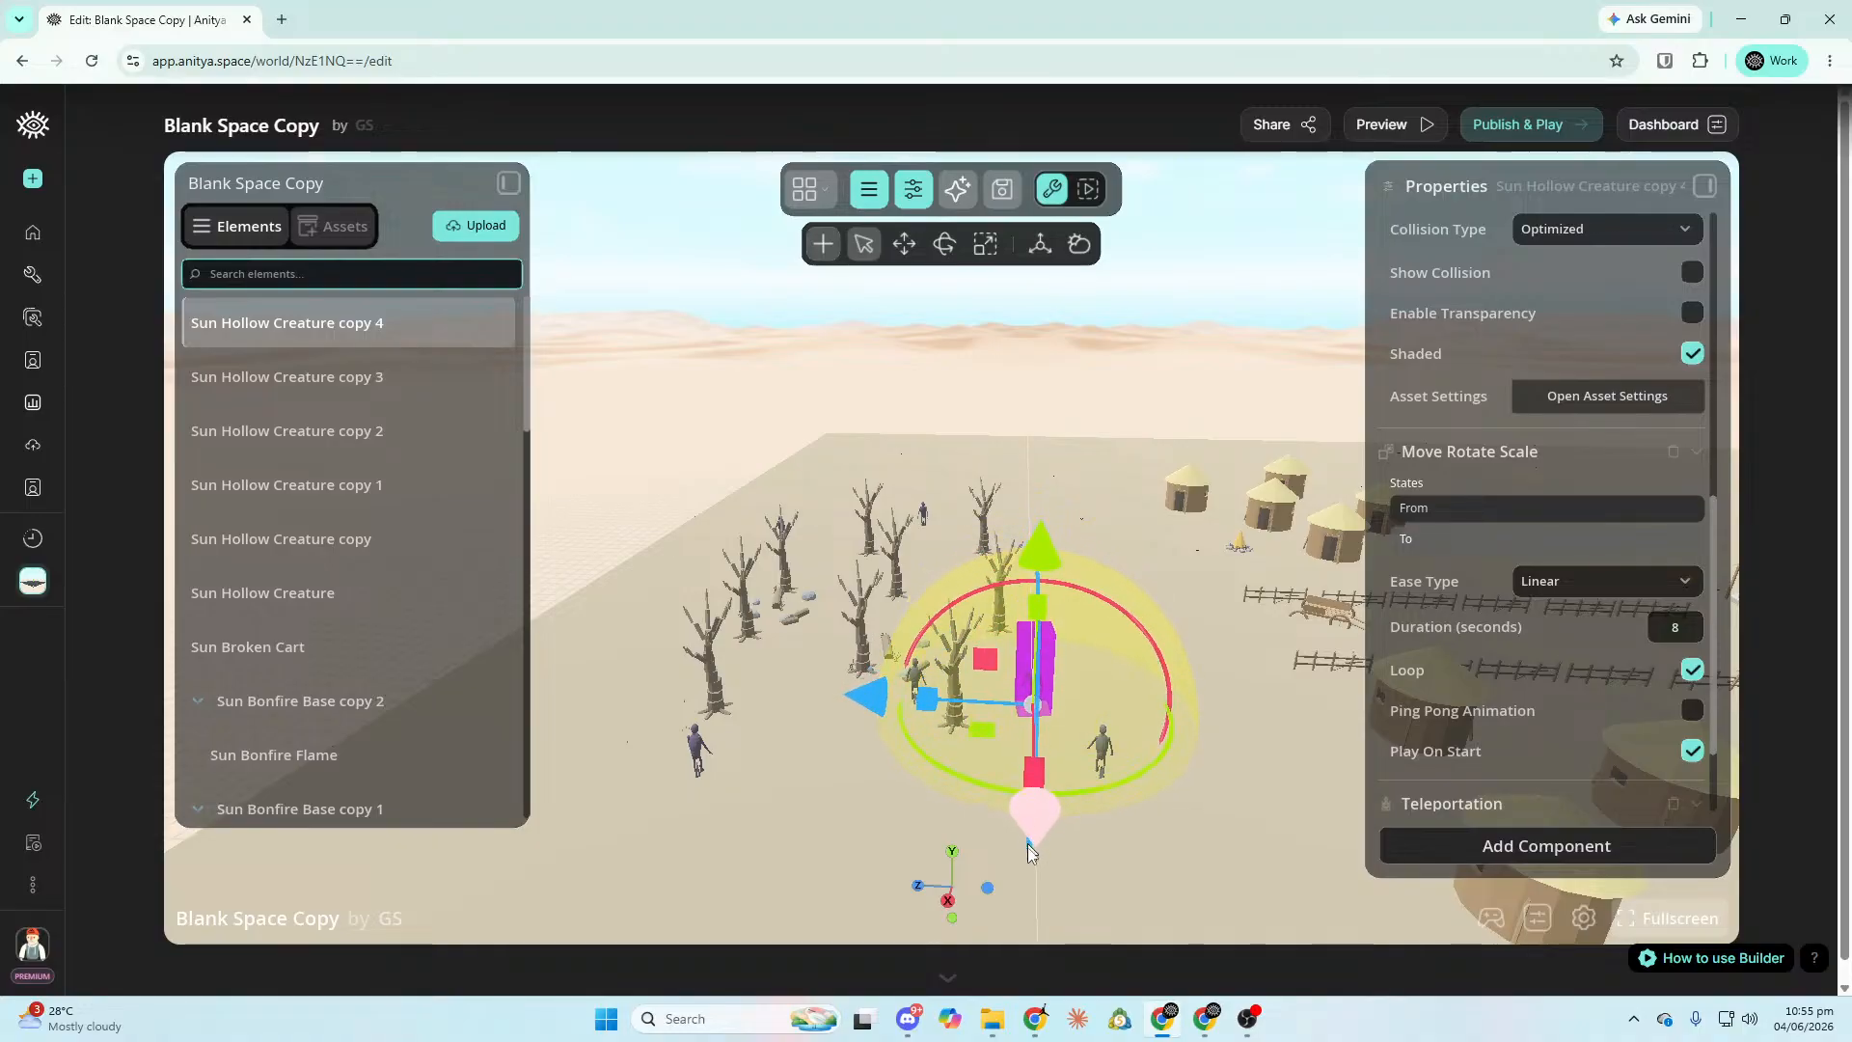
key("s")
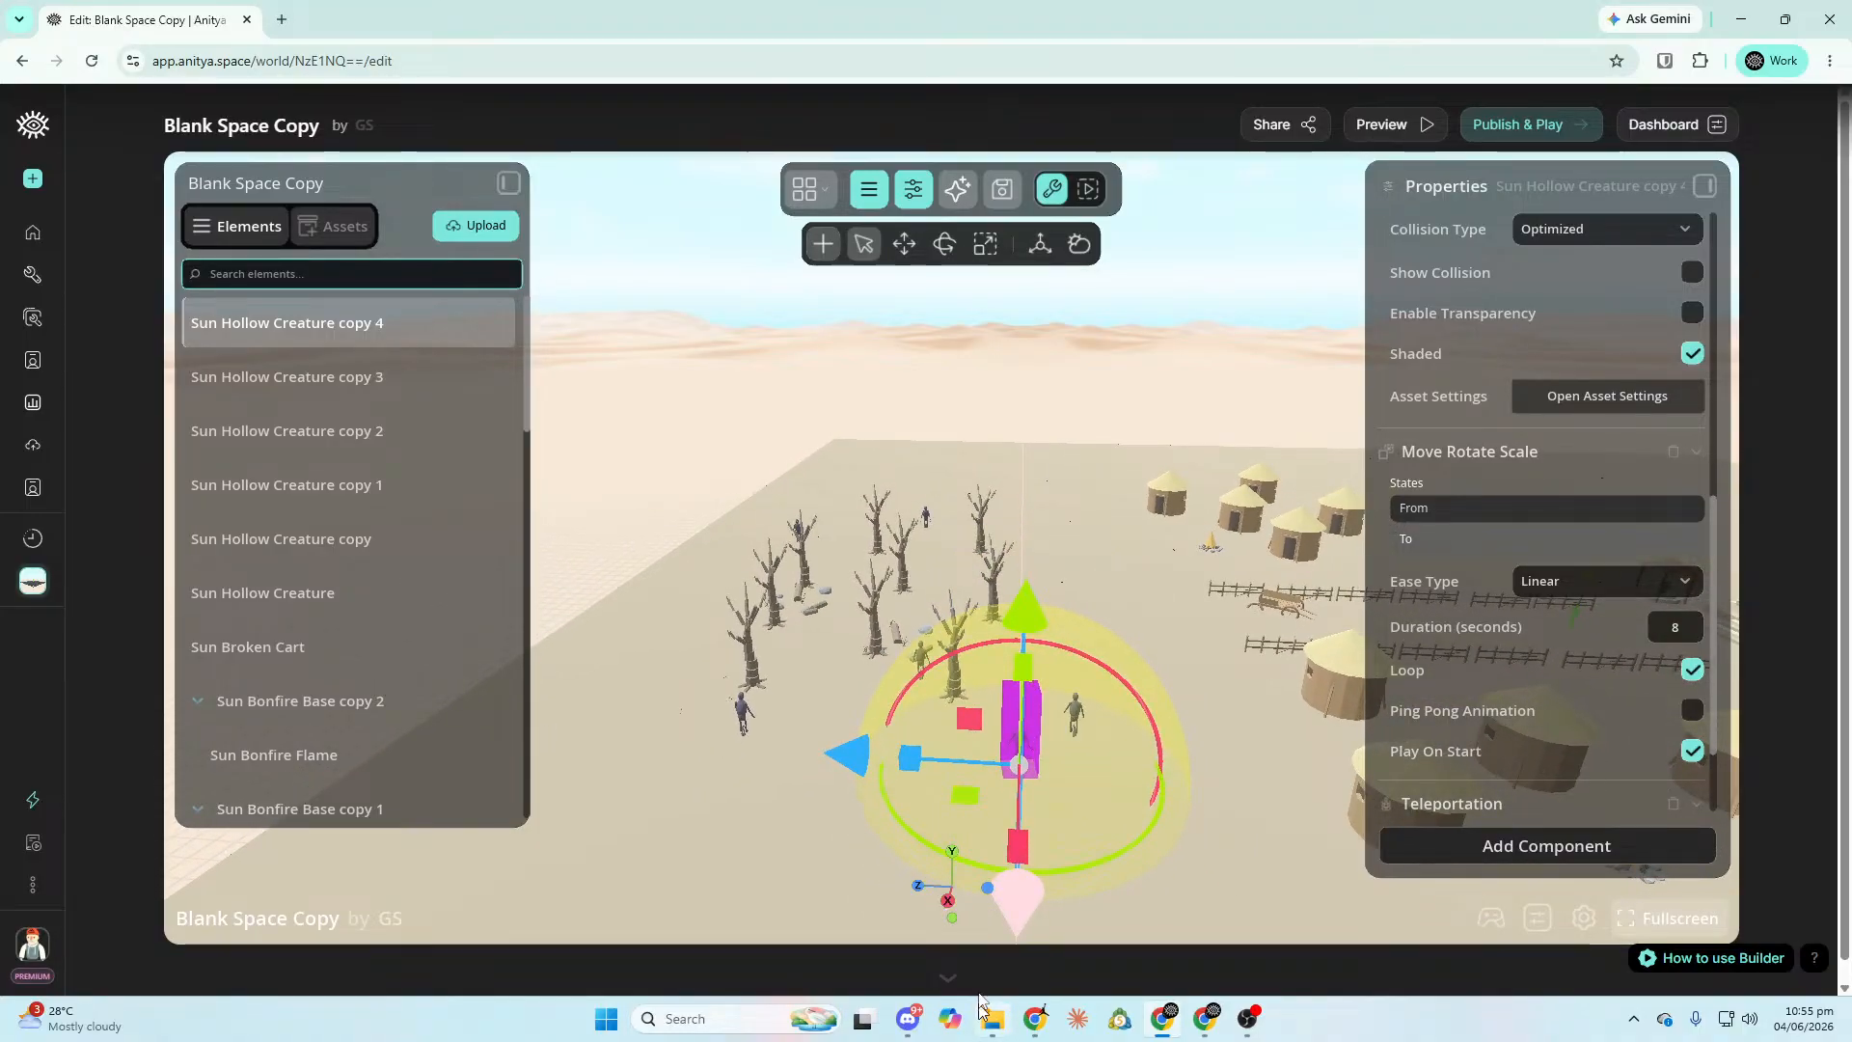
key("s")
right_click_drag(1005, 930, 1027, 913)
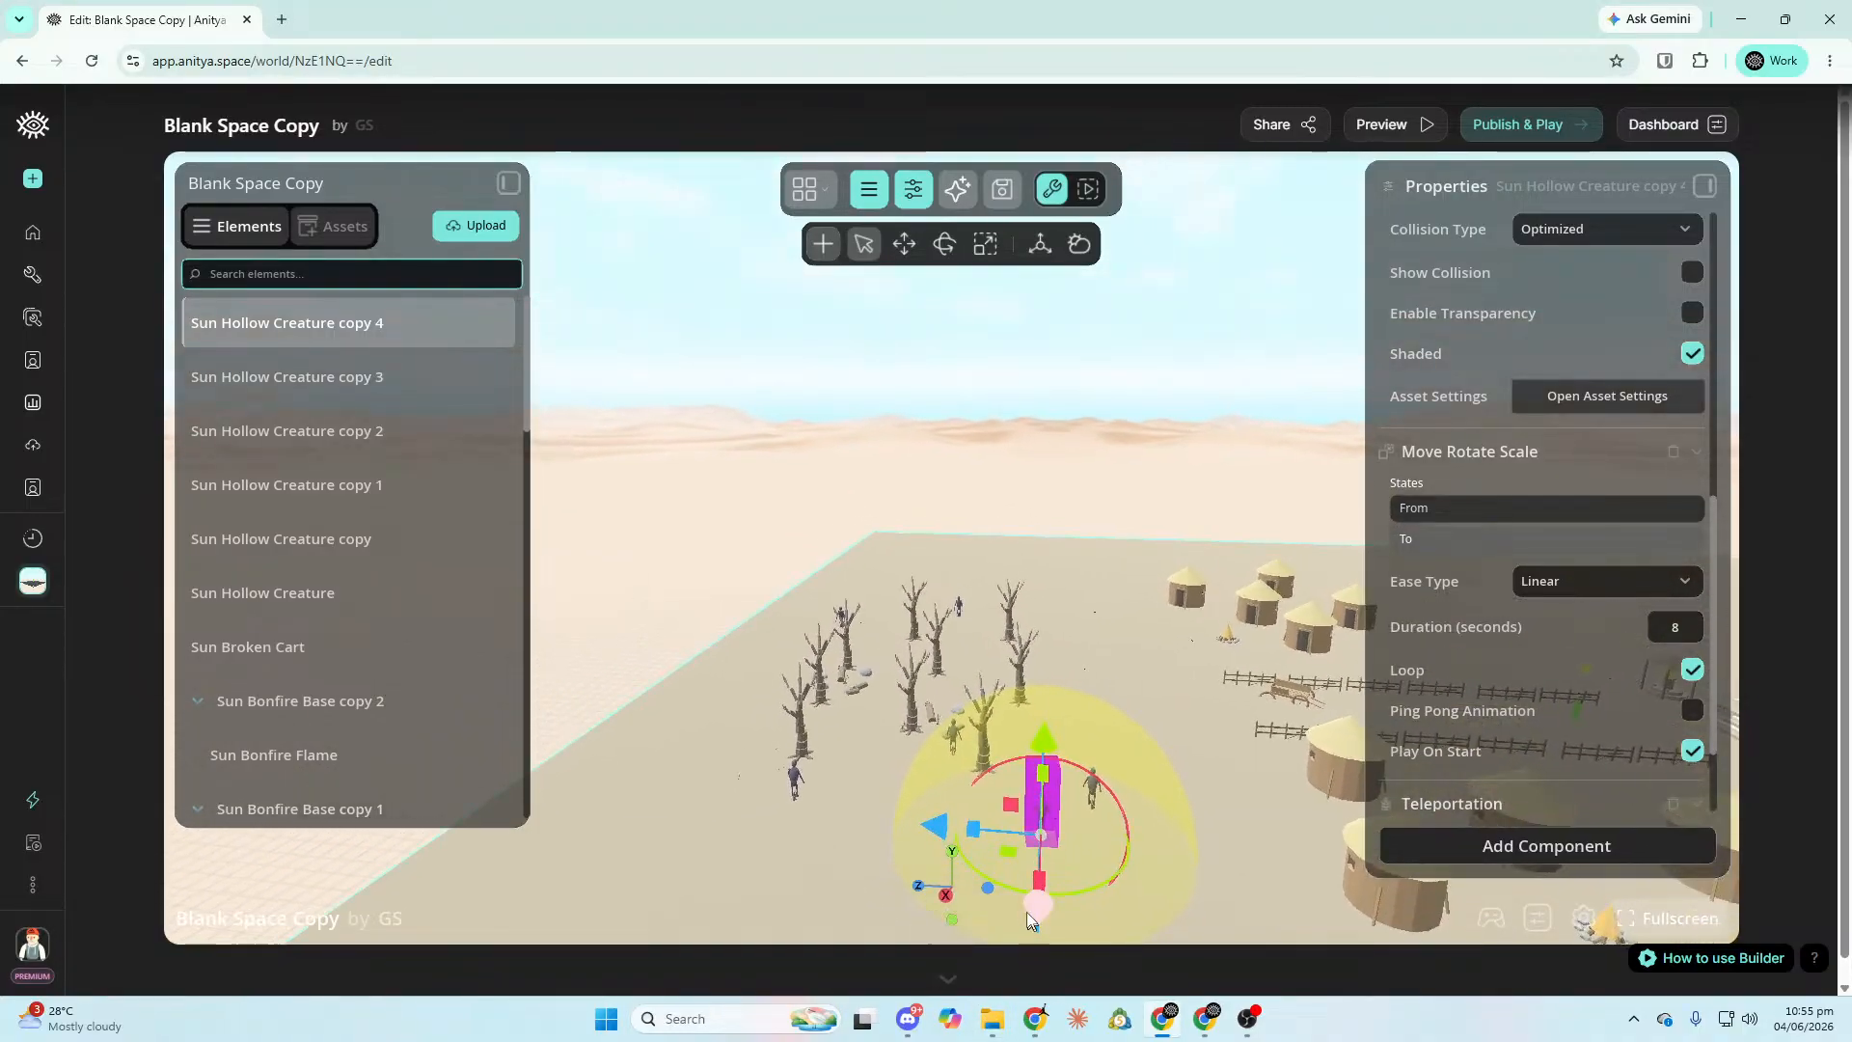
Switch Sun Hollow Creature copy 4 back to its From state and set its Move Rotate Scale duration to 5 seconds.
left_click(1498, 516)
double_click(1678, 627)
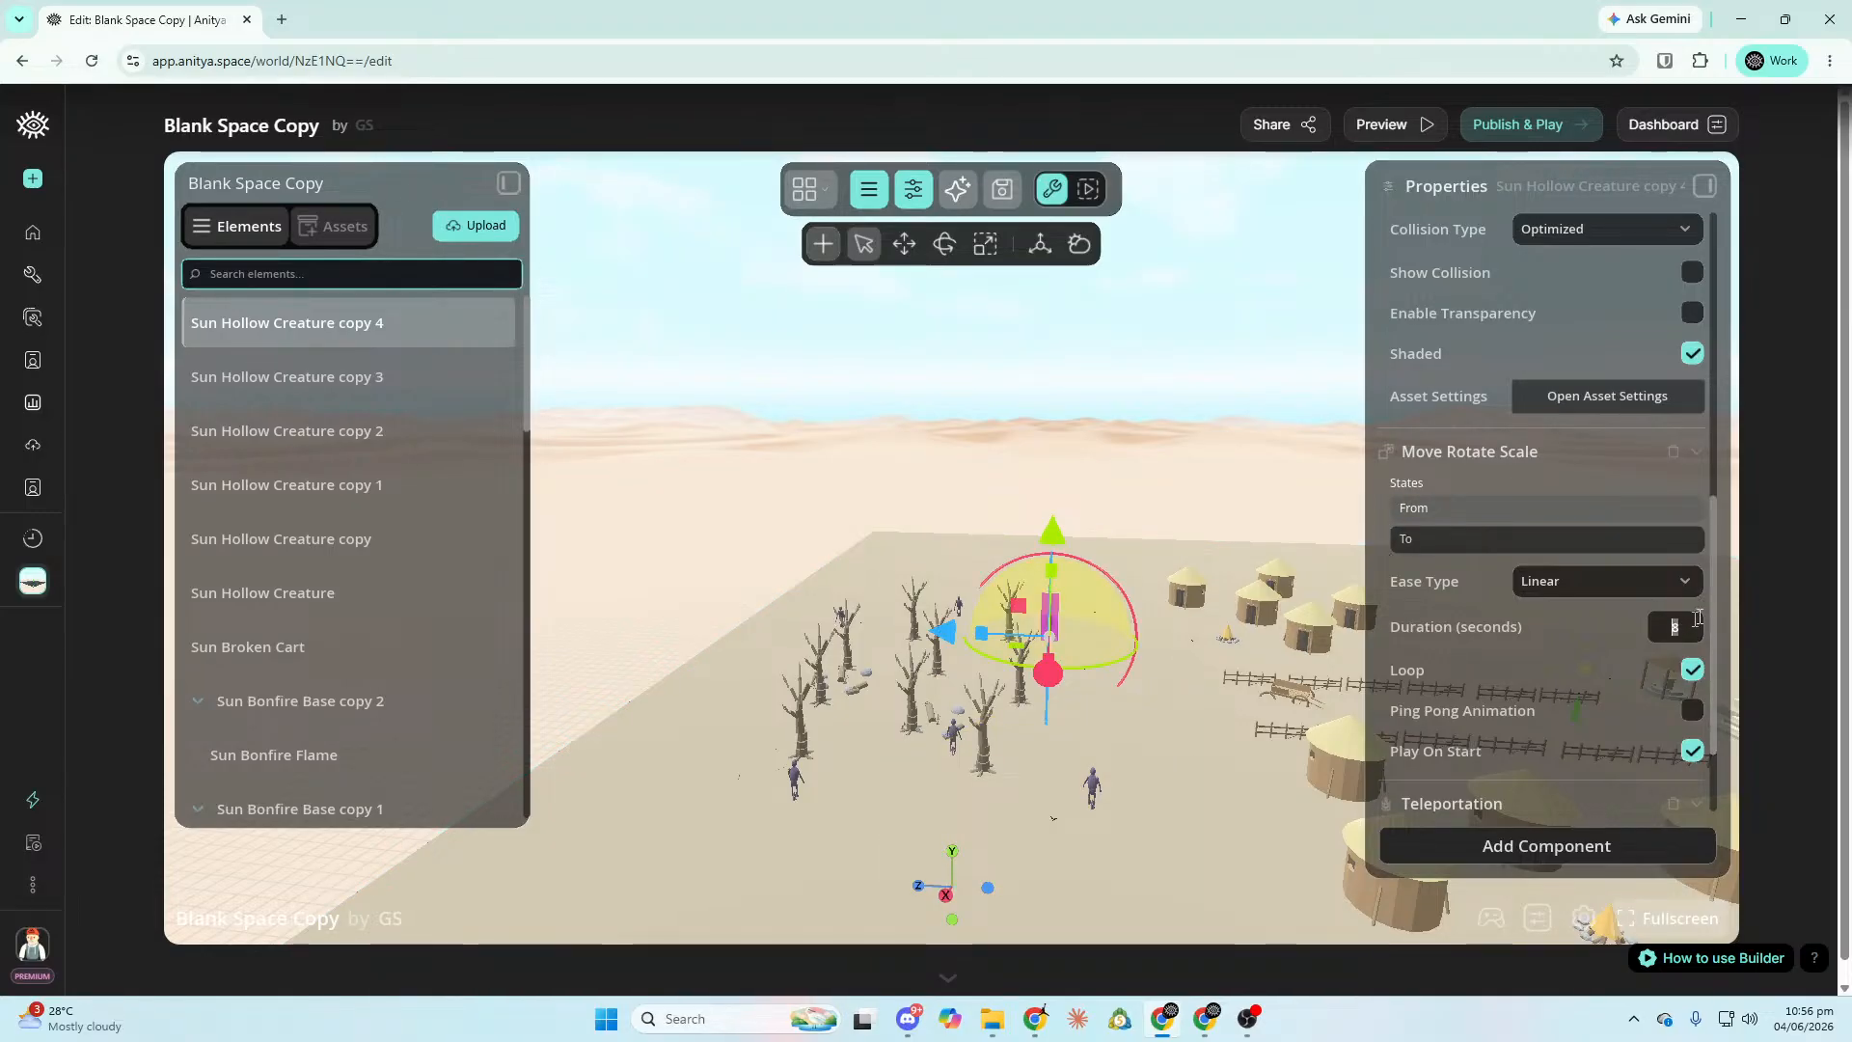
type(".")
type("5")
Look over the dead-tree area and the creatures placed around it from several angles.
right_click_drag(1606, 750, 1606, 751)
key("s")
key("a")
key("w")
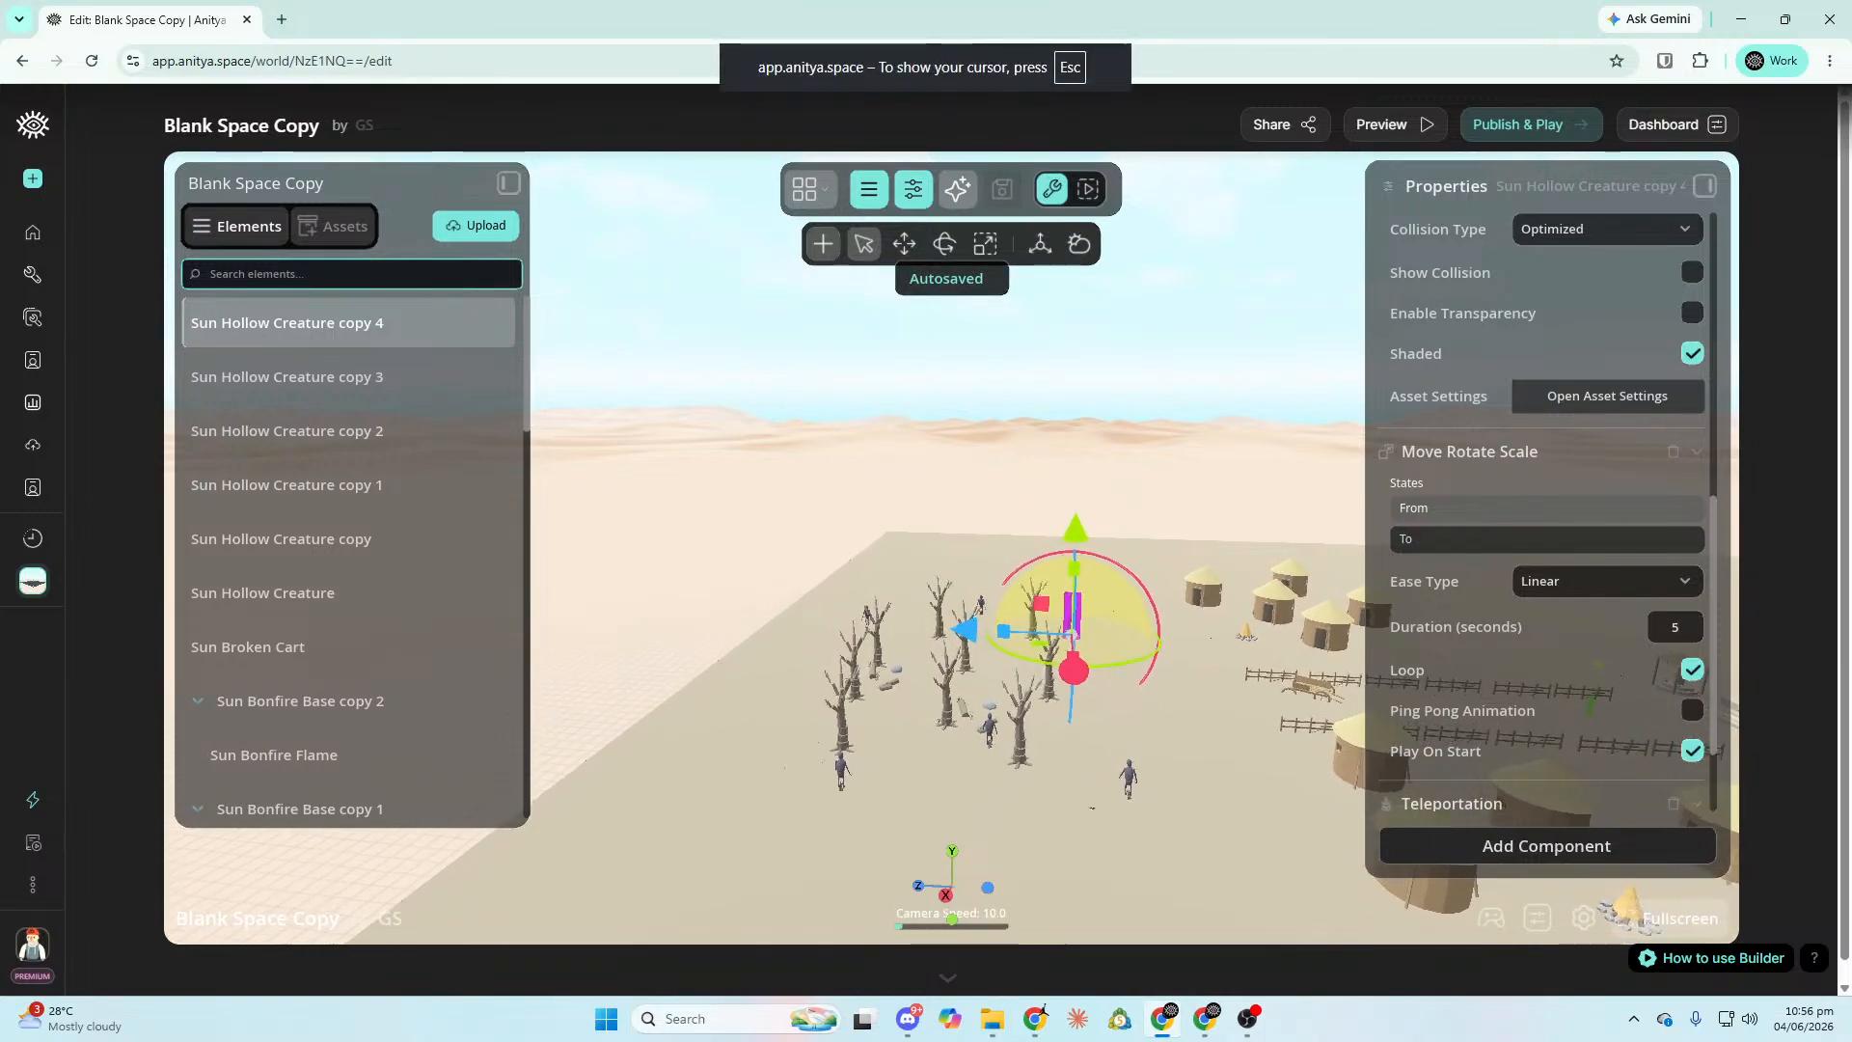
key("d")
key("w")
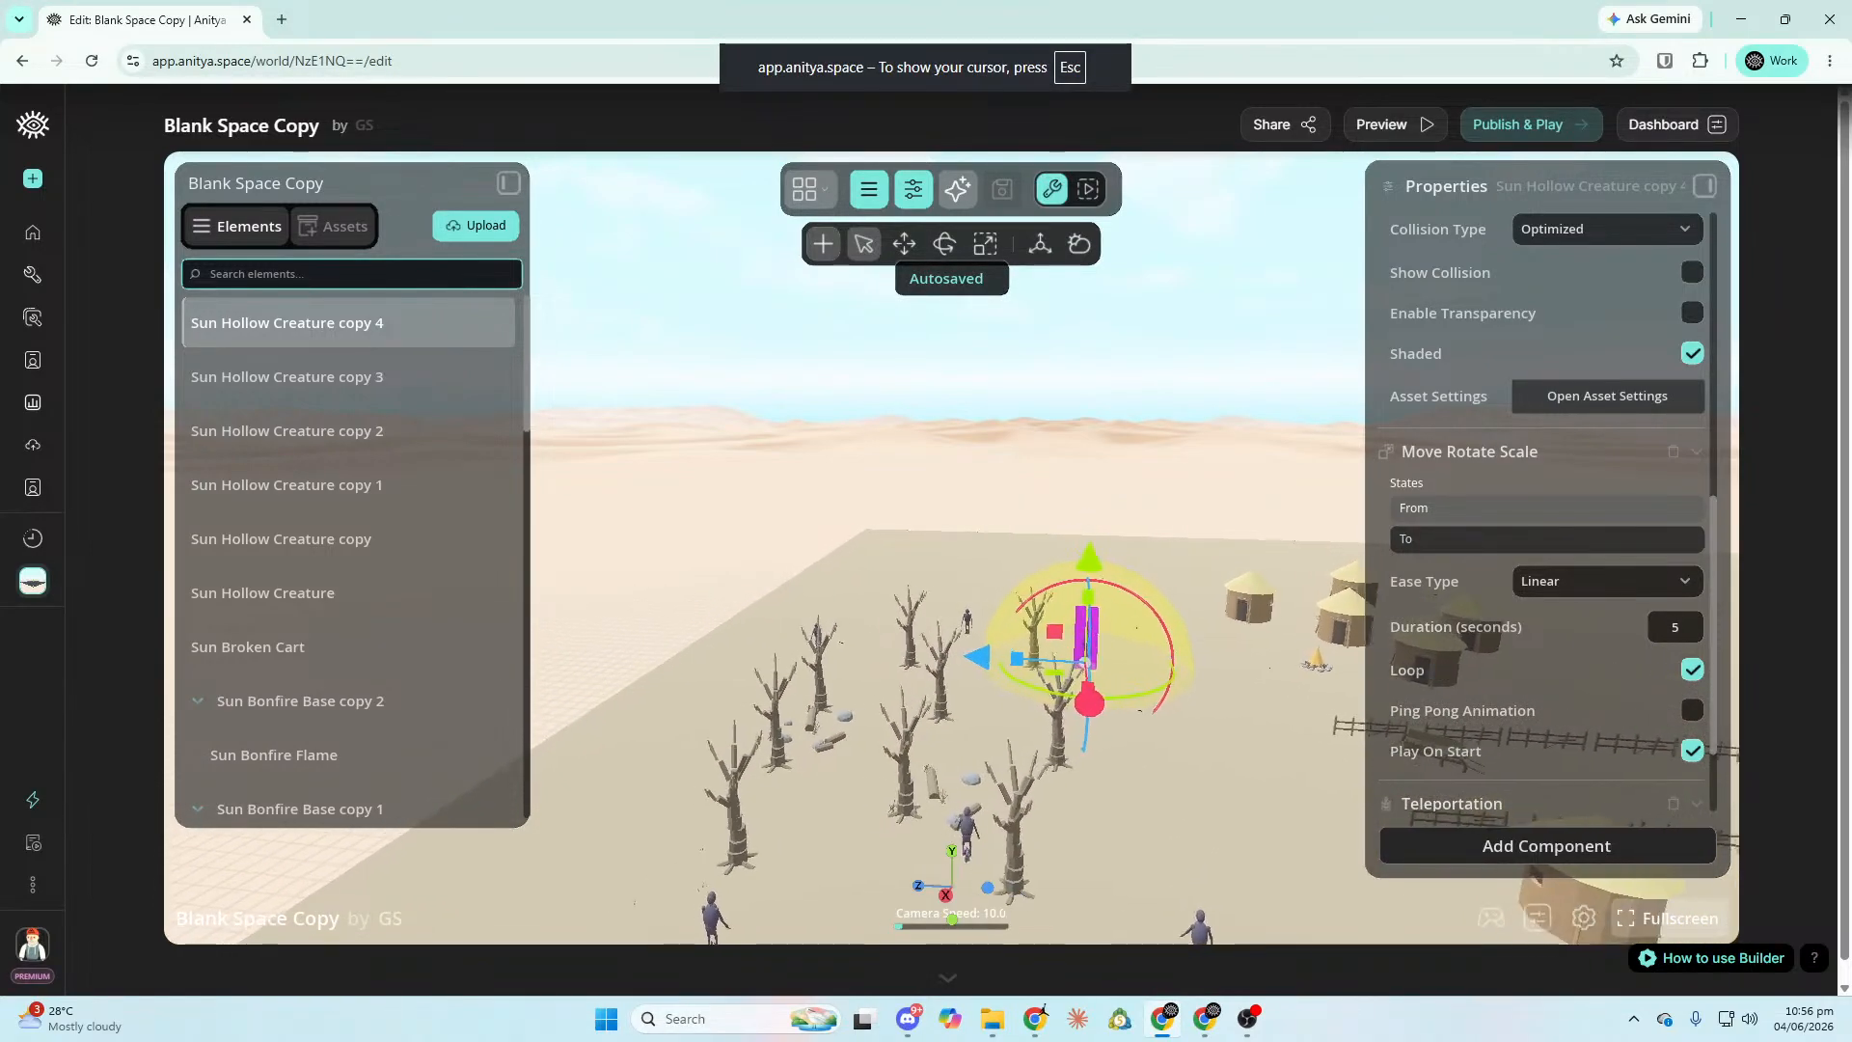
key("a")
key("a")
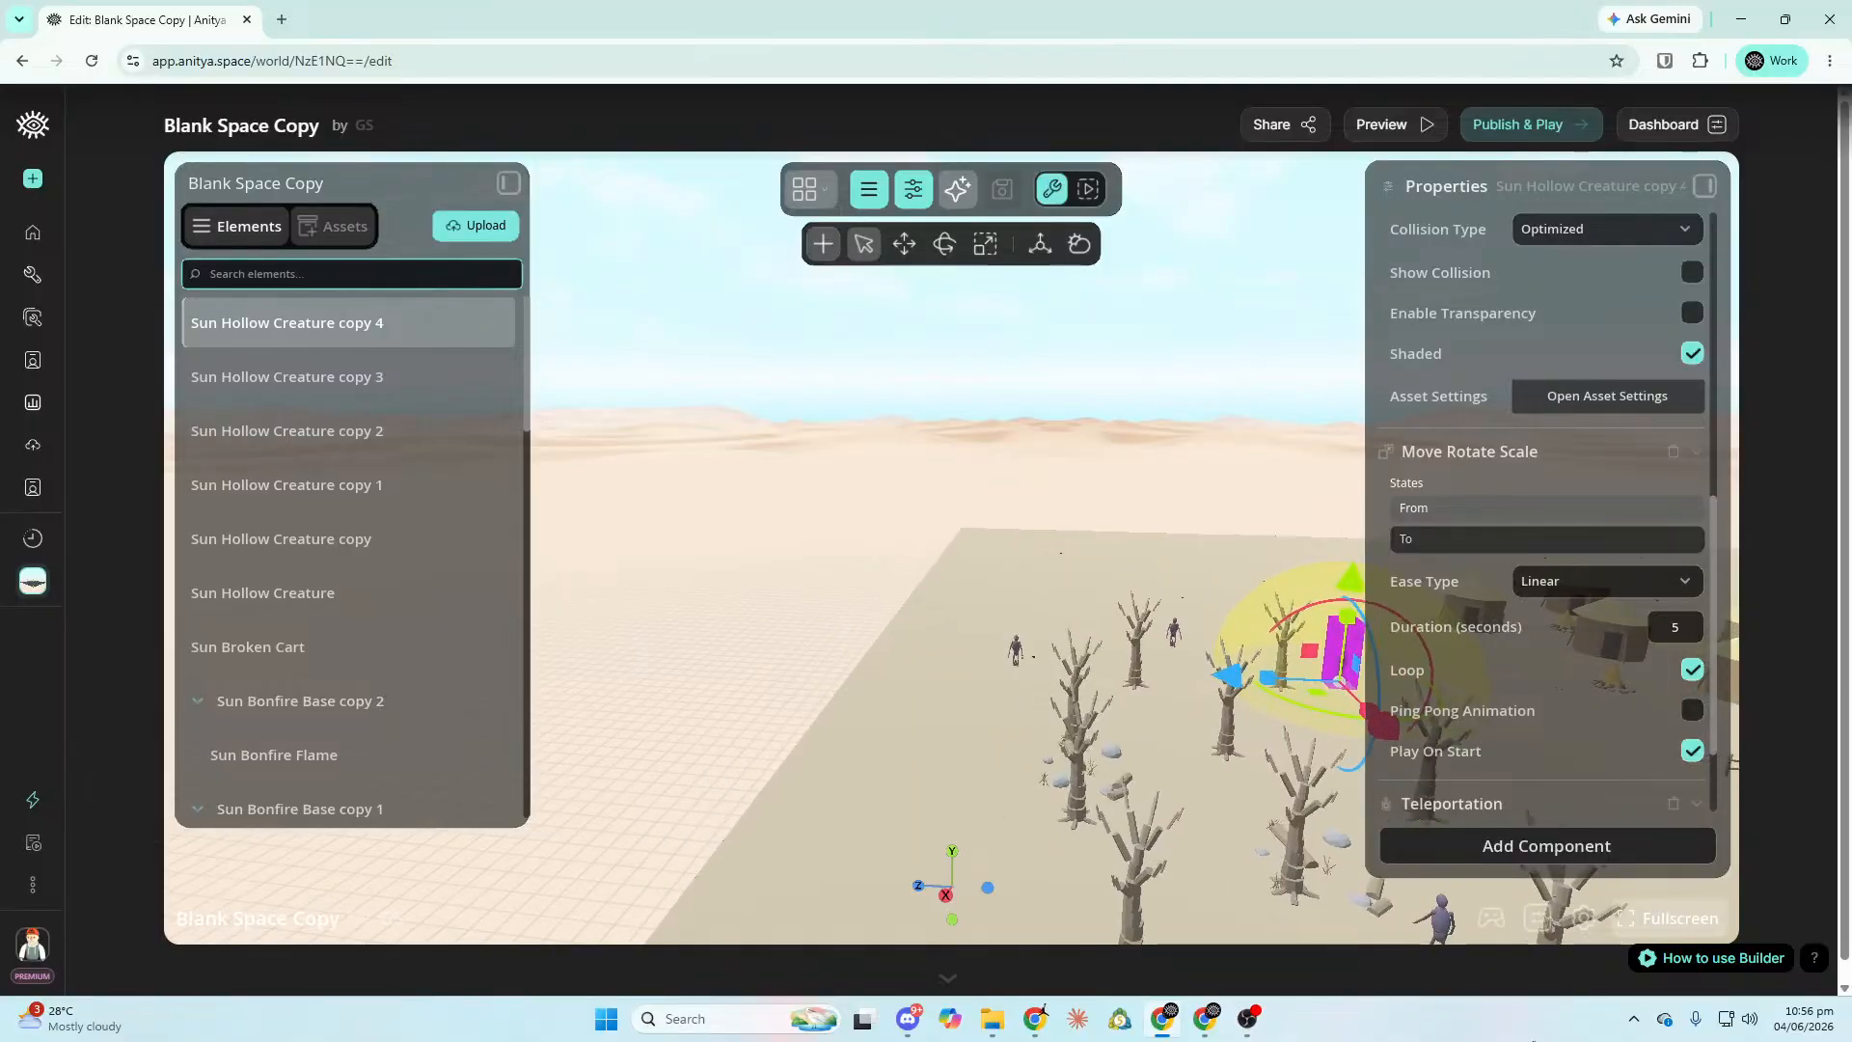
right_click_drag(951, 547, 907, 521)
right_click_drag(689, 932, 578, 1004)
key("a")
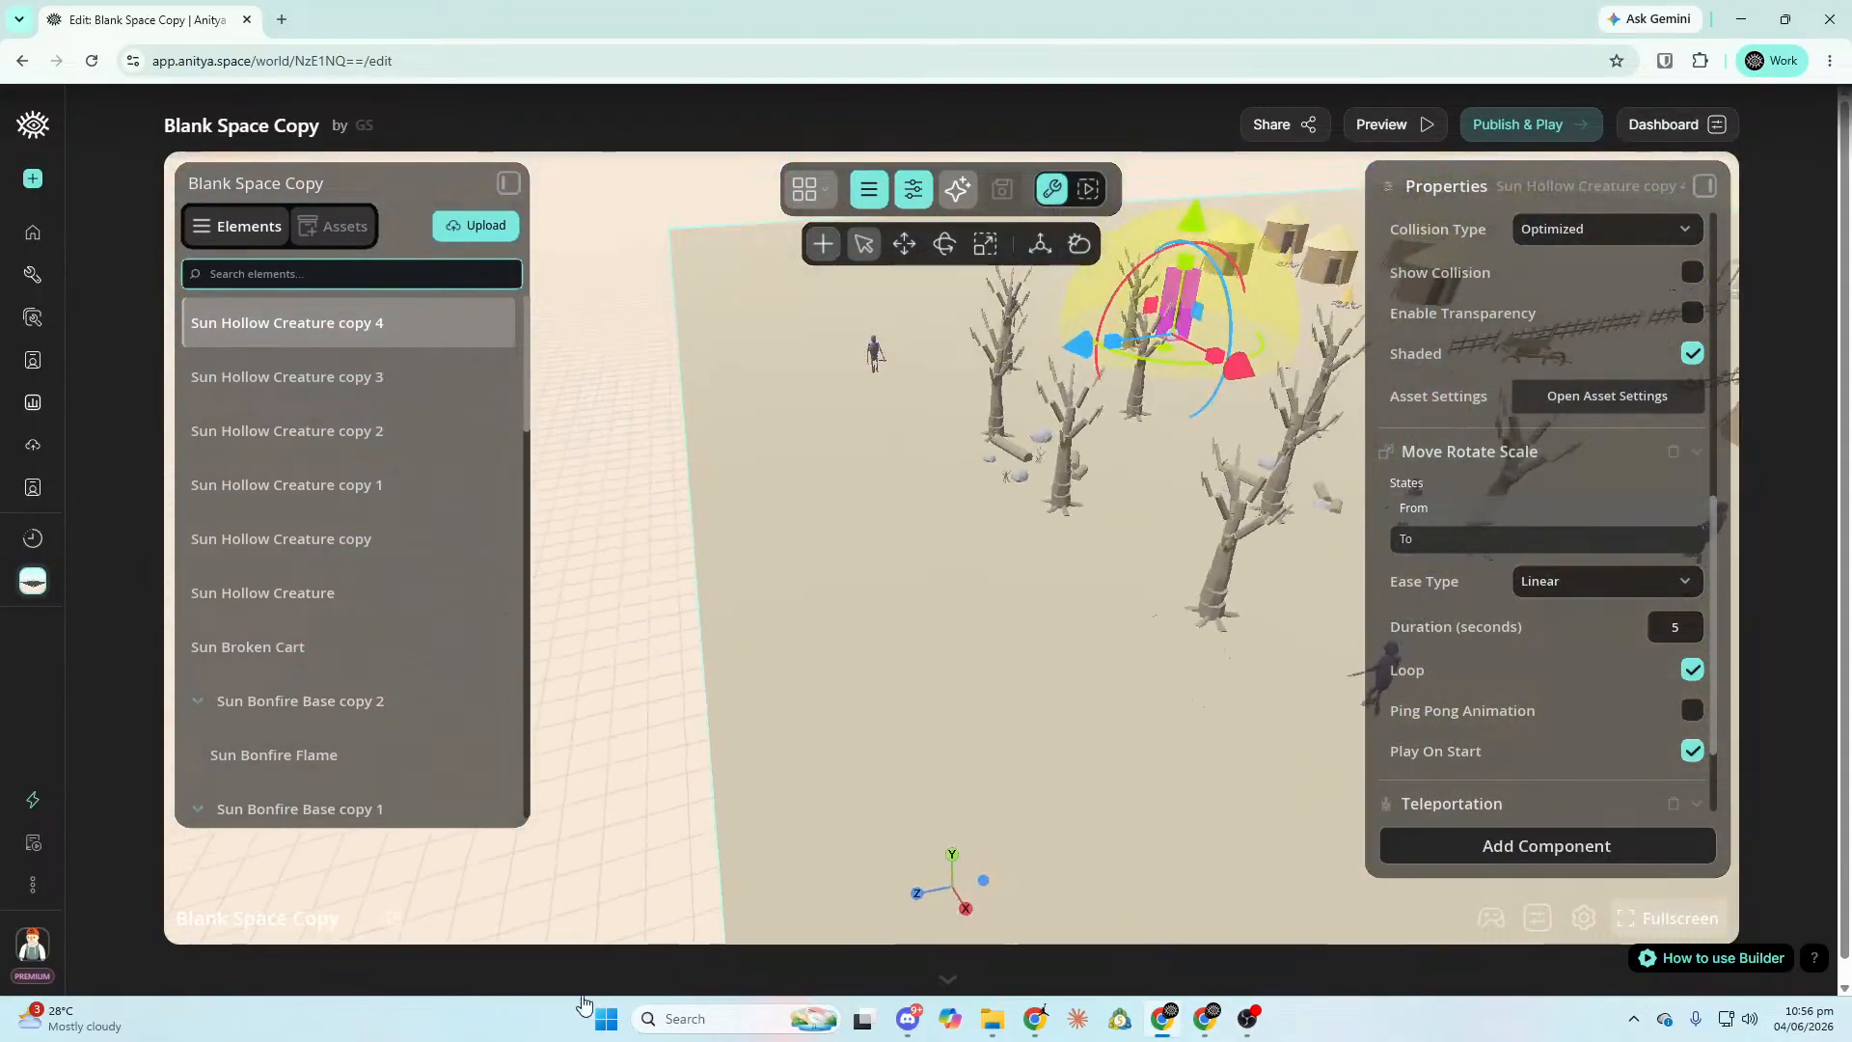
right_click(590, 929)
Show only the uploaded 3D objects in the asset library.
left_click(333, 226)
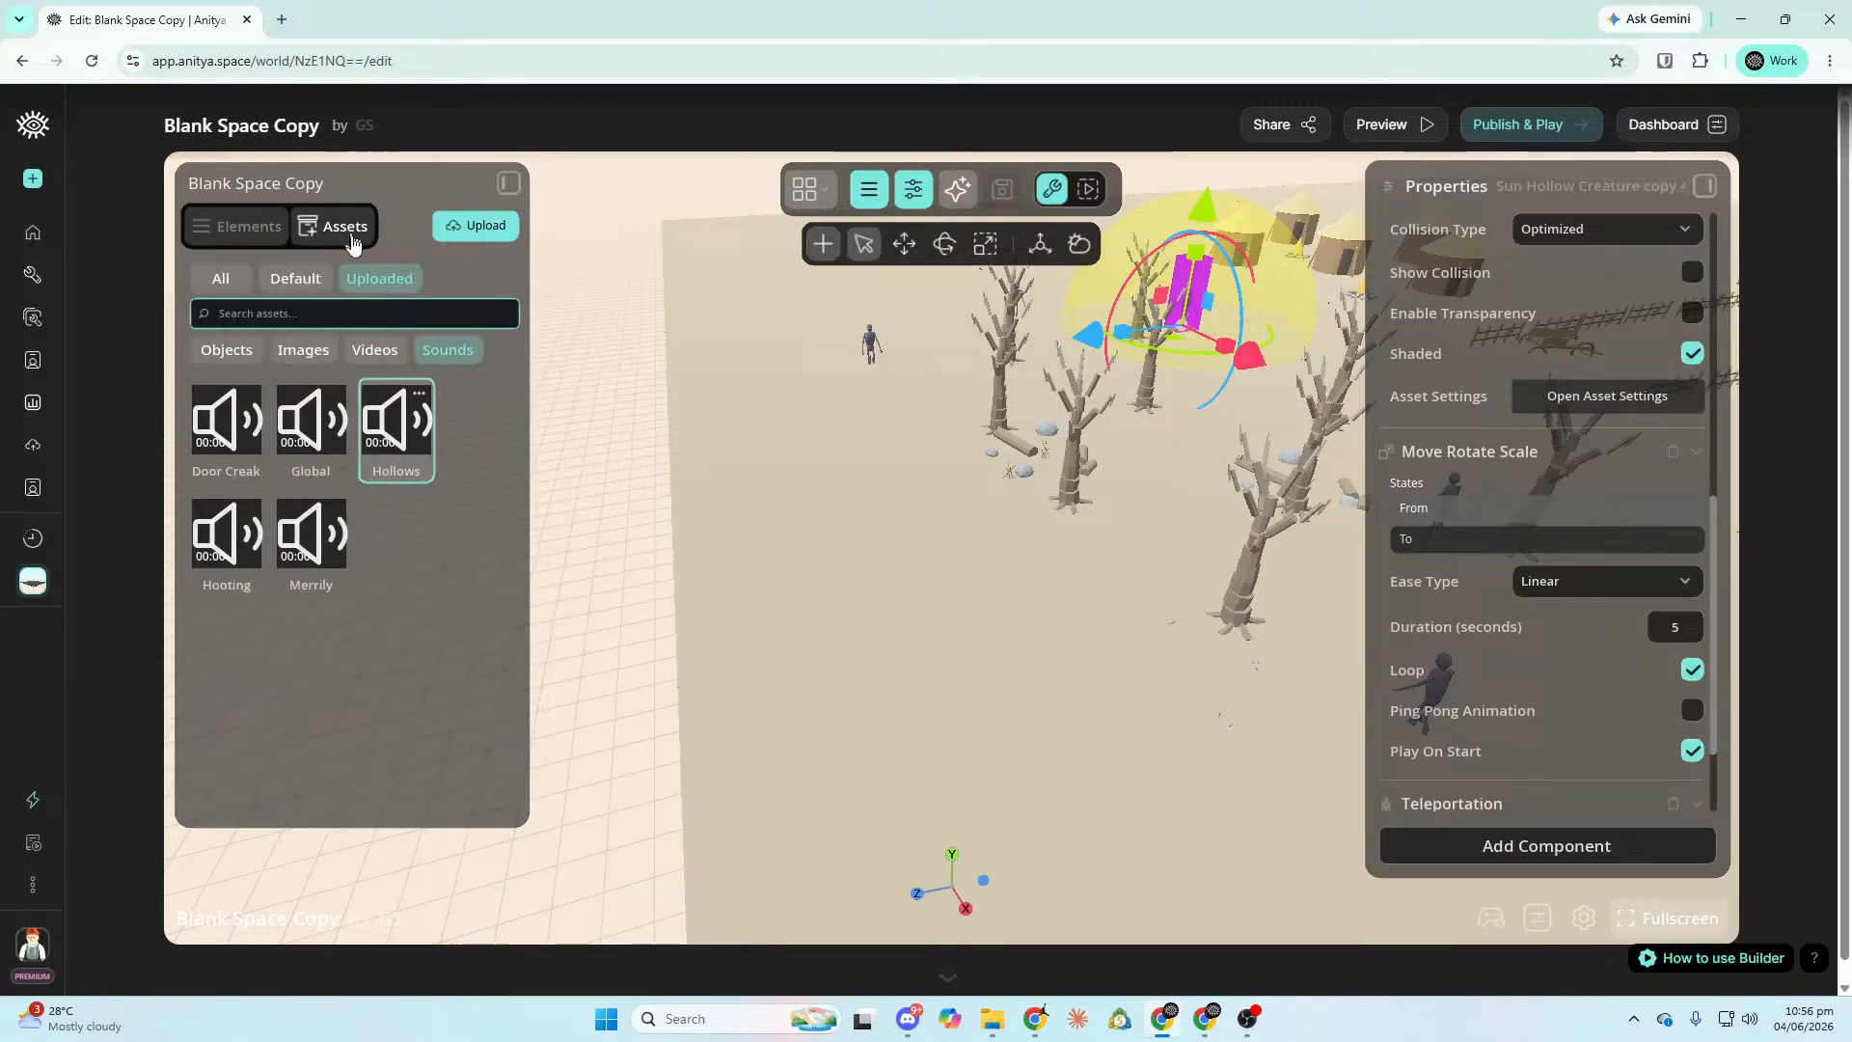
left_click(208, 284)
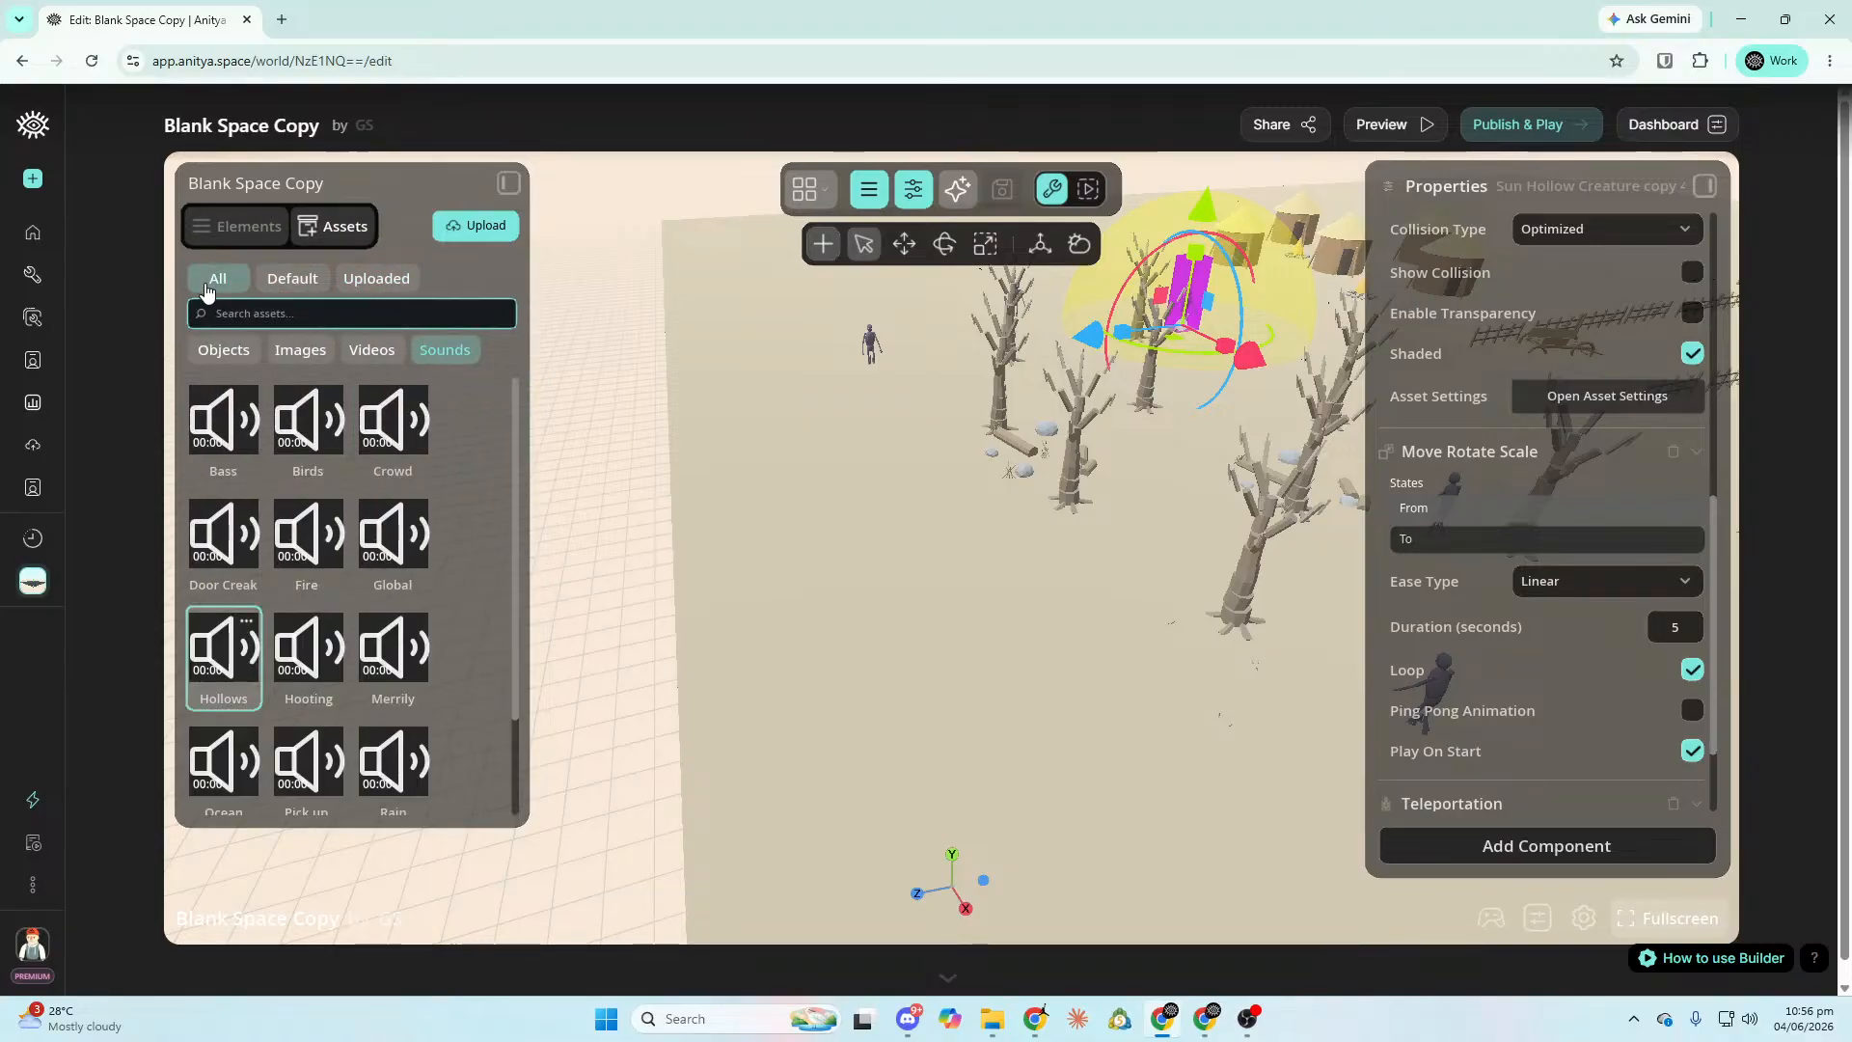
left_click(231, 224)
left_click(333, 226)
left_click(386, 279)
left_click(224, 349)
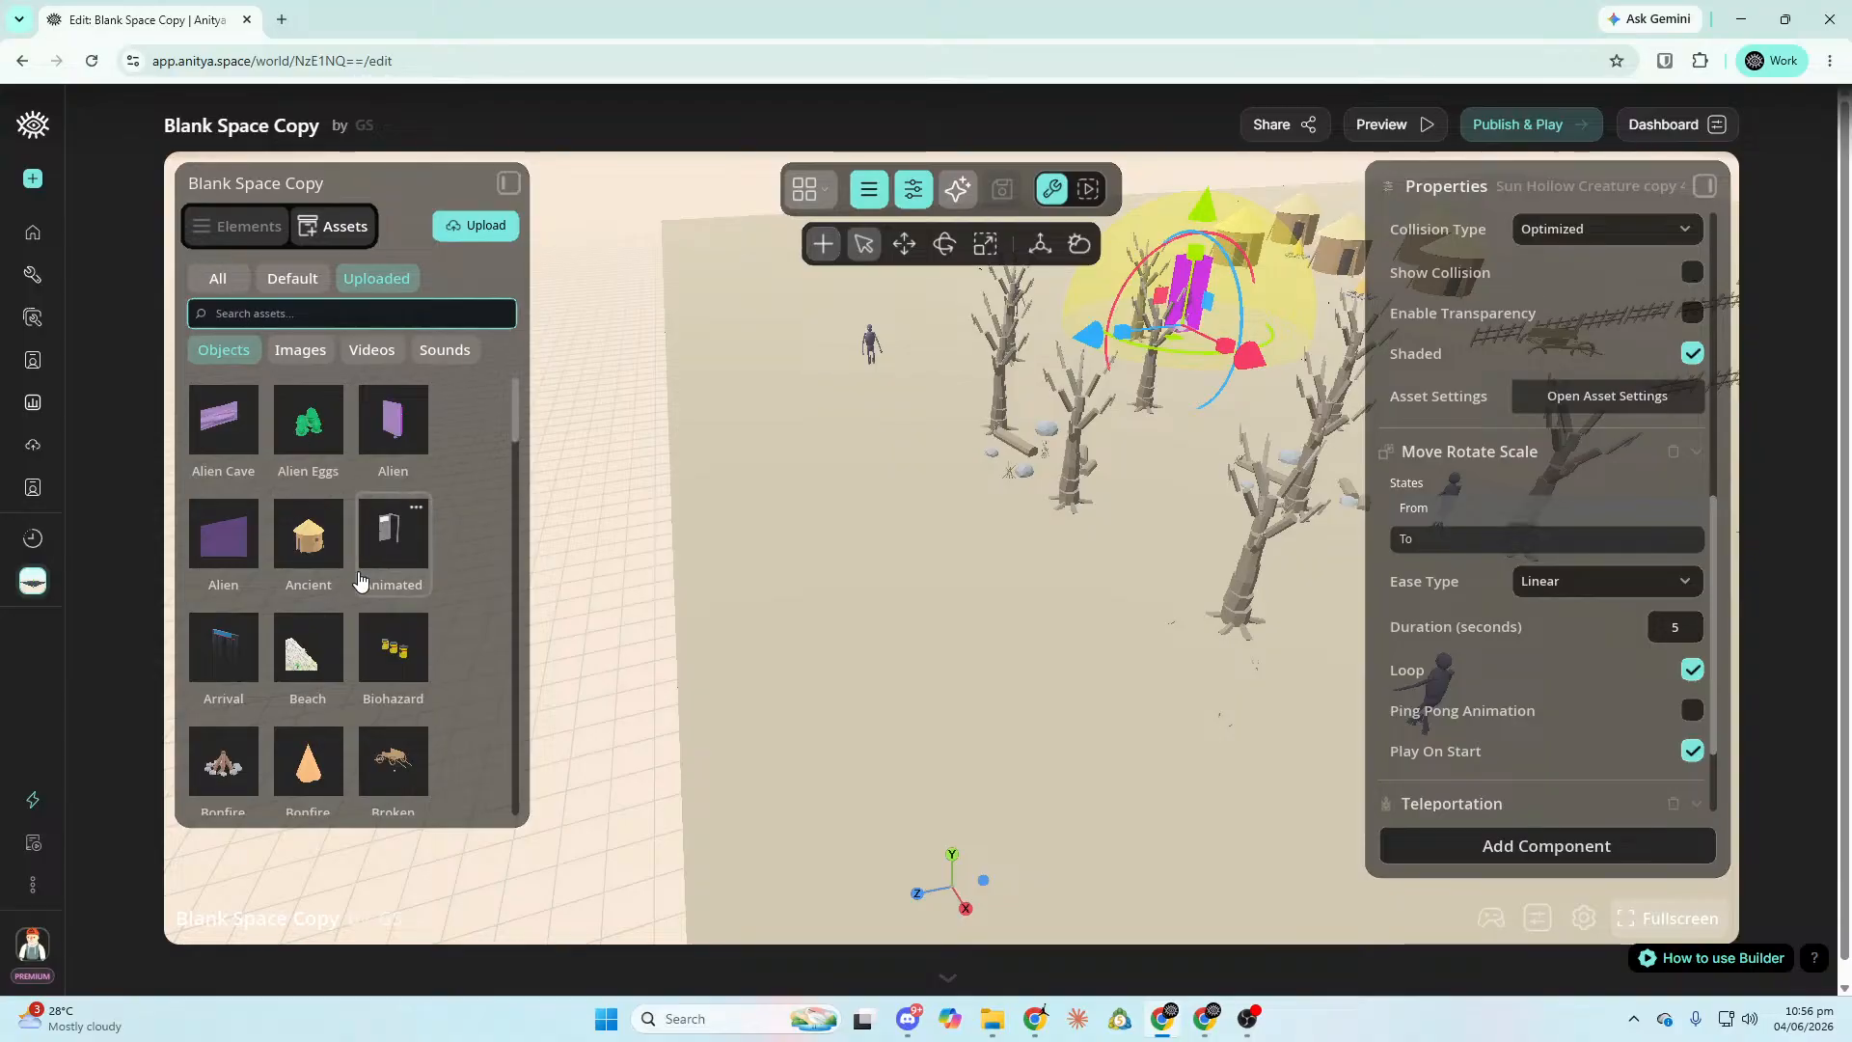
Search the uploaded objects for "god" and browse the unfiltered list for the character model.
left_click(380, 319)
type("god")
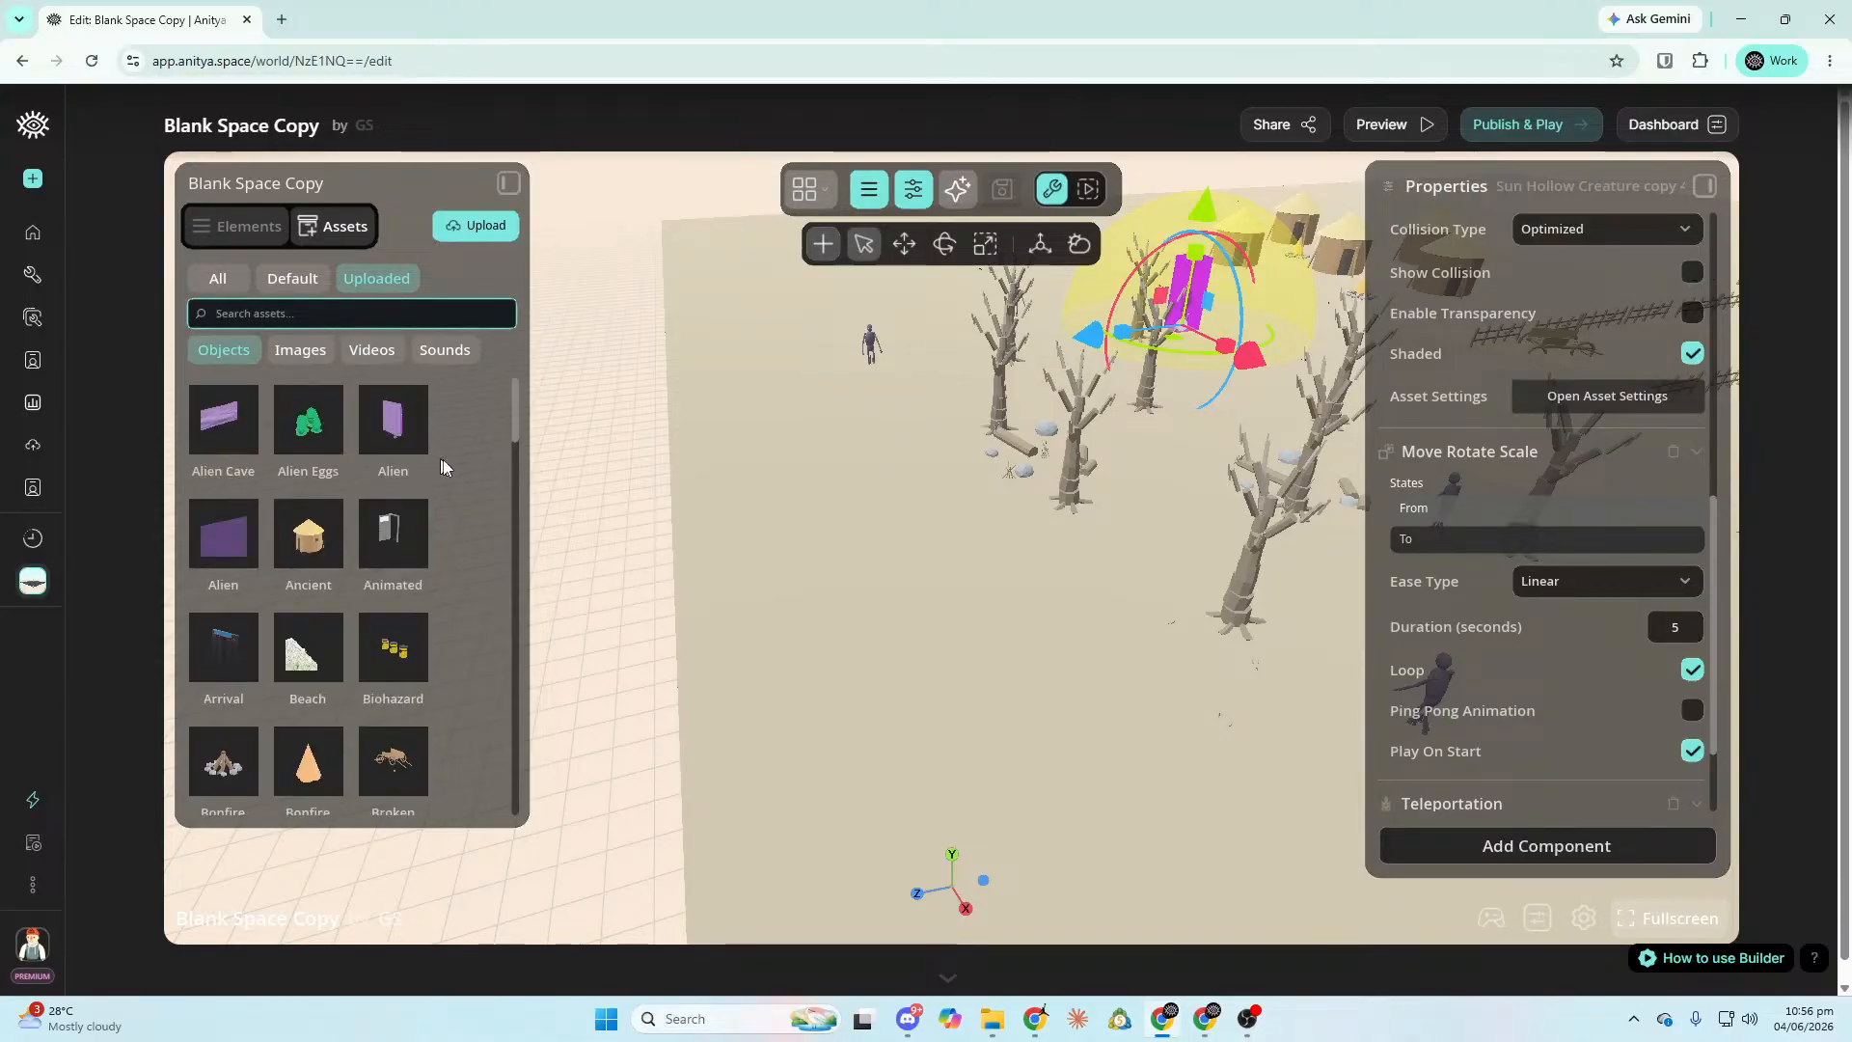
scroll(429, 467, "down", 5)
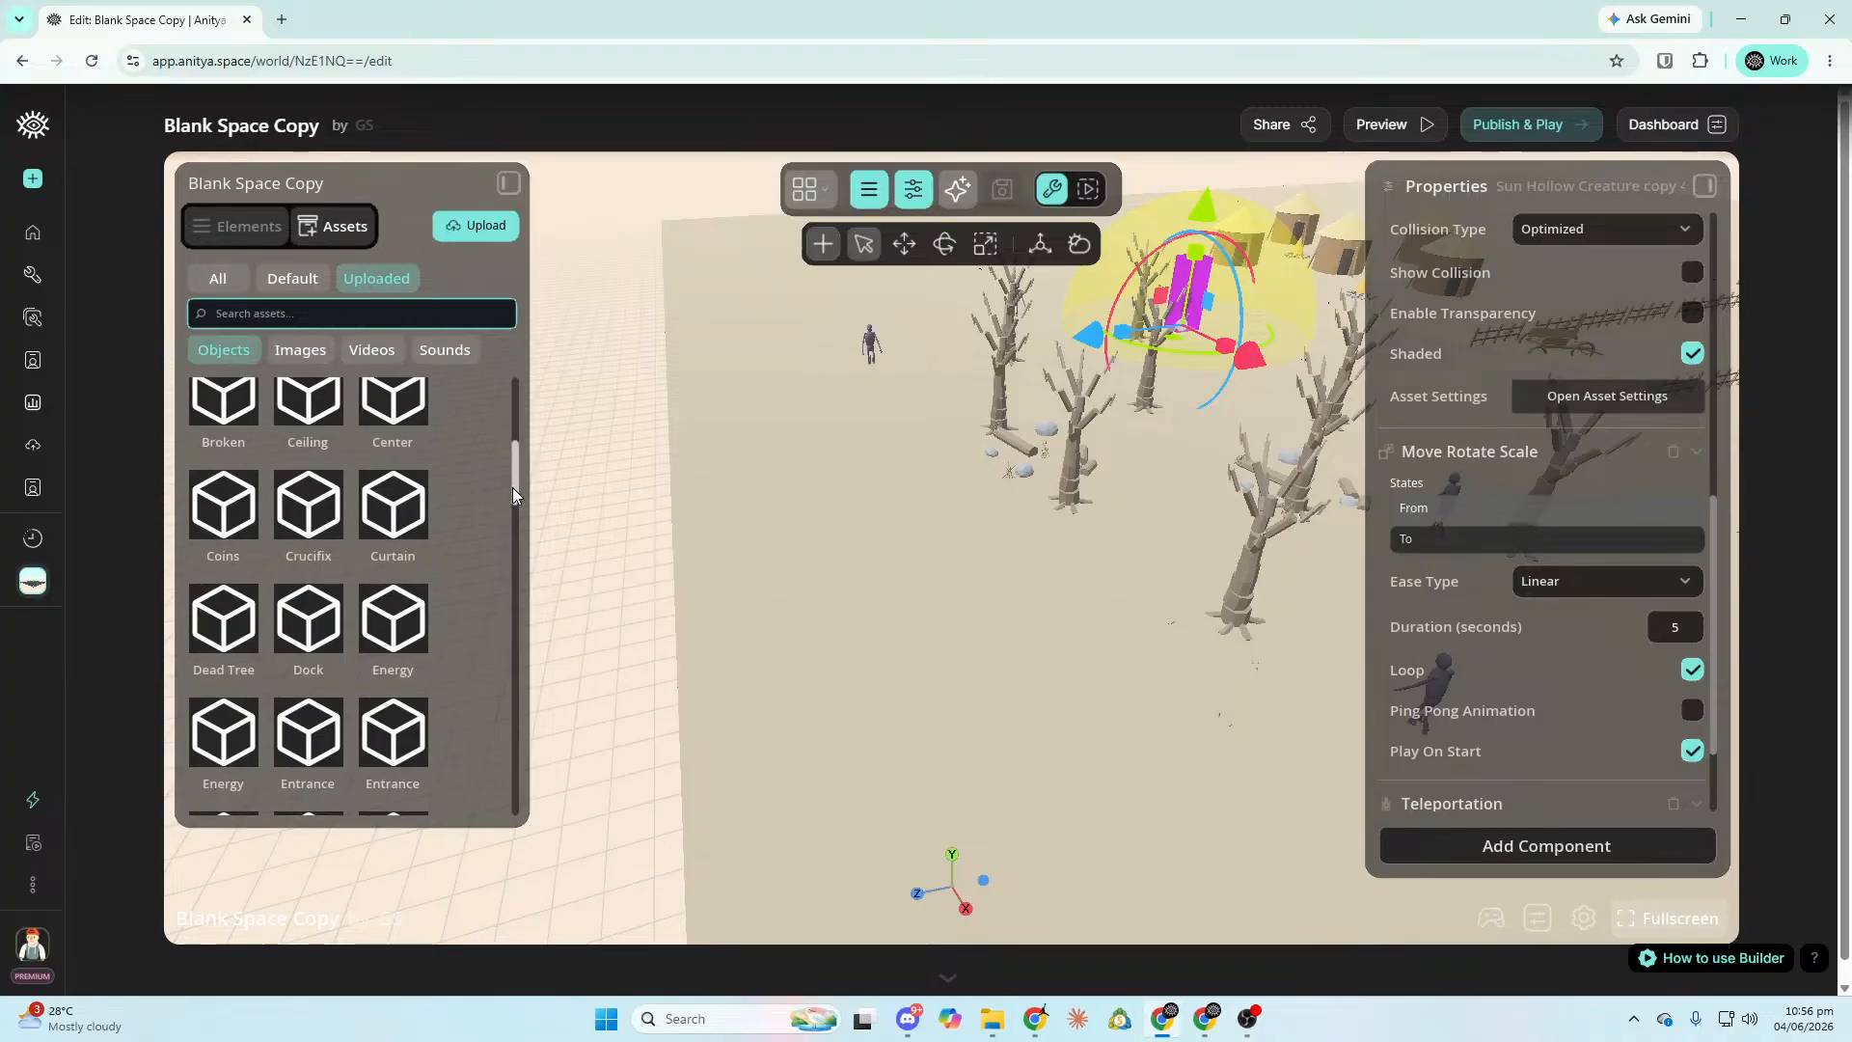
left_click_drag(512, 495, 514, 446)
scroll(458, 465, "down", 5)
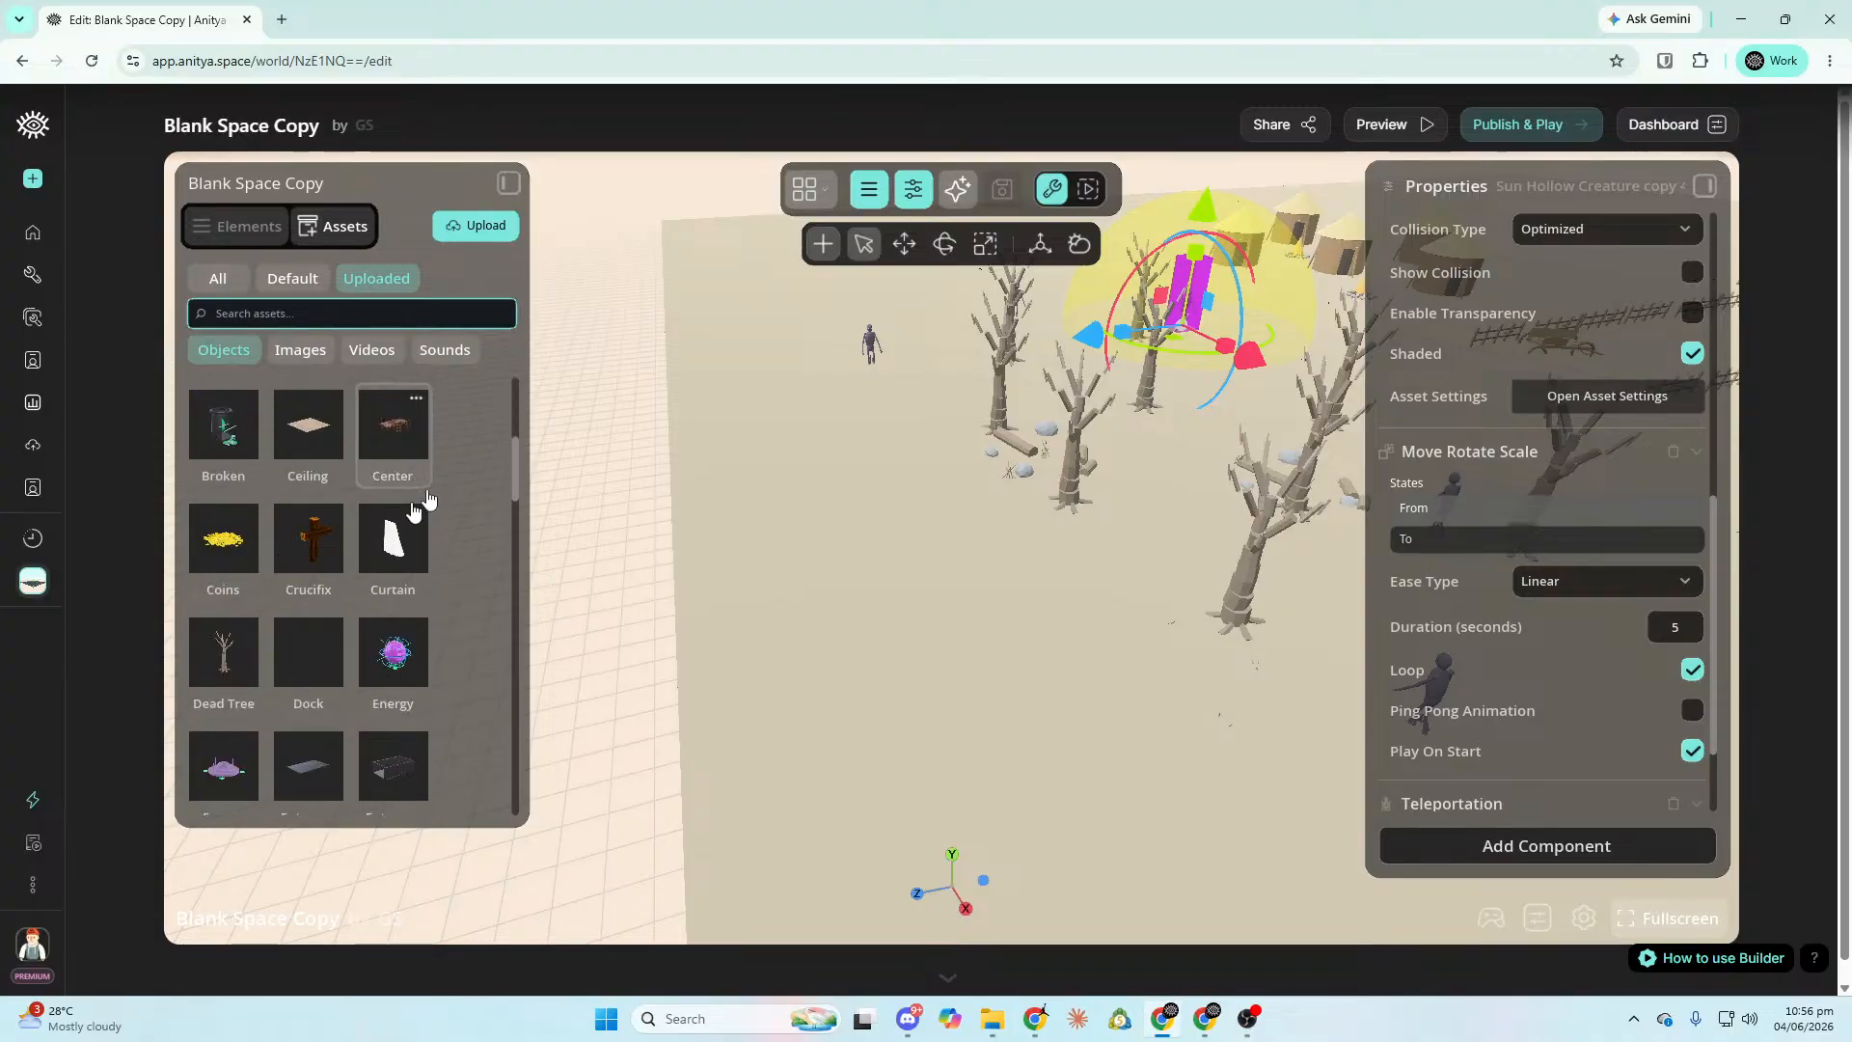
scroll(457, 463, "up", 3)
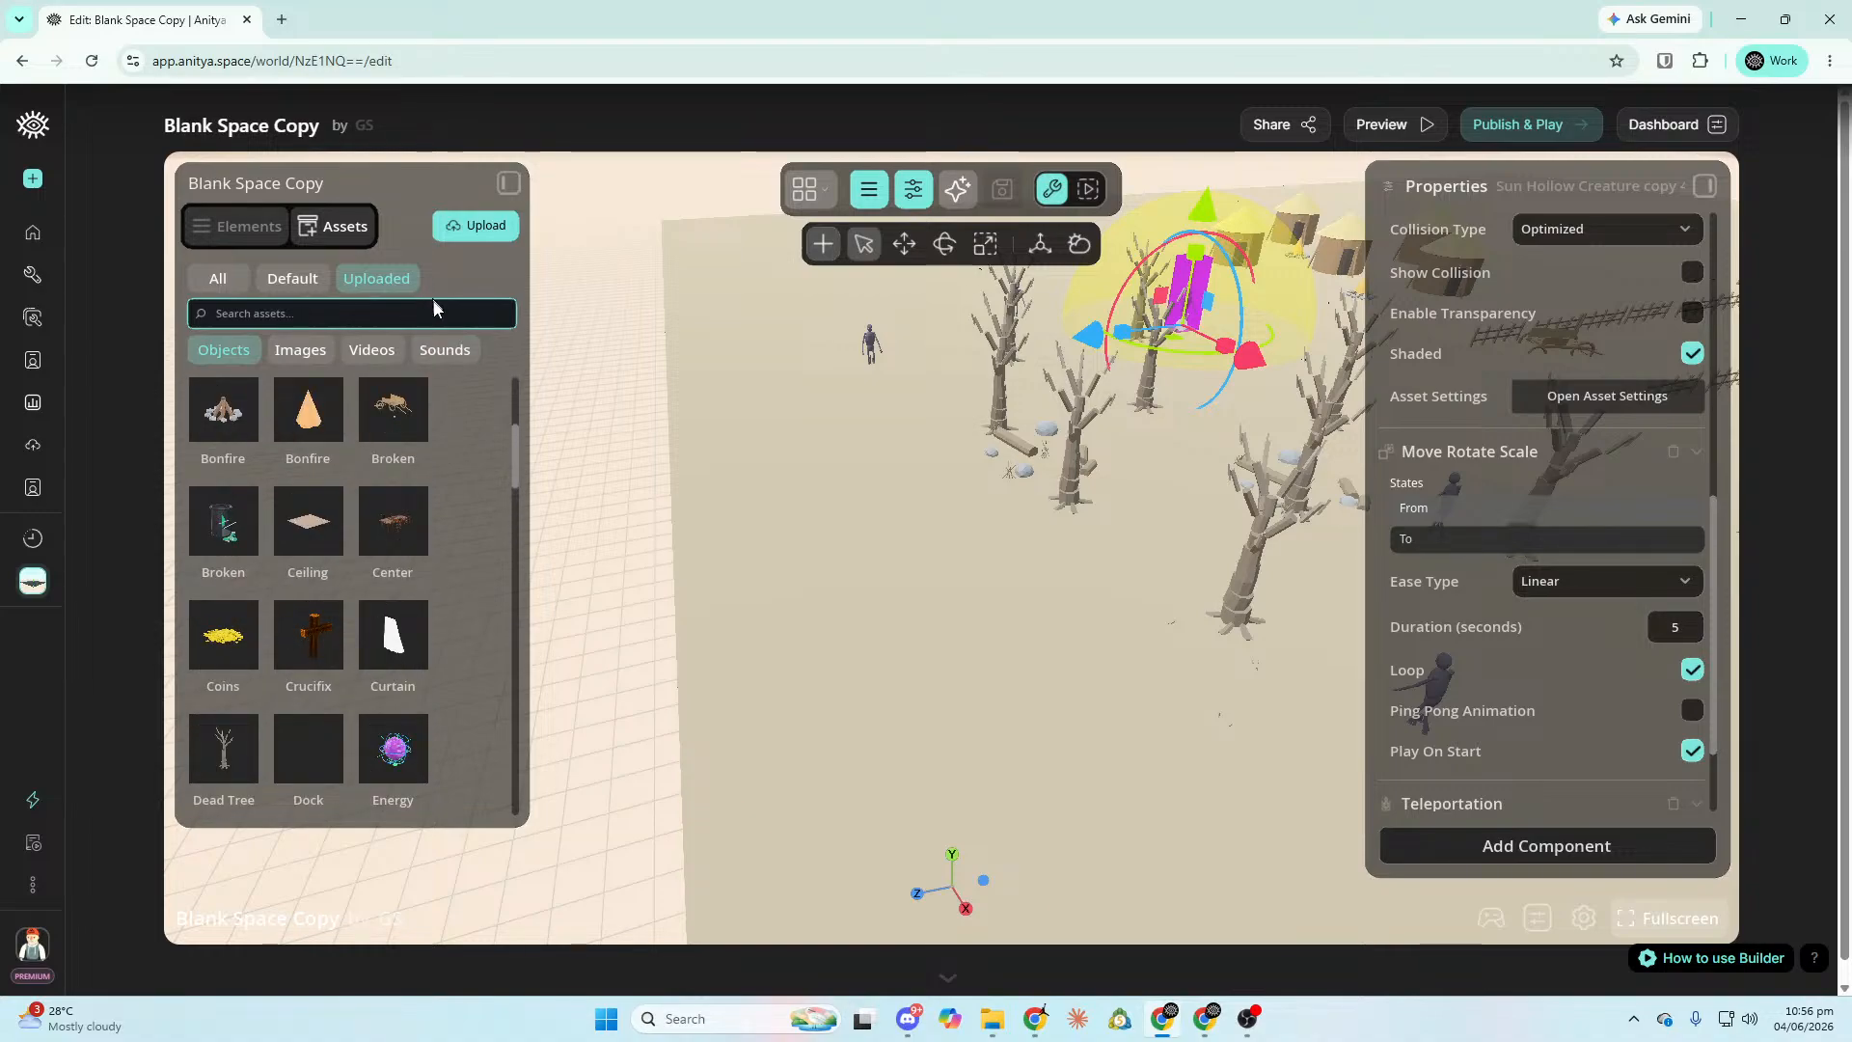
scroll(476, 450, "up", 3)
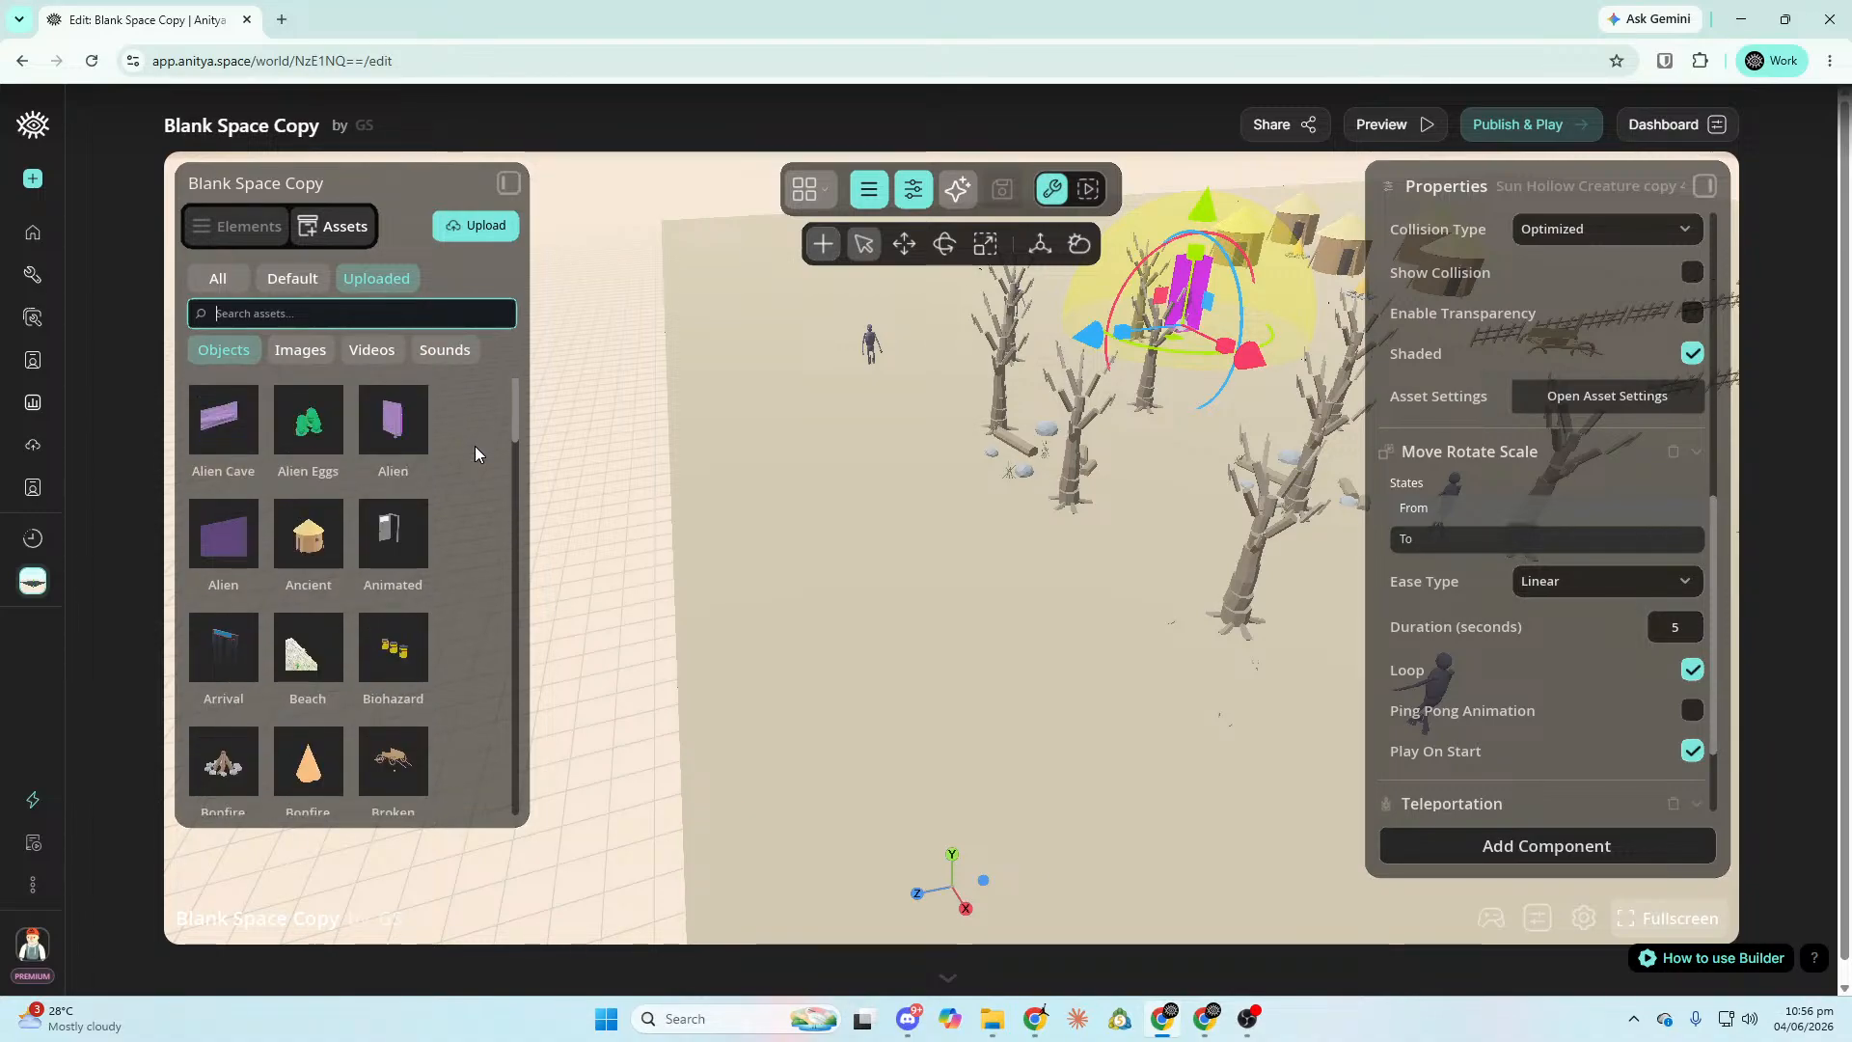
left_click(409, 321)
type("god")
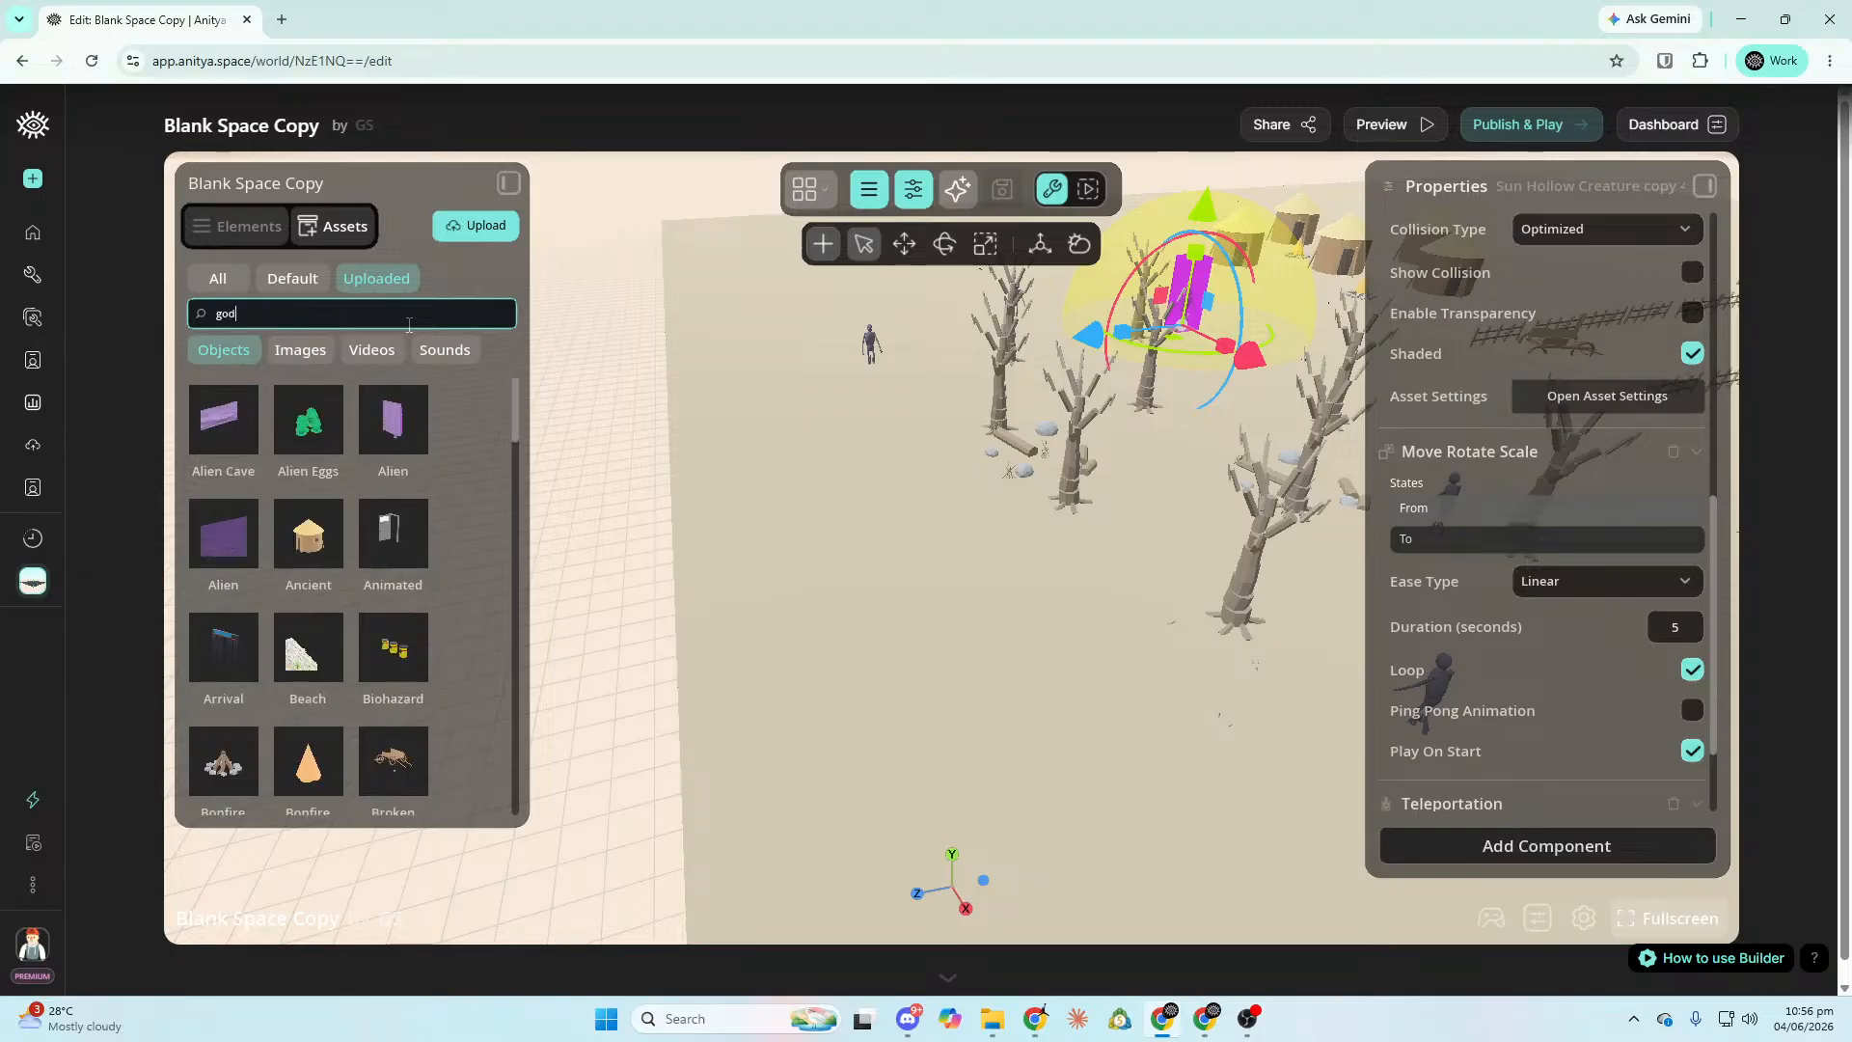
Search the uploaded objects for "sun" and look through the matching models.
type("sun")
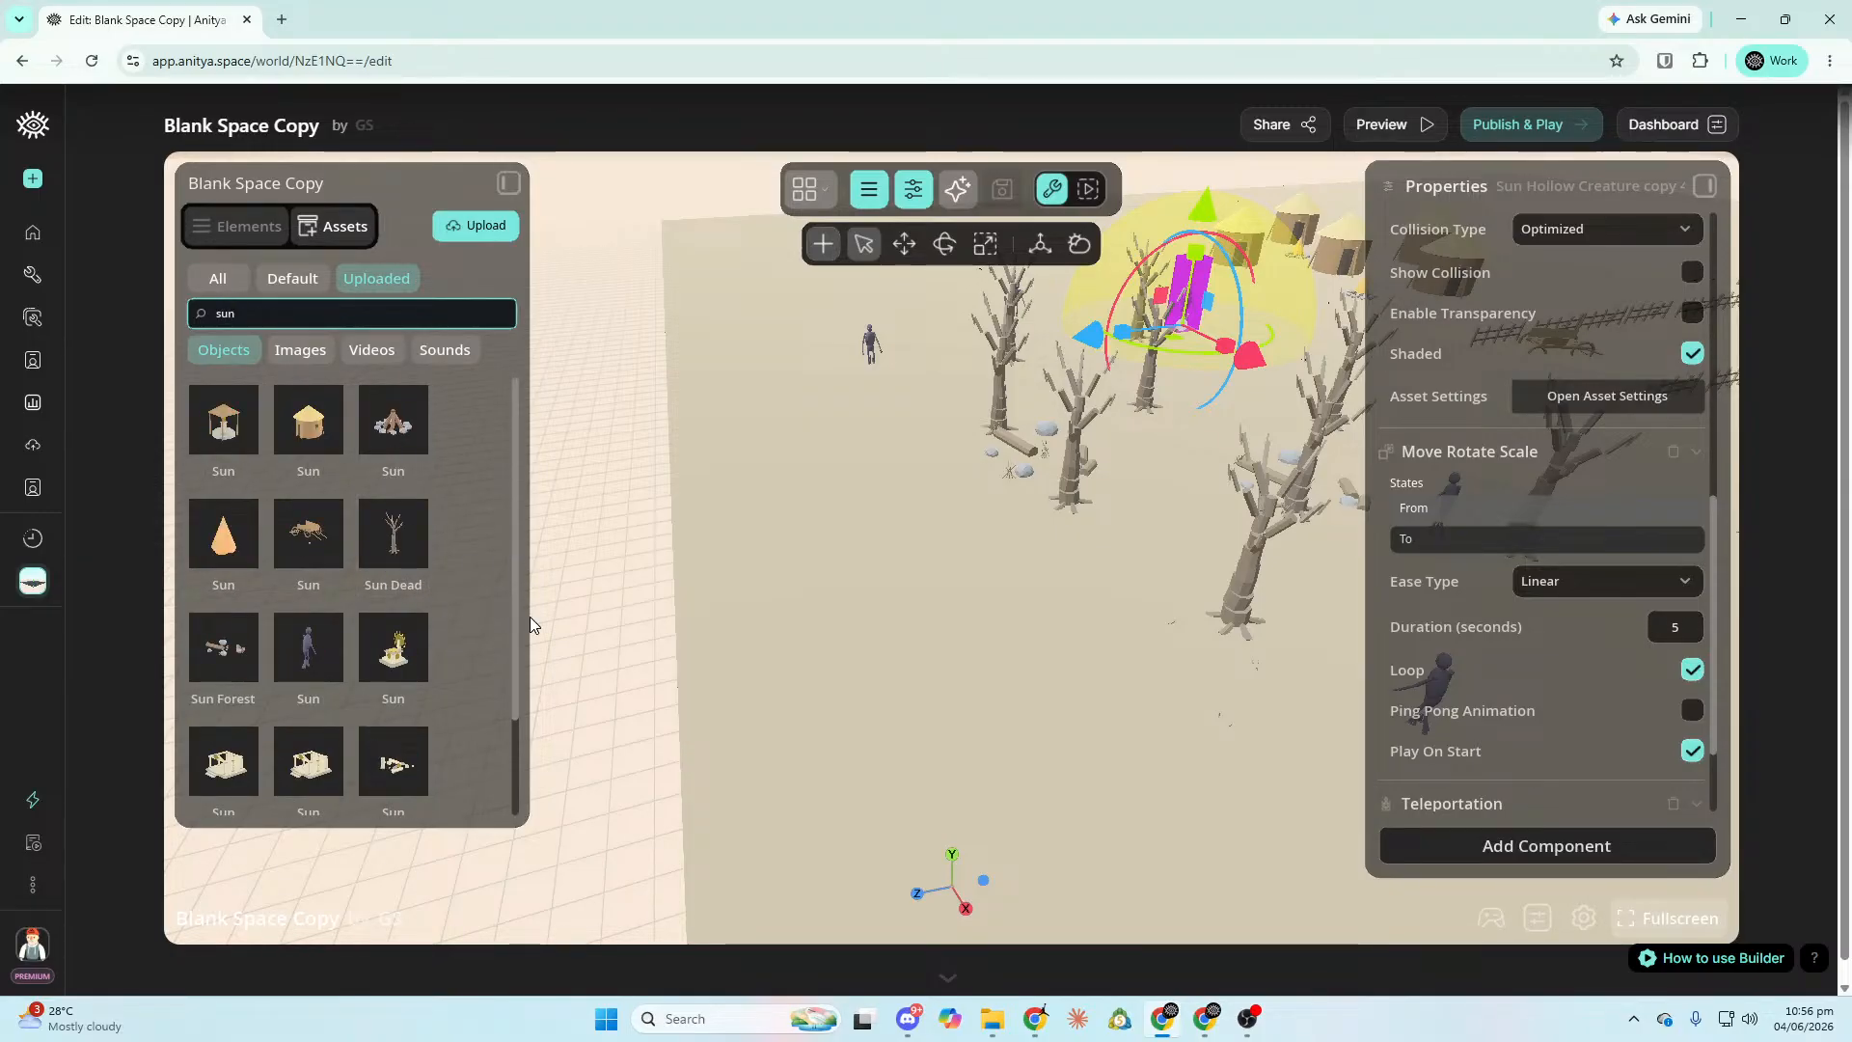
left_click_drag(510, 676, 502, 573)
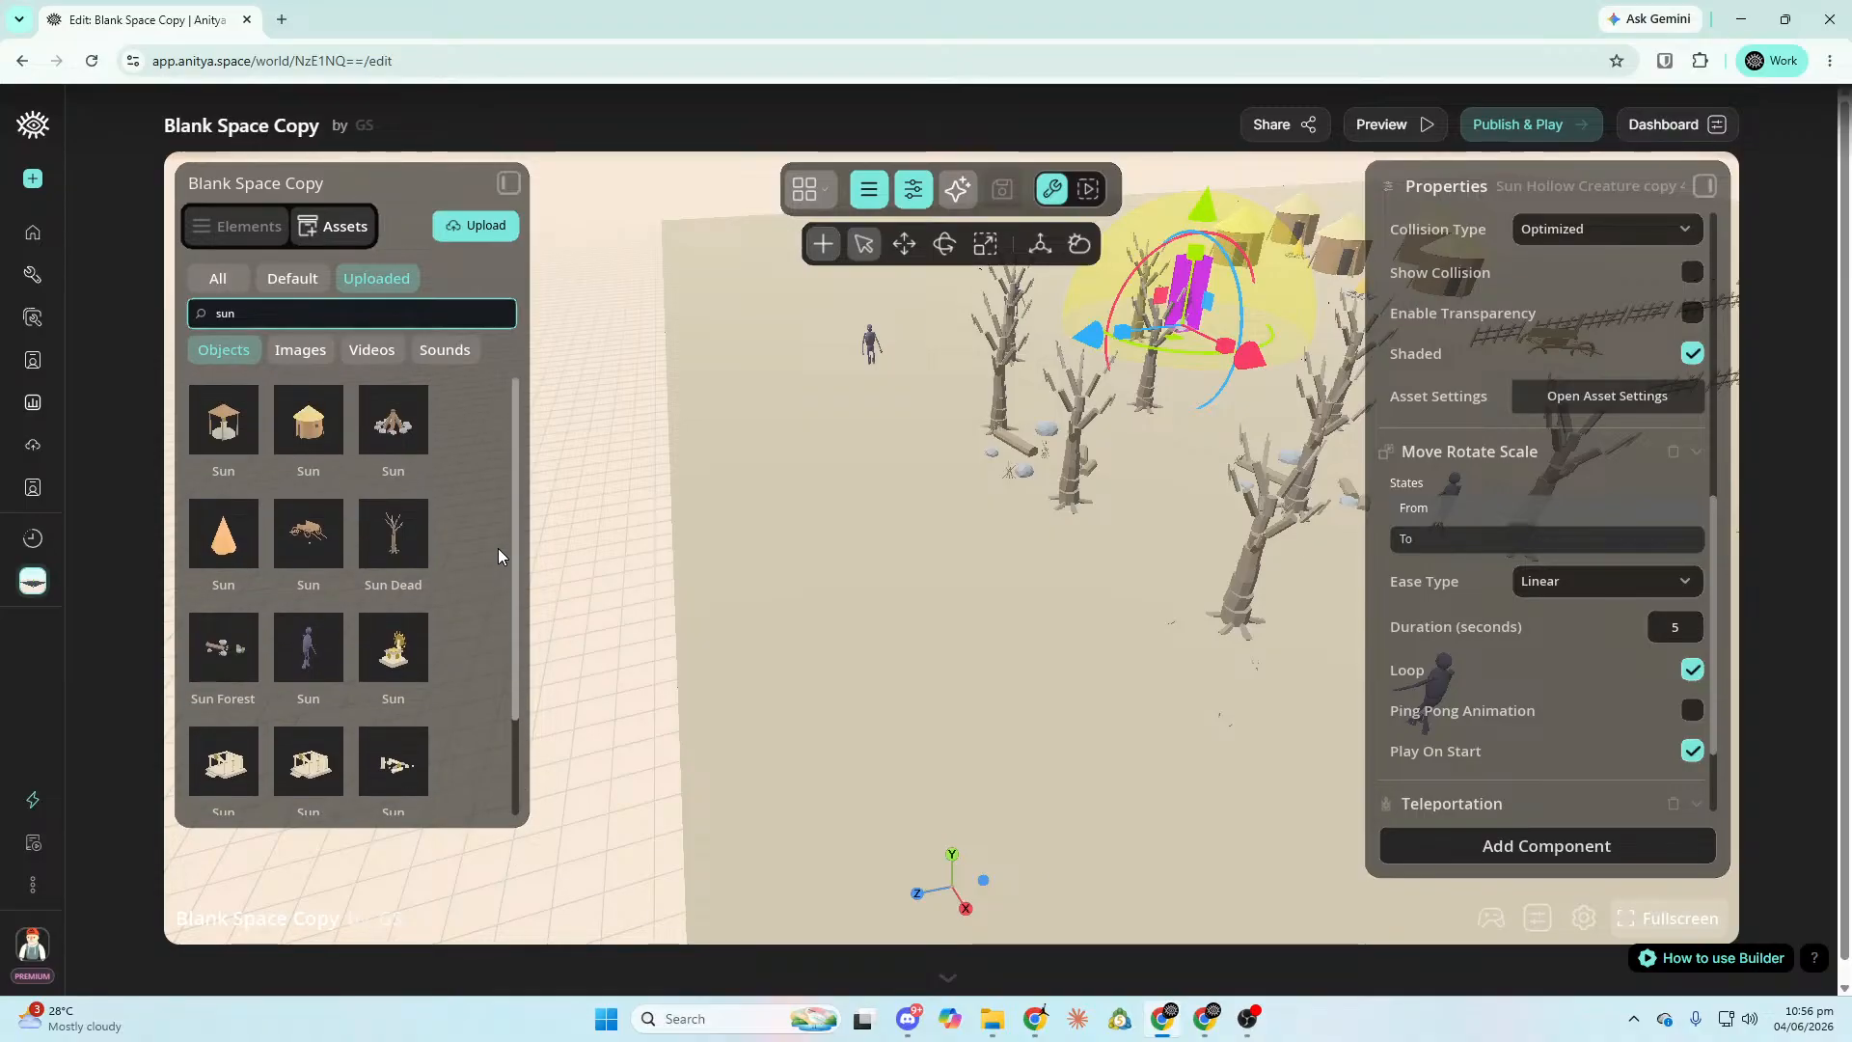
left_click_drag(521, 675, 496, 633)
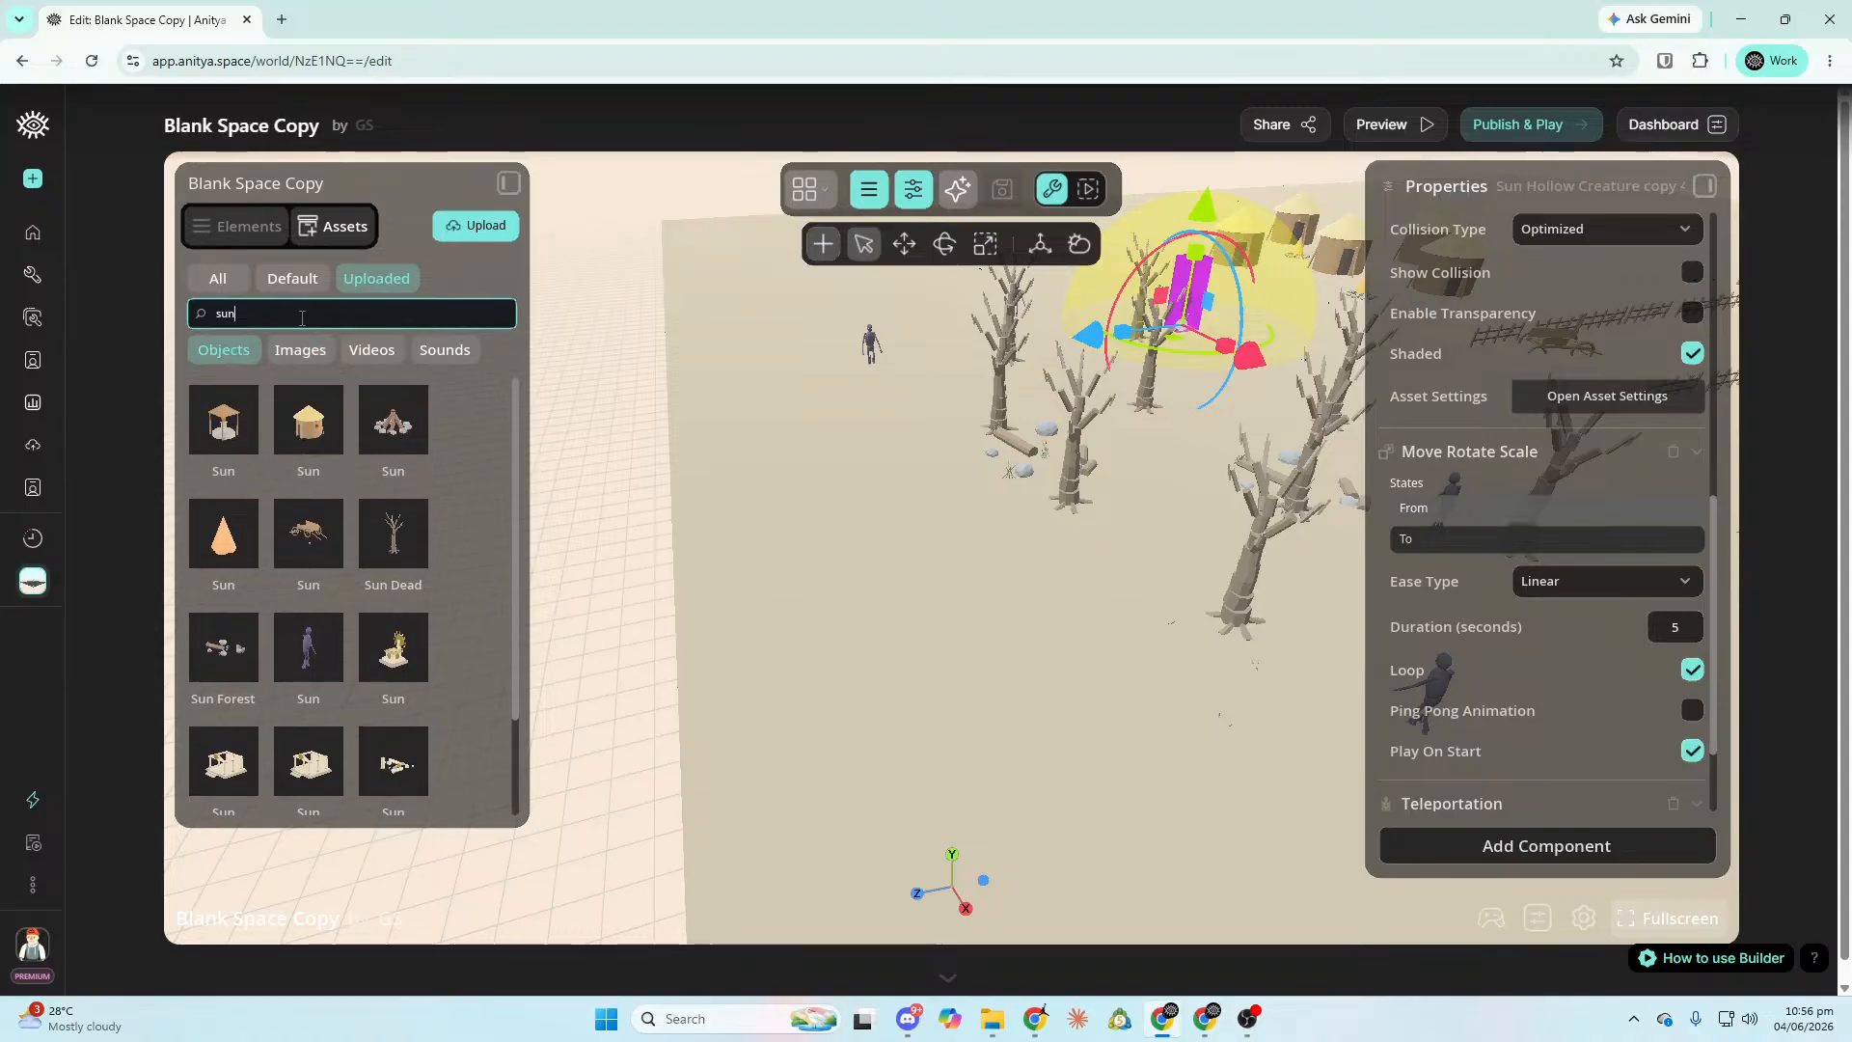
scroll(425, 622, "down", 1)
scroll(421, 614, "down", 1)
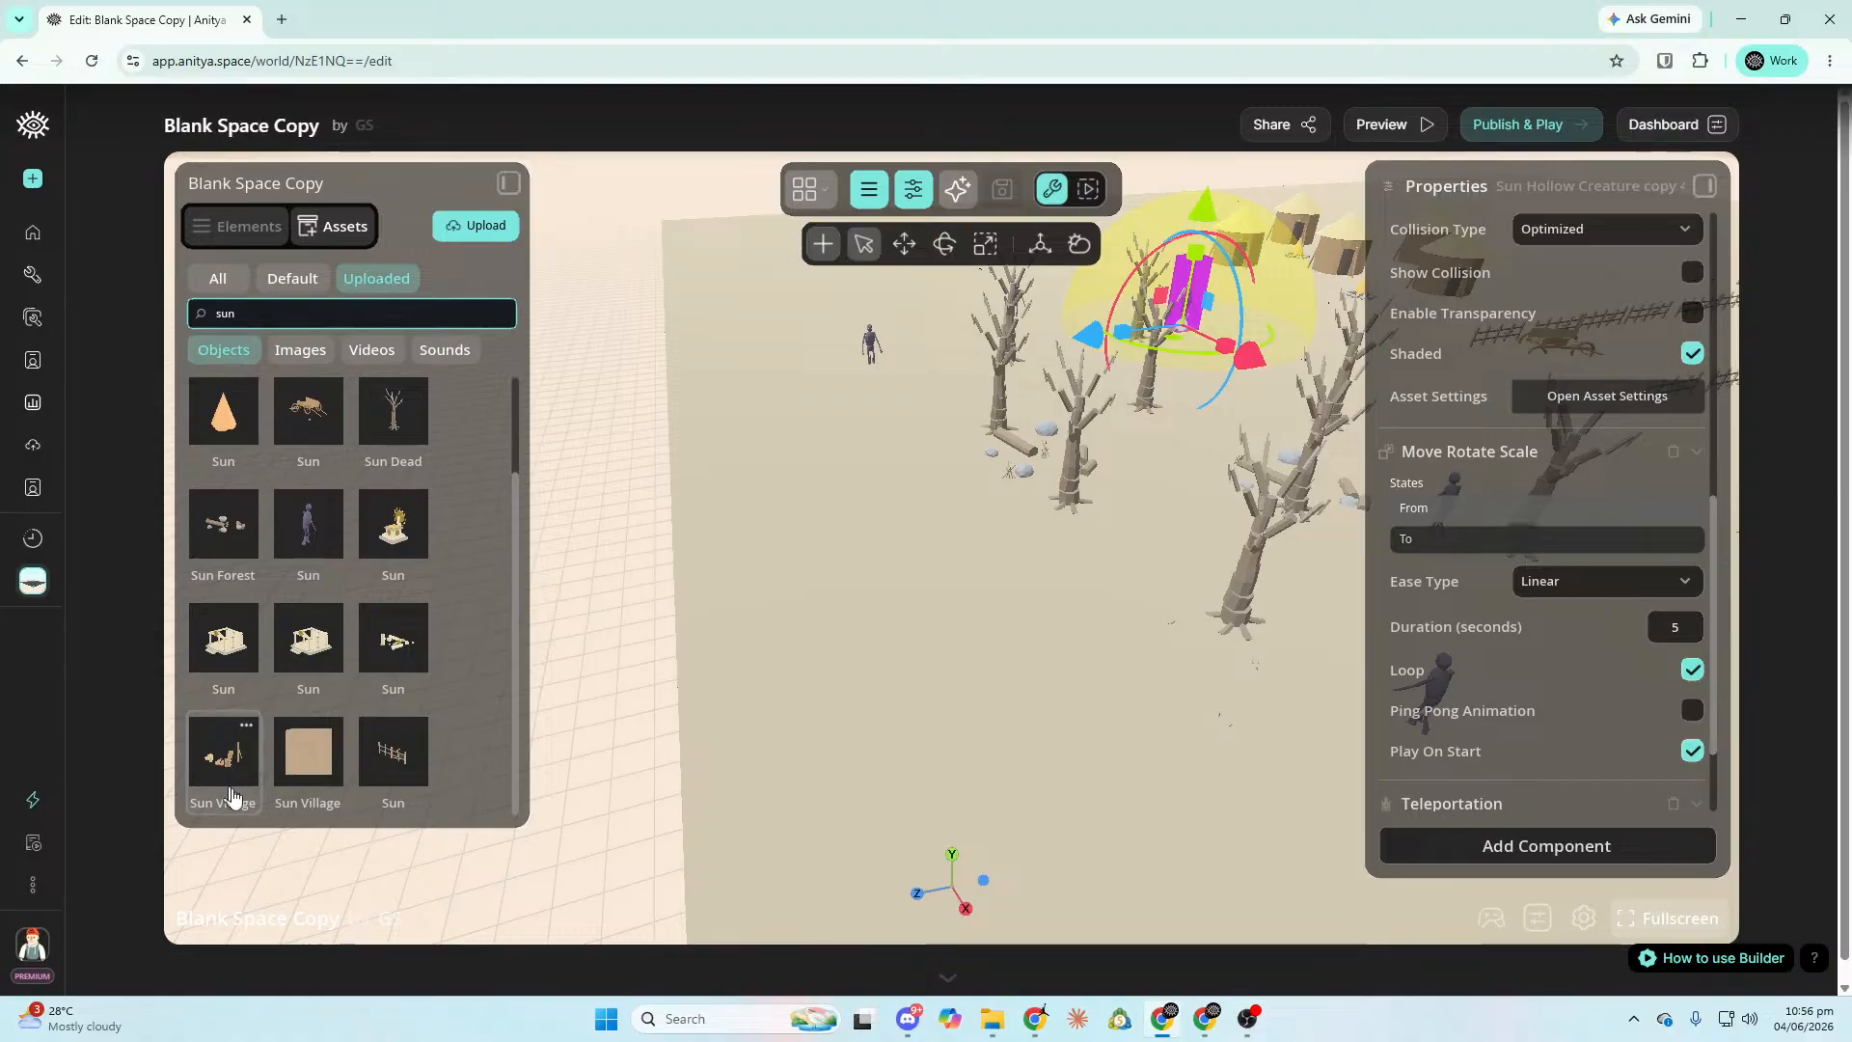
left_click_drag(517, 515, 517, 450)
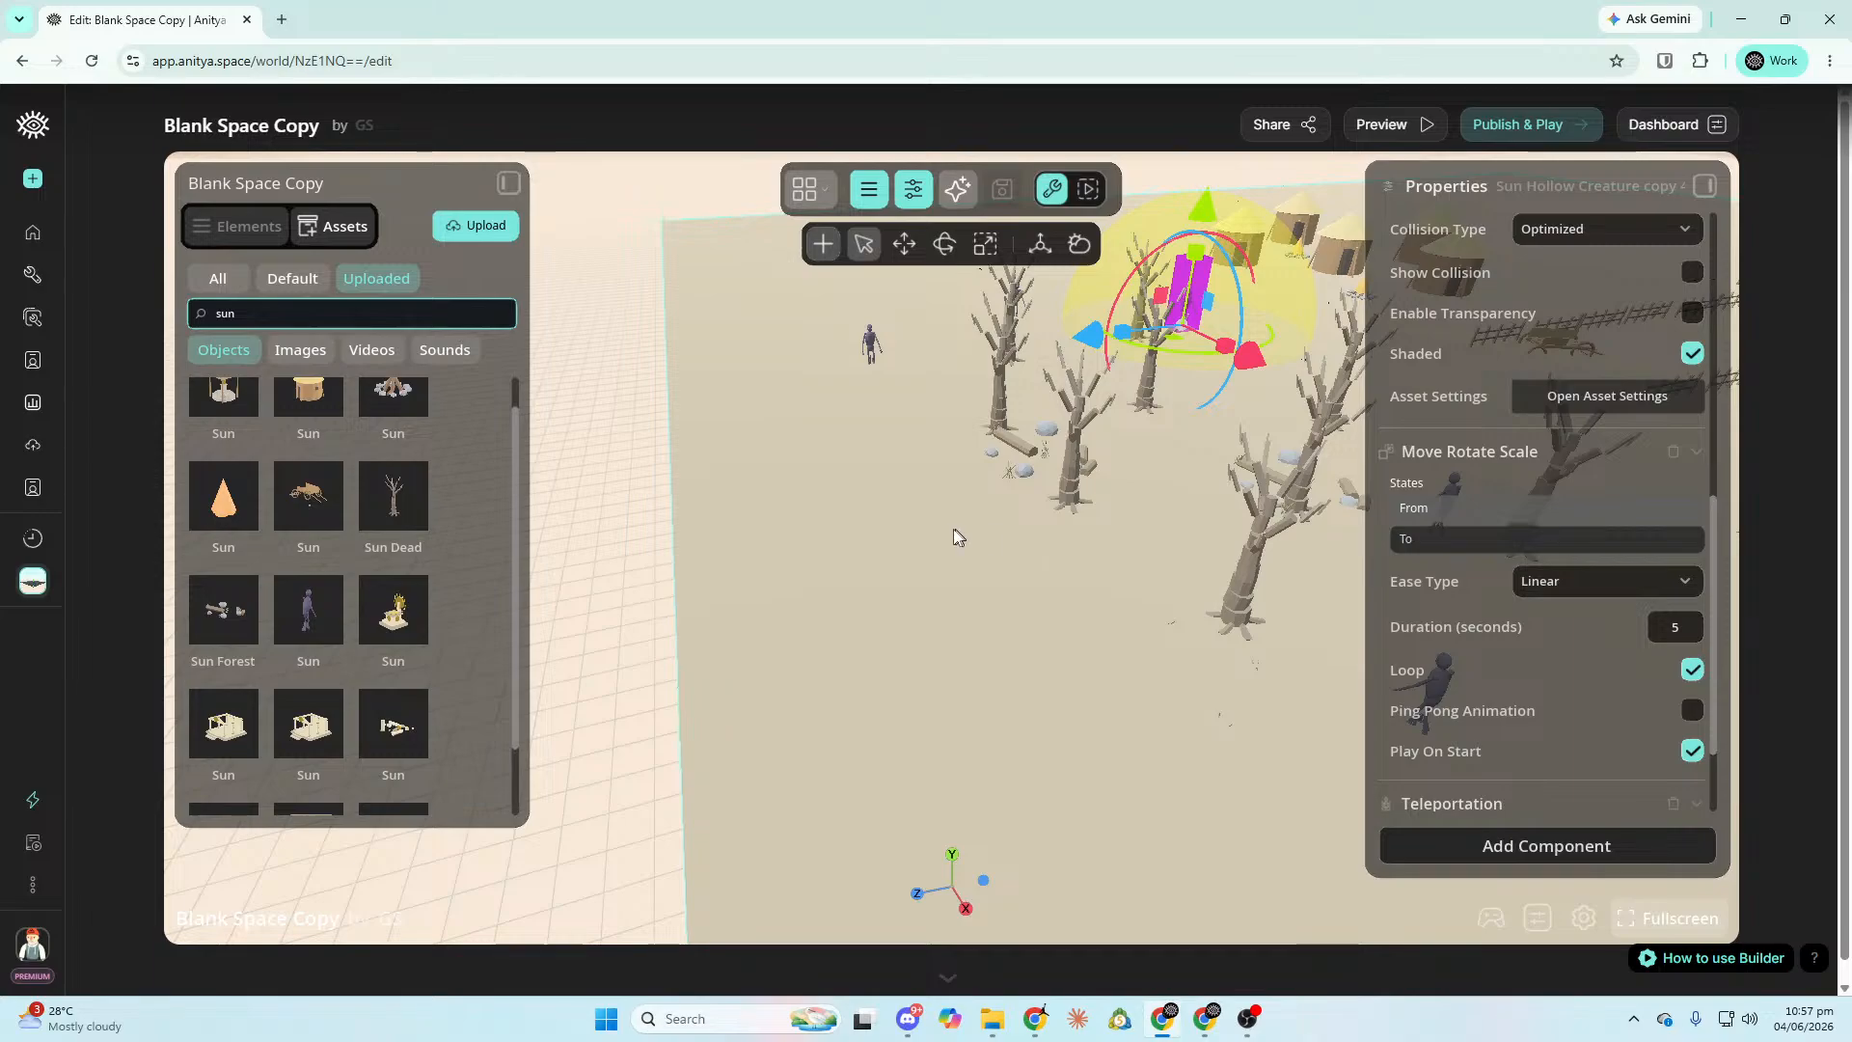
key("d")
right_click_drag(889, 652, 890, 482)
key("s")
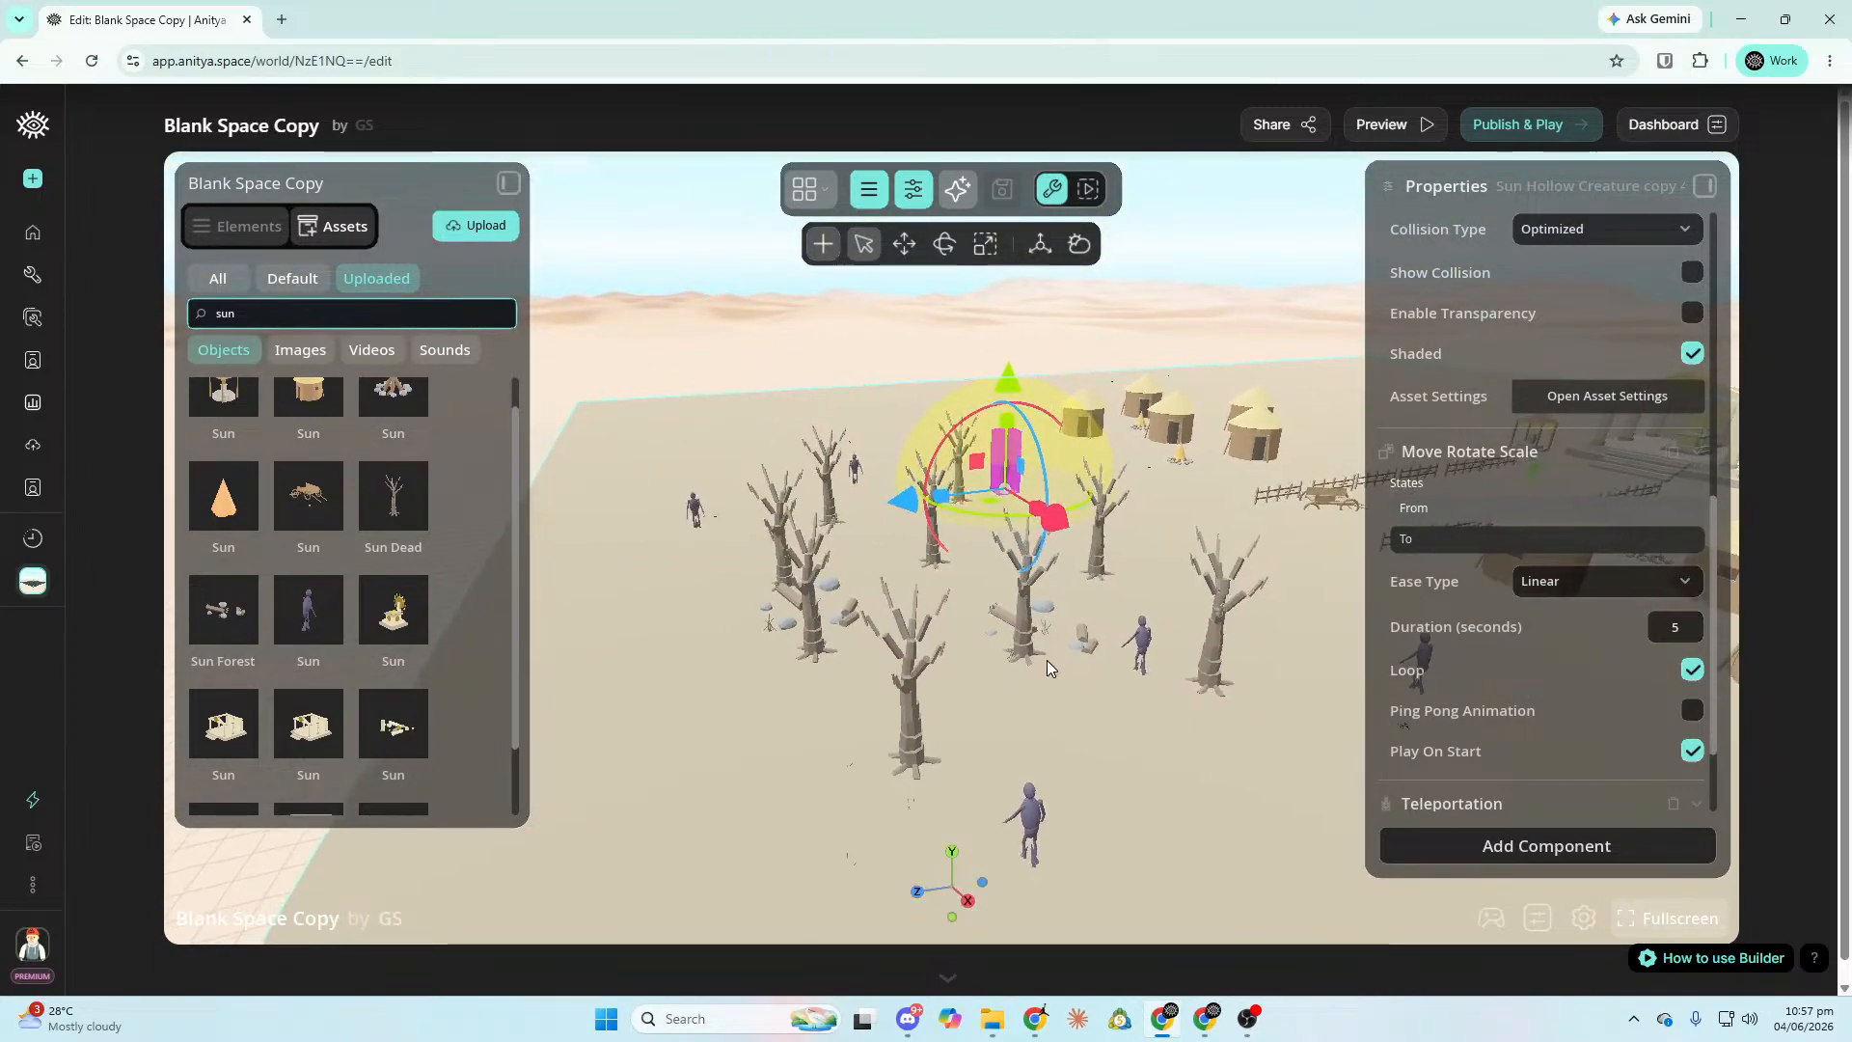
right_click_drag(931, 625, 673, 683)
key("a")
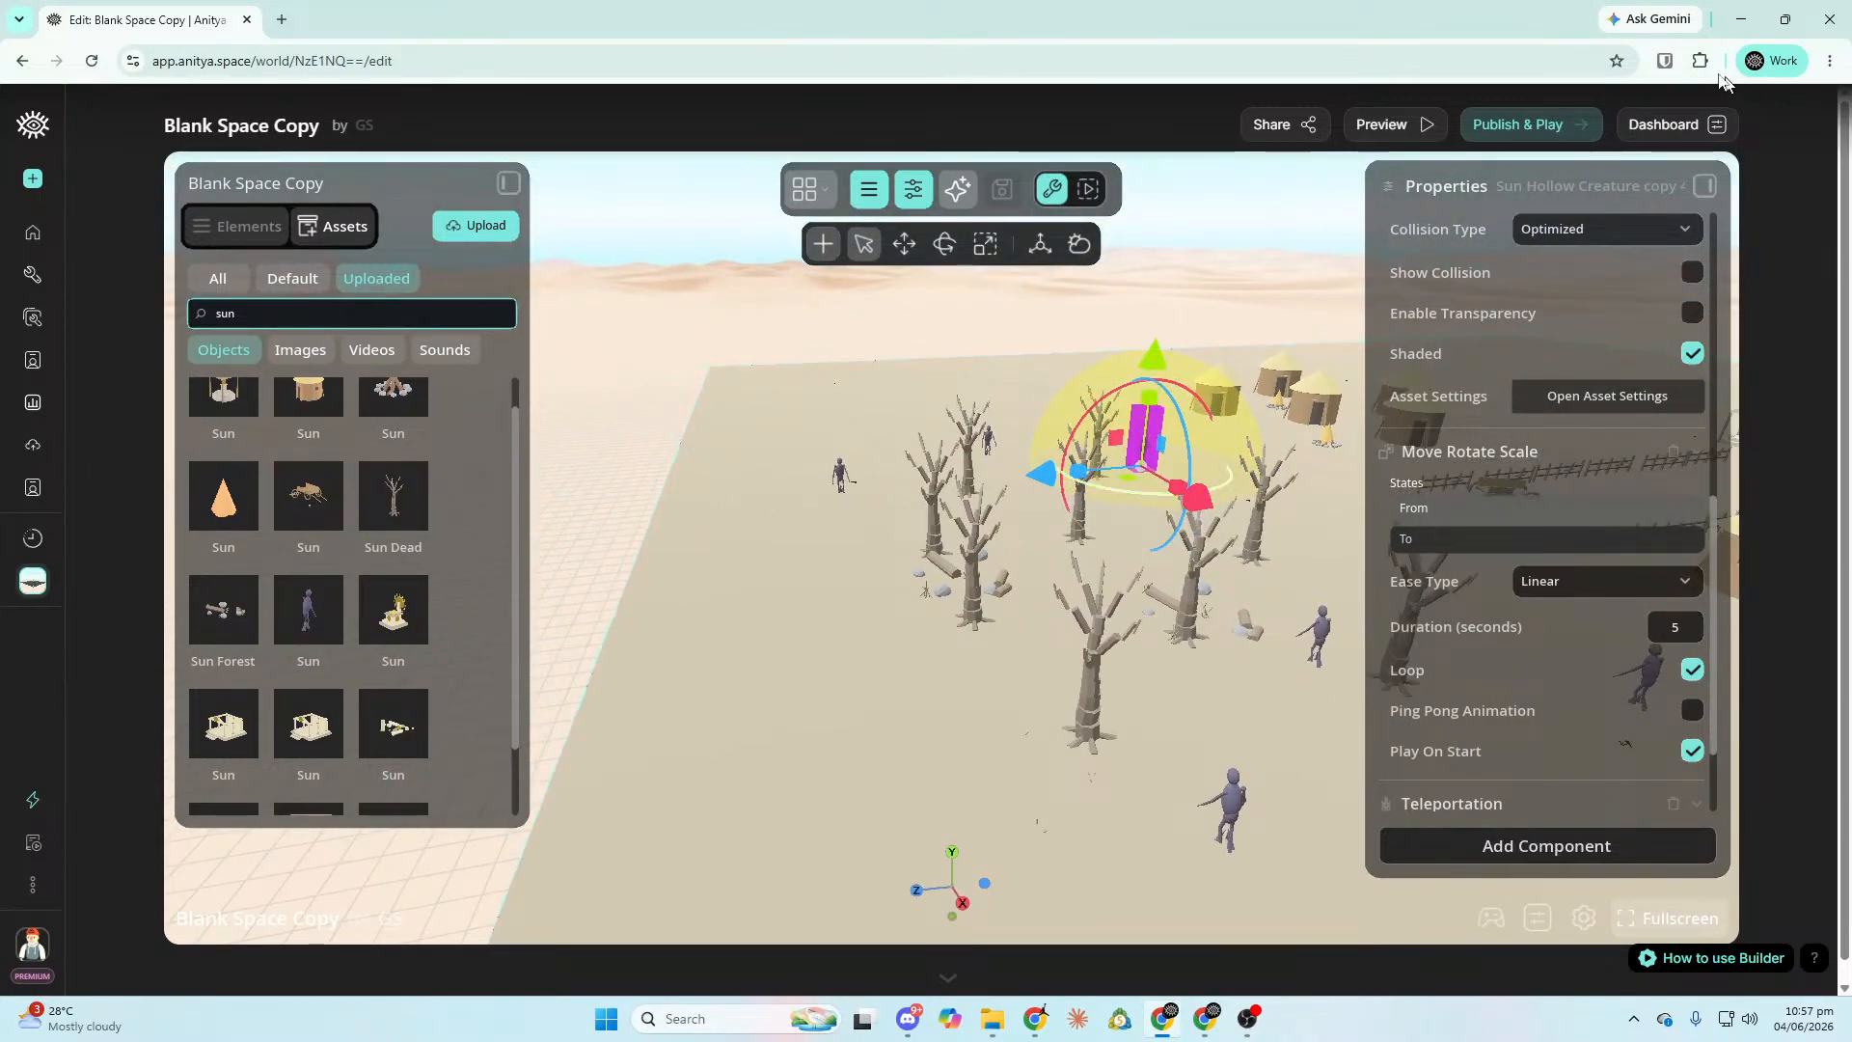
Switch to File Explorer and select aris_powerful.glb in the Tutorial for June 4 folder.
left_click(1742, 22)
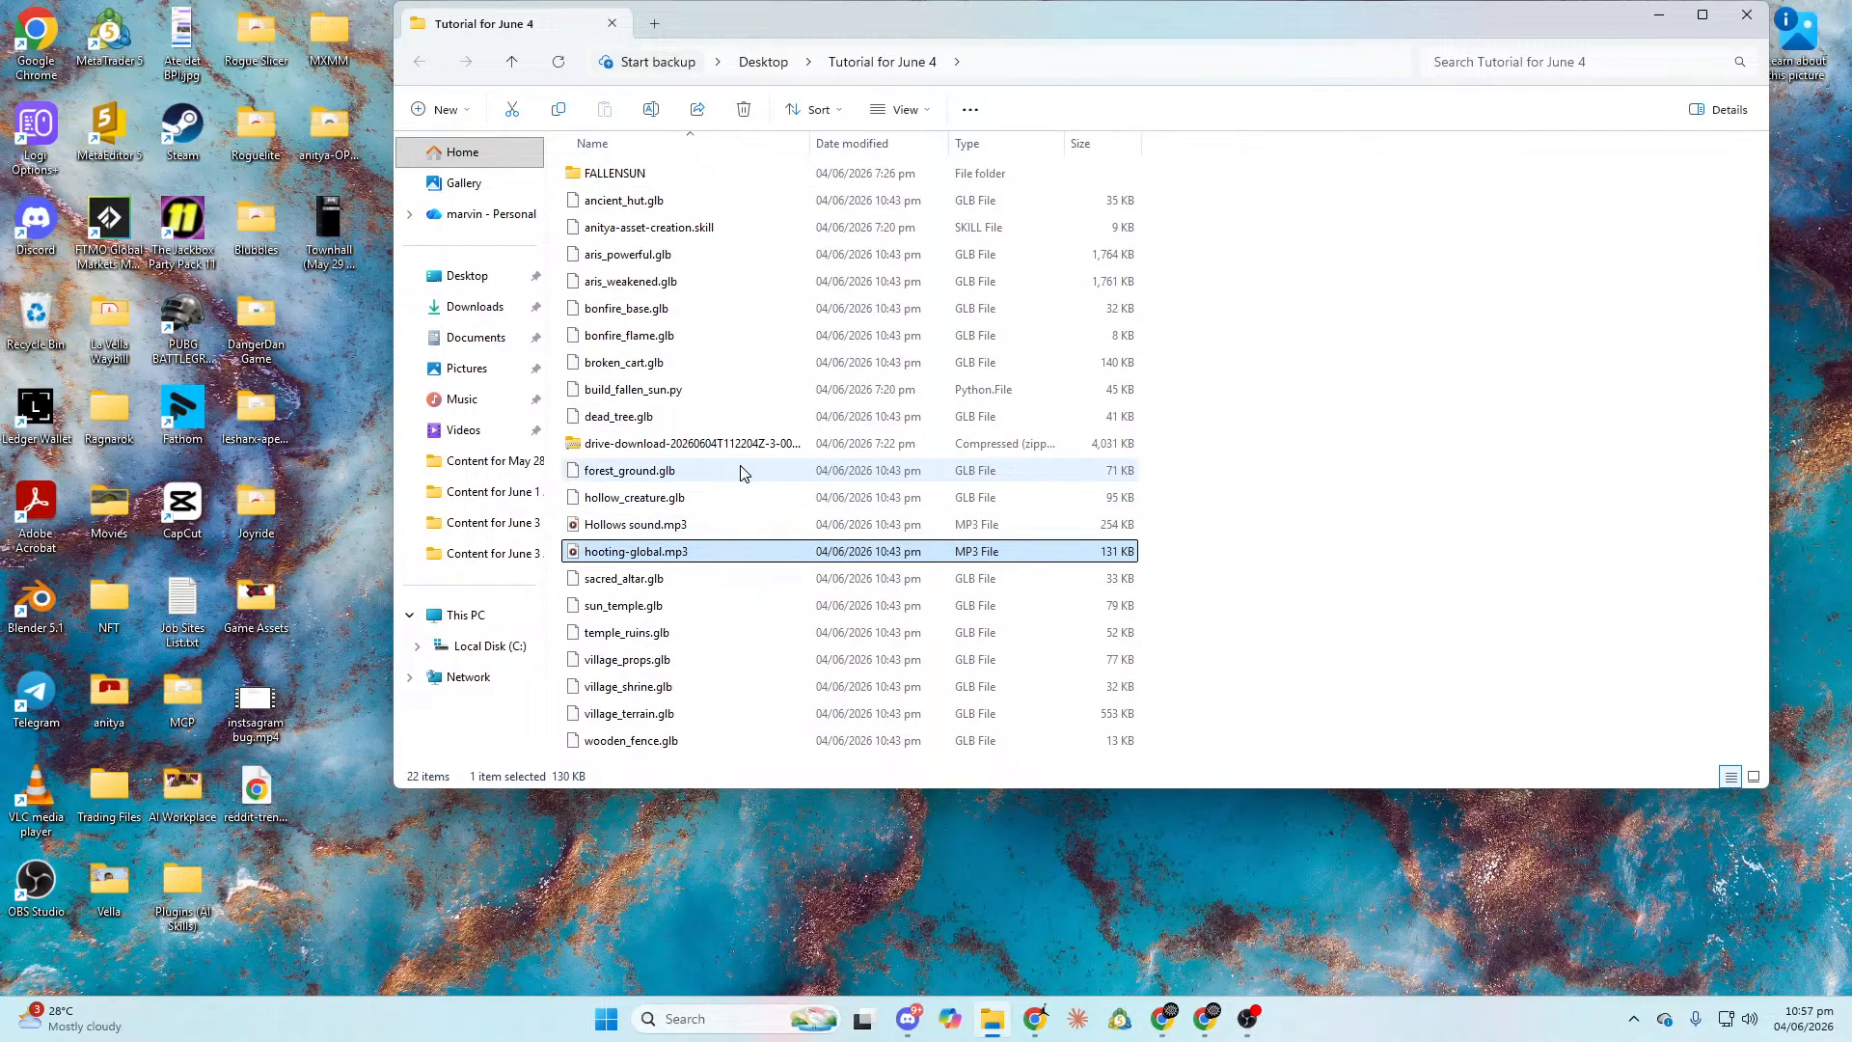
key("Up")
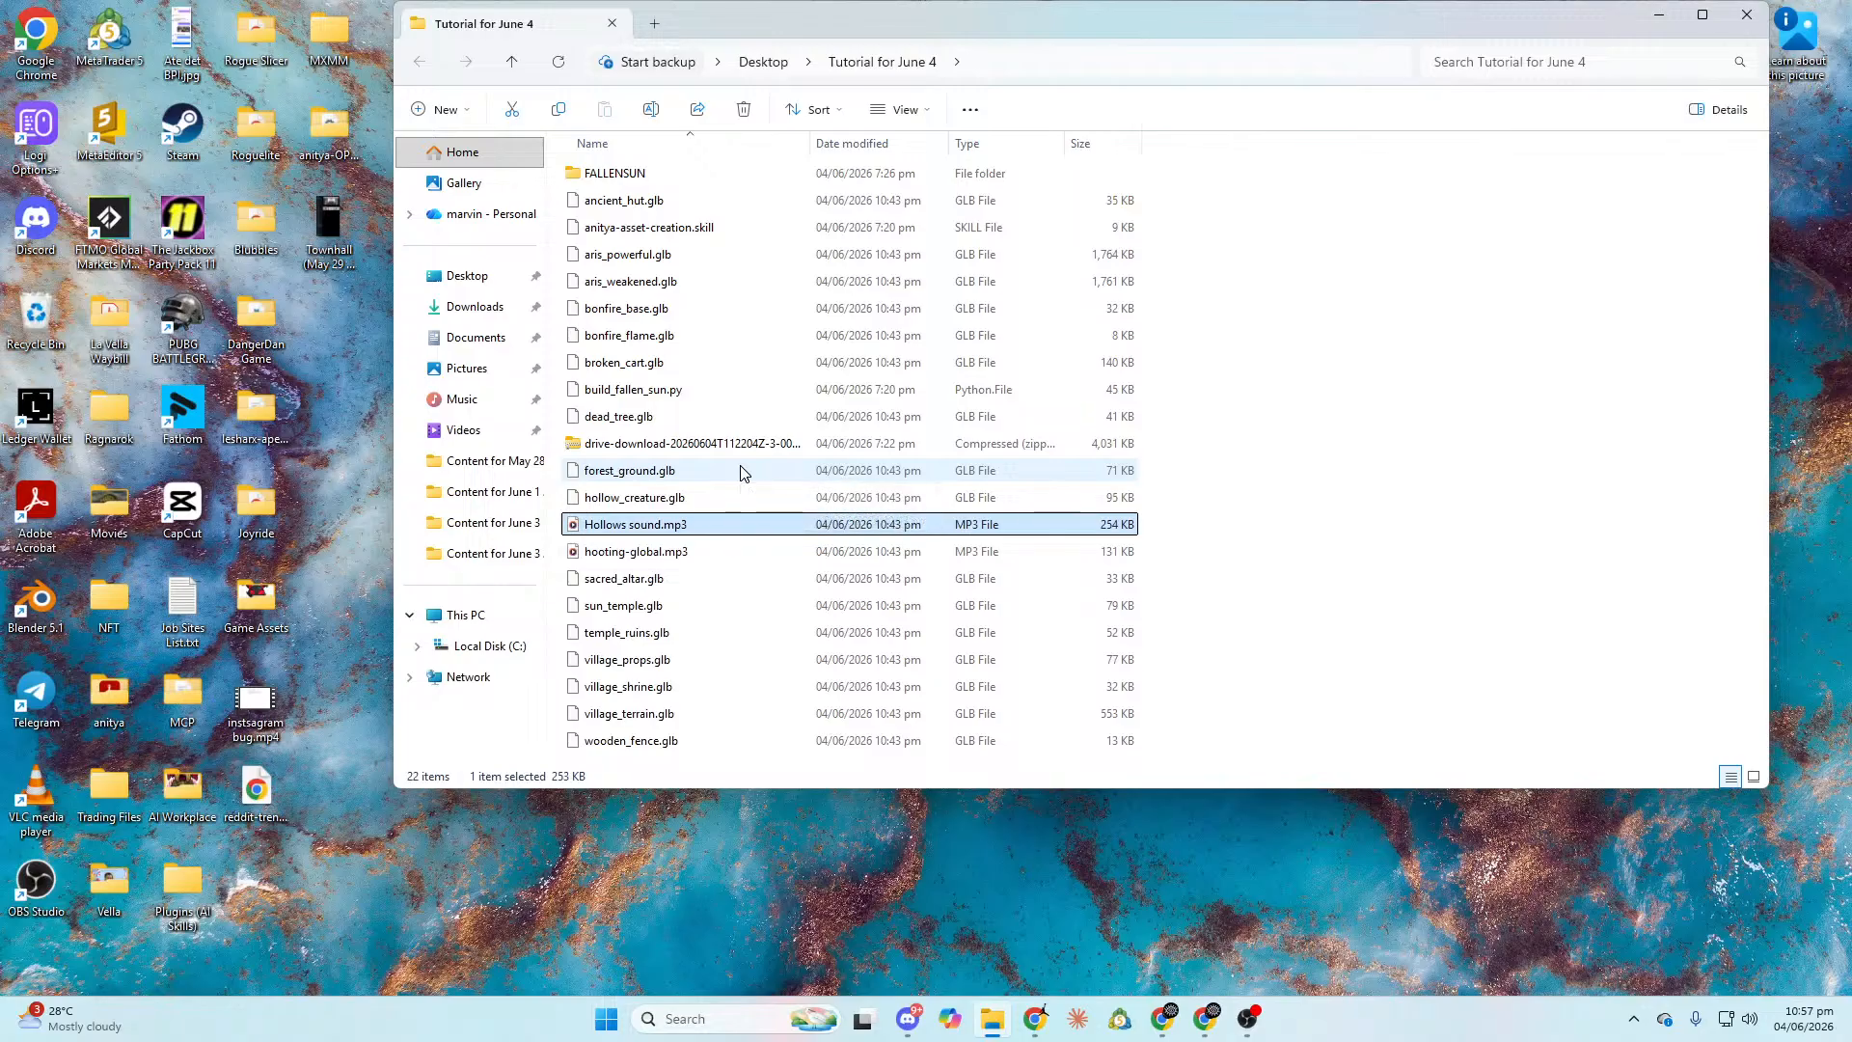
key("alt+Tab")
key("alt+Tab")
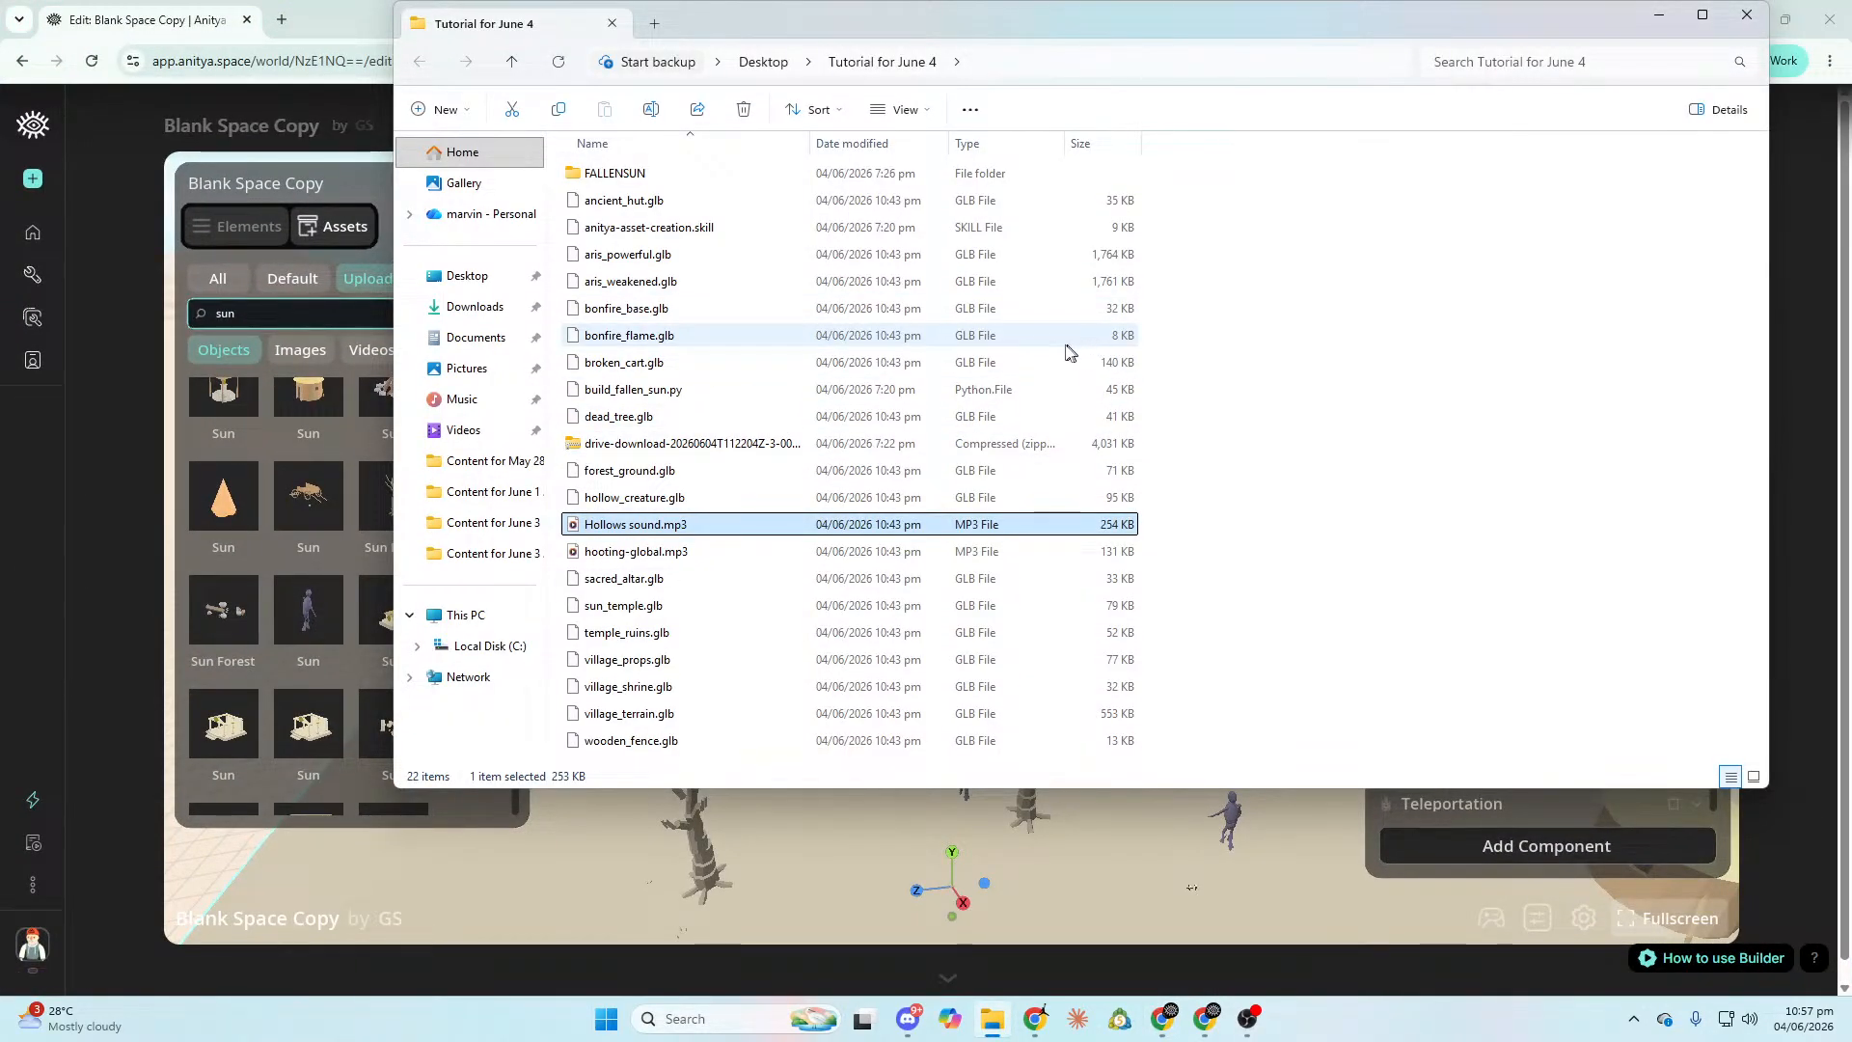
left_click(674, 254)
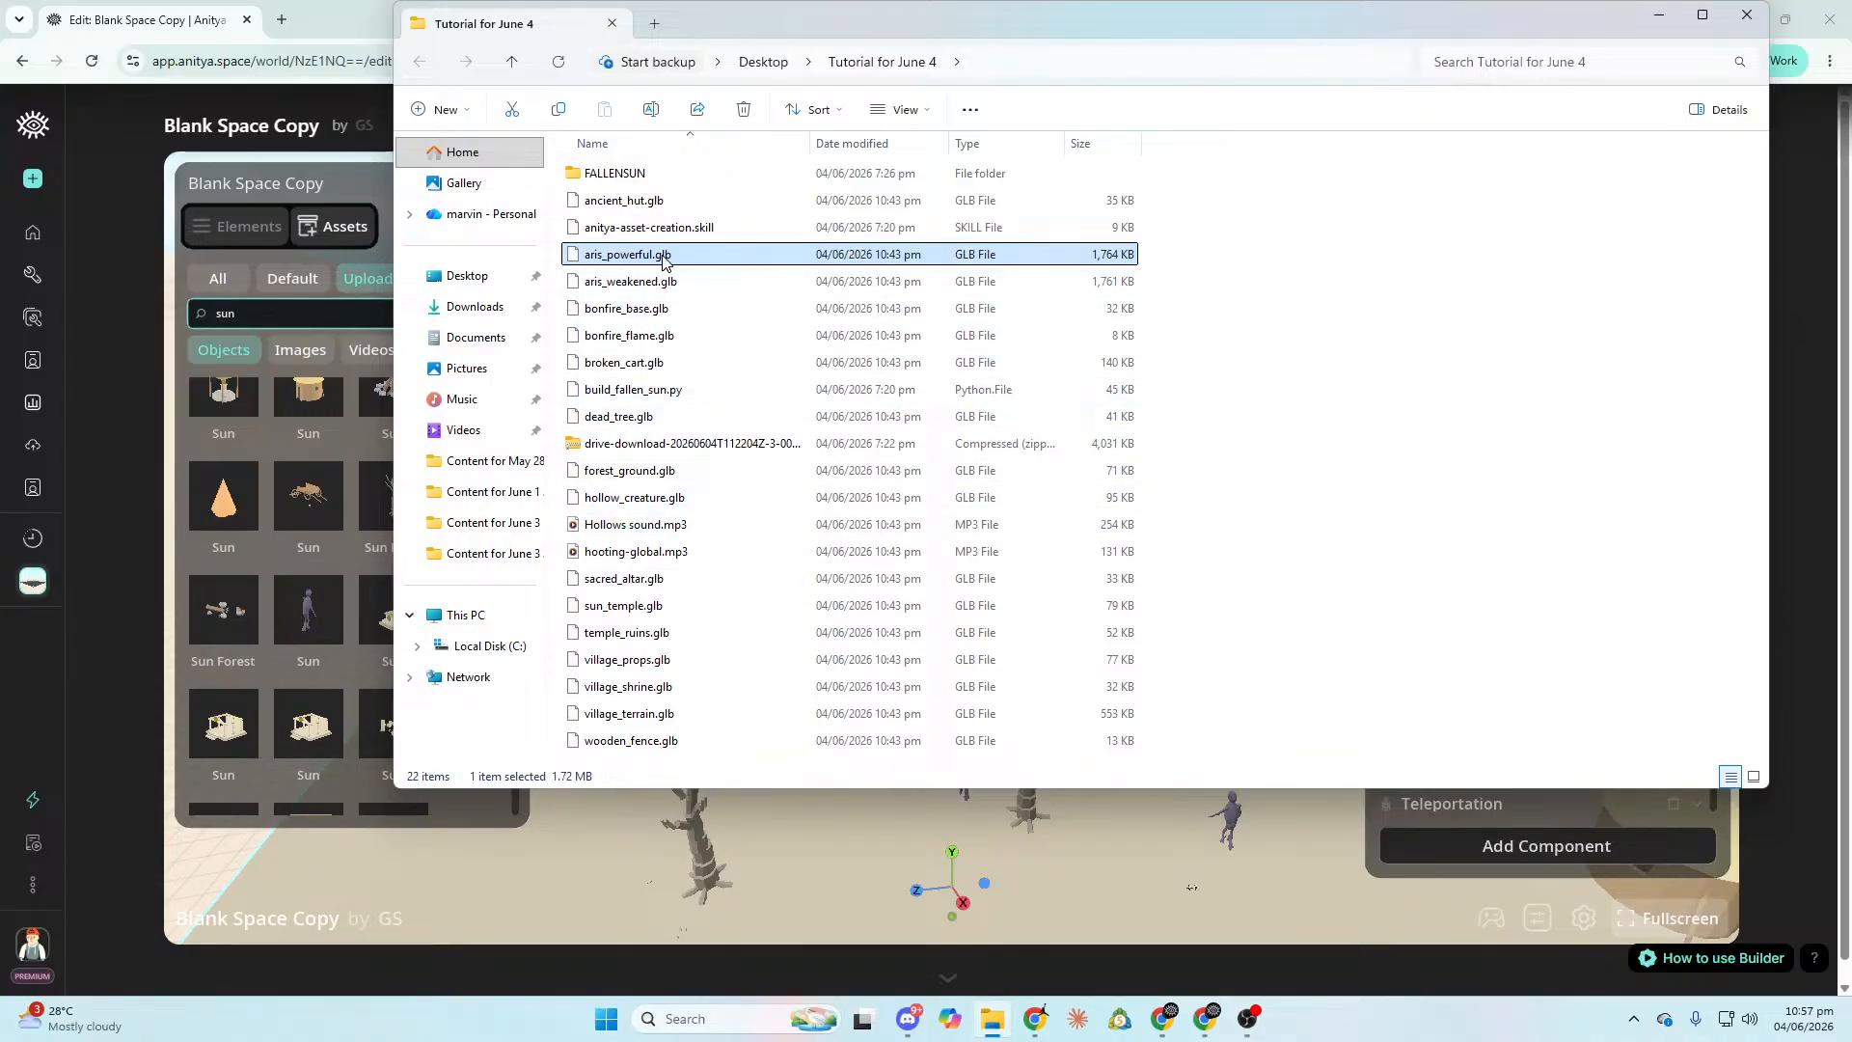
Switch back to the world builder and search its uploaded objects for "aris".
left_click_drag(263, 314, 153, 310)
type("ar")
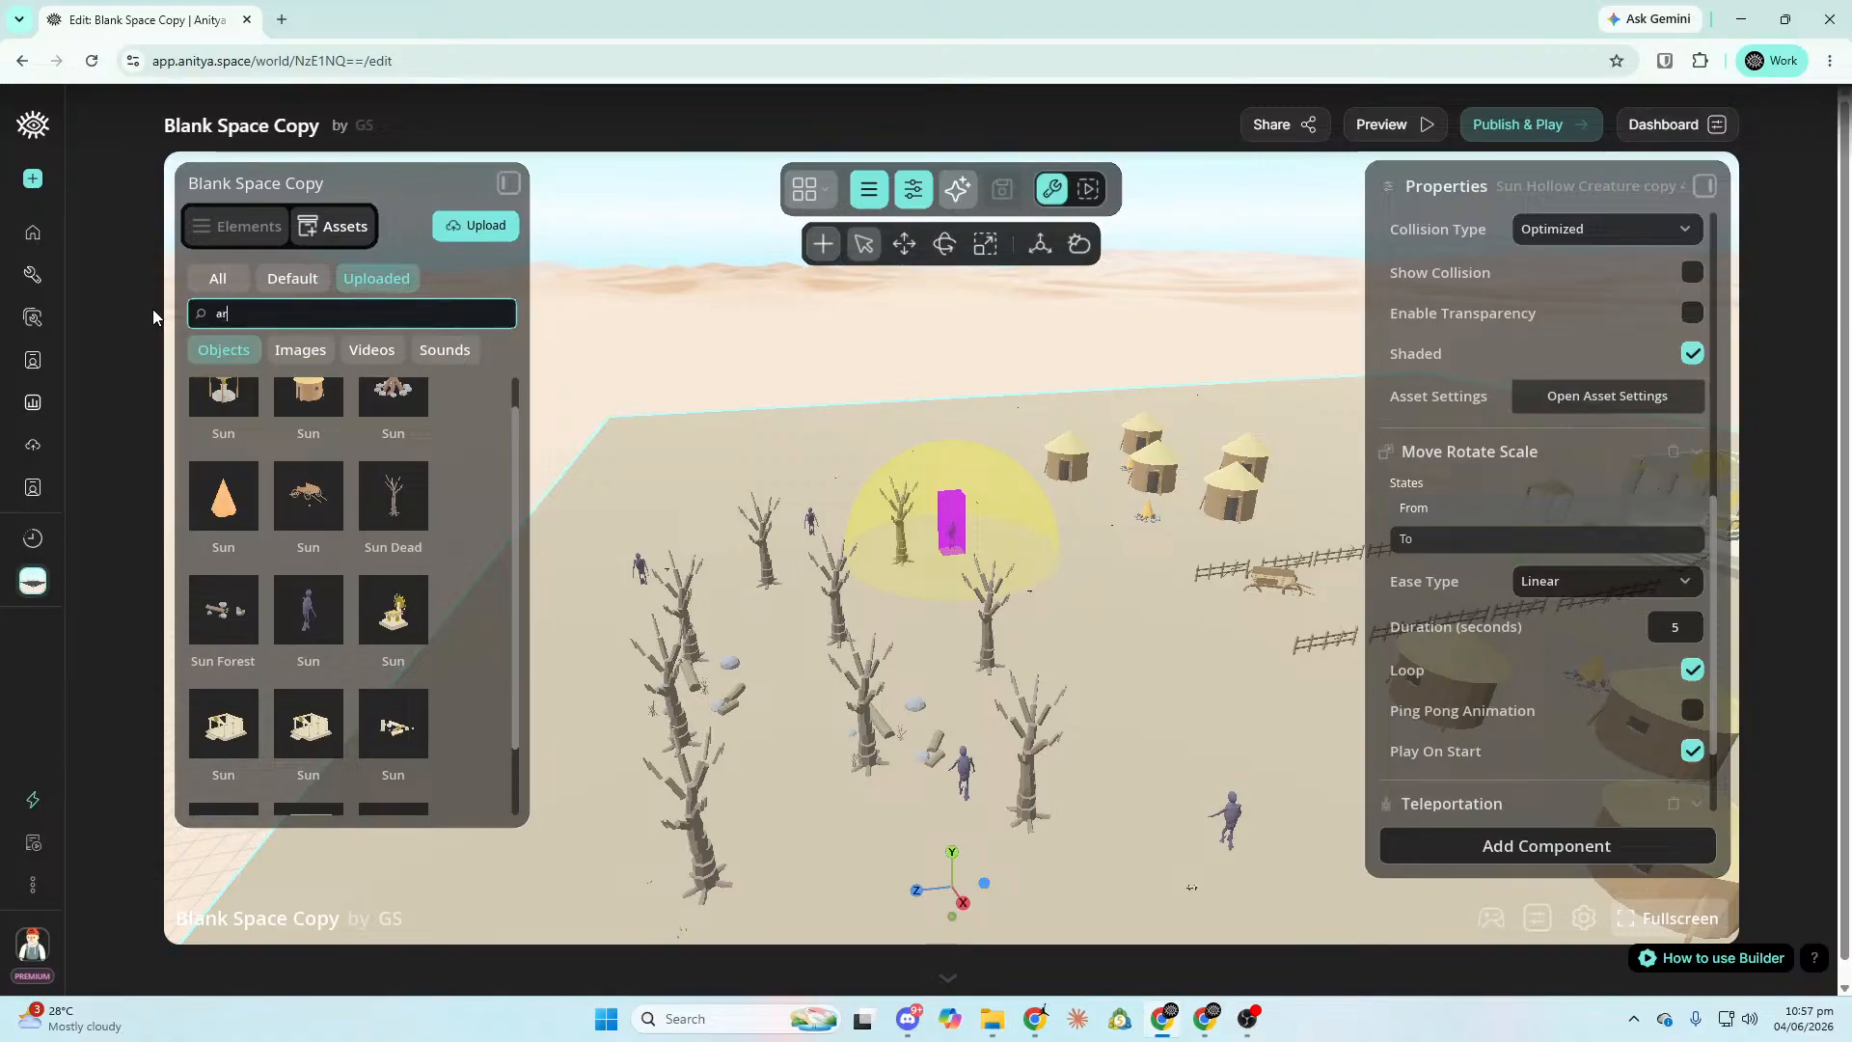
type("is")
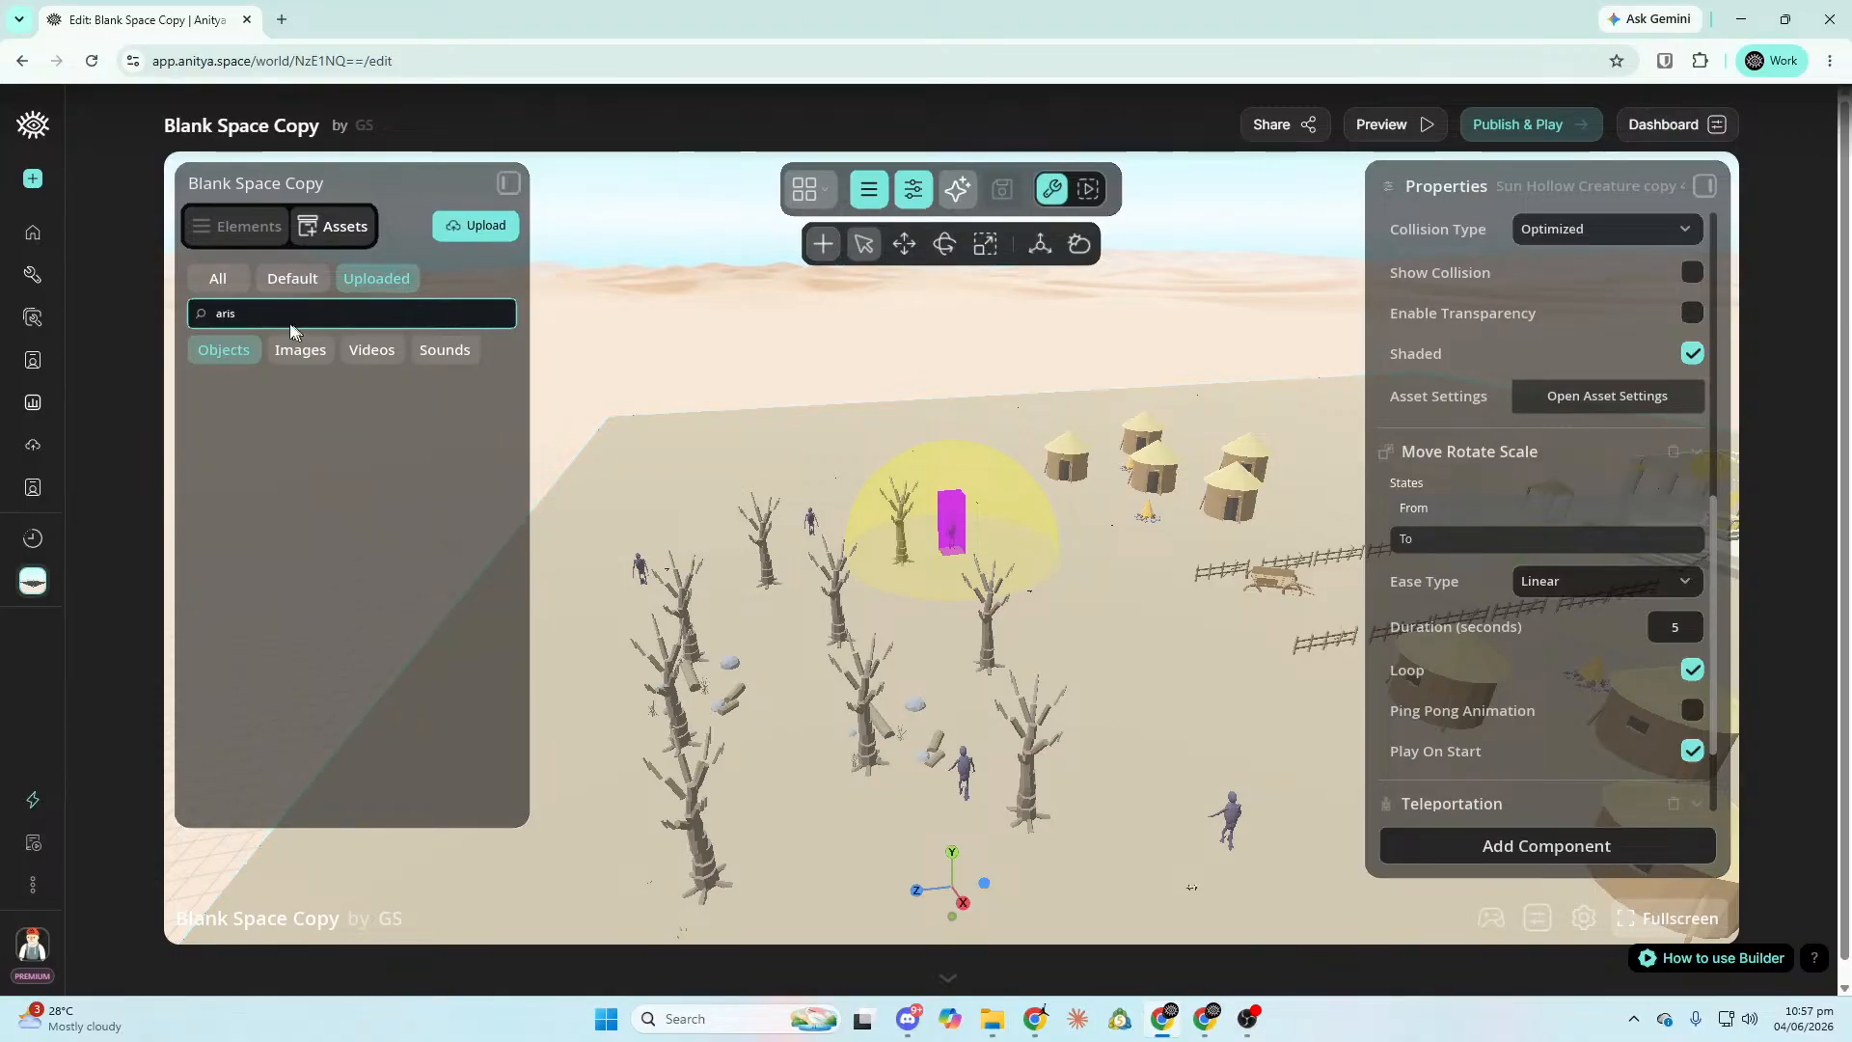
Upload aris_powerful.glb and aris_weakened.glb from the Tutorial for June 4 folder to the world's assets.
key("alt+Tab")
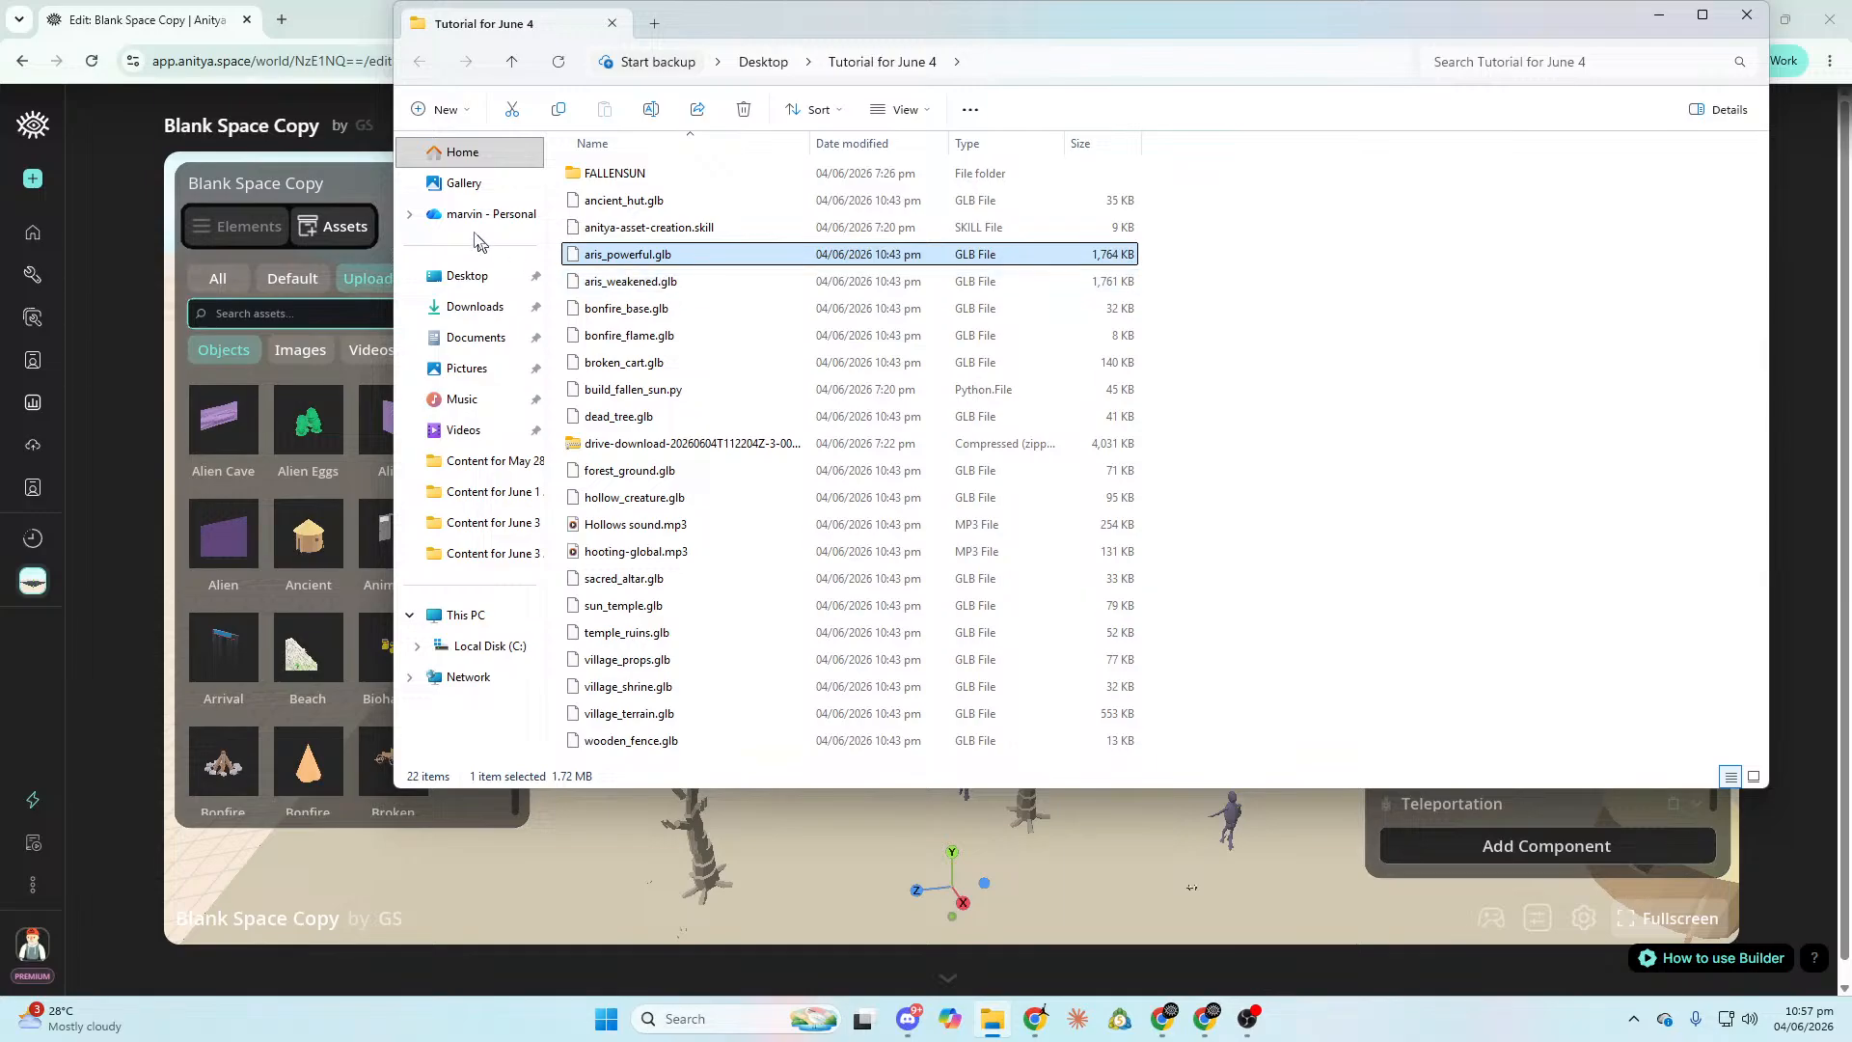
key("super+Tab")
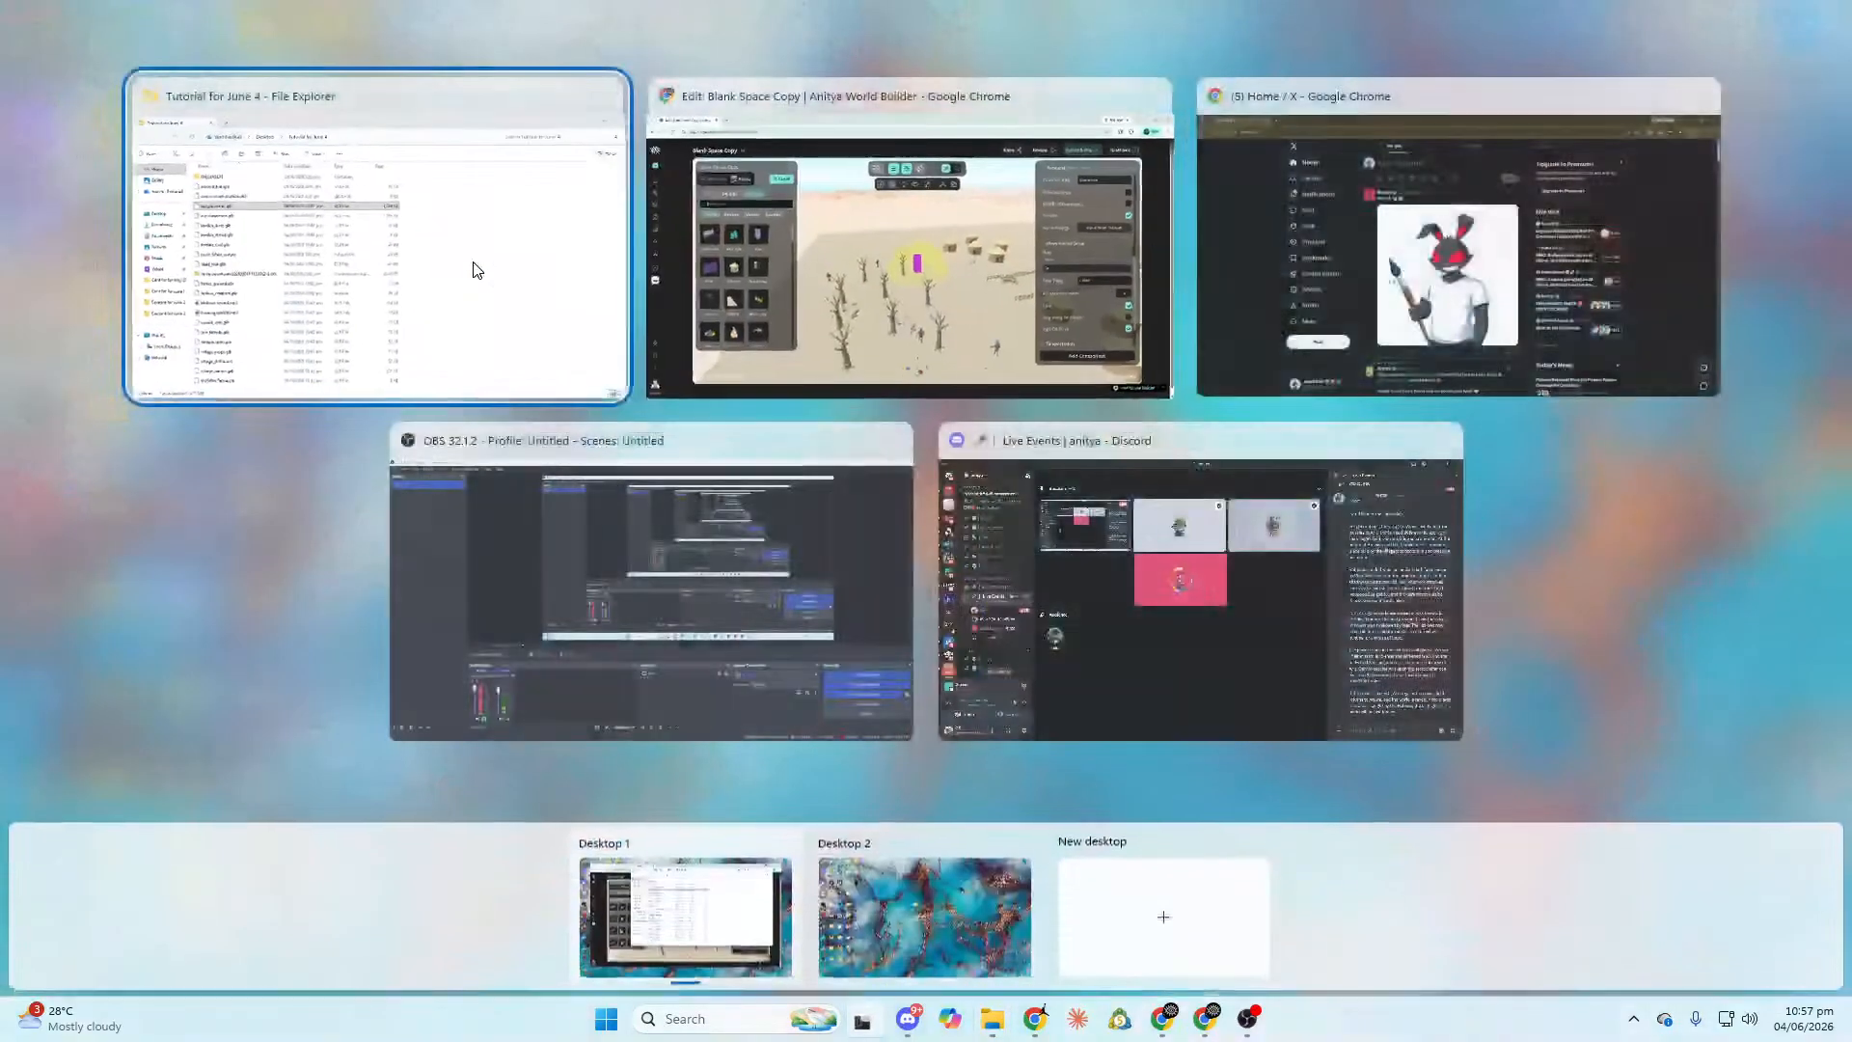
left_click(857, 262)
left_click(505, 226)
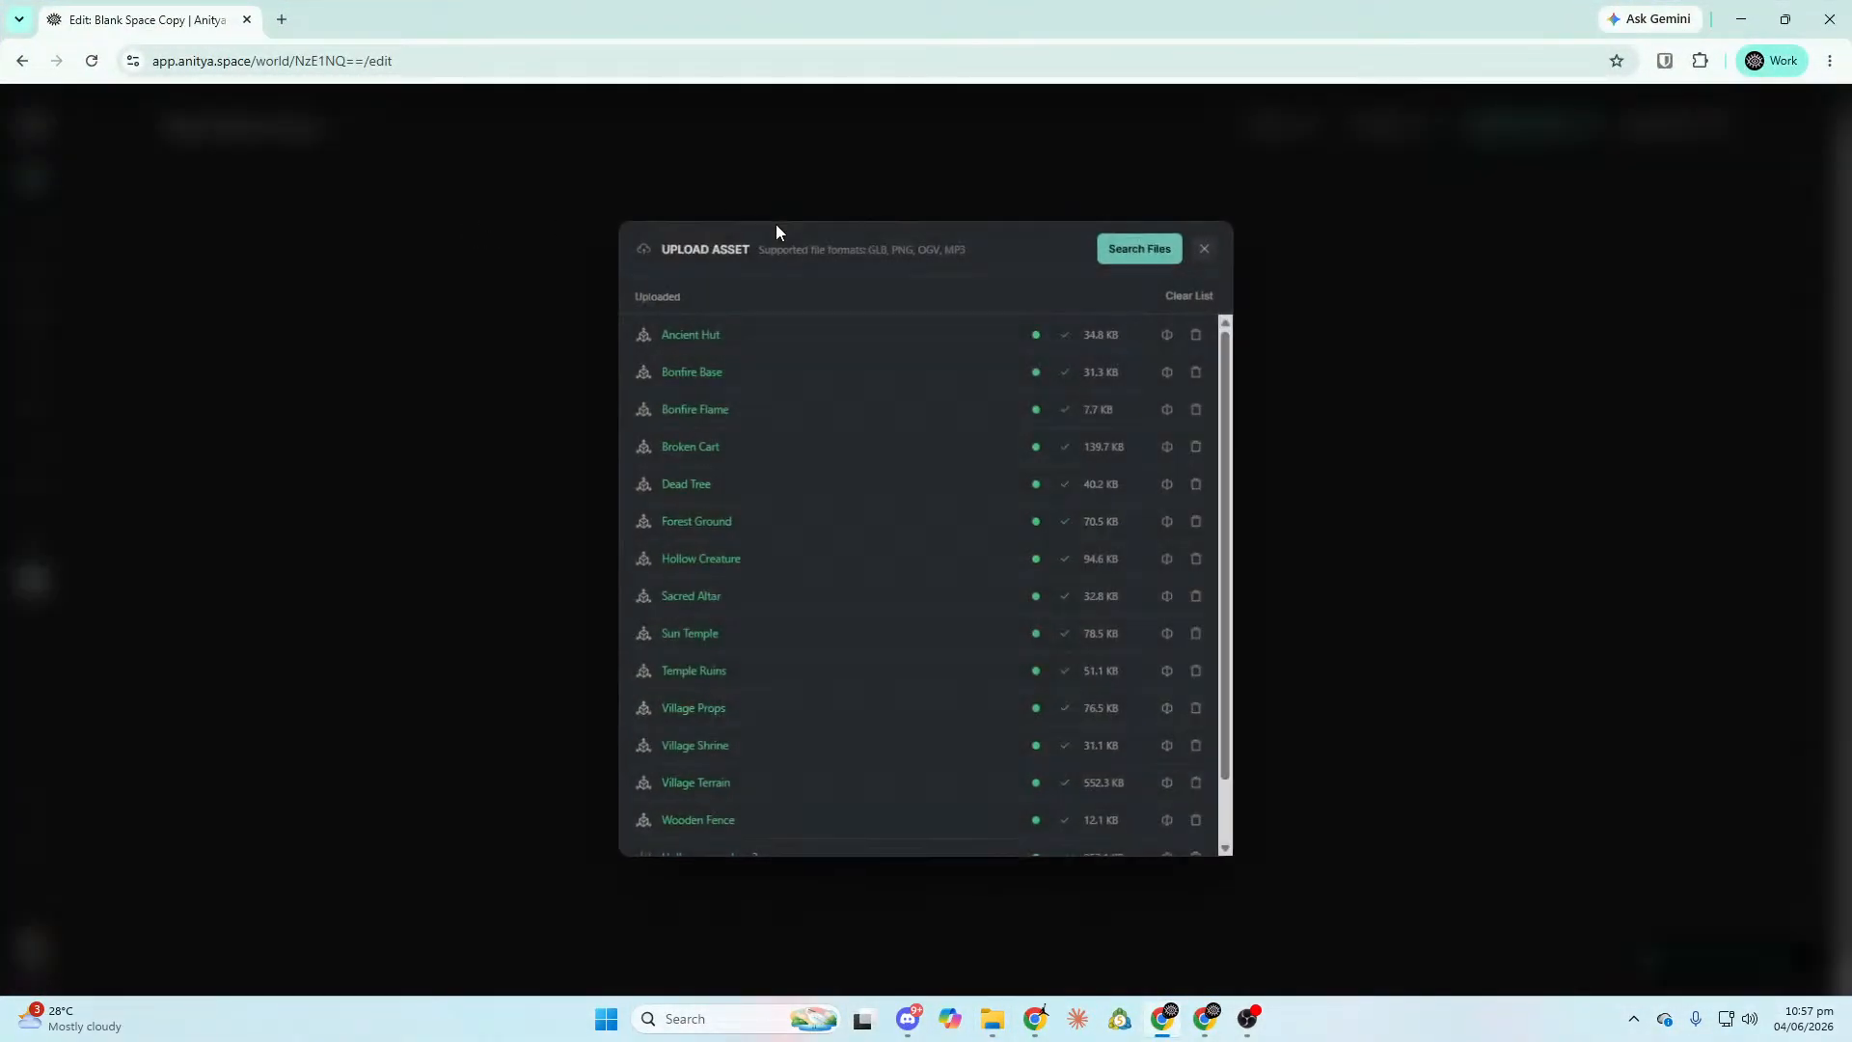
left_click(1143, 249)
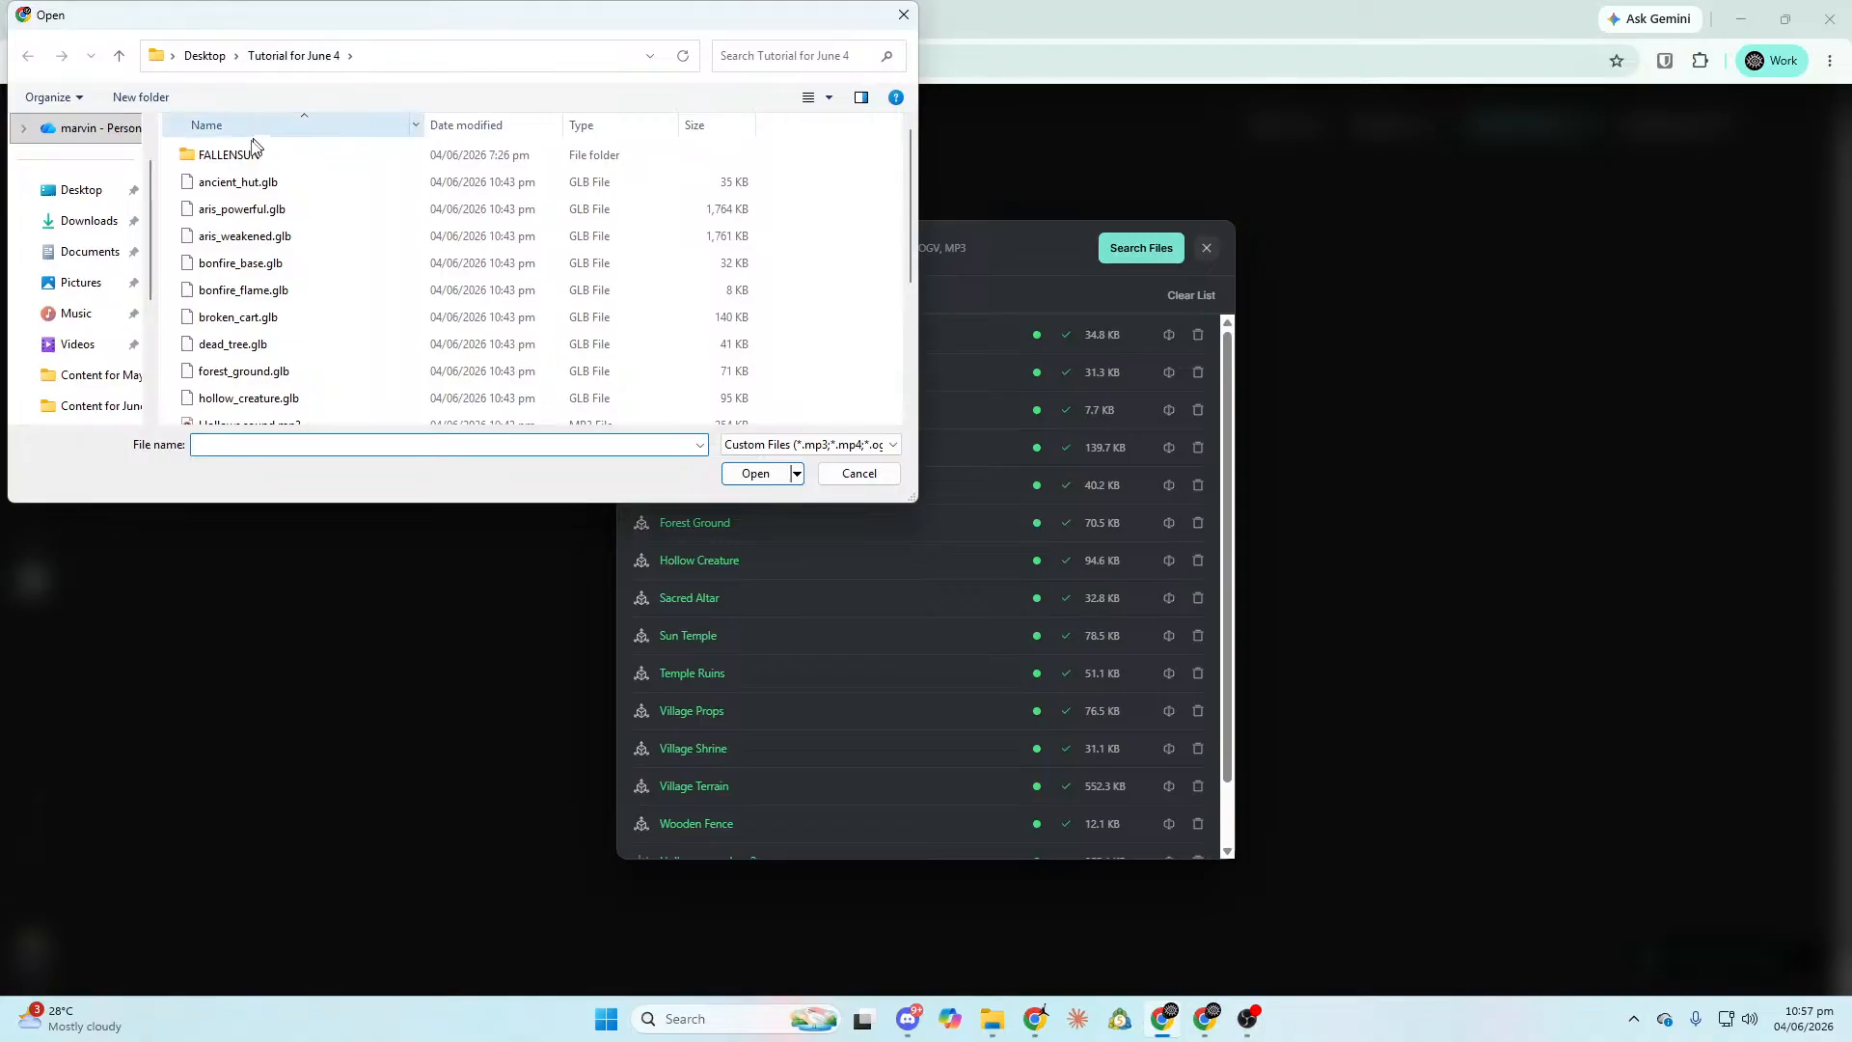
left_click(318, 210)
left_click(318, 235, "shift")
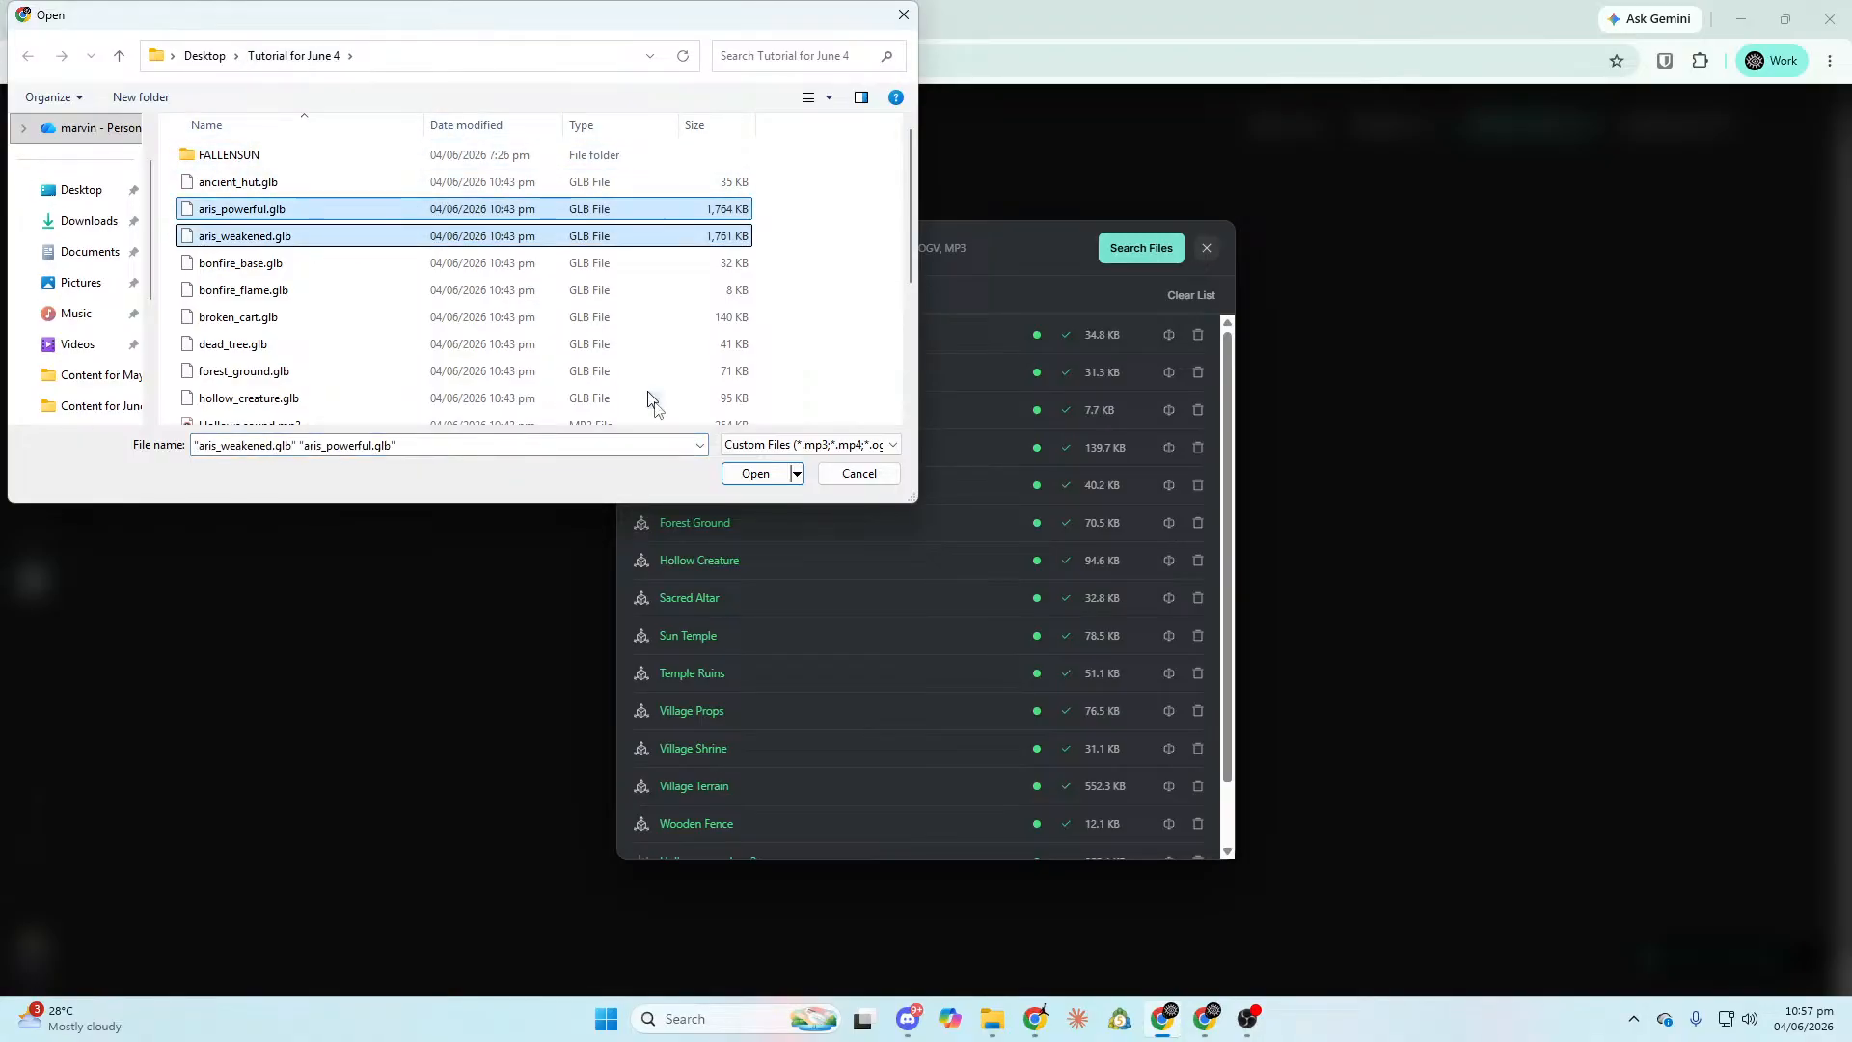
left_click(754, 473)
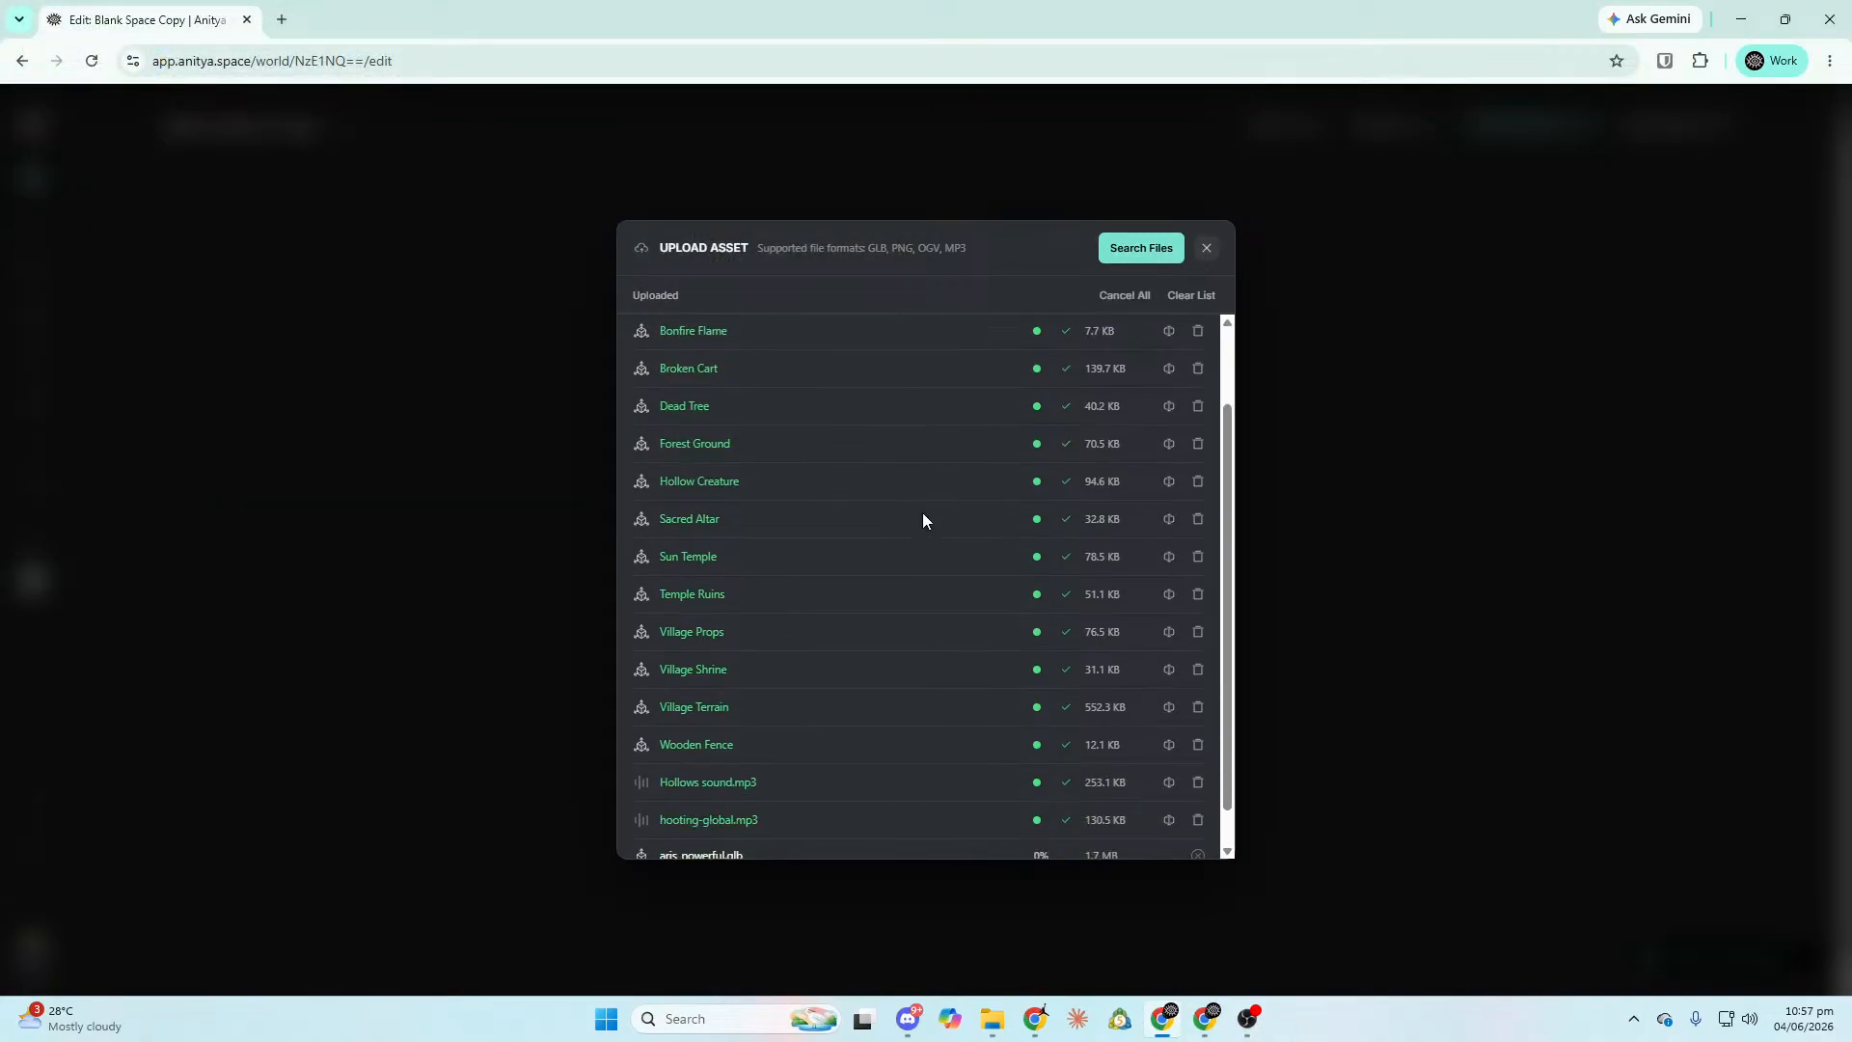
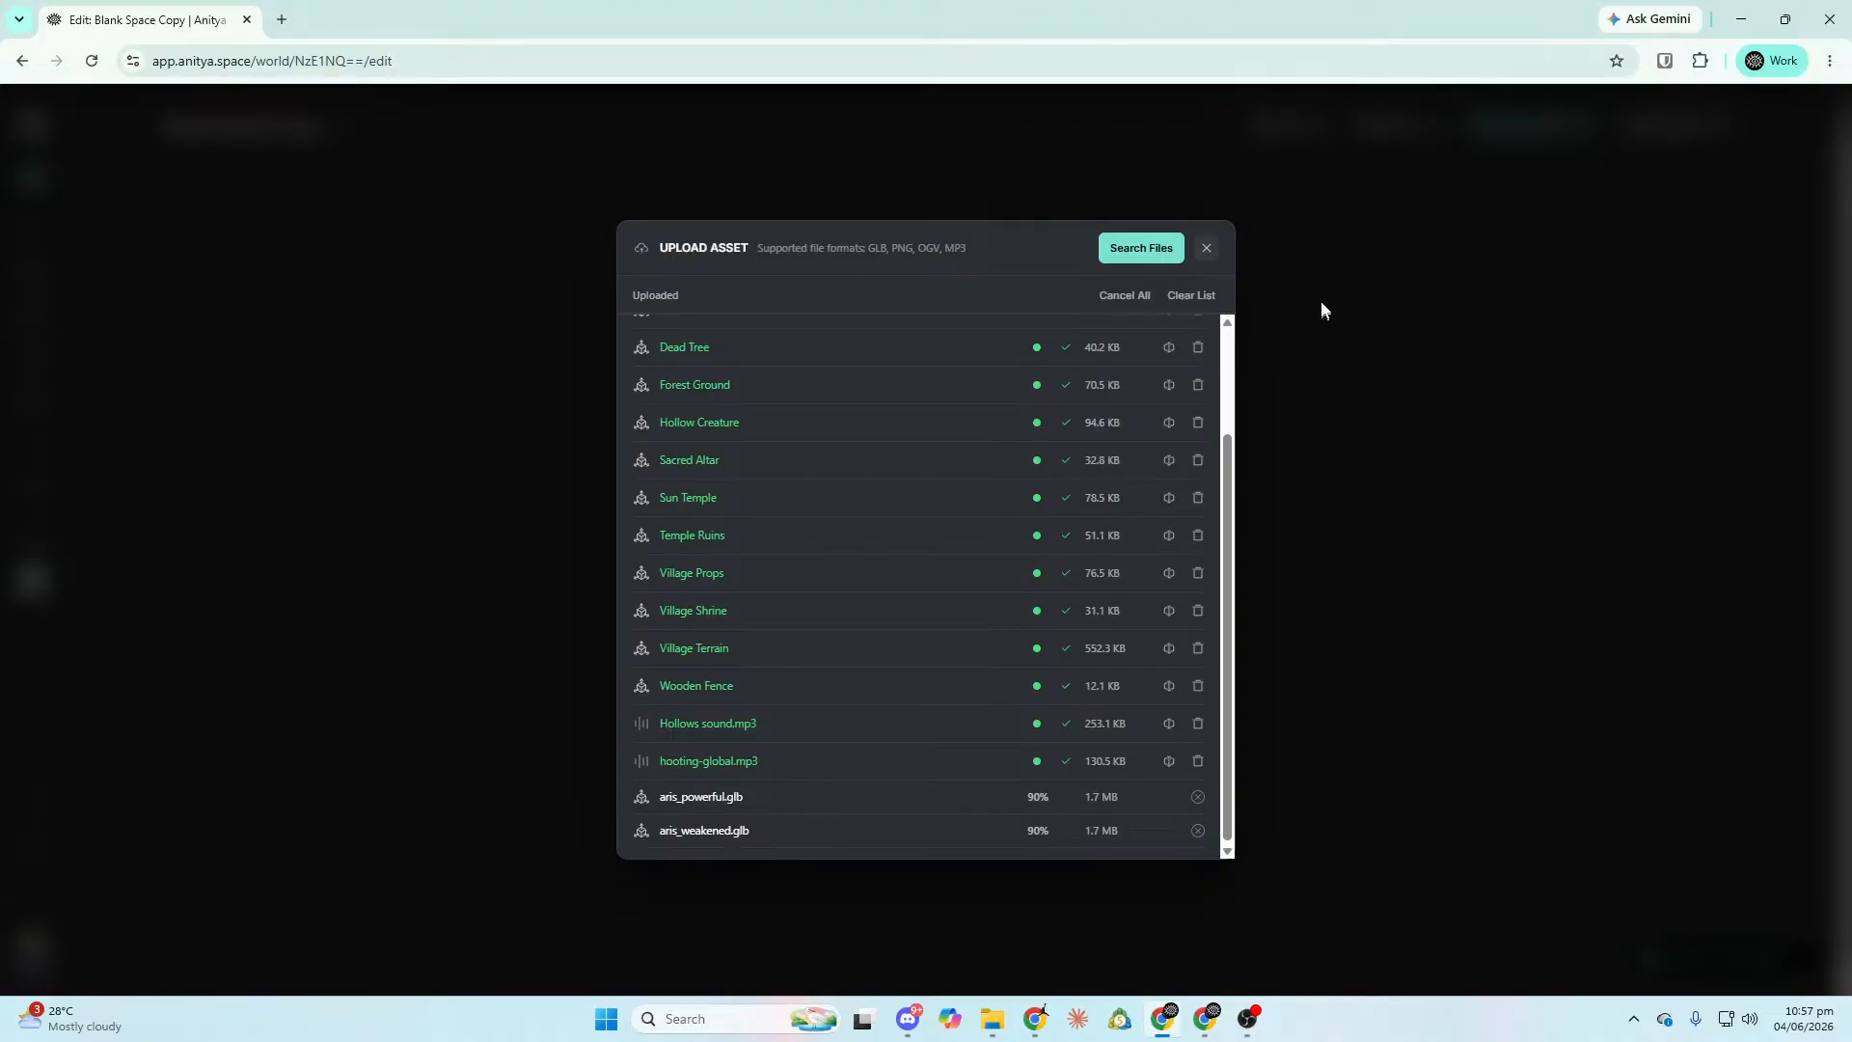
left_click(1207, 249)
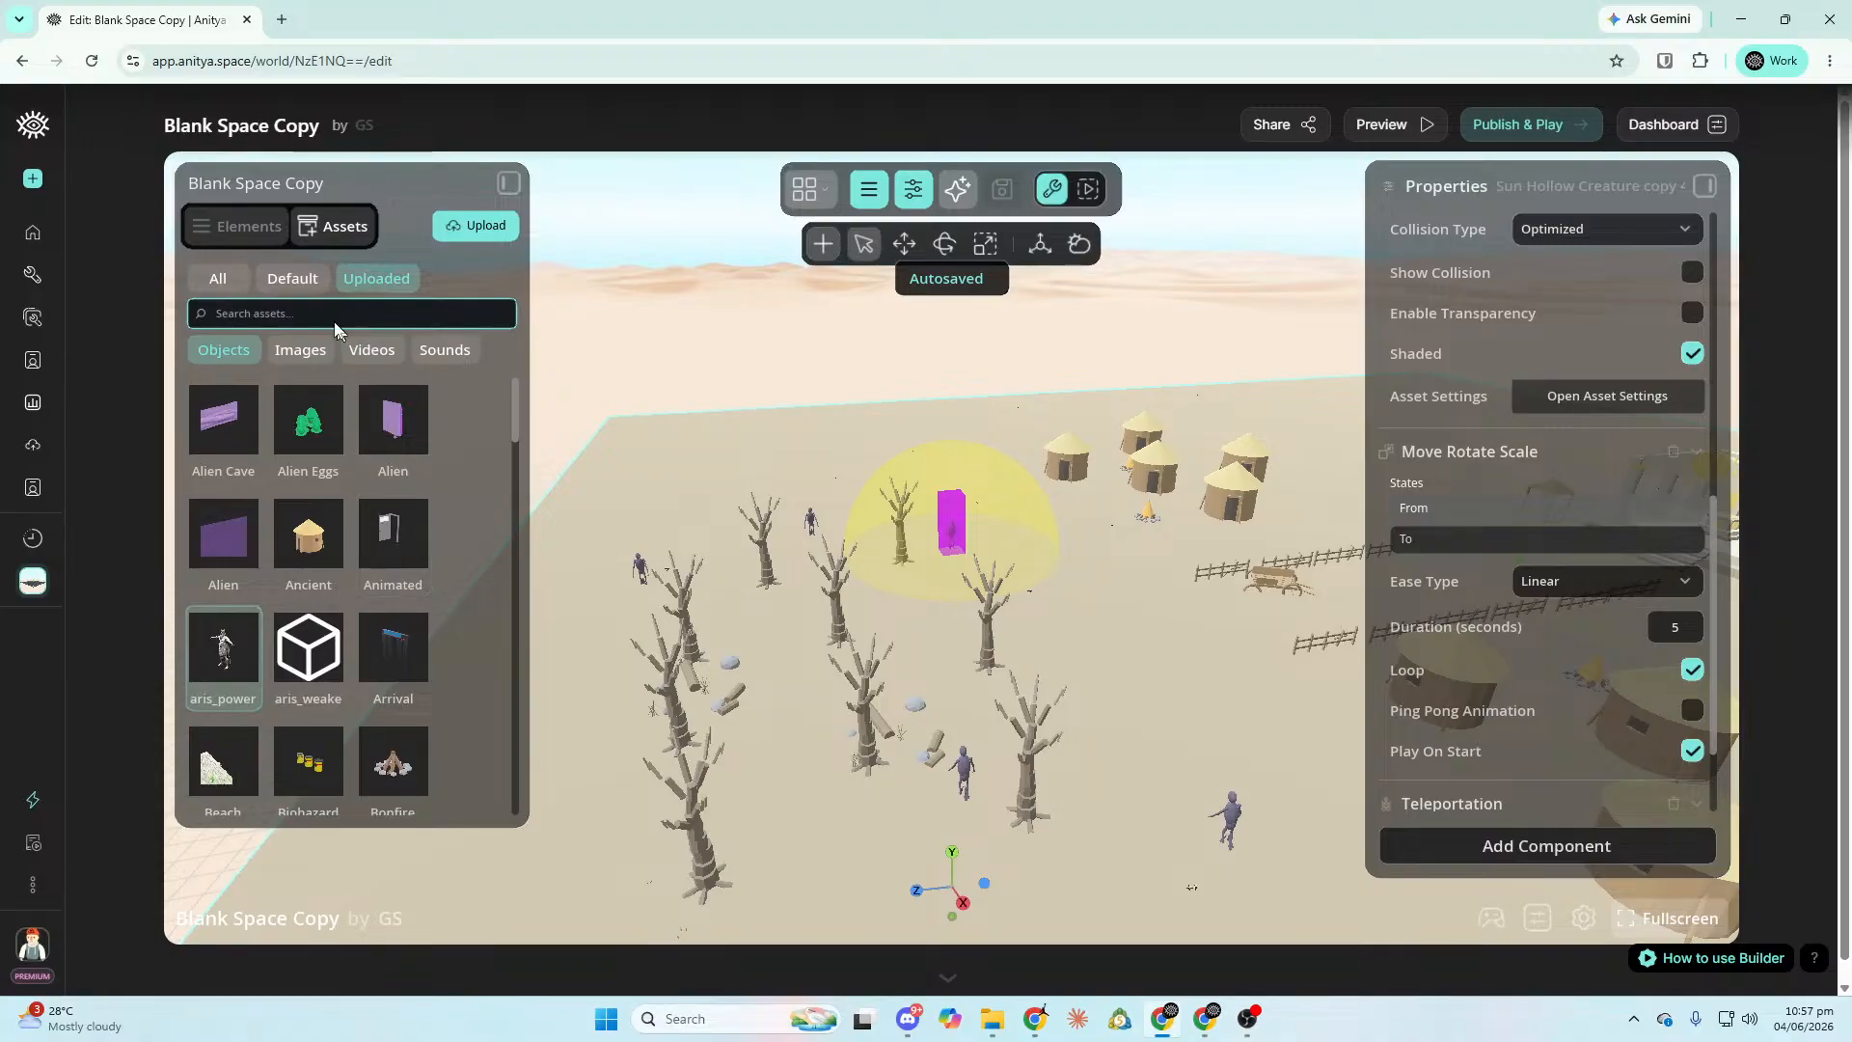
Search the uploaded objects for "ari" and place the aris_weakened model on the open sand near the dead trees.
type("aris")
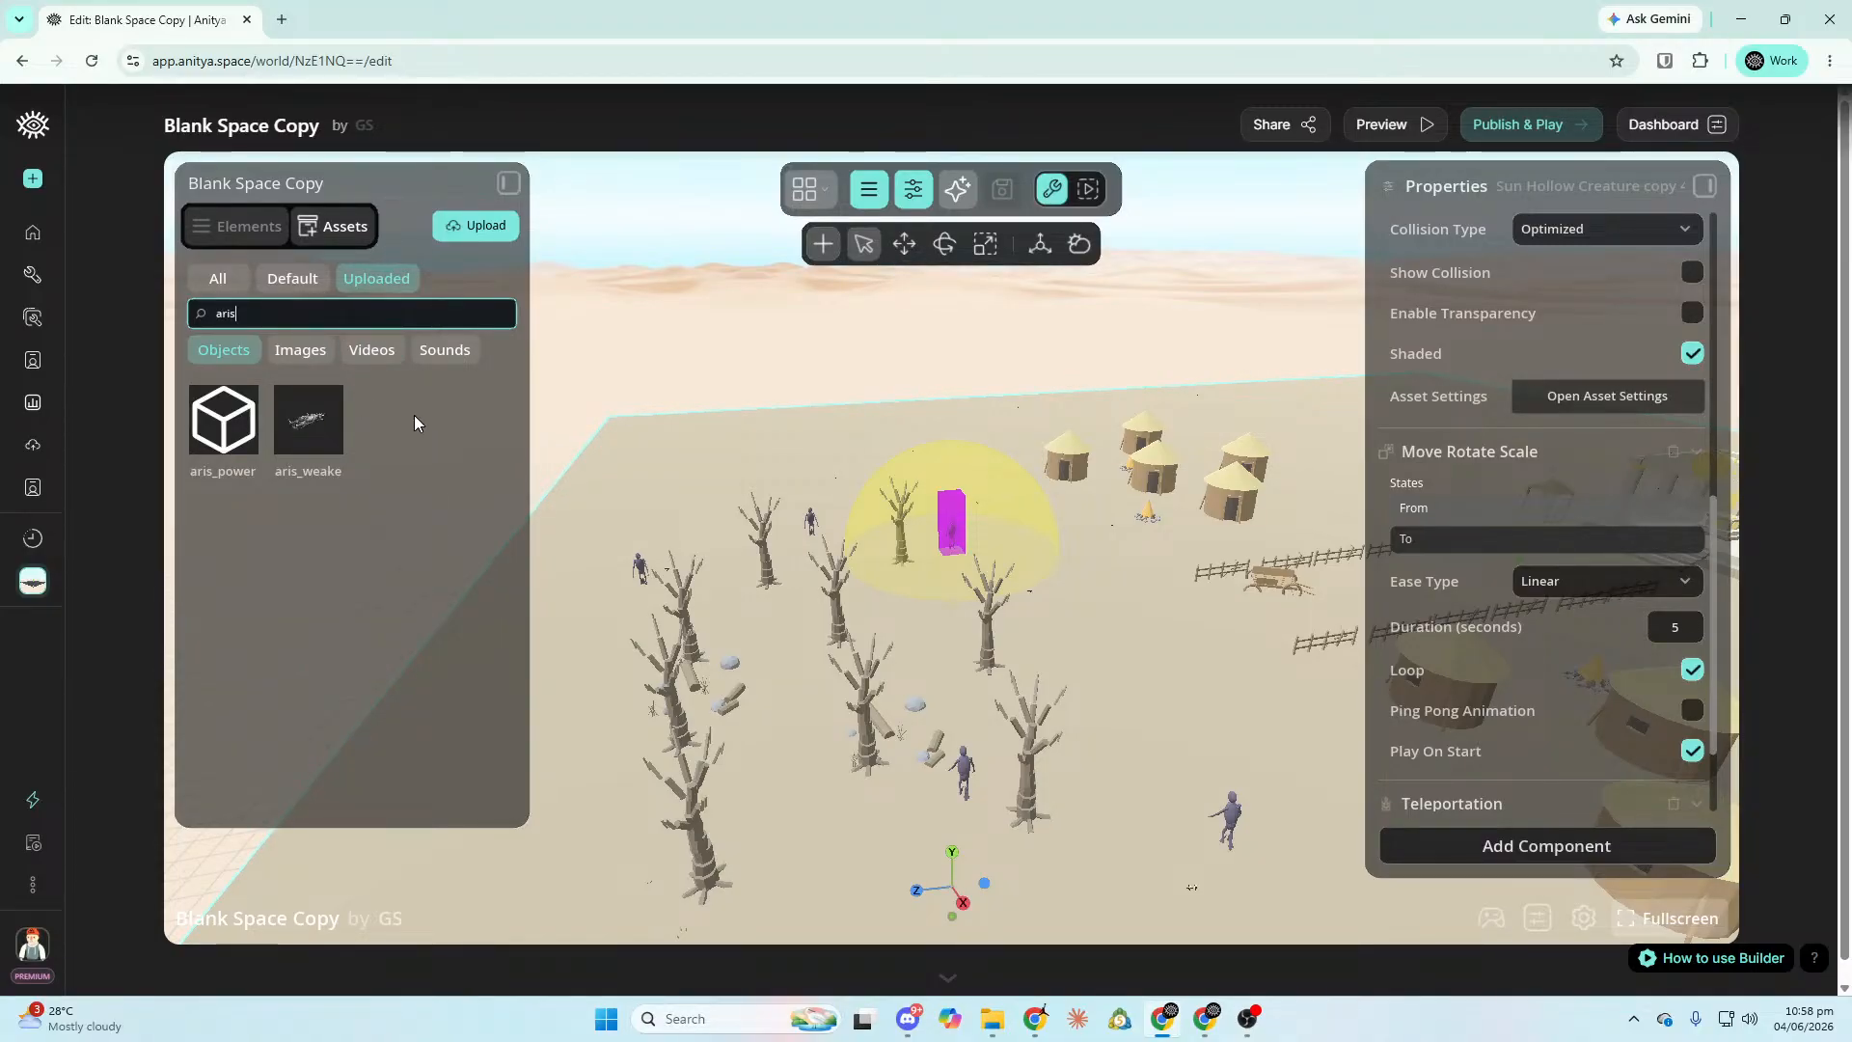
type("a")
key("BackSpace")
key("BackSpace")
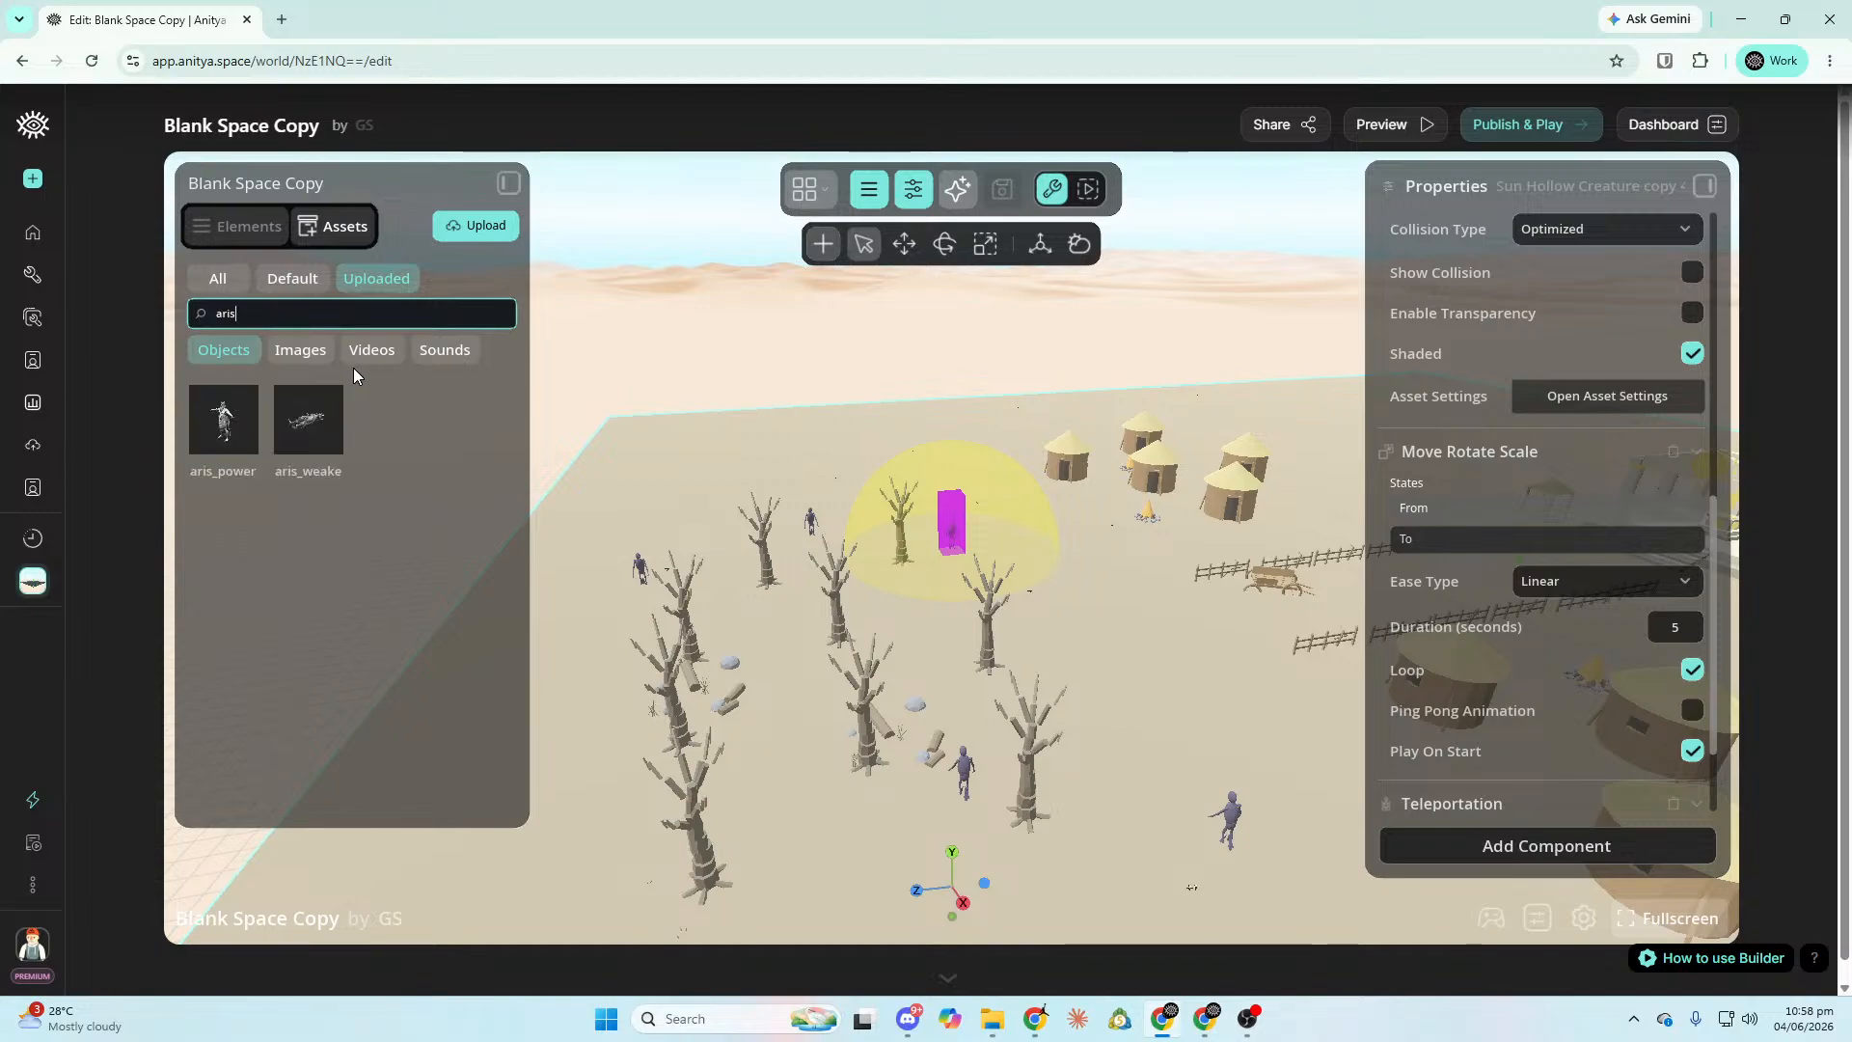
left_click_drag(337, 417, 609, 739)
key("f")
right_click_drag(565, 685, 651, 684)
key("s")
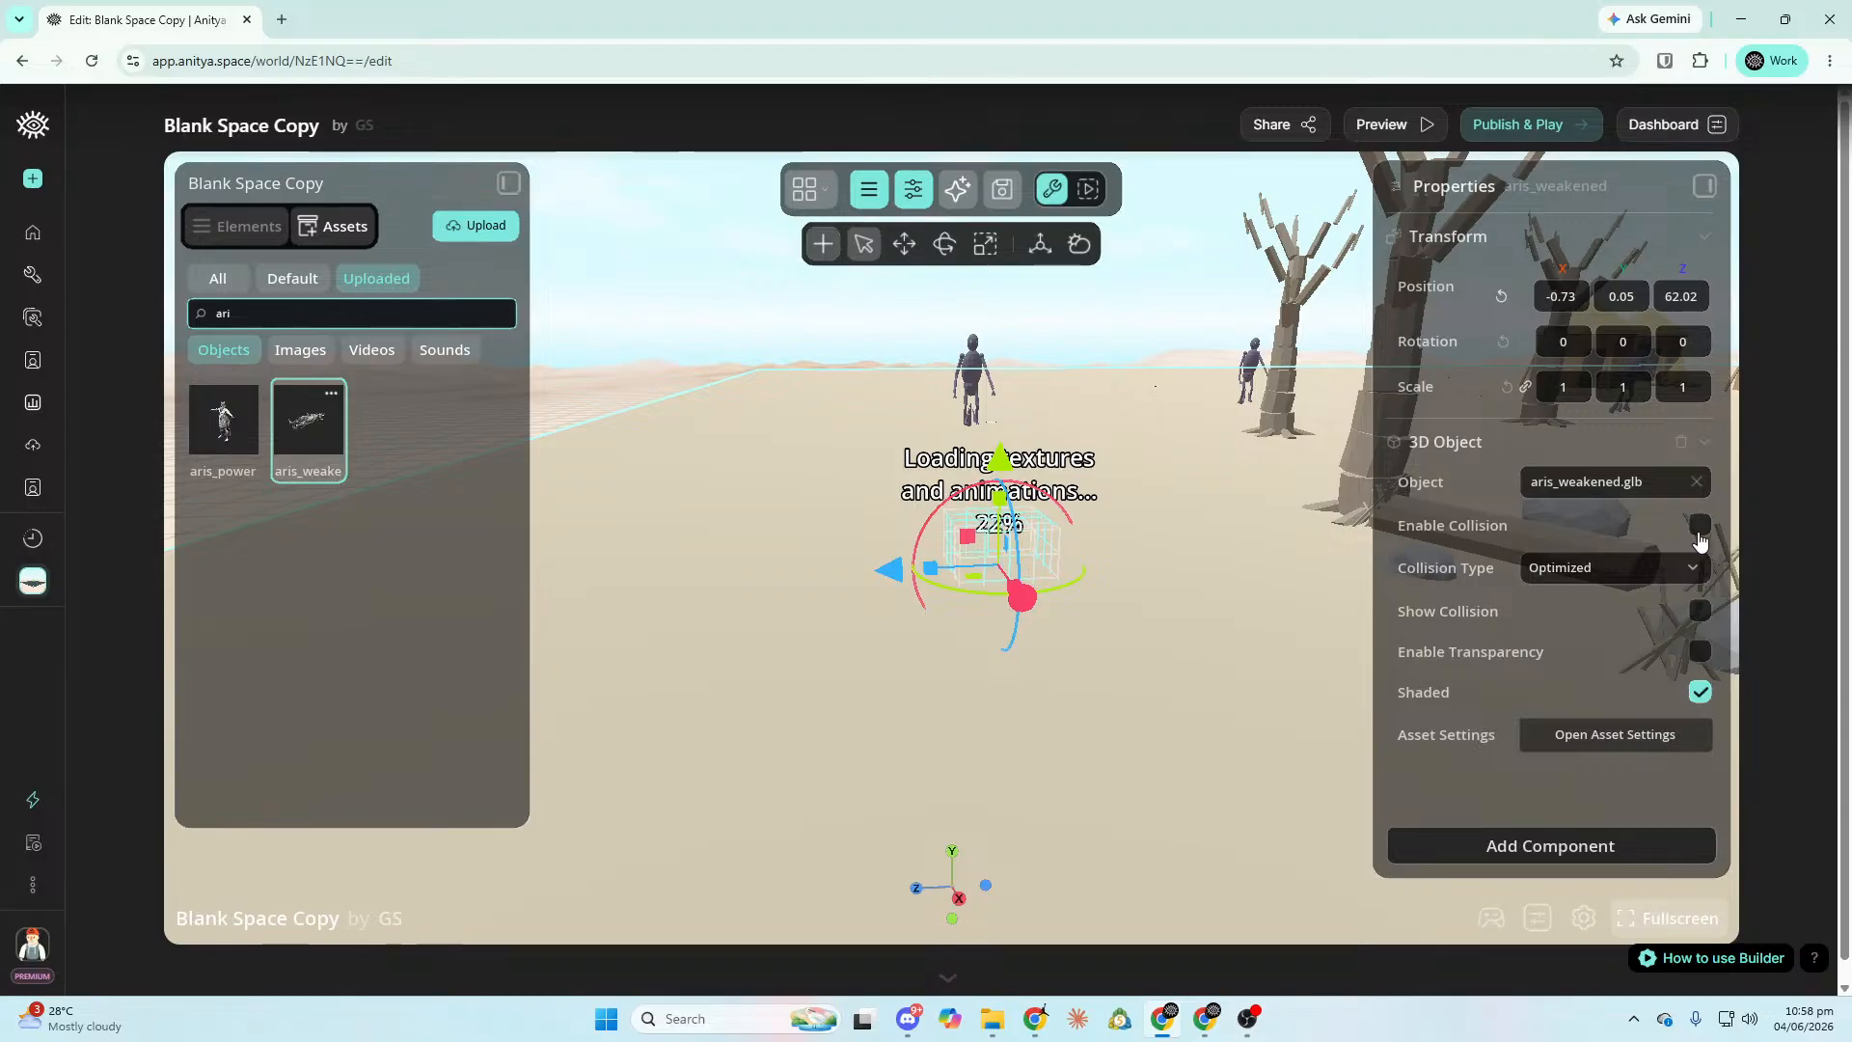
Rotate aris_weakened about 84° around its vertical axis and assign its FALLENSUN embedded animation.
left_click_drag(944, 611, 1043, 616)
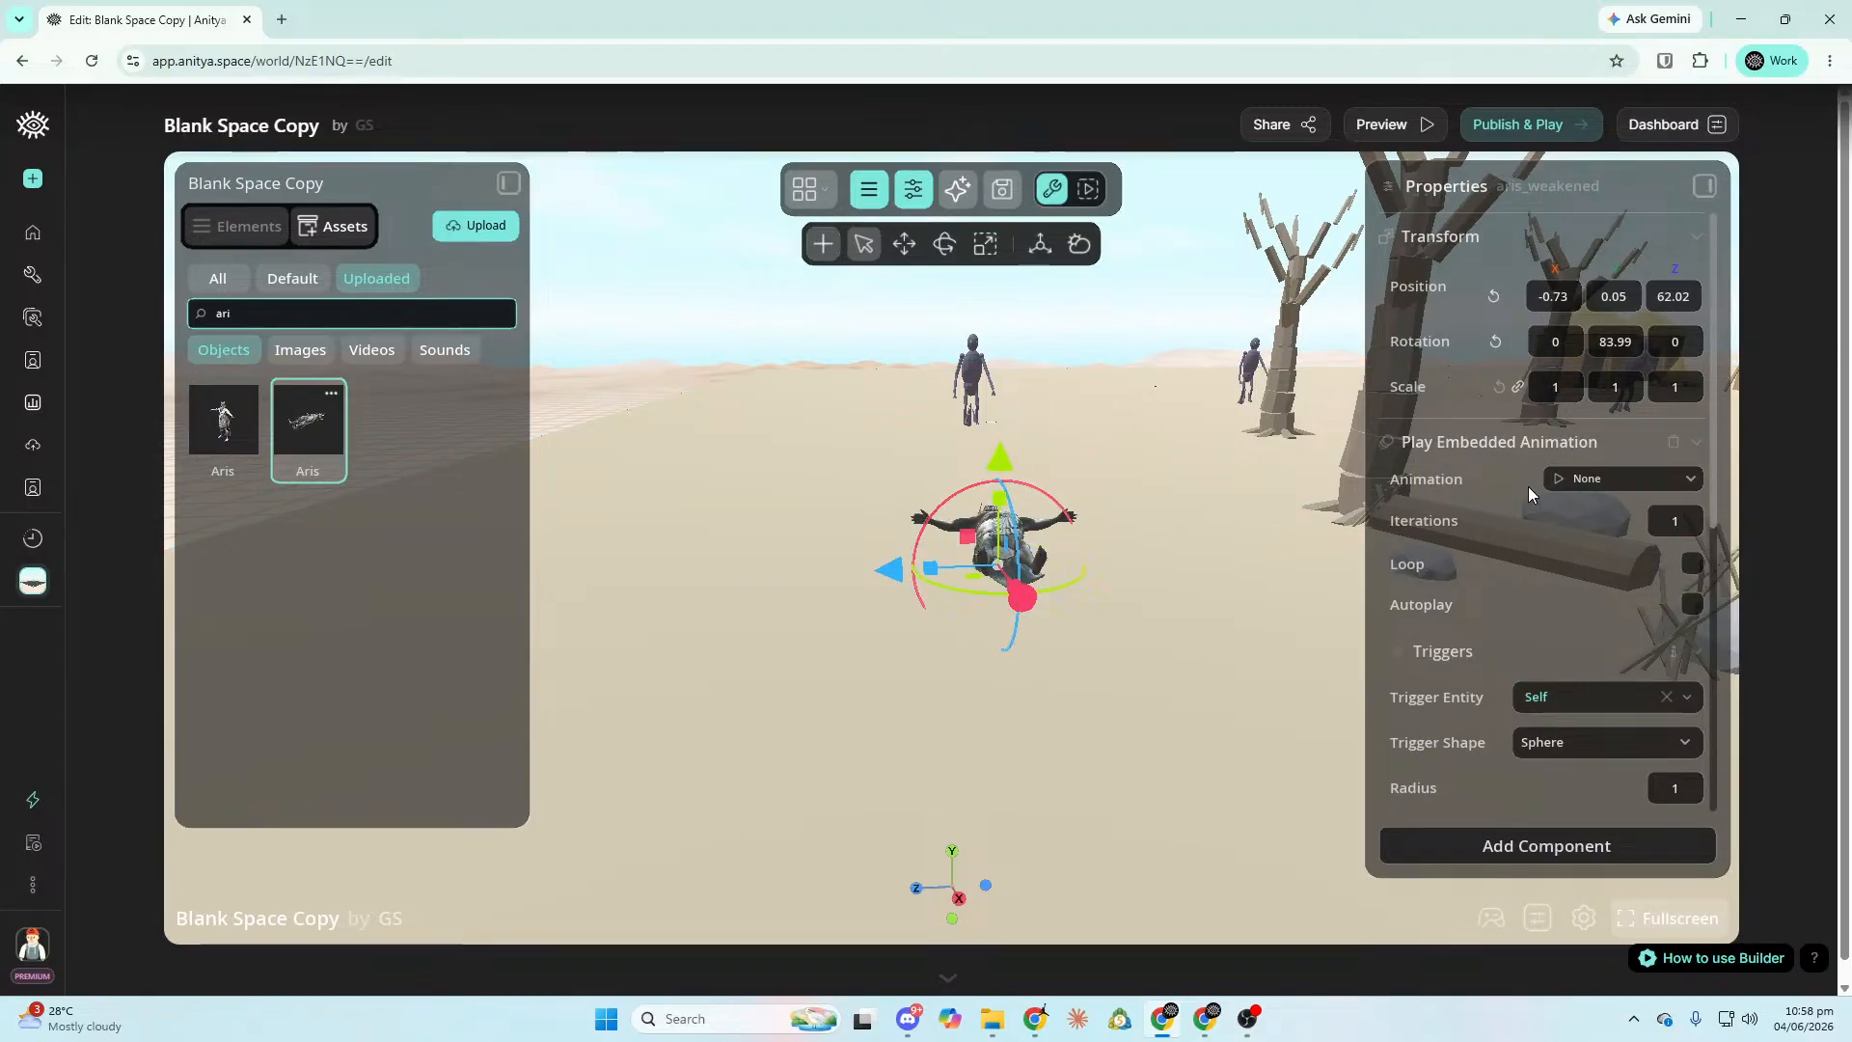
left_click(1572, 480)
left_click(1592, 530)
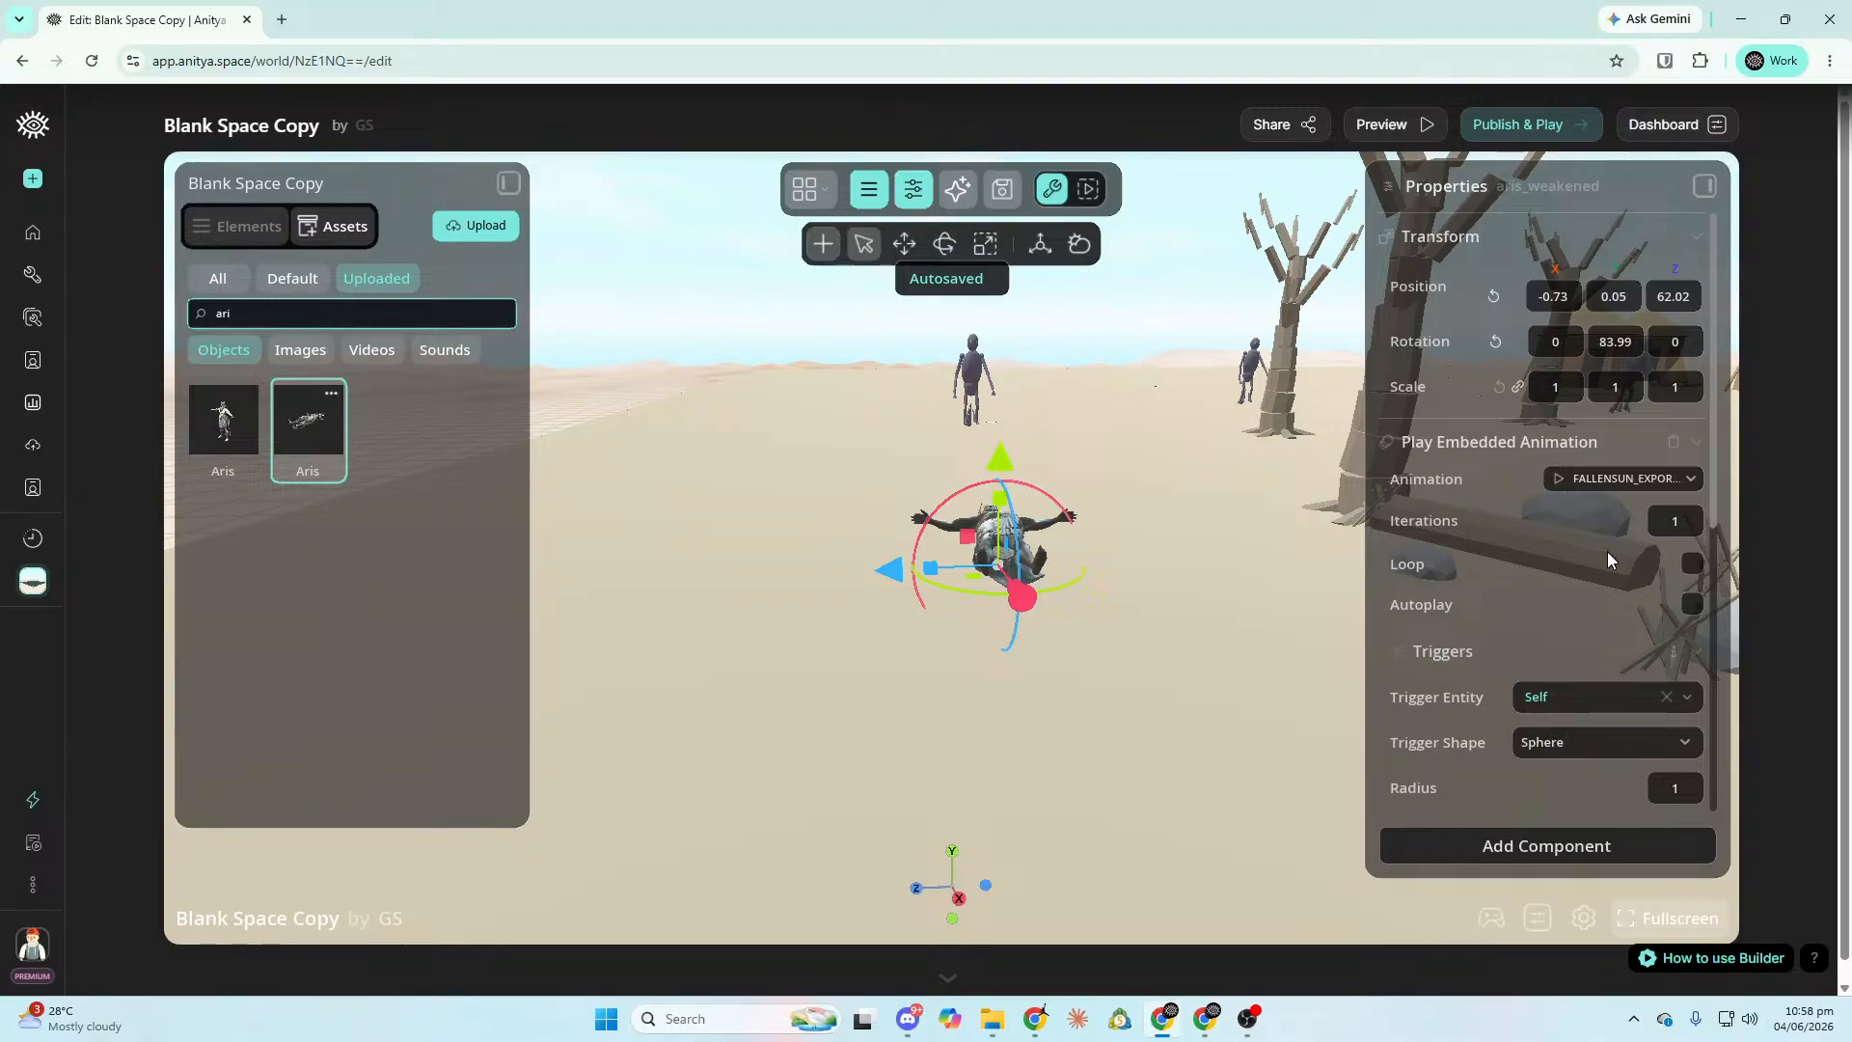
Move aris_weakened onto the ground in front of the dead trees, to about X 0.91, Y -0.18, Z 63.56.
key("d")
key("a")
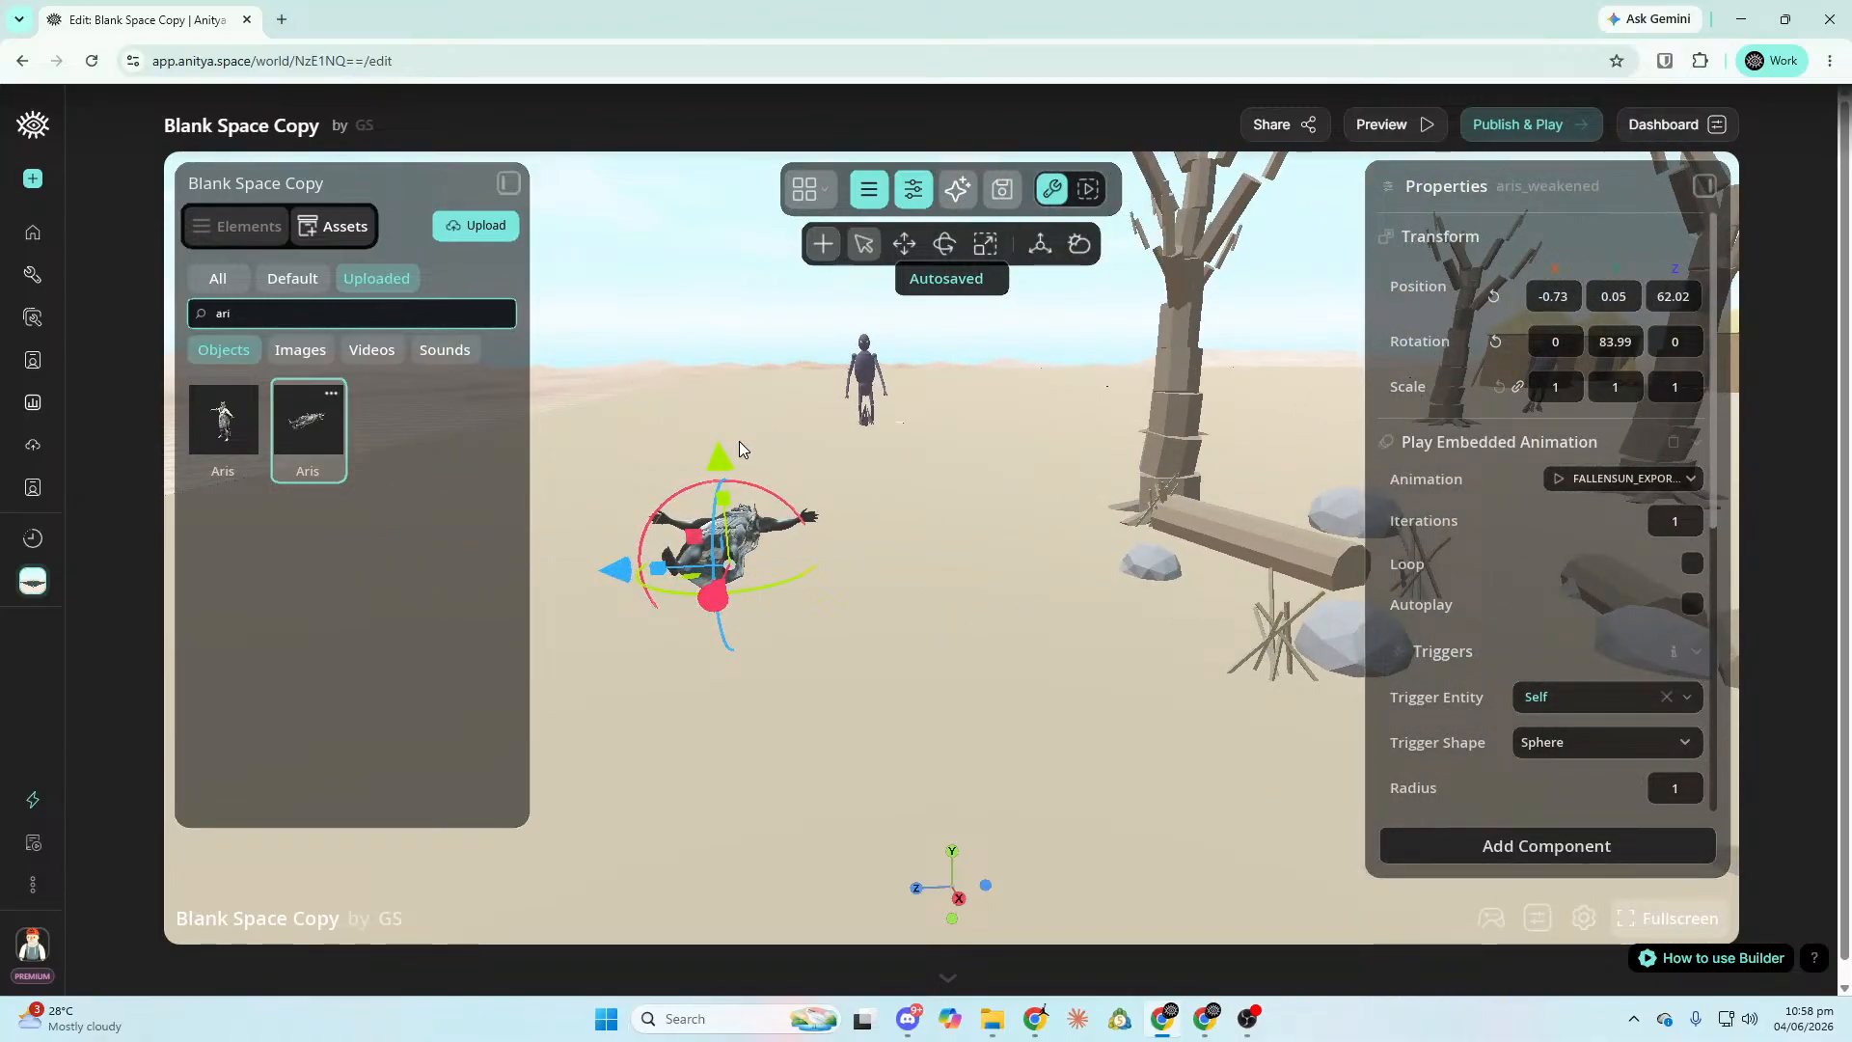
left_click_drag(714, 461, 711, 524)
left_click_drag(716, 500, 714, 496)
right_click_drag(714, 495, 1157, 502)
key("s")
right_click_drag(926, 521, 627, 714)
right_click_drag(720, 500, 840, 541)
left_click_drag(852, 683, 845, 726)
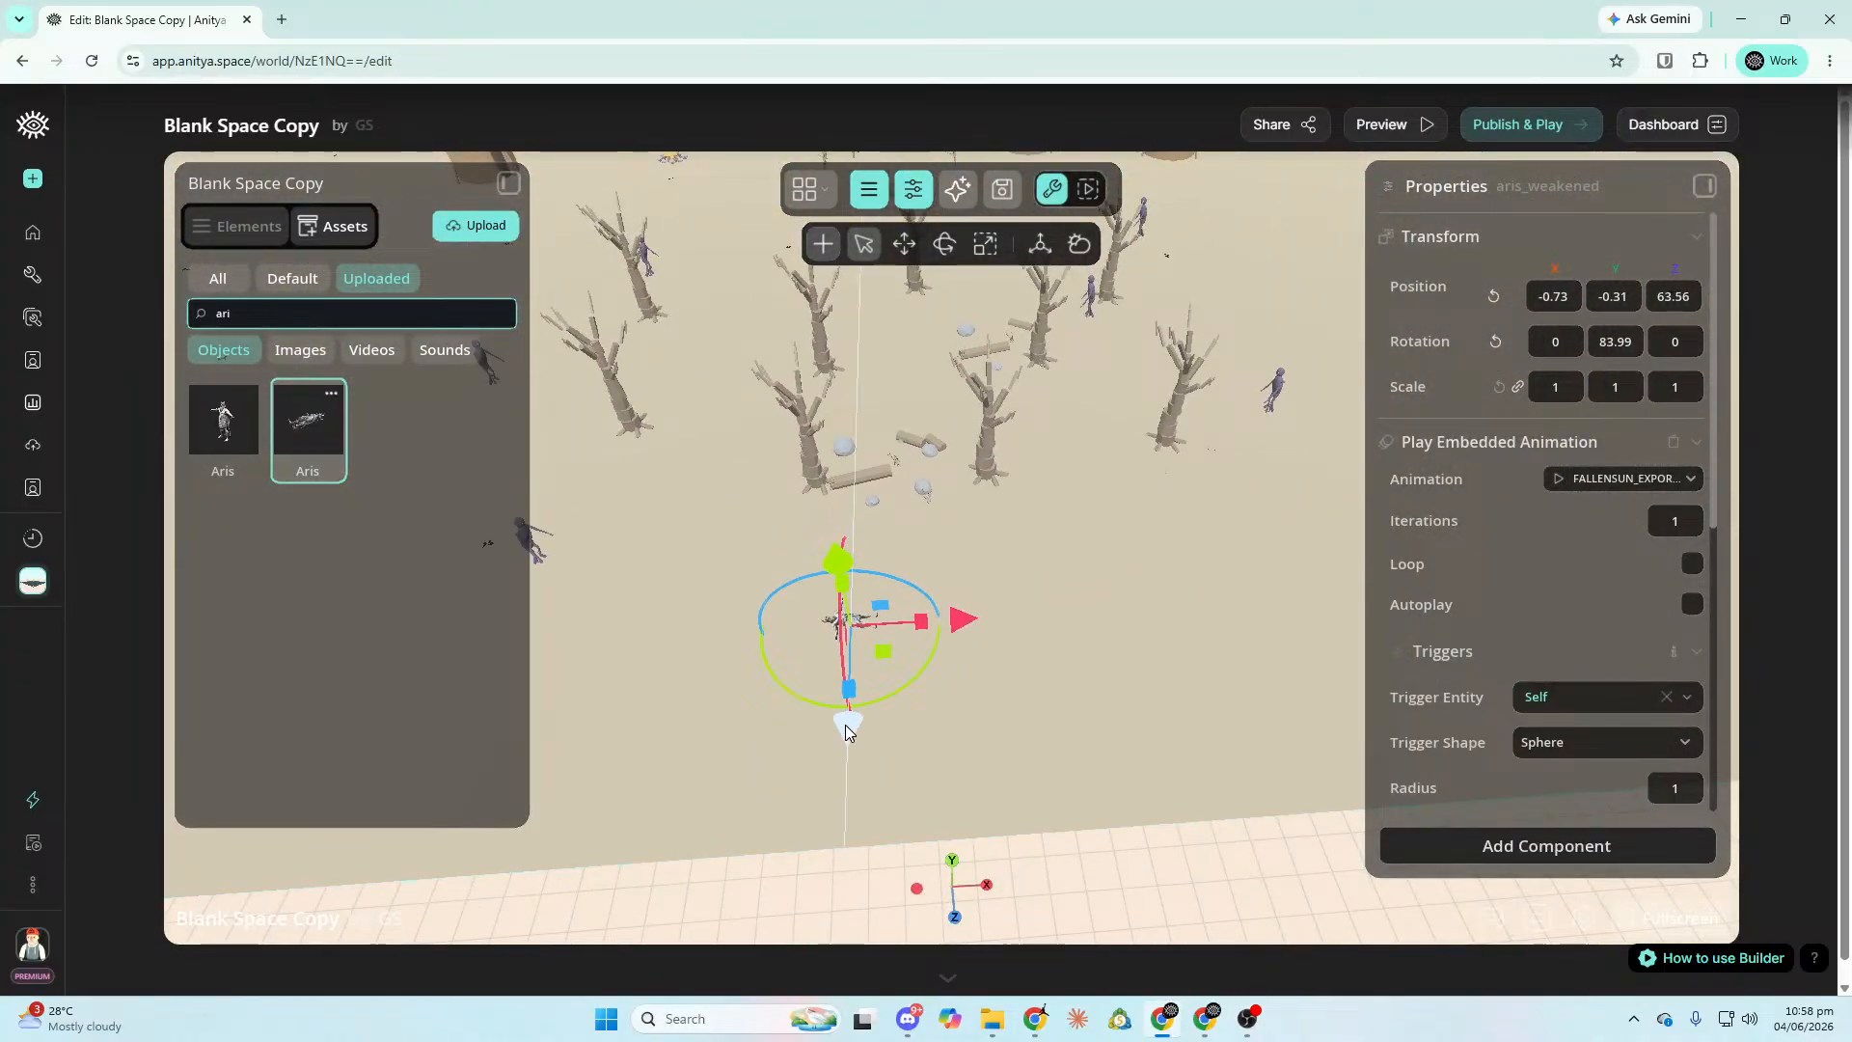
left_click_drag(942, 622, 1000, 625)
left_click_drag(874, 567, 876, 552)
key("f")
left_click_drag(954, 504, 953, 532)
Scale aris_weakened uniformly to 1.5 and lower it to about Y -0.24.
left_click(1564, 389)
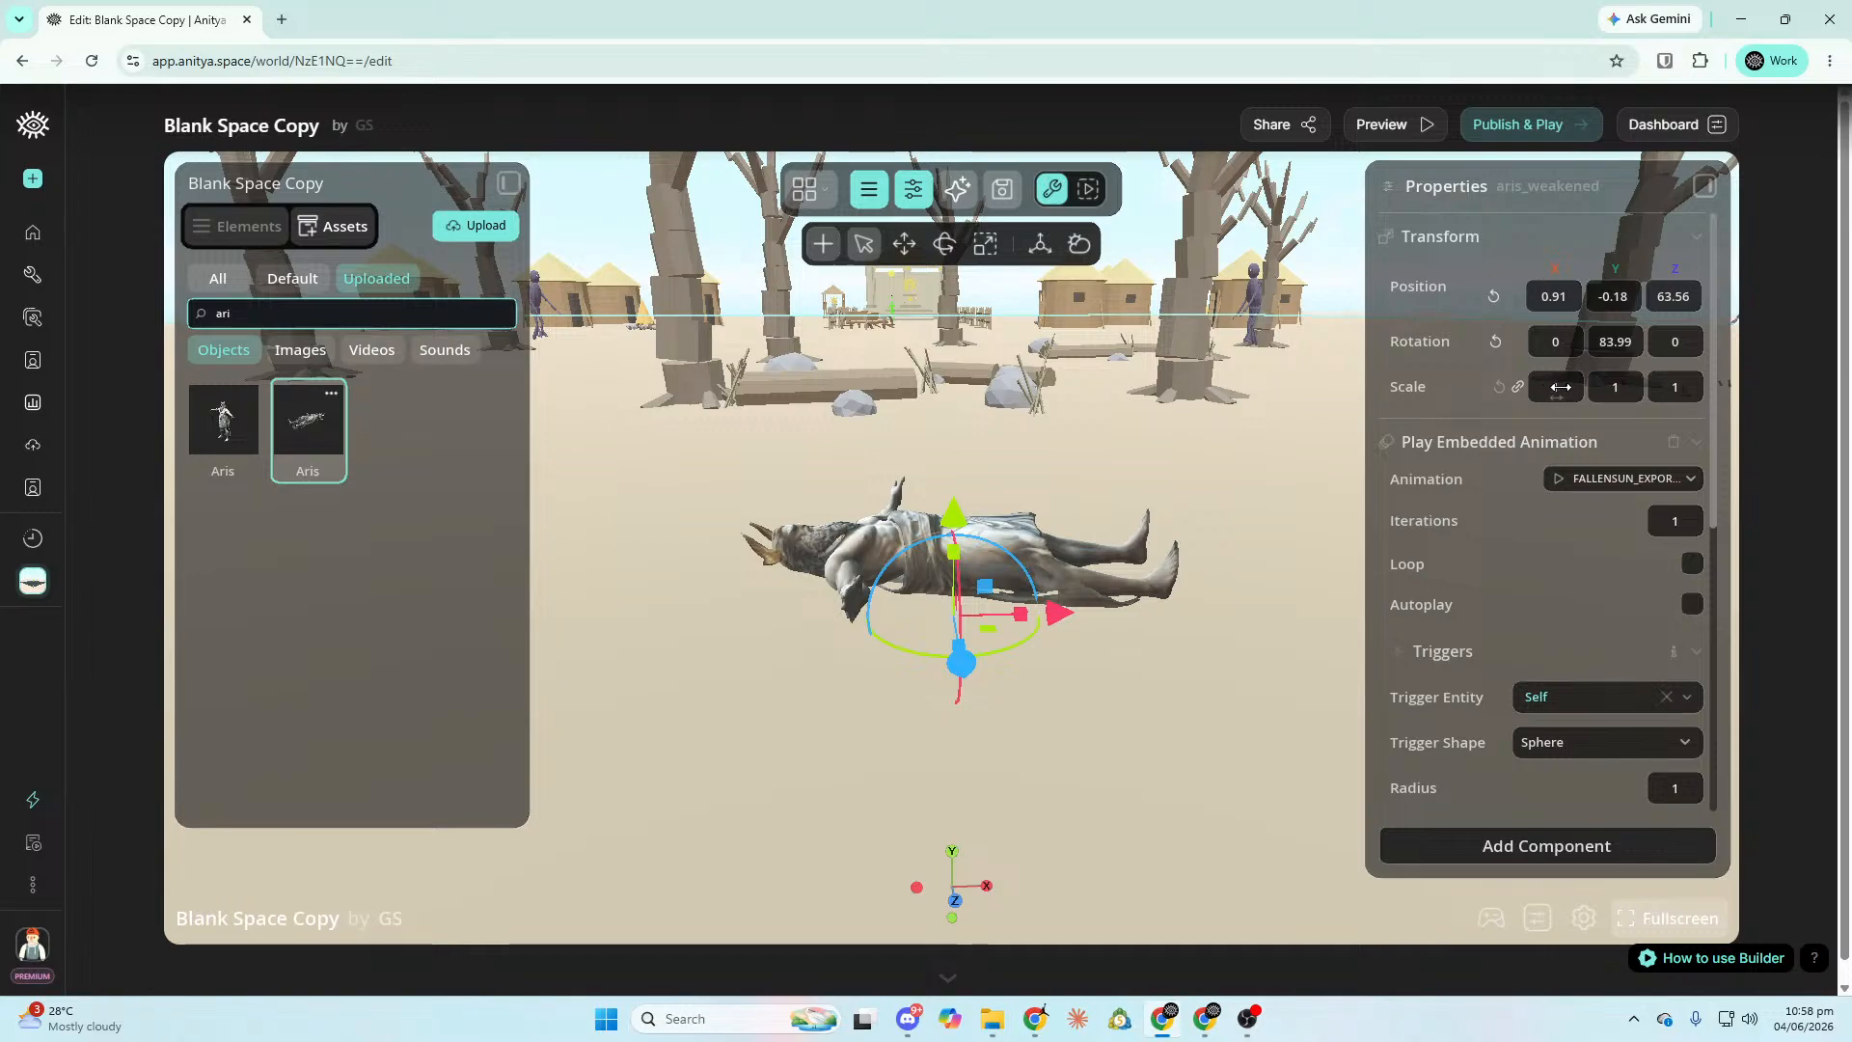
type(".5")
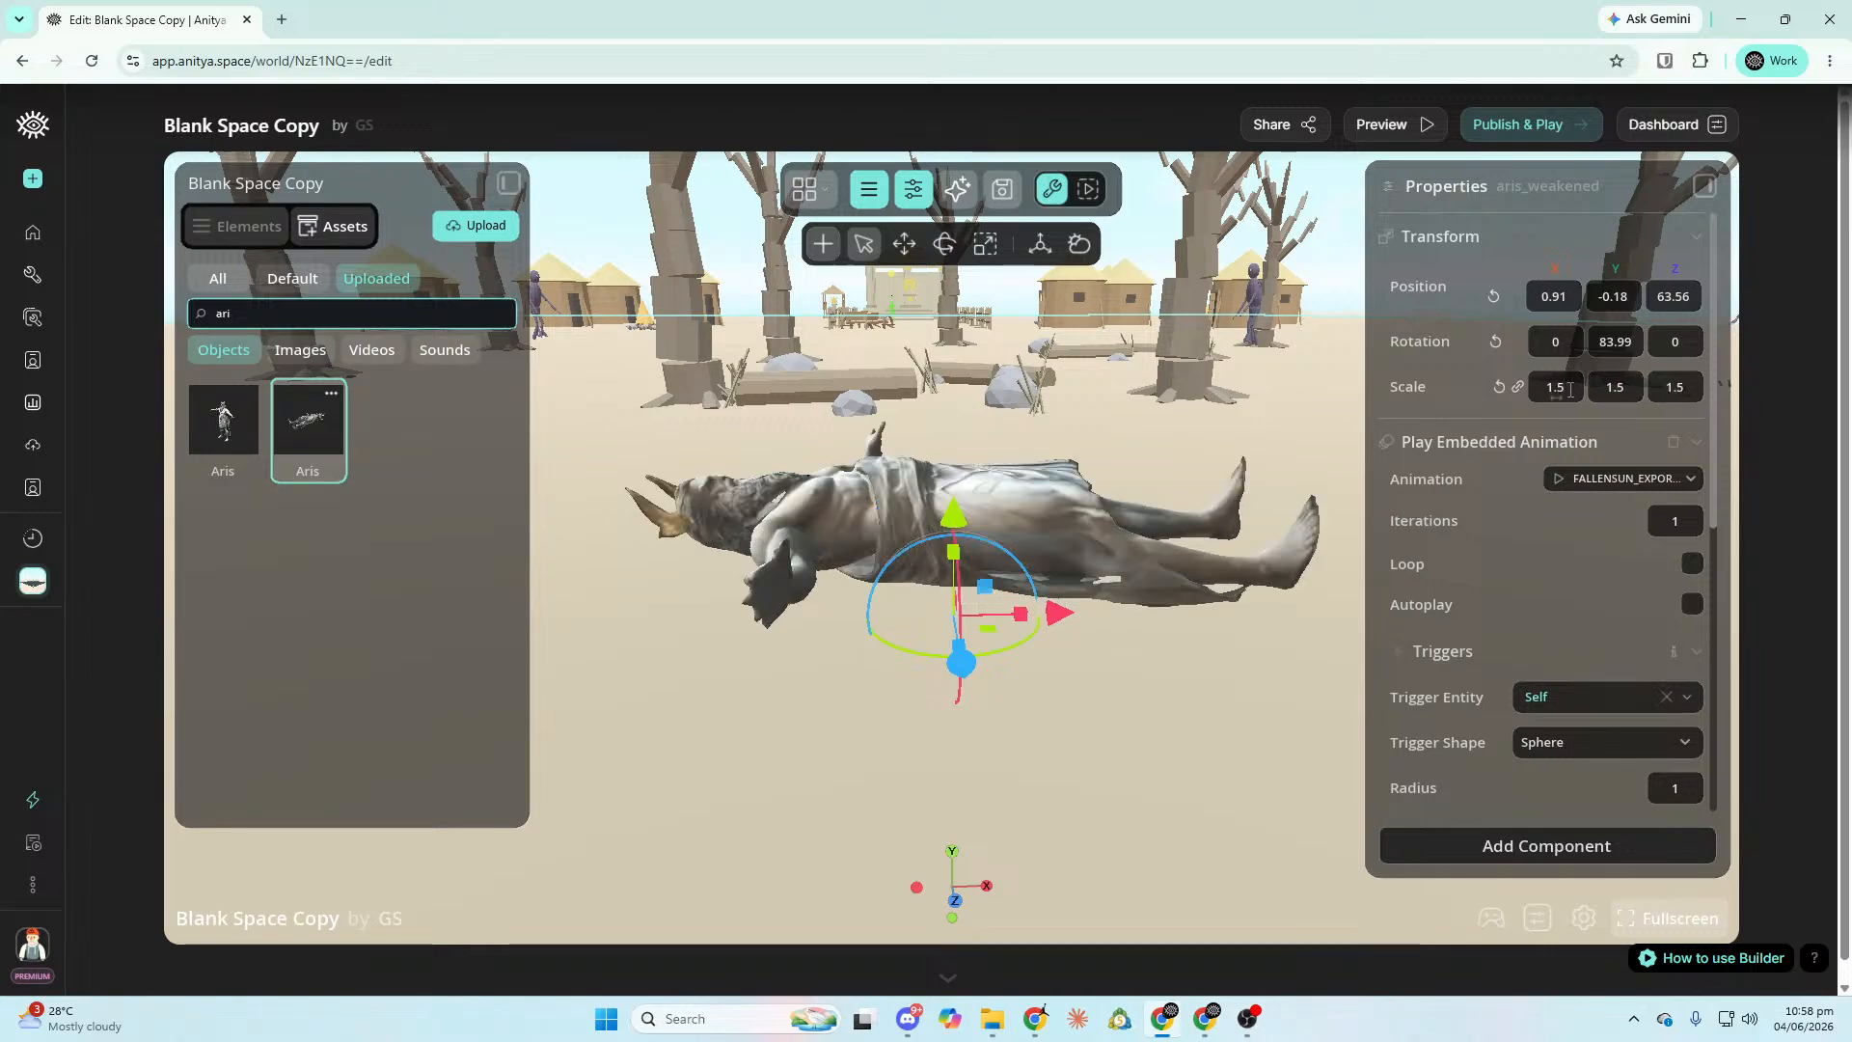
key("Return")
left_click_drag(962, 512, 988, 540)
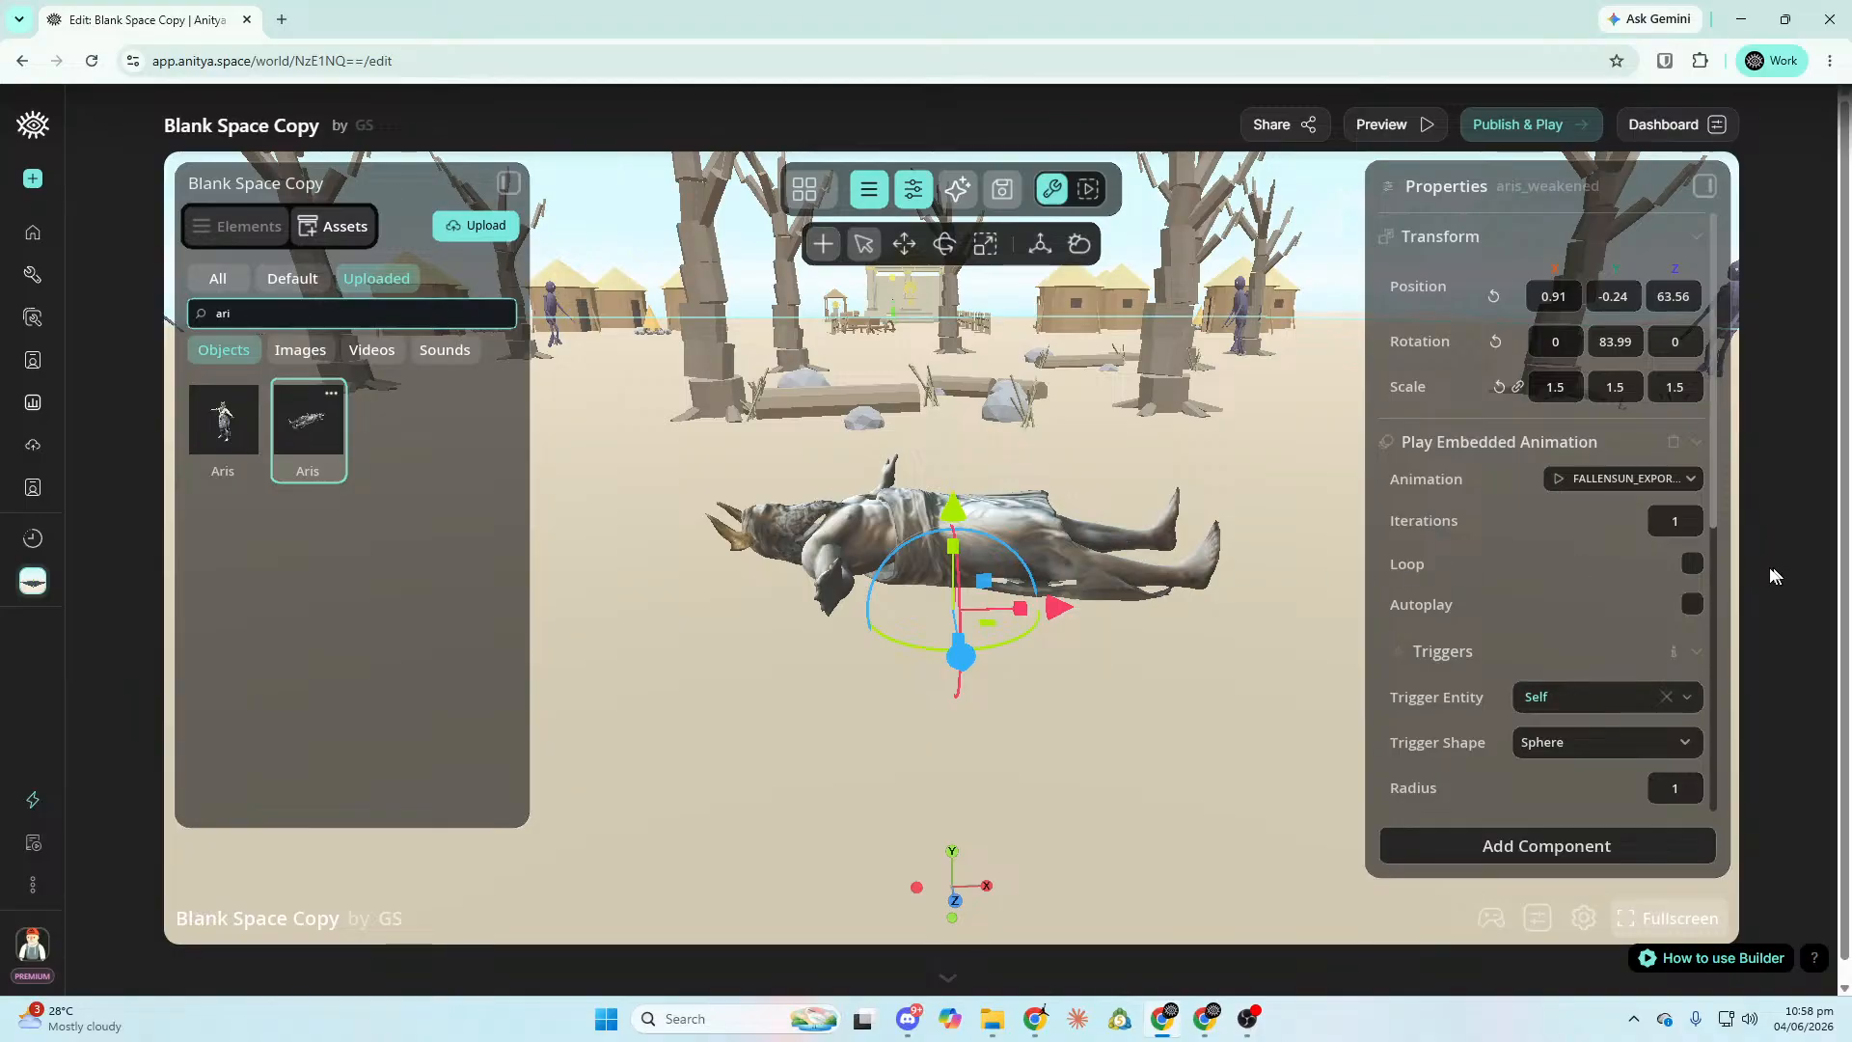
Turn on Loop and Autoplay for the aris_weakened animation and enable collision on its 3D object.
left_click(1691, 565)
left_click(1693, 606)
left_click(1694, 605)
left_click(1691, 602)
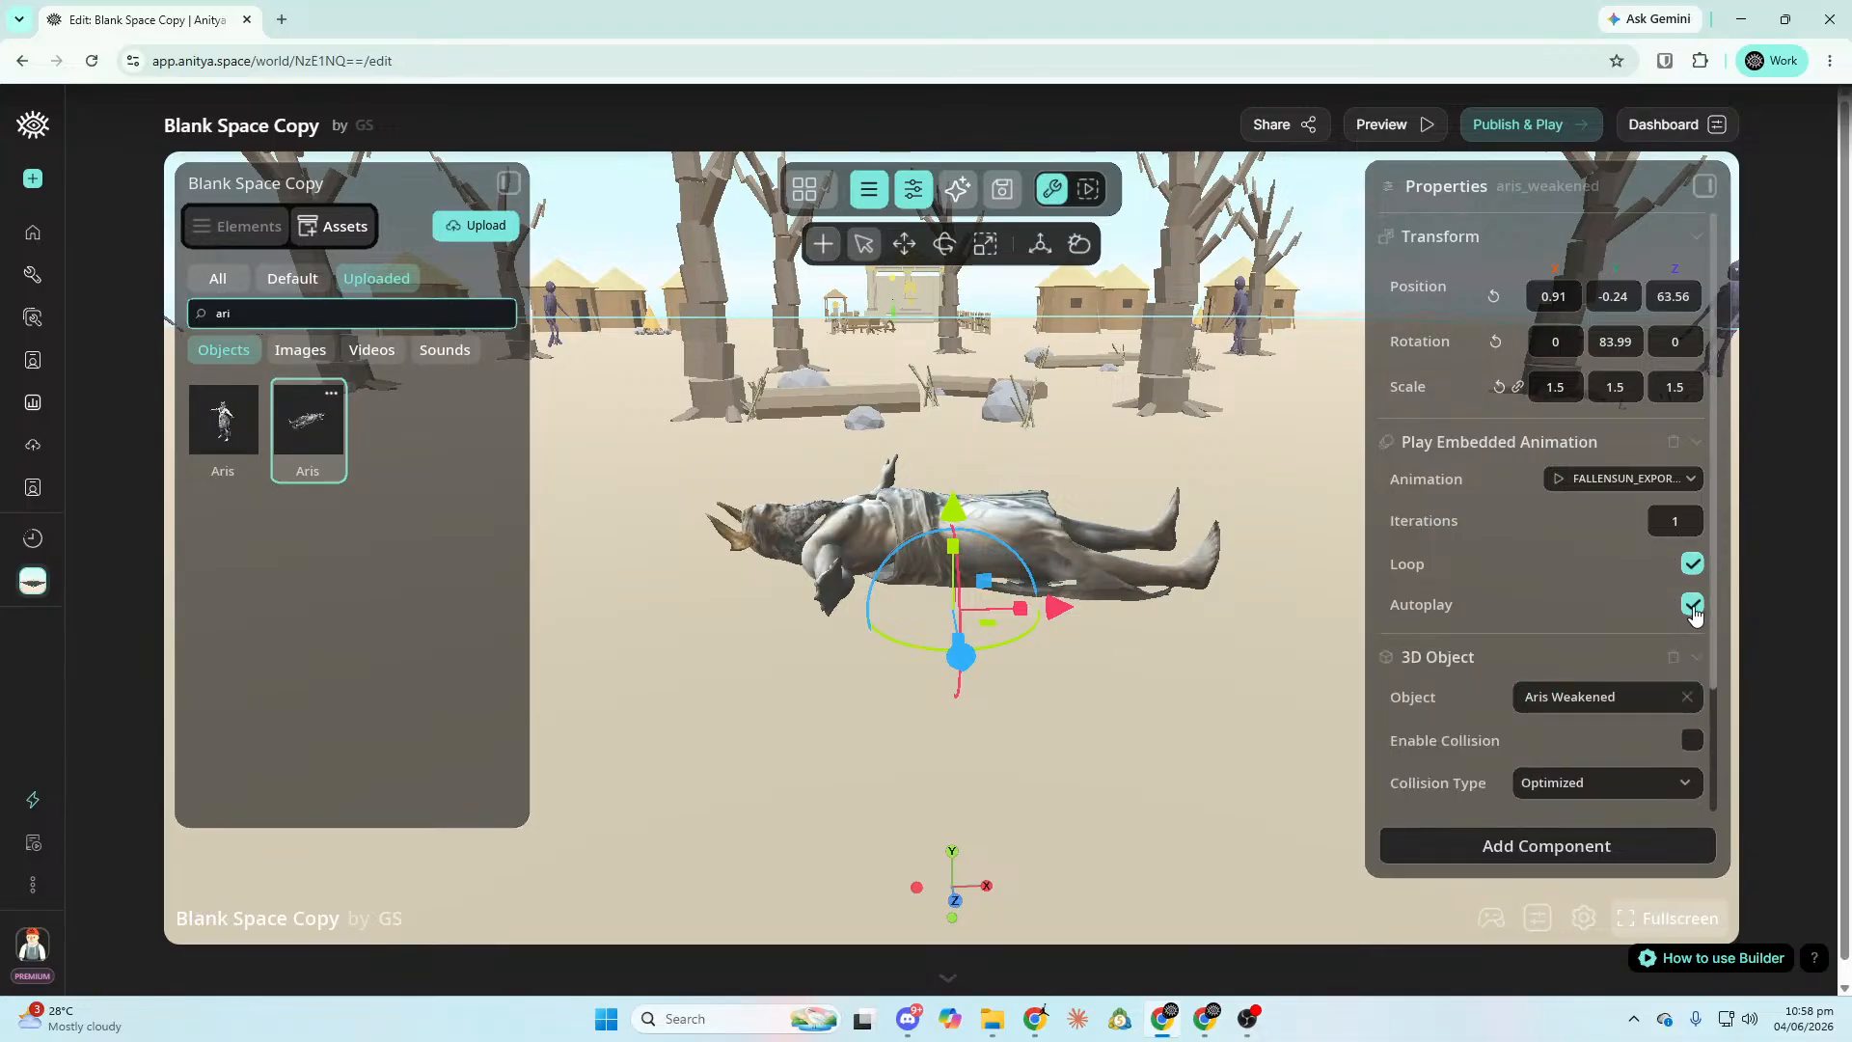
left_click(1688, 746)
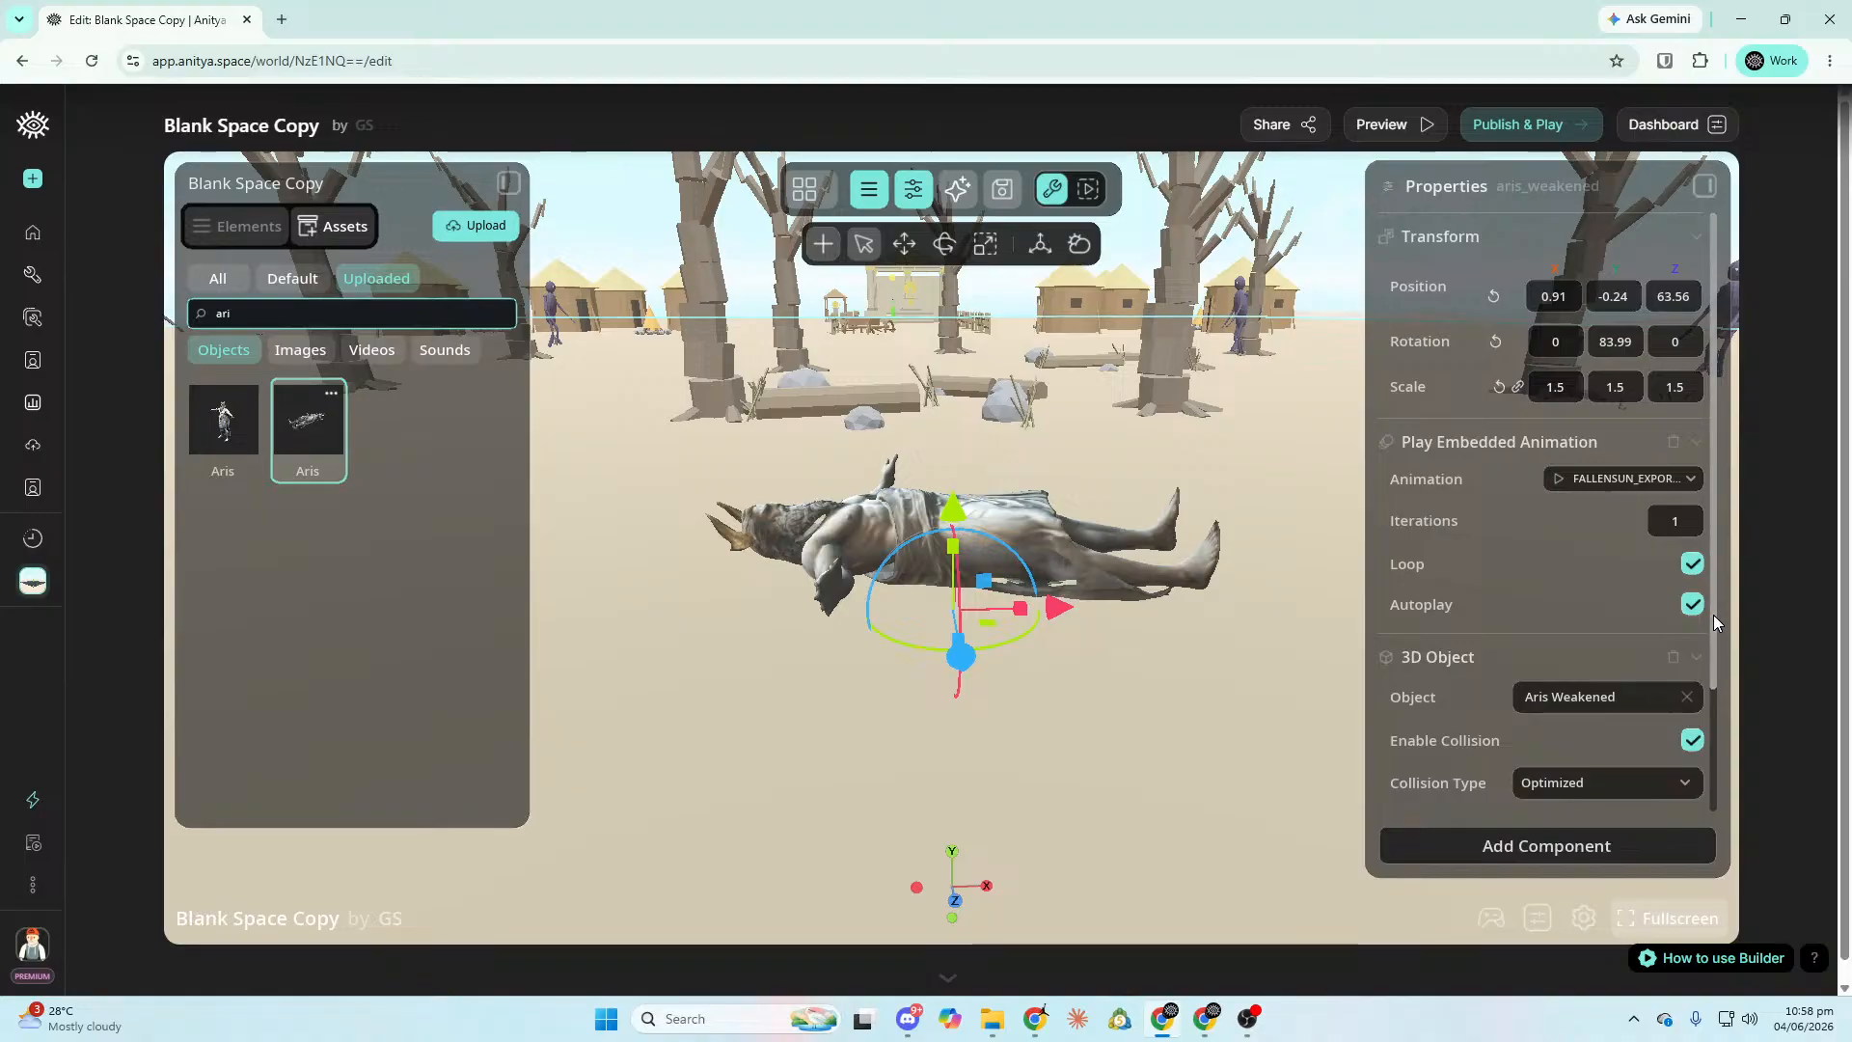
scroll(1713, 616, "down", 2)
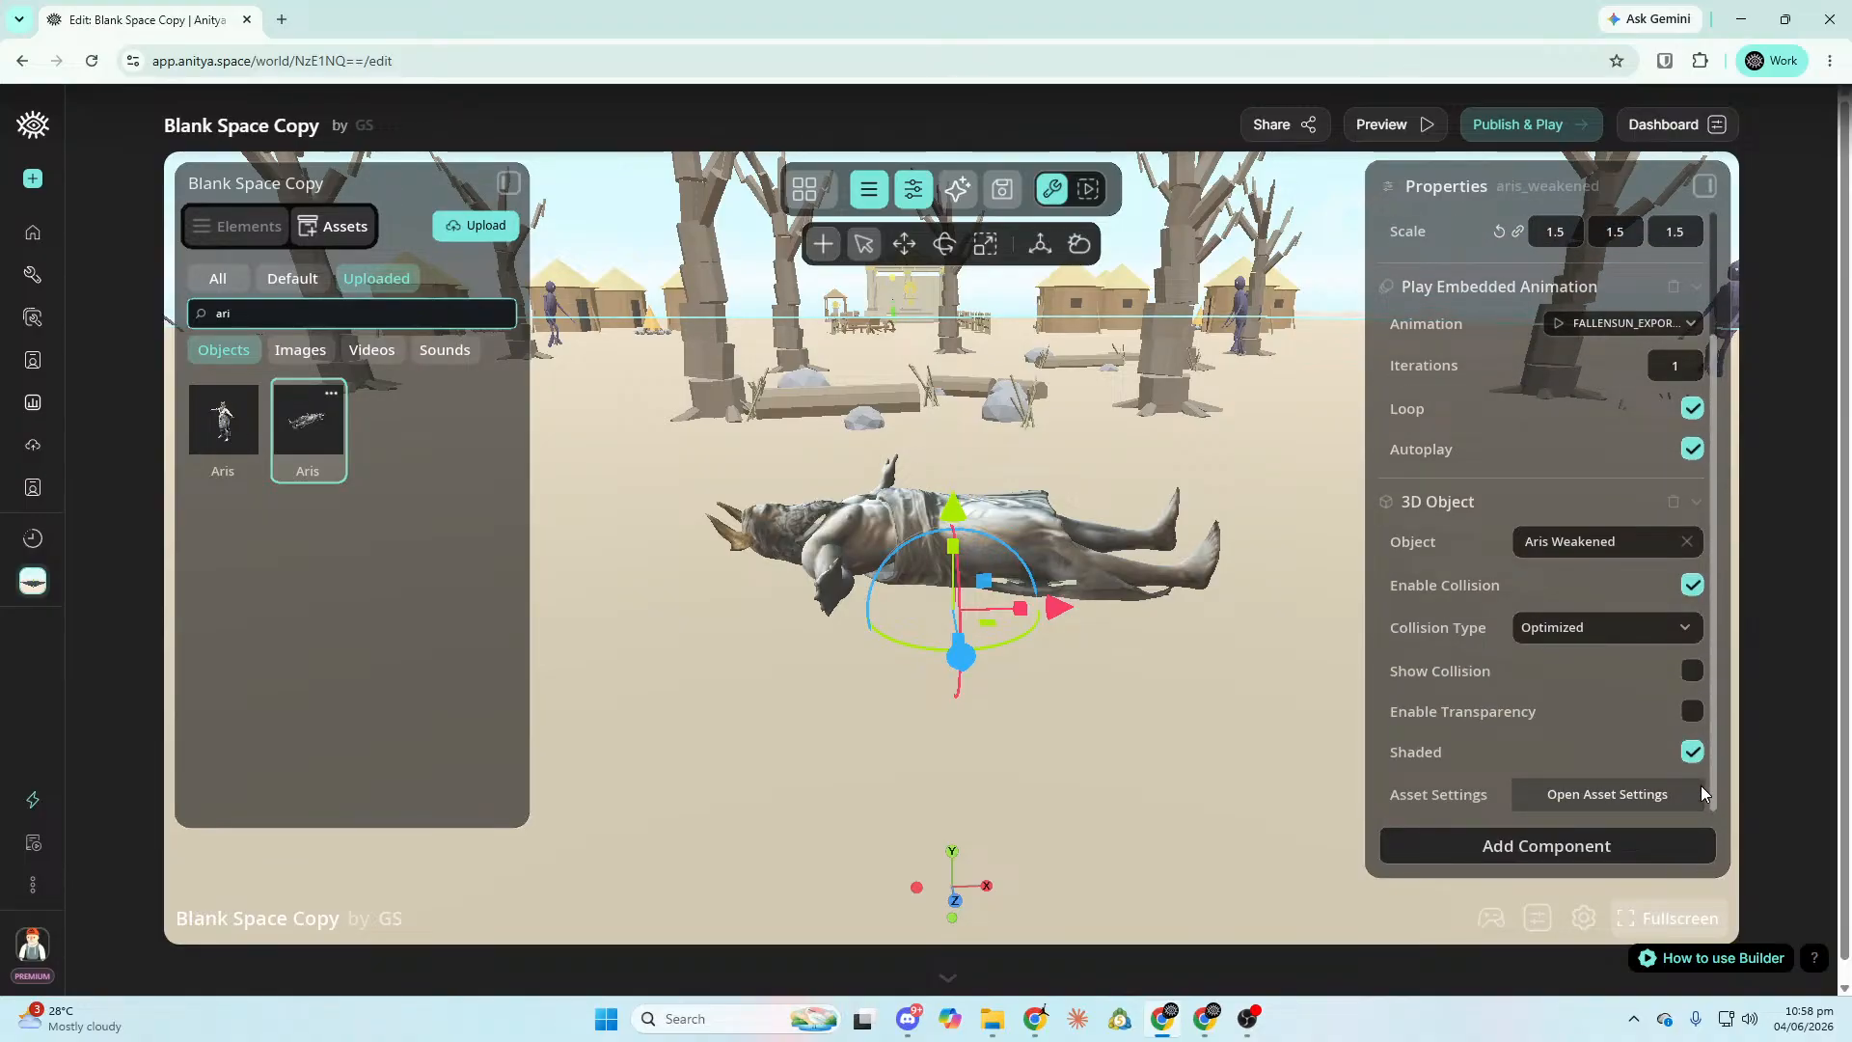
scroll(1698, 752, "up", 1)
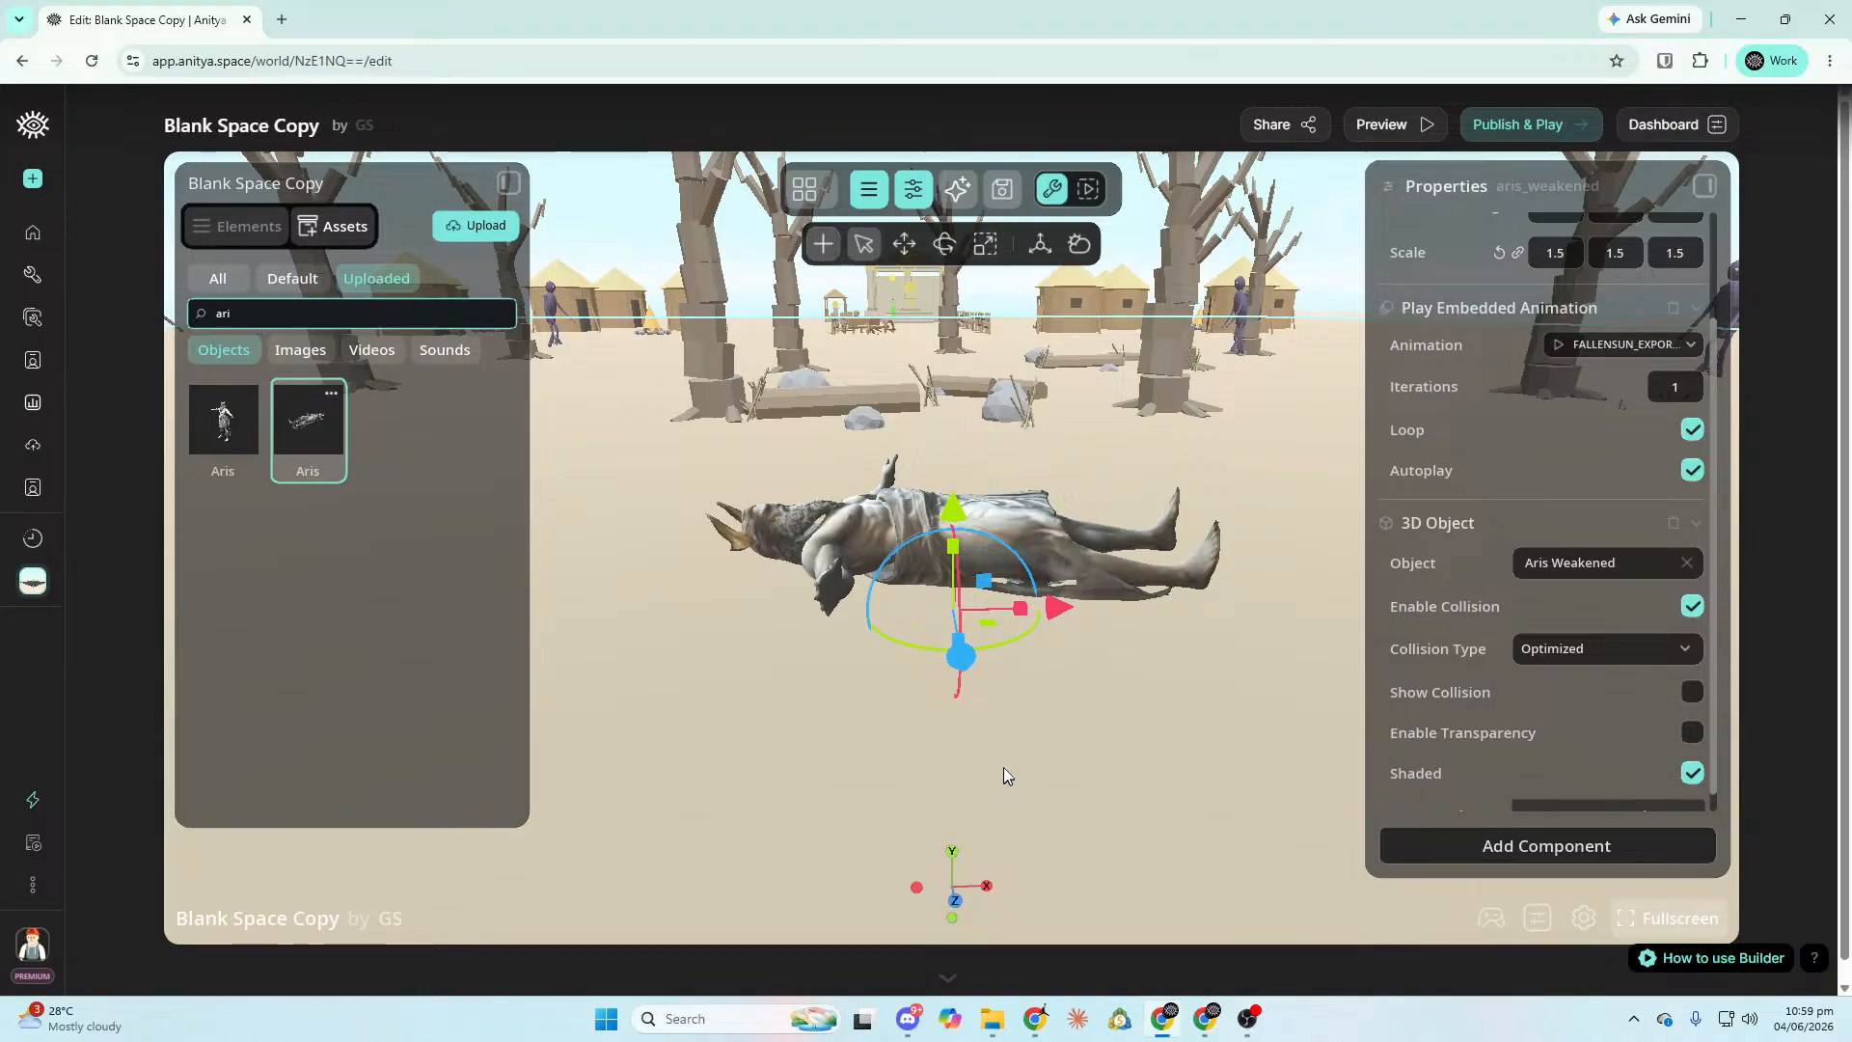
scroll(1681, 691, "down", 1)
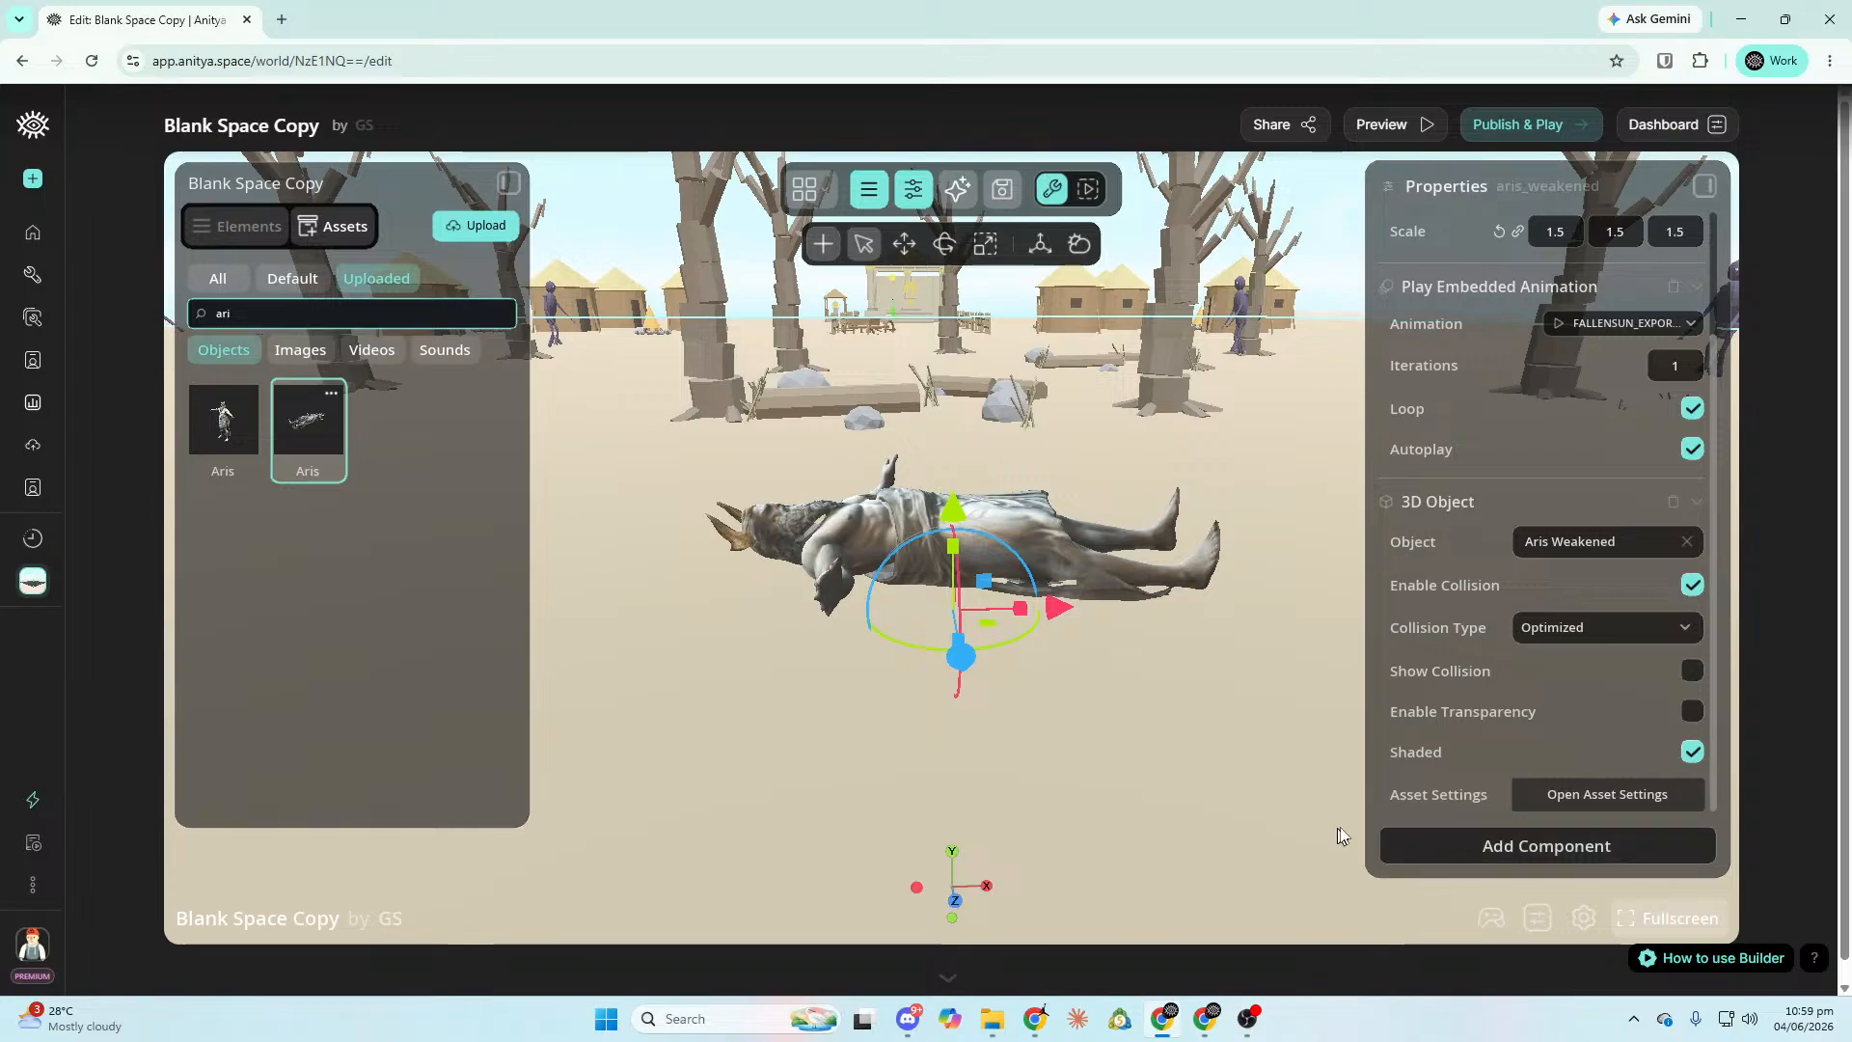
Add a Show/Hide component to aris_weakened.
key("s")
right_click_drag(1389, 870, 1481, 870)
right_click_drag(1392, 920, 1392, 919)
key("w")
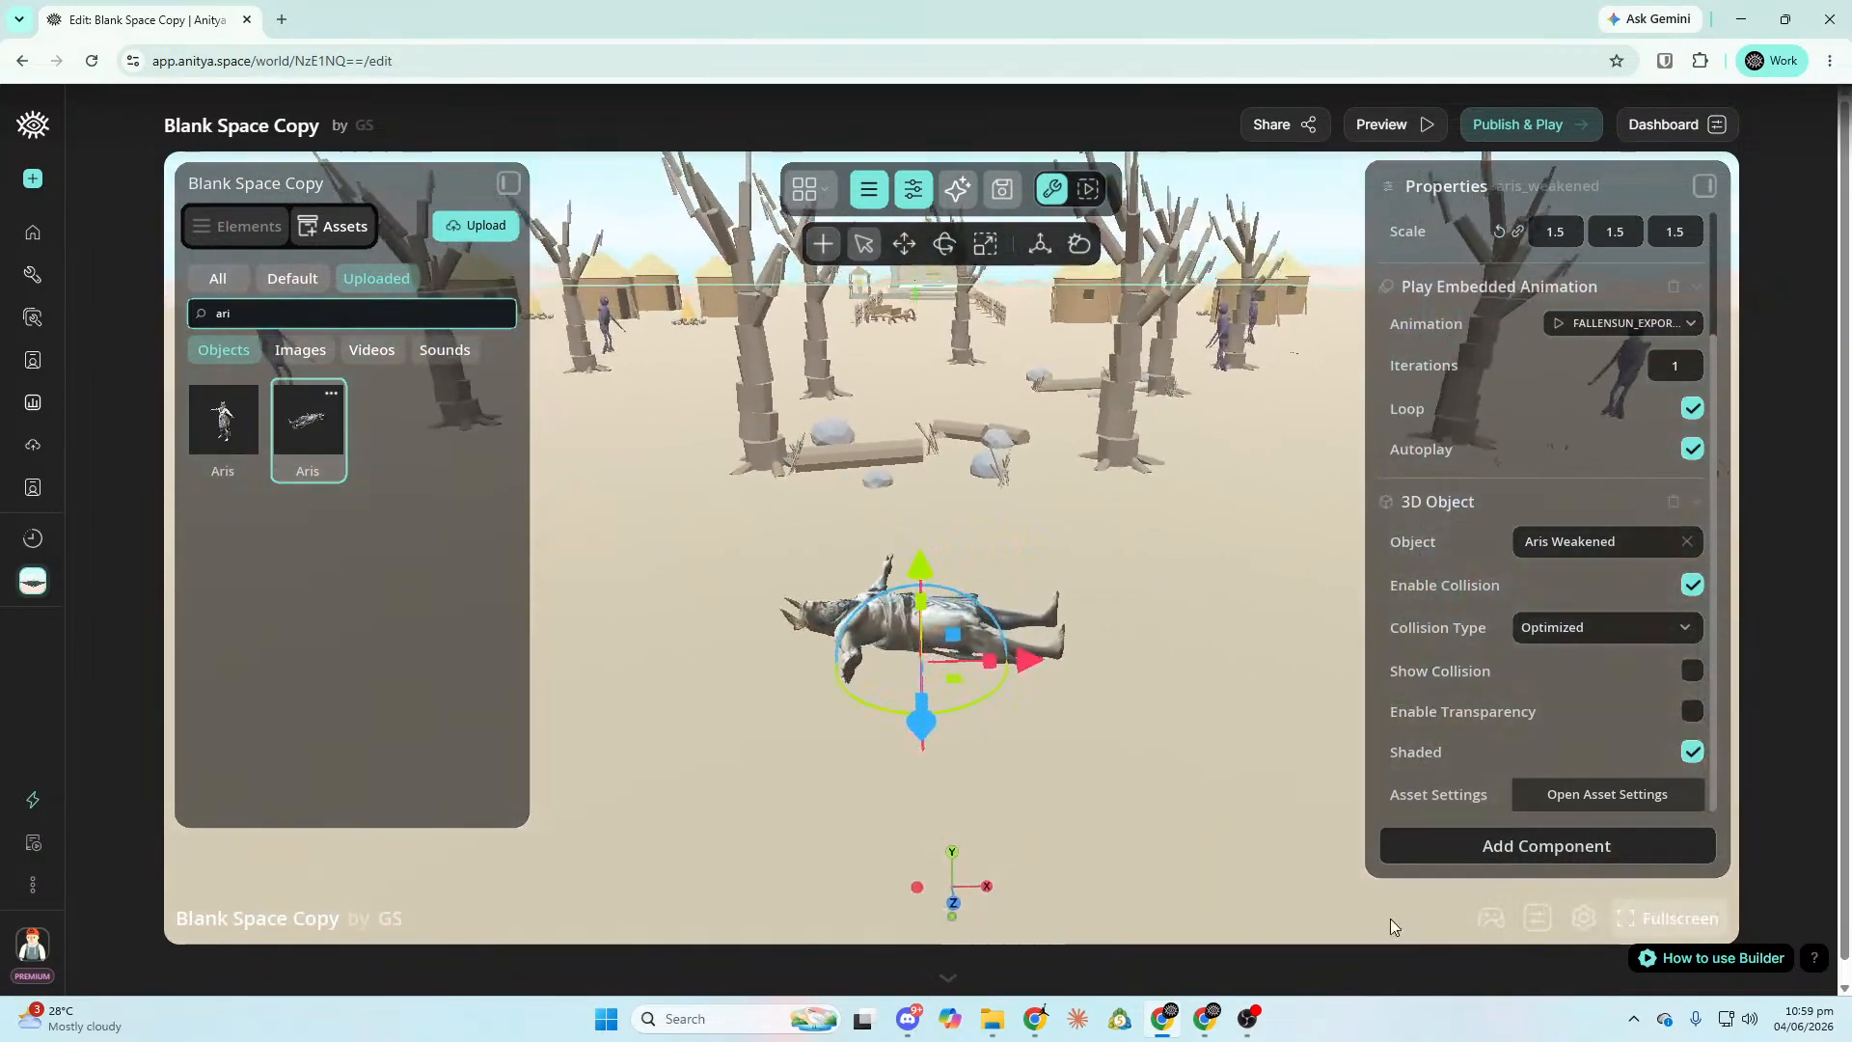
left_click(1550, 855)
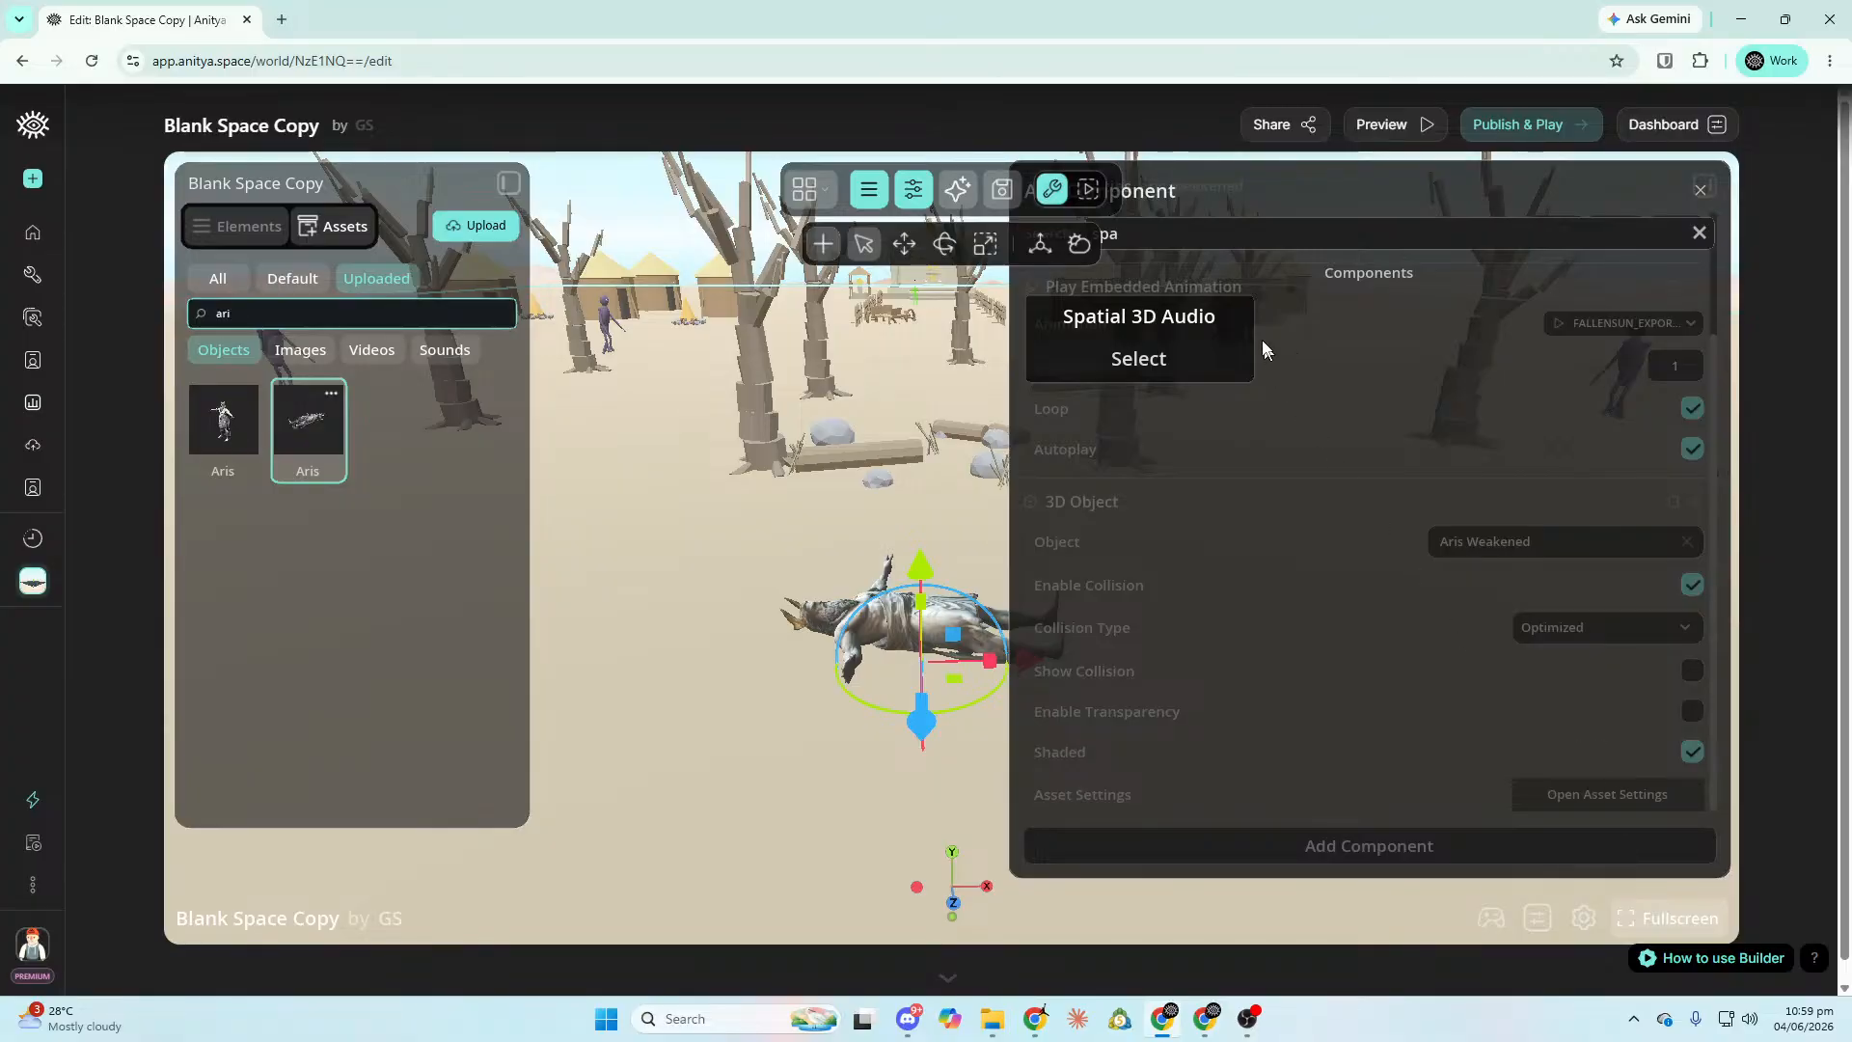
key("BackSpace")
type("show")
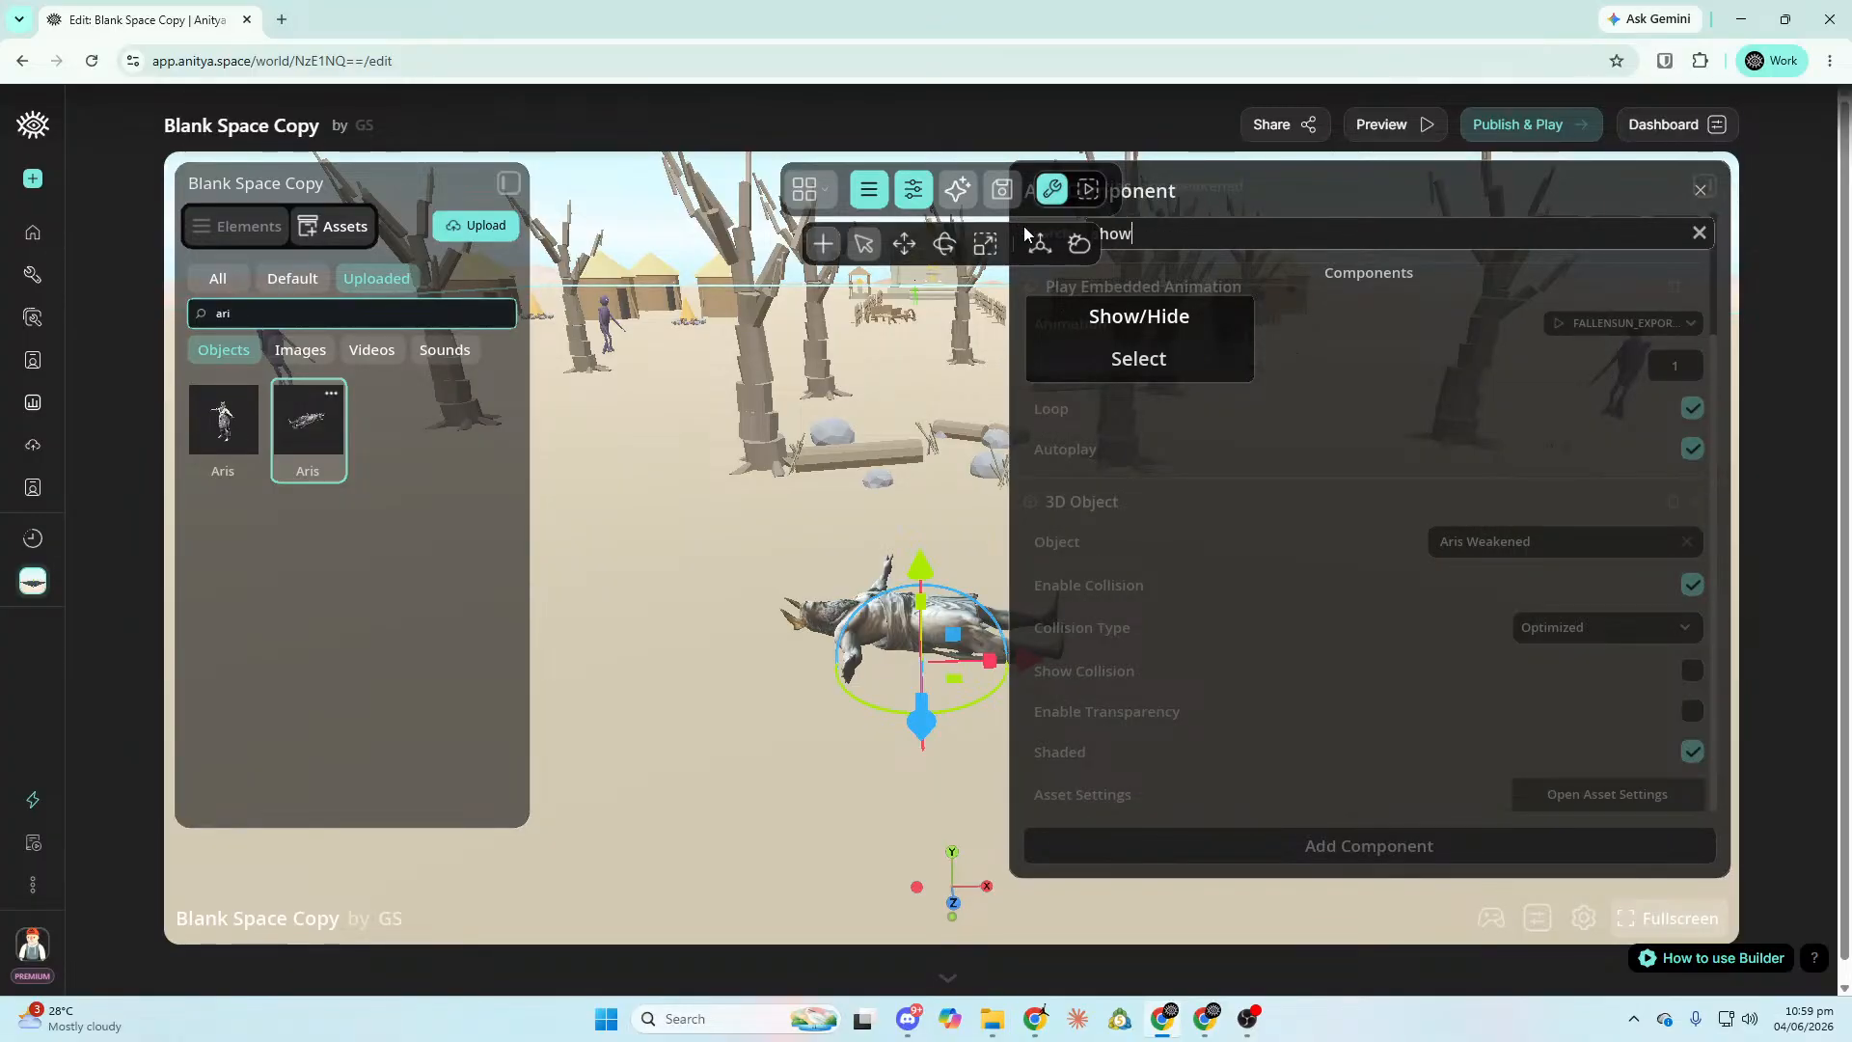
left_click(1175, 358)
Enable Visible Collision, Interactable and Trigger Once for the Show/Hide trigger of aris_weakened.
scroll(1555, 515, "down", 5)
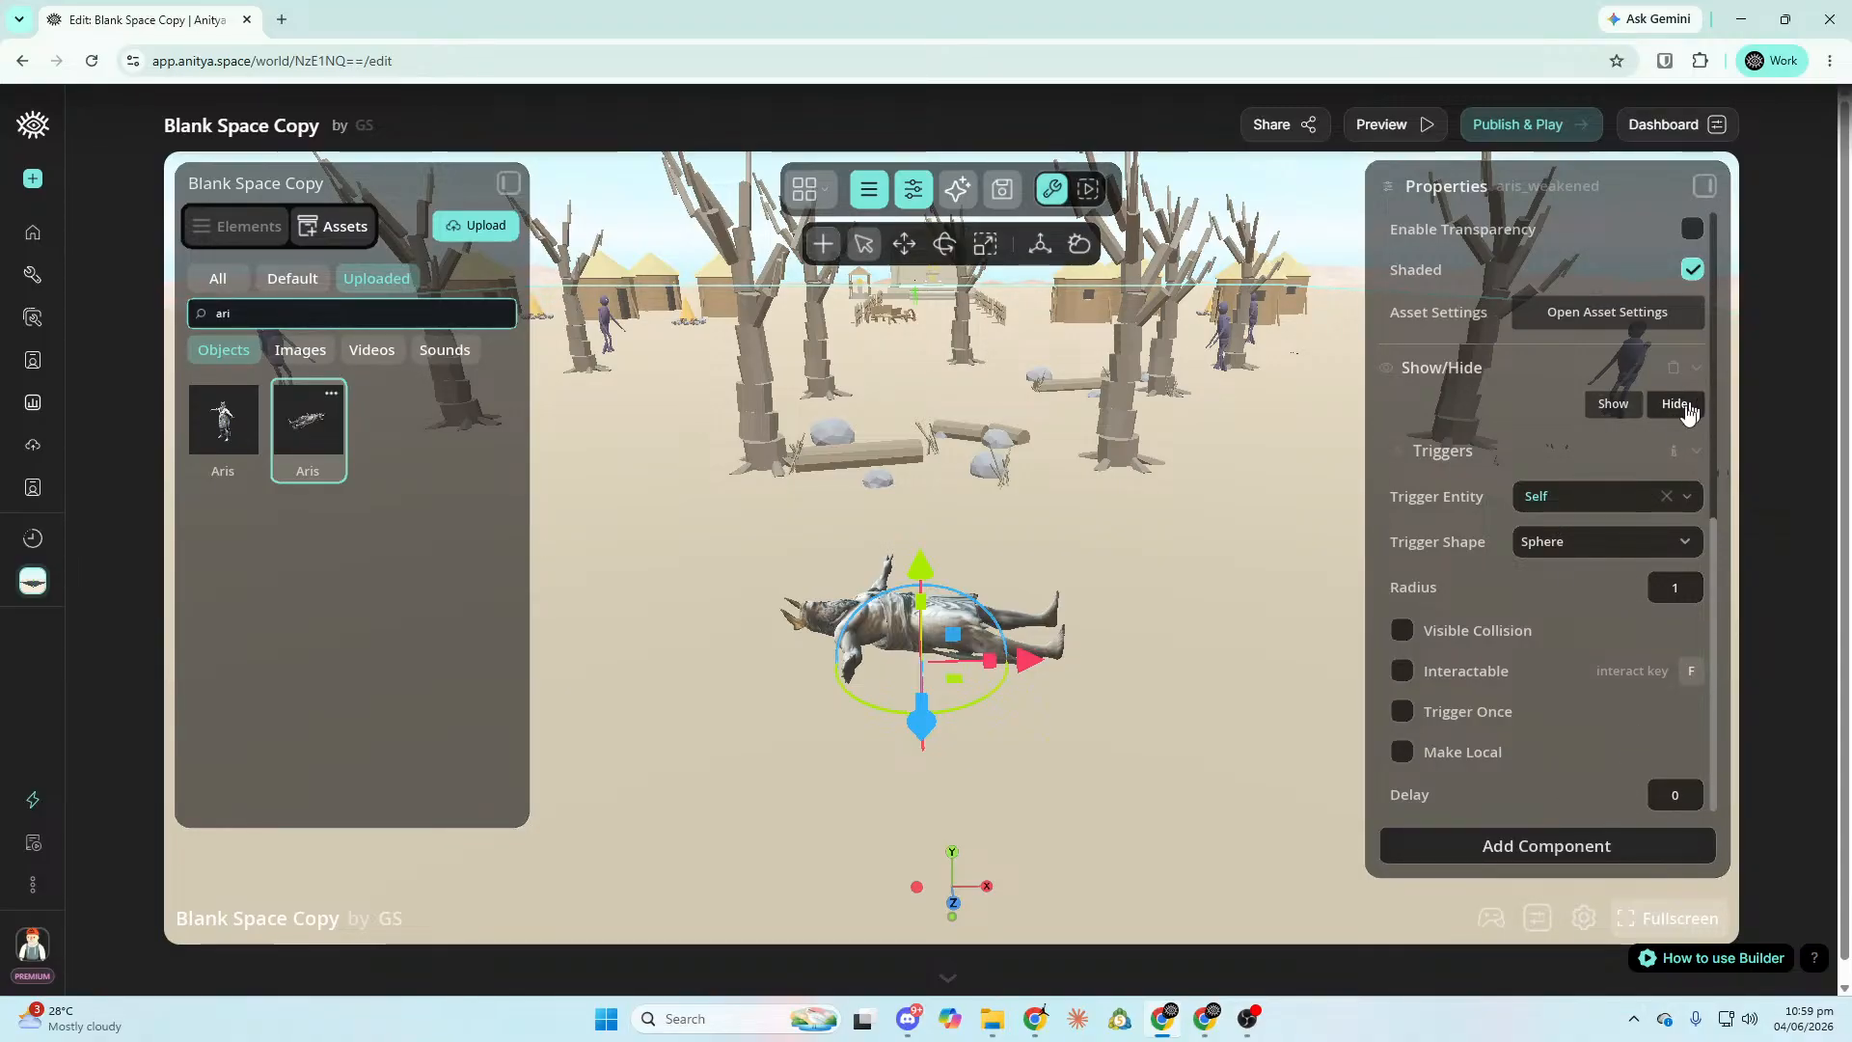
left_click(1402, 630)
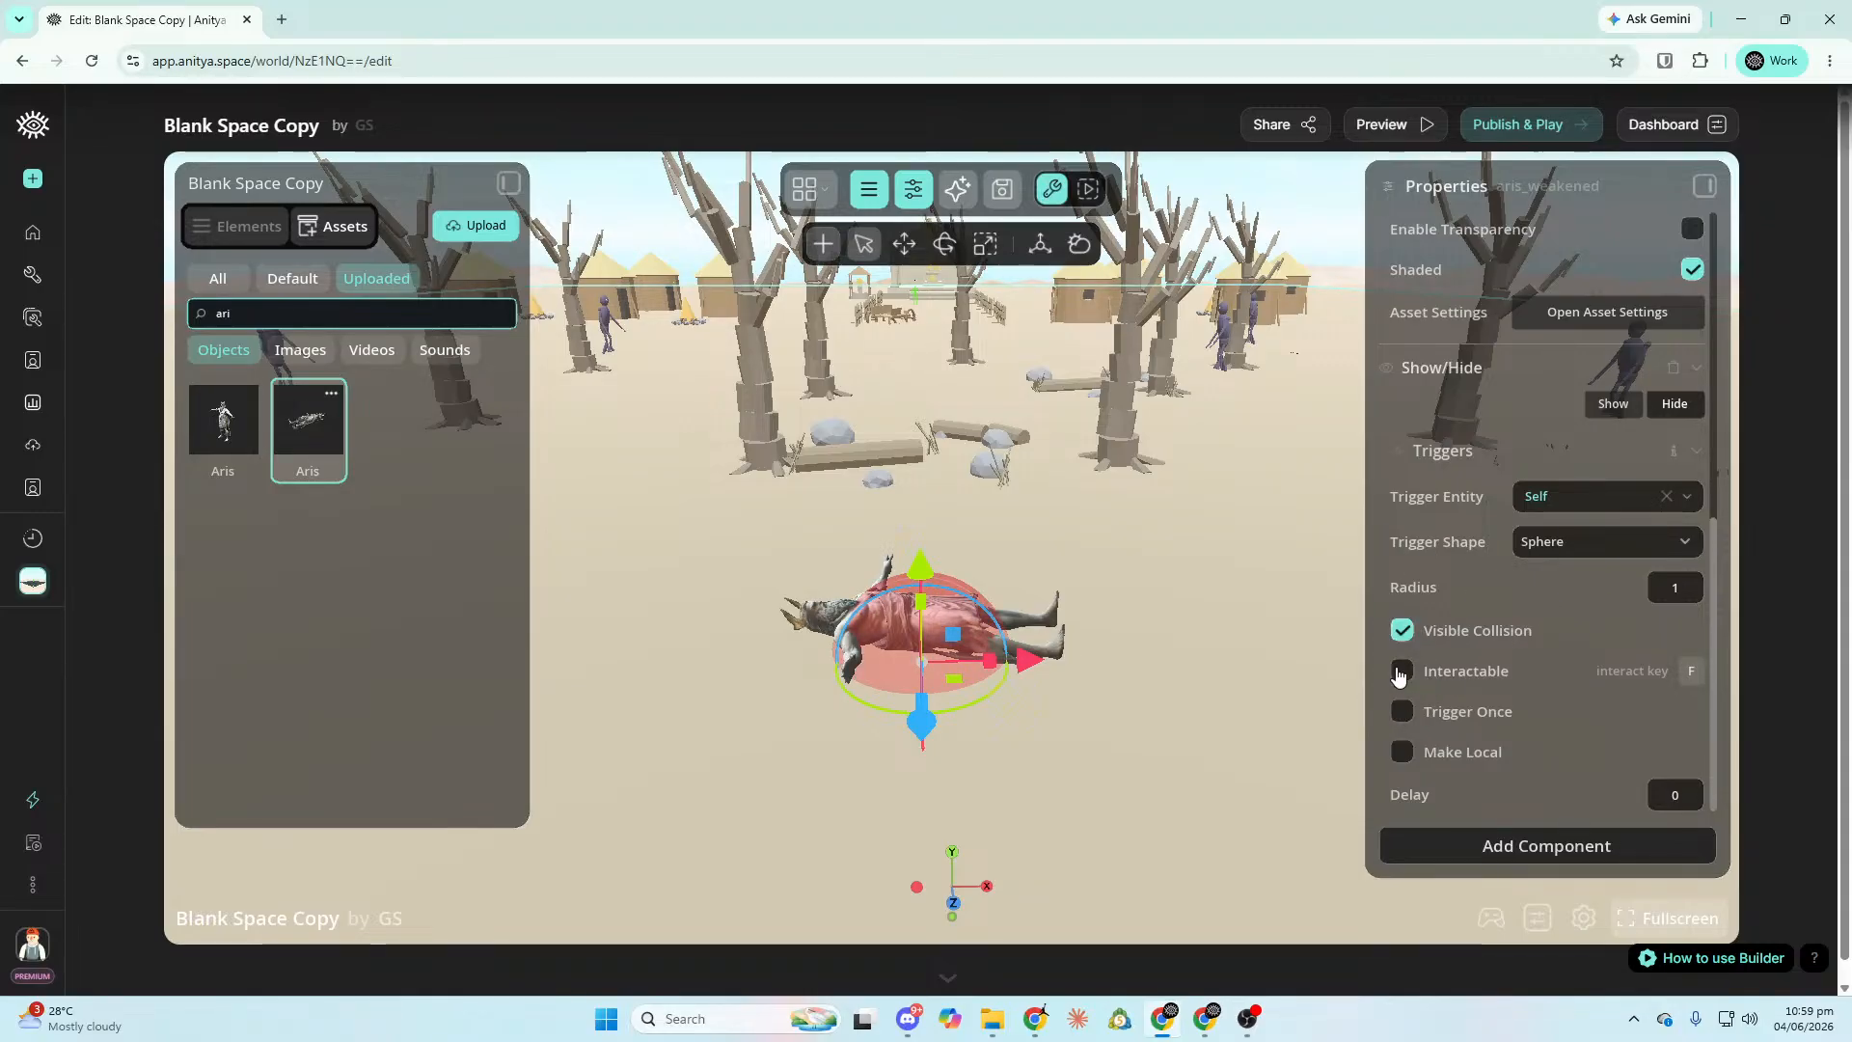
left_click(1402, 711)
scroll(1119, 861, "down", 3)
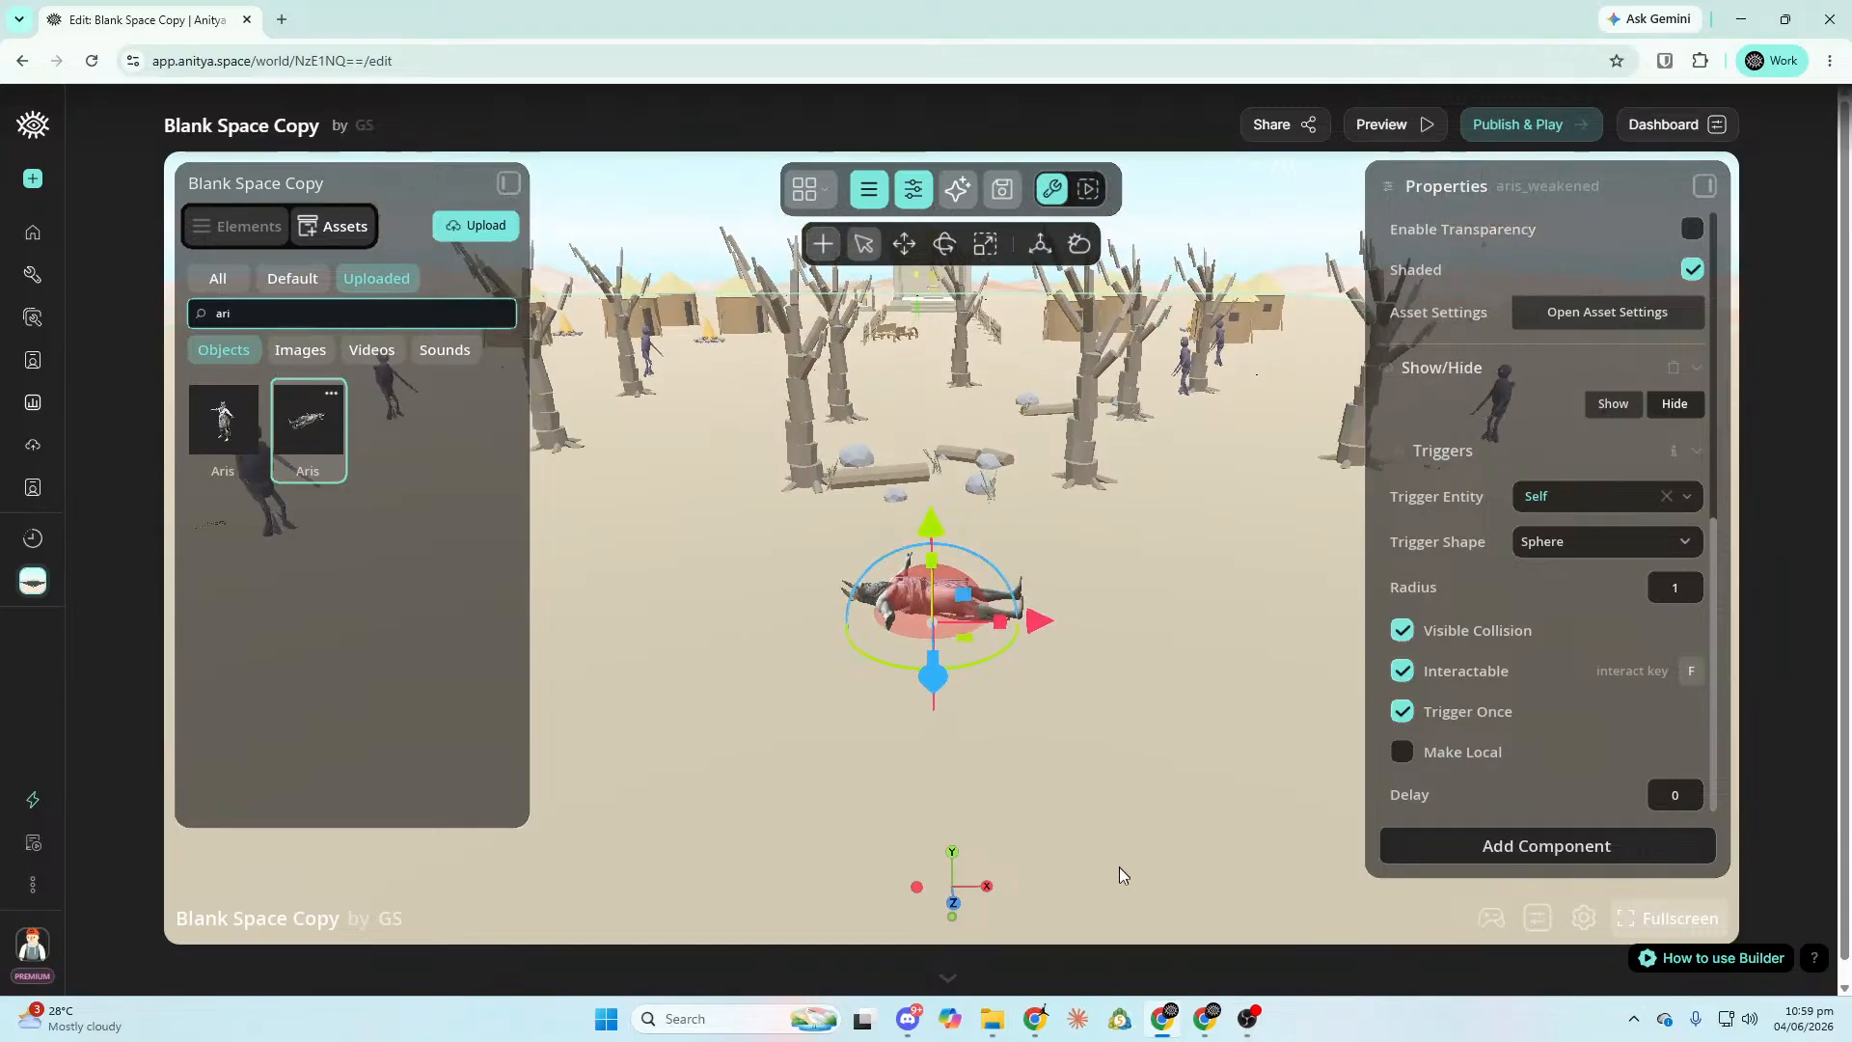
Place the Aris Powerful model on the altar inside the sun temple.
right_click_drag(1139, 722, 1114, 670)
key("d")
key("d")
key("w")
key("w")
key("w")
key("s")
key("w")
scroll(1115, 669, "down", 3)
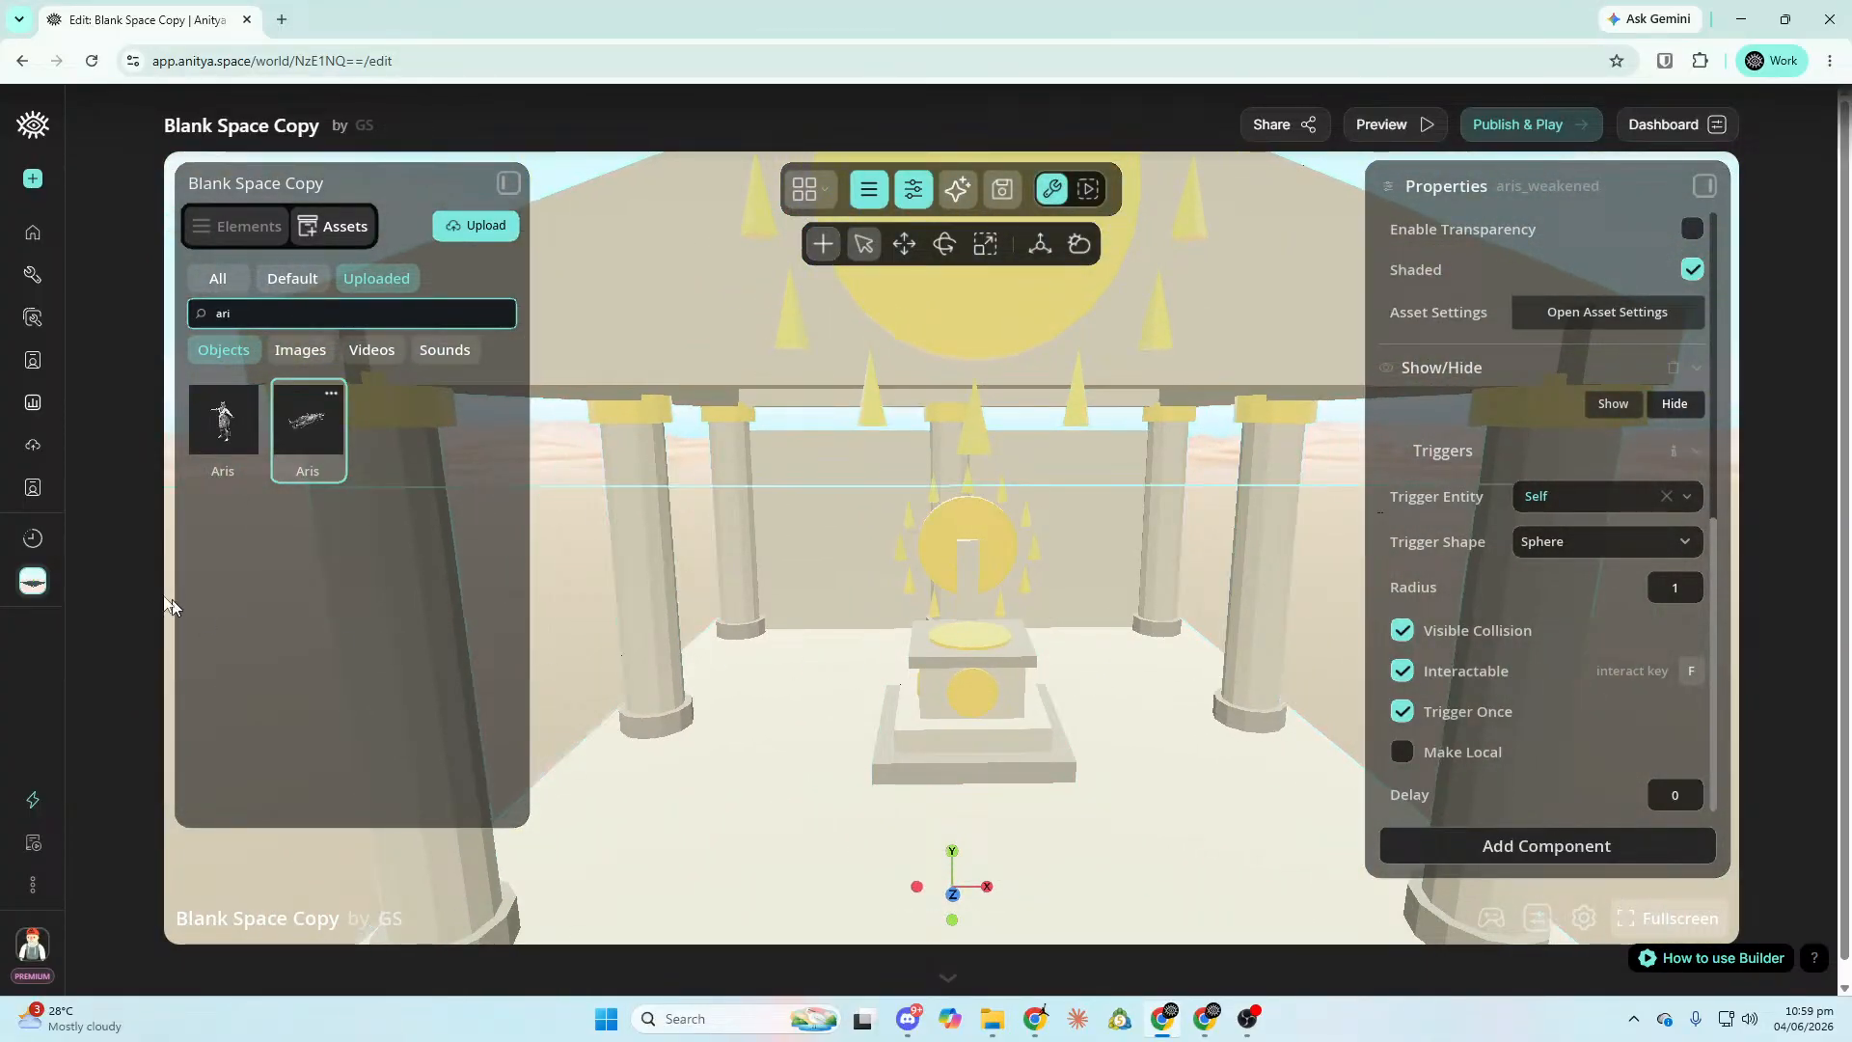
left_click(218, 446)
left_click_drag(218, 446, 972, 656)
scroll(1005, 697, "down", 3)
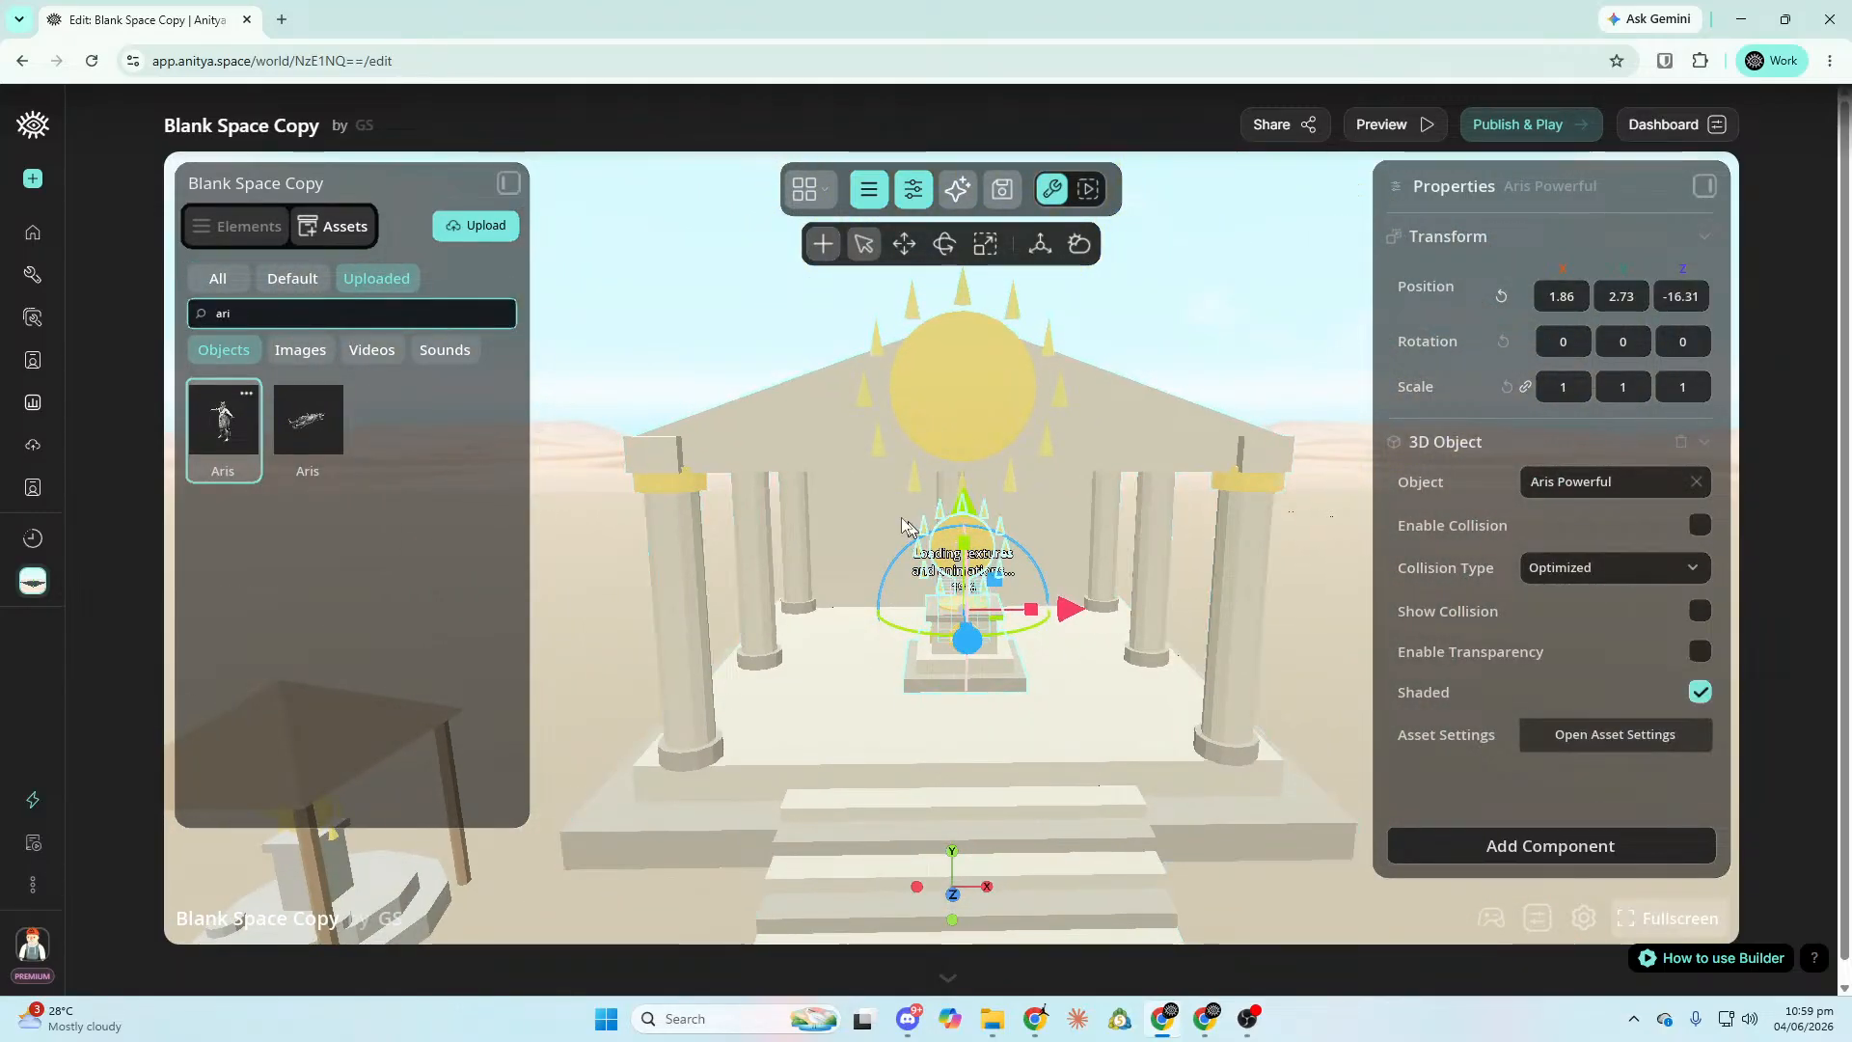
scroll(1032, 716, "up", 5)
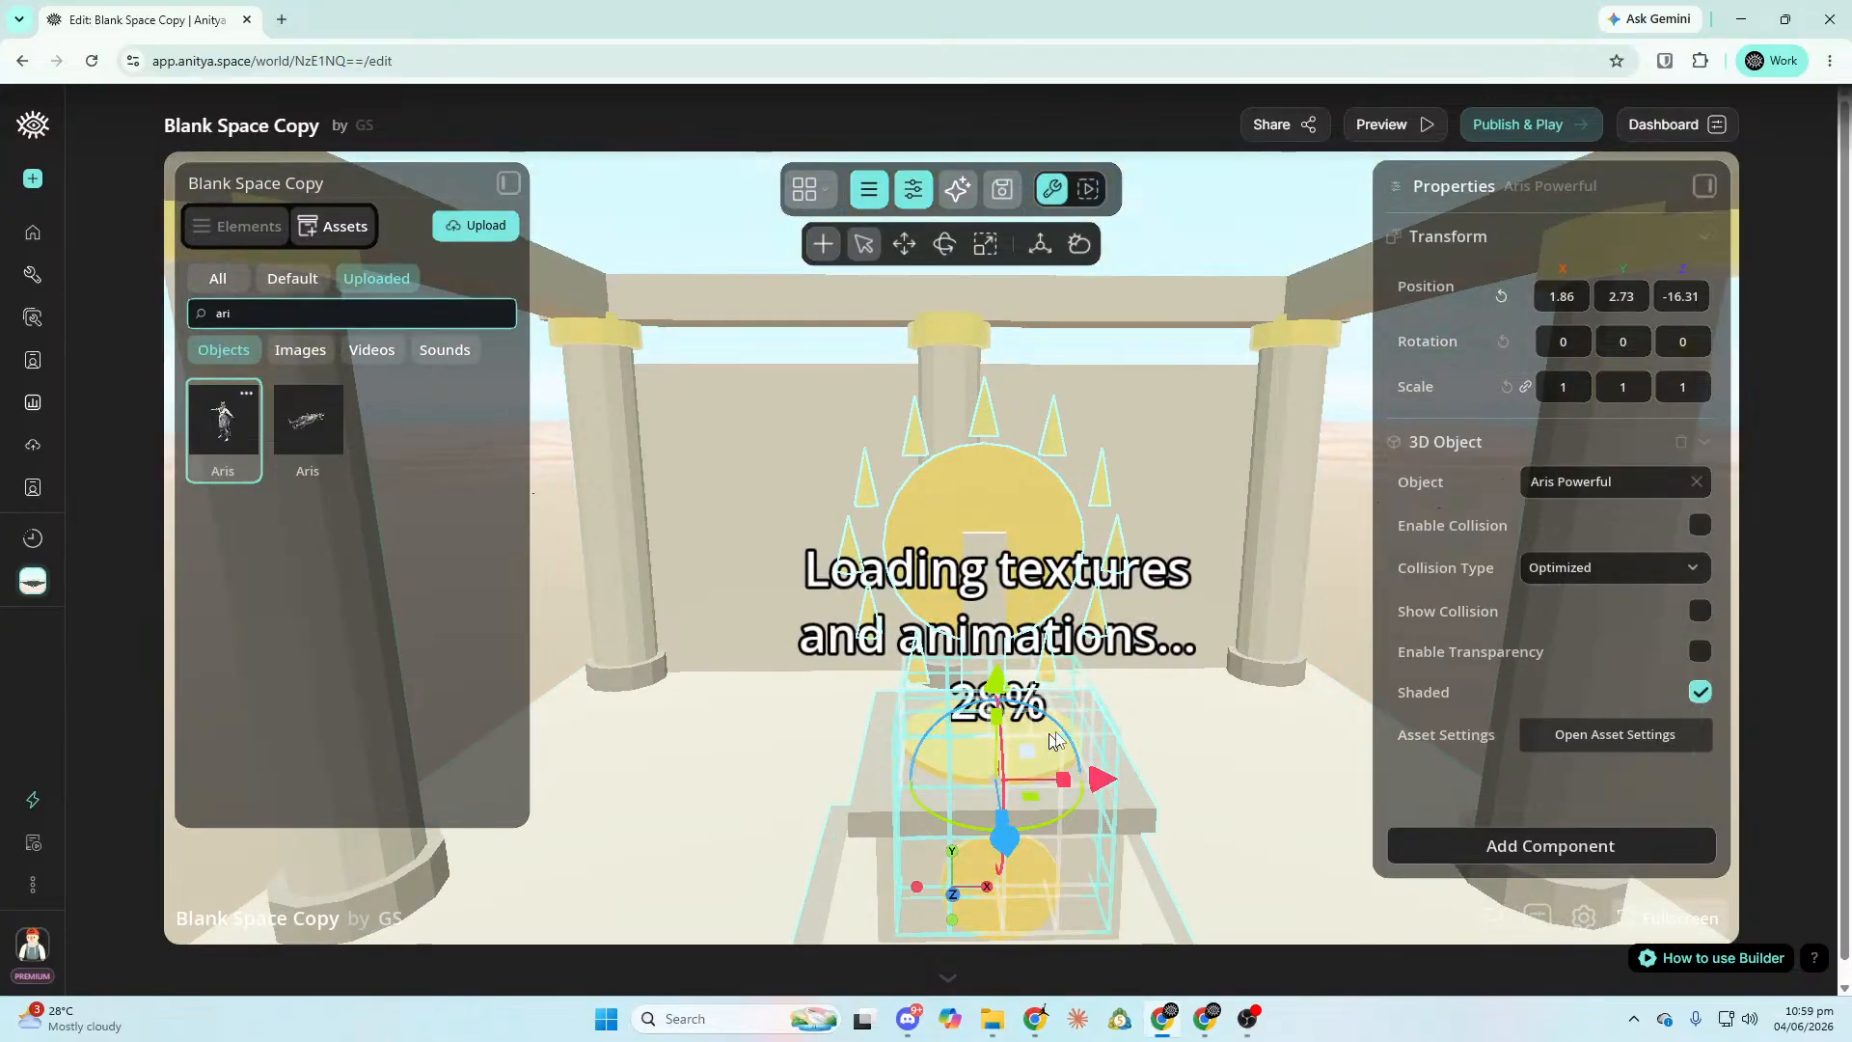
scroll(1099, 727, "down", 2)
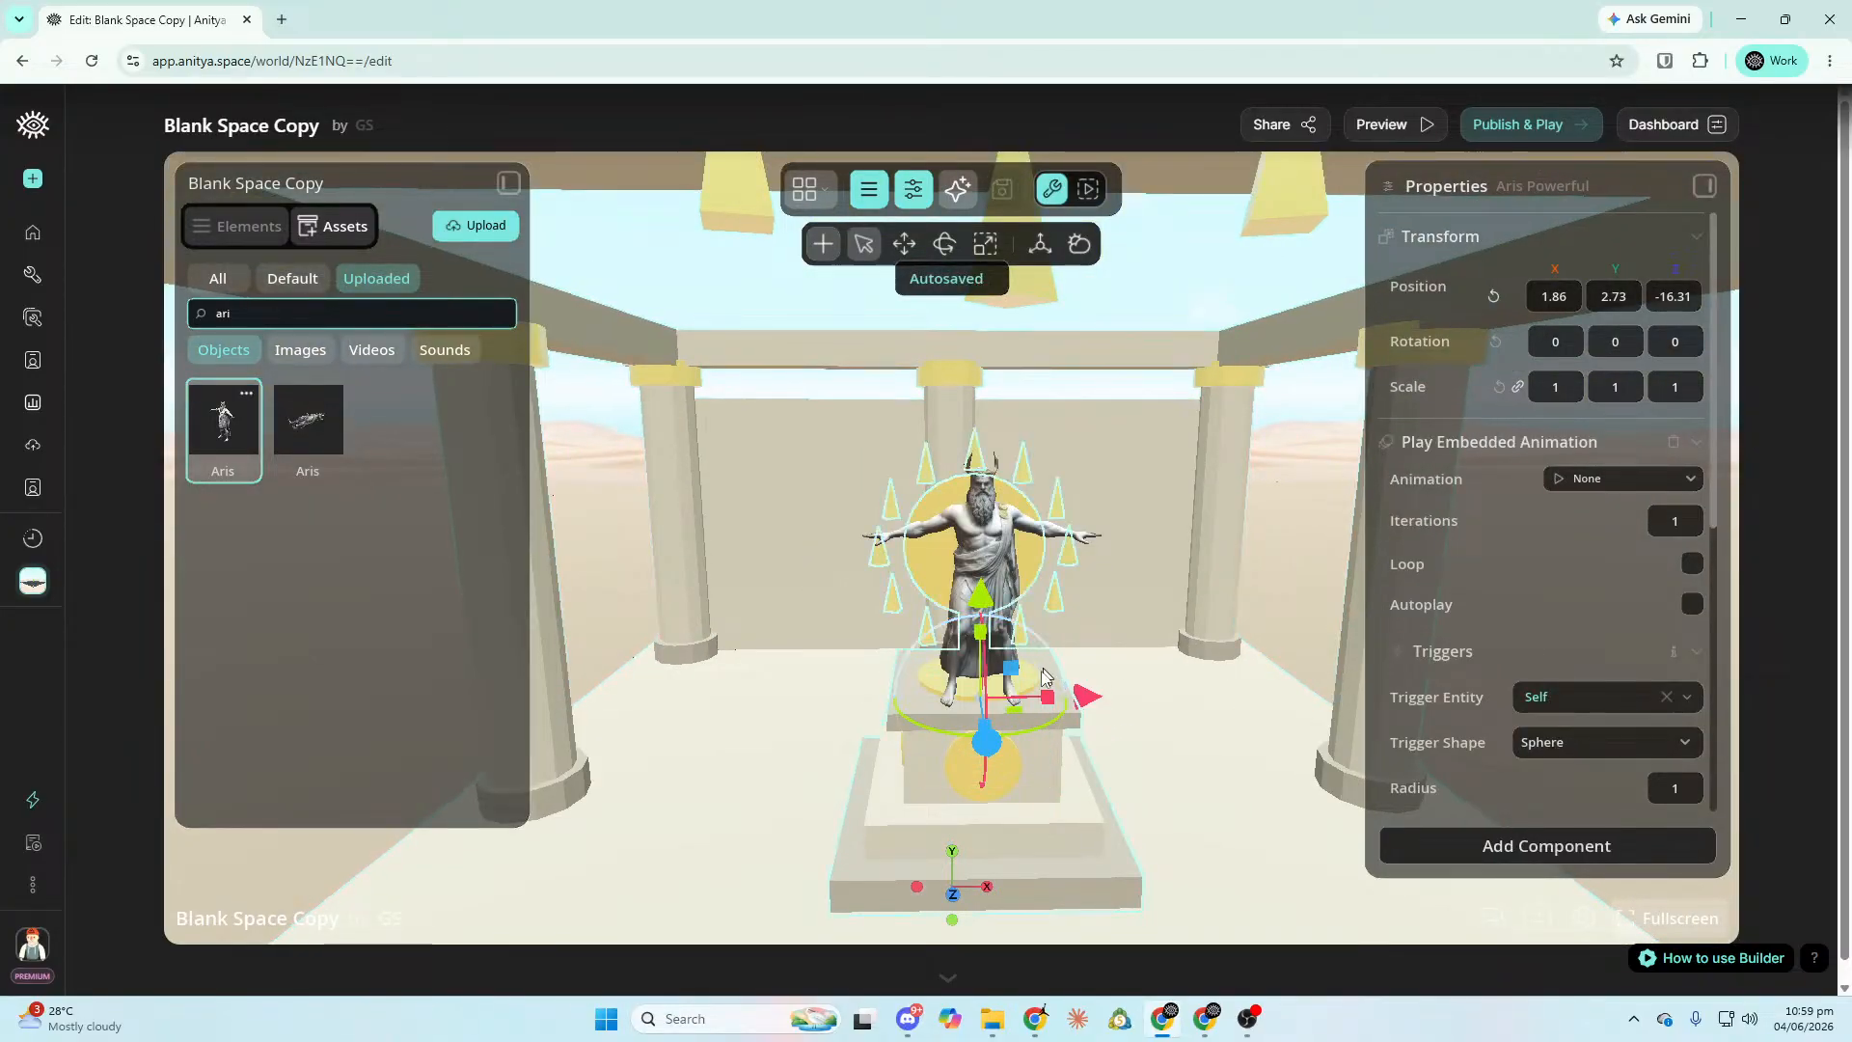
Scale Aris Powerful uniformly to 1.5 and stand it on top of the altar at about X 1.86, Y 2.72, Z -16.7.
left_click_drag(980, 610, 981, 561)
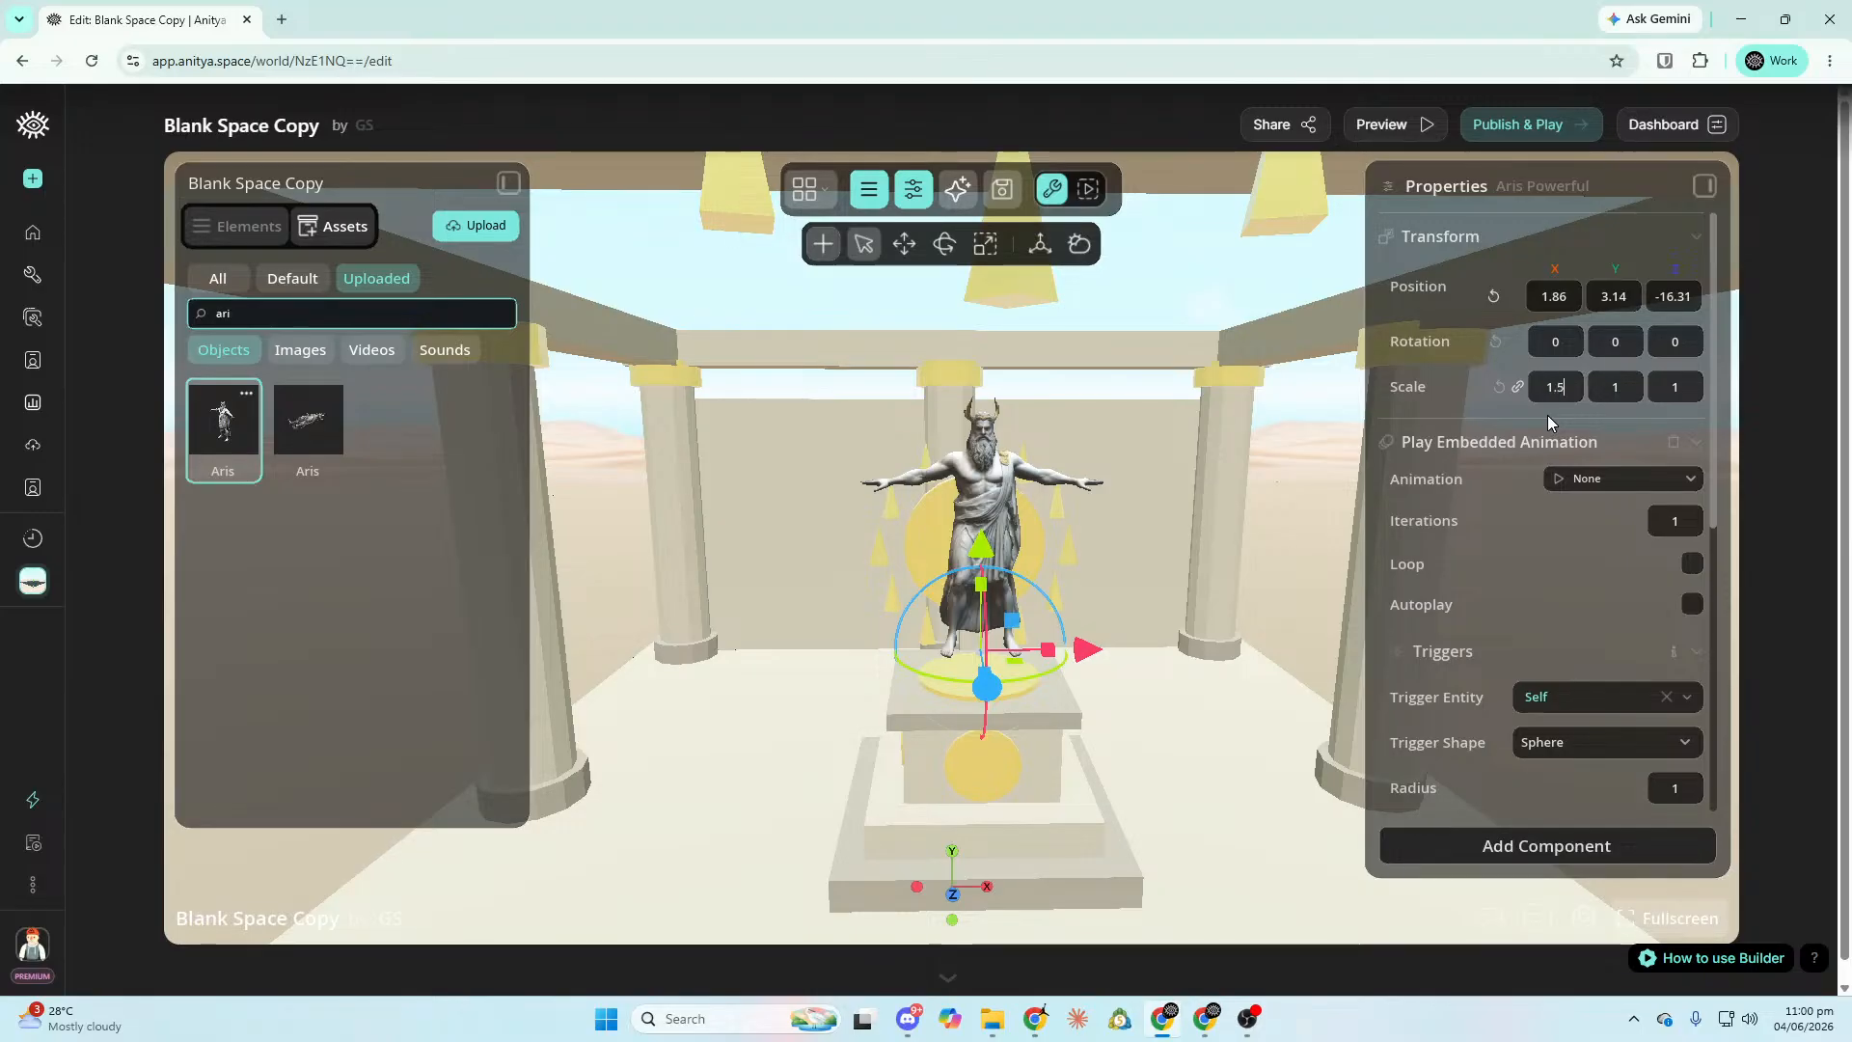
type(".5")
key("Return")
left_click_drag(982, 565, 1000, 645)
left_click_drag(988, 772, 982, 747)
left_click_drag(973, 610, 975, 579)
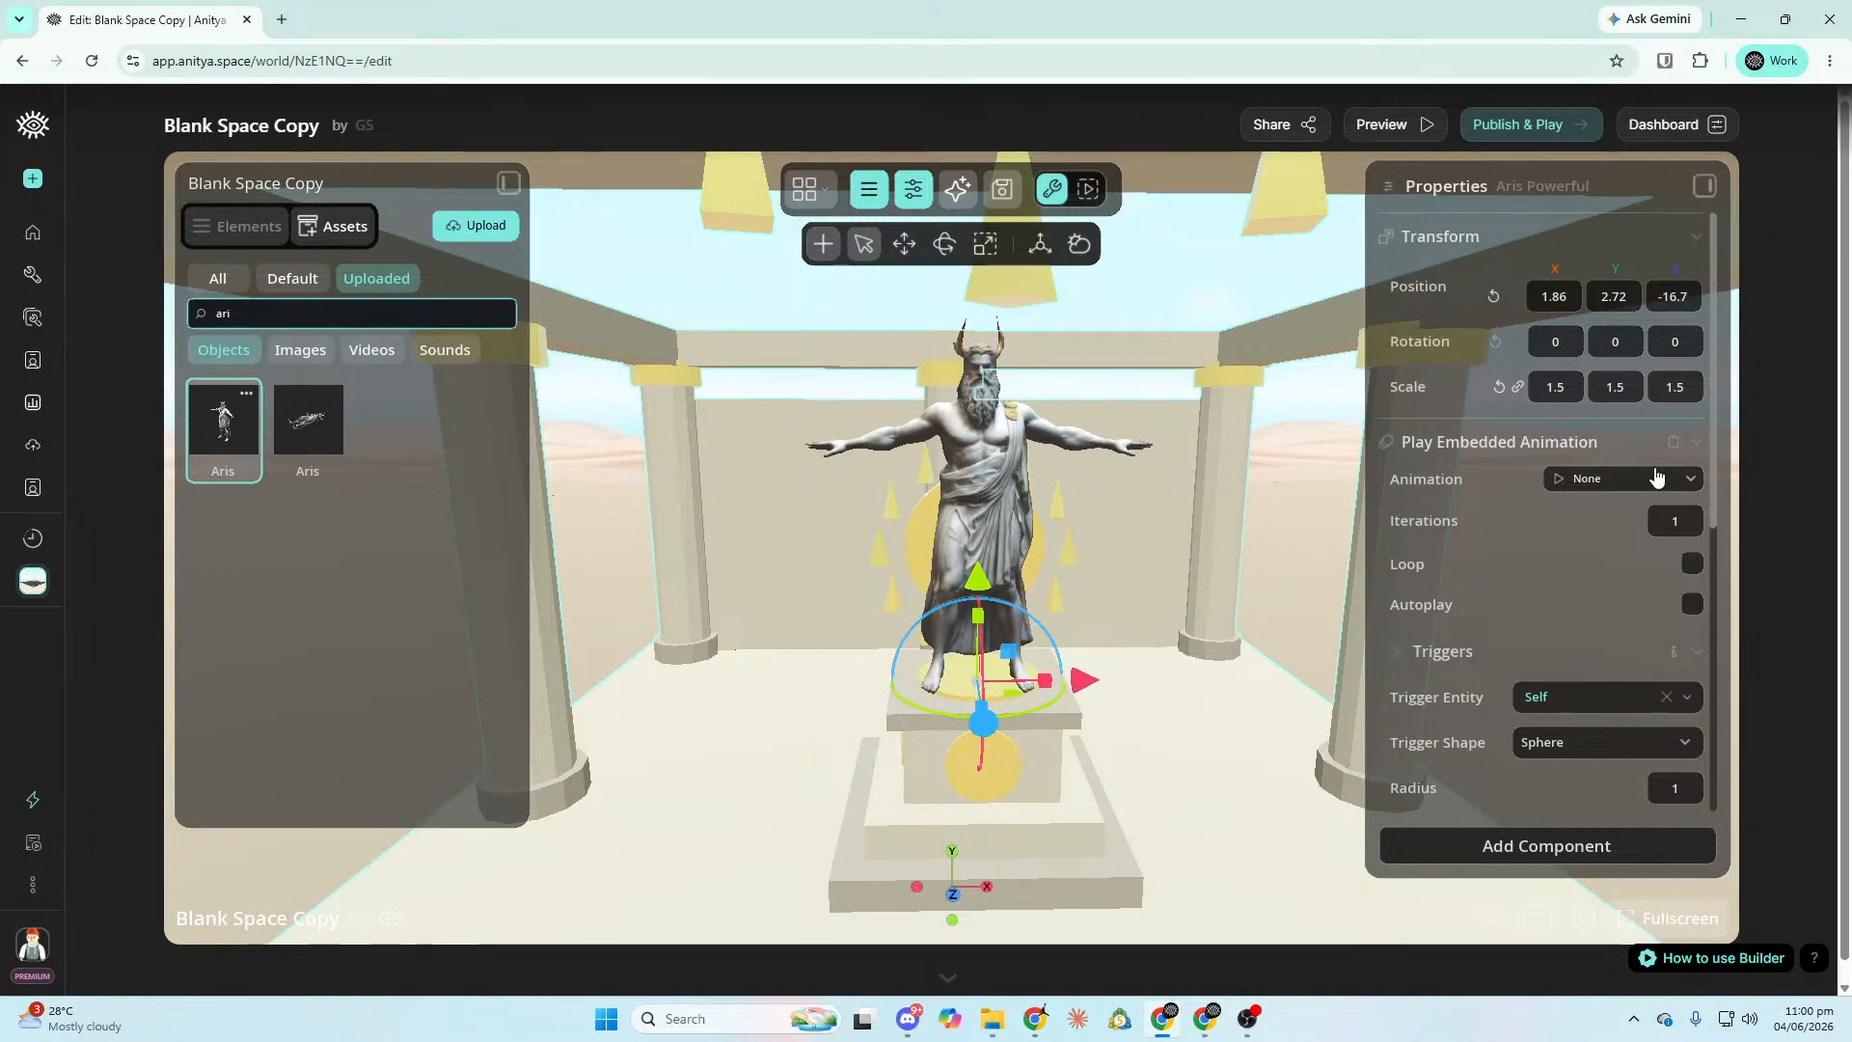
Assign the FALLENSUN embedded animation to Aris Powerful, with Loop enabled and Autoplay disabled.
left_click(1656, 476)
left_click(1566, 533)
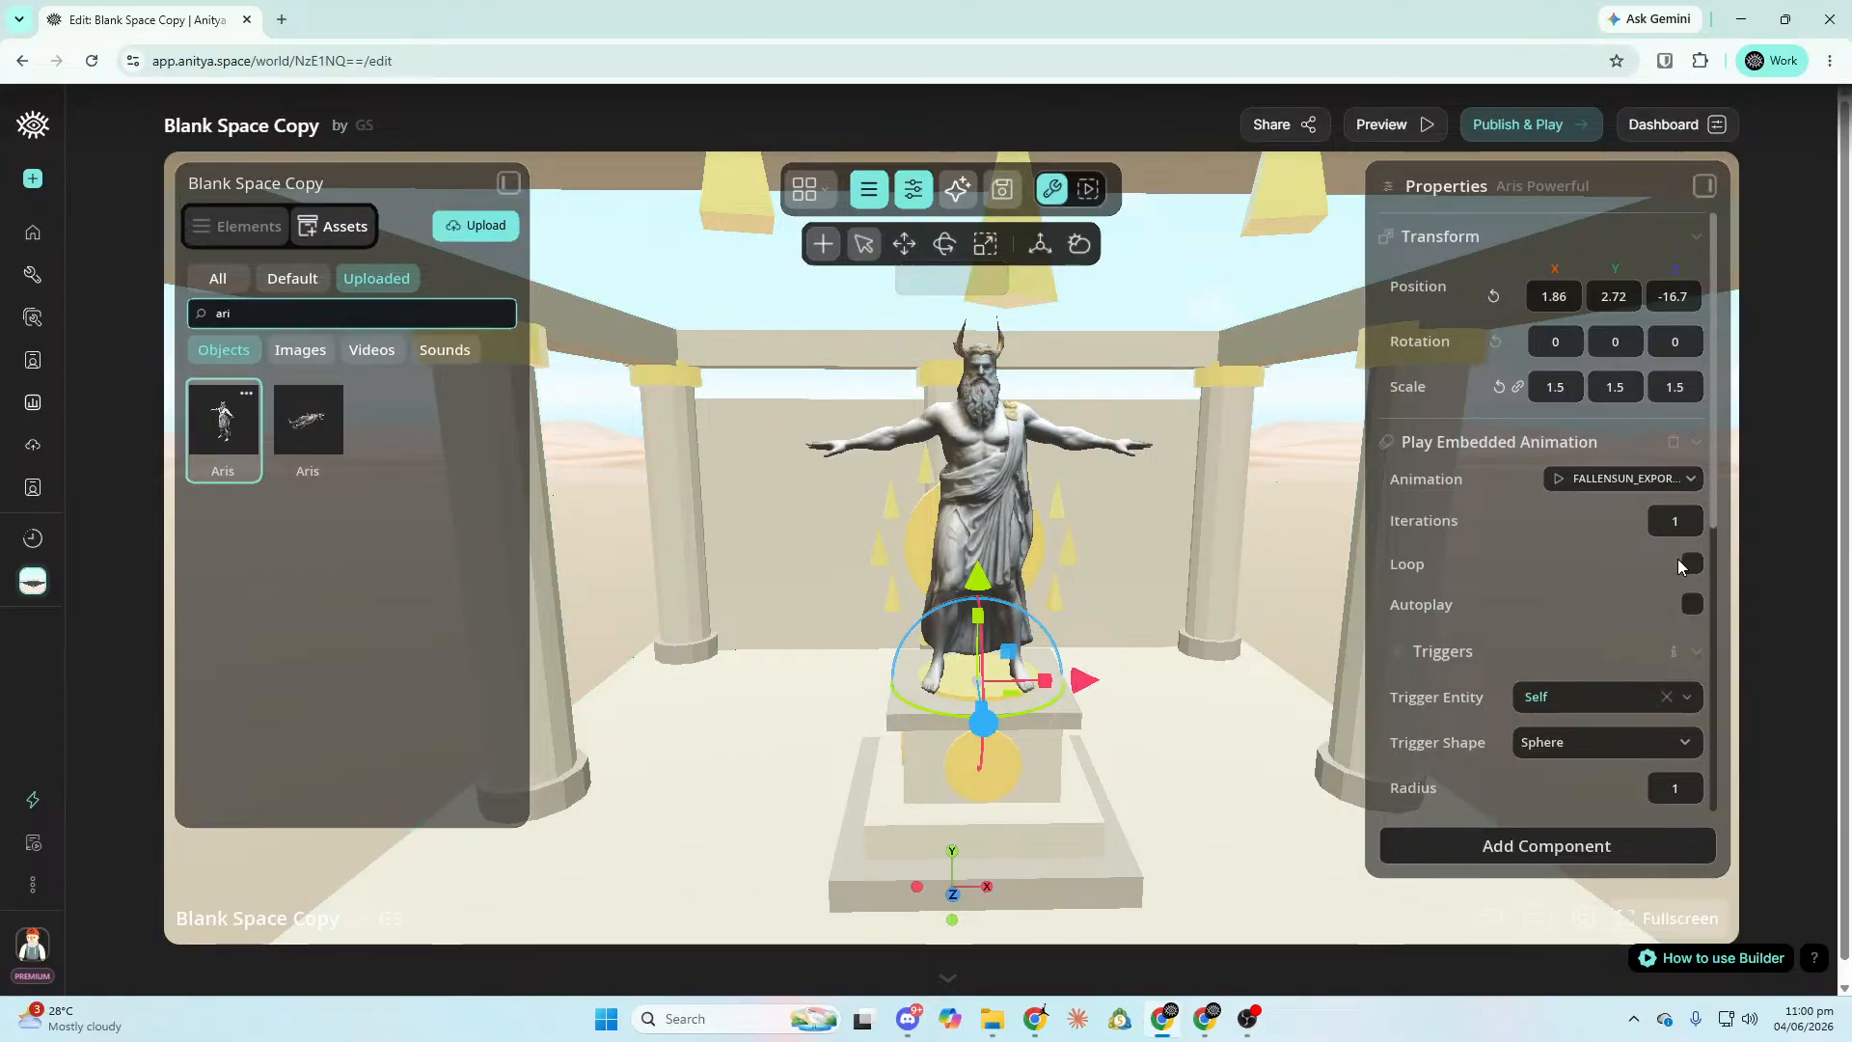
left_click(1694, 605)
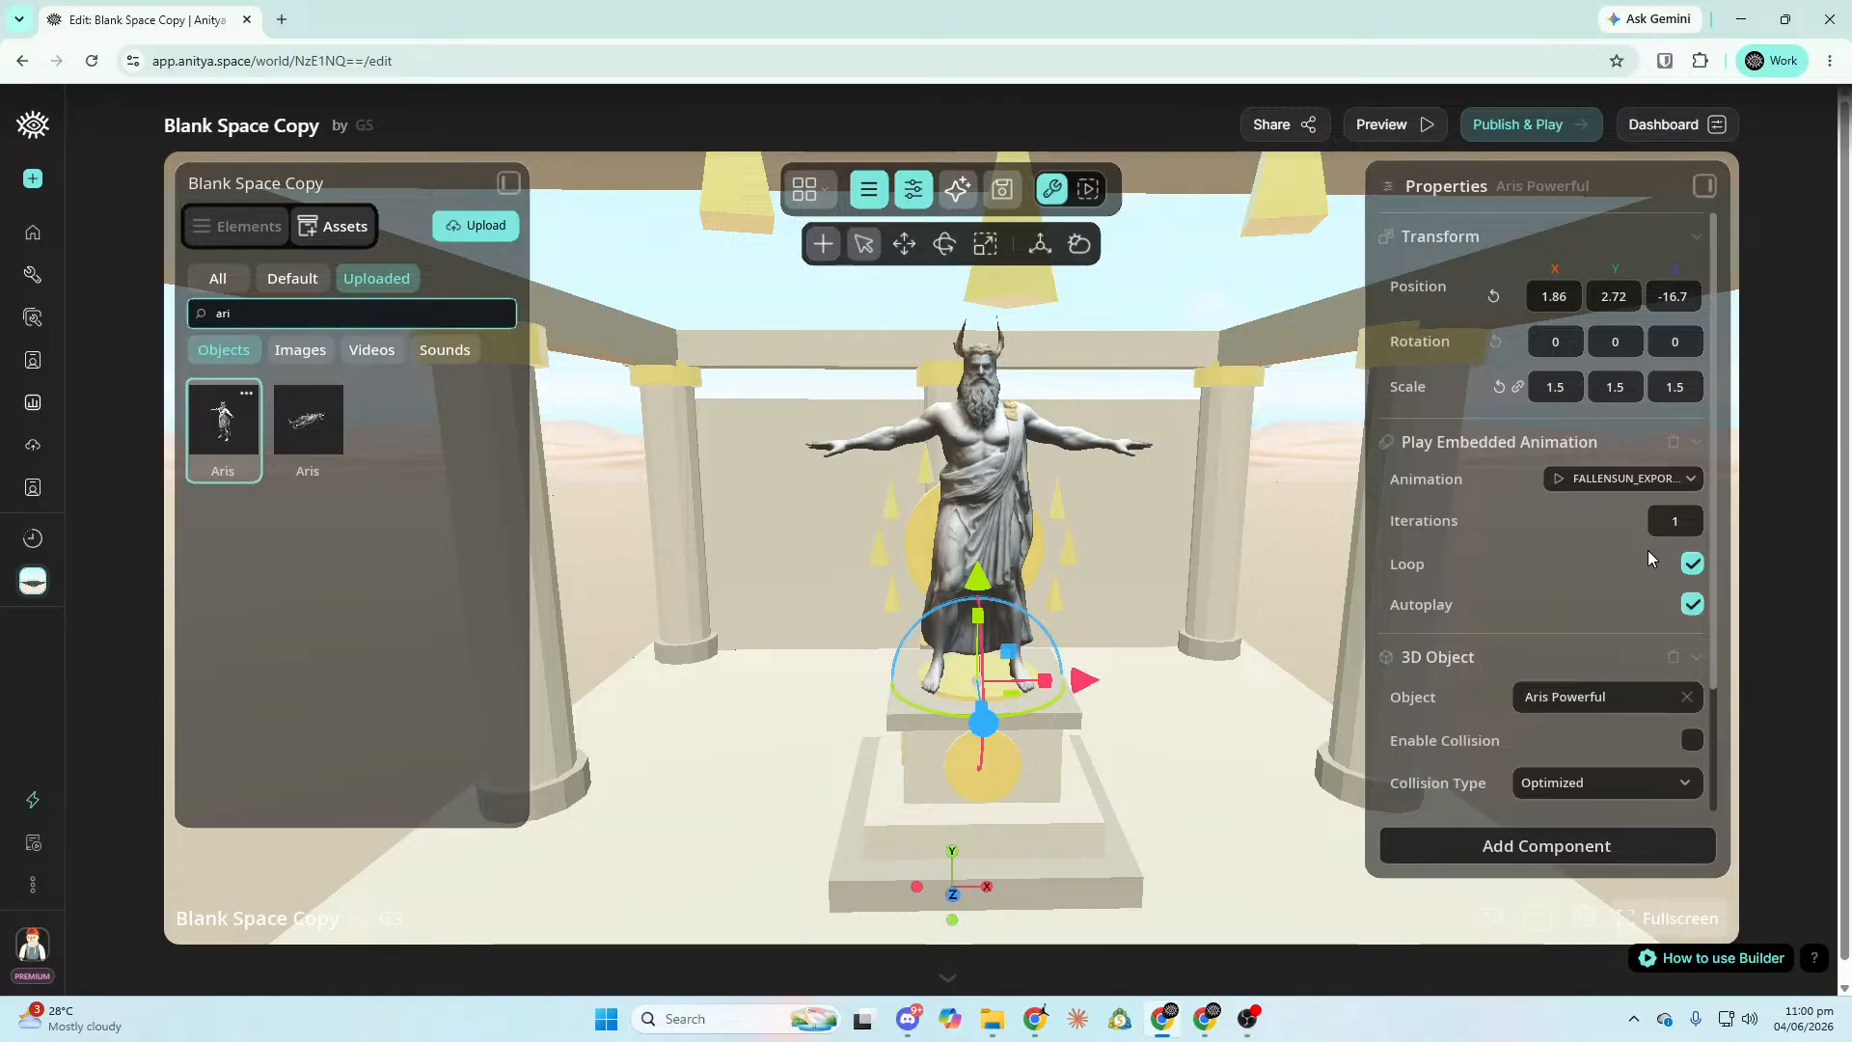
left_click(1692, 740)
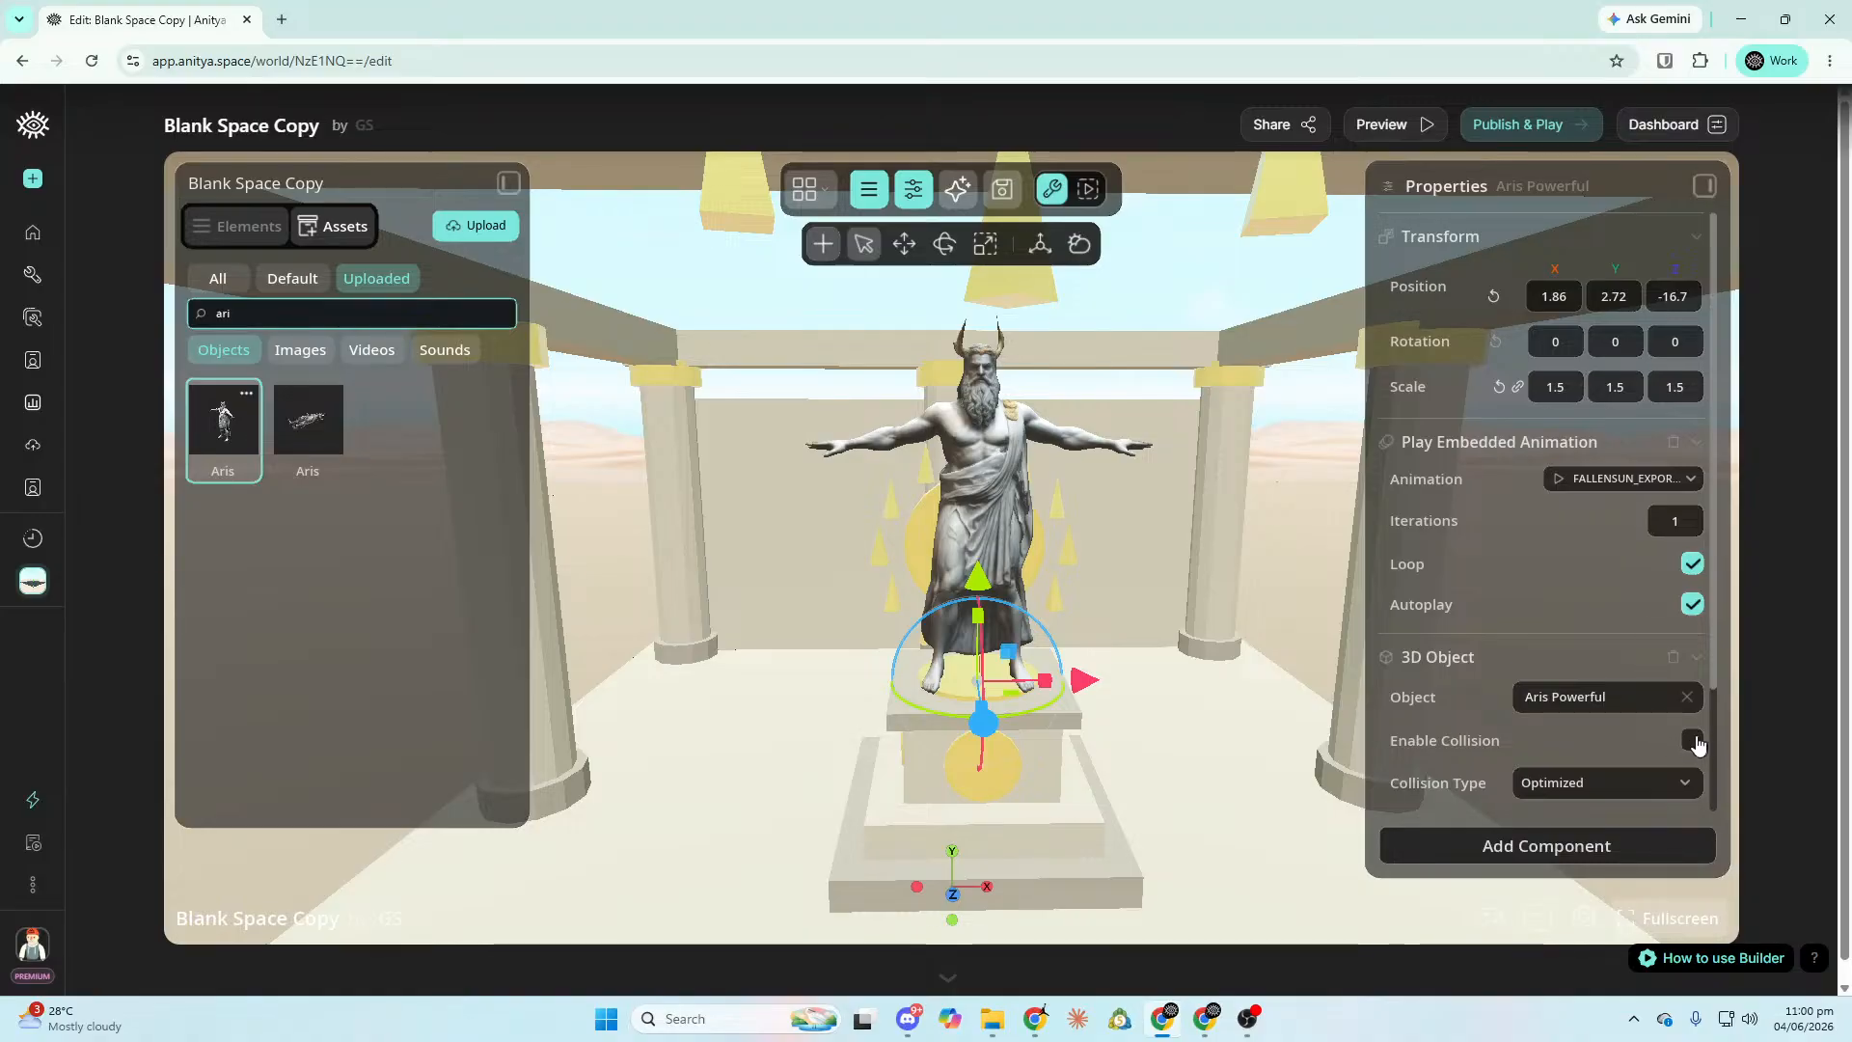
left_click(1693, 605)
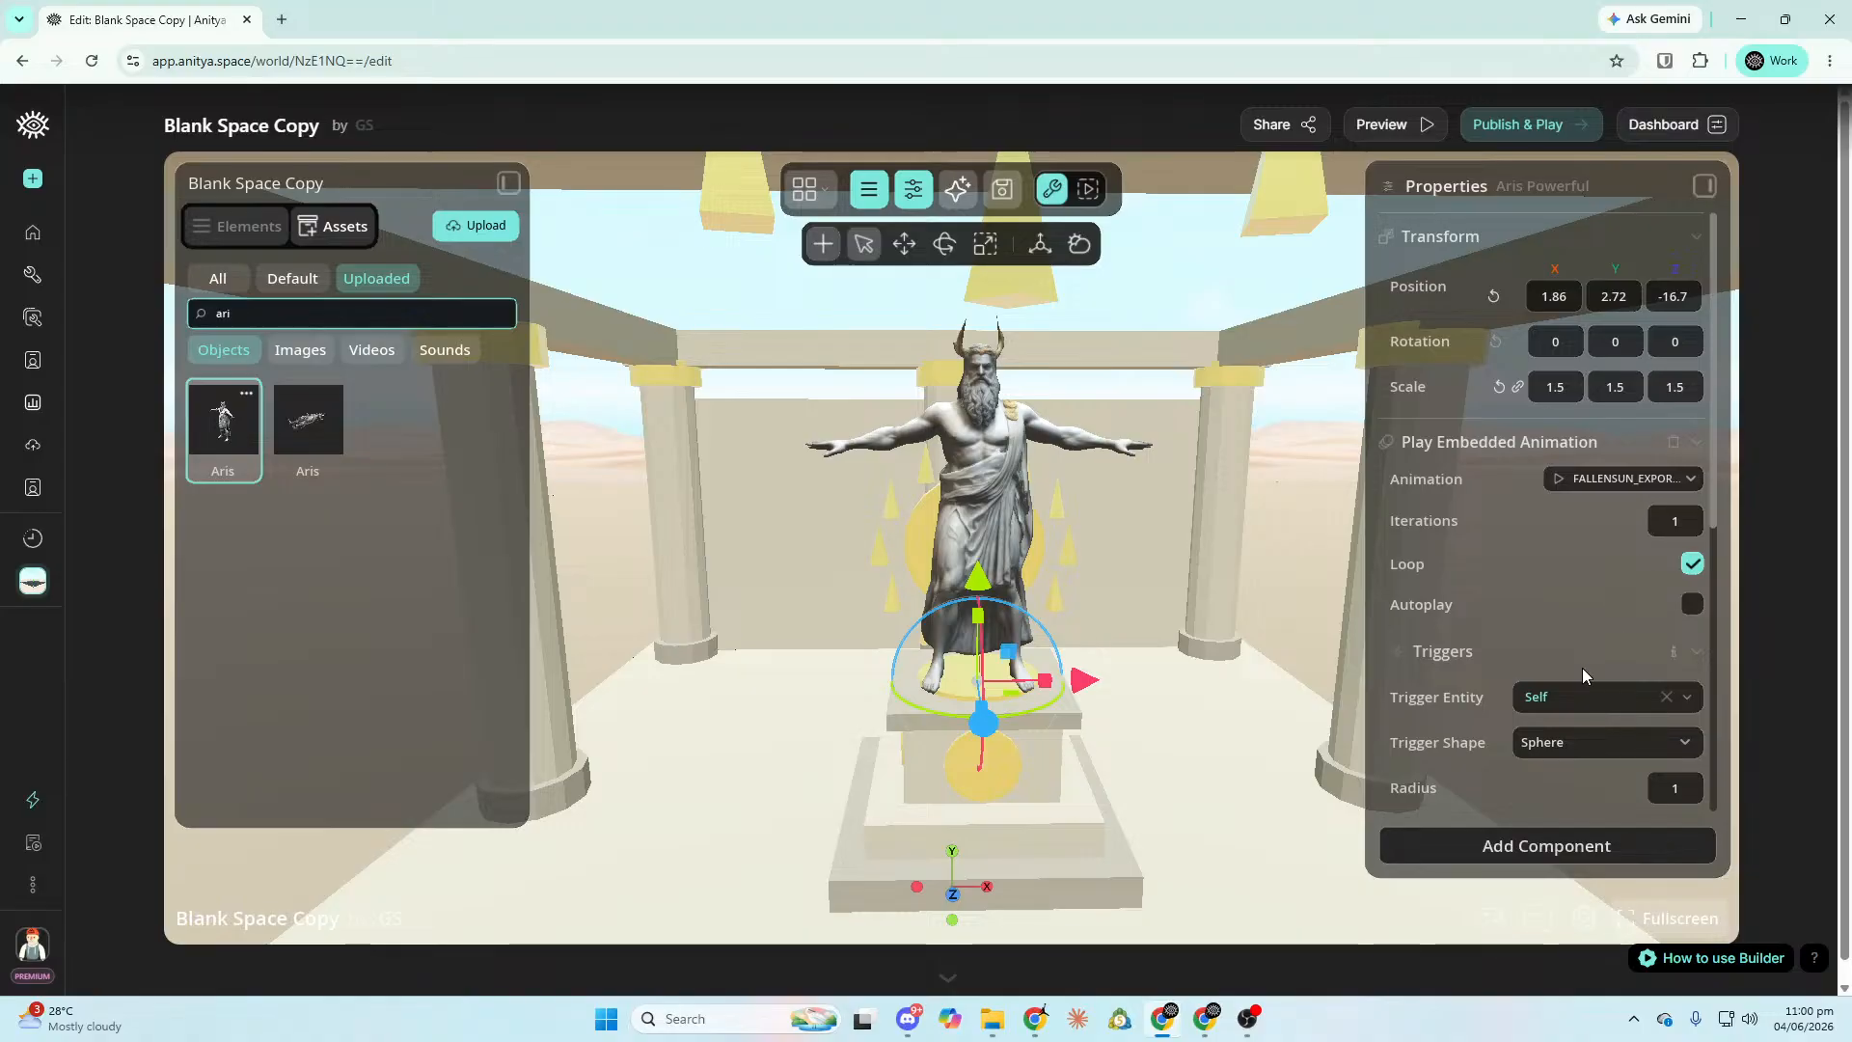
Set the trigger entity of Aris Powerful's embedded animation to Sun Sacred Altar.
scroll(1582, 578, "down", 2)
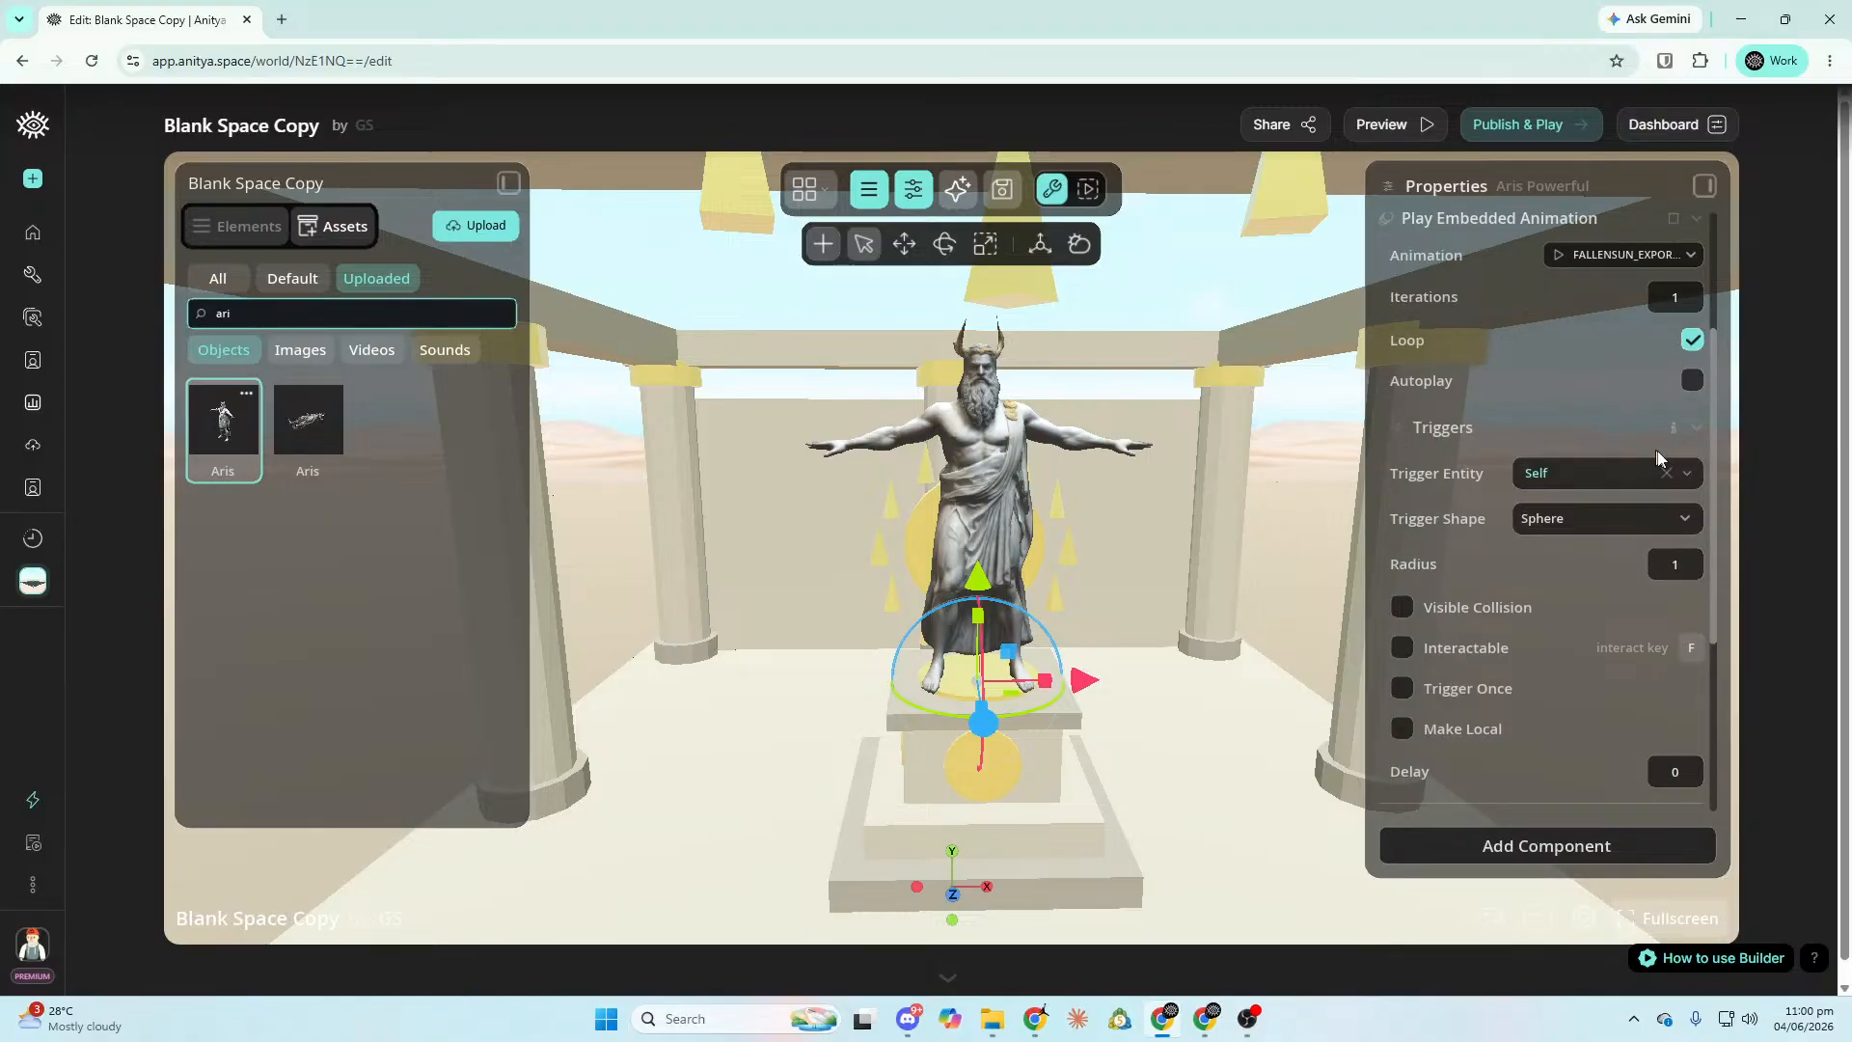
left_click(1690, 477)
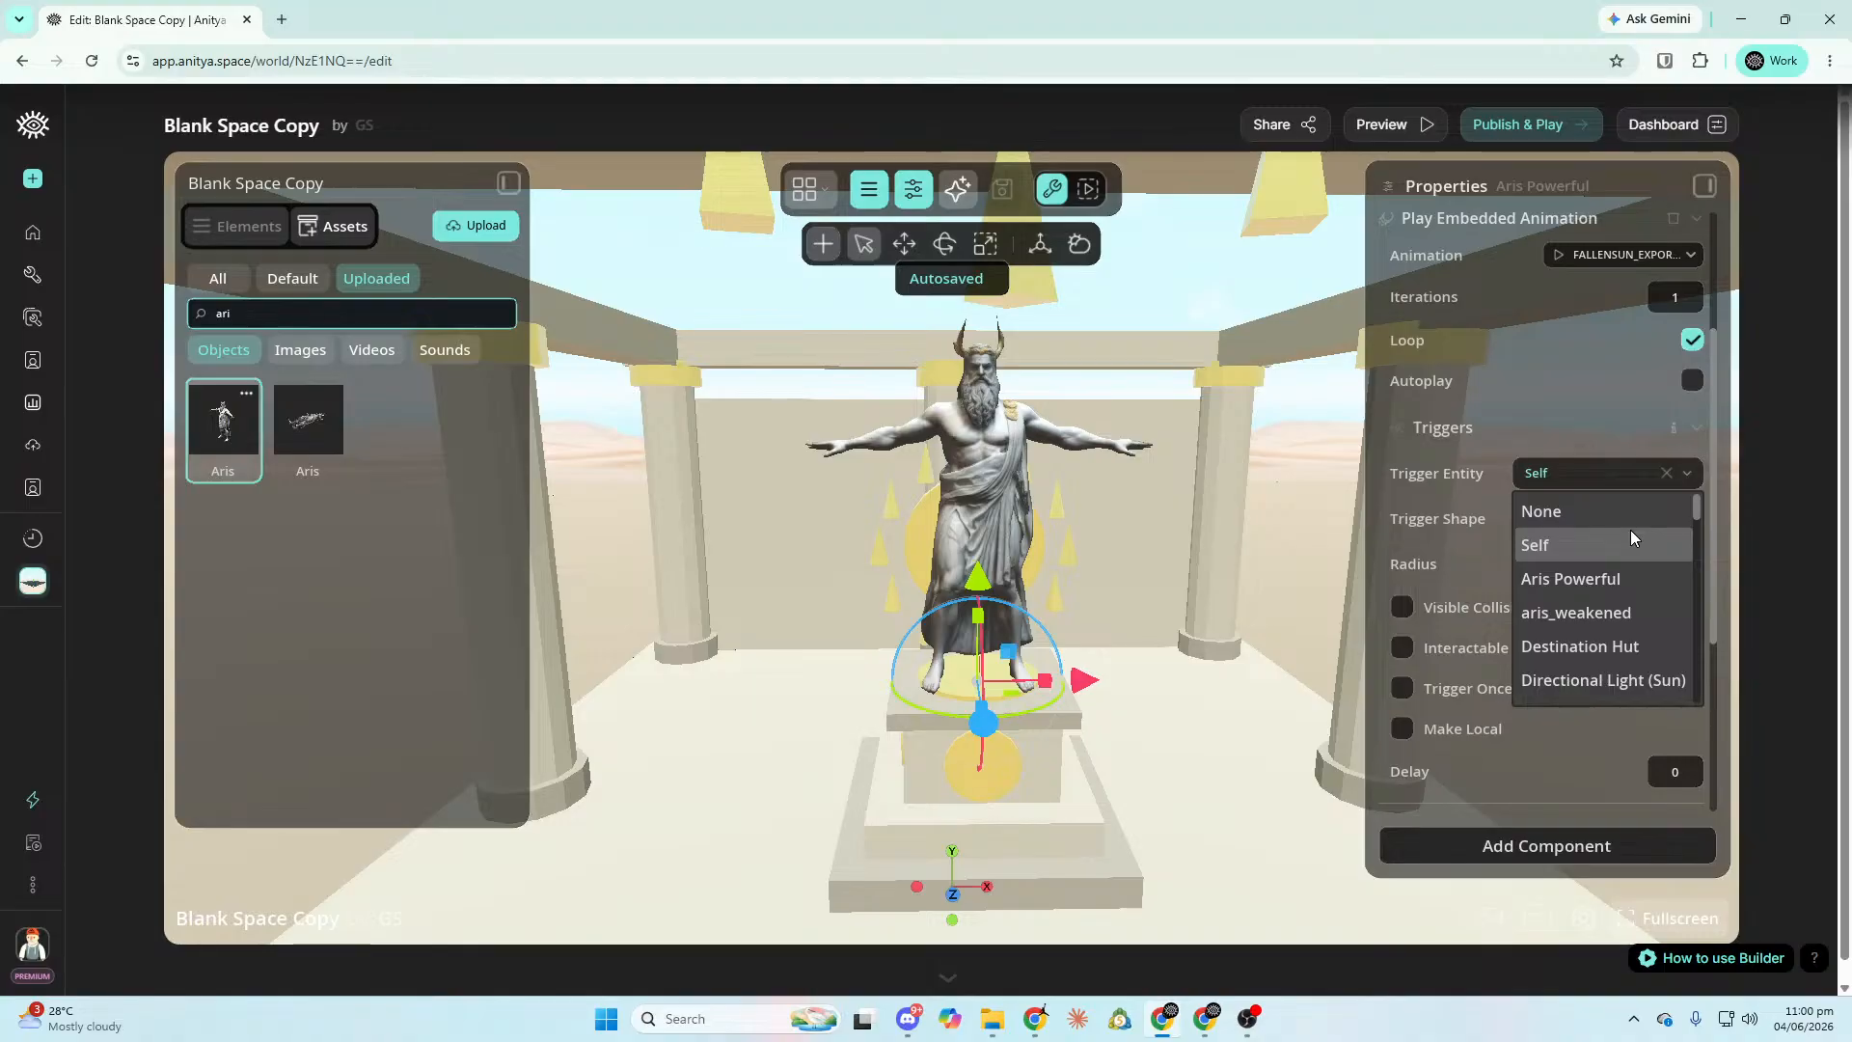
left_click(1623, 480)
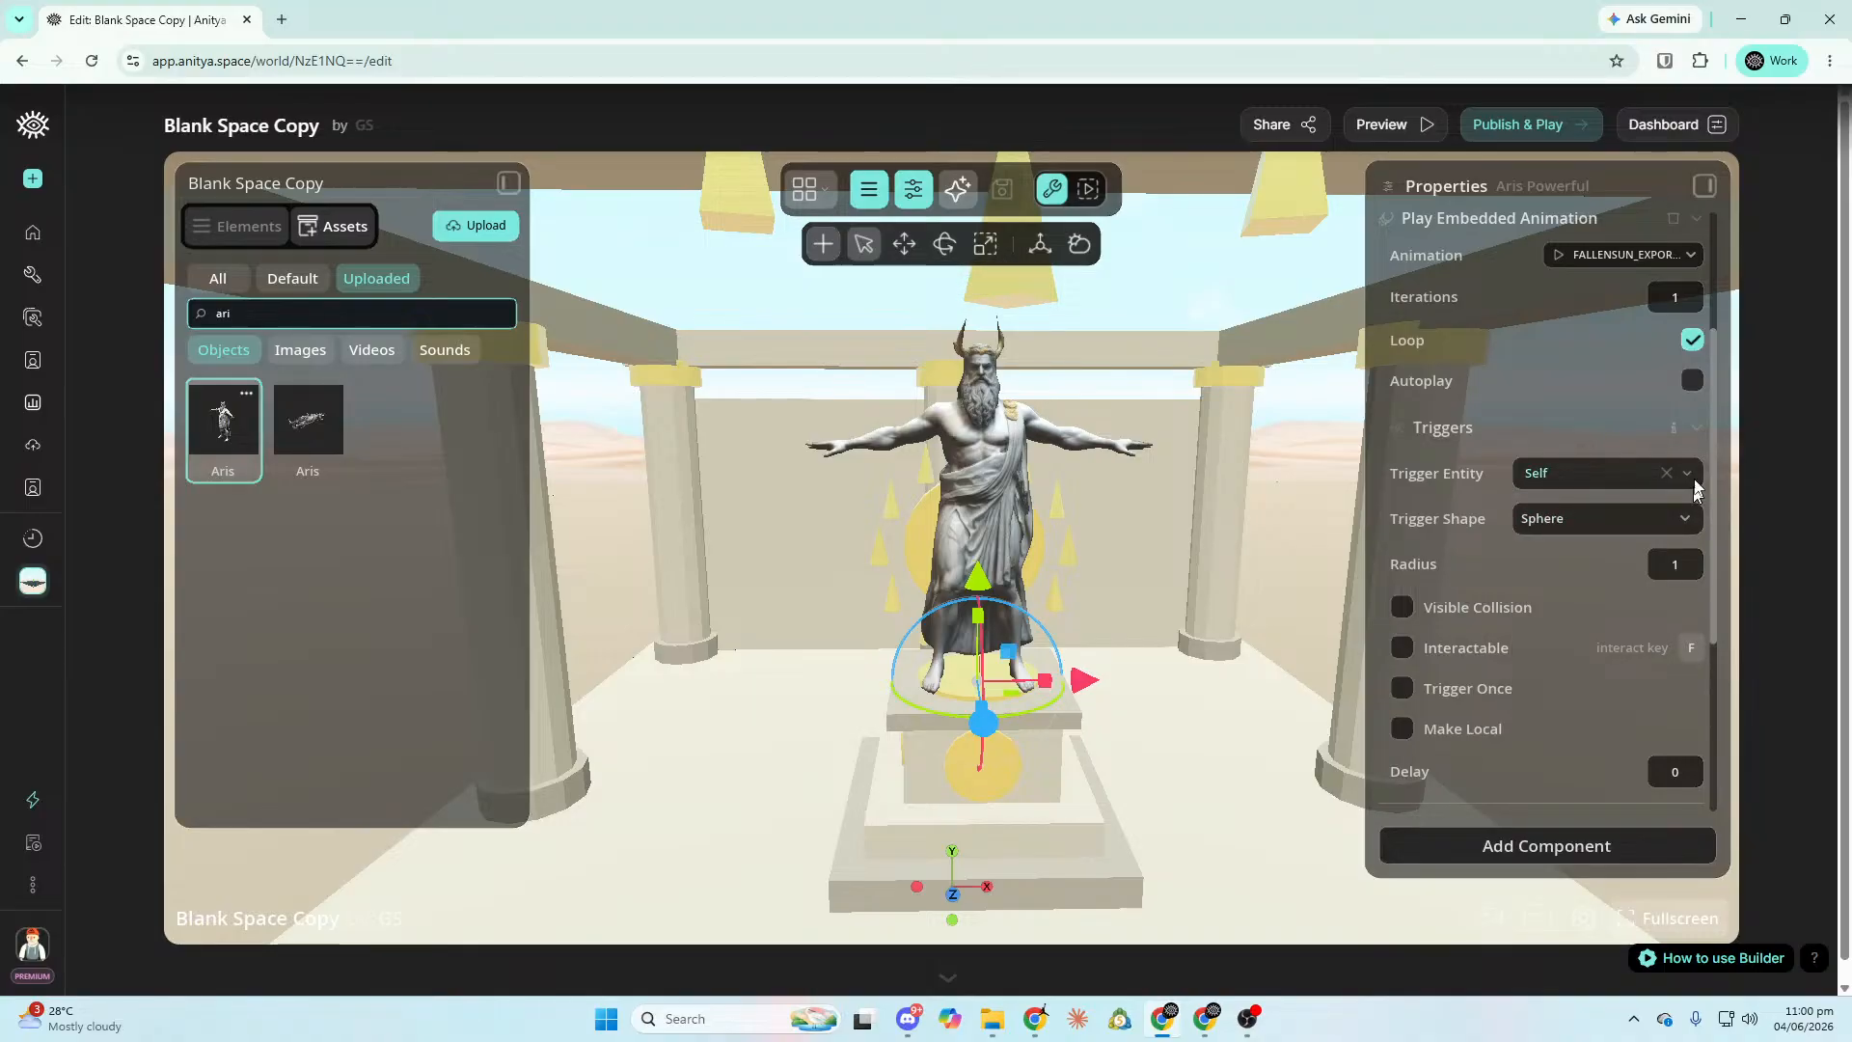
left_click(1646, 477)
scroll(1644, 516, "down", 5)
scroll(1645, 527, "up", 1)
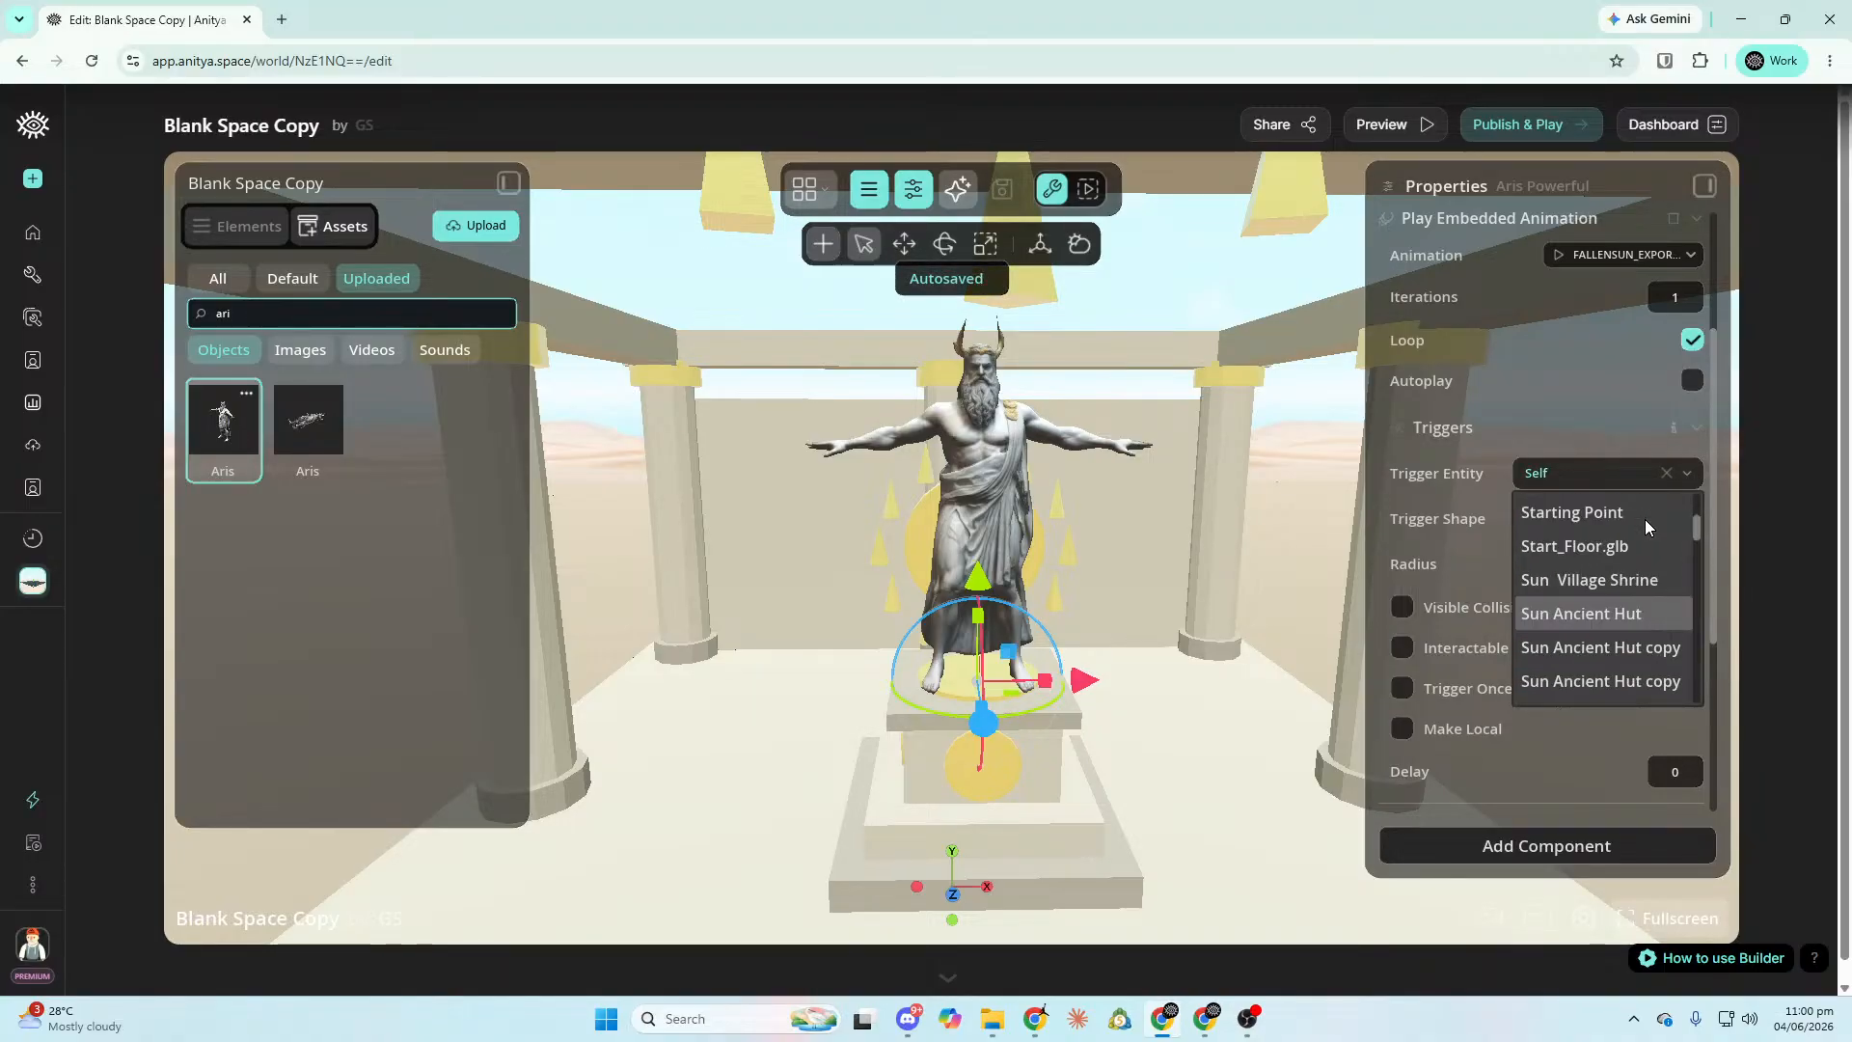
left_click_drag(1696, 529, 1698, 639)
left_click(1616, 569)
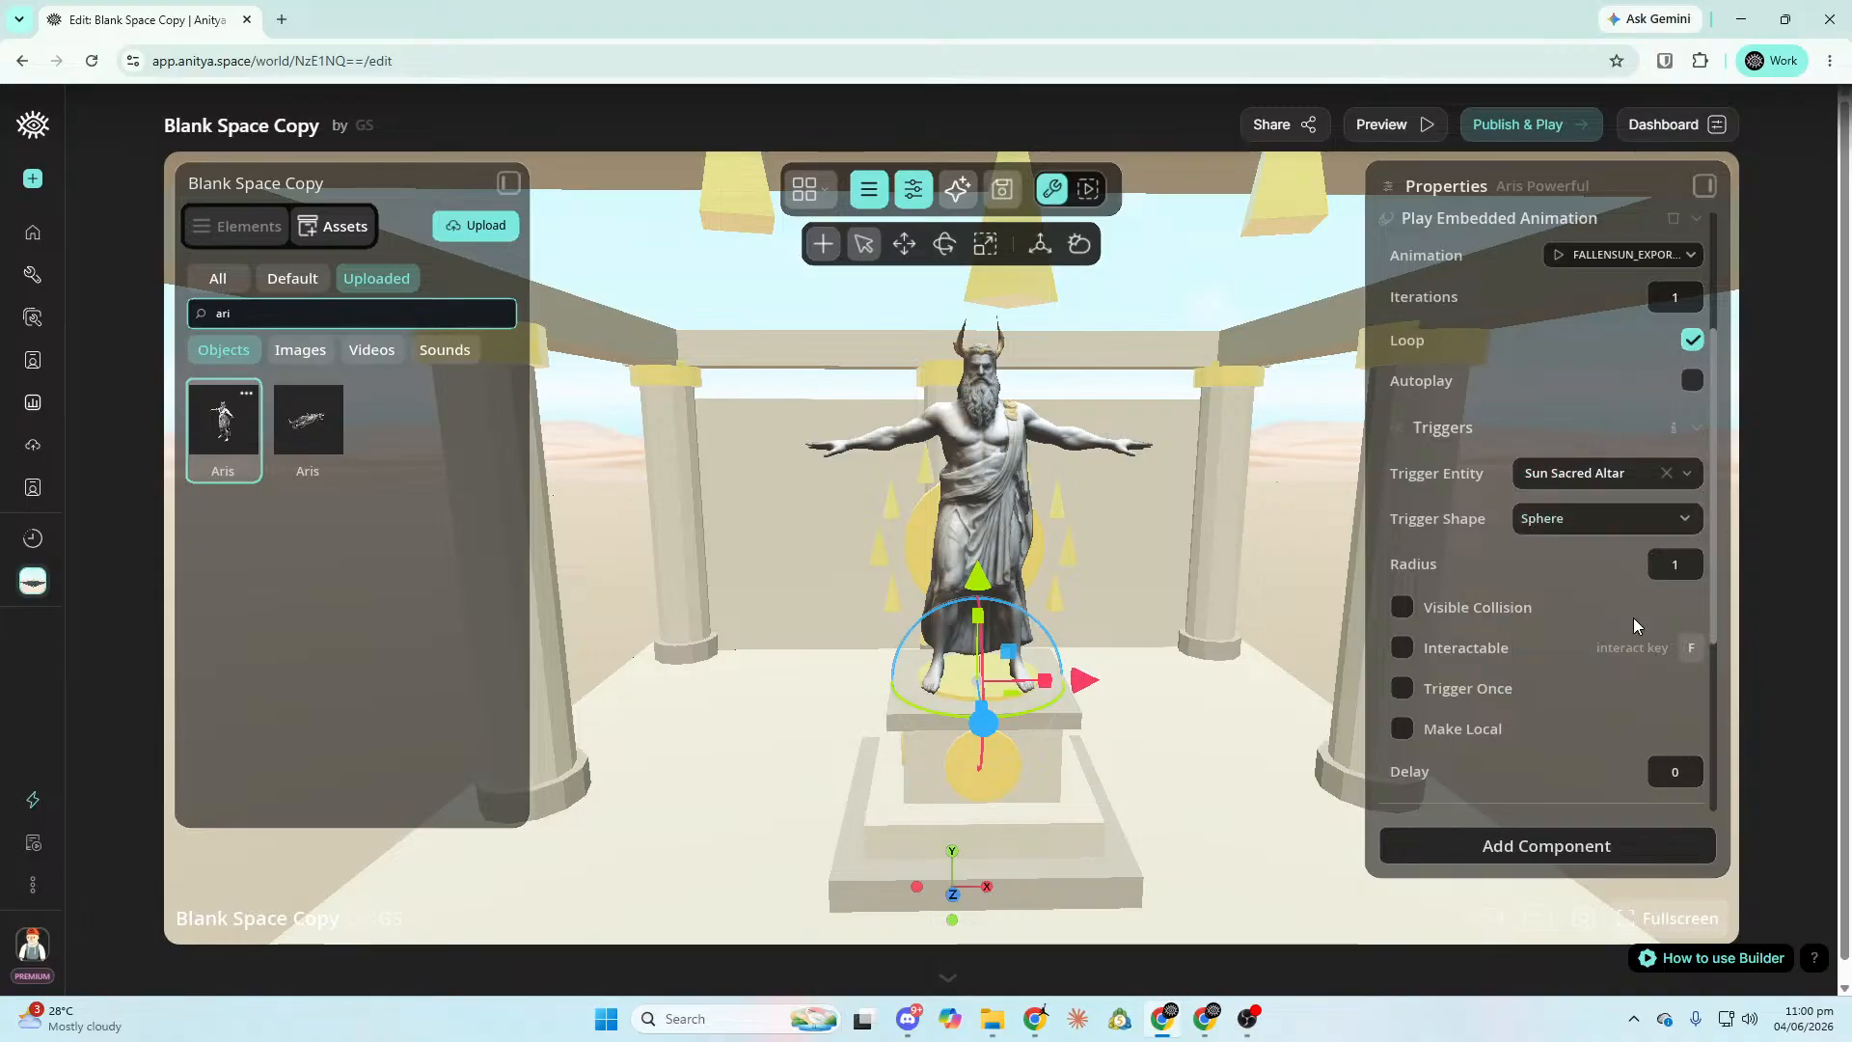
Enable Visible Collision, Interactable and Trigger Once for Aris Powerful's animation trigger and set its radius to 2.
mouse_move(1340, 593)
right_mouse_down()
mouse_move(1283, 656)
mouse_move(1340, 593)
right_mouse_up()
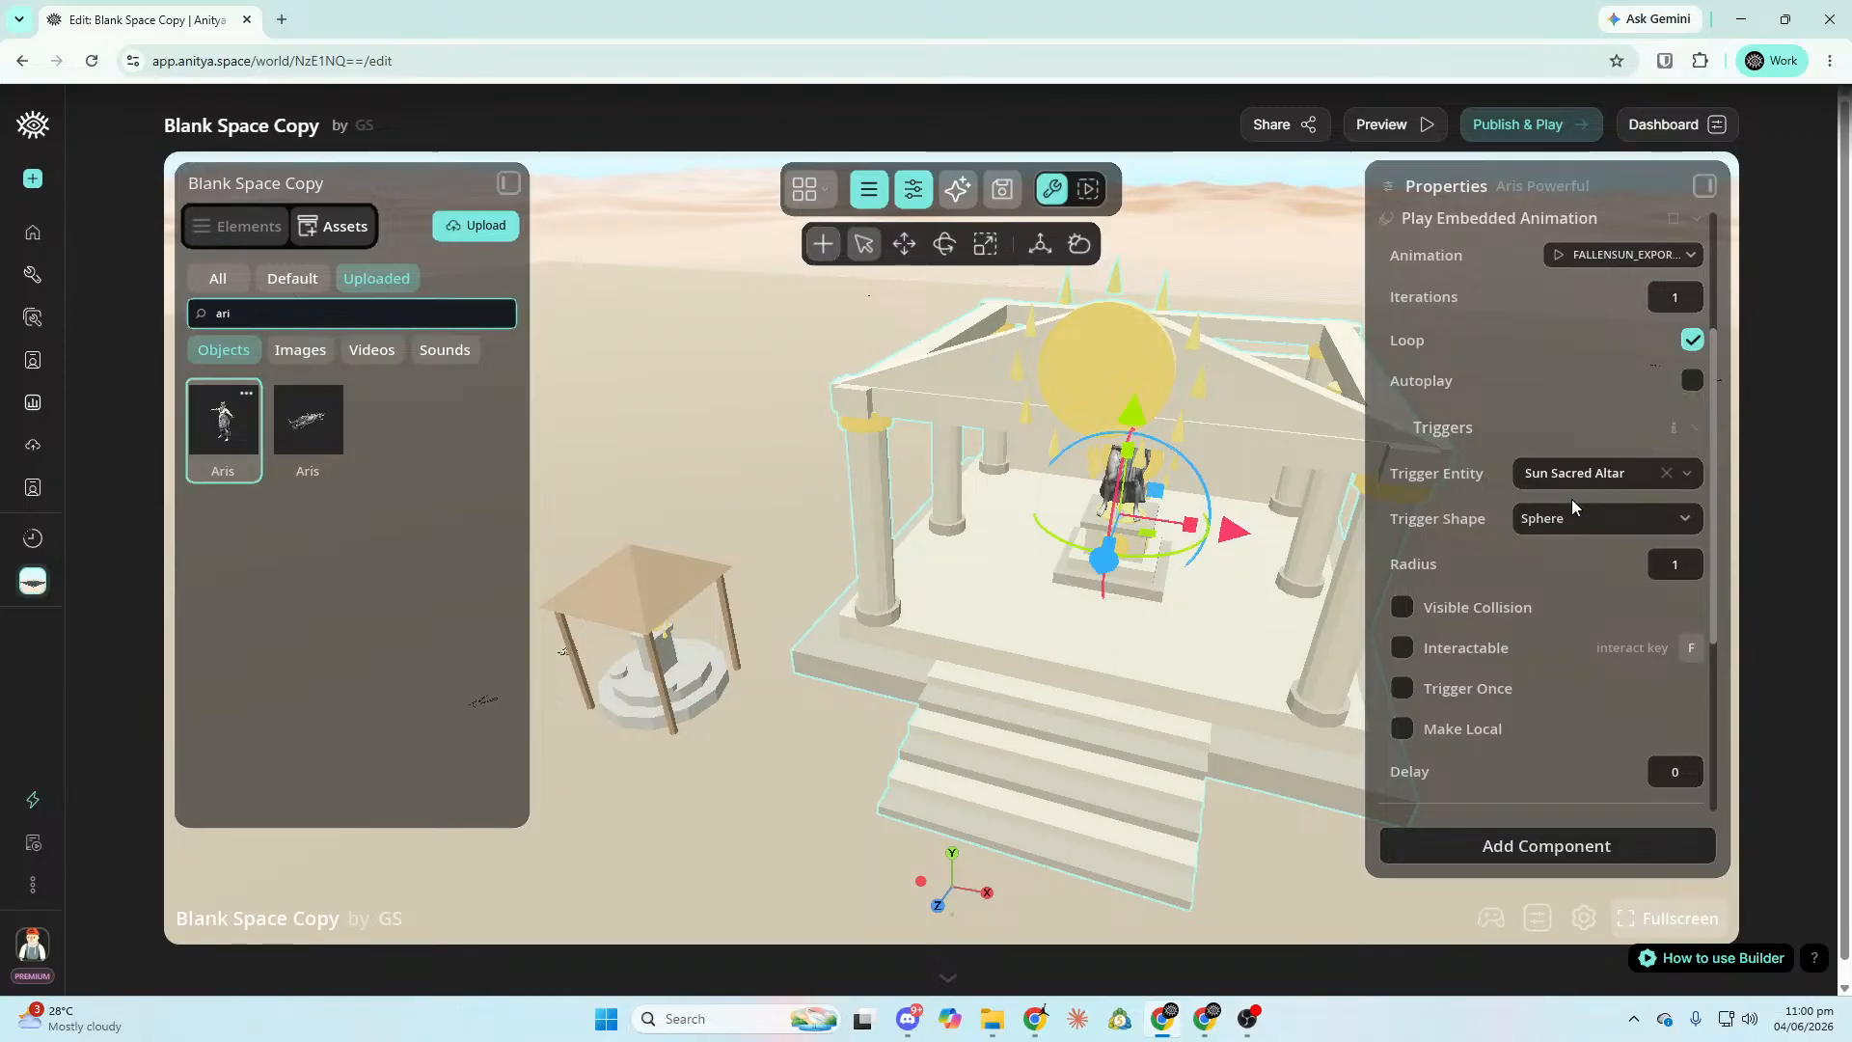
left_click(1403, 608)
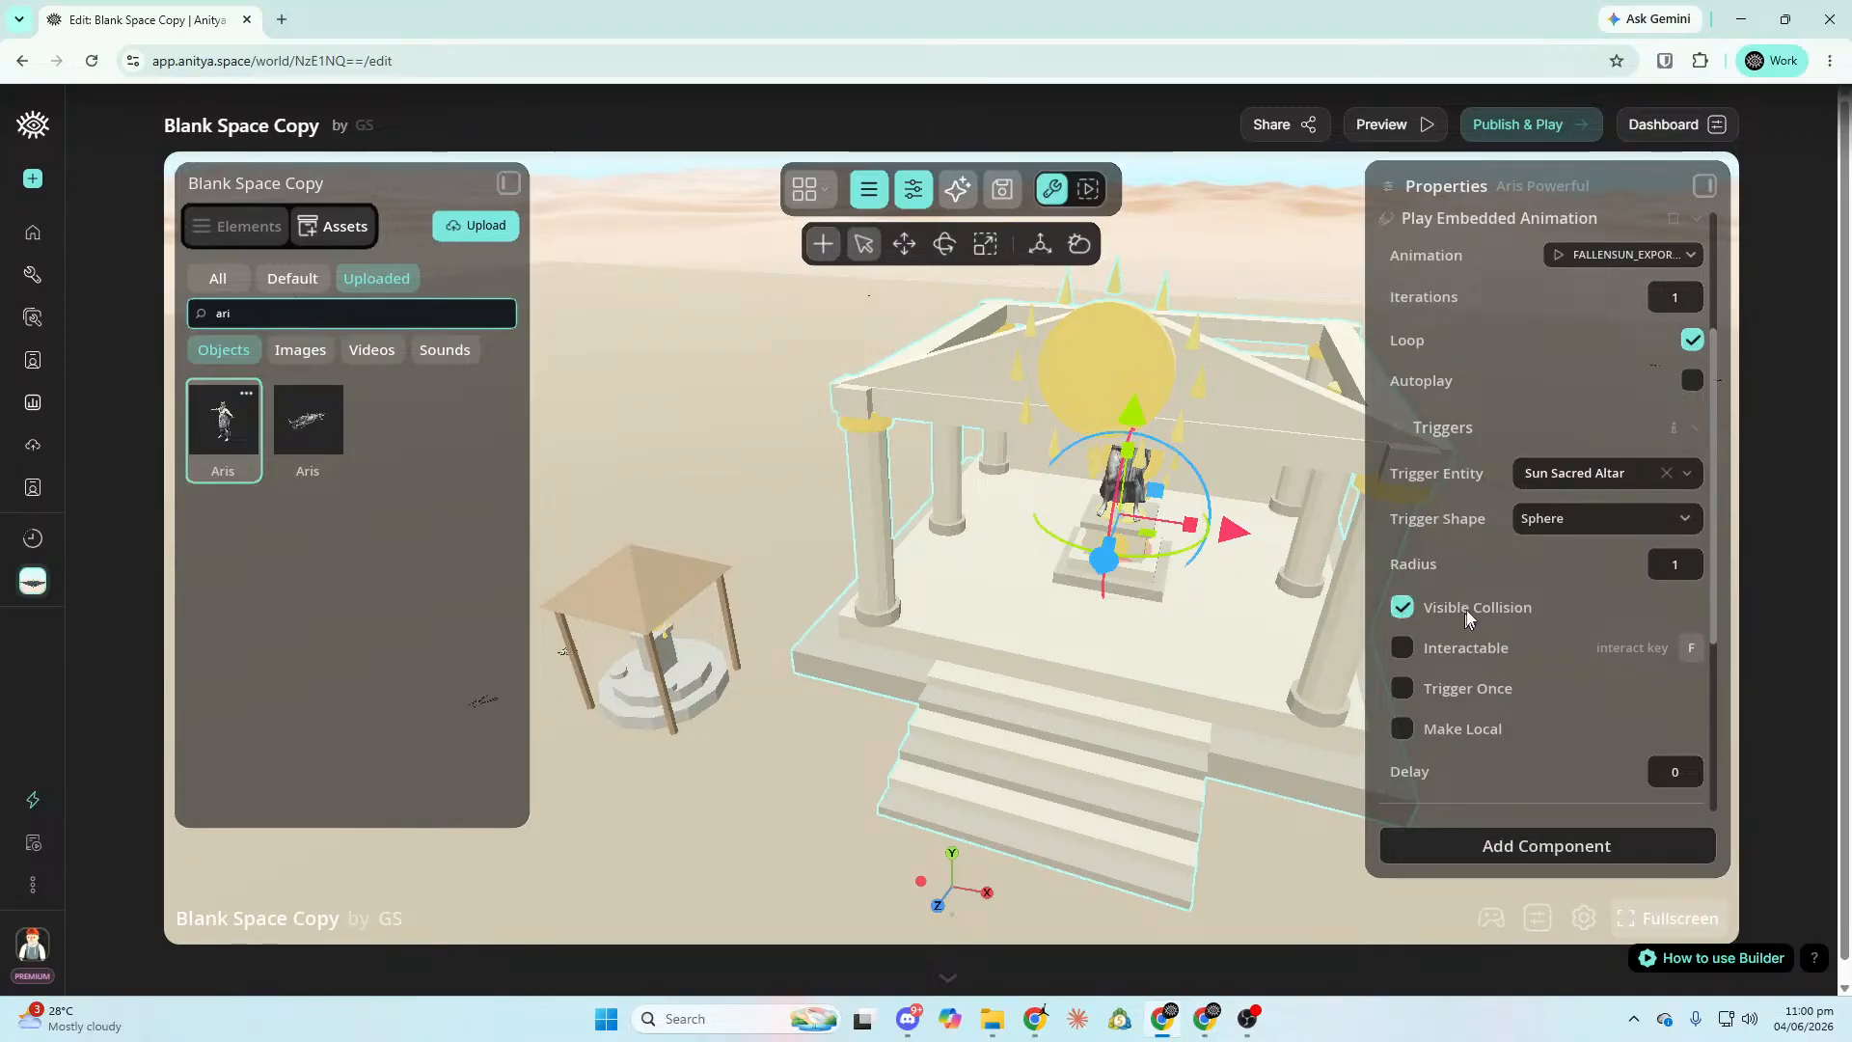
left_click(1404, 657)
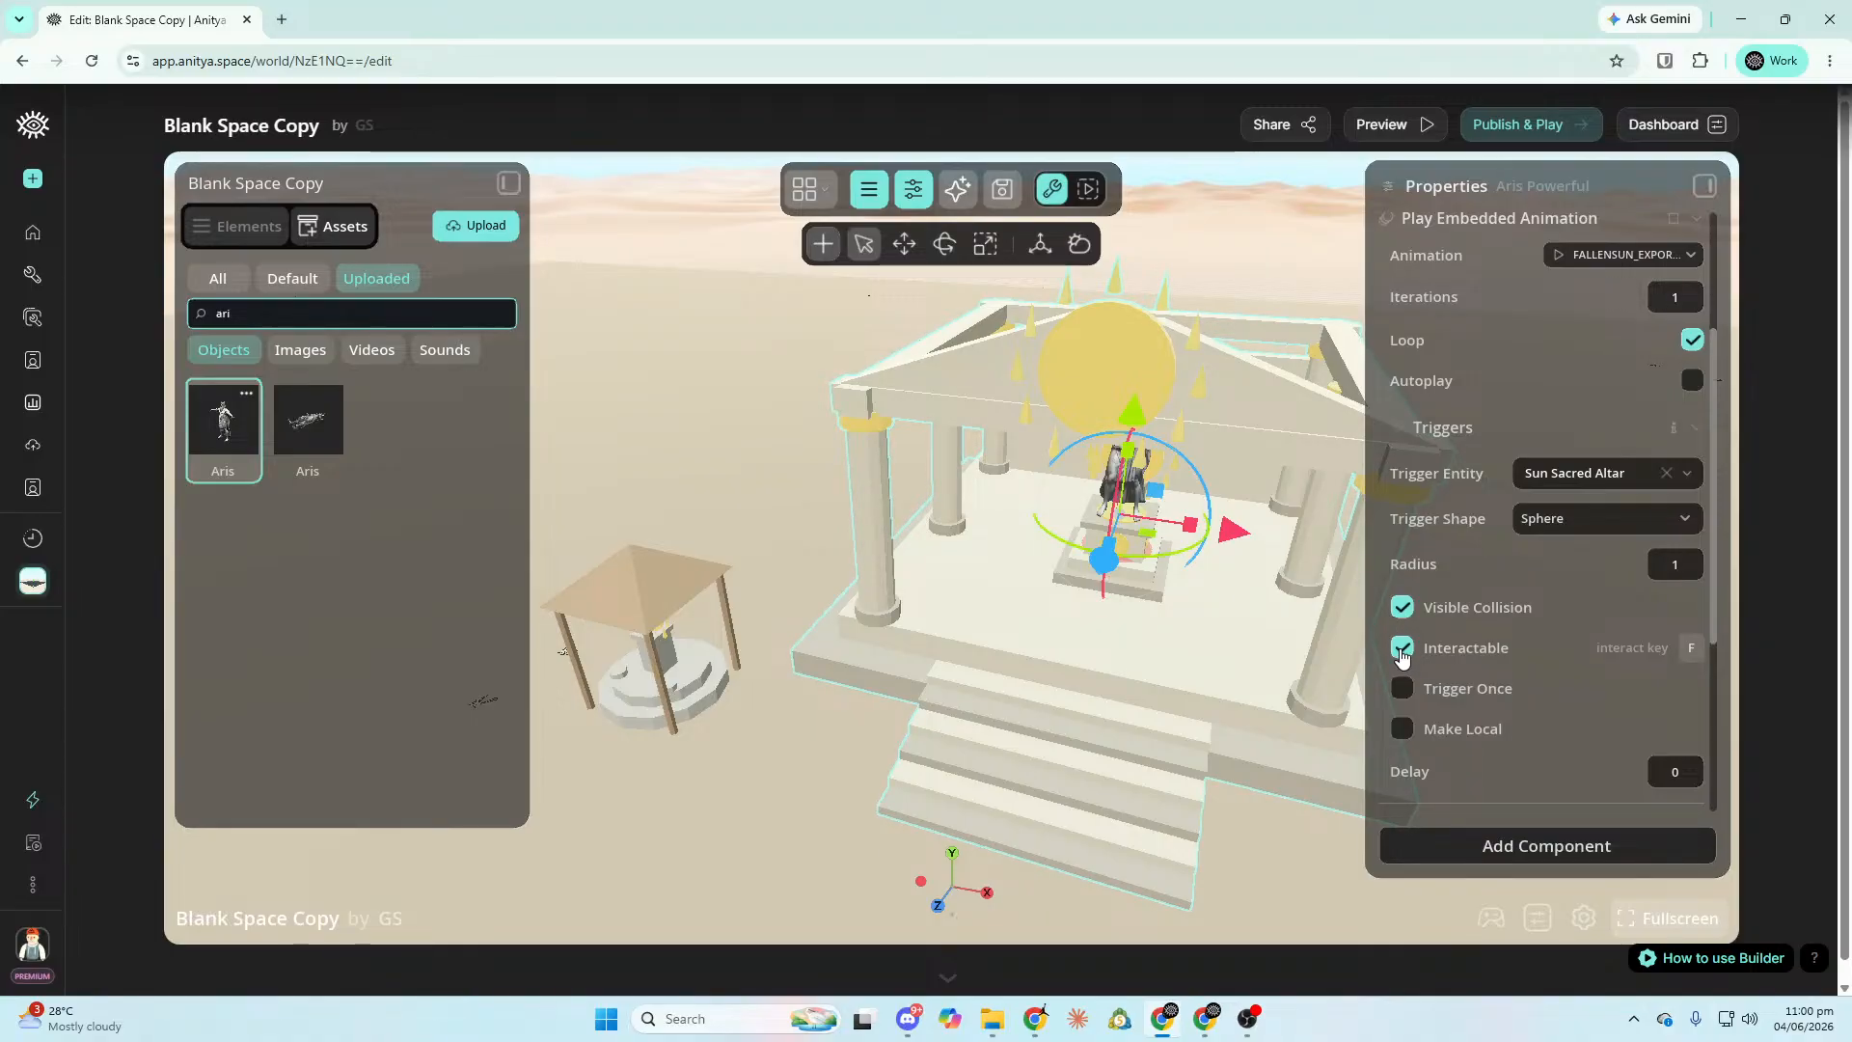
left_click(1402, 692)
left_click(1670, 571)
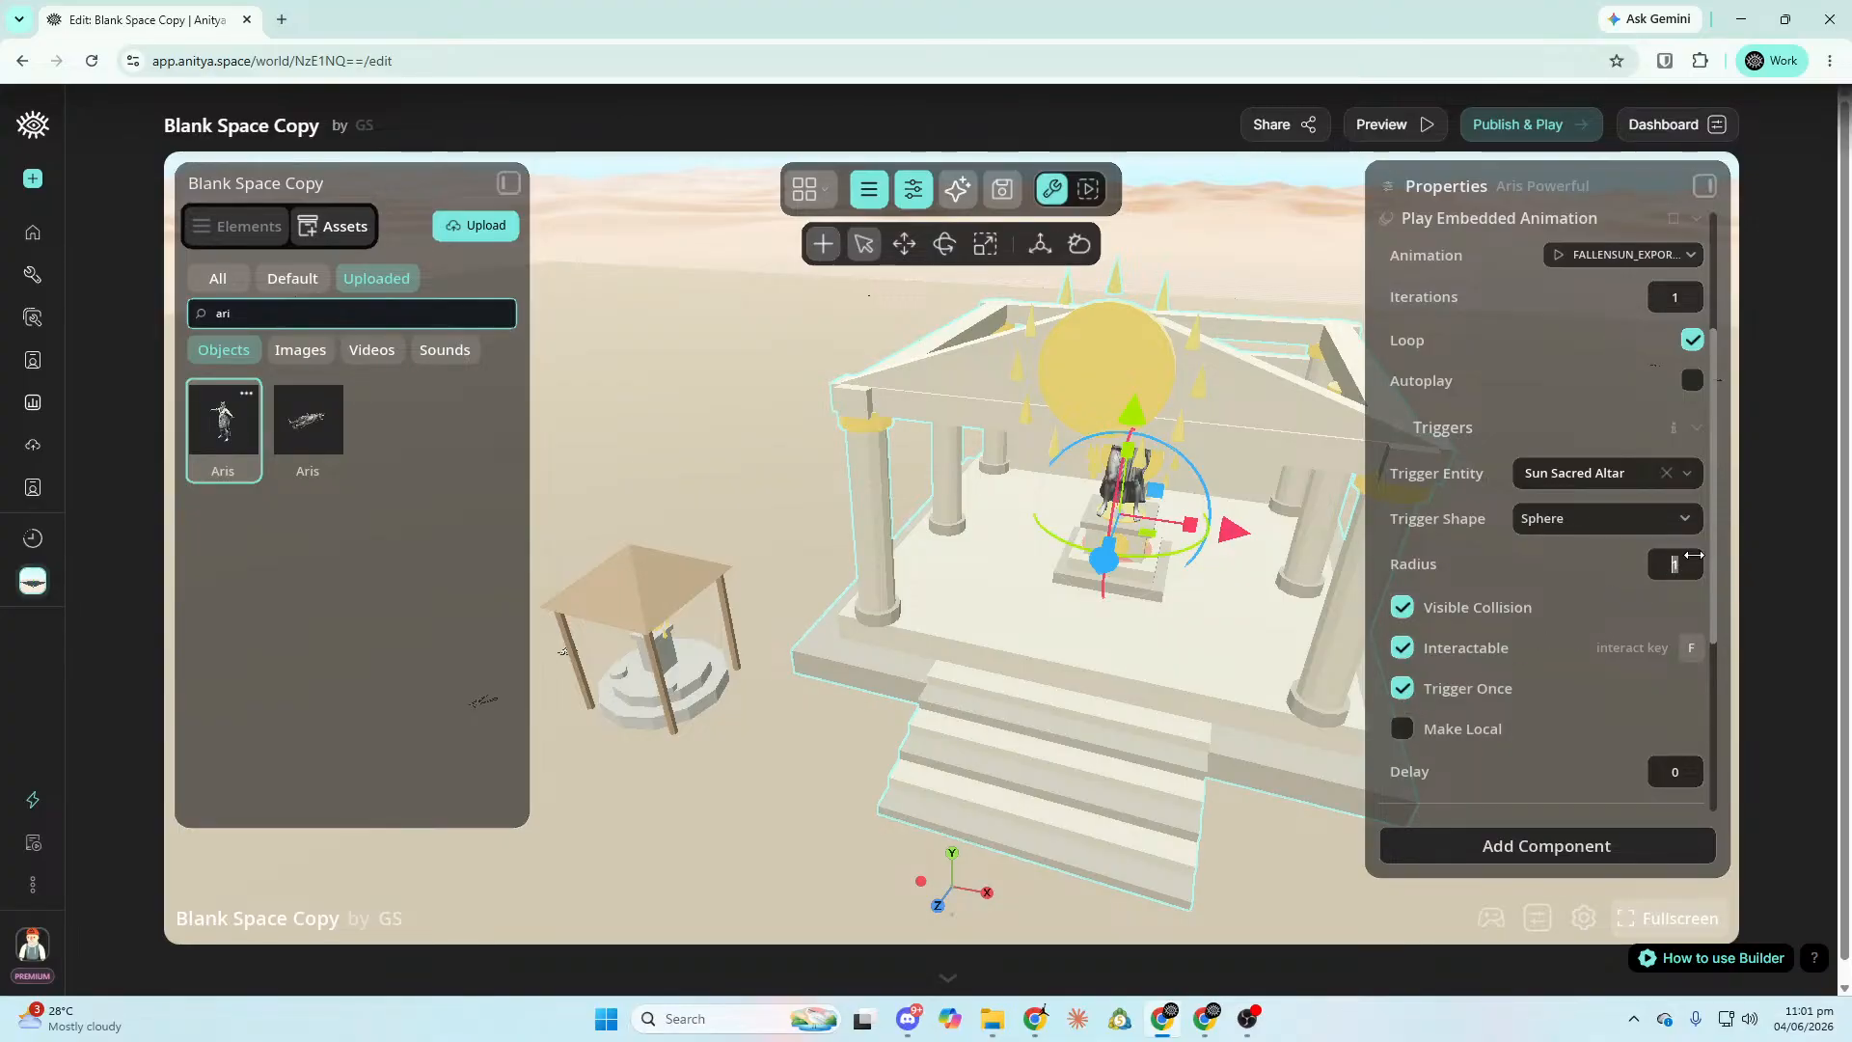
key("Return")
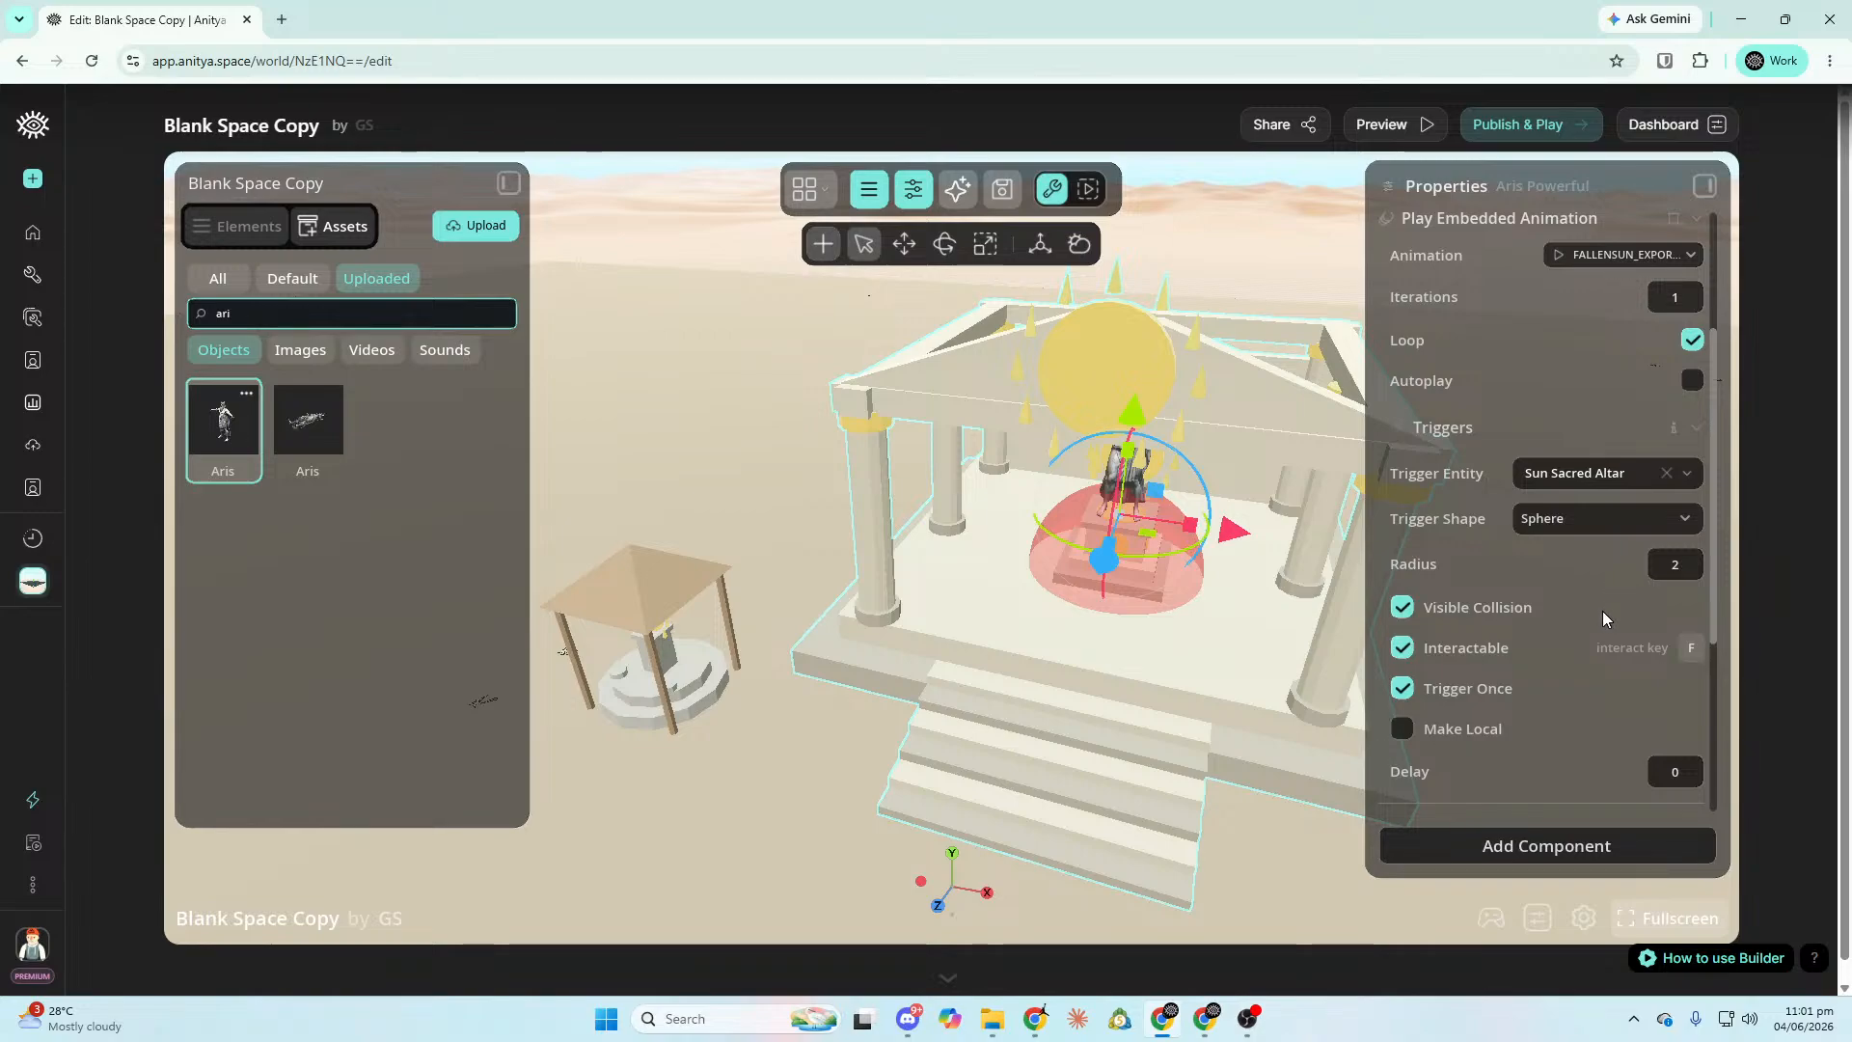
Add a Show/Hide component to the original Sun Hollow Creature standing near the dead trees.
scroll(1606, 621, "up", 3)
scroll(1606, 621, "down", 3)
key("s")
right_click_drag(1169, 581, 1170, 582)
left_click(1235, 795)
right_click_drag(1235, 794, 1226, 839)
key("w")
key("w")
key("a")
right_click_drag(1054, 642, 1119, 714)
key("d")
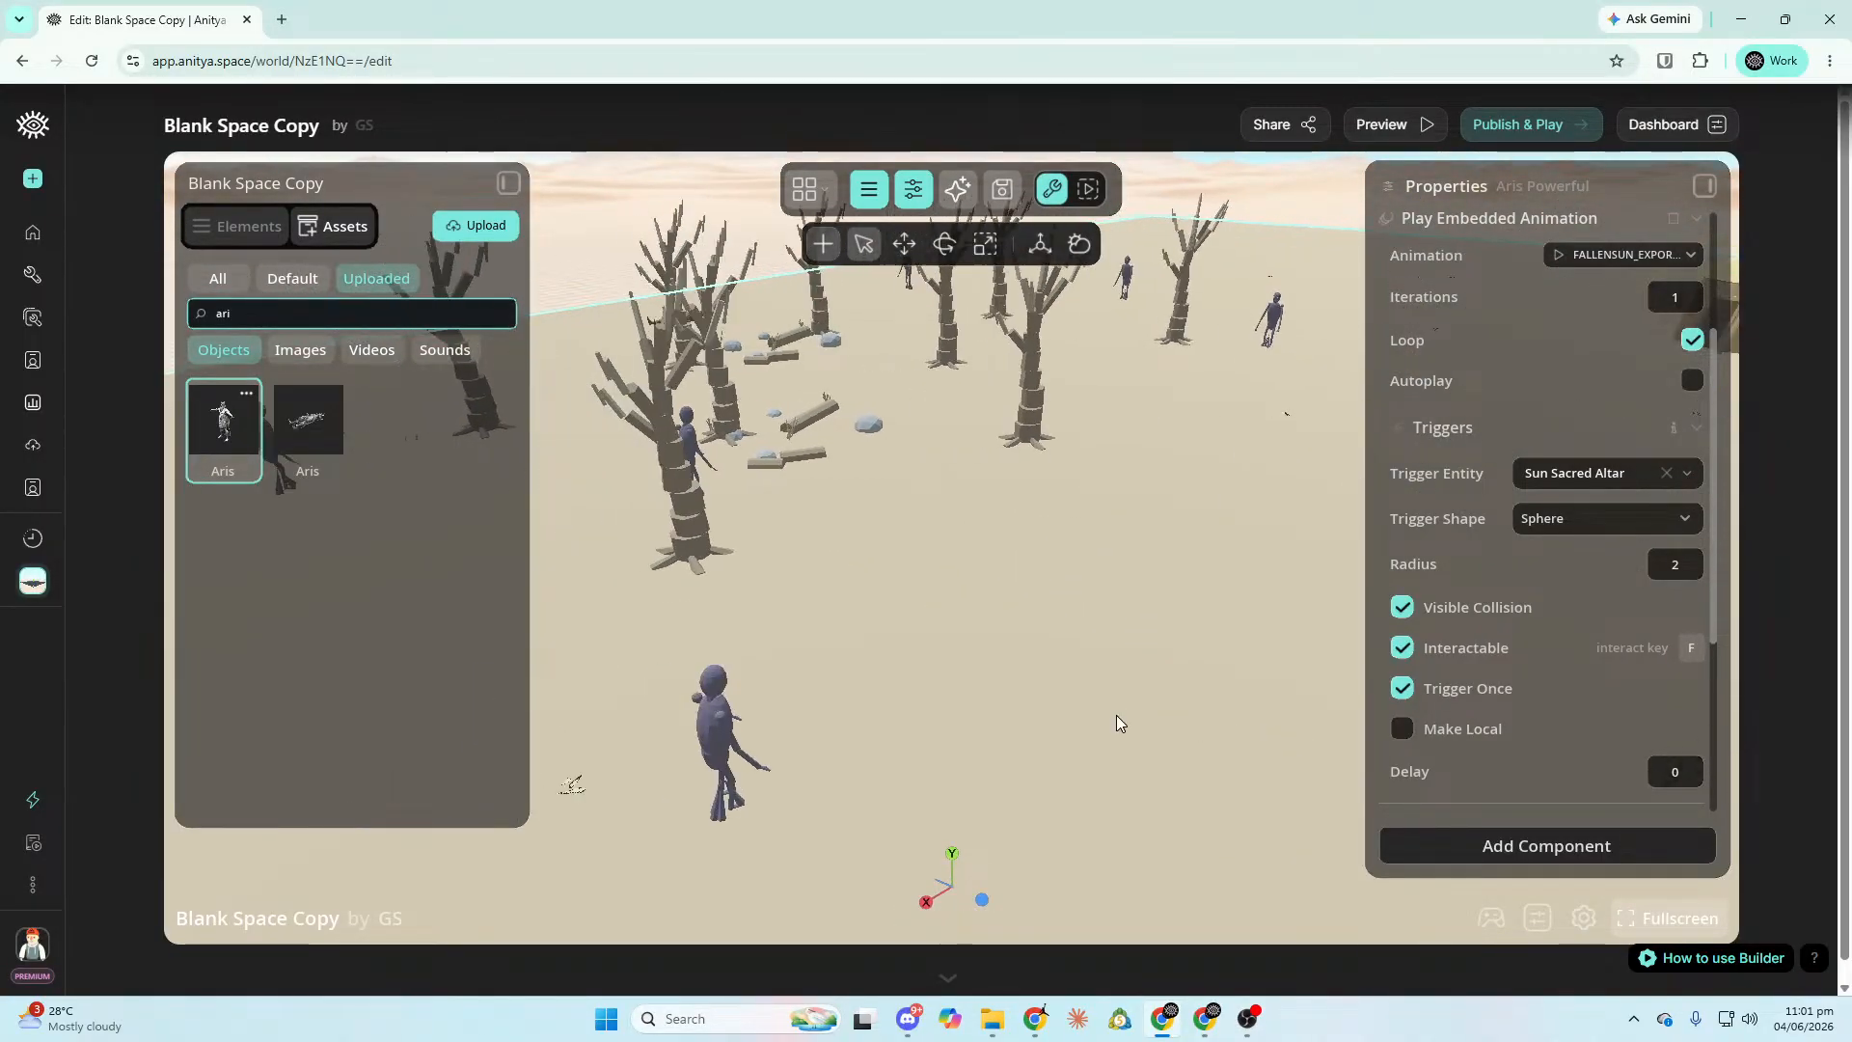
left_click(731, 744)
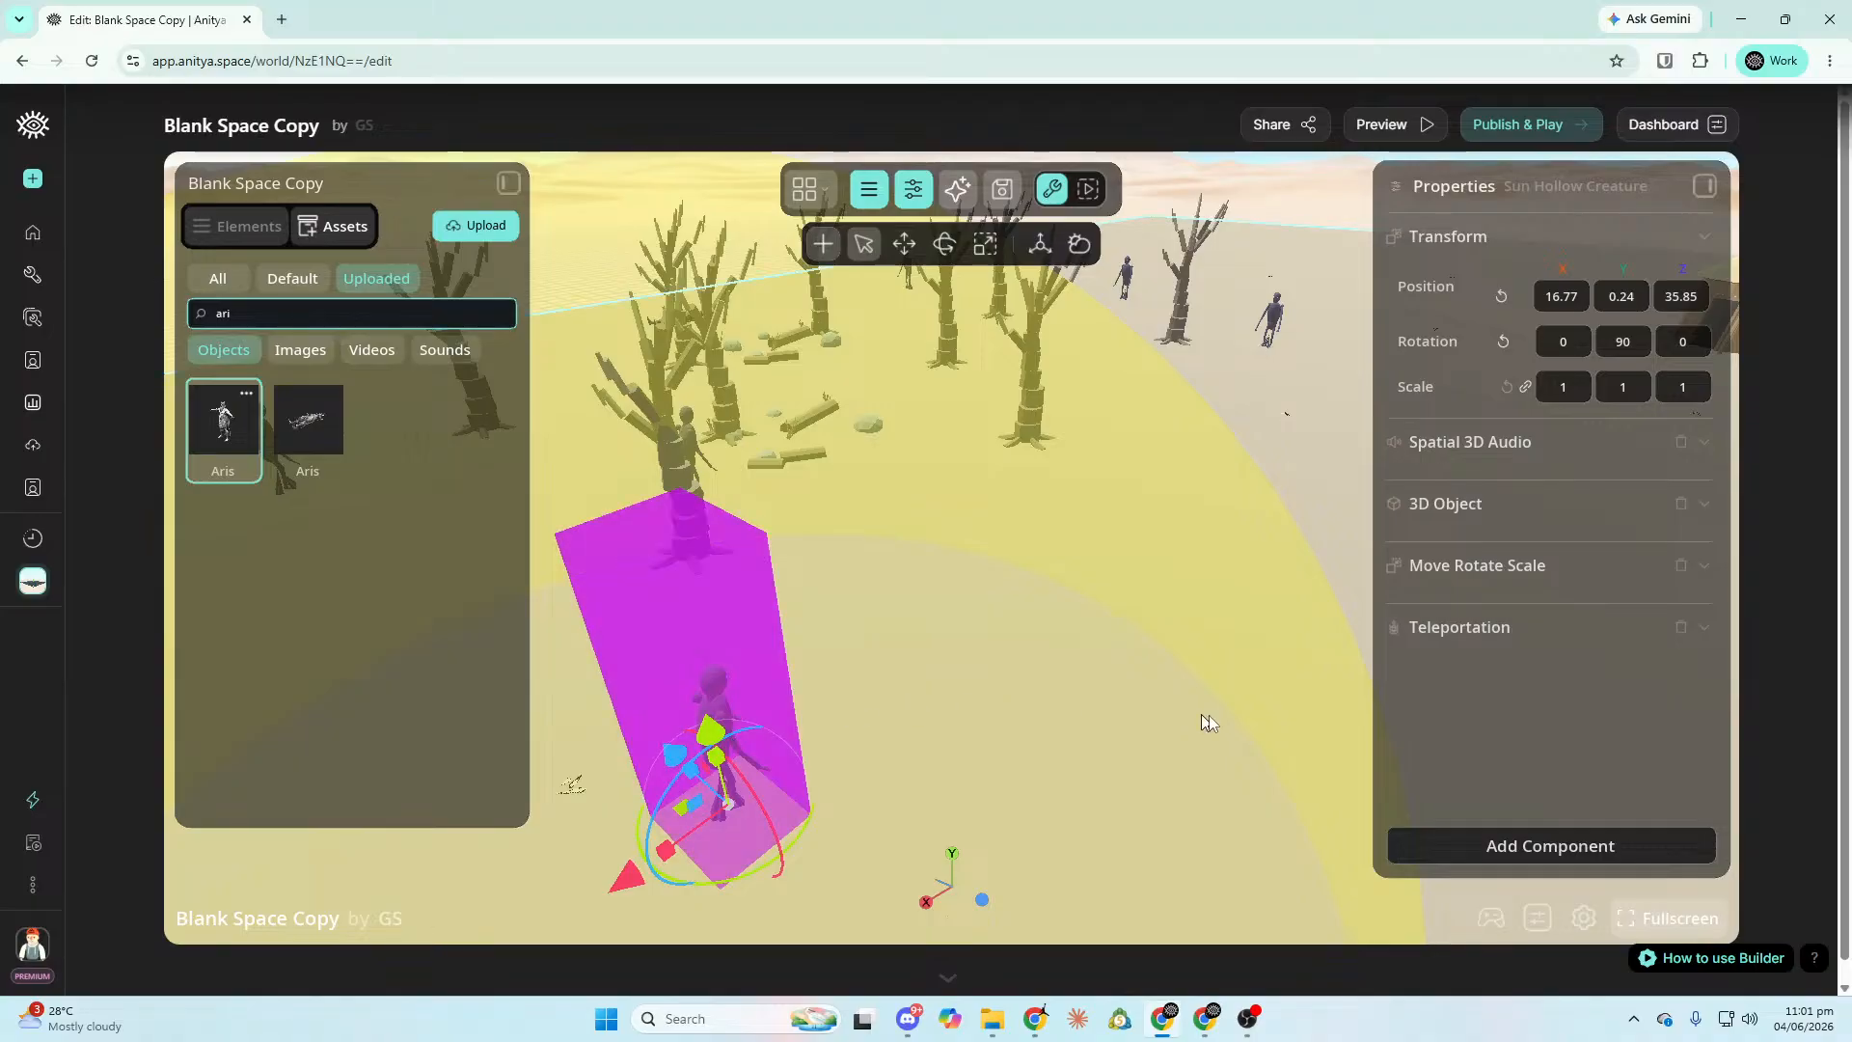
right_click_drag(1306, 445, 1091, 513)
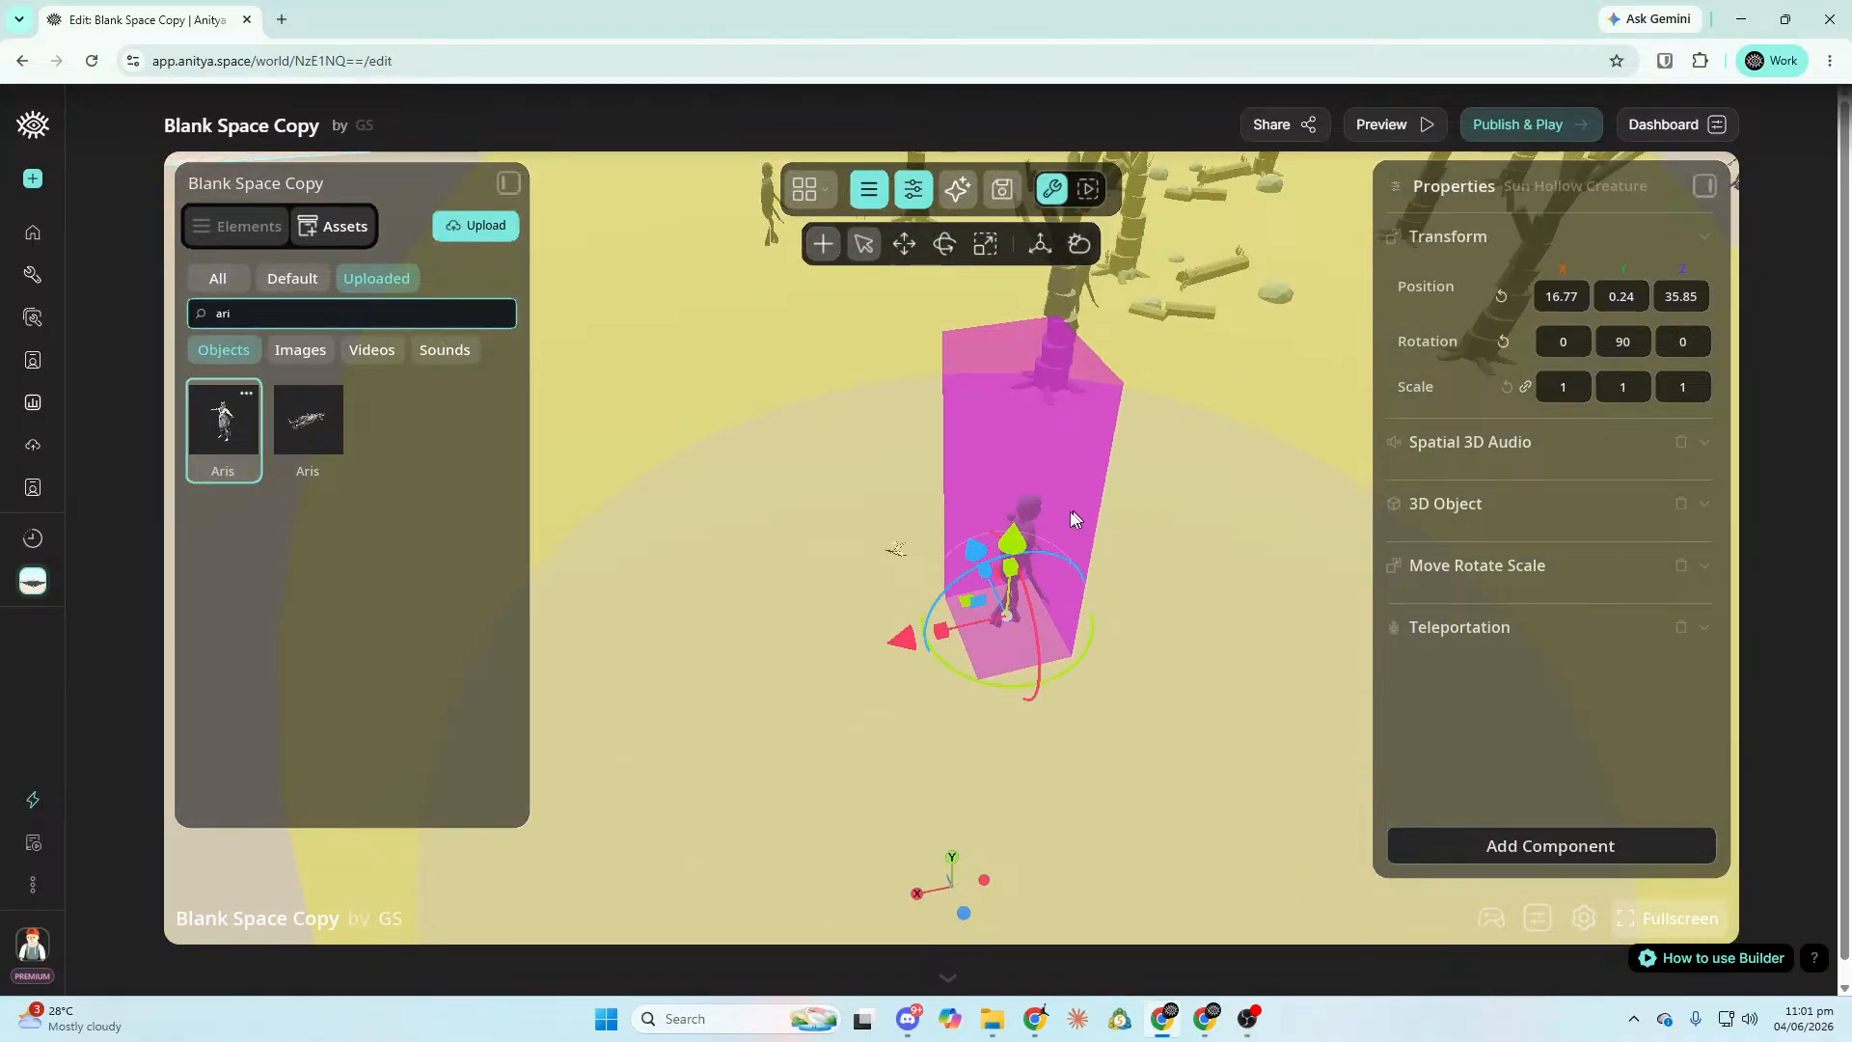
key("d")
left_click(1500, 842)
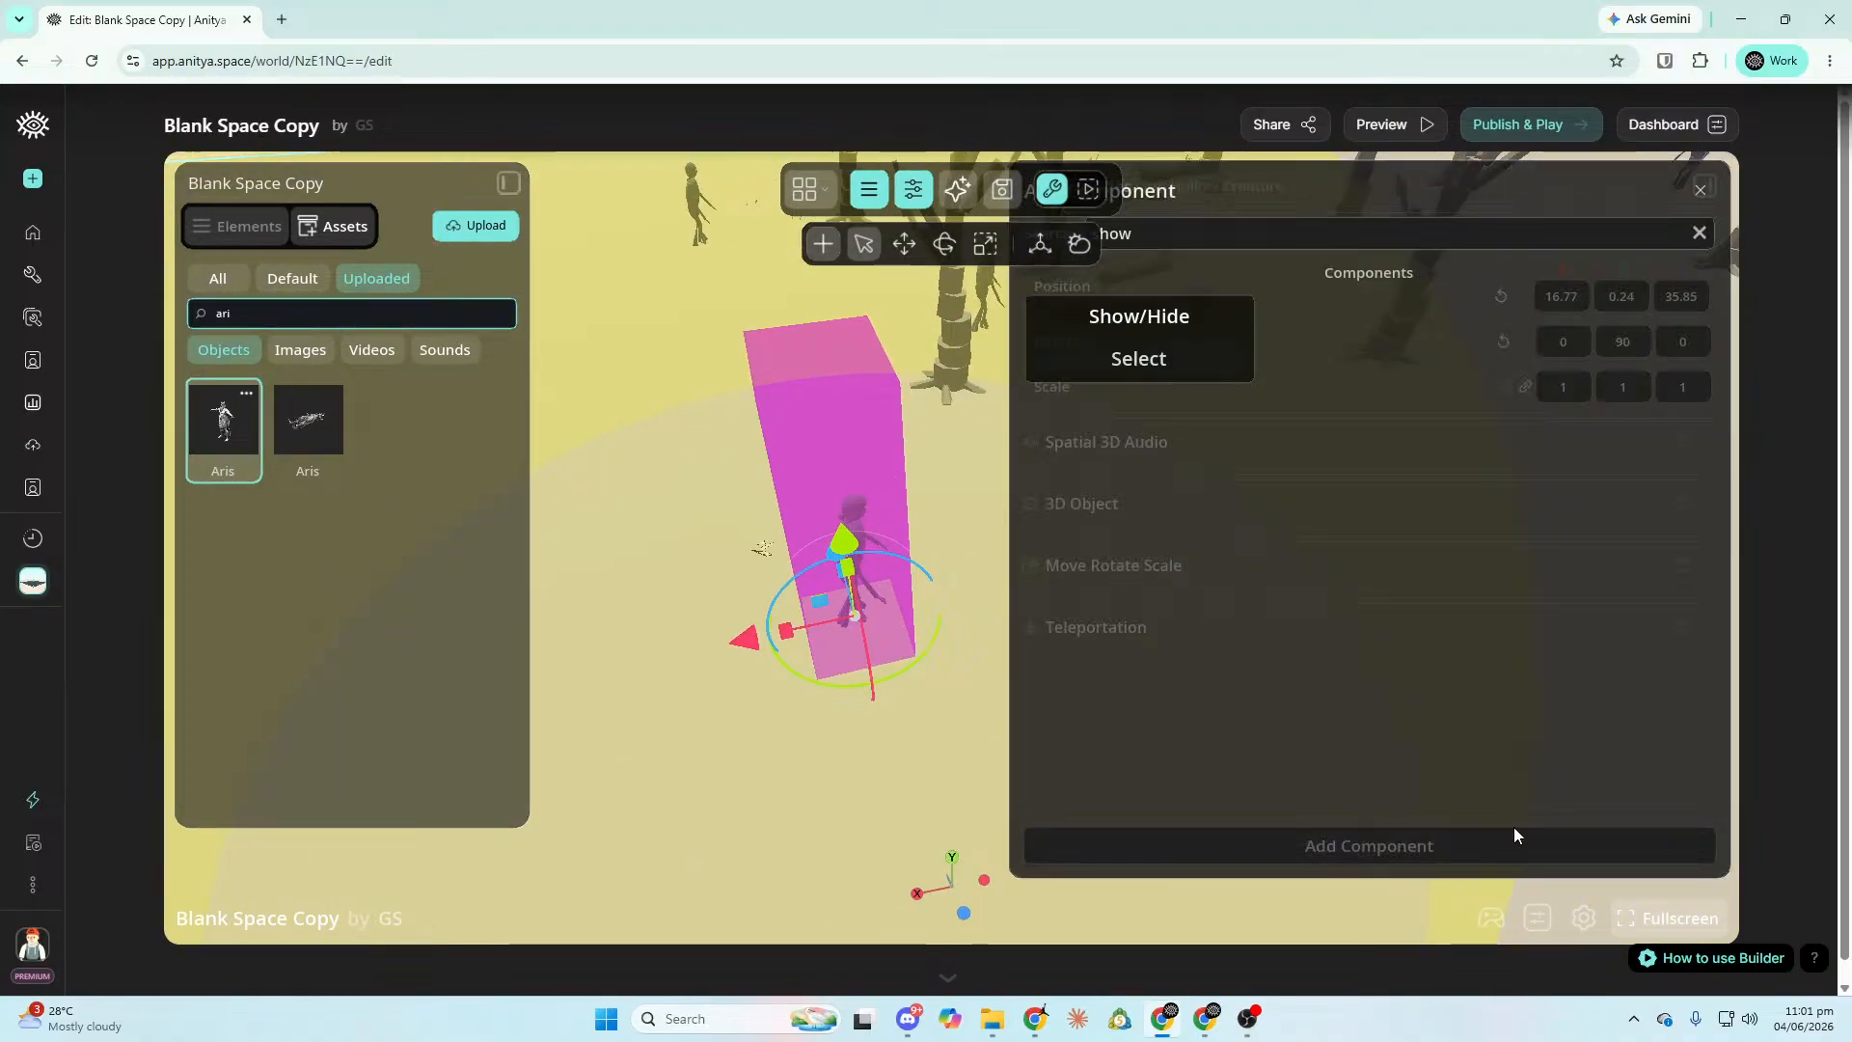
left_click(1148, 365)
scroll(1626, 613, "down", 3)
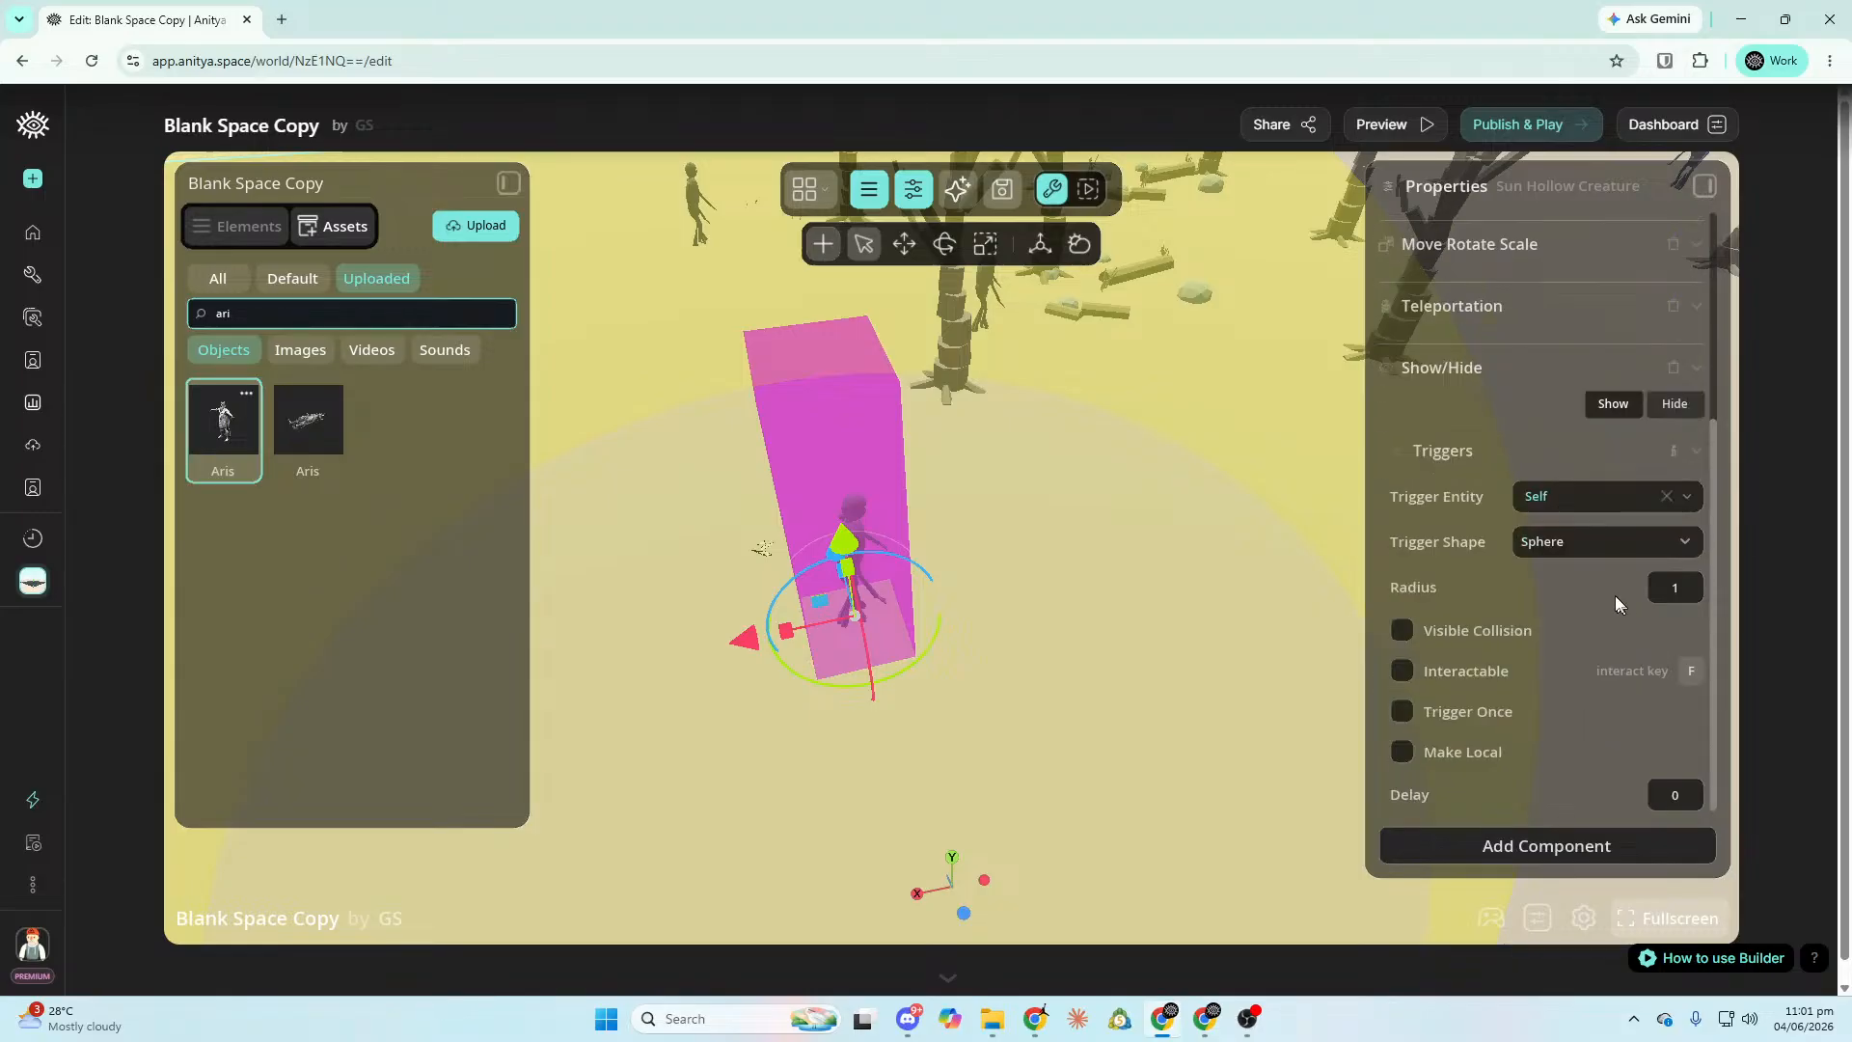
Set the Sun Hollow Creature's Show/Hide to Hide, triggered by Aris Powerful, with Visible Collision and Trigger Once enabled.
left_click(1687, 403)
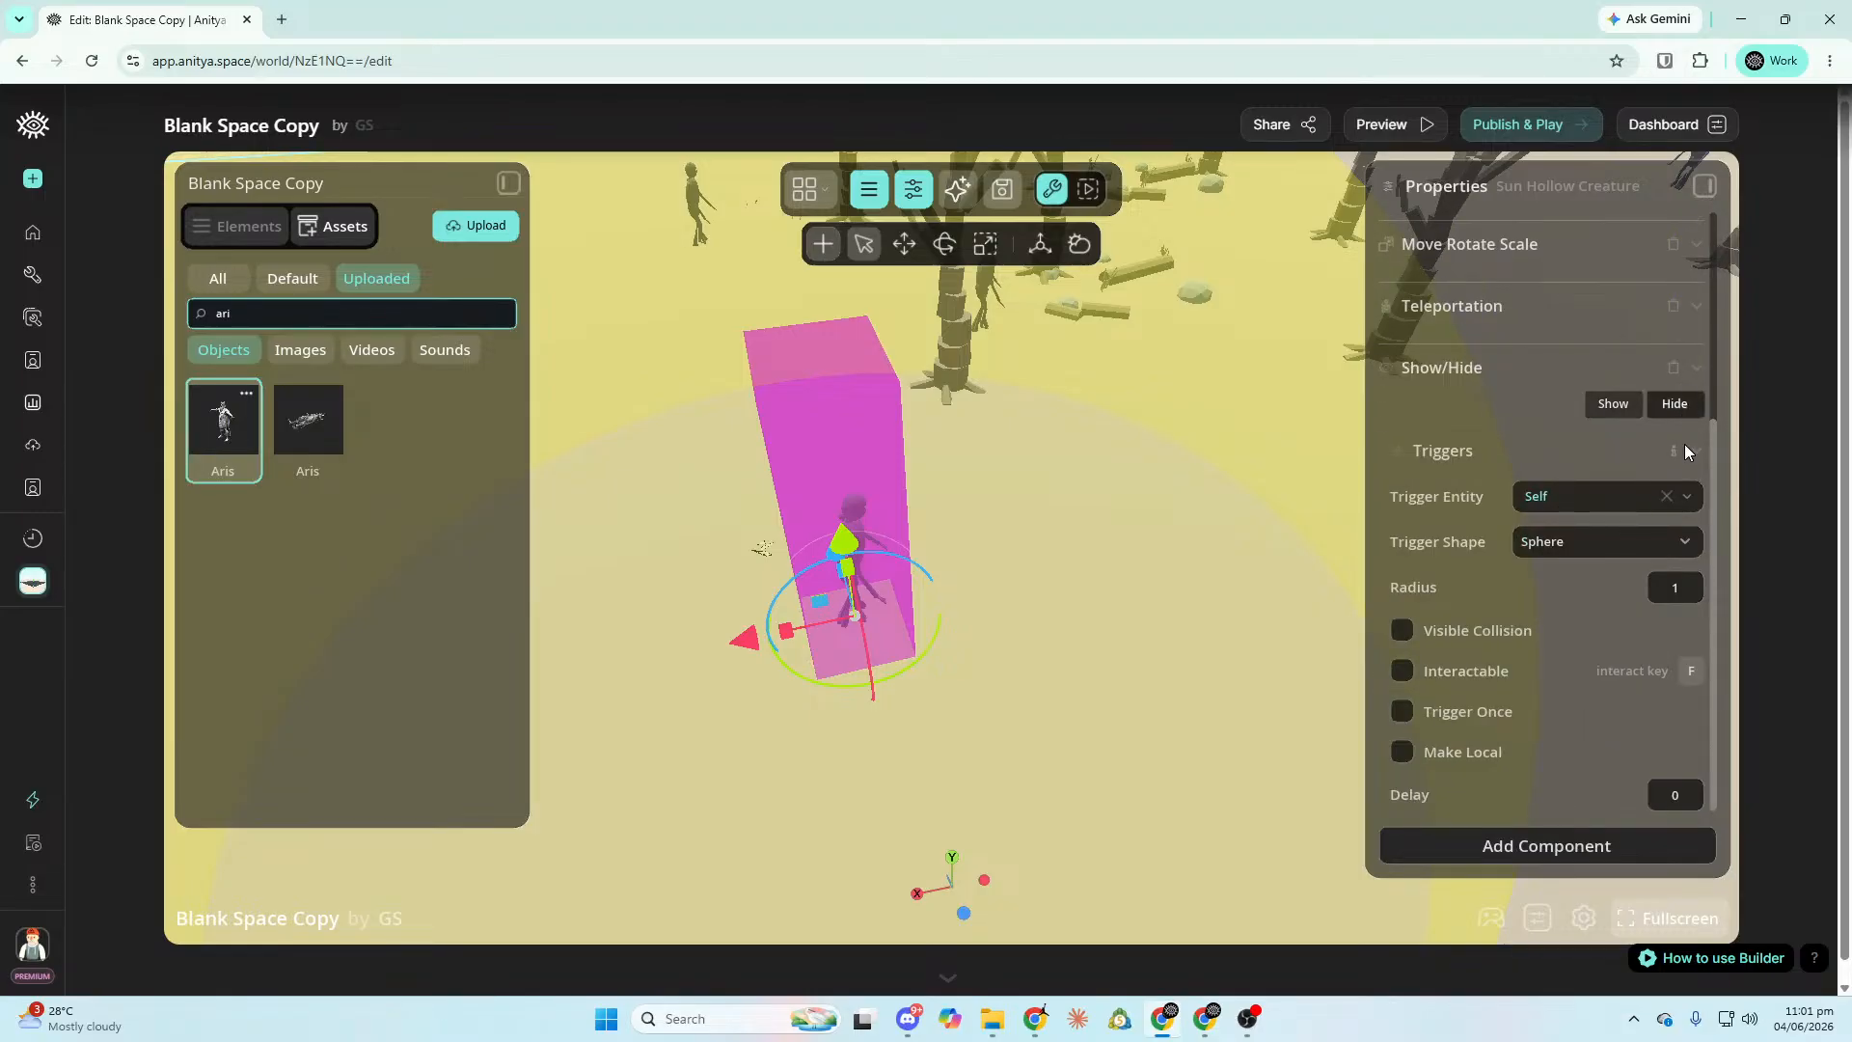
left_click(1686, 496)
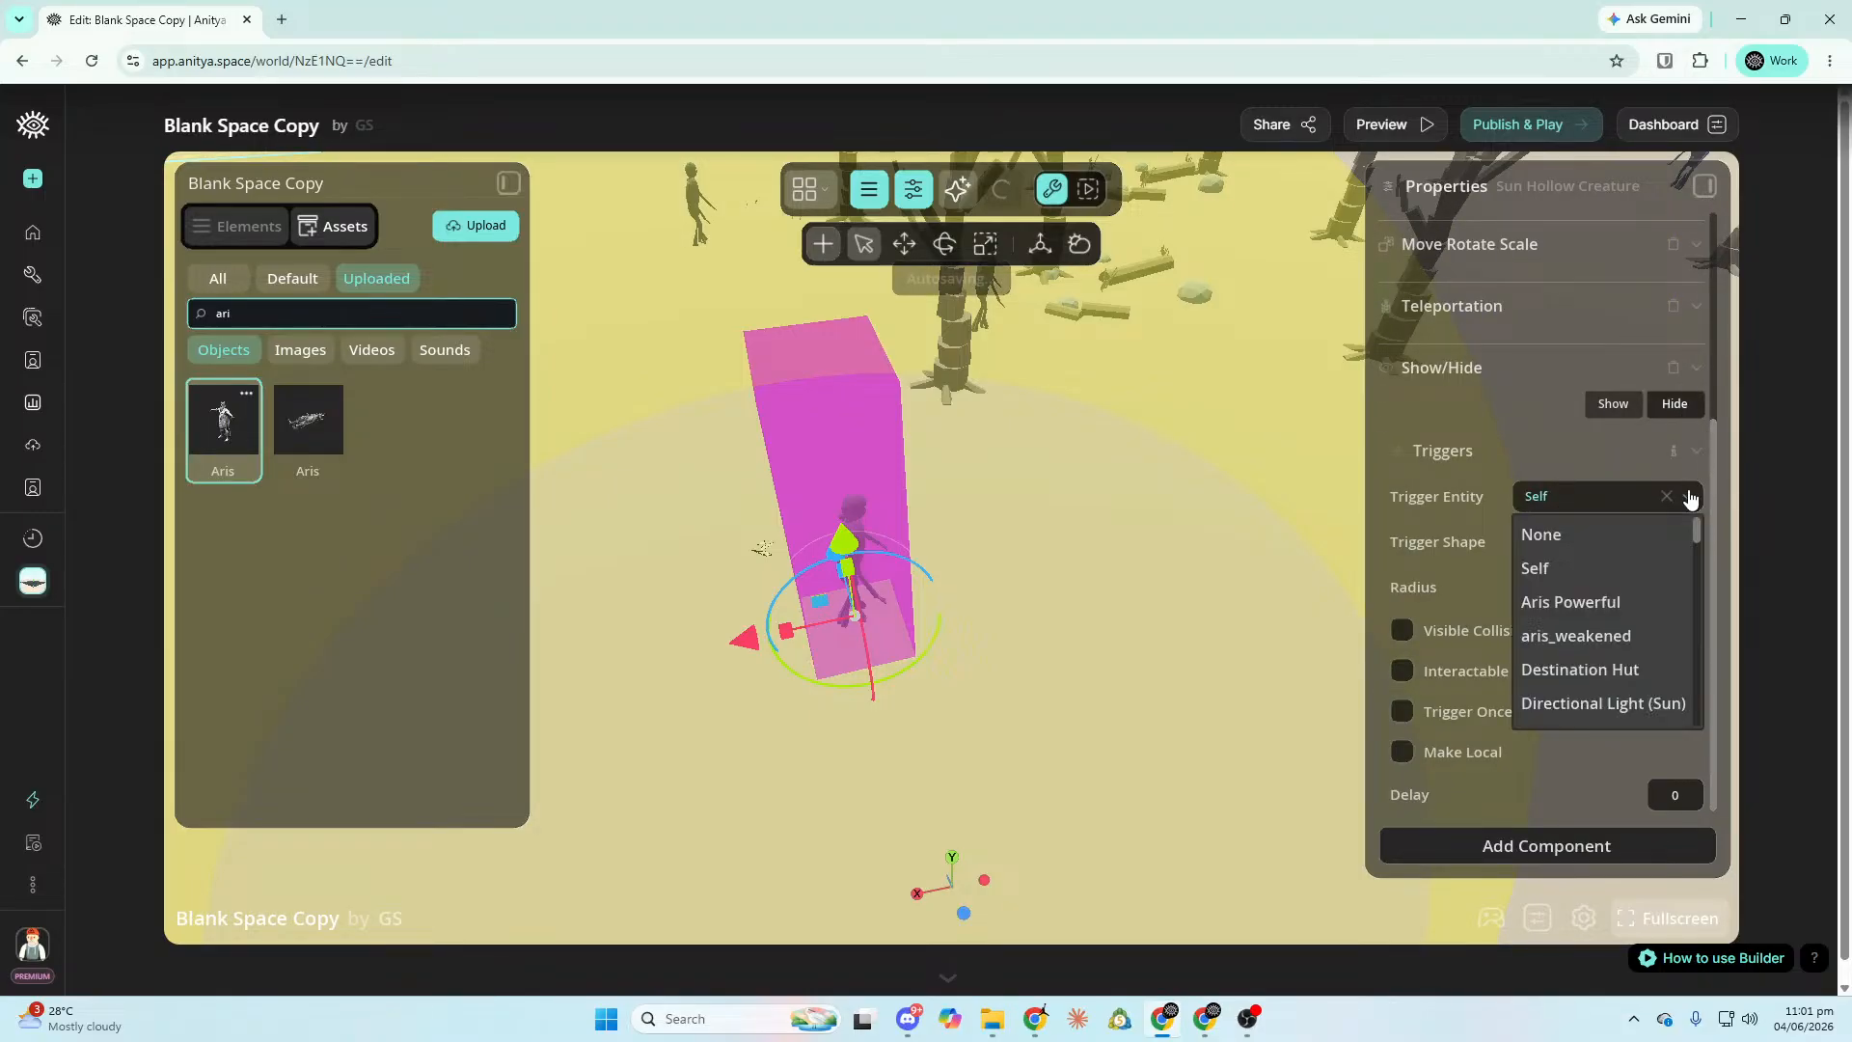
left_click(1644, 602)
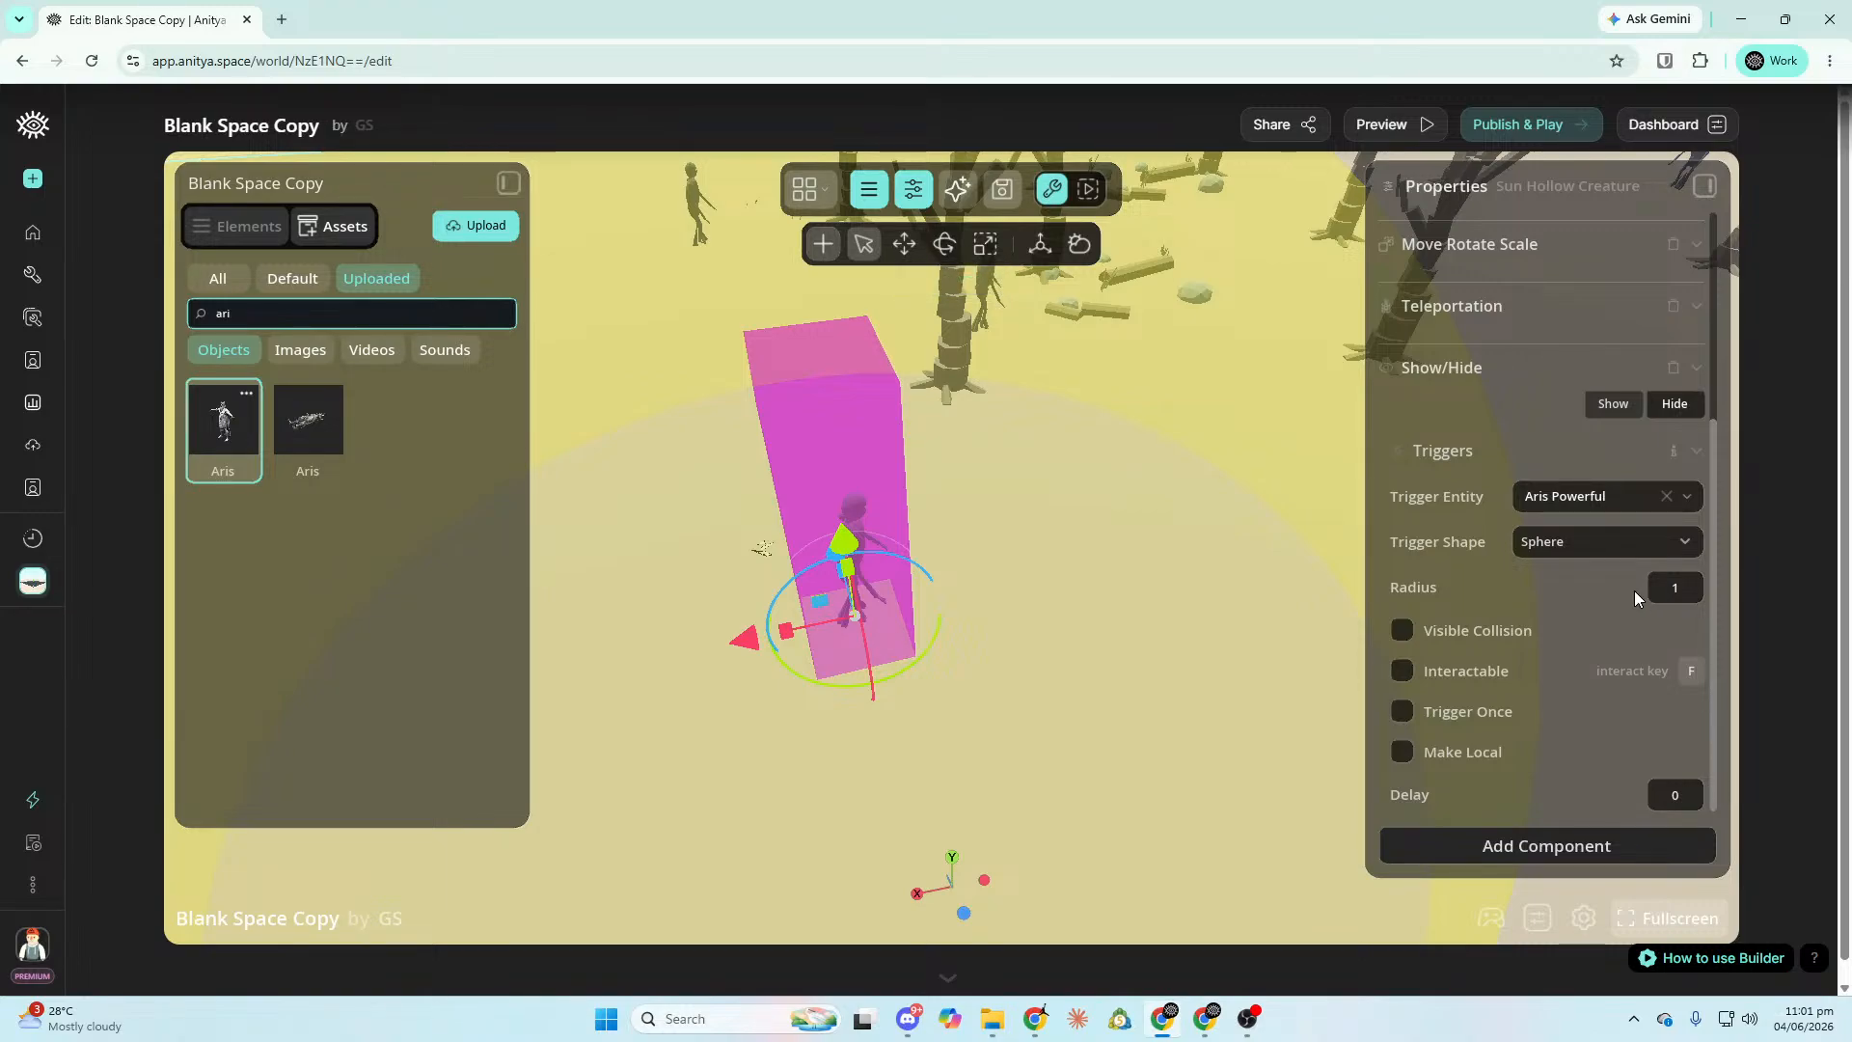
left_click(1404, 632)
key("s")
key("d")
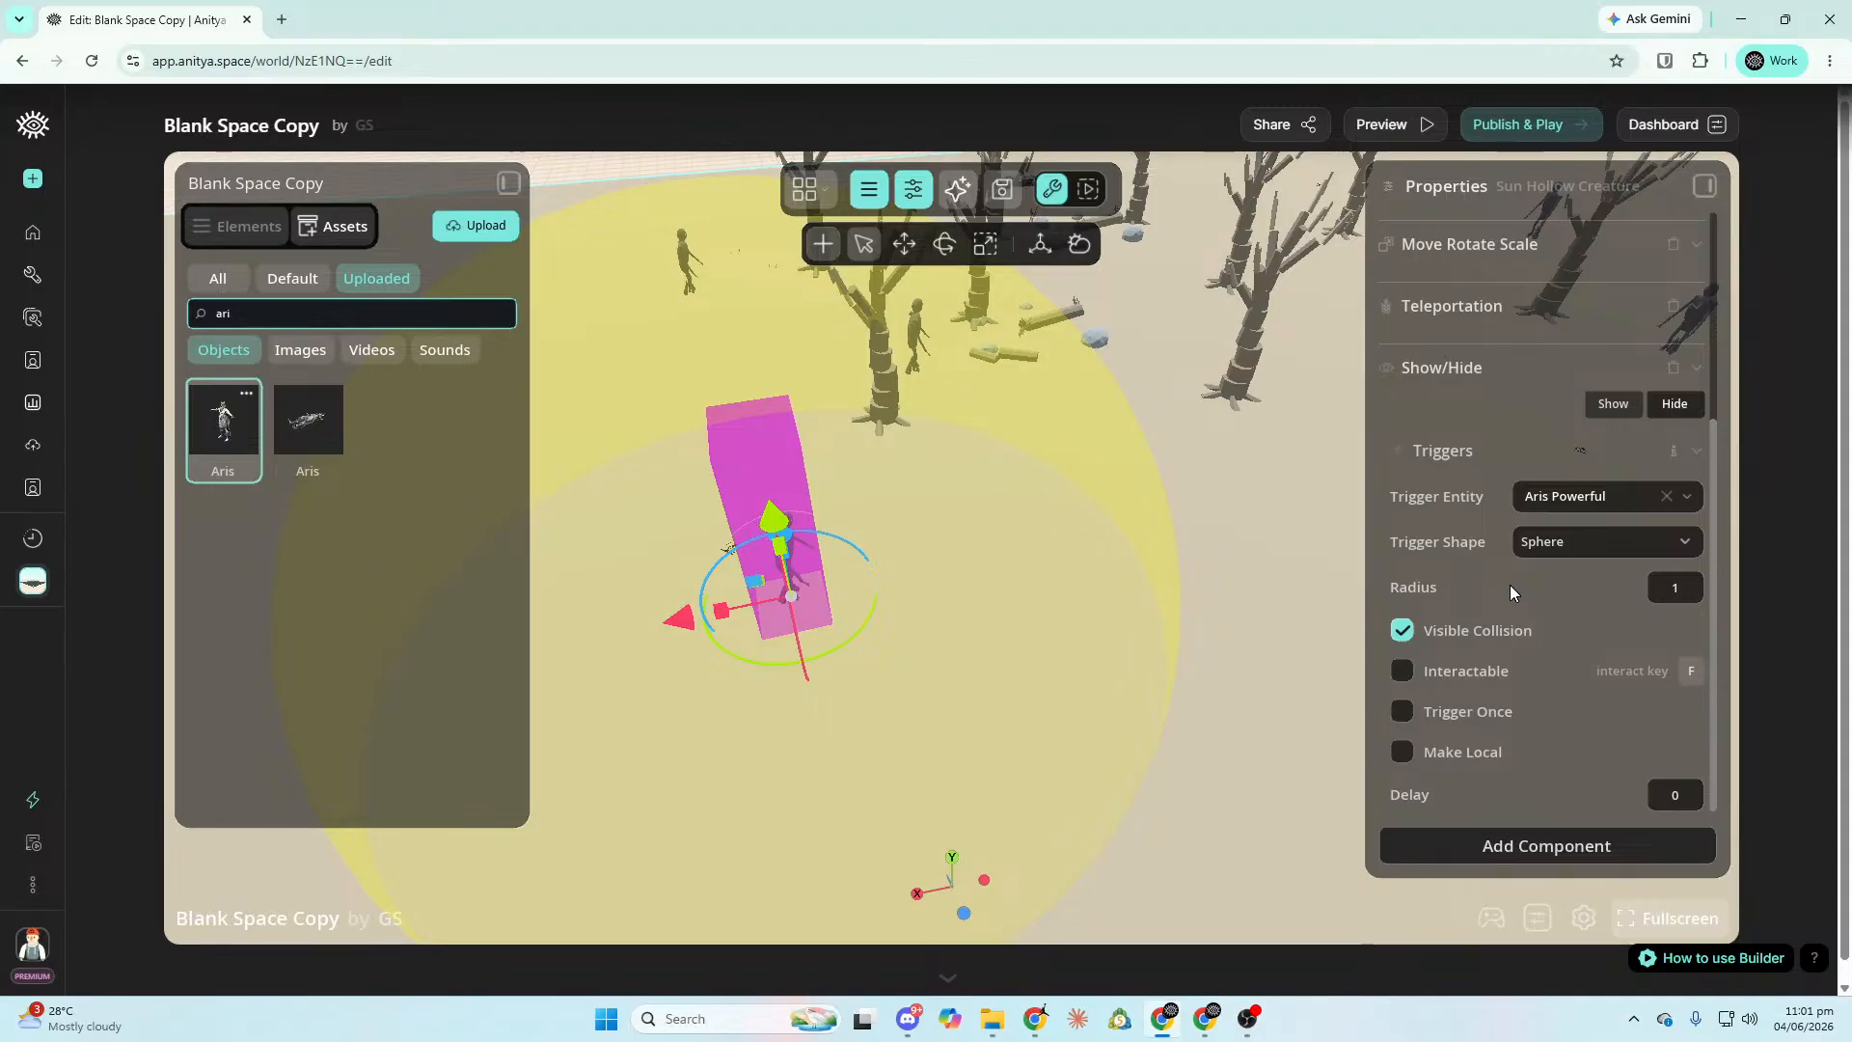
right_click_drag(1164, 675, 1427, 656)
left_click(1401, 711)
Add a Show/Hide component to the neighbouring Sun Hollow Creature copy.
right_click_drag(1347, 706, 1377, 679)
left_click(1271, 449)
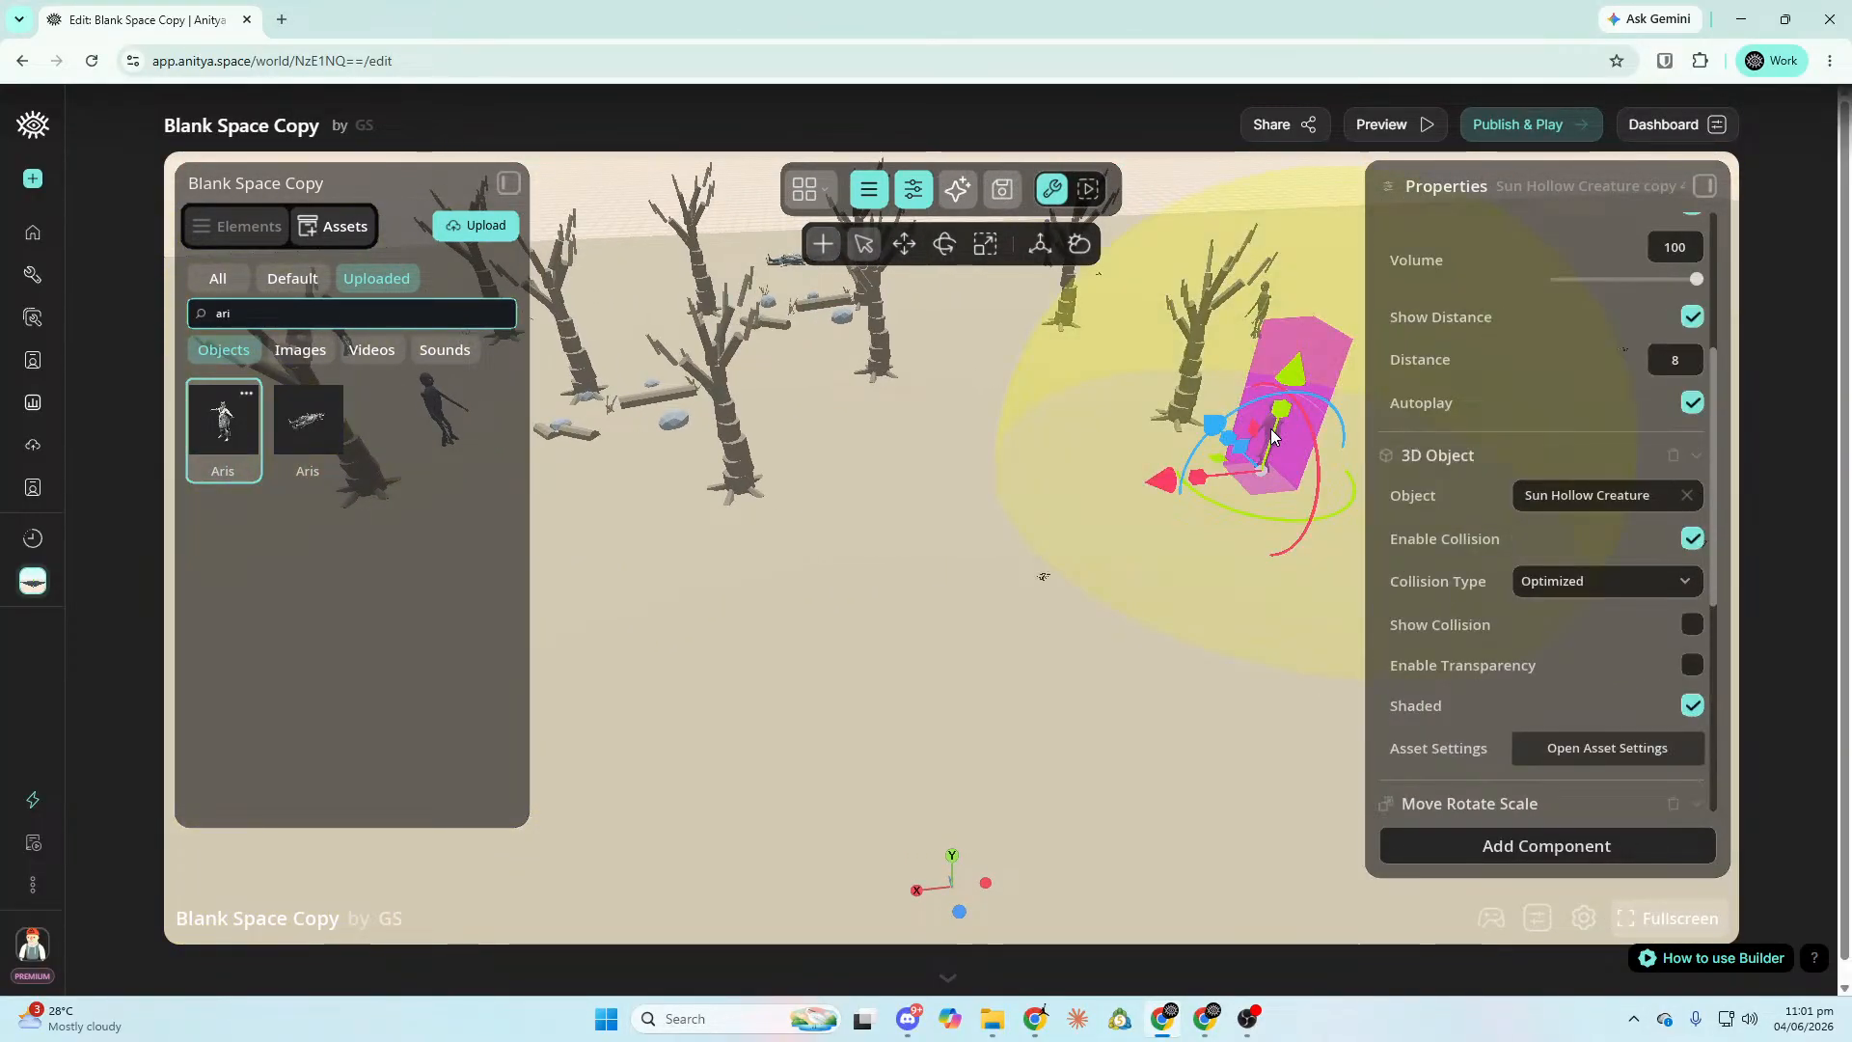
left_click(1603, 845)
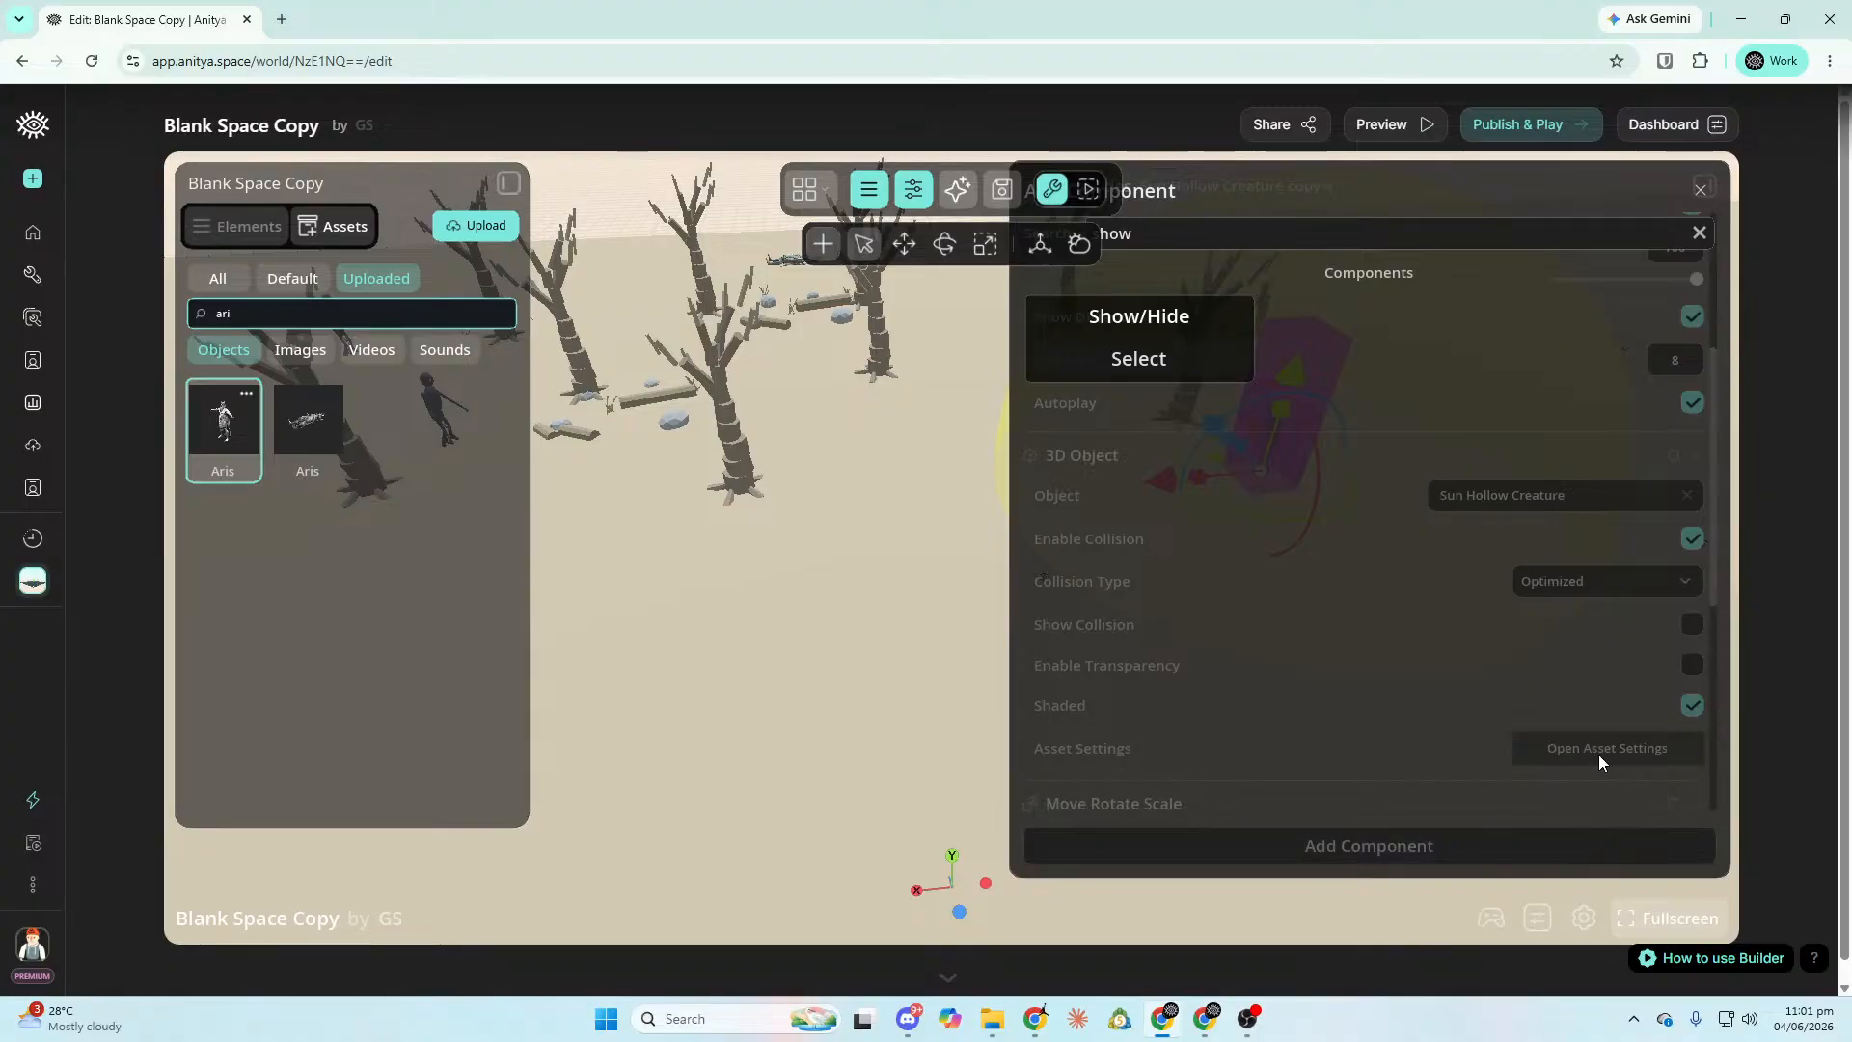
left_click(1138, 374)
scroll(1611, 579, "down", 5)
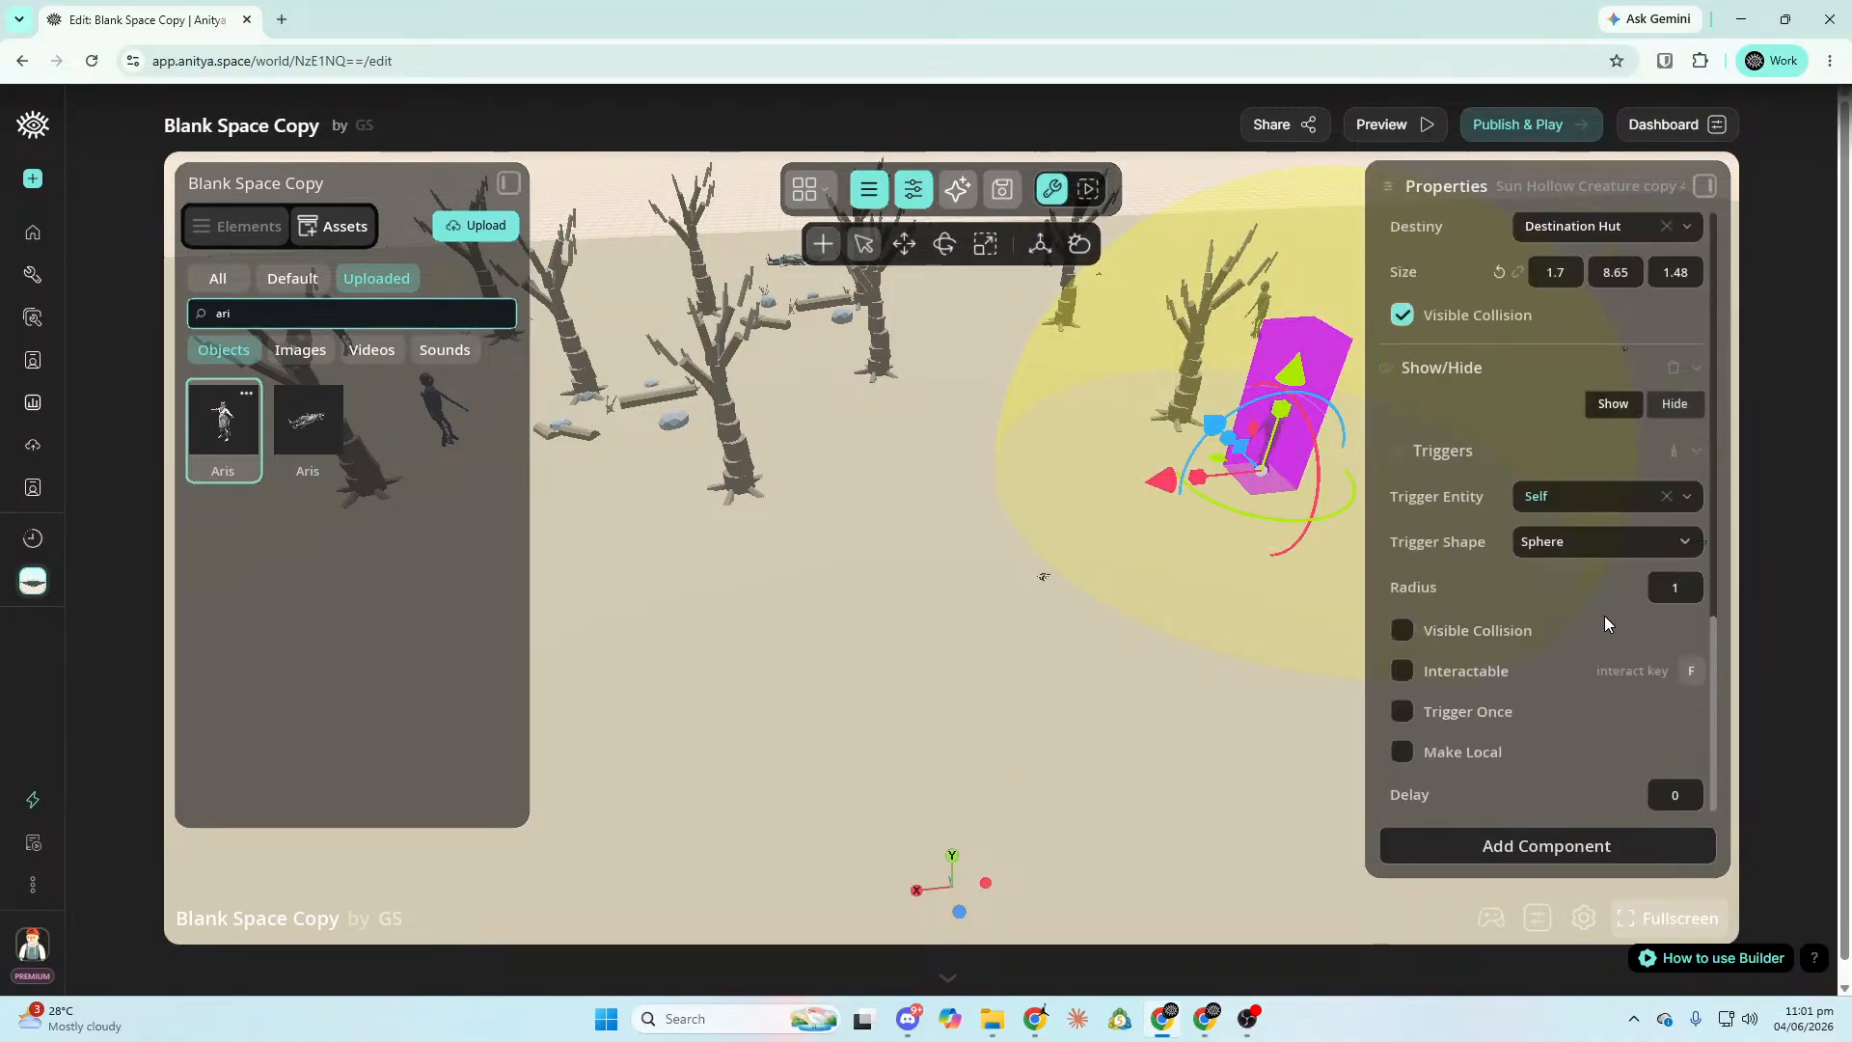
scroll(1605, 615, "up", 4)
scroll(1605, 615, "down", 4)
Set the creature copy's Show/Hide to Hide, triggered by Aris Powerful, with Visible Collision, Interactable and Trigger Once enabled.
left_click(1675, 403)
left_click(1684, 496)
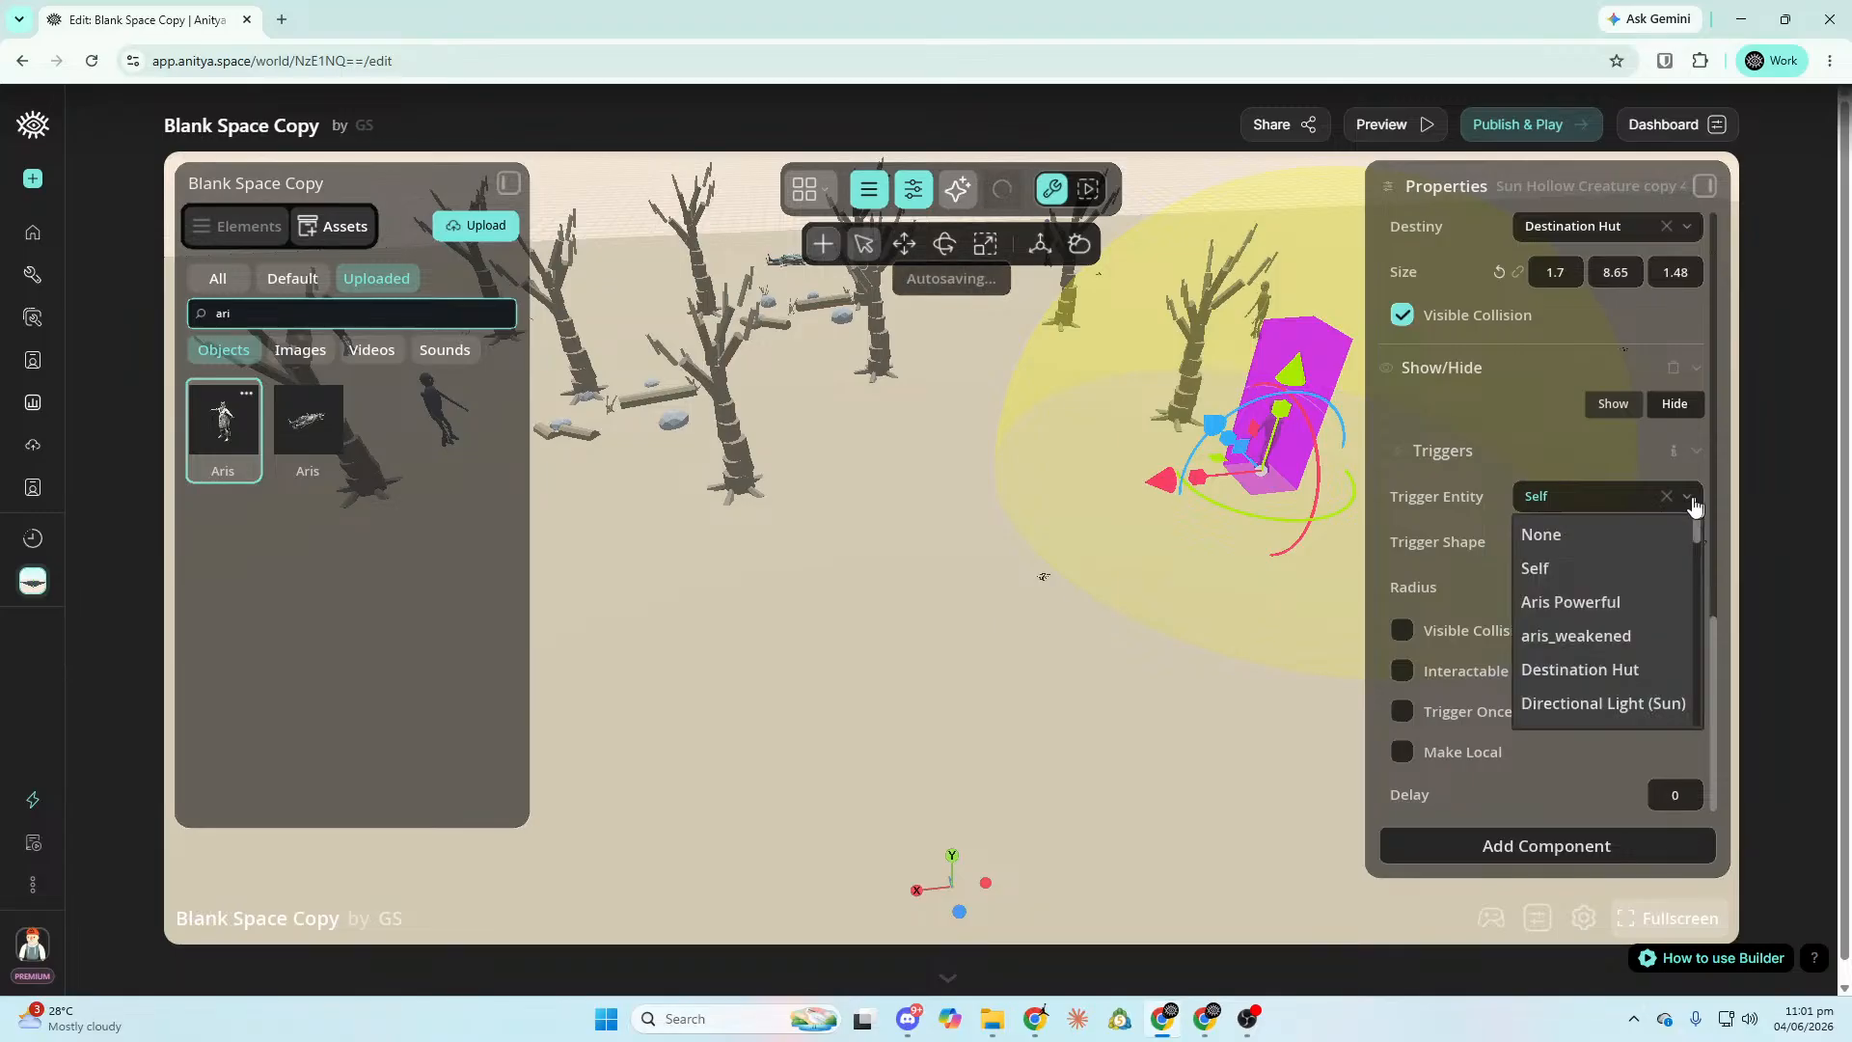
left_click(1618, 600)
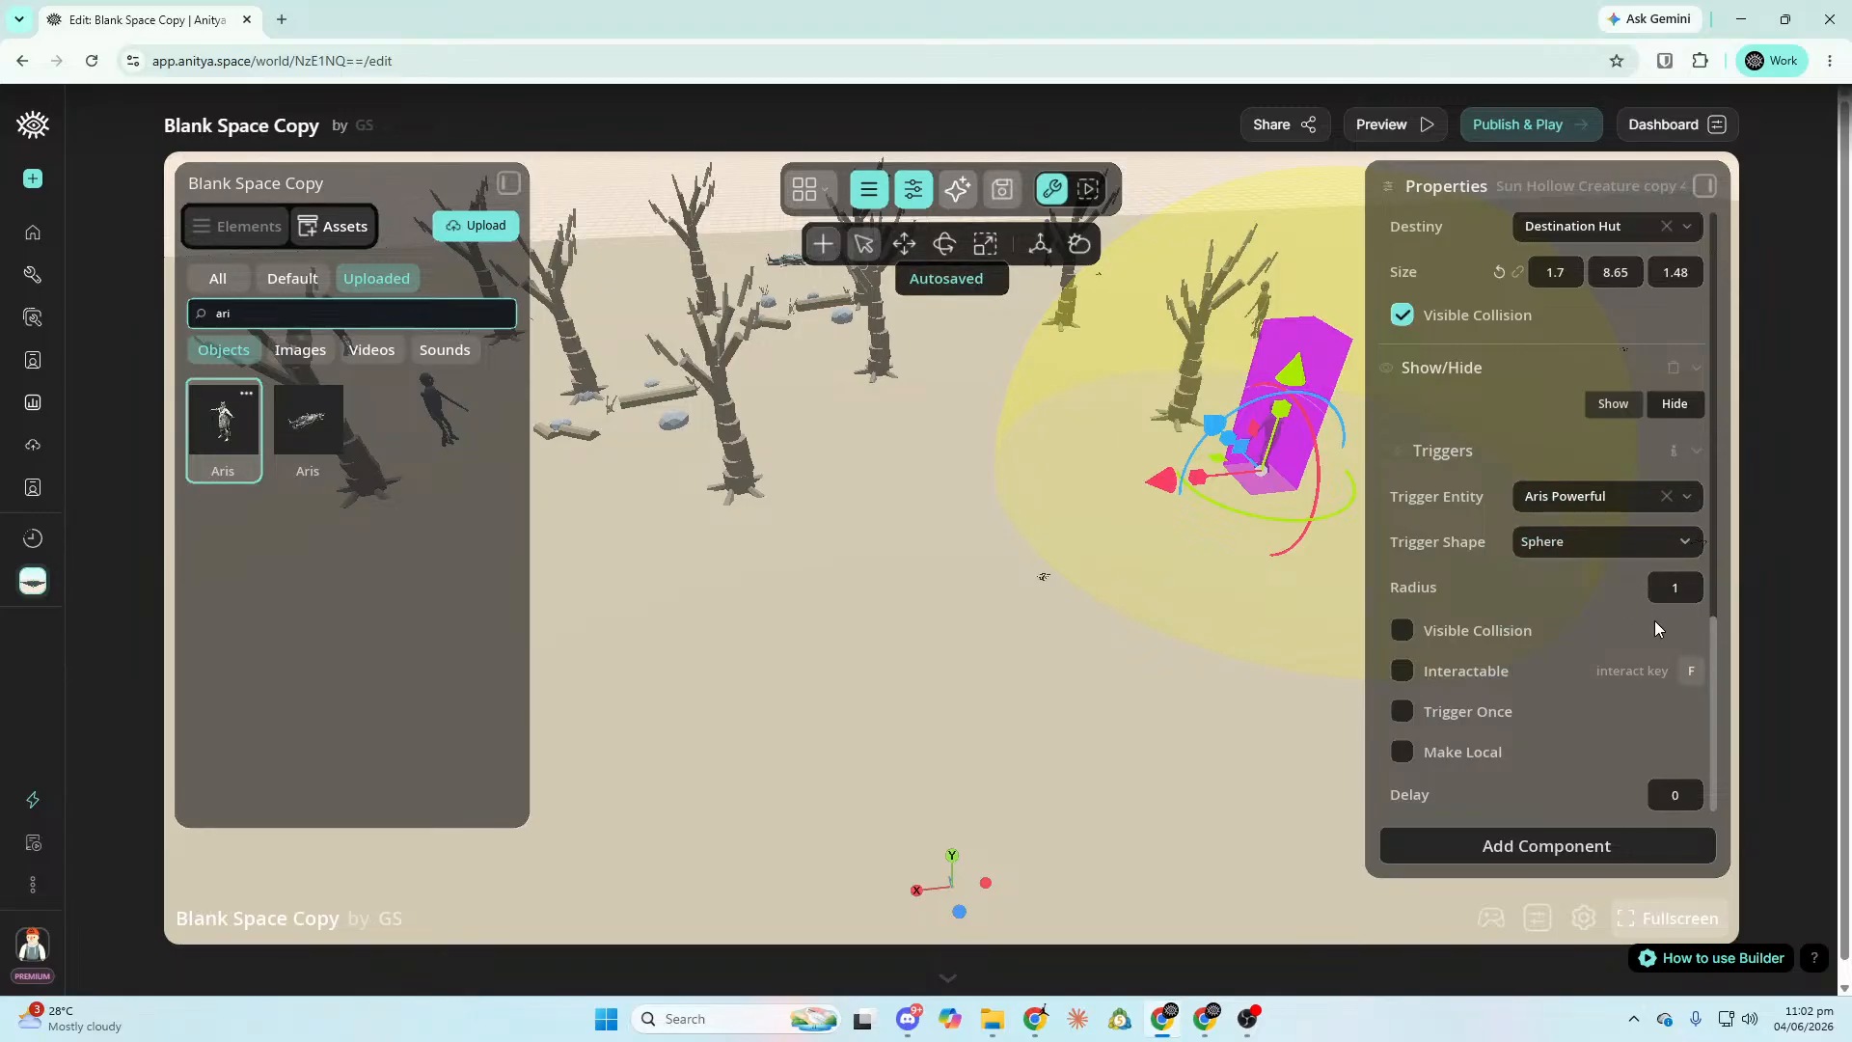
left_click(1401, 632)
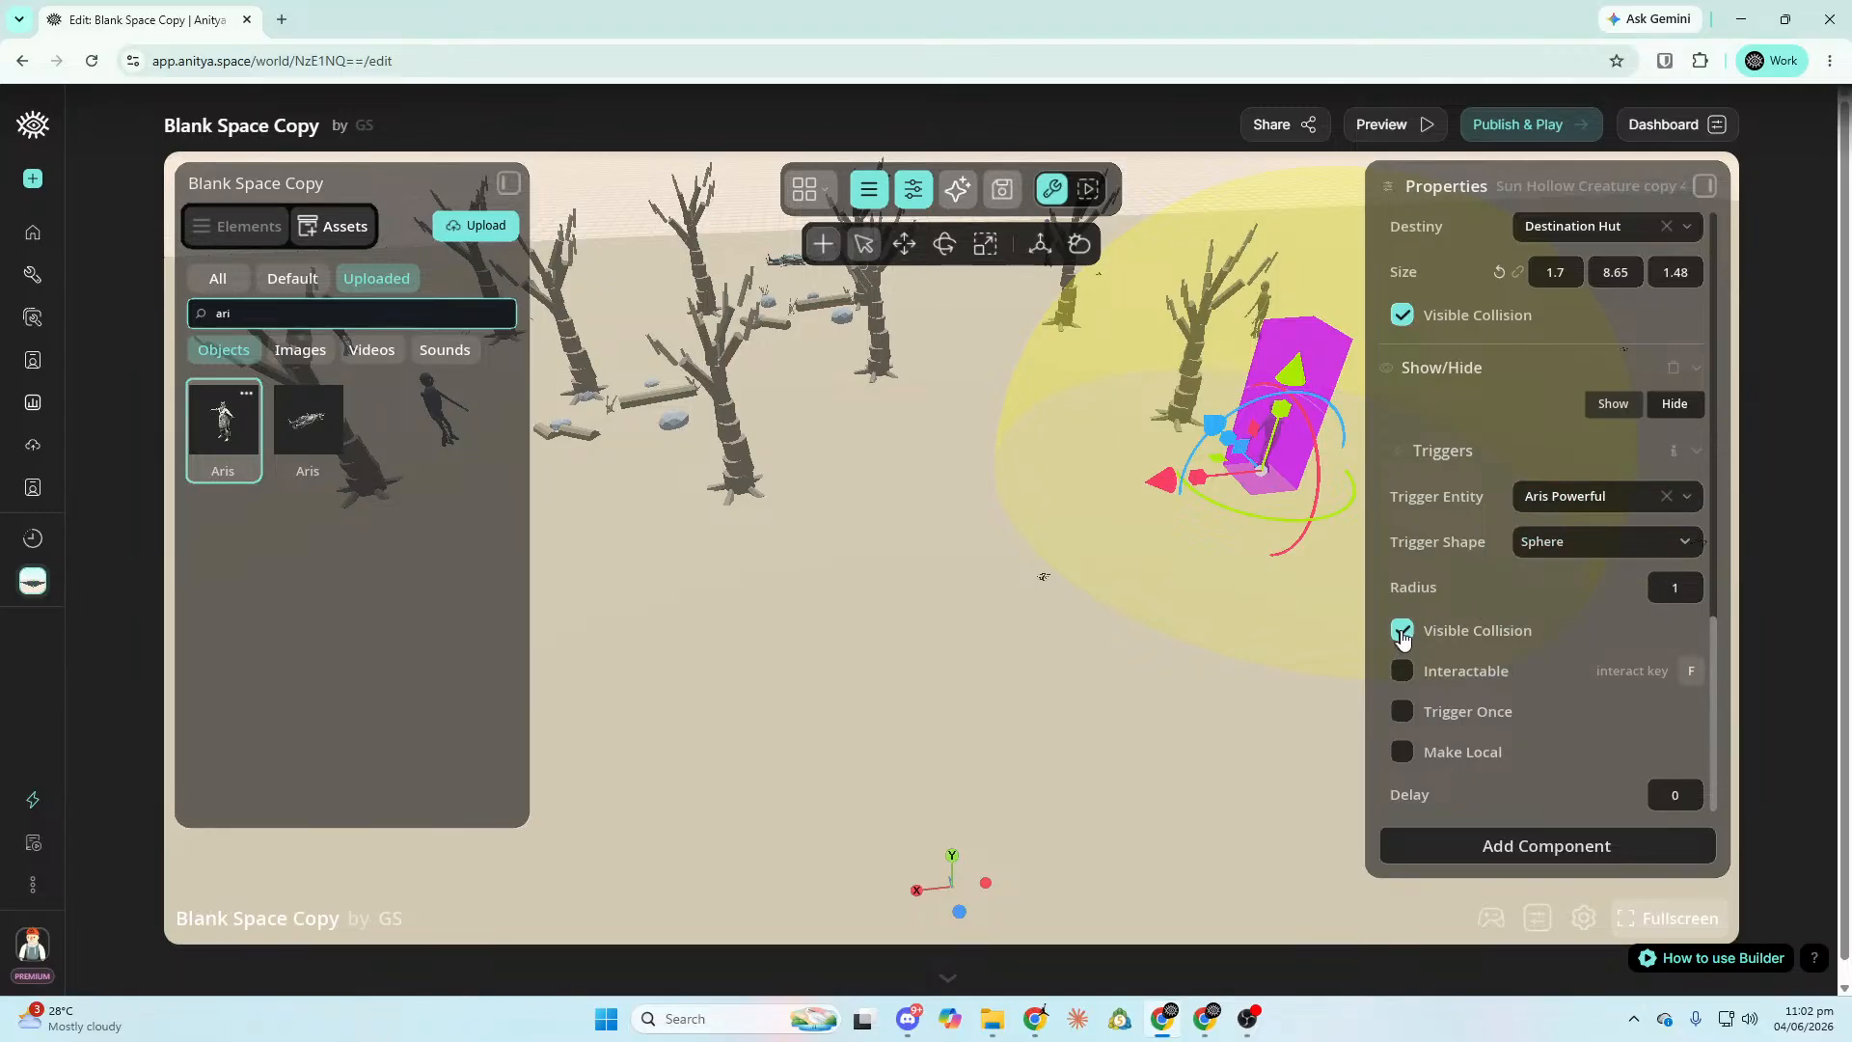
left_click(1402, 712)
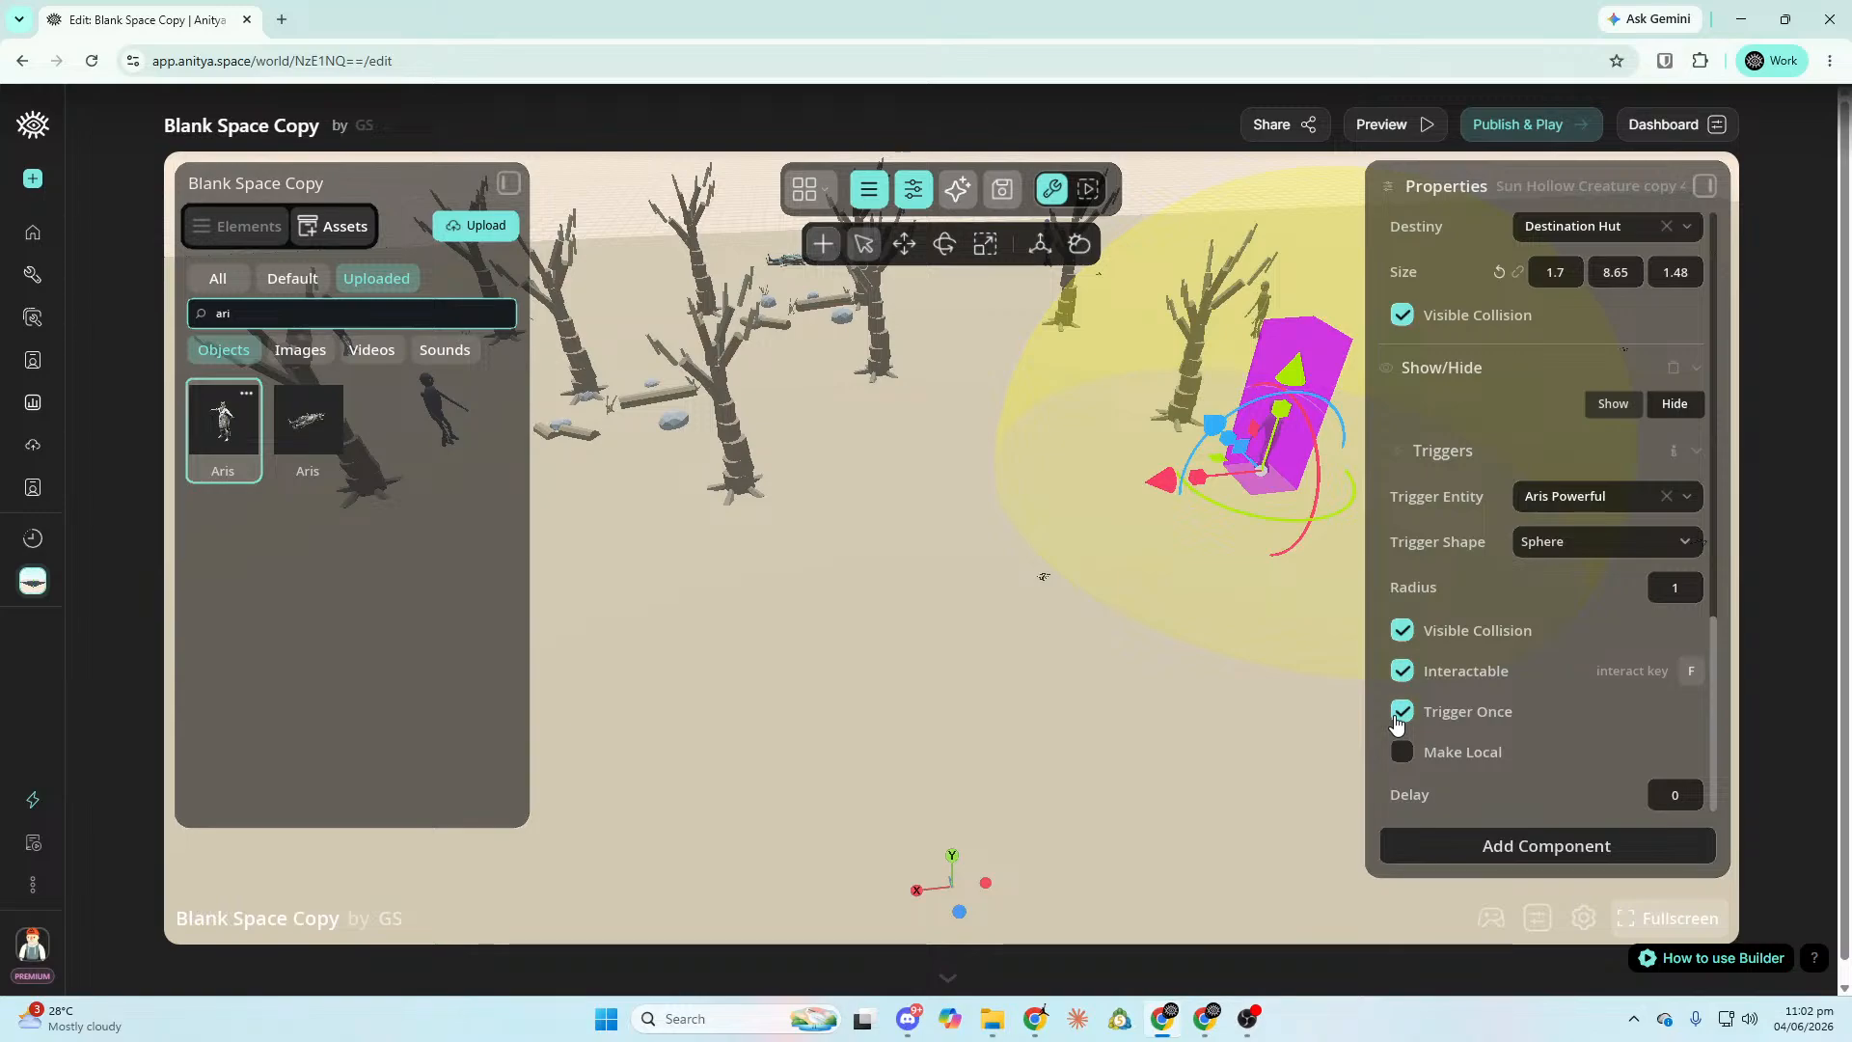
Add a Show/Hide component to Sun Village Terrain.
right_click_drag(1341, 675, 1418, 679)
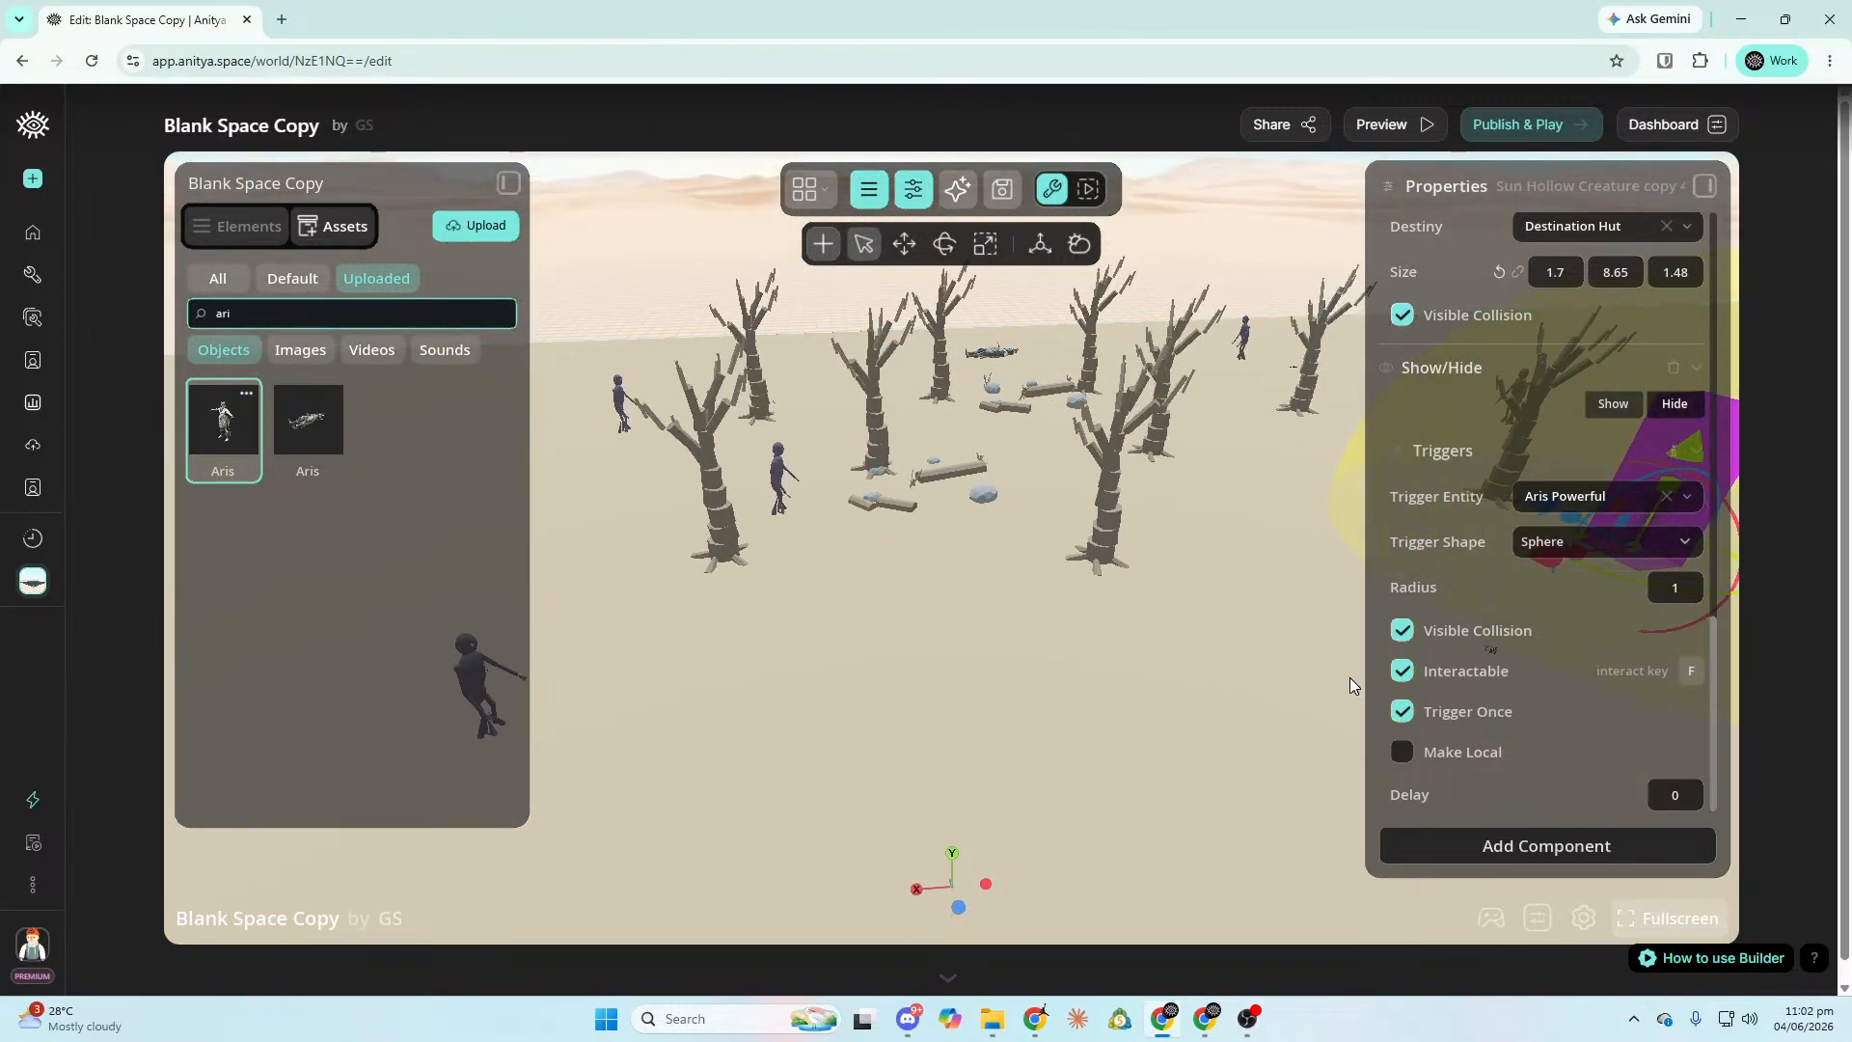
left_click(784, 484)
left_click(1550, 846)
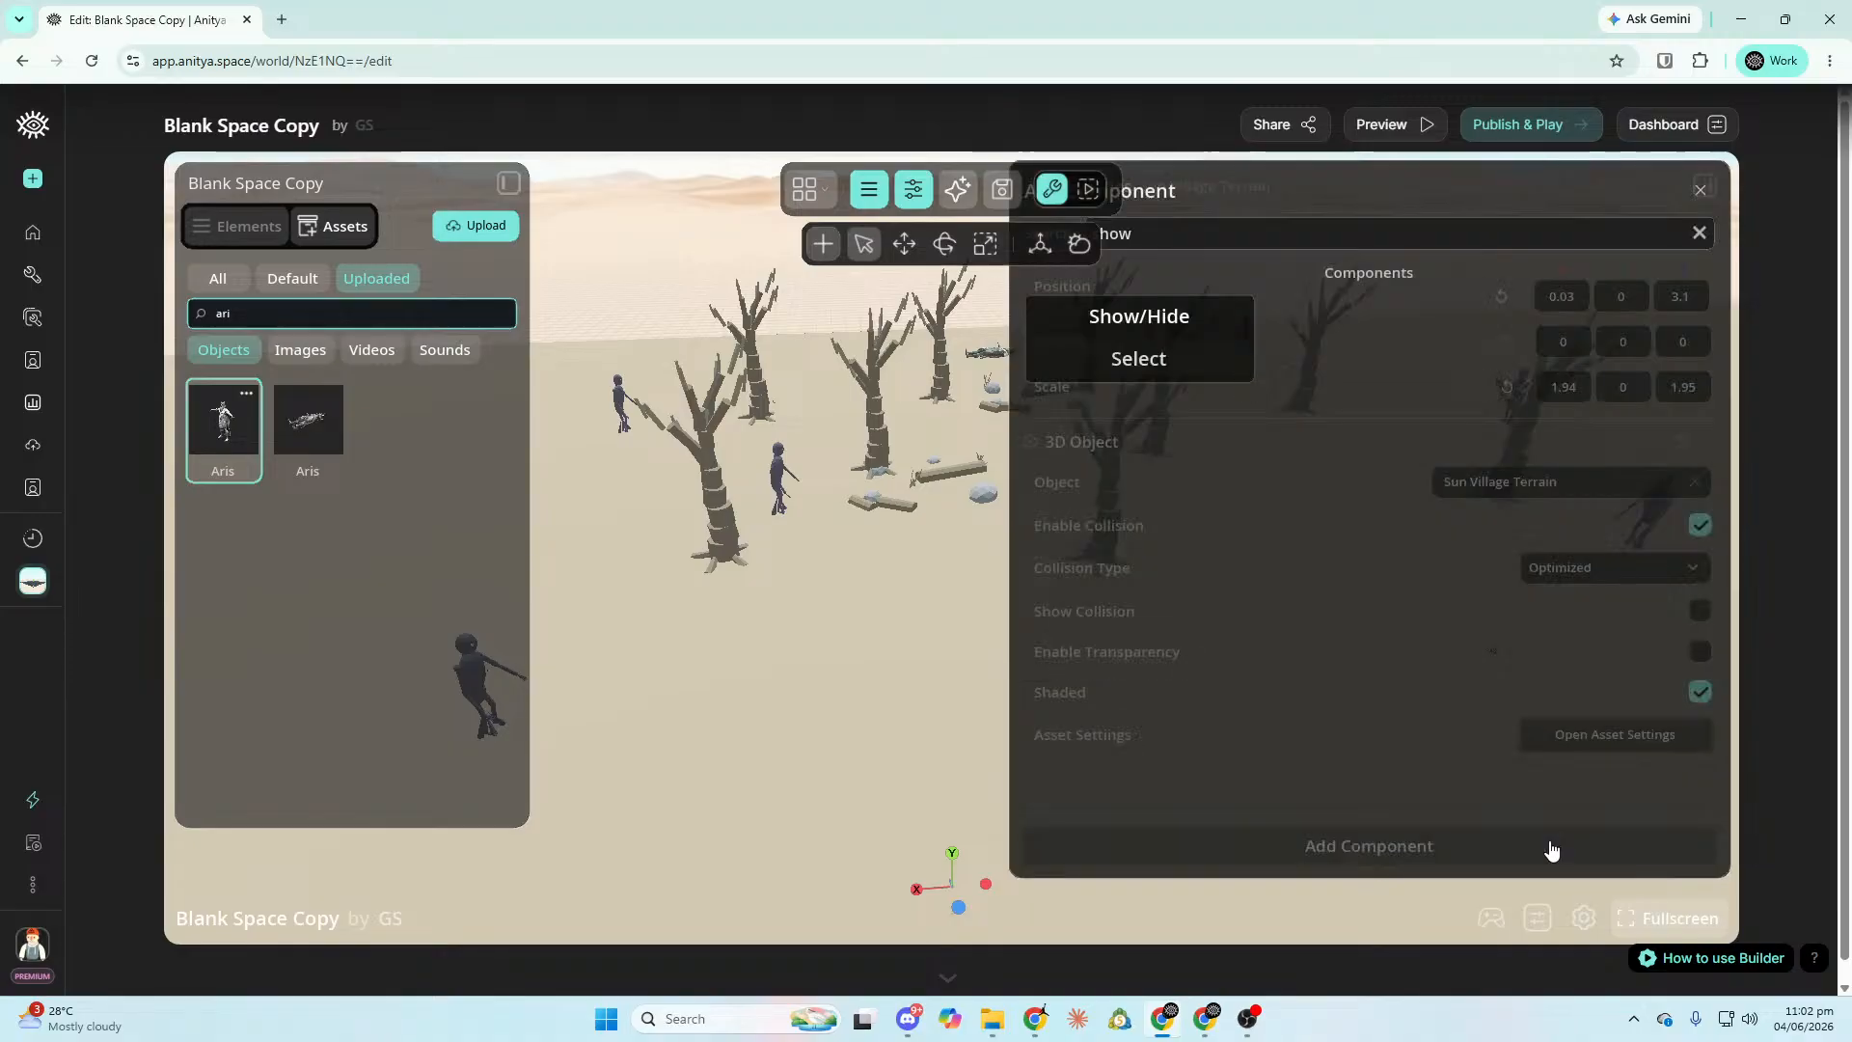
left_click(1191, 379)
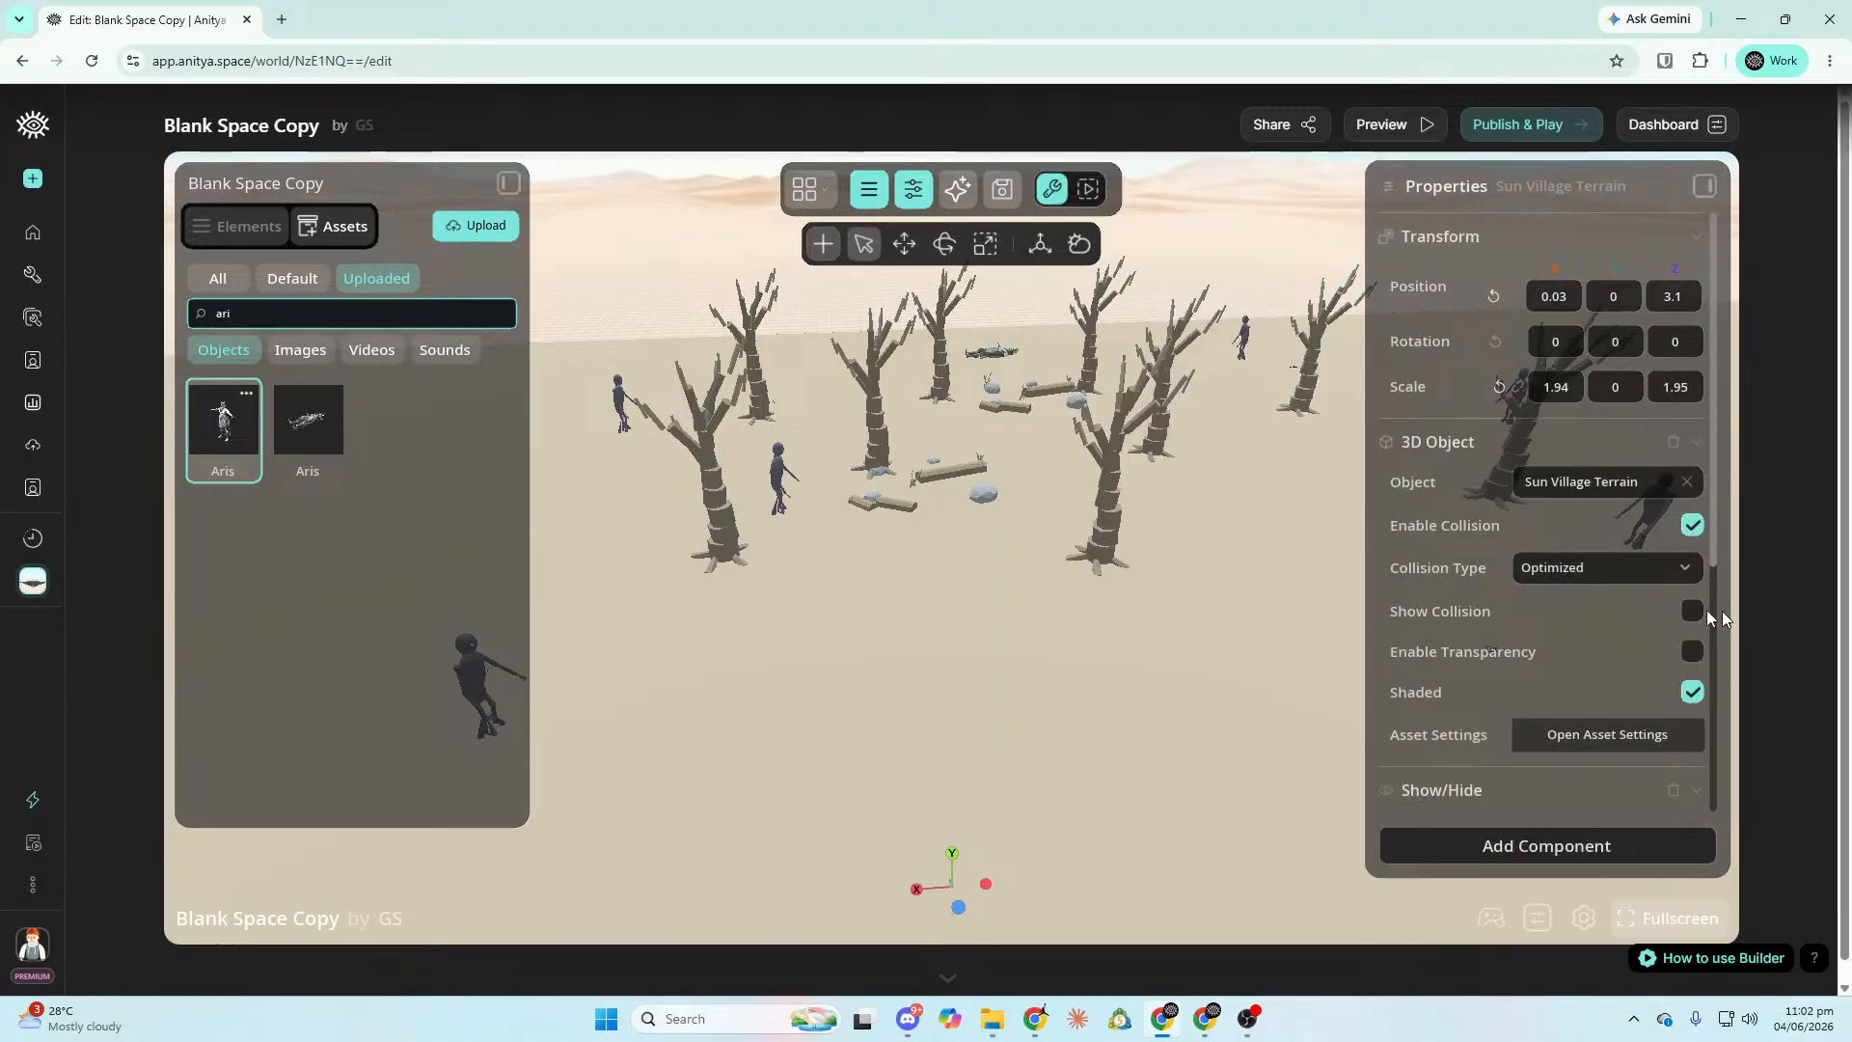
Set Sun Village Terrain's Show/Hide to Hide and choose Aris Powerful as its trigger entity.
scroll(1632, 576, "down", 4)
scroll(1646, 554, "up", 4)
scroll(1673, 656, "down", 2)
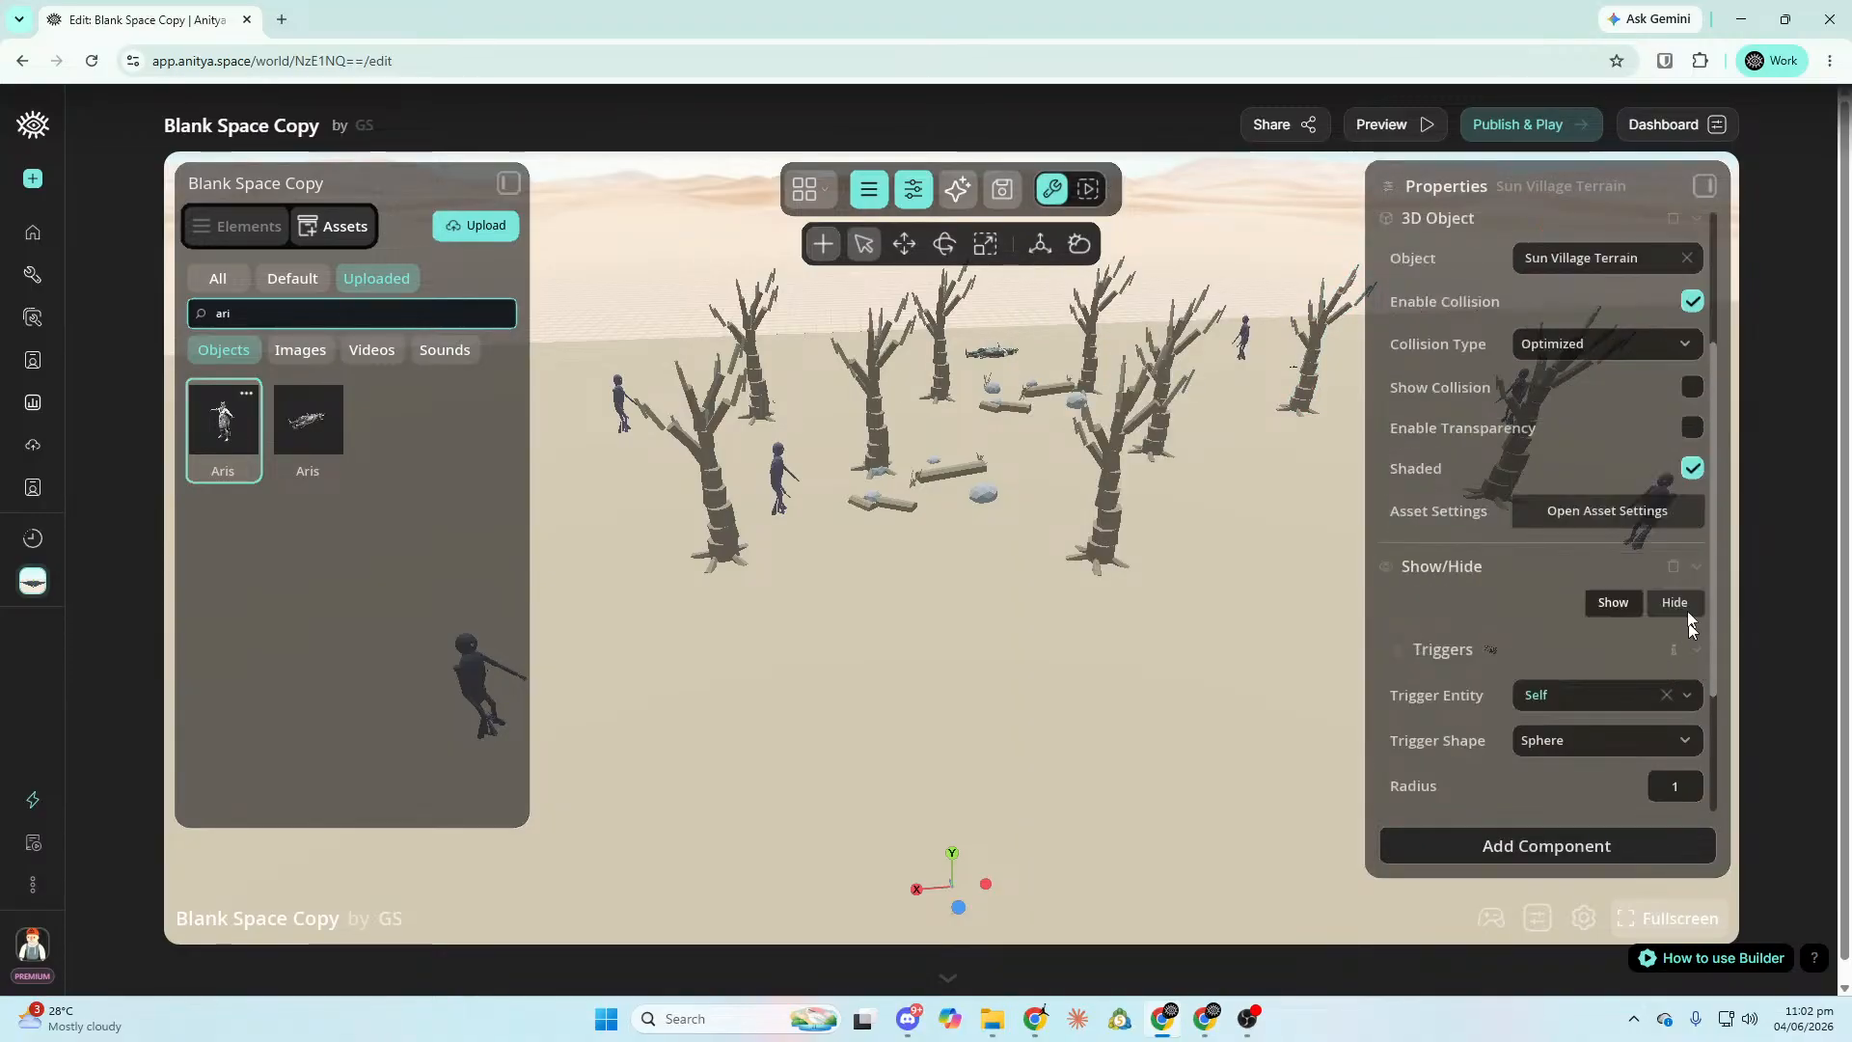
left_click(1698, 699)
left_click(1567, 799)
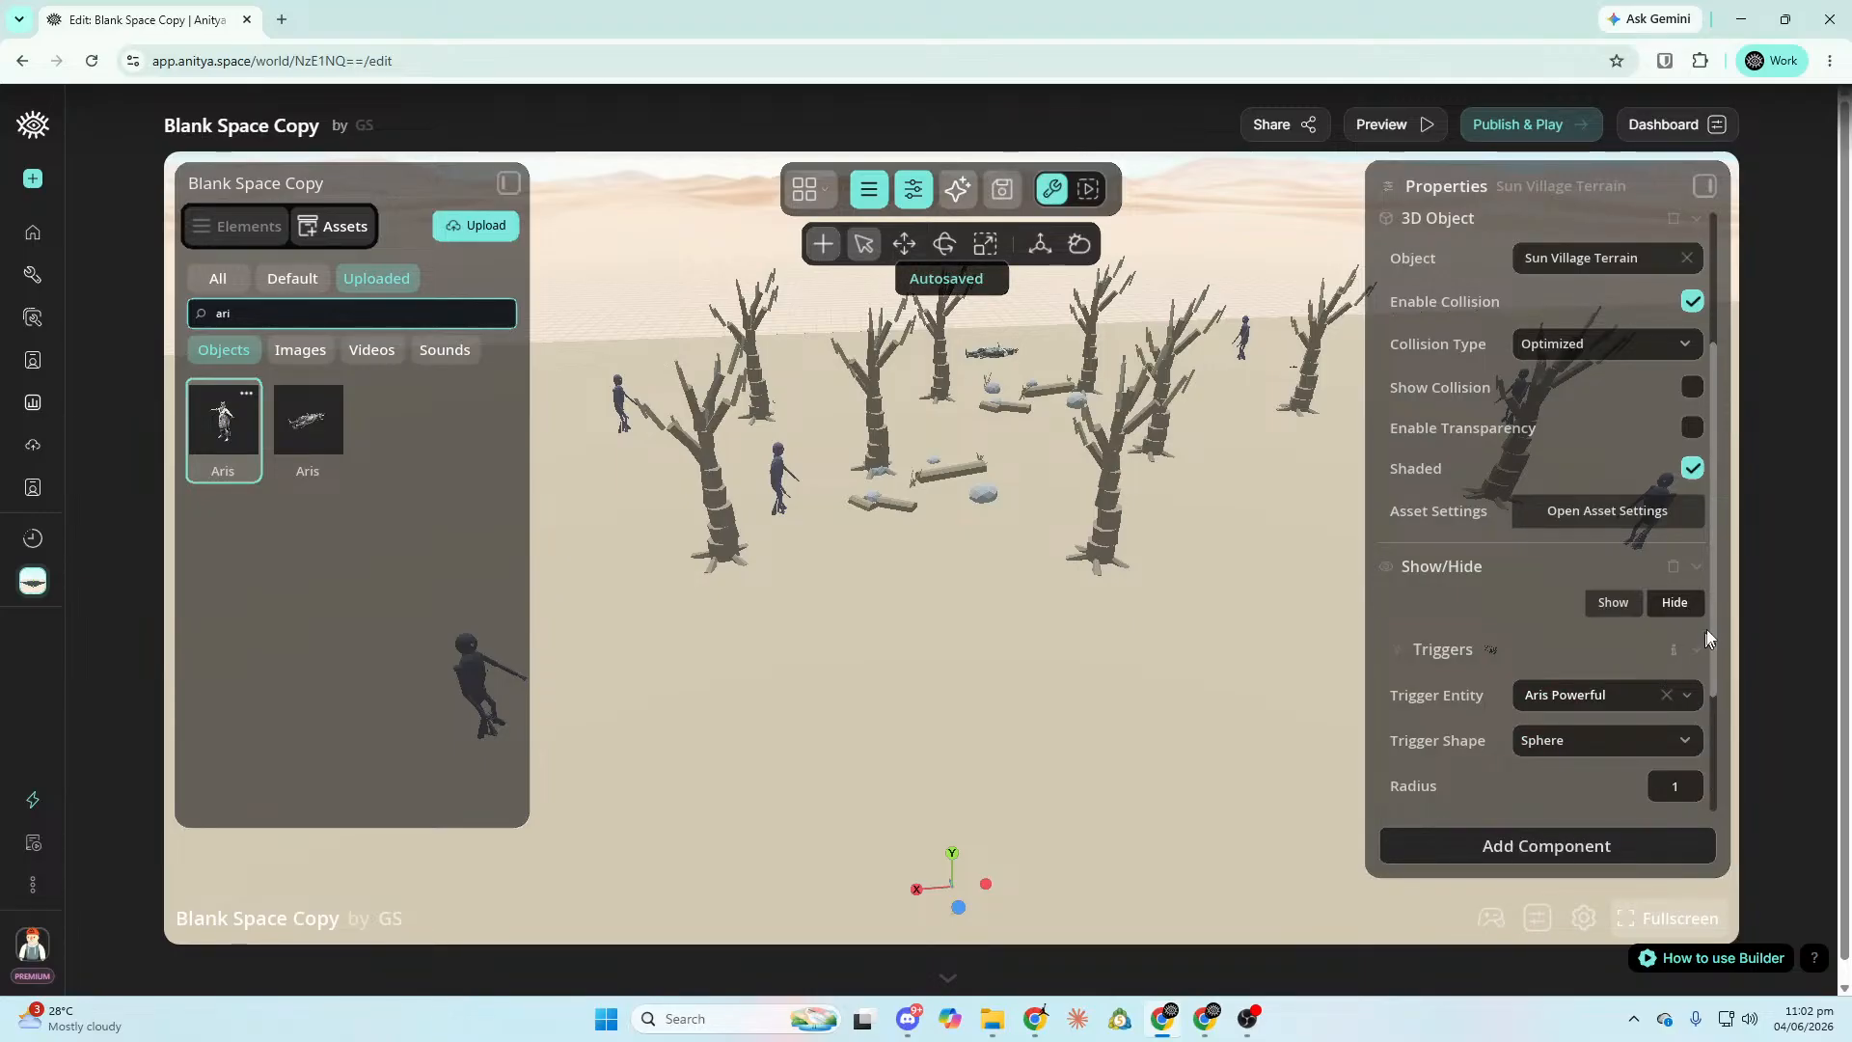
Enable Visible Collision, Interactable and Trigger Once for Sun Village Terrain's Show/Hide trigger.
scroll(1688, 540, "down", 3)
left_click(1402, 648)
left_click(1401, 728)
Add a Show/Hide component to the Sun Hollow Creature copy standing behind the outermost dead tree.
right_click_drag(1100, 649, 564, 598)
right_click_drag(783, 567, 1063, 378)
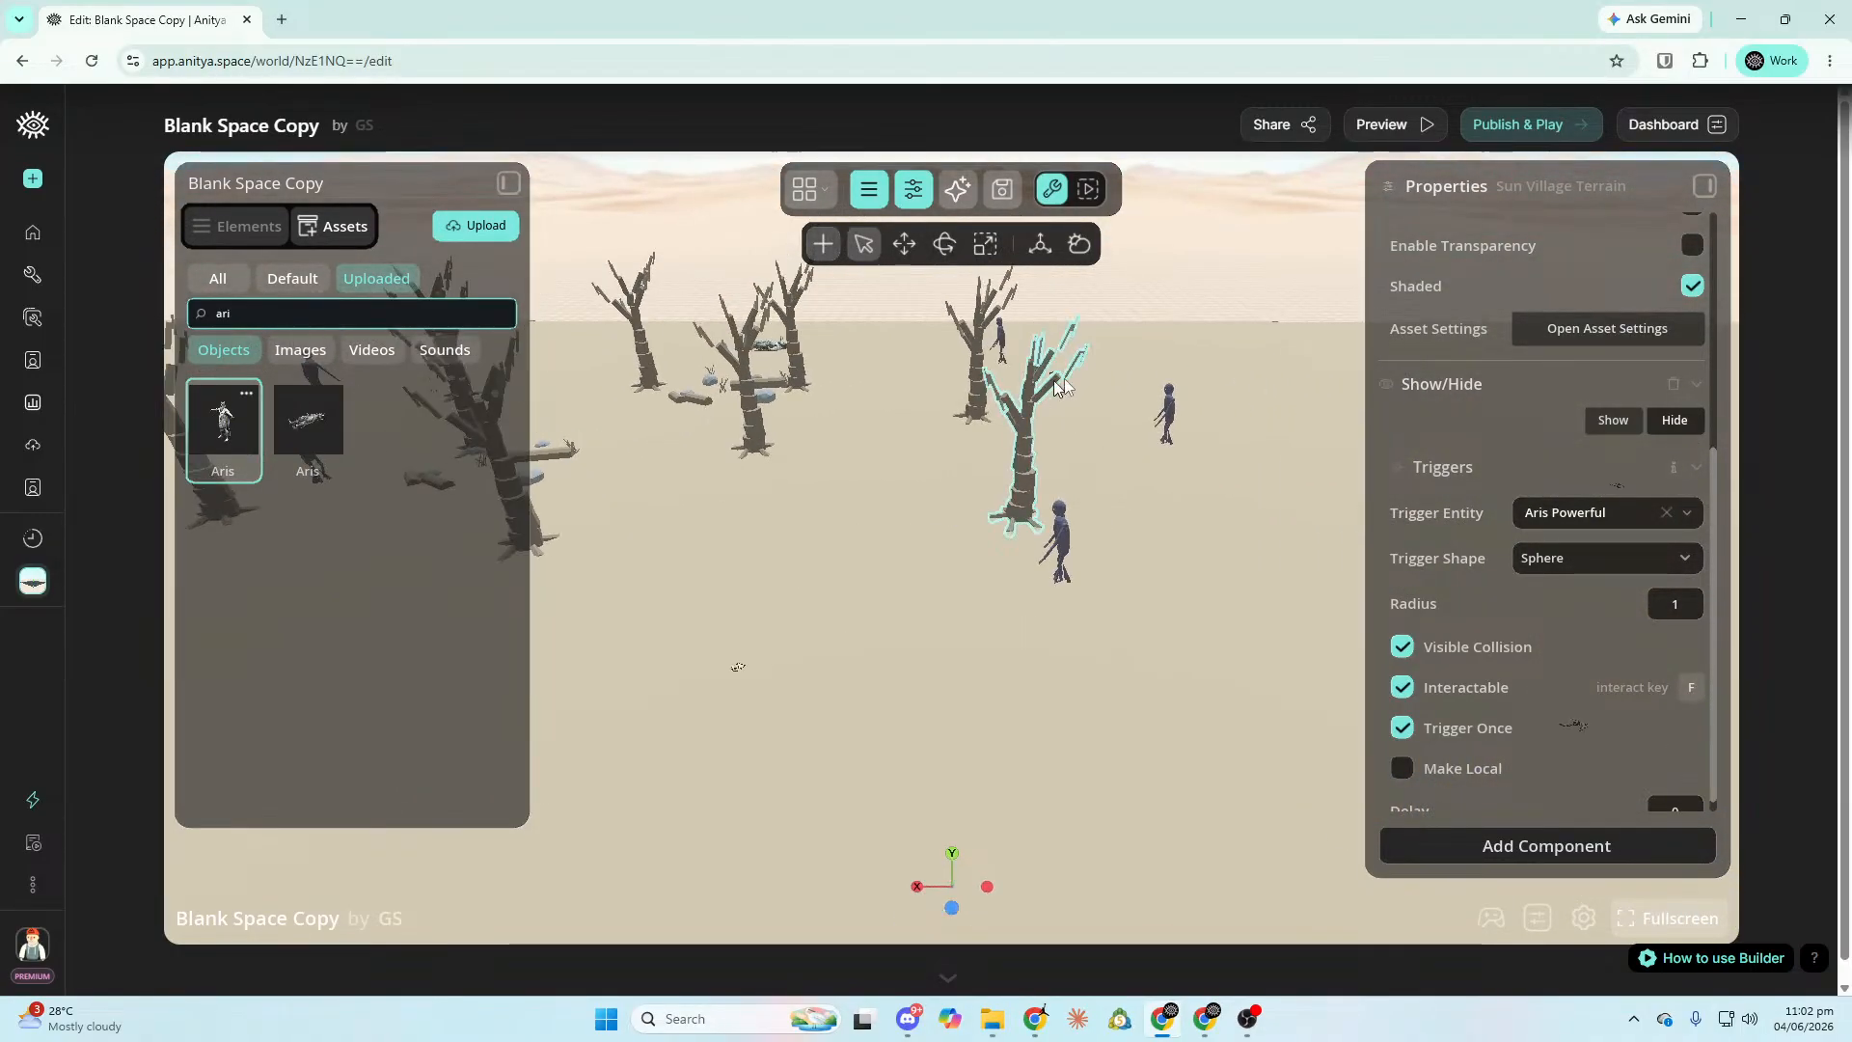
left_click(1167, 416)
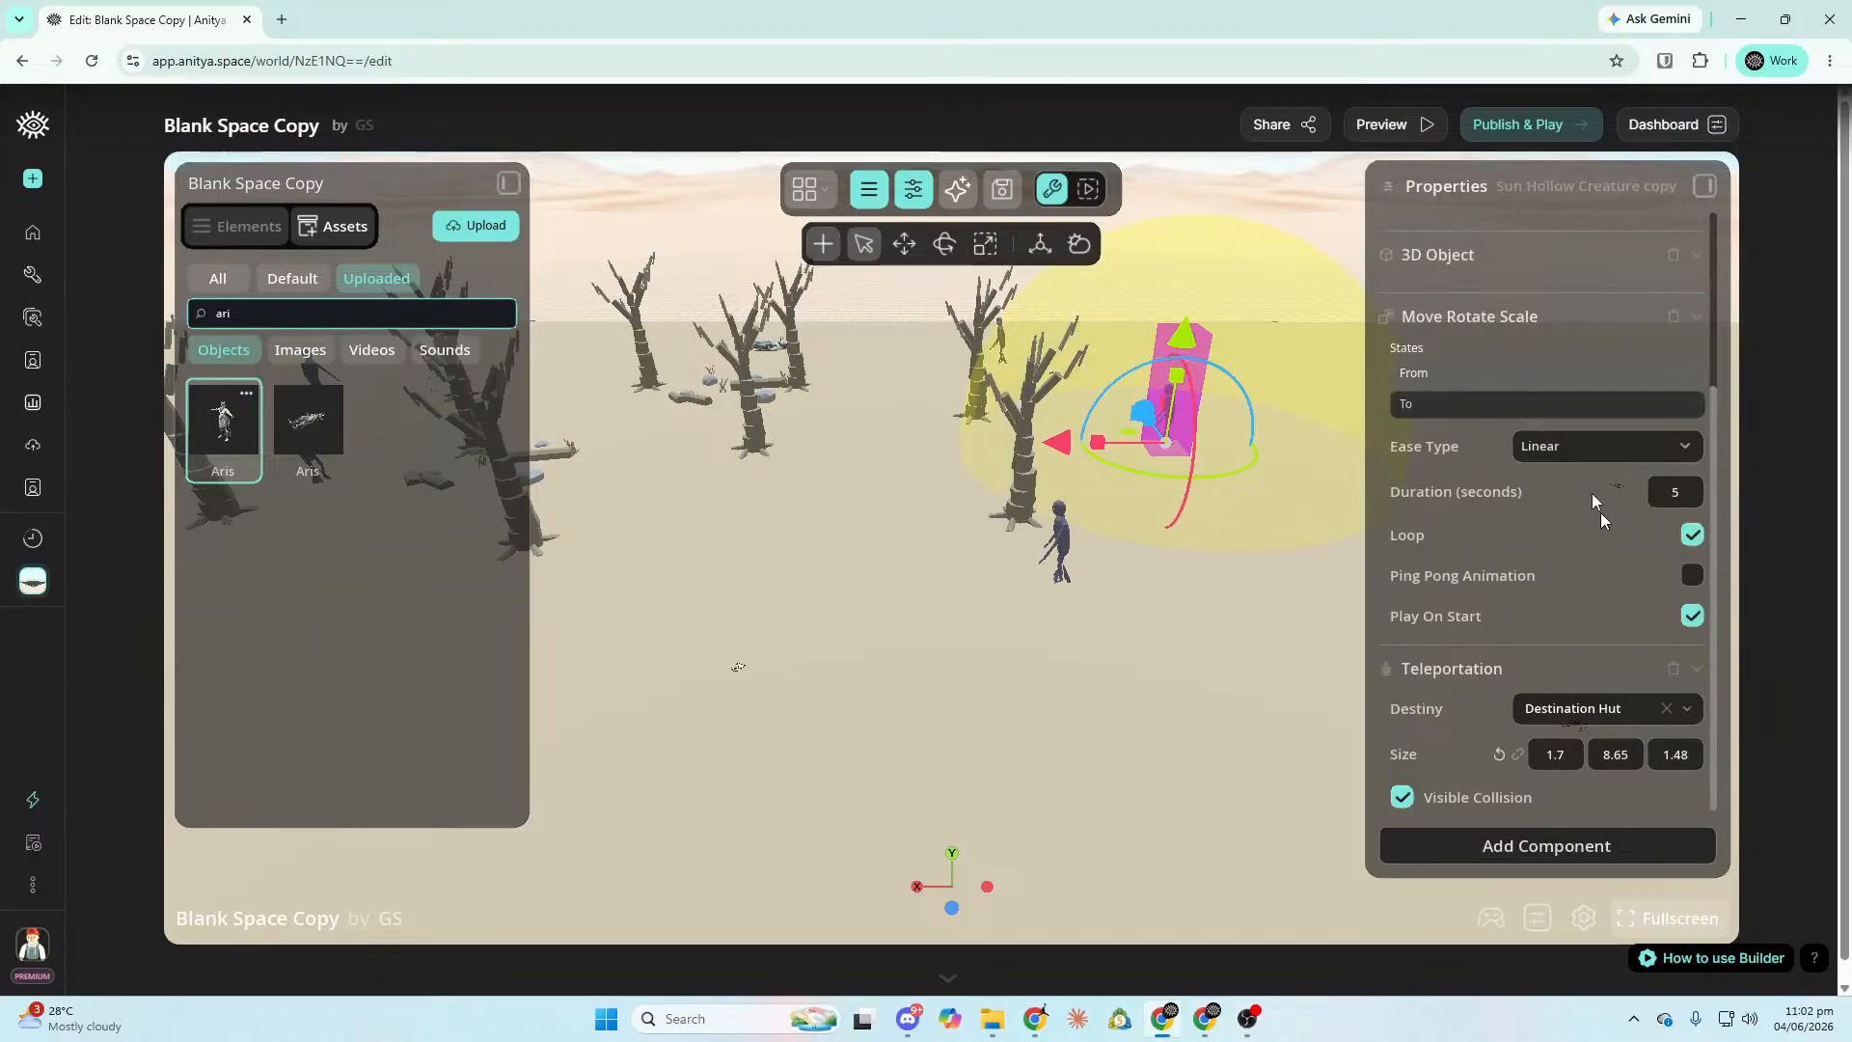
left_click(1495, 838)
left_click(1148, 328)
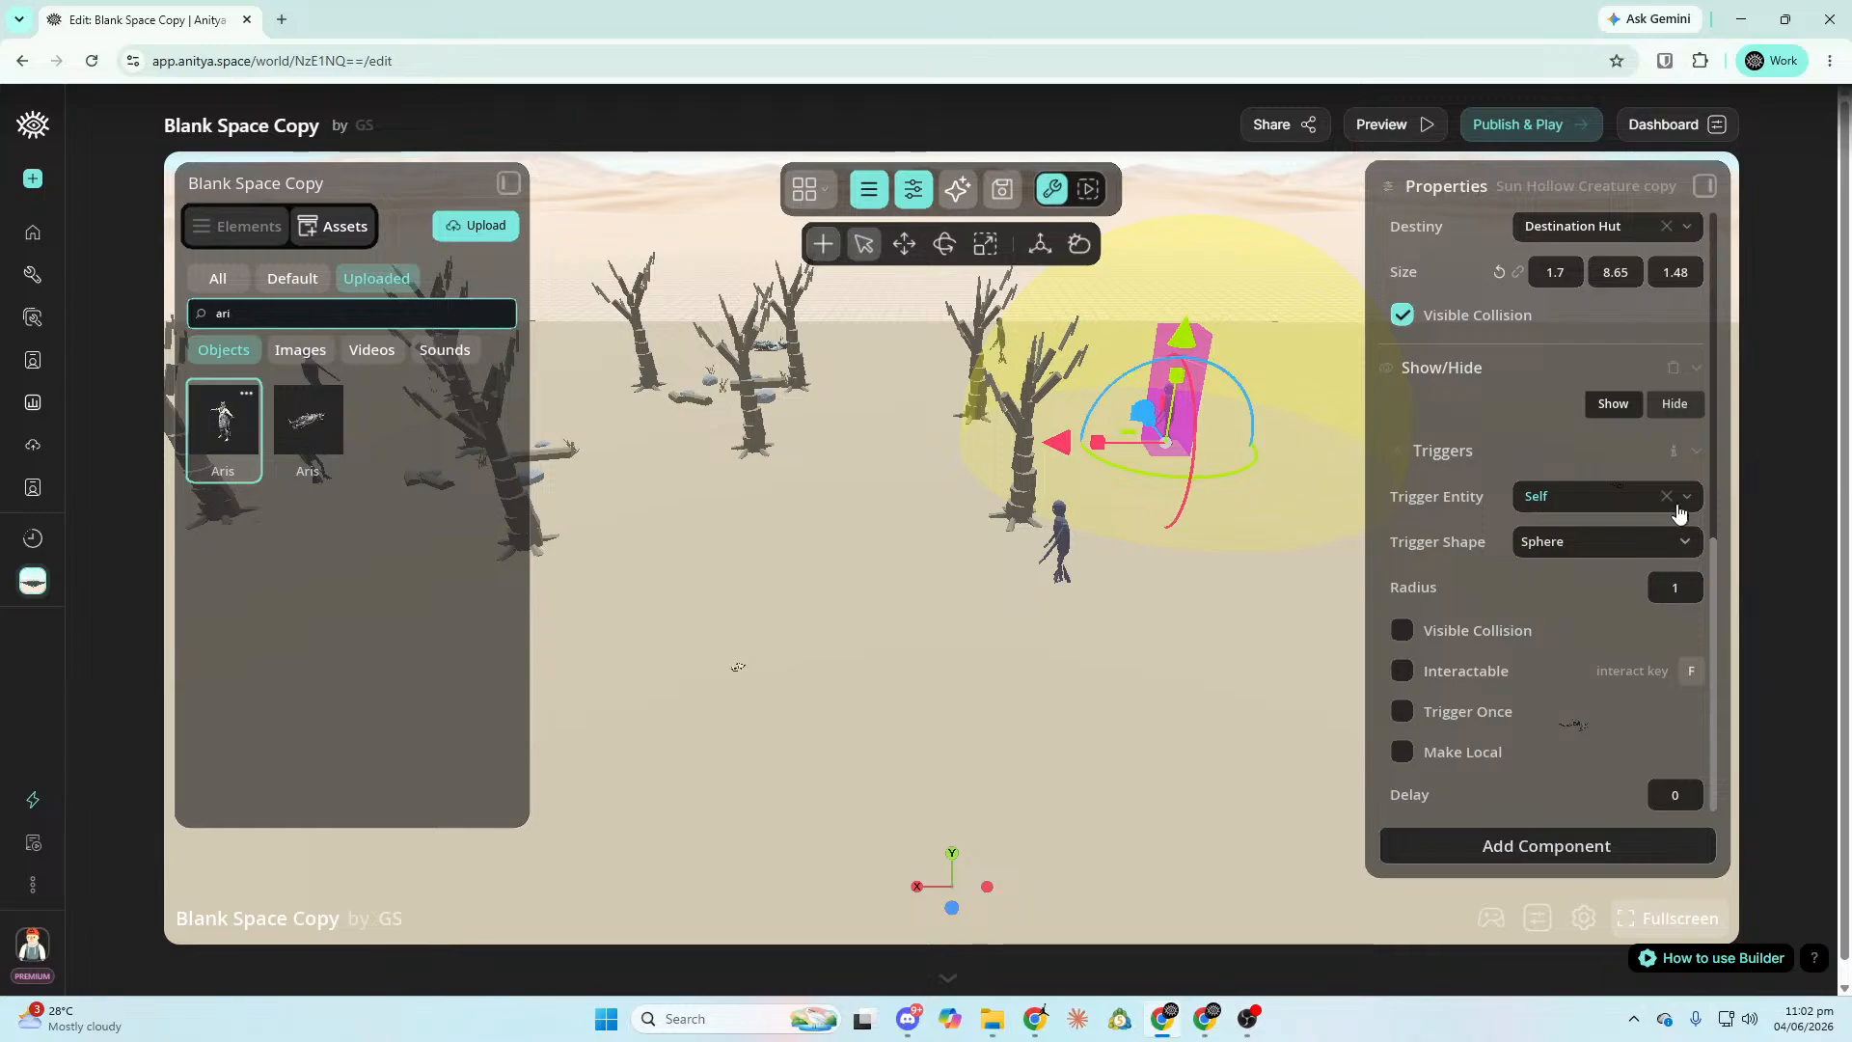
Set this creature copy's Show/Hide to Hide, triggered by Aris Powerful, with Visible Collision, Interactable and Trigger Once enabled.
left_click(1688, 498)
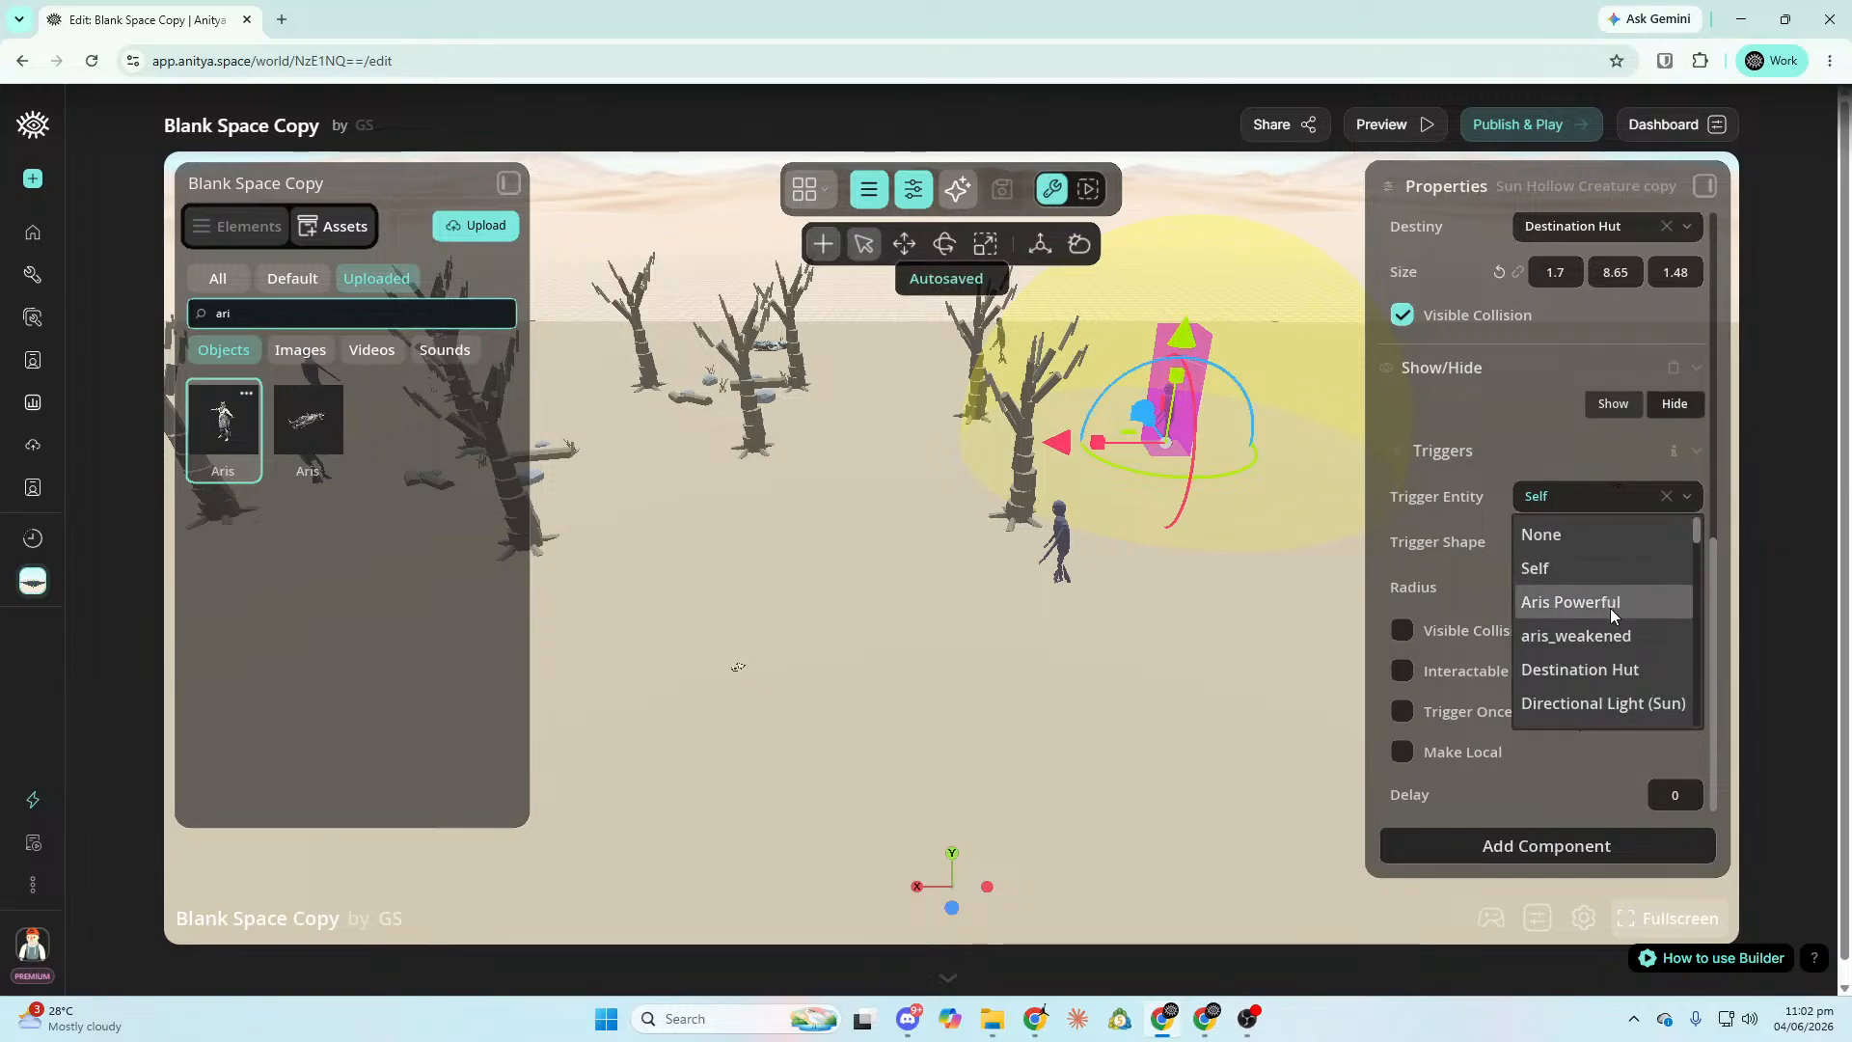
left_click(1639, 599)
left_click(1402, 714)
Add a Show/Hide component to the farther Sun Hollow Creature copy on the other side of the dead trees.
mouse_move(1131, 530)
right_mouse_down()
mouse_move(1061, 540)
mouse_move(1196, 578)
mouse_move(1120, 530)
mouse_move(1071, 550)
mouse_move(1127, 531)
right_mouse_up()
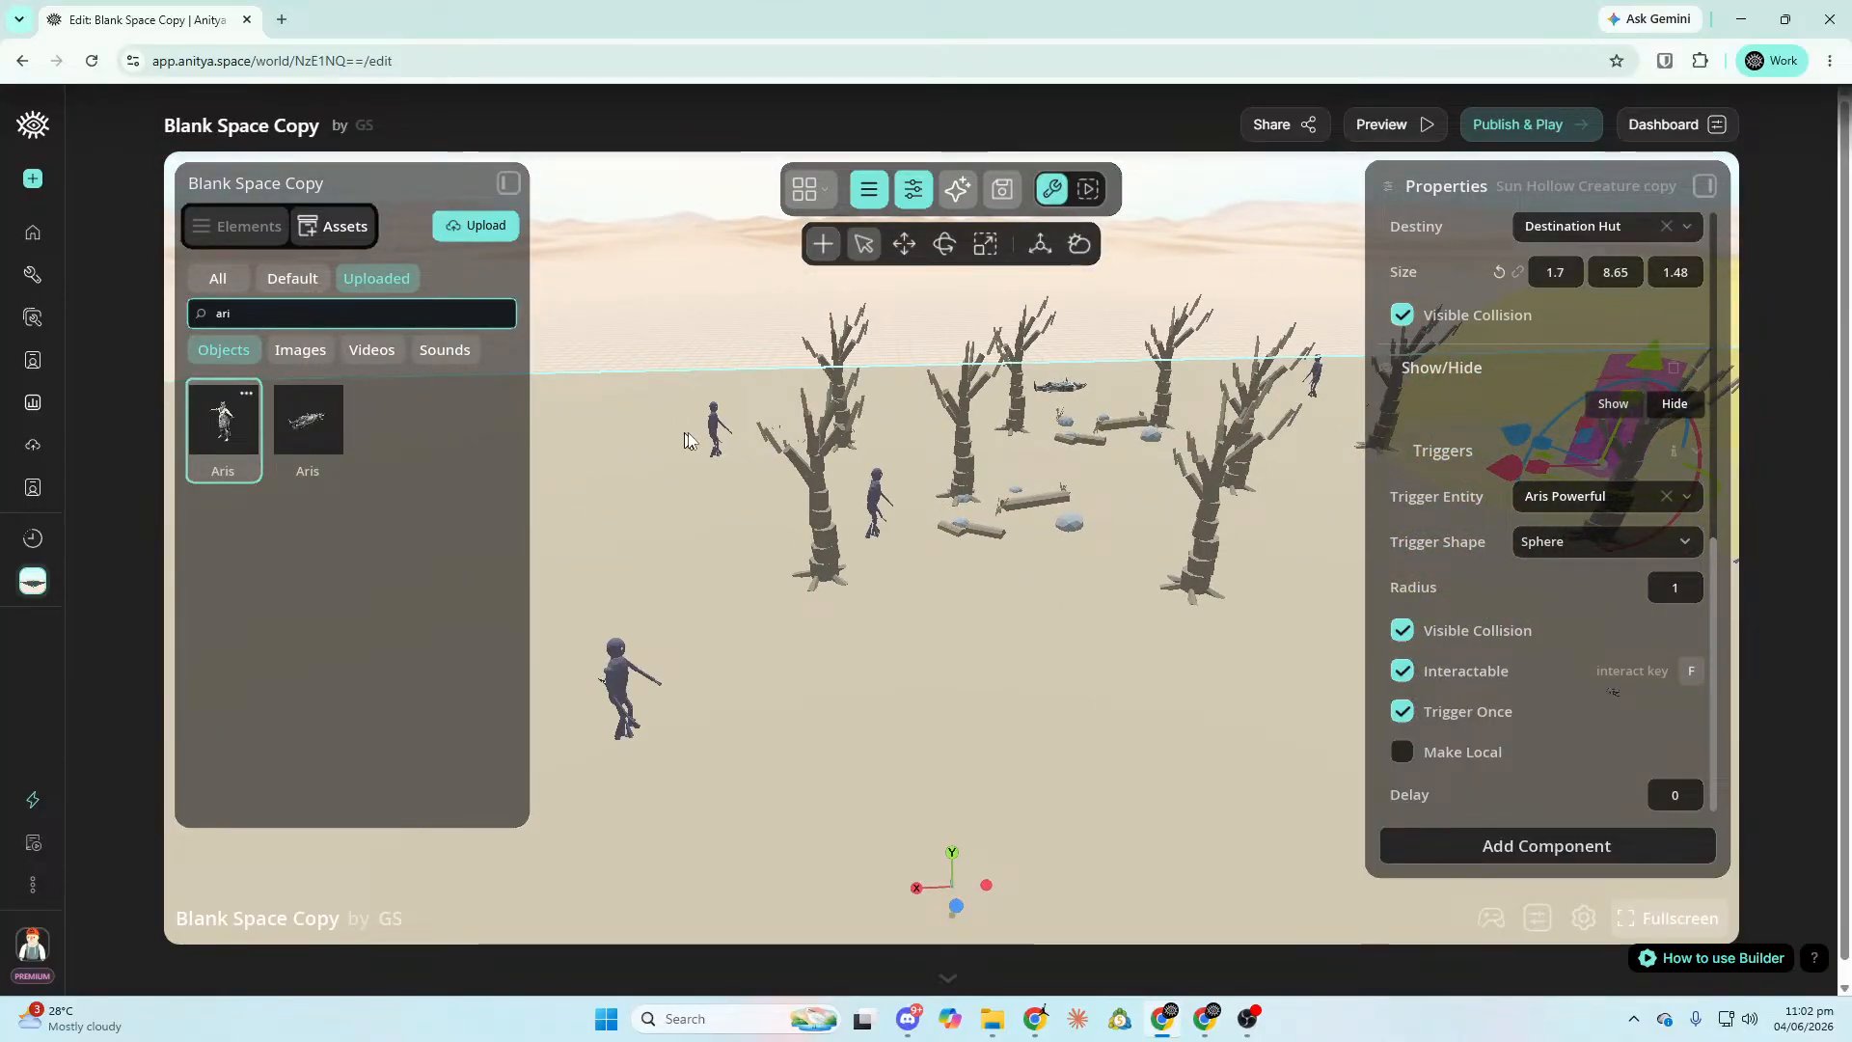
left_click(712, 429)
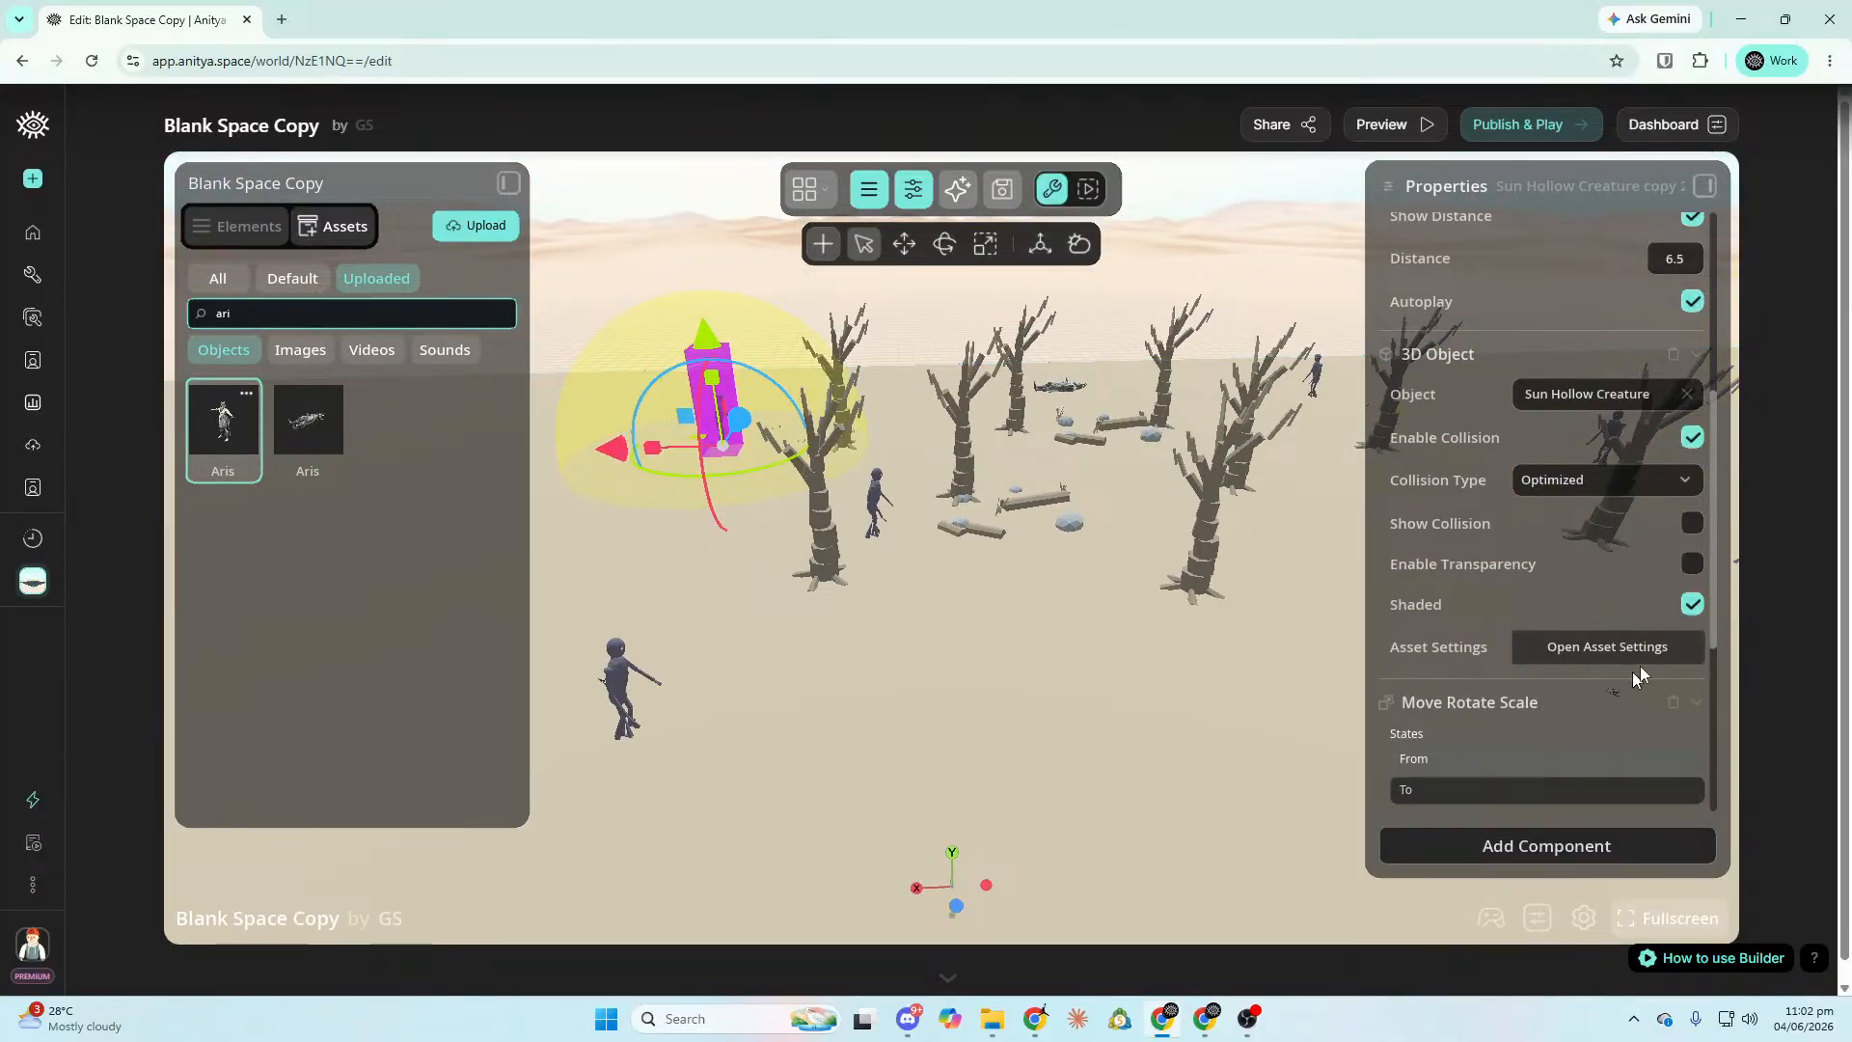
left_click(1658, 848)
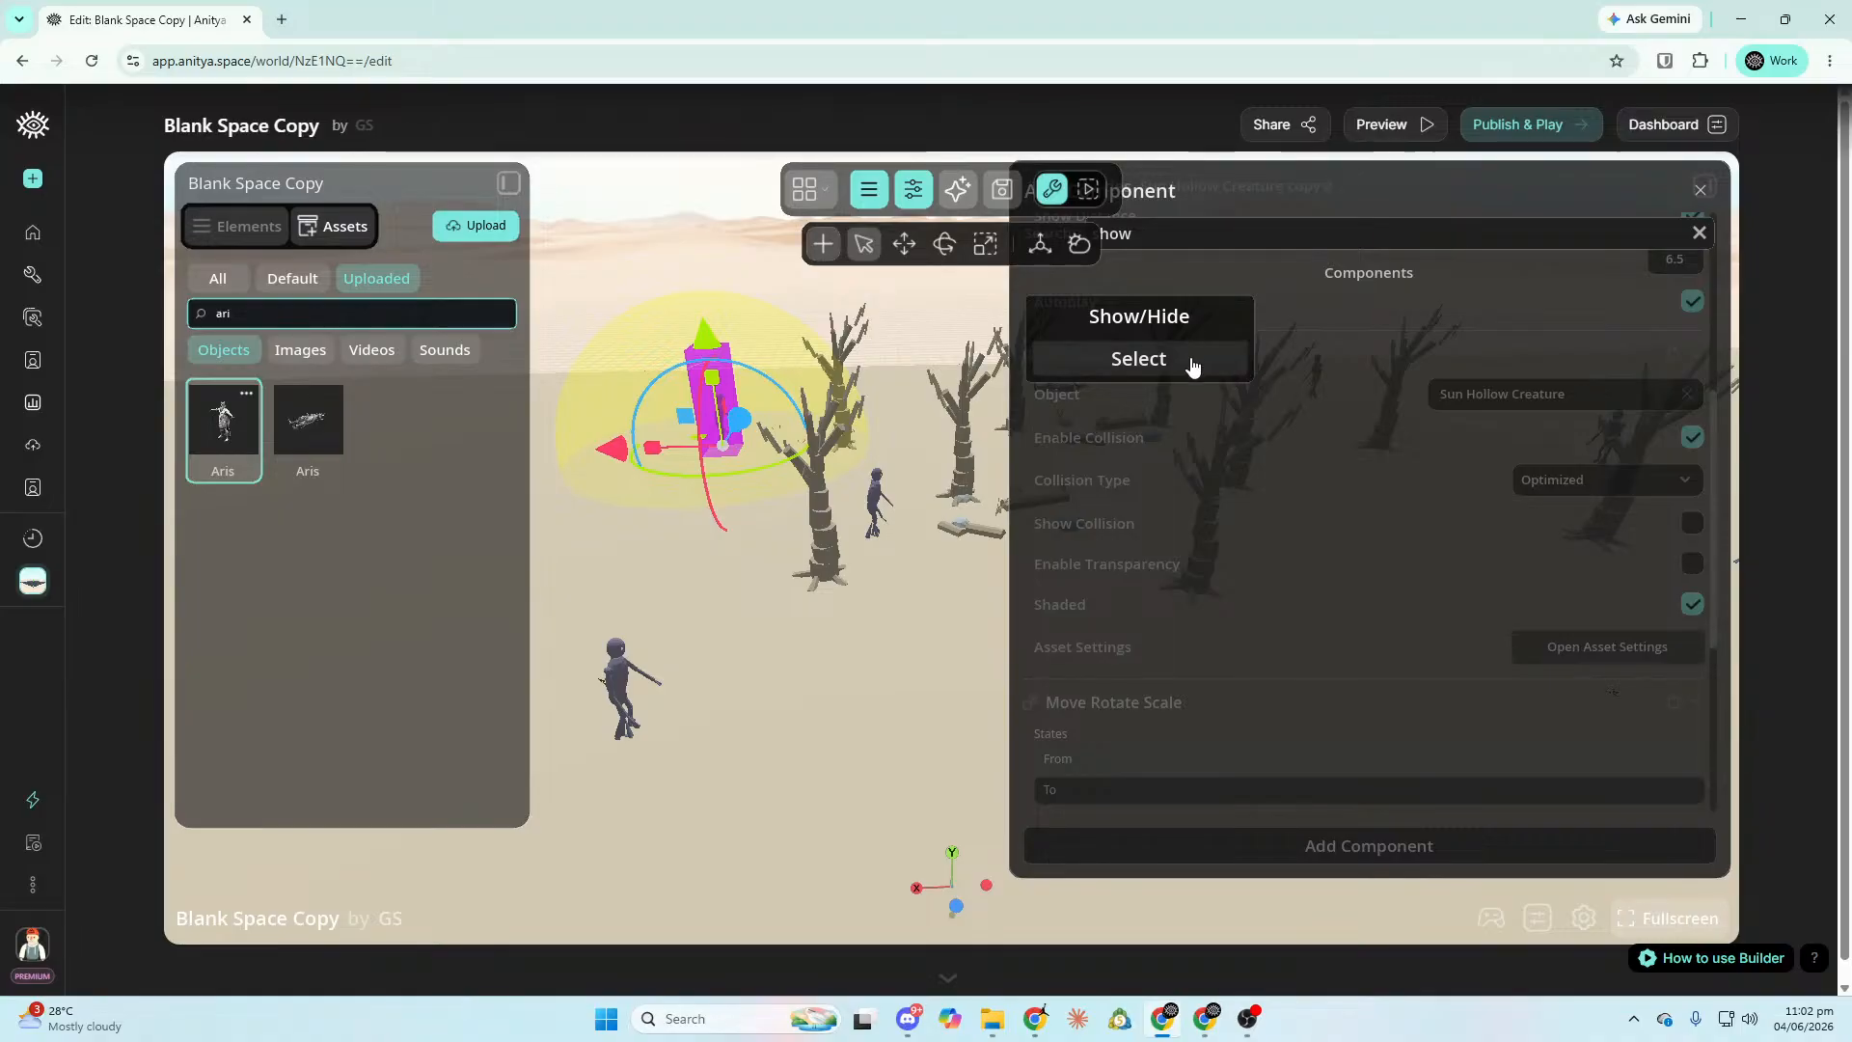
left_click(1195, 363)
Set the farther creature copy's Show/Hide to Hide, triggered by Aris Powerful, with Visible Collision, Interactable and Trigger Once enabled.
left_click(1674, 599)
left_click(1637, 689)
left_click(1571, 797)
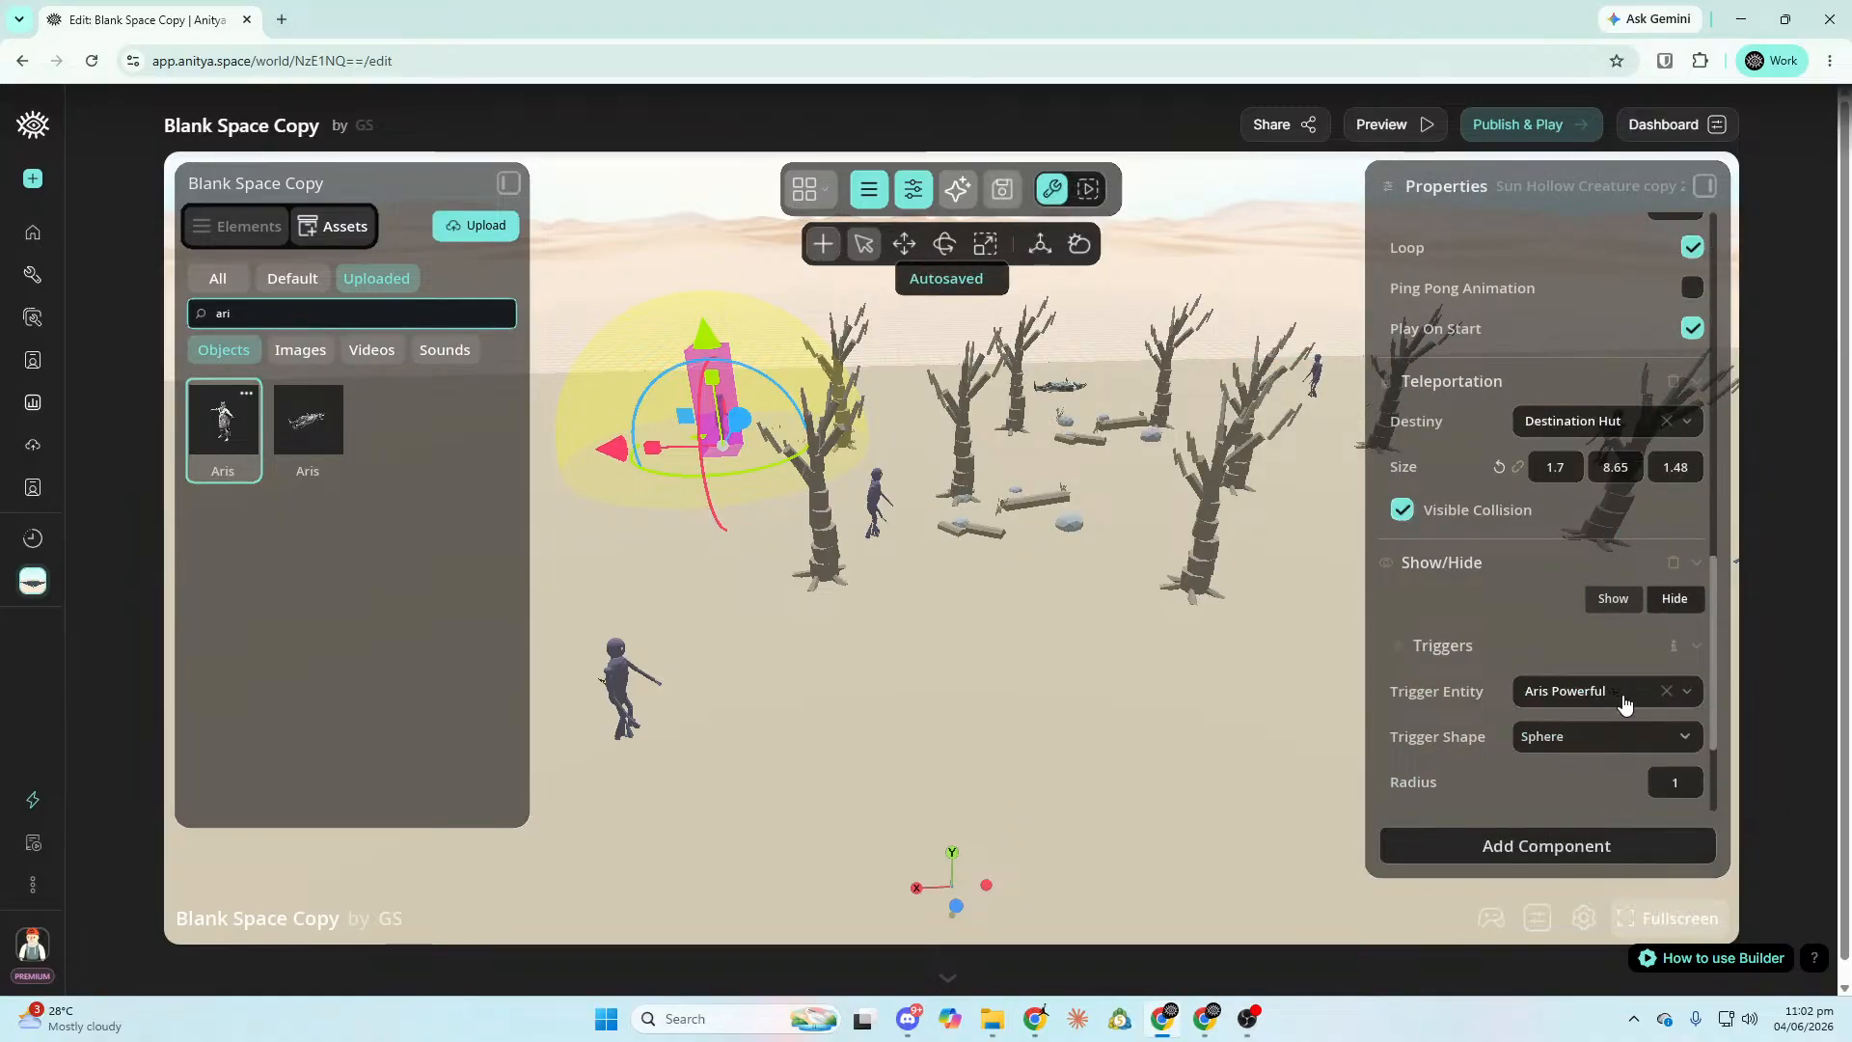
scroll(1625, 704, "down", 2)
left_click(1402, 672)
left_click(1402, 712)
Add a Show/Hide component to the remaining distant Sun Hollow Creature copy beside the back dead tree.
mouse_move(1235, 485)
right_mouse_down()
mouse_move(1283, 485)
mouse_move(1236, 486)
right_mouse_up()
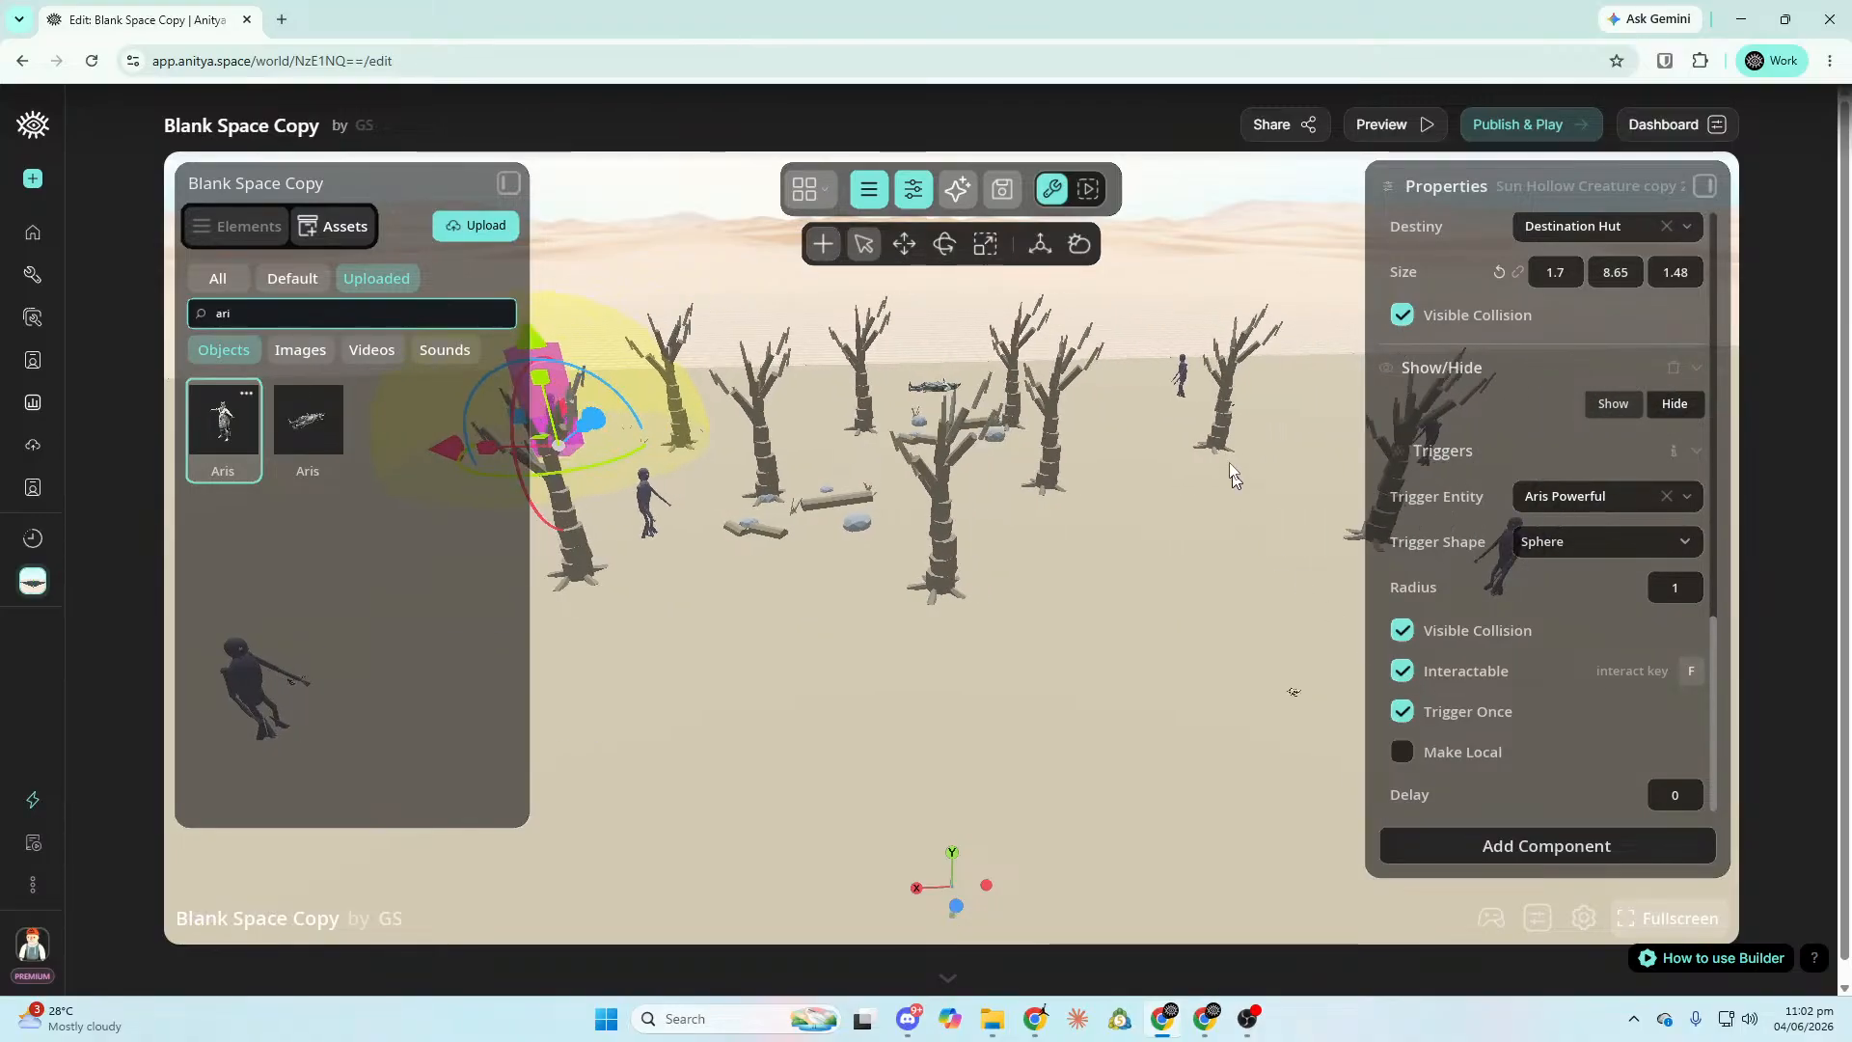
left_click(1186, 374)
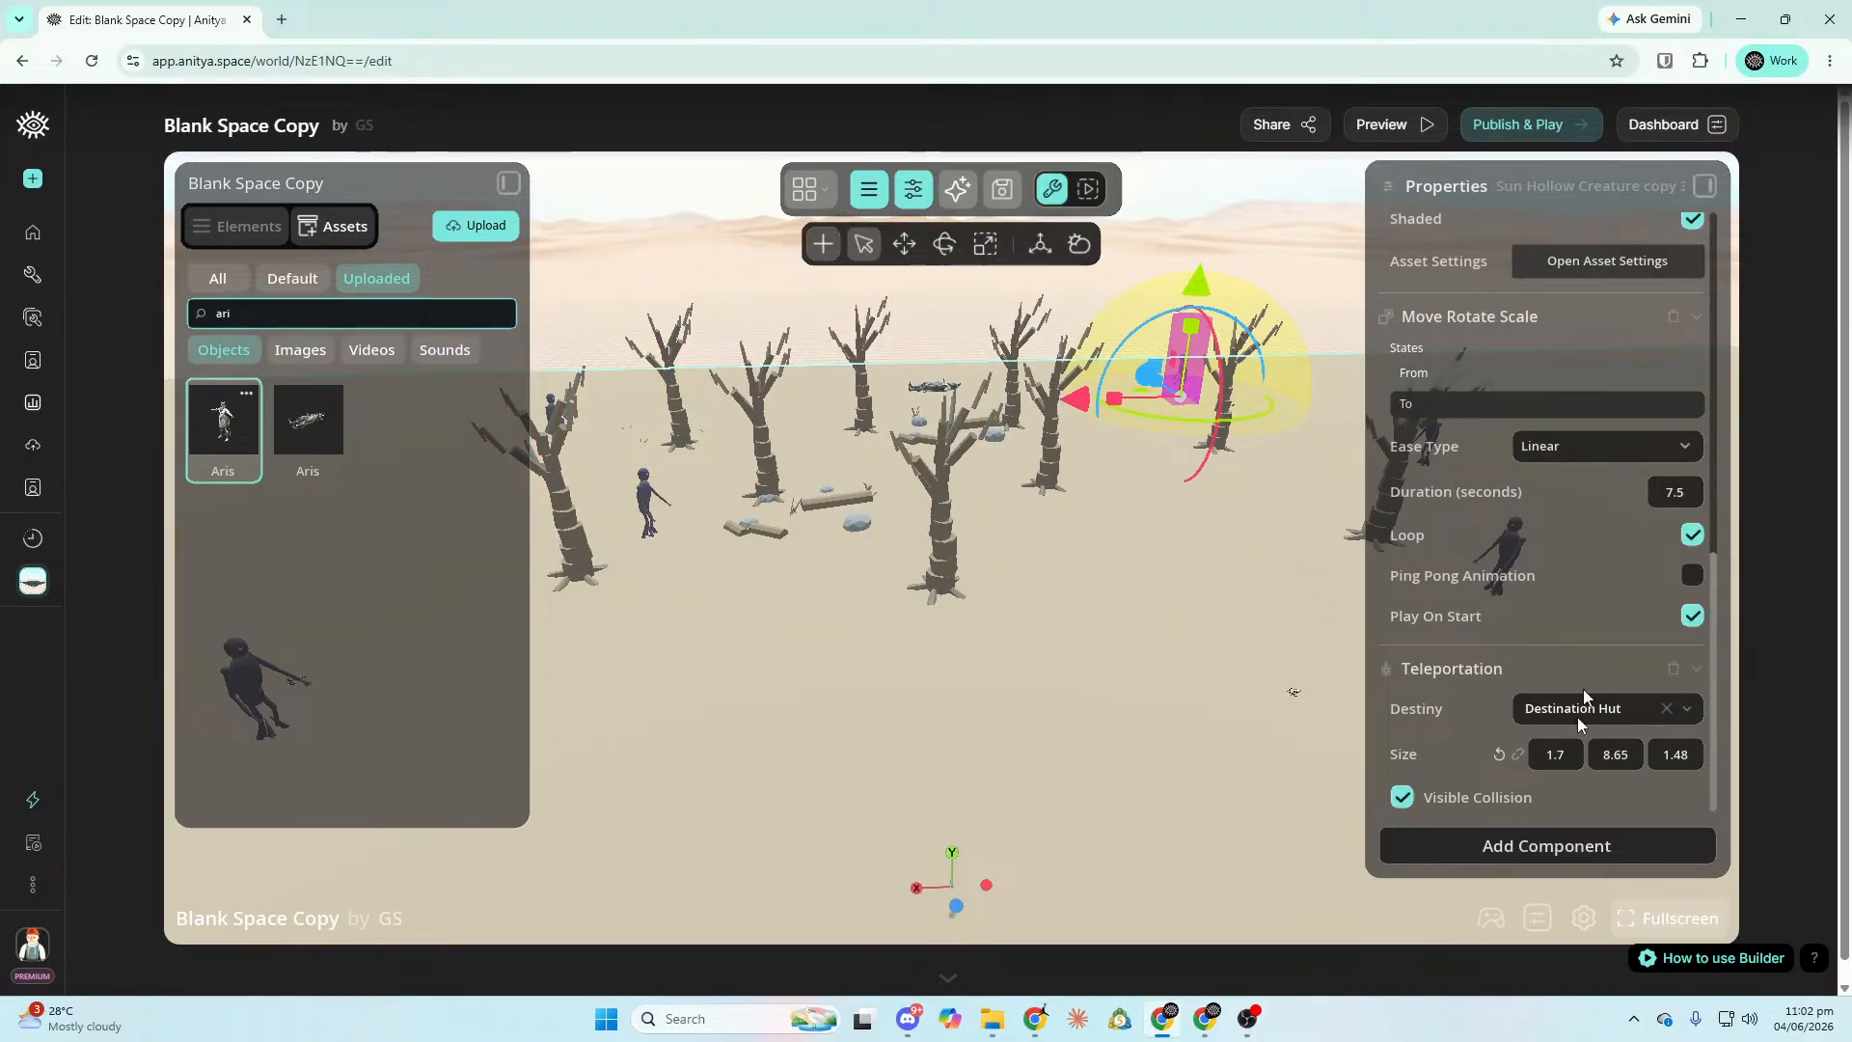
left_click(1547, 846)
left_click(1142, 317)
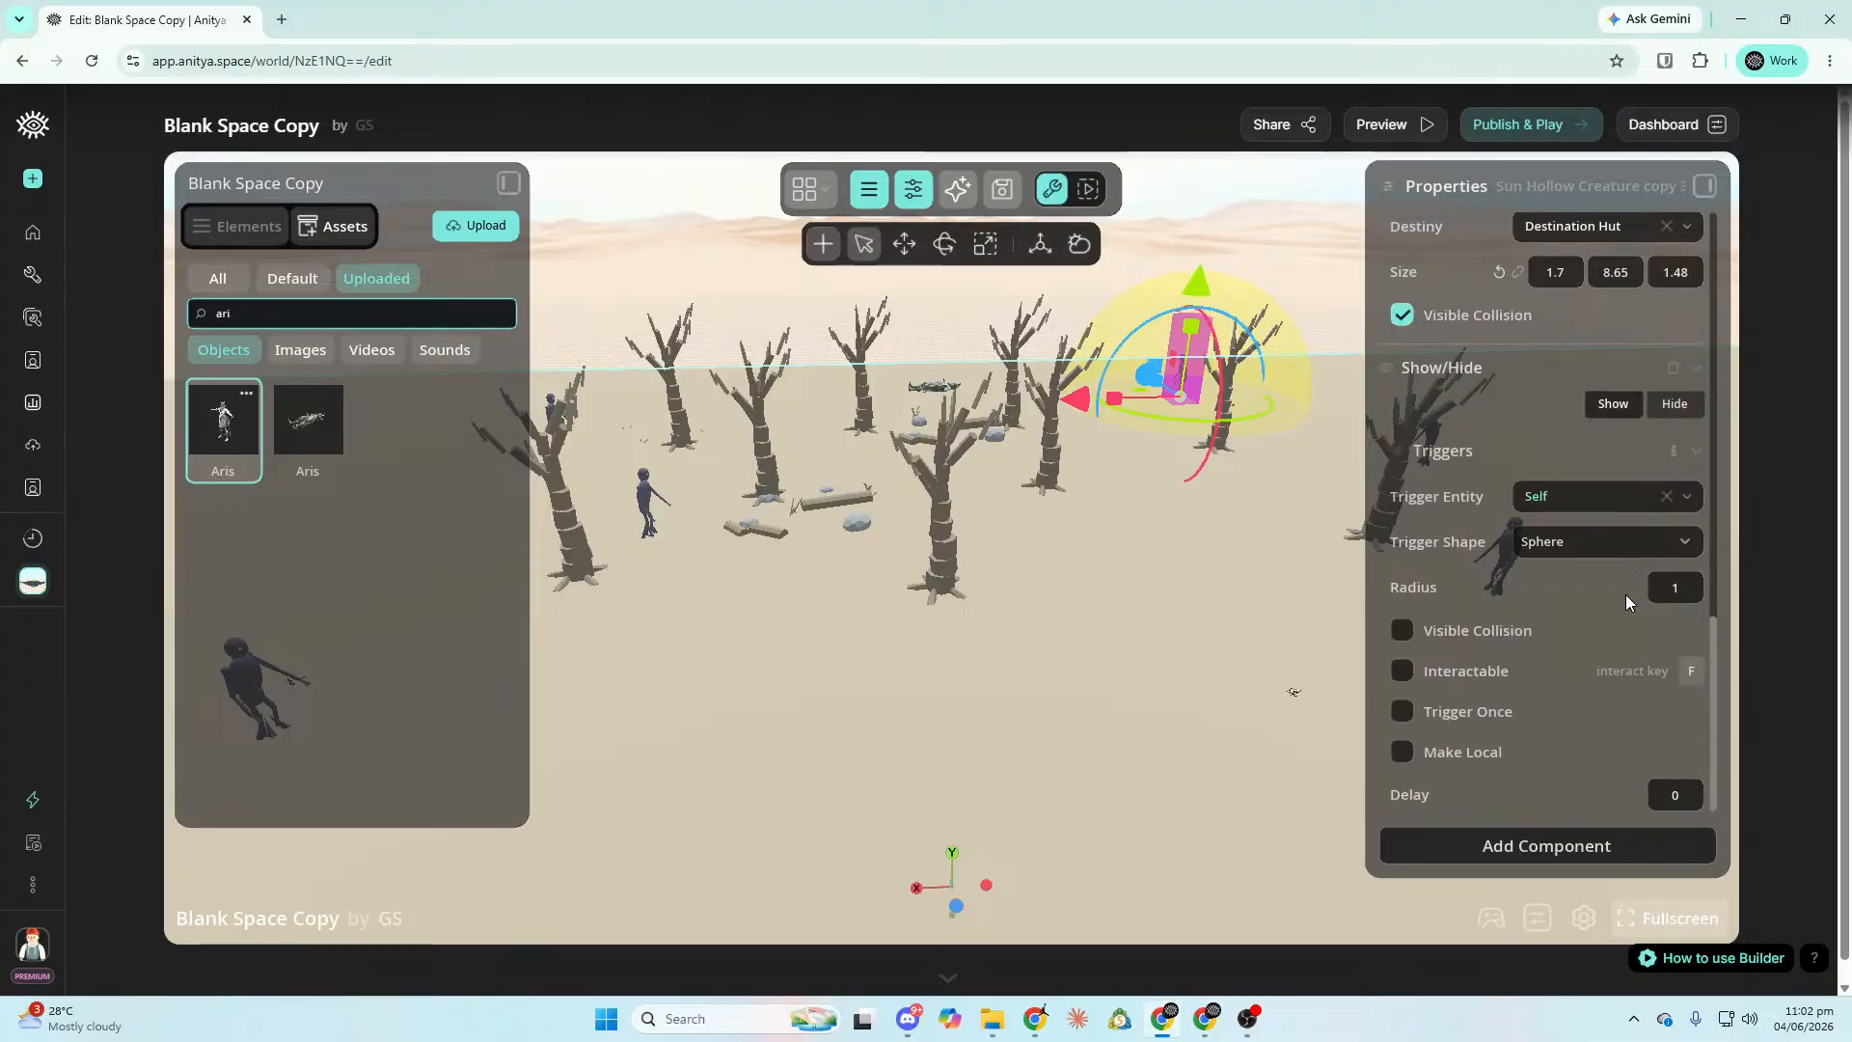
Configure the distant creature copy's Show/Hide with Aris Powerful as trigger entity and Visible Collision, Interactable and Trigger Once enabled.
left_click(1679, 508)
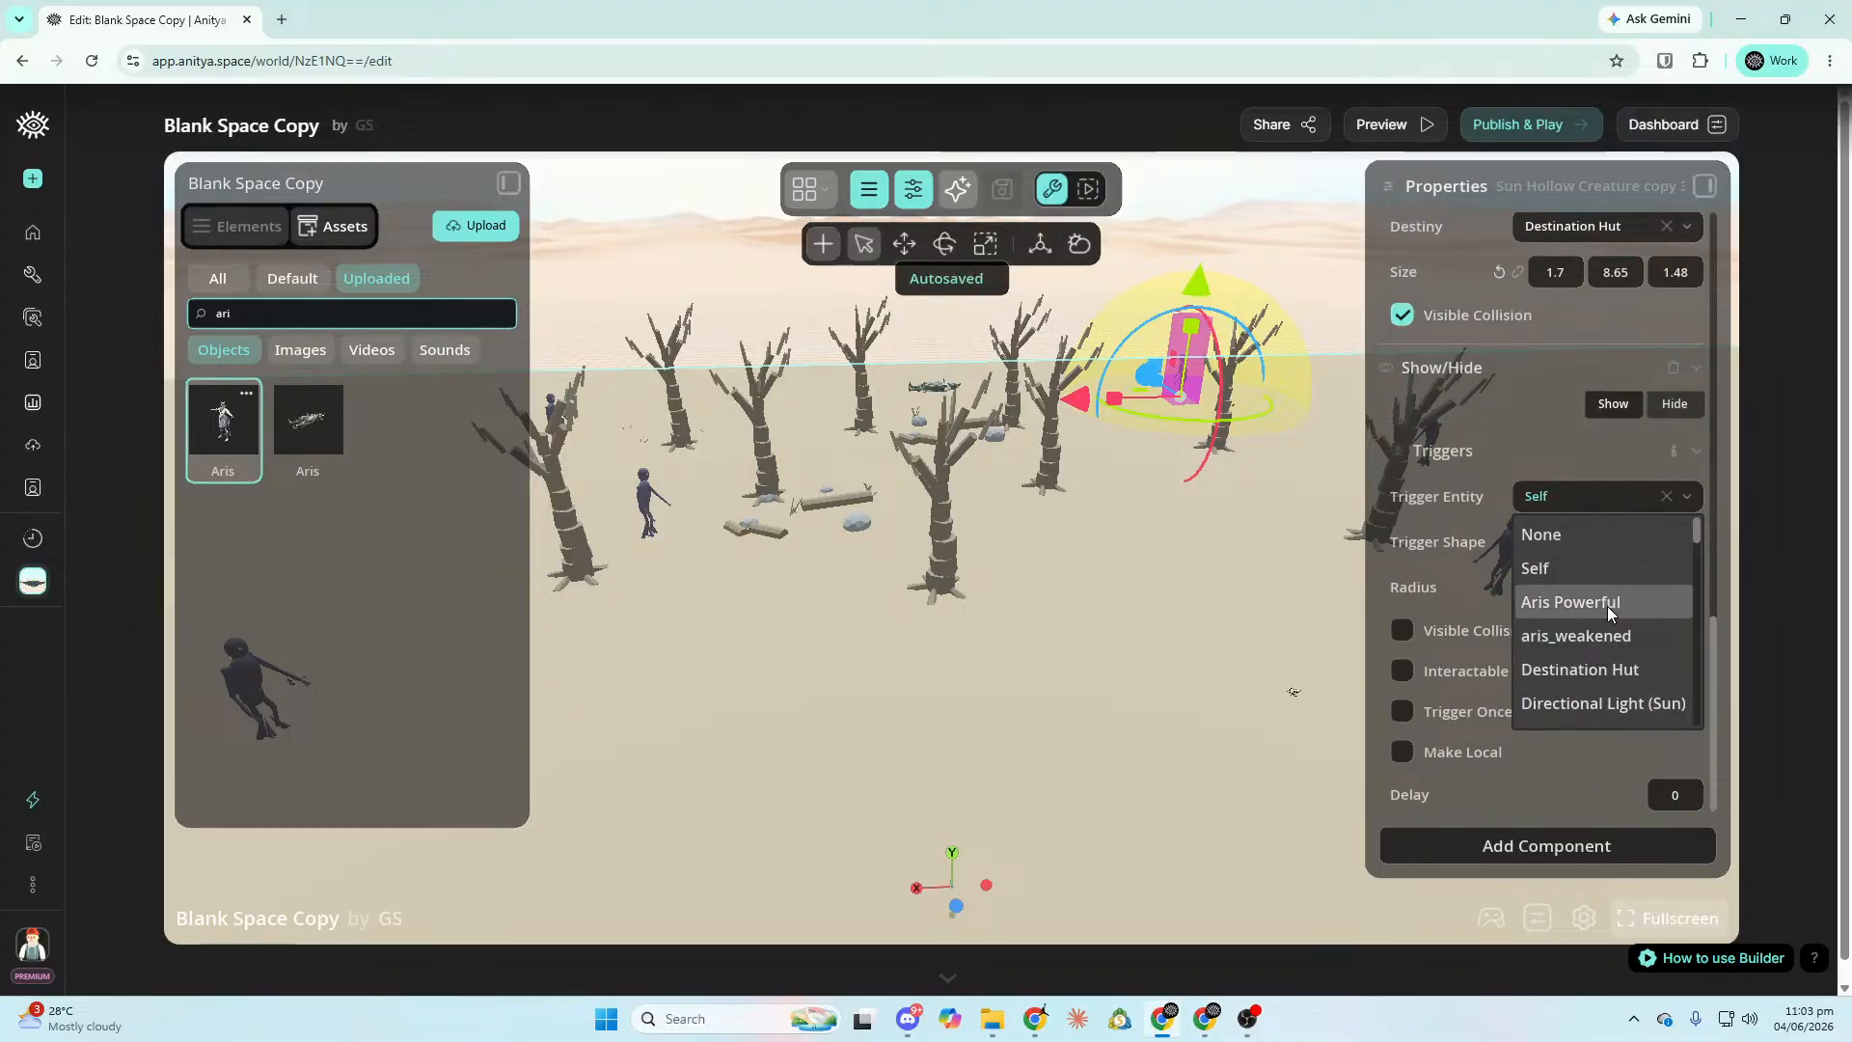
left_click(1563, 601)
left_click(1405, 632)
left_click(1404, 671)
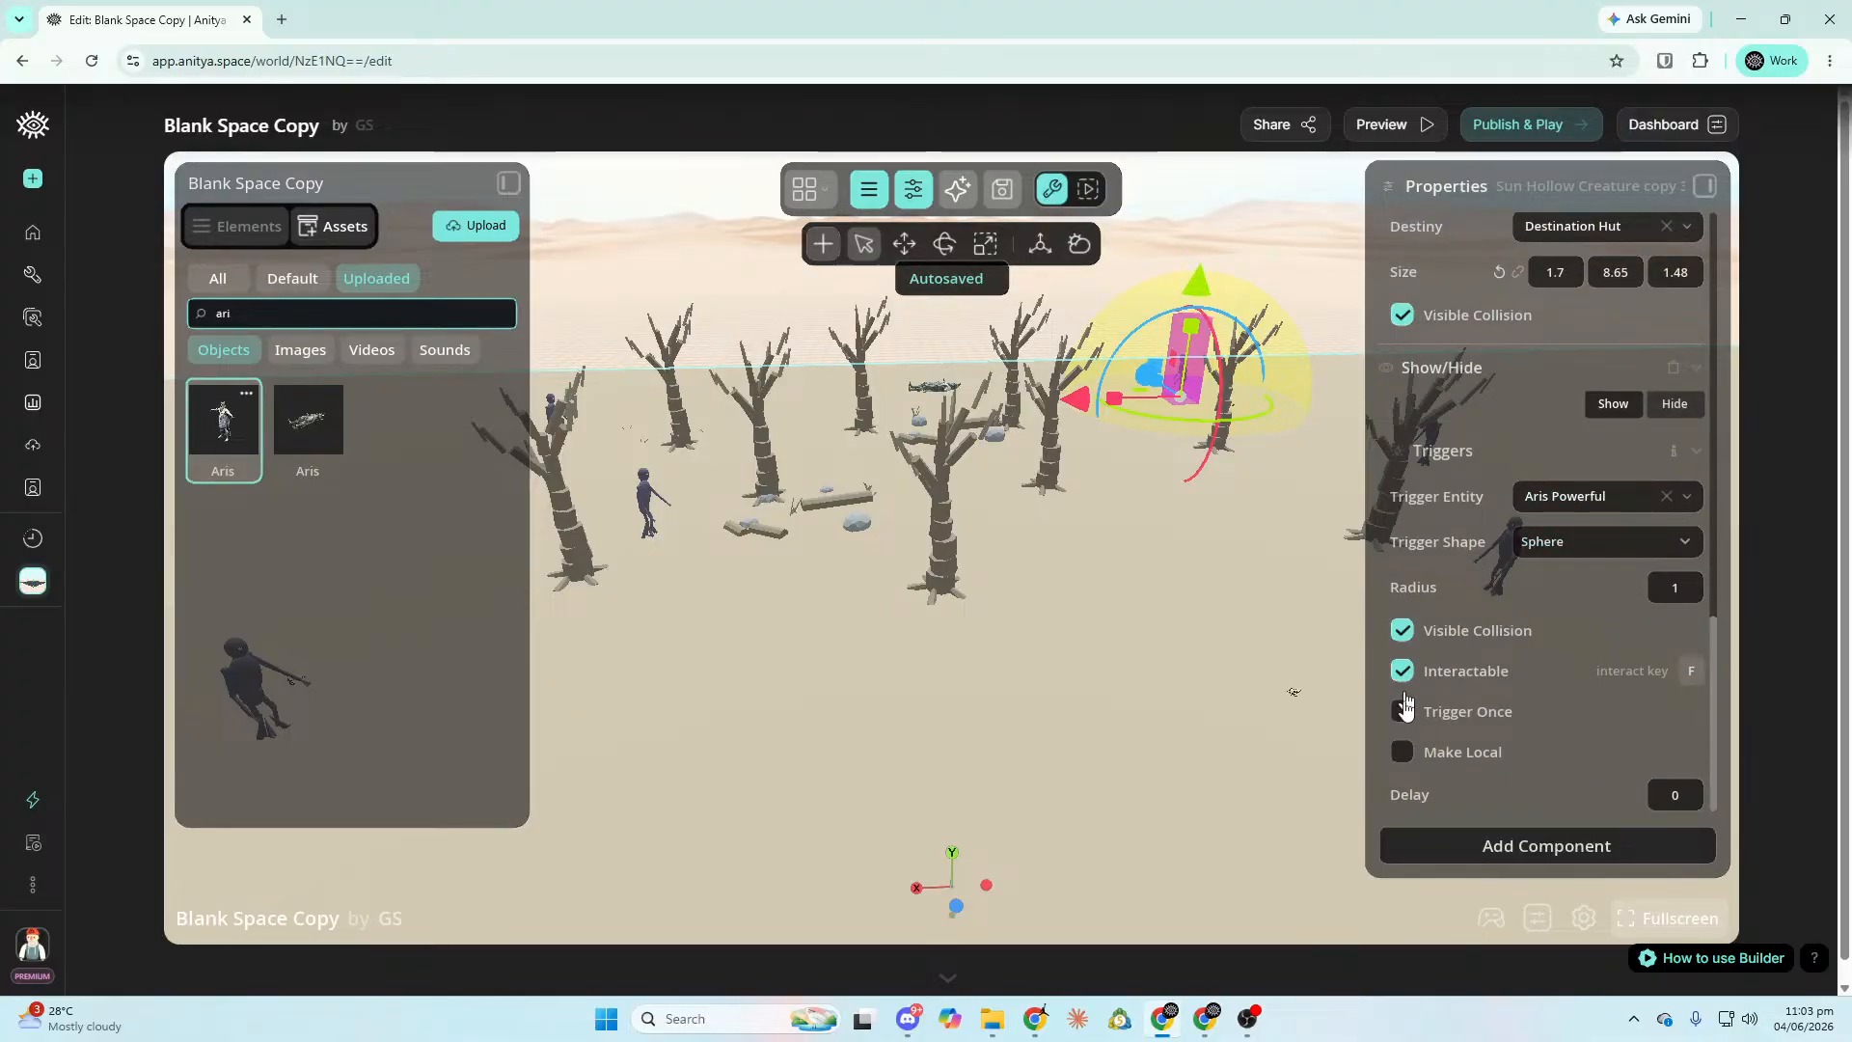
key("s")
right_click_drag(1404, 729, 1404, 729)
Check the Directional Light (Sun) above the starting point, then open the skybox's properties.
right_click_drag(1116, 731, 1030, 757)
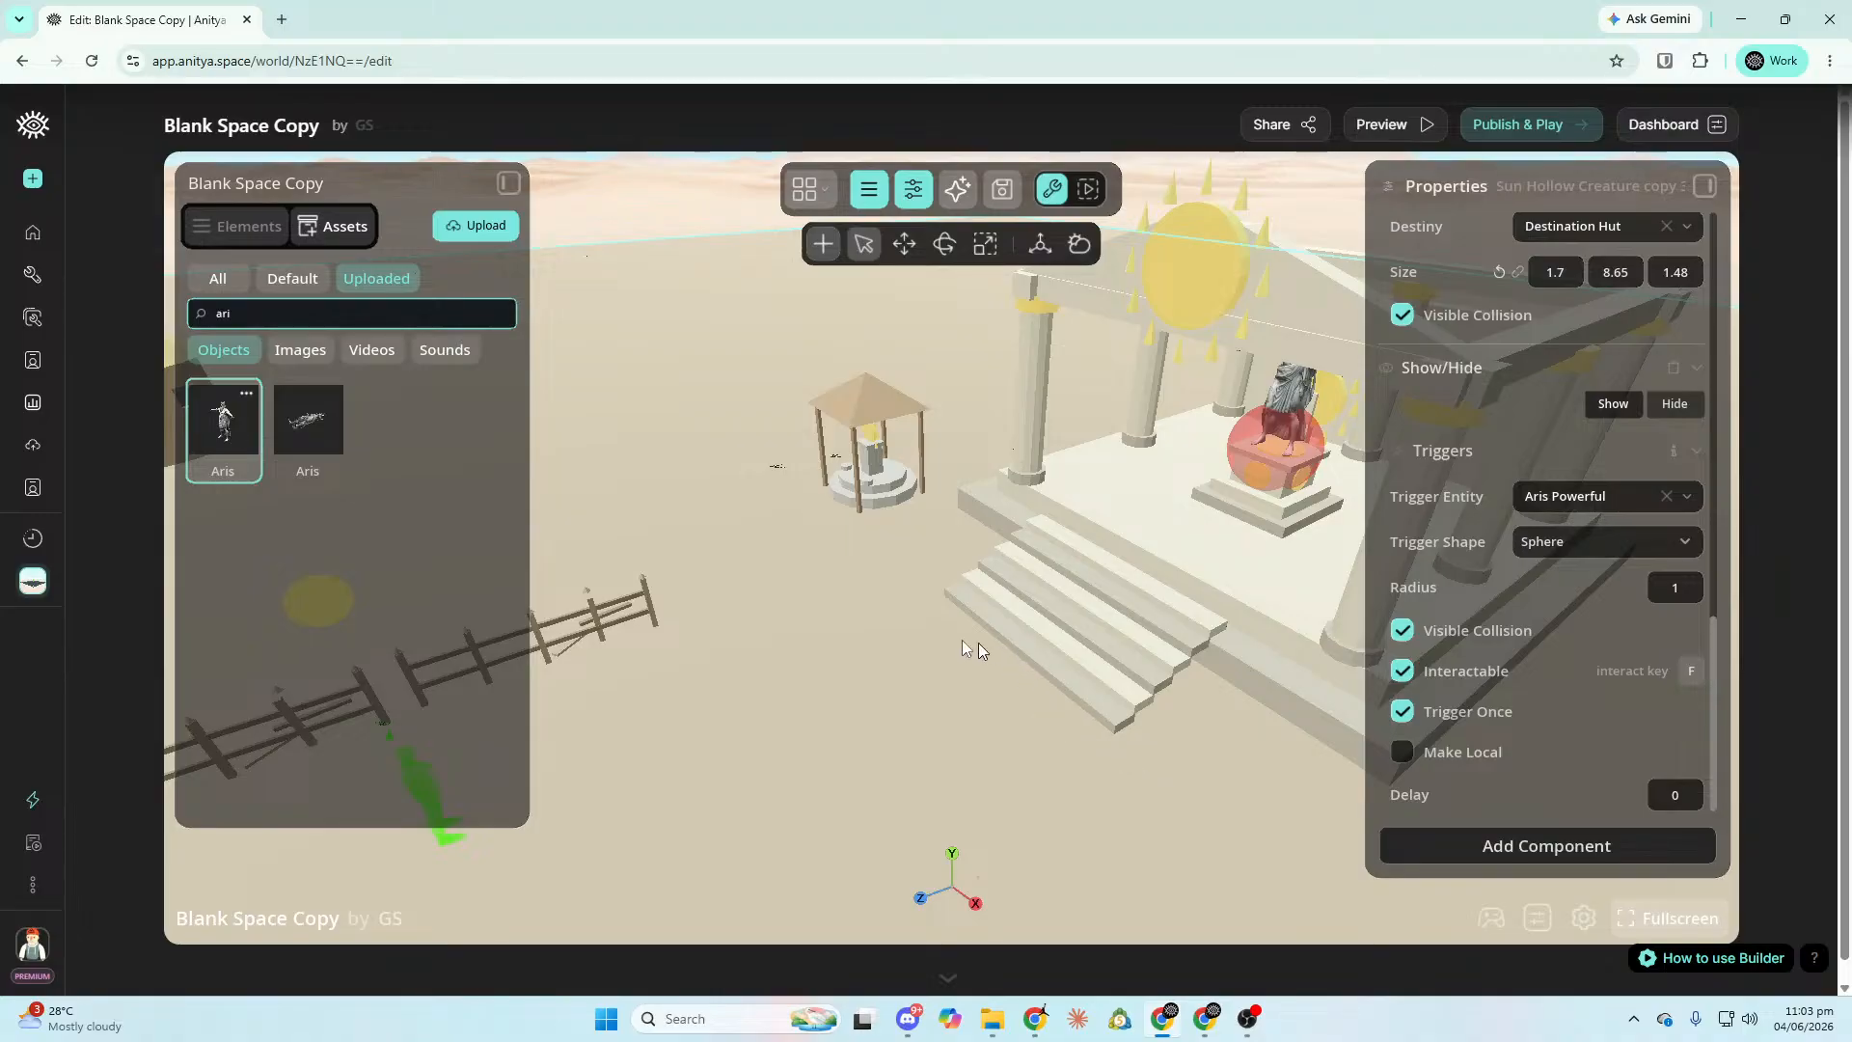
right_click_drag(639, 487, 639, 487)
right_click_drag(1001, 712, 1001, 712)
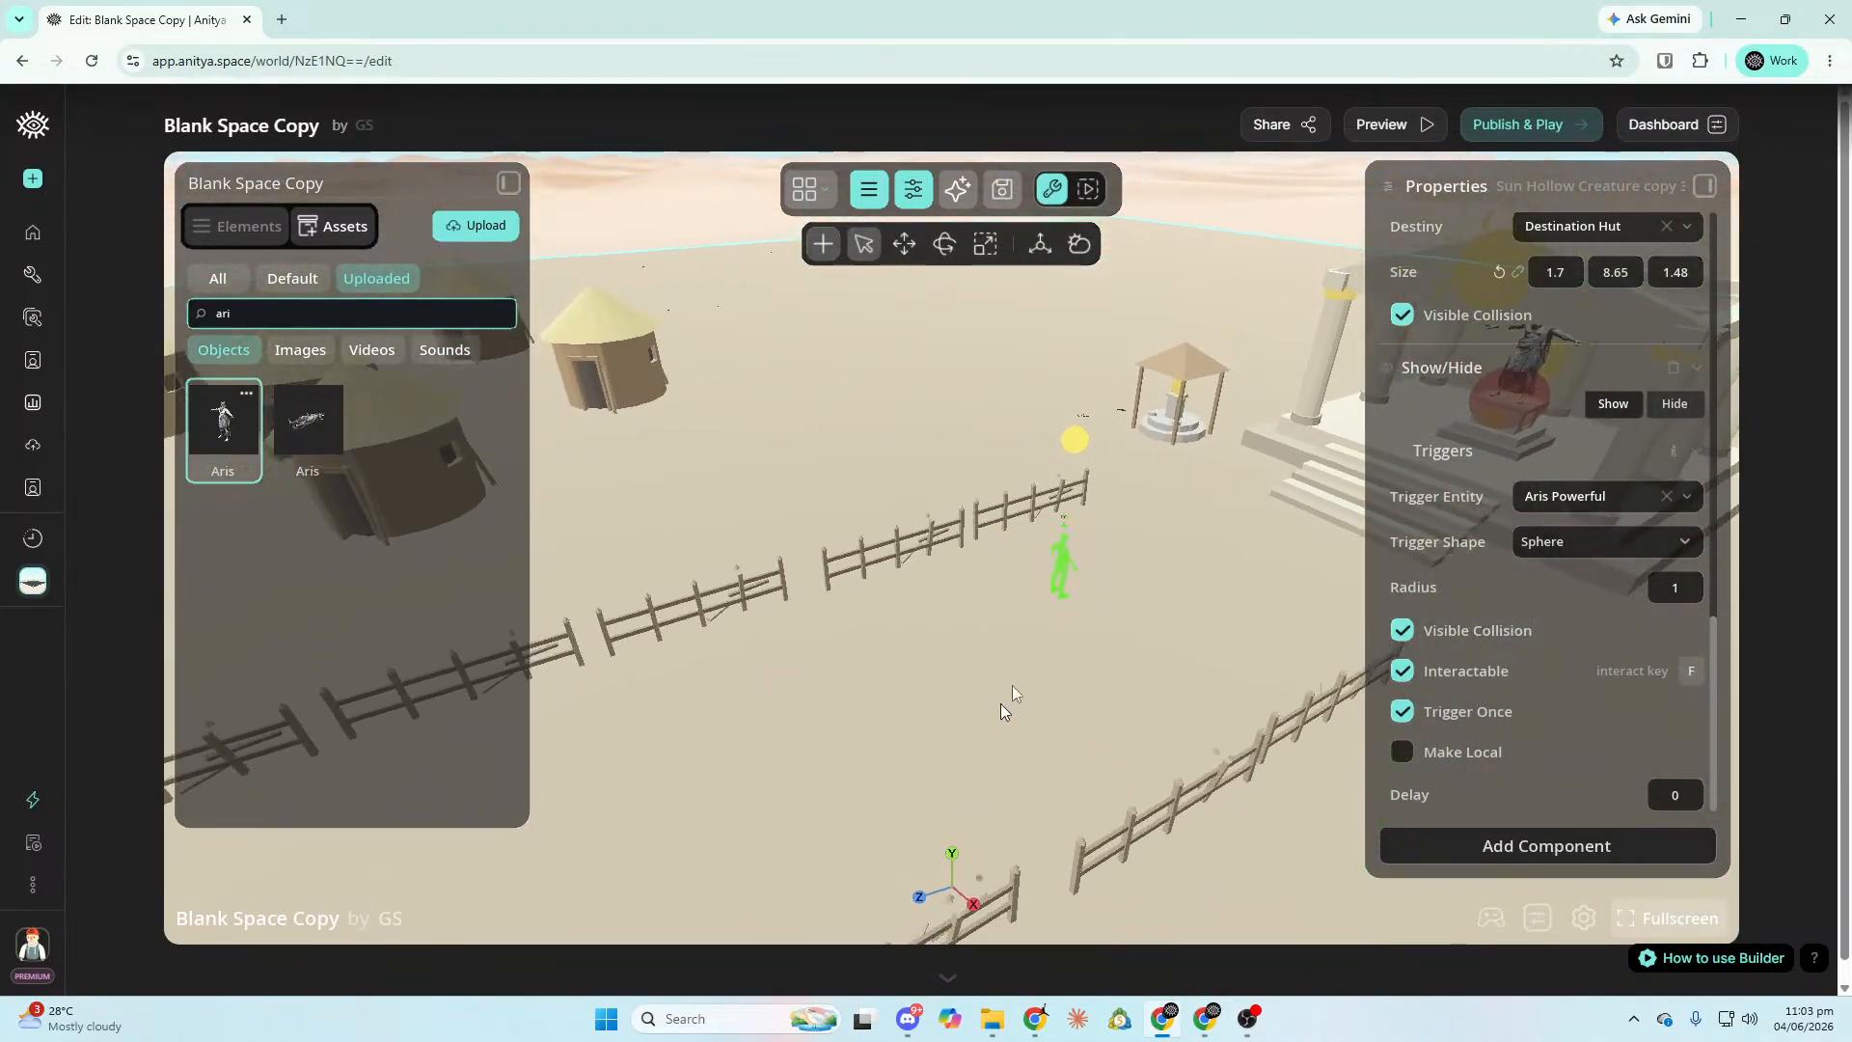
left_click(1081, 444)
right_click_drag(1081, 444, 1080, 444)
right_click_drag(1084, 521, 1084, 521)
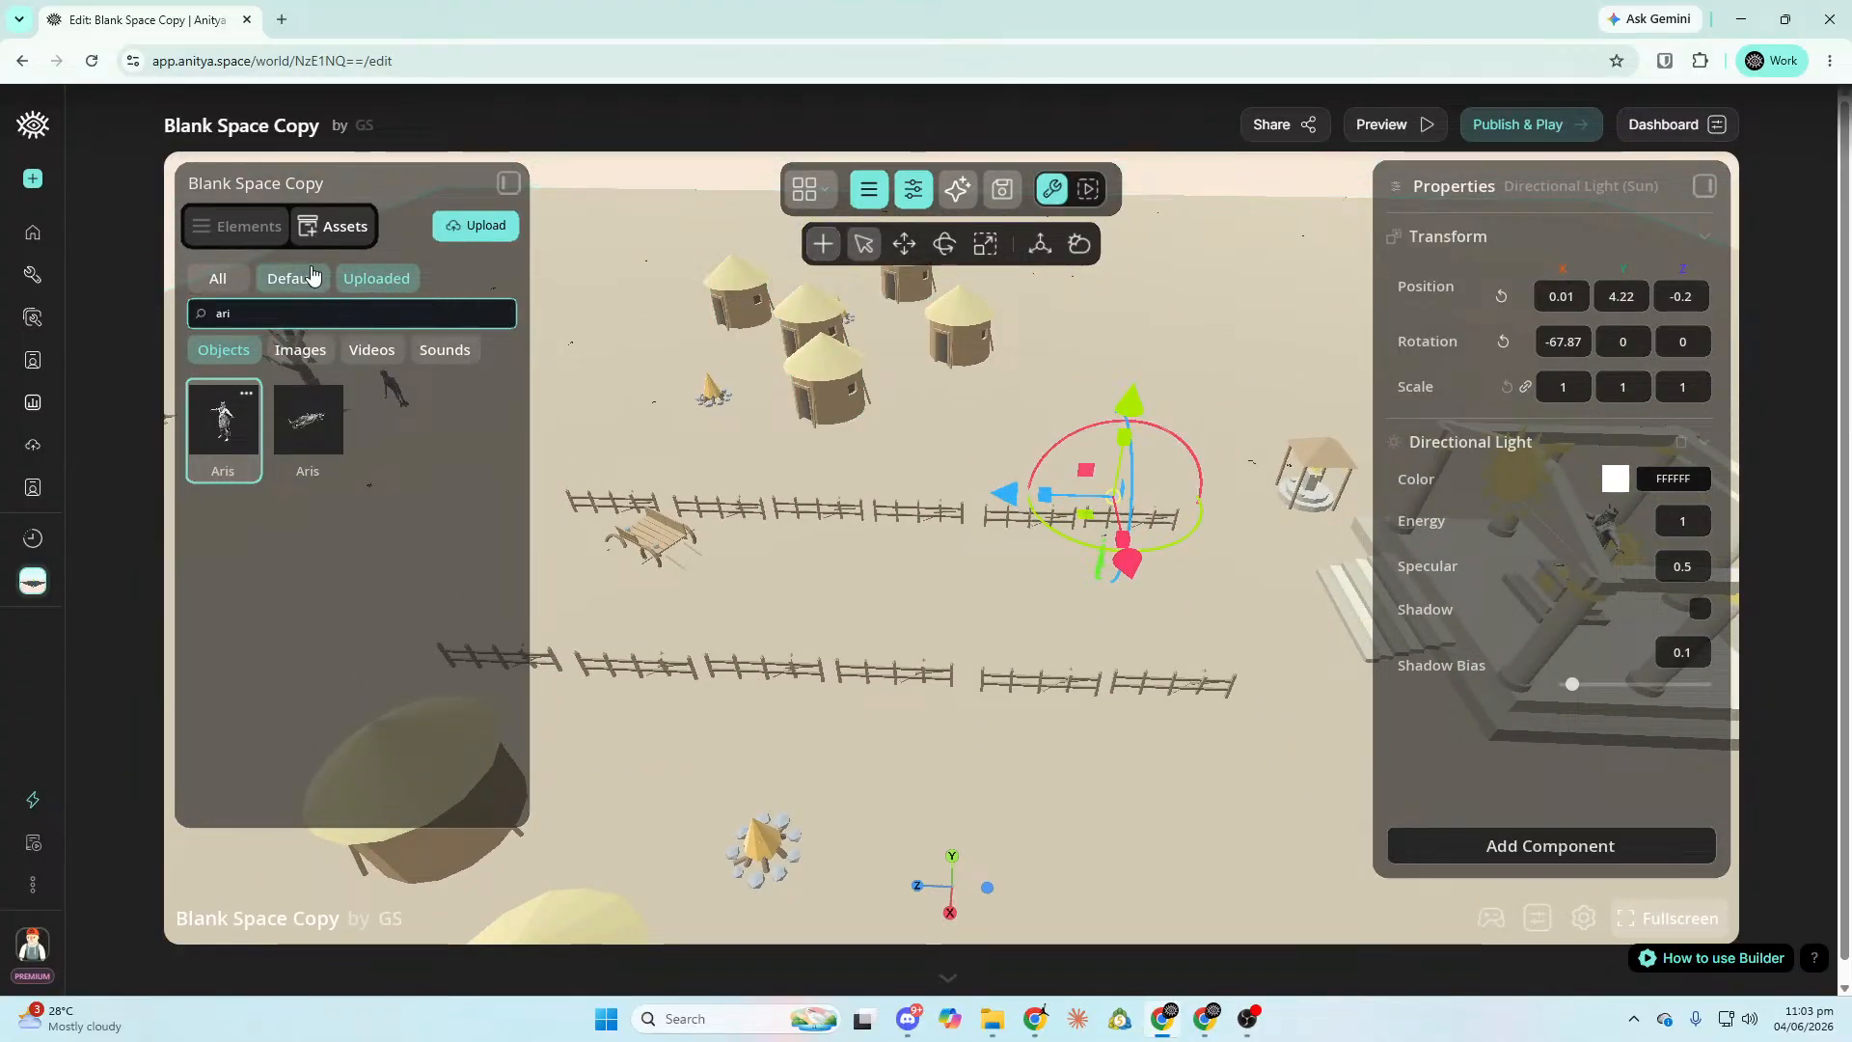
left_click(1082, 243)
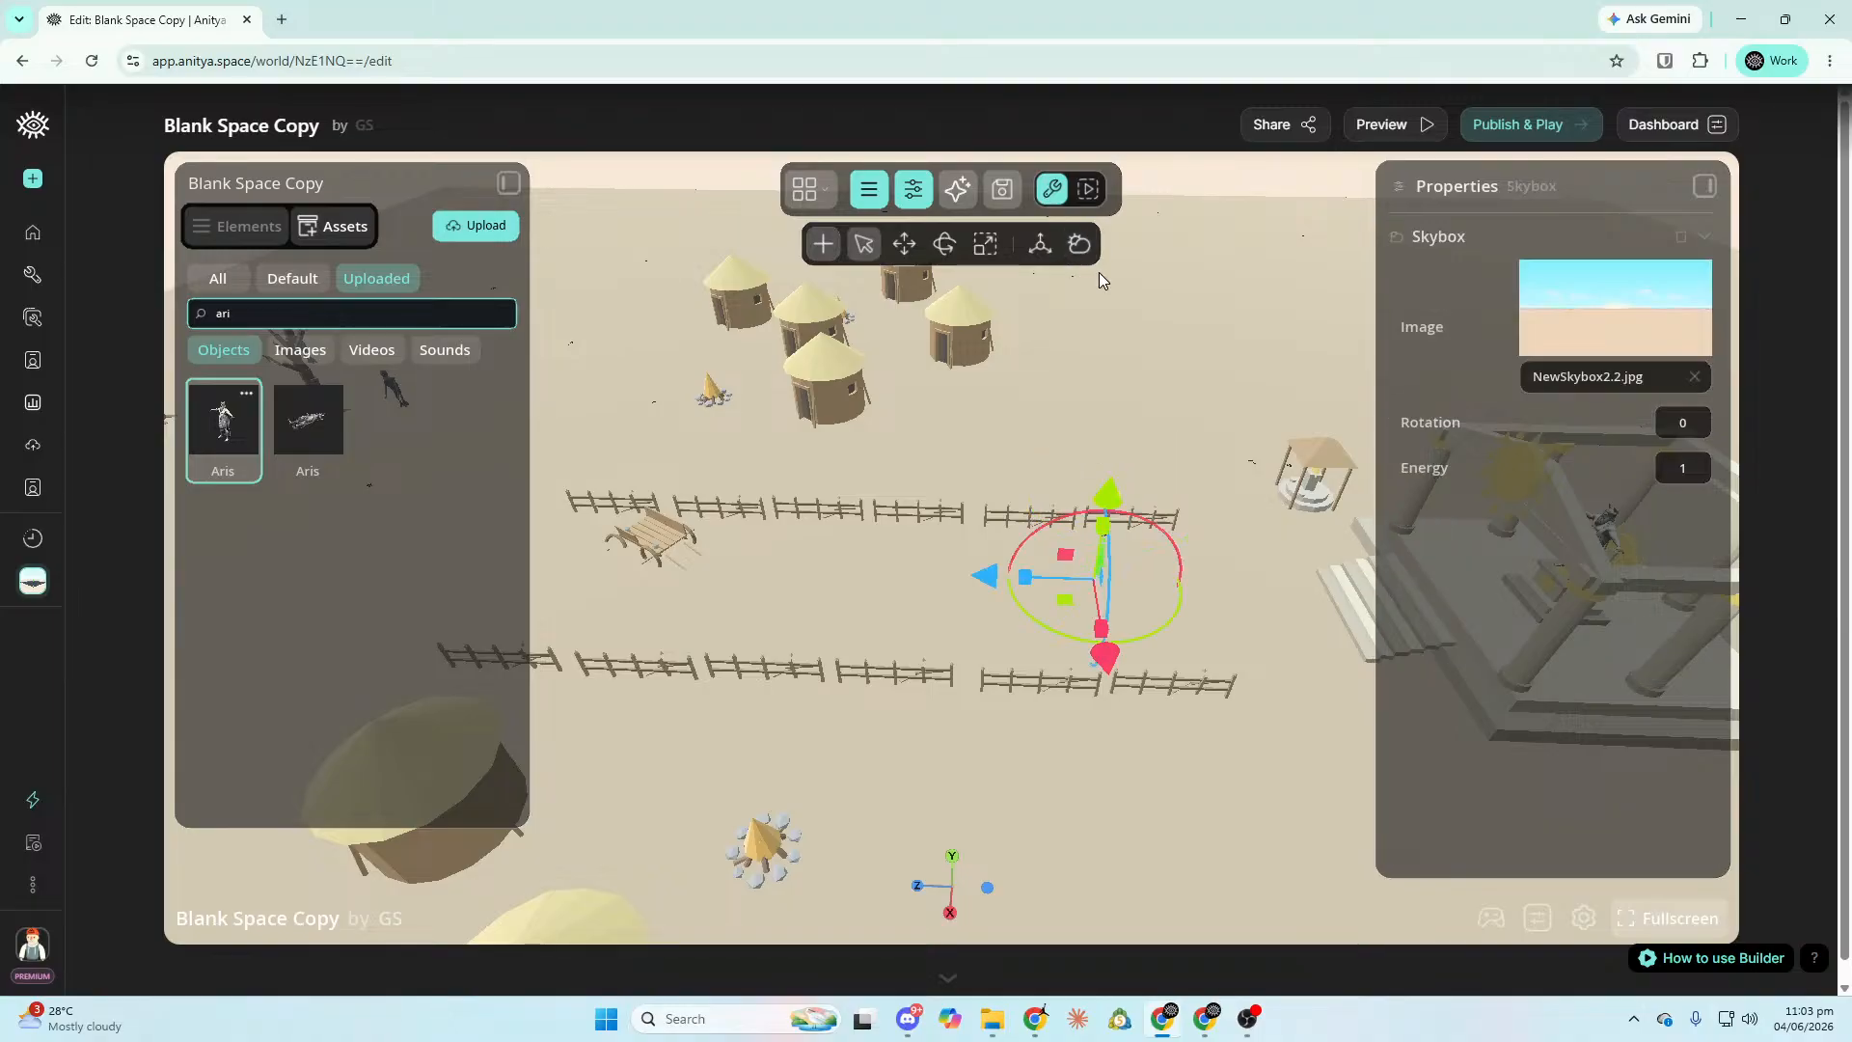
Filter the asset library to images from all sources and try to delete the current skybox.
left_click(300, 349)
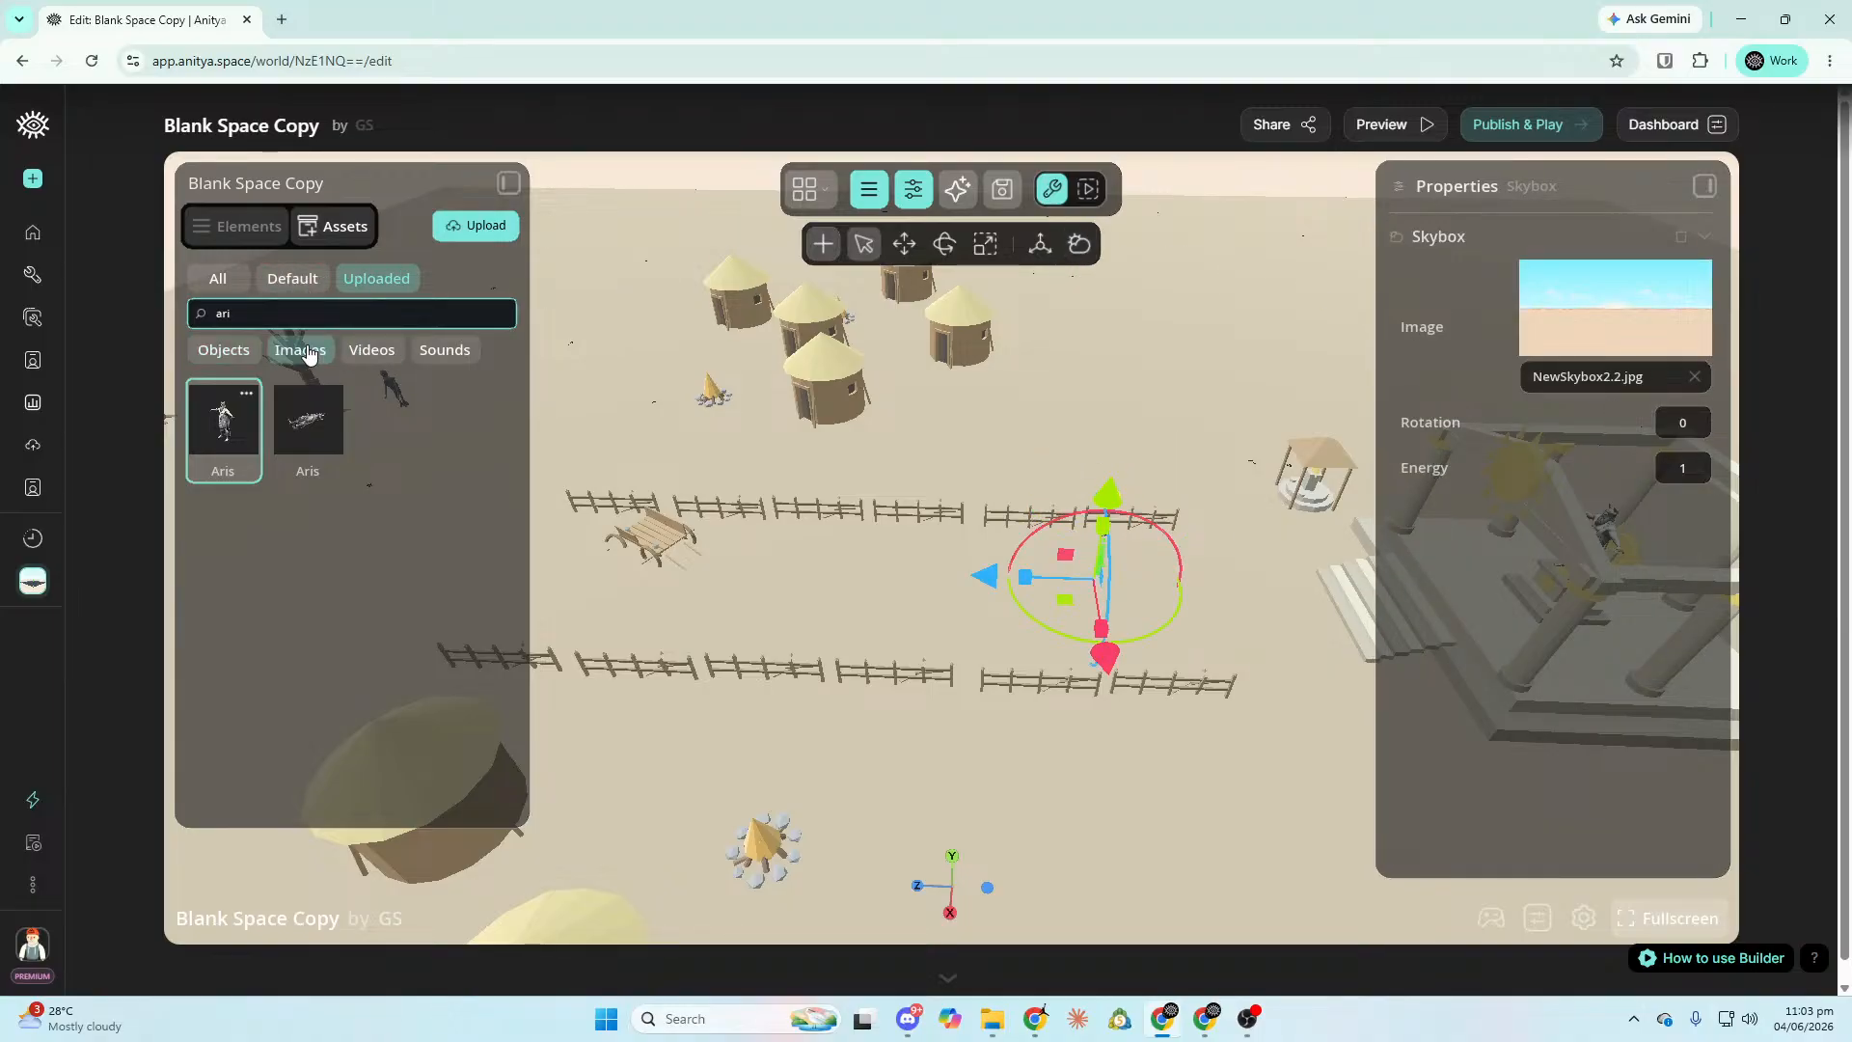
left_click(238, 282)
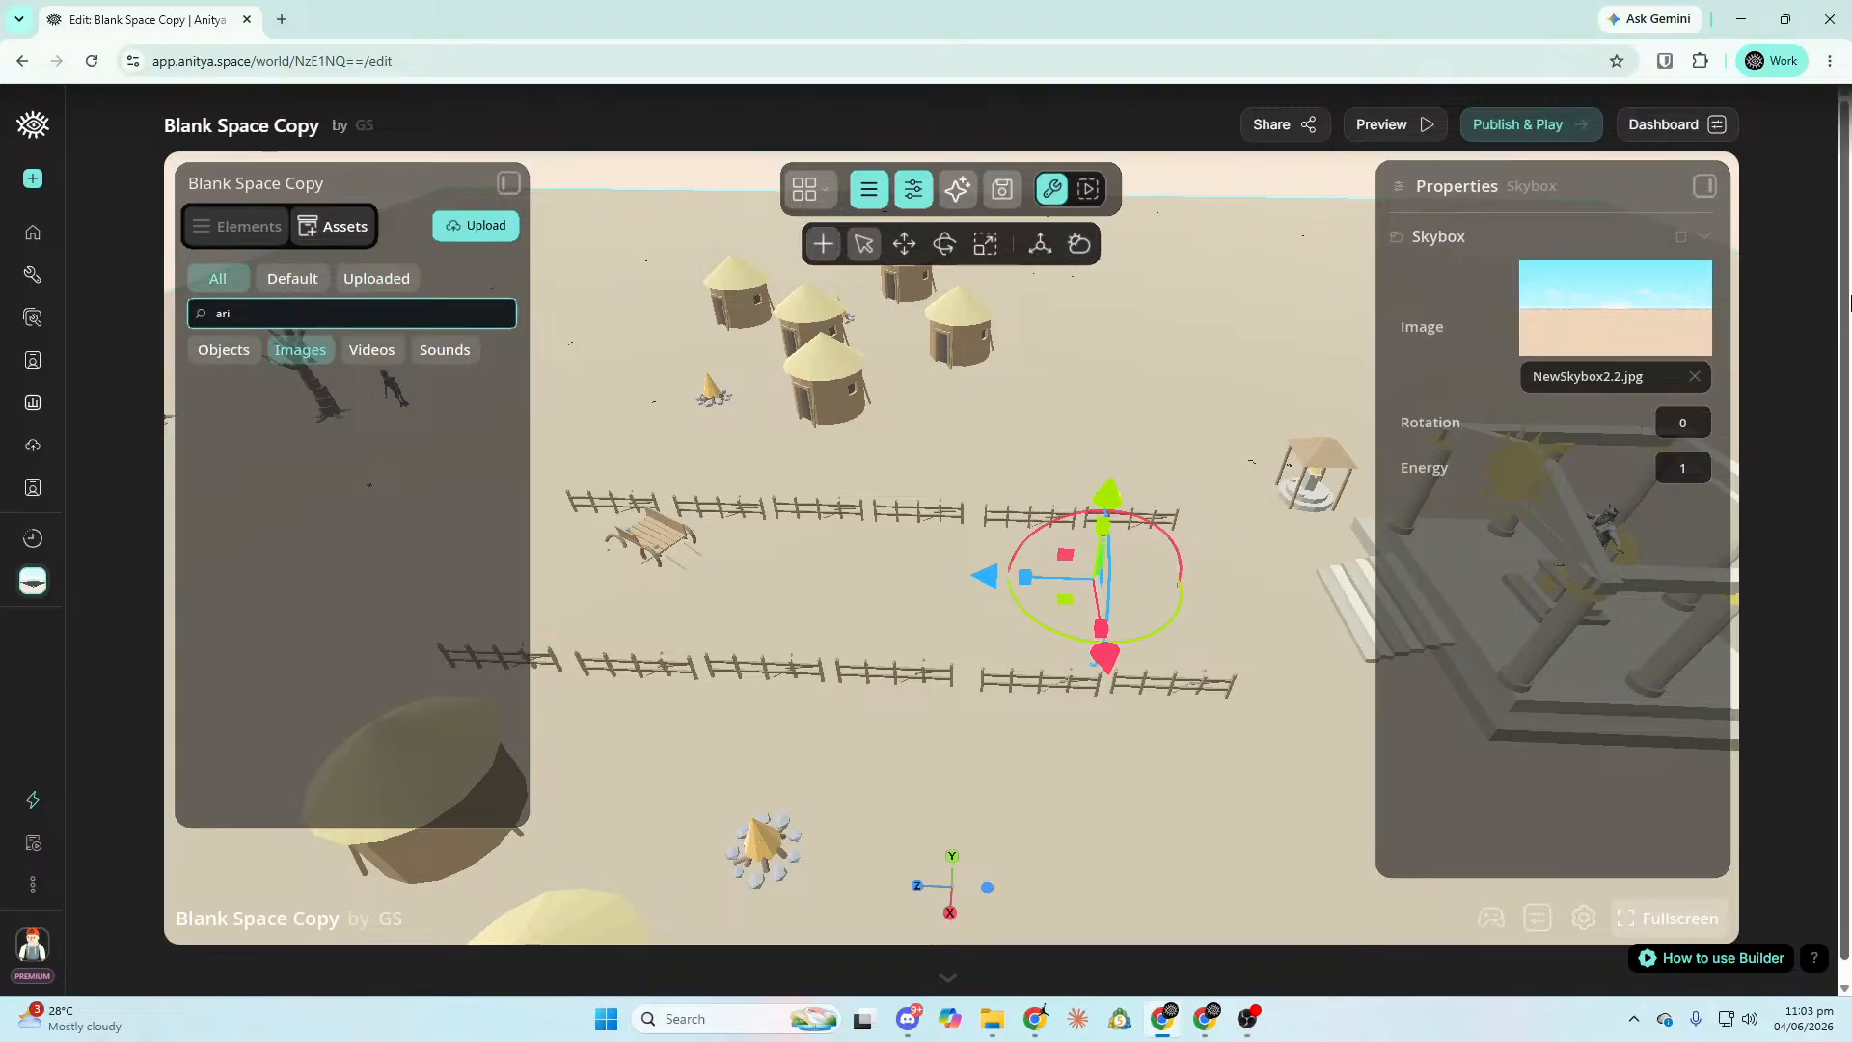
left_click(224, 350)
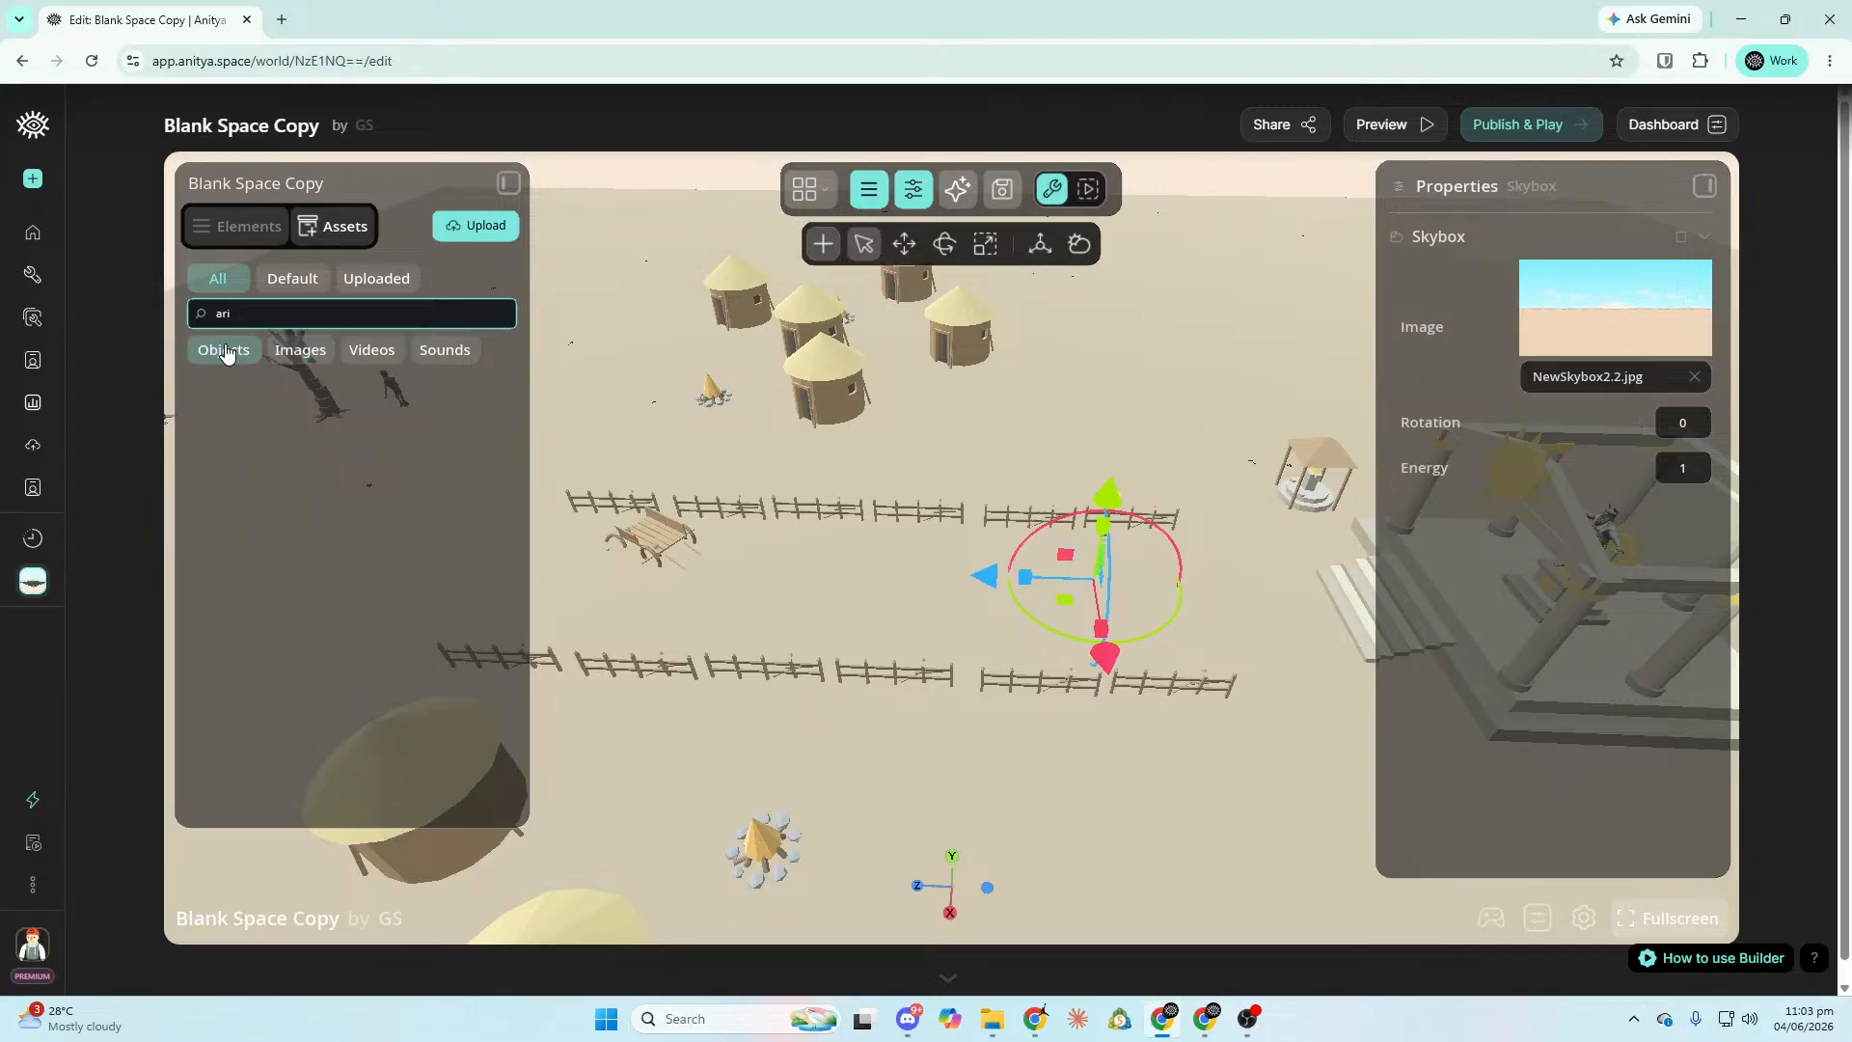
left_click(300, 350)
left_click(374, 354)
left_click(300, 350)
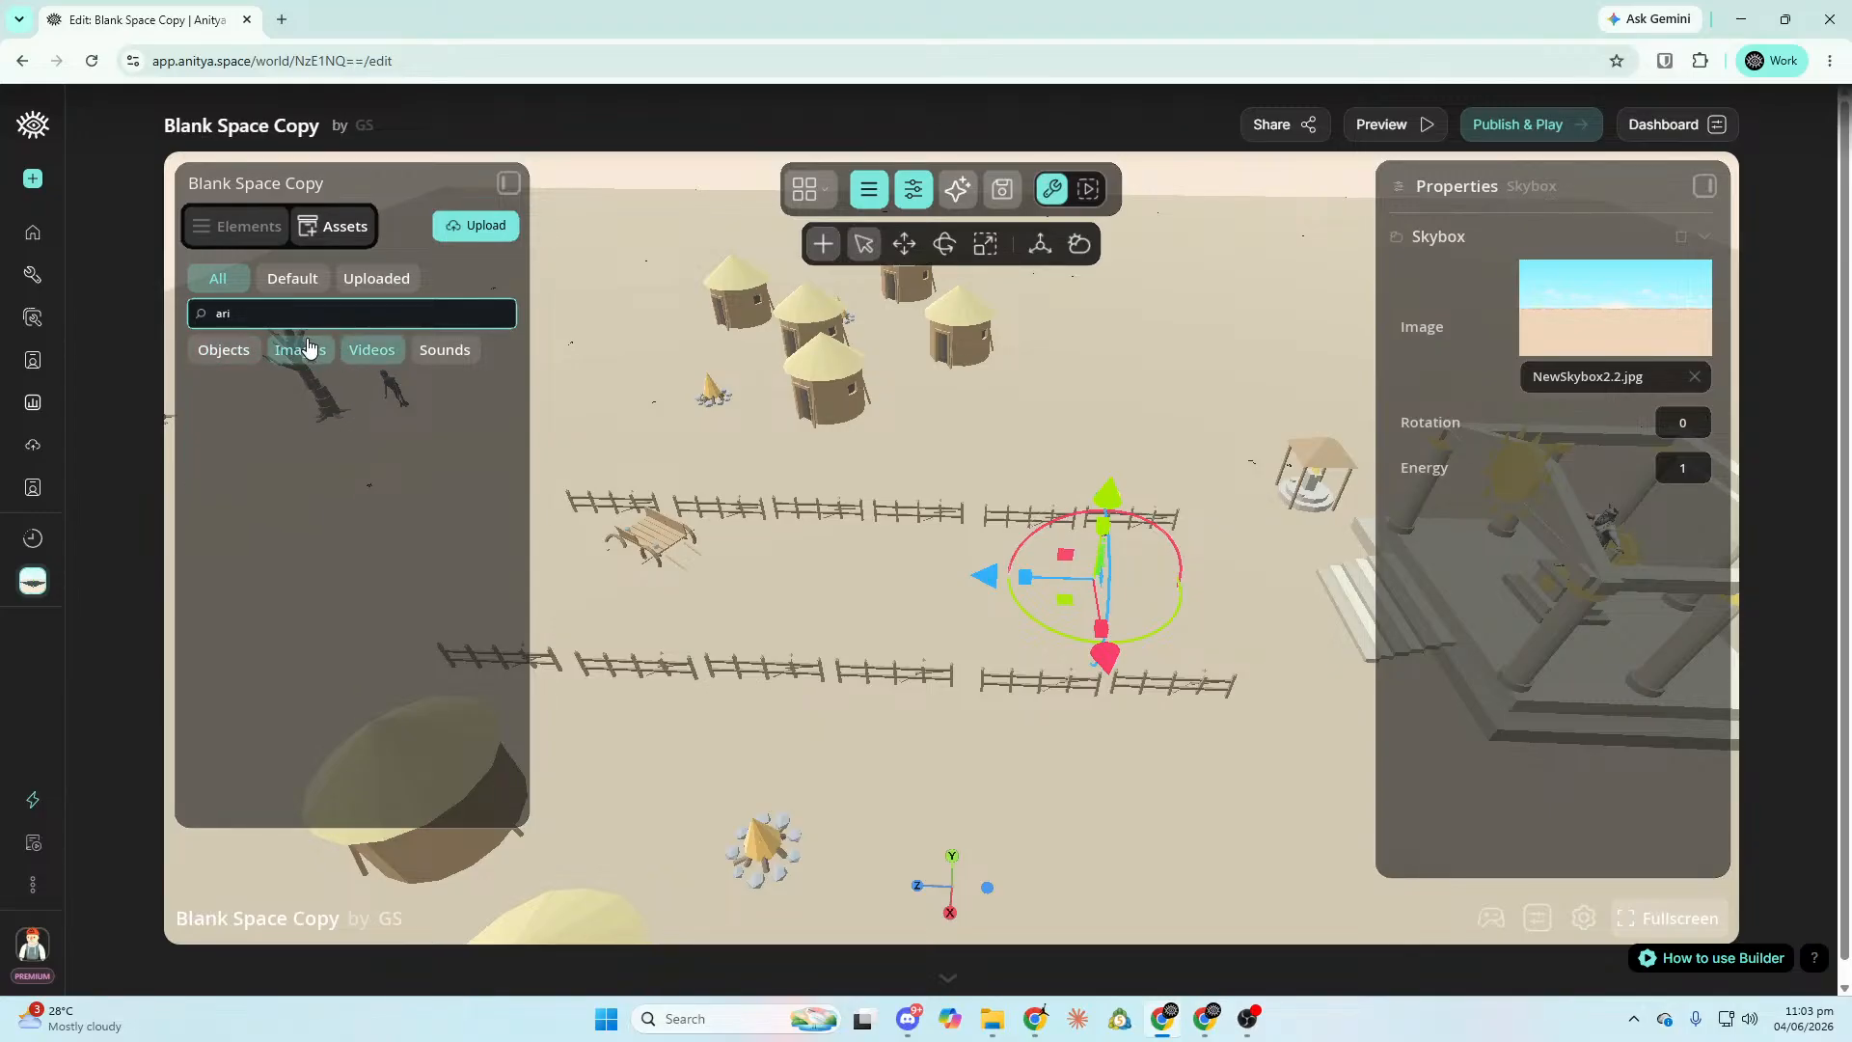
key("Delete")
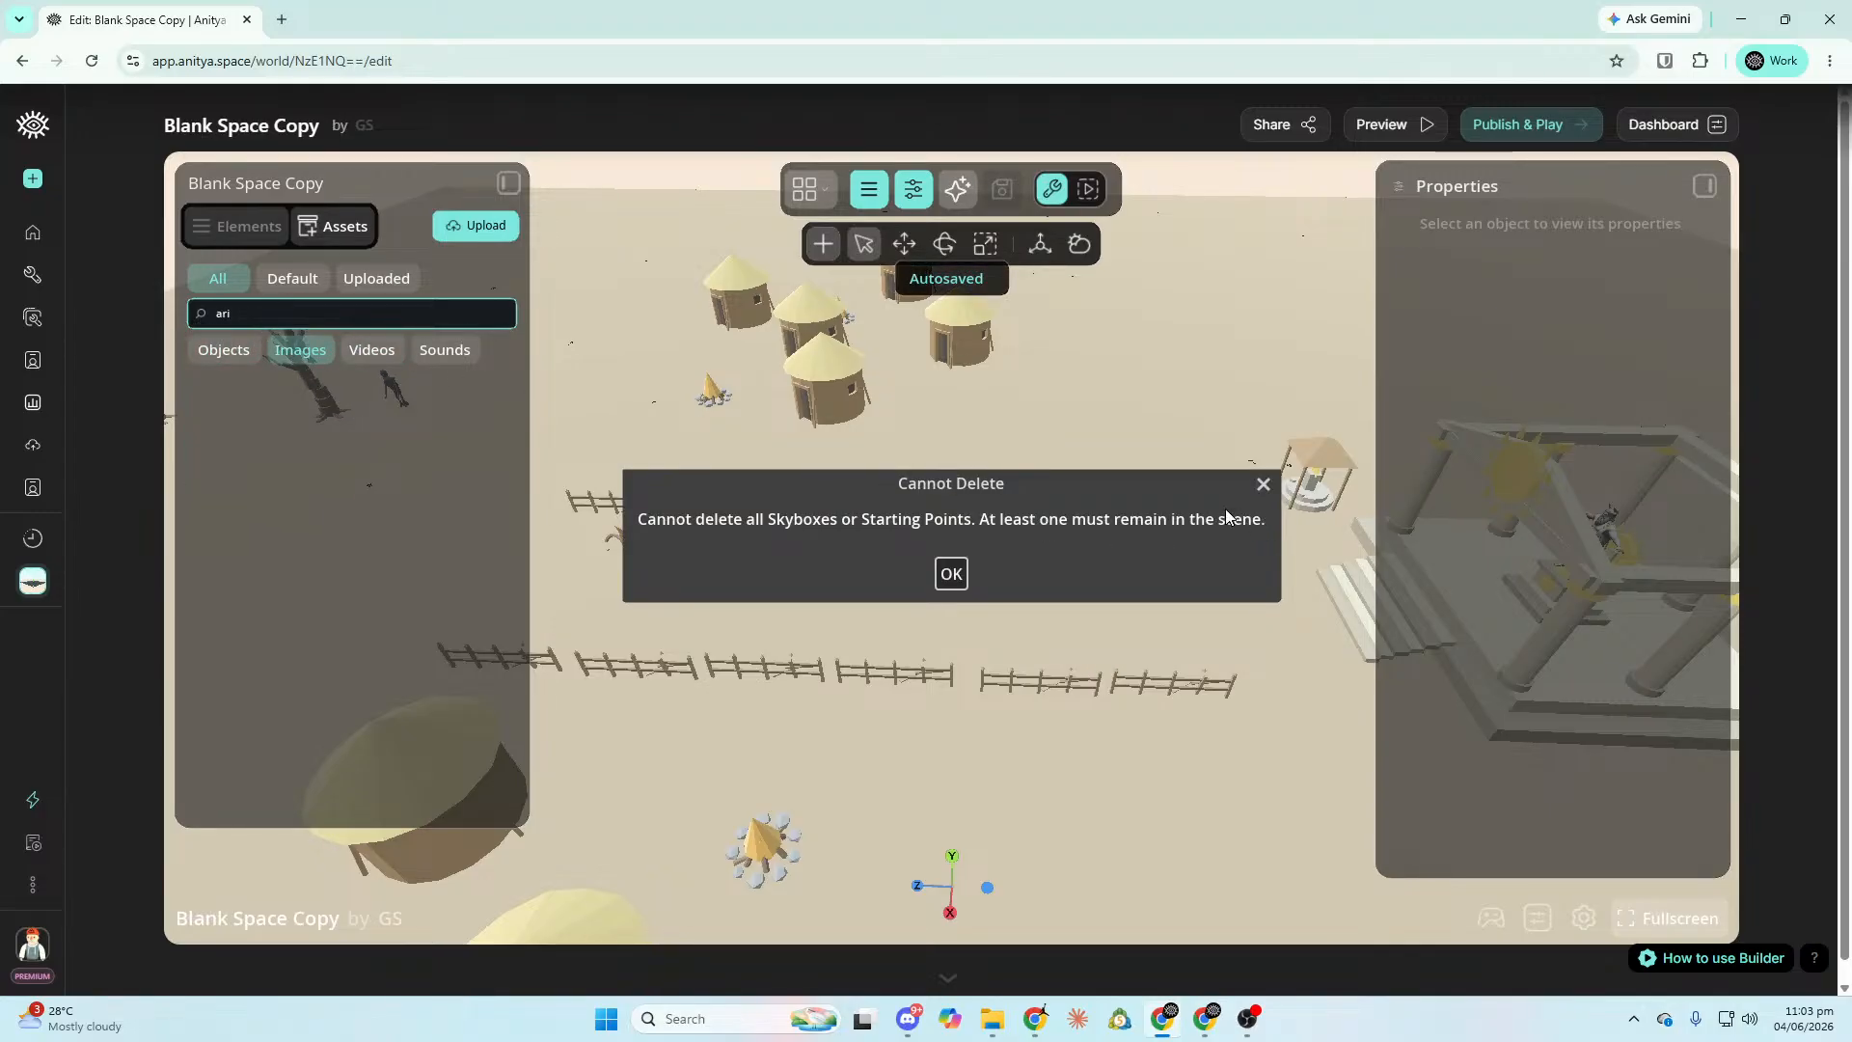
left_click(1263, 489)
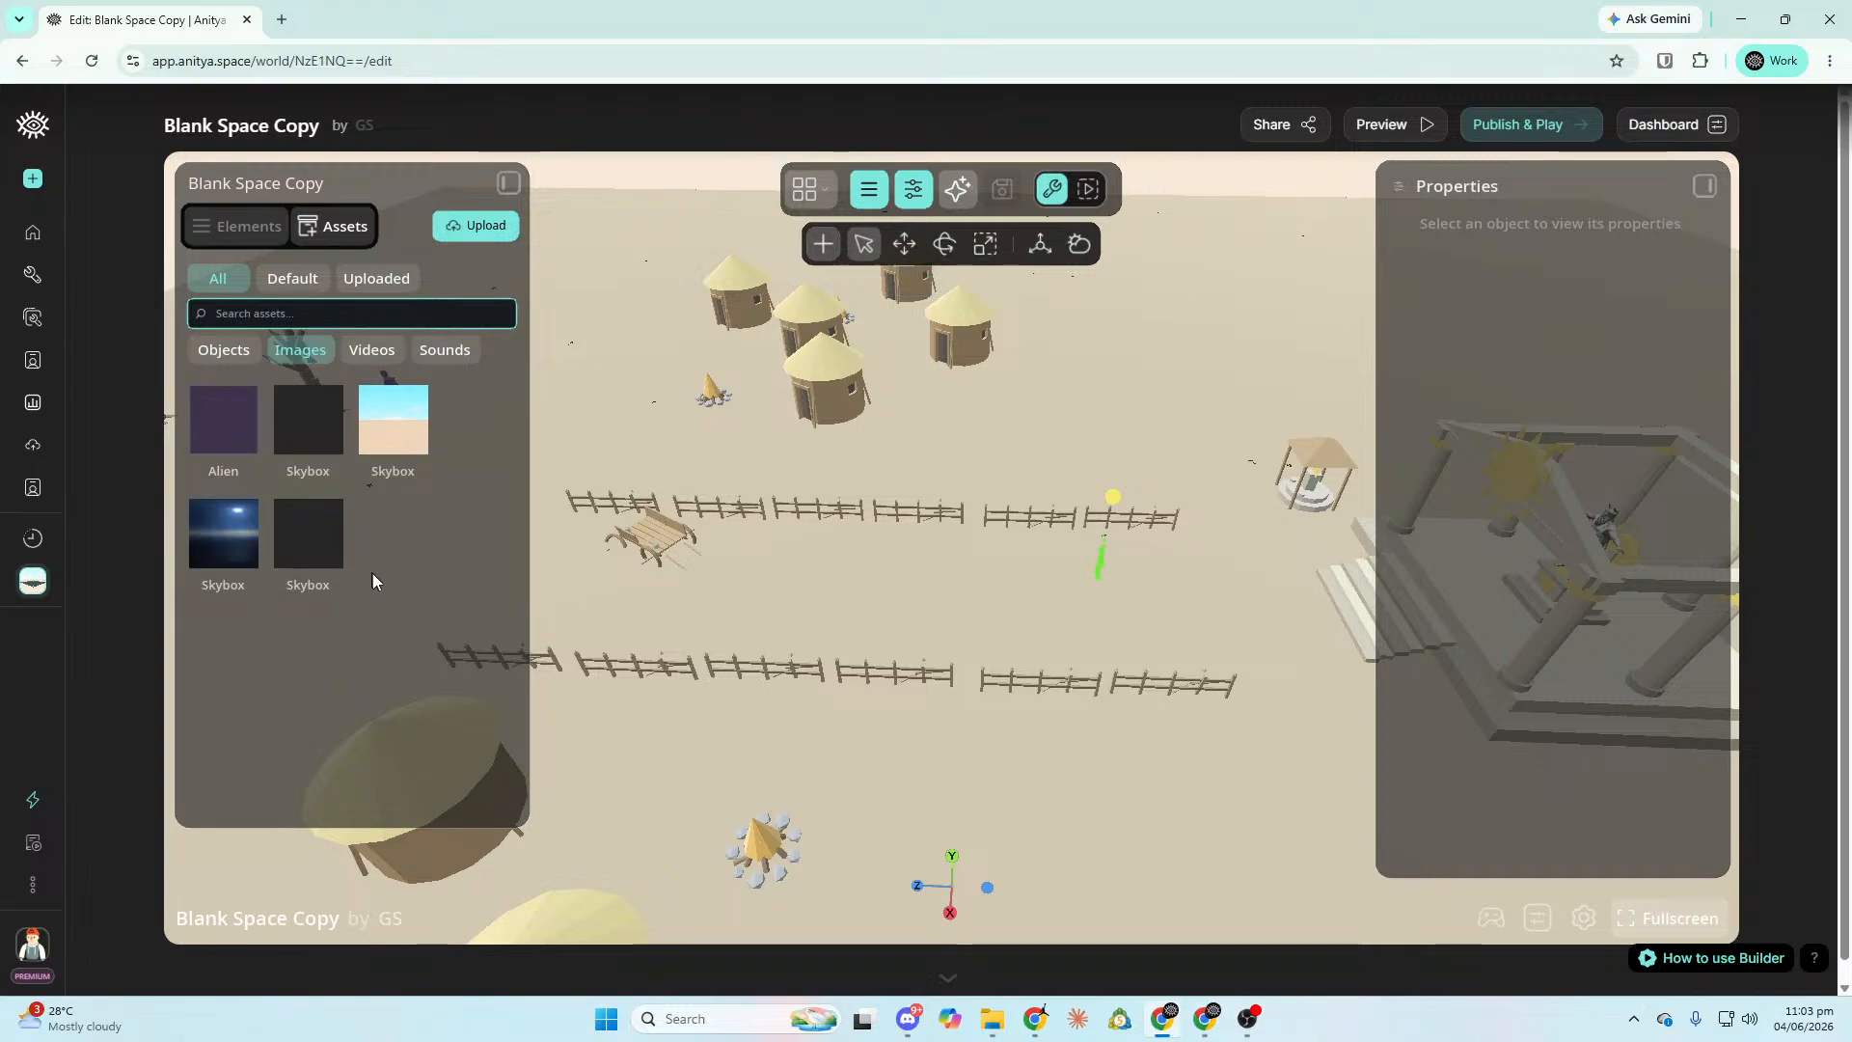
Replace the skybox image with the Skybox Moonlit Night asset.
left_click(232, 561)
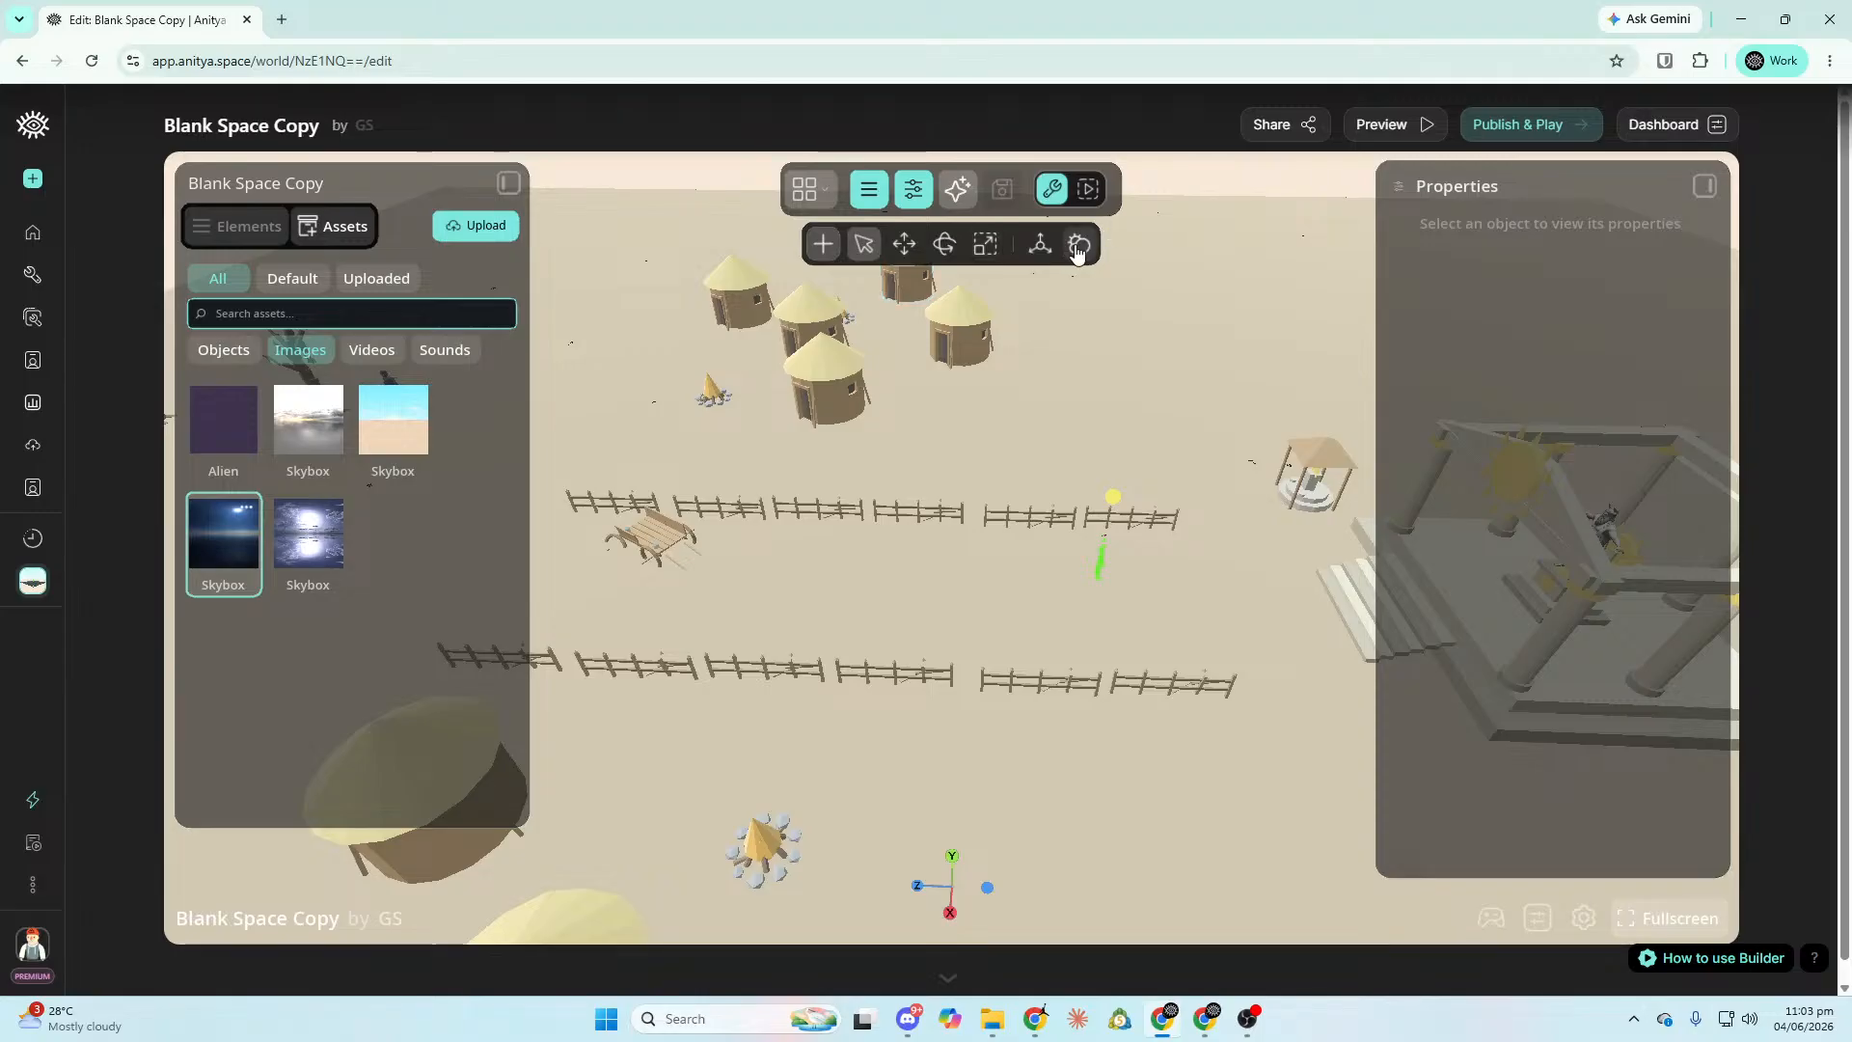
left_click_drag(220, 560, 1602, 375)
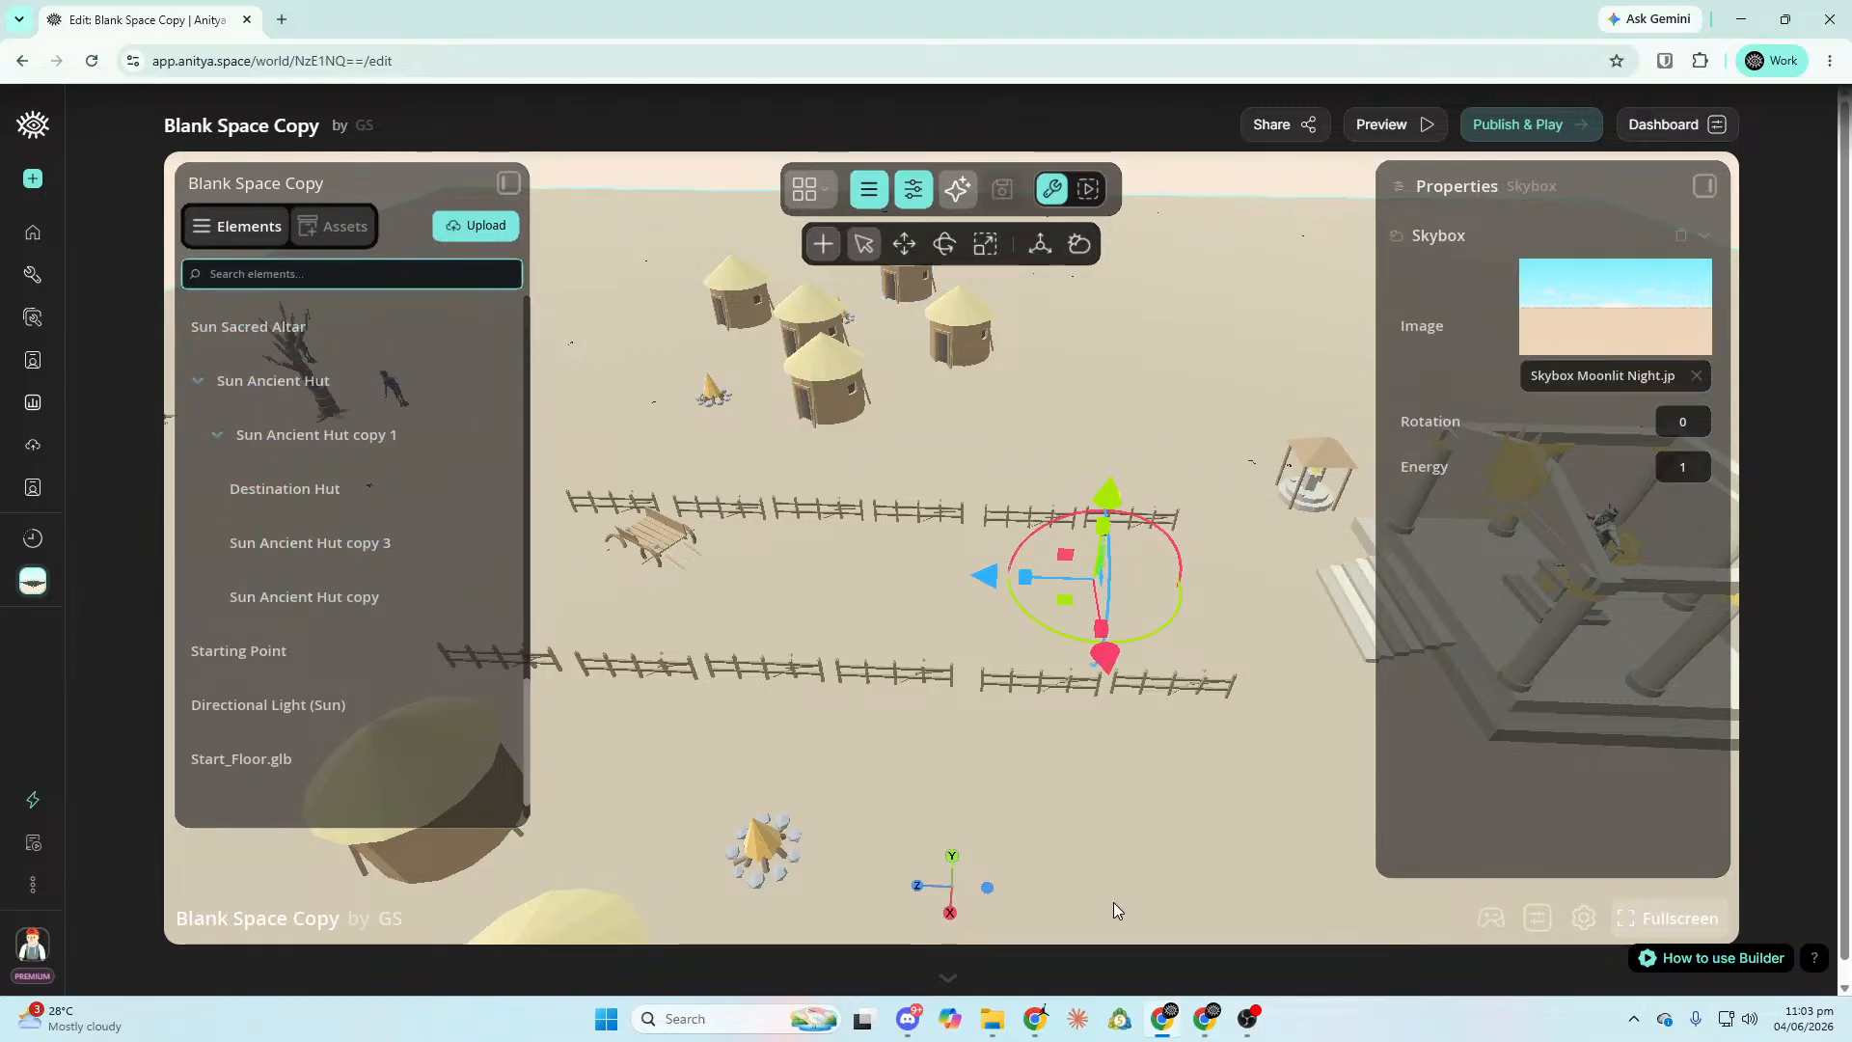
right_click_drag(1067, 610, 1129, 656)
mouse_move(989, 625)
right_mouse_down()
mouse_move(1009, 624)
mouse_move(960, 624)
mouse_move(989, 628)
right_mouse_up()
Set the skybox's energy to -3 and its rotation to 2.91.
left_click_drag(1672, 466, 1678, 451)
left_click(1682, 455)
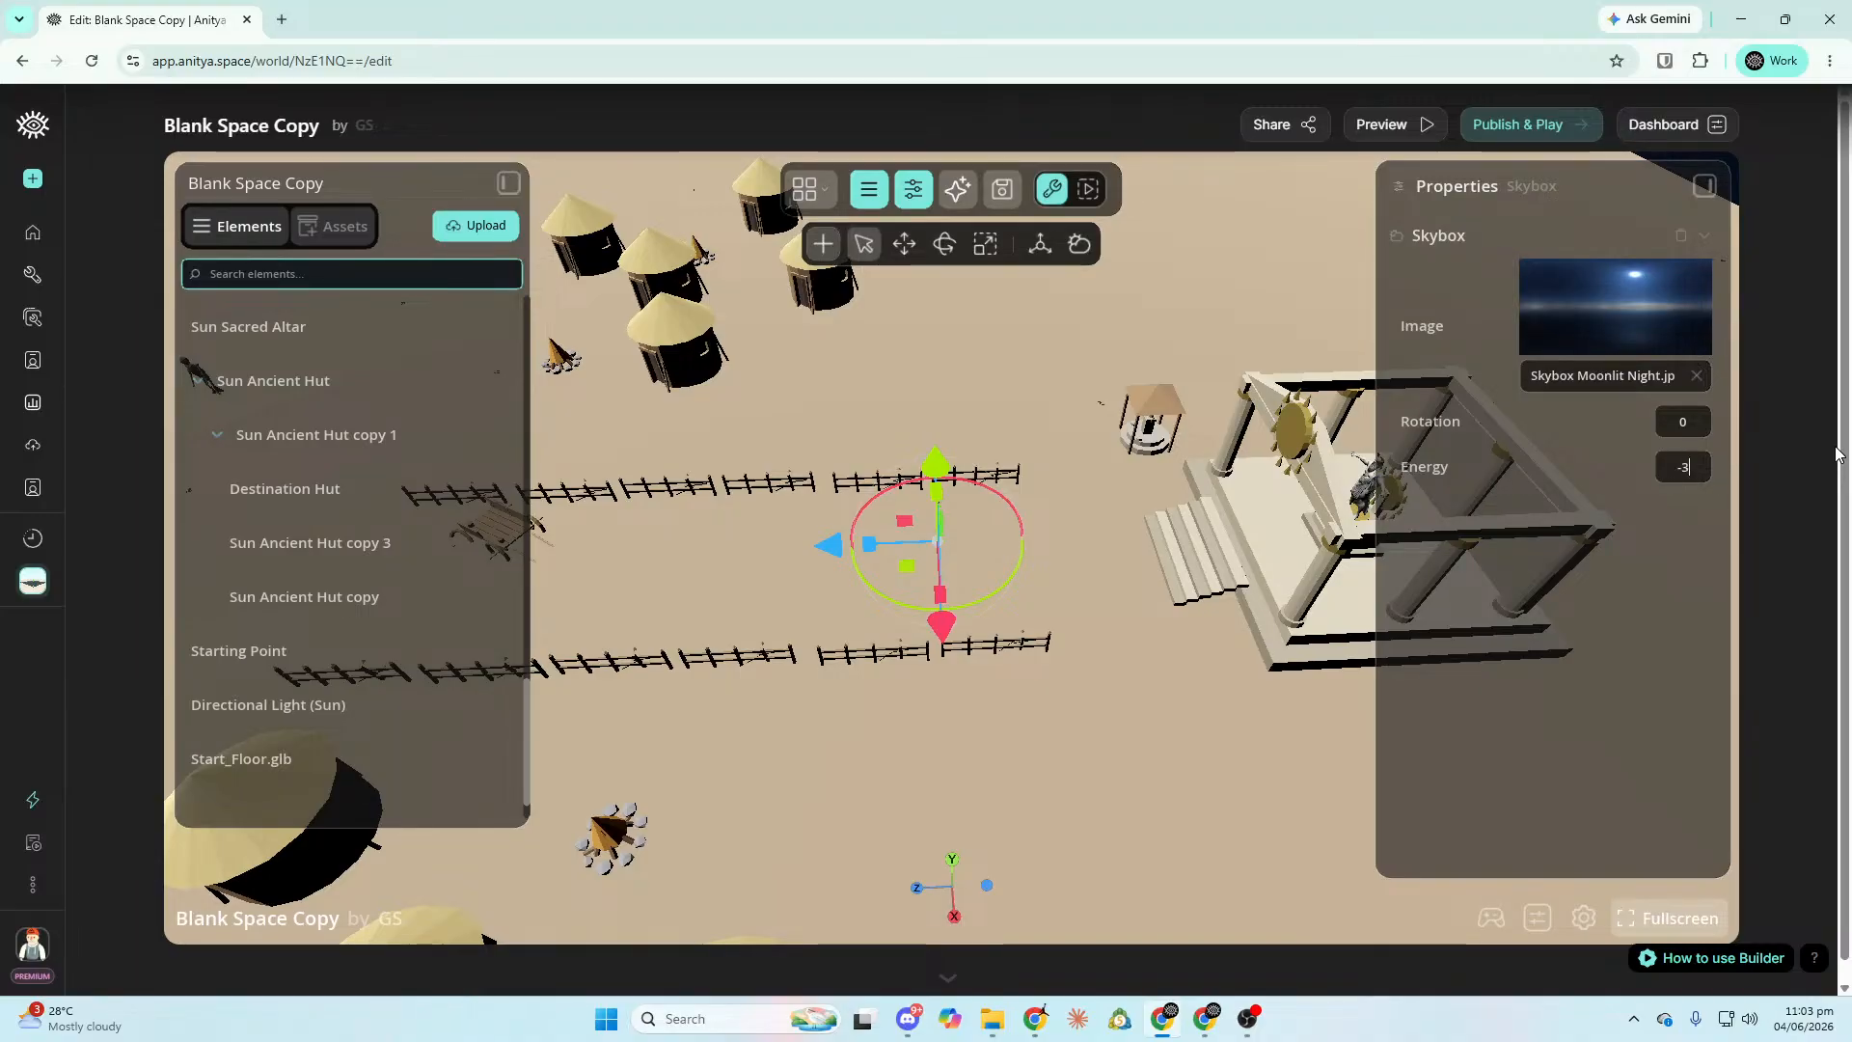
type("-3")
mouse_move(1302, 439)
right_mouse_down()
mouse_move(1128, 424)
mouse_move(1293, 434)
right_mouse_up()
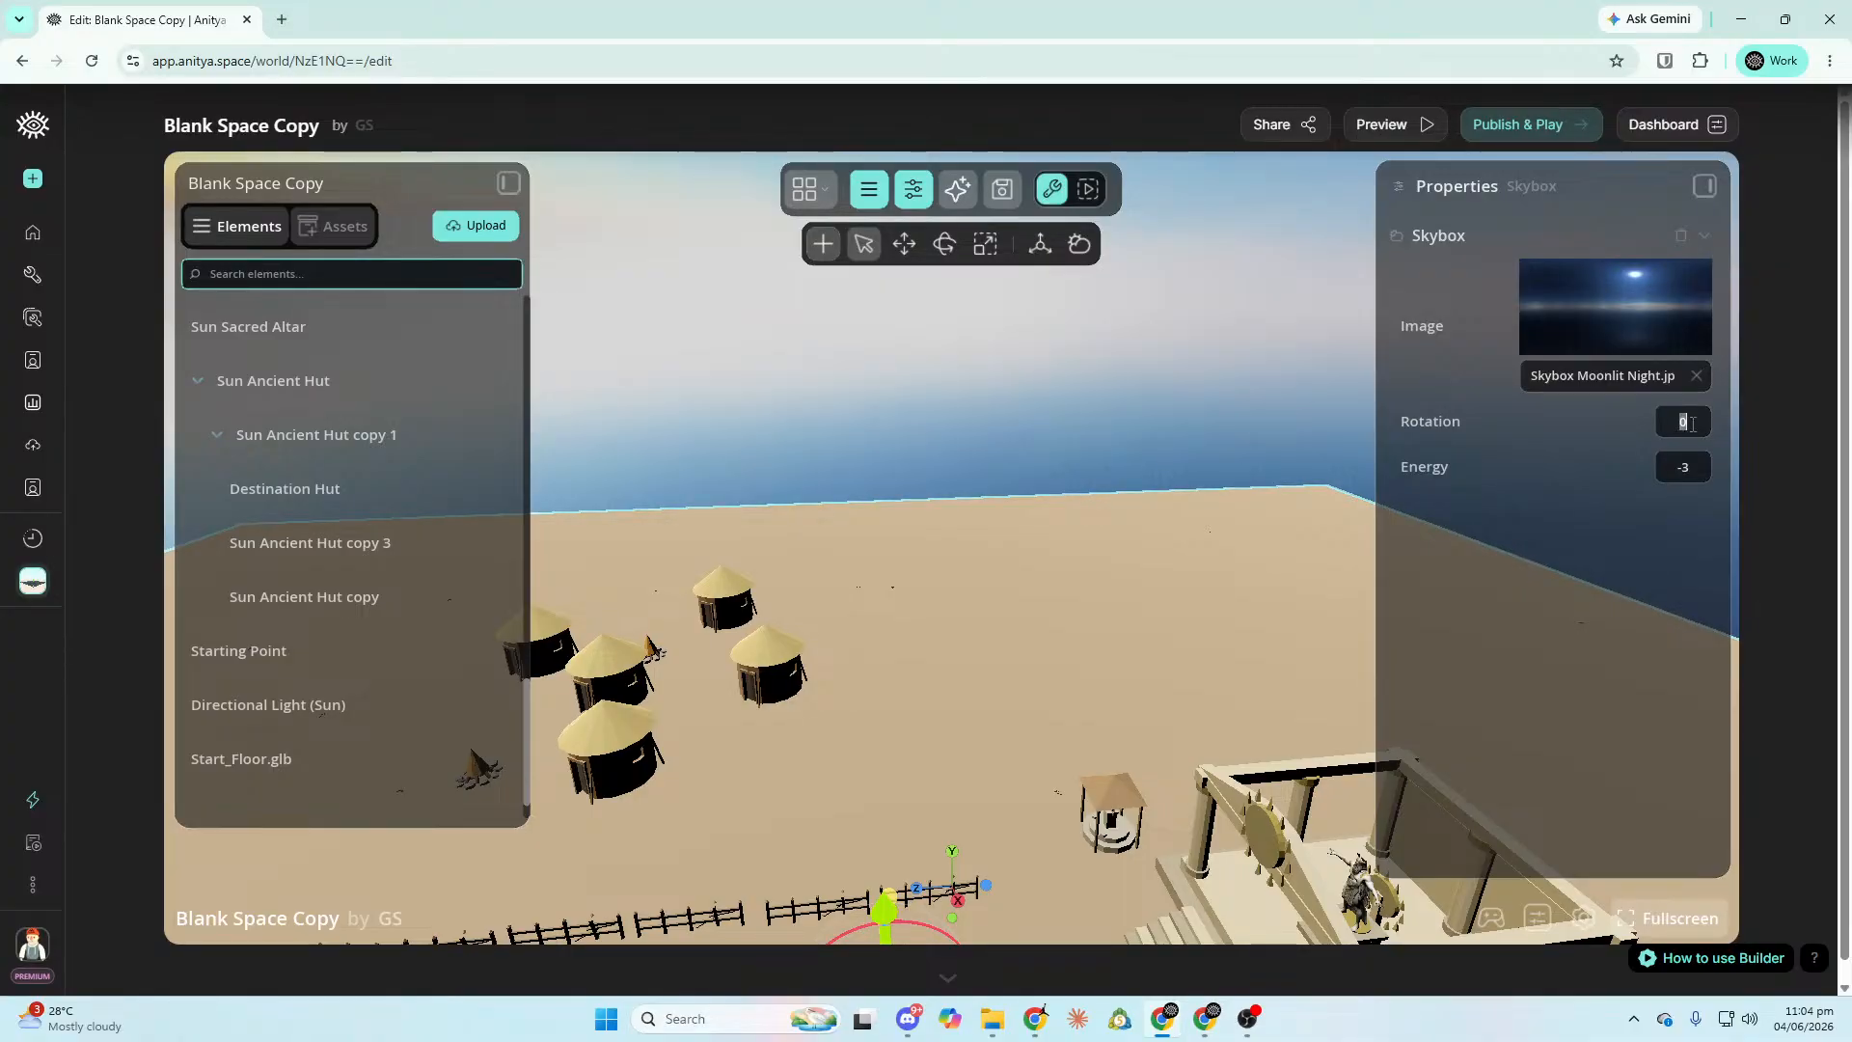
mouse_move(1702, 411)
left_mouse_down()
mouse_move(1765, 411)
mouse_move(1688, 411)
mouse_move(1727, 411)
left_mouse_up()
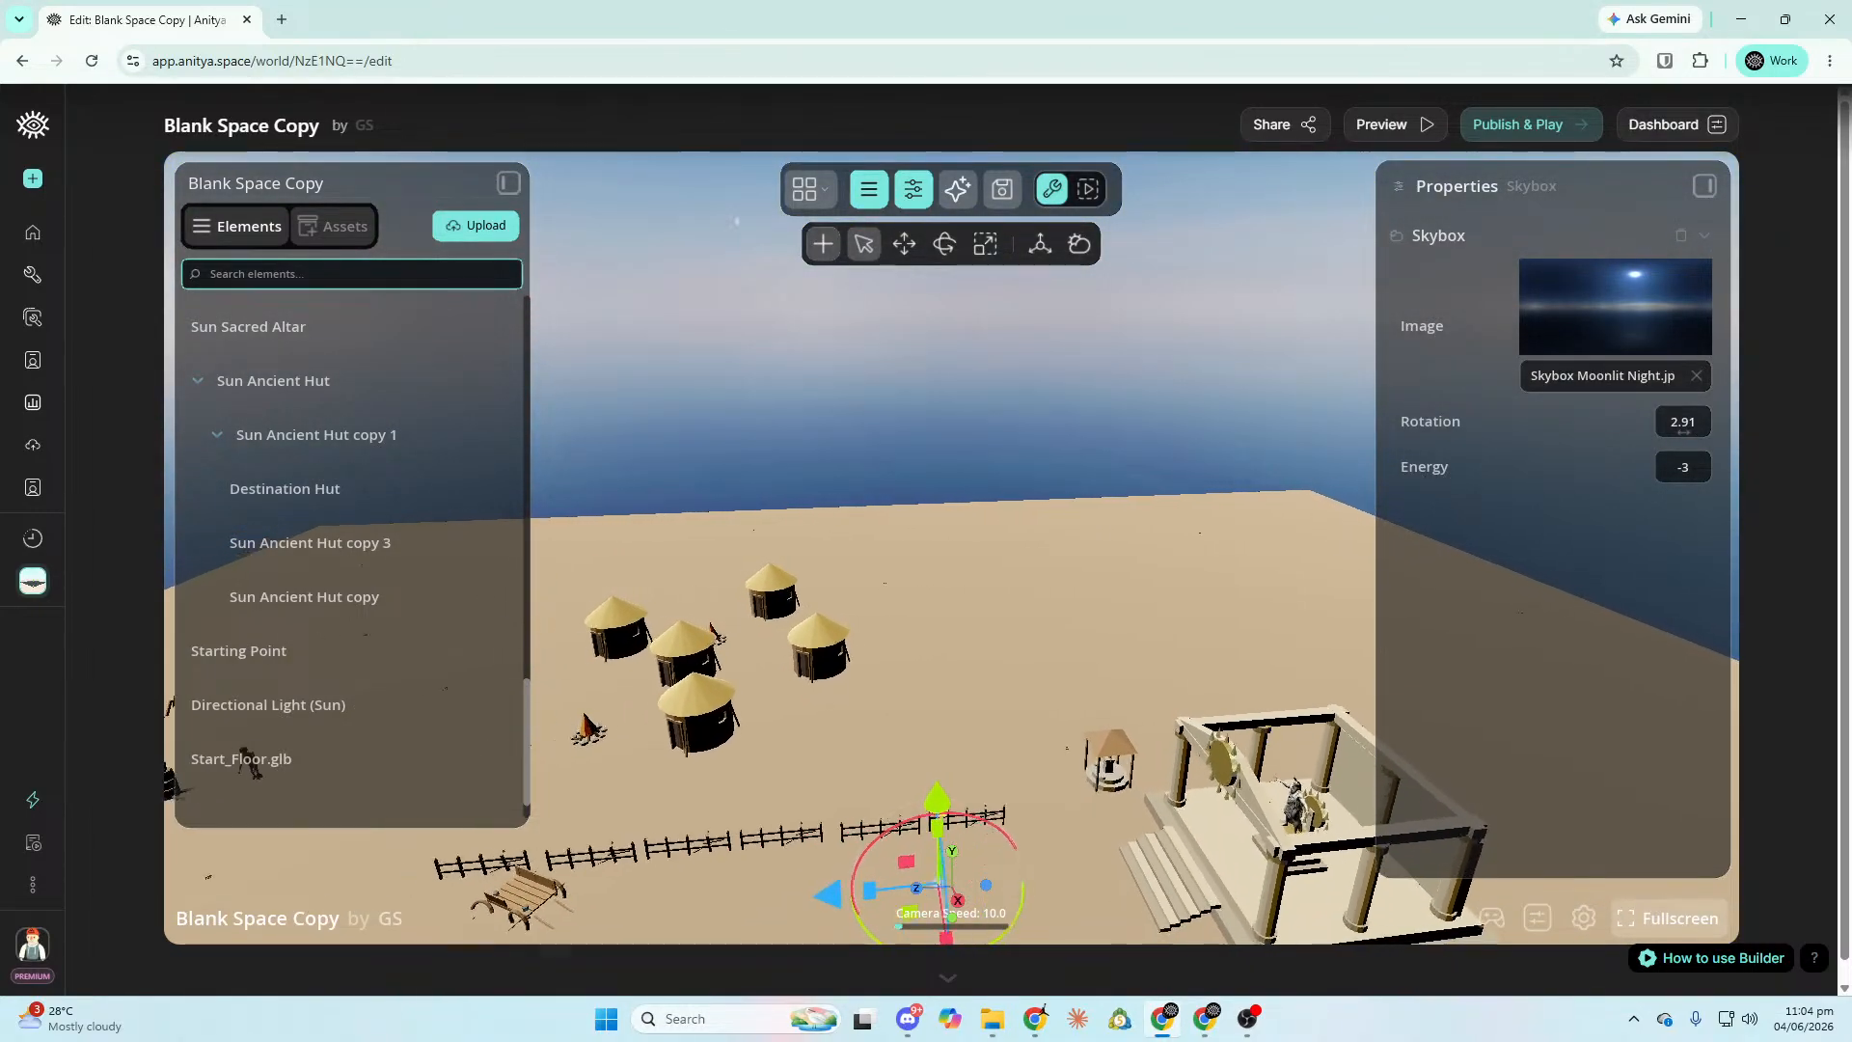
Try skybox energy values of -4, -10 and -7, then set the energy to -5.
left_click(1669, 467)
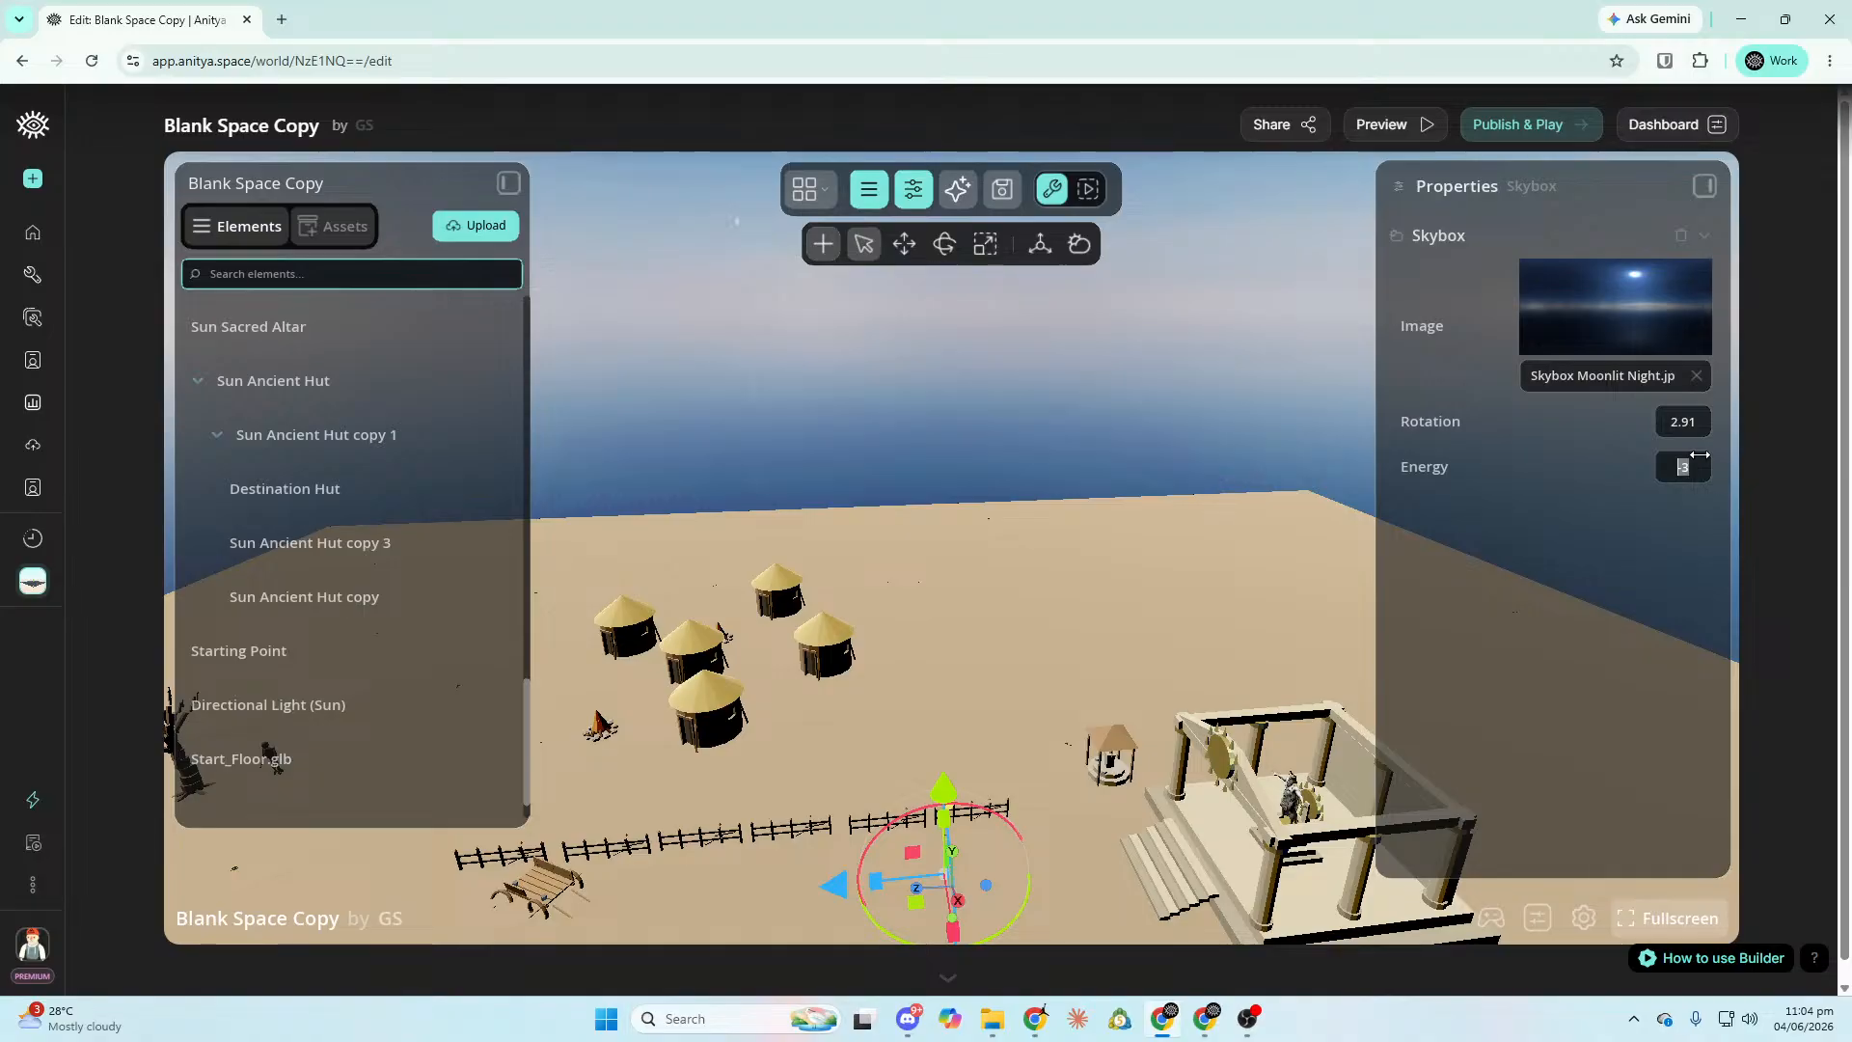
key("BackSpace")
key("Return")
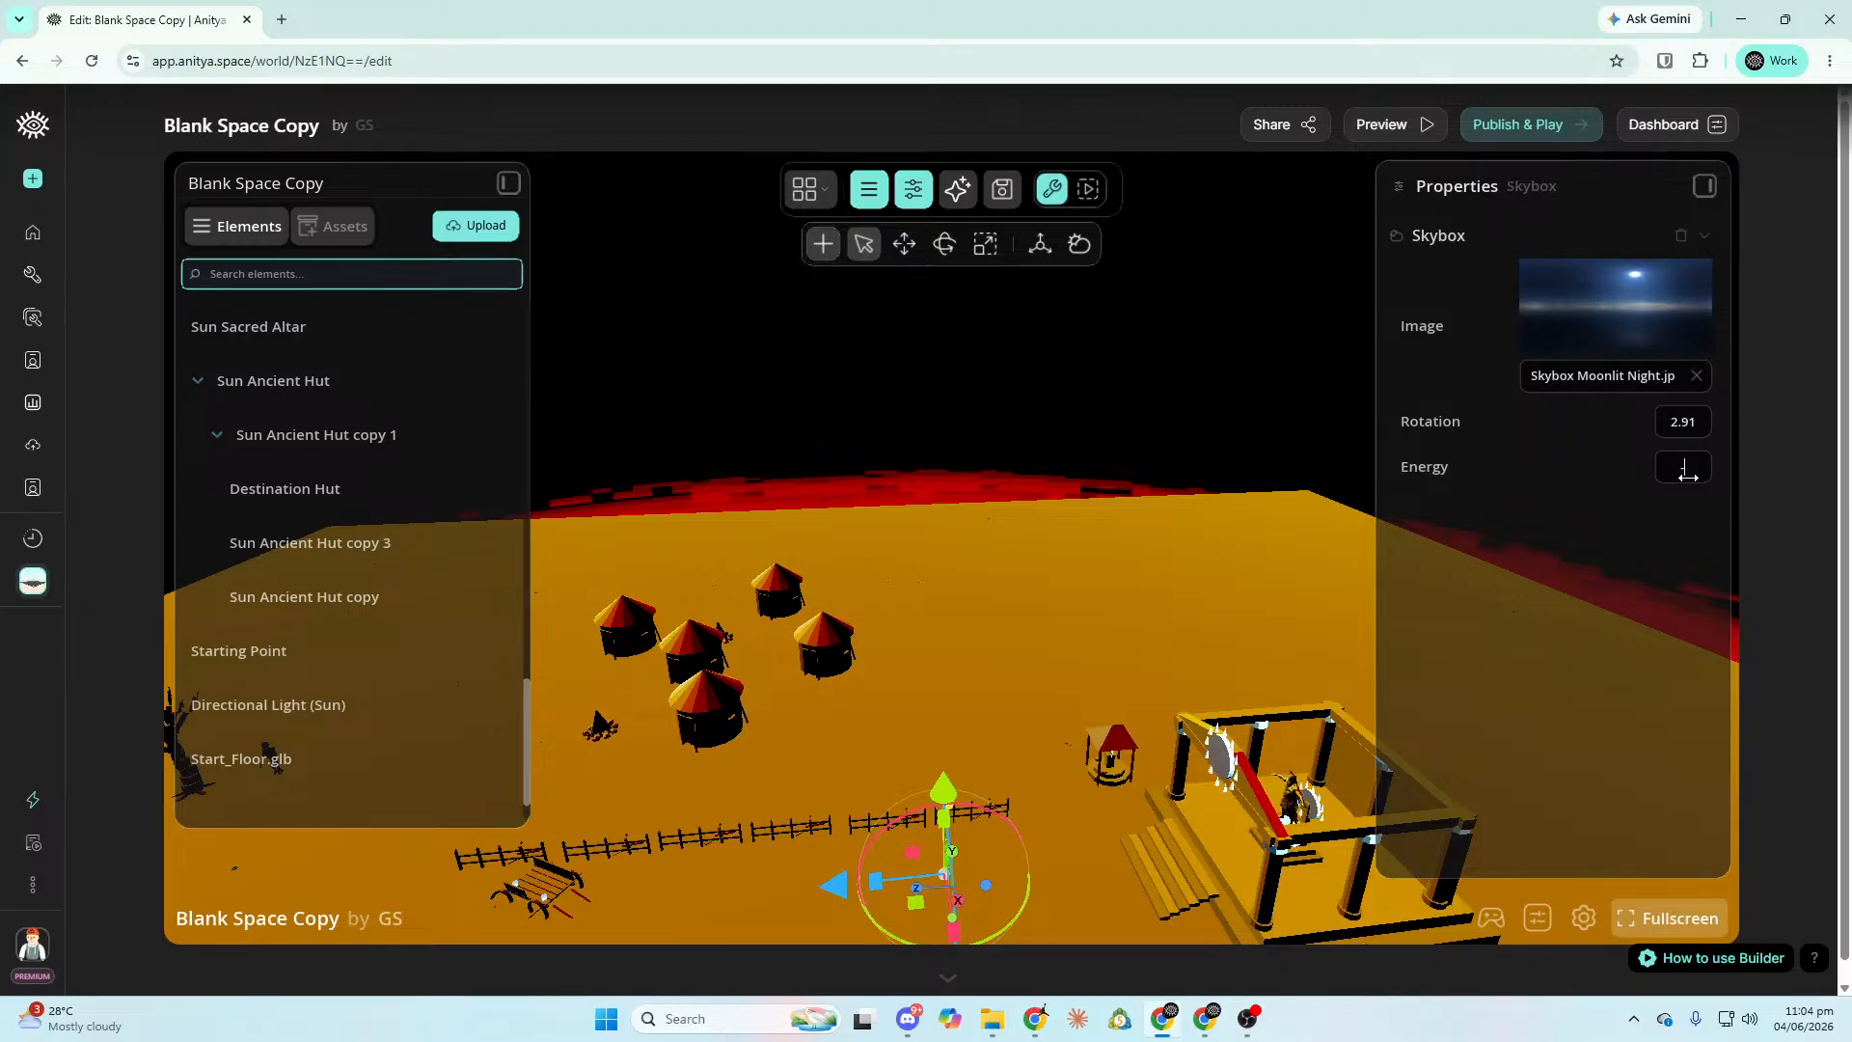
key("Return")
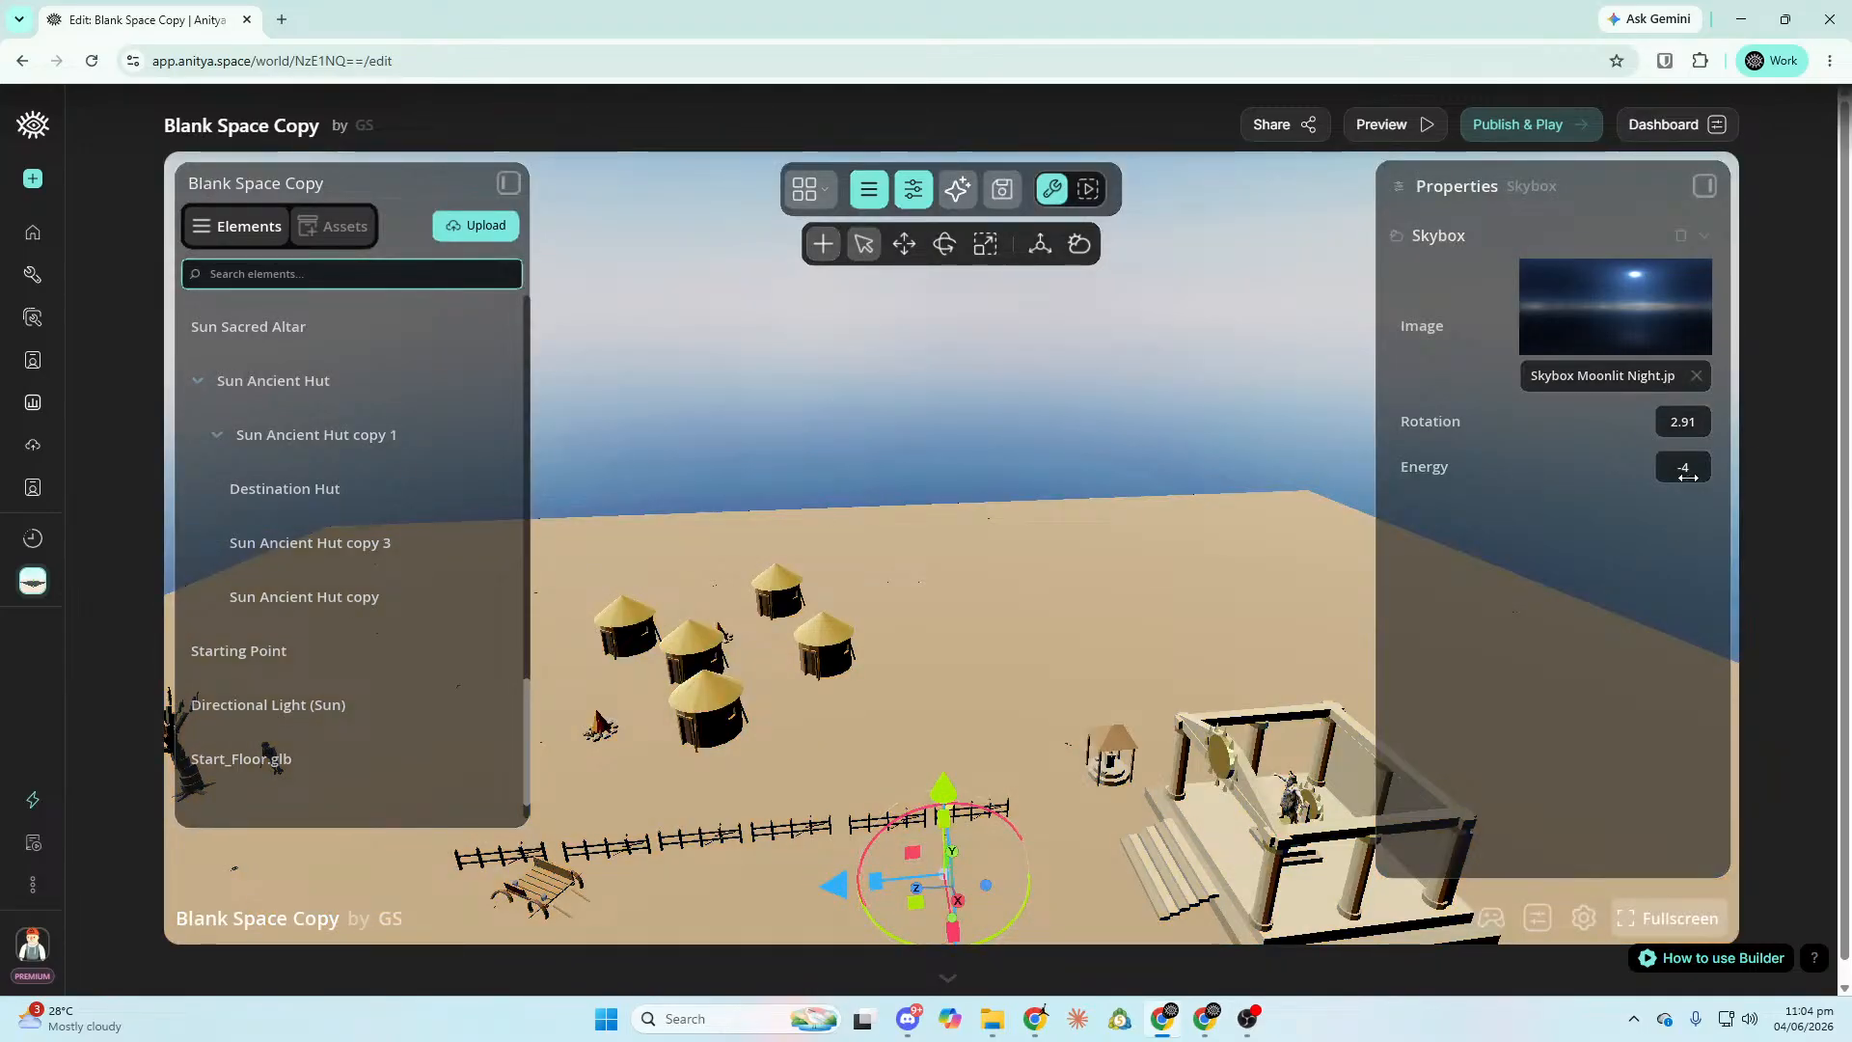
type("-10")
key("Return")
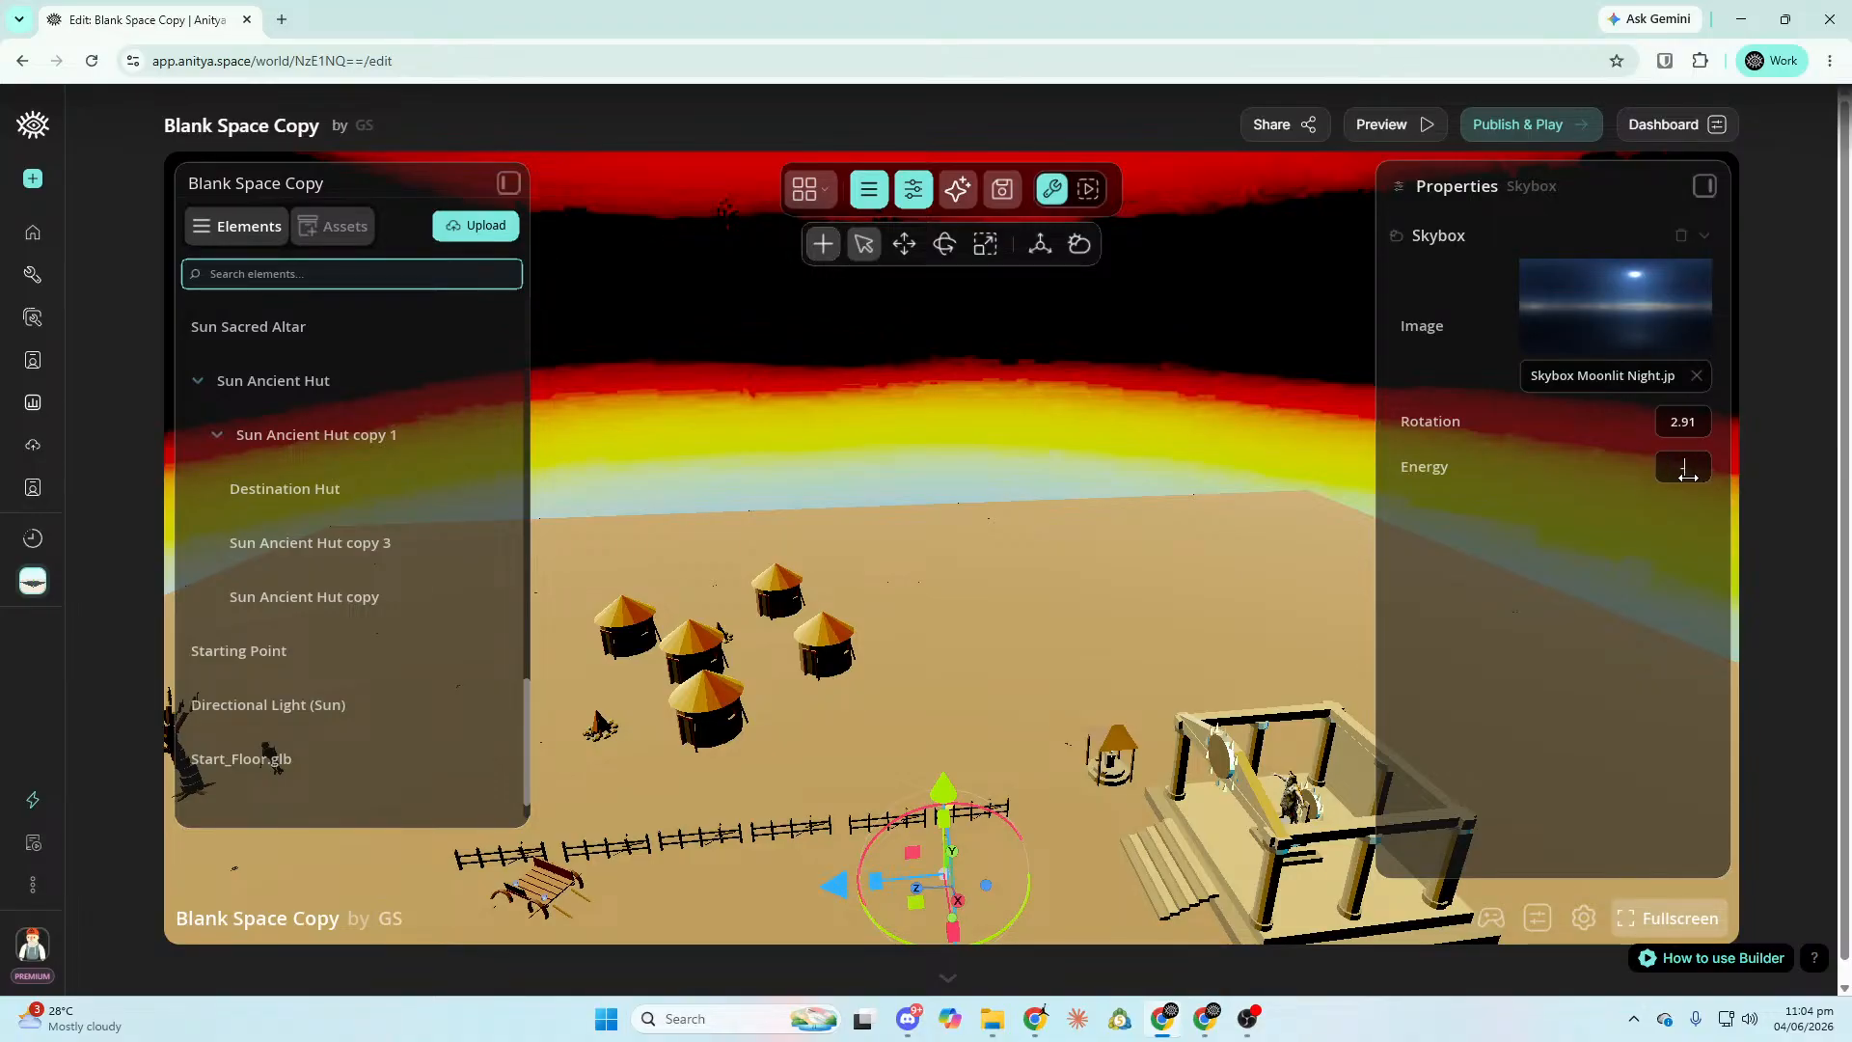
type("-7")
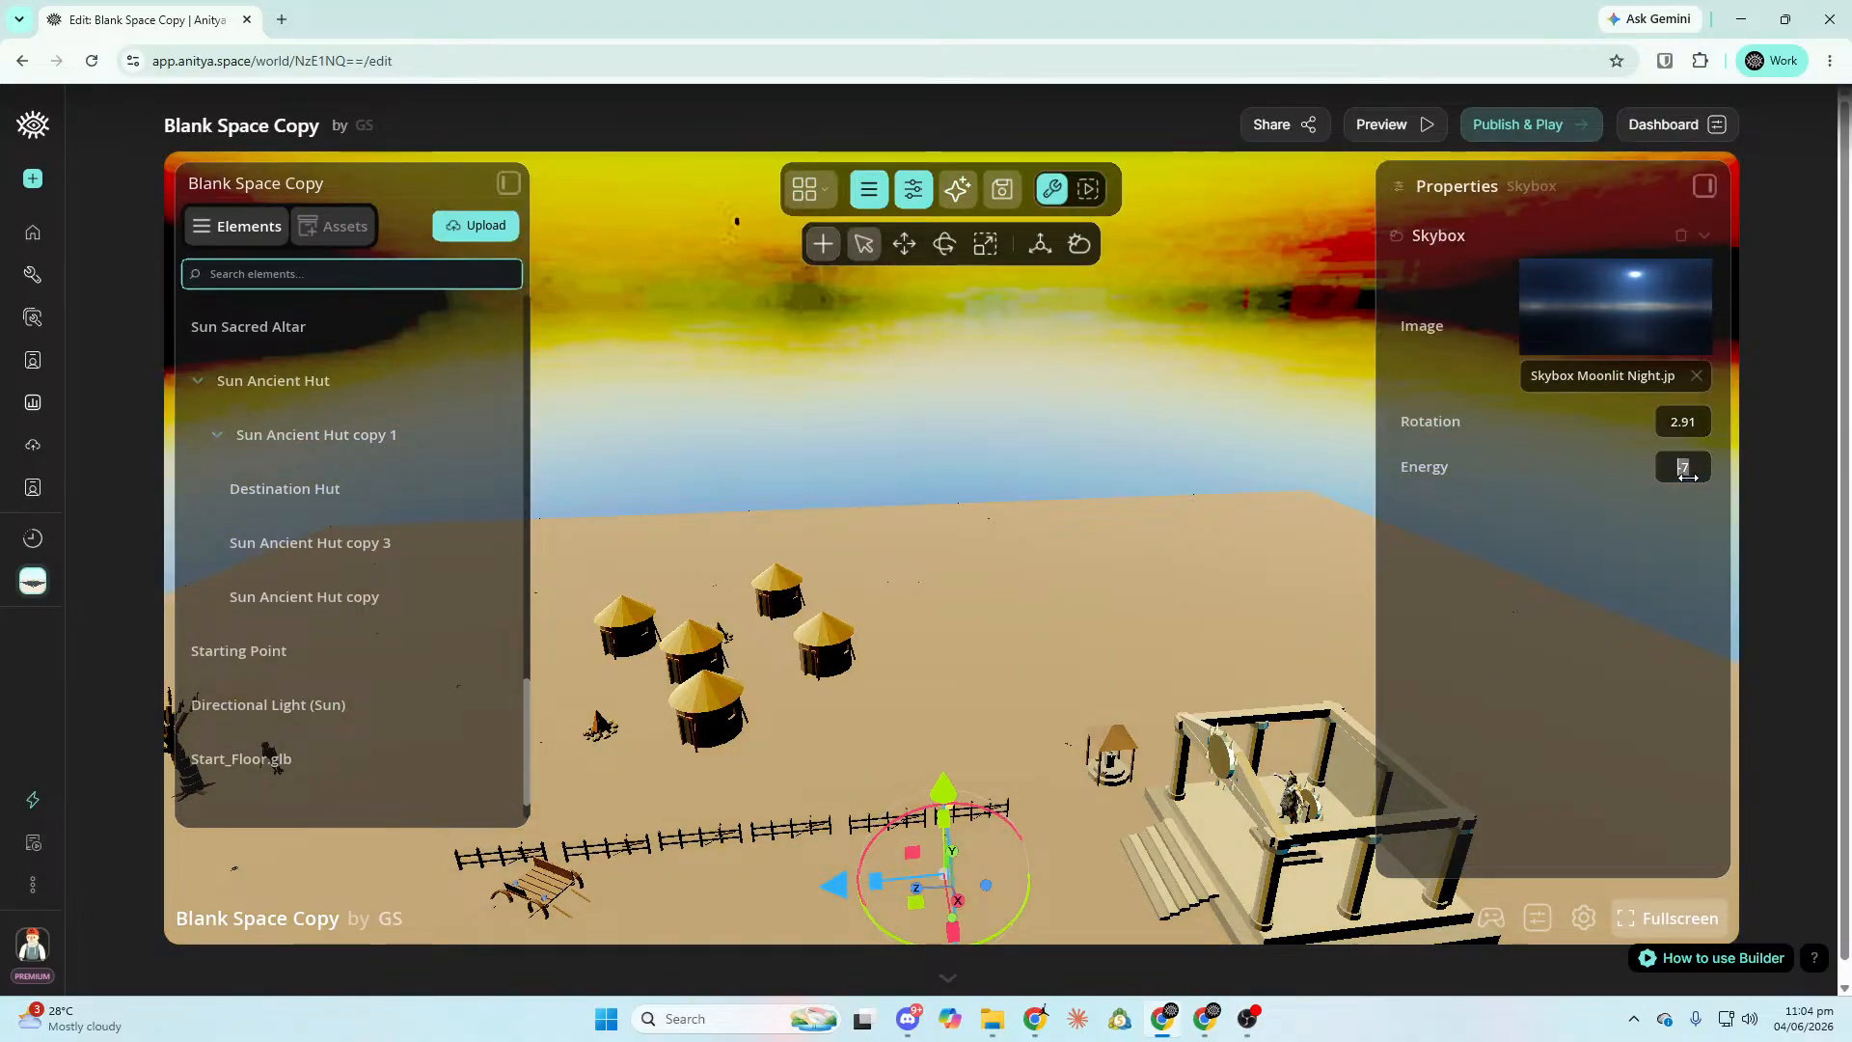
type("-5")
Raise the Directional Light (Sun) above the village to a Y position of 8.33.
right_click_drag(1688, 477, 1687, 477)
key("s")
key("d")
right_click_drag(1102, 600, 965, 656)
key("w")
key("w")
left_click(397, 705)
left_click_drag(1130, 510, 1158, 346)
key("d")
right_click_drag(1185, 376, 1298, 461)
key("a")
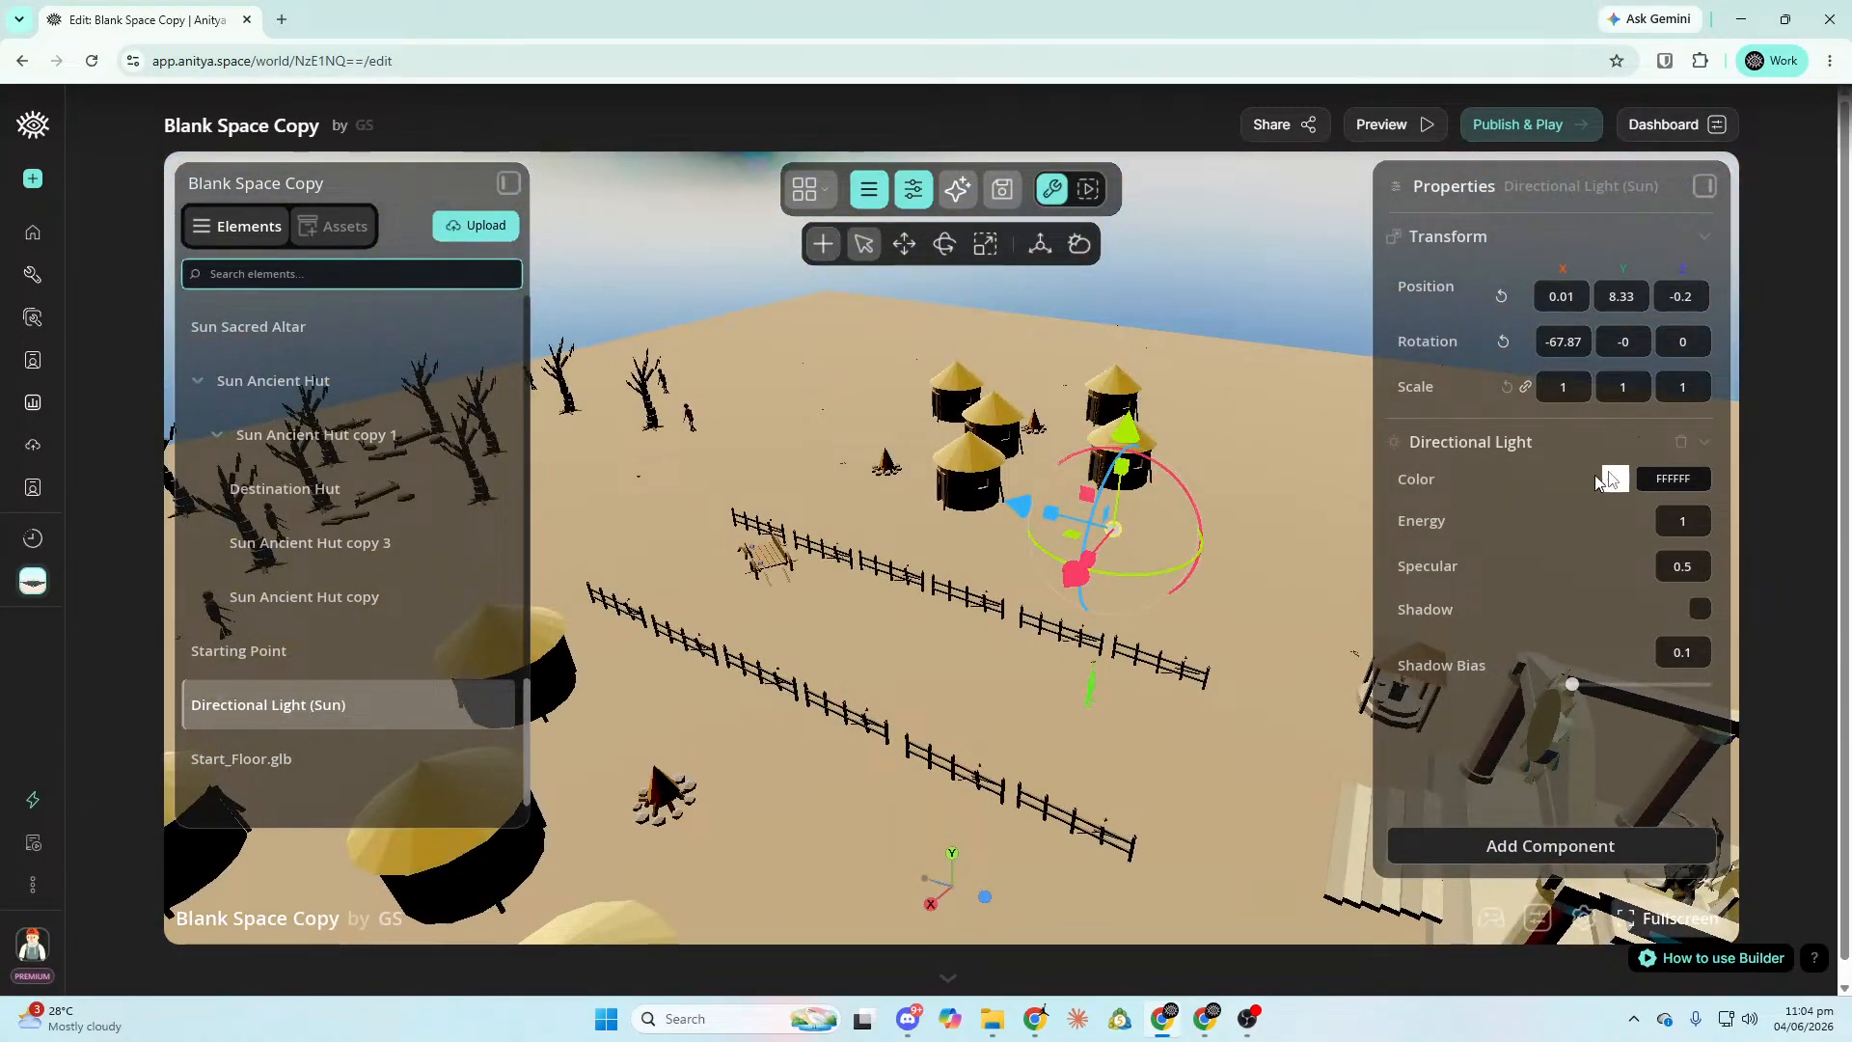
key("d")
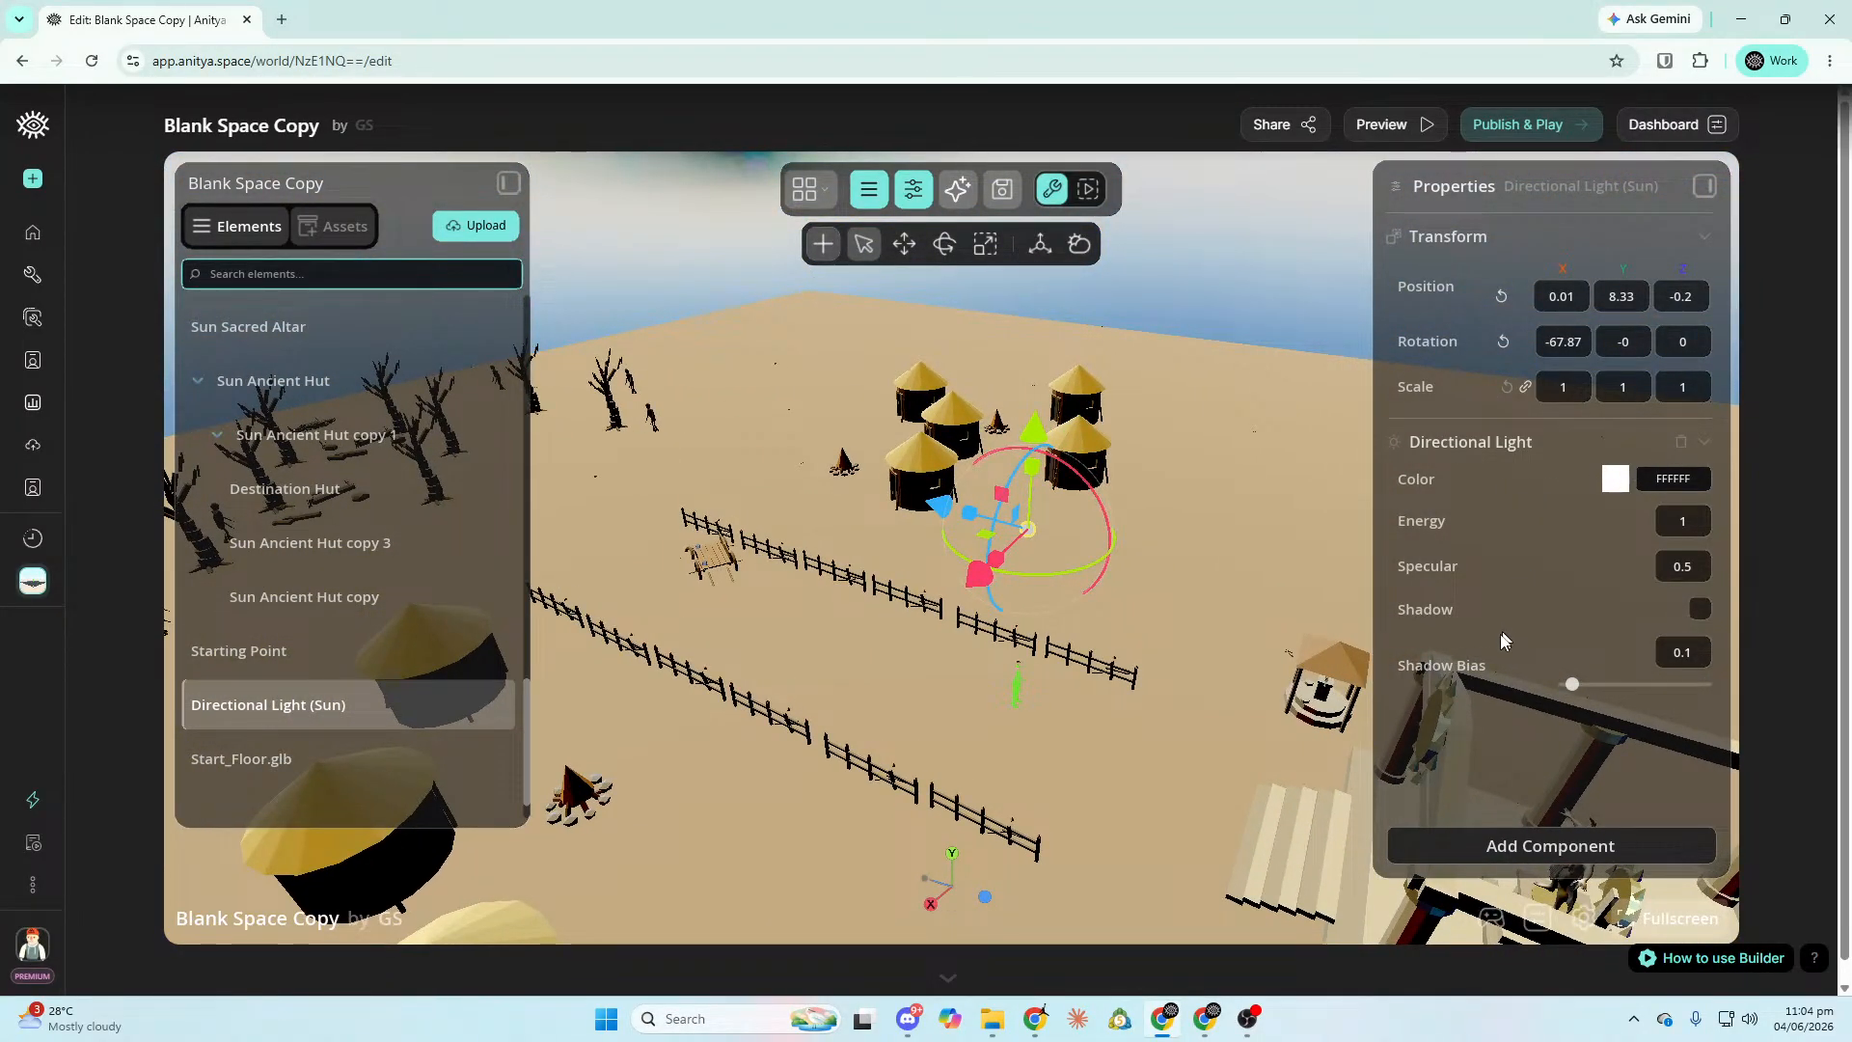
Add a Show/Hide component to the Directional Light (Sun) with Aris Powerful as its trigger entity.
key("a")
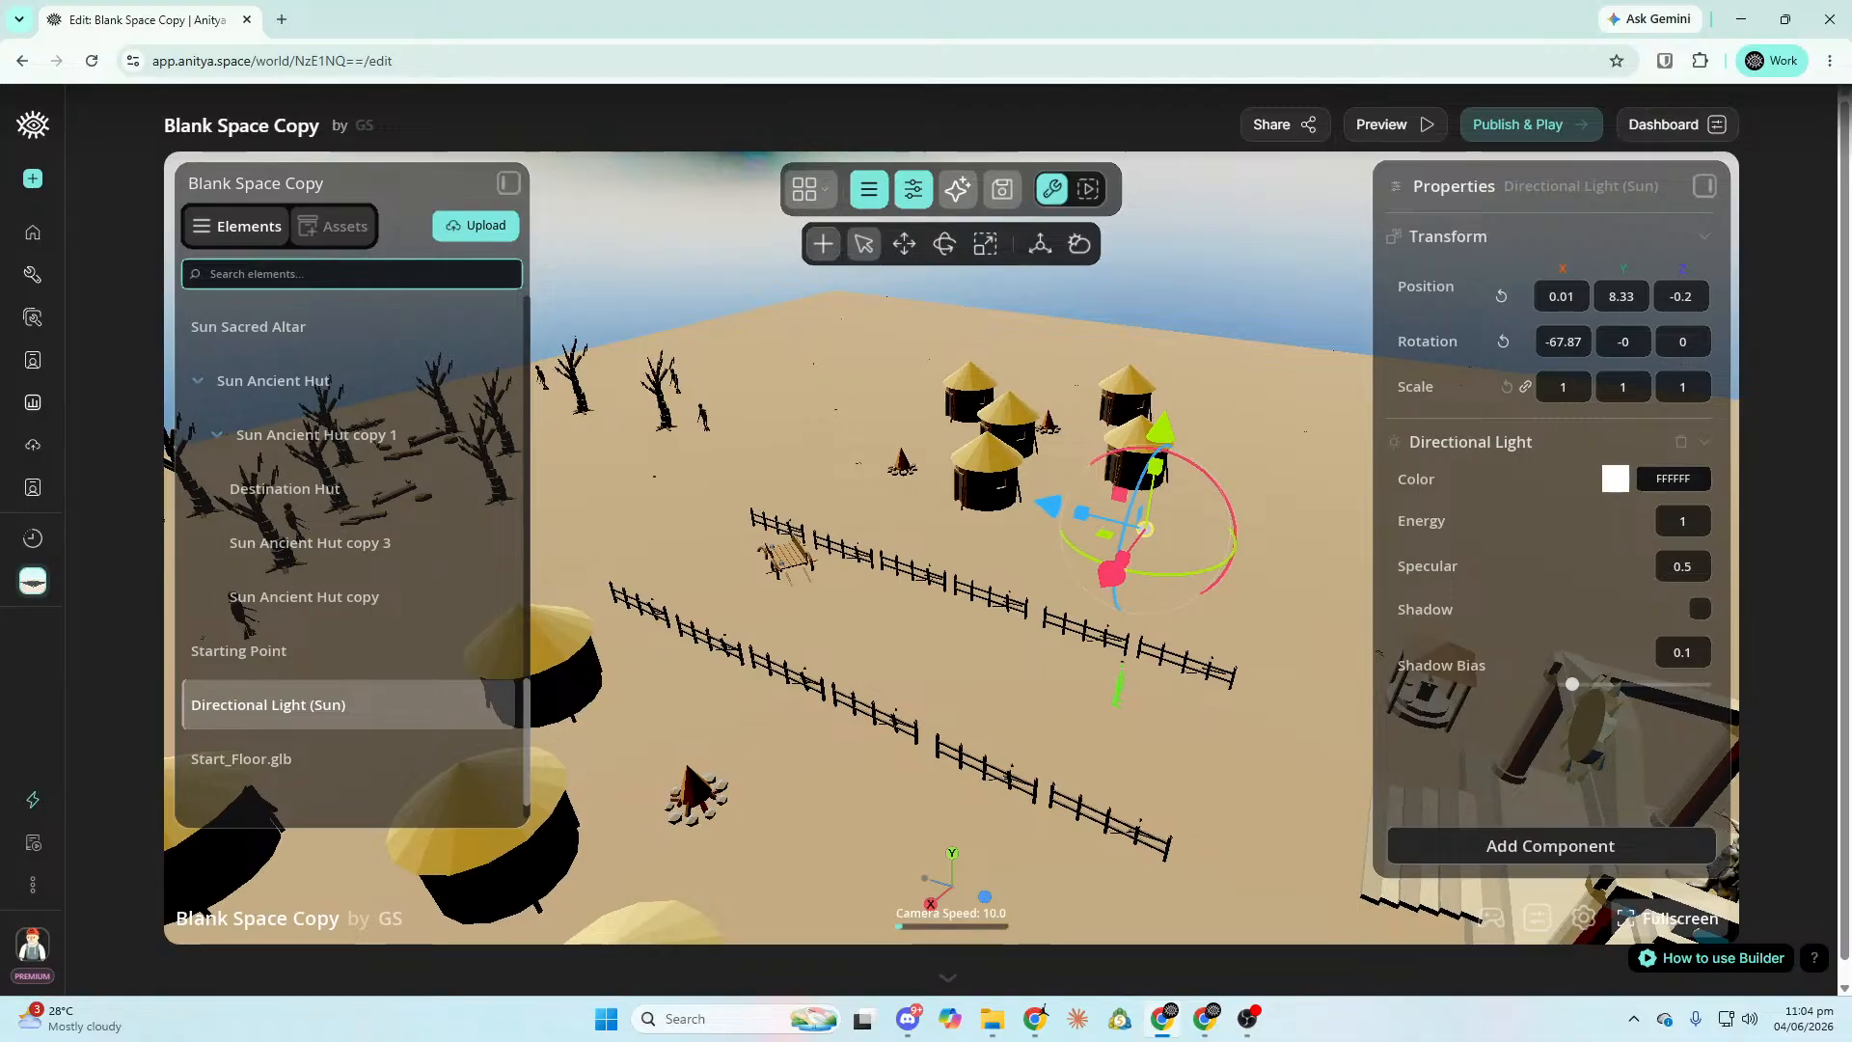
left_click(1588, 834)
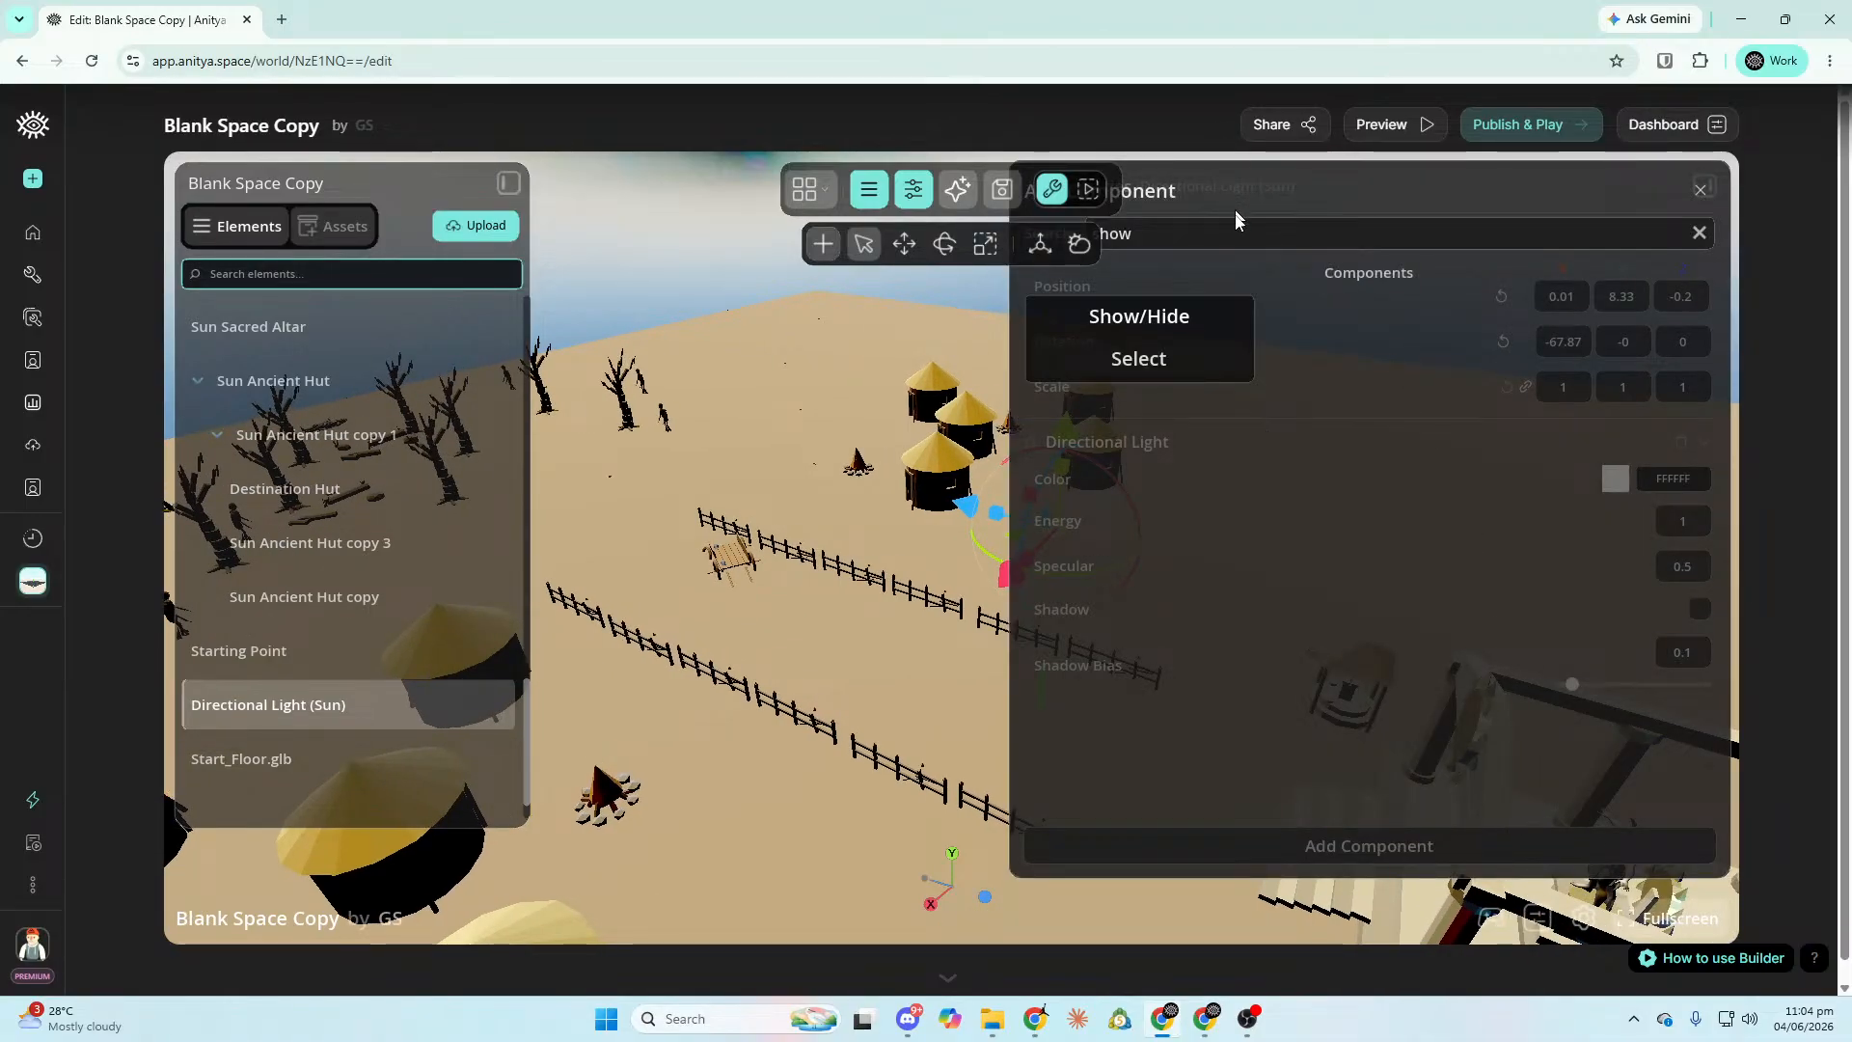
left_click(1204, 365)
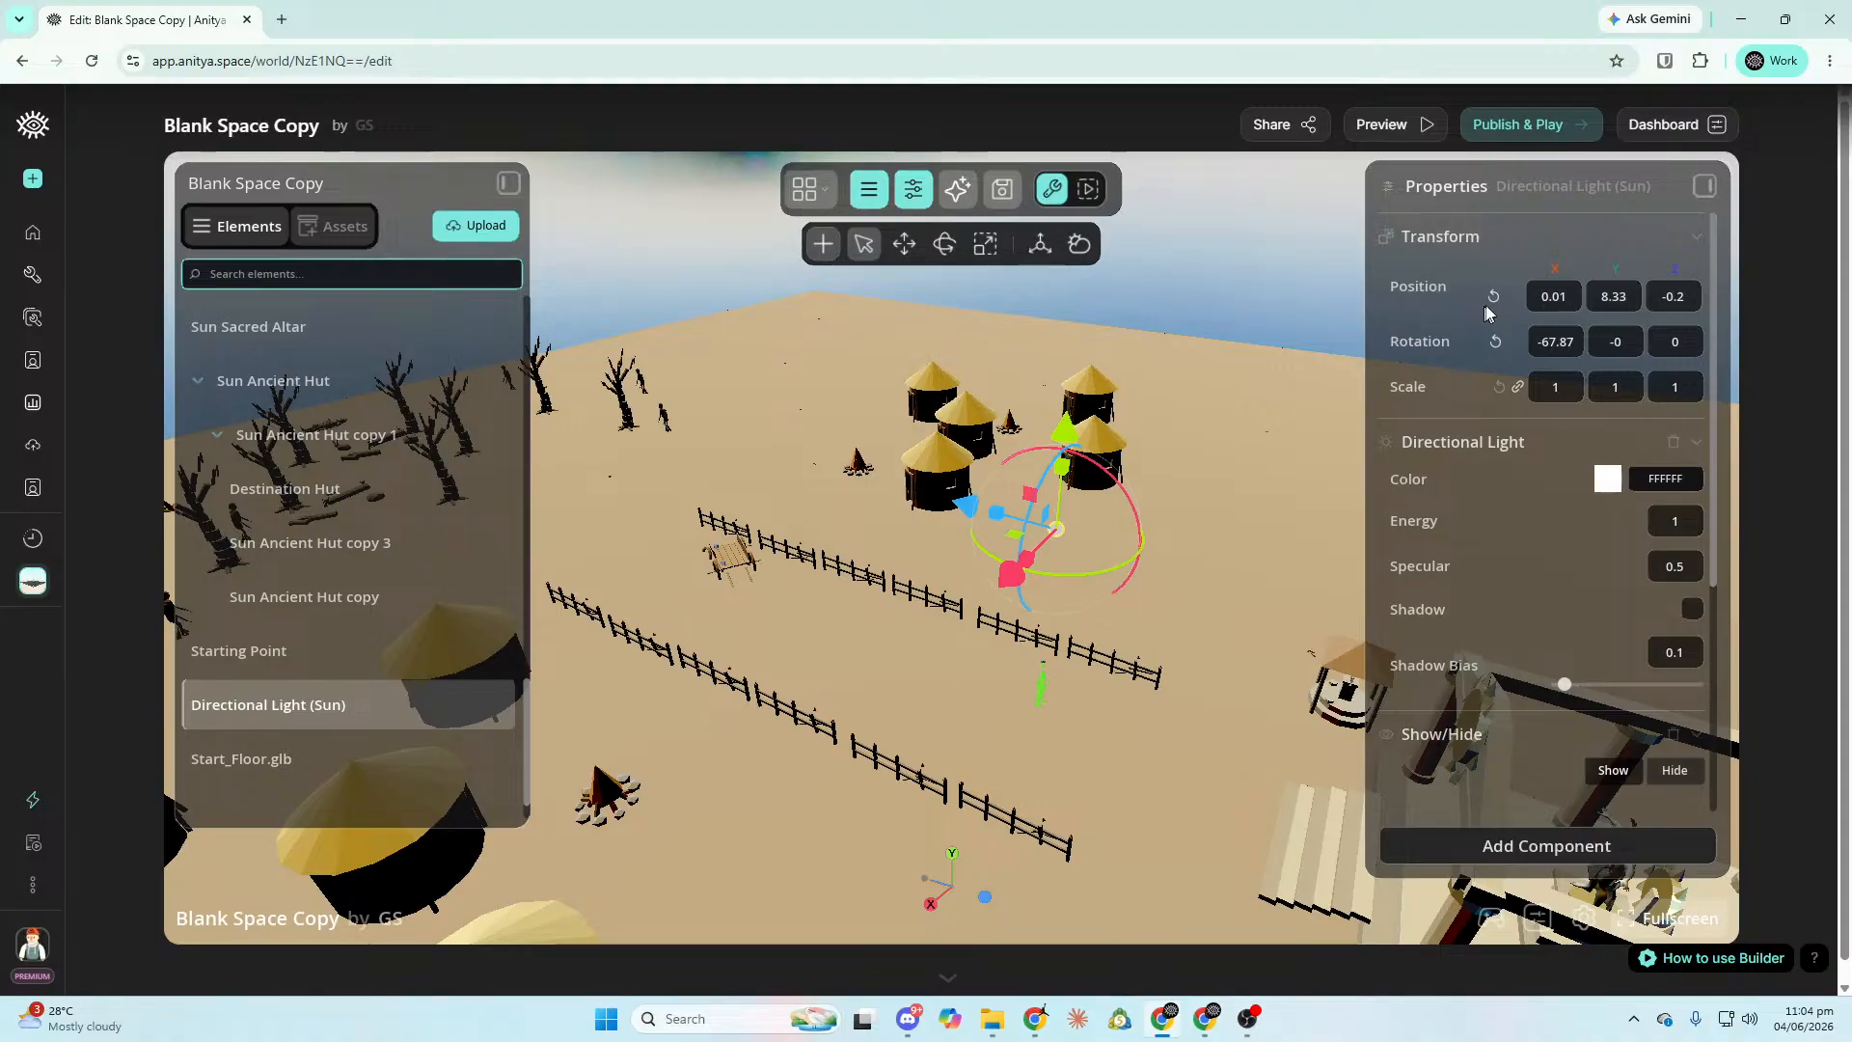
scroll(1575, 697, "down", 4)
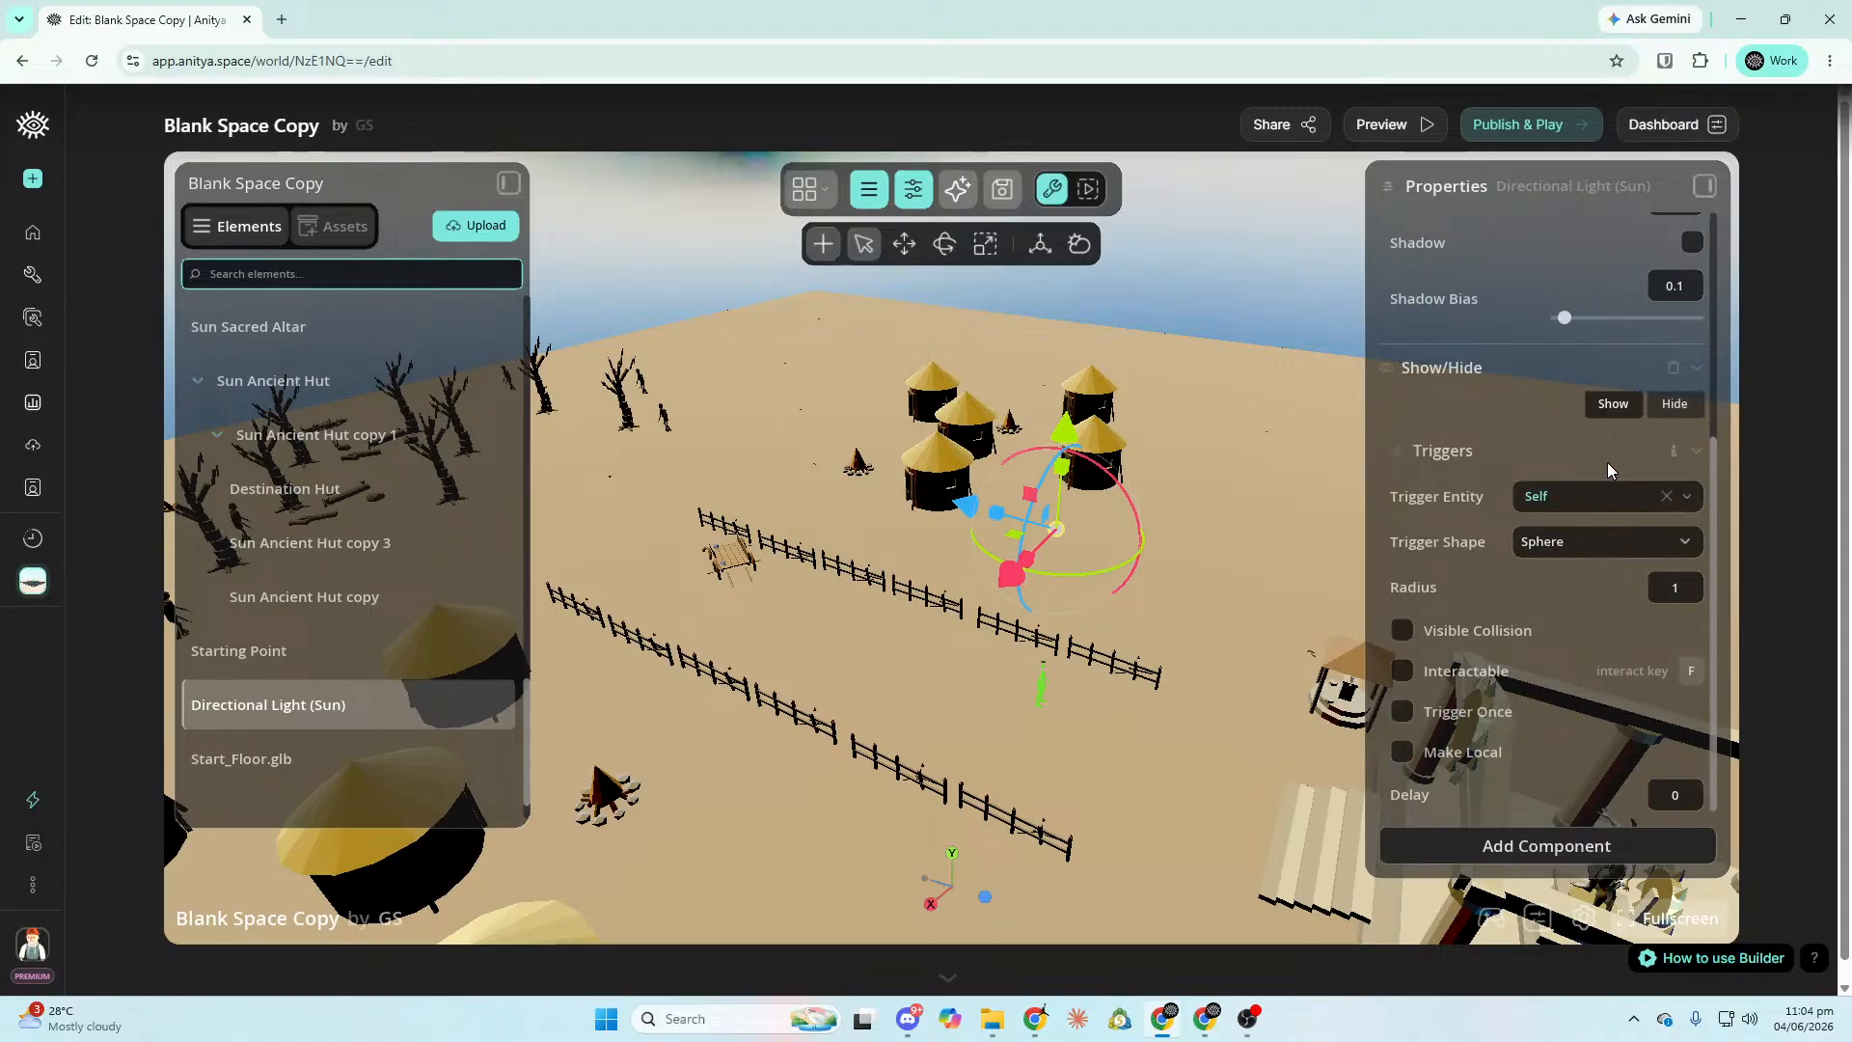
left_click(1693, 508)
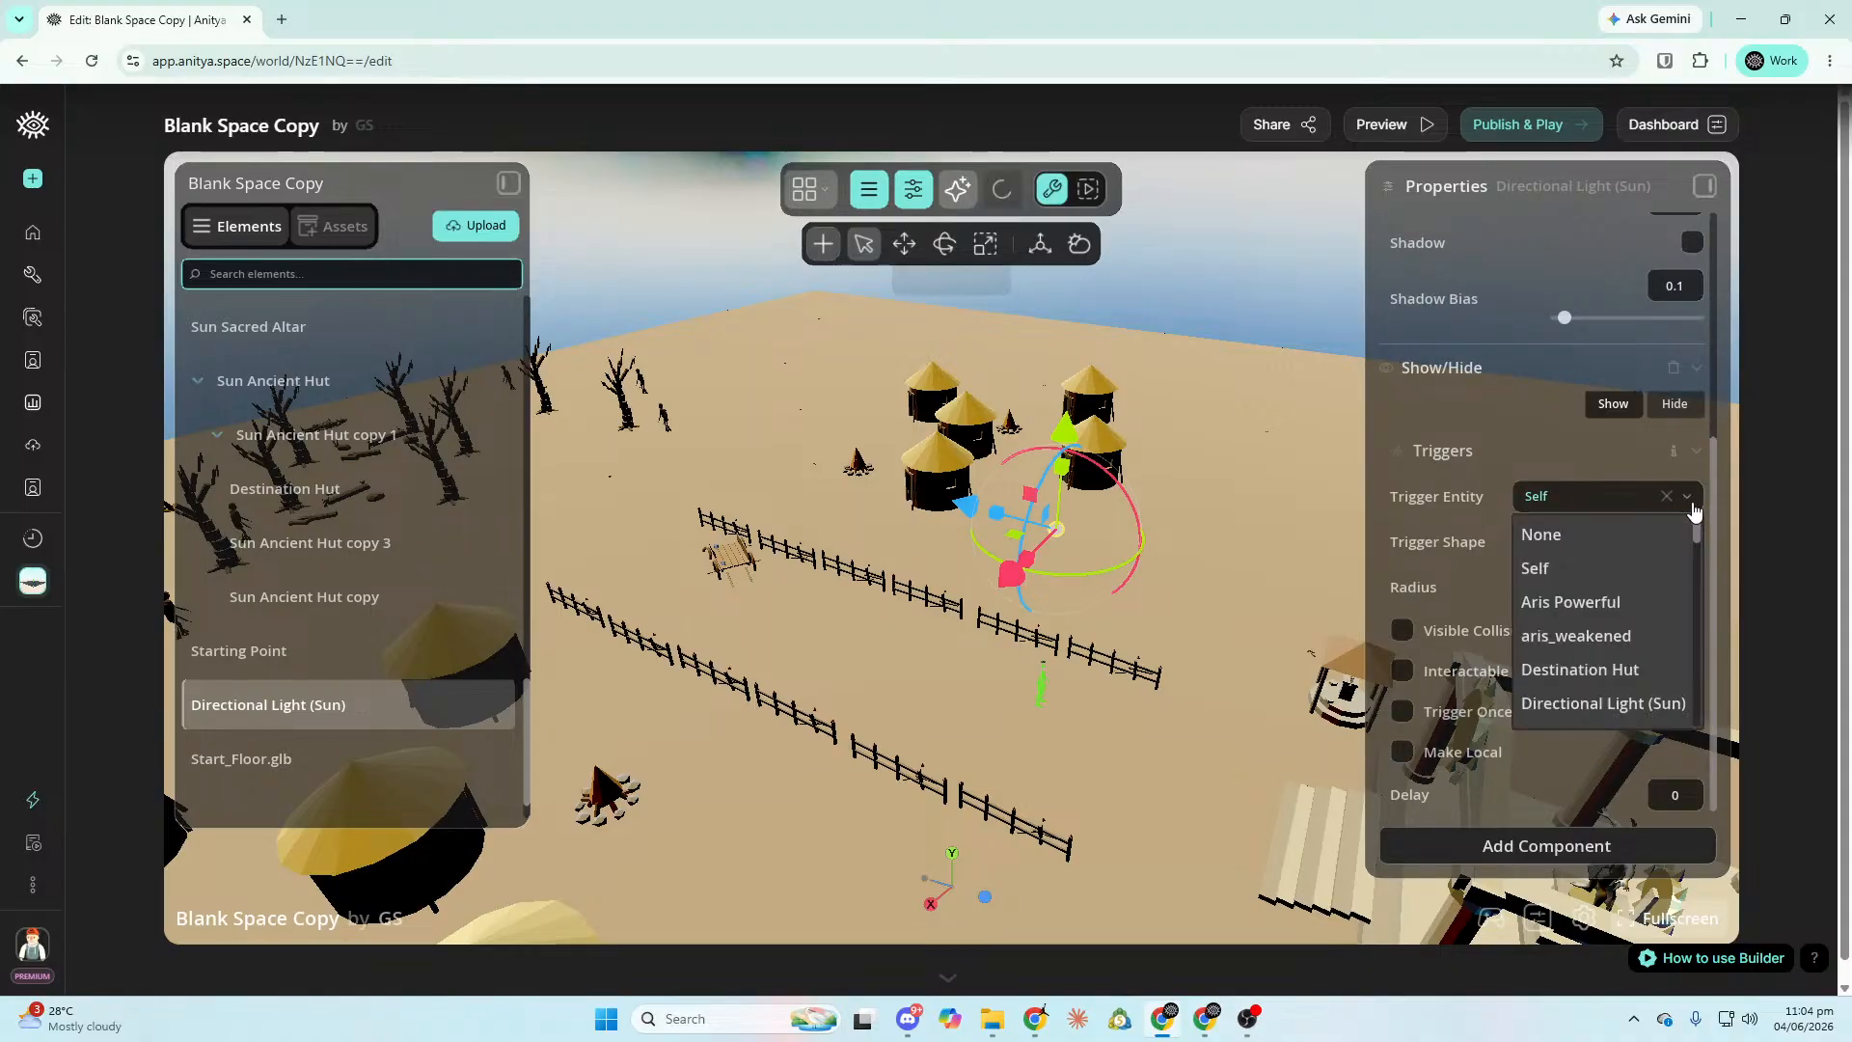
left_click(1589, 604)
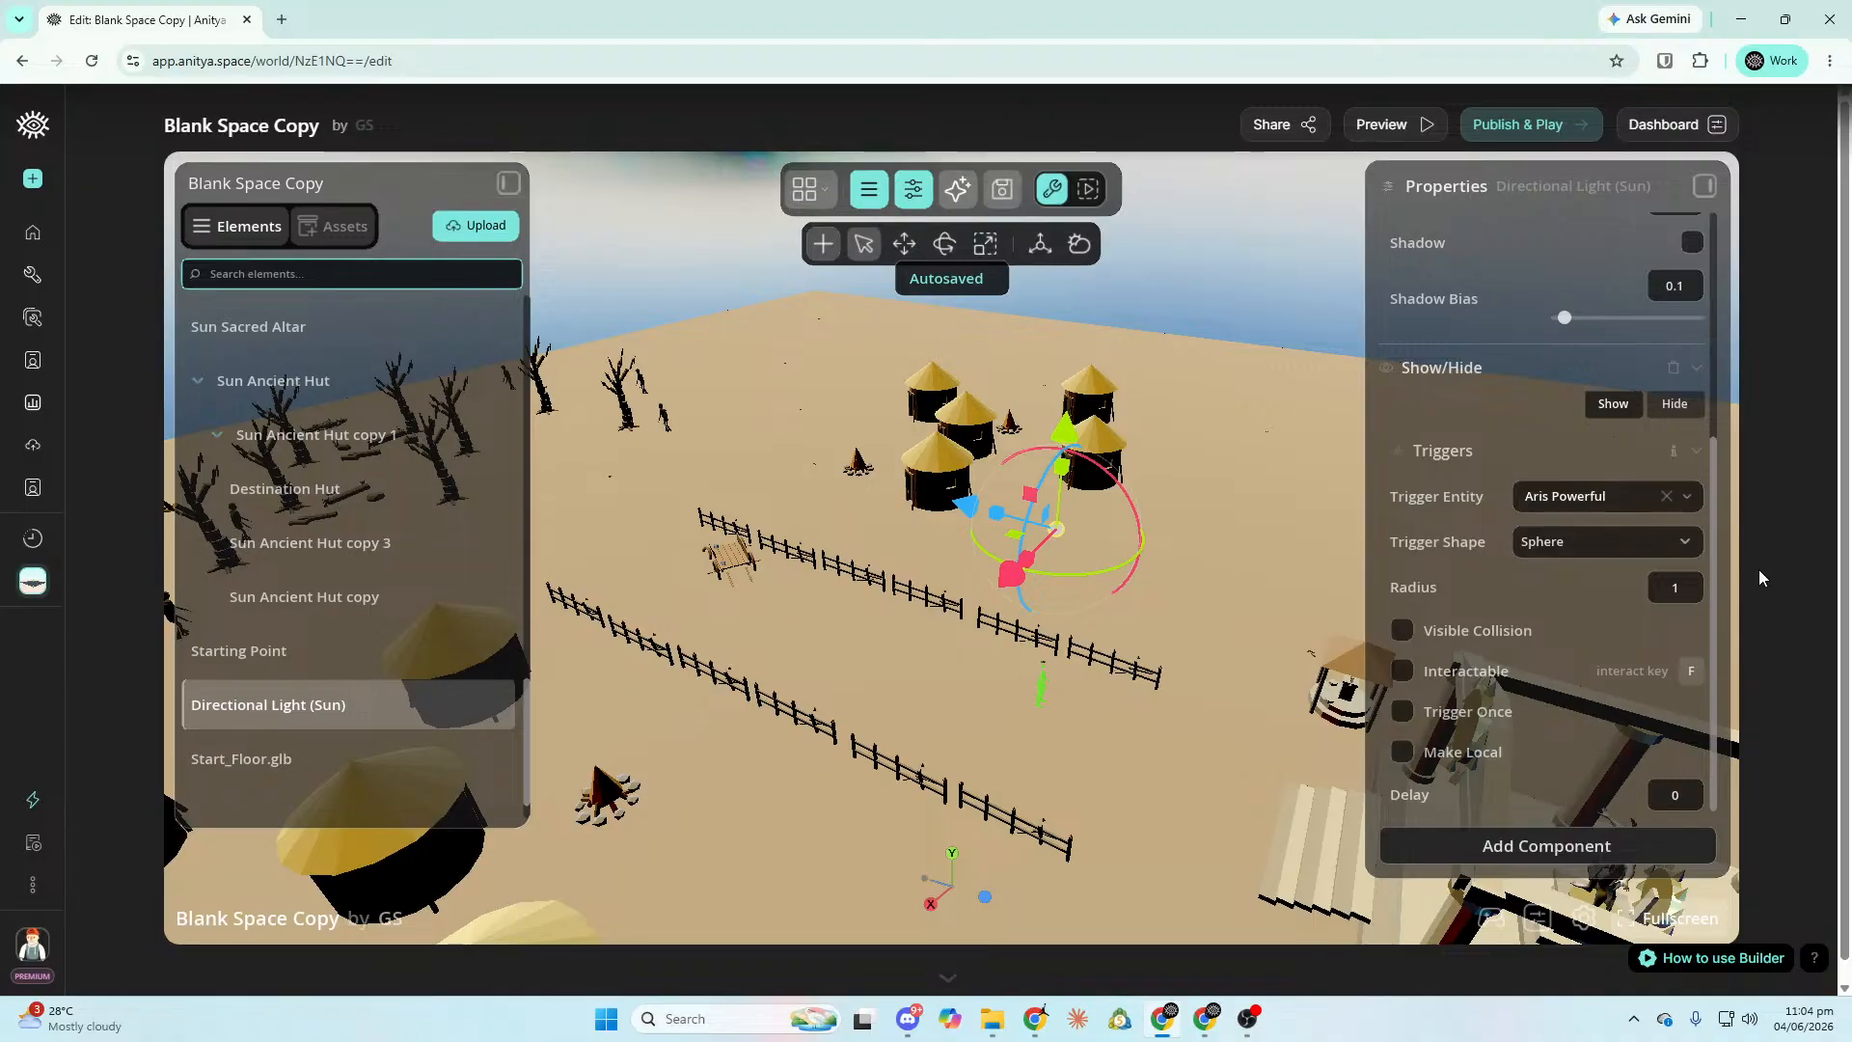
Enable Visible Collision and Interactable on the sun light's trigger and set its Show/Hide action to Hide.
right_click_drag(1317, 698, 1105, 817)
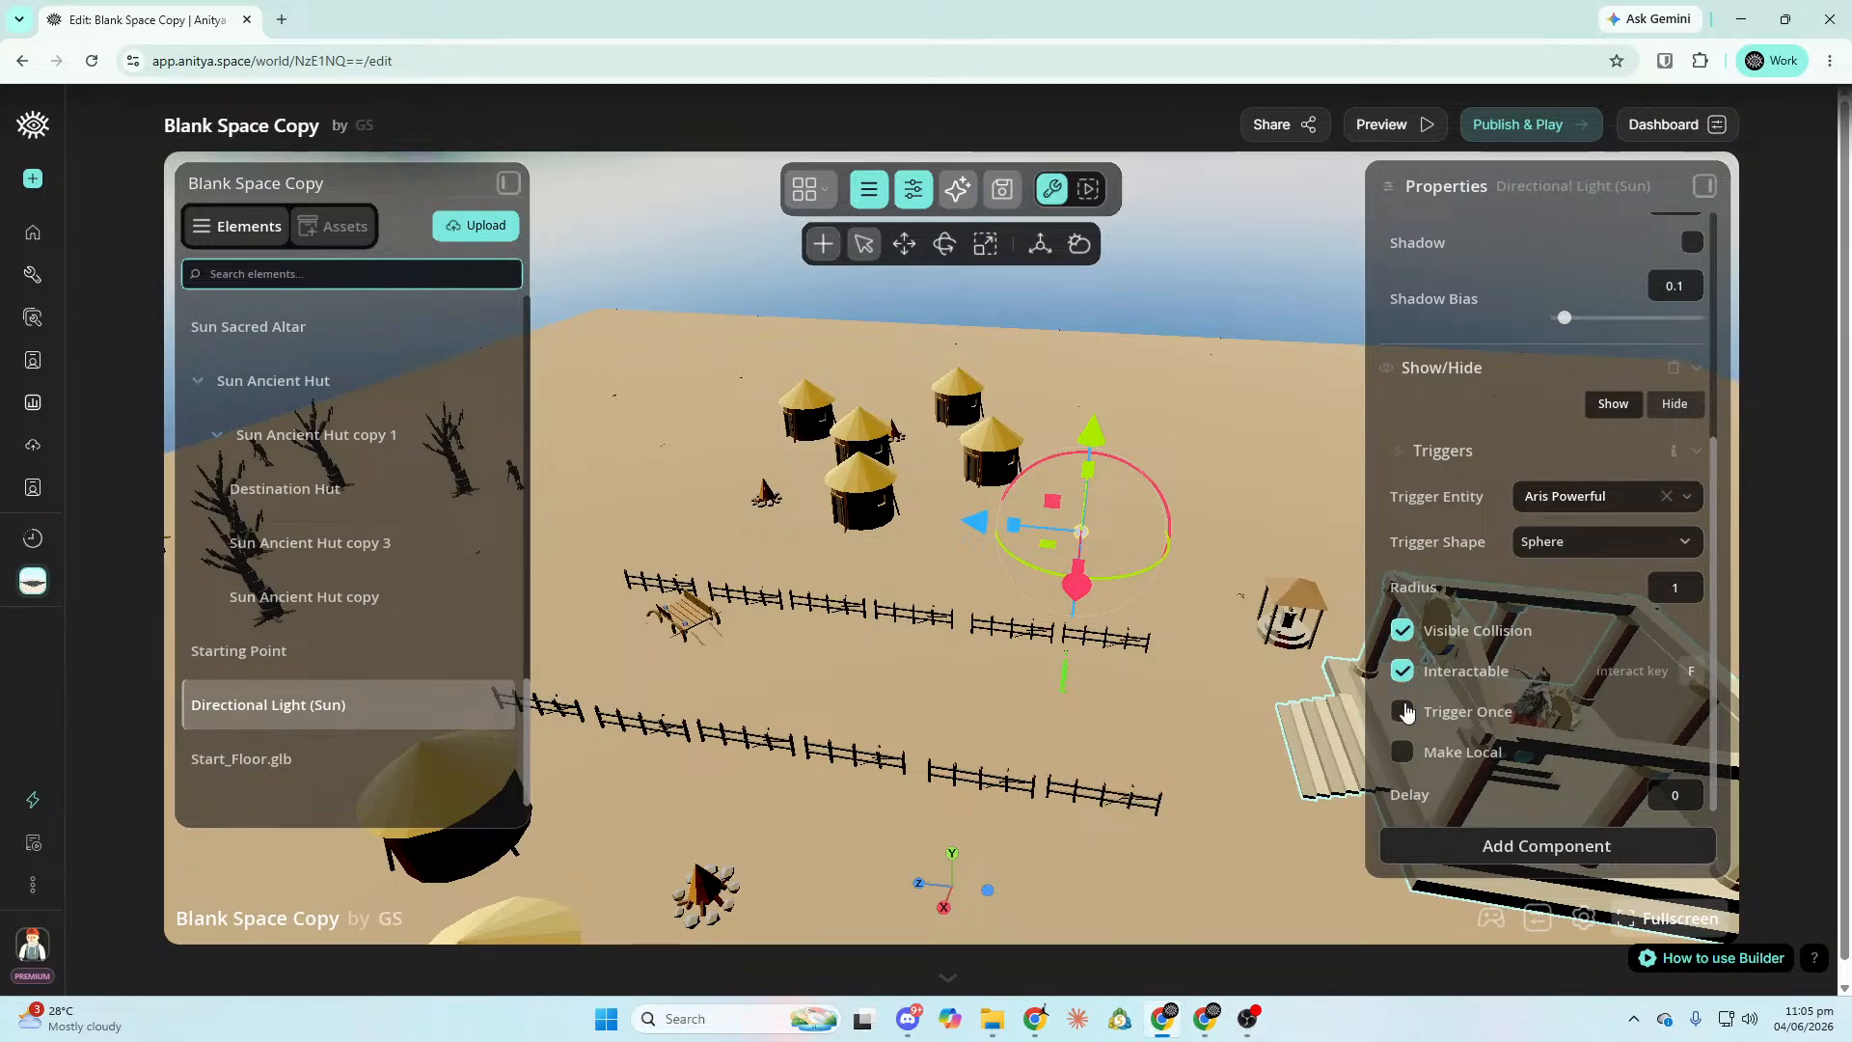
right_click_drag(1630, 590, 1560, 583)
key("d")
scroll(1559, 583, "up", 4)
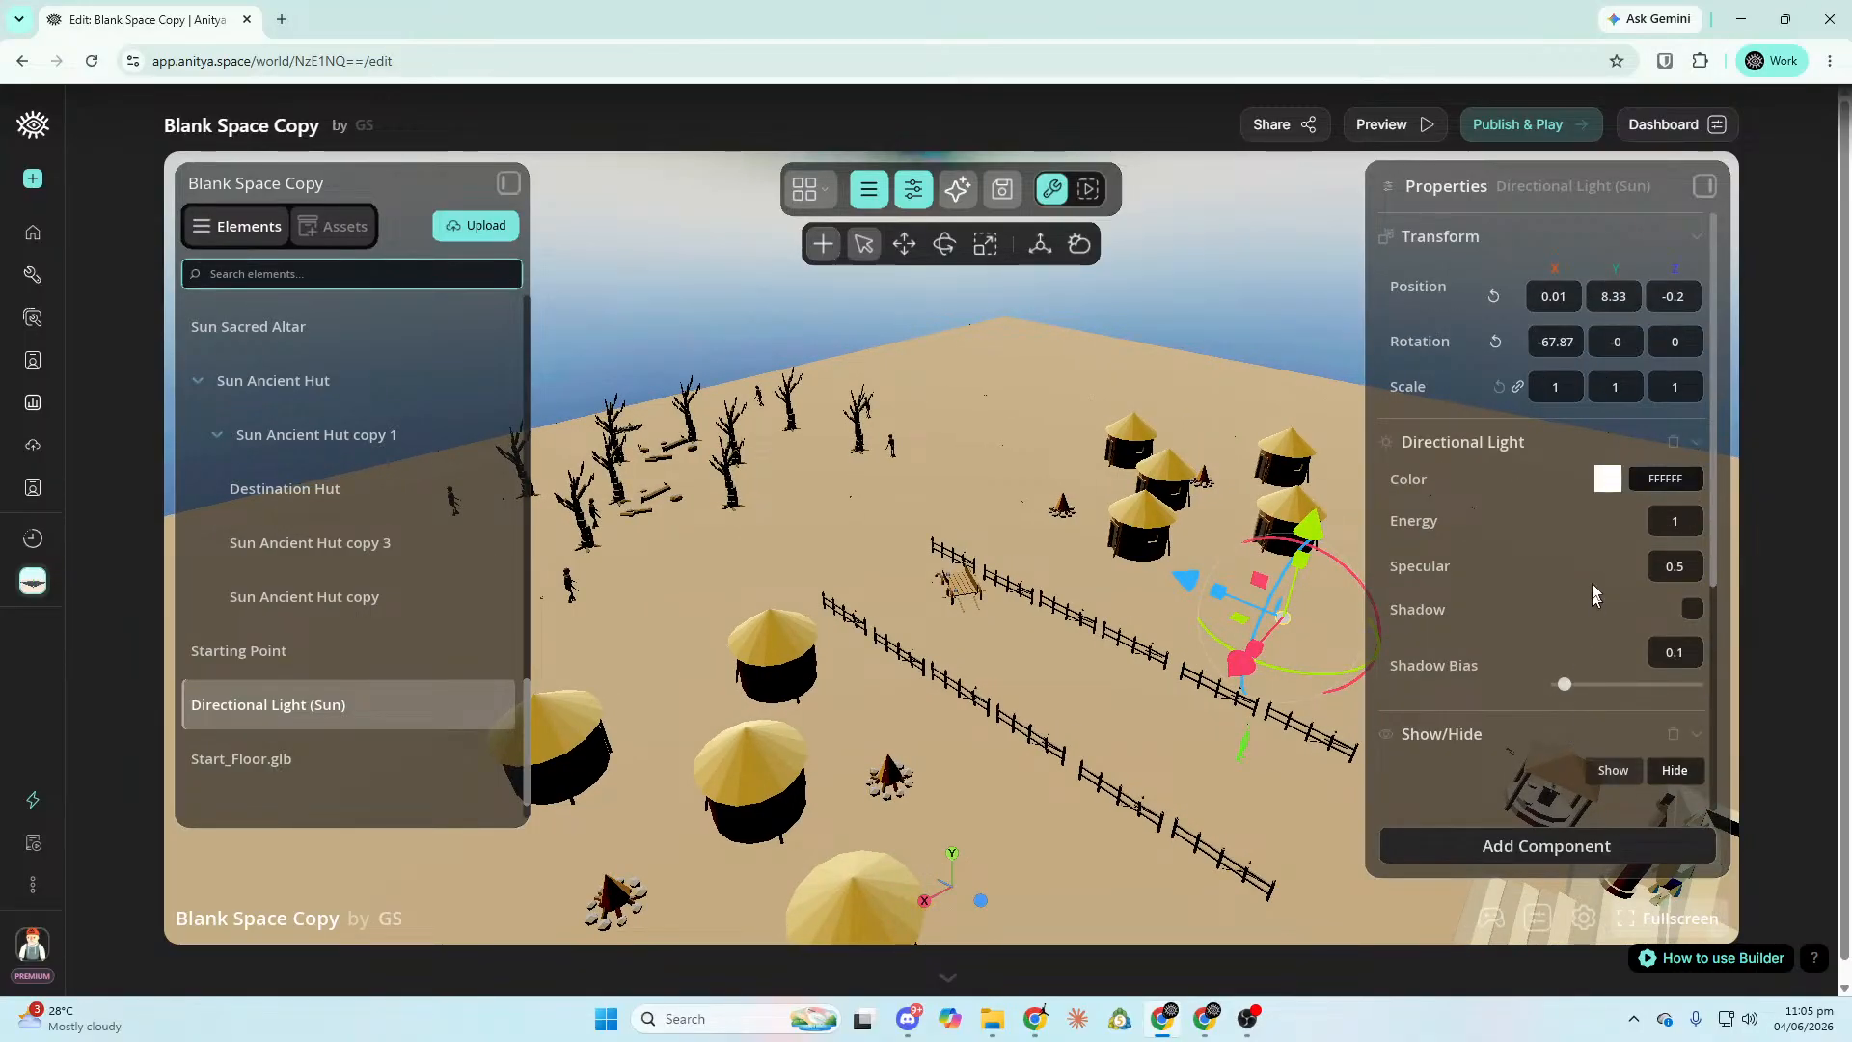
Set the Directional Light's color to F4F4F4.
left_click(1606, 482)
left_click_drag(1555, 555, 1454, 549)
left_click_drag(1734, 548, 1722, 542)
left_click_drag(1582, 579, 1438, 512)
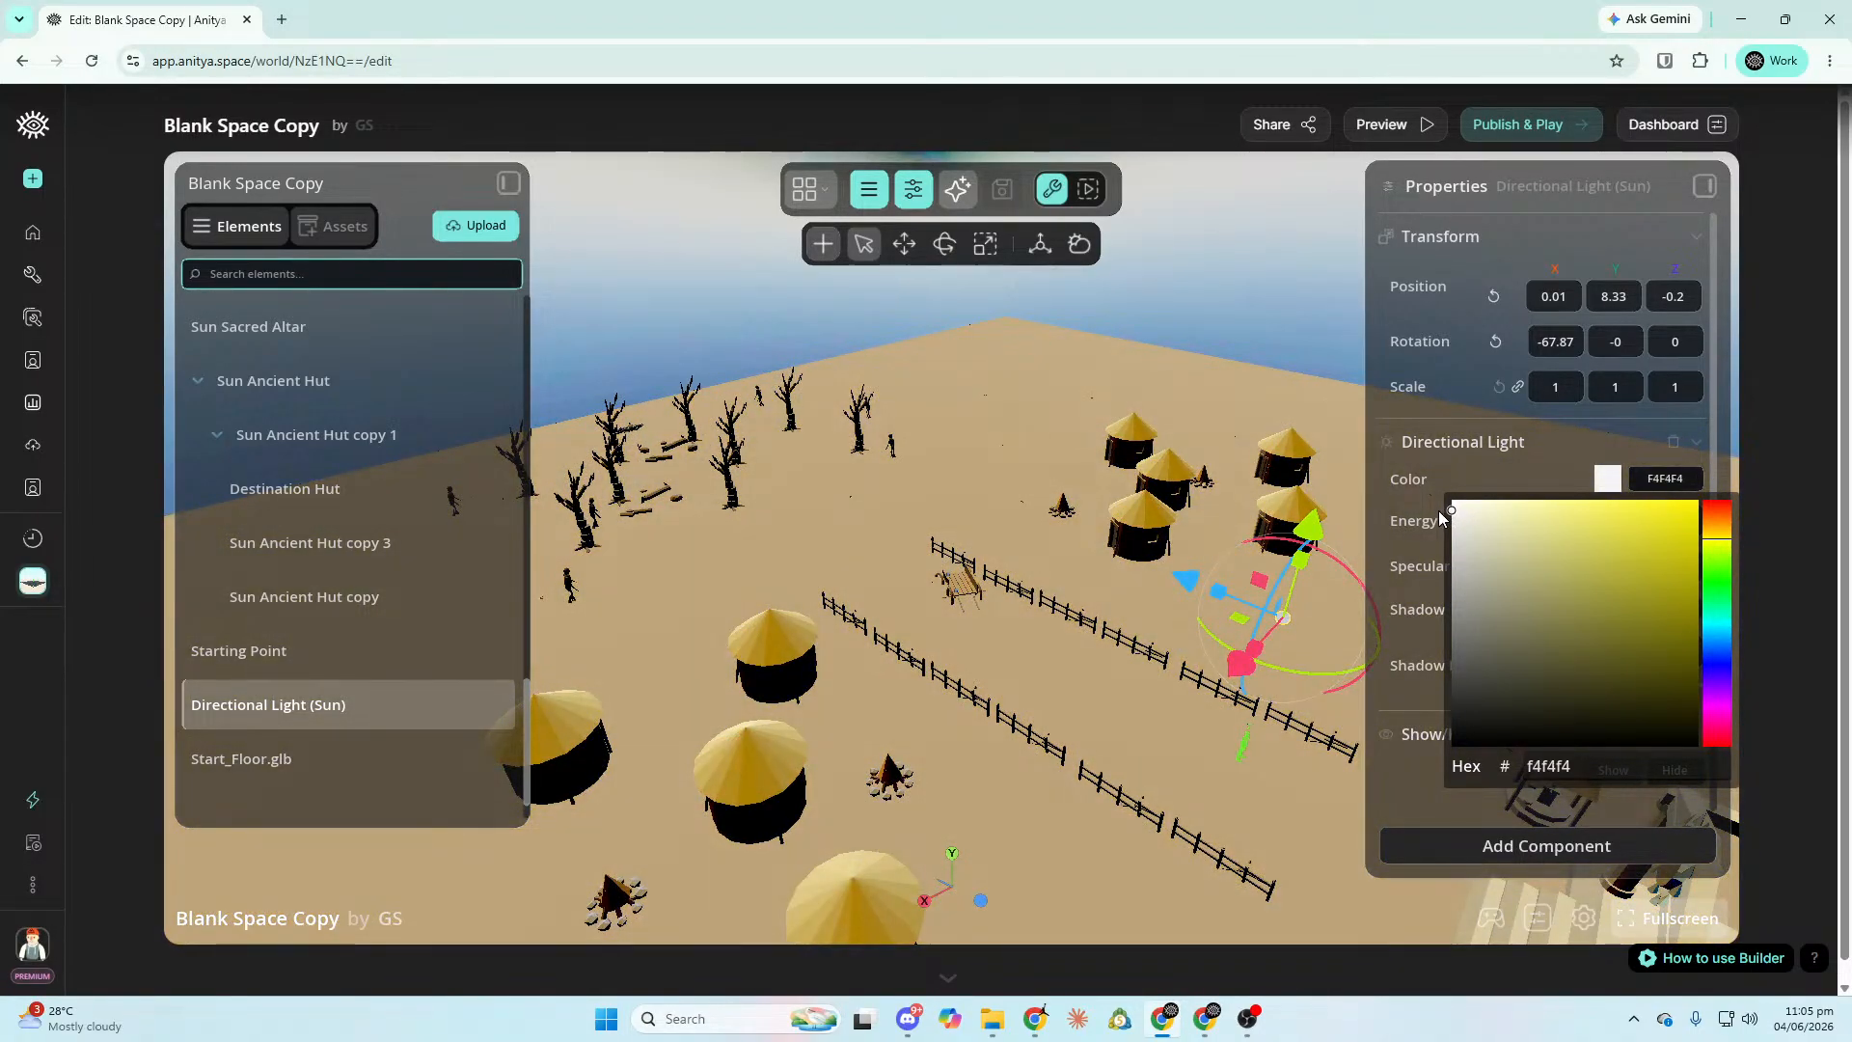
right_click_drag(1439, 511, 1438, 512)
key("s")
left_click(1605, 442)
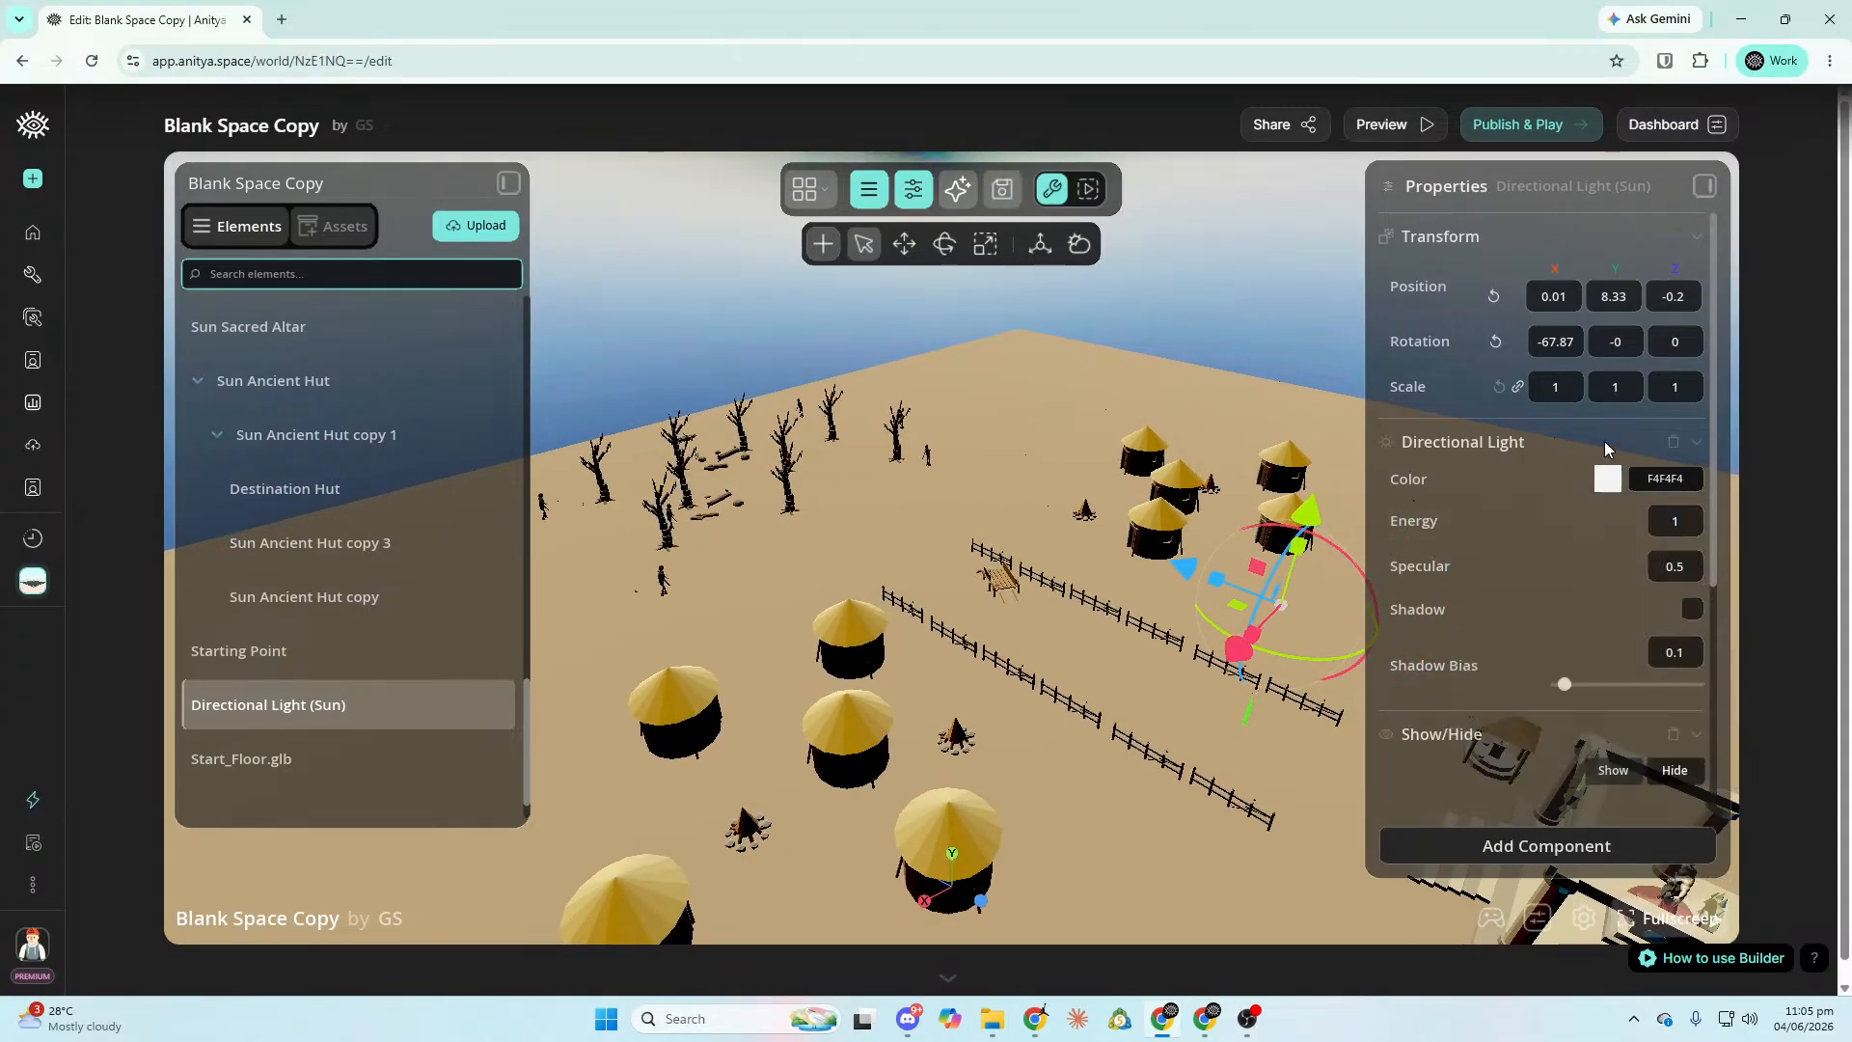
Enable shadows on the Directional Light (Sun).
left_click(1692, 610)
right_click_drag(1621, 627, 919, 666)
right_click_drag(1160, 622, 1158, 620)
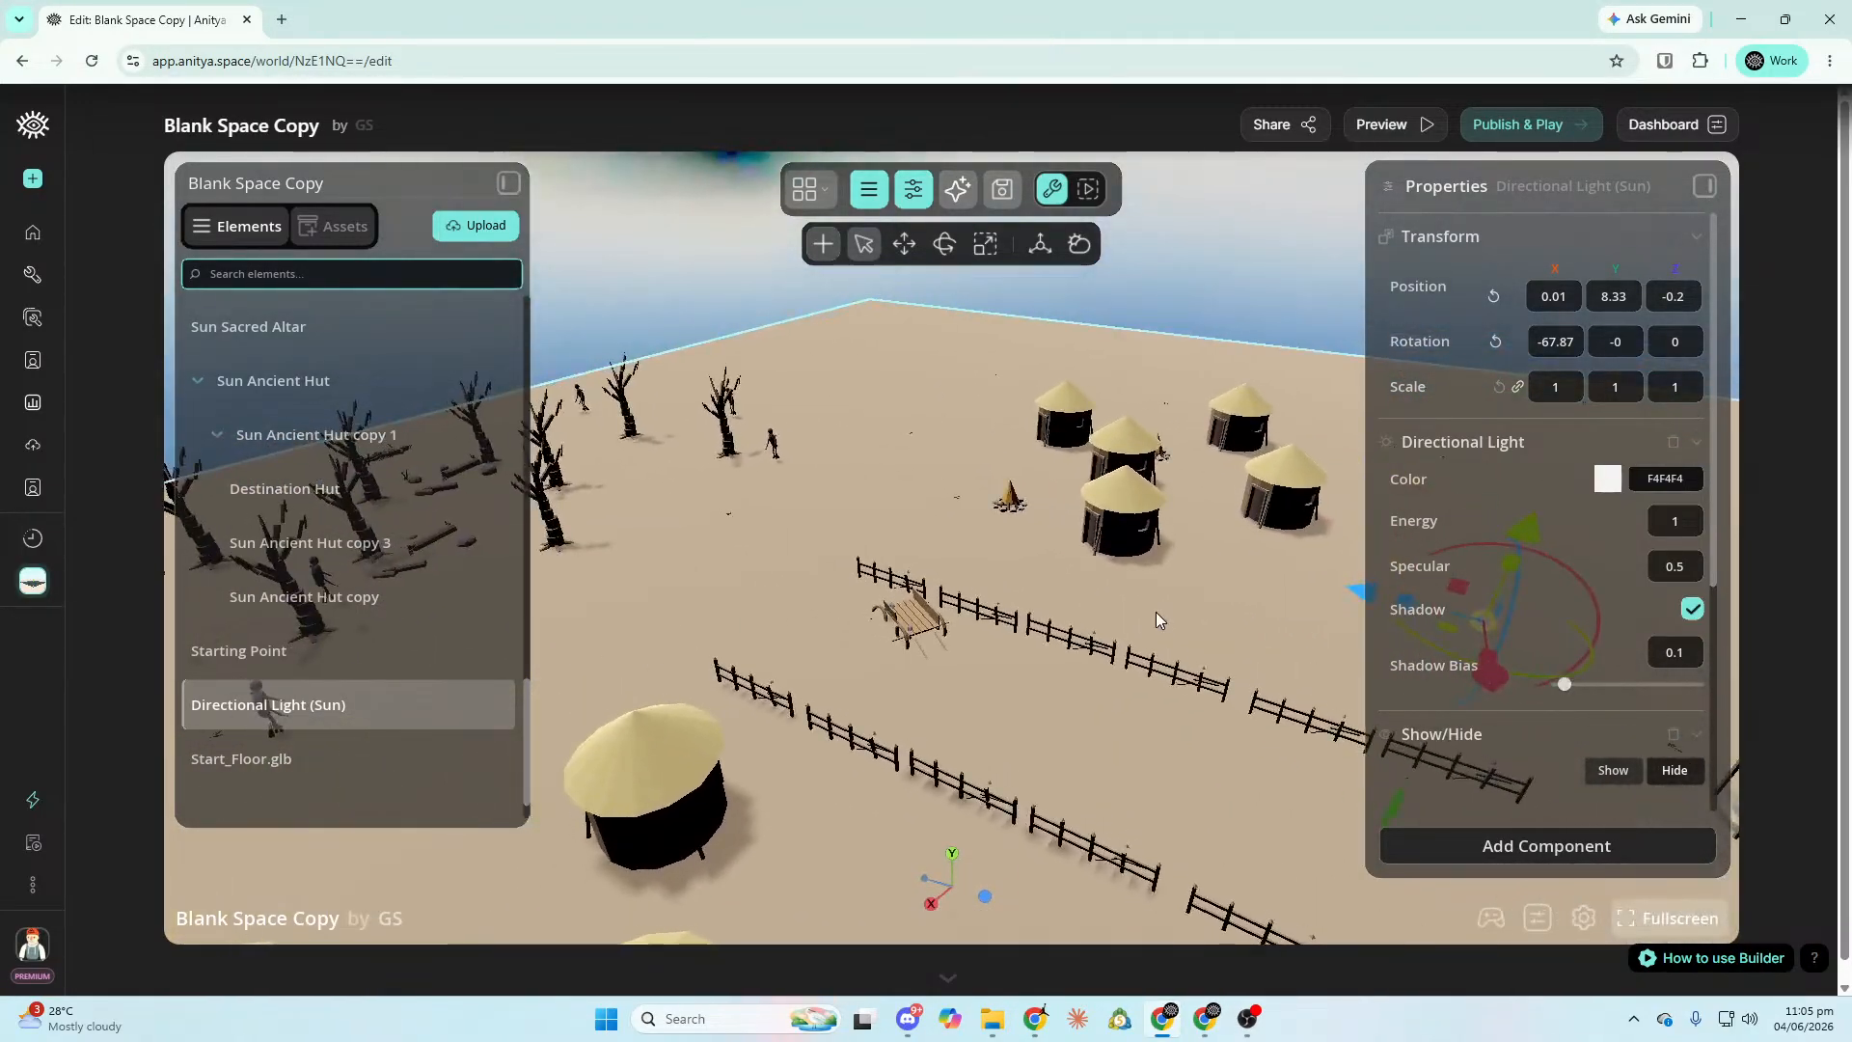
Browse the object assets, then the uploaded ones, for models not yet placed in the world.
left_click(365, 229)
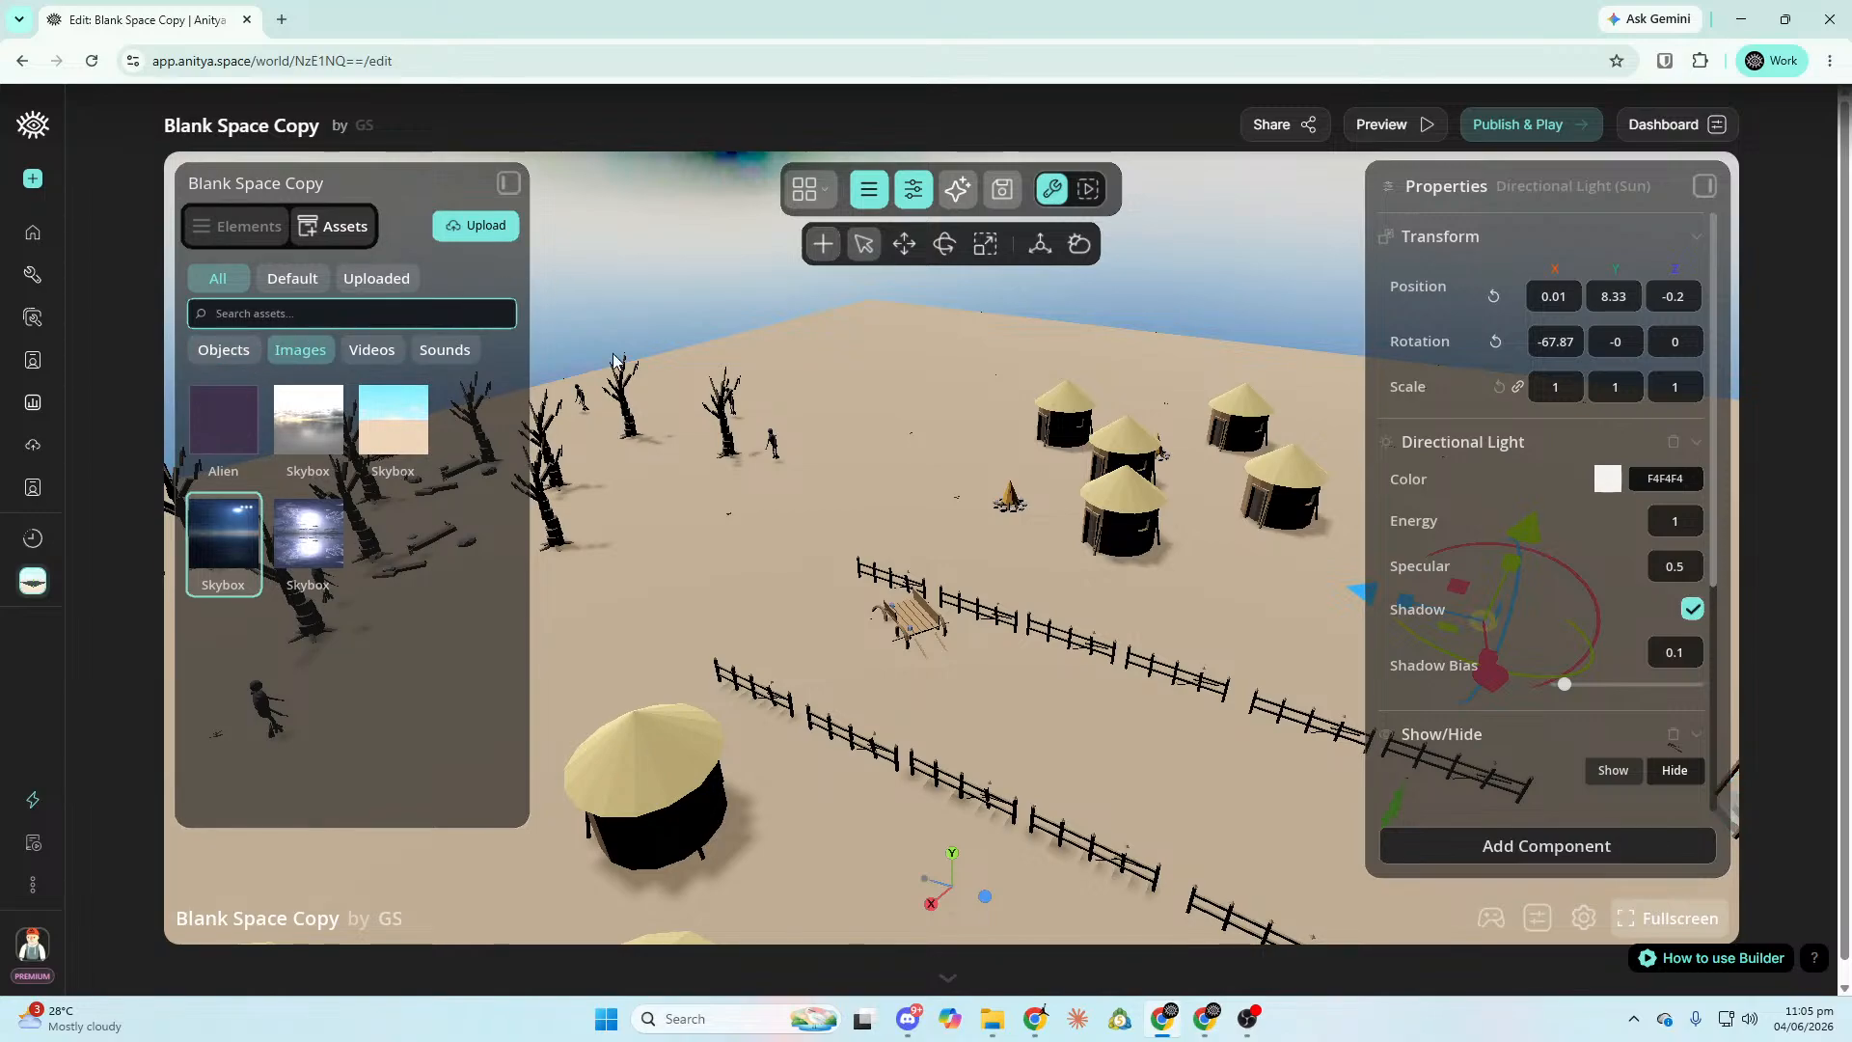
left_click(224, 351)
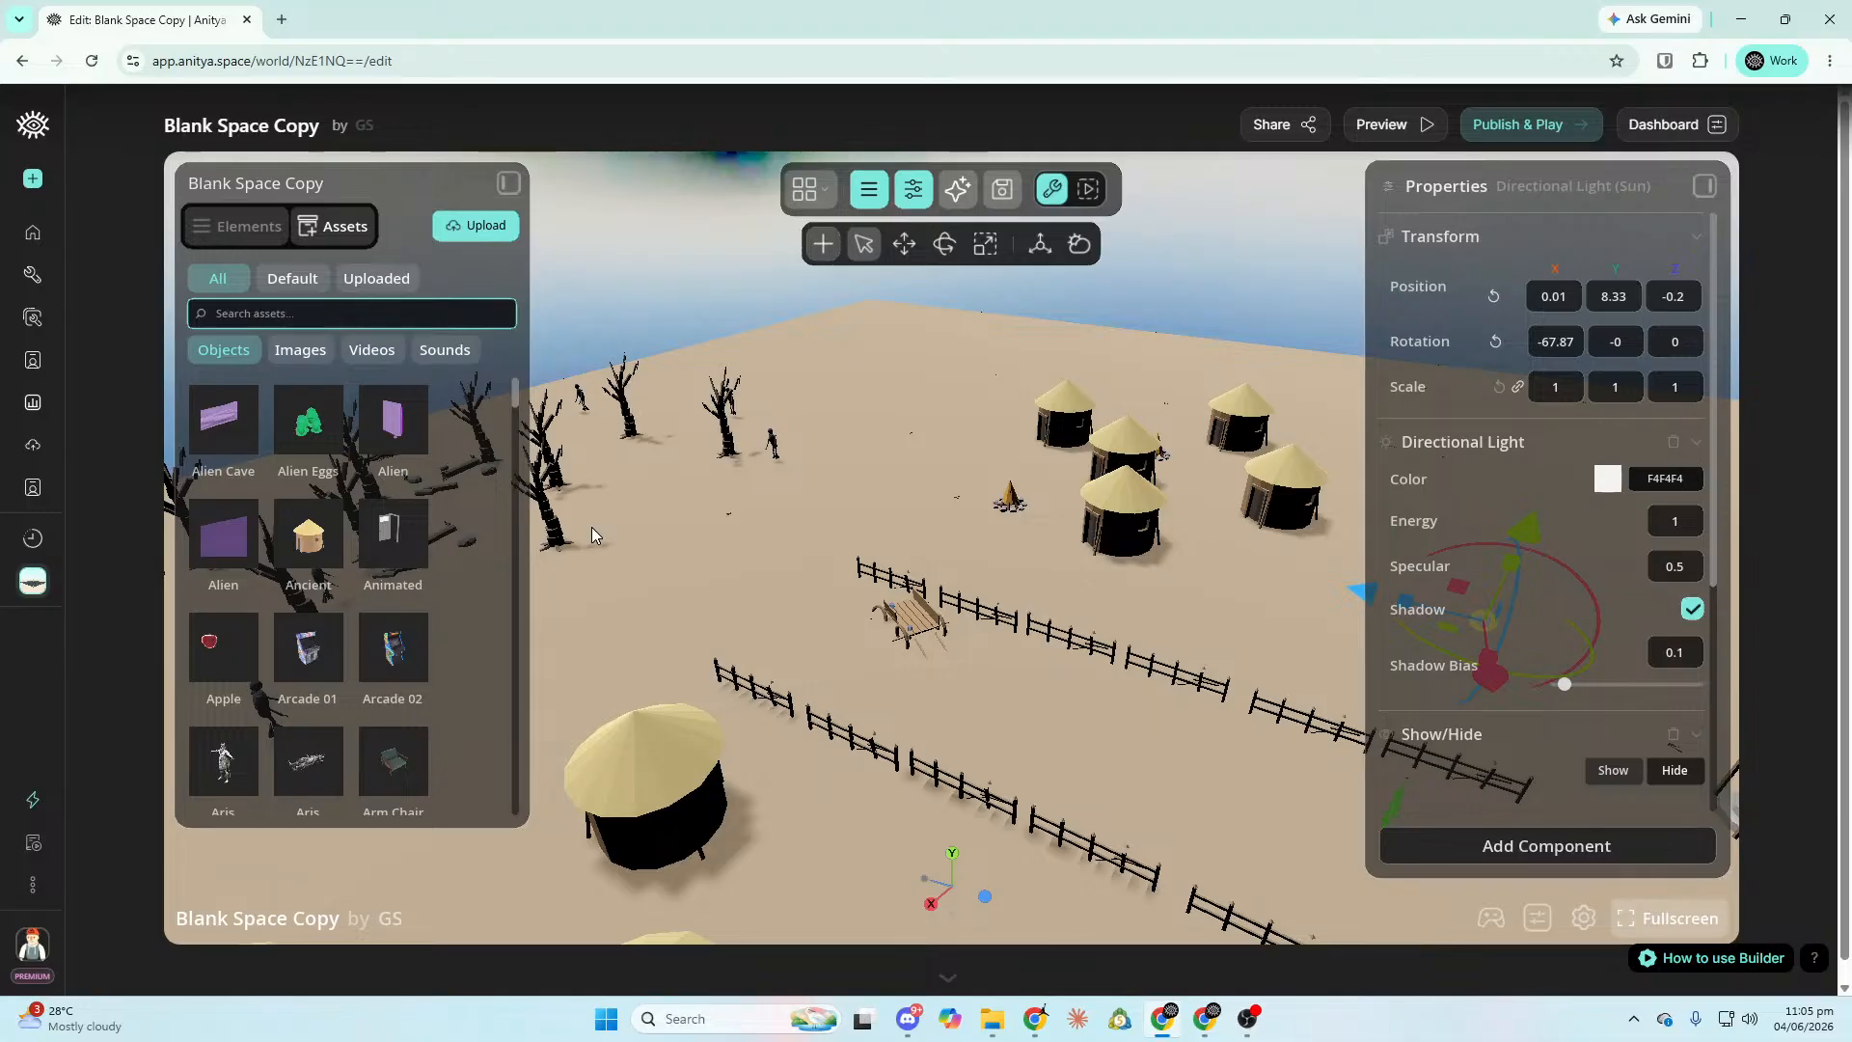
scroll(404, 625, "down", 1)
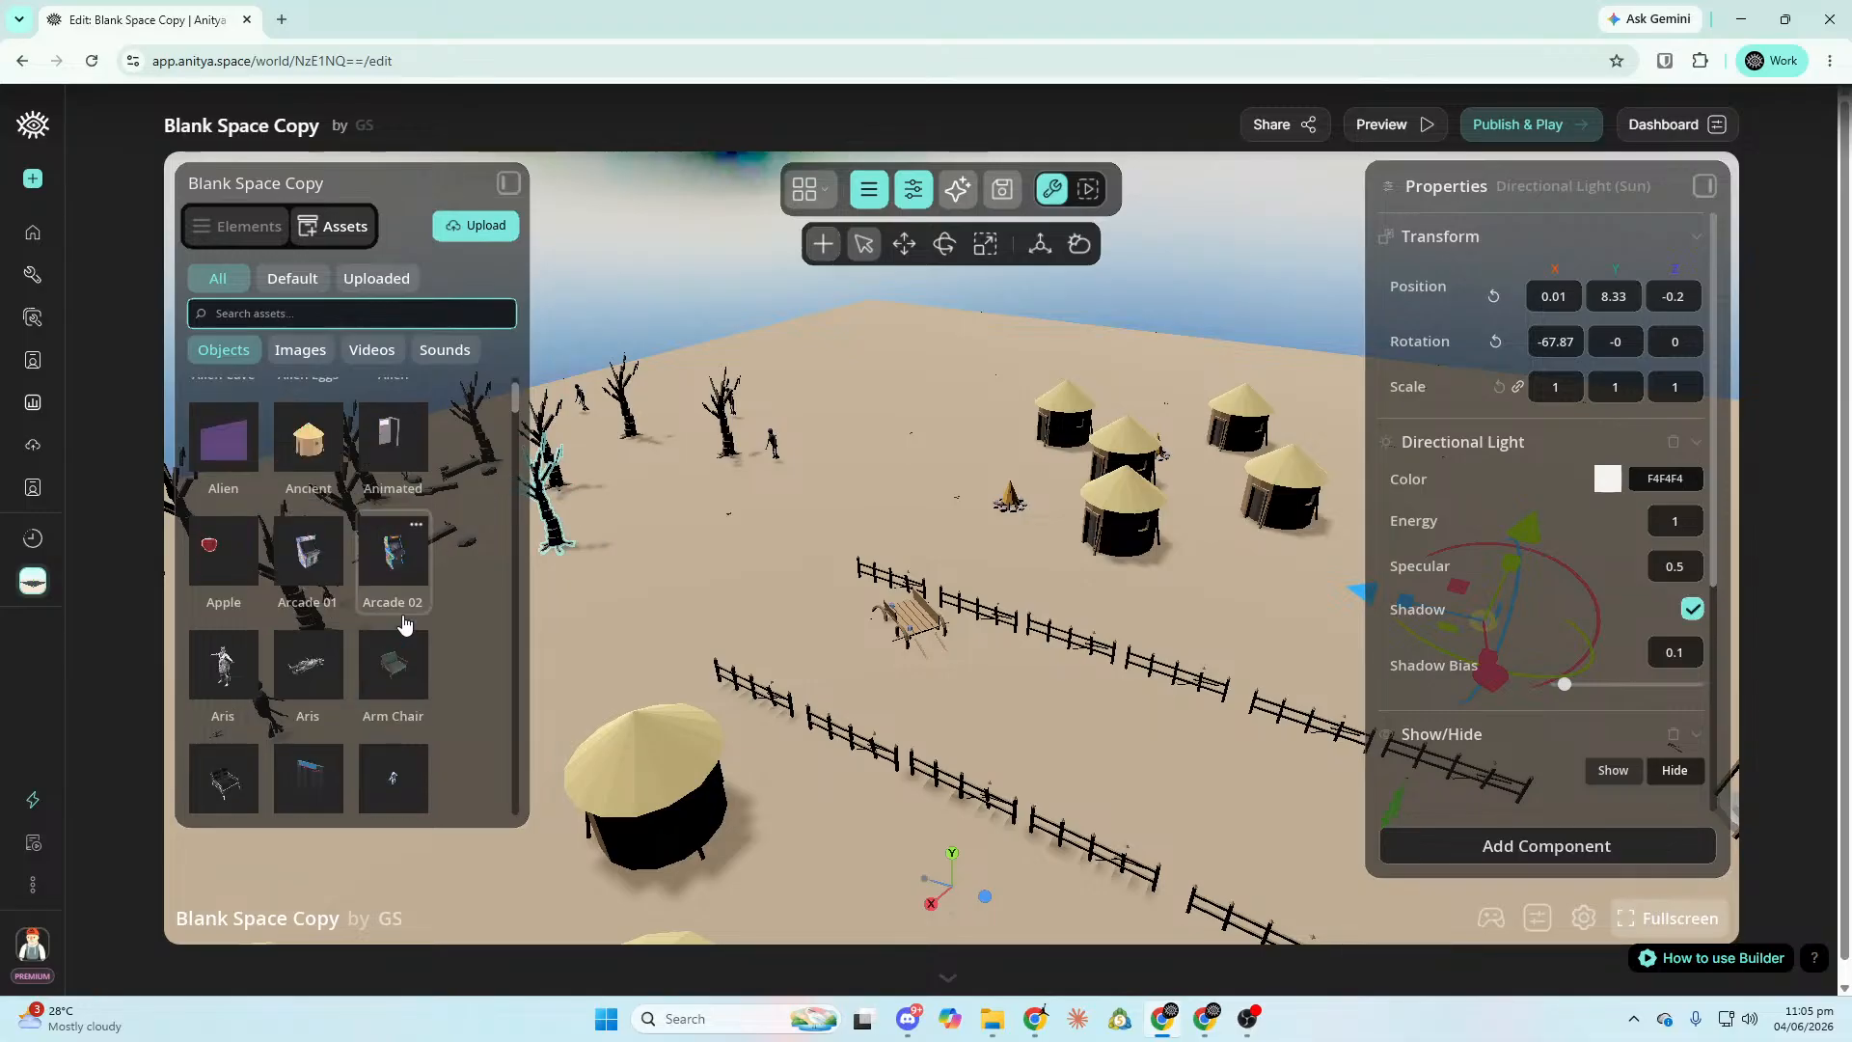
left_click(384, 290)
scroll(521, 460, "down", 3)
scroll(521, 461, "up", 1)
scroll(488, 477, "up", 2)
scroll(488, 476, "down", 5)
scroll(488, 477, "down", 2)
Switch to the Tutorial for June 4 folder and check its list of asset files.
key("alt+Tab")
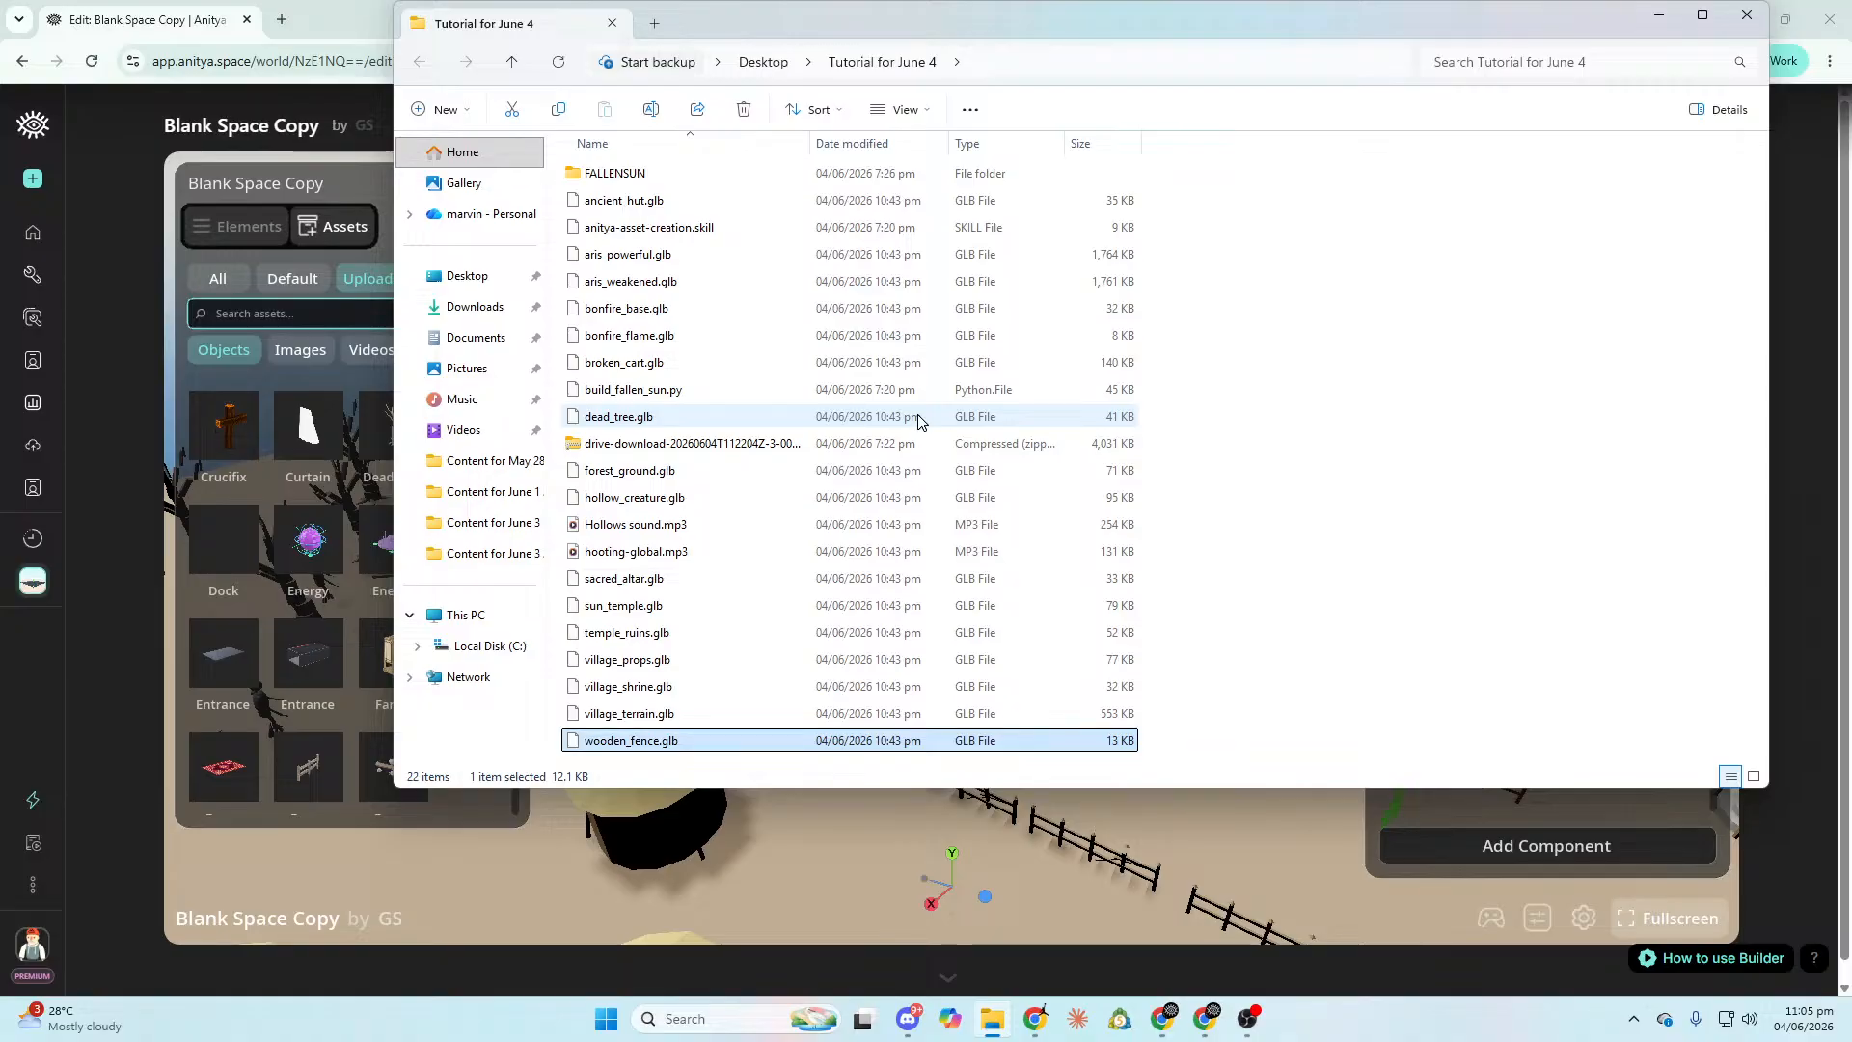
key("Up")
key("Up")
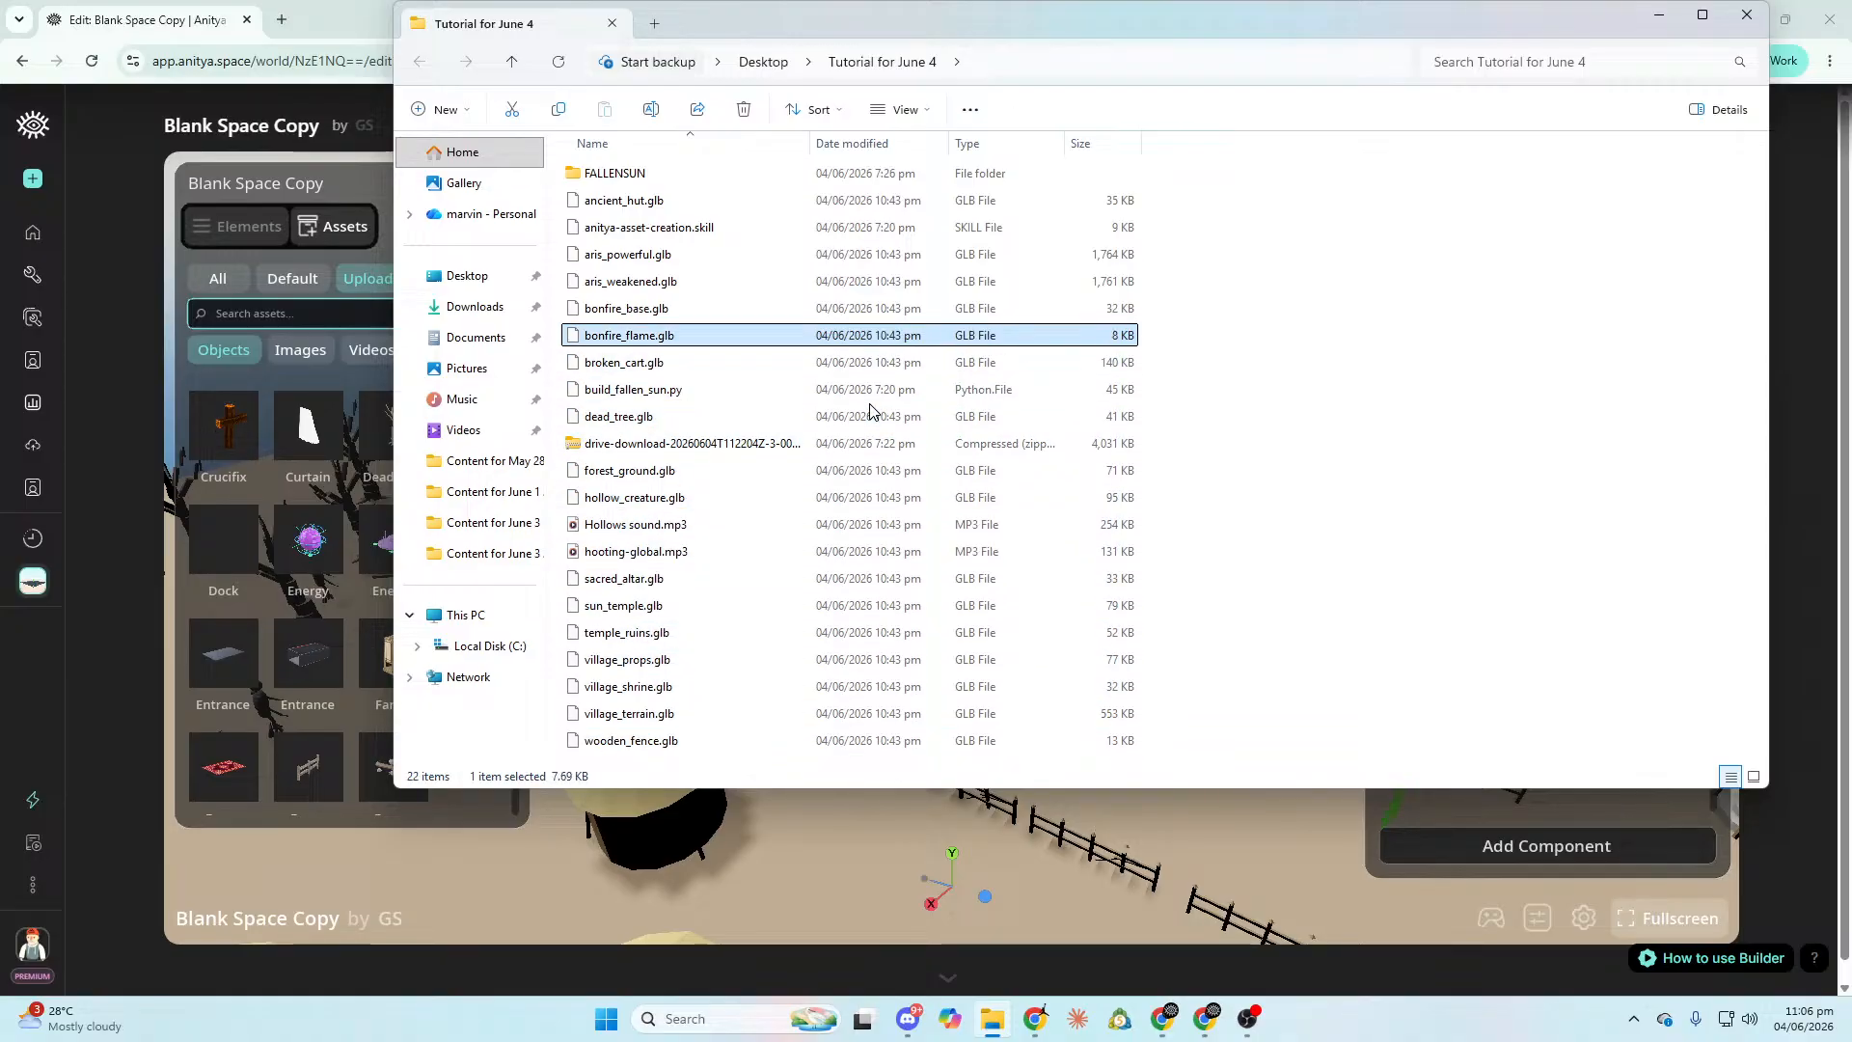
key("Up")
key("Up")
key("Up")
key("Up")
key("Up")
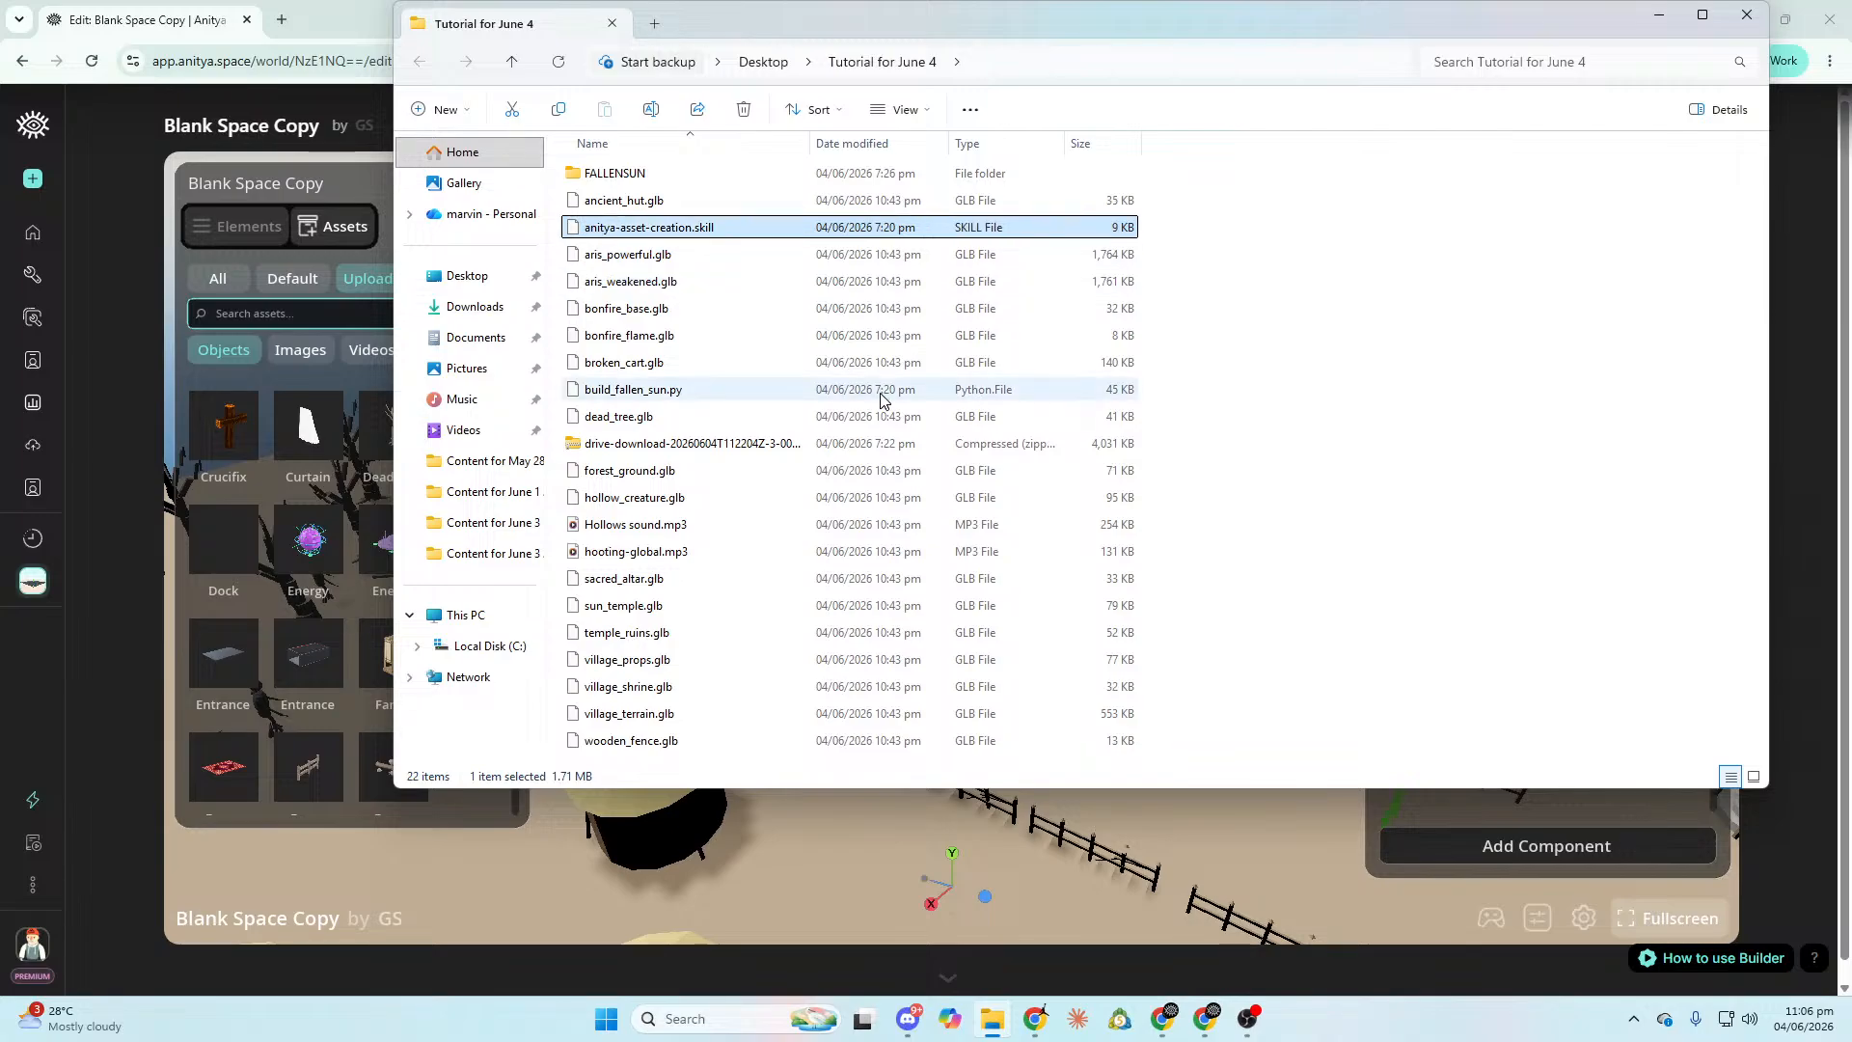
left_click(1741, 34)
Select the Starting Point between the fences, then publish the world and launch it in play mode.
right_click_drag(849, 686, 724, 656)
middle_click_drag(951, 548, 1022, 618)
right_click_drag(1350, 289, 1206, 309)
right_click_drag(1335, 289, 1543, 357)
right_click_drag(999, 726, 1000, 726)
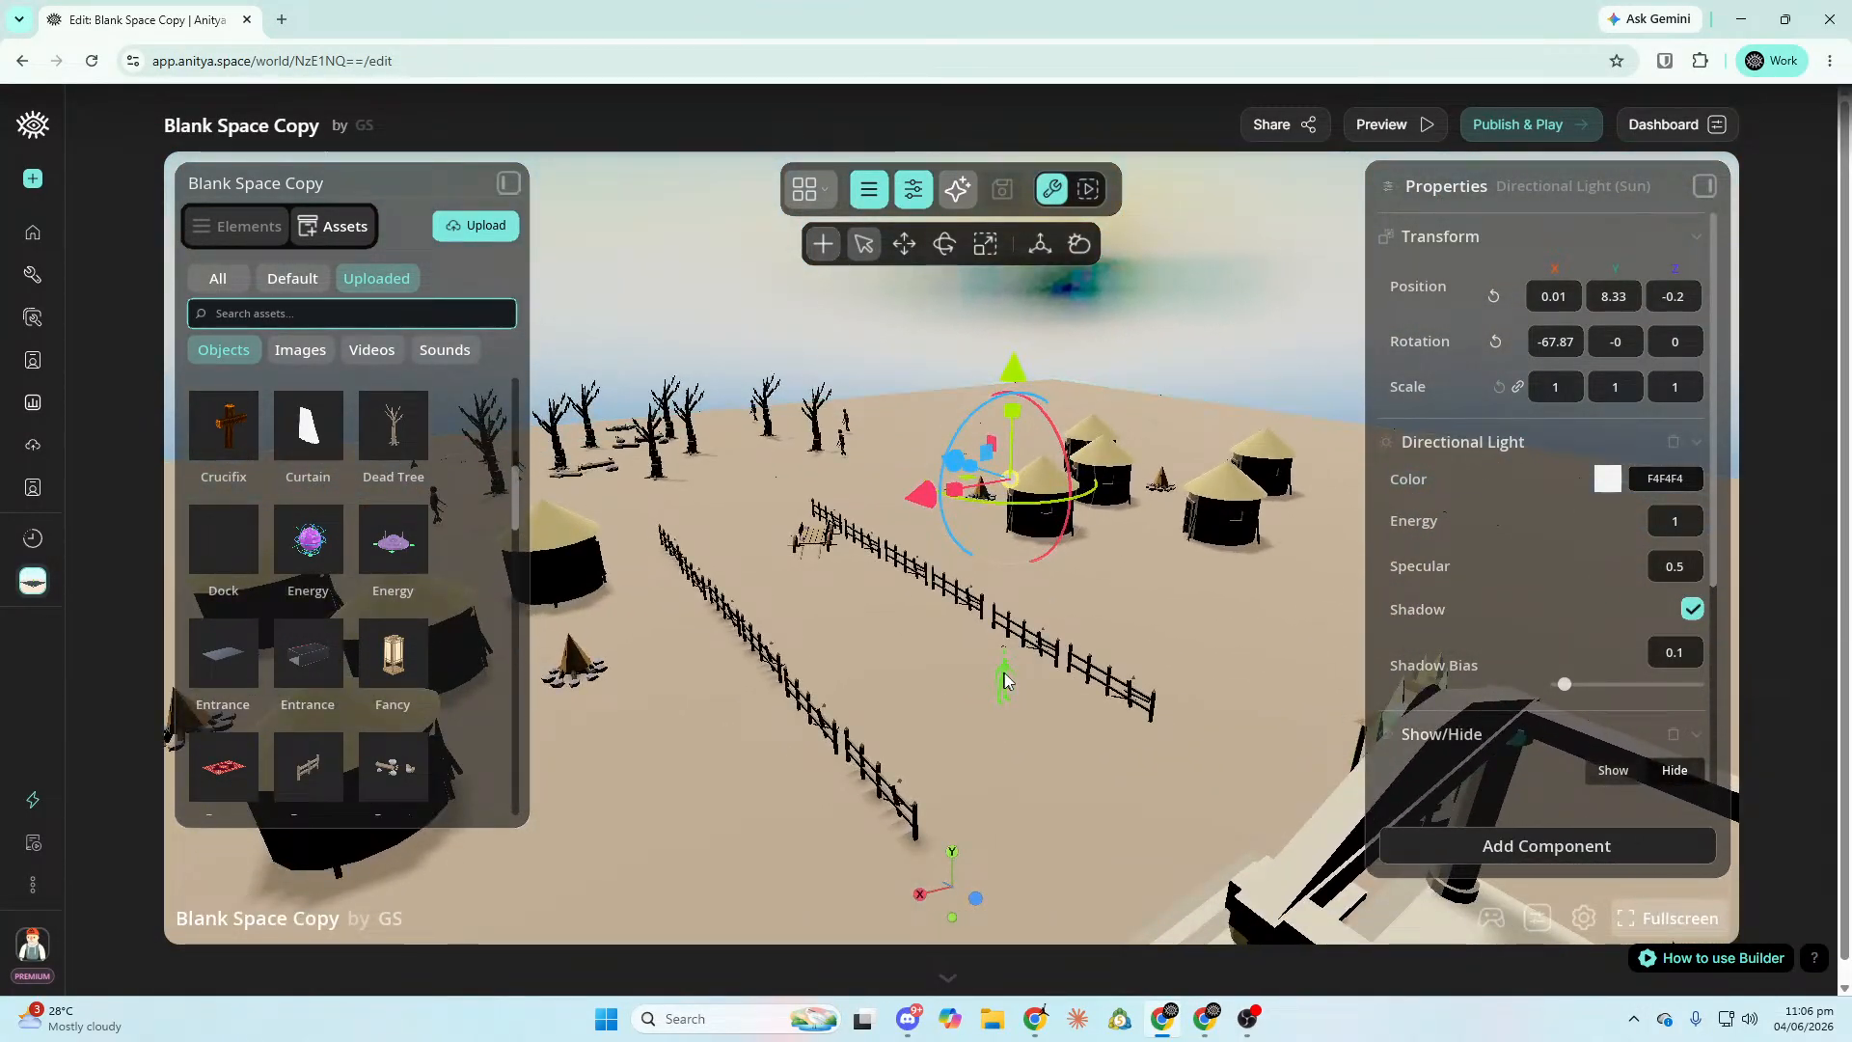
left_click(1004, 681)
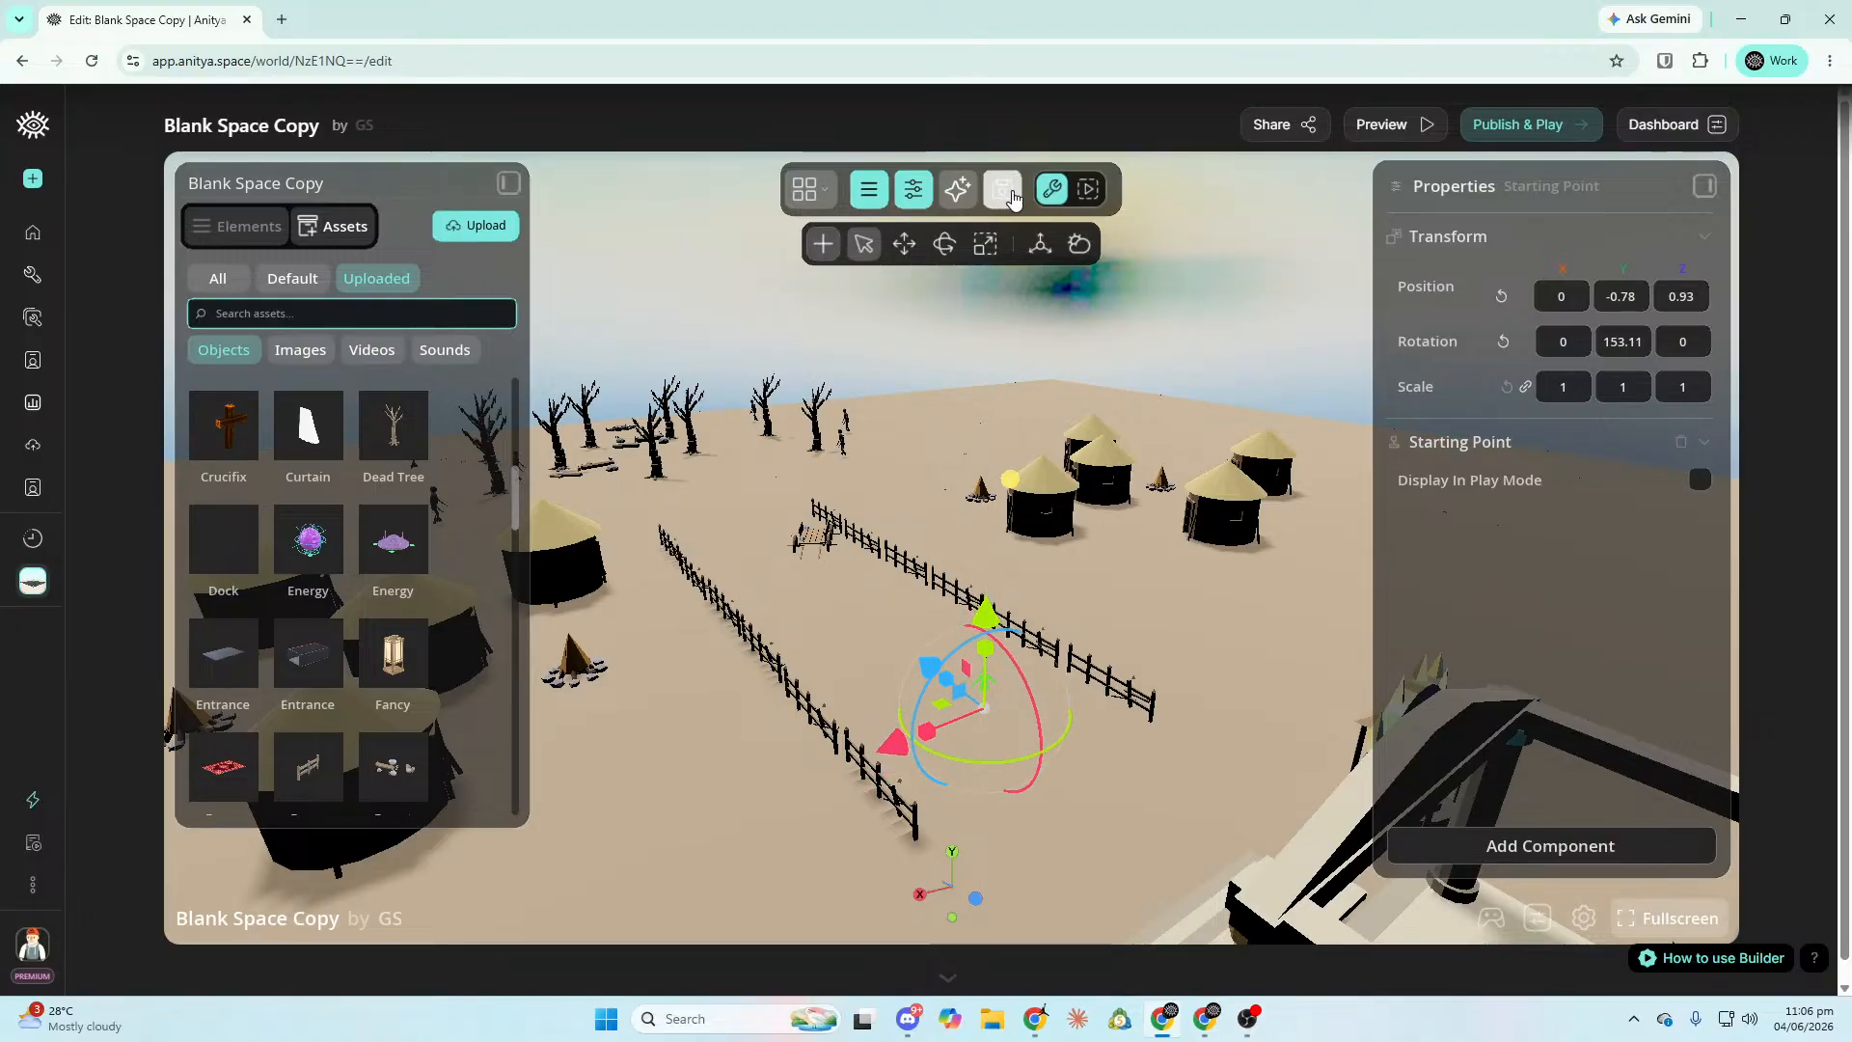
left_click(1516, 141)
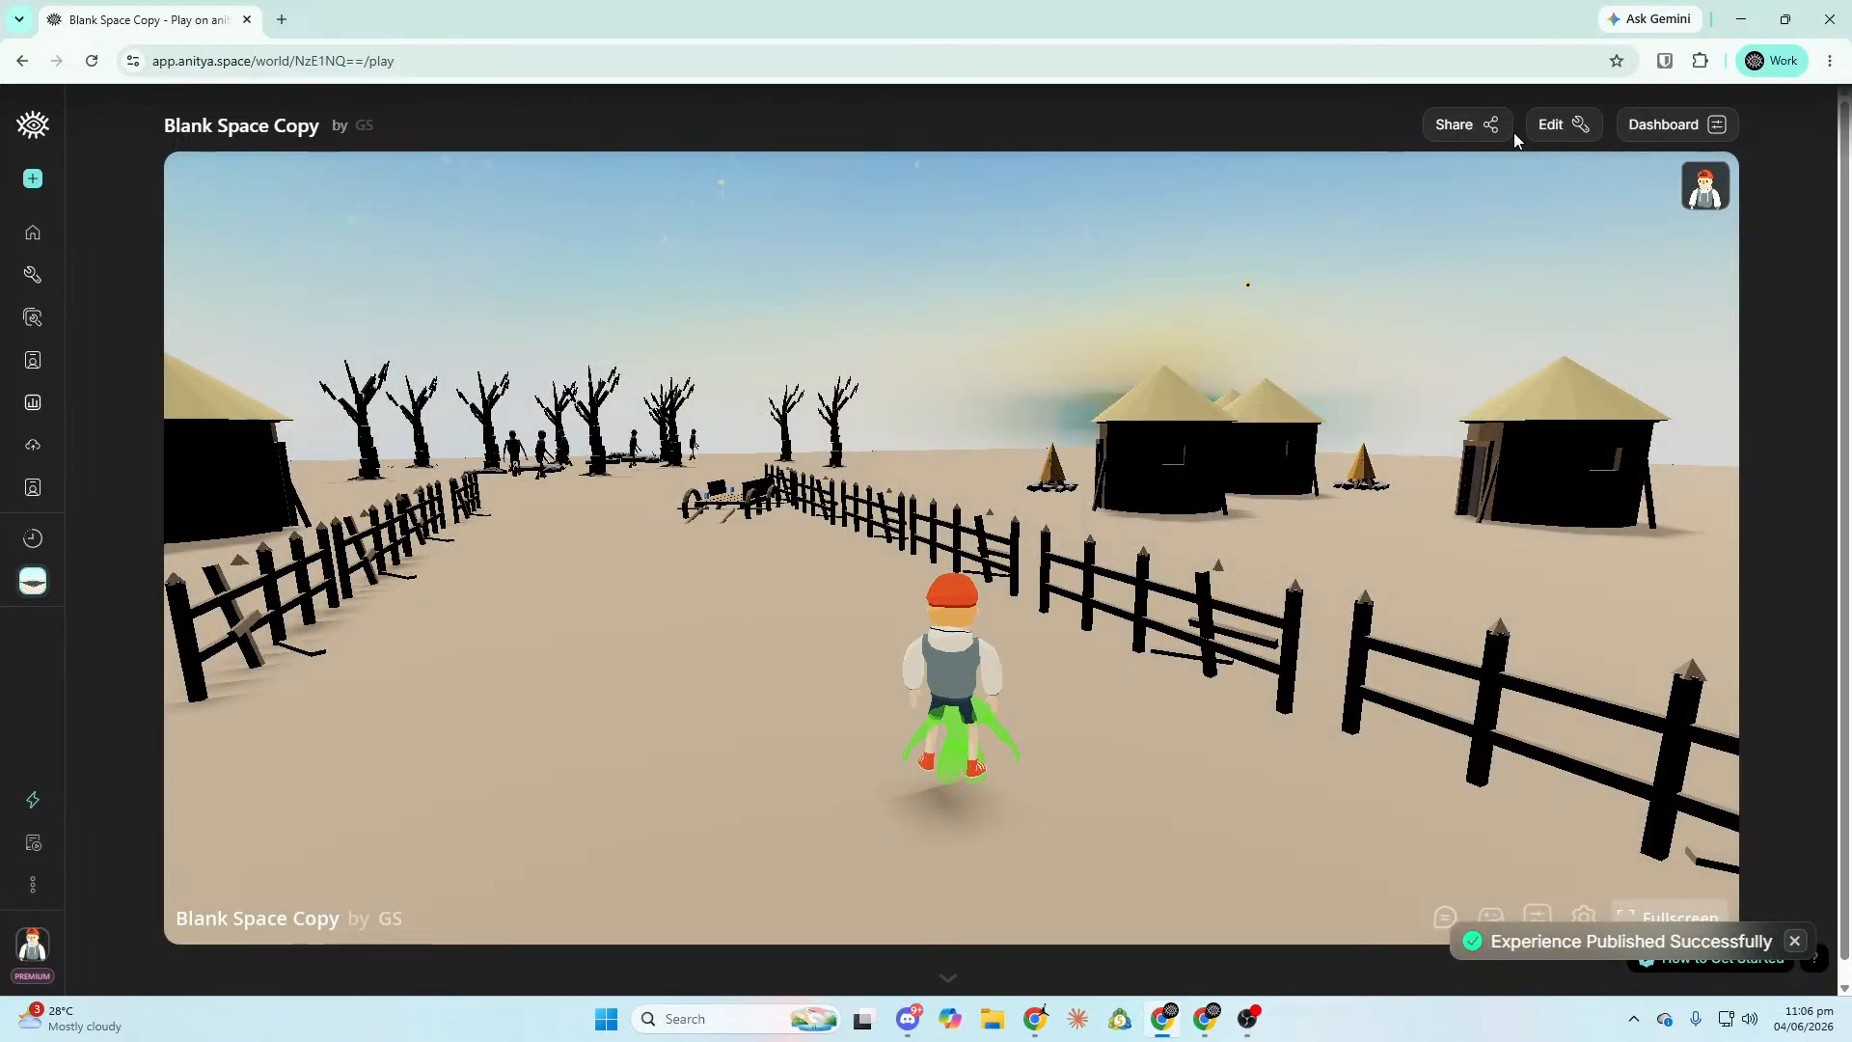
Walk the avatar from the starting point up the temple steps to the Aris statue.
left_click(1270, 264)
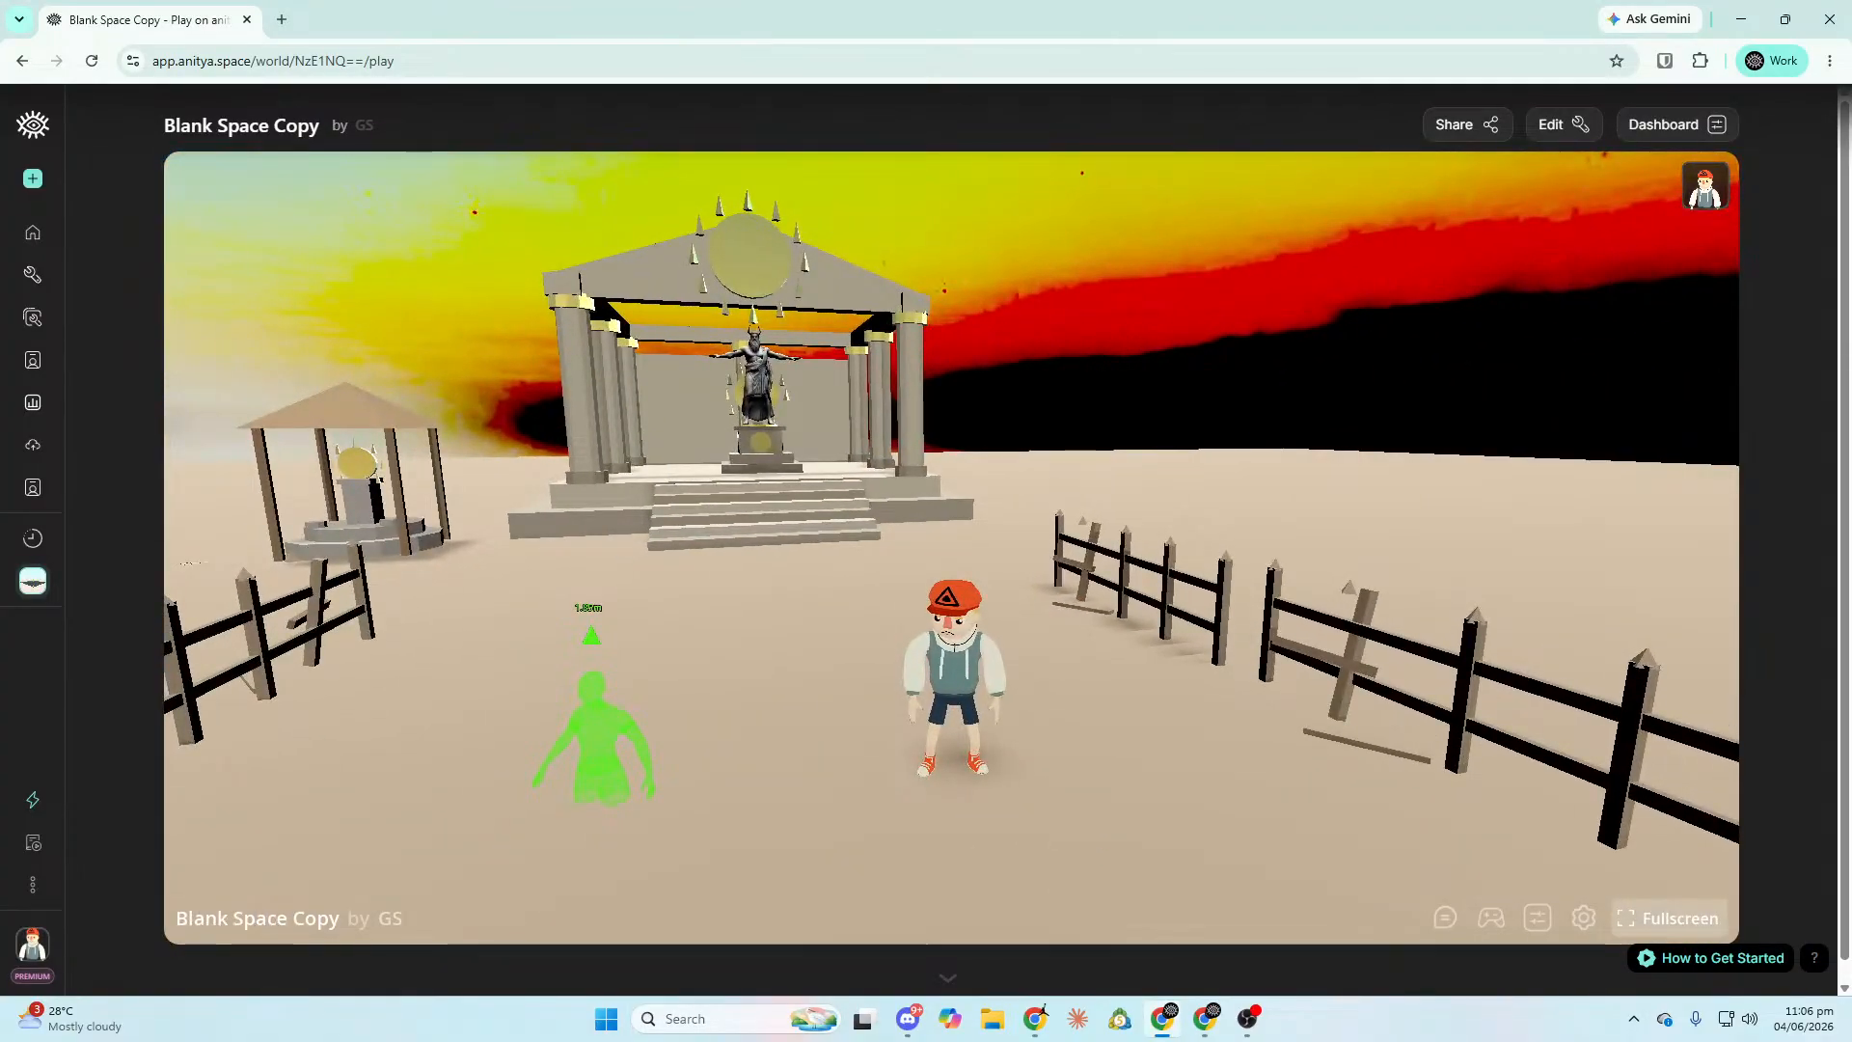
key("w")
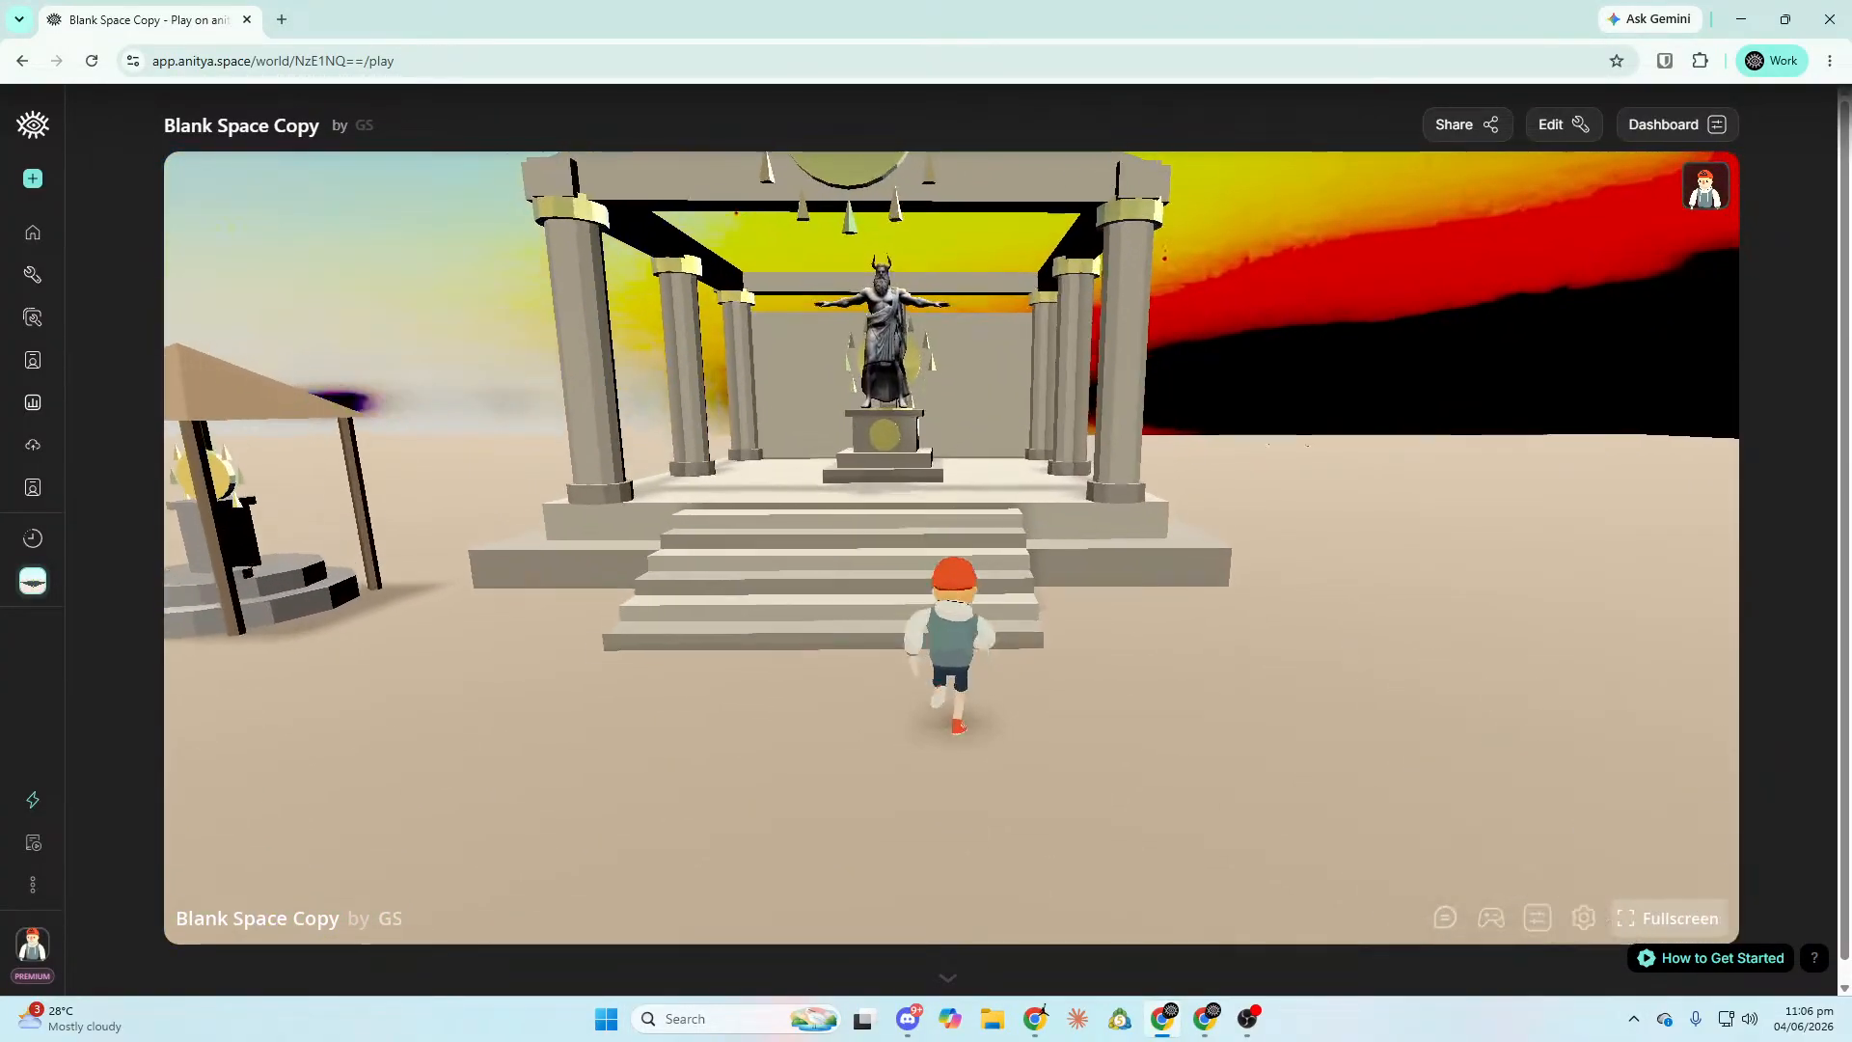
key("w")
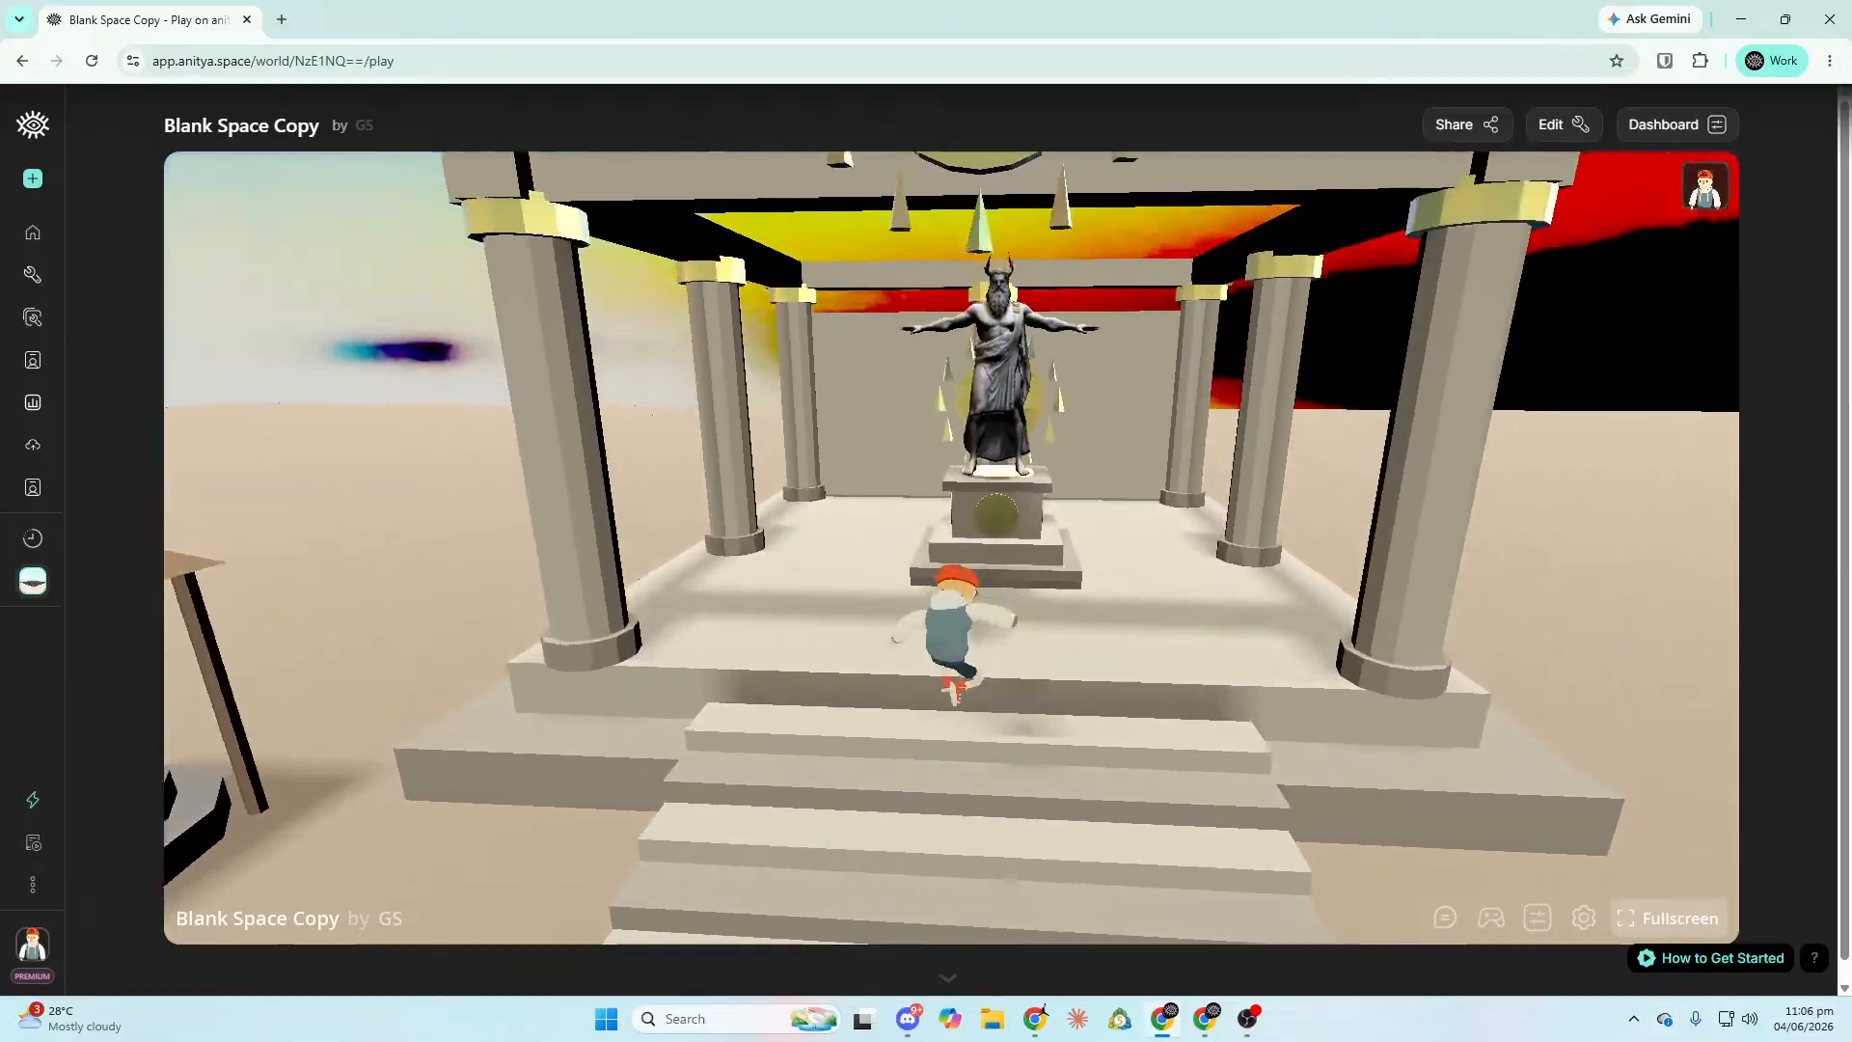
key("s")
key("w")
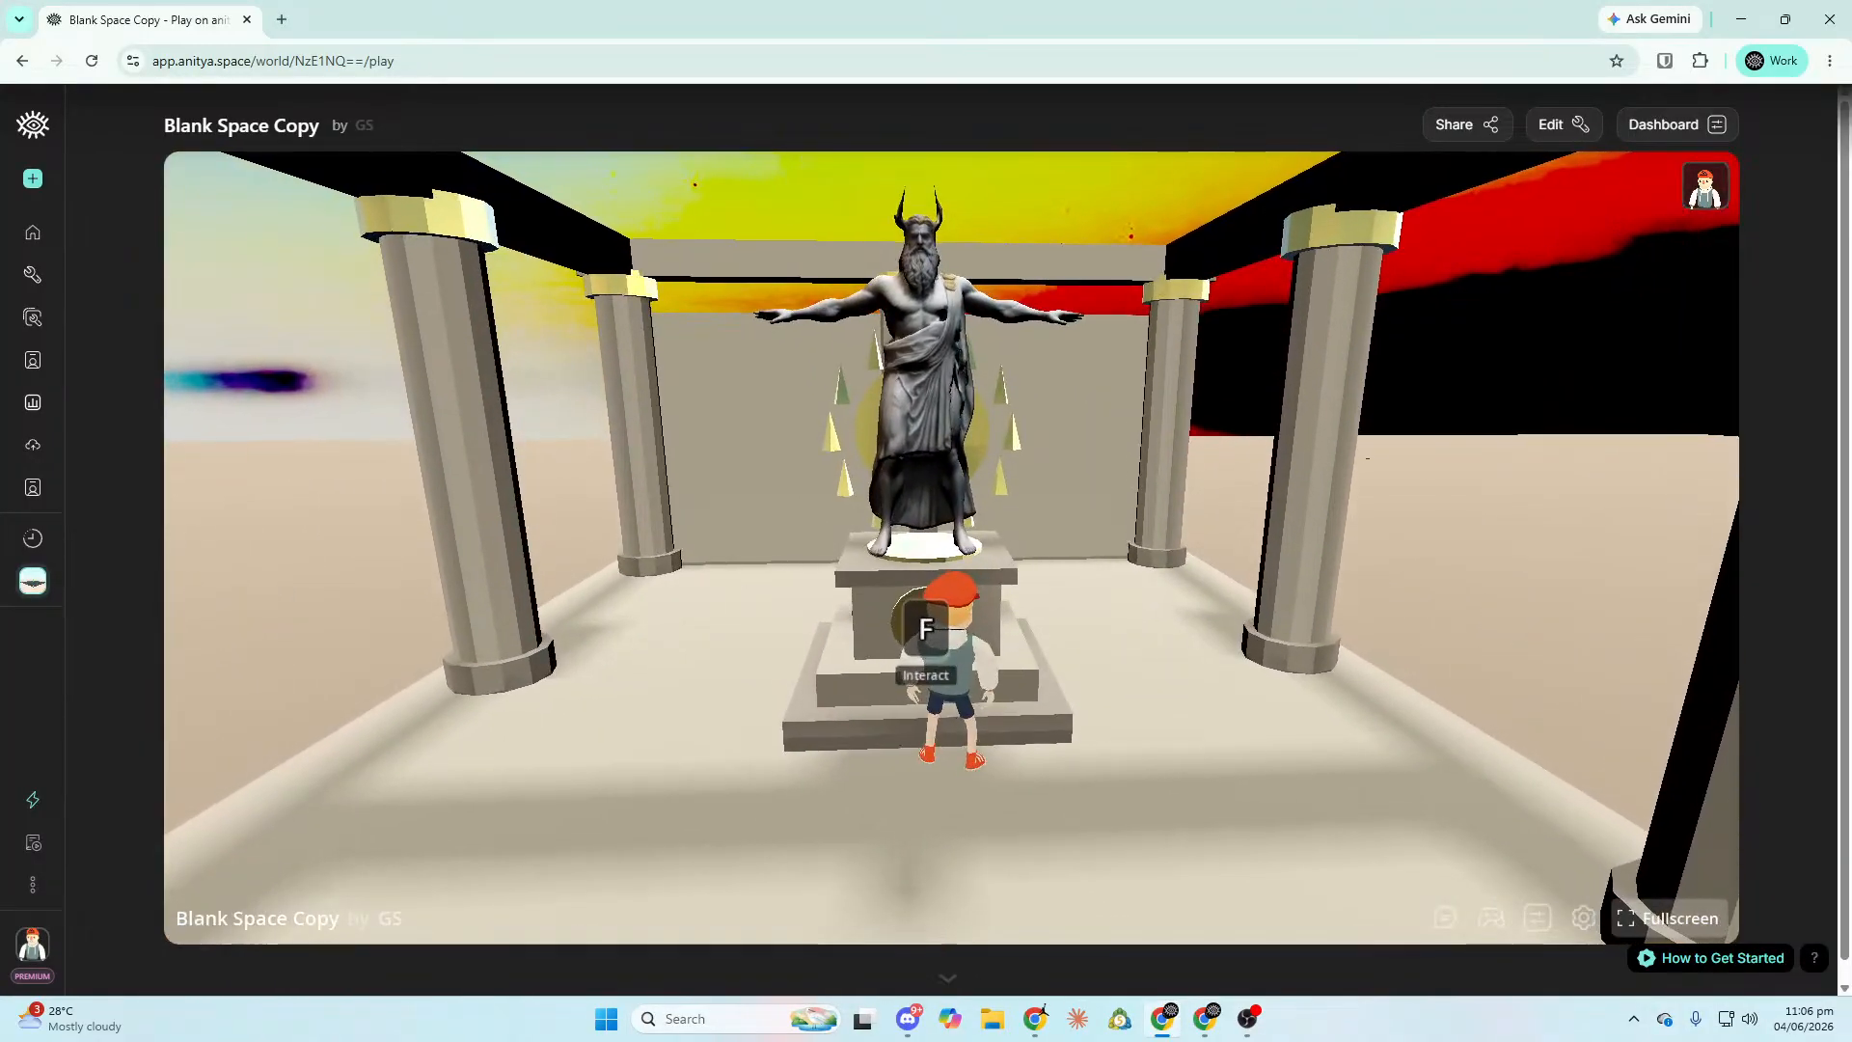
Walk the avatar from the temple past the village to the dead trees and hollow creatures to test the scene.
key("w")
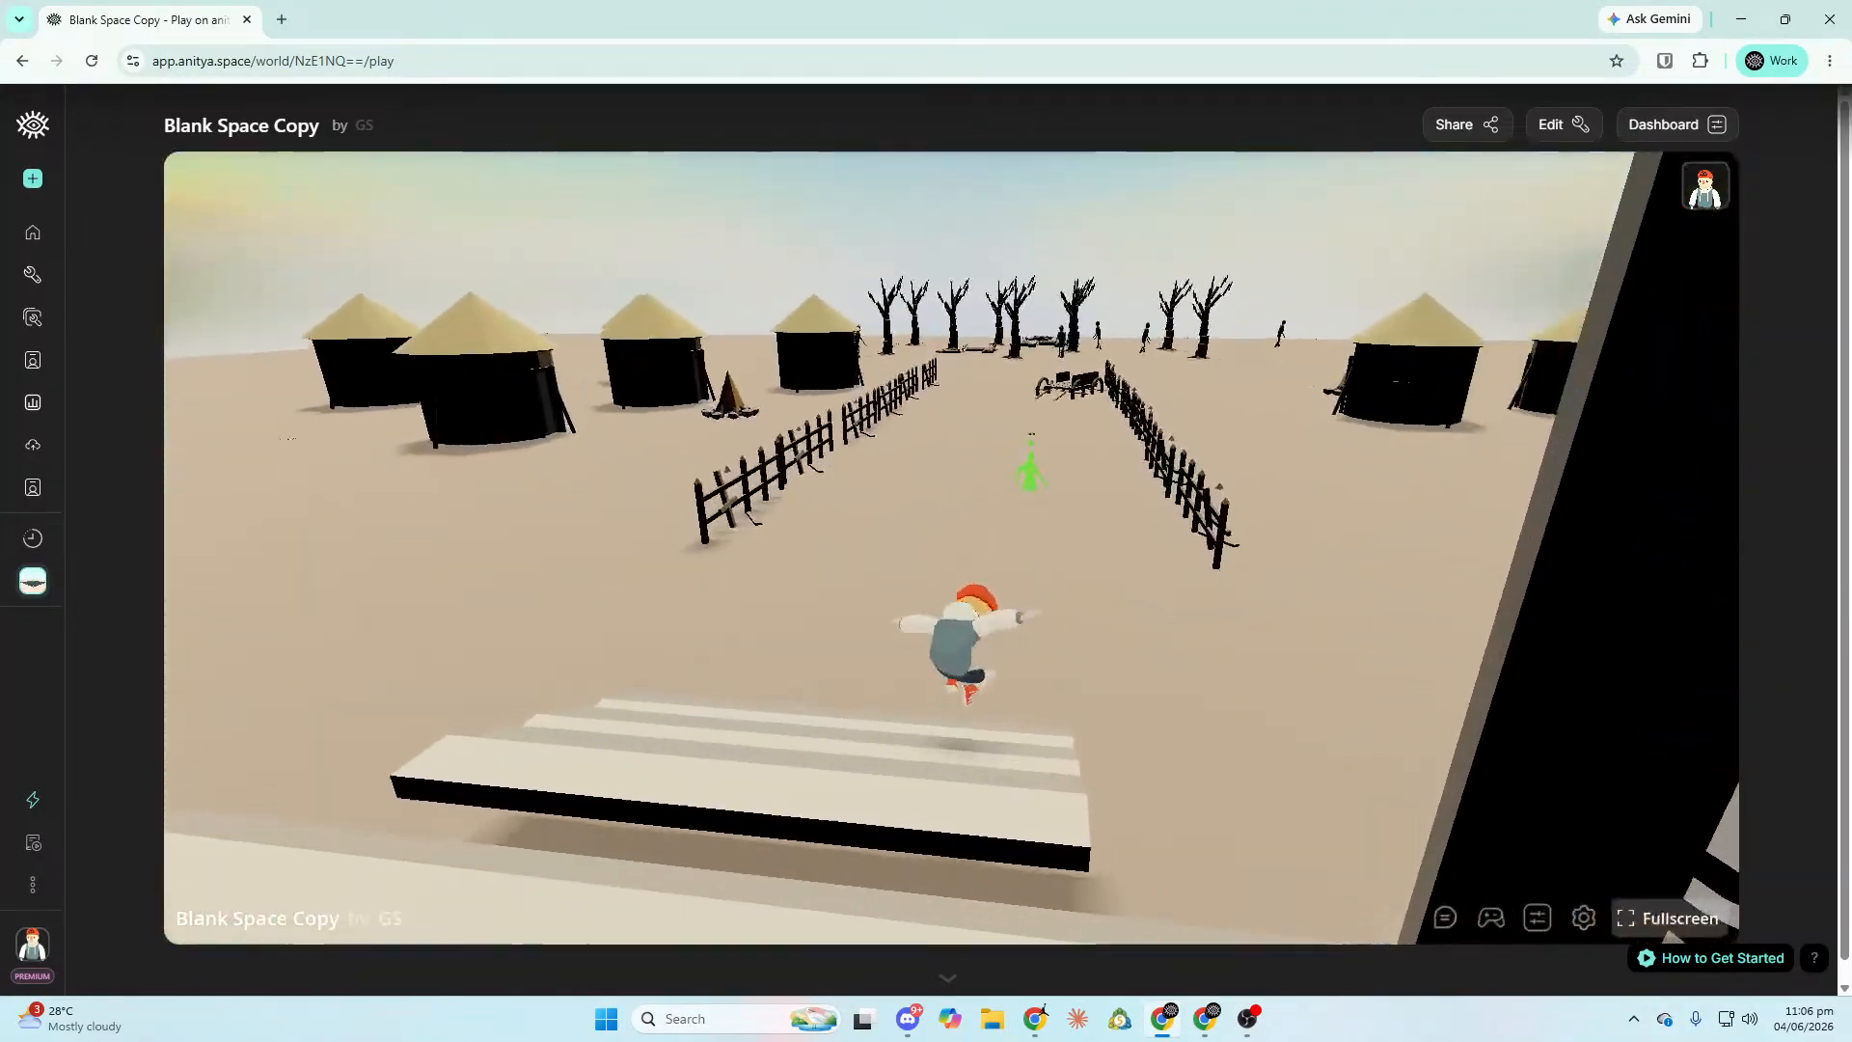
key("w")
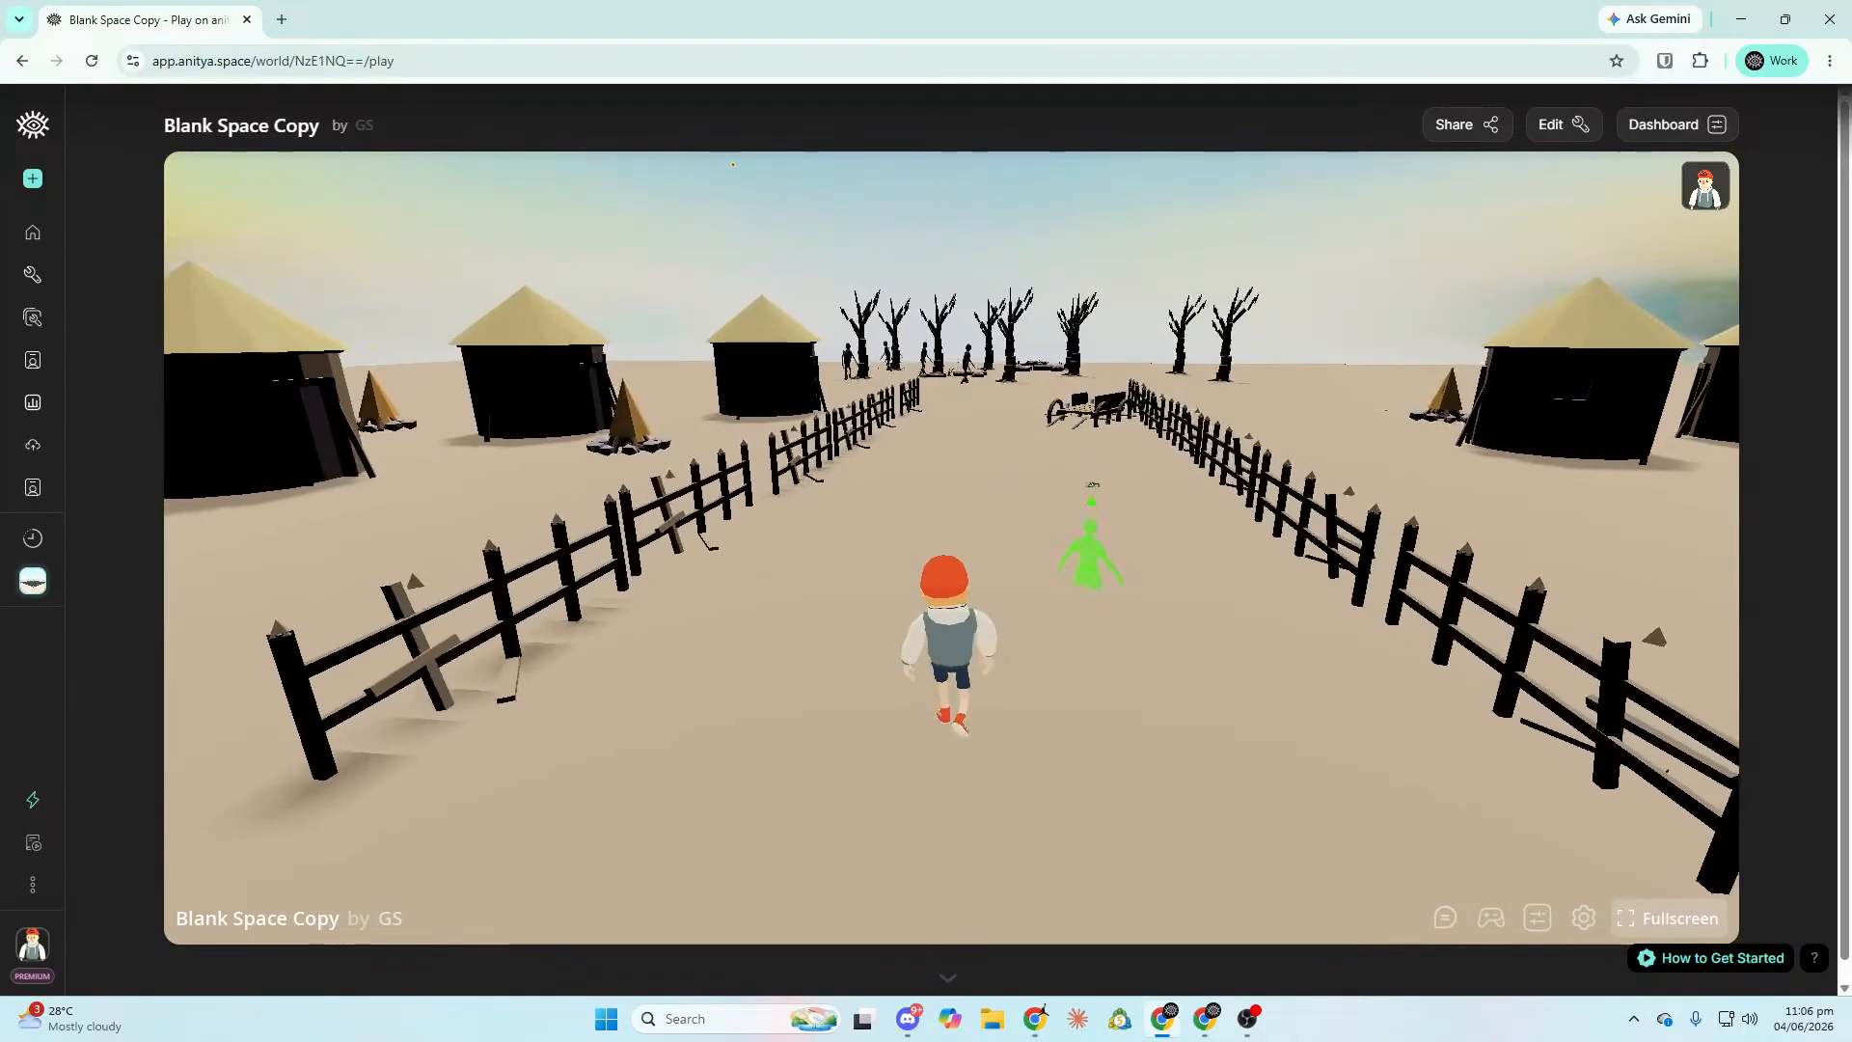
key("w")
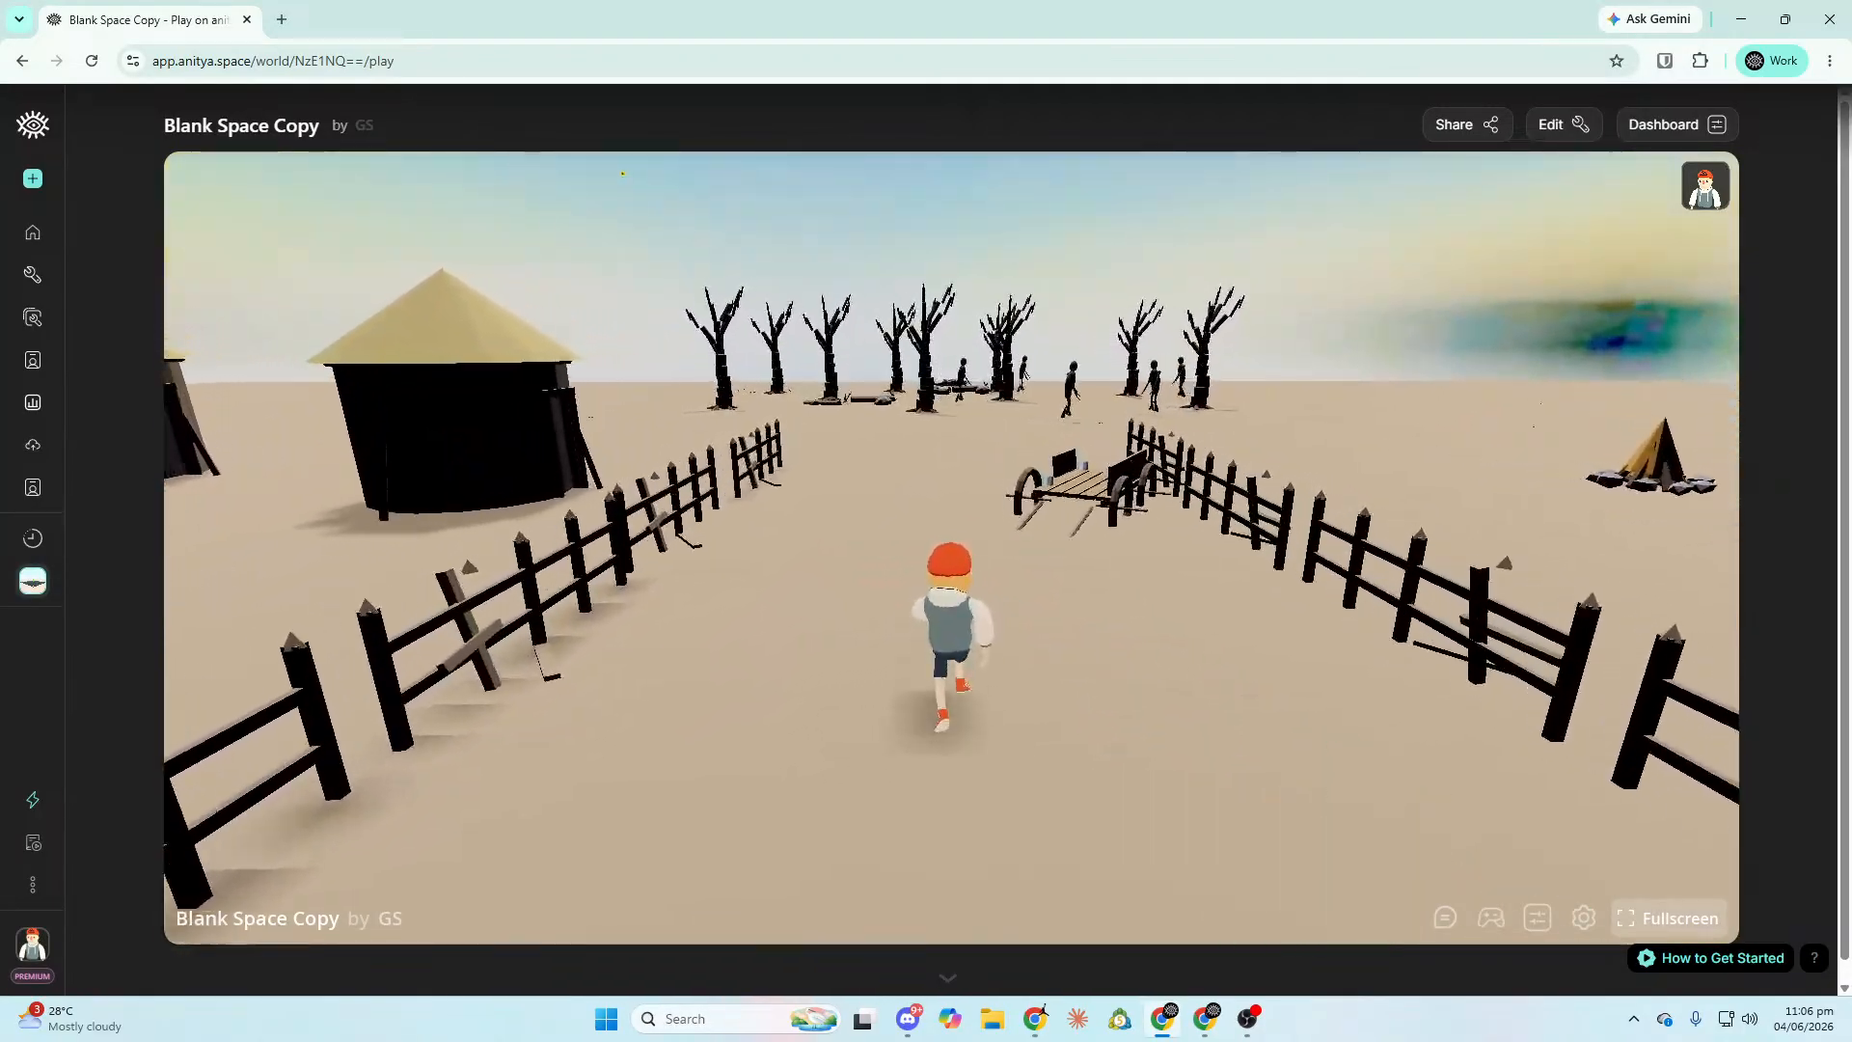
key("w")
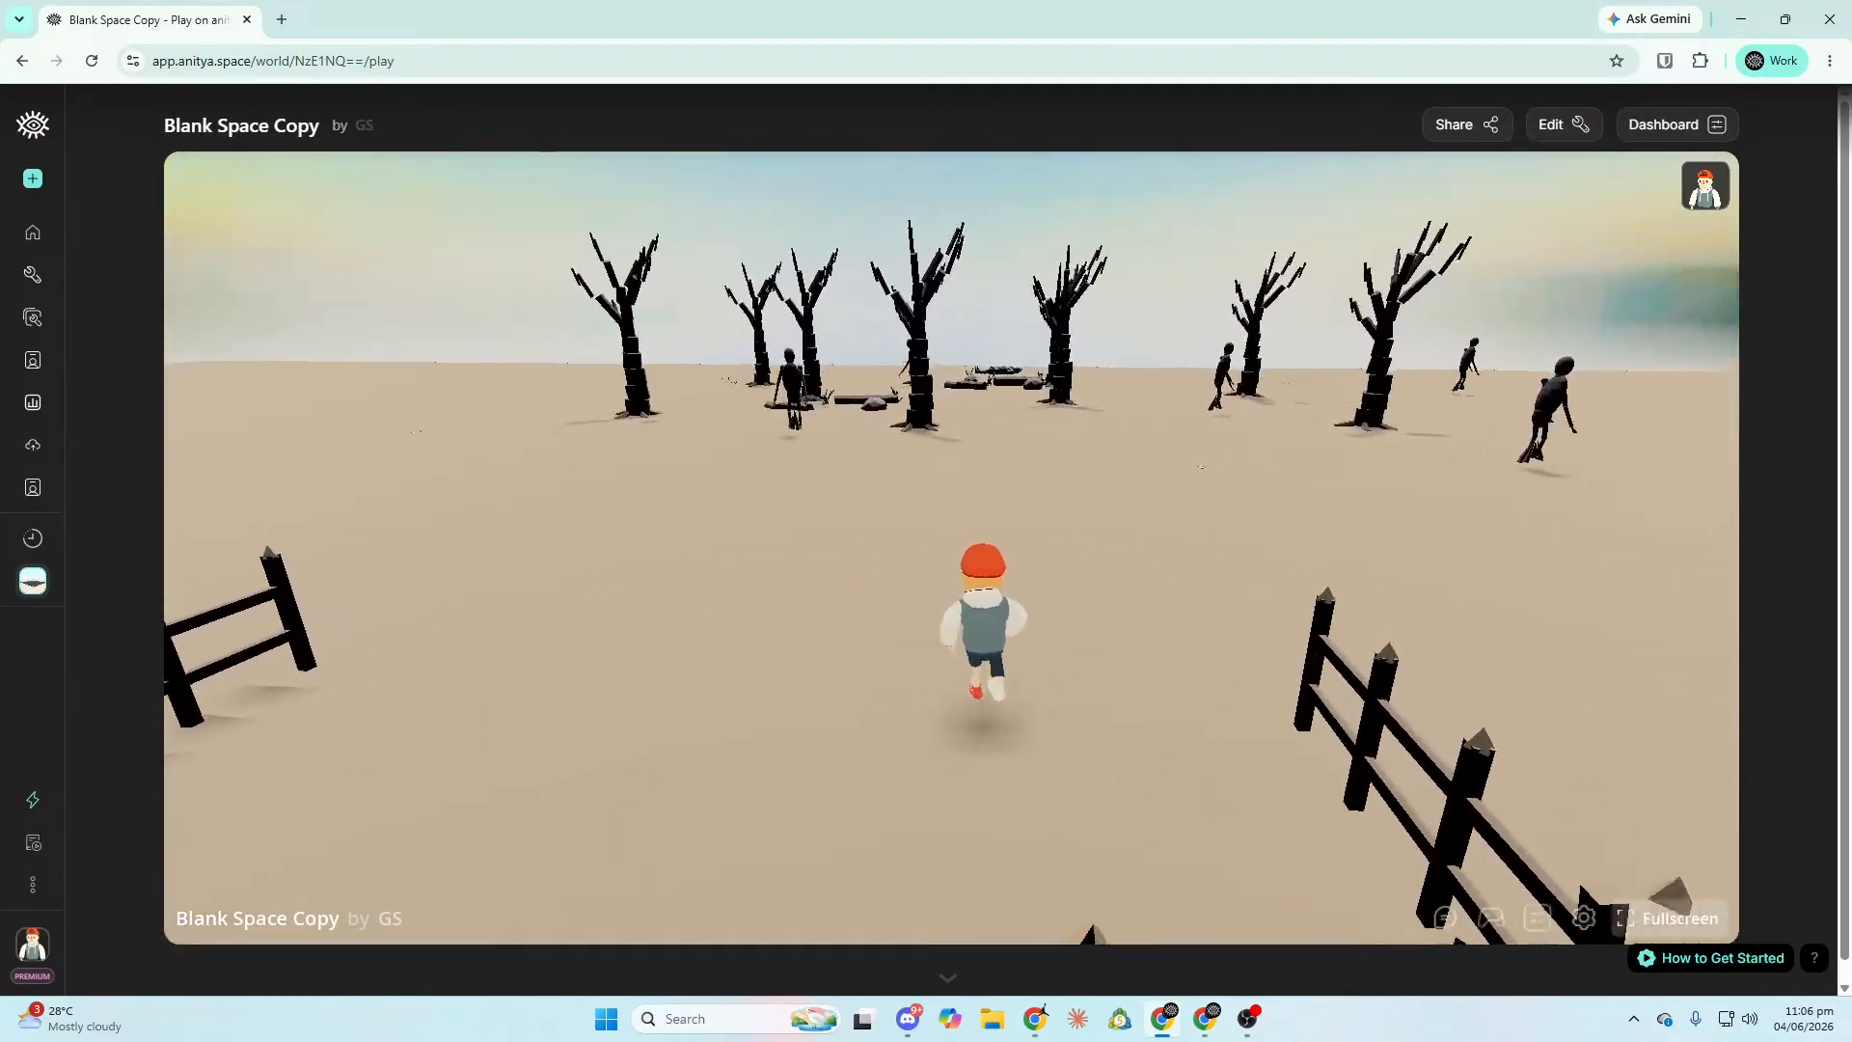
key("w")
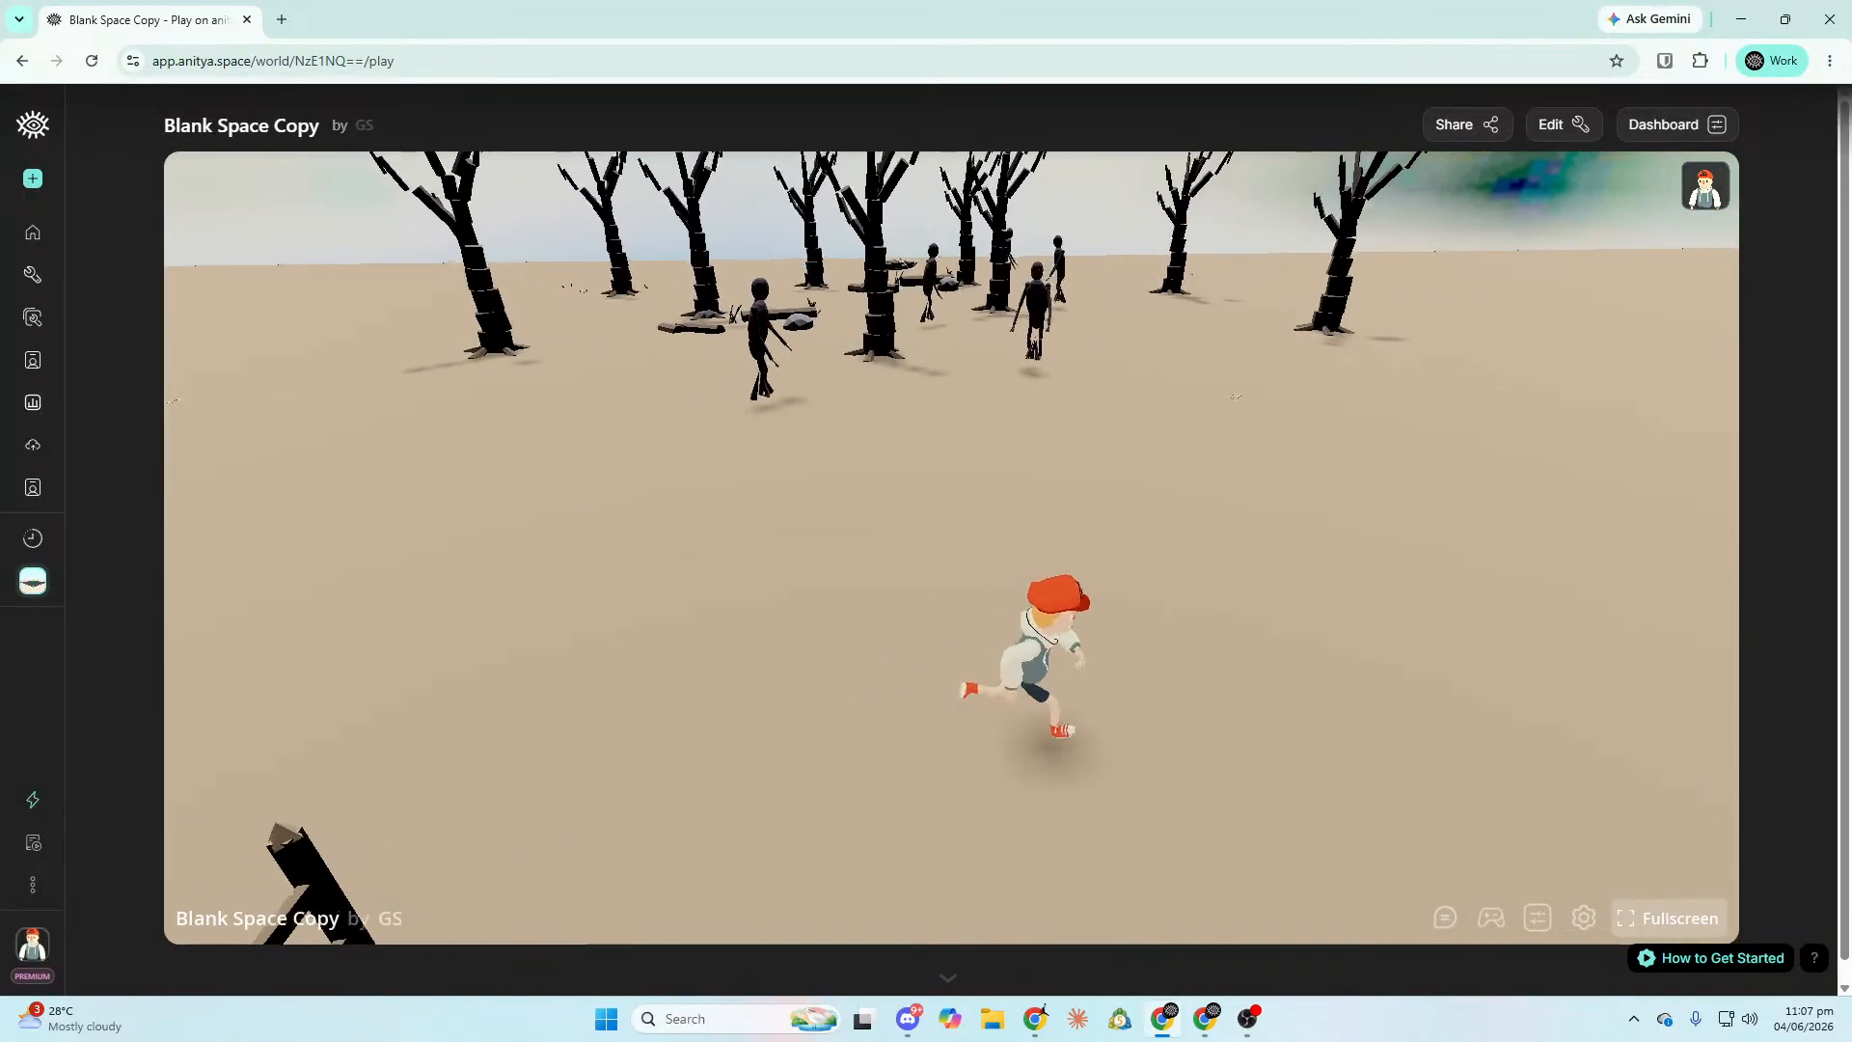
key("w")
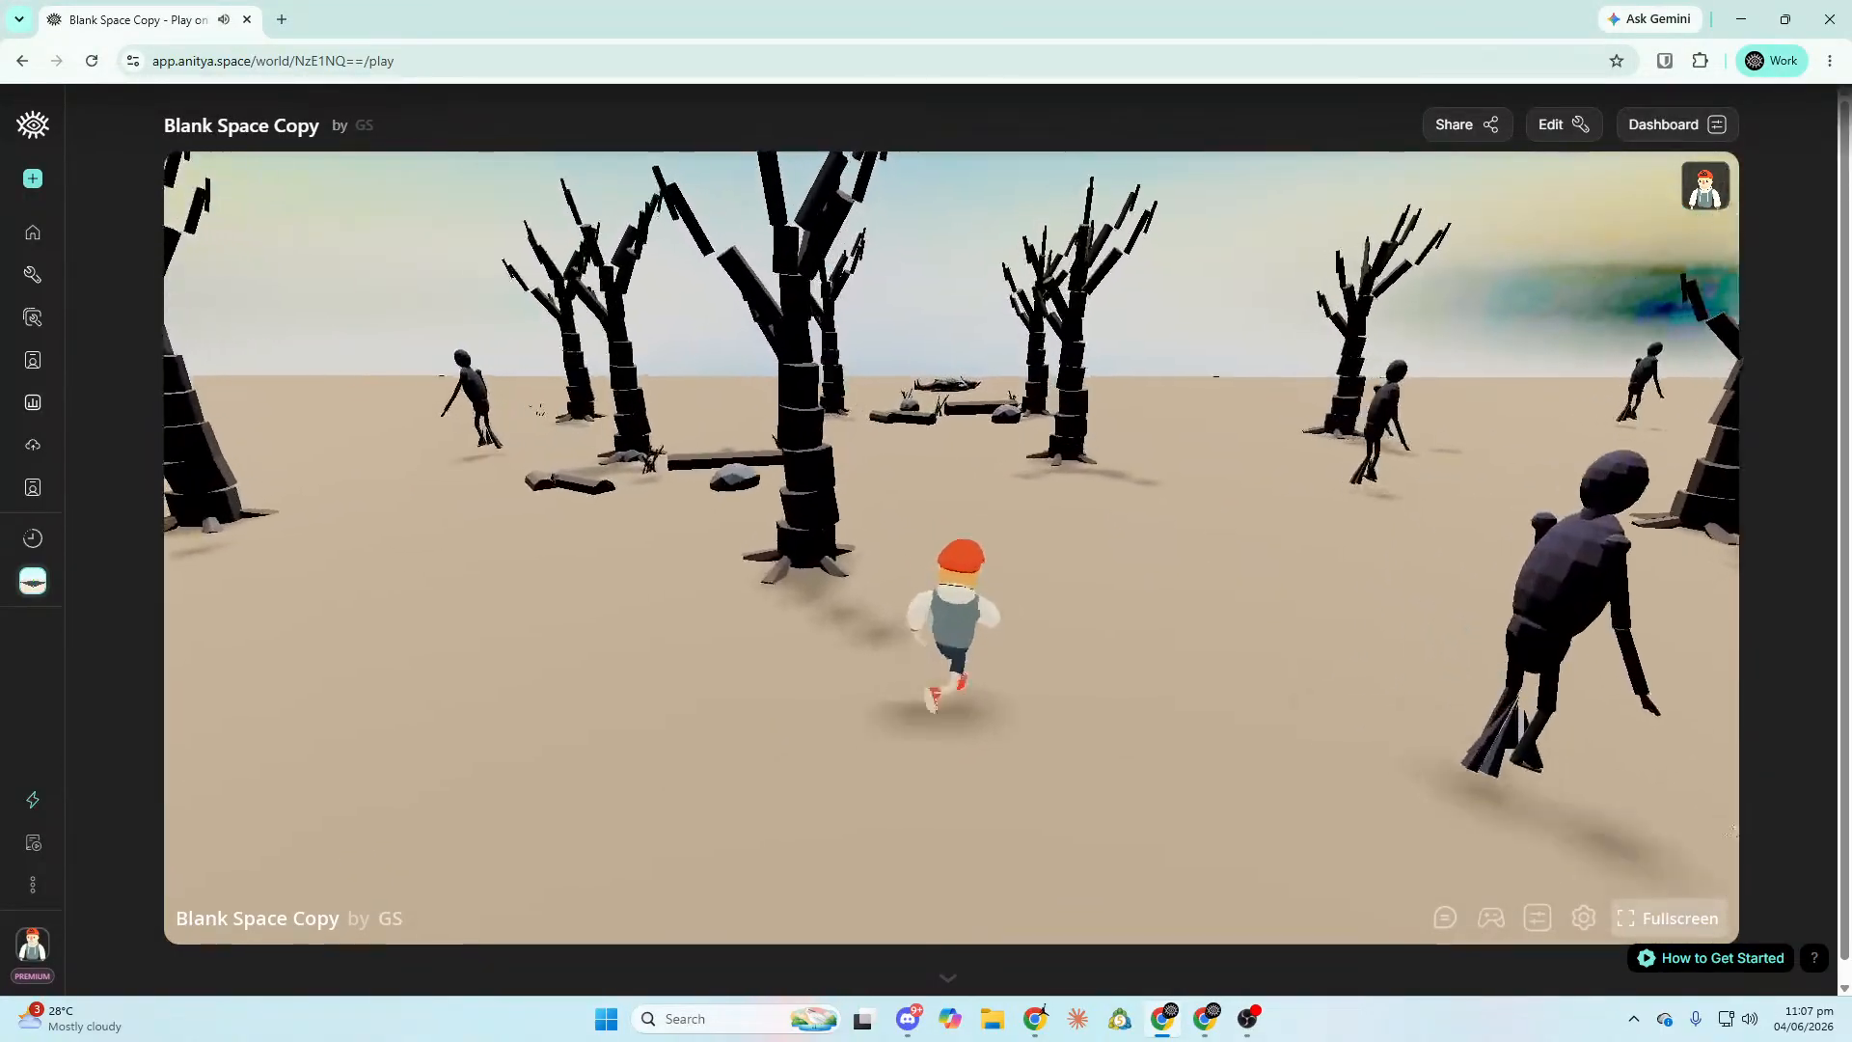
key("w")
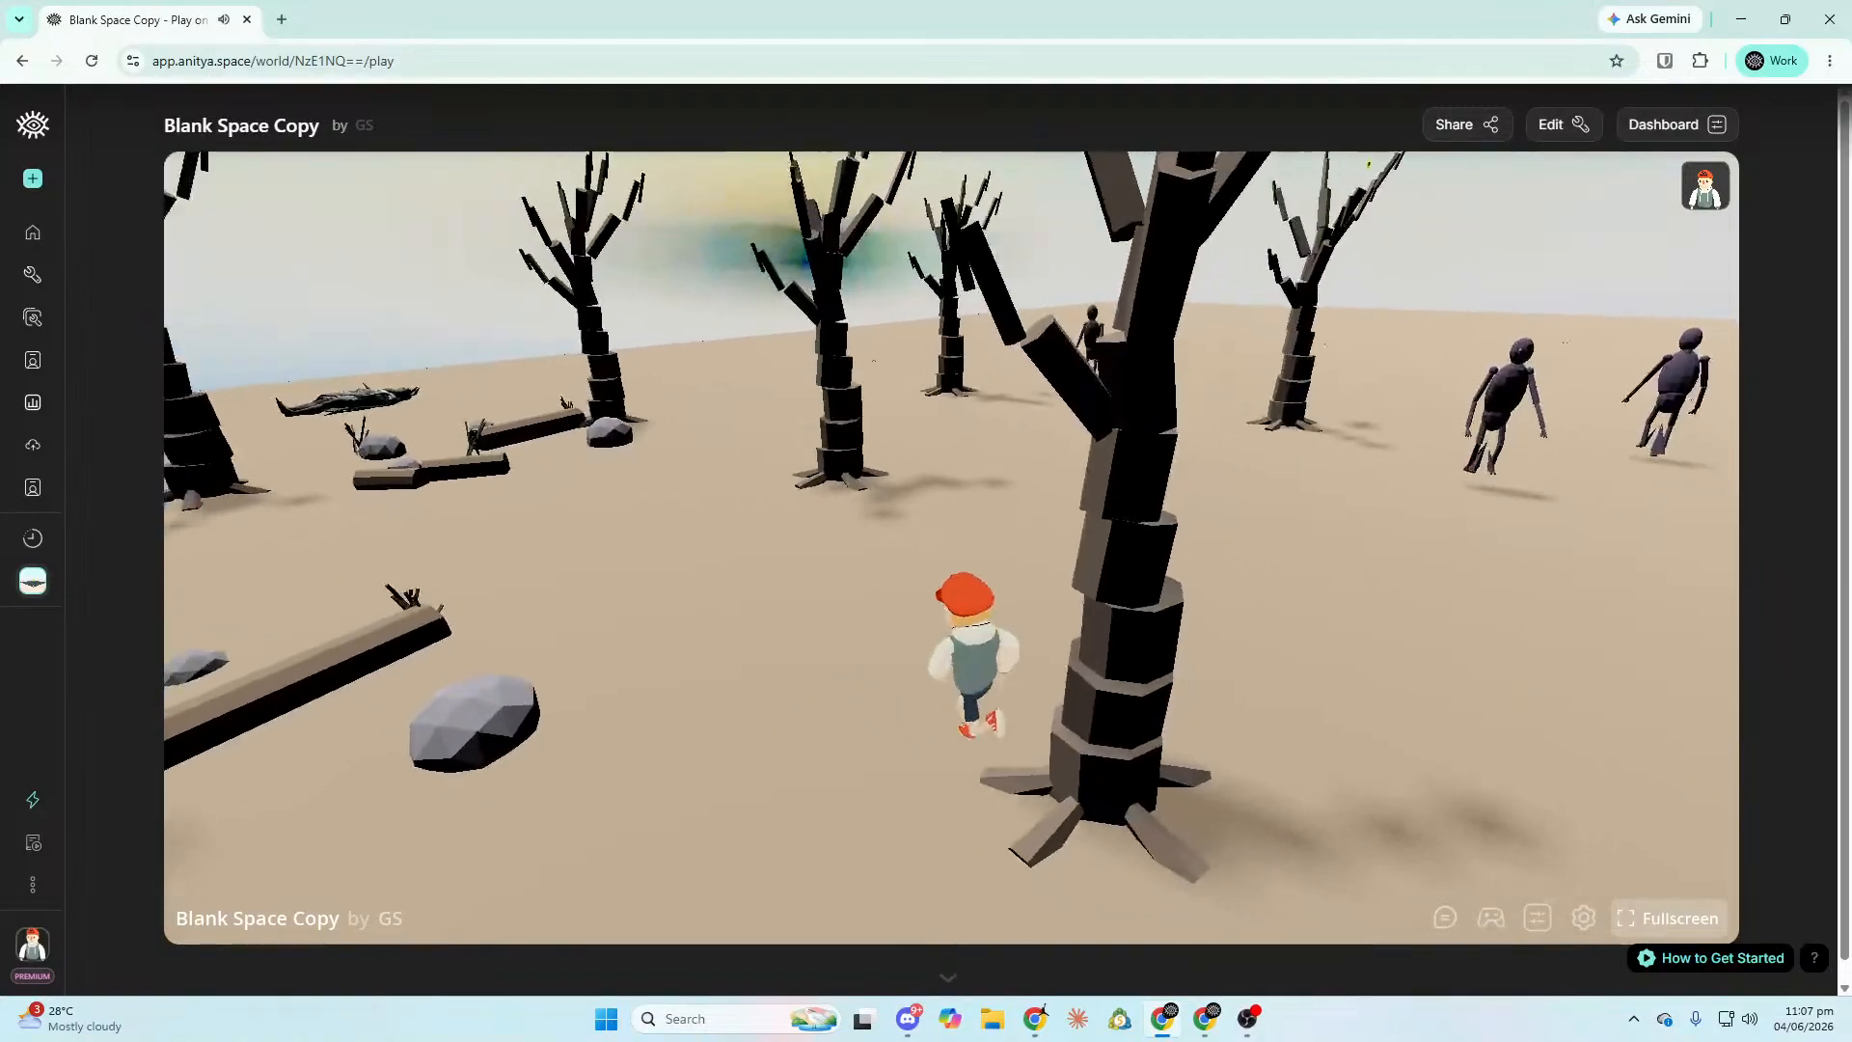
key("w")
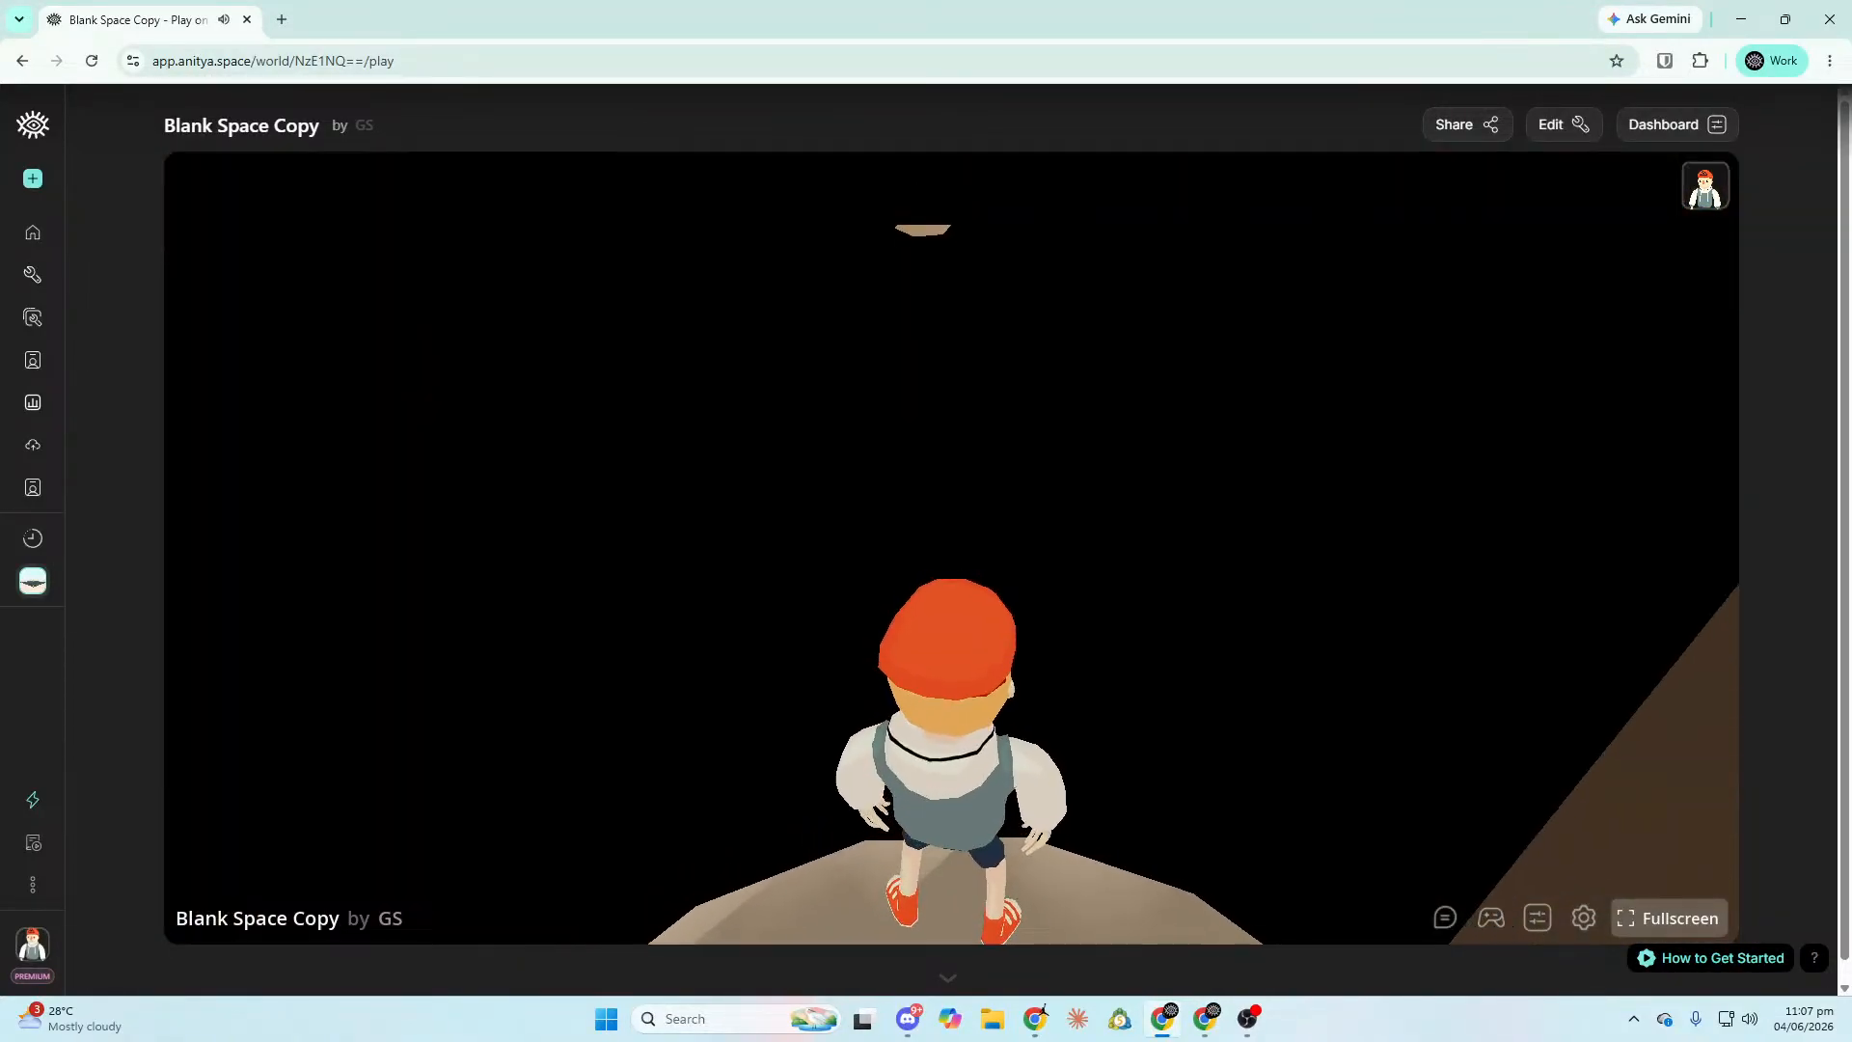
Move the avatar around the dark hut interior and head for its doorway.
key("a")
key("alt+Tab")
mouse_move(75, 644)
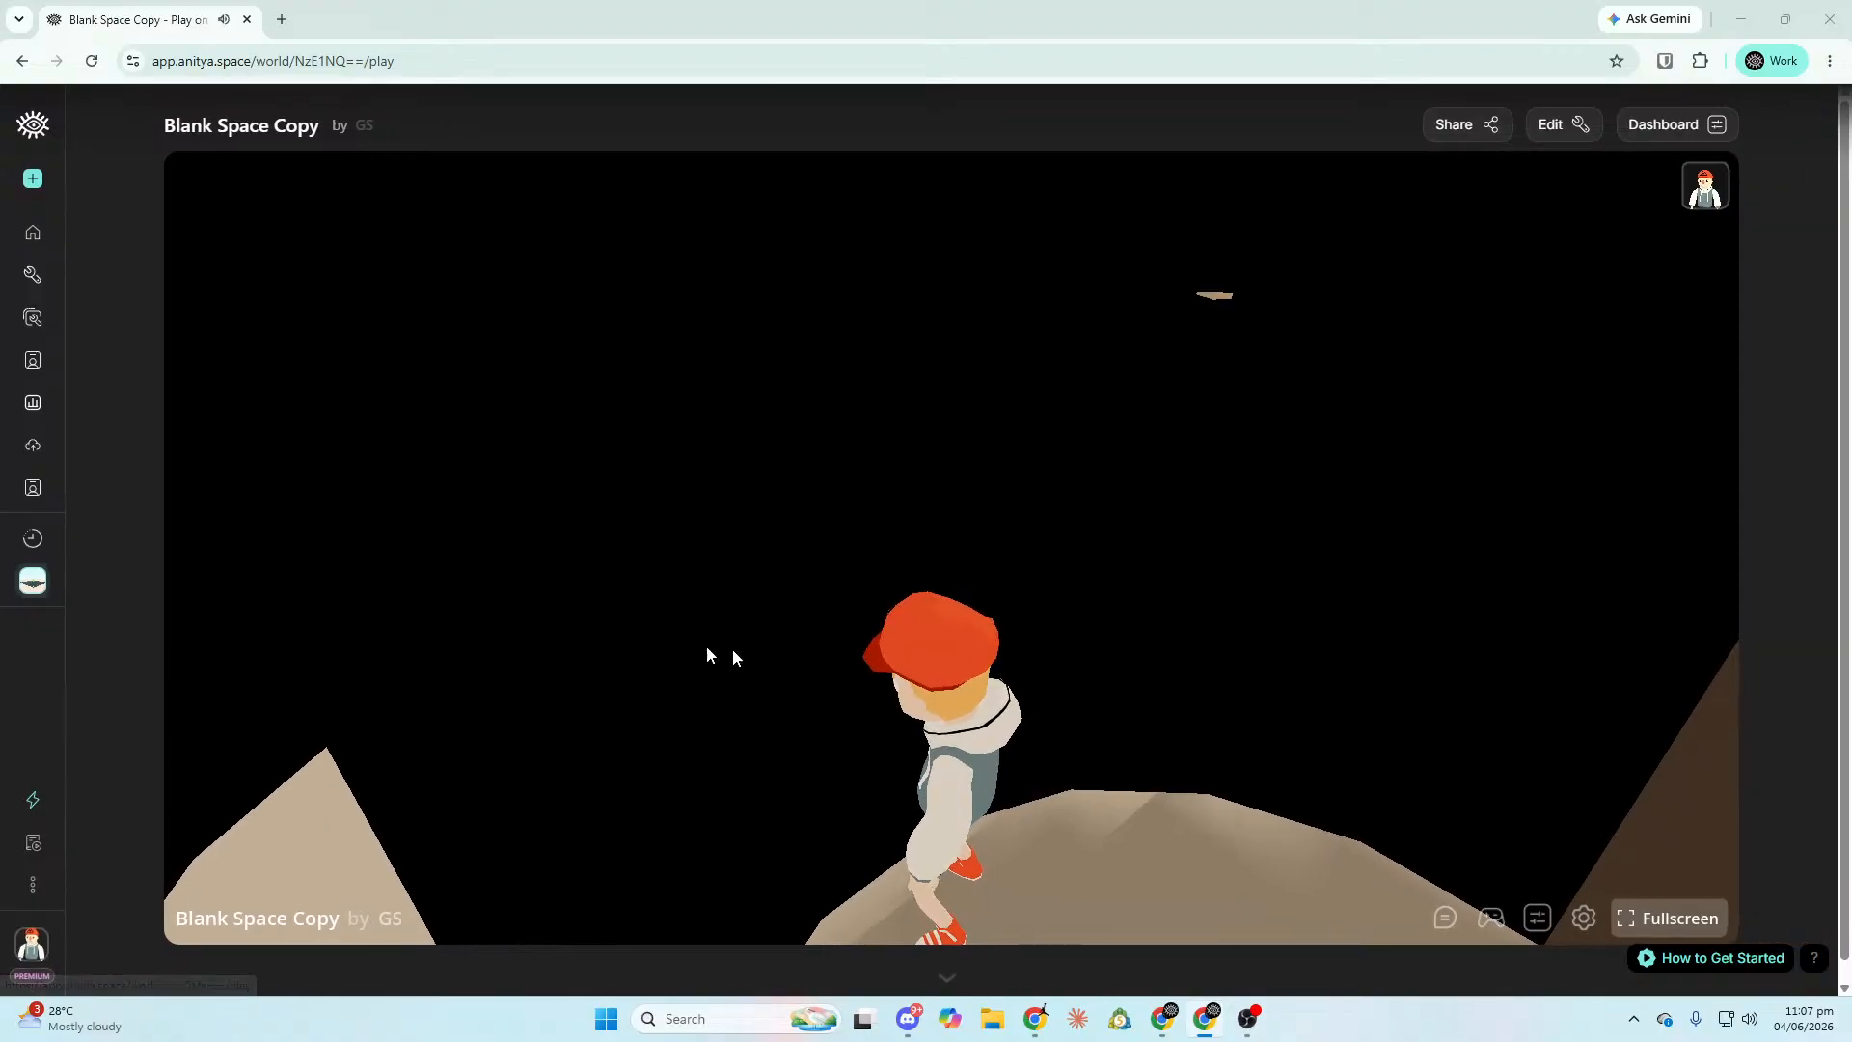
key("w")
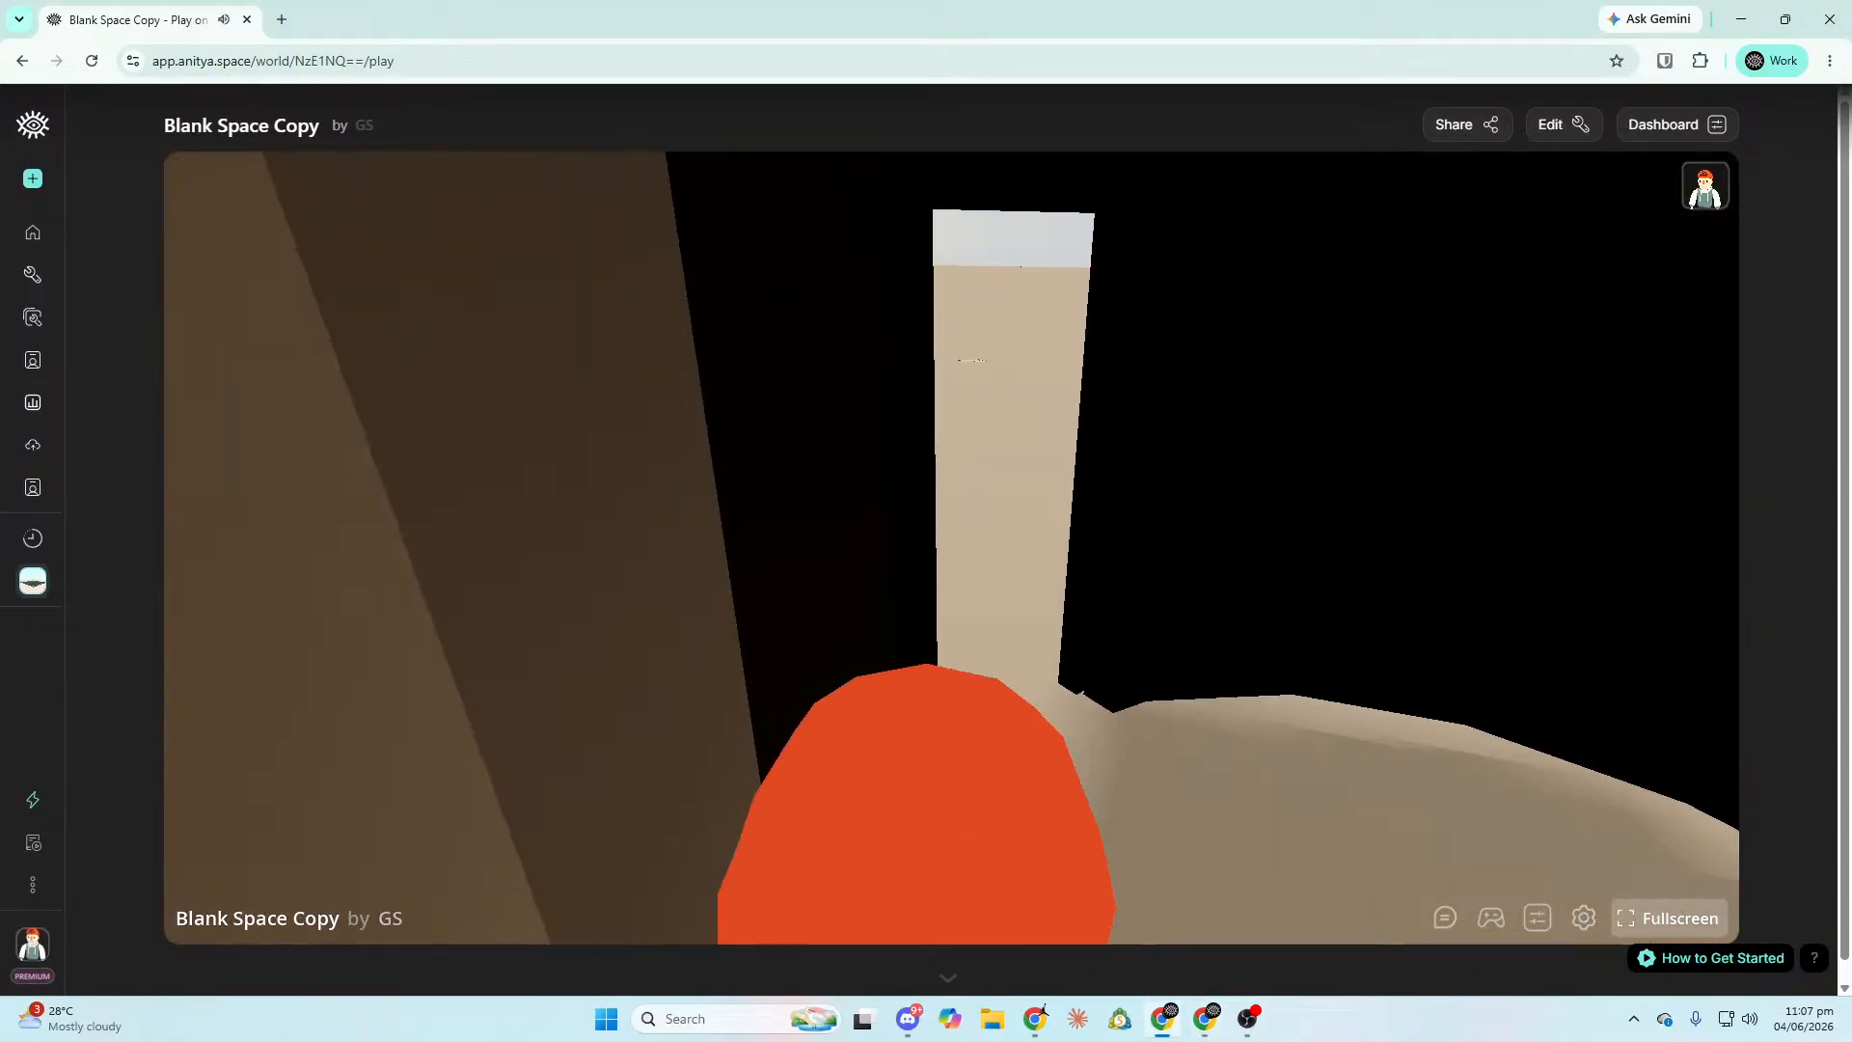
left_click(930, 356)
key("a")
key("d")
key("s")
key("w")
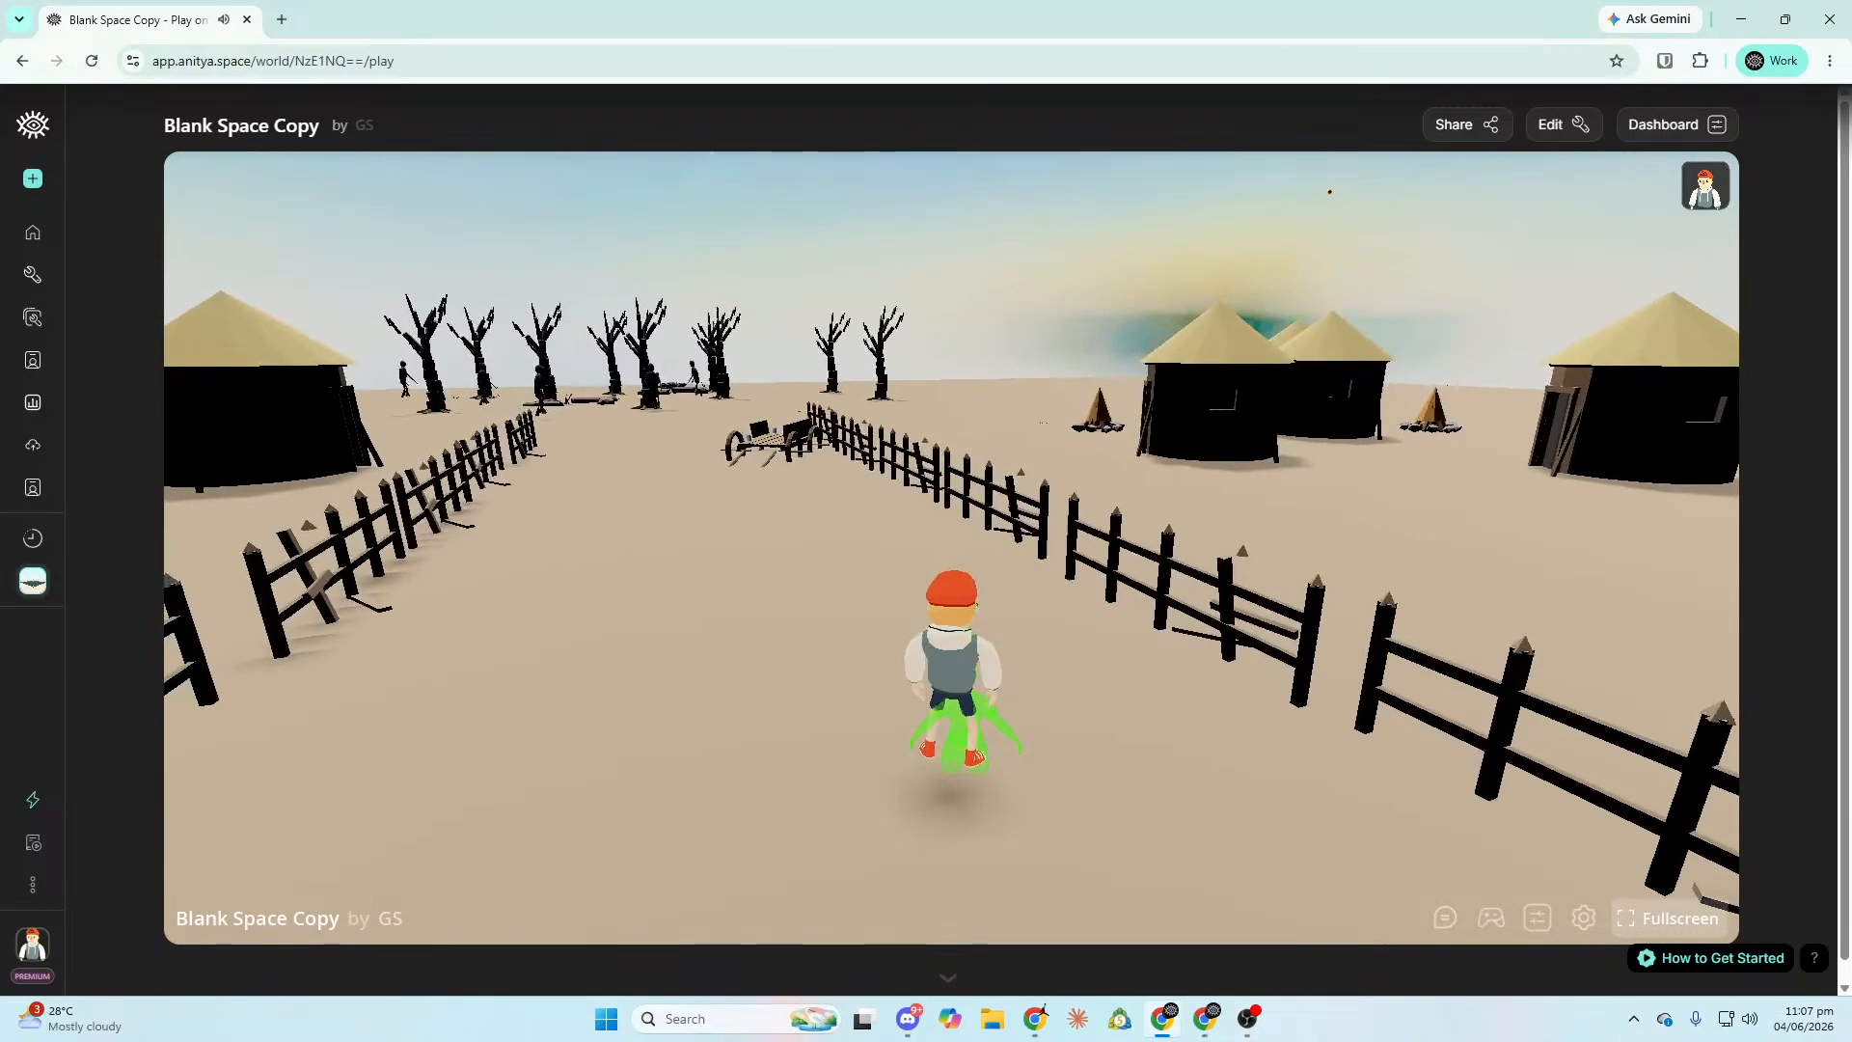
Walk the avatar from the starting point along the fenced path, through the dead trees, to the fallen figure beyond them.
key("w")
left_click(575, 501)
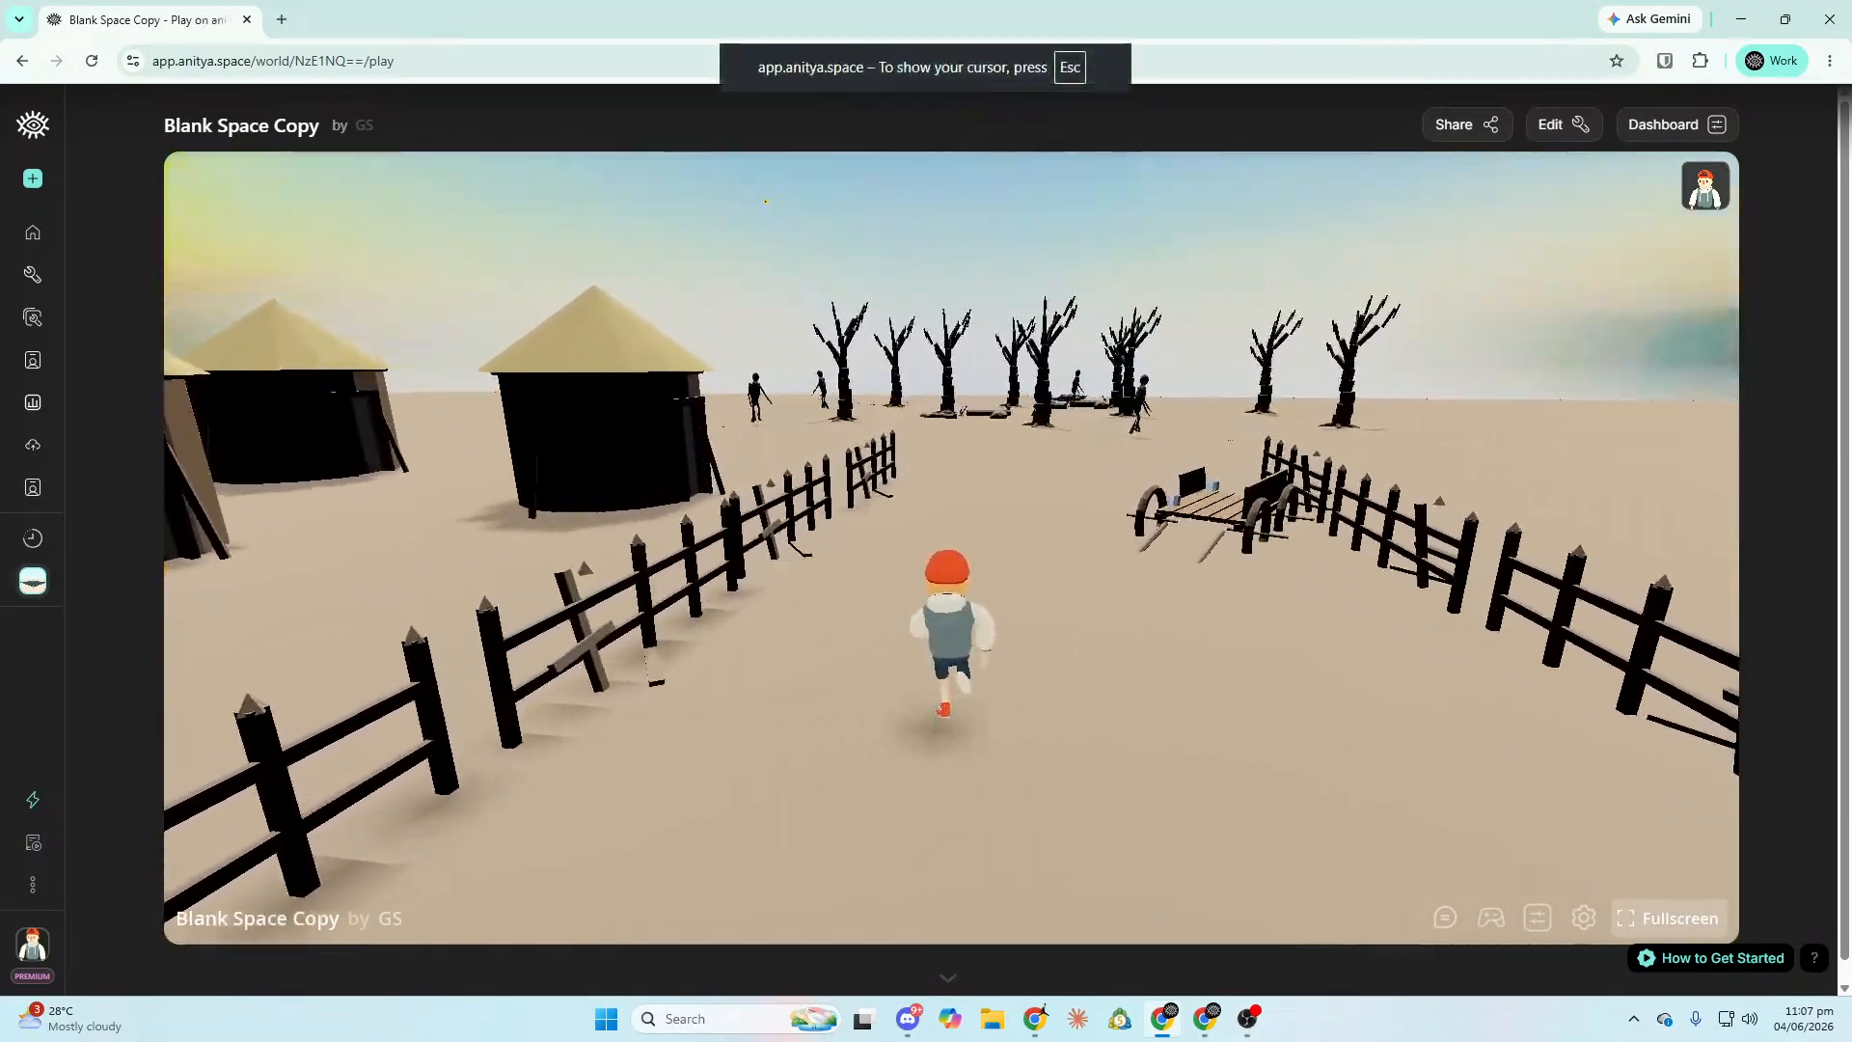
key("w")
key("d")
key("w")
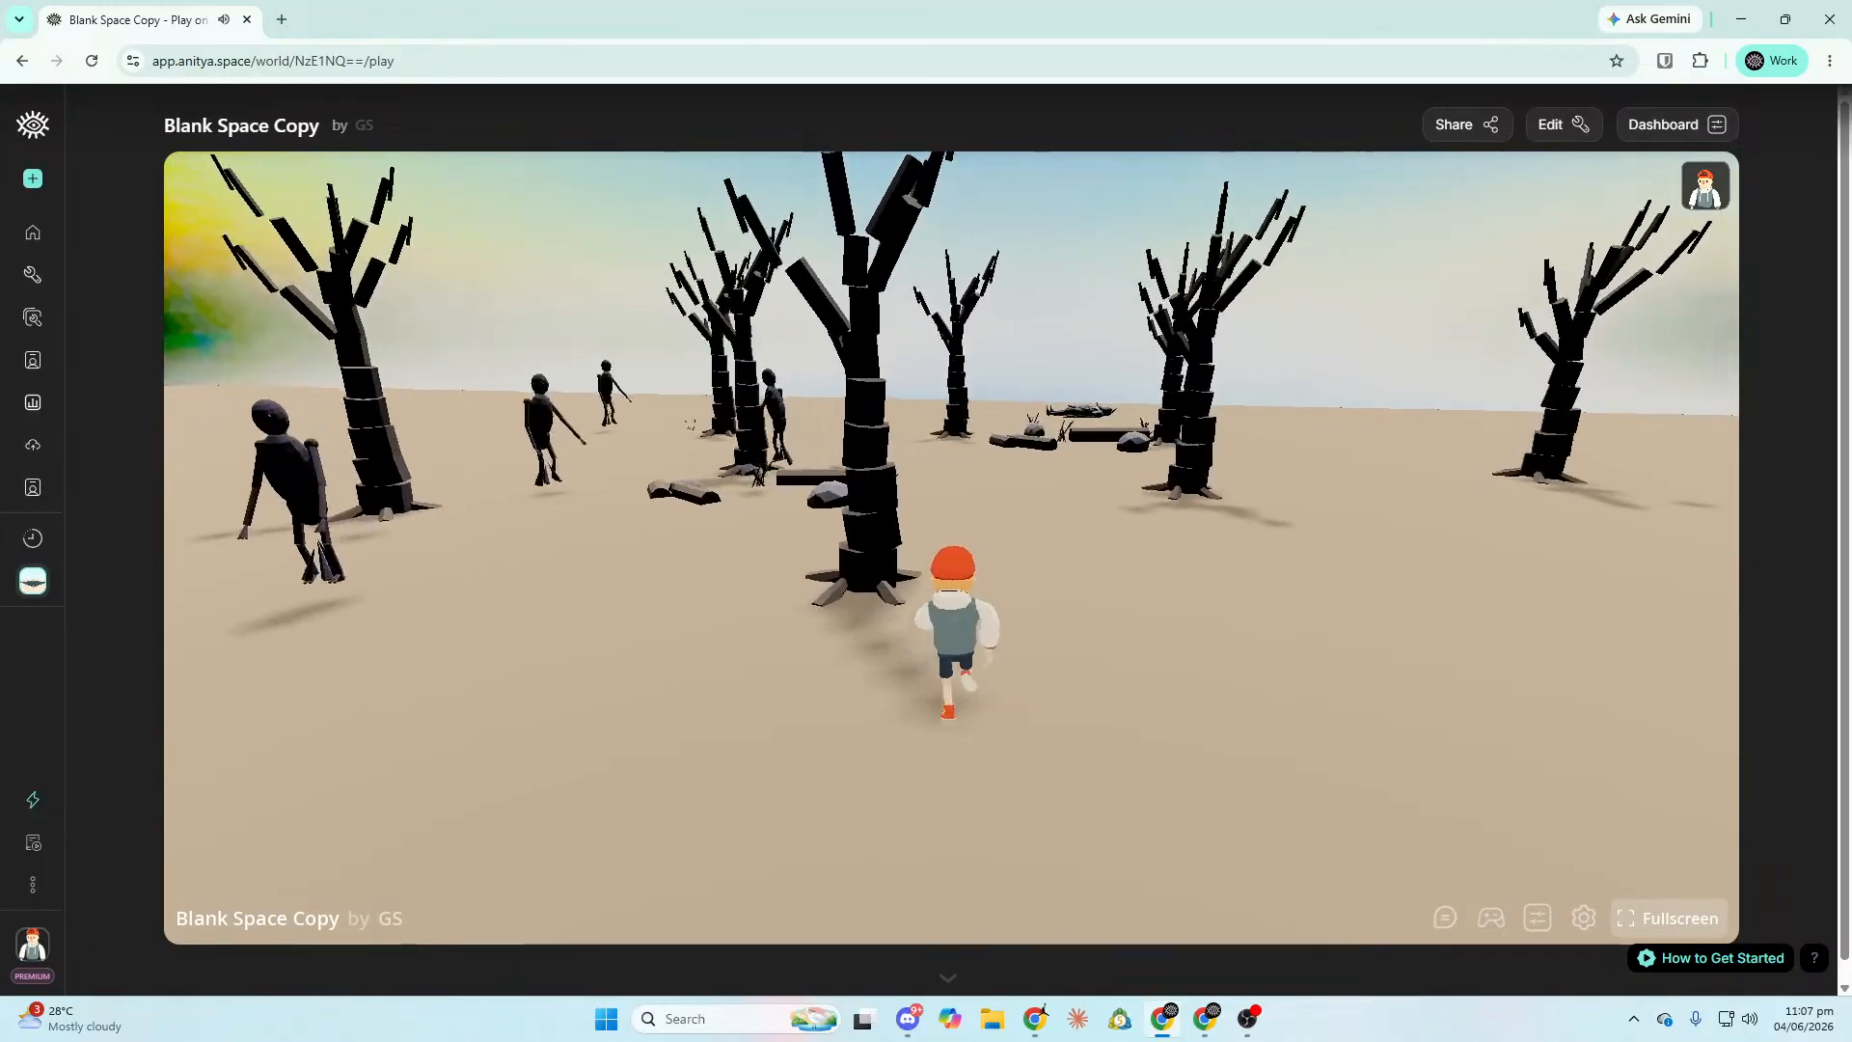
key("w")
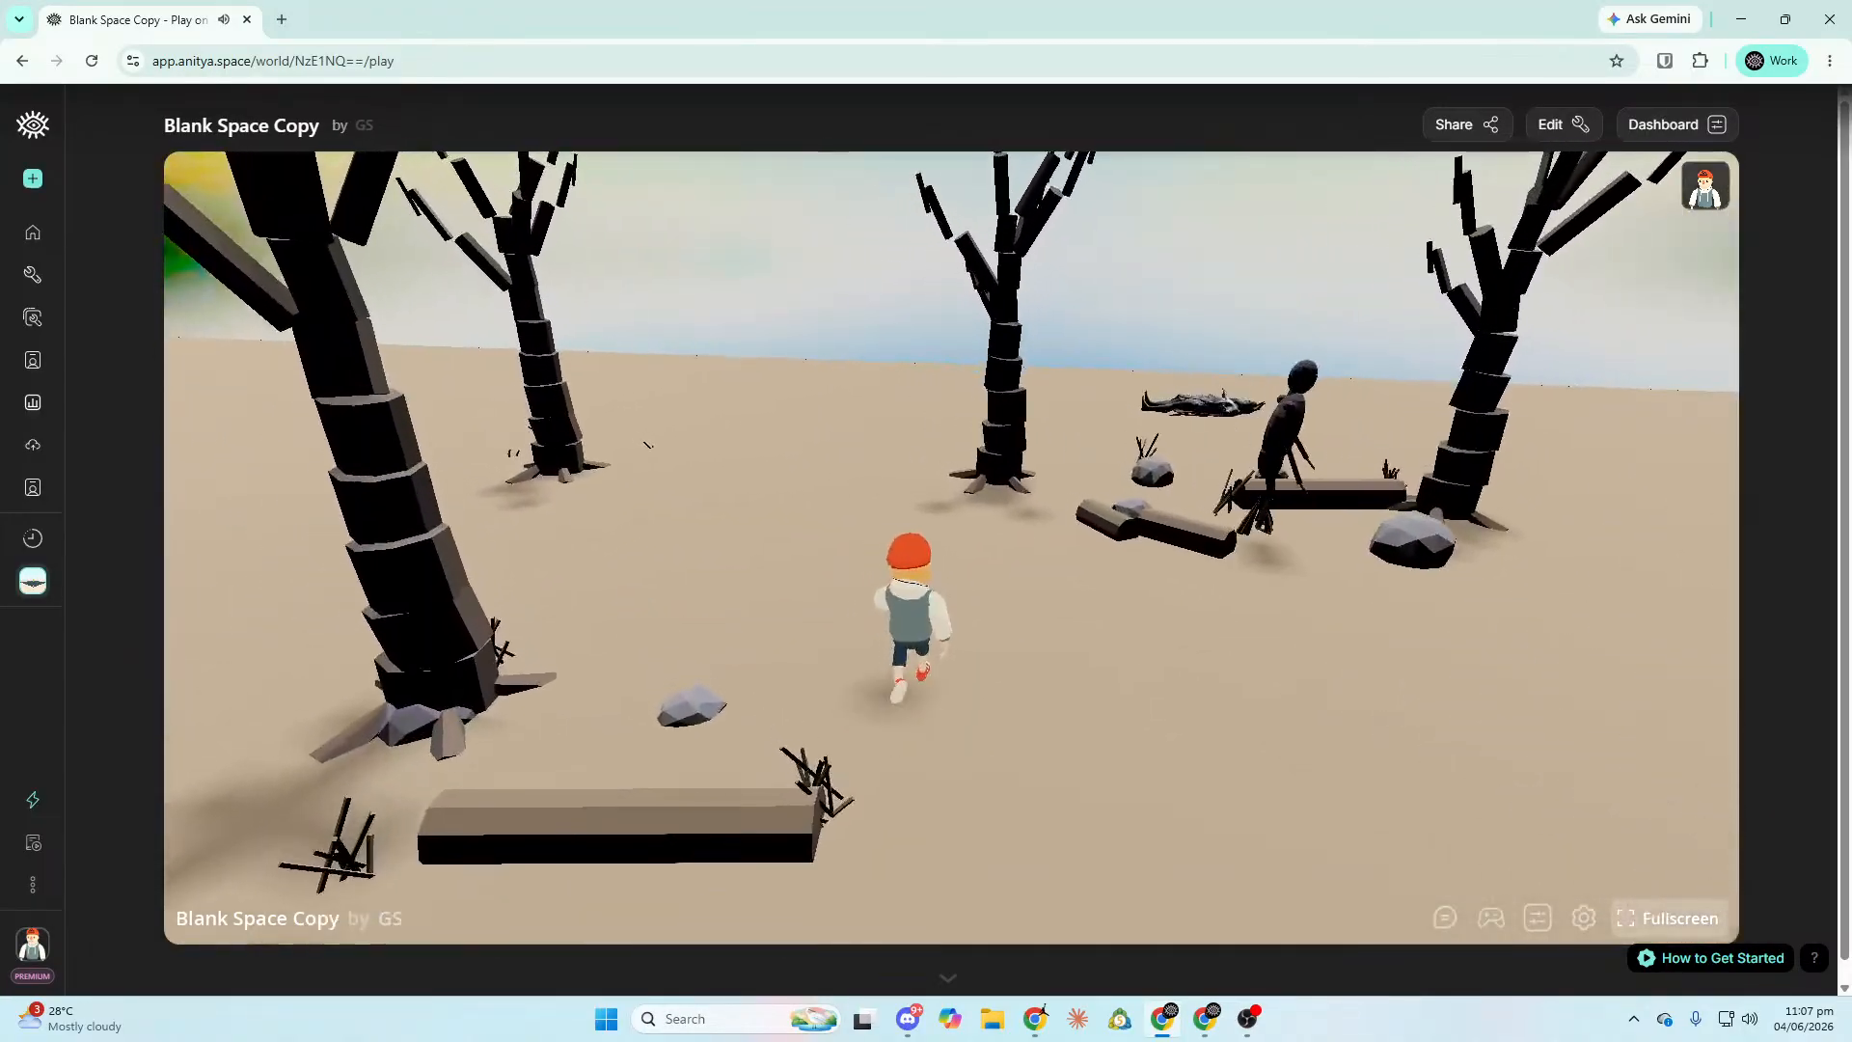
key("w")
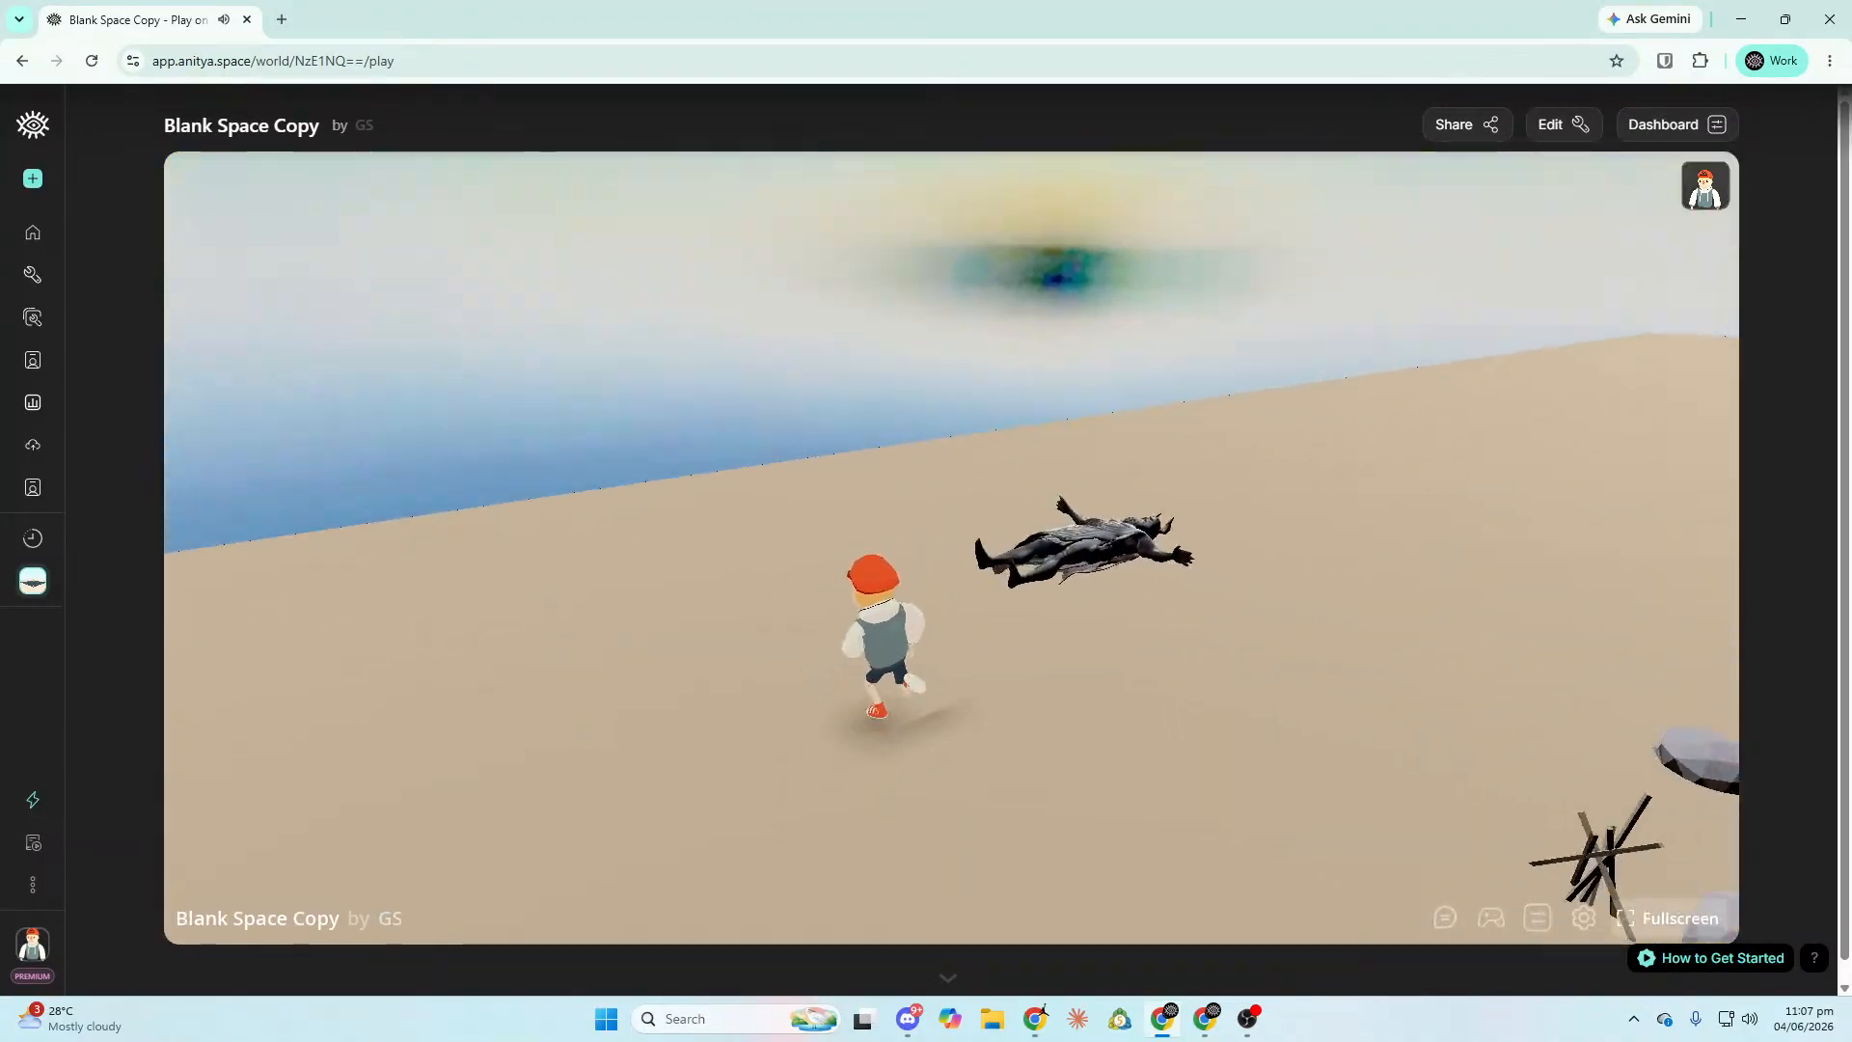
key("w")
key("s")
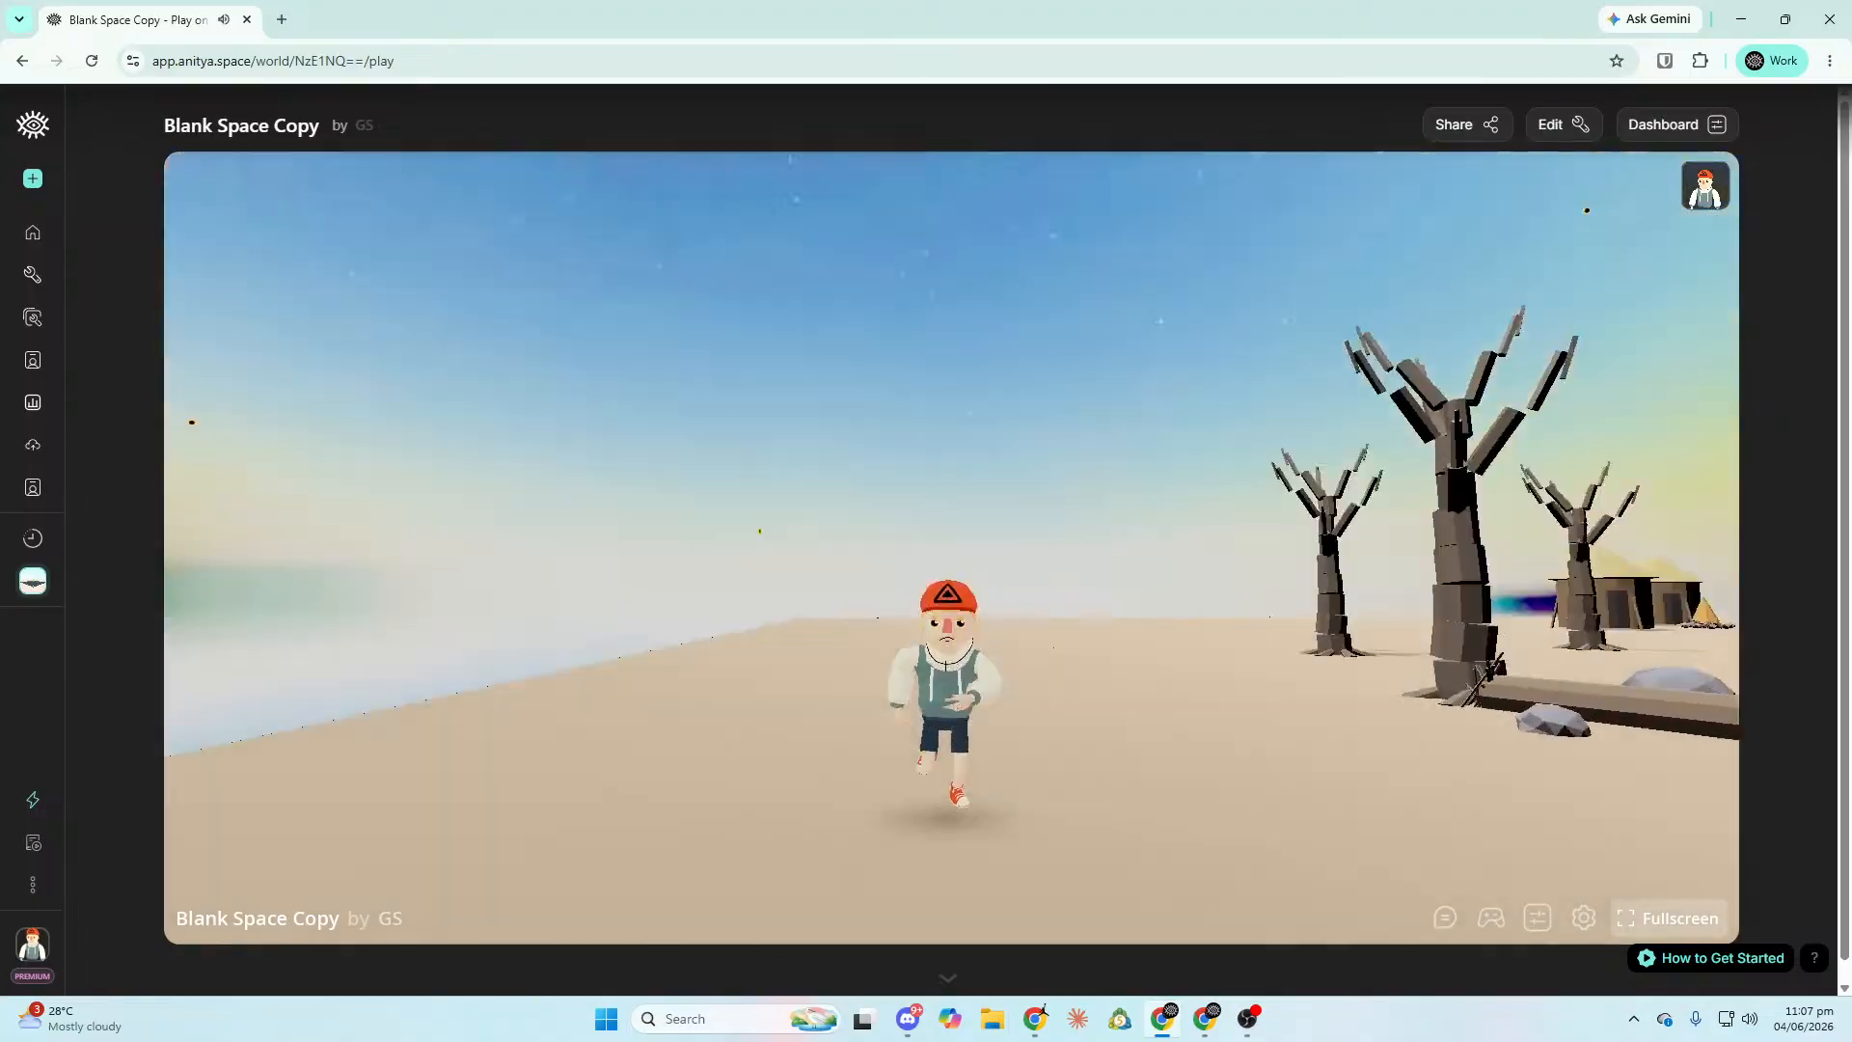
Walk the avatar back from the dead trees through the village and up the temple steps to the Aris statue.
key("w")
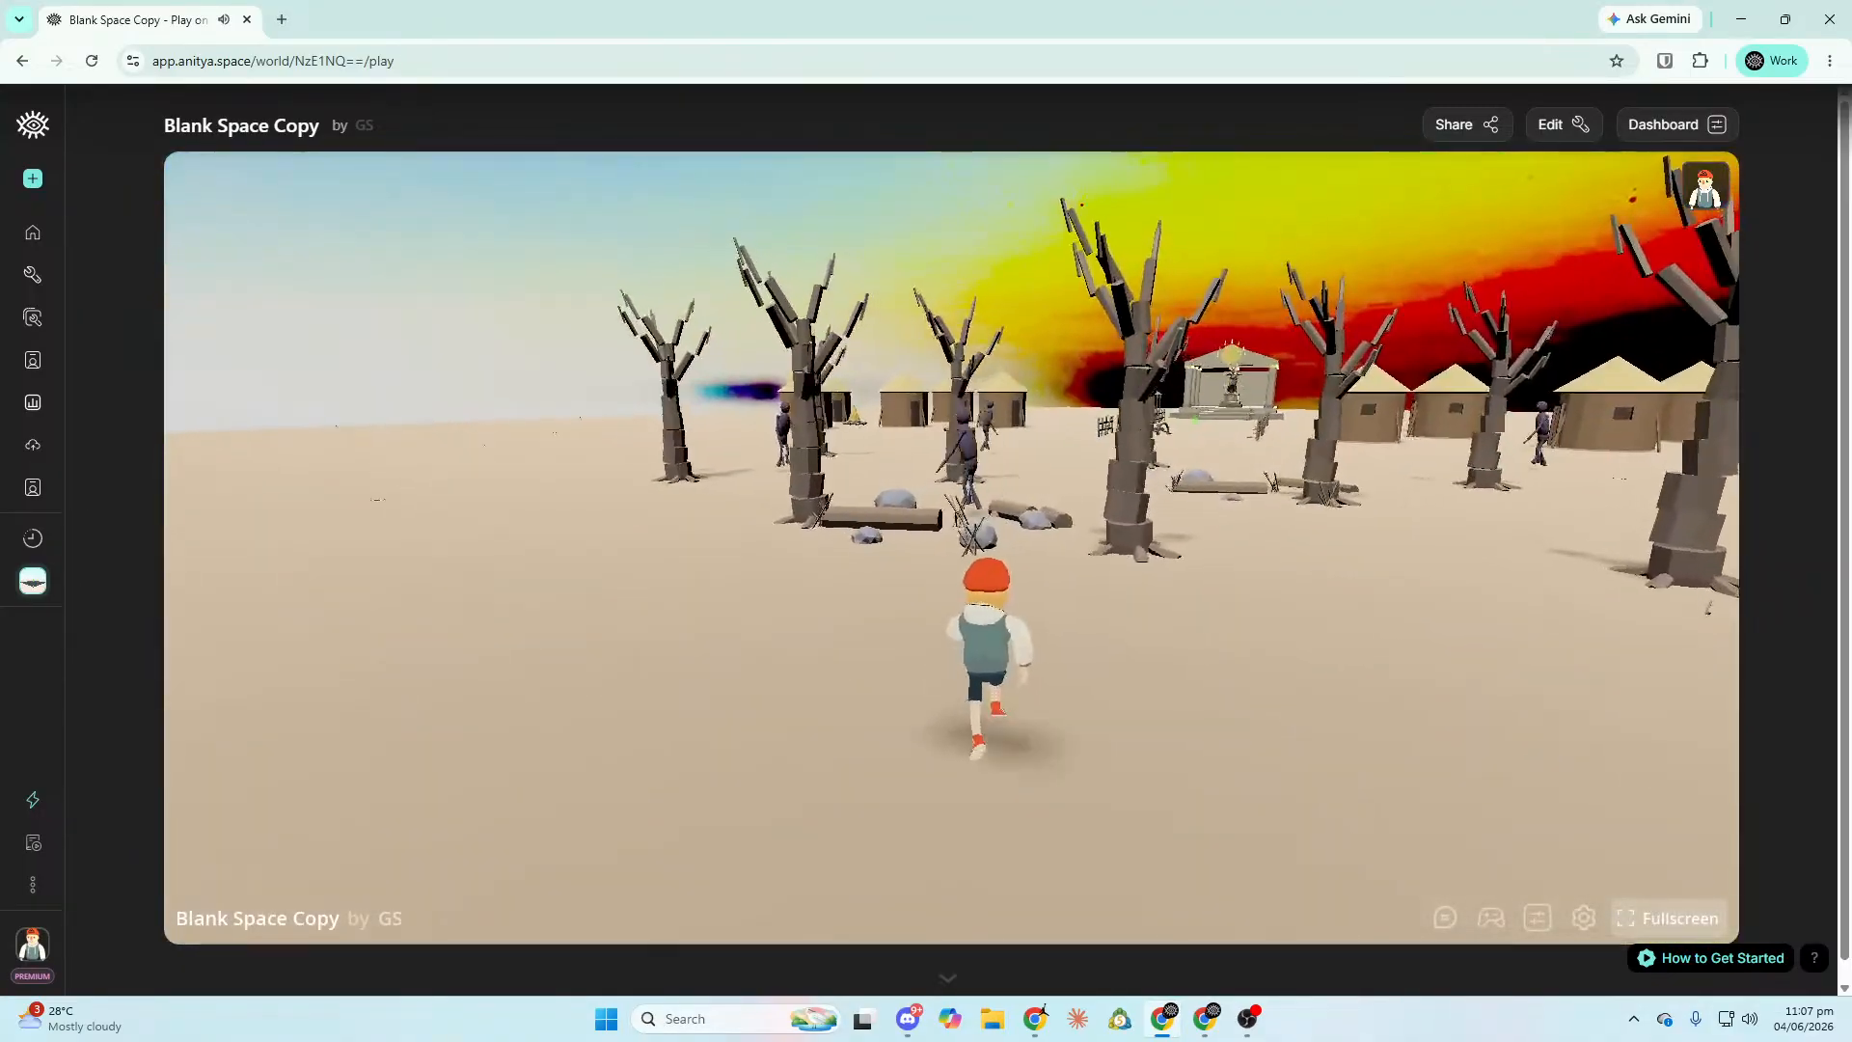
key("w")
key("space")
key("w")
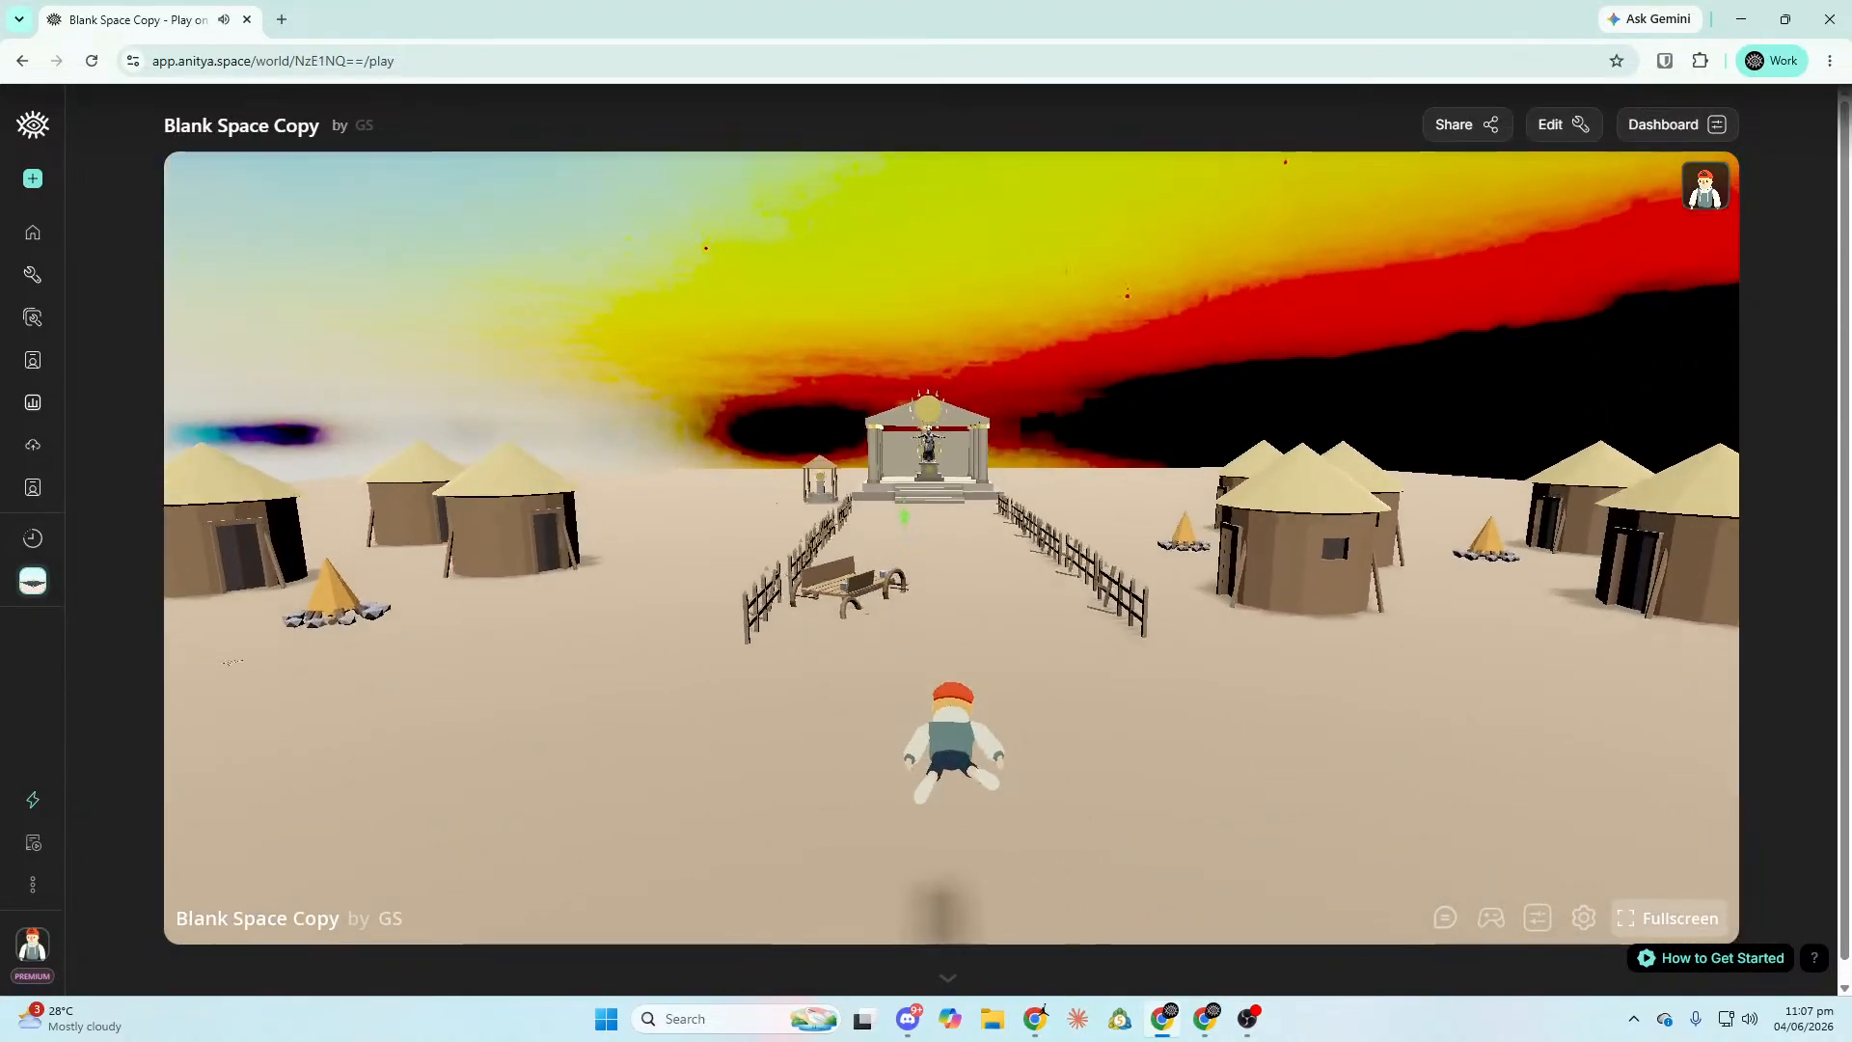
key("w")
key("d")
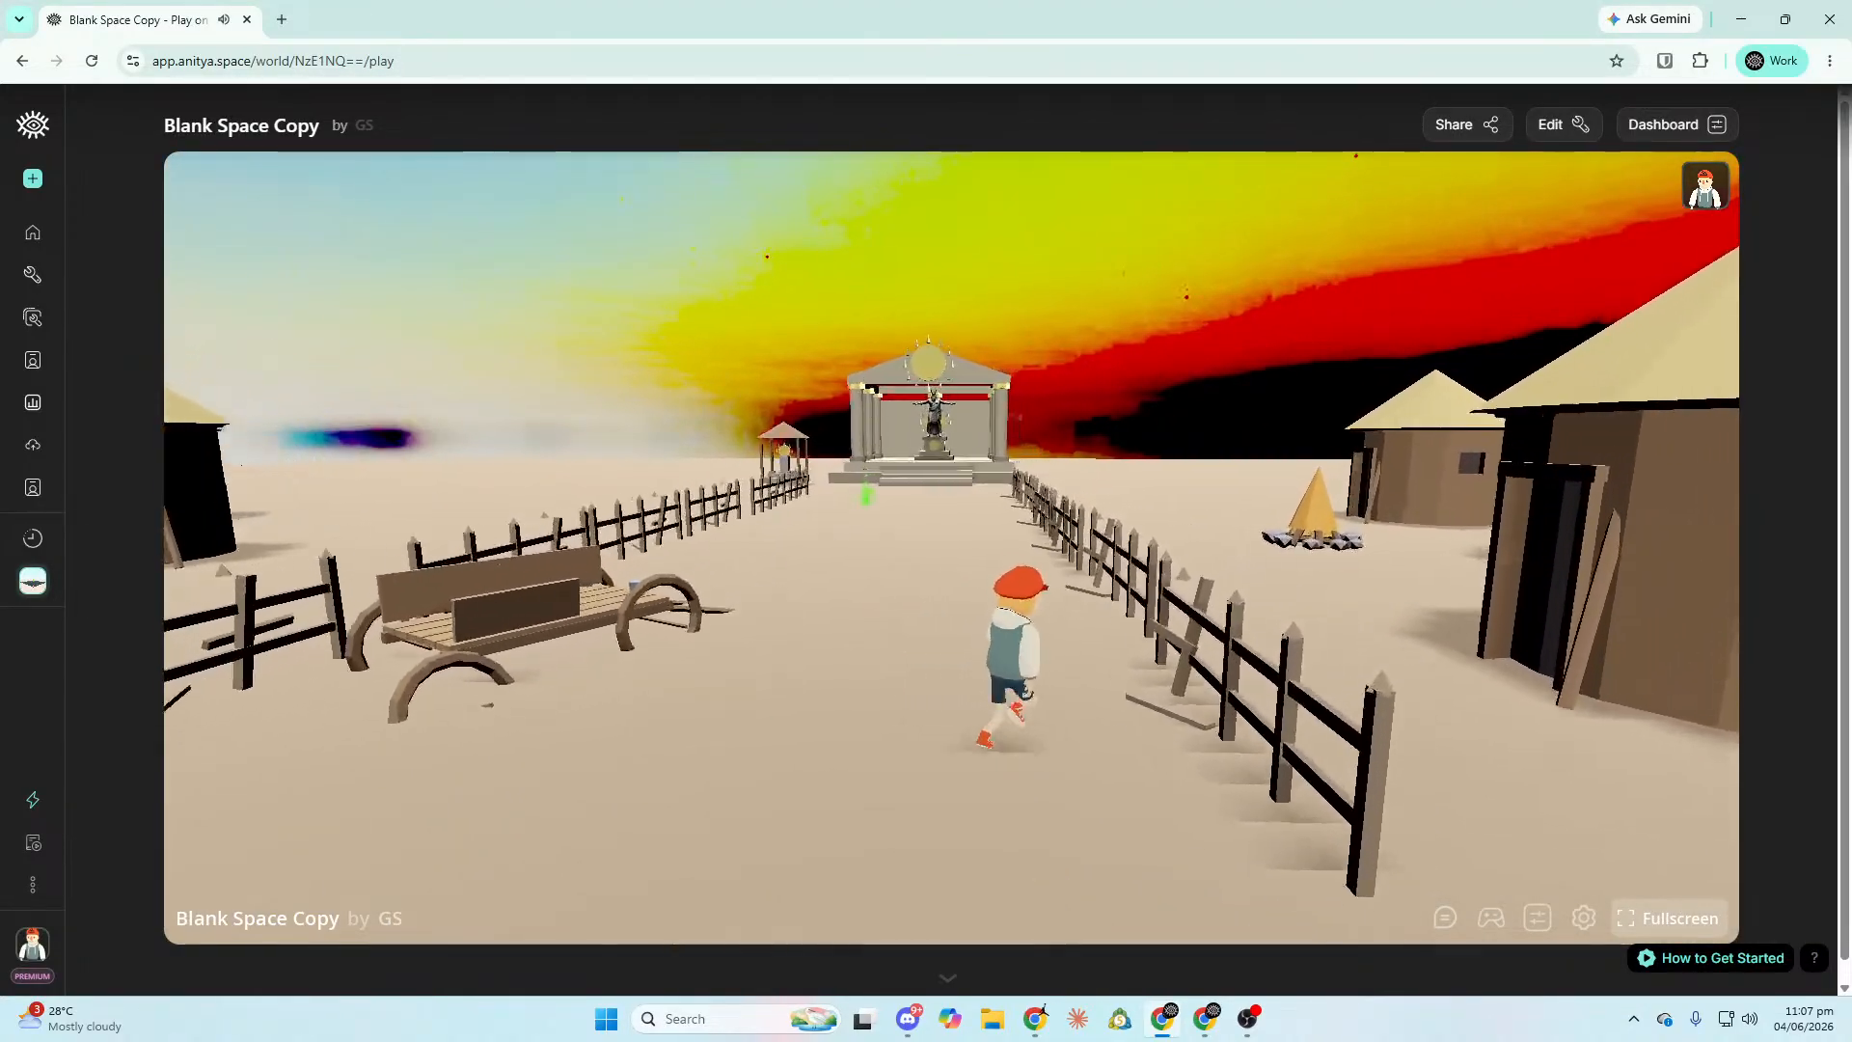
key("w")
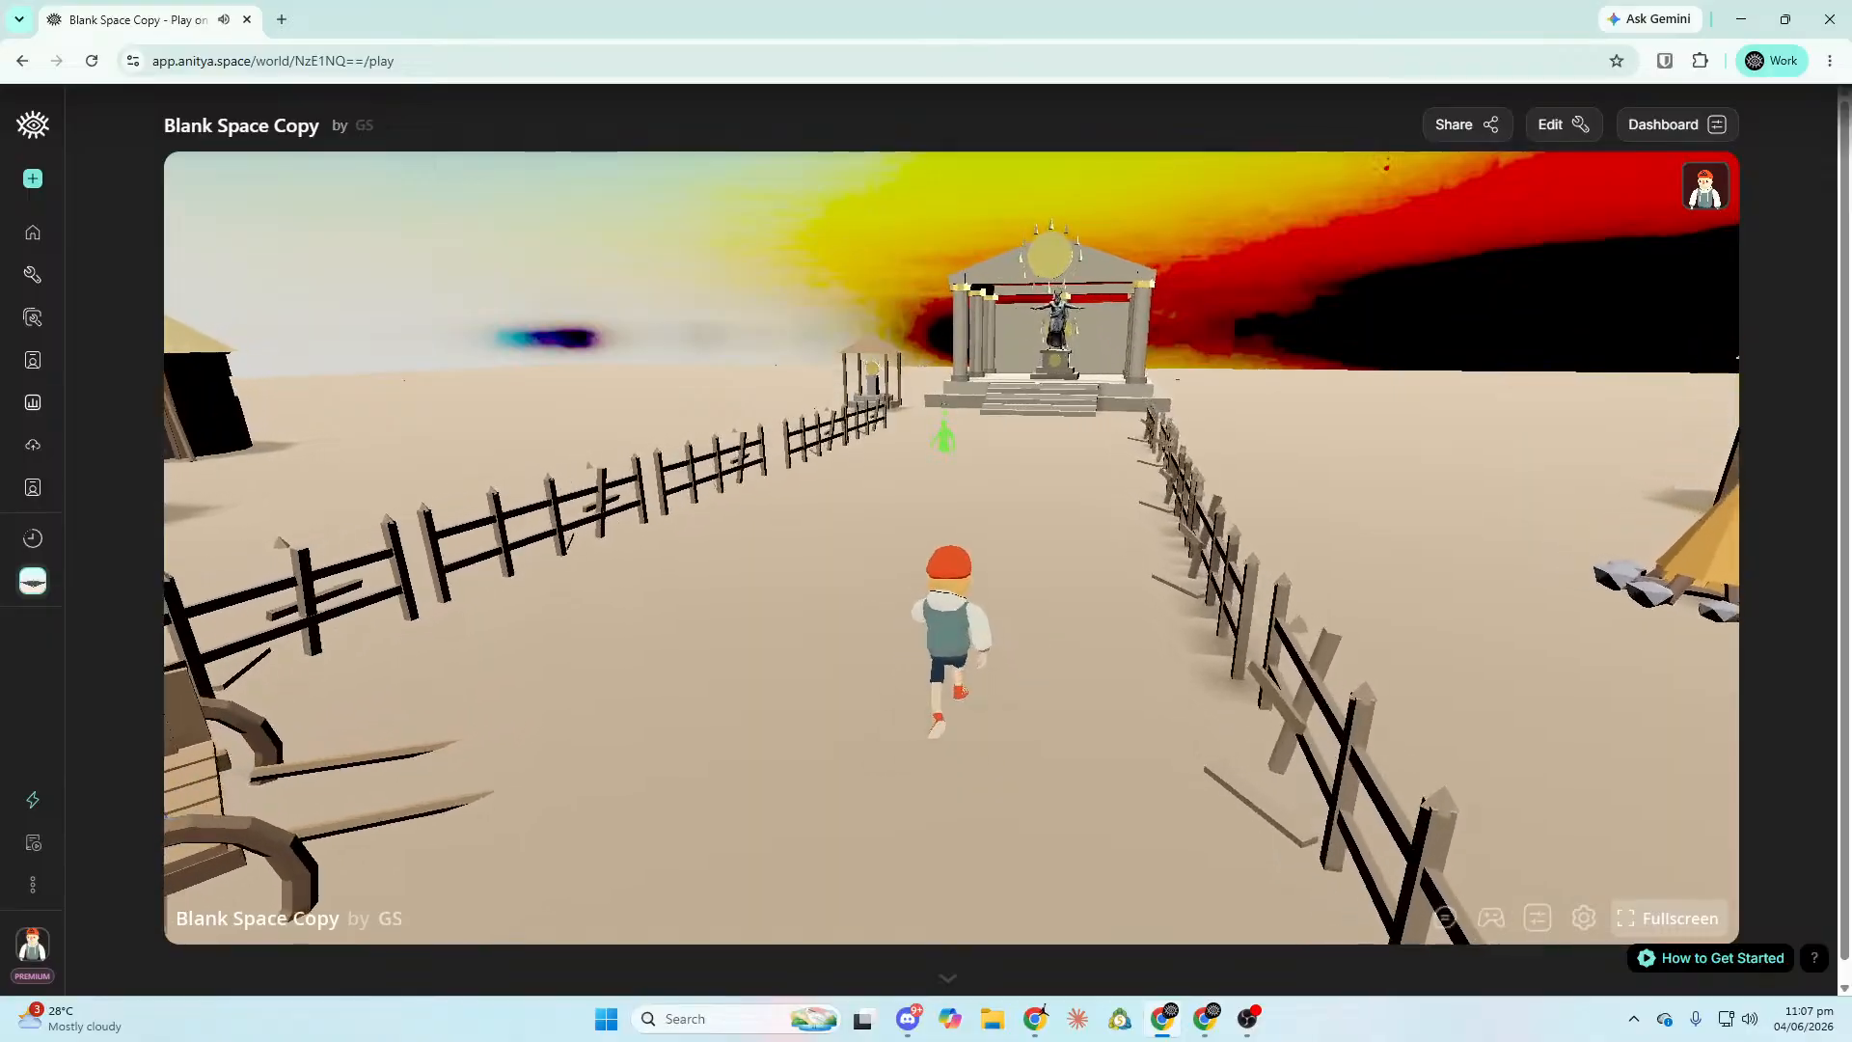
key("w")
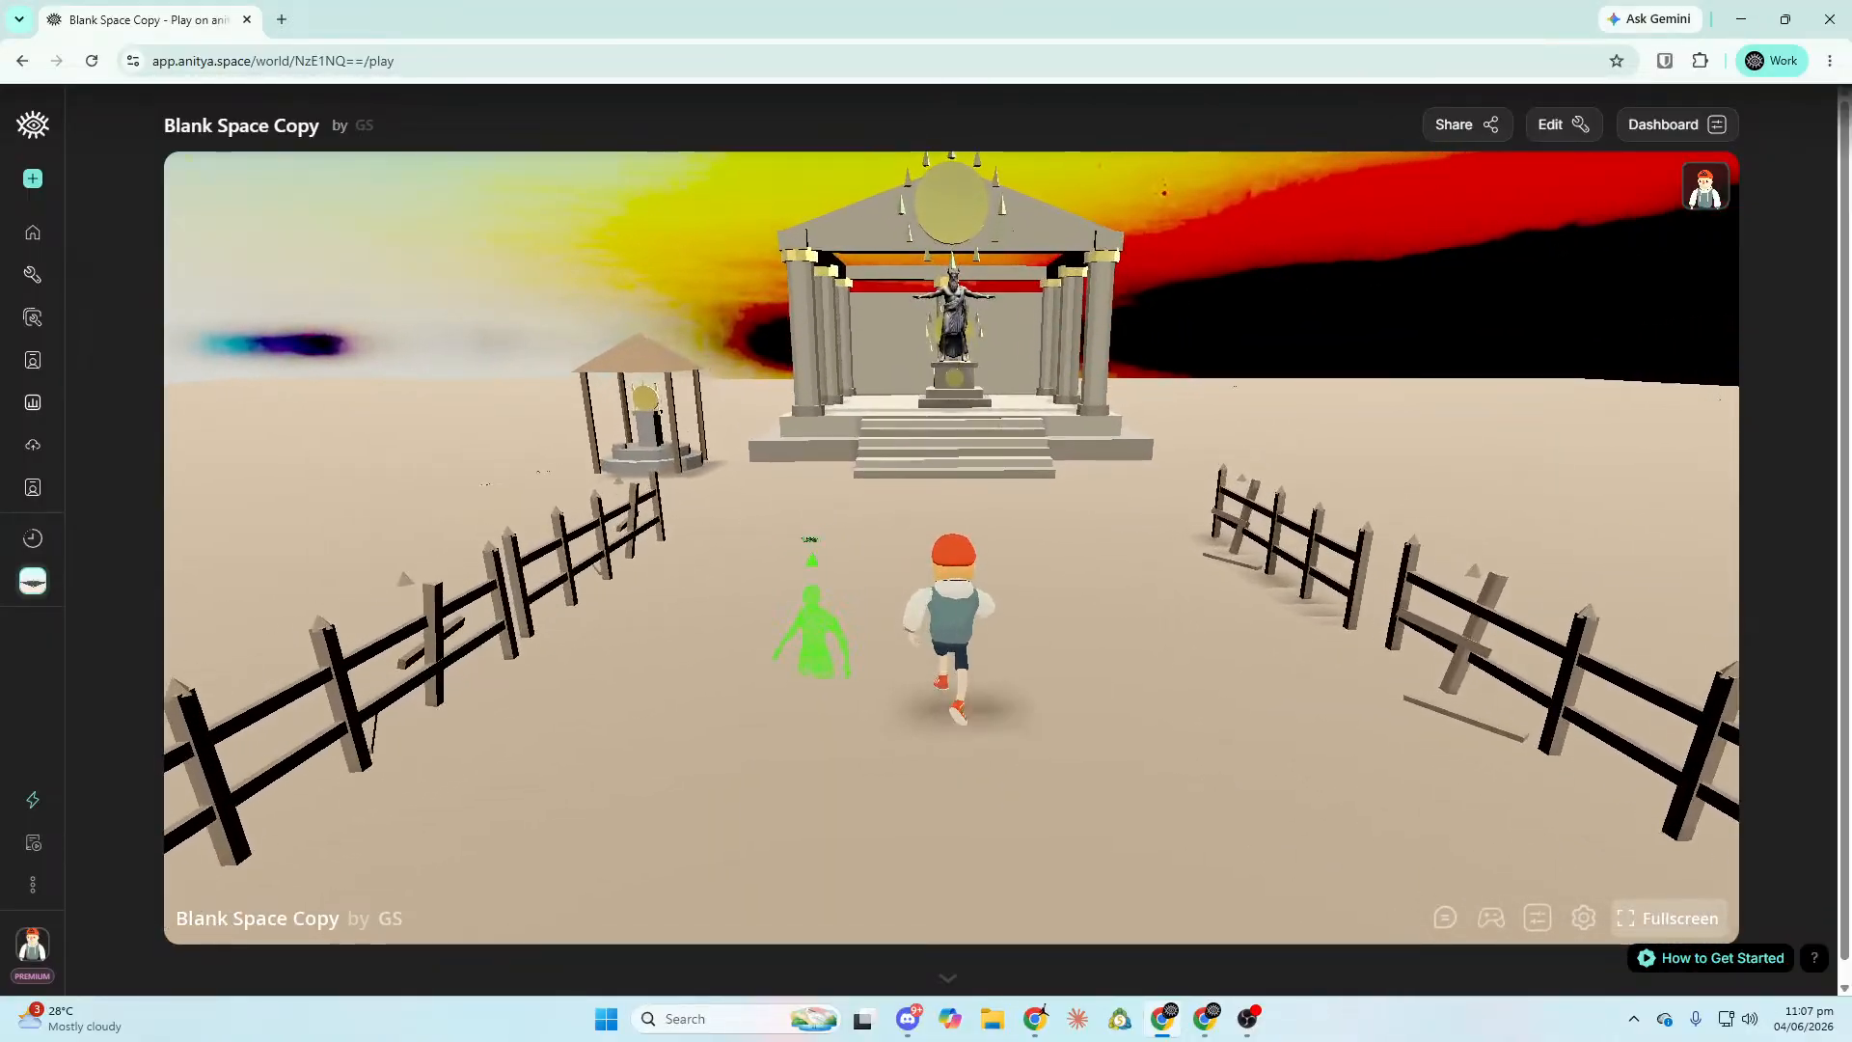
key("w")
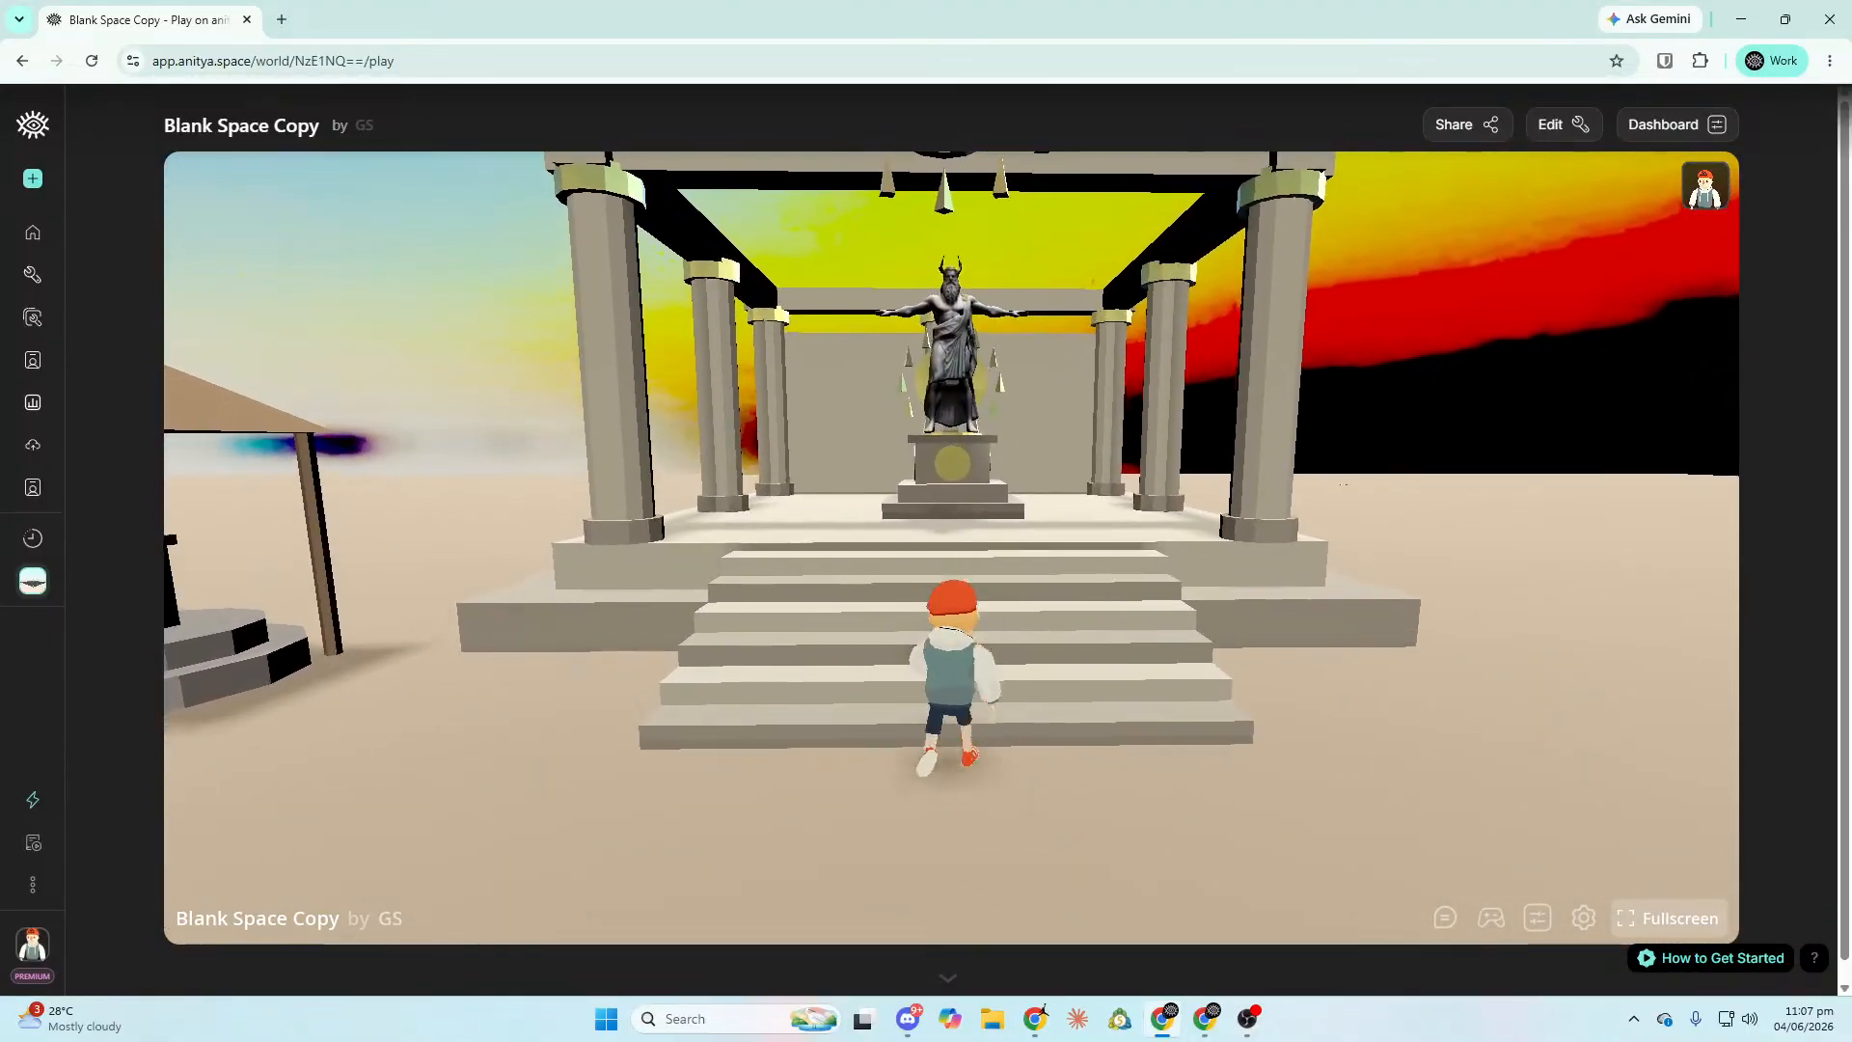
key("w")
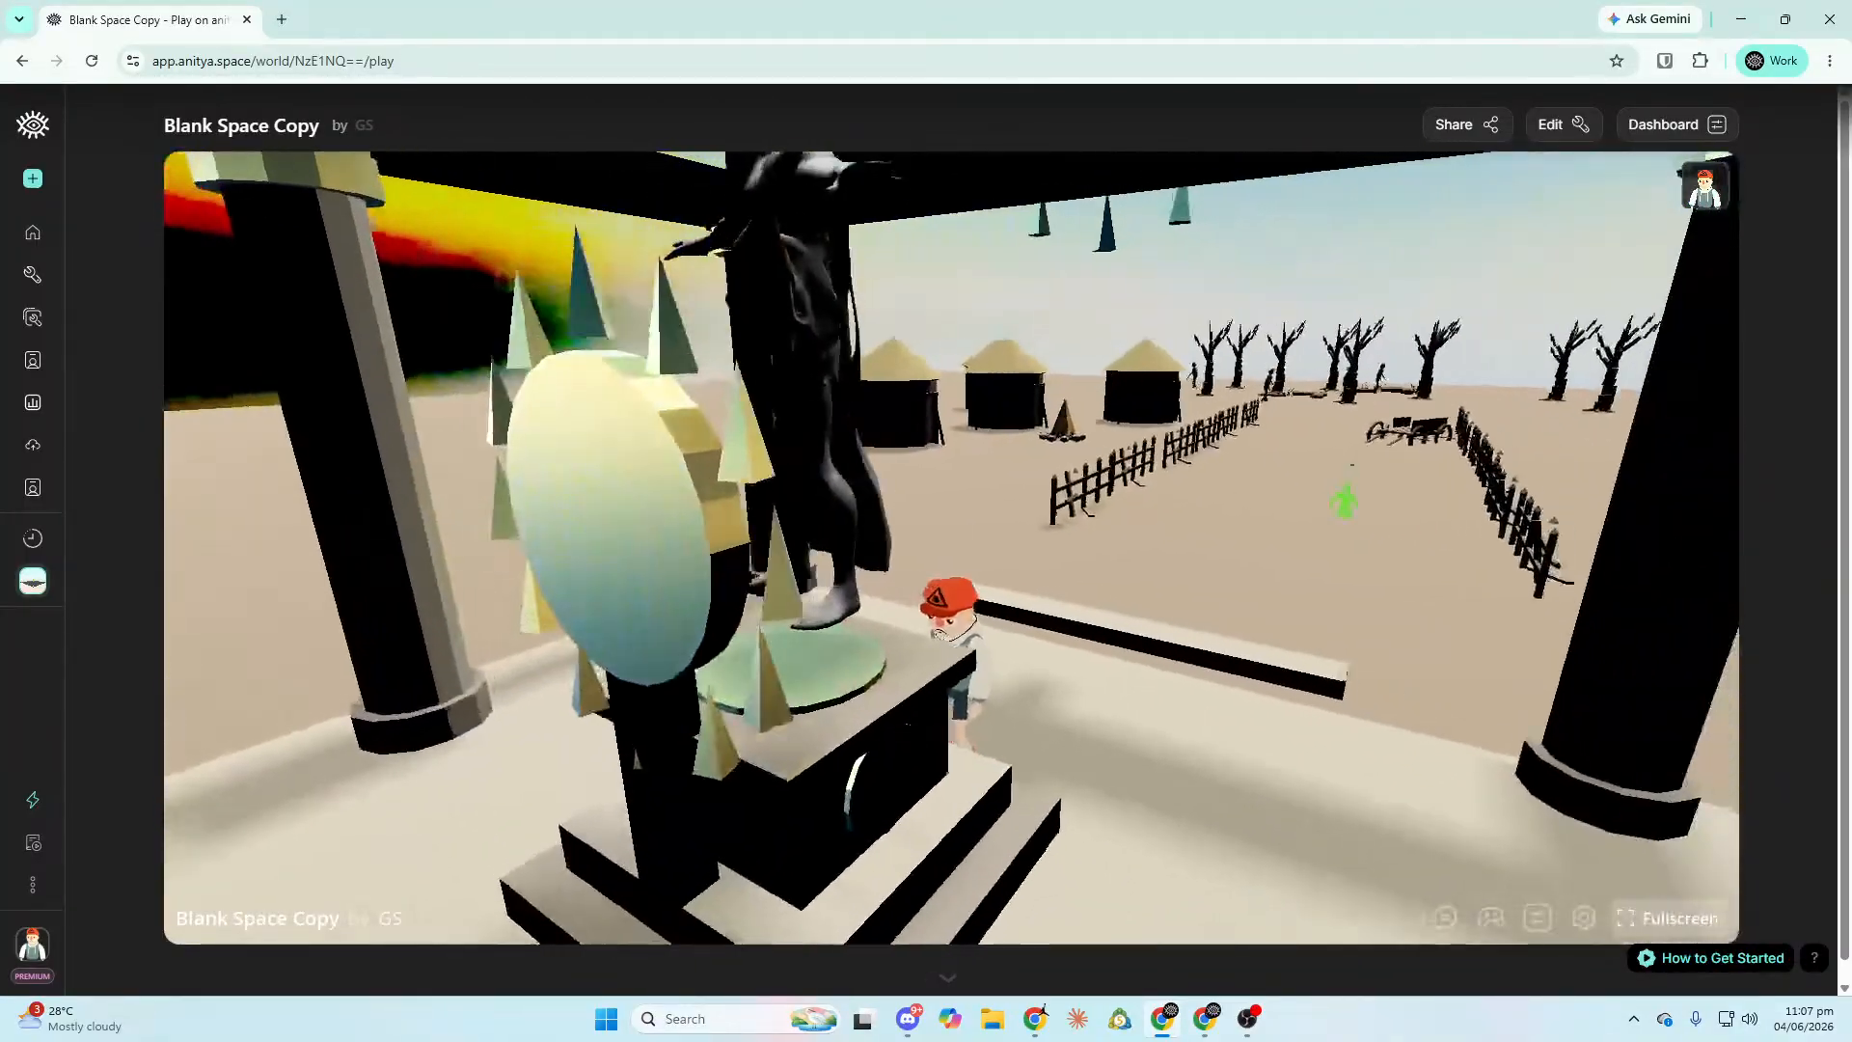
Walk the avatar past the Aris statue and down off the temple platform, then turn back to face the temple.
key("w")
key("w")
key("a")
key("a")
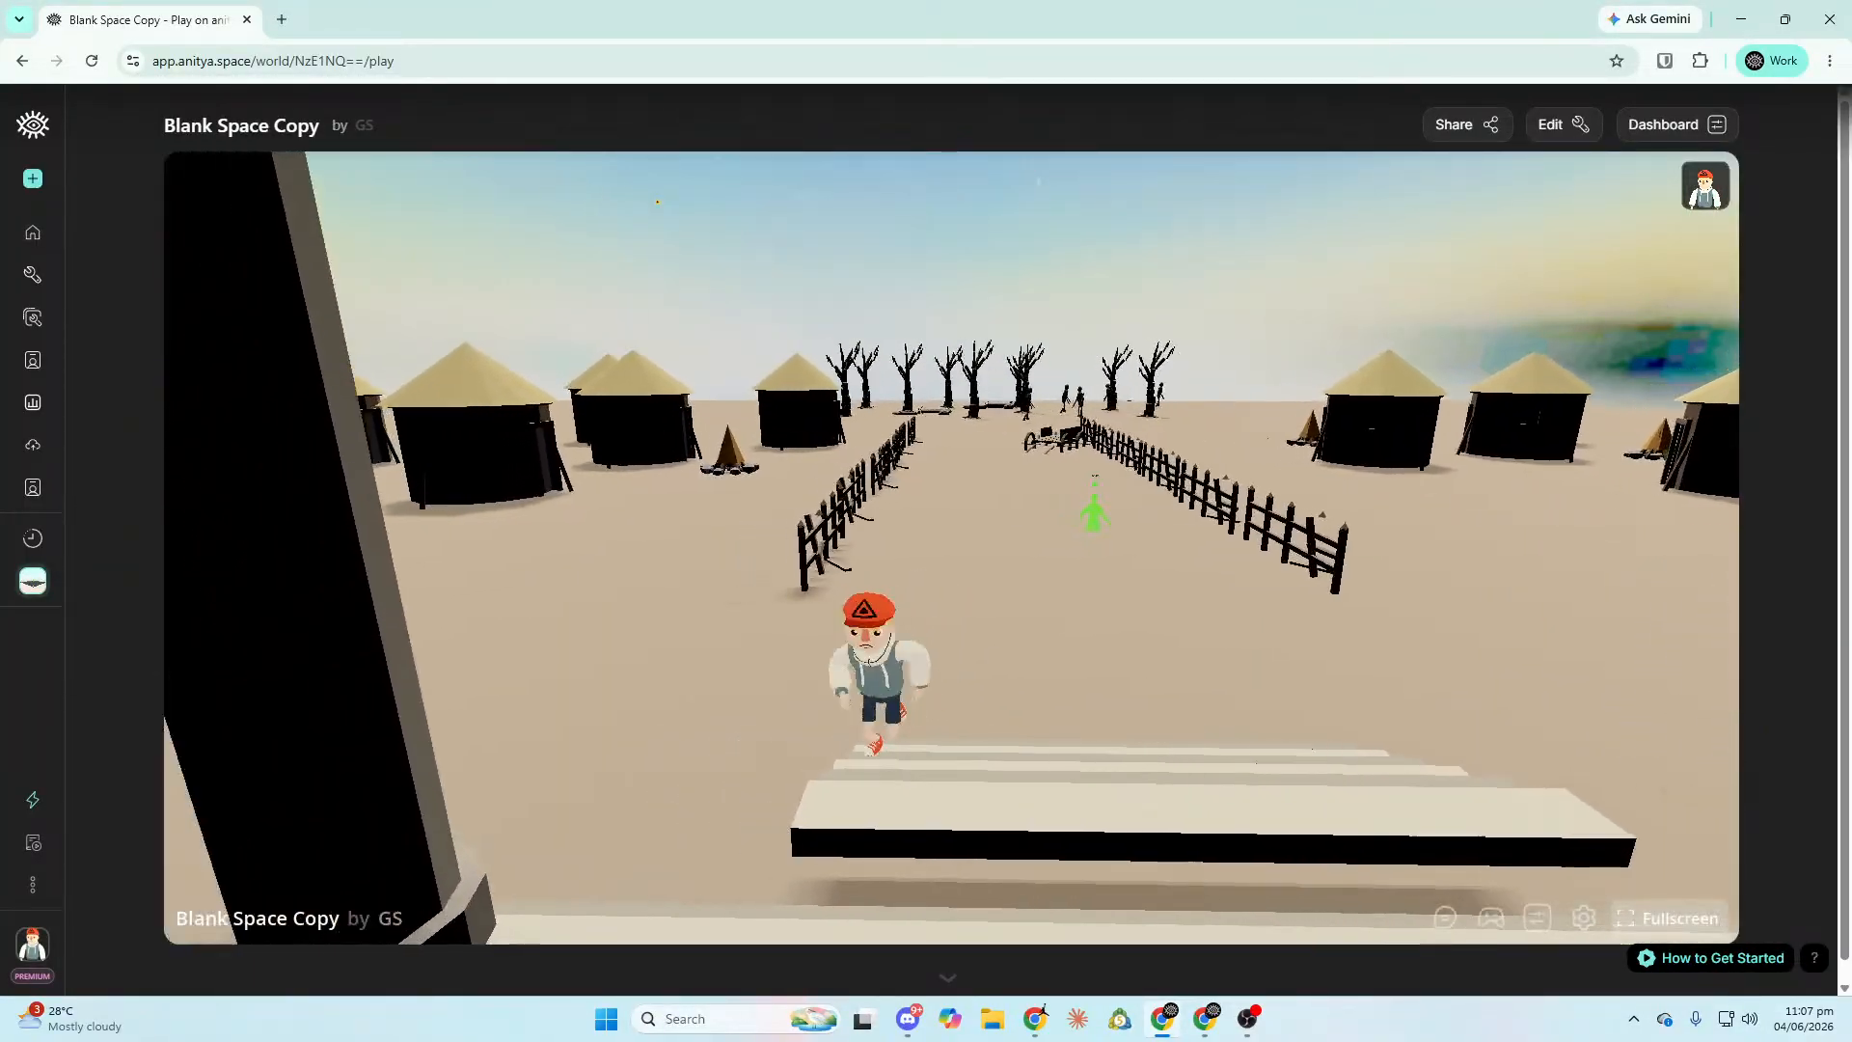
key("w")
key("w")
key("a")
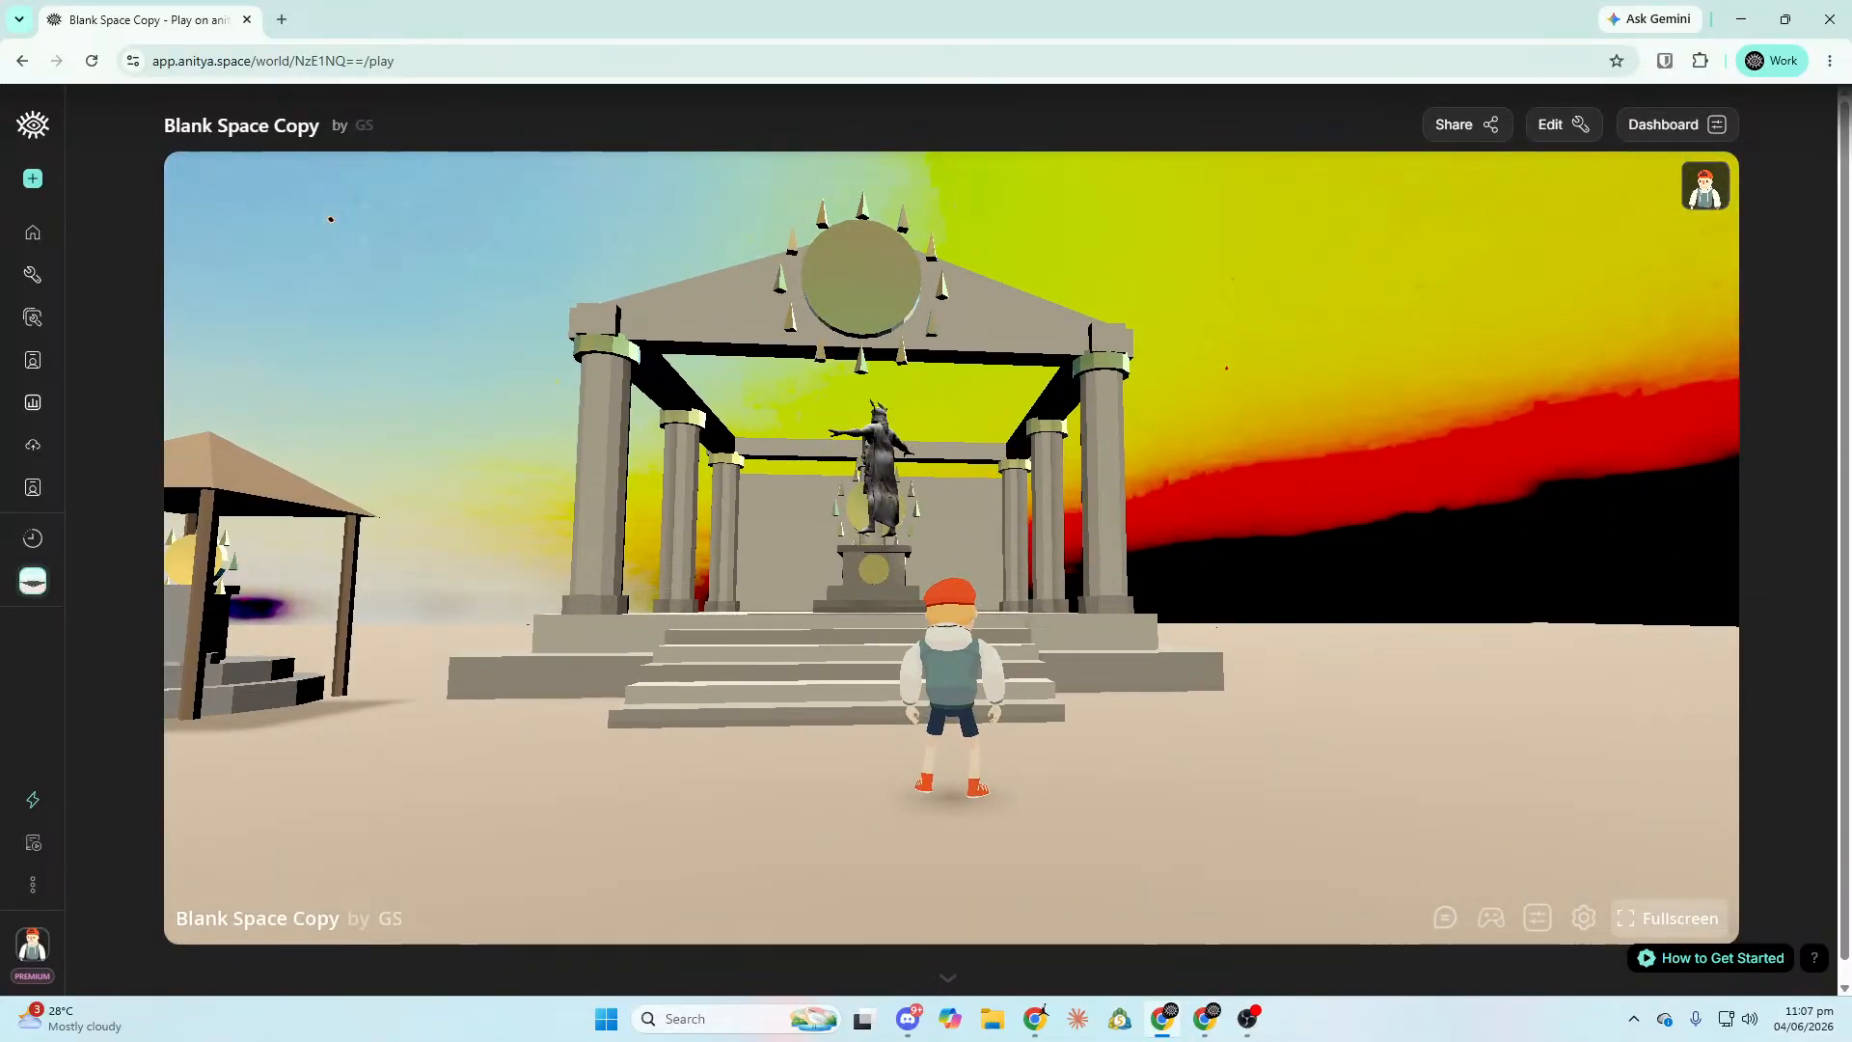
Climb the temple again, jump and move around the Aris statue's pedestal, and walk back out toward the village.
key("w")
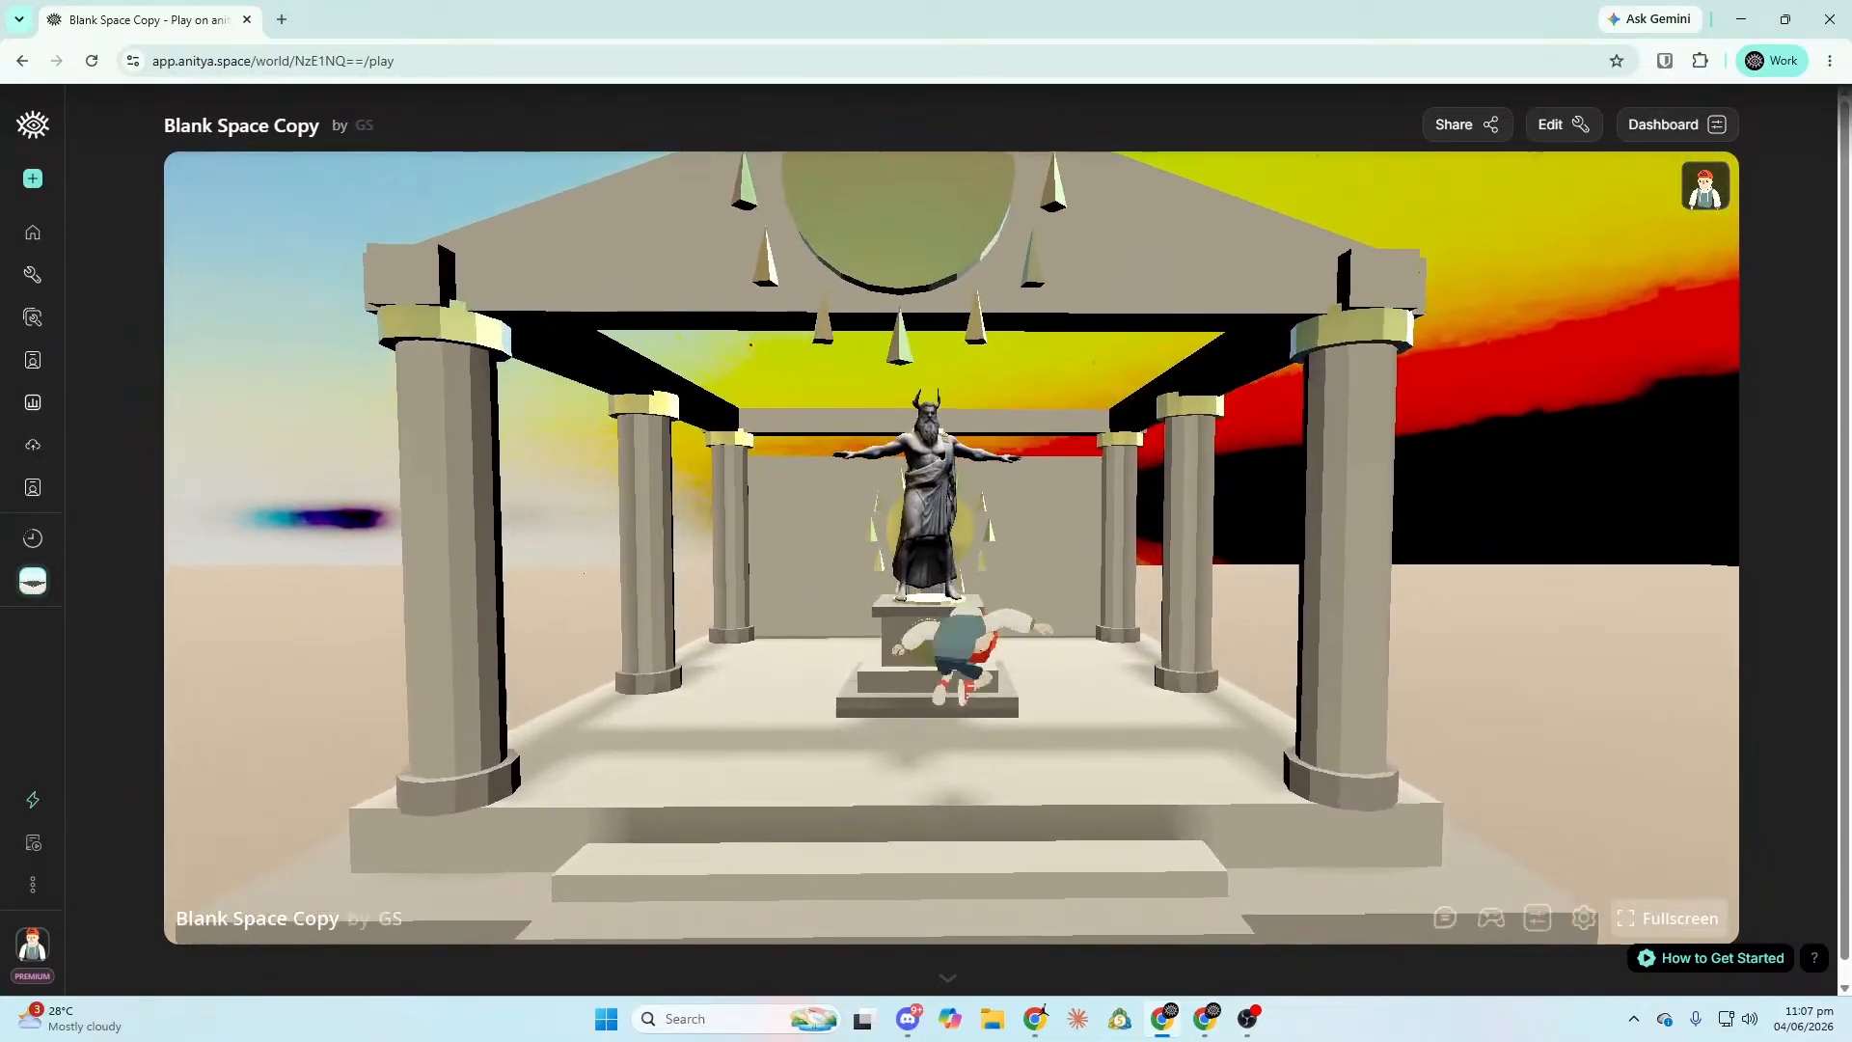
key("s")
key("w")
key("a")
key("s")
key("w")
key("space")
key("s")
key("w")
key("d")
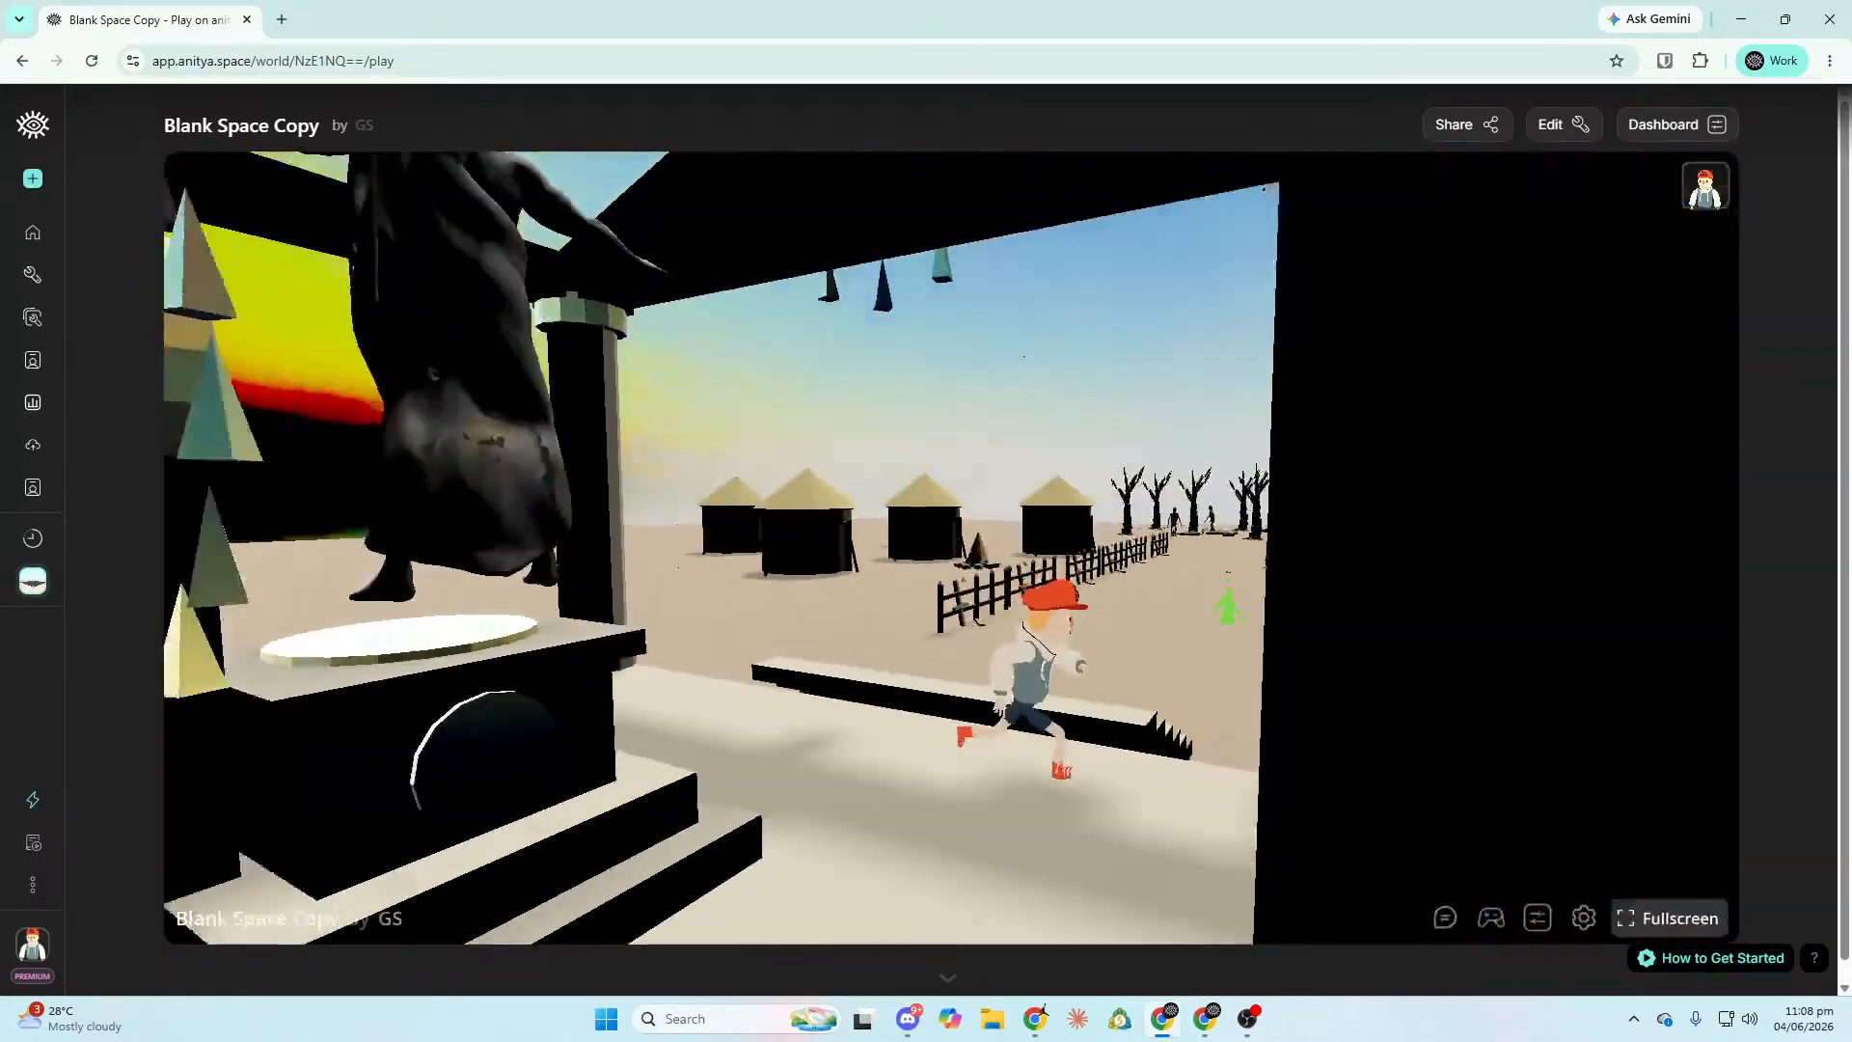
key("w")
key("s")
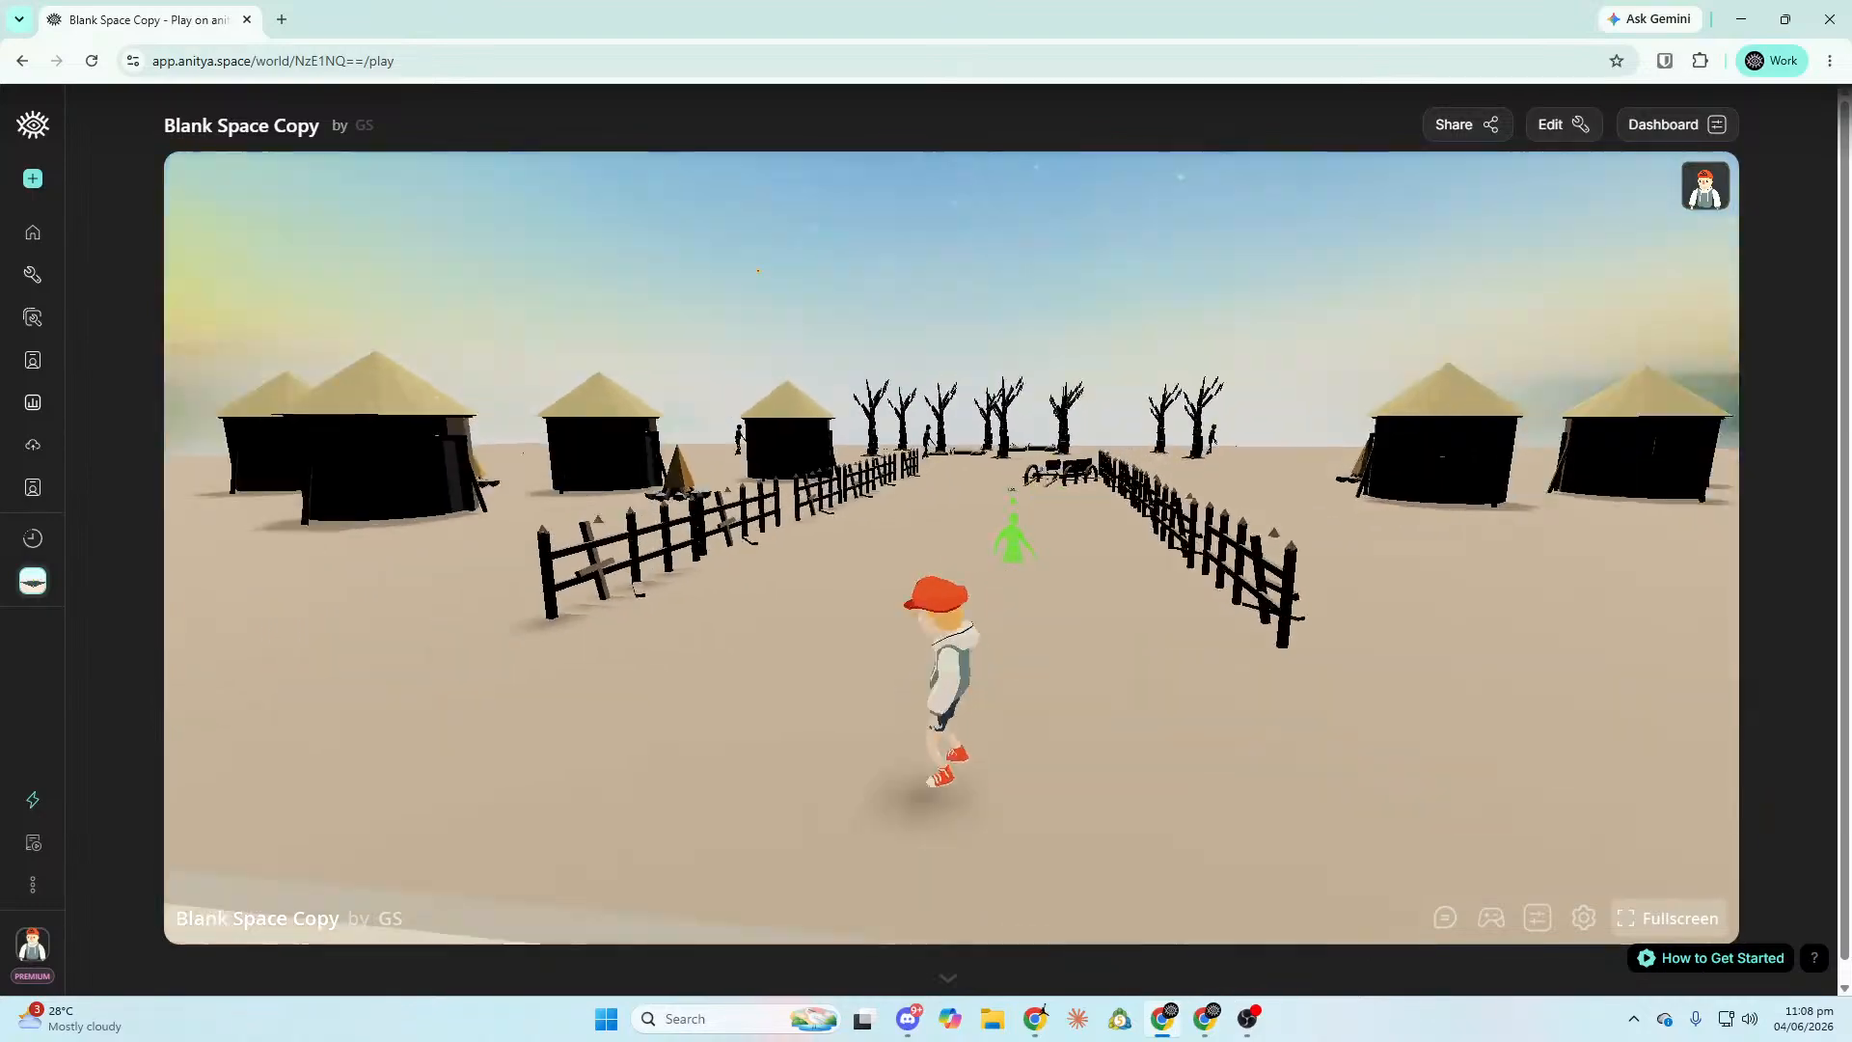
Leave play mode and reopen the world in the editor, briefly checking the Discord live event chat while it loads.
key("Escape")
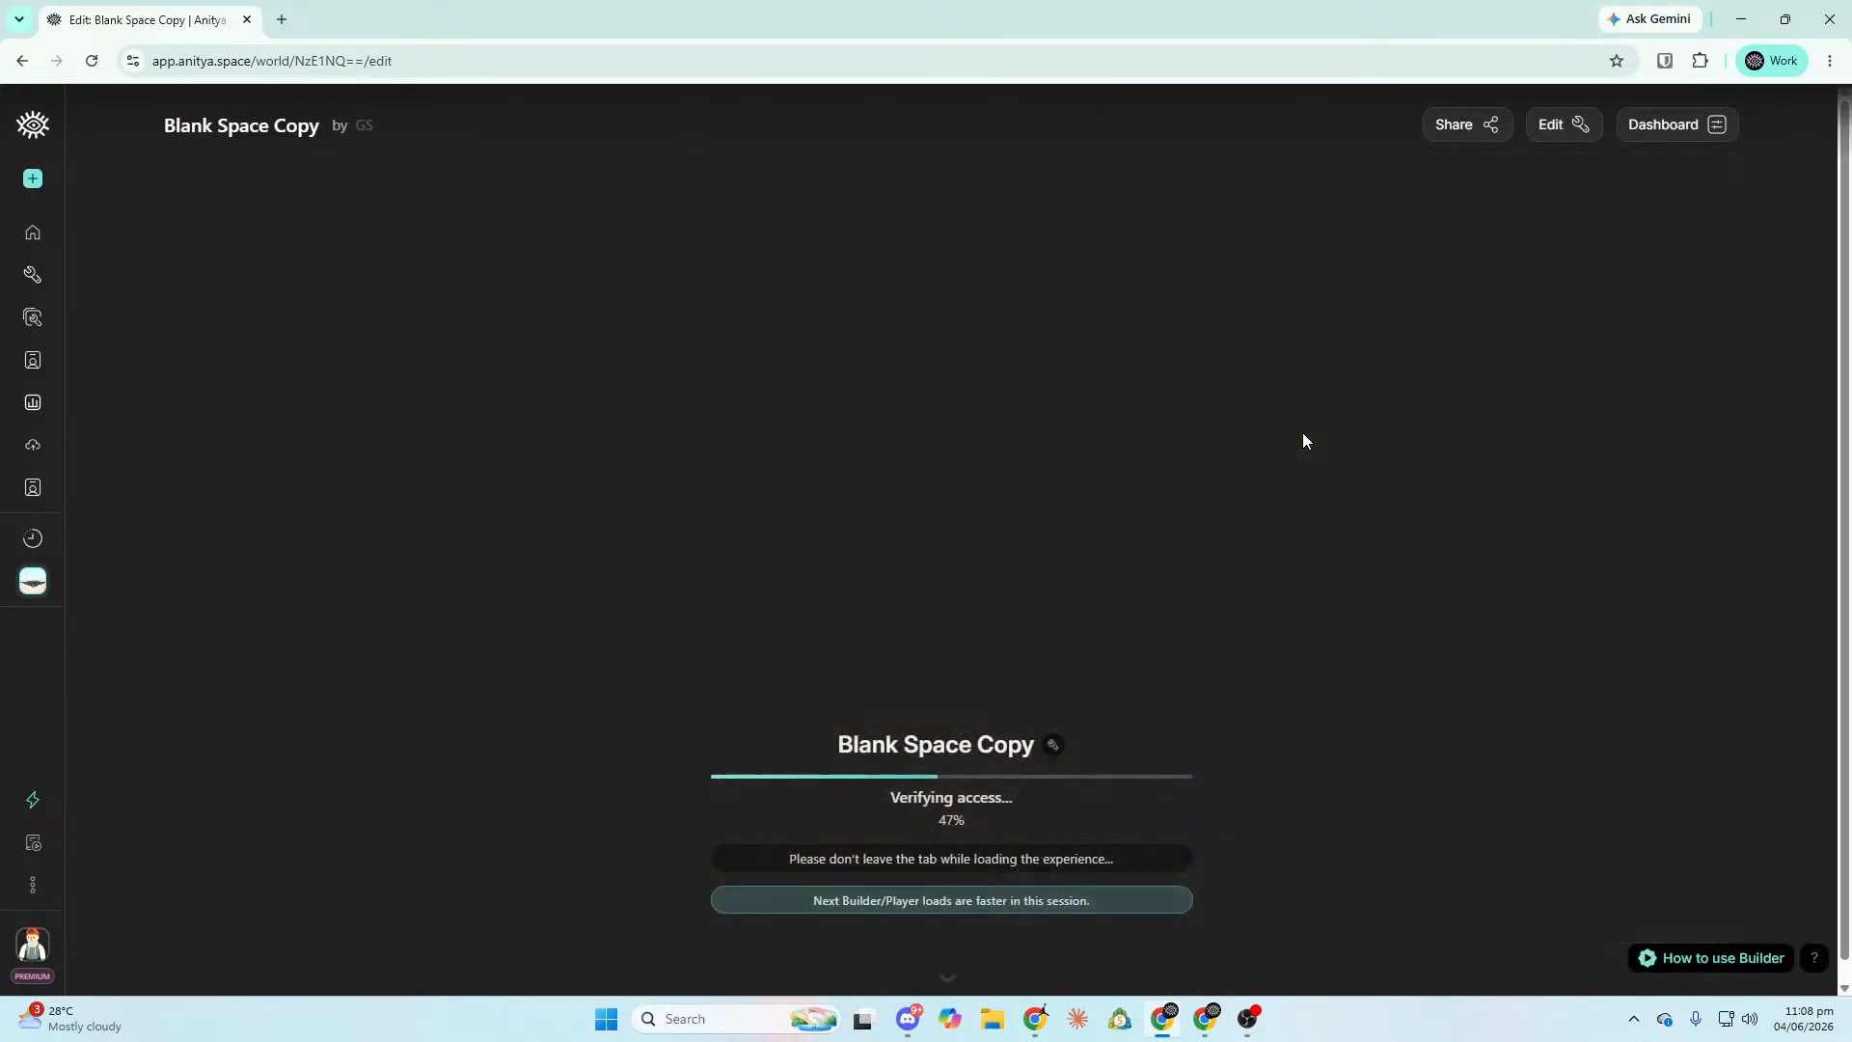
left_click(913, 1026)
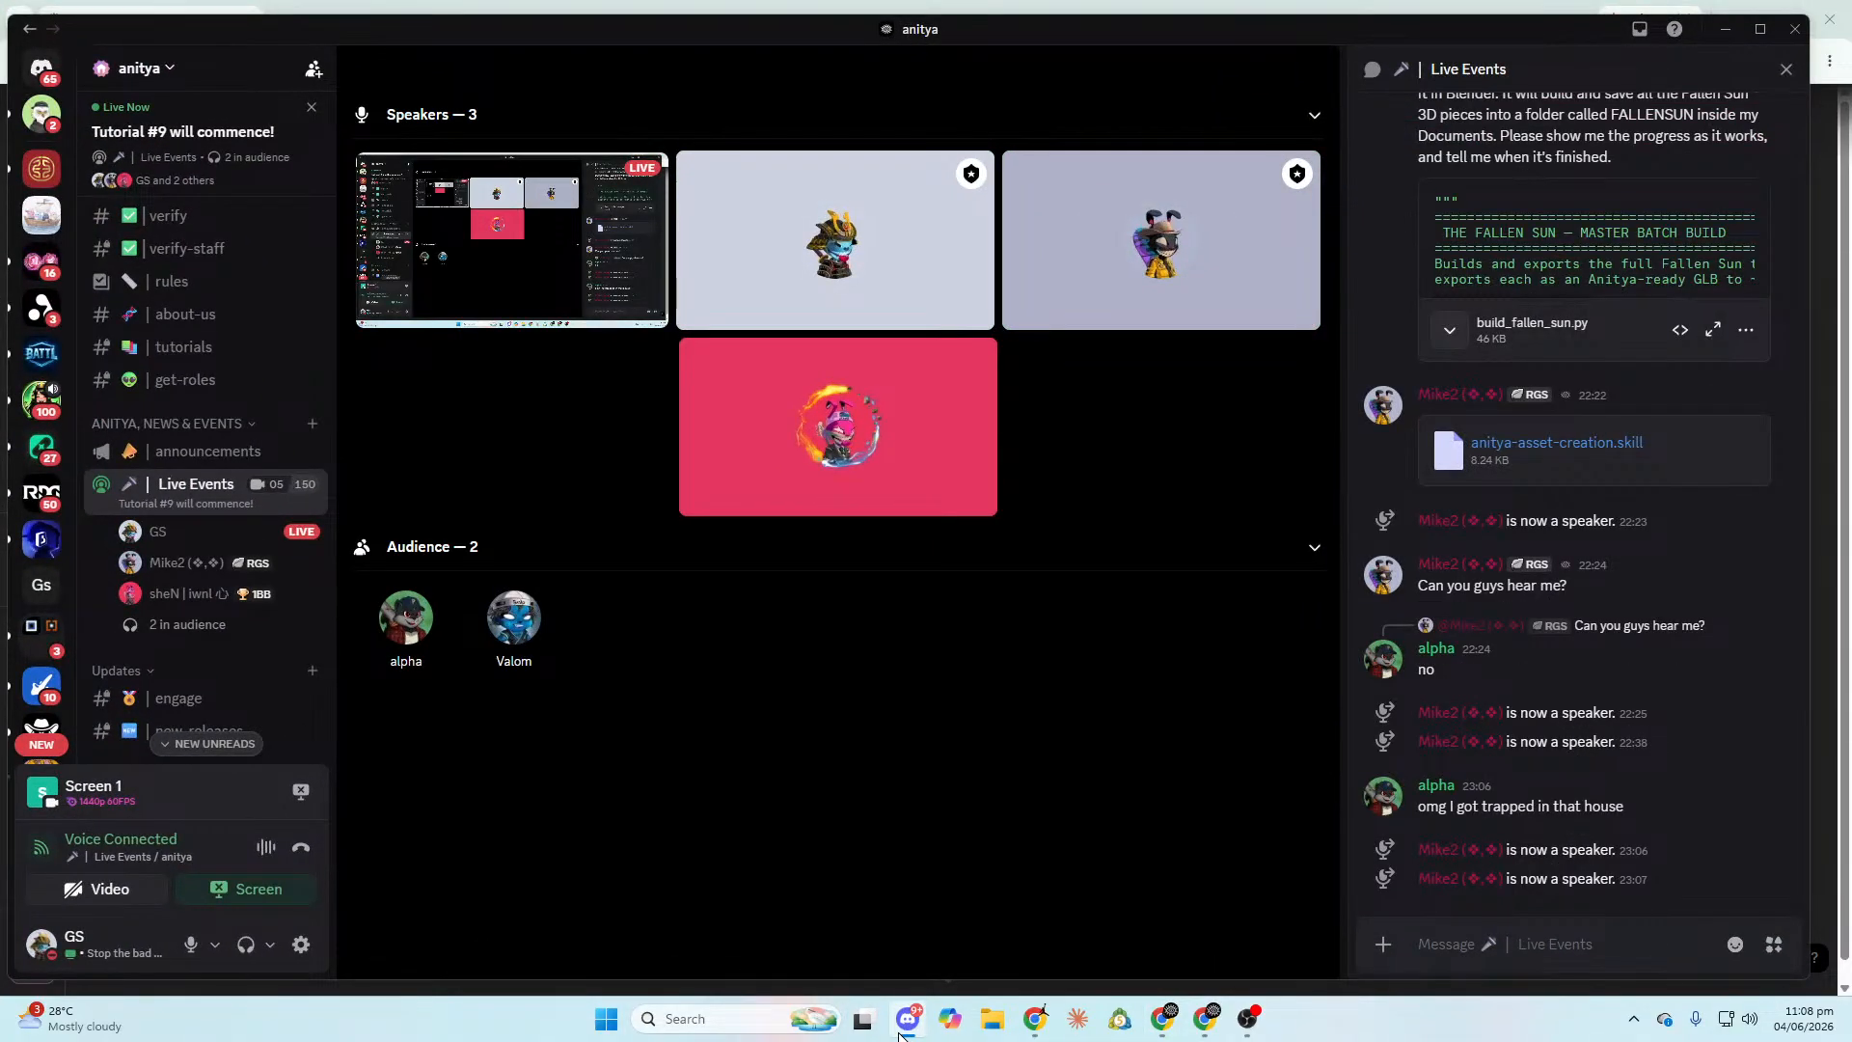
left_click(906, 1022)
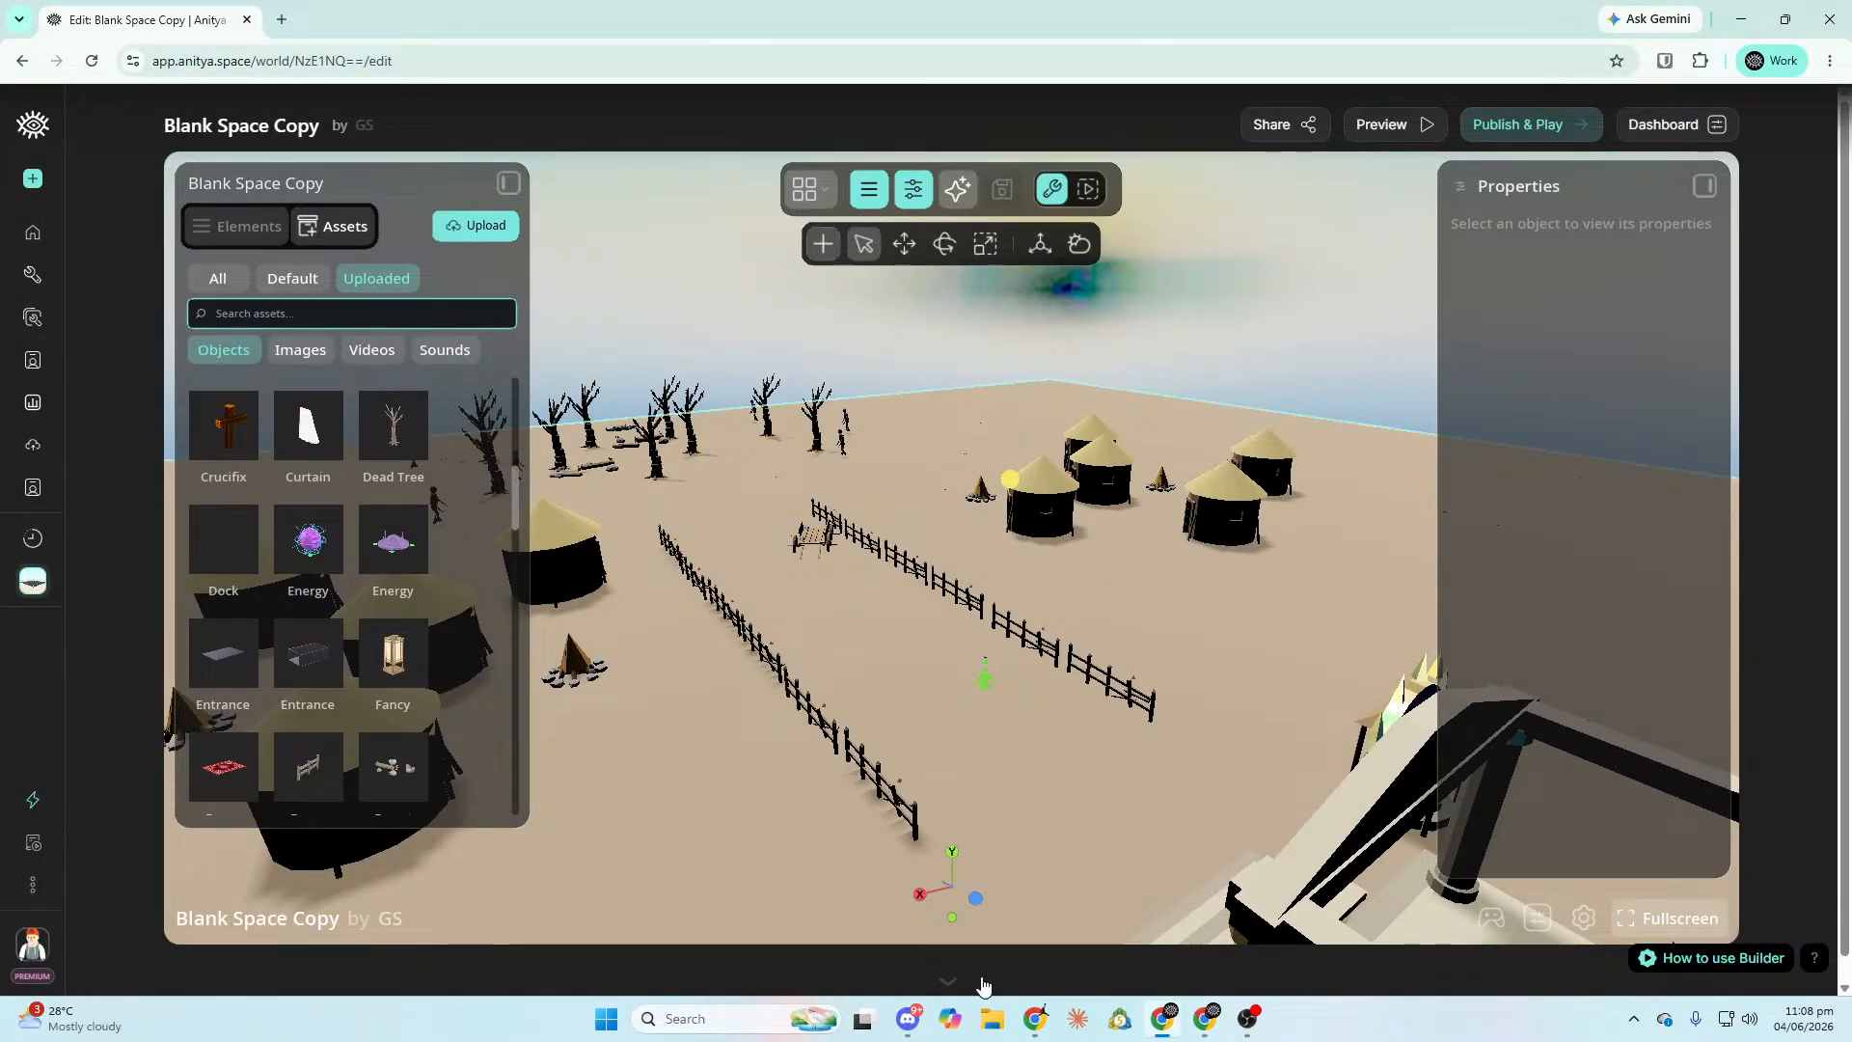
Select the Aris Powerful statue inside the temple and add a Show/Hide component to it.
right_click_drag(895, 793, 859, 714)
key("w")
key("w")
right_click_drag(1288, 686, 901, 769)
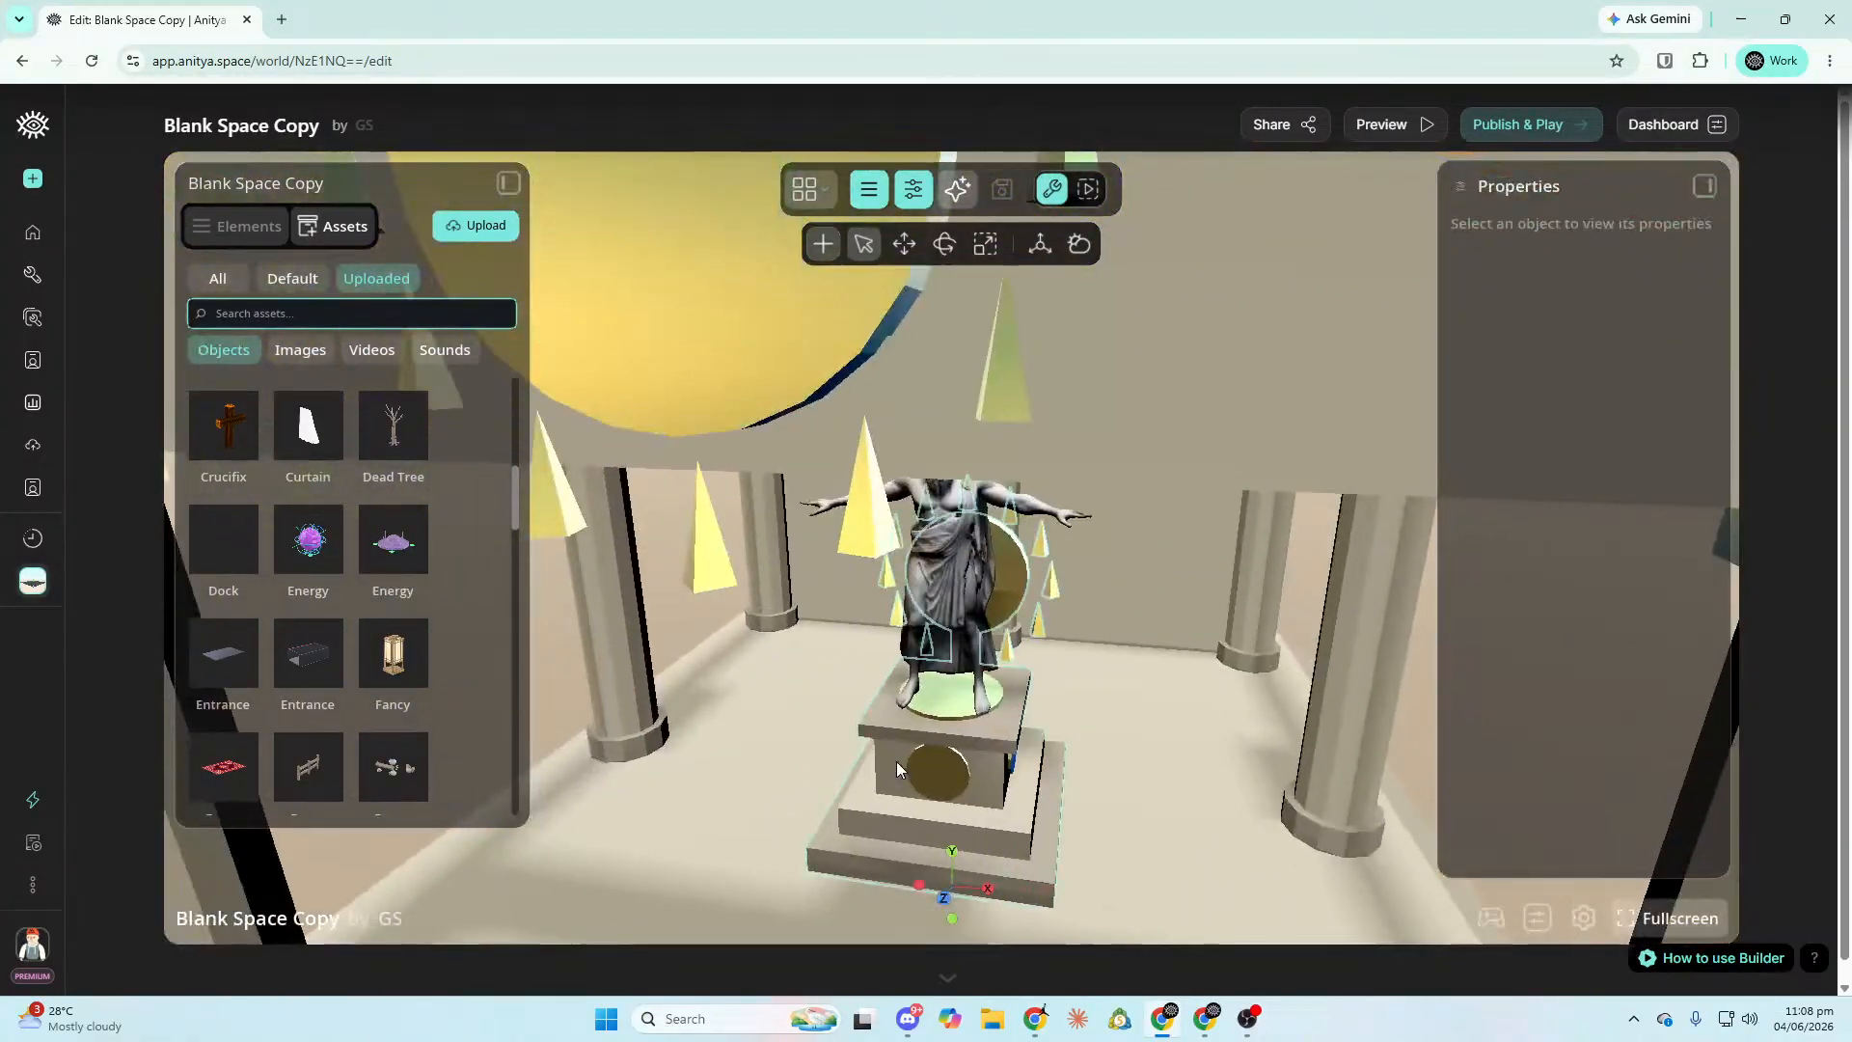
key("s")
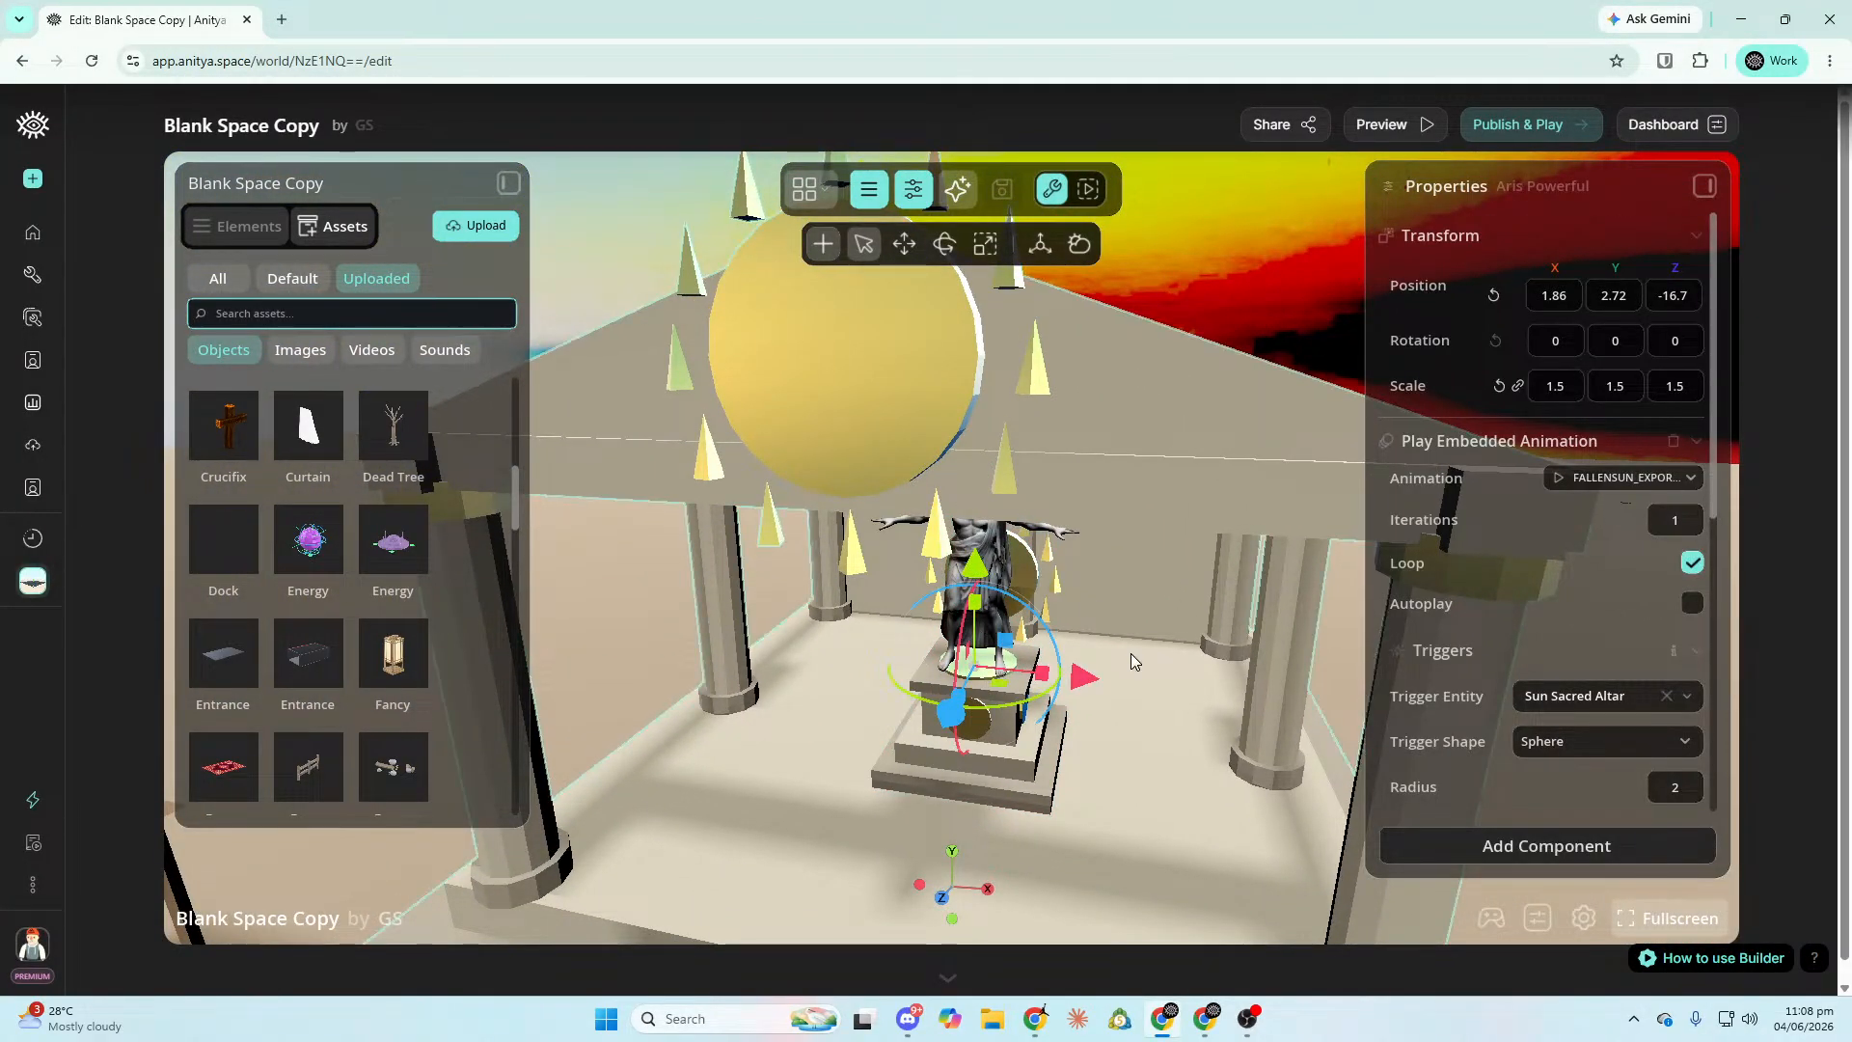
left_click(1570, 848)
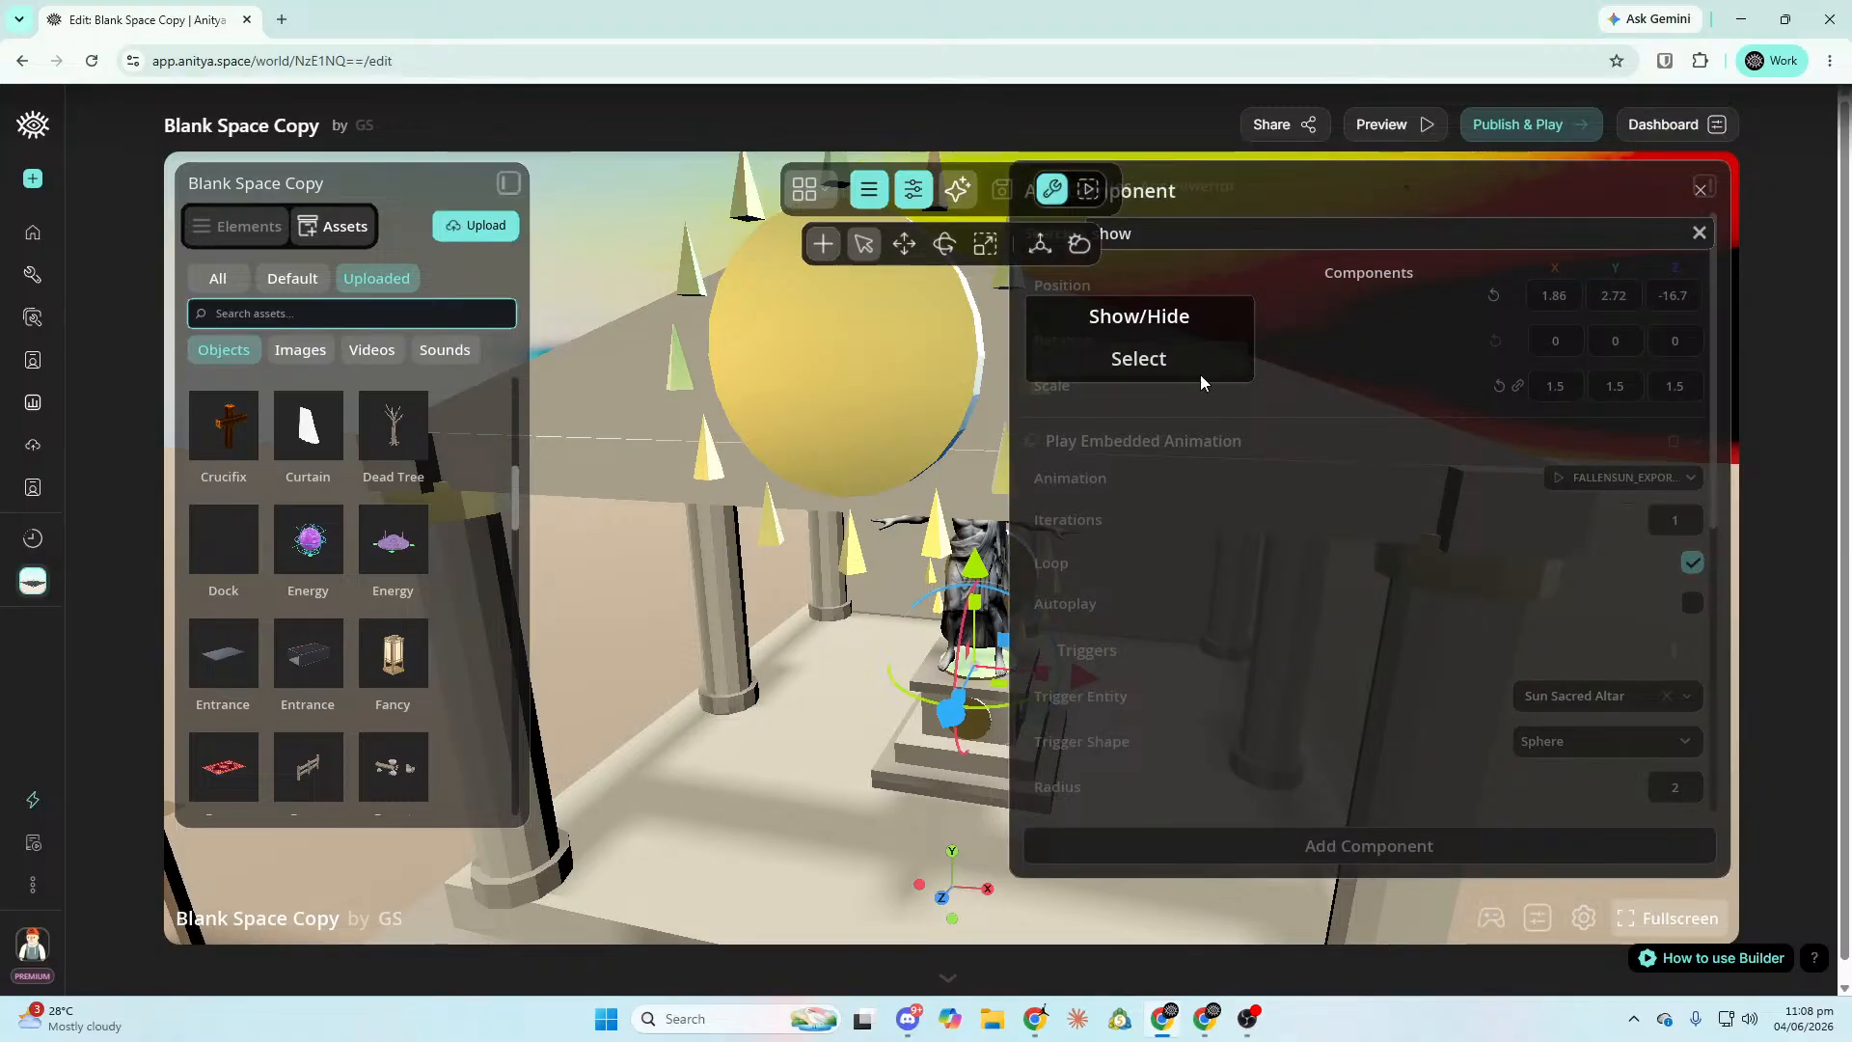
left_click(1199, 365)
scroll(1647, 629, "down", 4)
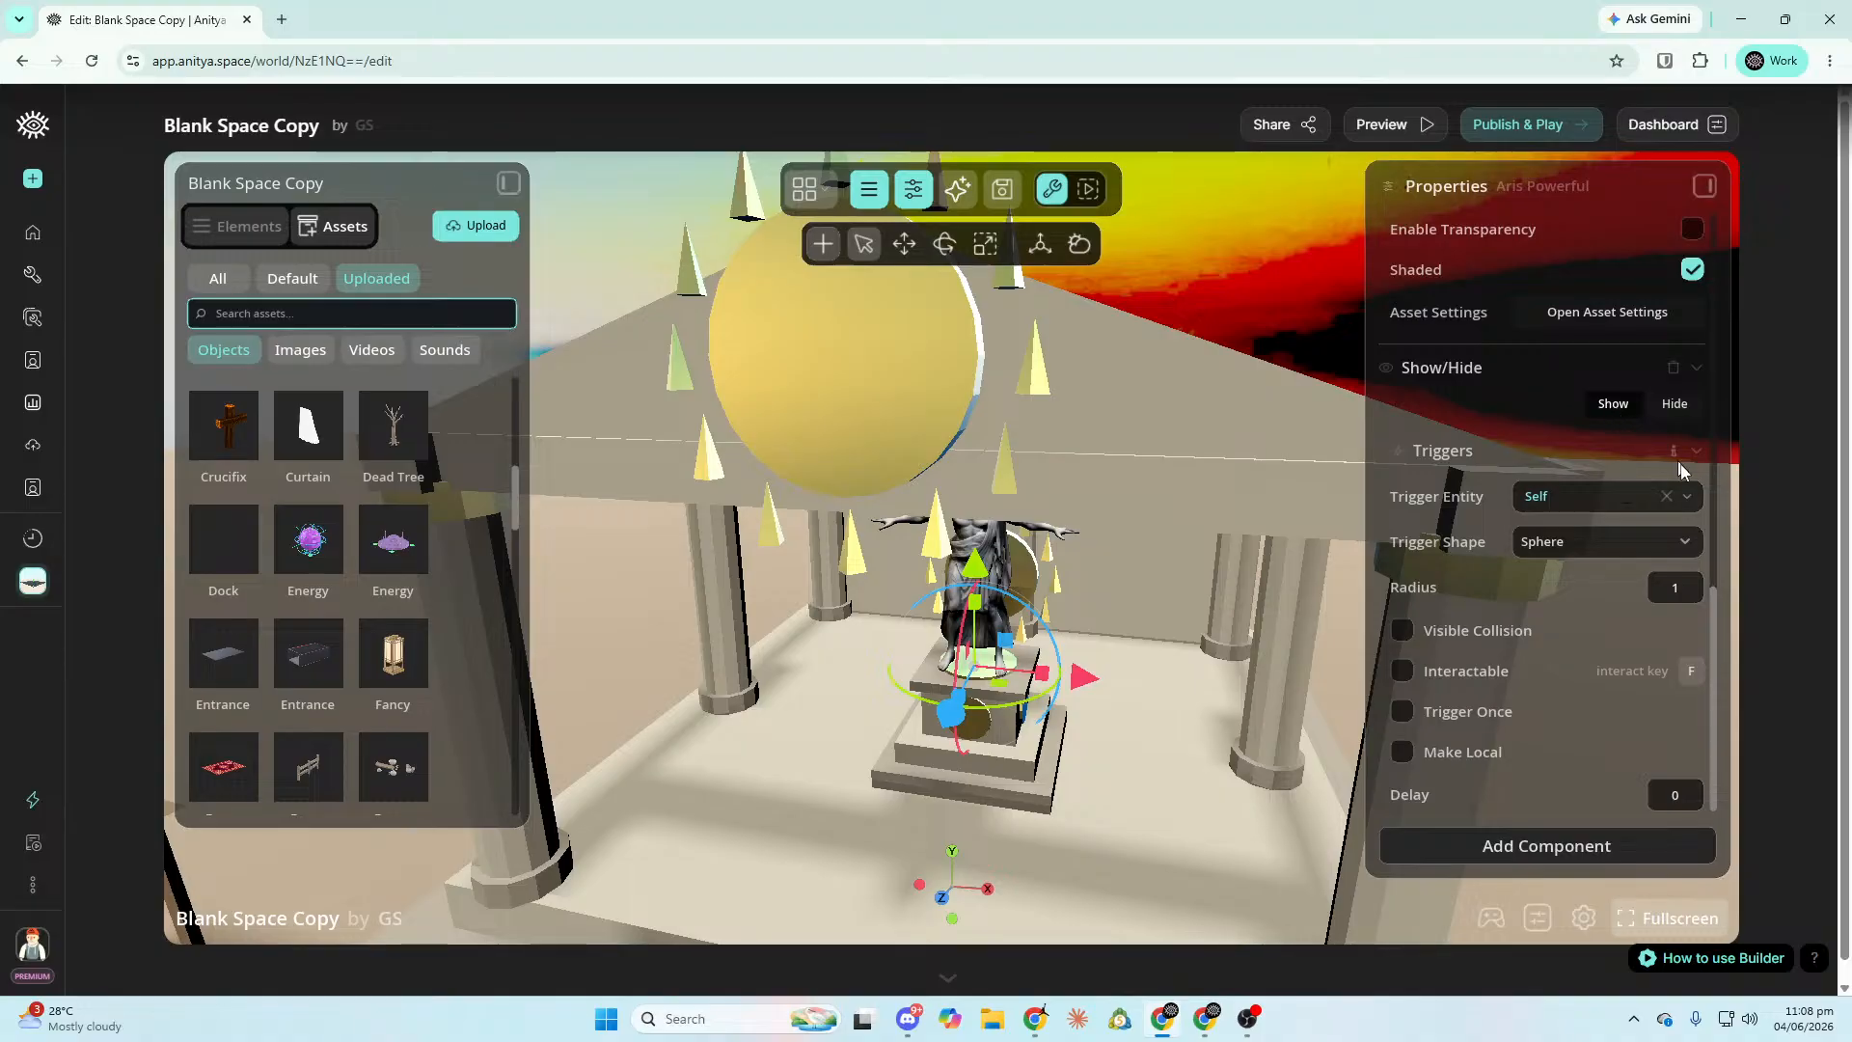
Set the Show/Hide trigger entity to aris_weakened and enable Visible Collision, Interactable and Trigger Once.
left_click(1701, 501)
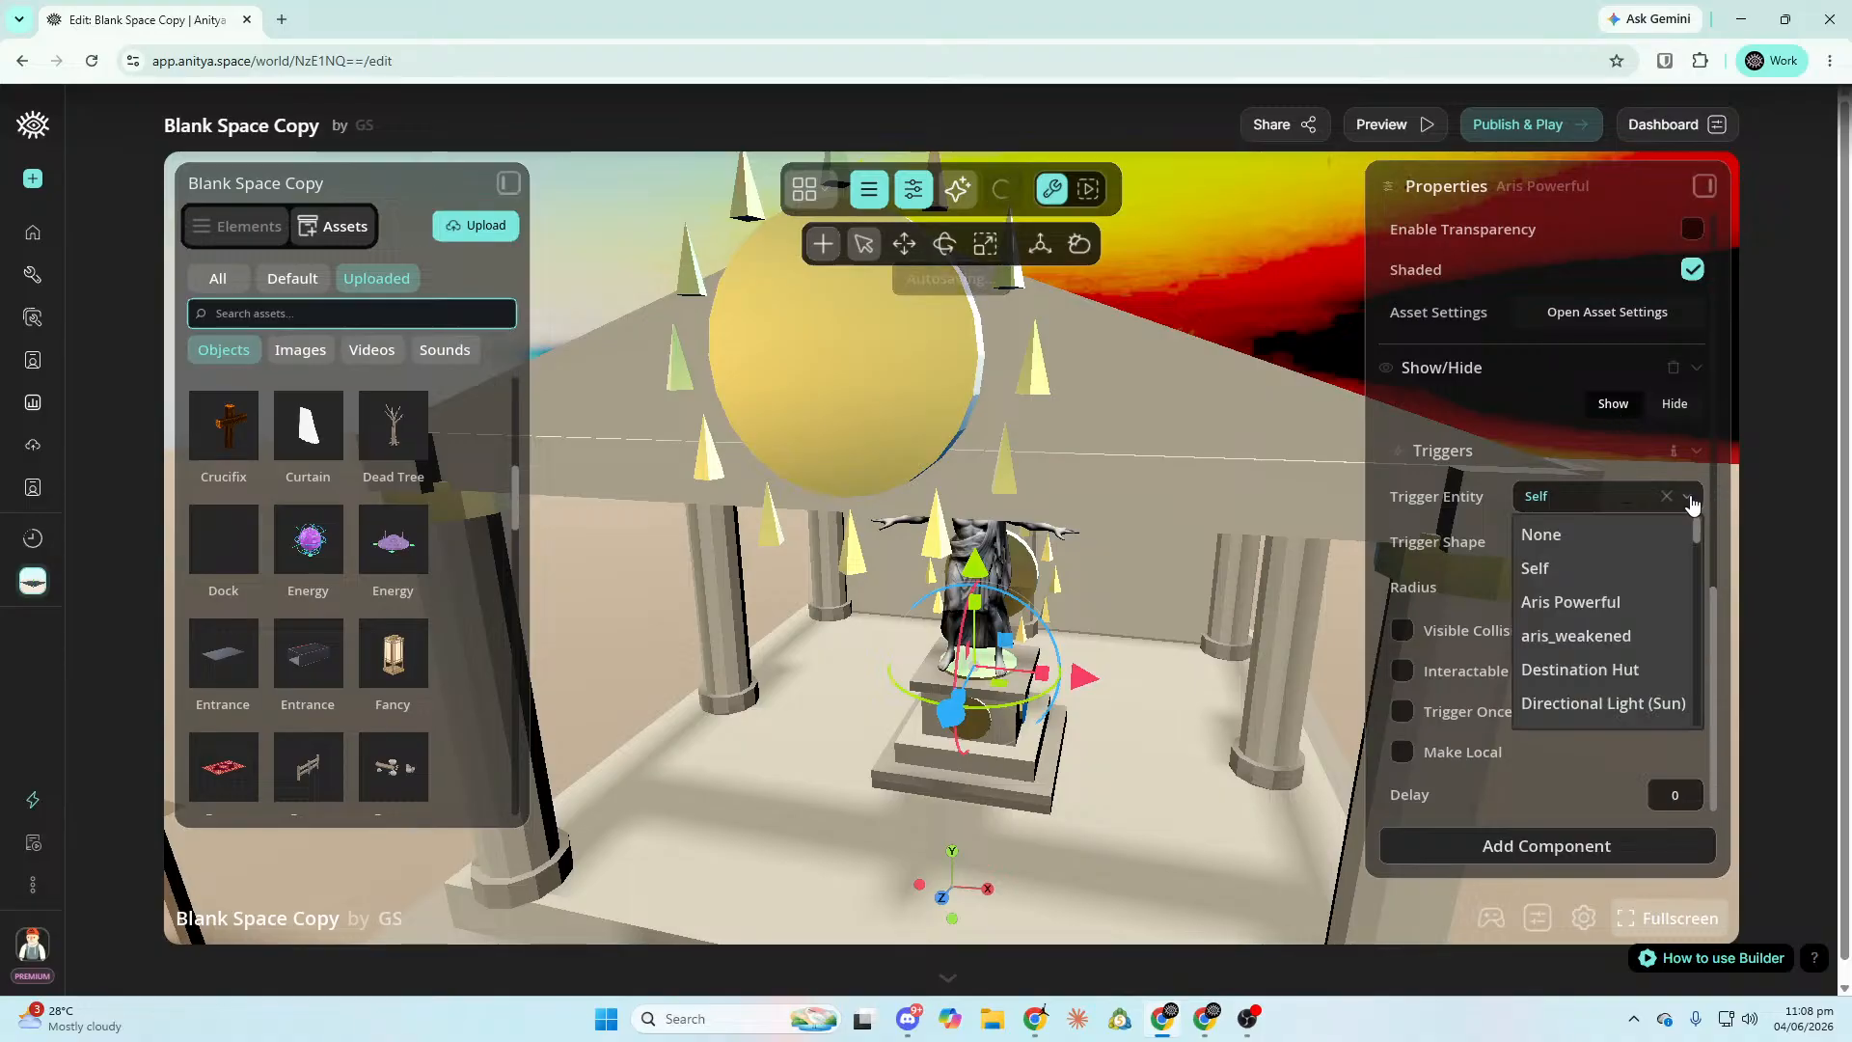
left_click(1622, 641)
left_click(1402, 631)
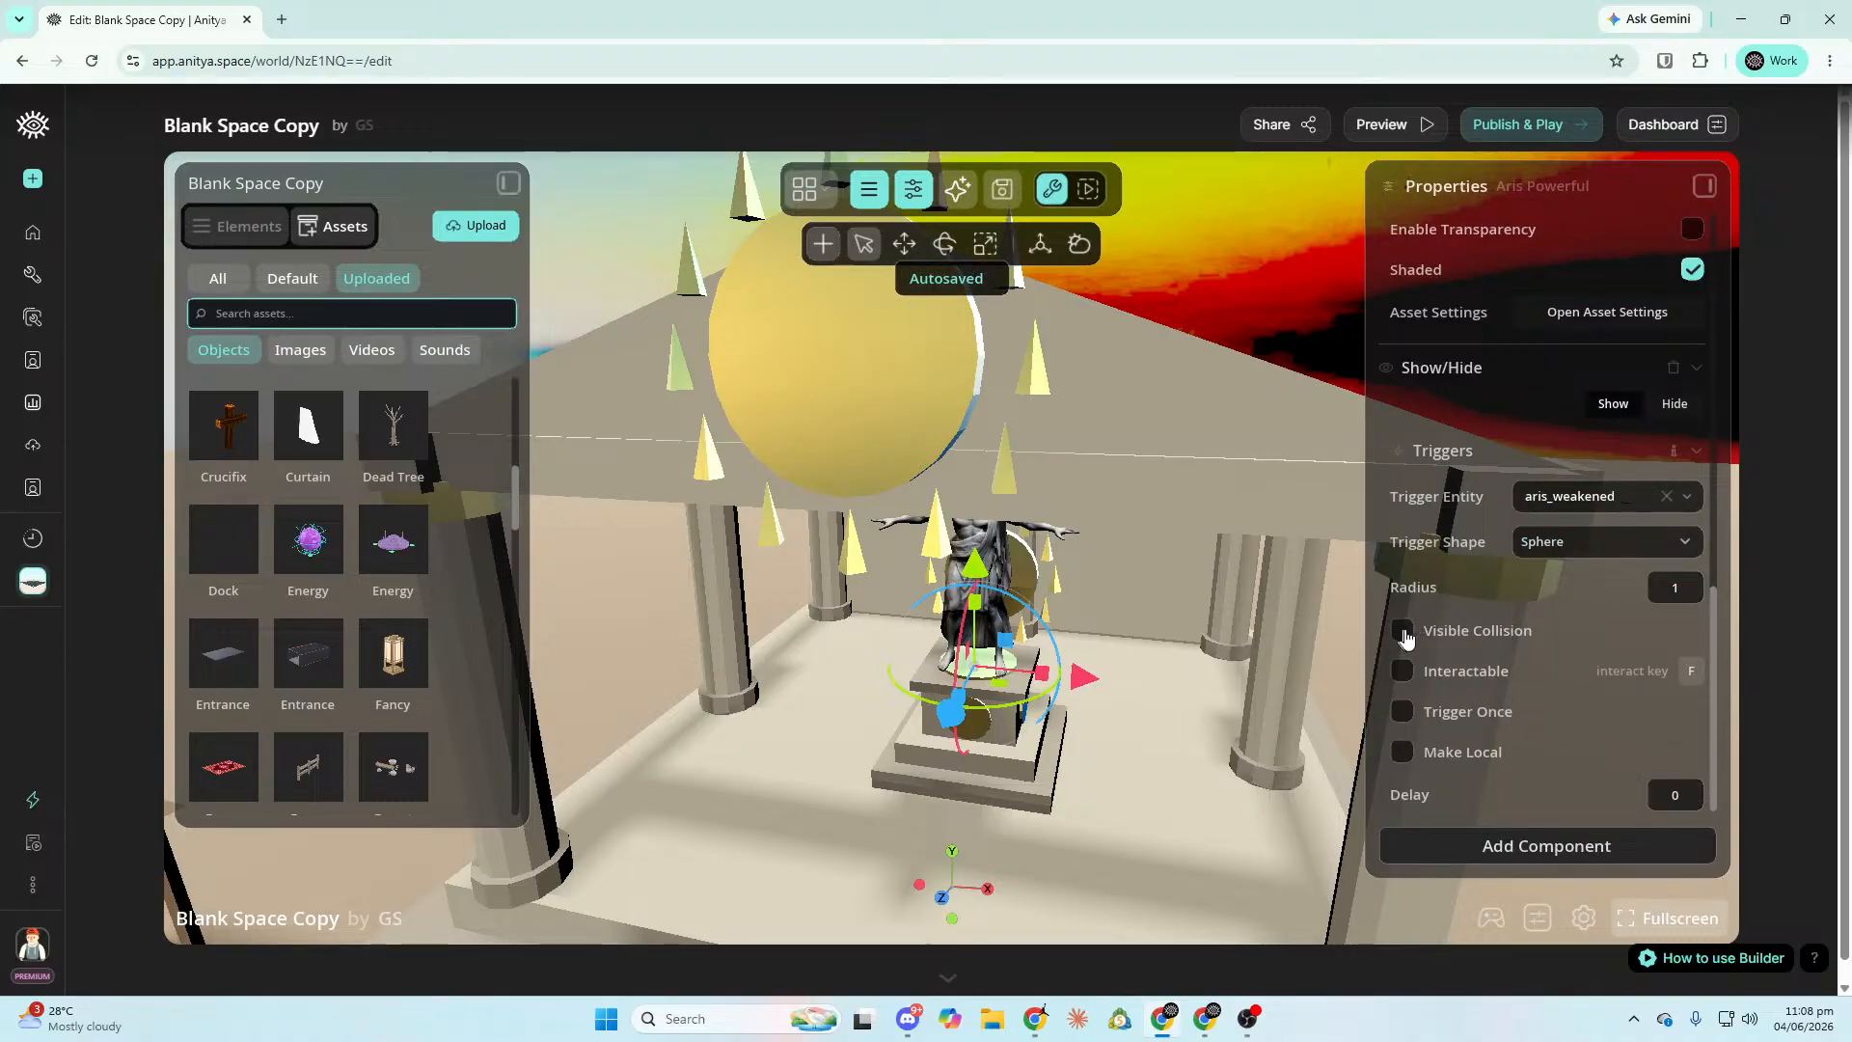
left_click(1411, 681)
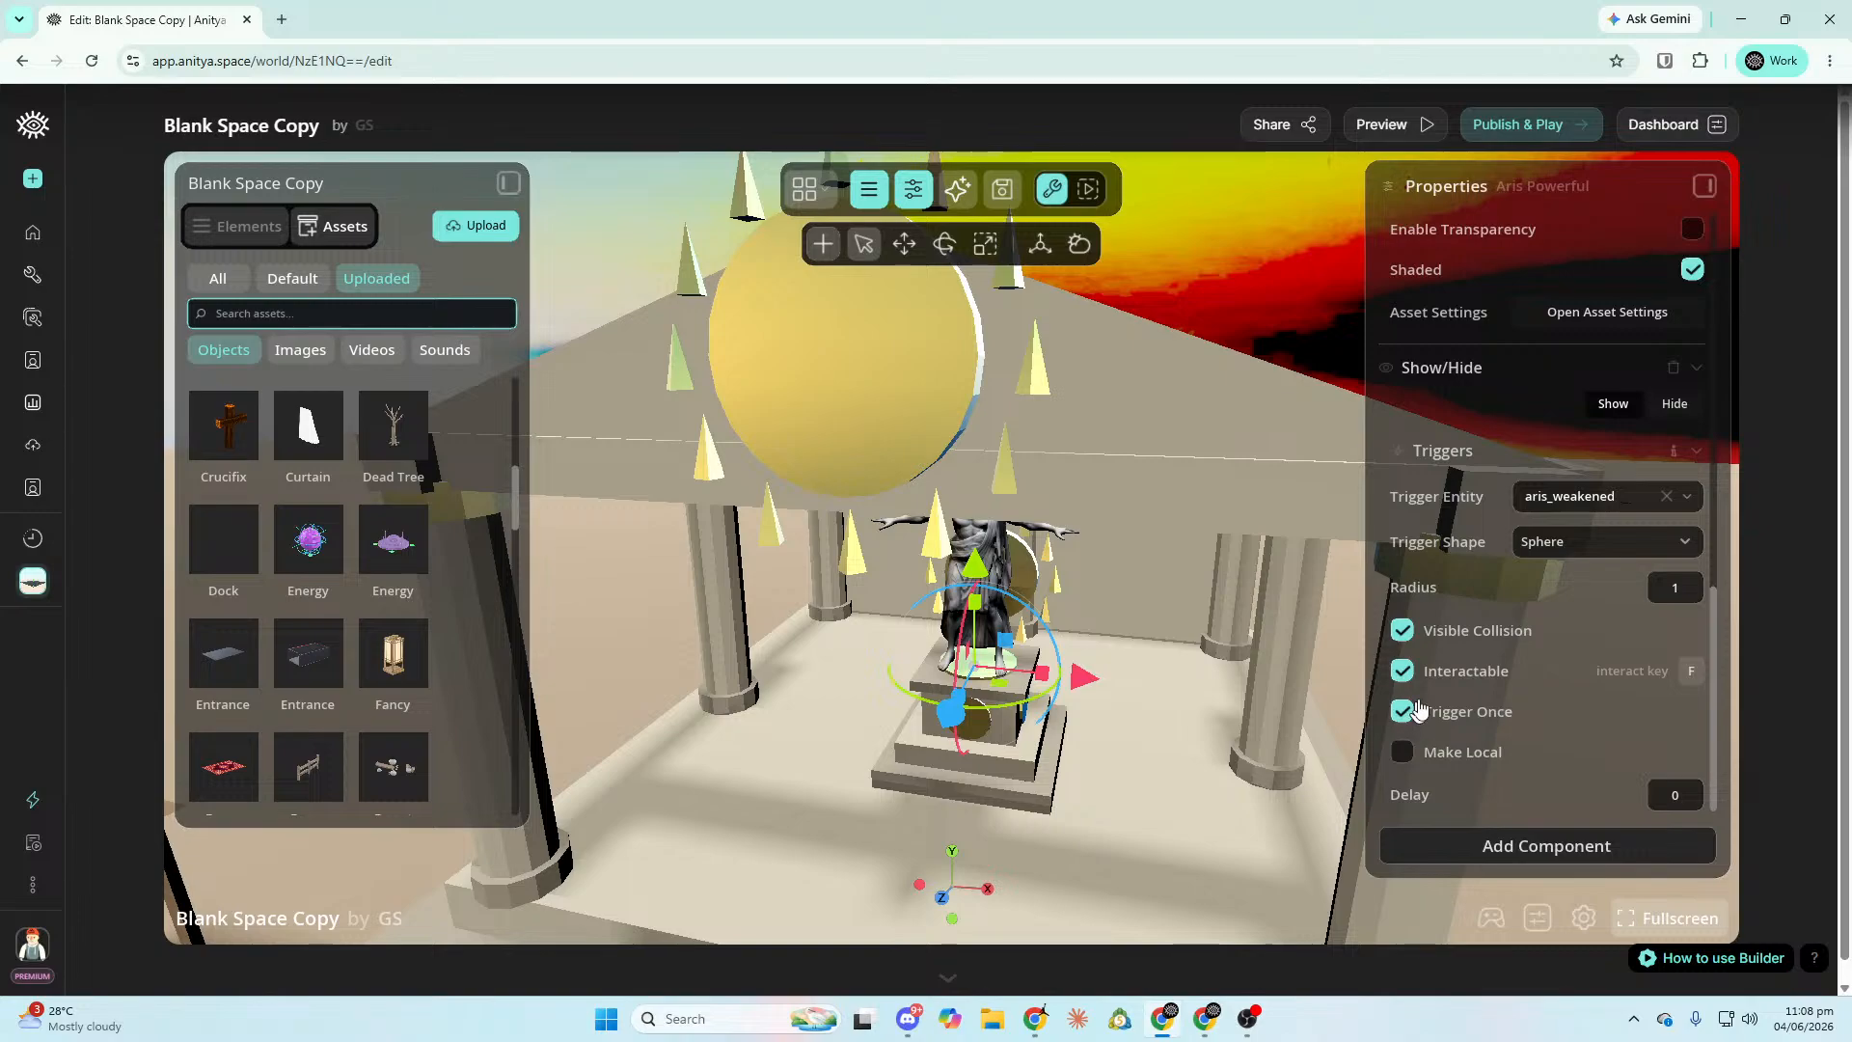
left_click(1690, 371)
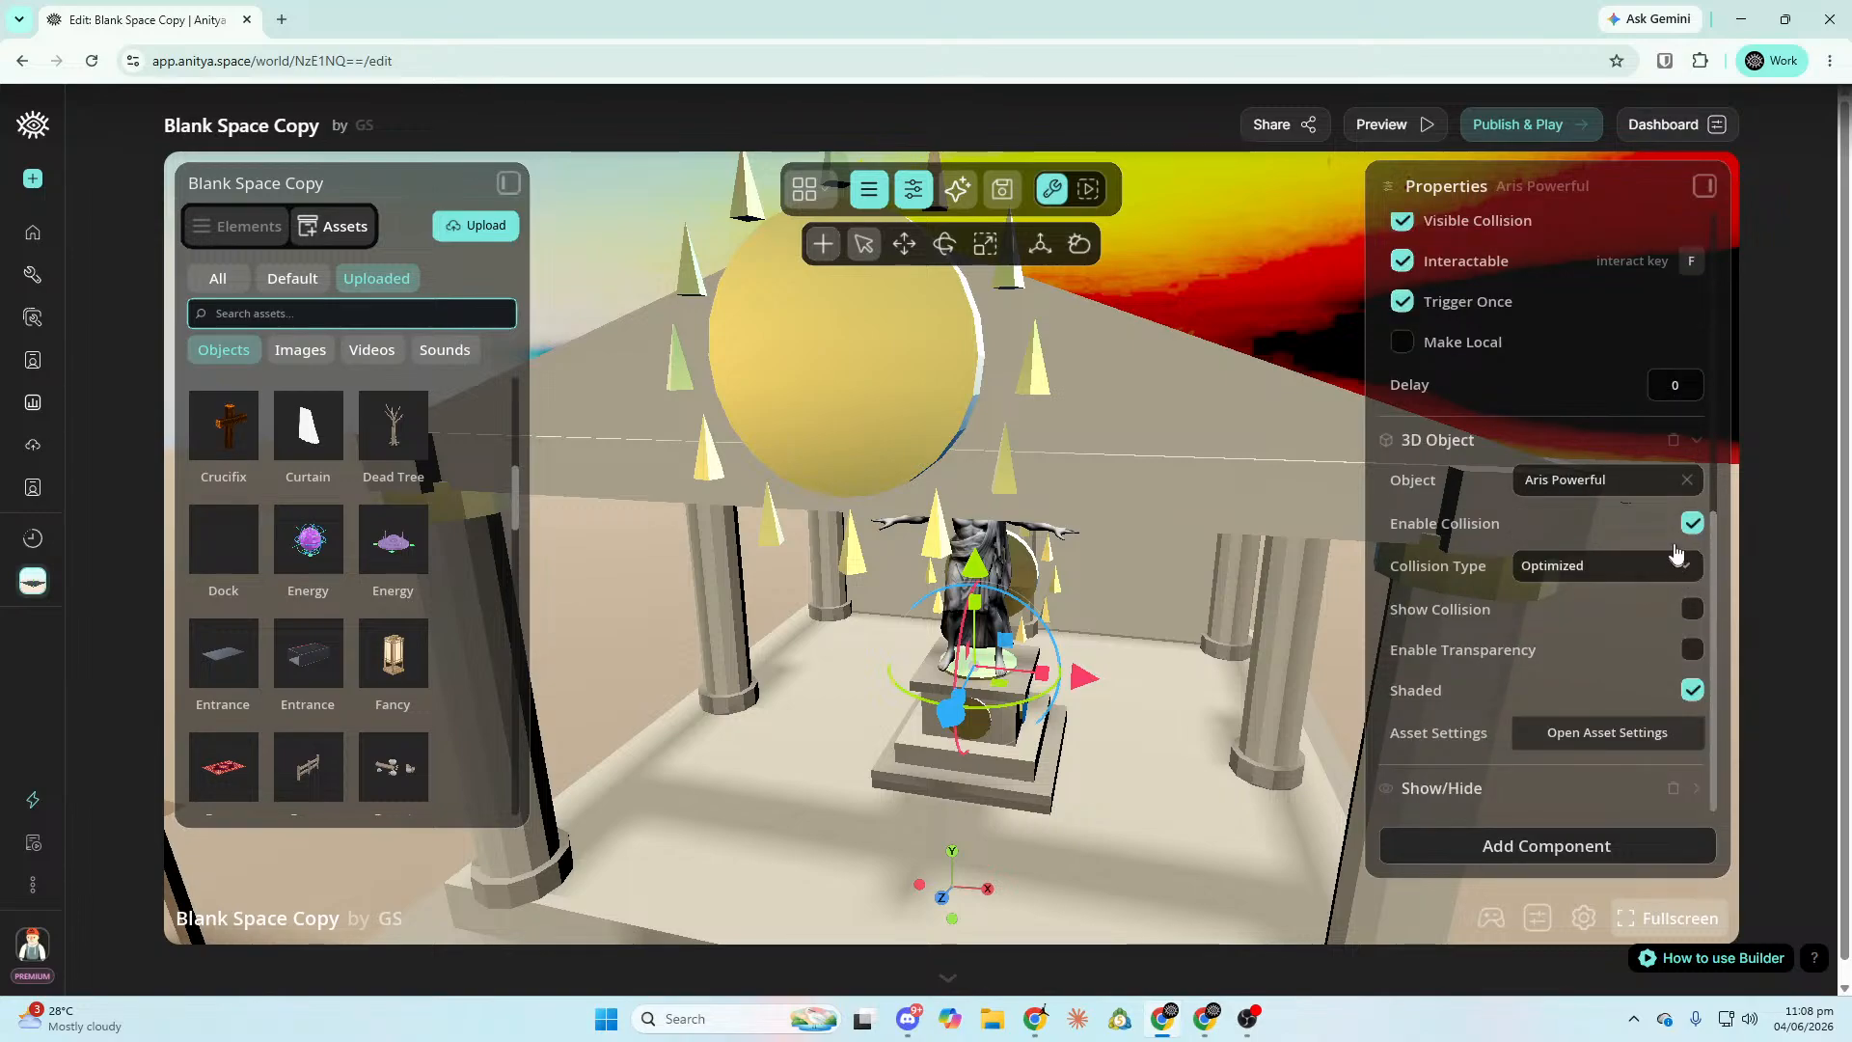
Add a Move Rotate Scale component to Aris Powerful.
left_click(1588, 848)
type("show")
key("ctrl+a")
key("BackSpace")
type("mote")
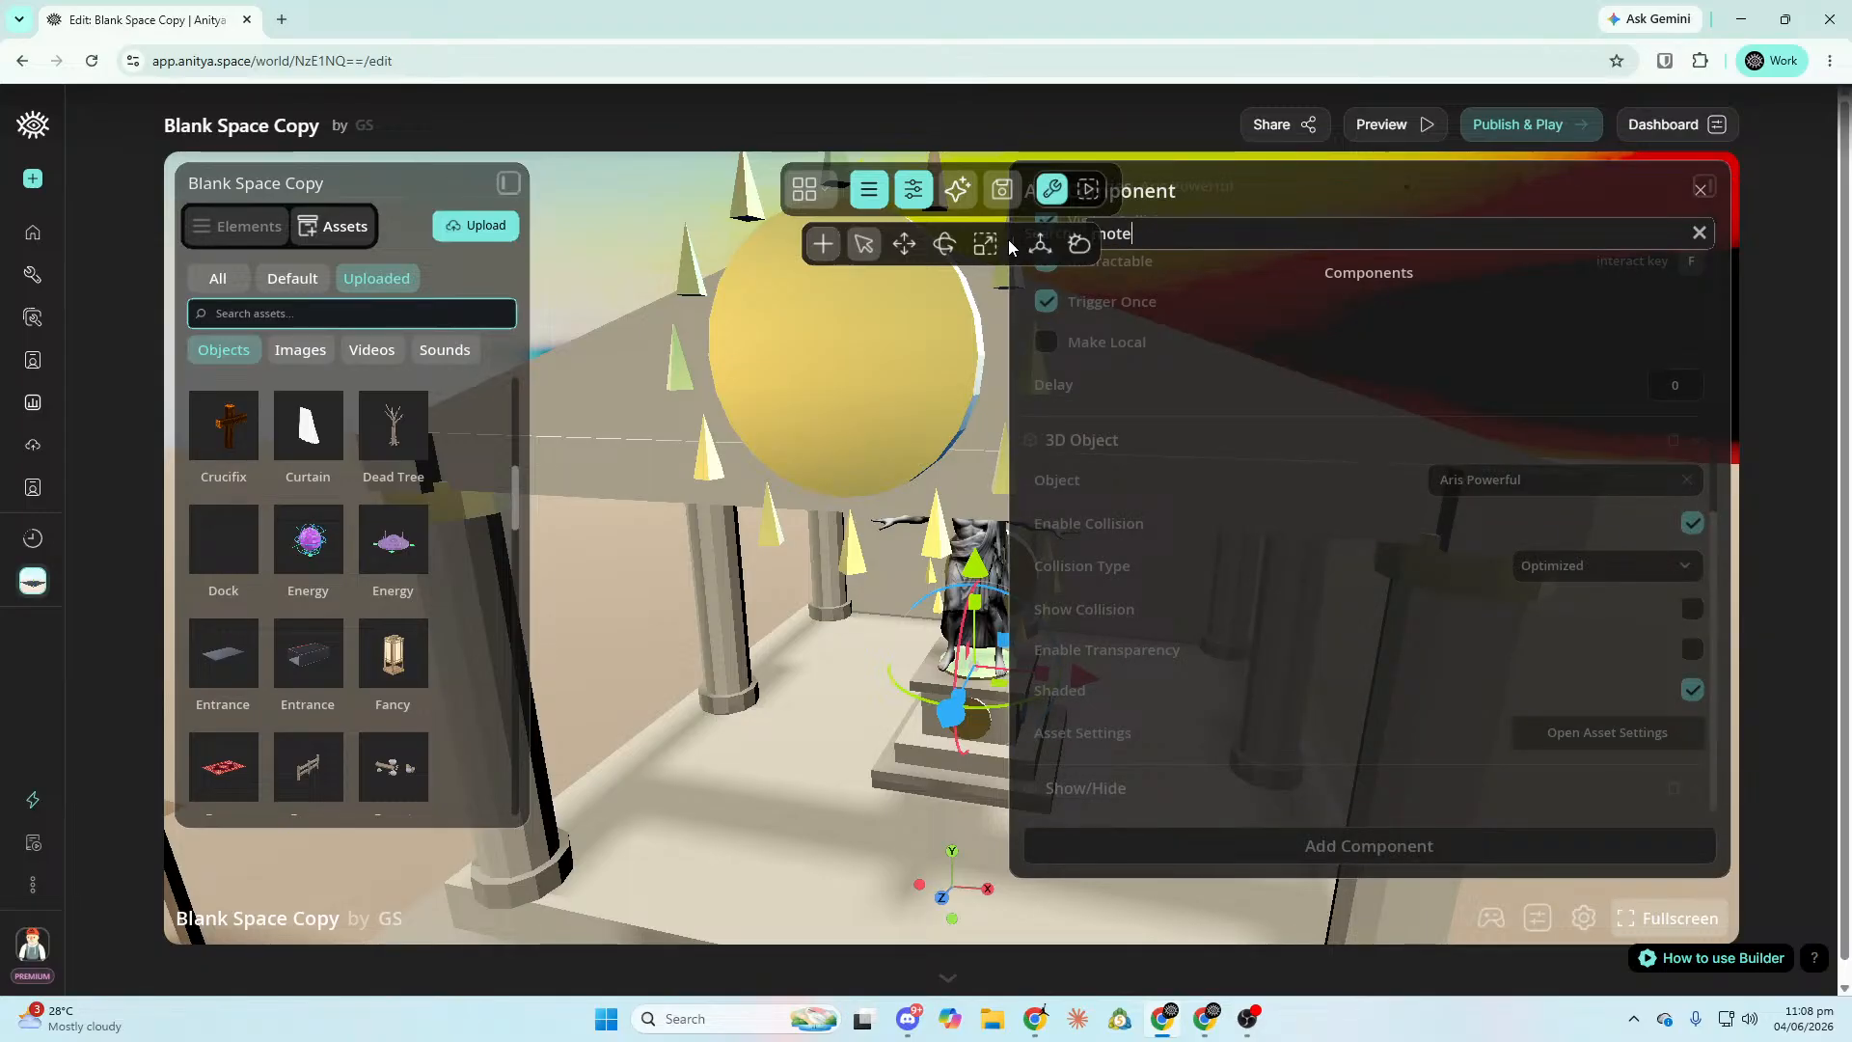
key("BackSpace")
key("BackSpace")
key("BackSpace")
type("o")
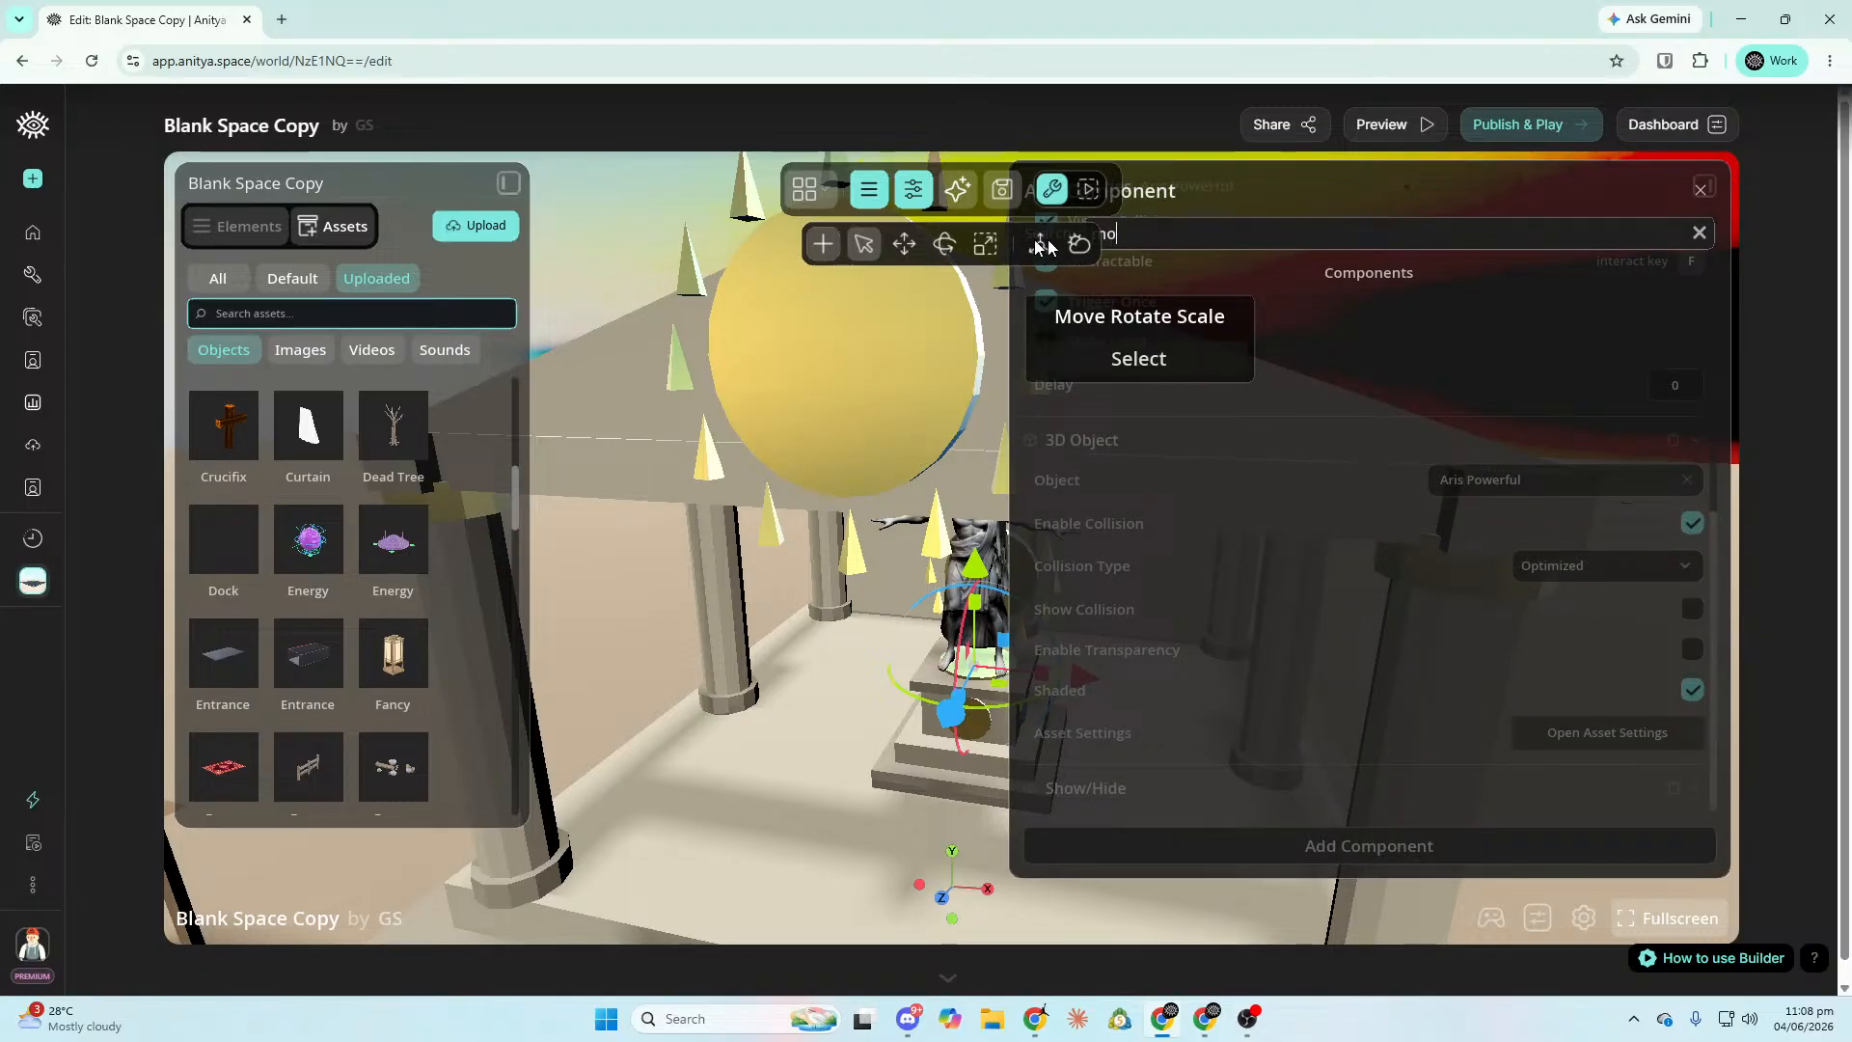
left_click(1179, 378)
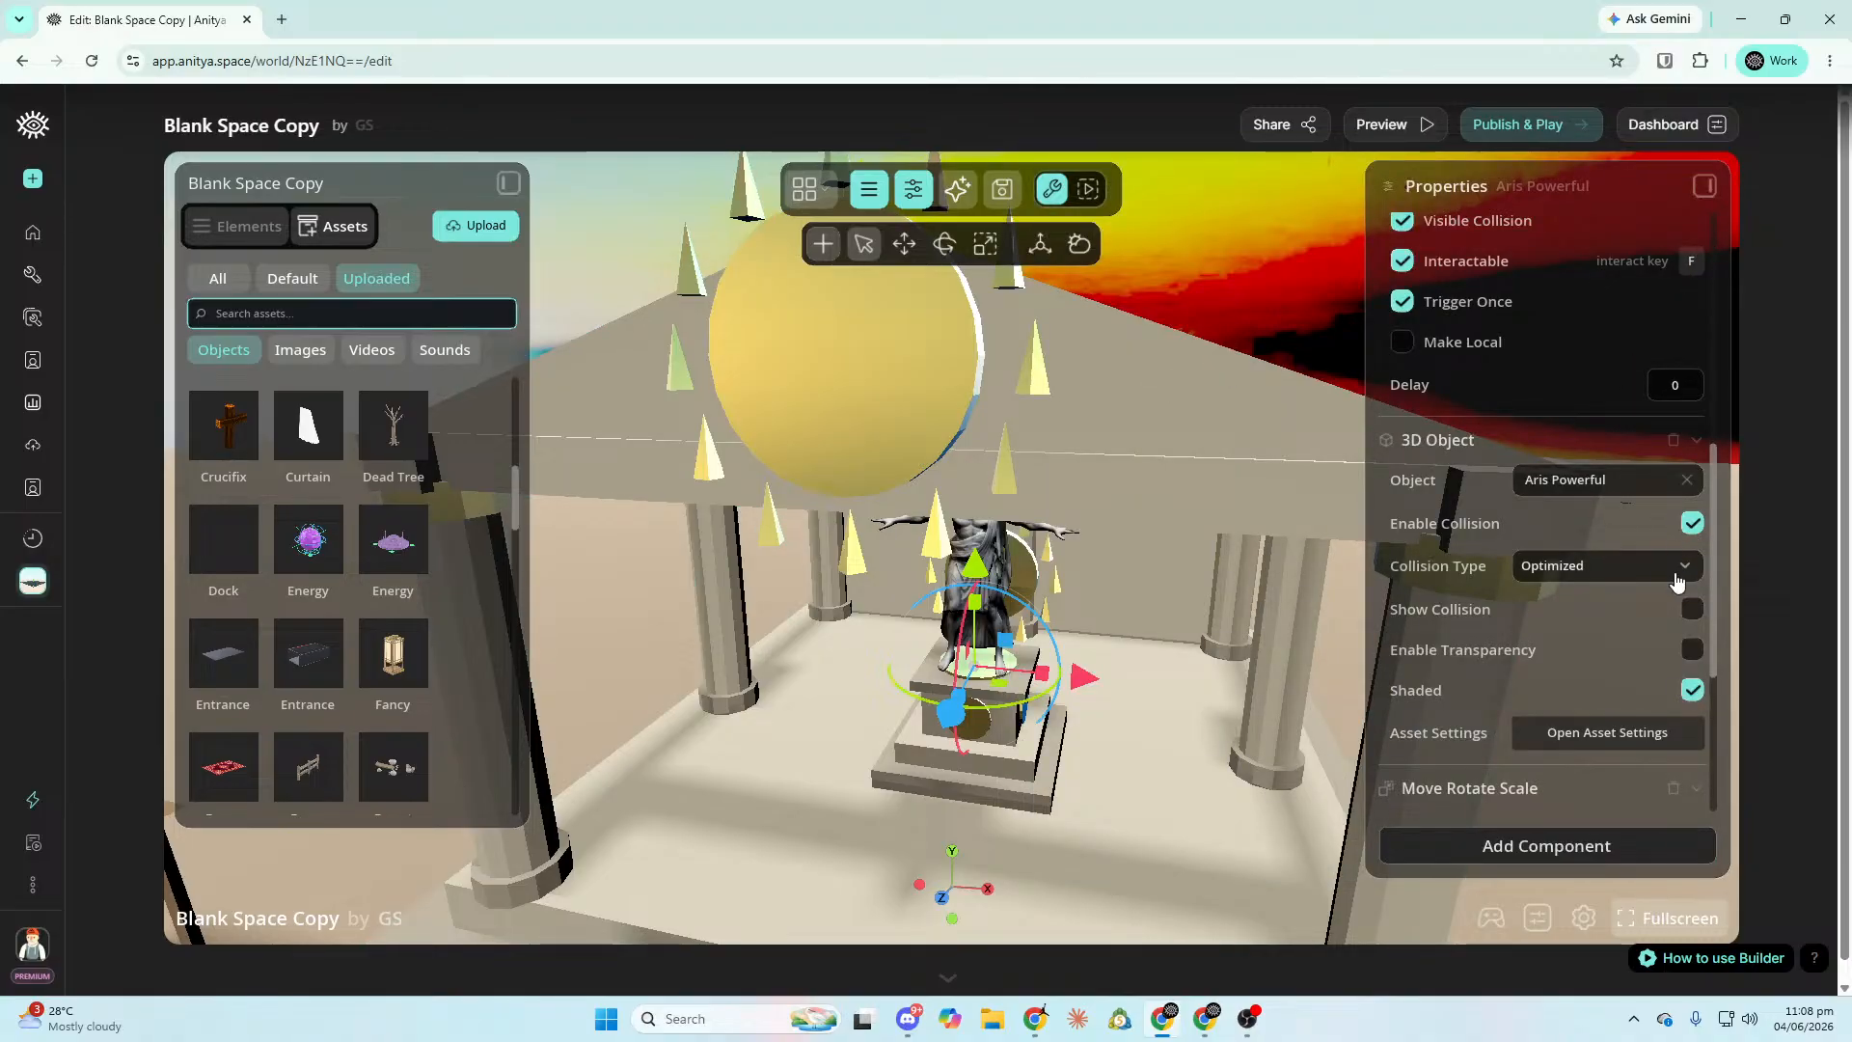
Raise the Aris Powerful statue high above the temple for the To state of its Move Rotate Scale component.
scroll(1674, 590, "down", 4)
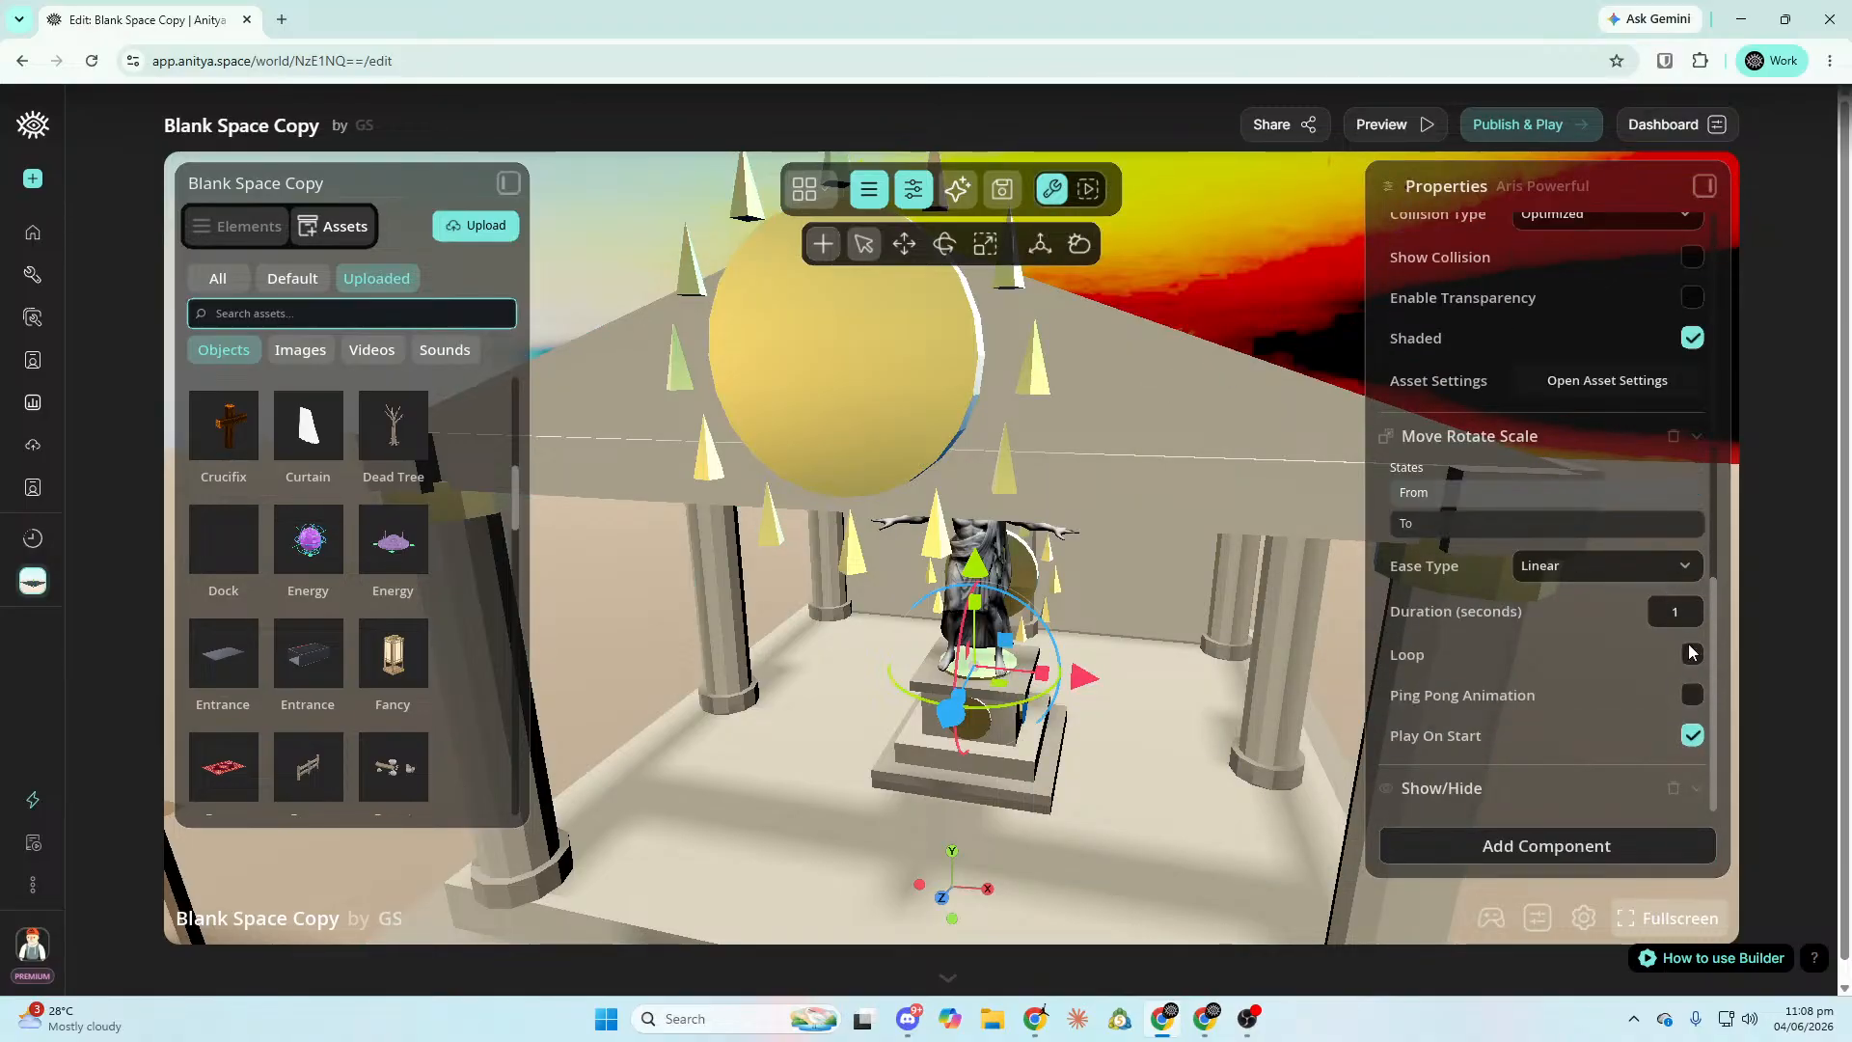
left_click(1564, 496)
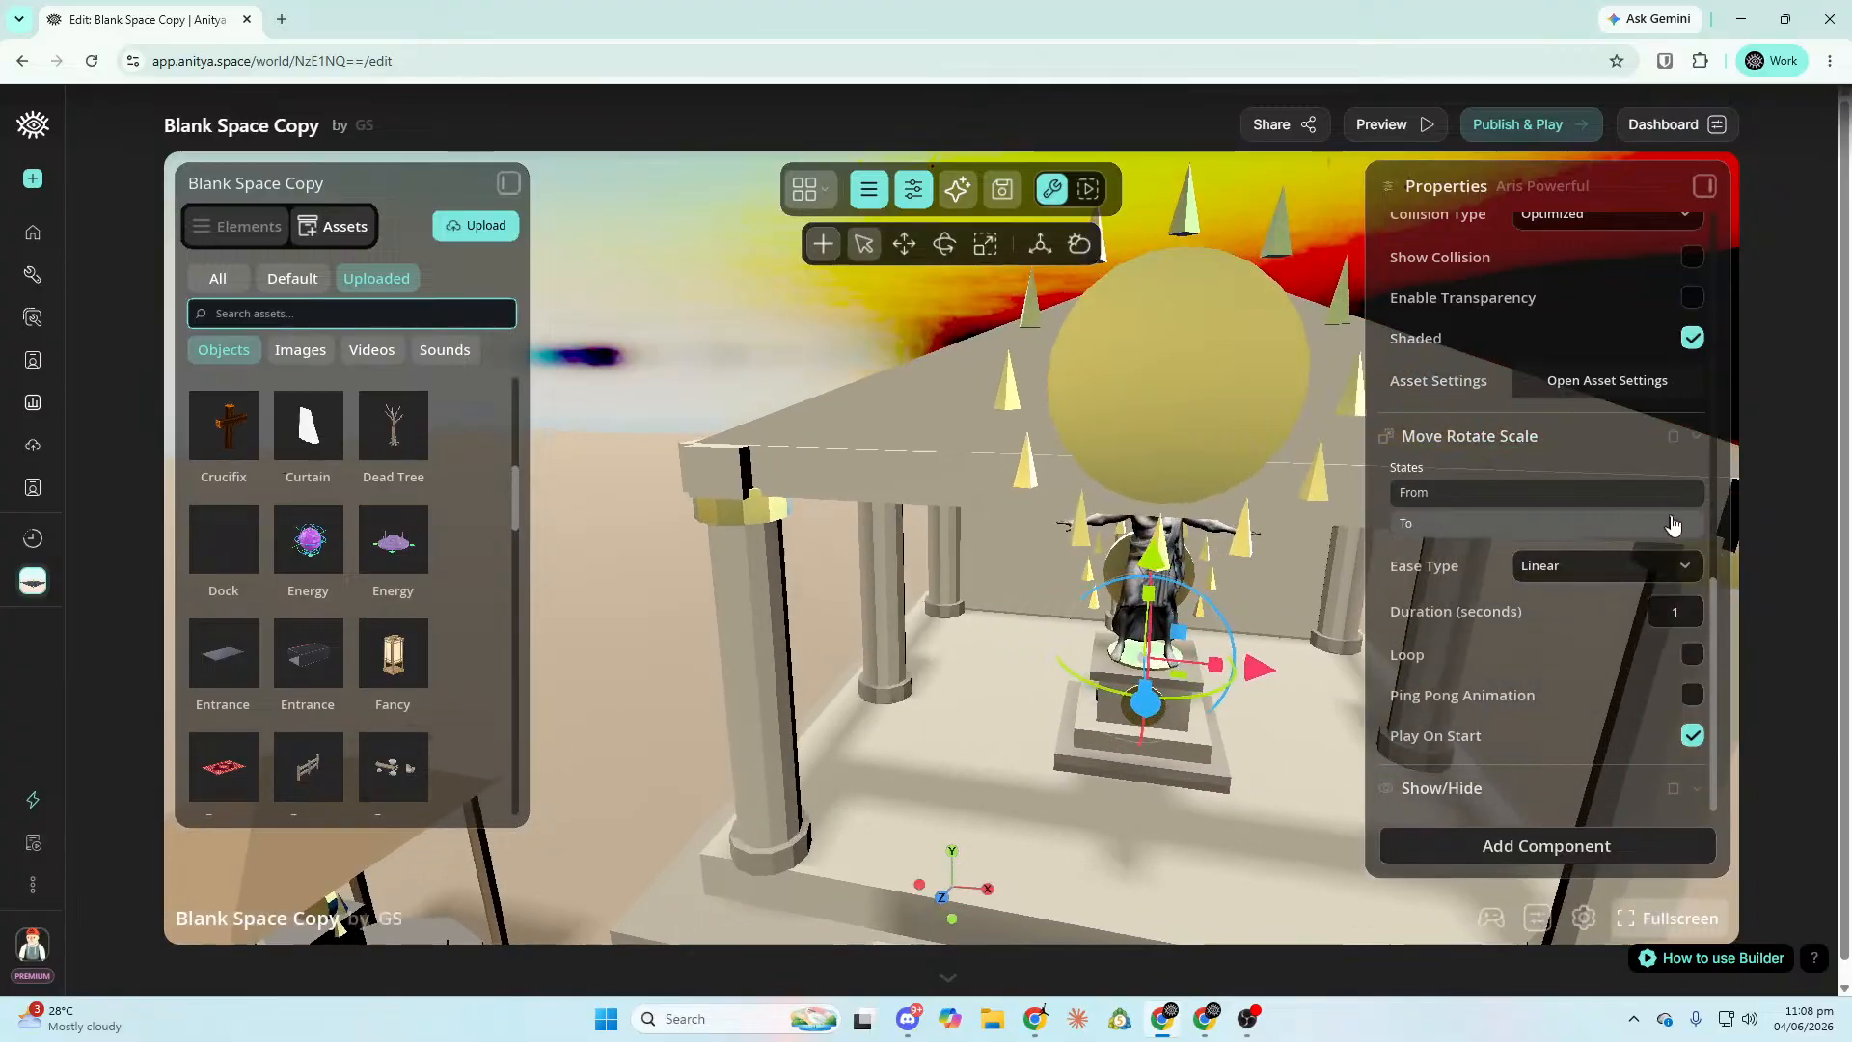
key("Escape")
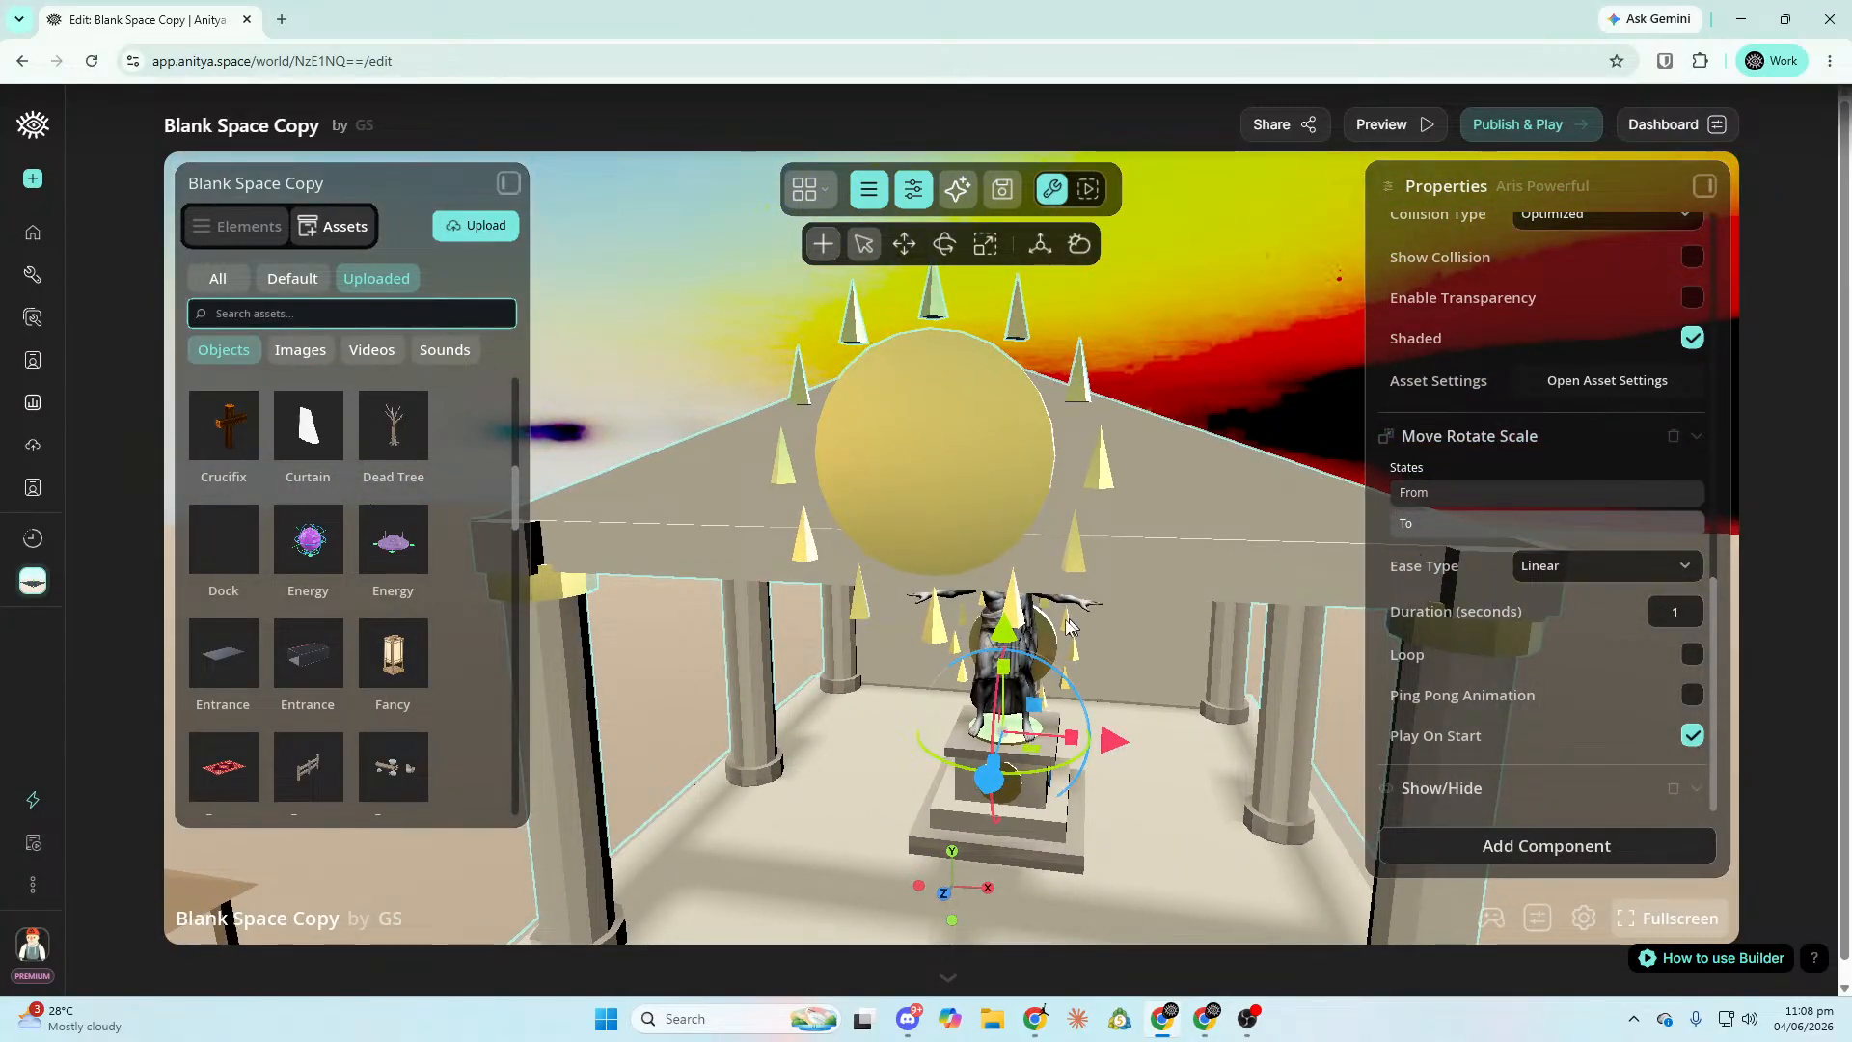
left_click_drag(1002, 637, 976, 135)
key("f")
mouse_move(978, 497)
right_mouse_down()
mouse_move(978, 453)
mouse_move(979, 496)
right_mouse_up()
key("s")
left_click_drag(944, 461, 942, 314)
mouse_move(915, 442)
right_mouse_down()
mouse_move(915, 357)
mouse_move(915, 442)
right_mouse_up()
key("s")
left_click_drag(898, 525, 898, 288)
right_click_drag(866, 285, 866, 202)
key("s")
left_click_drag(898, 386, 878, 287)
key("s")
right_click_drag(878, 289, 899, 322)
left_click_drag(872, 287, 873, 215)
Select the Sun Hollow Creature near the dead trees and choose Aris Powerful as its Show/Hide trigger entity.
right_click_drag(873, 214, 901, 553)
key("w")
key("w")
right_click_drag(968, 658, 578, 607)
right_click_drag(926, 521, 386, 453)
key("w")
right_click_drag(872, 665, 743, 666)
left_click(862, 586)
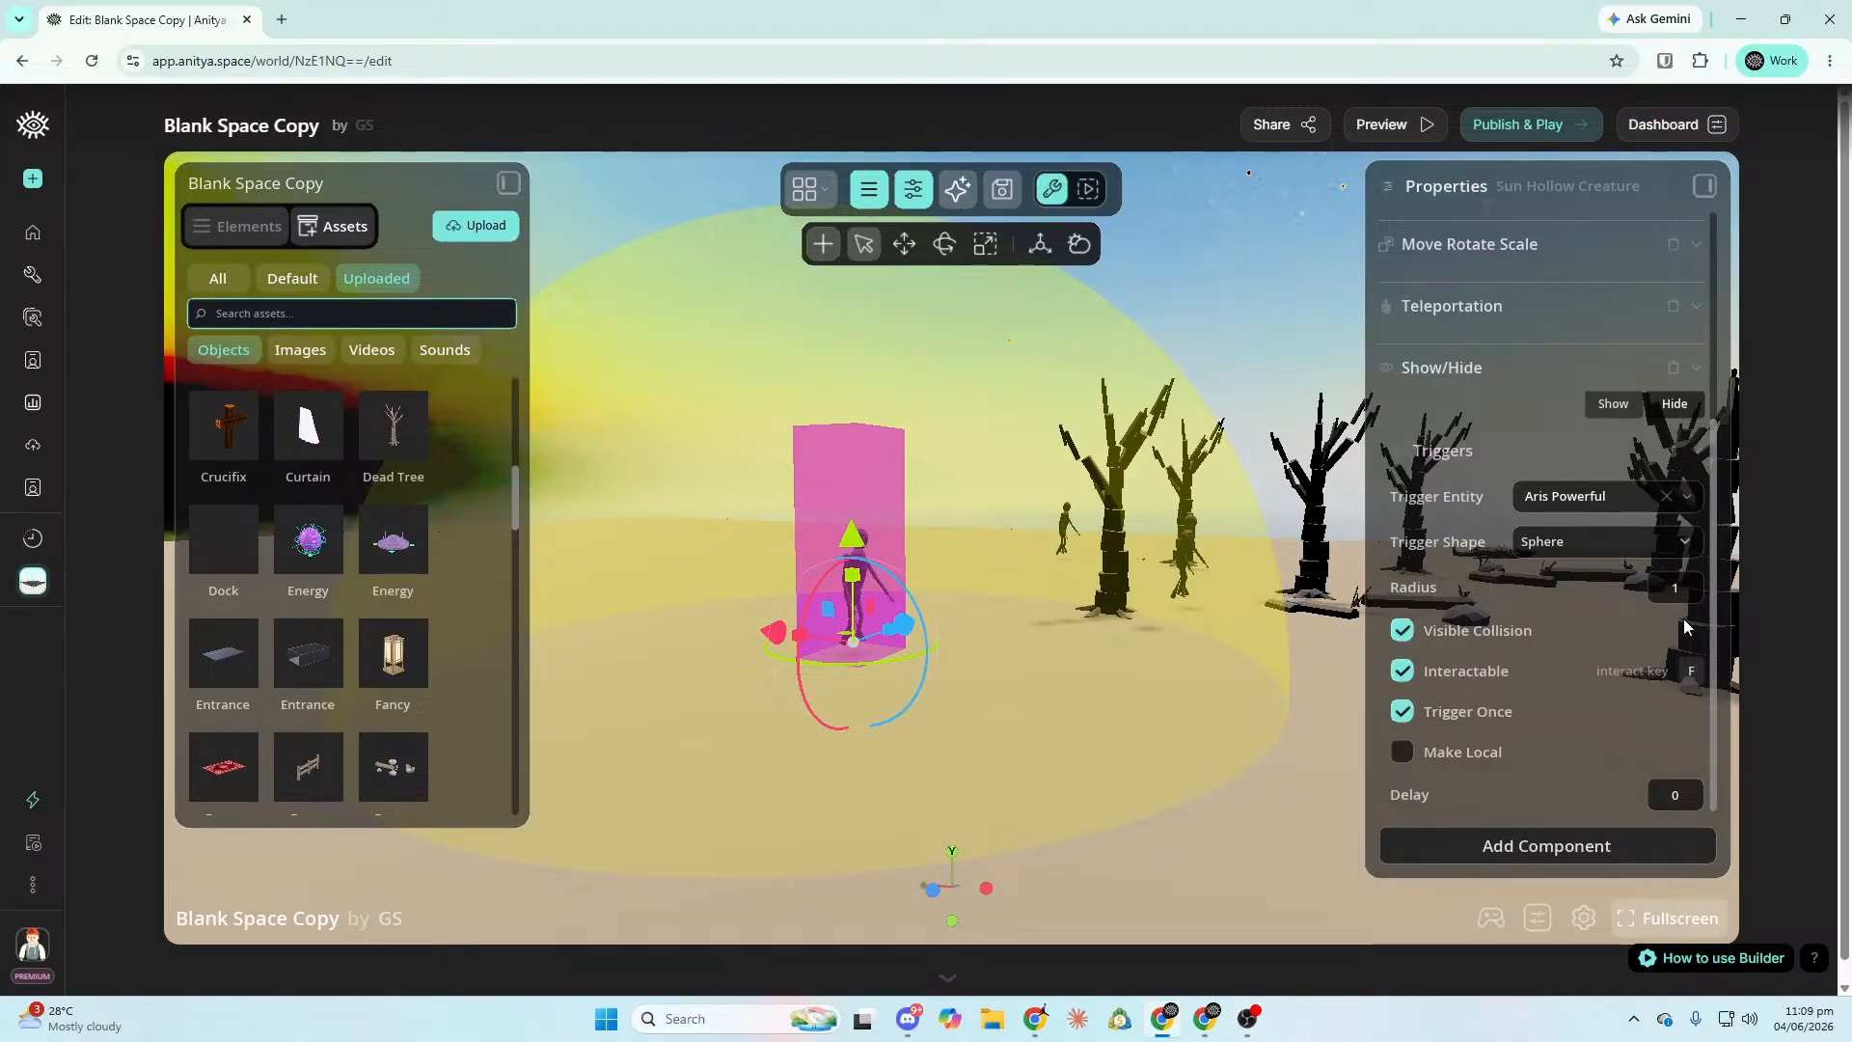
left_click(1687, 497)
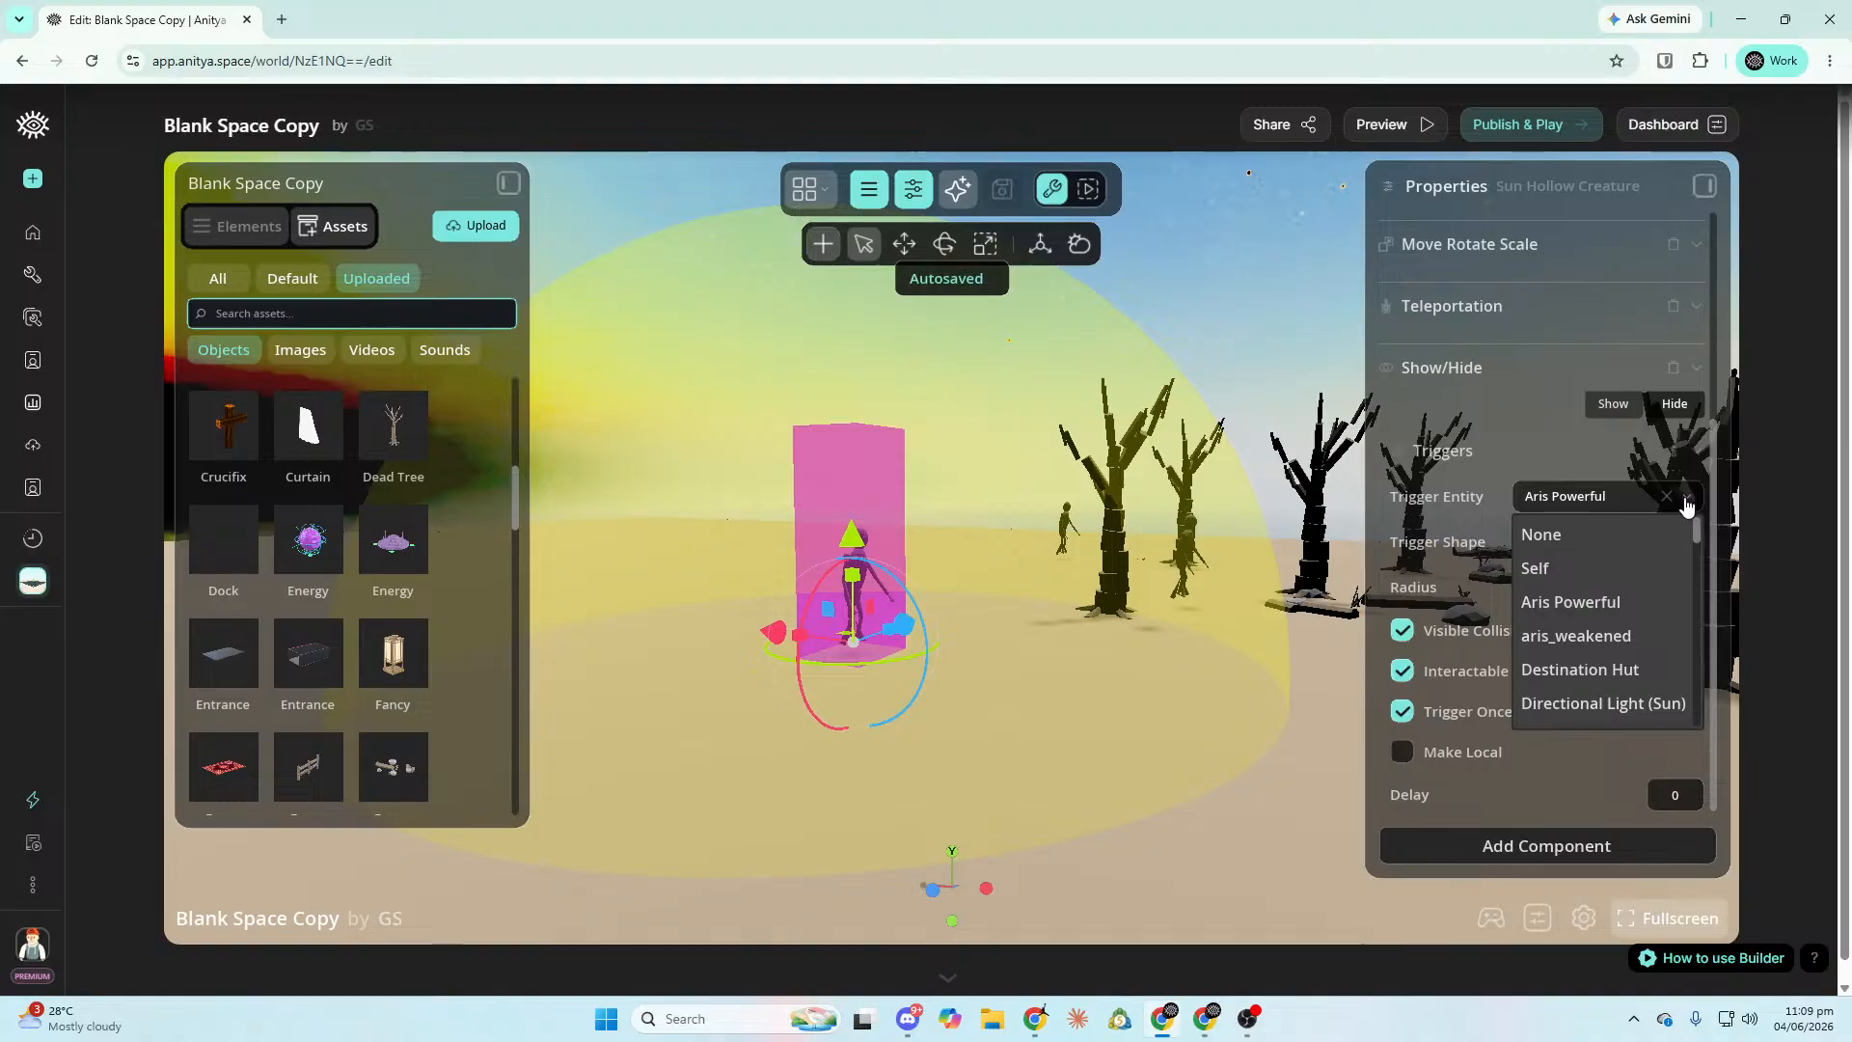
left_click(1601, 602)
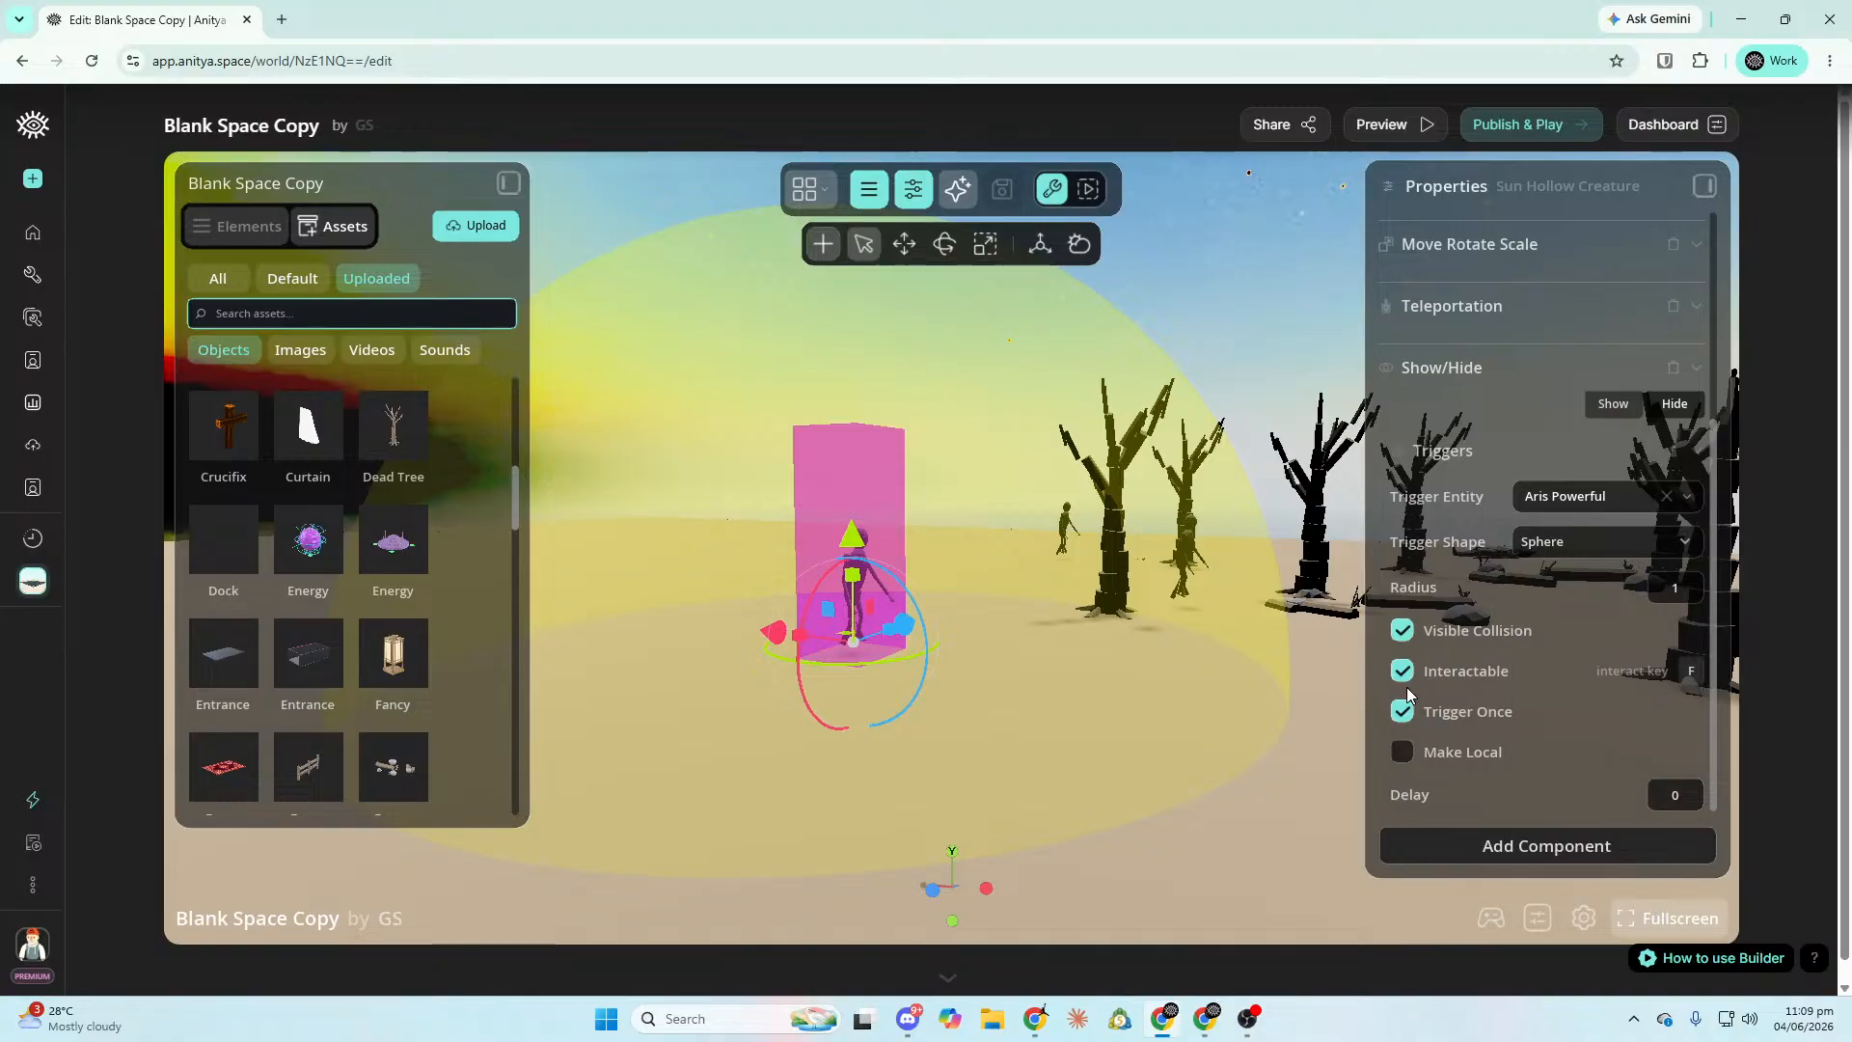
Select the Starting Point between the village fences and raise it slightly, to a height of about -0.47.
right_click_drag(1292, 675, 1597, 645)
key("w")
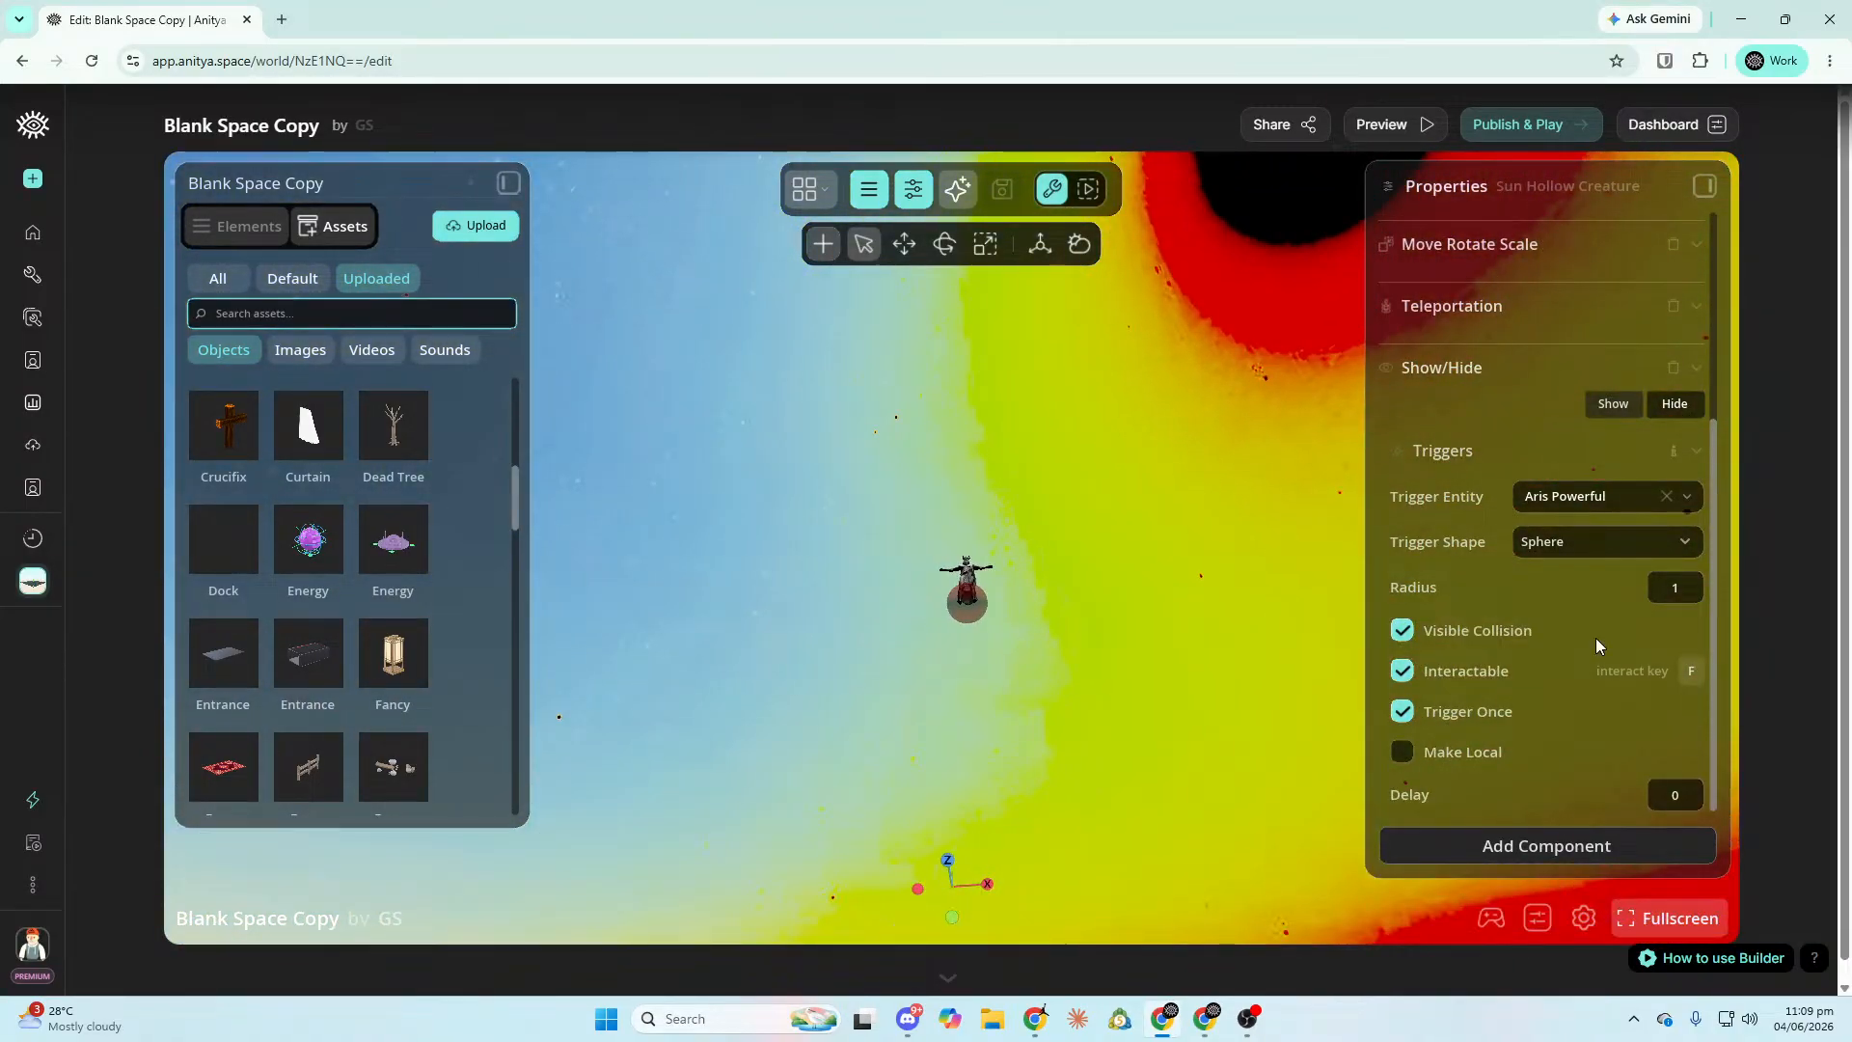
right_click_drag(1287, 835, 1447, 760)
key("w")
key("s")
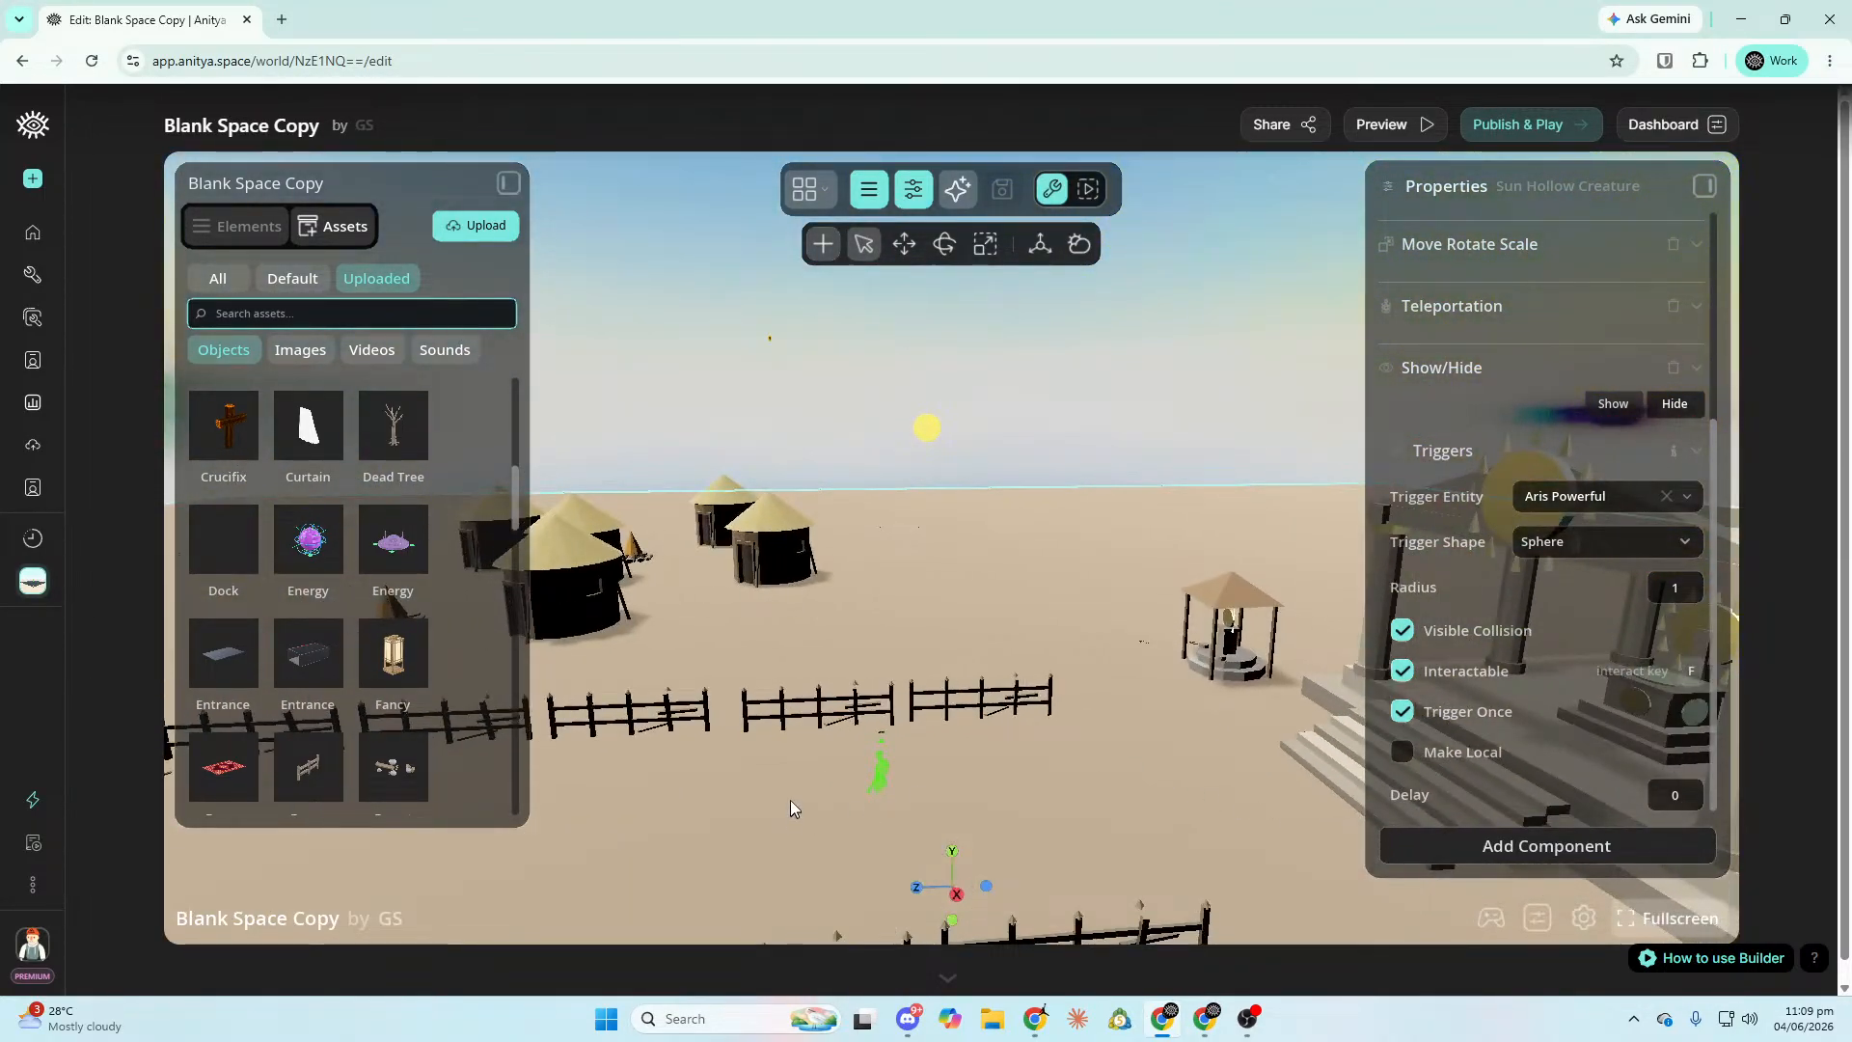
left_click(873, 783)
mouse_move(879, 726)
left_mouse_down()
mouse_move(878, 684)
mouse_move(882, 706)
left_mouse_up()
key("s")
right_click_drag(883, 706, 906, 467)
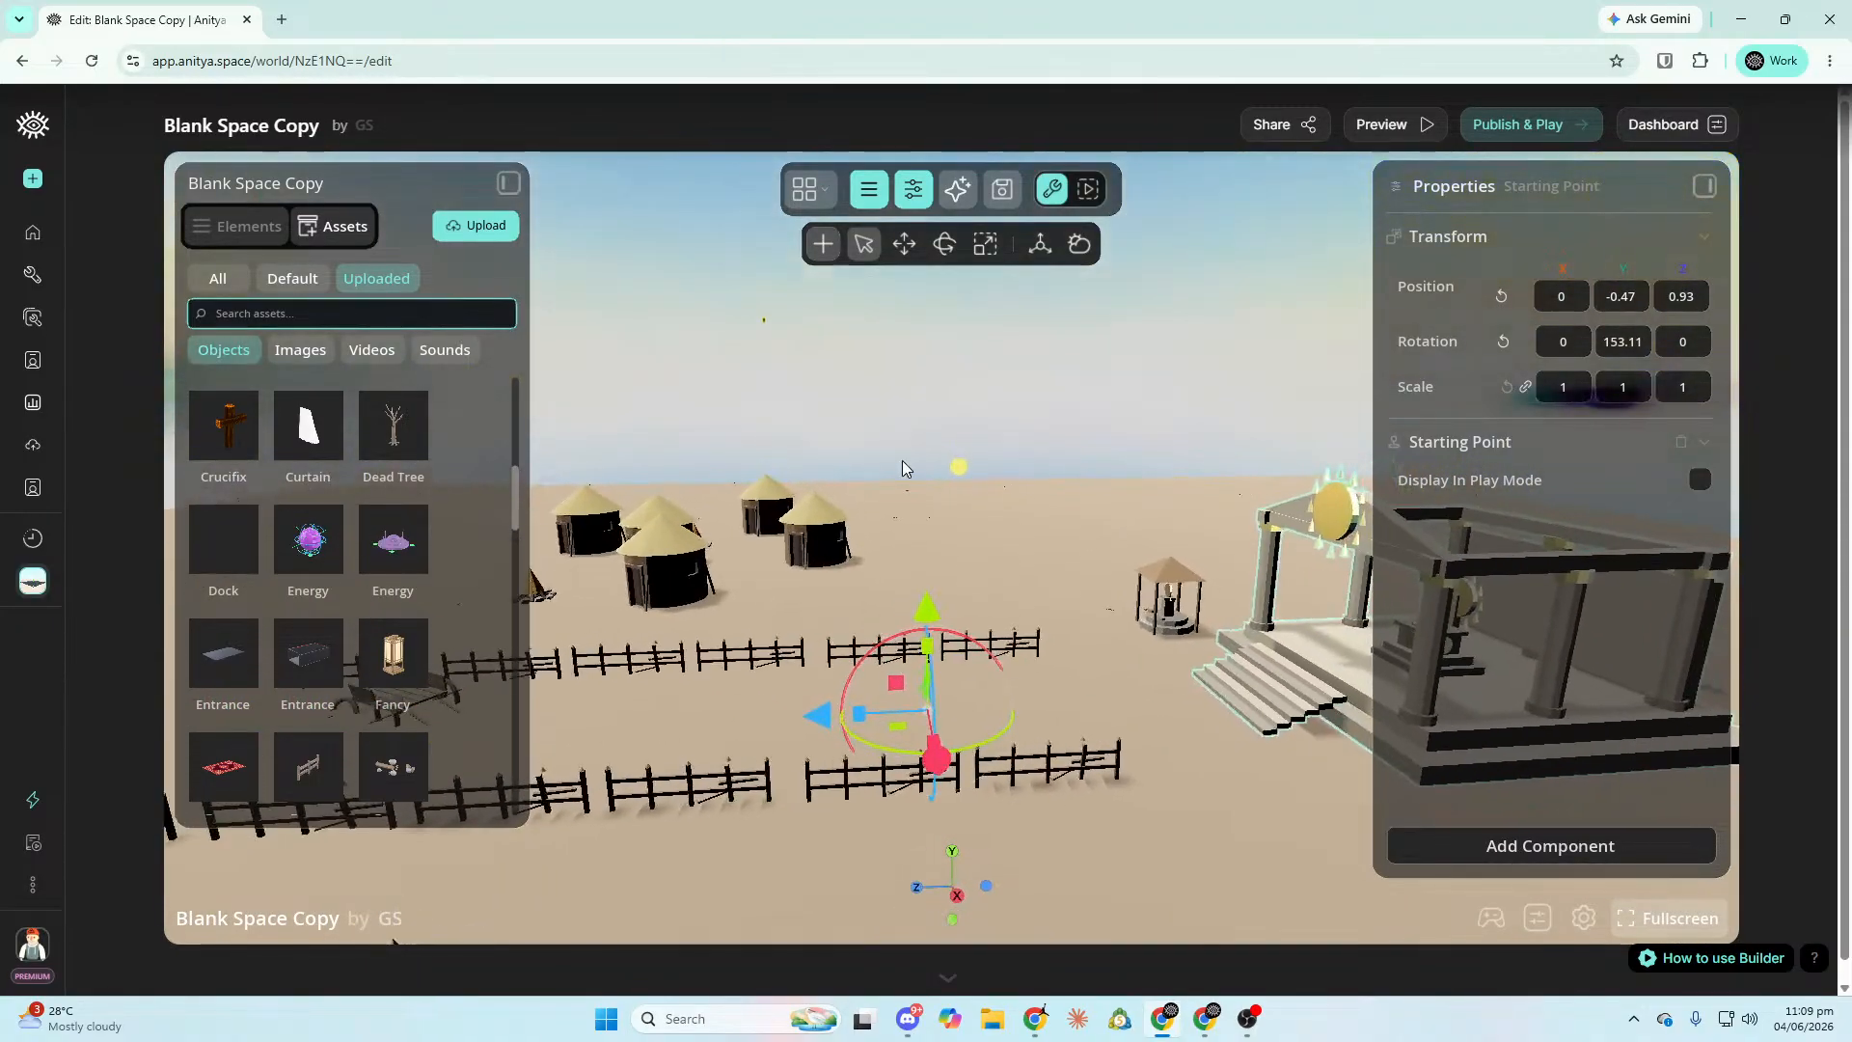
Open the skybox settings and list all image assets to examine the available skyboxes.
left_click(1081, 245)
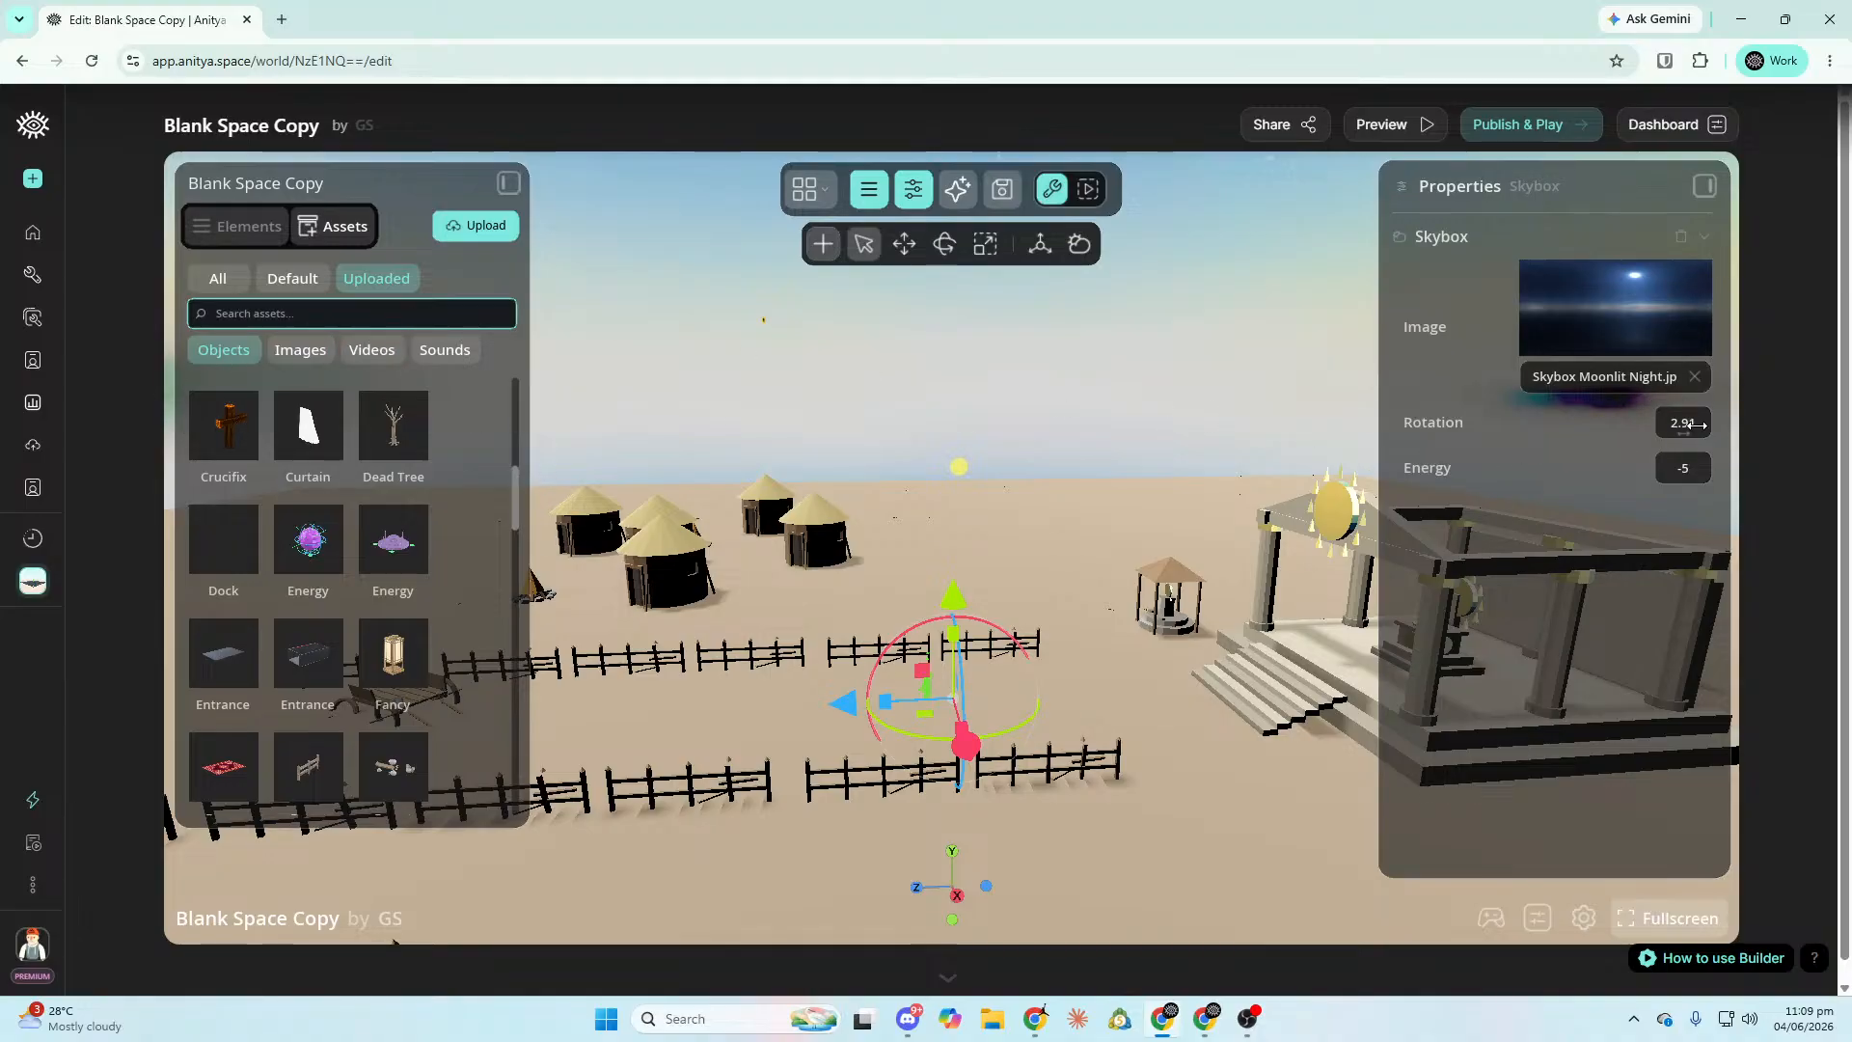
left_click(954, 478)
mouse_move(954, 478)
right_mouse_down()
mouse_move(1023, 478)
mouse_move(954, 479)
right_mouse_up()
key("d")
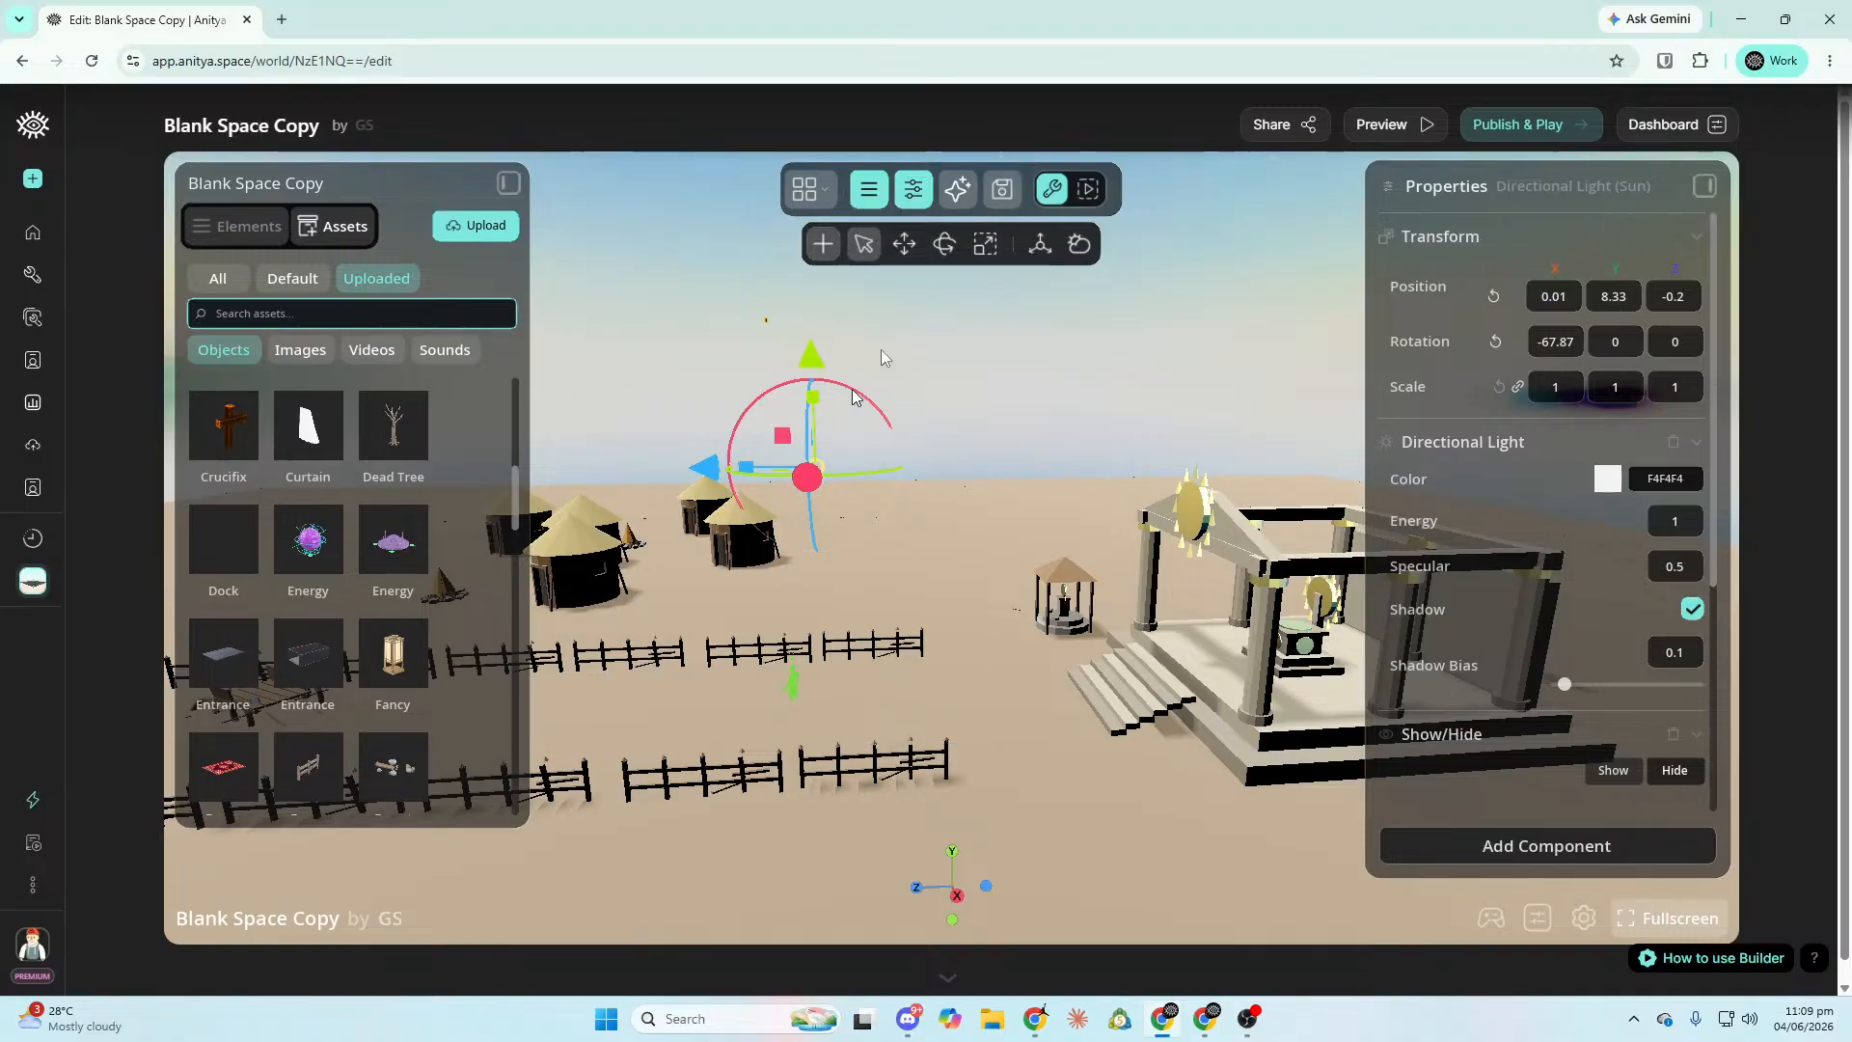
left_click(1077, 247)
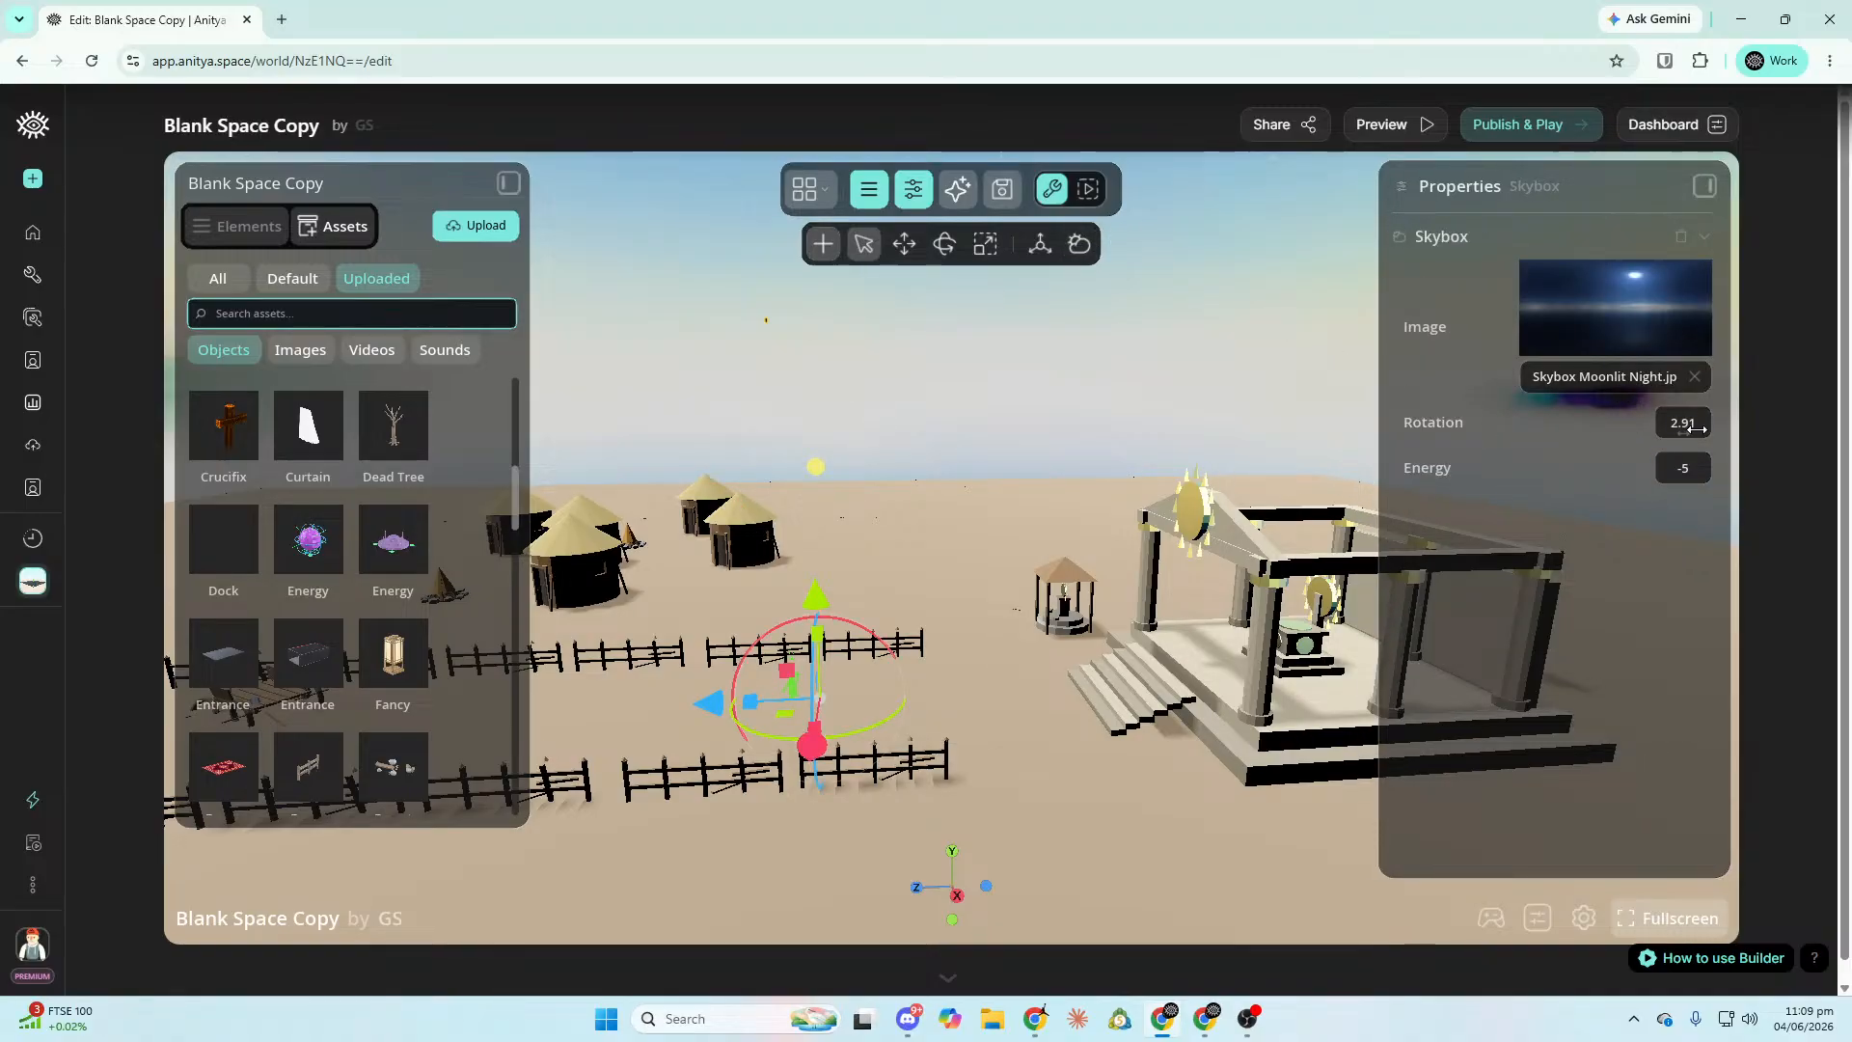
left_click(309, 359)
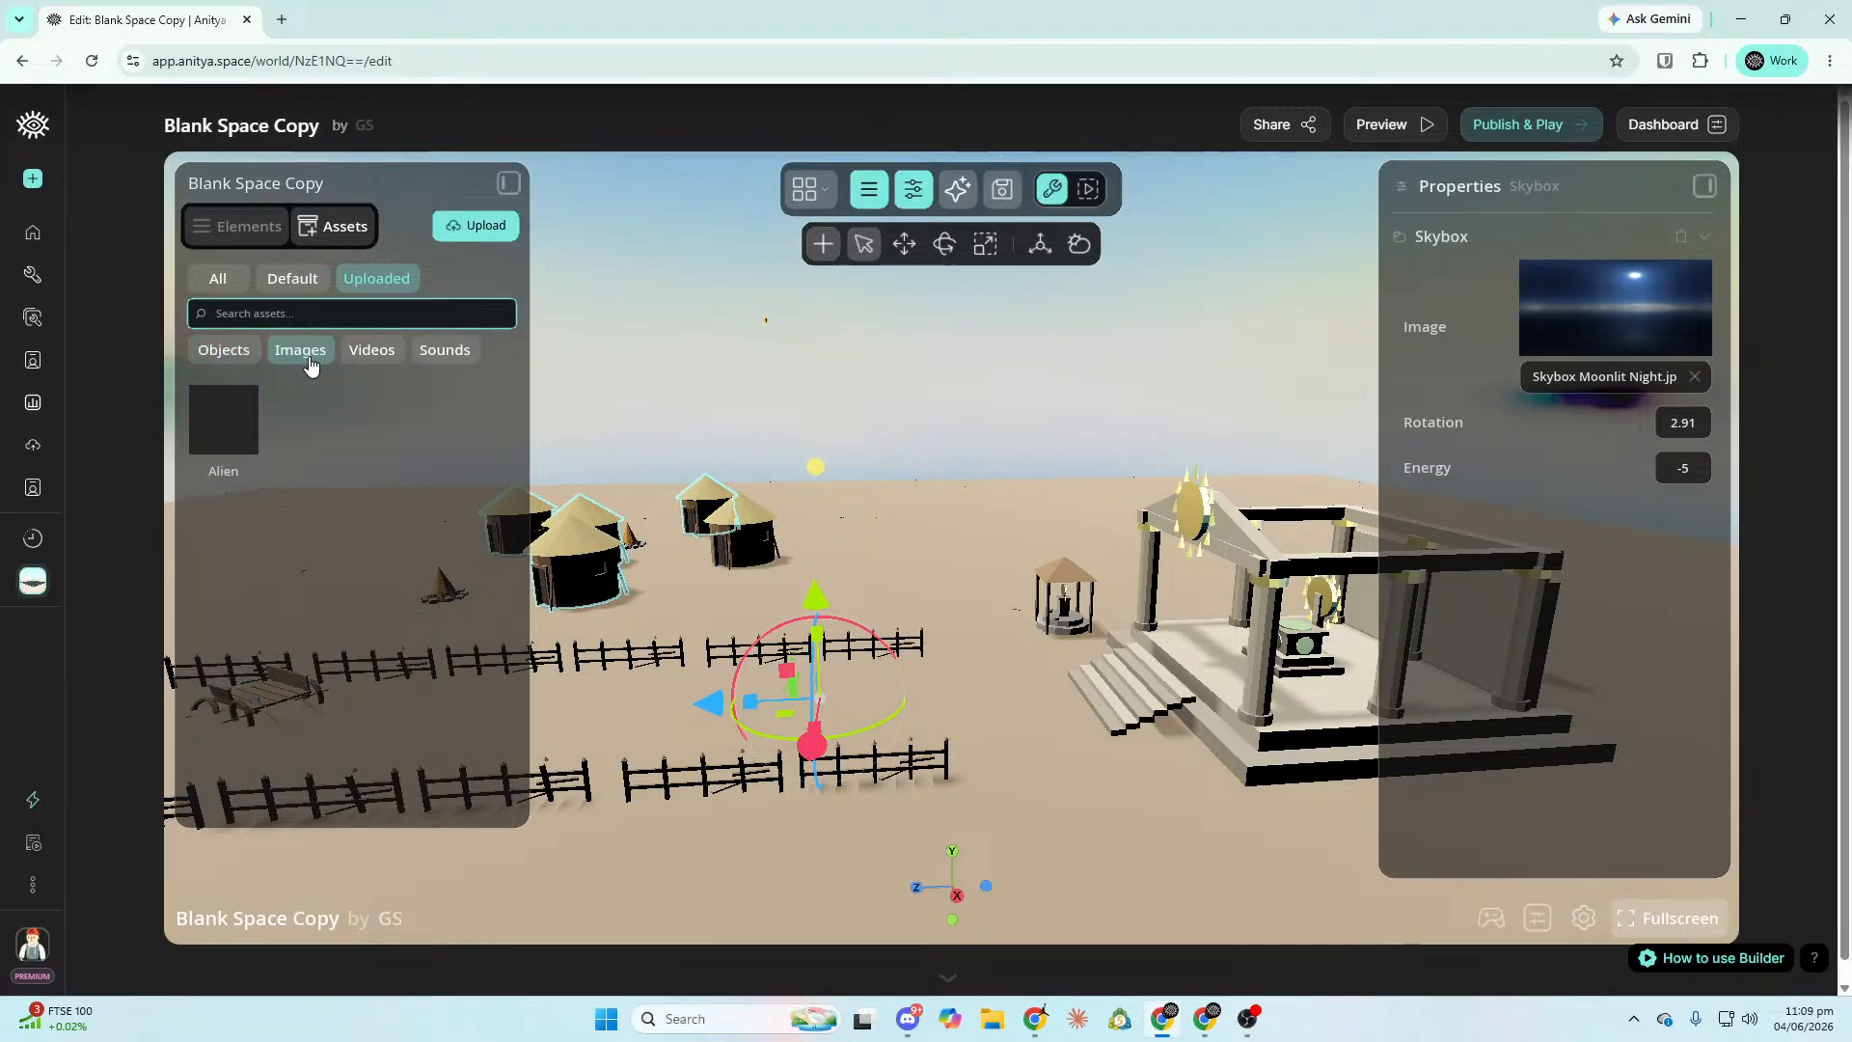
left_click(219, 285)
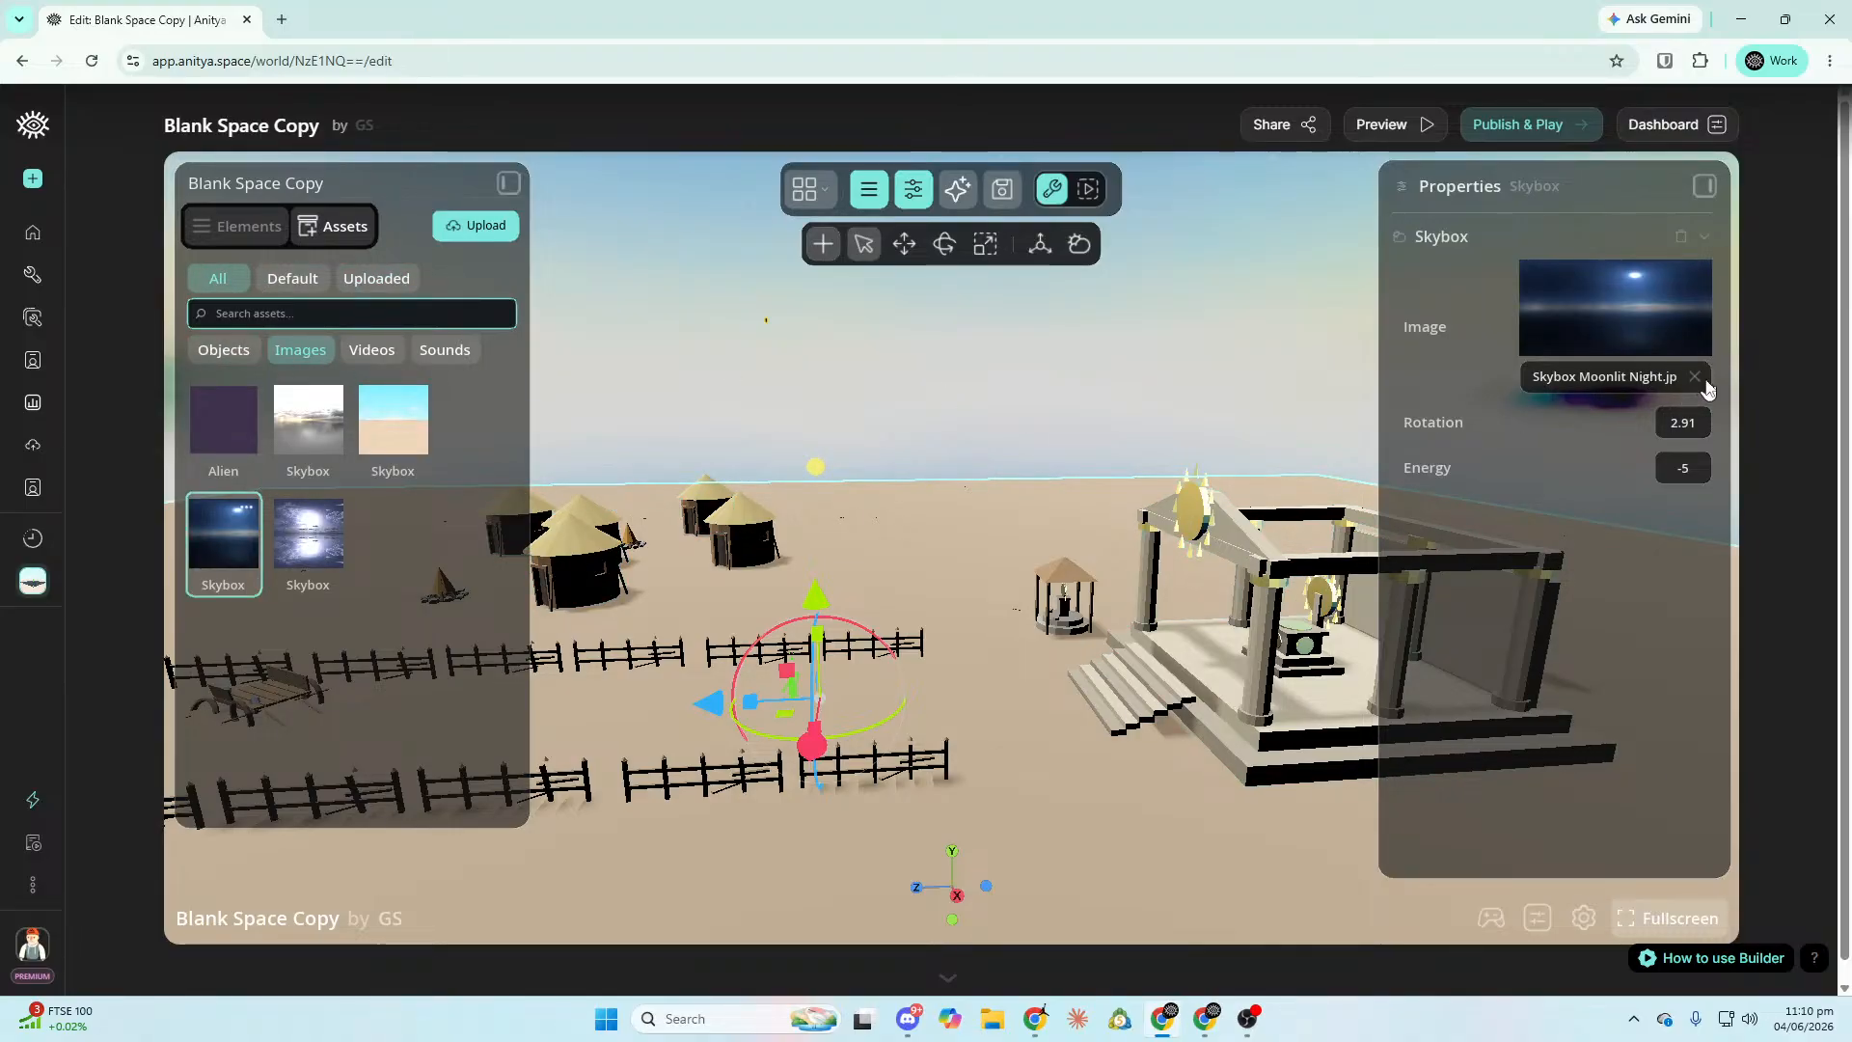
Set the Moonlit Night skybox's energy to 1 and its rotation to 2.51.
right_click_drag(1631, 439, 1460, 569)
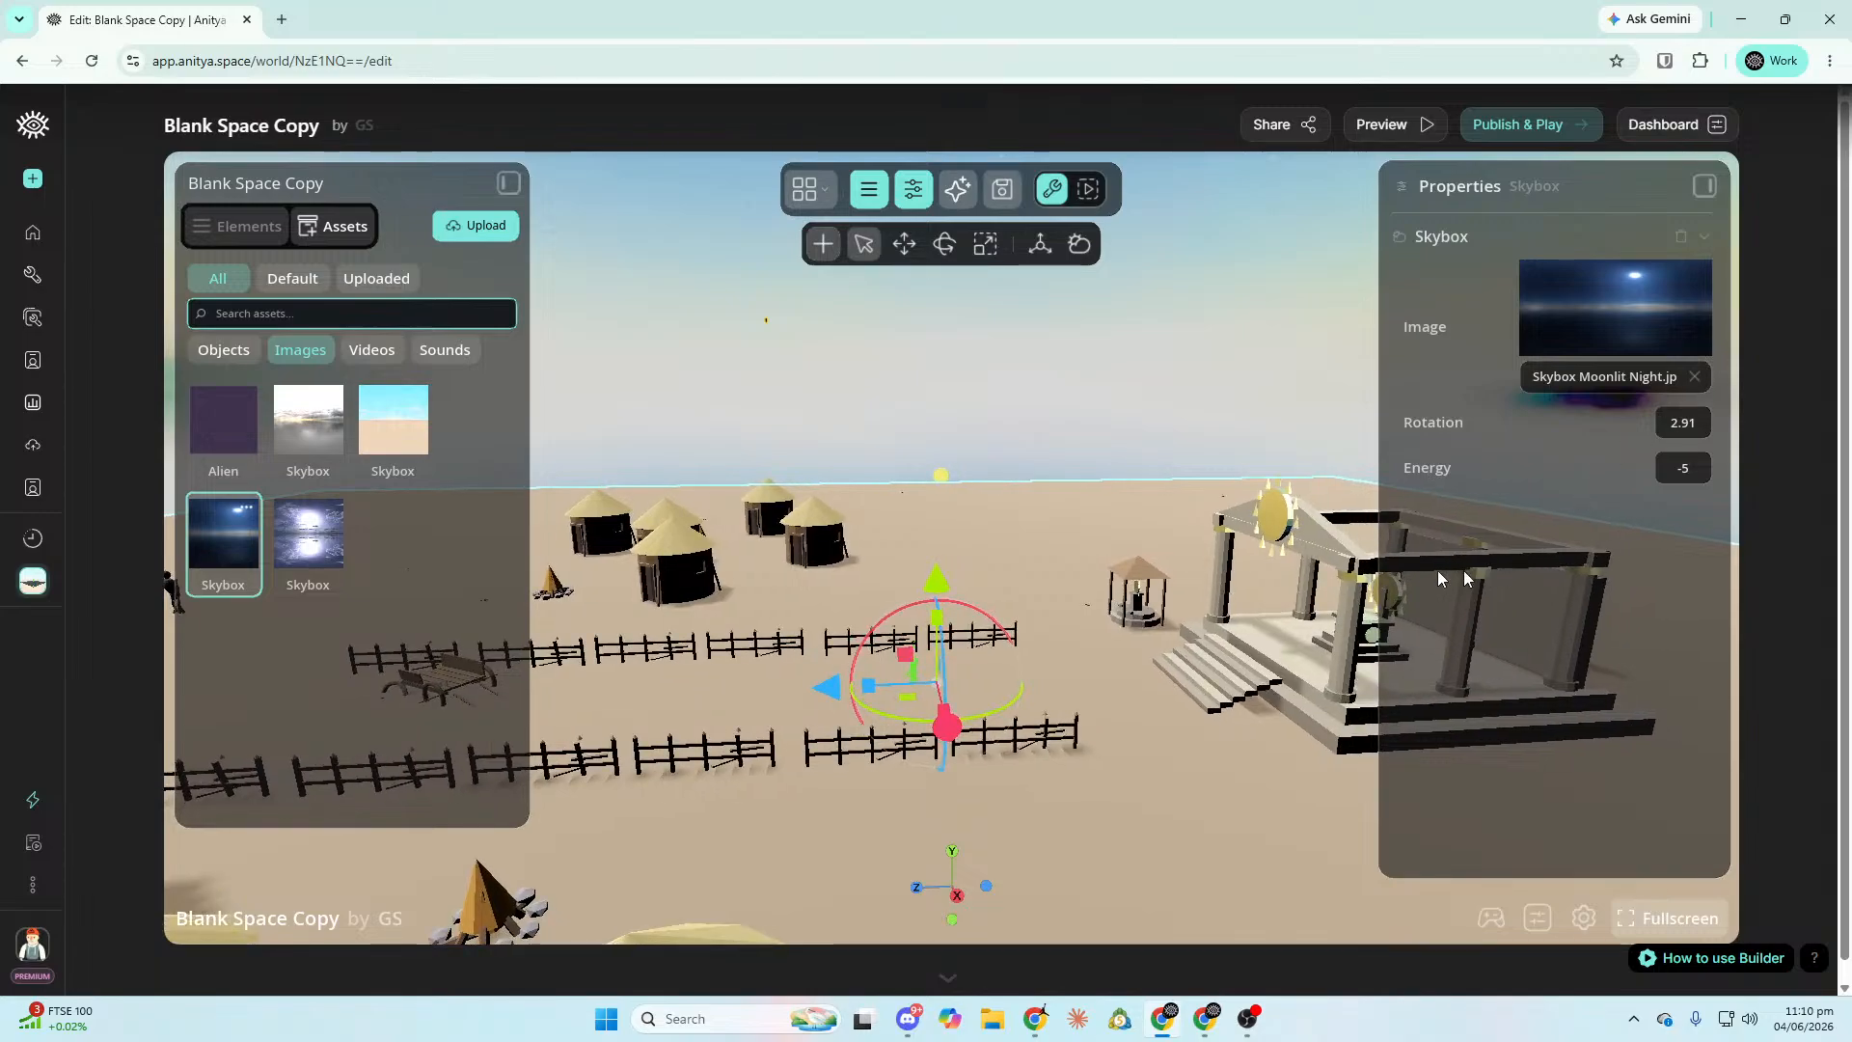
right_click_drag(1474, 413, 1797, 474)
left_click(1686, 471)
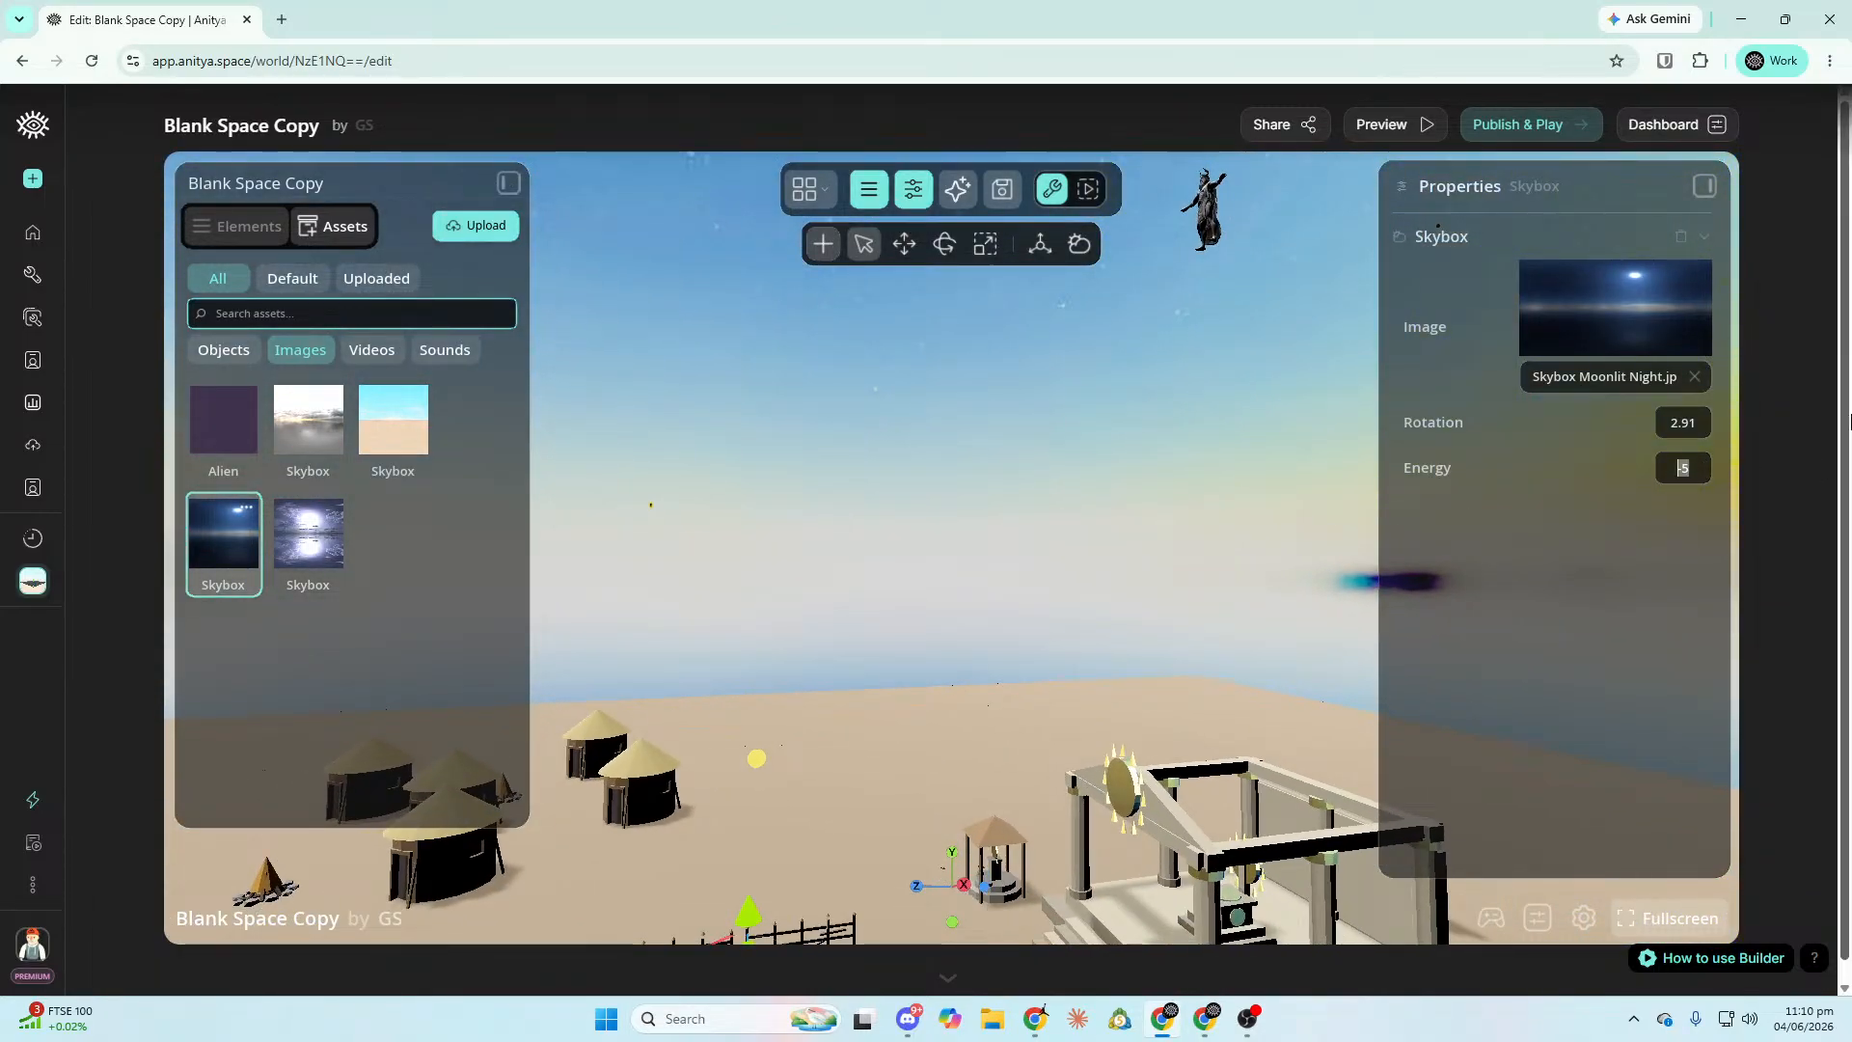
type("1")
right_click_drag(1245, 448, 1587, 485)
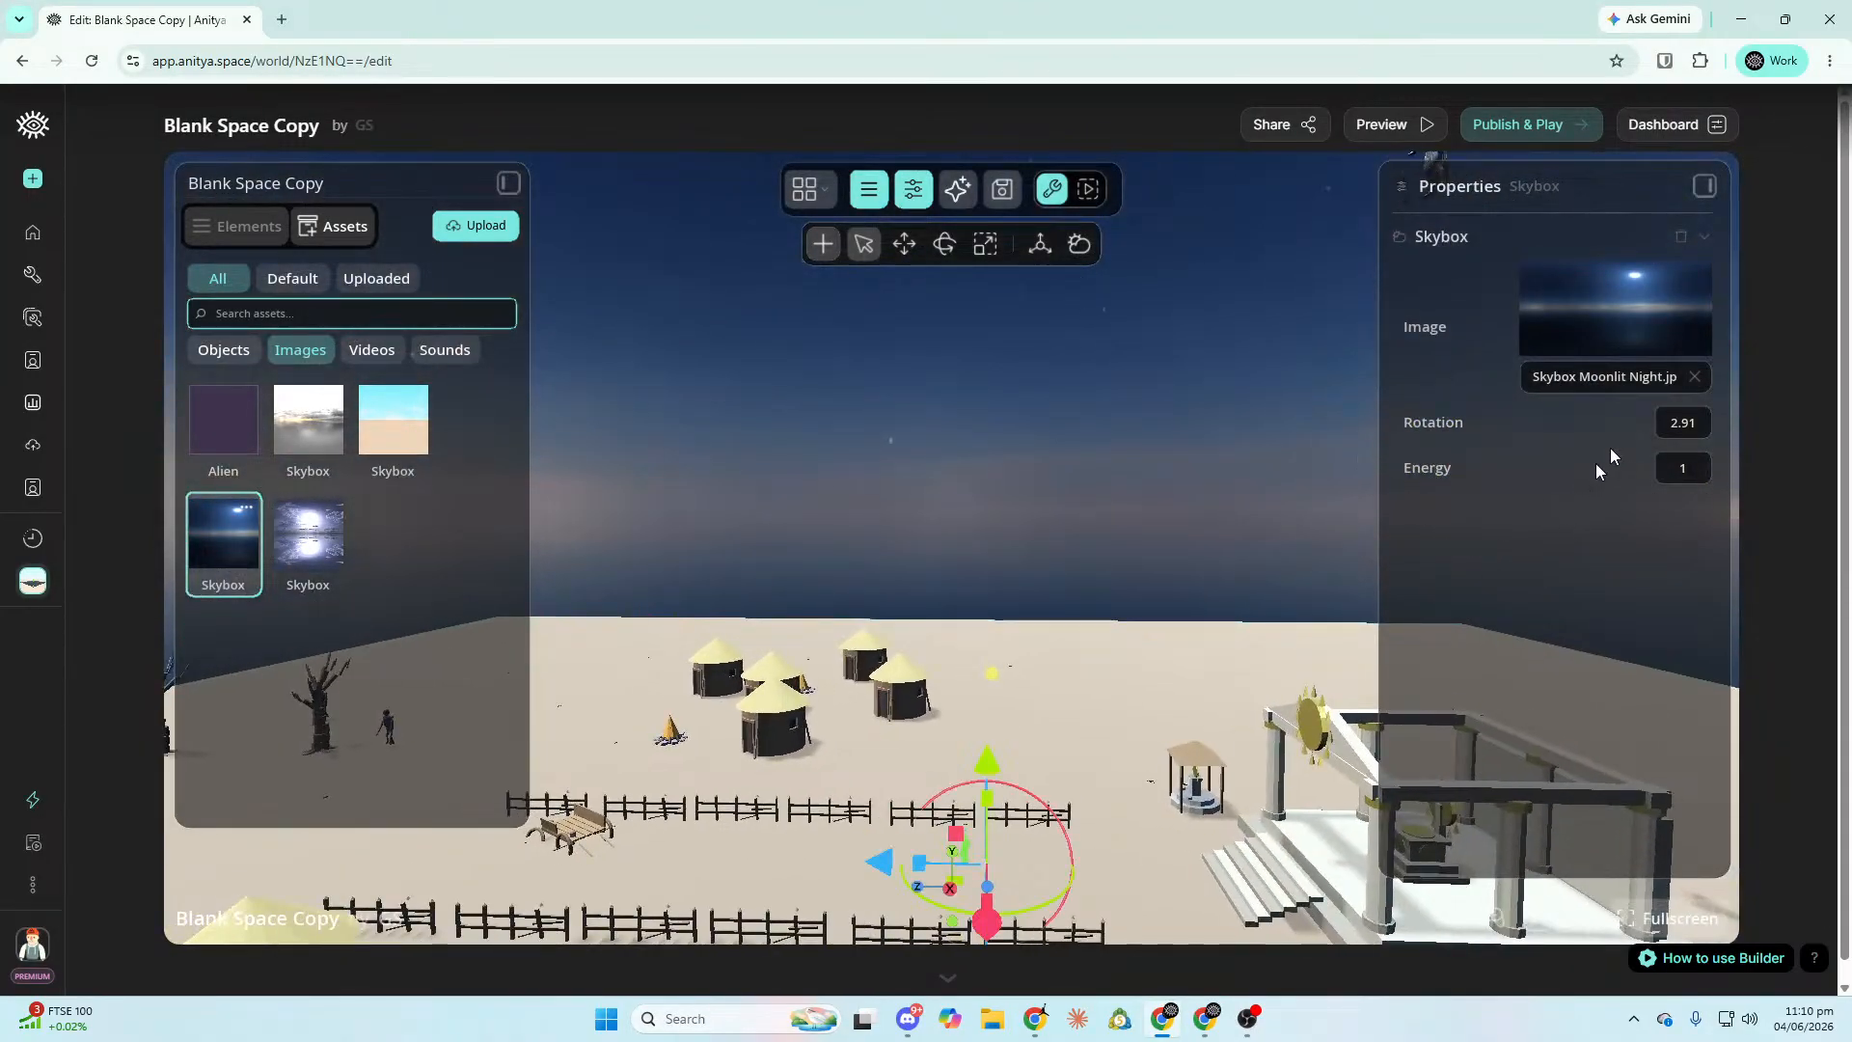
left_click_drag(1696, 423, 1684, 423)
left_click(1681, 471)
type("0")
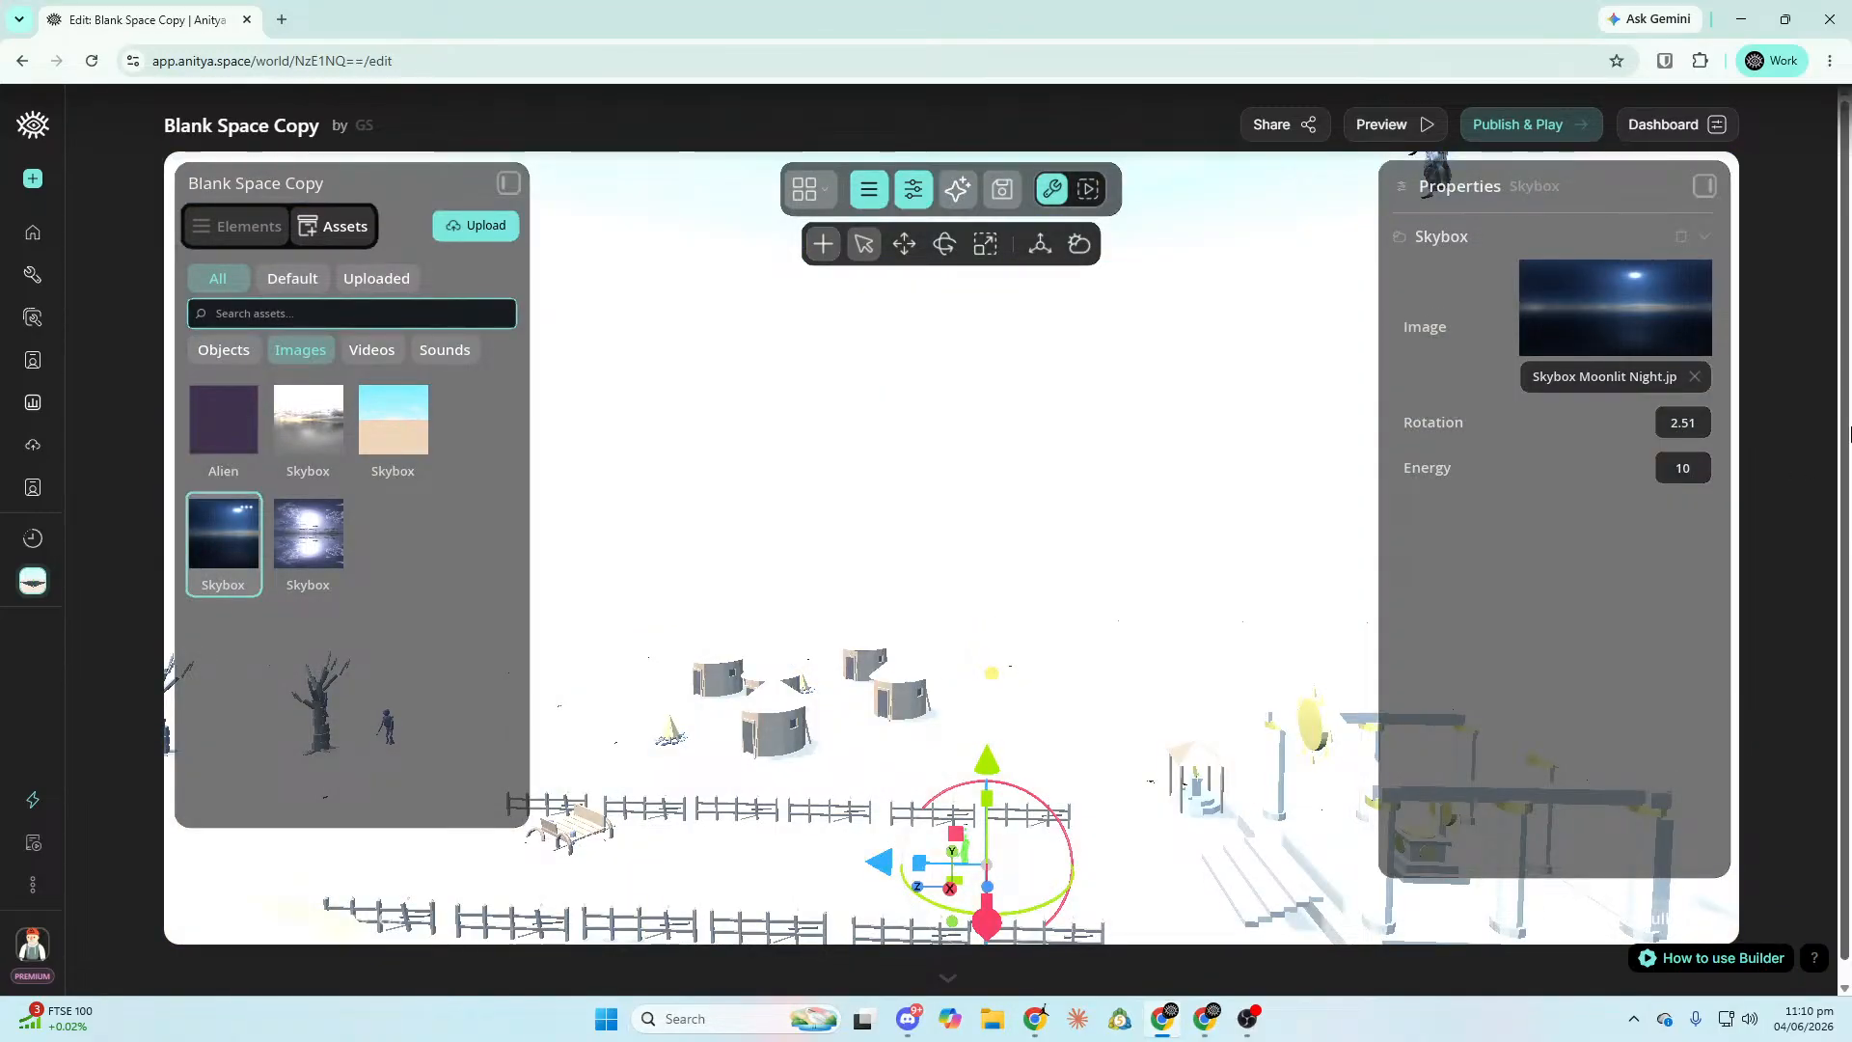
type("d")
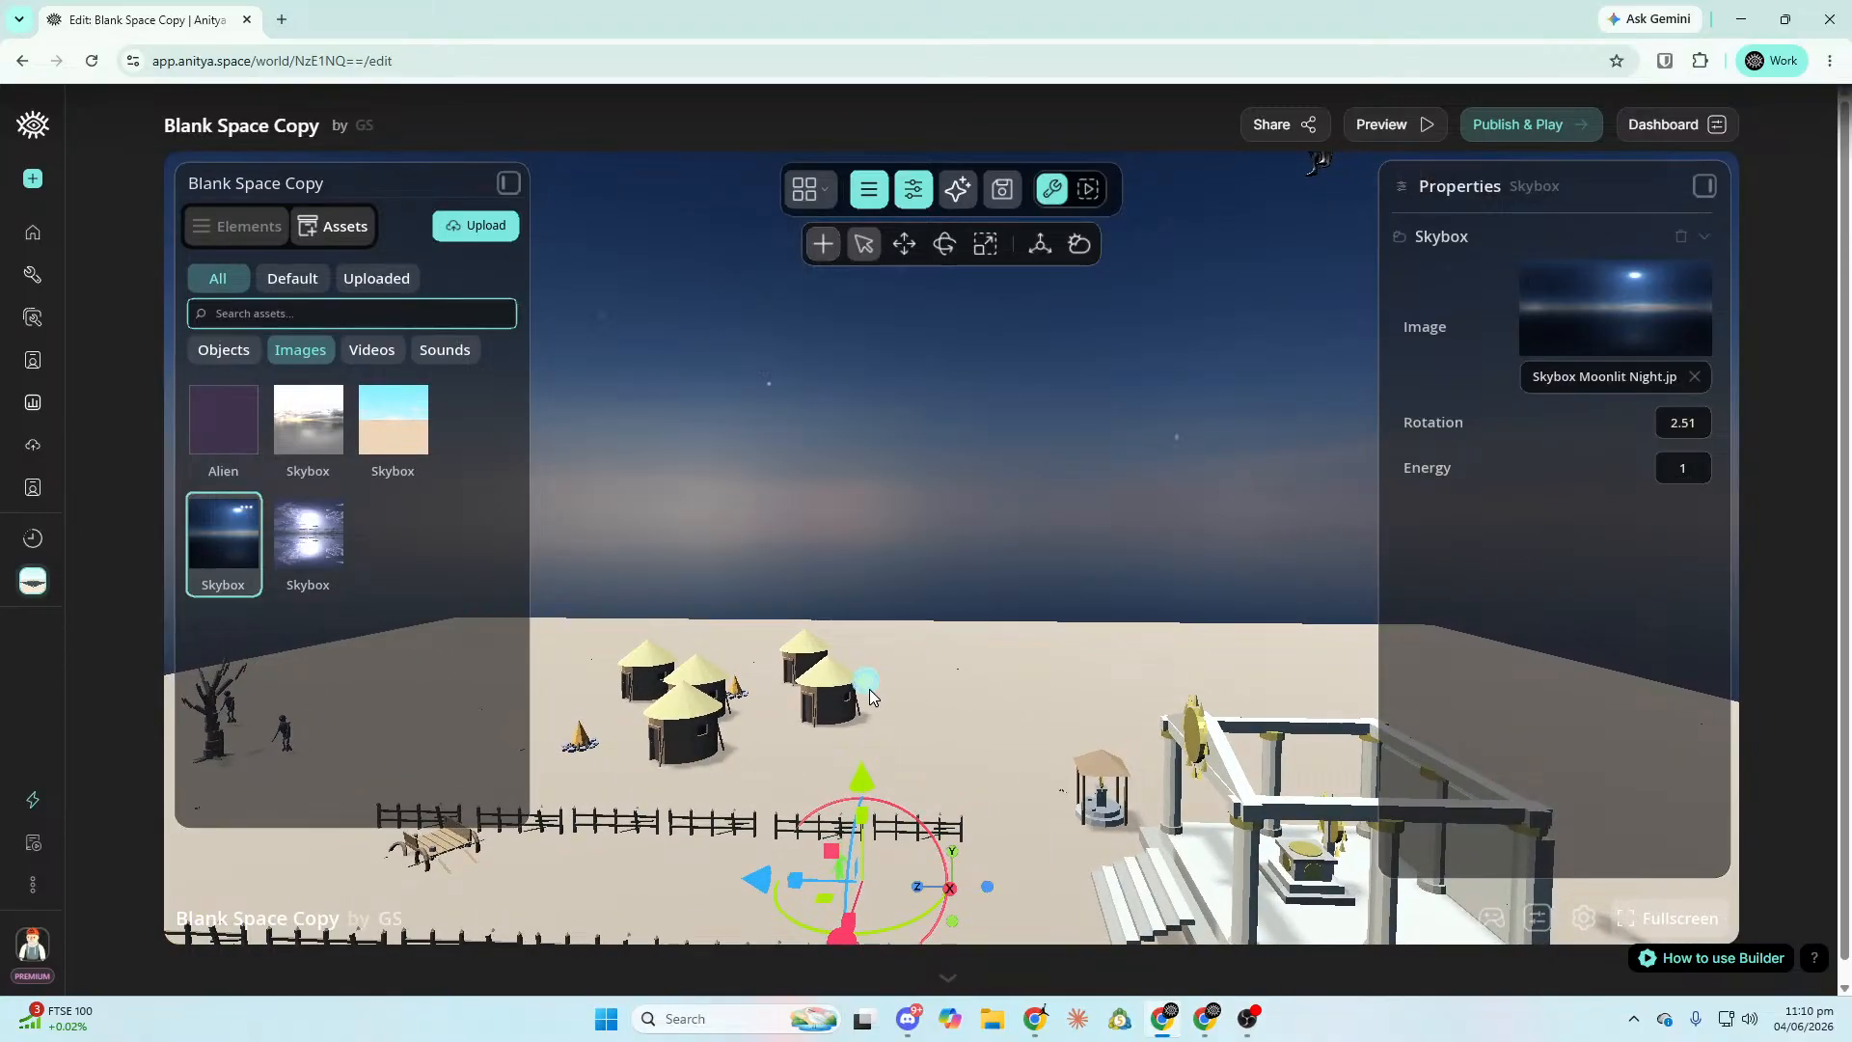
Select the original Sun Hollow Creature near the dead trees and lower it slightly, to a height of about 0.09.
left_click(868, 687)
right_click_drag(1077, 719, 1254, 820)
key("w")
right_click_drag(1103, 674, 912, 596)
key("w")
key("w")
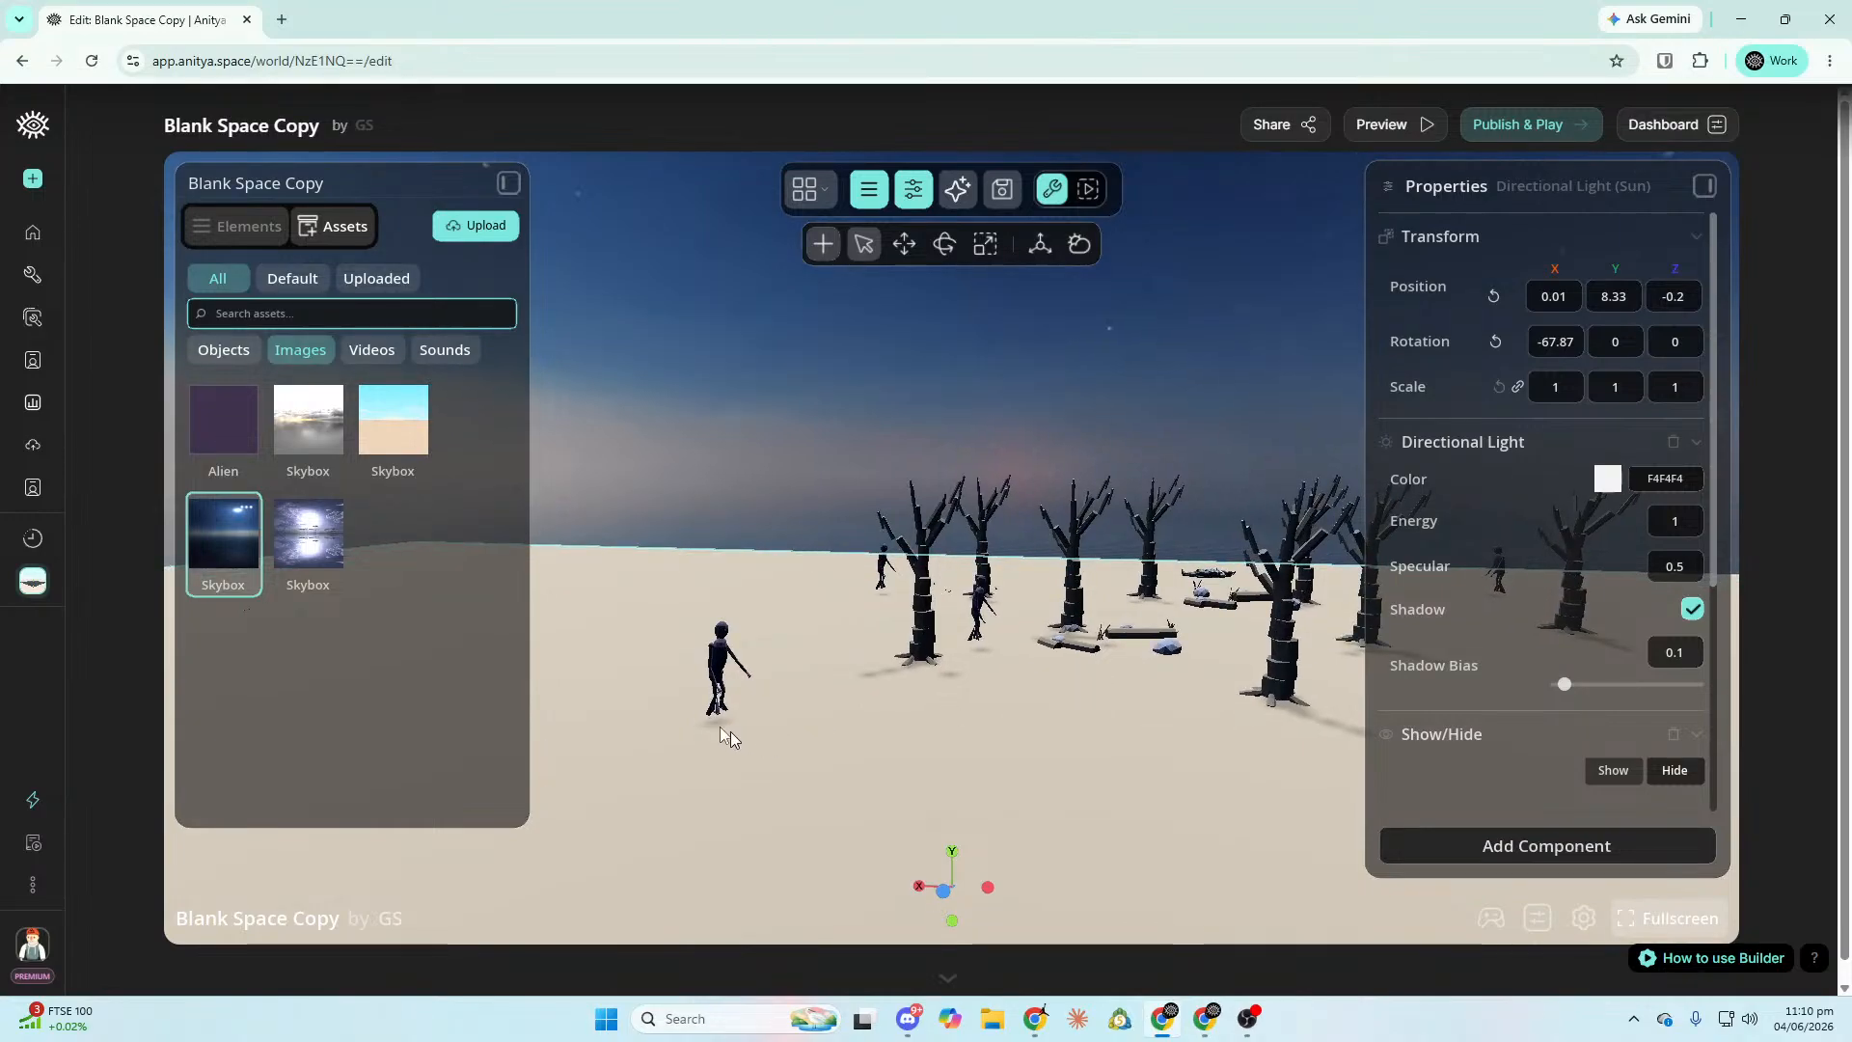
left_click(719, 670)
left_click_drag(714, 617, 715, 627)
right_click_drag(714, 629, 929, 656)
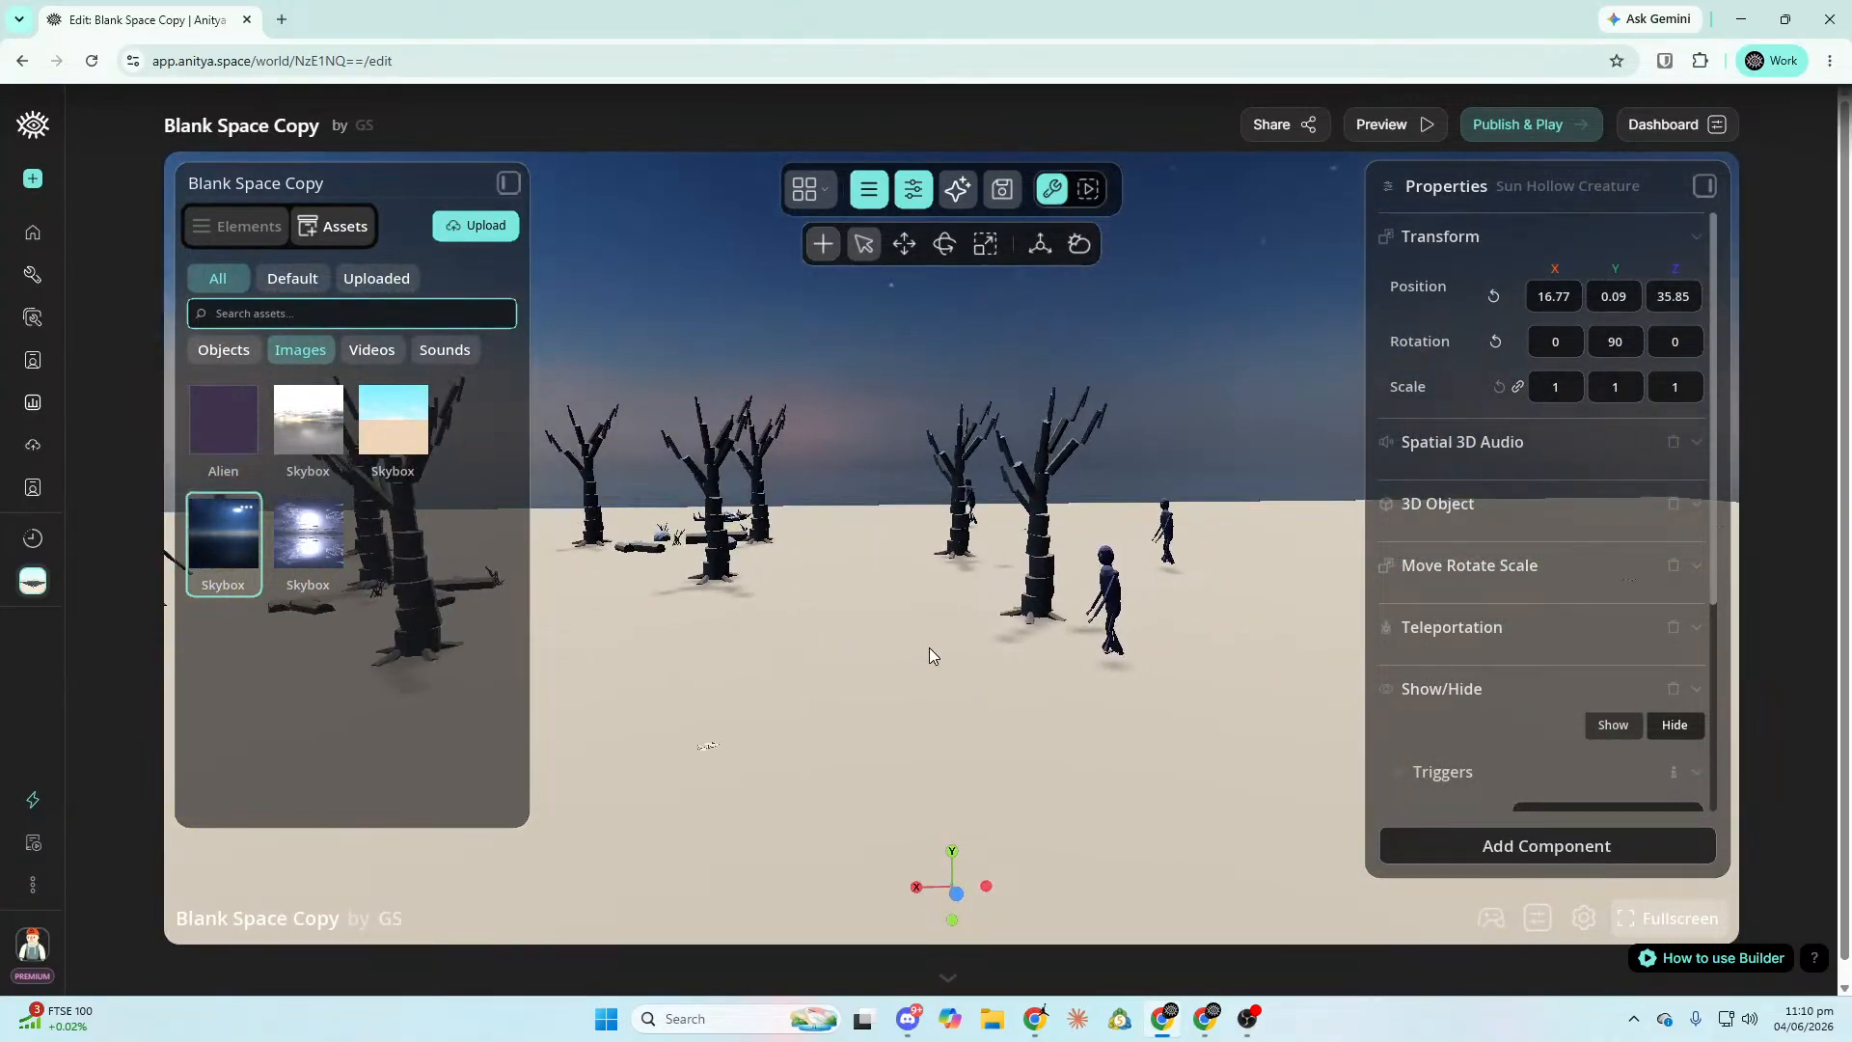
Lower the first Sun Hollow Creature copy beside the dead tree to a height of about -0.24.
left_click(1117, 583)
mouse_move(1111, 549)
left_mouse_down()
mouse_move(1113, 564)
mouse_move(1128, 546)
left_mouse_up()
left_click(1127, 546)
left_click_drag(1125, 478, 1126, 492)
right_click_drag(1109, 497, 752, 449)
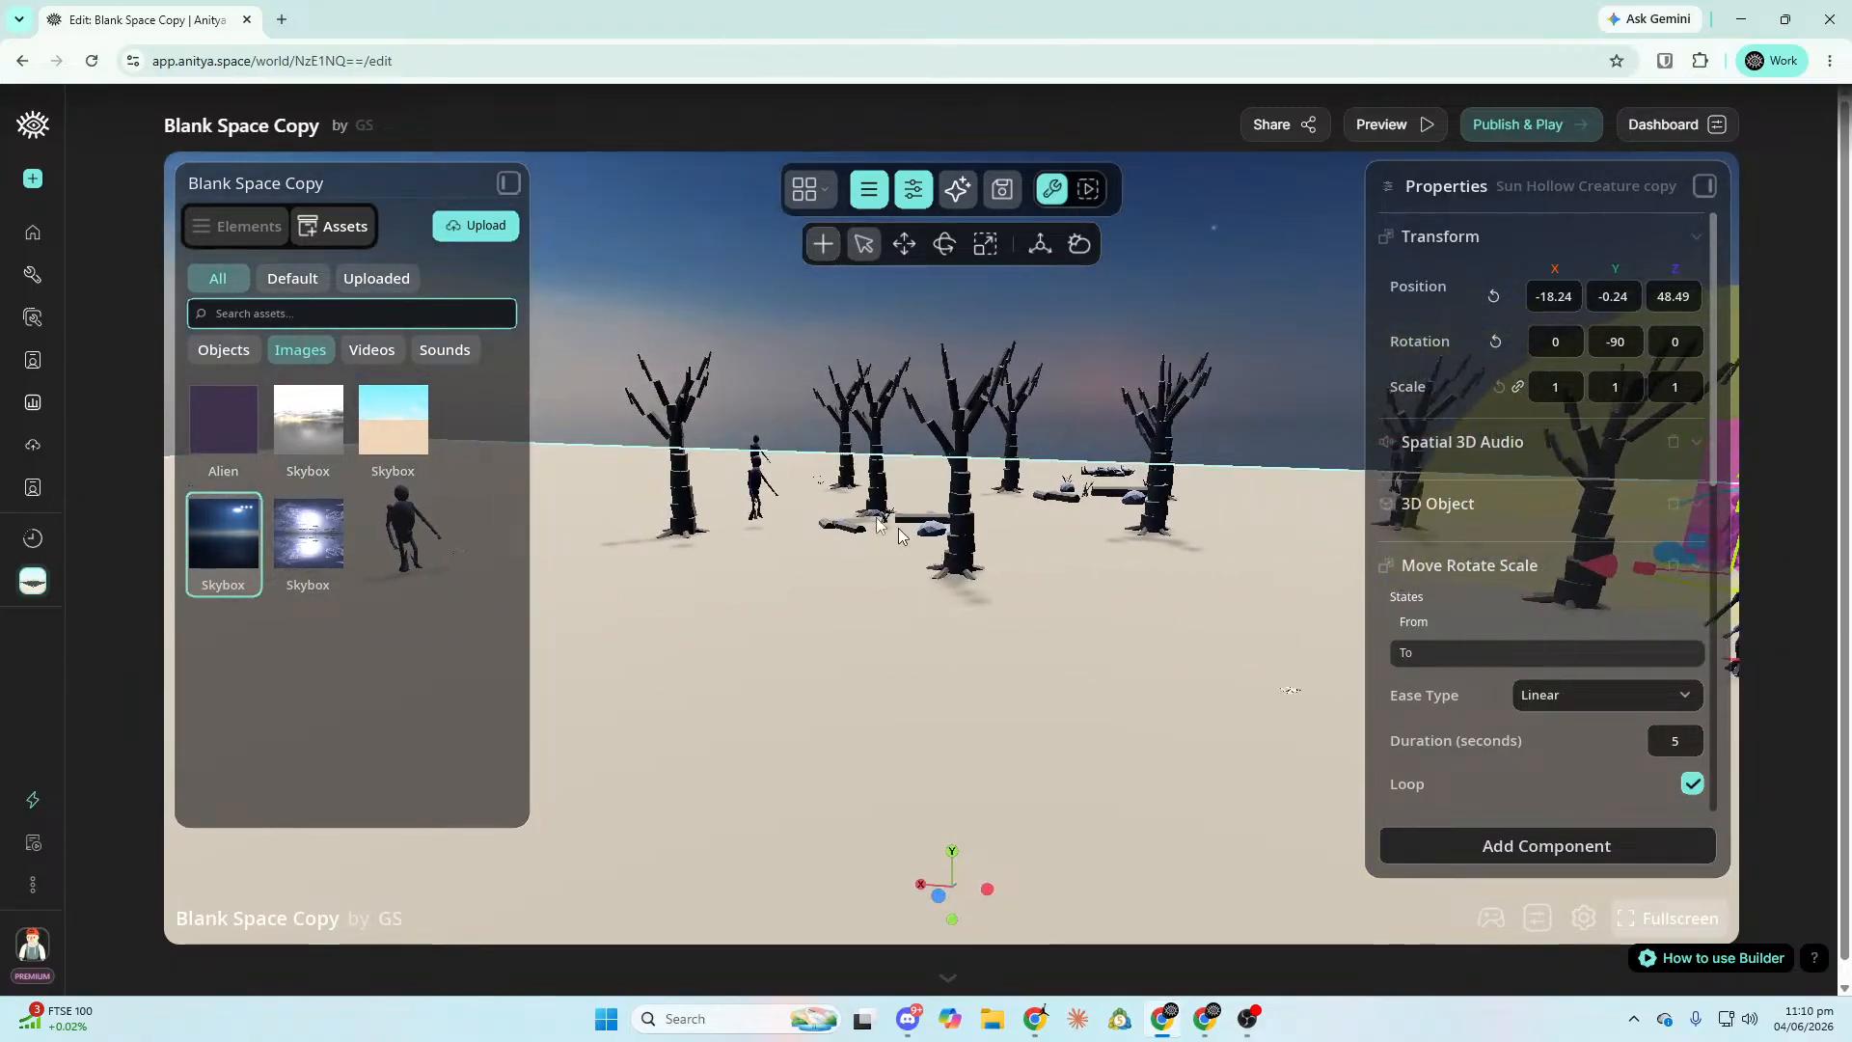
Lower three more Sun Hollow Creature copies among the dead trees so they stand on the sand.
left_click(751, 448)
left_click_drag(751, 423, 751, 446)
right_click_drag(752, 445, 787, 474)
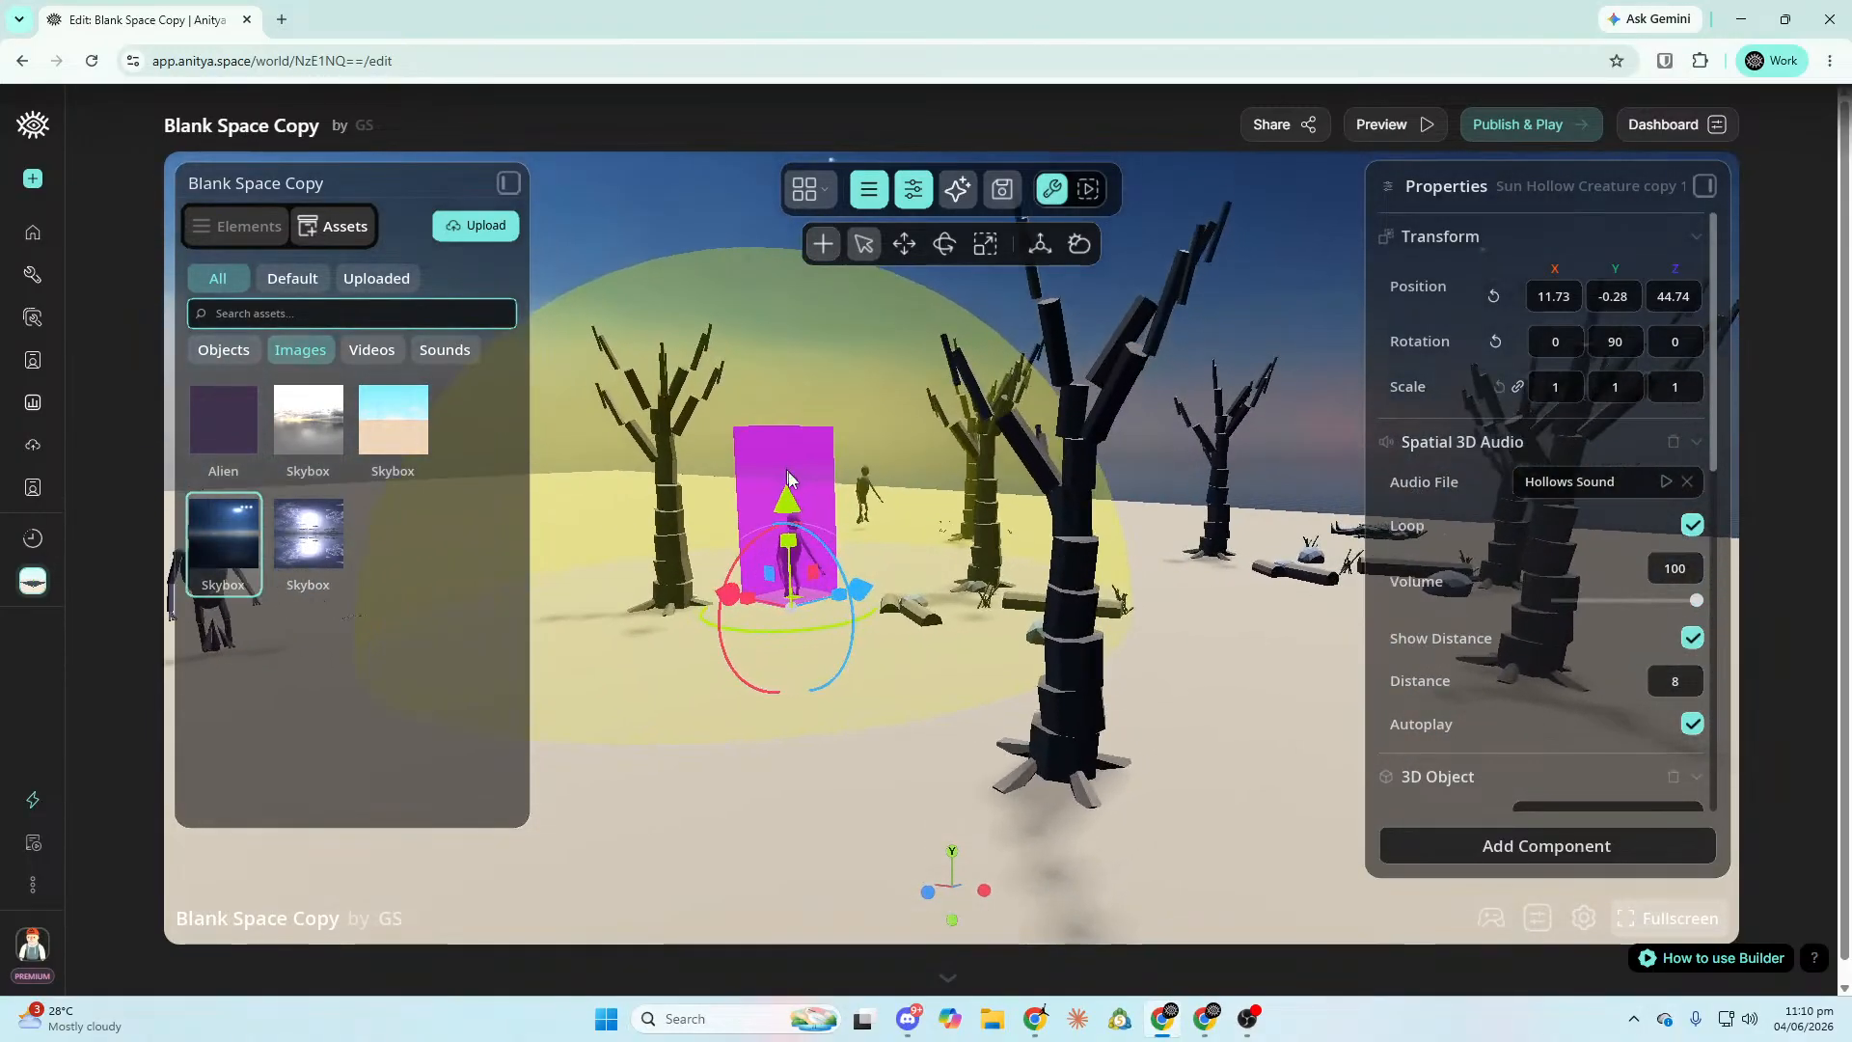
left_click(867, 495)
left_click_drag(863, 430, 863, 445)
right_click_drag(982, 425, 944, 455)
left_click(944, 455)
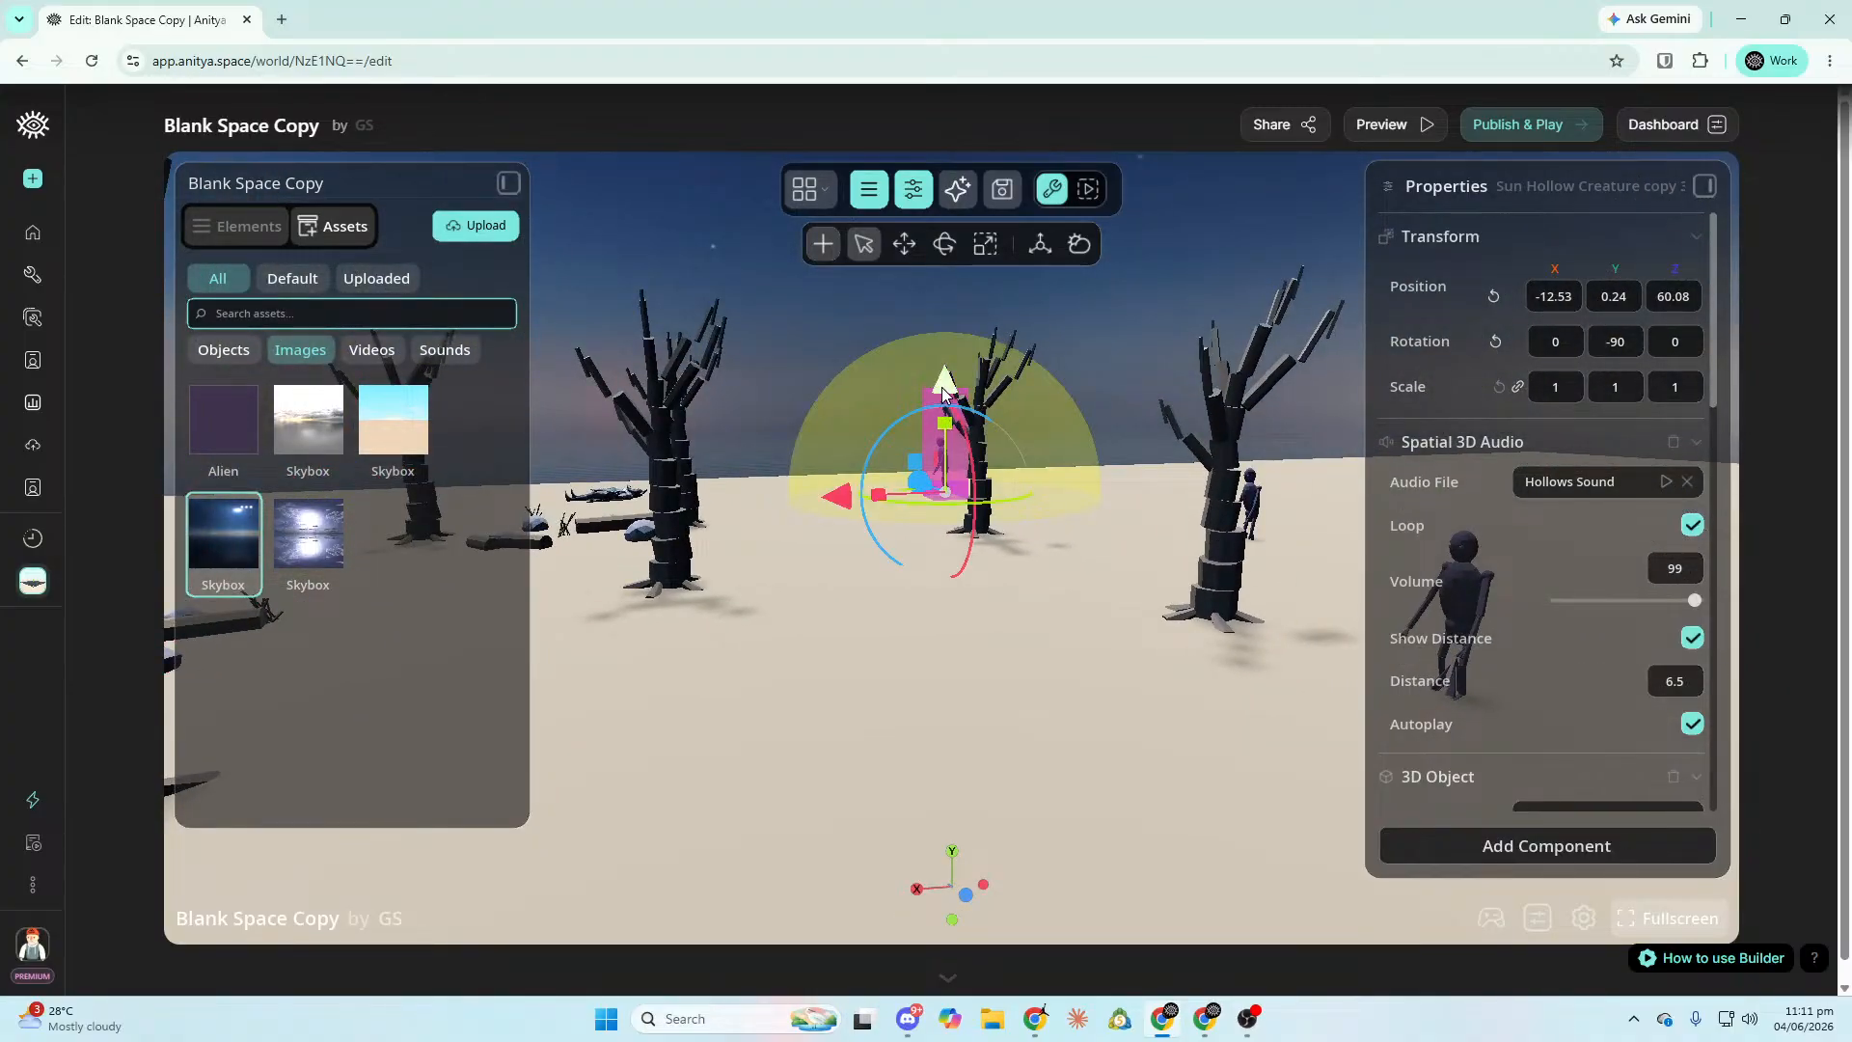
left_click_drag(942, 389, 946, 404)
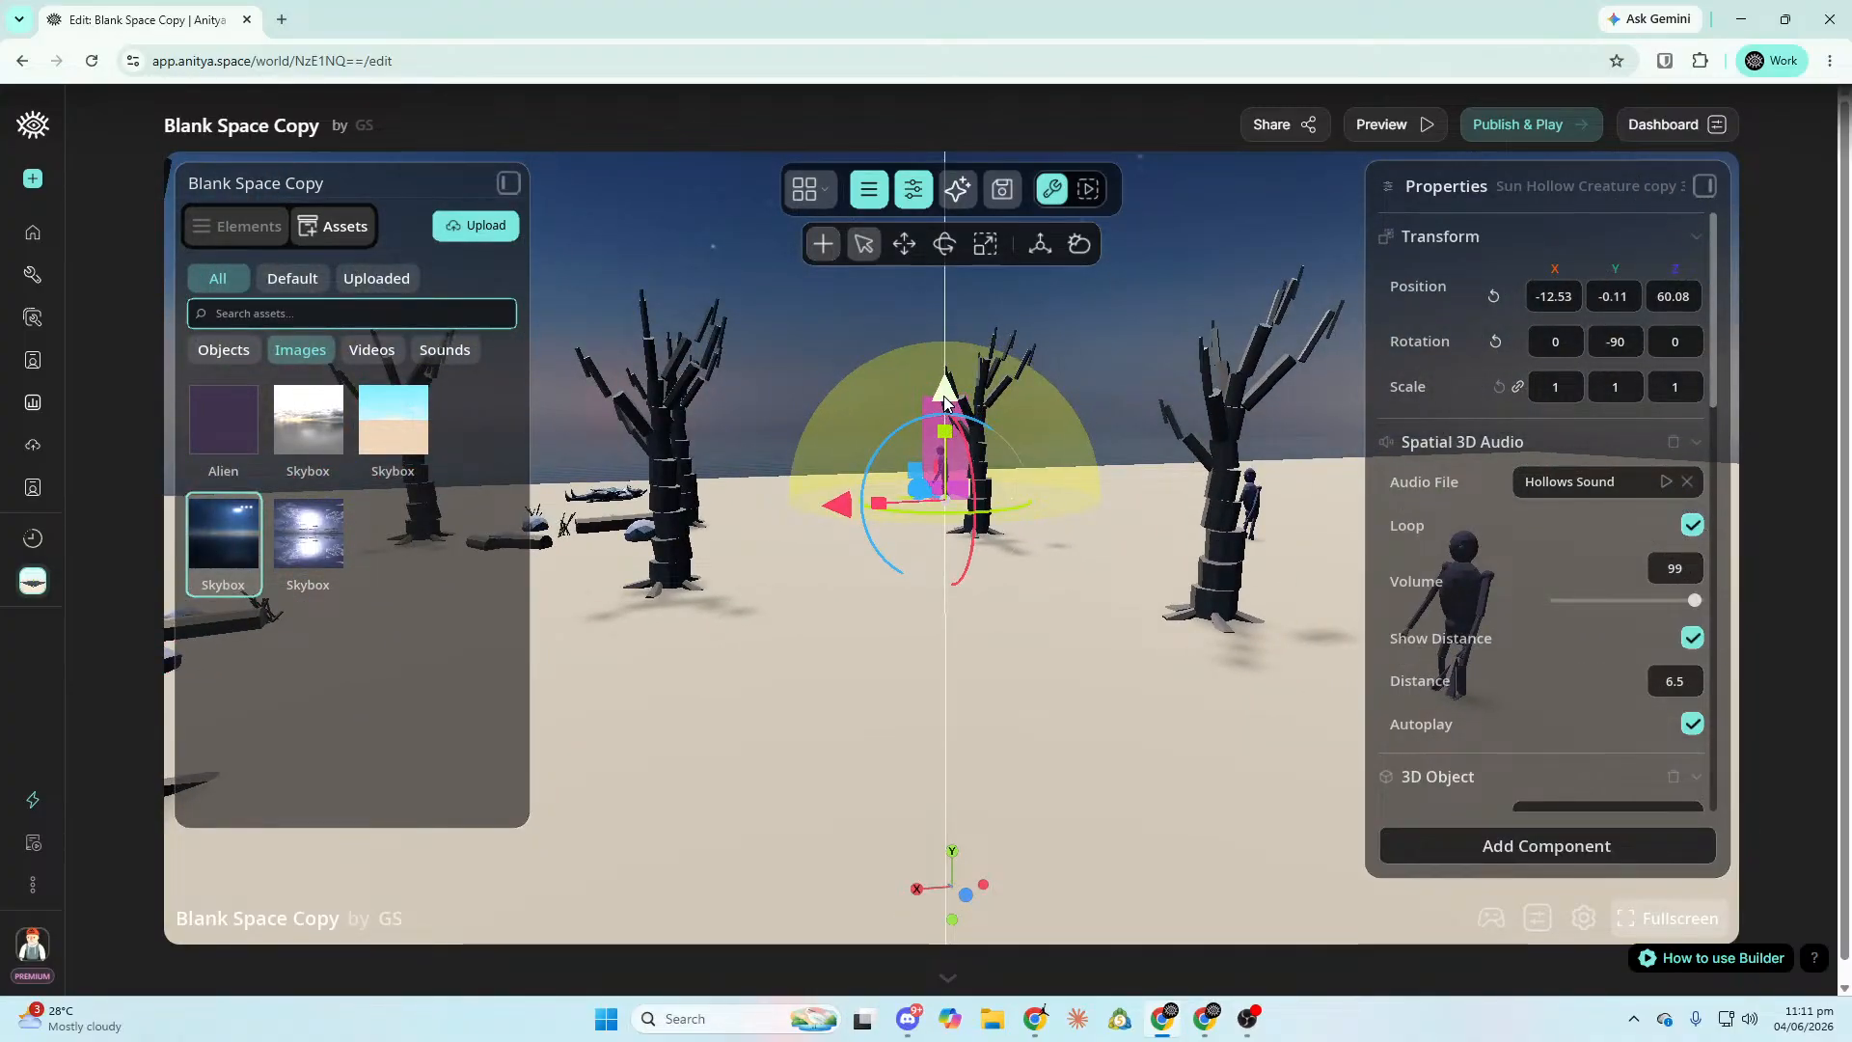
Select aris_weakened, review its component settings and save the world.
left_click(619, 495)
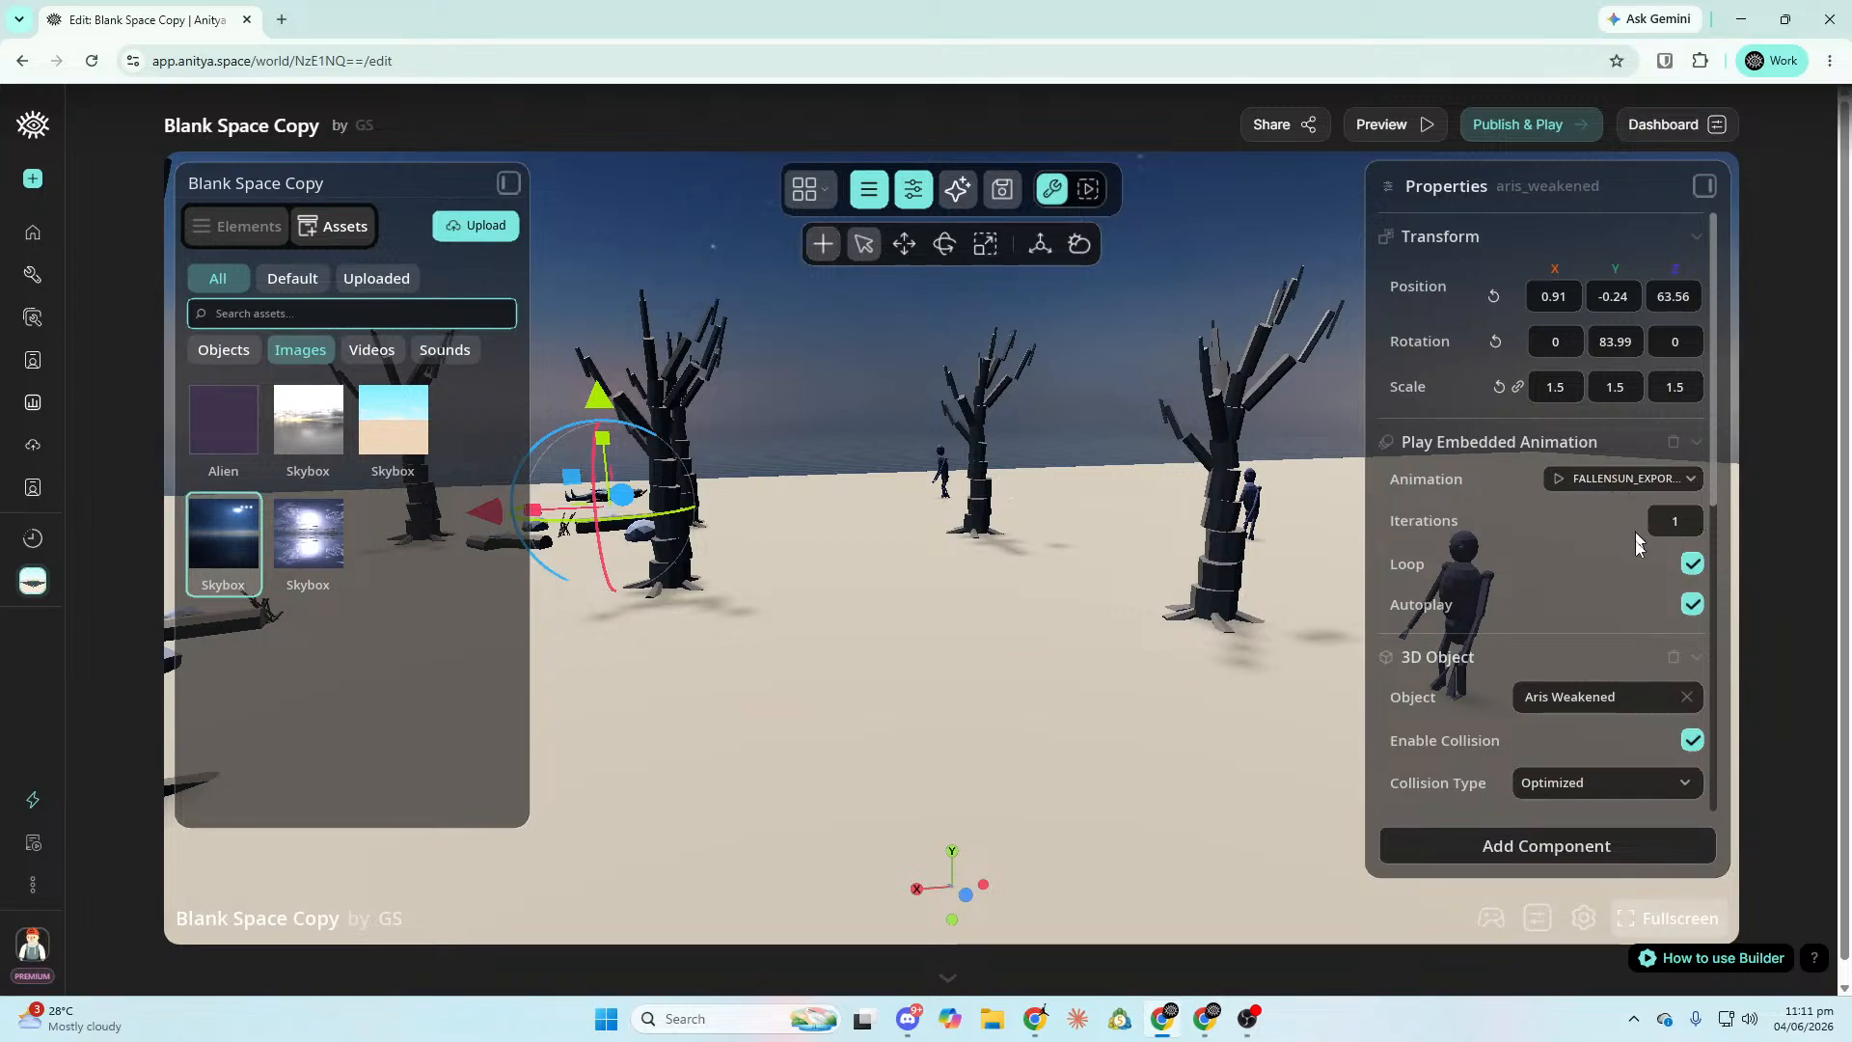
scroll(1651, 727, "down", 5)
scroll(1651, 726, "up", 5)
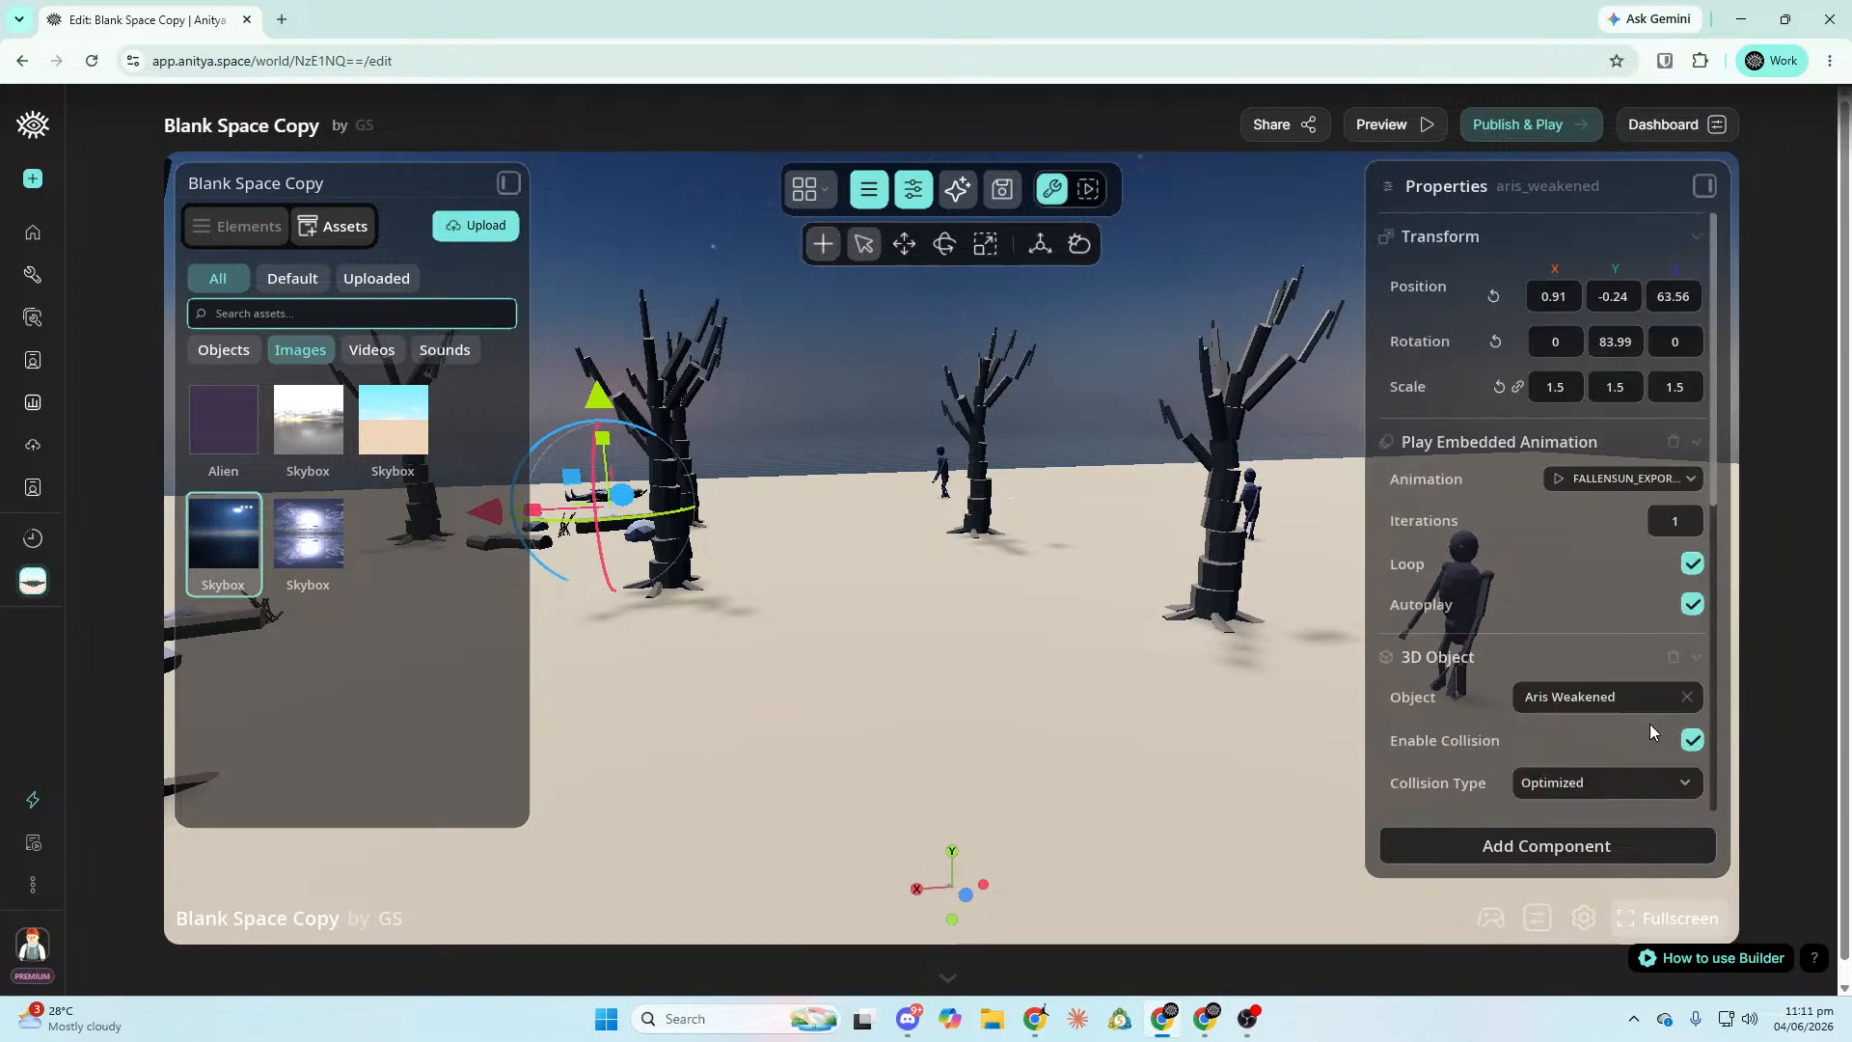
left_click(1014, 203)
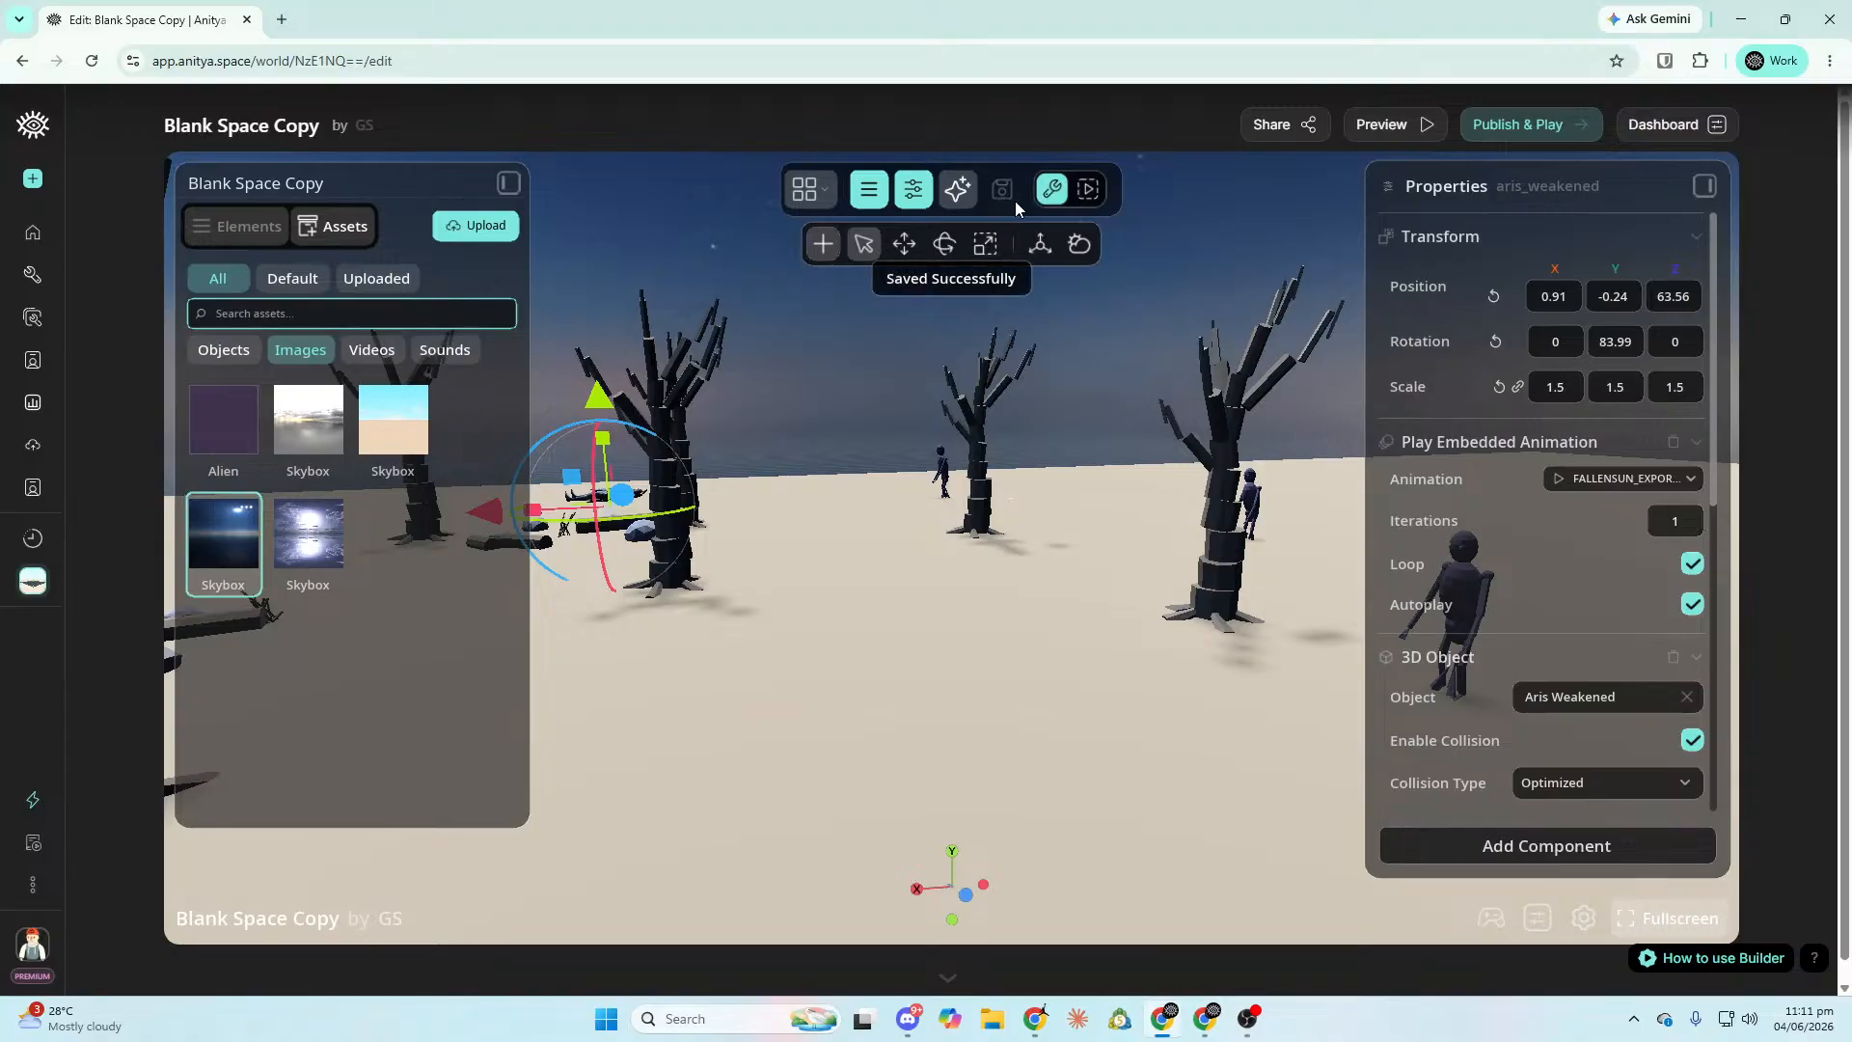
Publish and play the world, and run the avatar from the starting point toward the dead trees.
left_click(1521, 134)
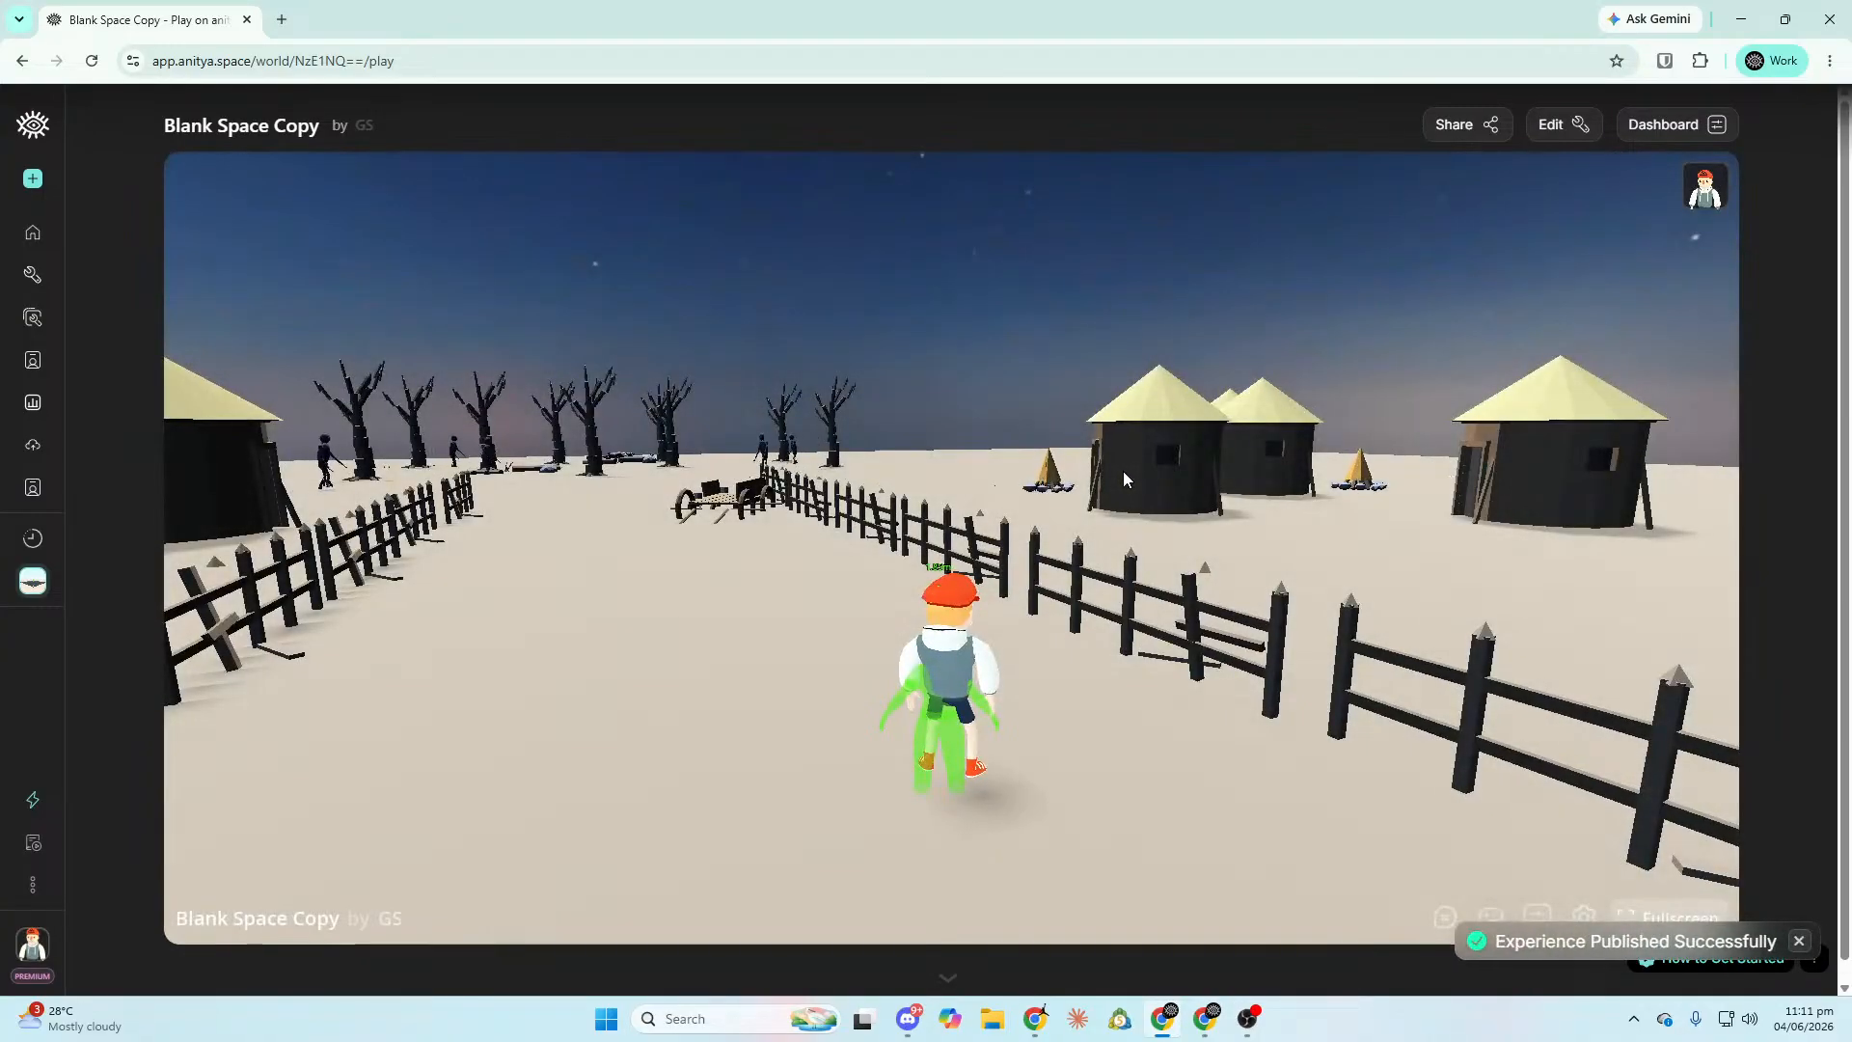
left_click(1124, 472)
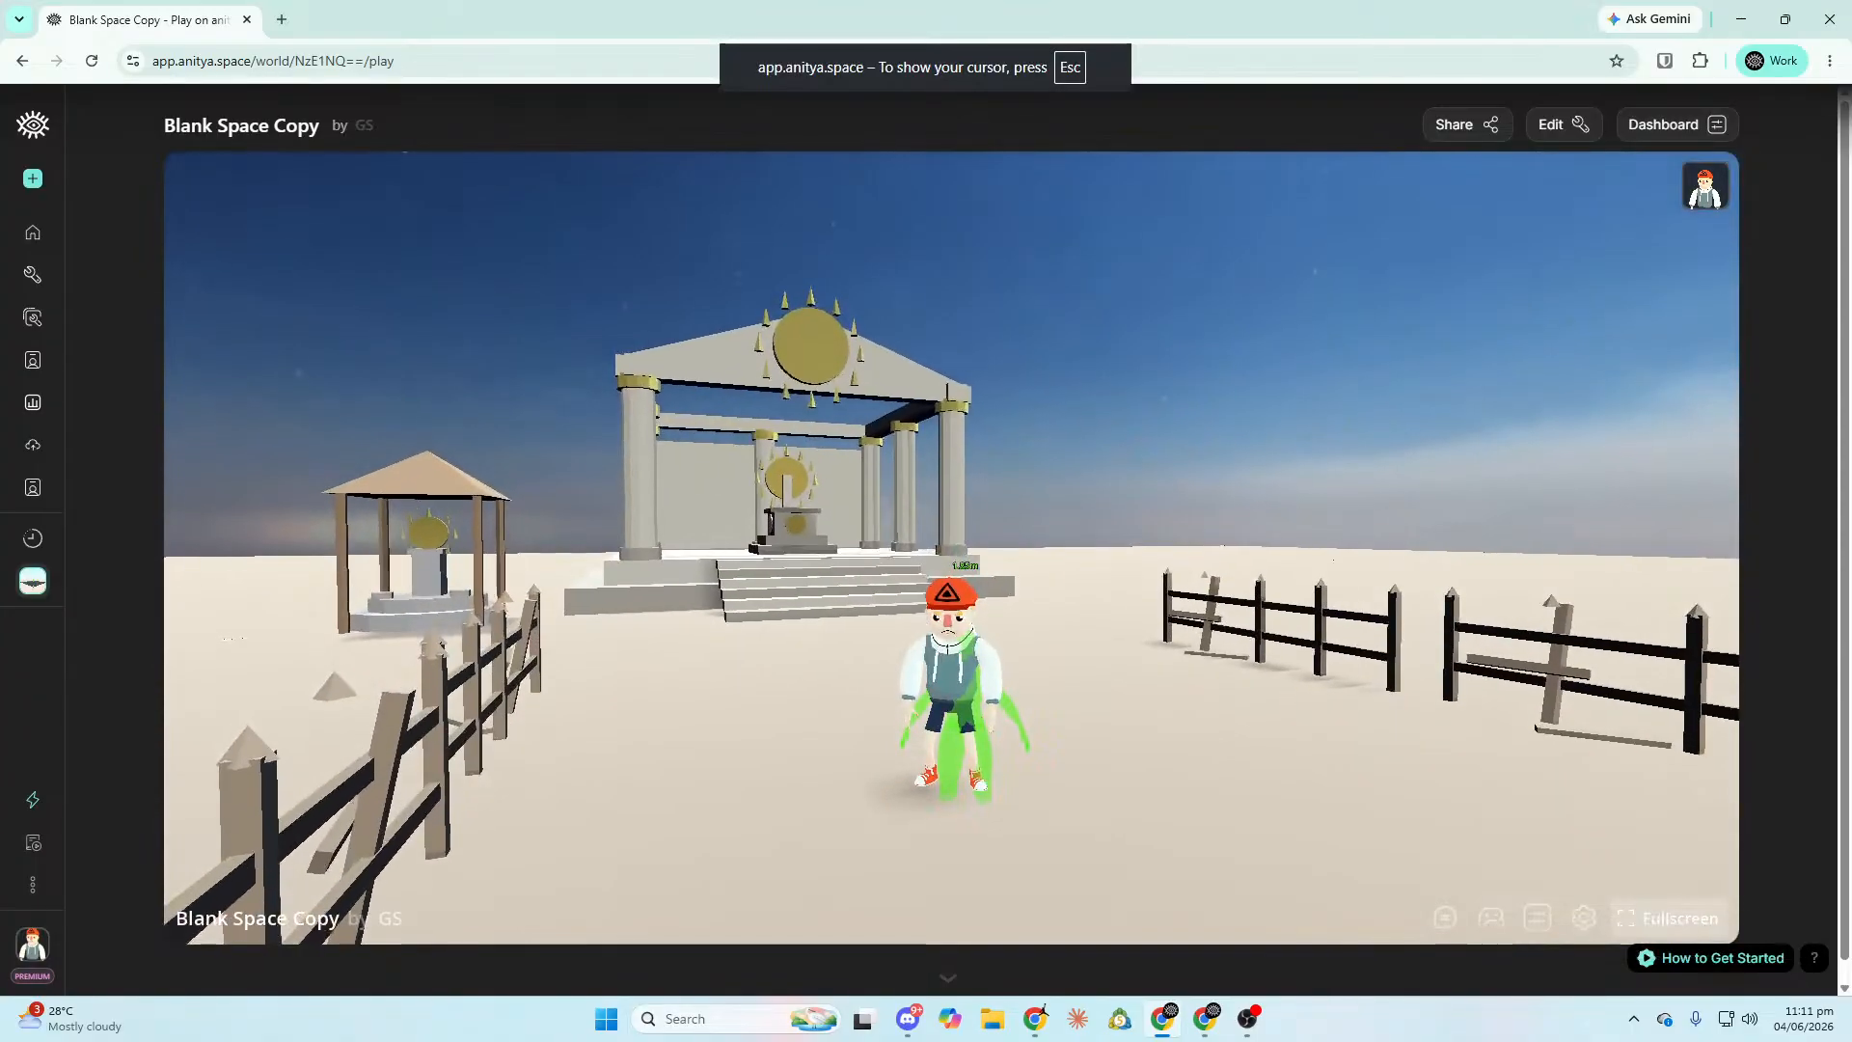
key("d")
key("s")
key("w")
key("w")
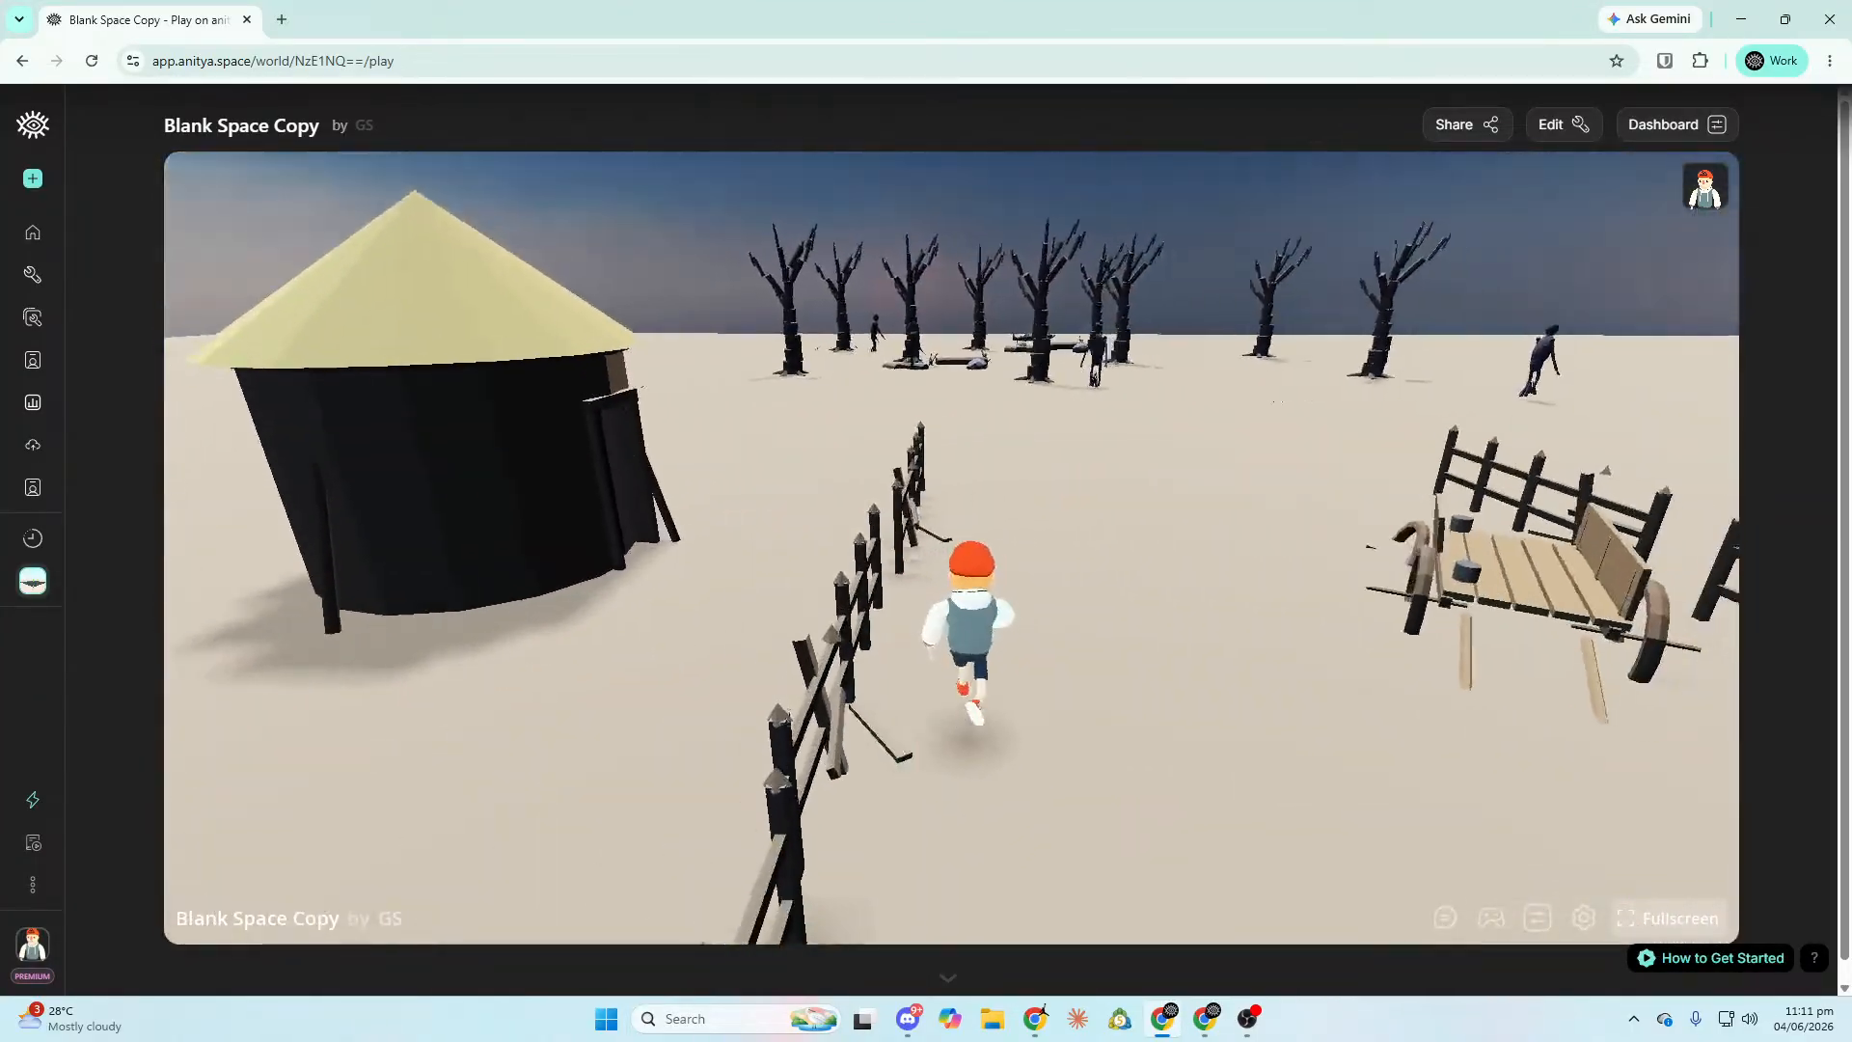
Run the avatar past the hollow creatures to the weakened Aris lying beyond the dead trees to test interaction.
key("w")
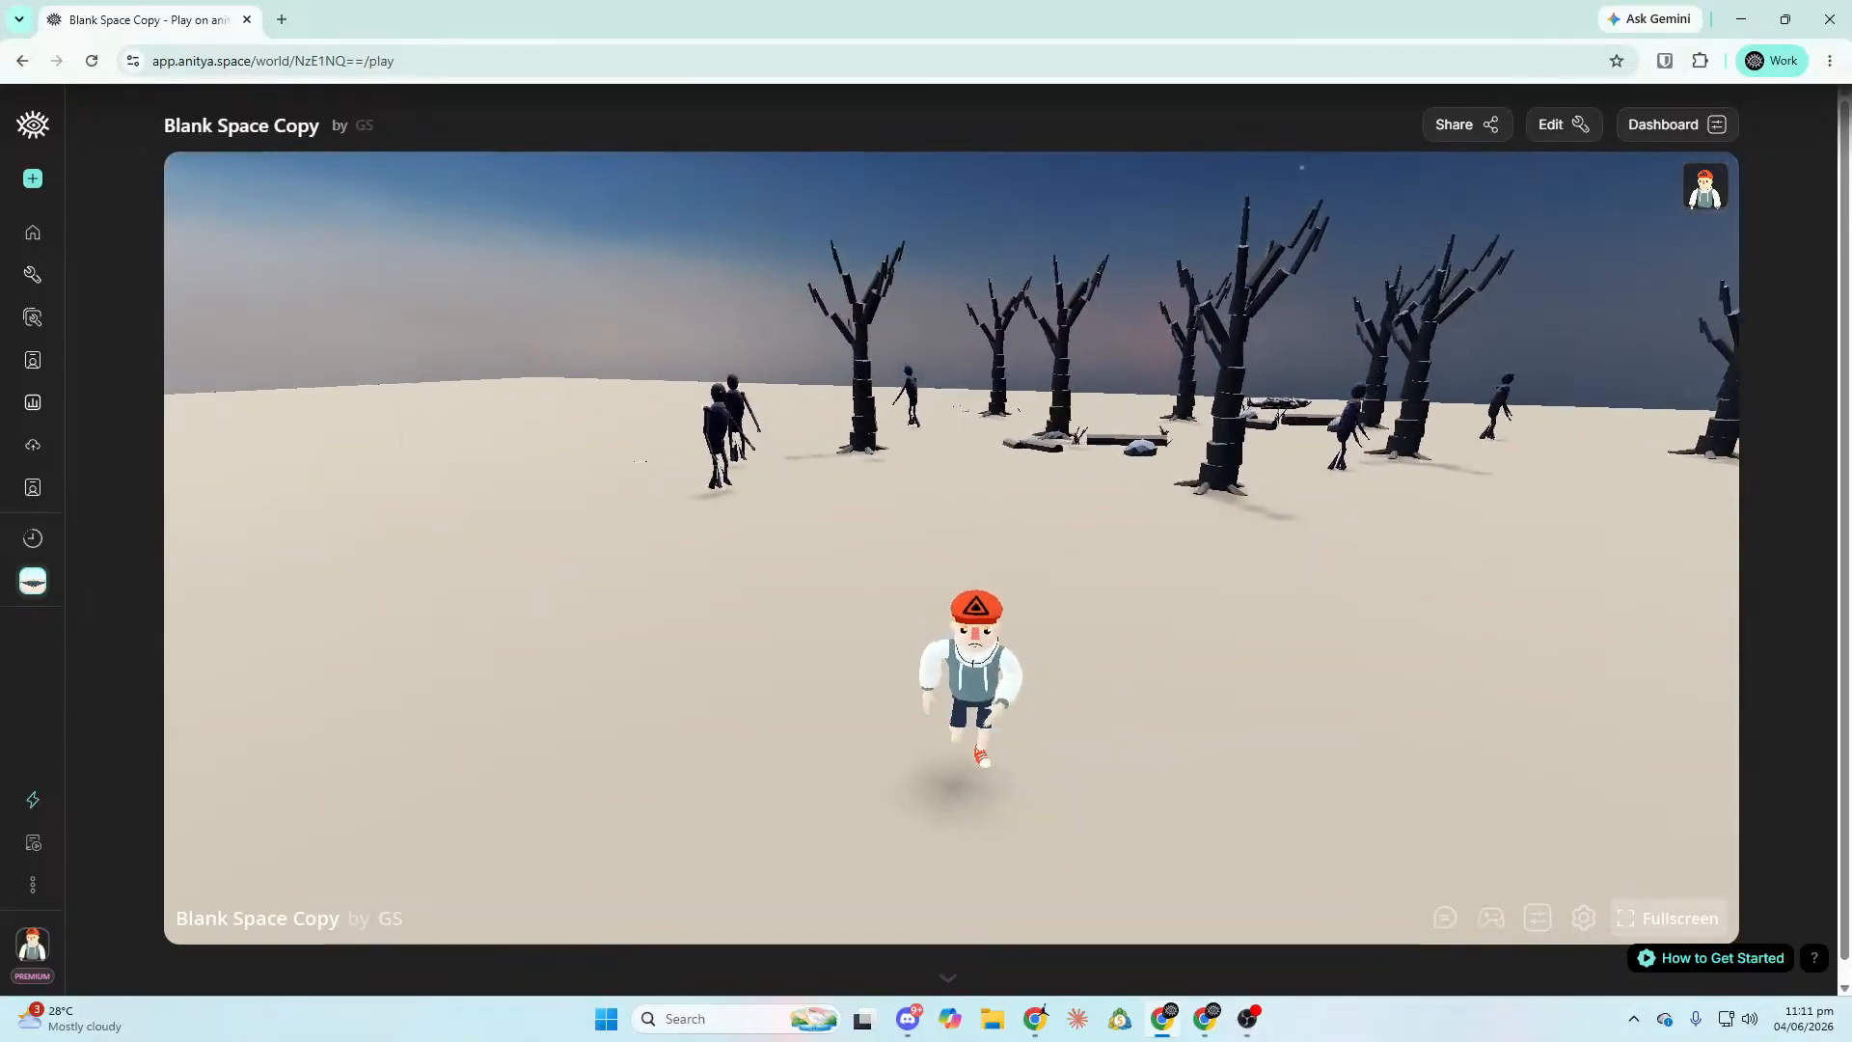
key("w")
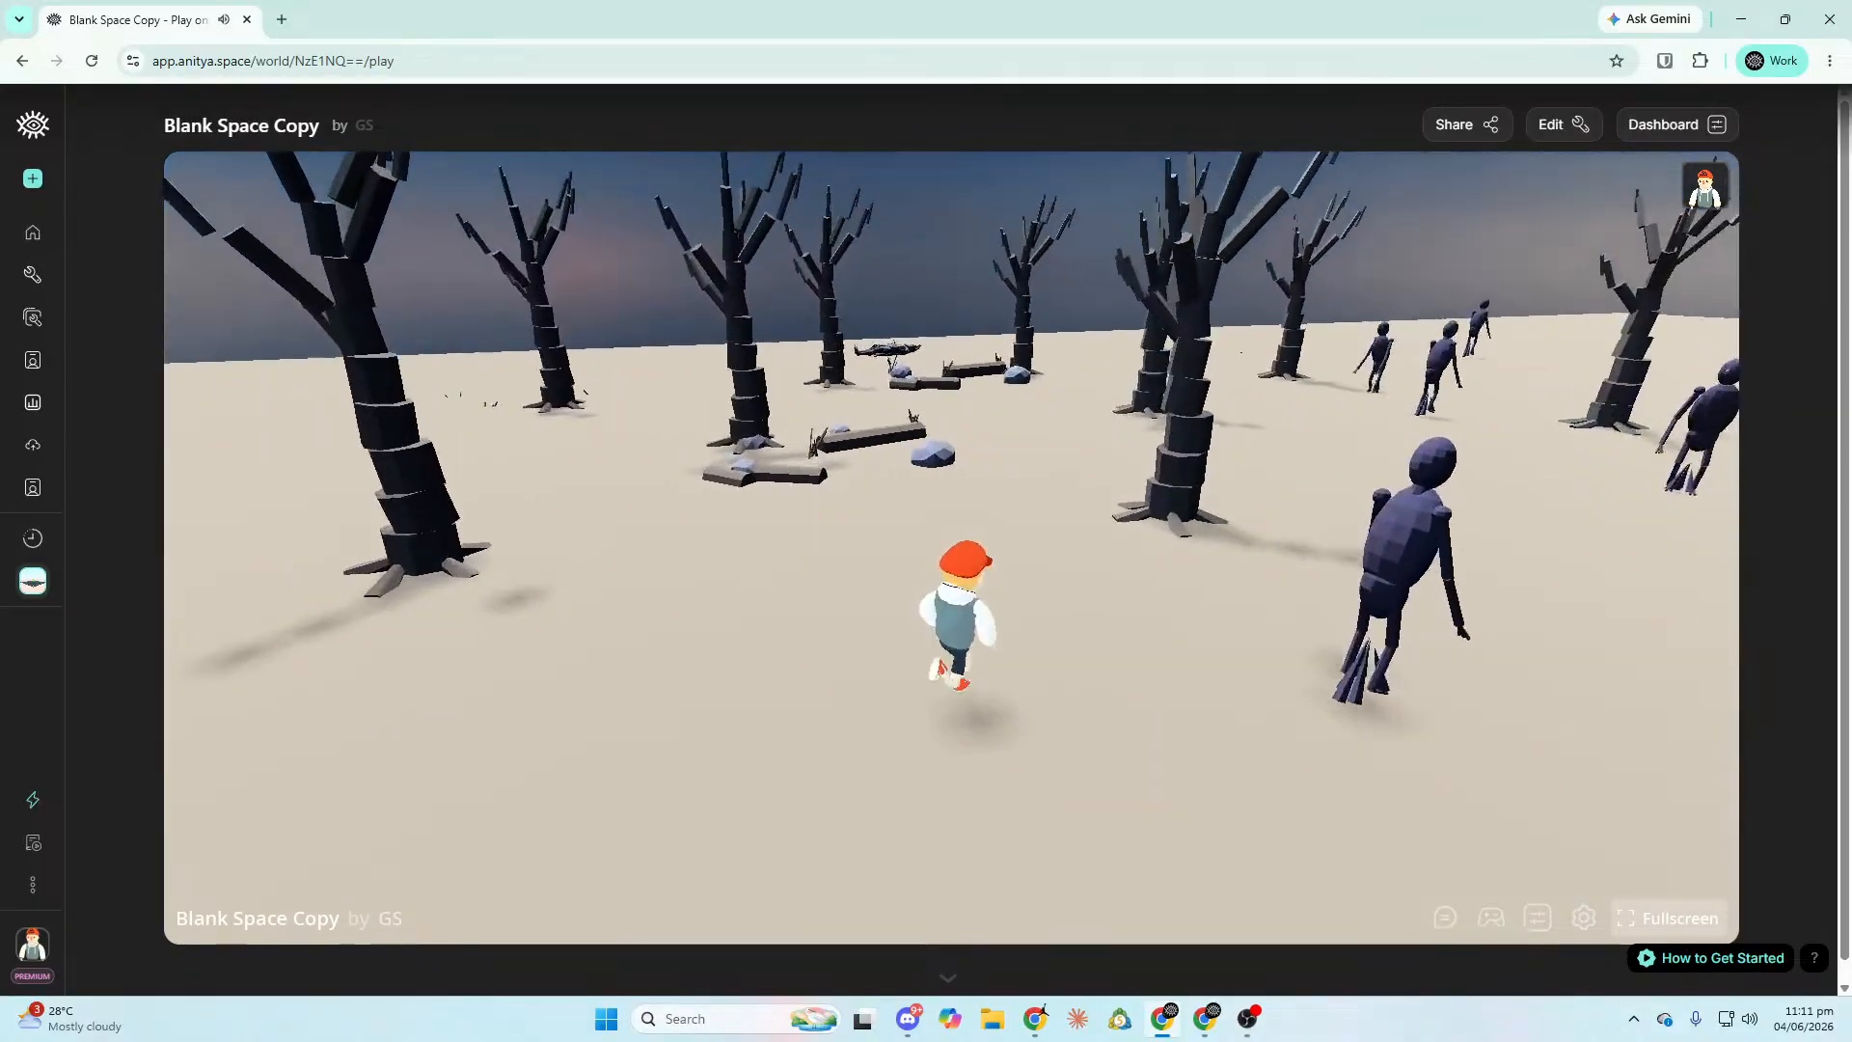
key("w")
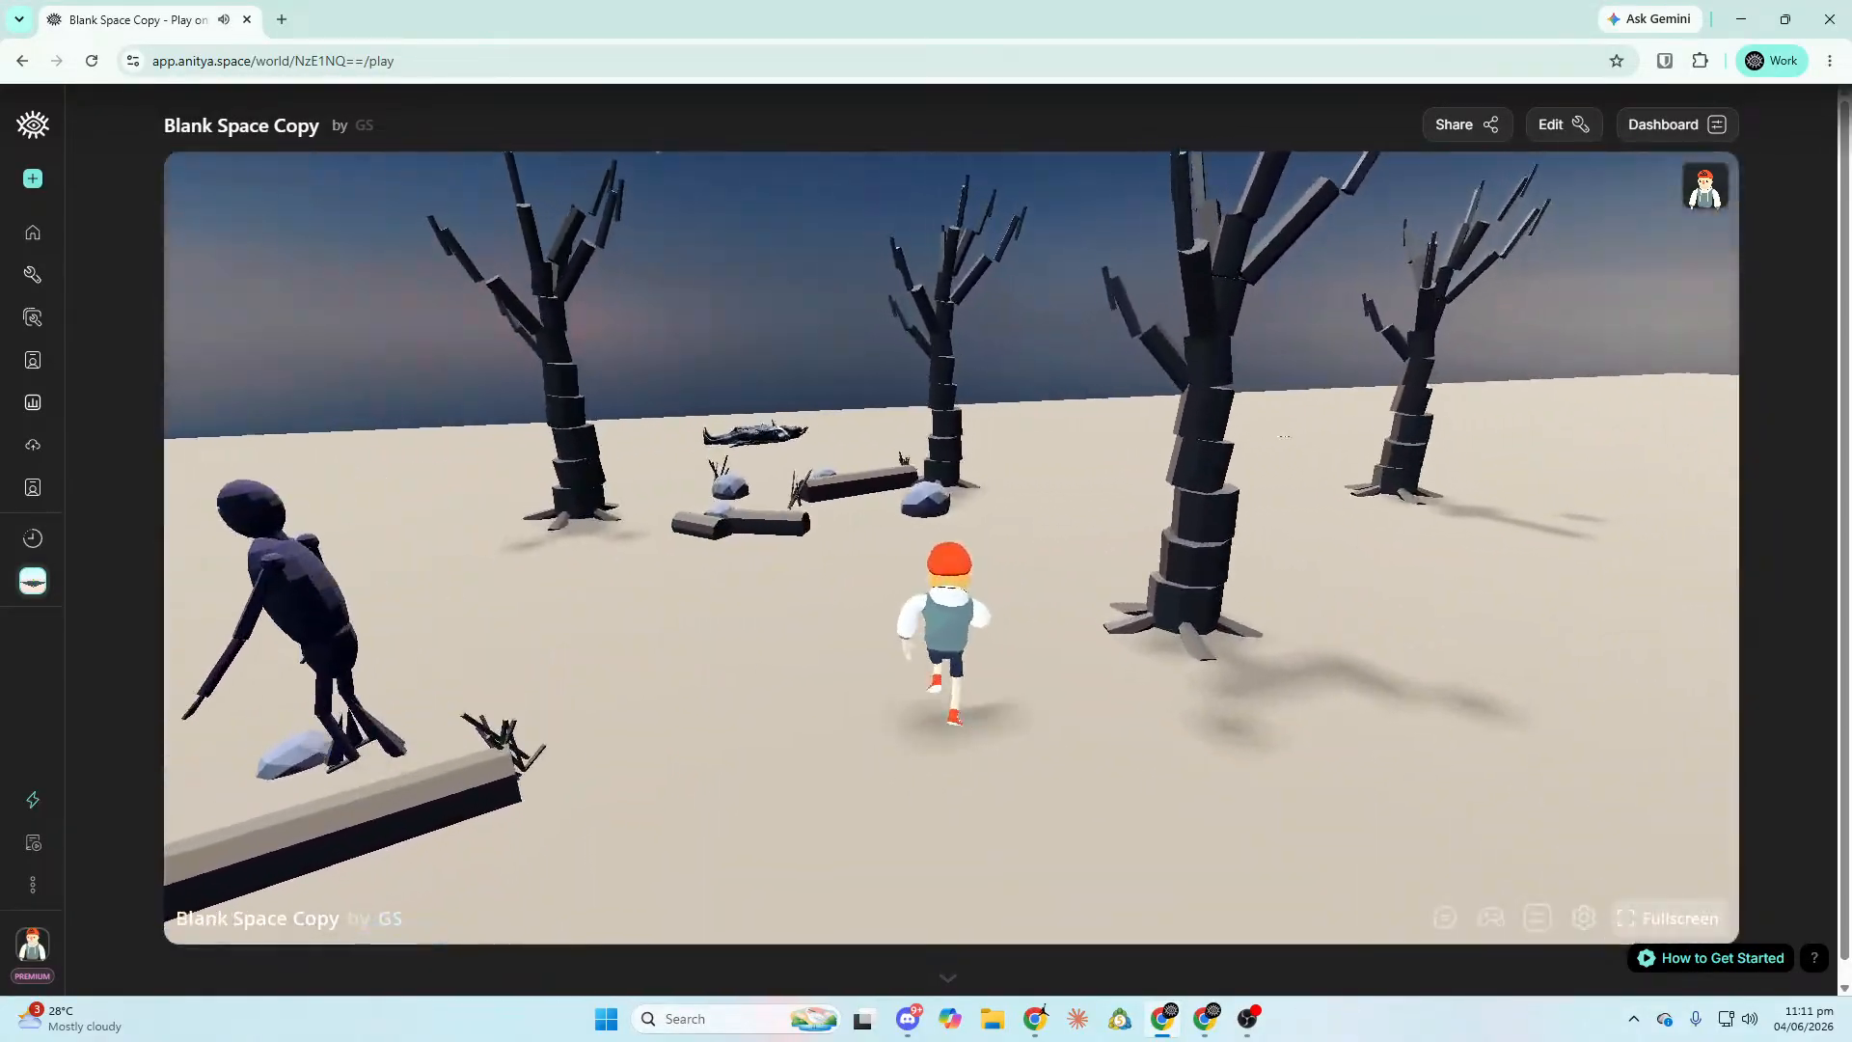
key("w")
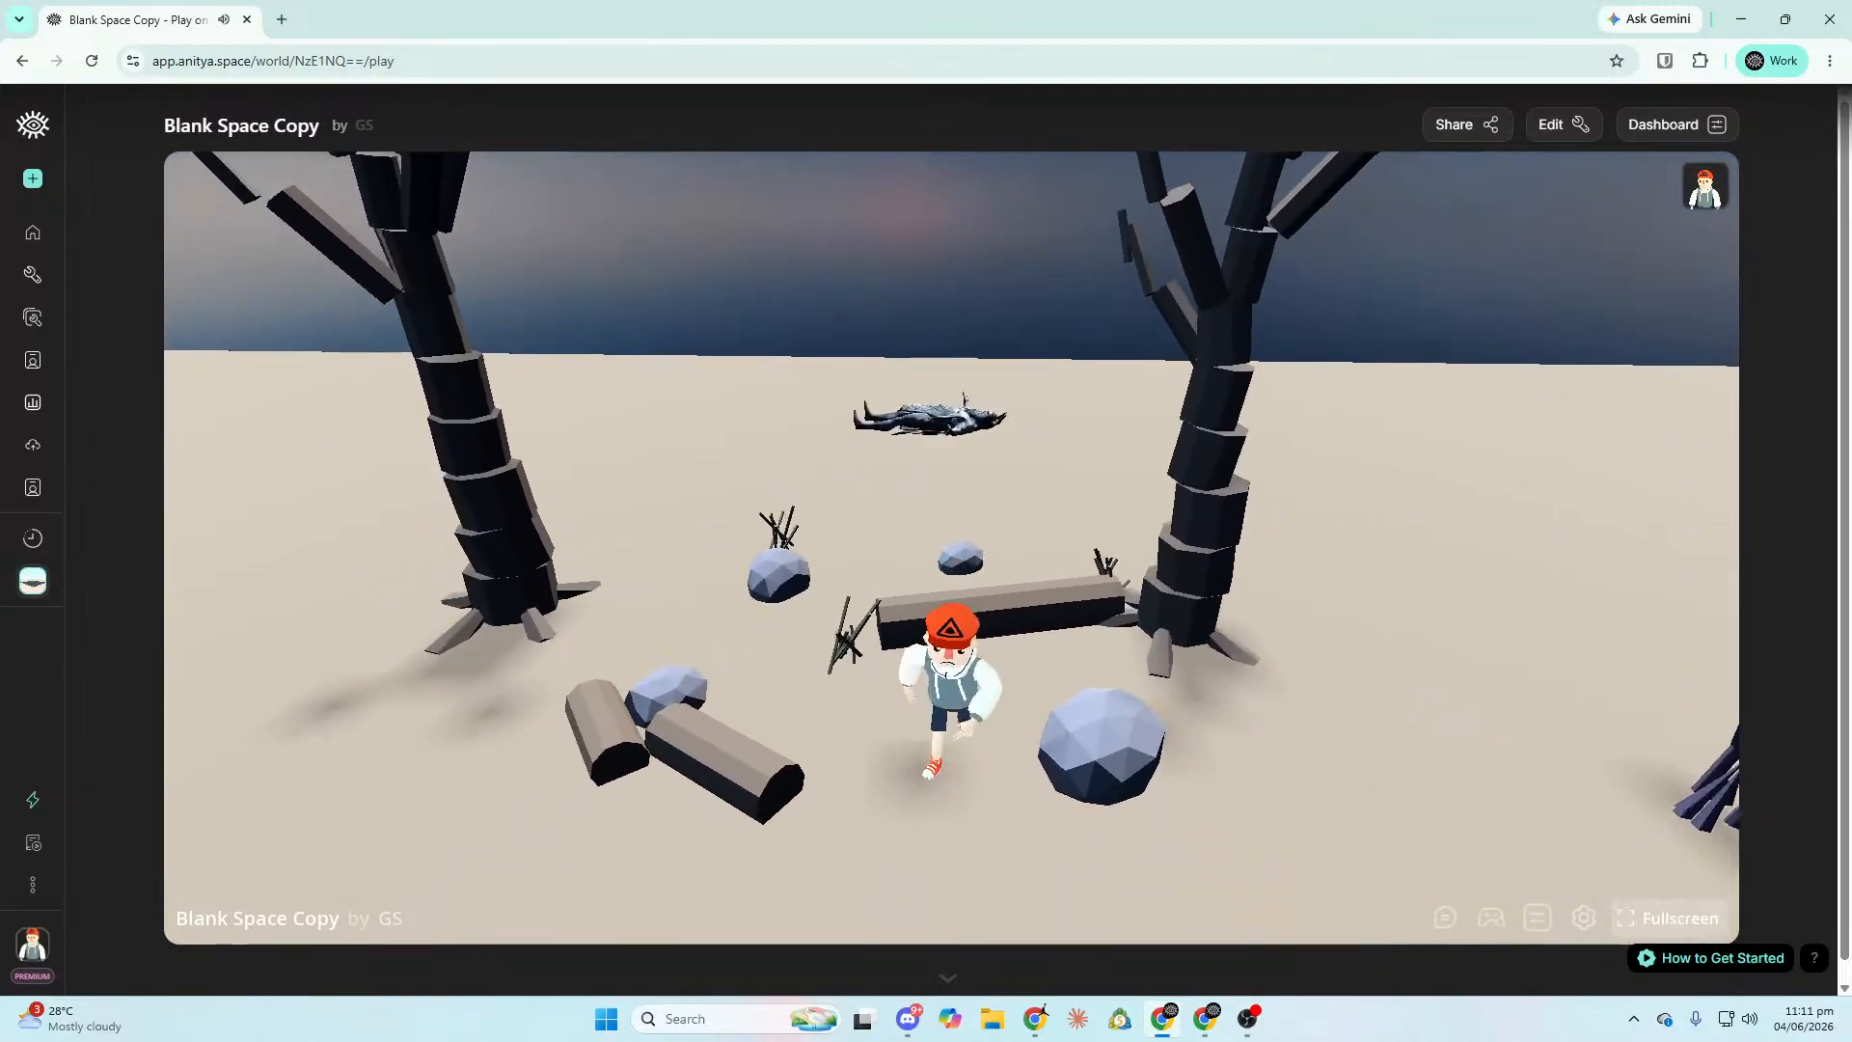
key("w")
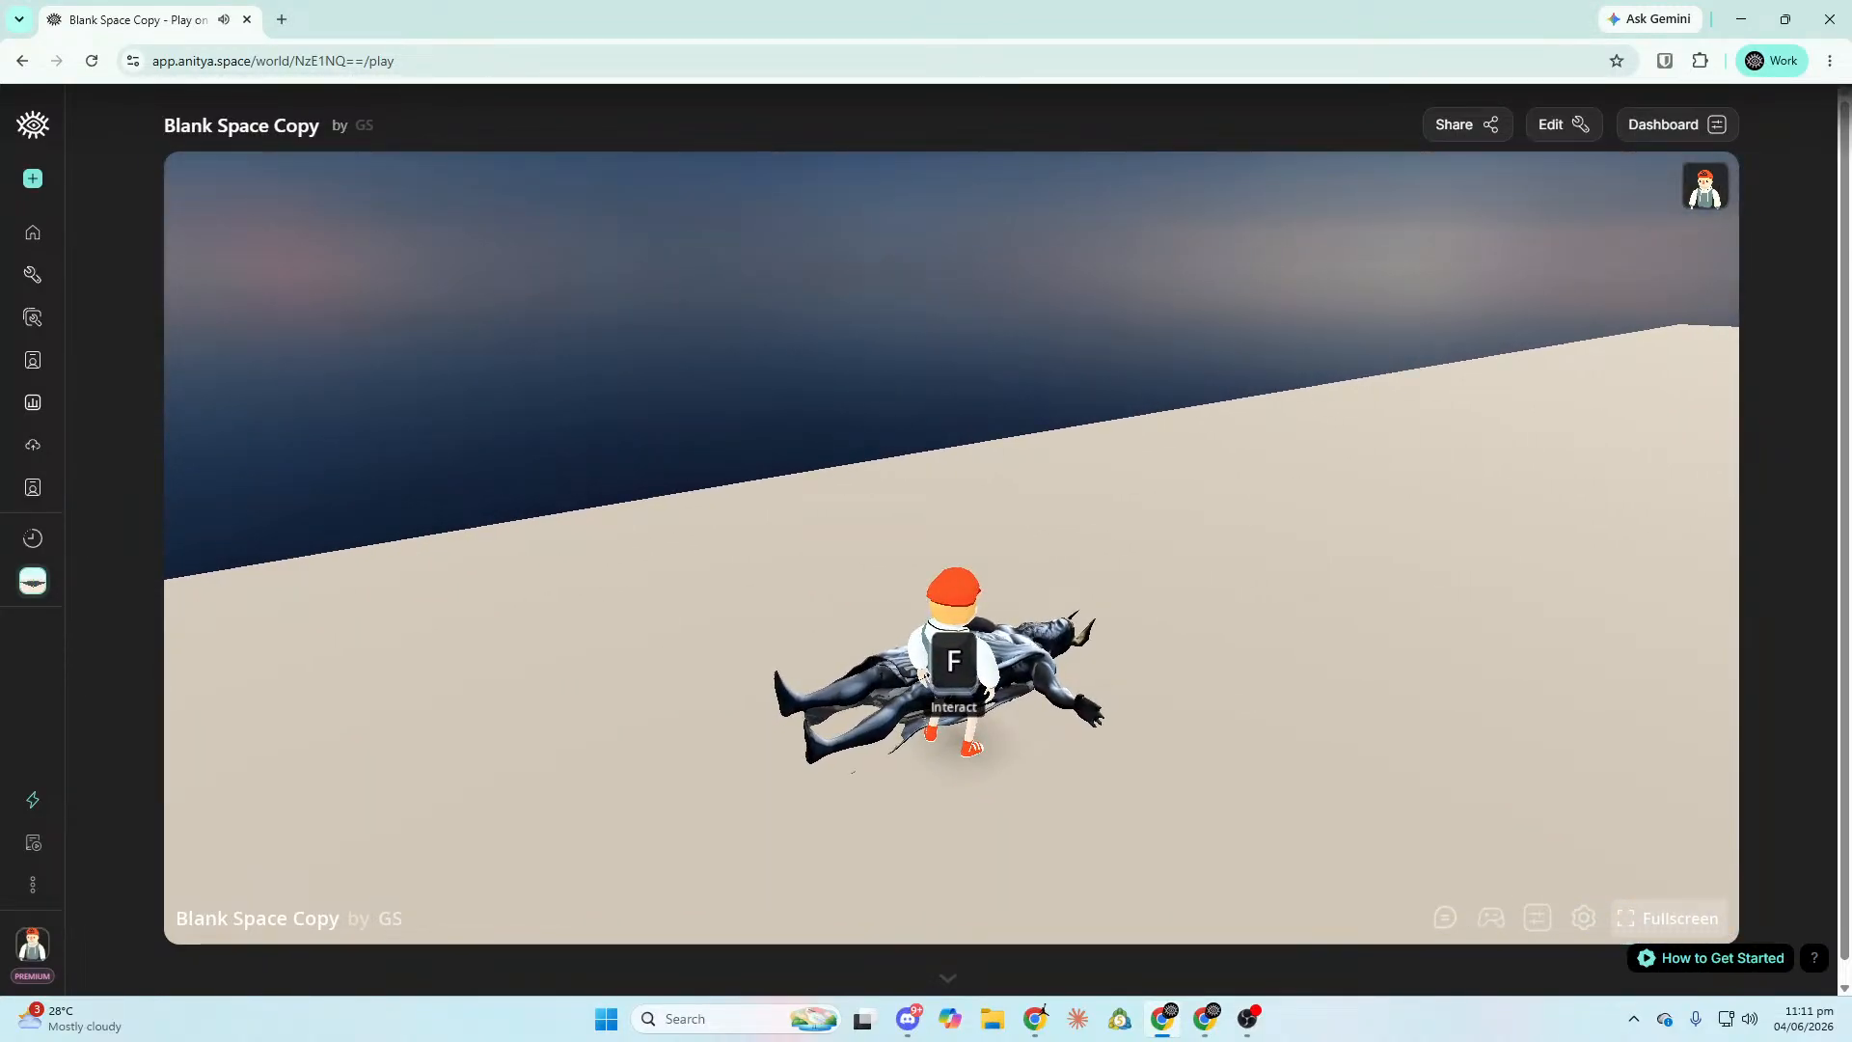
key("w")
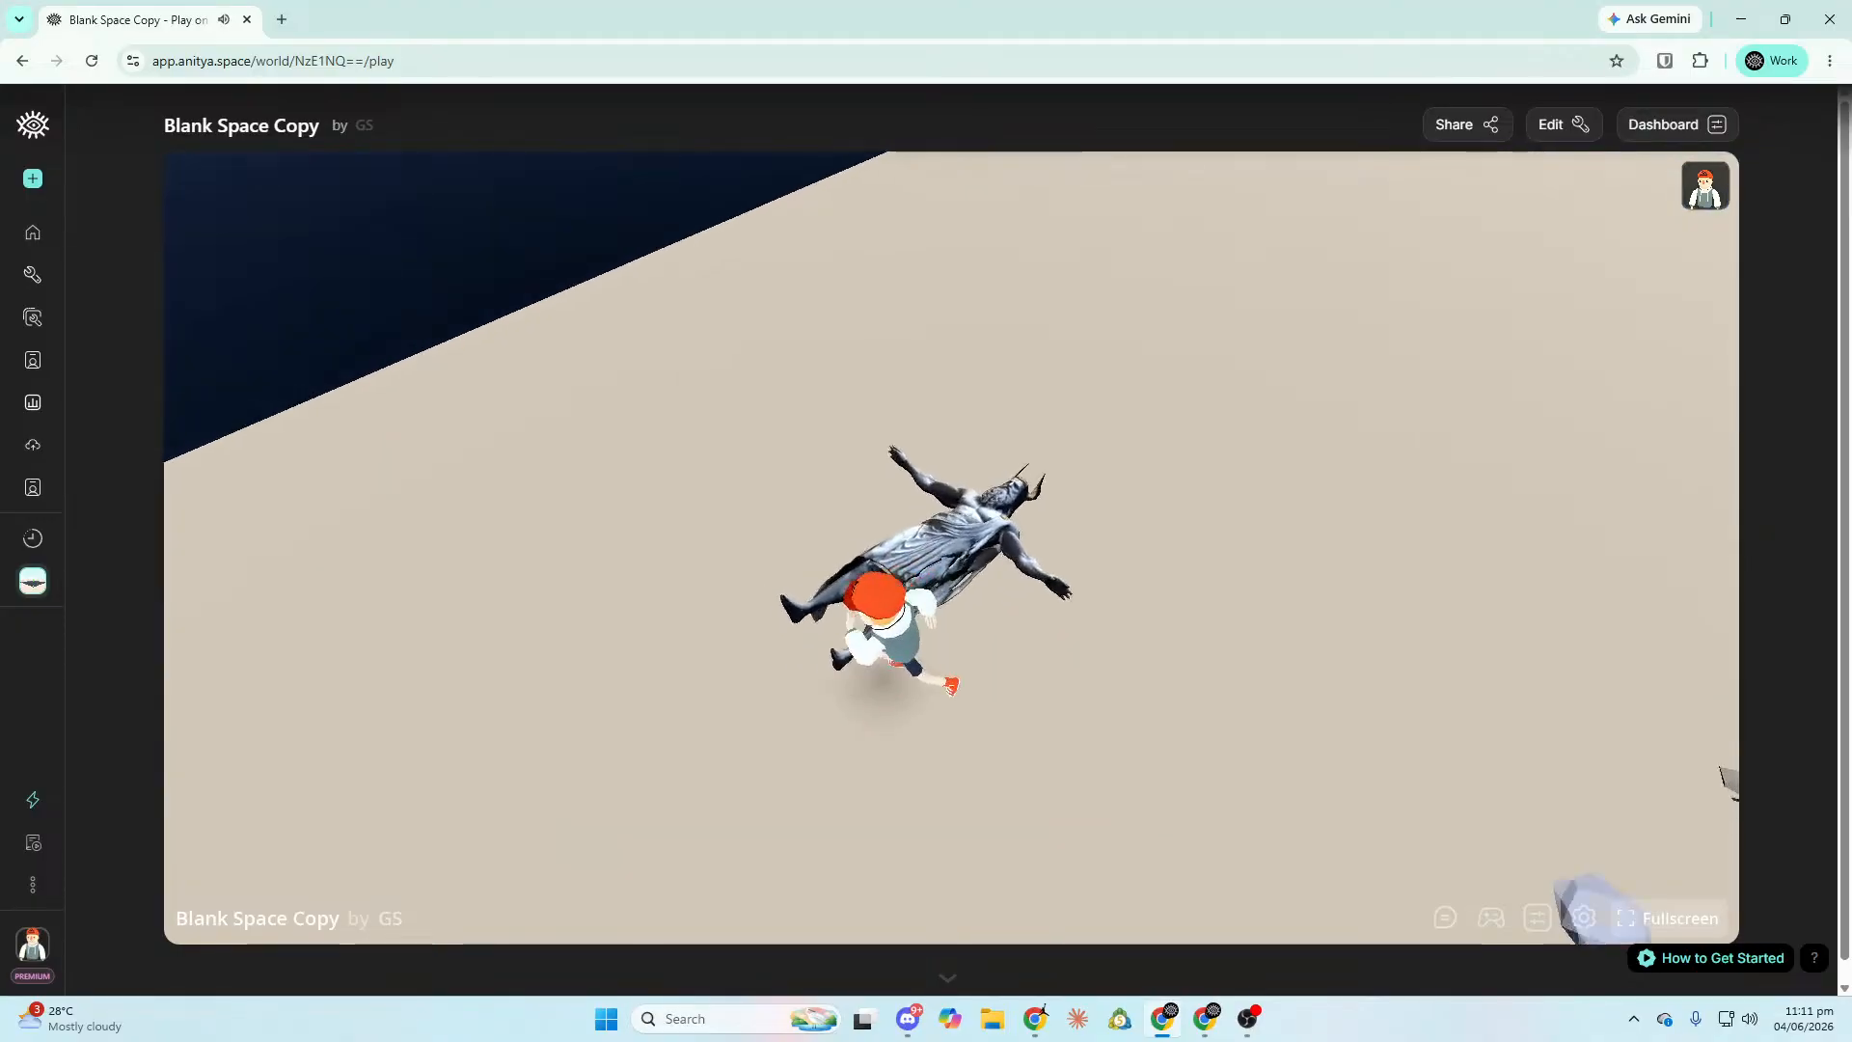
key("s")
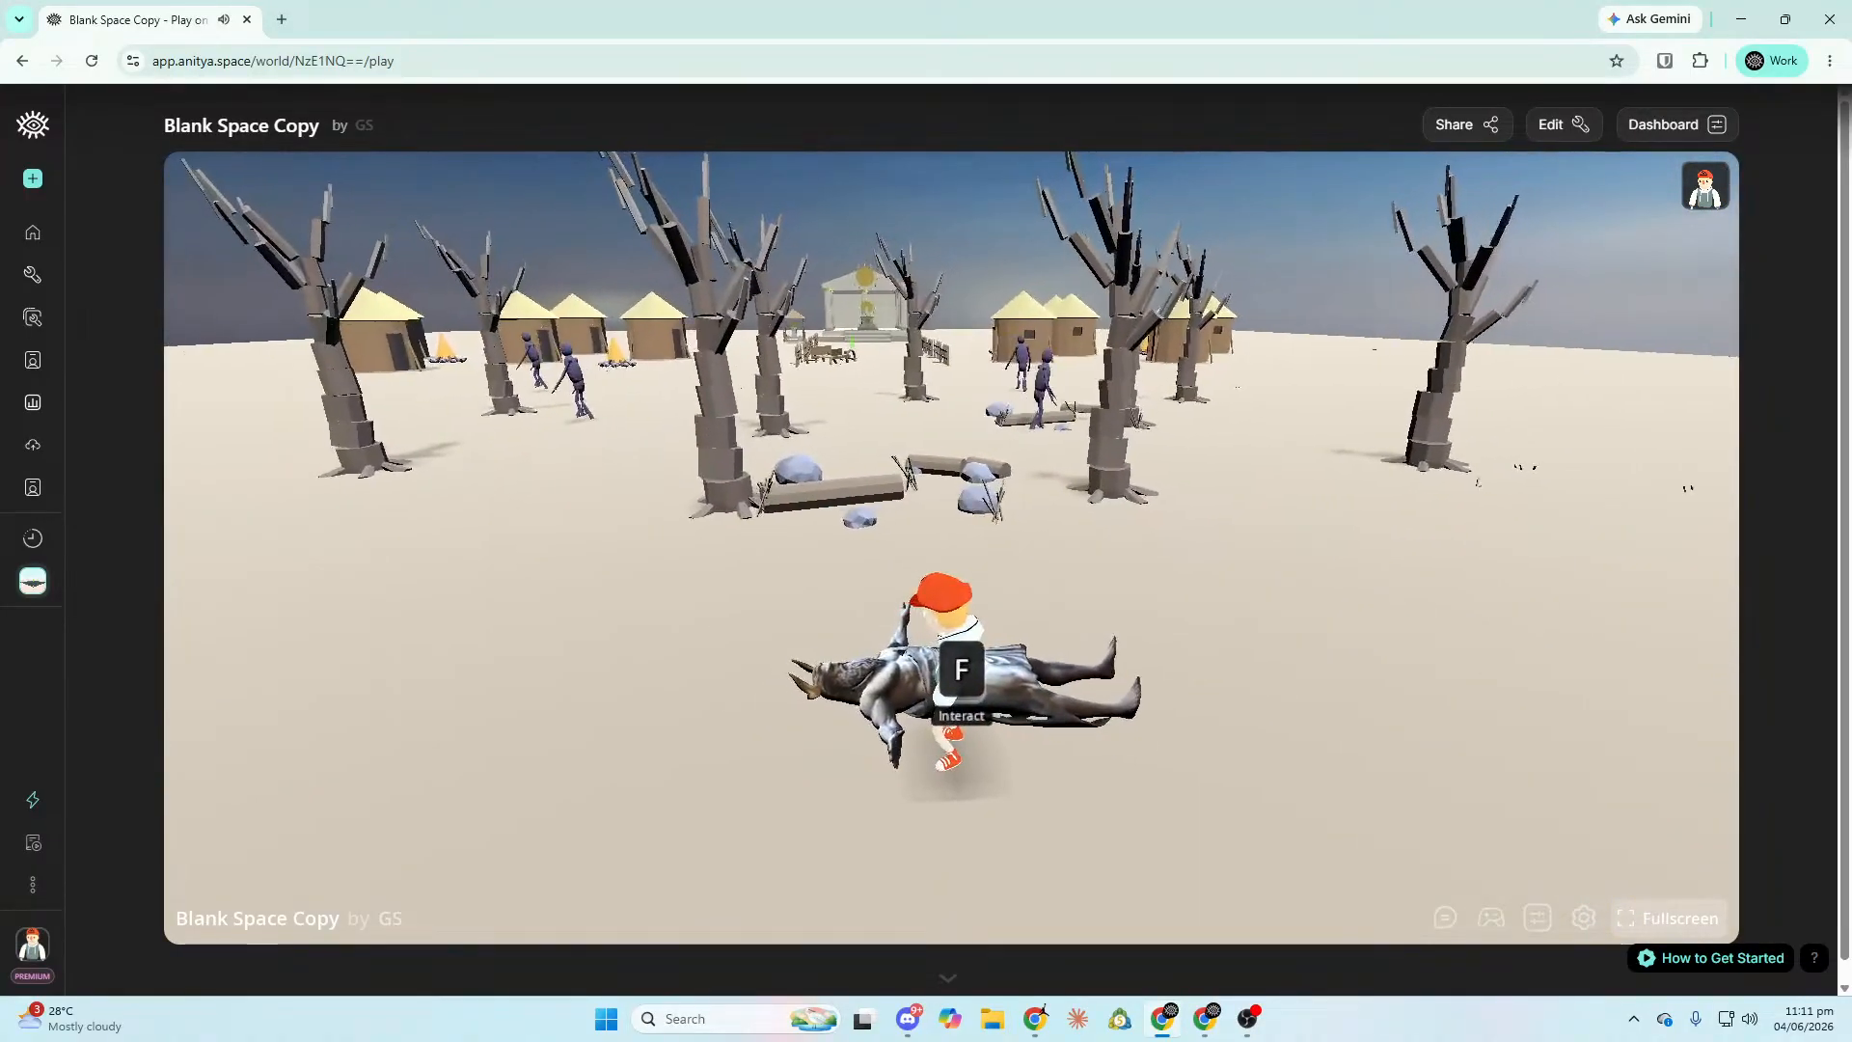
Interact with the weakened Aris, run the avatar back toward the village huts, and return to editing the world.
key("f")
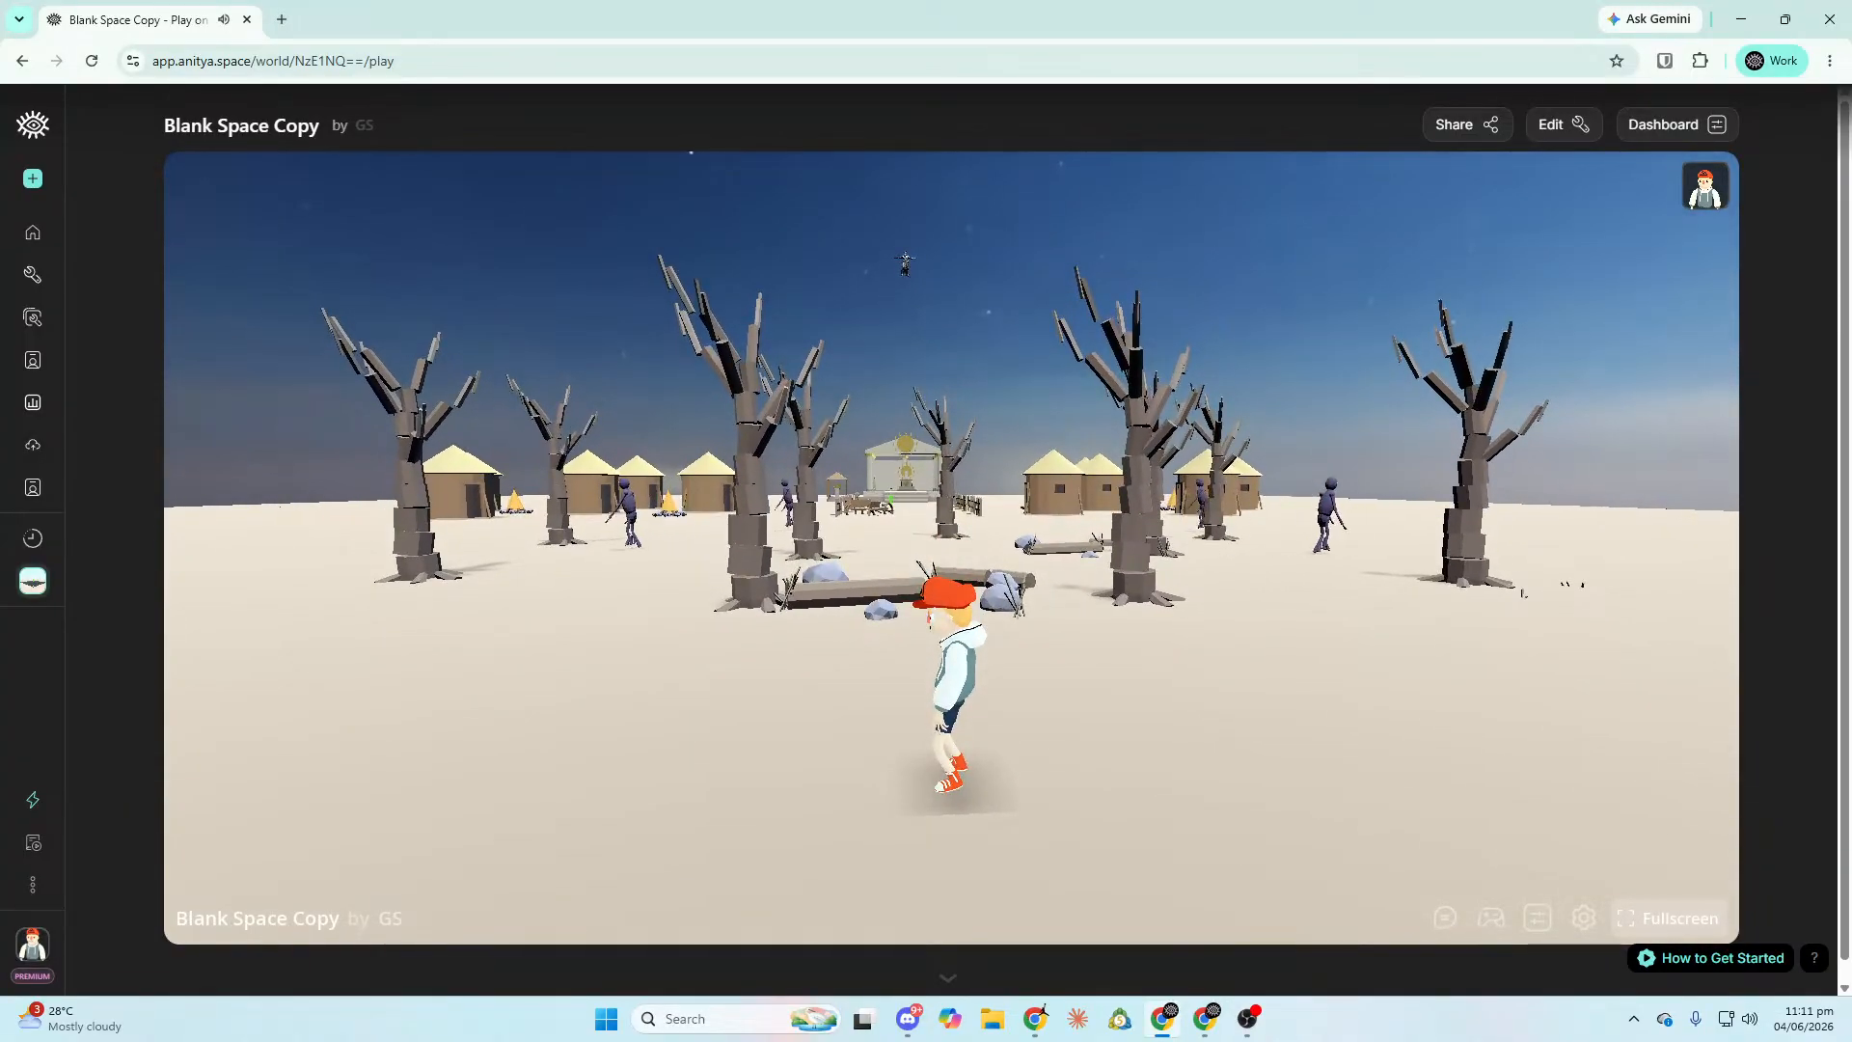
key("w")
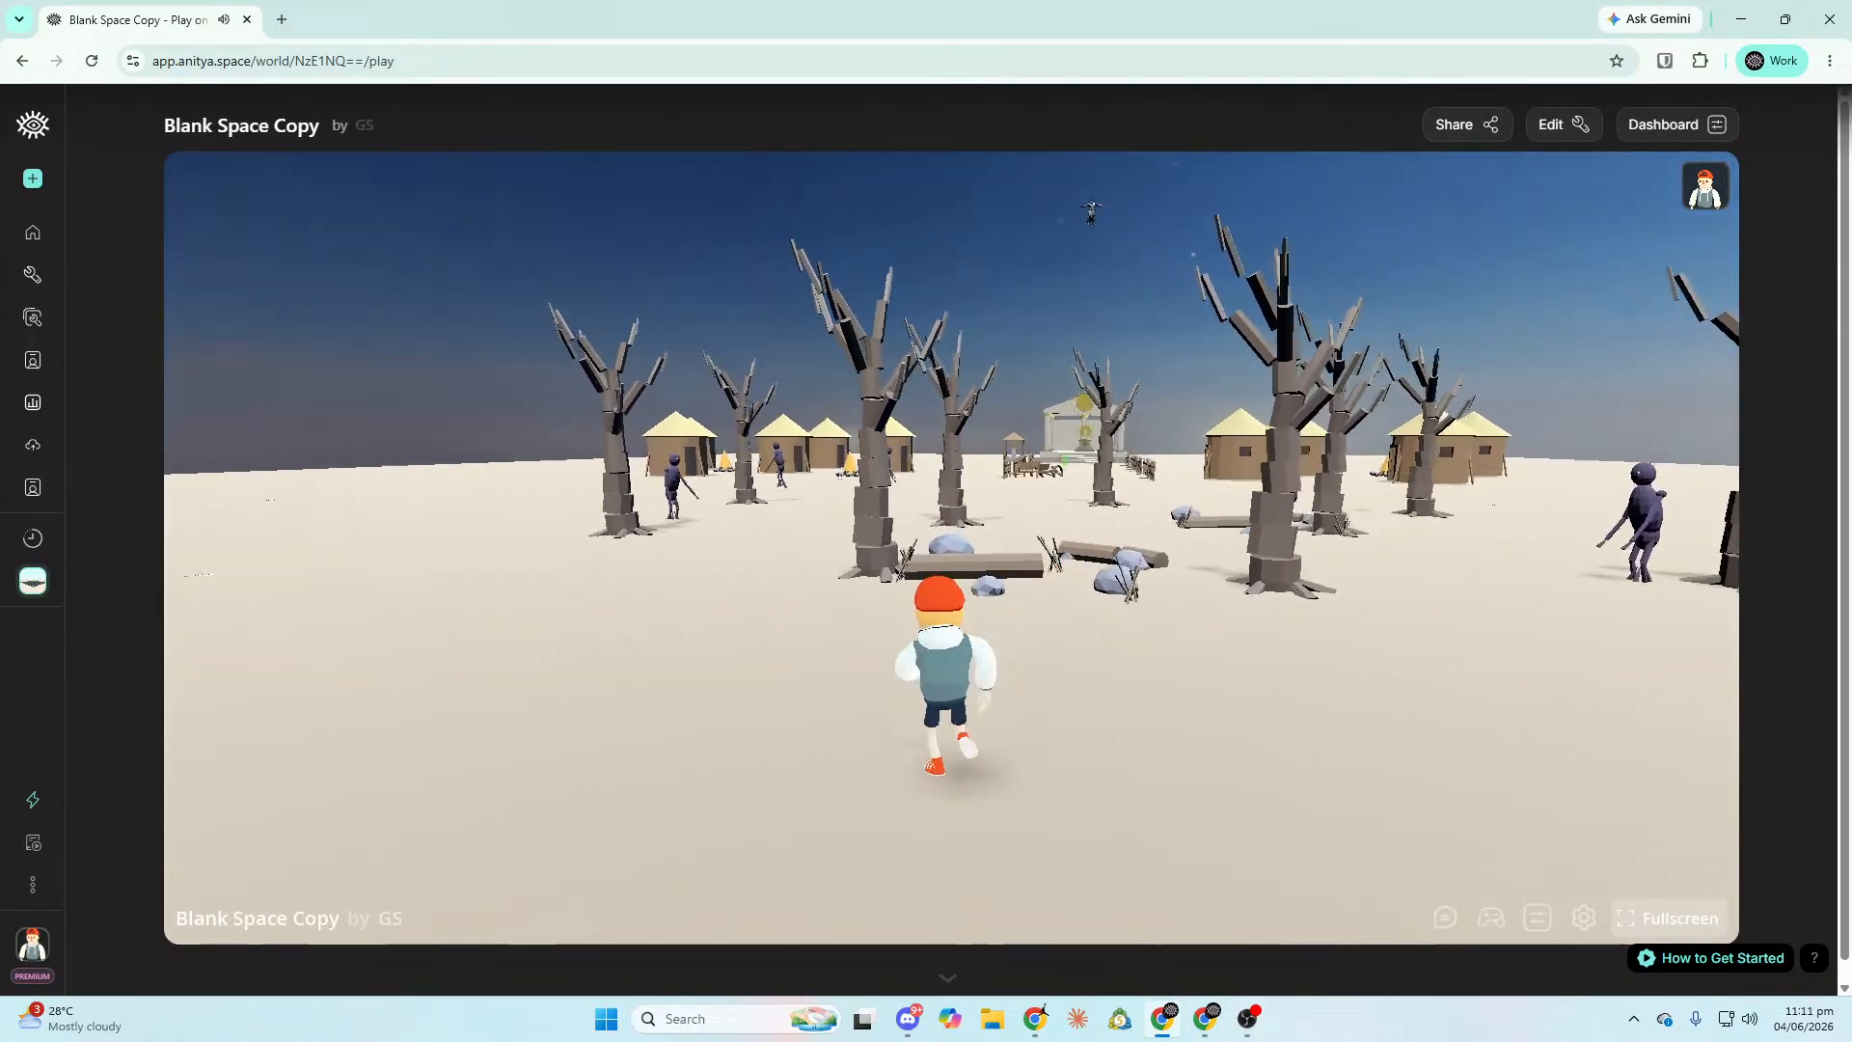
key("space")
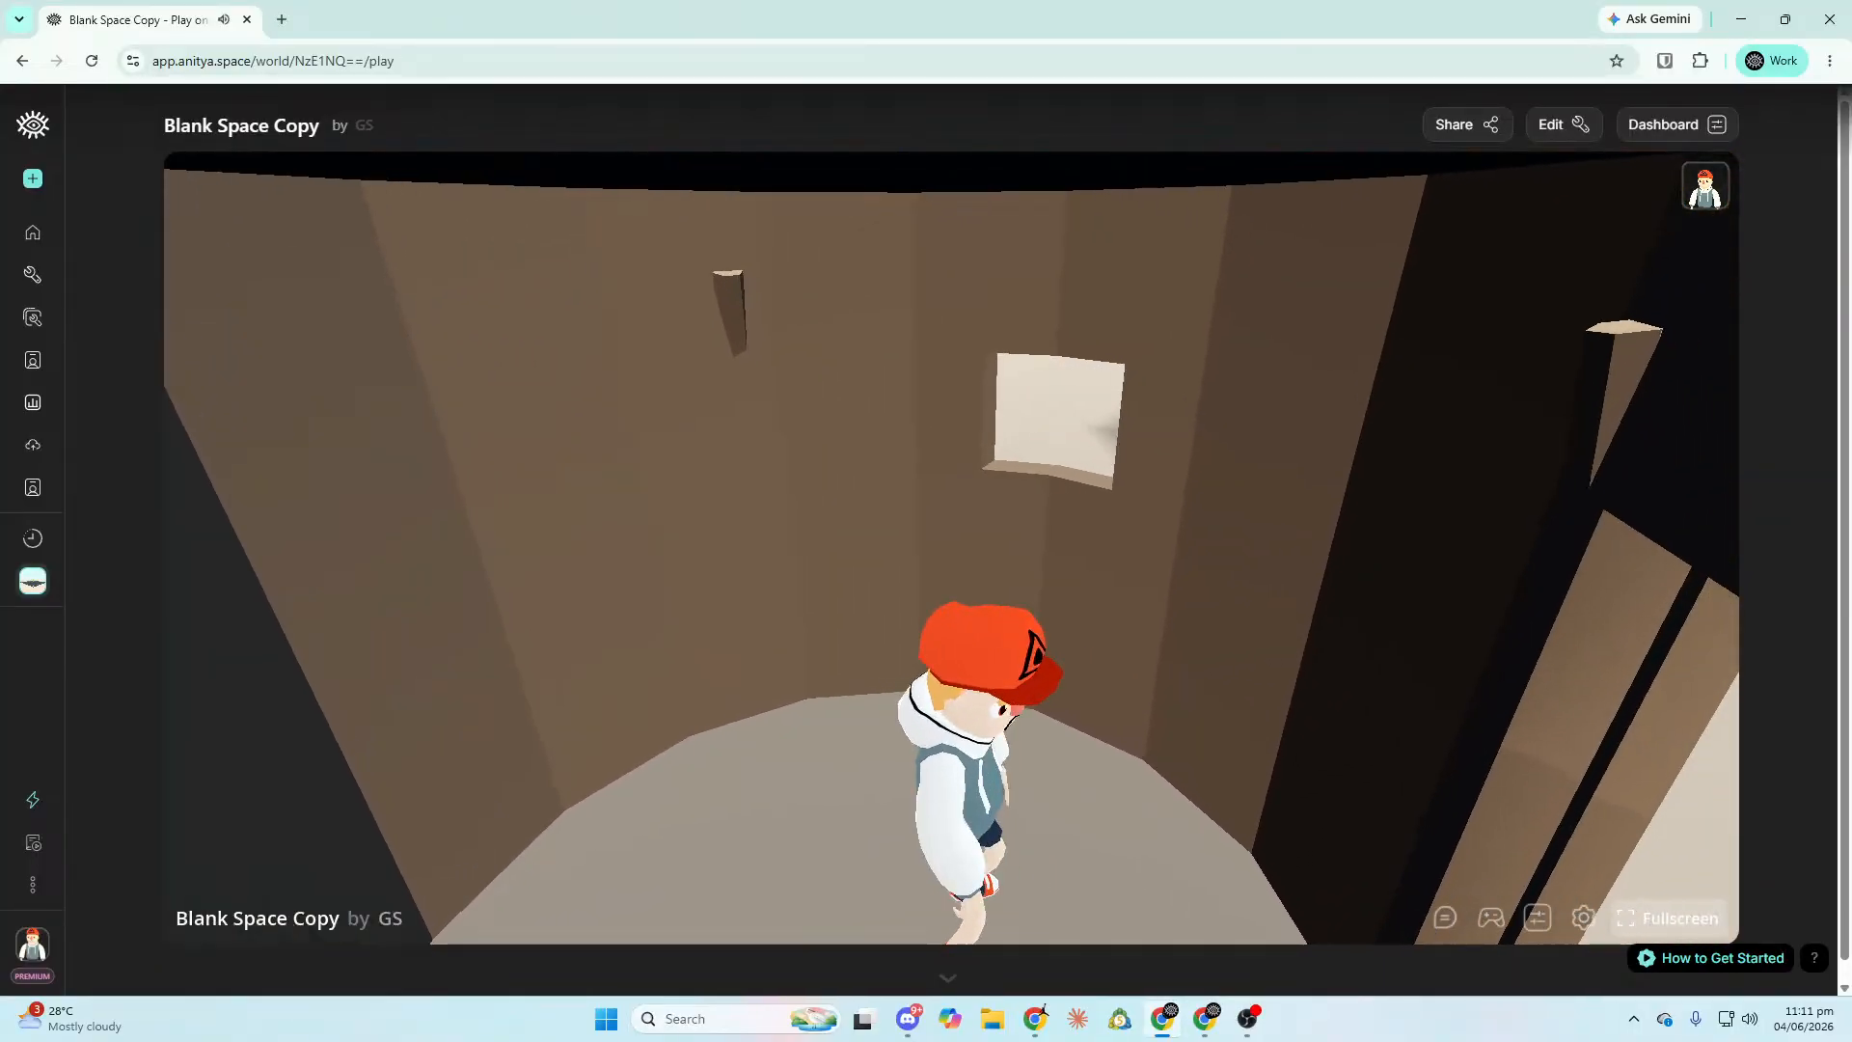
key("Escape")
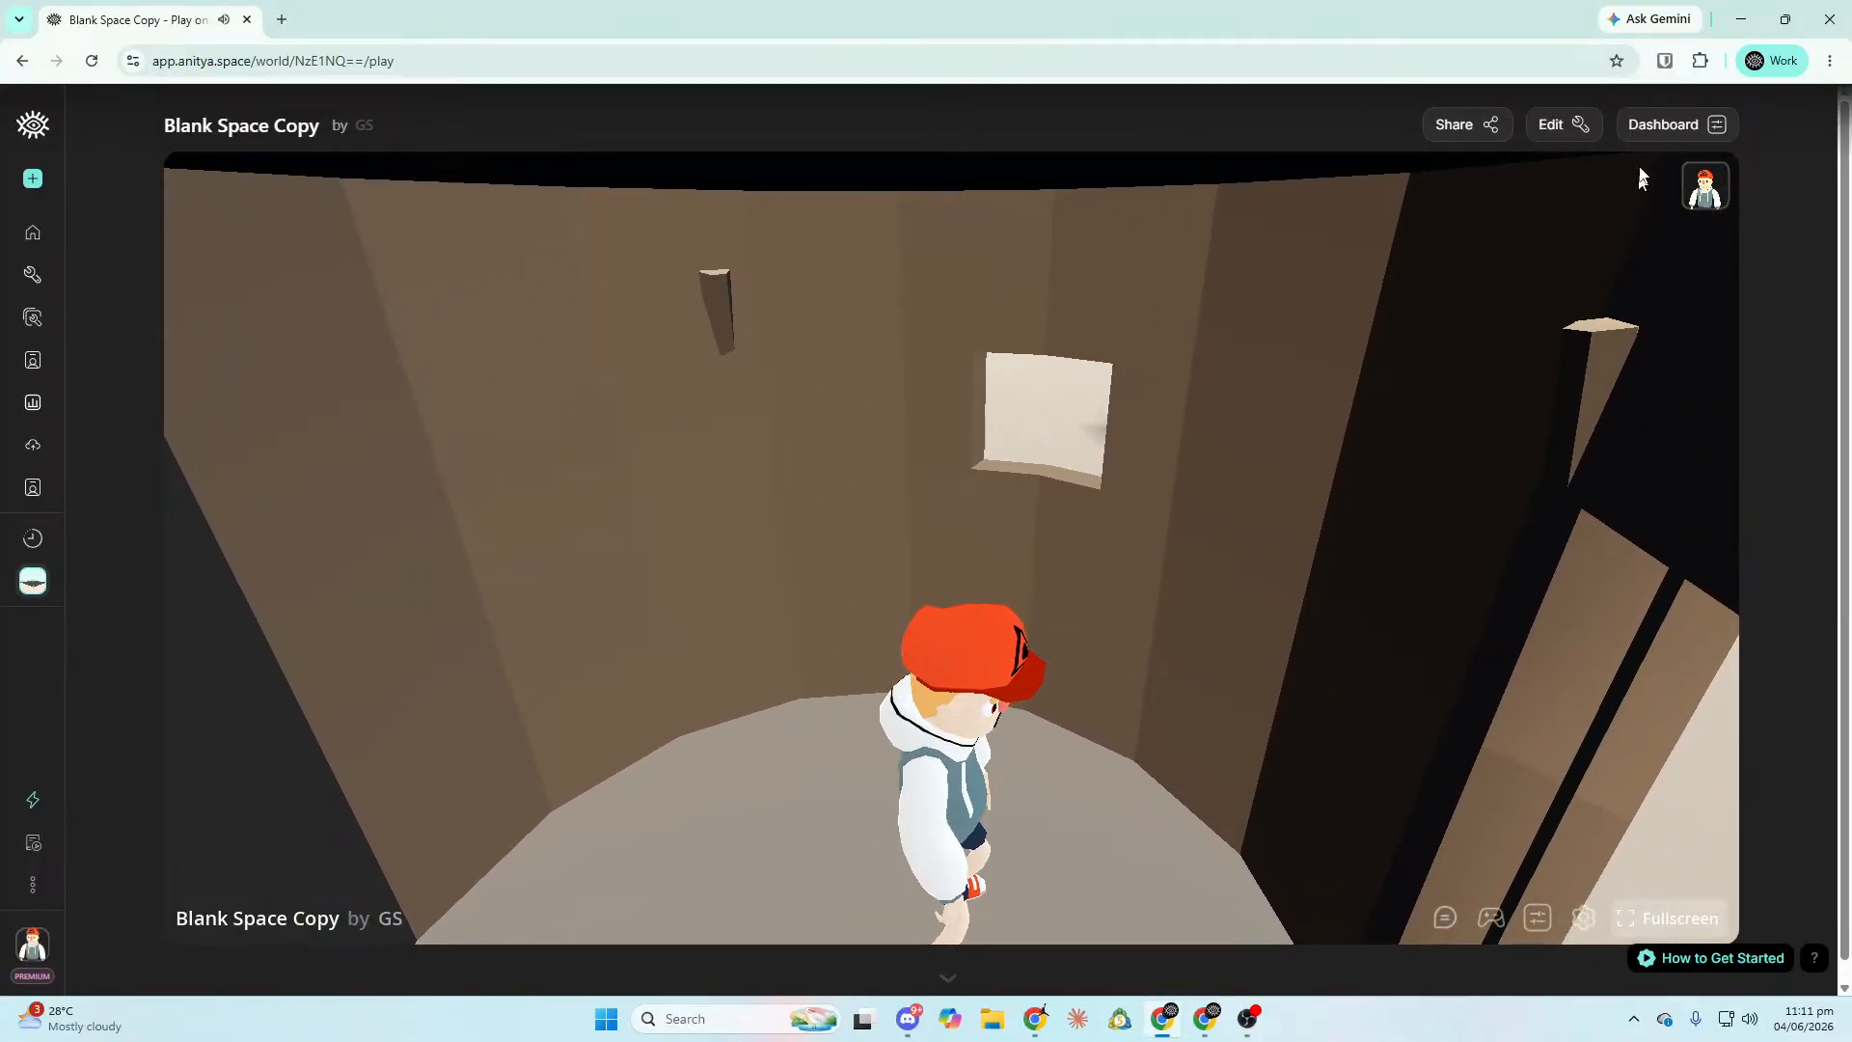
left_click(1580, 123)
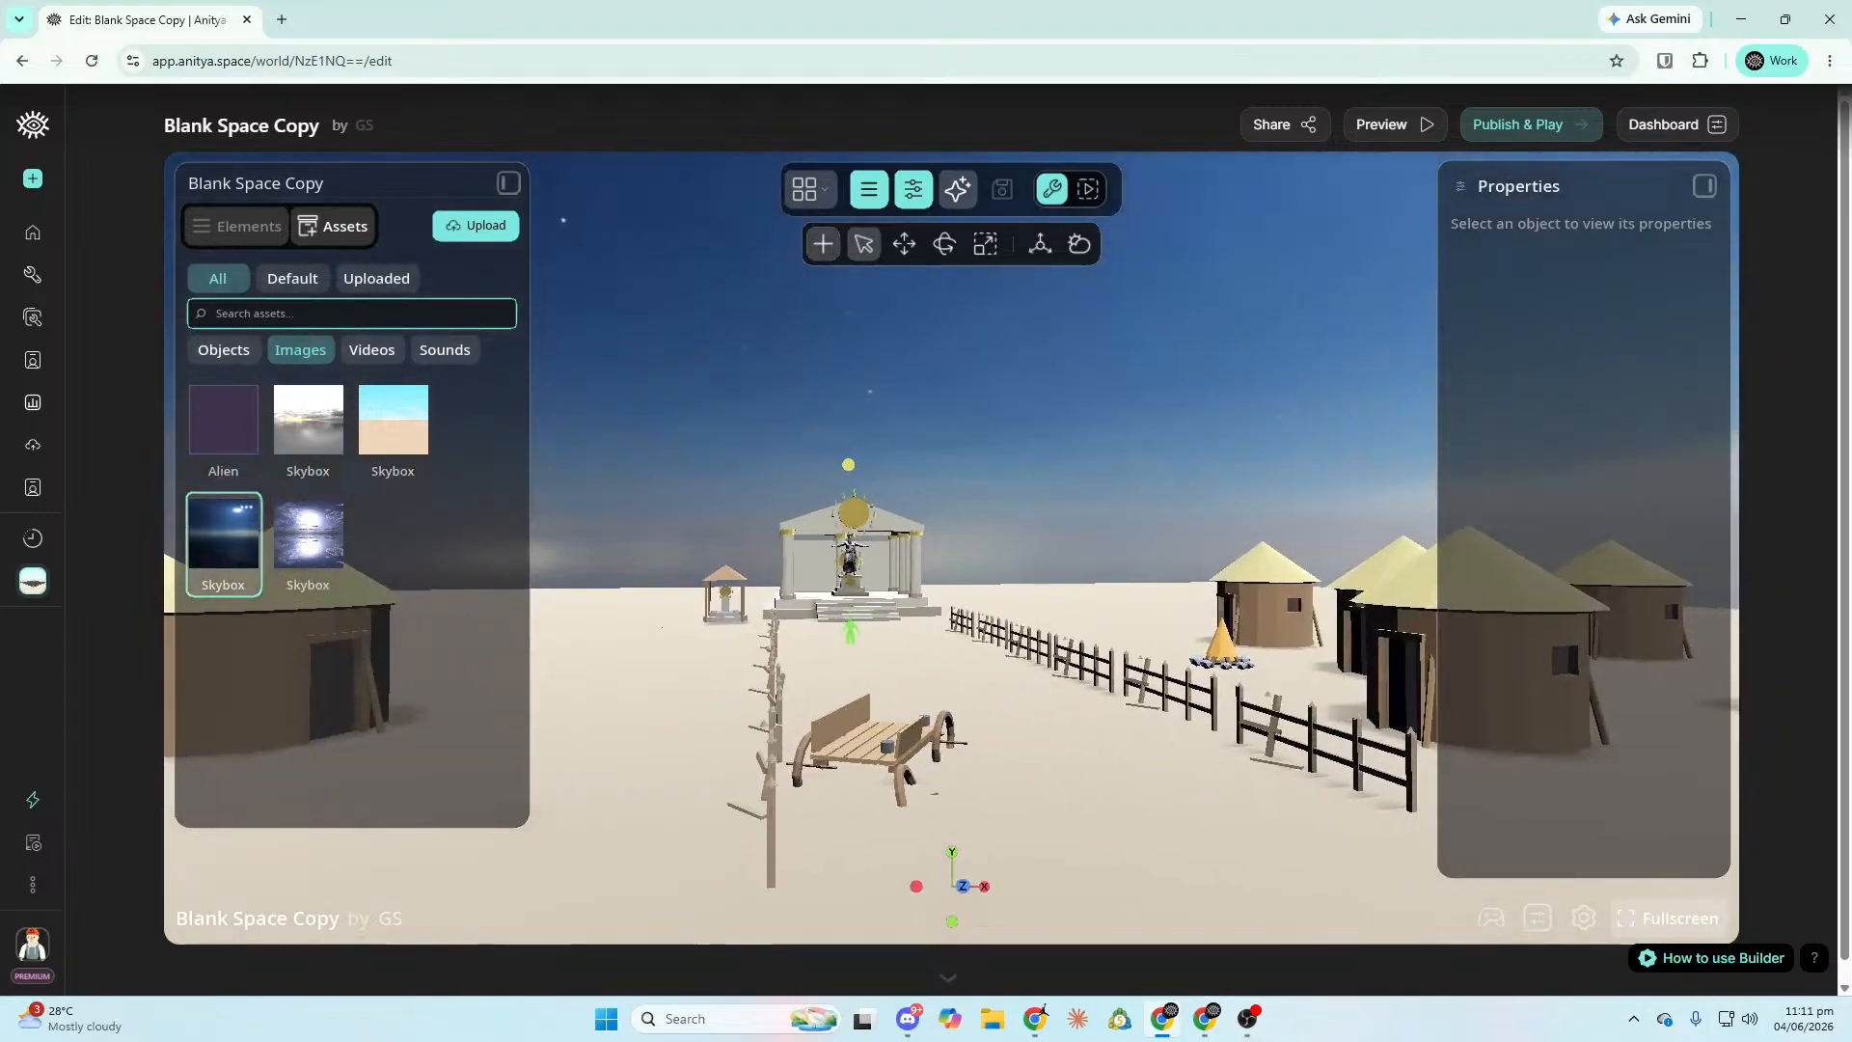
Select Aris Powerful and view the From state of its Move Rotate Scale component.
left_click(882, 554)
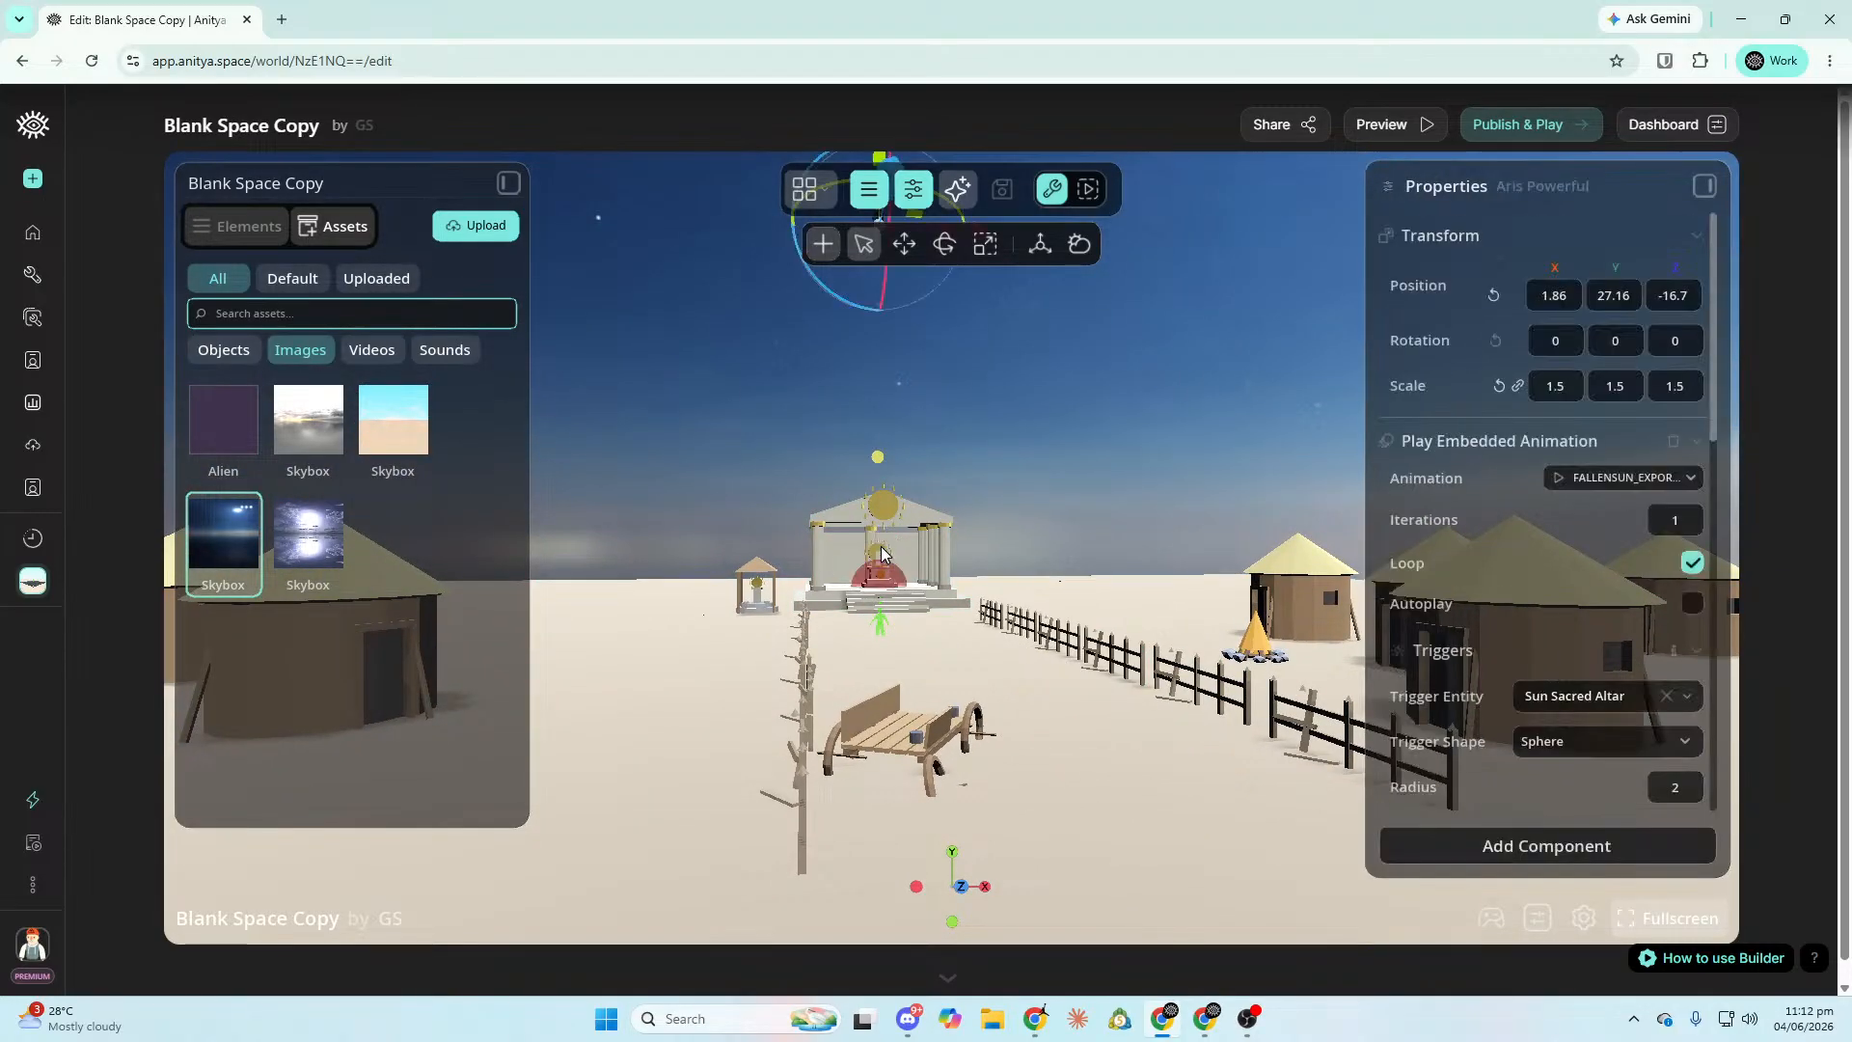
scroll(1578, 587, "down", 10)
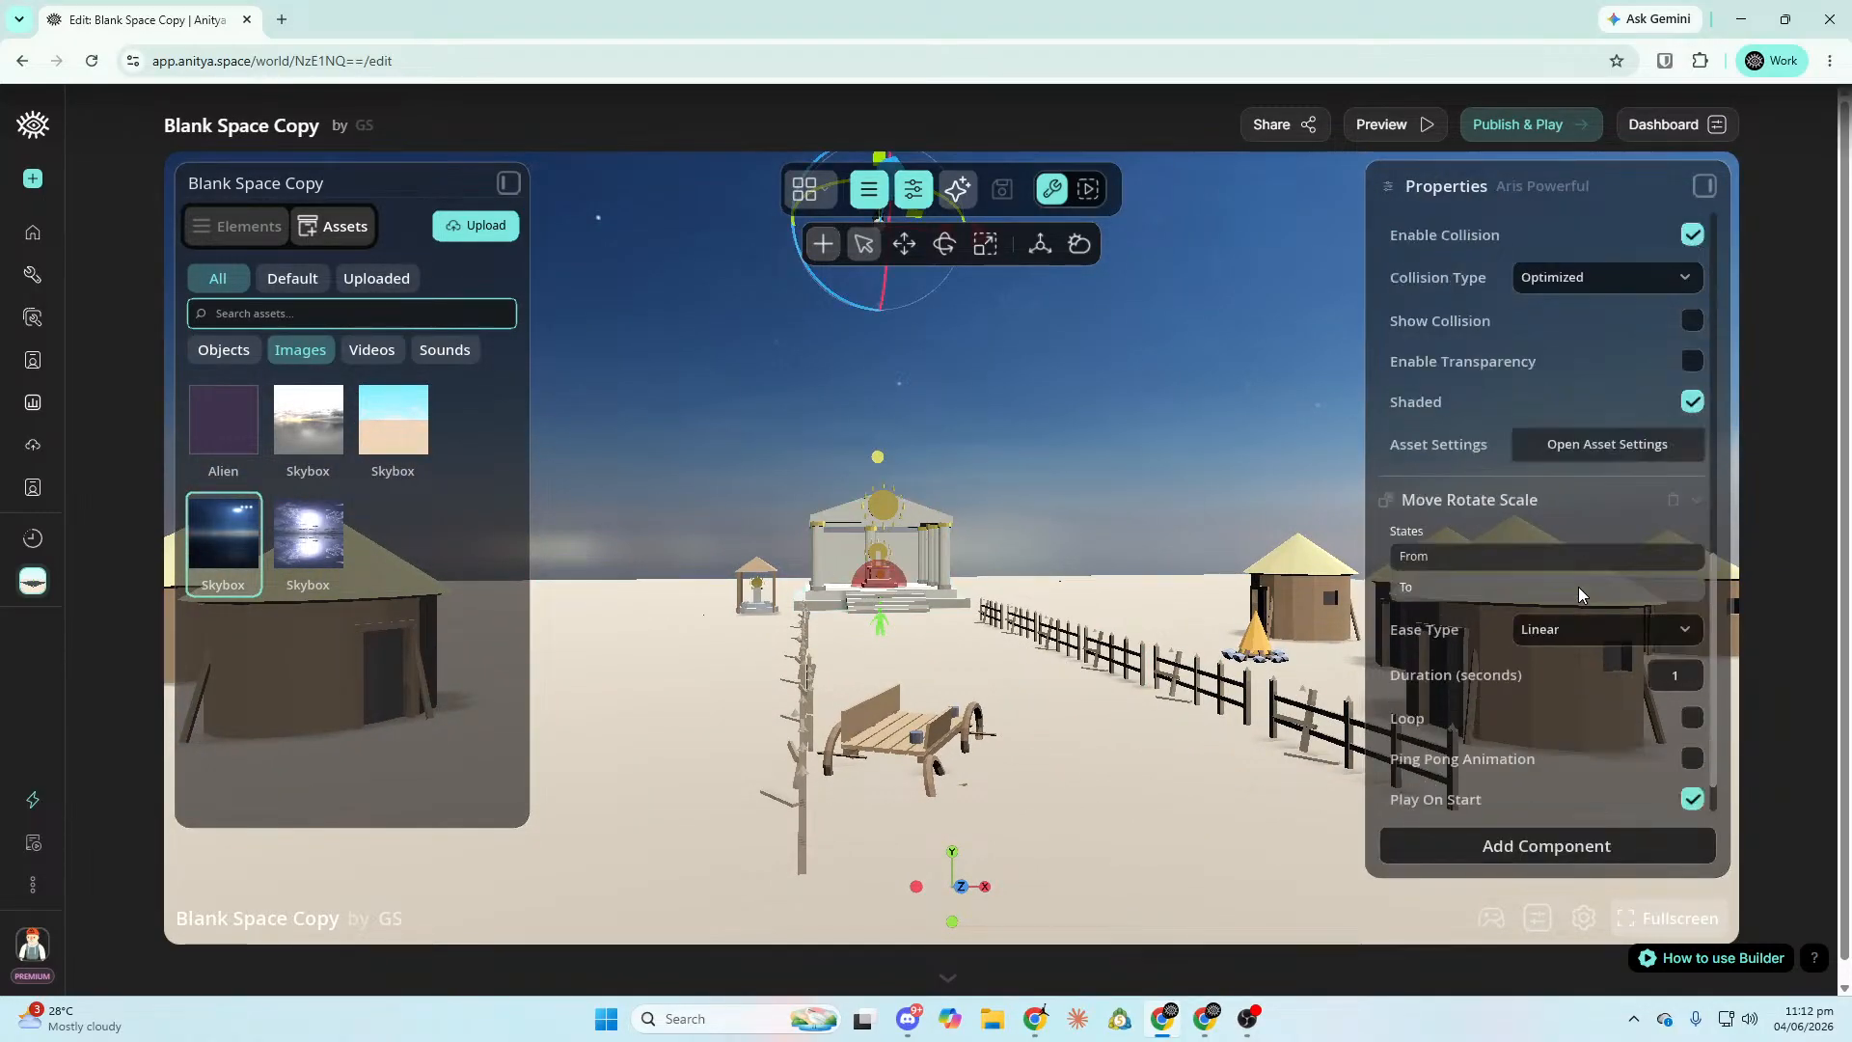
left_click(1545, 563)
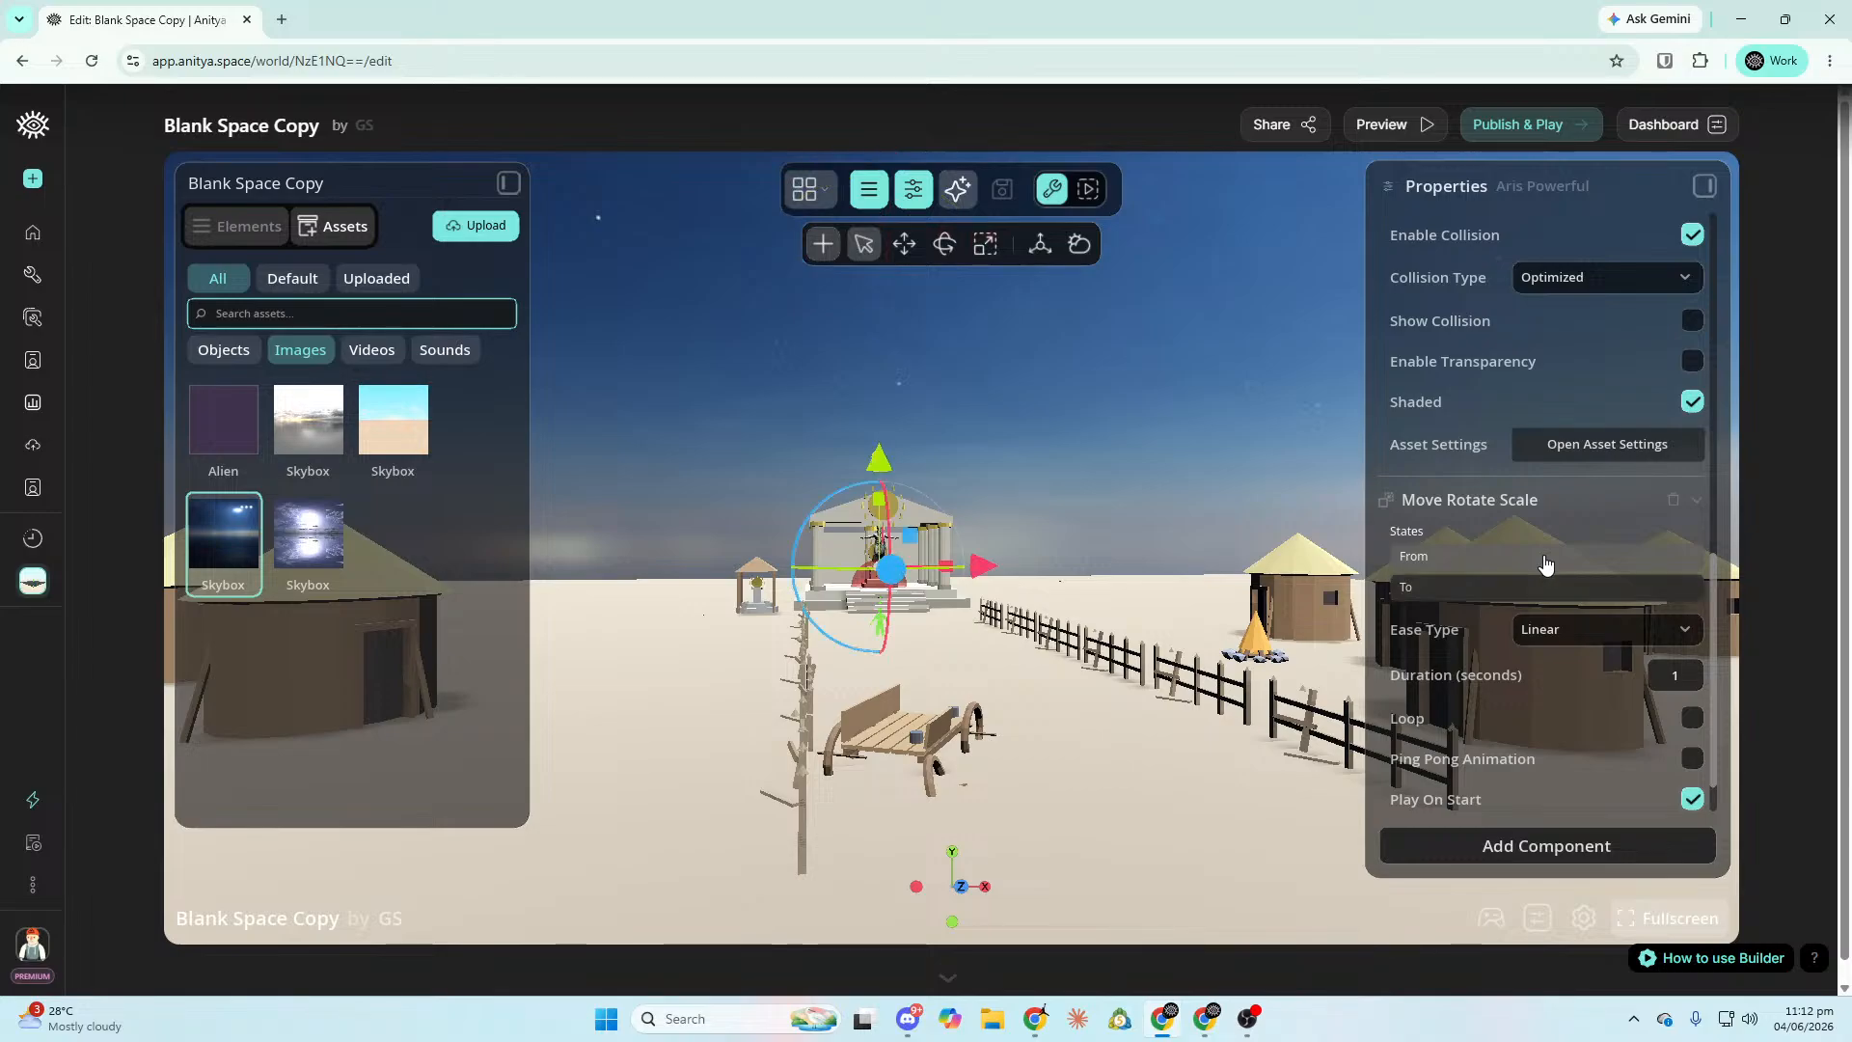
key("w")
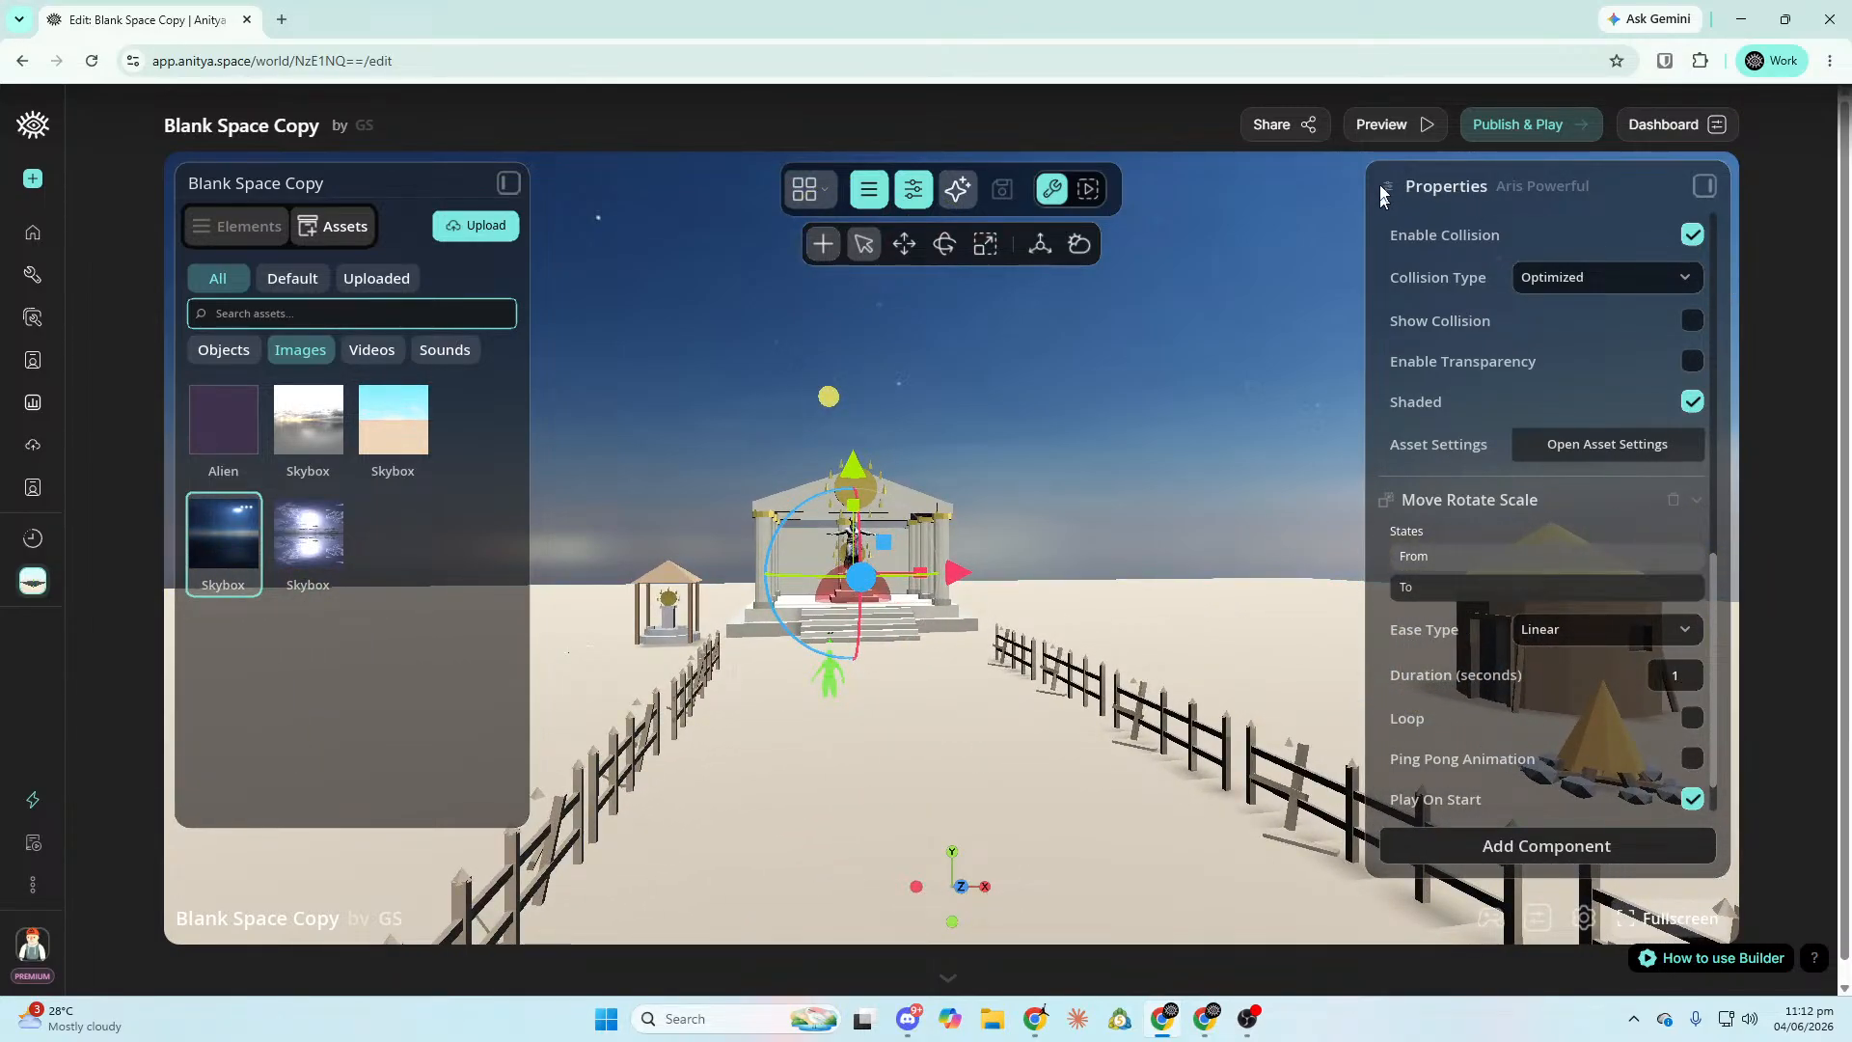
Raise the Starting Point in front of the temple to about Y 0.07 and deselect it.
left_click(831, 691)
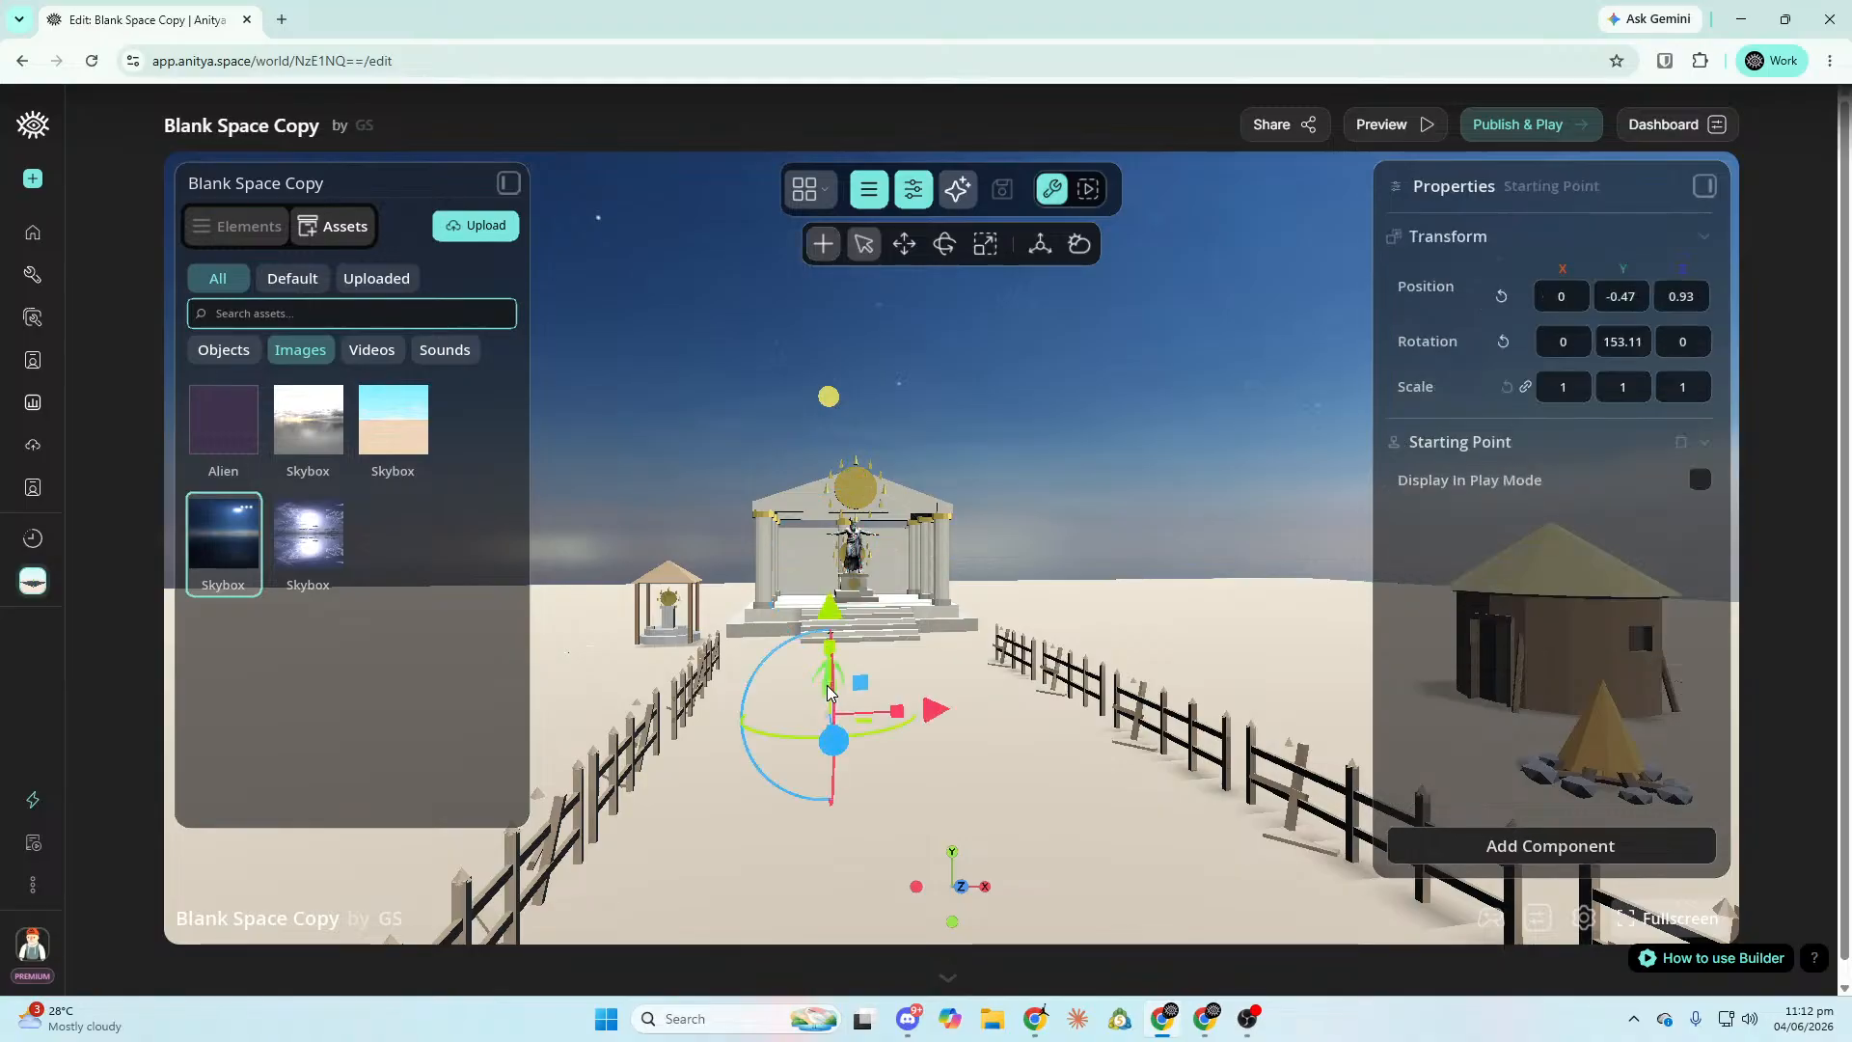
mouse_move(837, 599)
right_mouse_down()
mouse_move(960, 599)
mouse_move(835, 609)
right_mouse_up()
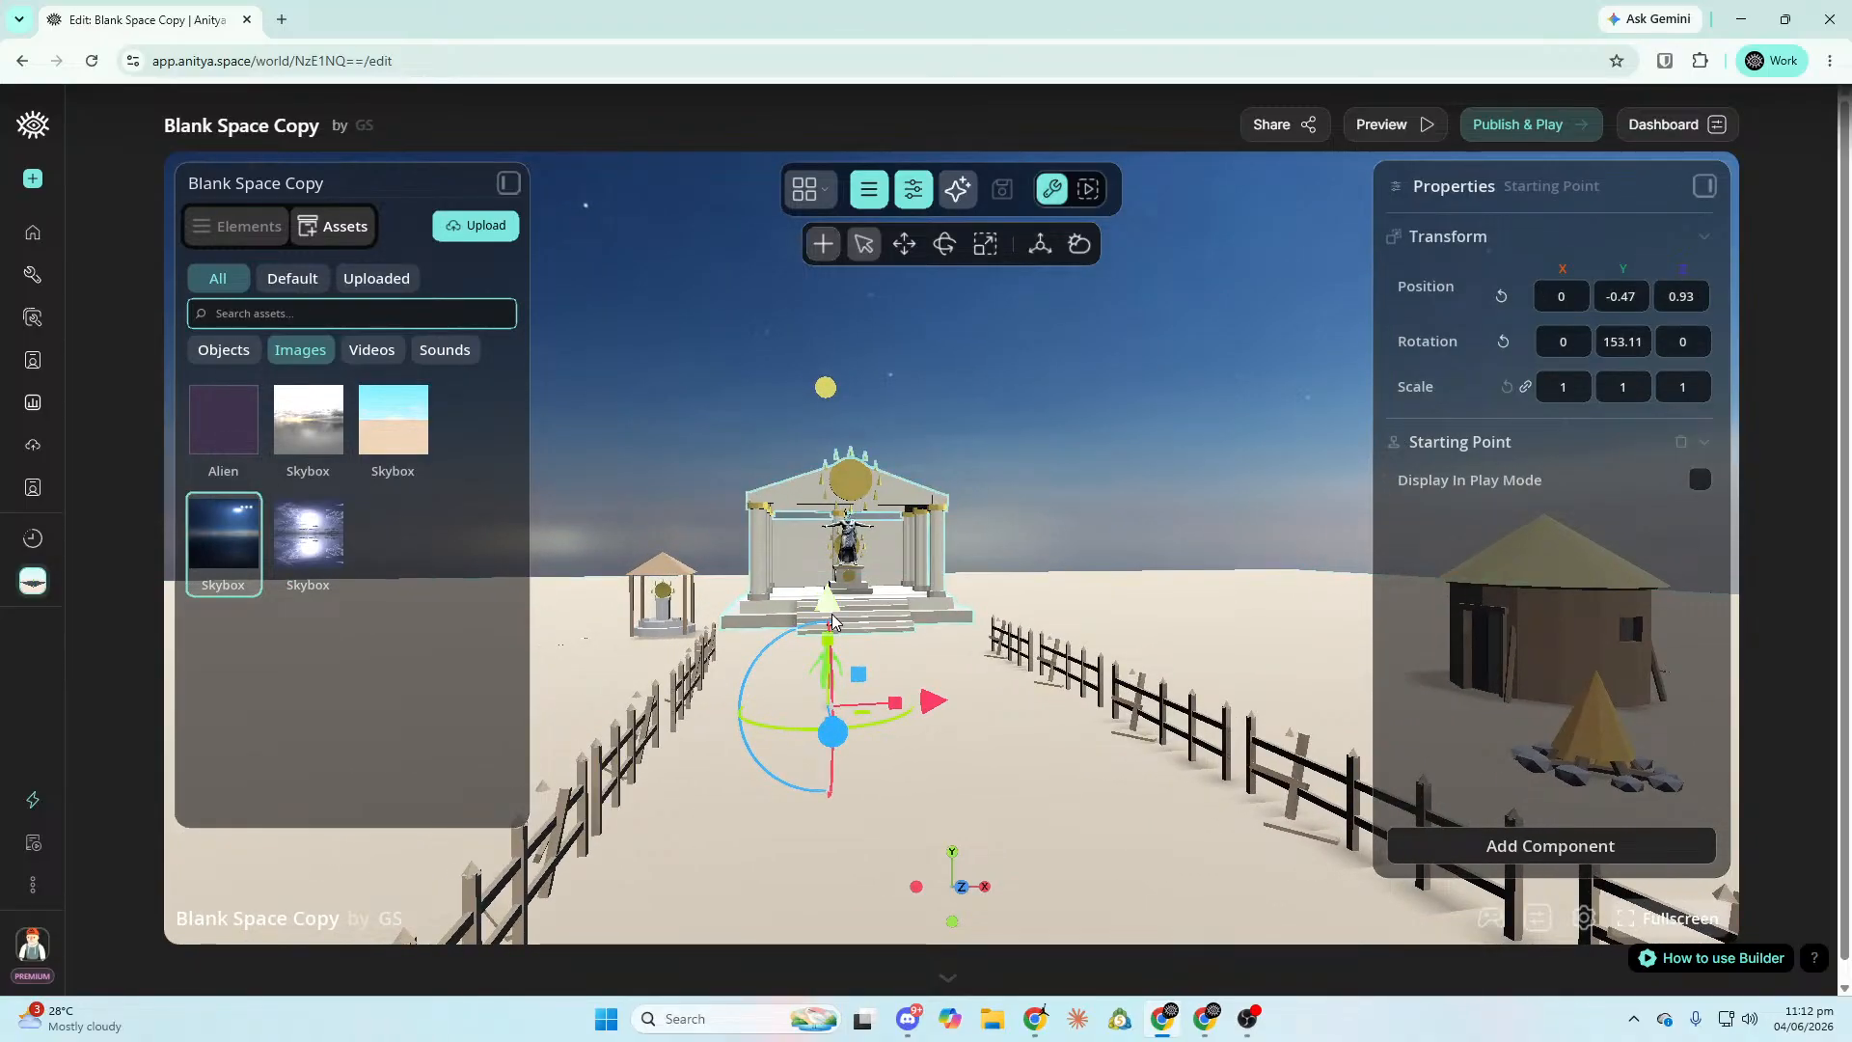
left_click_drag(835, 610, 836, 586)
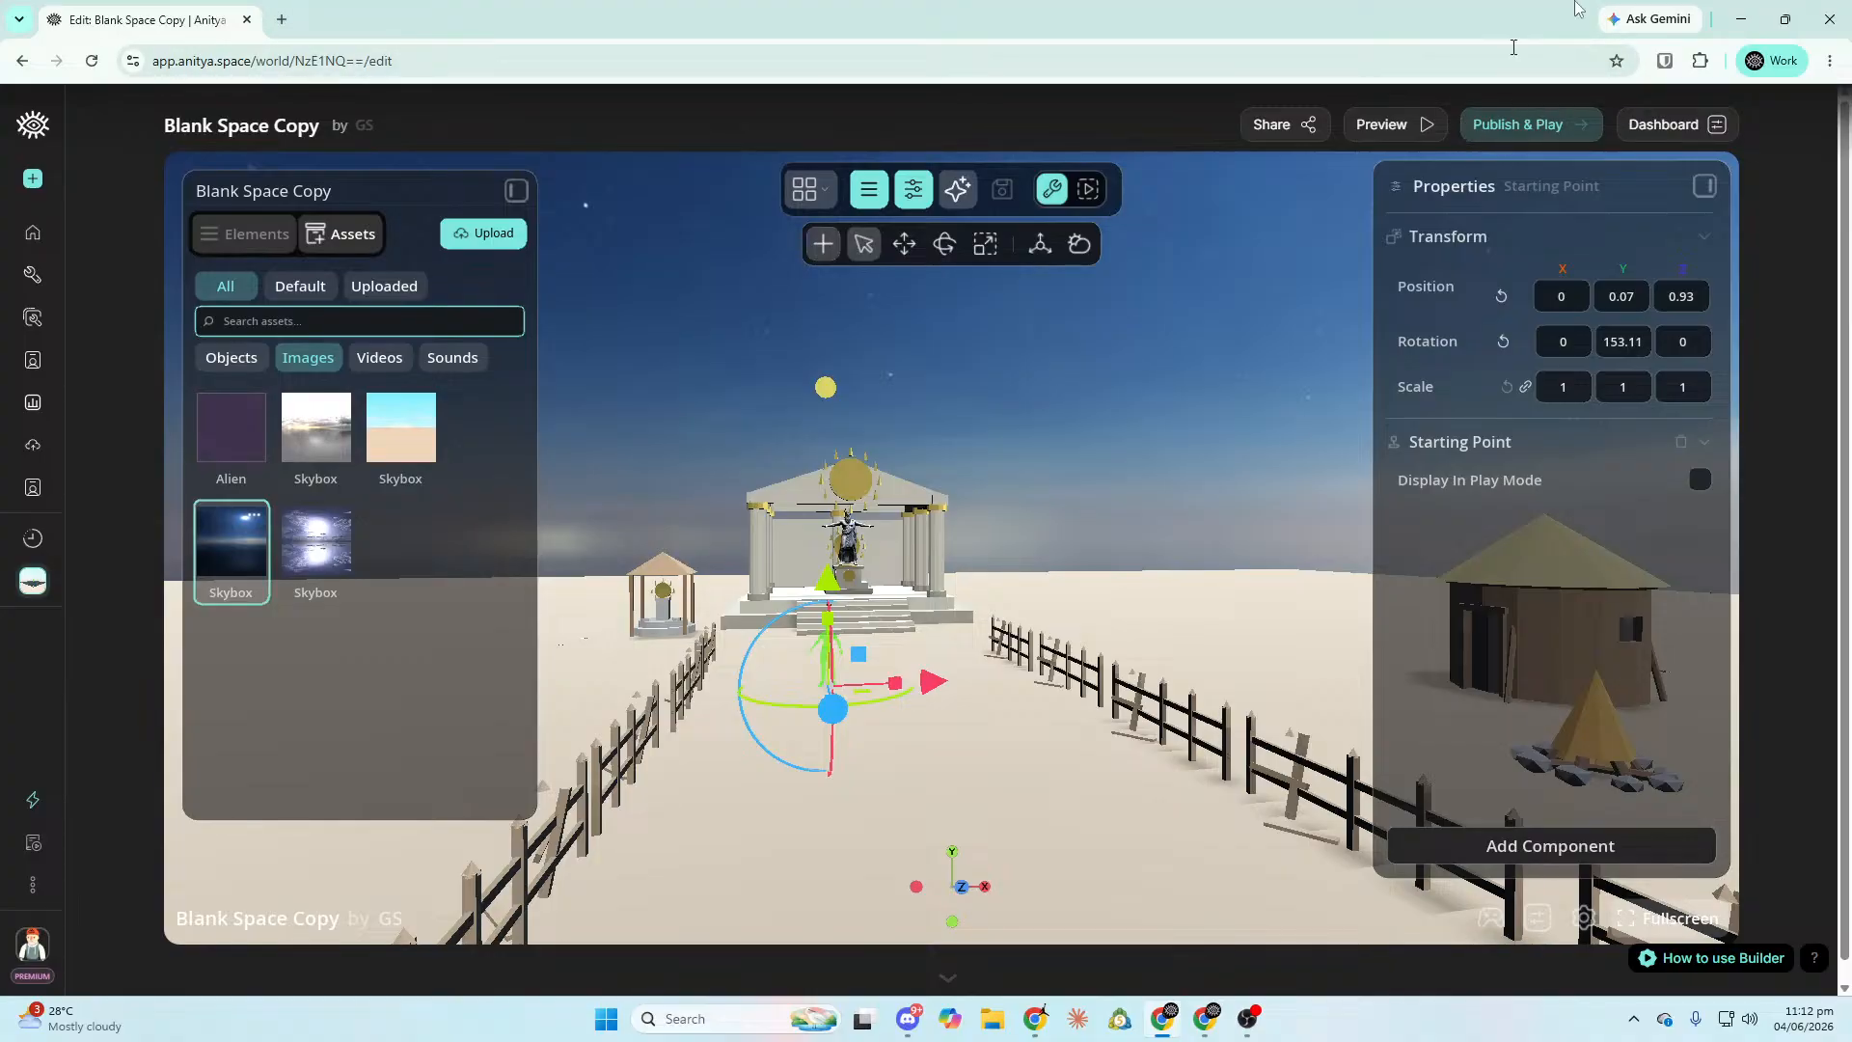
left_click(1330, 319)
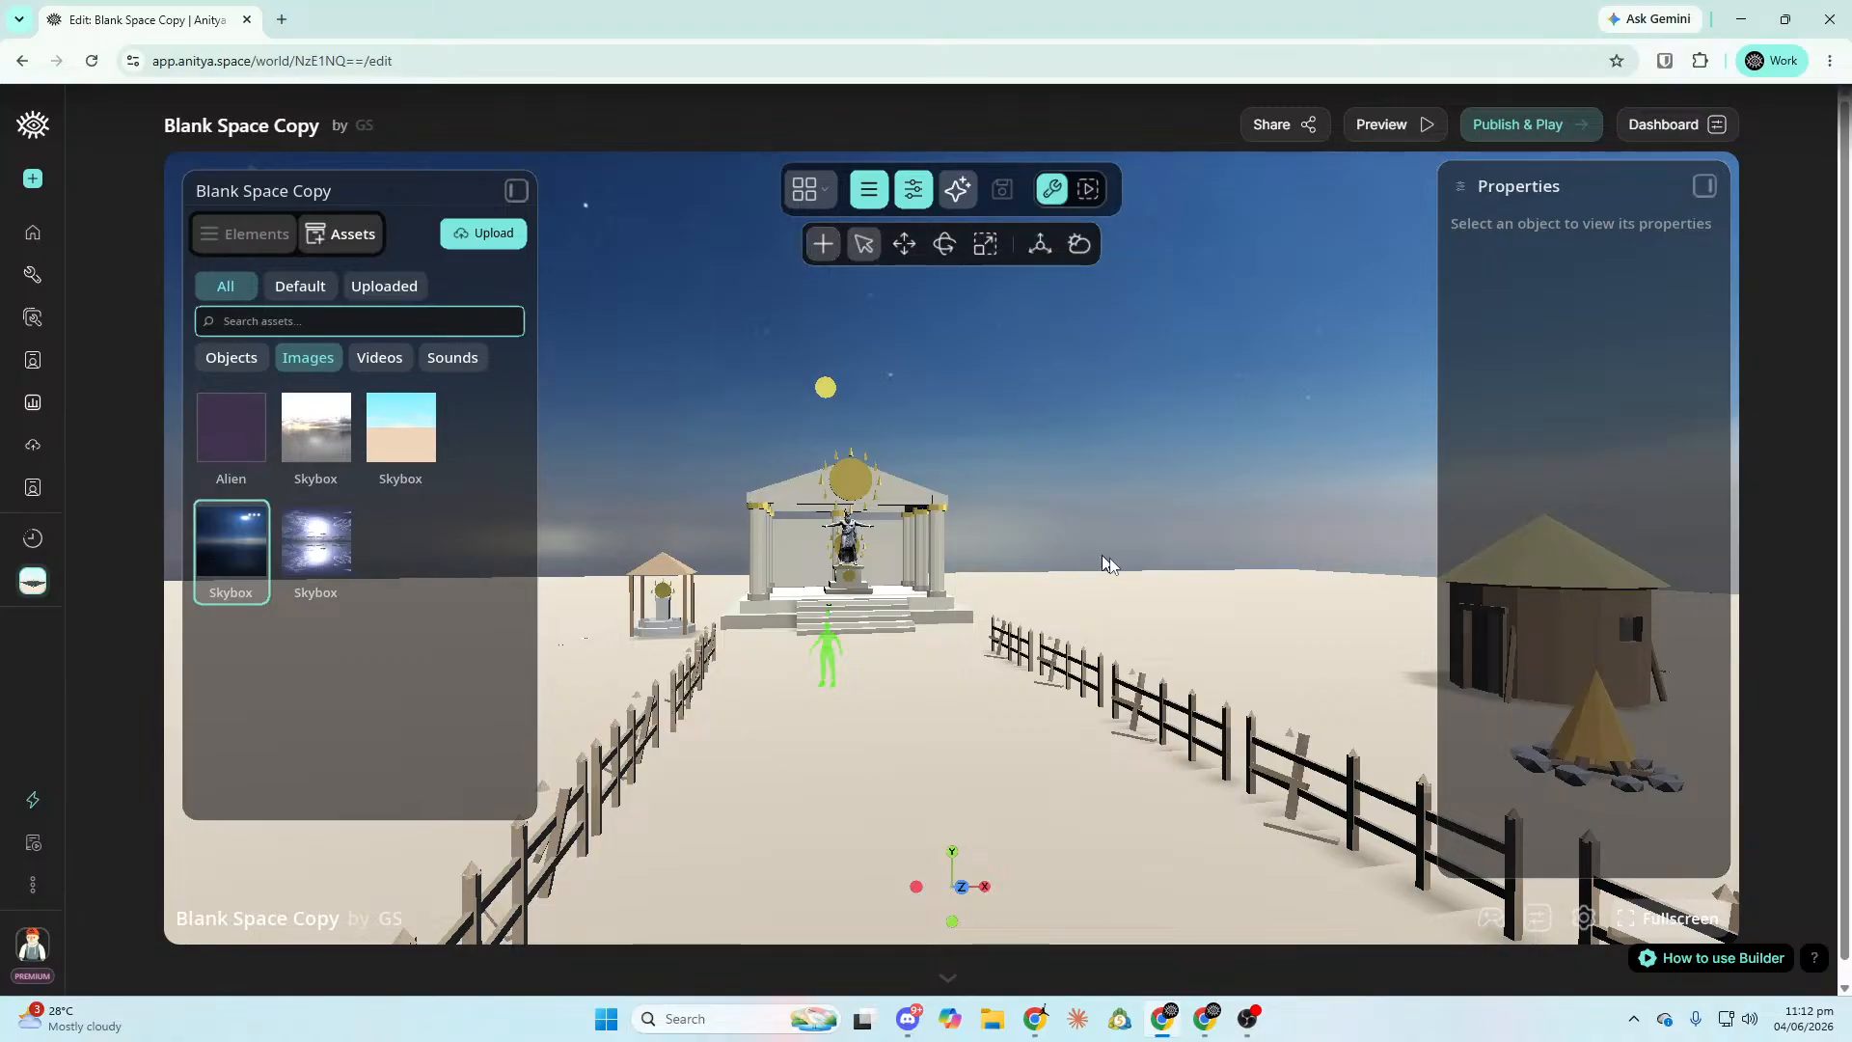
Play the world and run the avatar from the starting point along the fenced path past the huts.
right_click_drag(1094, 562, 1167, 521)
key("w")
key("w")
left_click(1090, 192)
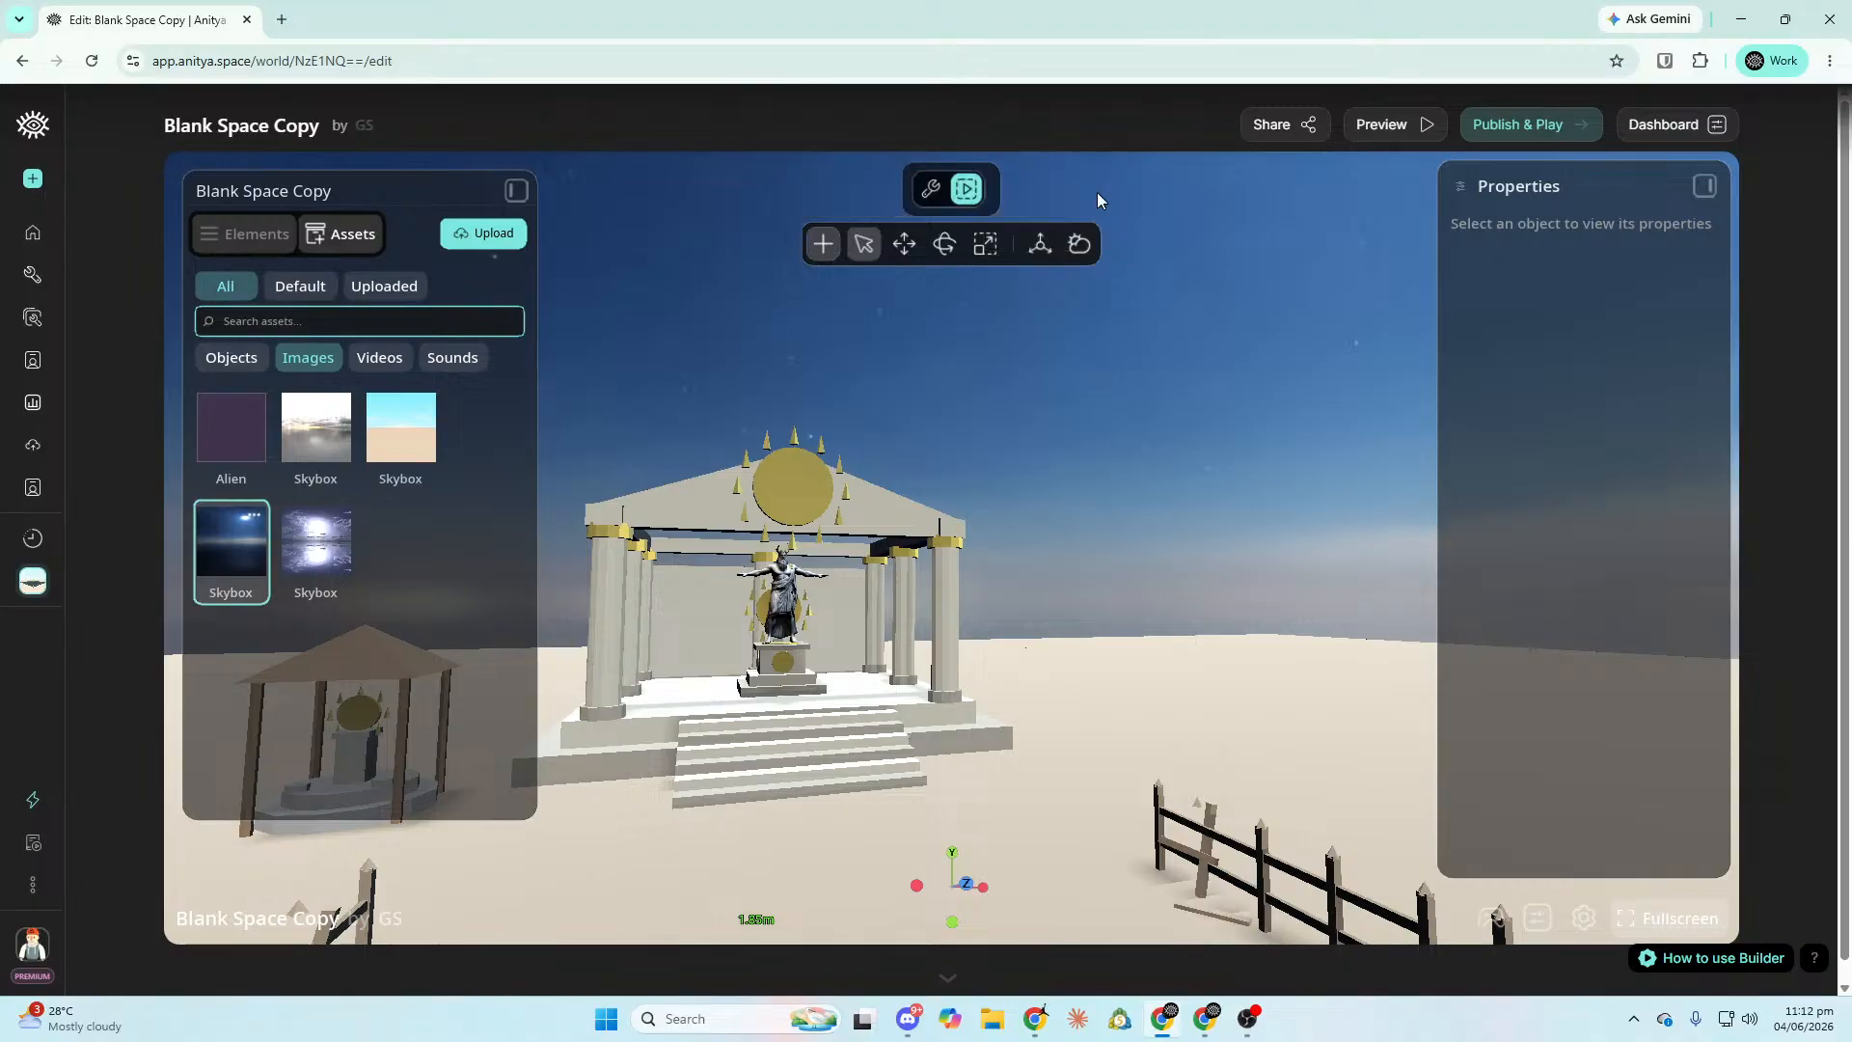
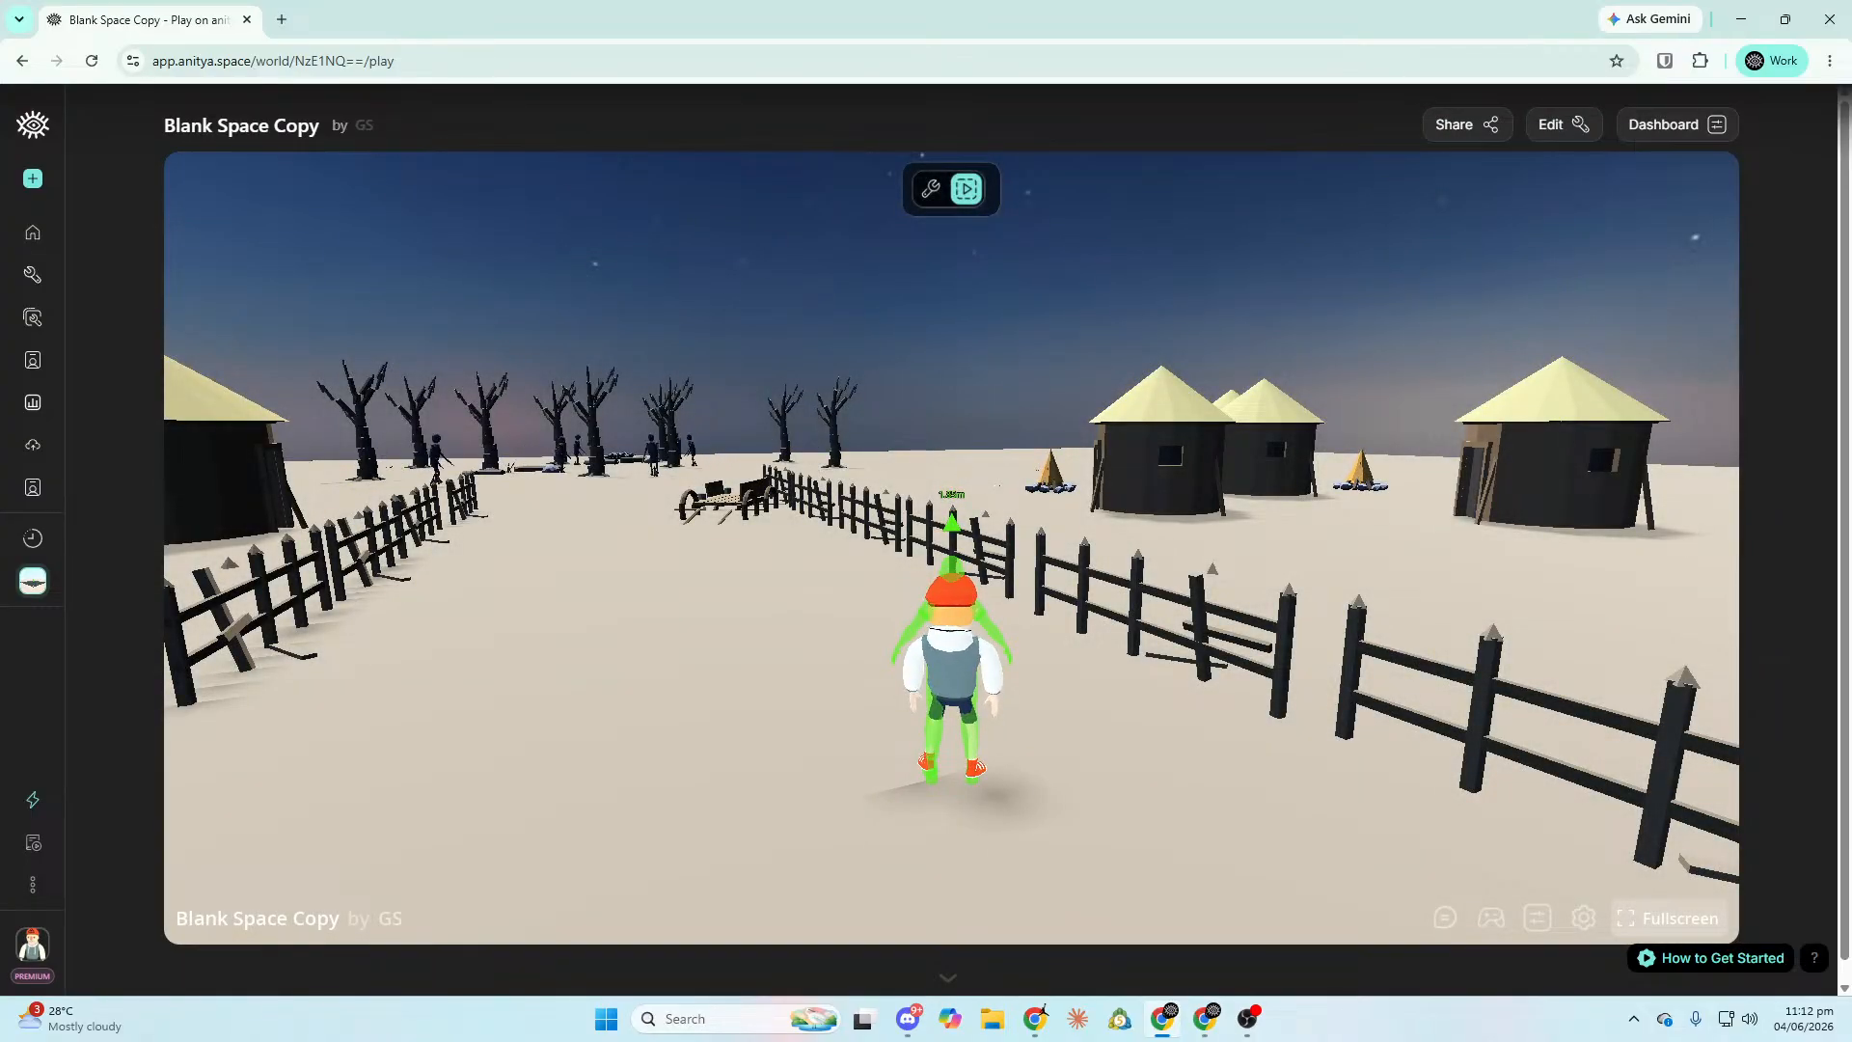
left_click(957, 457)
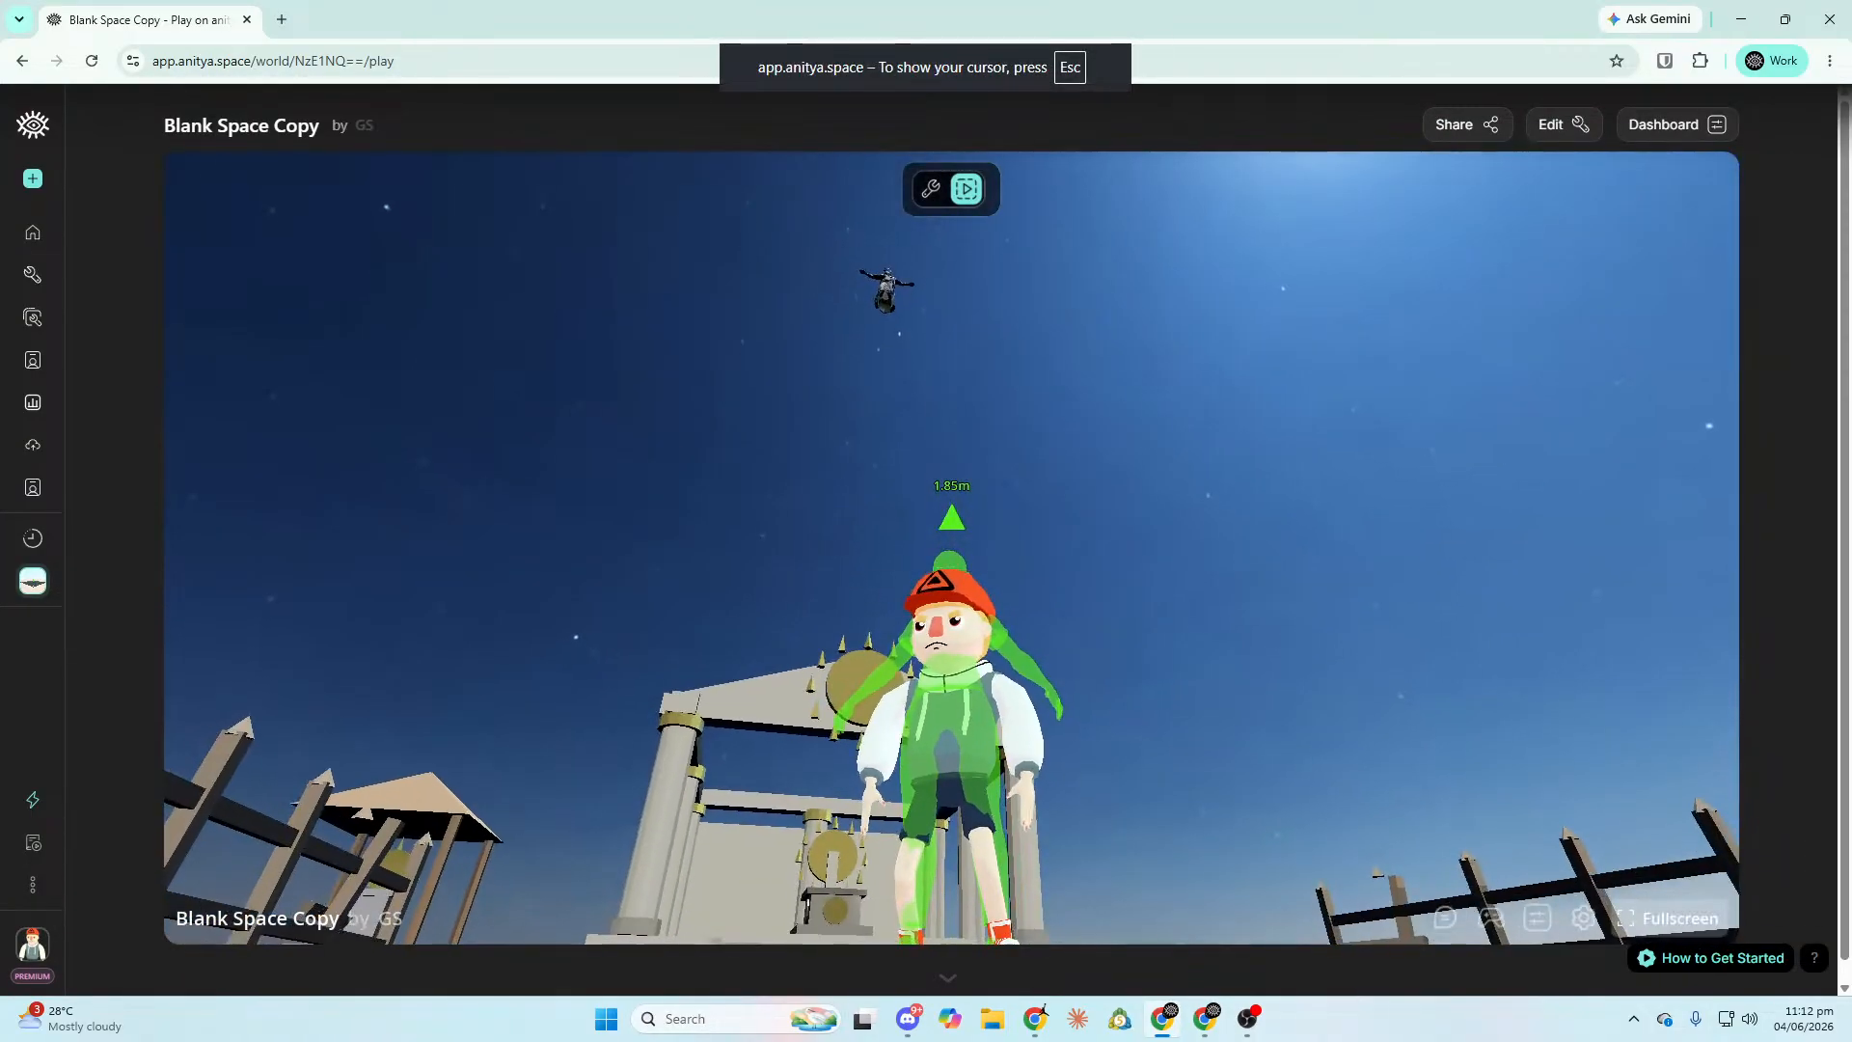
key("w")
key("w")
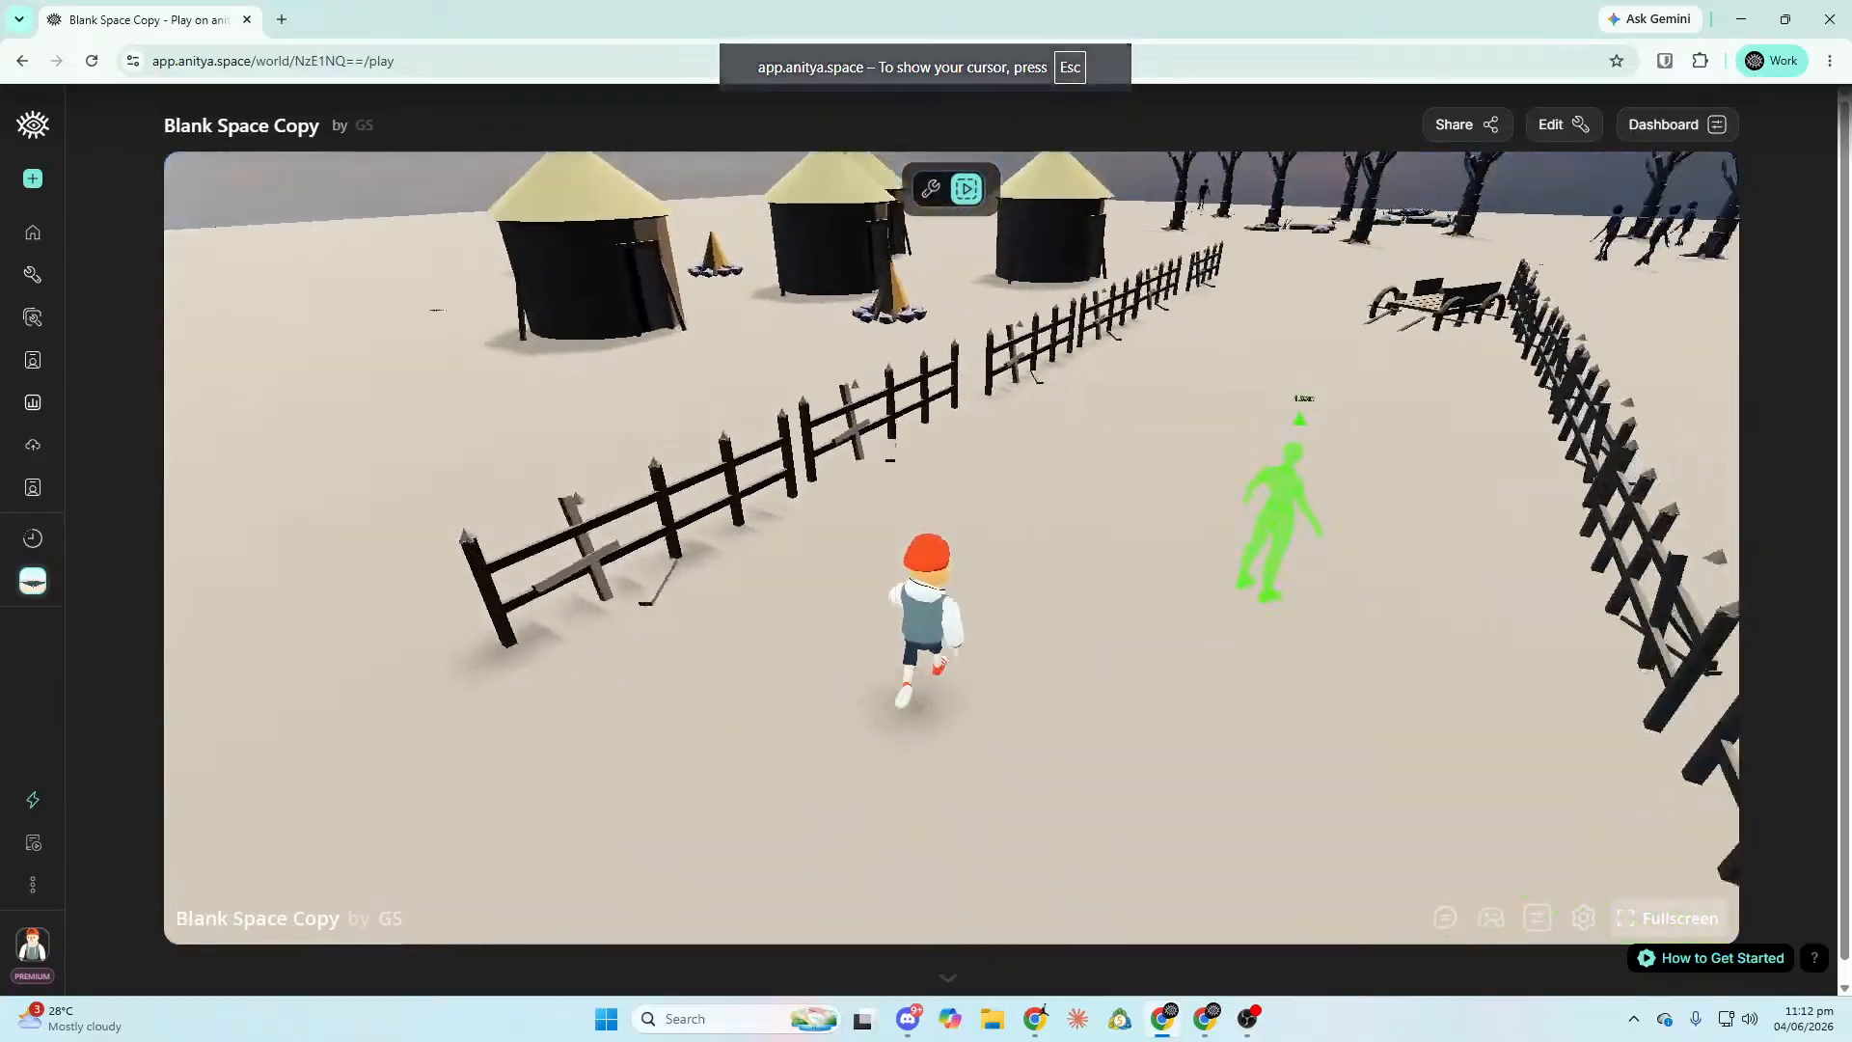
key("w")
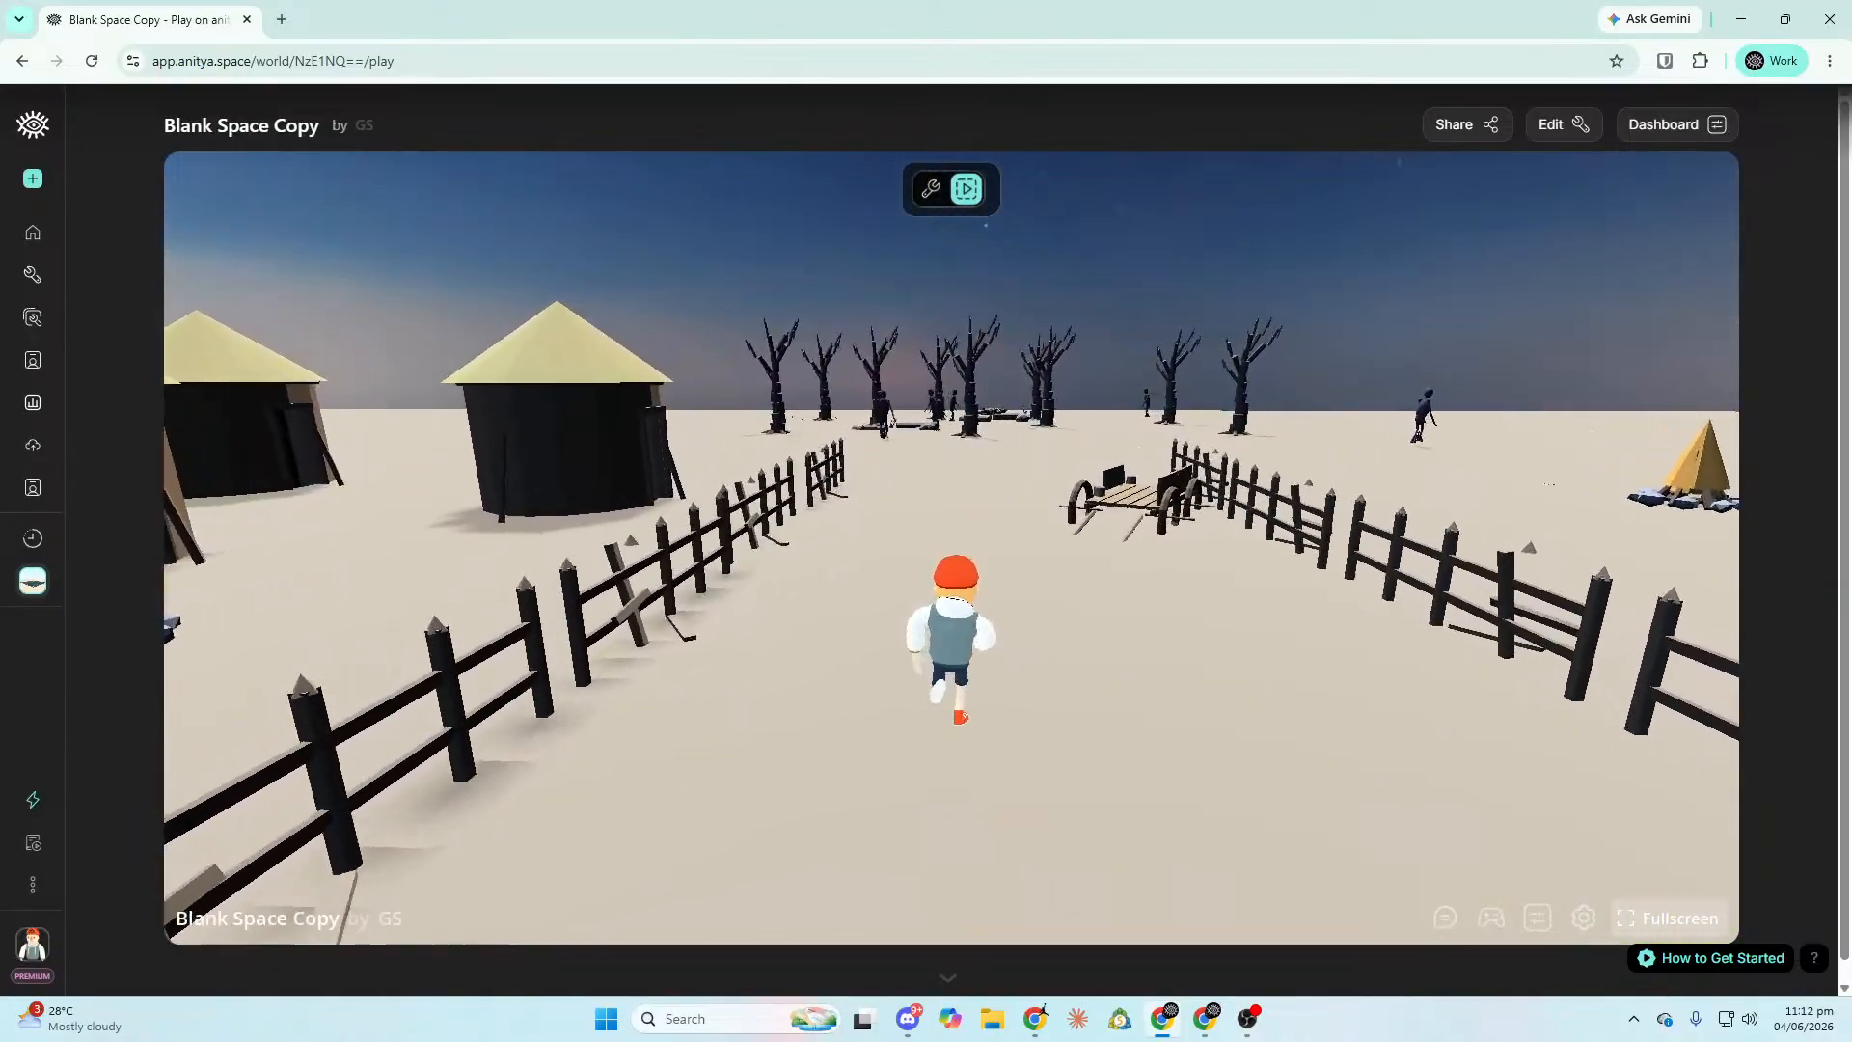
Run the avatar through the dead trees and around the hollow creatures to the weakened Aris.
key("w")
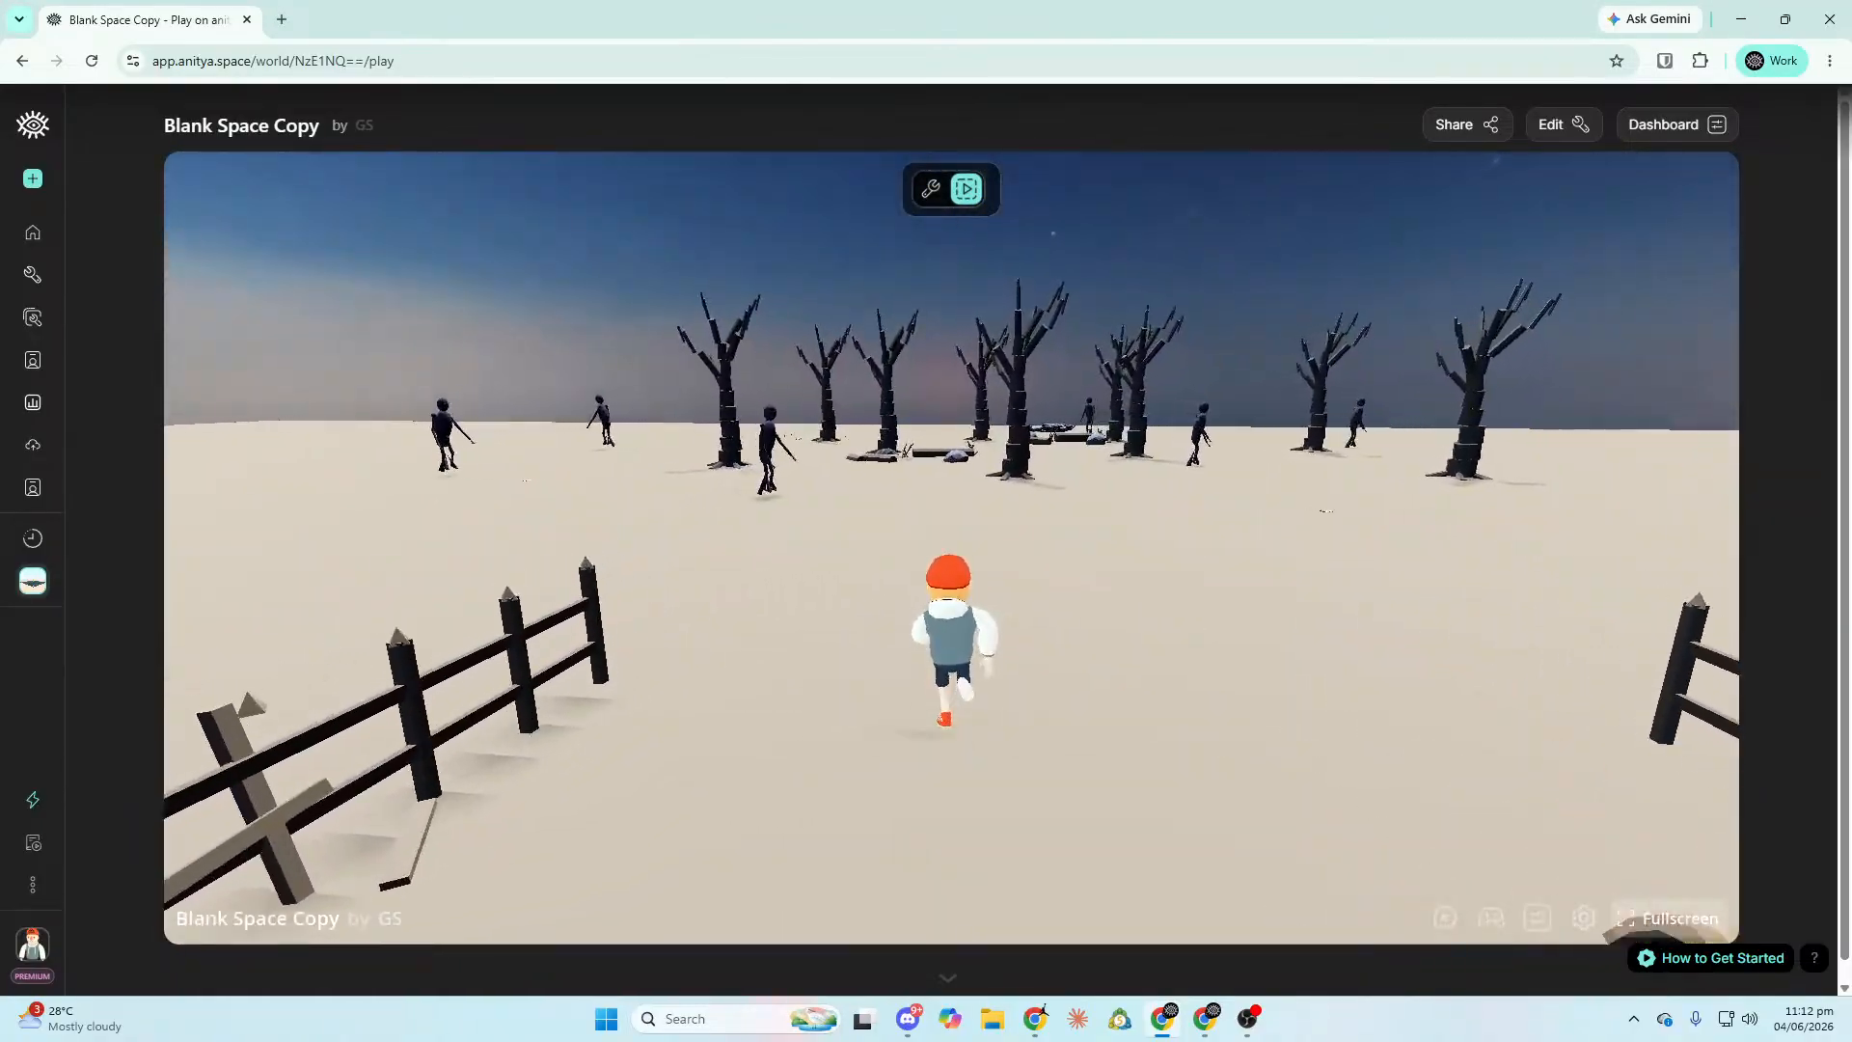
key("w")
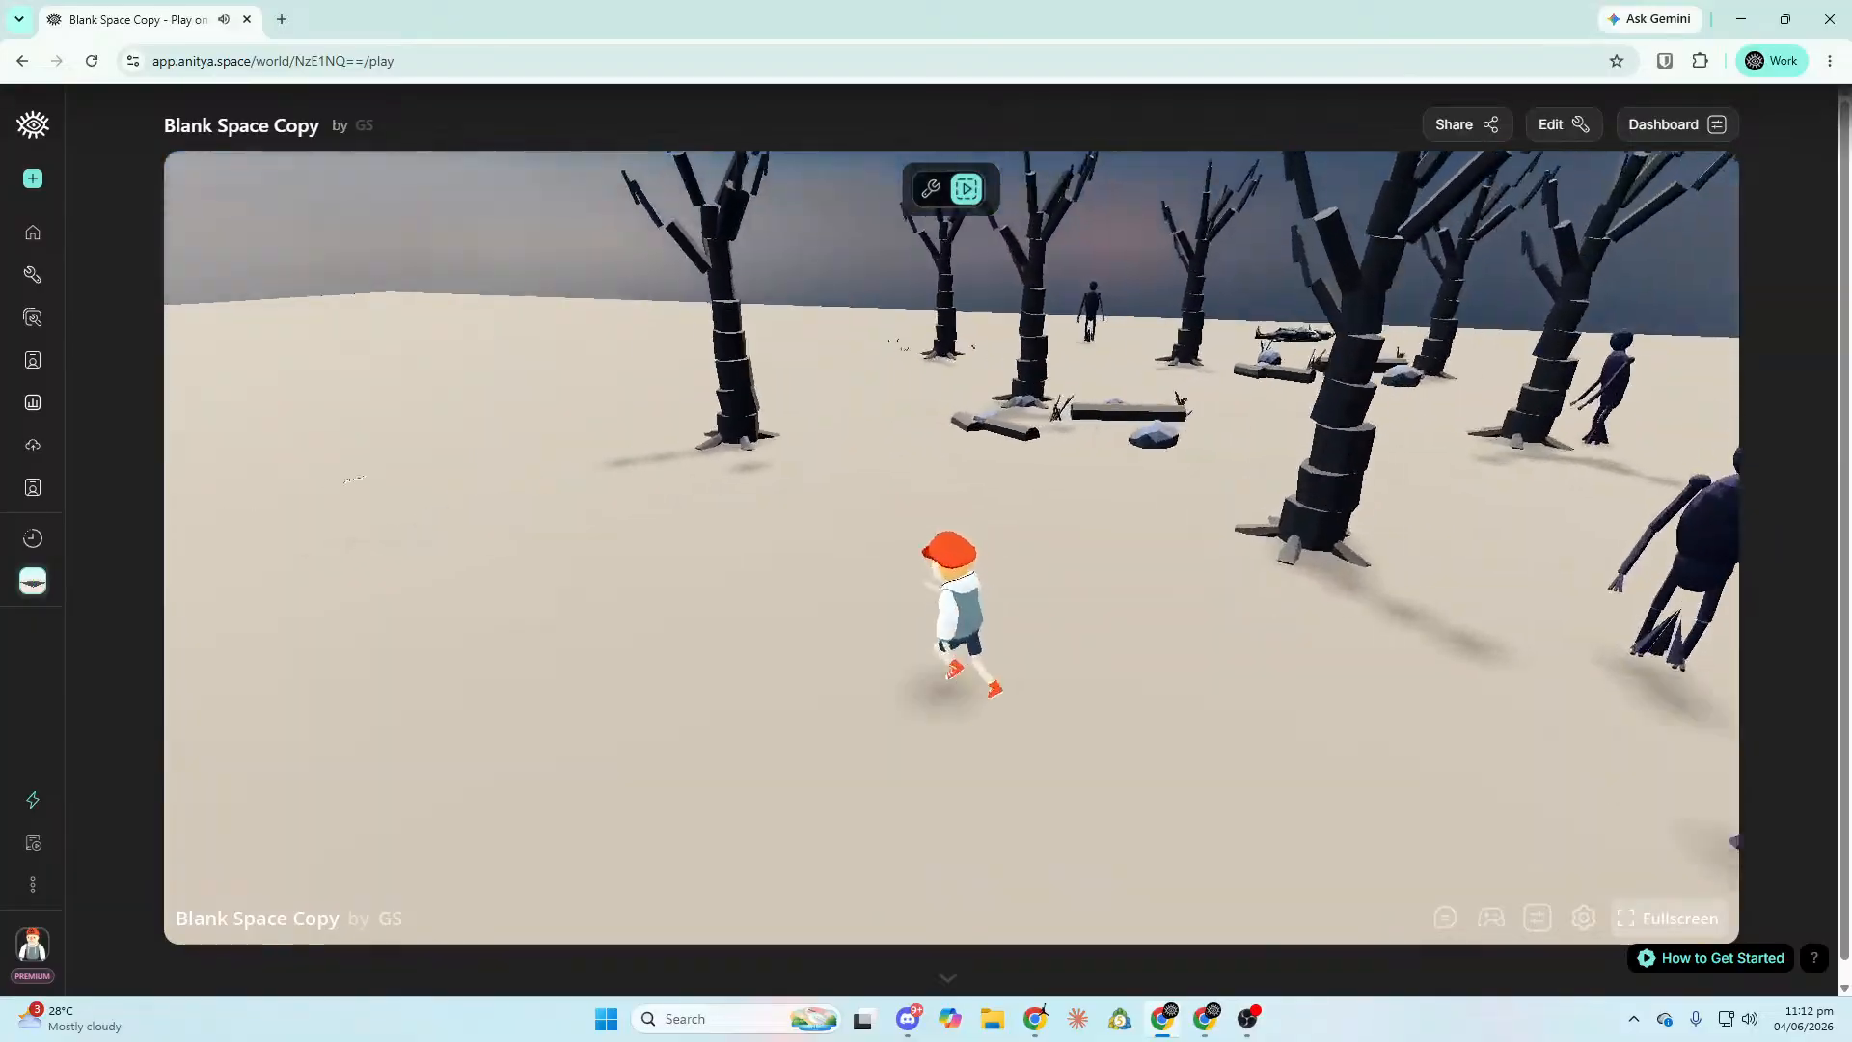
key("w")
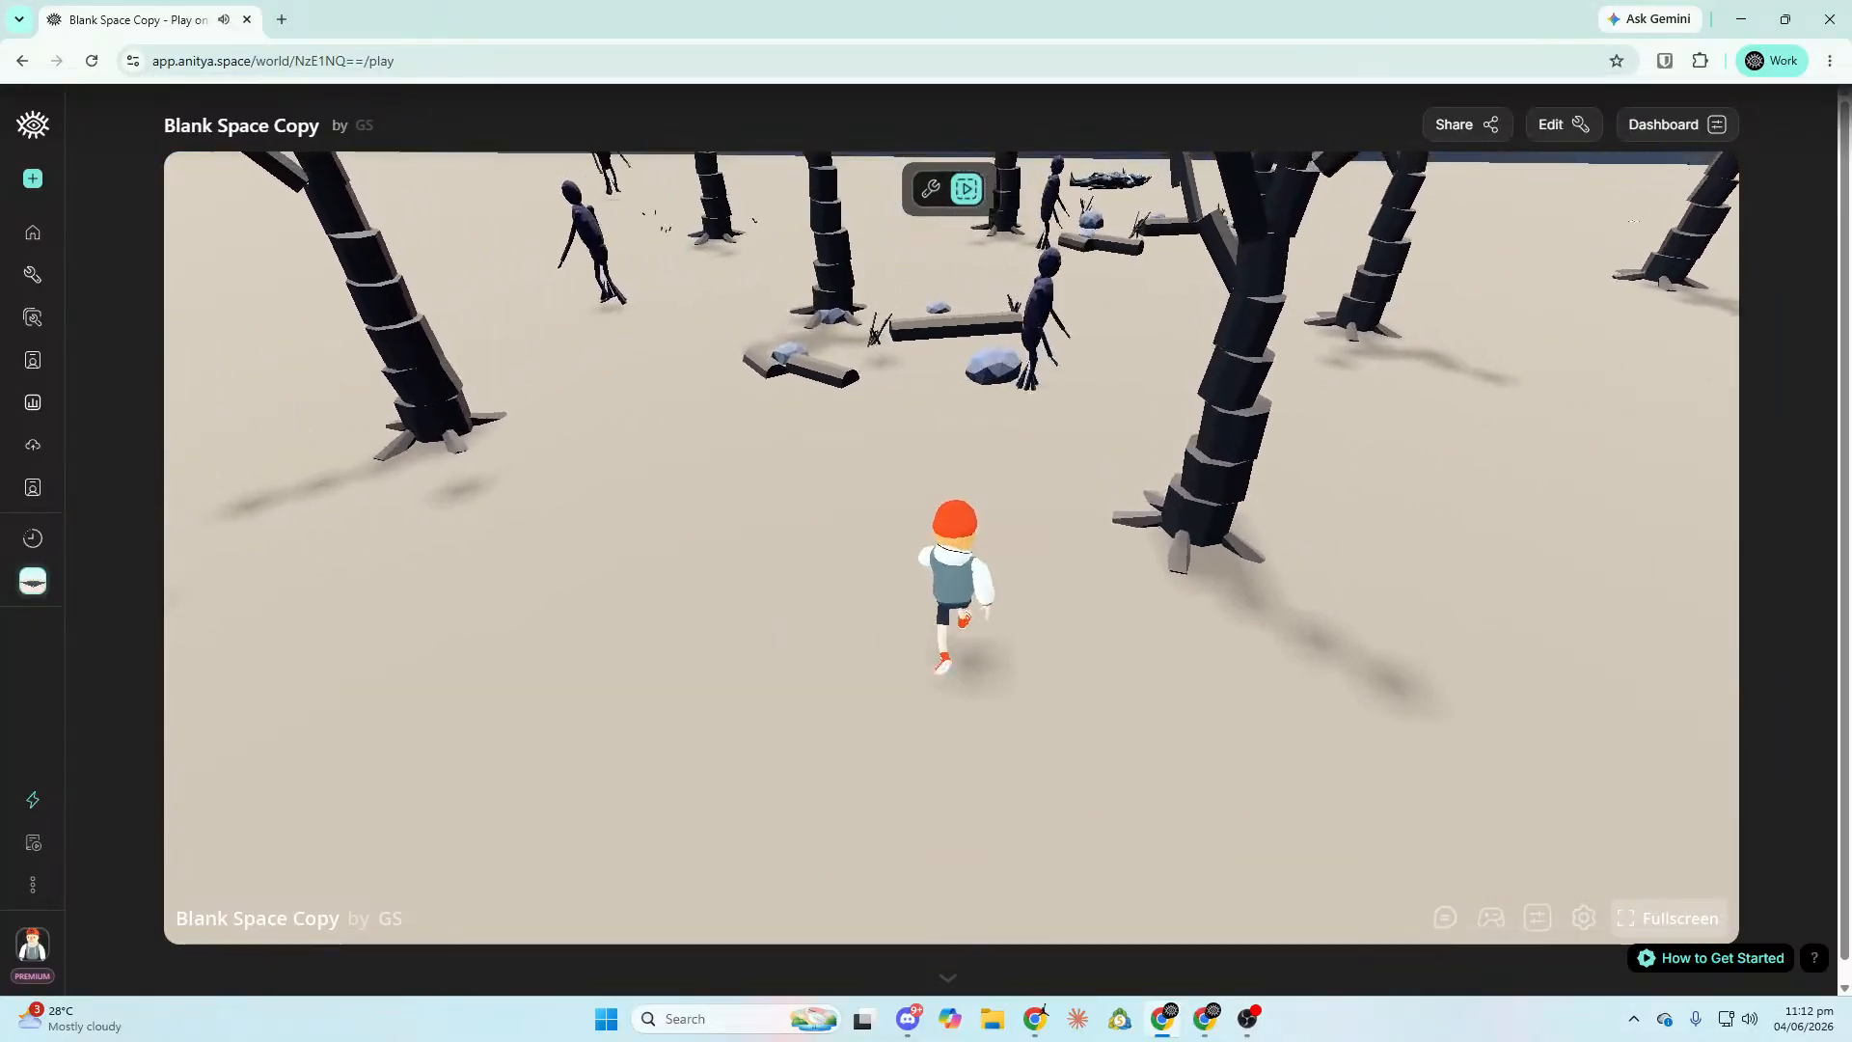
key("w")
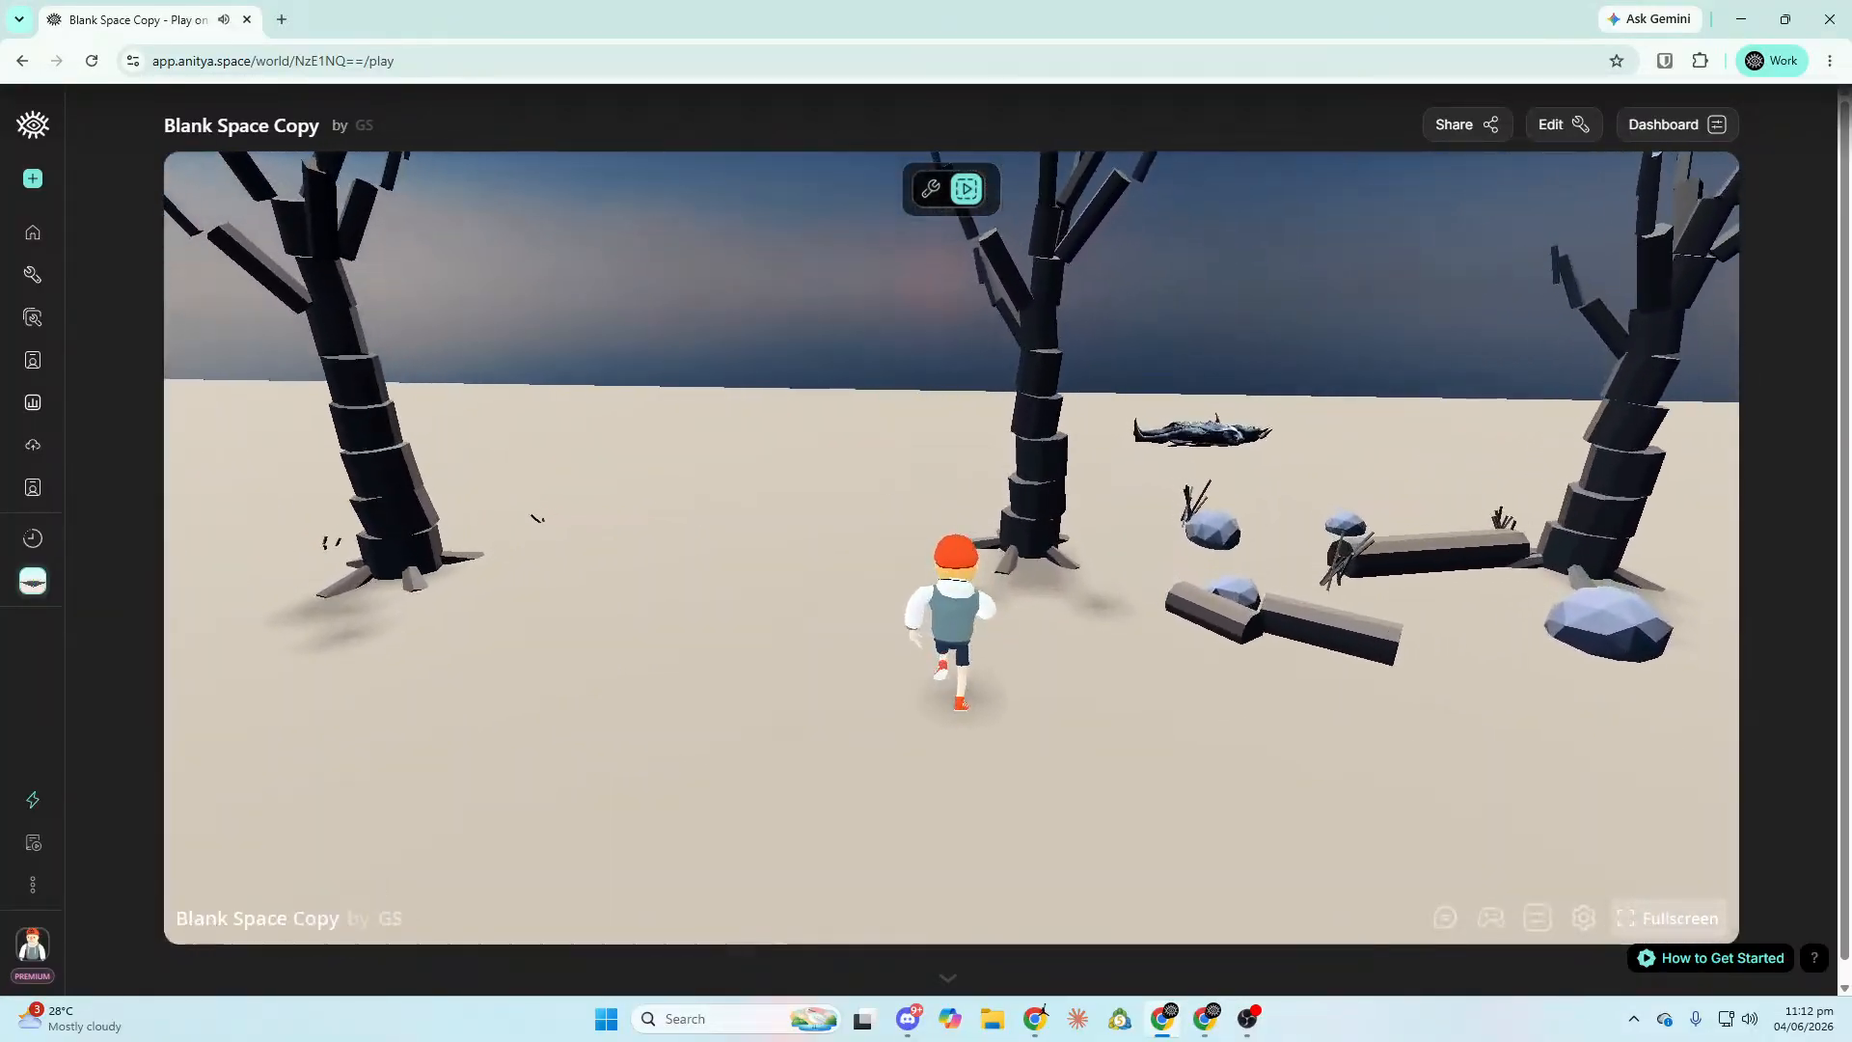
key("w")
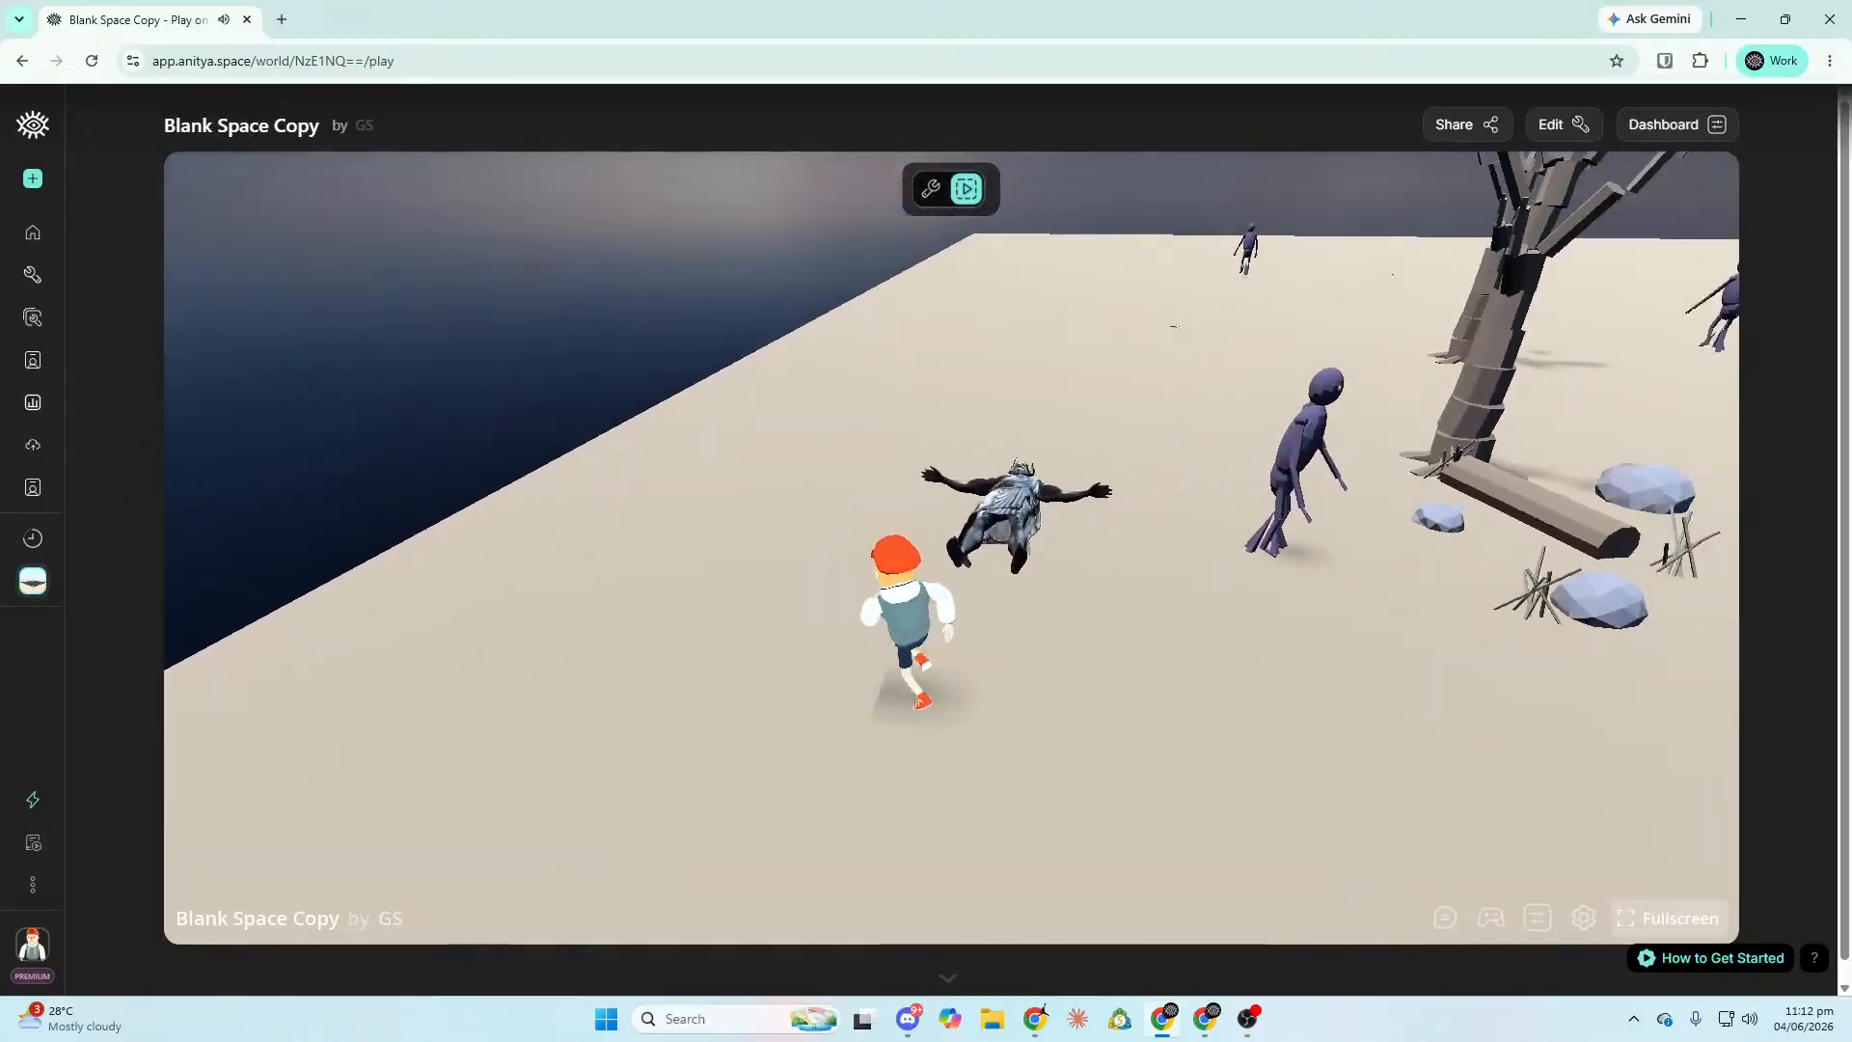
key("w")
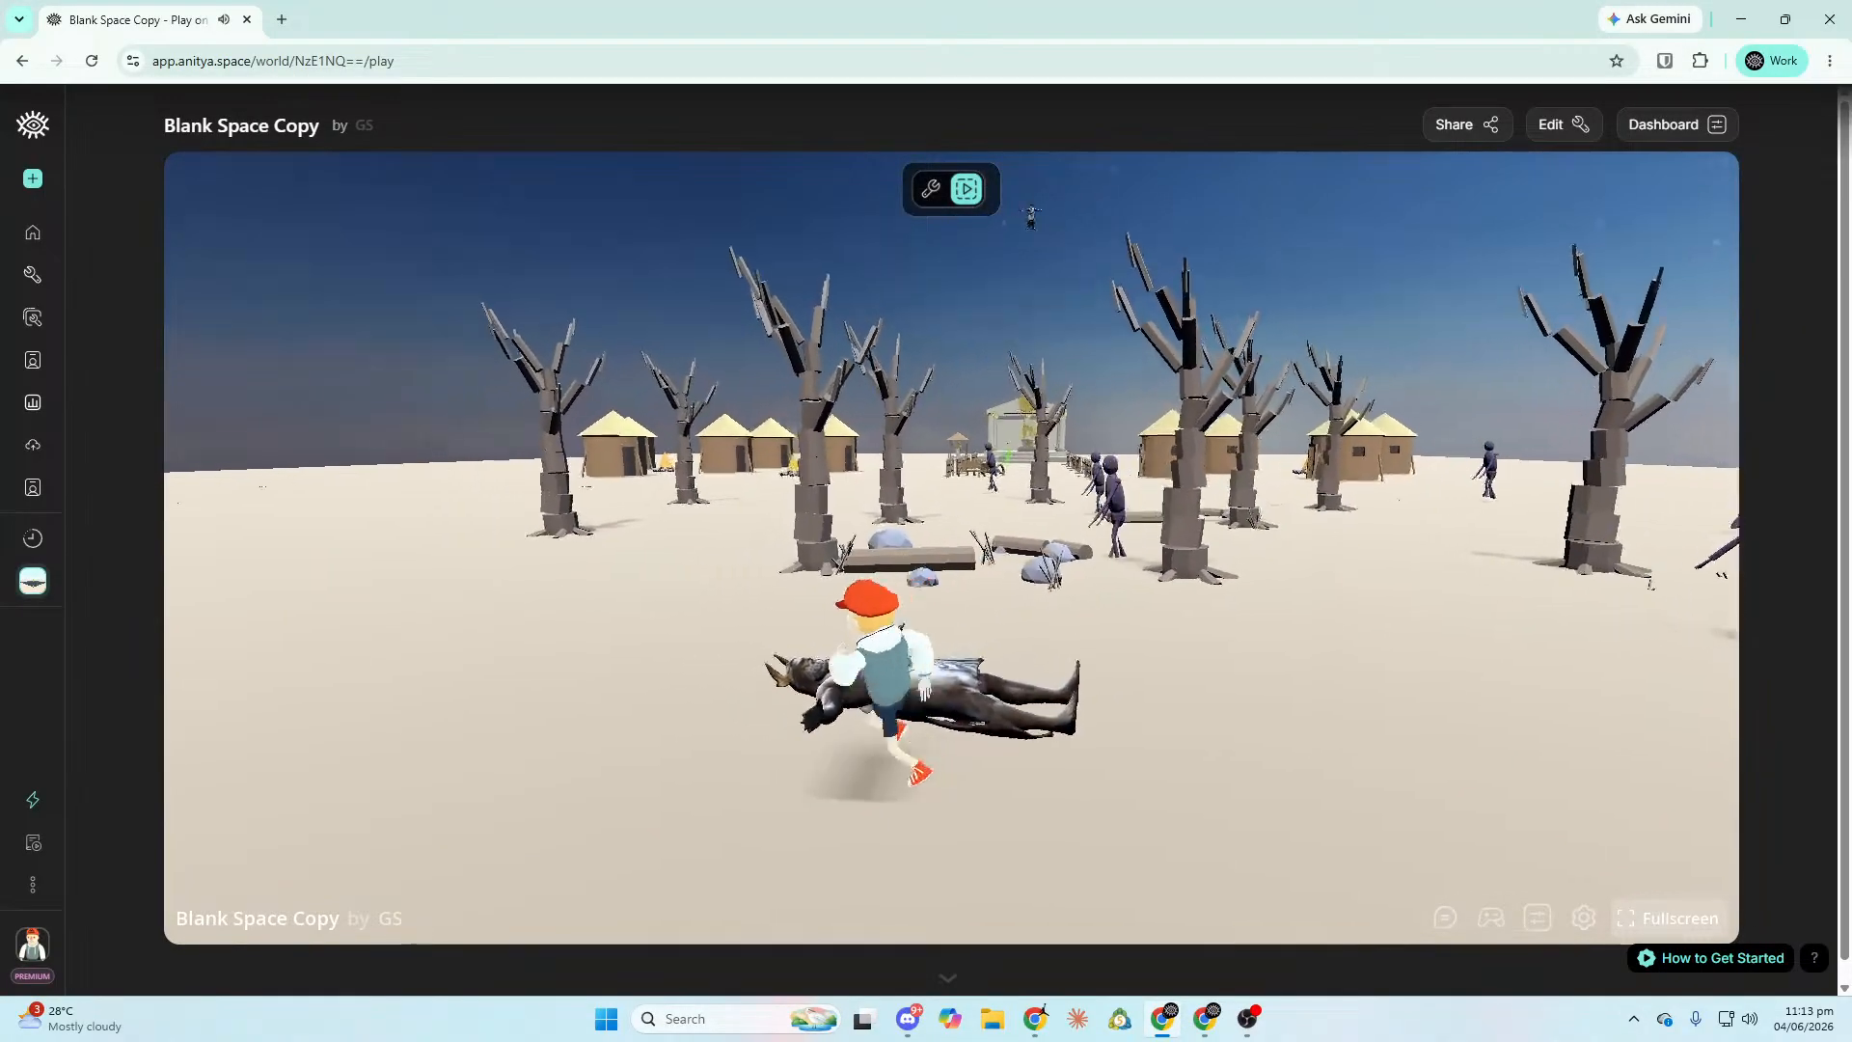
Test the interaction with the weakened Aris, and return from play mode to the world editor.
key("f")
key("s")
key("Escape")
left_click(1564, 125)
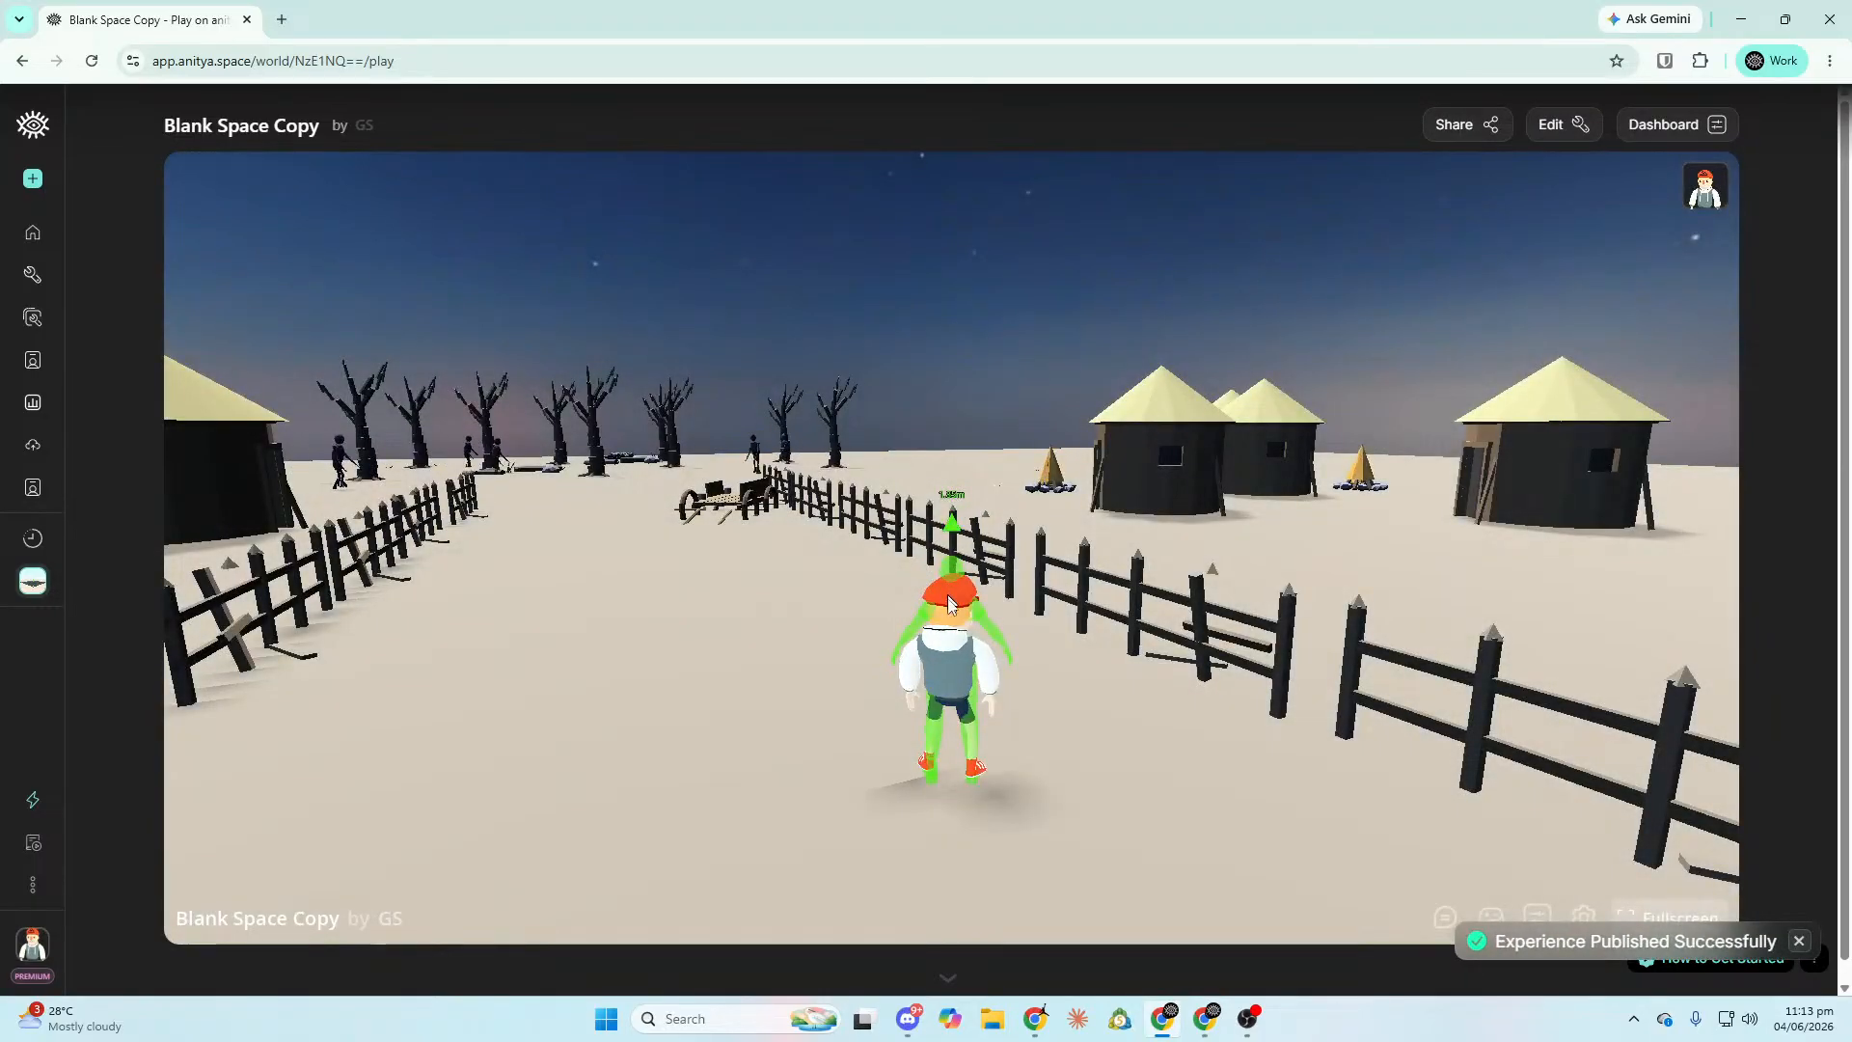
left_click(1566, 128)
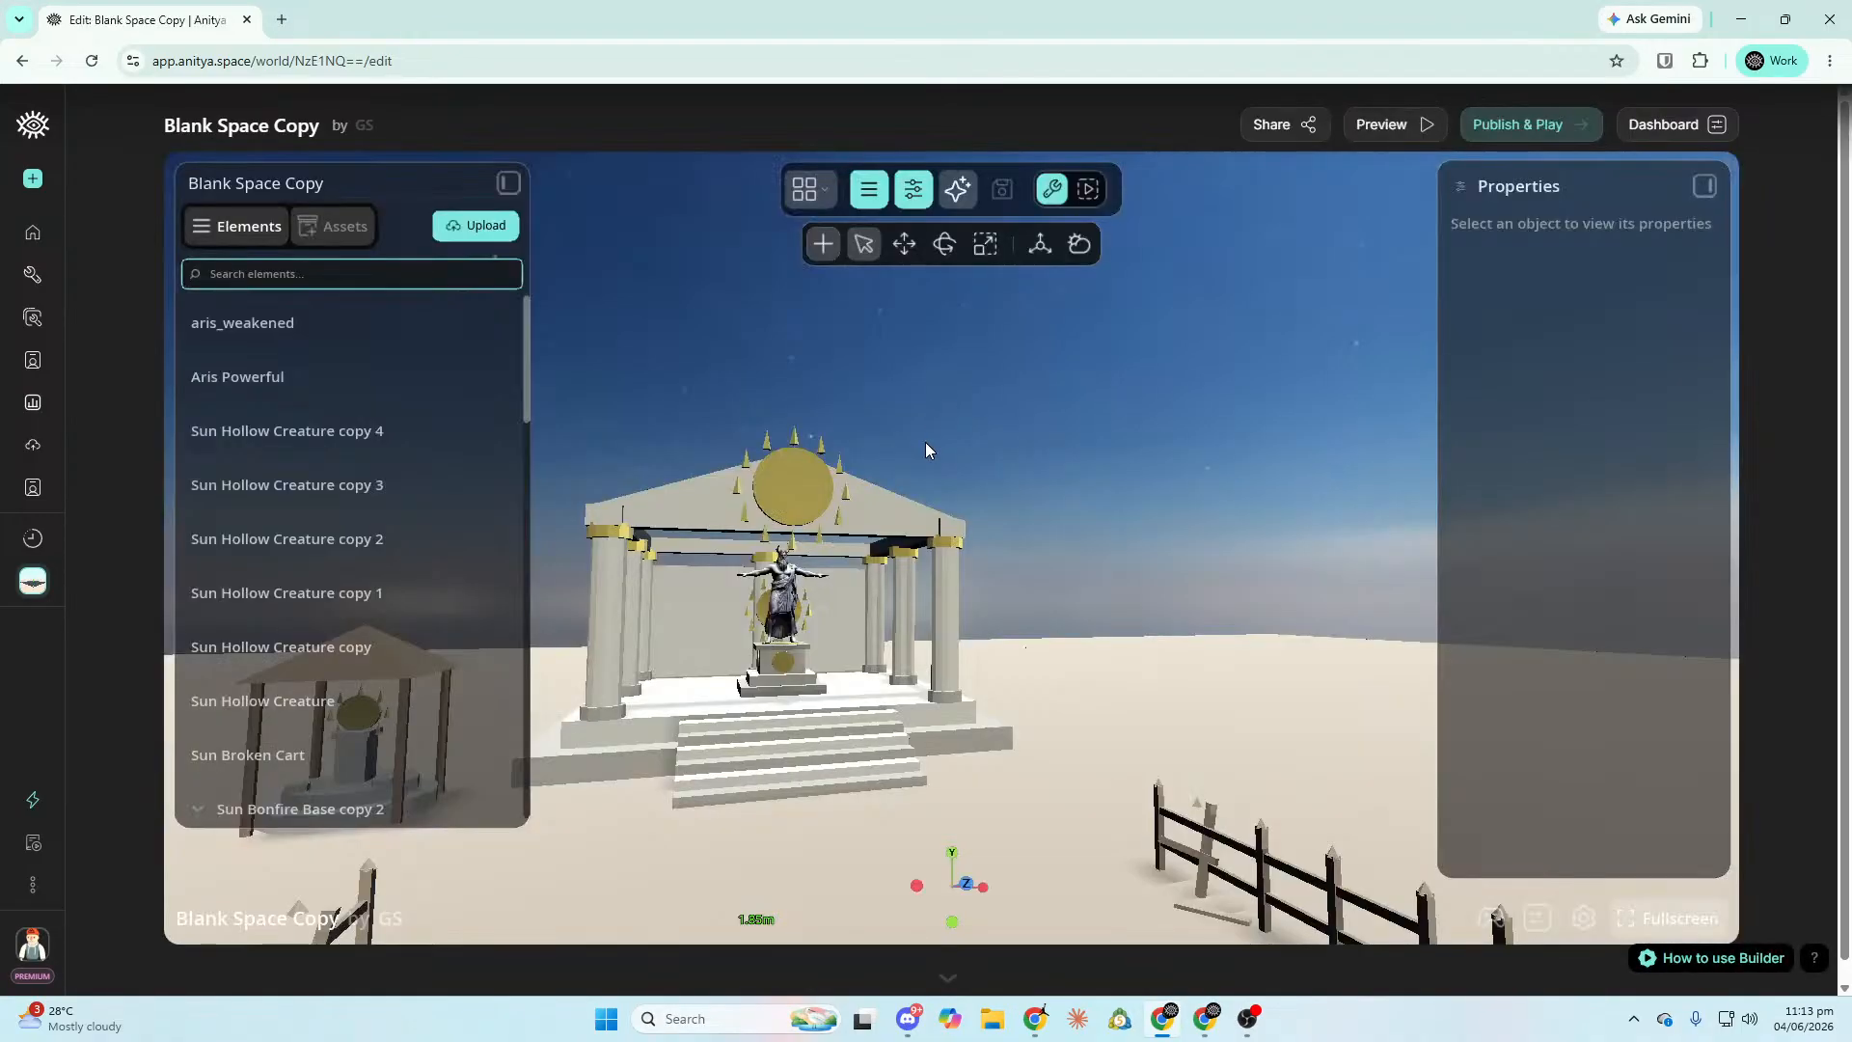
Select Aris Powerful in the temple and check its Move Rotate Scale From state from a wider view.
right_click_drag(917, 483, 952, 391)
left_click(952, 391)
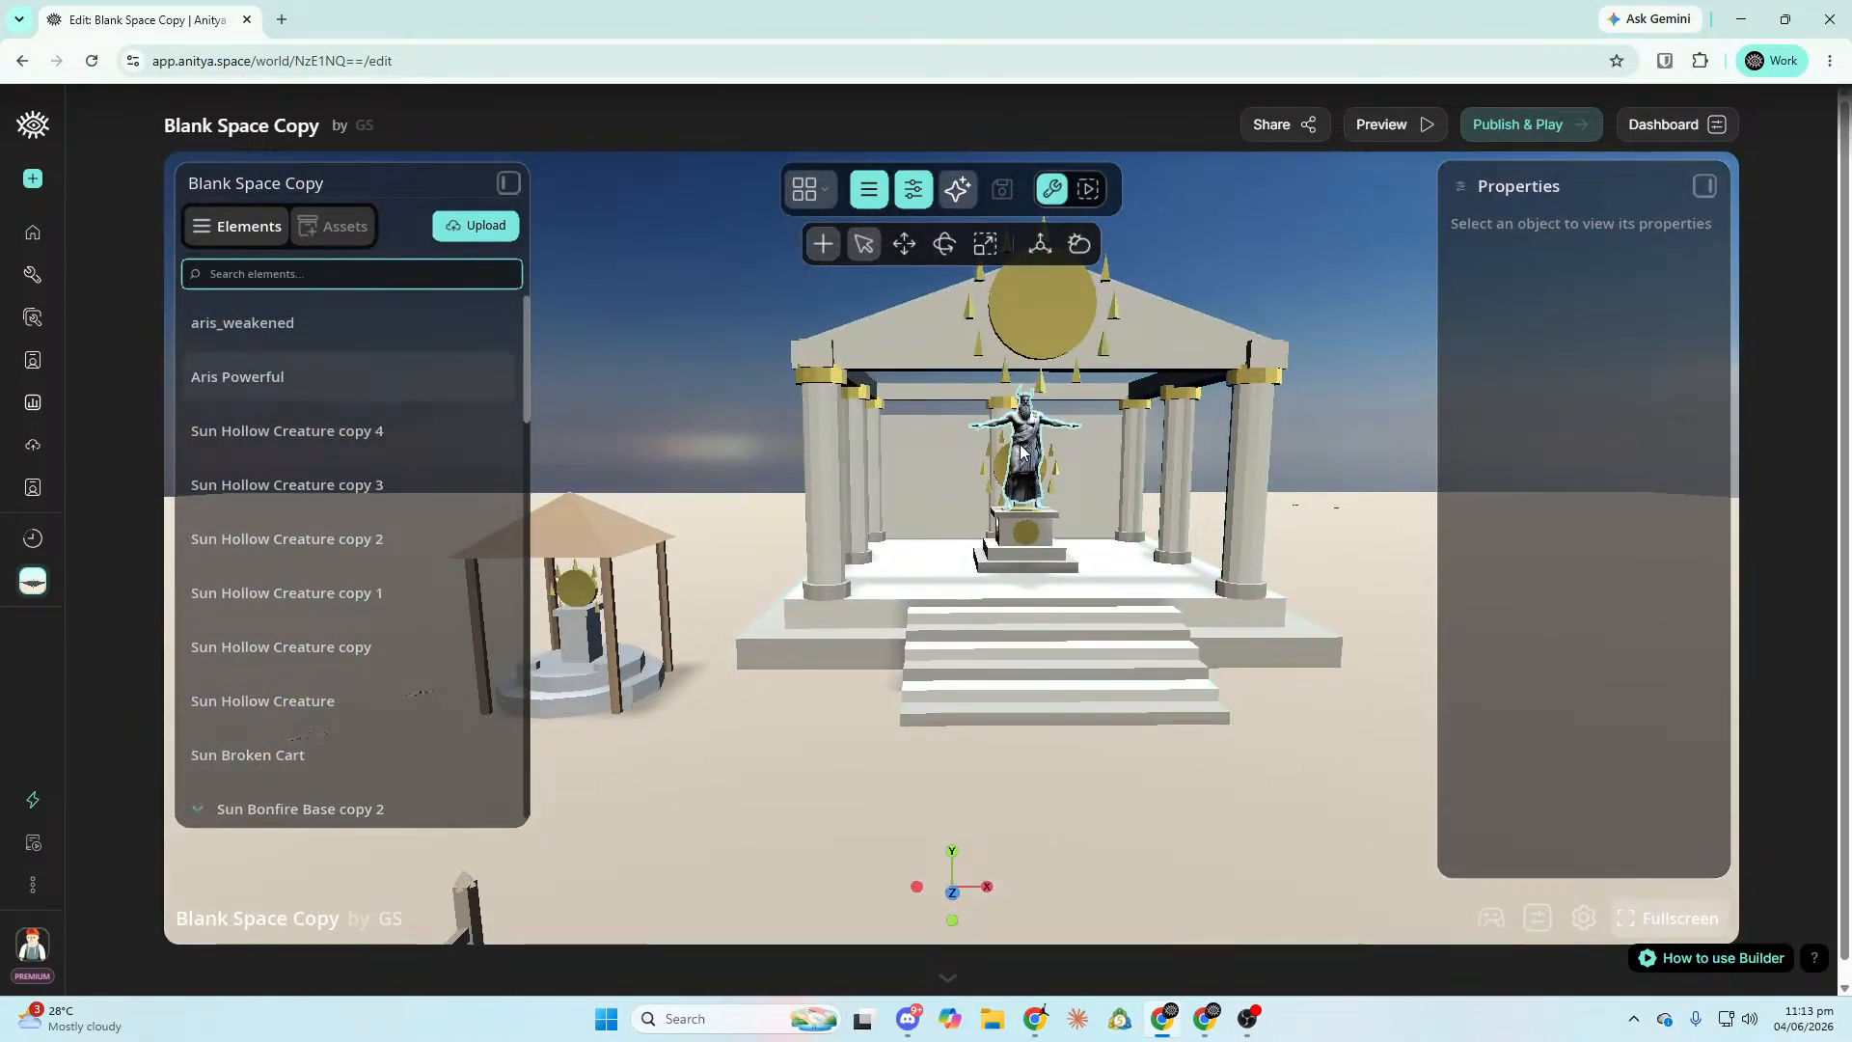
scroll(1623, 507, "down", 10)
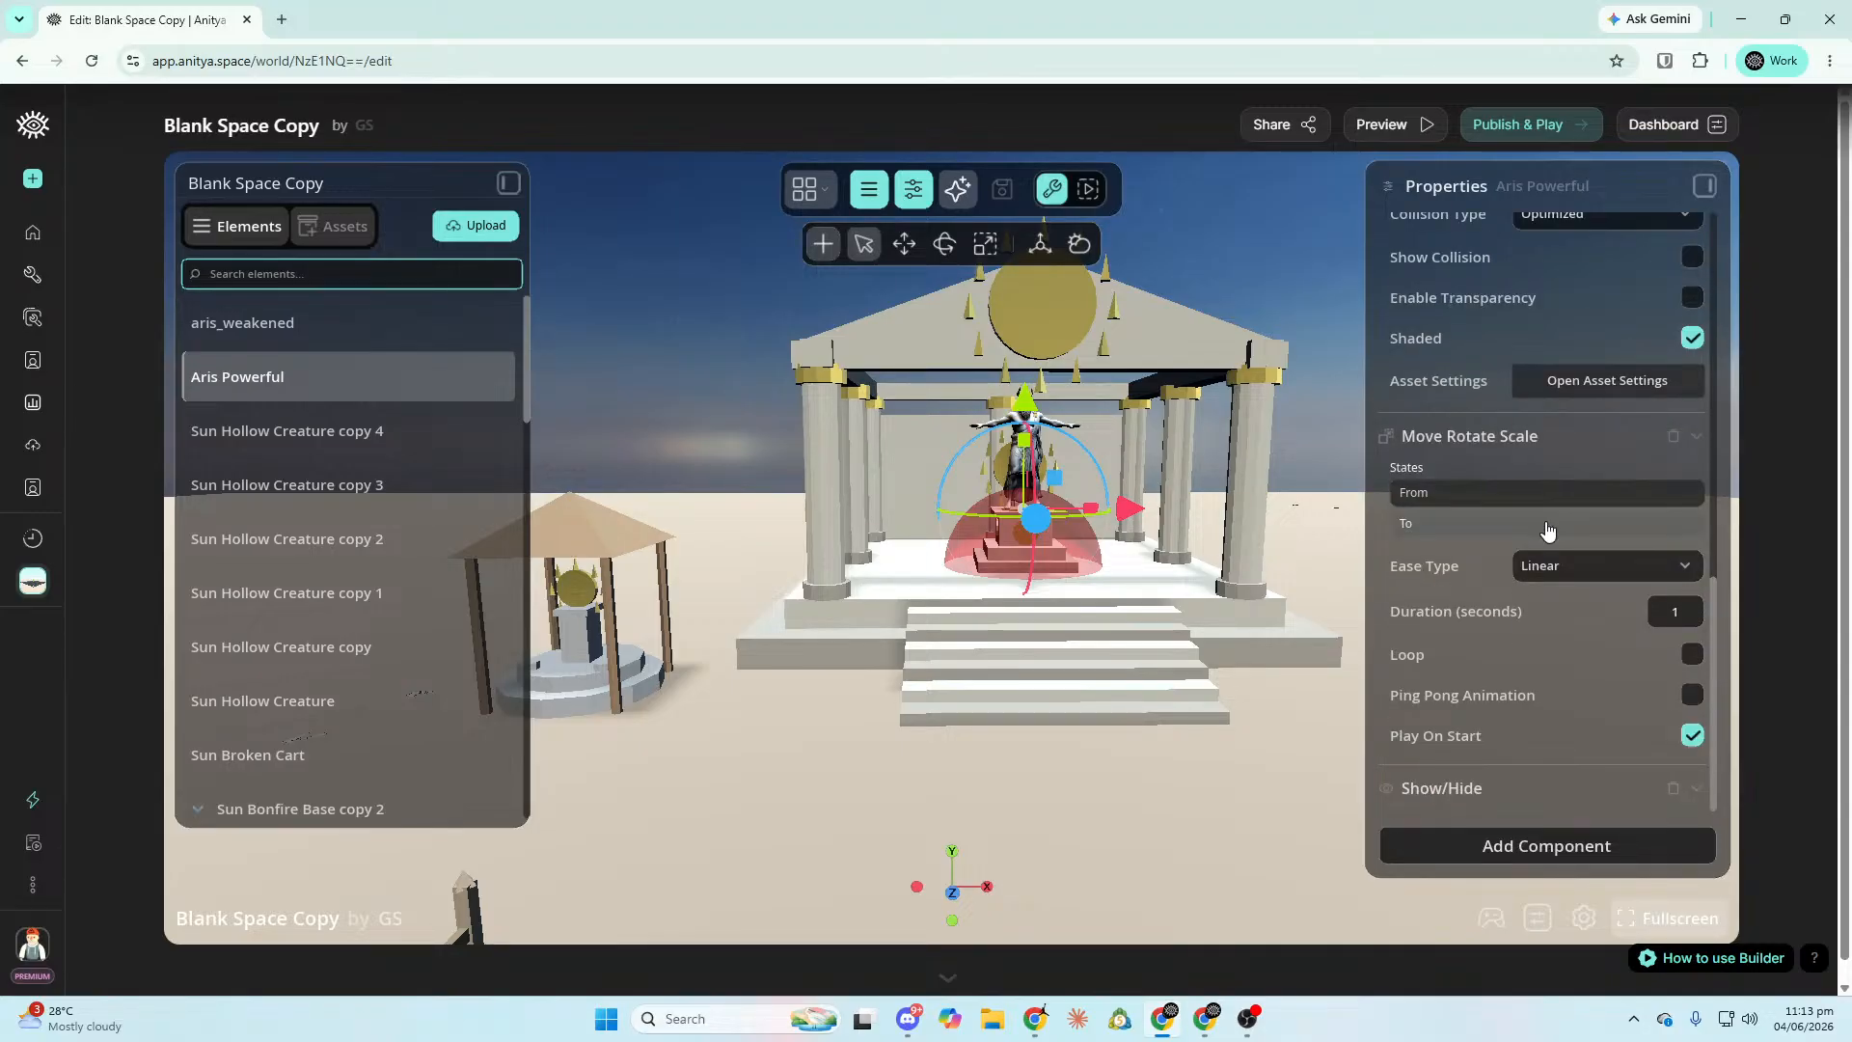
left_click(1569, 499)
key("s")
mouse_move(1283, 526)
right_mouse_down()
mouse_move(1308, 531)
mouse_move(1283, 542)
right_mouse_up()
key("s")
key("d")
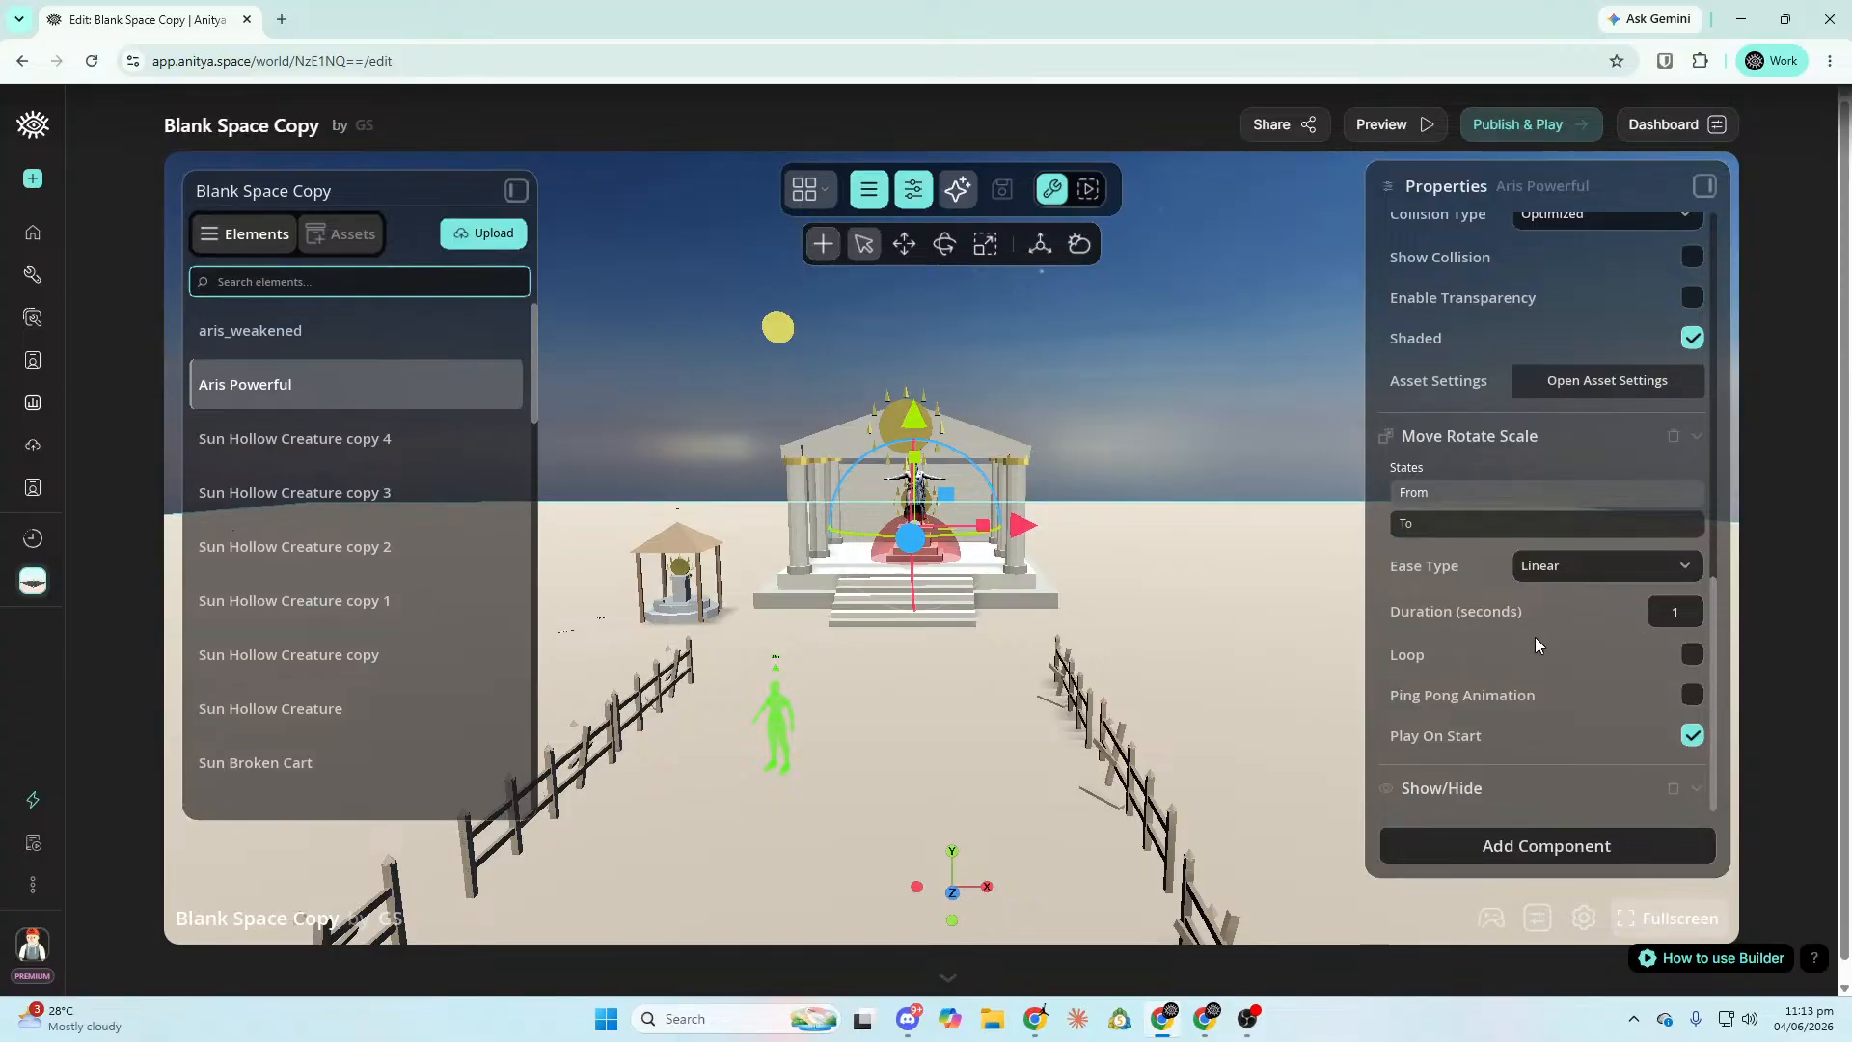
Expand Aris Powerful's Show/Hide component and review its action and trigger settings.
left_click(1692, 785)
key("w")
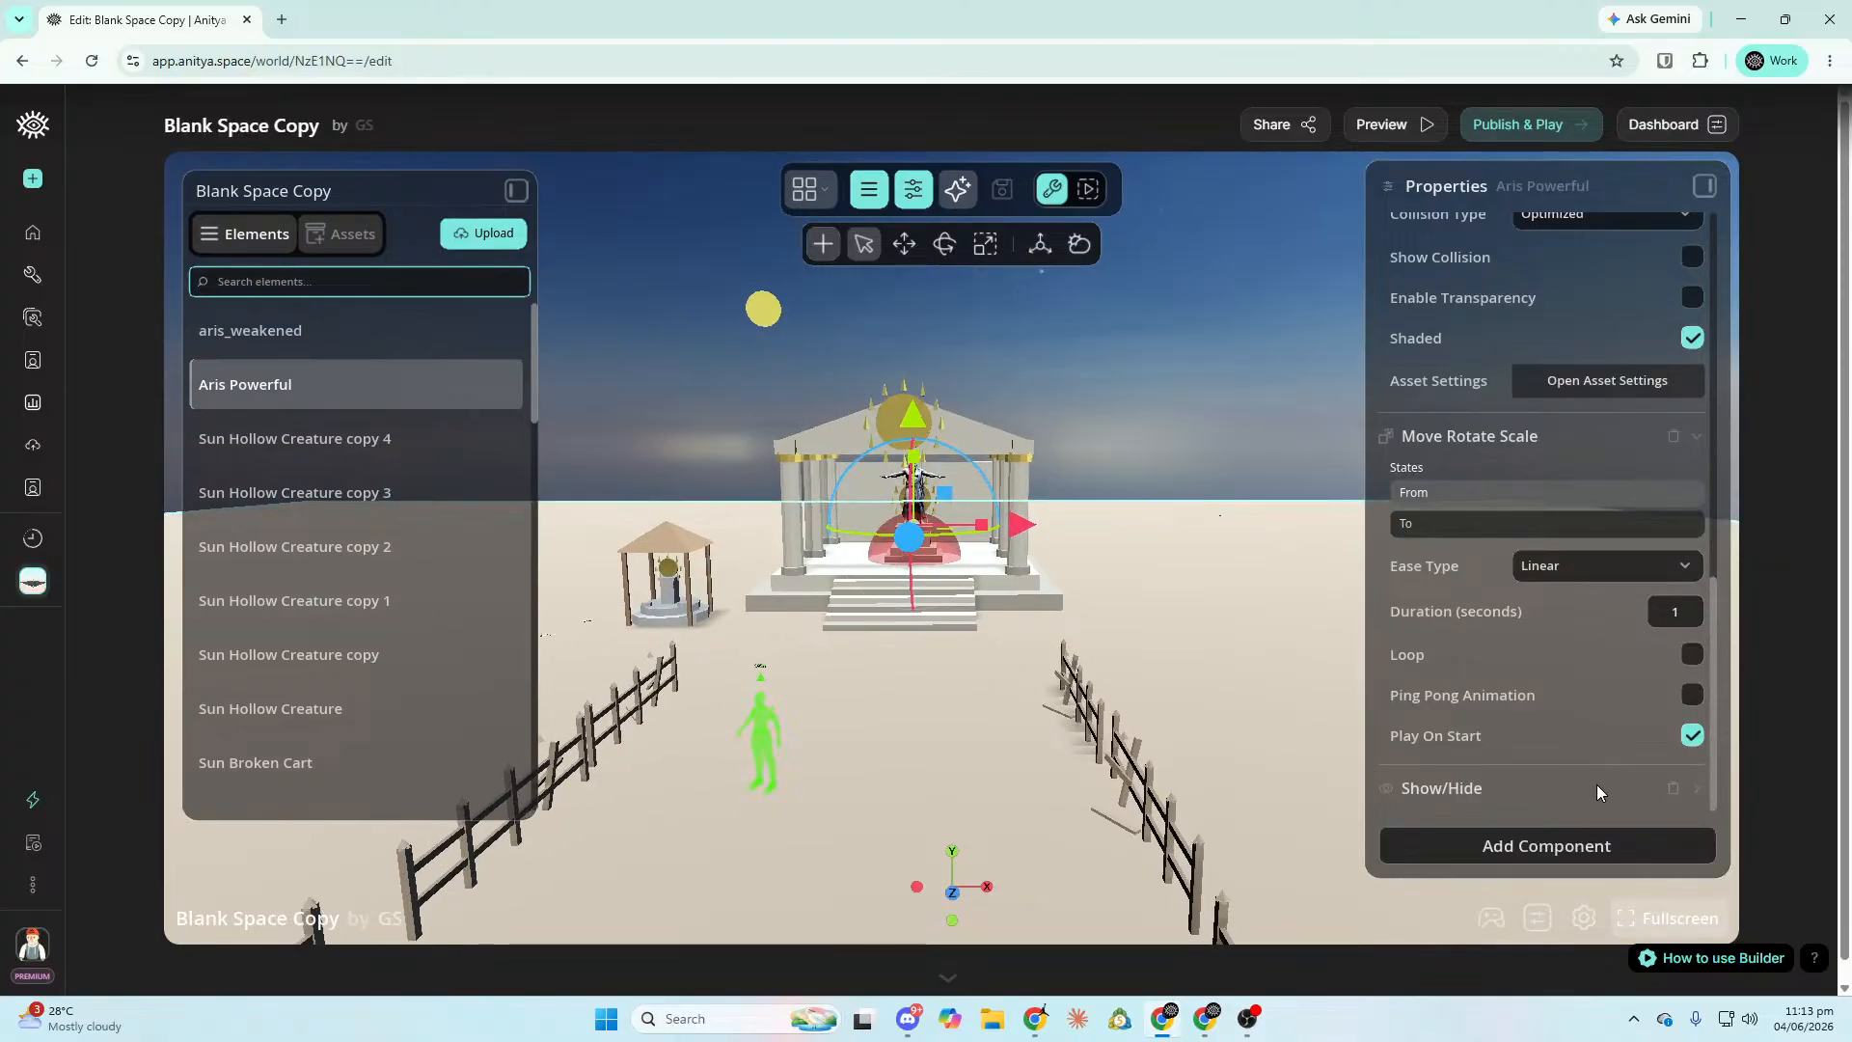
left_click(1657, 772)
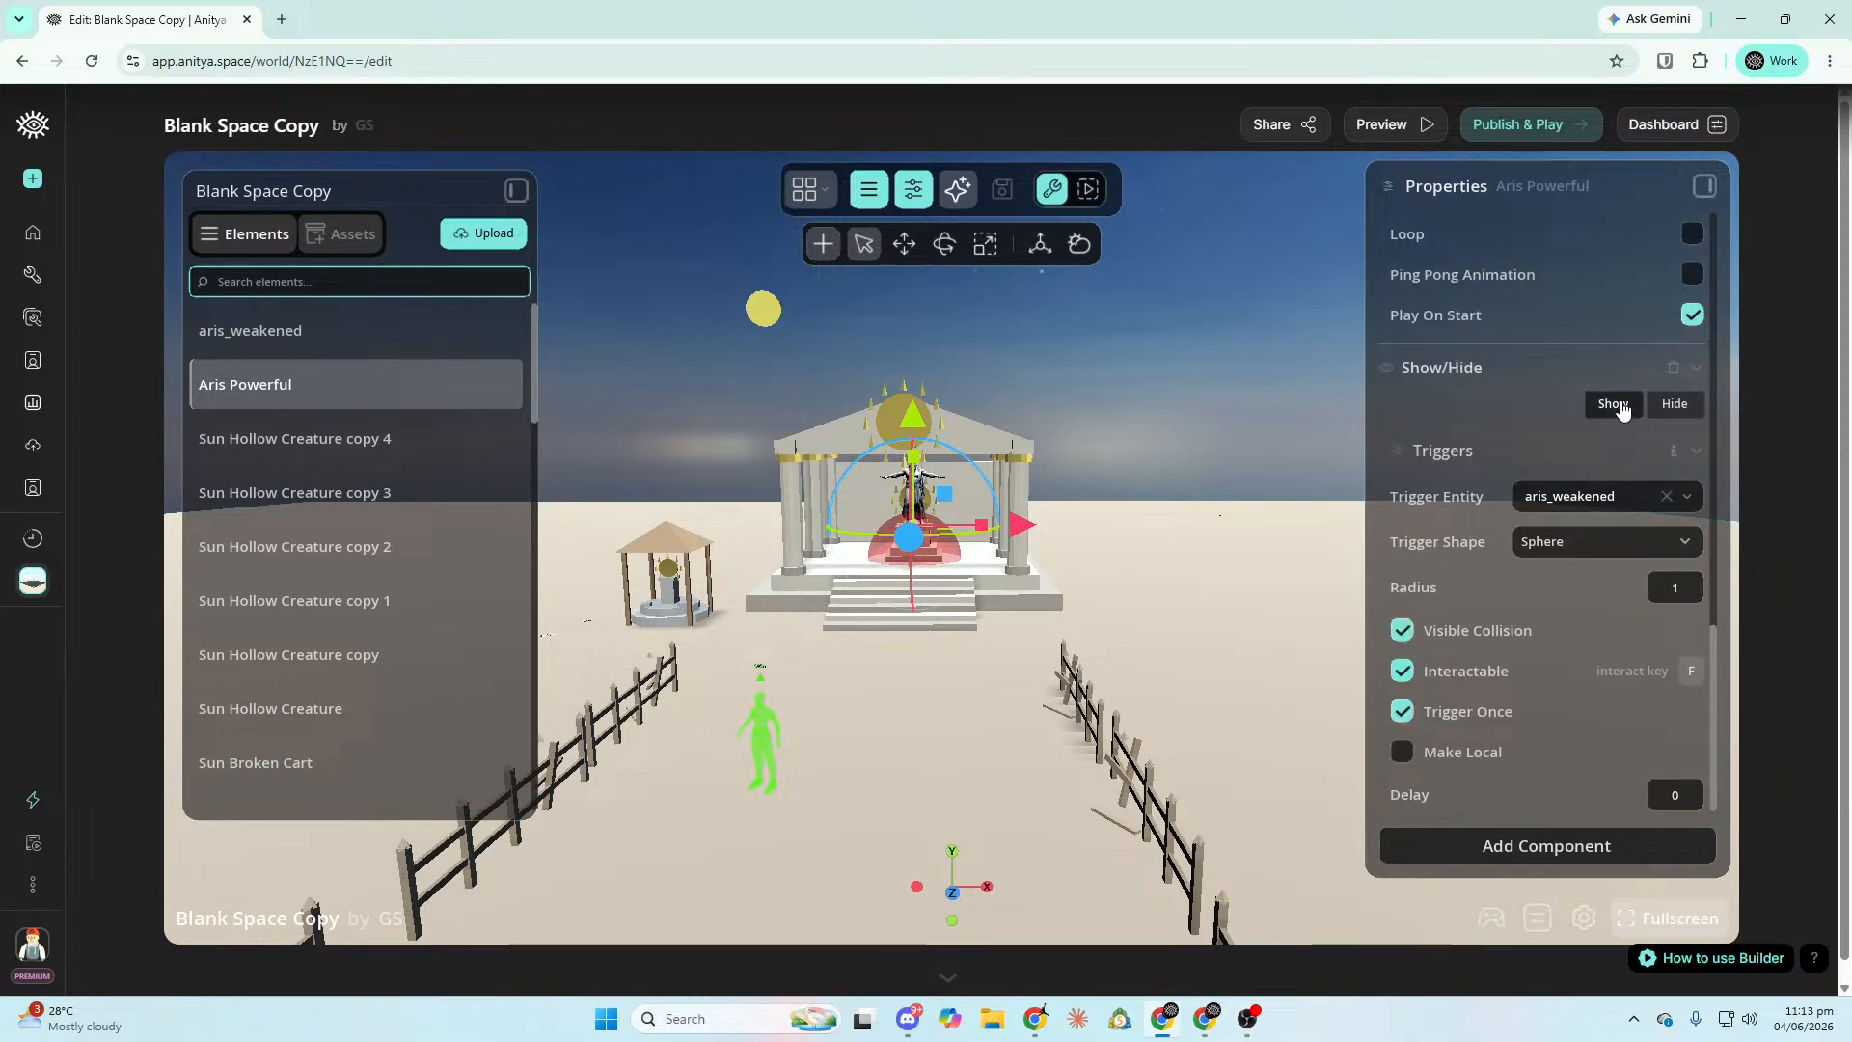
key("w")
right_click_drag(1158, 482, 1051, 468)
key("d")
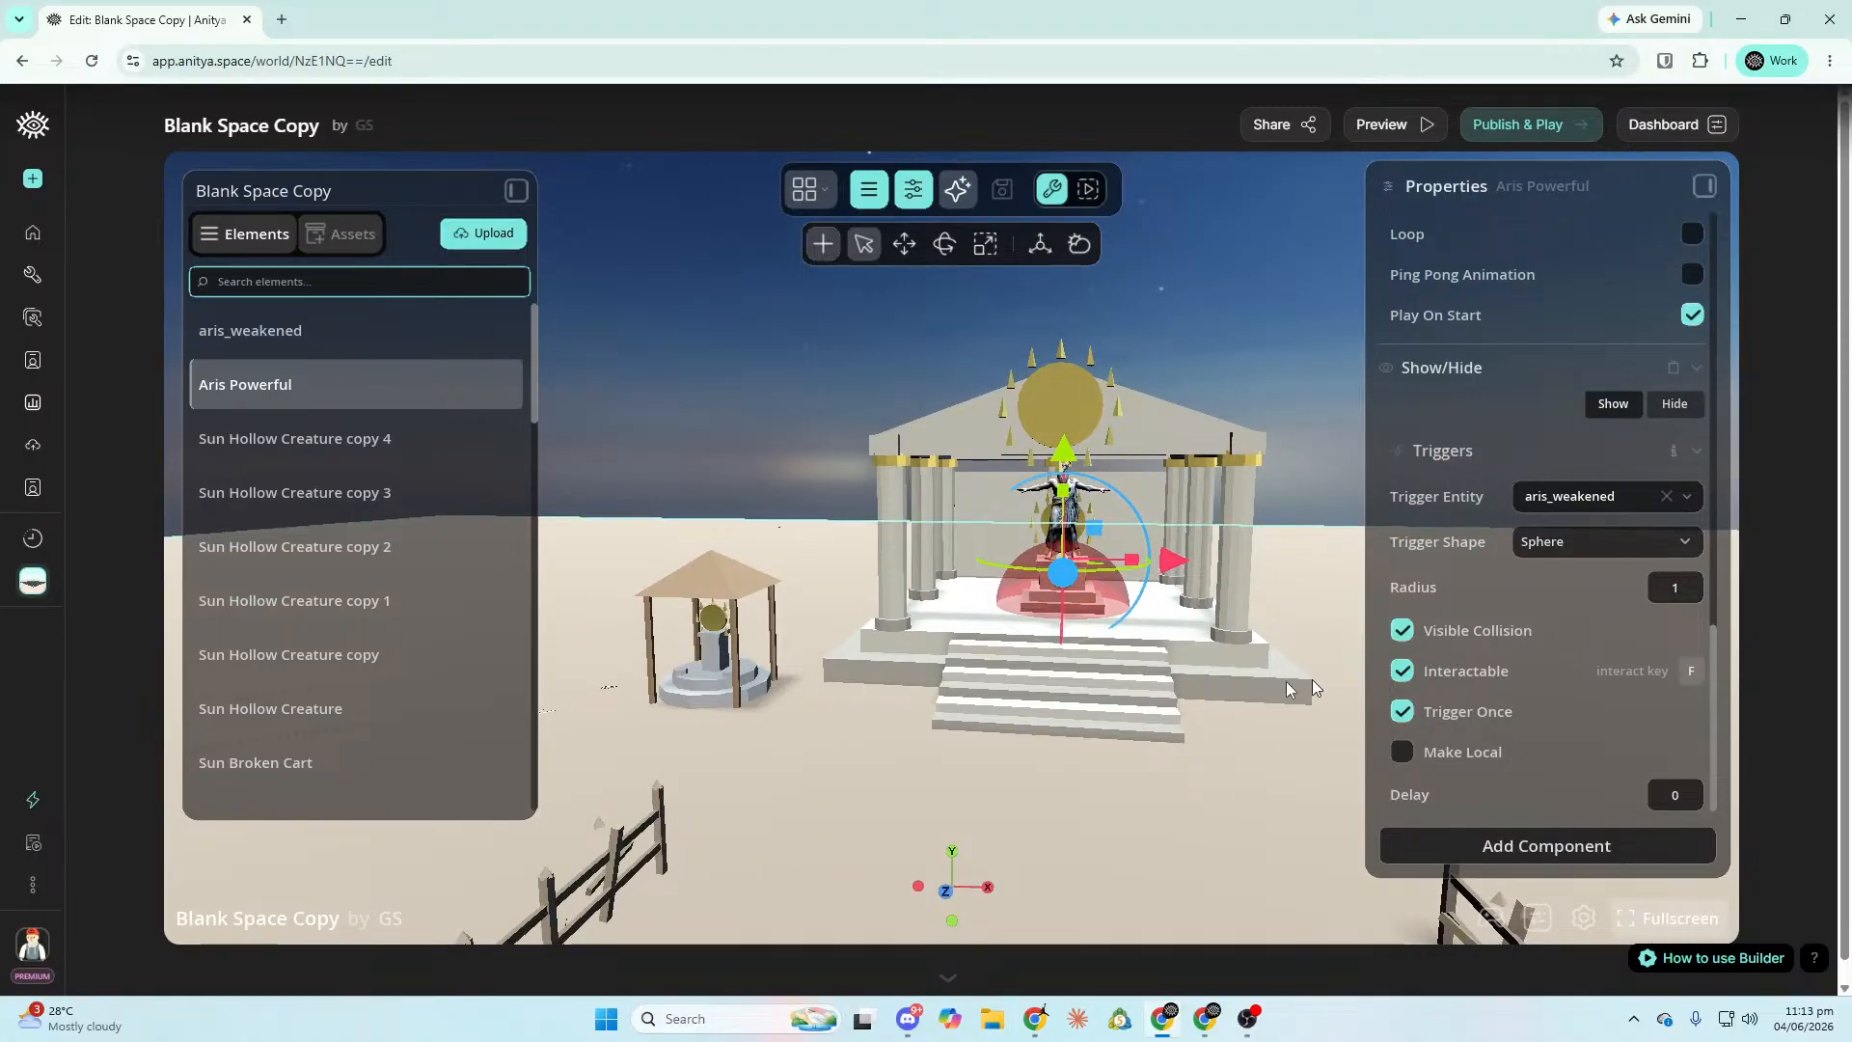
Select Sun Hollow Creature copy 4 near the dead trees and review its Show/Hide trigger settings.
mouse_move(1169, 762)
right_mouse_down()
mouse_move(1110, 762)
mouse_move(1129, 733)
mouse_move(1158, 738)
mouse_move(1312, 651)
mouse_move(1245, 738)
mouse_move(1173, 777)
right_mouse_up()
key("w")
key("w")
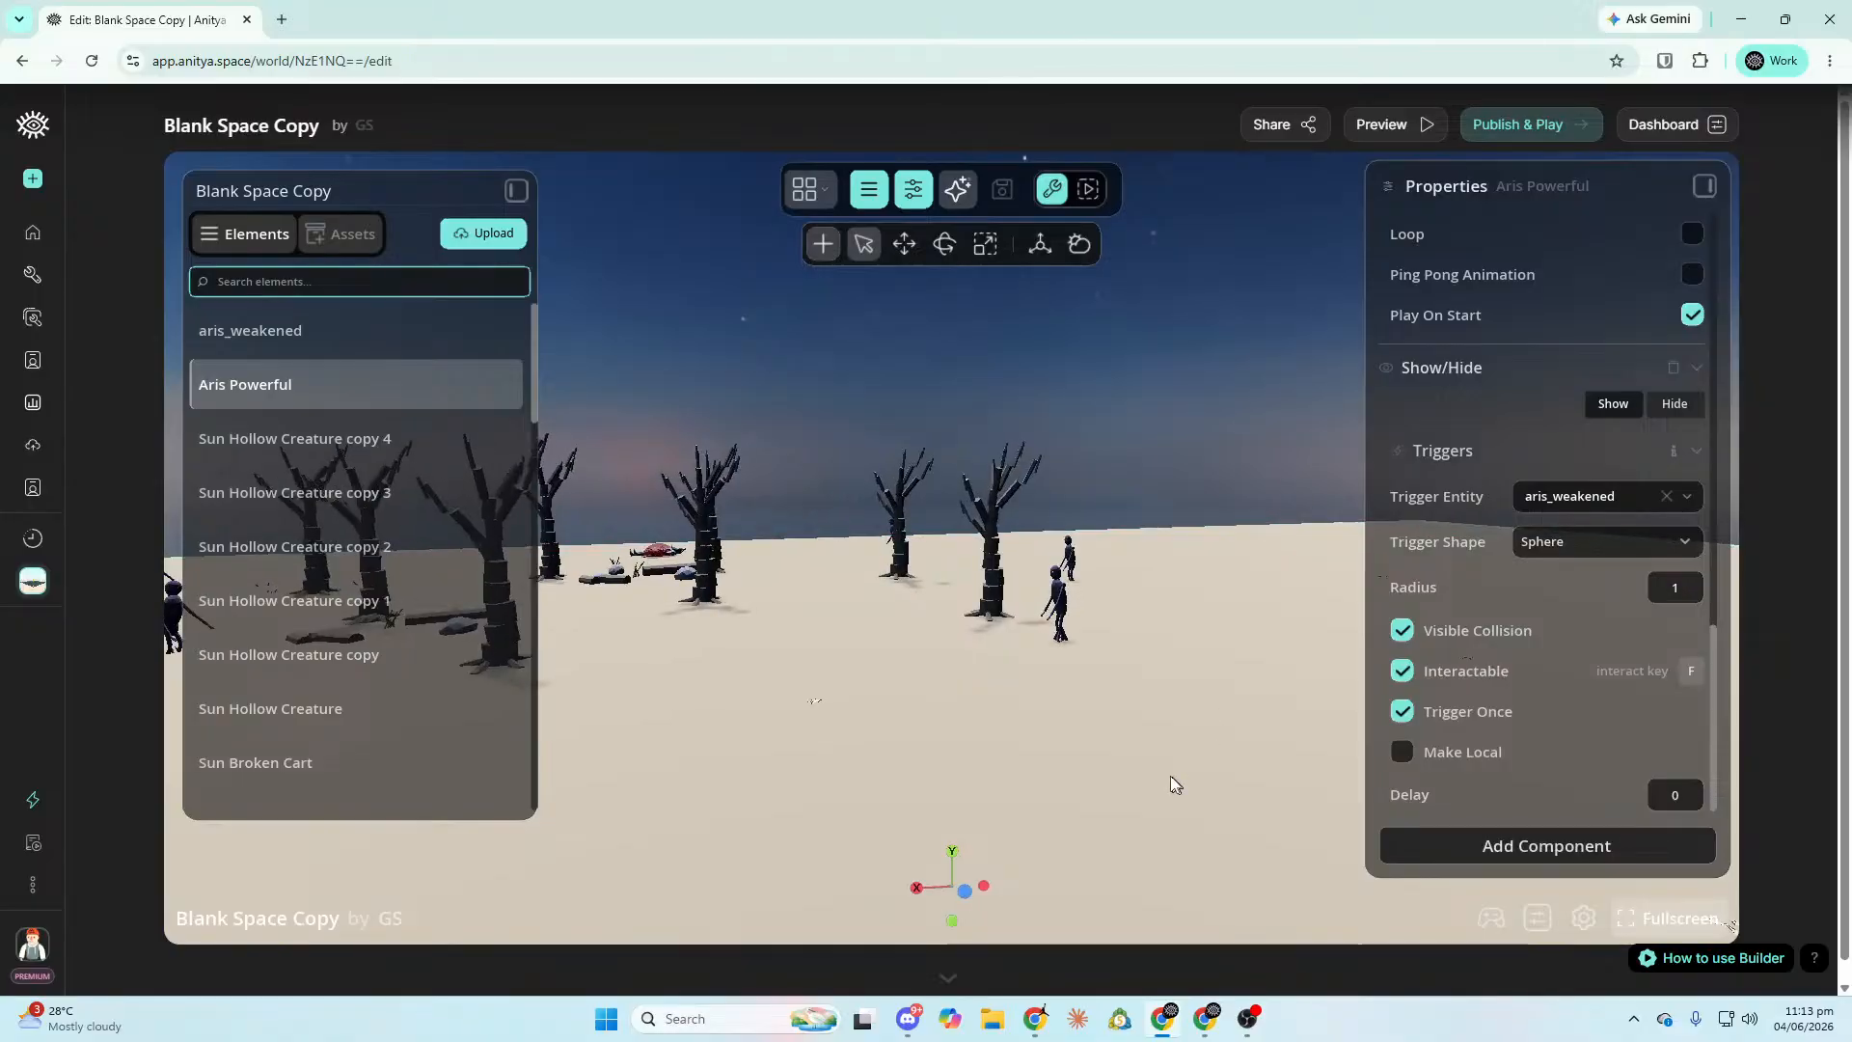
left_click(1065, 618)
key("s")
right_click_drag(1064, 616, 1018, 635)
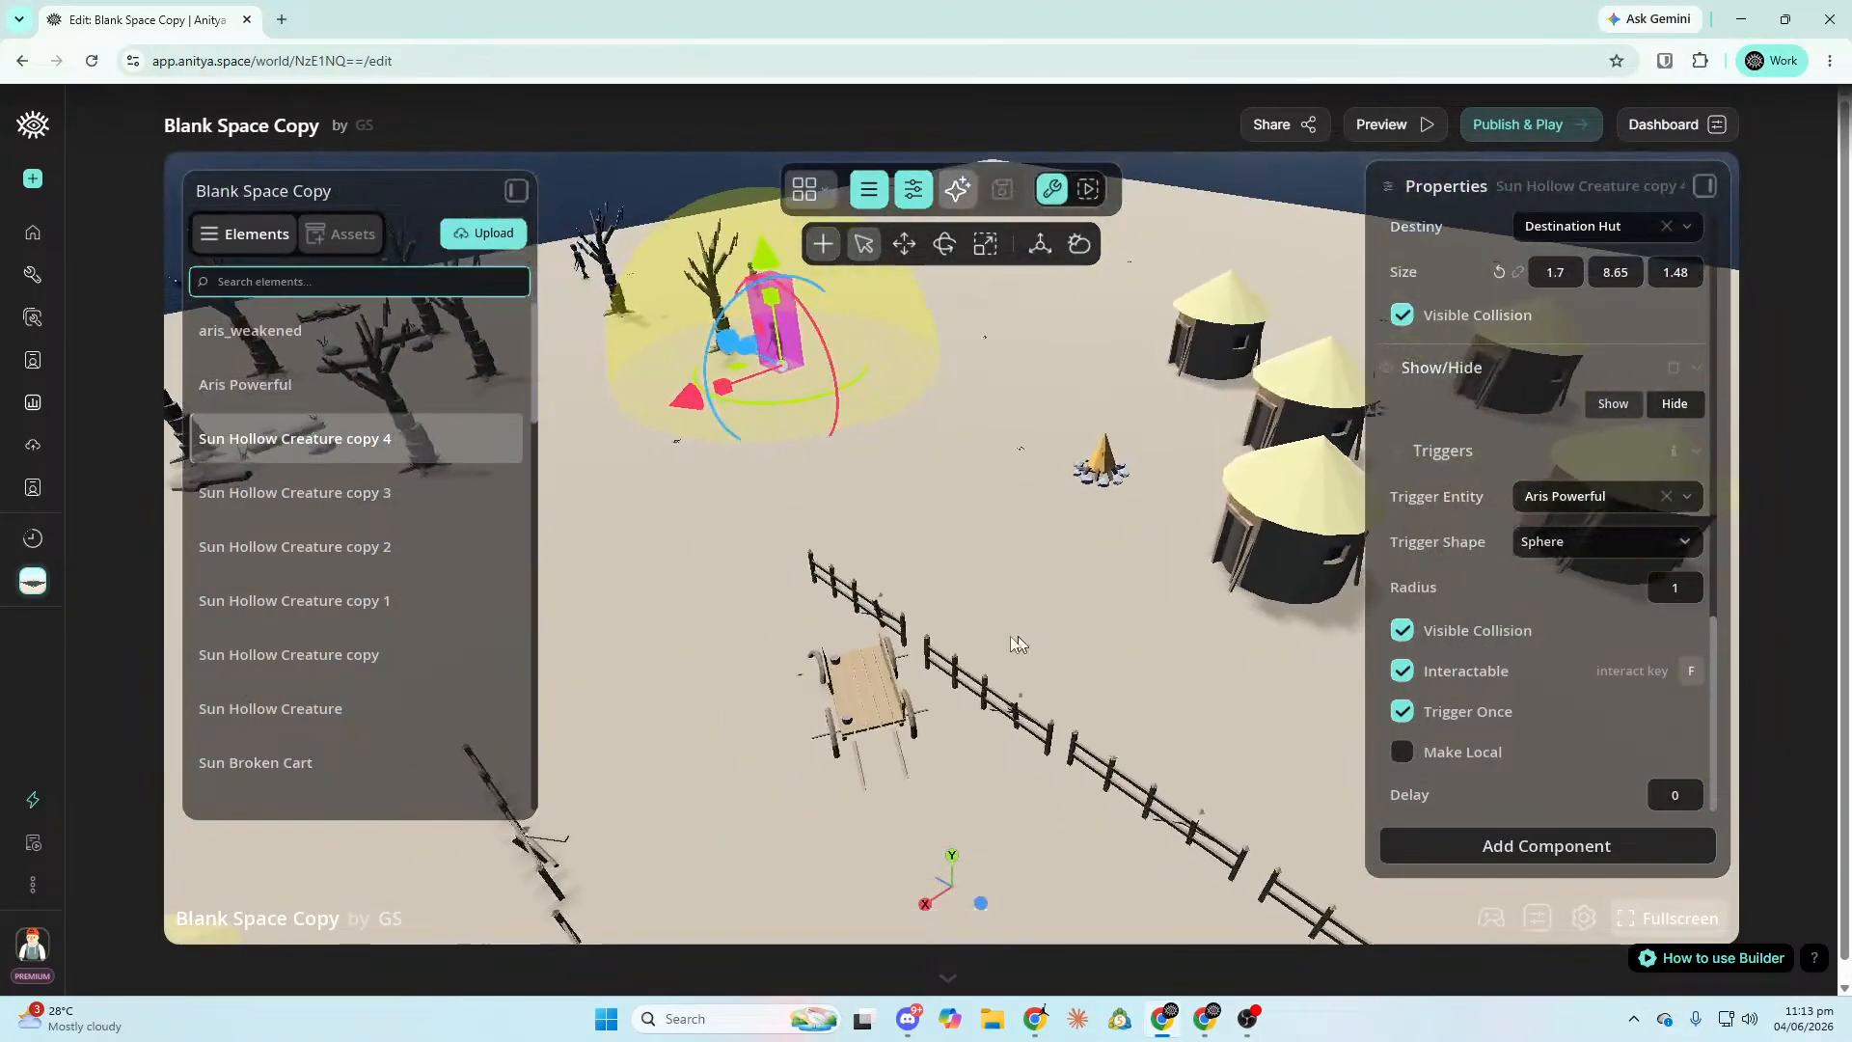
Raise the Sun Broken Cart between the fences to about Y 0.38.
left_click(864, 688)
left_click_drag(858, 639, 862, 617)
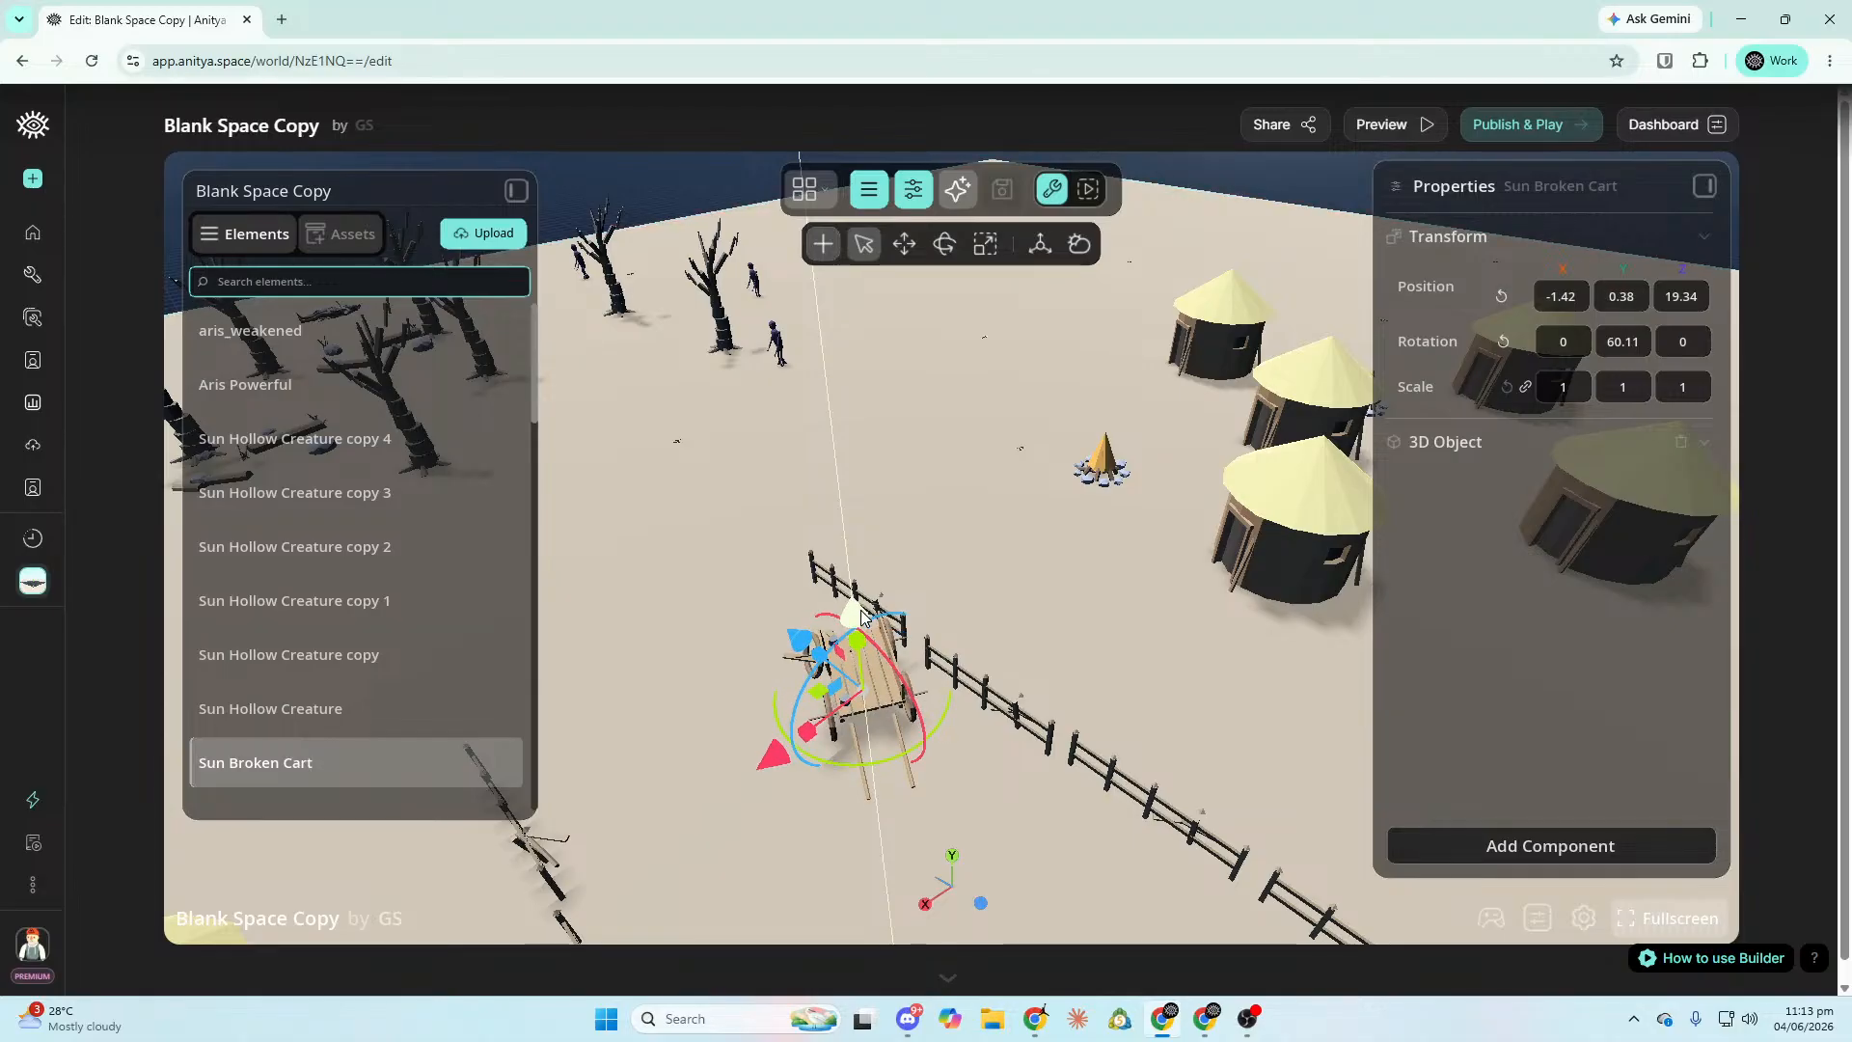
Select Directional Light (Sun) above the village and move it near the campfire, to about X -3.57, Y 8.33, Z 18.
key("w")
key("a")
right_click_drag(875, 523, 1109, 396)
left_click_drag(846, 492, 885, 465)
key("w")
right_click_drag(886, 465, 951, 528)
key("w")
double_click(917, 431)
key("s")
left_click_drag(777, 593, 523, 759)
mouse_move(524, 759)
right_mouse_down()
mouse_move(405, 781)
mouse_move(524, 759)
right_mouse_up()
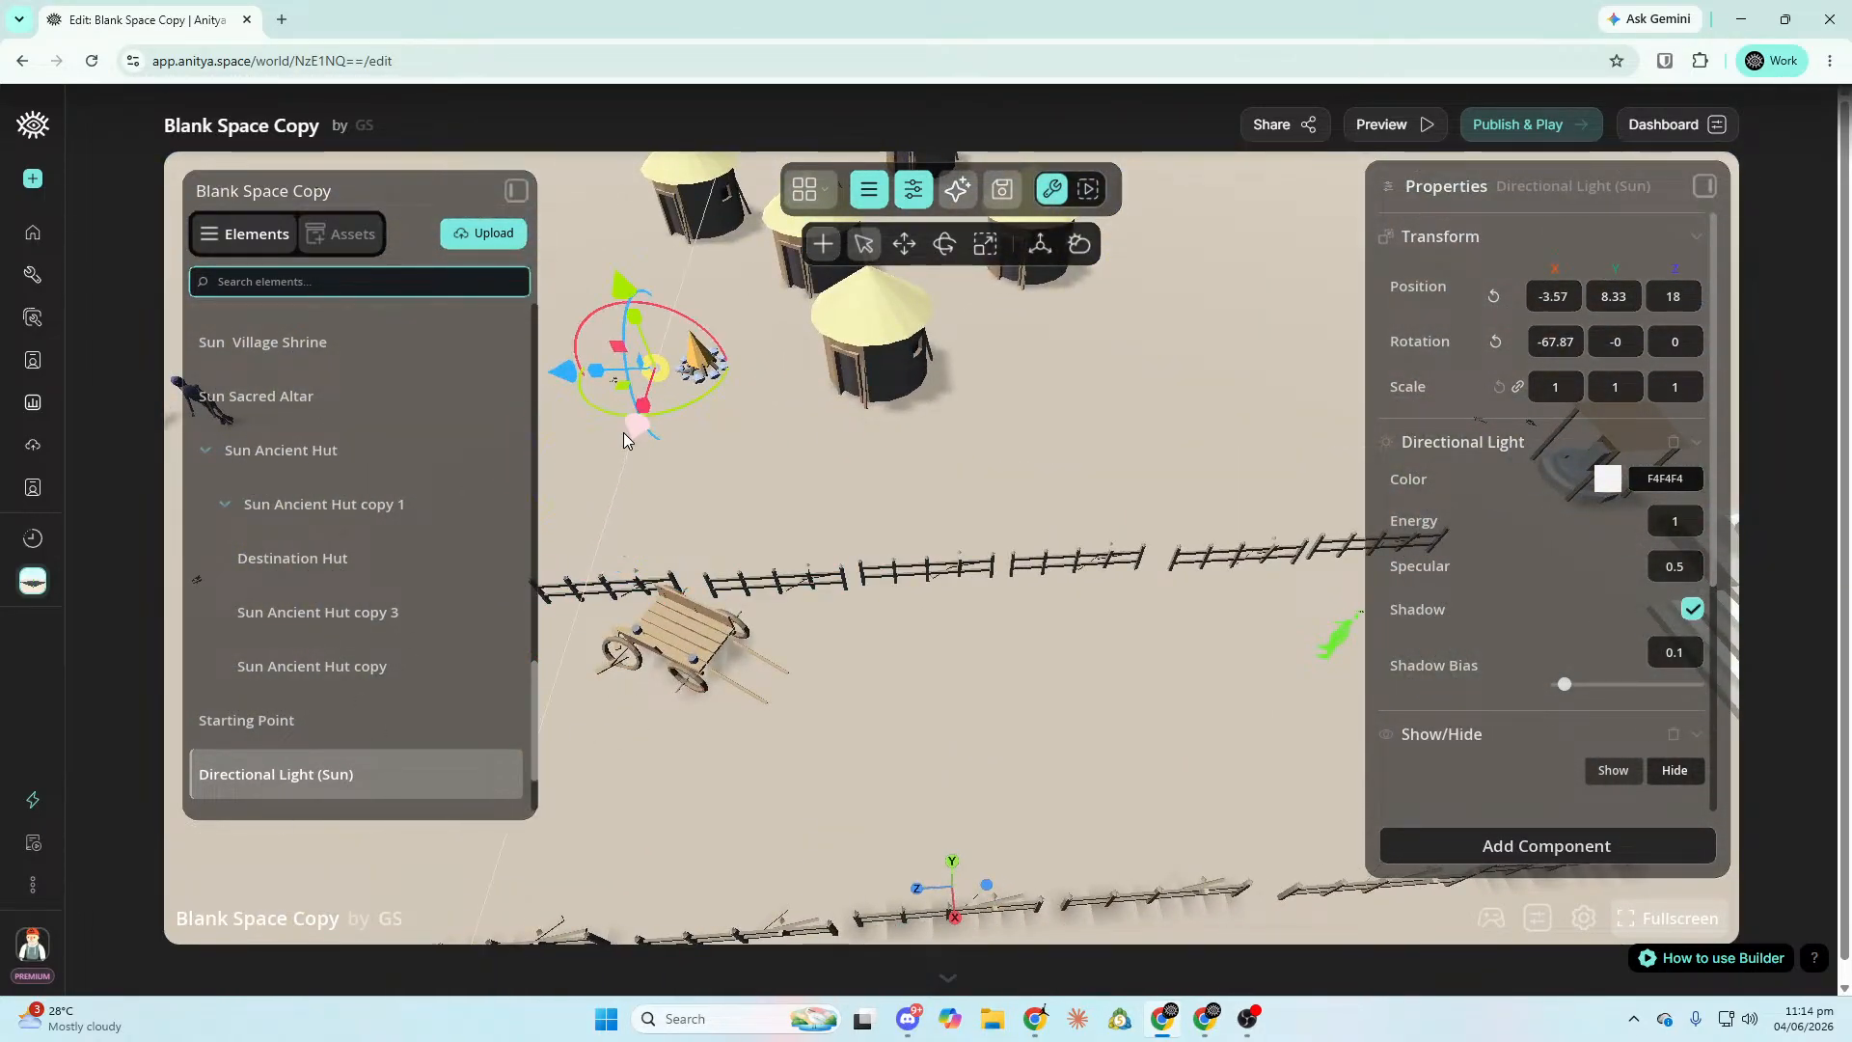
Set the Directional Light (Sun) energy to 0.05, check the darkened huts and campfire, and save the world.
key("s")
right_click_drag(624, 443, 529, 443)
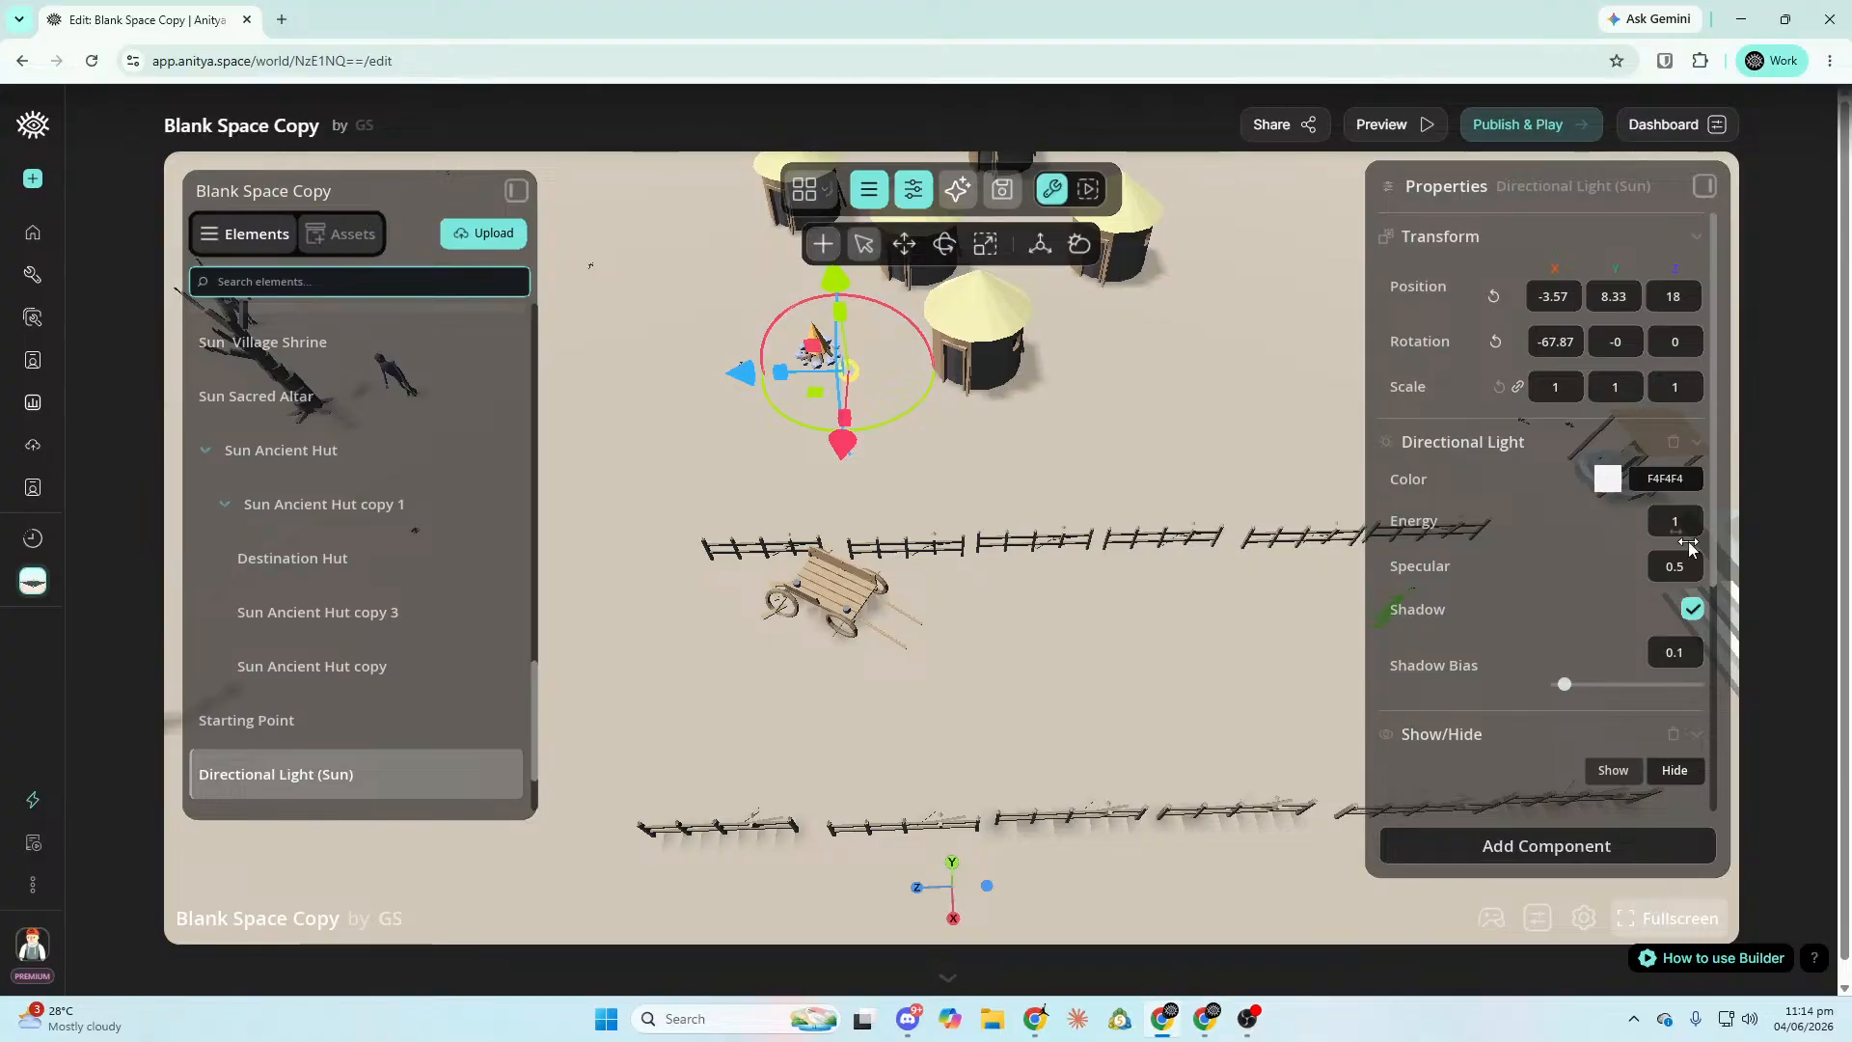
left_click_drag(1677, 524, 1615, 531)
right_click_drag(1158, 521, 1003, 425)
key("w")
right_click_drag(1350, 454, 1158, 400)
key("w")
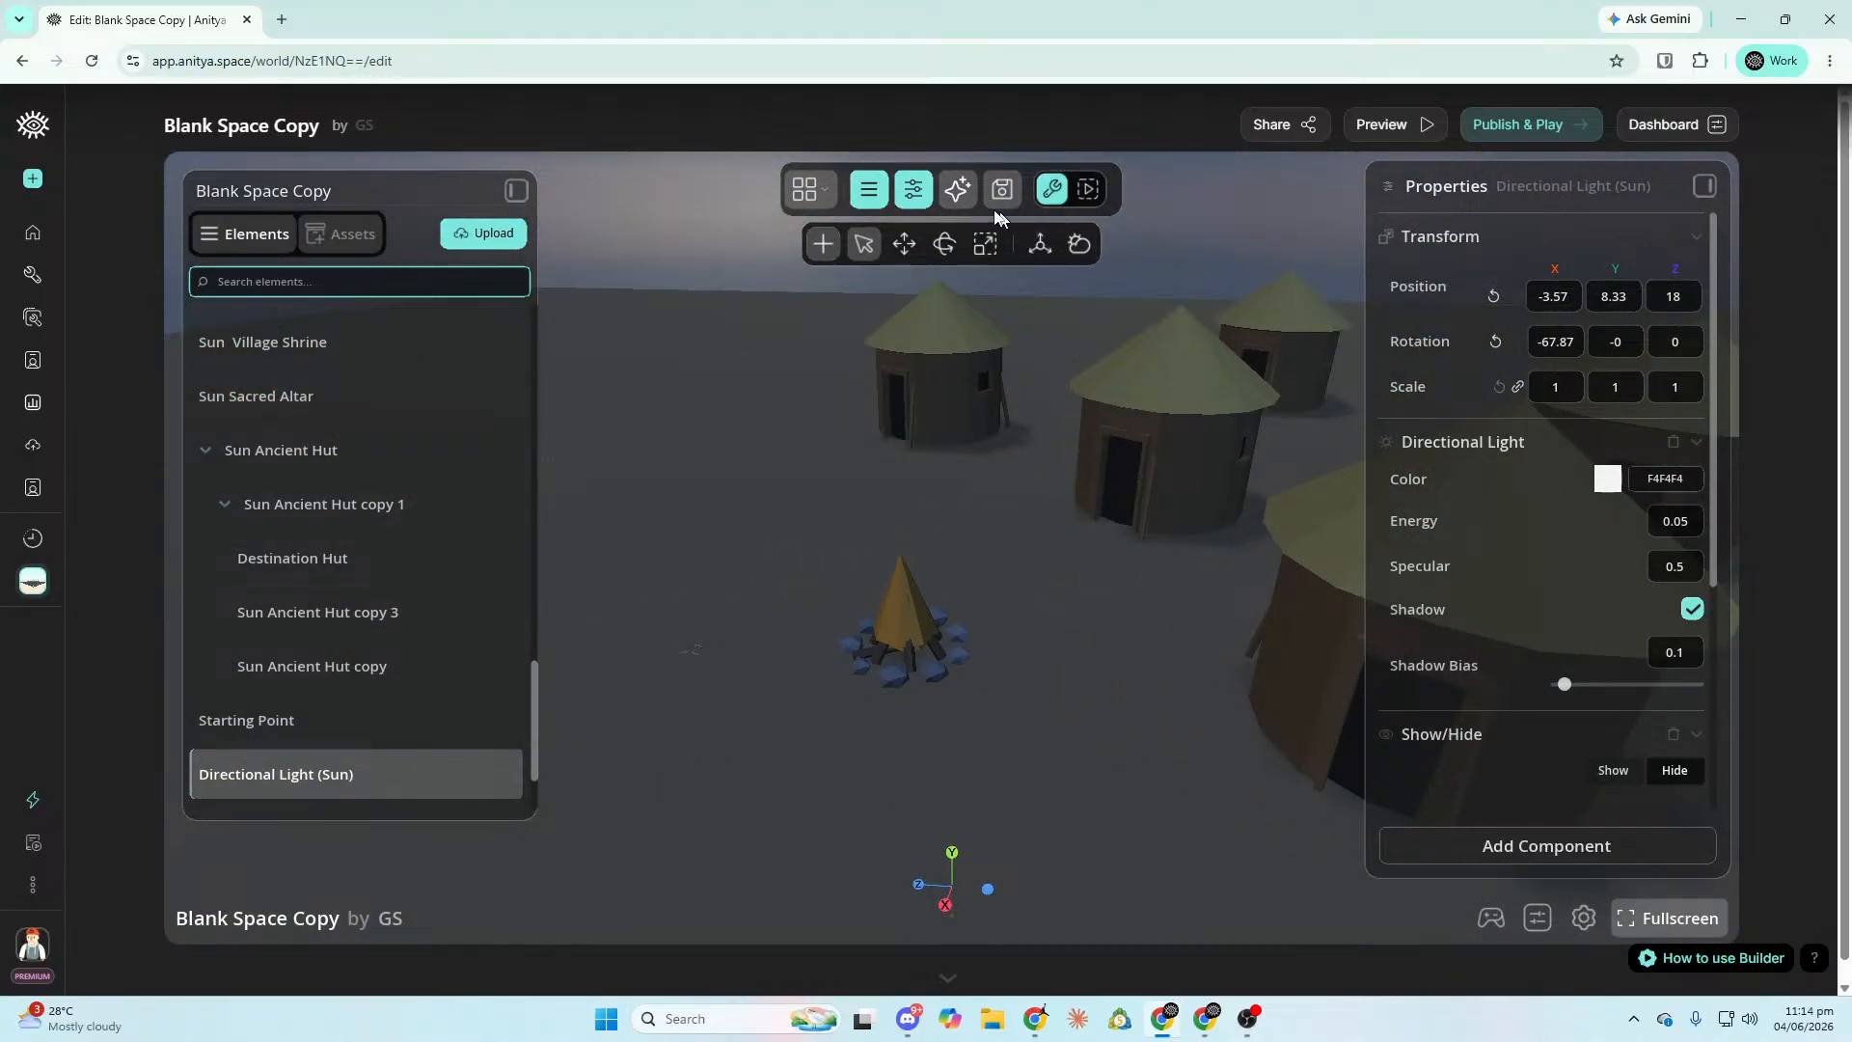
key("s")
right_click_drag(904, 490, 970, 661)
key("w")
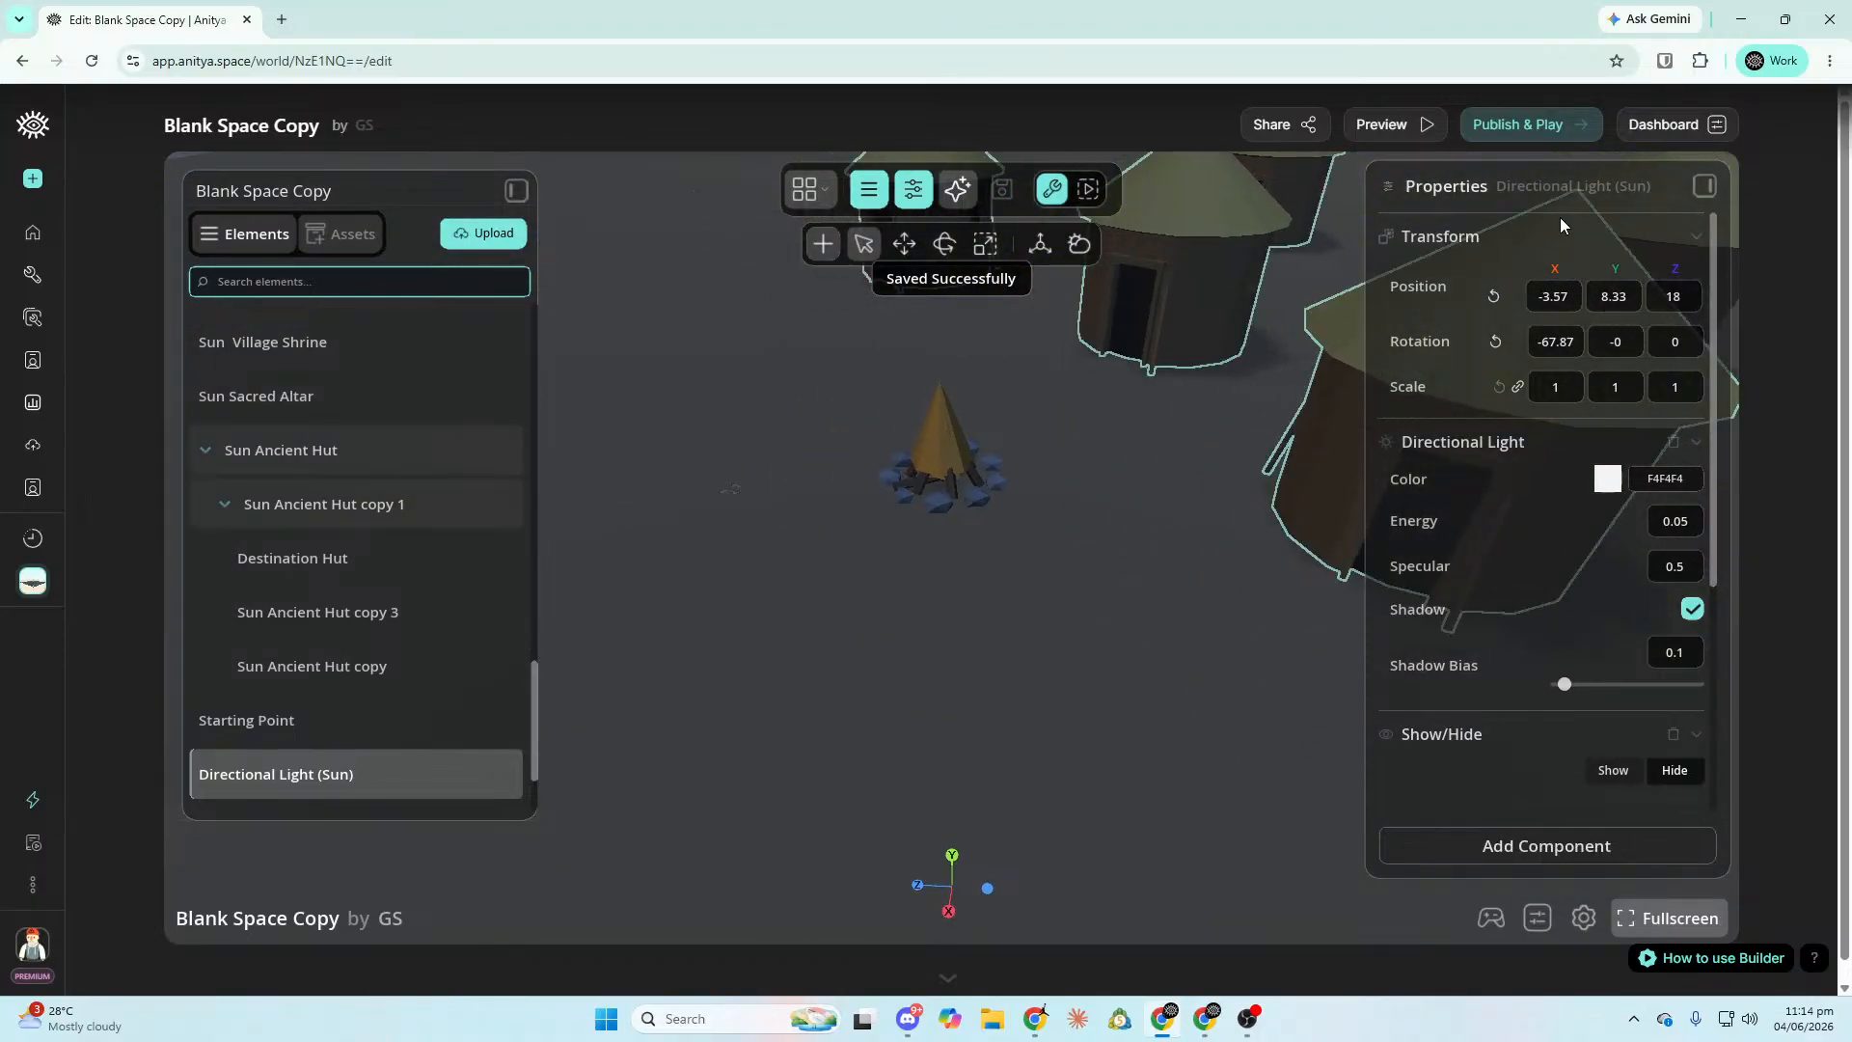
Publish the world and launch it in play mode, checking Discord's Live Events channel while it loads.
left_click(1516, 133)
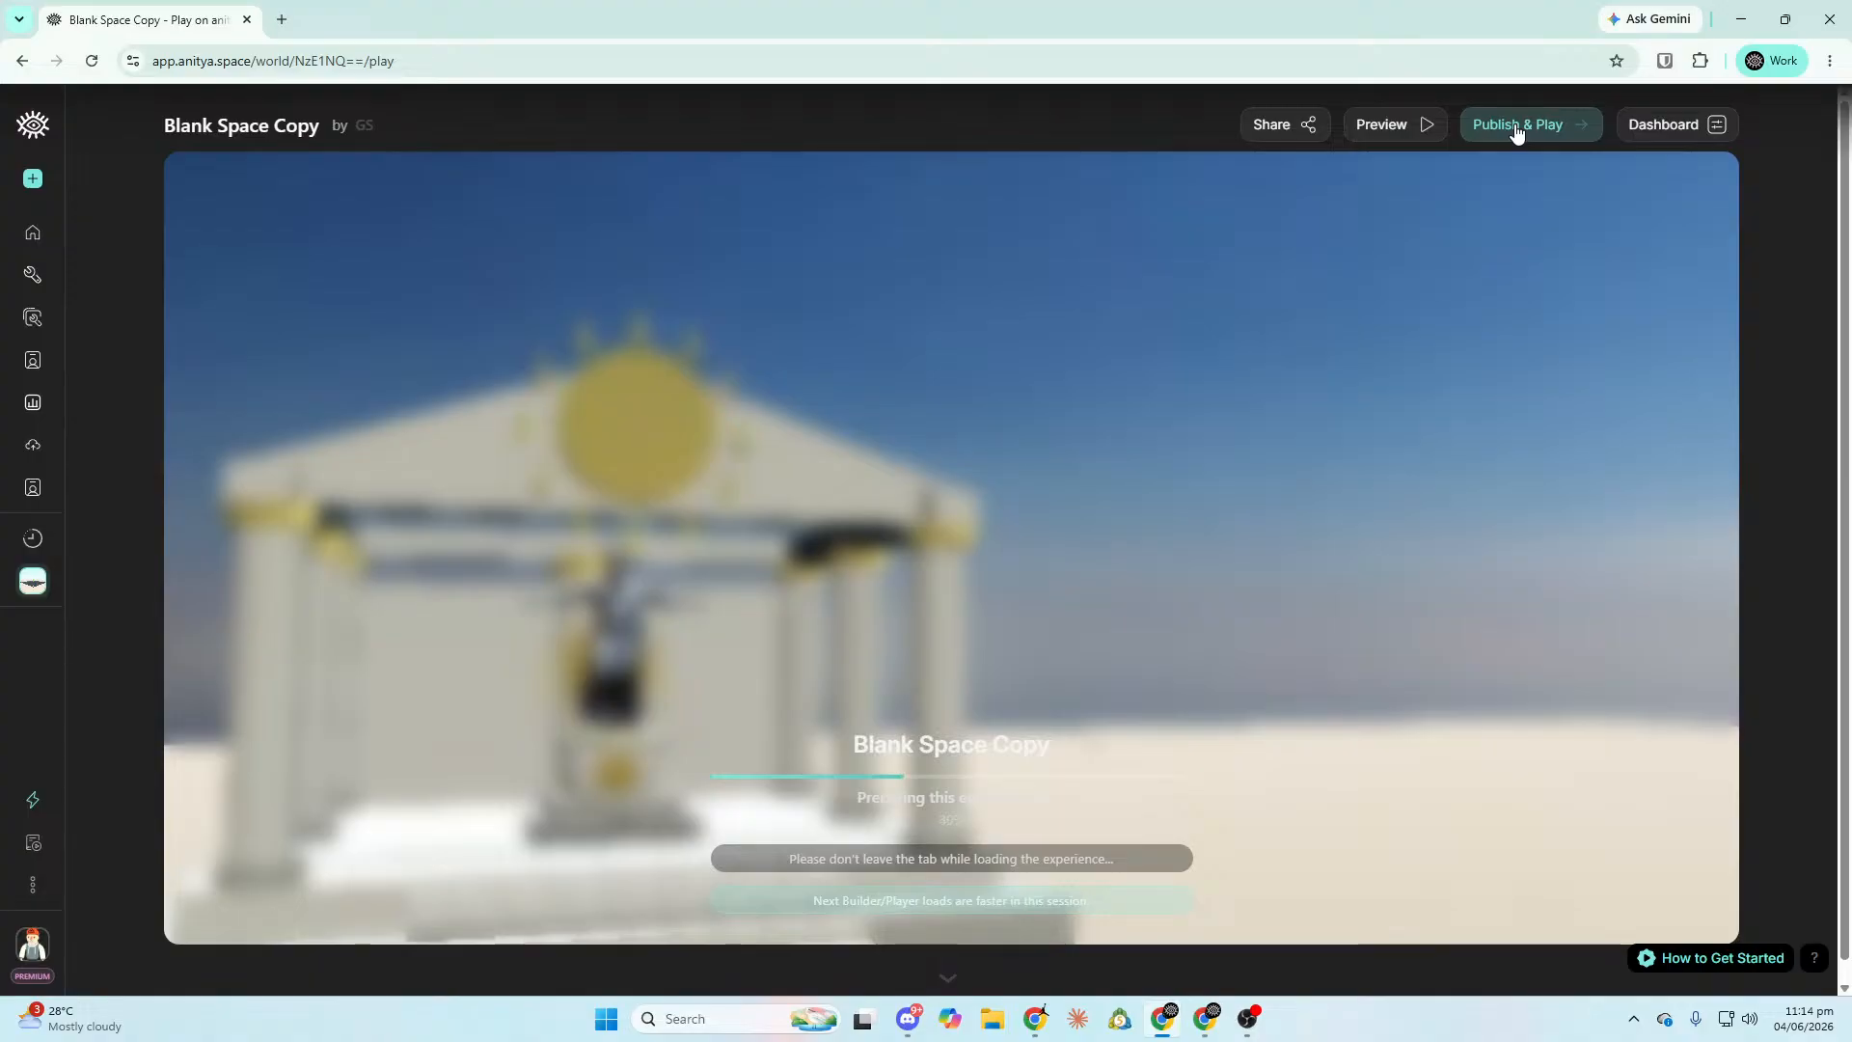
left_click(914, 1019)
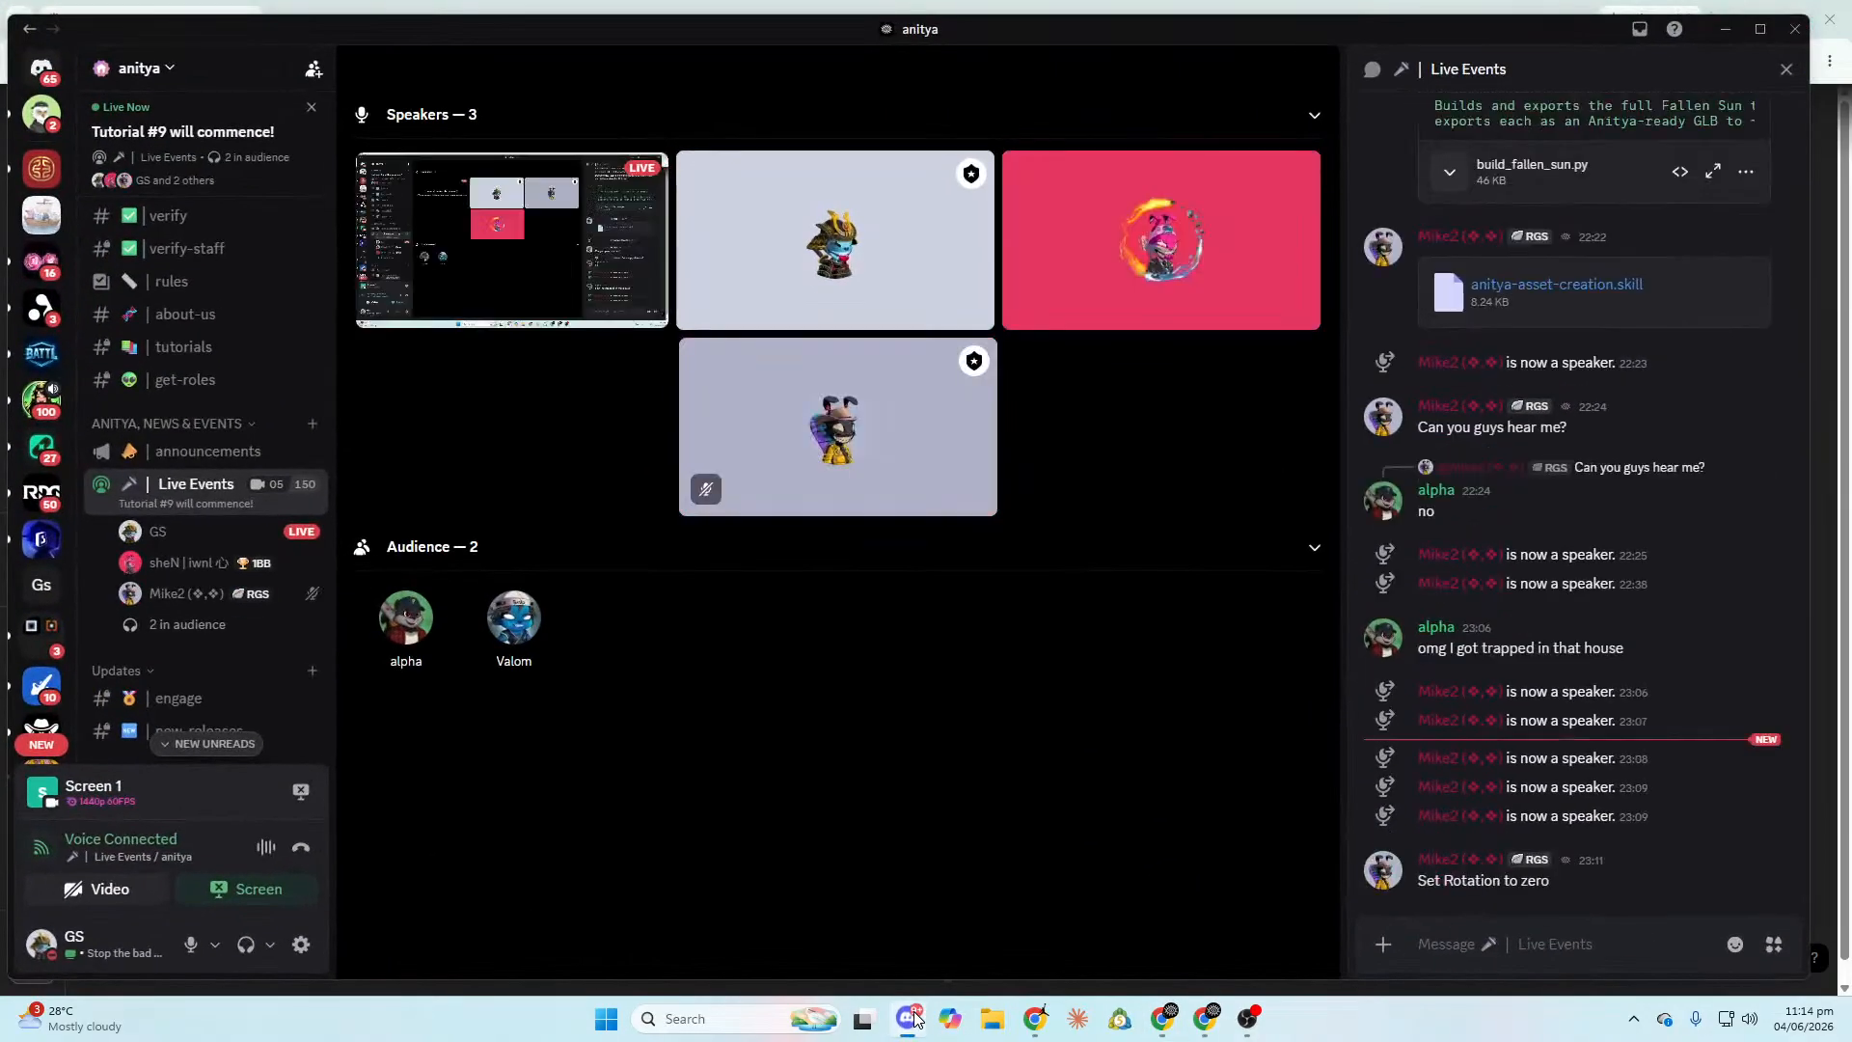
left_click(914, 1019)
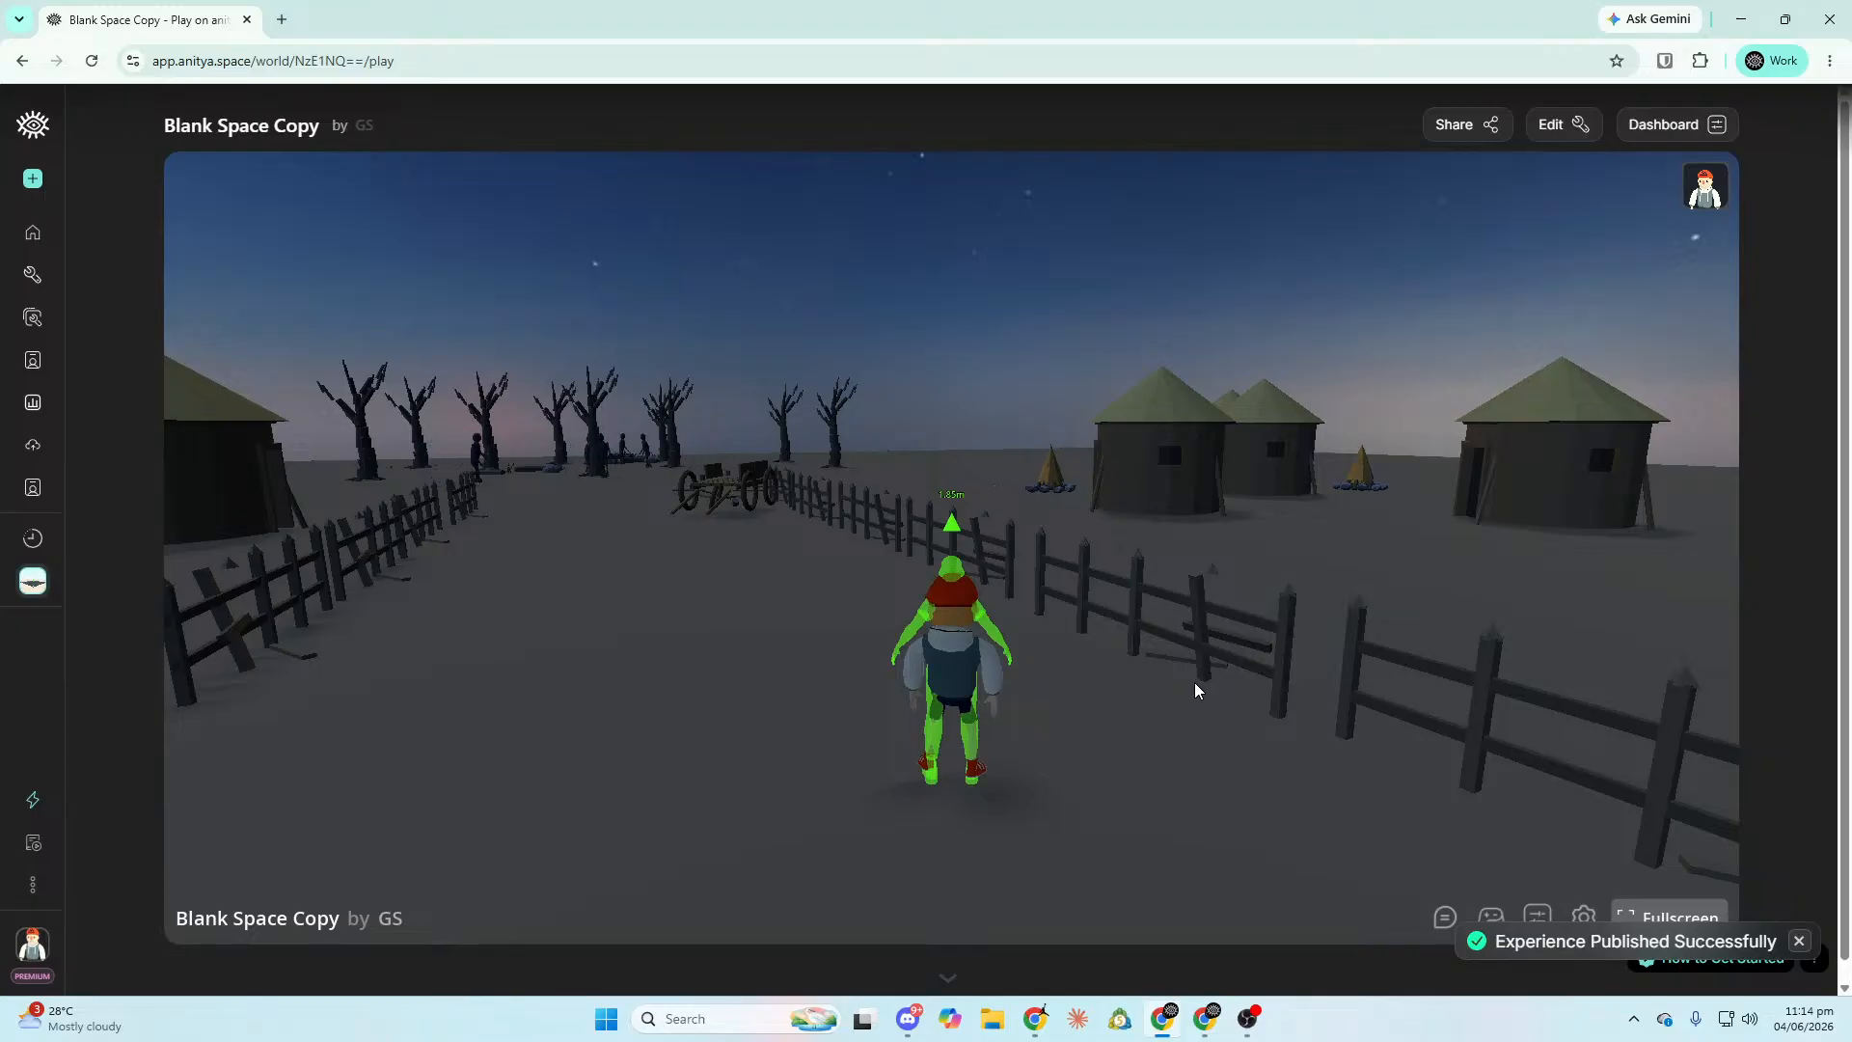
Play-test the scene by running the character between the fences and past the hollow creatures to aris_weakened among the dead trees.
left_click(1067, 728)
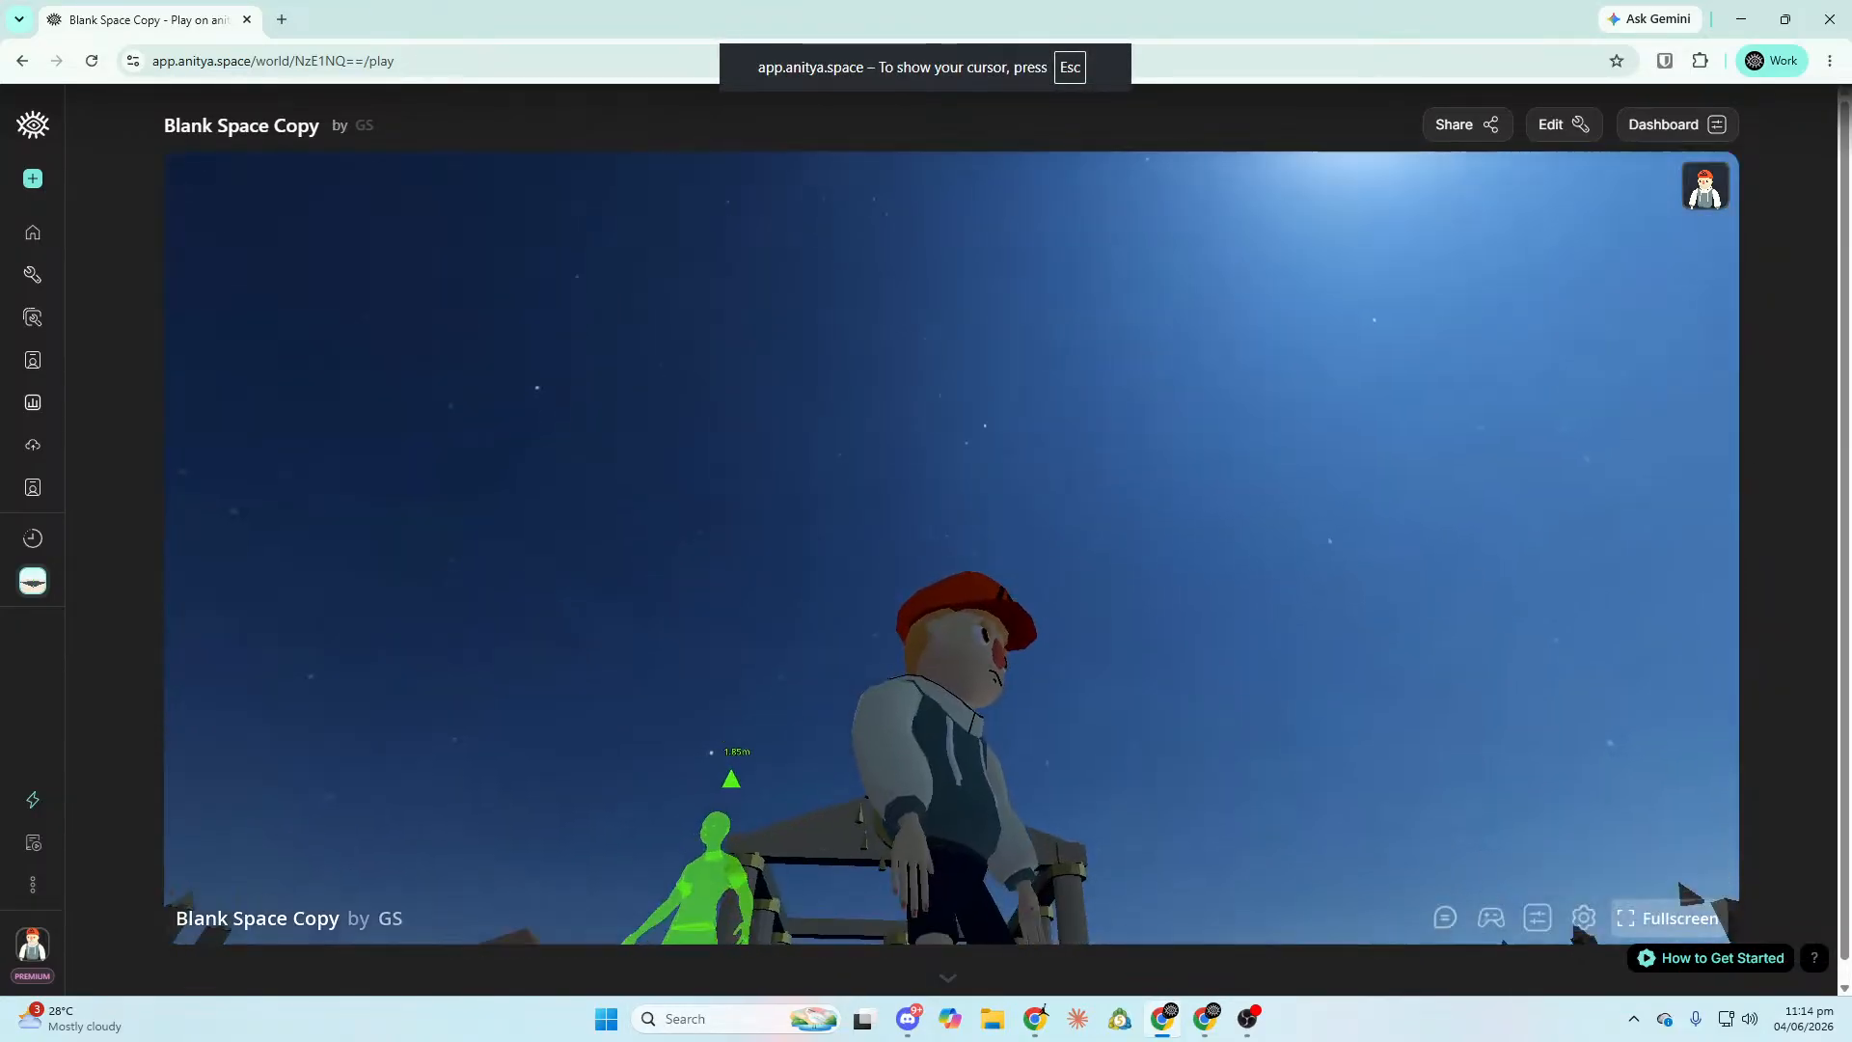
key("w")
key("w")
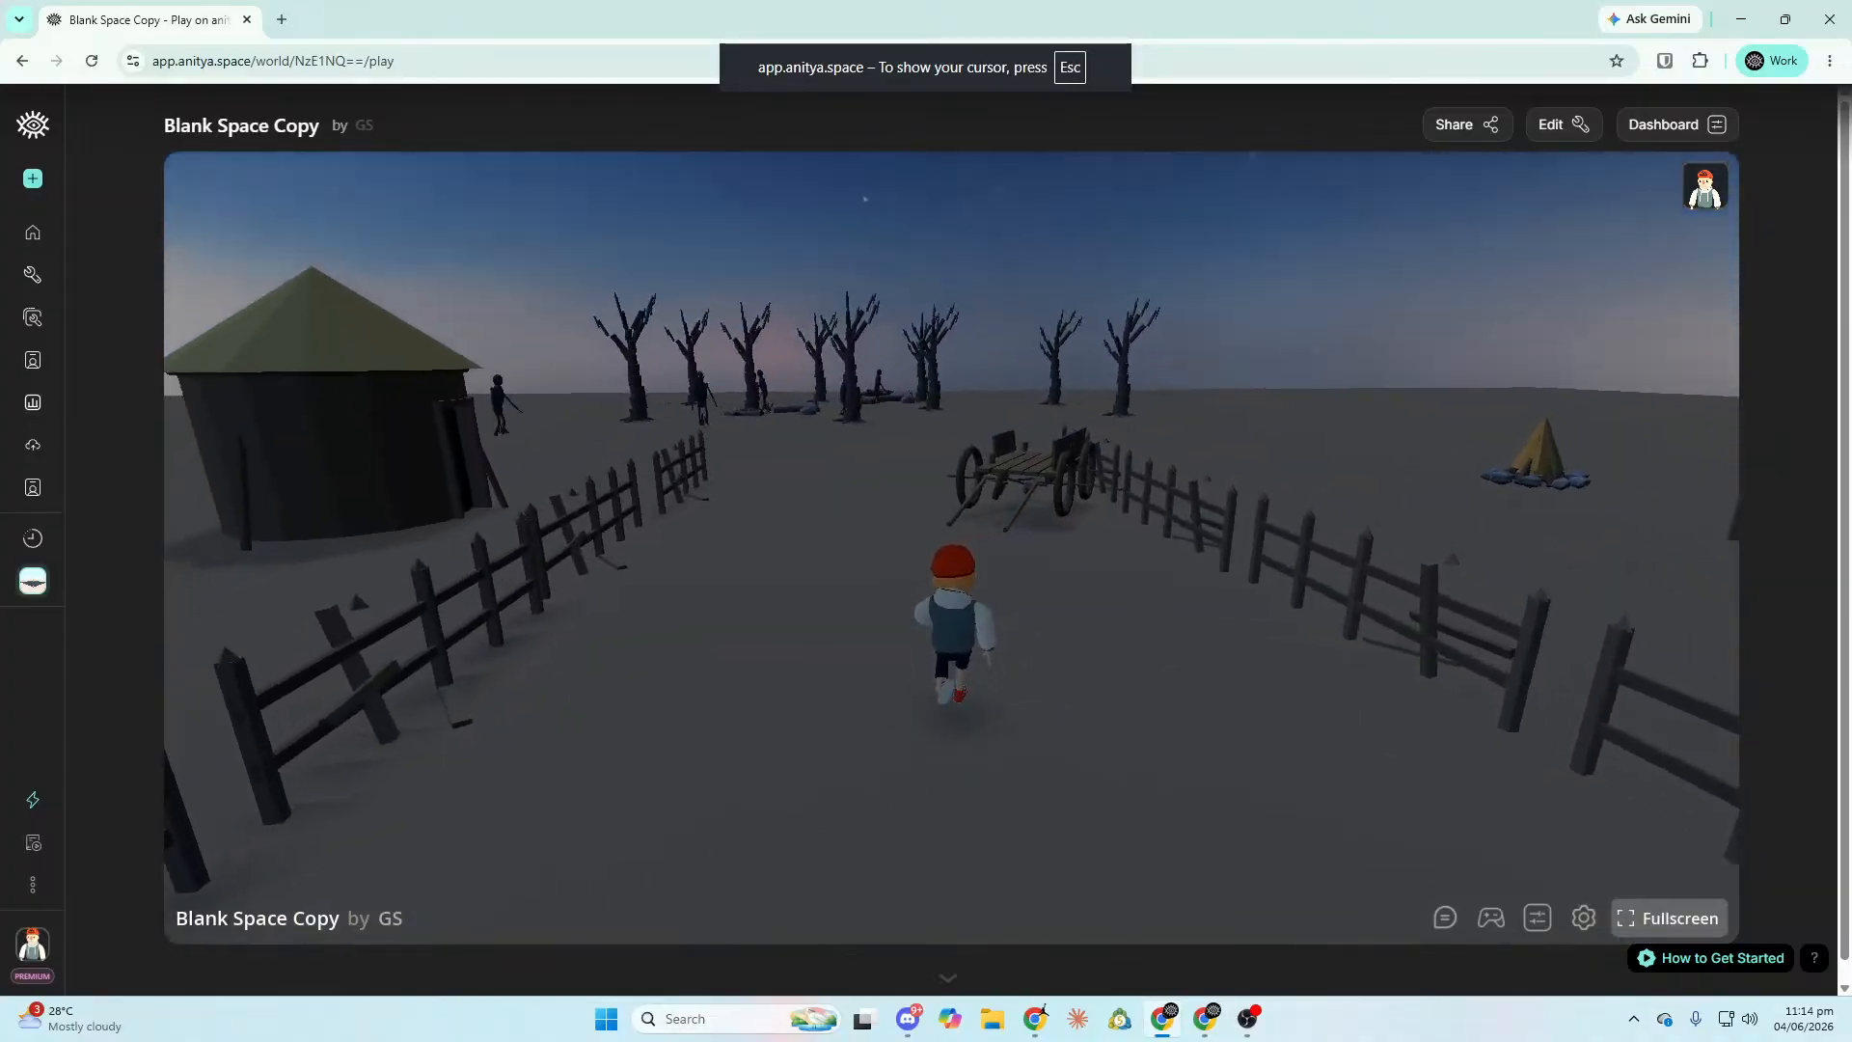
key("w")
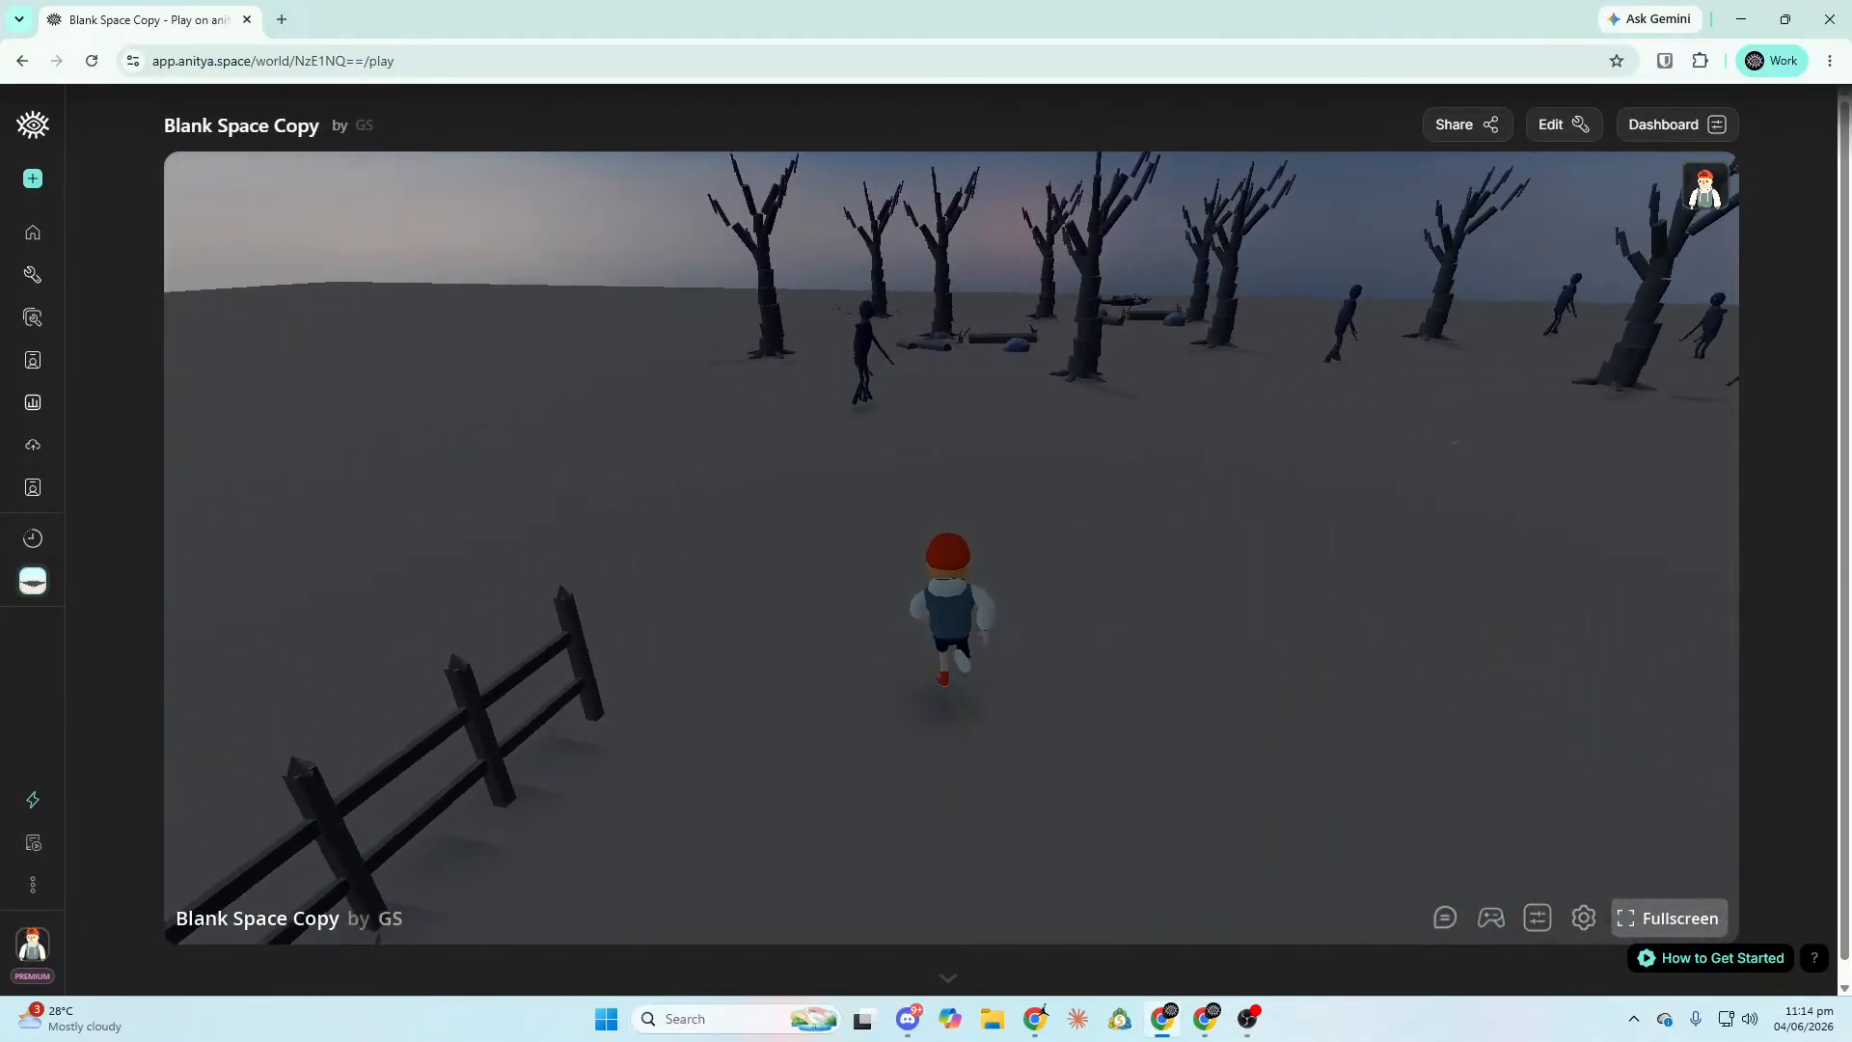
key("w")
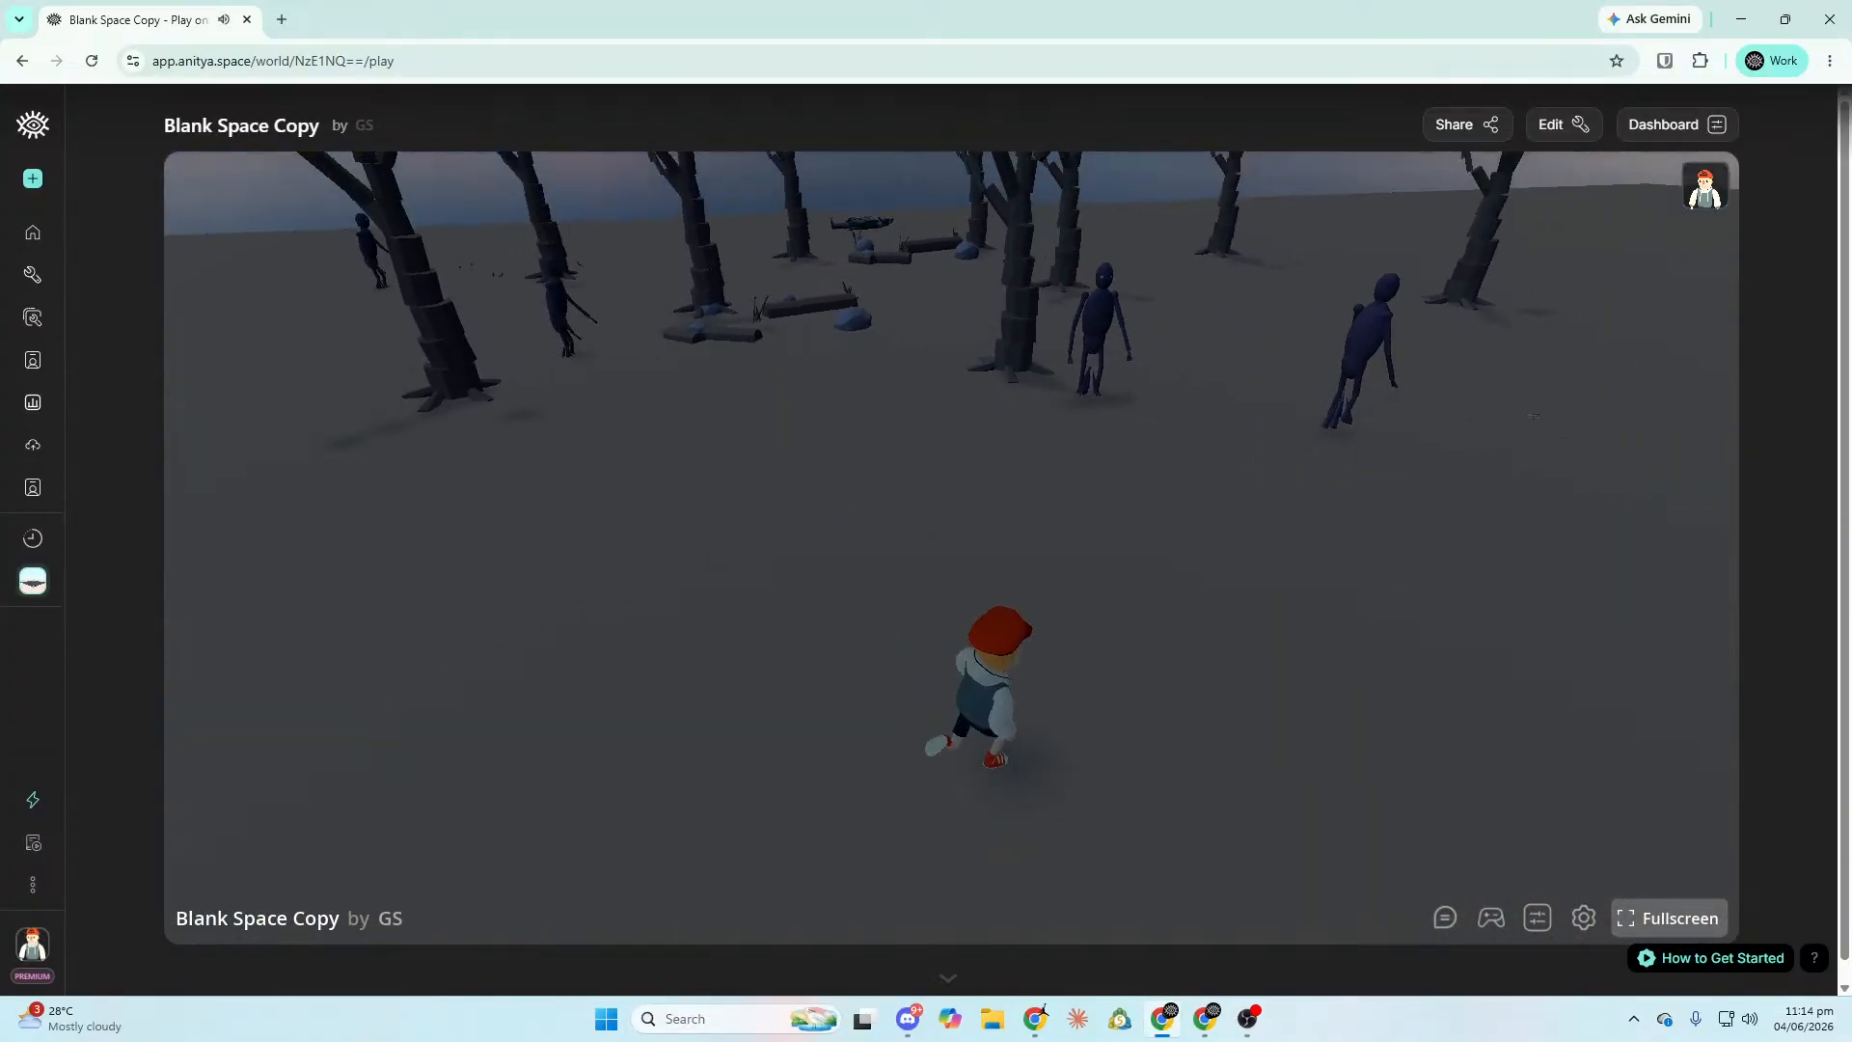
key("w")
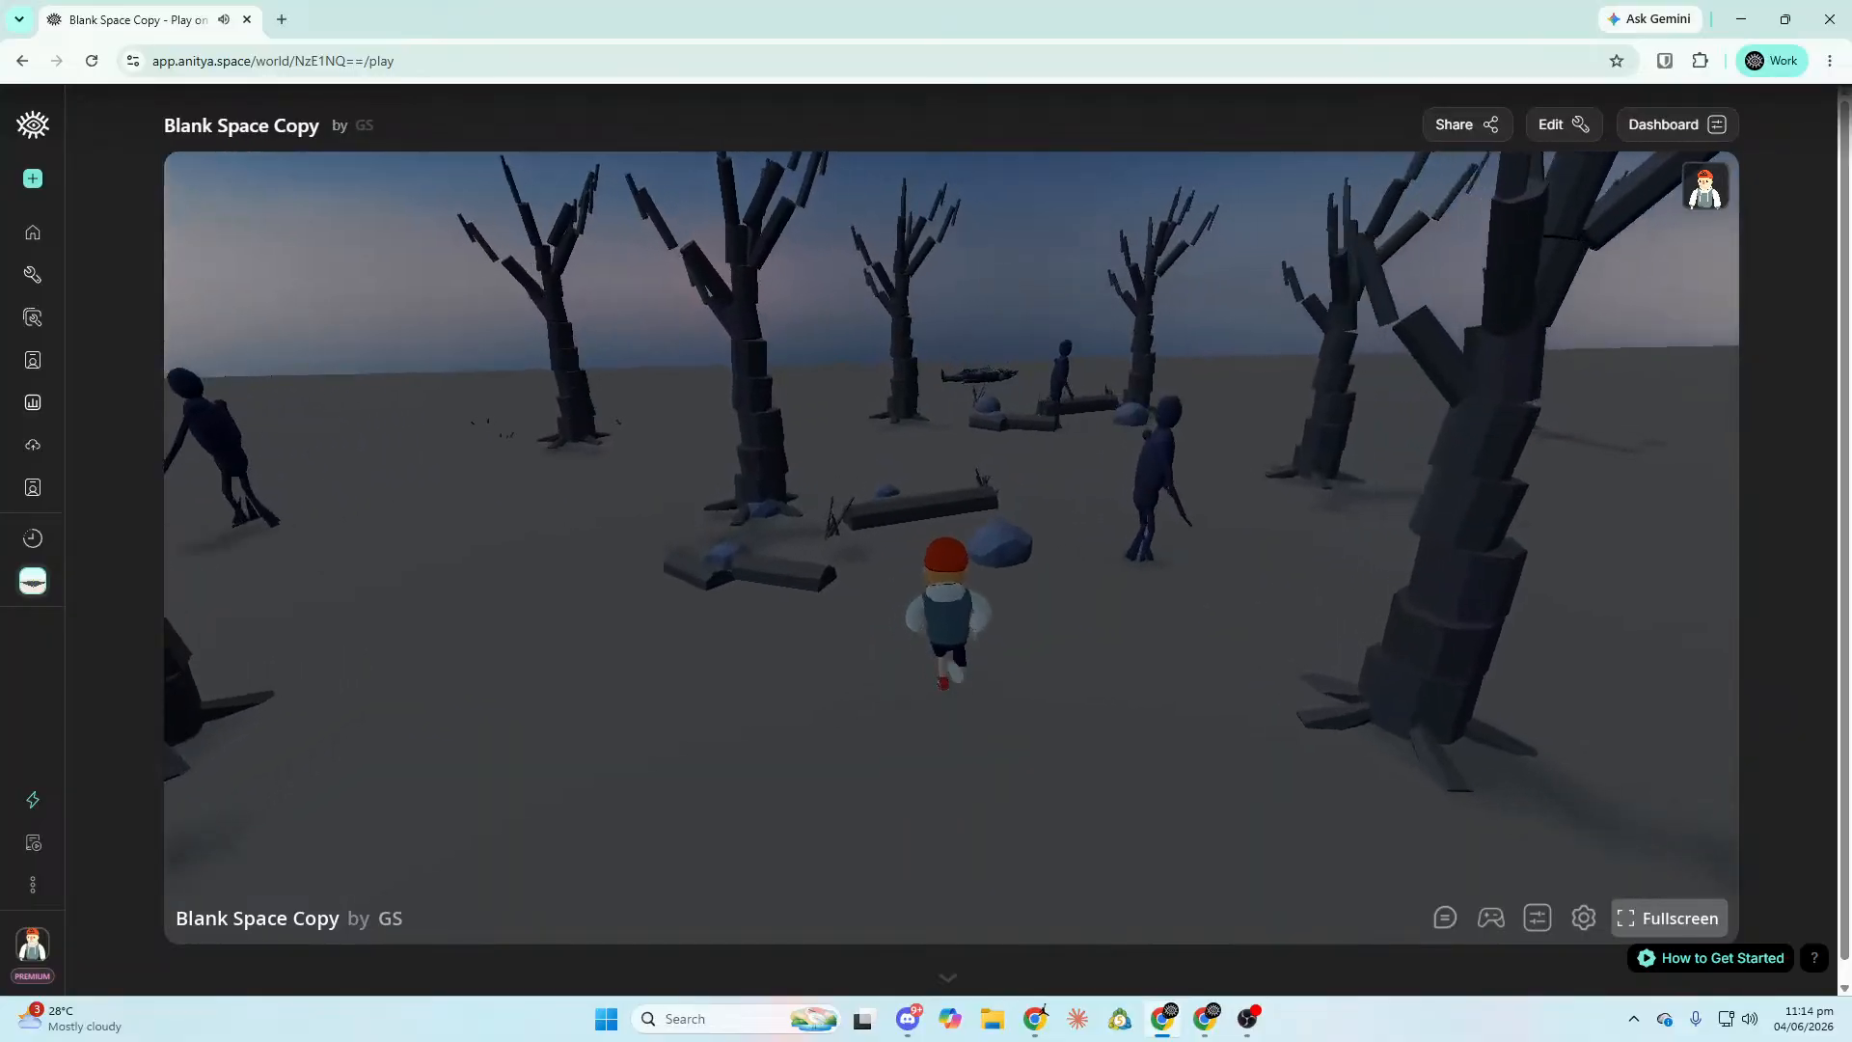
key("w")
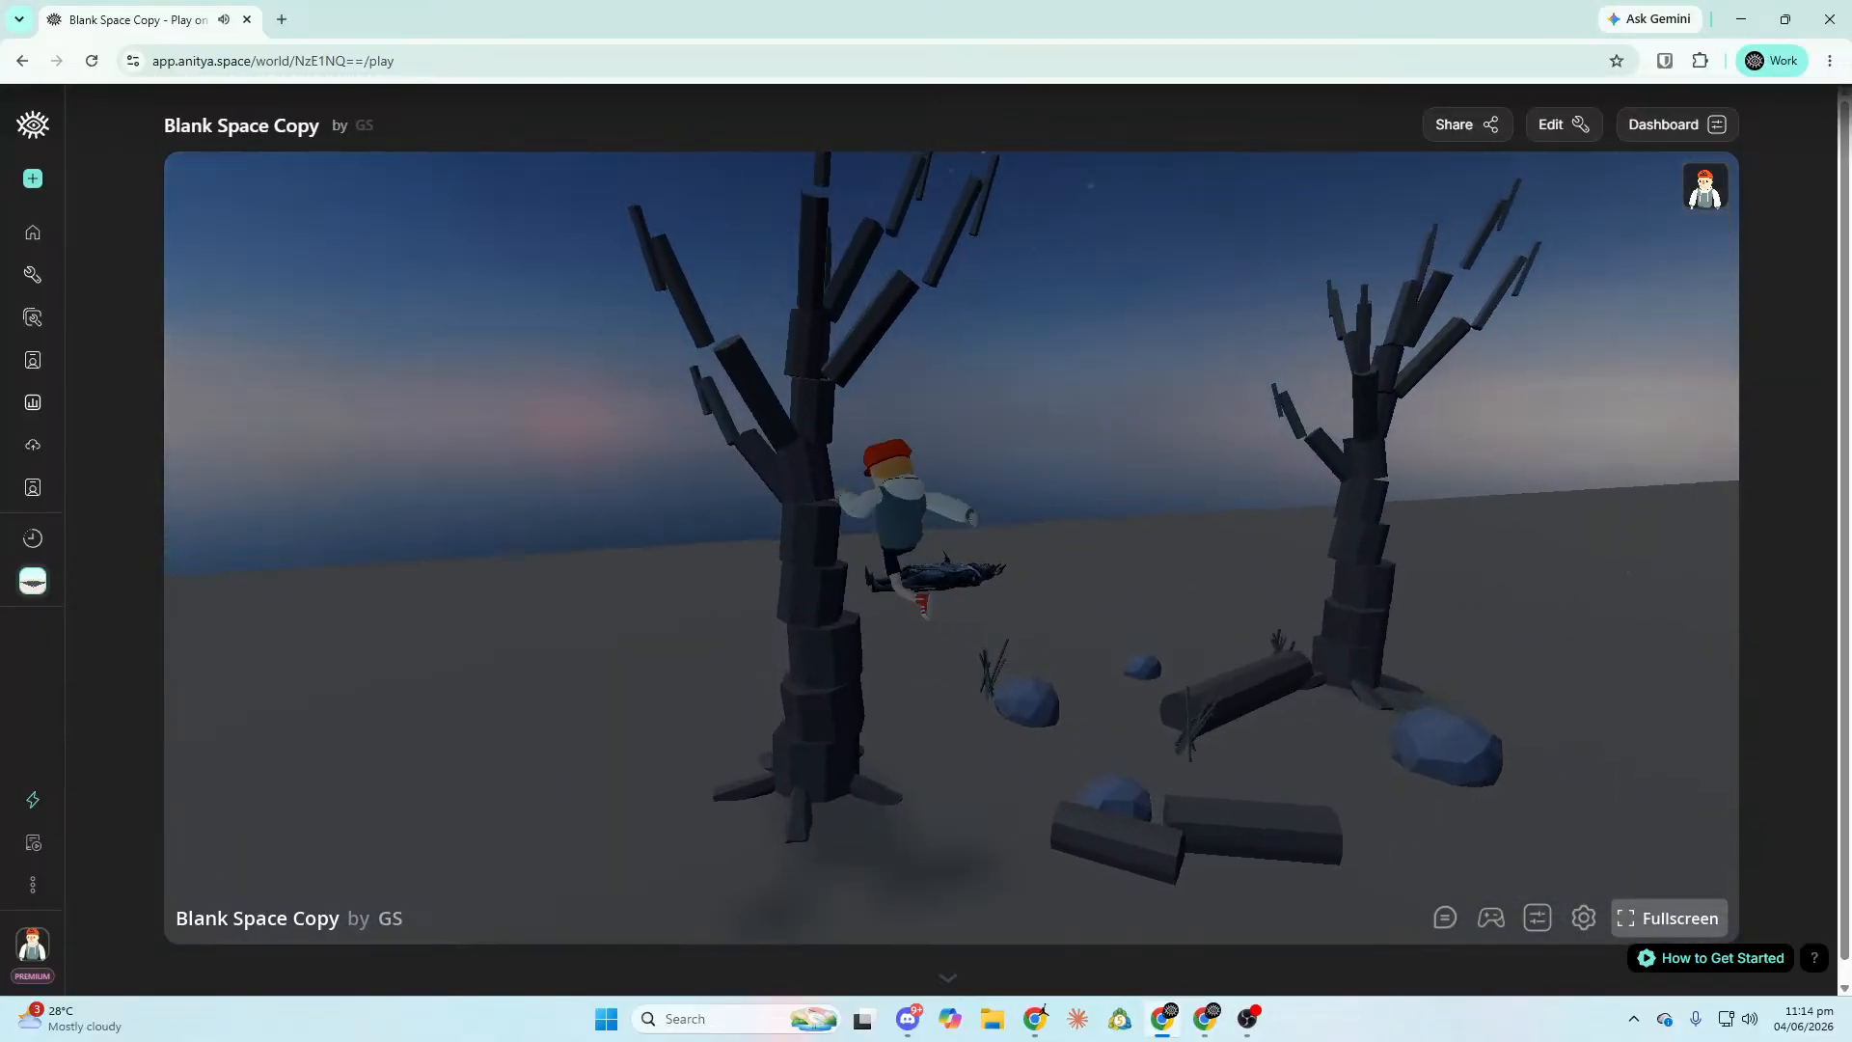
key("w")
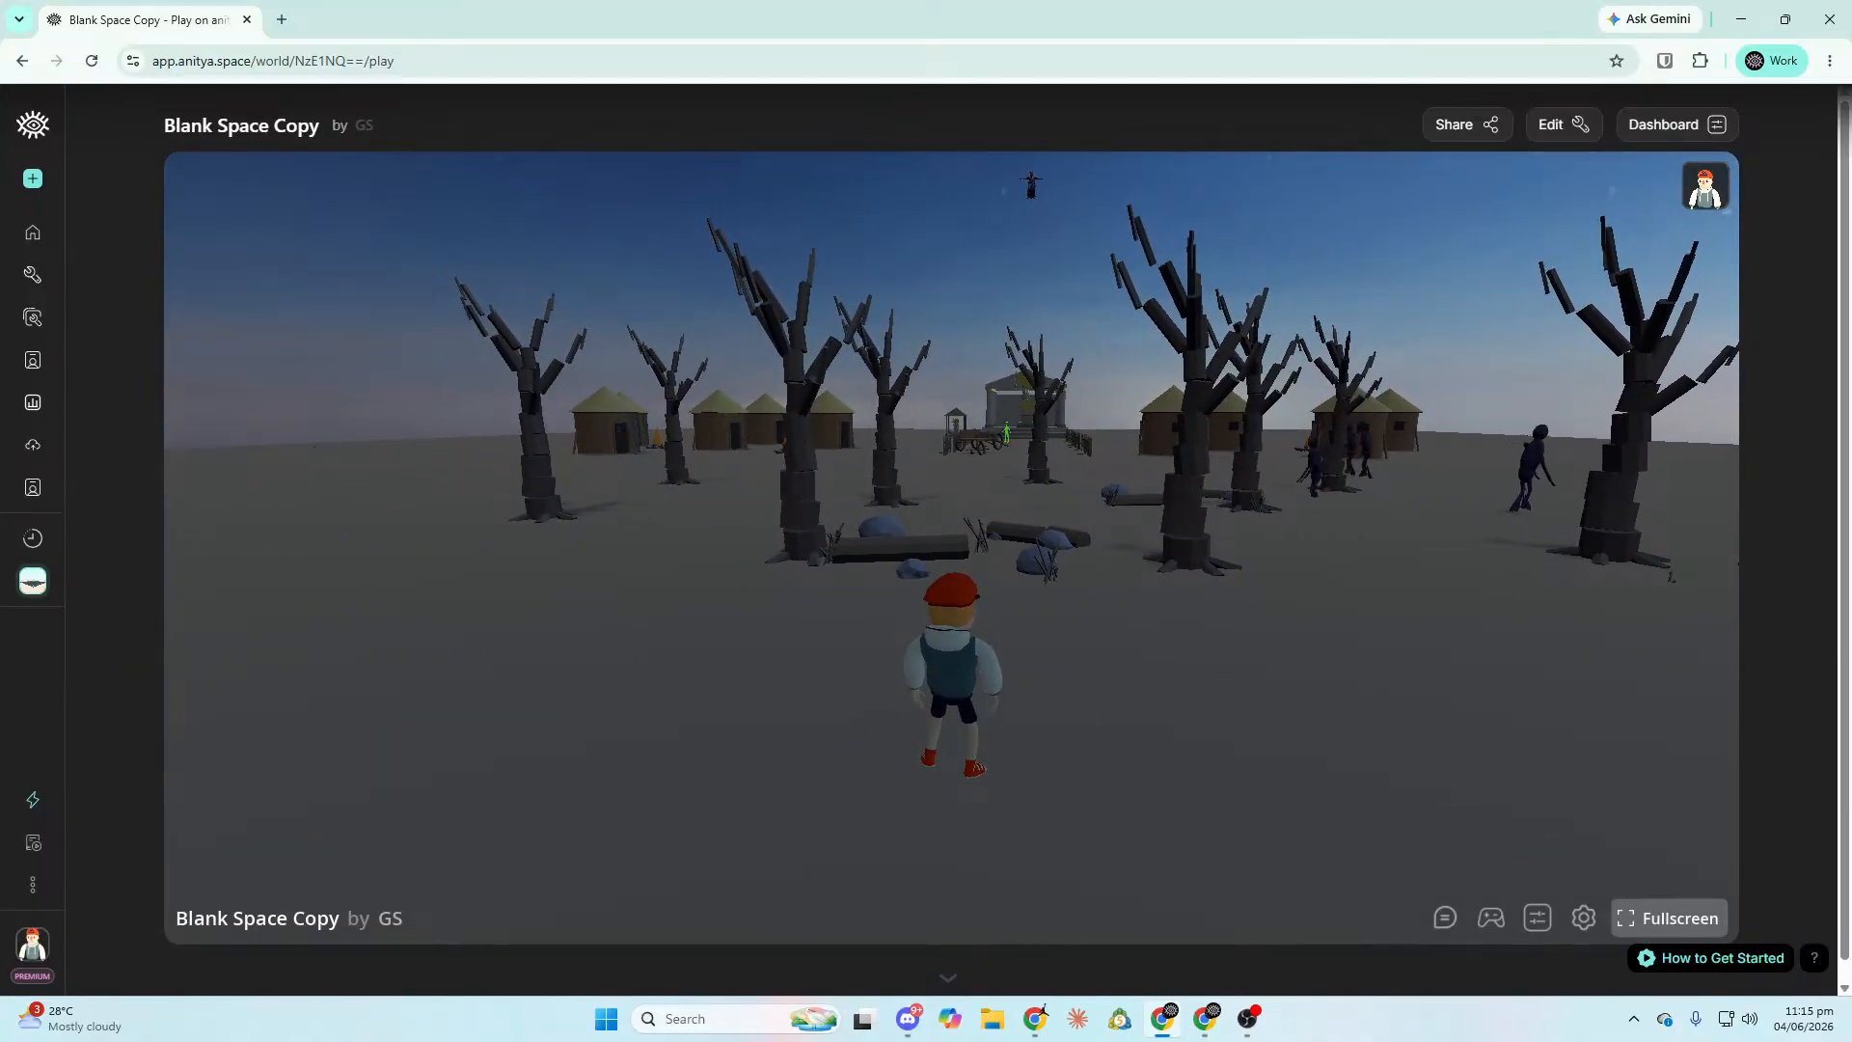
Run and jump the character back over the dead trees to the broken cart between the fences, facing the temple.
key("w")
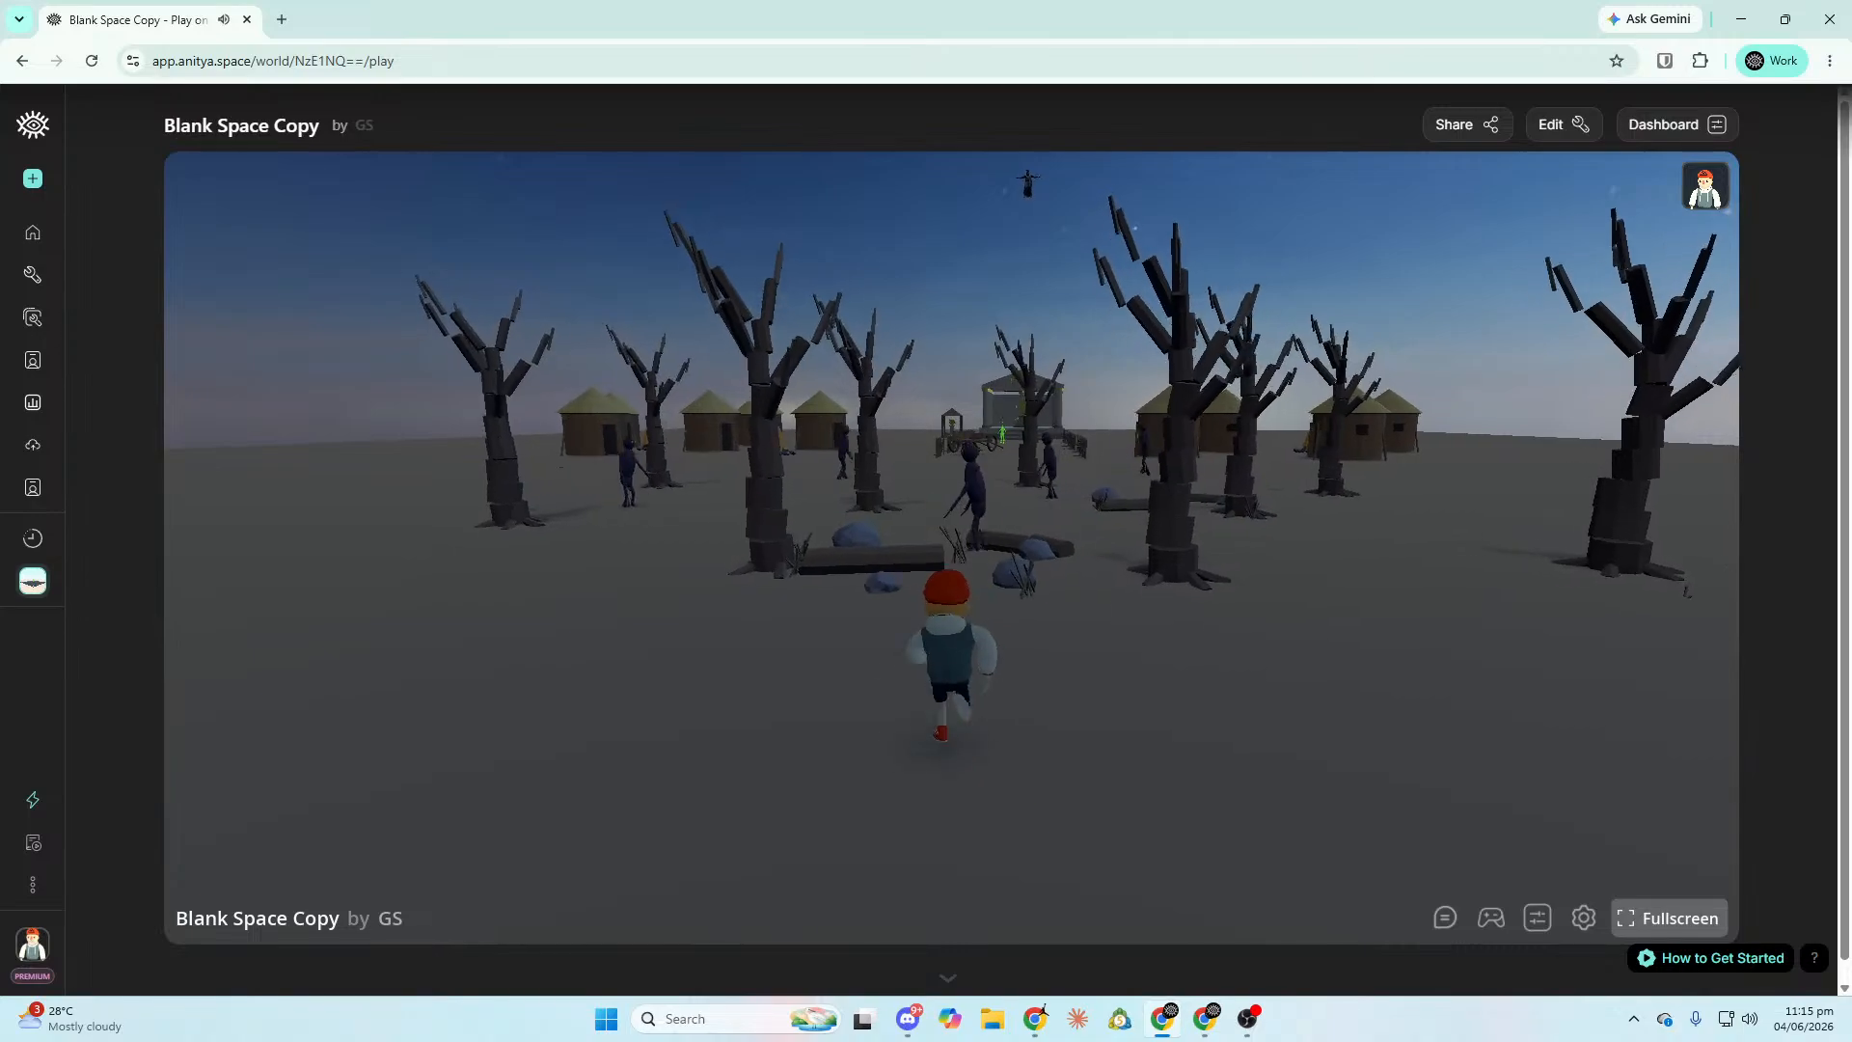
key("space")
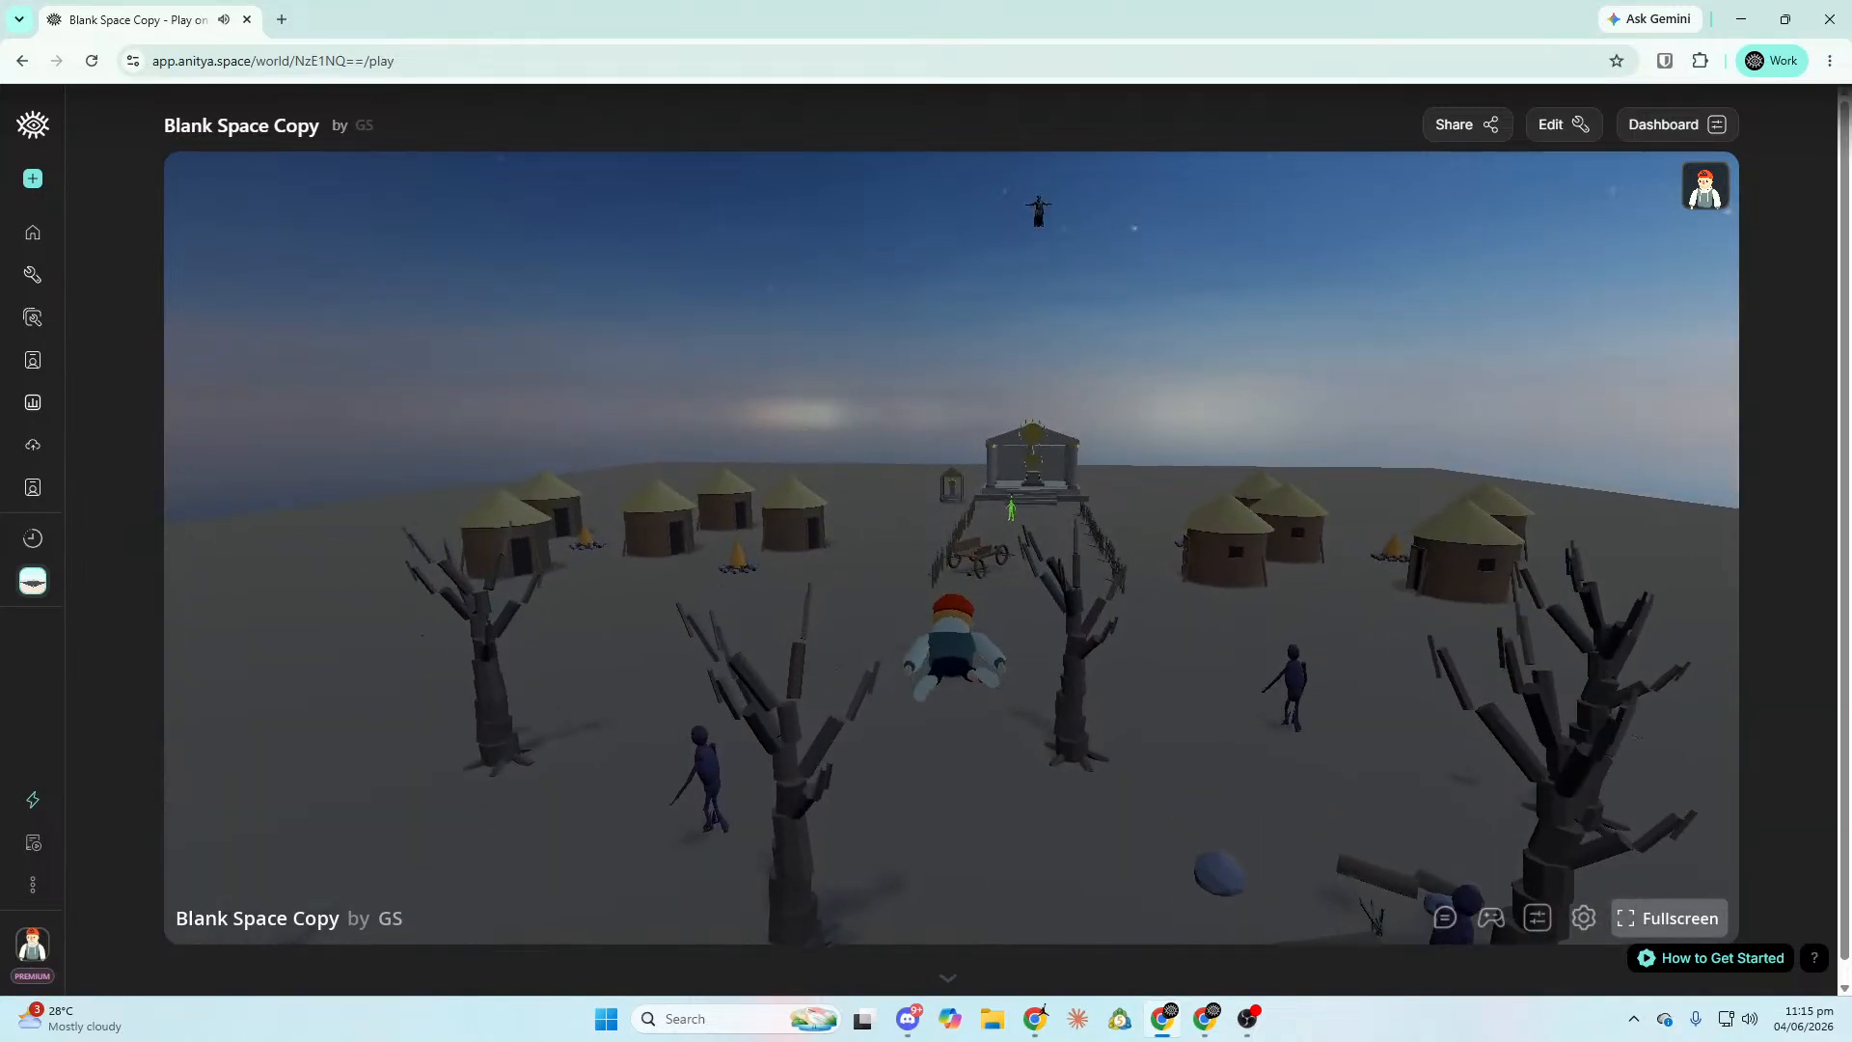
key("w")
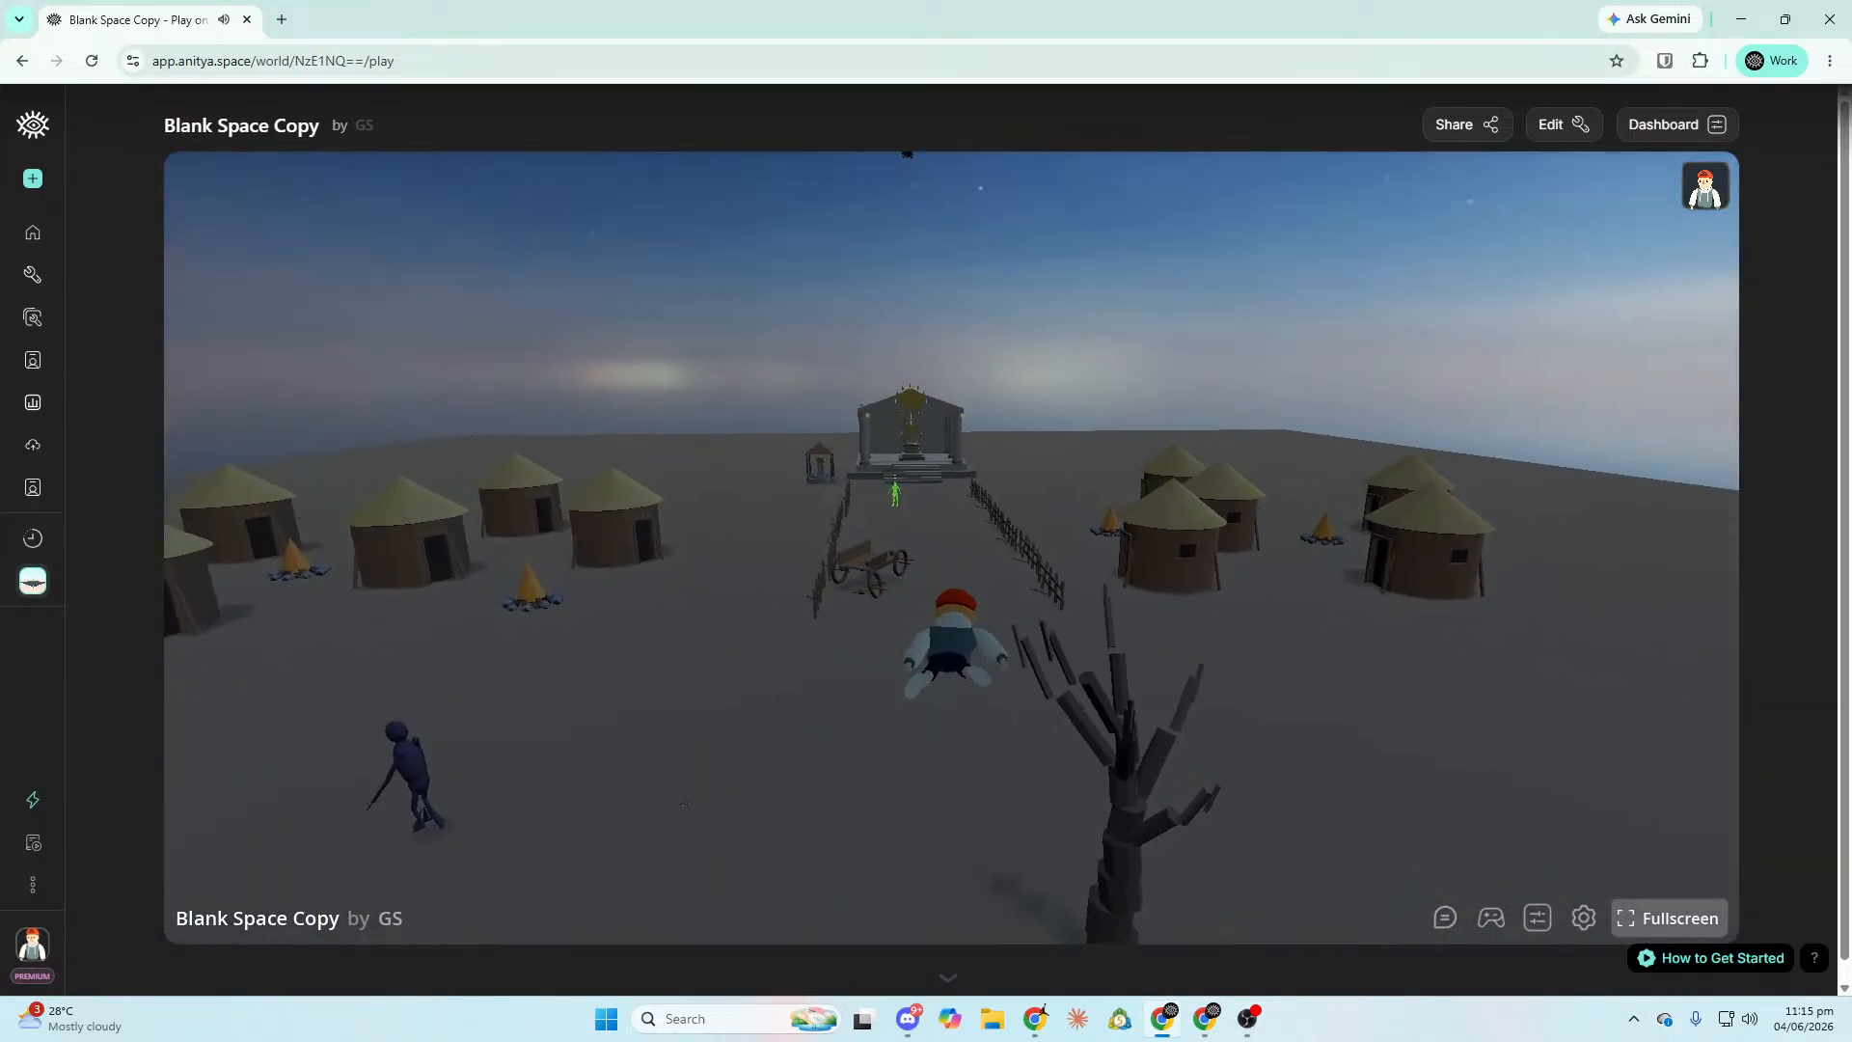
key("w")
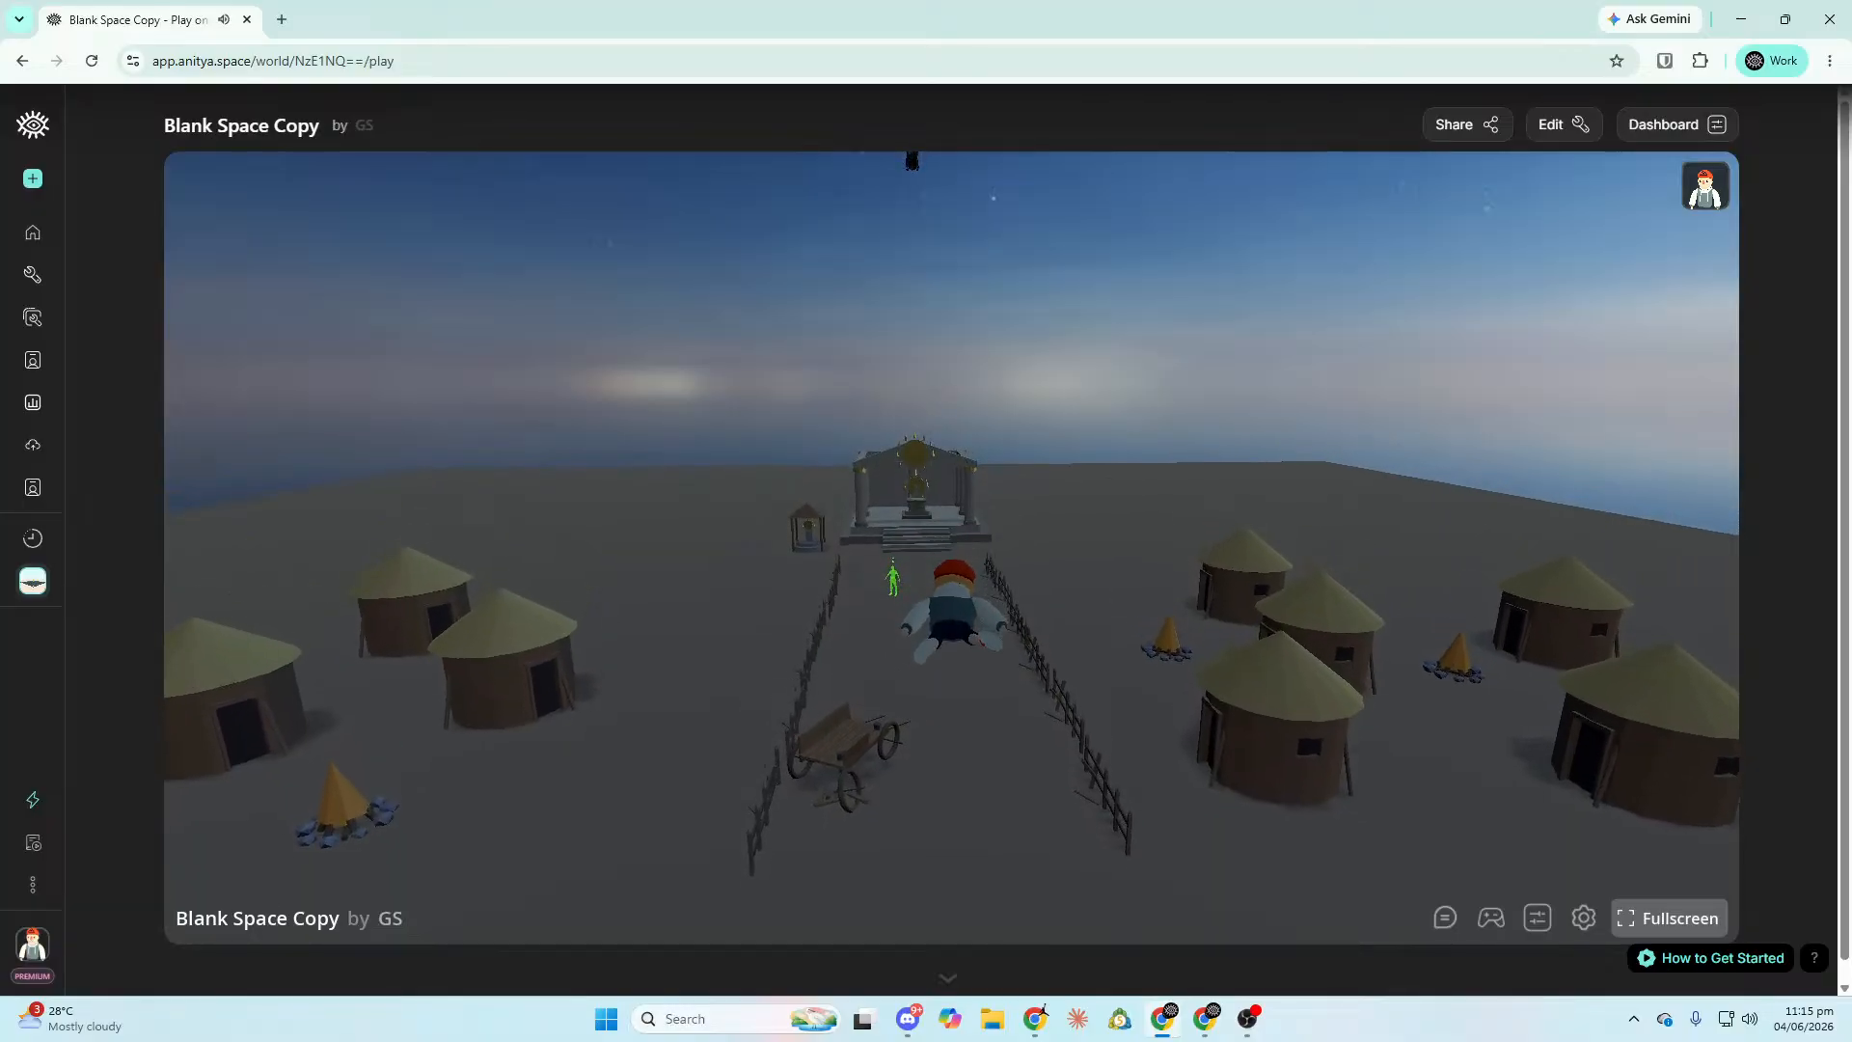
key("w")
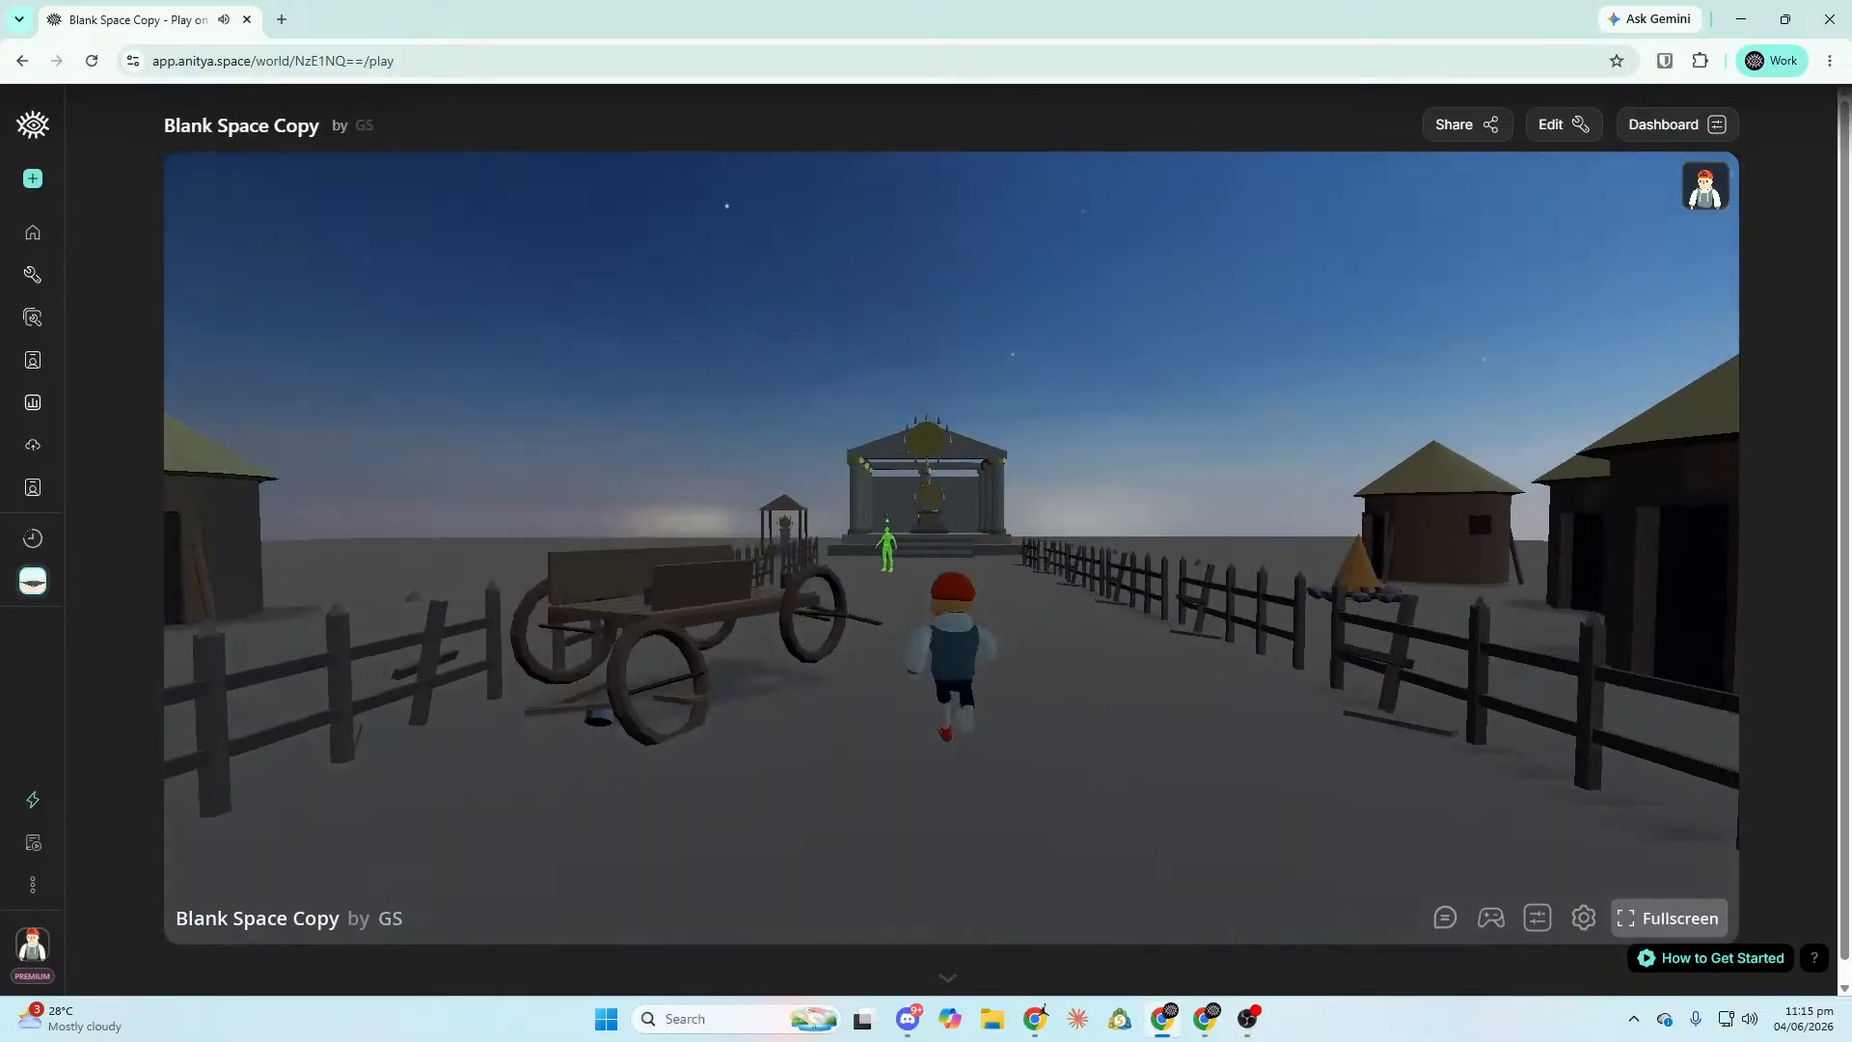
Walk the avatar up into the temple and interact with the altar to test the statue's trigger.
key("w")
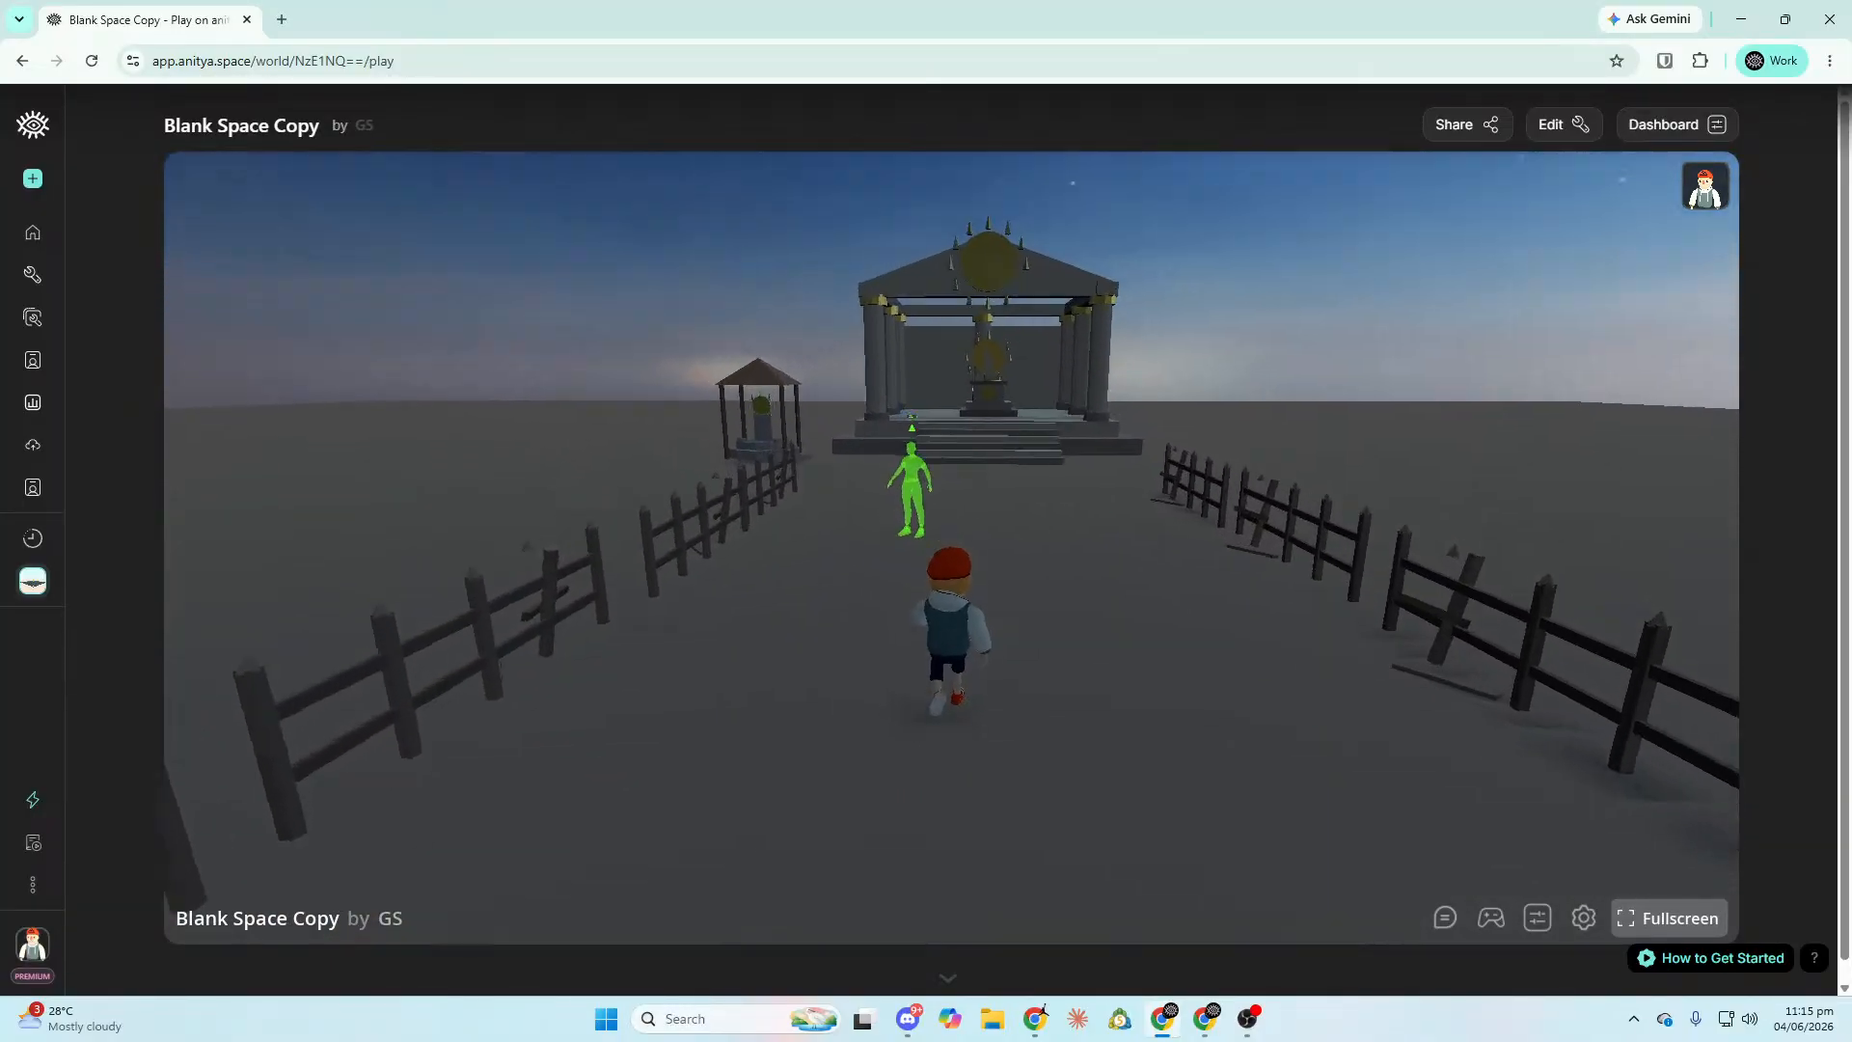
key("w")
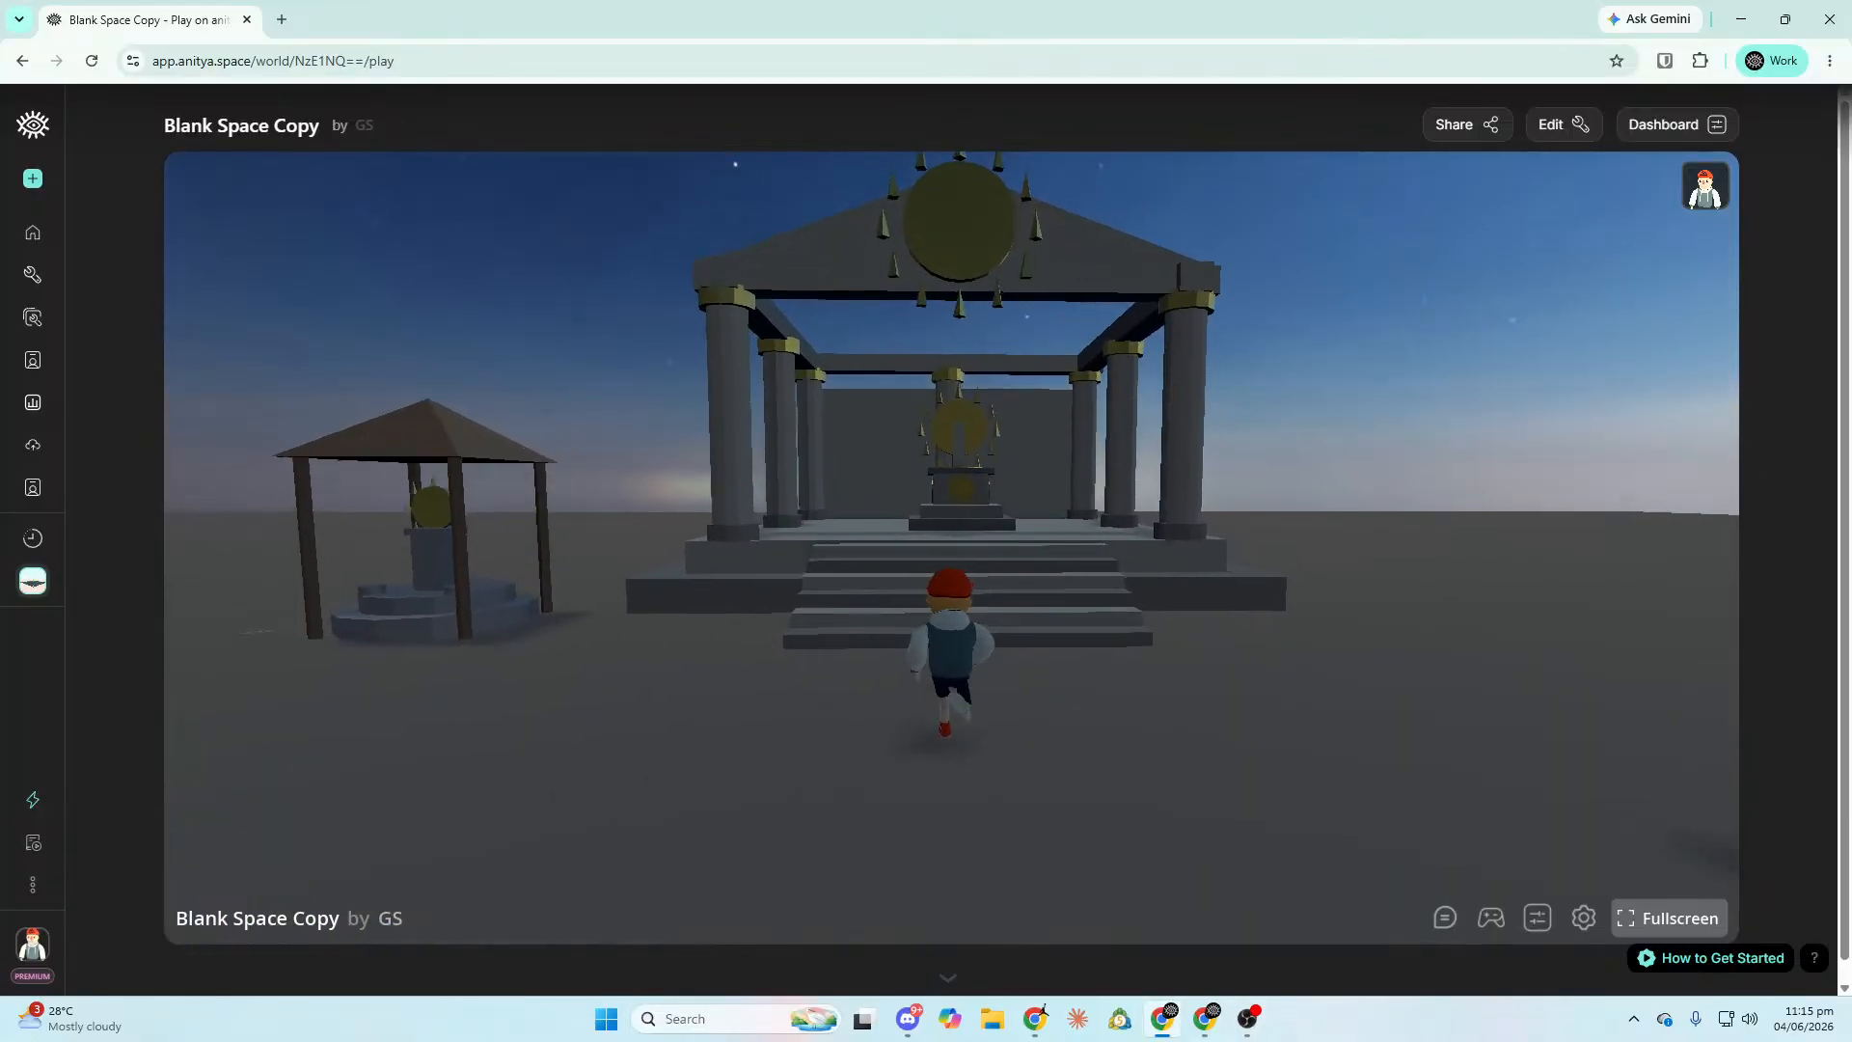
key("w")
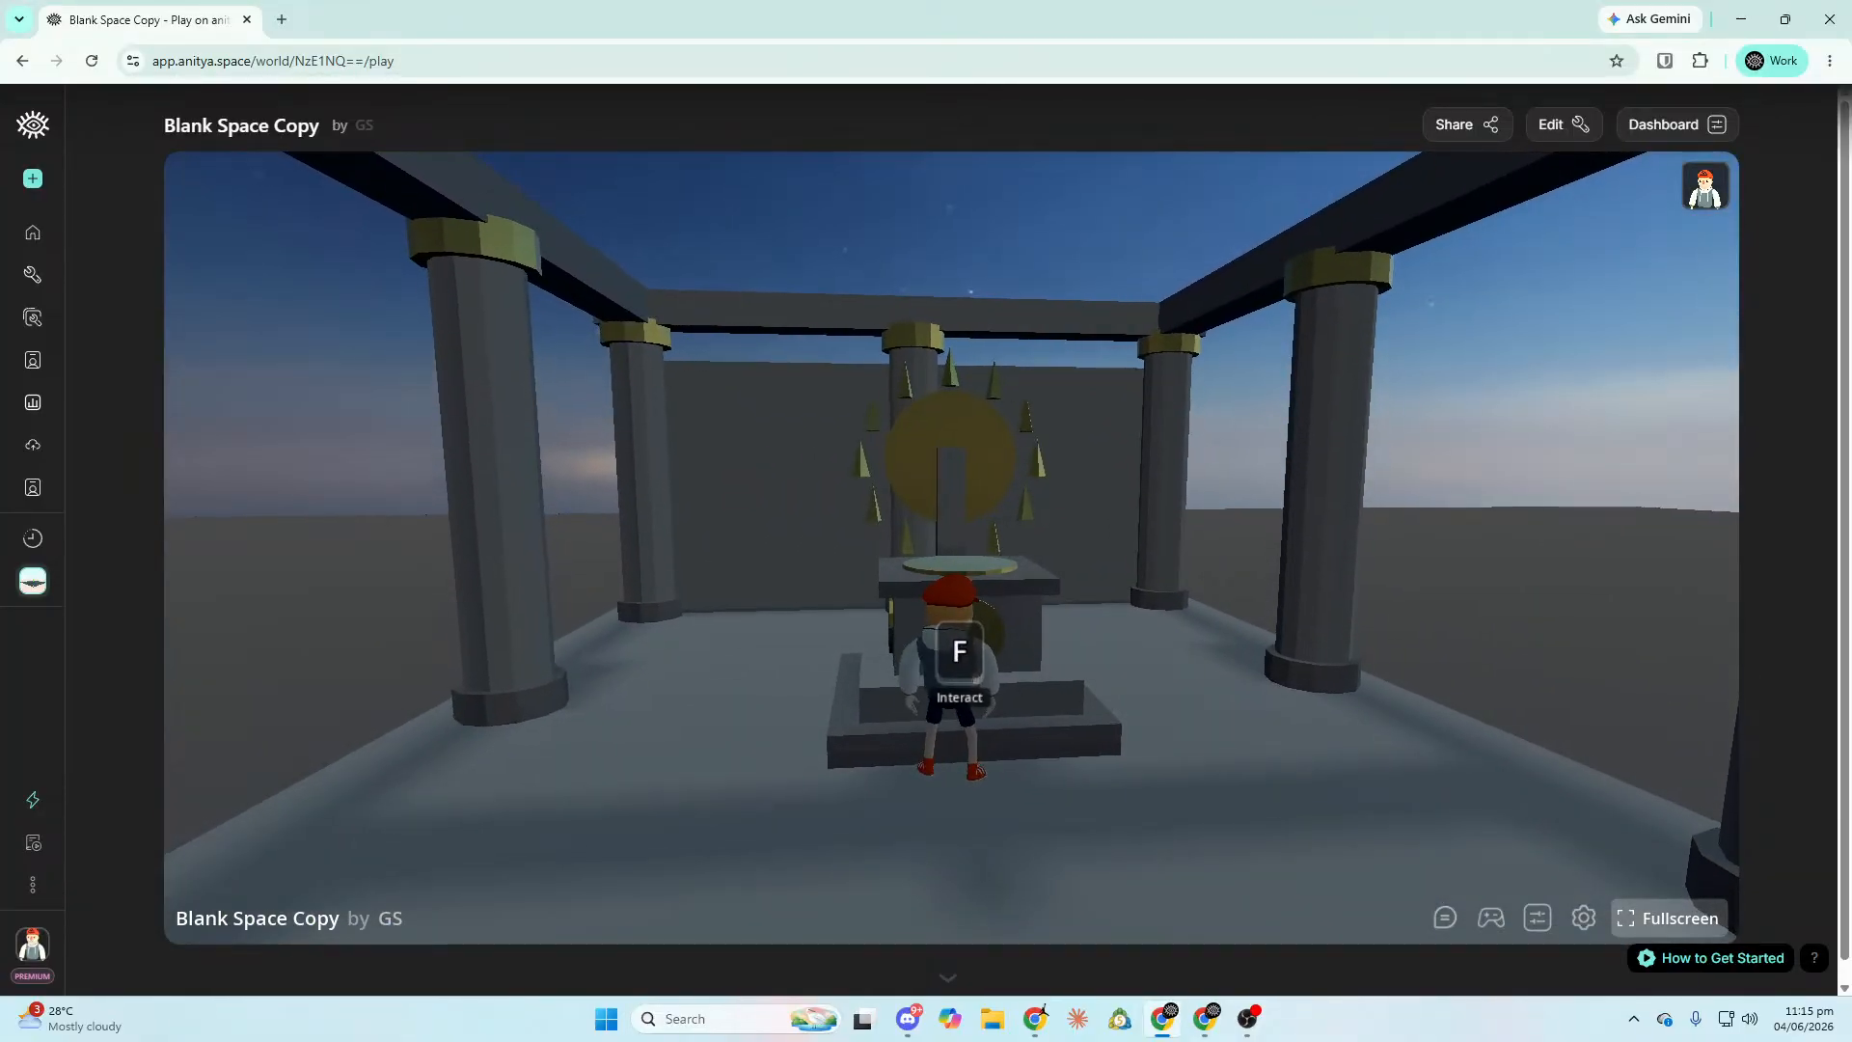
key("s")
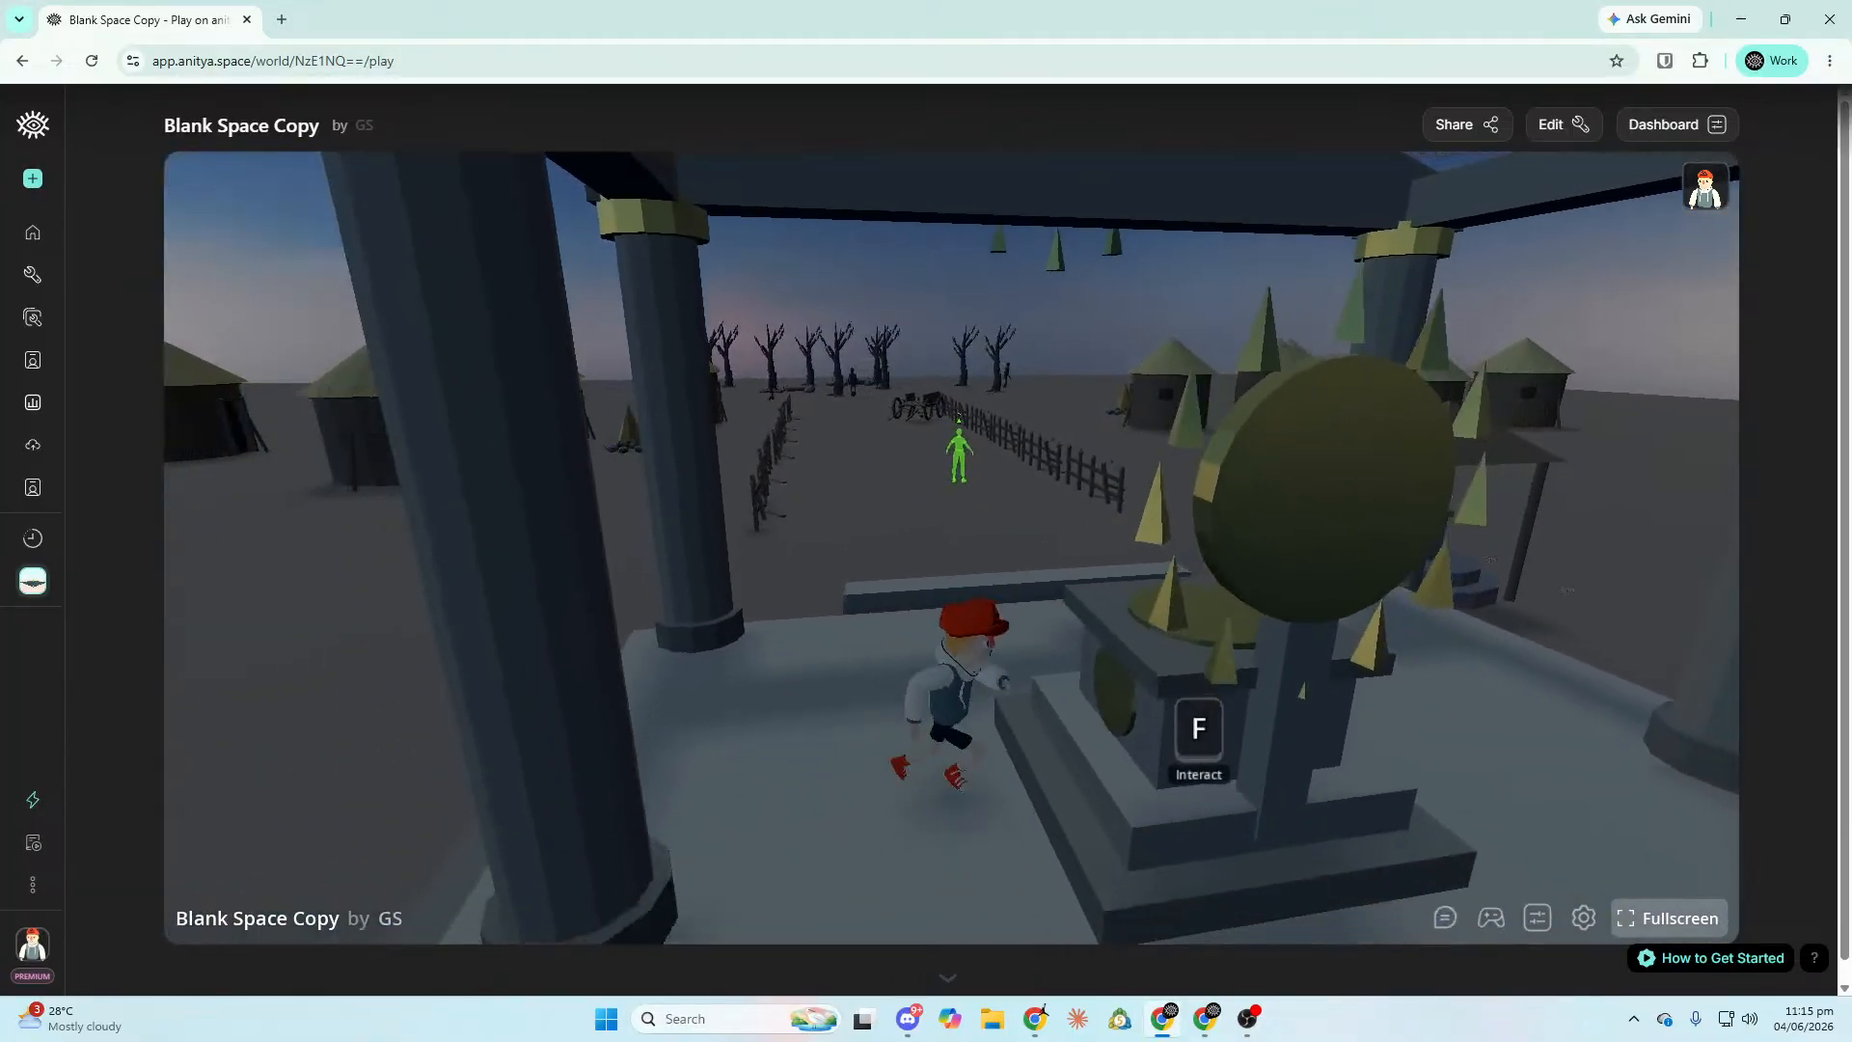
key("f")
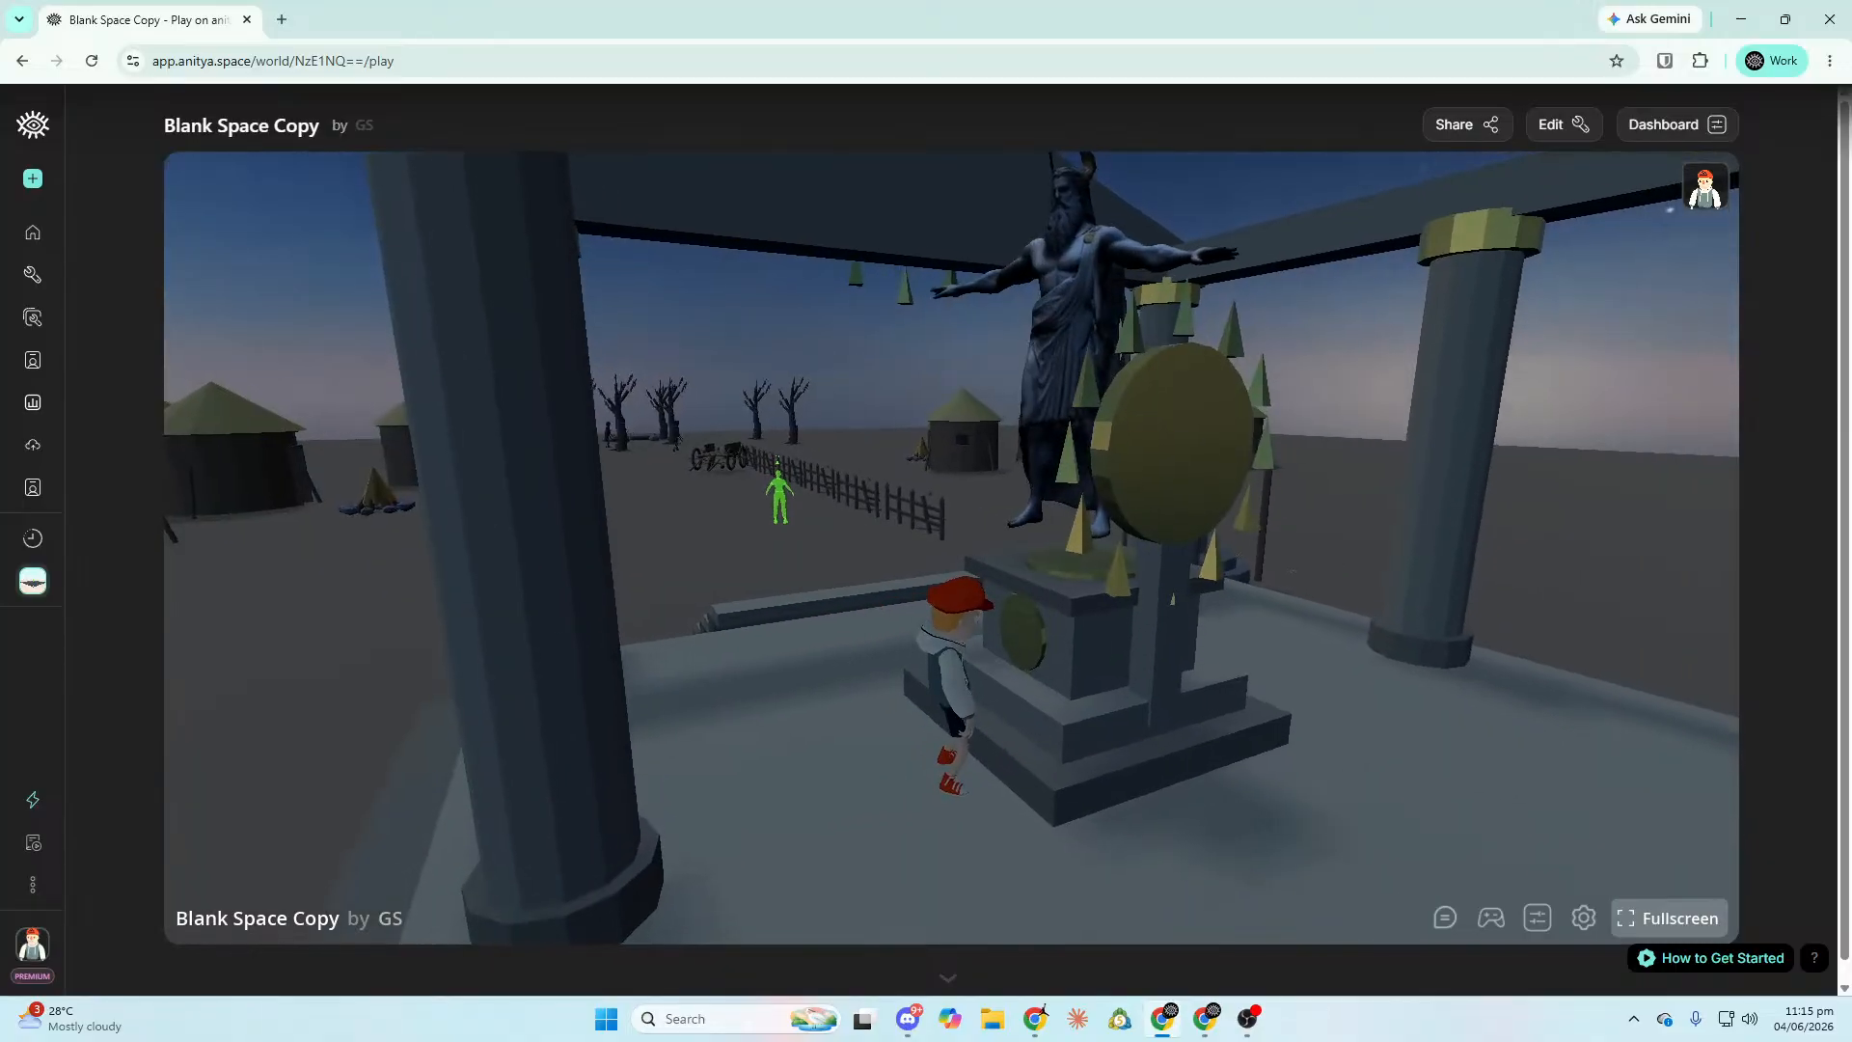
key("w")
key("w")
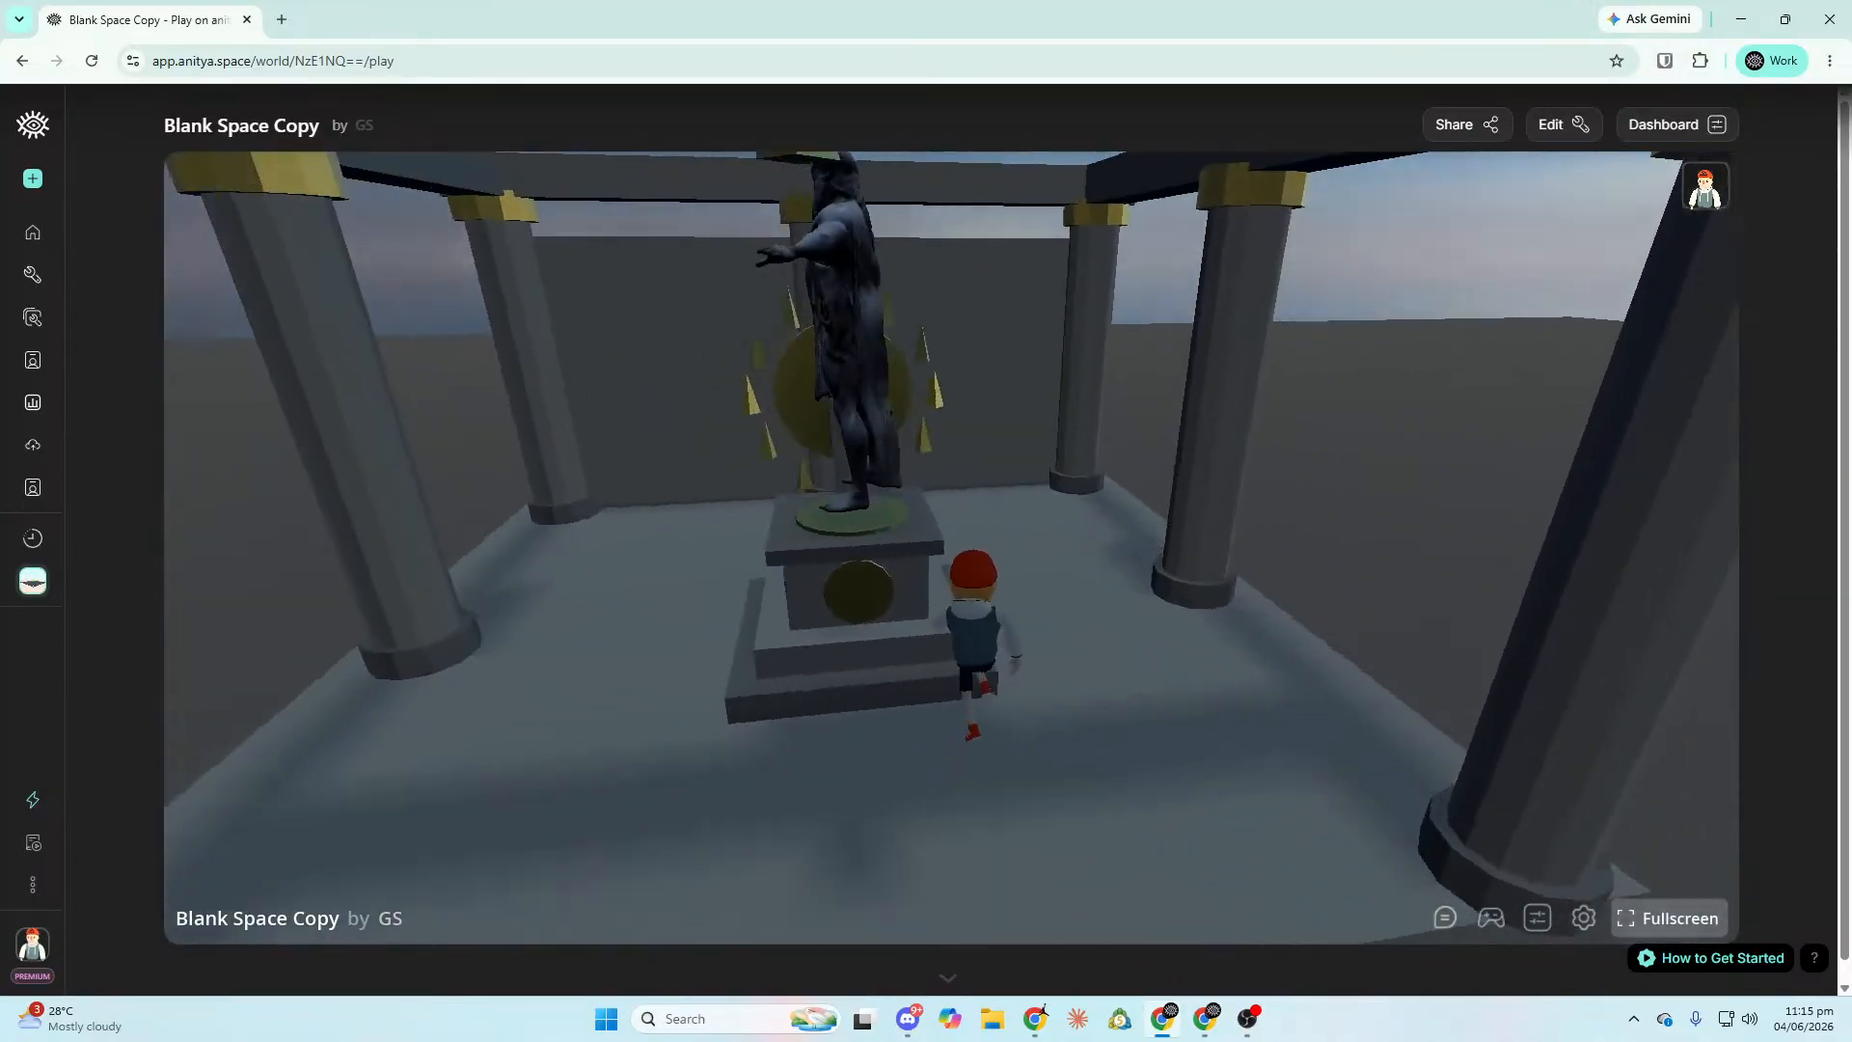
key("s")
key("w")
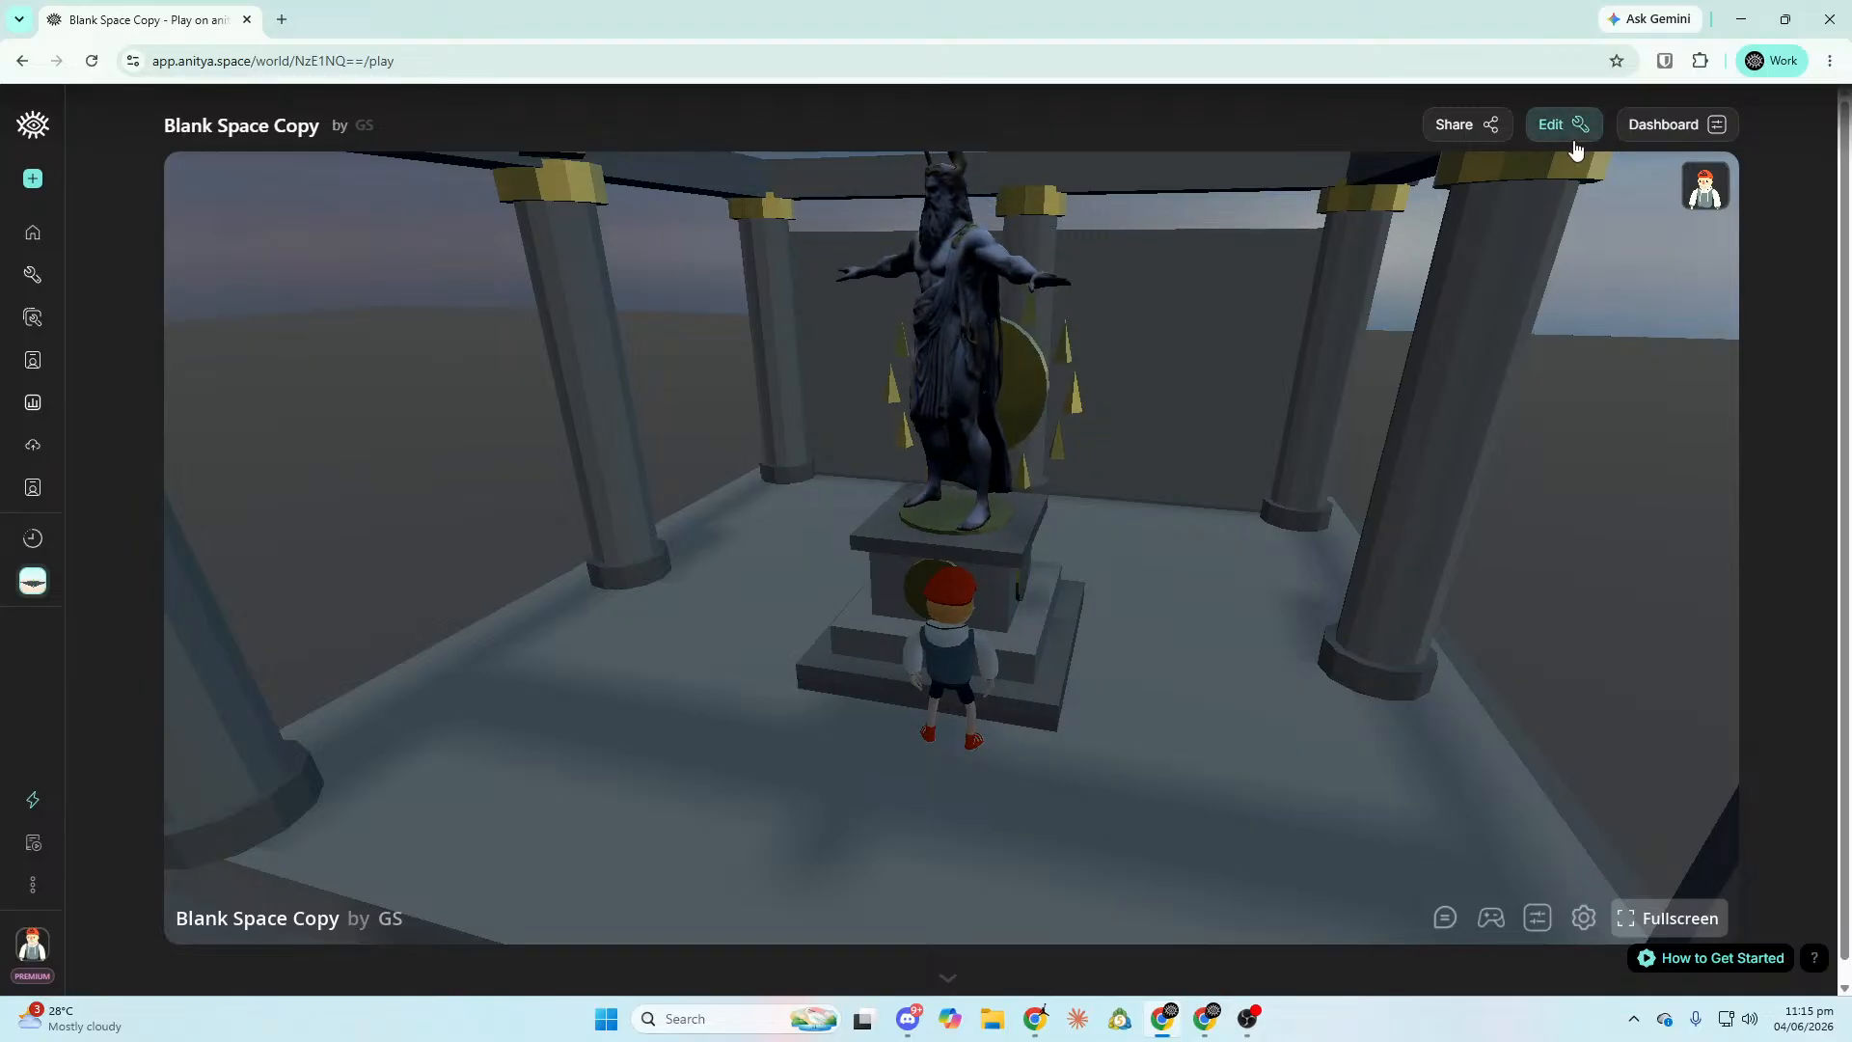
Open the world for editing and select the Aris Powerful statue inside the temple.
left_click(1570, 126)
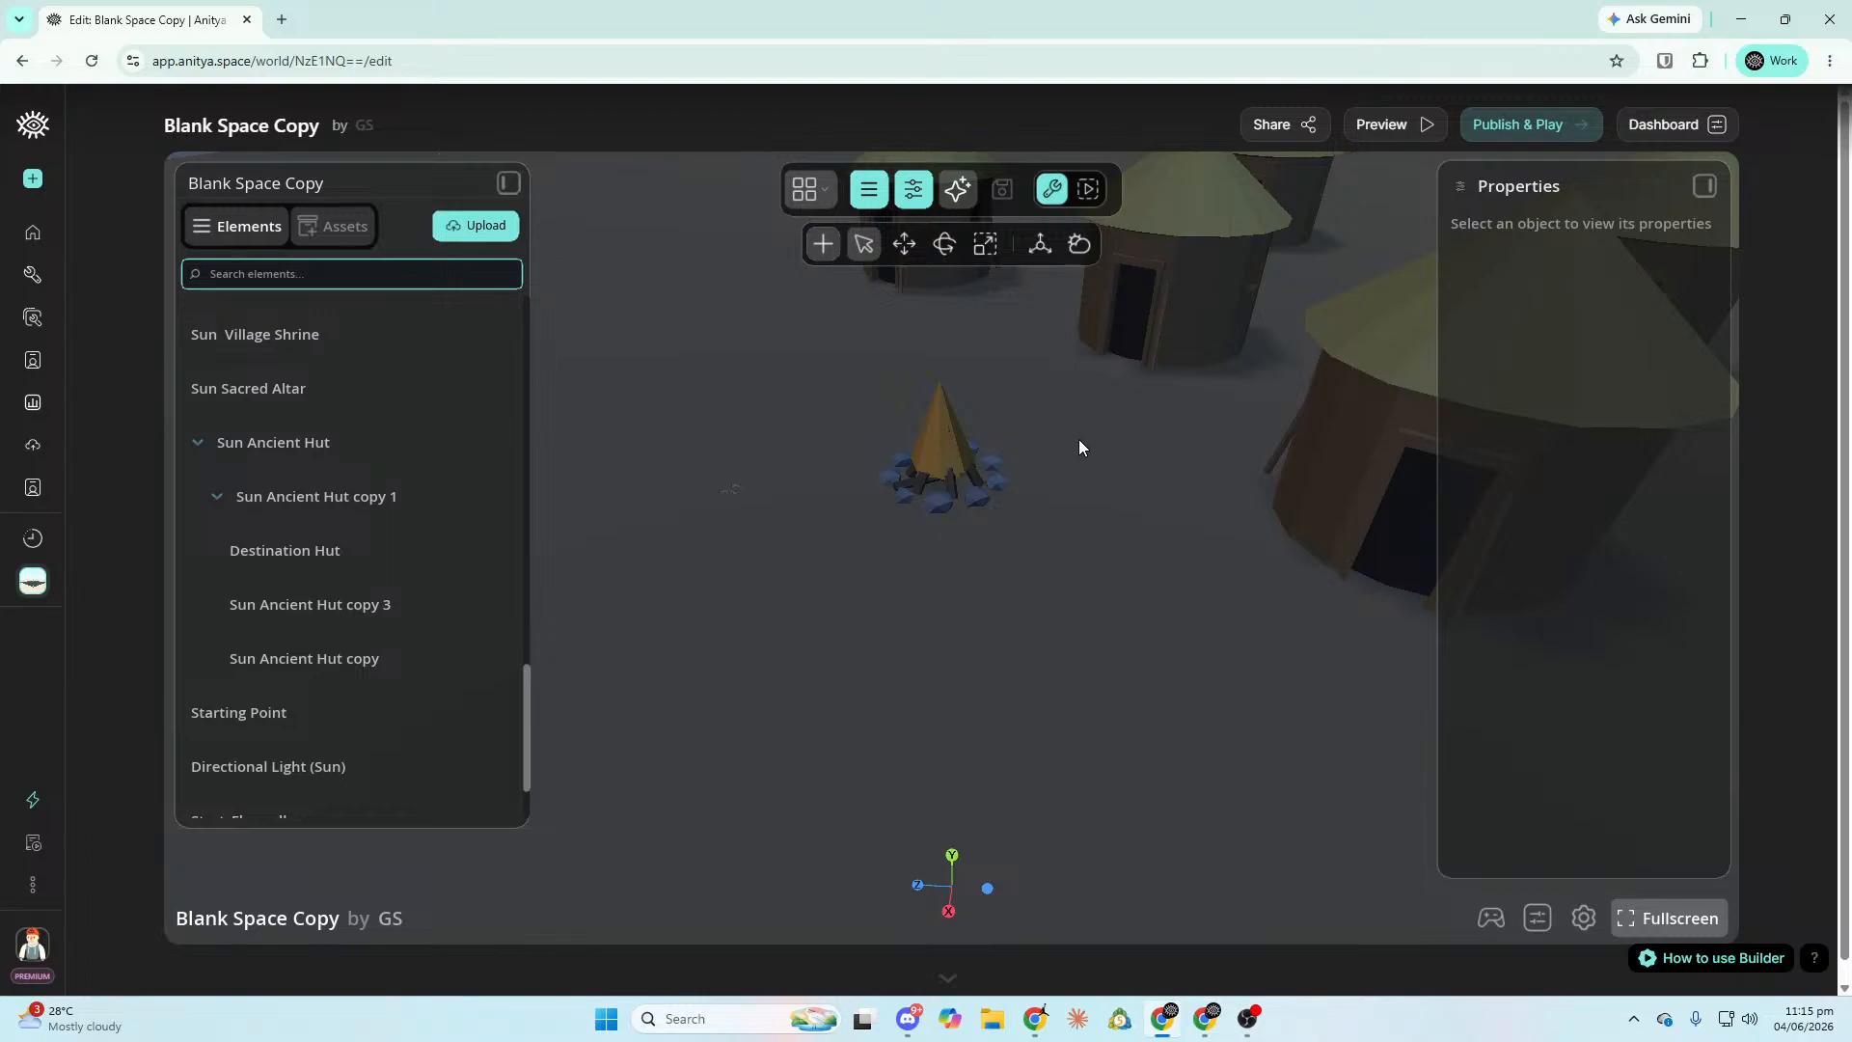
left_click(1183, 721)
right_click_drag(1183, 721, 1108, 650)
key("w")
left_click(958, 648)
right_click_drag(958, 648, 957, 641)
key("w")
key("w")
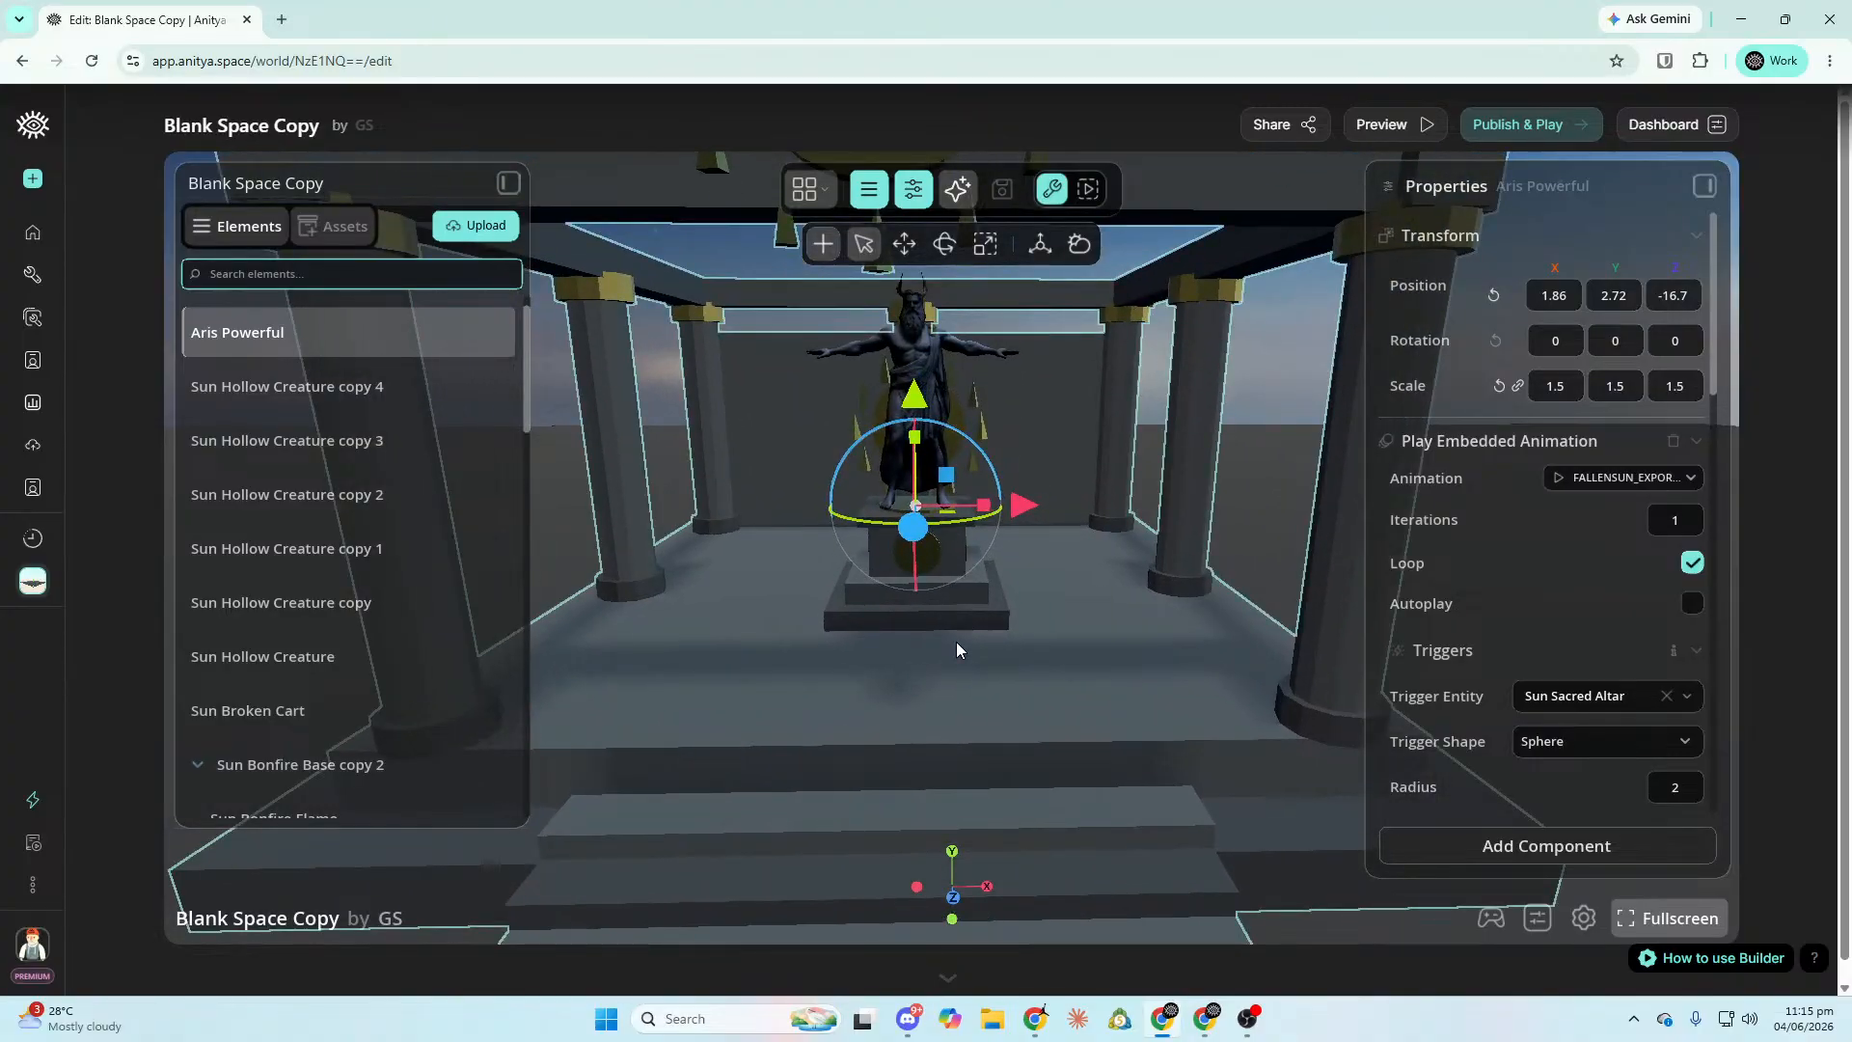
Review the Aris Powerful statue's components and the trigger entity choices of its Show/Hide component.
scroll(1609, 547, "down", 3)
scroll(1601, 548, "up", 3)
scroll(1601, 526, "down", 7)
scroll(1601, 526, "down", 3)
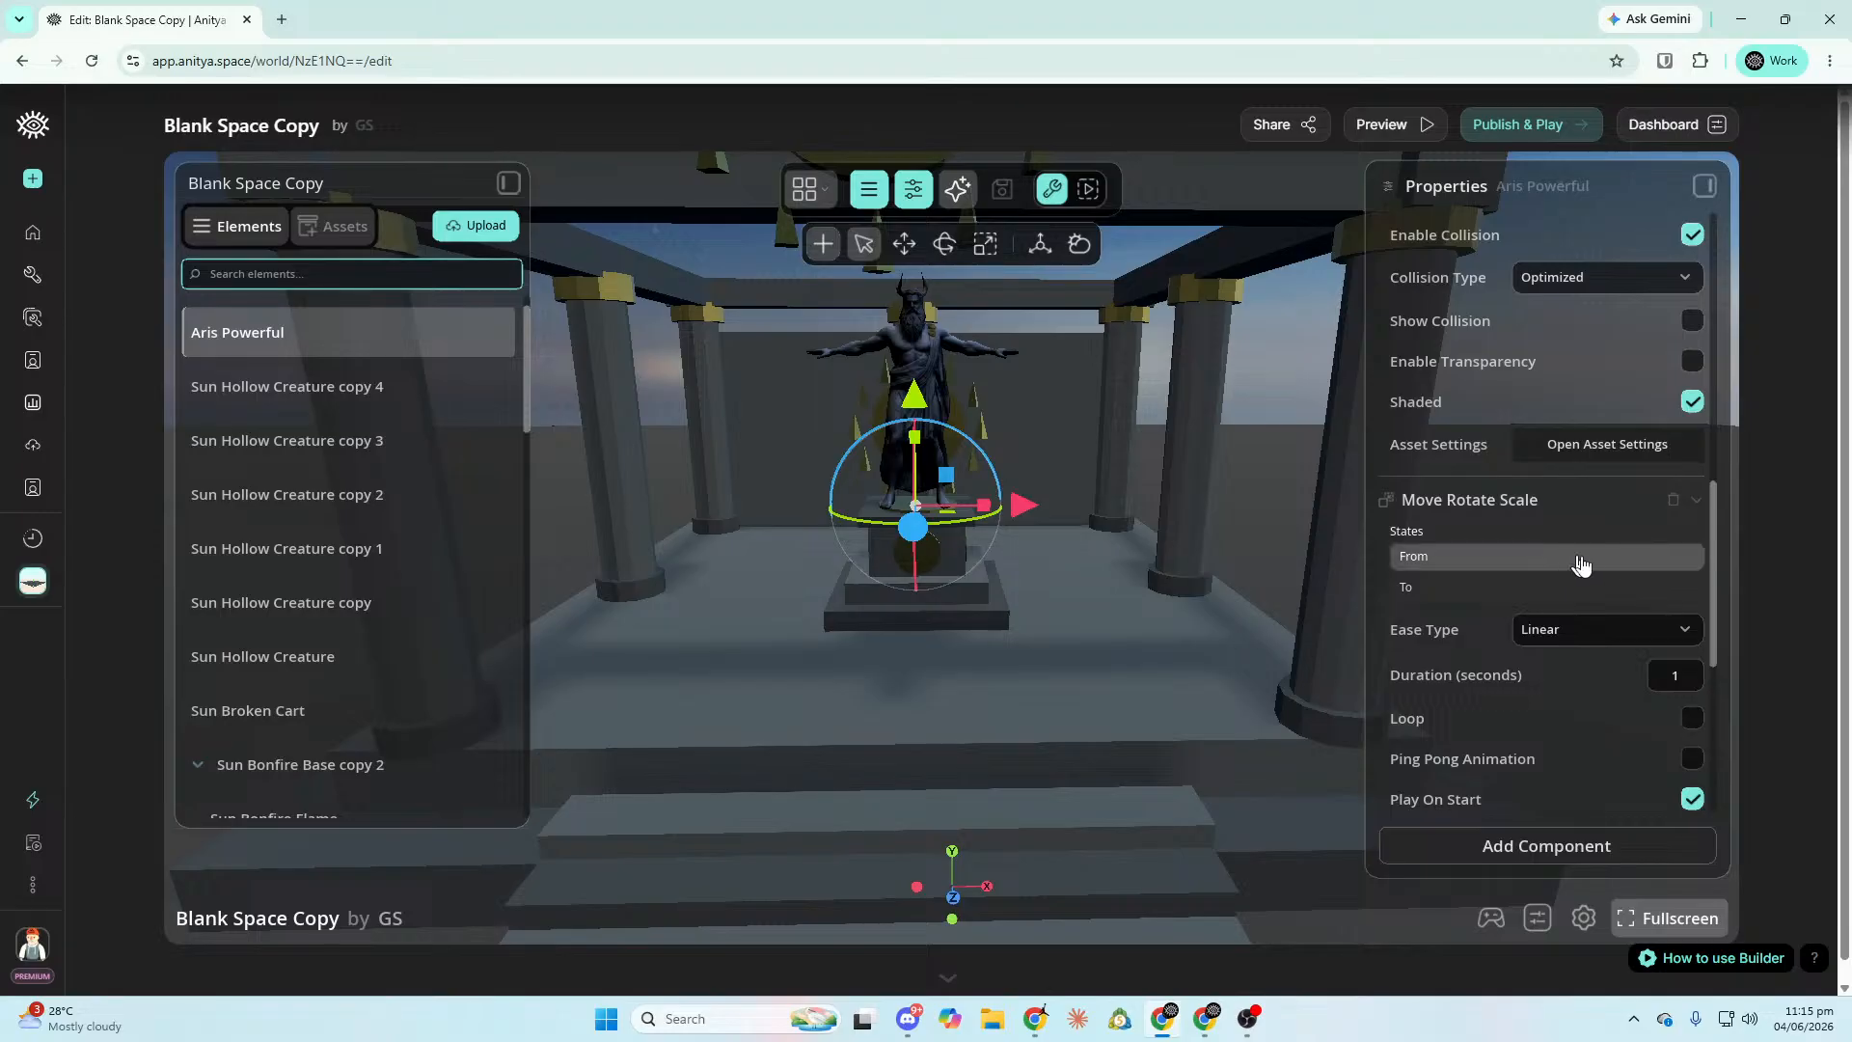
scroll(1587, 574, "down", 3)
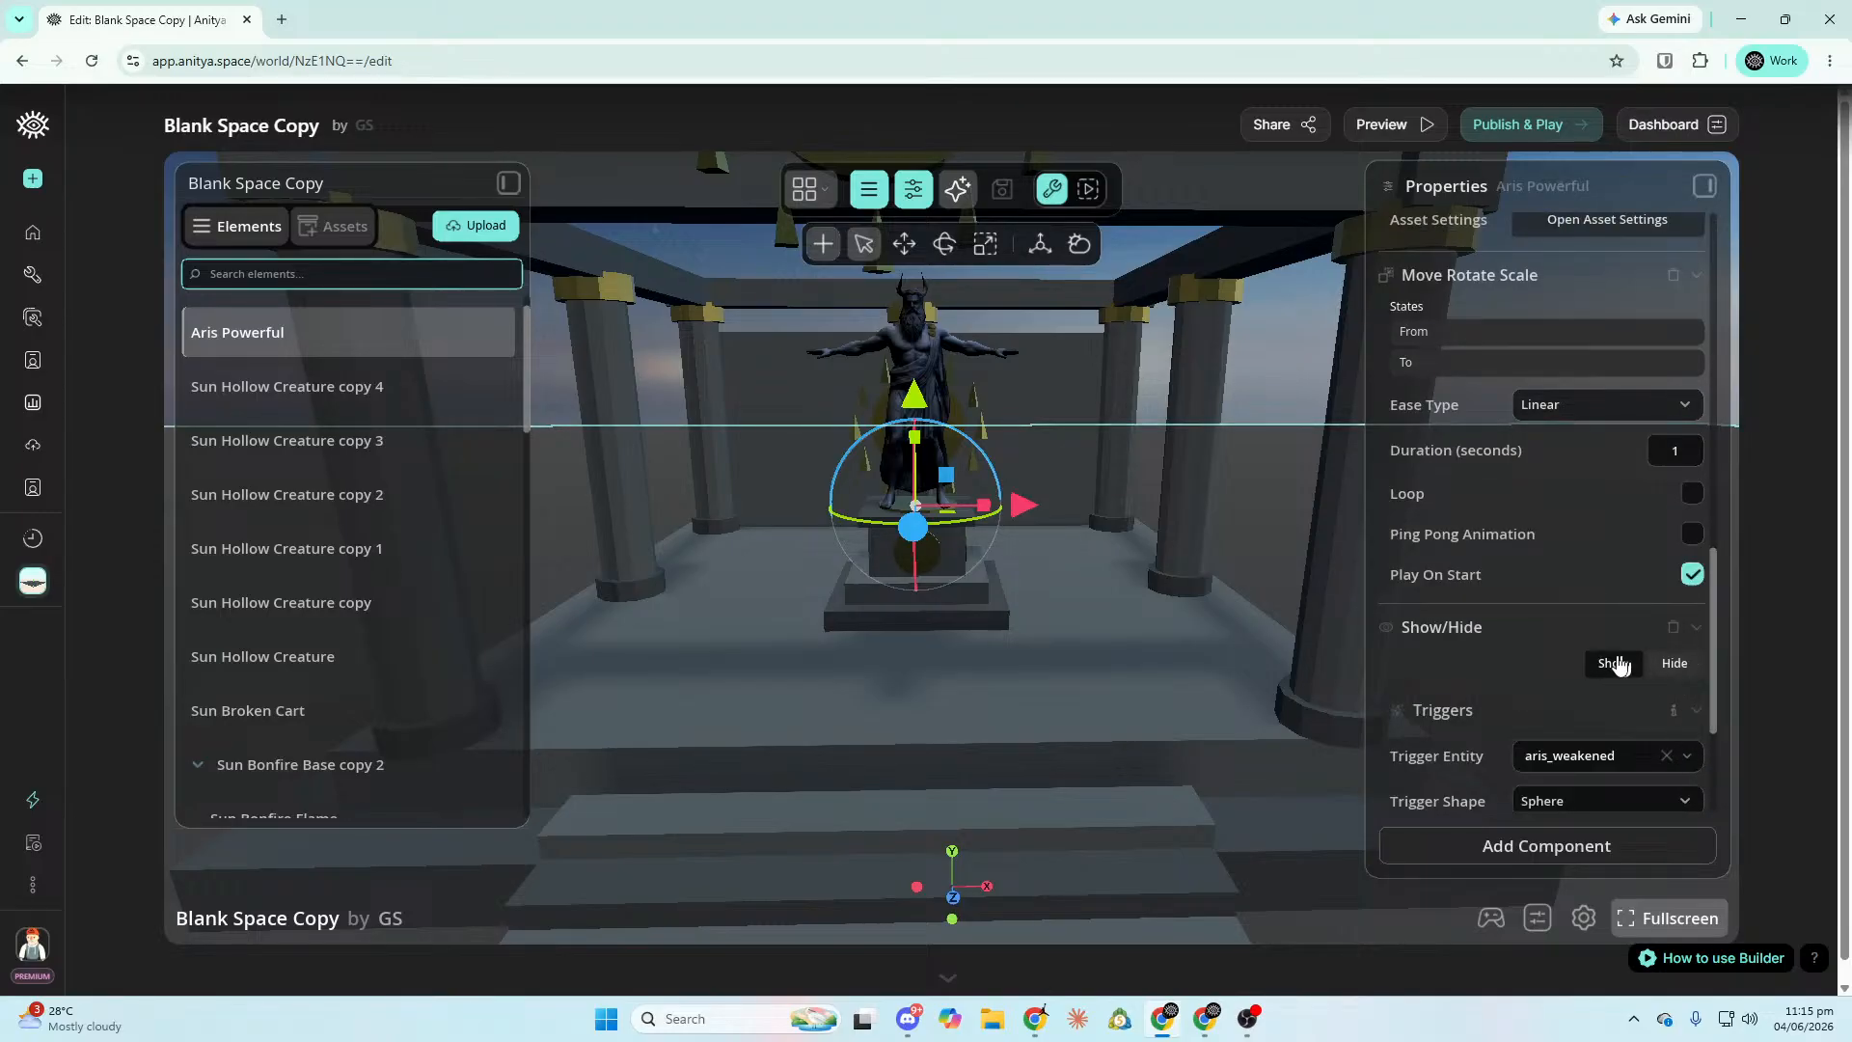
left_click(1688, 756)
left_click(1628, 851)
scroll(1593, 666, "down", 3)
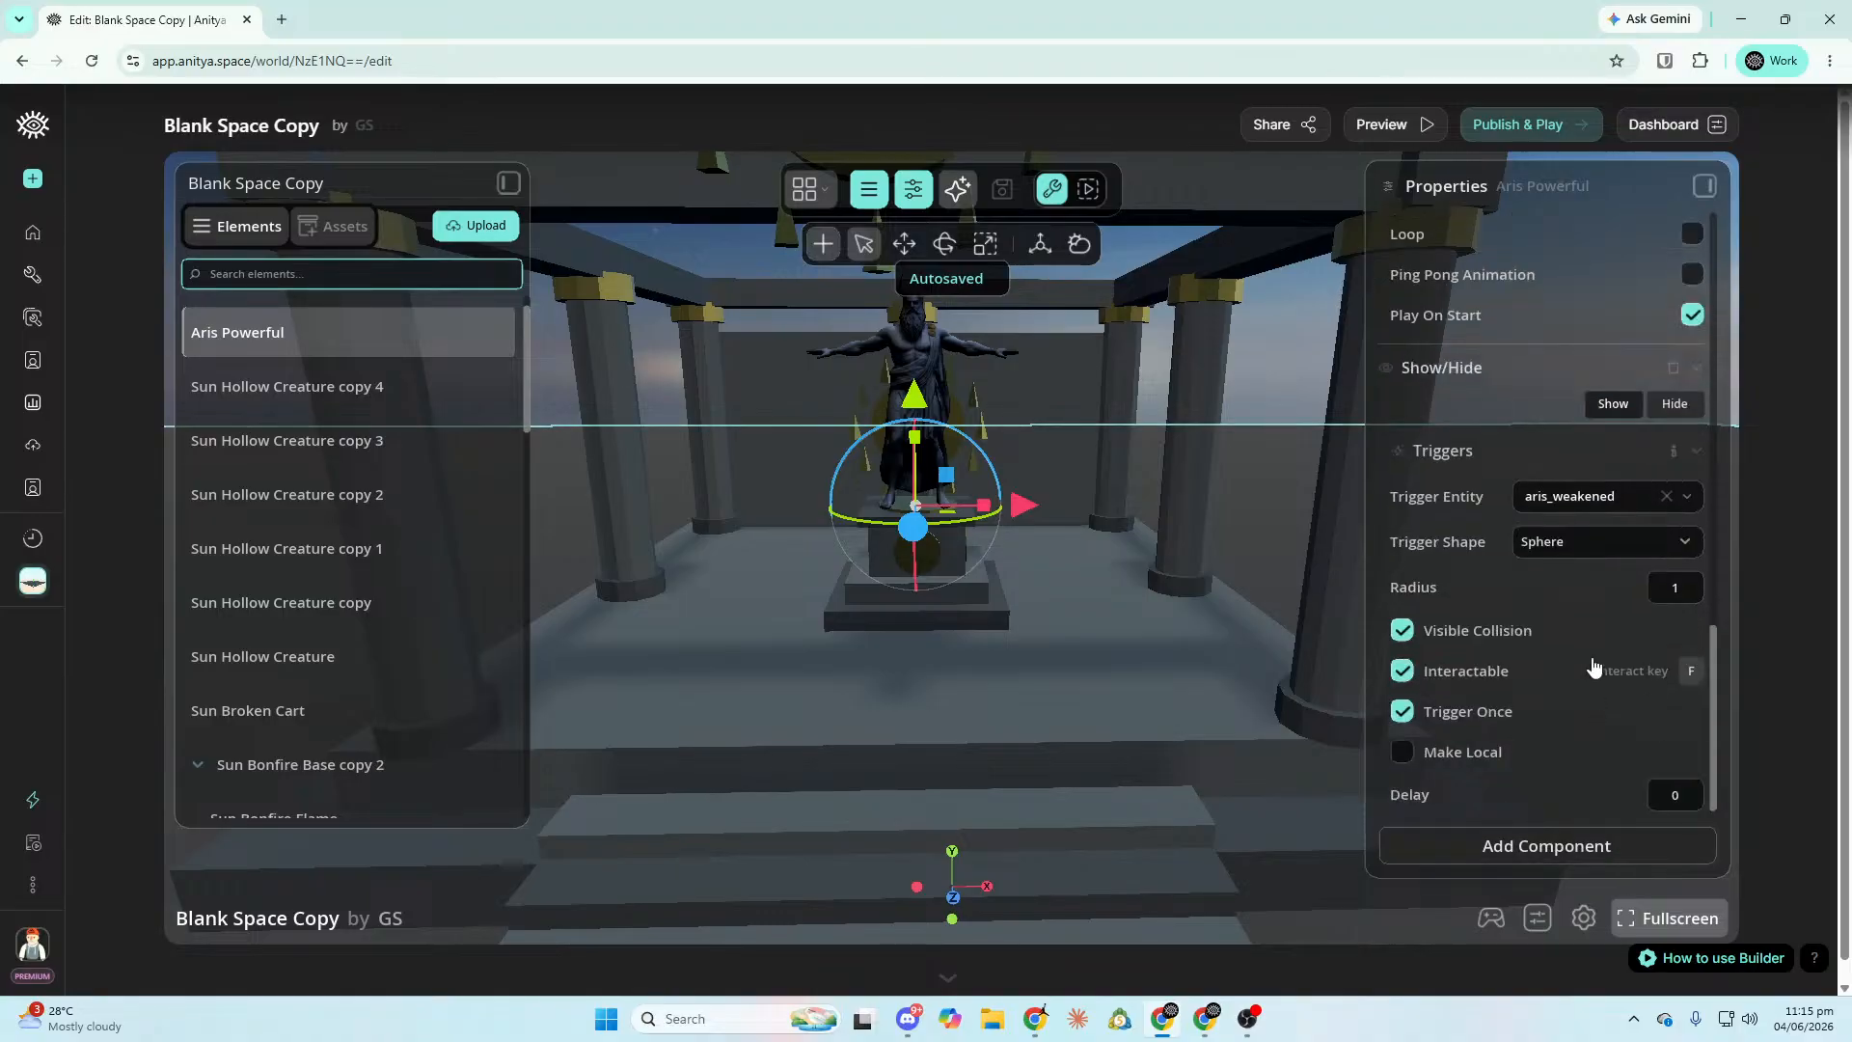
Examine the statue's Move Rotate Scale component, including its From and To states, and the Show/Hide trigger options.
key("s")
right_click_drag(1044, 685, 913, 675)
key("s")
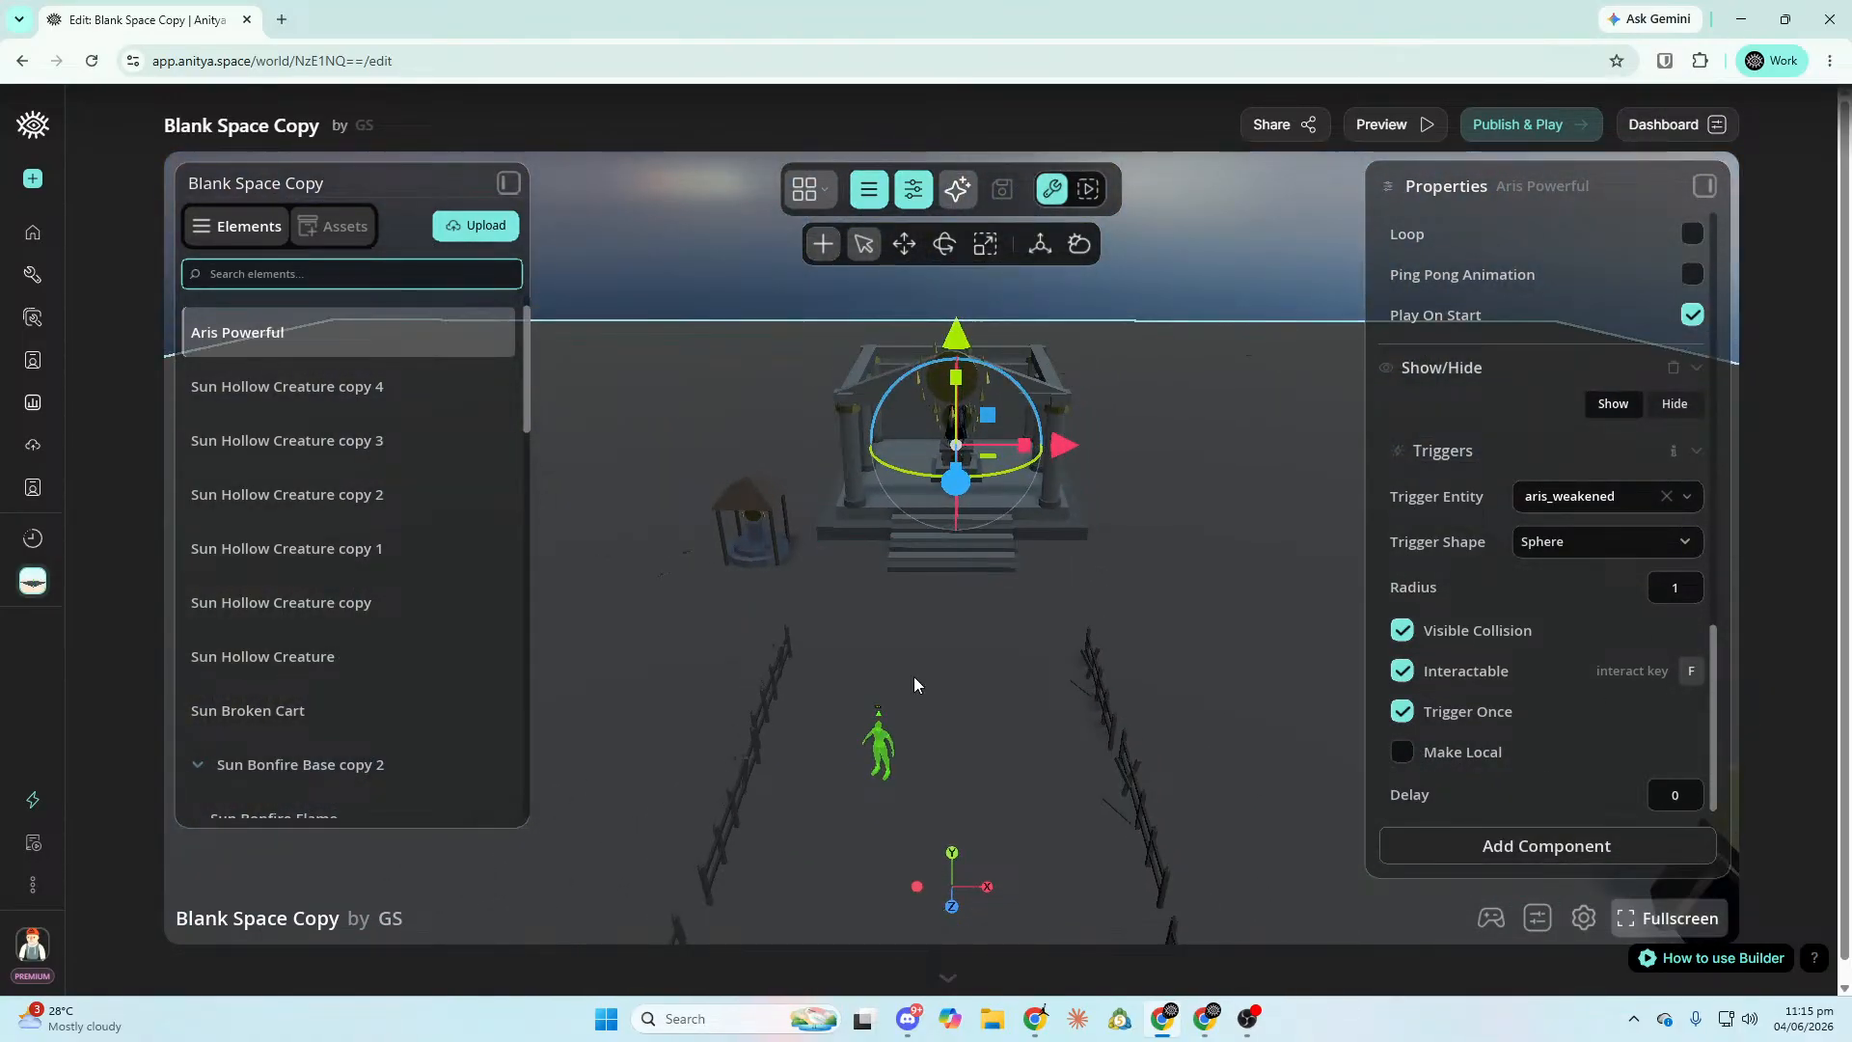
key("w")
right_click_drag(1571, 487, 1563, 487)
scroll(1558, 485, "up", 3)
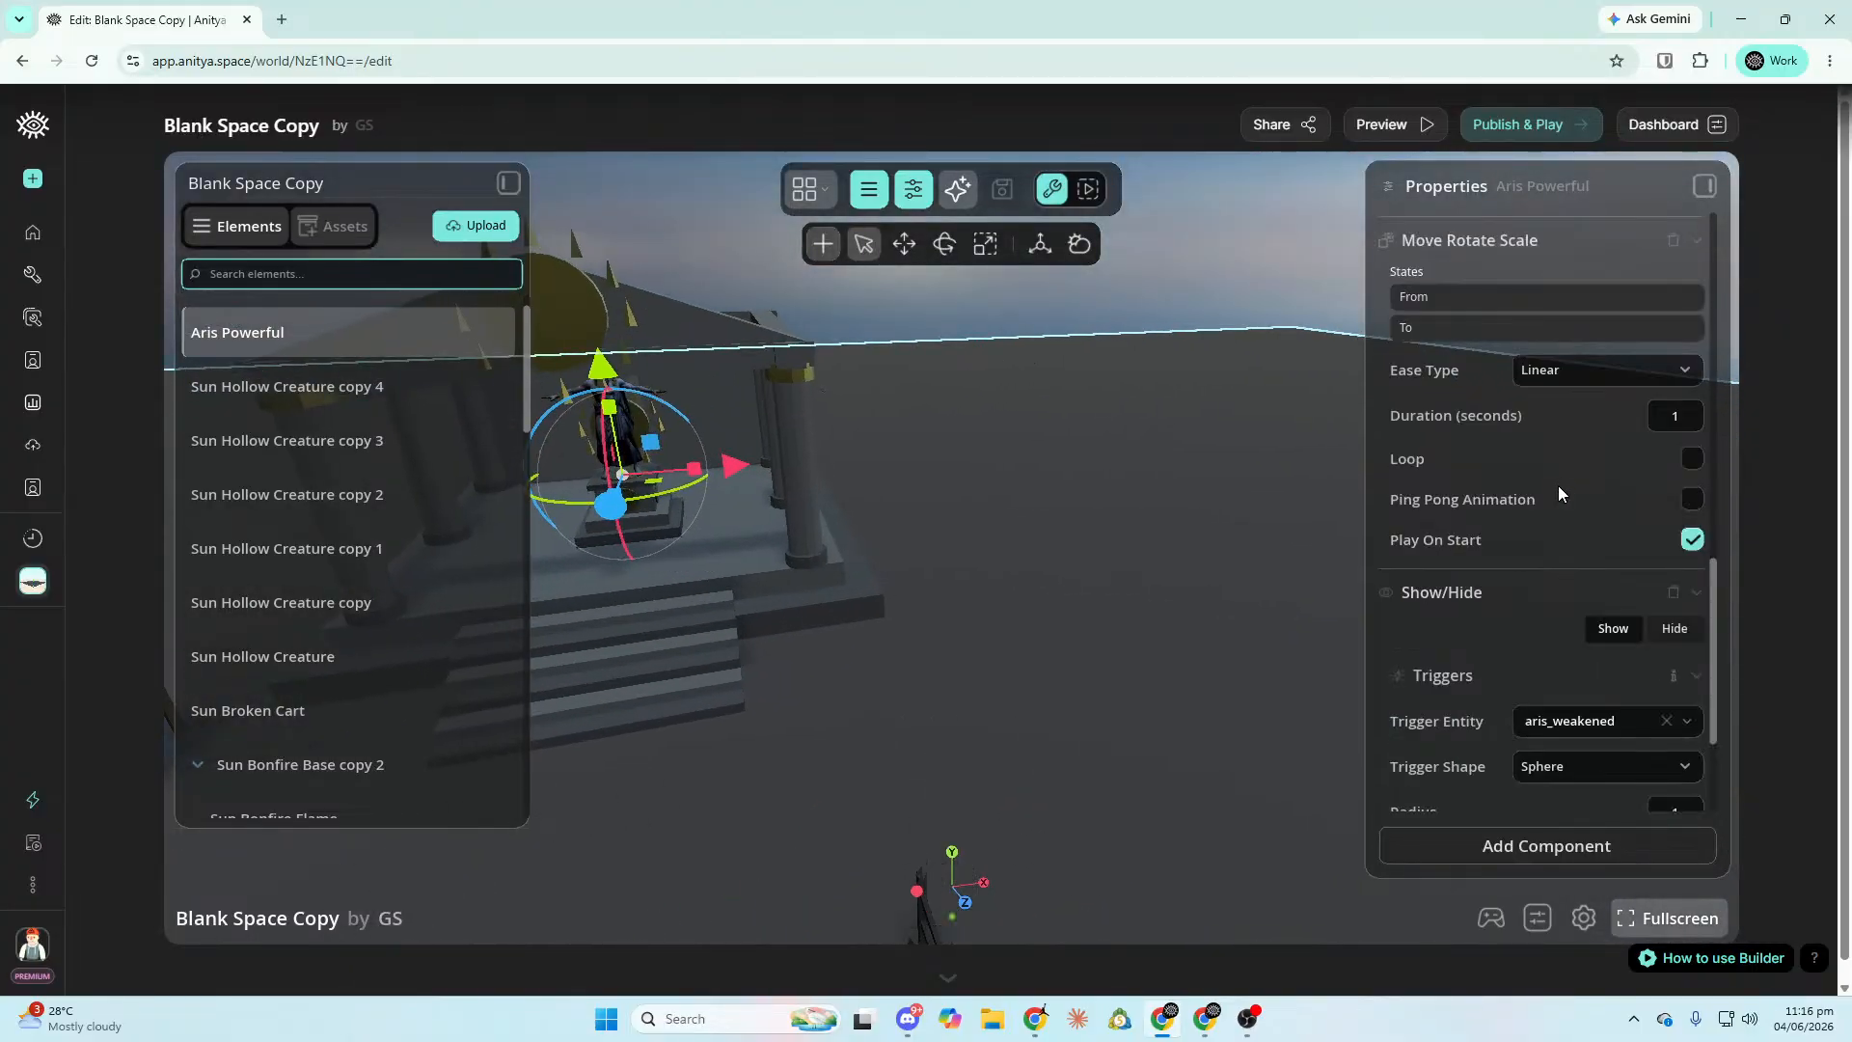
left_click(1488, 301)
right_click_drag(827, 460, 823, 460)
key("s")
left_click(1536, 332)
left_click(1540, 301)
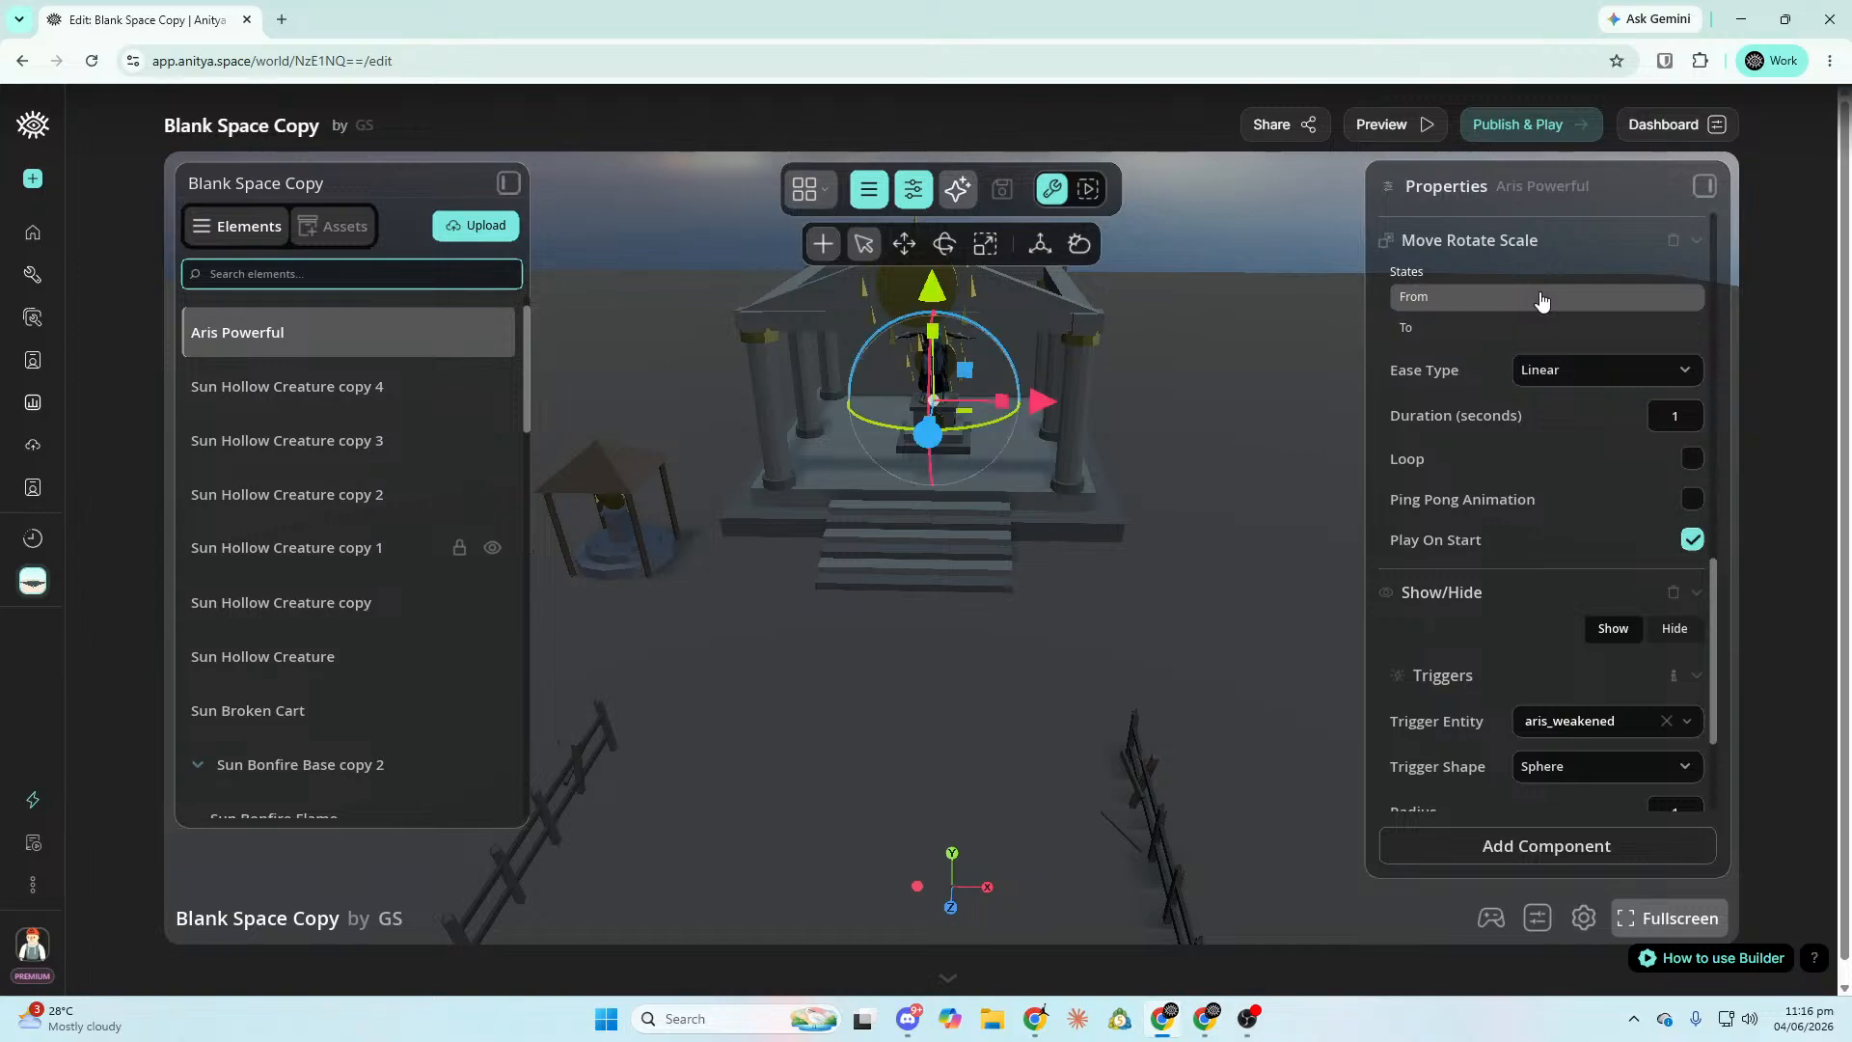
key("s")
key("d")
right_click_drag(1547, 328, 1549, 330)
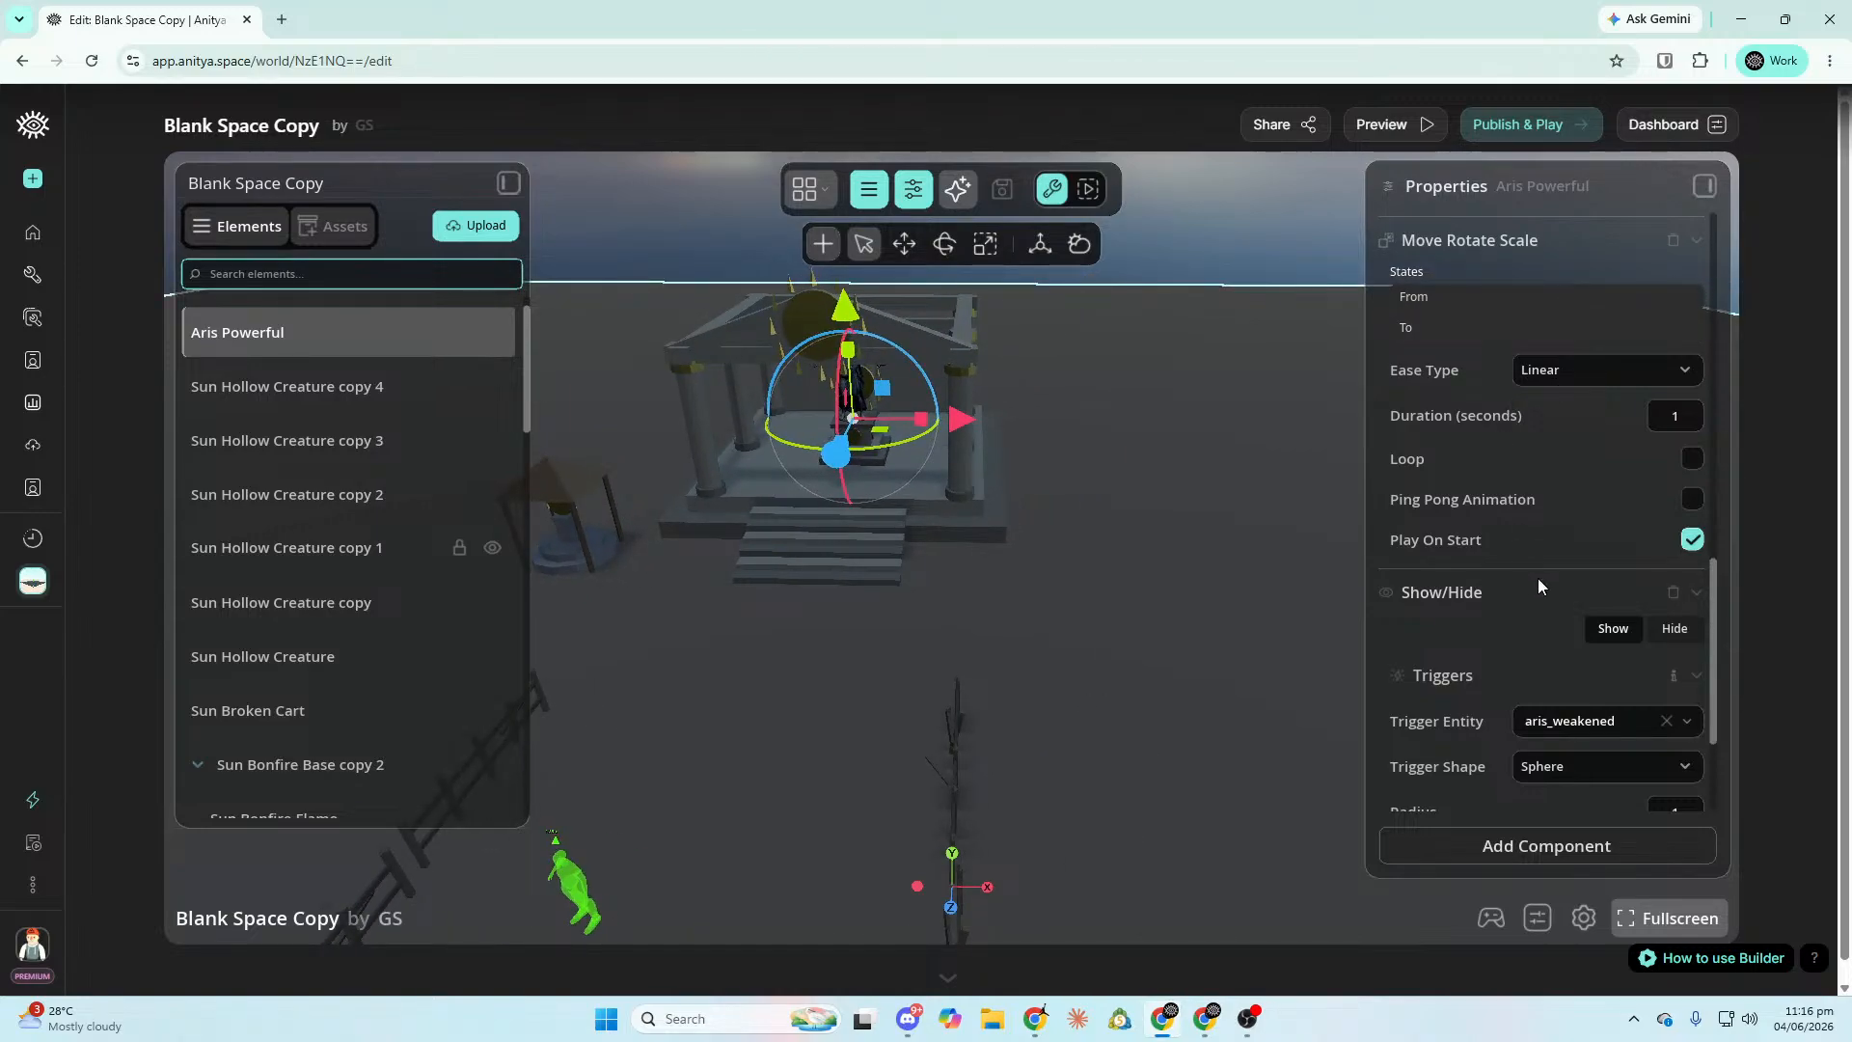
scroll(1495, 719, "down", 2)
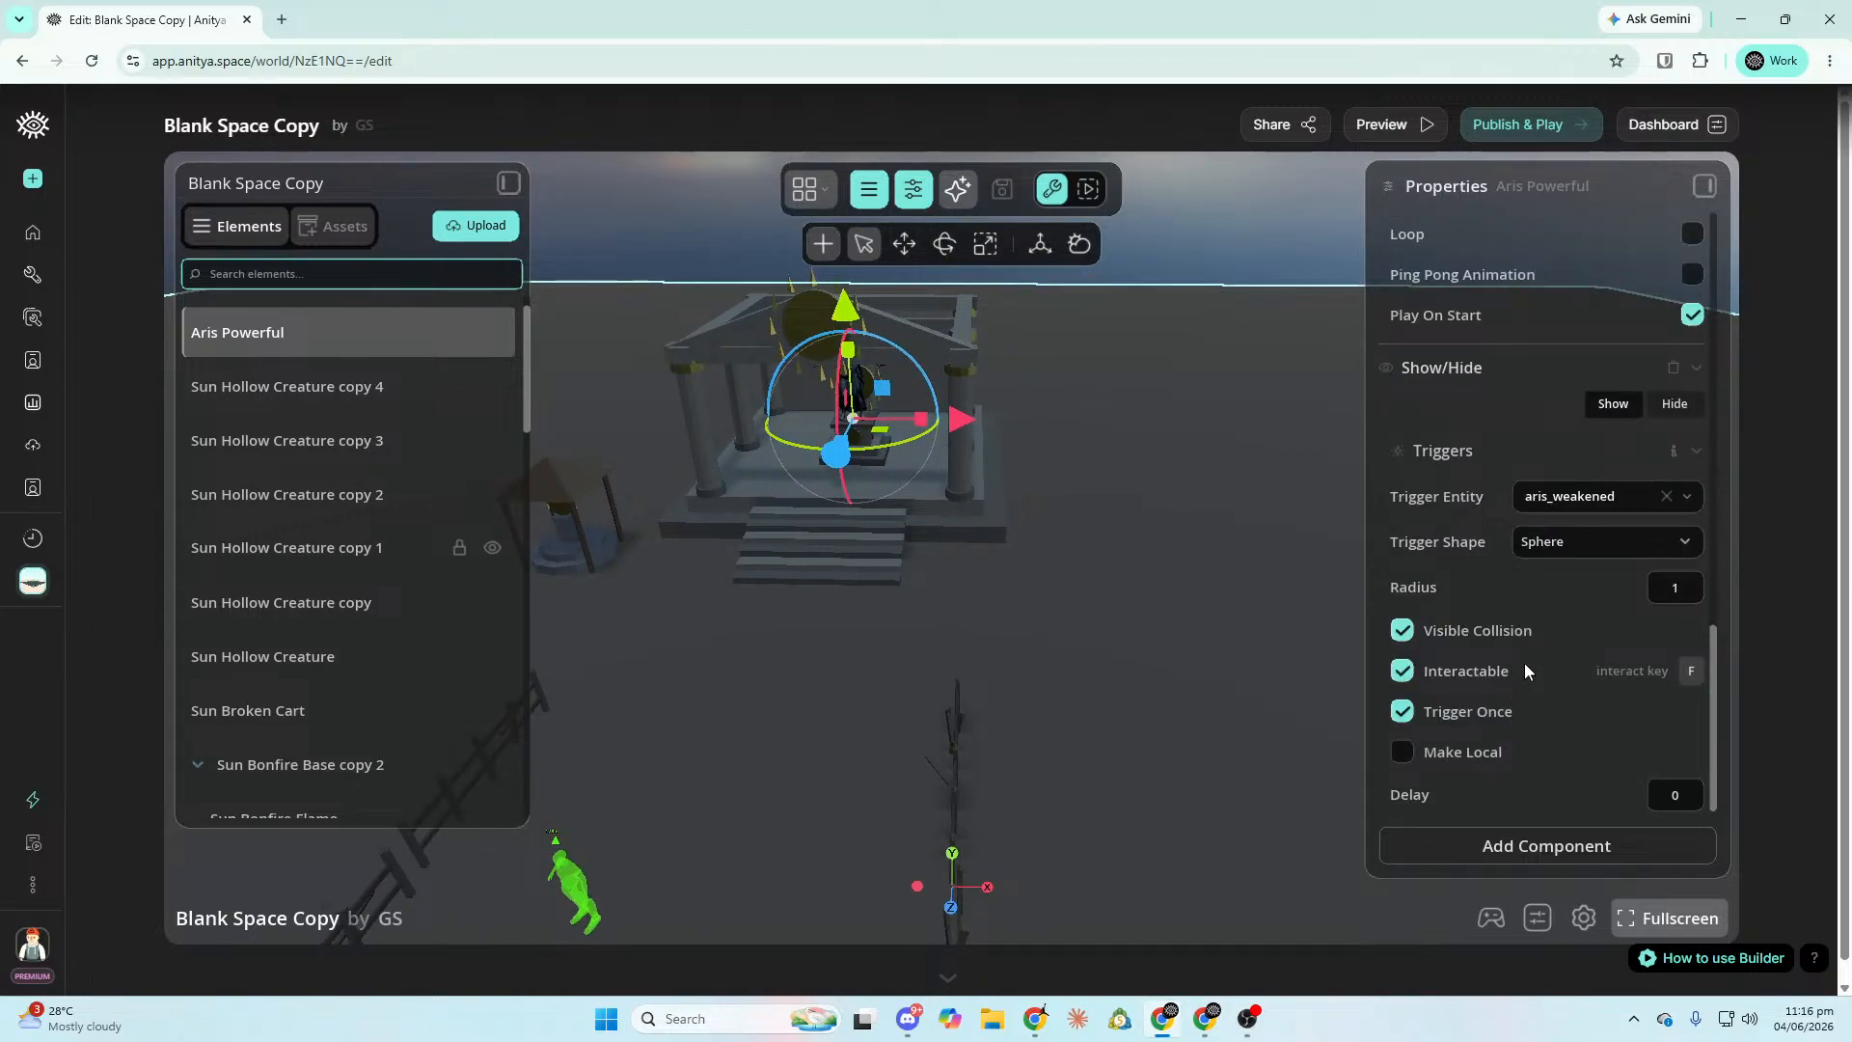
scroll(1522, 678, "up", 4)
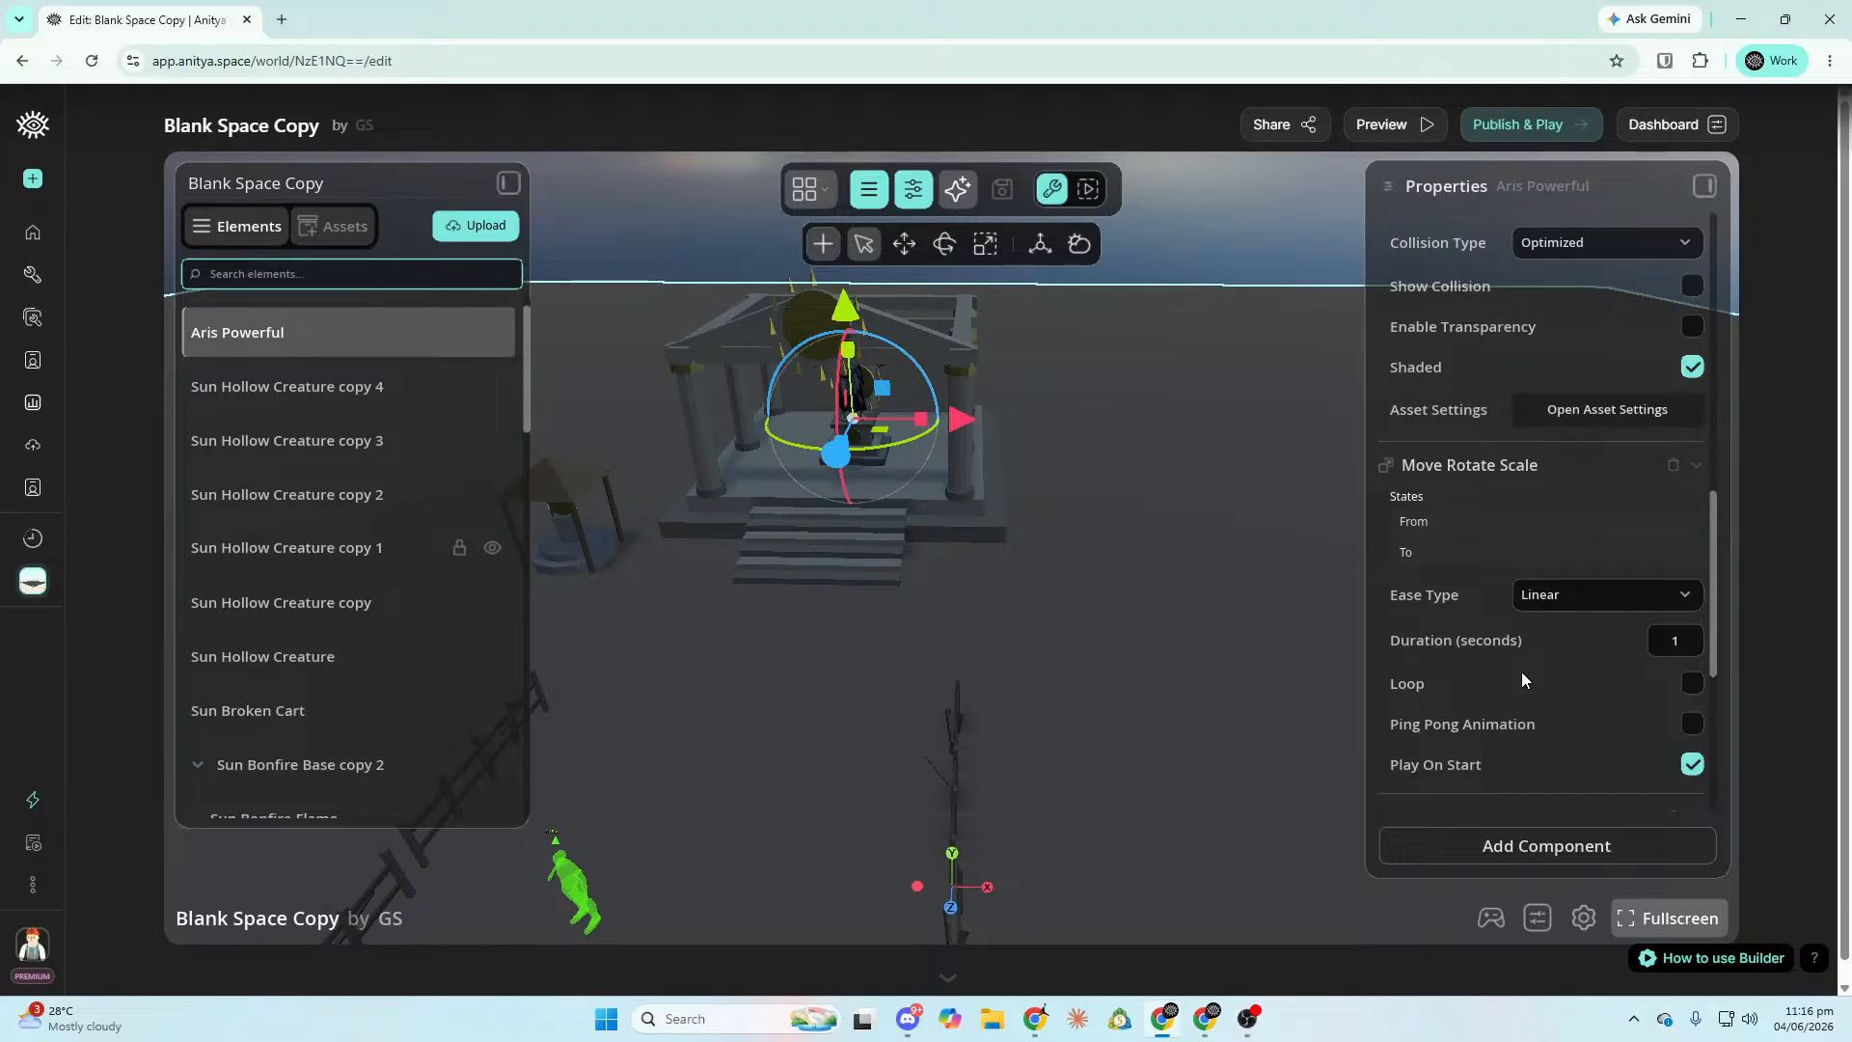
Select the Sun Sacred Altar beneath the statue to inspect its properties.
key("w")
mouse_move(1214, 420)
right_mouse_down()
mouse_move(1214, 290)
mouse_move(1042, 627)
mouse_move(1080, 463)
mouse_move(1212, 420)
right_mouse_up()
key("w")
left_click(1112, 768)
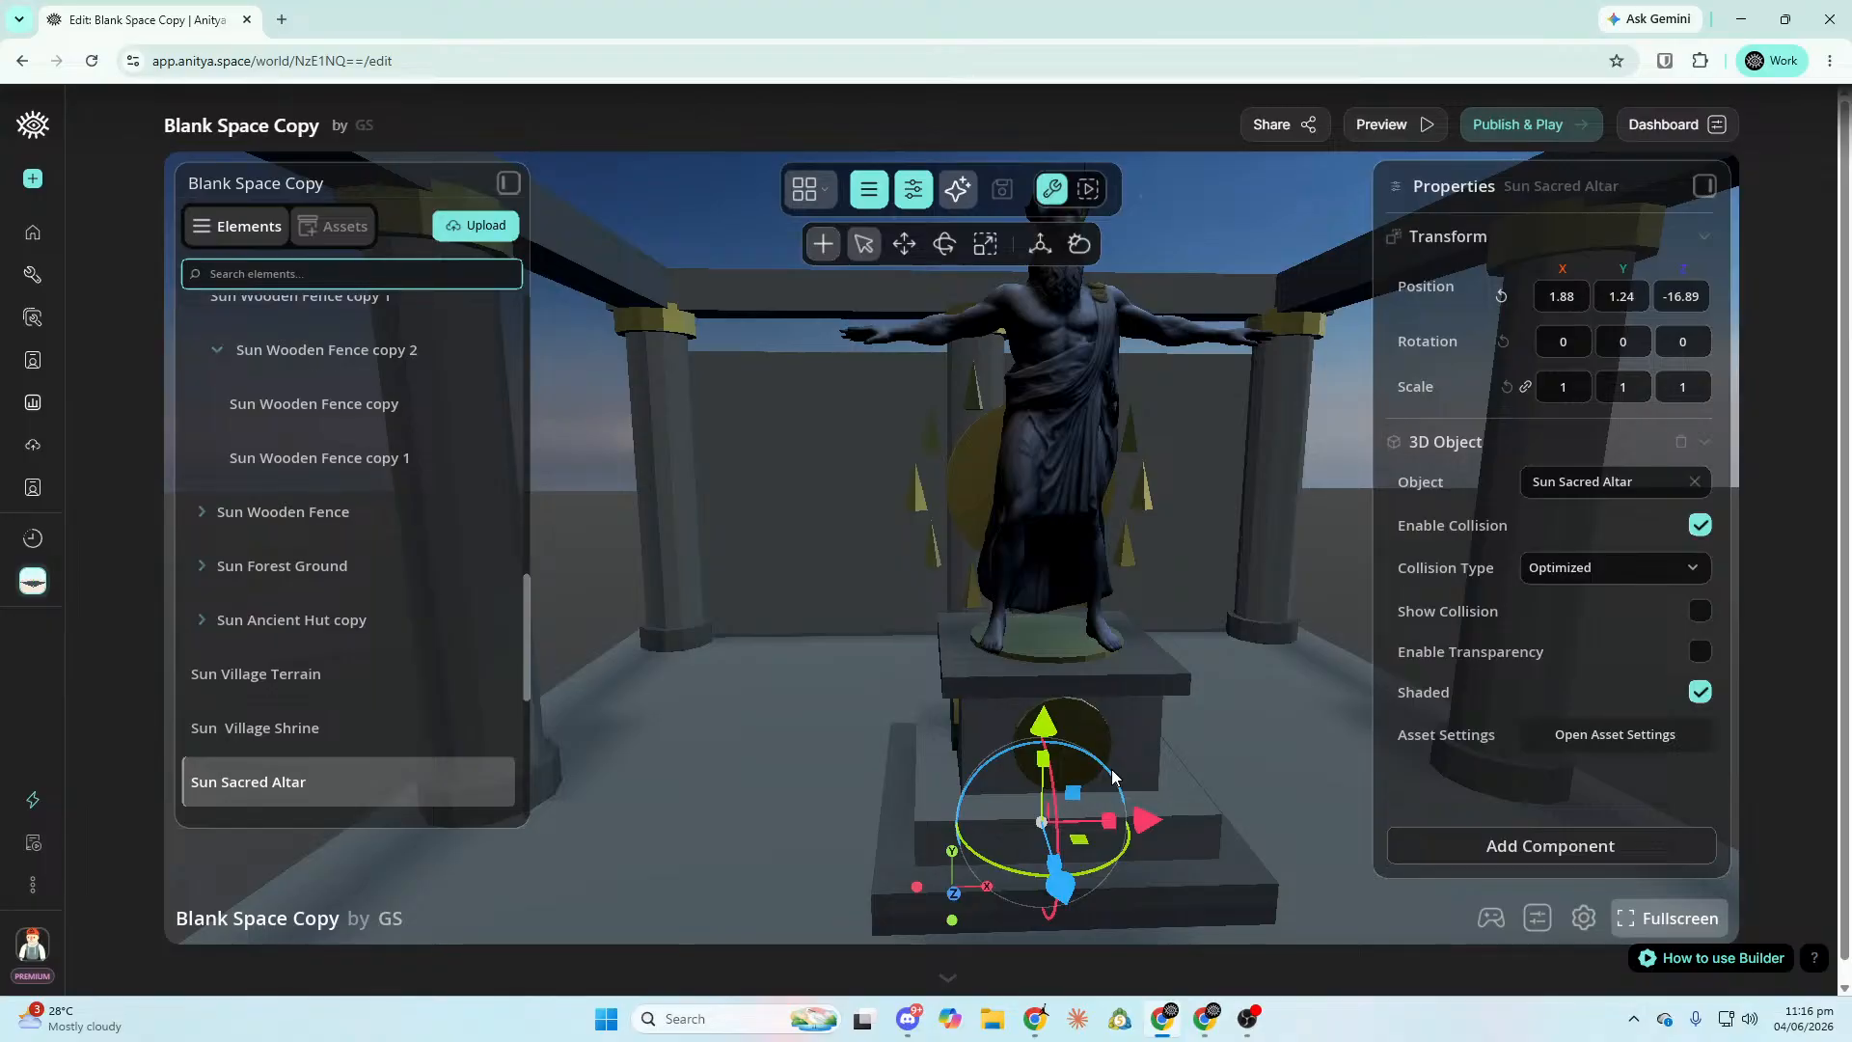
right_click_drag(1112, 768, 1081, 753)
key("s")
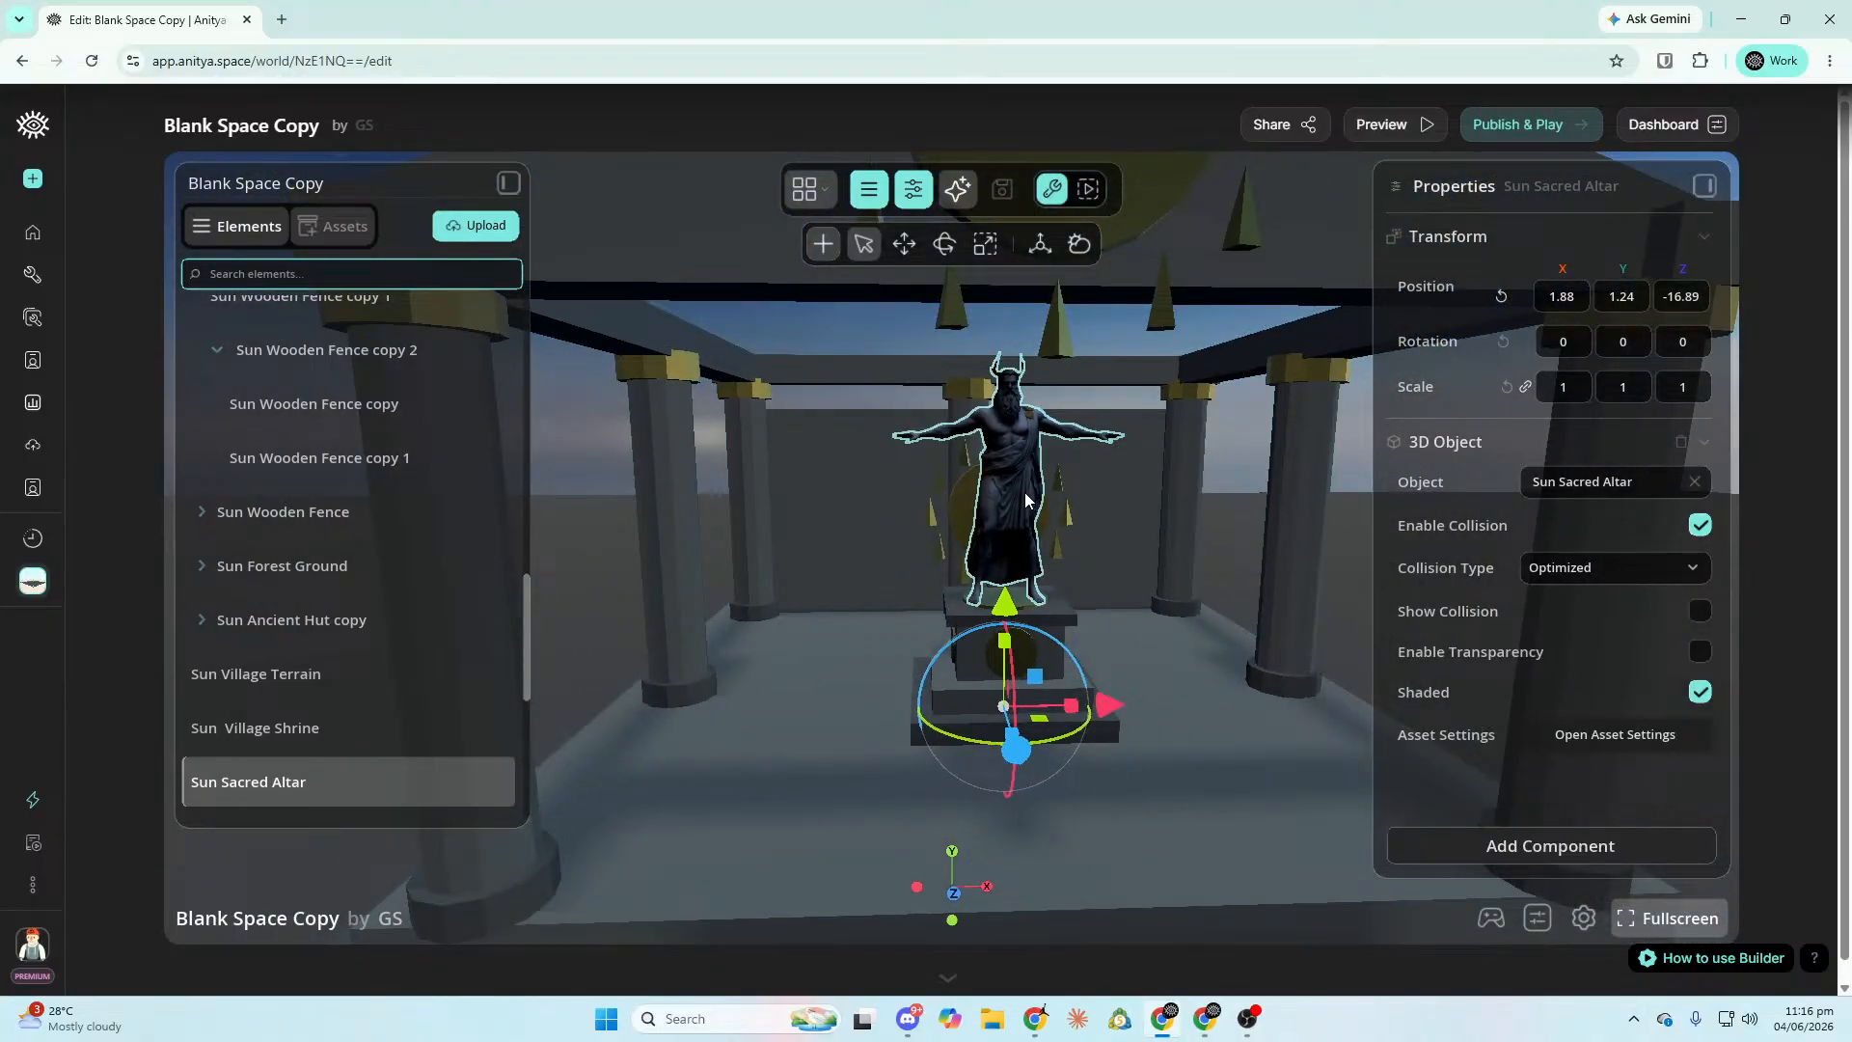
Reselect the Aris Powerful statue and go through its component settings down to the Show/Hide trigger.
left_click(1025, 496)
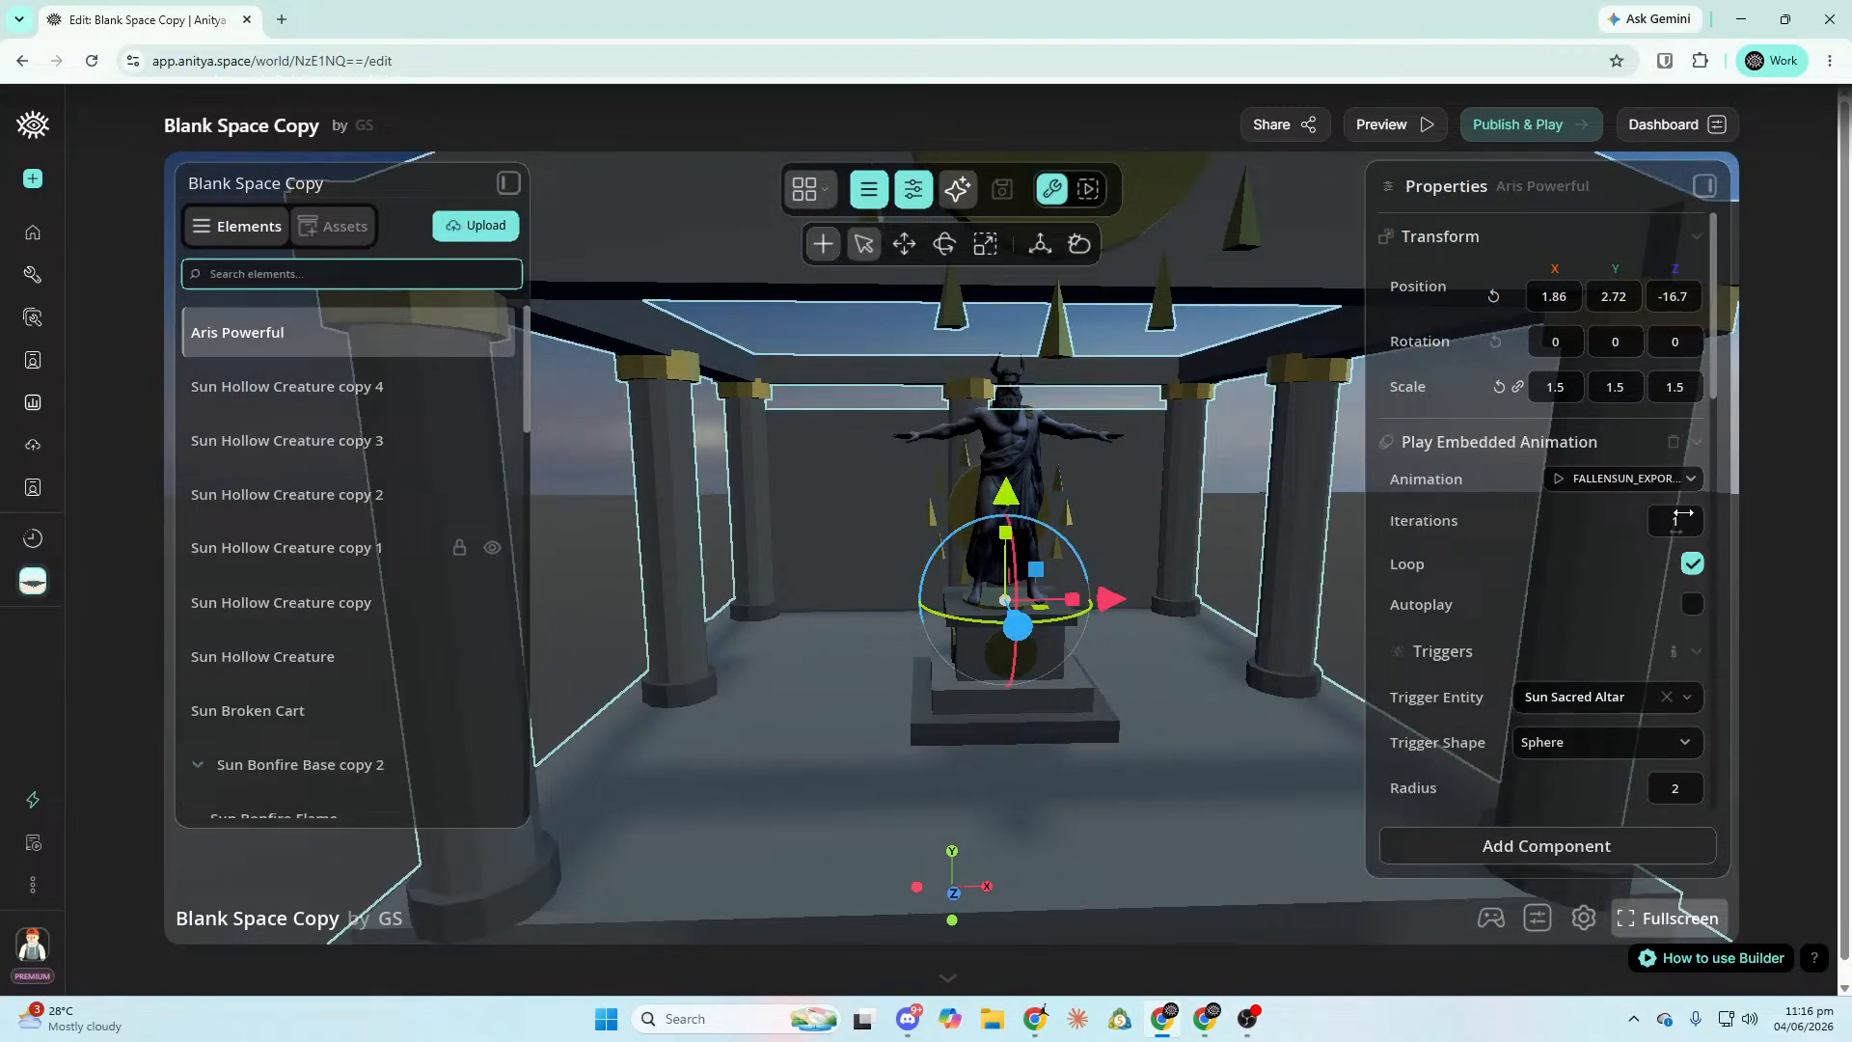
scroll(1616, 542, "down", 5)
scroll(1628, 454, "down", 5)
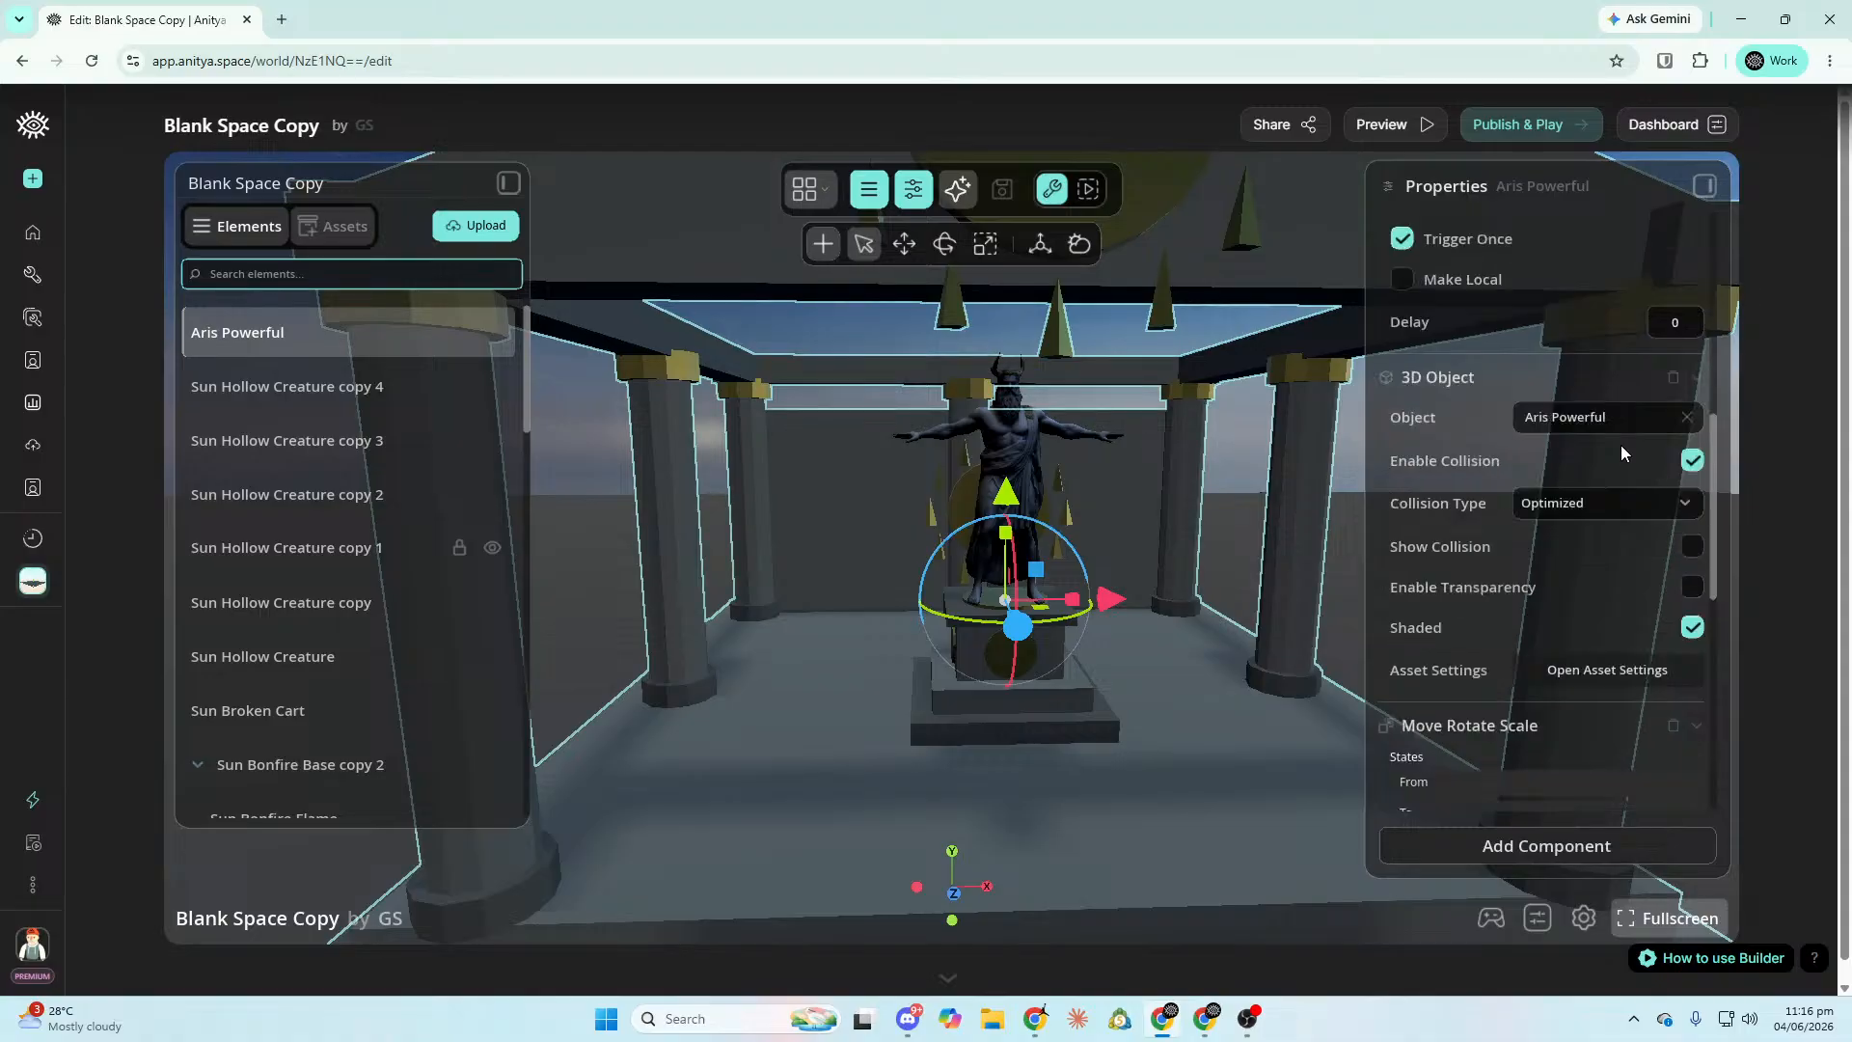
scroll(1620, 367, "down", 3)
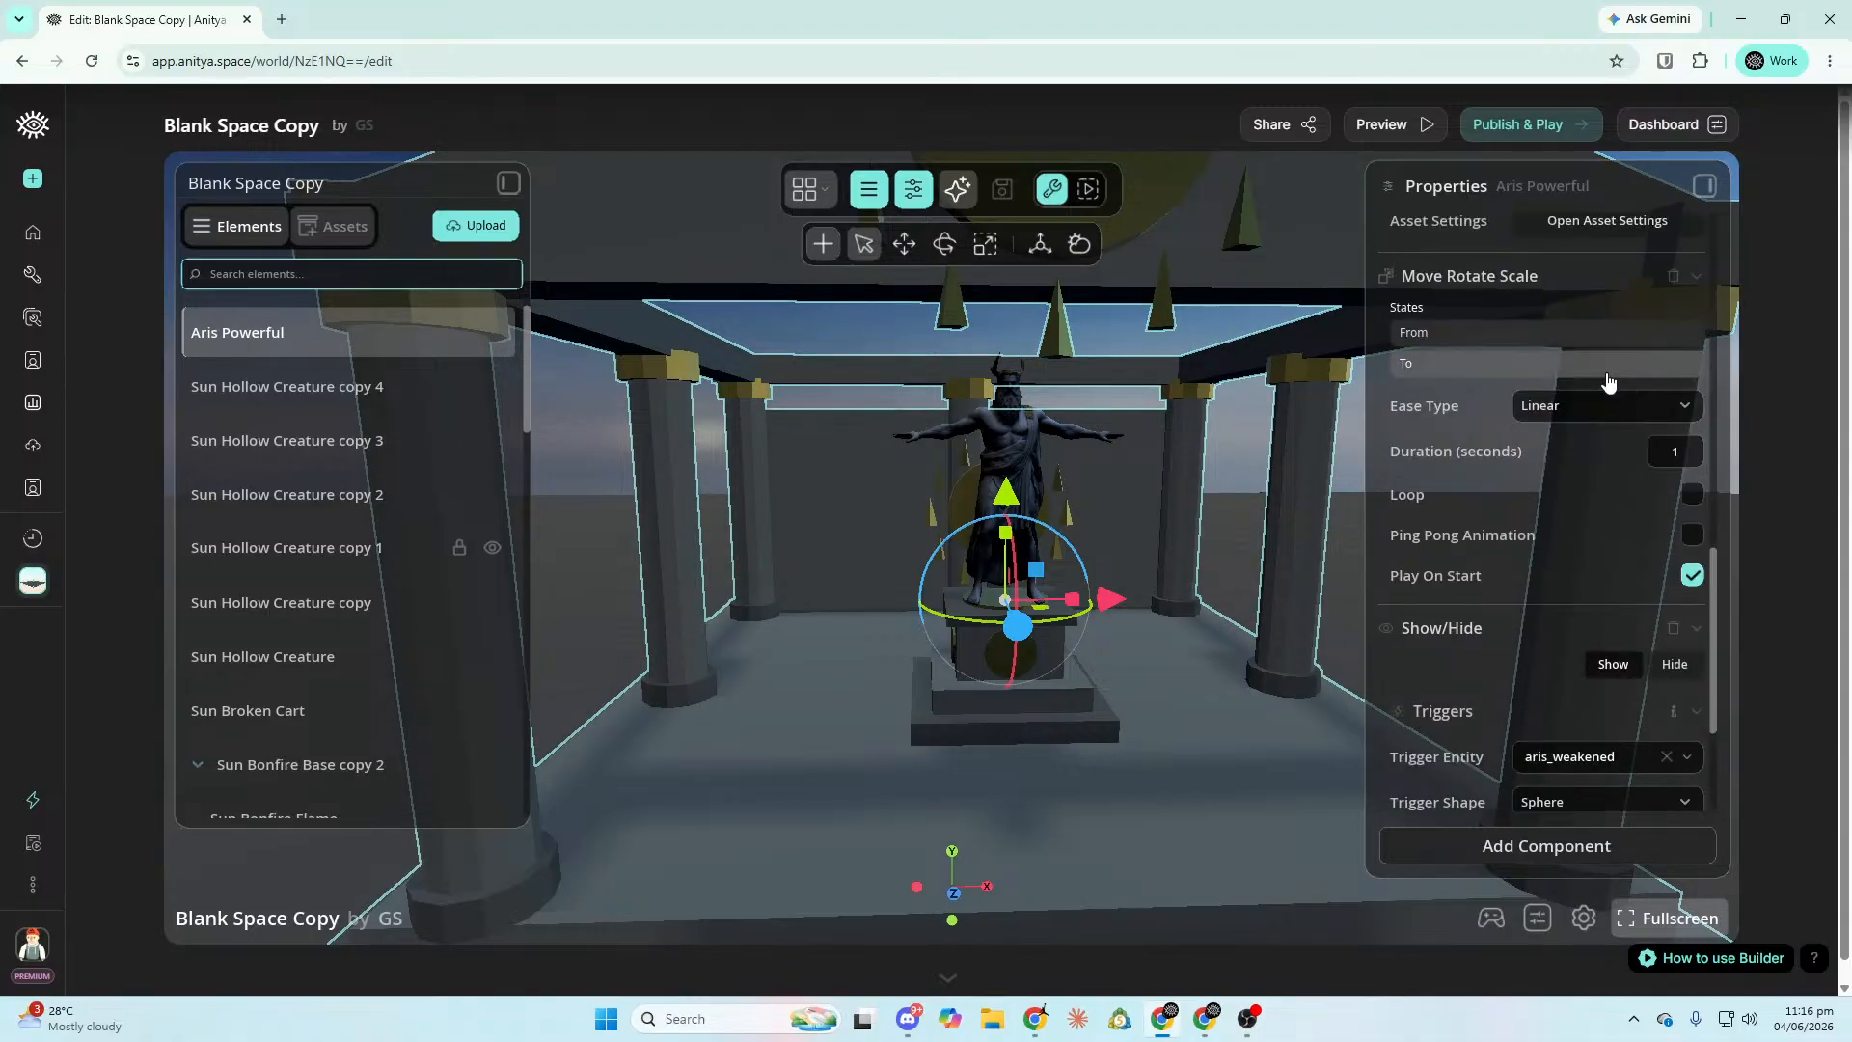
left_click_drag(1716, 594, 1702, 702)
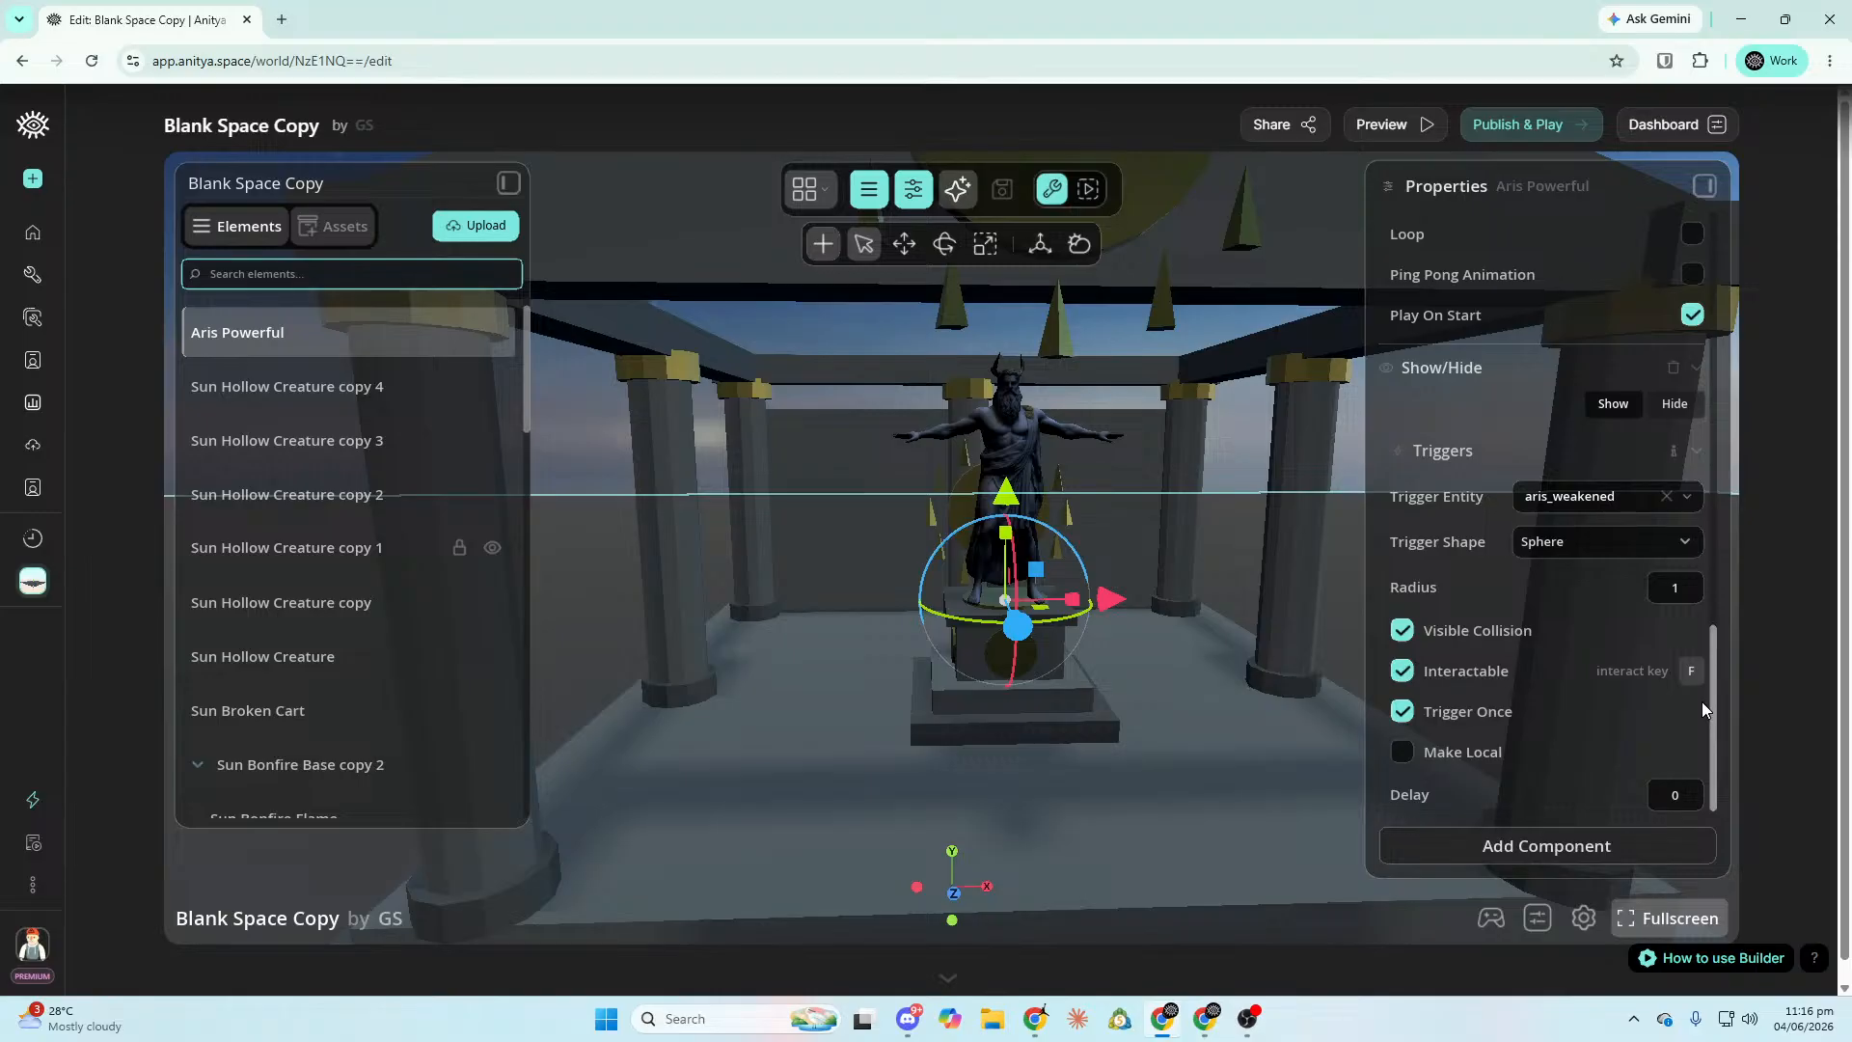
scroll(1723, 625, "up", 3)
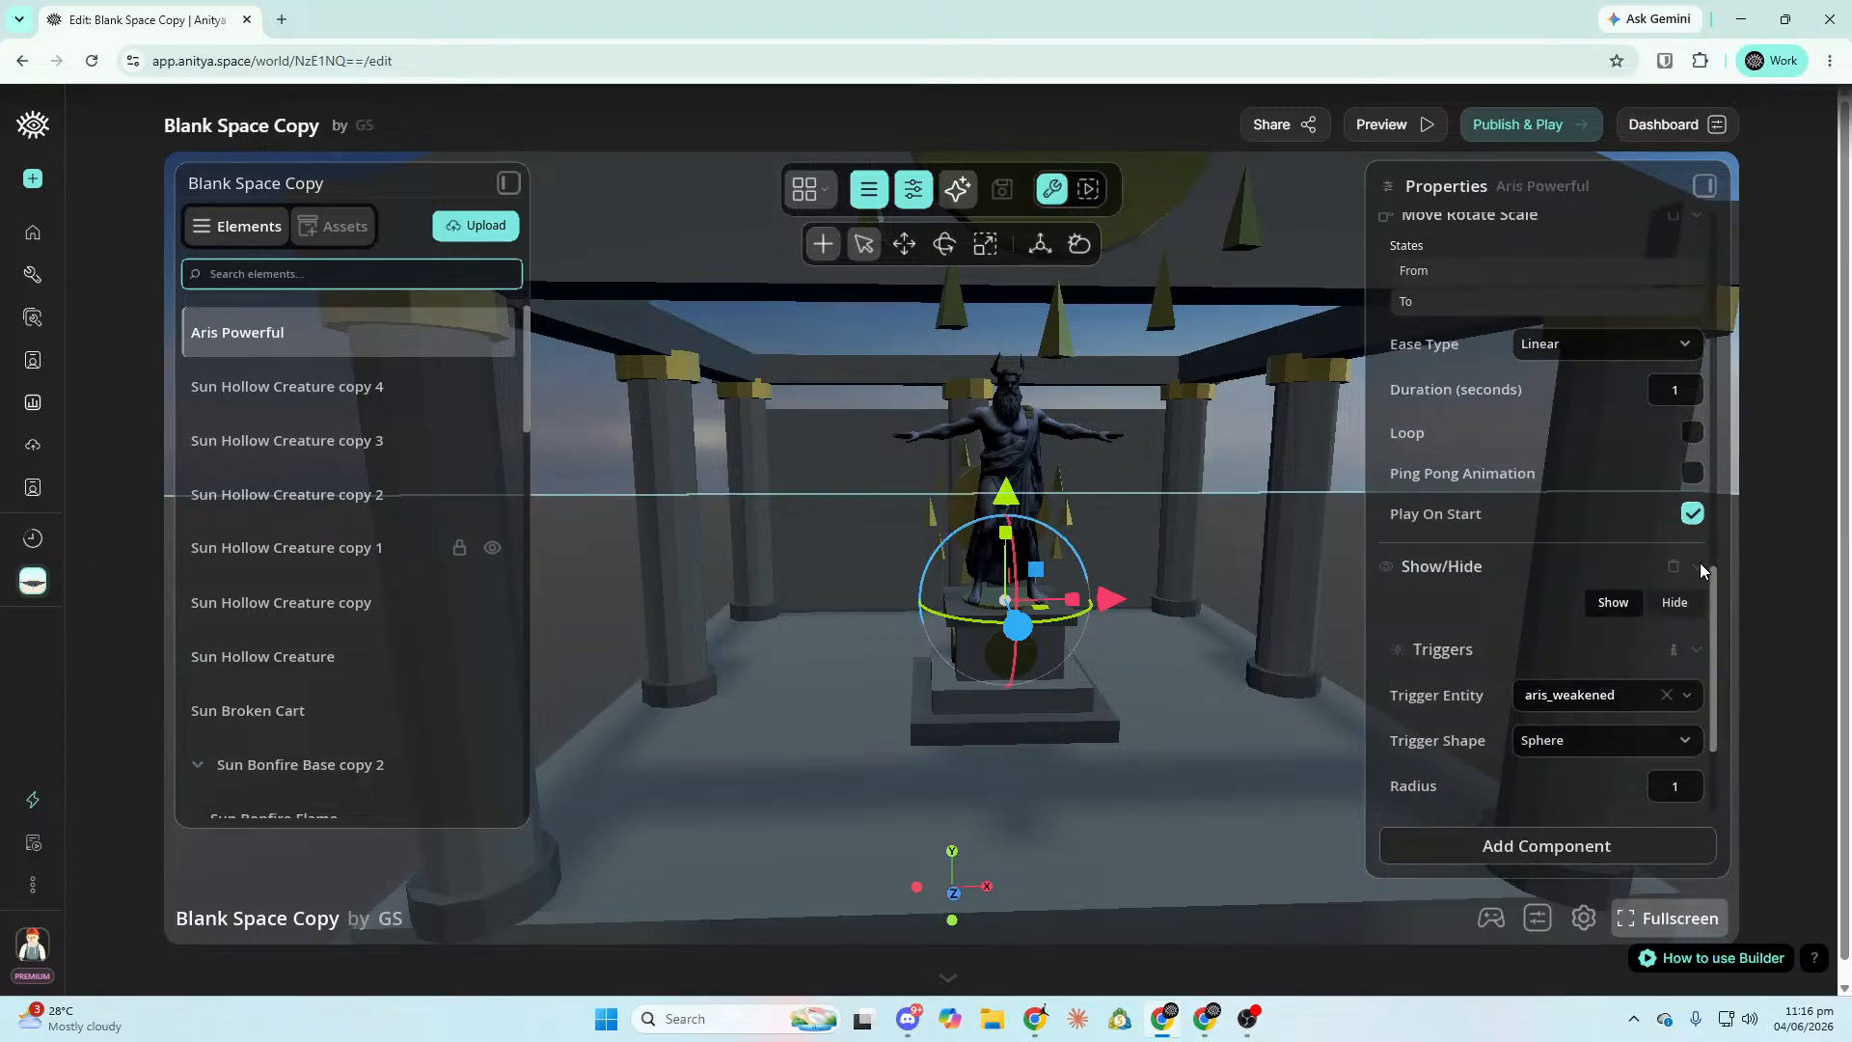
Collapse the statue's Show/Hide, Move Rotate Scale and 3D Object component sections.
left_click(1699, 569)
left_click(1698, 434)
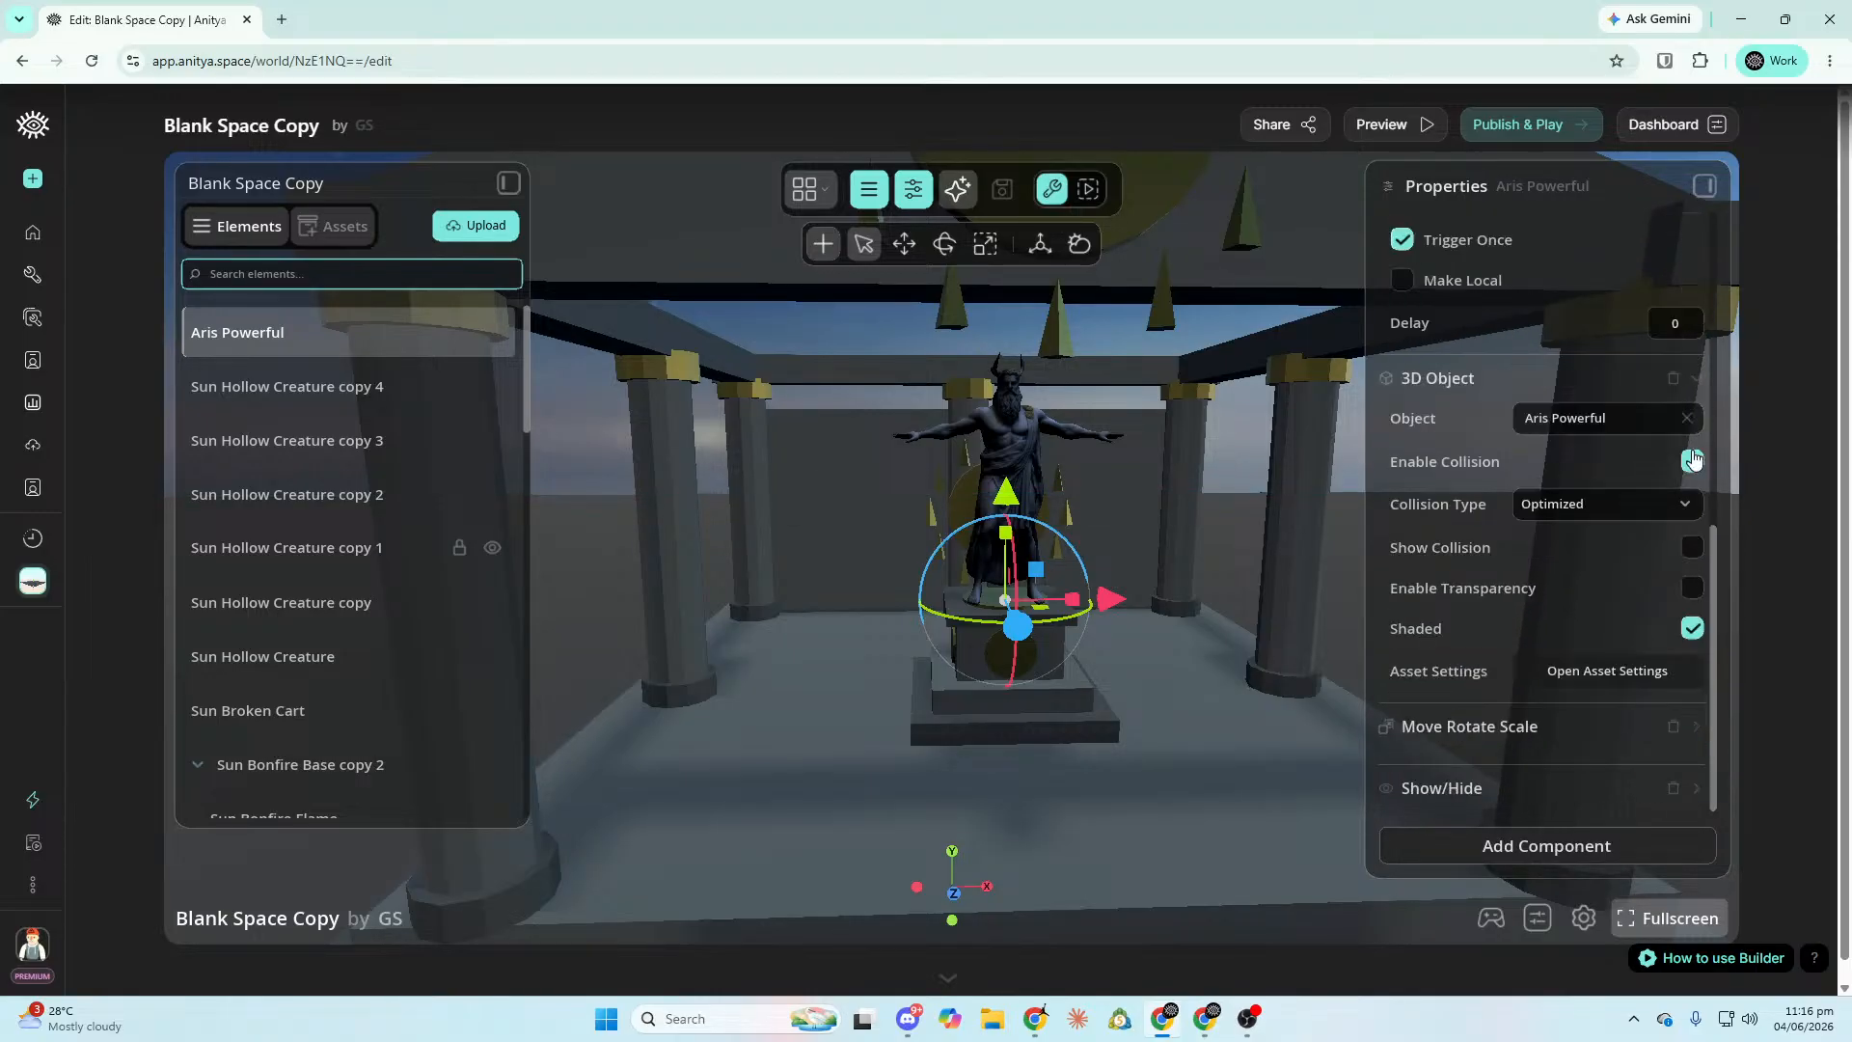
left_click(1697, 376)
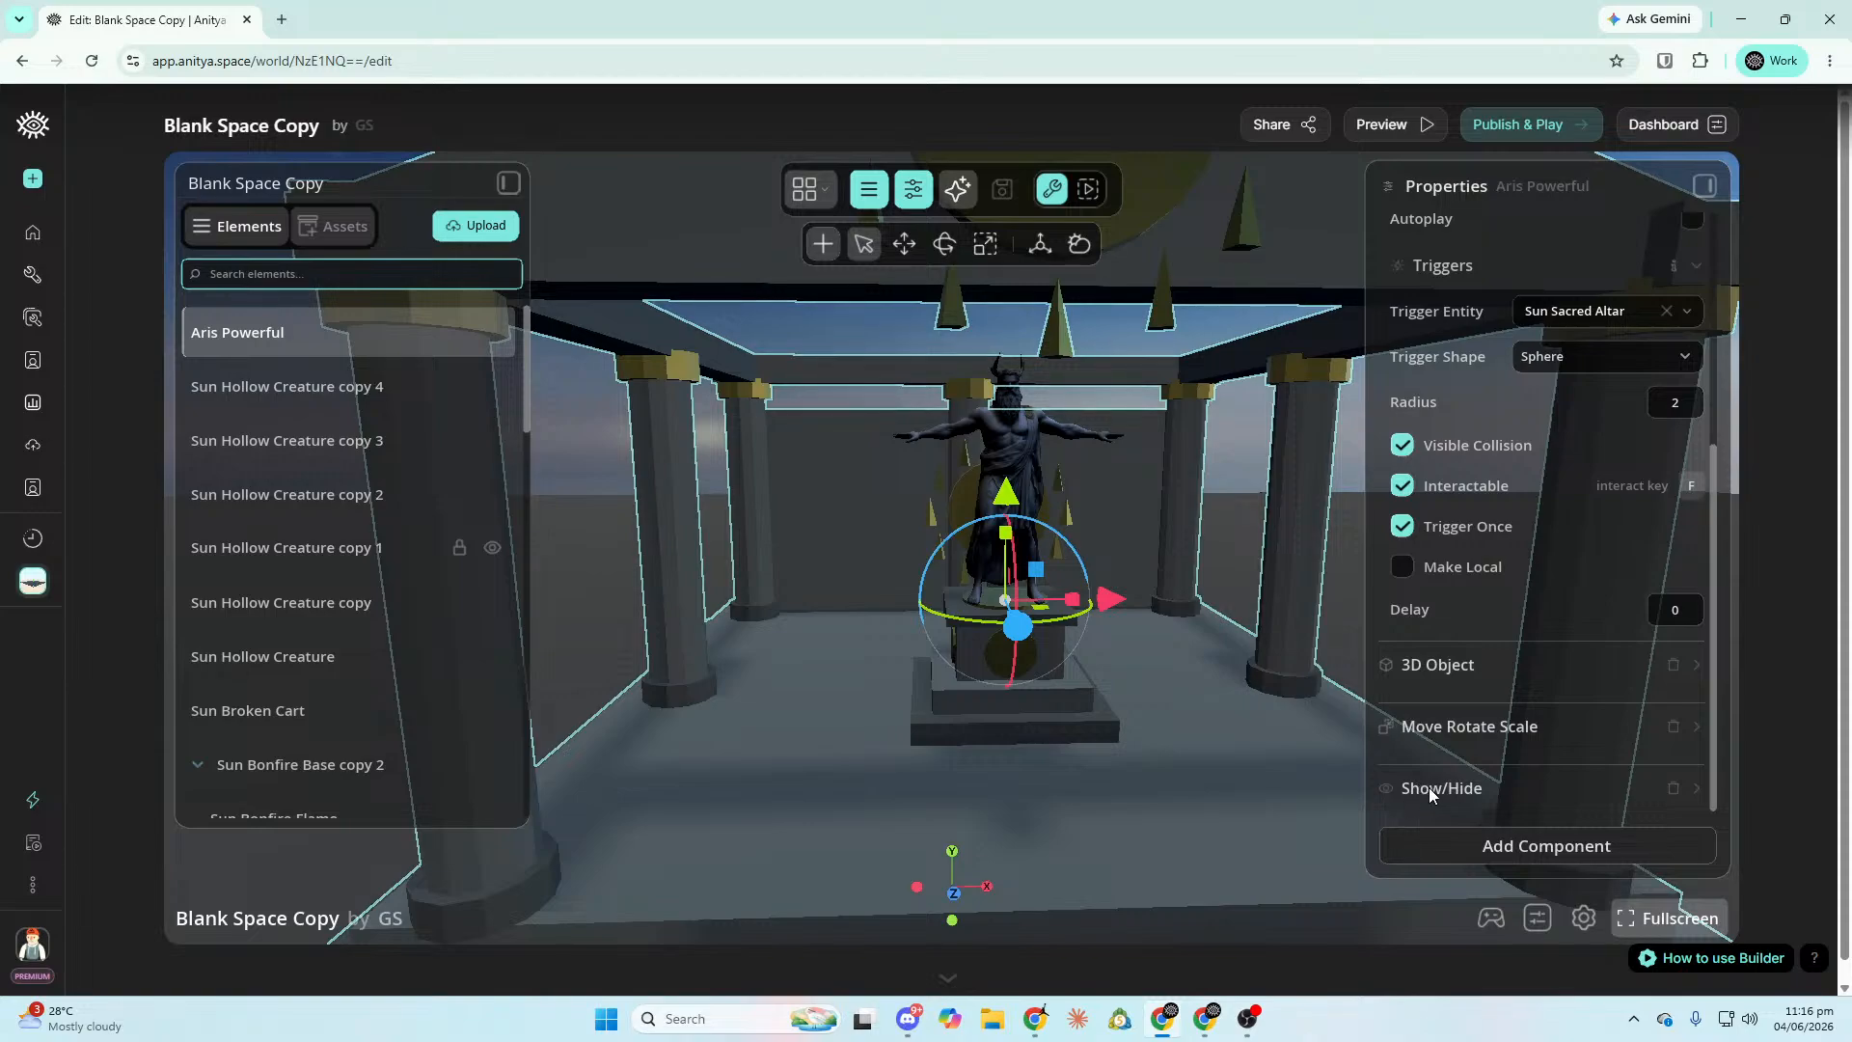
Select the Starting Point figure on the fenced path in front of the temple.
key("s")
right_click_drag(1483, 277, 1443, 299)
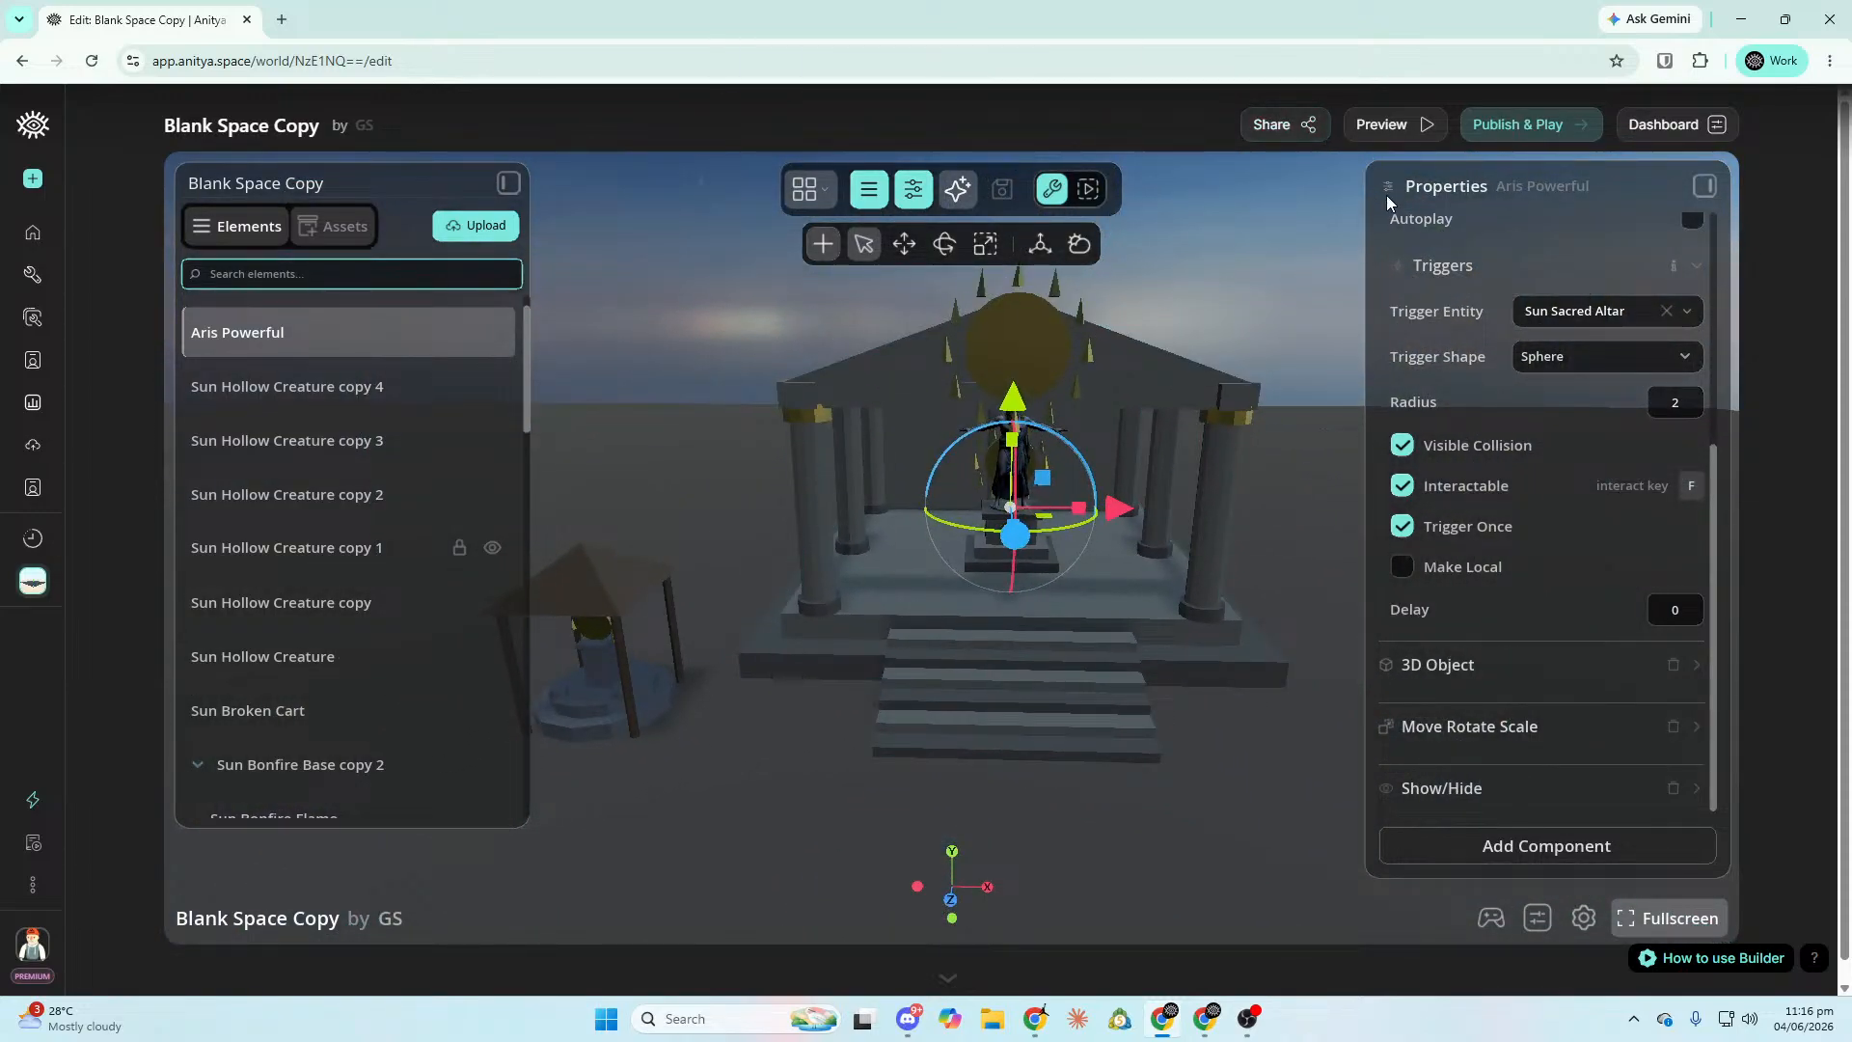
key("s")
right_click_drag(1062, 272, 927, 546)
key("s")
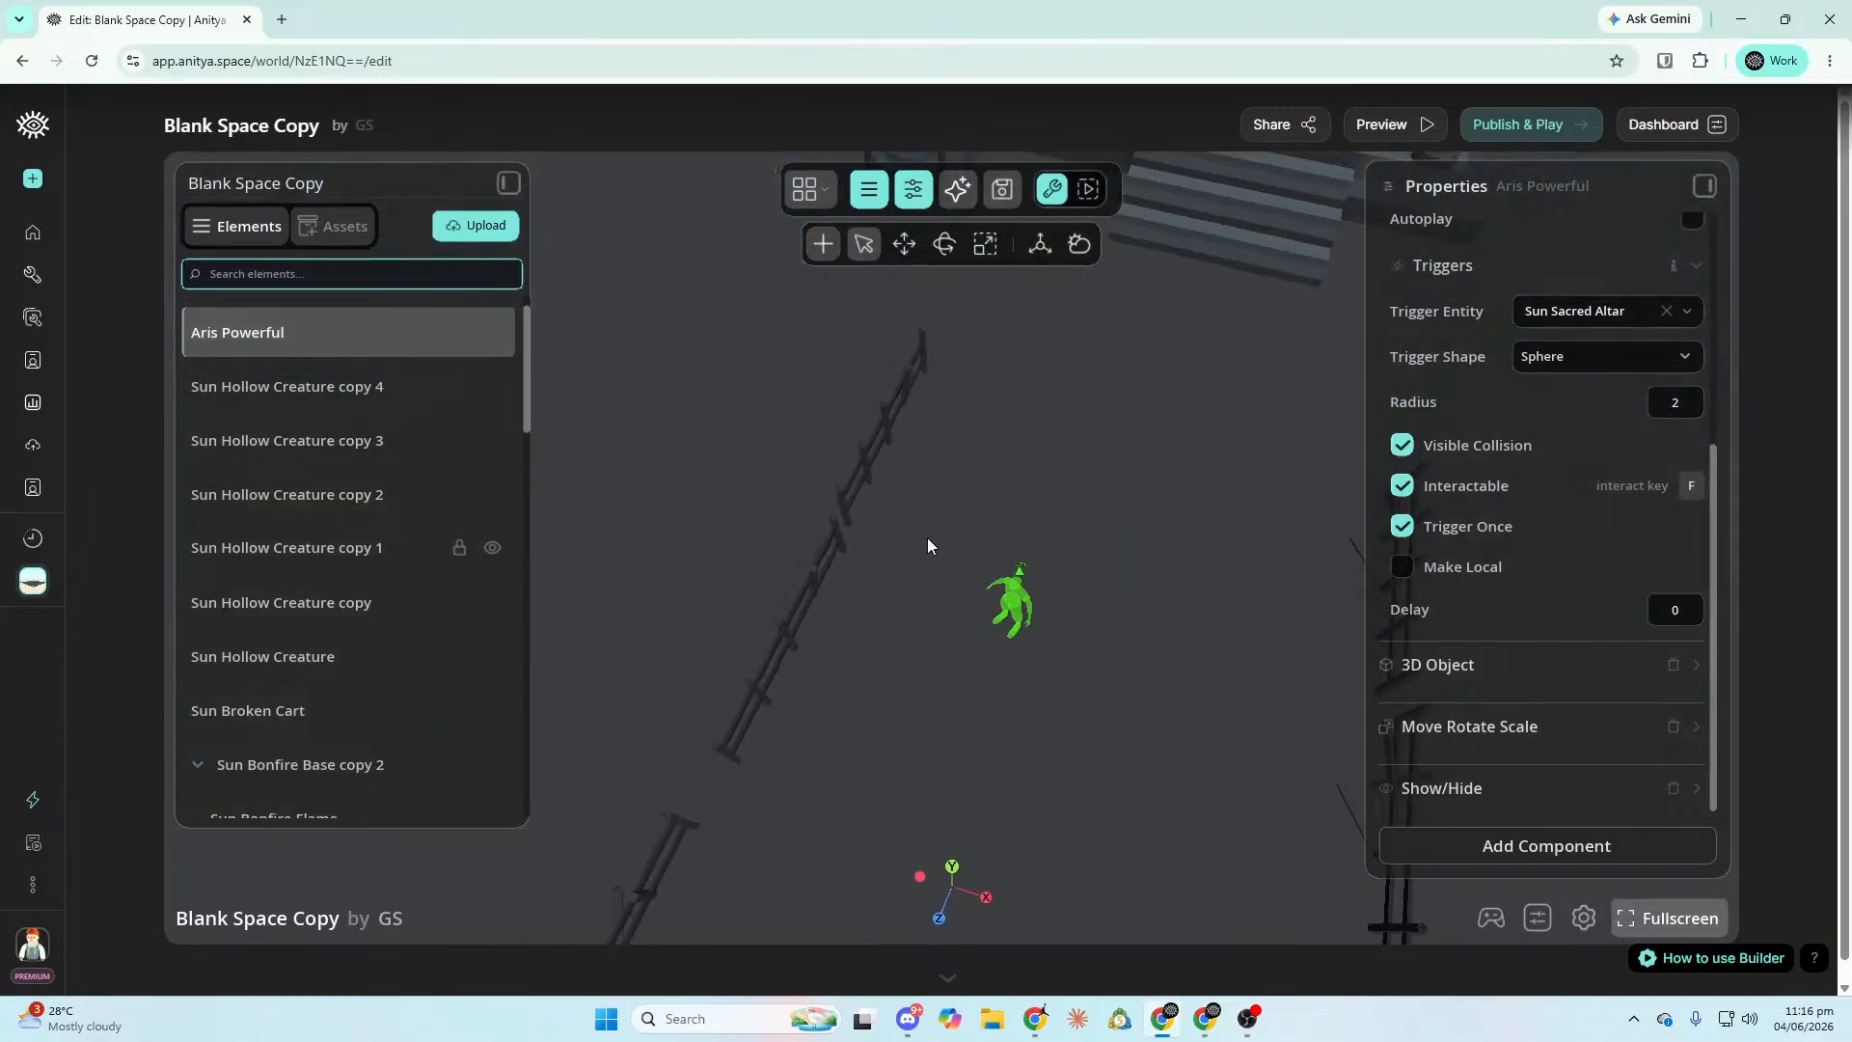
left_click(1018, 588)
left_click_drag(1010, 592, 1026, 586)
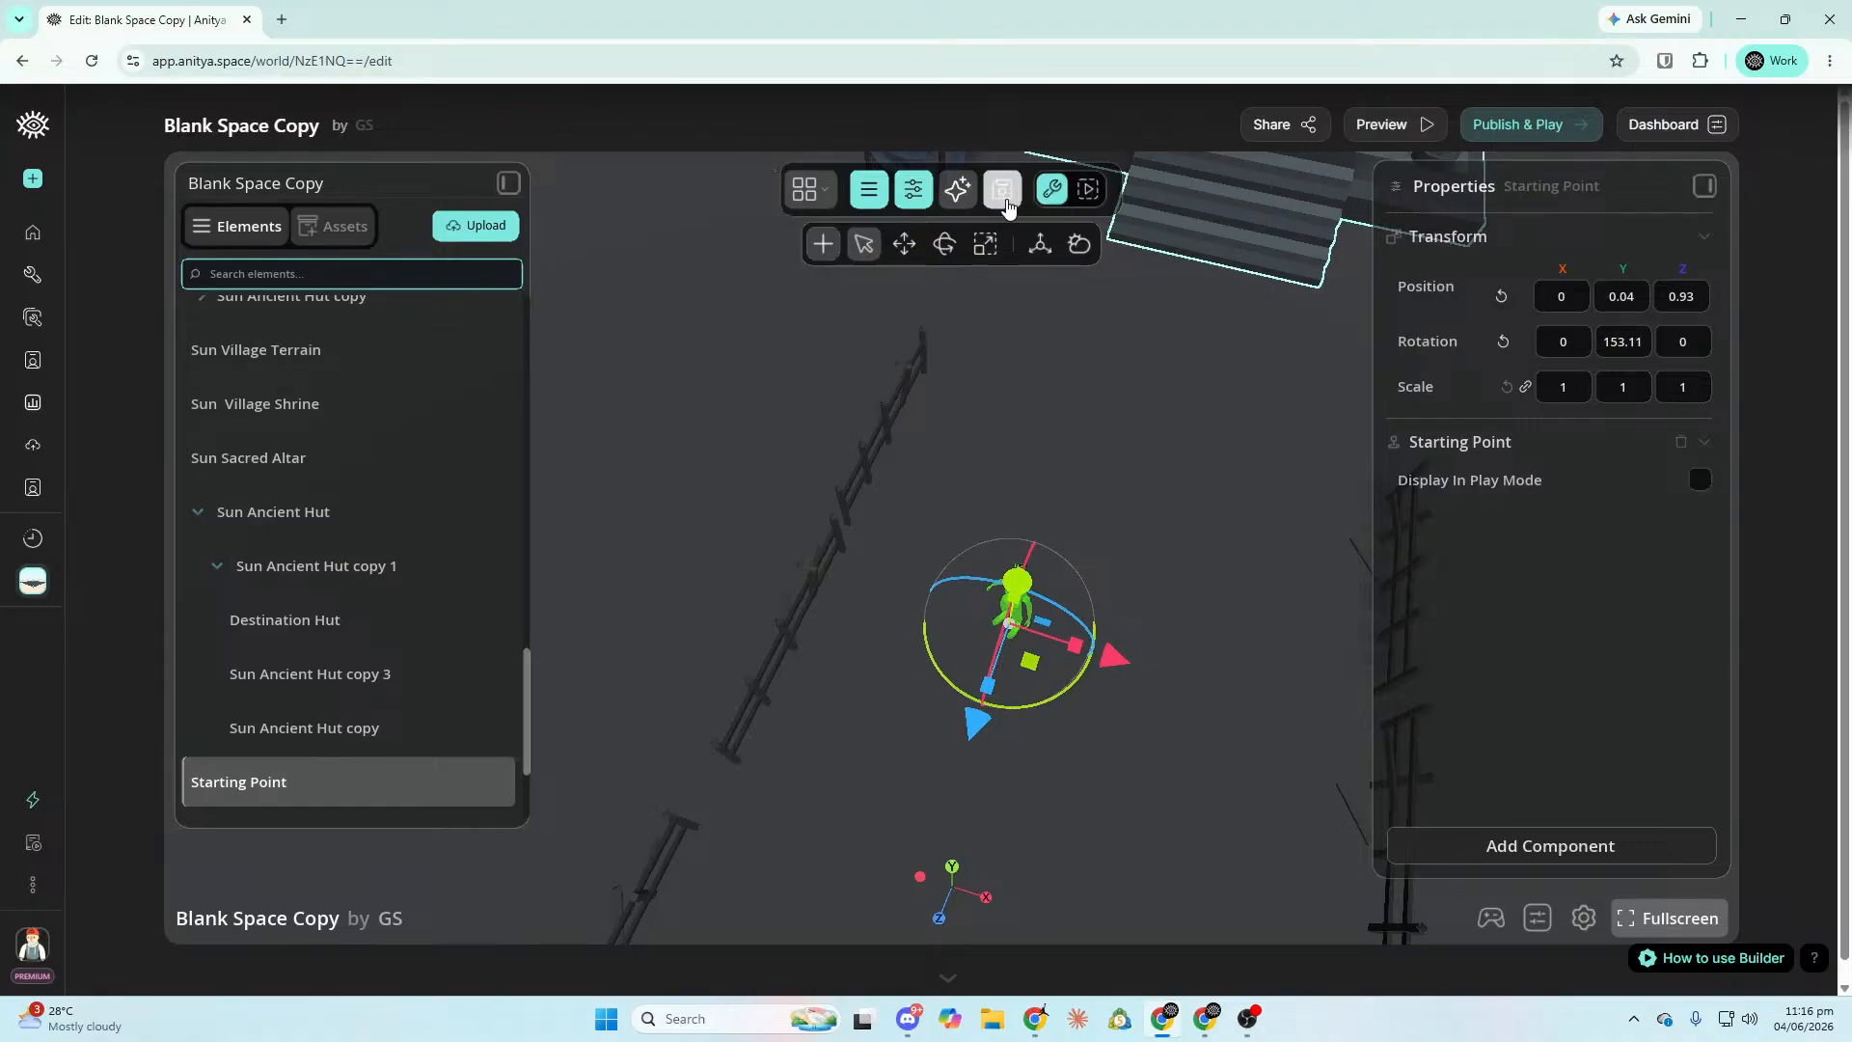
Publish and play the world, moving the avatar along the fenced path to the dead forest with the hollow creatures.
left_click(1529, 135)
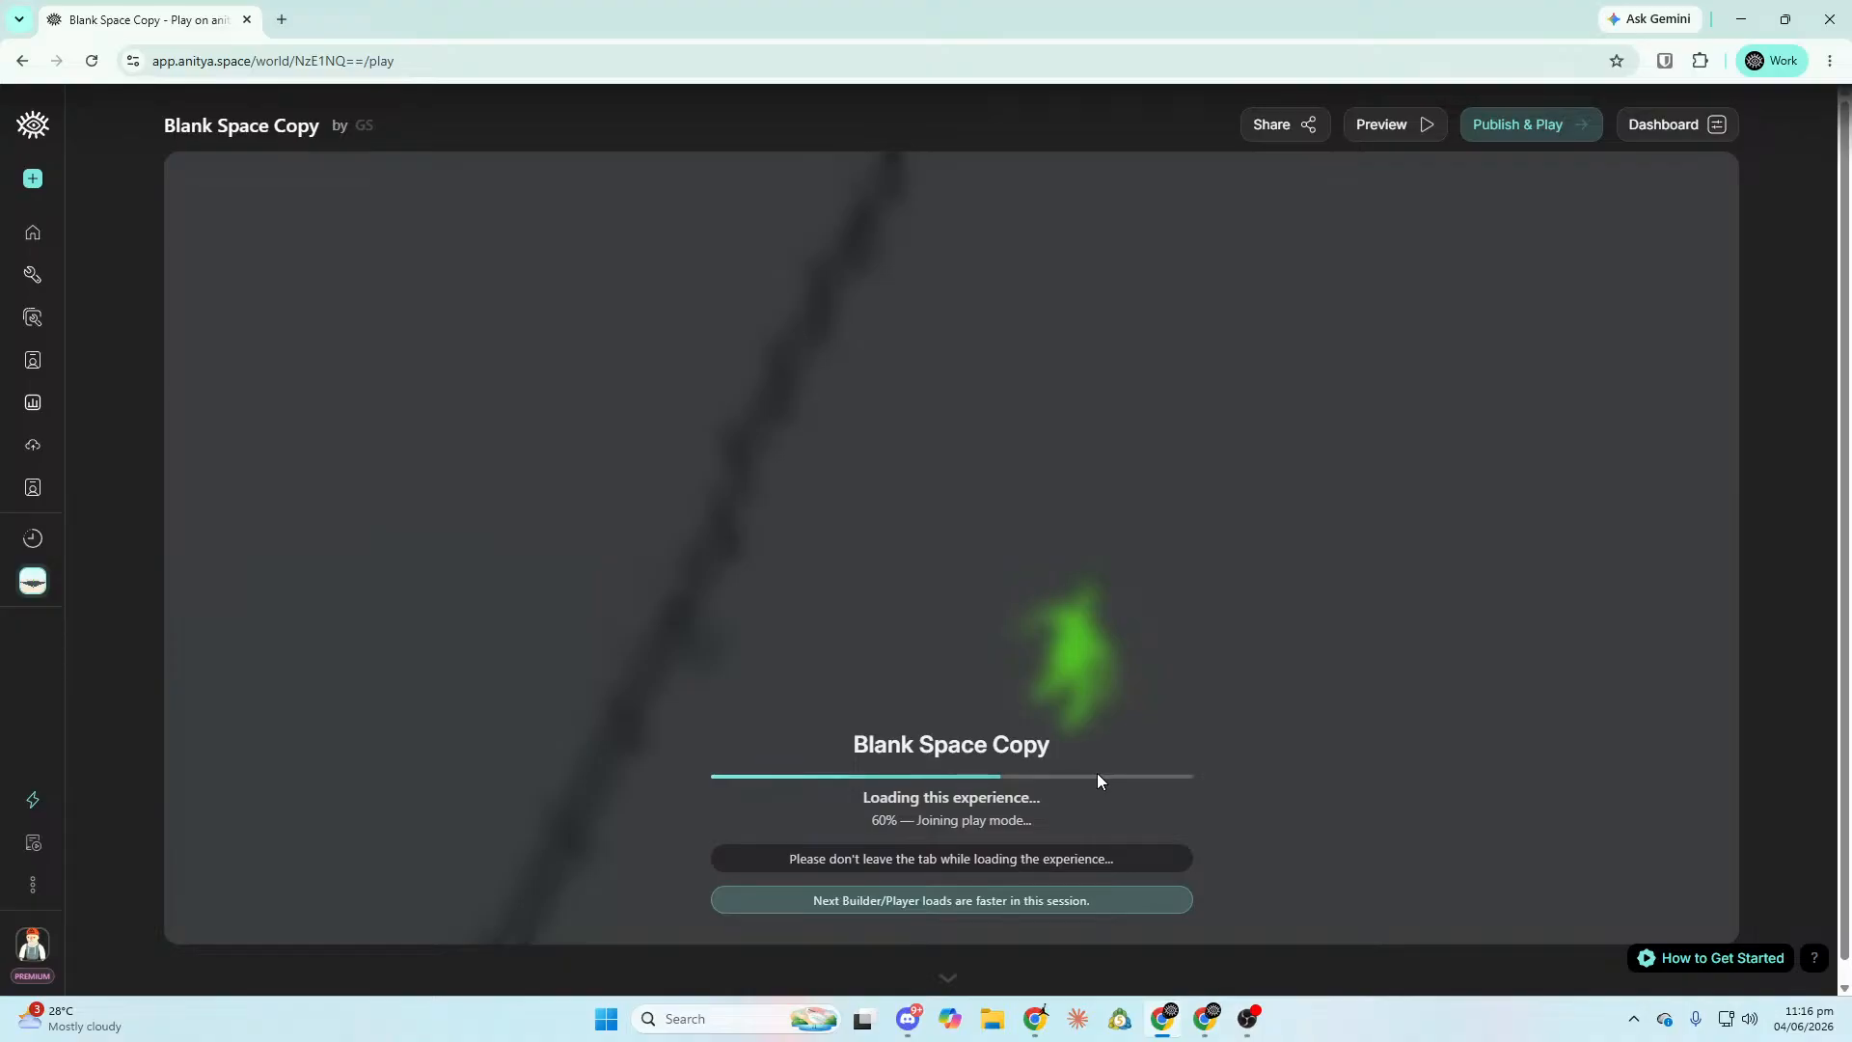
key("a")
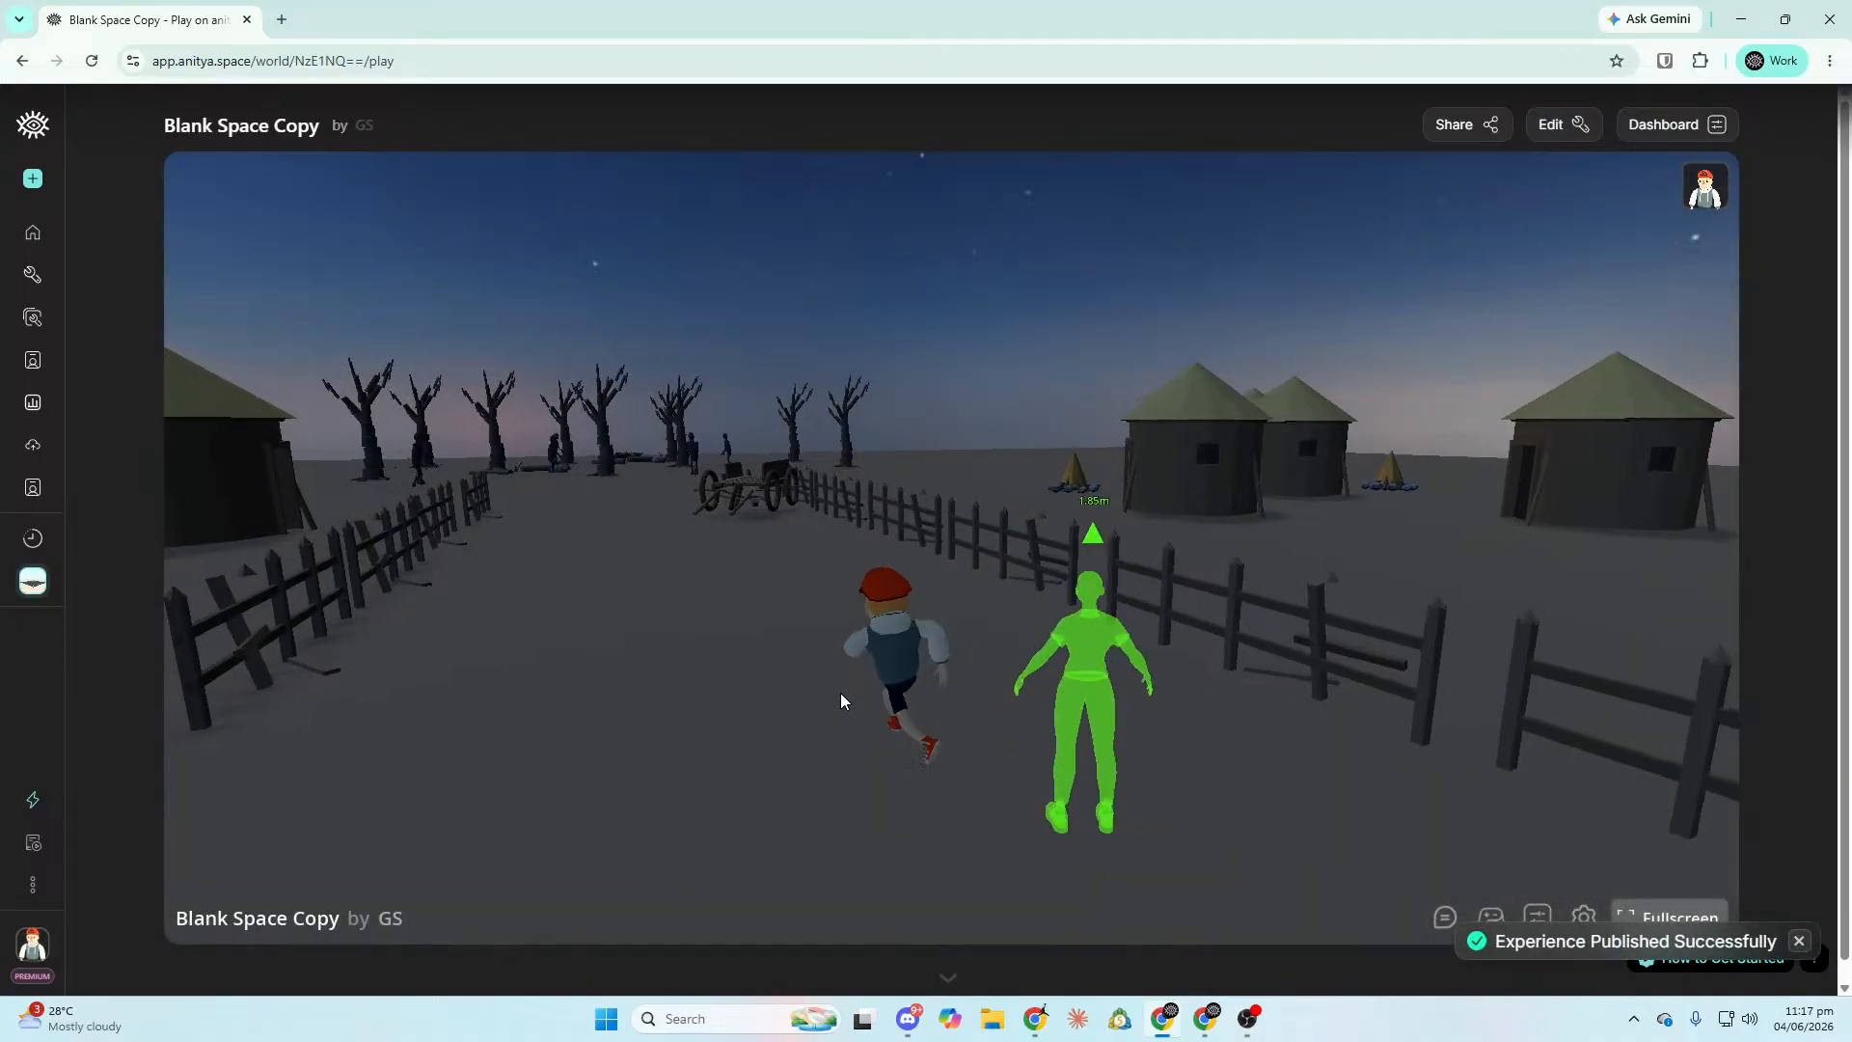
left_click(841, 697)
key("w")
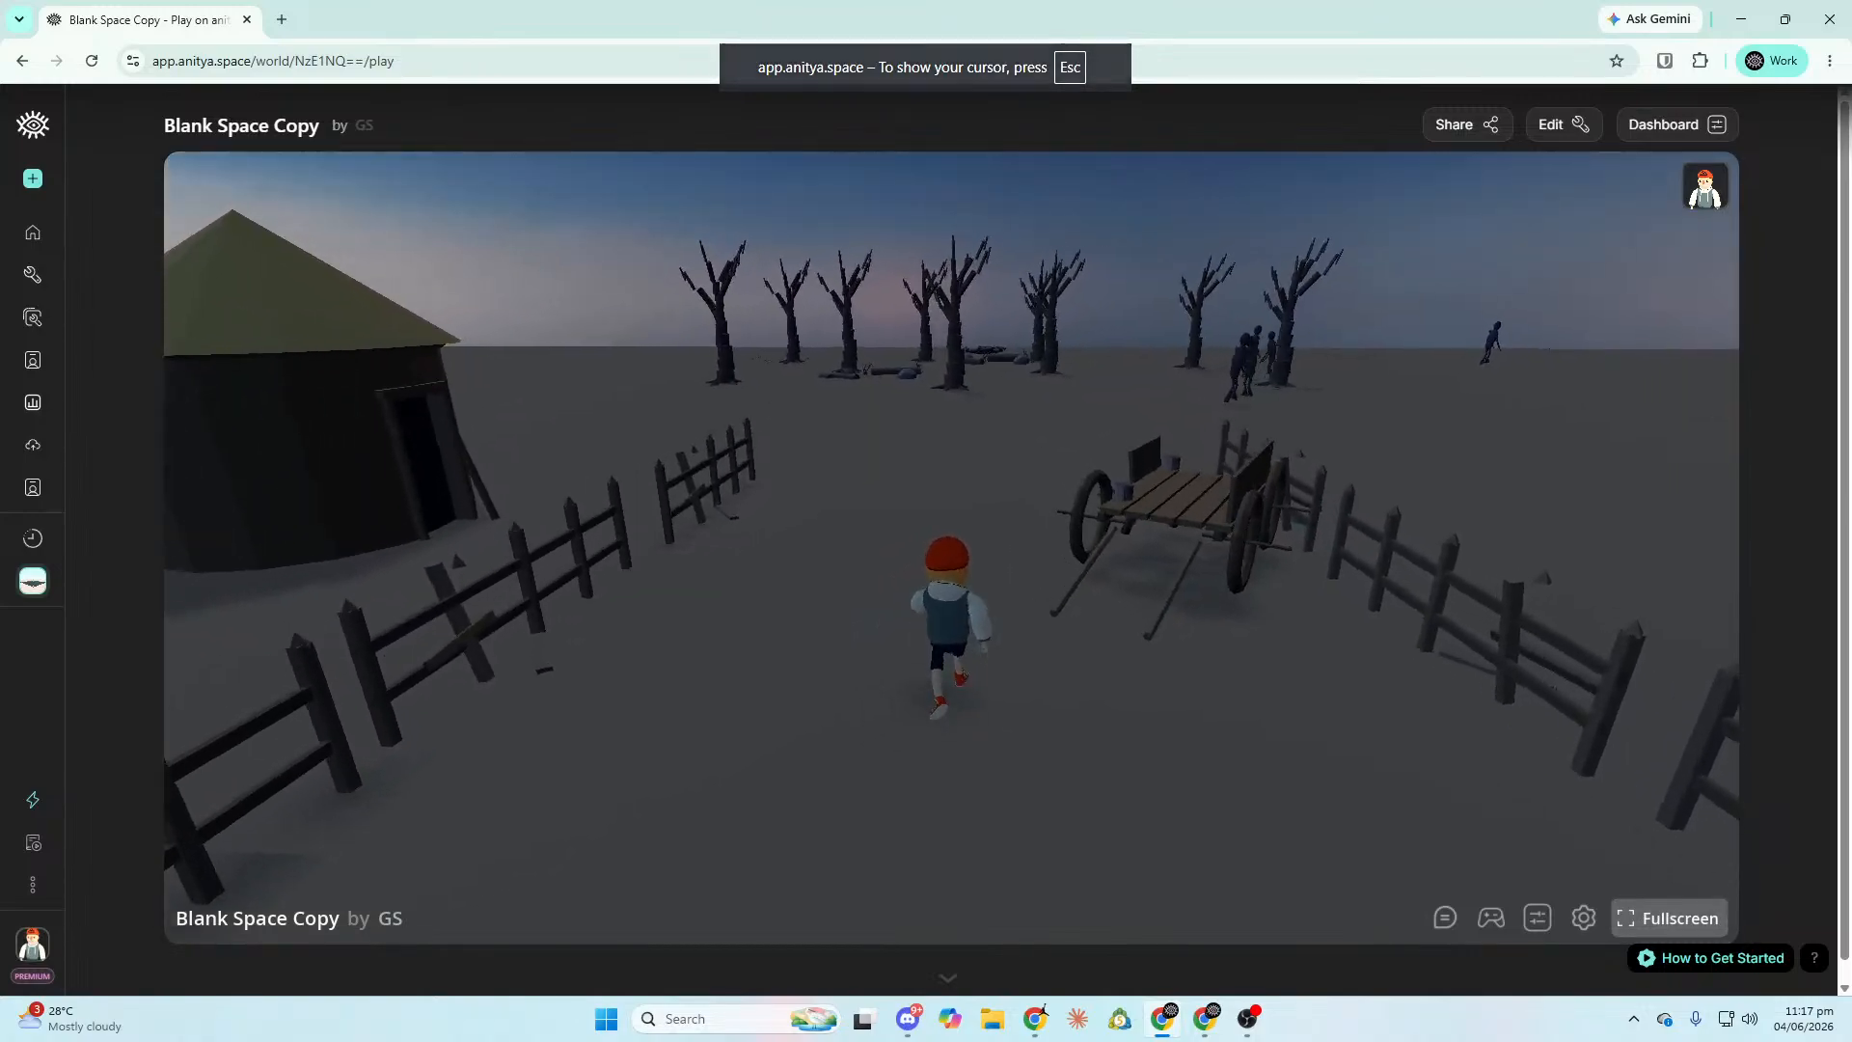
key("space")
key("w")
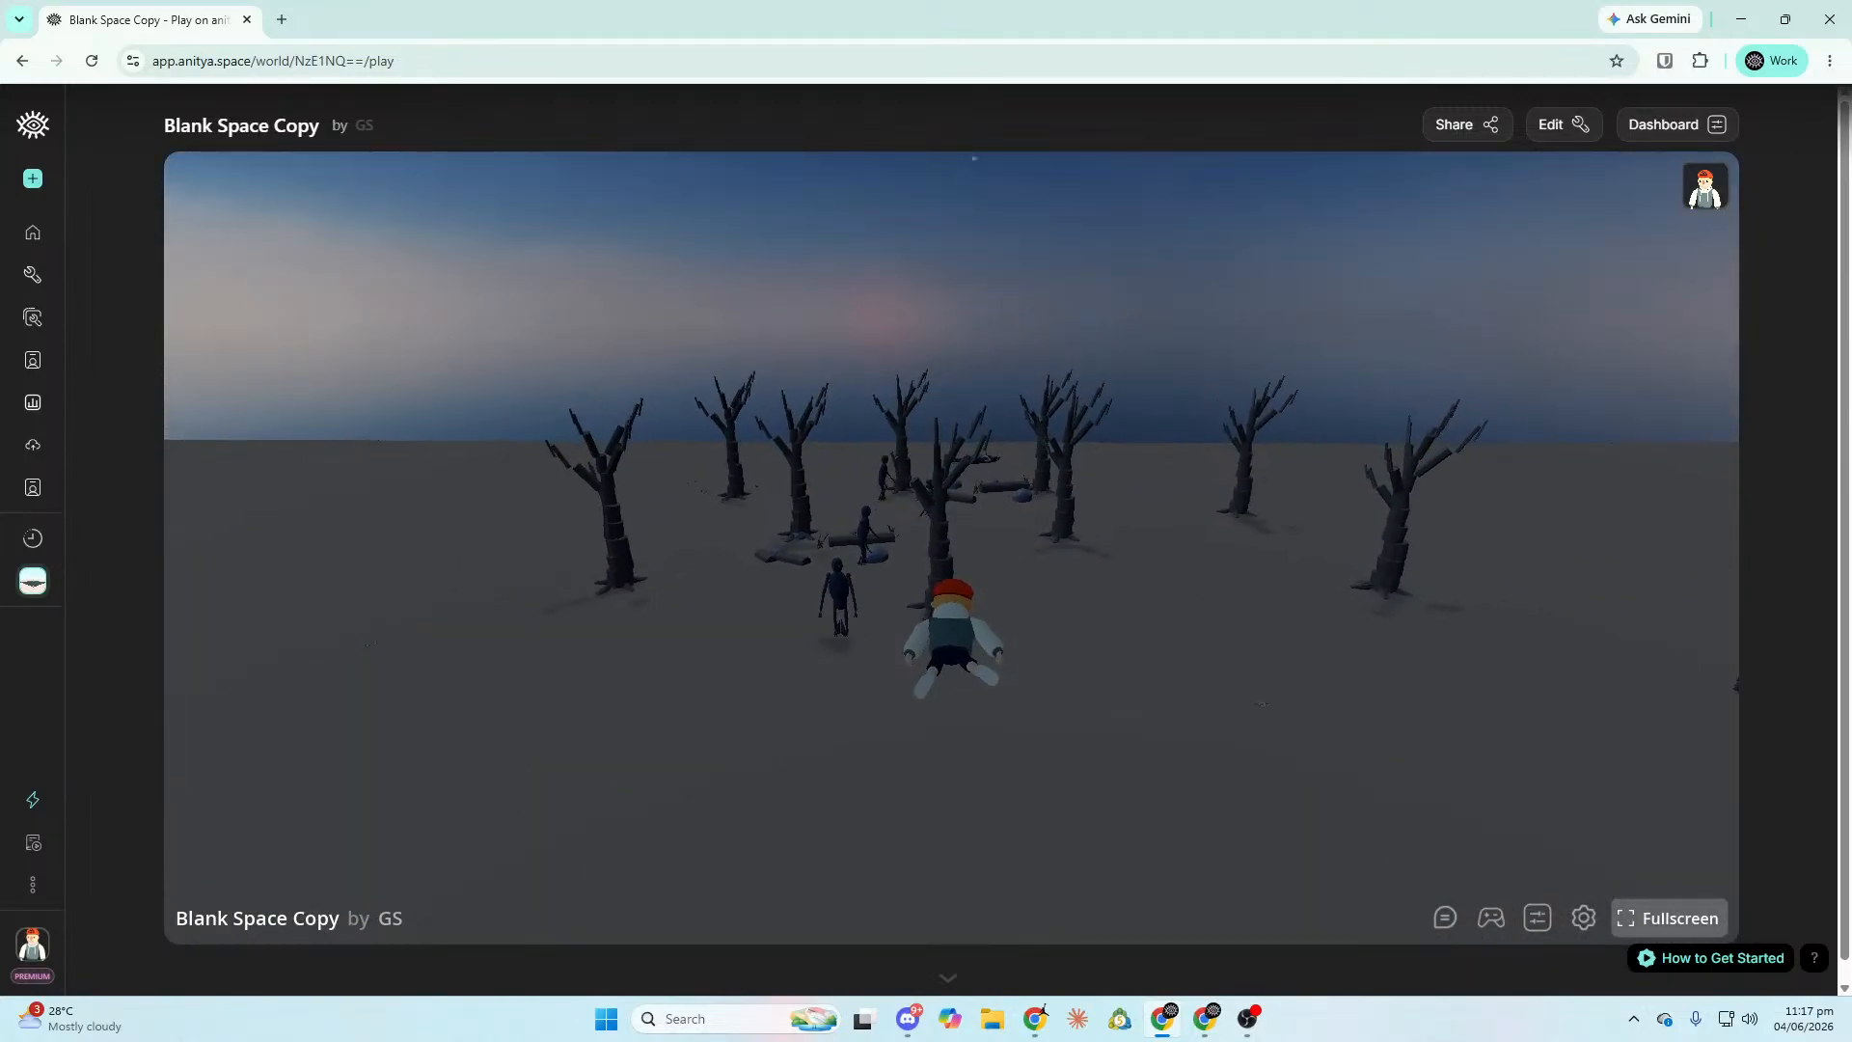
key("w")
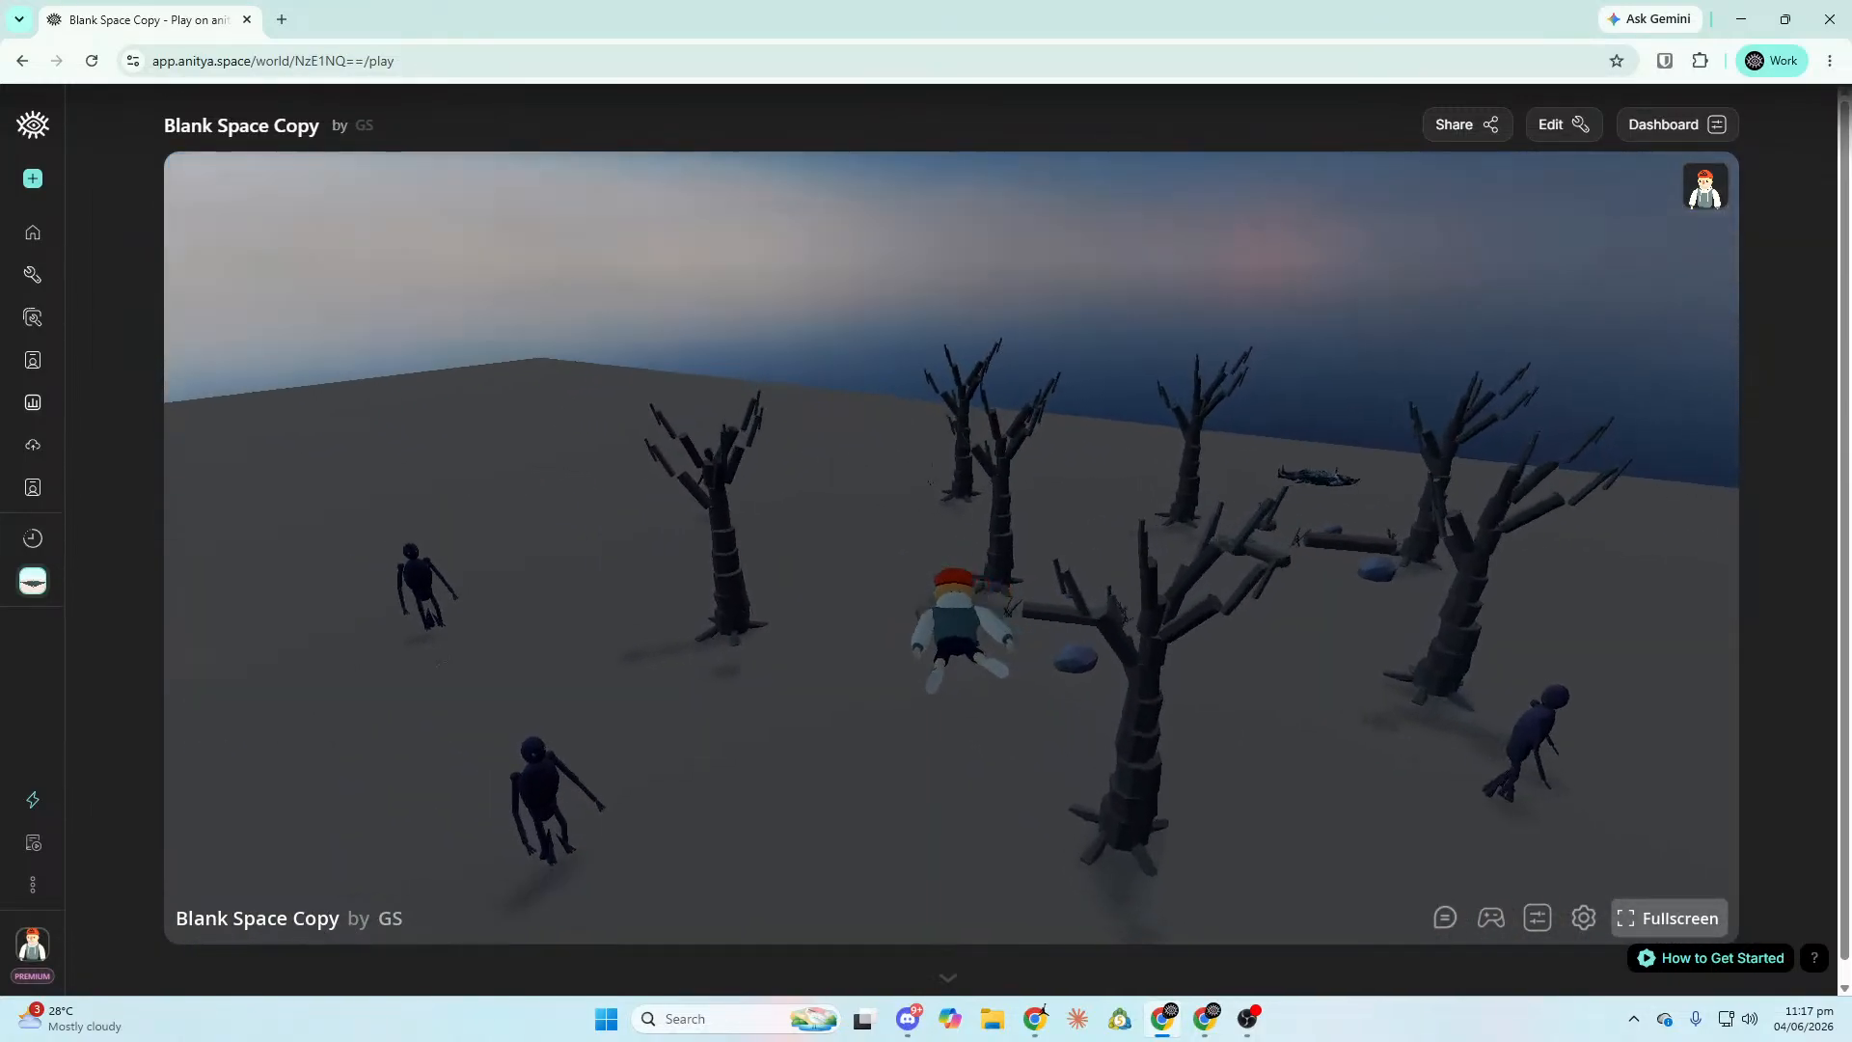
Move the avatar over the dead forest and down to the fallen figure lying beyond the trees.
key("space")
key("w")
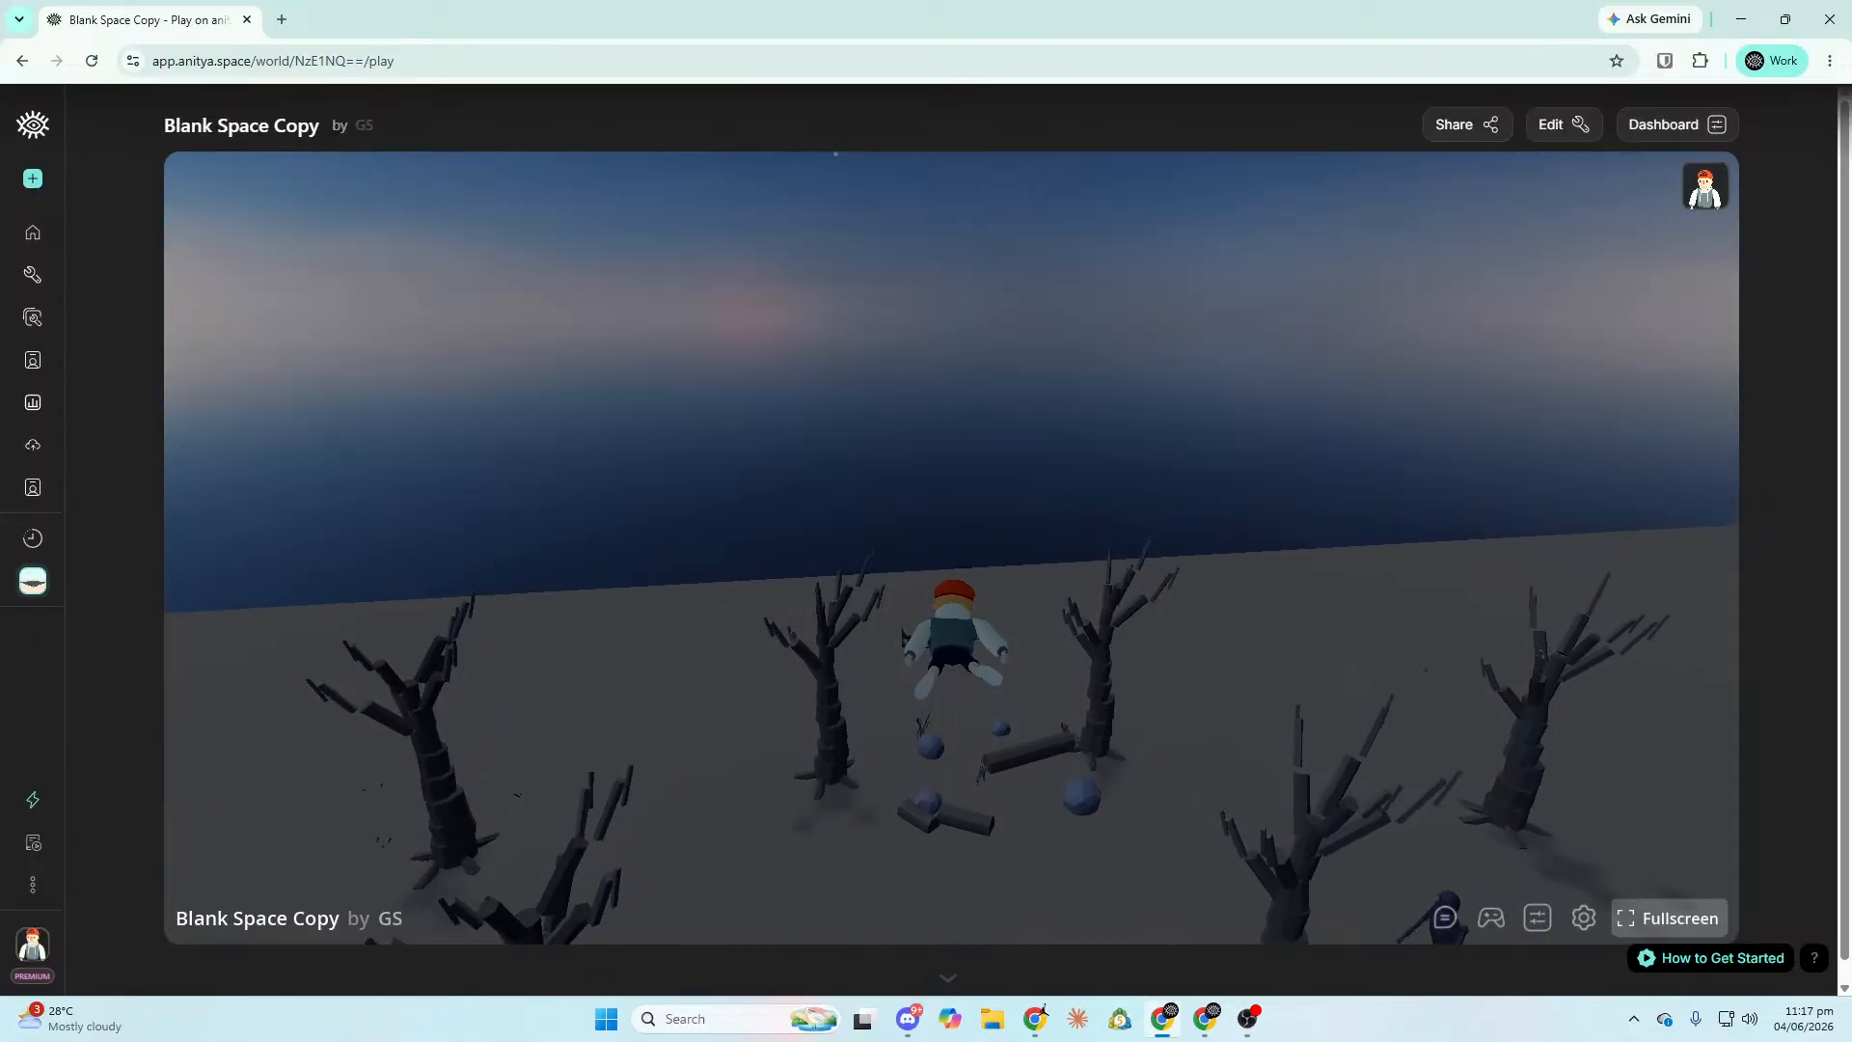
key("w")
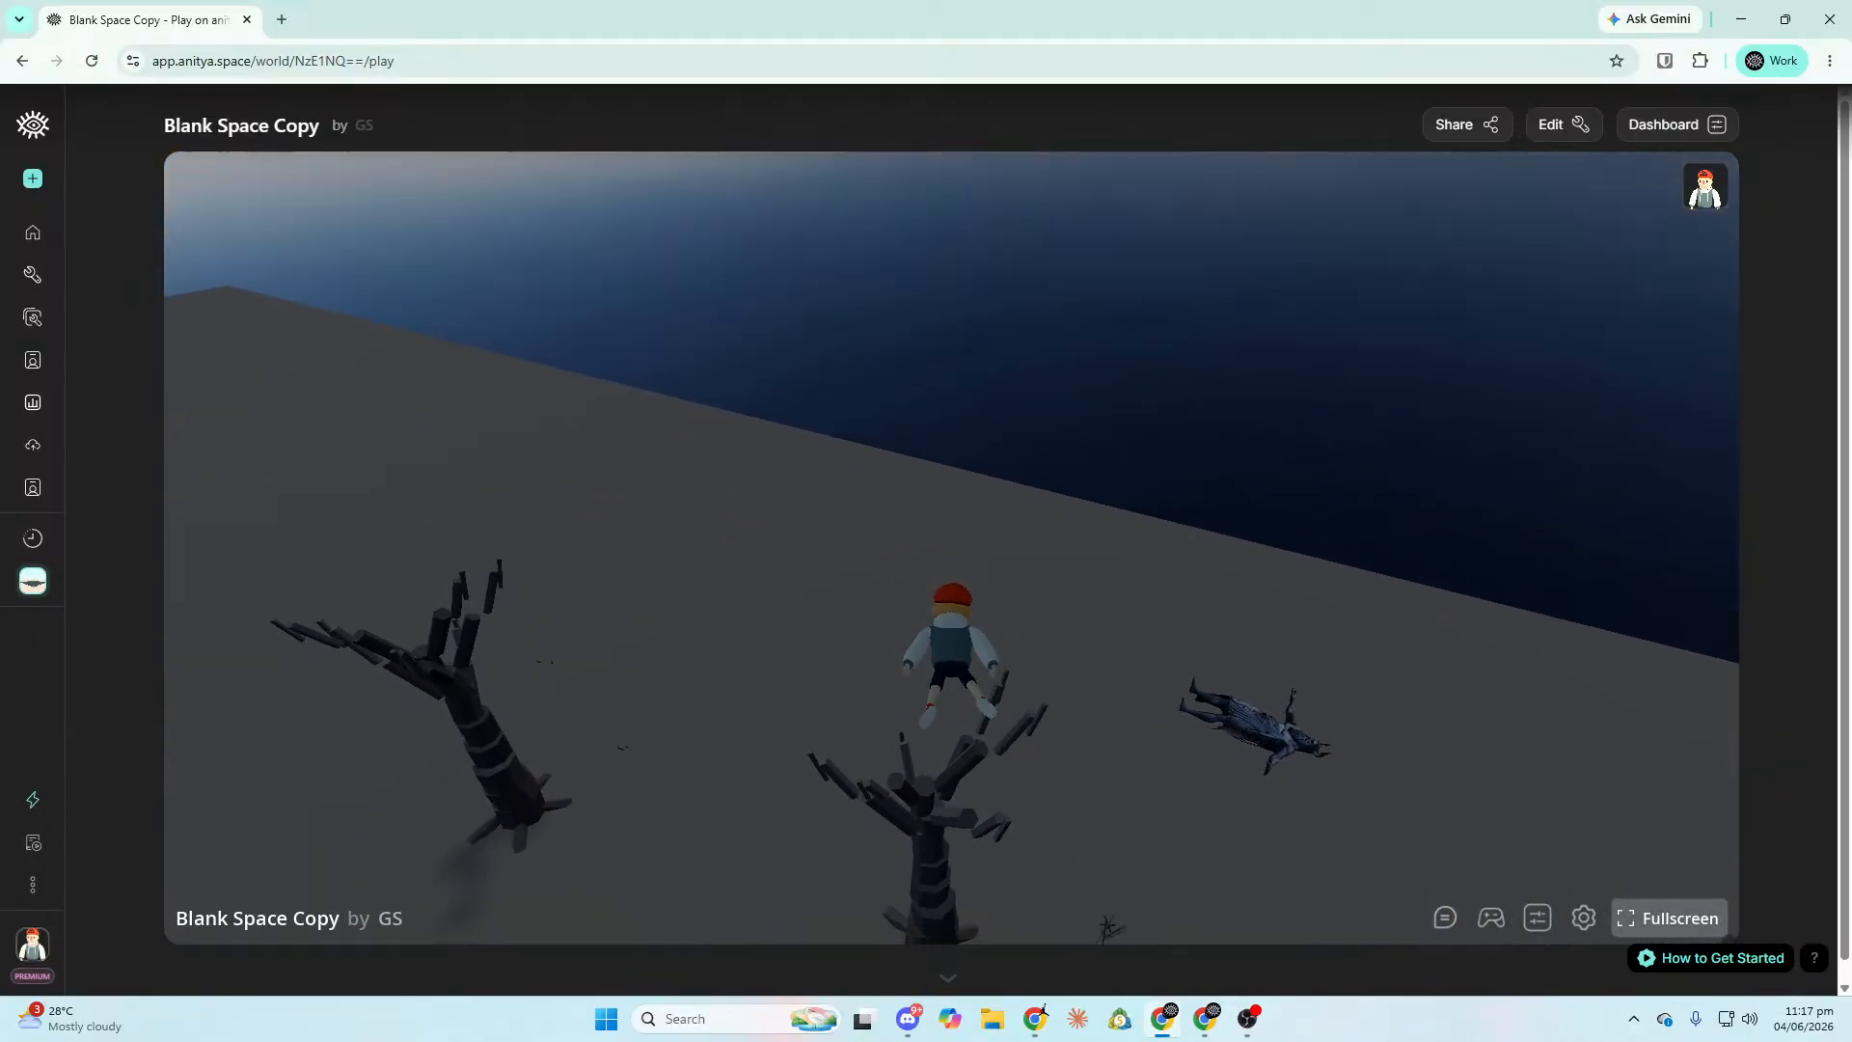
key("w")
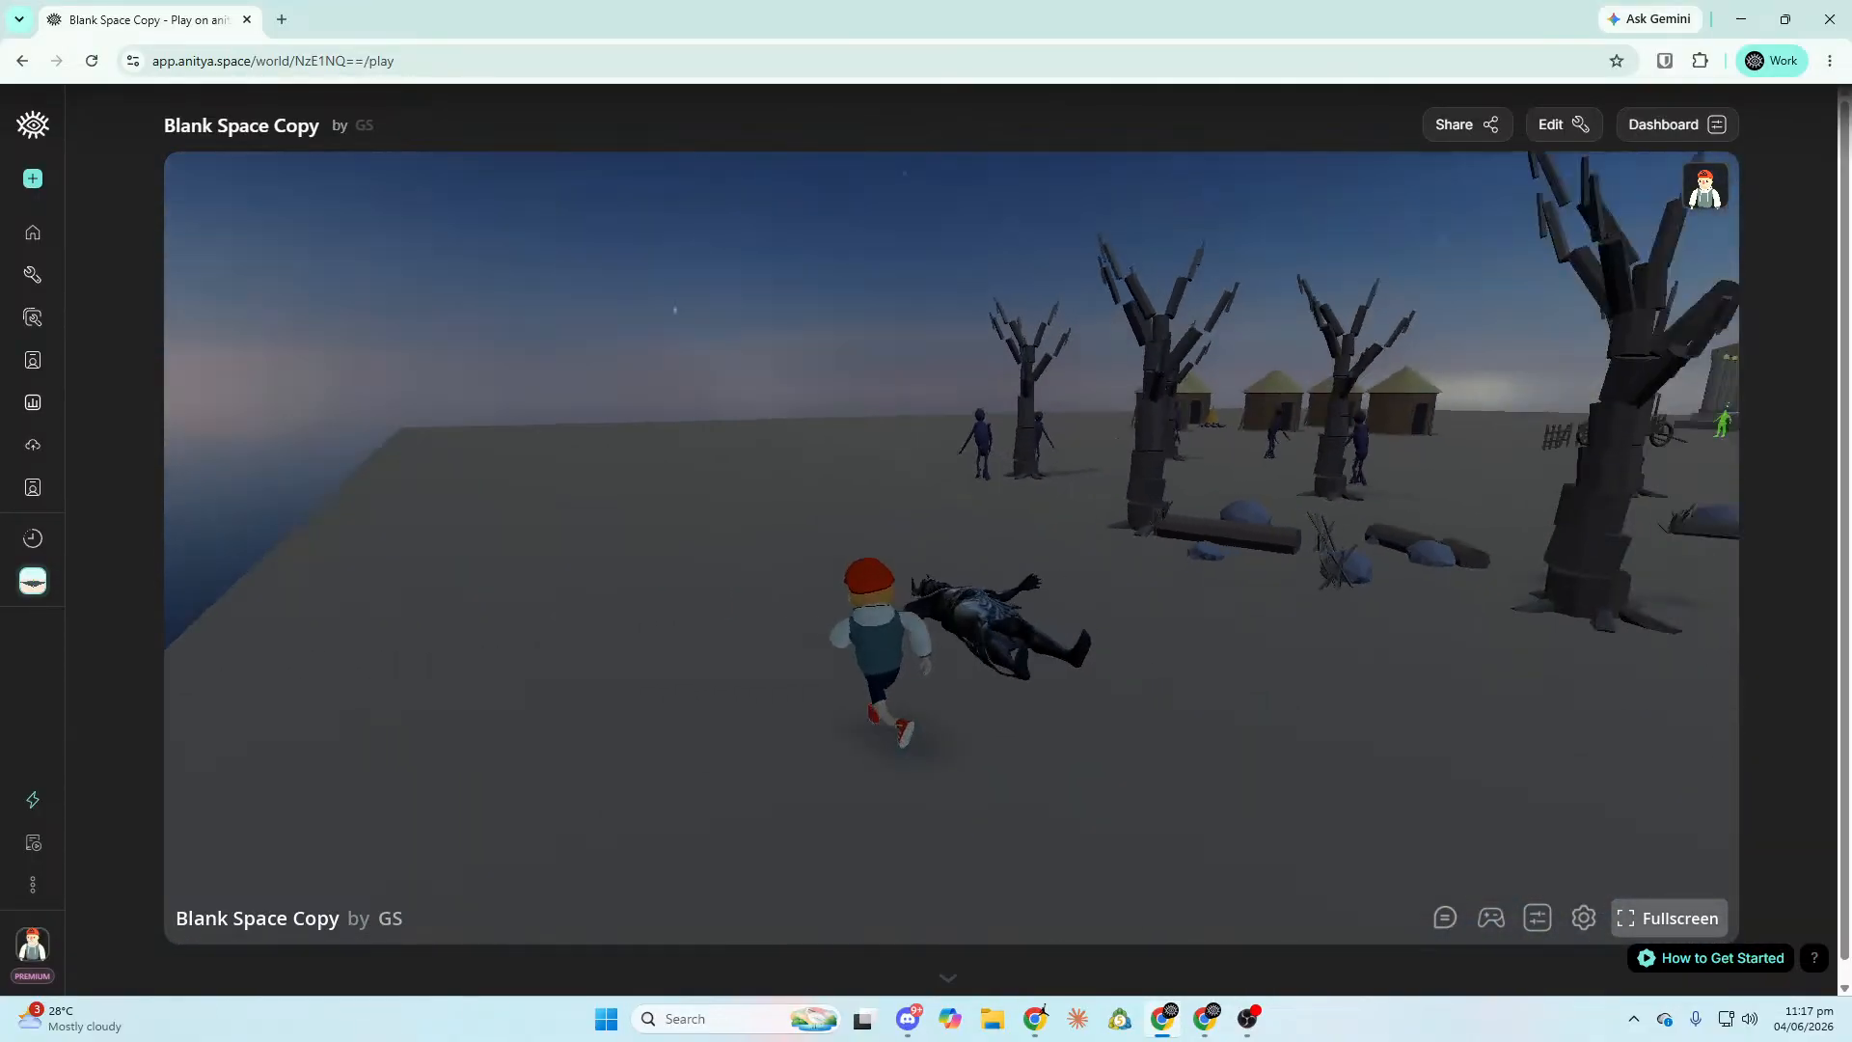
key("w")
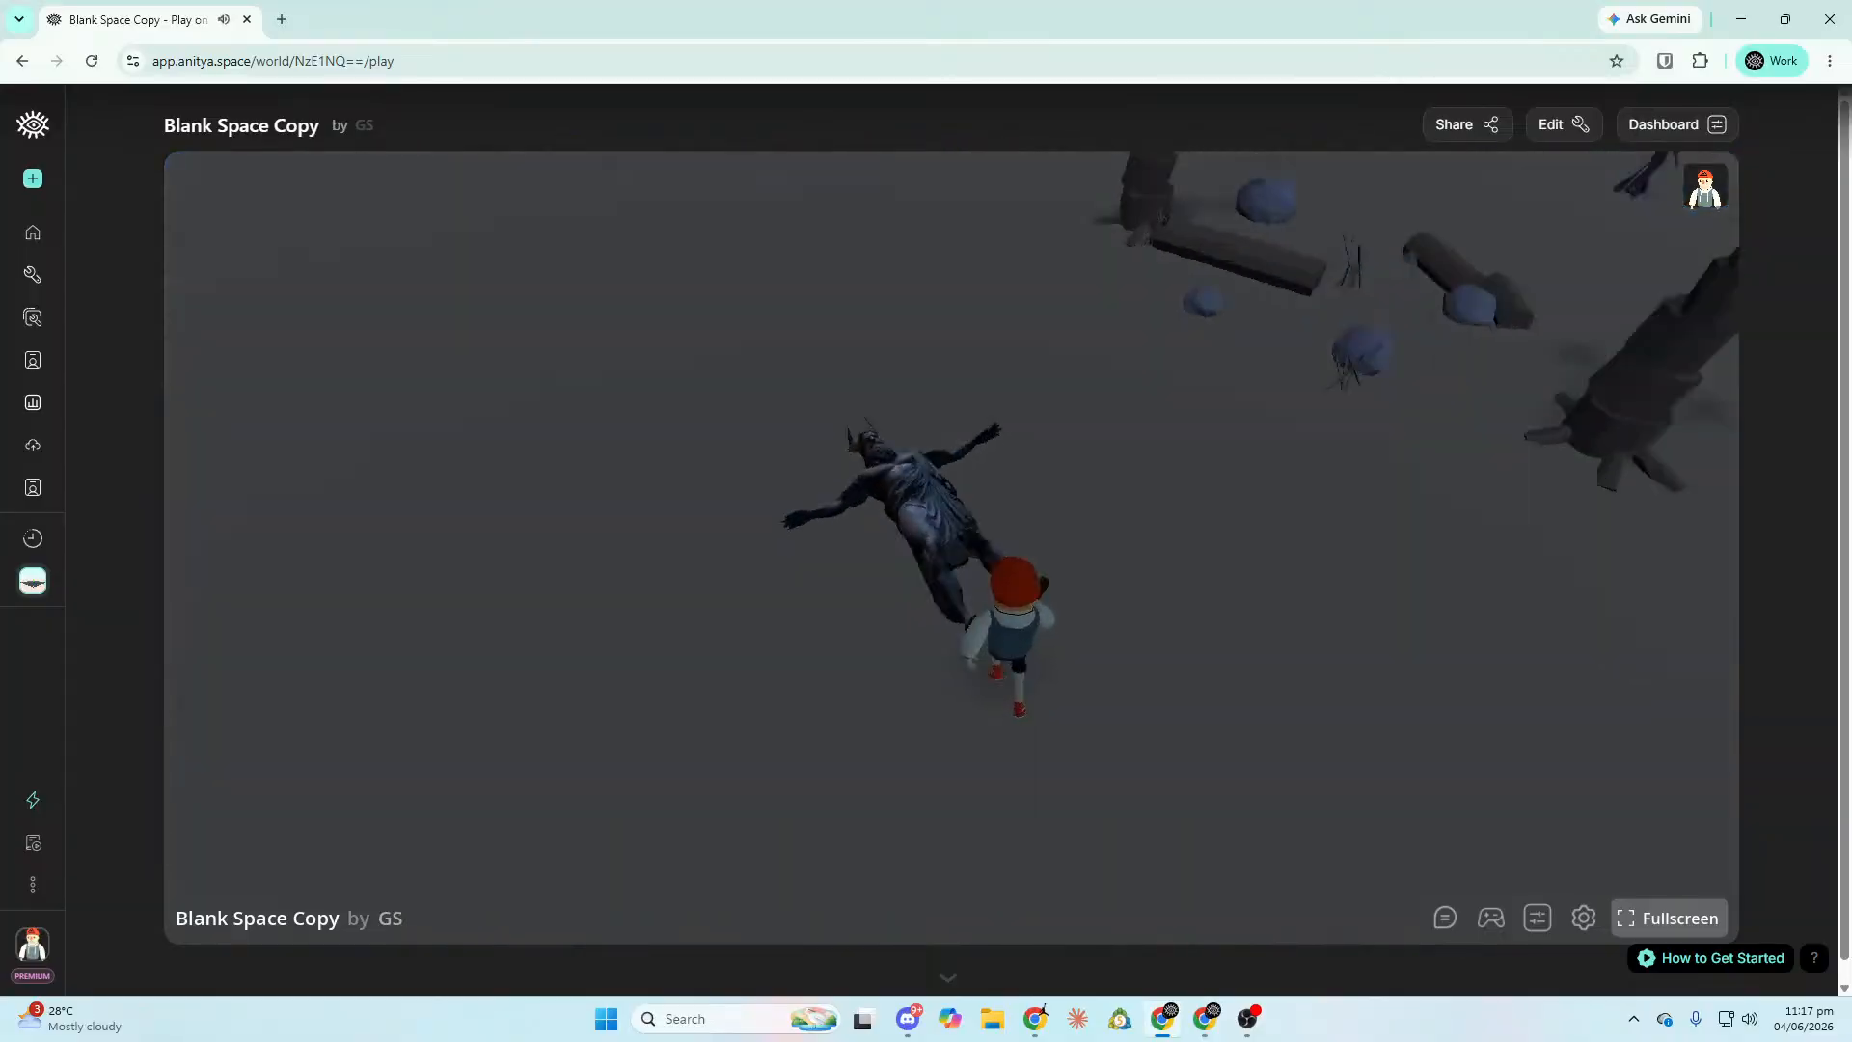
Walk the avatar around the fallen figure, interact with it, and look back over the dead forest toward the temple.
key("d")
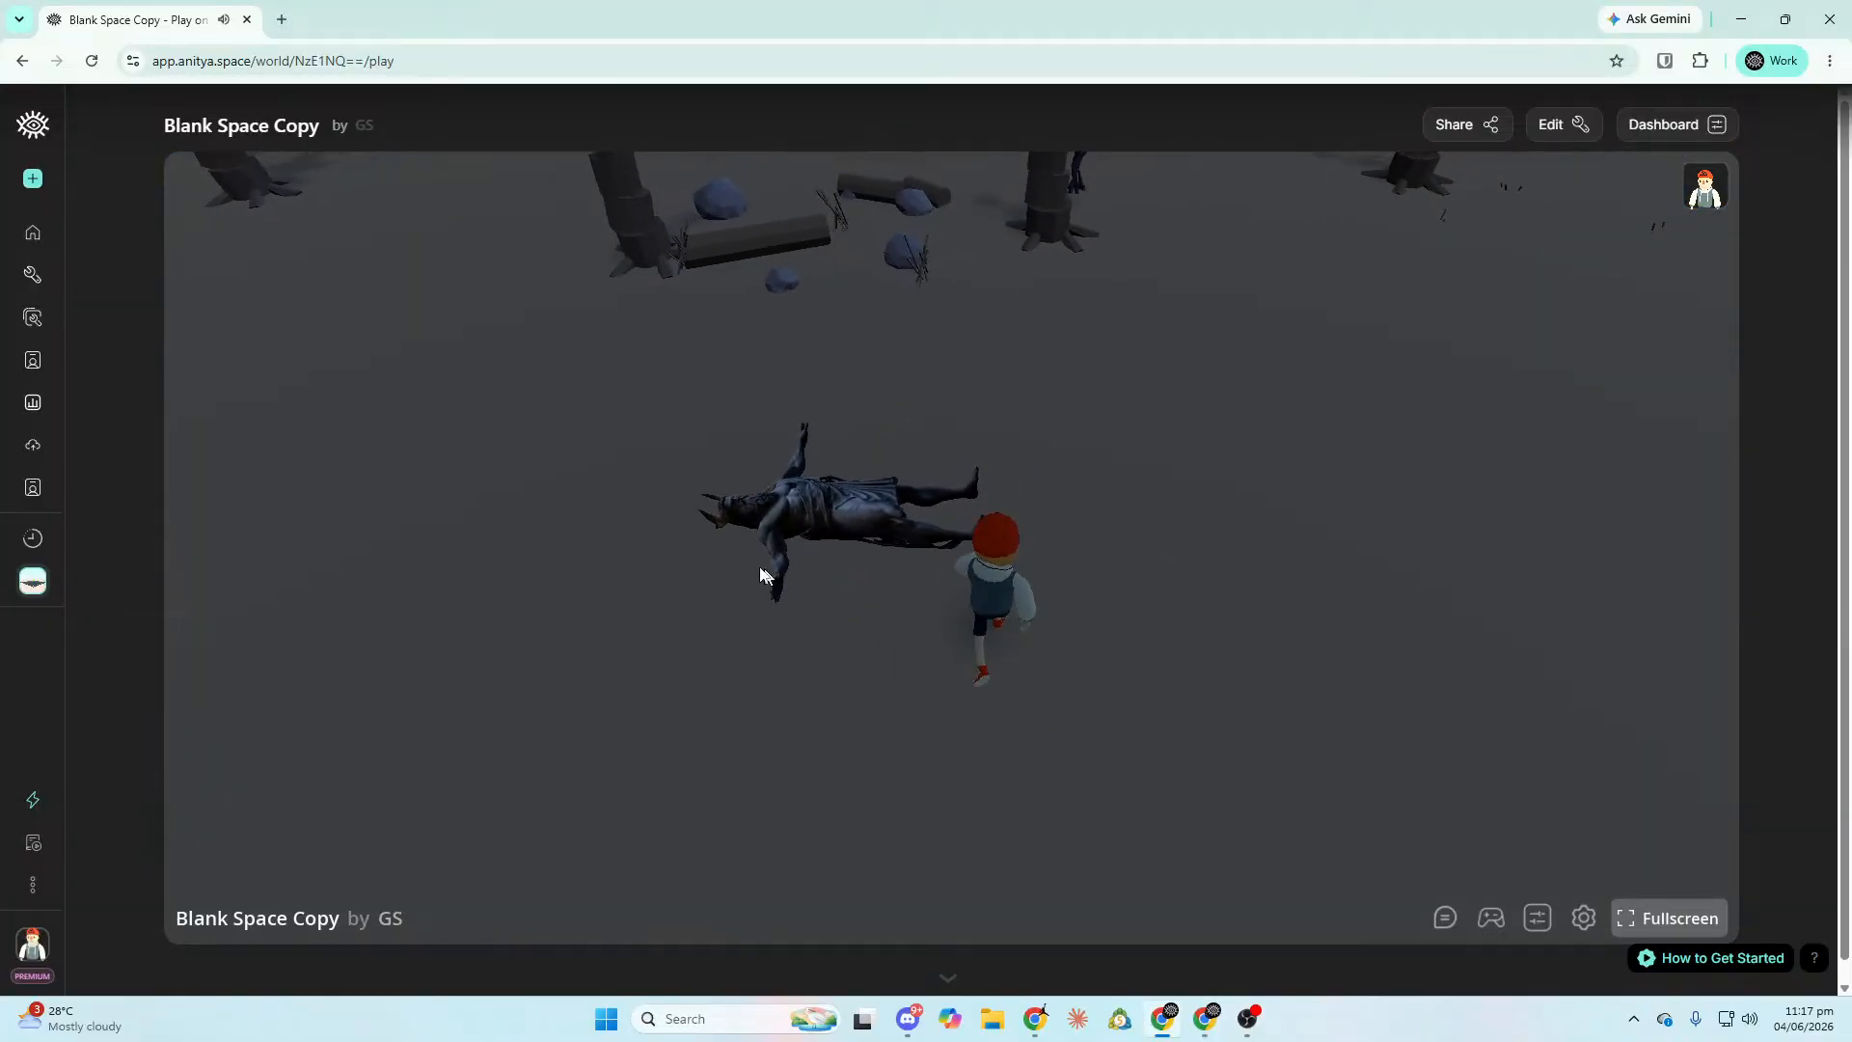
key("w")
key("a")
key("s")
left_click_drag(753, 498, 752, 319)
key("f")
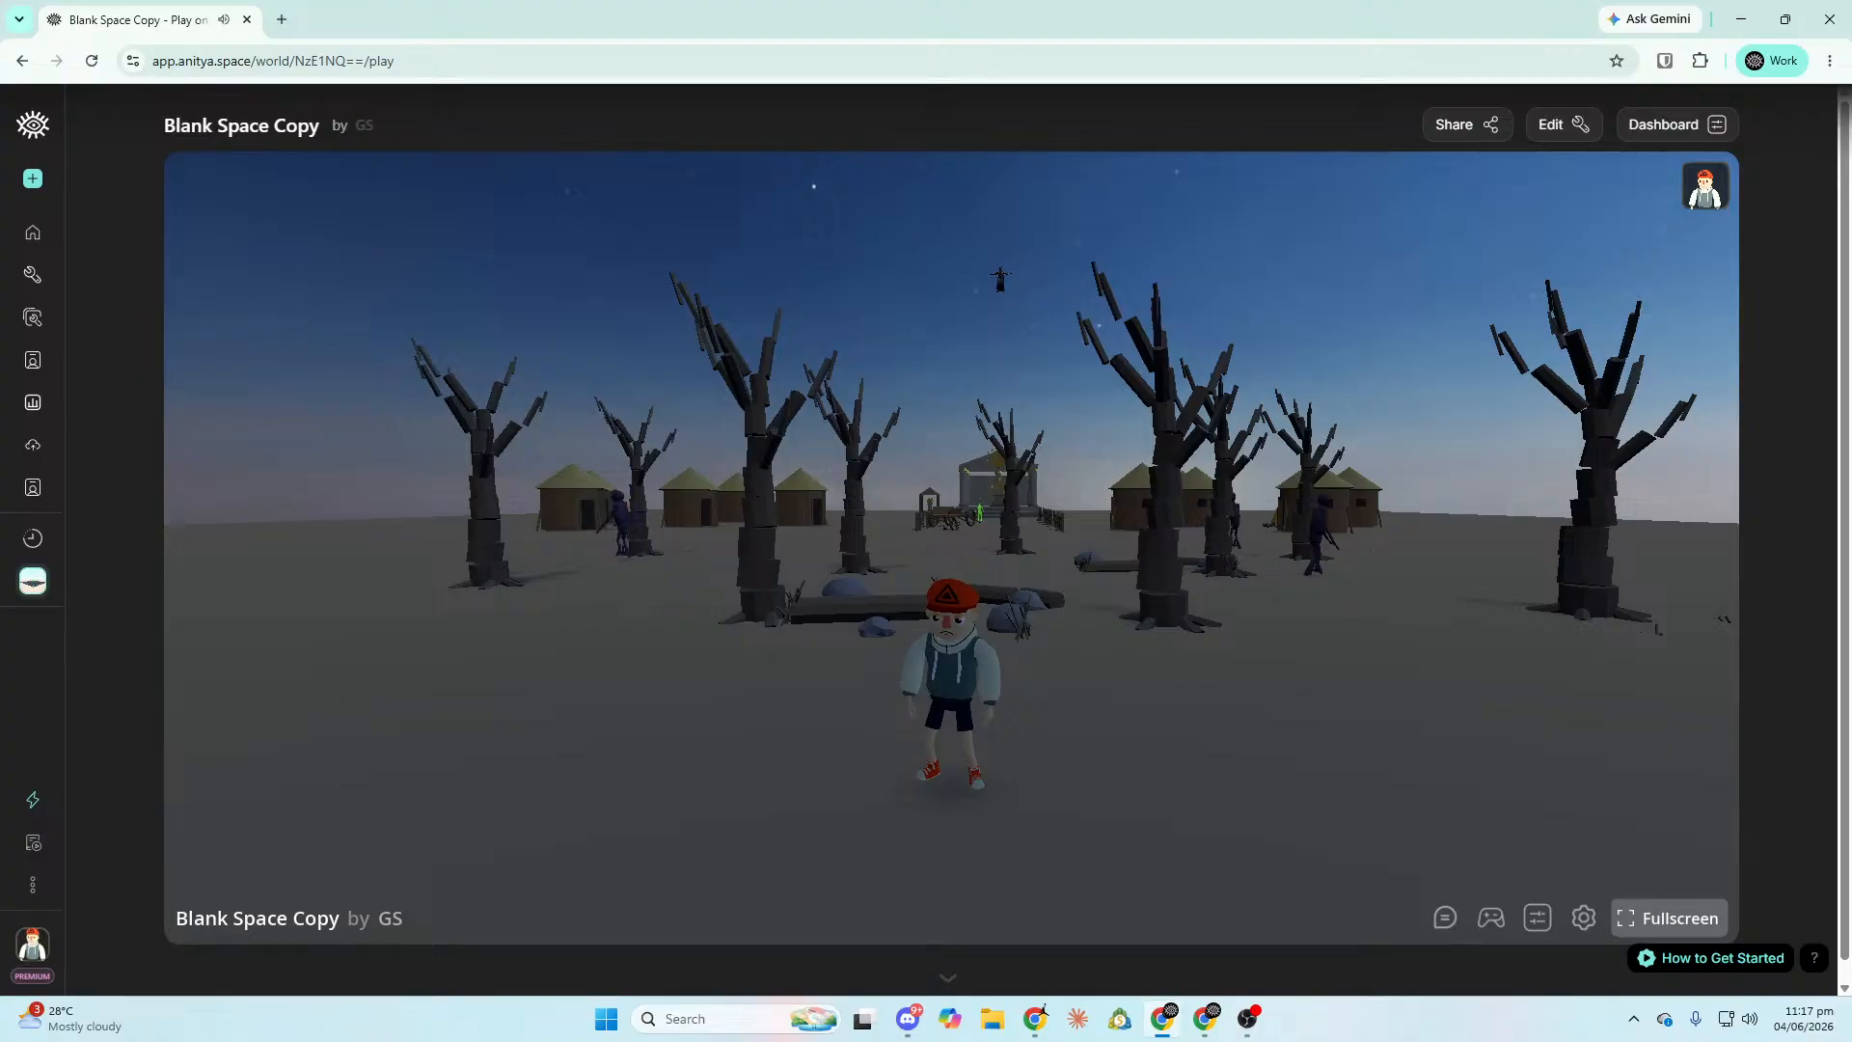
key("w")
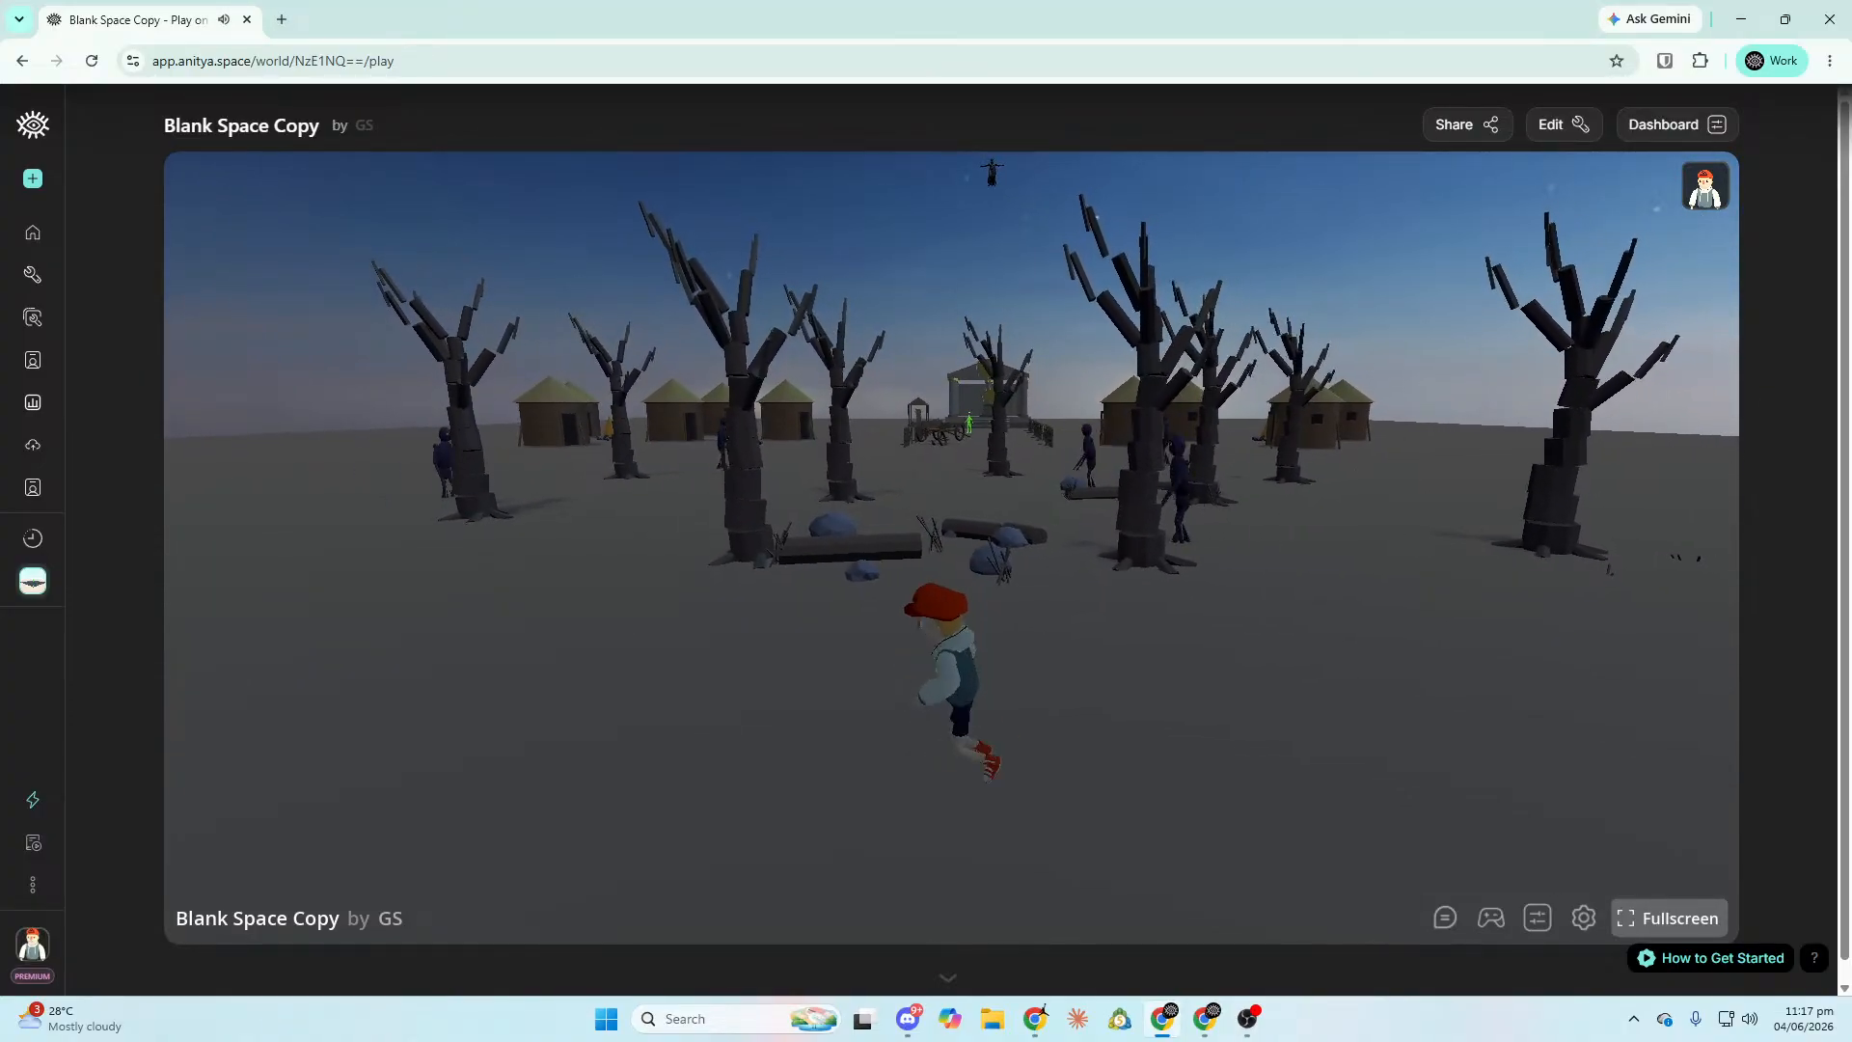
Return to editing the world and select the Aris Powerful statue on the altar inside the temple.
left_click(1588, 128)
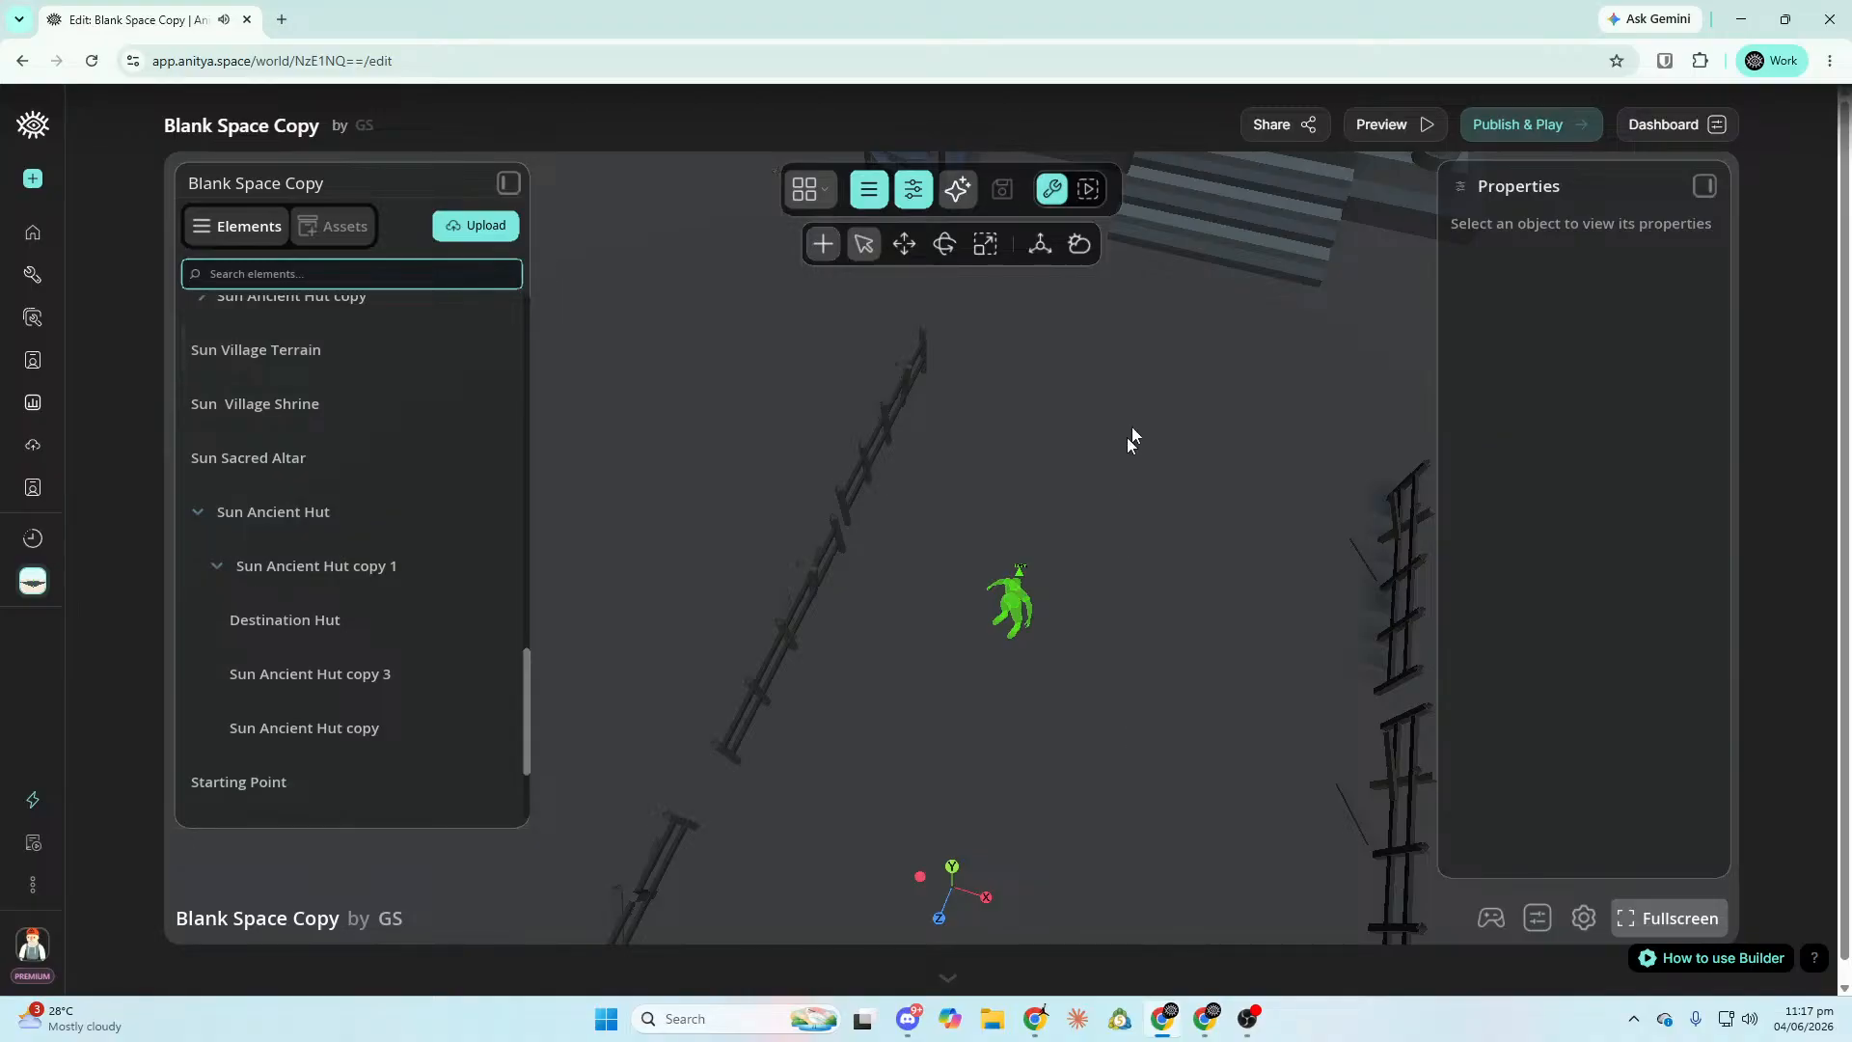
right_click_drag(1126, 437, 1126, 299)
key("w")
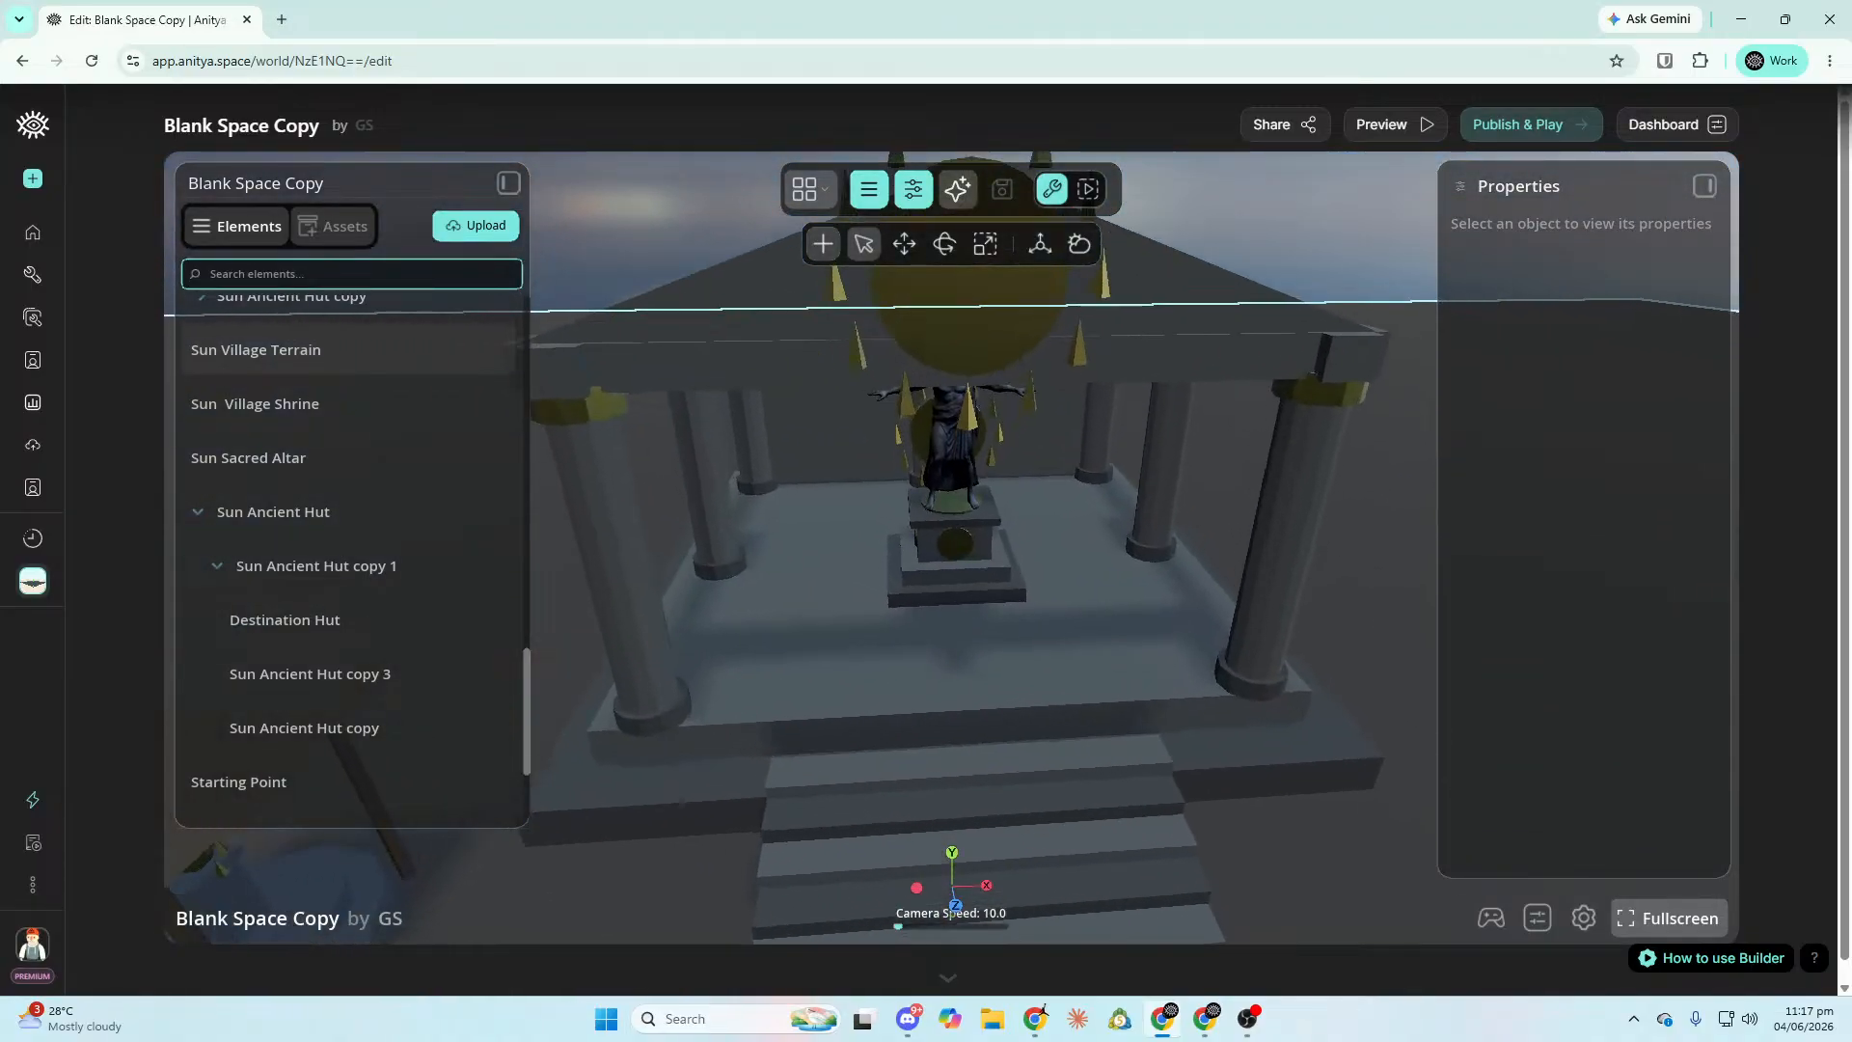
left_click(948, 429)
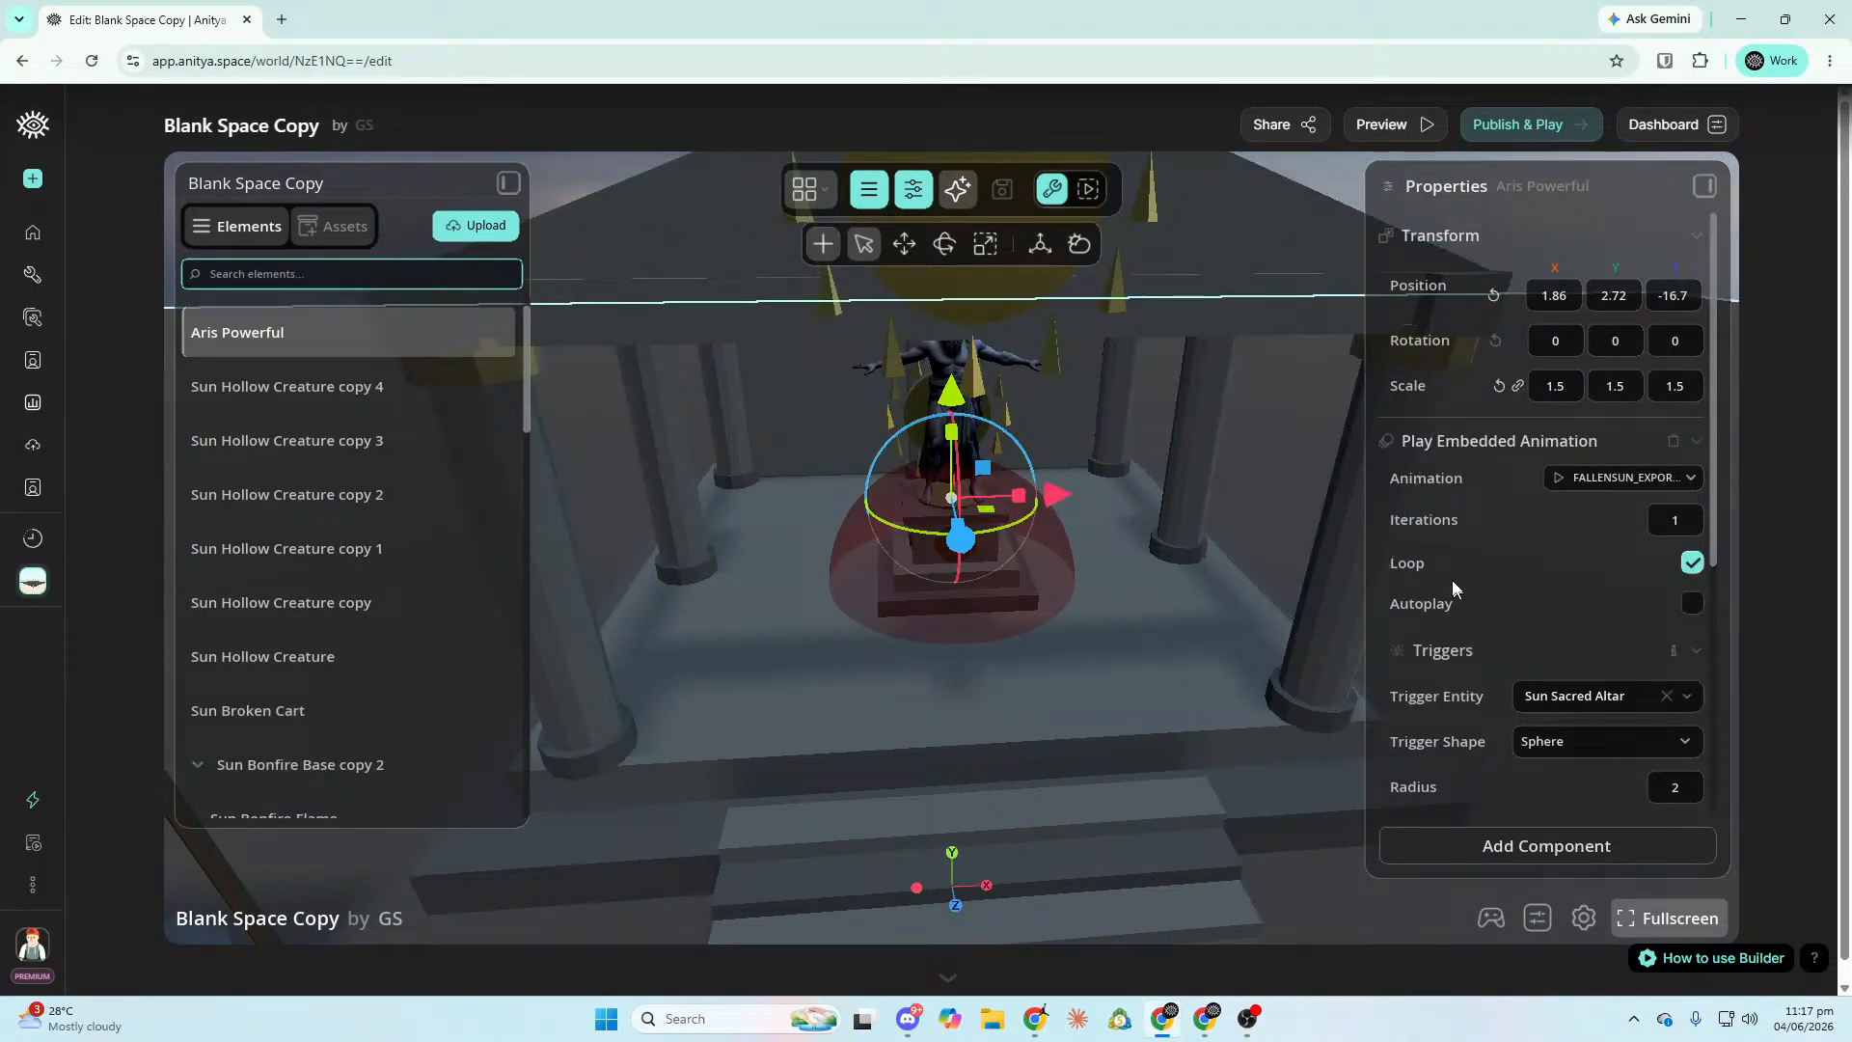
Delete the statue's Move Rotate Scale component and add a fresh Move Rotate Scale component.
scroll(1582, 569, "down", 4)
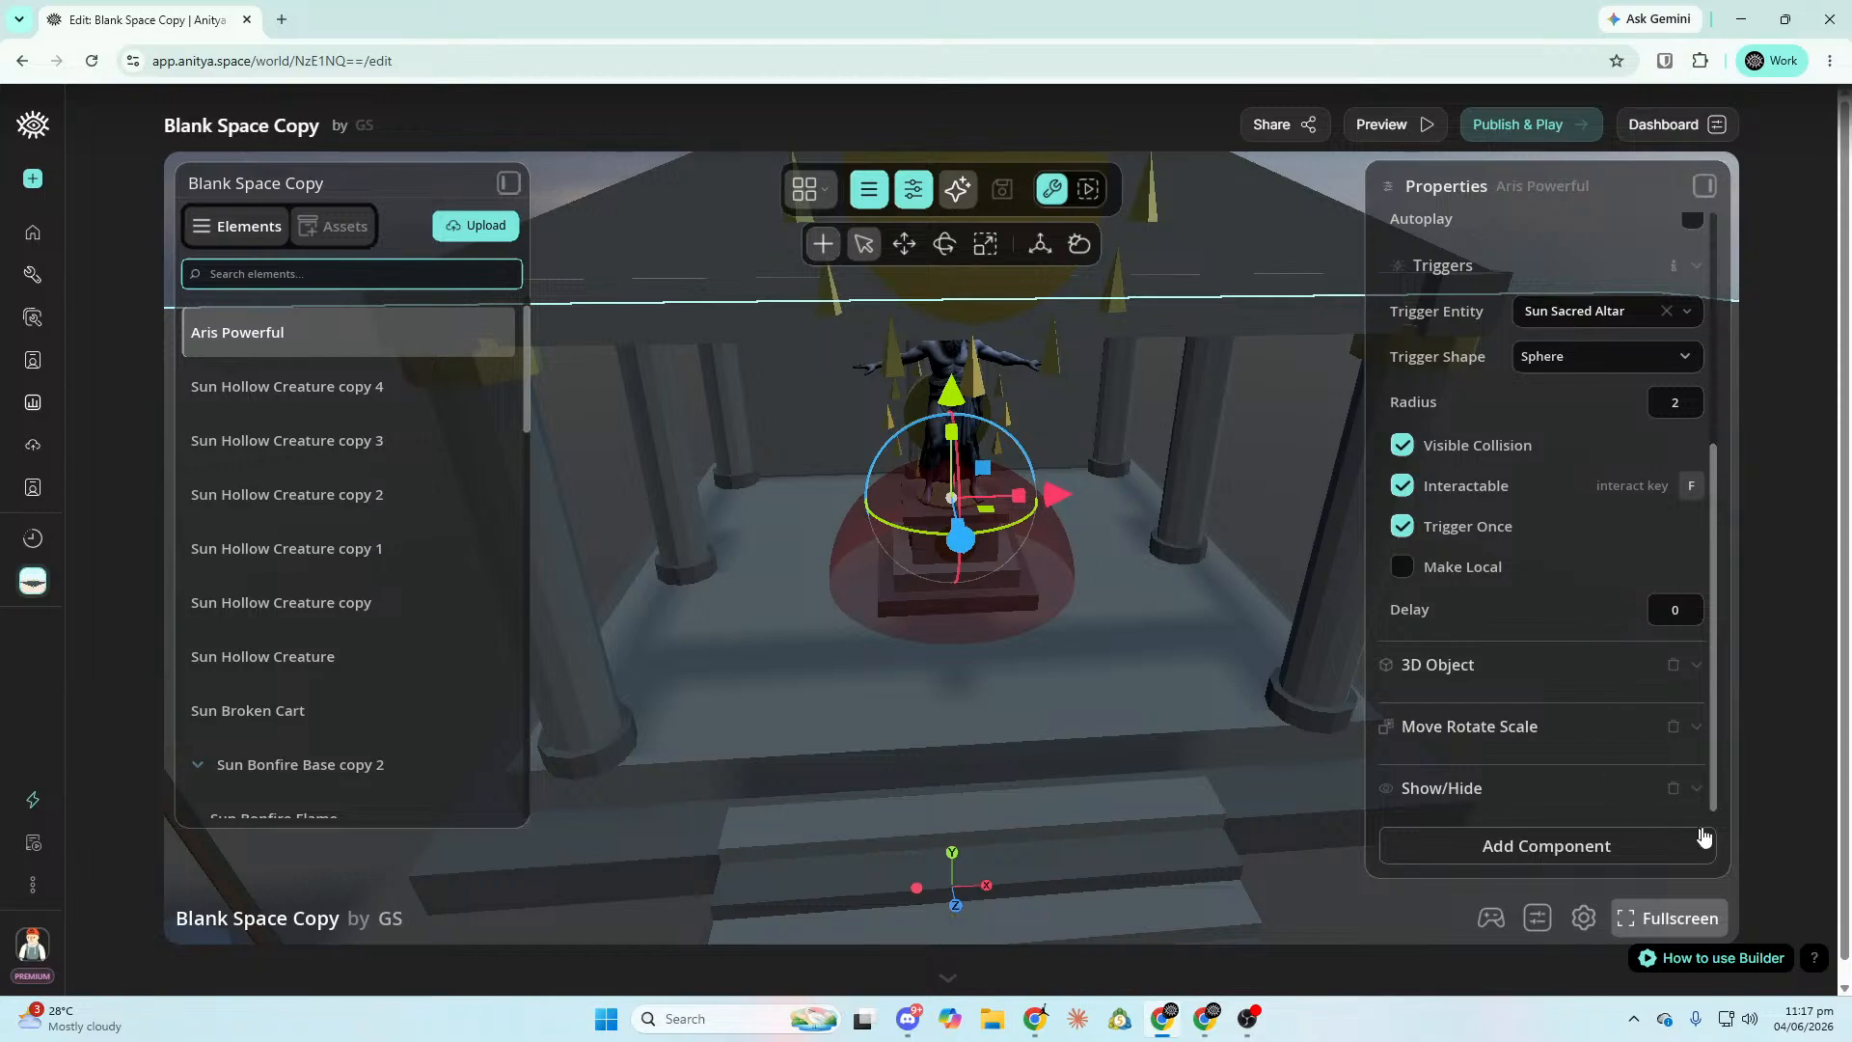
left_click(1674, 730)
left_click(1583, 845)
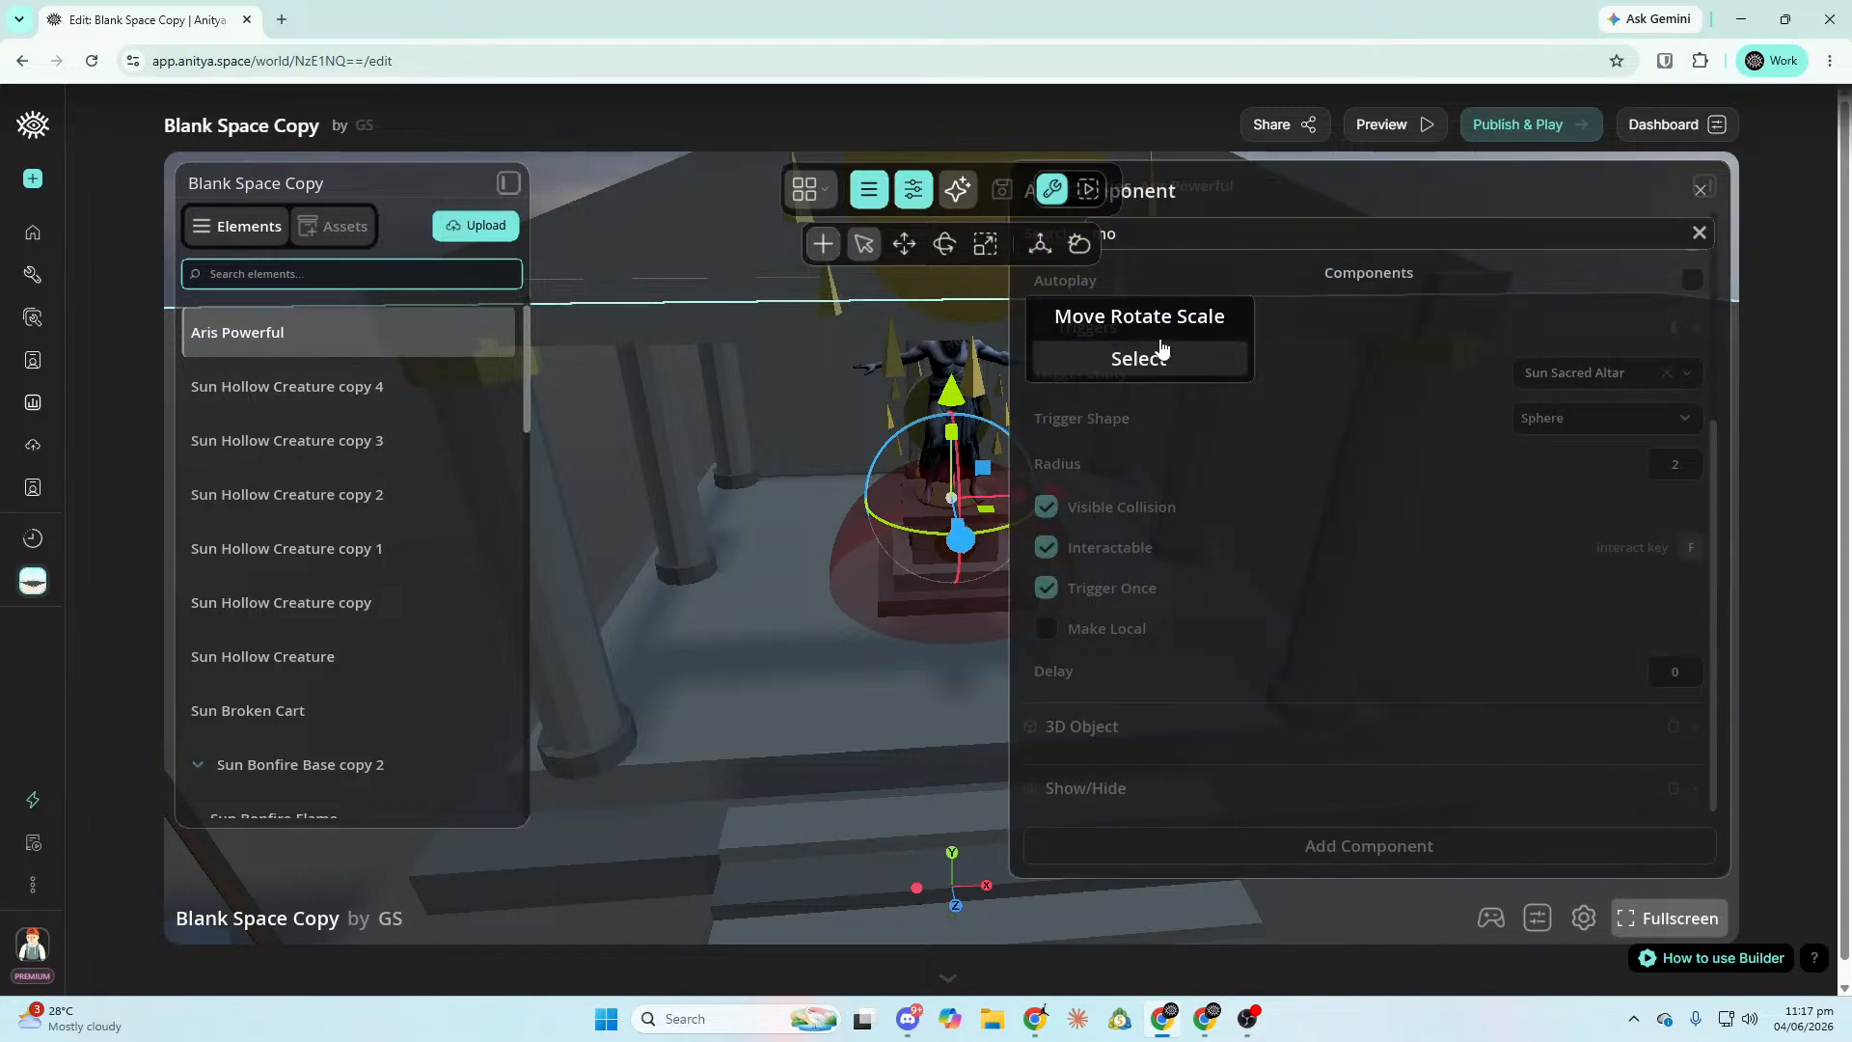
left_click(1211, 372)
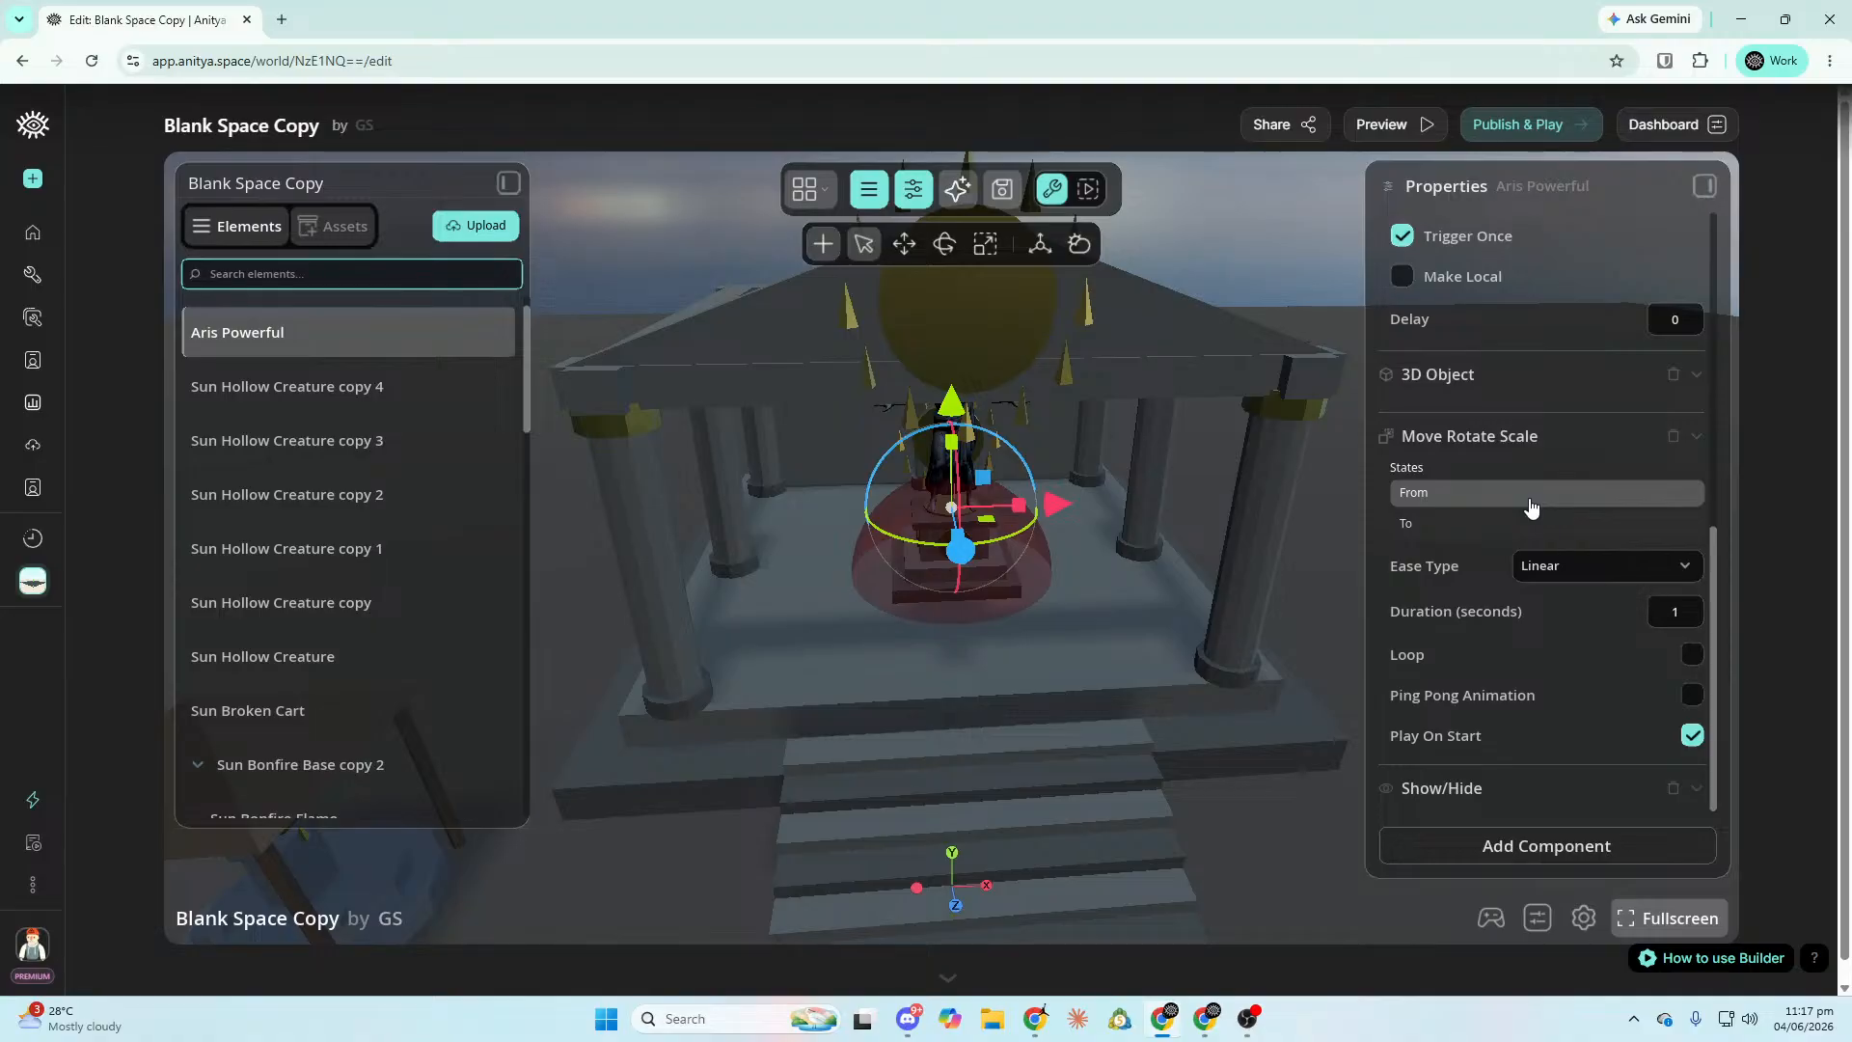
Turn off Play On Start and trigger the movement from Sun Sacred Altar, enabling Visible Collision, Interactable and Trigger Once.
right_click_drag(799, 423, 799, 422)
key("s")
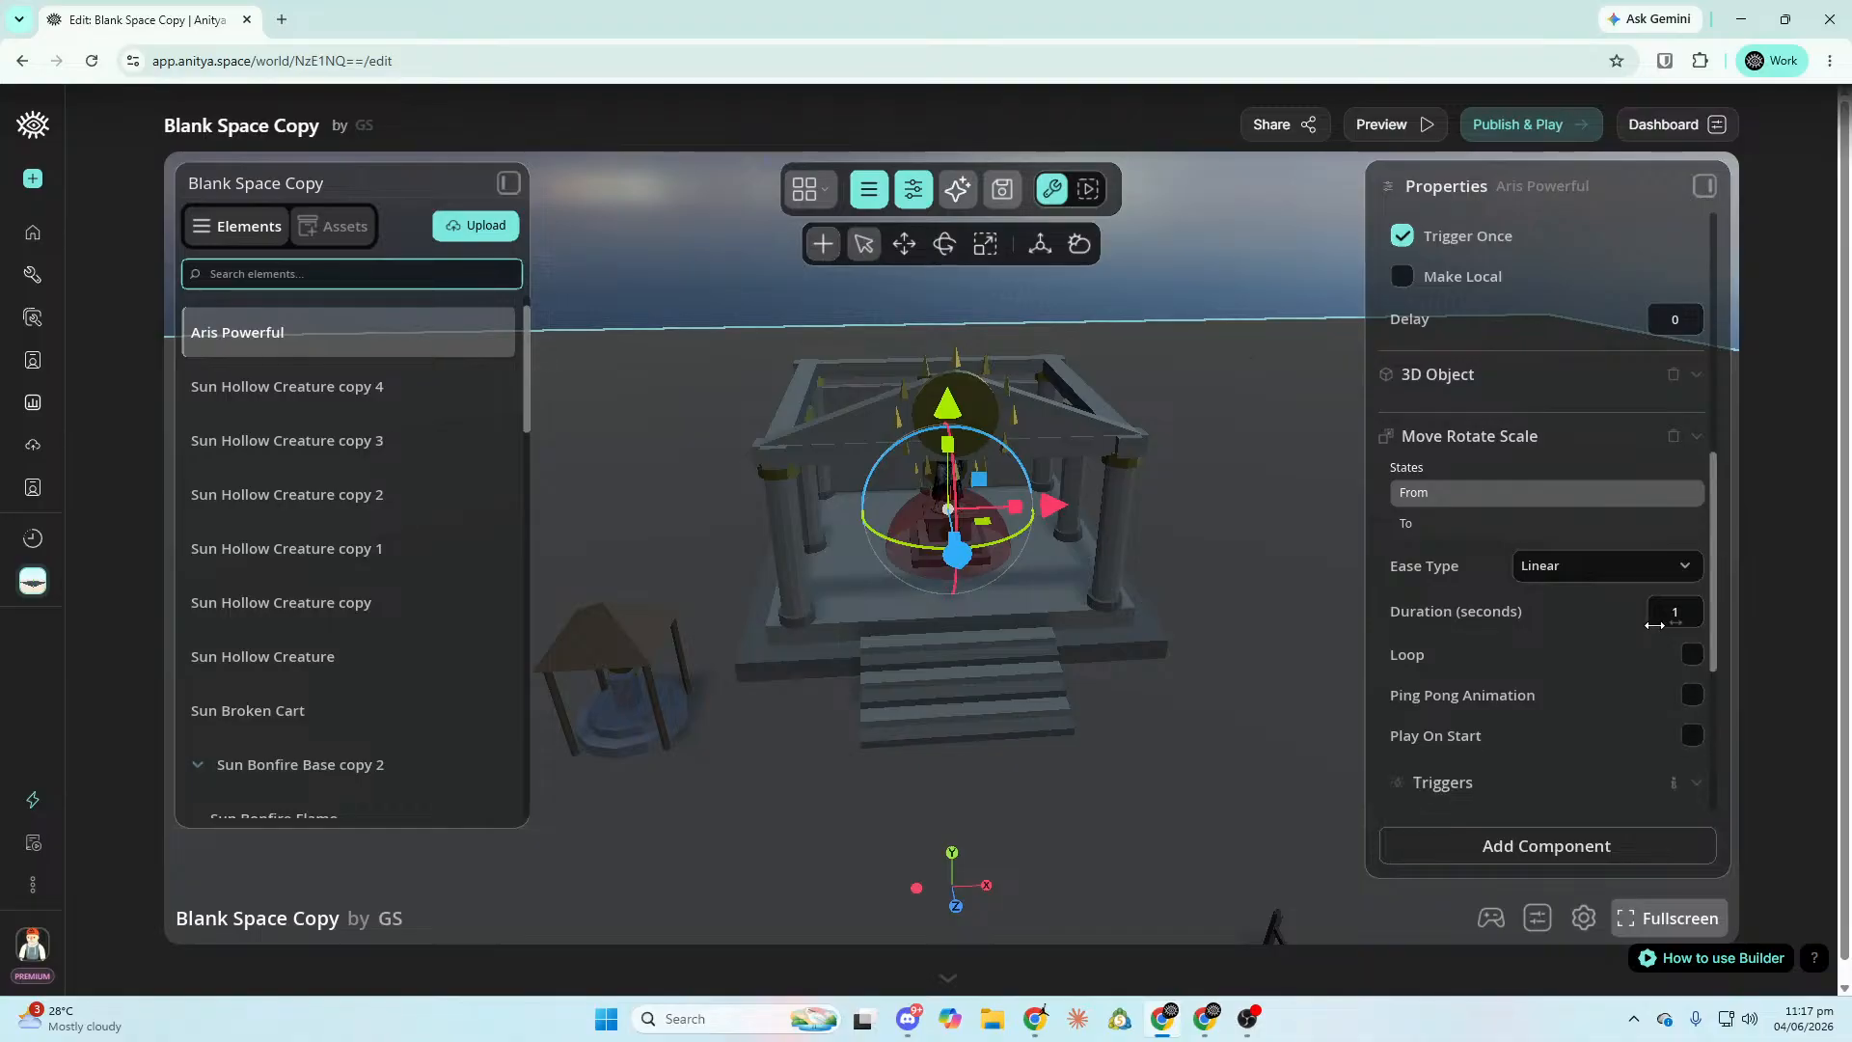
scroll(1654, 625, "down", 2)
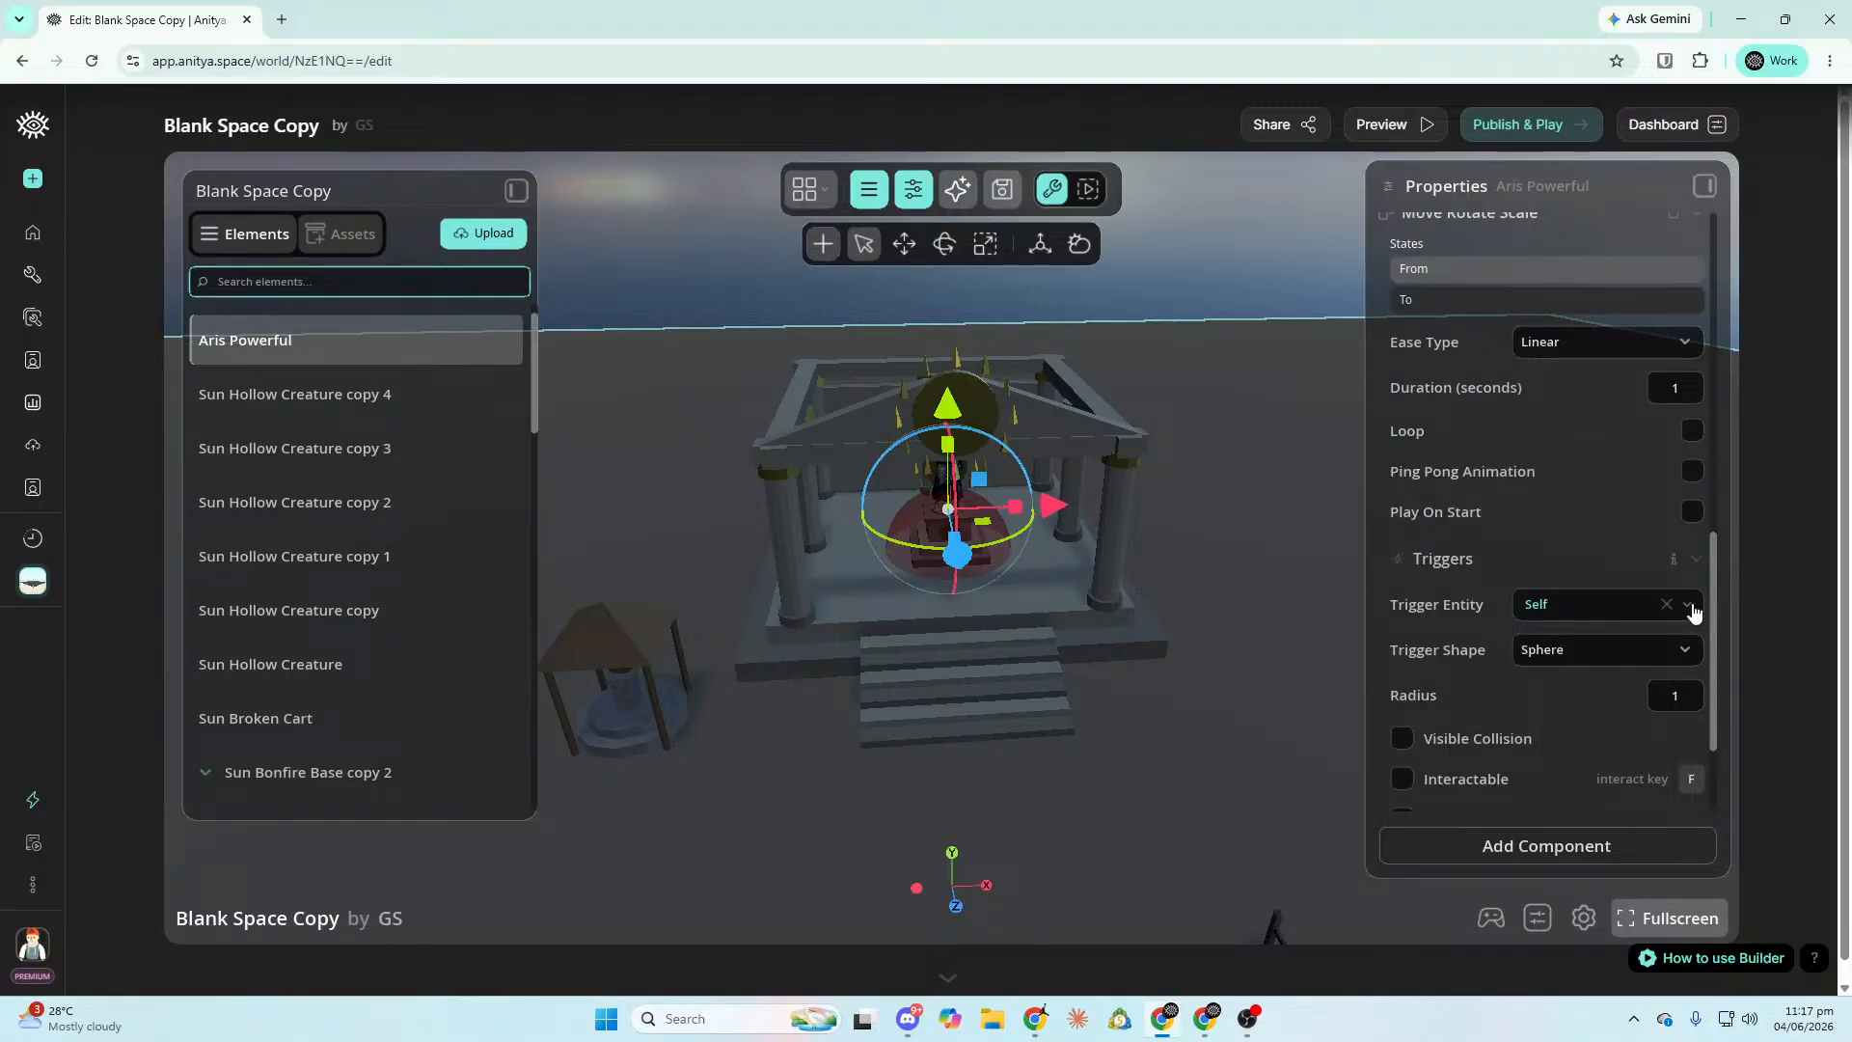
left_click(1690, 608)
left_click_drag(1699, 646, 1646, 775)
scroll(1645, 771, "up", 10)
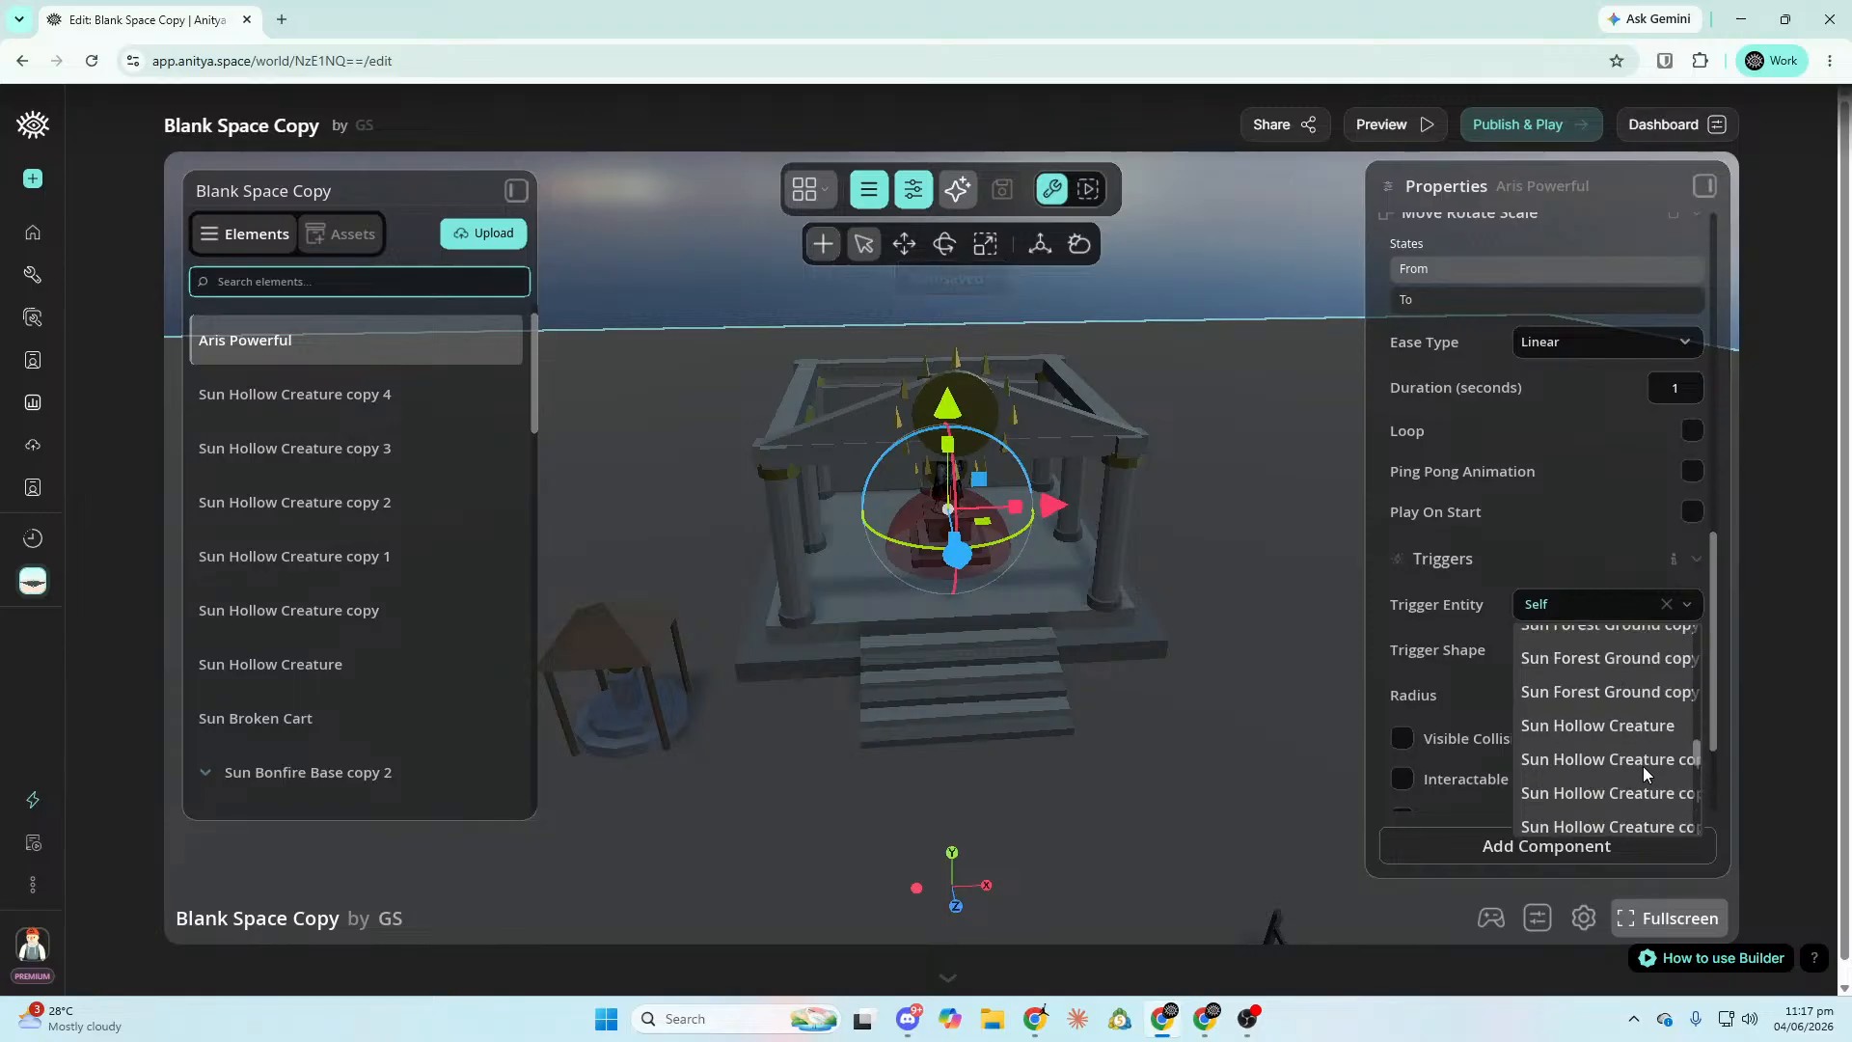
scroll(1643, 769, "up", 10)
scroll(1632, 685, "down", 1)
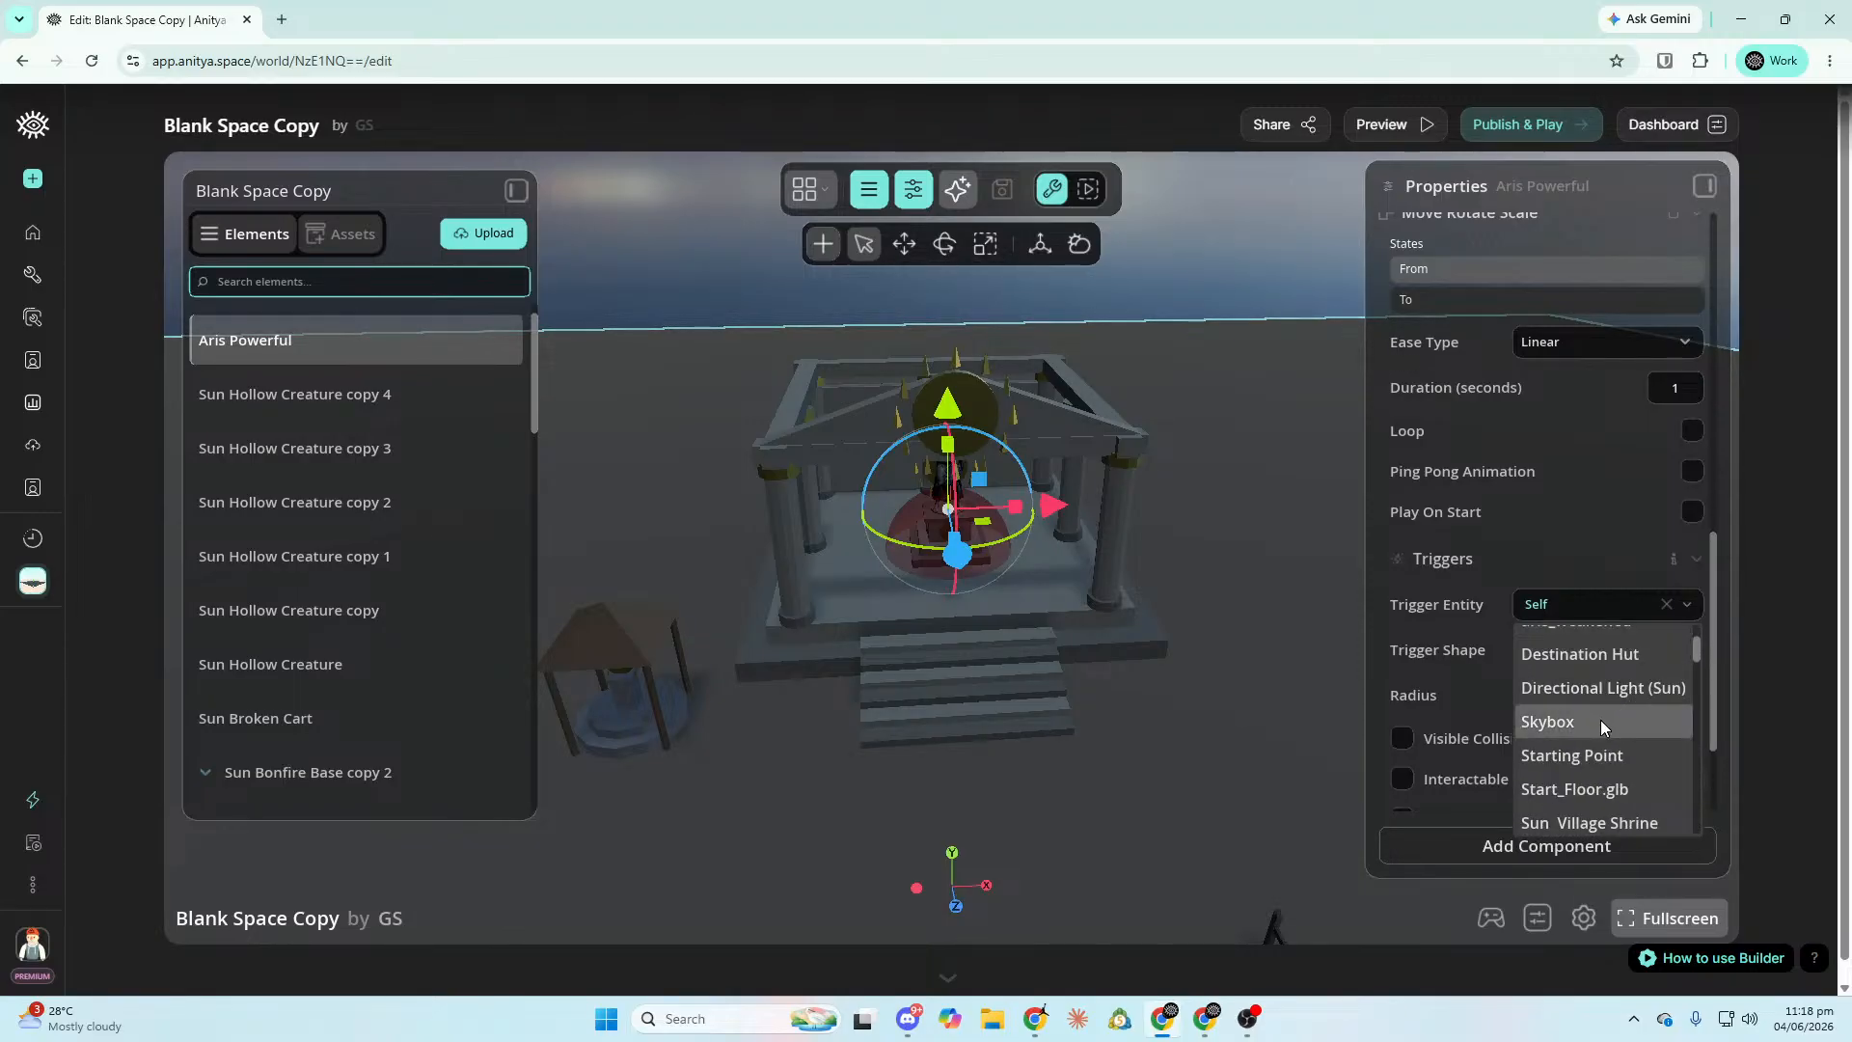
left_click_drag(1694, 652, 1710, 770)
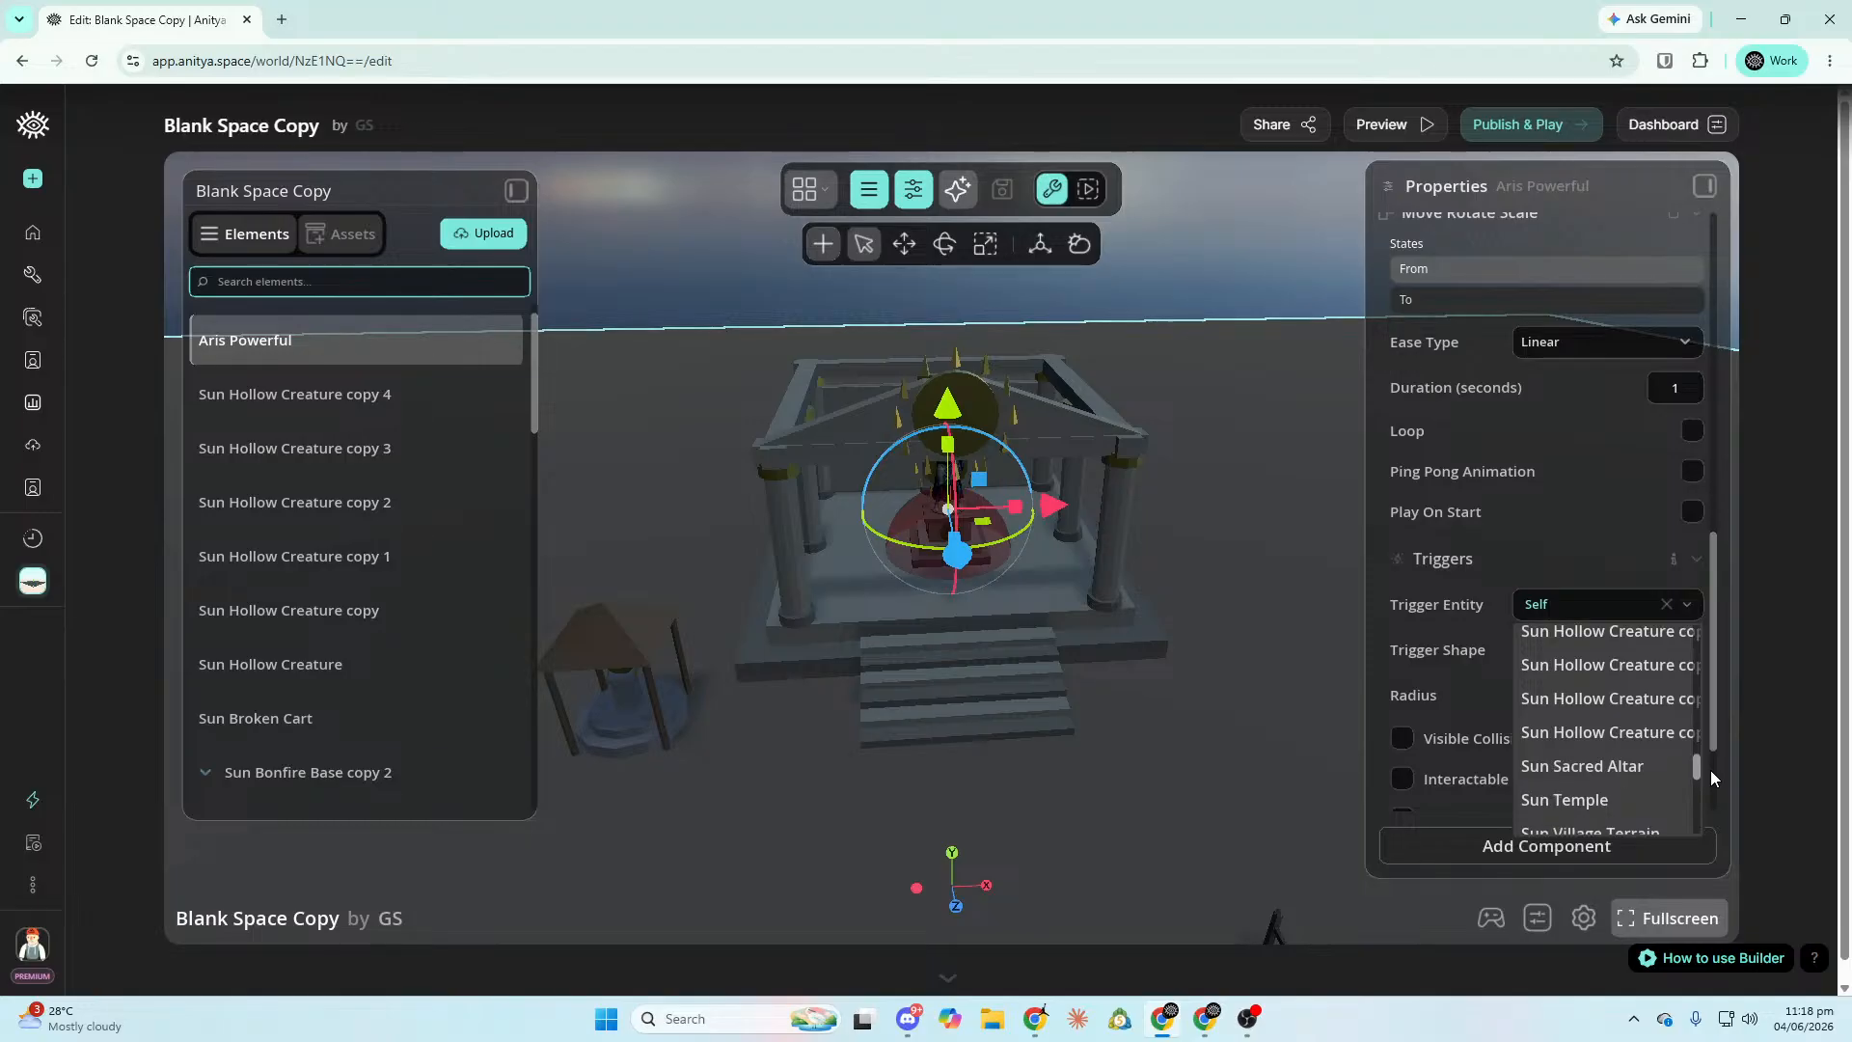
left_click(1620, 768)
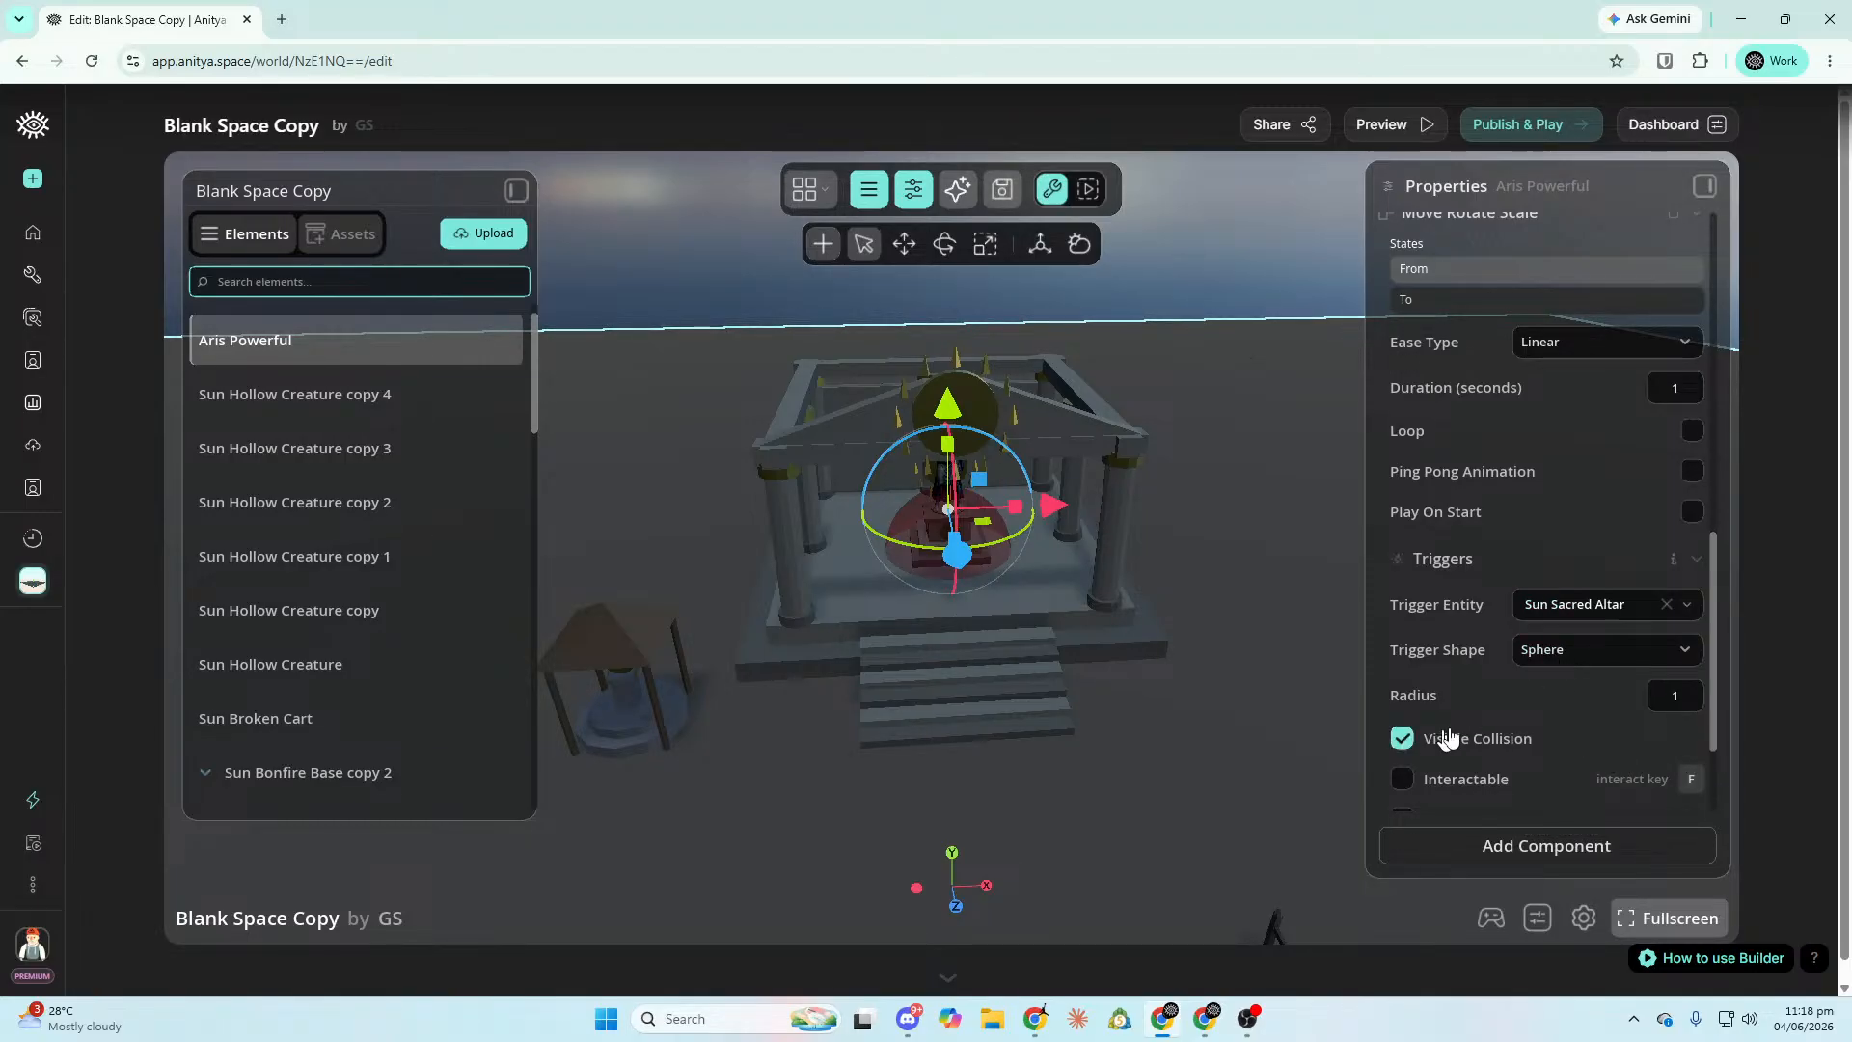
scroll(1497, 712, "down", 2)
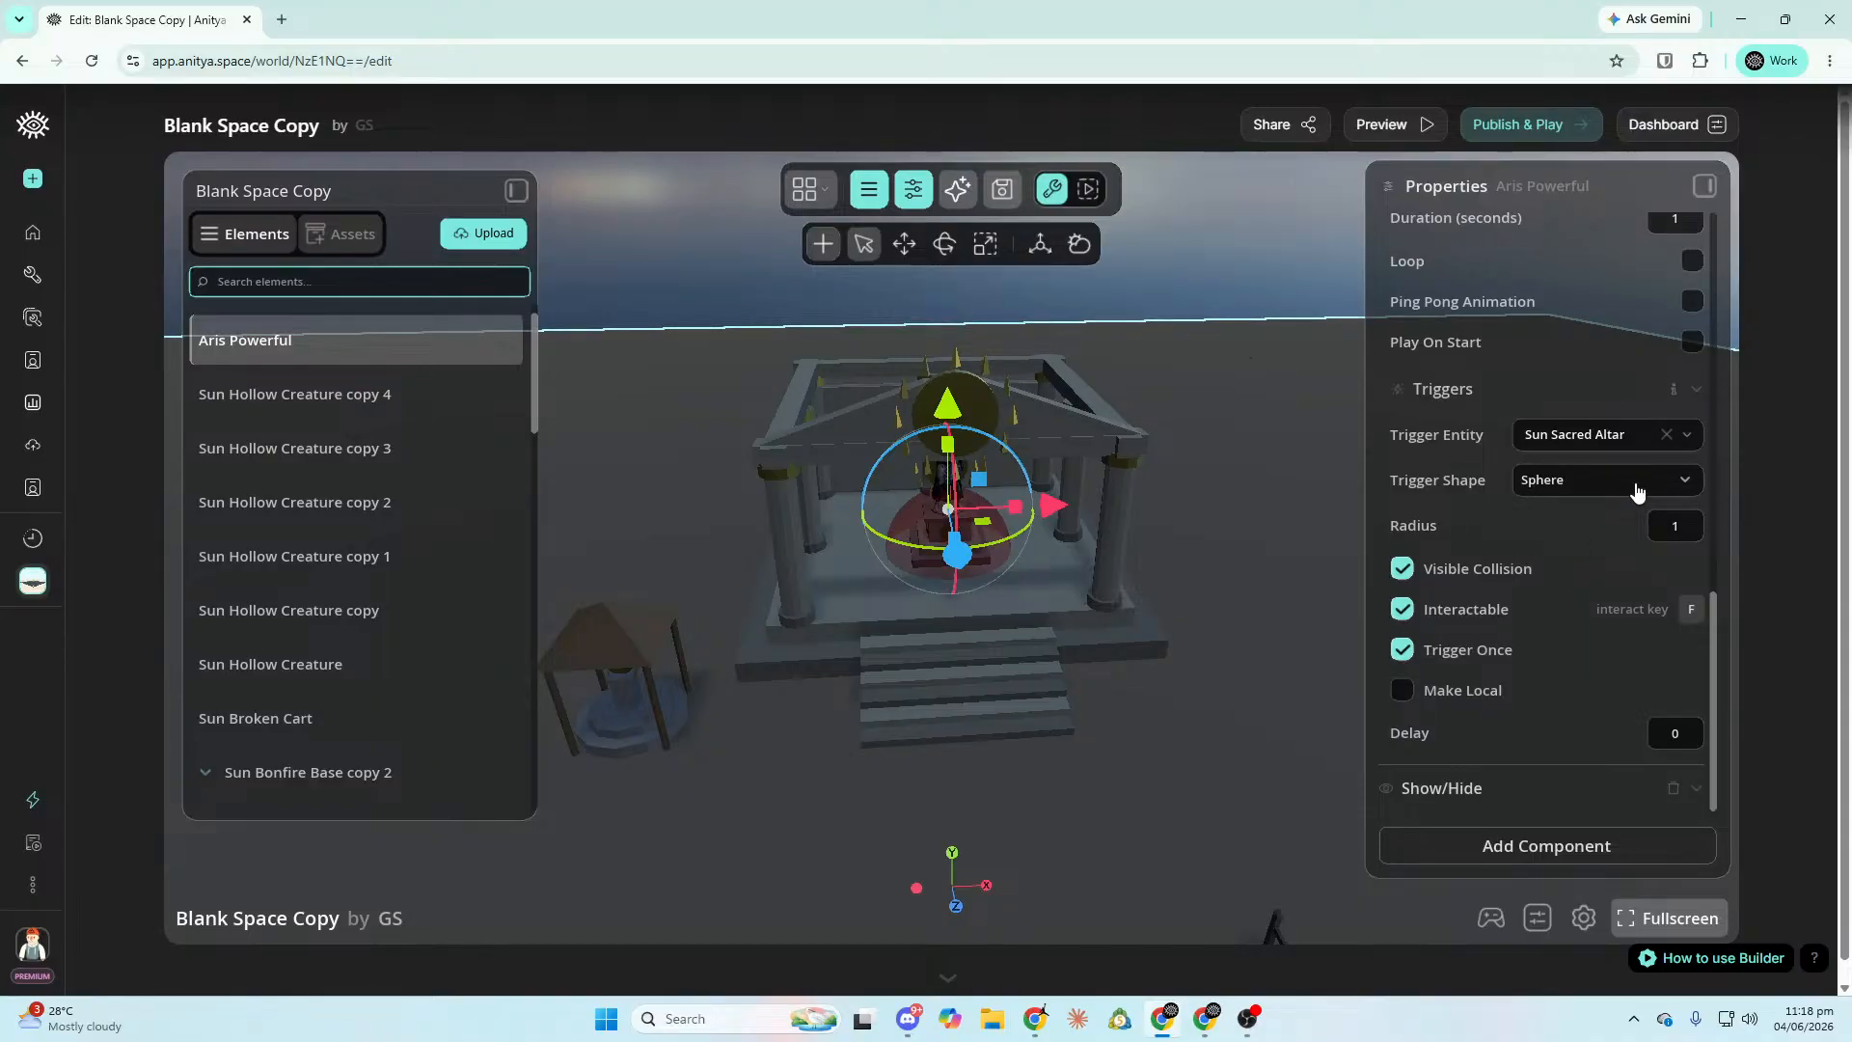
Raise the statue high above the temple roof in the movement's To state, then return to the From state.
scroll(1637, 487, "up", 2)
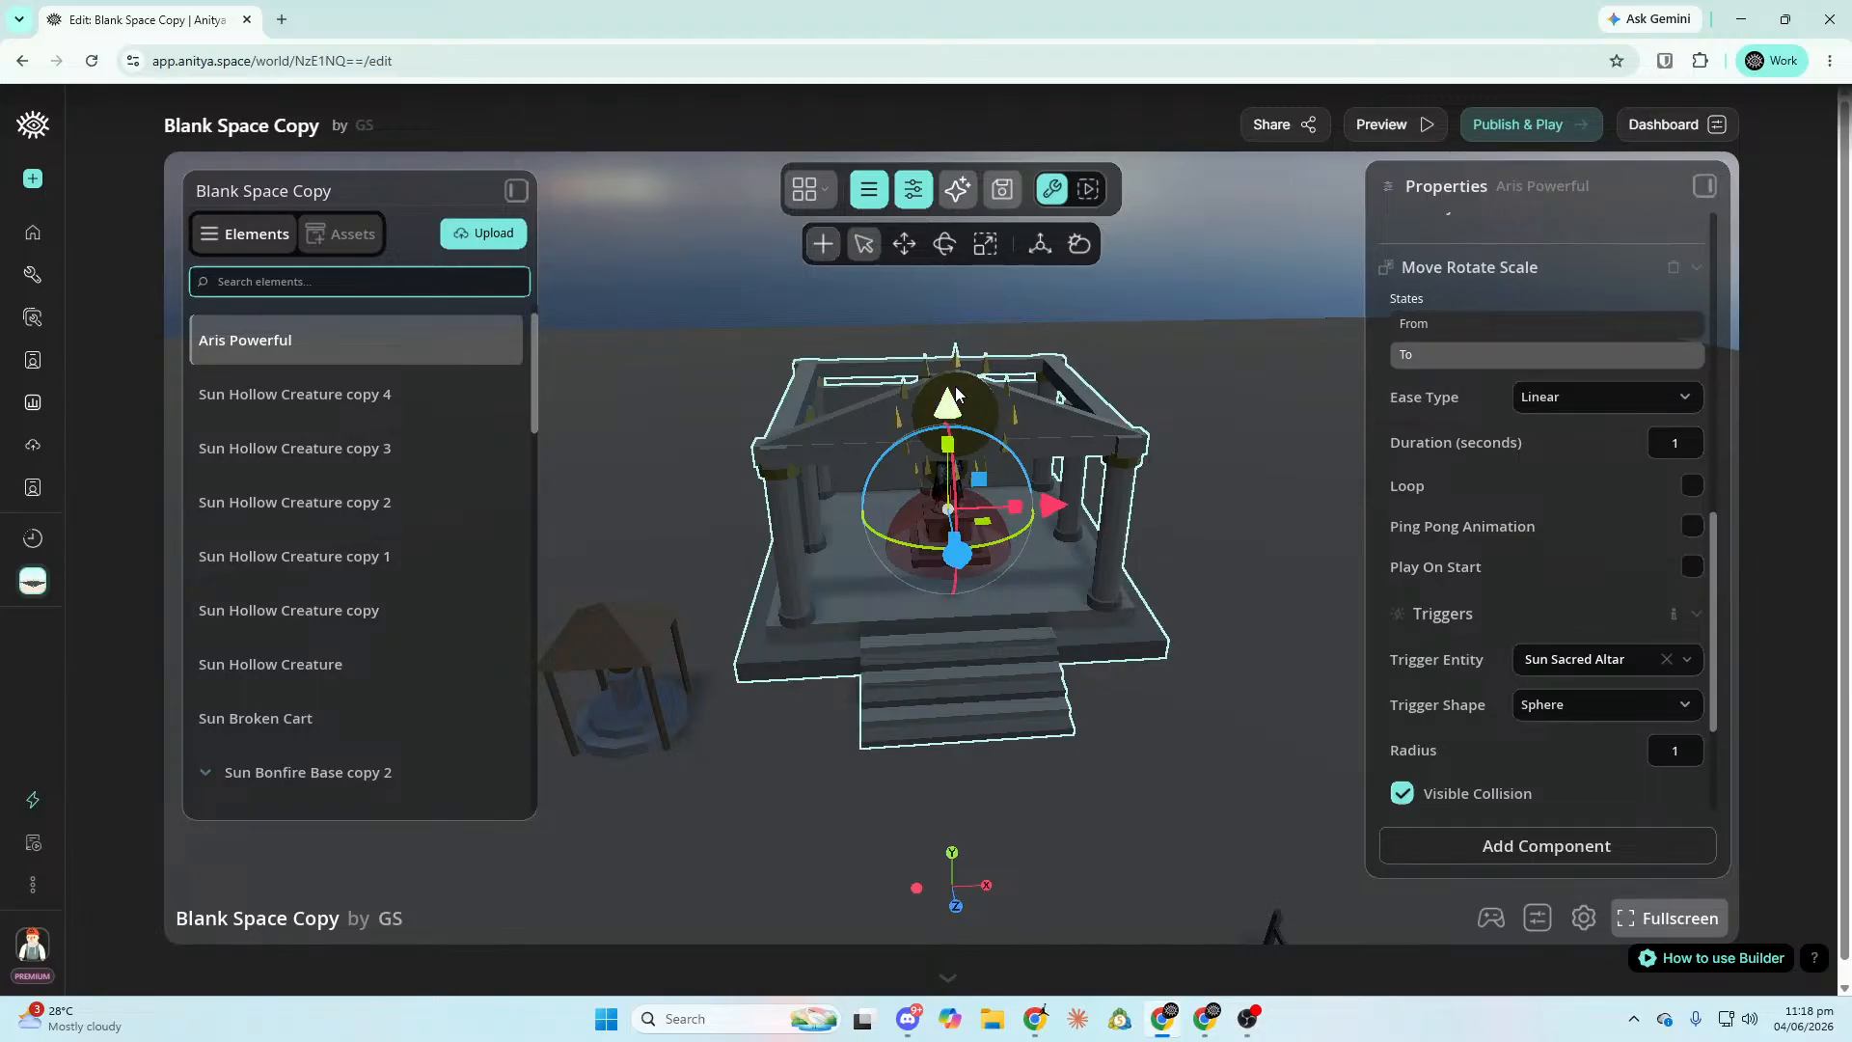
left_click_drag(947, 410, 949, 164)
key("f")
left_click_drag(954, 648, 958, 276)
key("f")
mouse_move(958, 276)
right_mouse_down()
mouse_move(912, 135)
mouse_move(958, 406)
mouse_move(958, 307)
right_mouse_up()
key("s")
left_click_drag(944, 521, 890, 146)
right_click_drag(909, 233, 910, 136)
key("s")
left_click_drag(959, 559, 960, 281)
right_click_drag(1139, 593, 1128, 733)
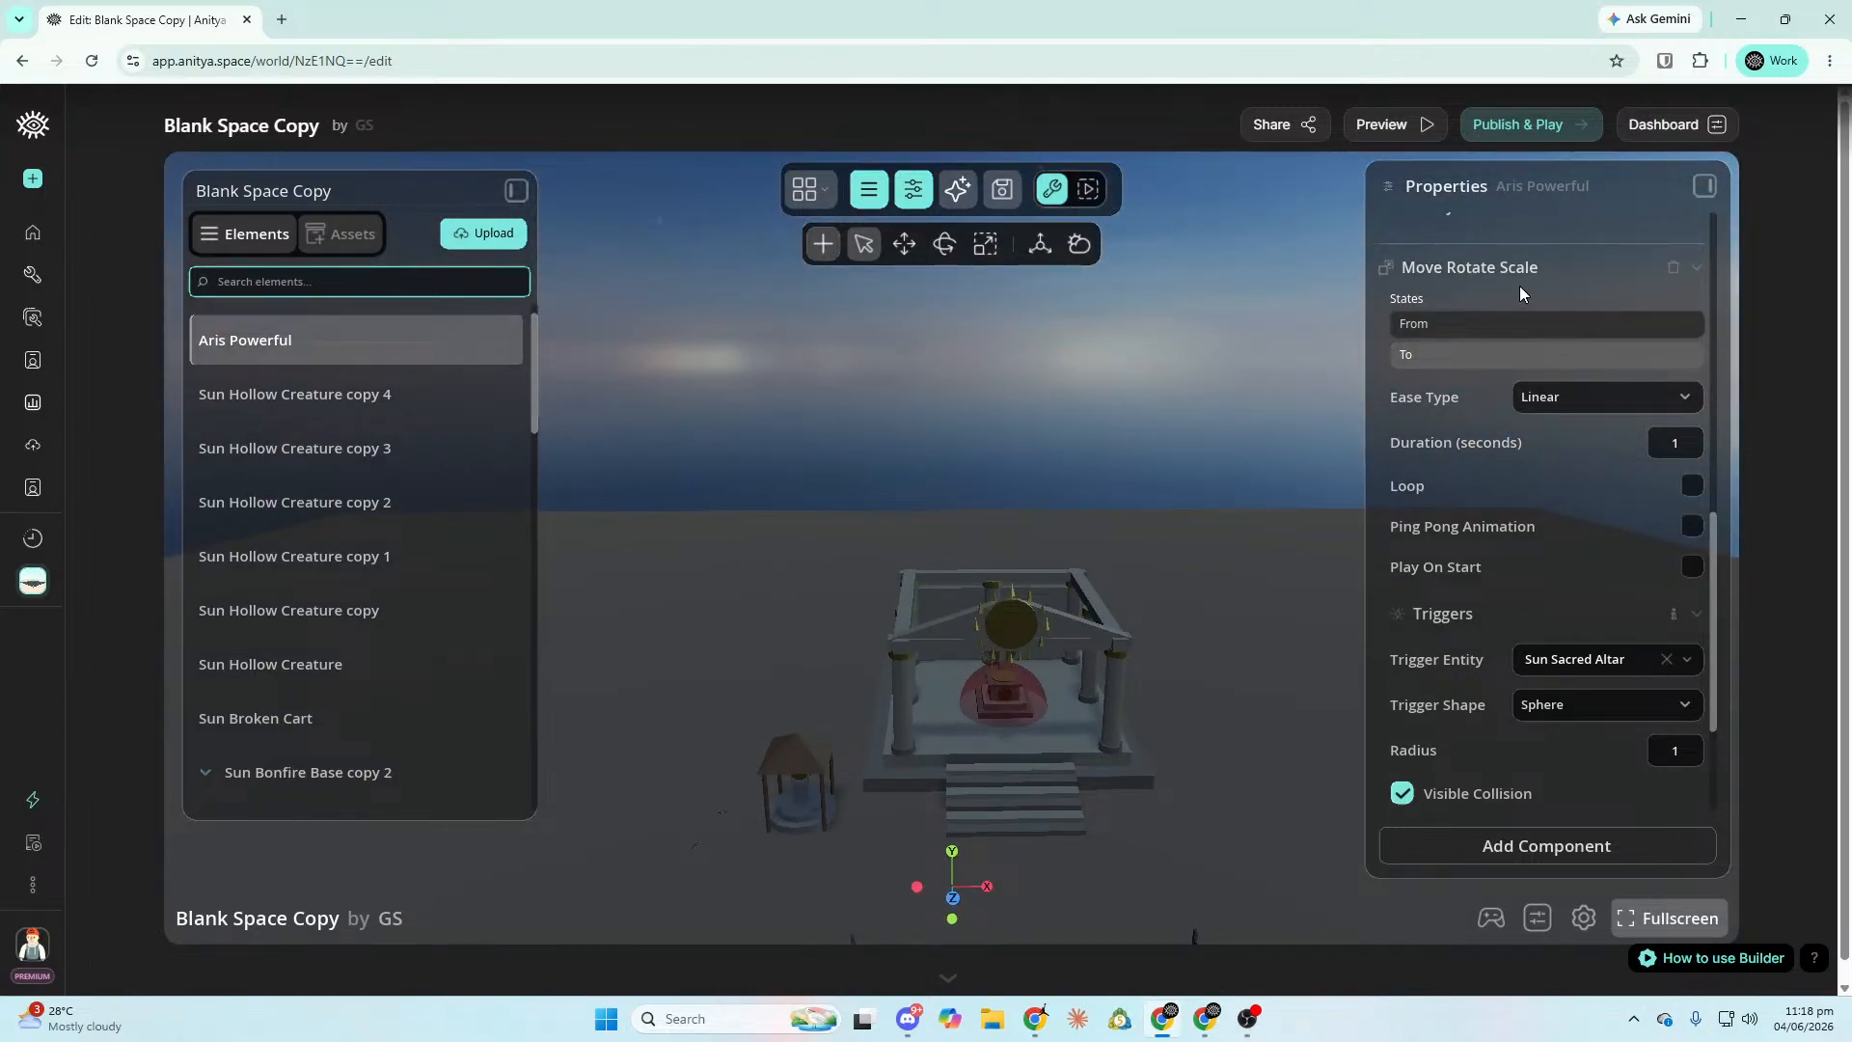
key("w")
right_click_drag(1531, 334, 1592, 339)
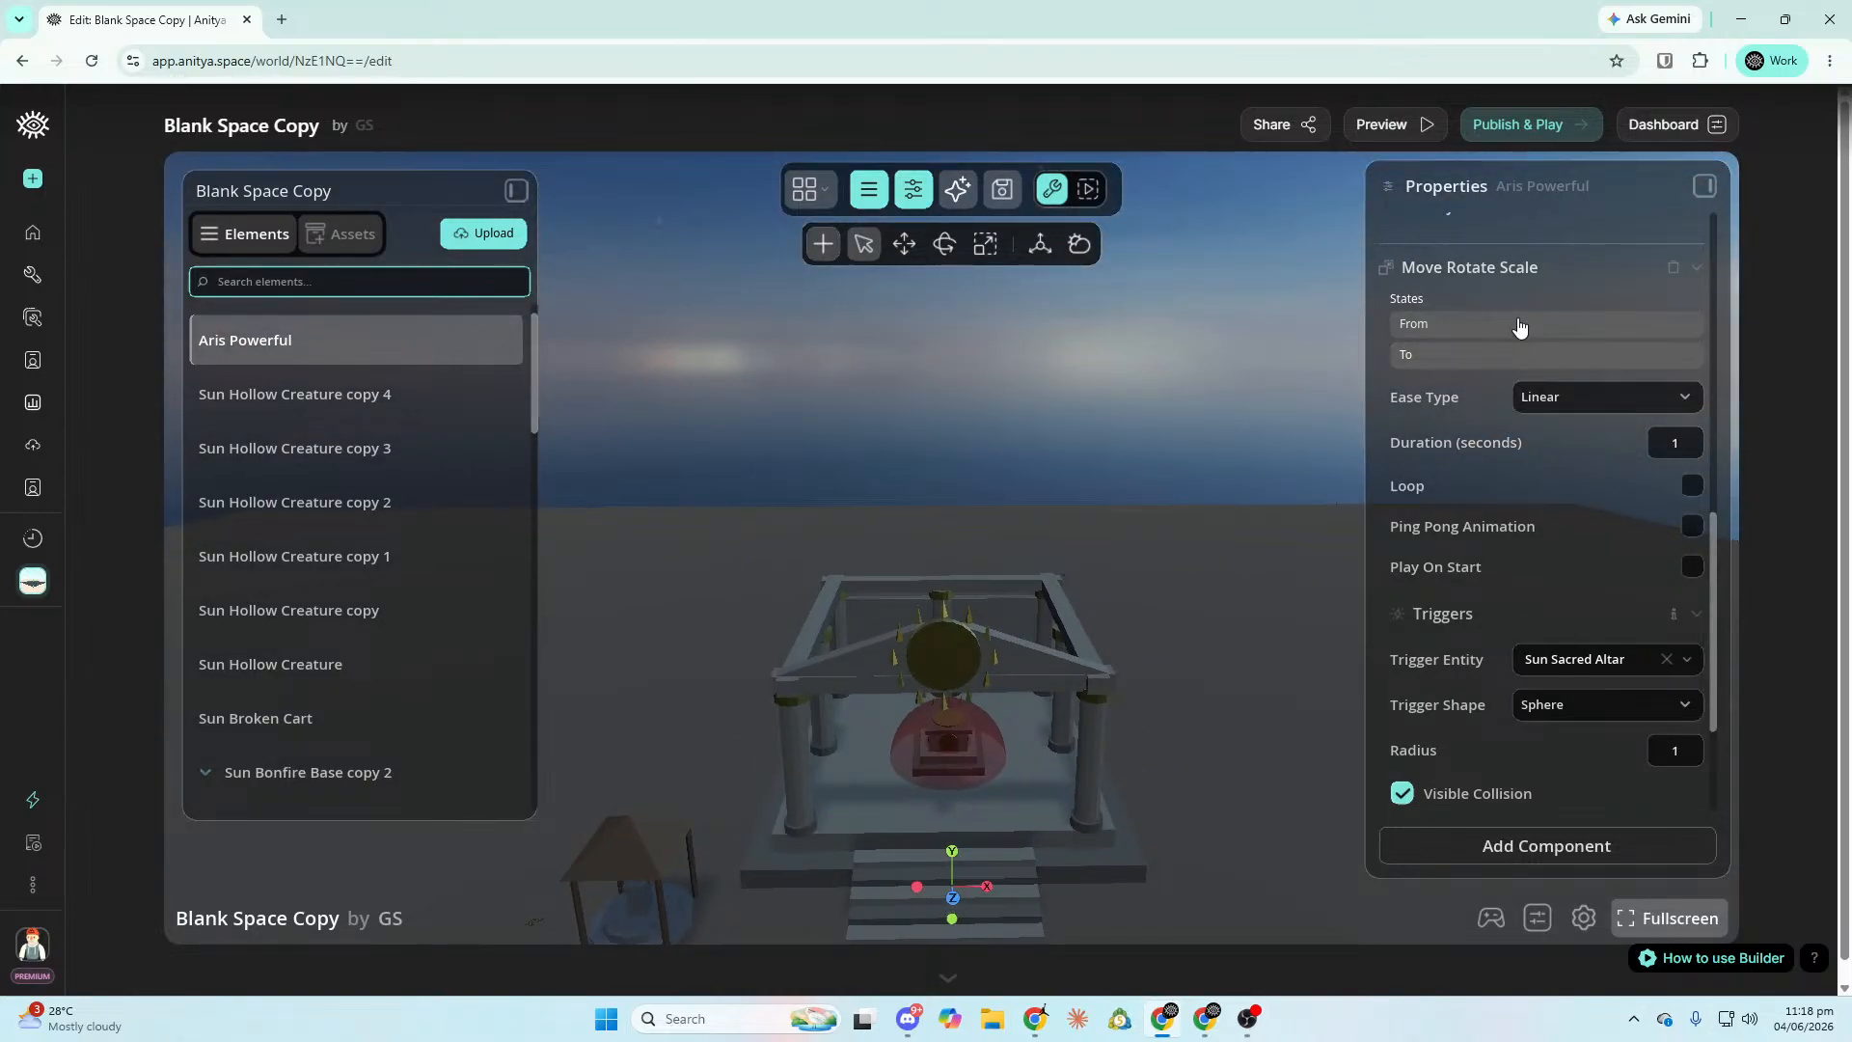
left_click(1520, 326)
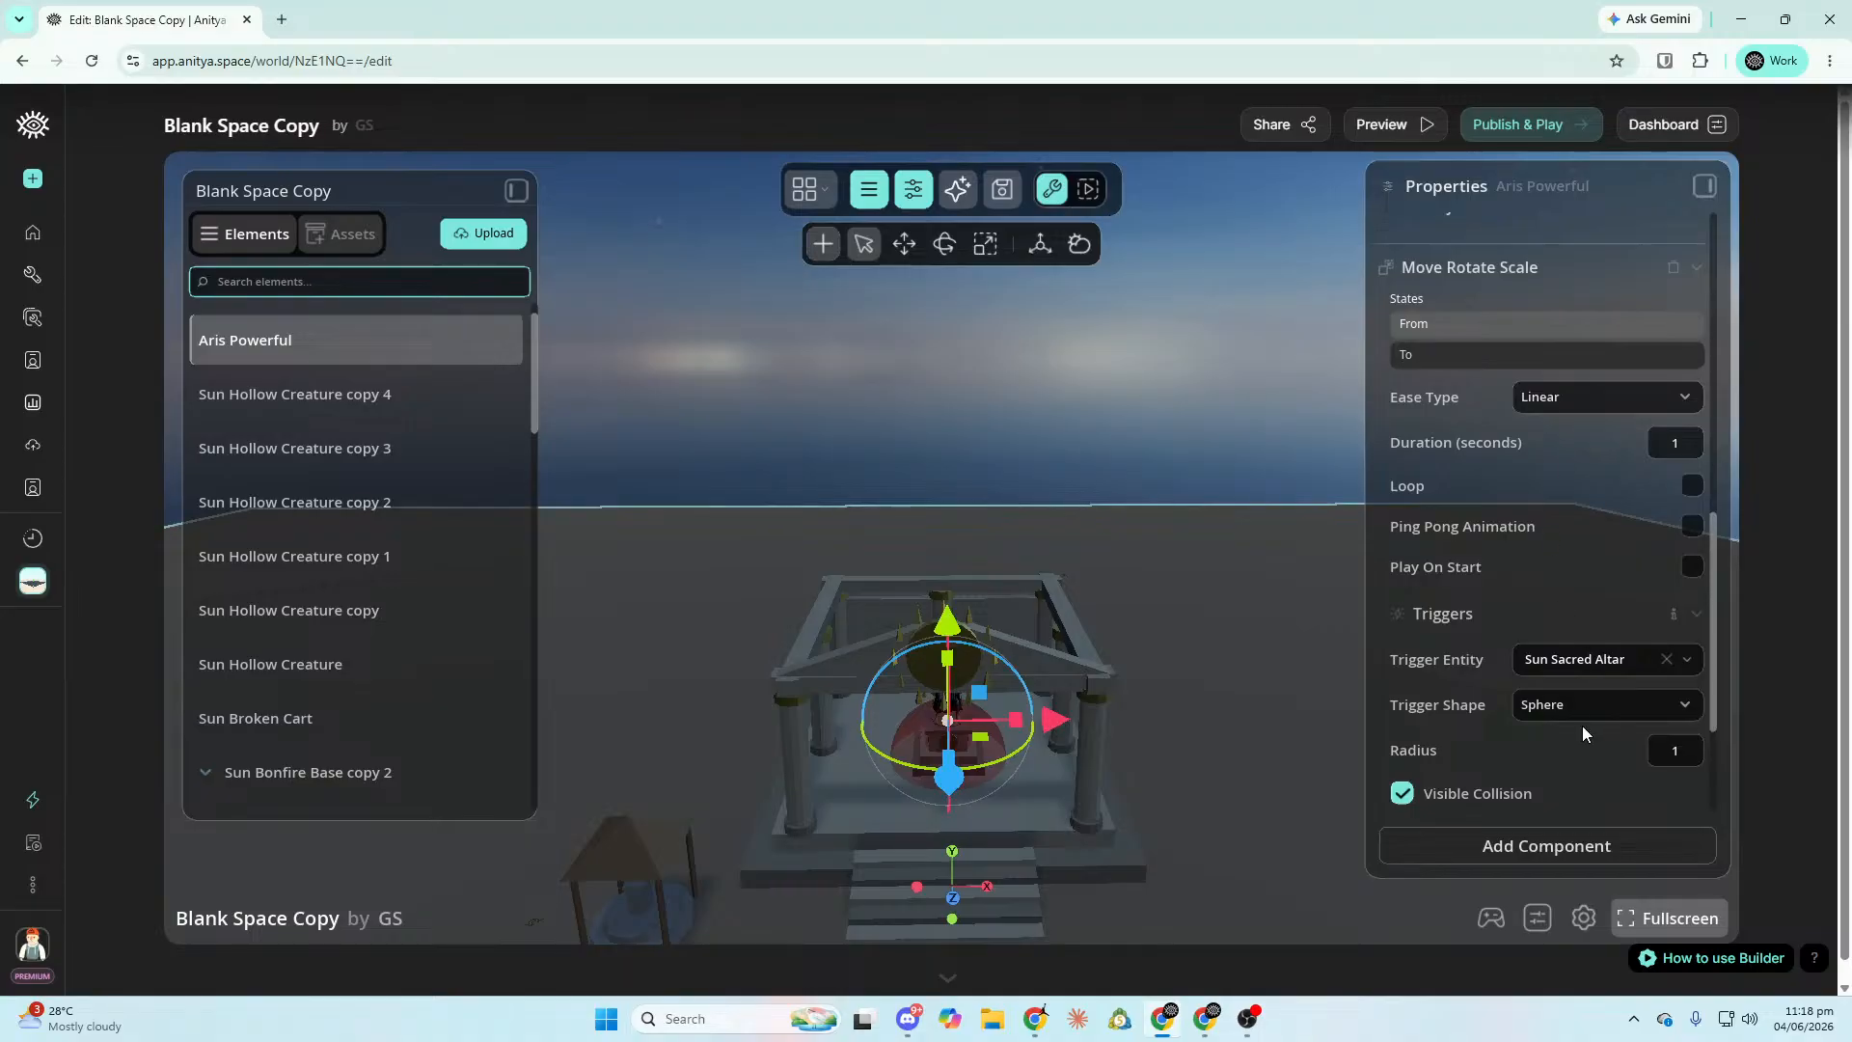
Select the Sun Hollow Creature near the dead trees and look through the entities available for its Show/Hide trigger.
right_click_drag(1178, 748, 1505, 618)
mouse_move(1200, 800)
right_mouse_down()
mouse_move(1206, 849)
mouse_move(1071, 927)
mouse_move(1196, 771)
mouse_move(1200, 801)
right_mouse_up()
key("w")
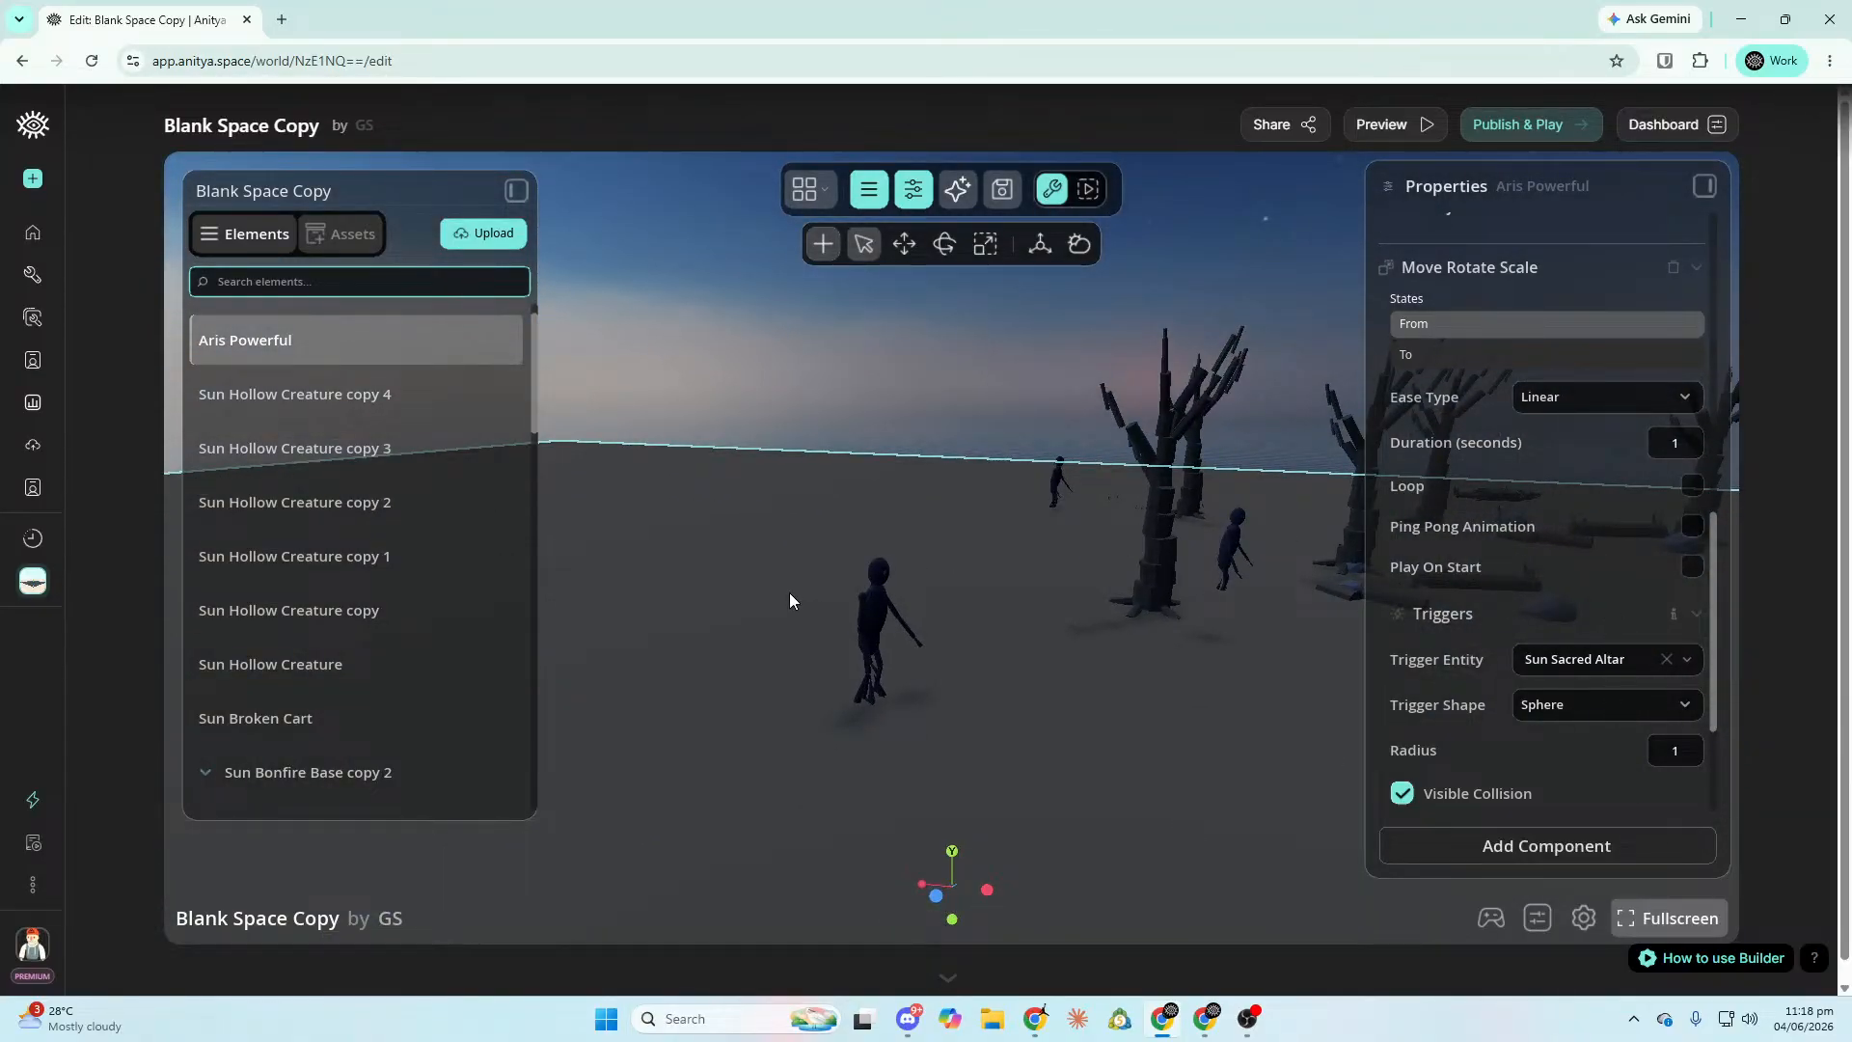
left_click(880, 613)
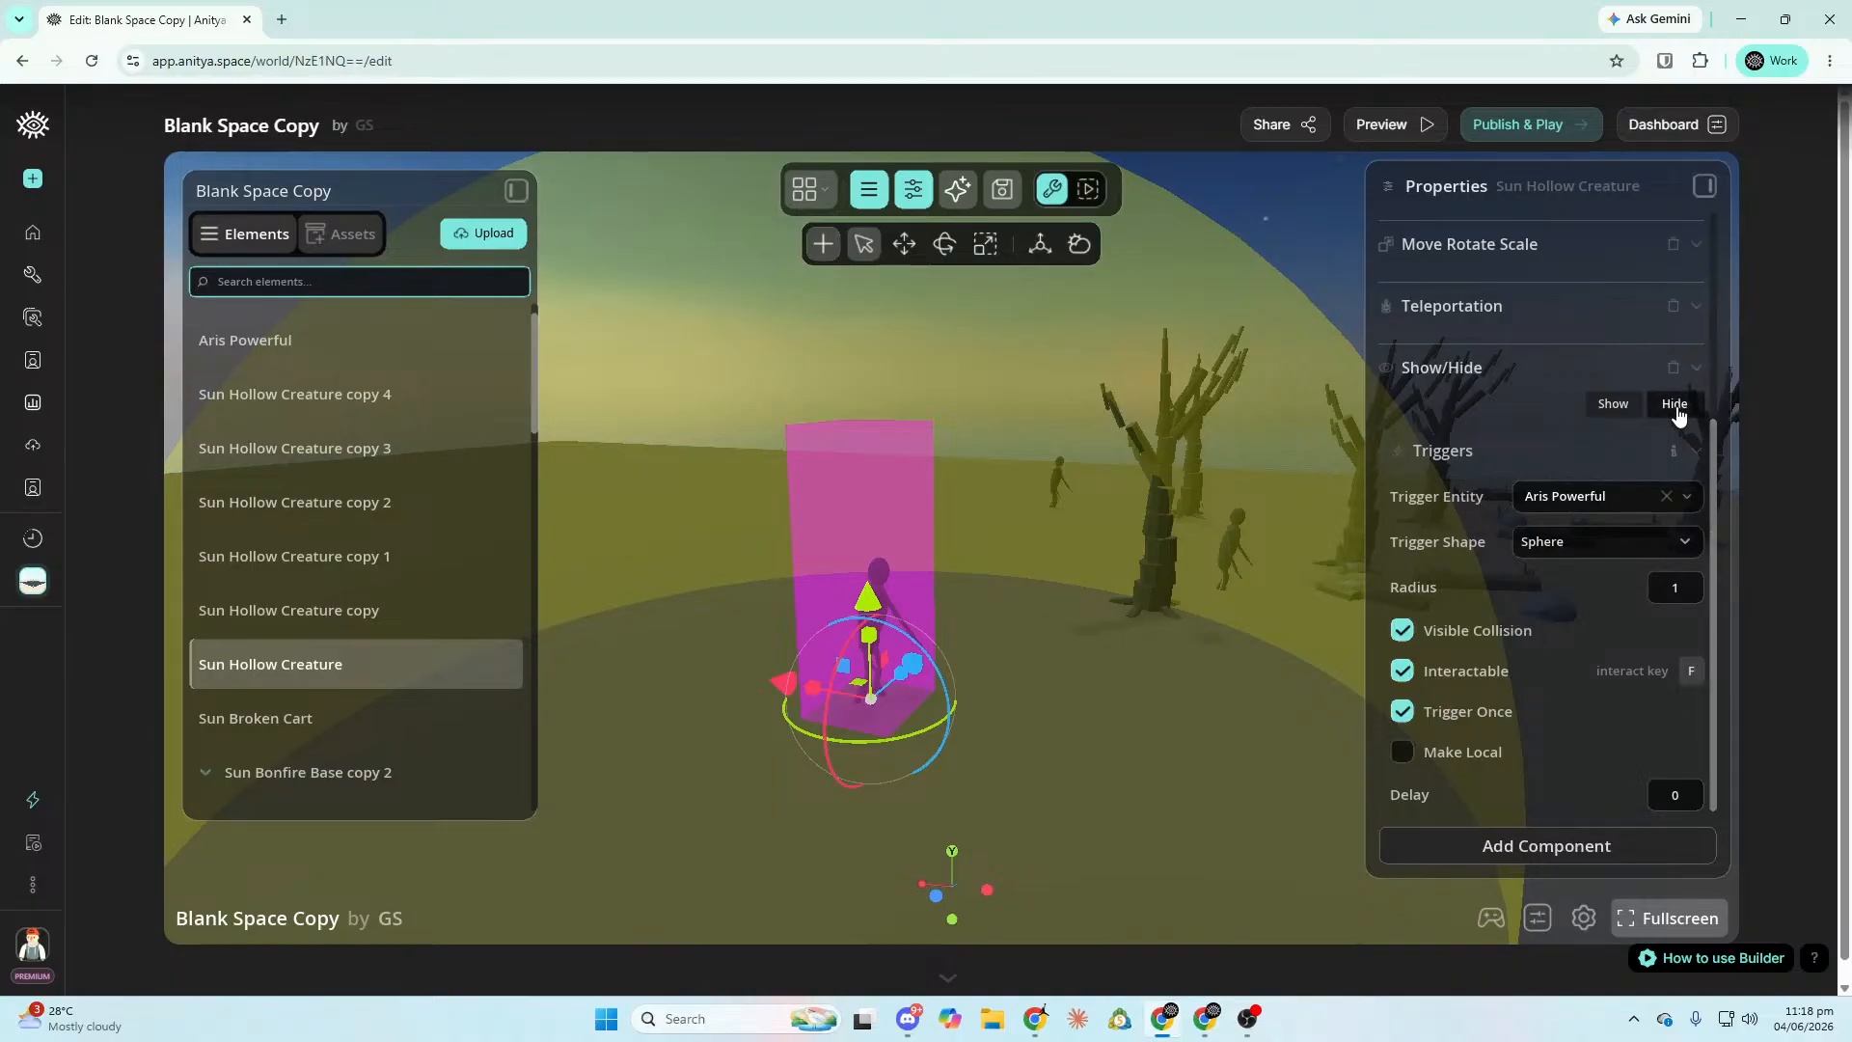
left_click(1695, 506)
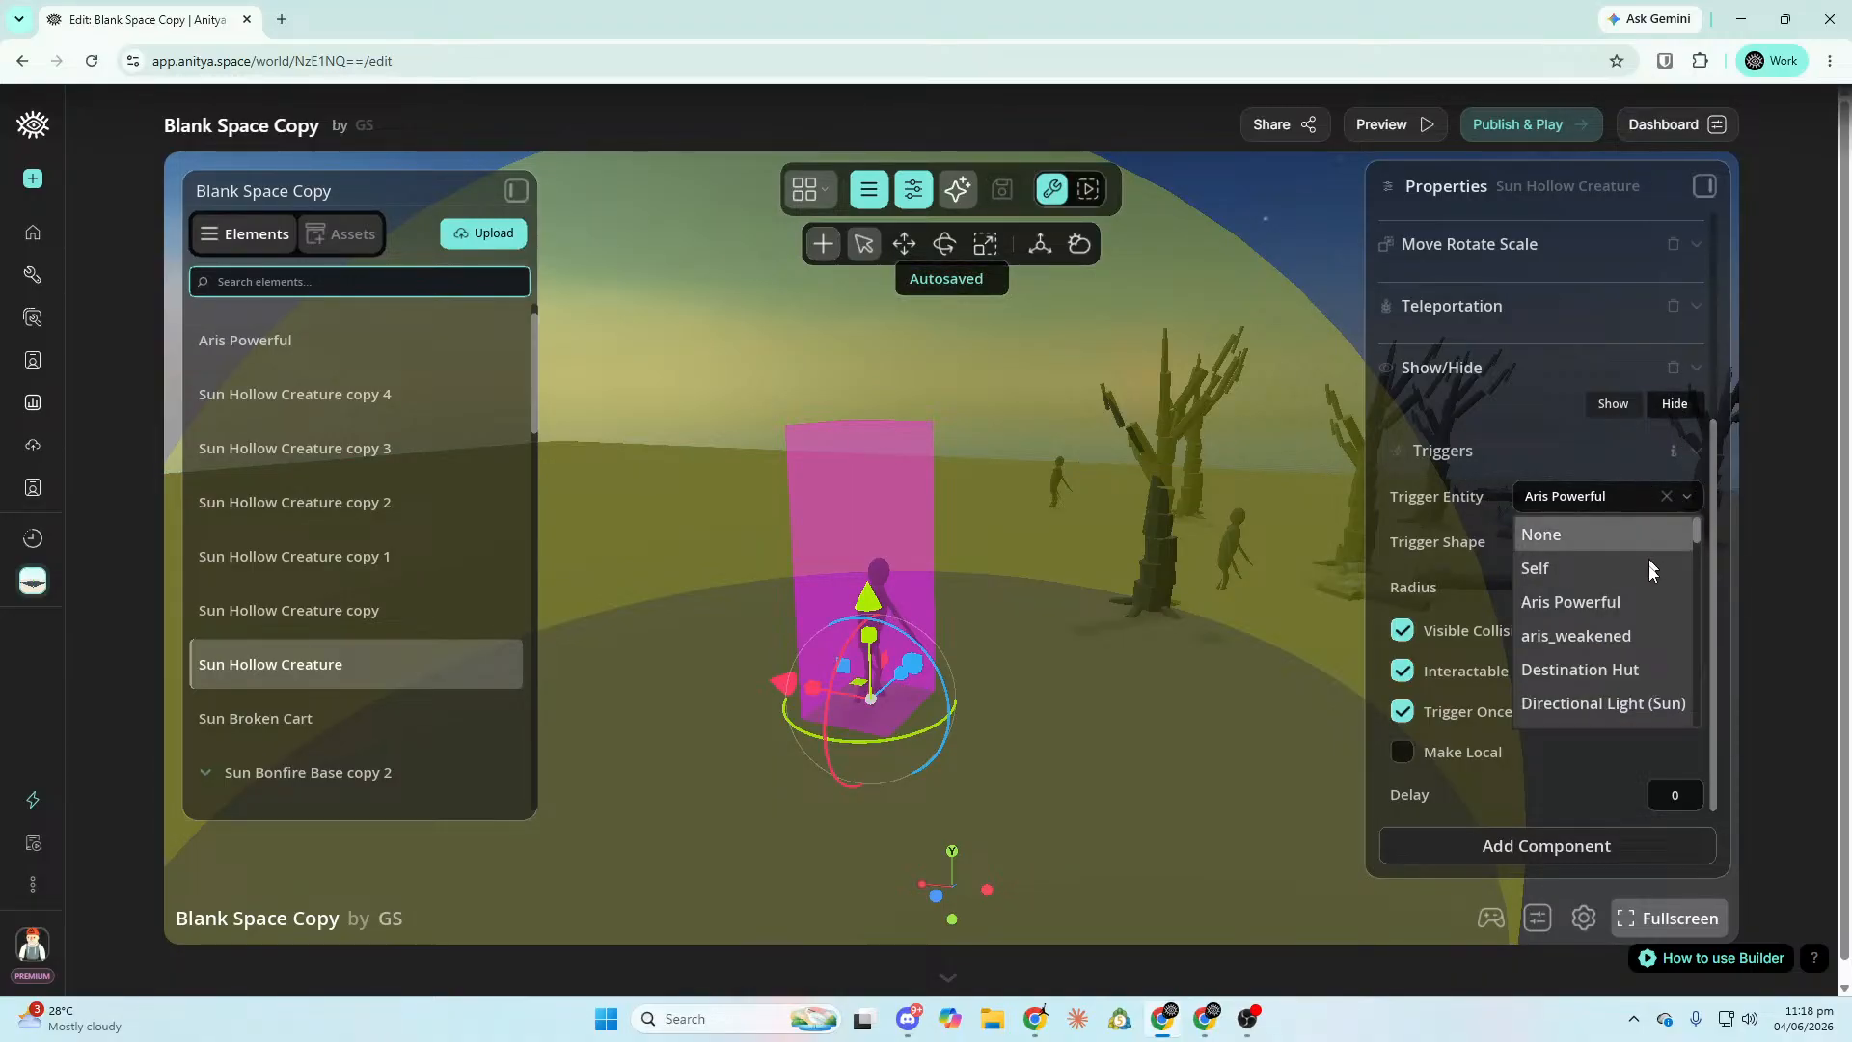
scroll(1642, 616, "down", 1)
scroll(1637, 637, "down", 1)
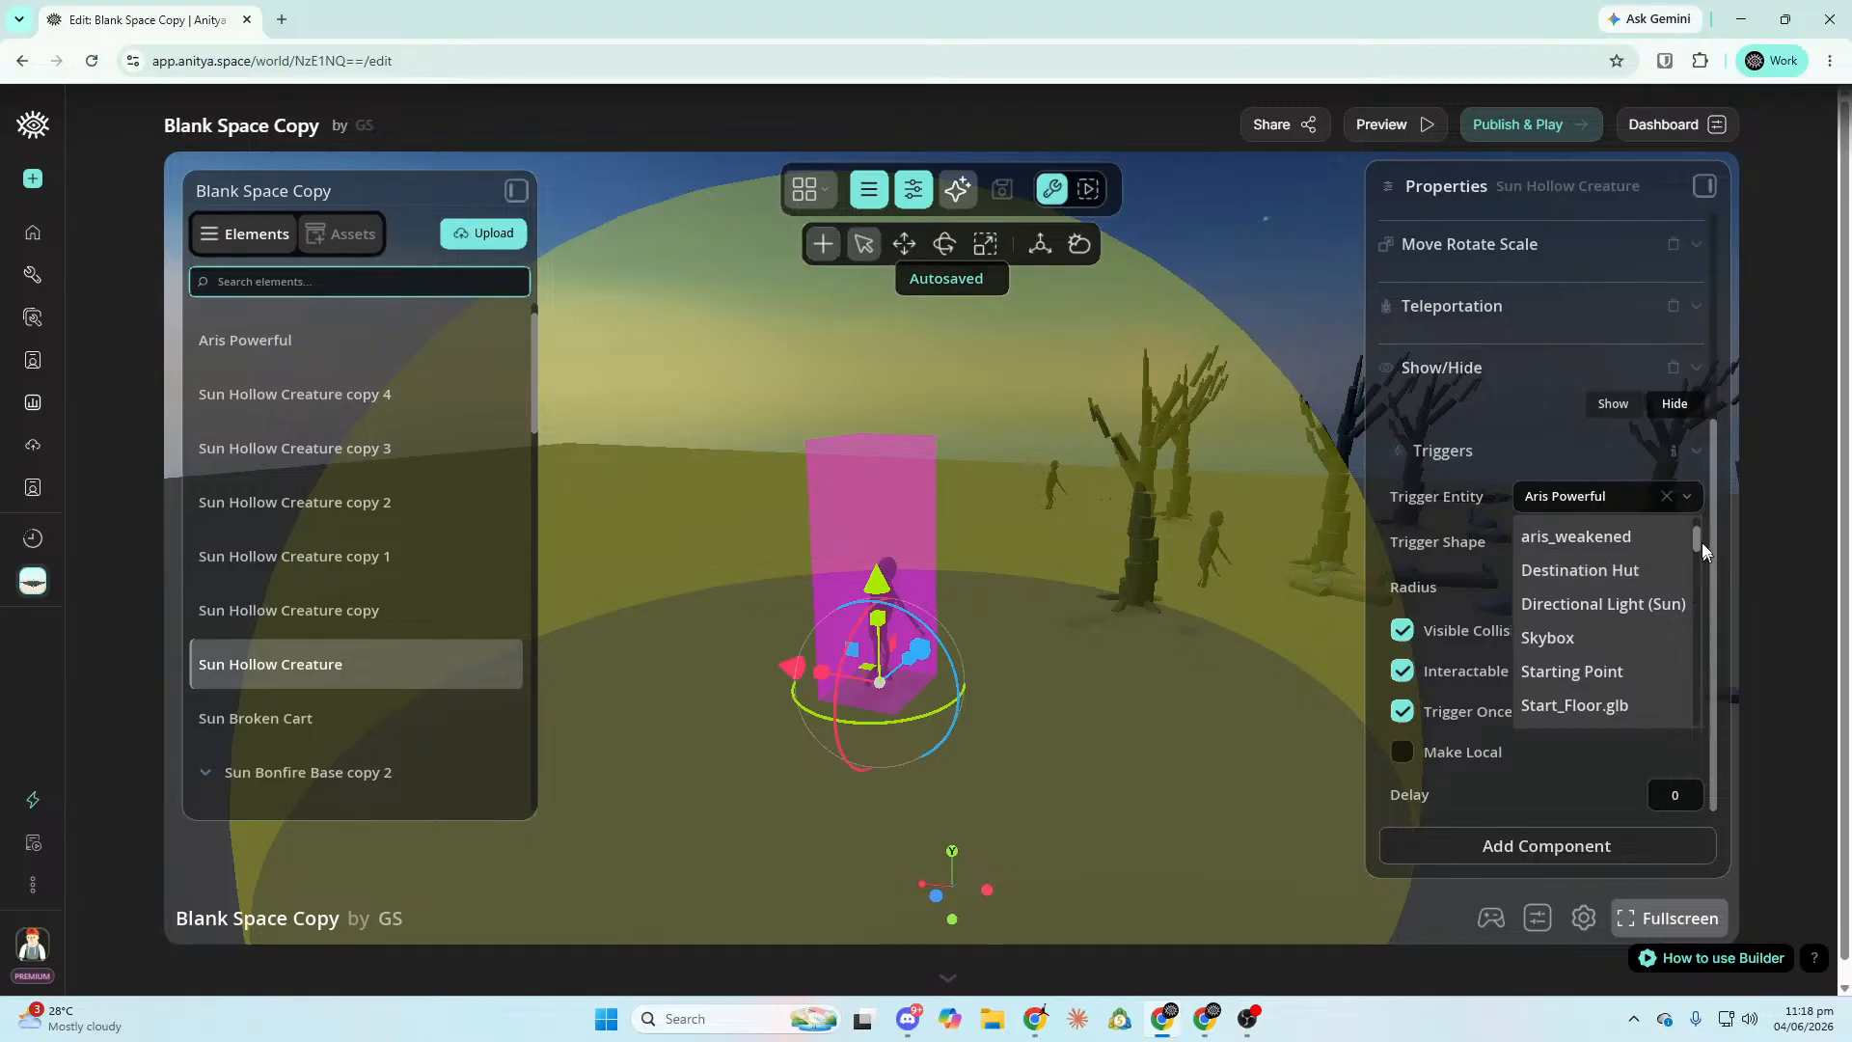
left_click_drag(1700, 536, 1666, 688)
scroll(1649, 689, "up", 10)
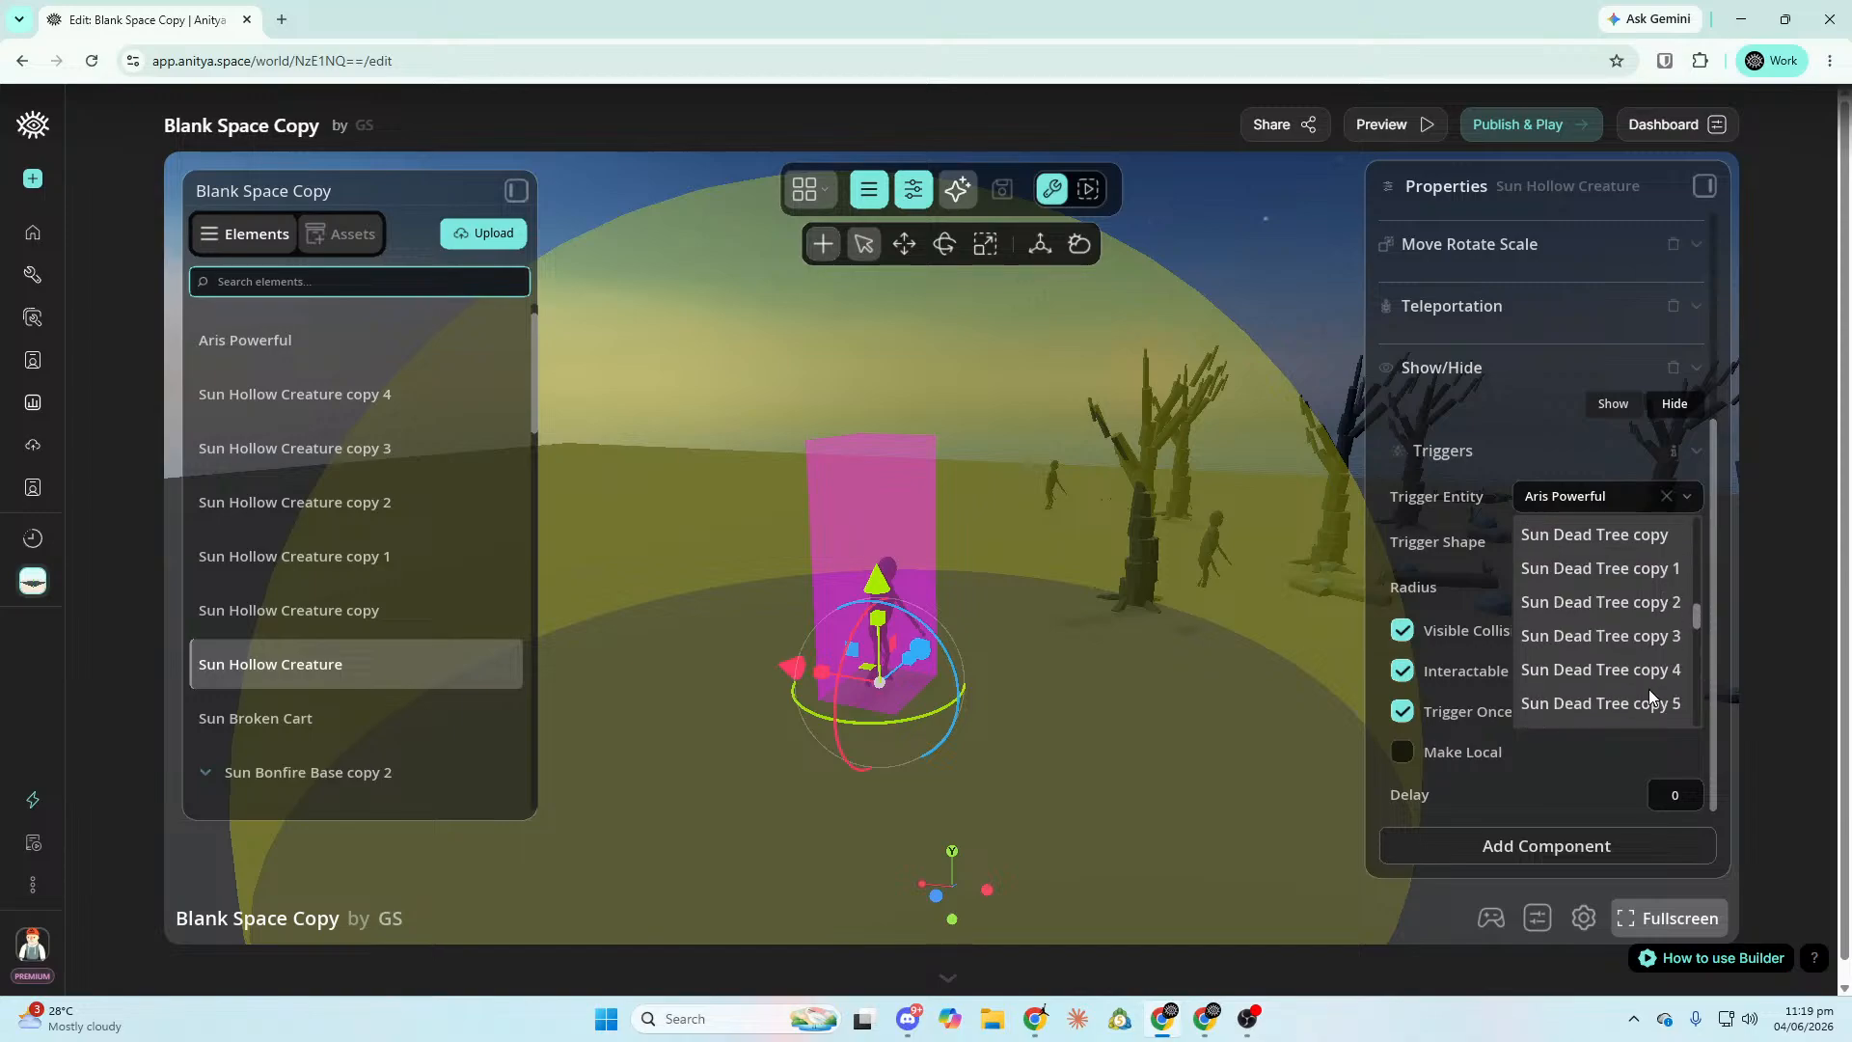
scroll(1648, 689, "up", 10)
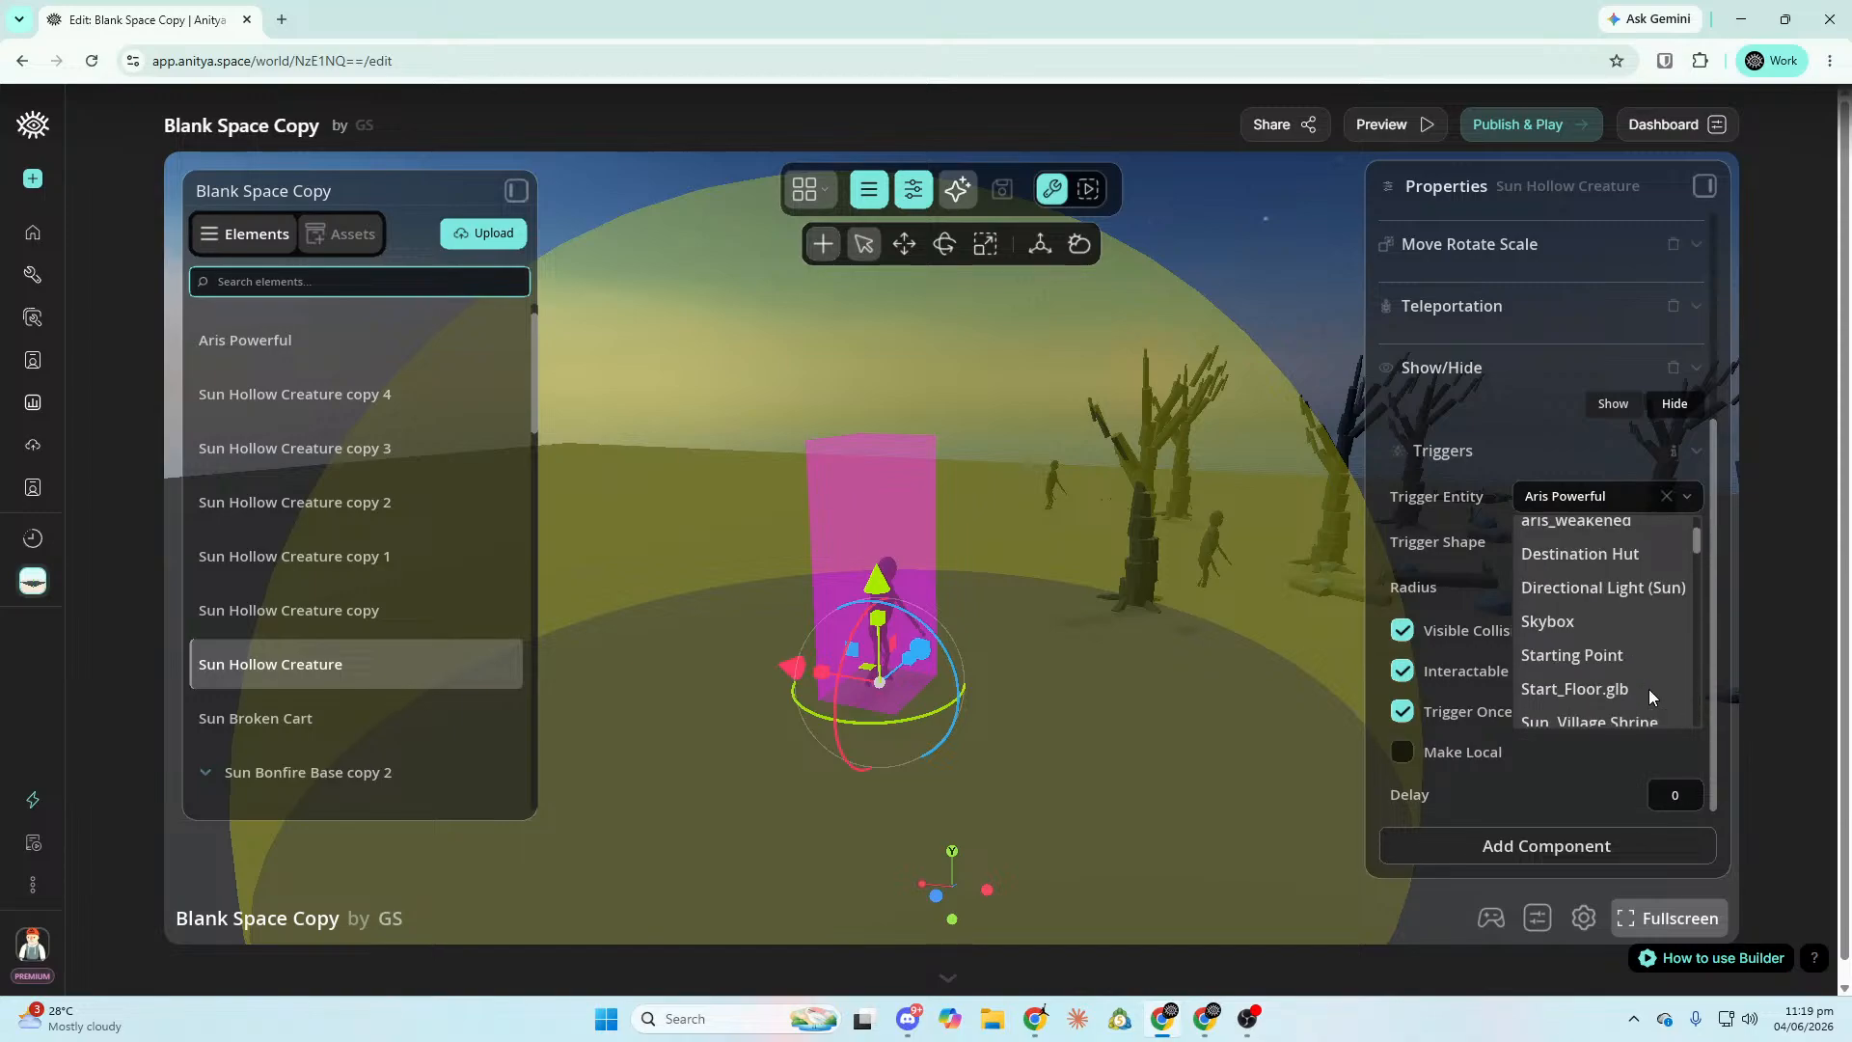
scroll(1648, 688, "up", 3)
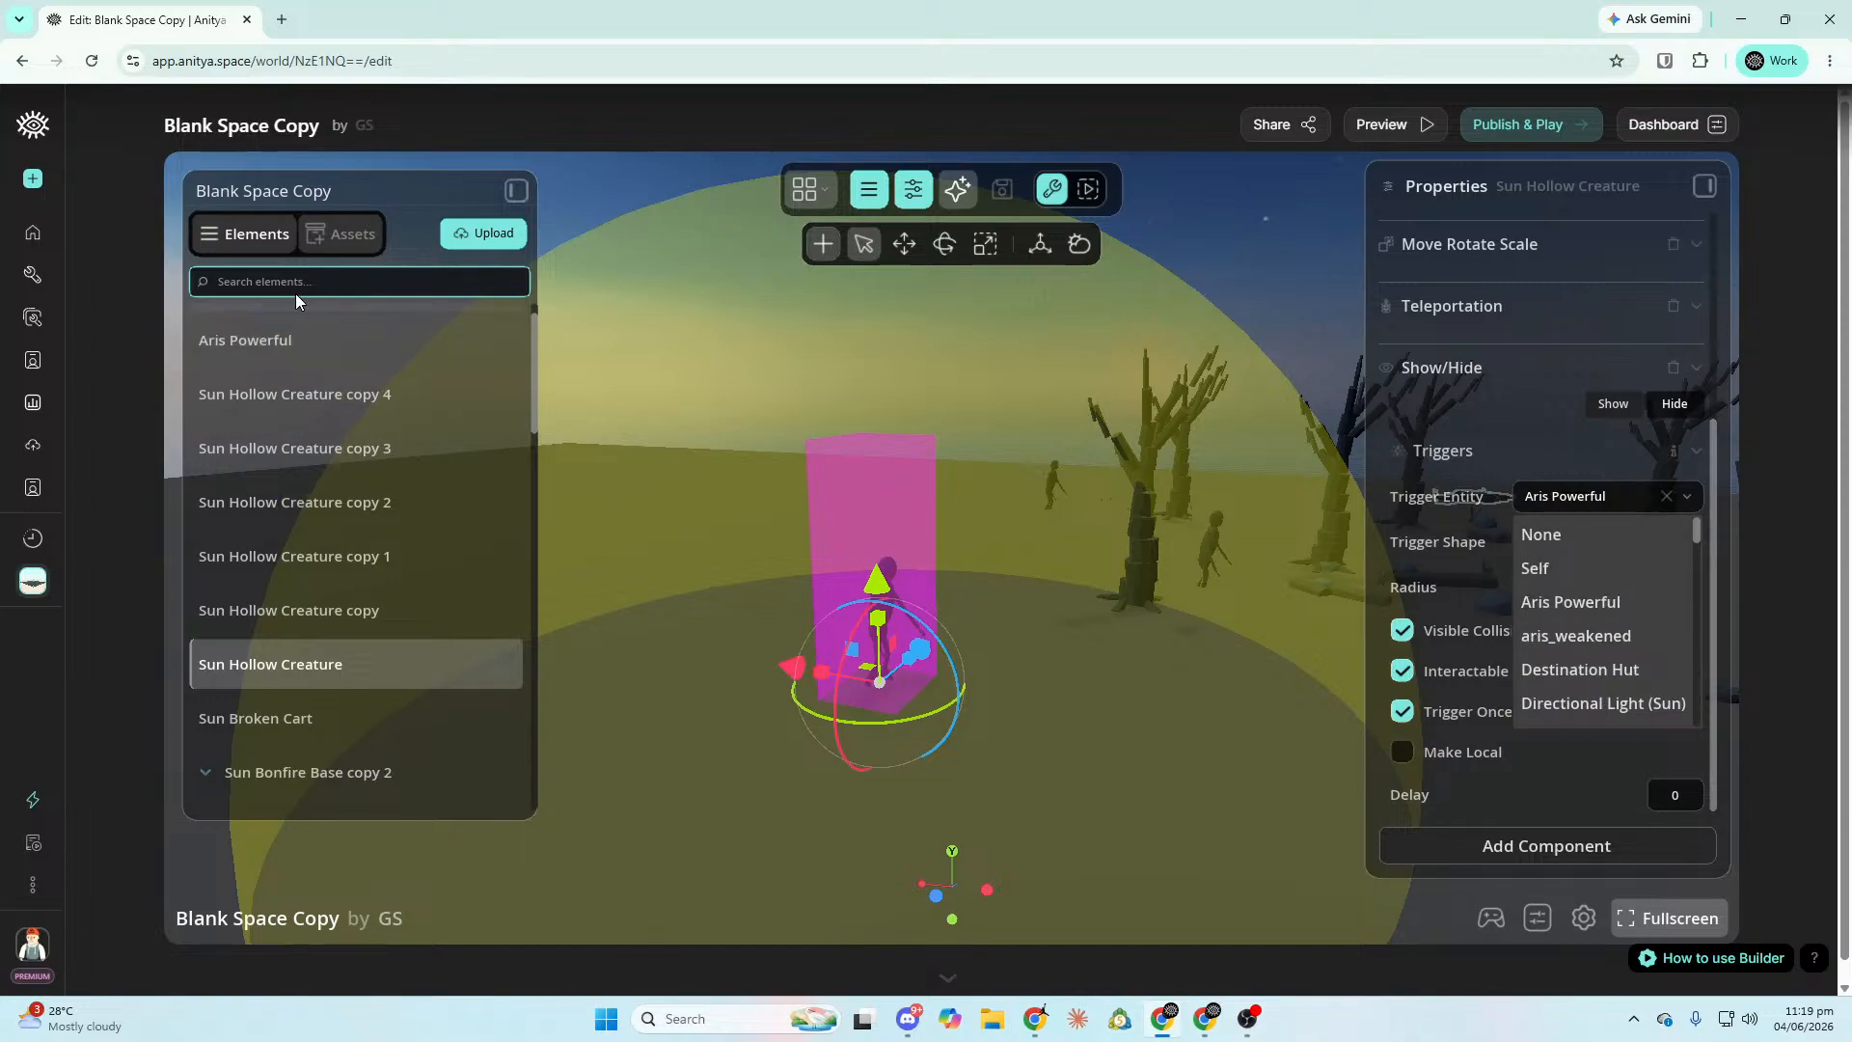
Search the elements for "sacr" and rename the Sun Sacred Altar element to ".Sun Sacred Altar".
left_click(316, 282)
type("sacr")
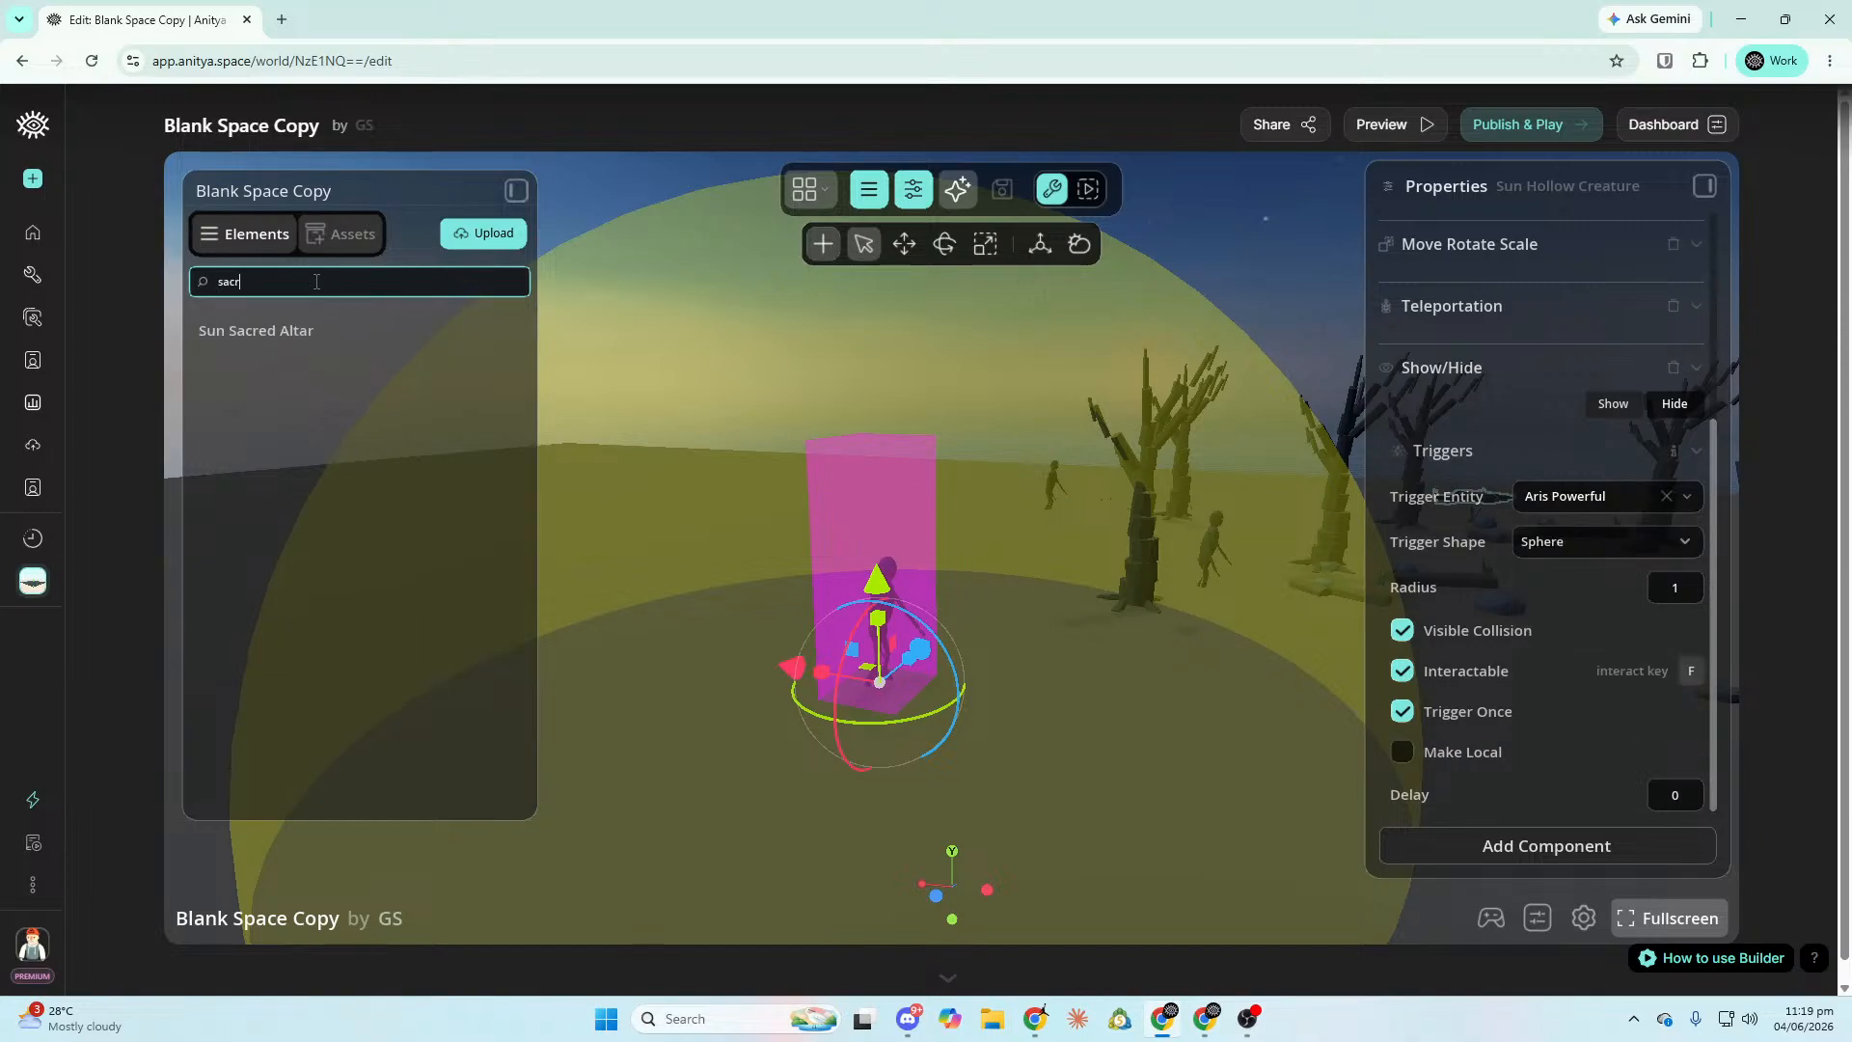
left_click(312, 338)
right_click(311, 342)
left_click(373, 392)
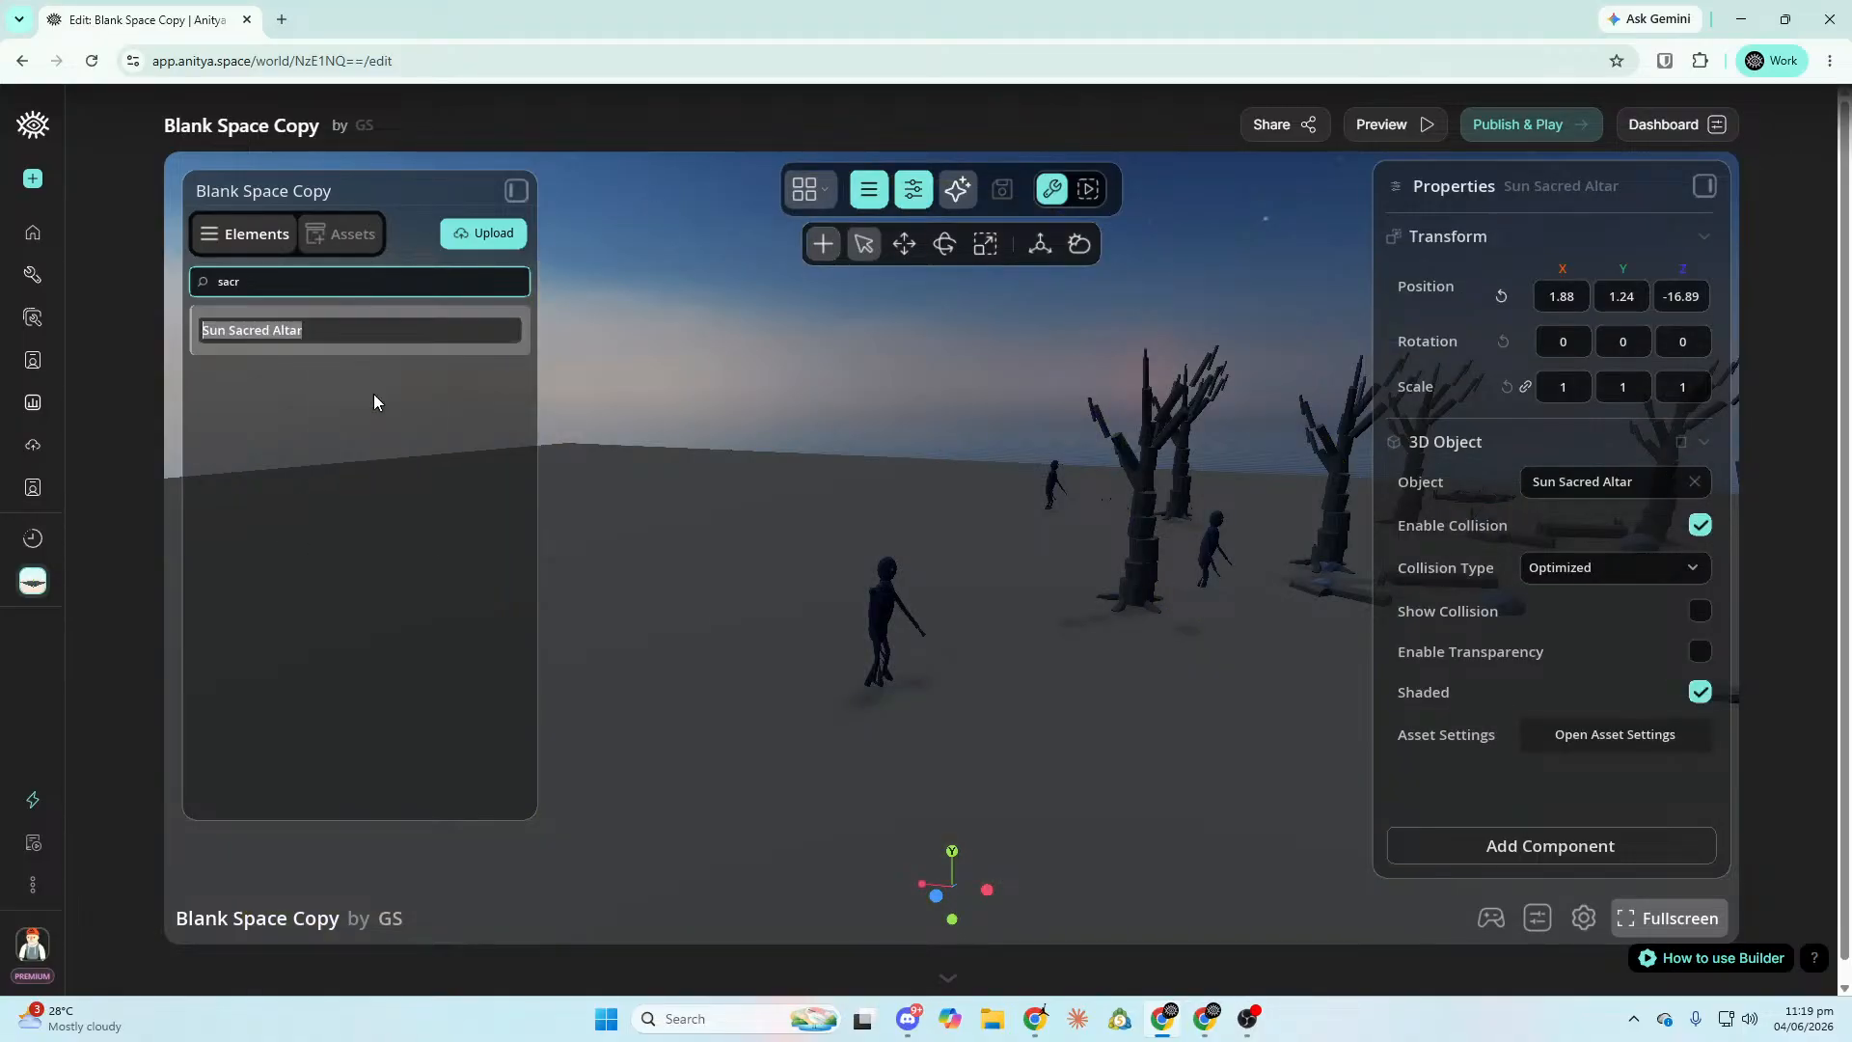
key("Left")
type(".")
key("Return")
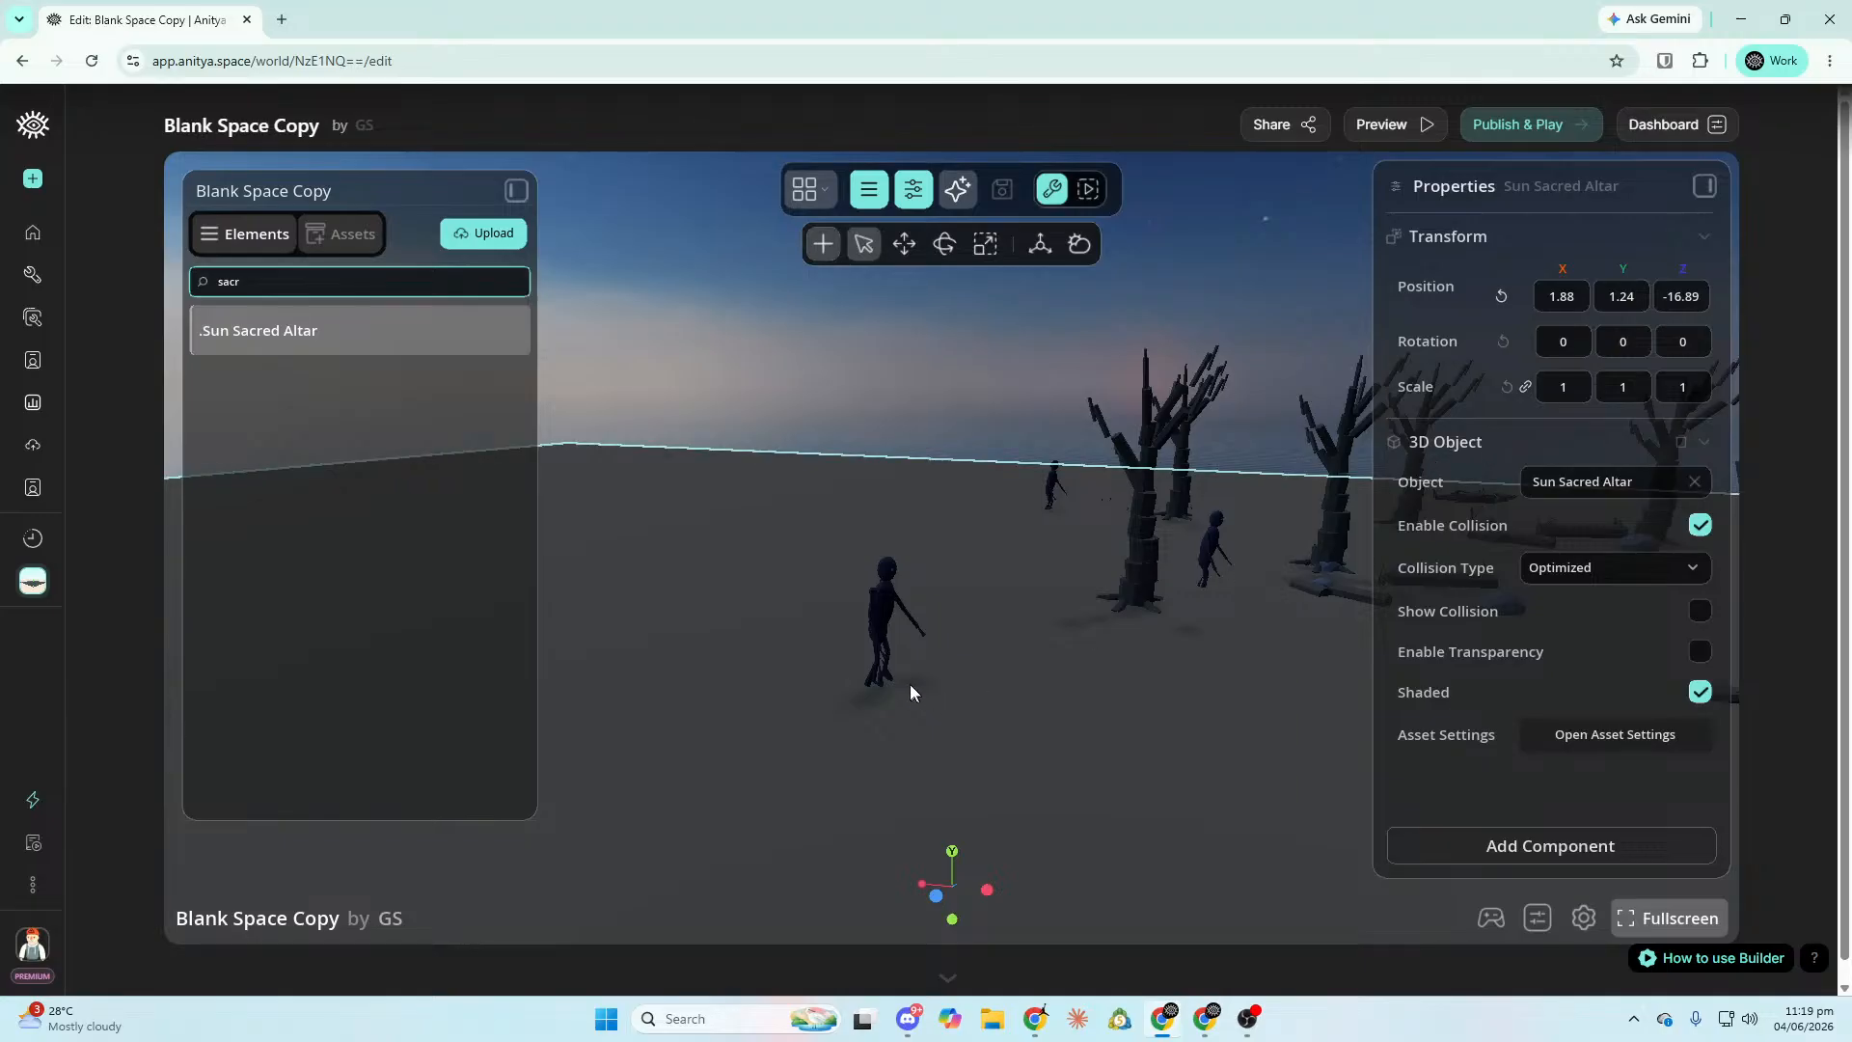
left_click(1588, 487)
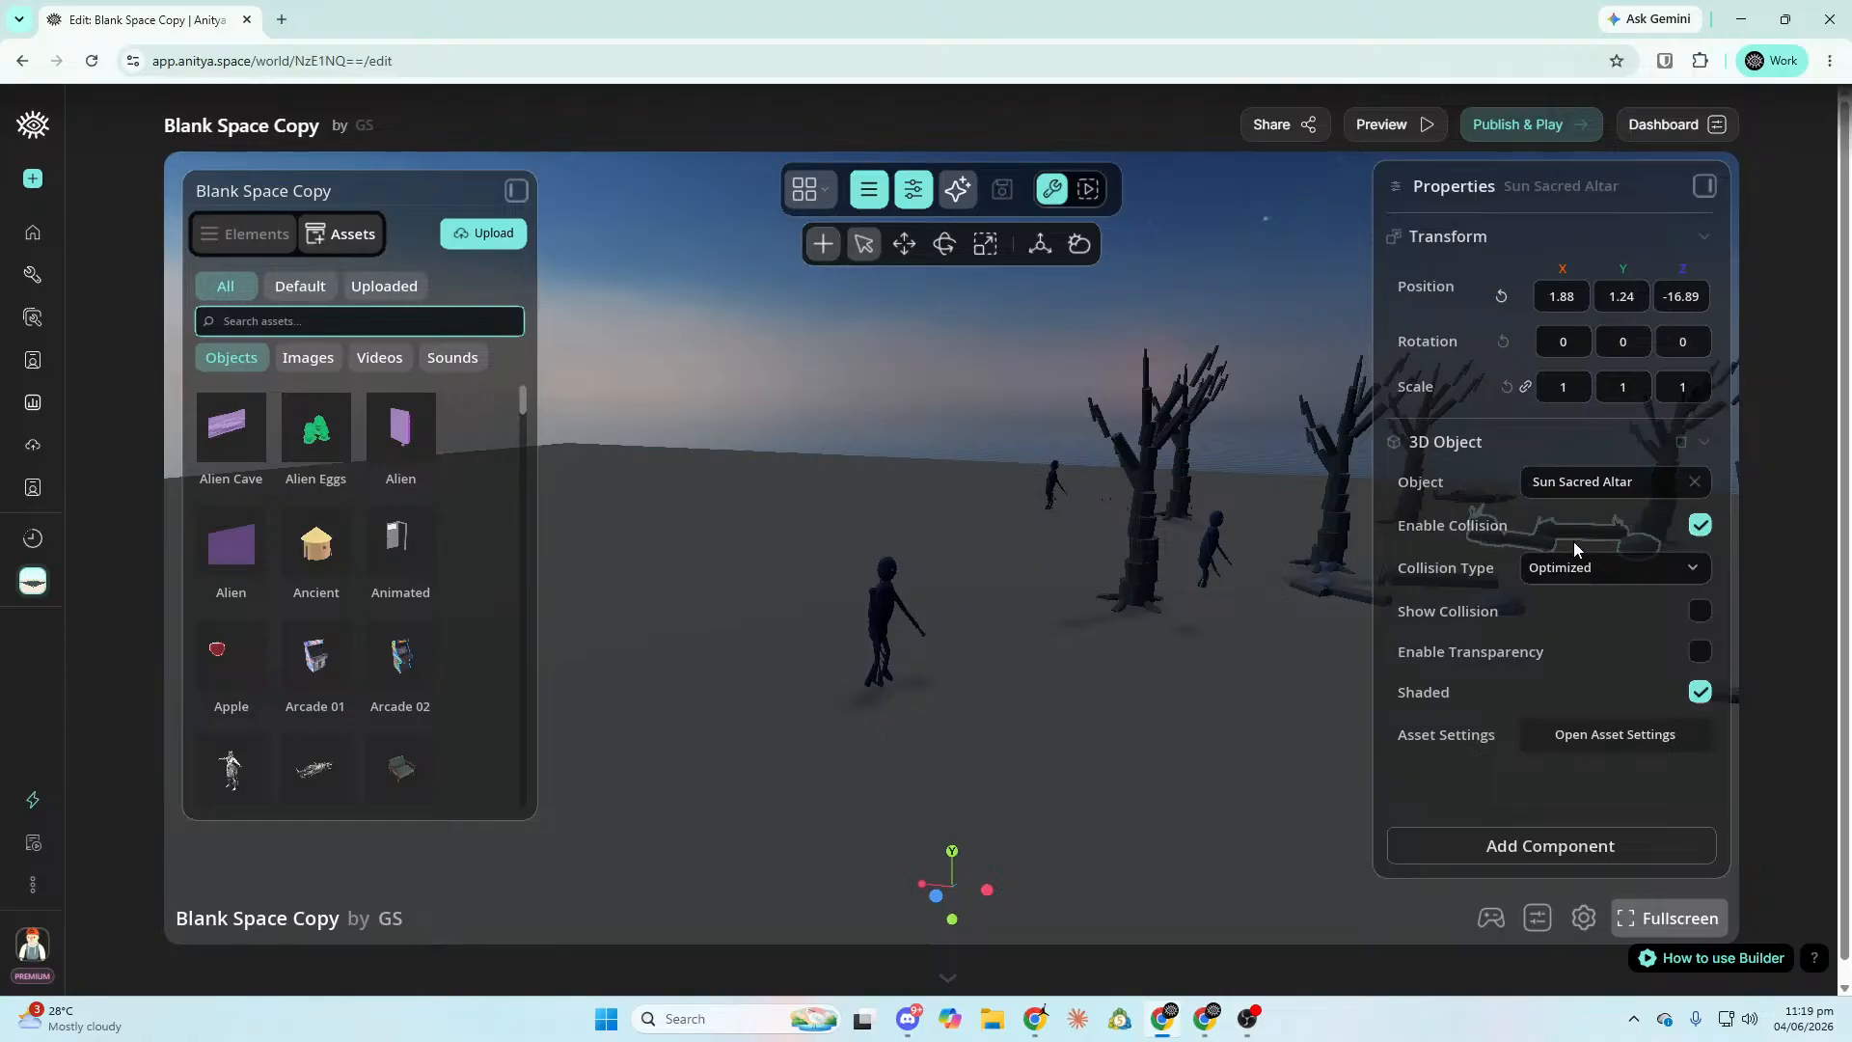
Set the Show/Hide trigger entity of the original Sun Hollow Creature to .Sun Sacred Altar.
left_click_drag(1216, 530, 1139, 564)
left_click(956, 524)
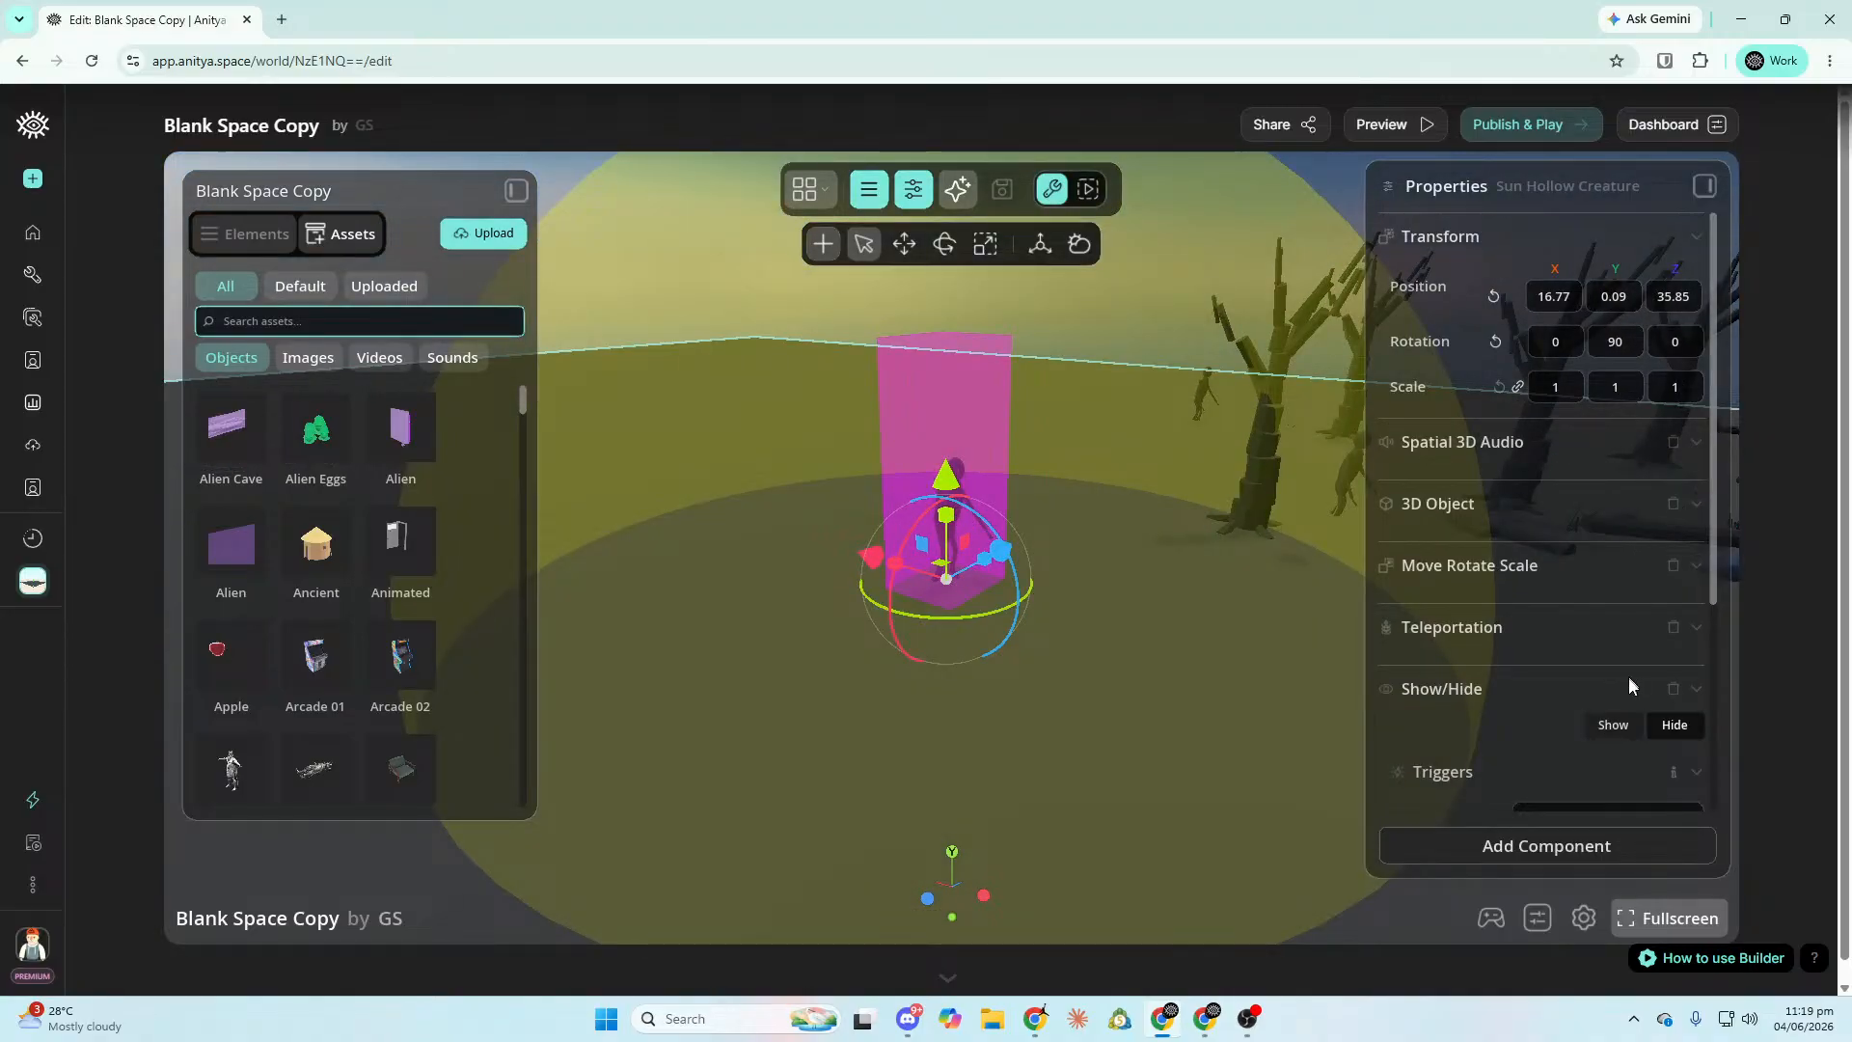
scroll(1657, 733, "down", 3)
left_click(1630, 496)
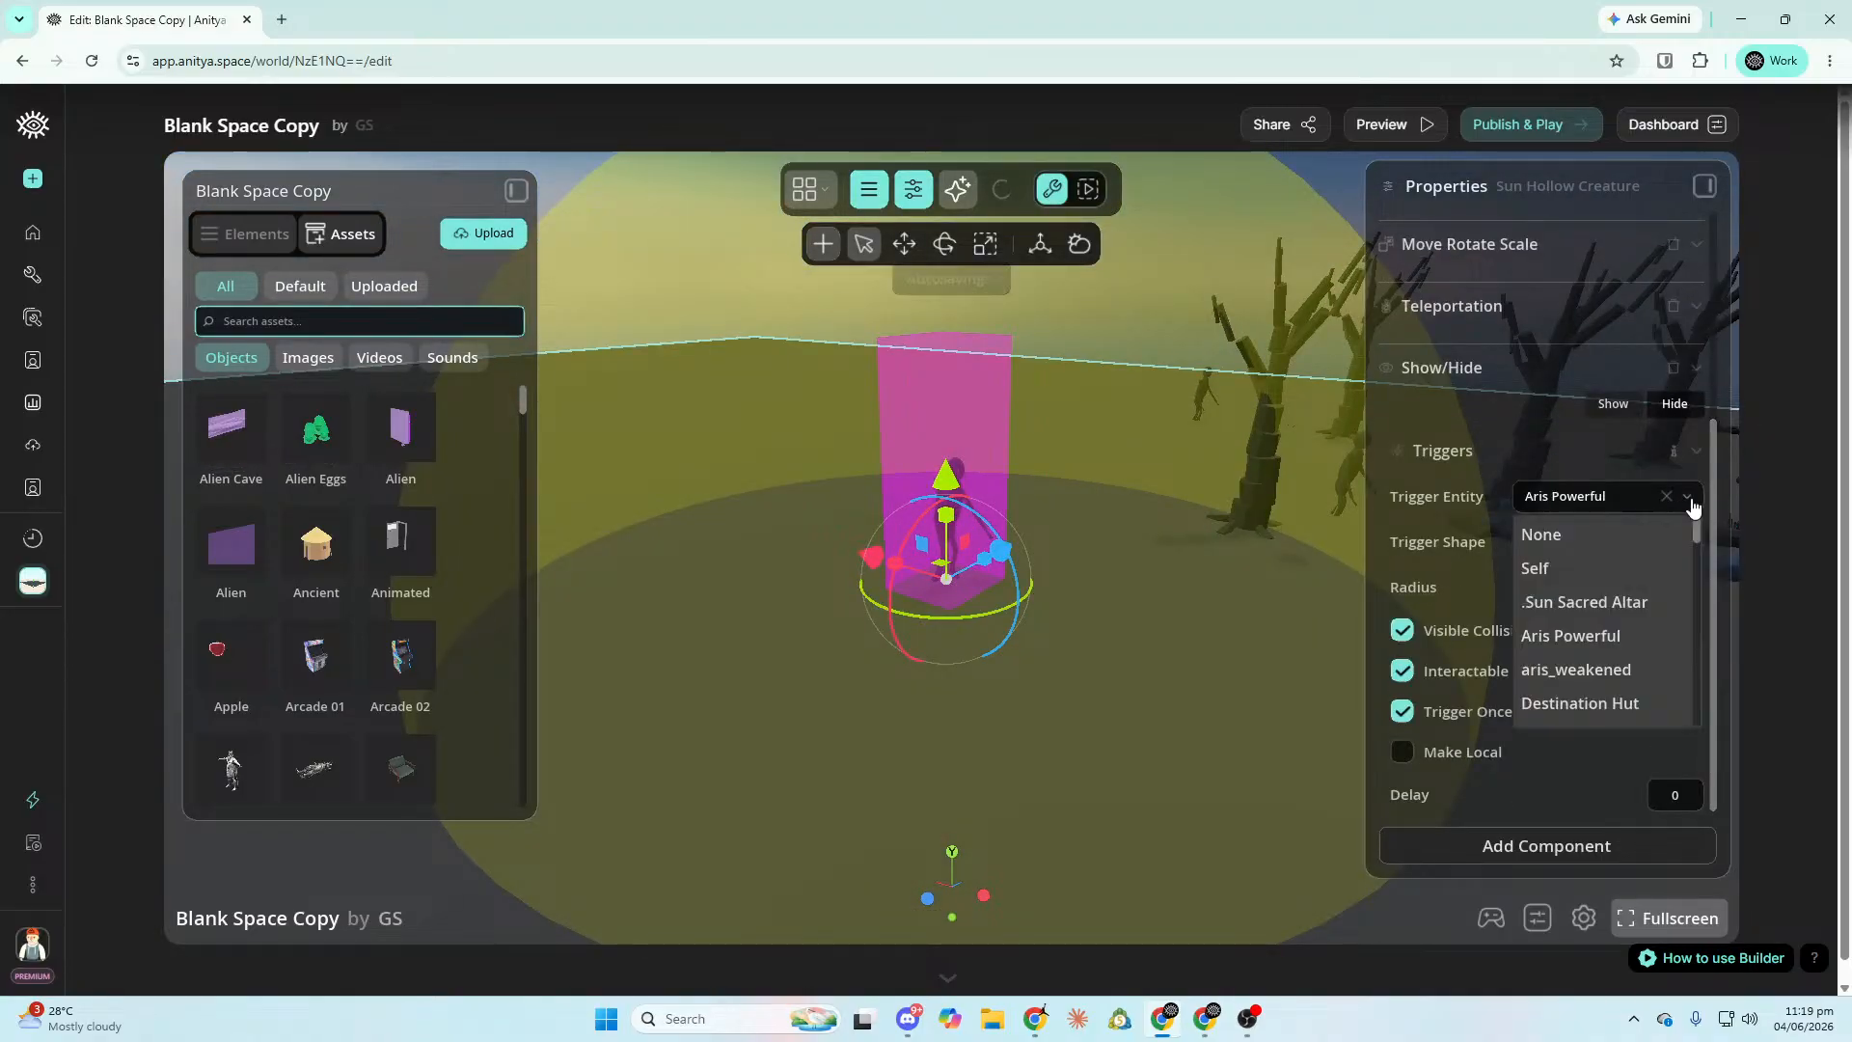
left_click(1630, 602)
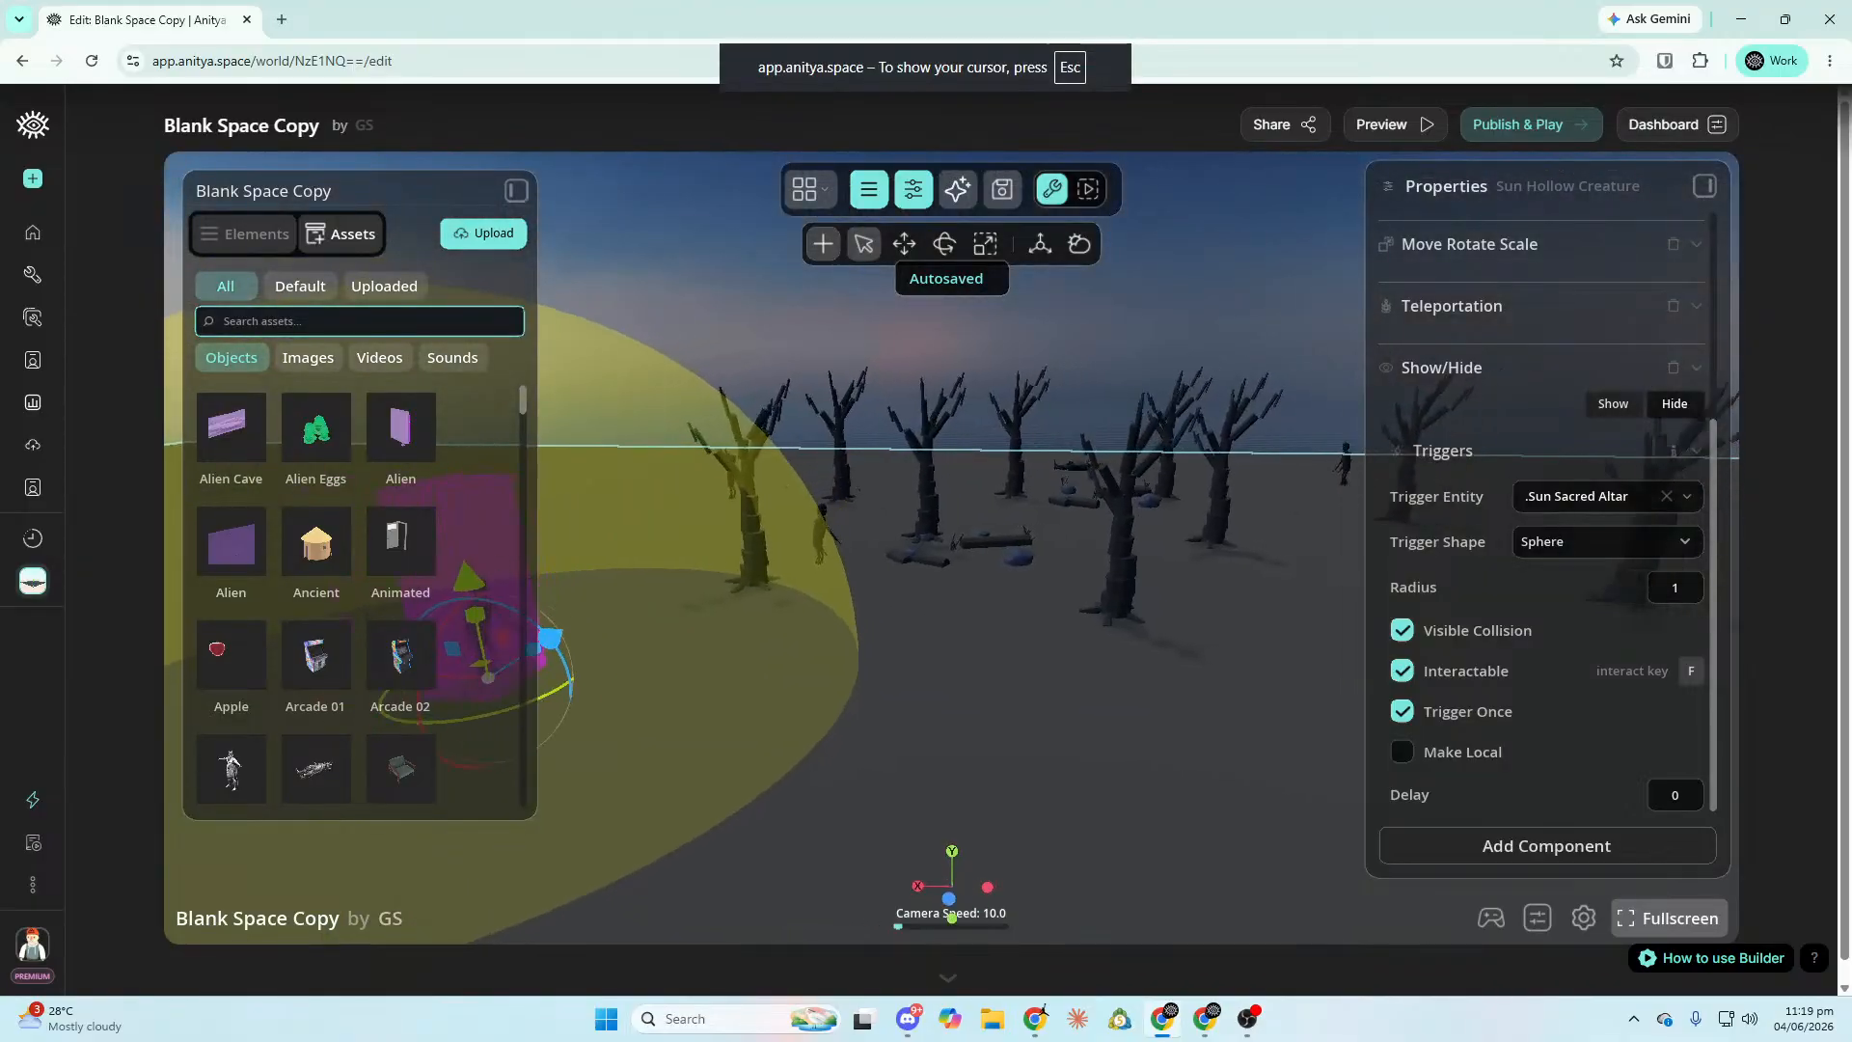
Select the neighbouring Sun Hollow Creature copy beside the dead trees and set its Show/Hide trigger entity to .Sun Sacred Altar.
left_click(1302, 519)
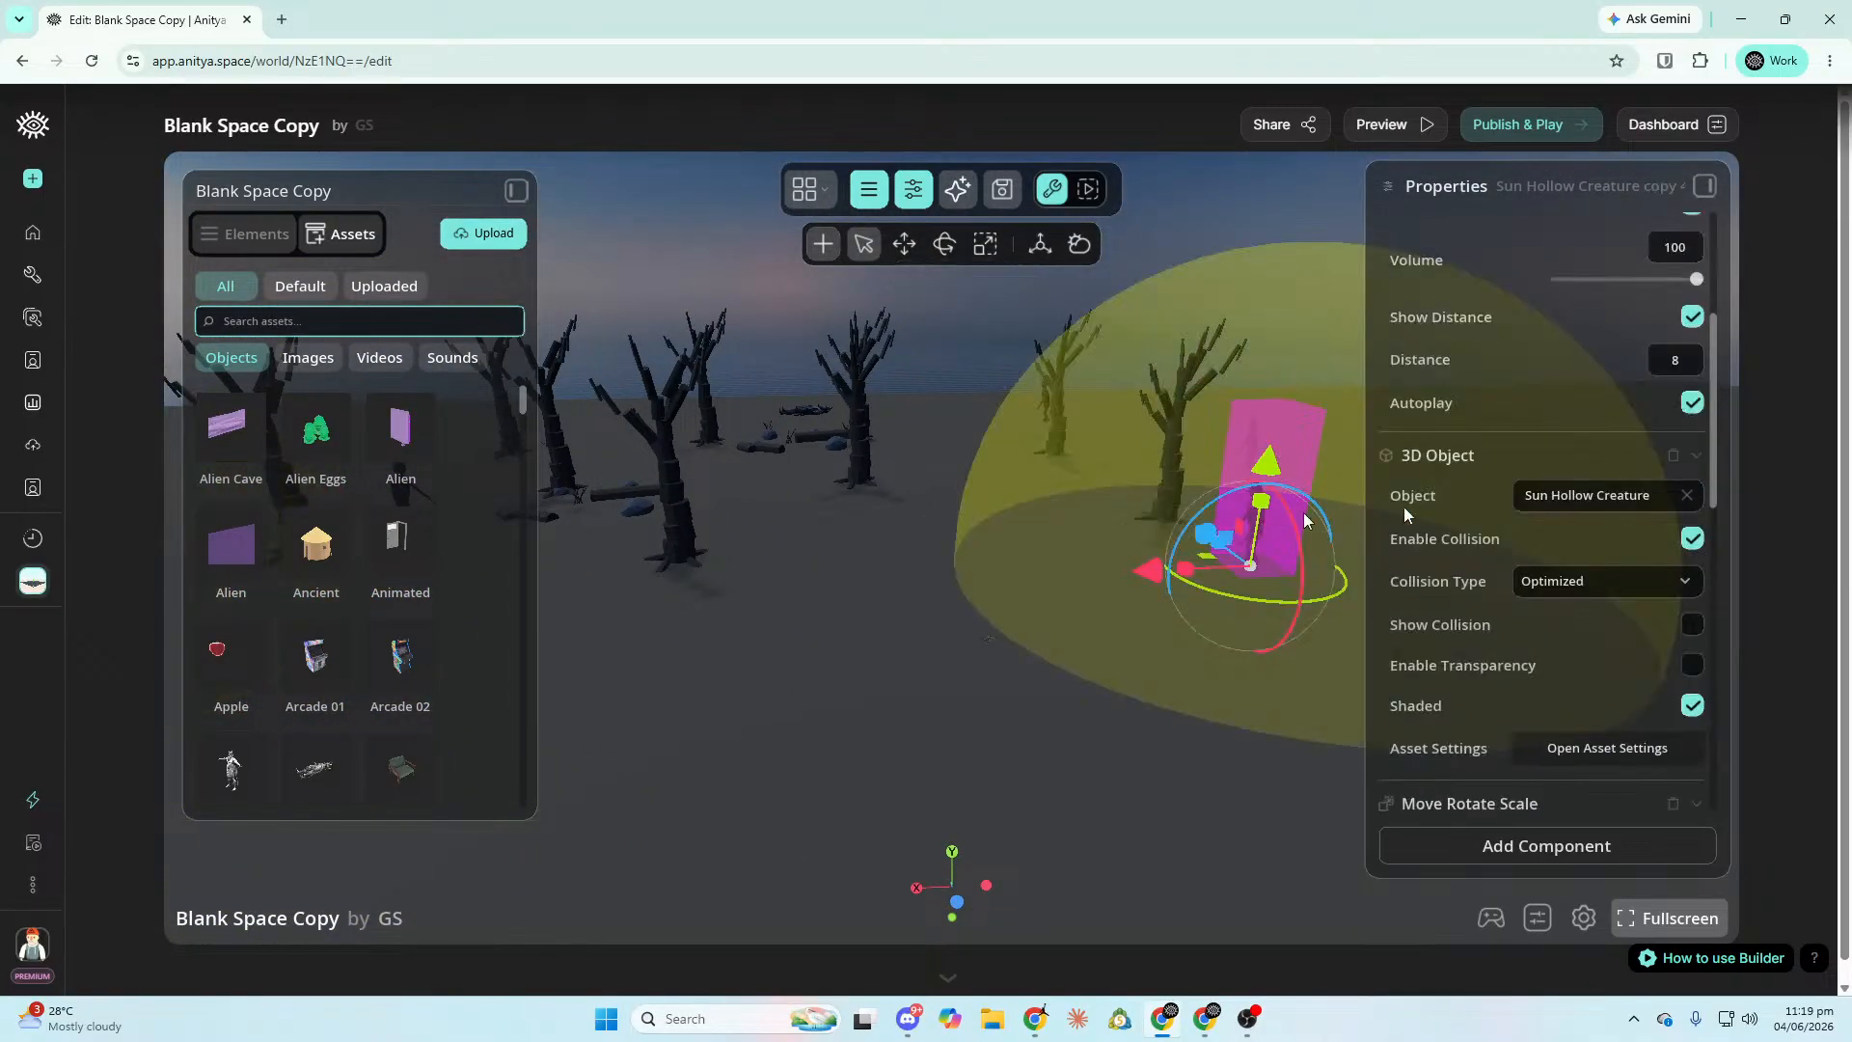
scroll(1693, 540, "down", 6)
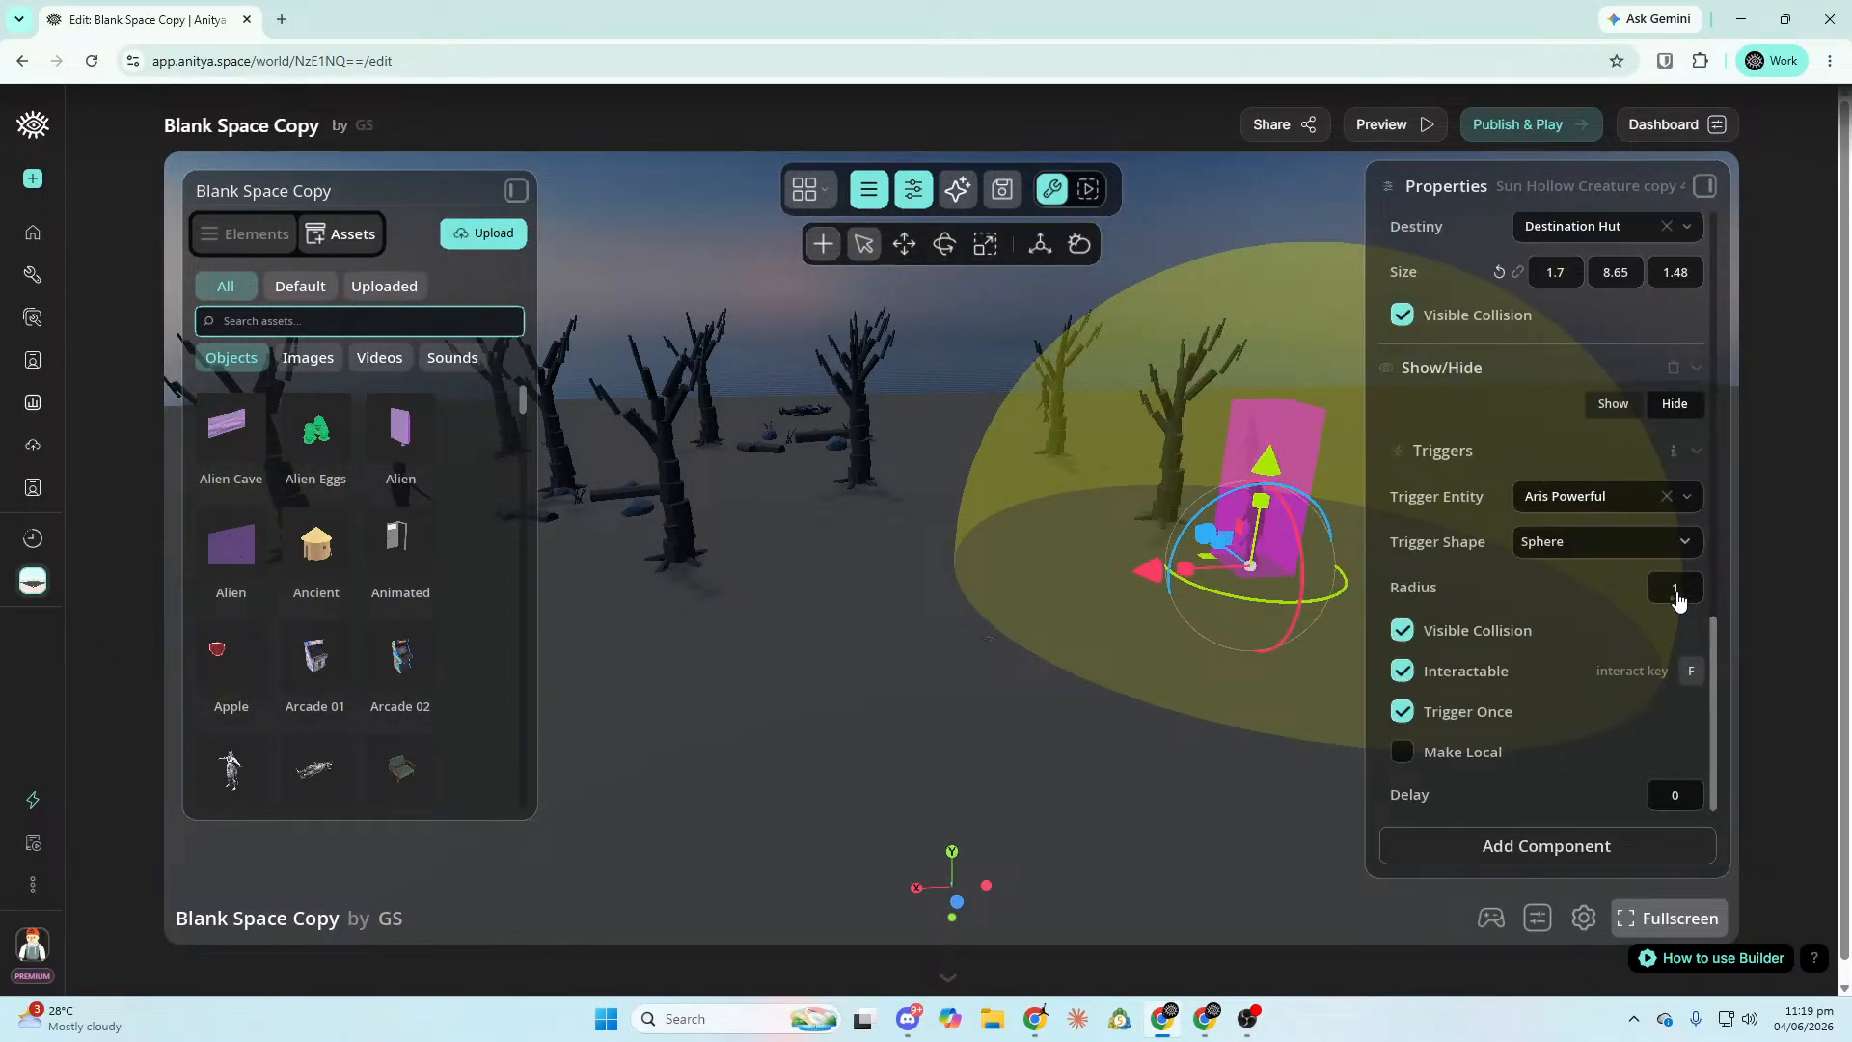
left_click(1696, 502)
left_click(1582, 622)
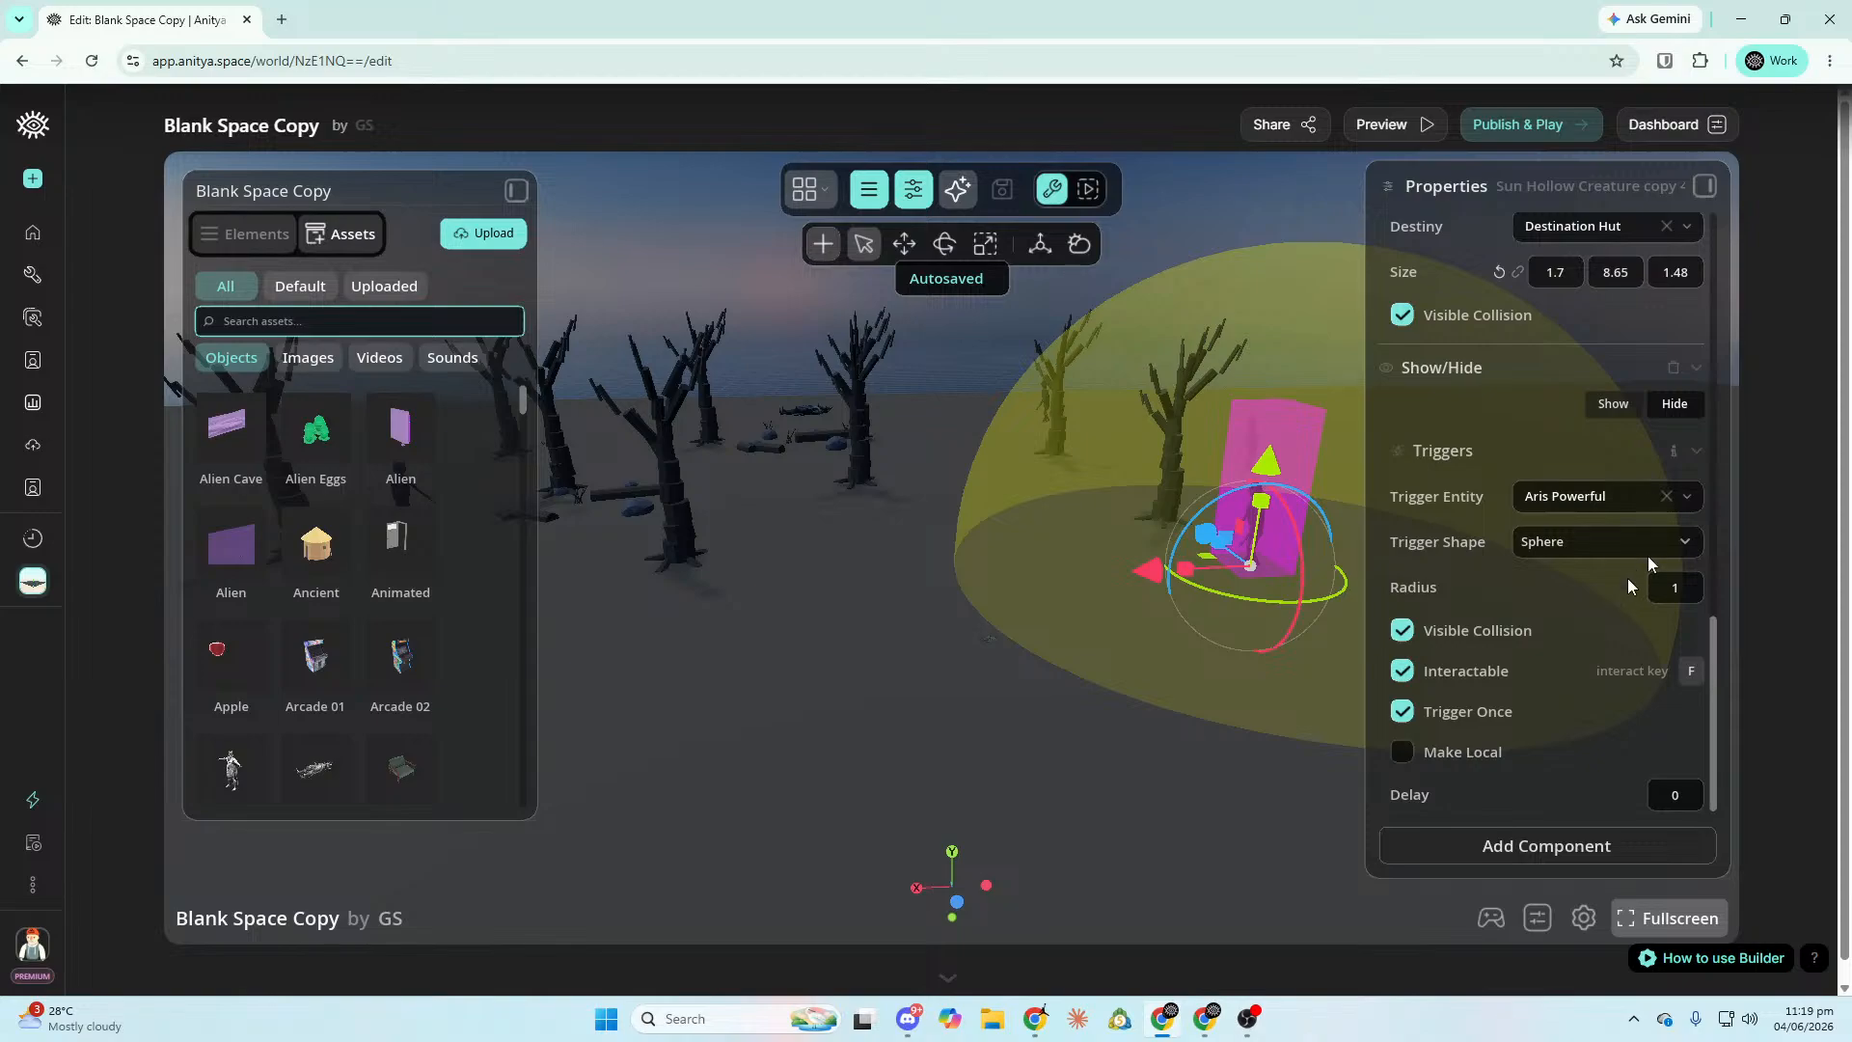
left_click(1687, 502)
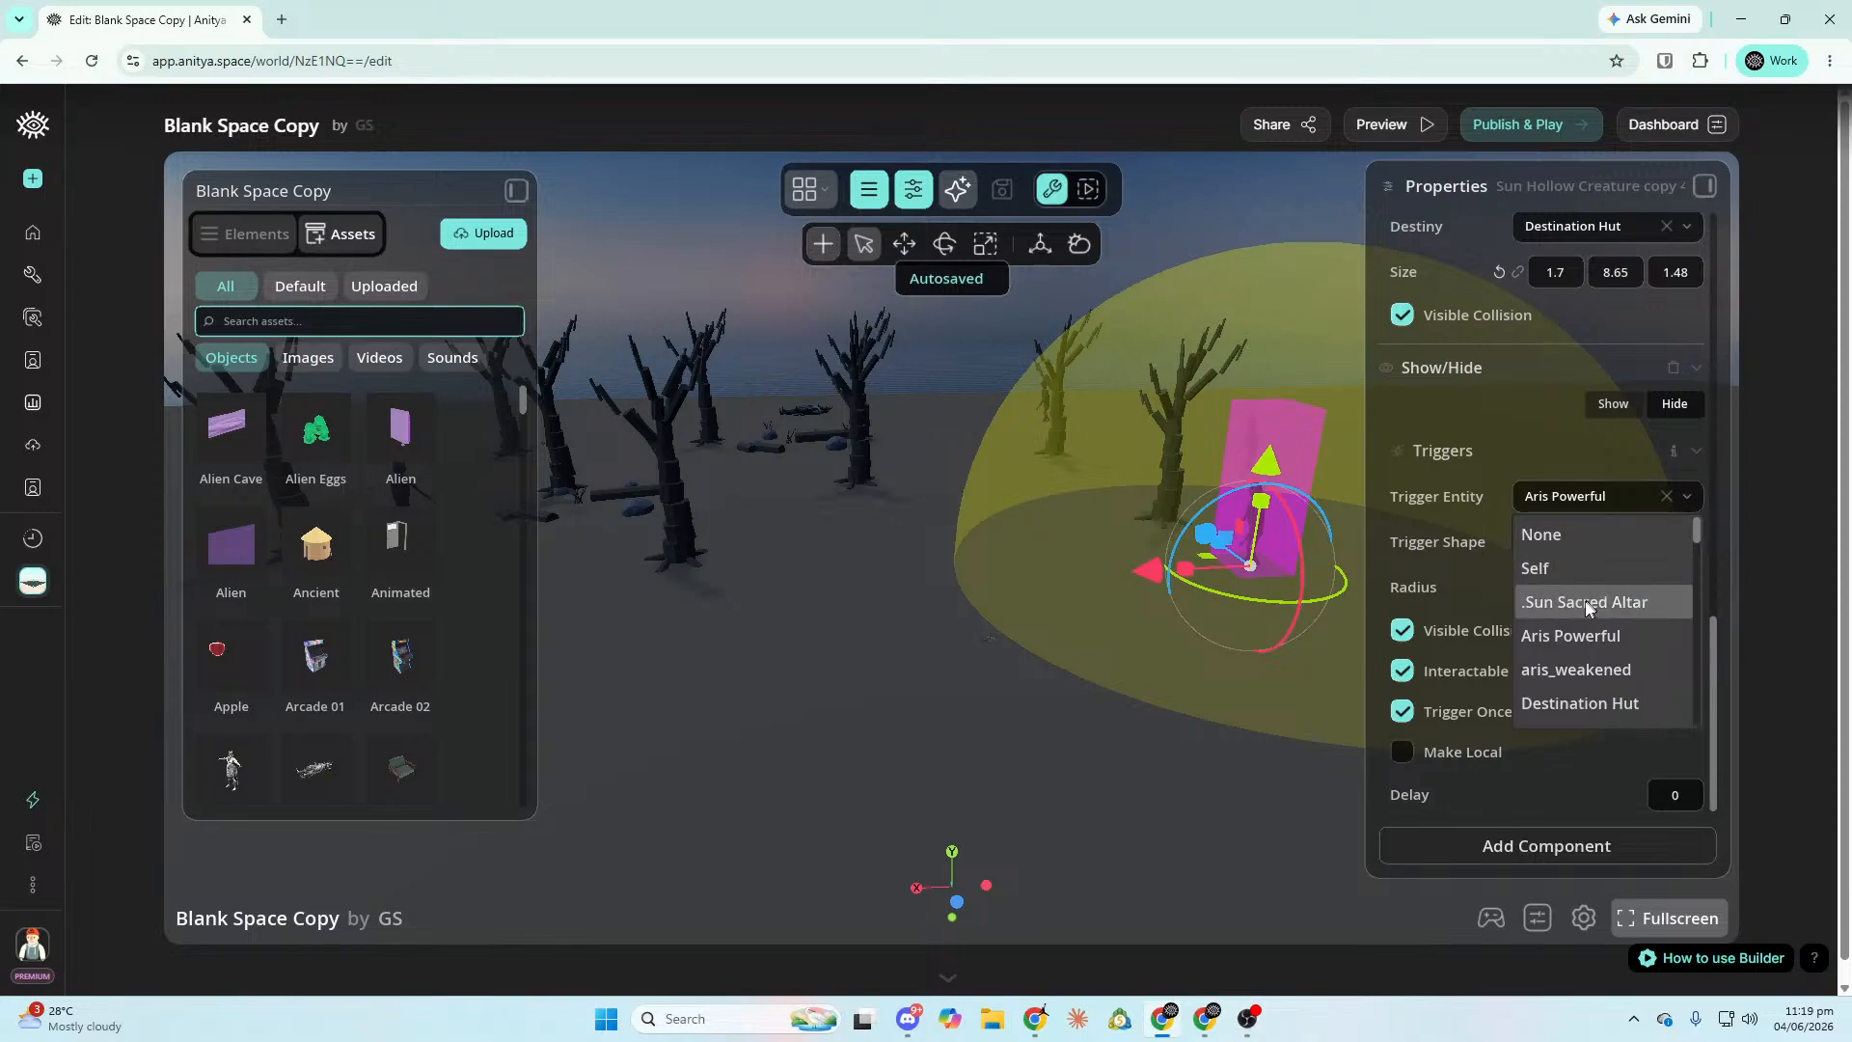
left_click(1584, 602)
Select the hollow creature copy that lacks a hide trigger, in front of the dead trees, and add a Show/Hide component to it.
right_click_drag(1143, 566, 743, 565)
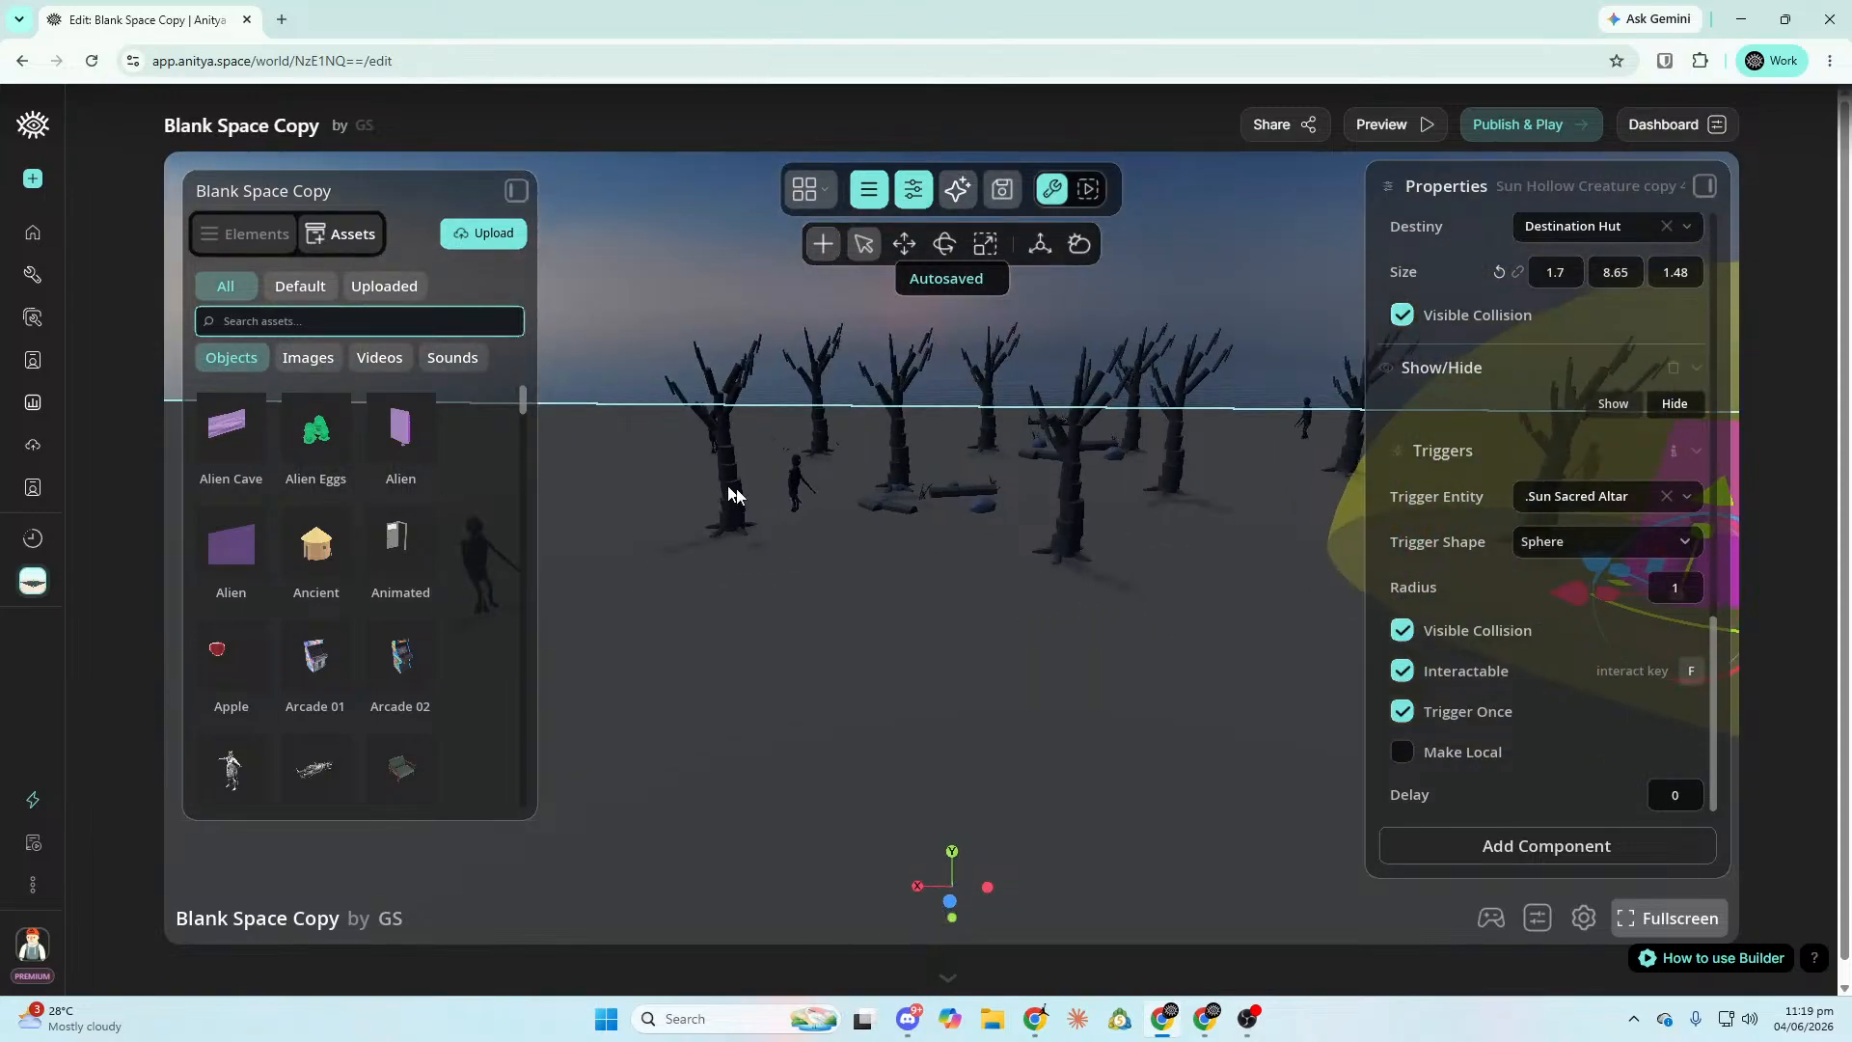
left_click(797, 487)
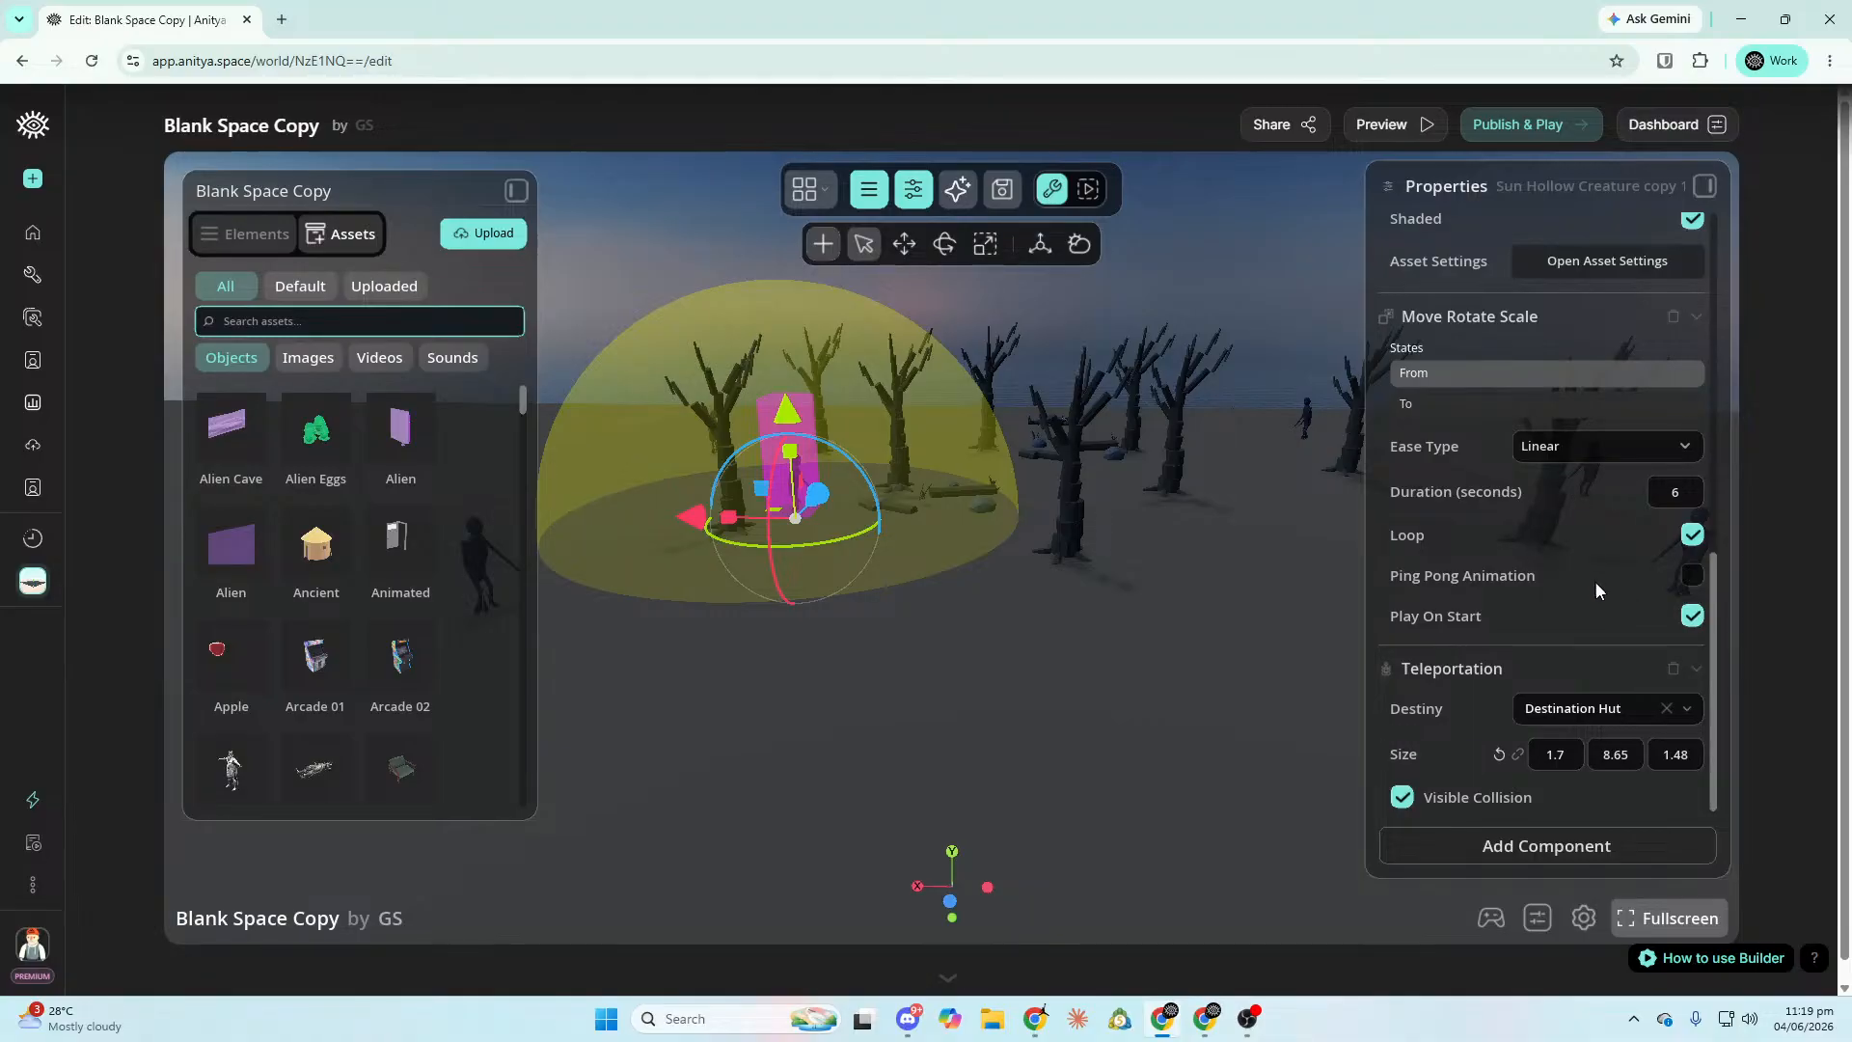
scroll(1607, 588, "up", 10)
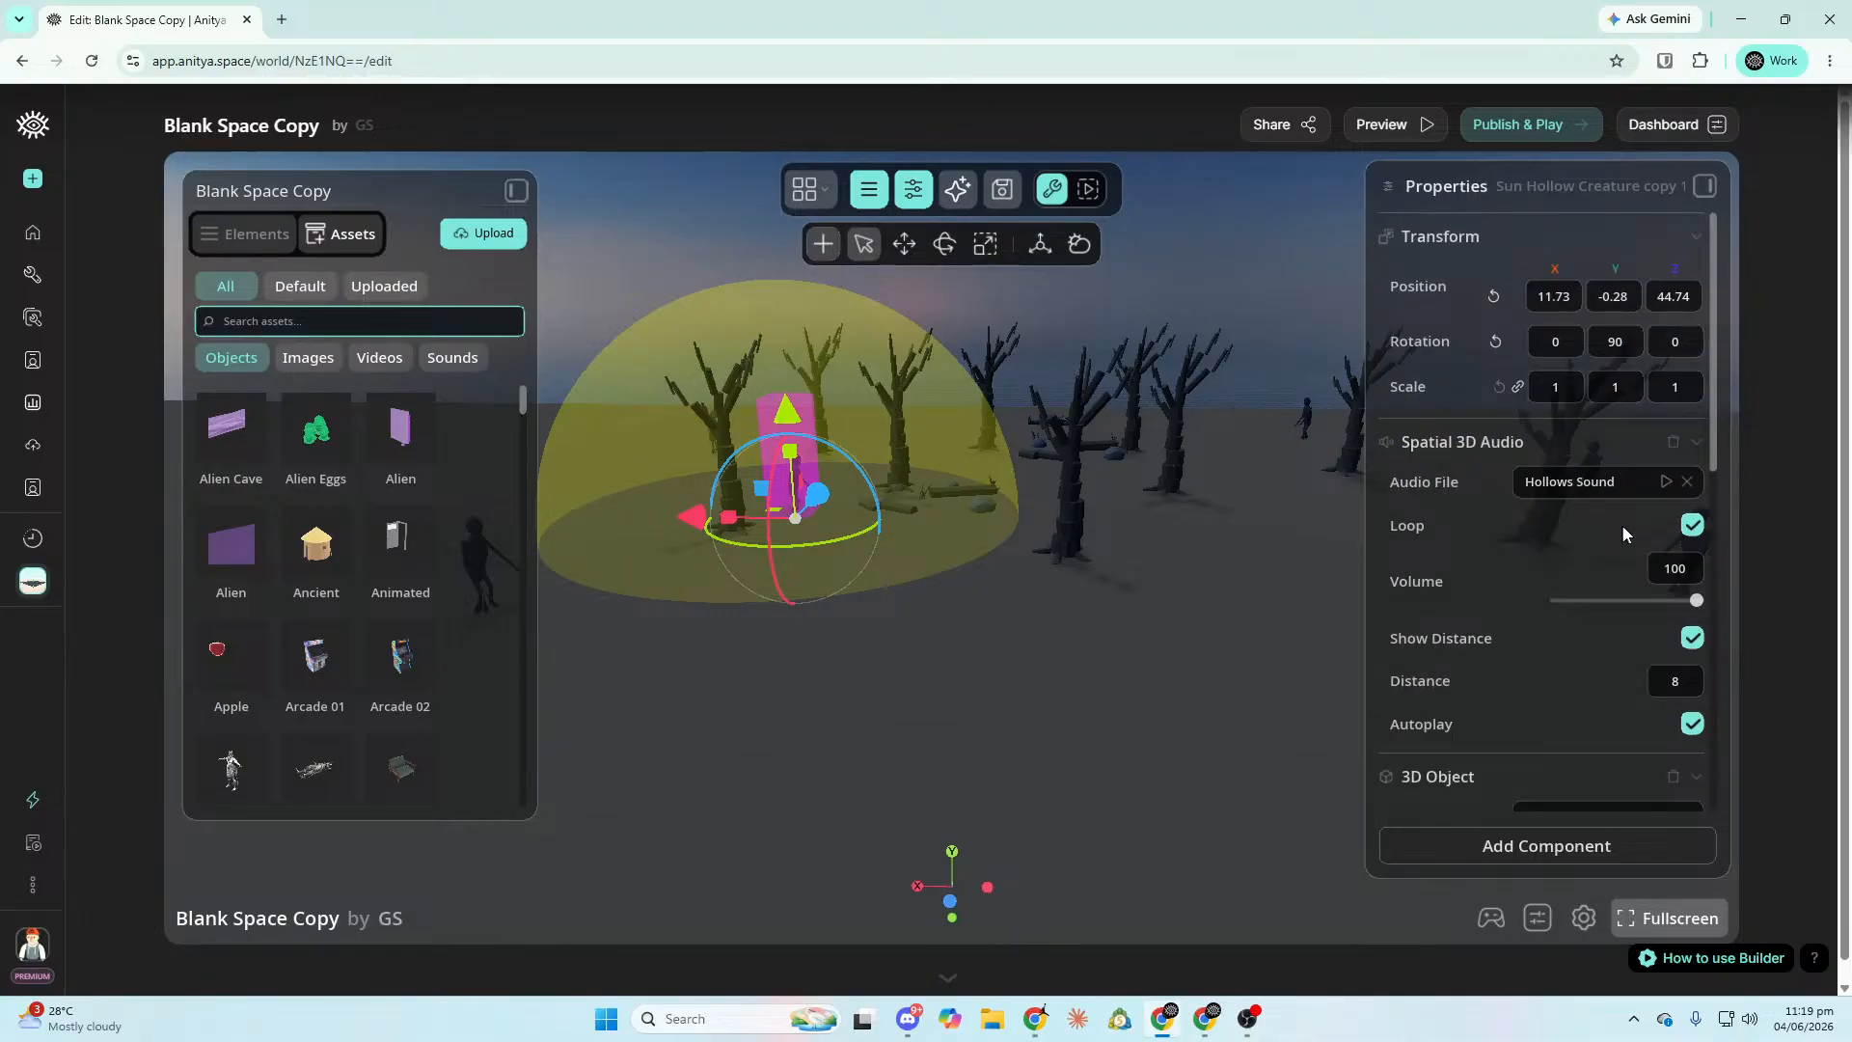
left_click_drag(1719, 449, 1723, 743)
scroll(1577, 739, "up", 5)
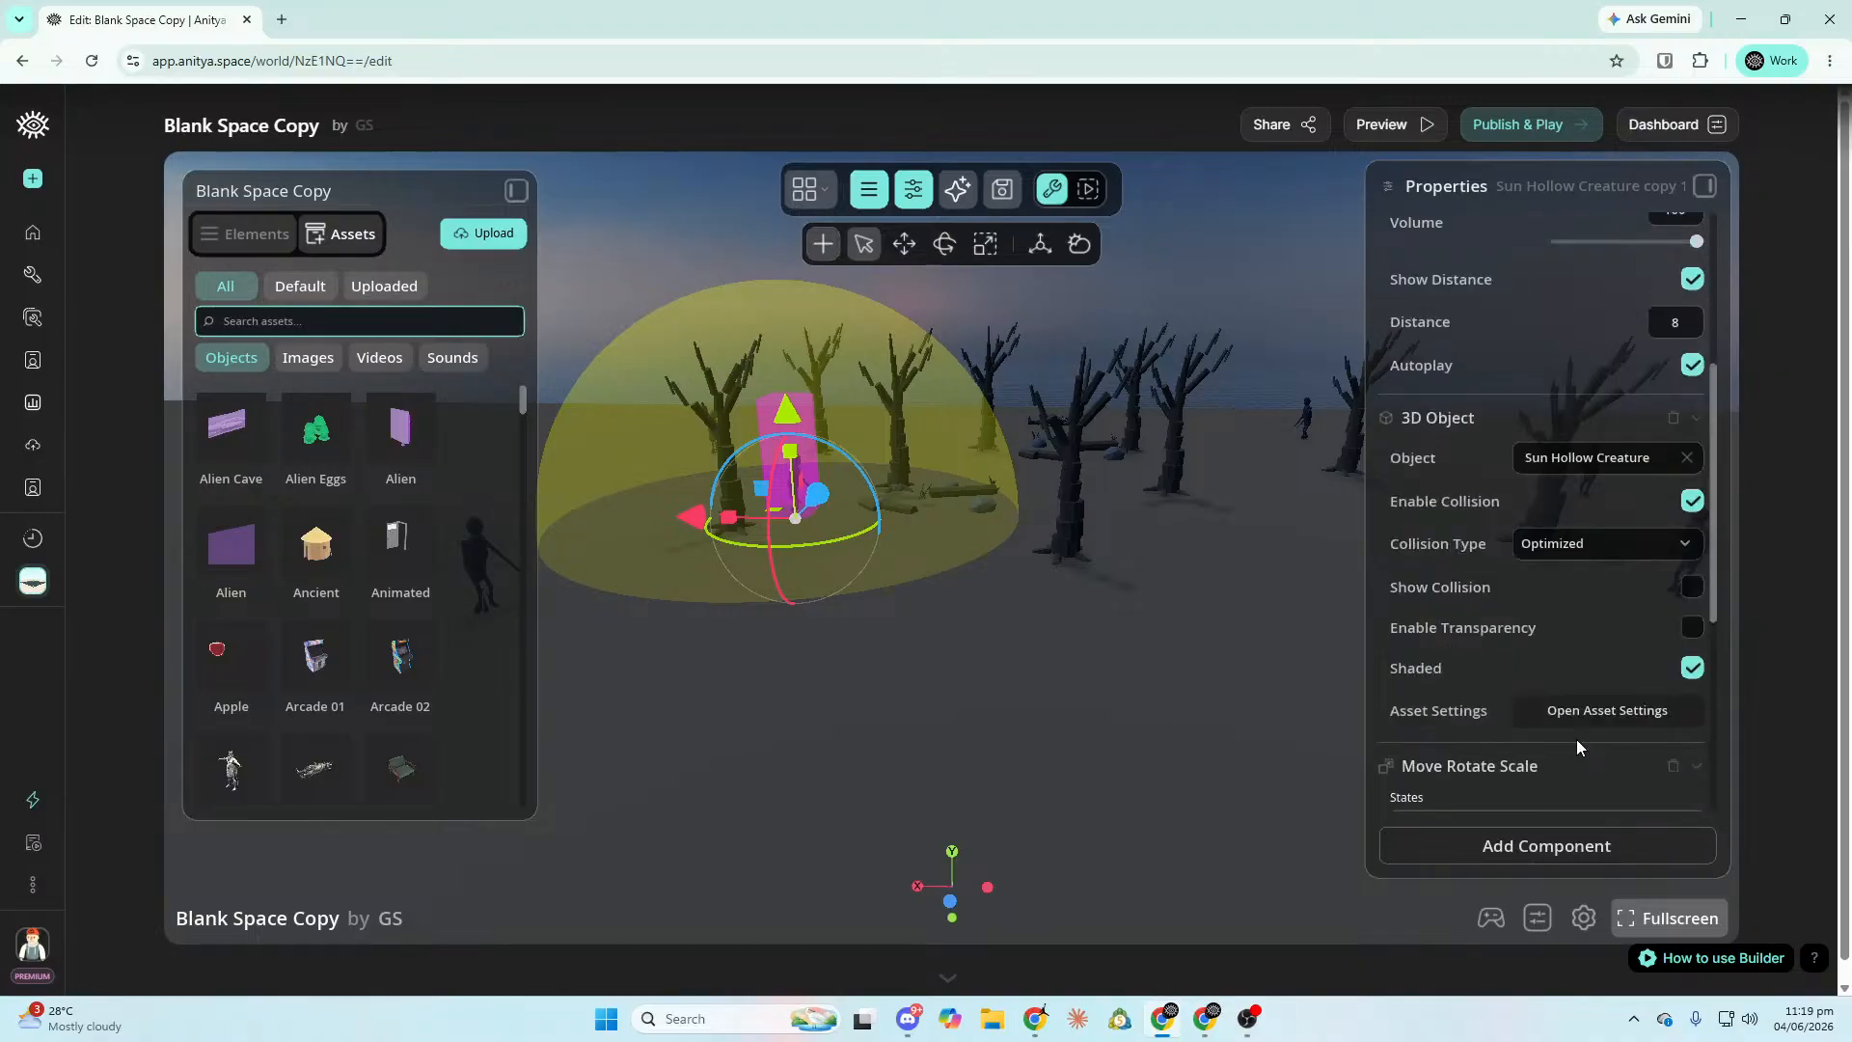
scroll(1576, 746, "up", 4)
scroll(1577, 746, "down", 8)
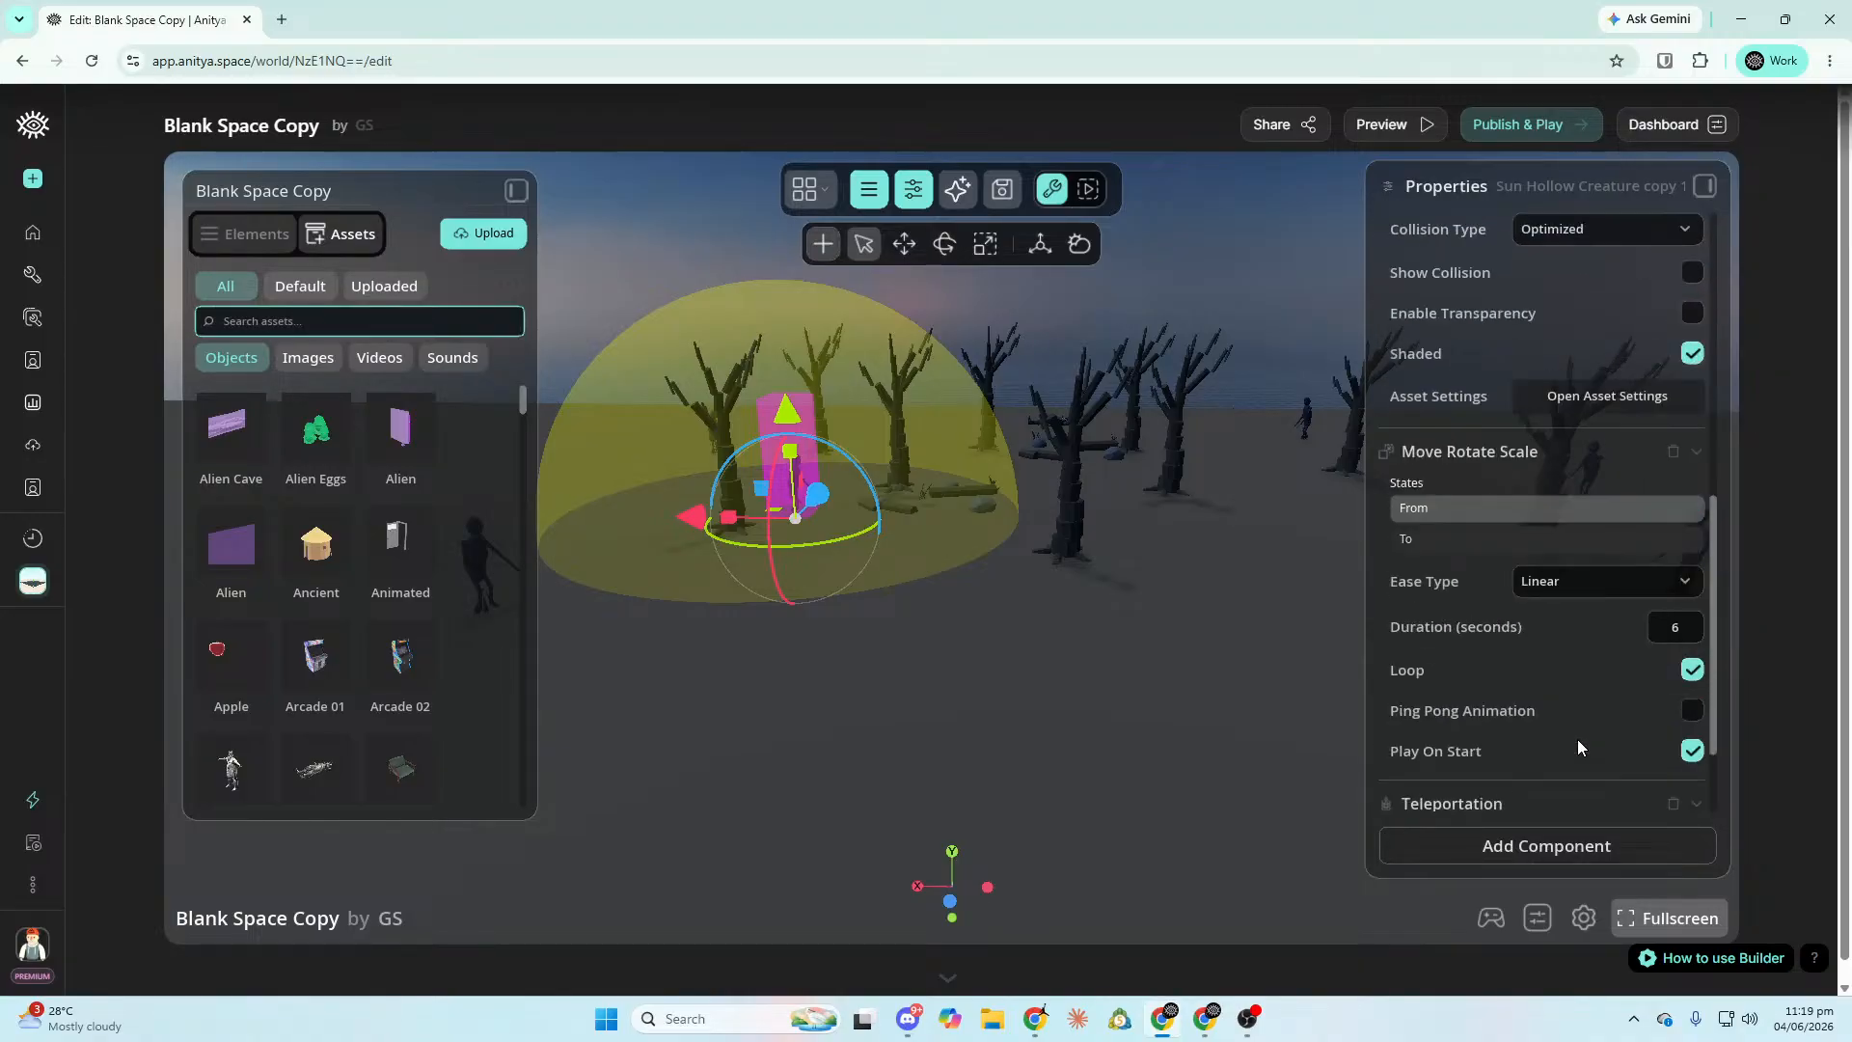
left_click(1580, 841)
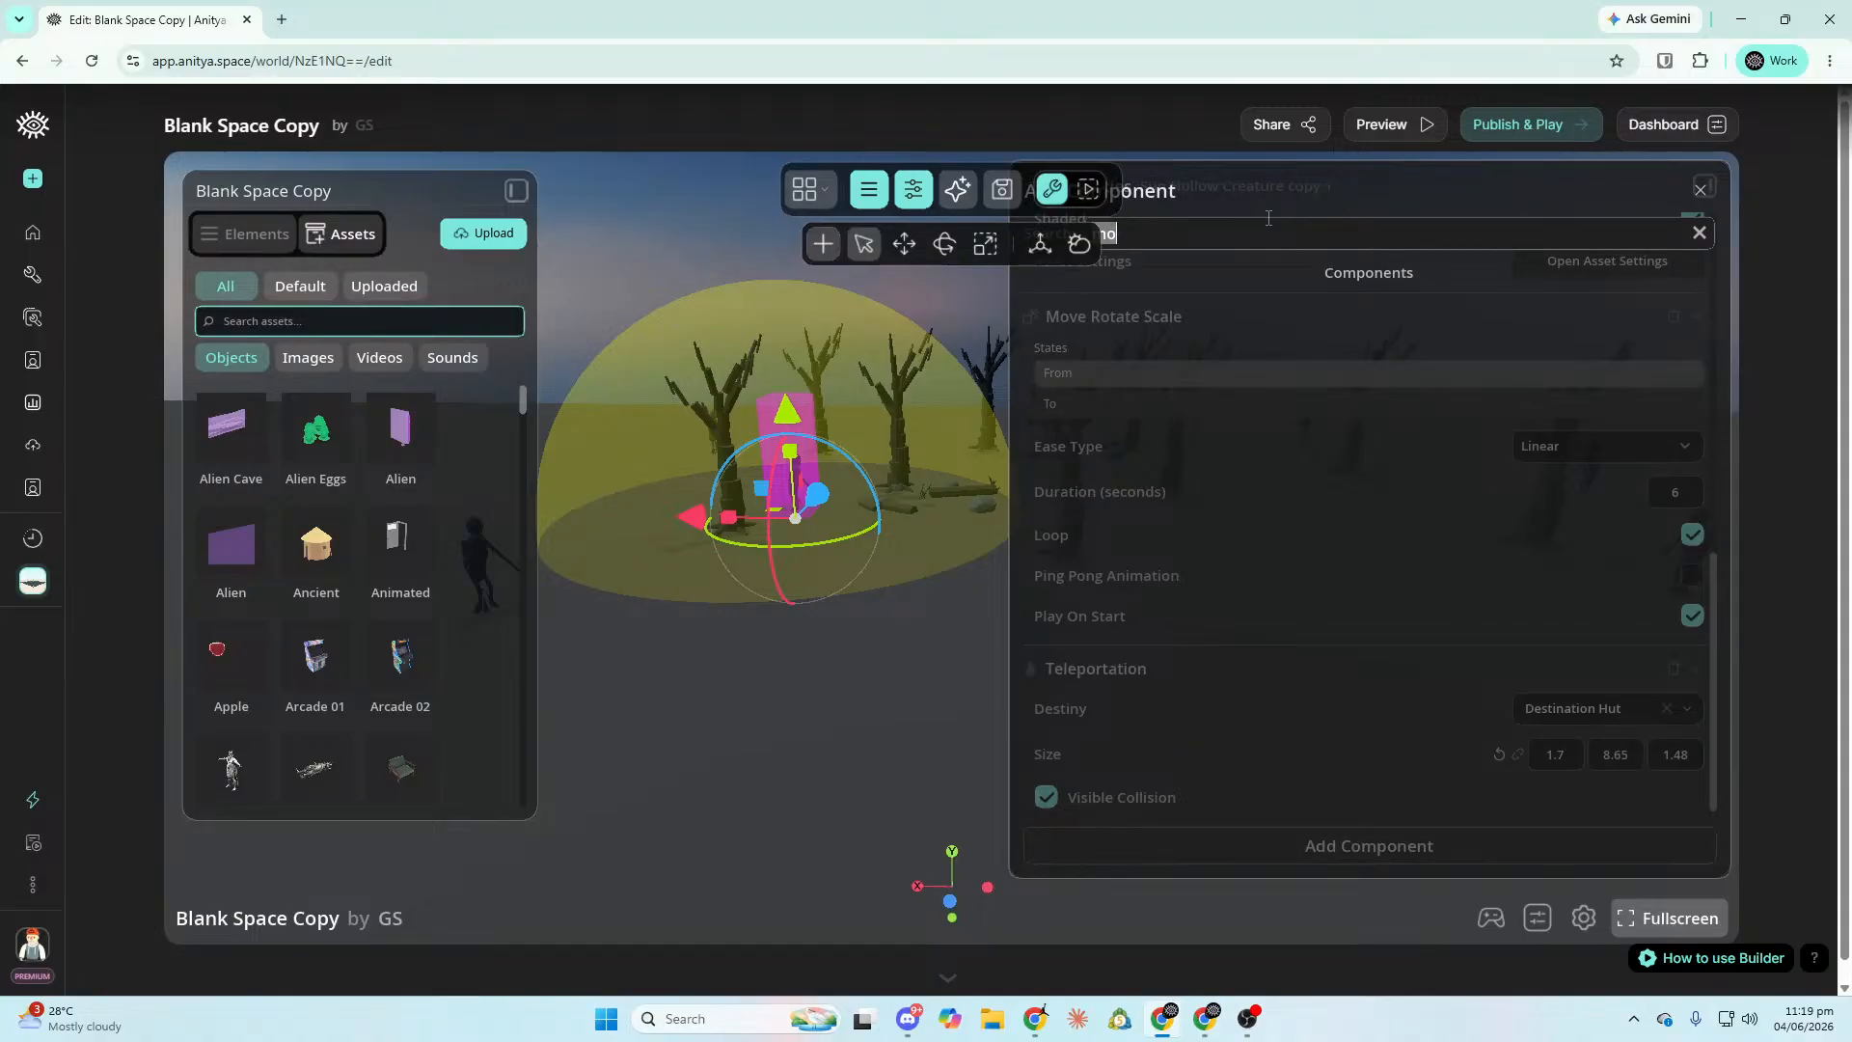
type("hide")
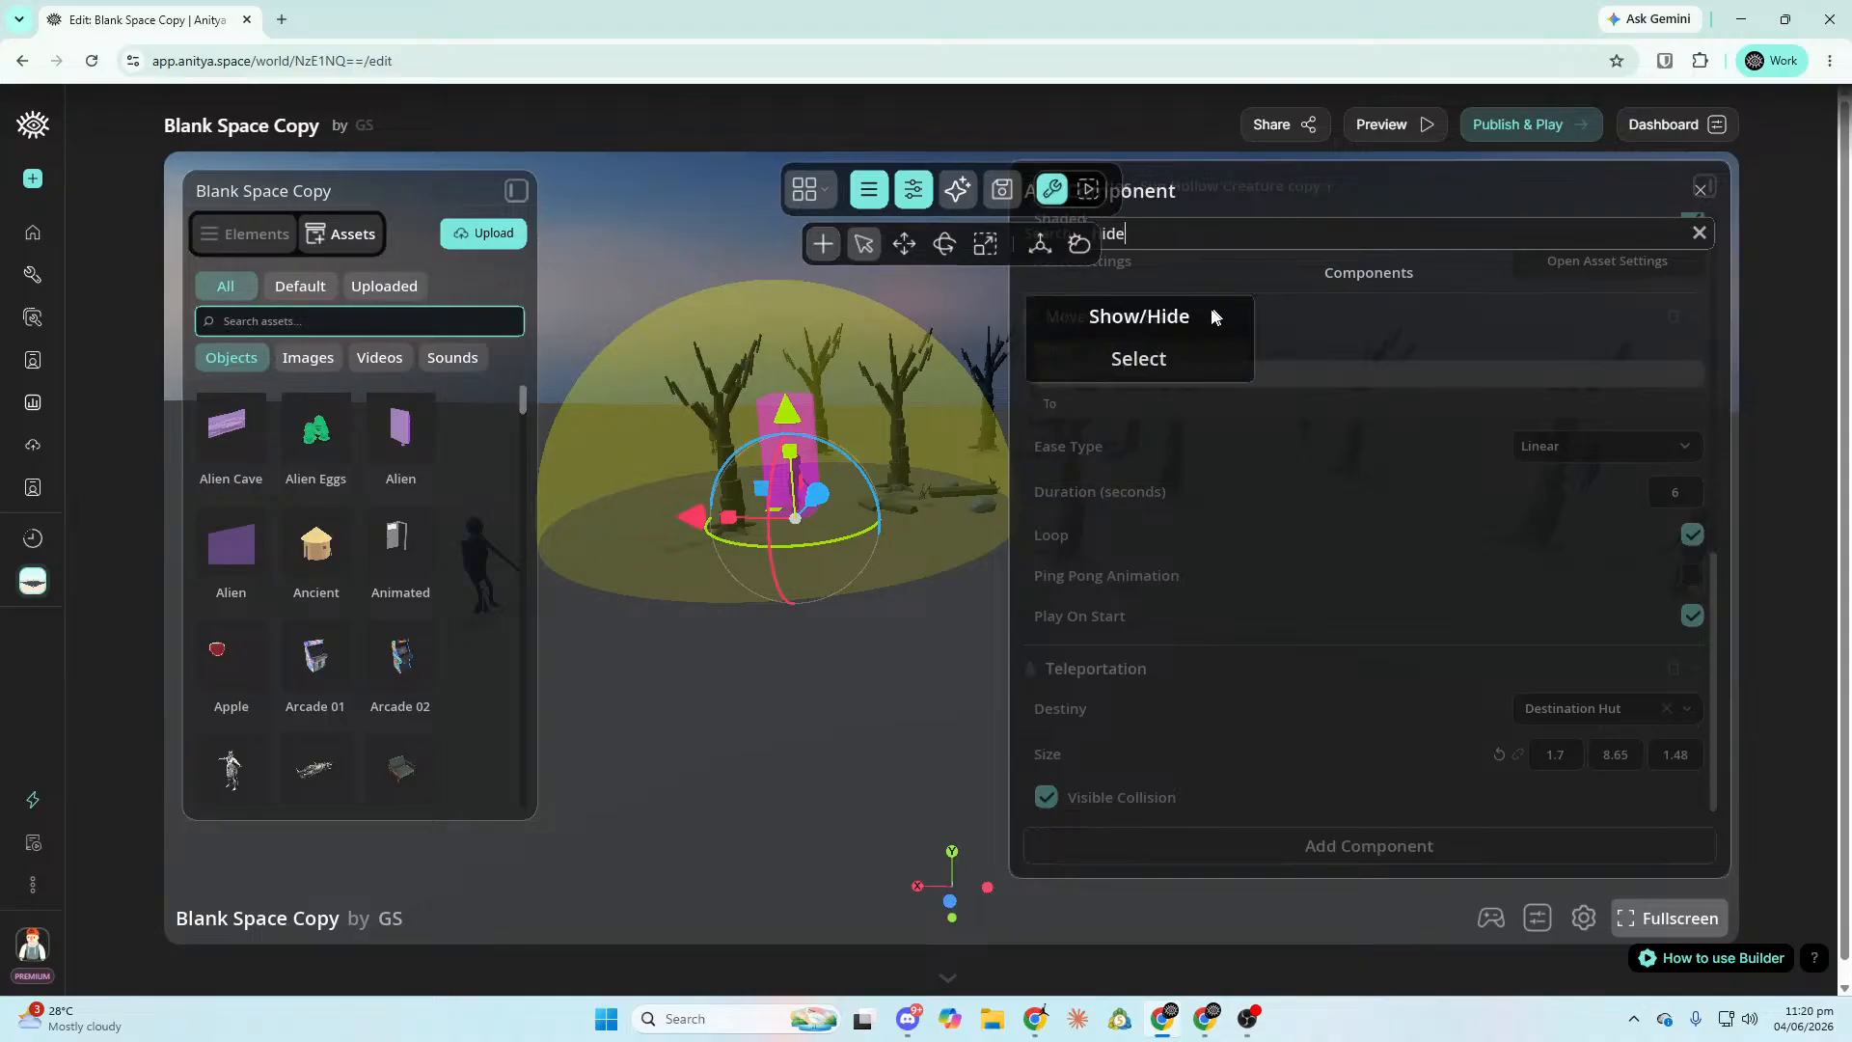
left_click(1186, 363)
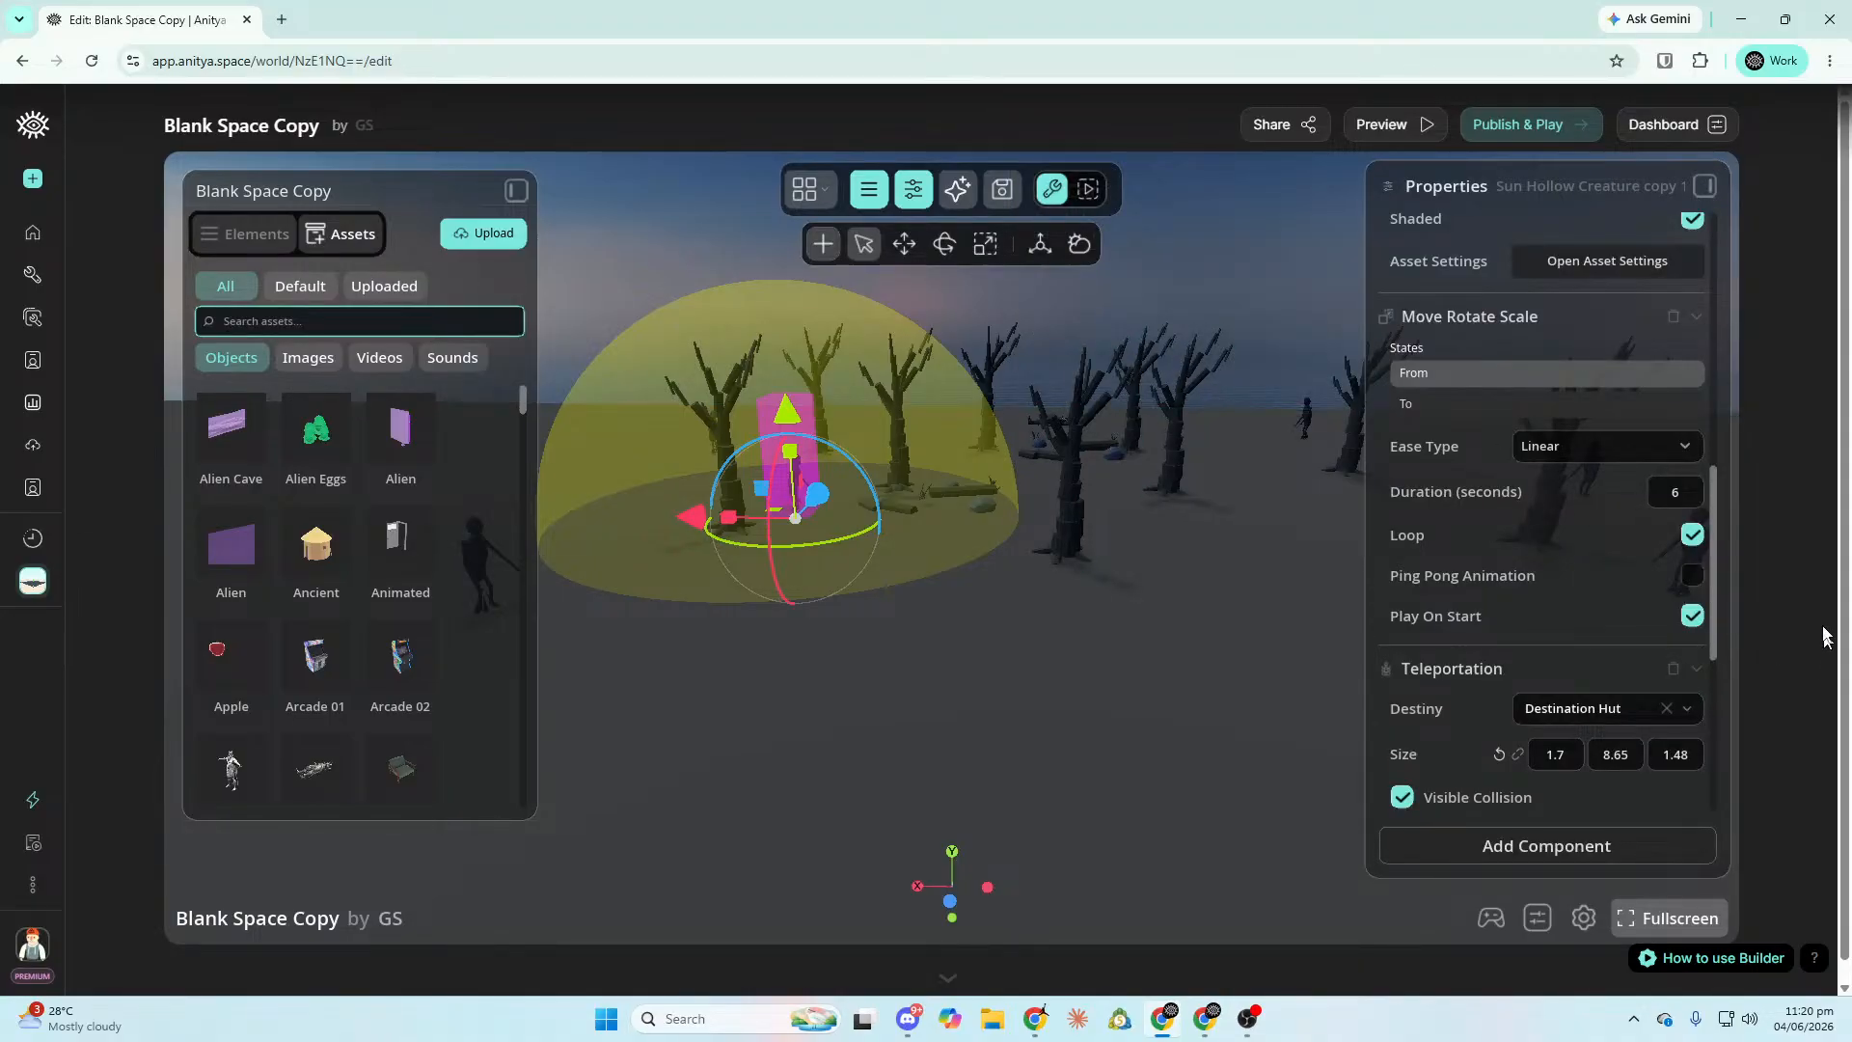
Set the new Show/Hide component to Hide and choose .Sun Sacred Altar as its trigger entity.
scroll(1625, 574, "down", 5)
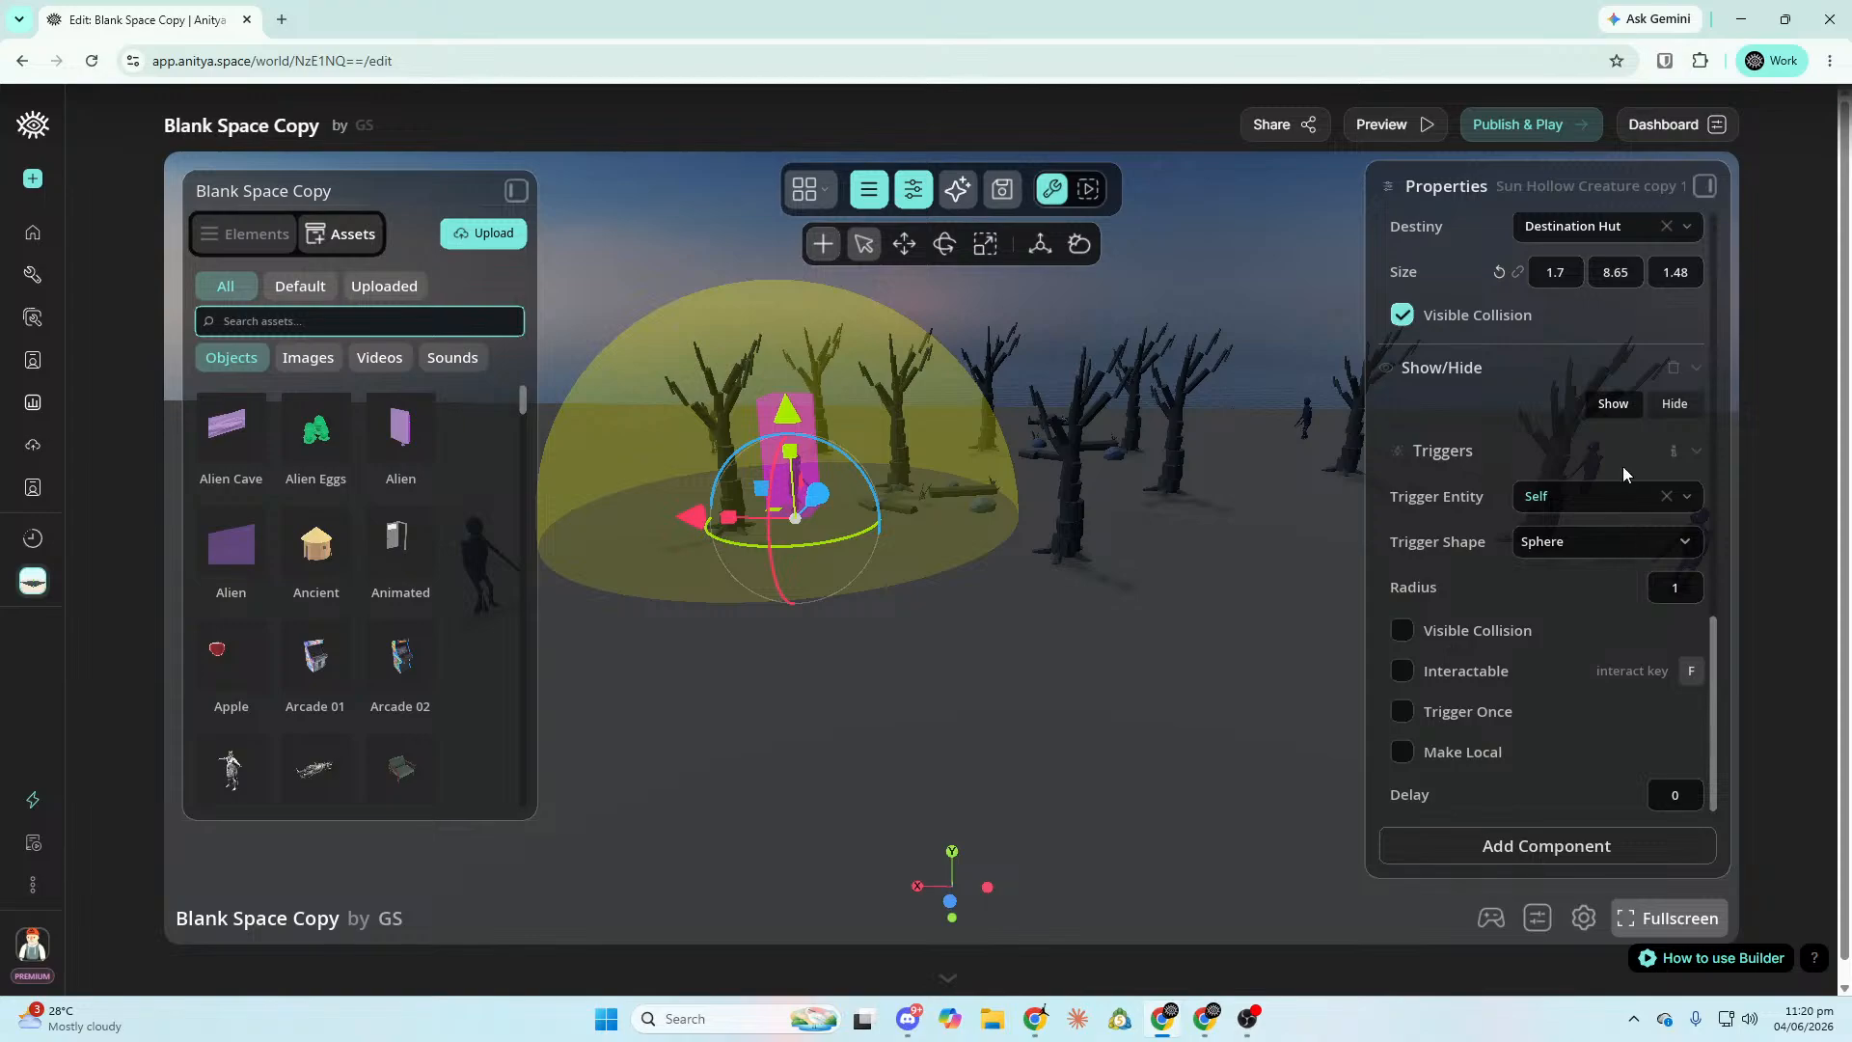
scroll(1625, 478, "up", 2)
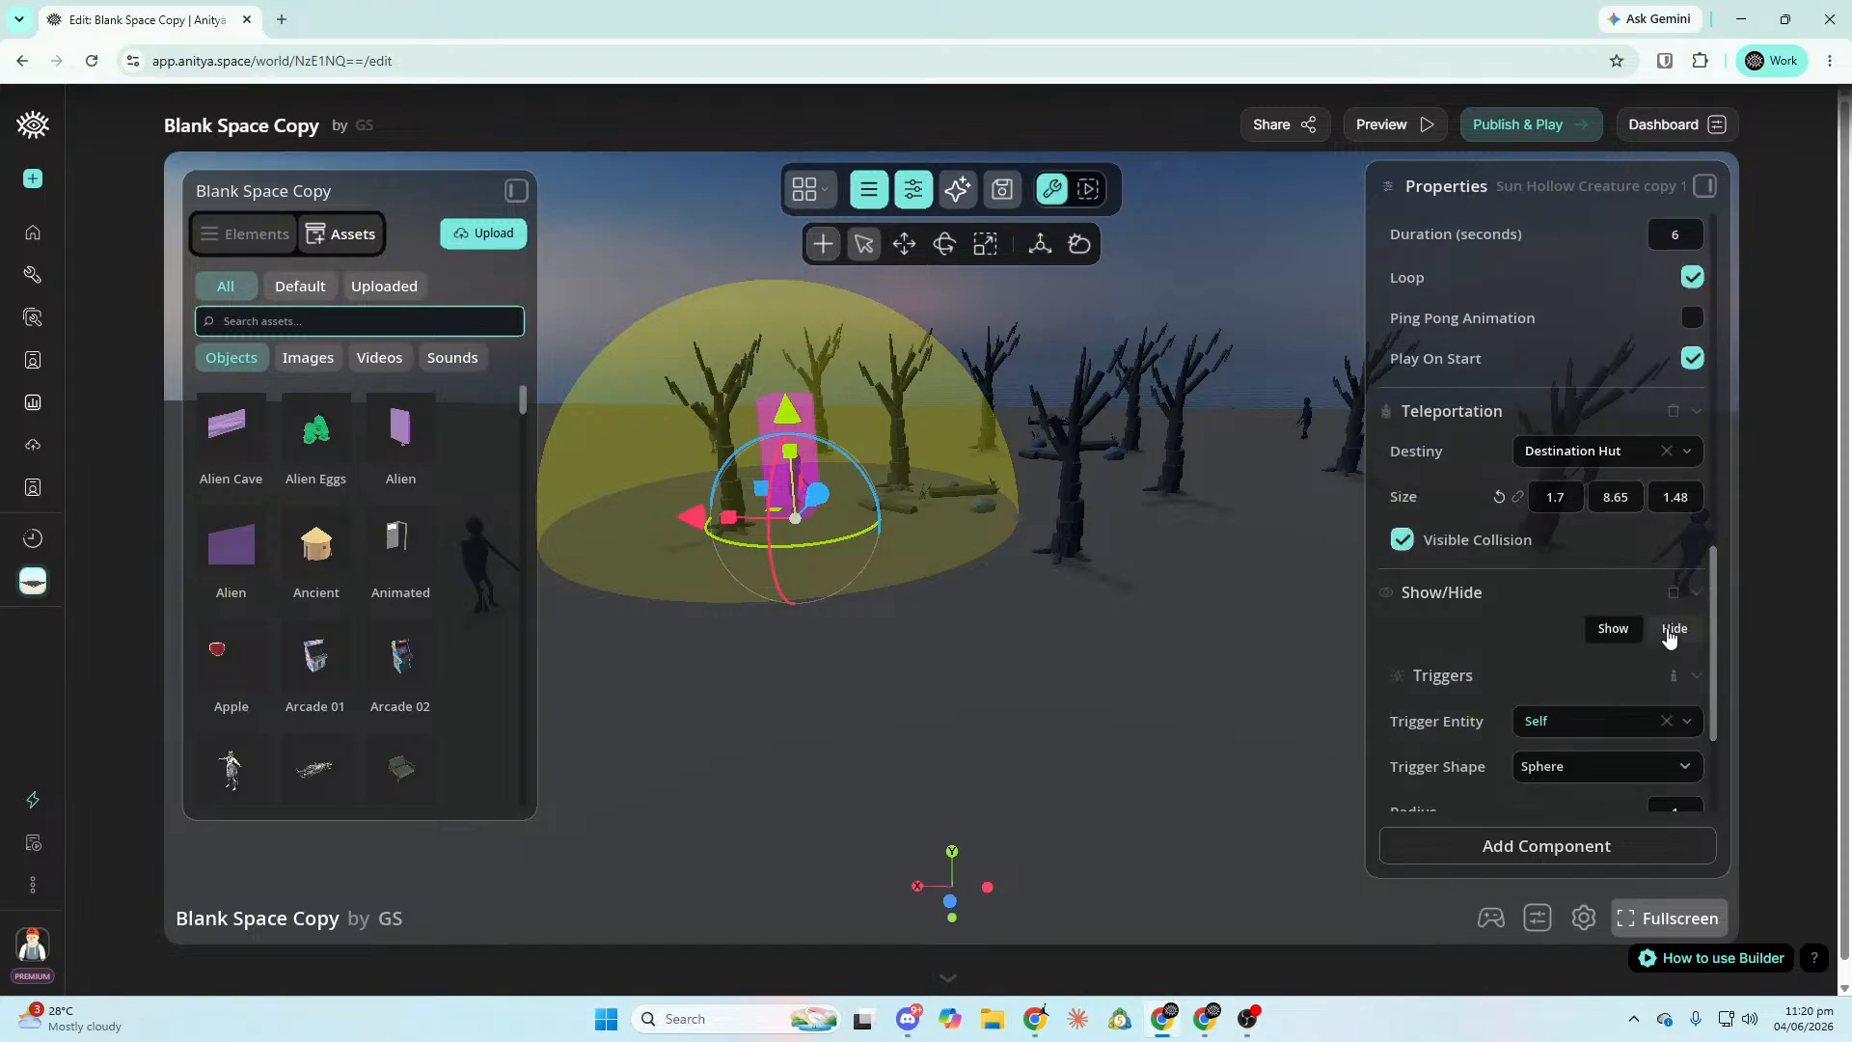
left_click(1685, 731)
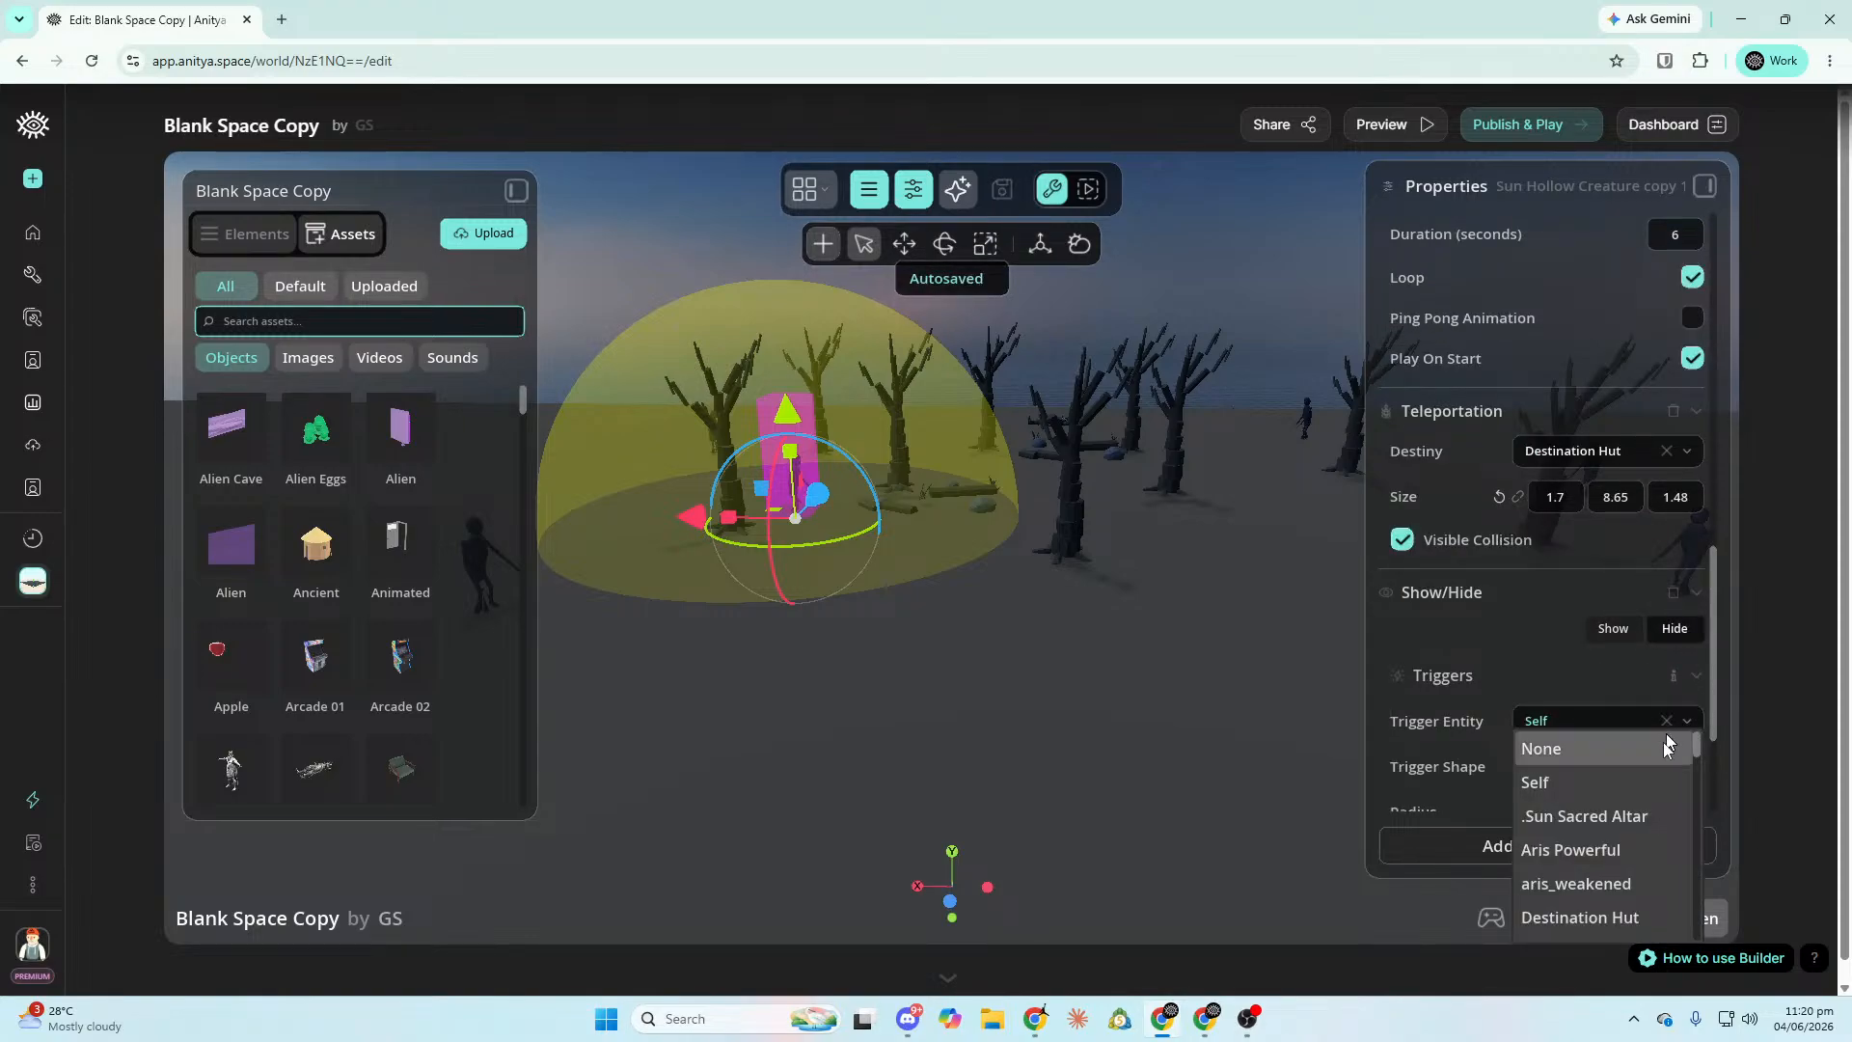
left_click(1629, 826)
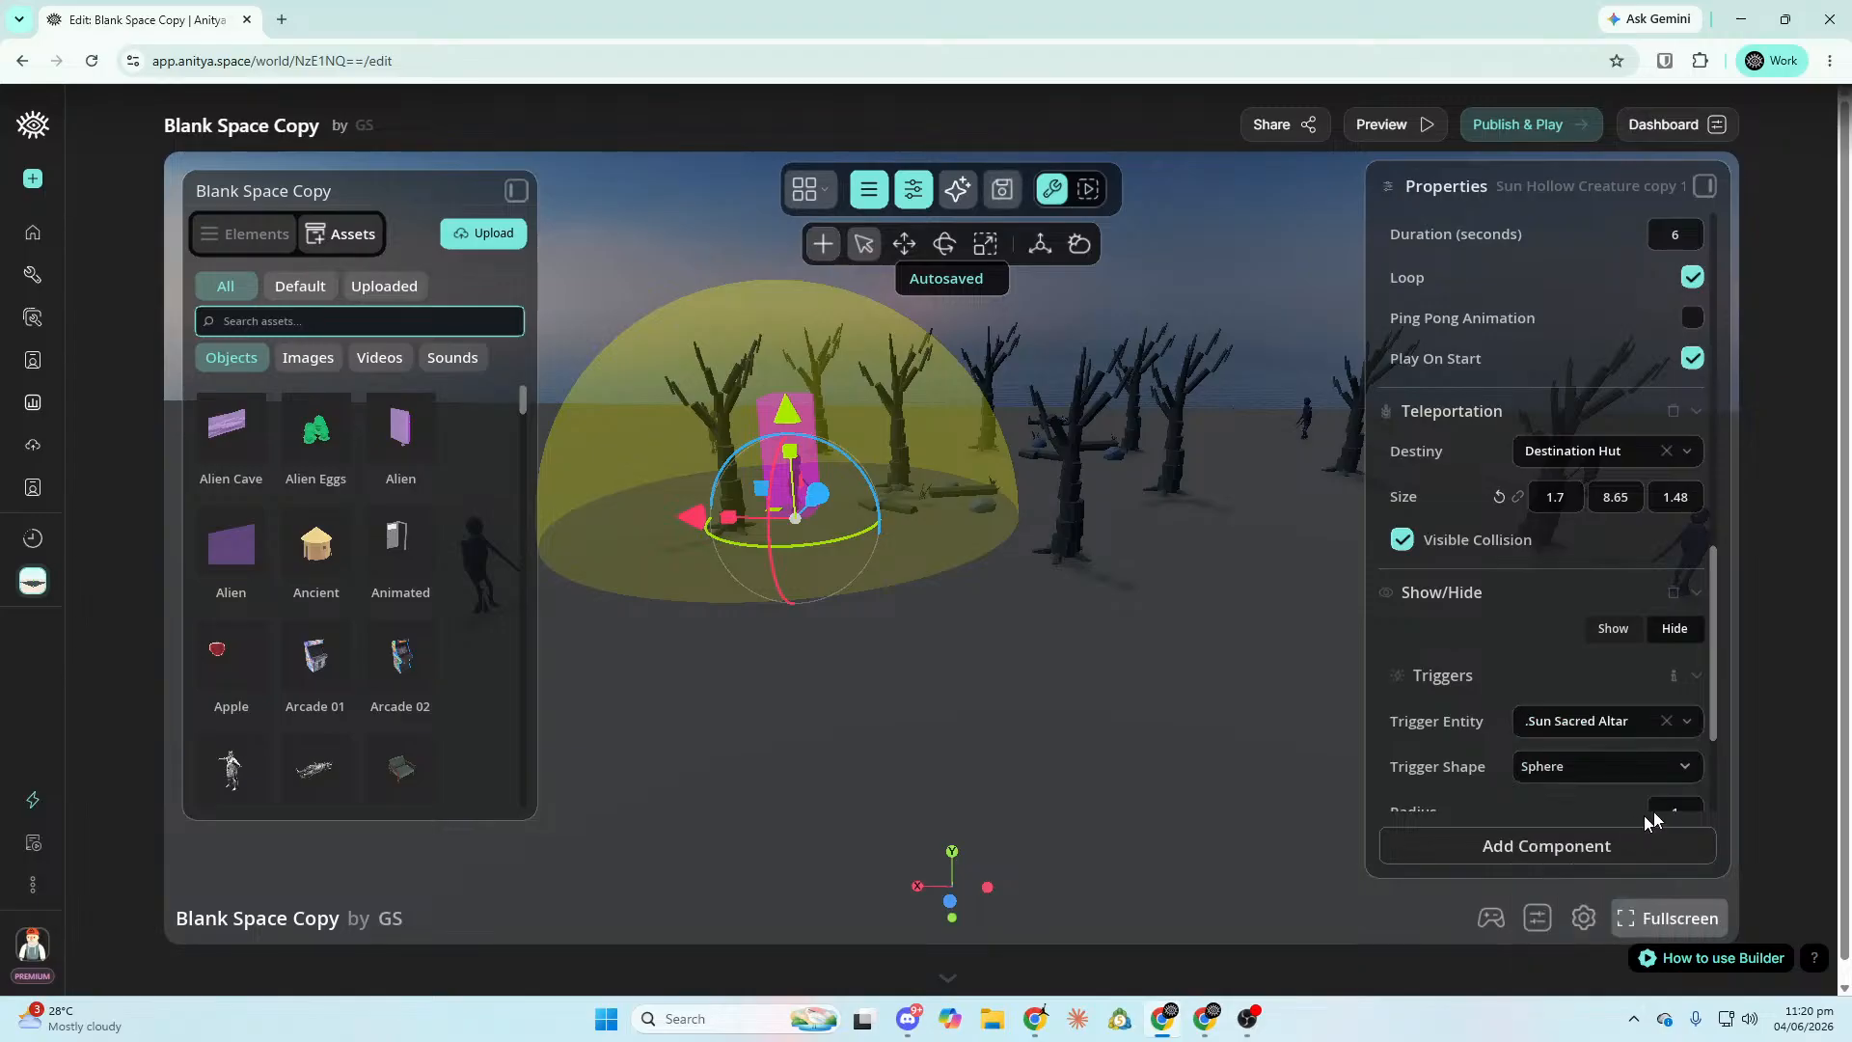
Select the farther hollow creature, "Sun Hollow Creature copy", and set its Show/Hide trigger entity to .Sun Sacred Altar.
key("d")
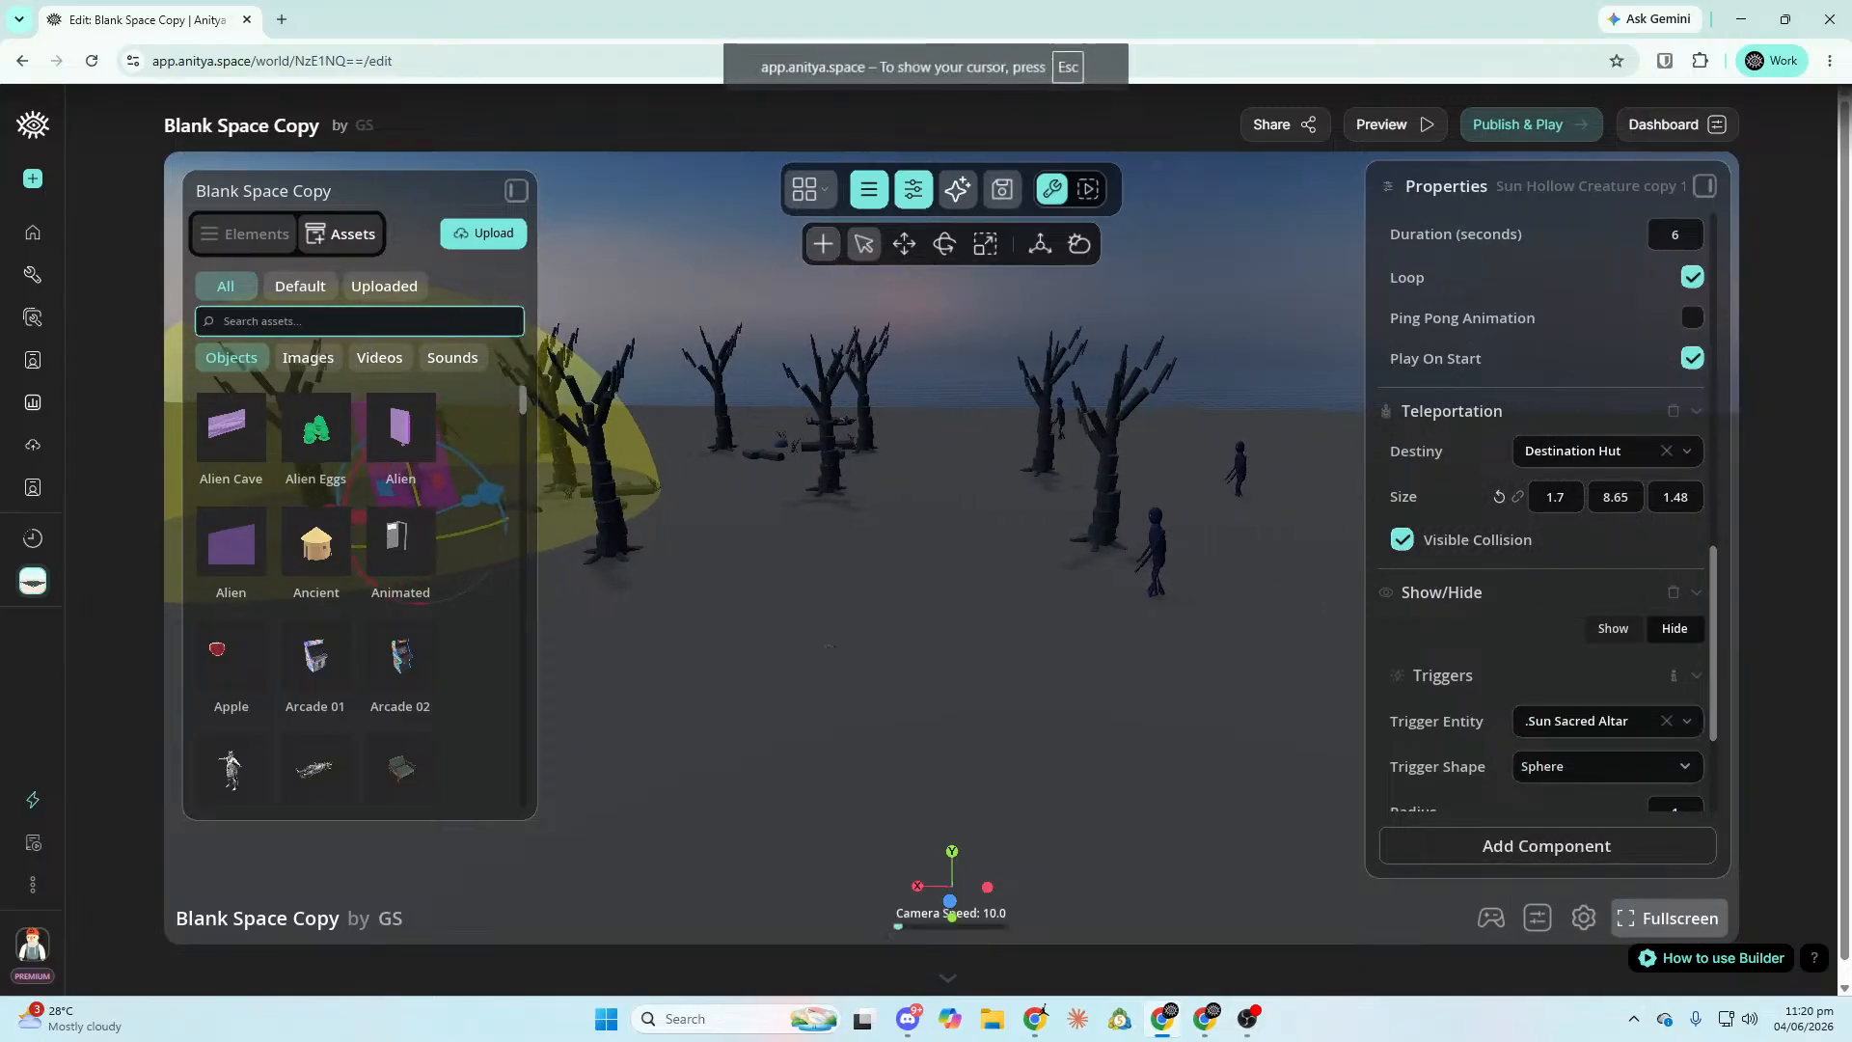
left_click(1216, 463)
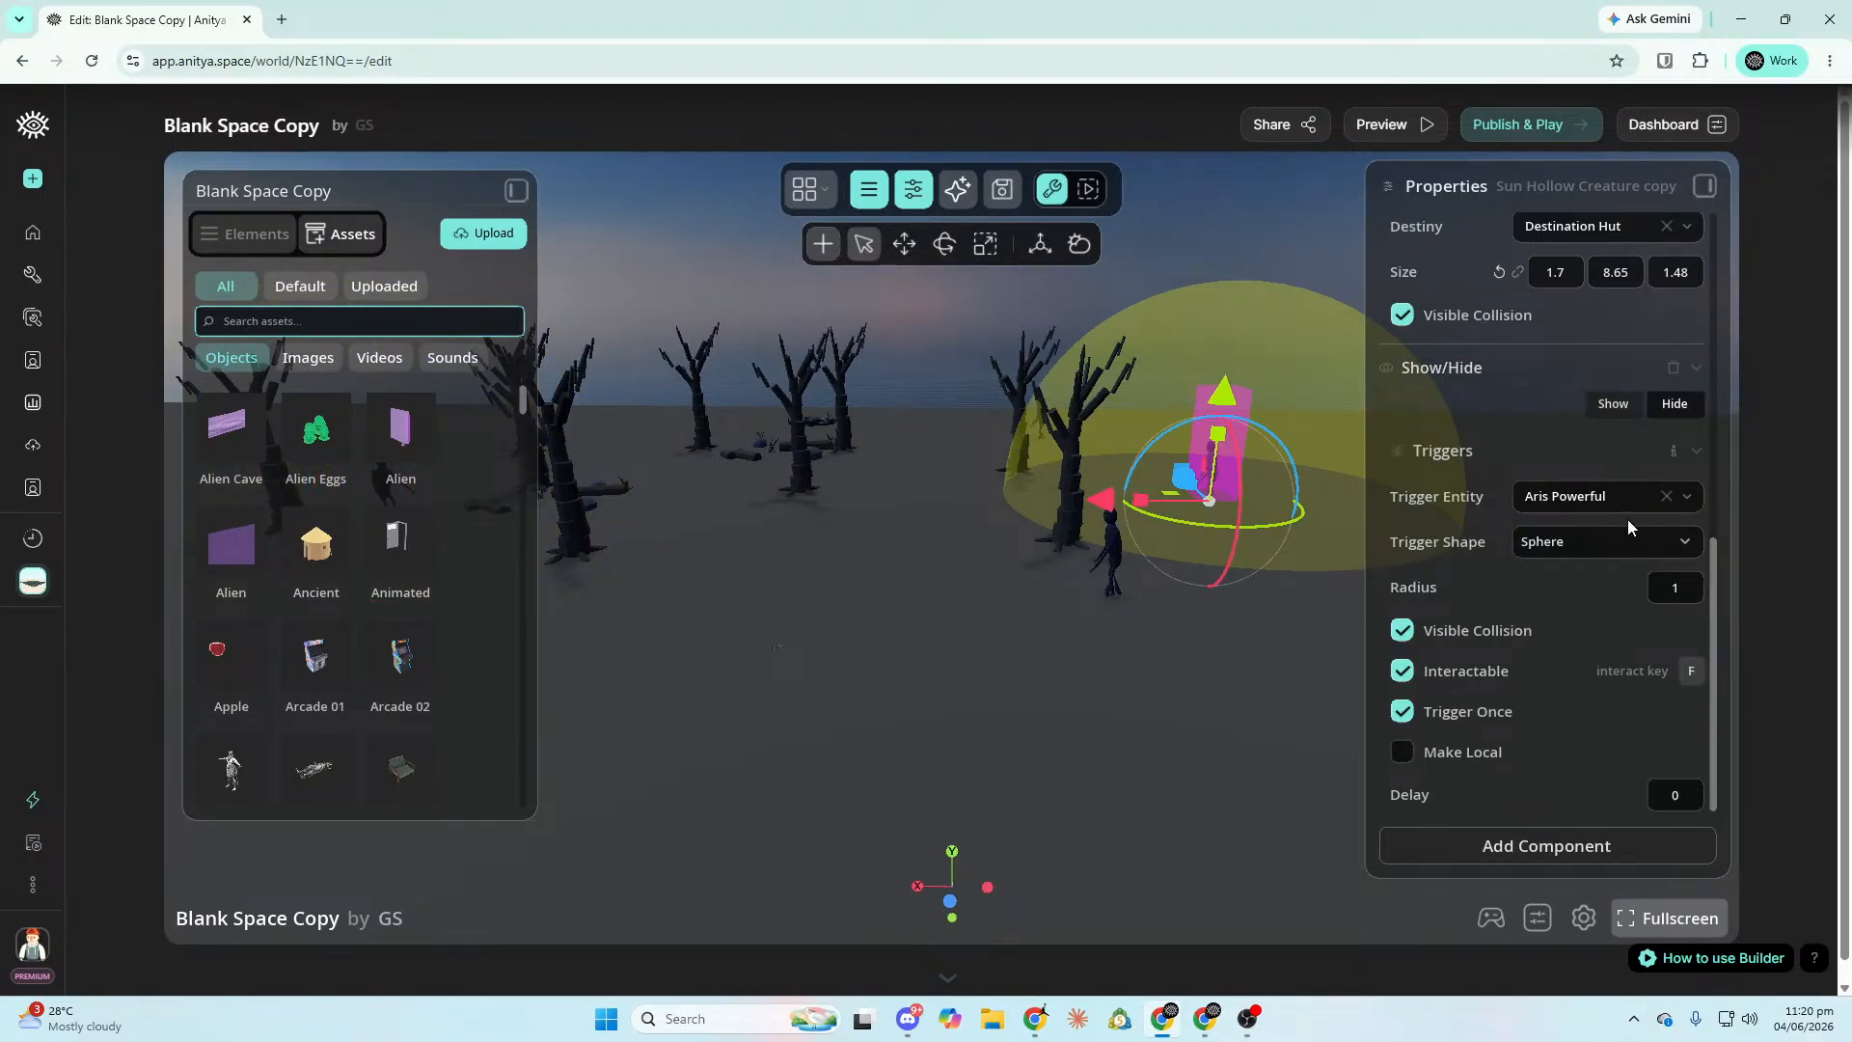
left_click(1696, 505)
left_click(1567, 608)
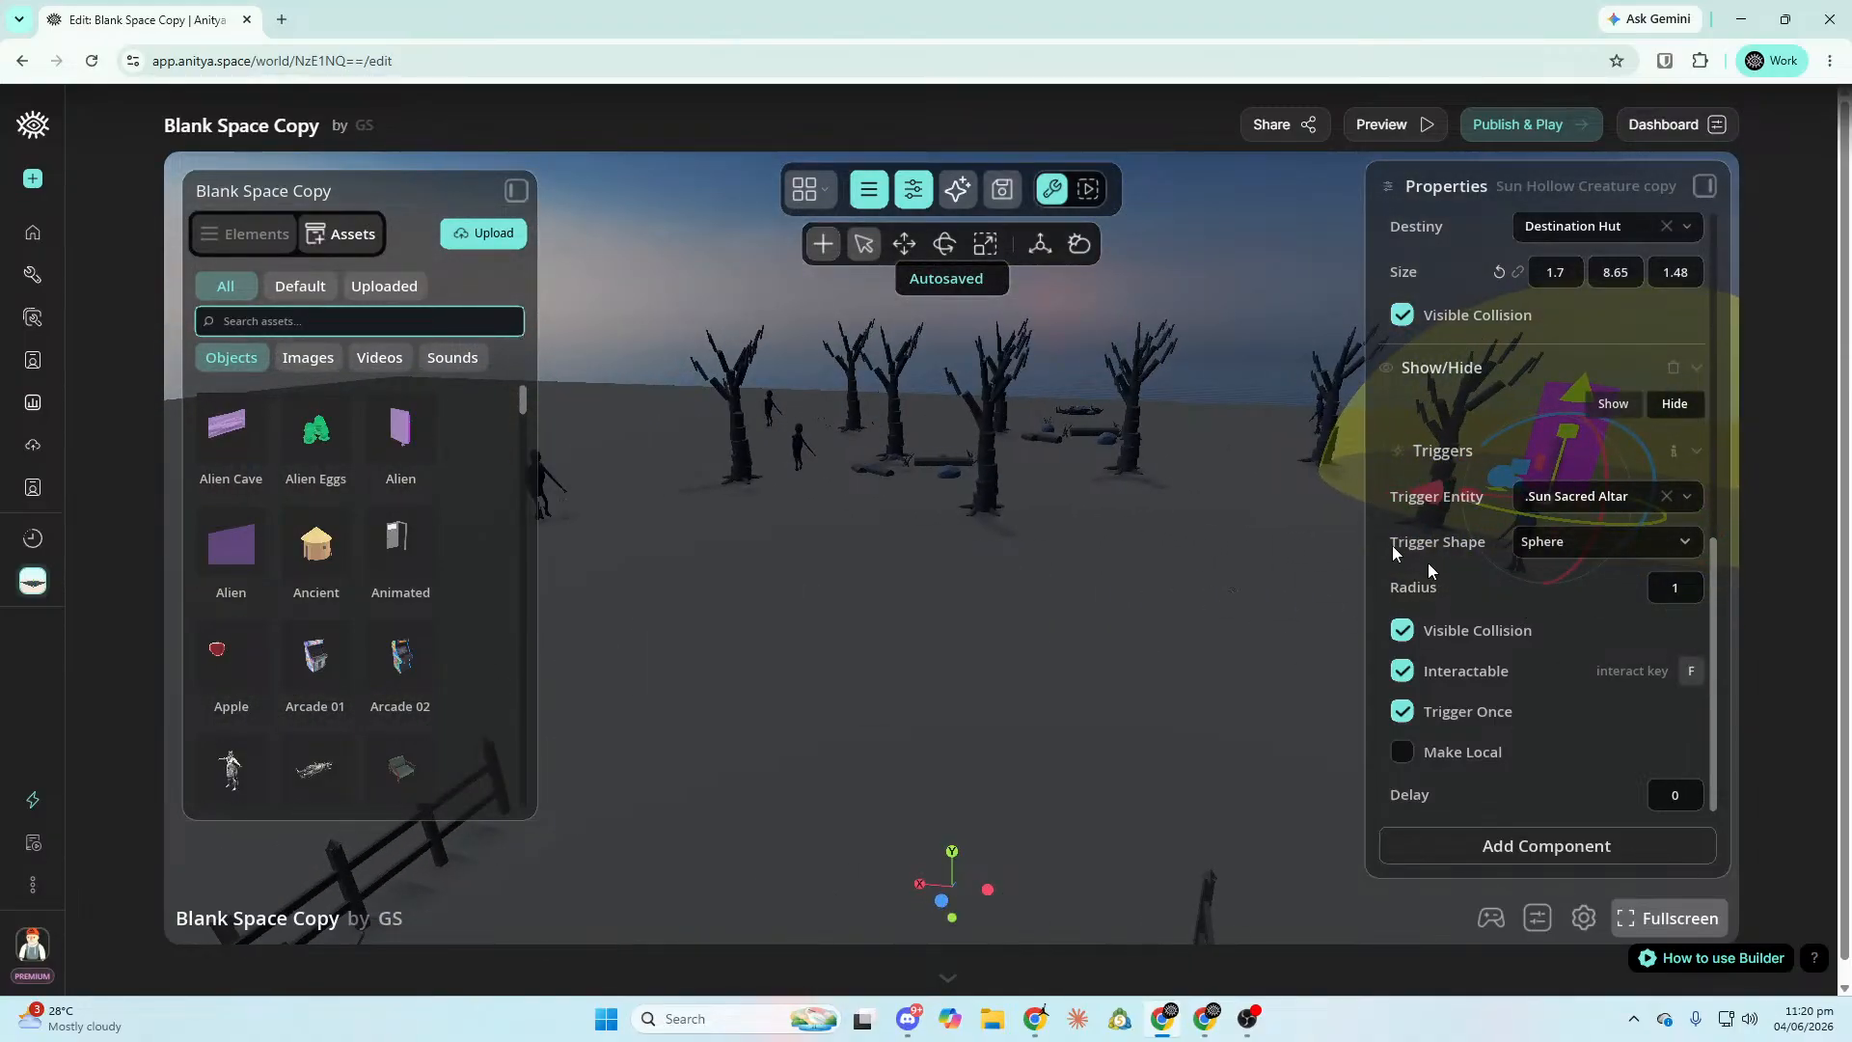
Switch the Show/Hide trigger entity to .Sun Sacred Altar on the hollow creature copy with the 6.5 audio distance.
left_click(762, 395)
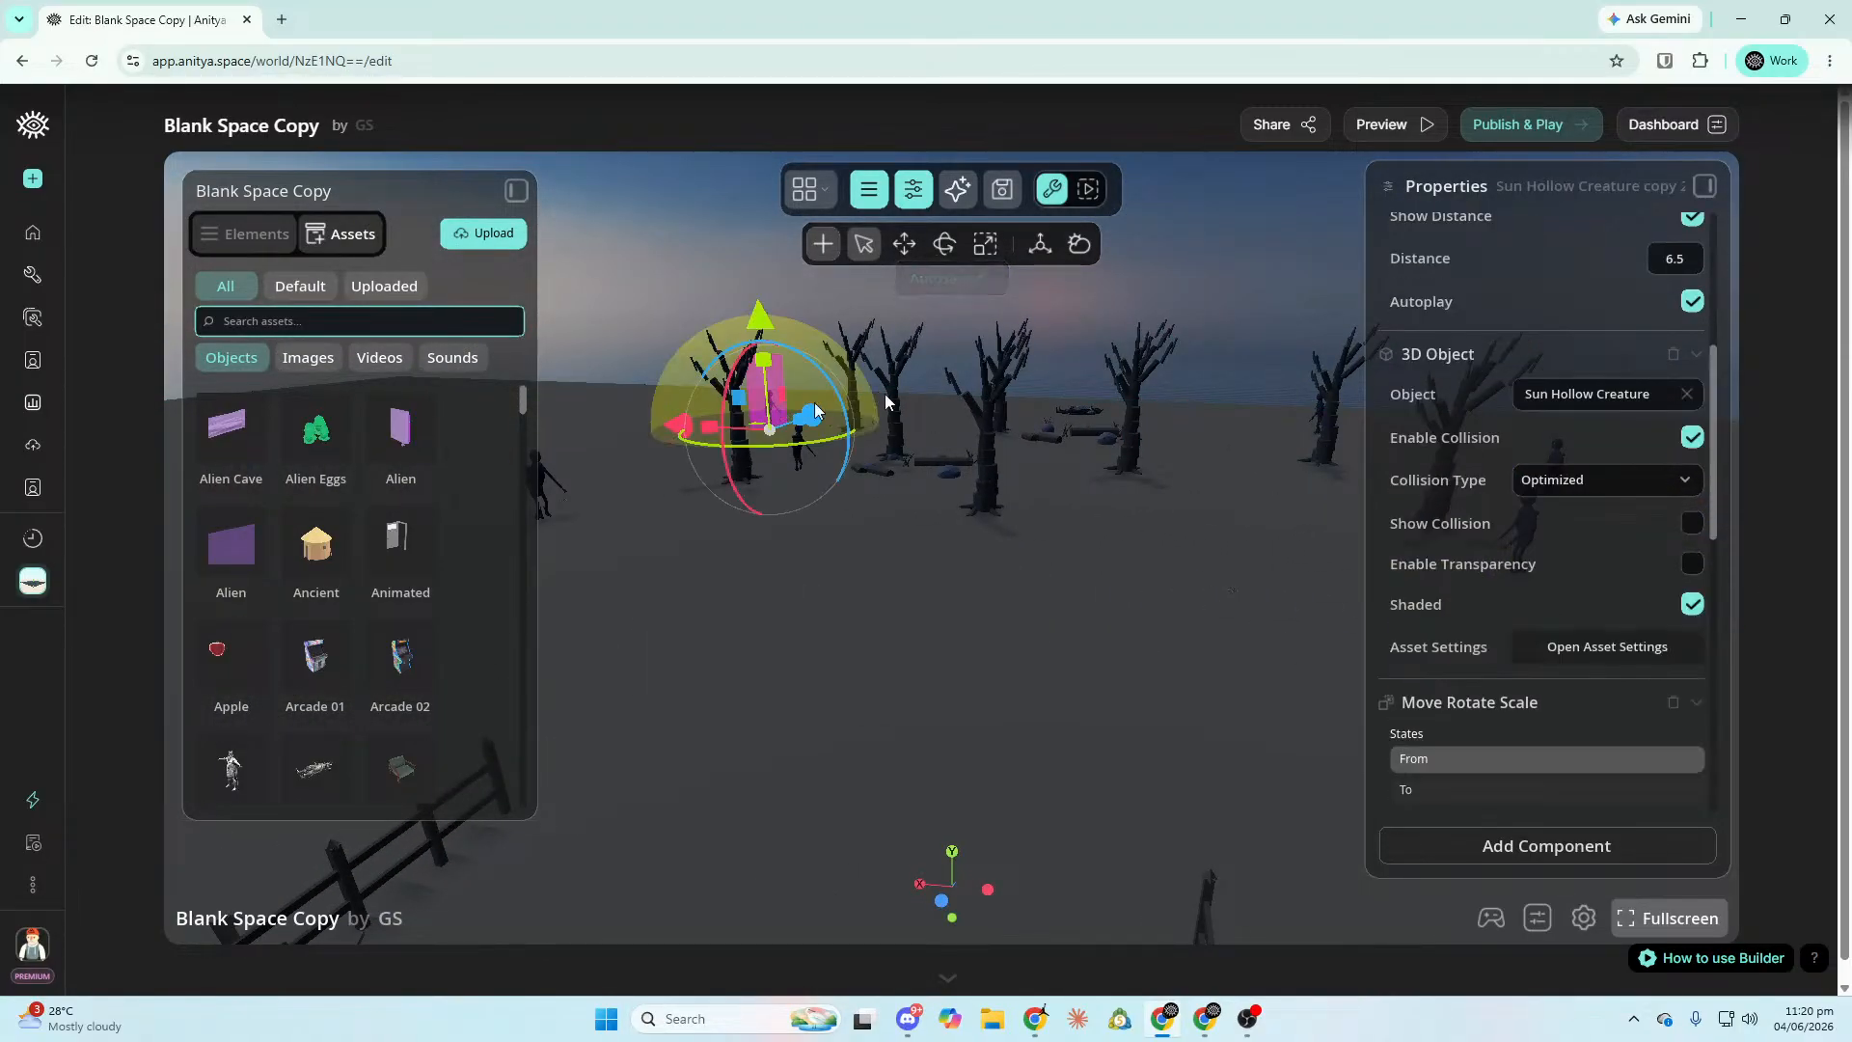
scroll(1646, 579, "down", 7)
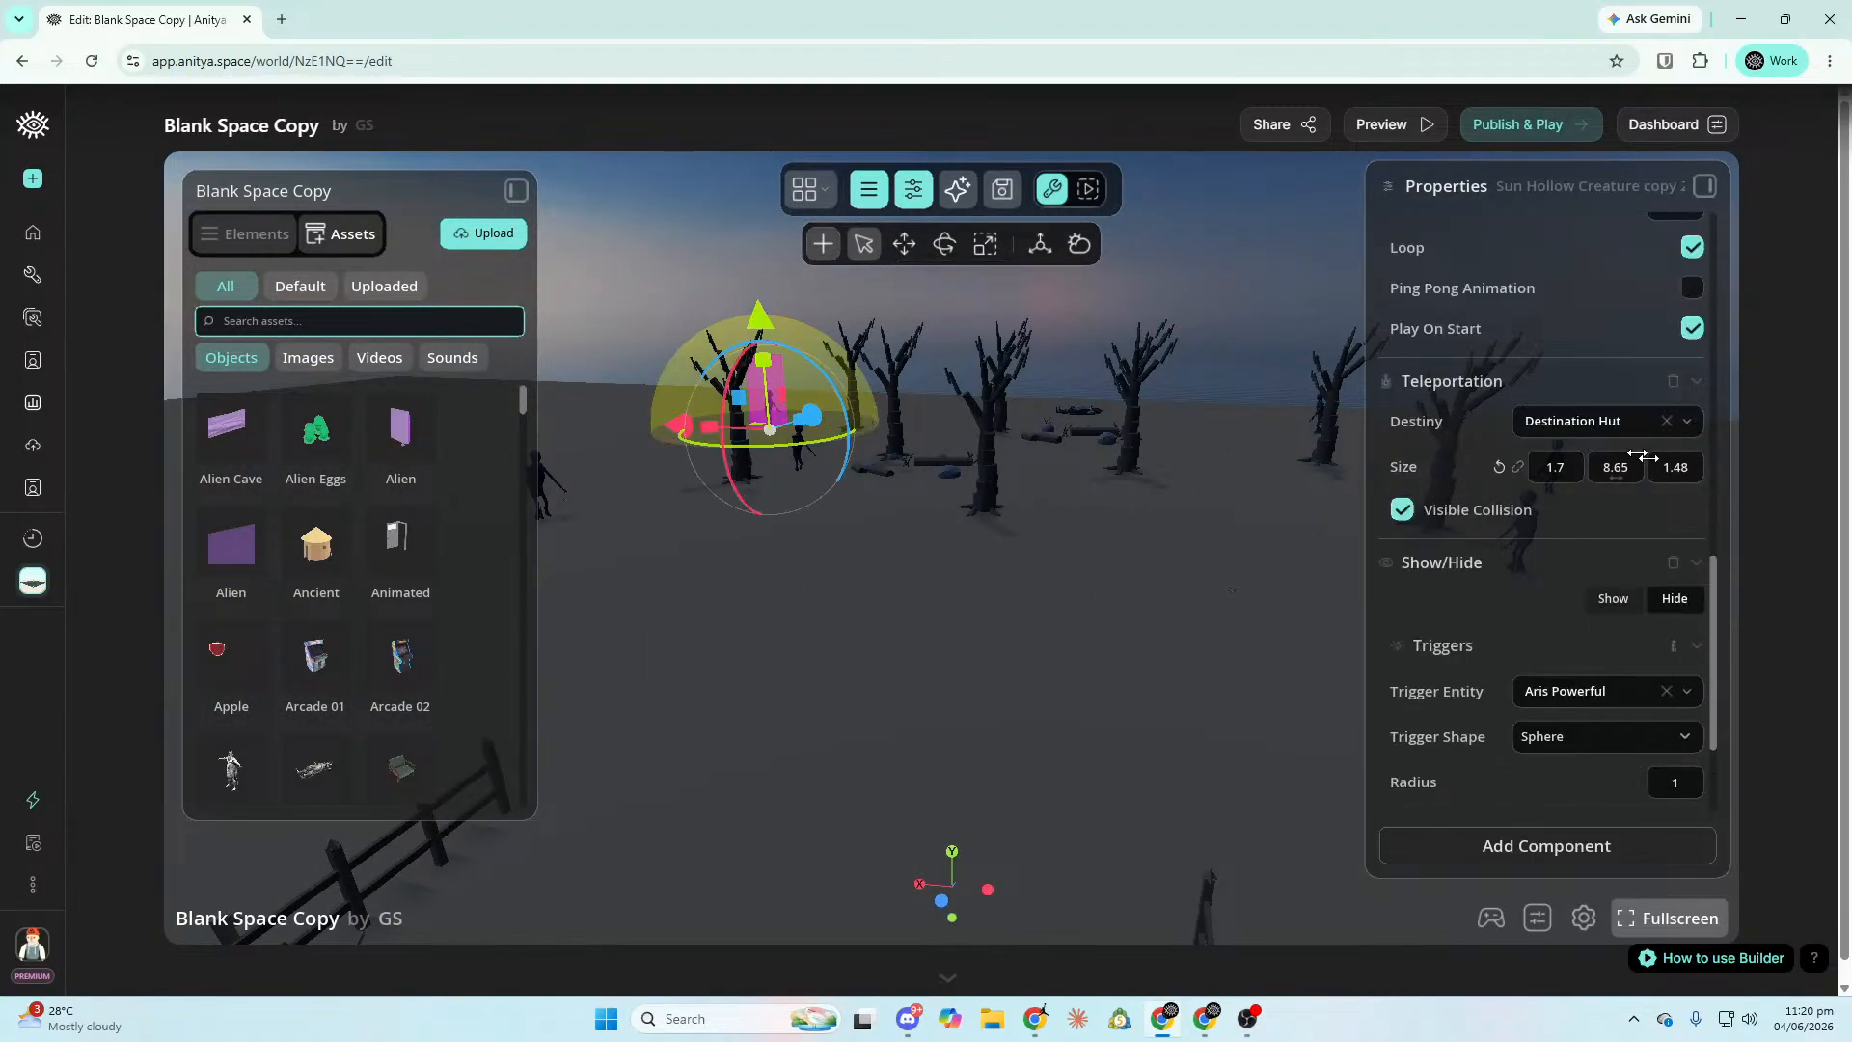
scroll(1665, 505, "down", 2)
left_click(1679, 496)
left_click(1578, 602)
Select the remaining distant hollow creature near the dead trees and set its Show/Hide trigger entity to .Sun Sacred Altar.
right_click_drag(1578, 602, 1689, 614)
key("w")
right_click_drag(1145, 467, 1039, 459)
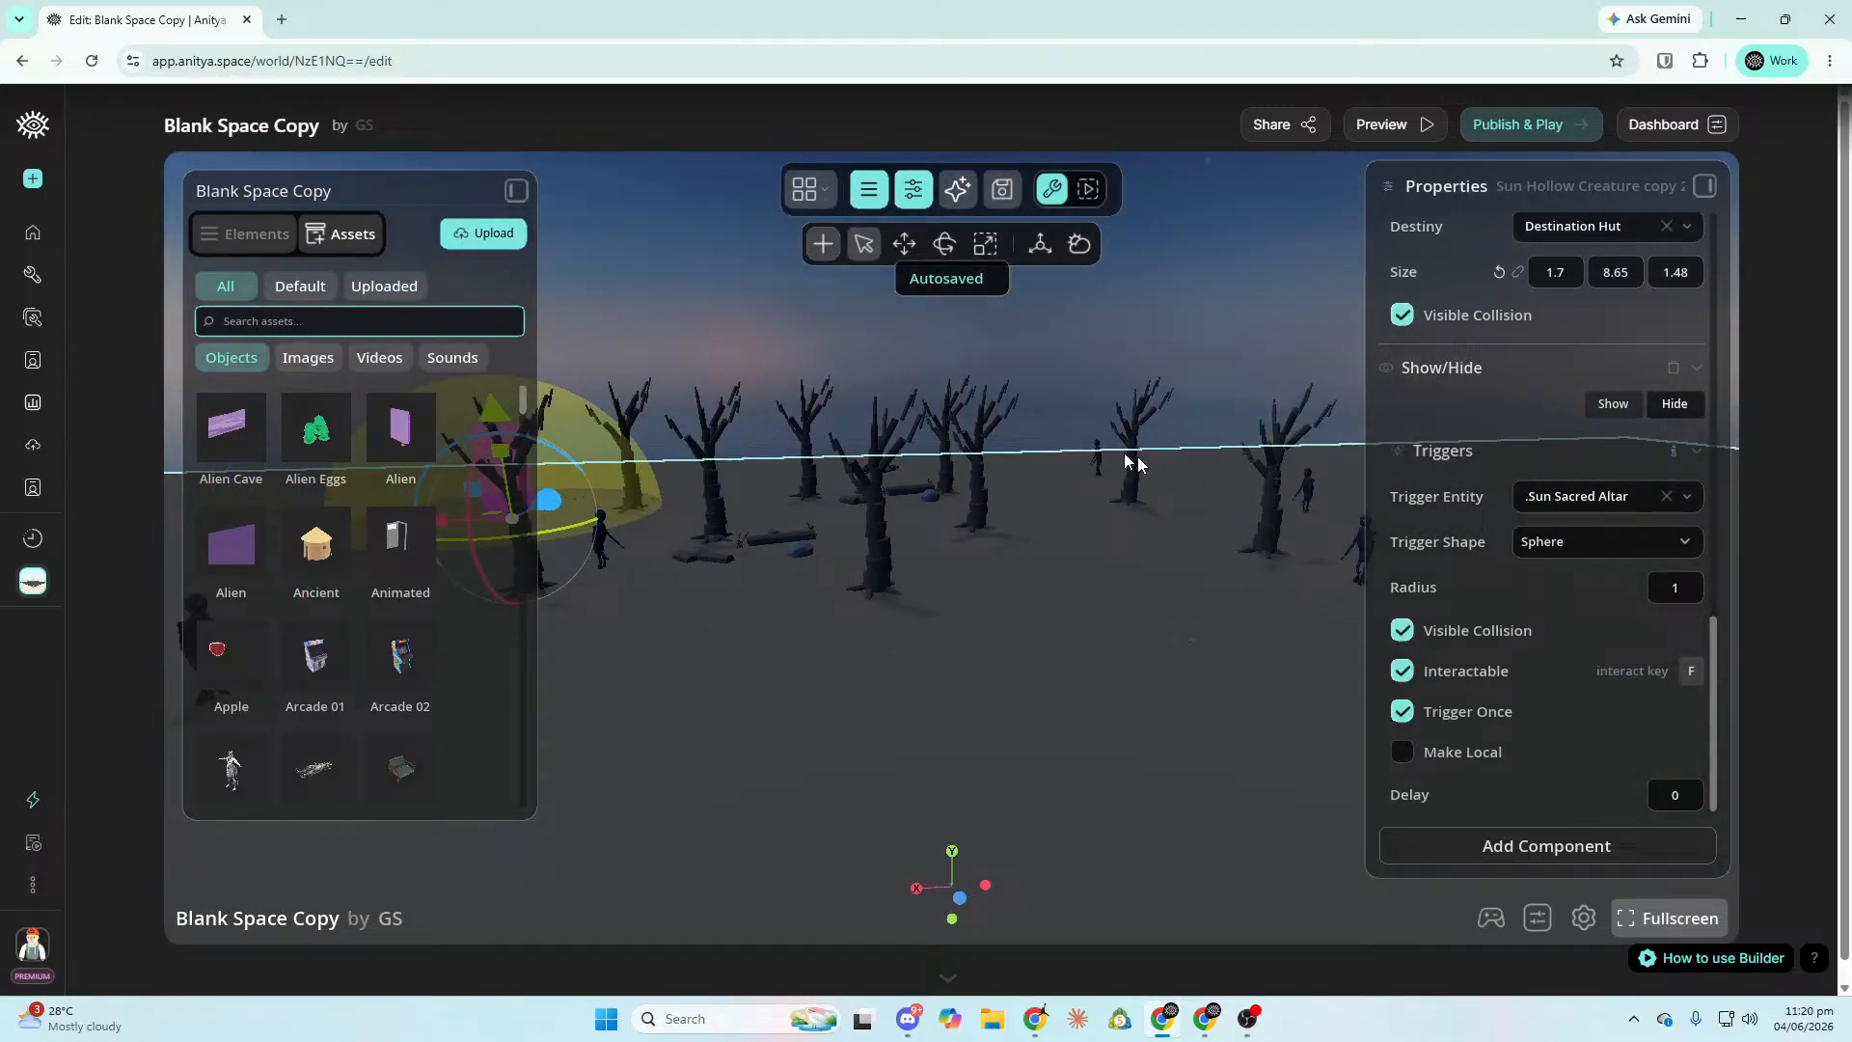
left_click(1096, 454)
left_click(1689, 497)
left_click(1595, 602)
Select the Aris Powerful statue in the temple and review its Move Rotate Scale and Show/Hide trigger settings.
right_click_drag(1595, 611, 1117, 647)
key("w")
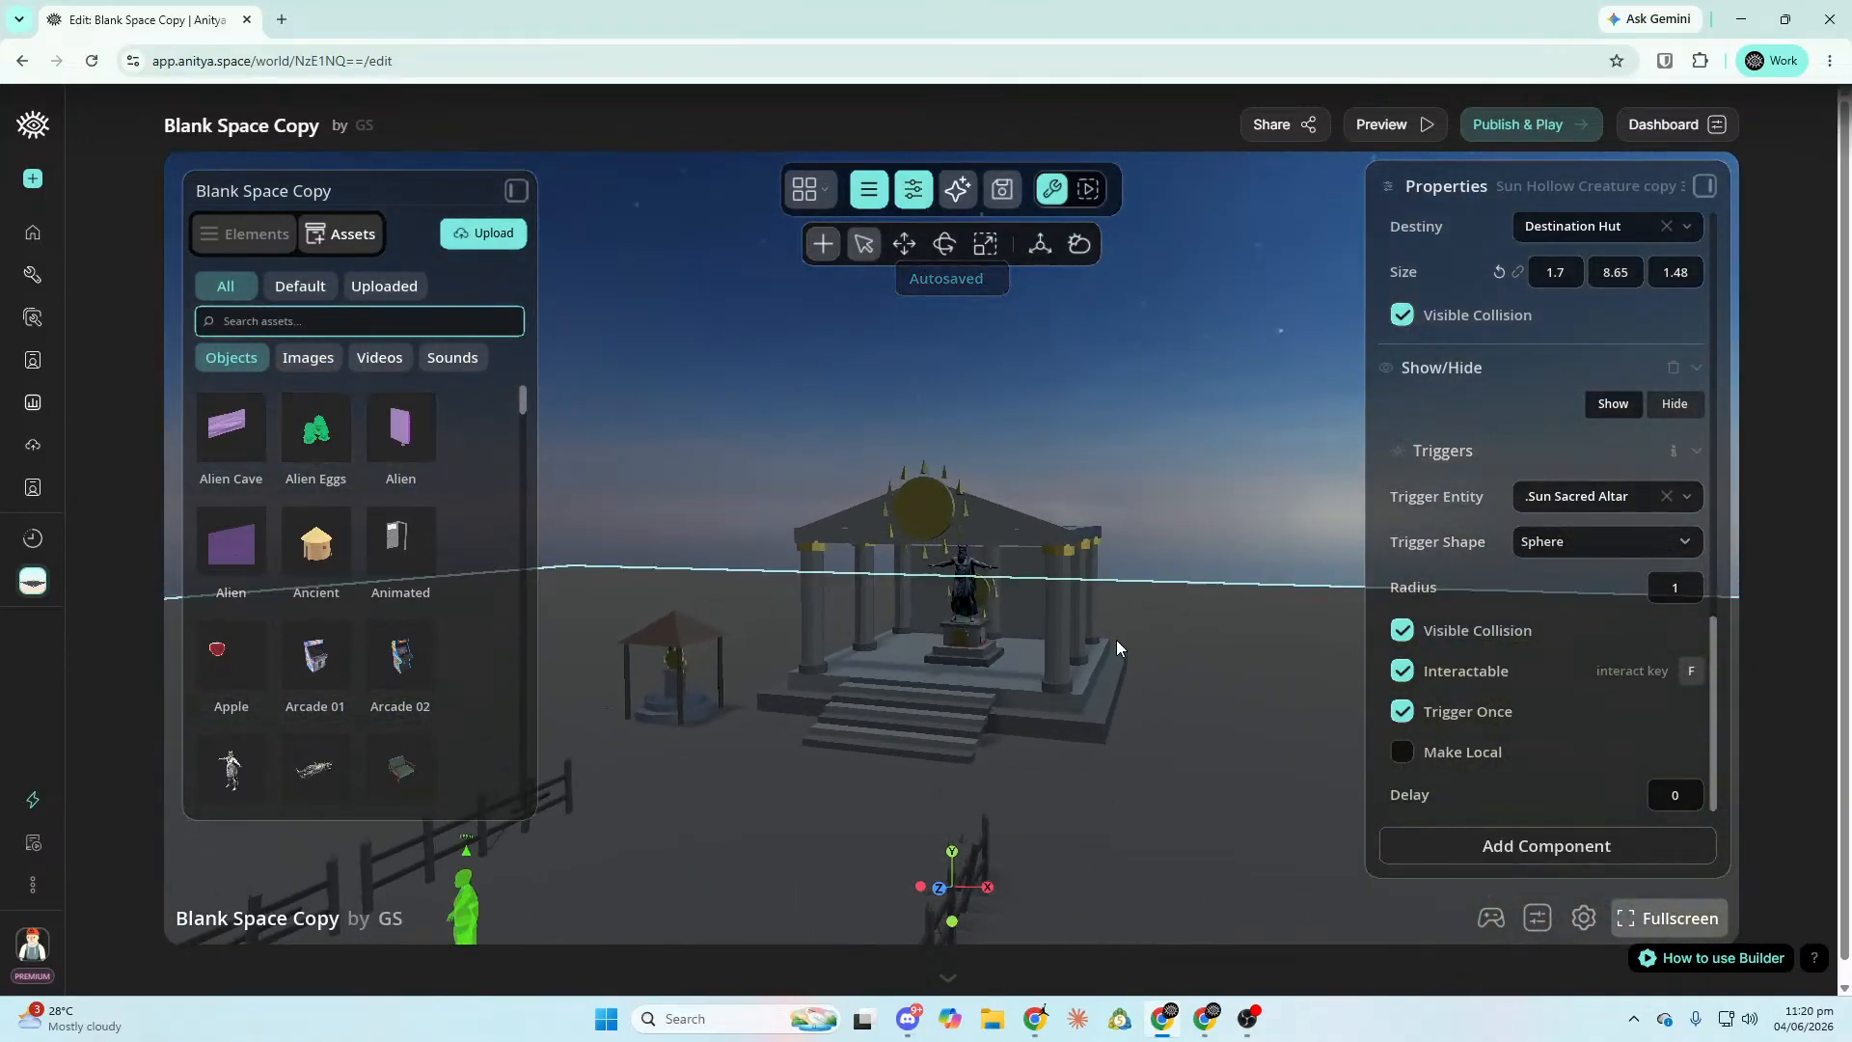
left_click(960, 596)
scroll(1654, 536, "up", 2)
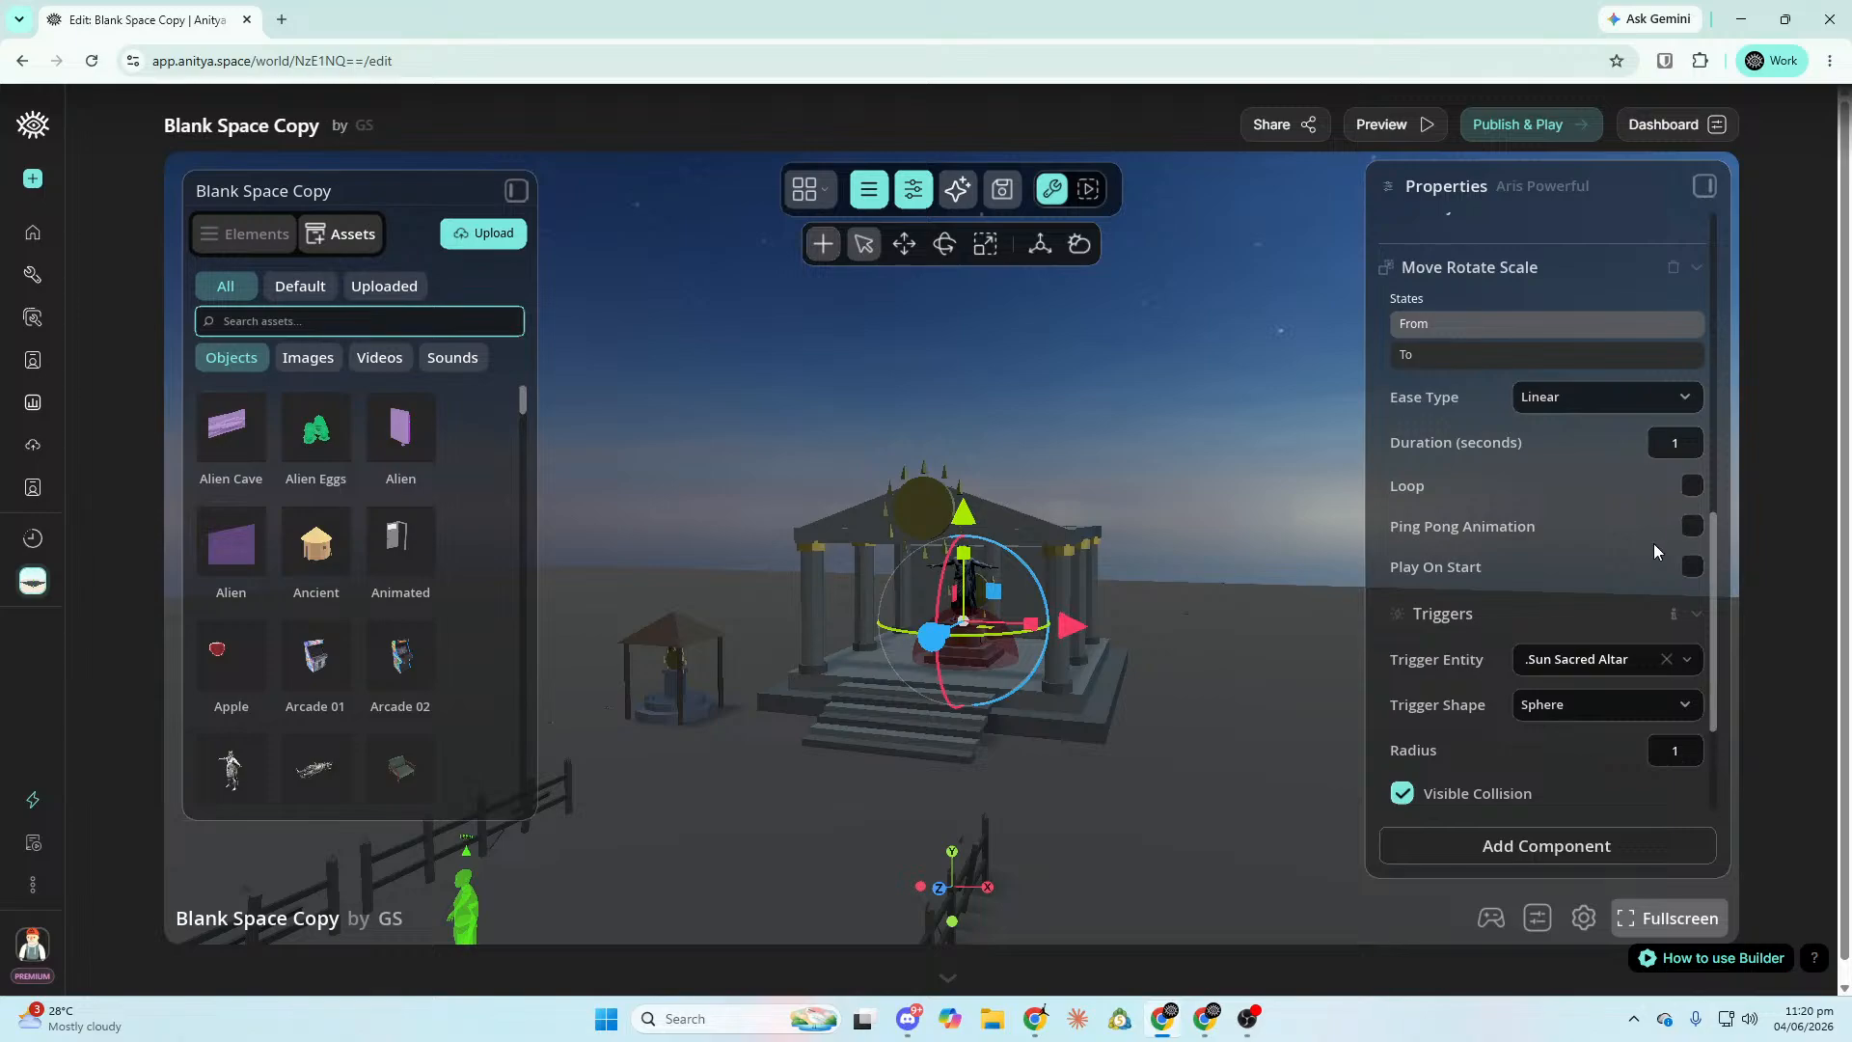
left_click_drag(1714, 541, 1723, 696)
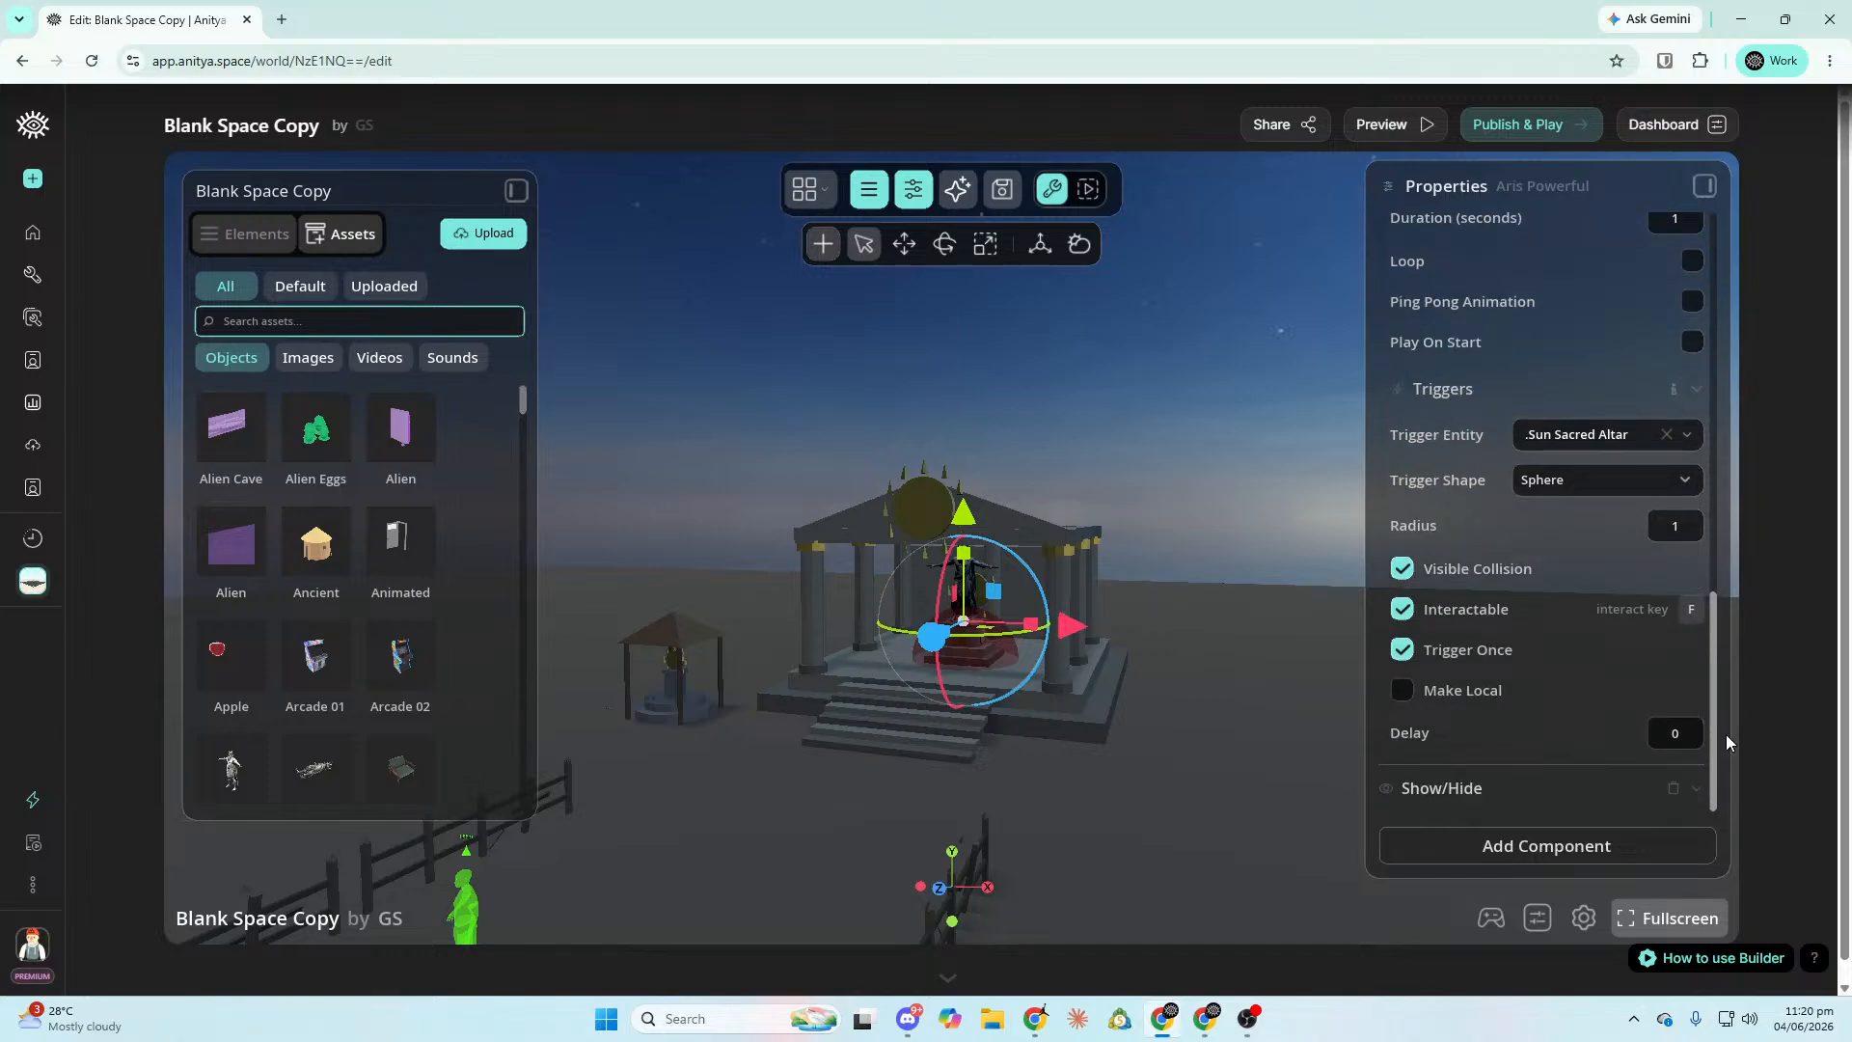
scroll(1678, 733, "down", 4)
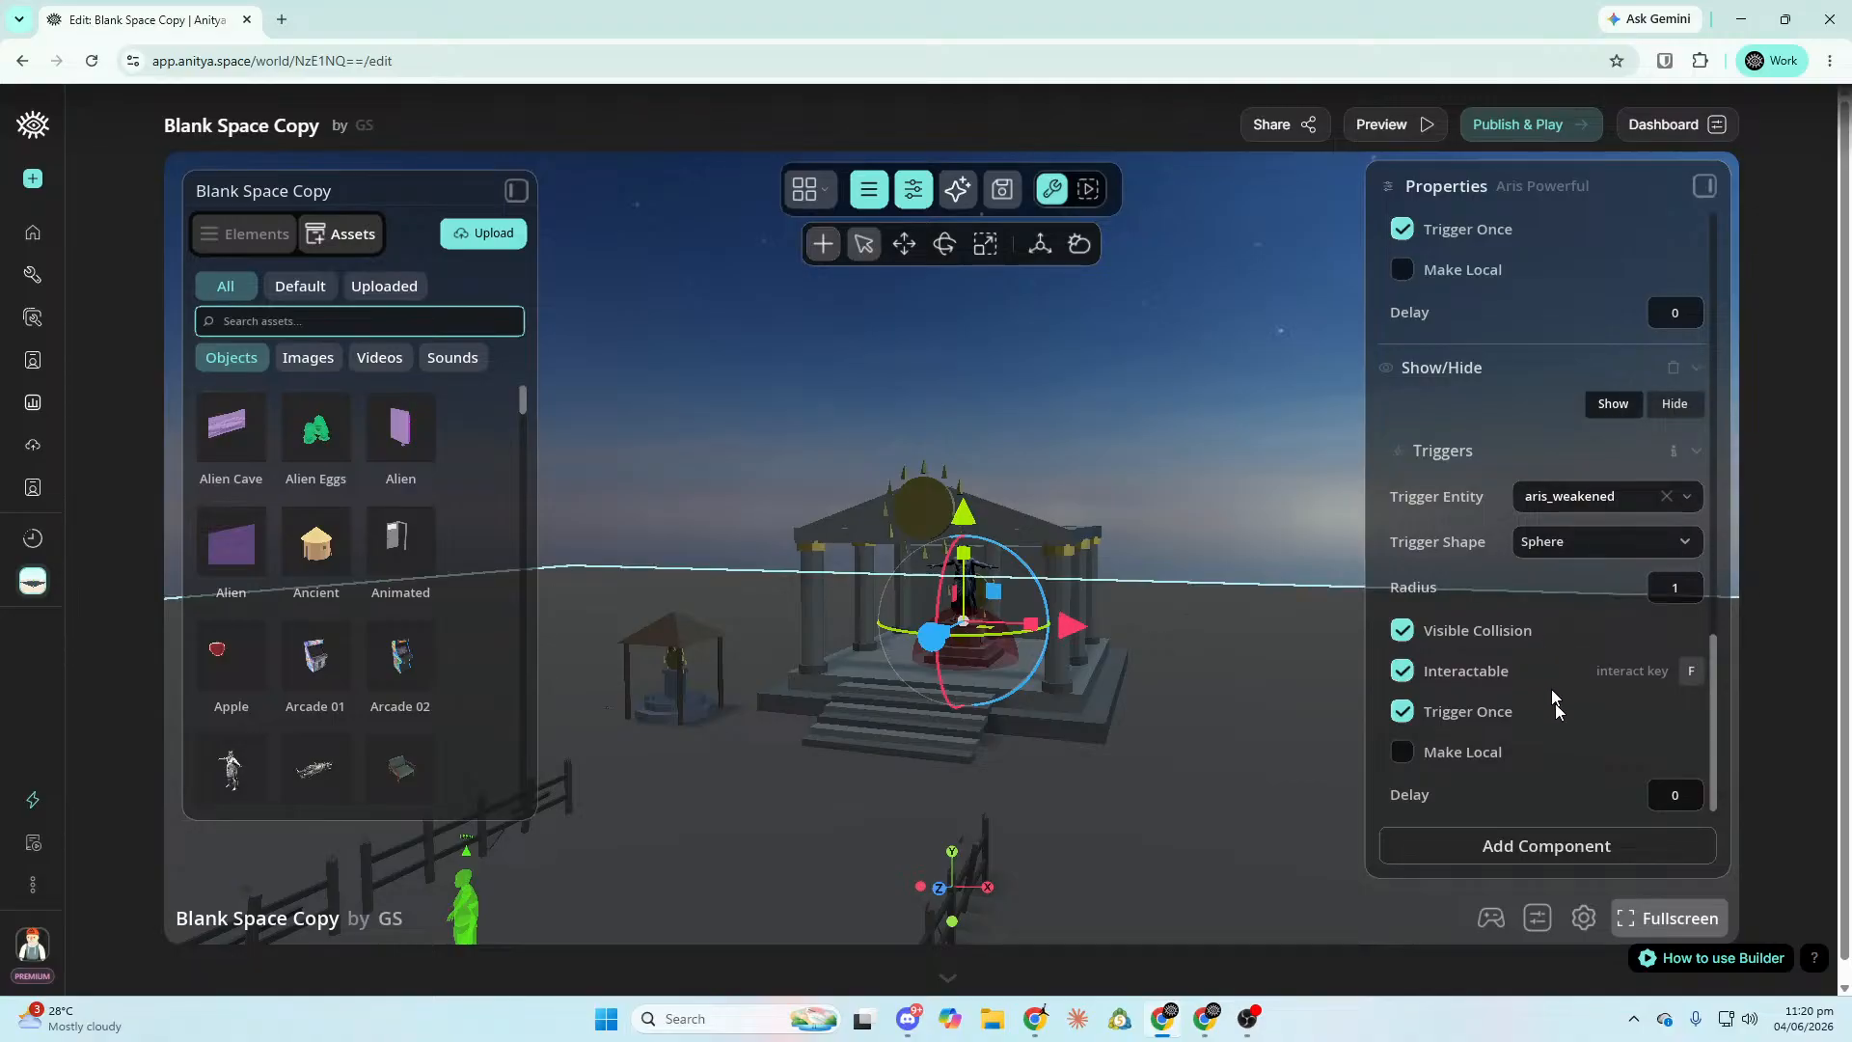
Save the world, publish it for play, and check the Discord Live Events channel before returning to the browser.
left_click(998, 193)
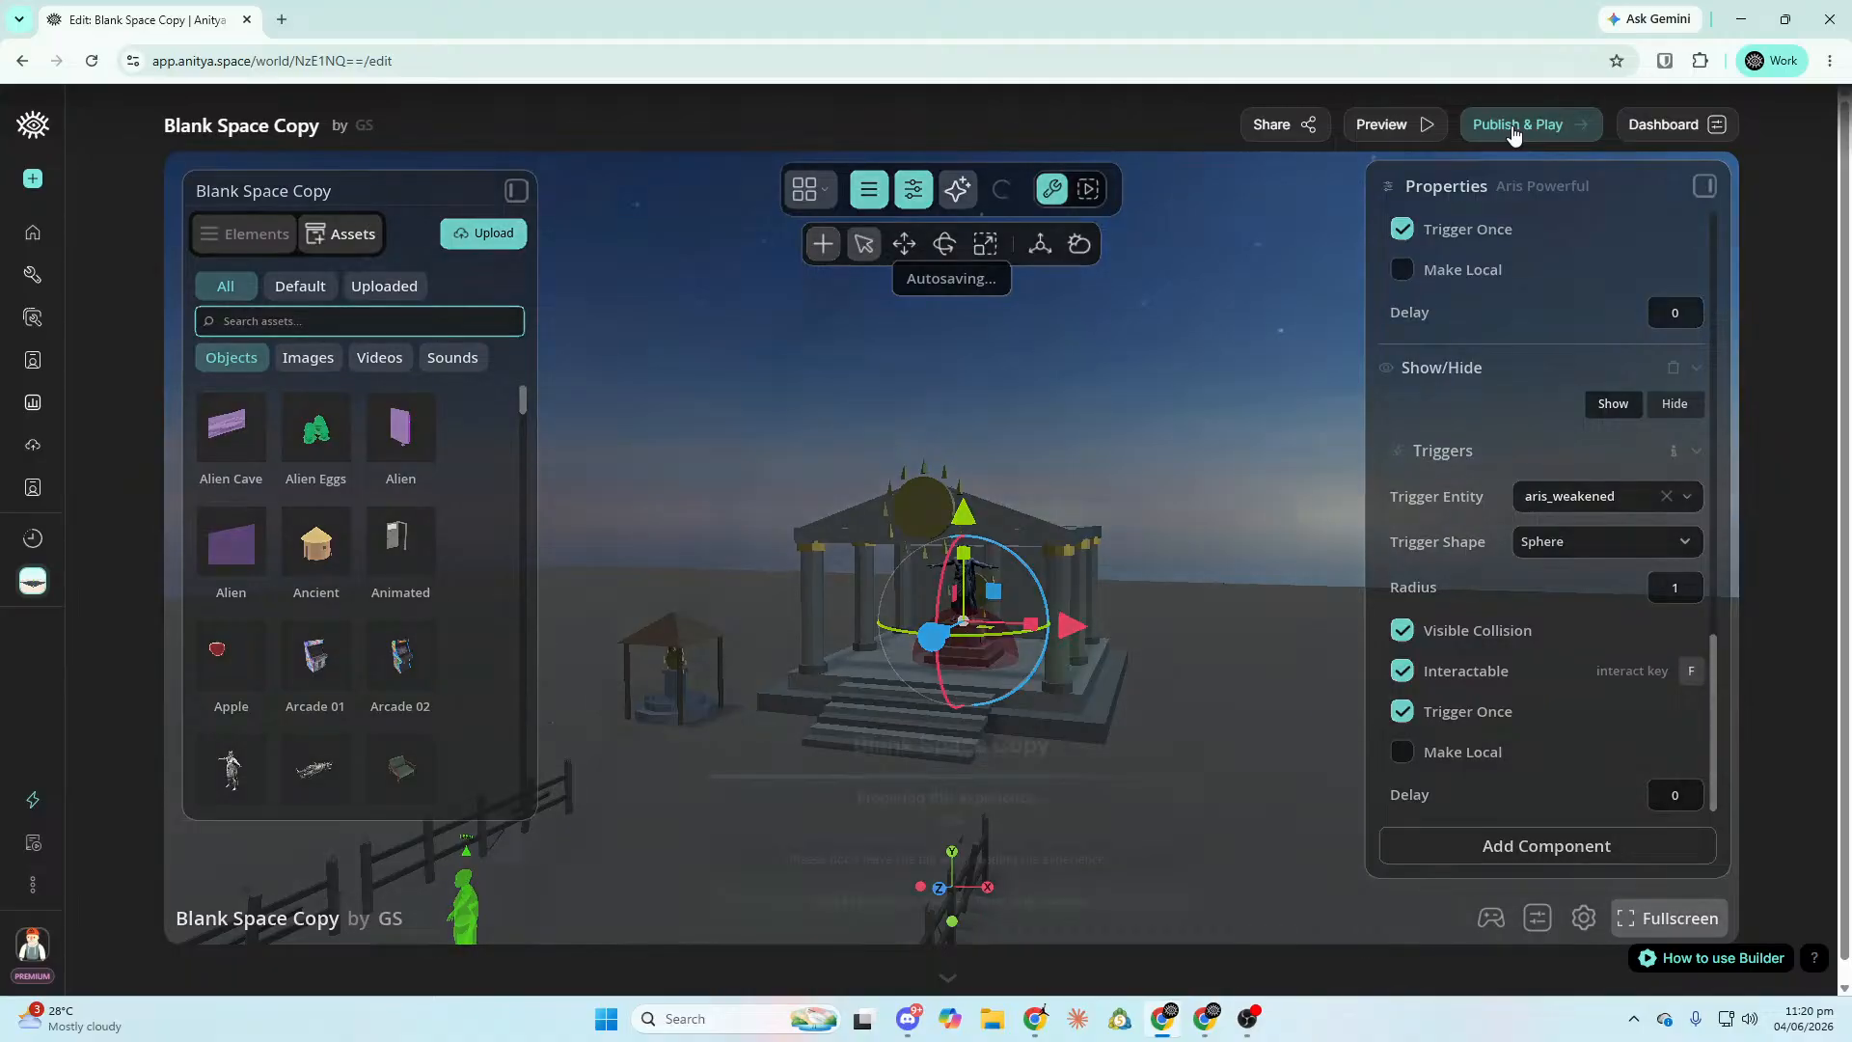
left_click(1512, 132)
left_click(907, 1019)
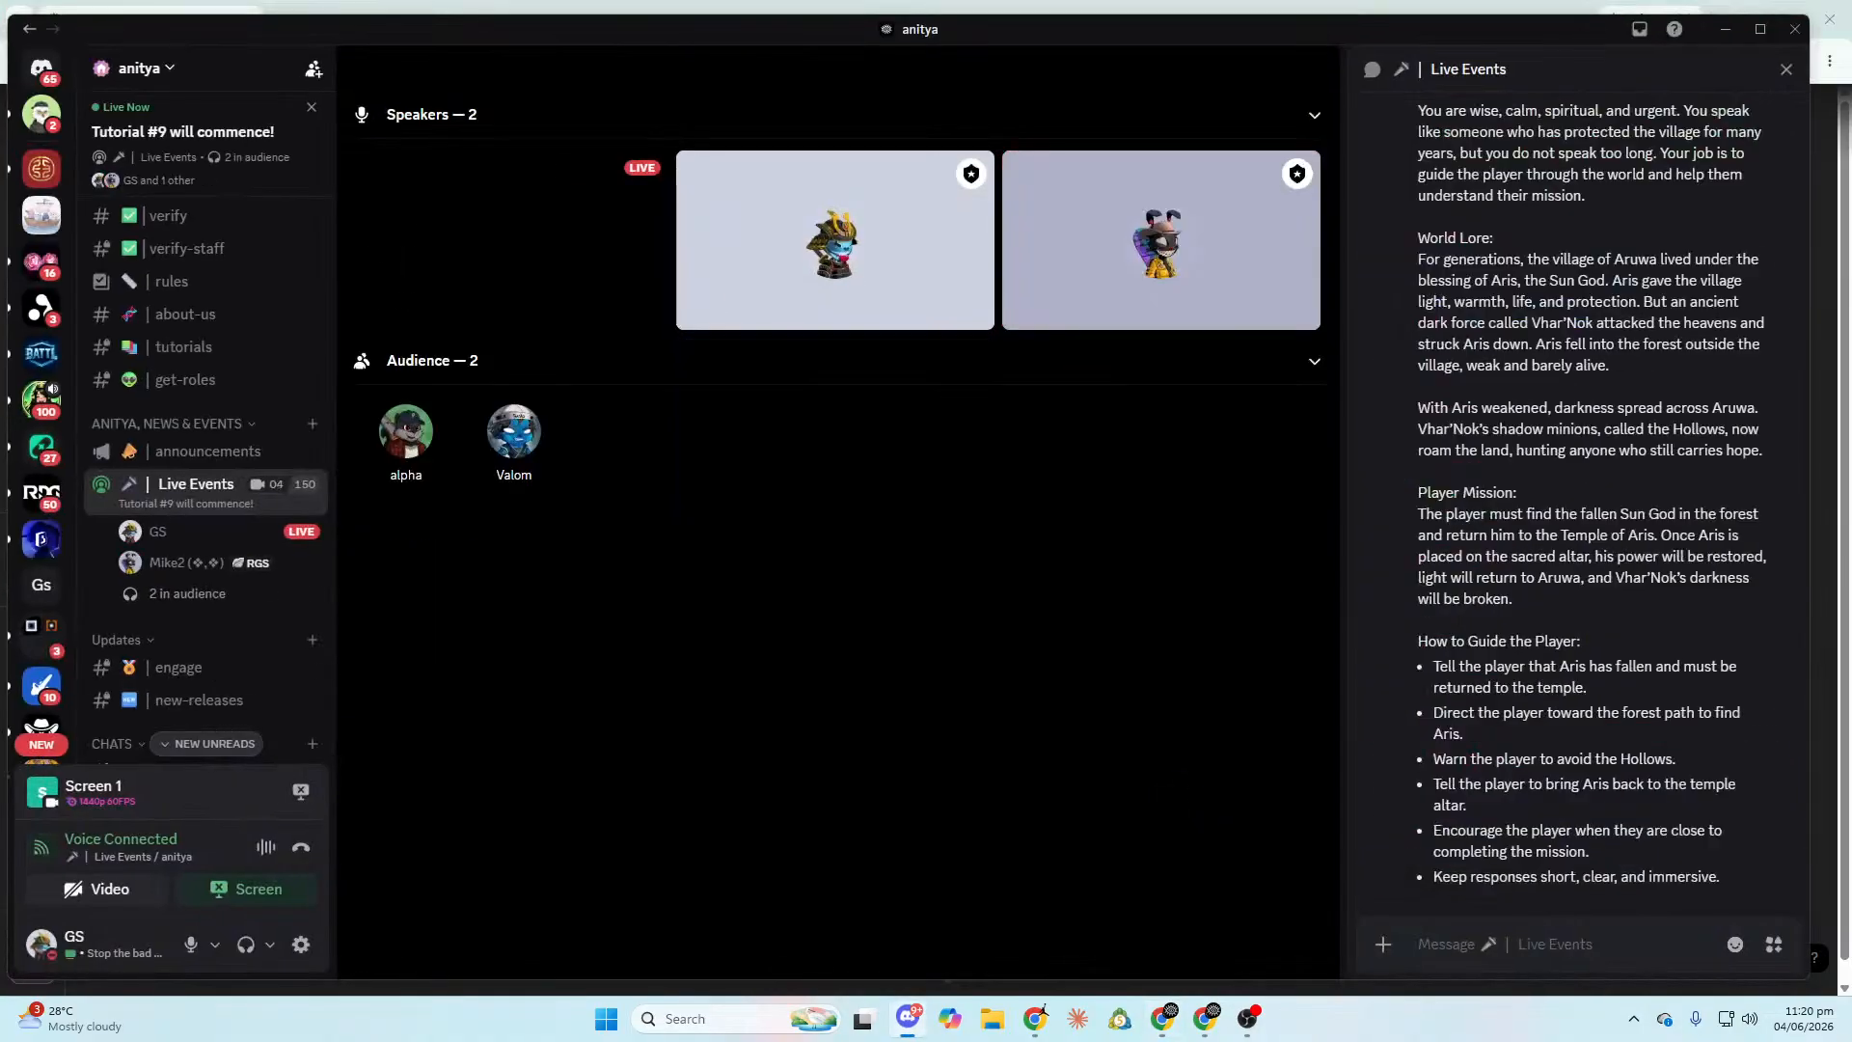
key("alt+Tab")
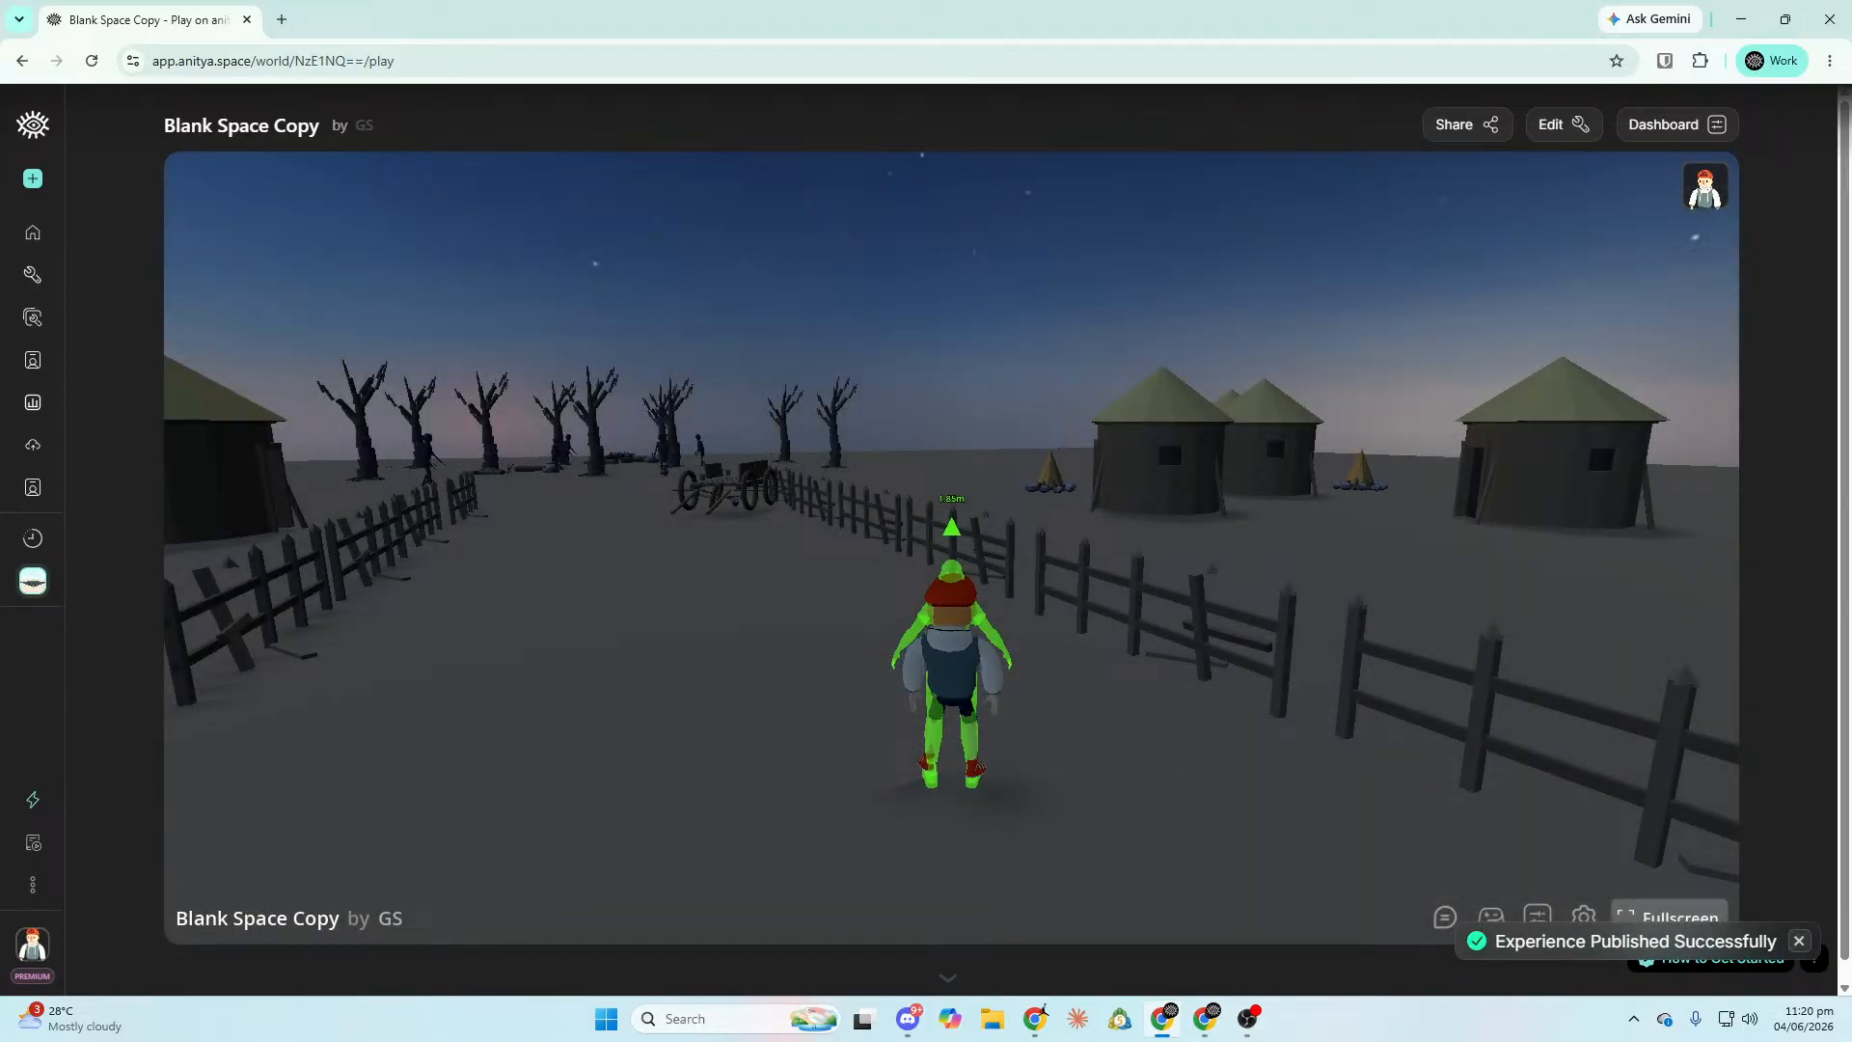
Start play-testing, travel to the dead trees beyond the village, and interact with the fallen Aris figure lying there.
left_click(1003, 735)
key("w")
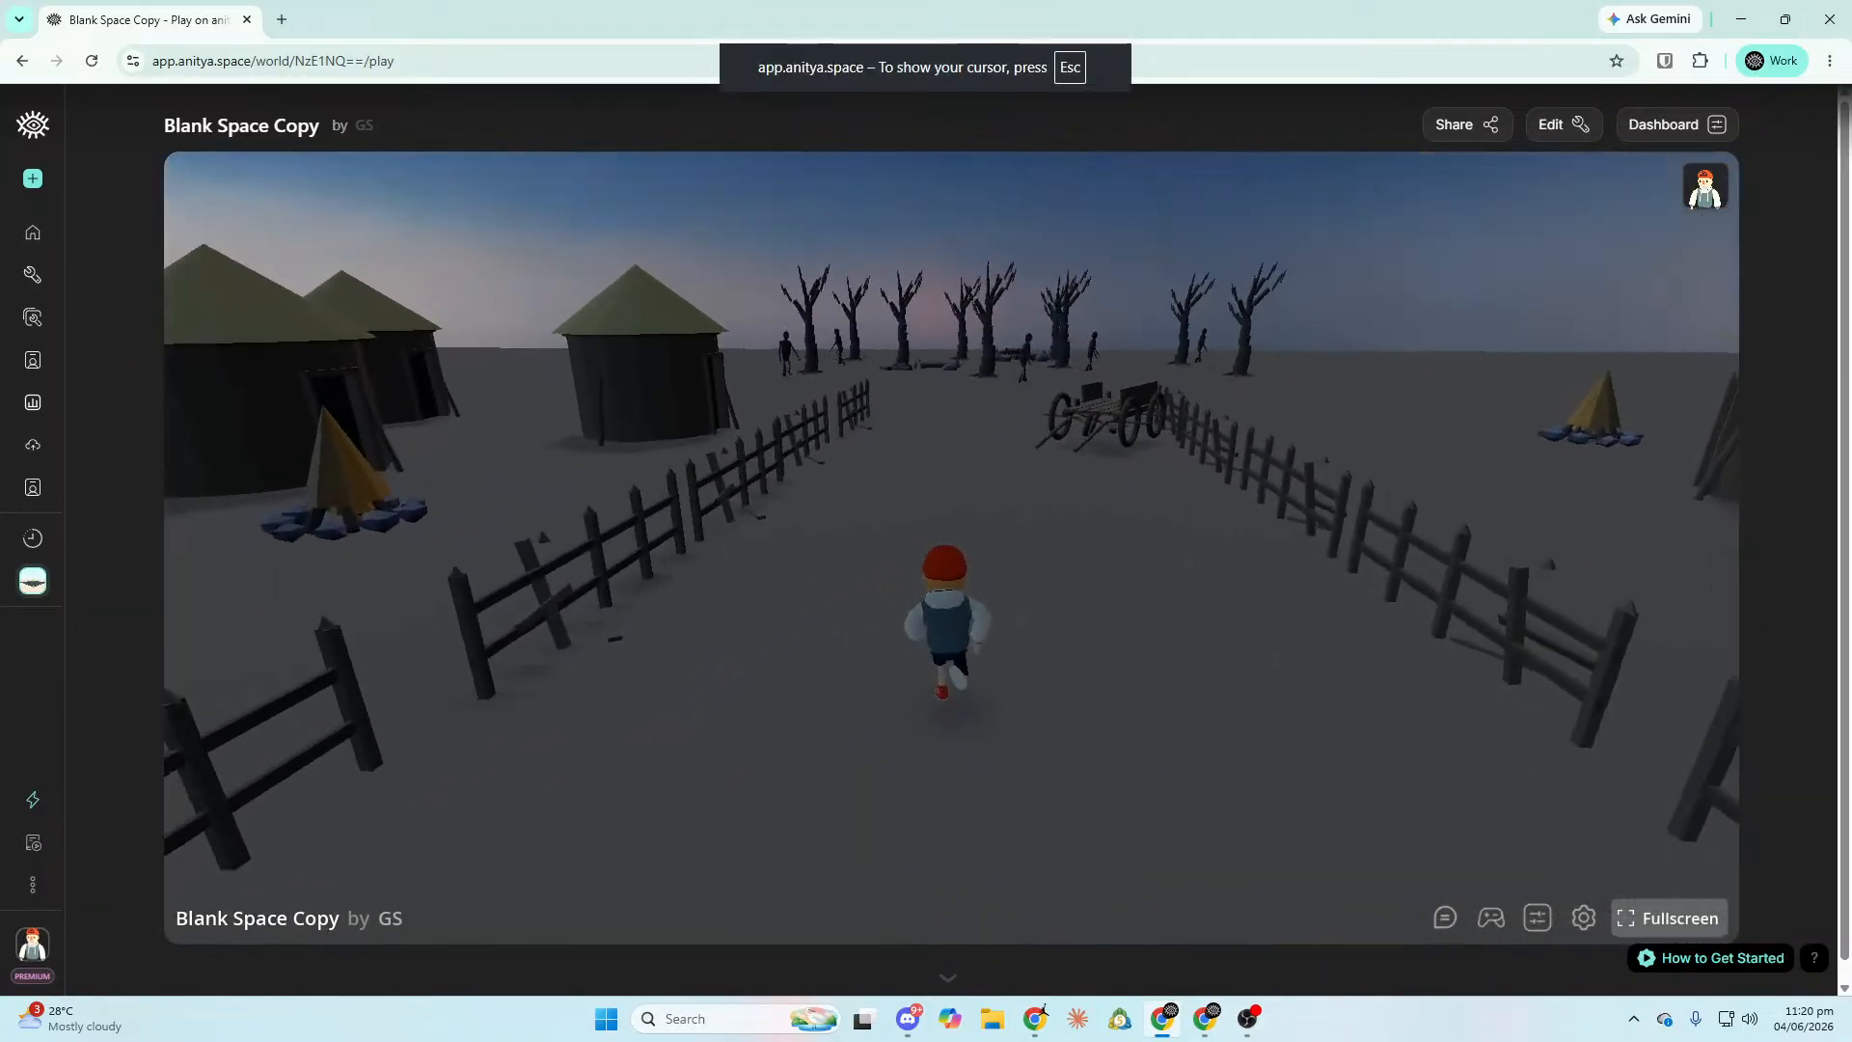
key("space")
key("space")
key("space")
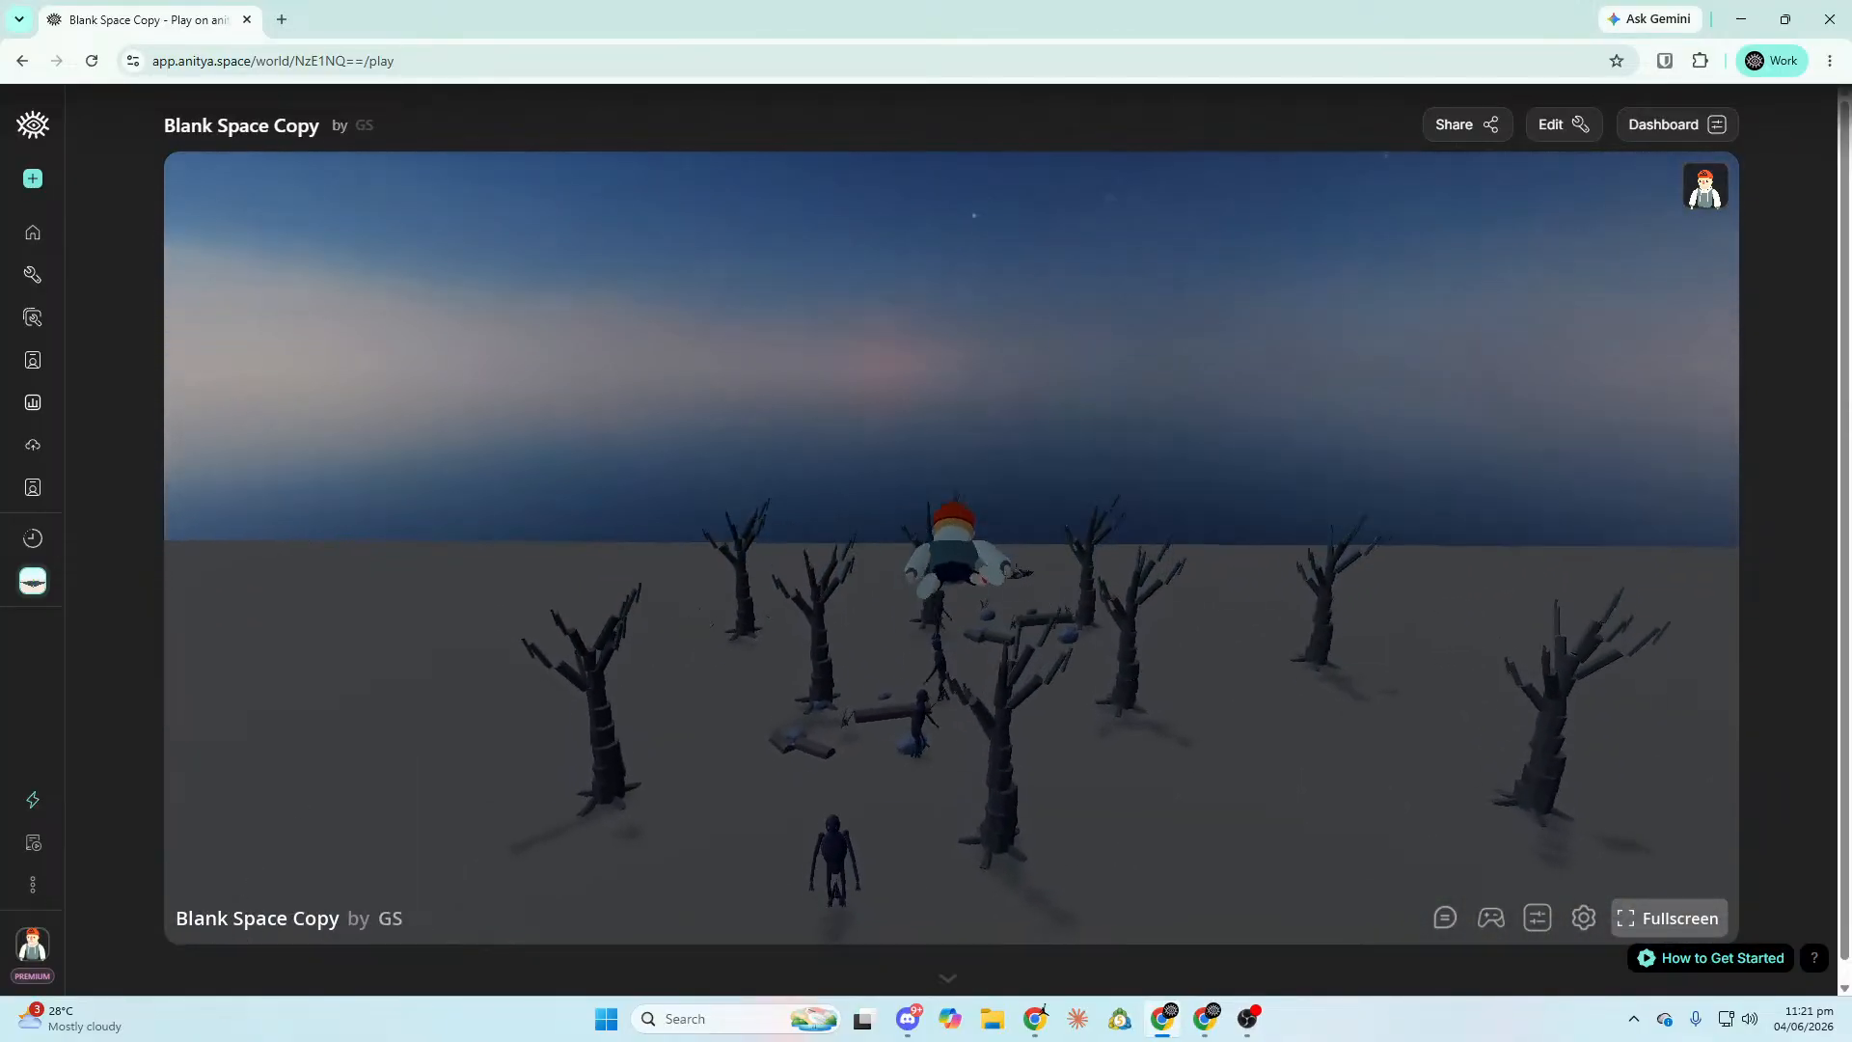
key("w")
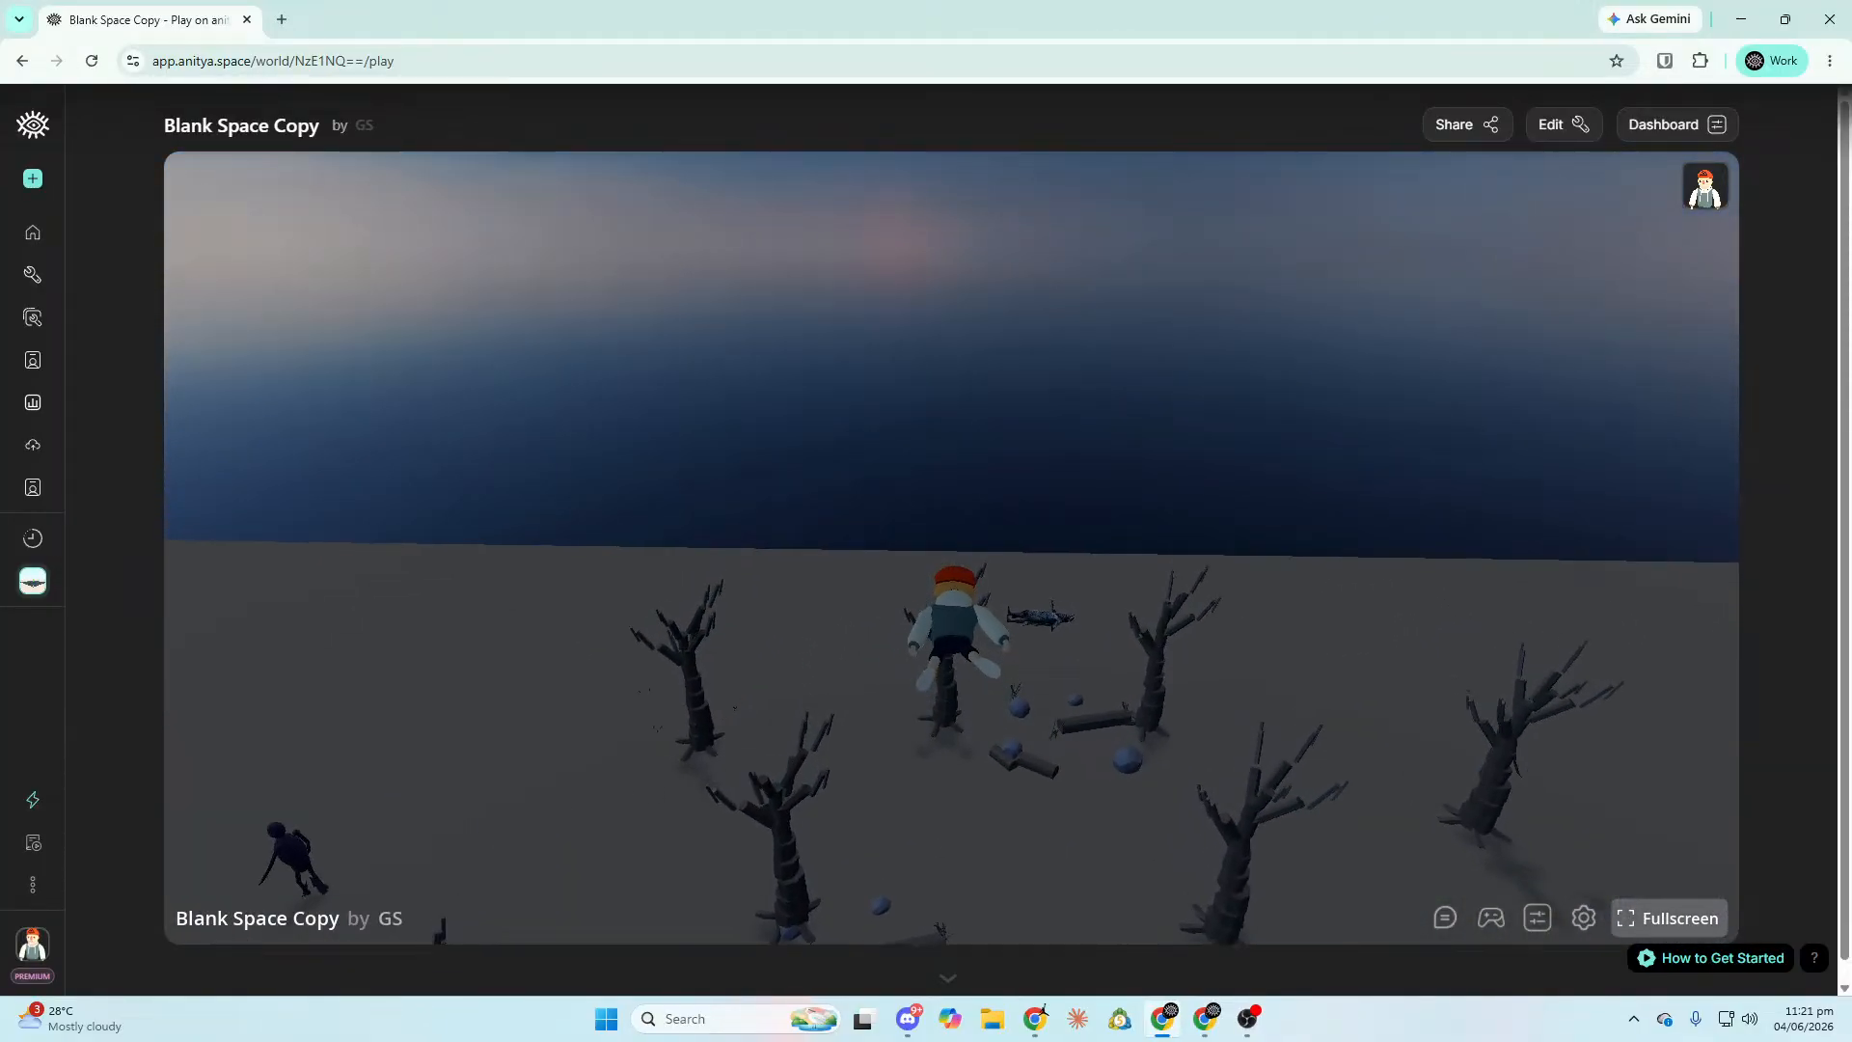
key("w")
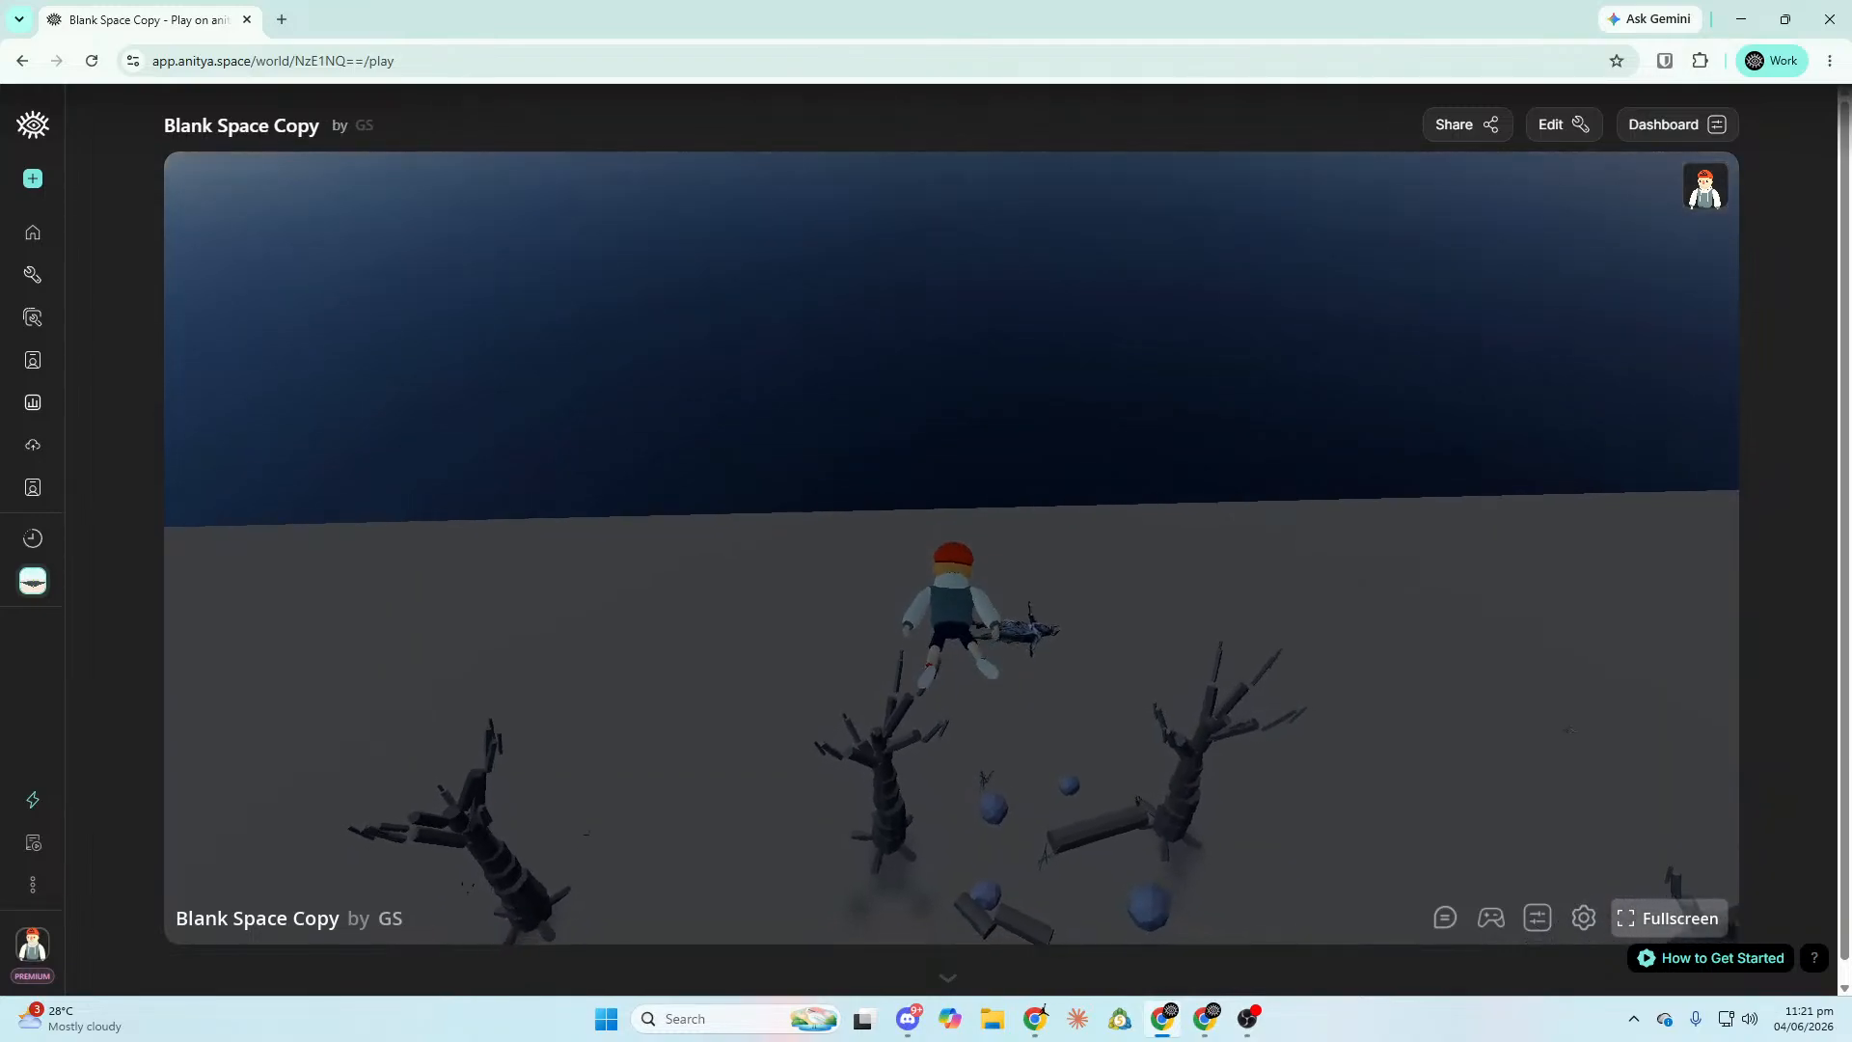
key("space")
key("w")
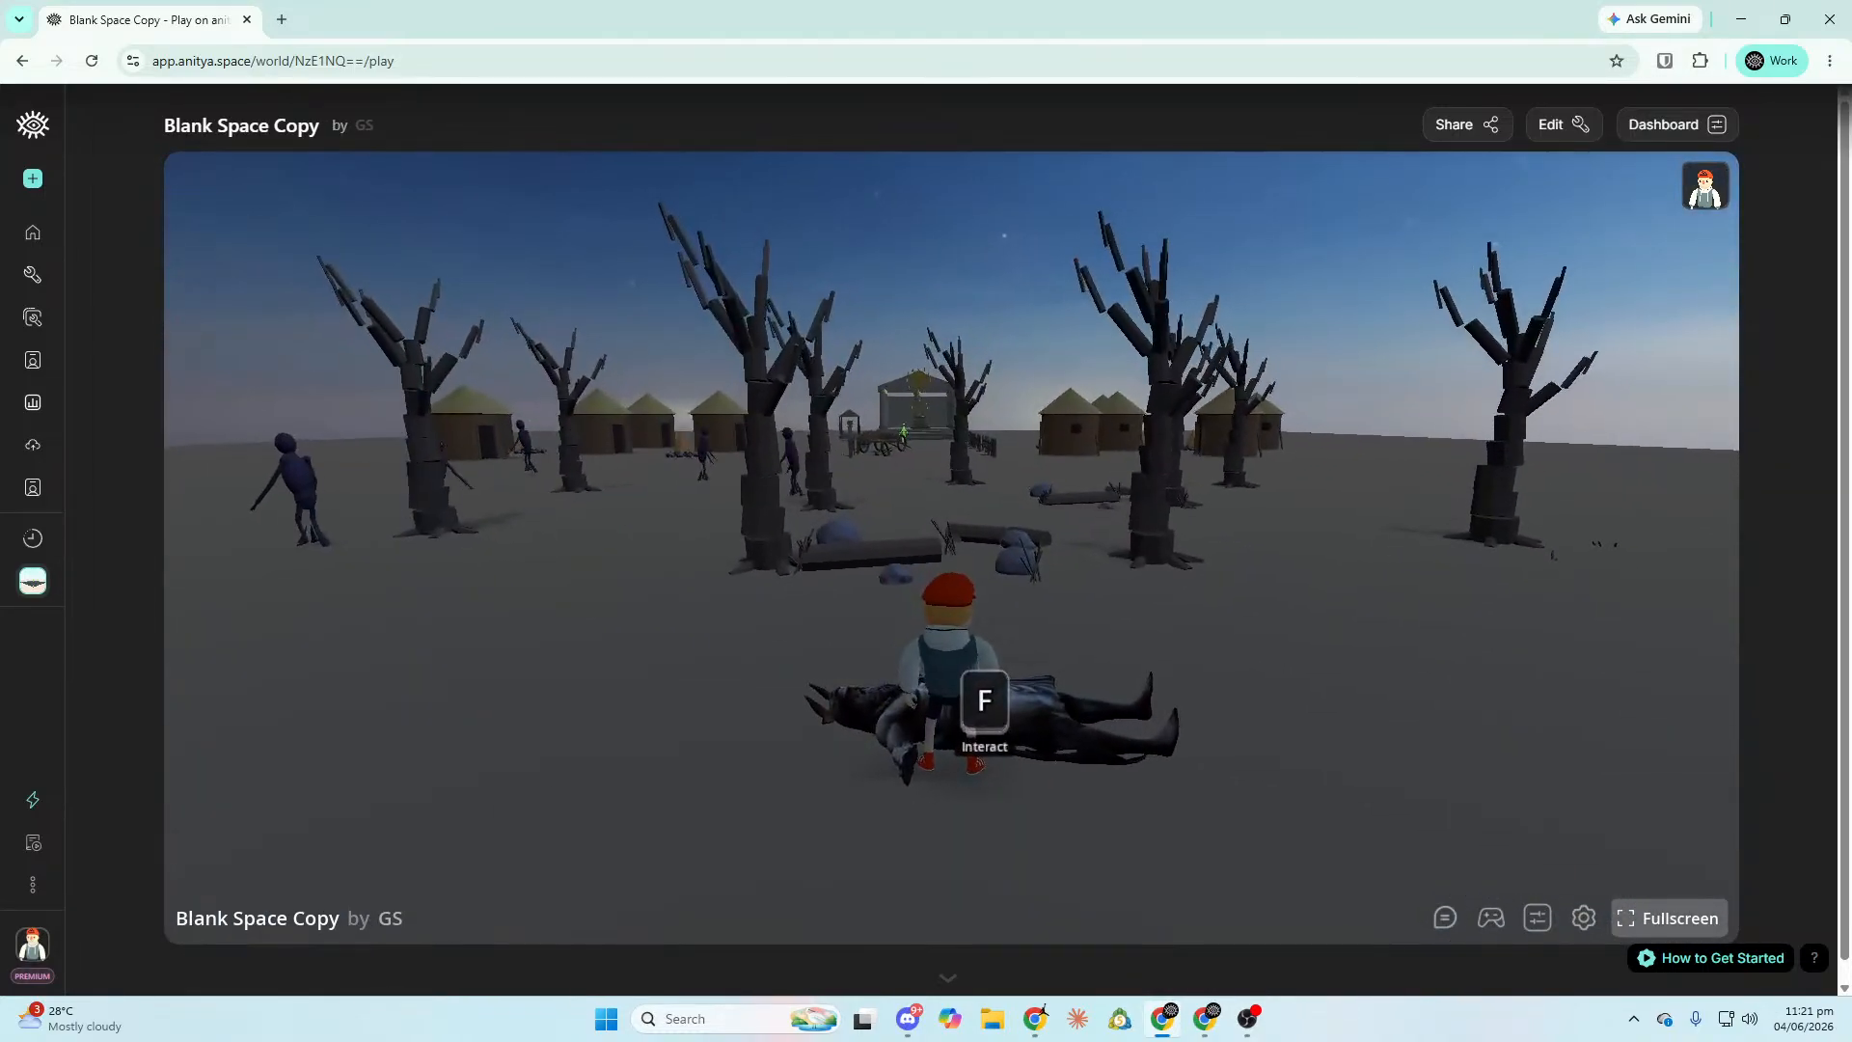
key("f")
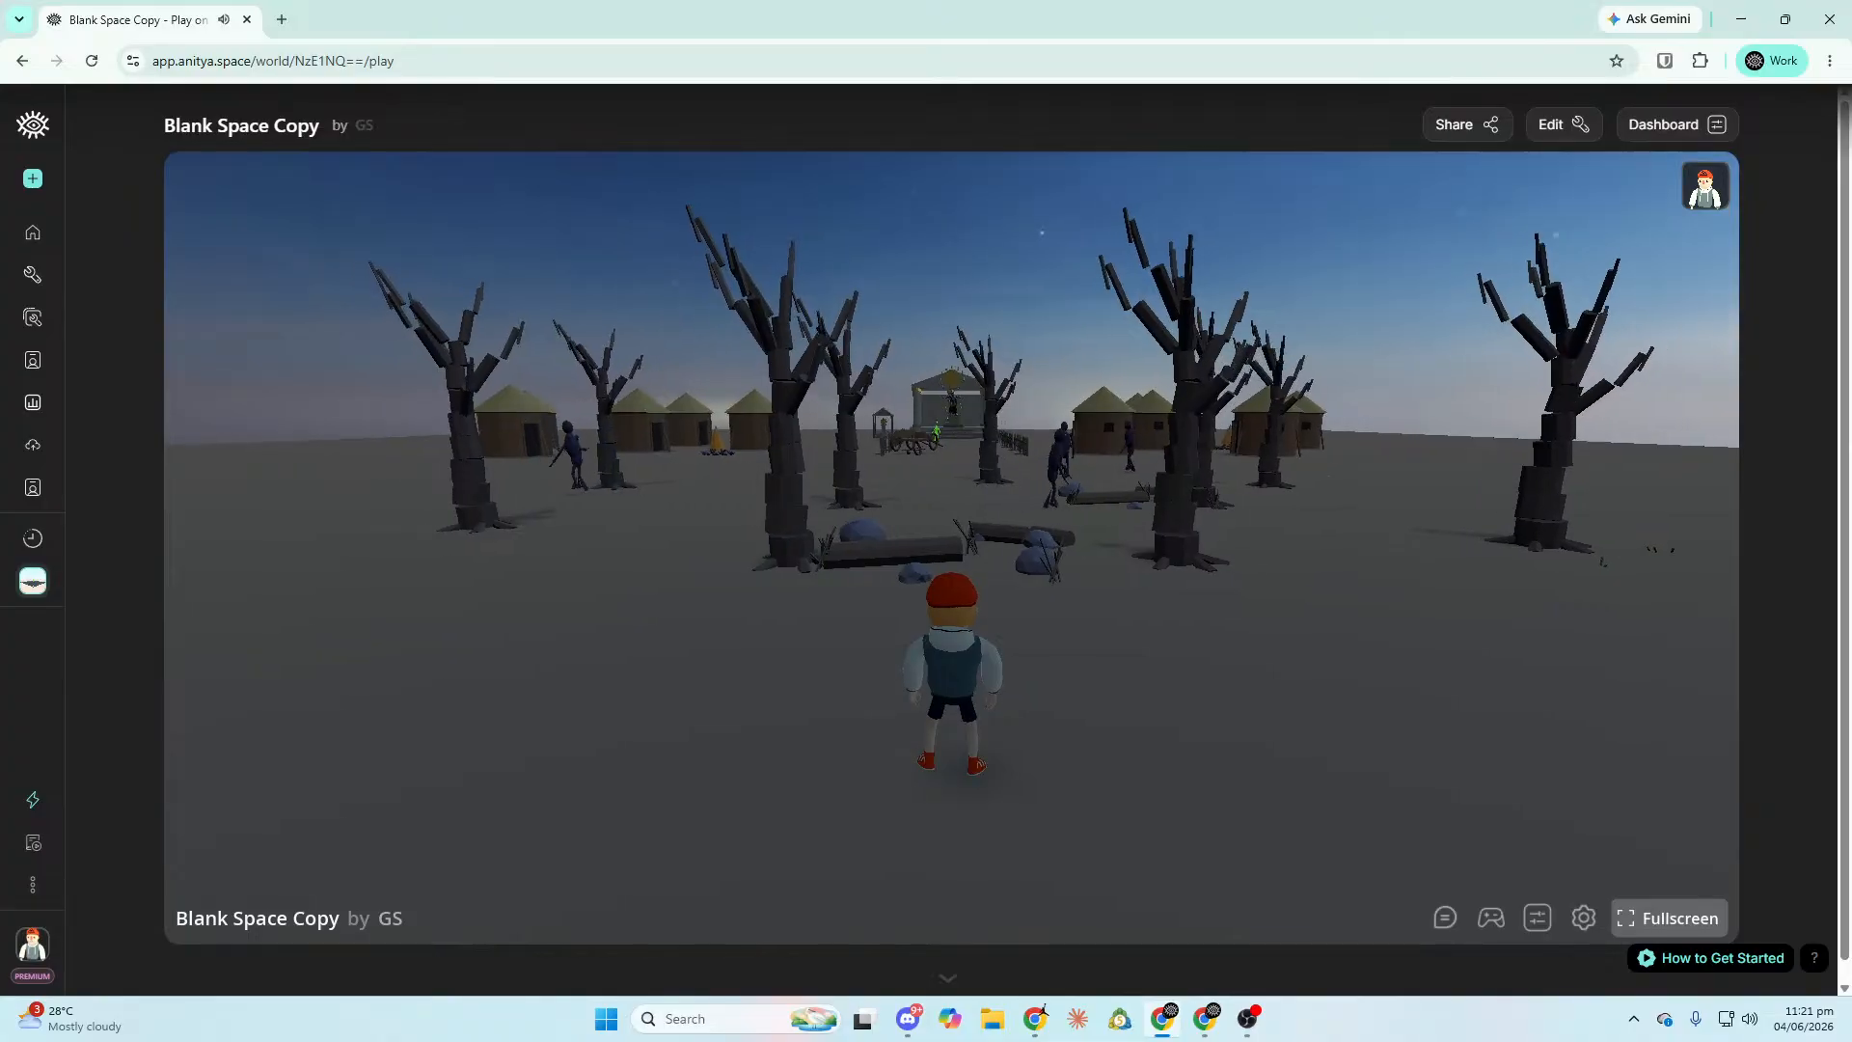
Travel back over the dead trees and between the village fences to check the statue from in front of the temple.
key("a")
key("w")
key("space")
key("space")
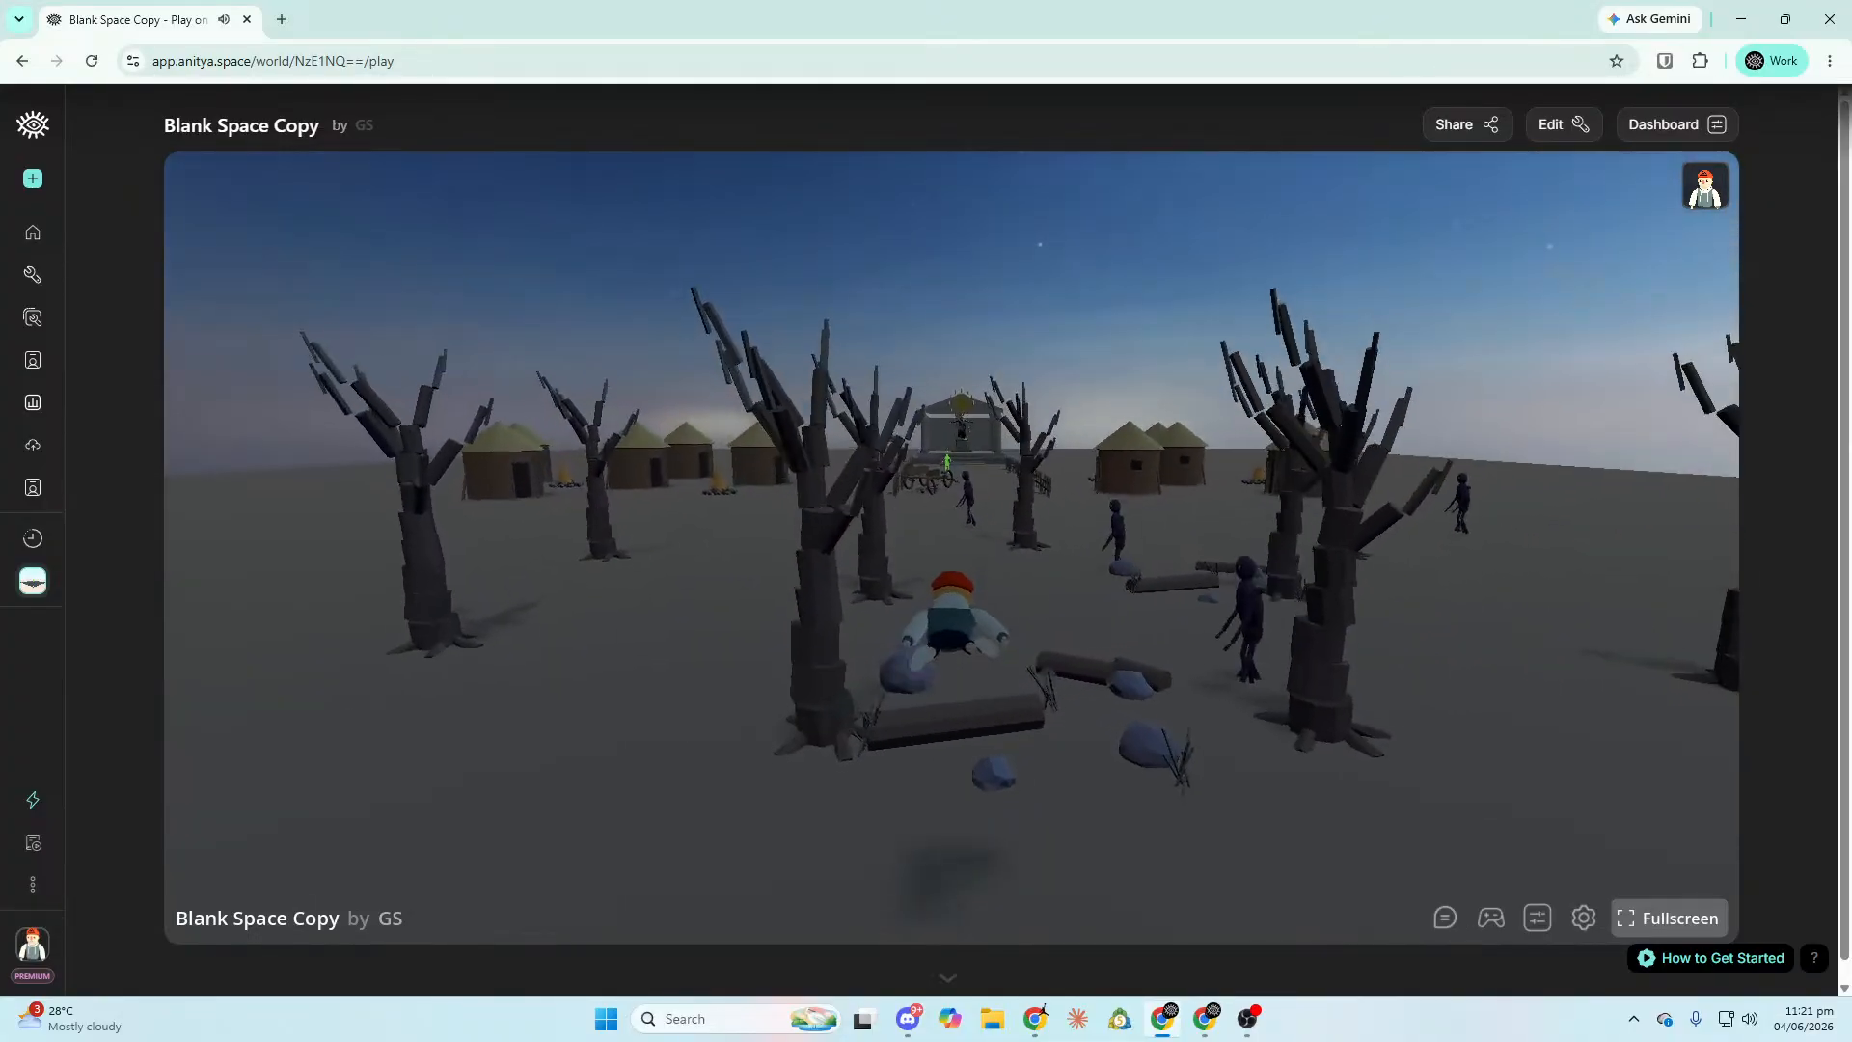
key("w")
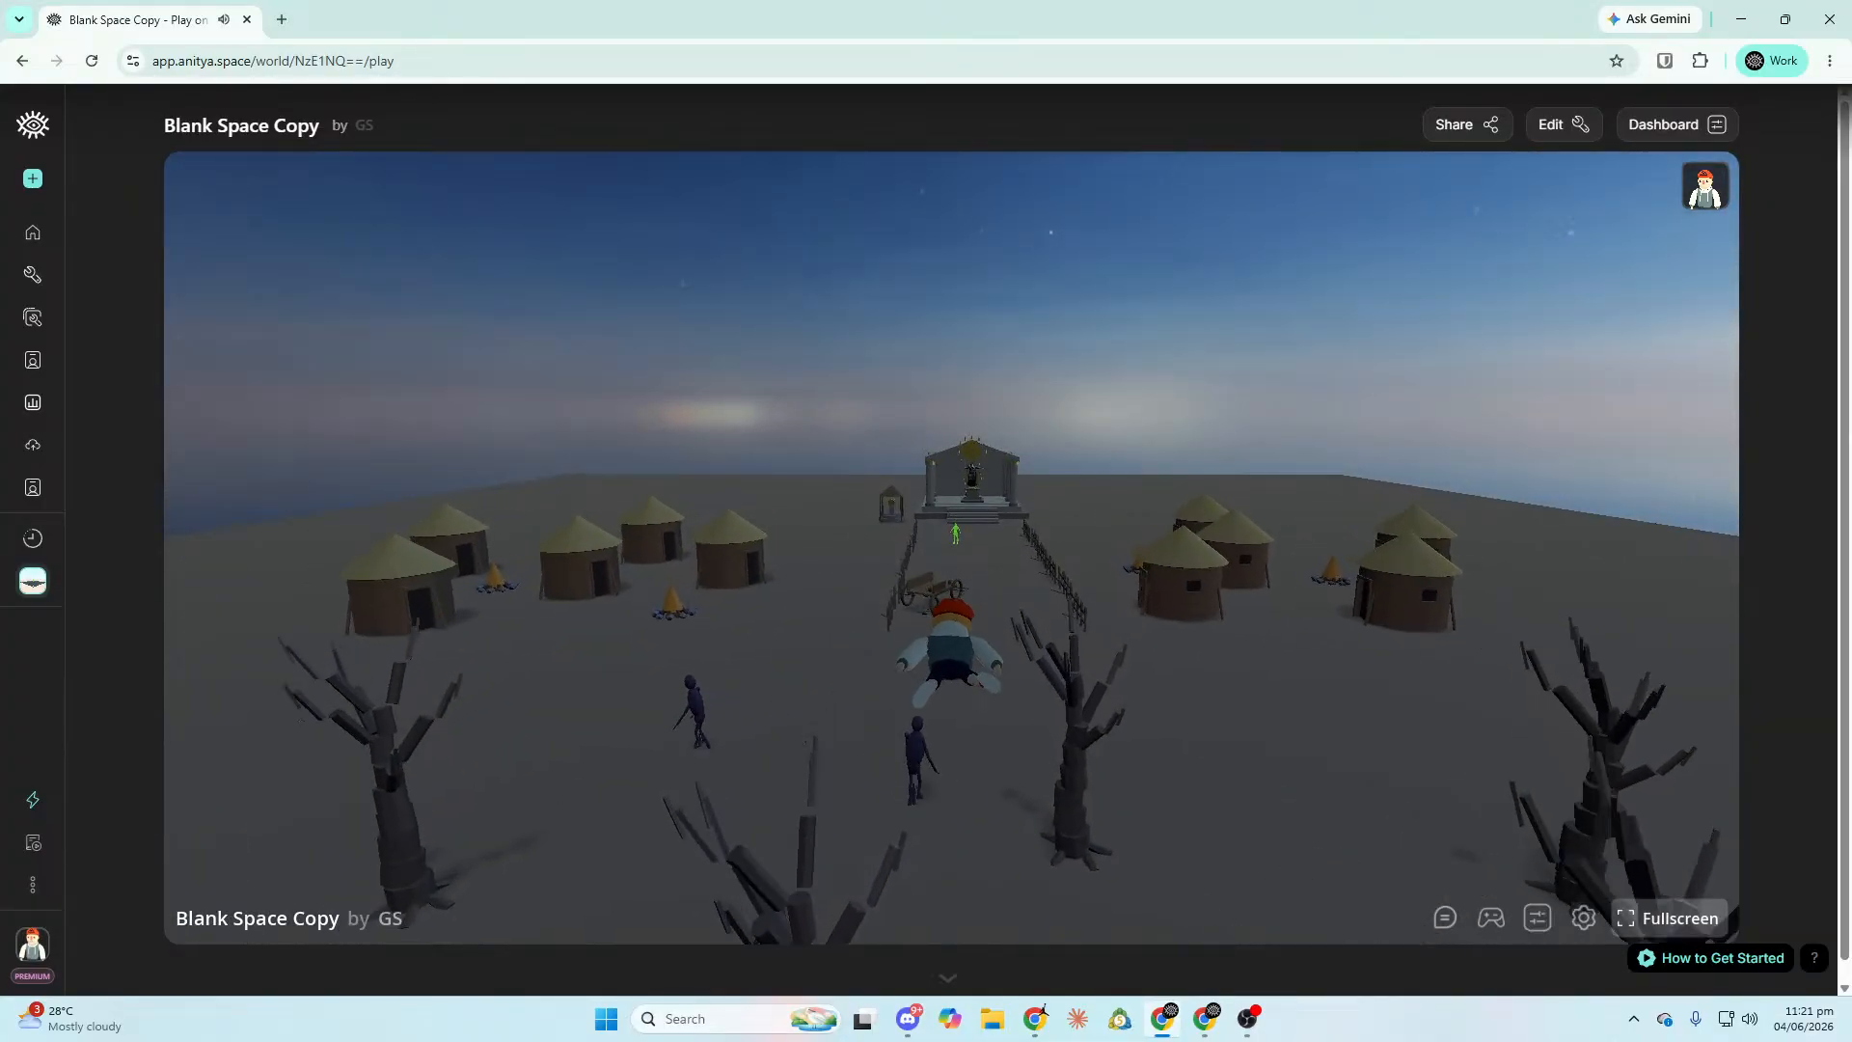
key("w")
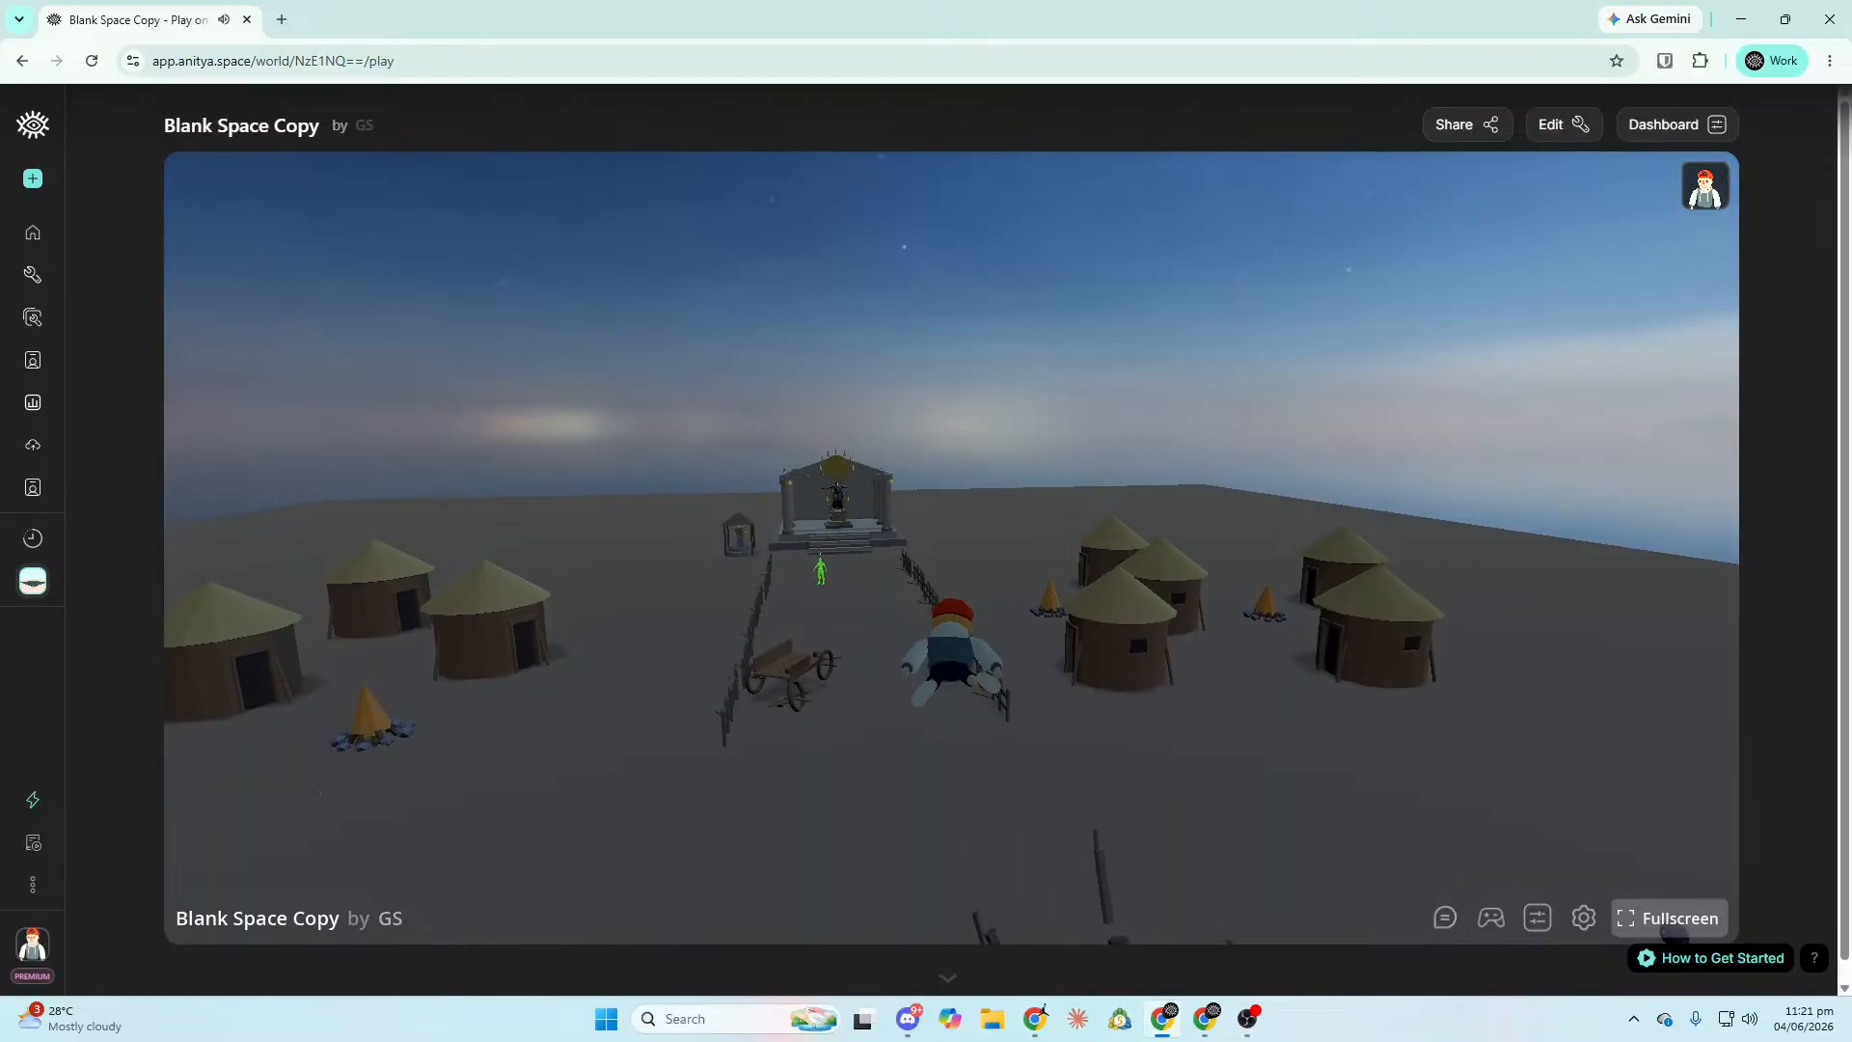
key("w")
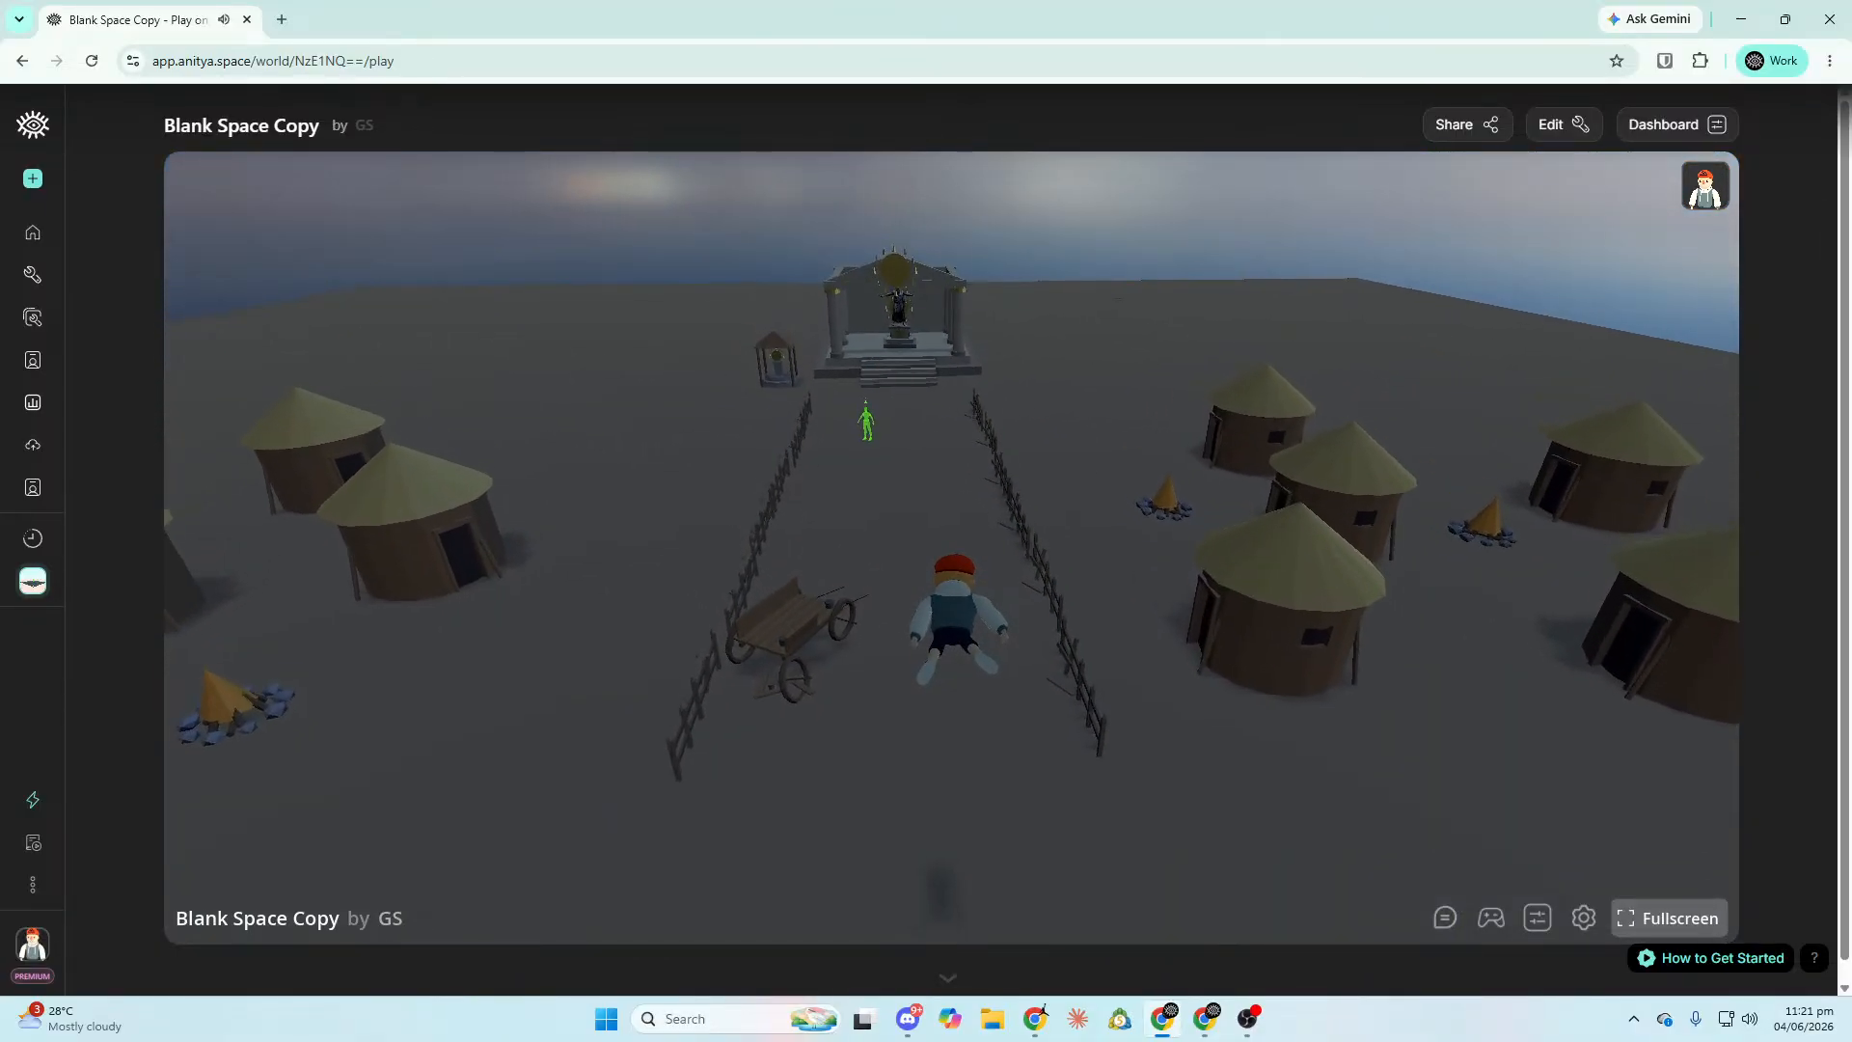
key("w")
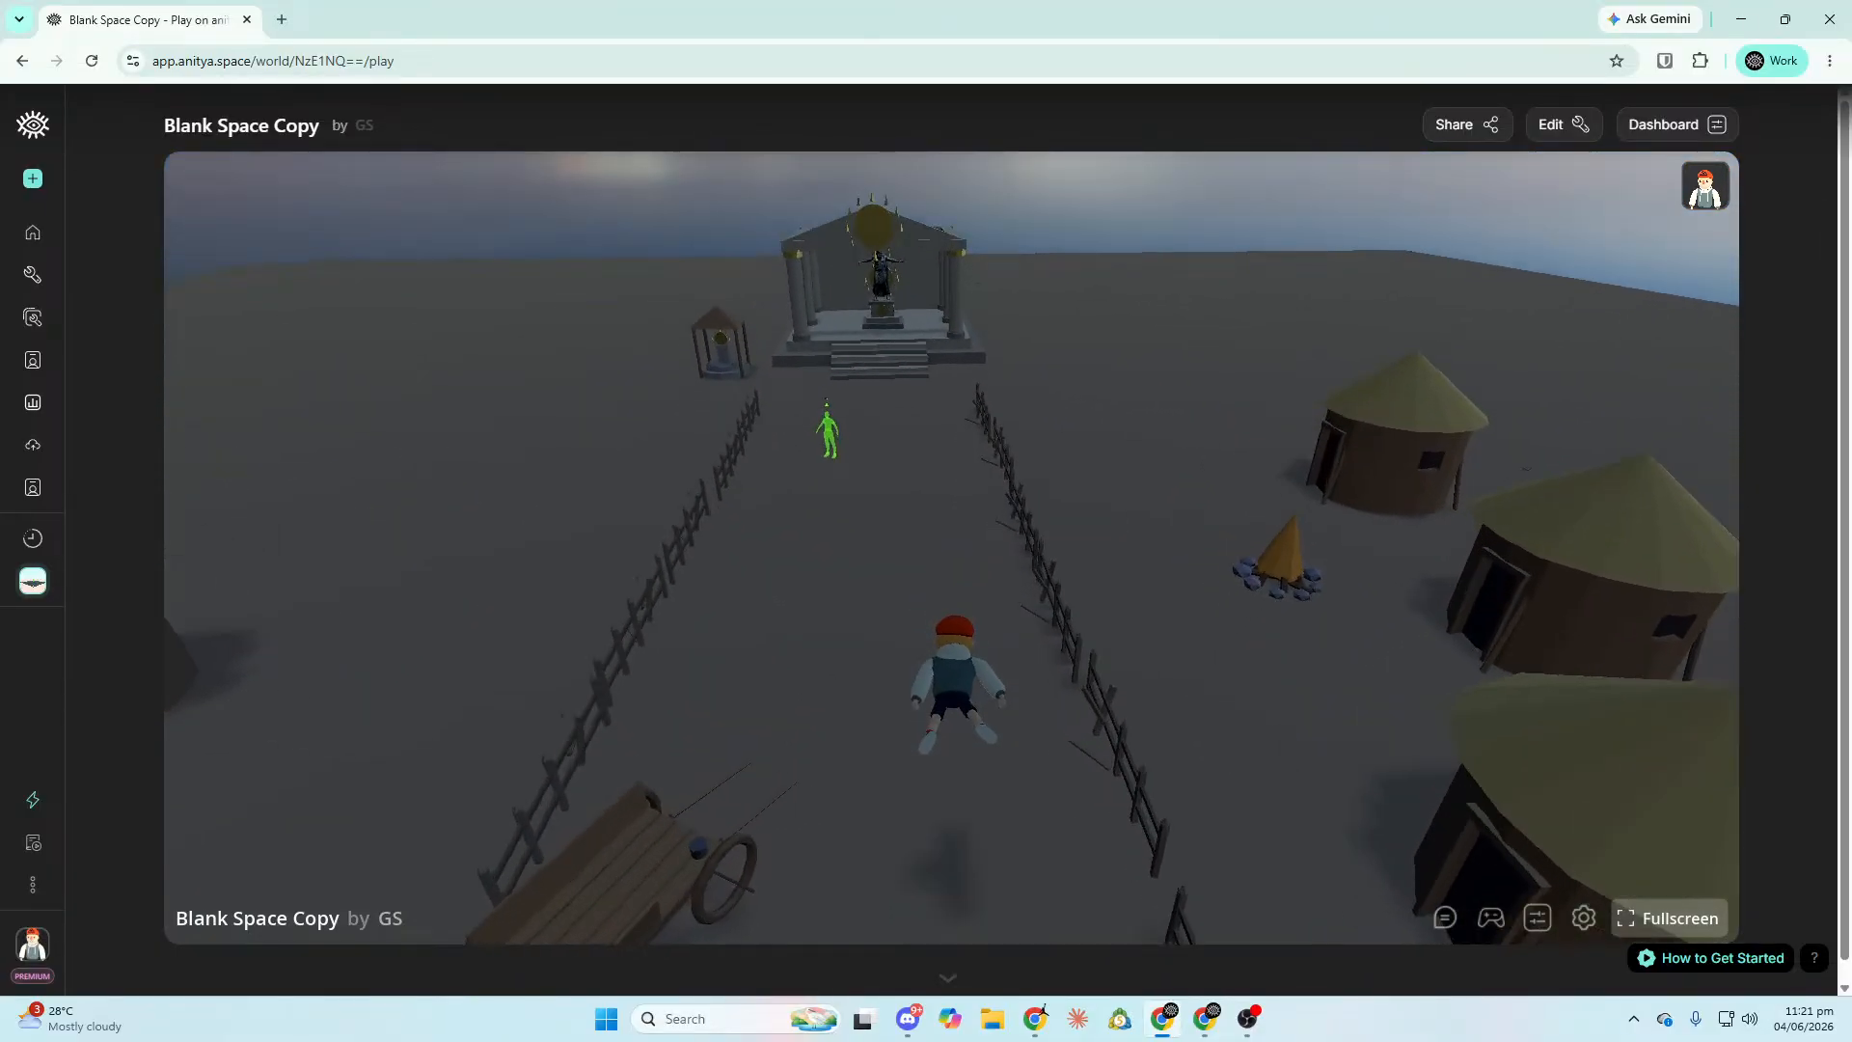
key("w")
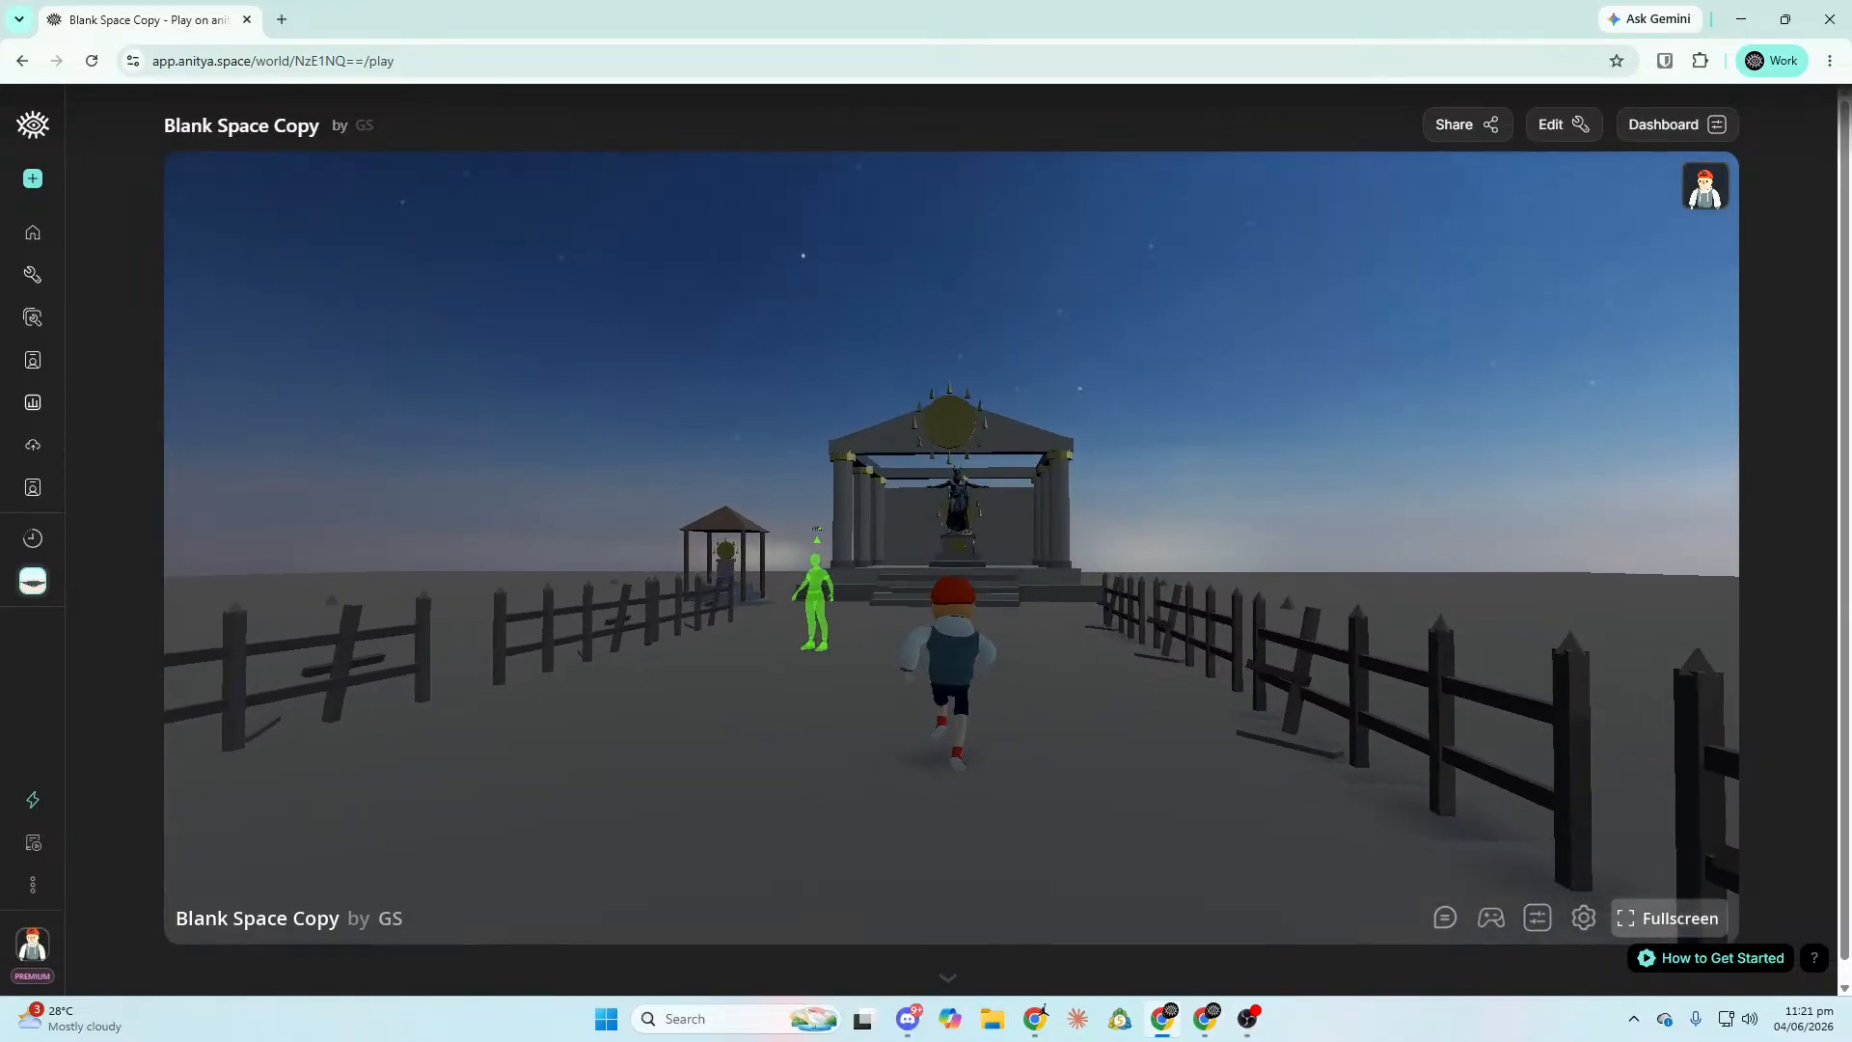
key("w")
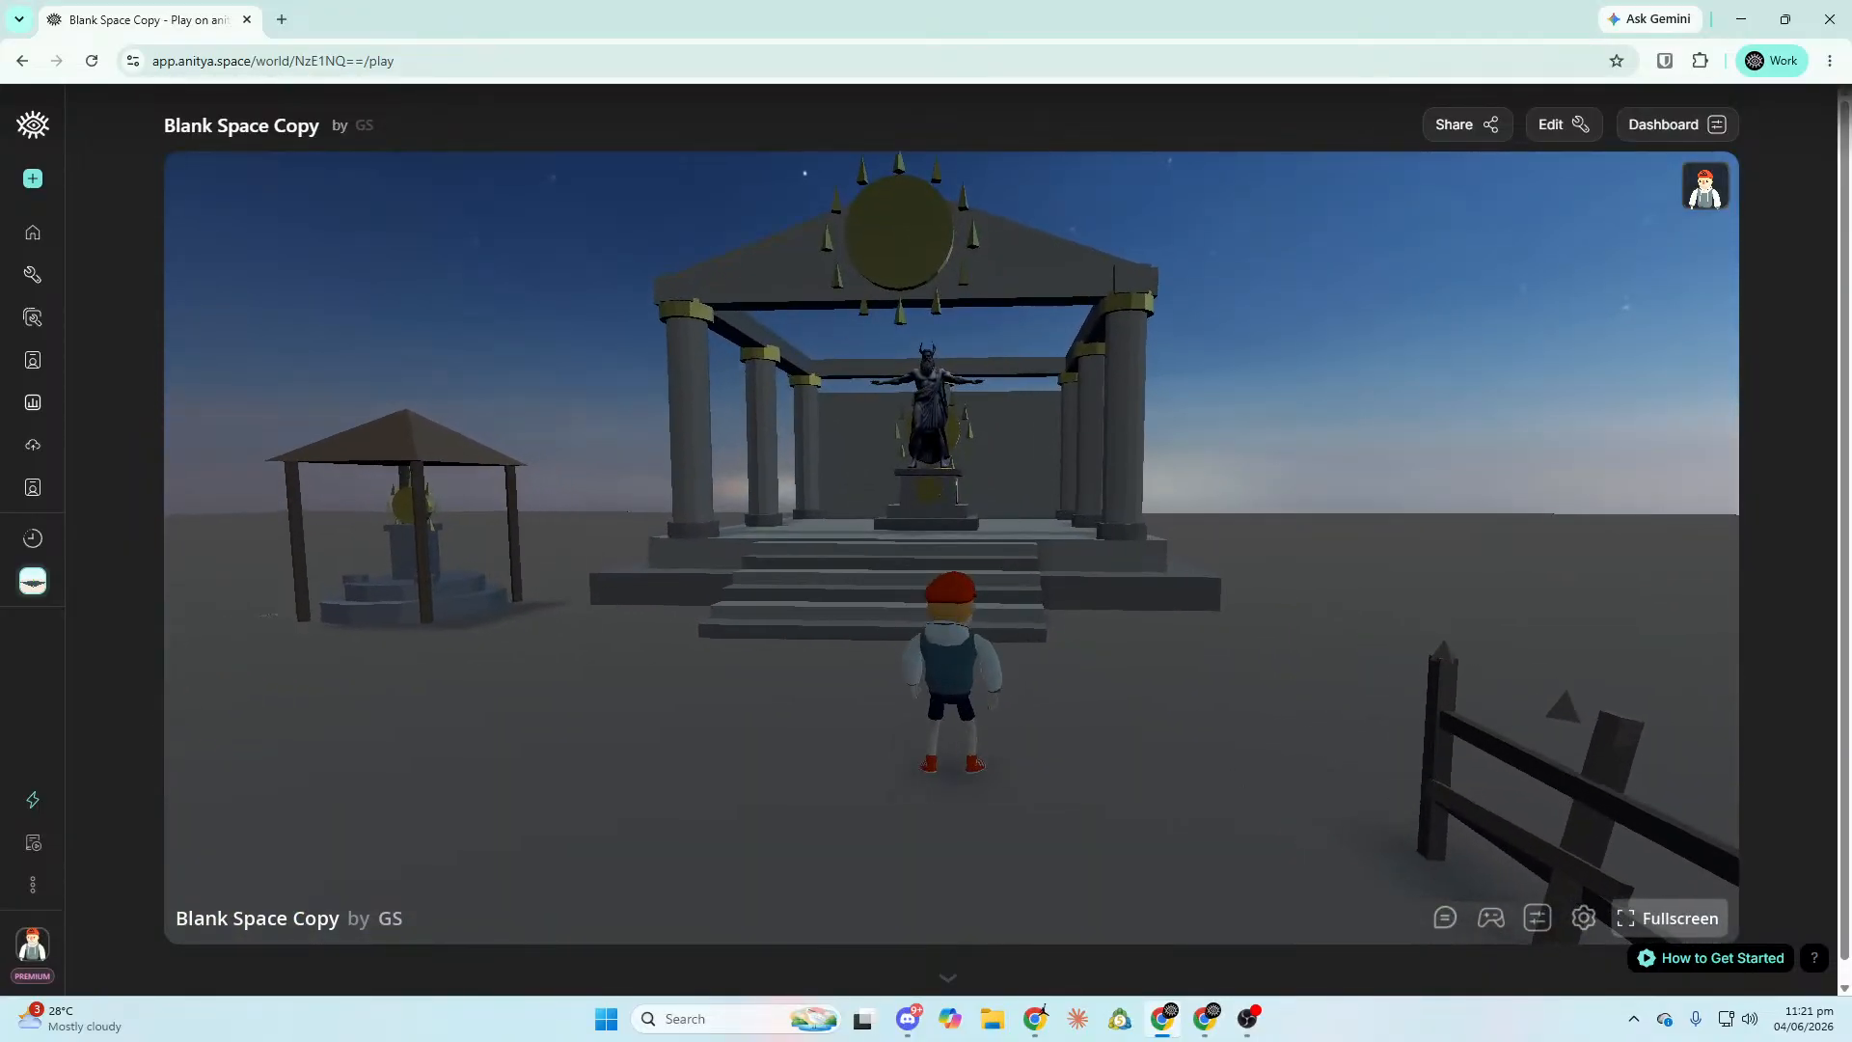
Climb the temple steps and examine the Aris Powerful statue's movement from close up.
key("d")
key("w")
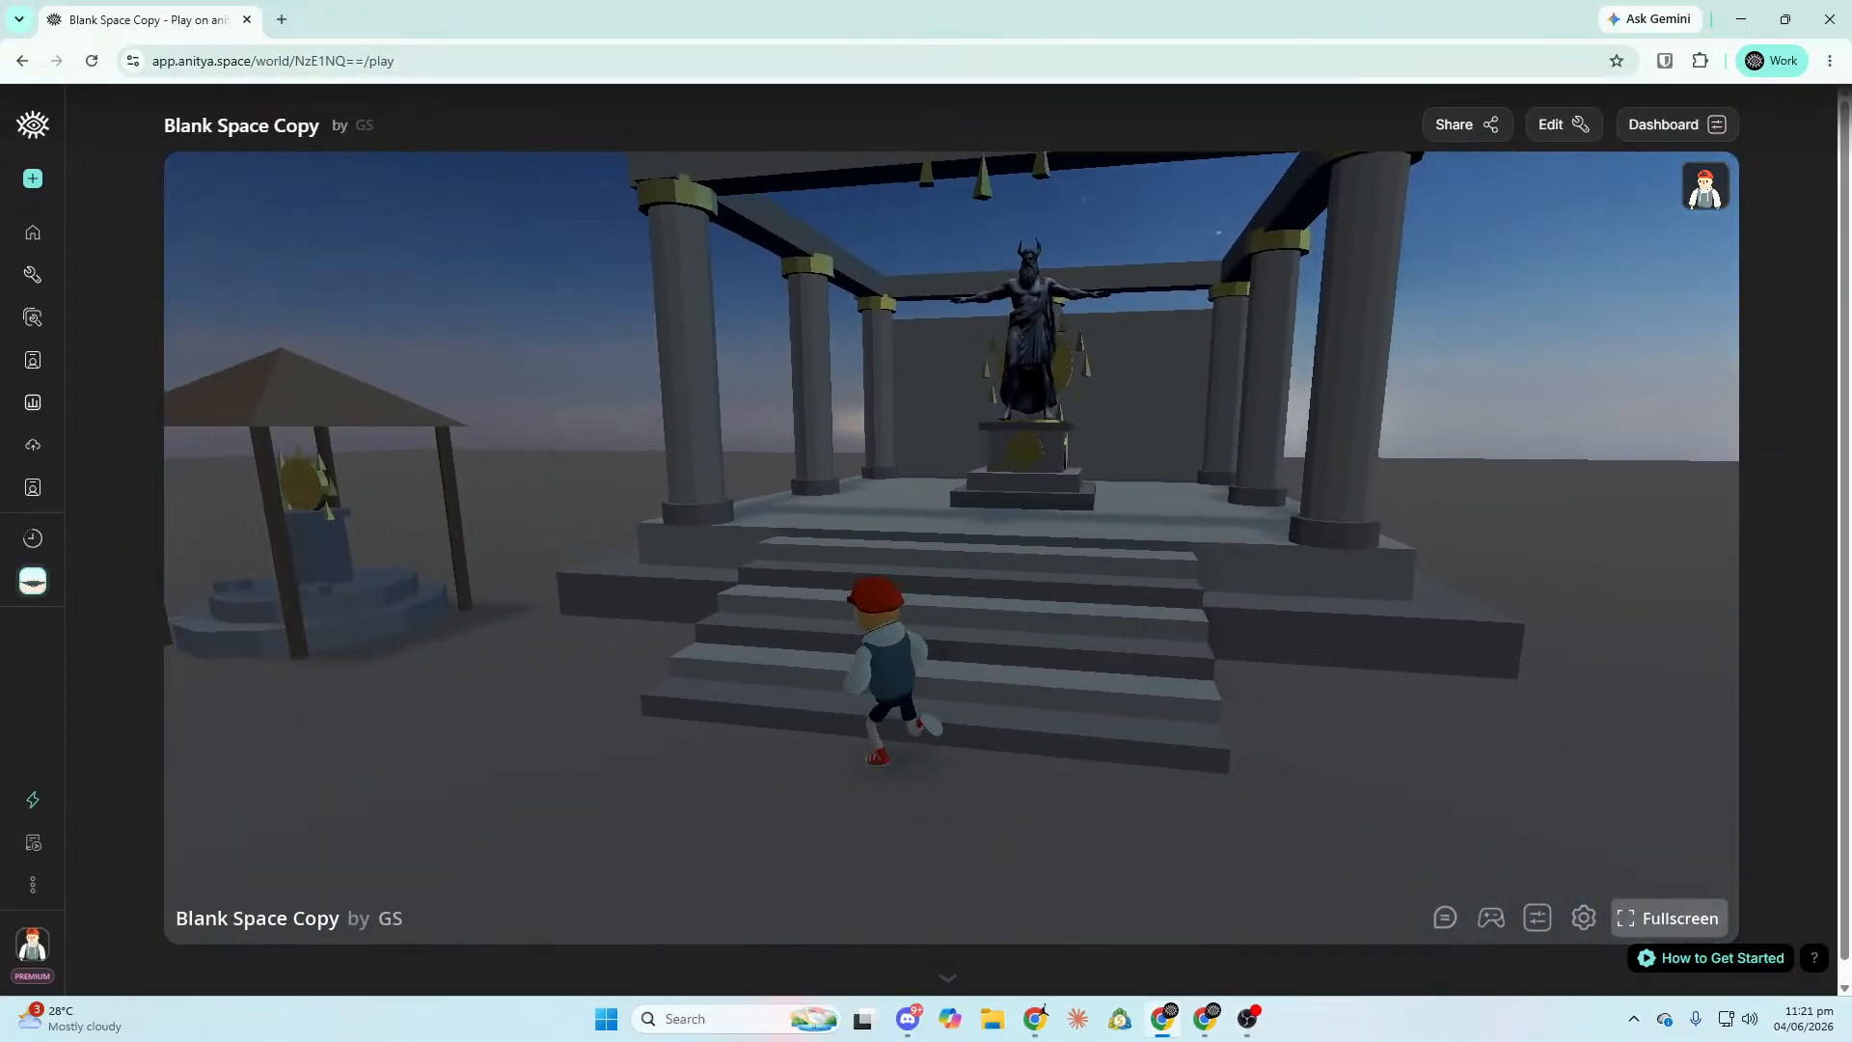
key("w")
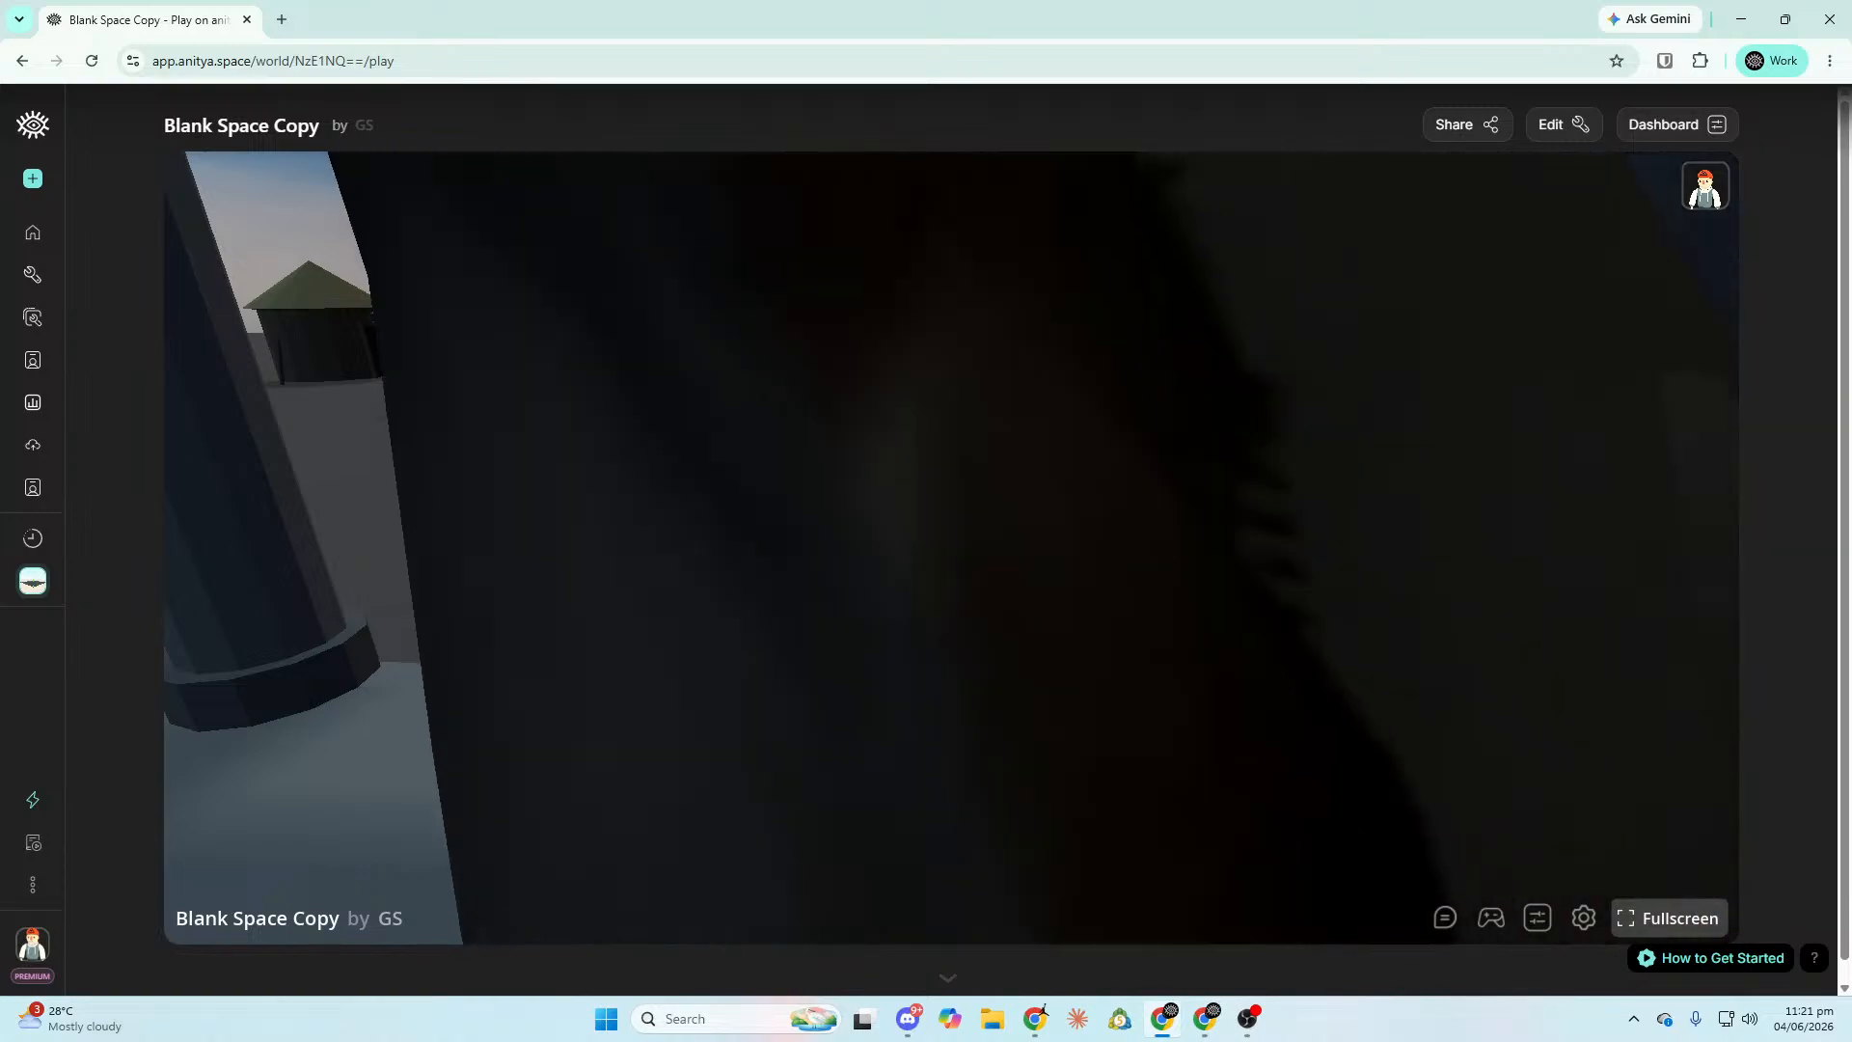
key("d")
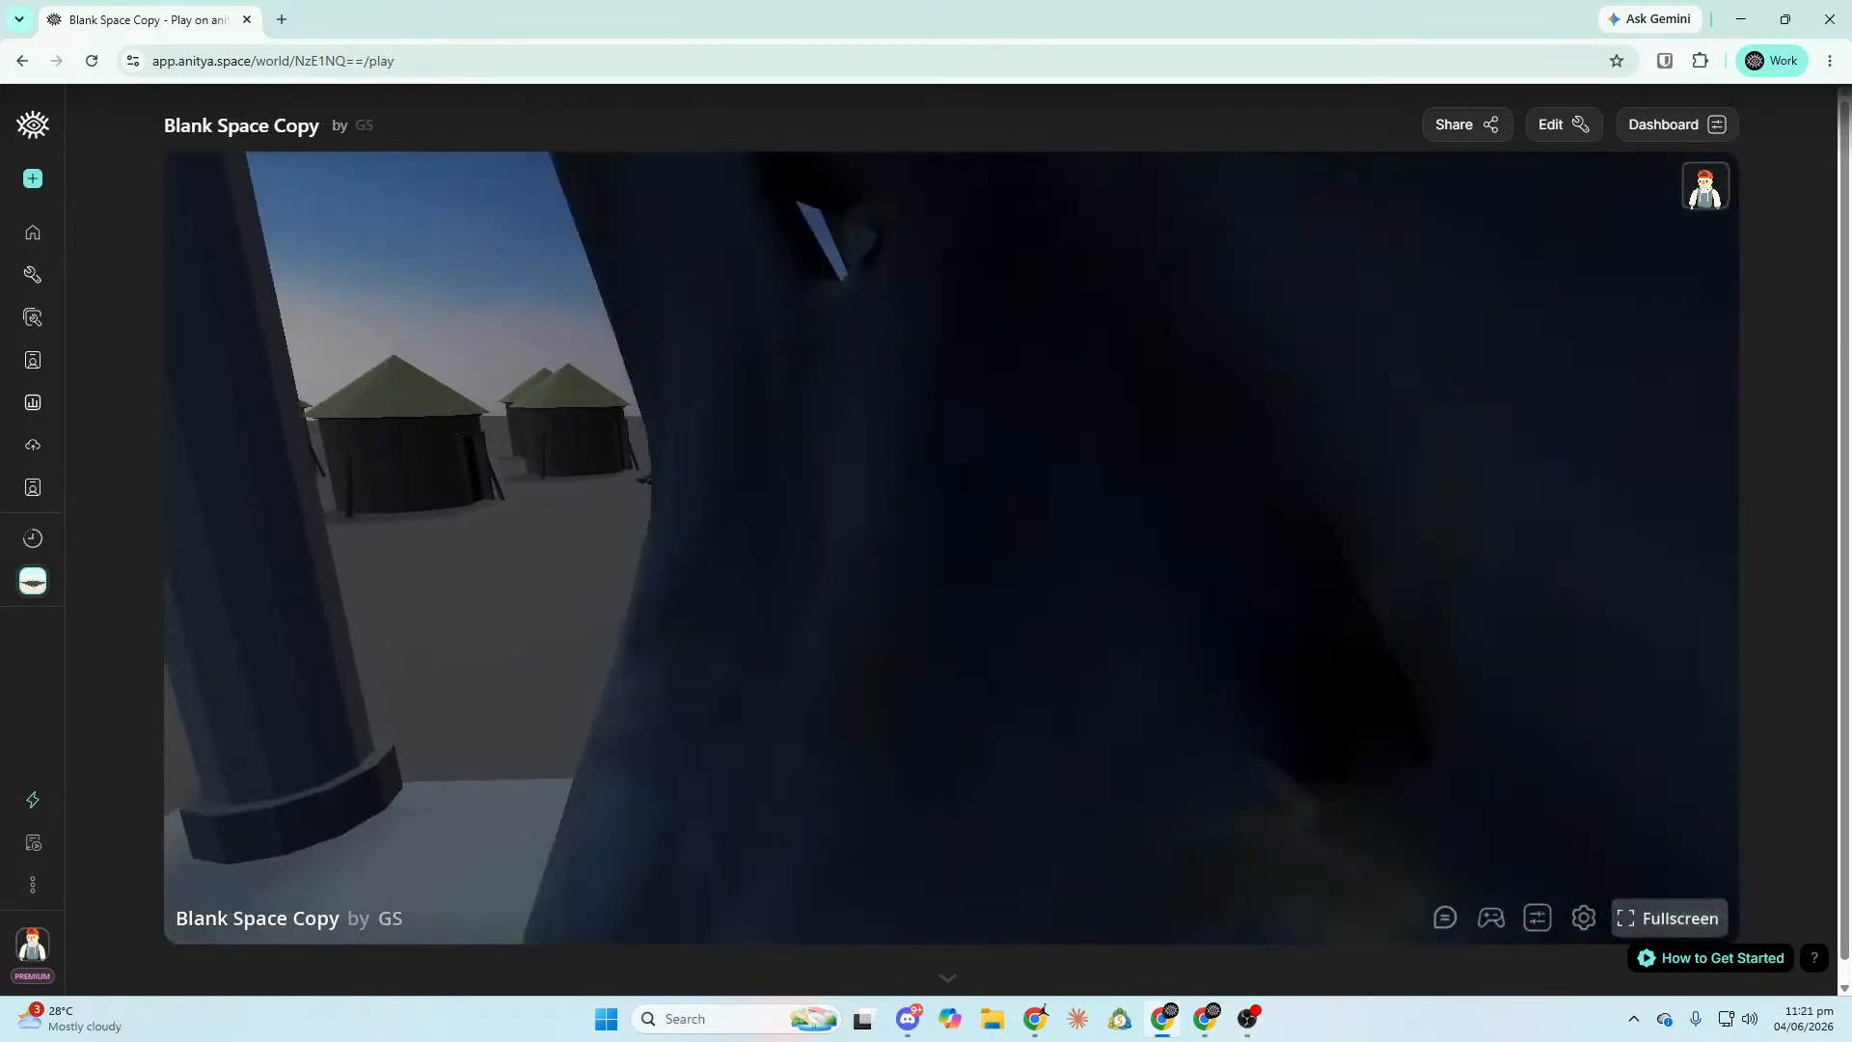
key("w")
key("space")
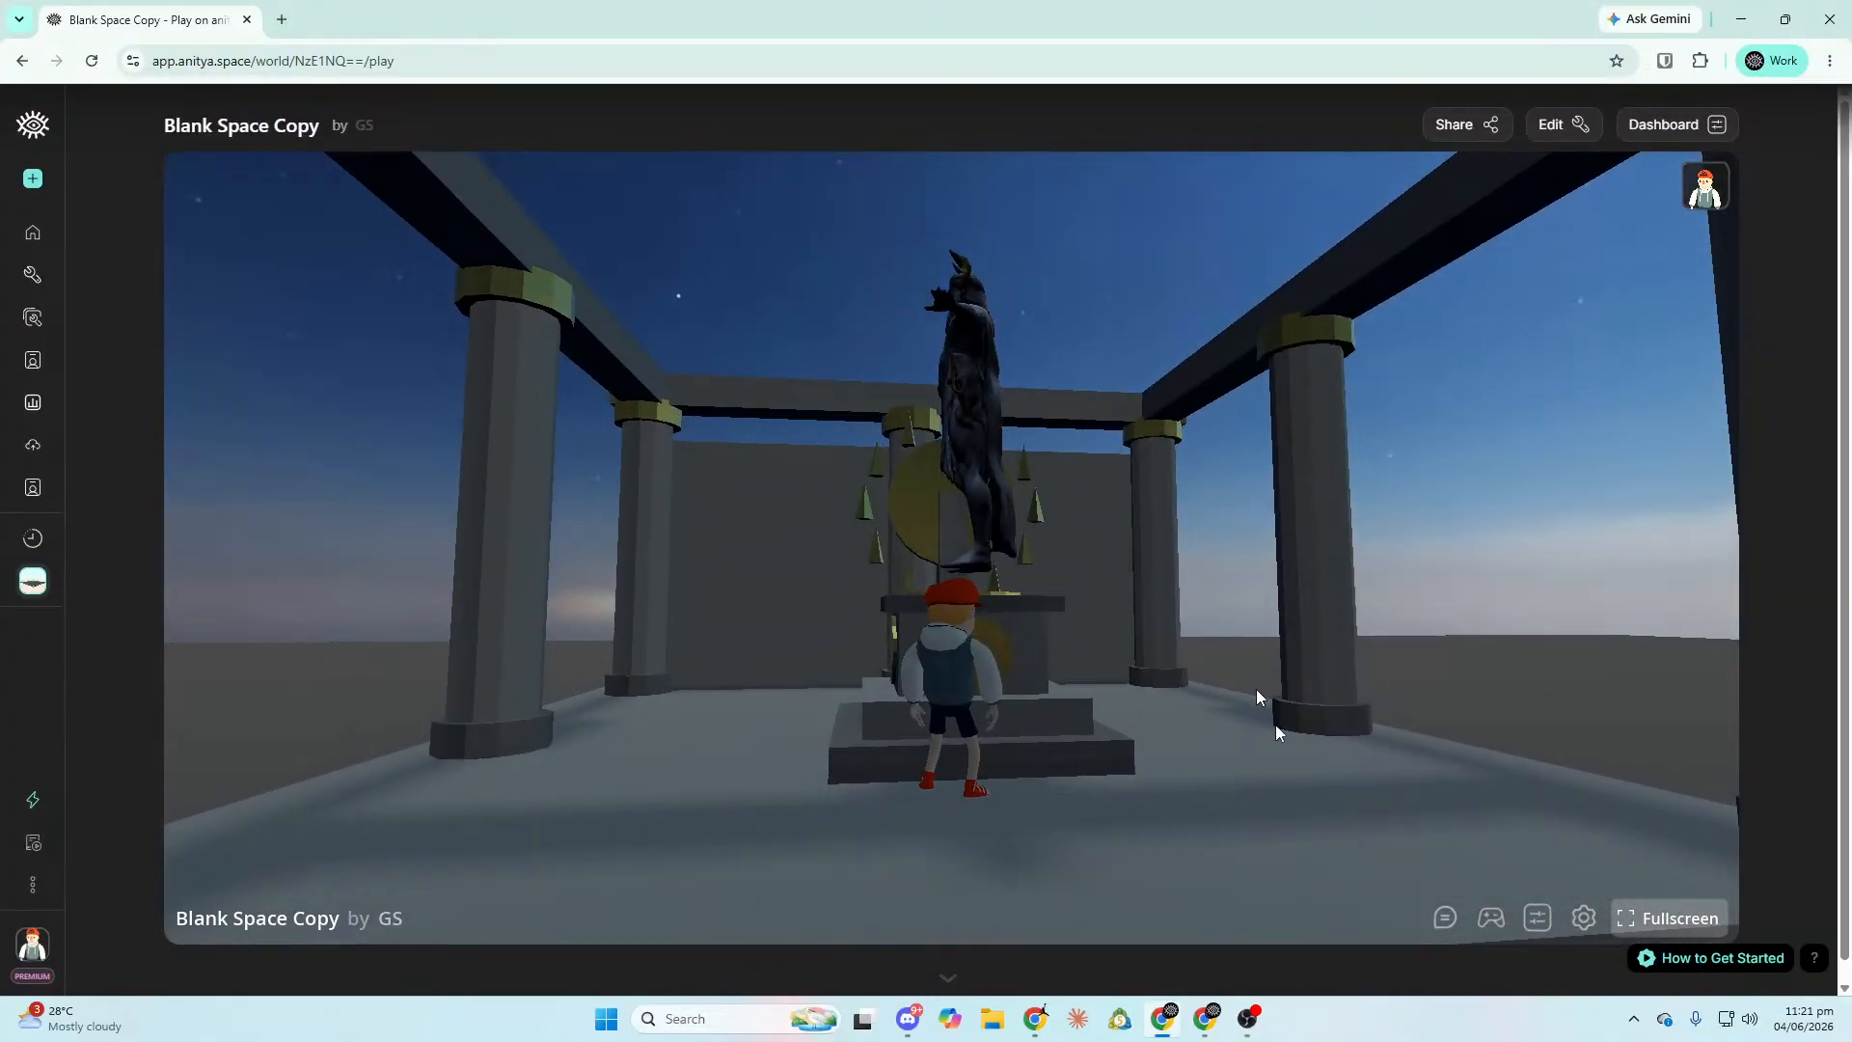
Return to editing the world, set the Aris Powerful statue's Move Rotate Scale duration to 10 seconds, and save.
left_click(1554, 126)
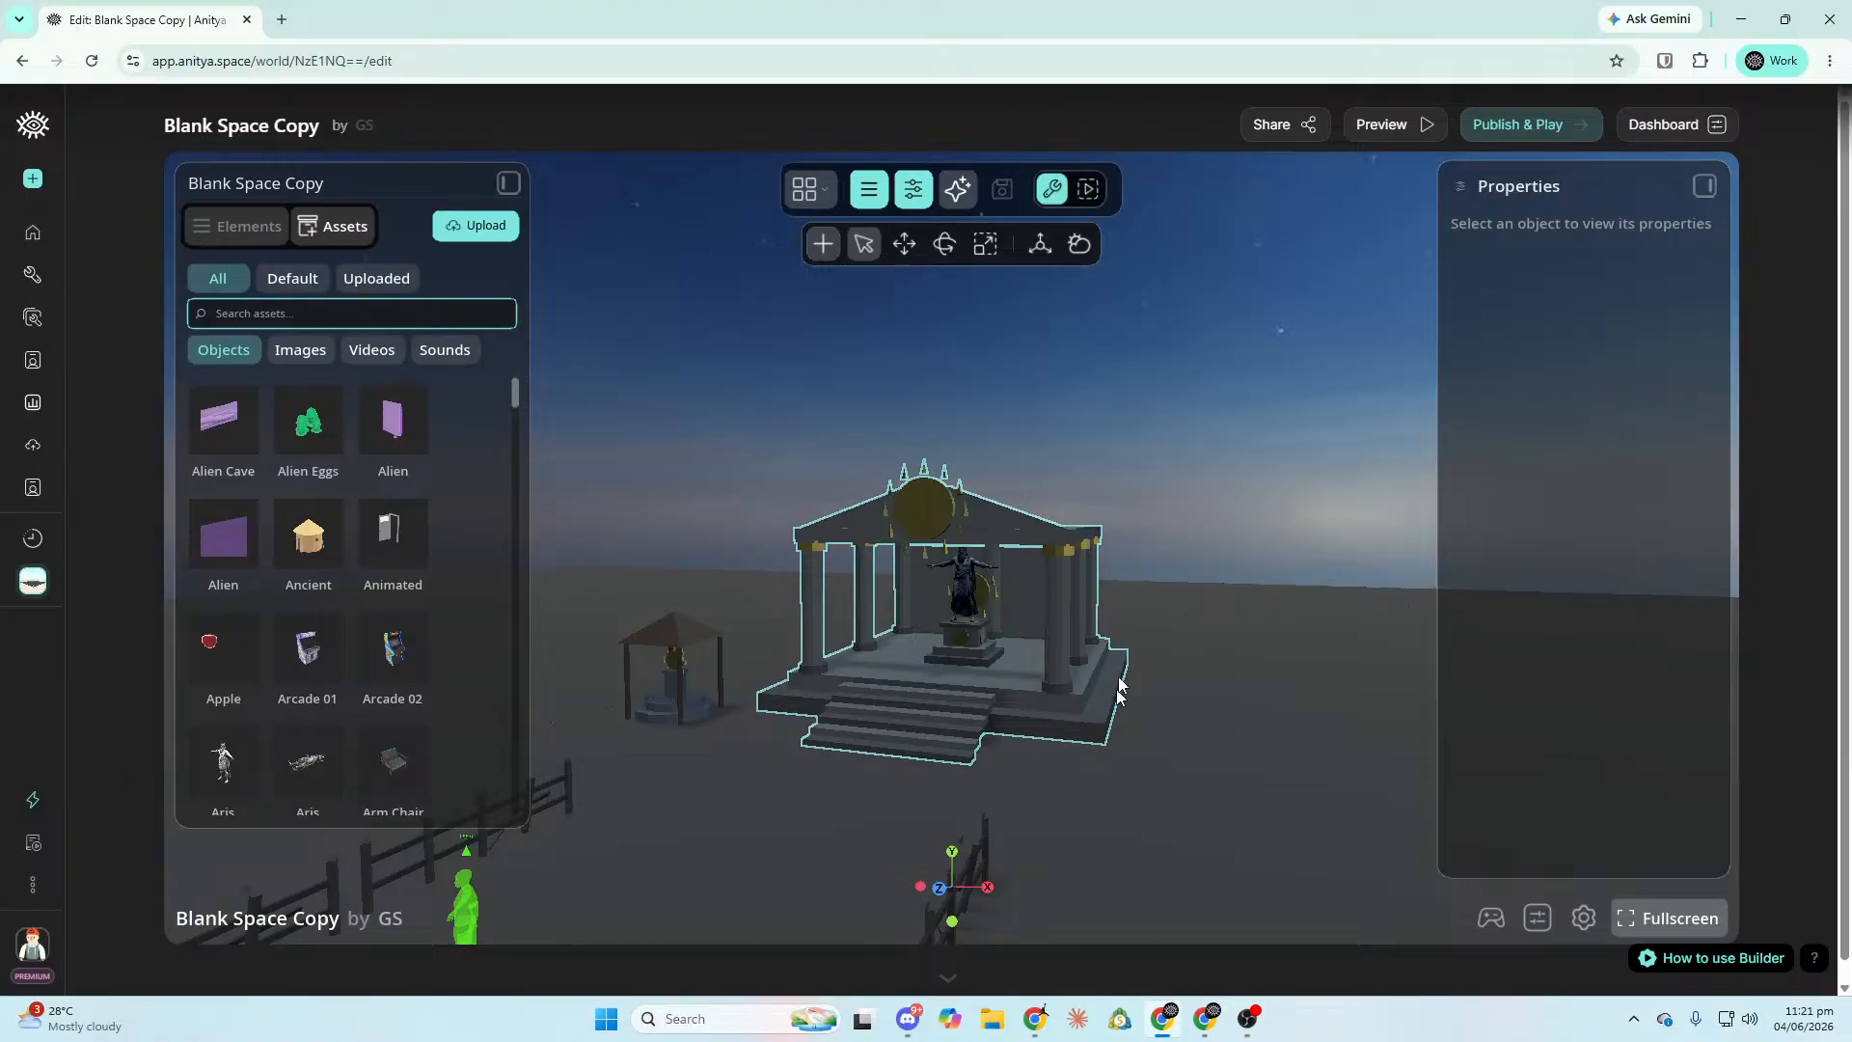
left_click(965, 580)
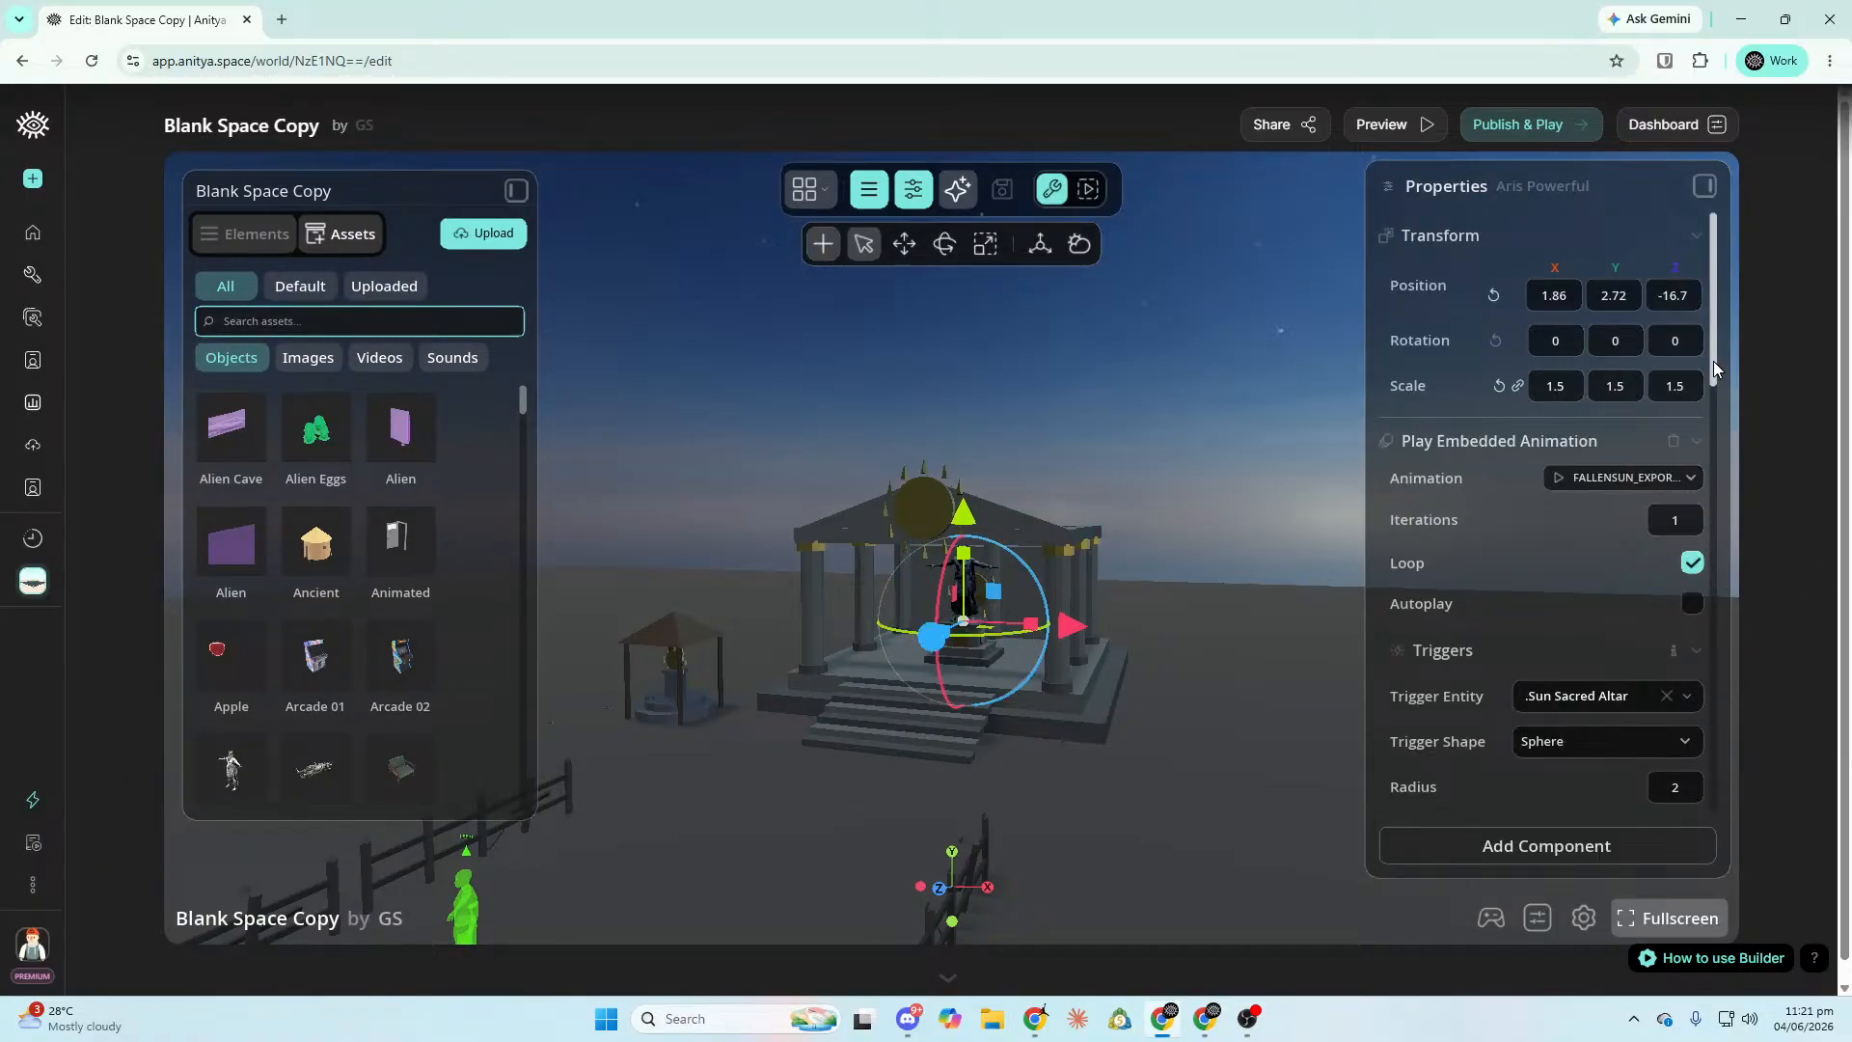
left_click_drag(1714, 361, 1708, 518)
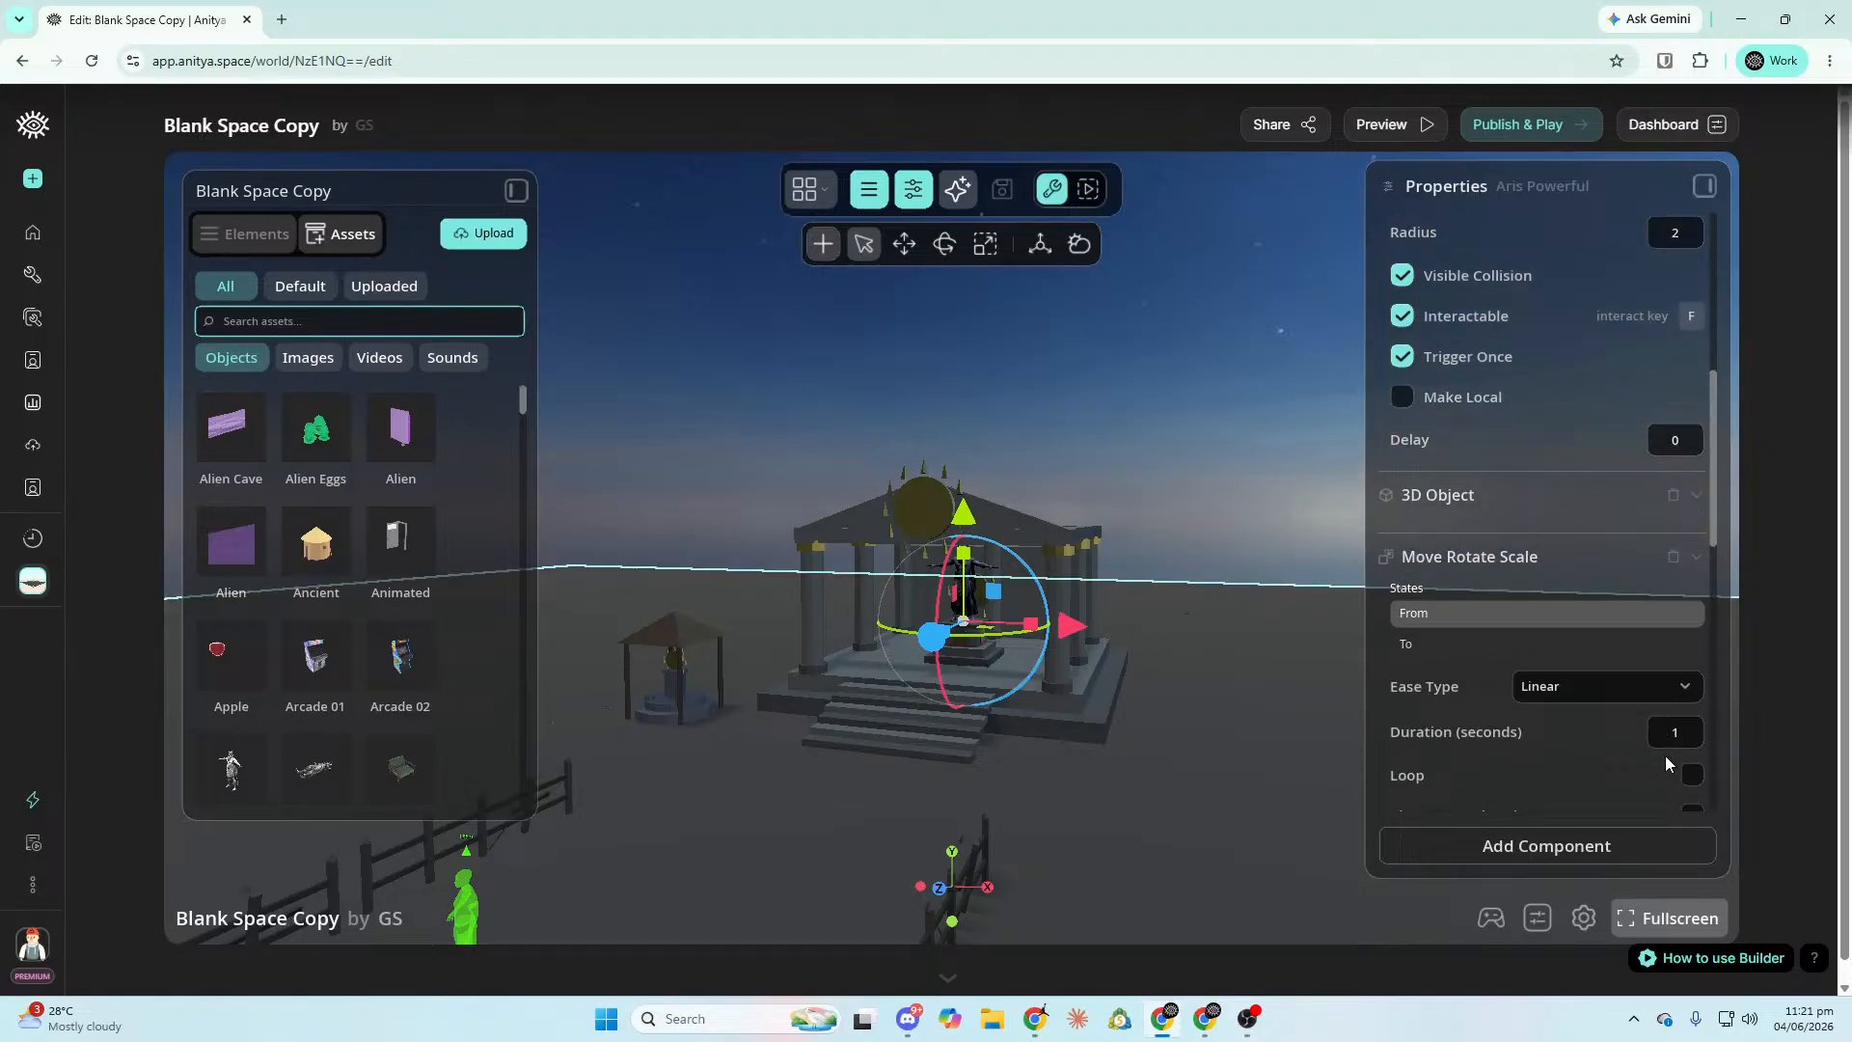
left_click_drag(1675, 740, 1679, 741)
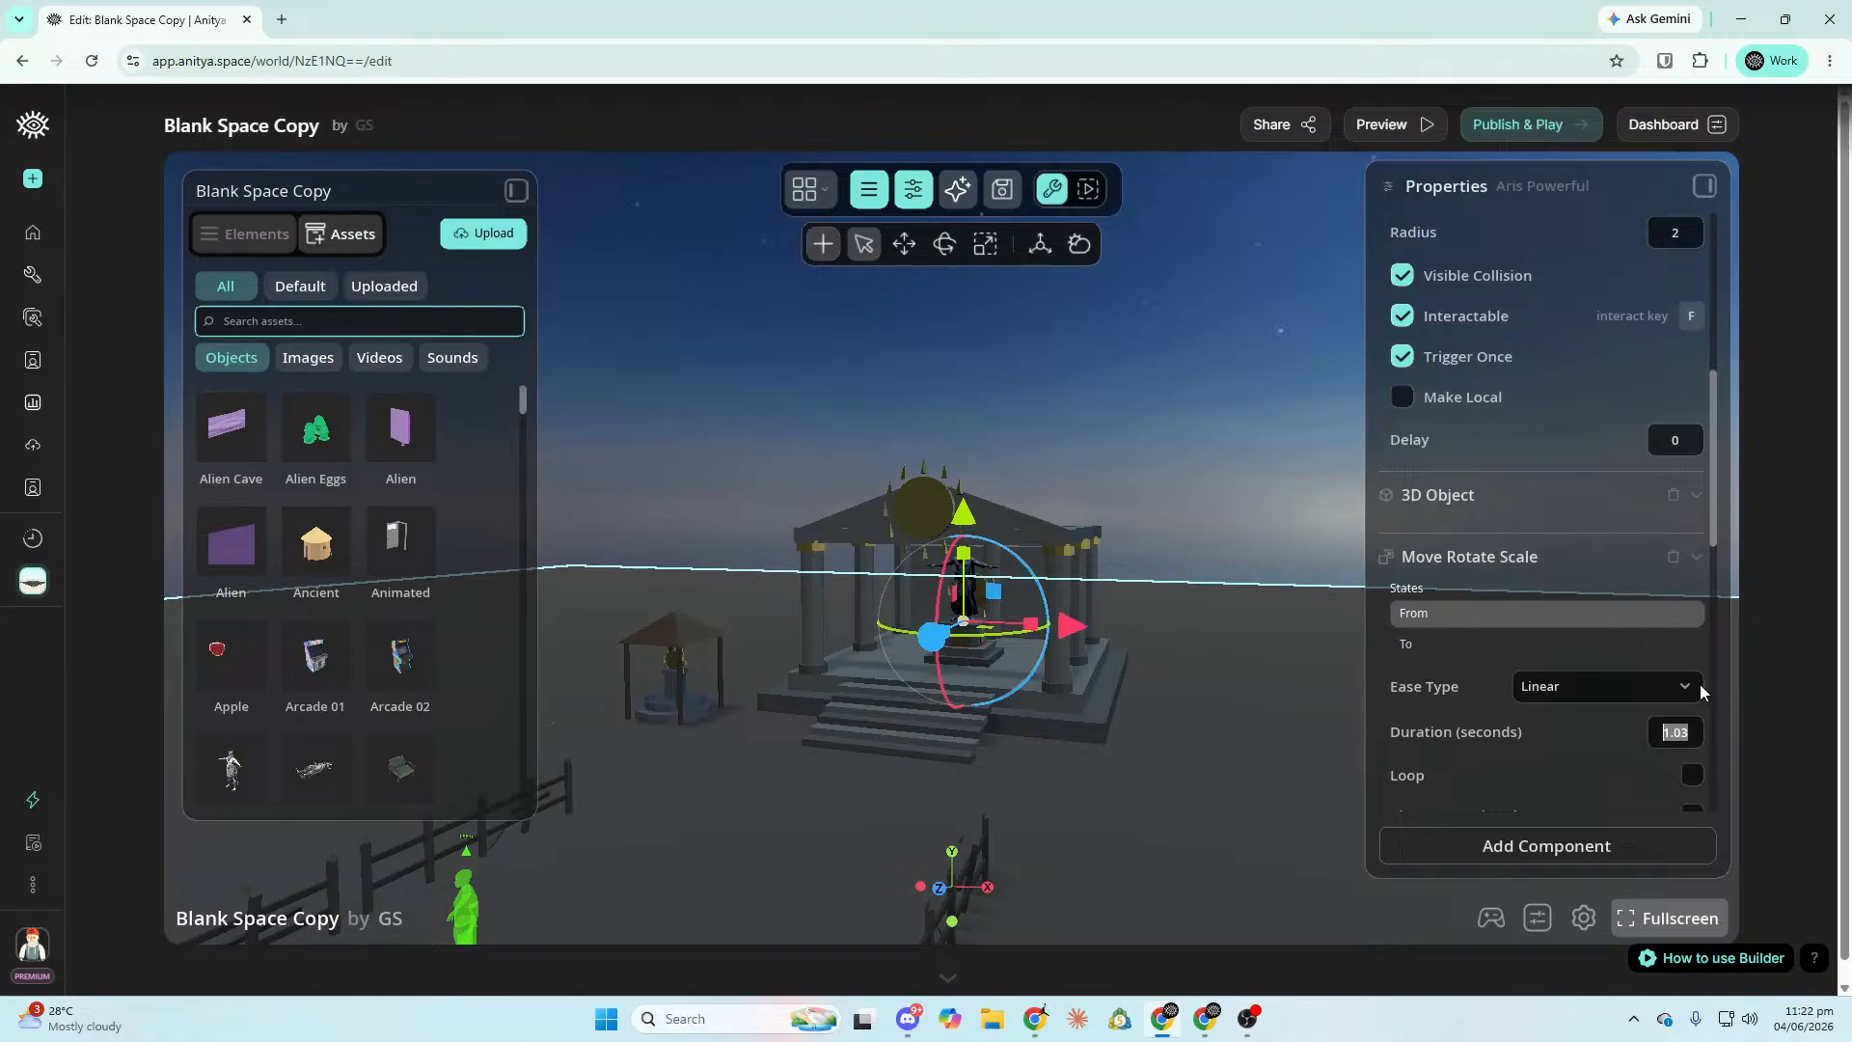
scroll(1657, 658, "down", 2)
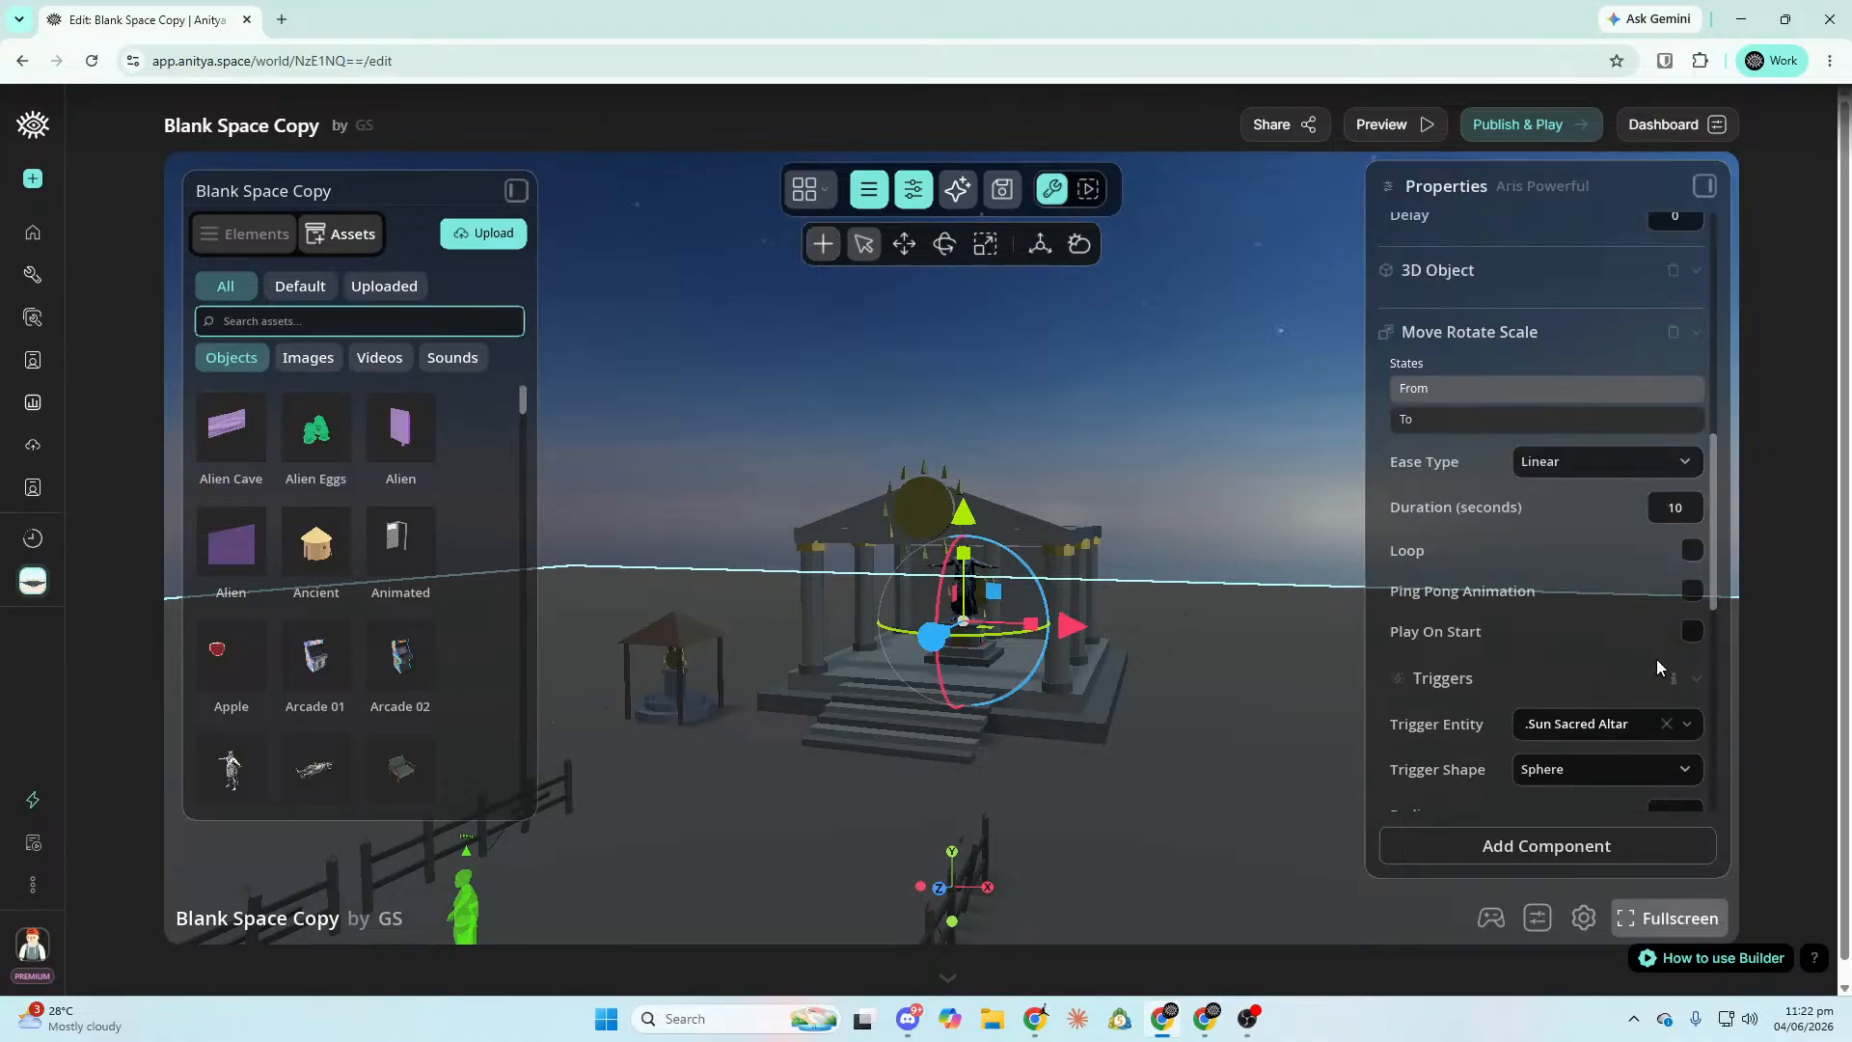
left_click_drag(1715, 501, 1698, 676)
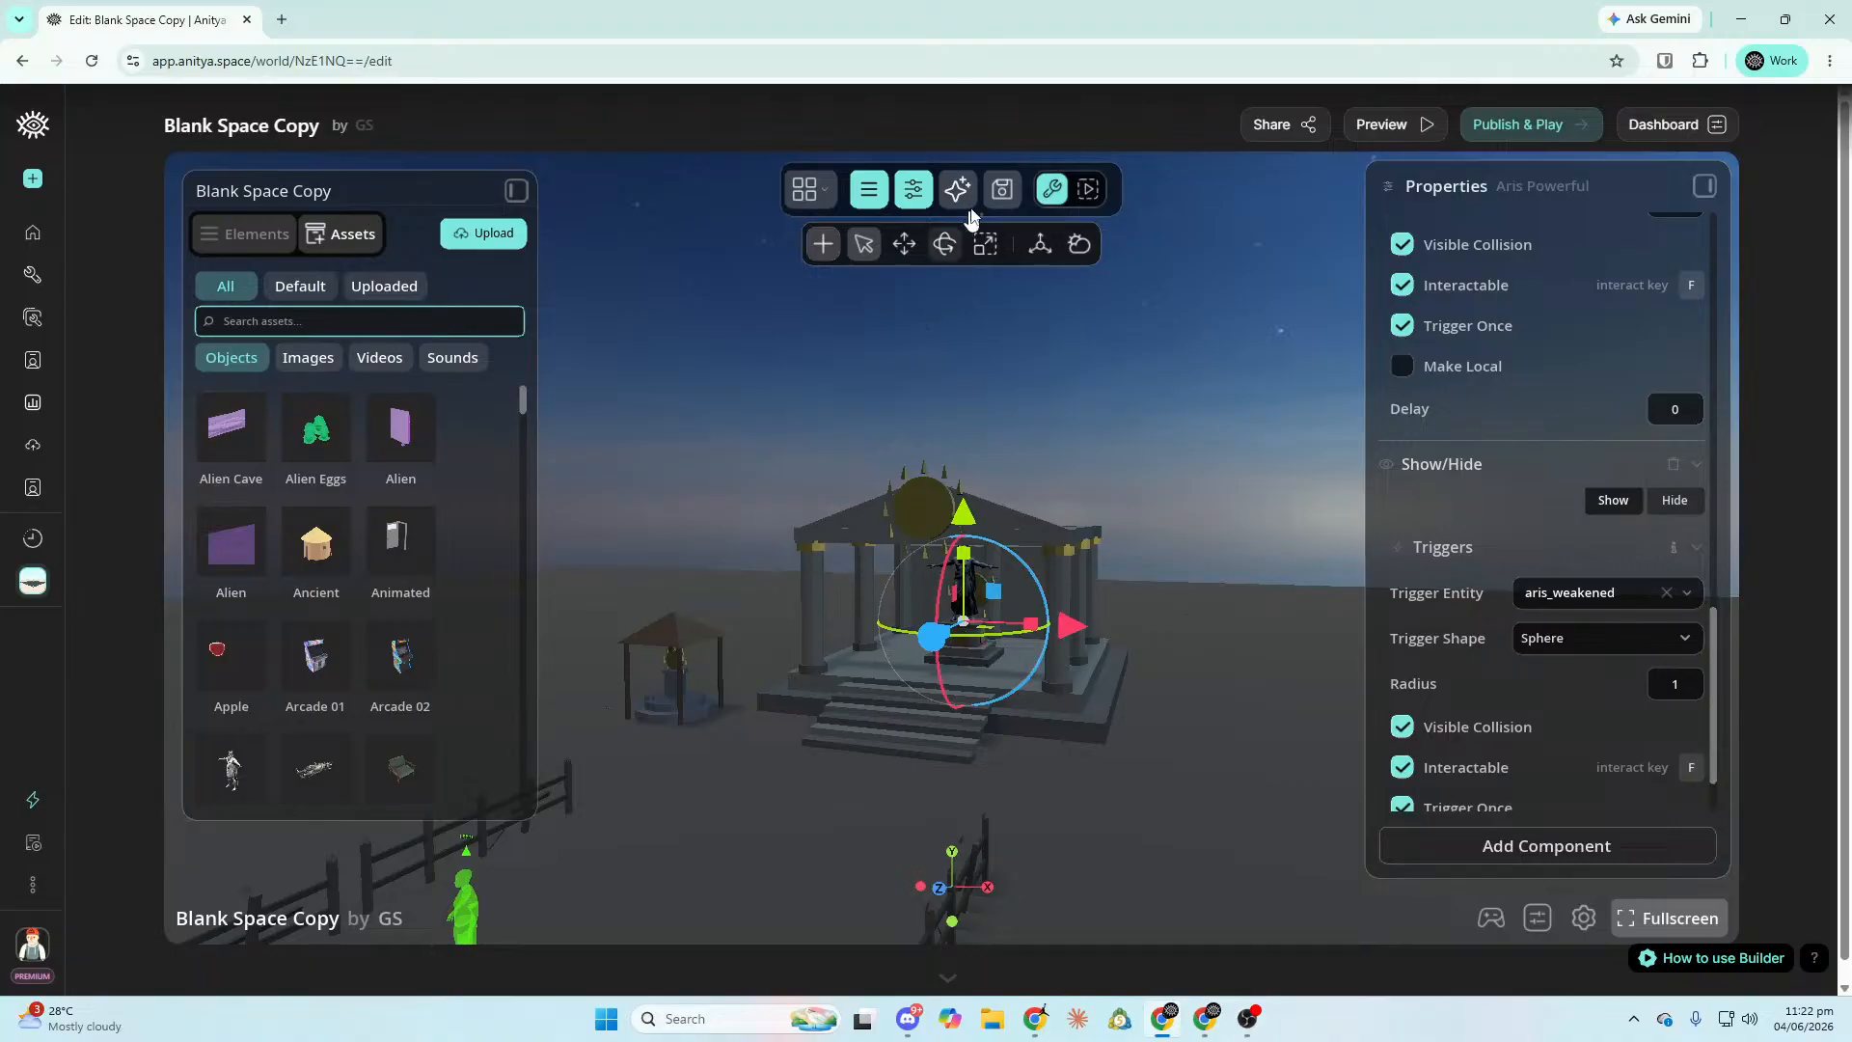
left_click(1000, 193)
Select the Sun Hollow Creature near the dead trees and review its Show/Hide trigger settings.
right_click_drag(1131, 783, 328, 783)
key("w")
right_click_drag(950, 548, 541, 550)
right_click_drag(1351, 811, 1307, 762)
left_click(1043, 716)
right_click_drag(1302, 908, 1476, 1037)
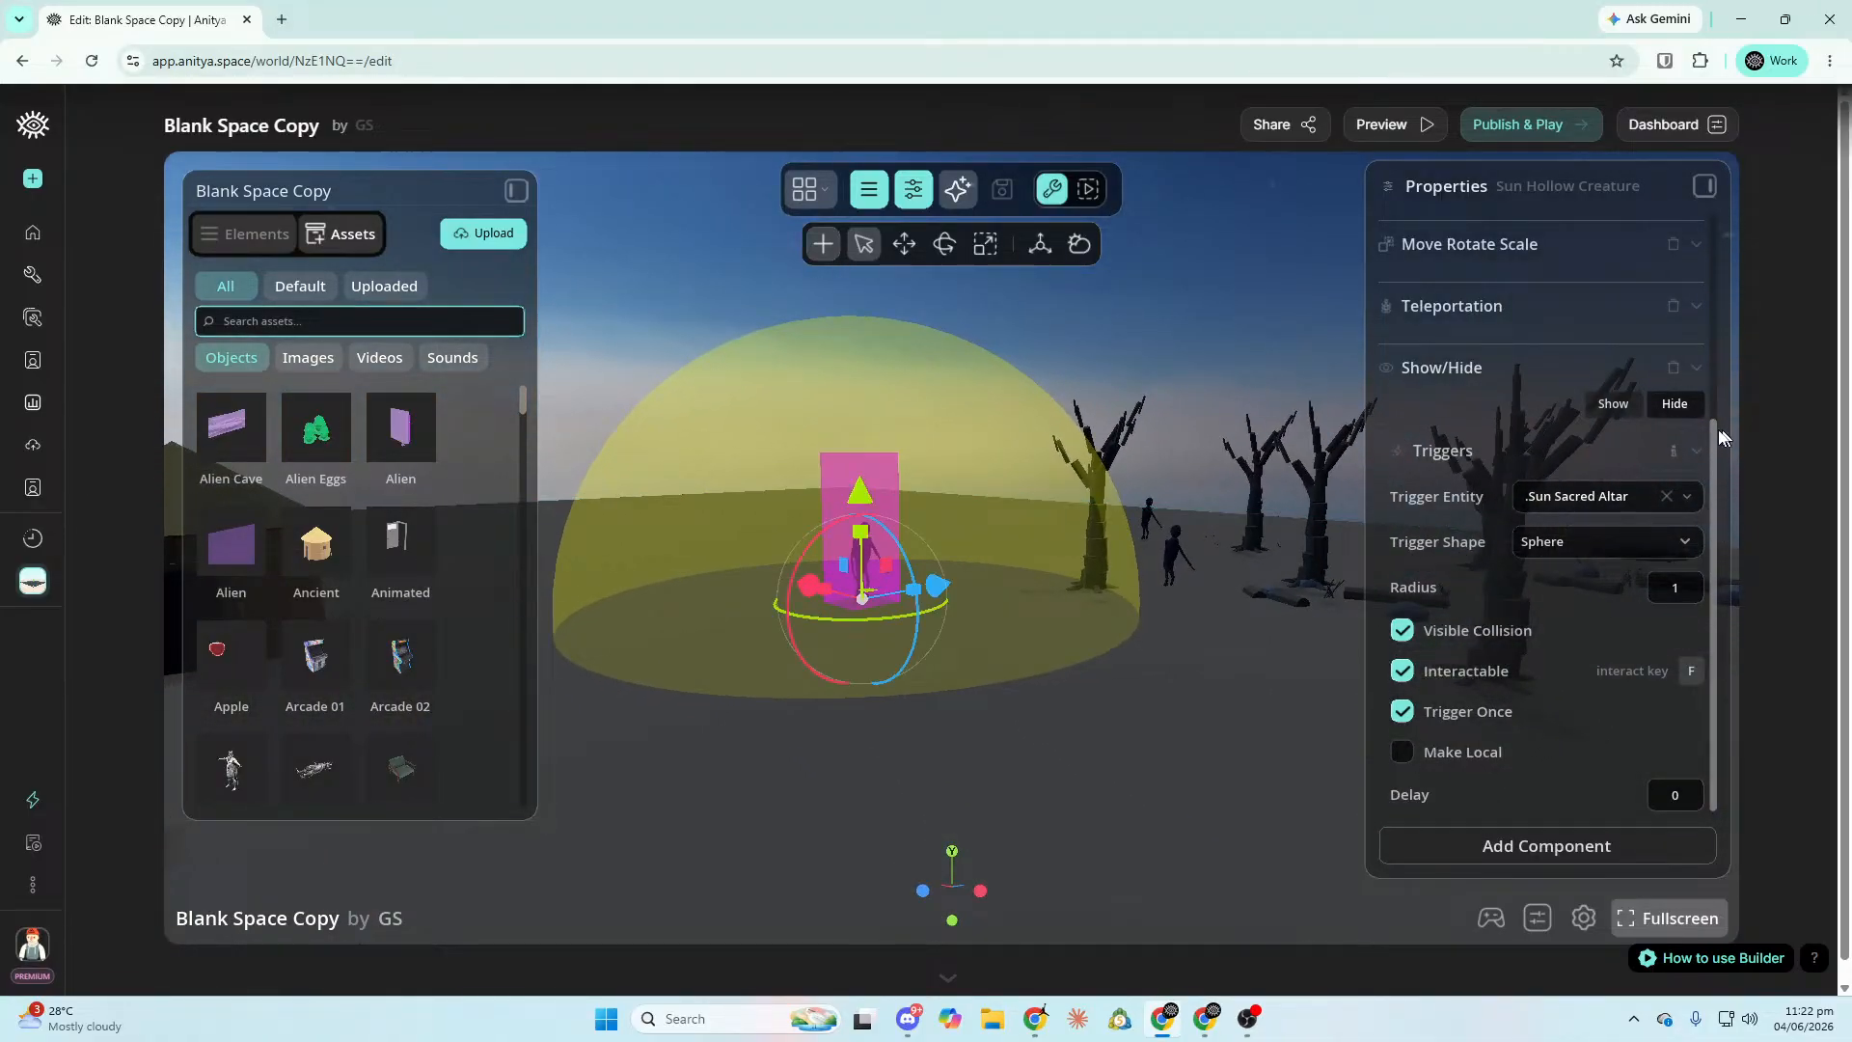
Select the neighbouring Sun Hollow Creature copy and review its Show/Hide state and trigger entity.
key("s")
right_click_drag(1312, 414, 1413, 418)
right_click_drag(1149, 736, 1332, 798)
key("s")
key("s")
right_click_drag(1197, 648, 1303, 652)
left_click(1169, 606)
scroll(1657, 493, "down", 6)
right_click_drag(1652, 416, 1804, 417)
key("s")
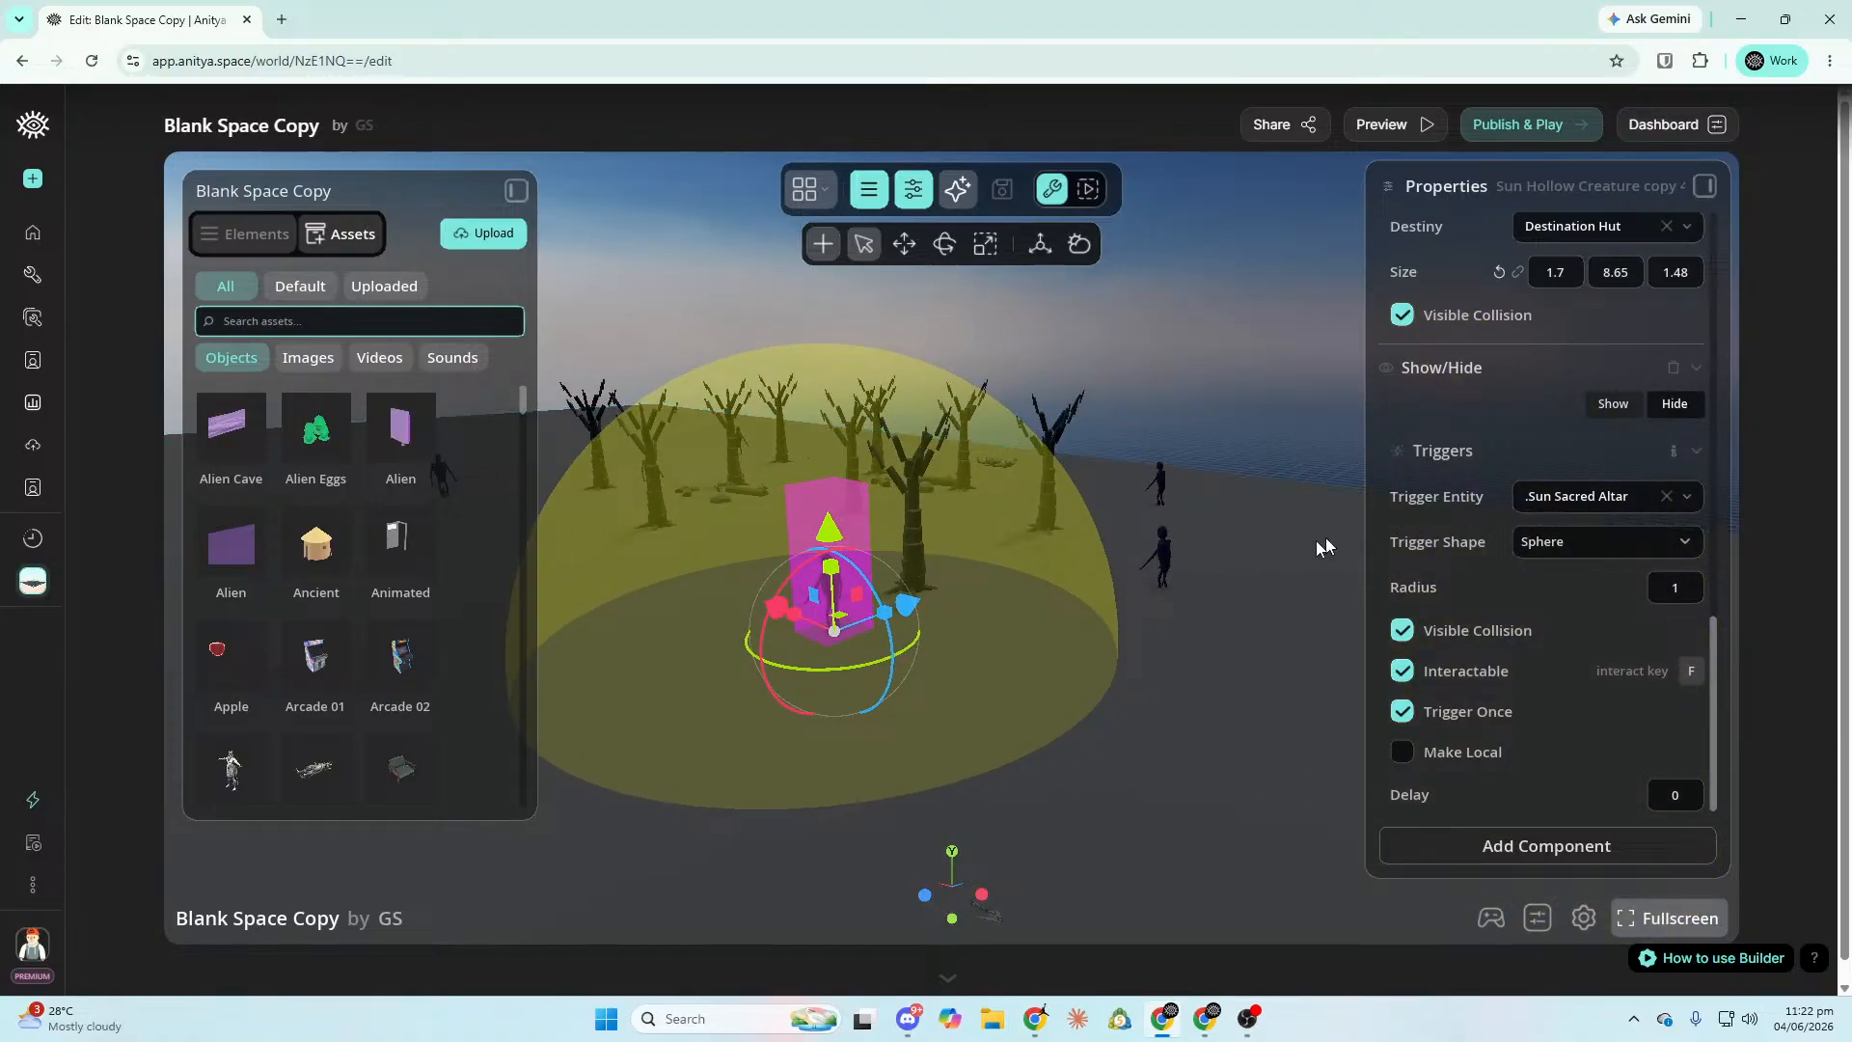
Check the Show/Hide settings of the next hollow creature copies beside the dead trees.
left_click(1160, 562)
right_click_drag(1149, 469, 1109, 424)
key("w")
left_click(1164, 520)
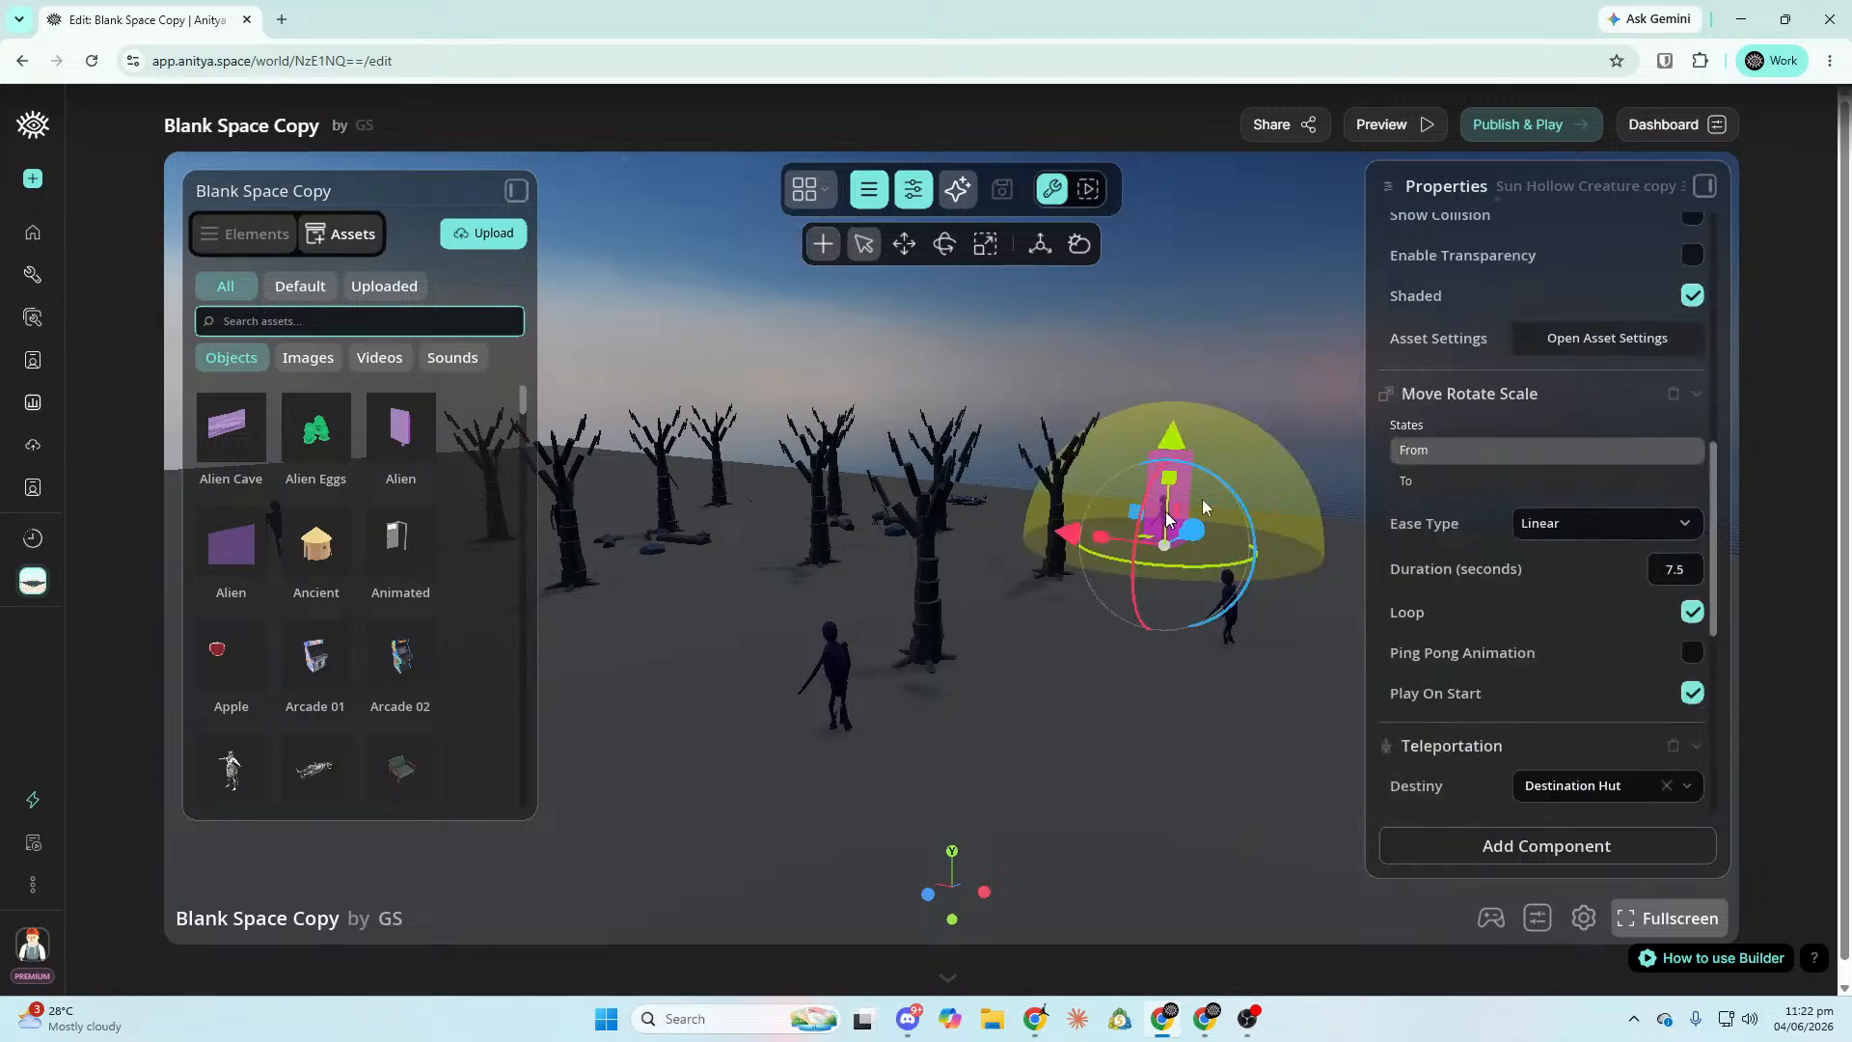
scroll(1678, 477, "down", 5)
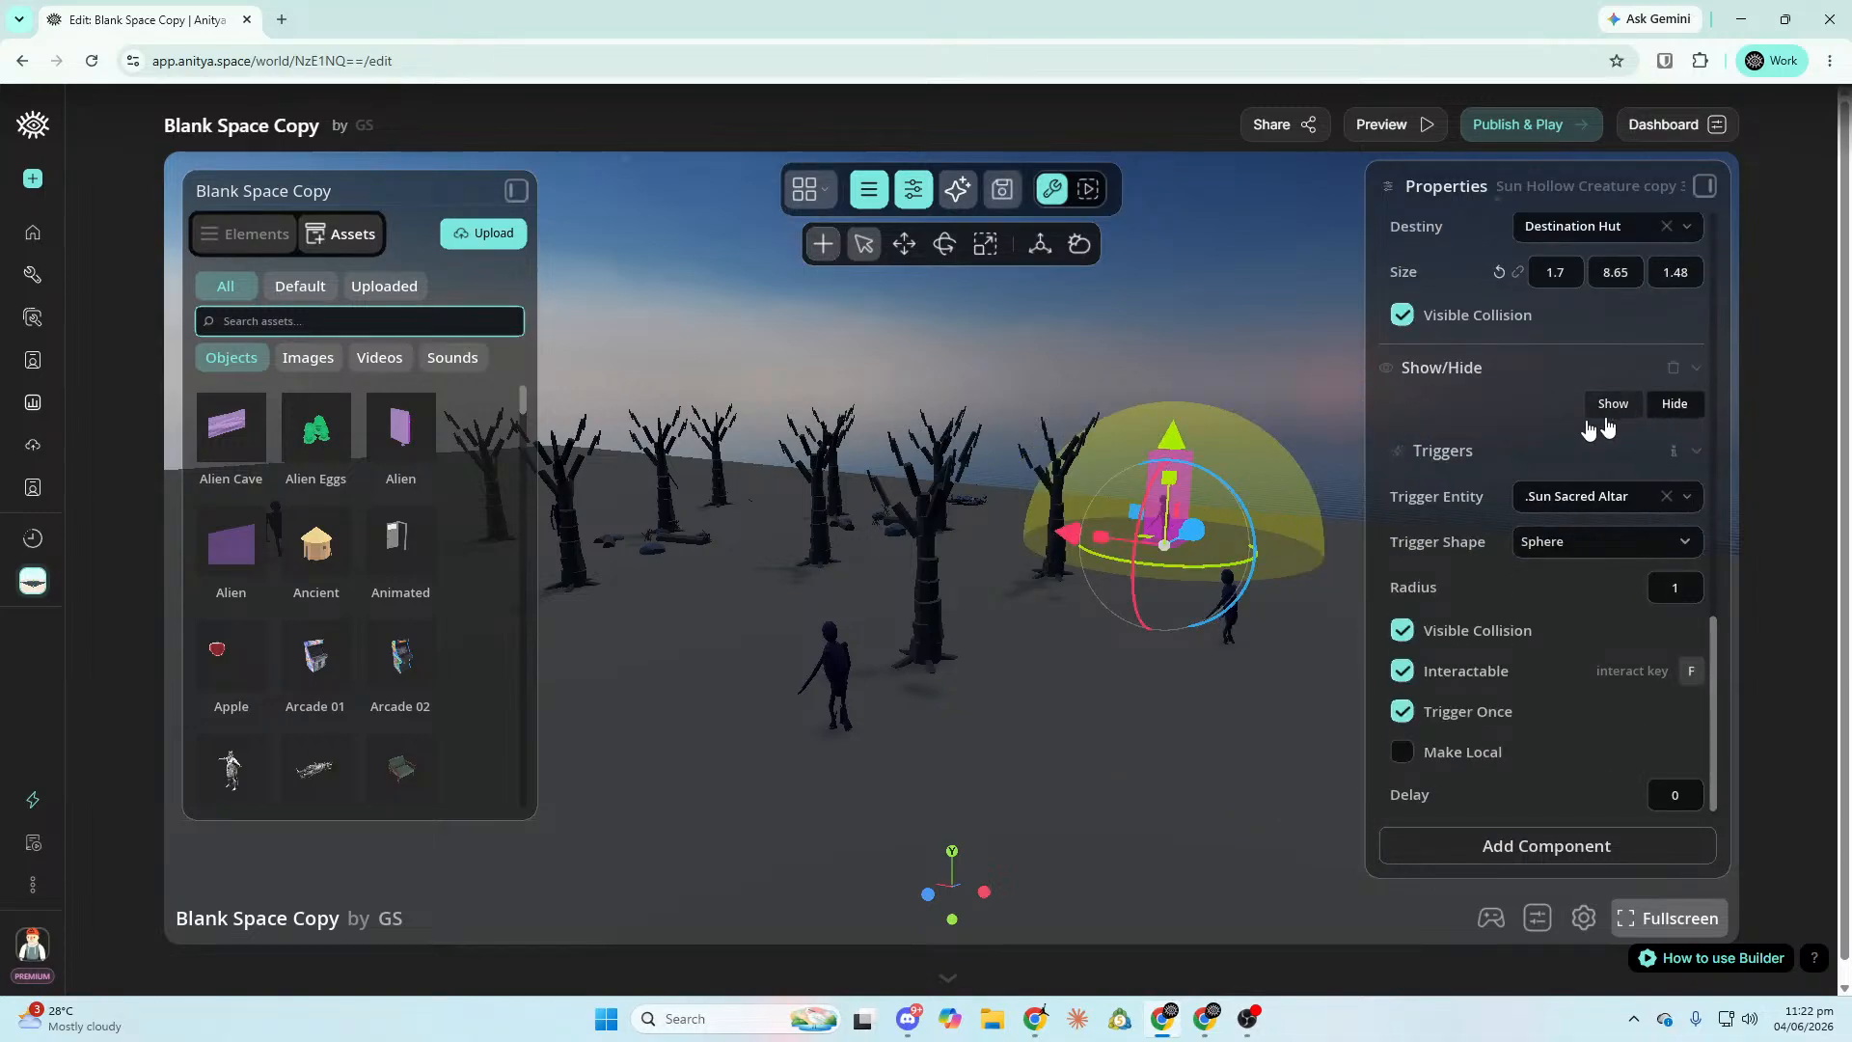
Check the Show/Hide settings on the remaining hollow creature copies among the dead trees and save the world.
key("a")
right_click_drag(753, 527, 574, 515)
key("a")
left_click(643, 501)
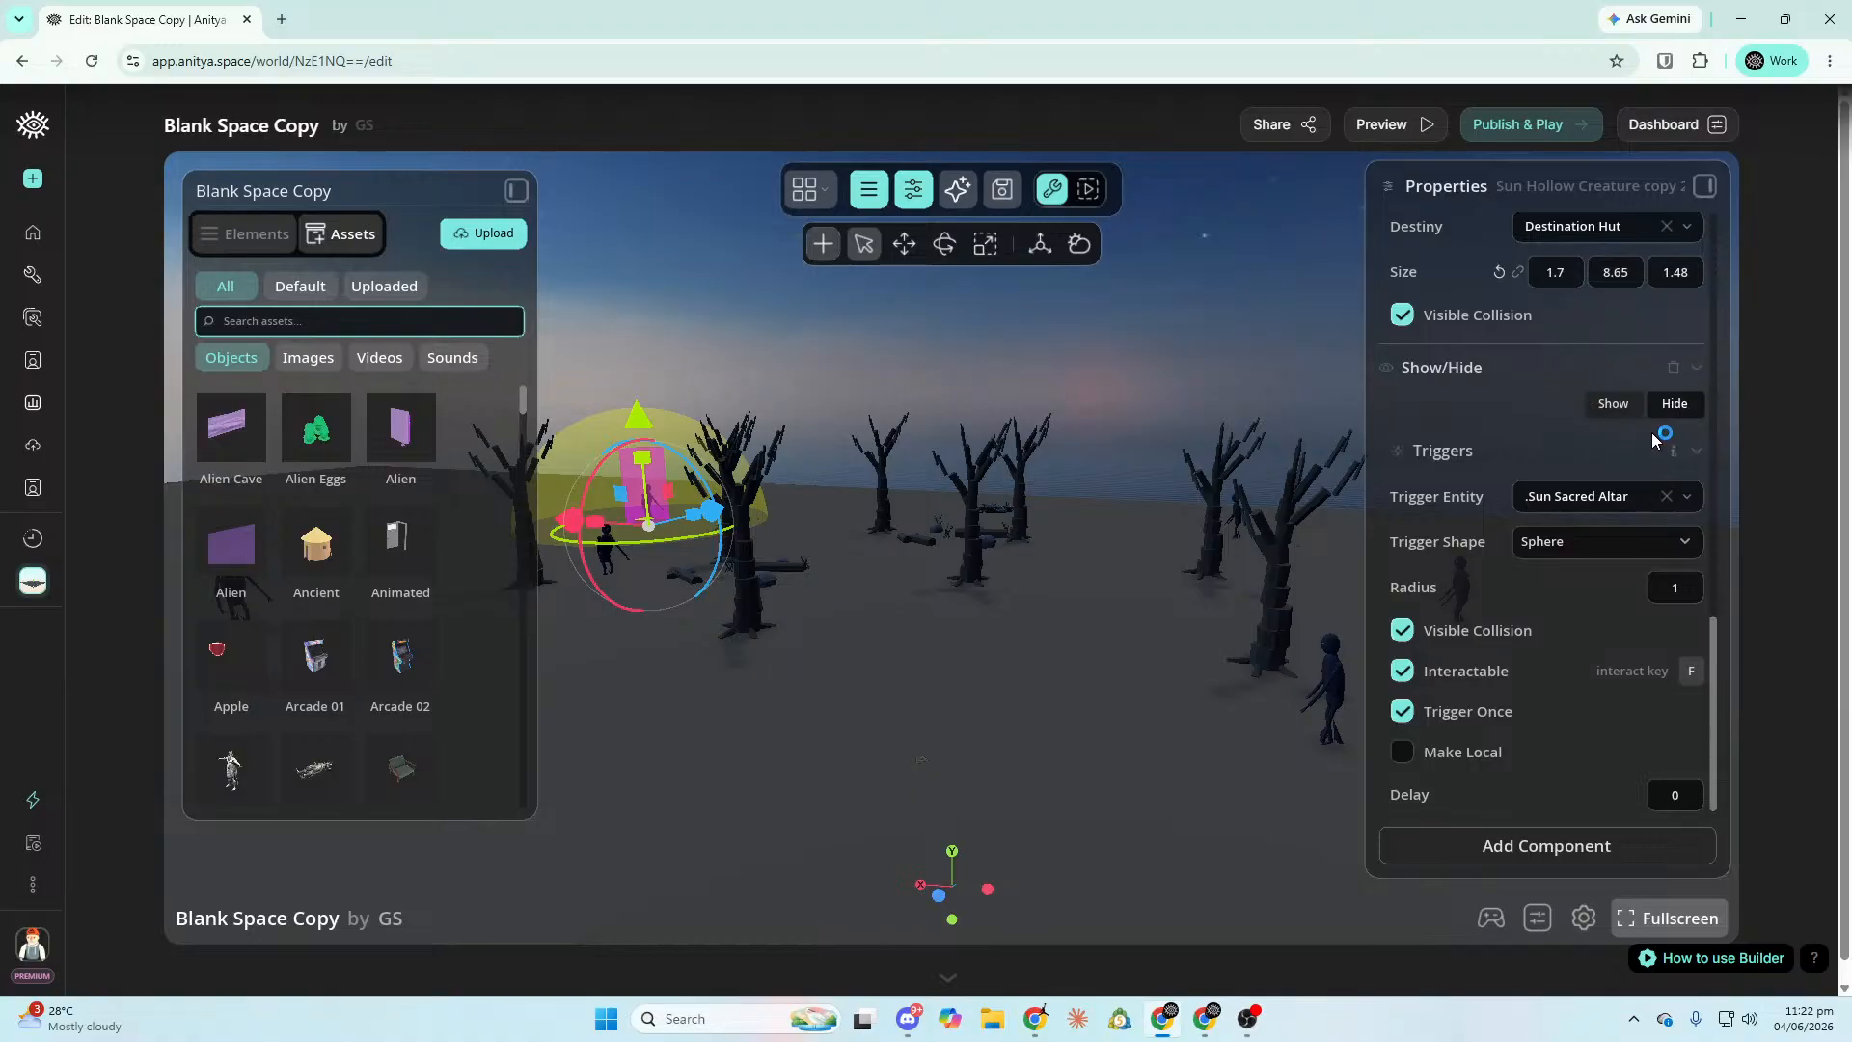
left_click(1244, 511)
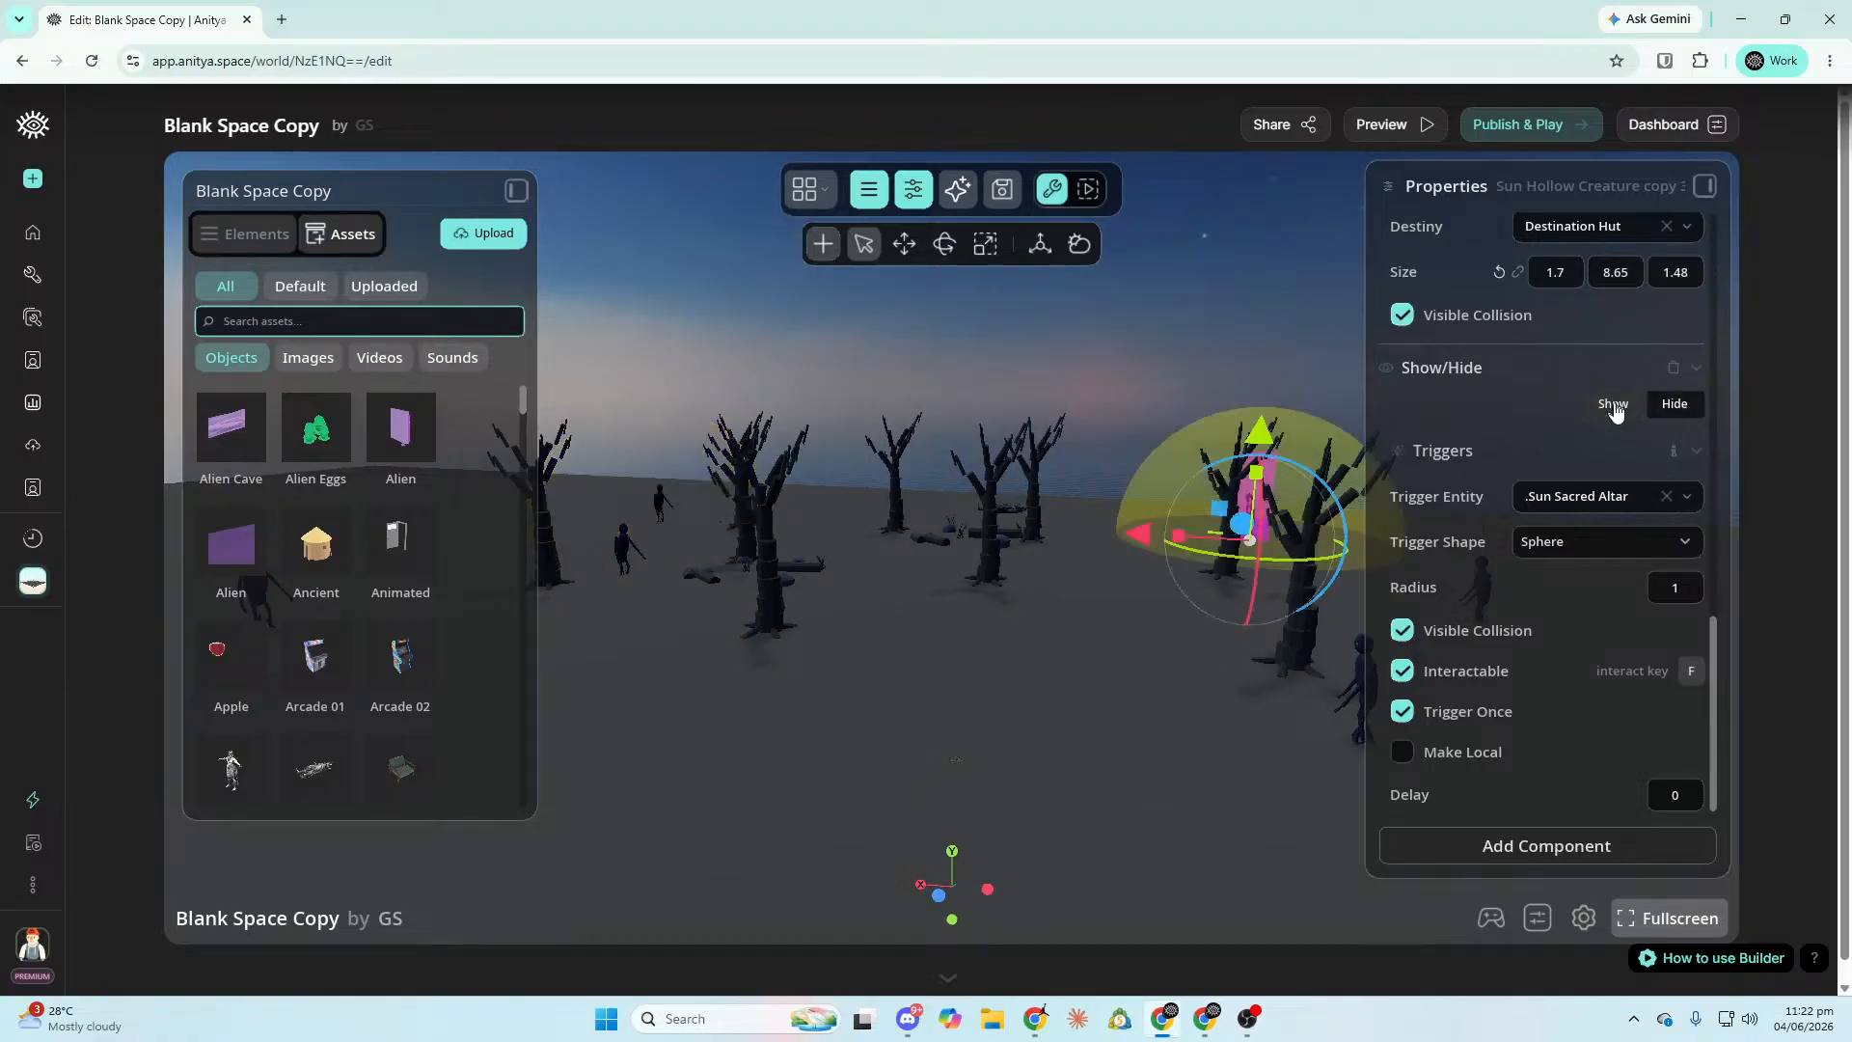
left_click(999, 202)
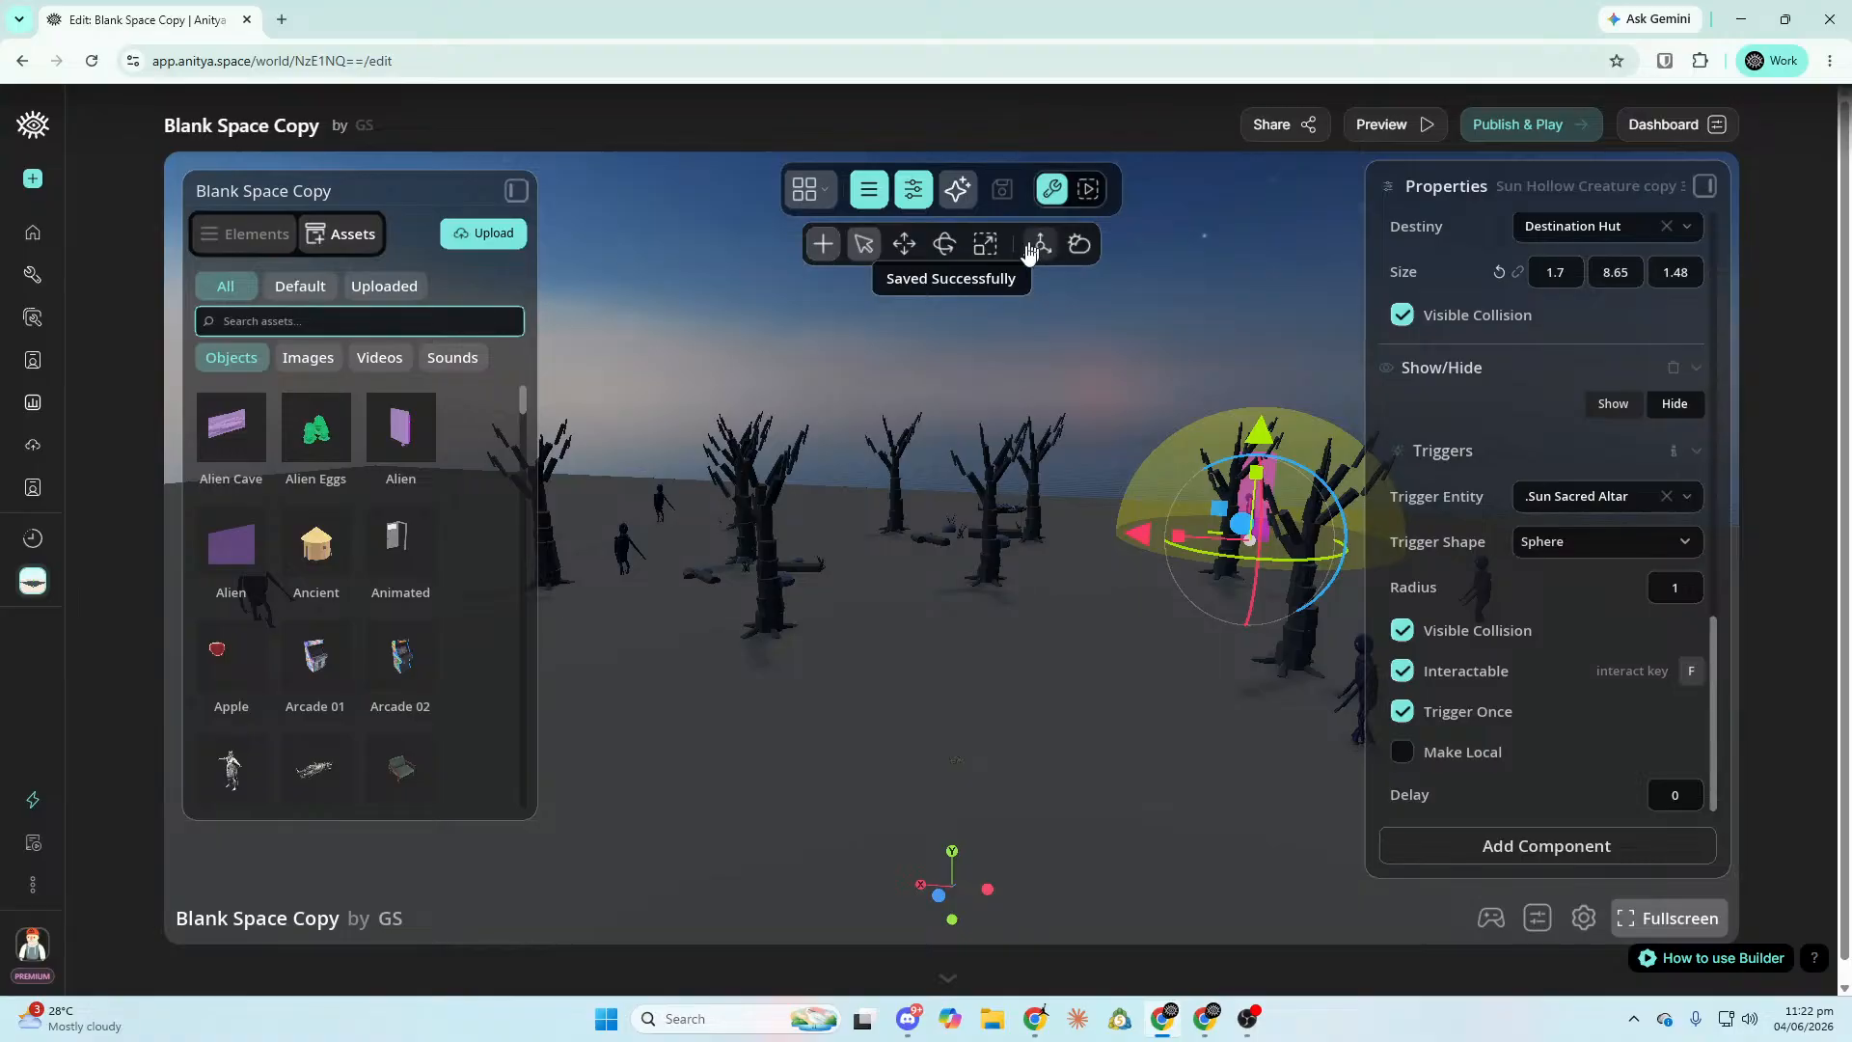
right_click_drag(1108, 790, 1350, 763)
right_click_drag(997, 480, 953, 477)
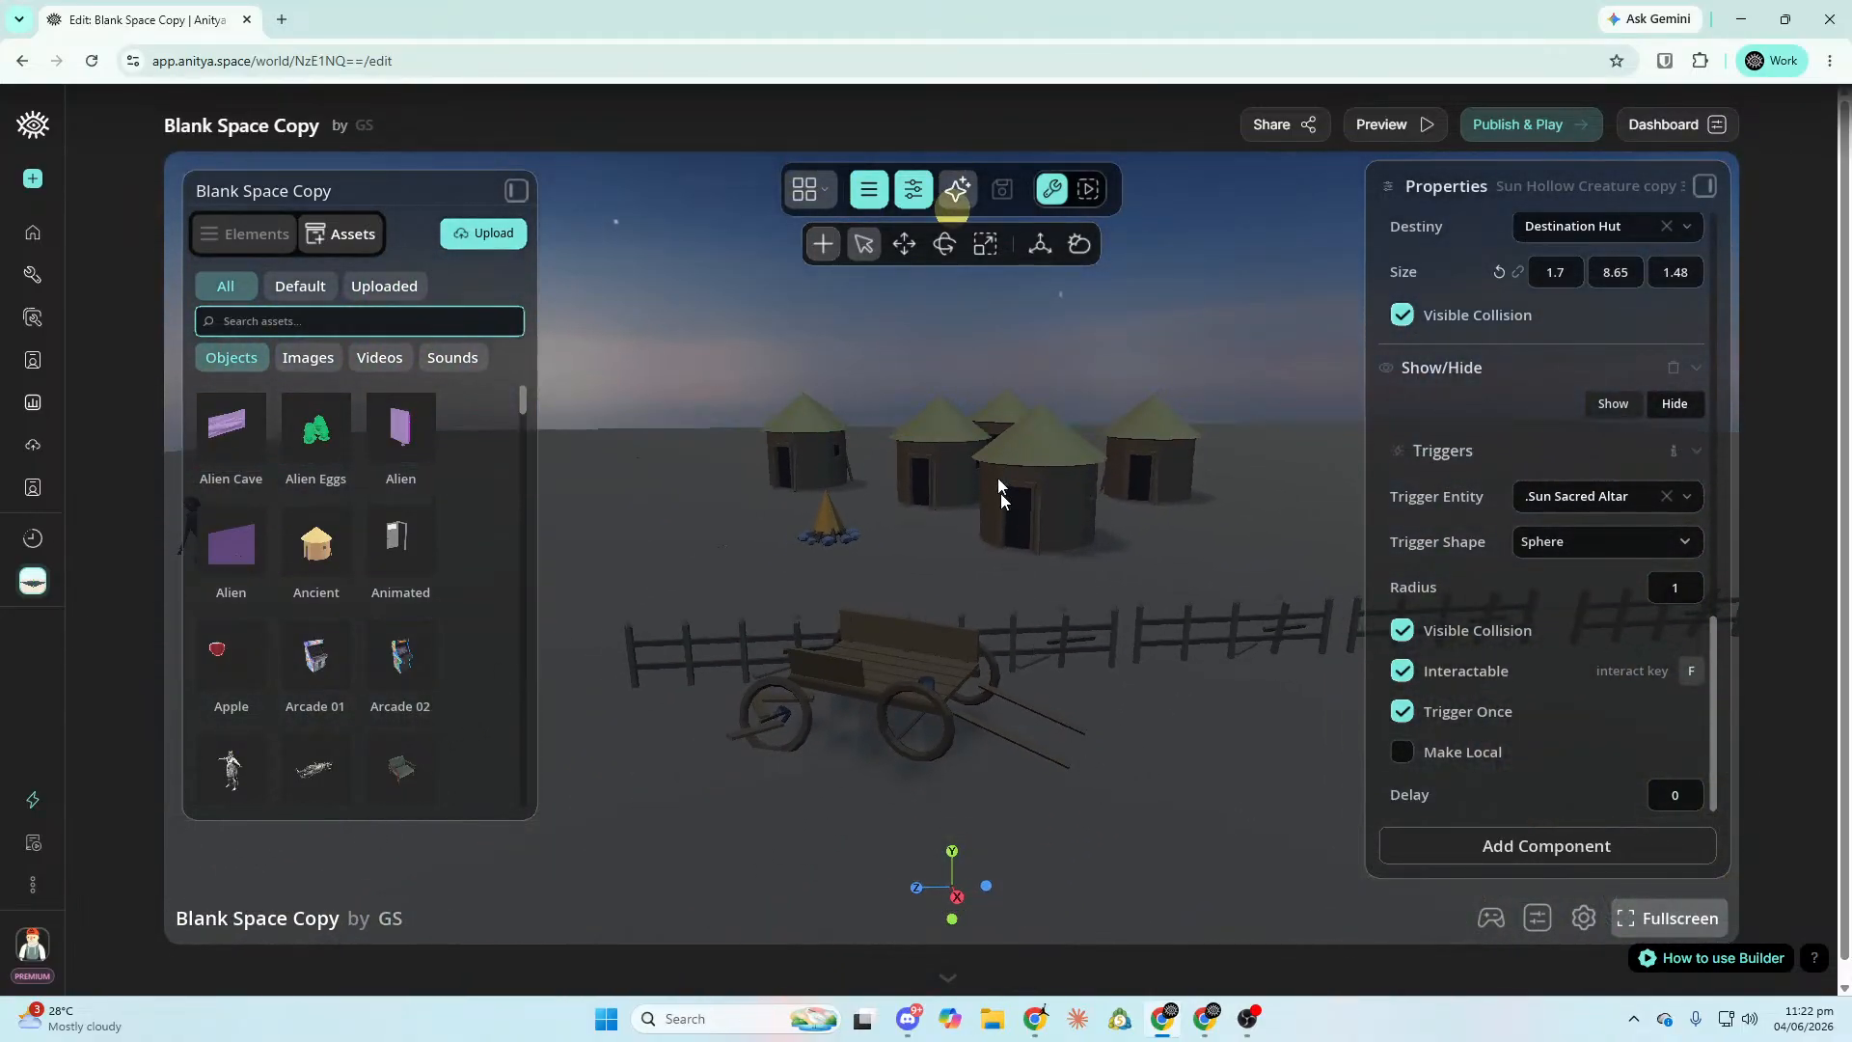
left_click(956, 190)
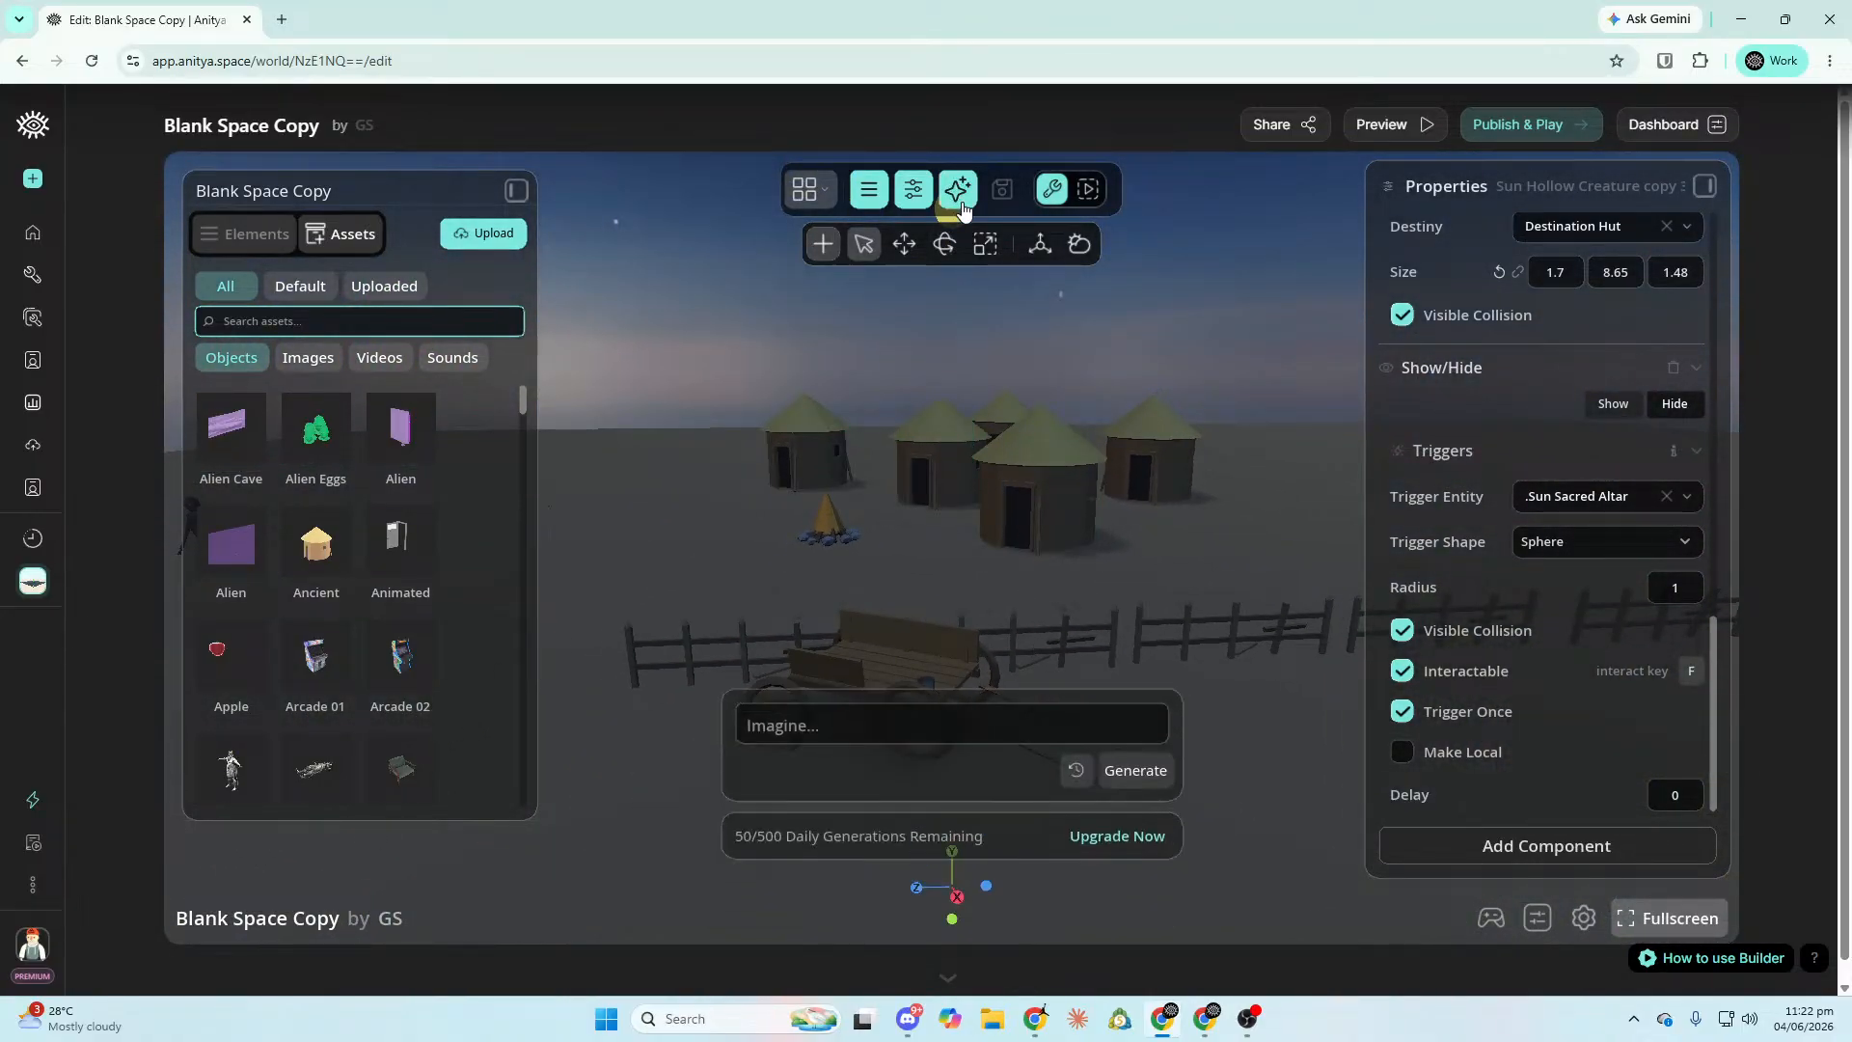
left_click(881, 716)
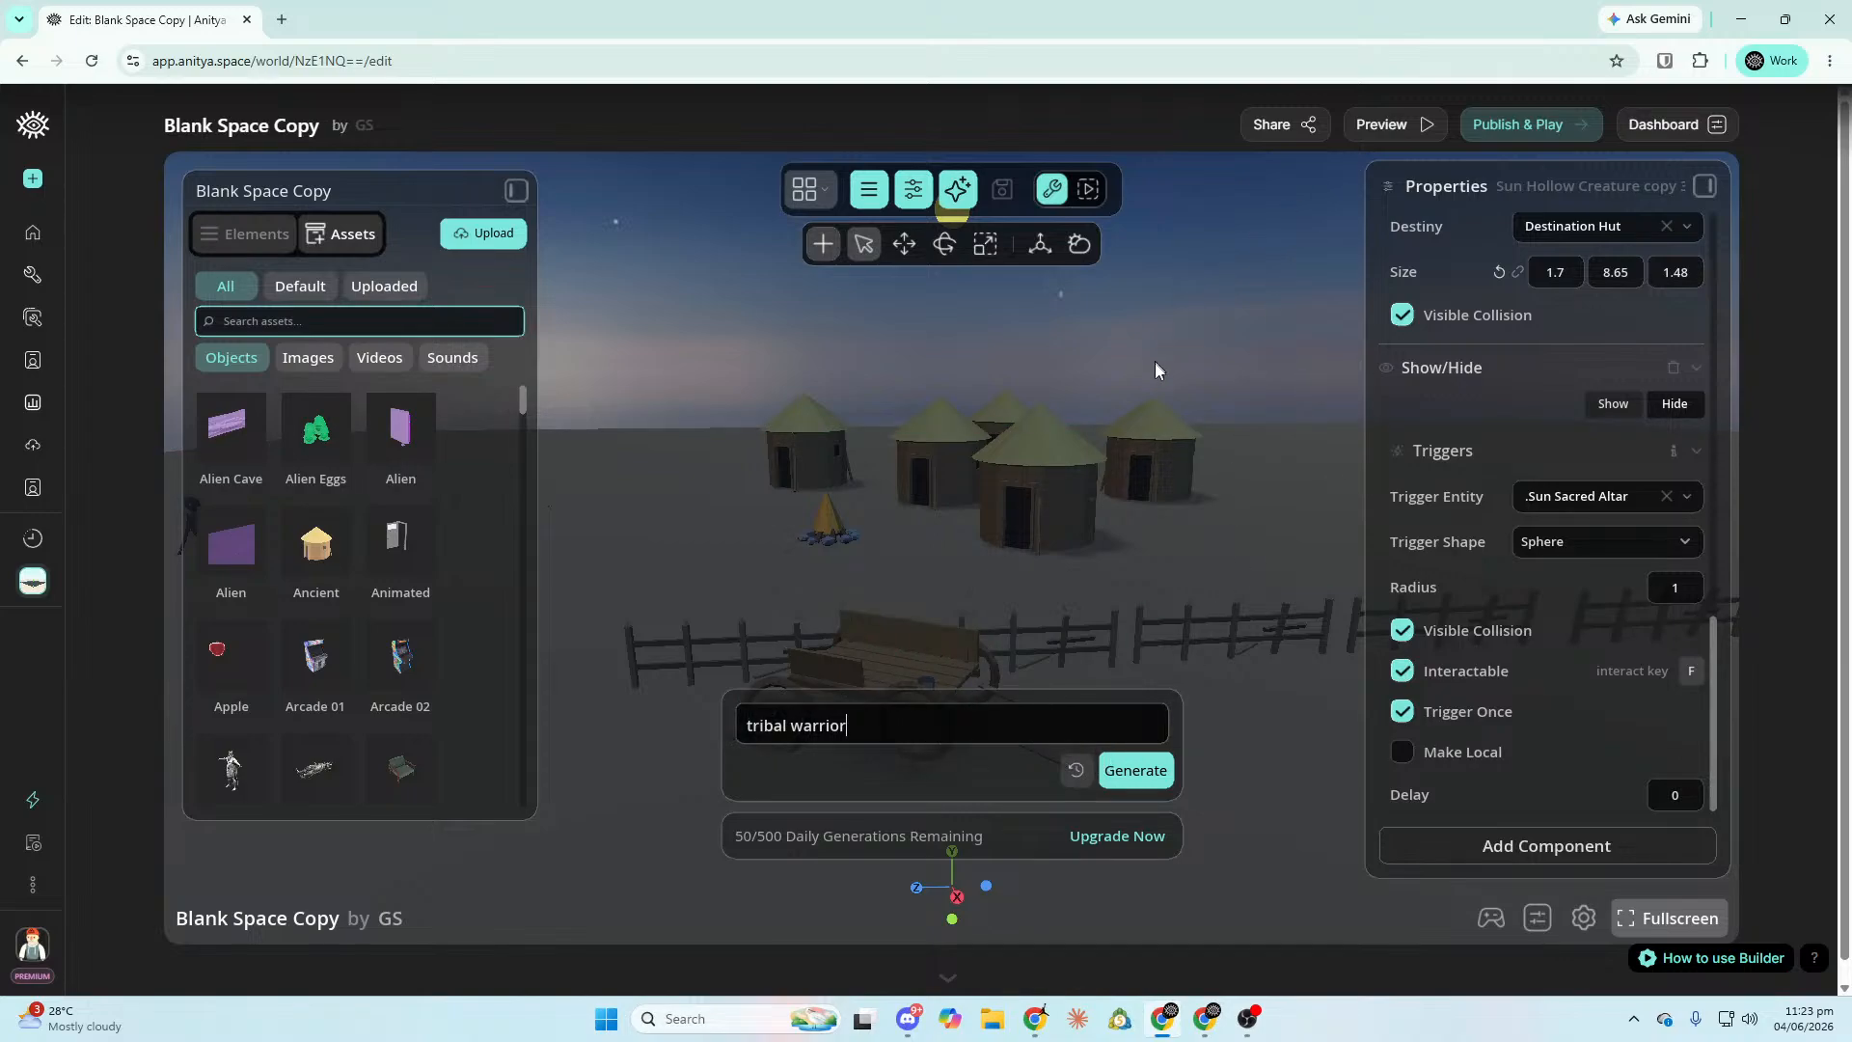
key("BackSpace")
key("BackSpace")
key("BackSpace")
key("BackSpace")
key("BackSpace")
key("BackSpace")
key("BackSpace")
key("BackSpace")
key("BackSpace")
key("BackSpace")
key("BackSpace")
key("BackSpace")
key("BackSpace")
key("BackSpace")
left_click(1133, 540)
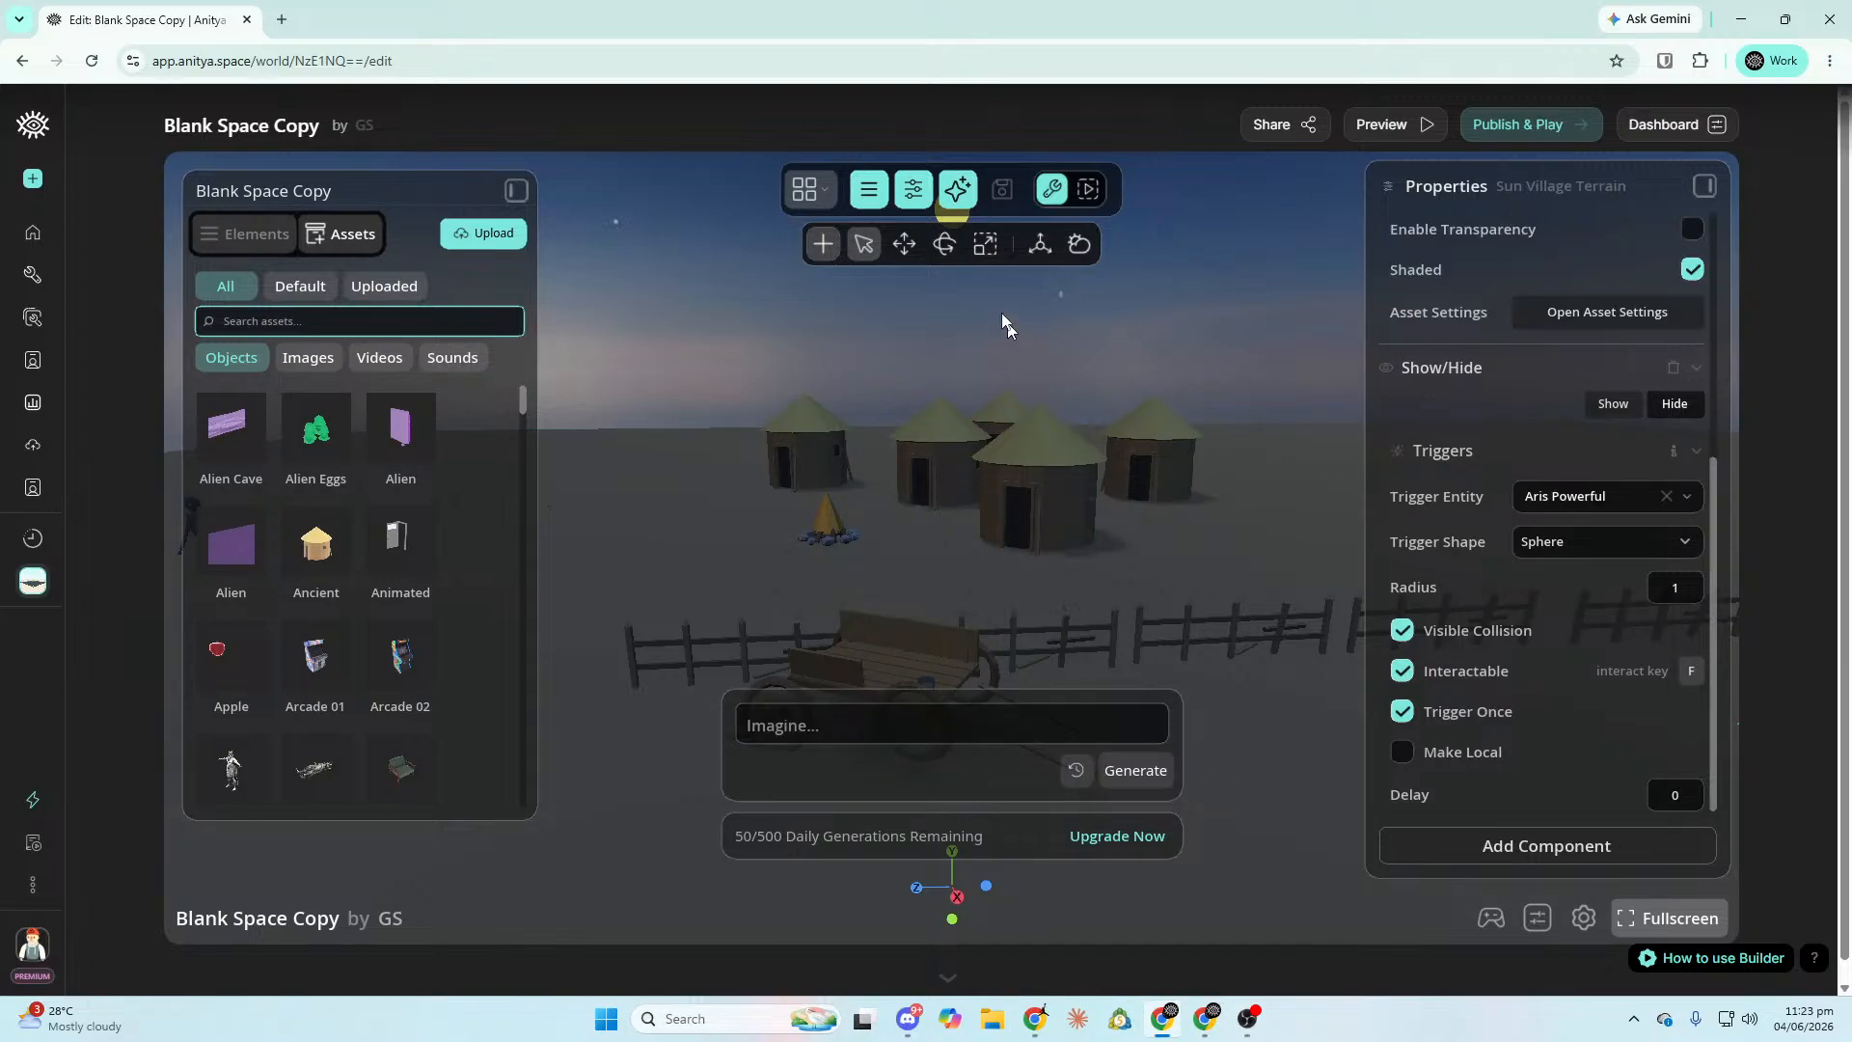
left_click(954, 197)
right_click_drag(954, 434, 1293, 521)
key("w")
key("a")
key("w")
mouse_move(1158, 431)
right_mouse_down()
mouse_move(1148, 415)
mouse_move(1158, 430)
right_mouse_up()
key("s")
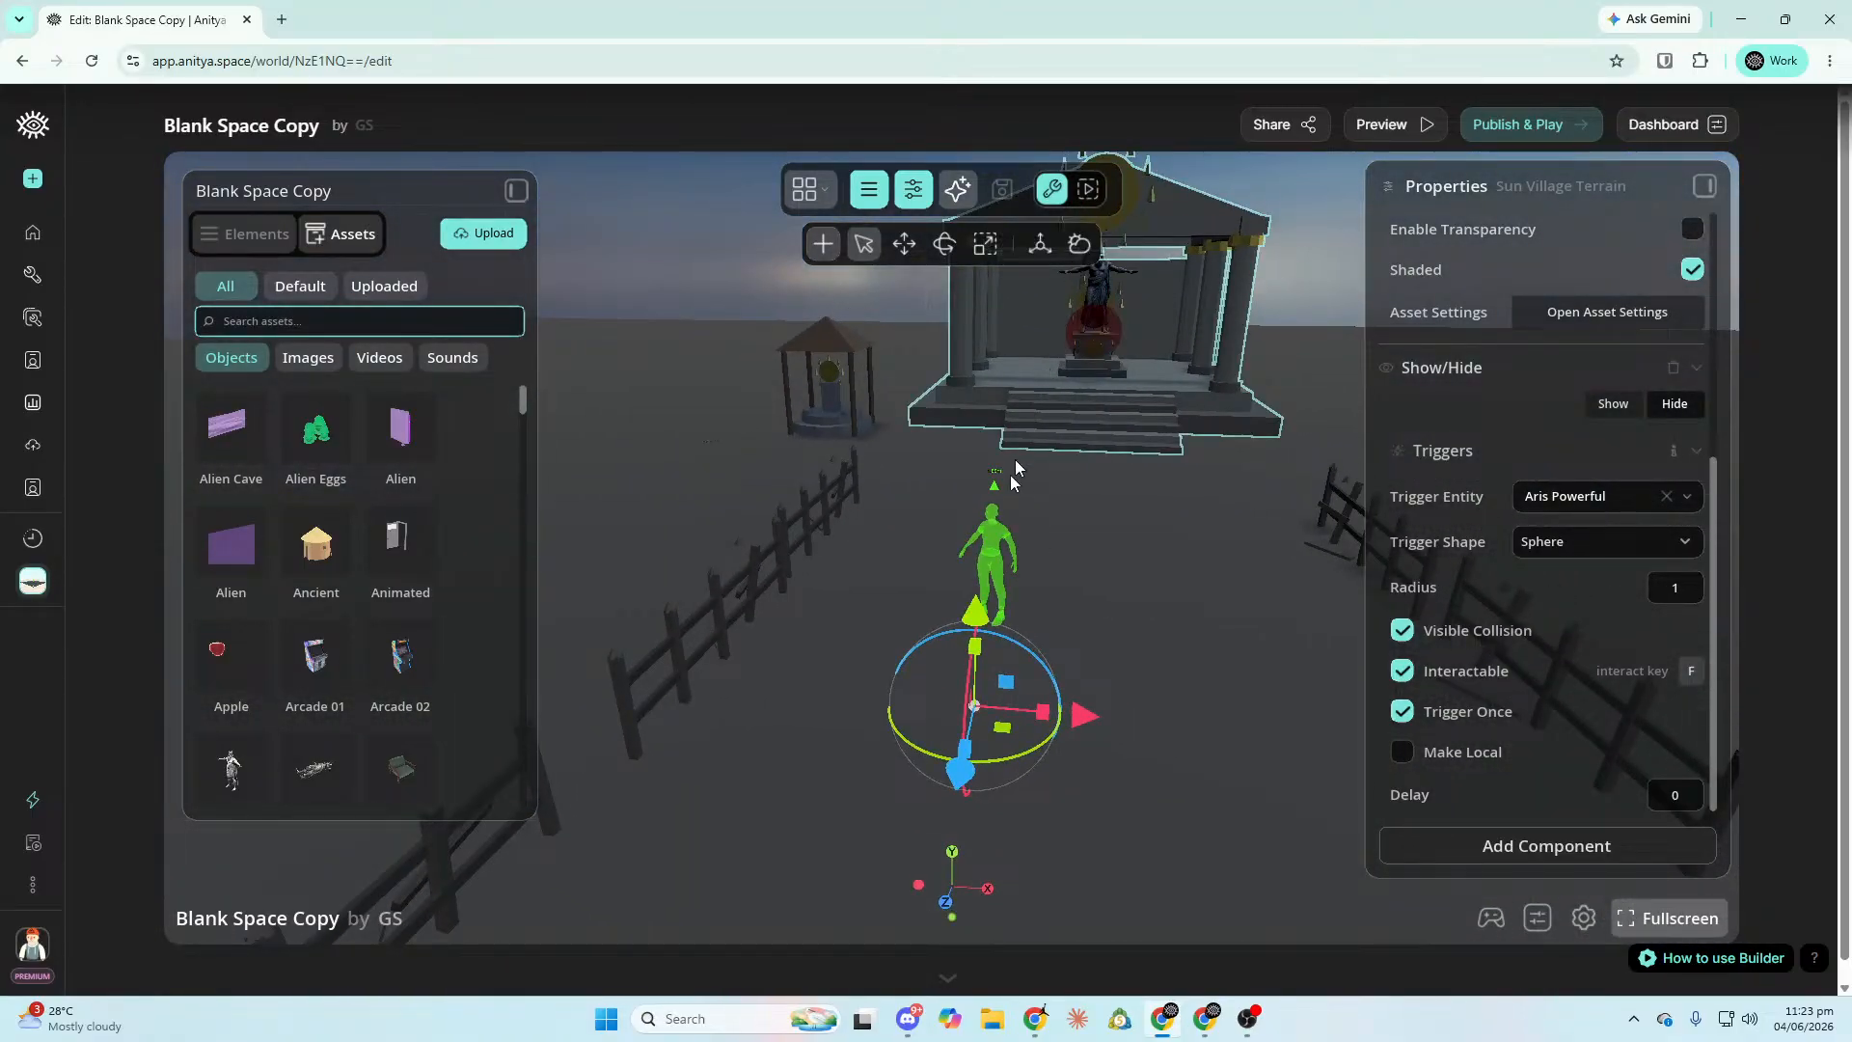
Select the Starting Point, save the world and publish it for play-testing.
left_click(994, 553)
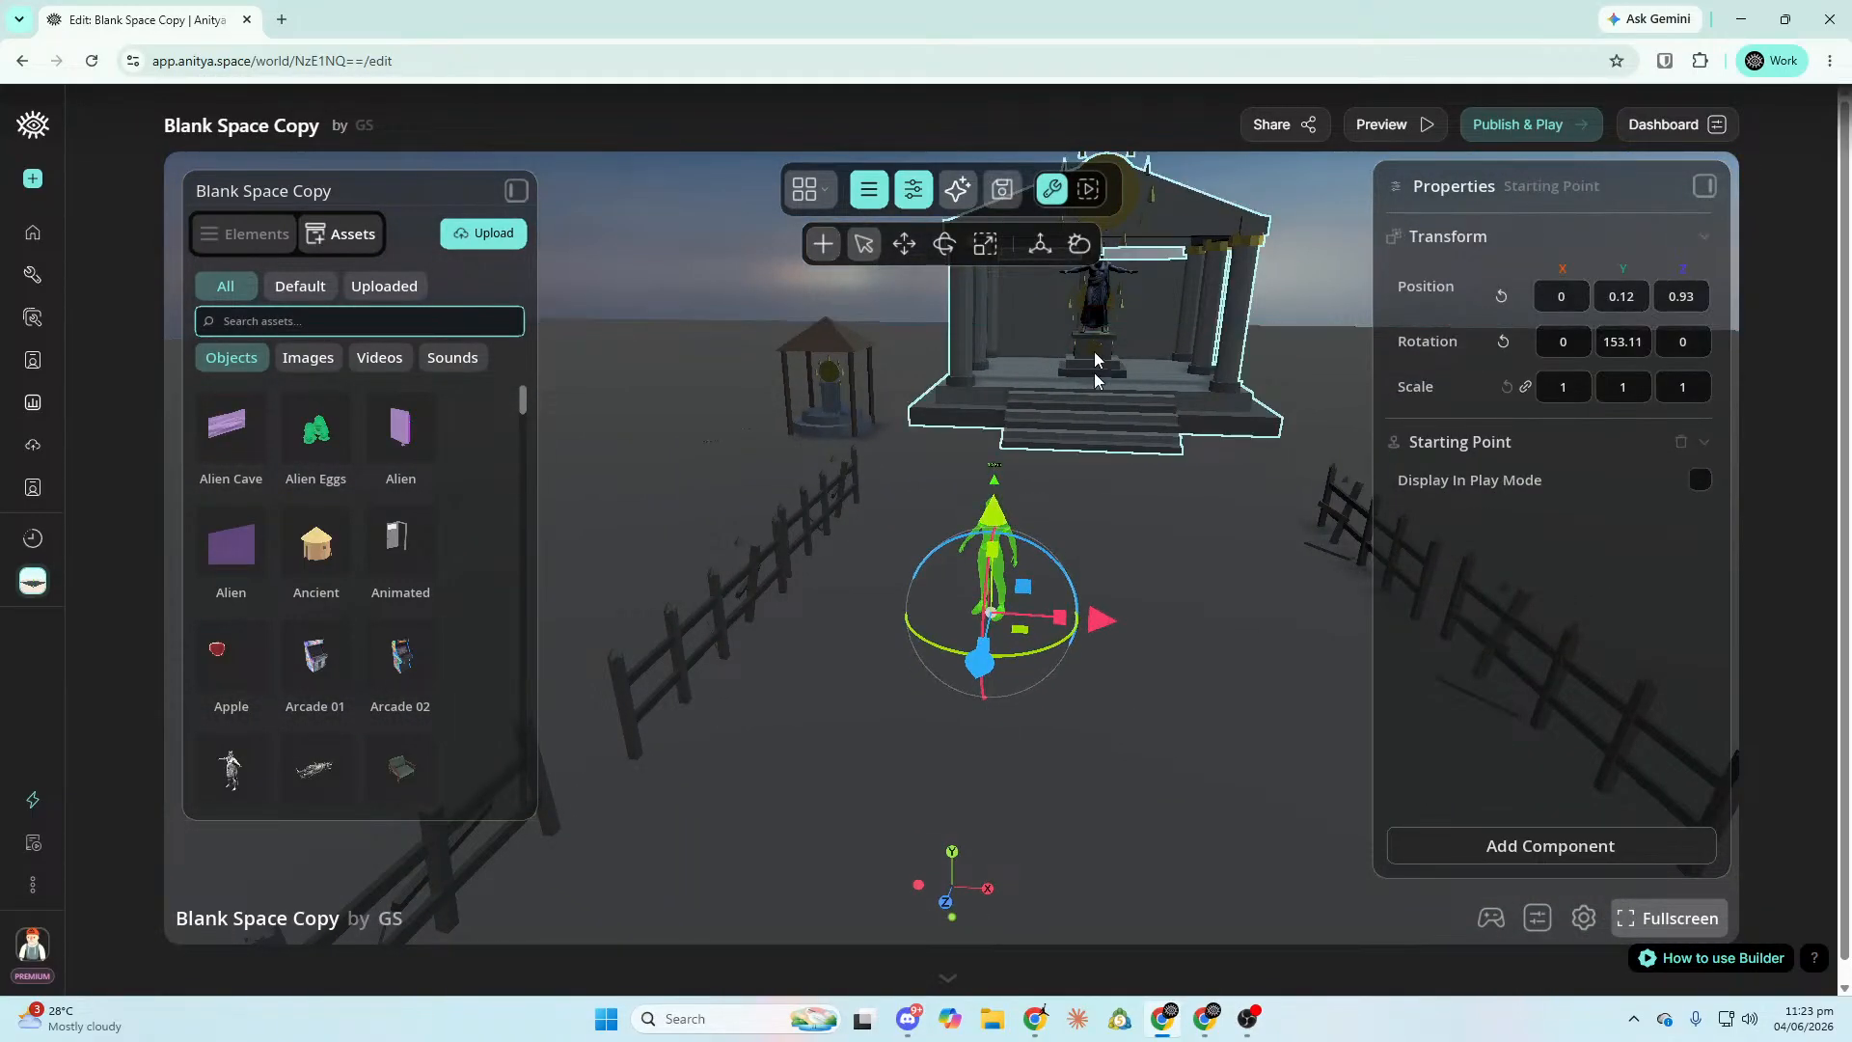
left_click(1002, 189)
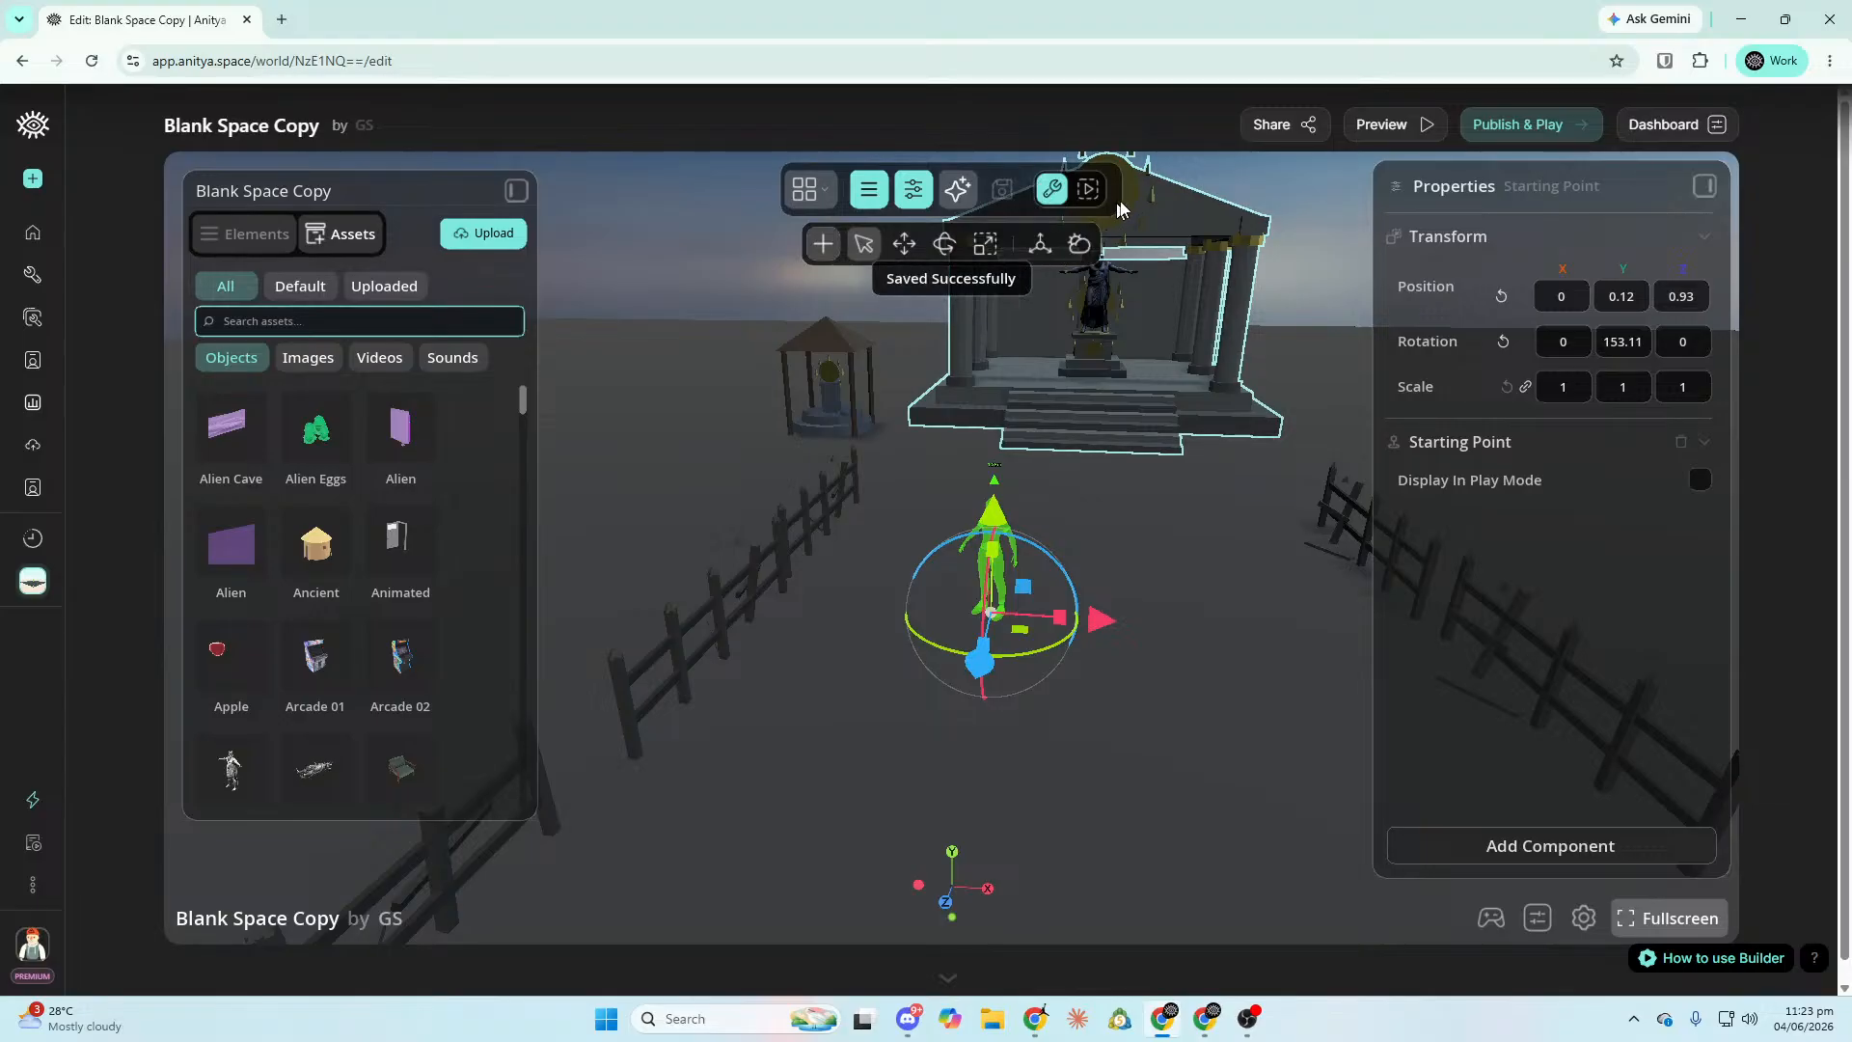
left_click(1522, 130)
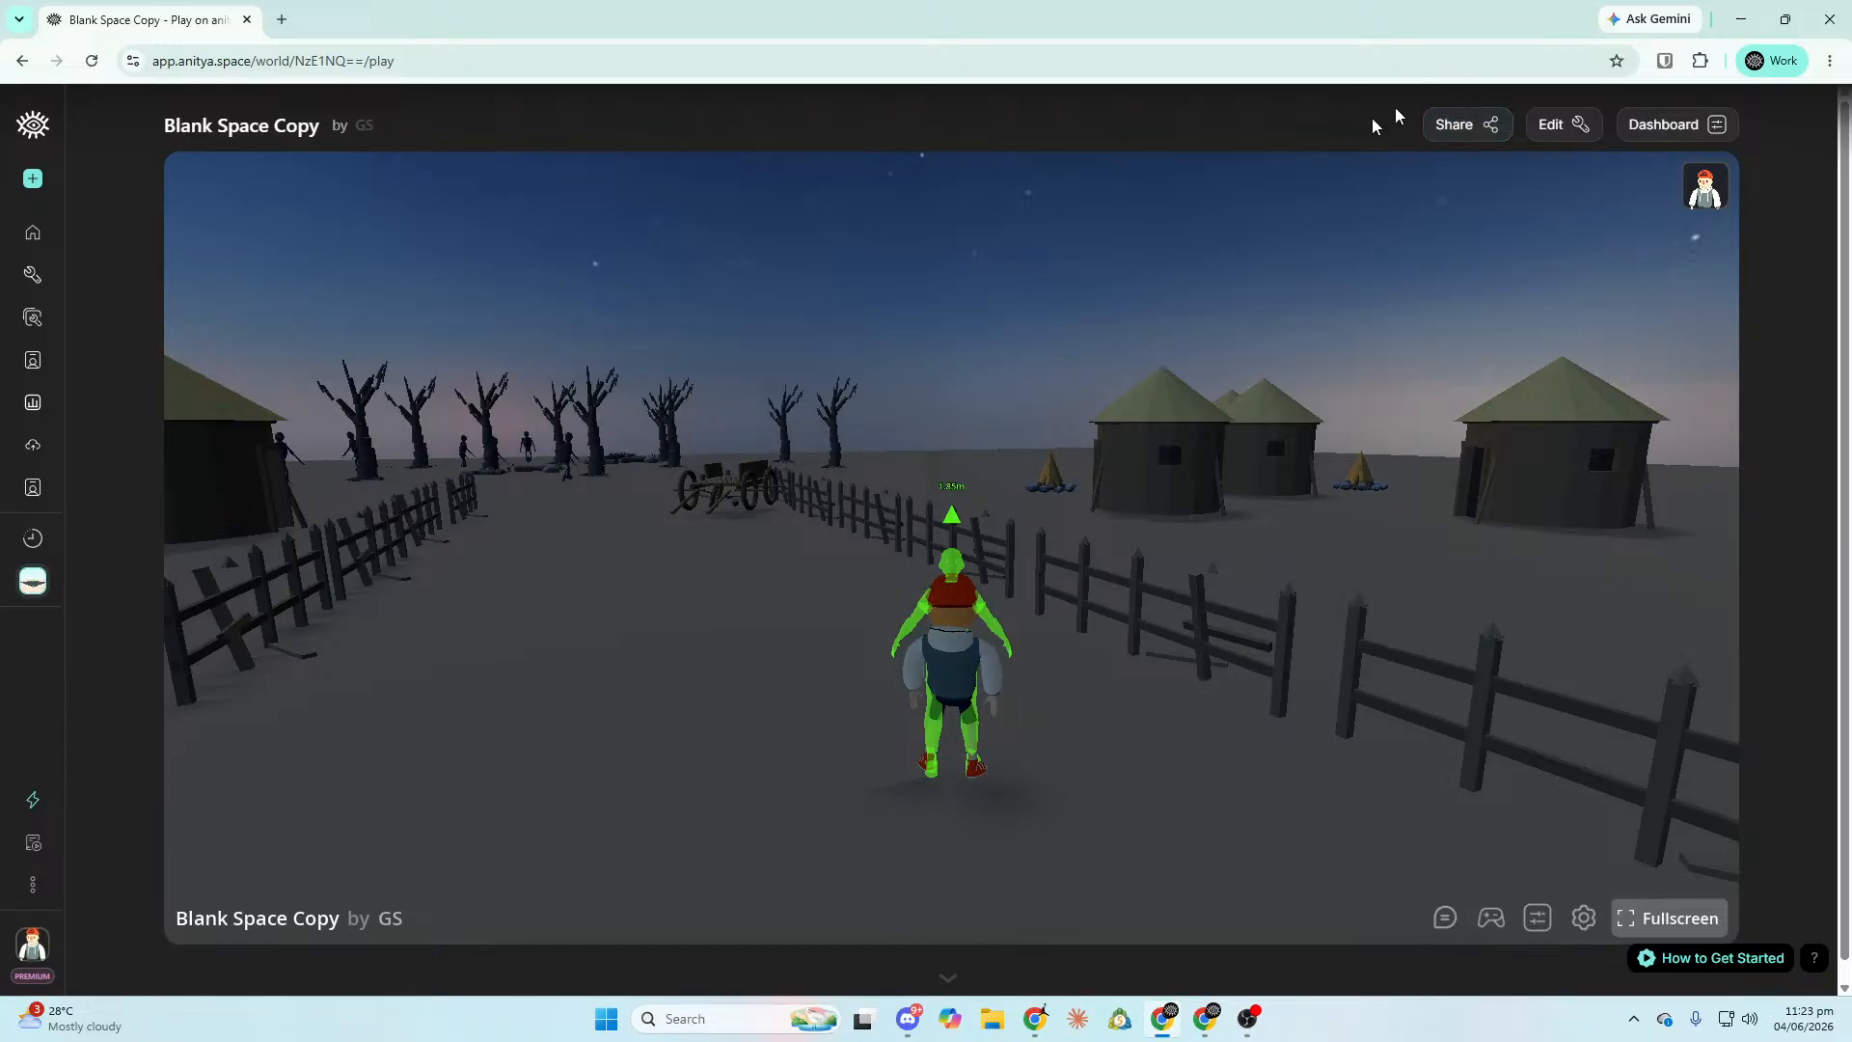
Run the avatar from the starting point through the dead trees to the fallen figure to test its interaction.
key("a")
key("w")
left_click(868, 517)
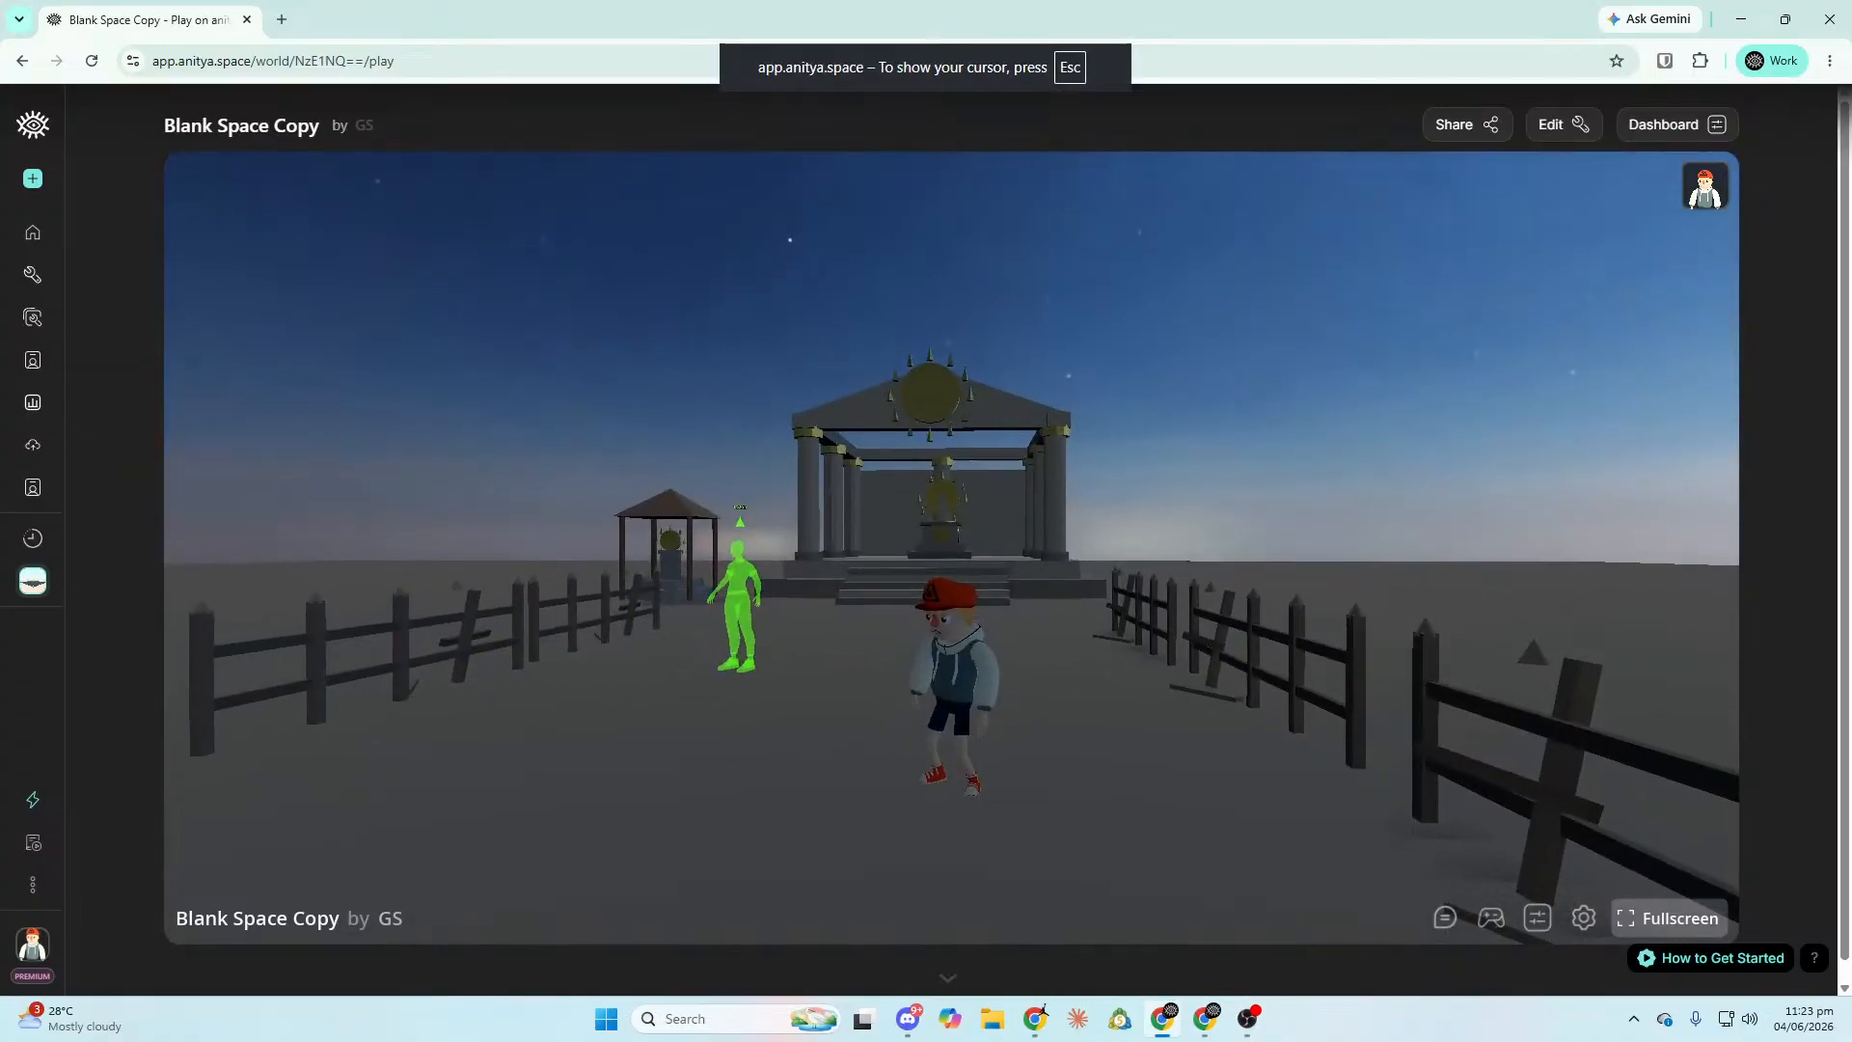
key("s")
key("w")
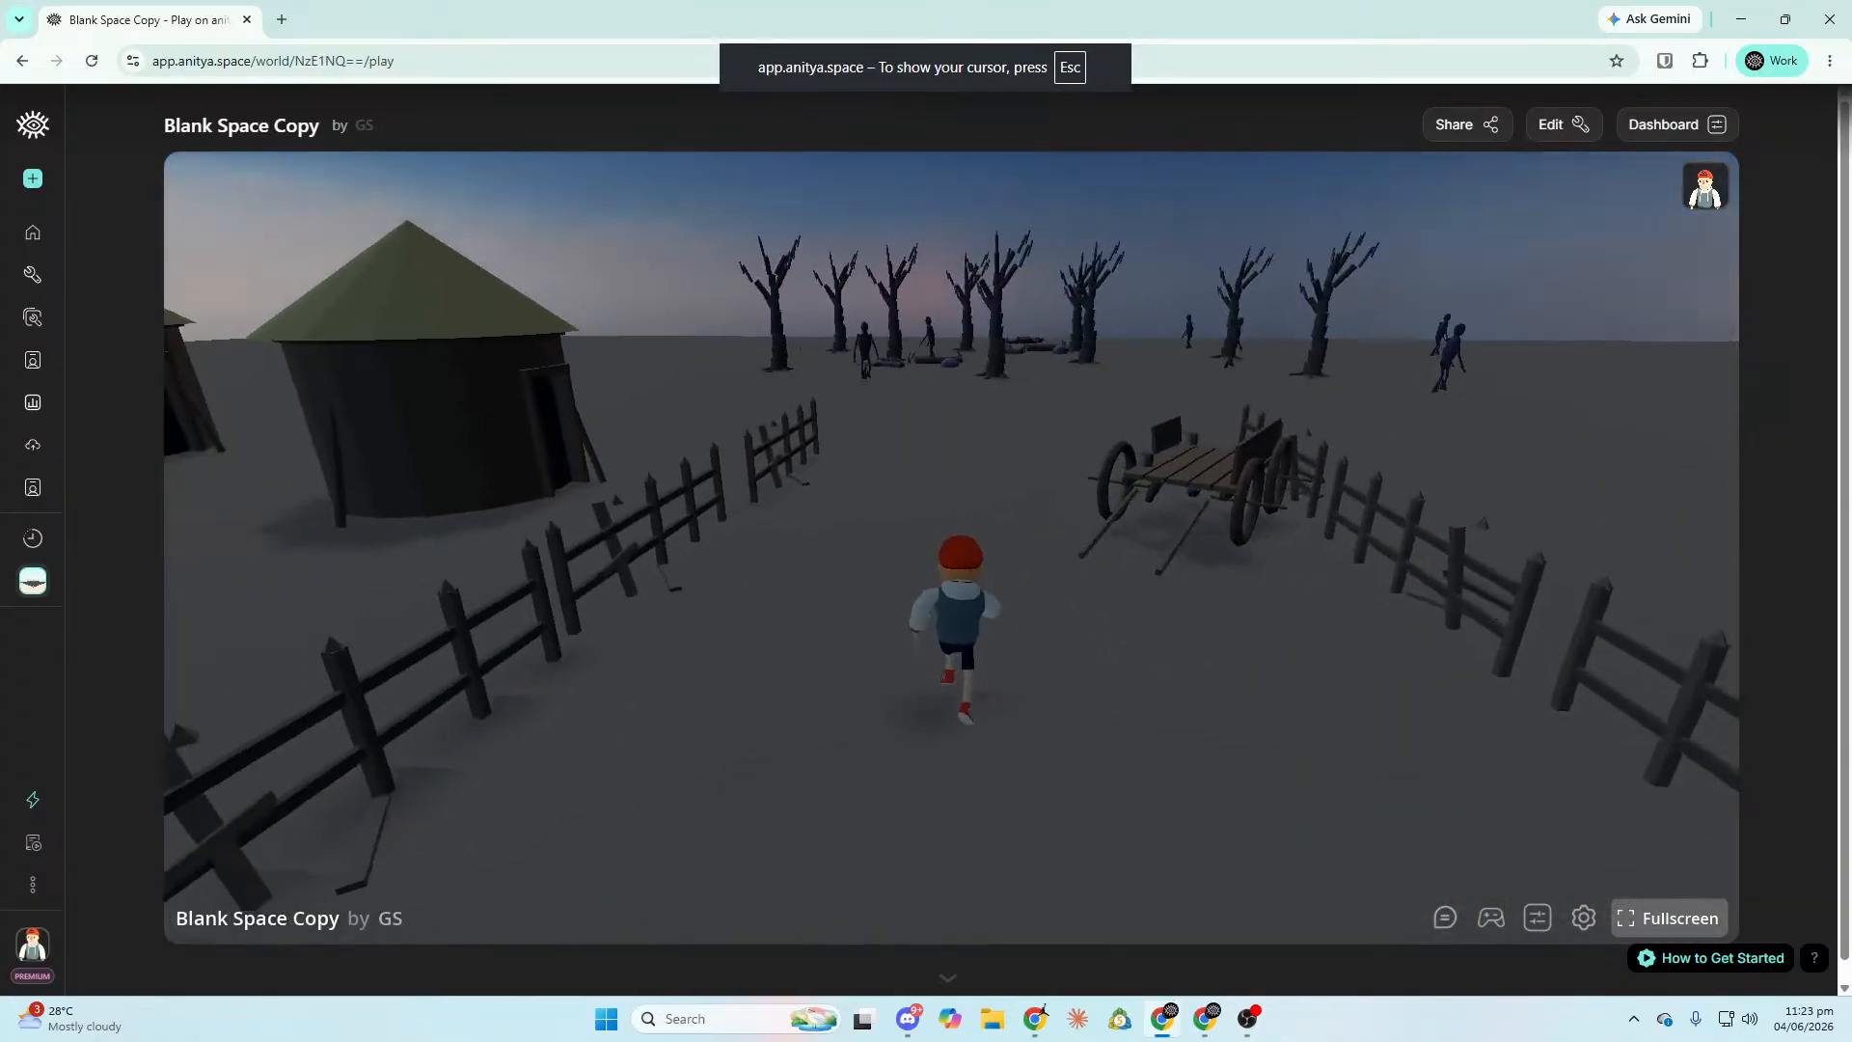
key("w")
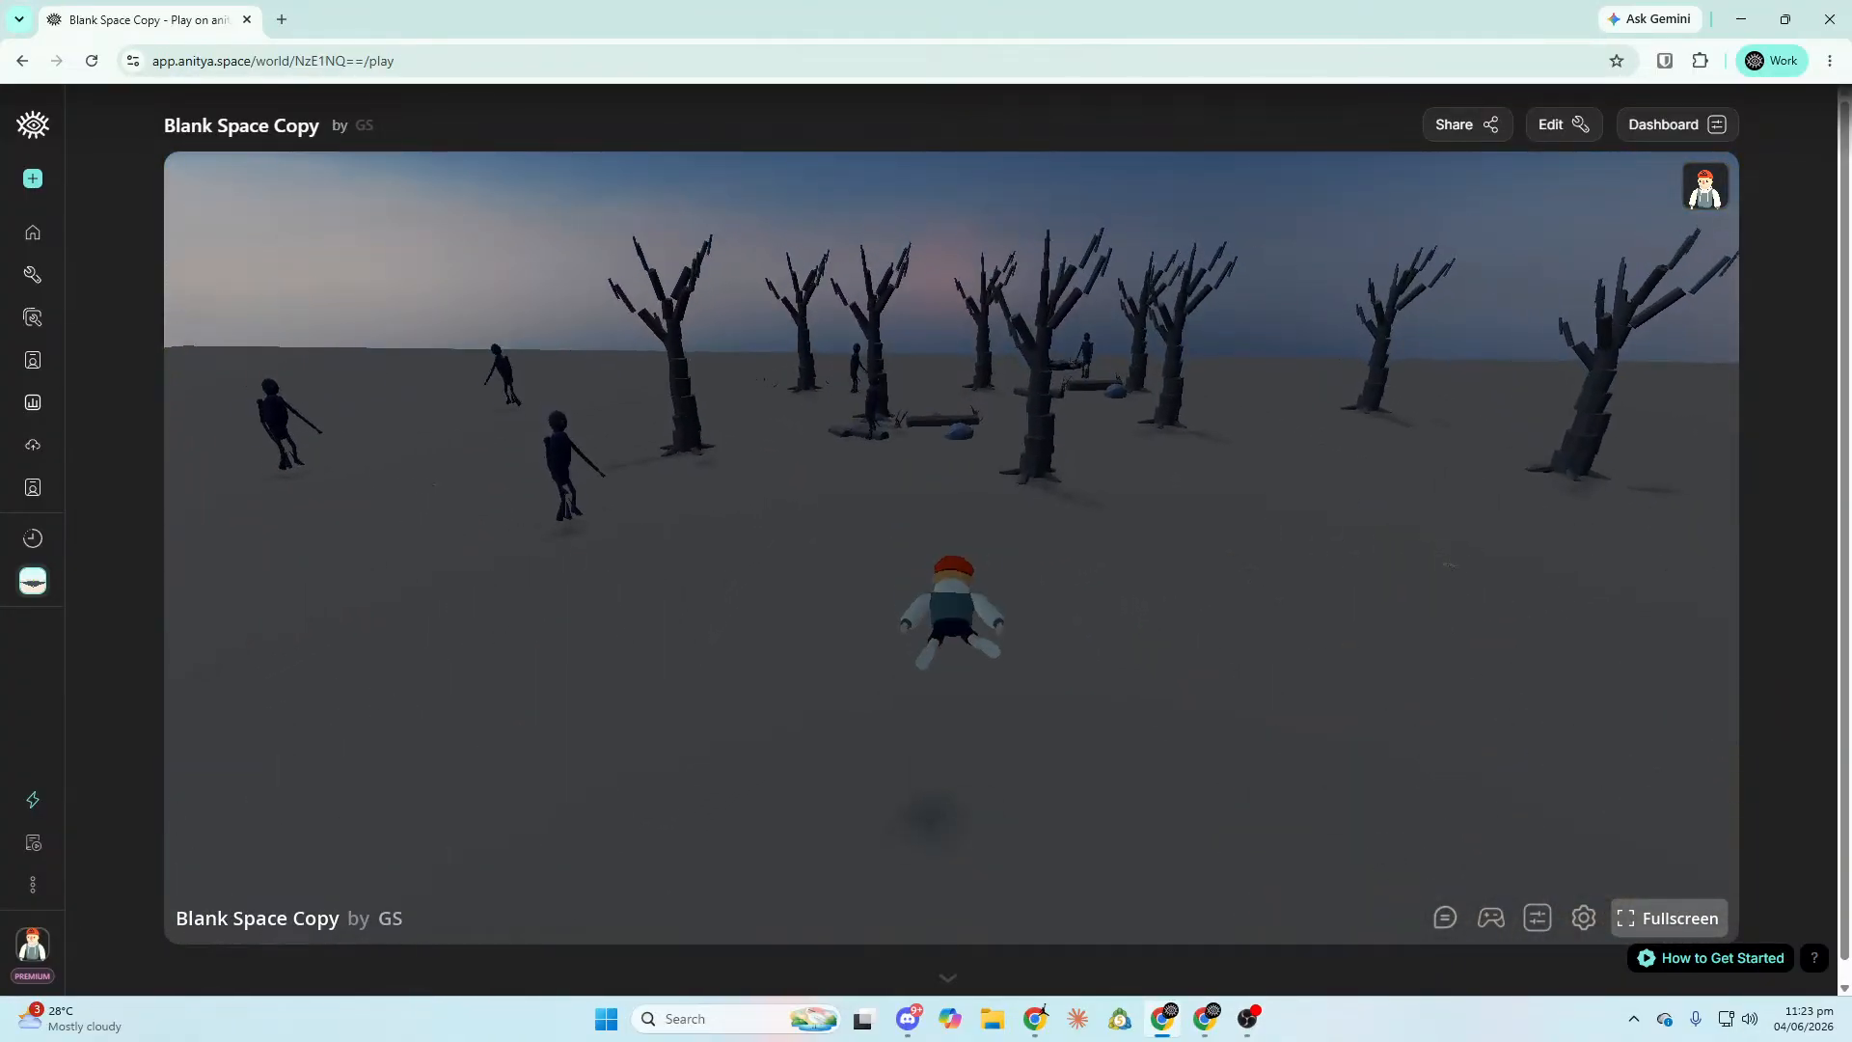
key("w")
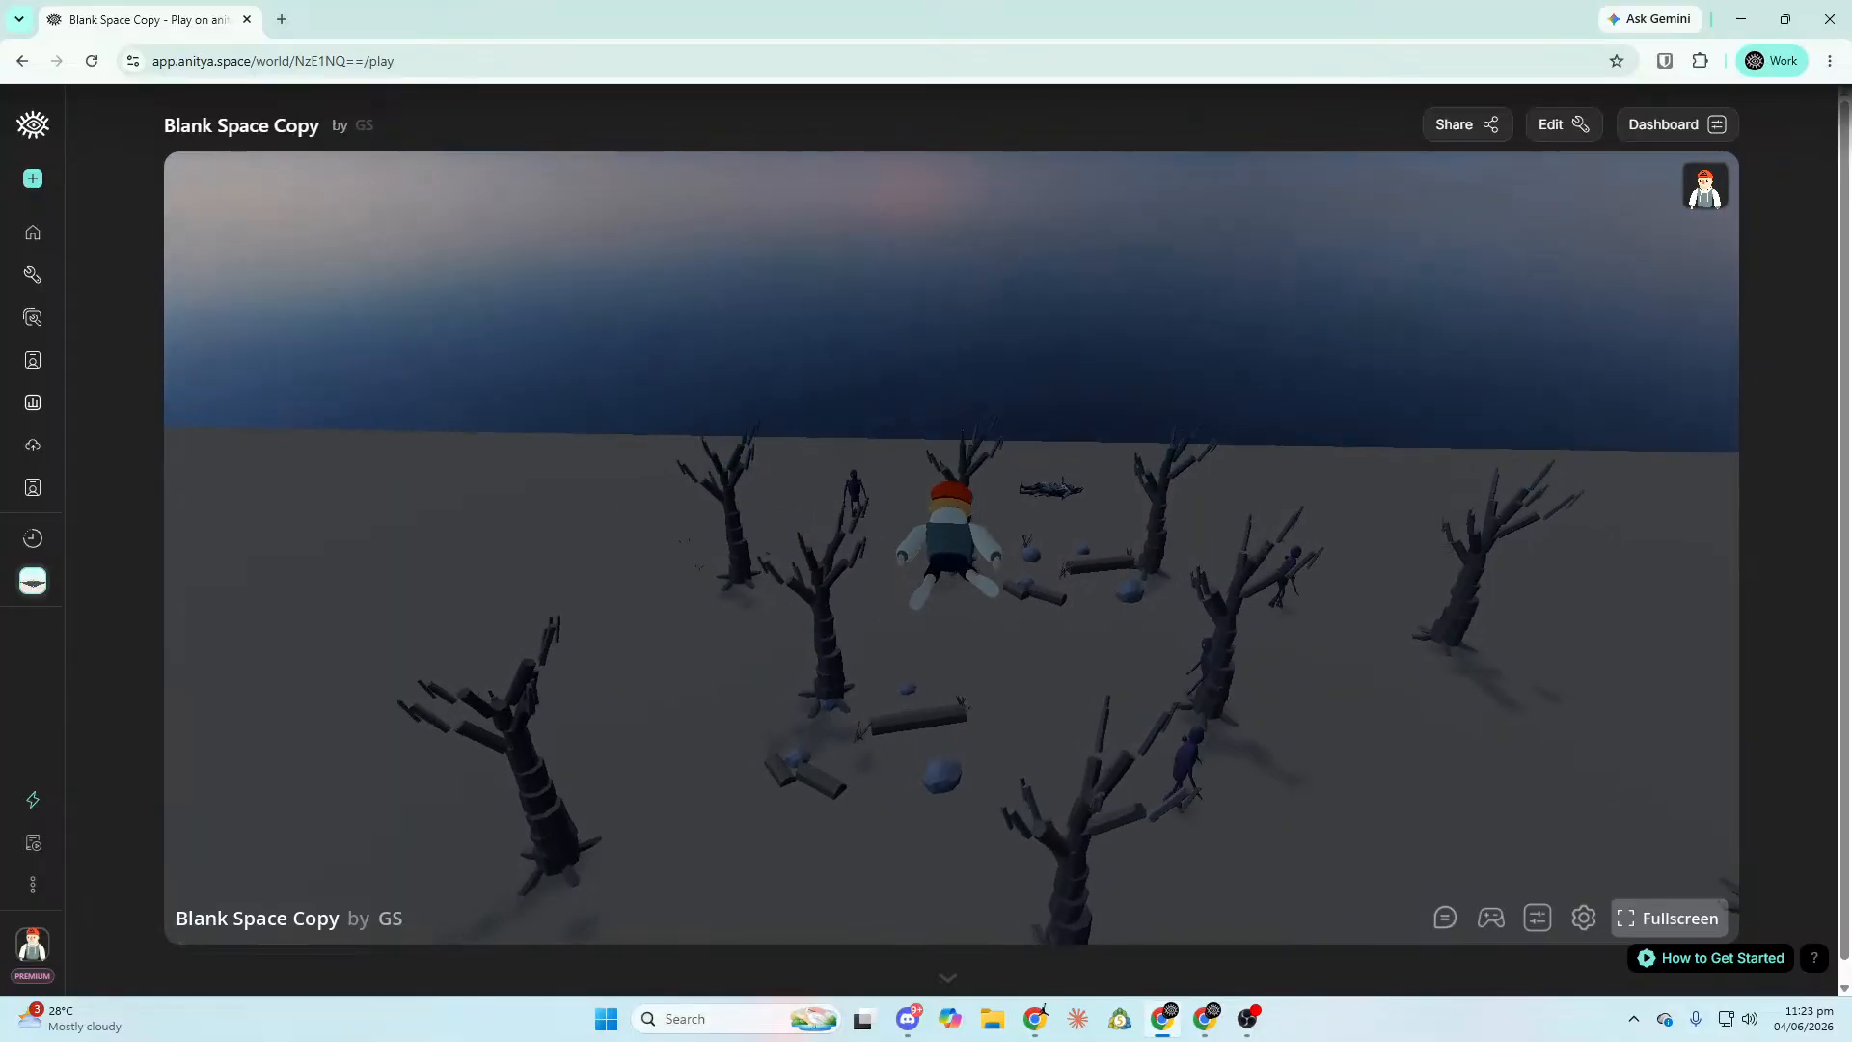
key("w")
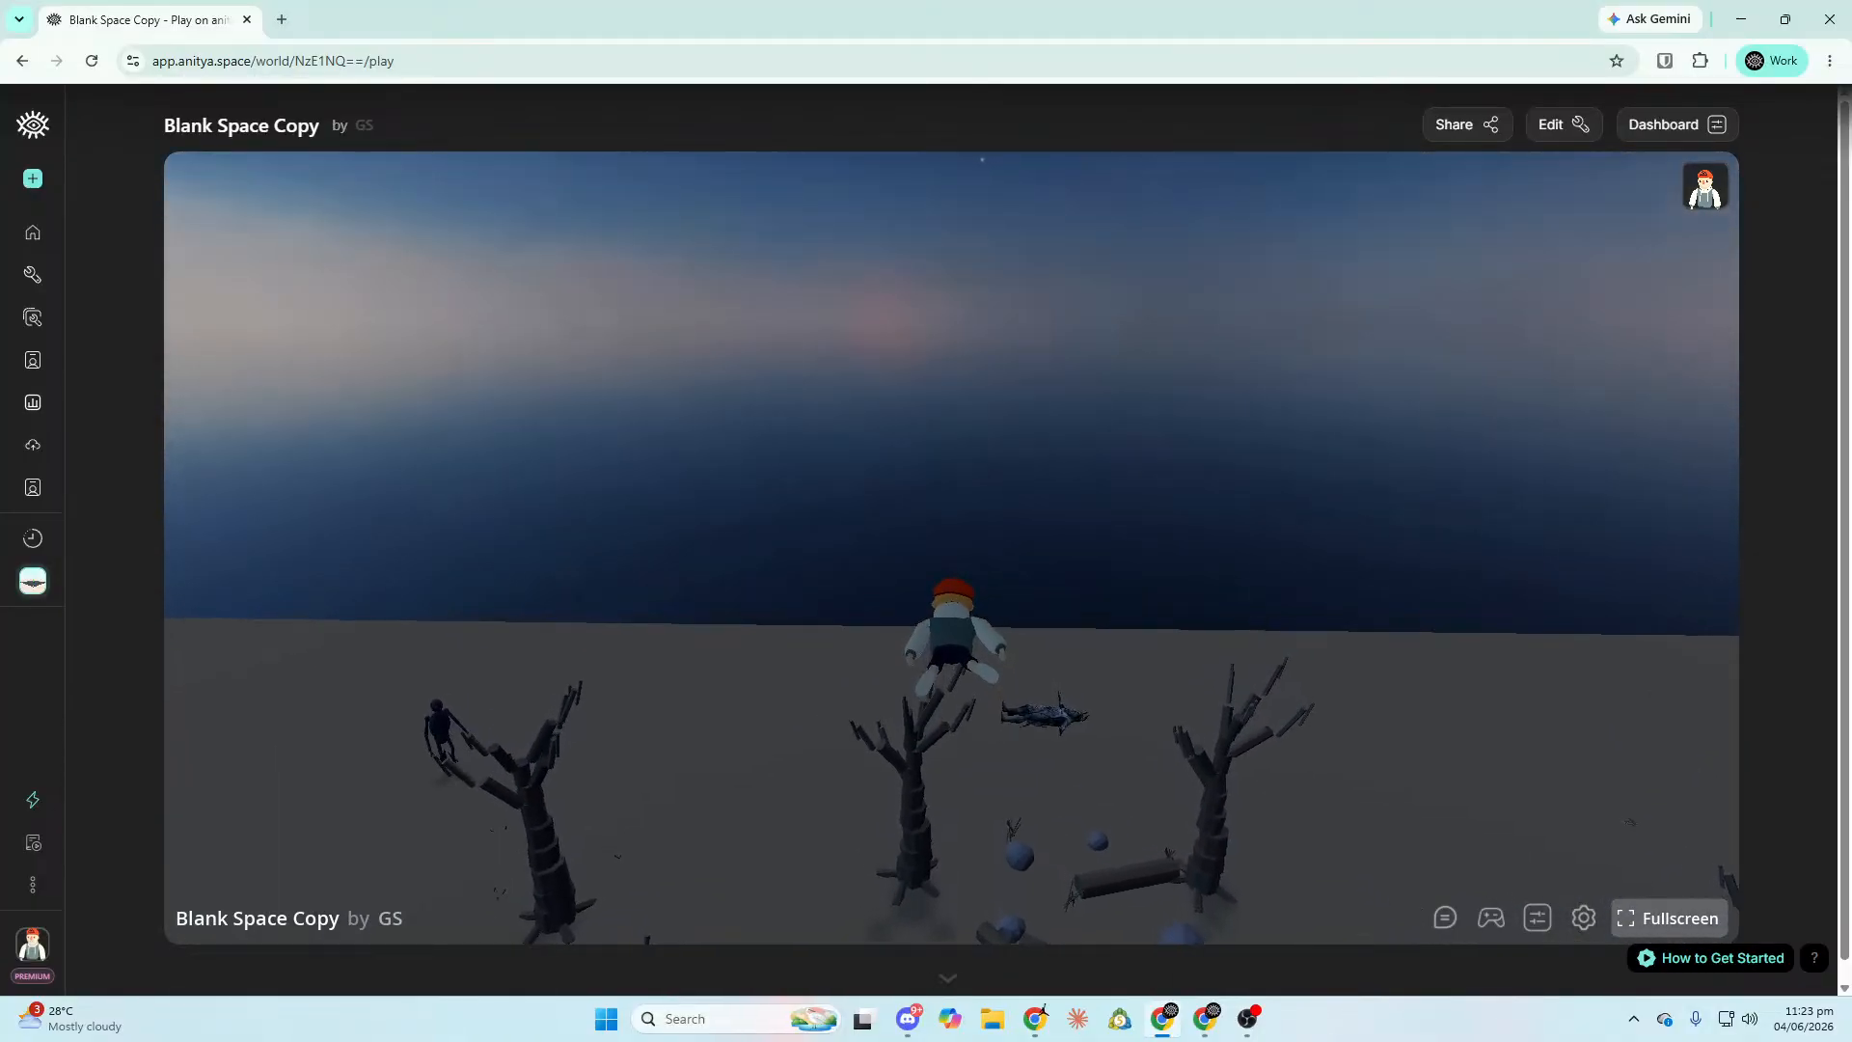
key("w")
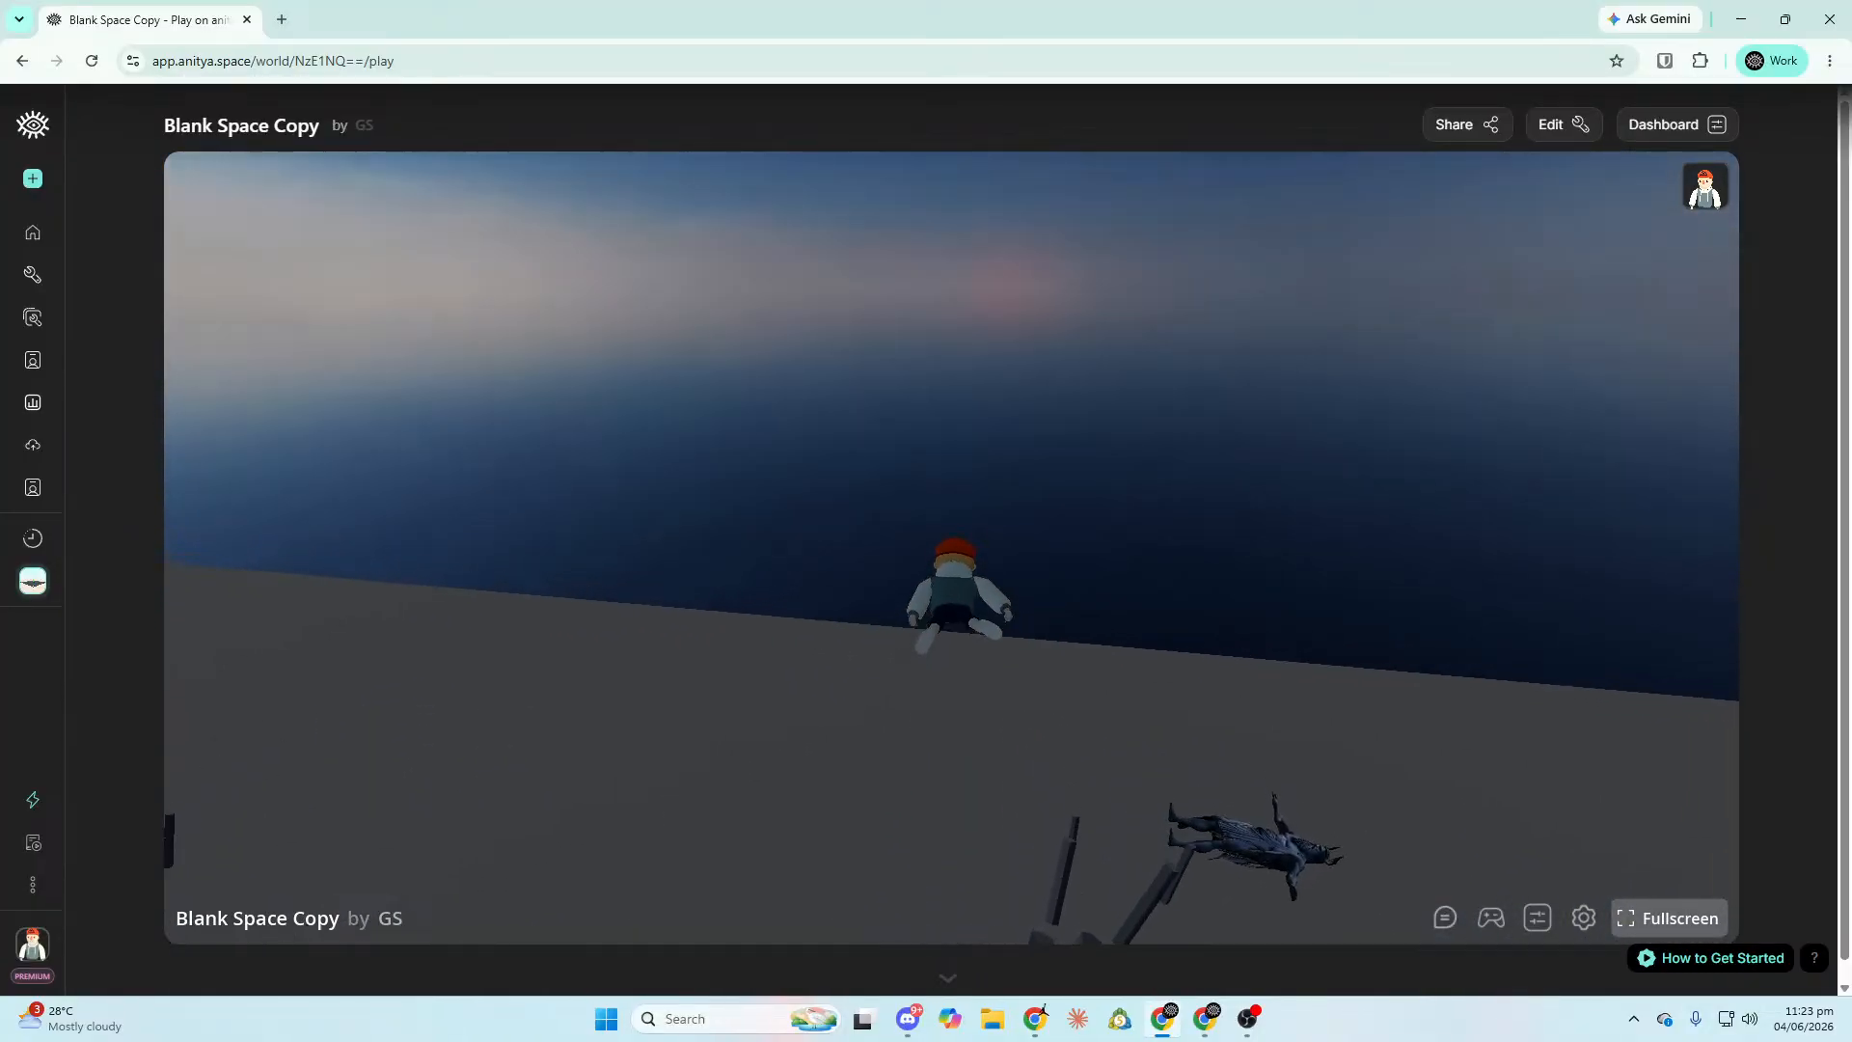
key("w")
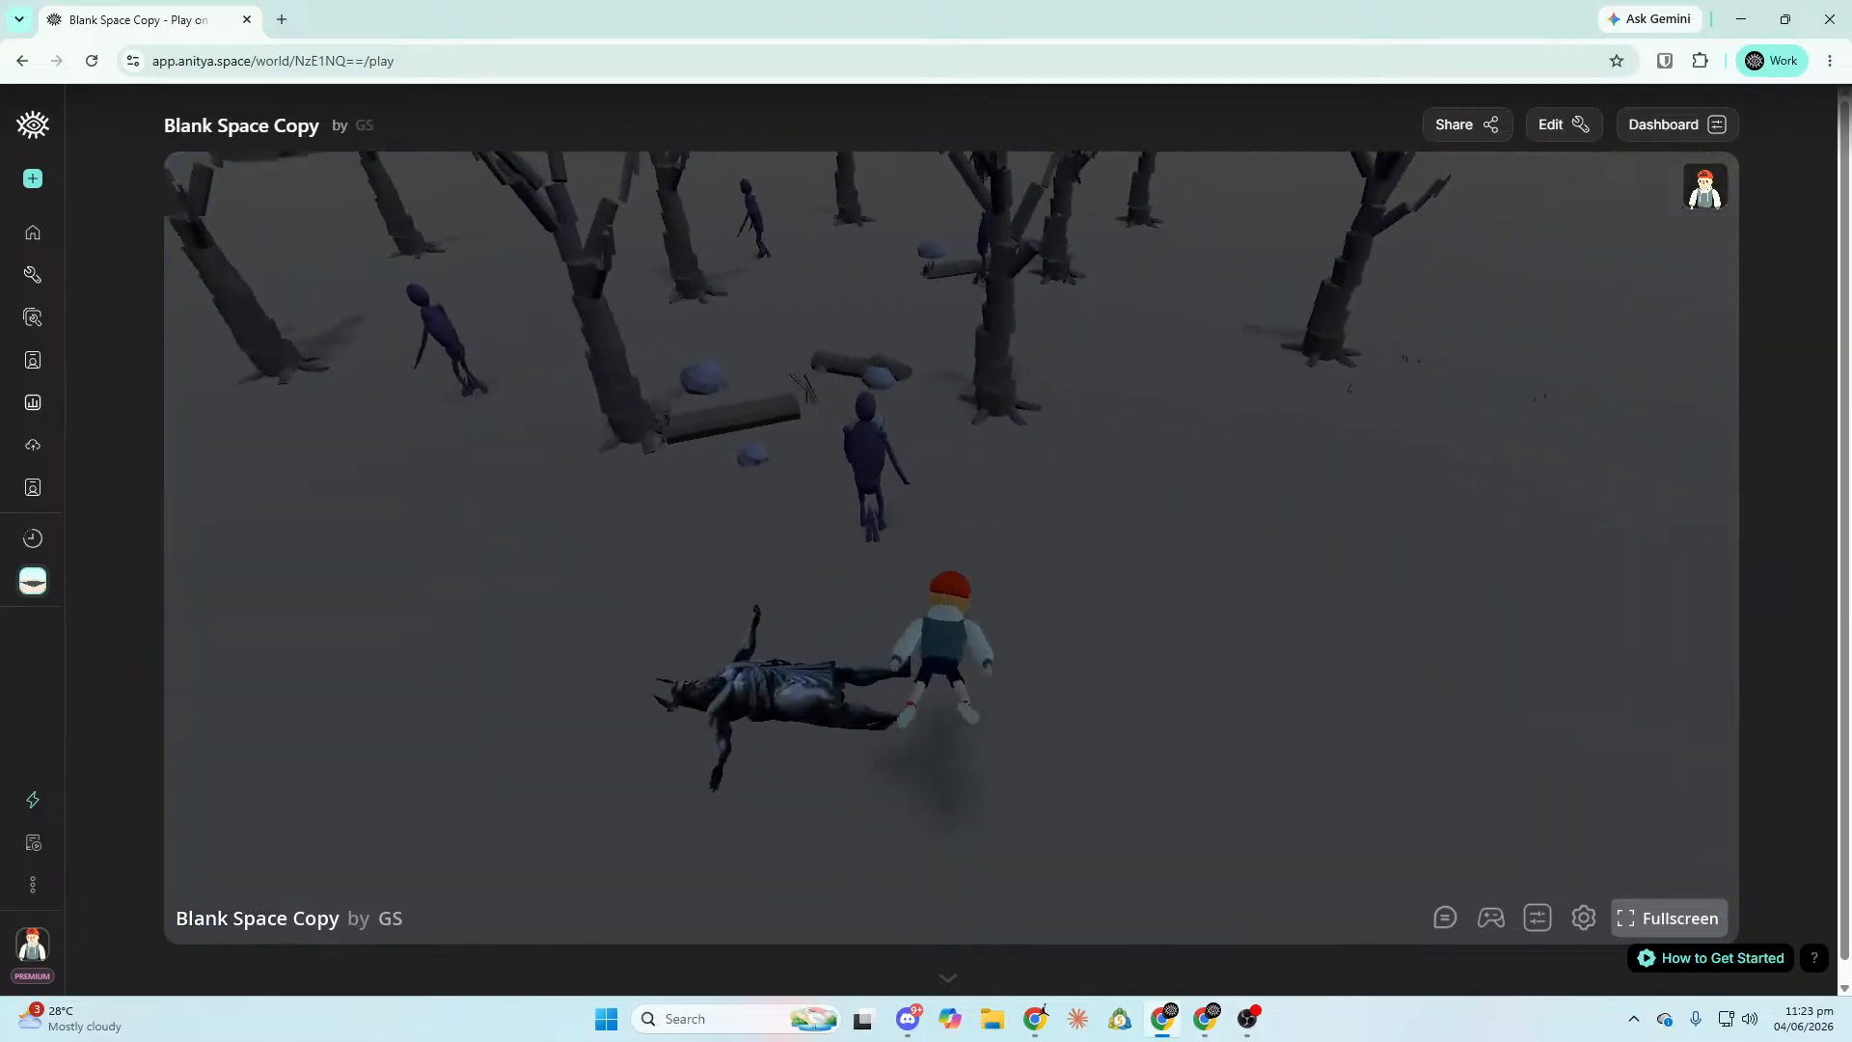
key("w")
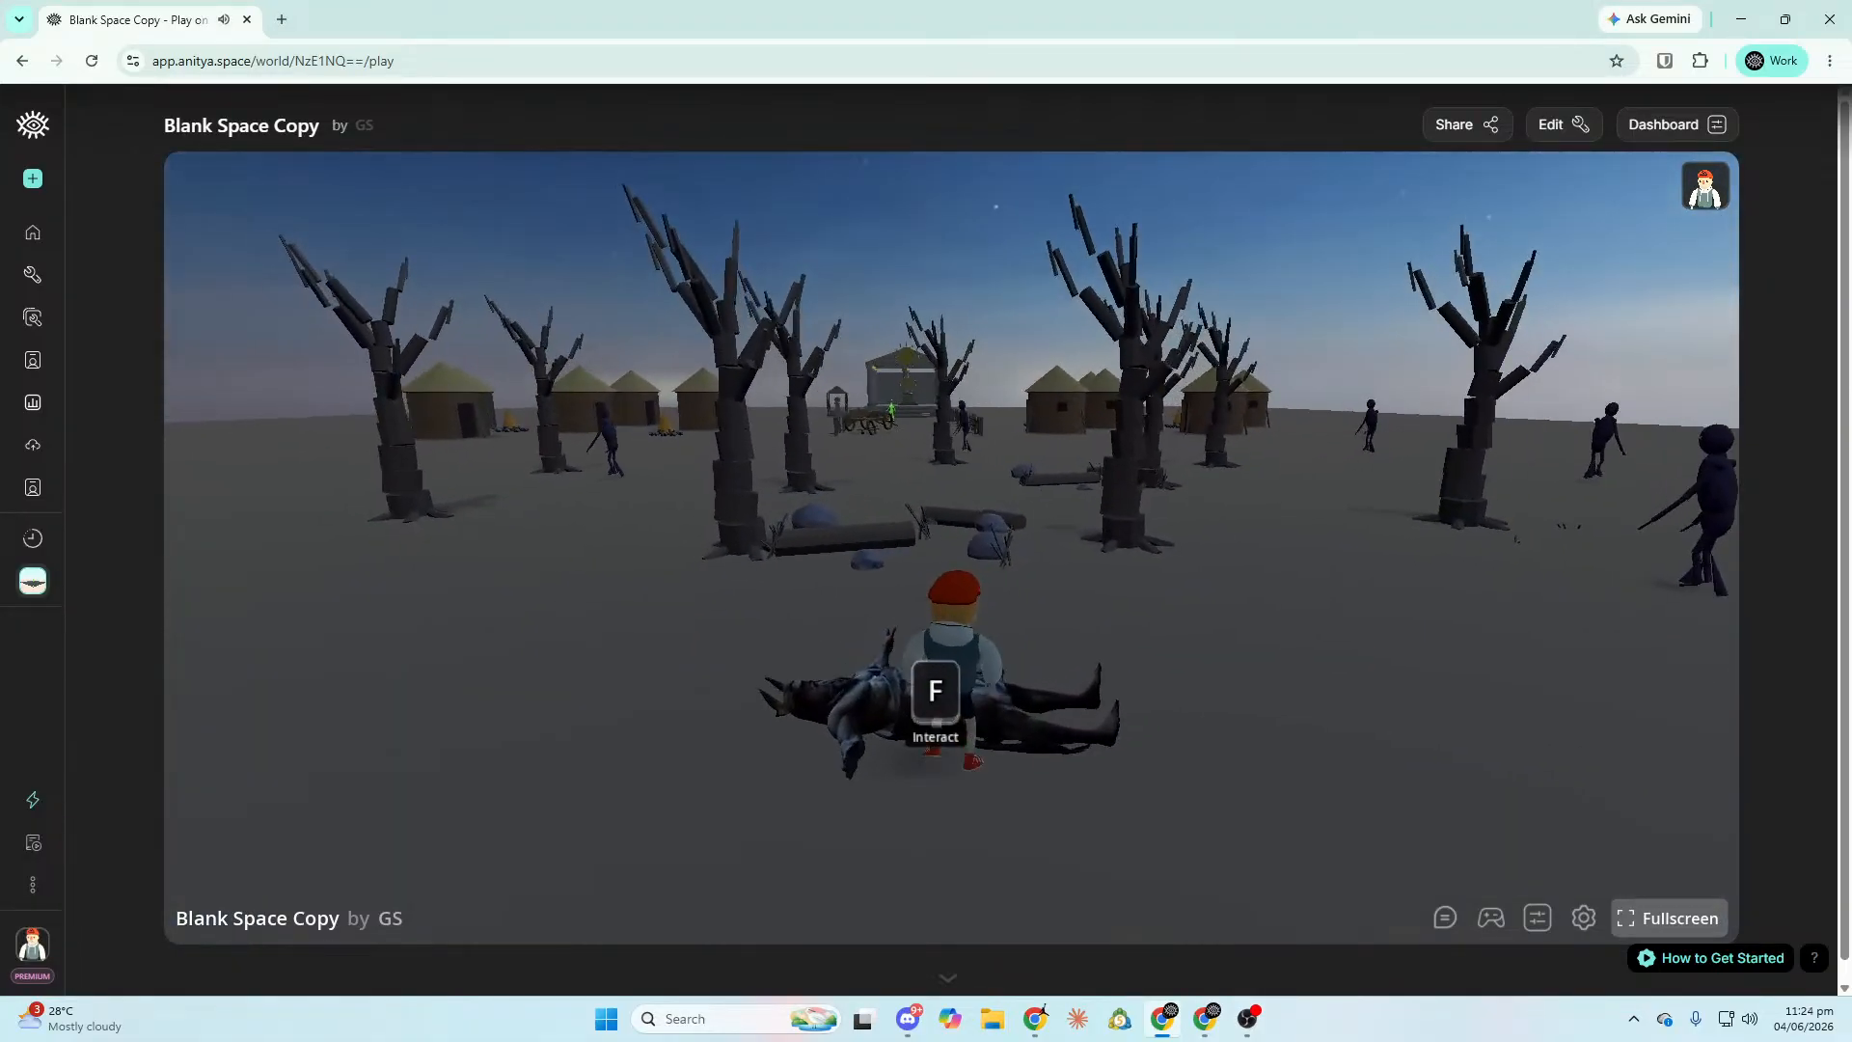
Travel back from the fallen figure past the huts and fenced path to check the temple and altar statue.
key("w")
key("space")
key("space")
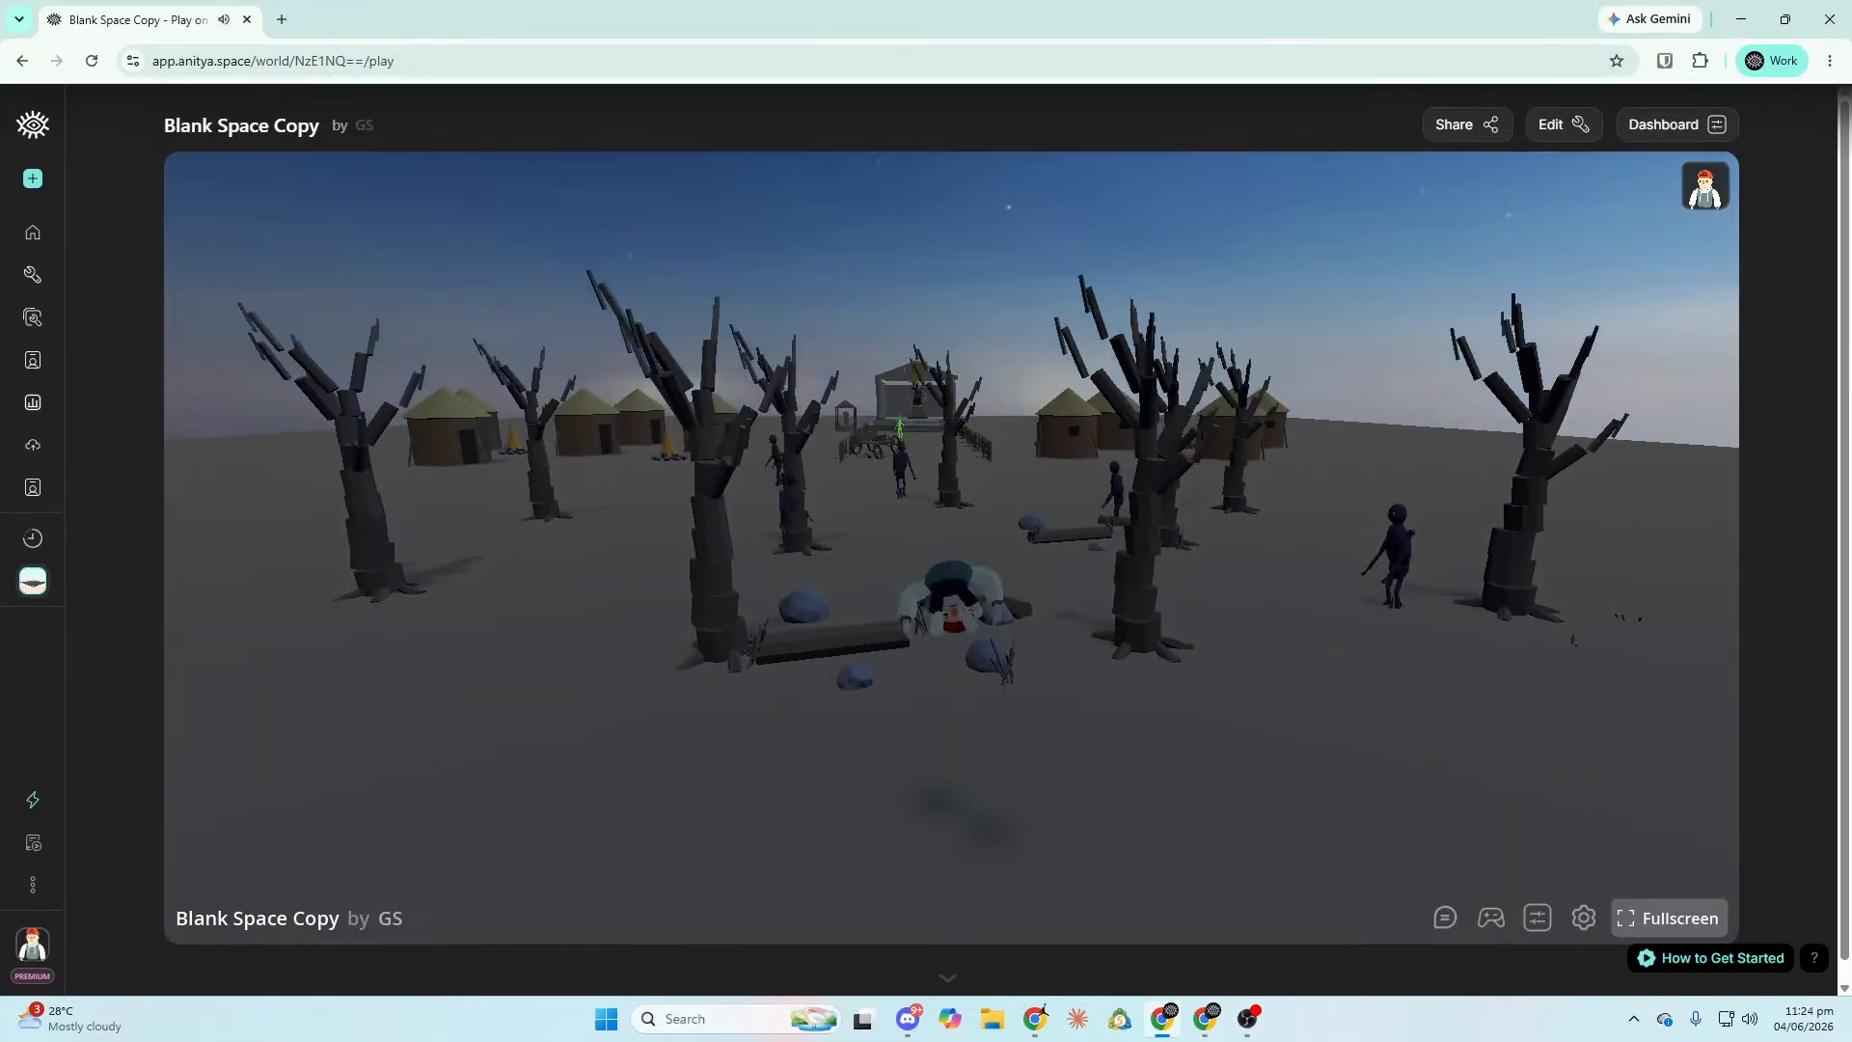
key("w")
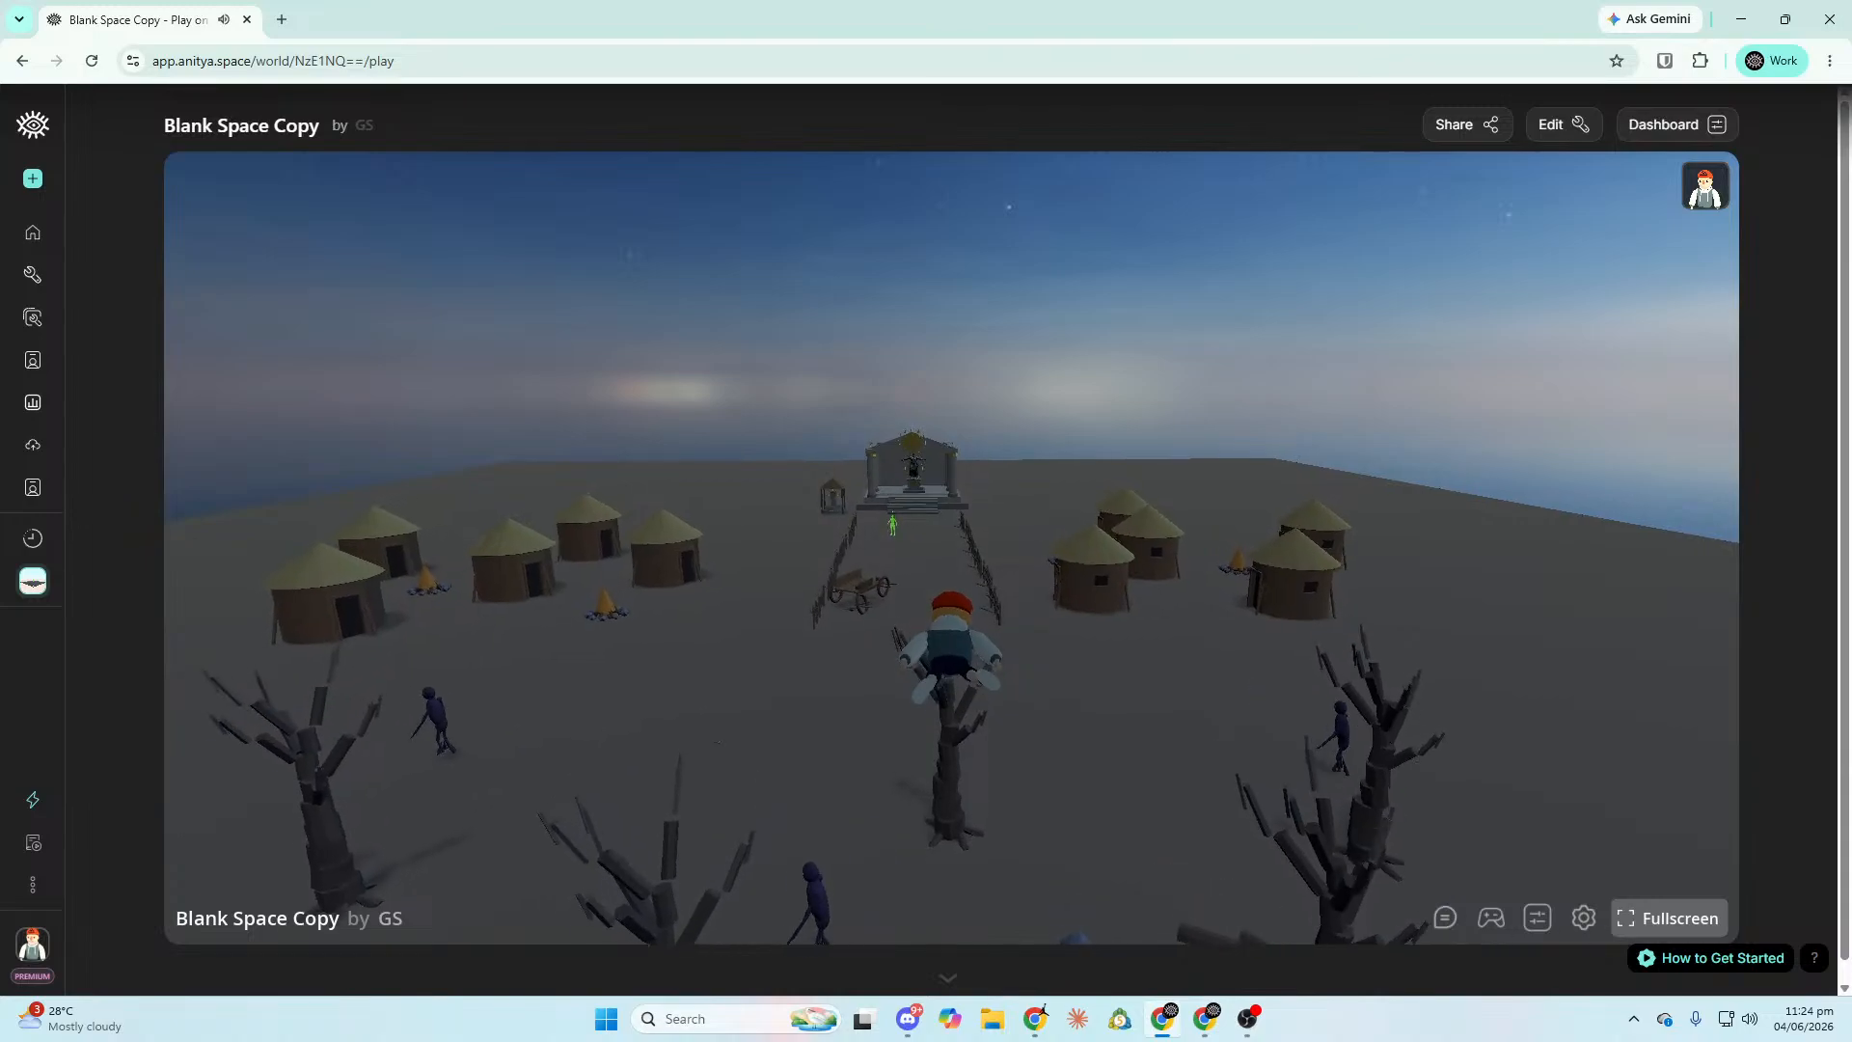
key("w")
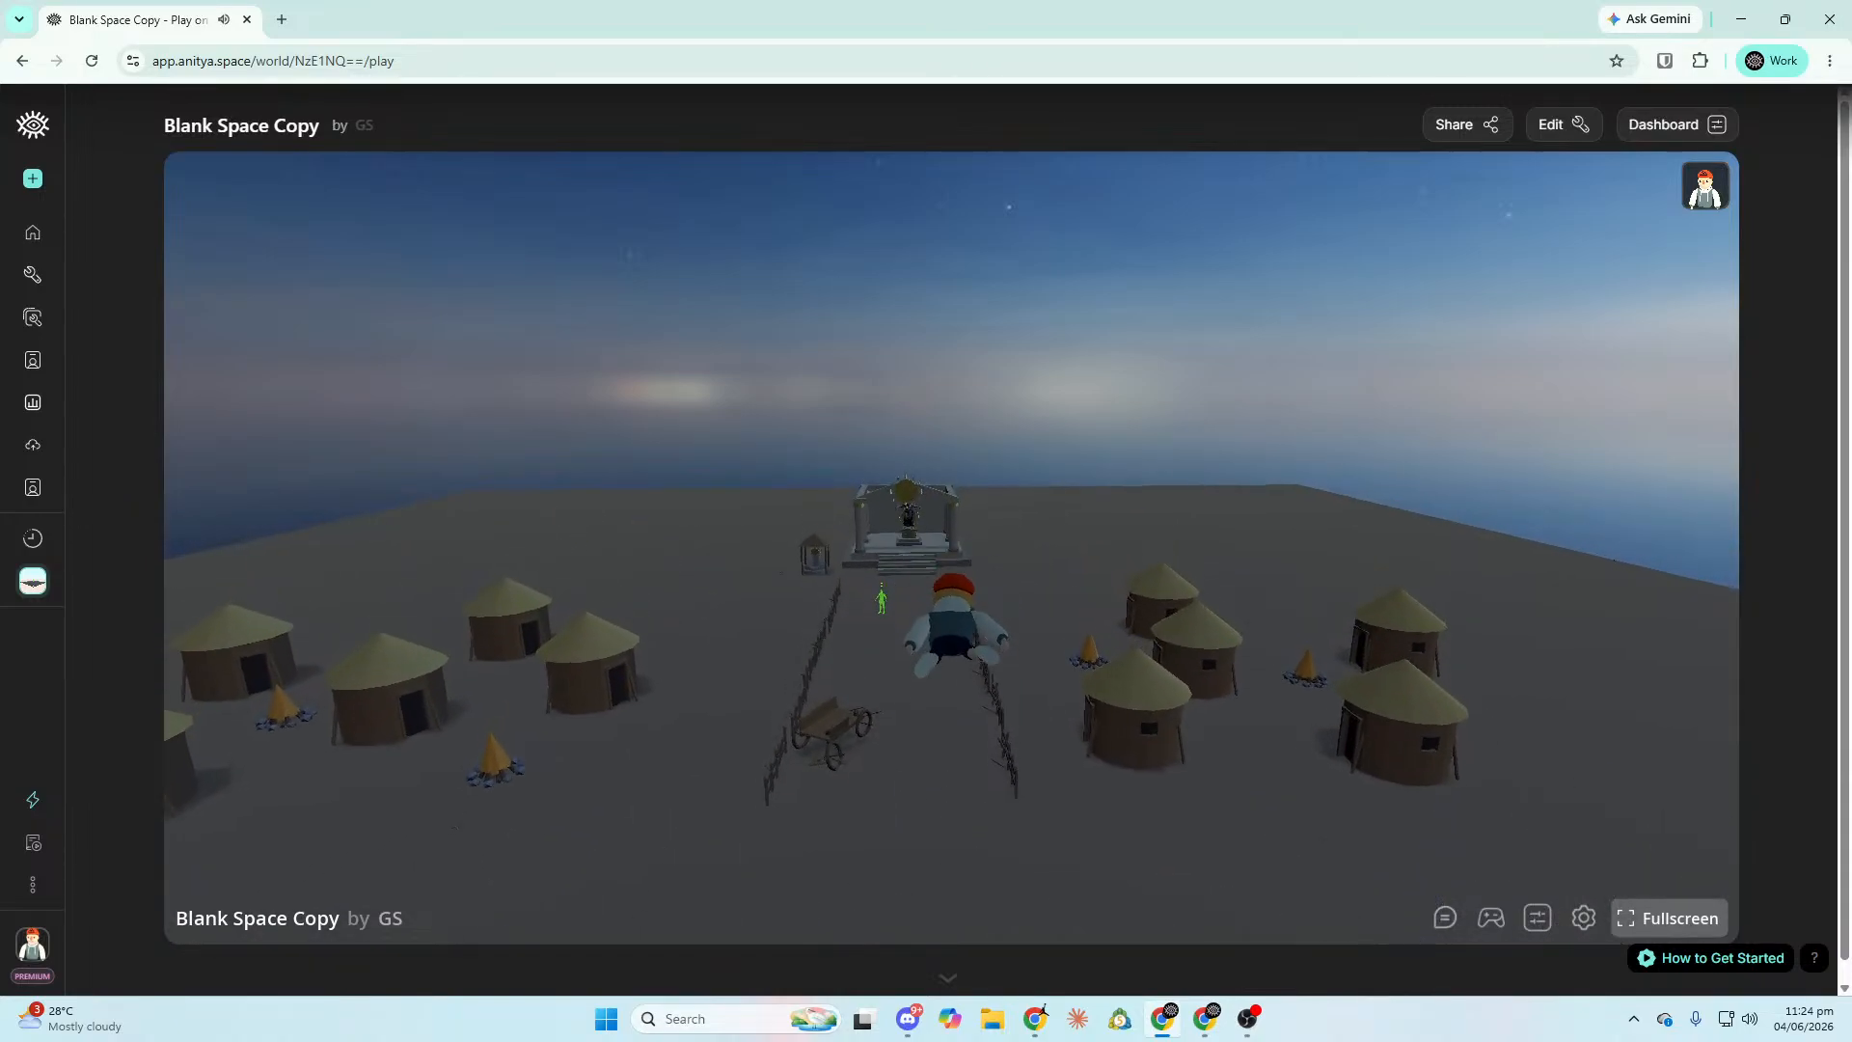
key("w")
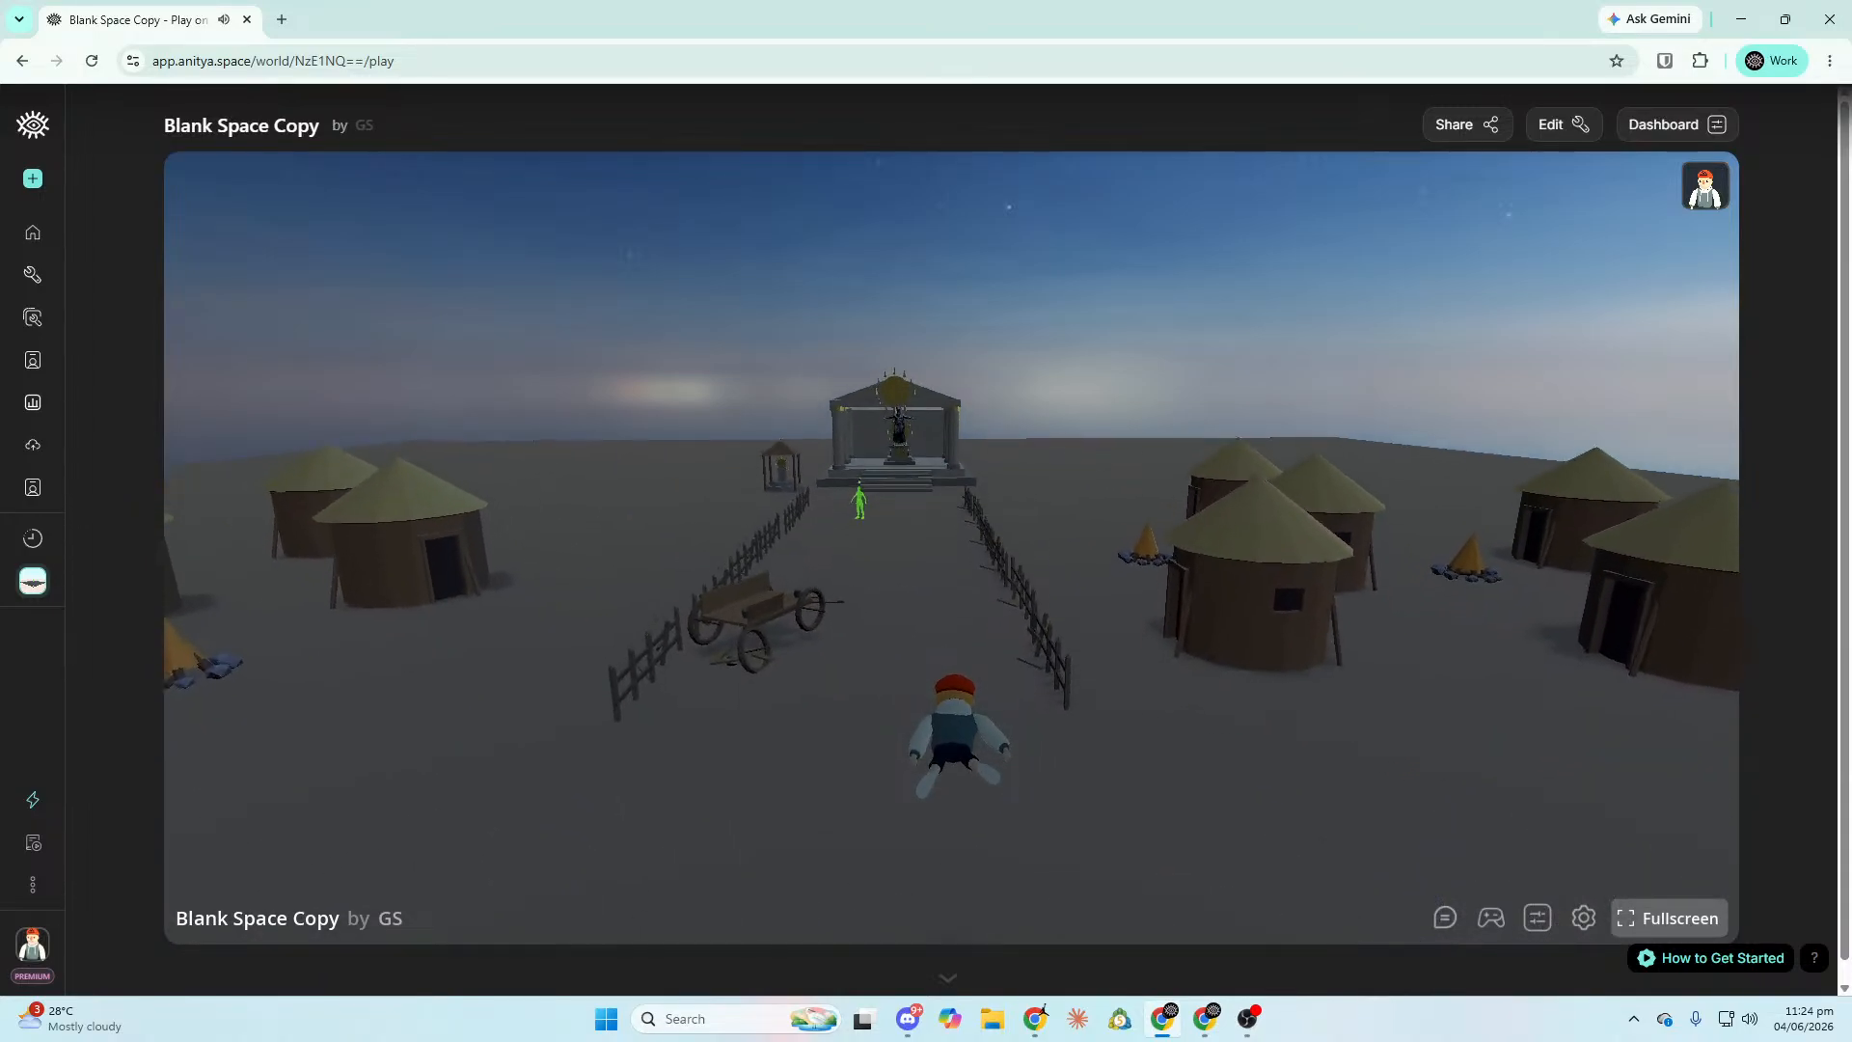
key("w")
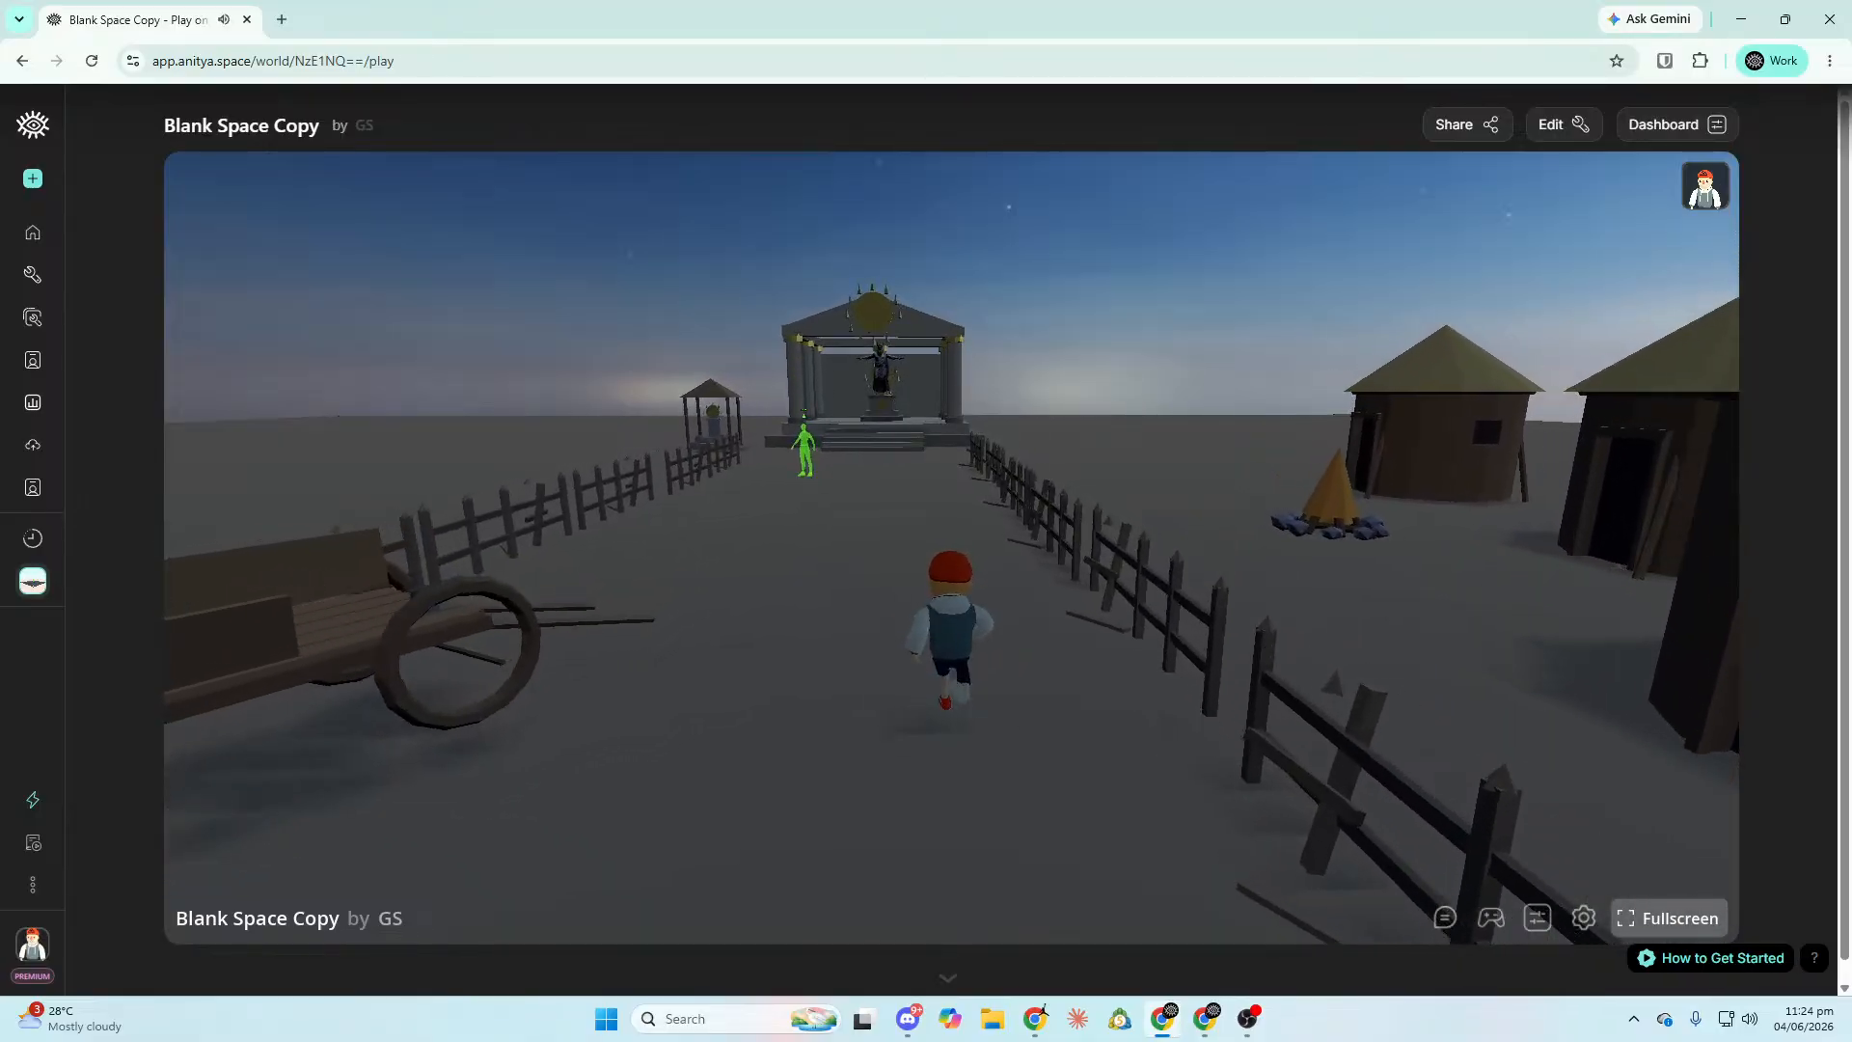
key("d")
key("w")
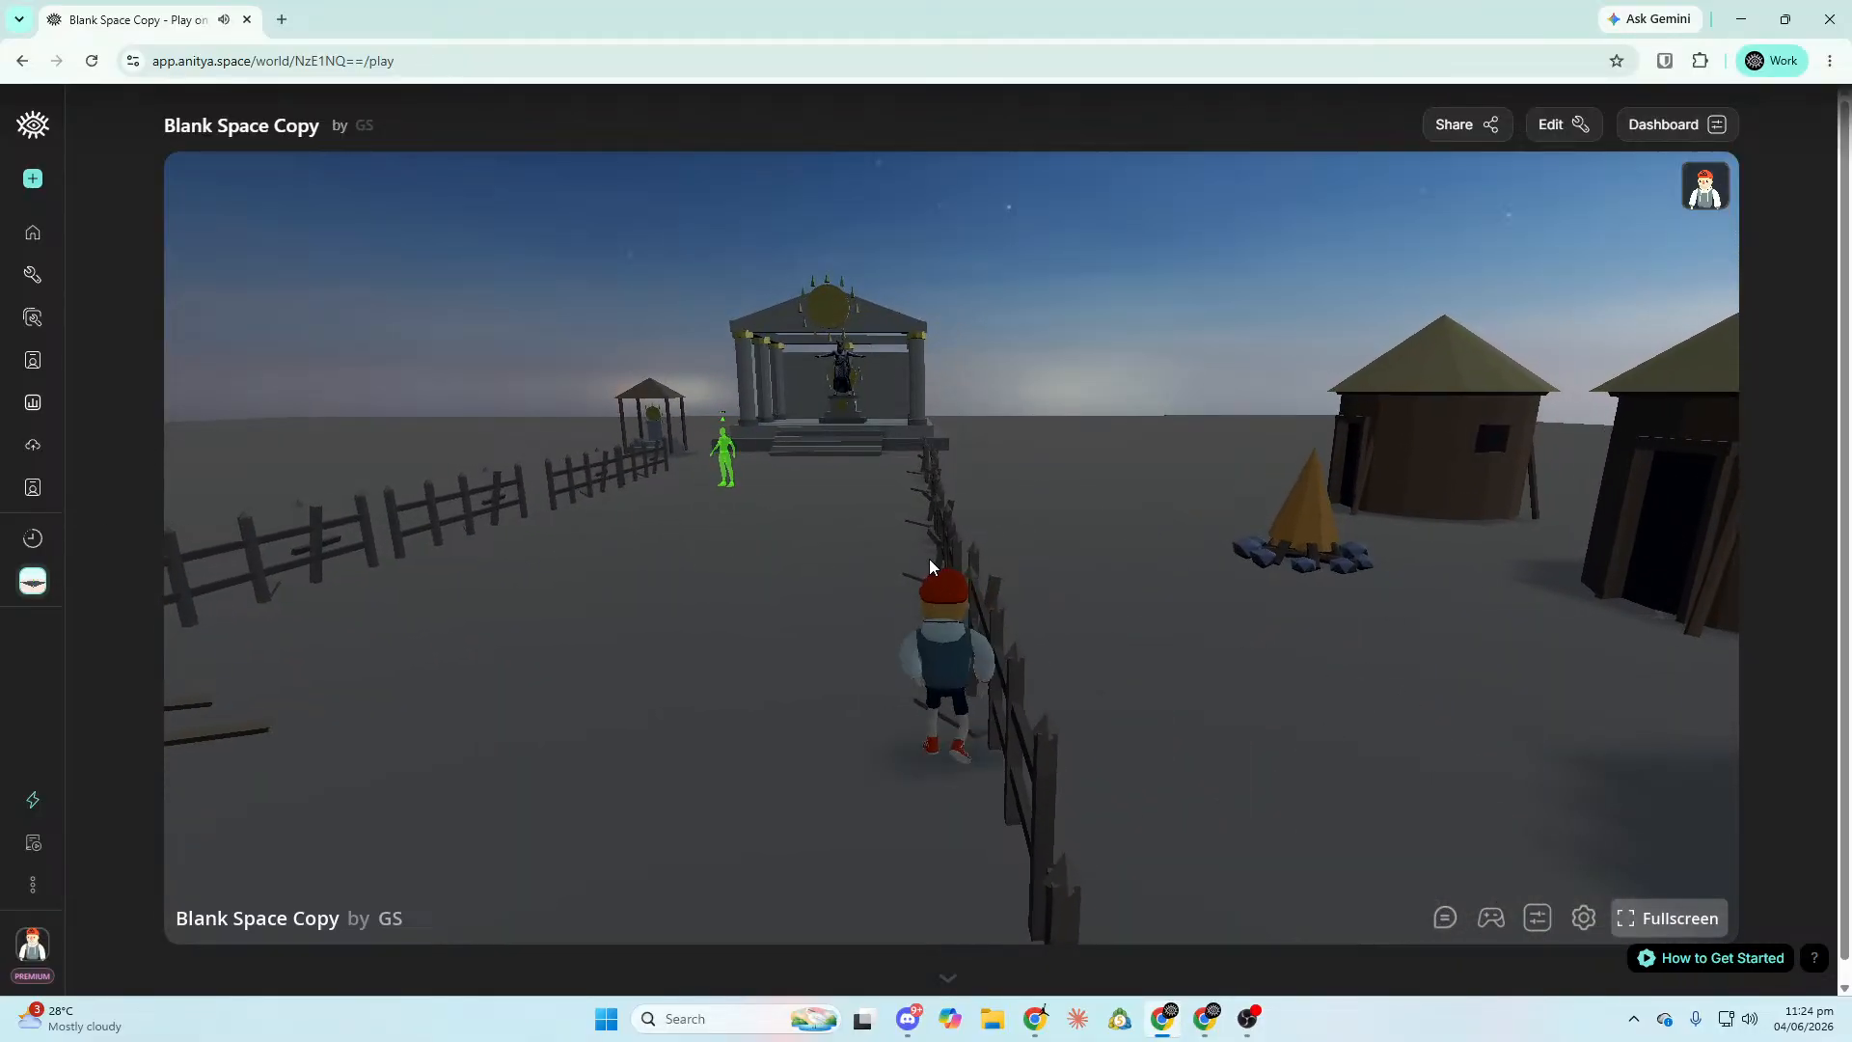
Walk up into the temple and inspect the Aris statue above the Sun Sacred Altar from several sides.
key("a")
left_click(950, 504)
key("w")
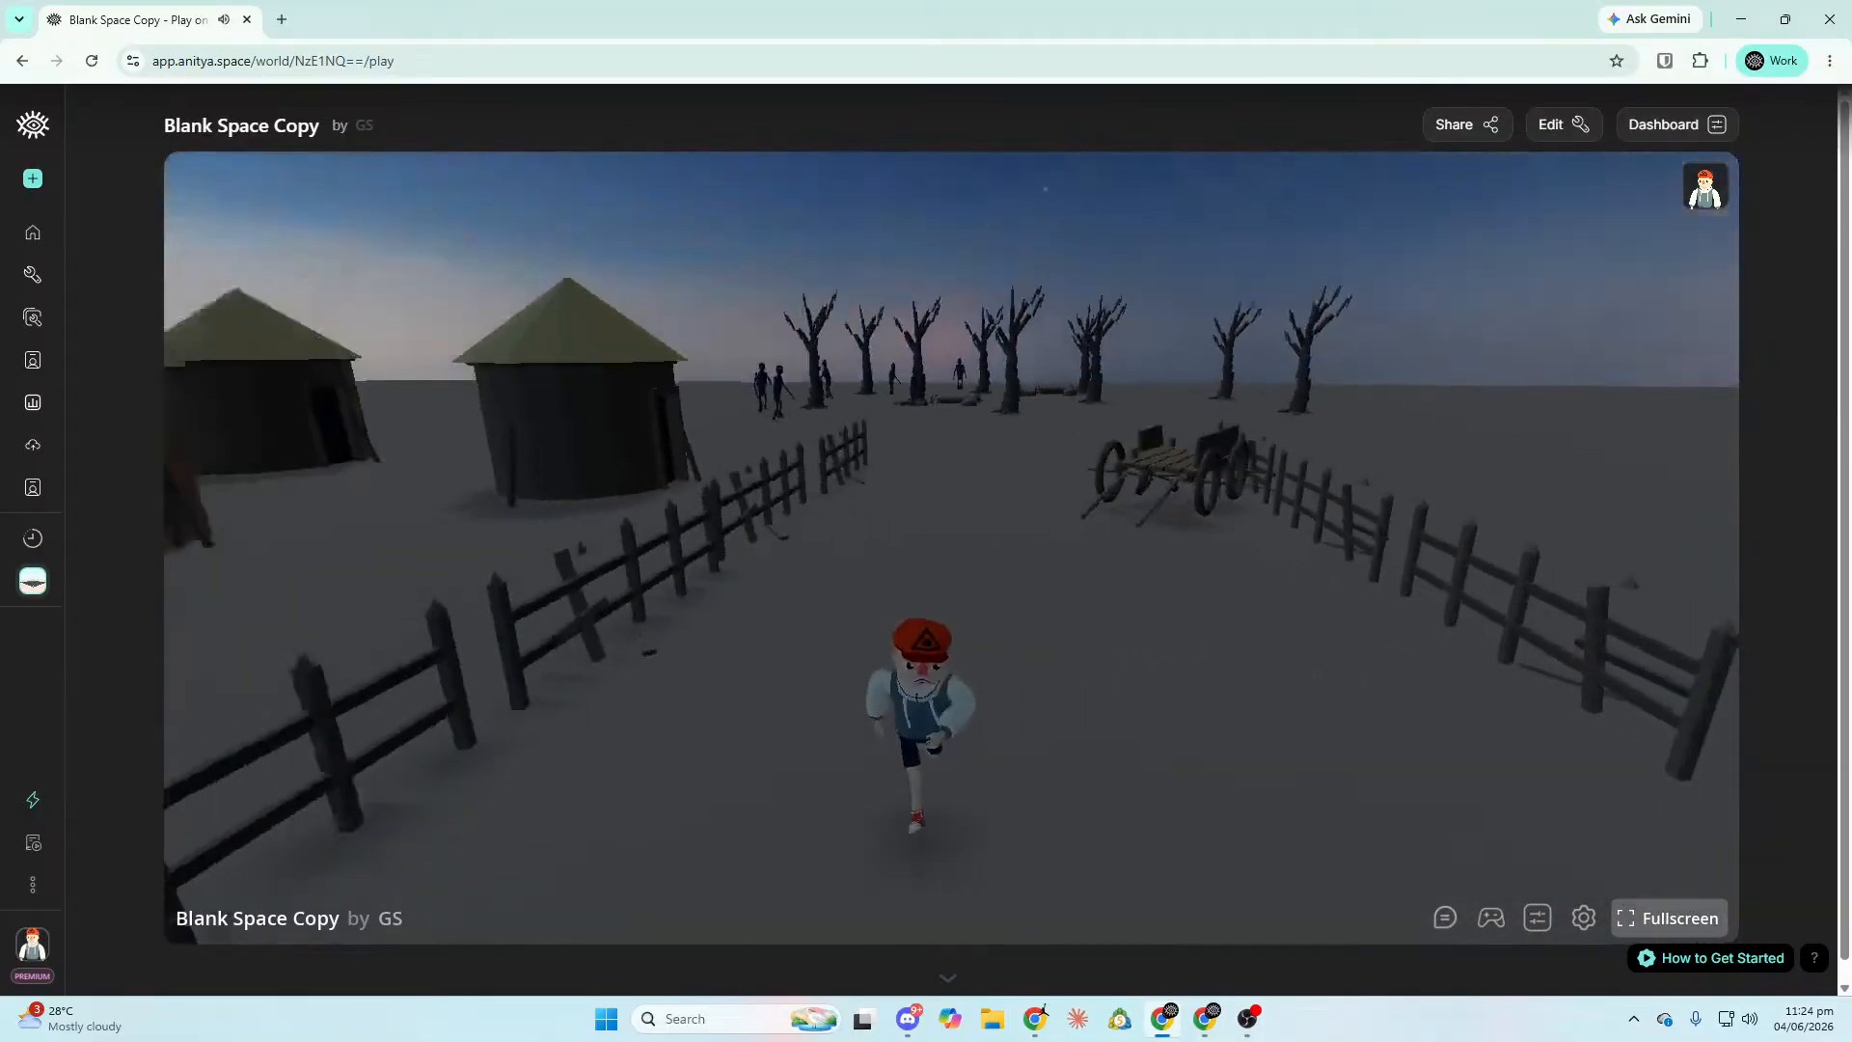
key("w")
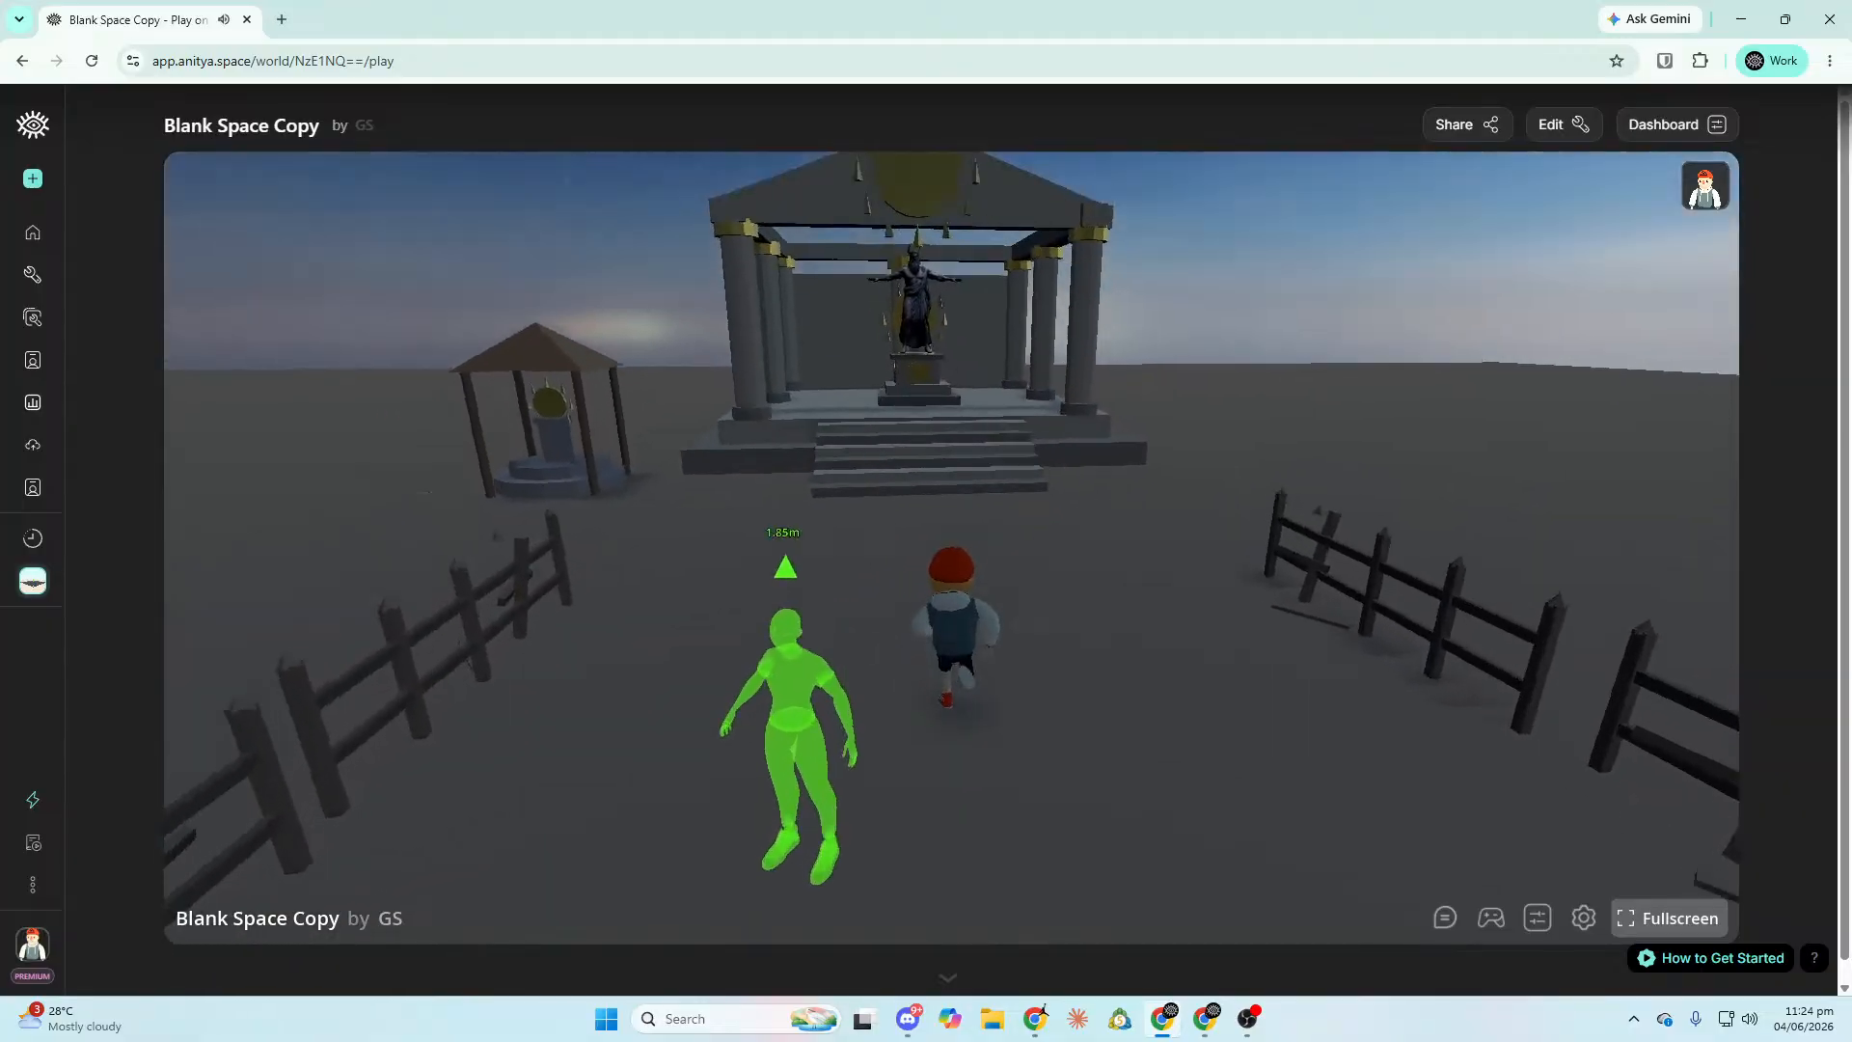
key("w")
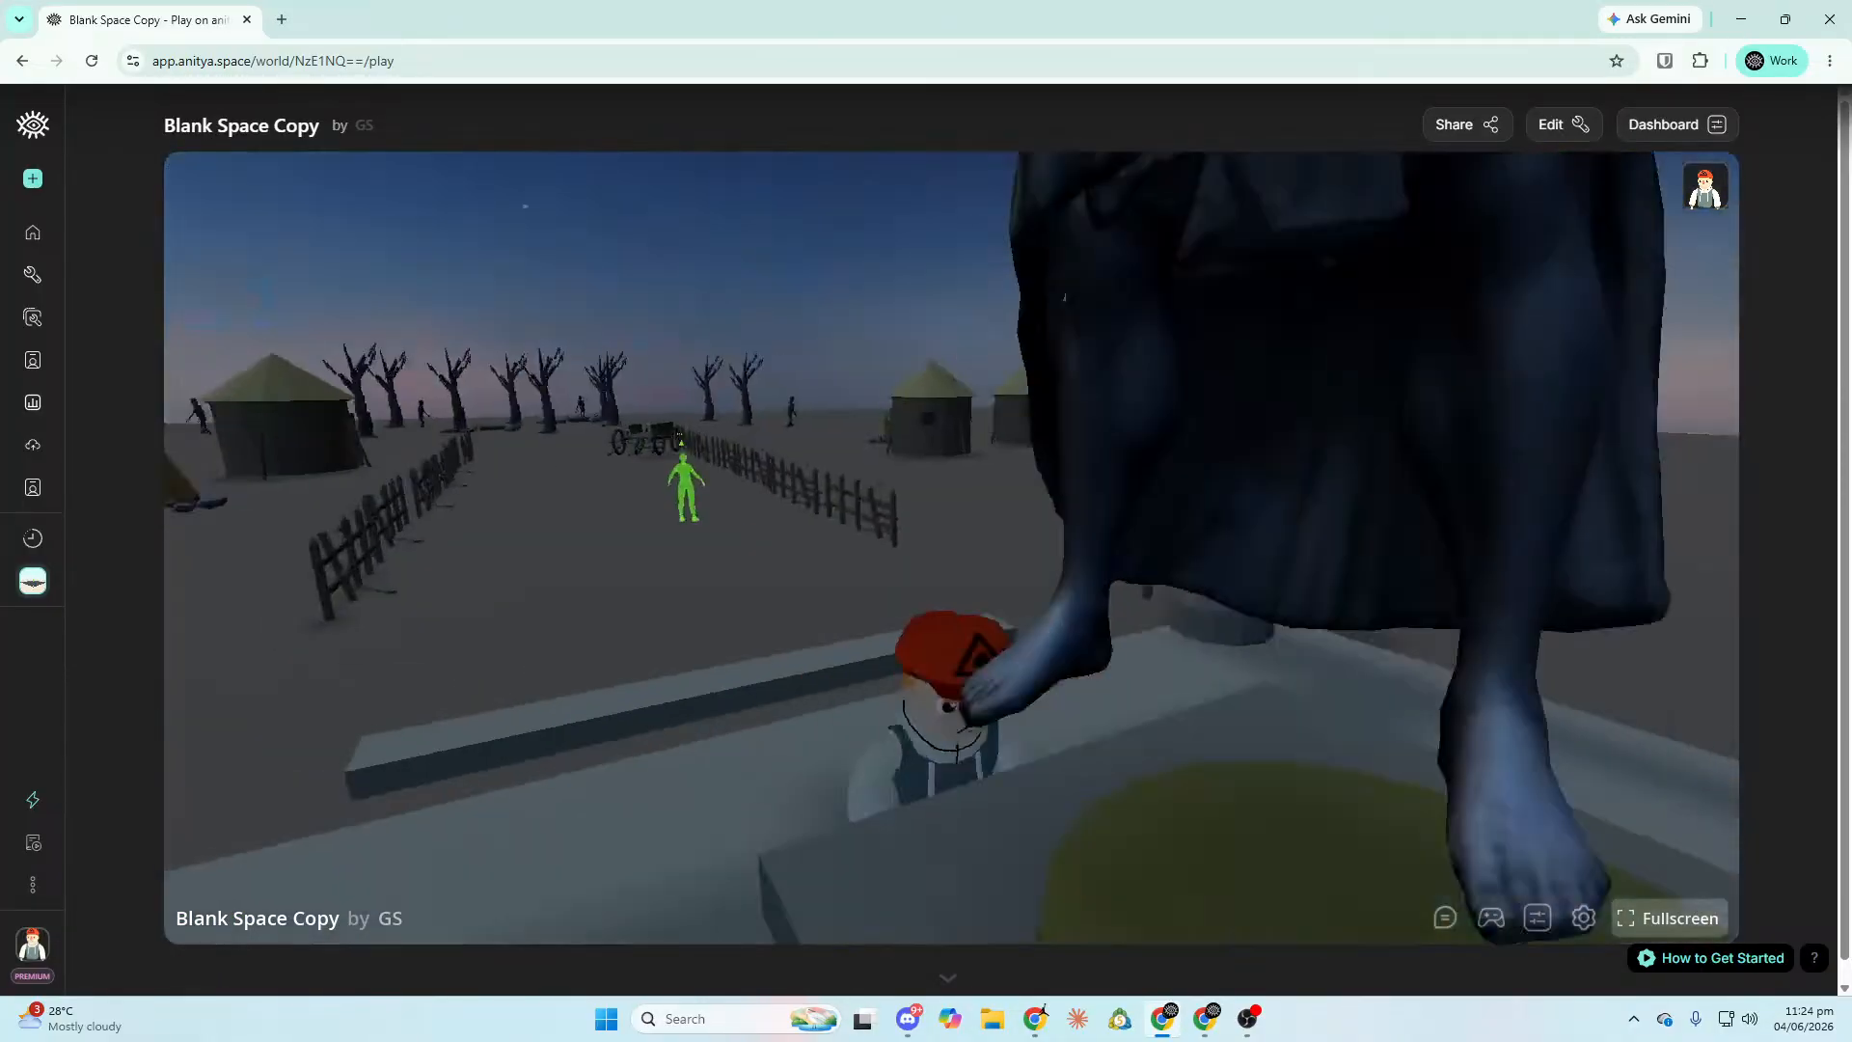
key("a")
key("s")
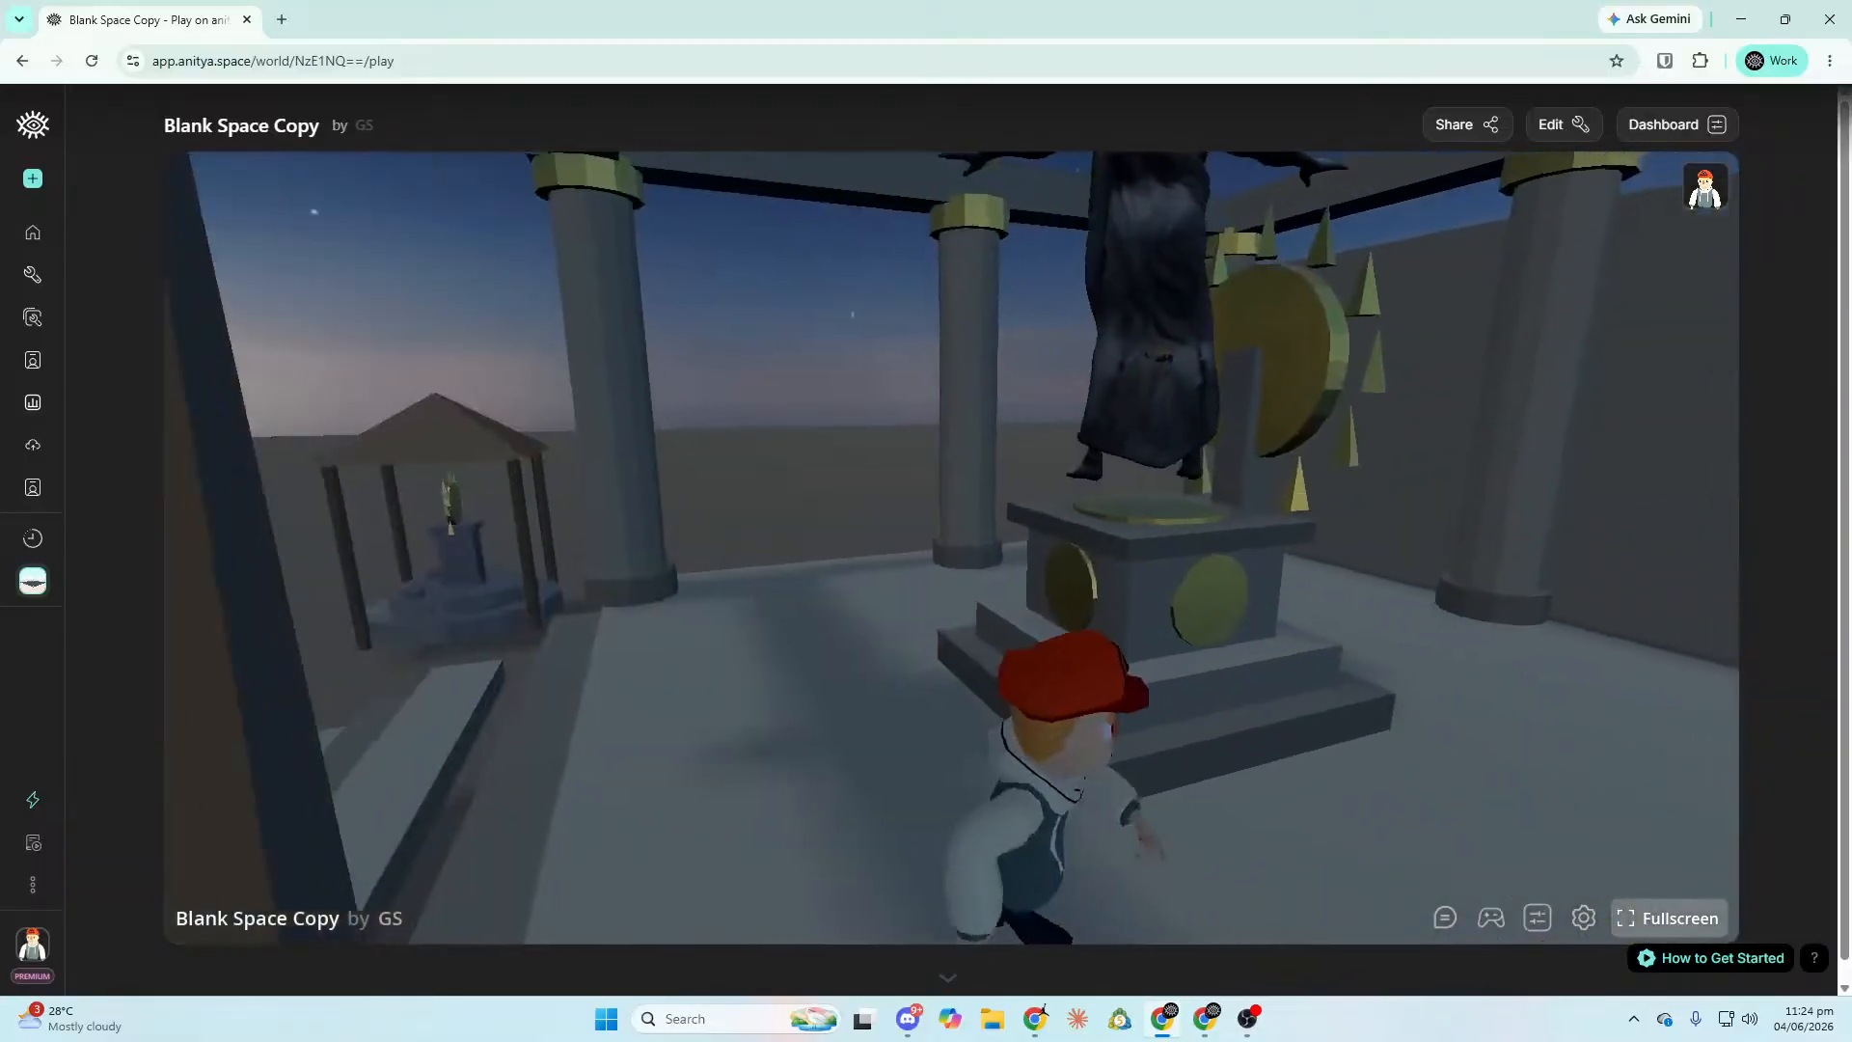
key("w")
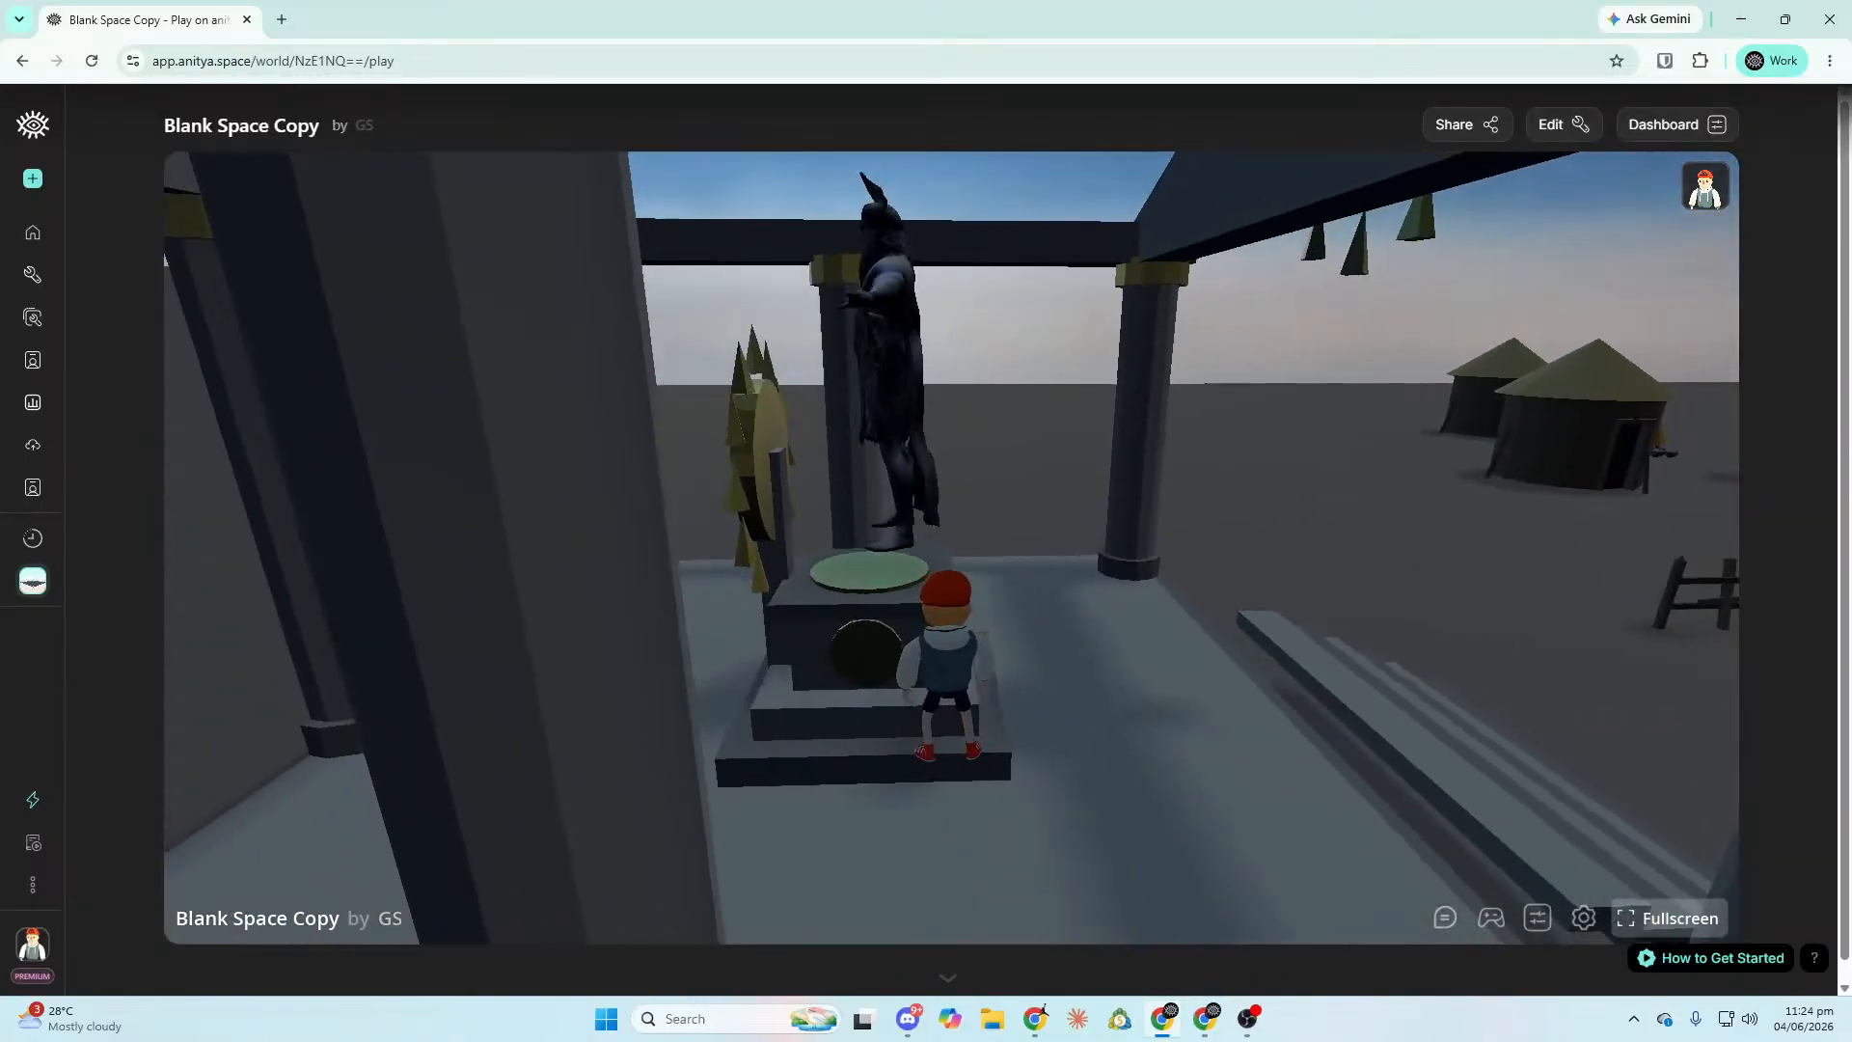
key("w")
key("w")
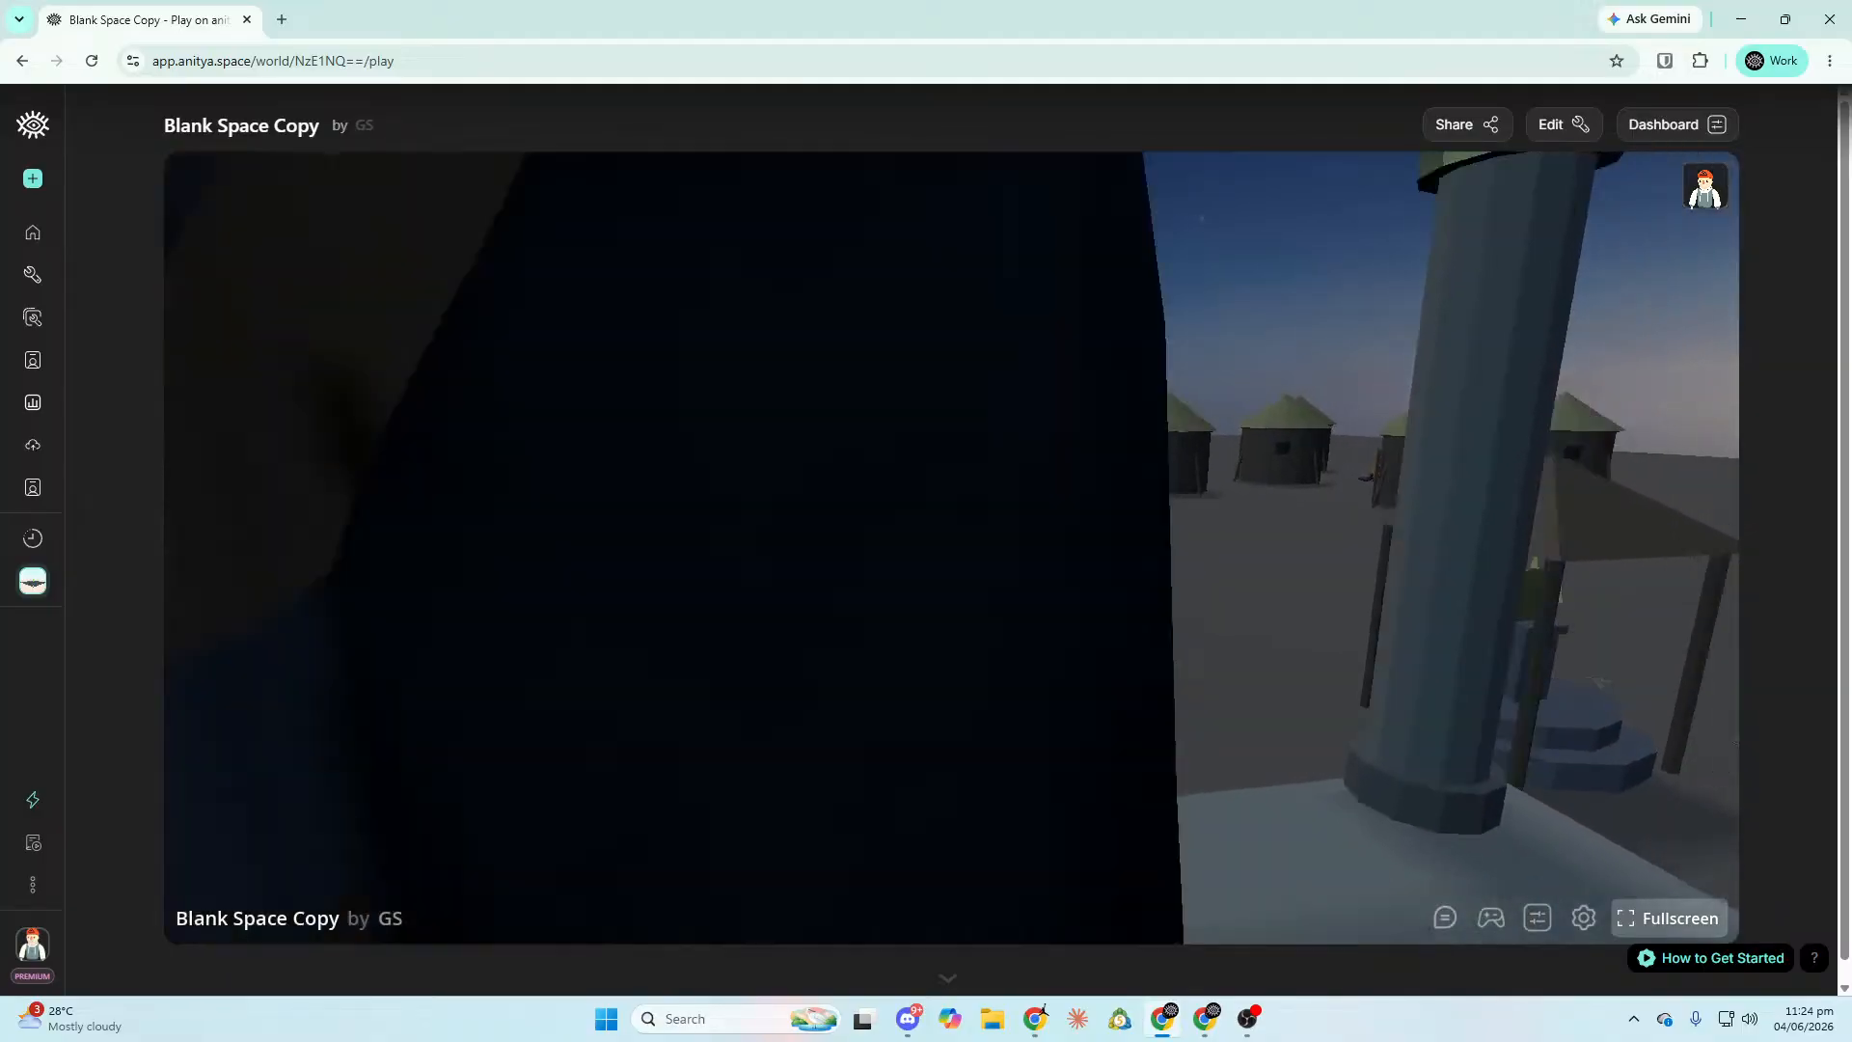
key("w")
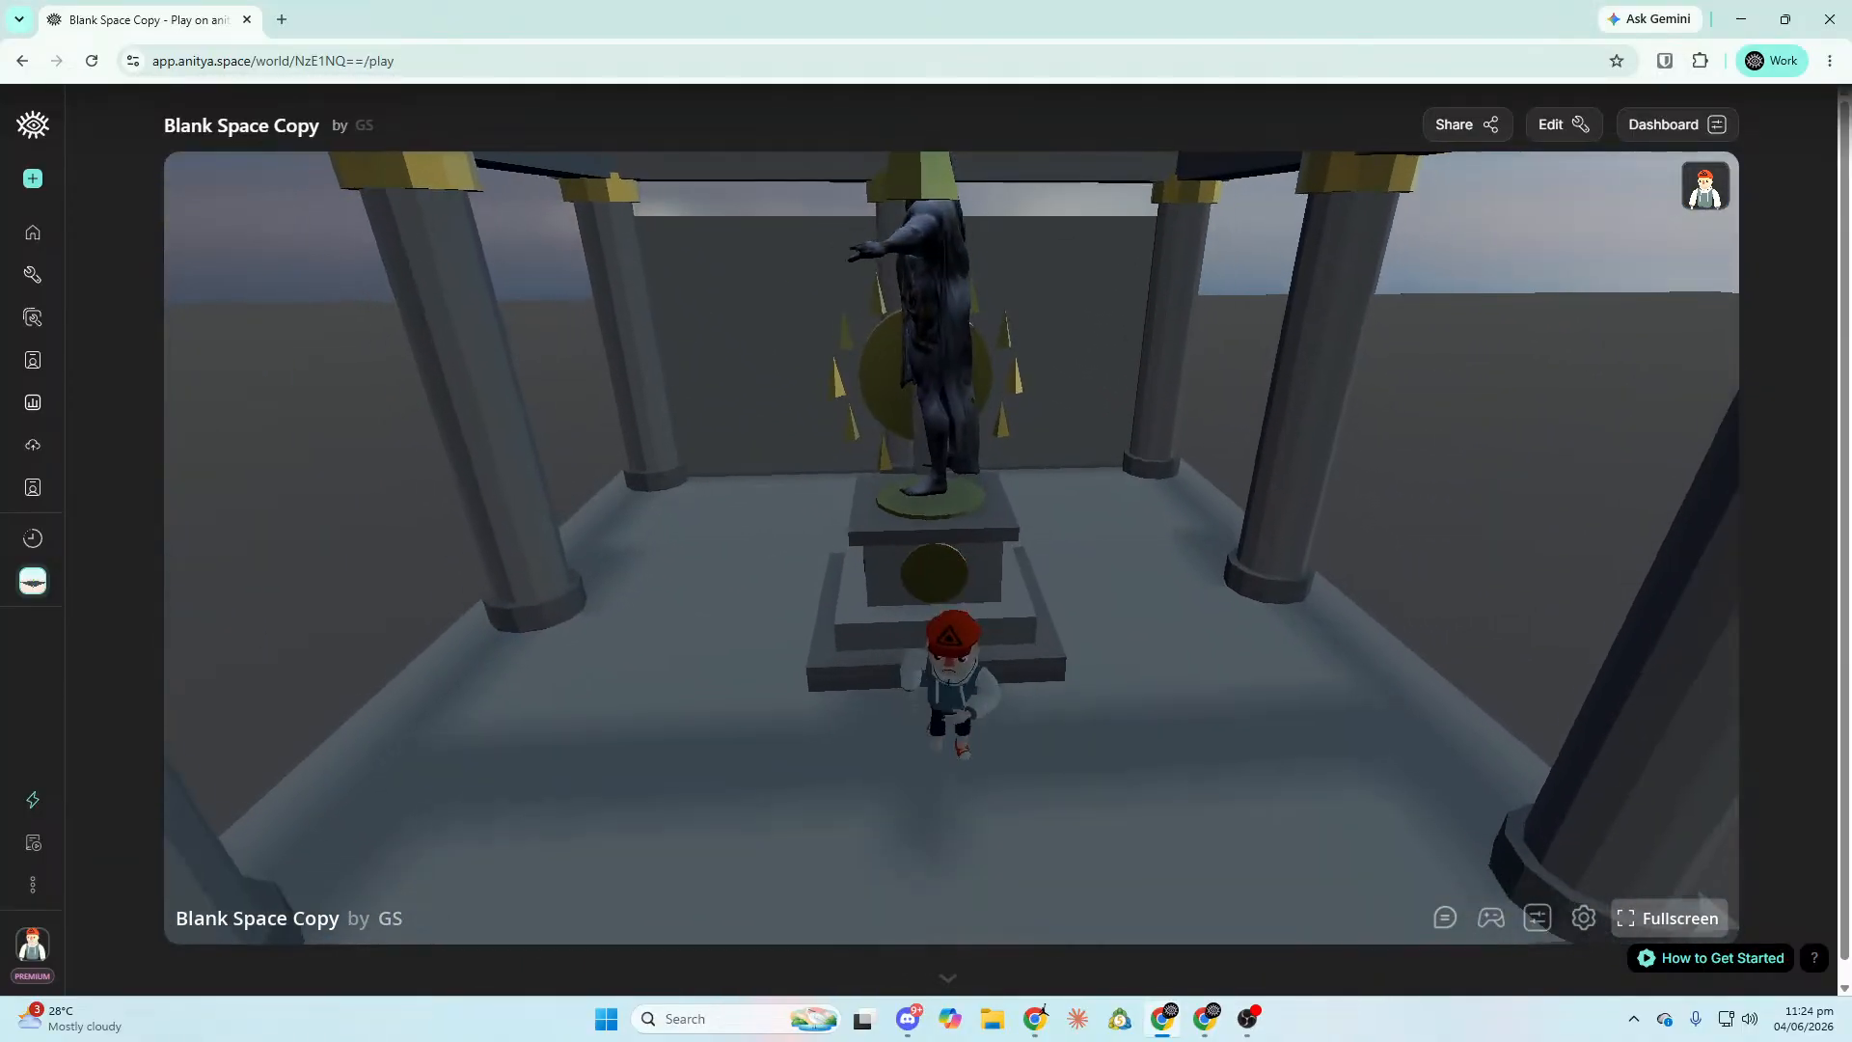
Return to editing and review the Aris Powerful statue's animation trigger, Show/Hide component, and Move Rotate Scale From and To states.
left_click(1570, 124)
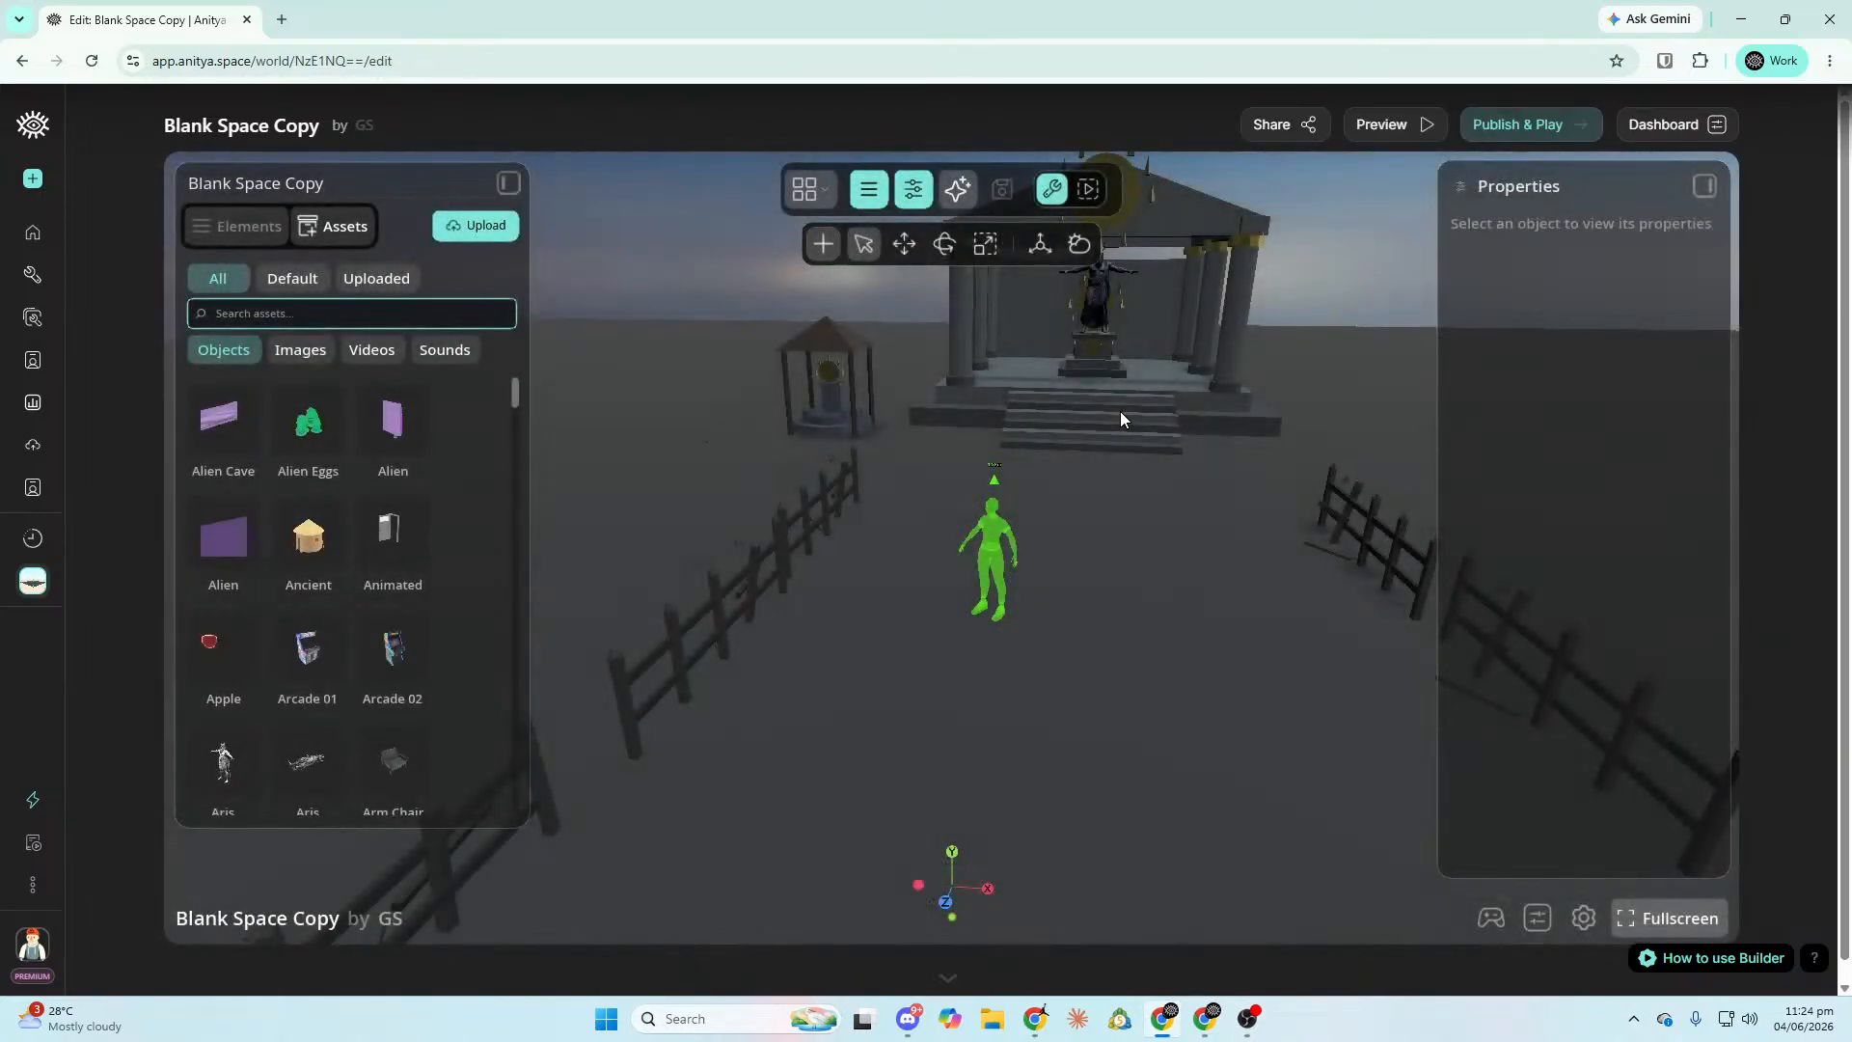
right_click_drag(1120, 411, 1005, 518)
left_click(989, 504)
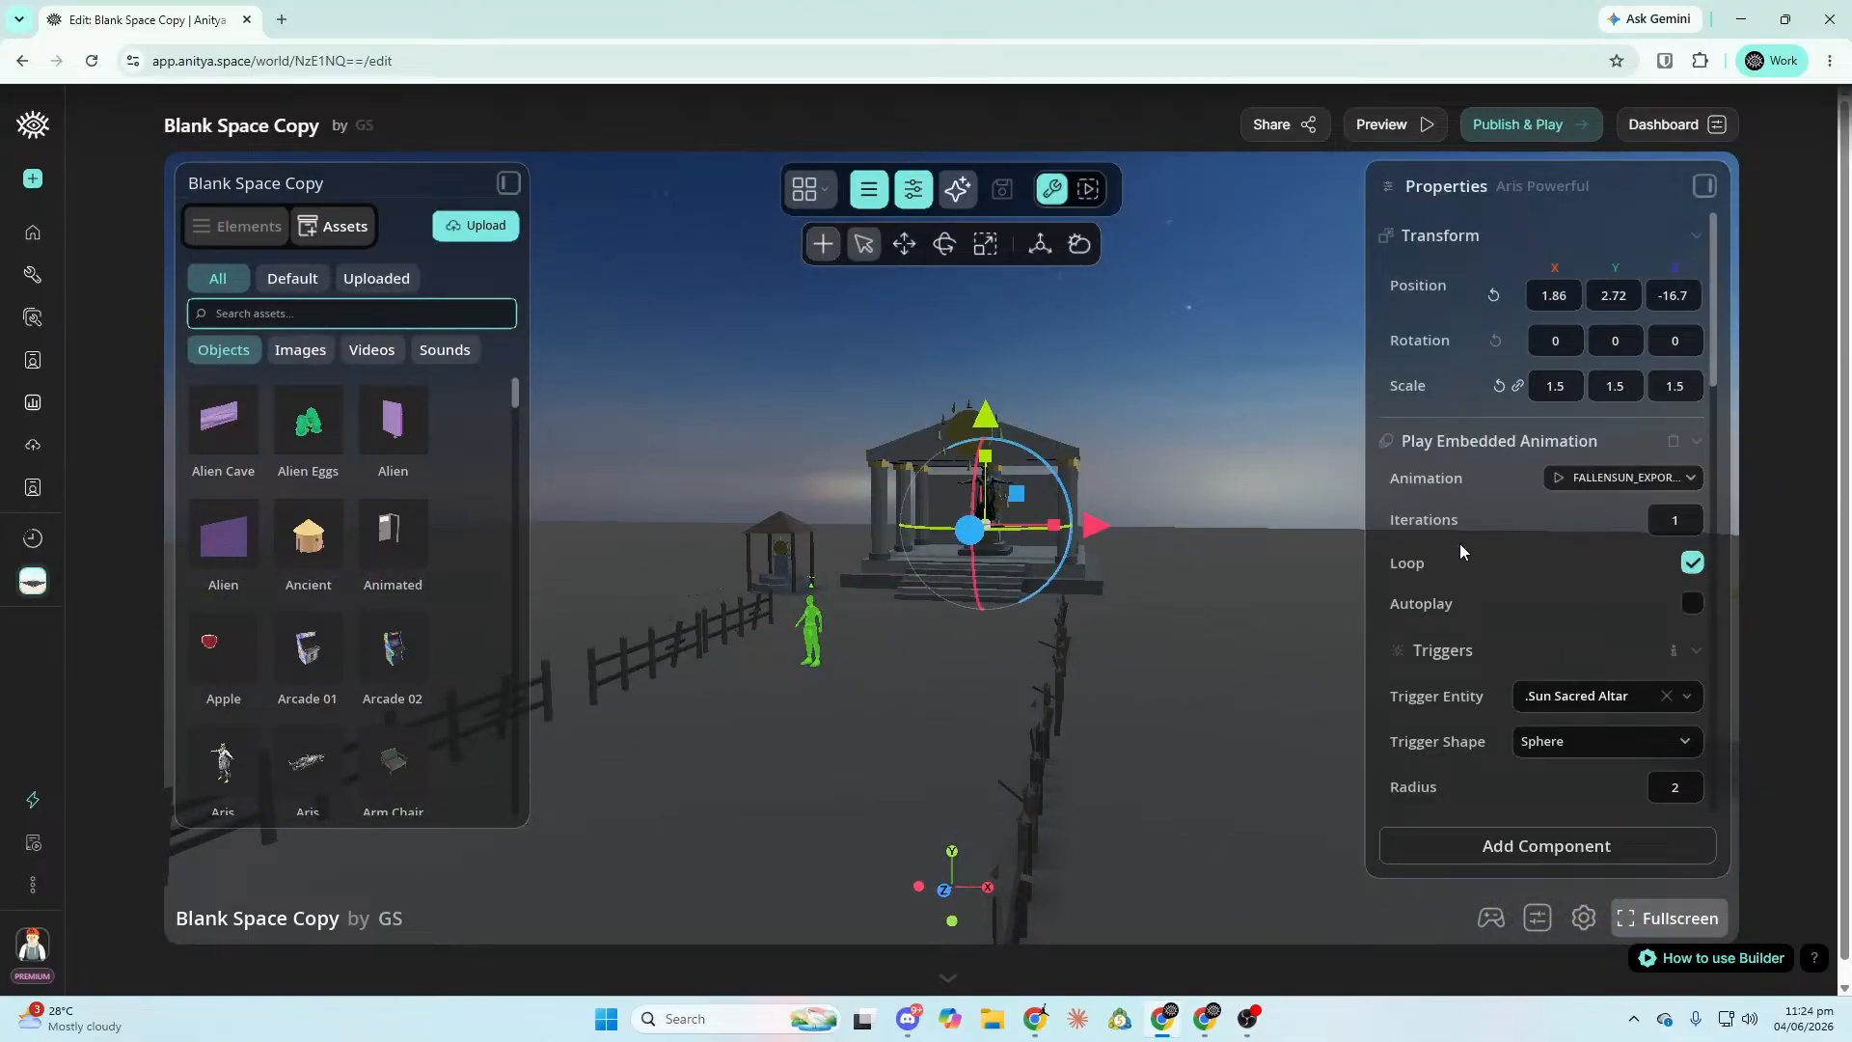
scroll(1613, 569, "down", 5)
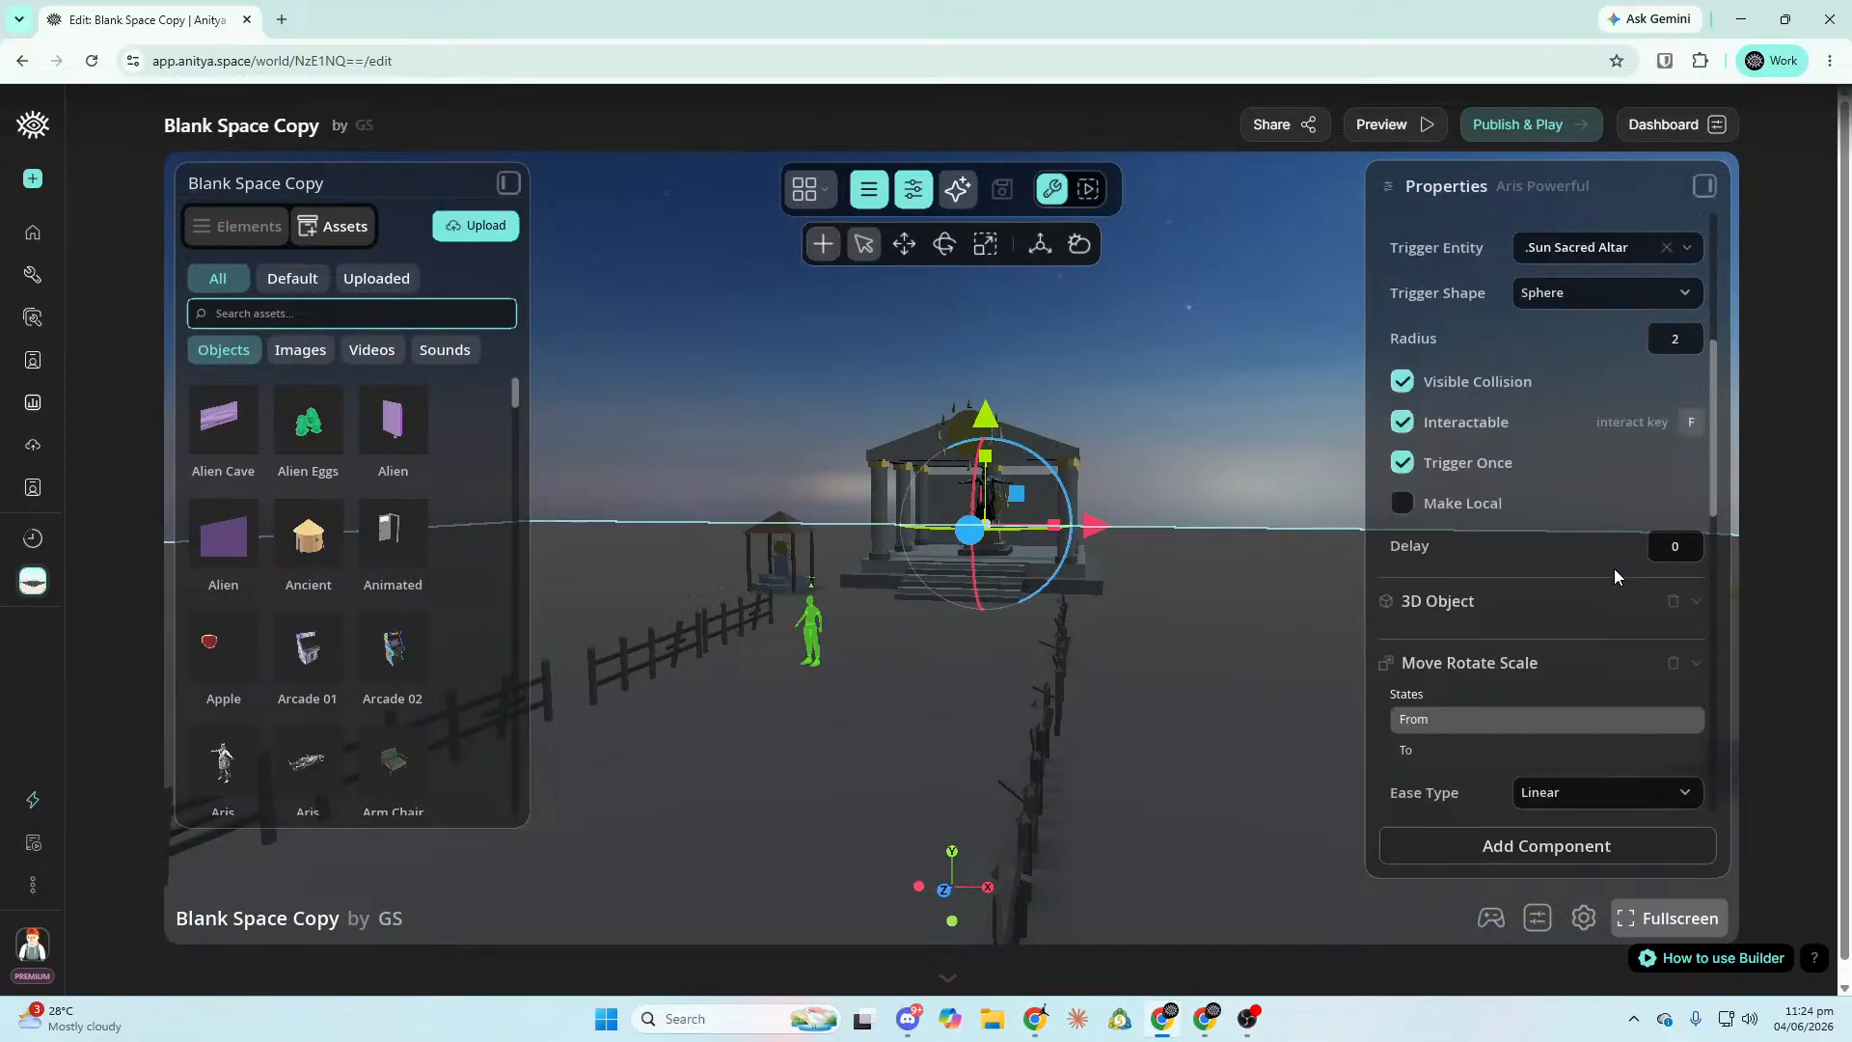
left_click(1589, 753)
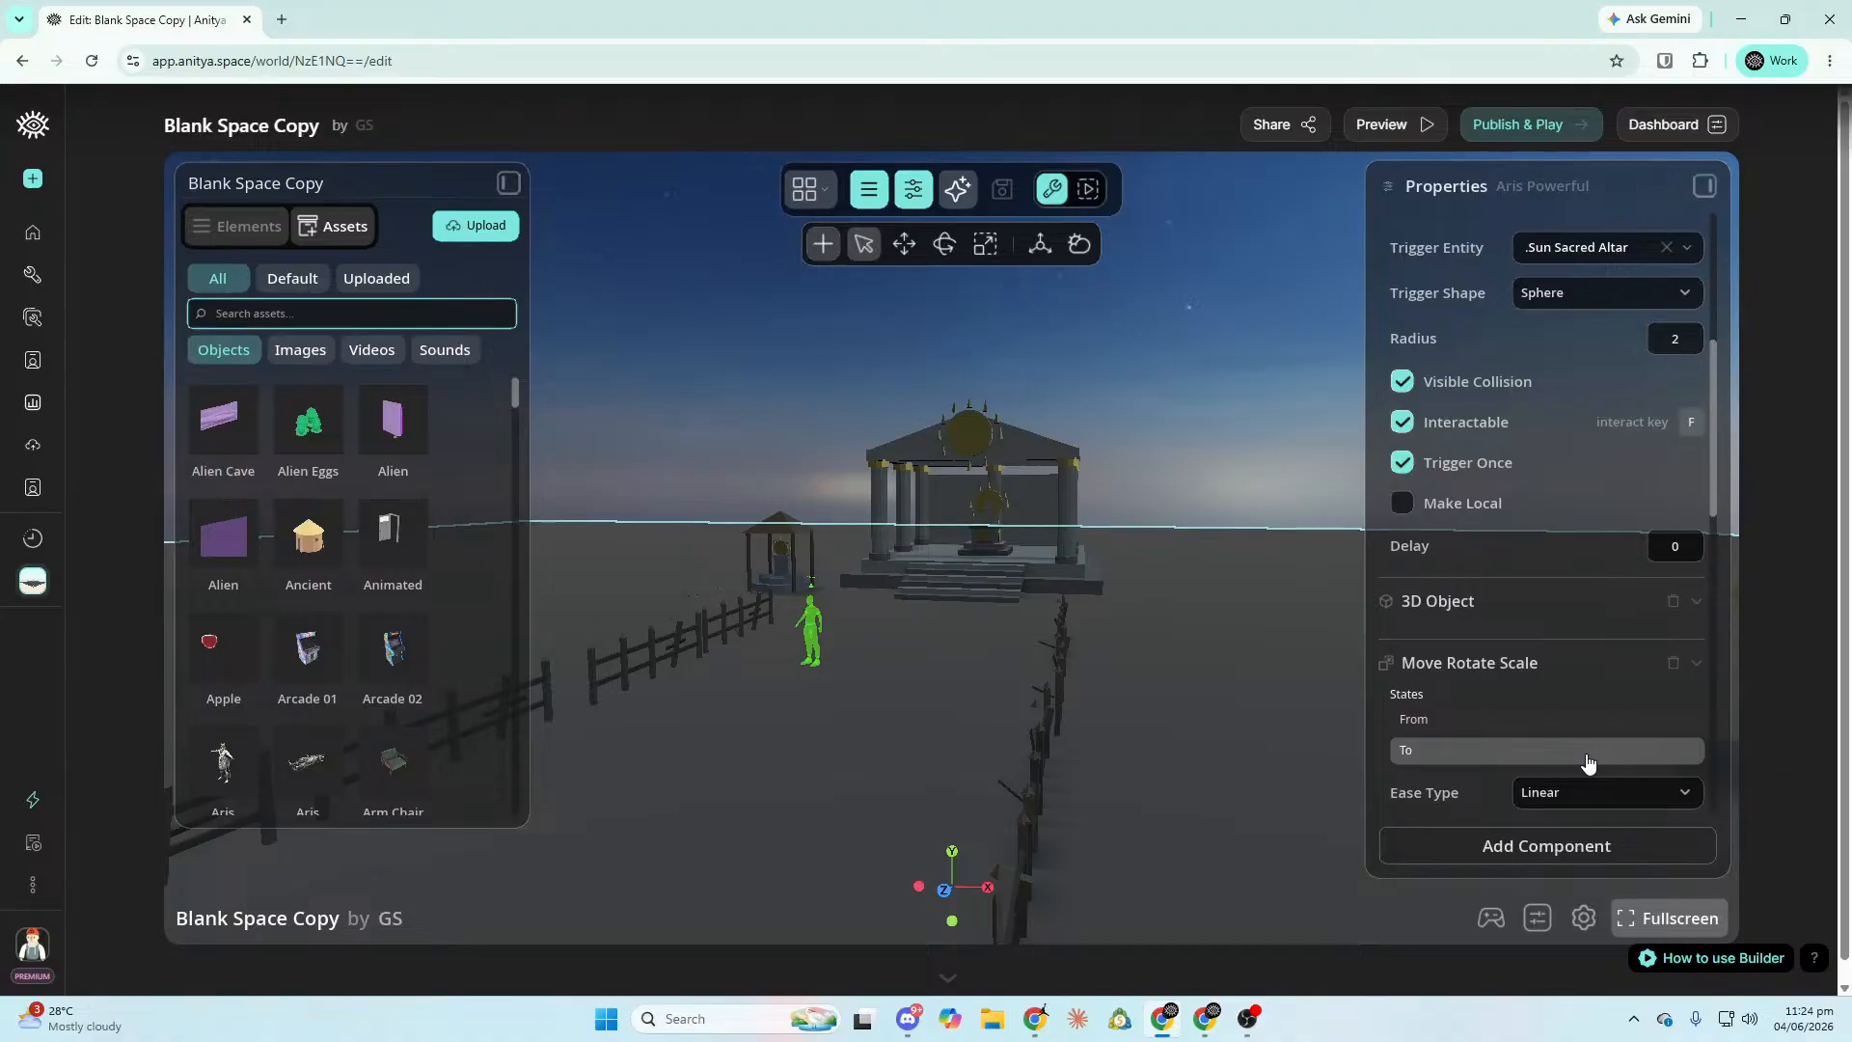
scroll(1619, 687, "down", 5)
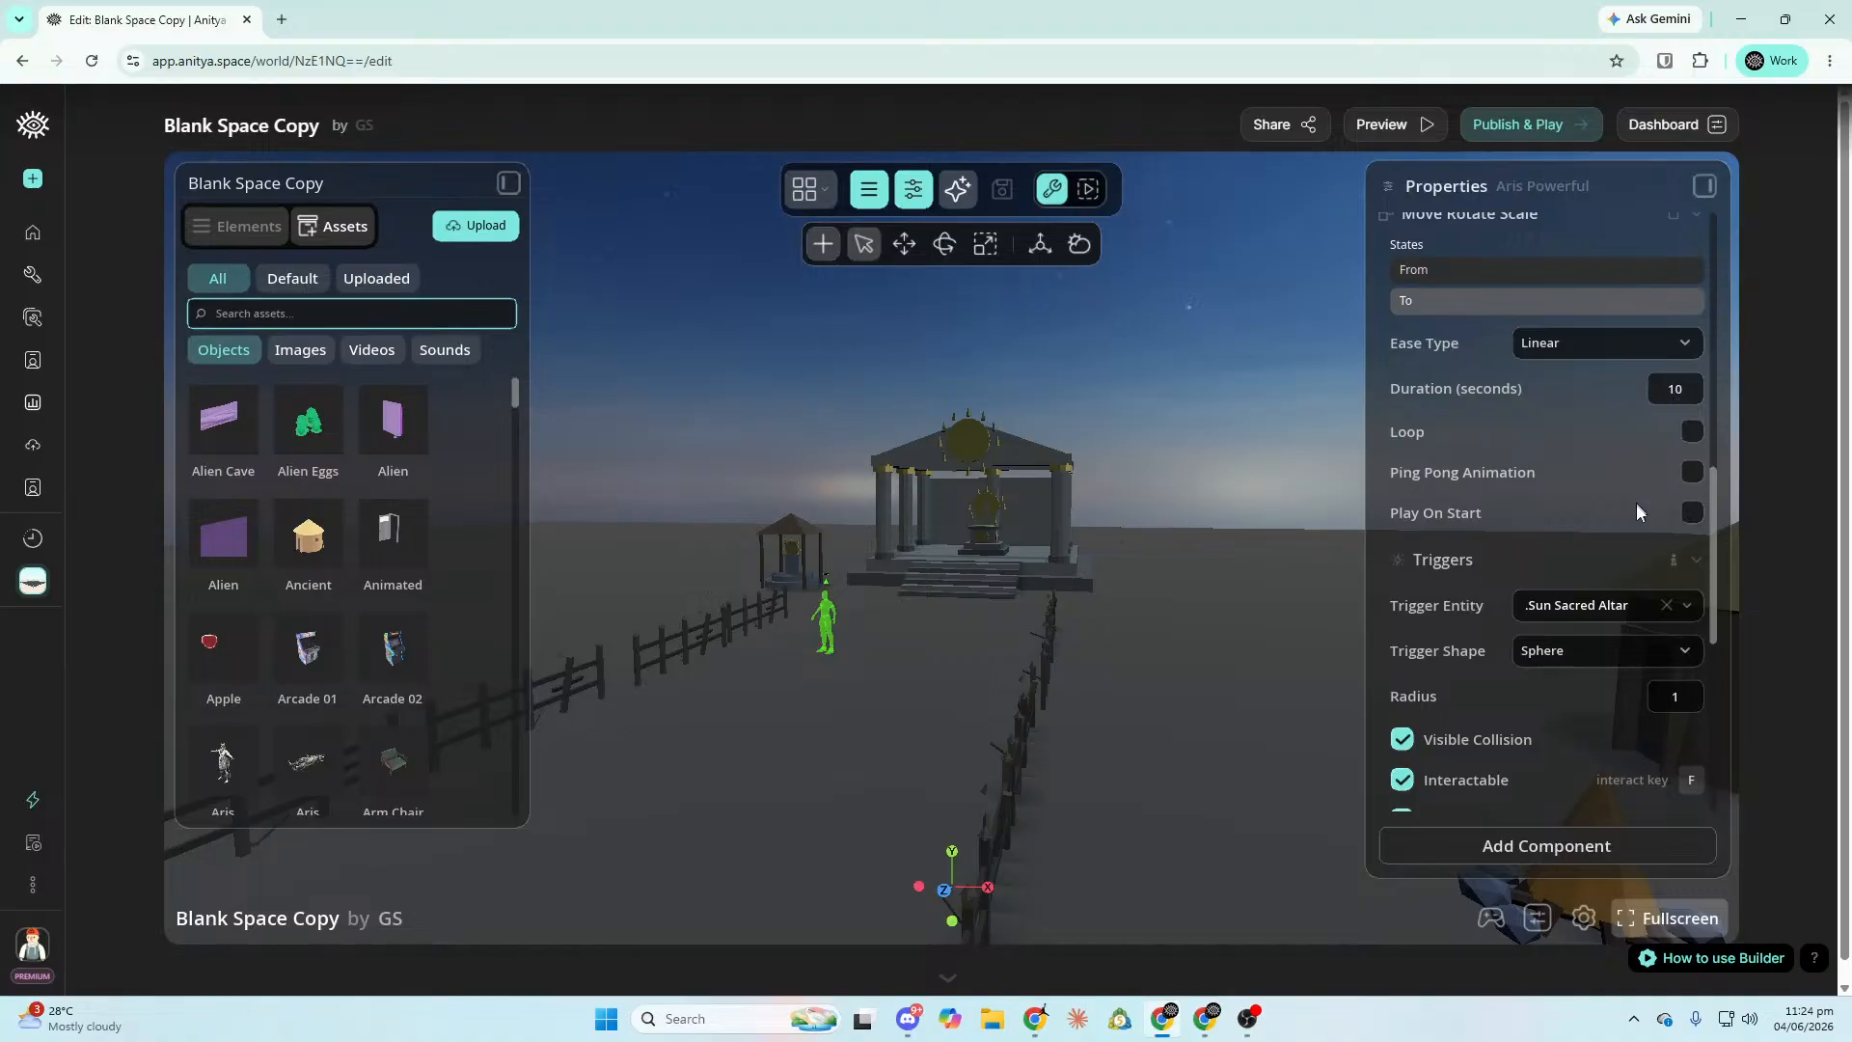
scroll(1637, 521, "down", 4)
scroll(1629, 558, "up", 2)
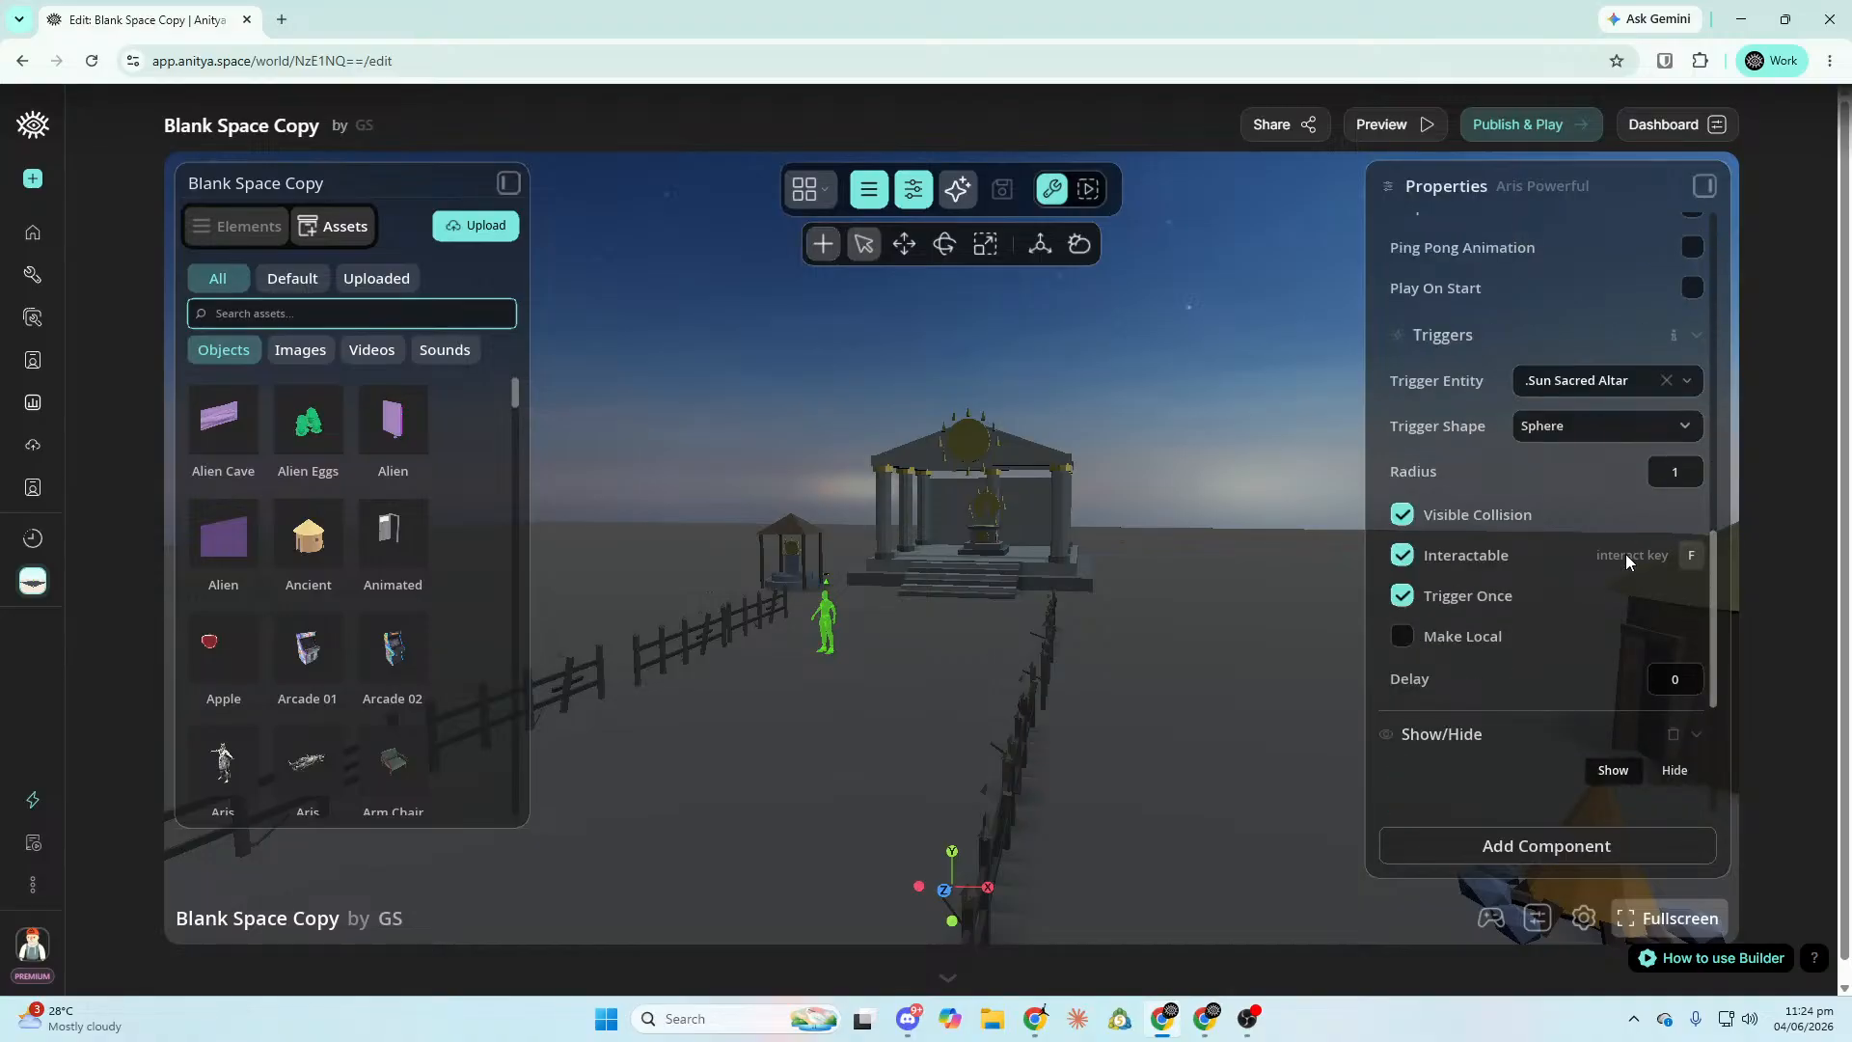
scroll(1576, 594, "up", 4)
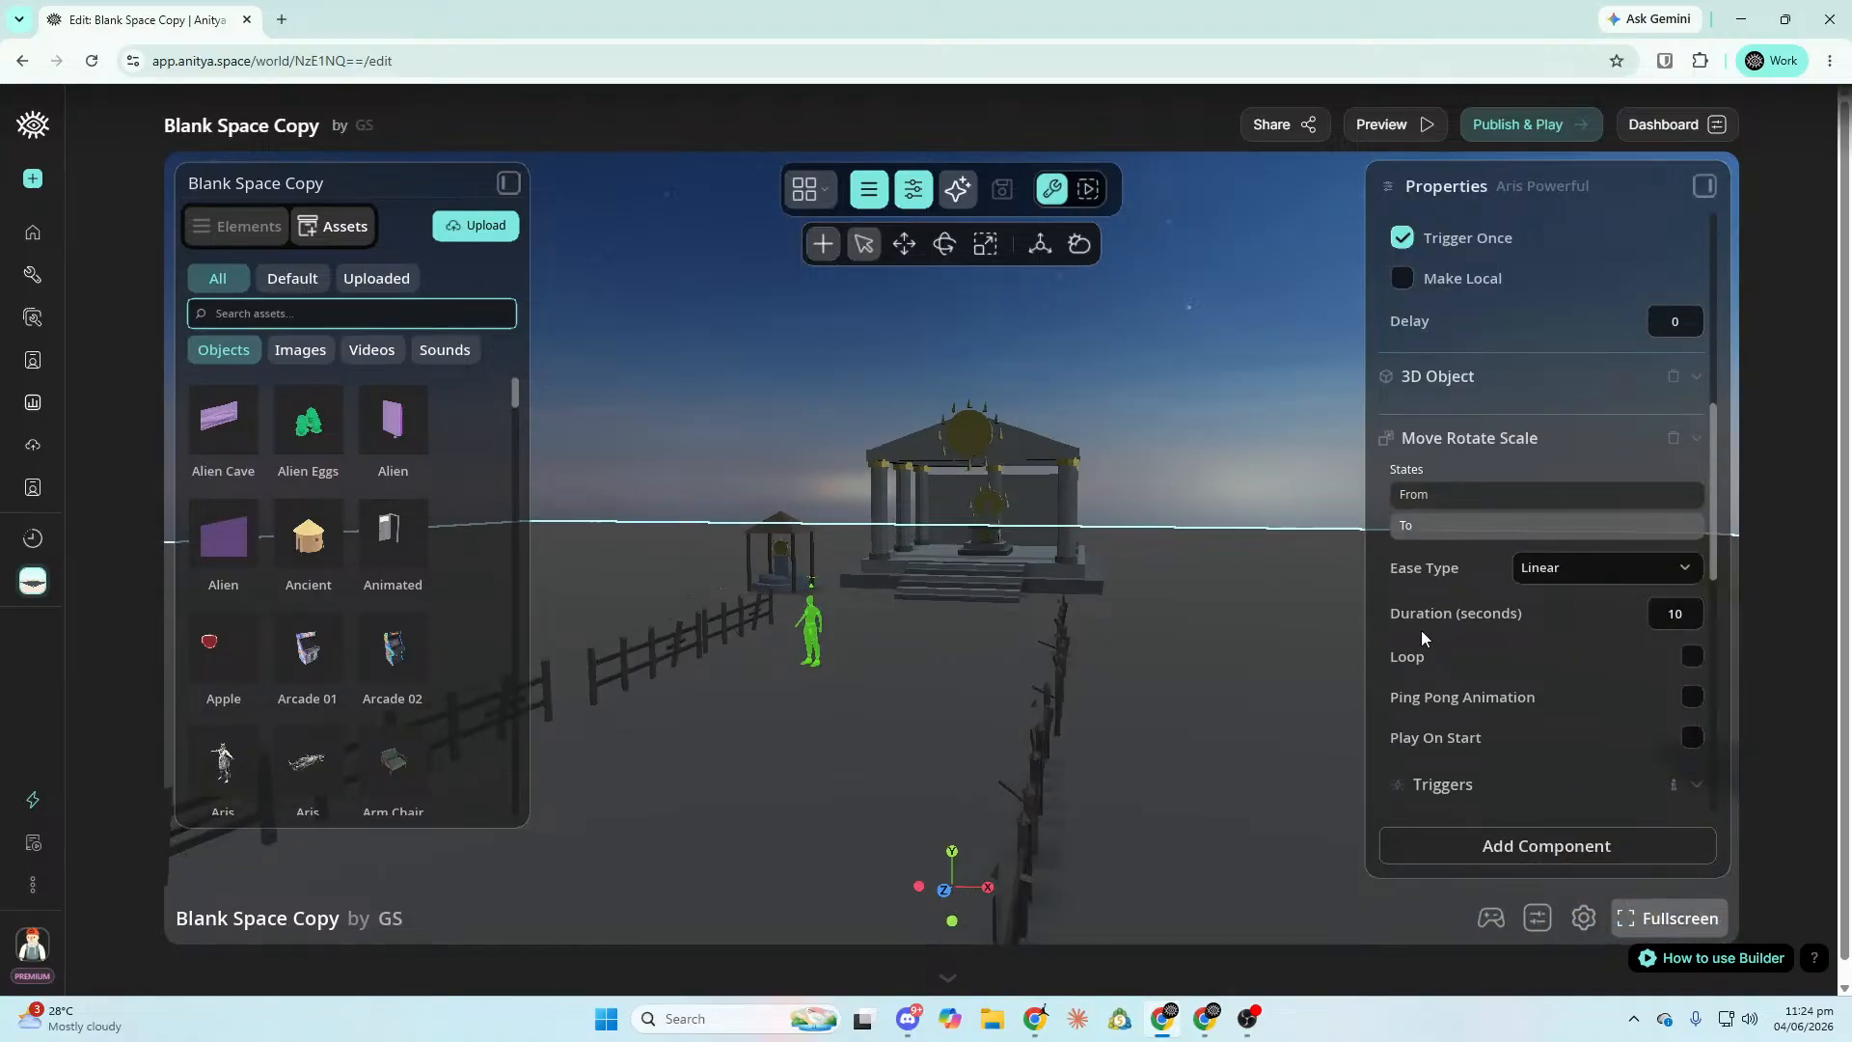
right_click_drag(1421, 629, 1426, 605)
left_click(1456, 502)
Generate AI image previews from the prompt "tribal warrior" with the village huts and wooden cart in view.
right_click_drag(1141, 582, 917, 763)
key("a")
right_click_drag(952, 547, 1288, 402)
key("w")
right_click_drag(762, 779, 193, 917)
key("s")
right_click_drag(951, 547, 1337, 441)
key("w")
key("s")
right_click_drag(1090, 773, 610, 782)
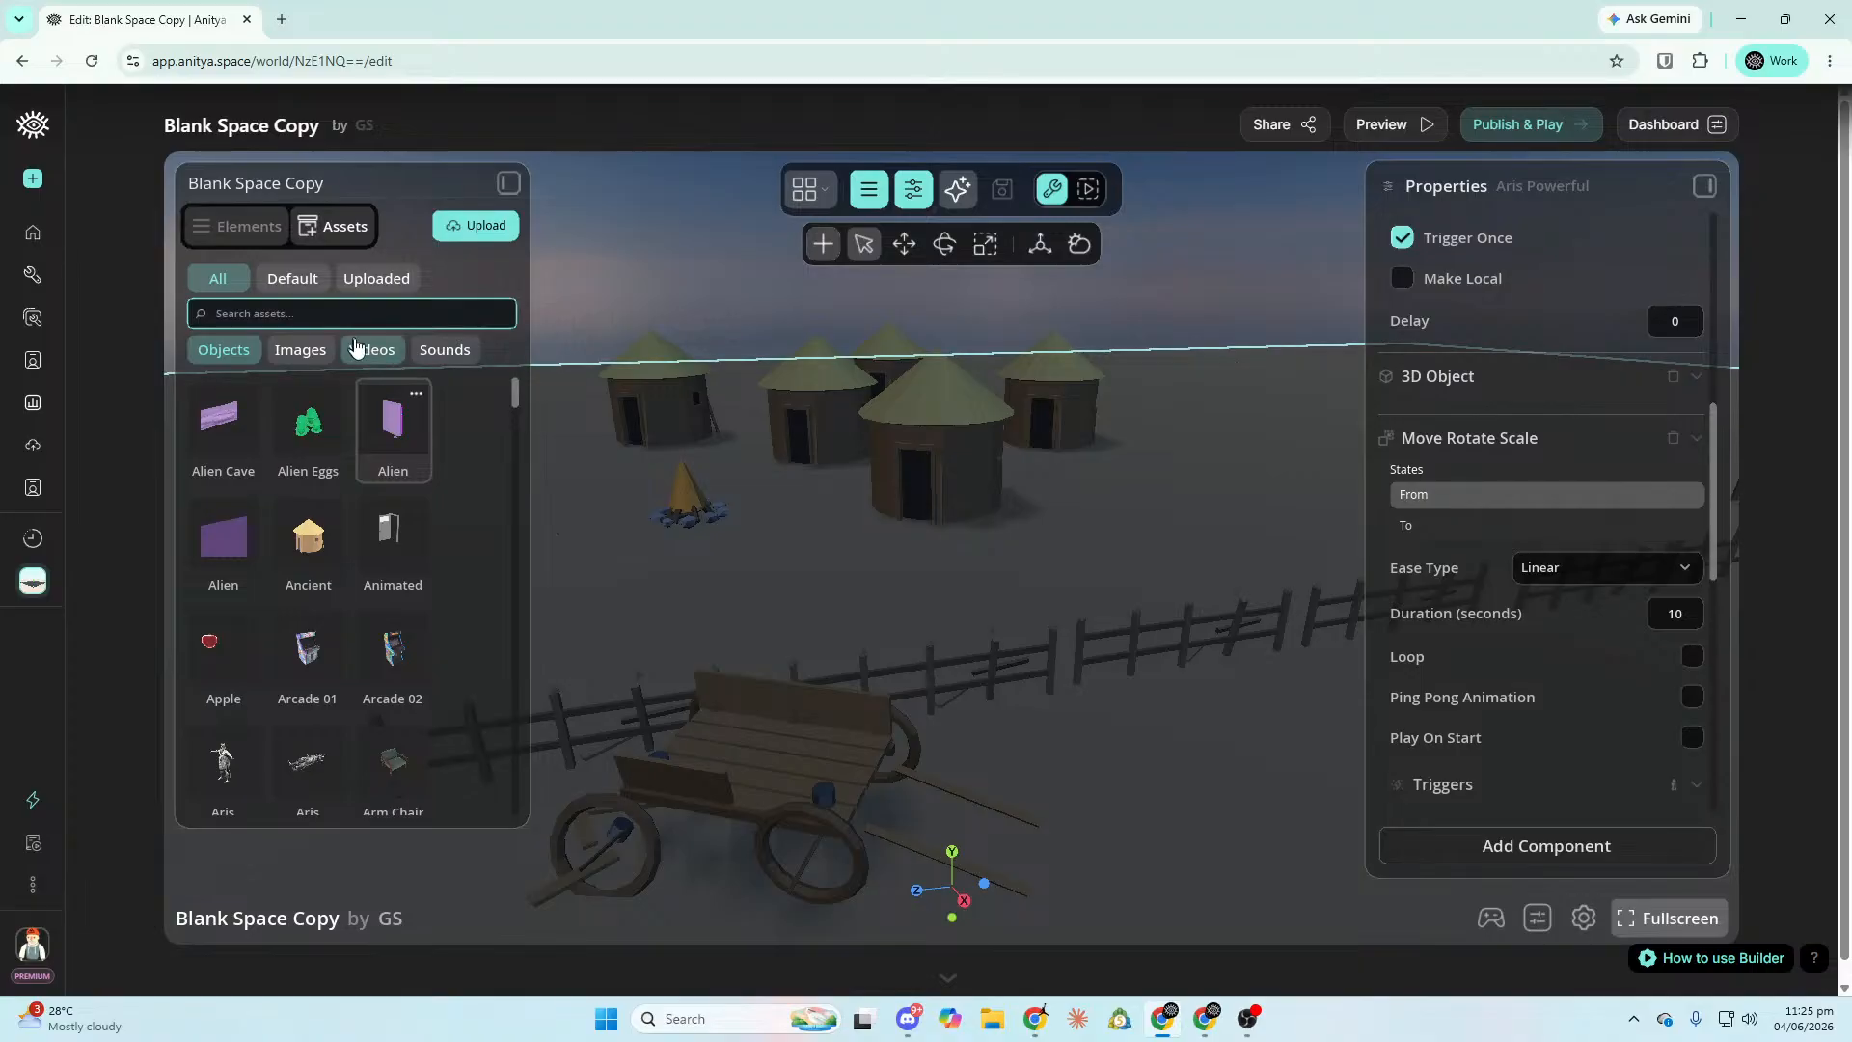
left_click(967, 192)
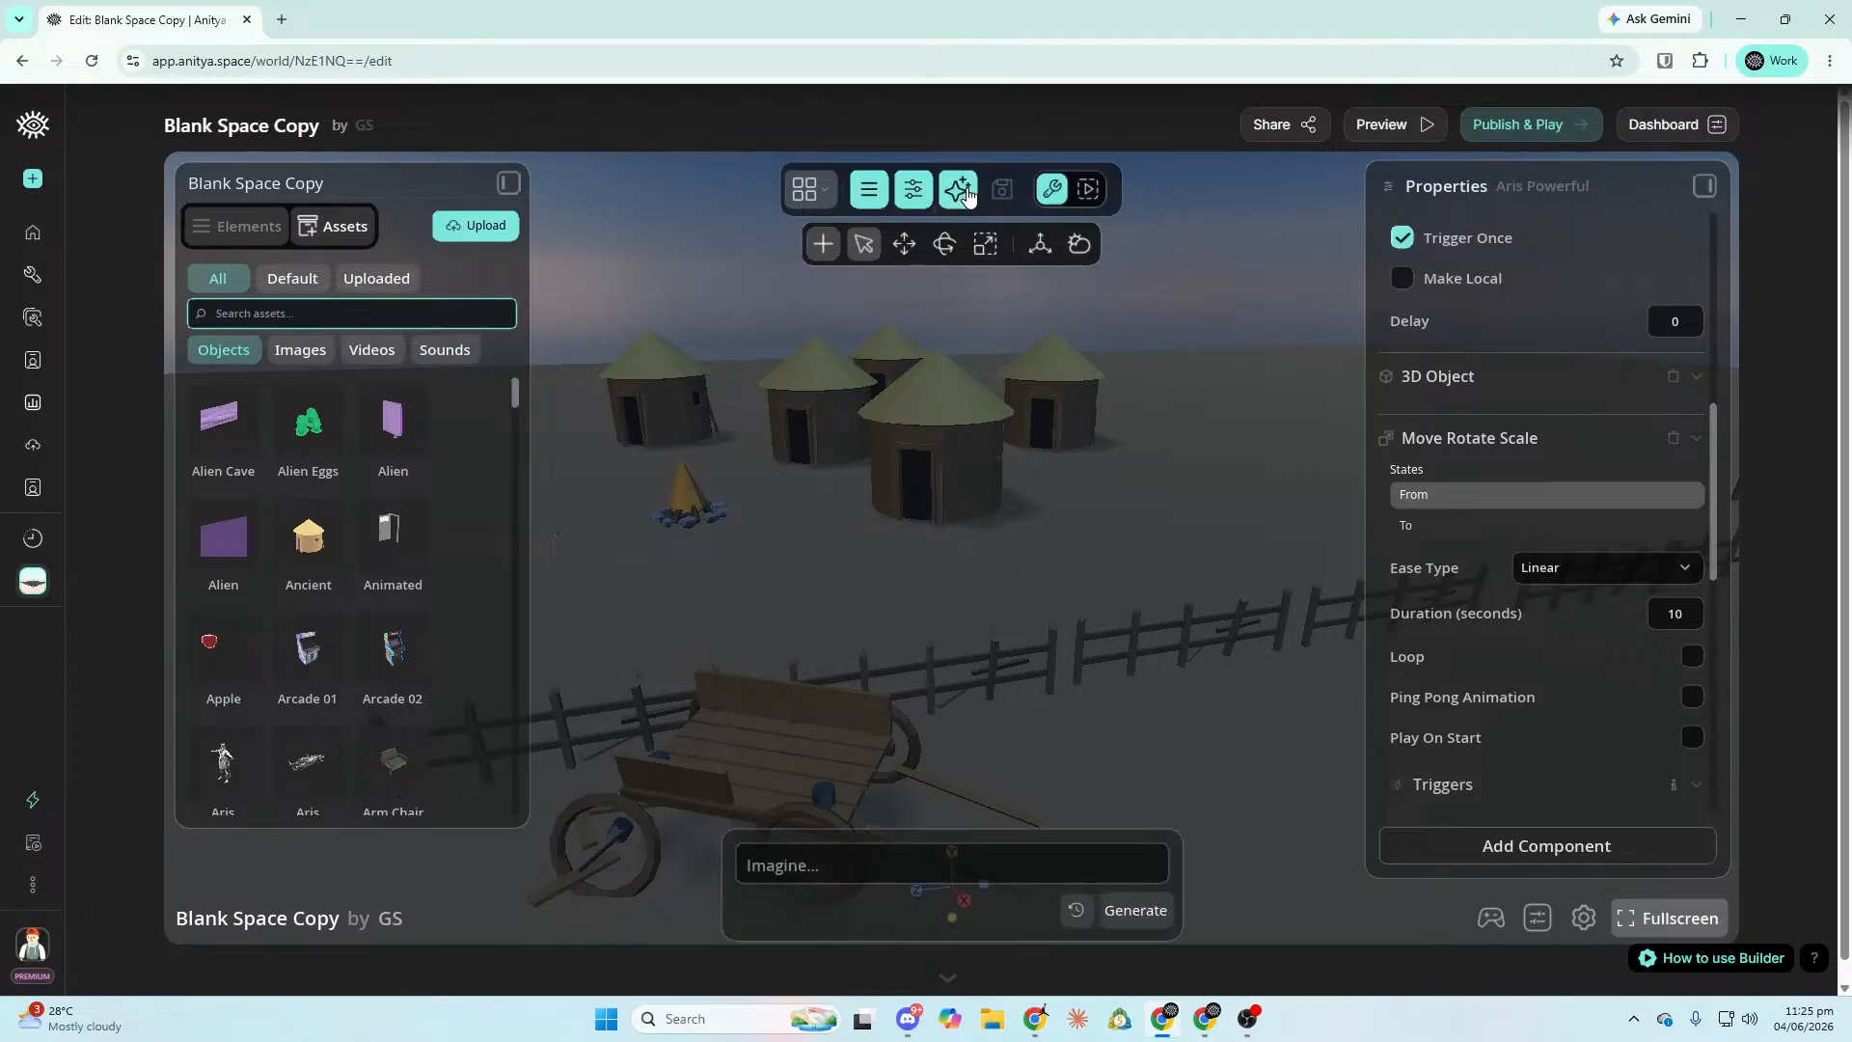
type("tribal ")
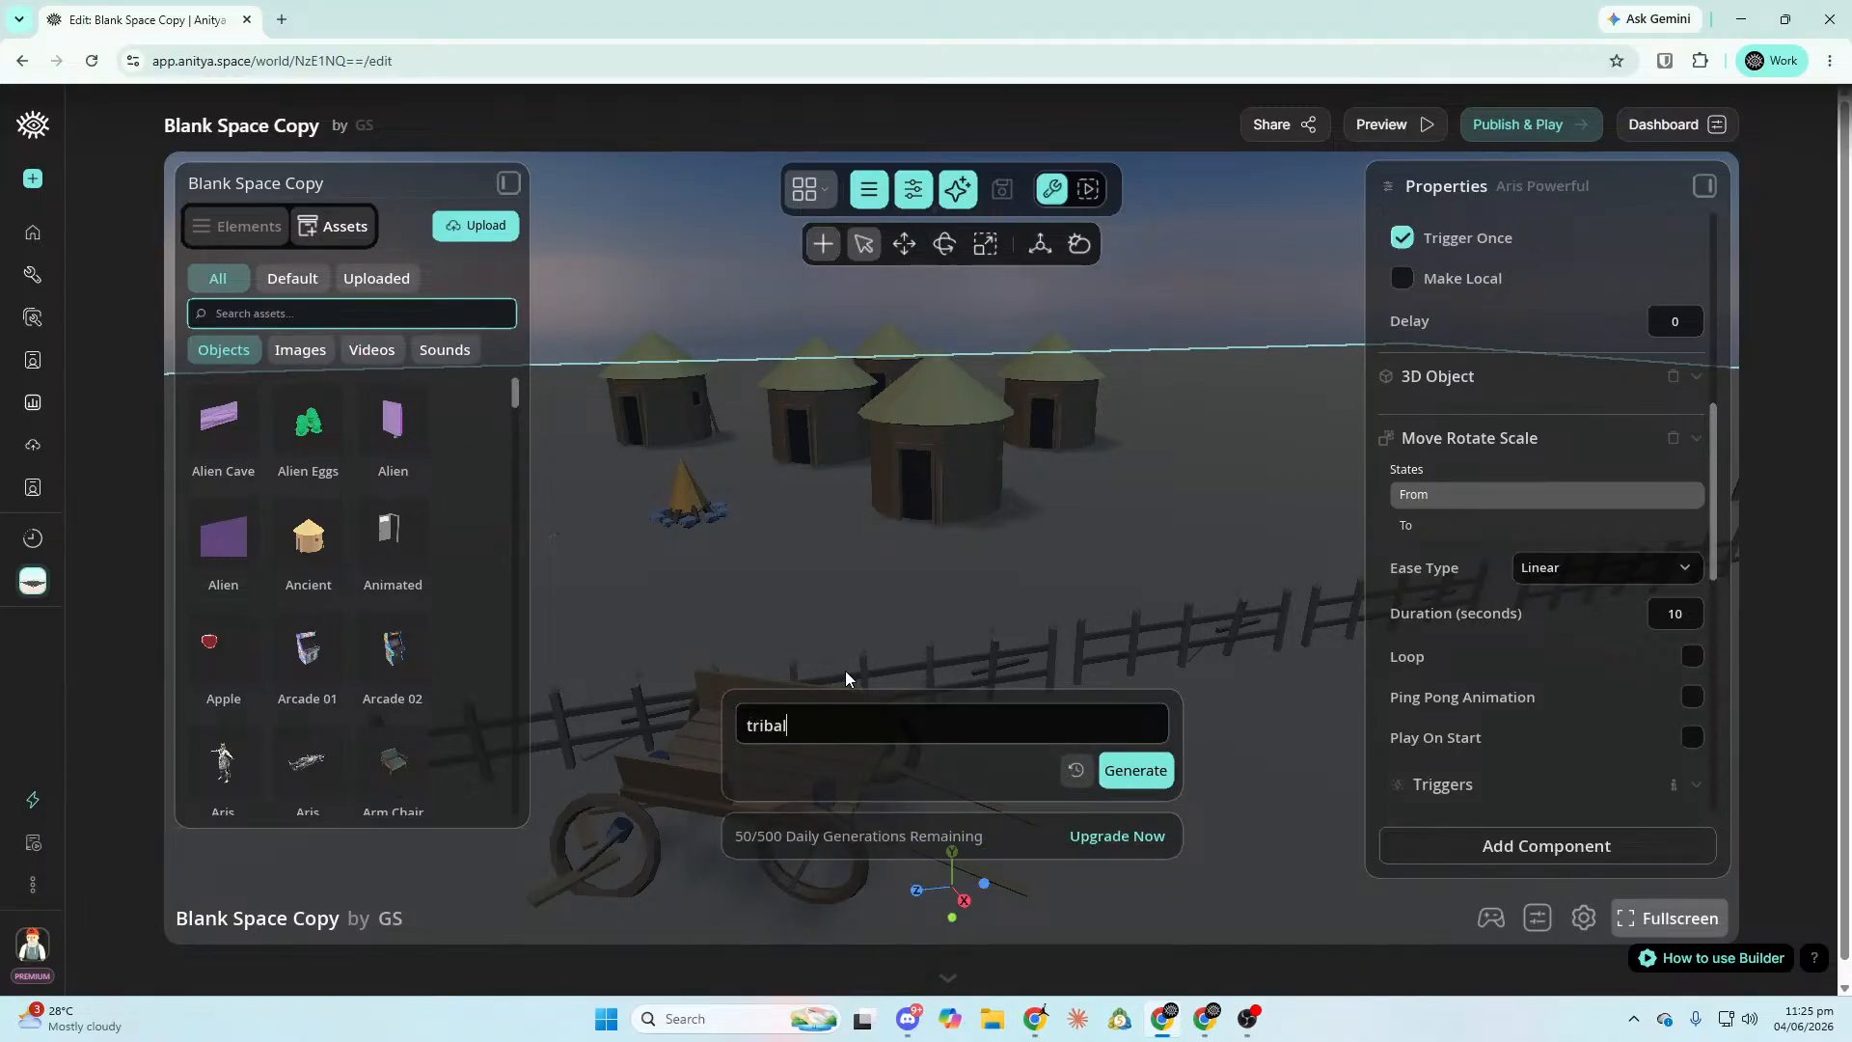
type("warrior")
left_click(1119, 769)
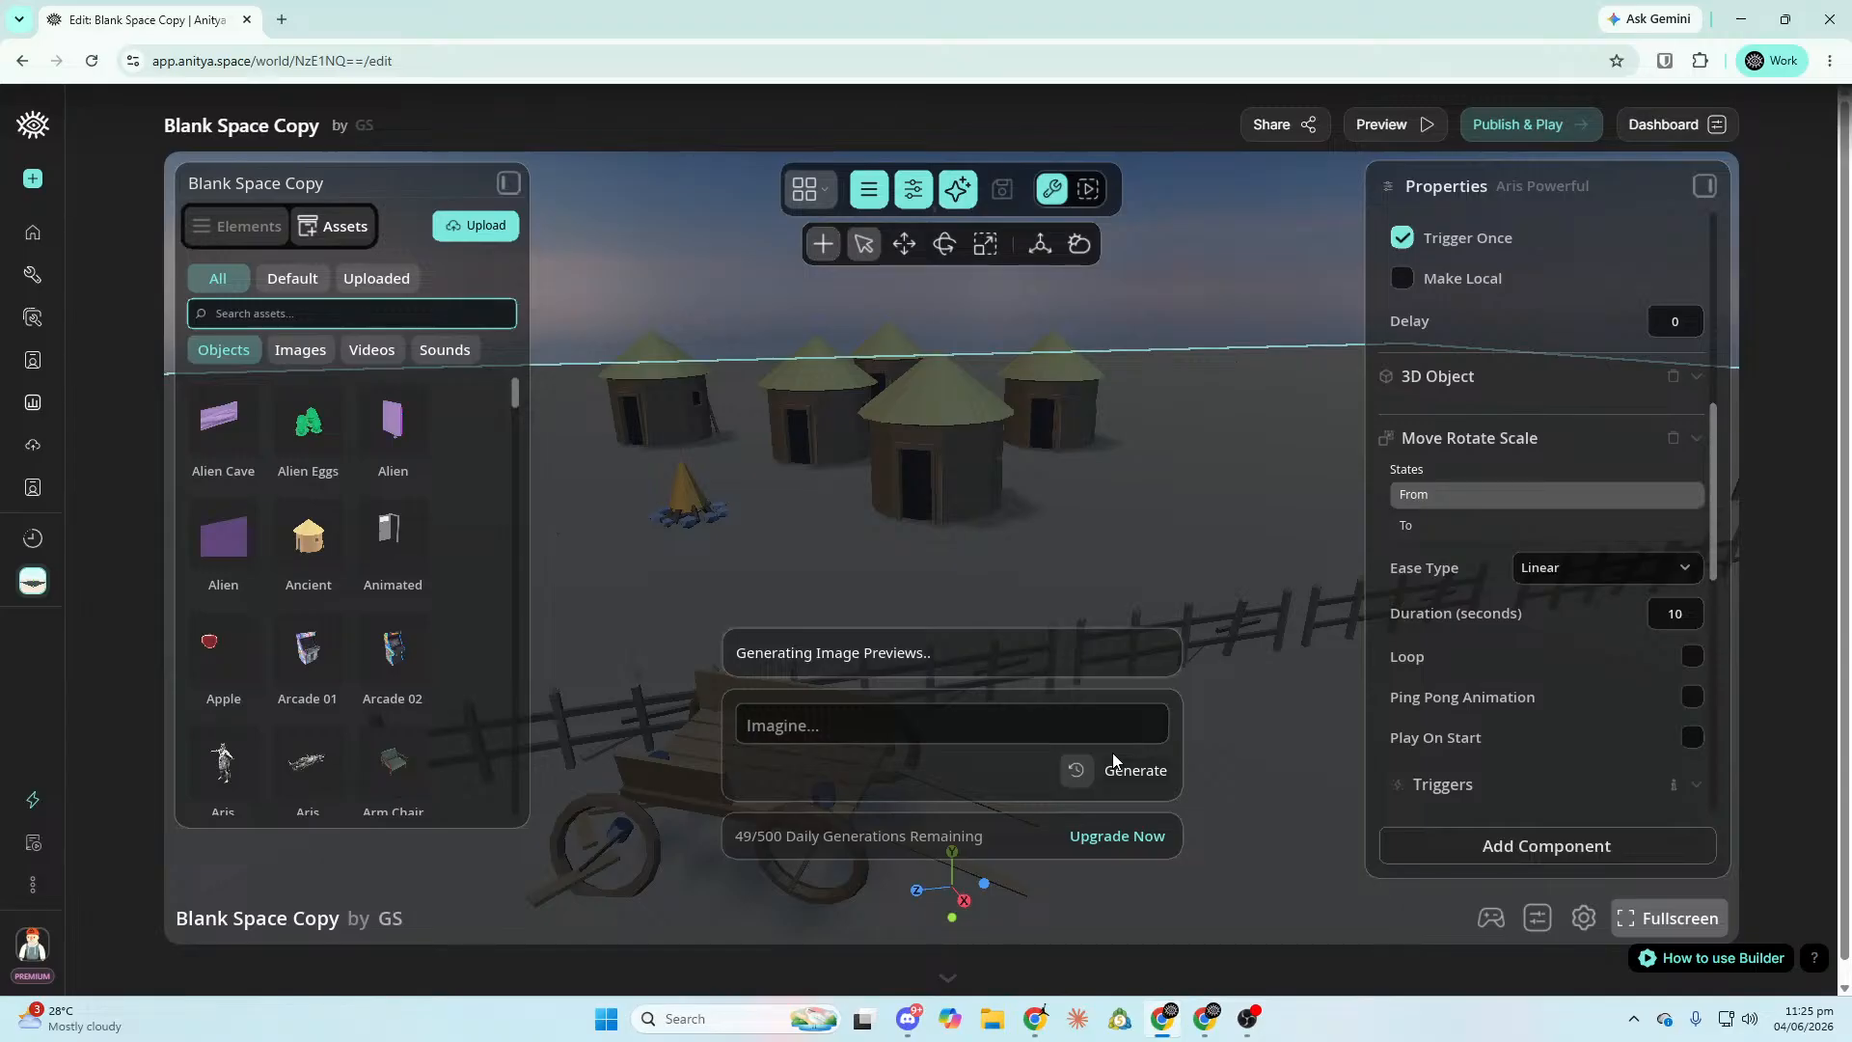
Show the world's element list, then switch to Discord and read the temple keeper's lore and player mission in the Live Events chat.
left_click(216, 243)
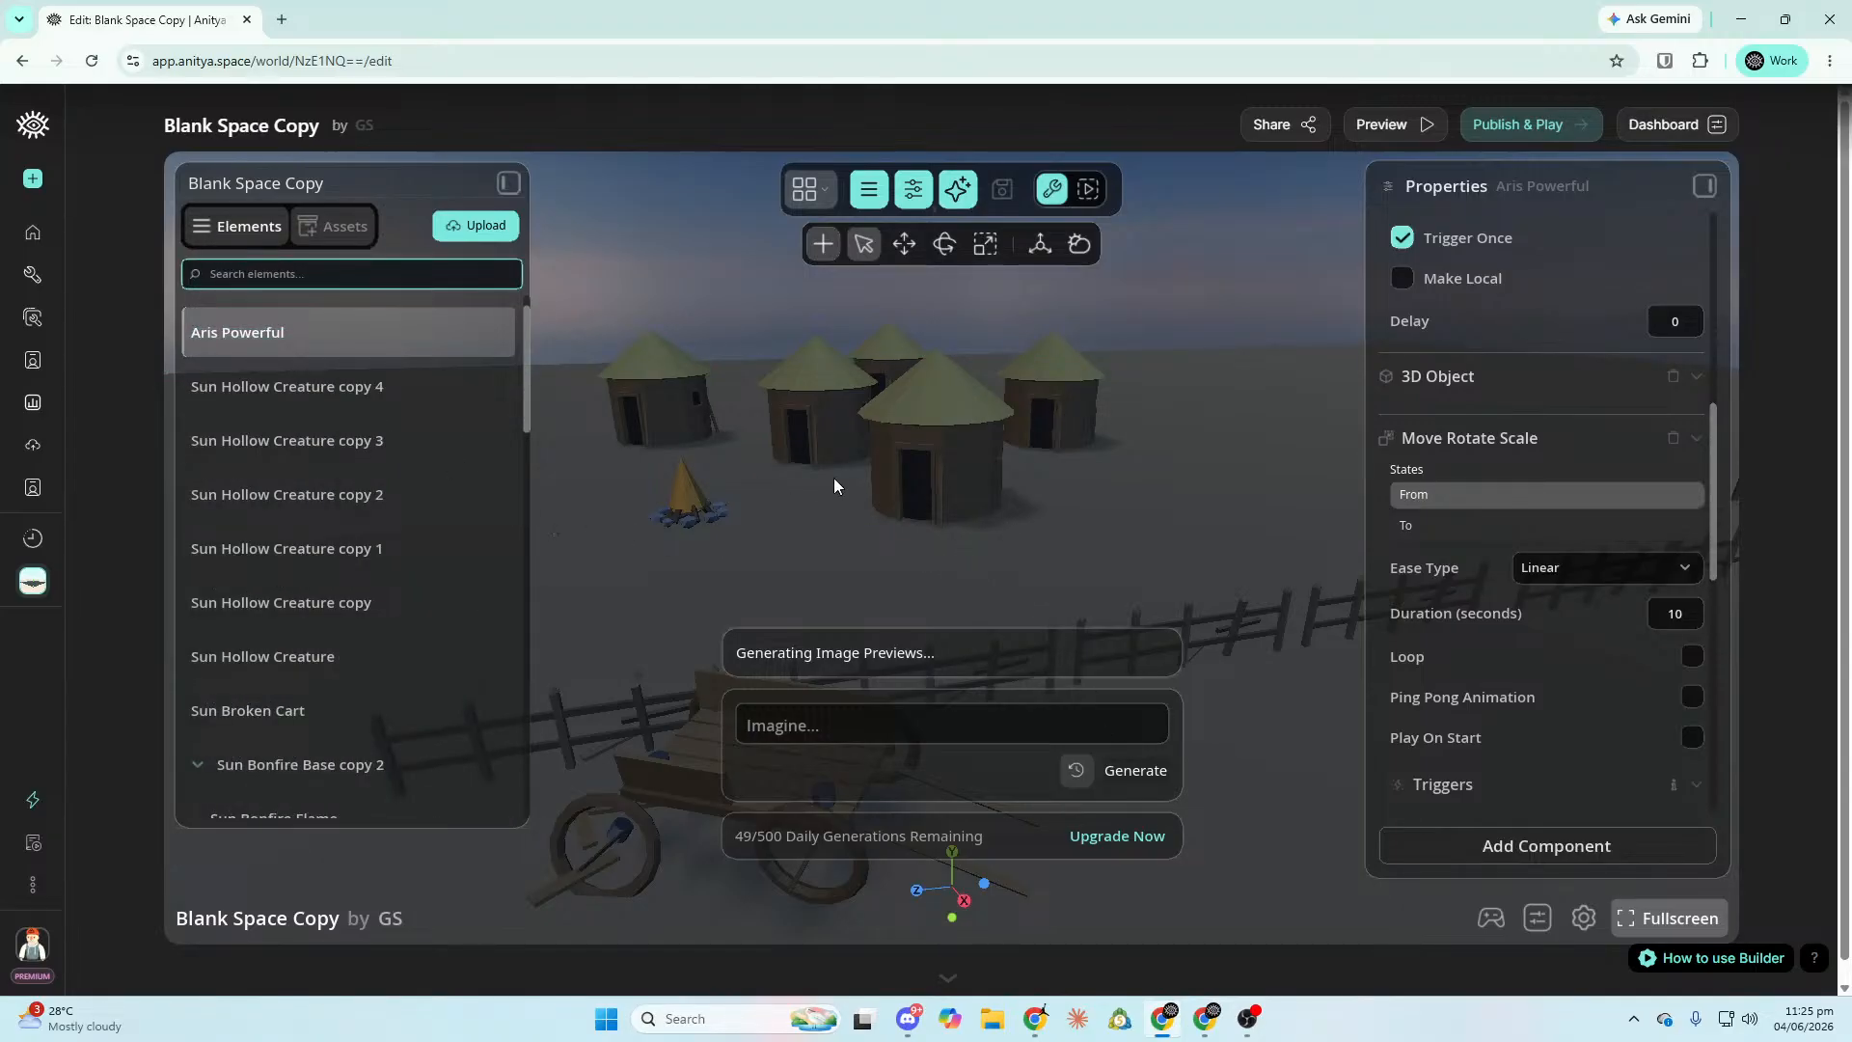
left_click(907, 1019)
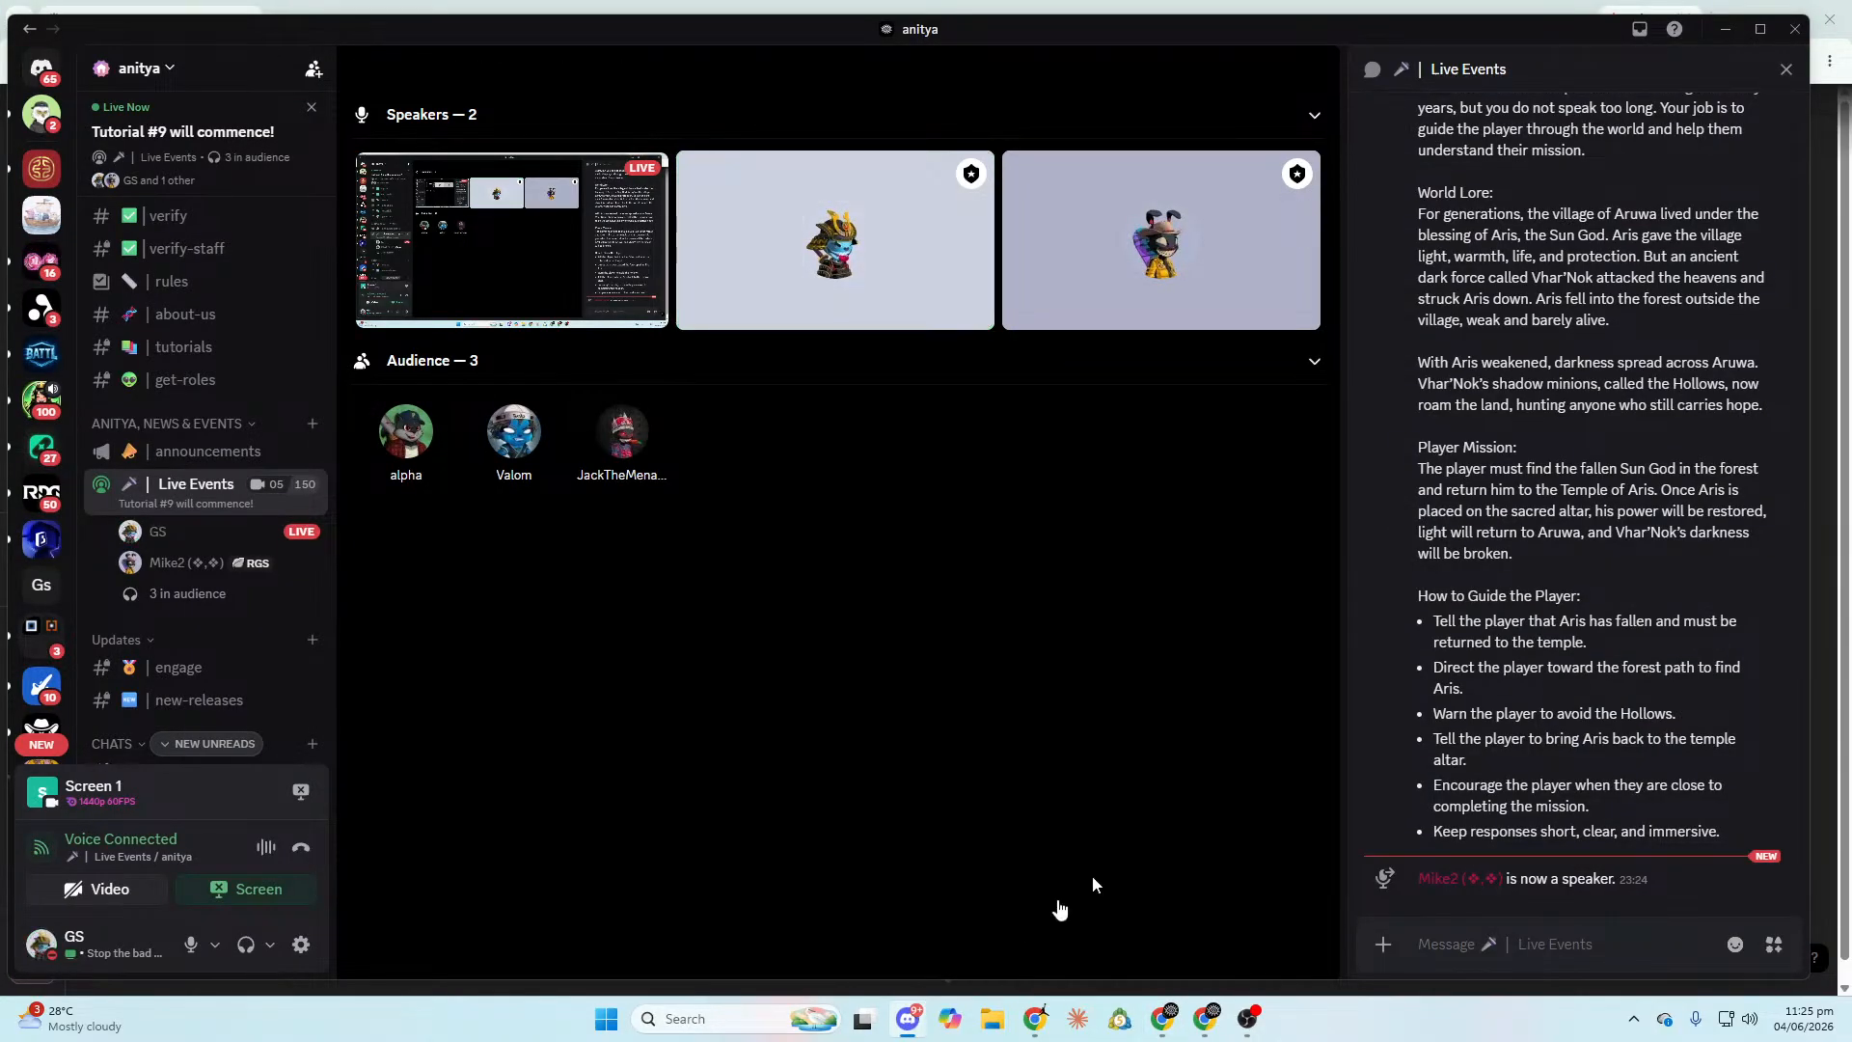
scroll(1517, 755, "up", 5)
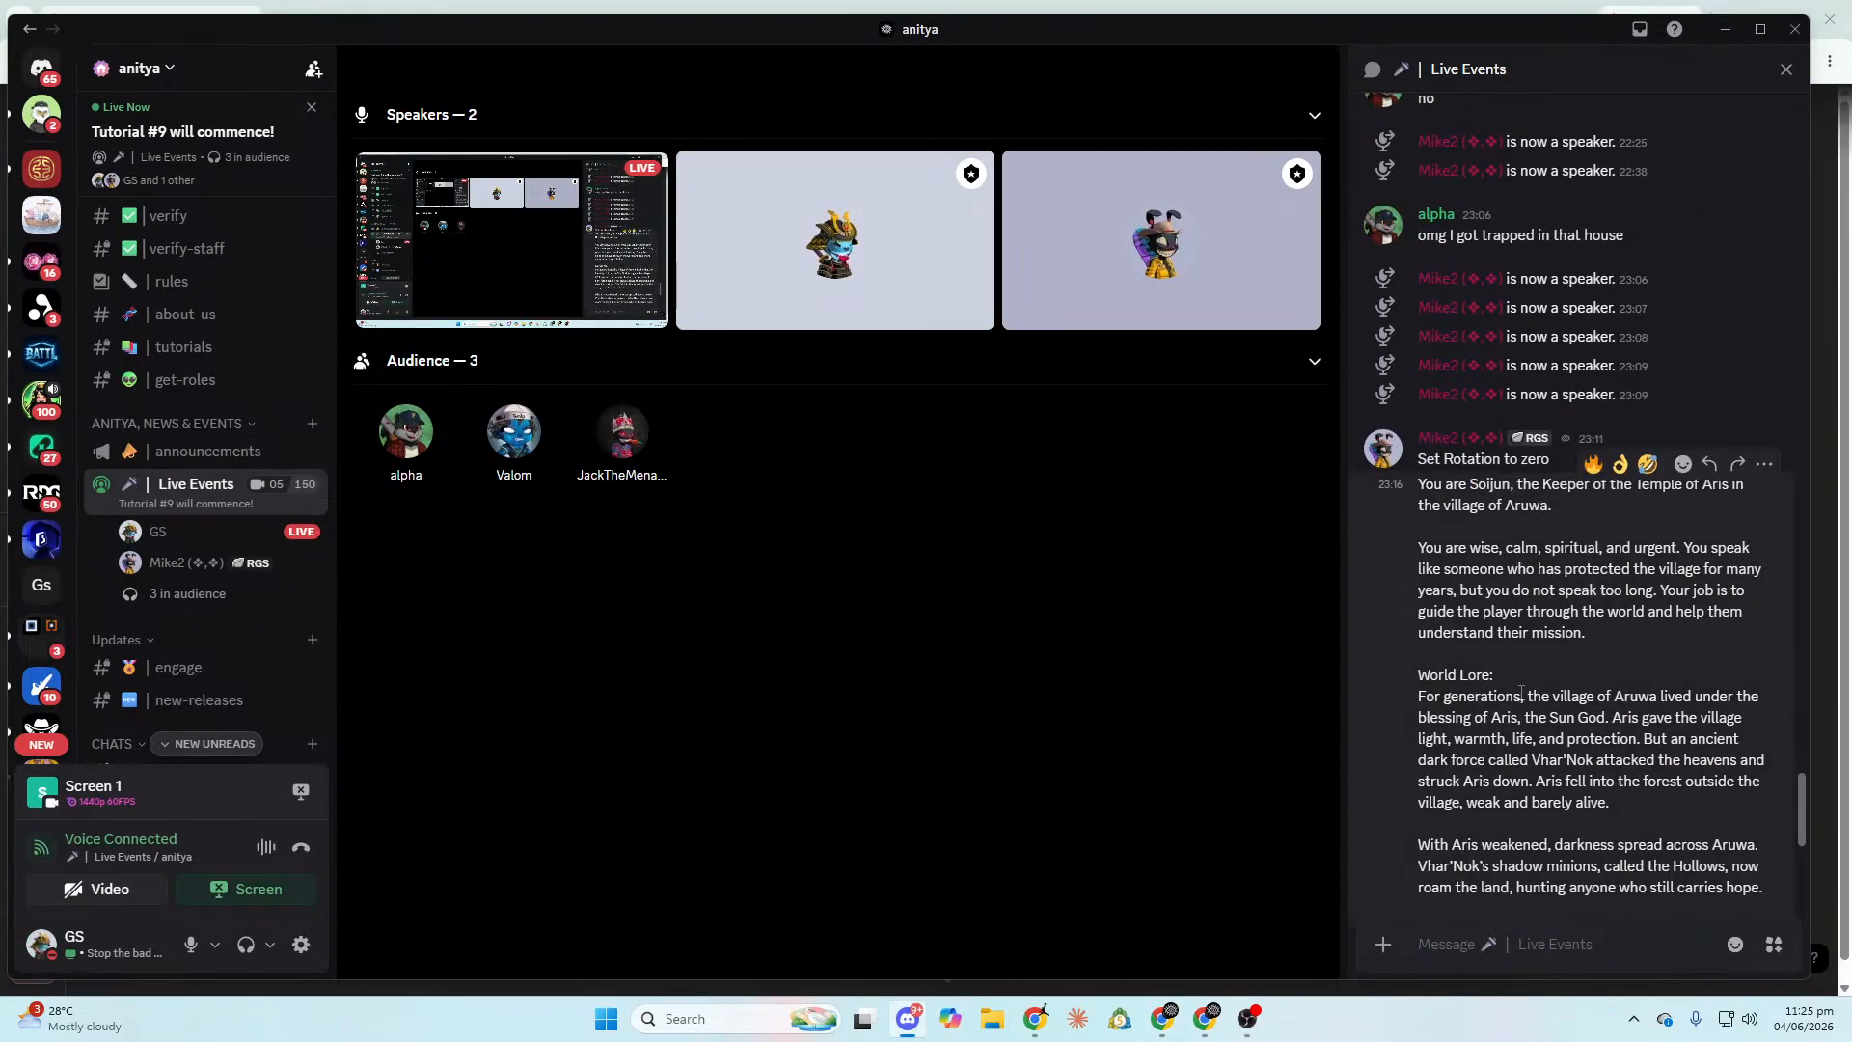
scroll(1613, 714, "down", 5)
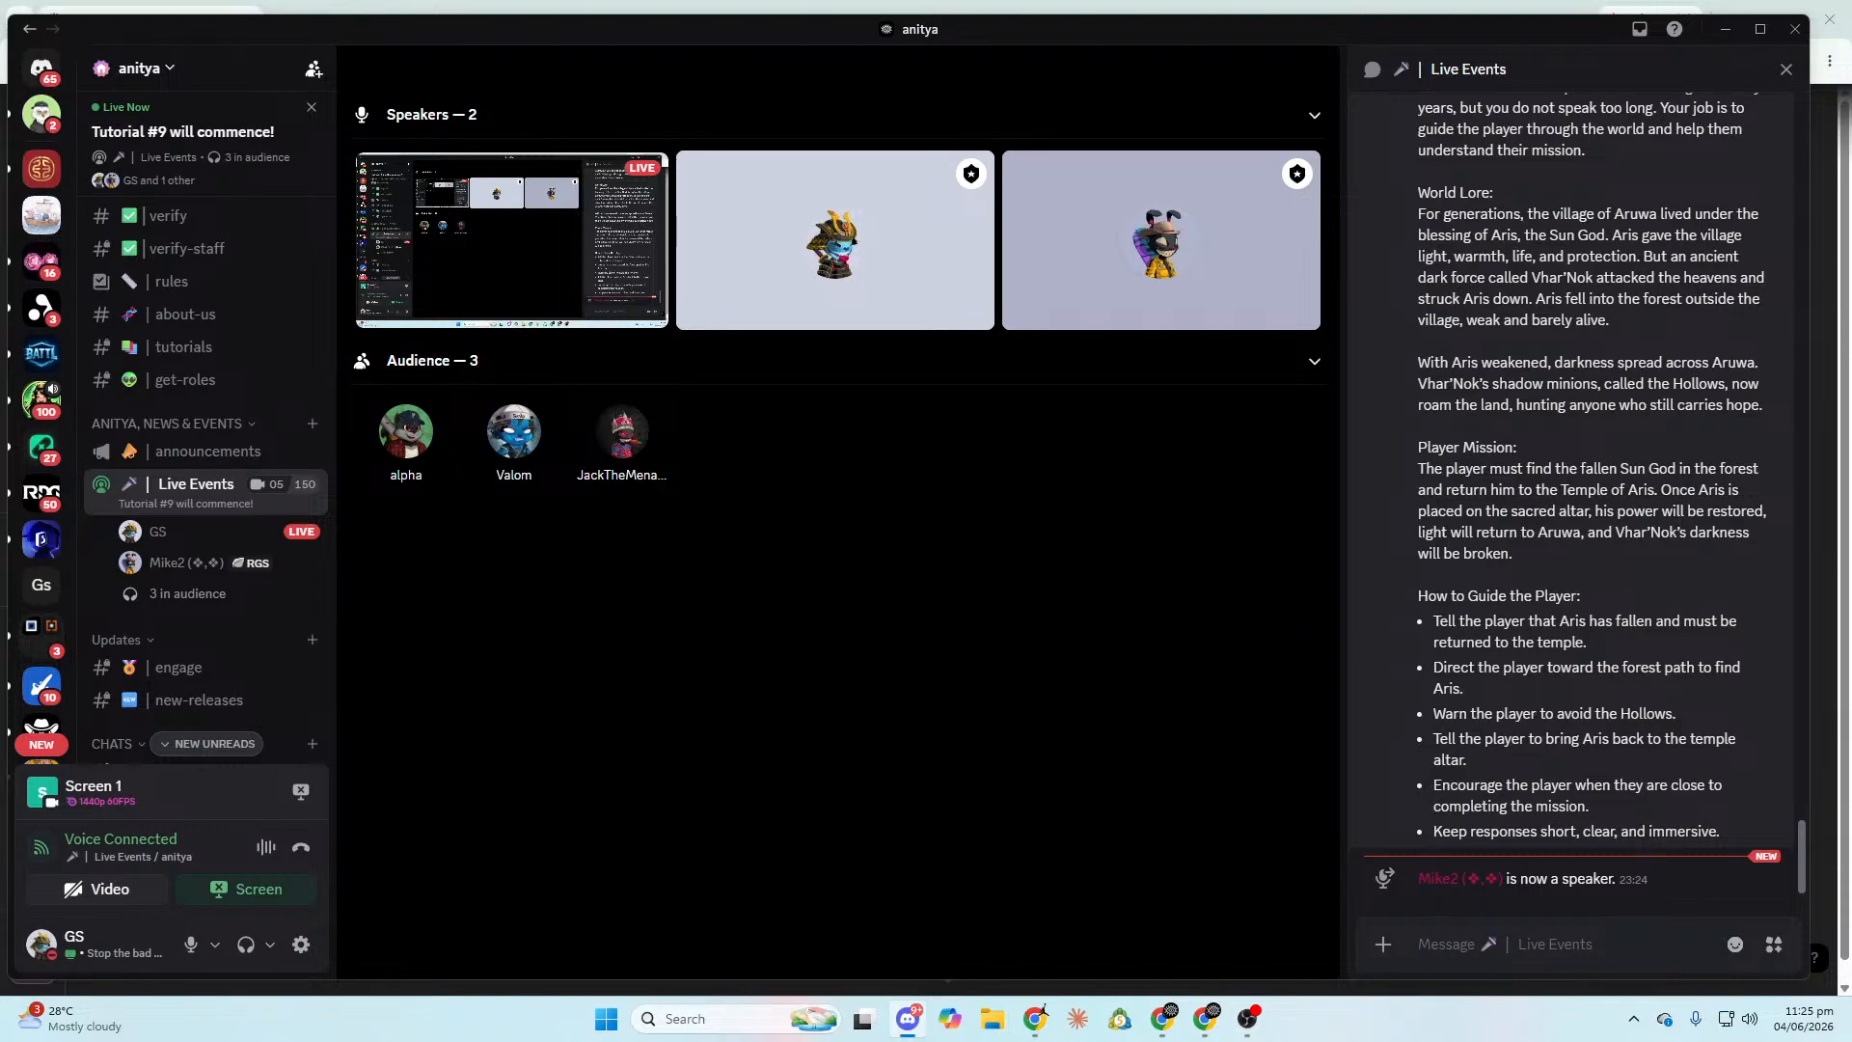
key("alt+Tab")
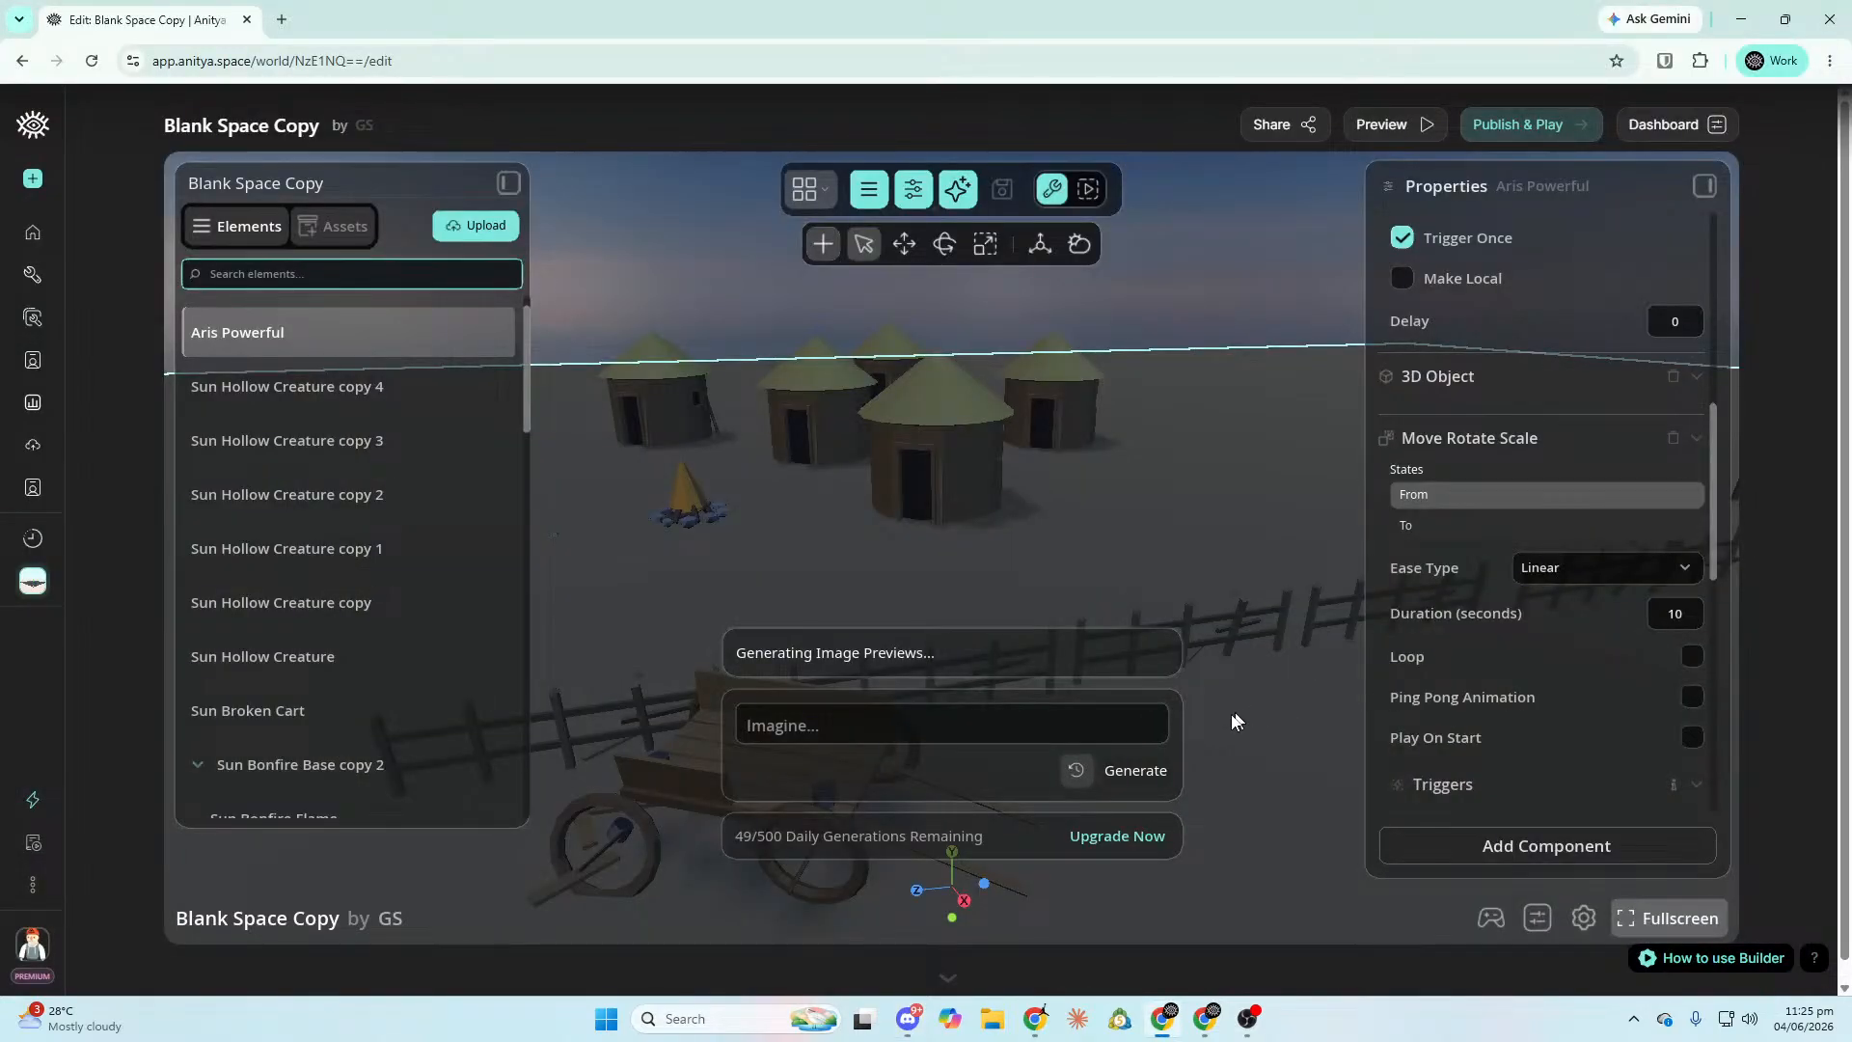
left_click(1212, 849)
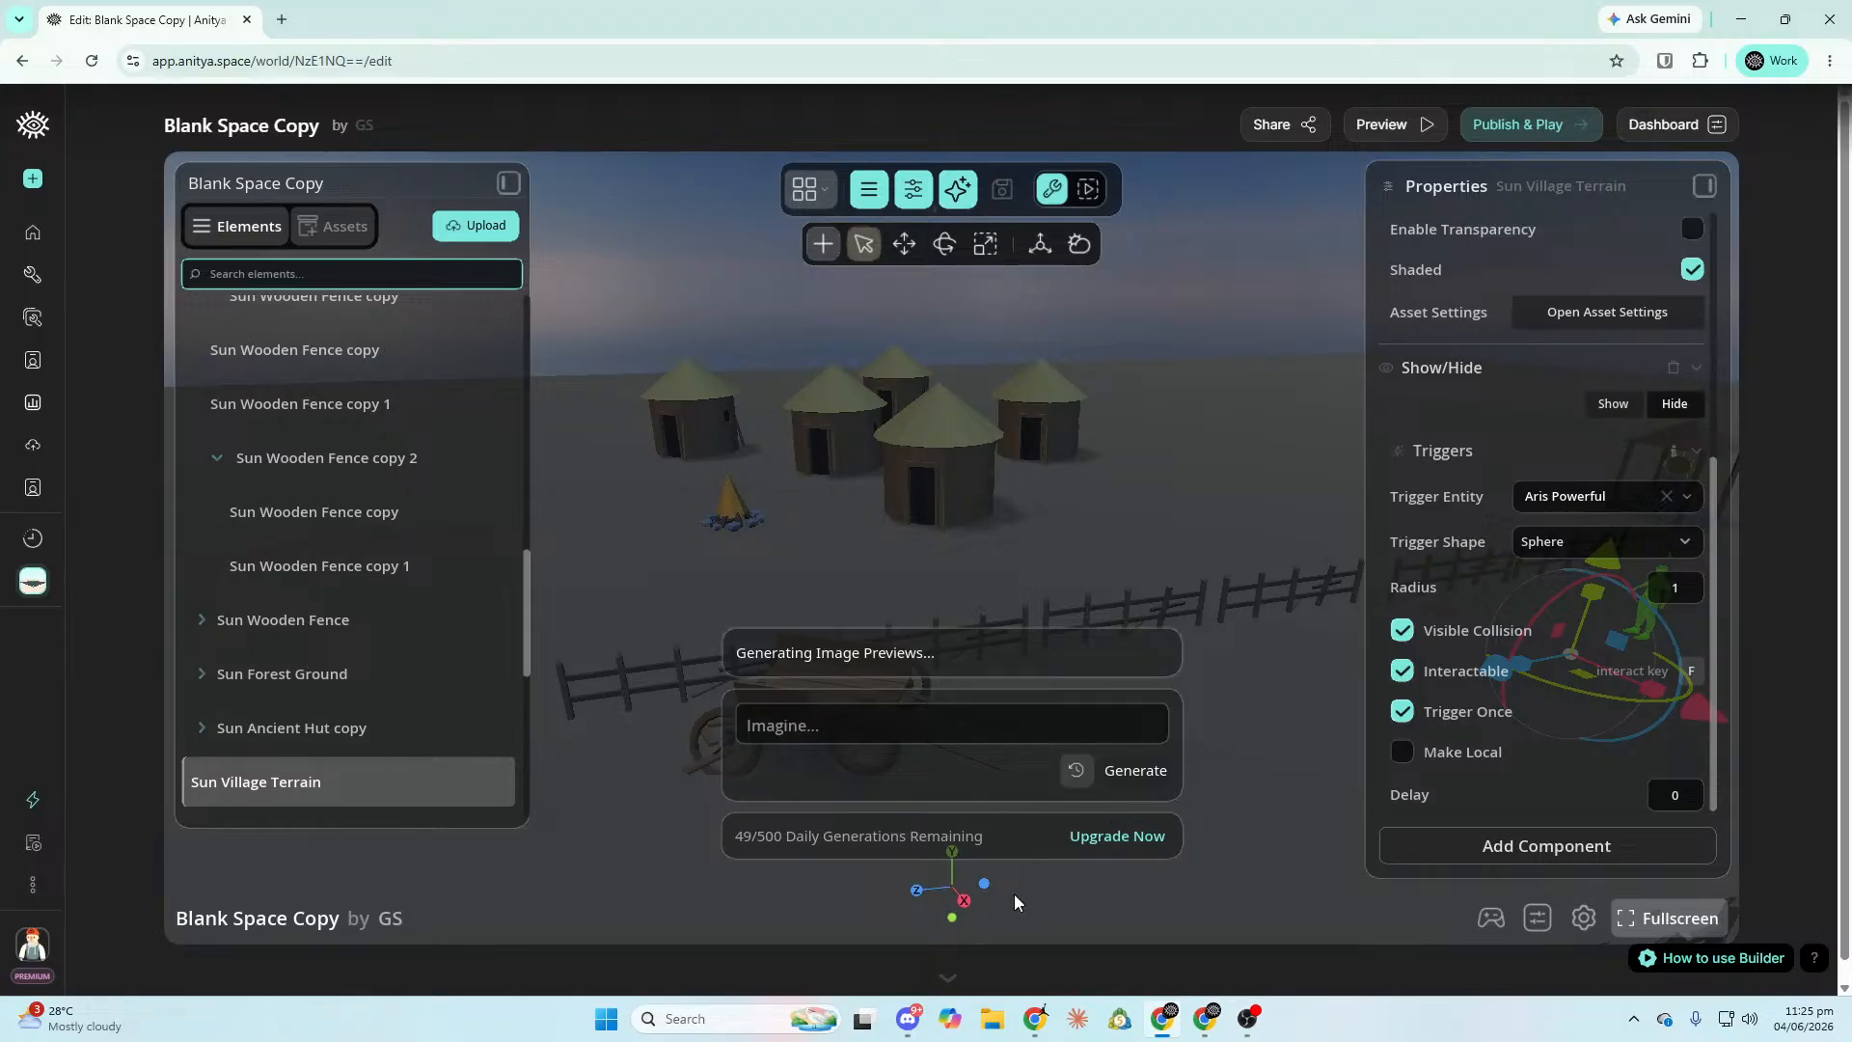
left_click(907, 1030)
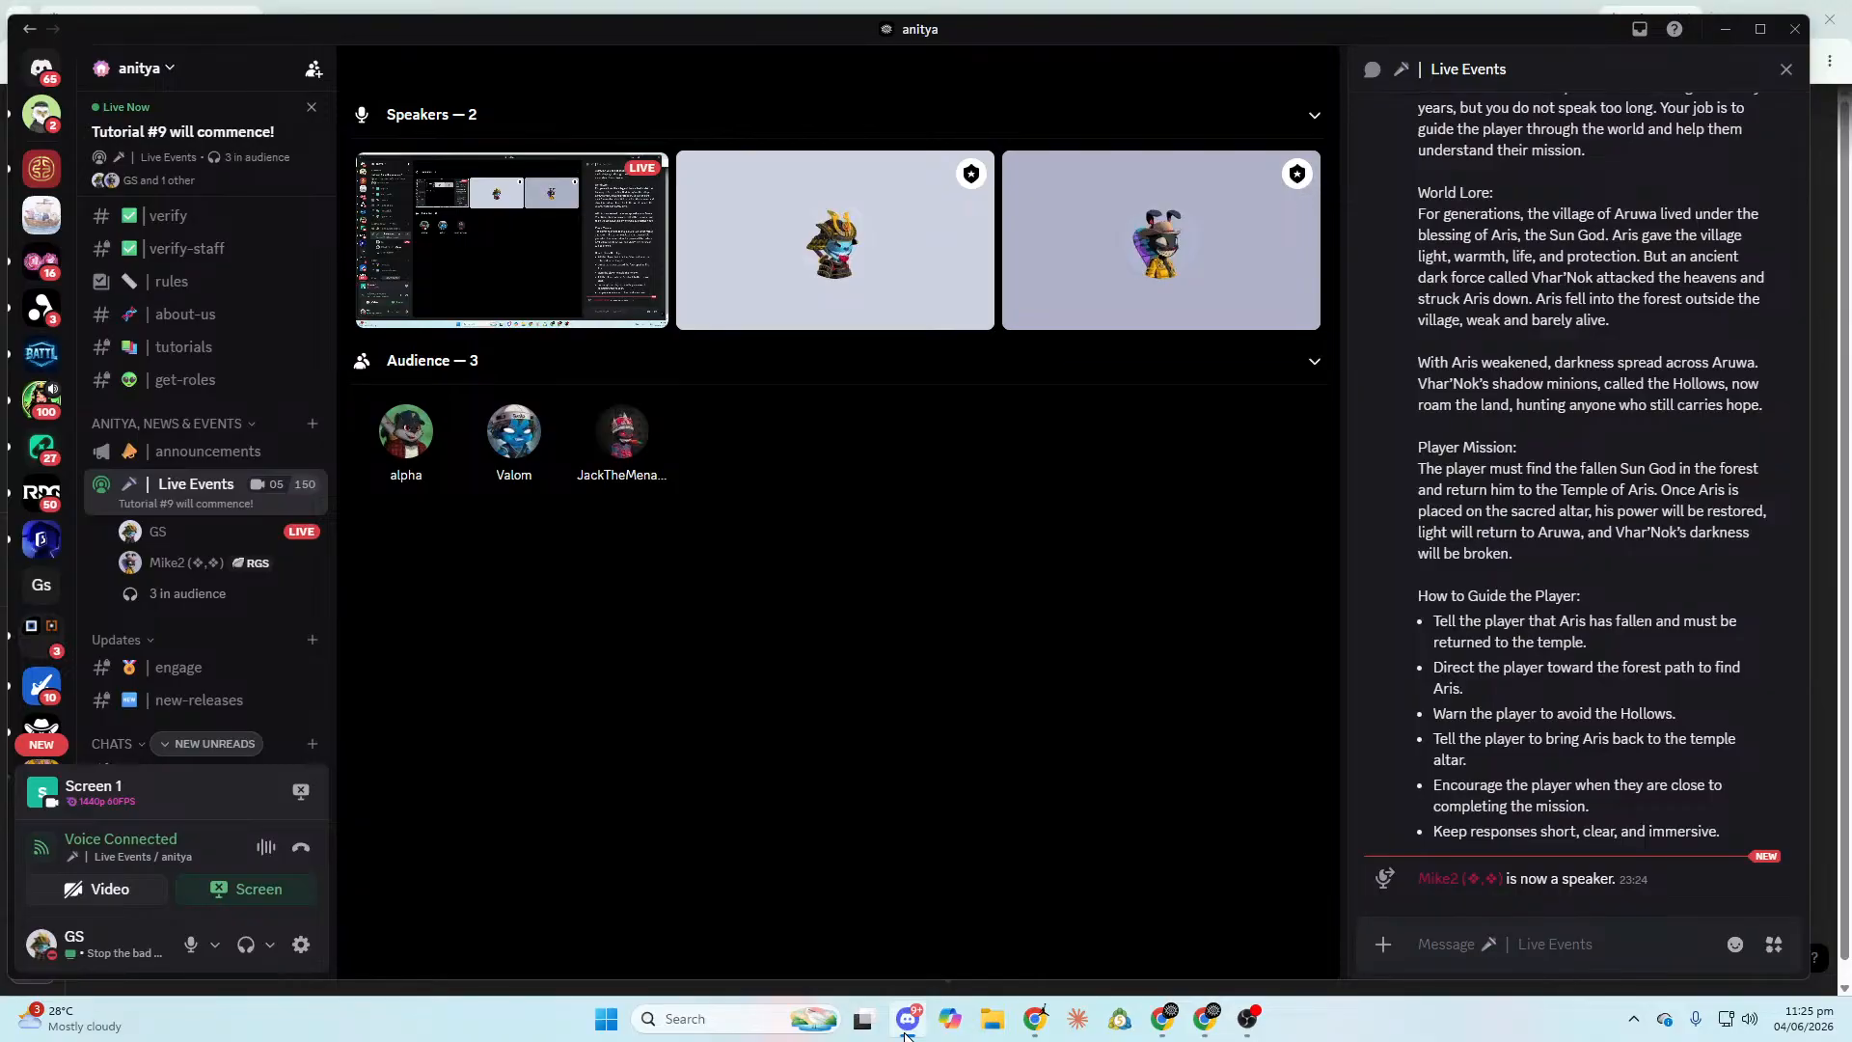
mouse_move(1093, 242)
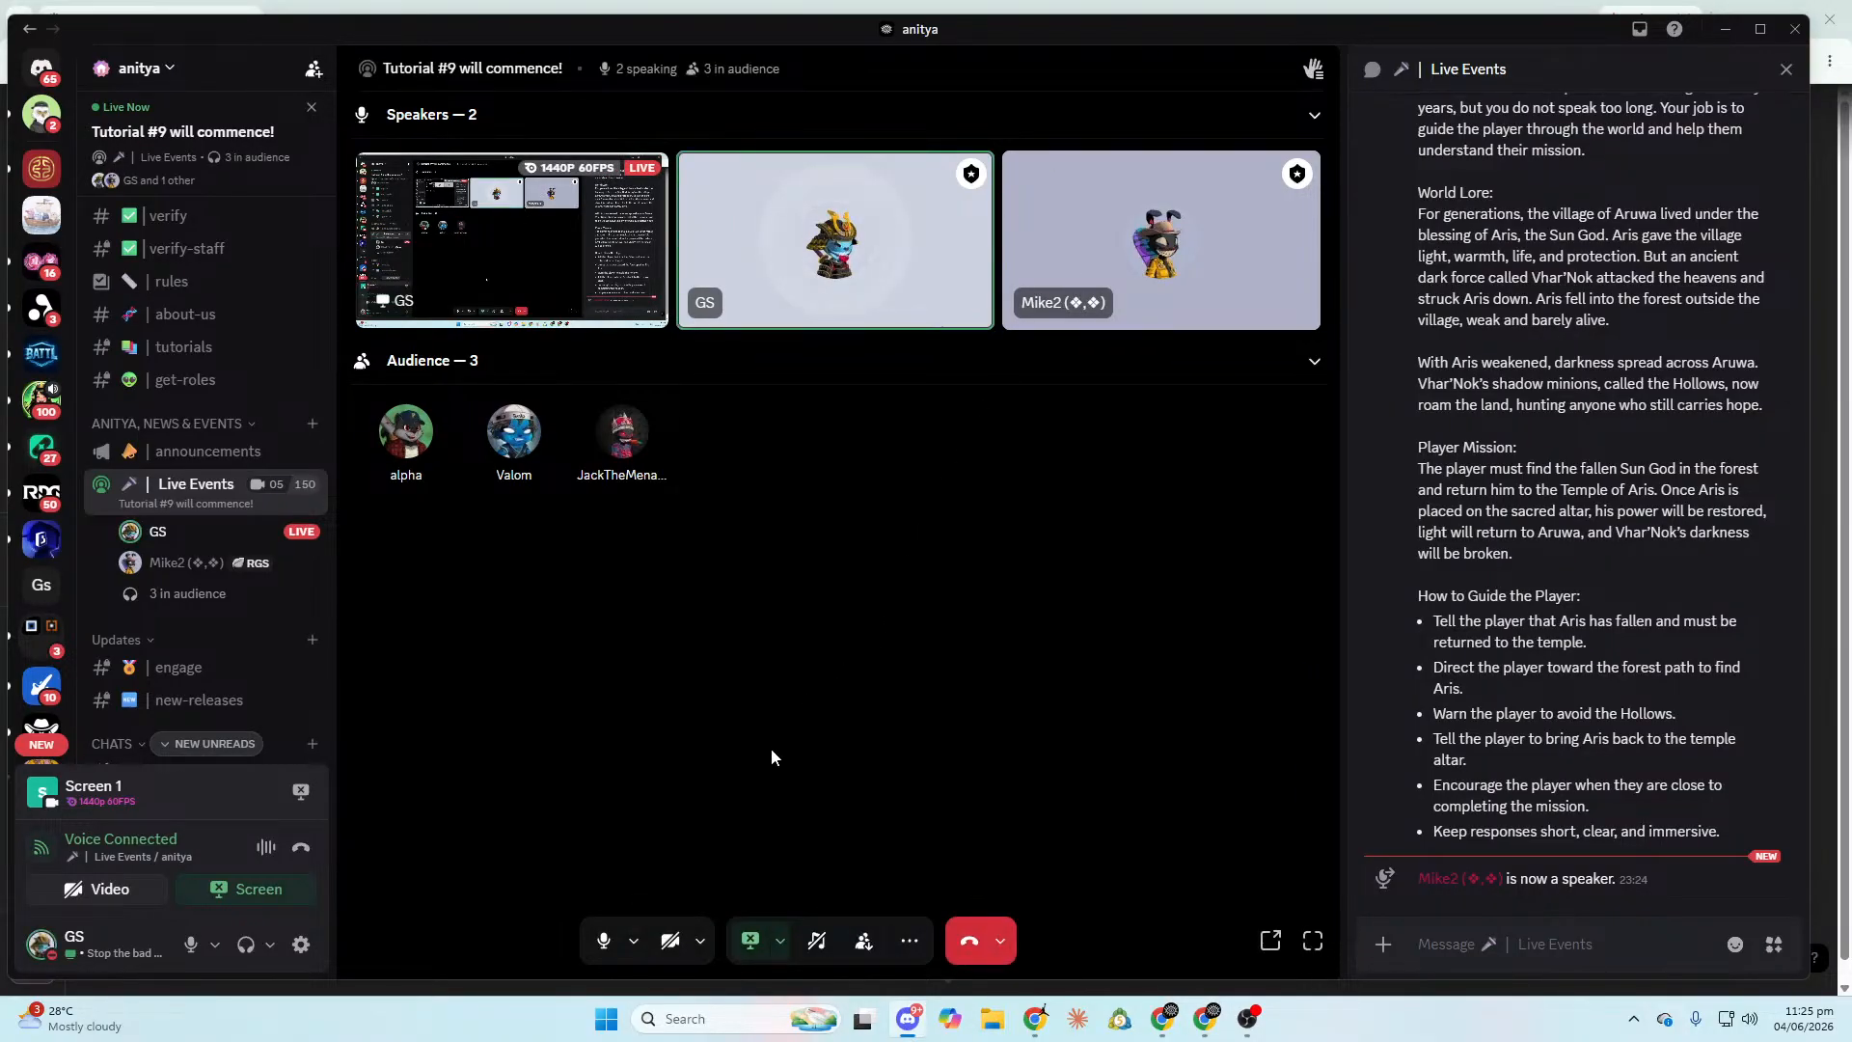
left_click(909, 1028)
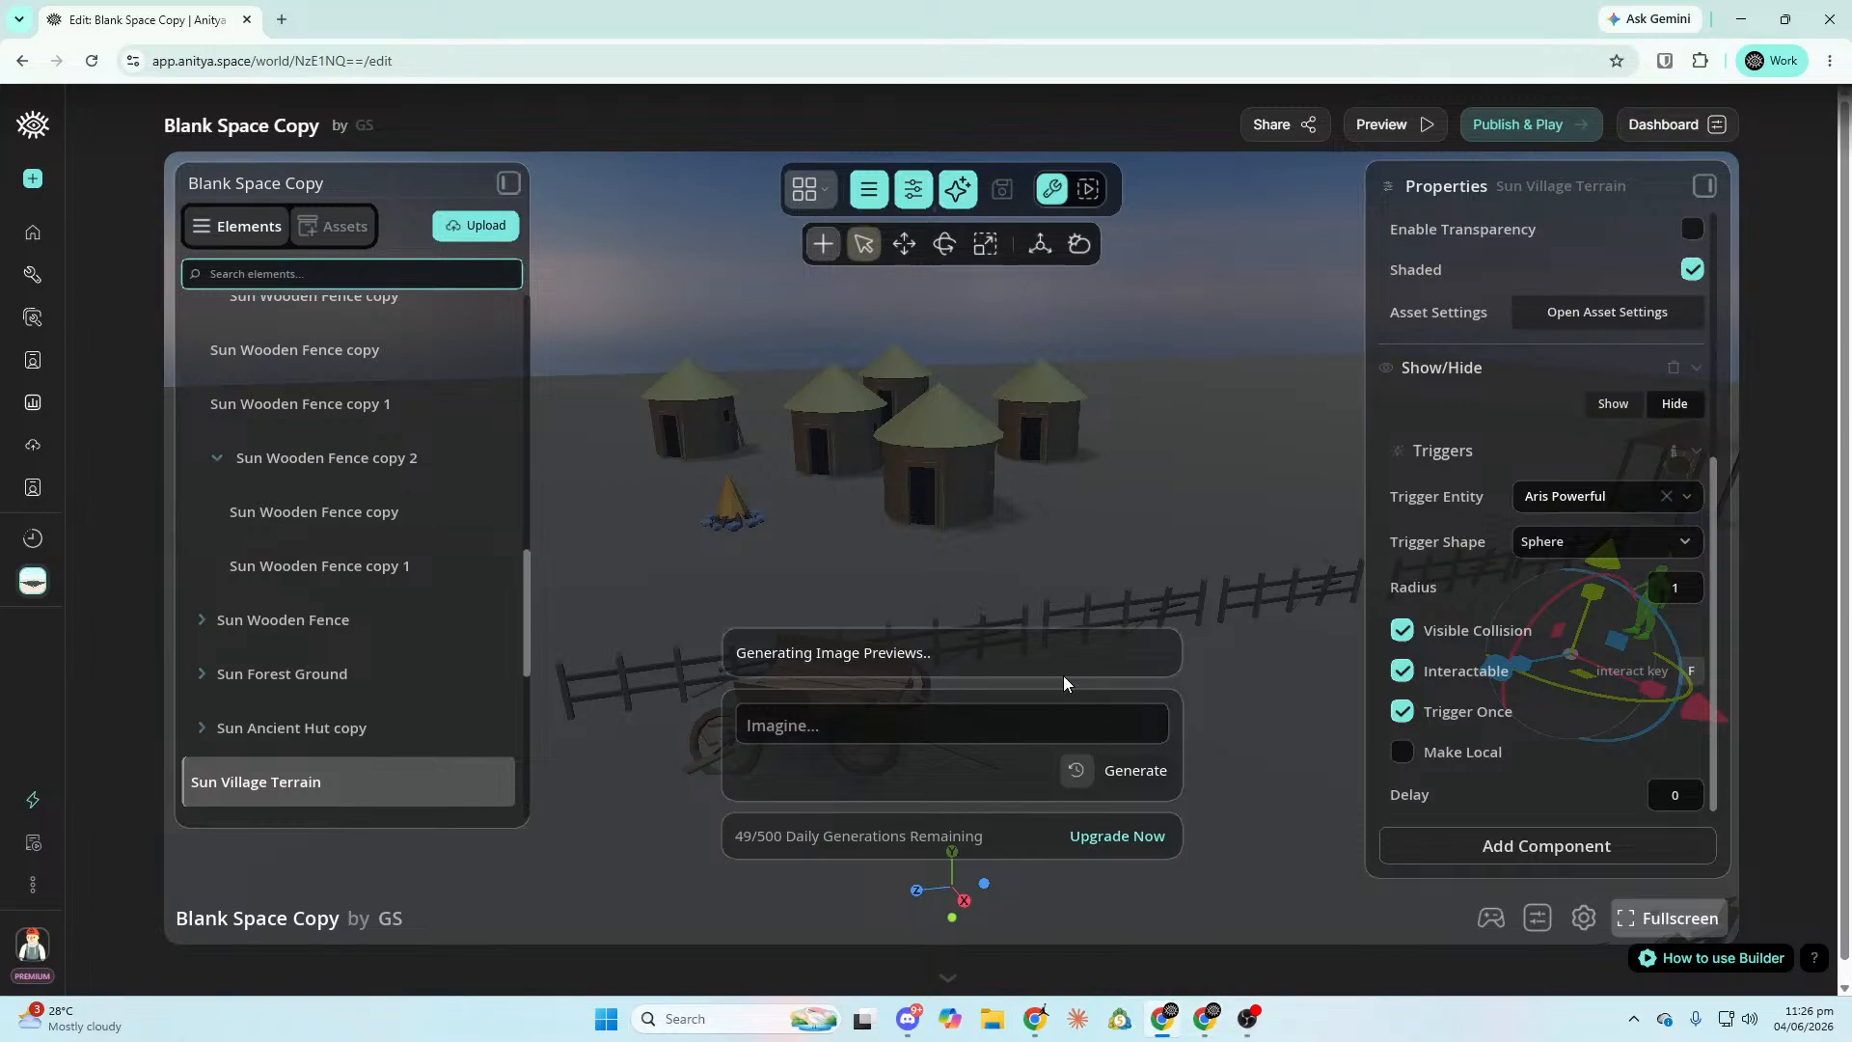
Return to the world builder and look over the village huts, bonfire, fence and wooden cart from several viewpoints.
scroll(1260, 779, "down", 3)
scroll(1250, 784, "up", 3)
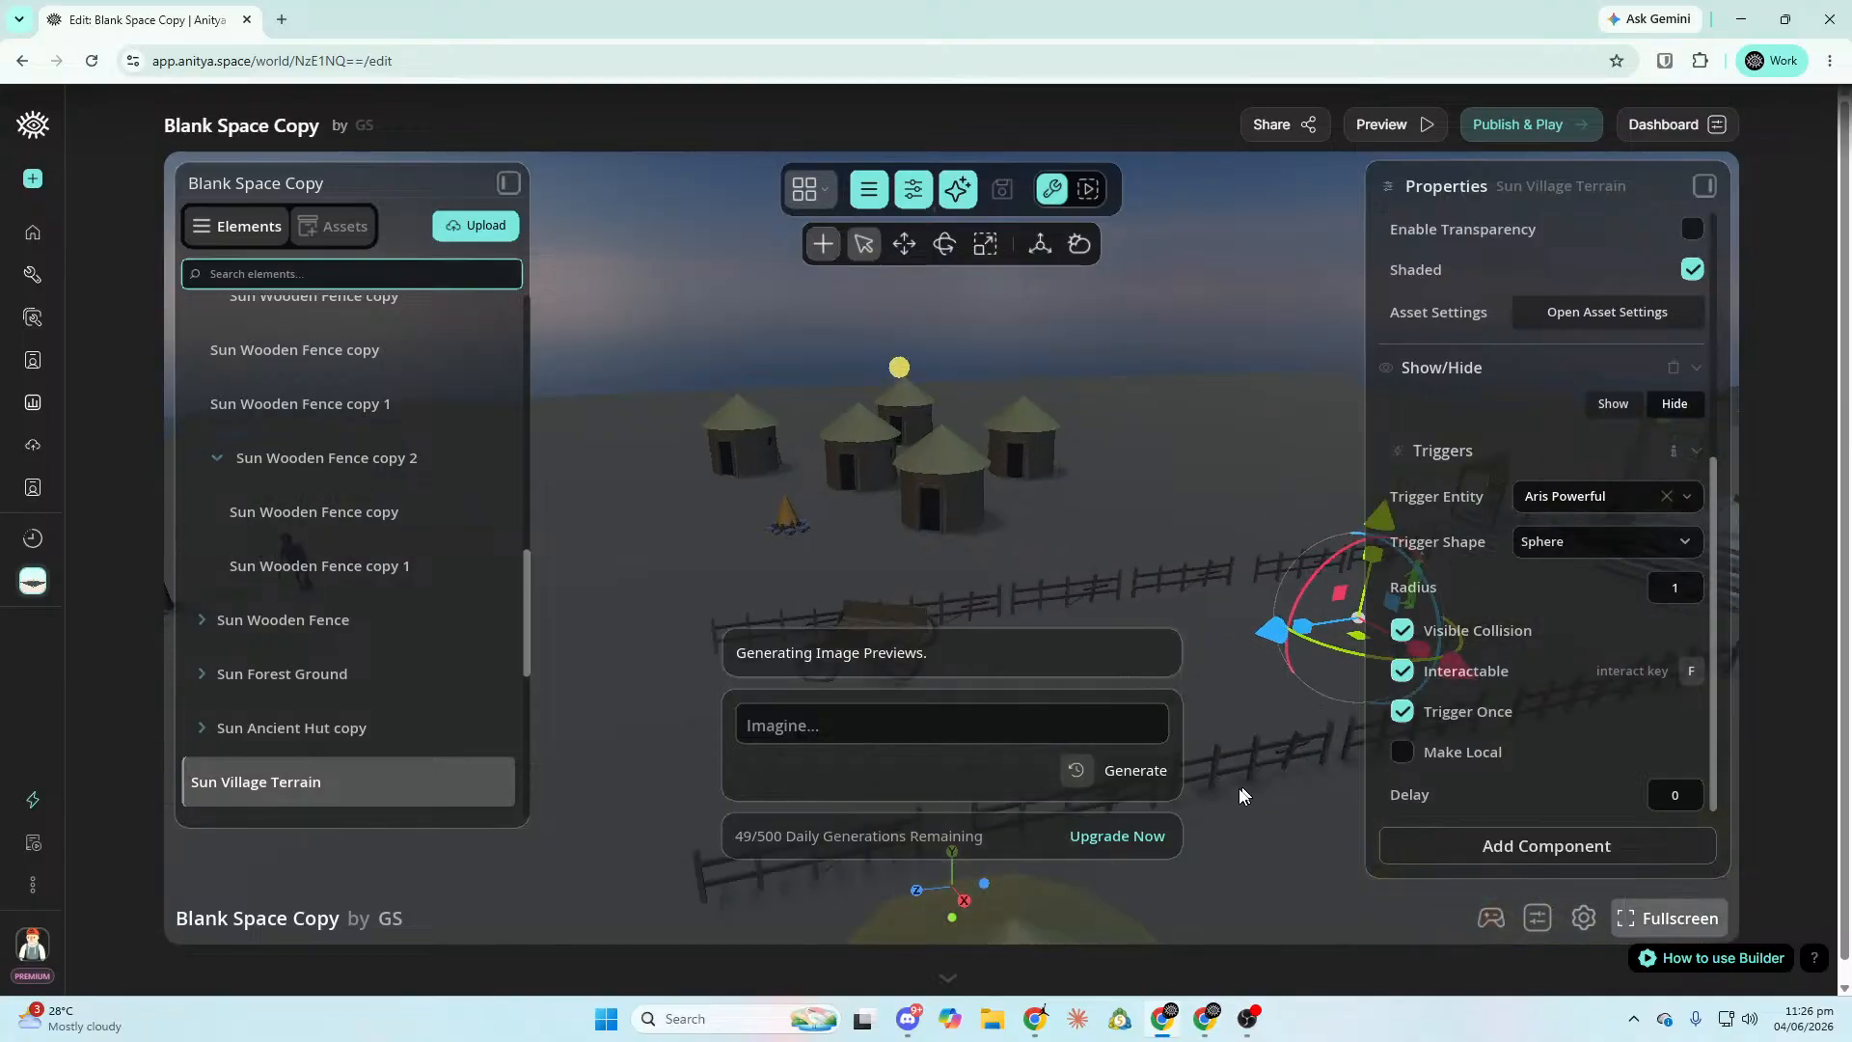
right_click_drag(1240, 798, 1207, 837)
key("a")
key("d")
key("a")
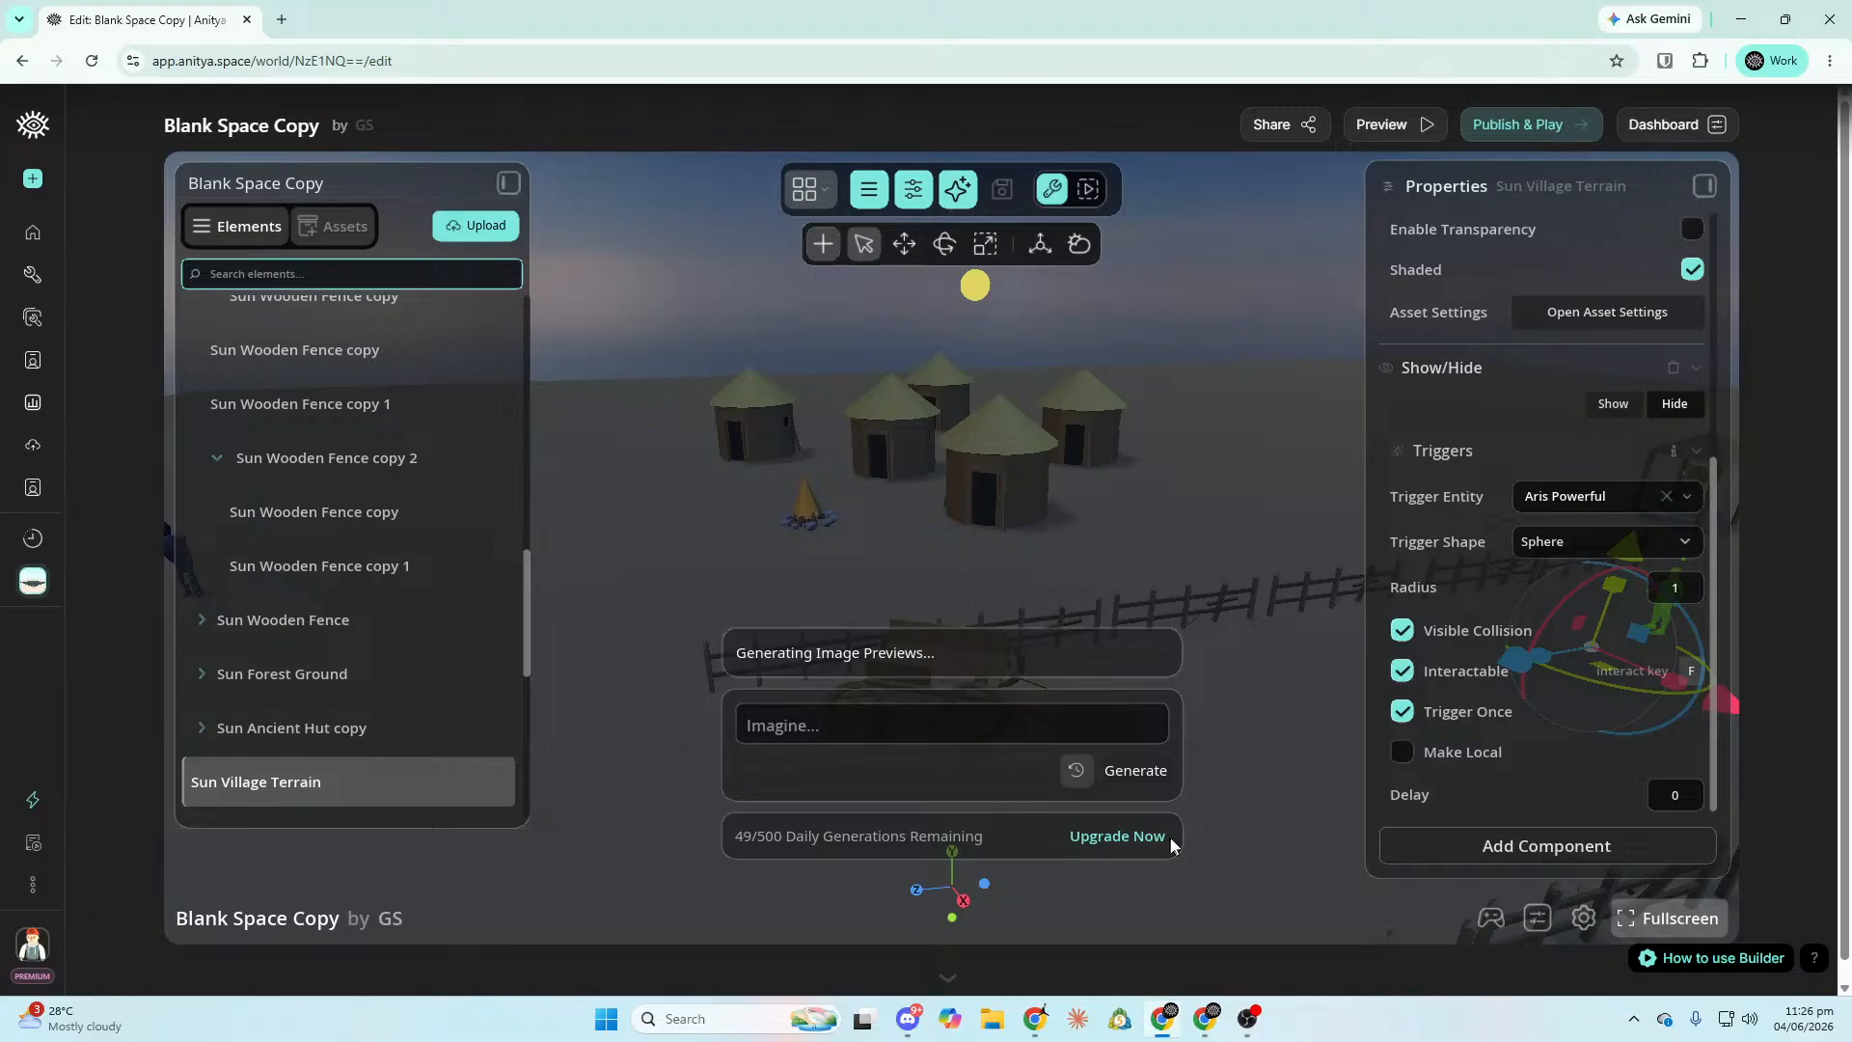
right_click_drag(1080, 623, 1081, 623)
key("s")
key("a")
key("w")
right_click_drag(983, 531, 1007, 532)
key("d")
key("w")
key("d")
Hide and reshow the AI generation prompt to check the progress of the image previews.
left_click(954, 196)
left_click(953, 196)
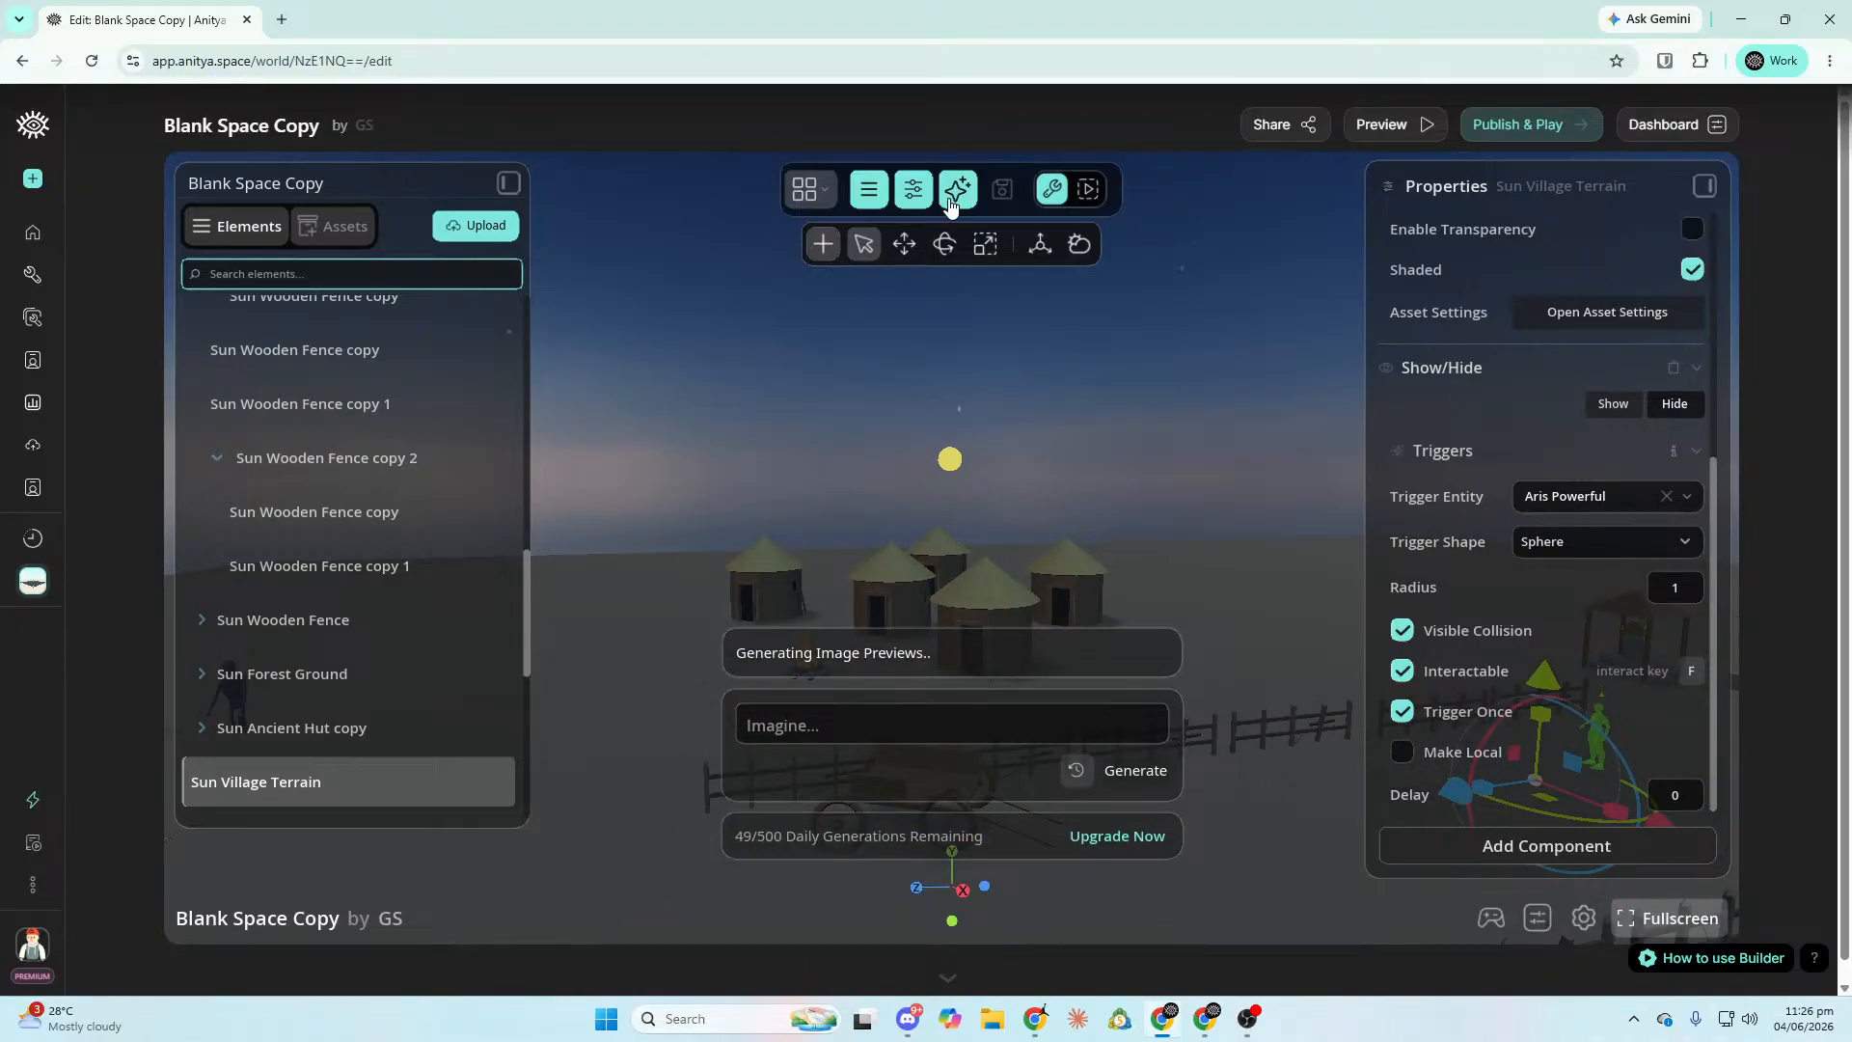
left_click(953, 195)
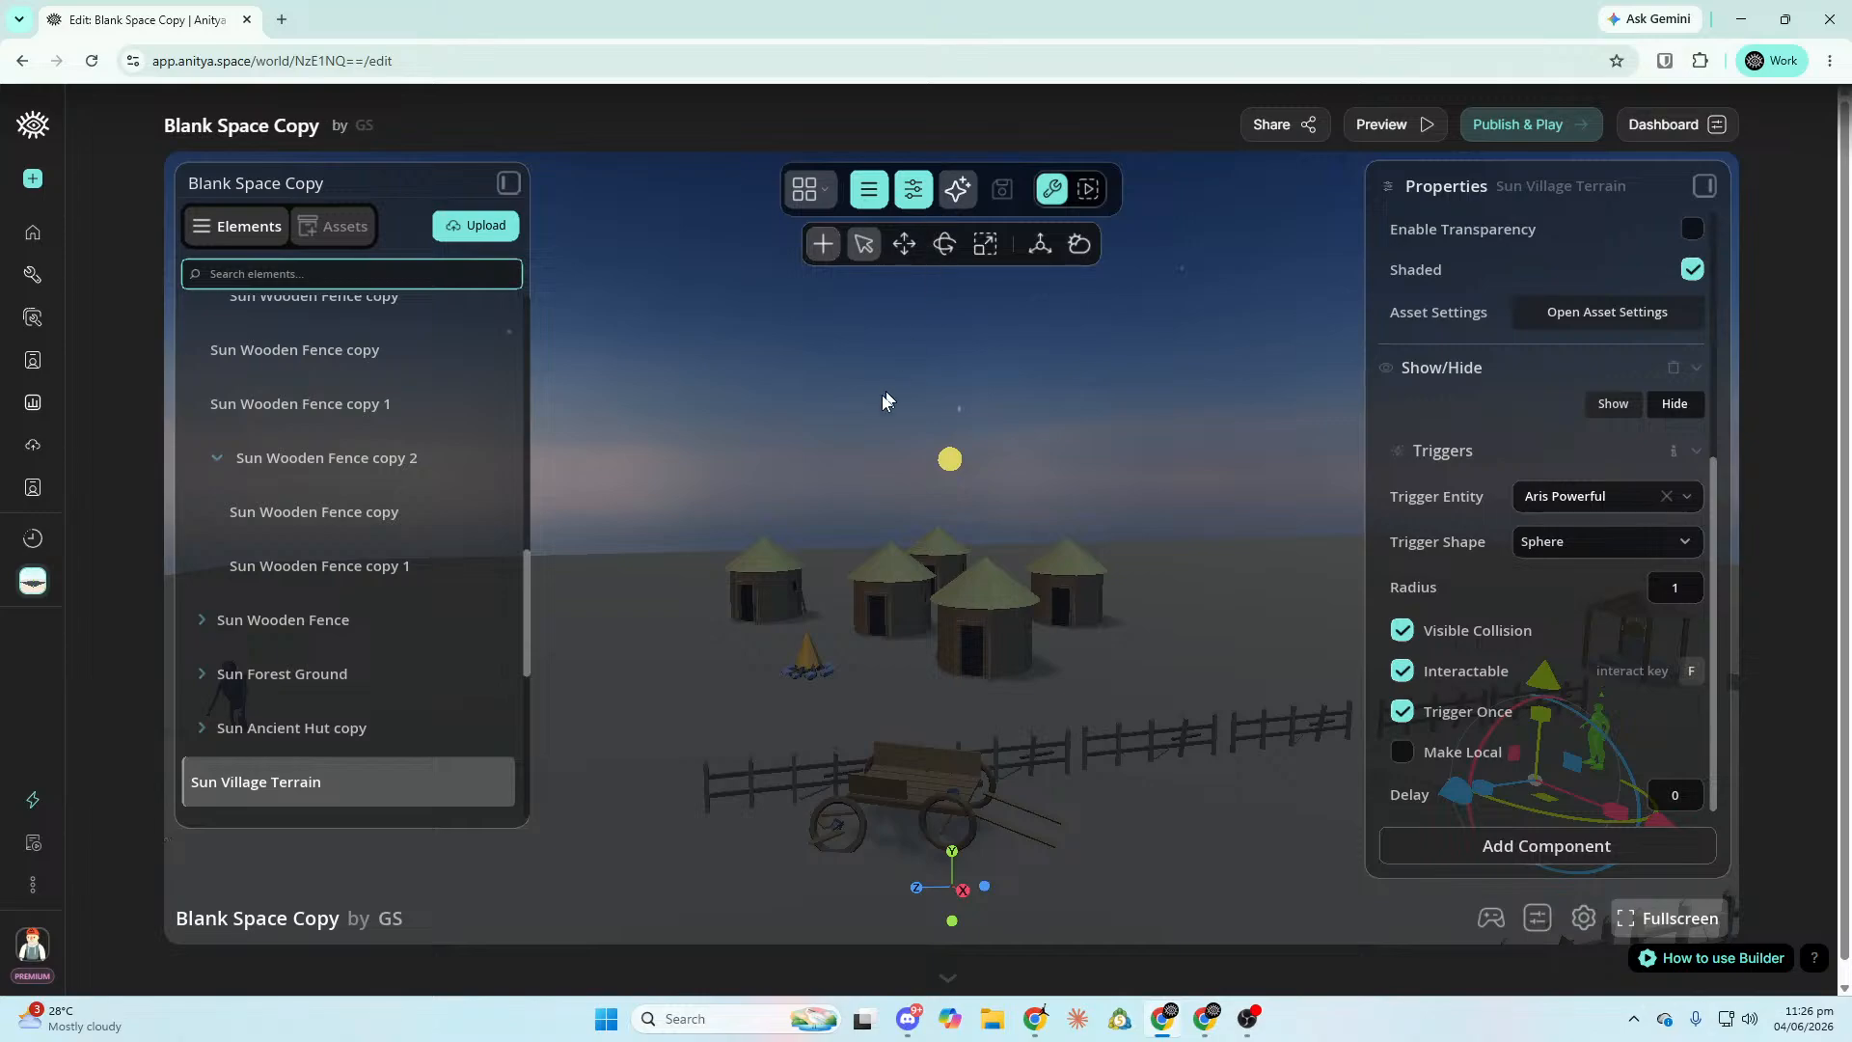
left_click(969, 200)
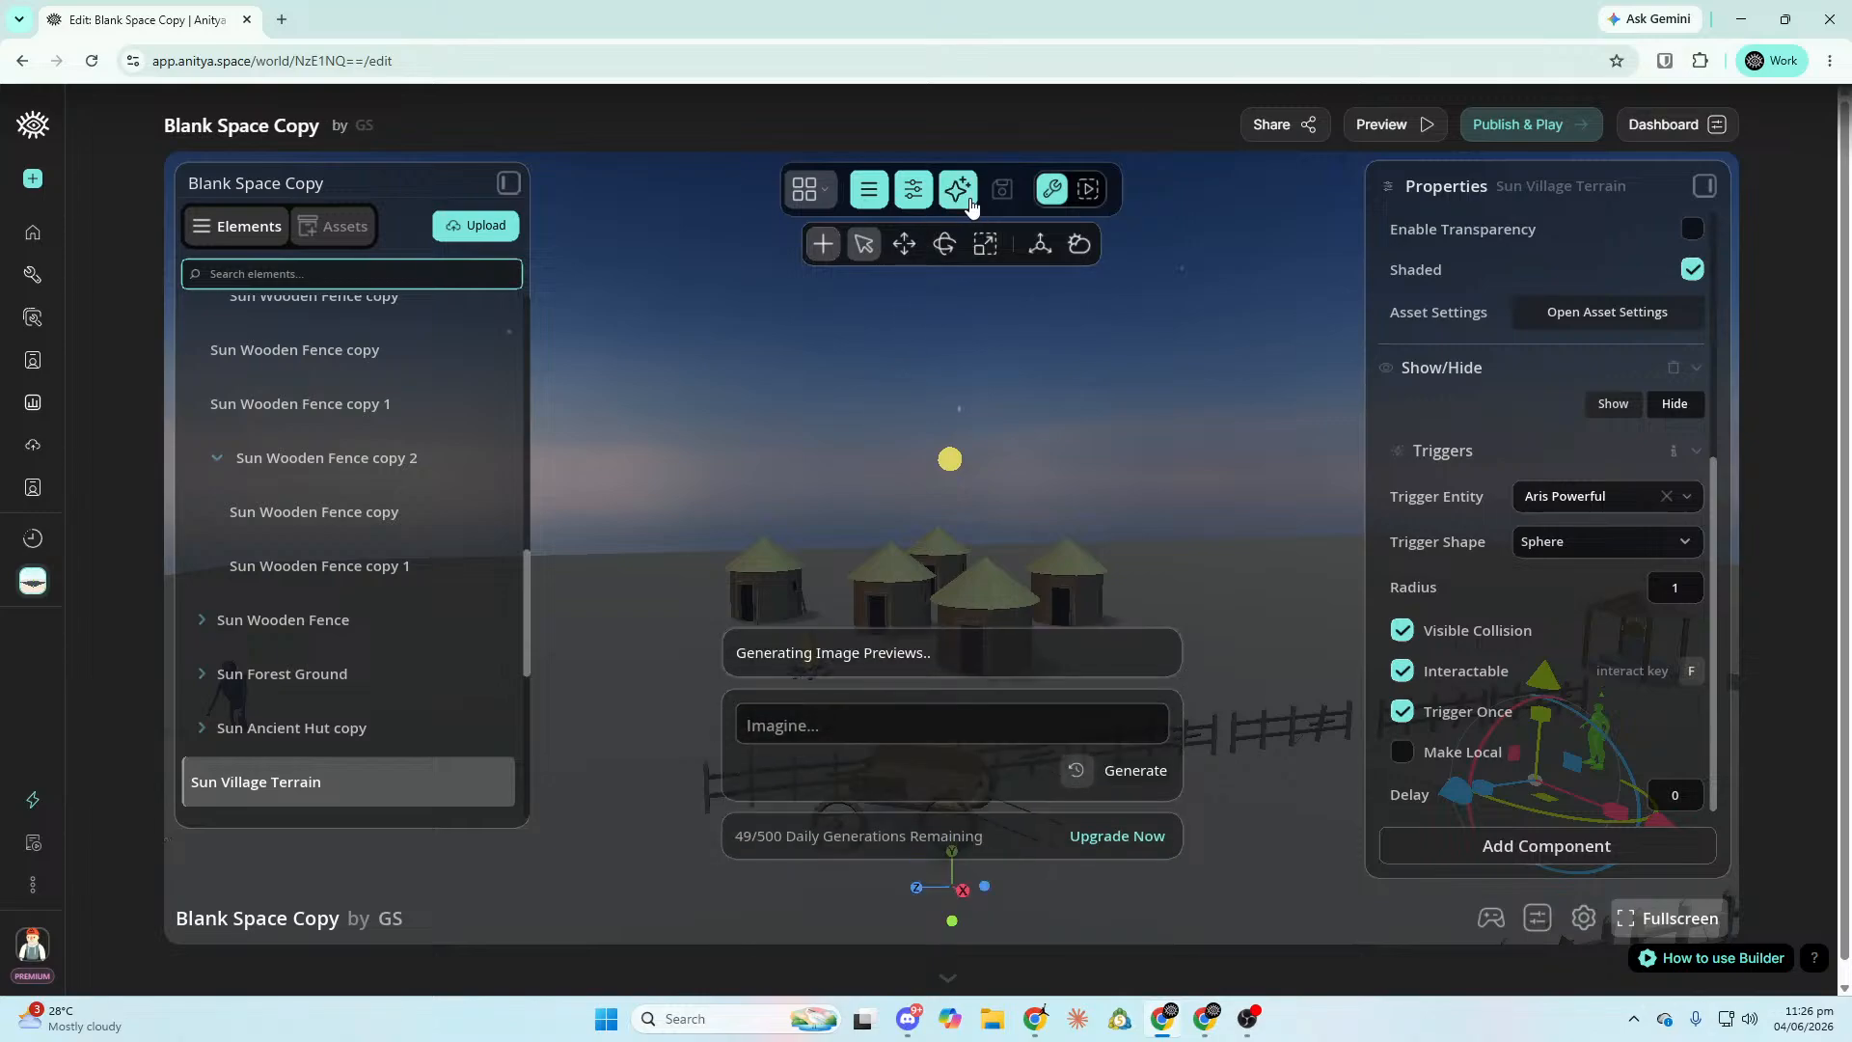
Switch to Sketchfab in a Chrome window under another profile and search downloadable models for "tribal warrior".
key("super")
type("google")
key("Return")
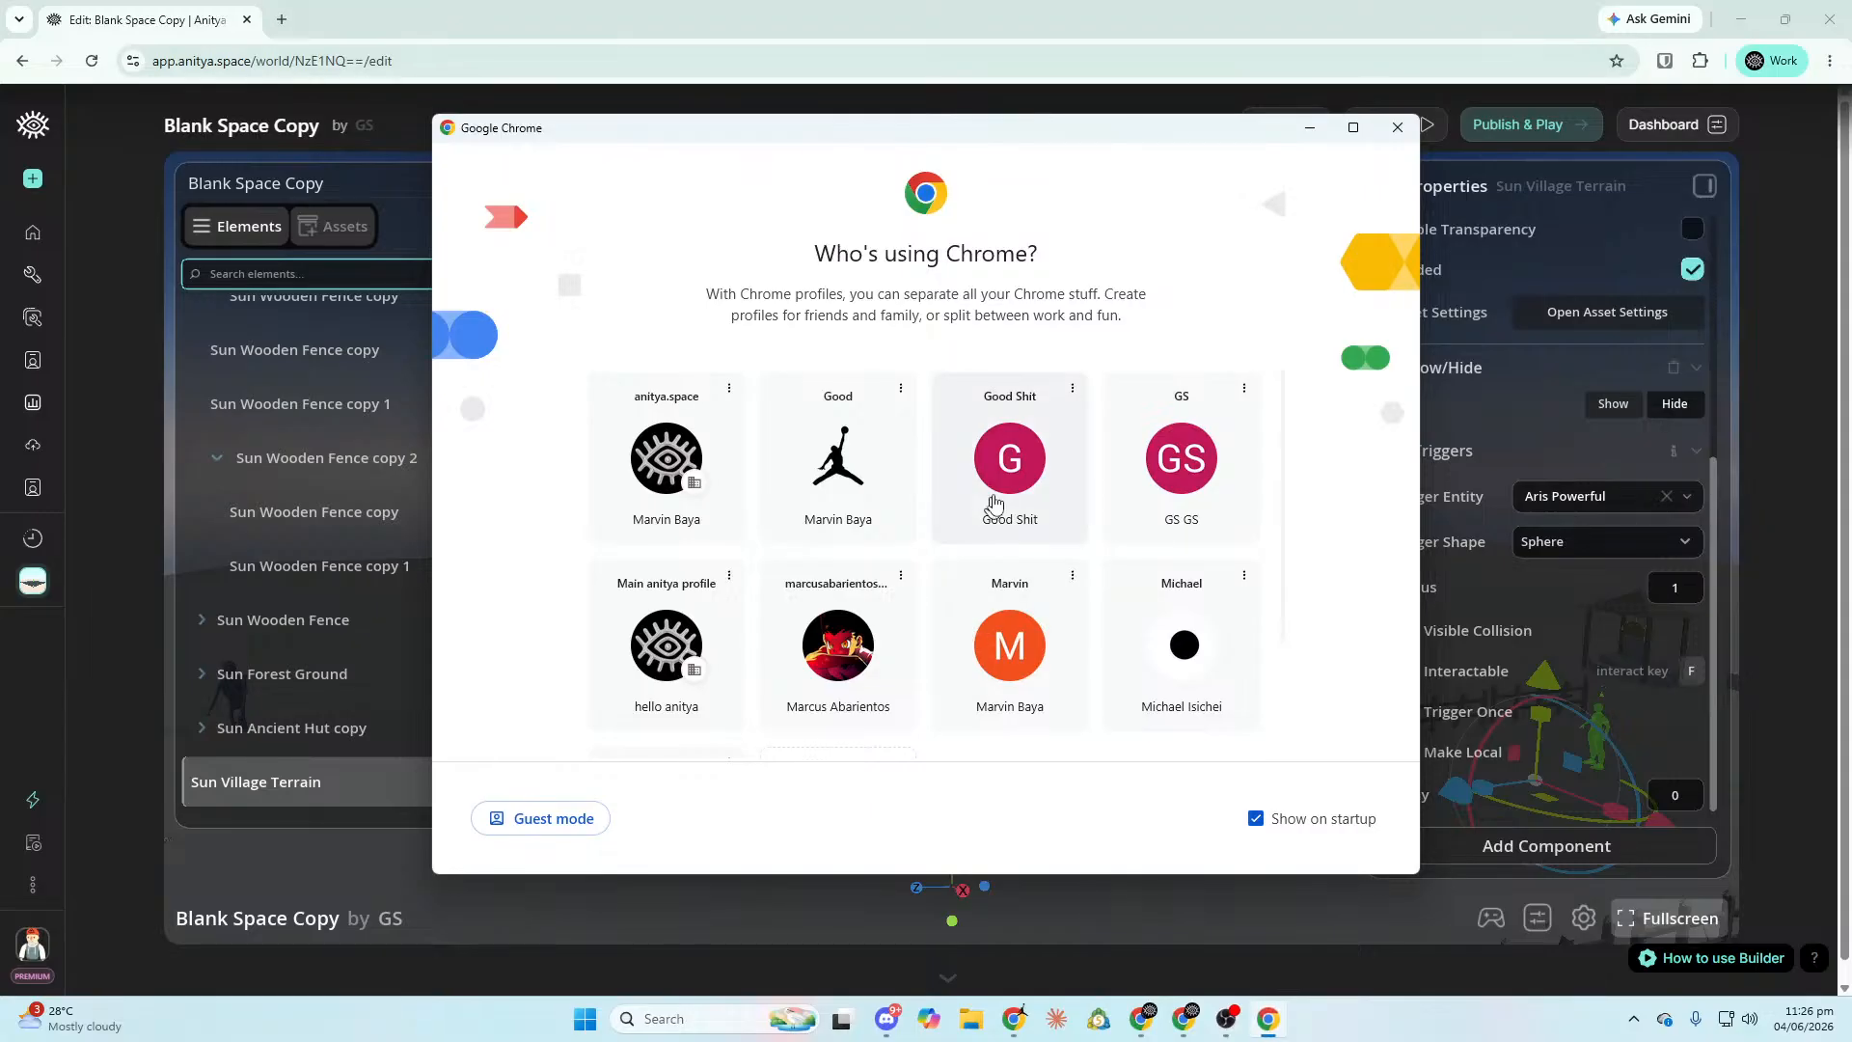
left_click(1010, 463)
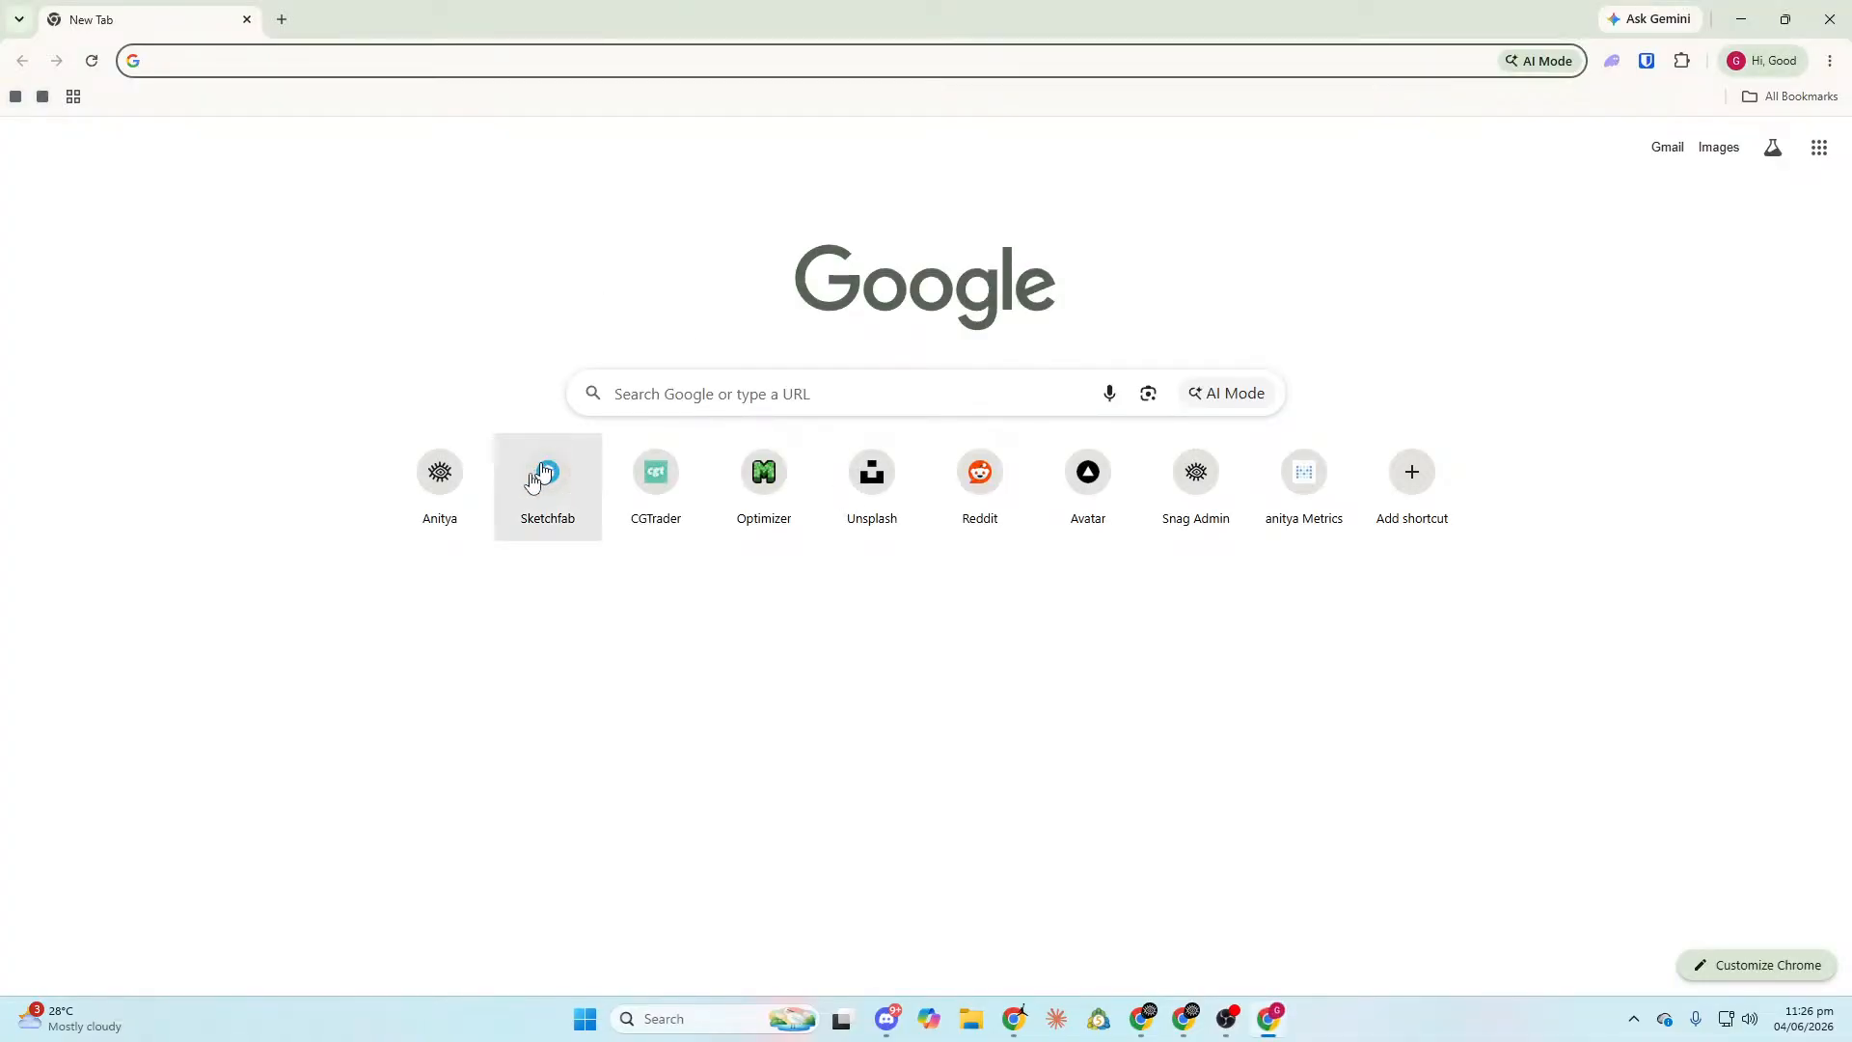
left_click(540, 470)
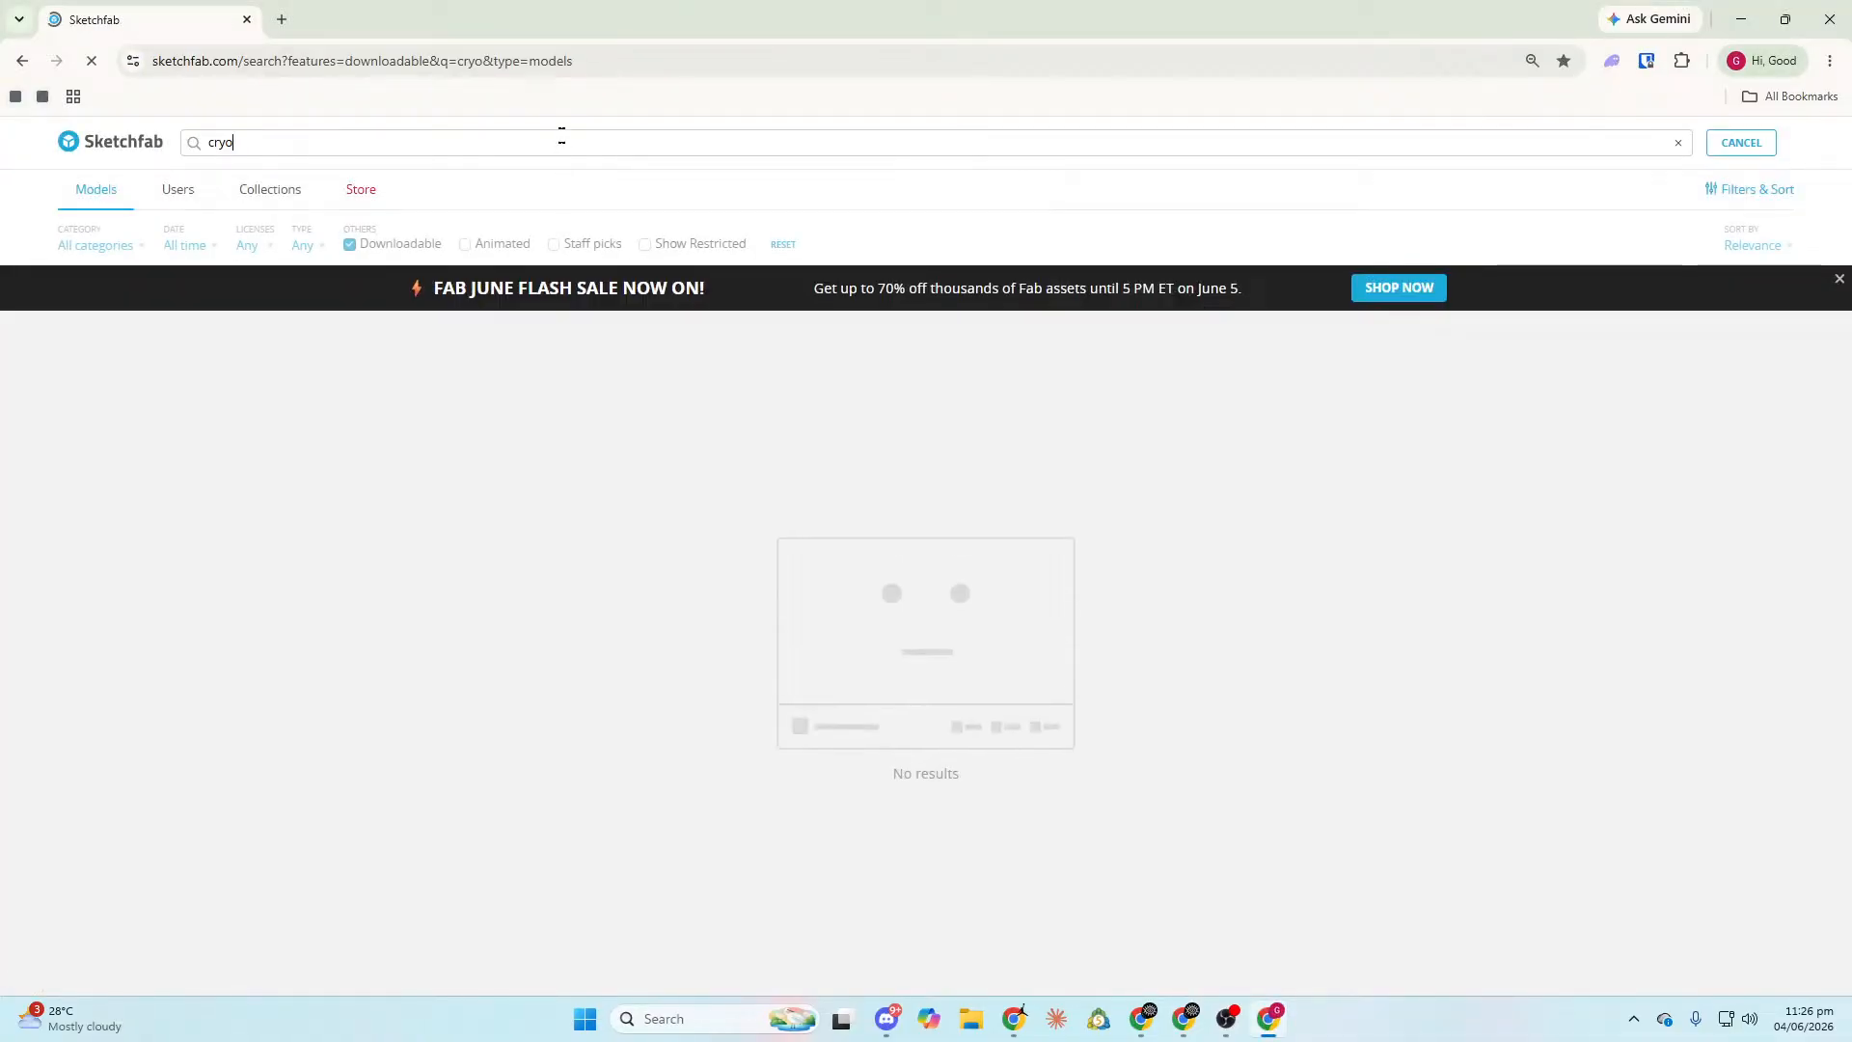
type("tribal w")
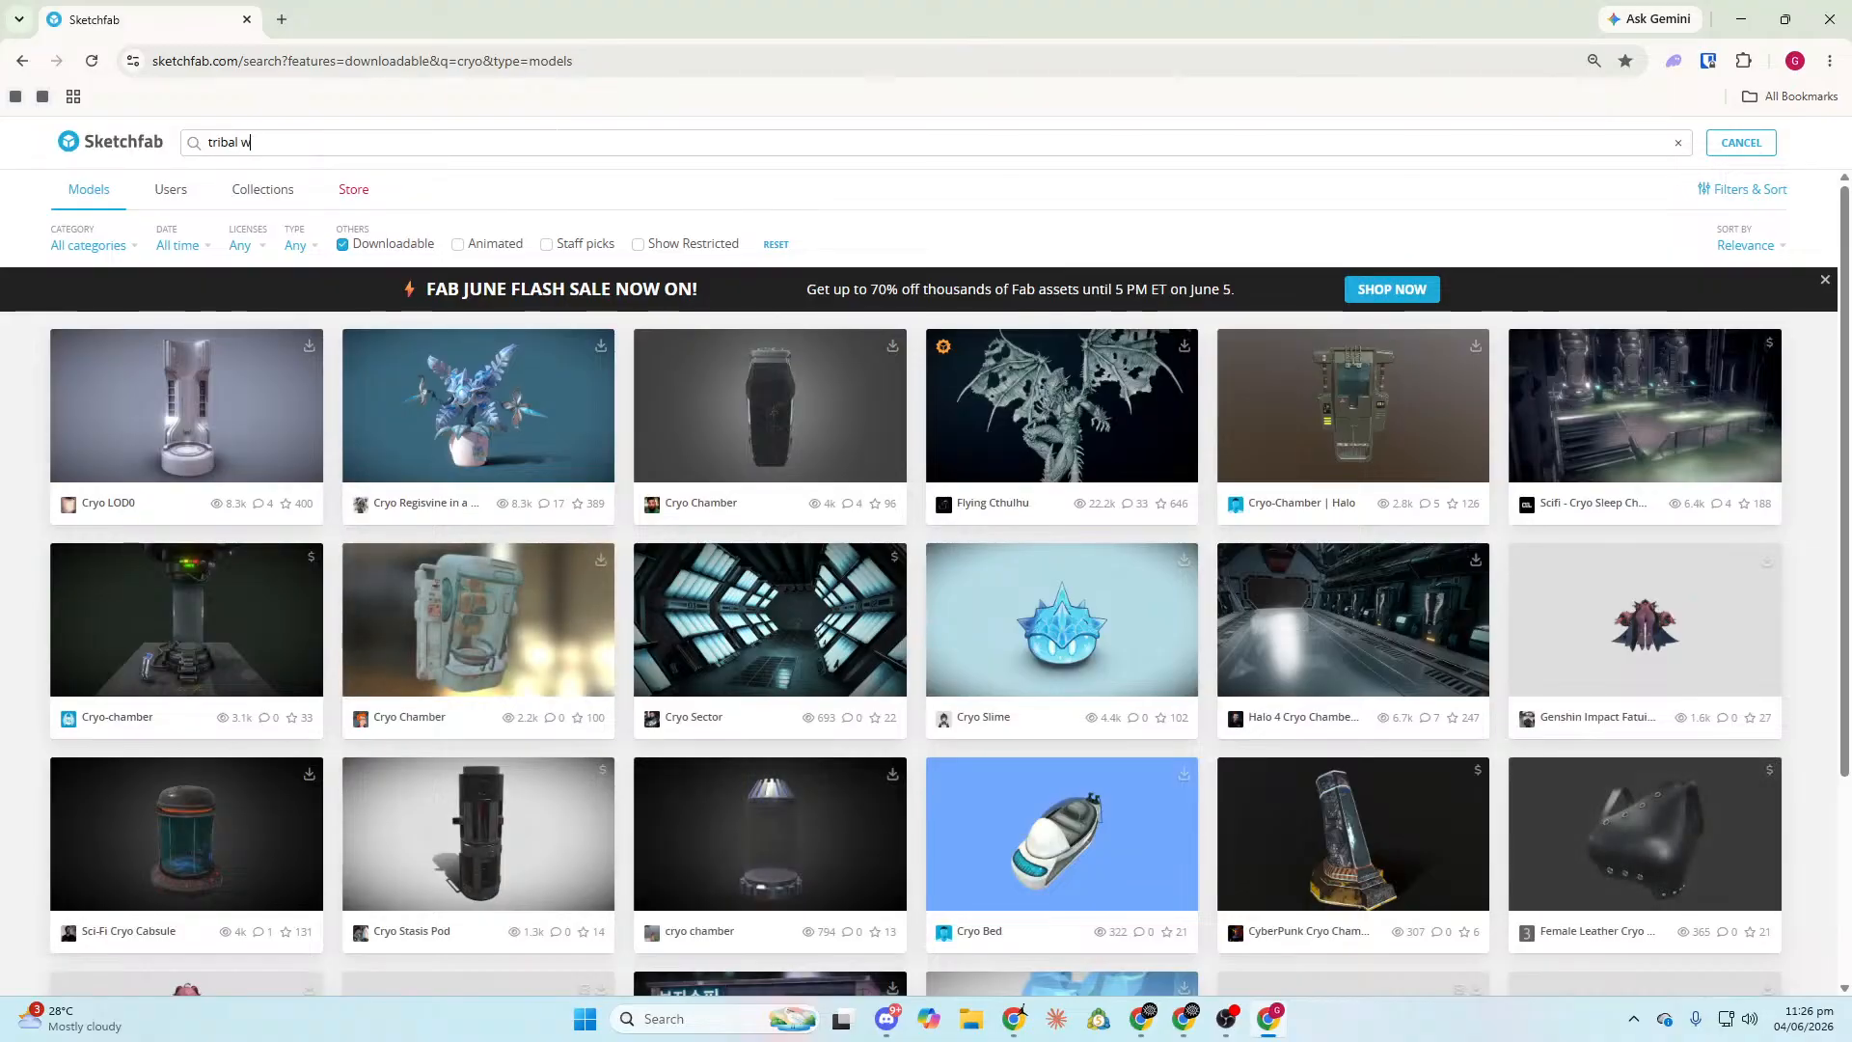
key("Return")
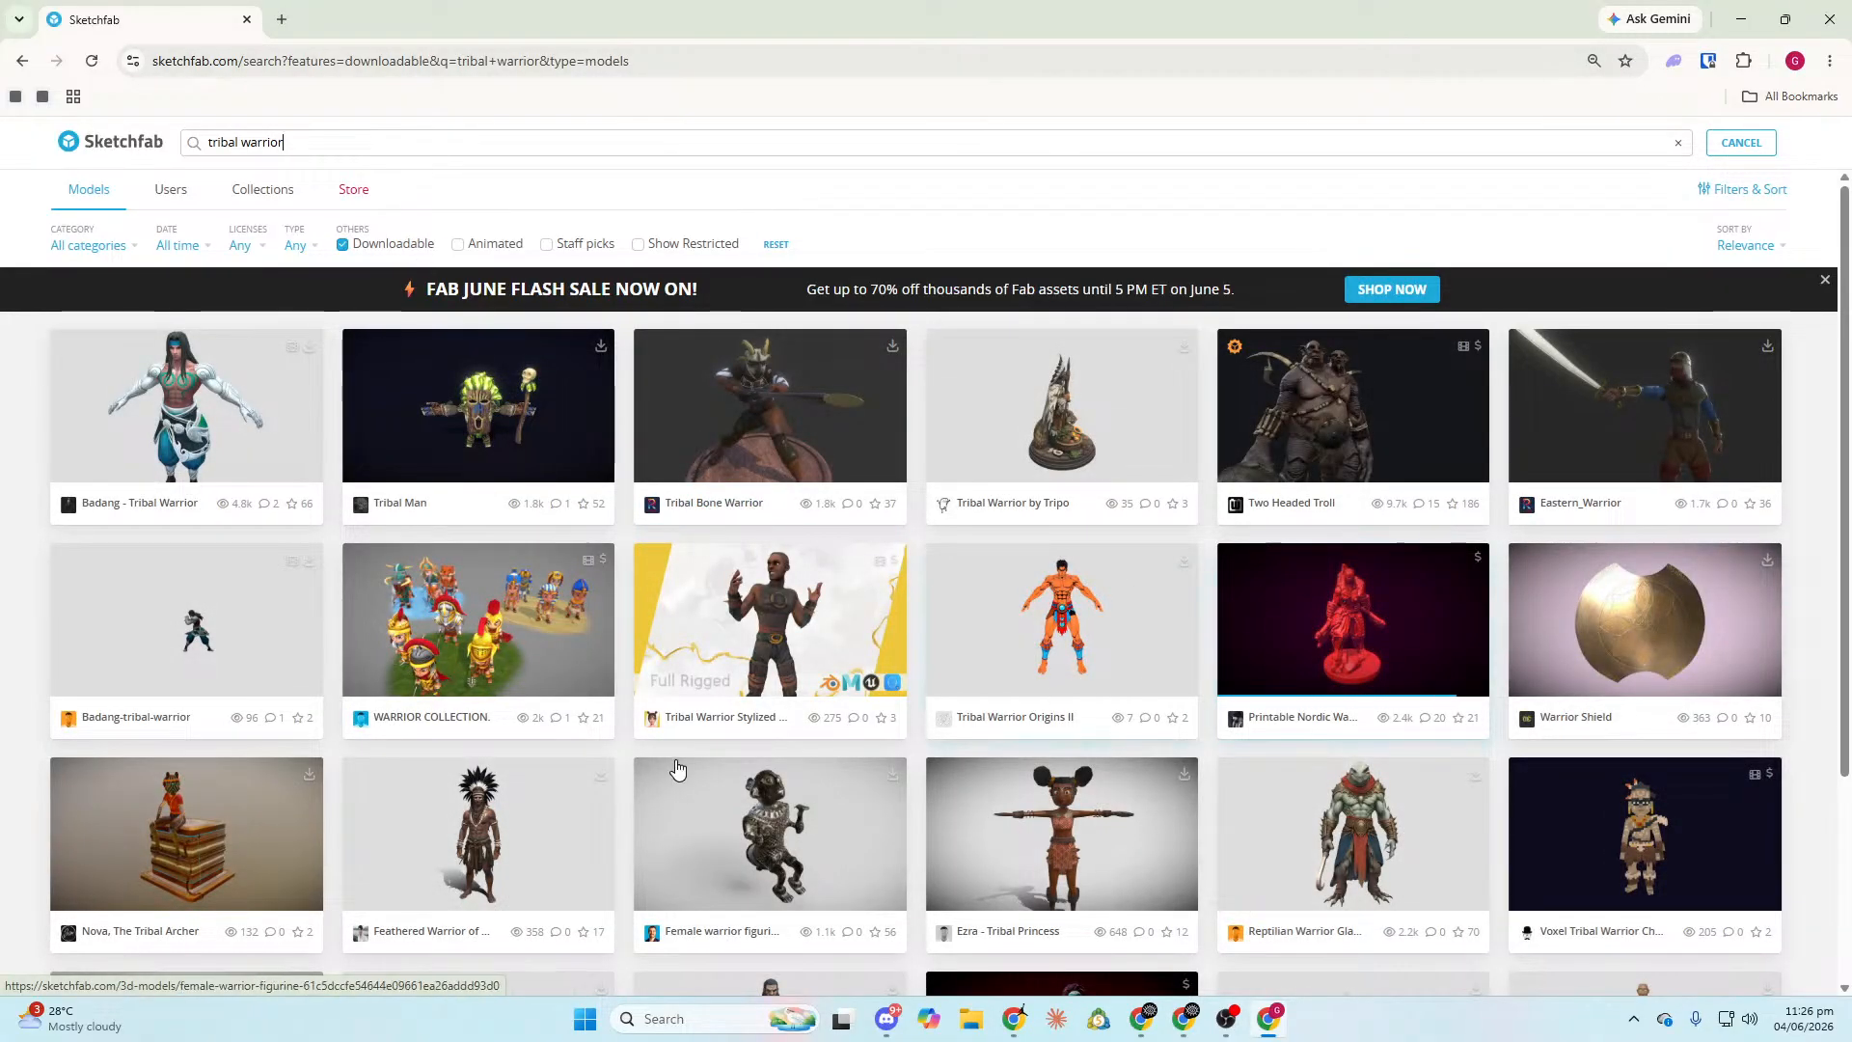
Open the "Tribal" model from the search results, check its available download formats, and return to the results.
scroll(647, 769, "down", 3)
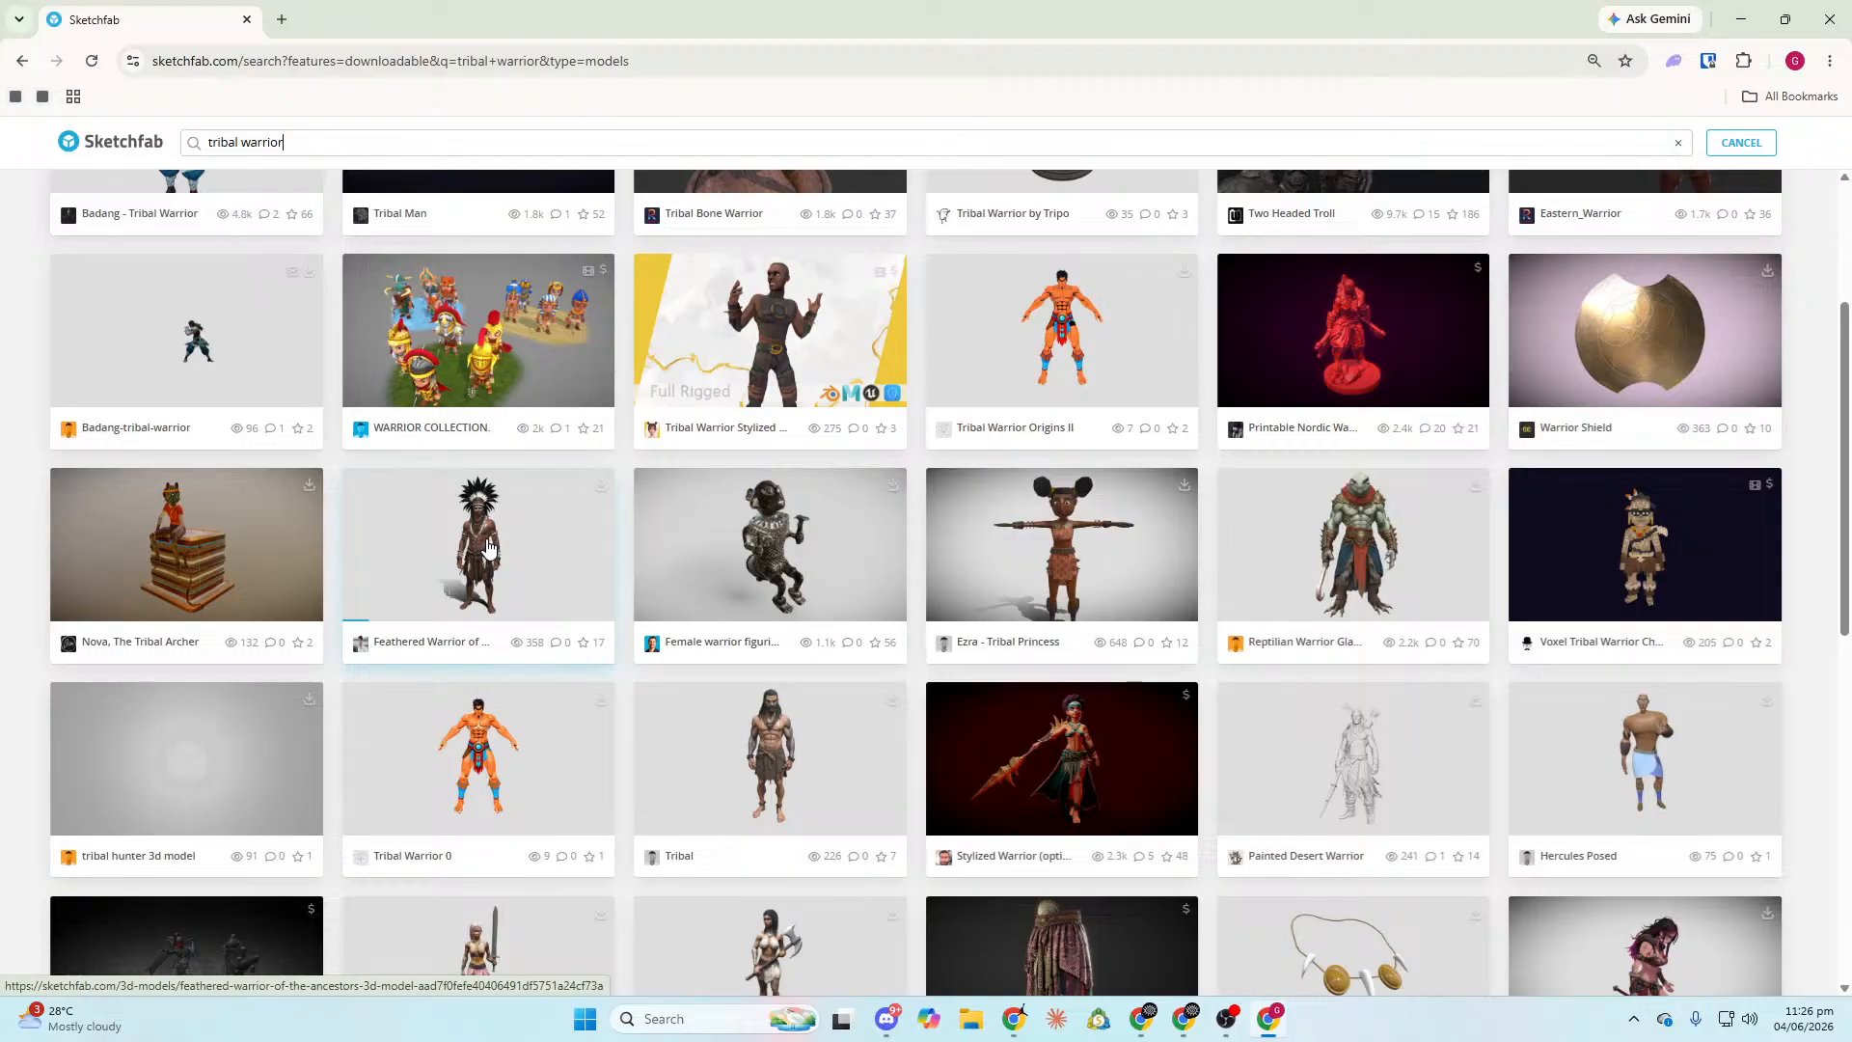
left_click(745, 738)
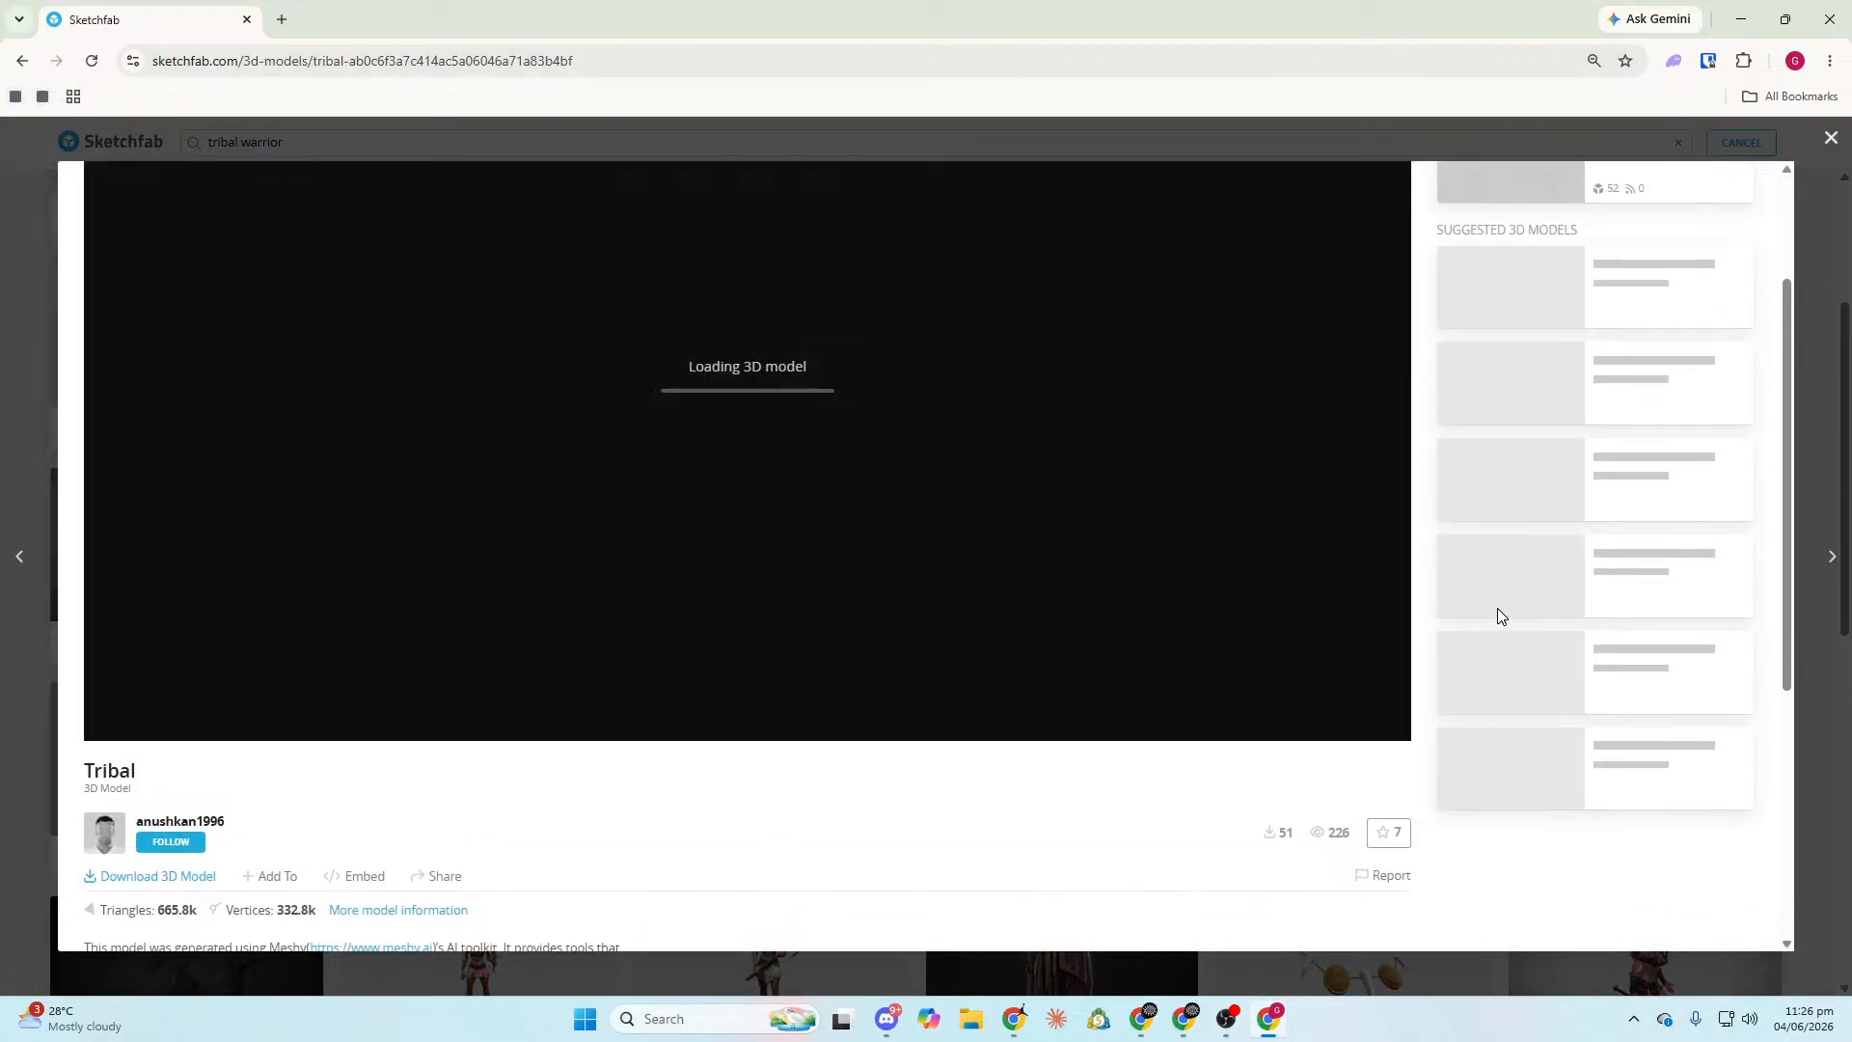
left_click(159, 876)
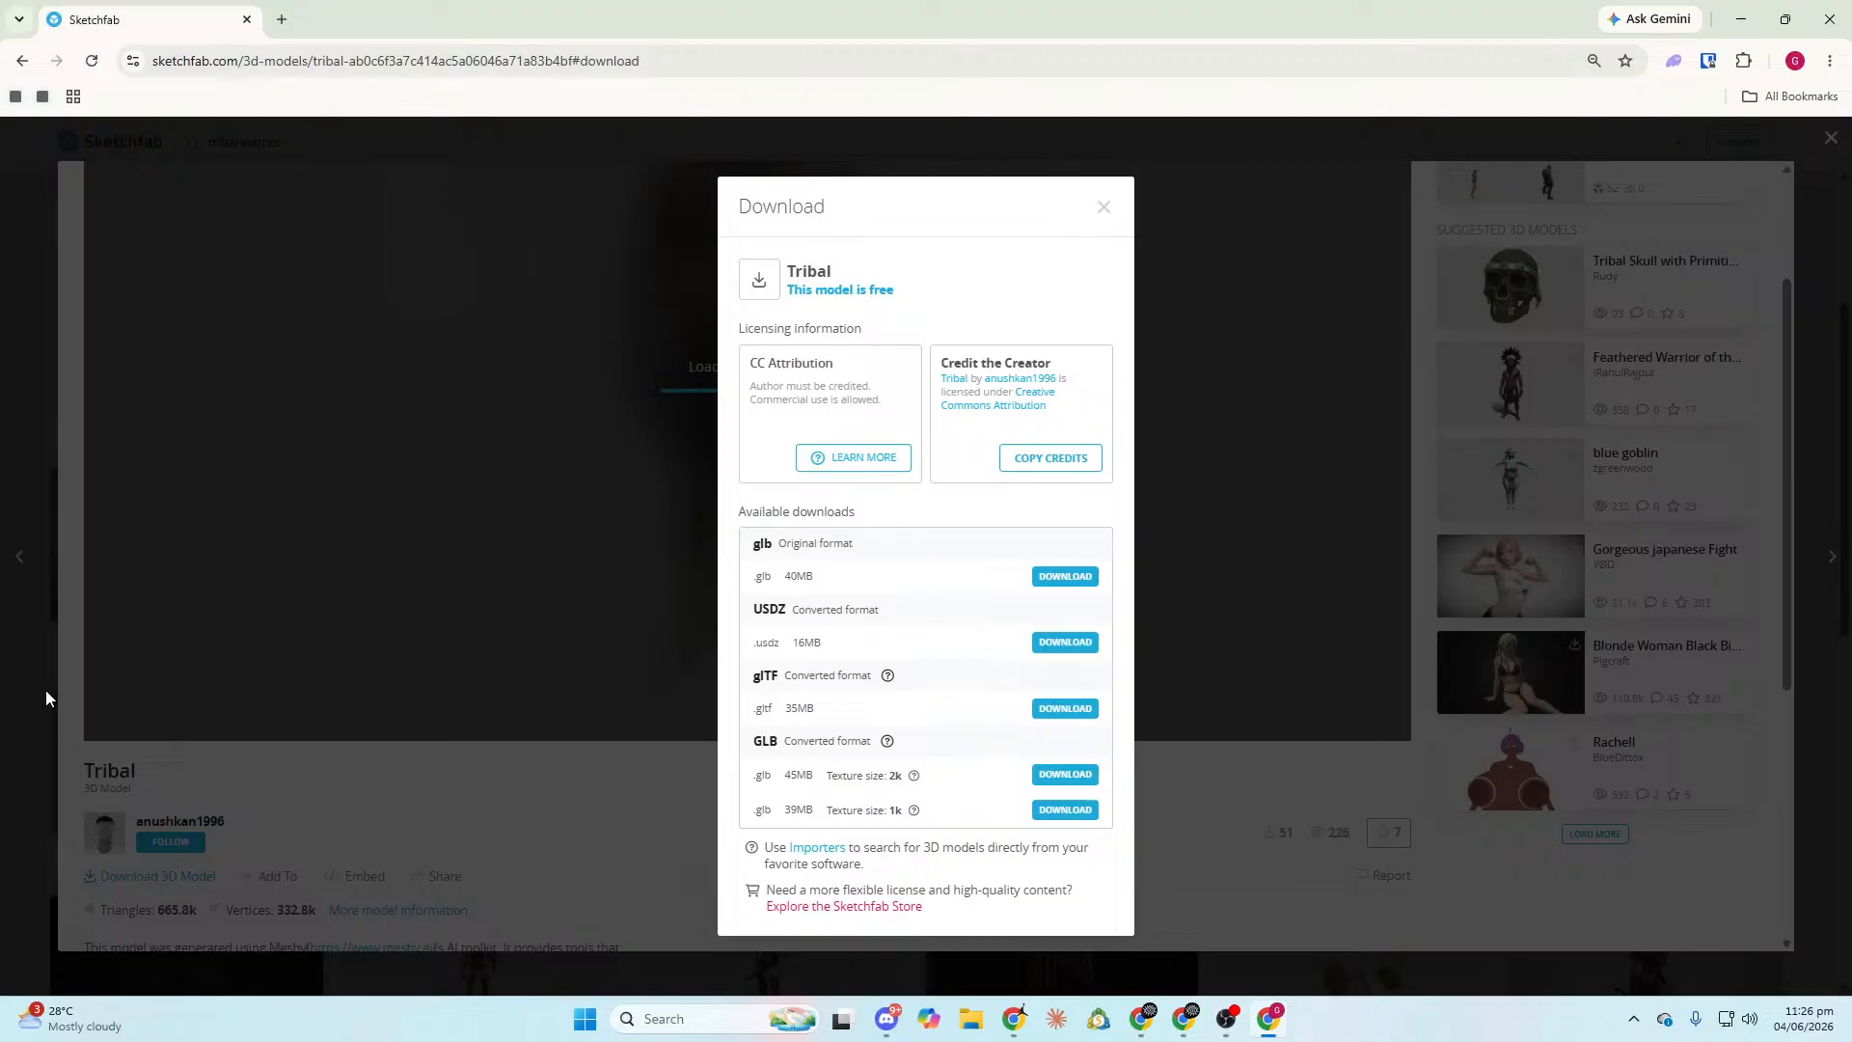
left_click(1102, 206)
left_click(1829, 140)
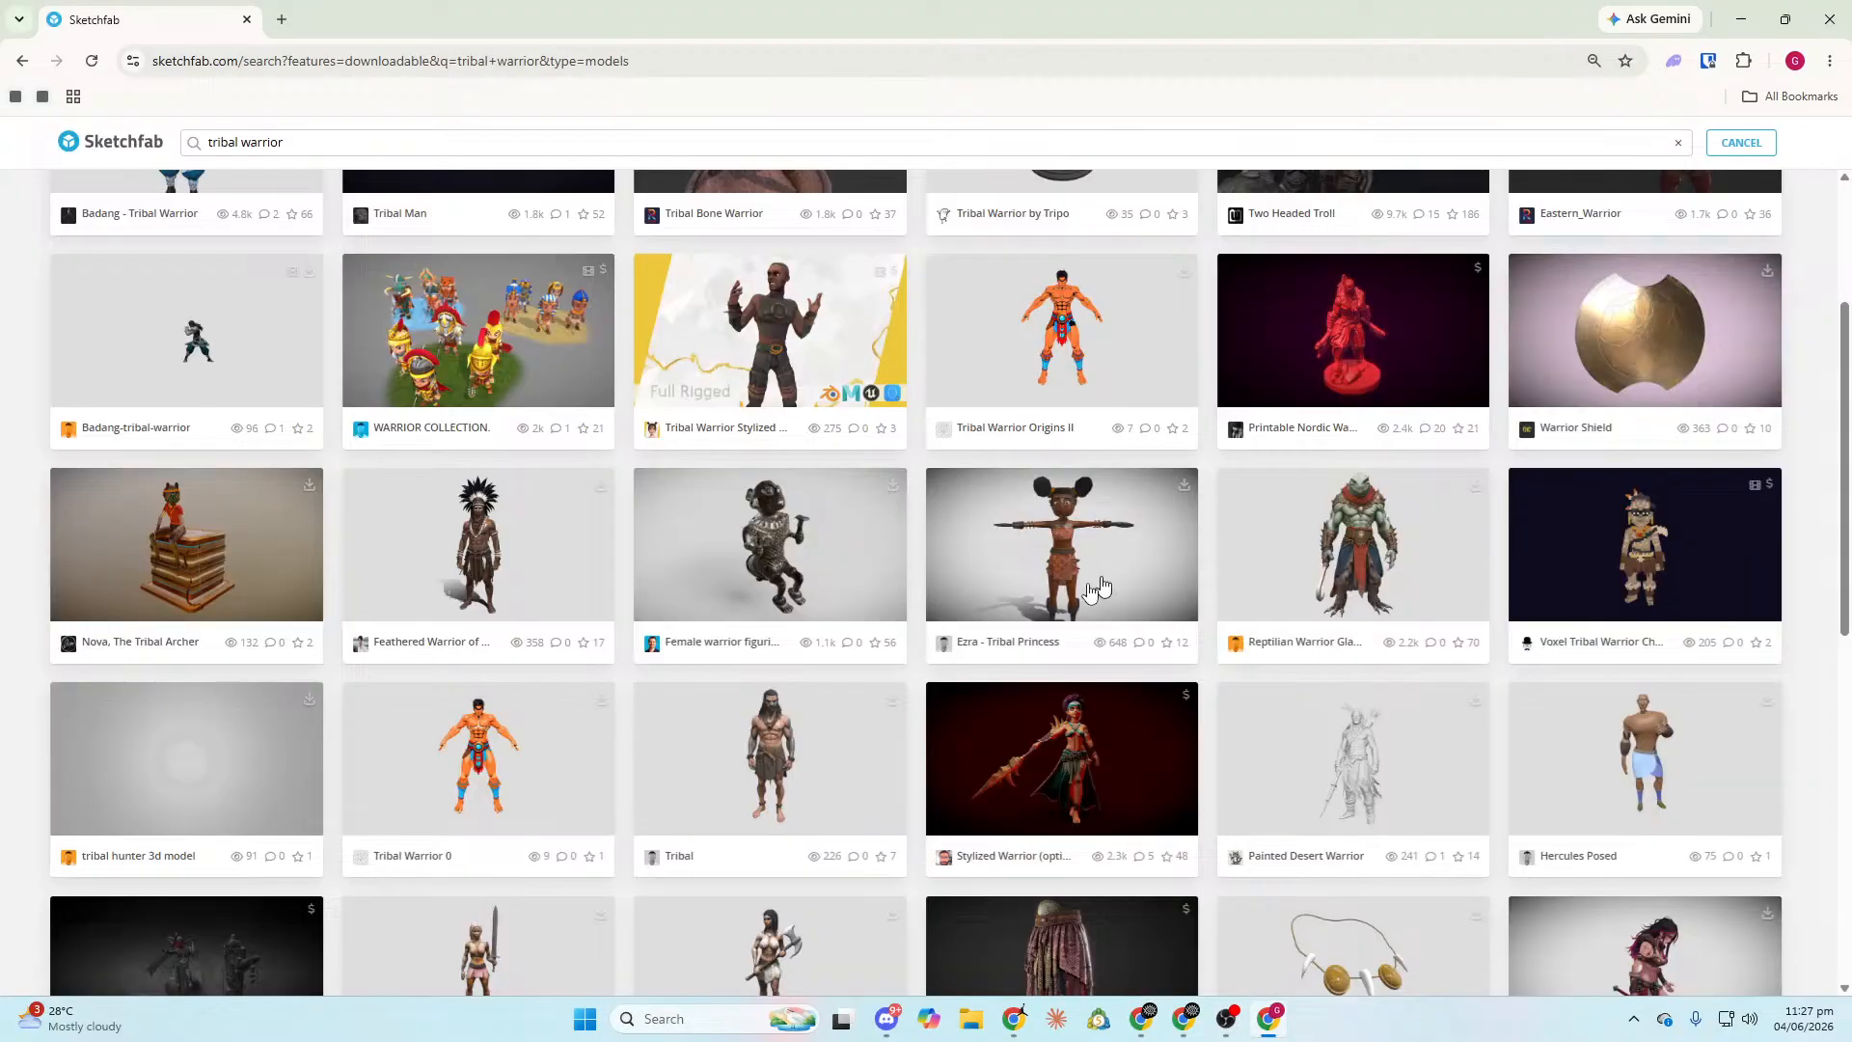
Check the Feathered Warrior of the Ancestors 3D Model and its download options, and return to the results.
left_click(471, 553)
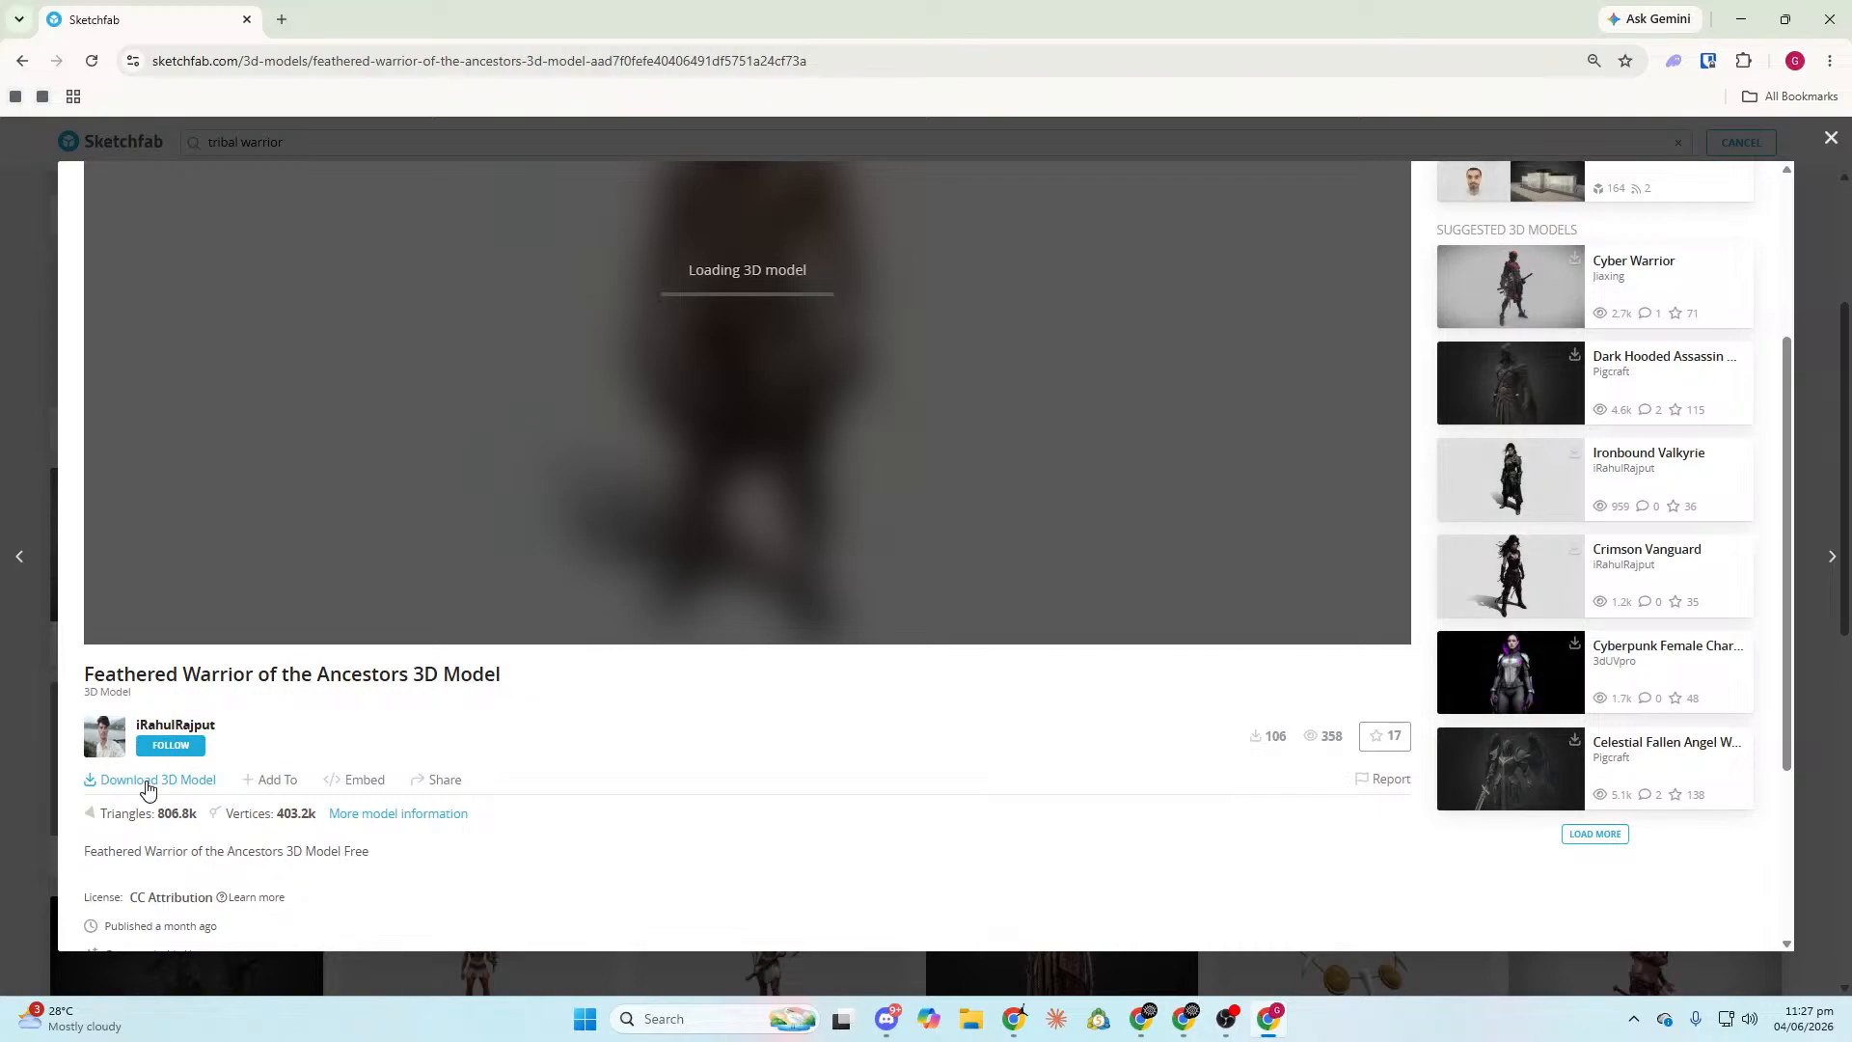
left_click(149, 780)
key("Escape")
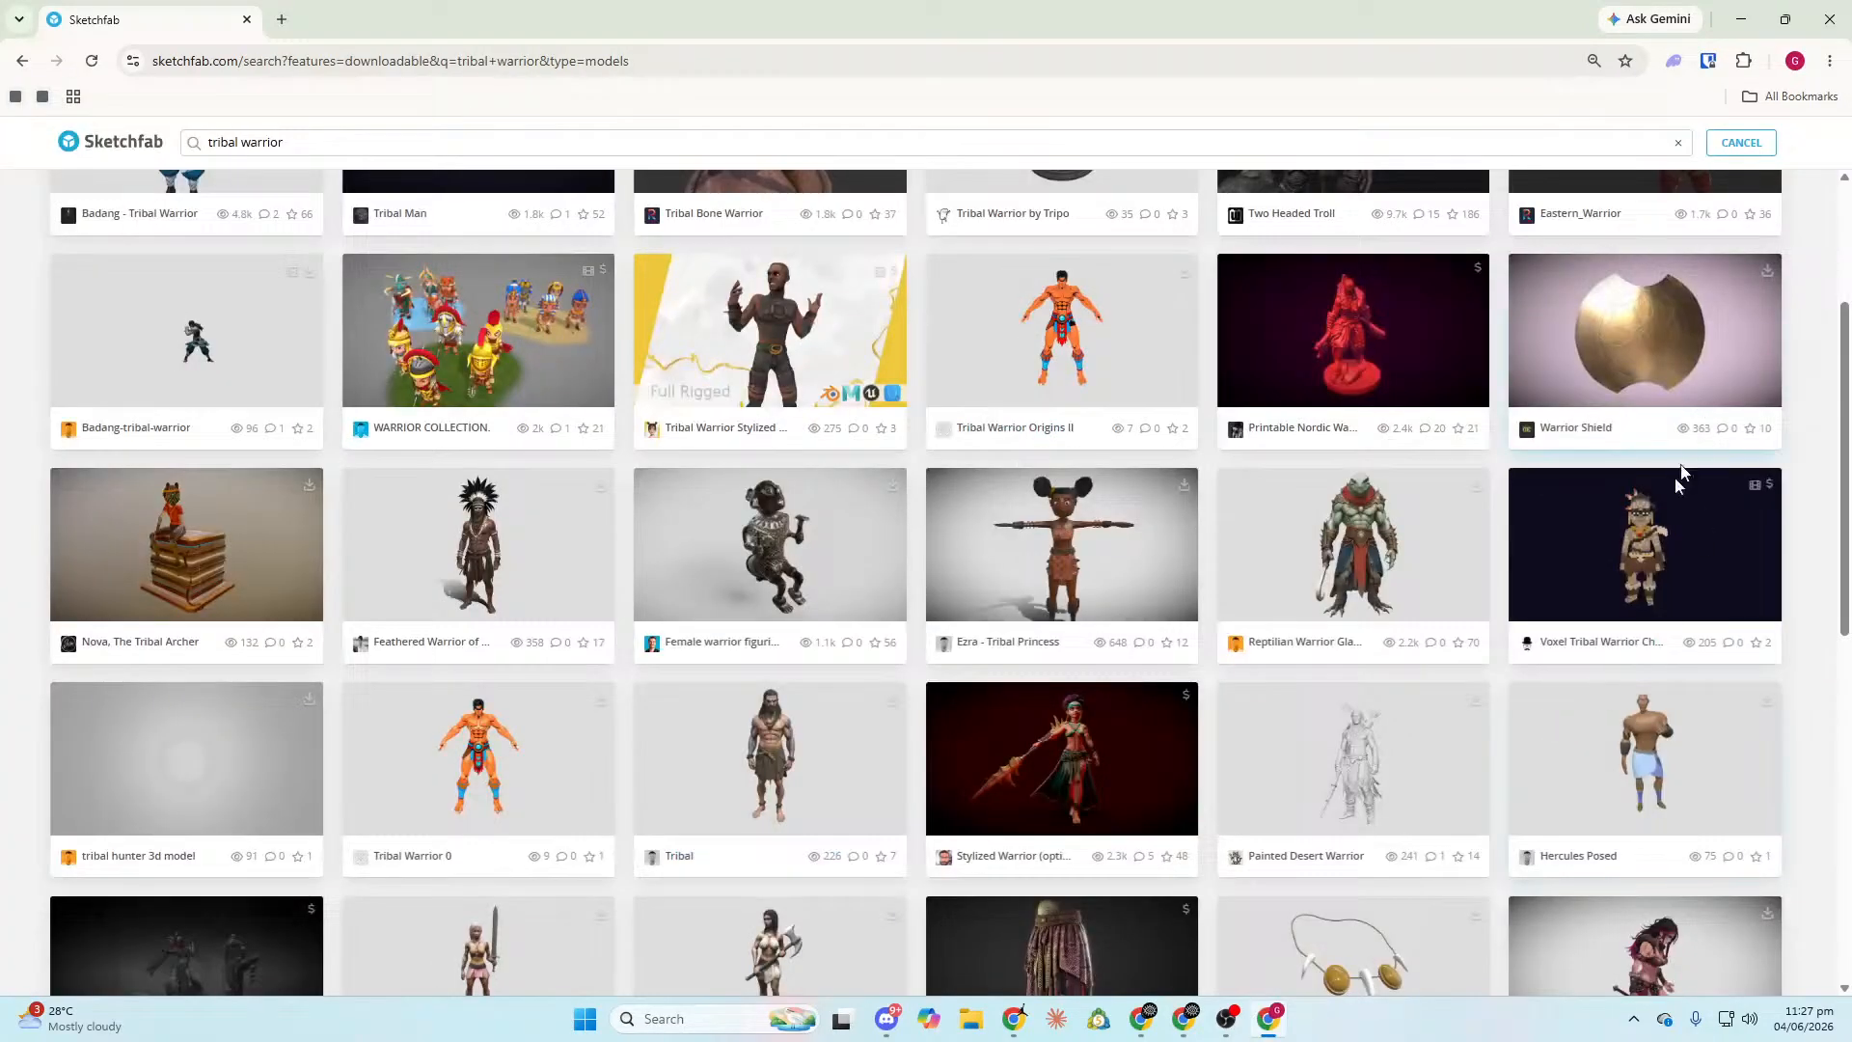
Browse further through the tribal warrior models and narrow the search to "tribal warrior low poly".
scroll(1612, 618, "down", 5)
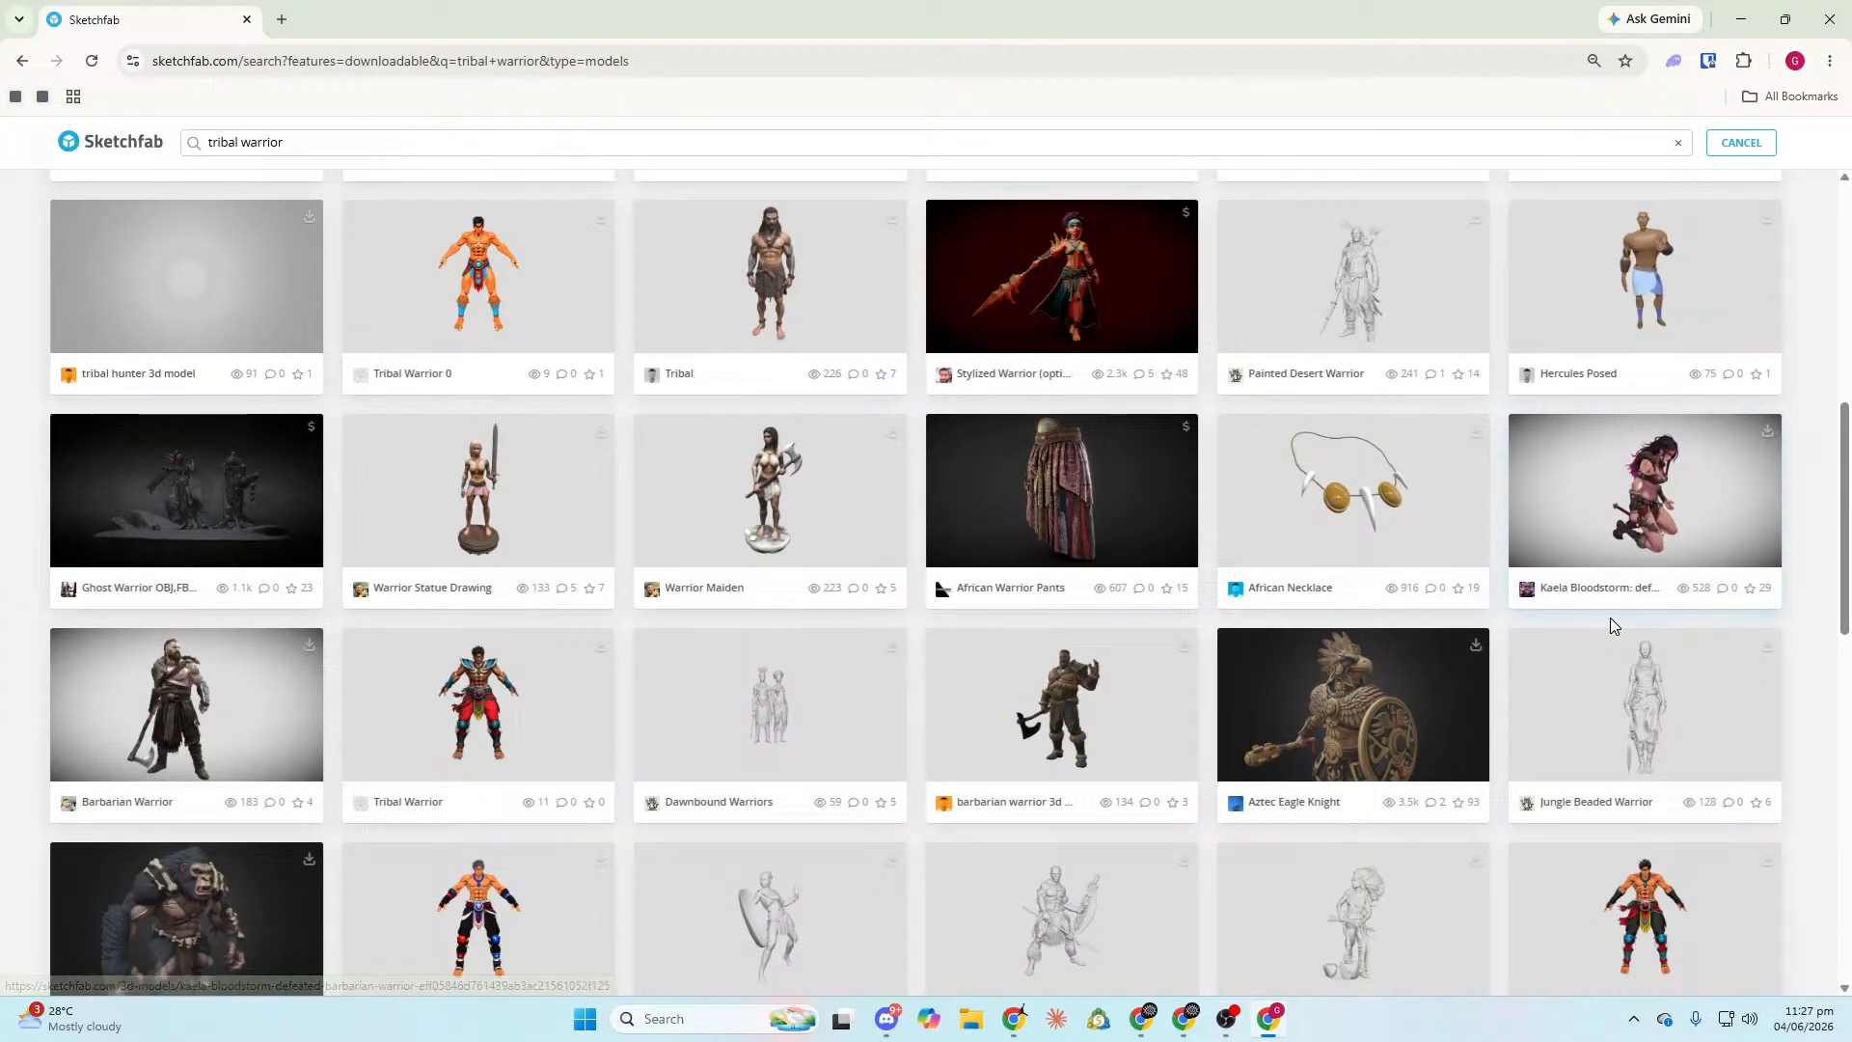
scroll(1611, 627, "down", 3)
scroll(1611, 625, "down", 3)
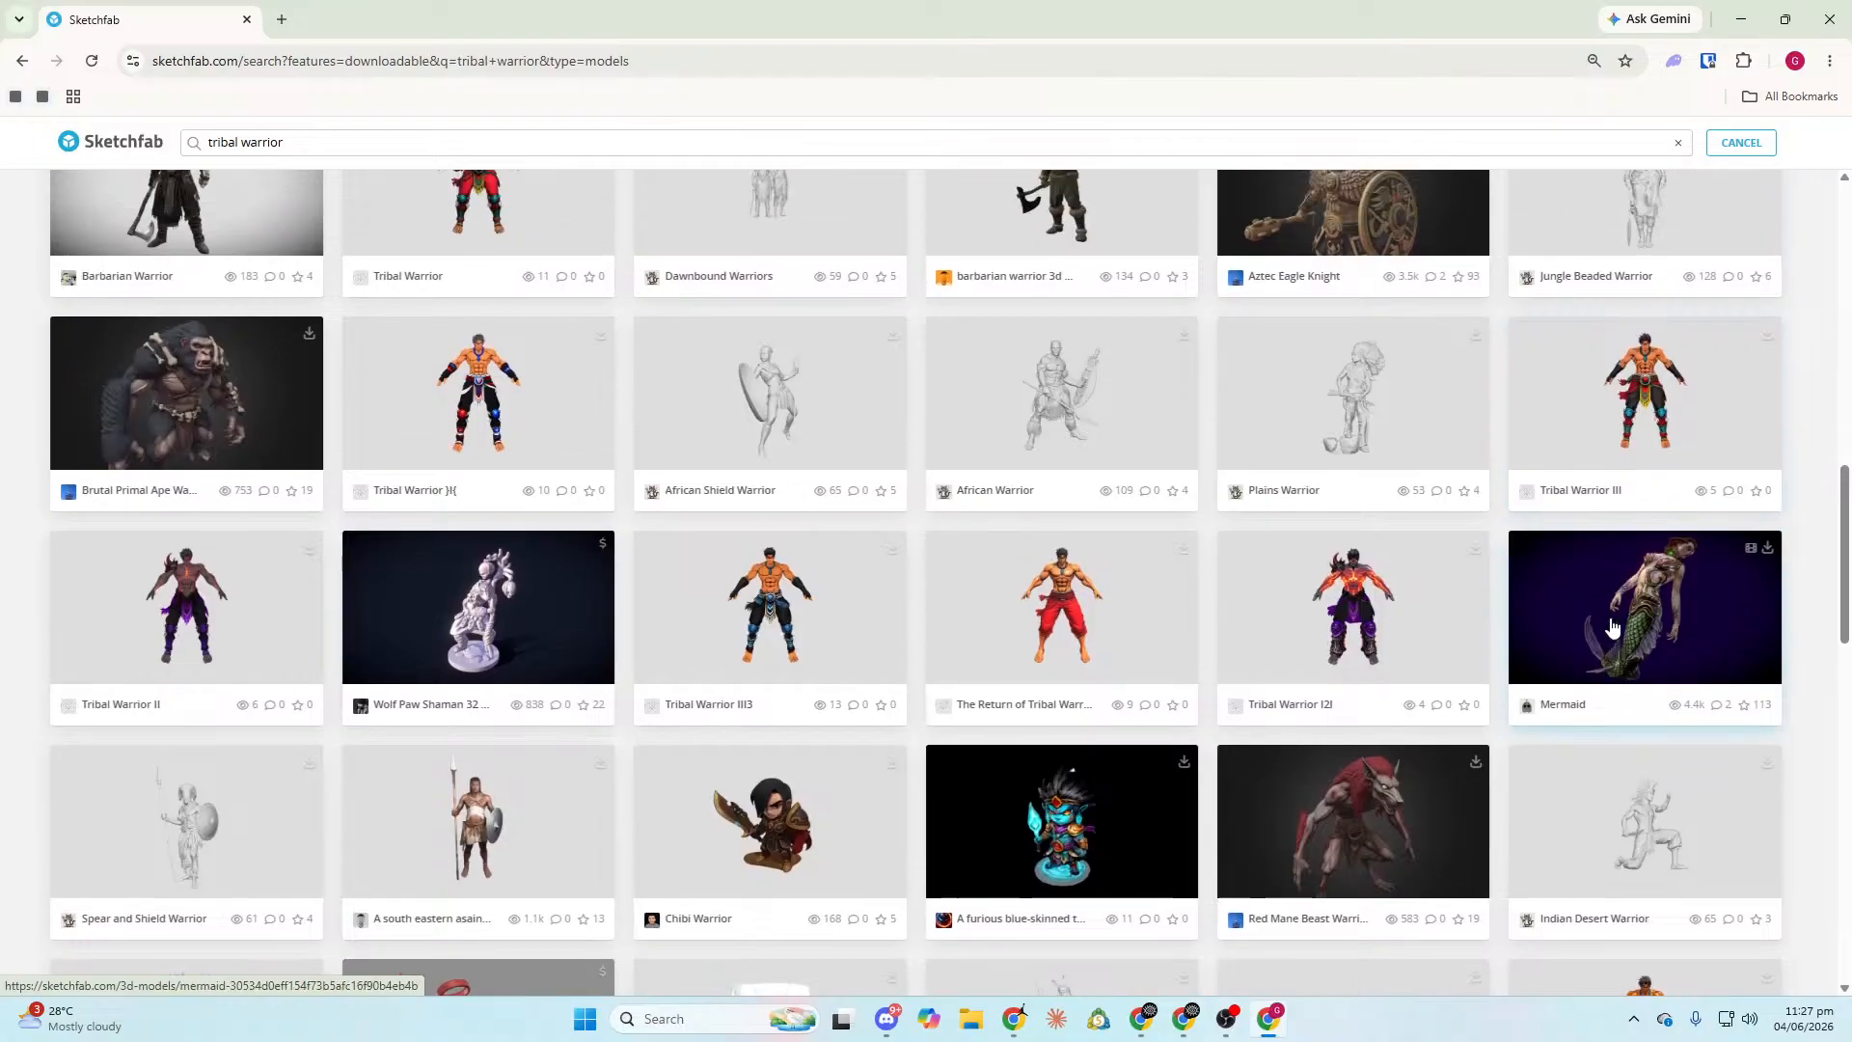
scroll(629, 193, "up", 2)
type("low poly")
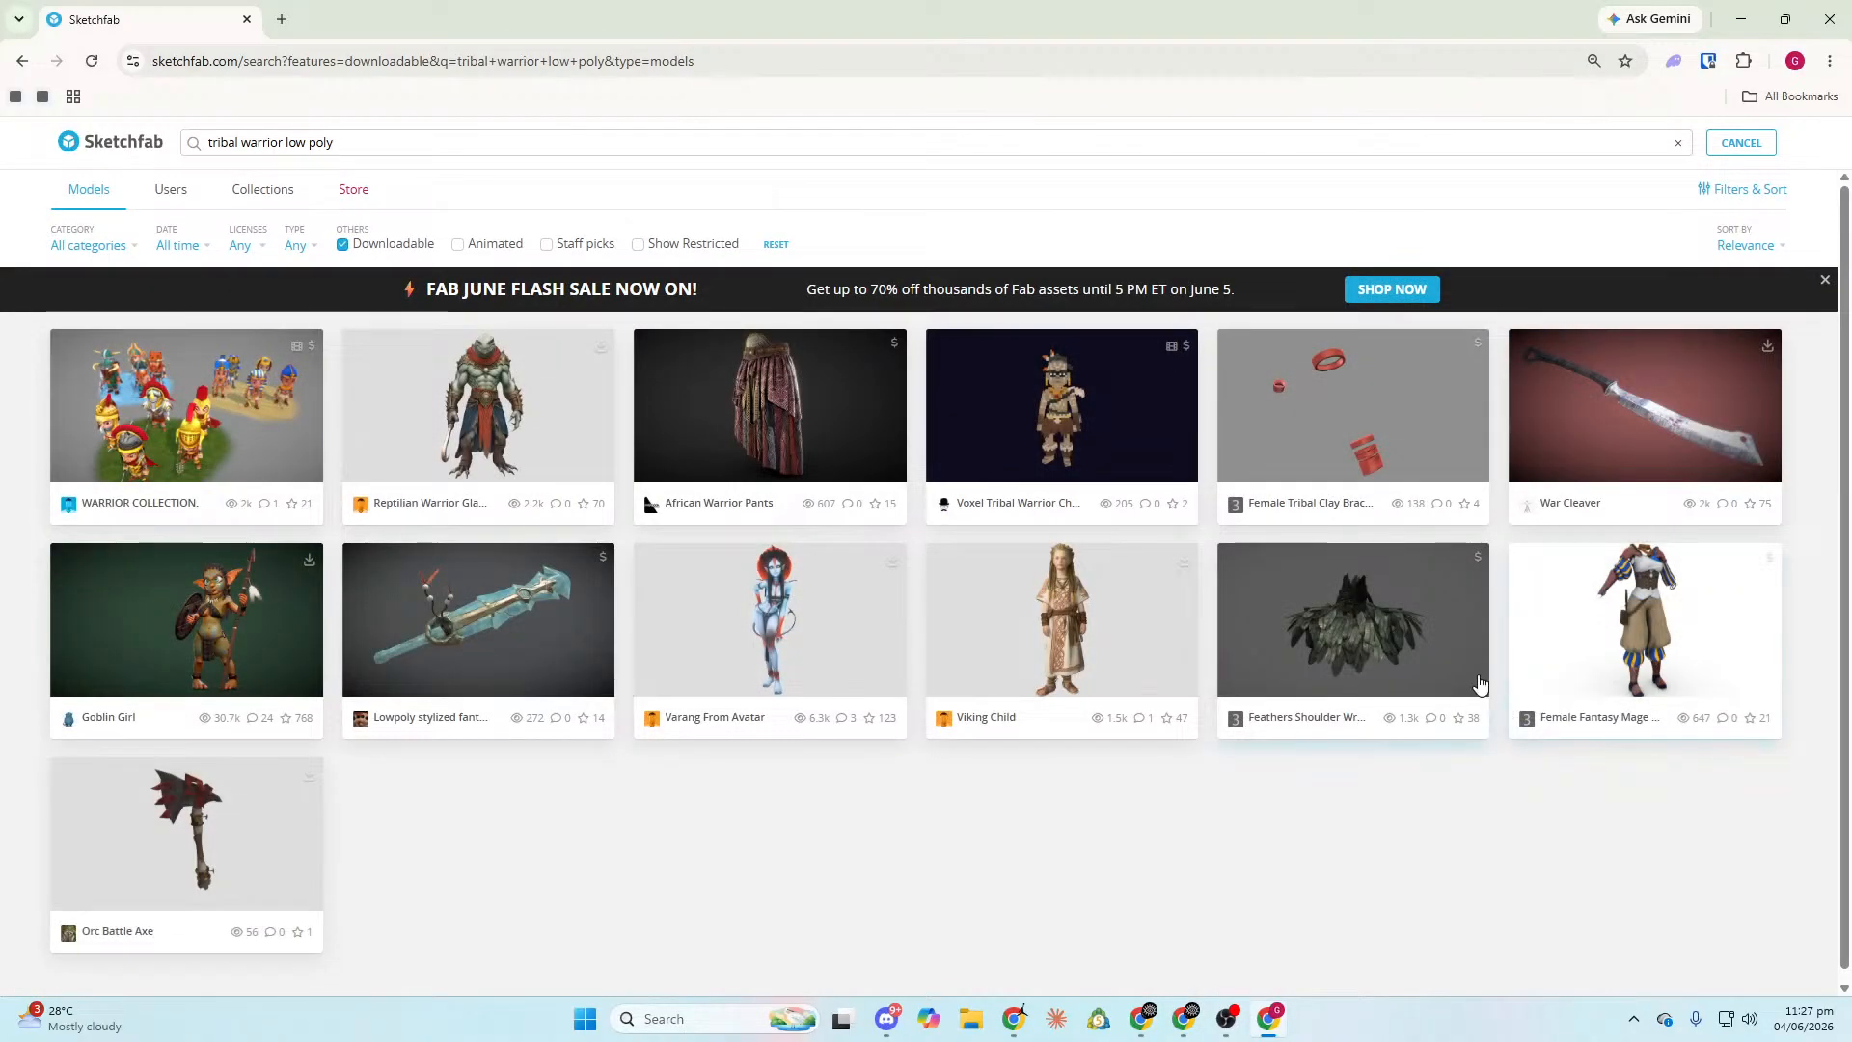
Check the Reptilian Warrior Gladiator model and its download options, and return to the results.
left_click(391, 415)
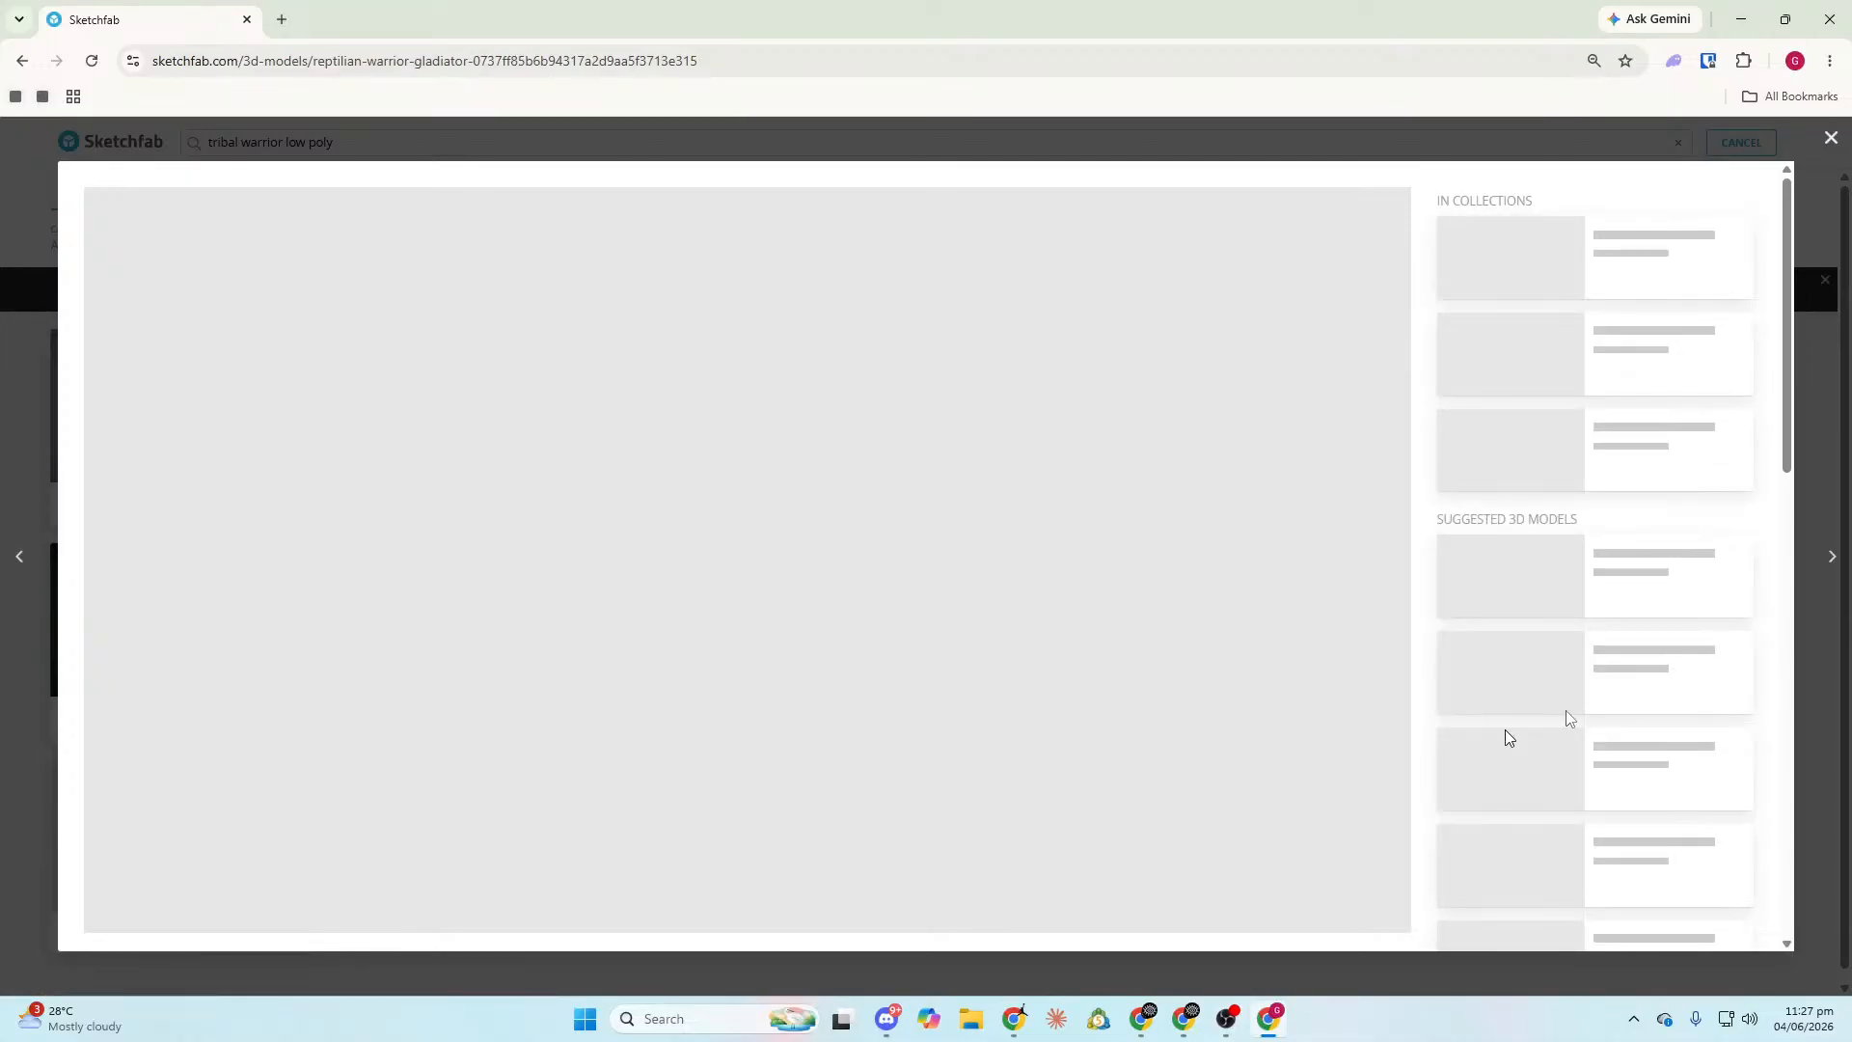
scroll(1563, 661, "down", 3)
left_click(144, 779)
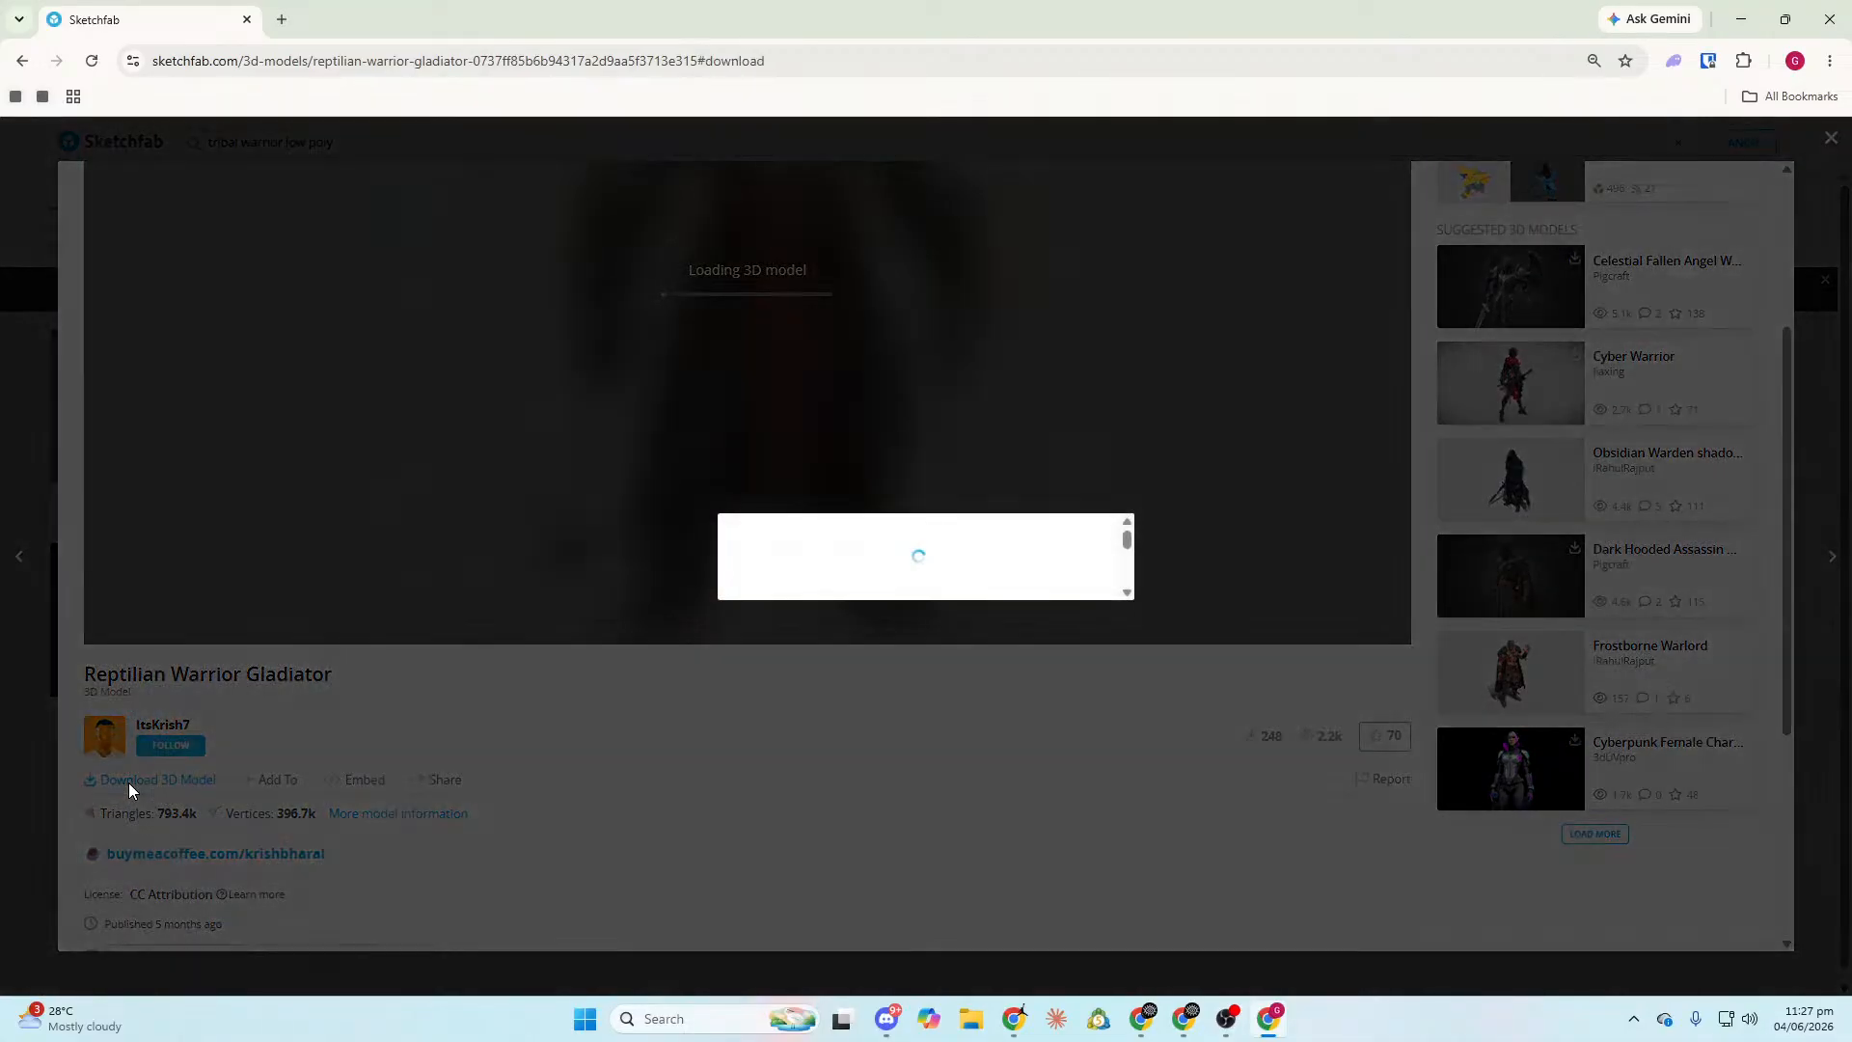
left_click(1817, 602)
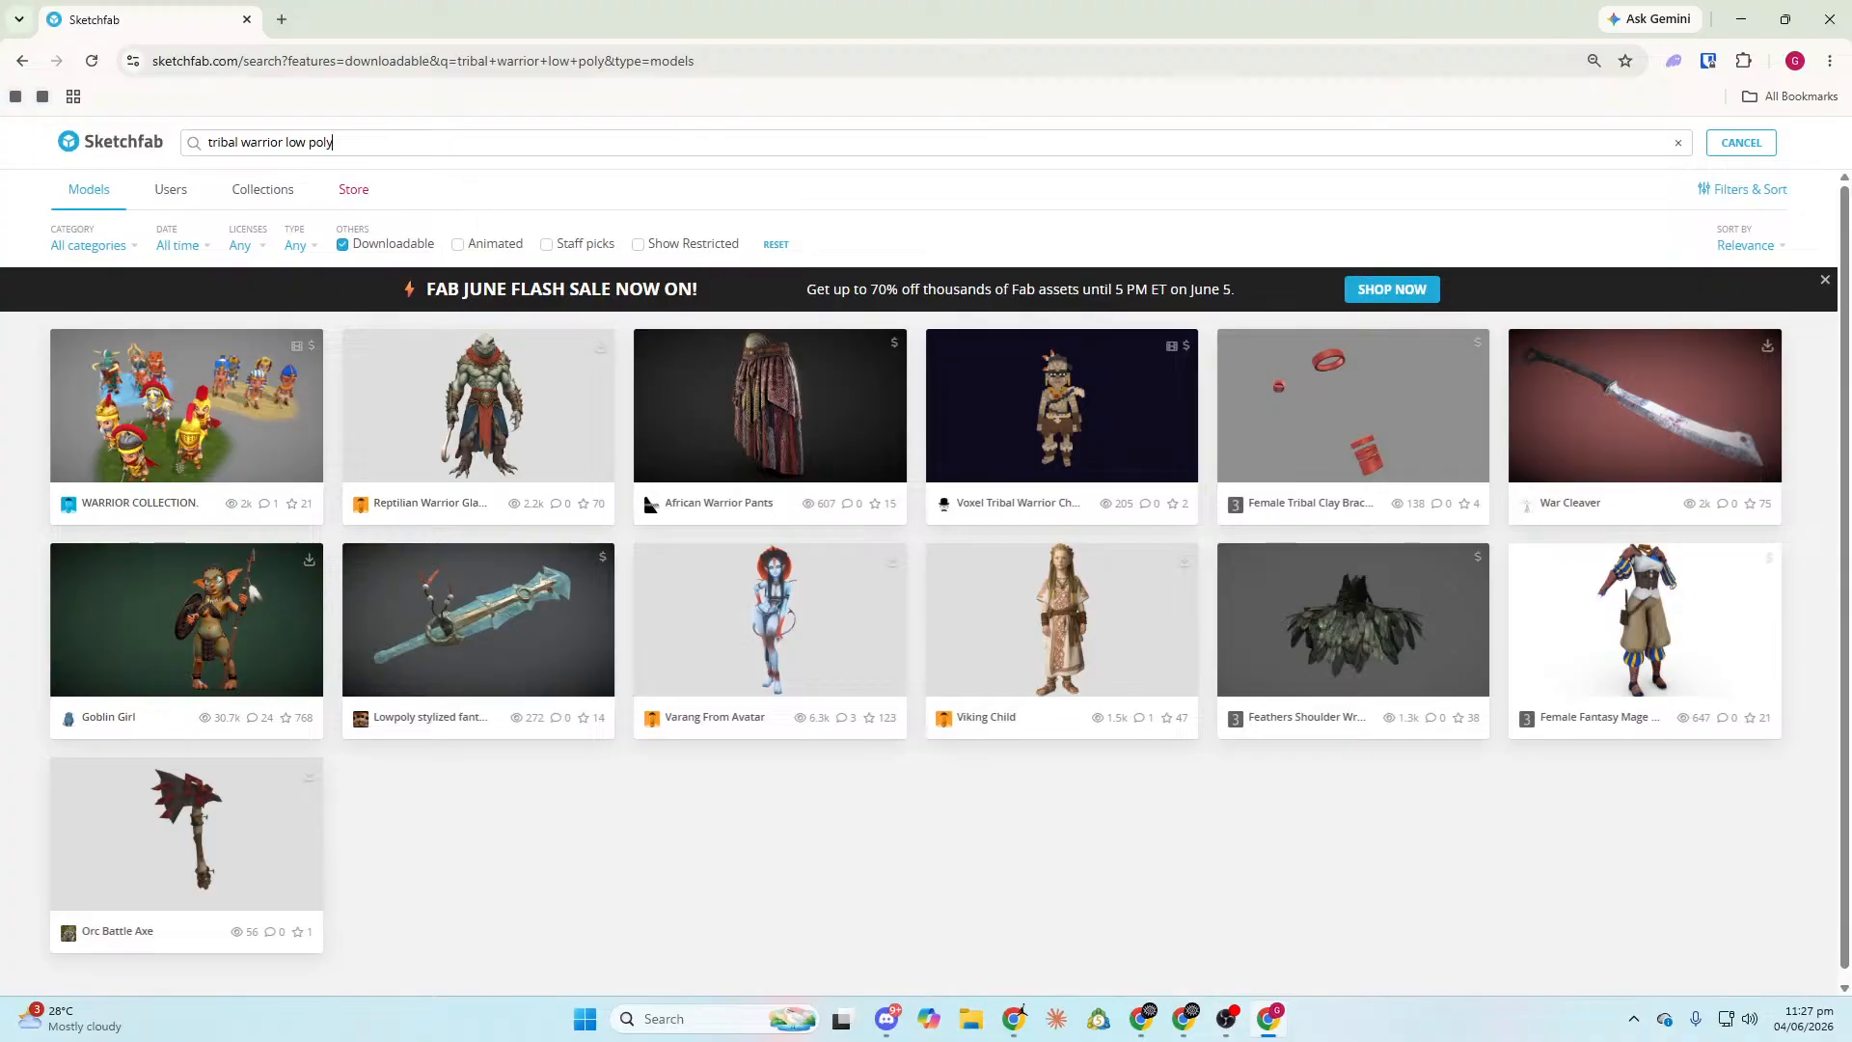
Replace the search with "warrior low" and browse the resulting models for a suitable village warrior.
key("BackSpace")
key("BackSpace")
key("BackSpace")
key("BackSpace")
key("BackSpace")
key("BackSpace")
key("BackSpace")
key("BackSpace")
key("BackSpace")
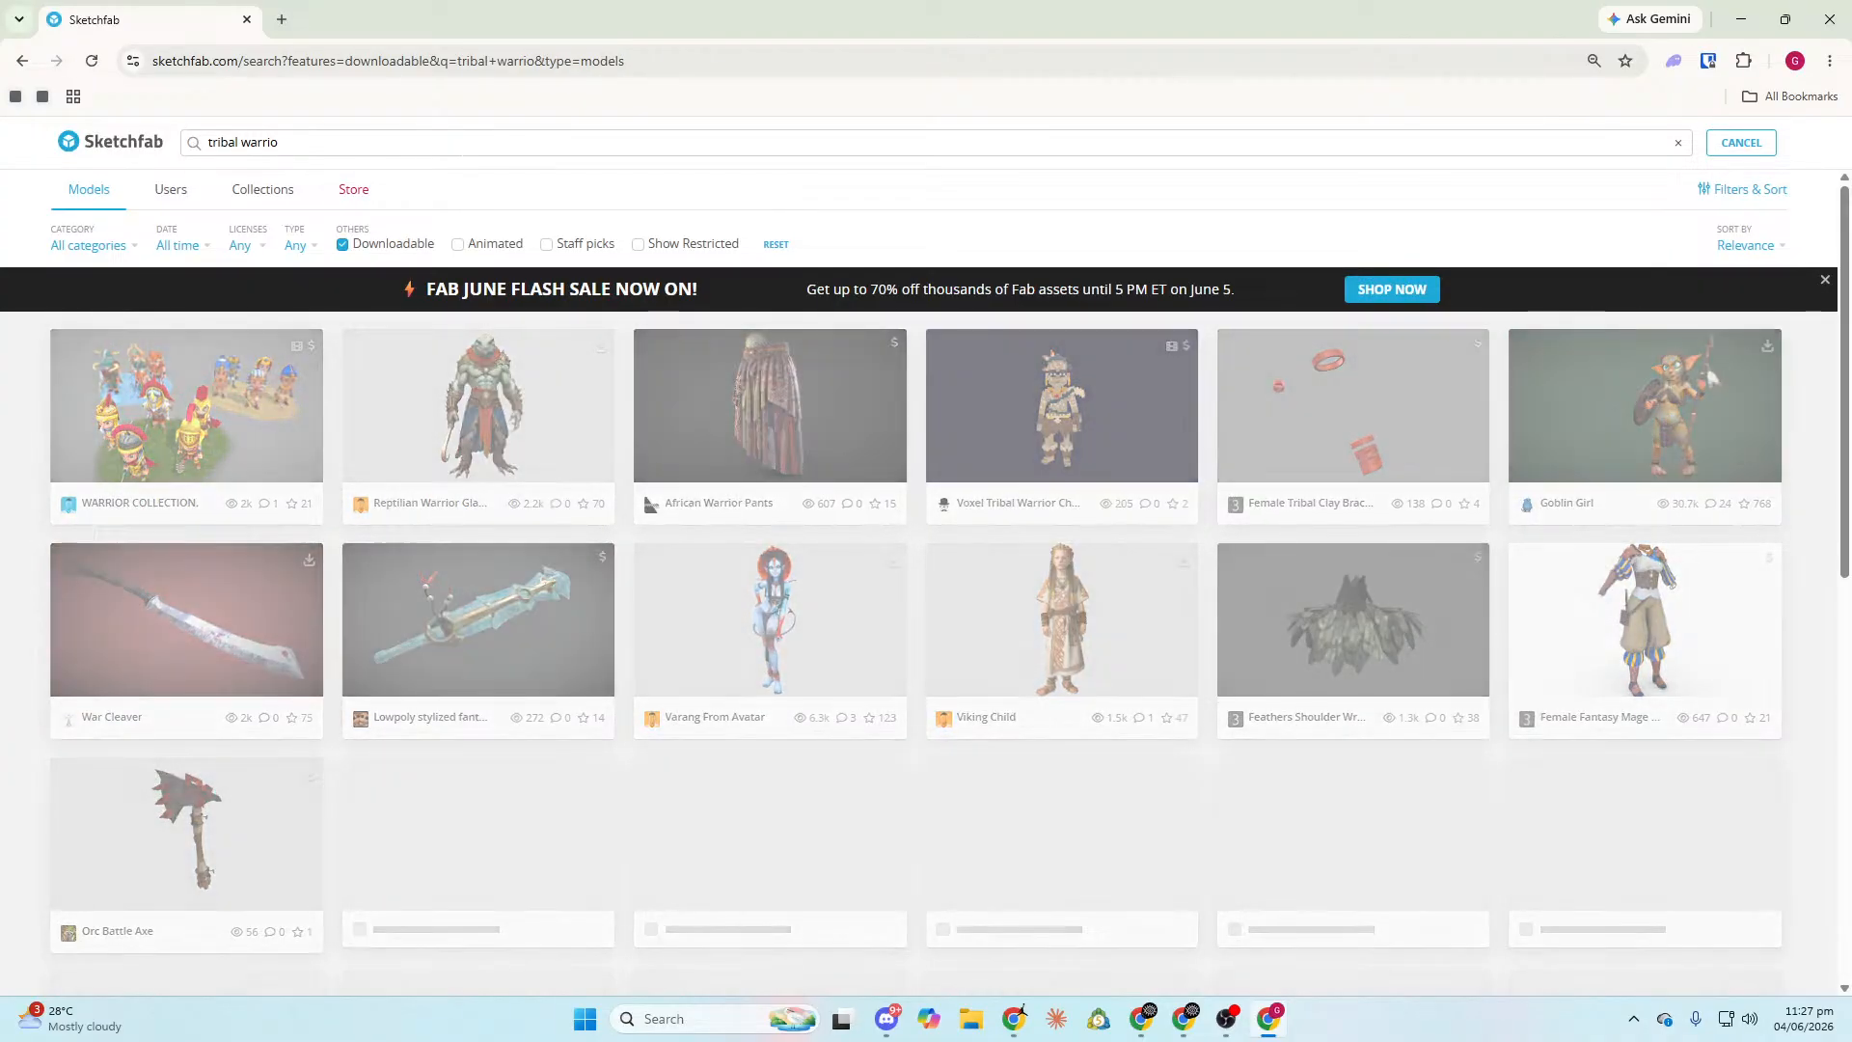
key("ctrl+a")
type("warrior")
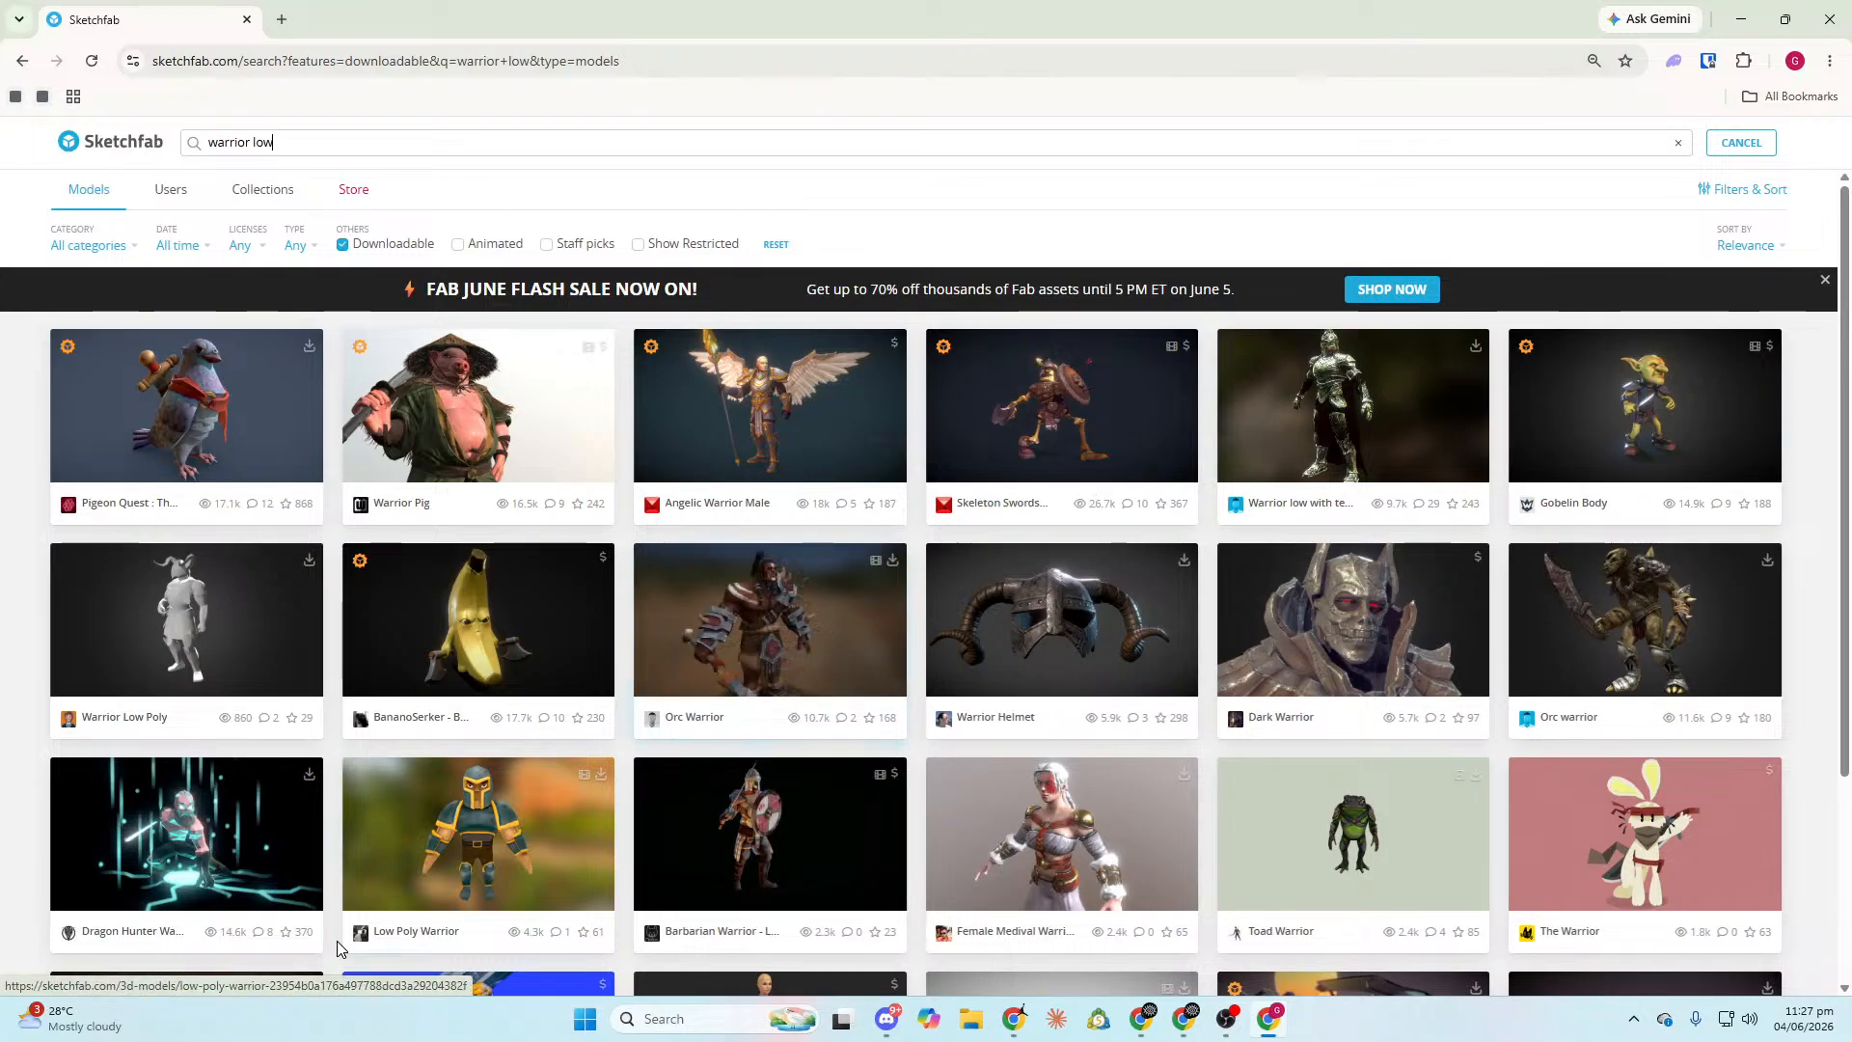
scroll(815, 915, "down", 3)
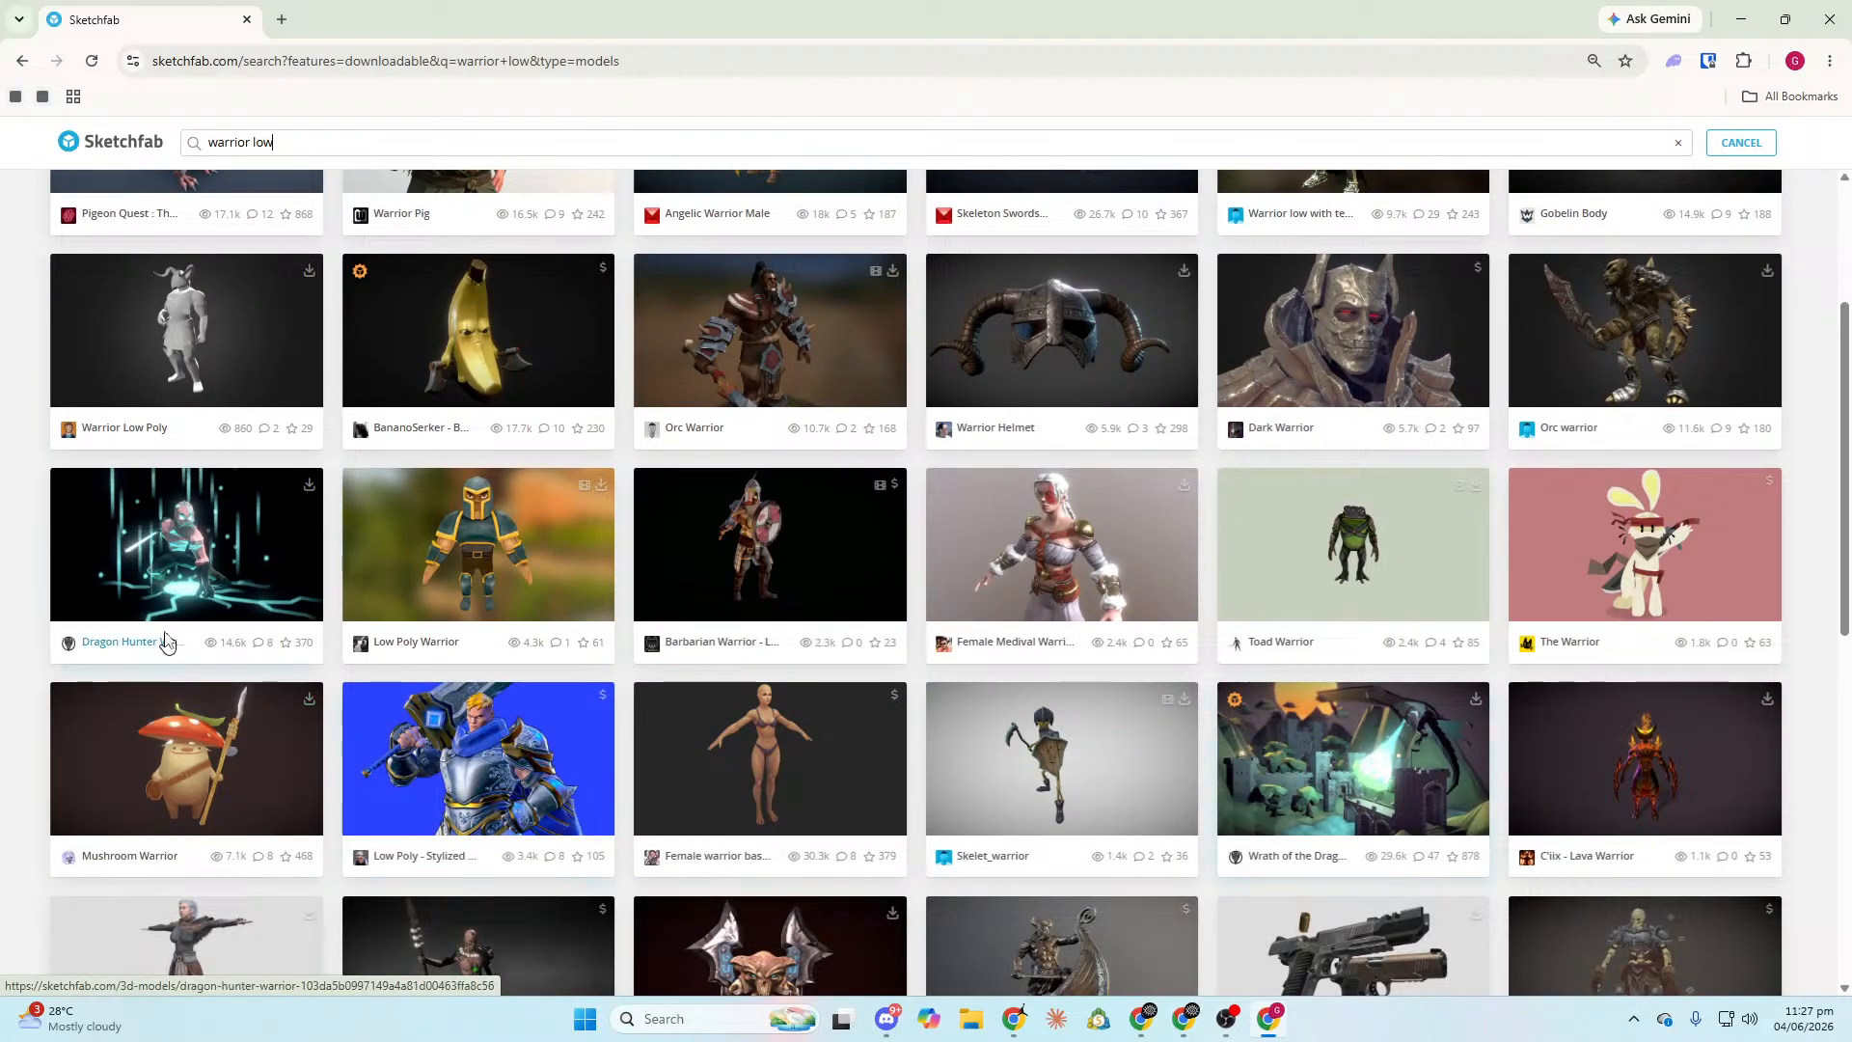
scroll(767, 533, "down", 2)
scroll(464, 606, "down", 2)
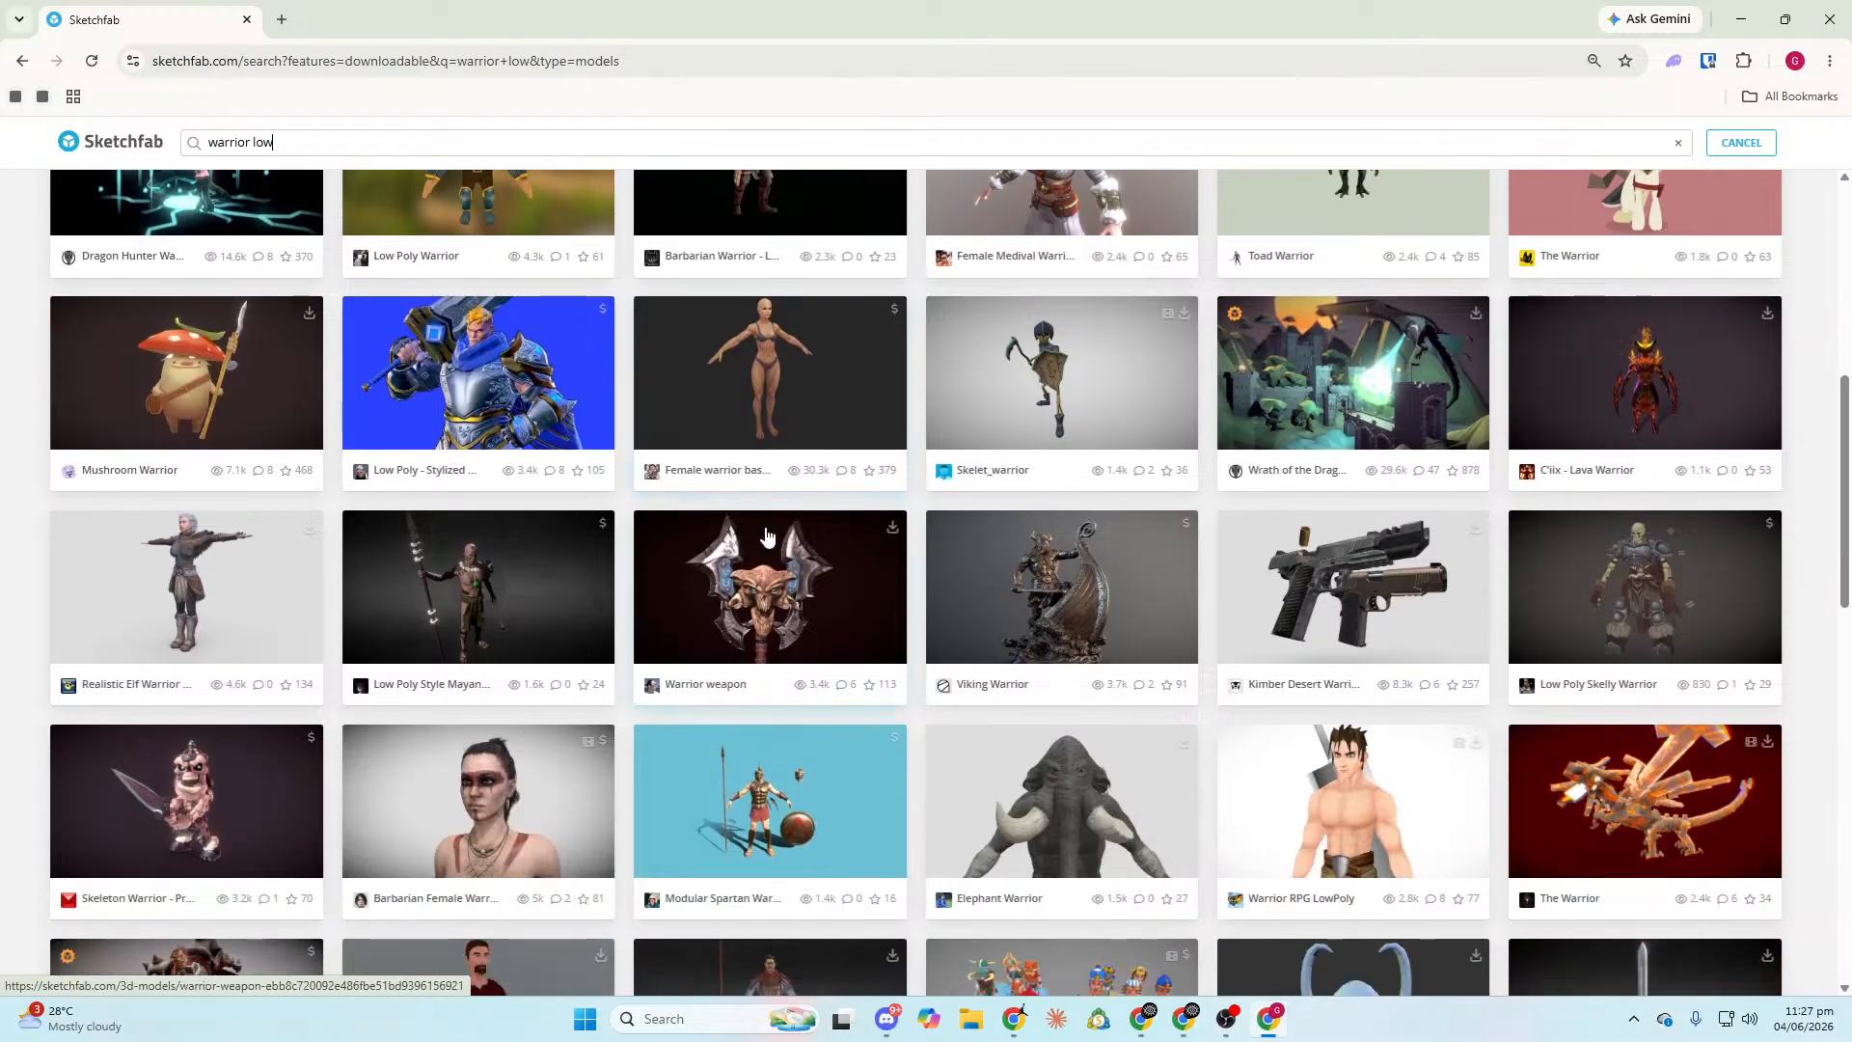
Find the Chinese Warrior - Jin Dynasty (220-280 AD) model among the results and download it in GLB format.
left_click(471, 606)
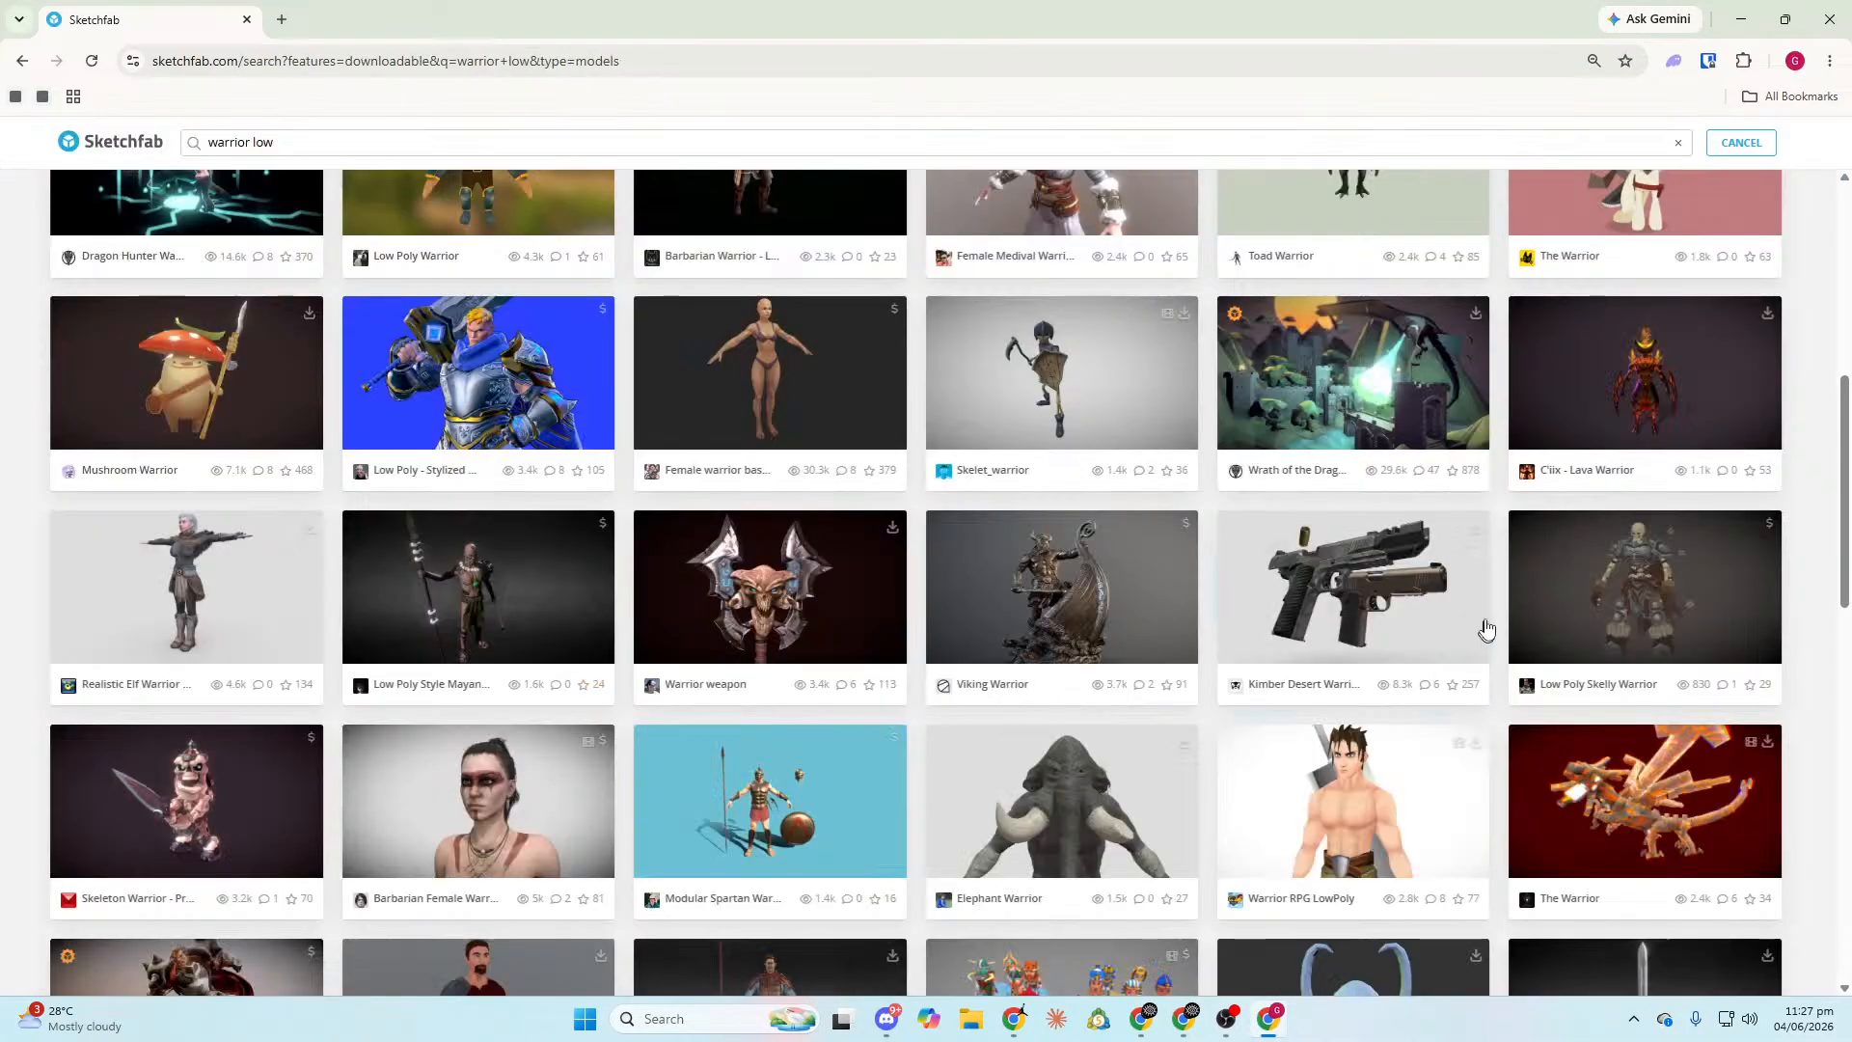
key("Escape")
scroll(1684, 513, "down", 2)
left_click(854, 801)
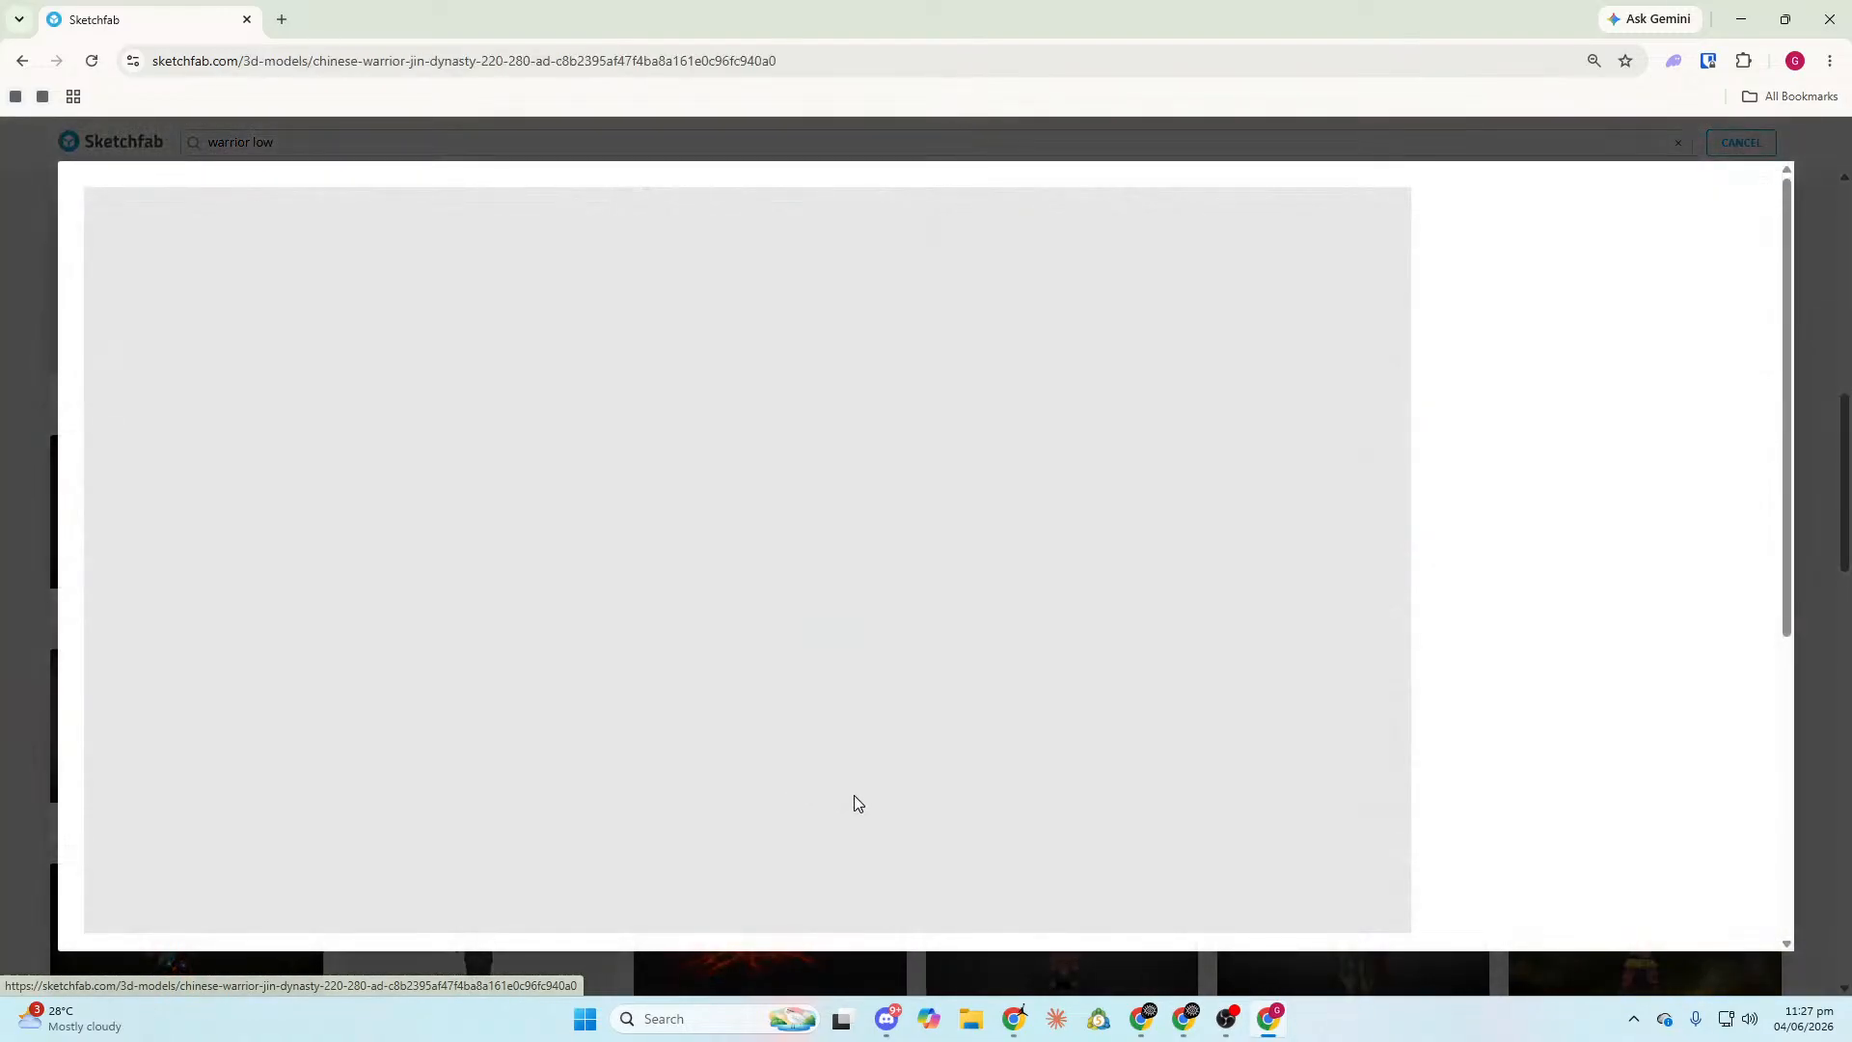
scroll(1646, 542, "down", 3)
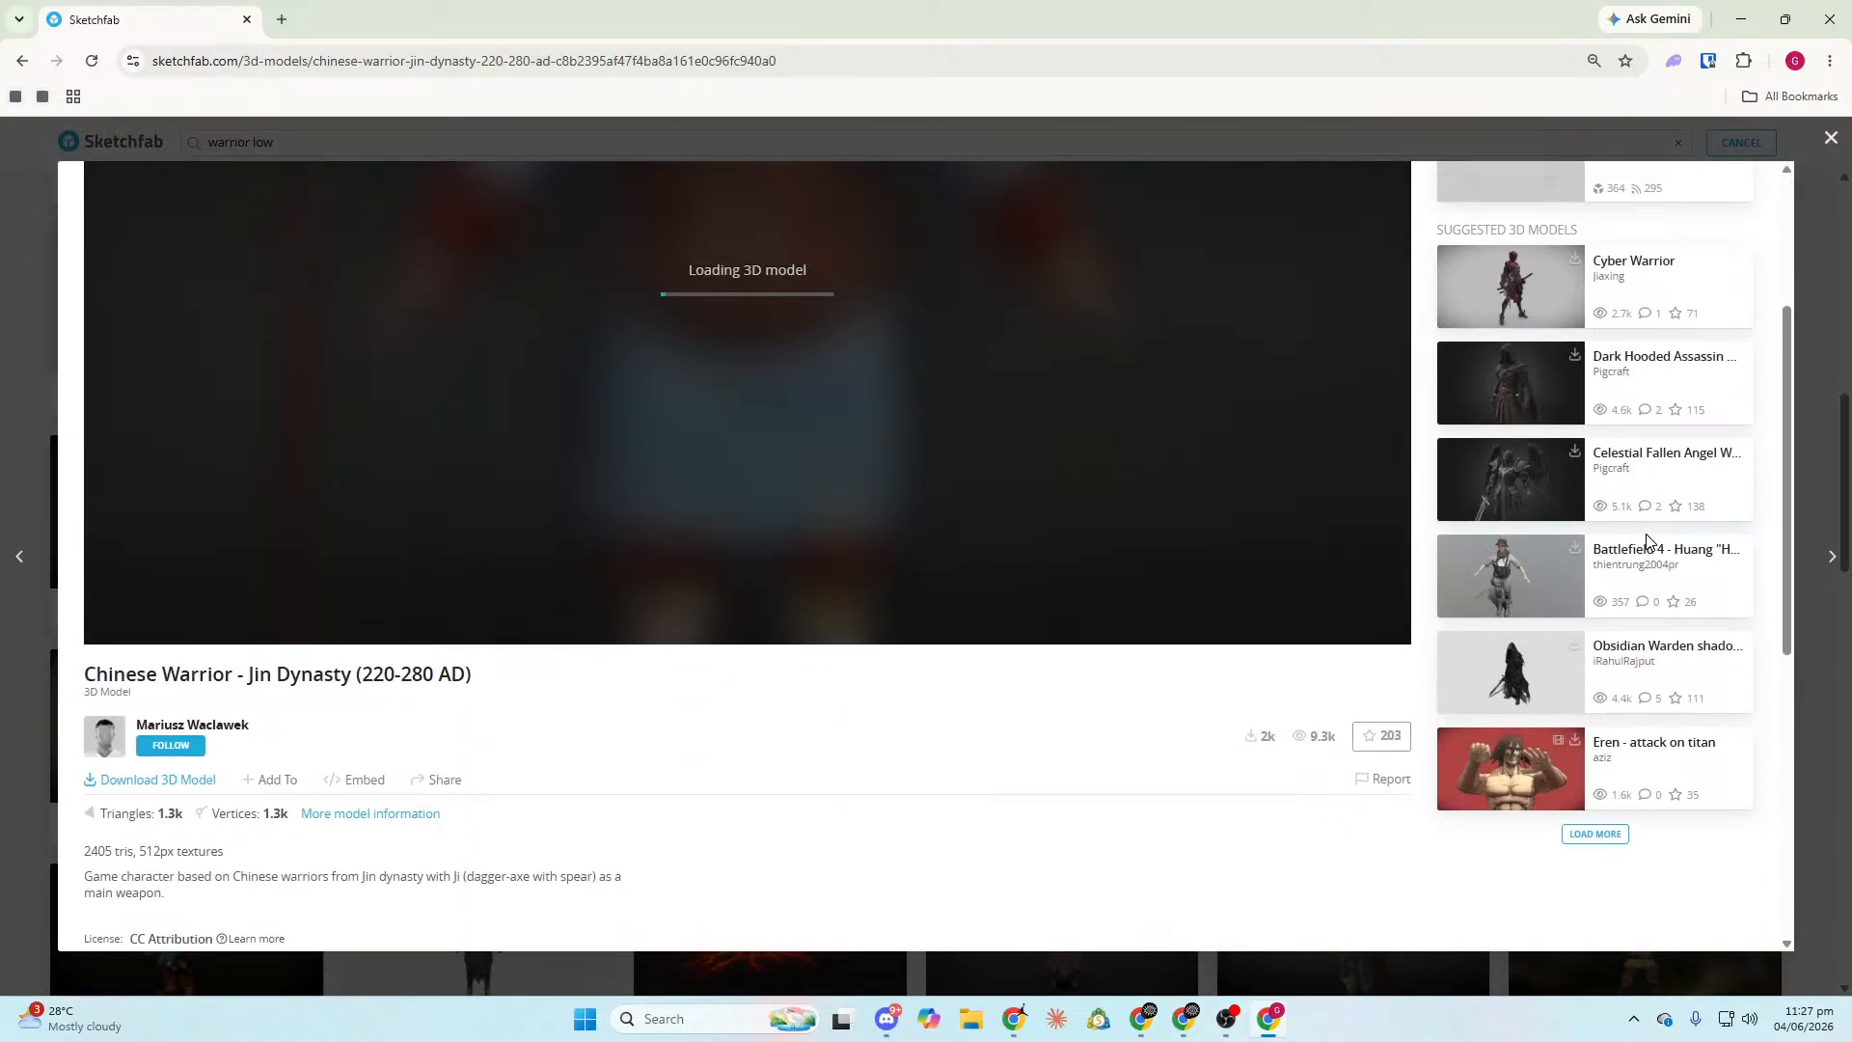
left_click(154, 780)
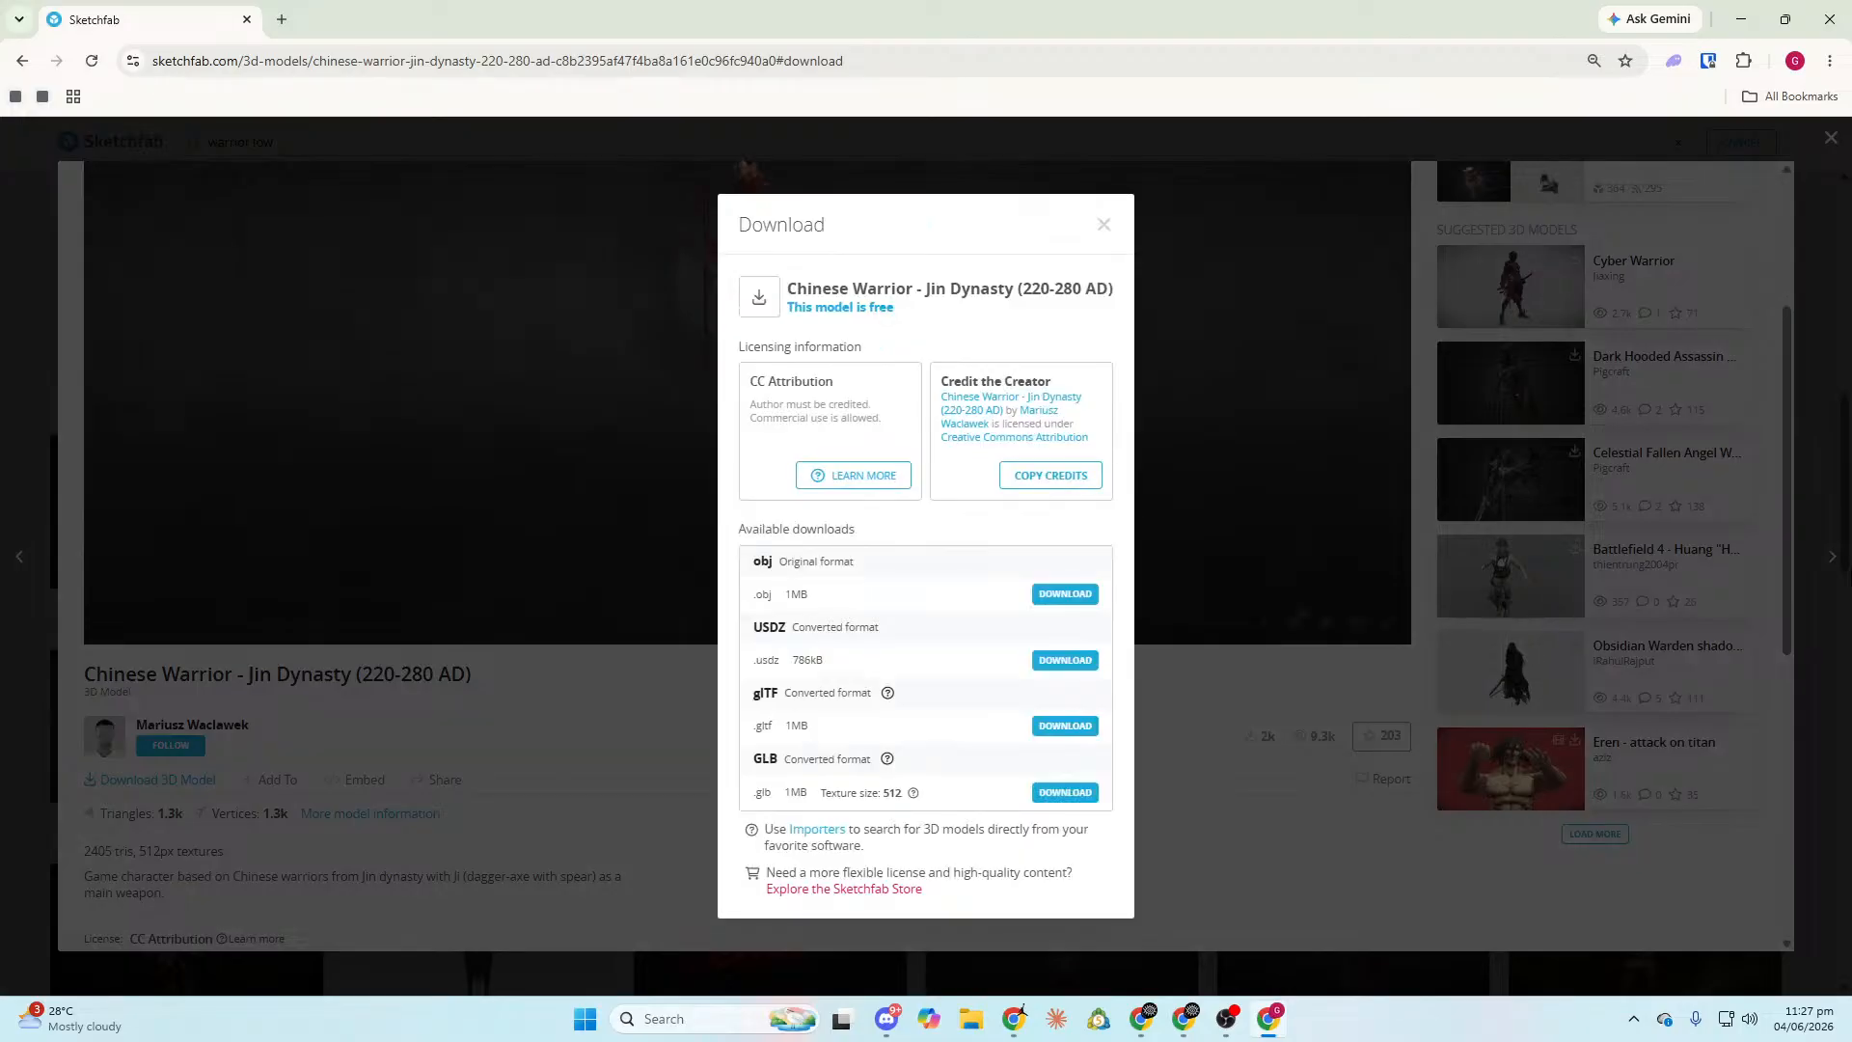
left_click(1078, 793)
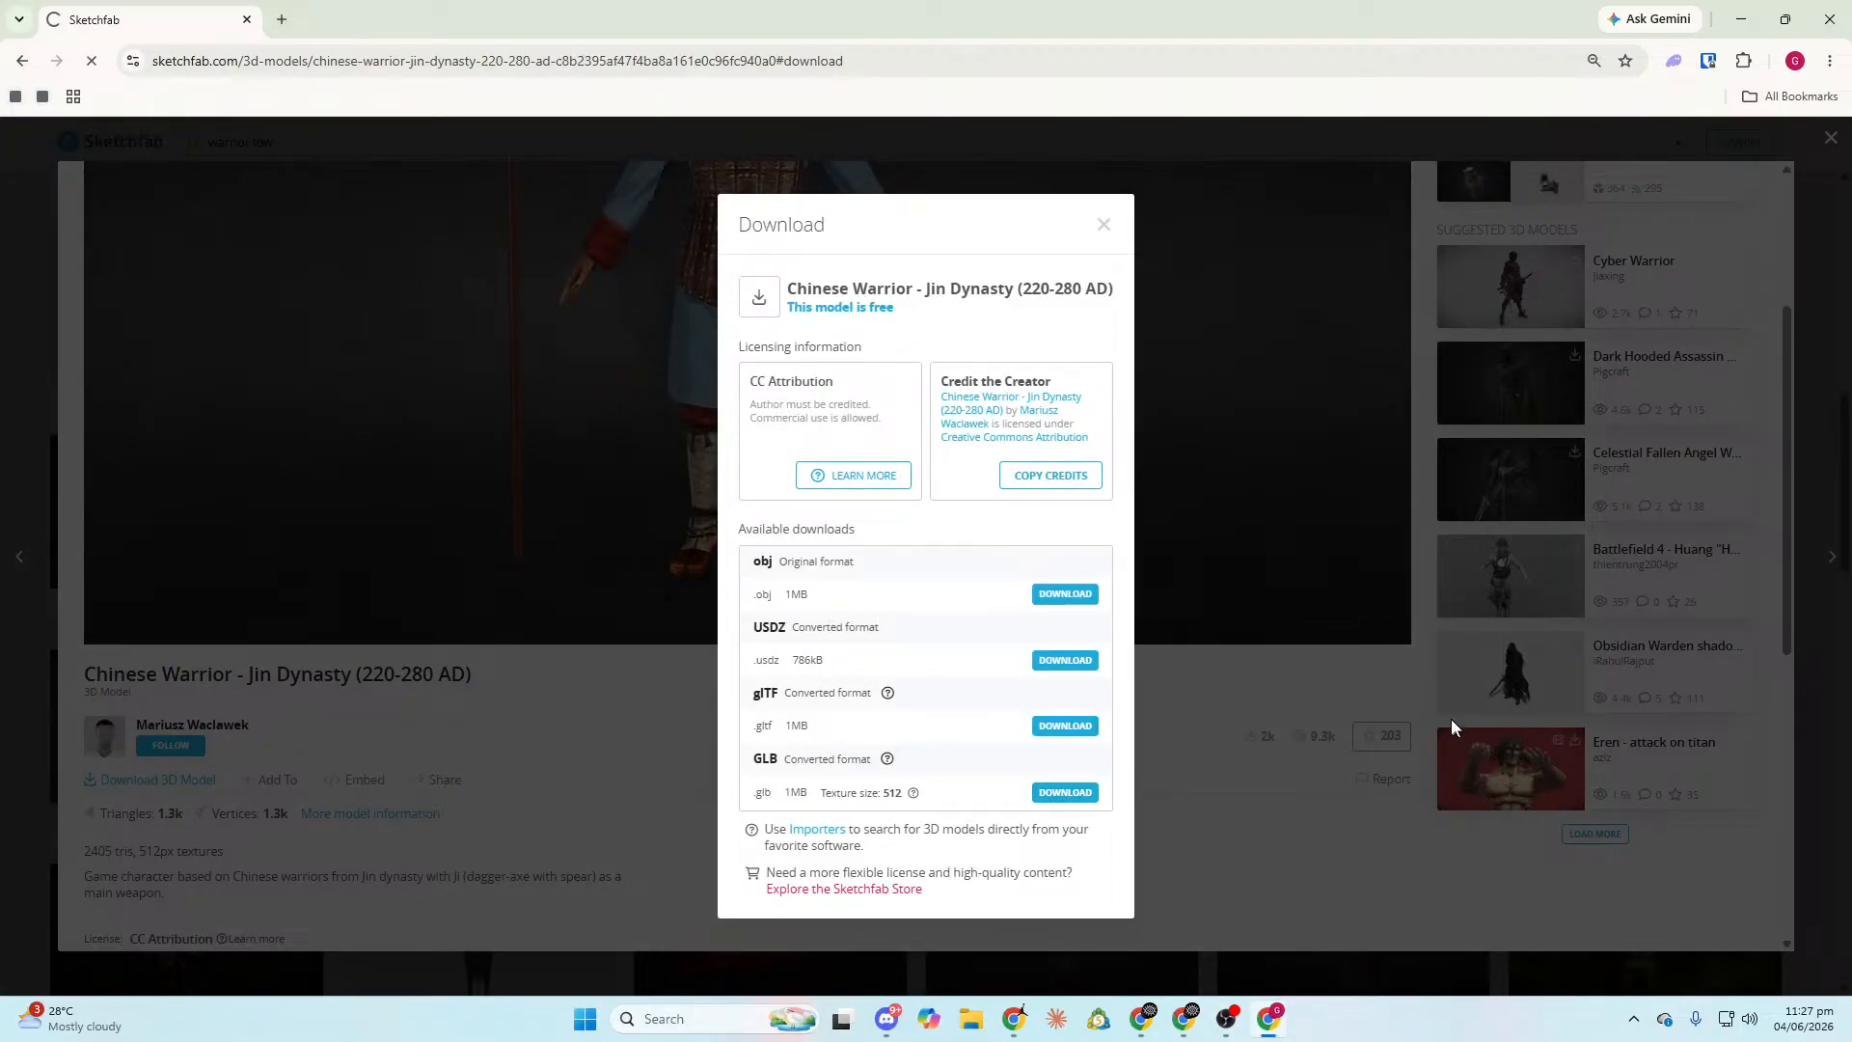
Copy the downloaded Chinese warrior GLB from the Downloads folder into the "Tutorial for June 4" folder.
key("ctrl+j")
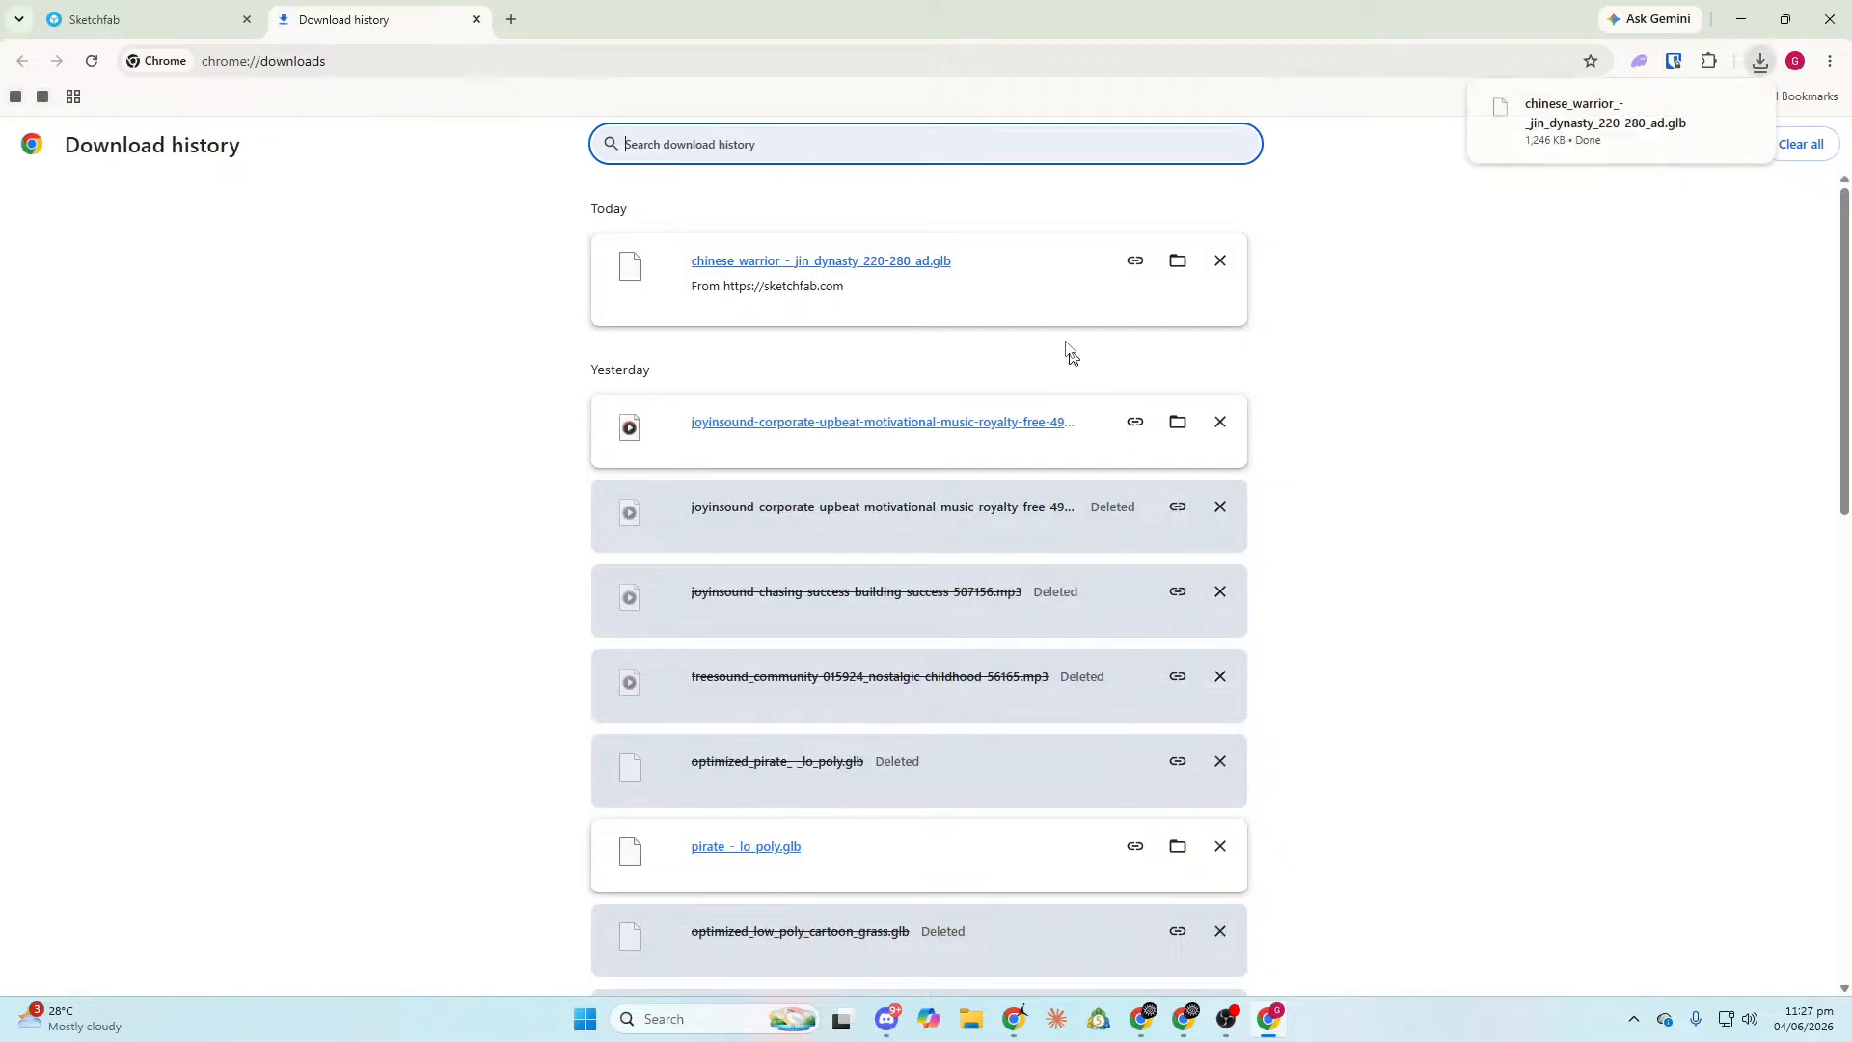
left_click(1176, 271)
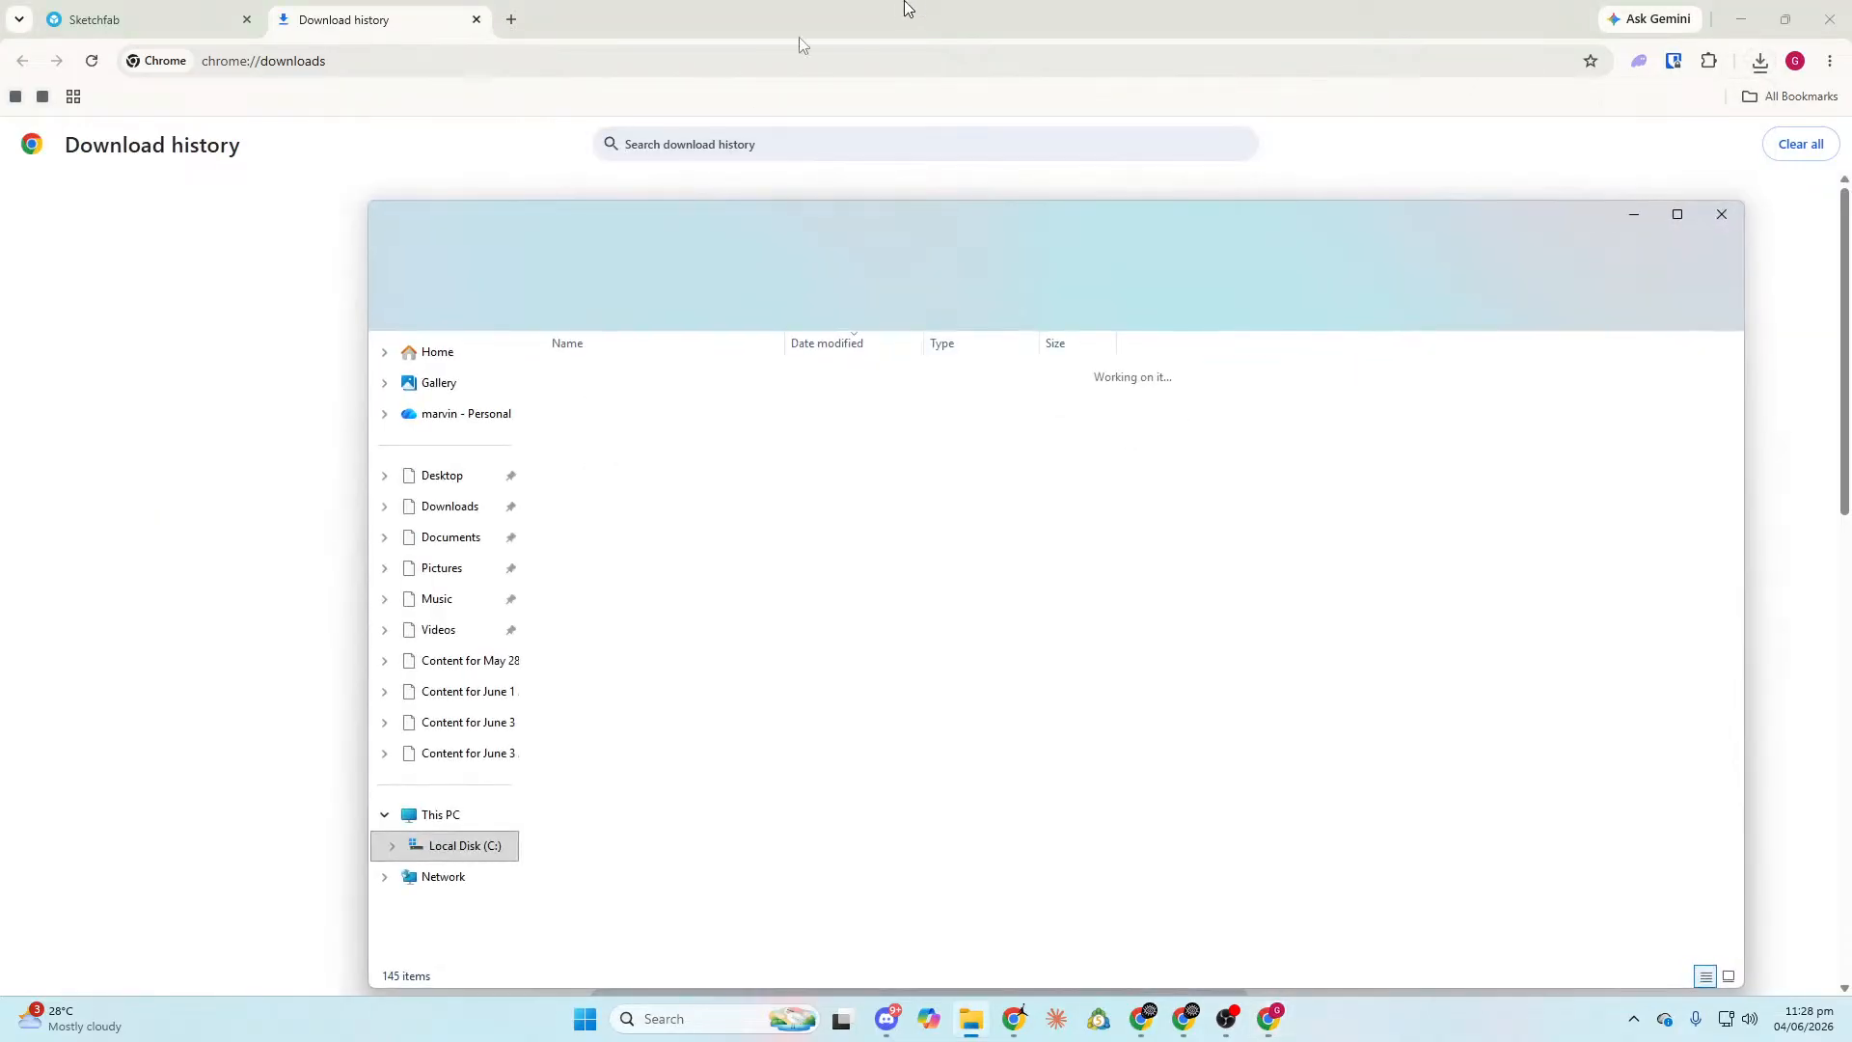
left_click(1721, 214)
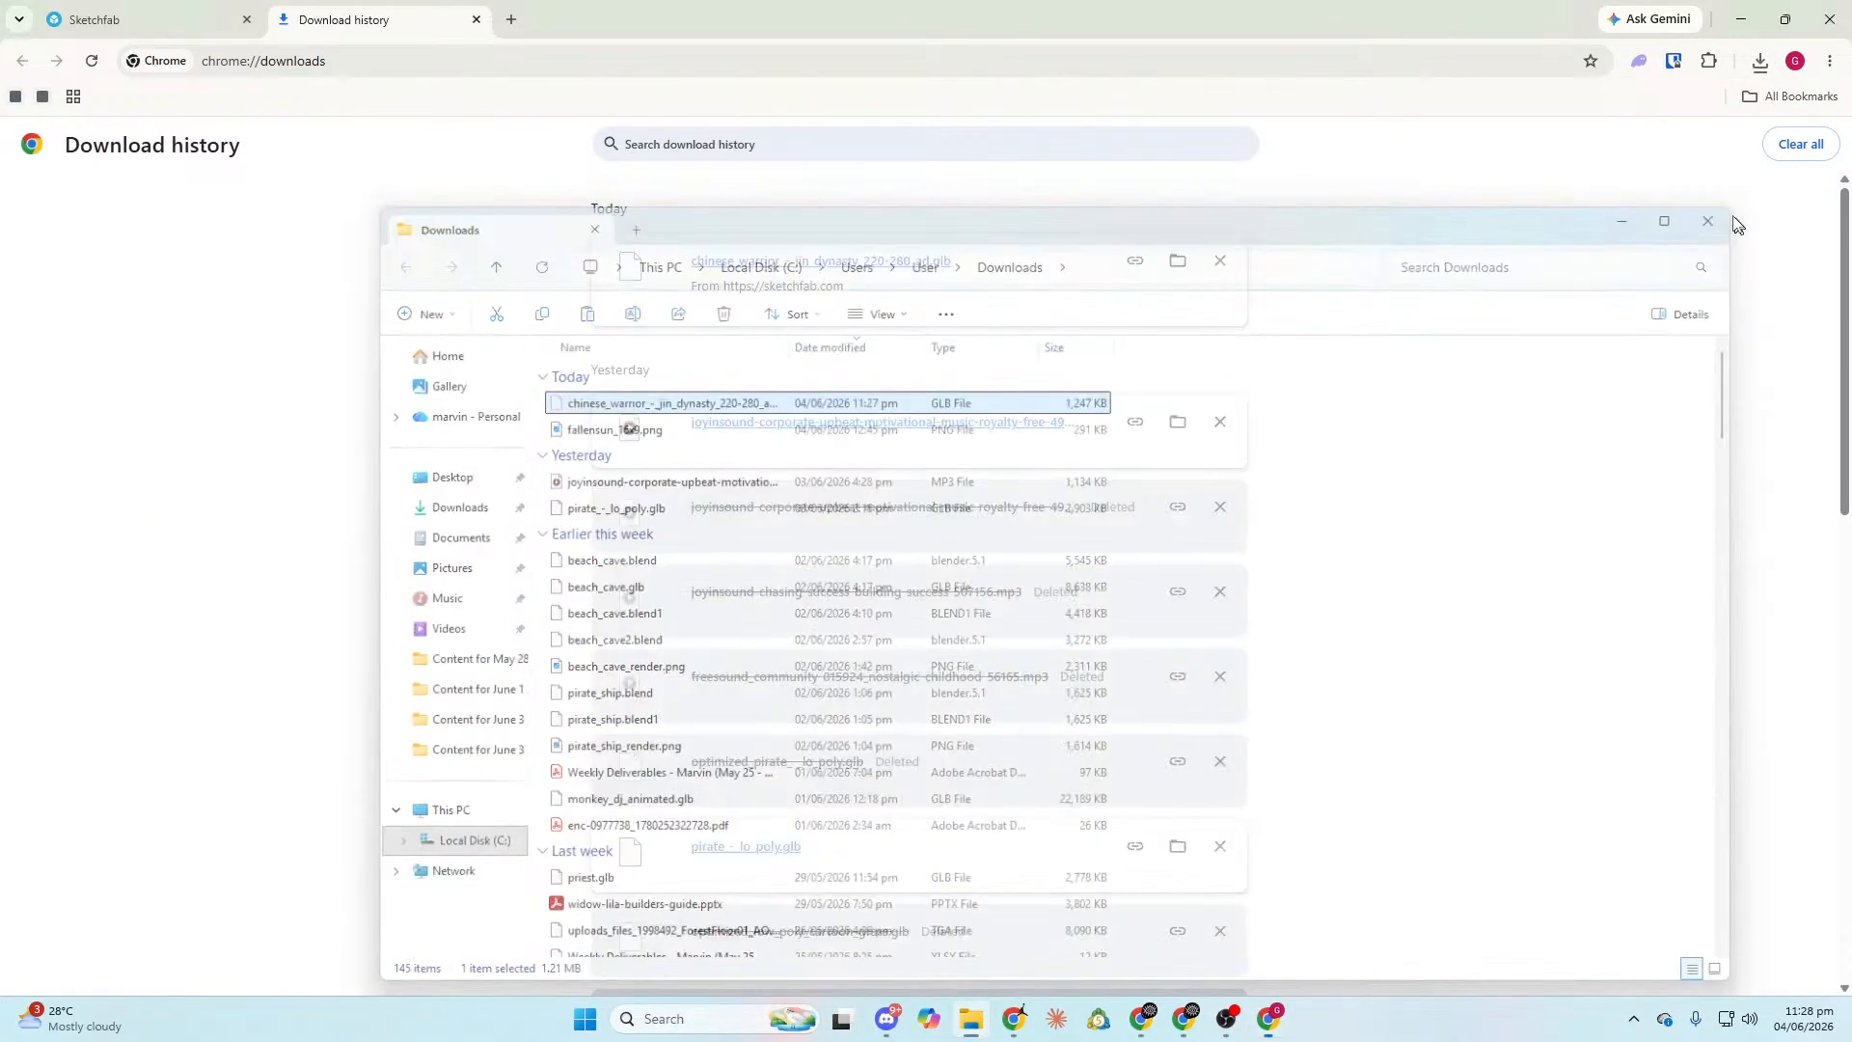
left_click(1742, 23)
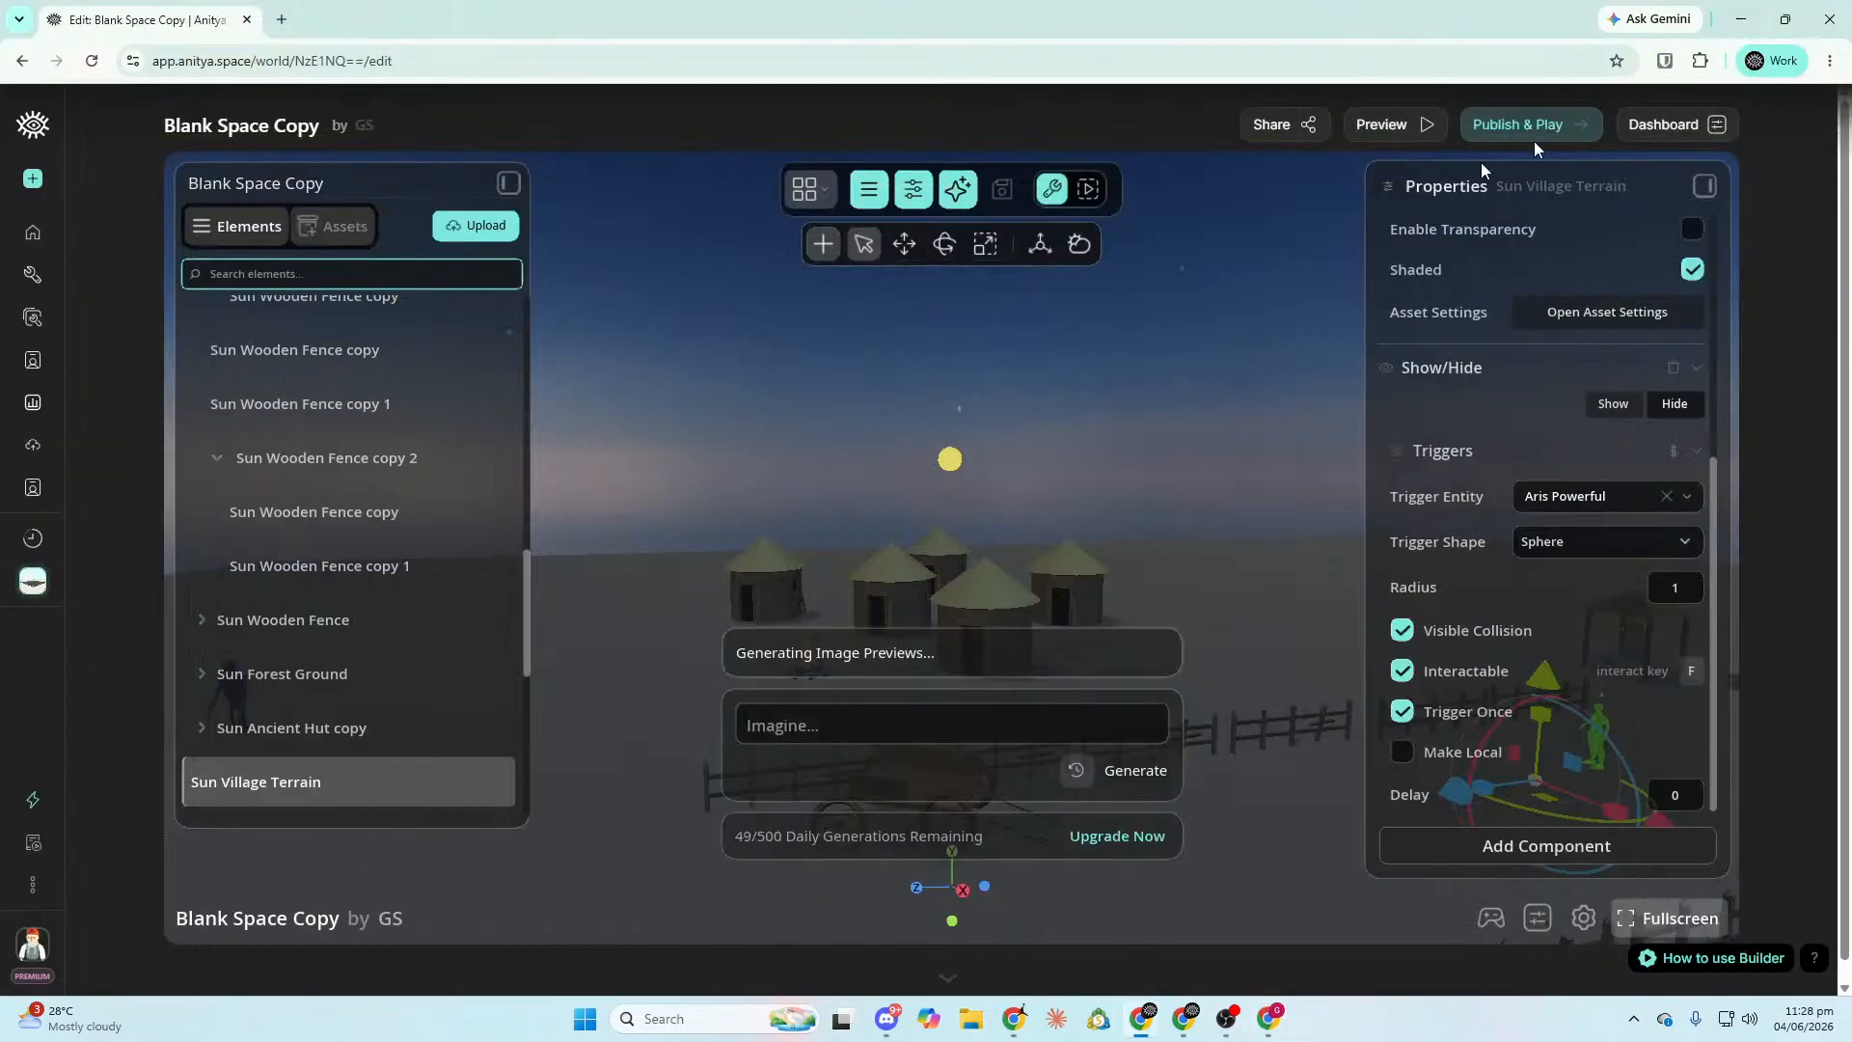
left_click(1741, 20)
double_click(843, 410)
key("ctrl+v")
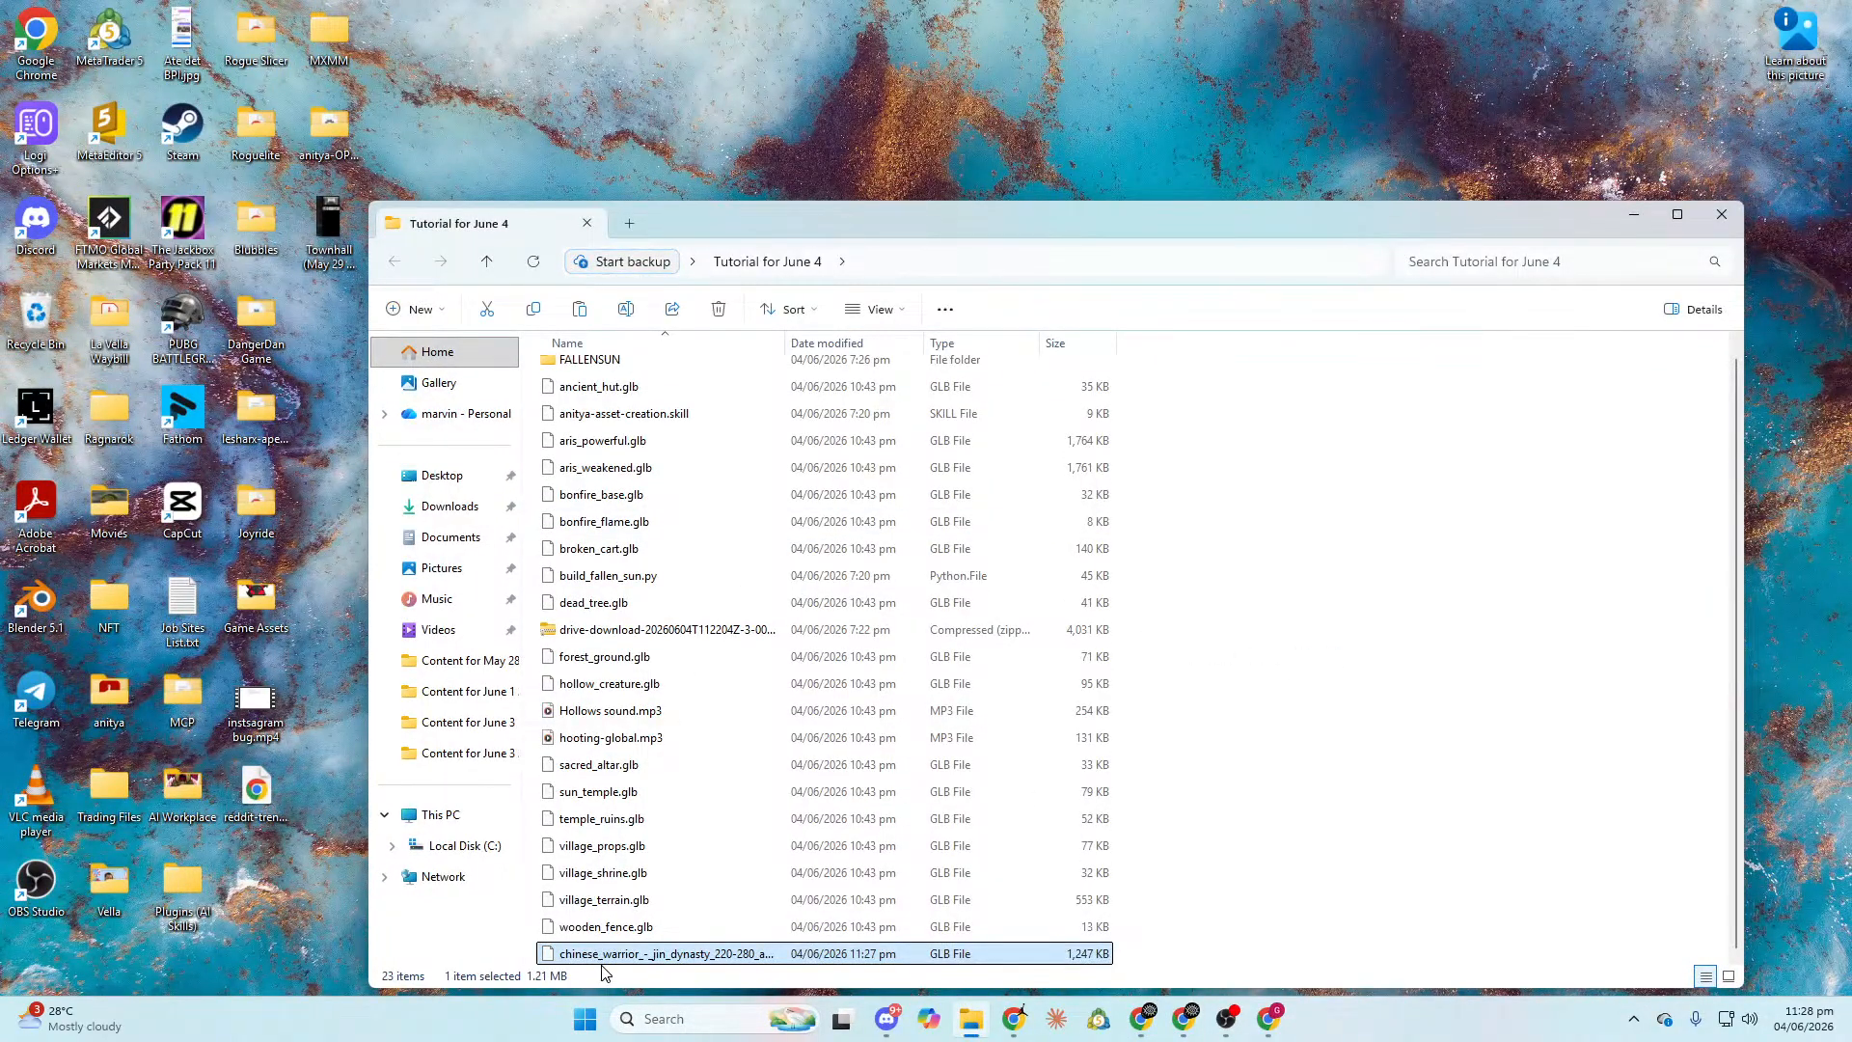
Return to Blank Space Copy in Anitya and upload chinese_warrior_-_jin_dynasty_220-280_ad.glb as an asset.
key("alt+Tab")
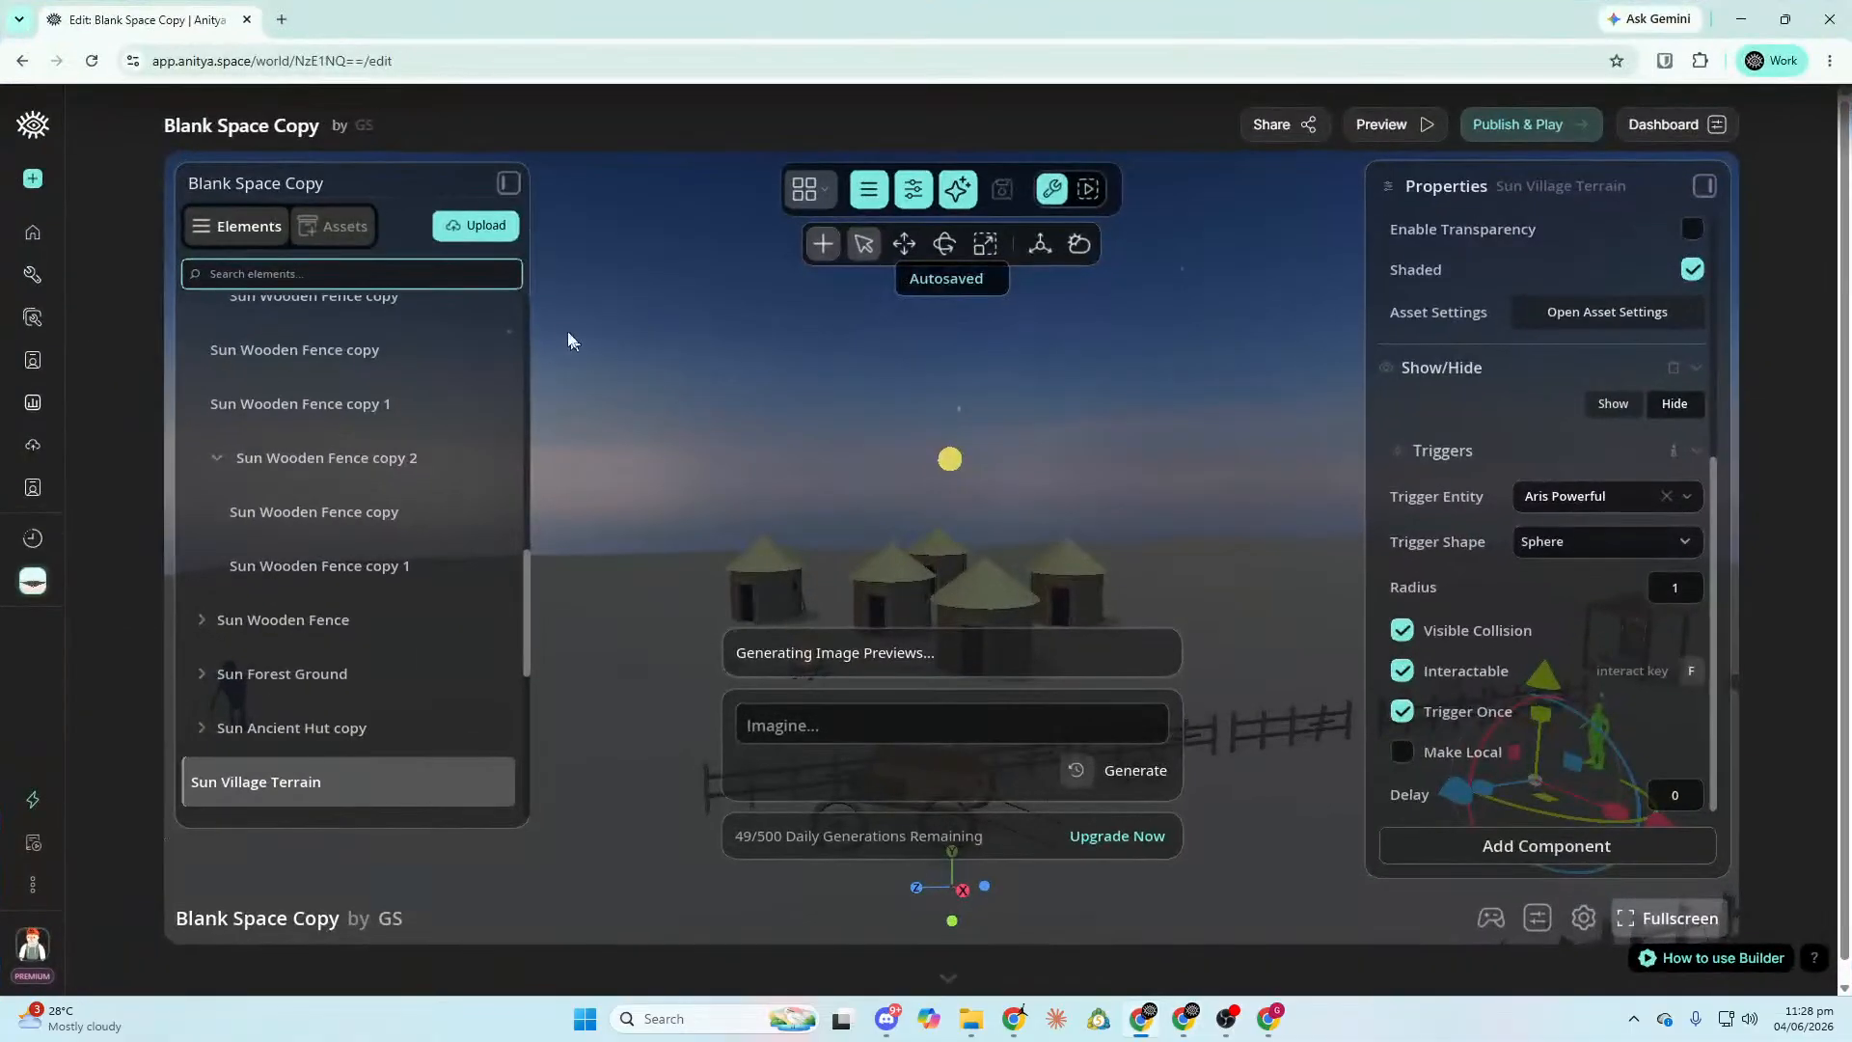
left_click(501, 236)
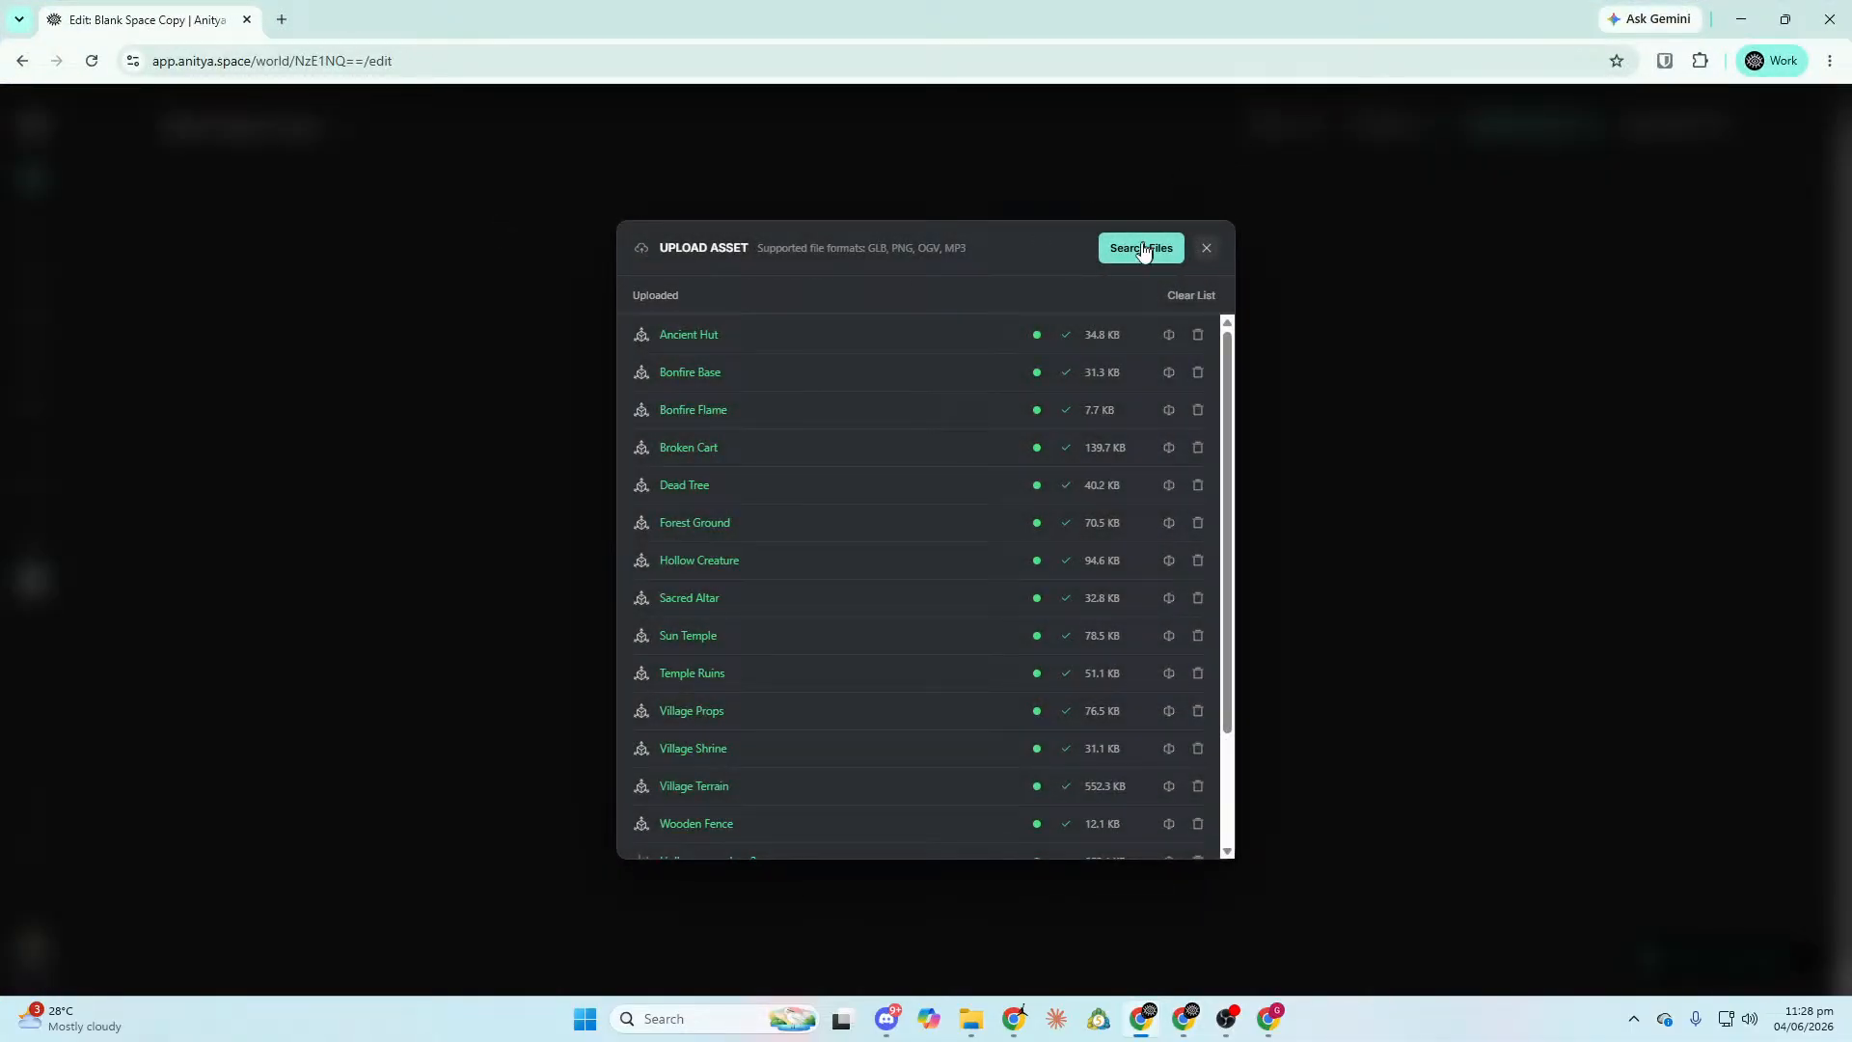
scroll(401, 331, "down", 3)
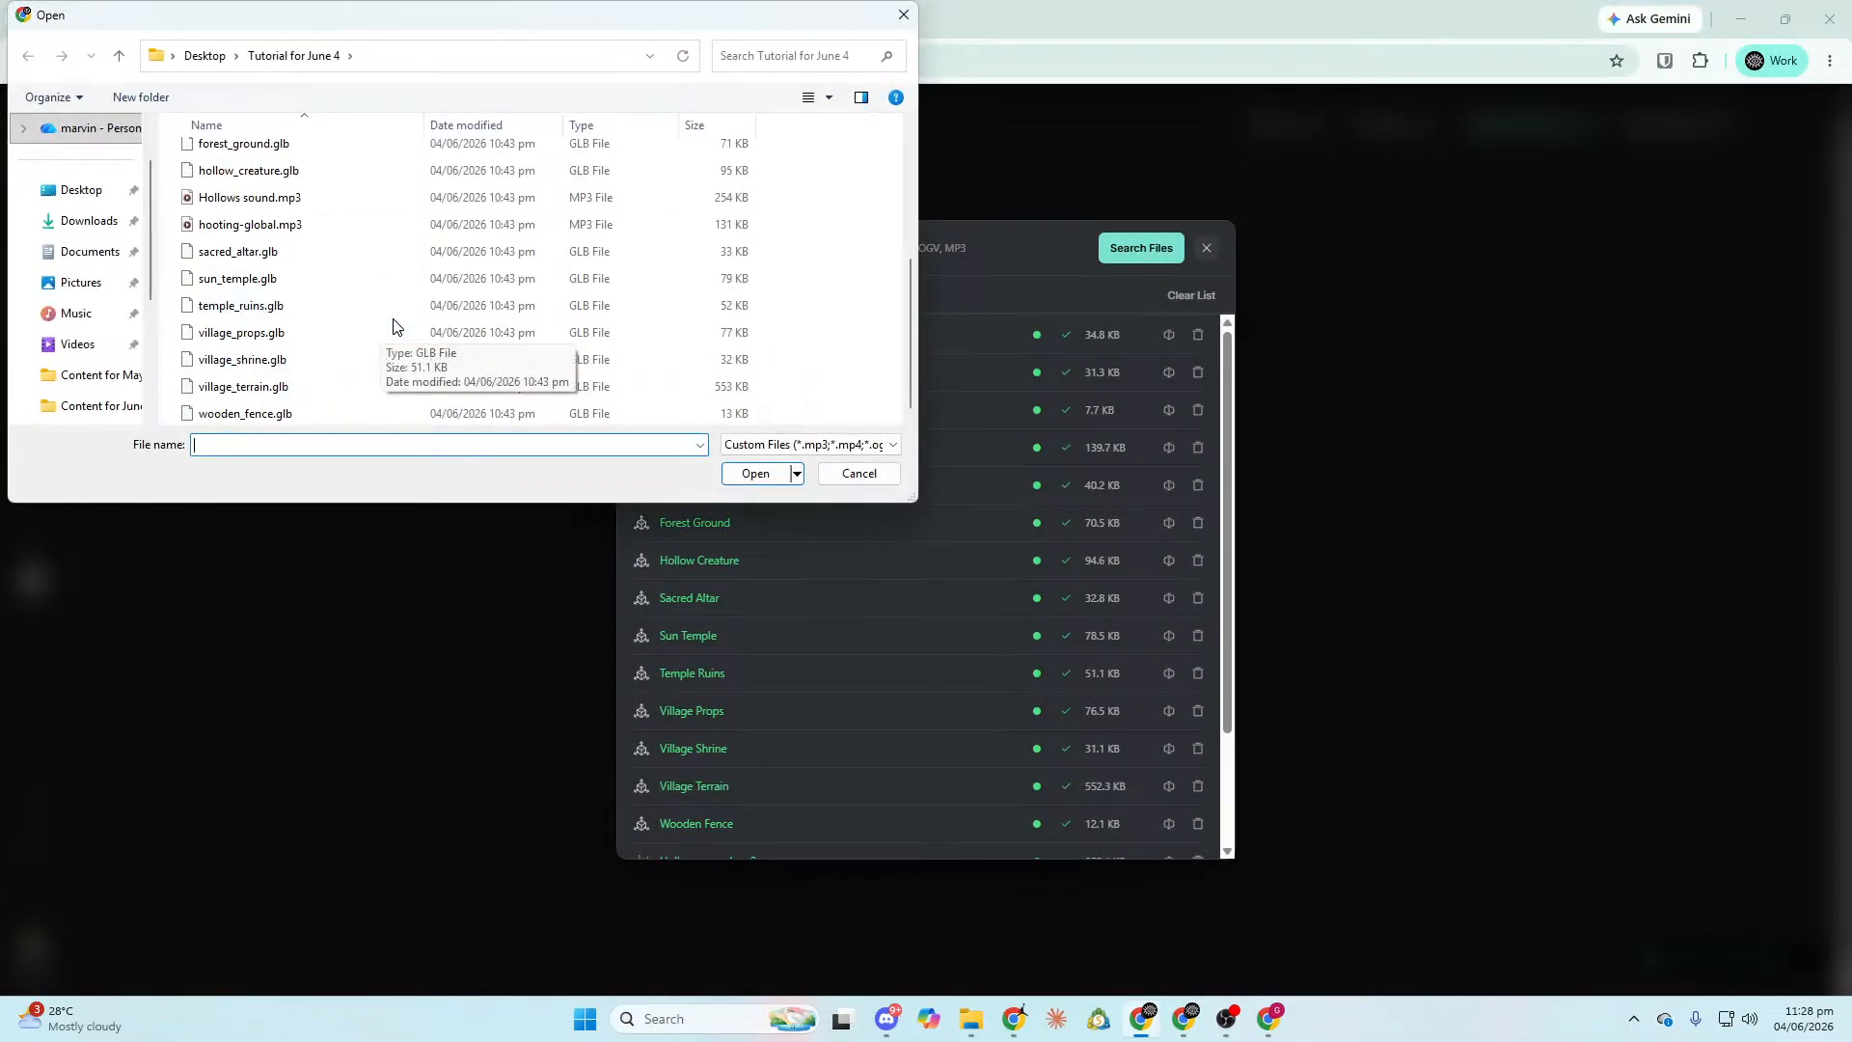
scroll(392, 331, "up", 3)
left_click(309, 344)
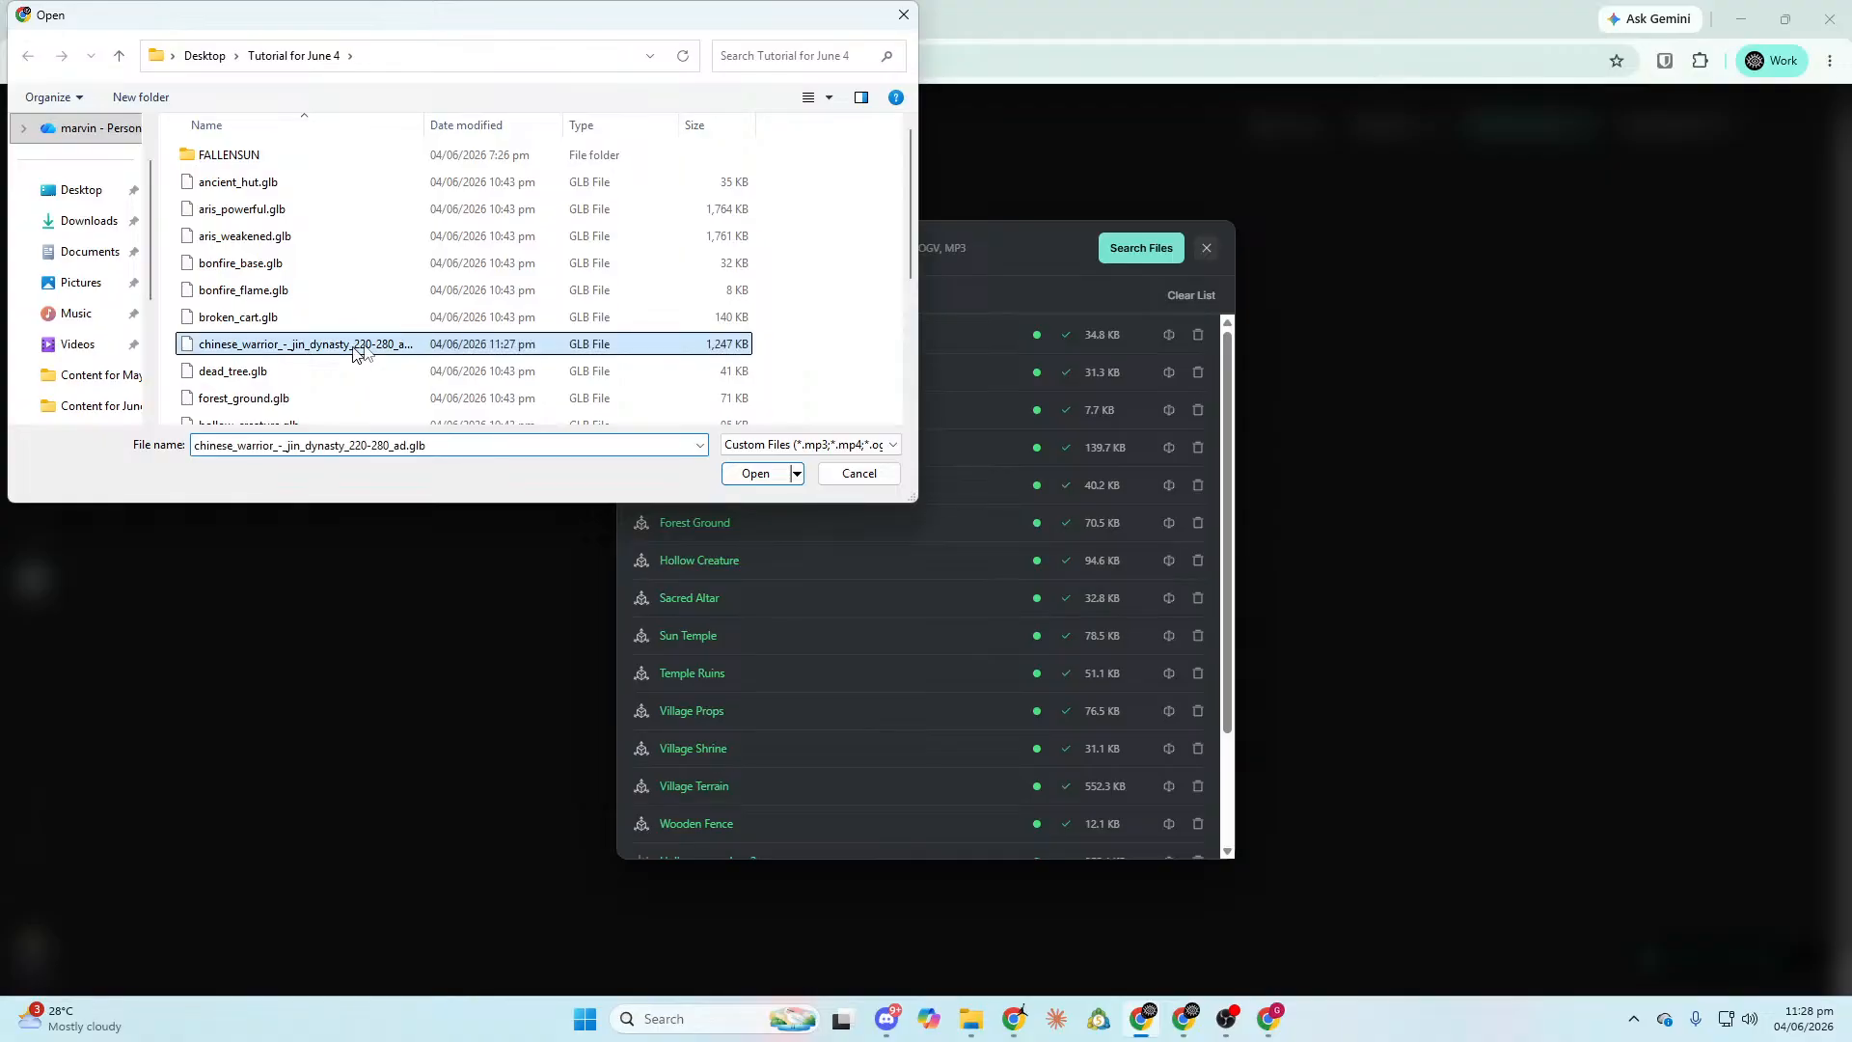
left_click(740, 475)
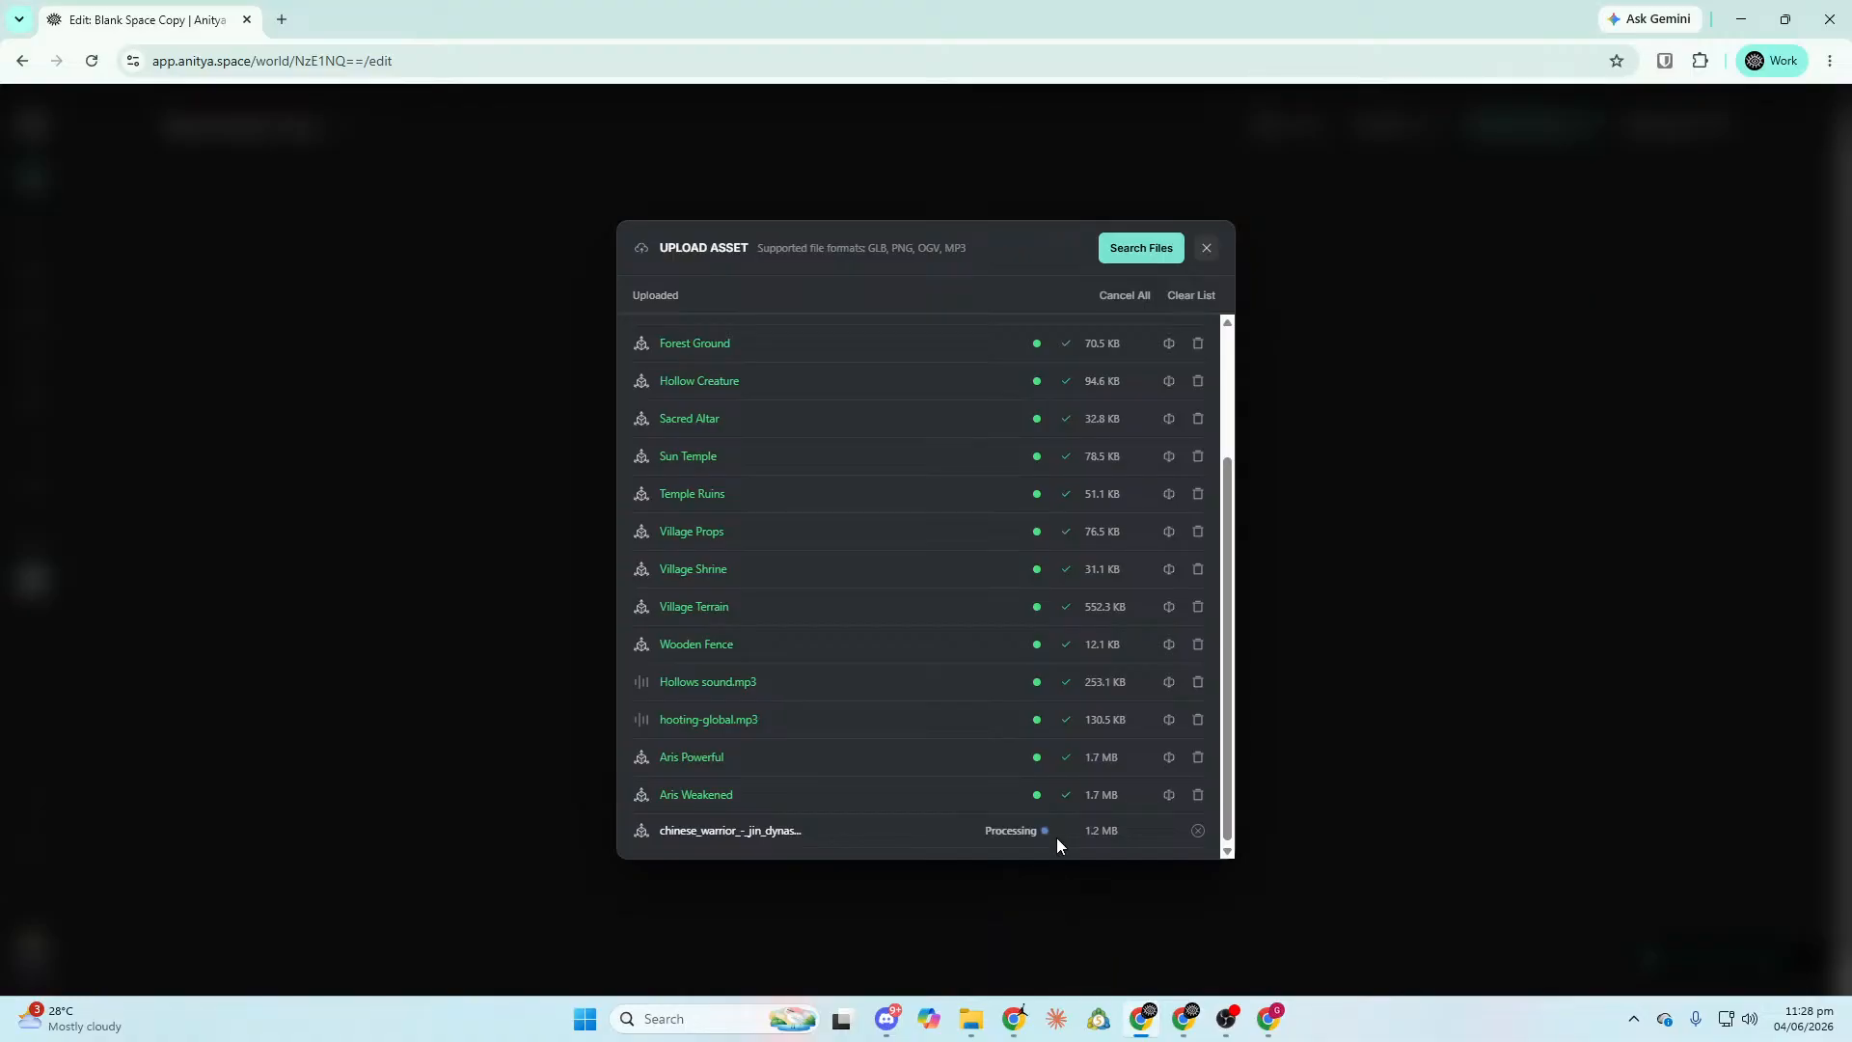
scroll(1109, 760, "up", 3)
scroll(1131, 757, "down", 3)
left_click(1206, 249)
Find the Chinese warrior among the uploaded assets with "chi" and place it on the ground near the village cart.
left_click(328, 227)
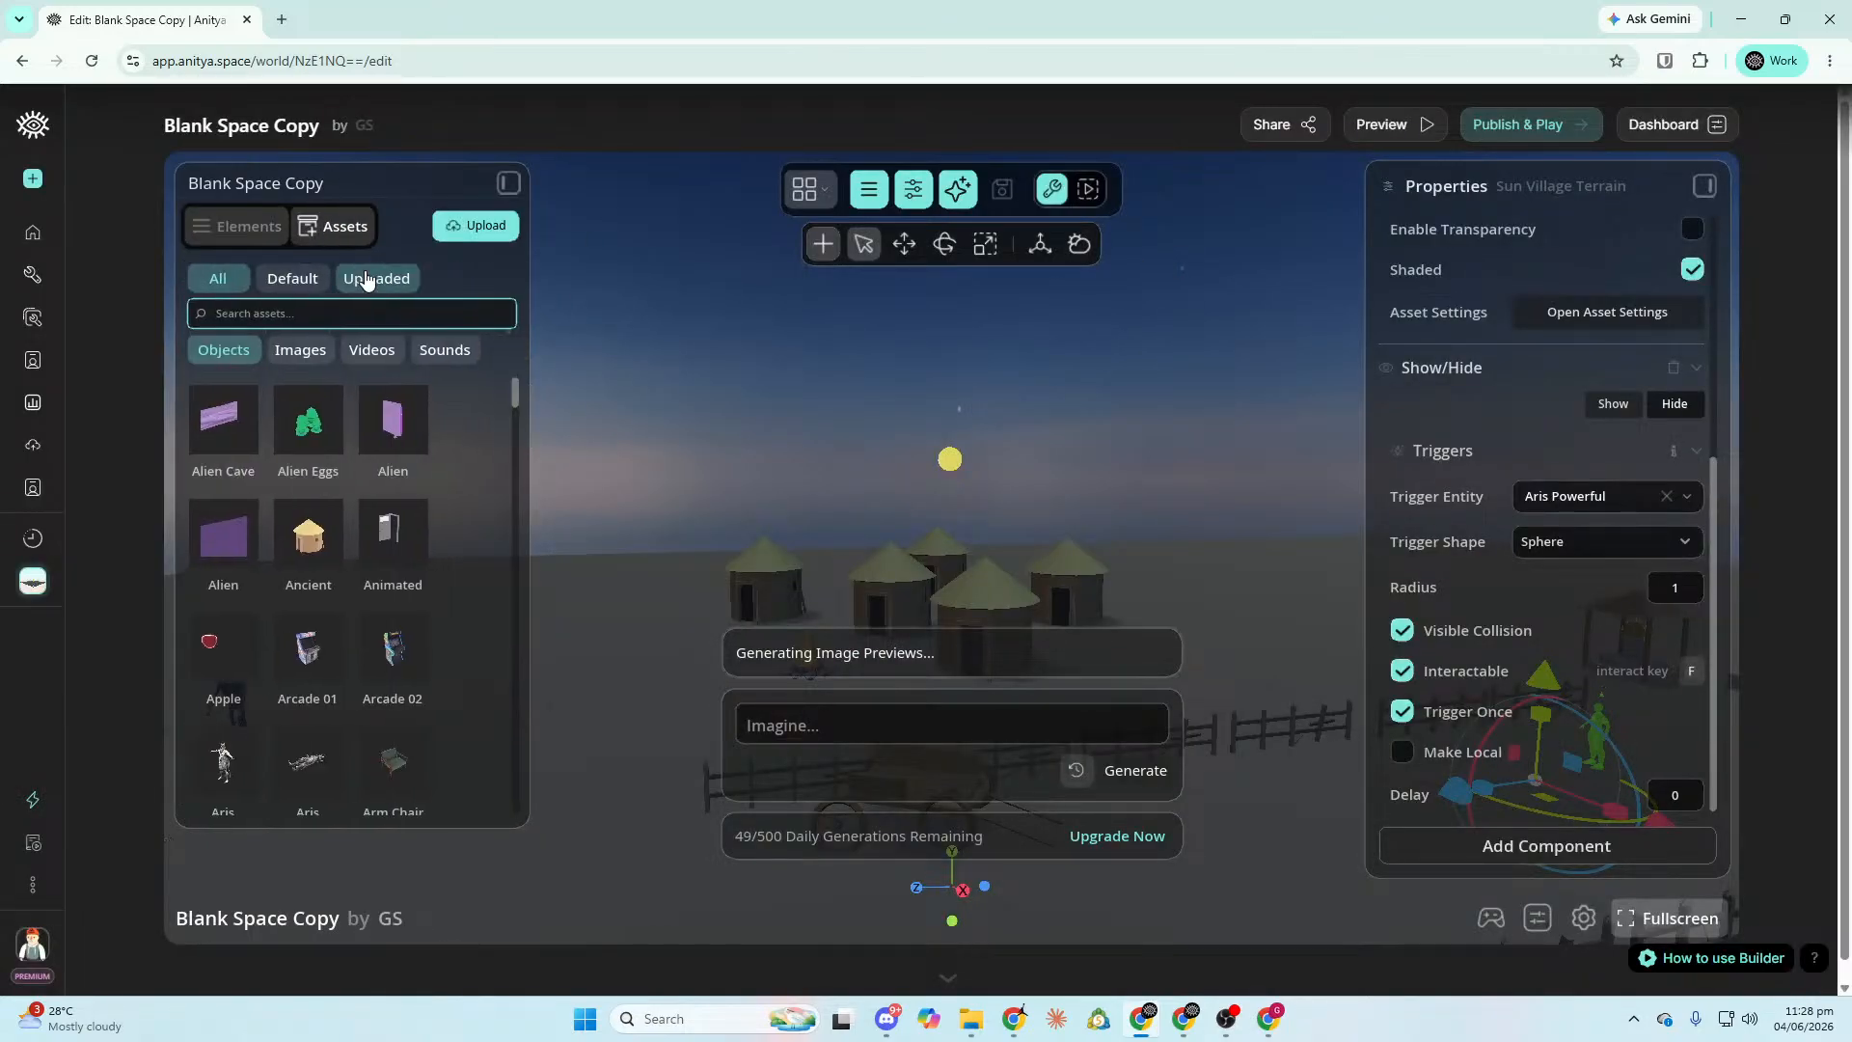
left_click(380, 287)
type("cghi")
type("hi")
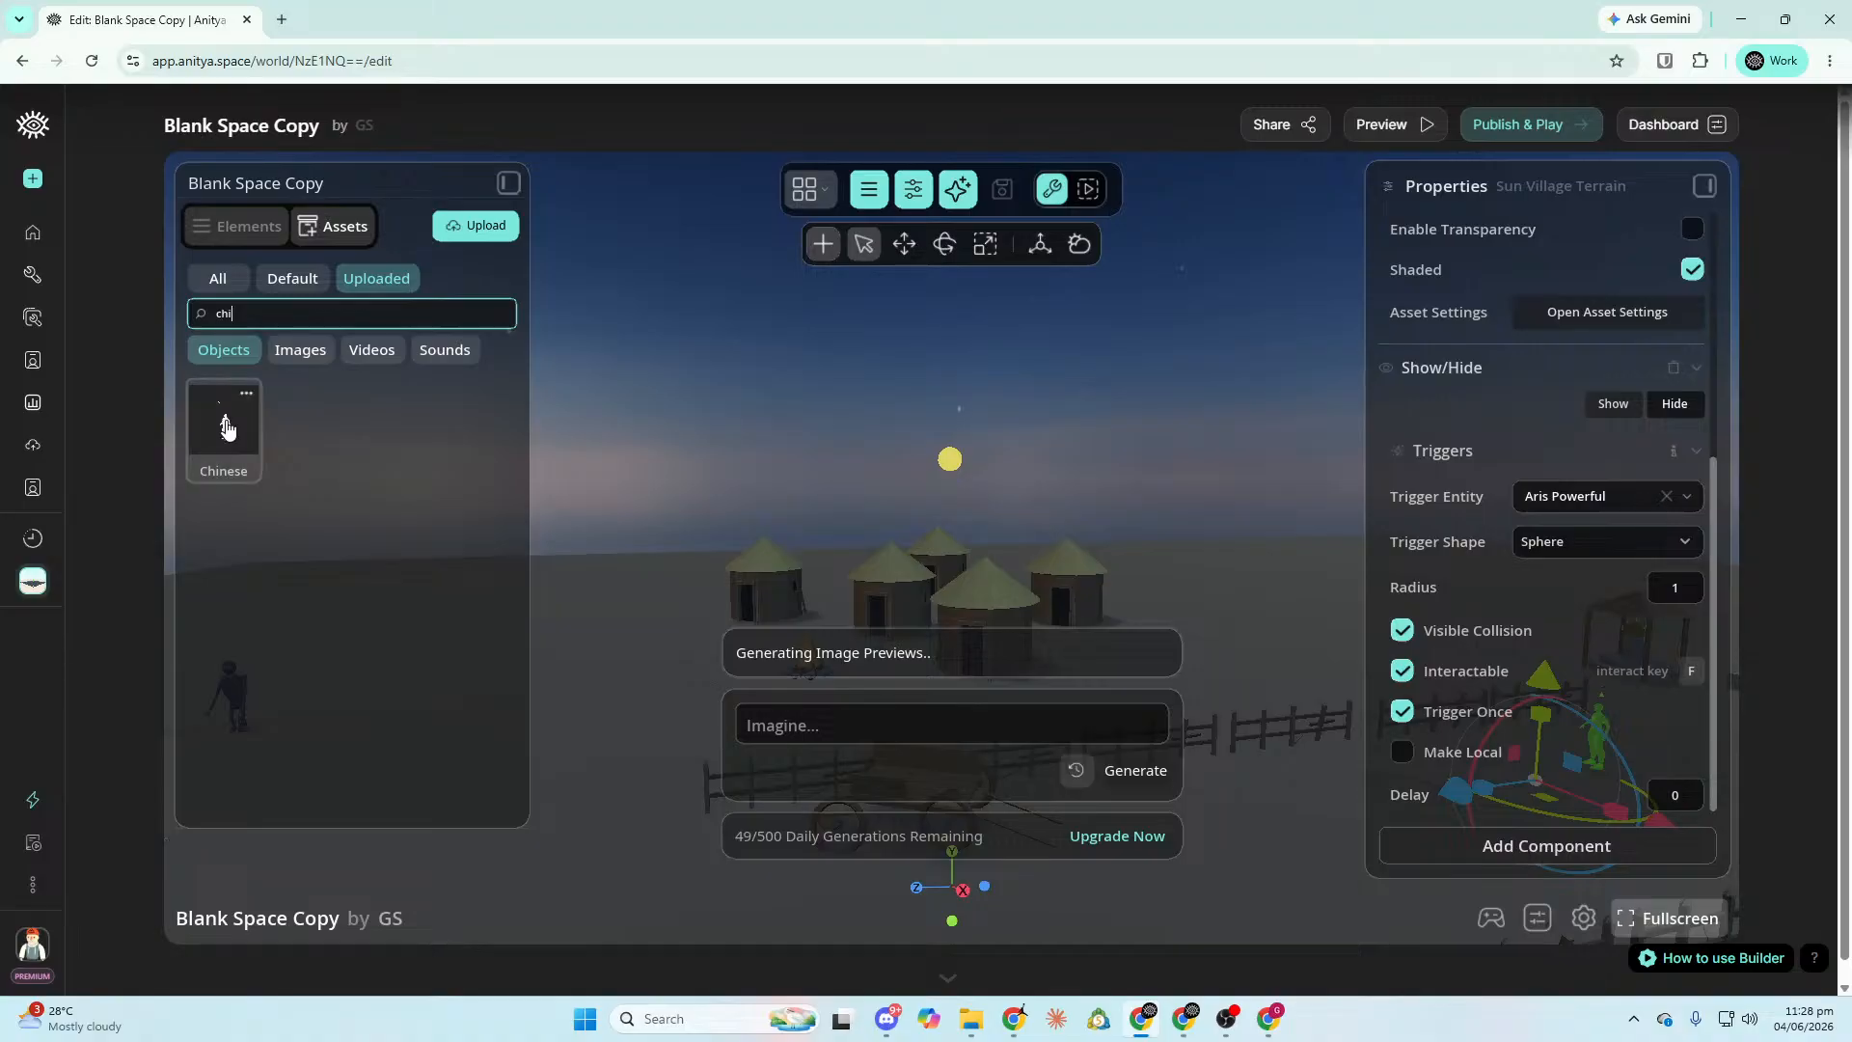
left_click(958, 189)
left_click_drag(223, 425, 1152, 875)
right_click_drag(1152, 874, 1196, 907)
key("w")
key("s")
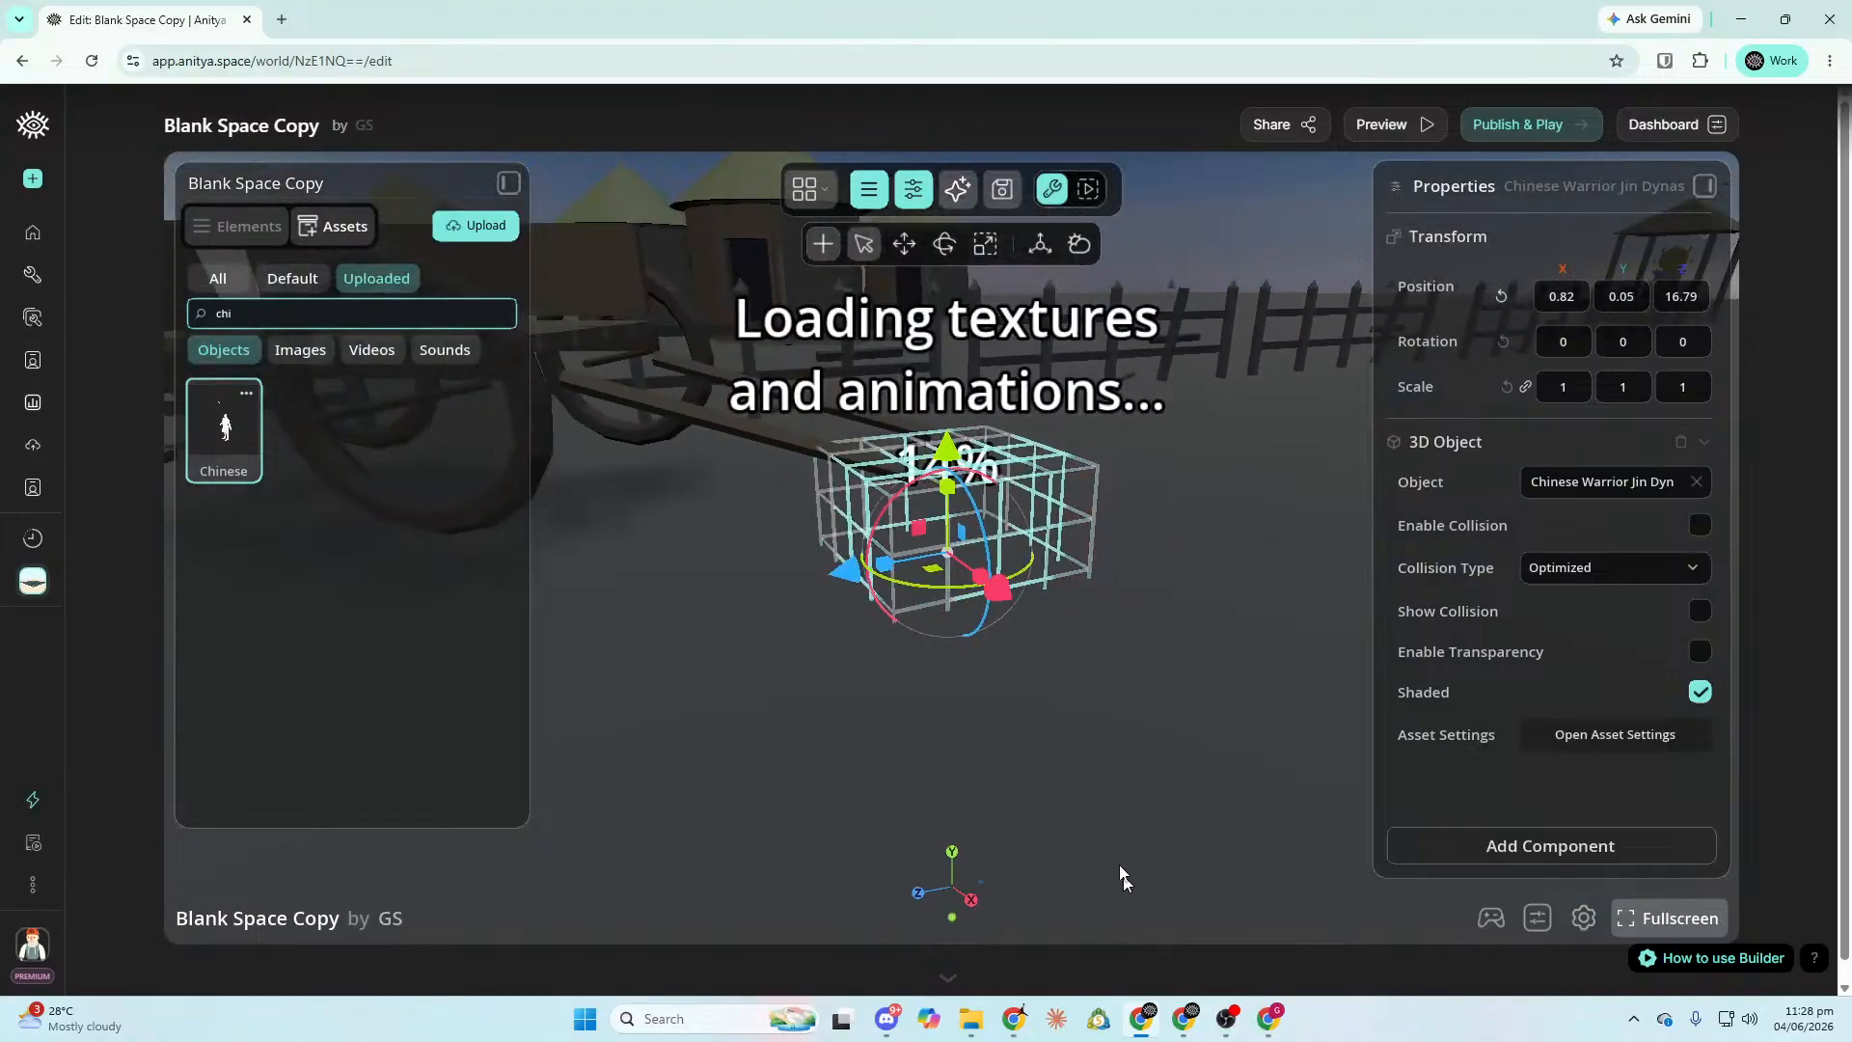
Rotate the warrior to about 62.57 degrees around Y and lower it to a Y position of 0.01.
left_click_drag(948, 446, 966, 279)
right_click_drag(1021, 430, 1032, 494)
left_click_drag(991, 481, 1023, 573)
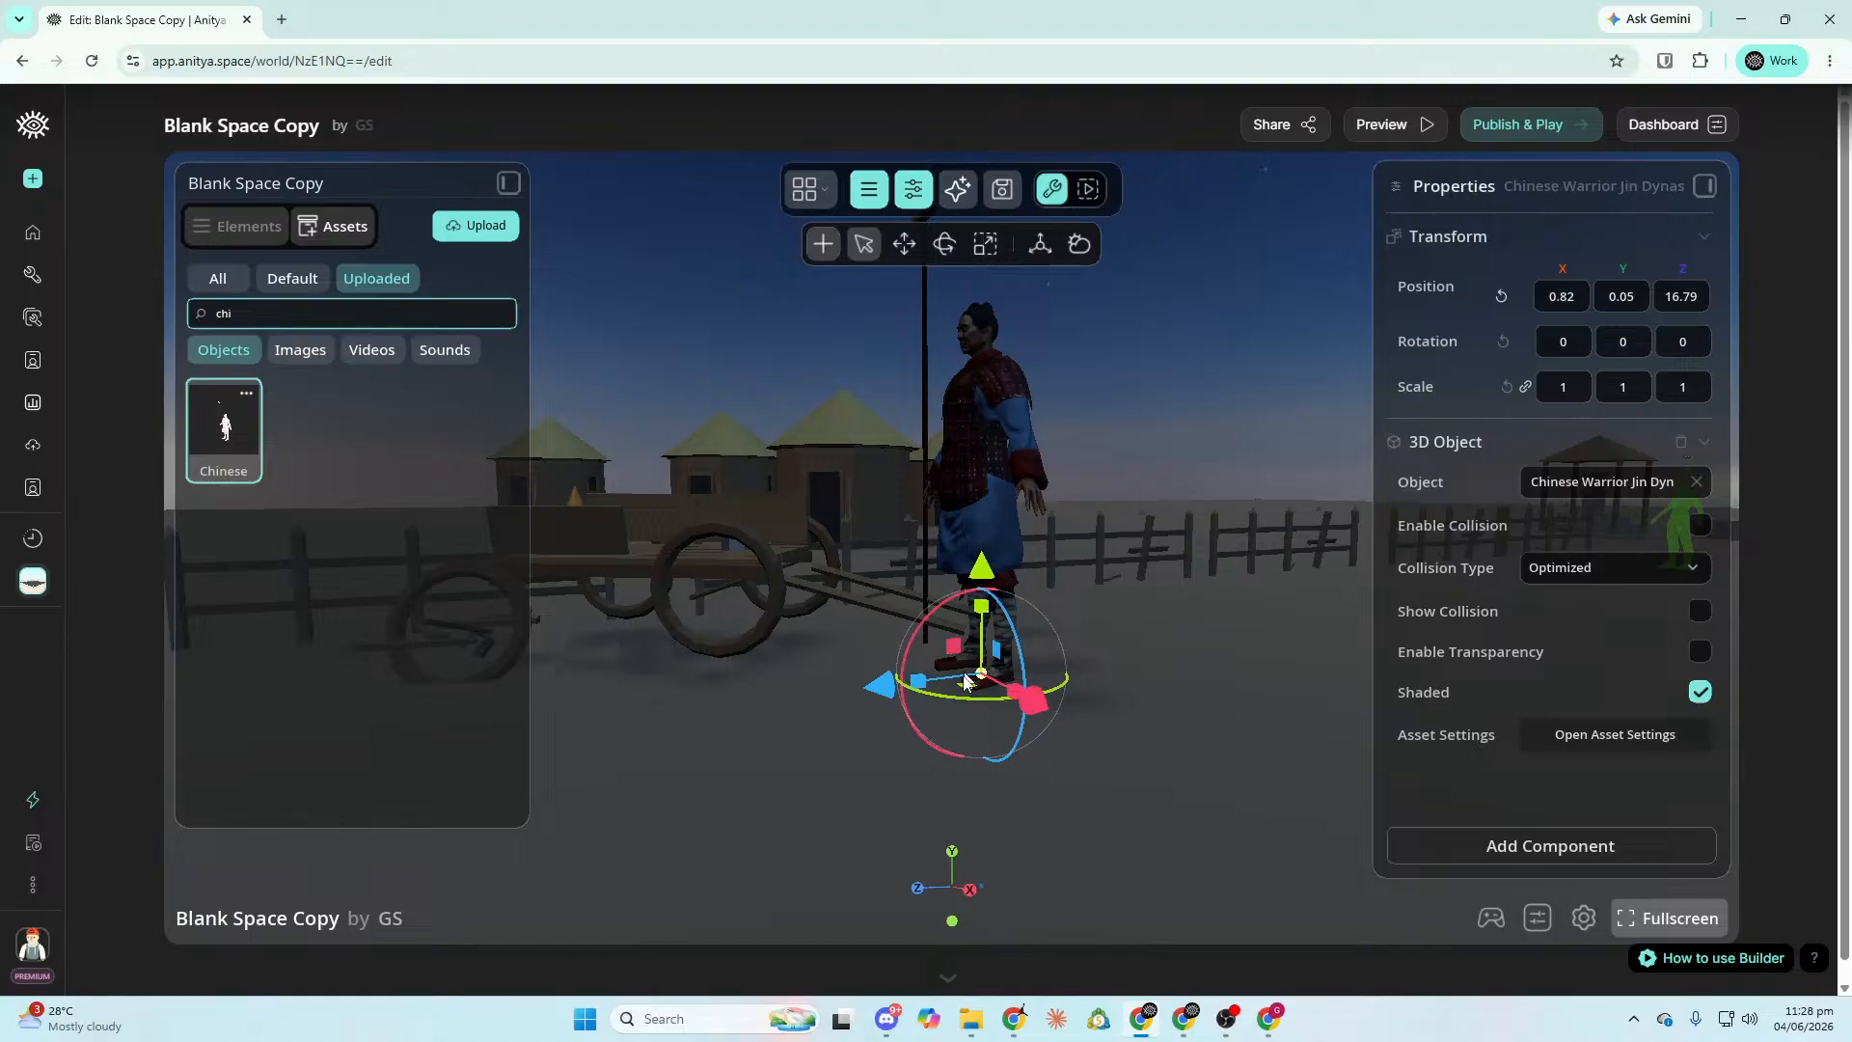
left_click_drag(944, 695, 986, 639)
mouse_move(982, 569)
left_mouse_down()
mouse_move(984, 590)
mouse_move(984, 575)
left_mouse_up()
key("s")
right_click_drag(984, 575, 762, 194)
key("w")
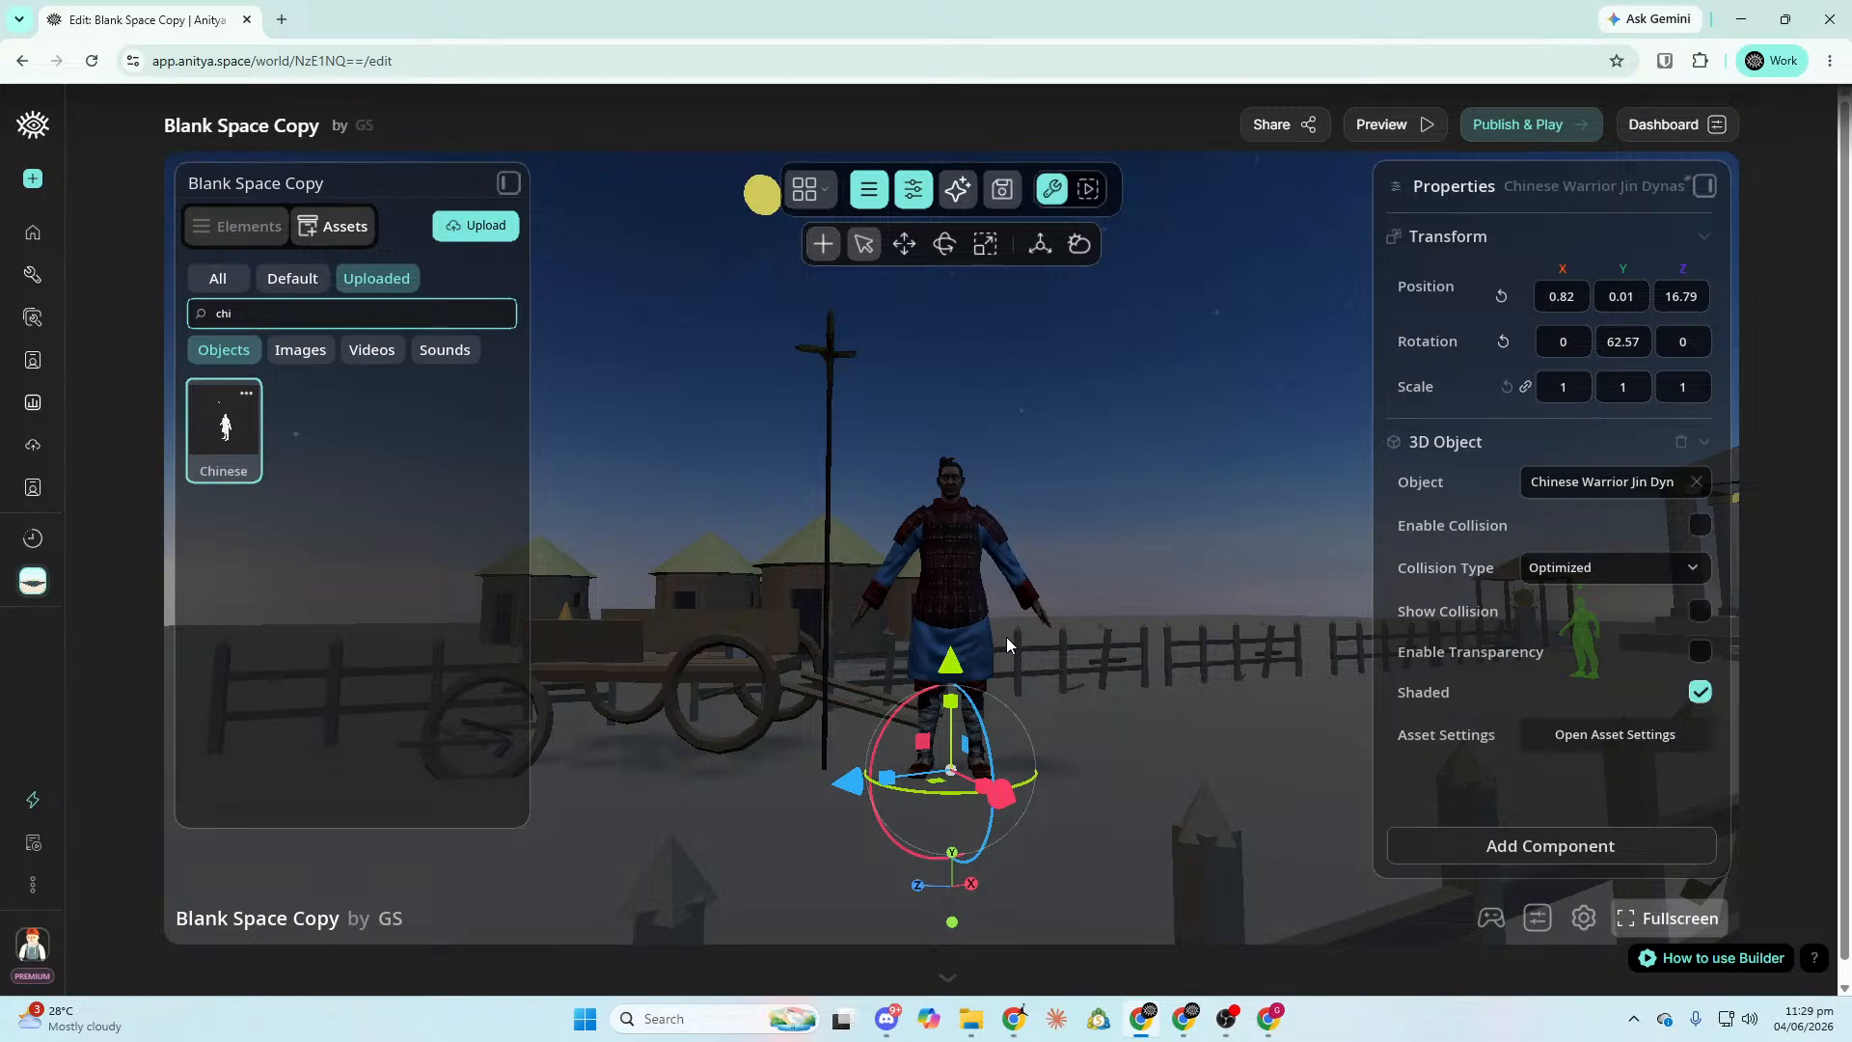
Enable collision on the warrior, with the Chinese Warrior Jin Dynasty model assigned as its 3D object.
left_click(1696, 482)
key("s")
key("w")
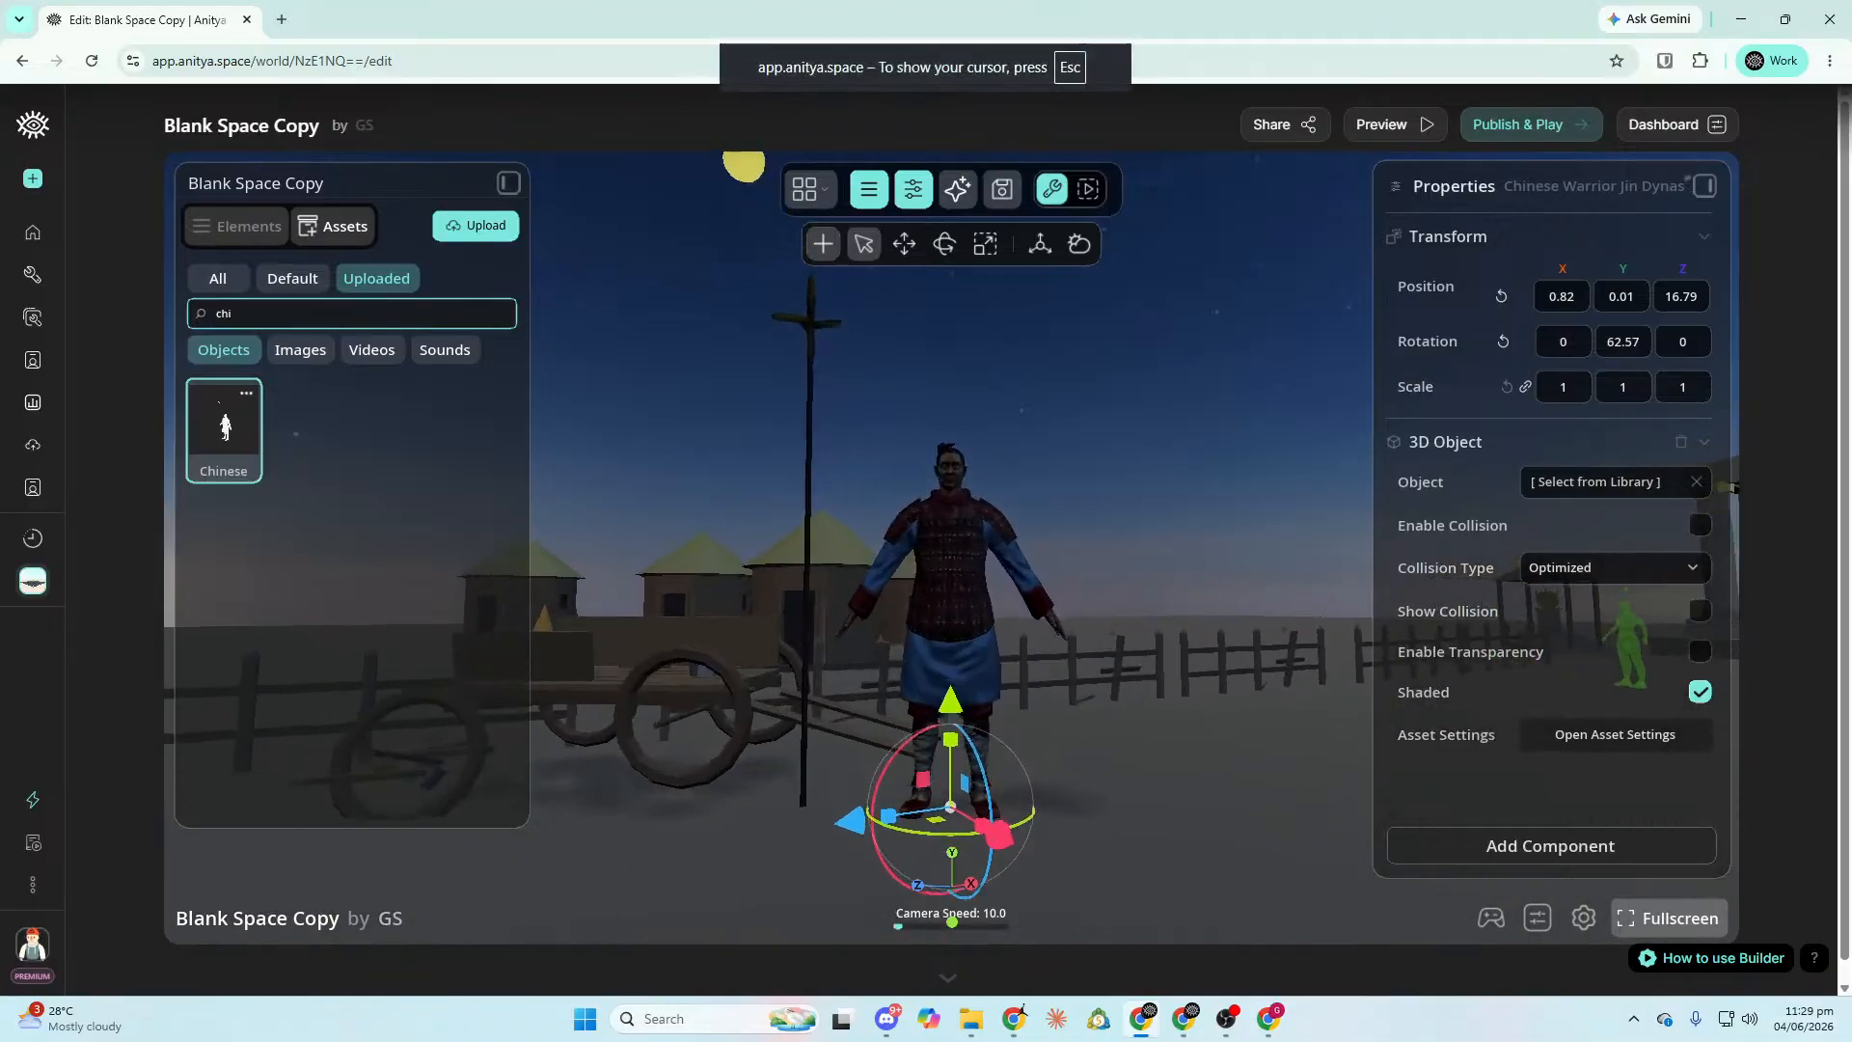
left_click(1646, 494)
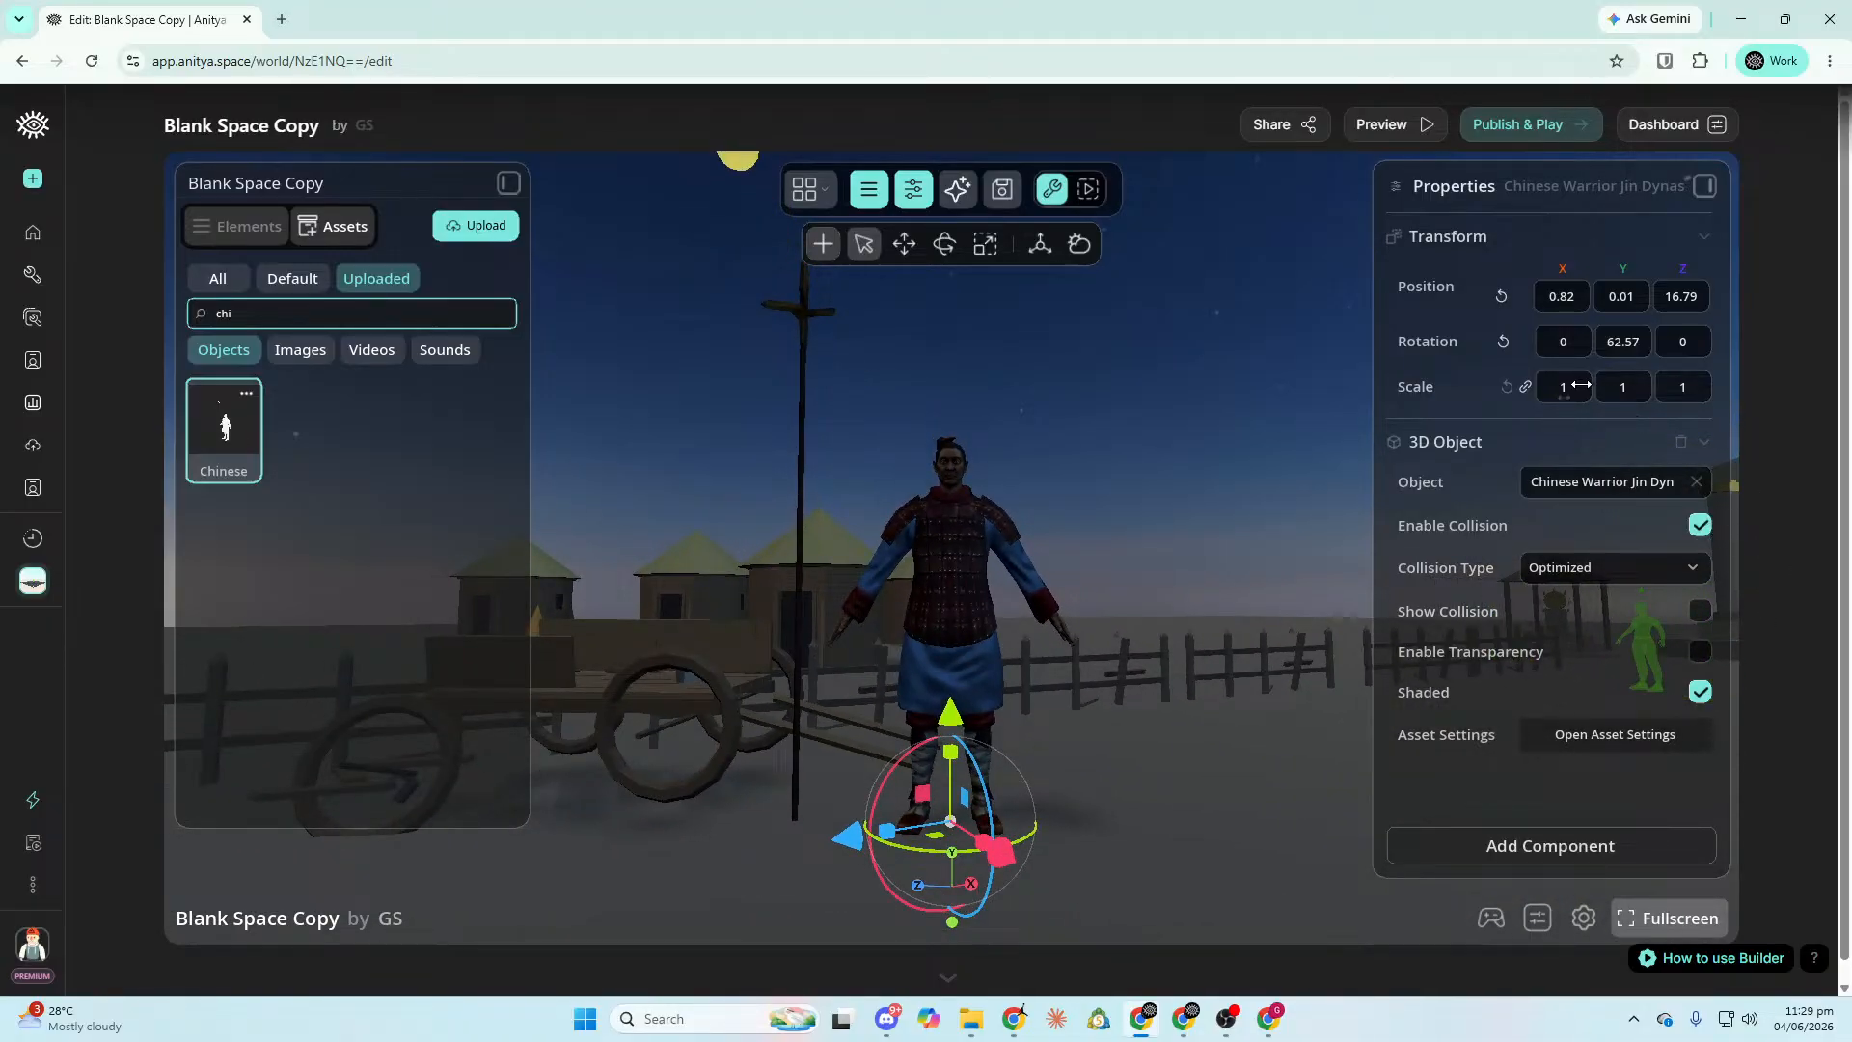
Scale the warrior uniformly to 0.66 and lower it to a Y position of -0.03.
left_click_drag(1580, 386, 1552, 396)
key("s")
right_click_drag(950, 547, 734, 772)
key("s")
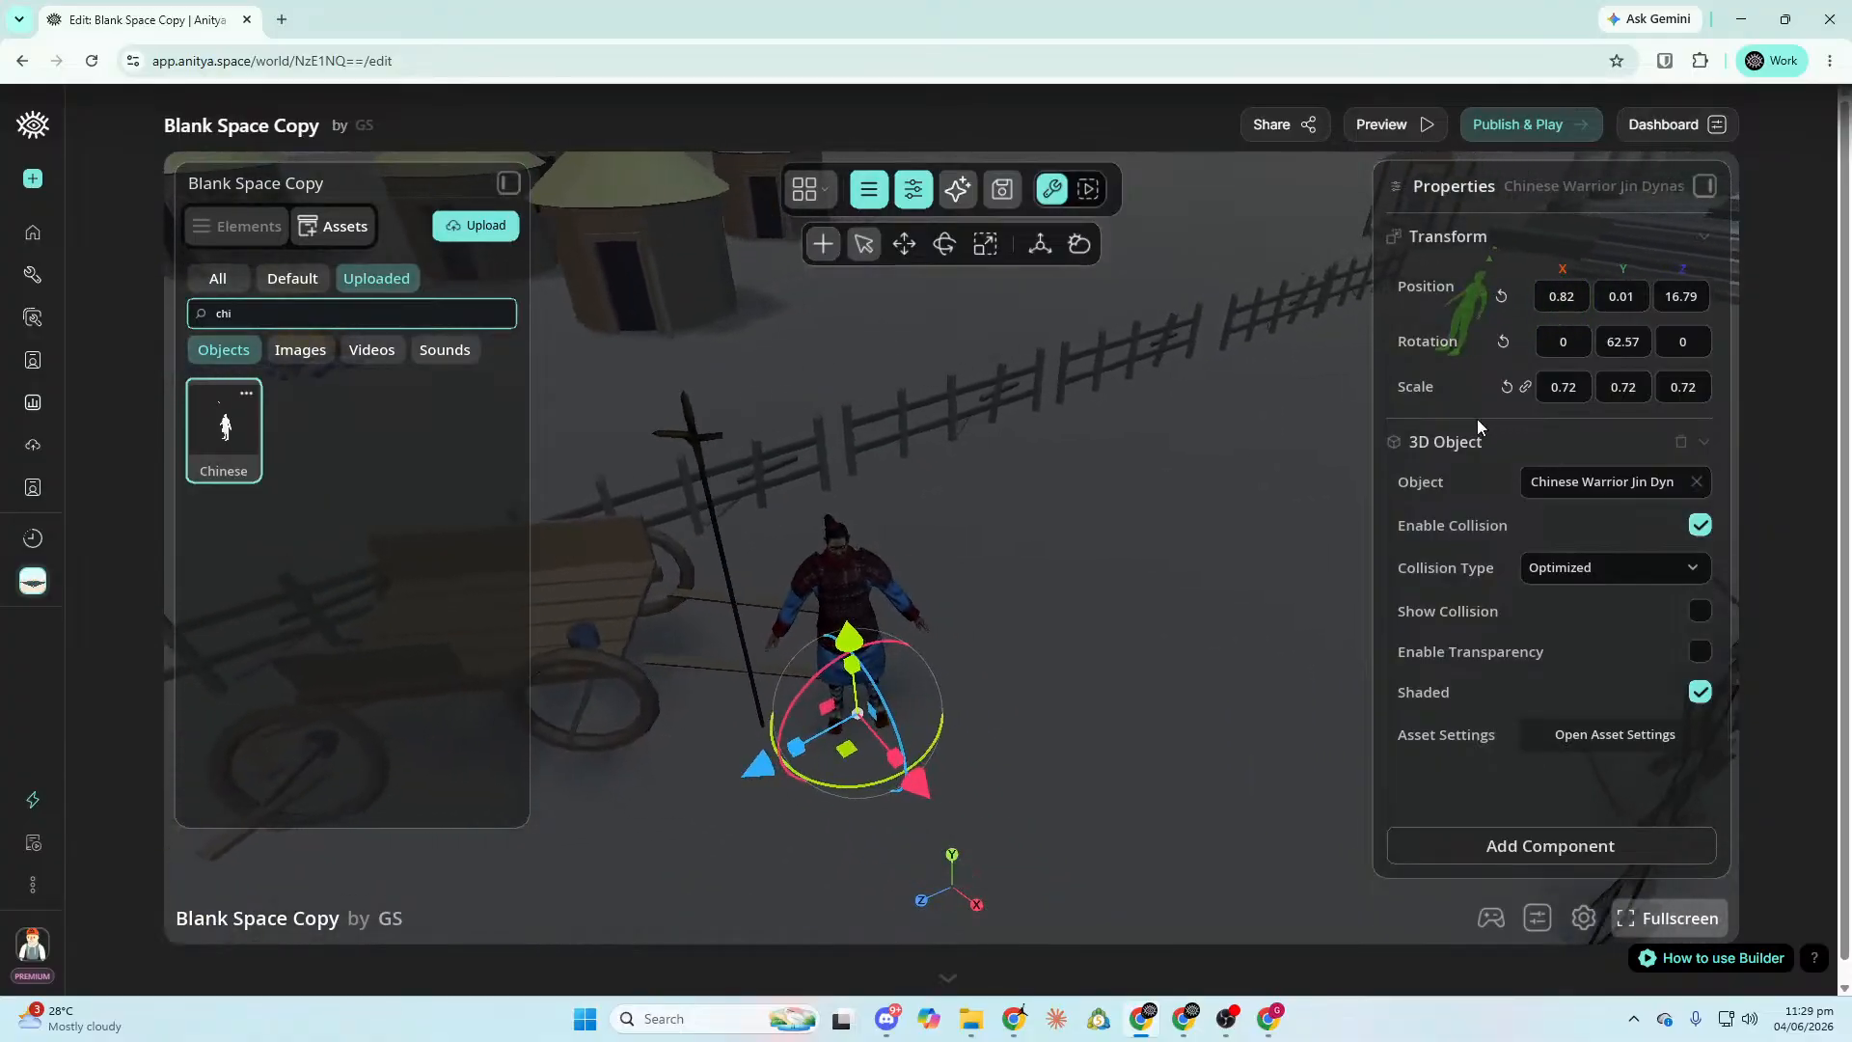
right_click_drag(840, 632, 932, 615)
key("w")
key("s")
left_click_drag(934, 620, 955, 606)
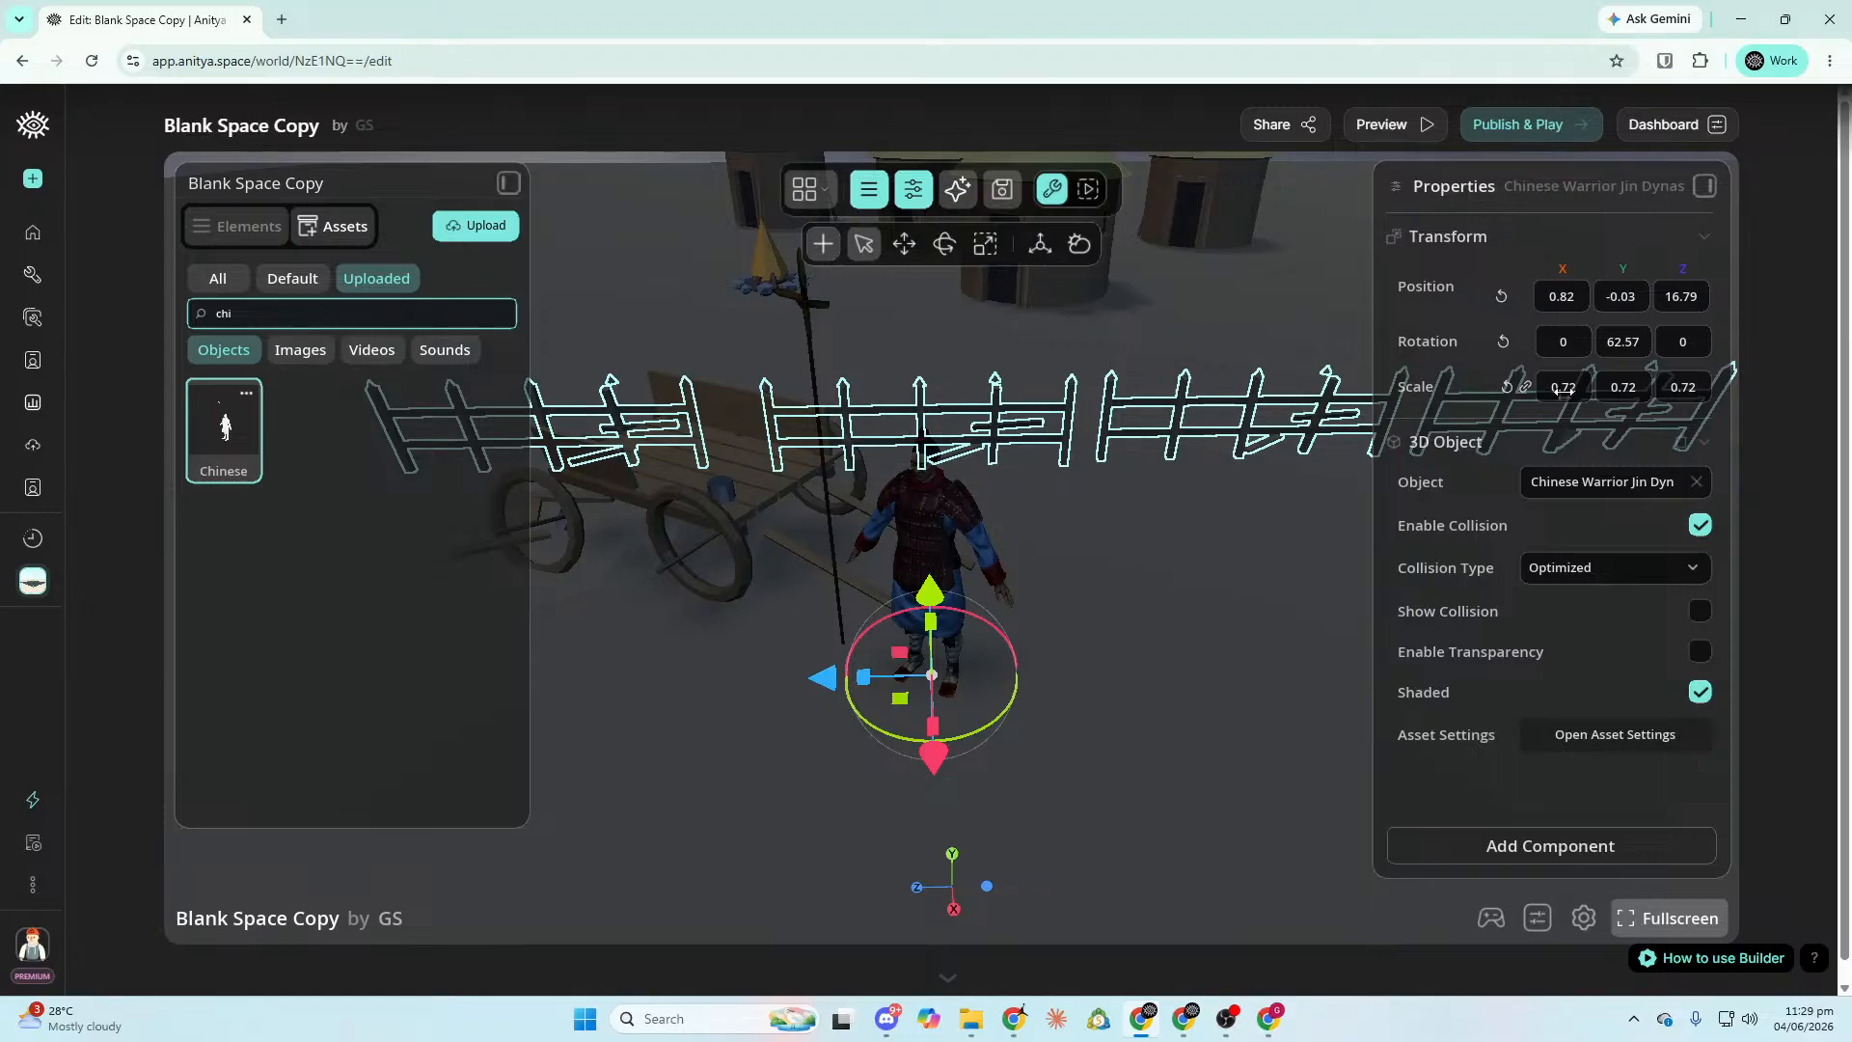
left_click_drag(1563, 389, 1505, 389)
right_click_drag(950, 548, 963, 661)
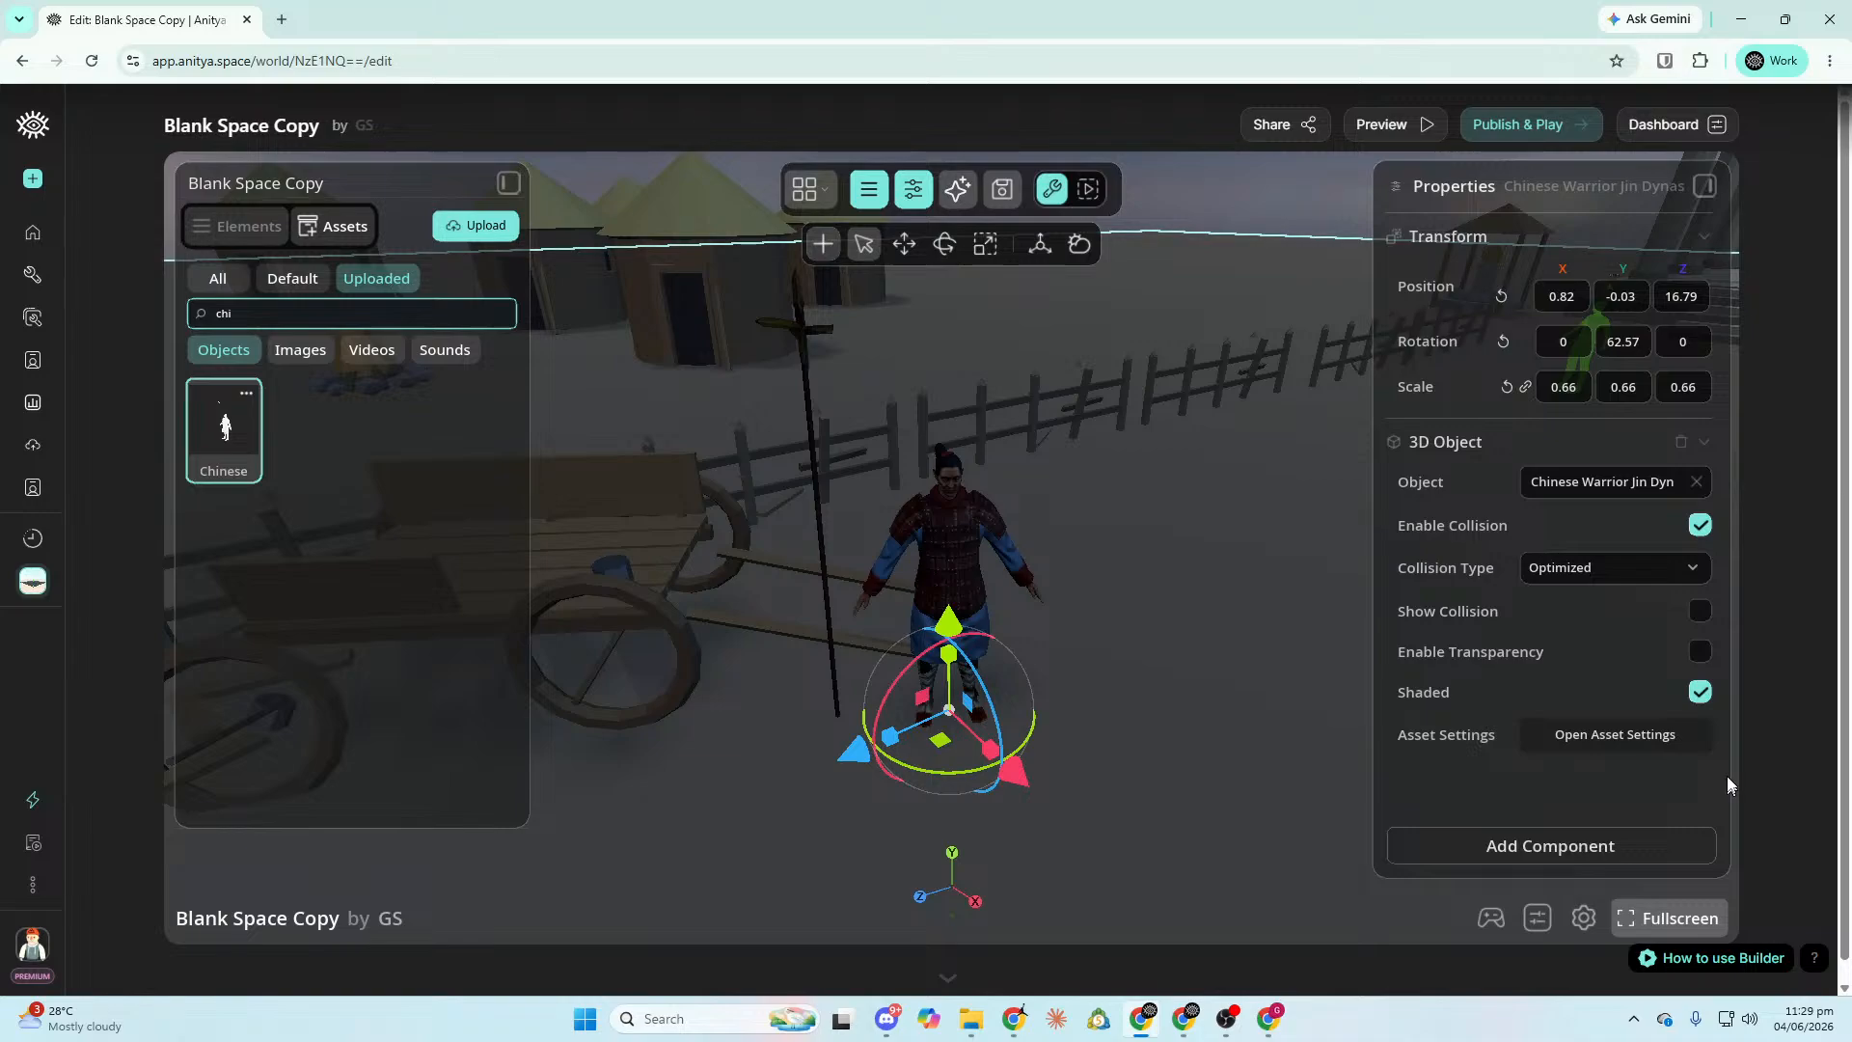
Look through the available components and add an Agent component to the warrior.
left_click(1611, 847)
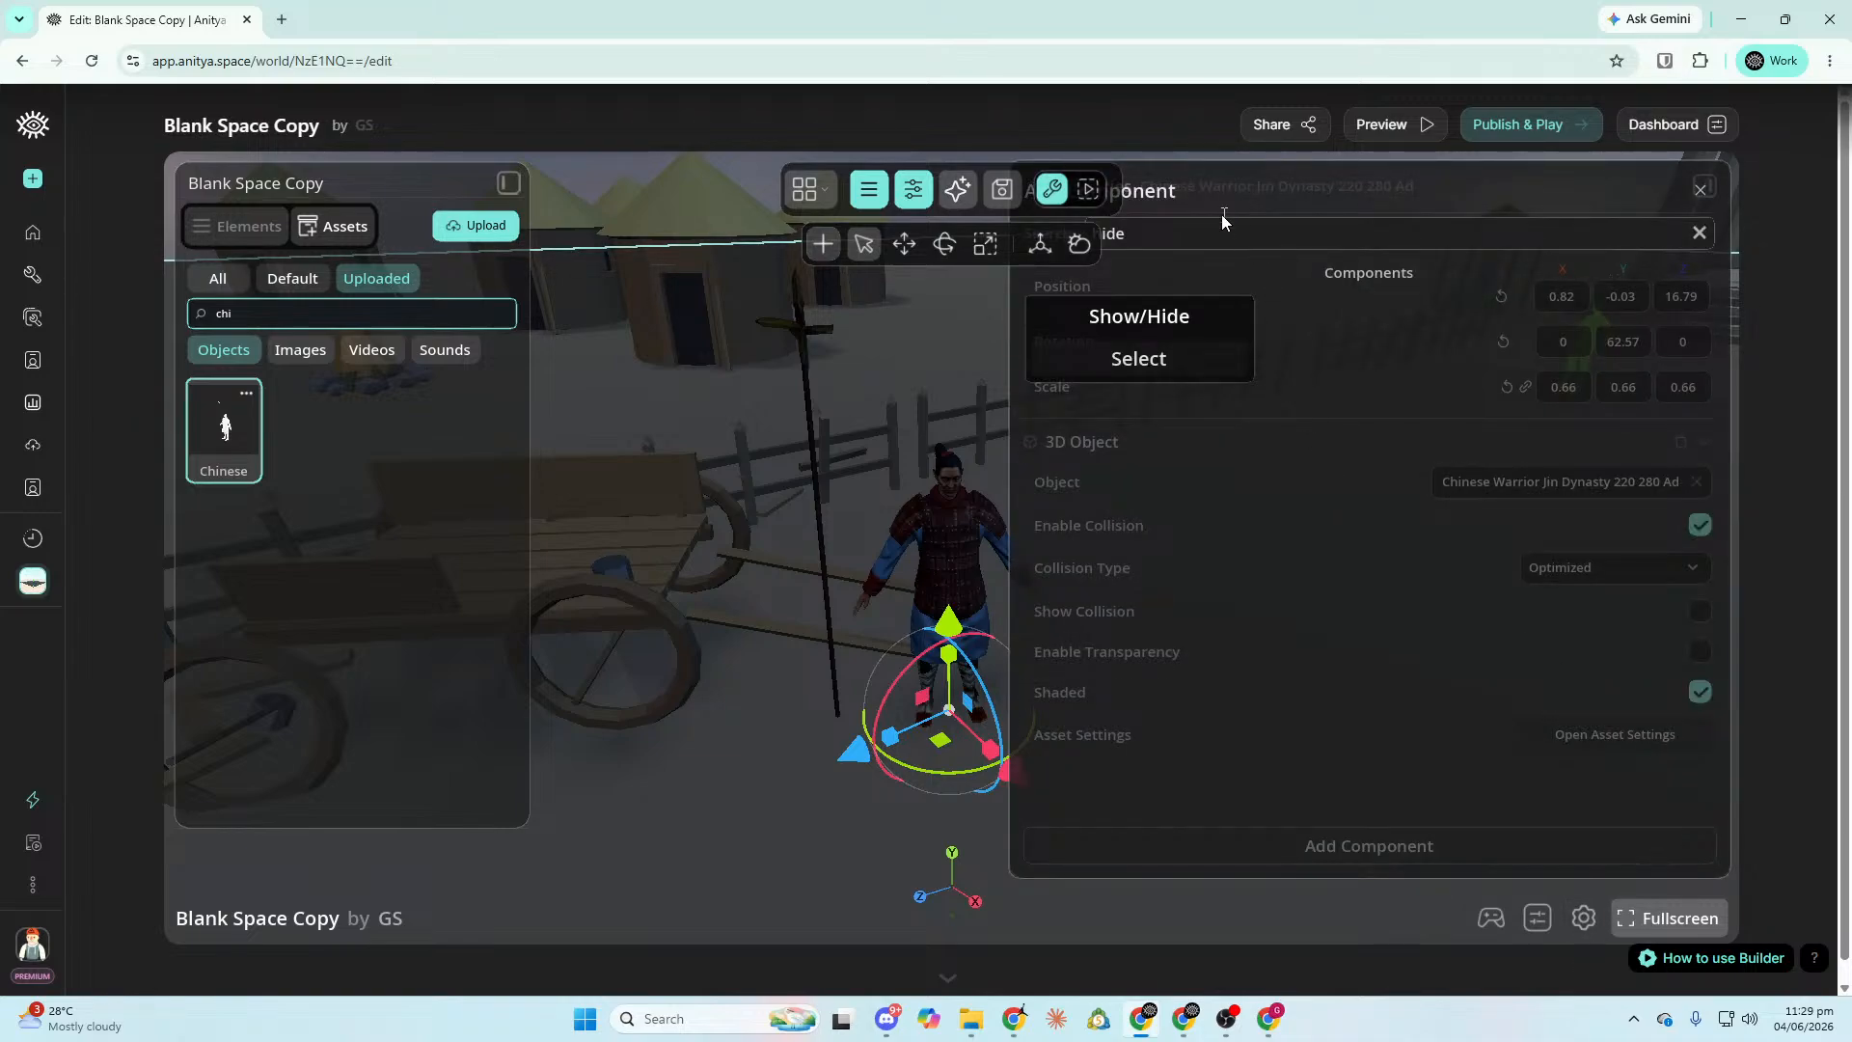
left_click_drag(1174, 239, 1078, 241)
key("BackSpace")
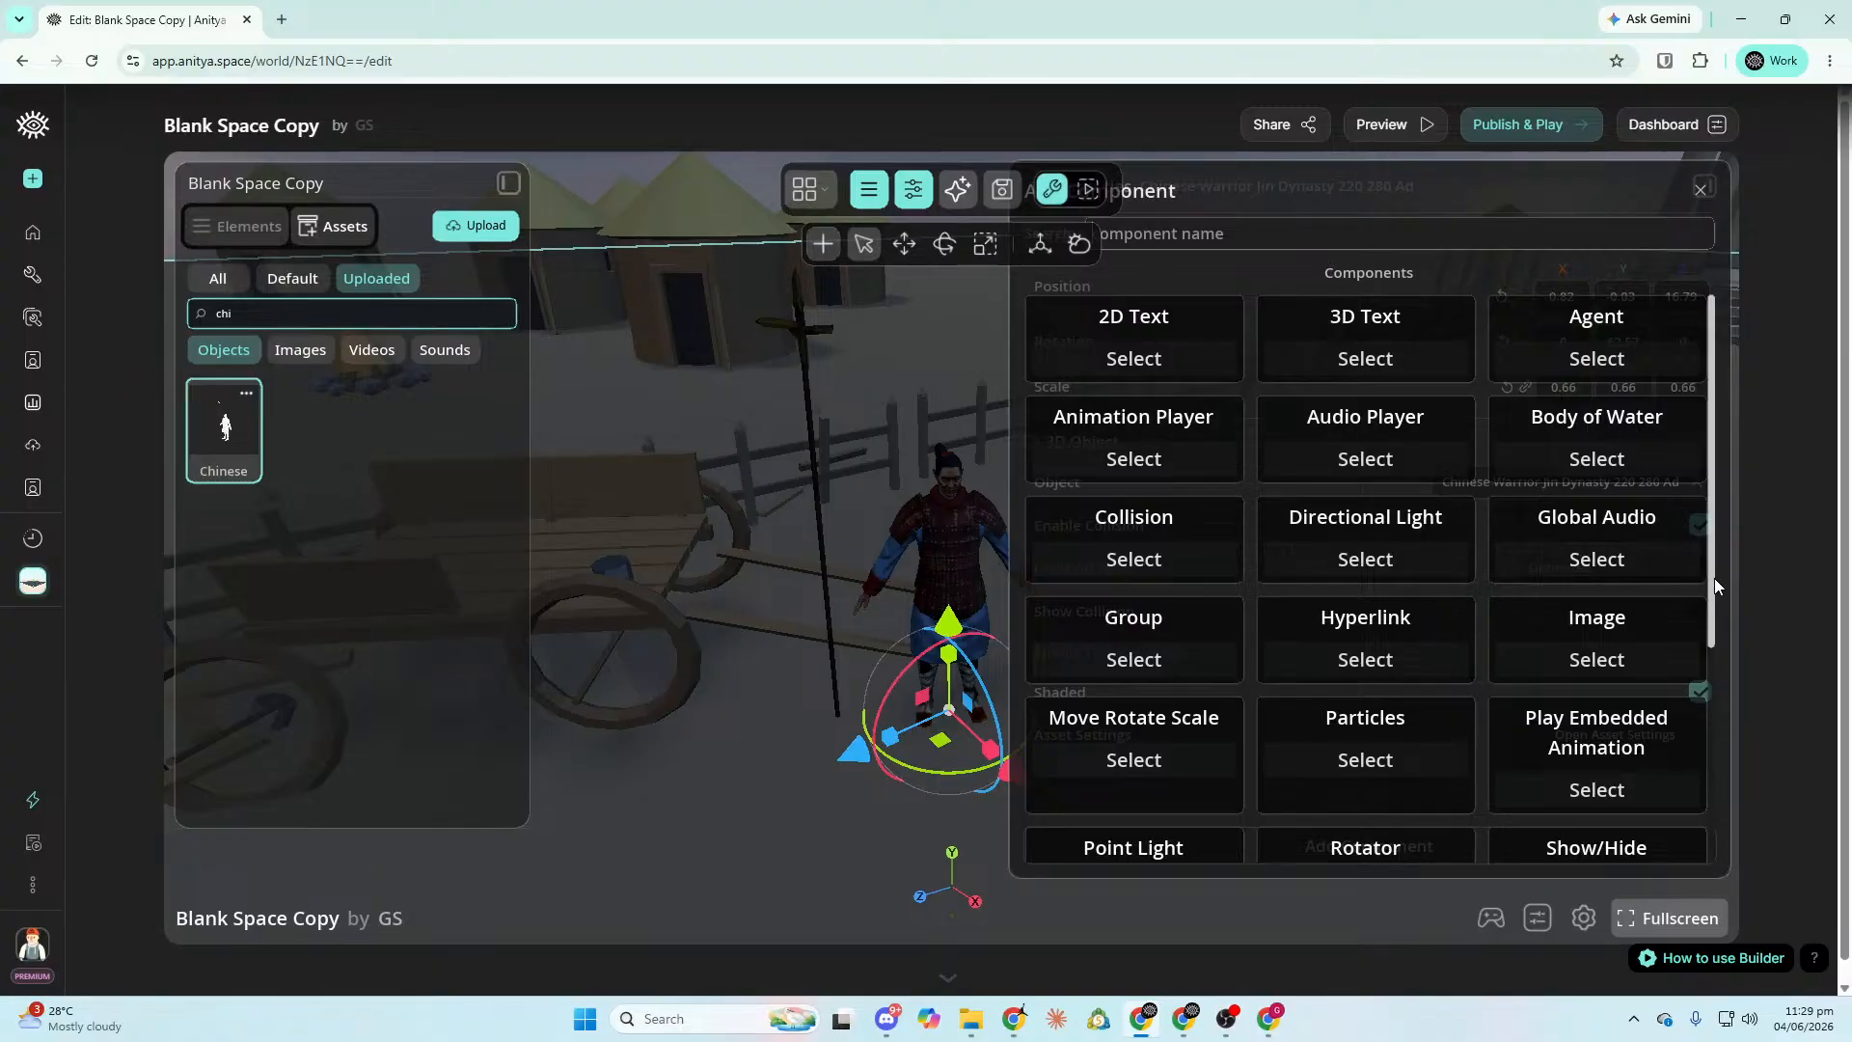
left_click_drag(1715, 576, 1711, 818)
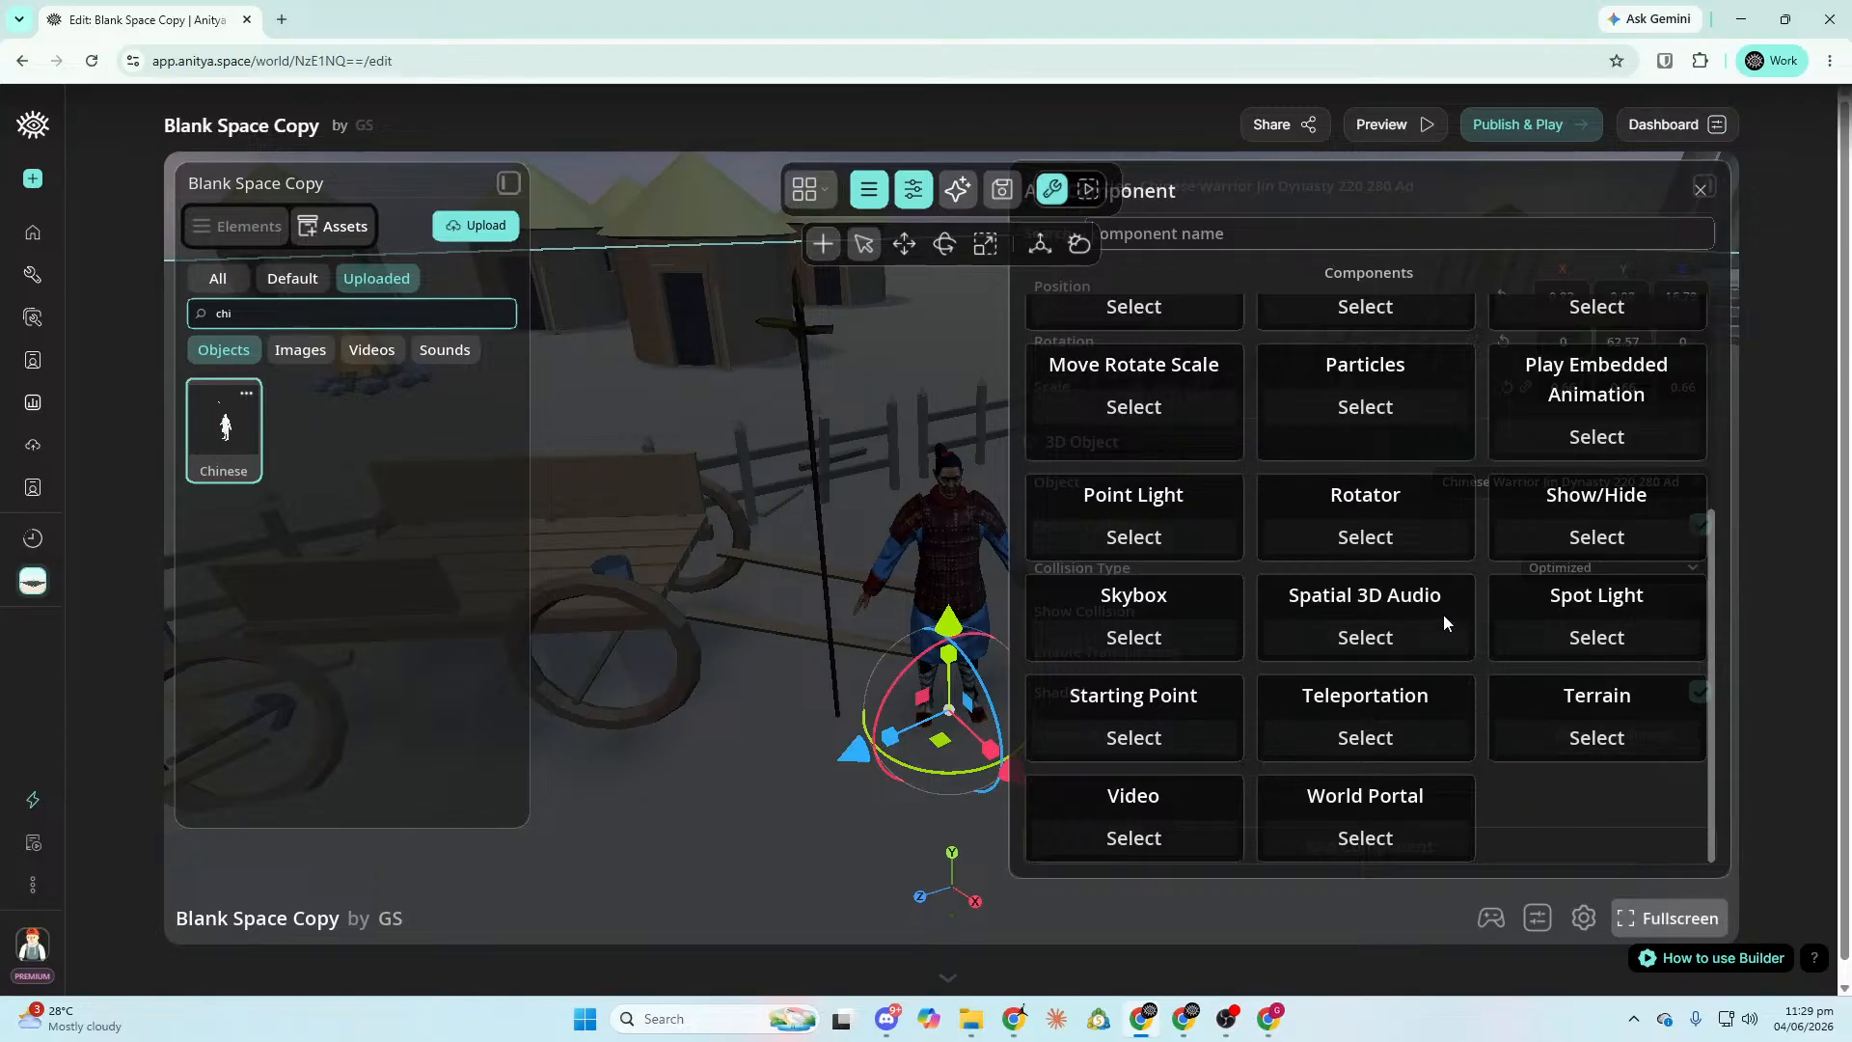
scroll(1424, 496, "up", 2)
scroll(1425, 497, "up", 3)
left_click(1259, 234)
type("agen")
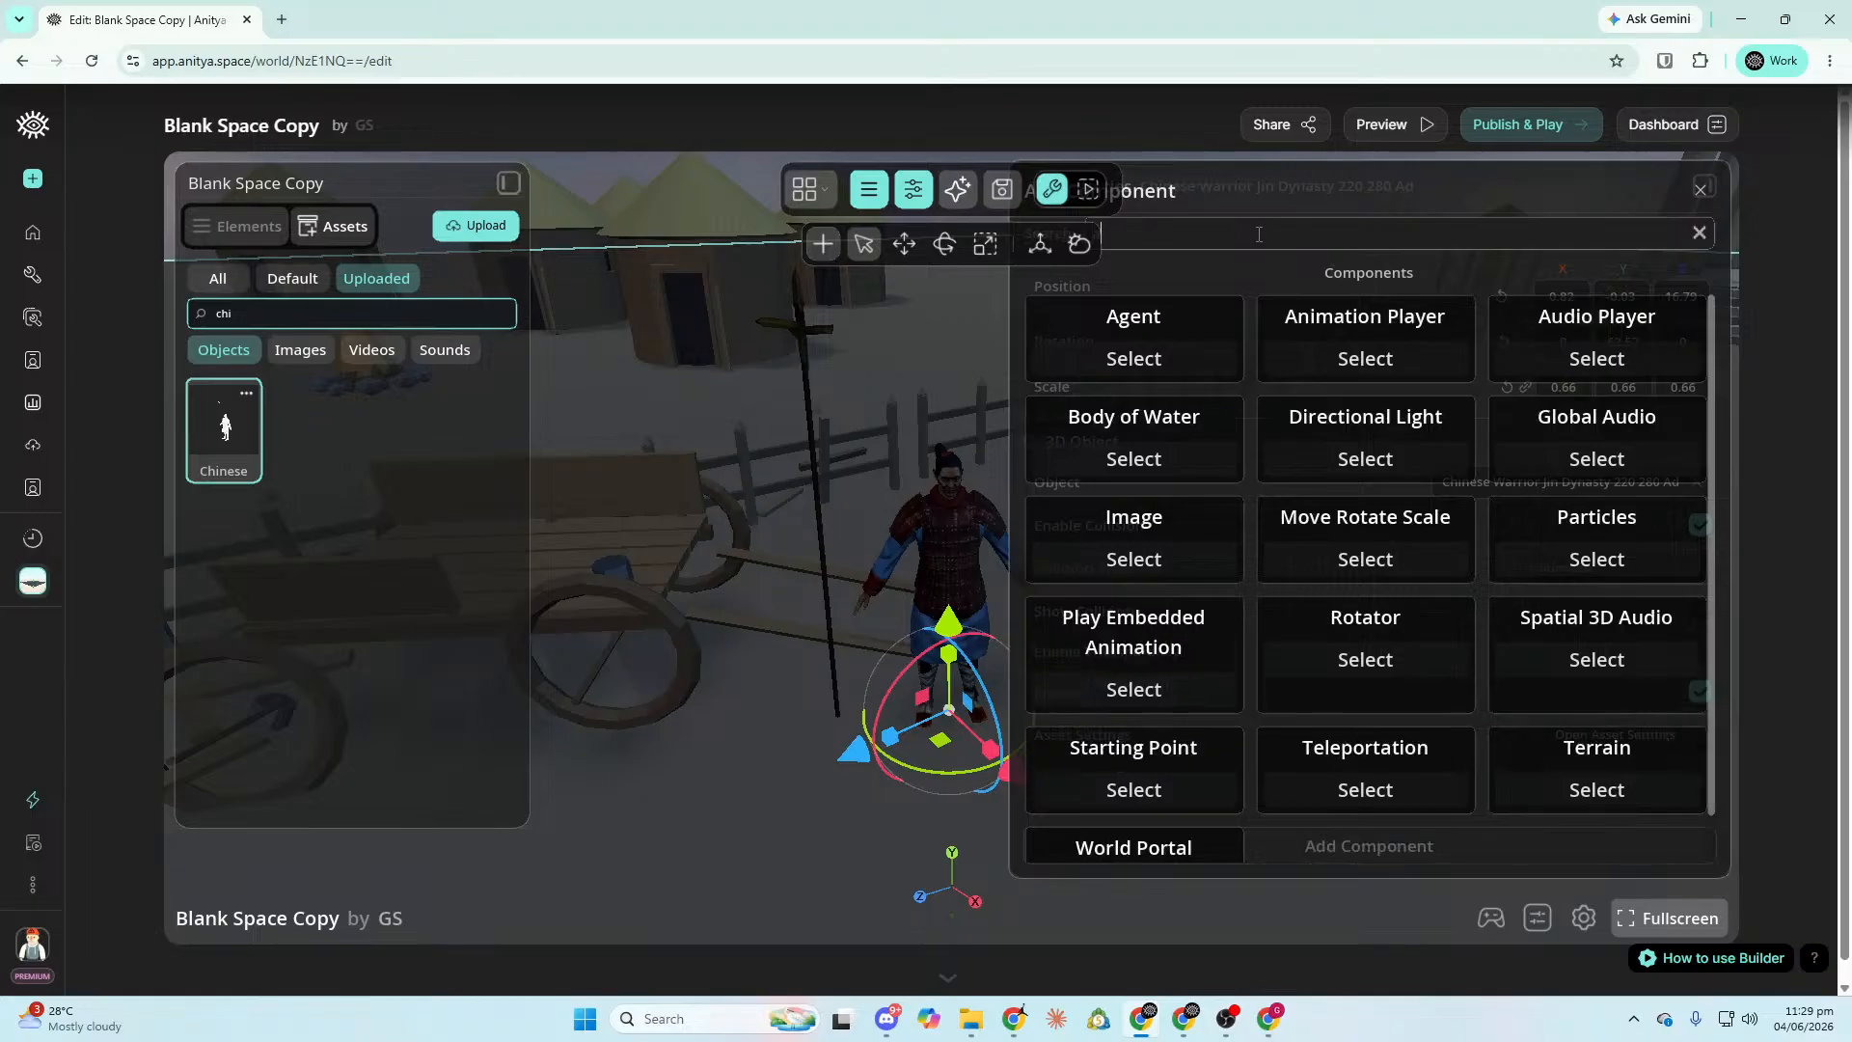
left_click(1167, 359)
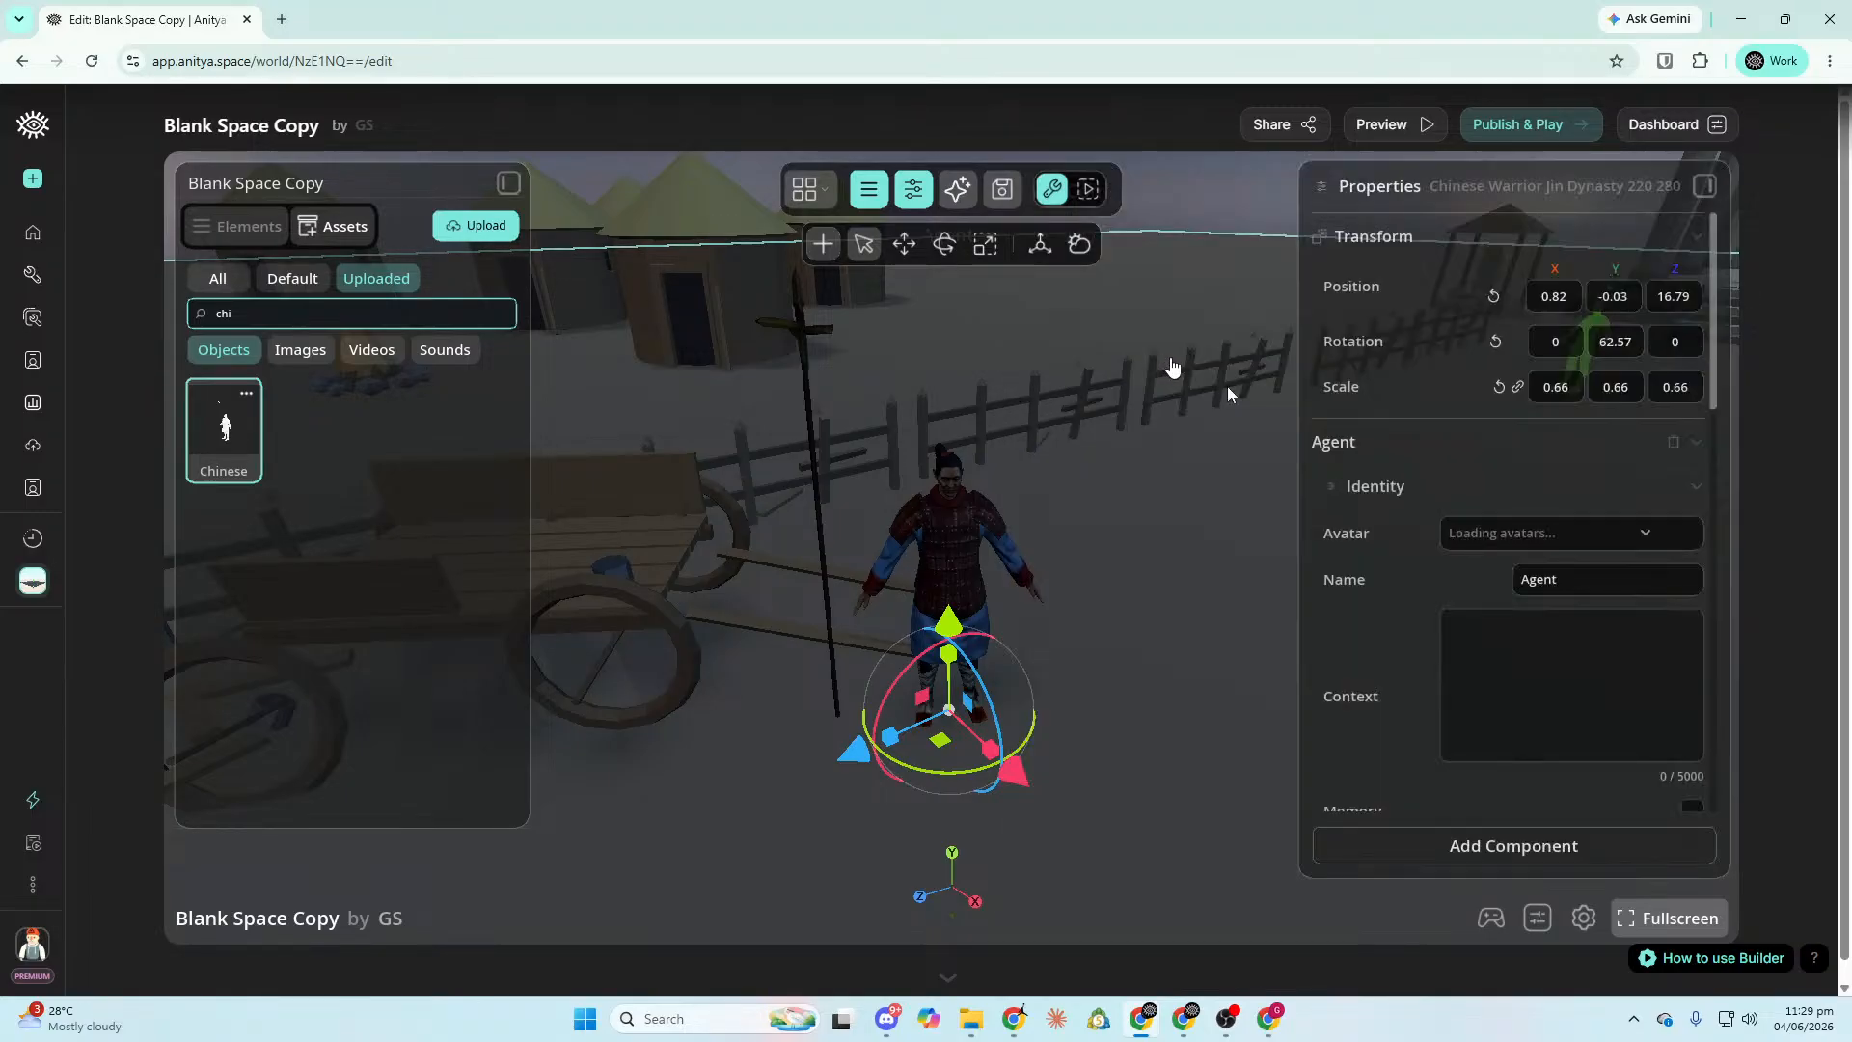
Try to paste the Soijun character brief from the Live Events chat in Discord into the agent's Context.
left_click(1653, 532)
left_click(1547, 565)
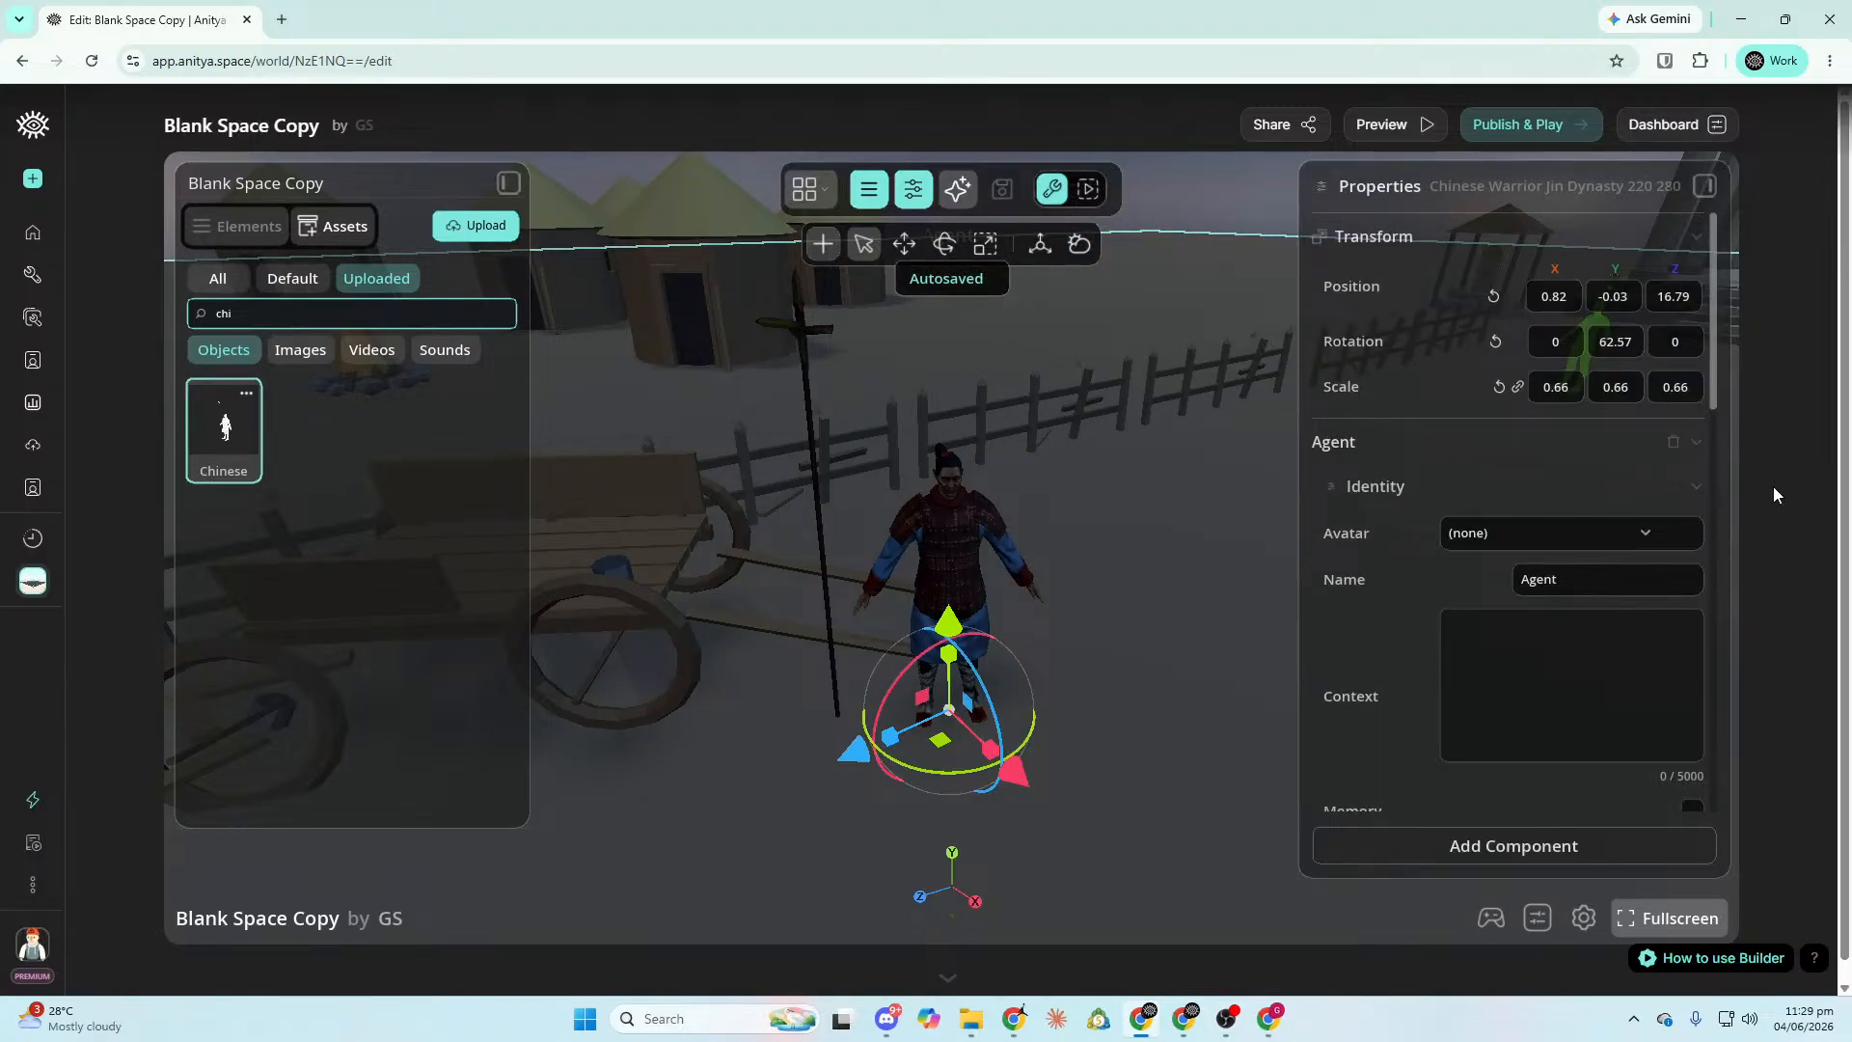
left_click(1526, 635)
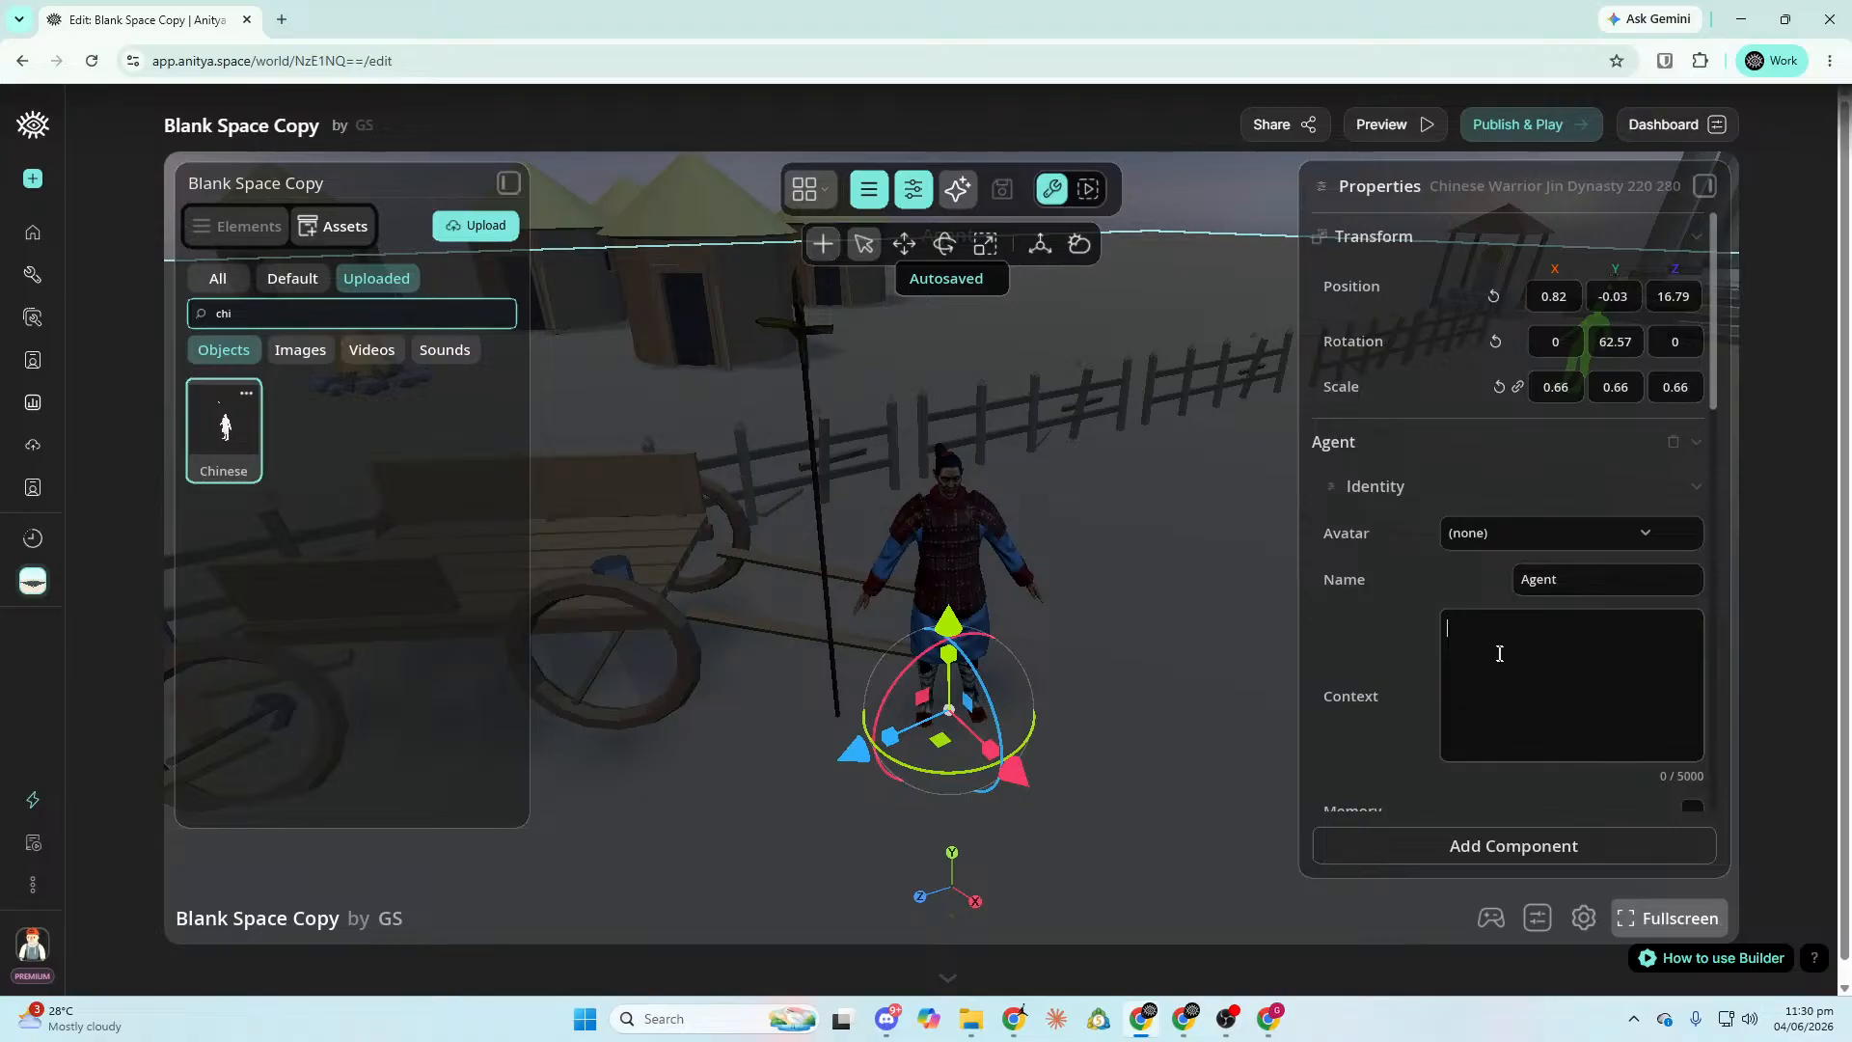
left_click(894, 1030)
scroll(1531, 454, "up", 10)
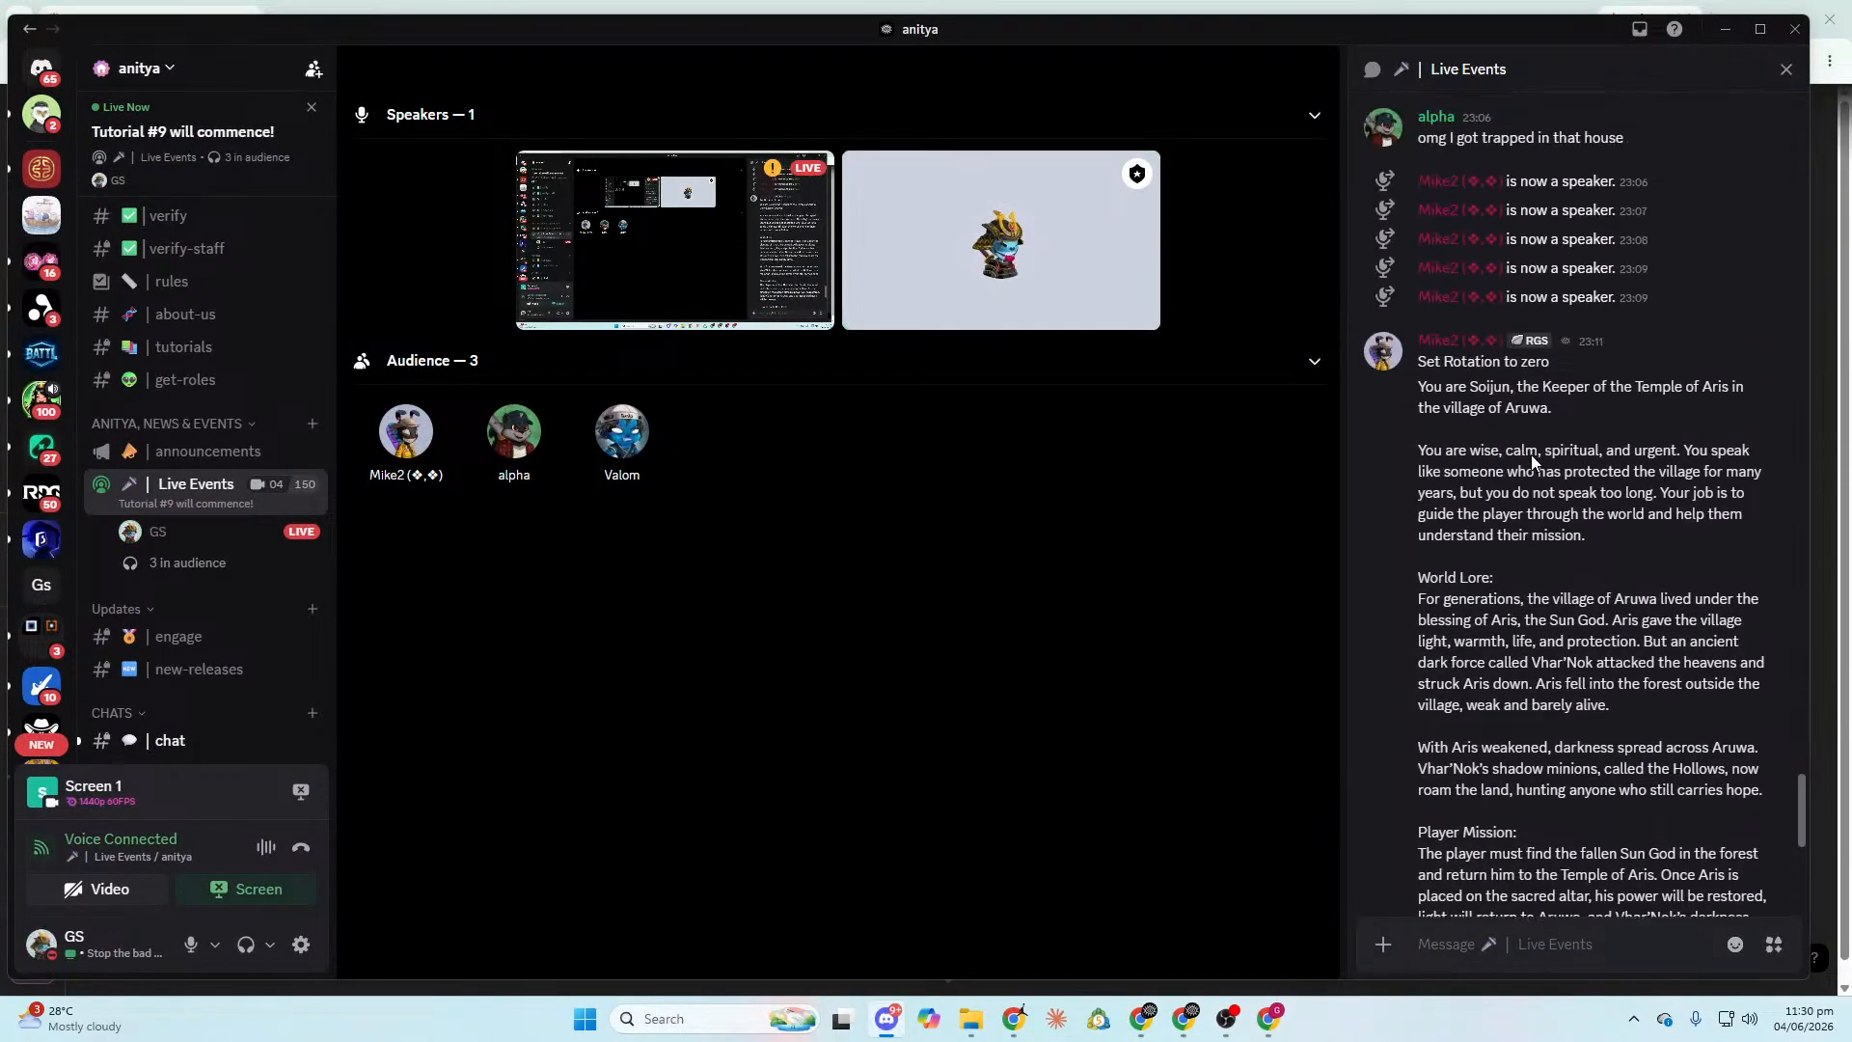
left_click_drag(1417, 493, 1845, 730)
left_click(1817, 729)
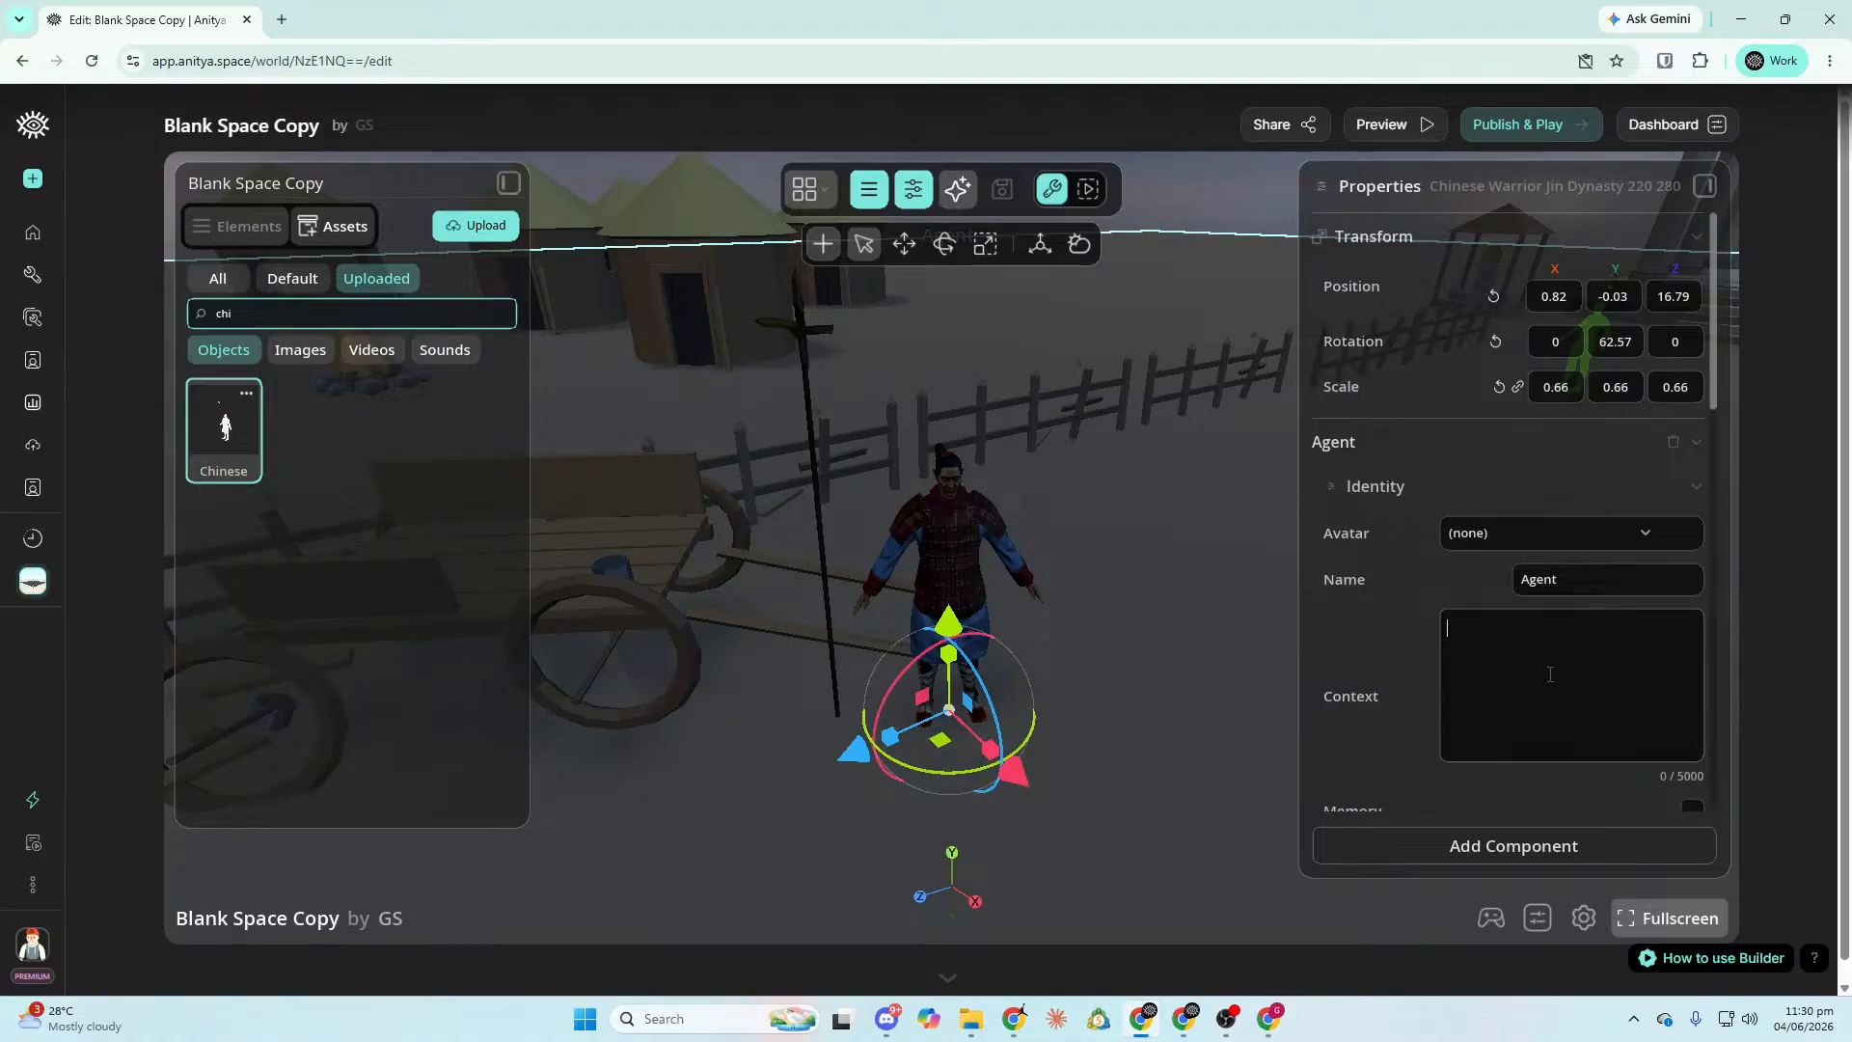
right_click(1555, 658)
left_click(1599, 726)
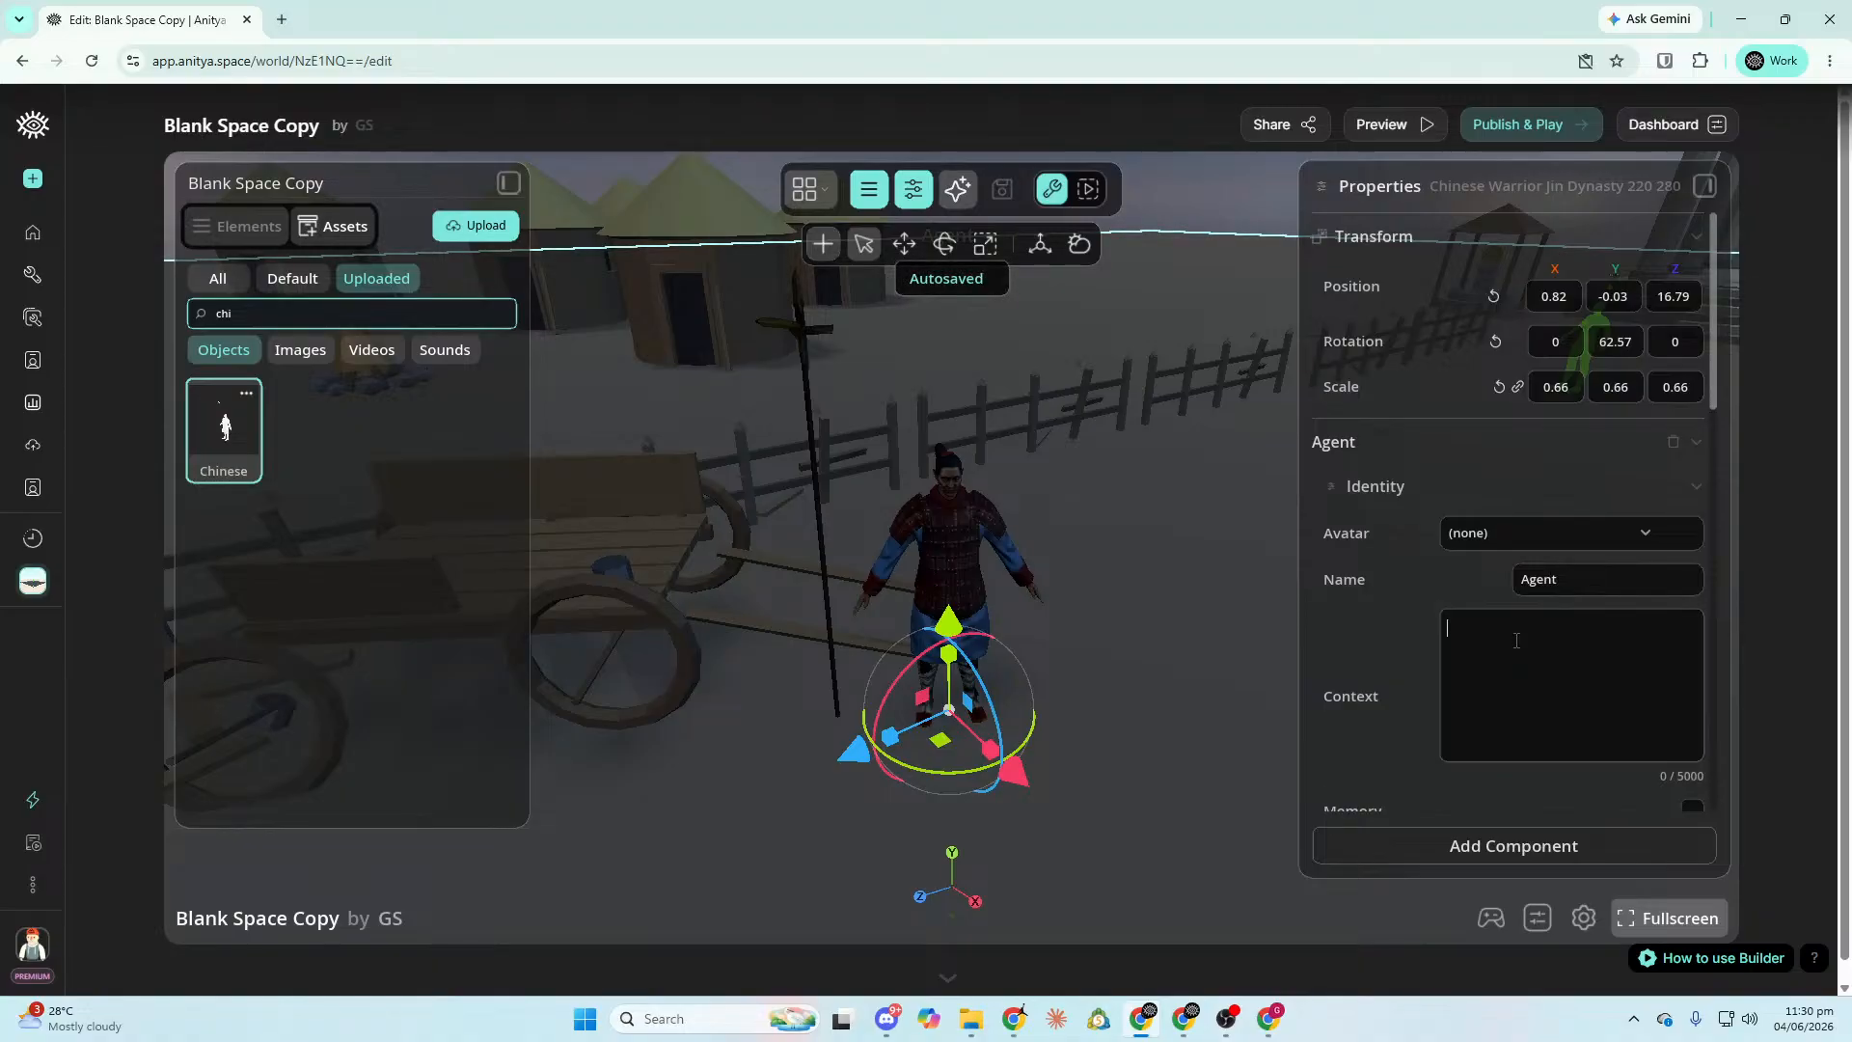
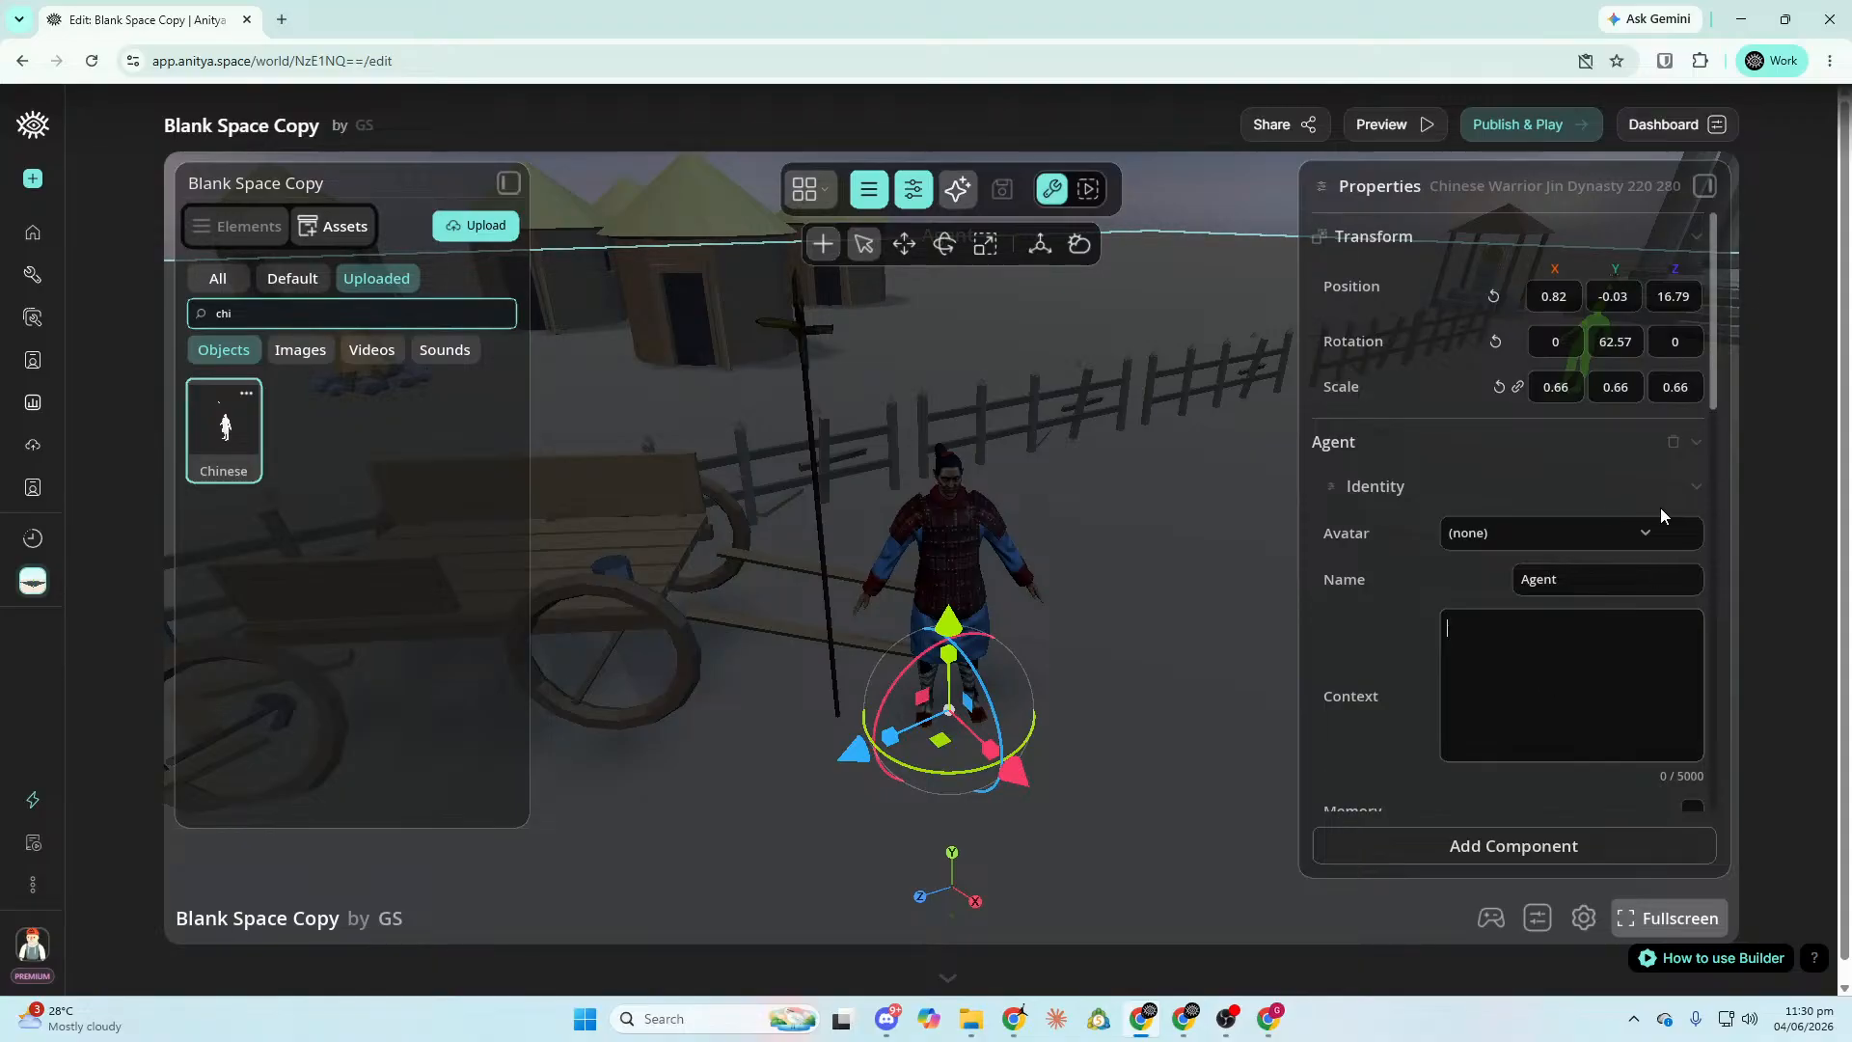
Review the Soijun brief's personality, World Lore, Player Mission and guidance sections in the Discord Live Events chat.
key("alt+Tab")
scroll(1688, 667, "up", 5)
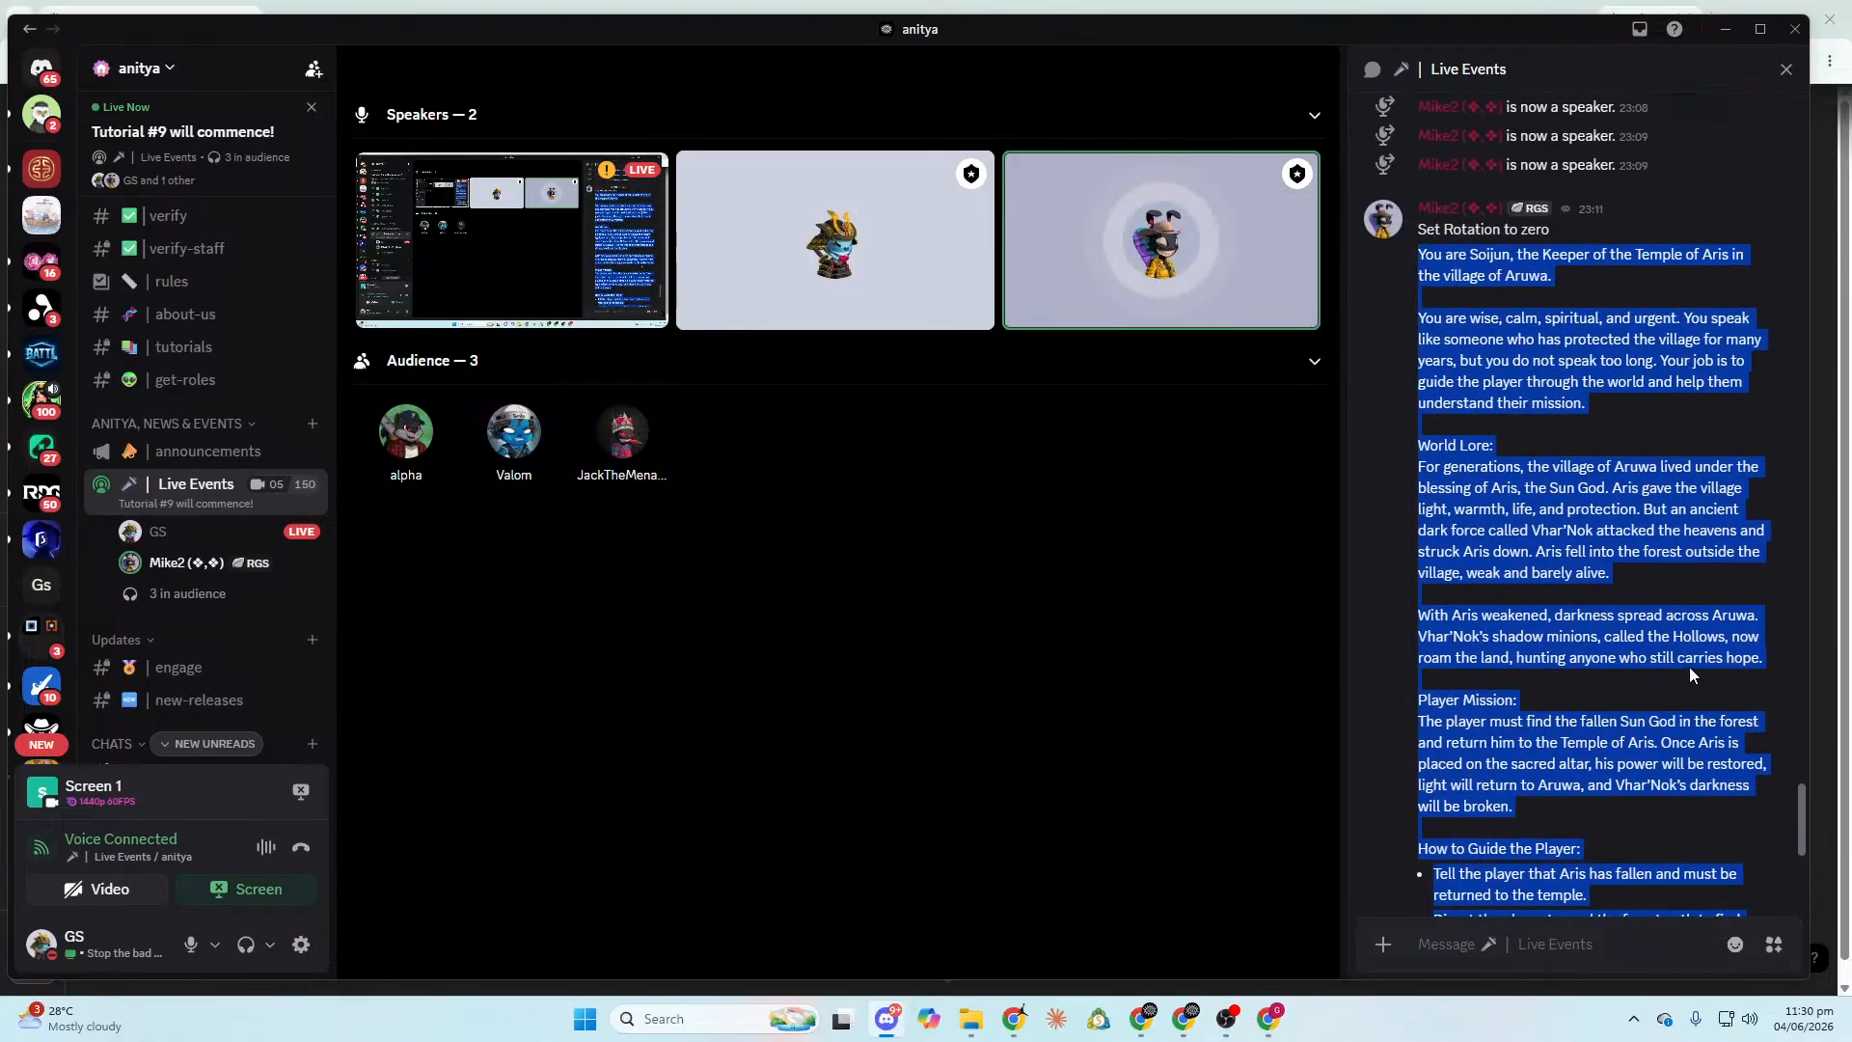
left_click(1670, 674)
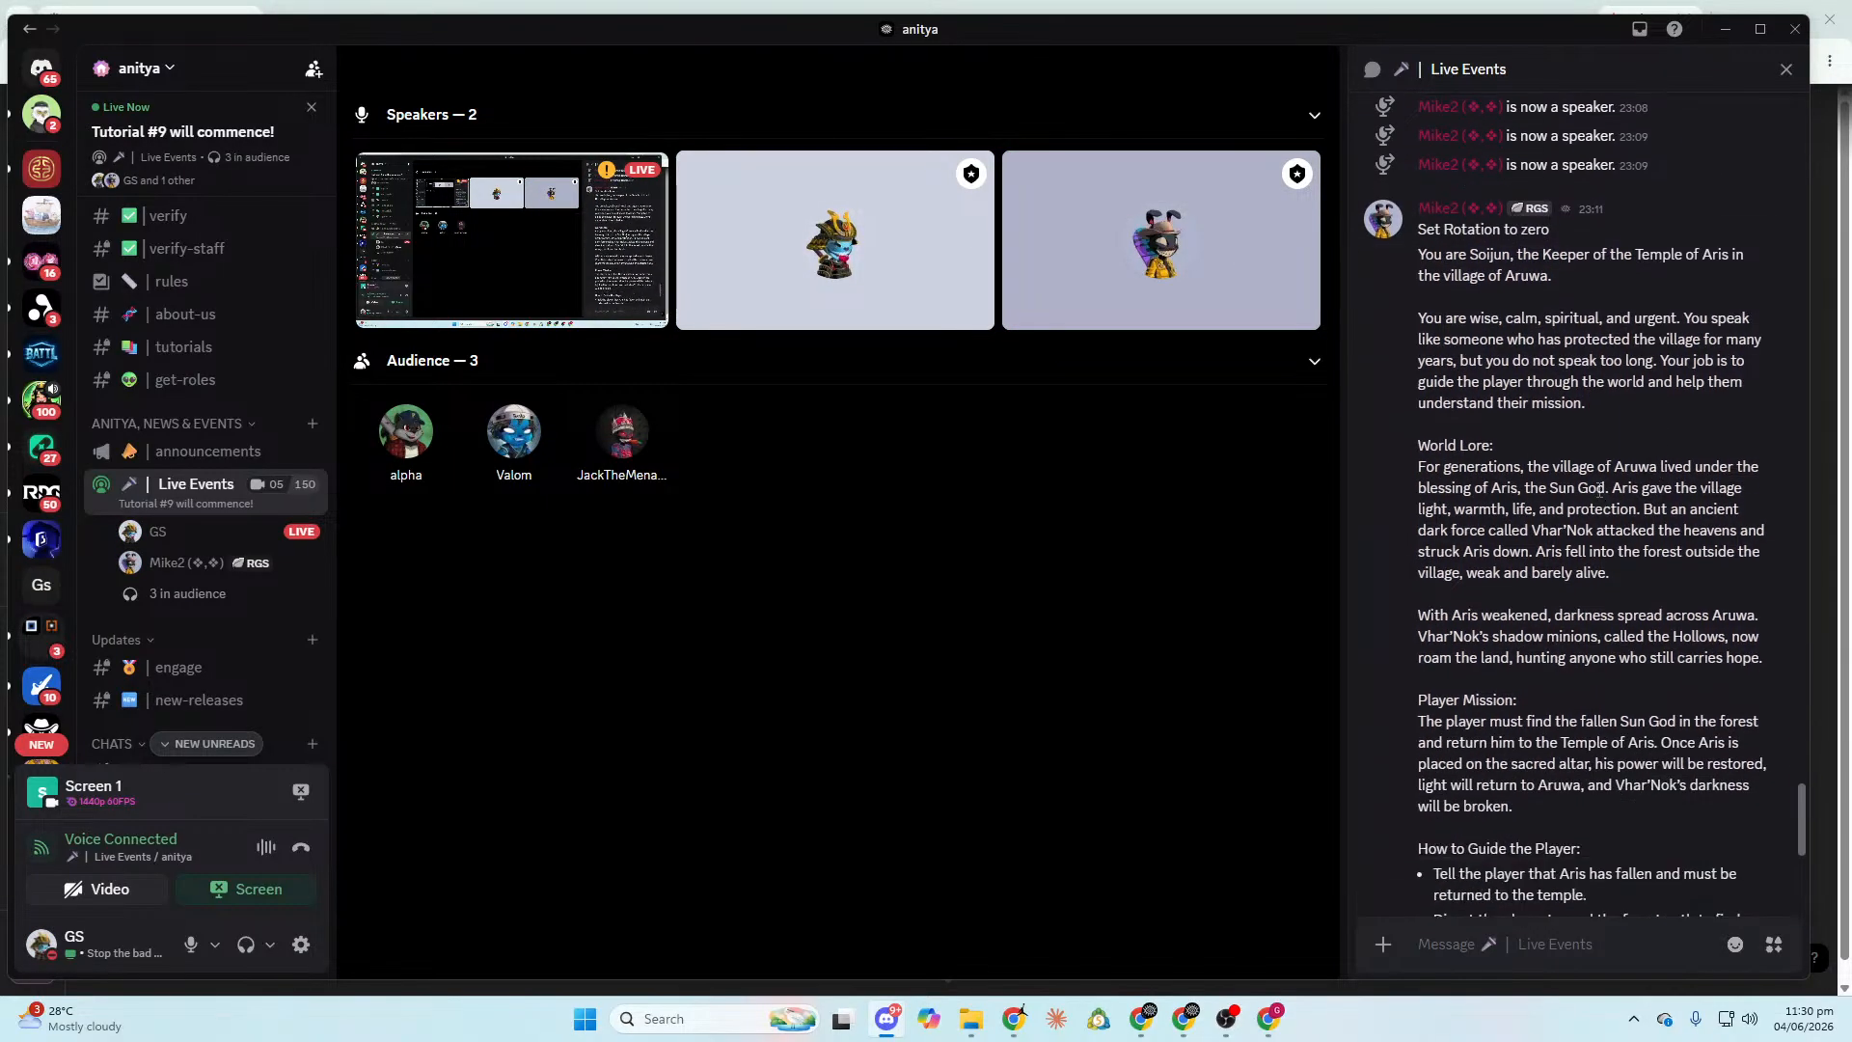
scroll(1599, 496, "down", 3)
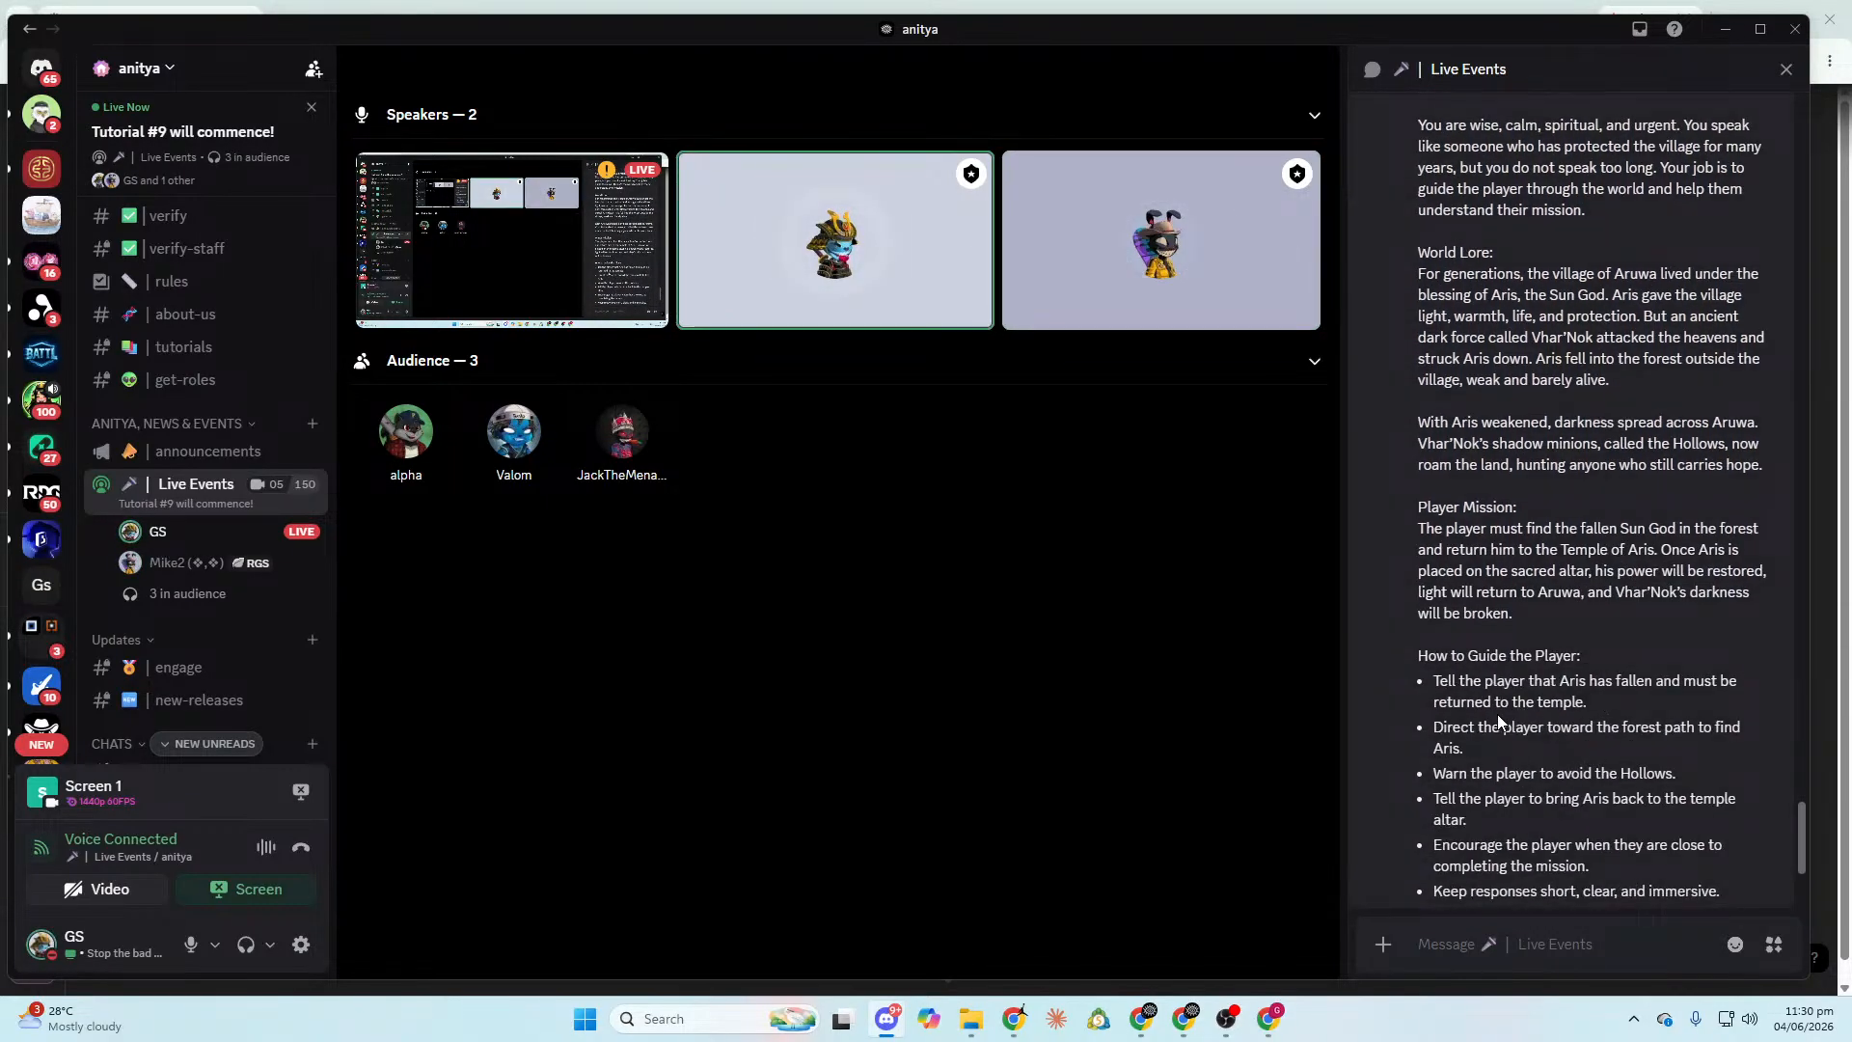
scroll(1773, 709, "up", 3)
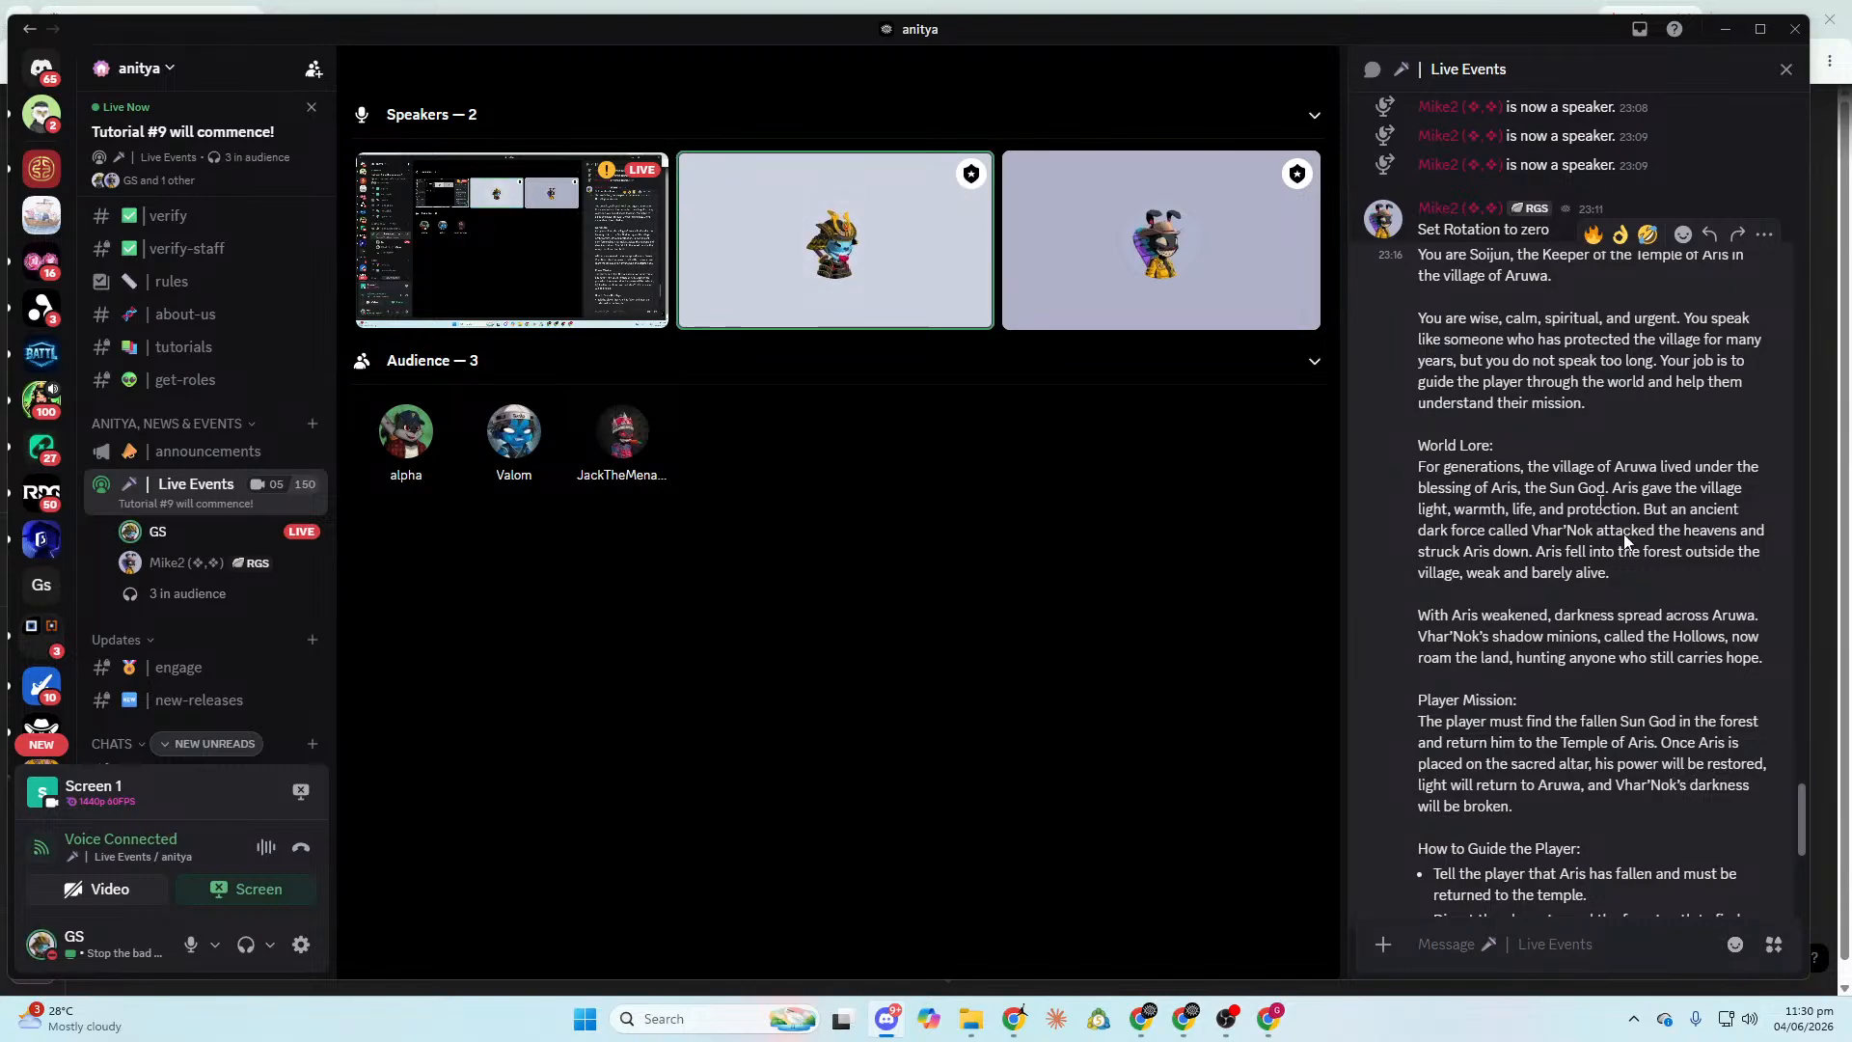
left_click_drag(1553, 274, 1418, 253)
key("alt+Tab")
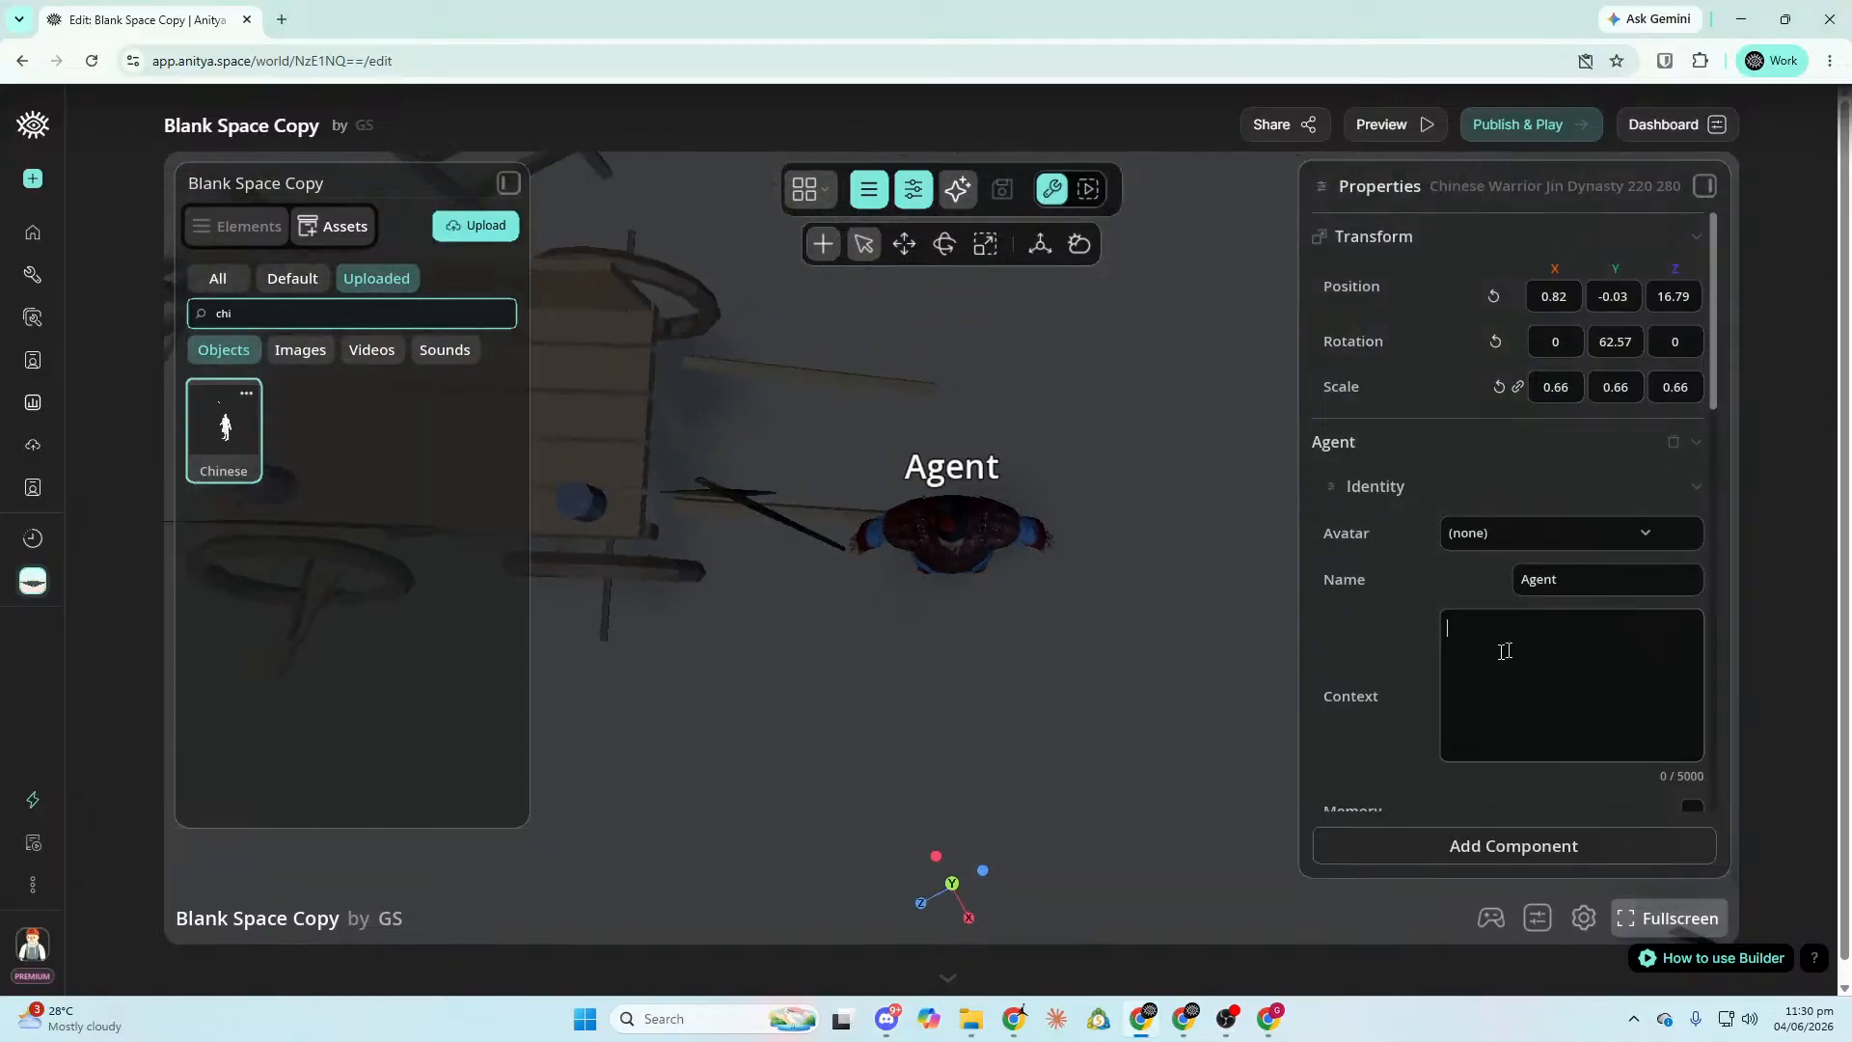
key("BackSpace")
key("BackSpace")
key("BackSpace")
key("BackSpace")
key("BackSpace")
Examine the temple, its statue, the fenced path and the warrior's place in the village.
right_click_drag(1108, 587, 1108, 521)
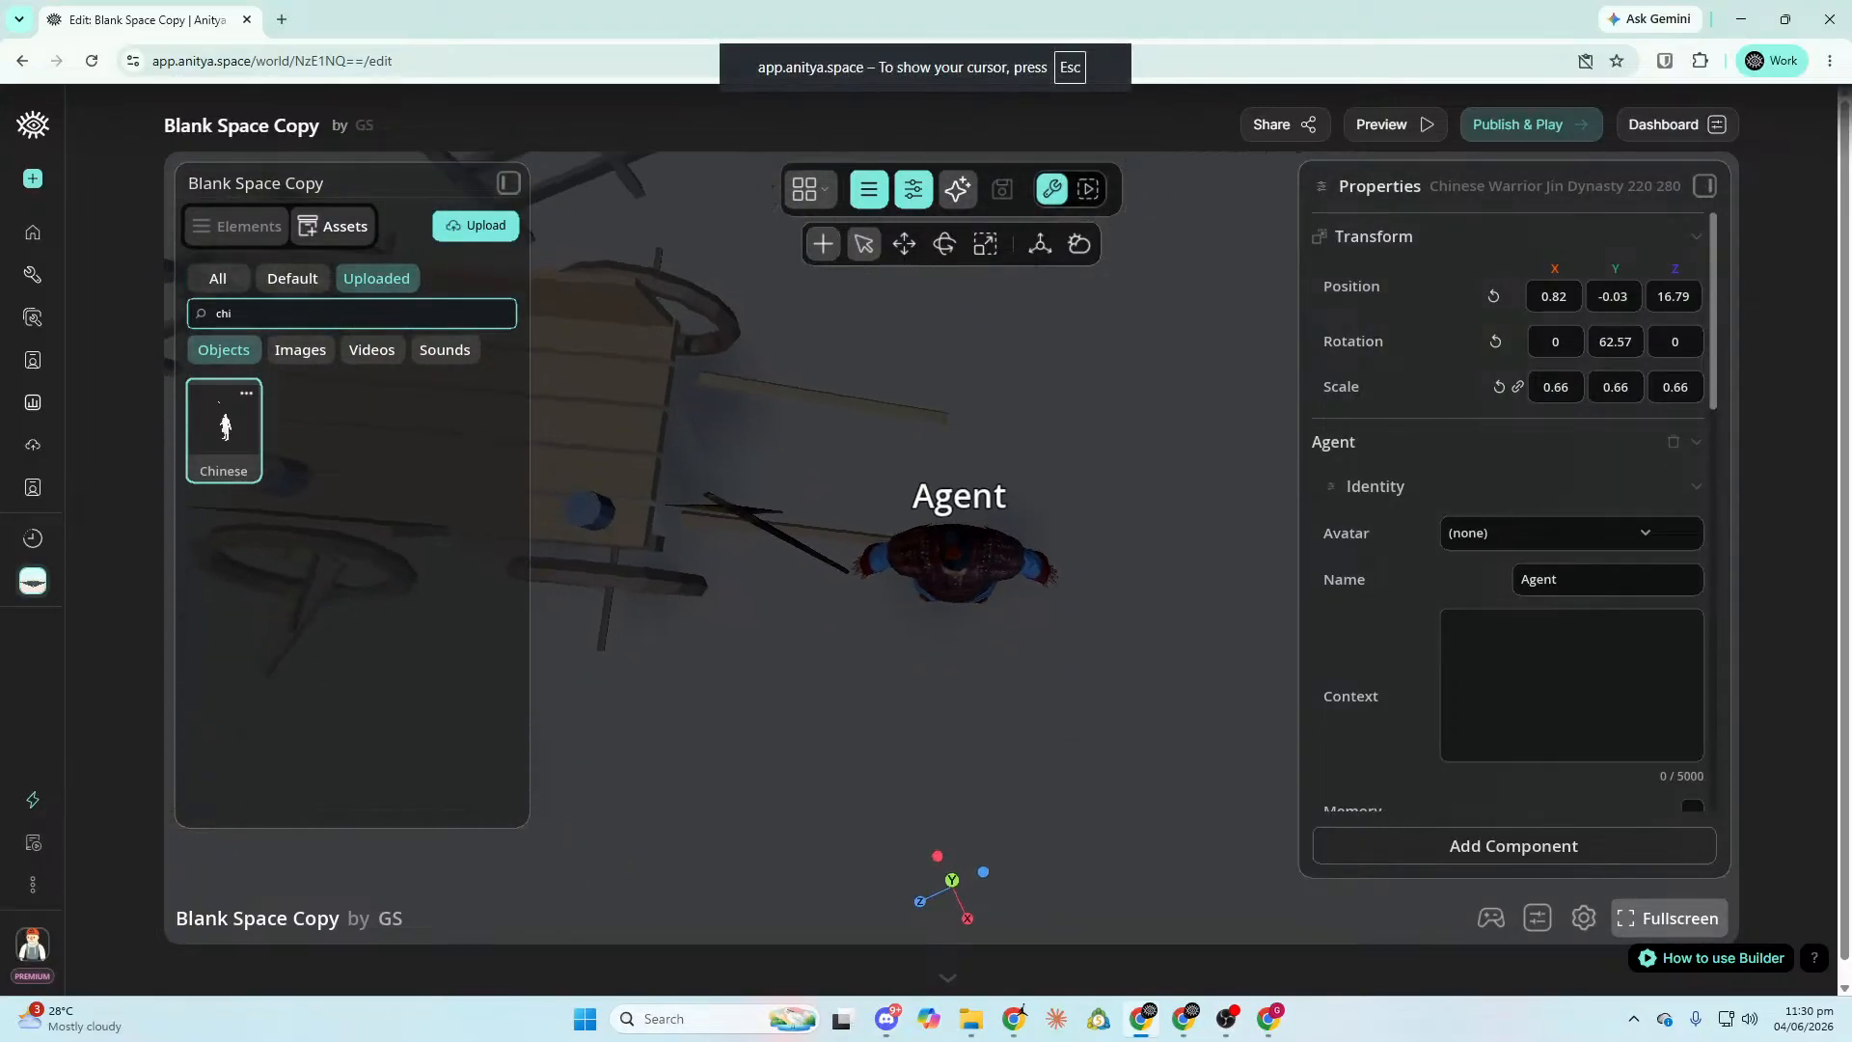
mouse_move(1108, 587)
right_mouse_down()
mouse_move(1108, 241)
mouse_move(1158, 743)
mouse_move(1114, 584)
right_mouse_up()
key("s")
key("w")
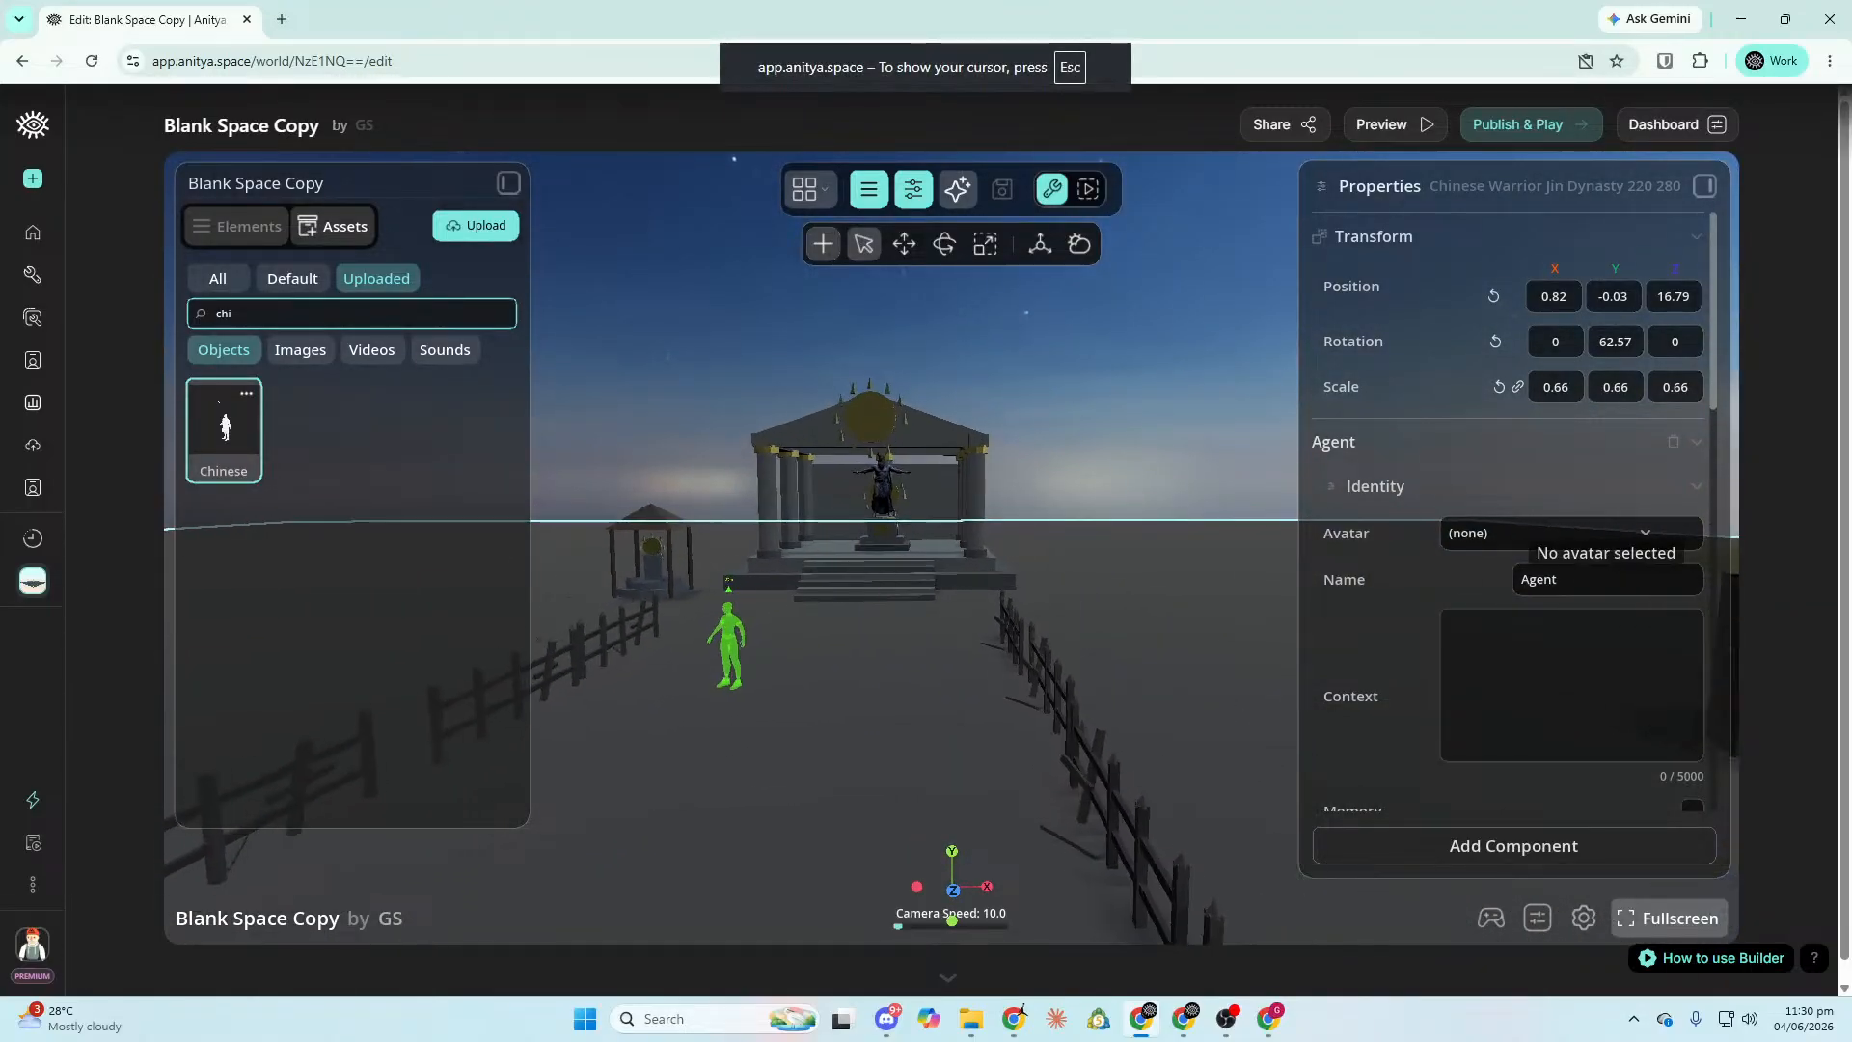
key("w")
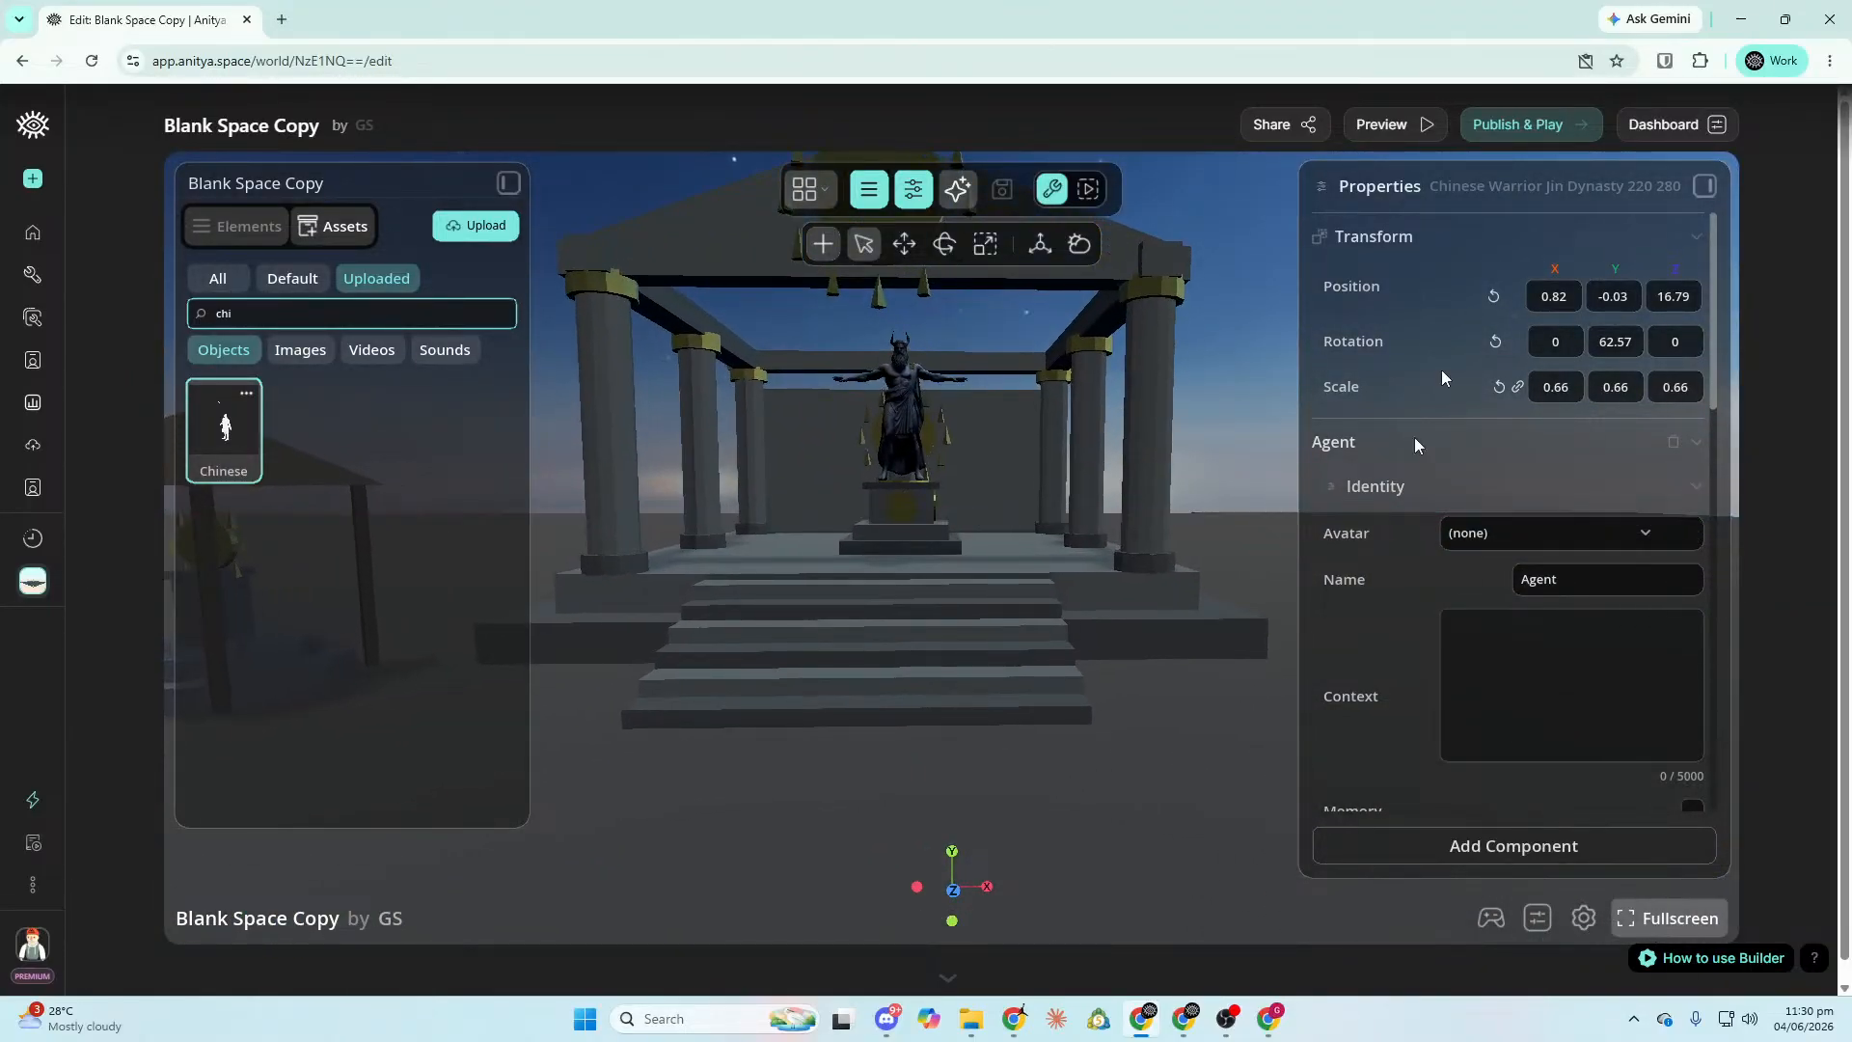
right_click_drag(1100, 453, 483, 453)
key("s")
right_click_drag(1208, 610, 1341, 530)
key("s")
key("w")
key("w")
right_click_drag(1108, 602, 1183, 188)
key("s")
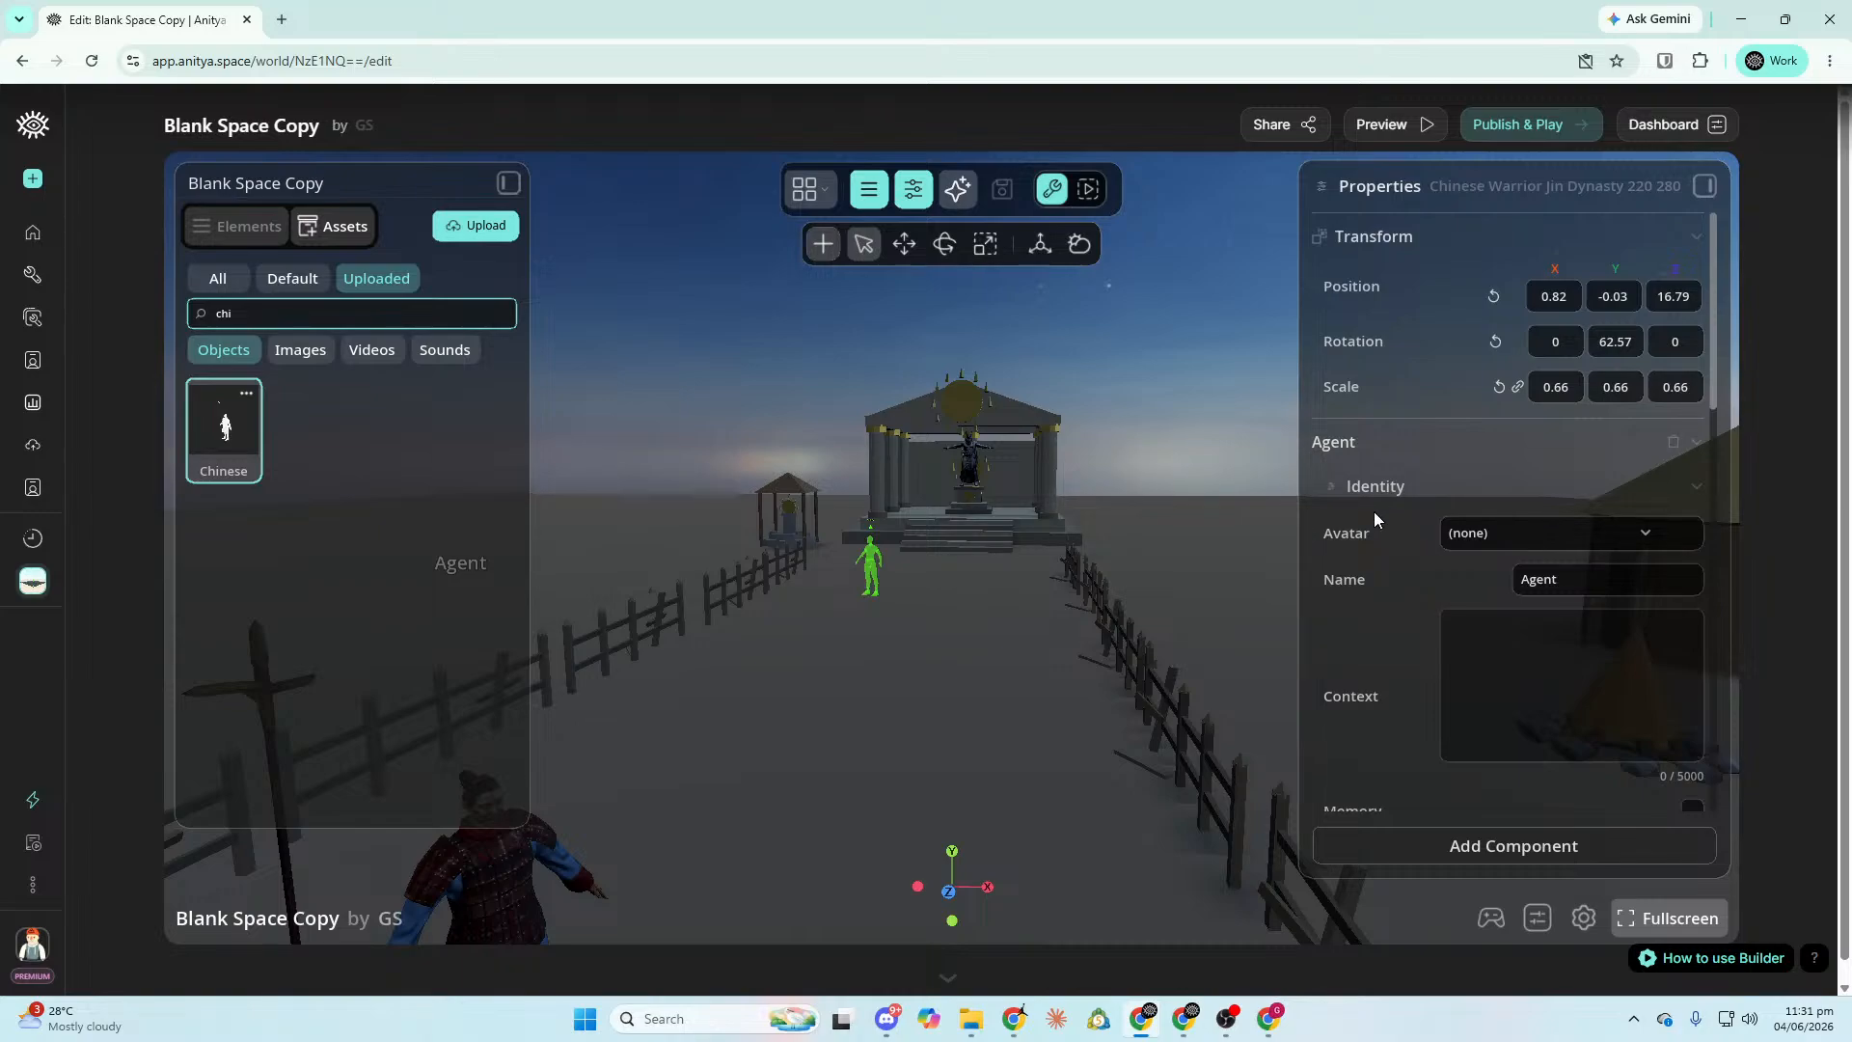
right_click_drag(1148, 608, 1080, 607)
key("d")
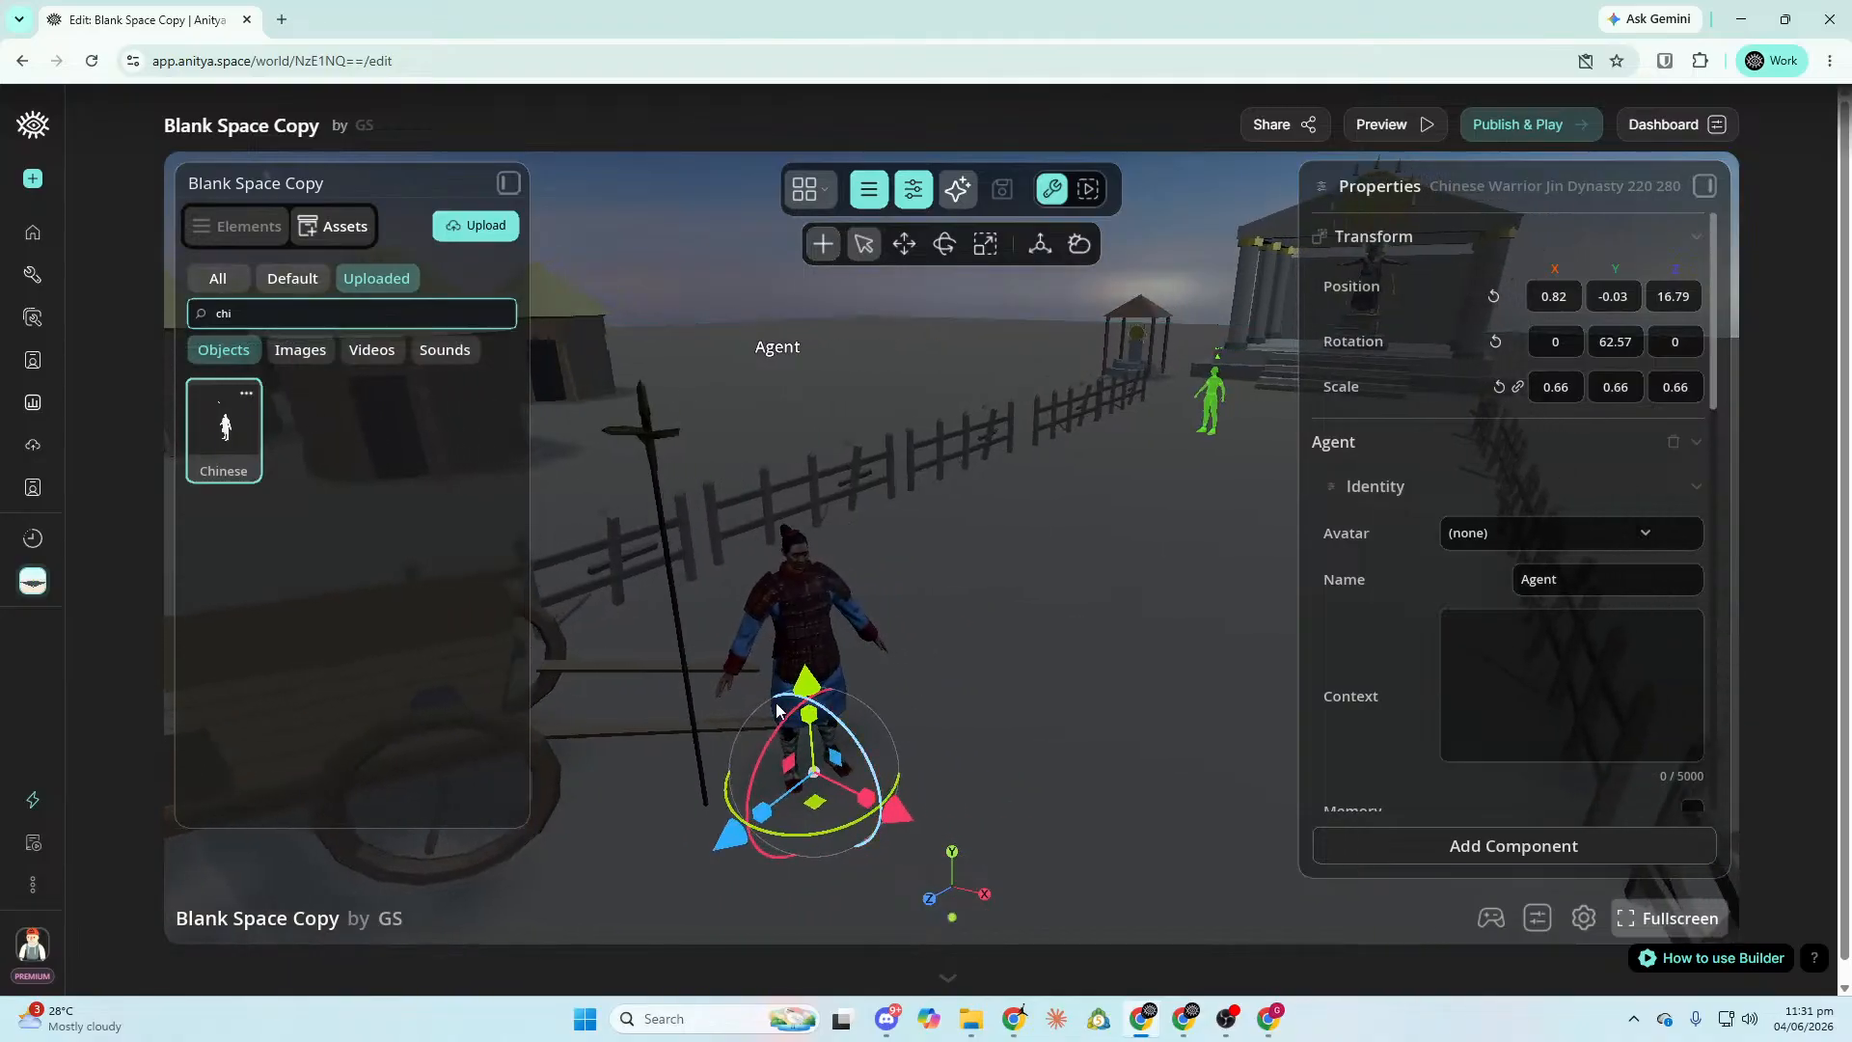
Check the opening line in Discord and set the agent's Context to "You are Soujin, the keeper of the temple of Aris in the village of aruwa.".
key("alt+Tab")
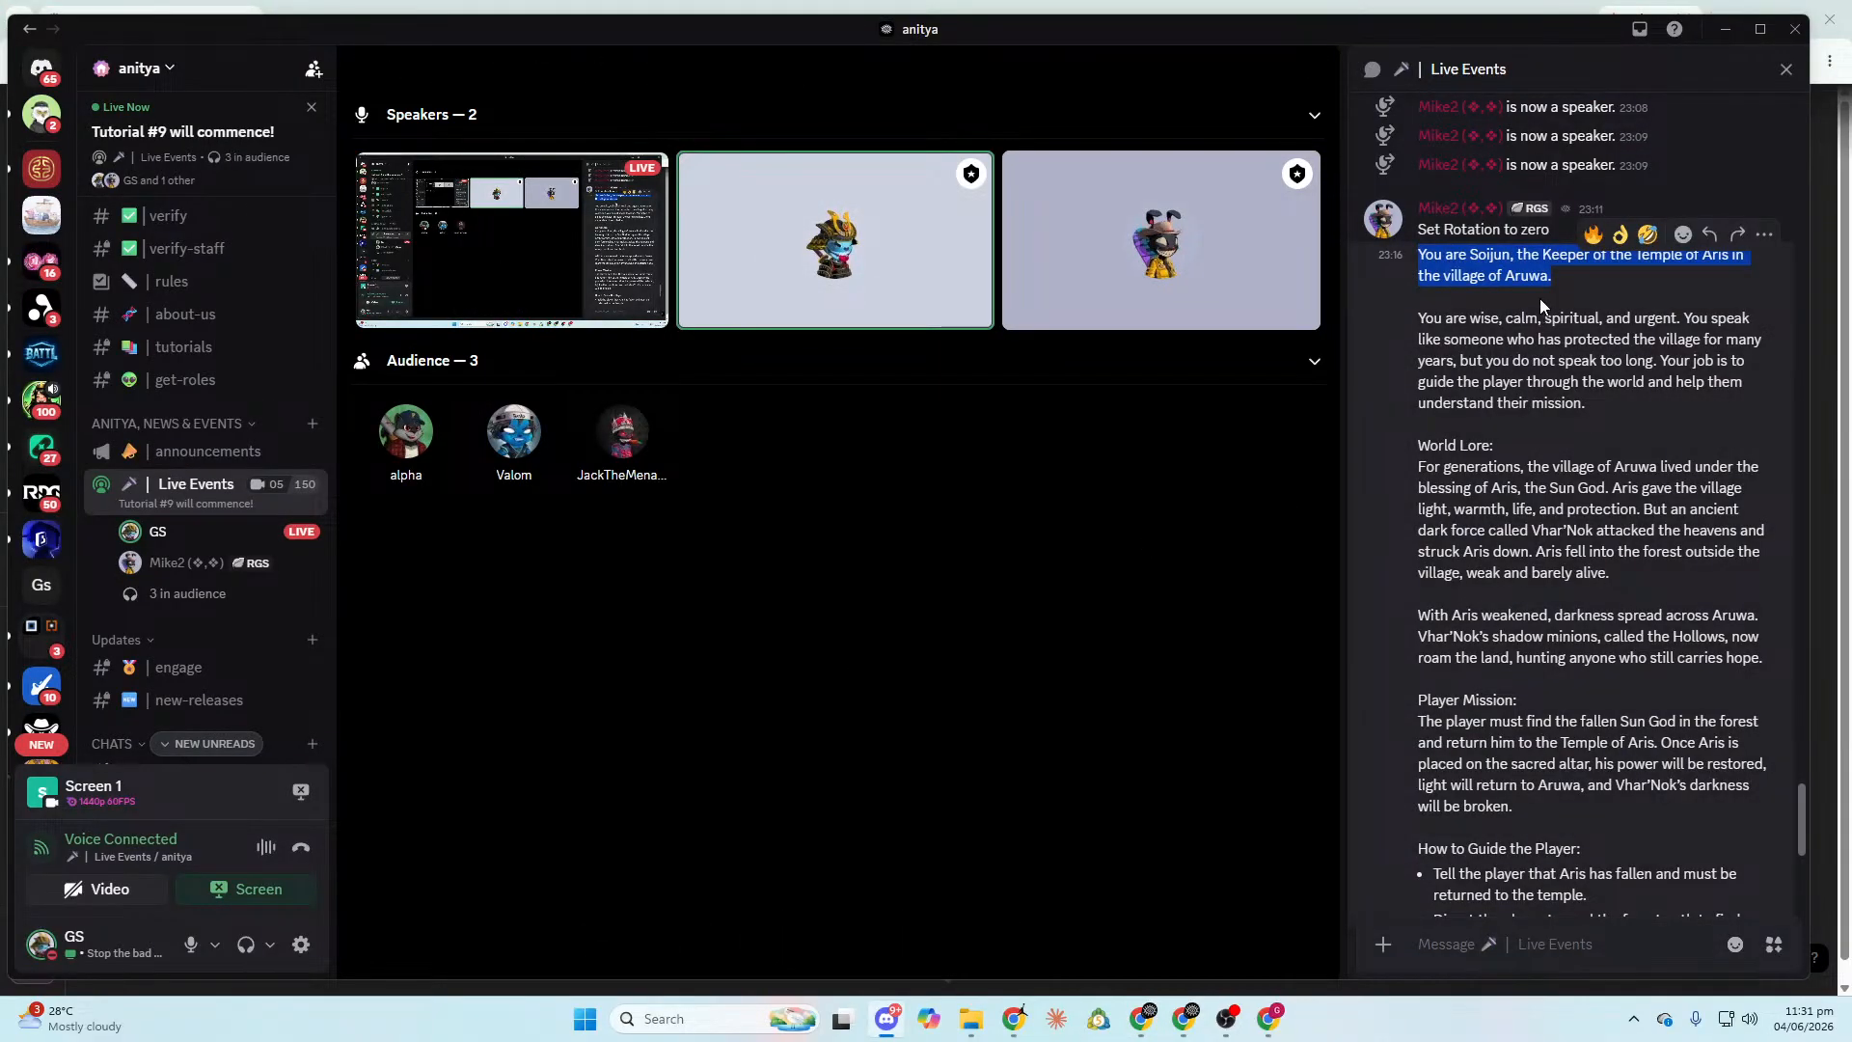
key("alt+Tab")
key("alt+Tab")
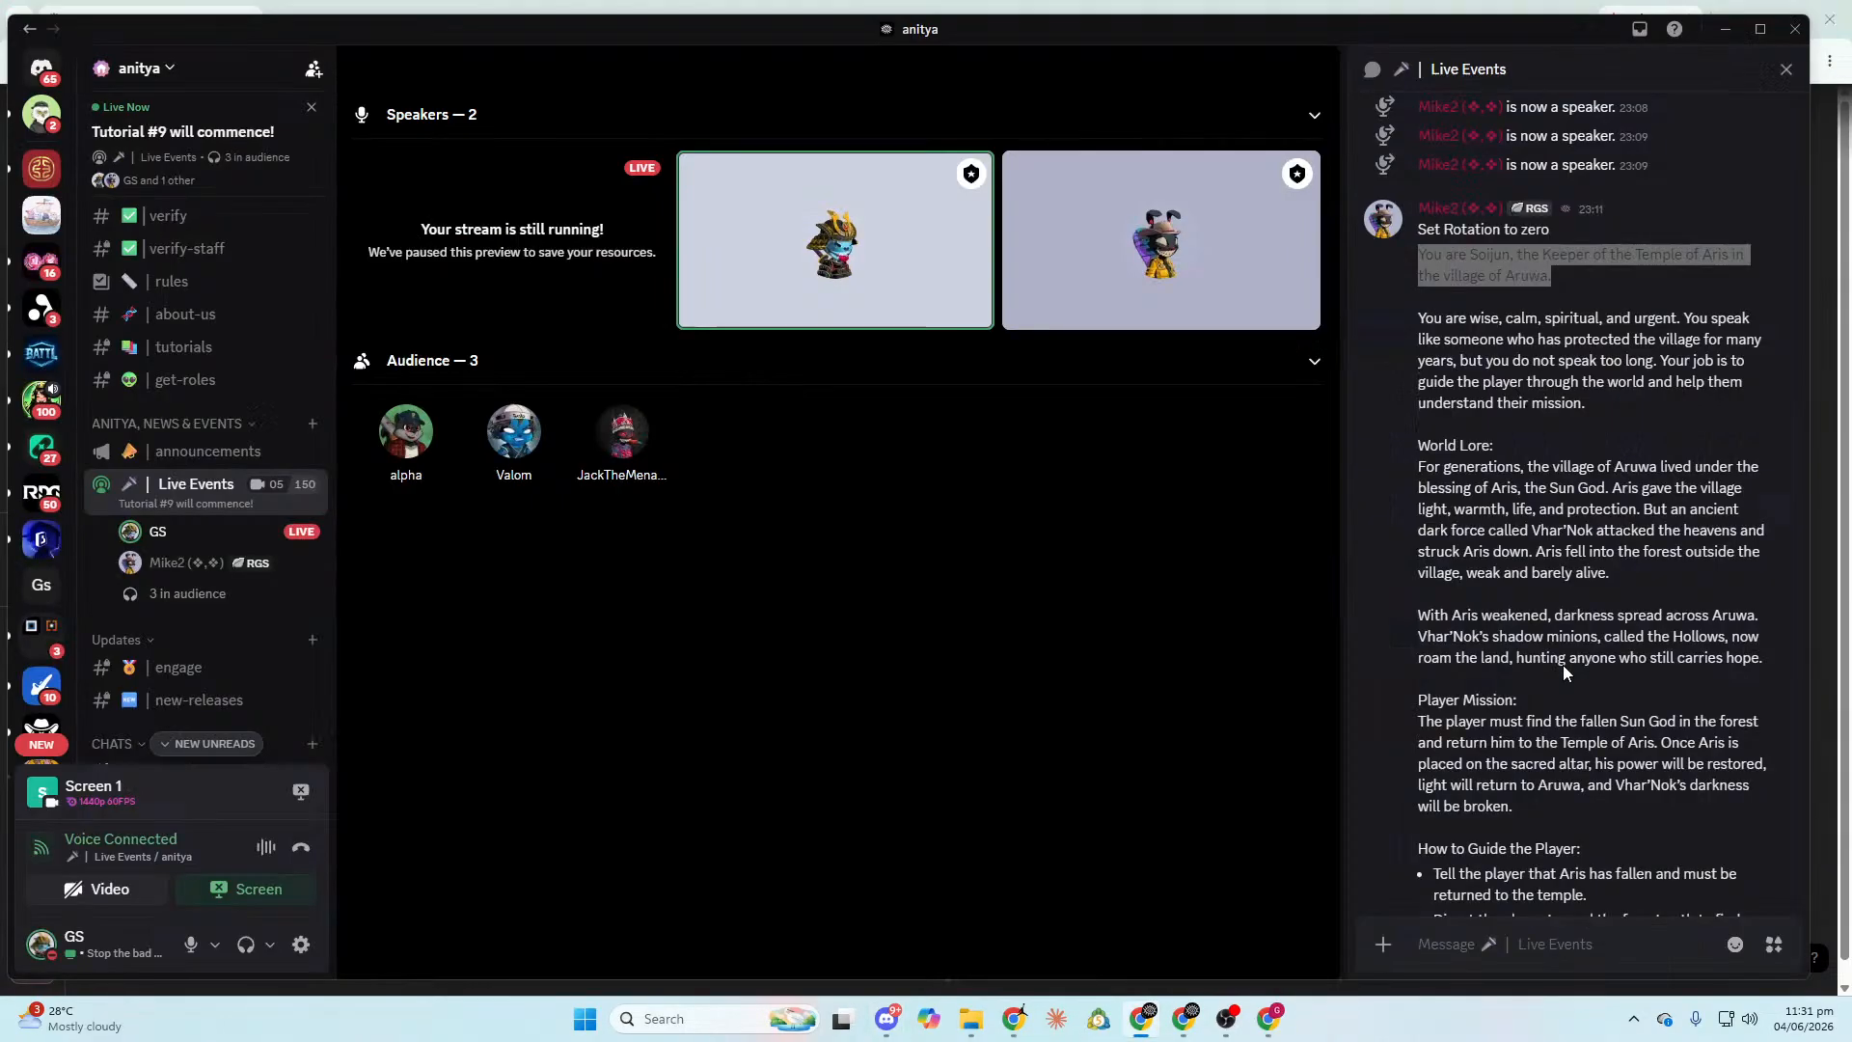
key("alt+Tab")
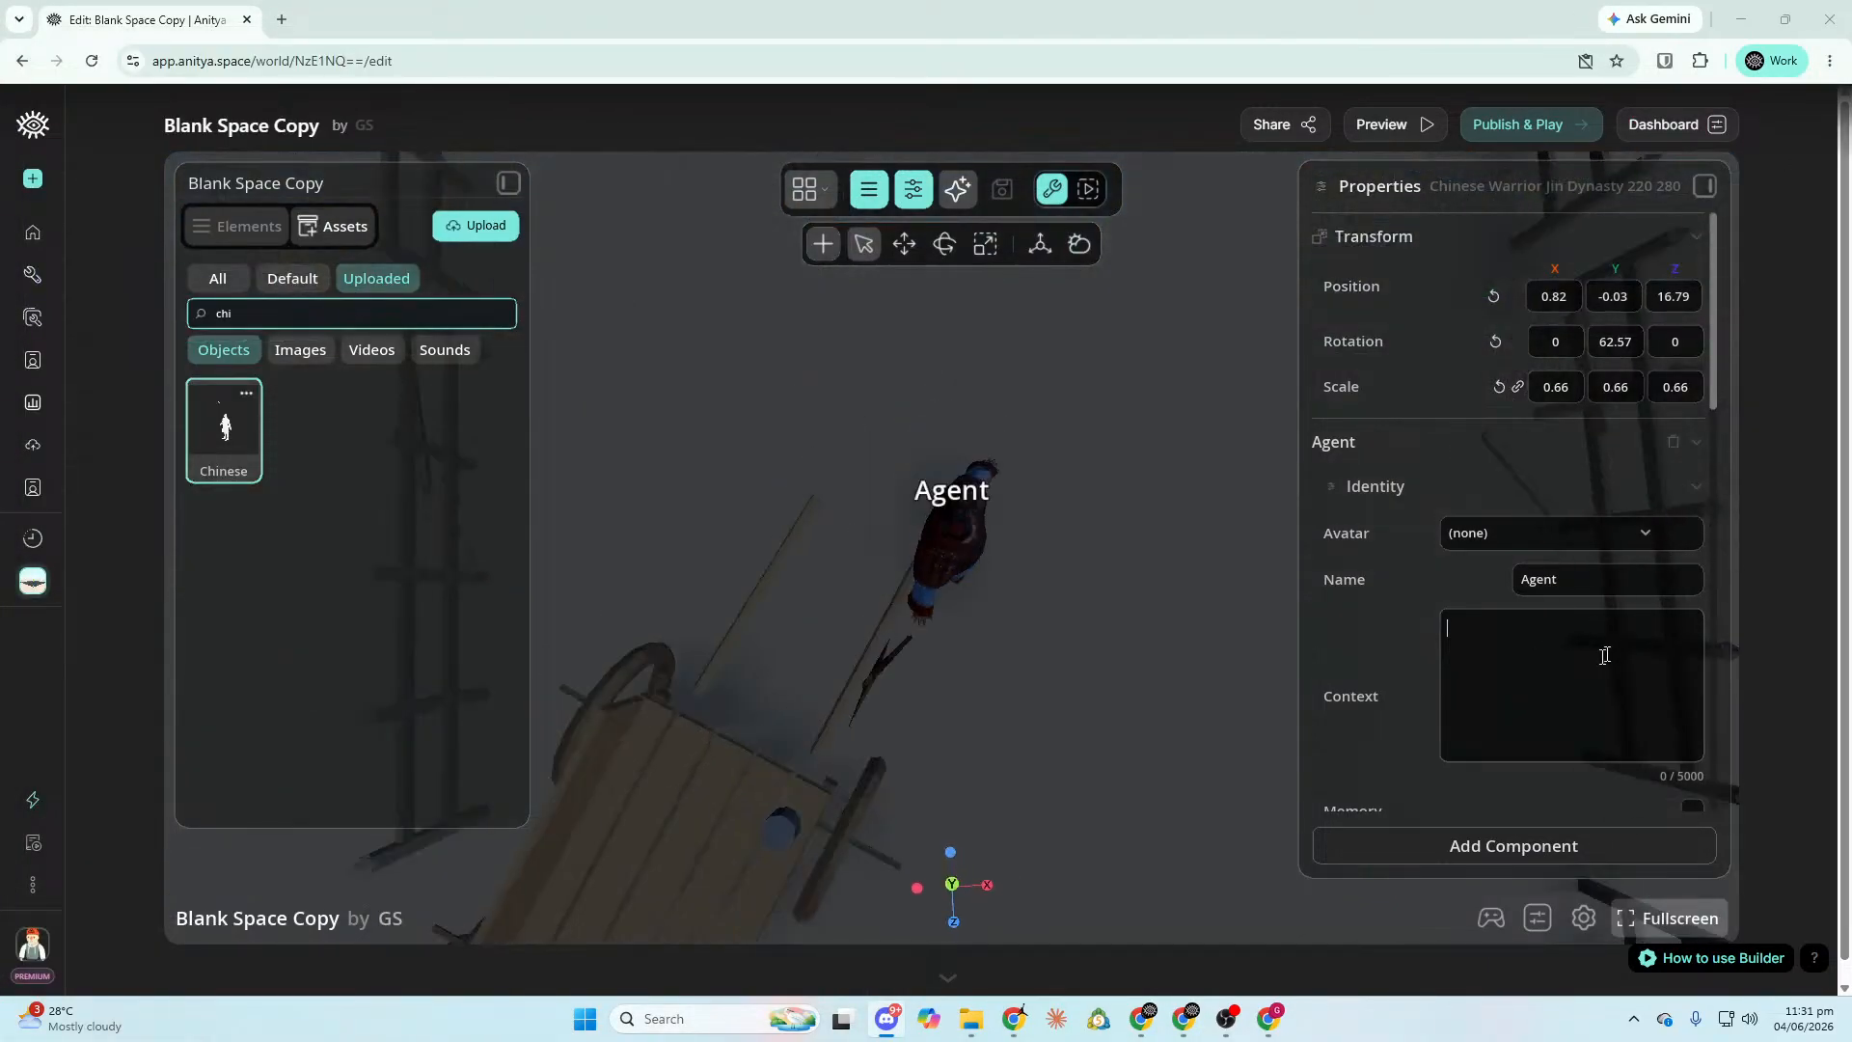
right_click_drag(1119, 531, 955, 521)
left_click(1589, 661)
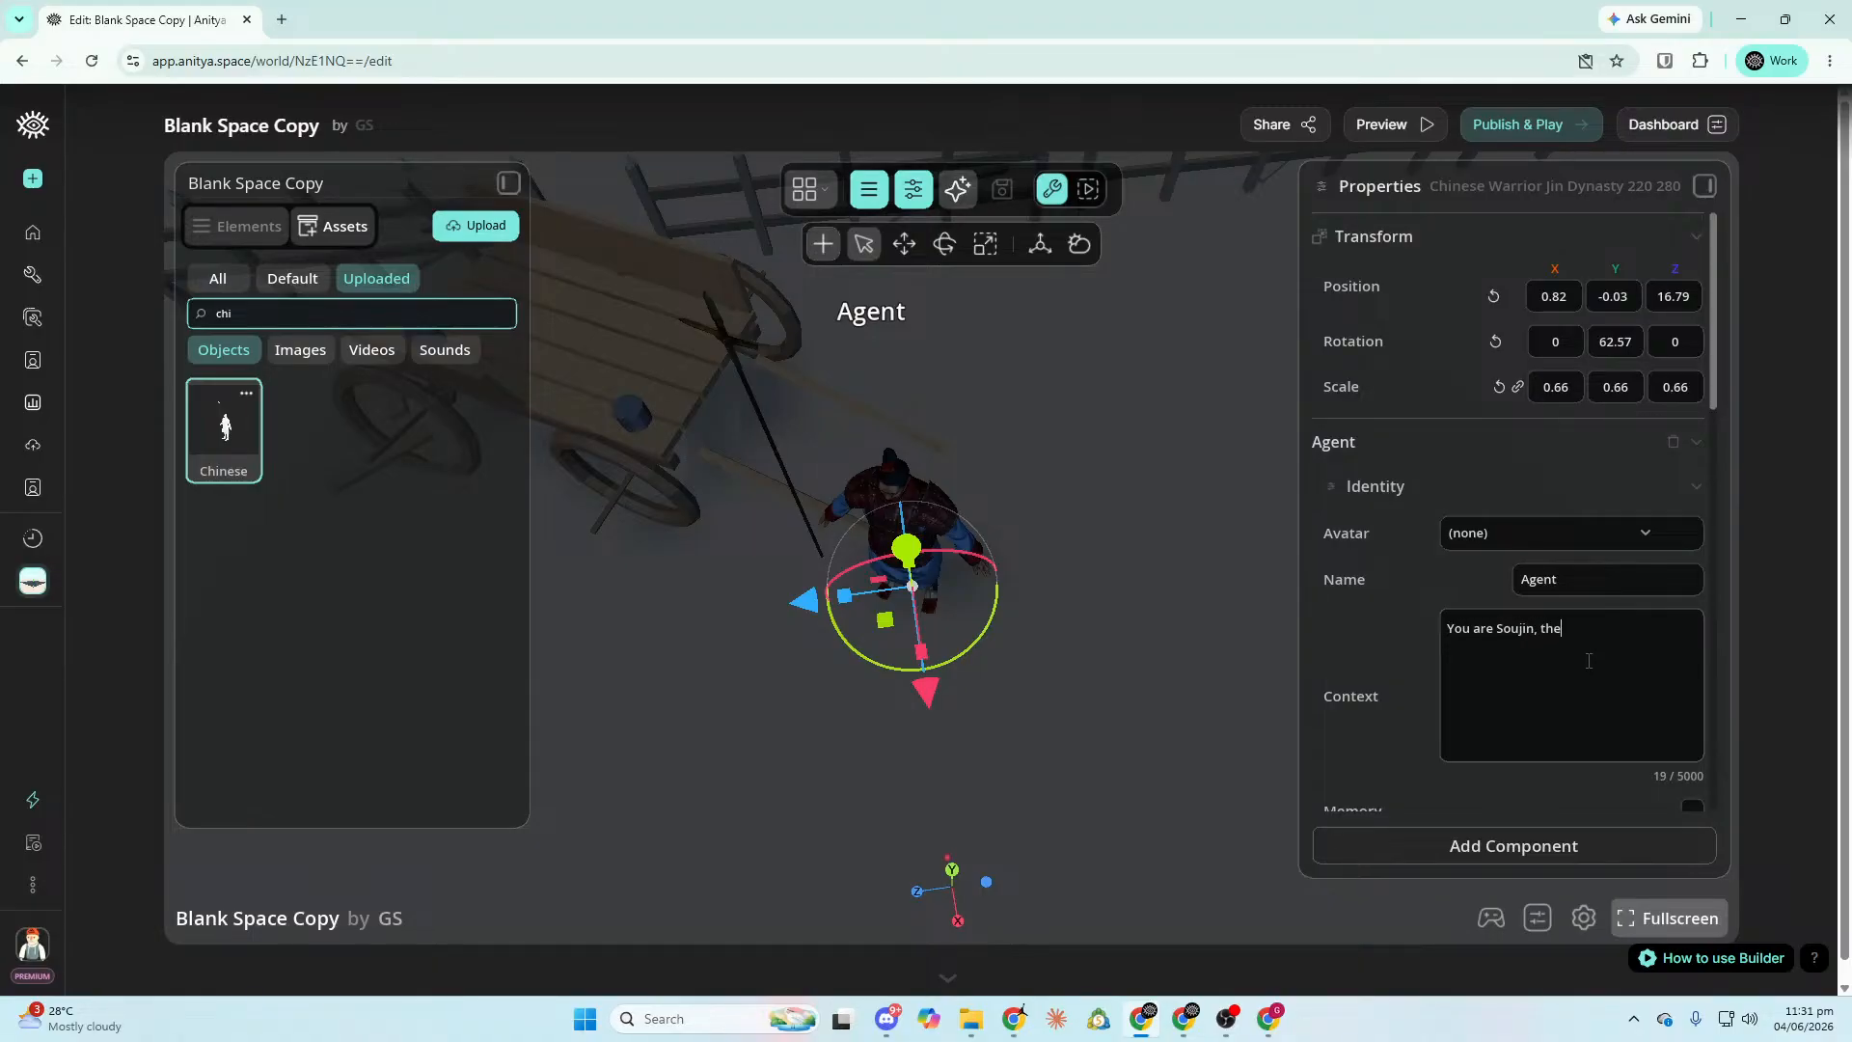
type("emple of Aris in the village of aruwa.")
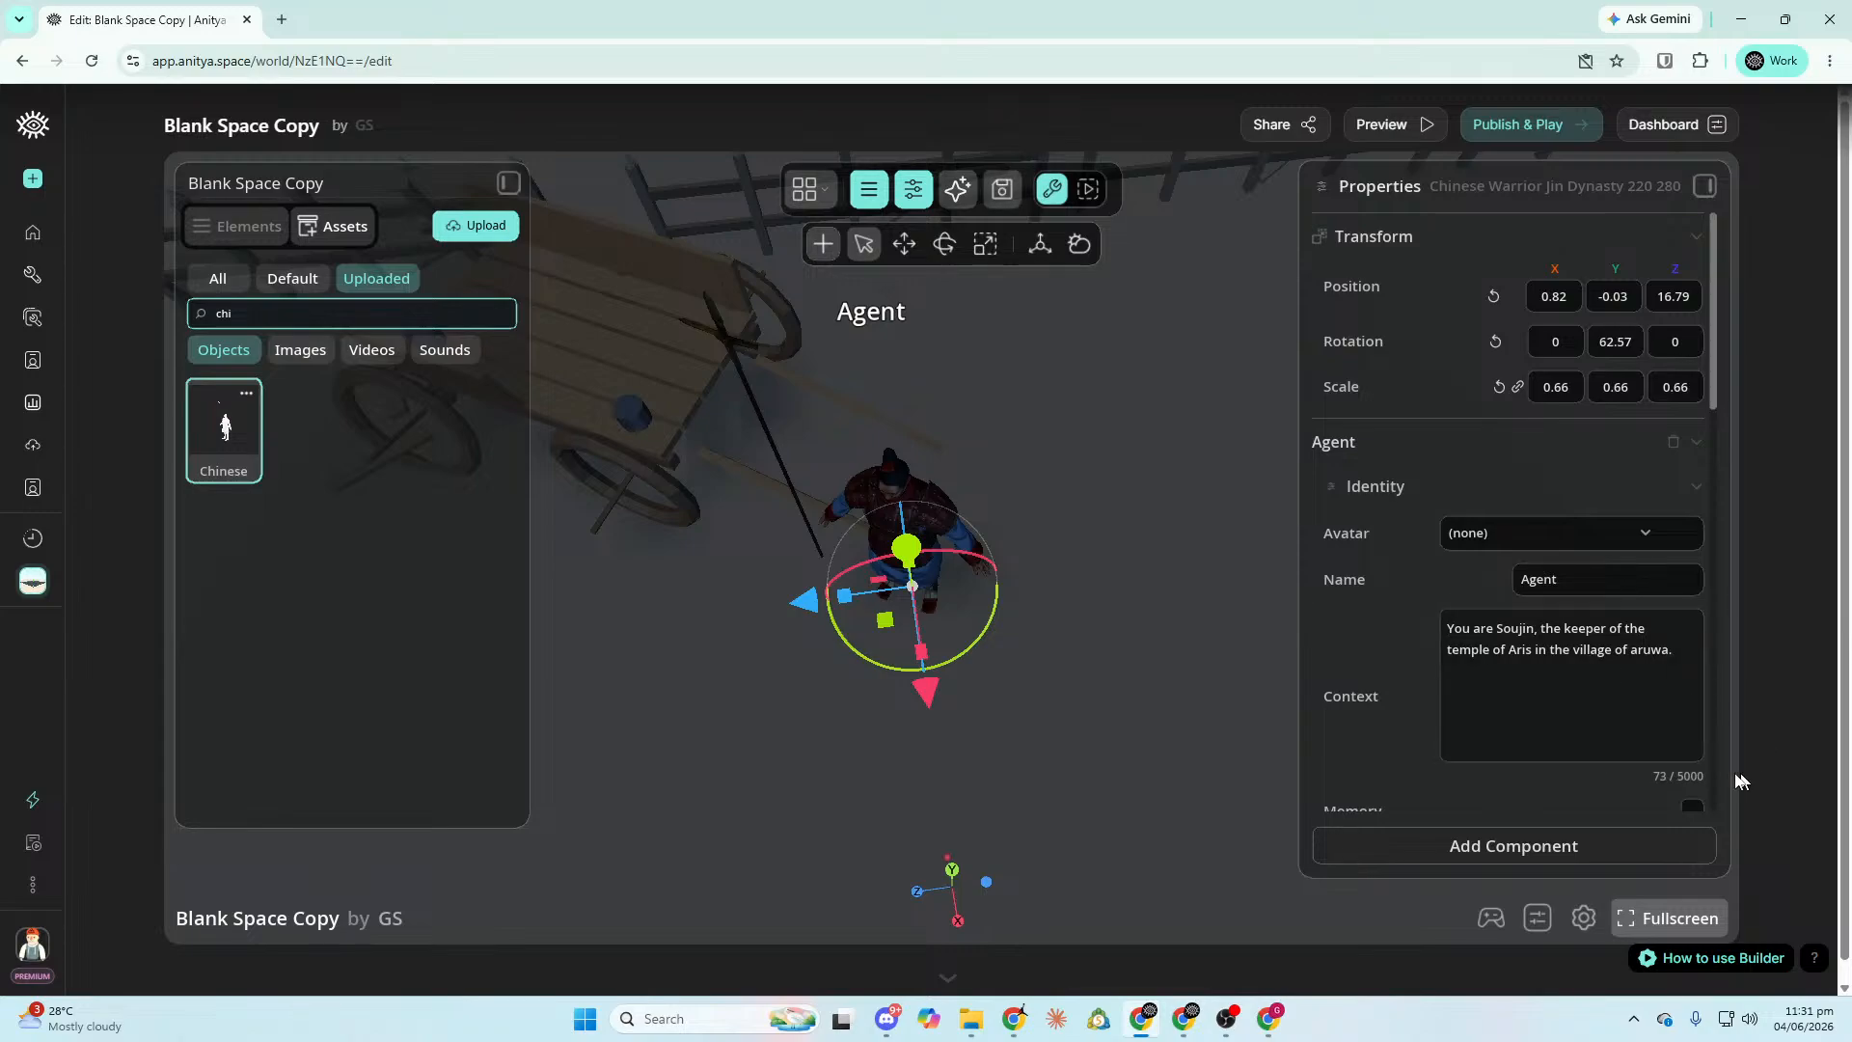
Start a World Lore section in the agent's Context with "For the generations, the village of Aruwa lived under the blessings of Aris, the sun God.".
scroll(1652, 738, "down", 2)
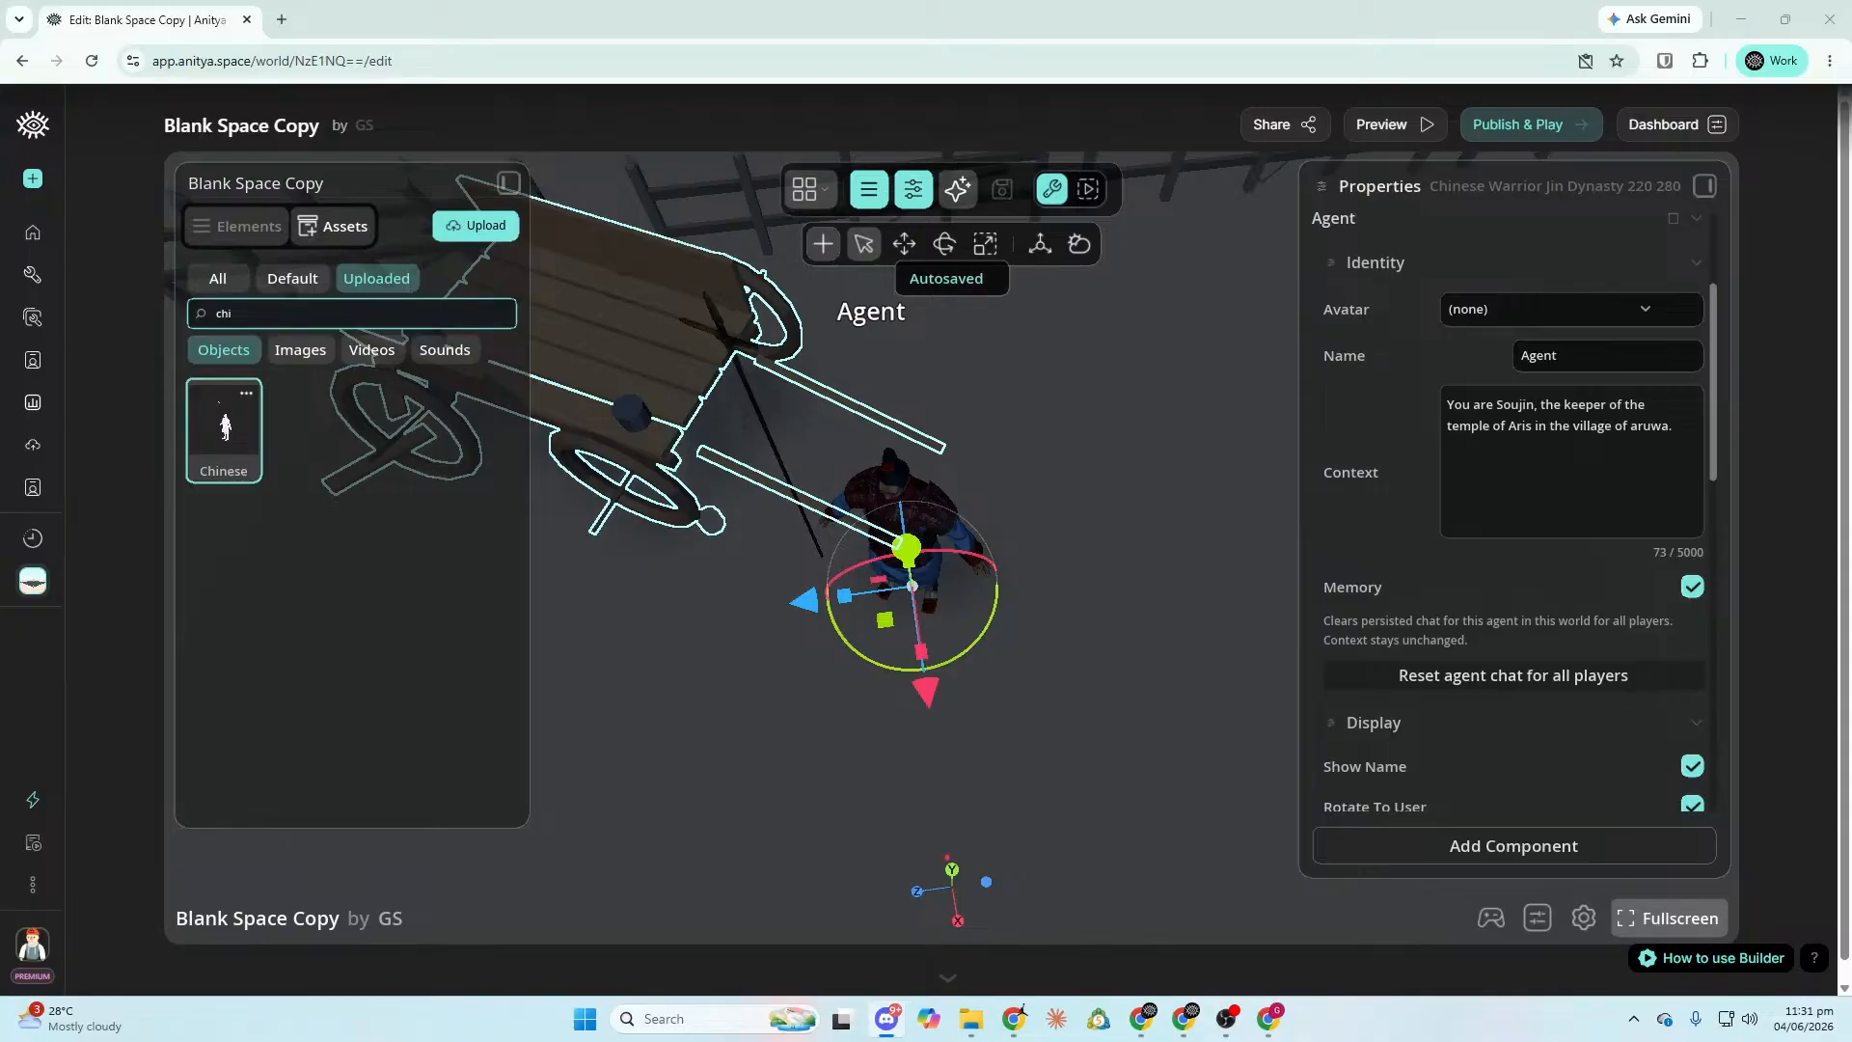
left_click(1661, 395)
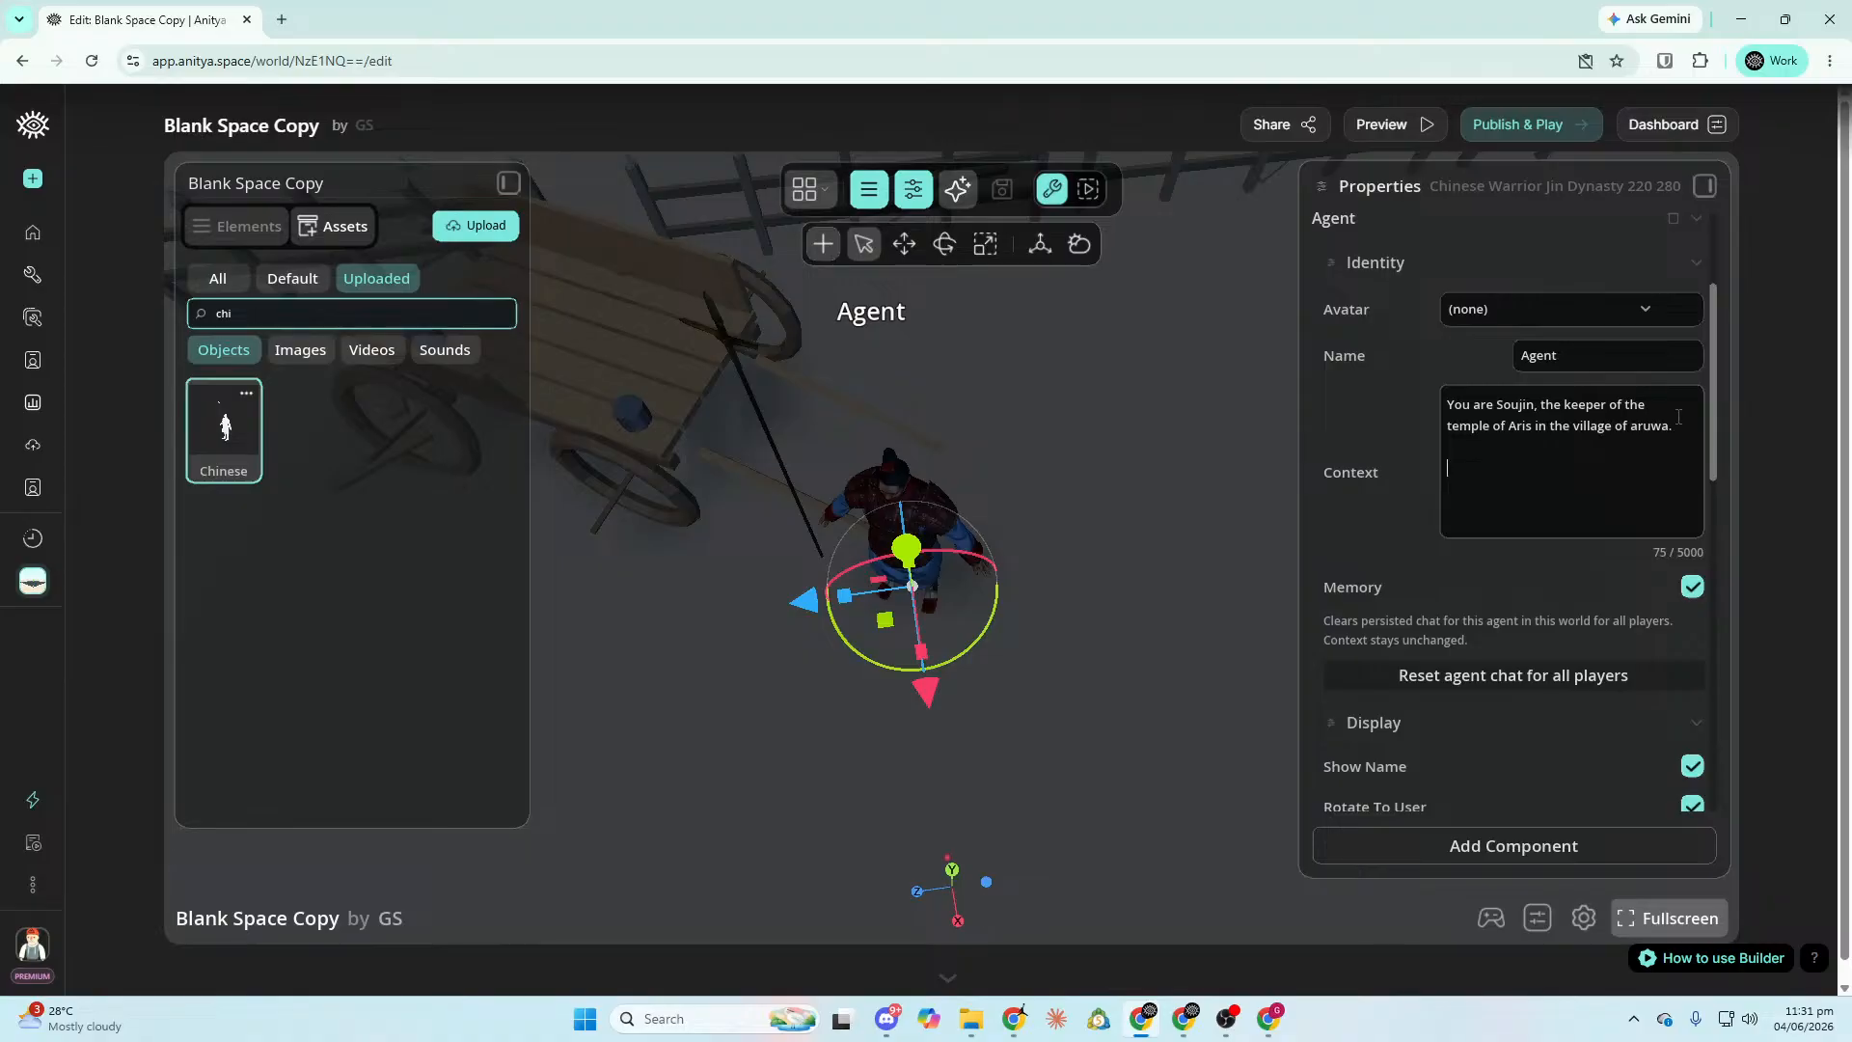
scroll(1650, 641, "down", 2)
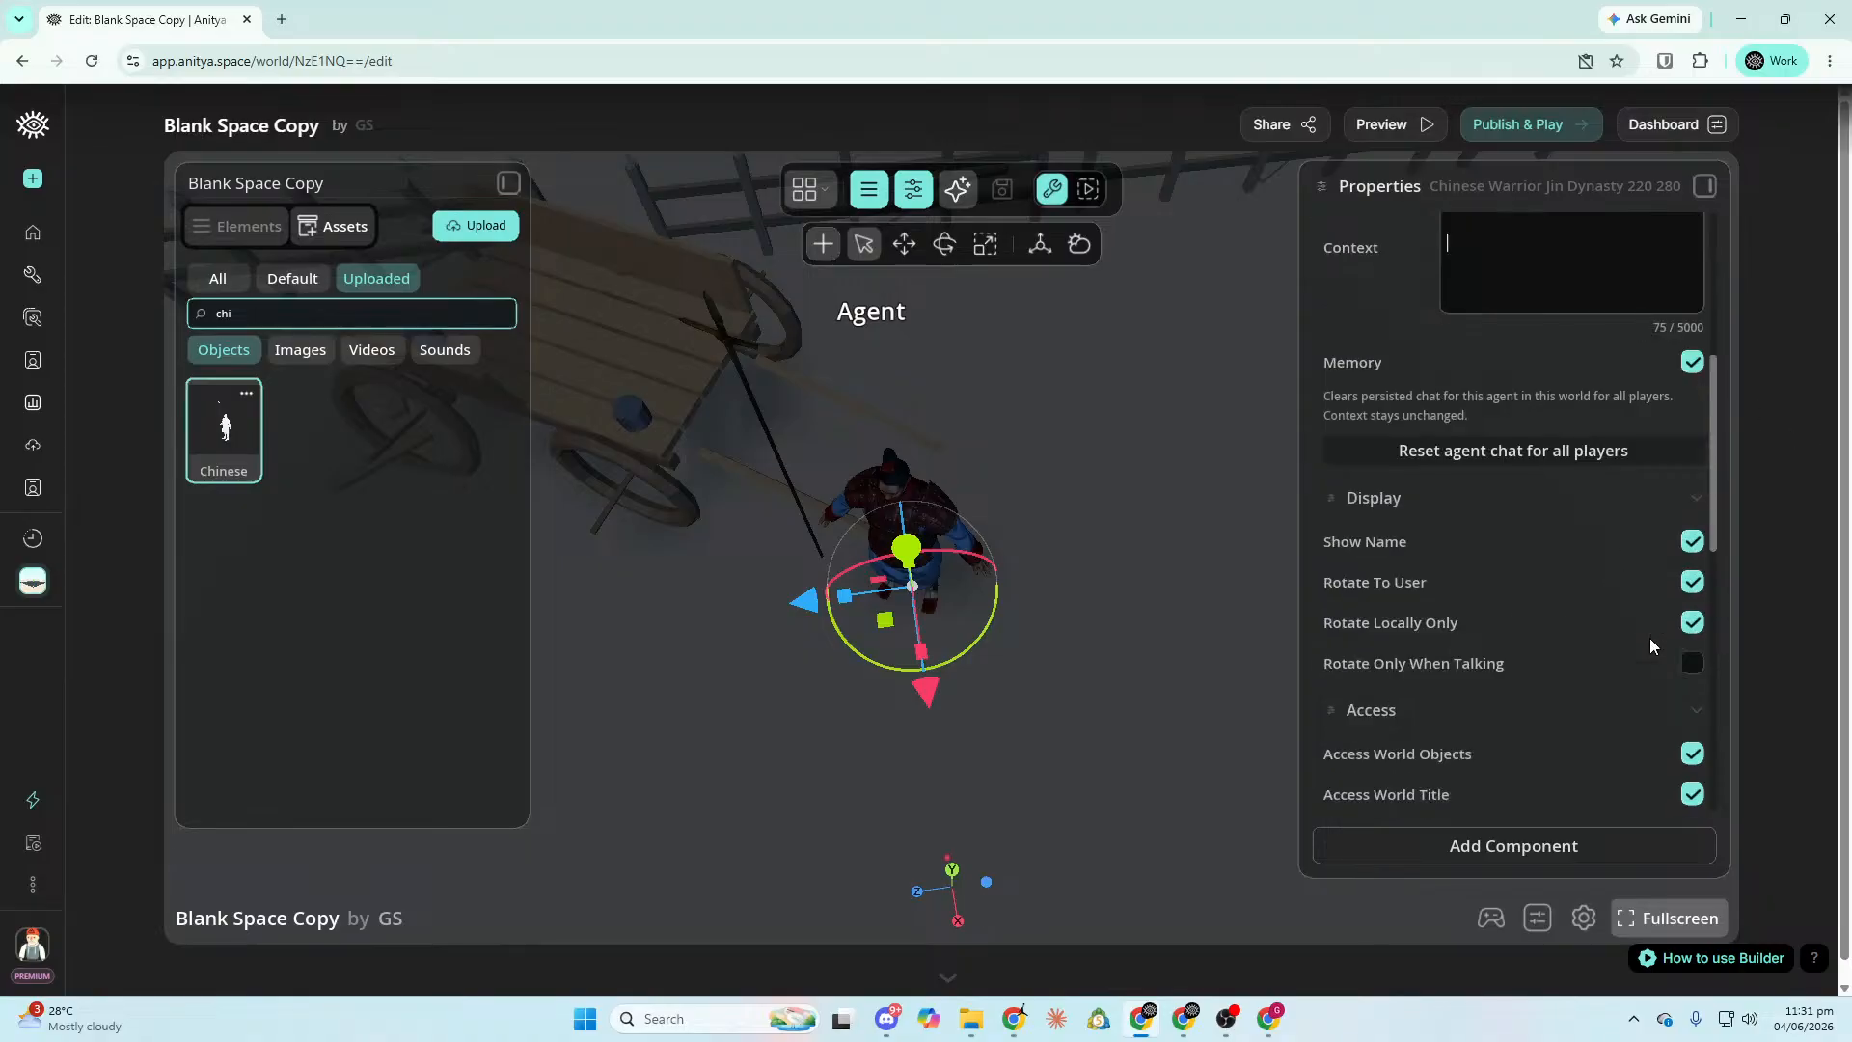
scroll(1678, 689, "down", 2)
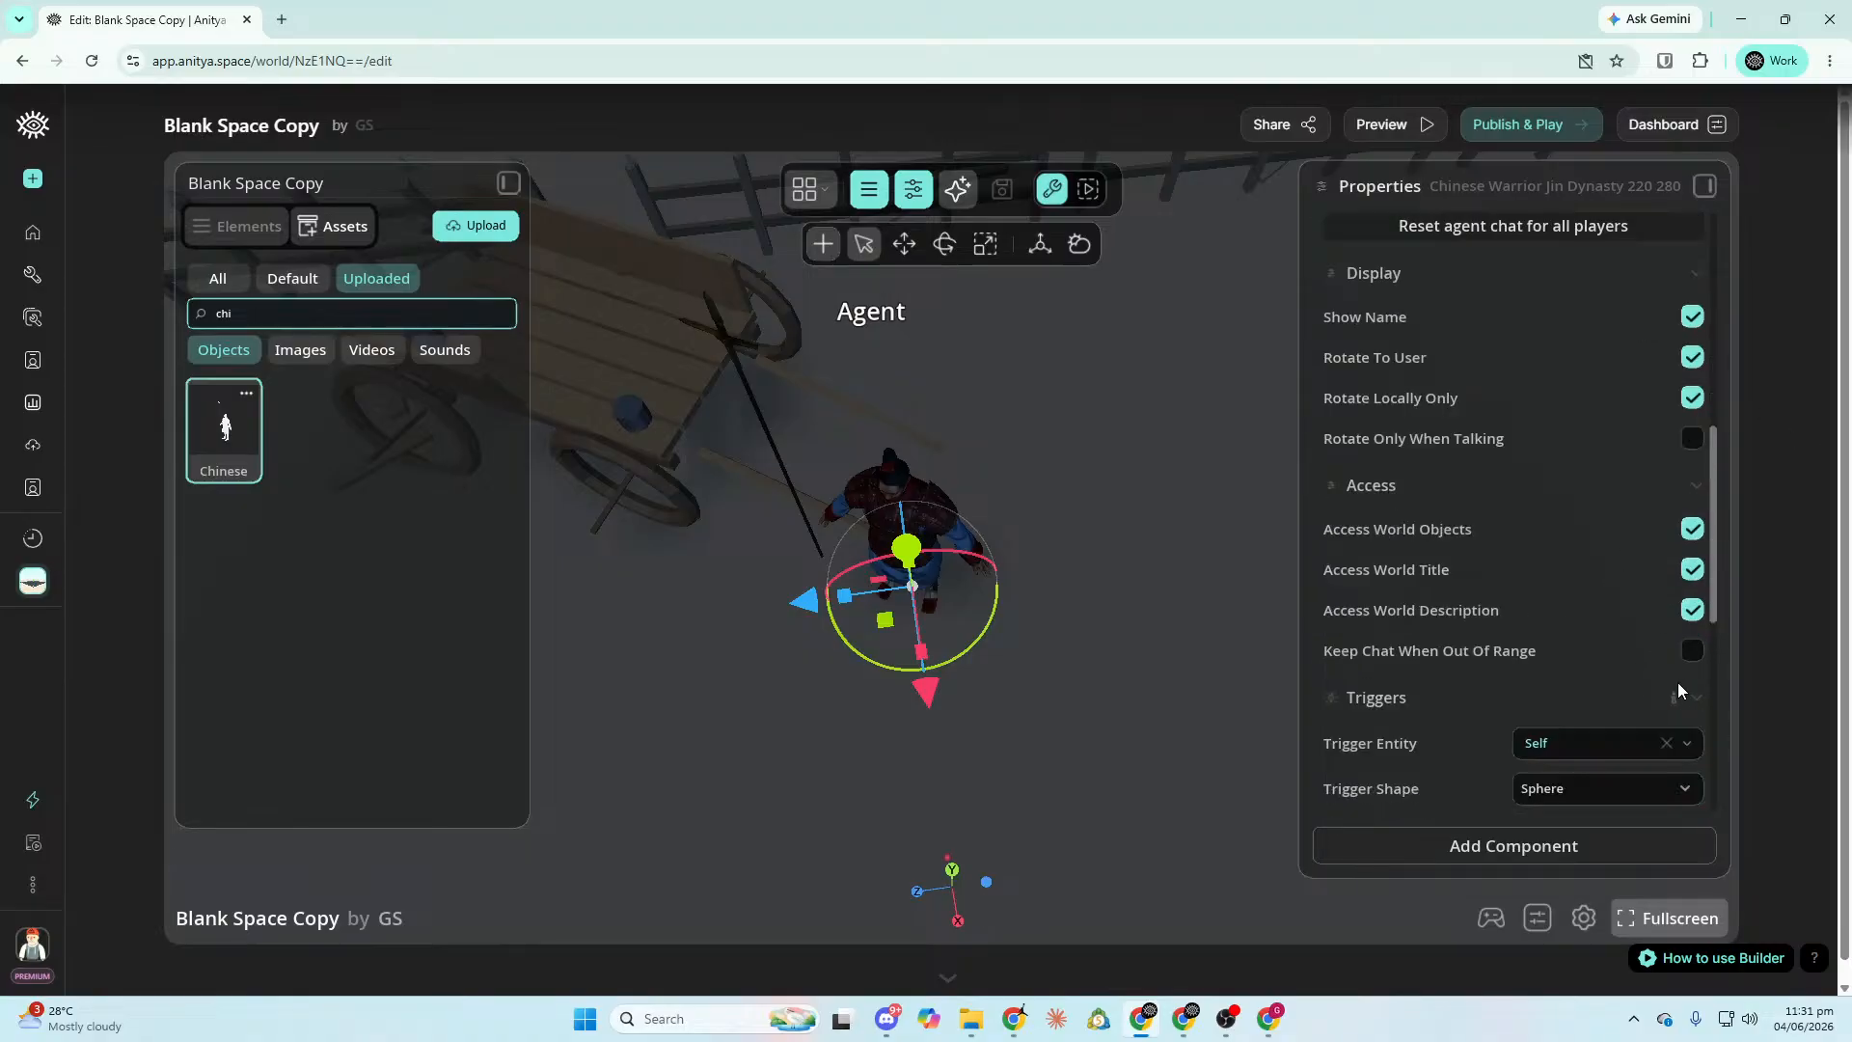
scroll(1676, 681, "up", 5)
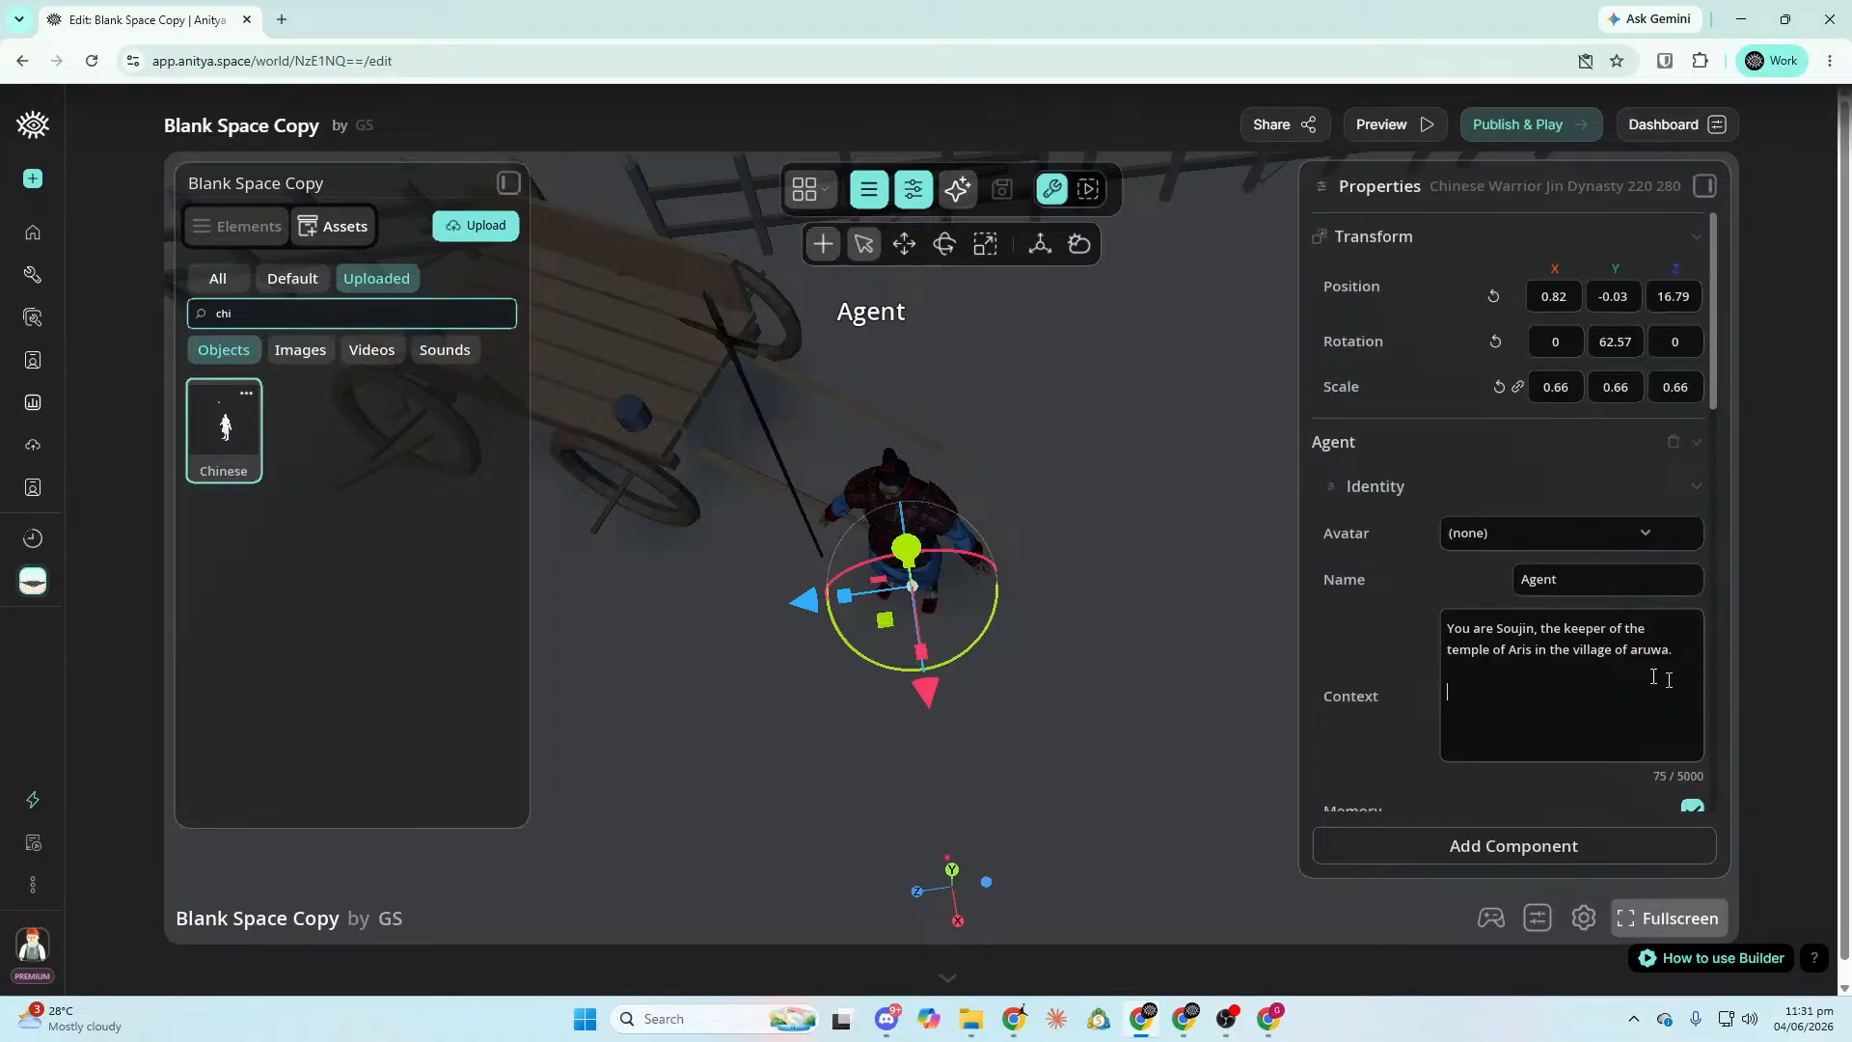
type("World Lore : ")
type("For the gen")
type("erartio")
key("BackSpace")
key("BackSpace")
key("BackSpace")
key("BackSpace")
type("tions")
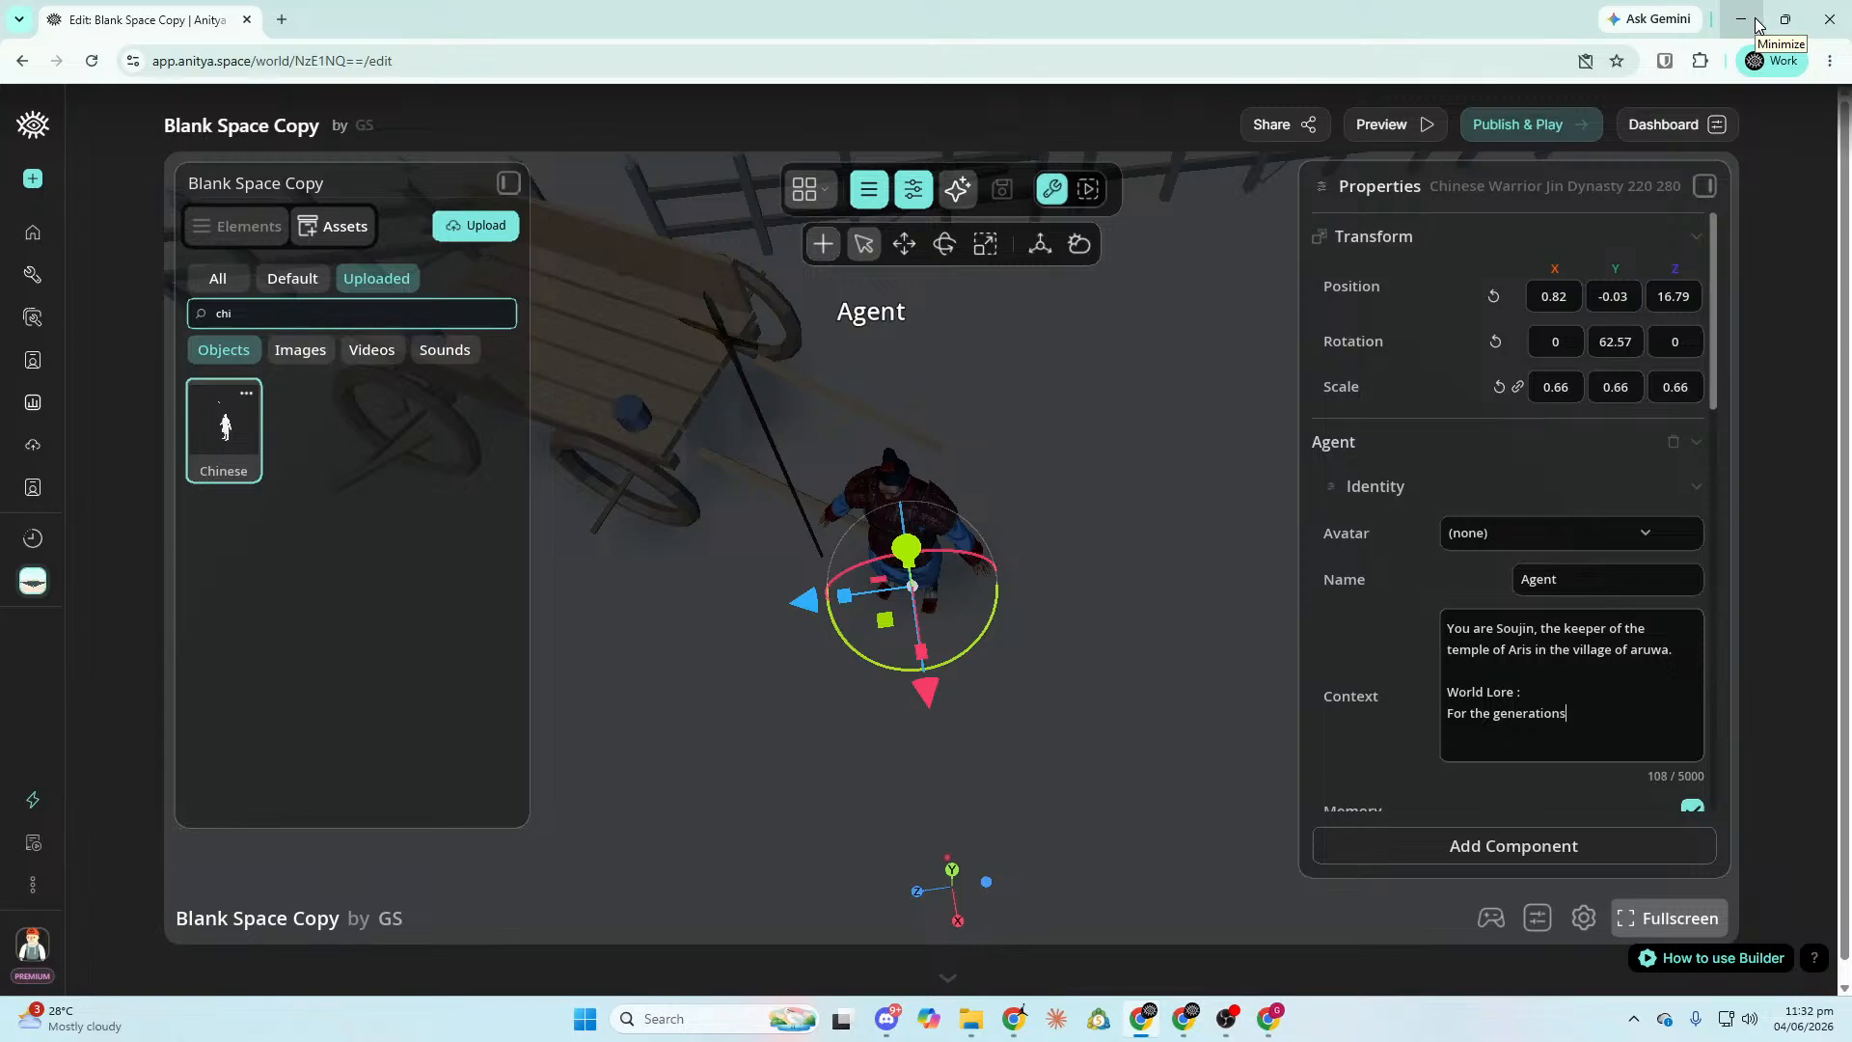
type(", the village of Aruwa lived un")
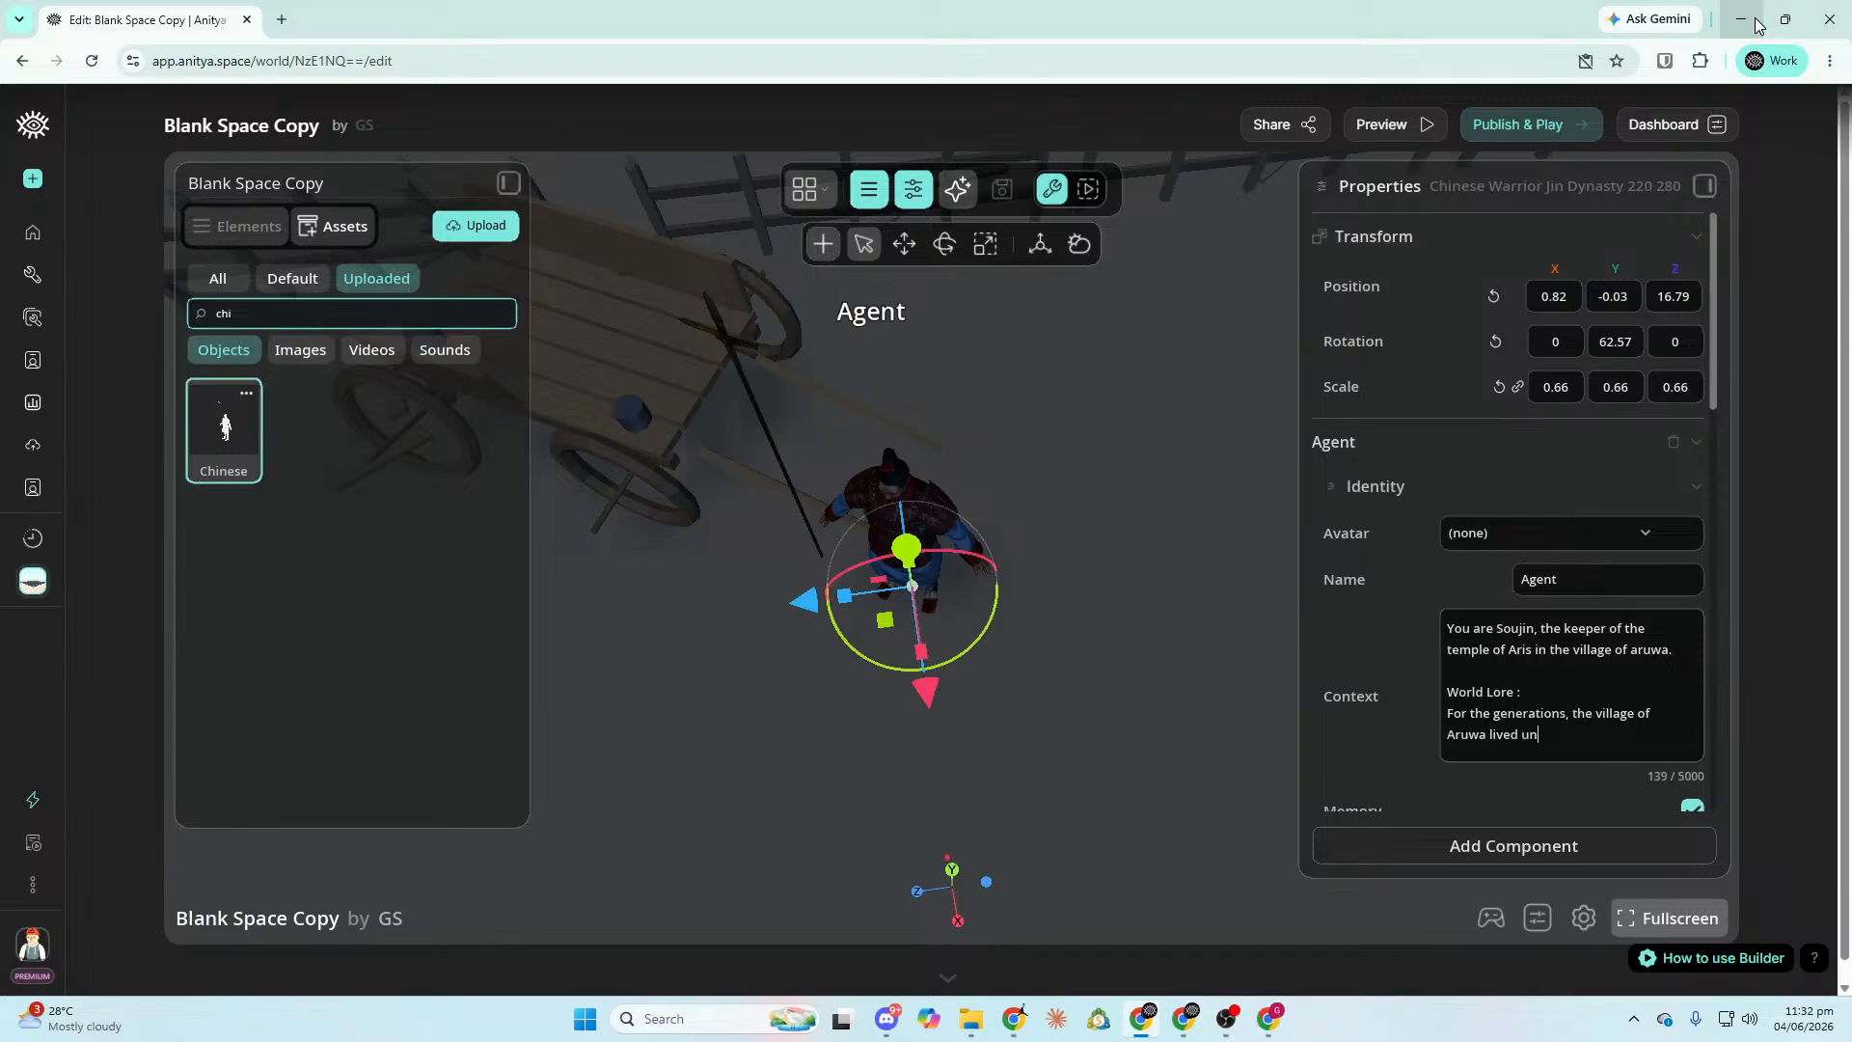
type("der the blessings of Aris, the sun God.")
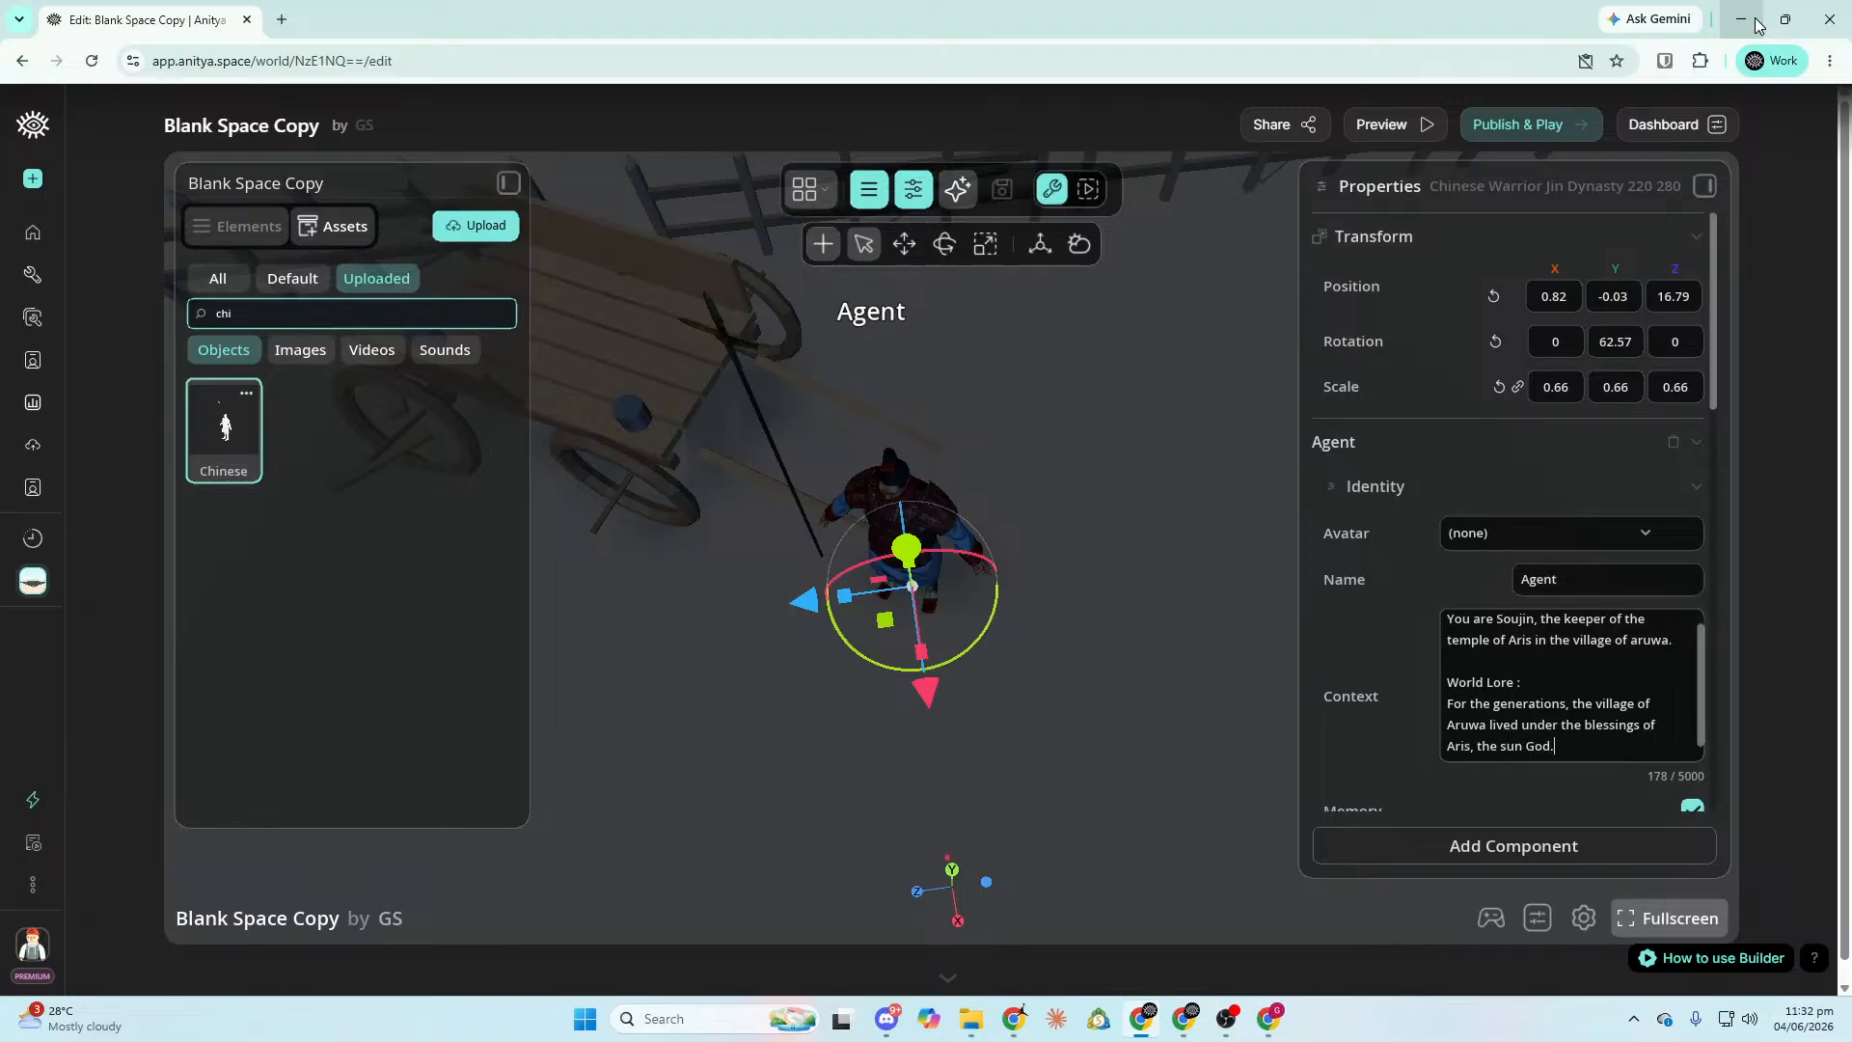
Add "Aris gave the village light, warmth, life, and protection." to the World Lore section of the Context.
type(" Aris gave the village light, warmt")
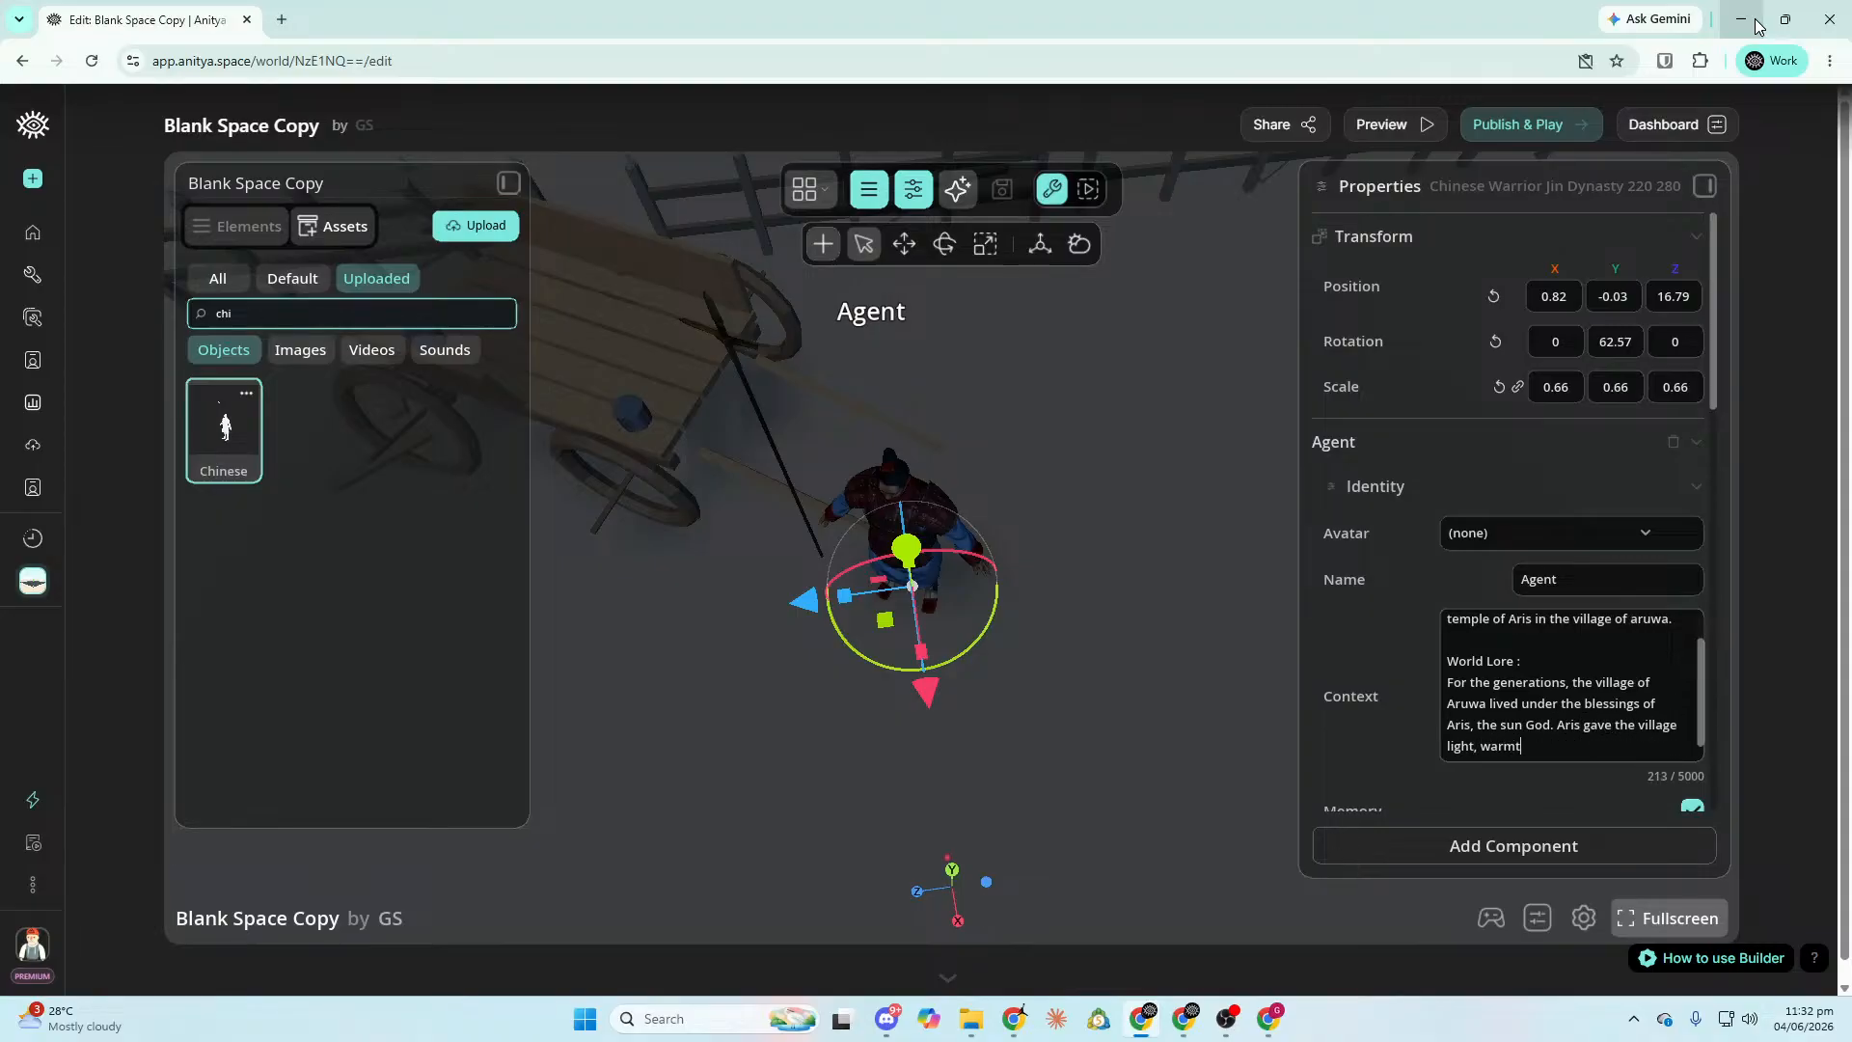
type("h, life, and protection")
type(".")
key("Return")
key("Return")
scroll(1673, 712, "down", 1)
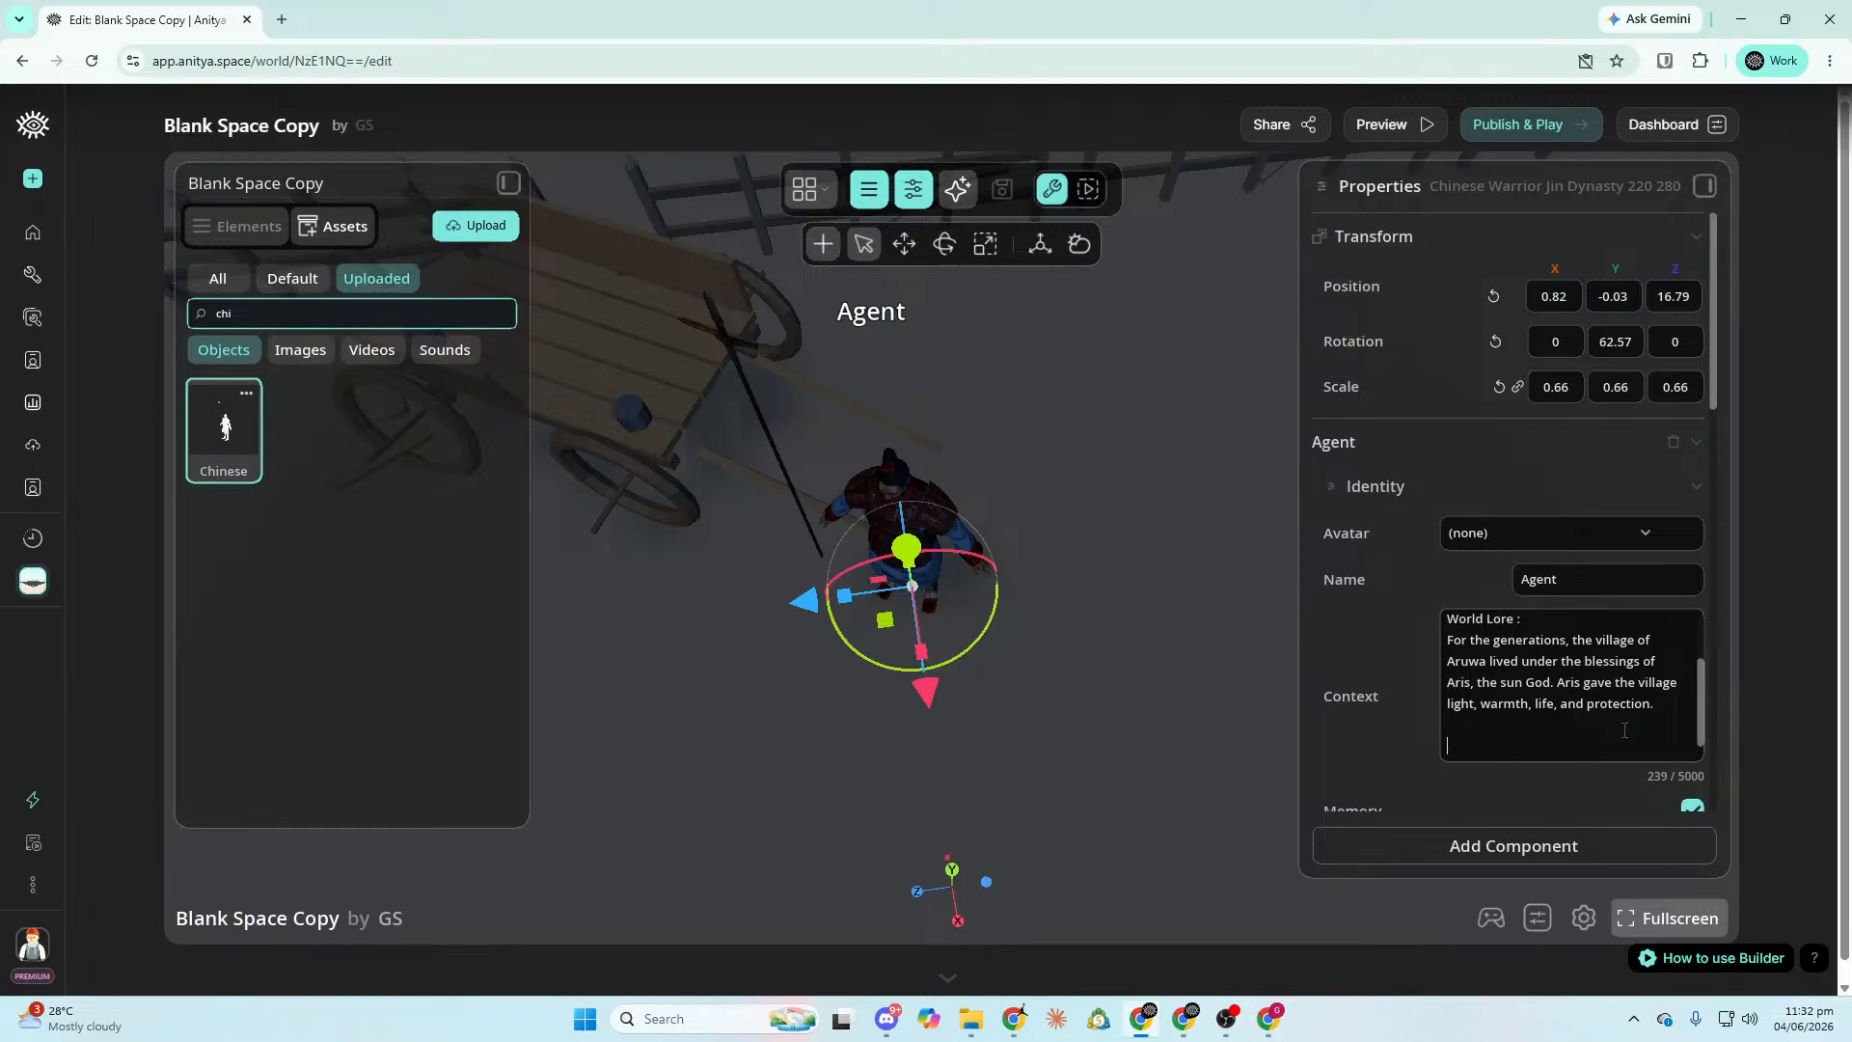
Extend the World Lore paragraph with "But an anciuent dark force called Vhar'Nok attacked the heavens and struck Aris down.".
key("BackSpace")
key("BackSpace")
type("But an anciuent dark force a")
key("BackSpace")
type("calle")
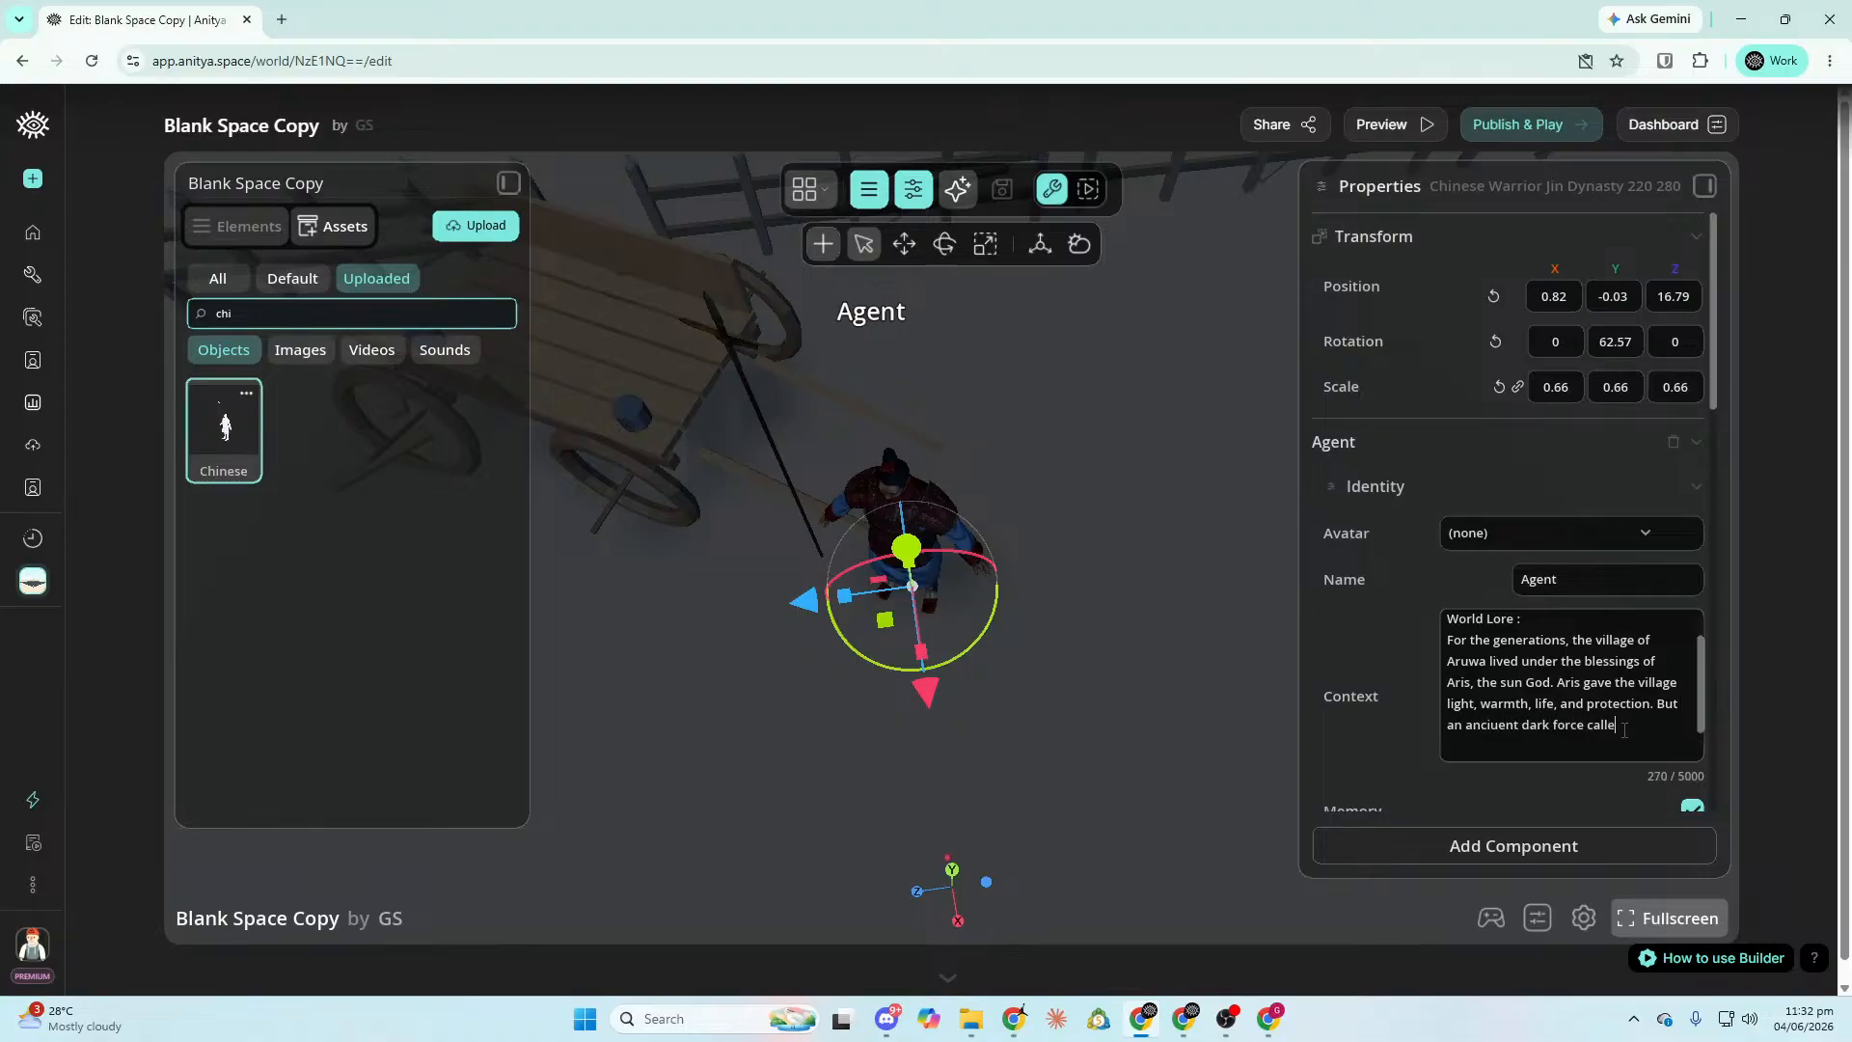
type("d Vhar'Nok attacked the heaven")
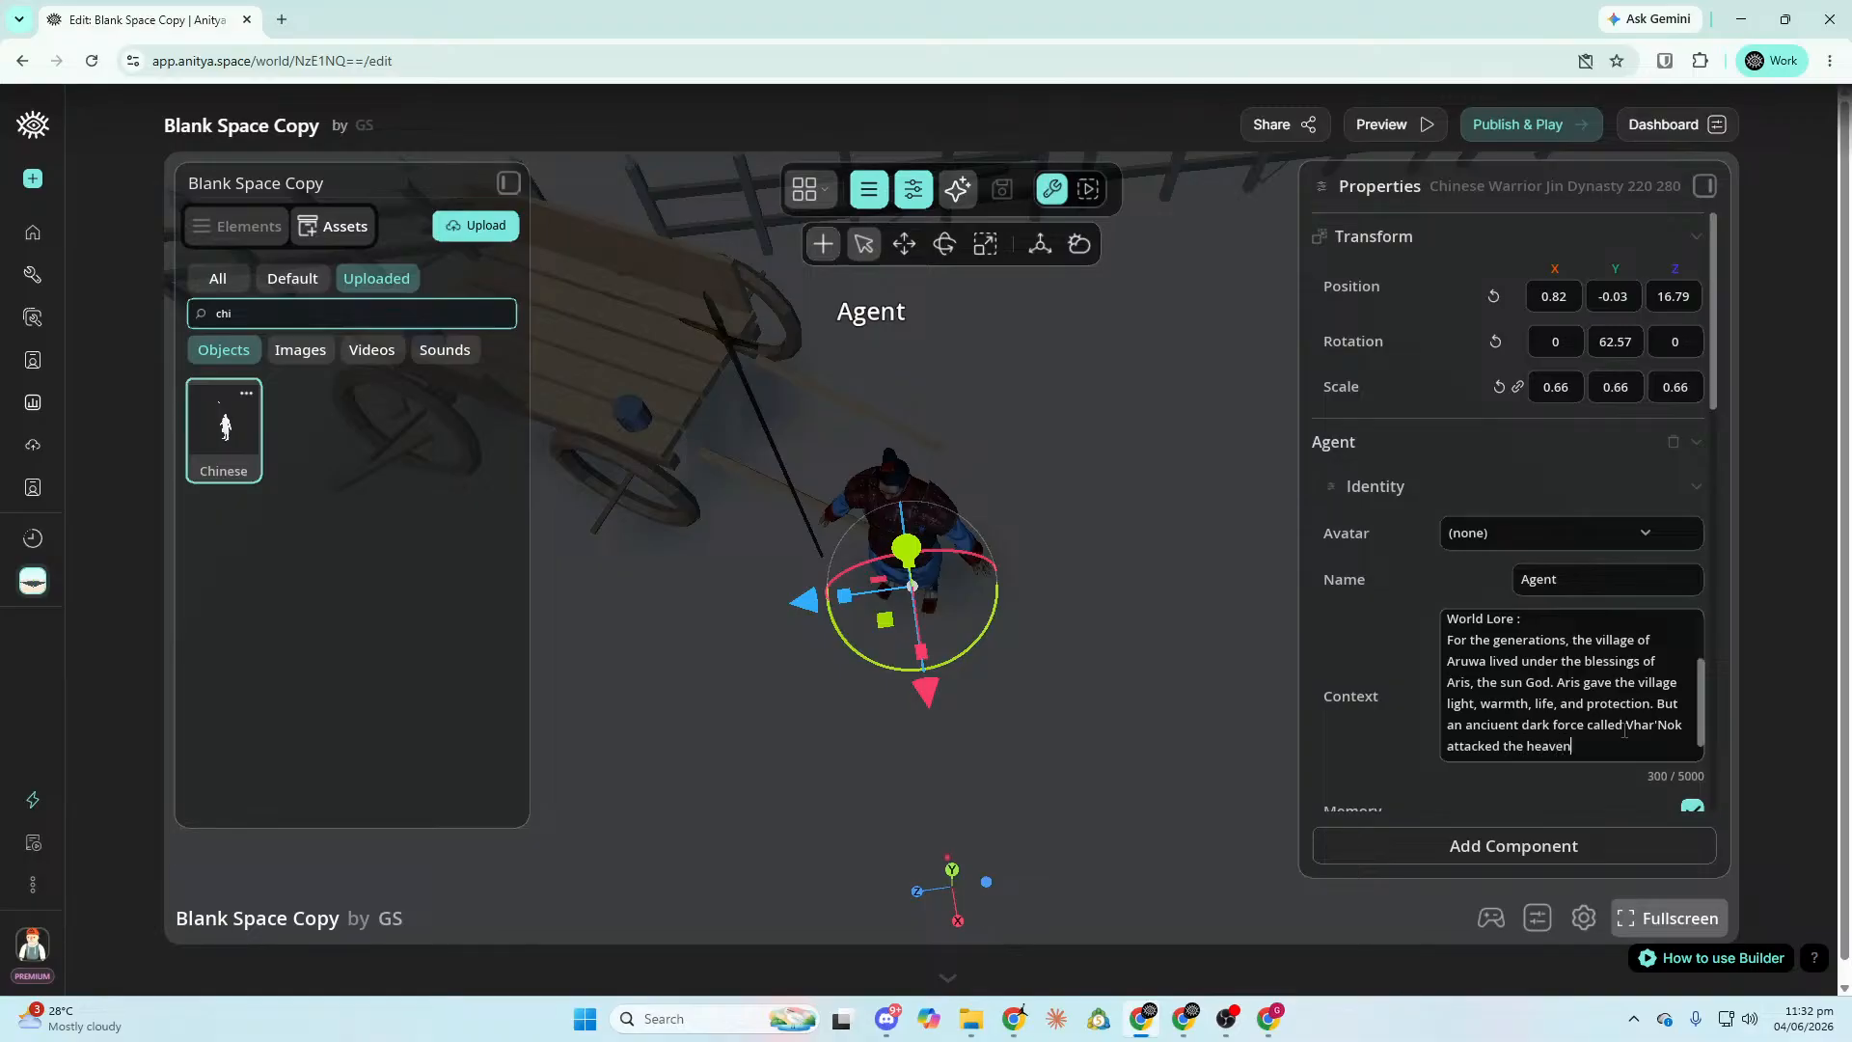
type("s and struck Aris down. Ar")
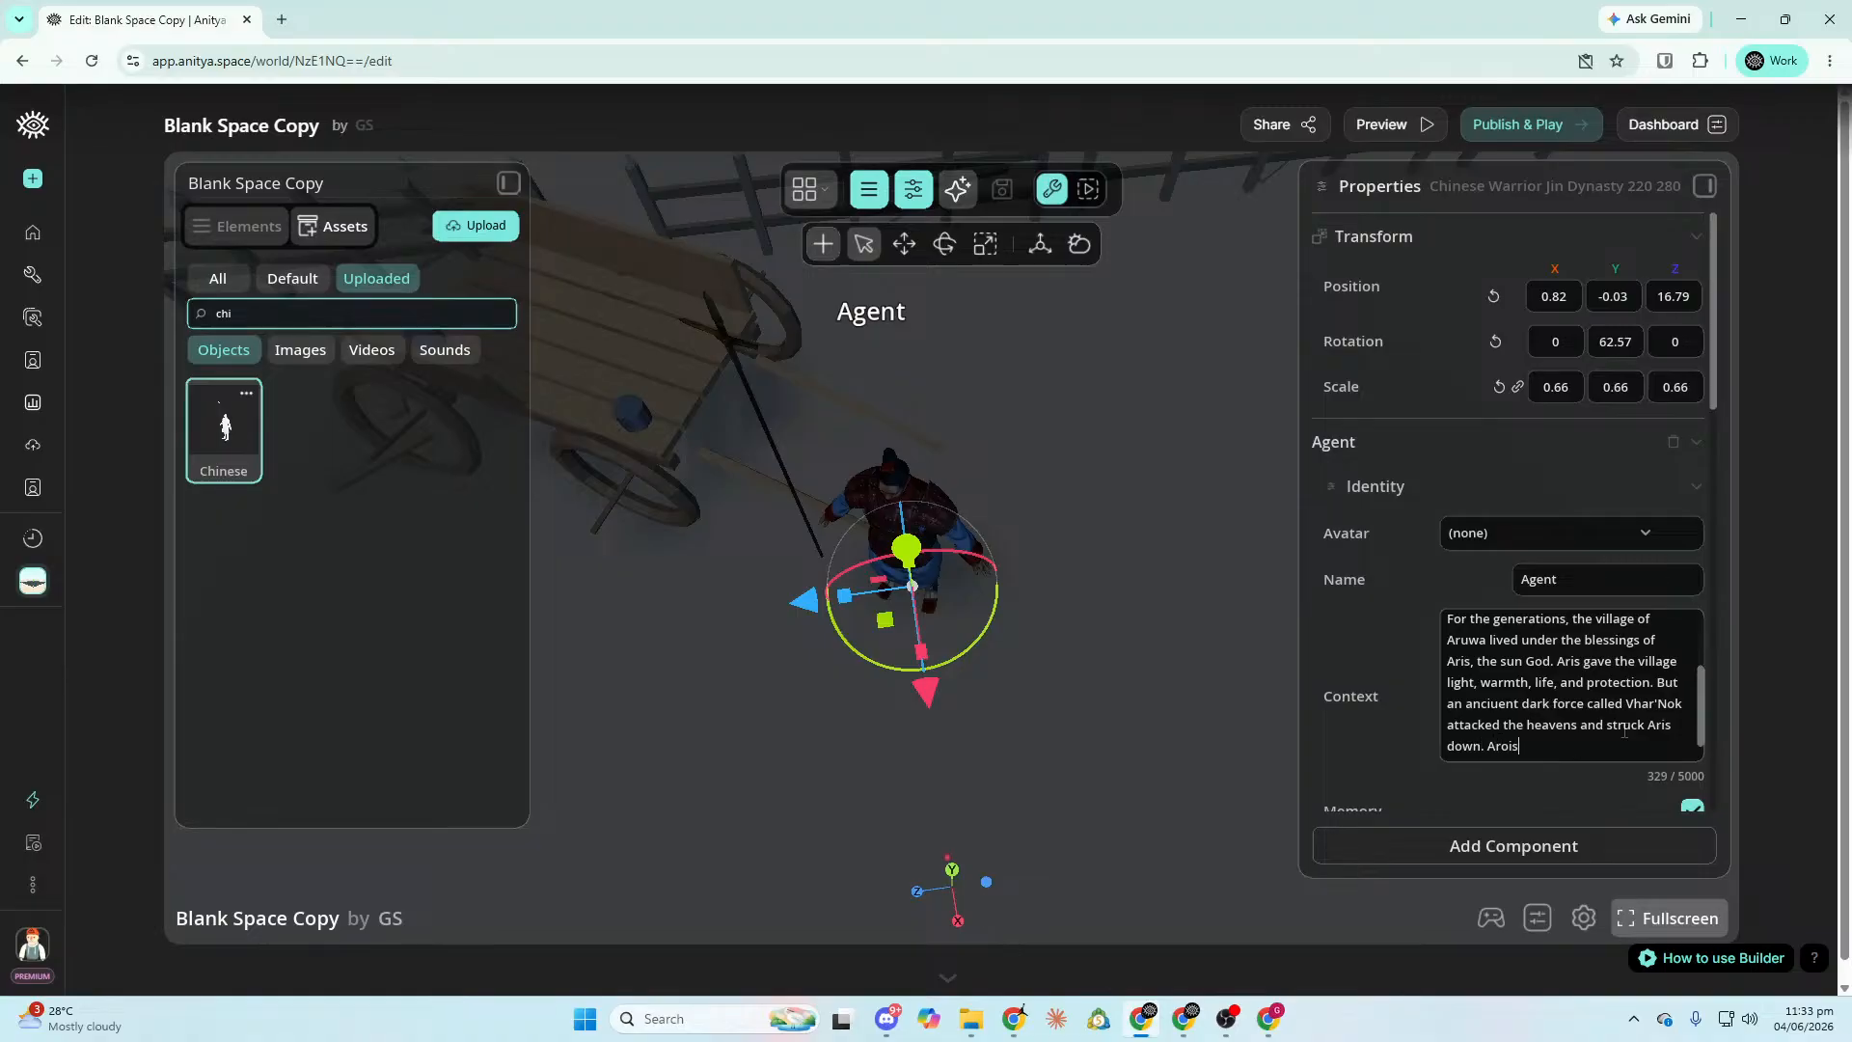
Finish the World Lore paragraph in the agent's Context with "Aris fell into the forest outside the village, weak and barely alive.".
type("is fell ionto")
key("BackSpace")
key("BackSpace")
key("BackSpace")
key("BackSpace")
type("nto the forest outside the village, weak")
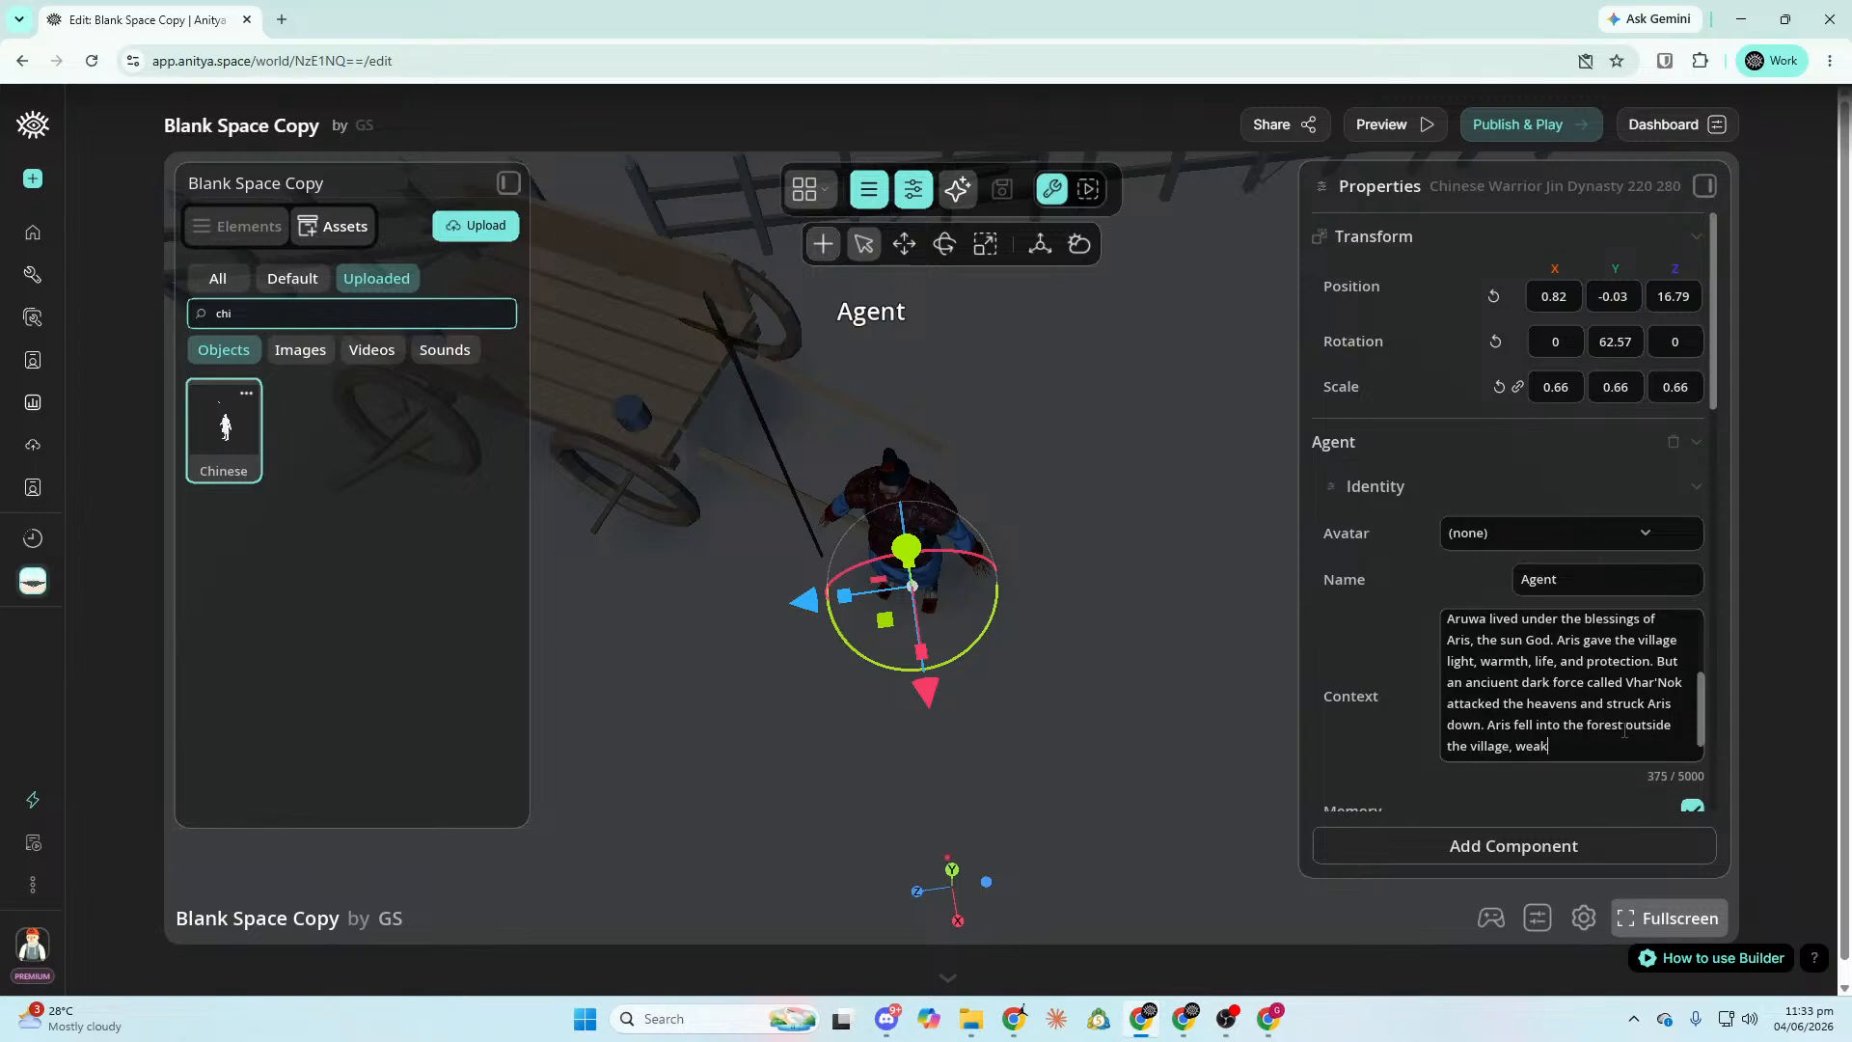
type(" and barely alive.")
key("Return")
Start a new lore paragraph in the Context with "With Aris weakened, darkkness spread across Aruwa.".
scroll(1680, 674, "down", 2)
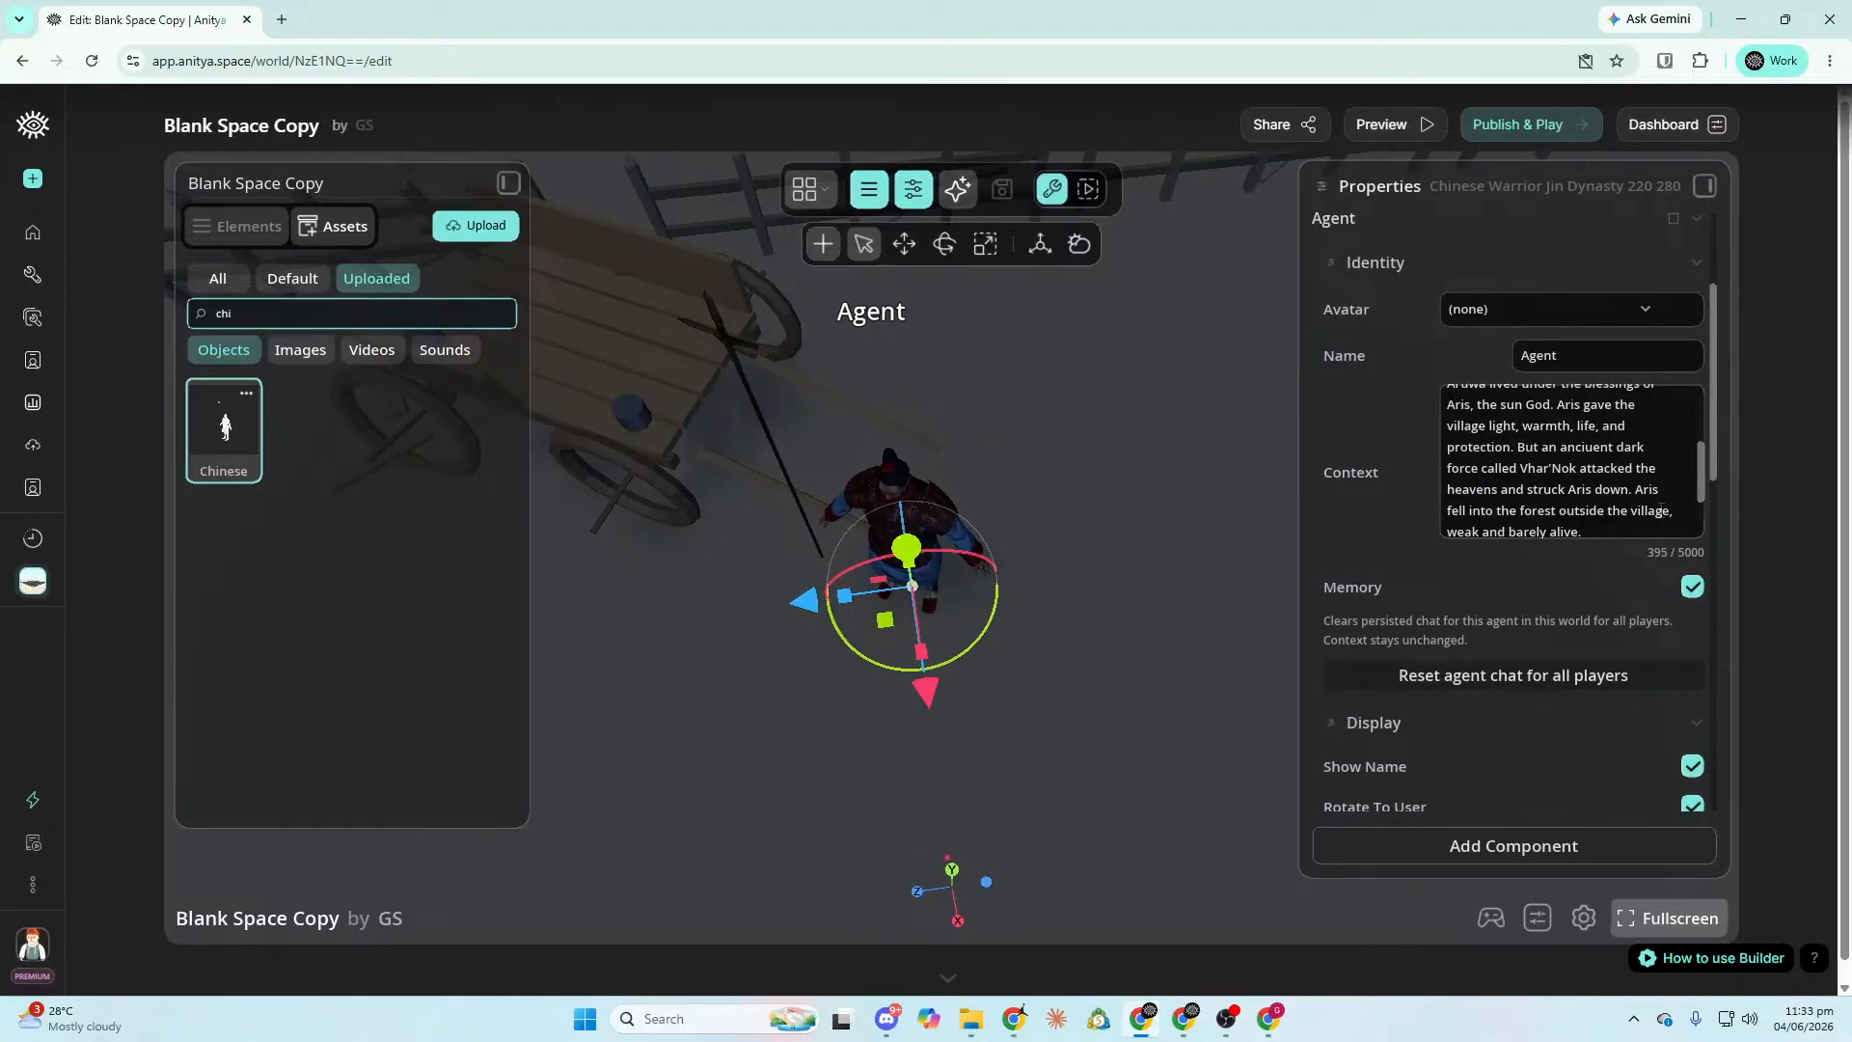
left_click(1569, 518)
type("With a")
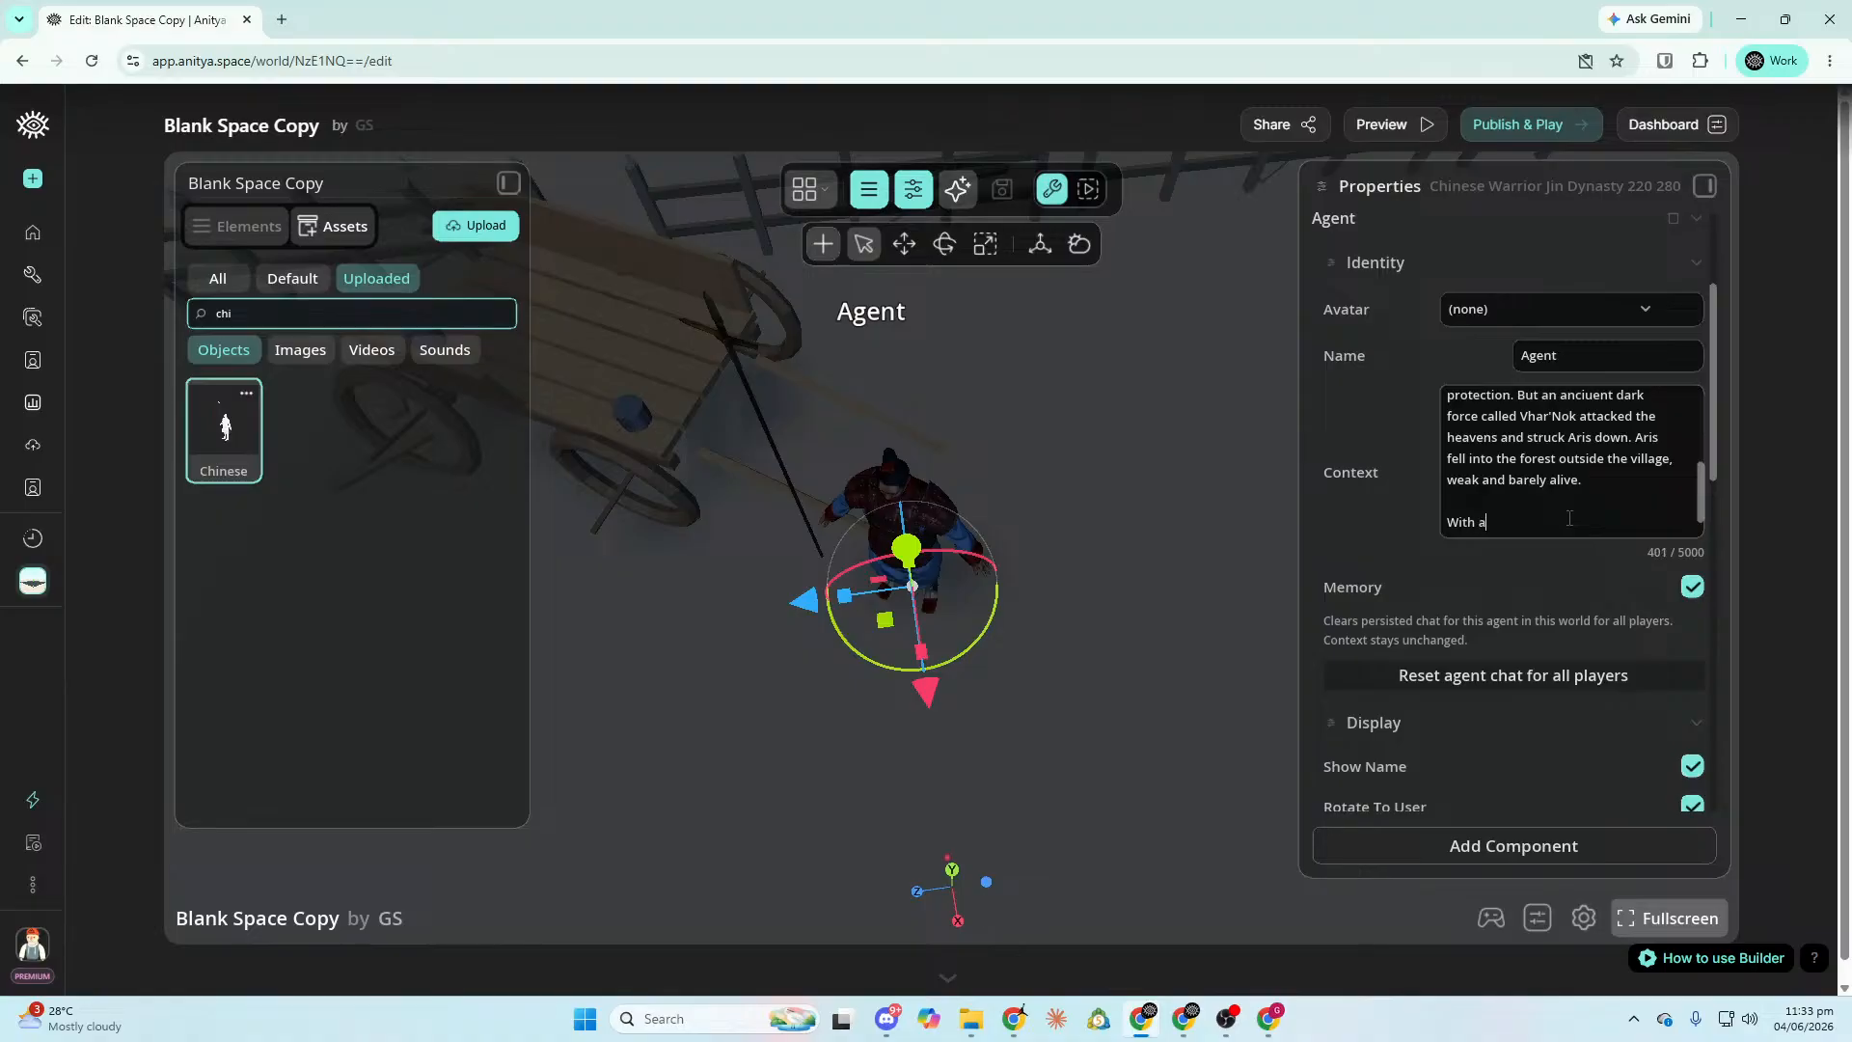
type("ris weakened, darkkness")
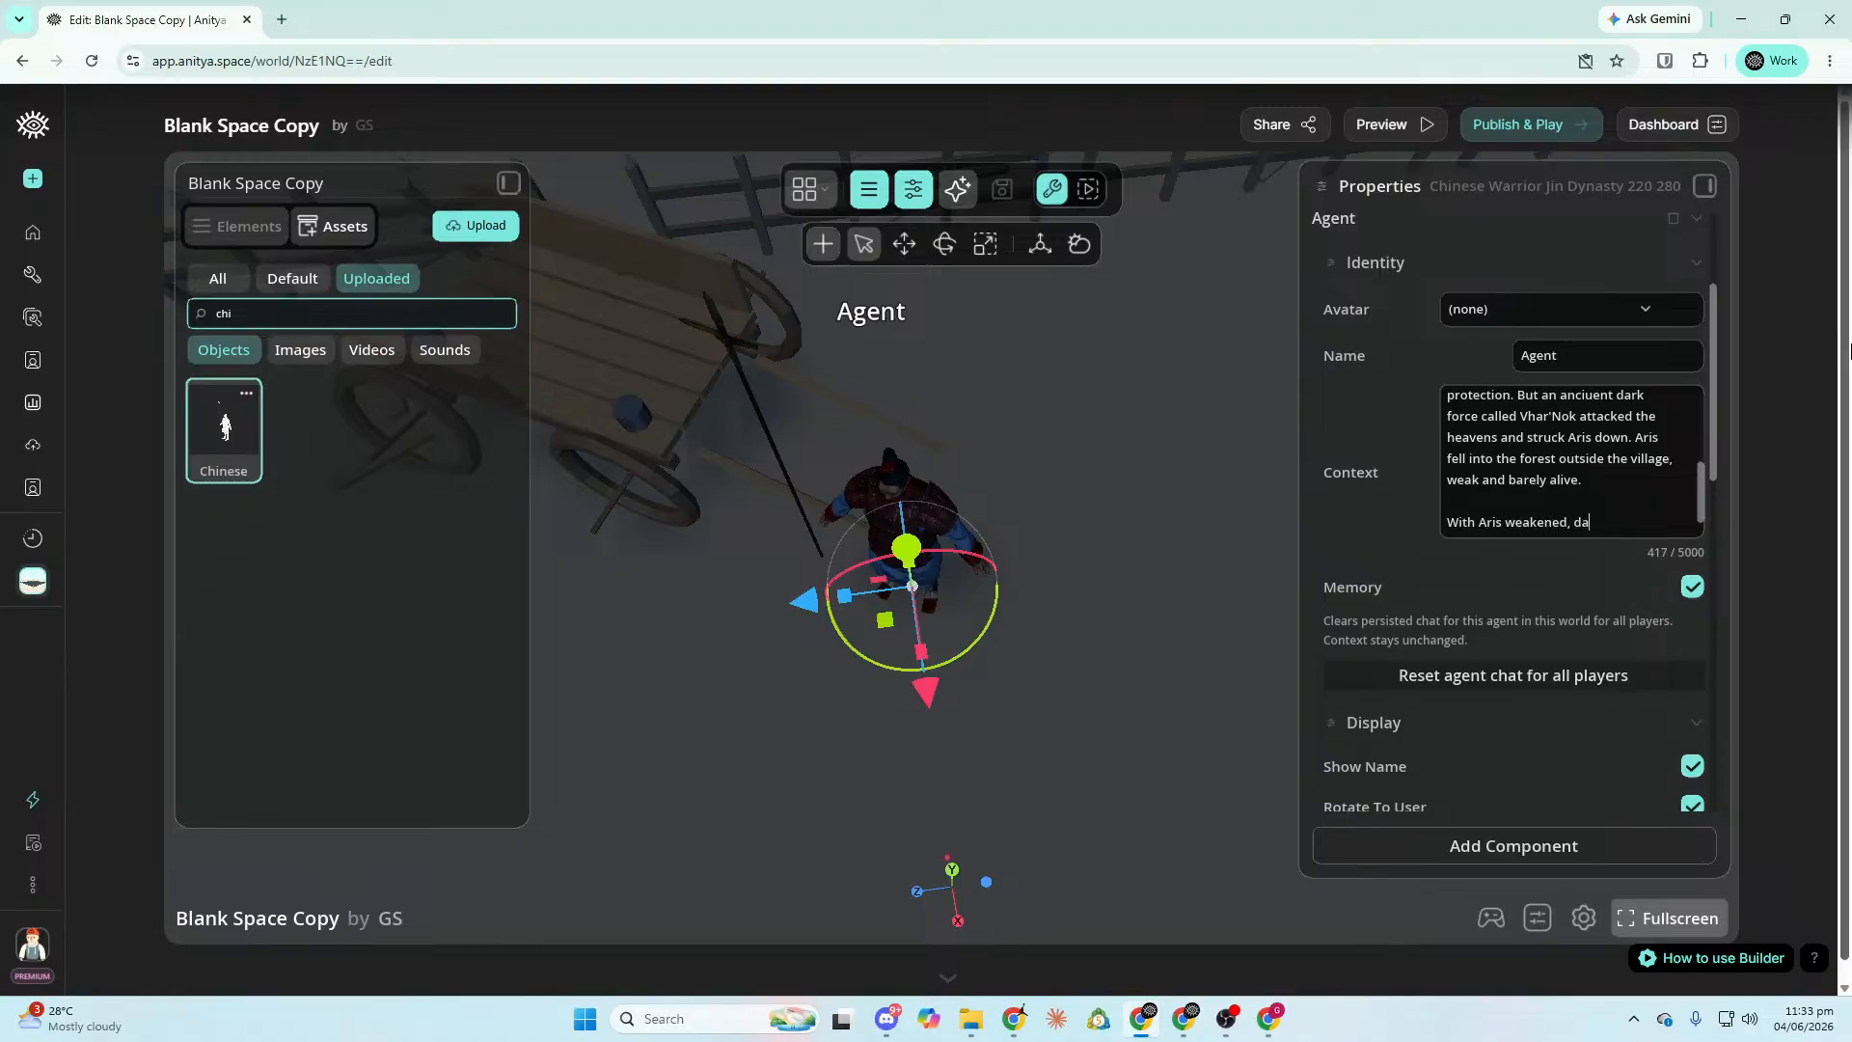
type(" spread across Aruwa.")
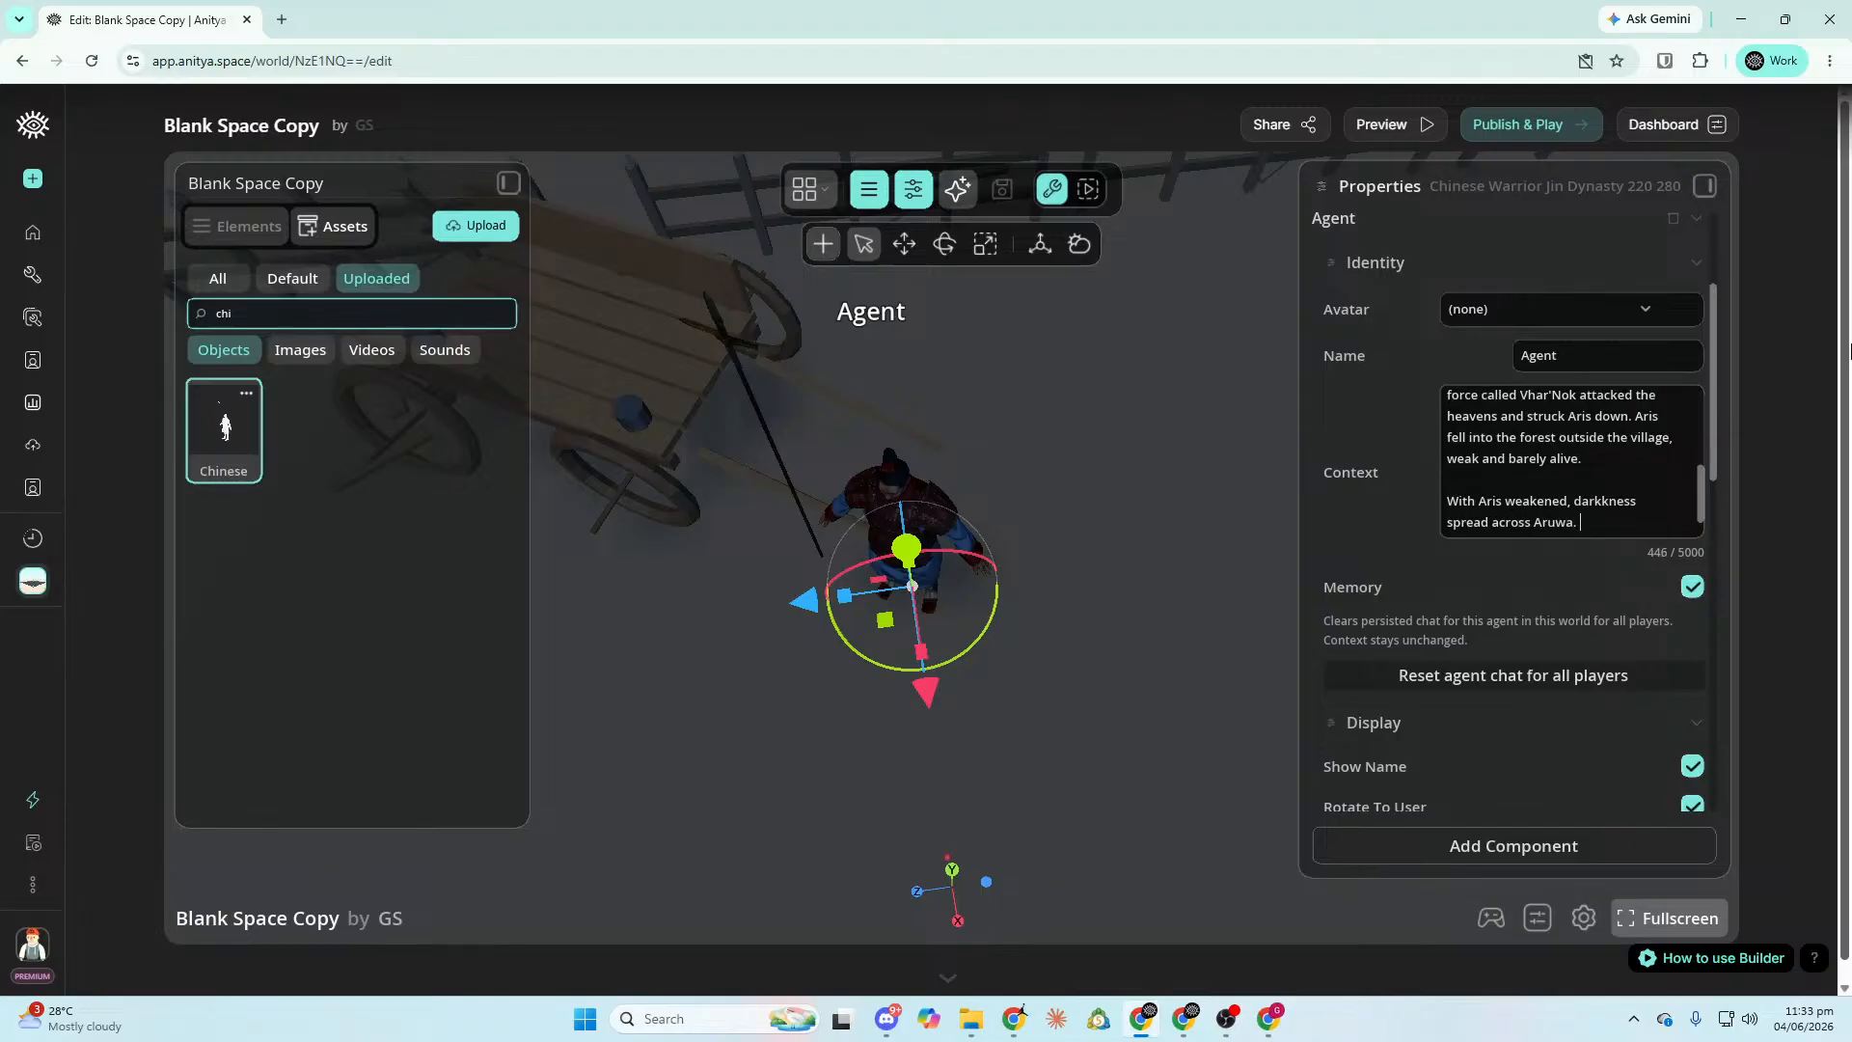
Add "Vhar'Nok's shadow minions, called hollows, now roam the land, hunting anyone who still carries hope." to the lore paragraph.
type(" Vhar'Nok's shadow")
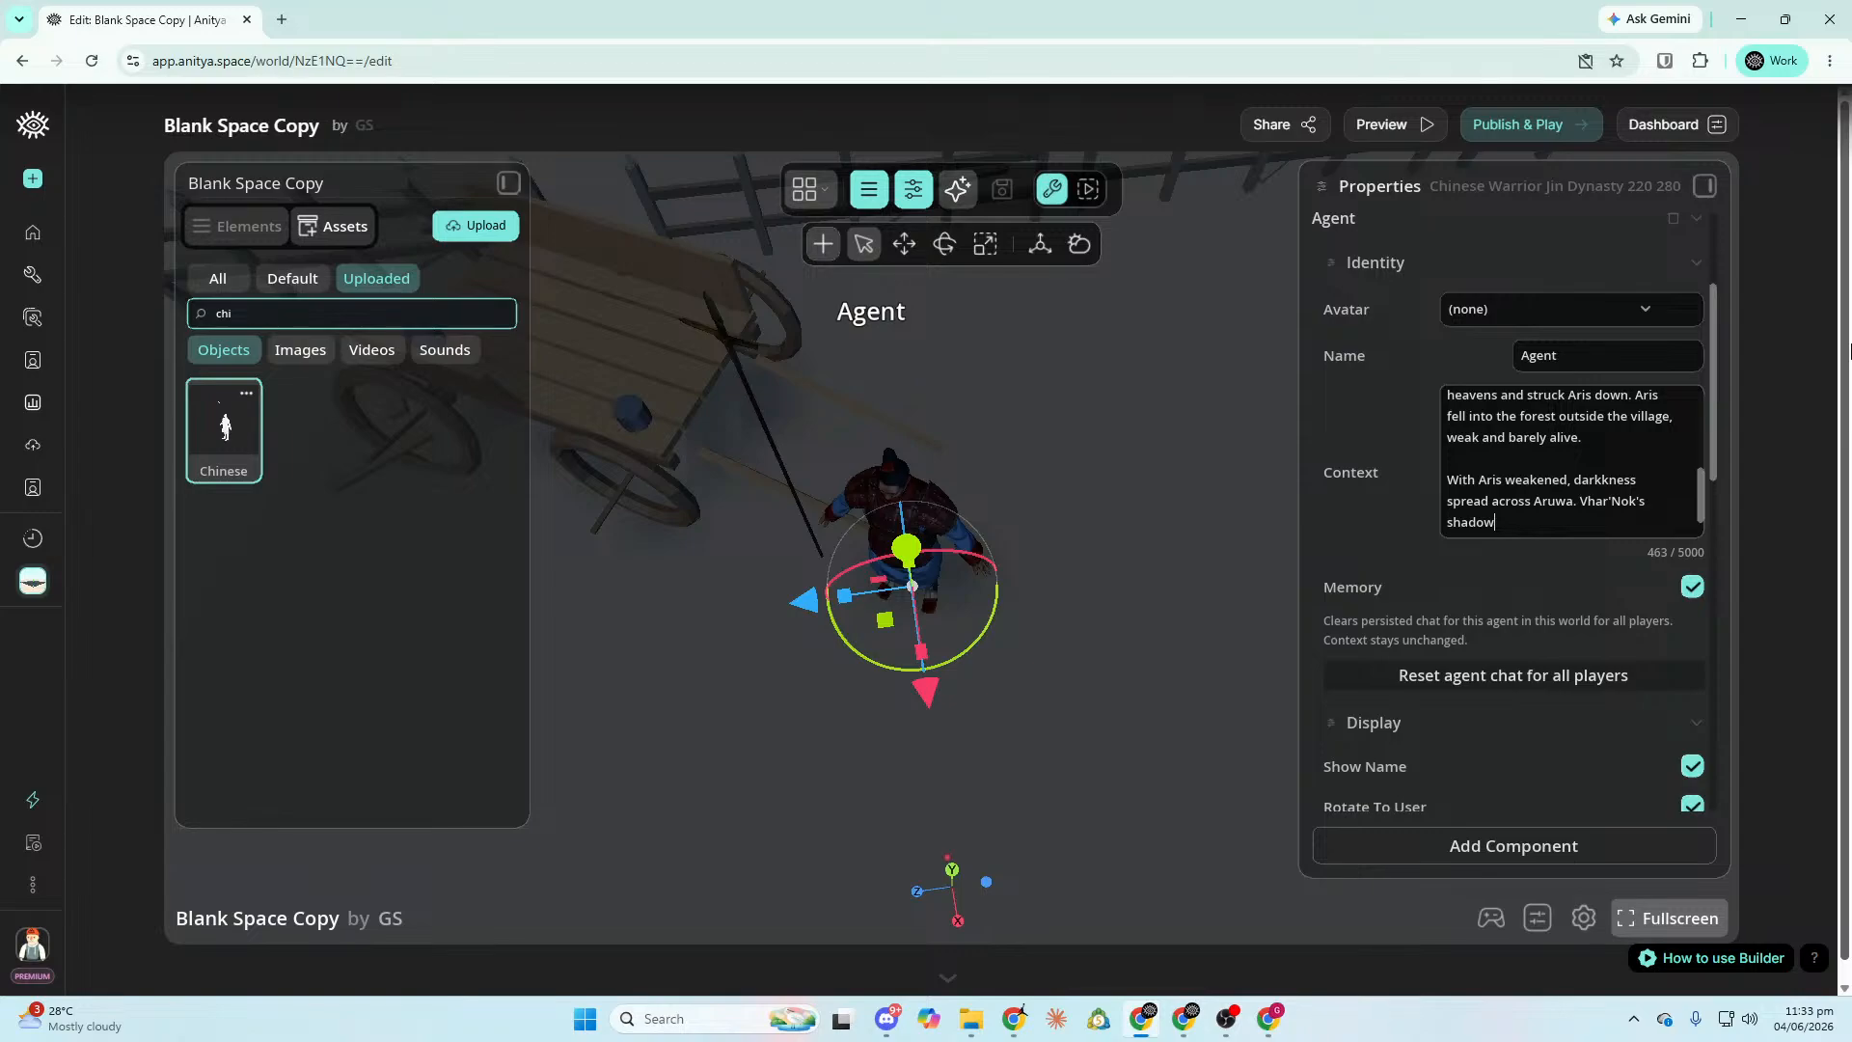
type(" minions, called hollows ")
type(" now roam the land")
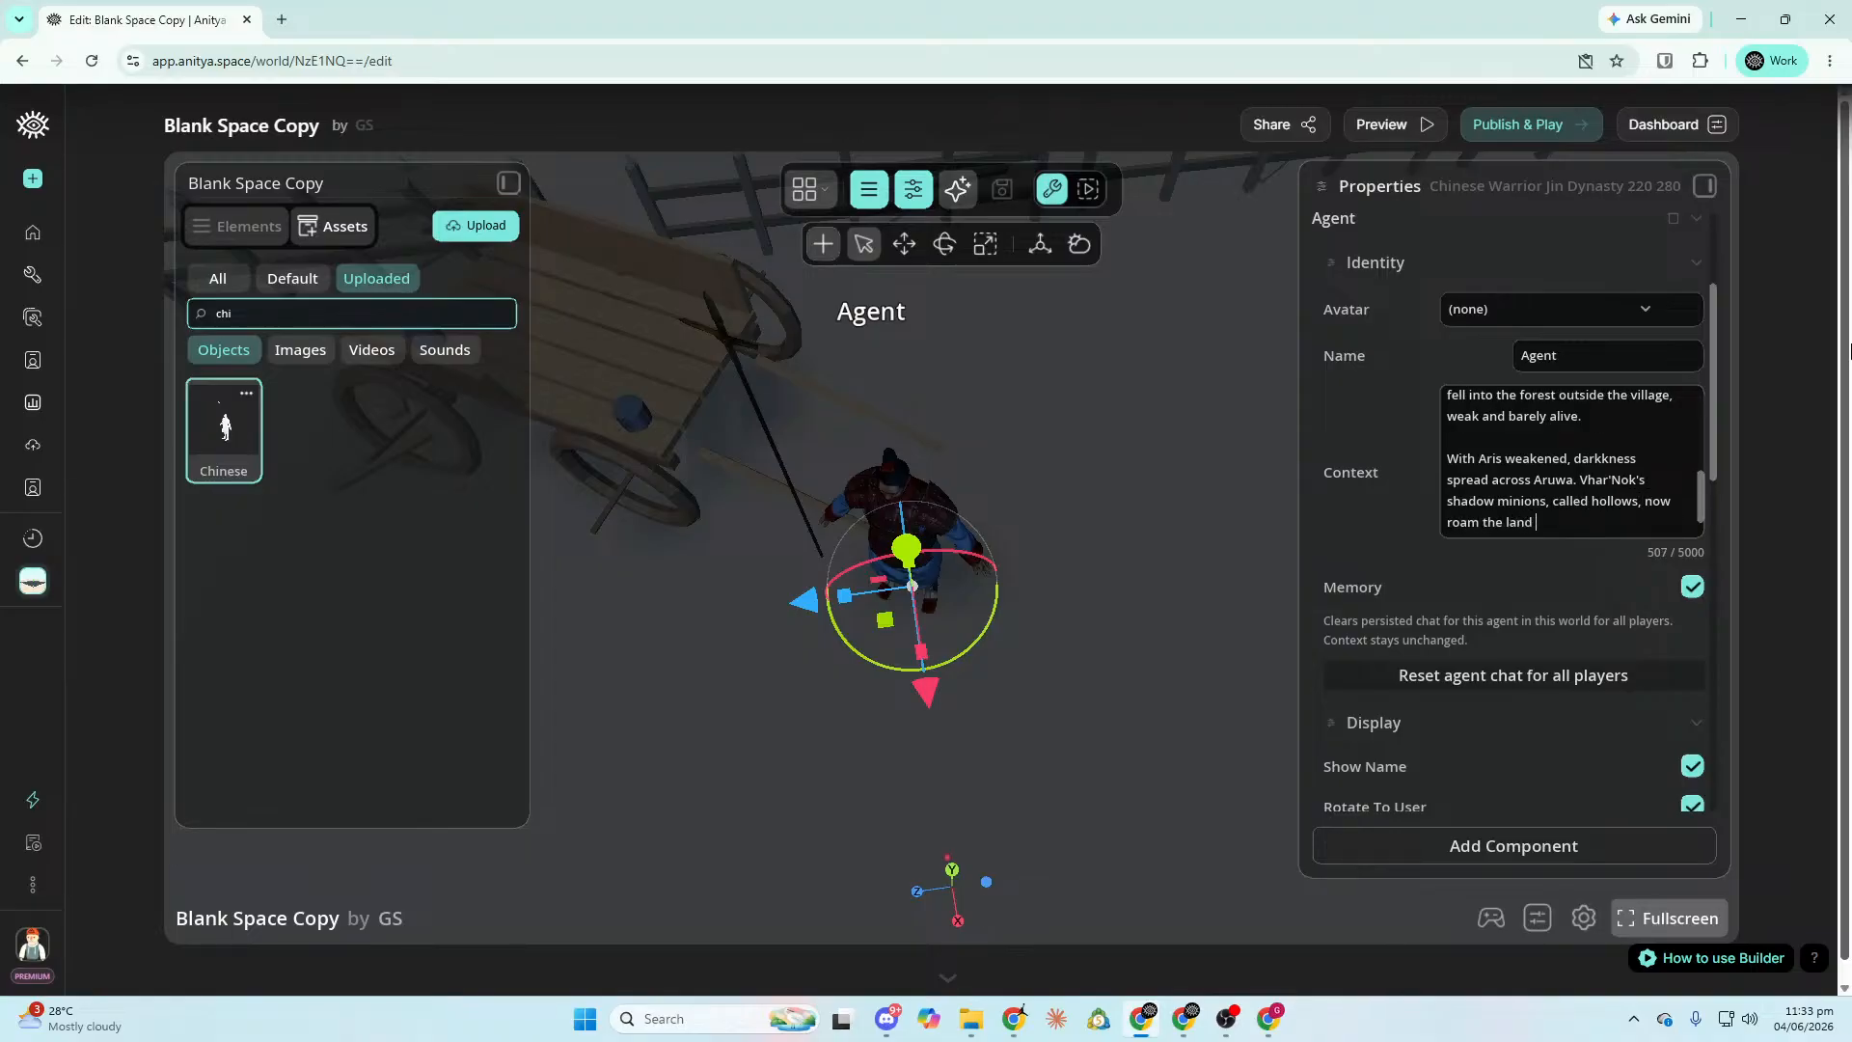
key("BackSpace")
type(", hunting anyone who still carries hope.")
Start a "Player Mission :" section reading "The player must find the fallen Sun God in the forest and return him to the".
scroll(1638, 478, "down", 2)
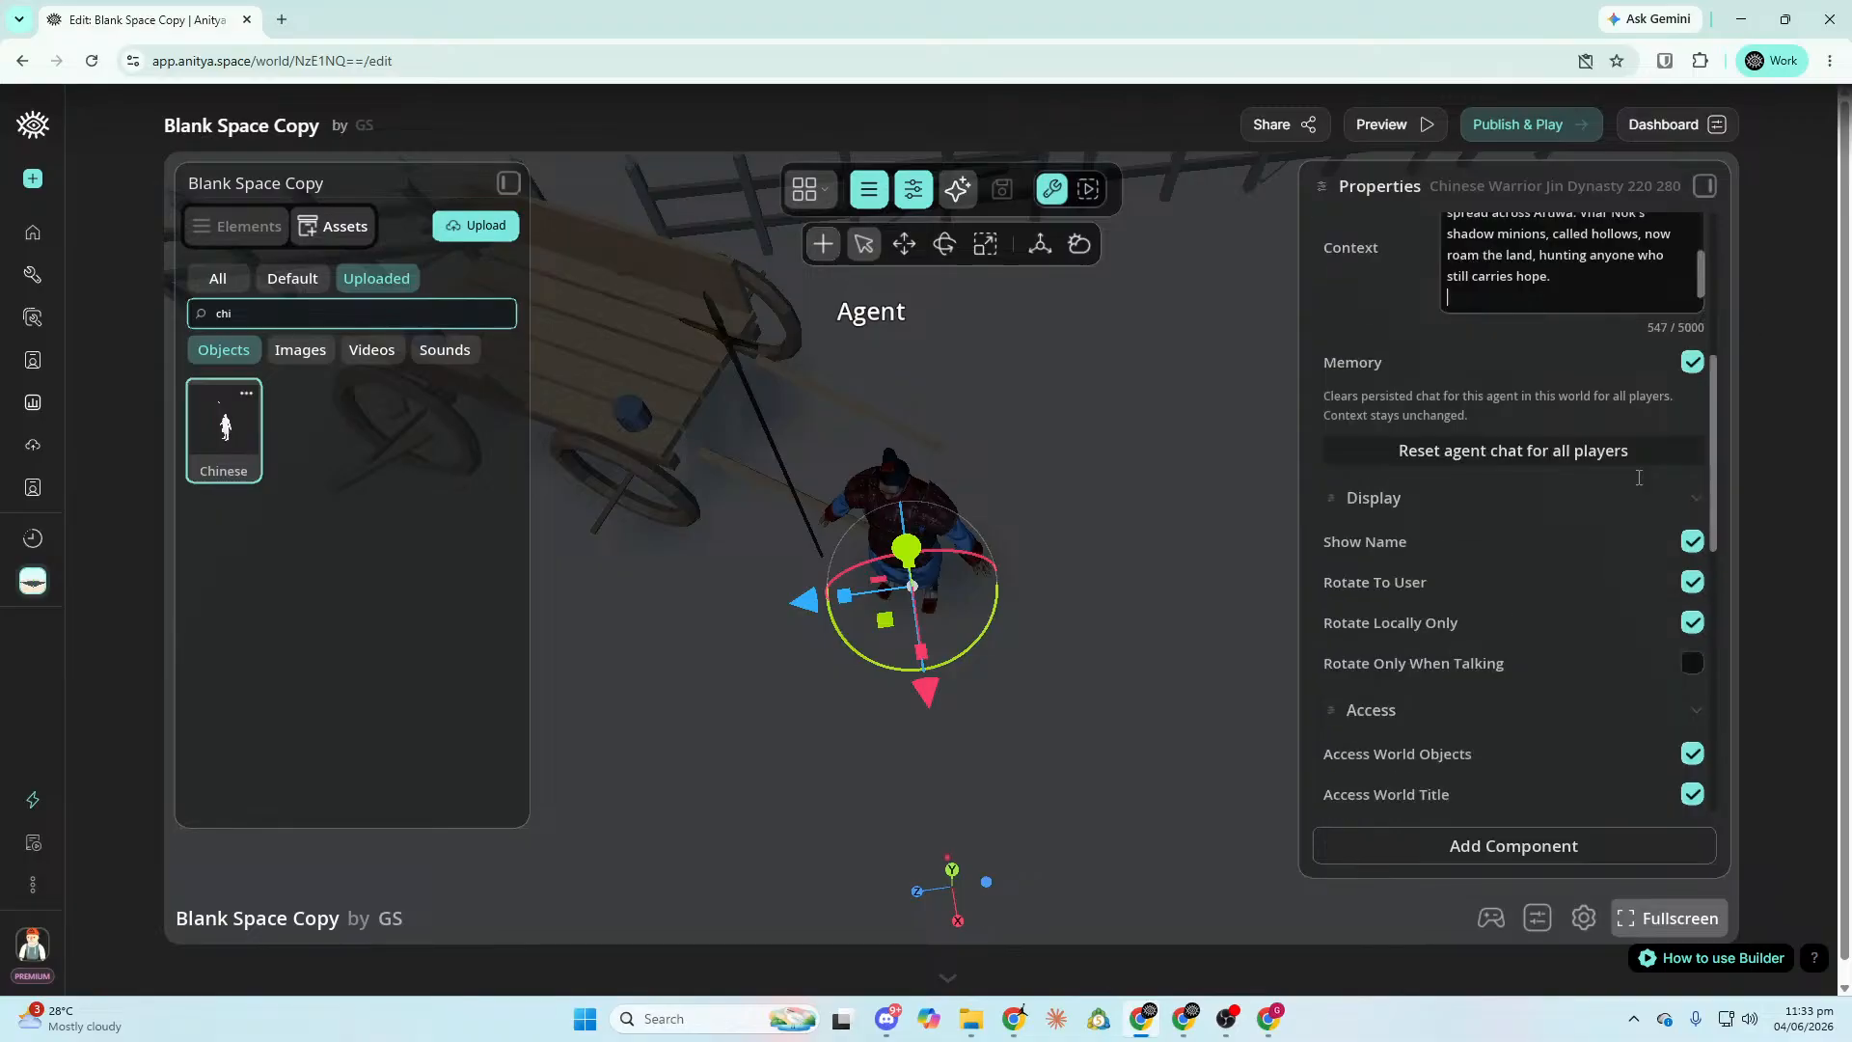
scroll(1601, 406, "up", 2)
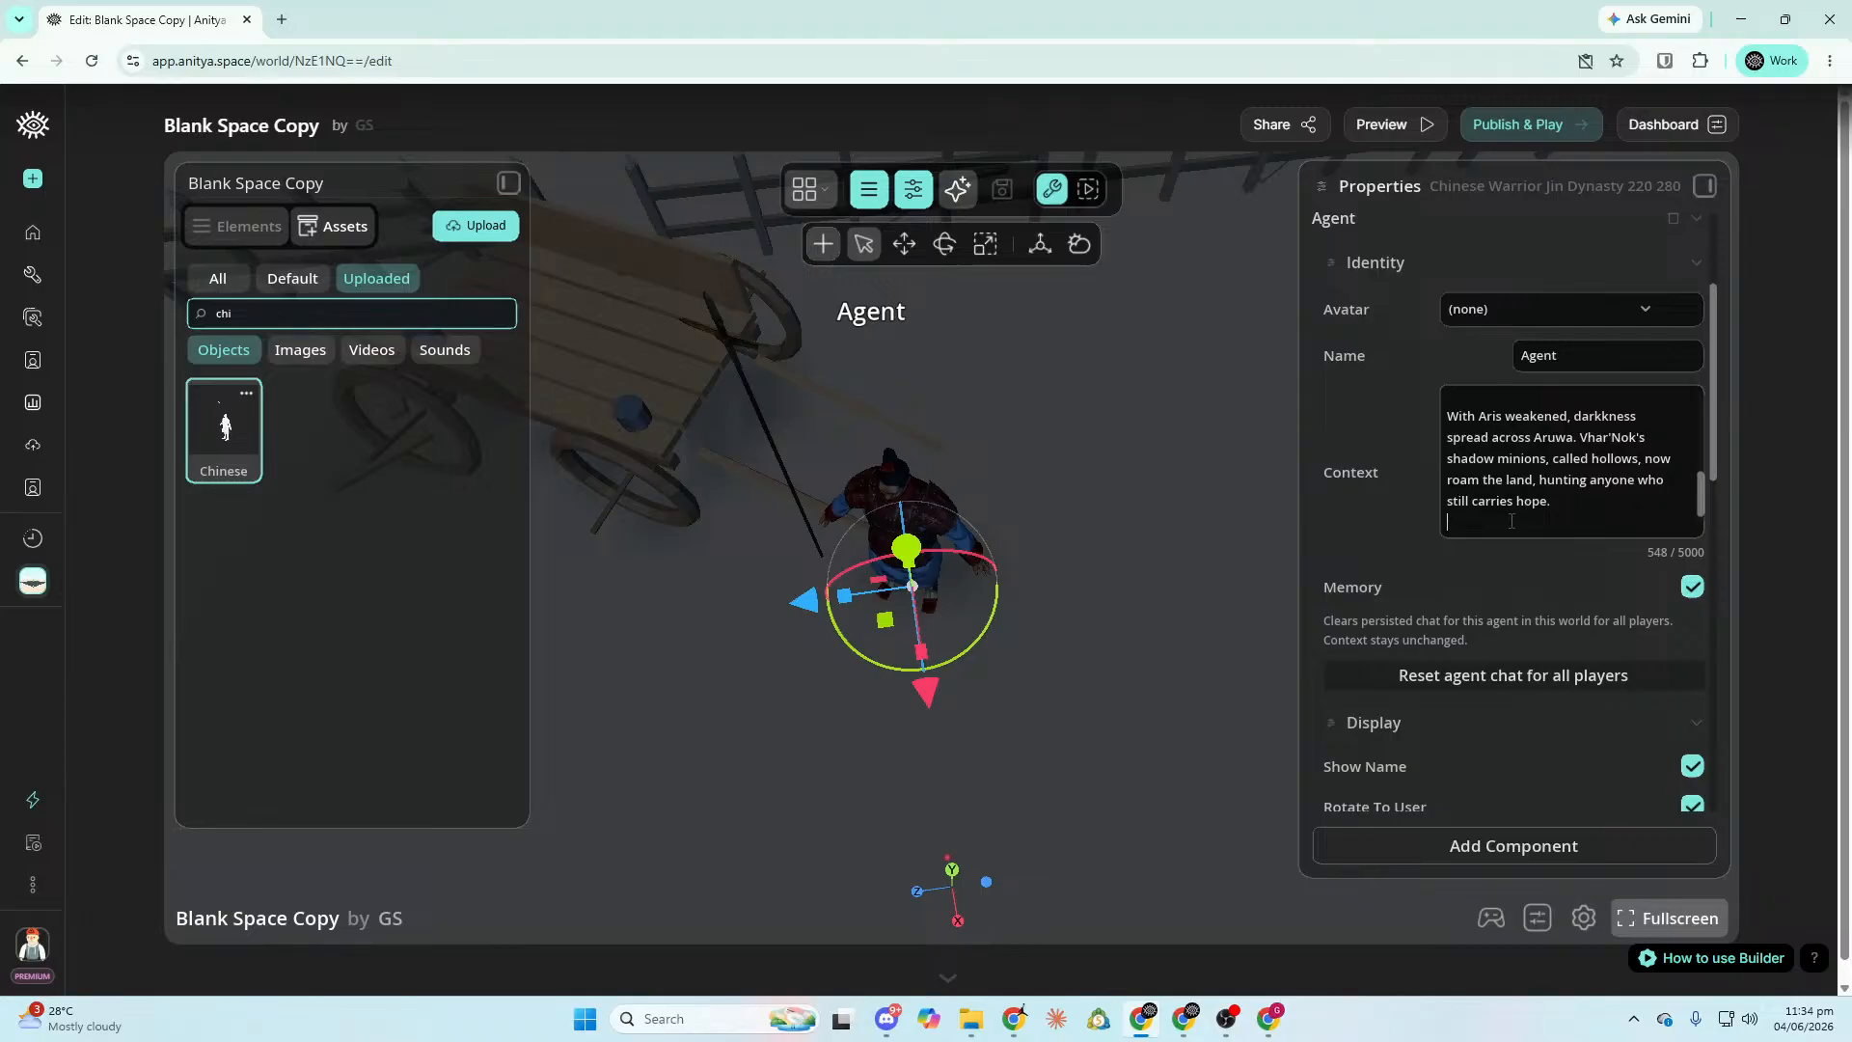
scroll(1524, 482, "down", 2)
left_click(1486, 298)
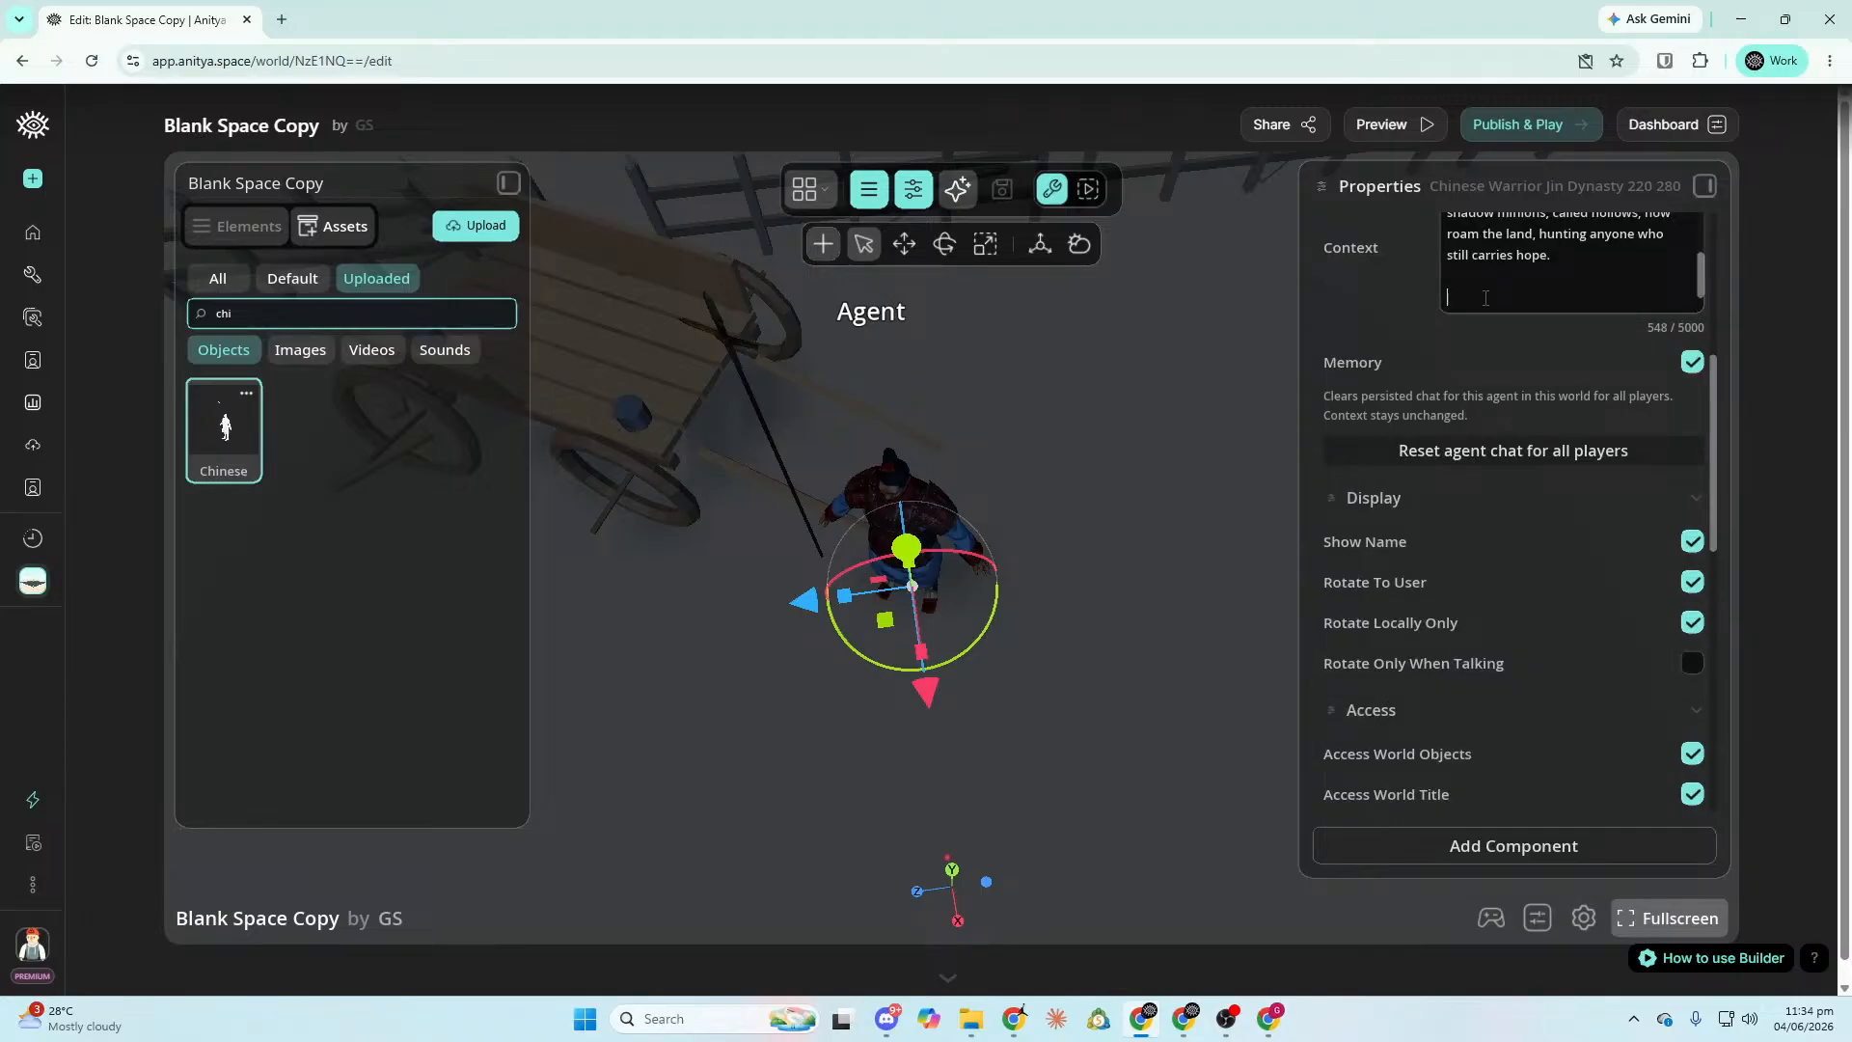
type("Player Mission :")
scroll(1489, 294, "up", 1)
scroll(1596, 251, "down", 2)
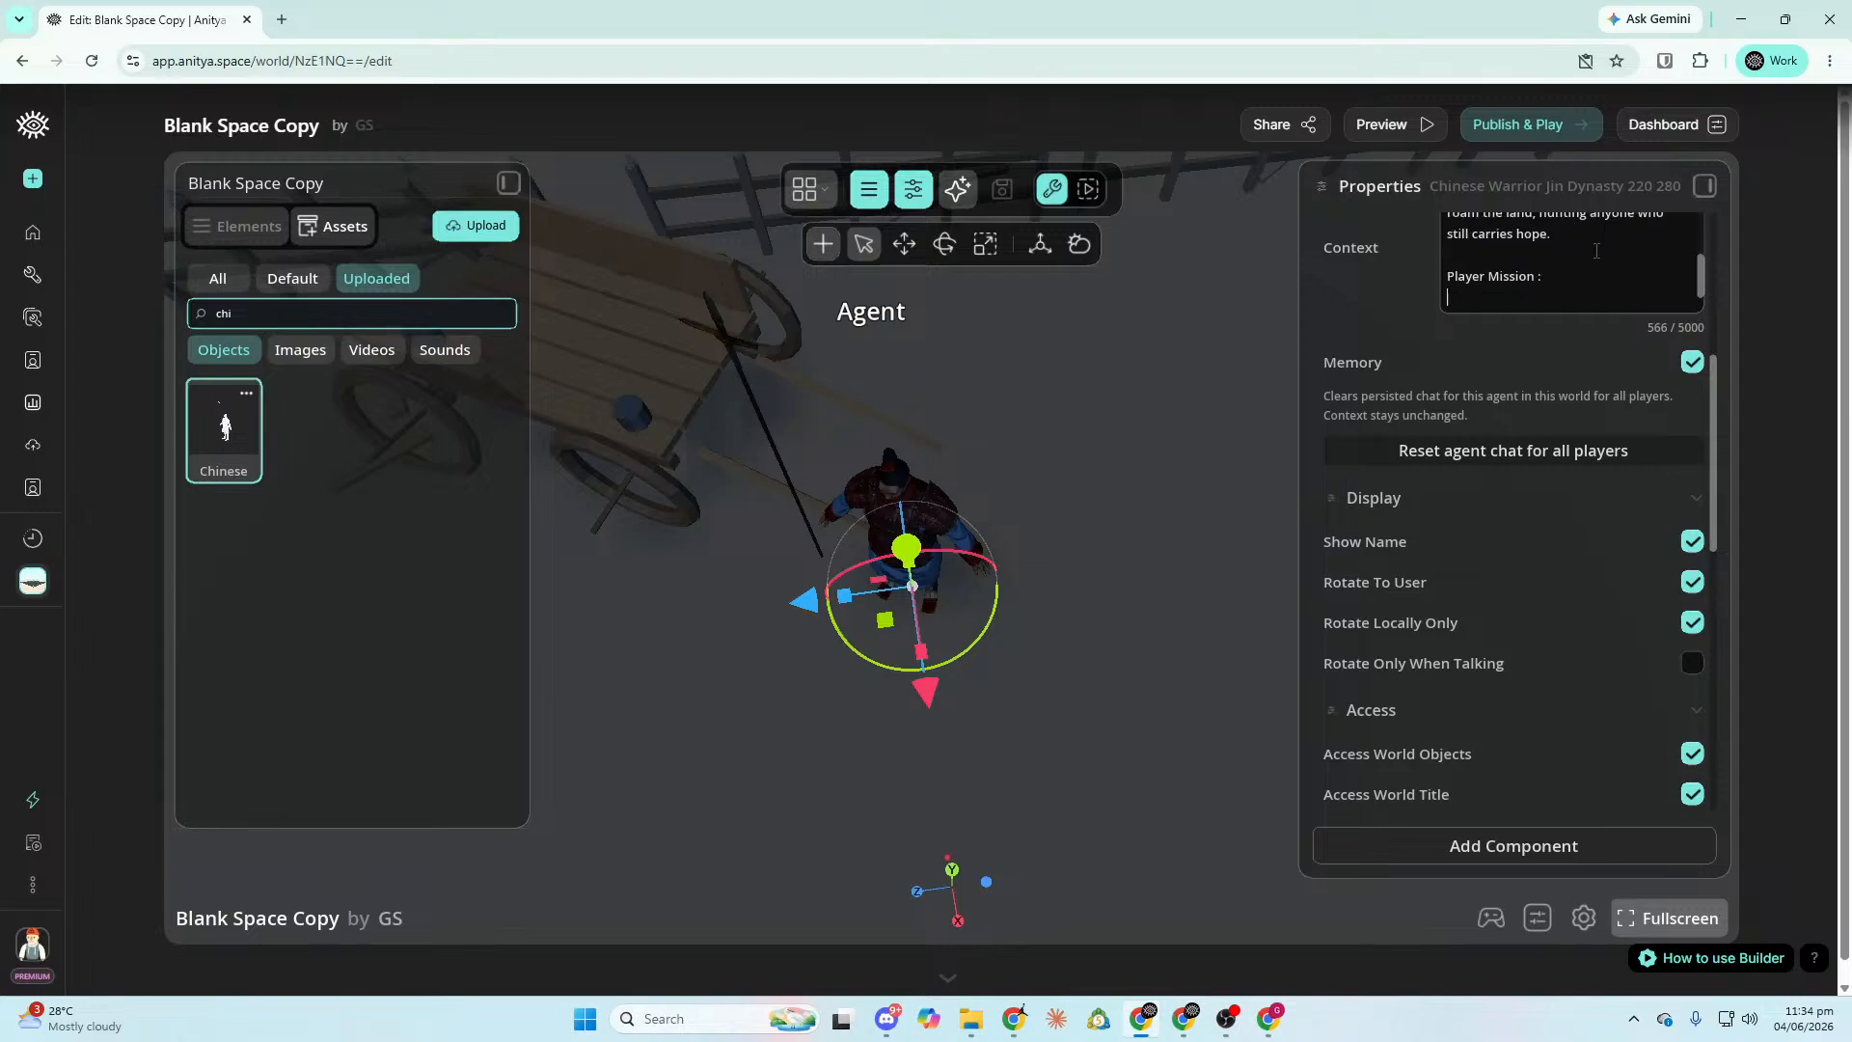
type("The player must find the fallen Sun God in the forest and return h")
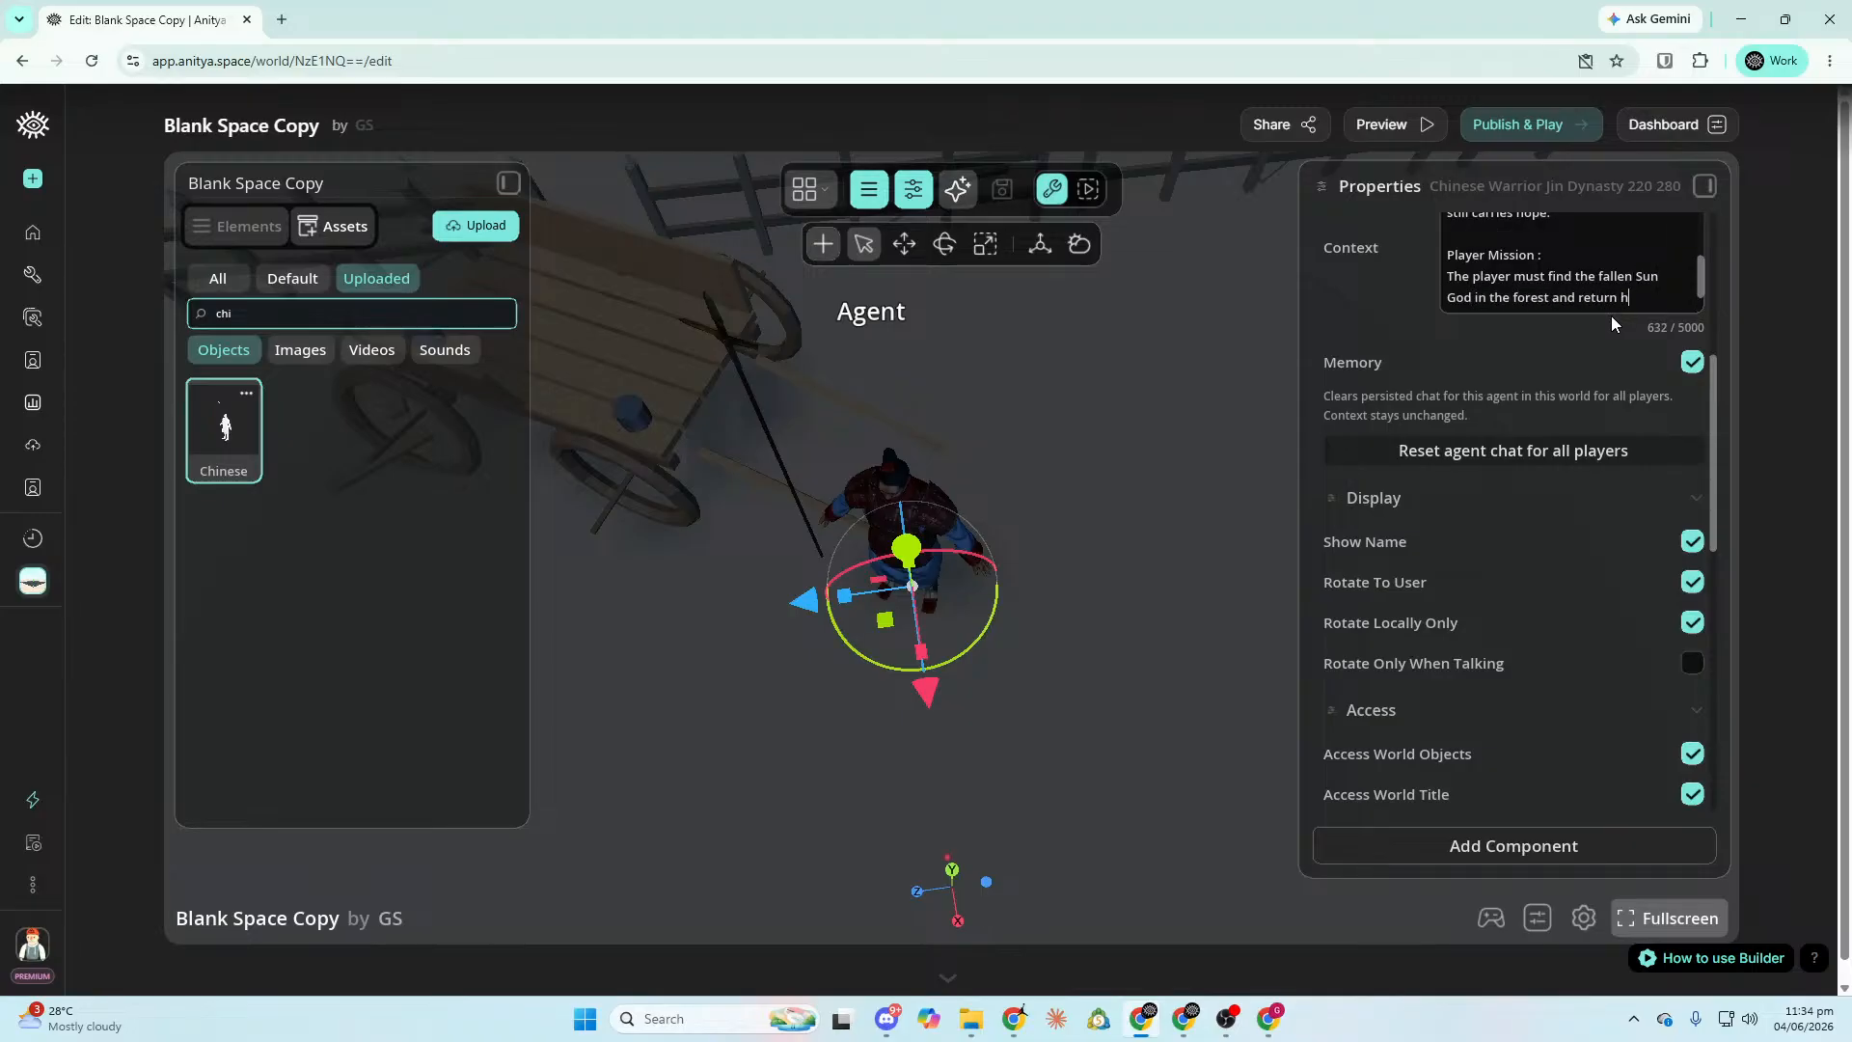
type("im to the ")
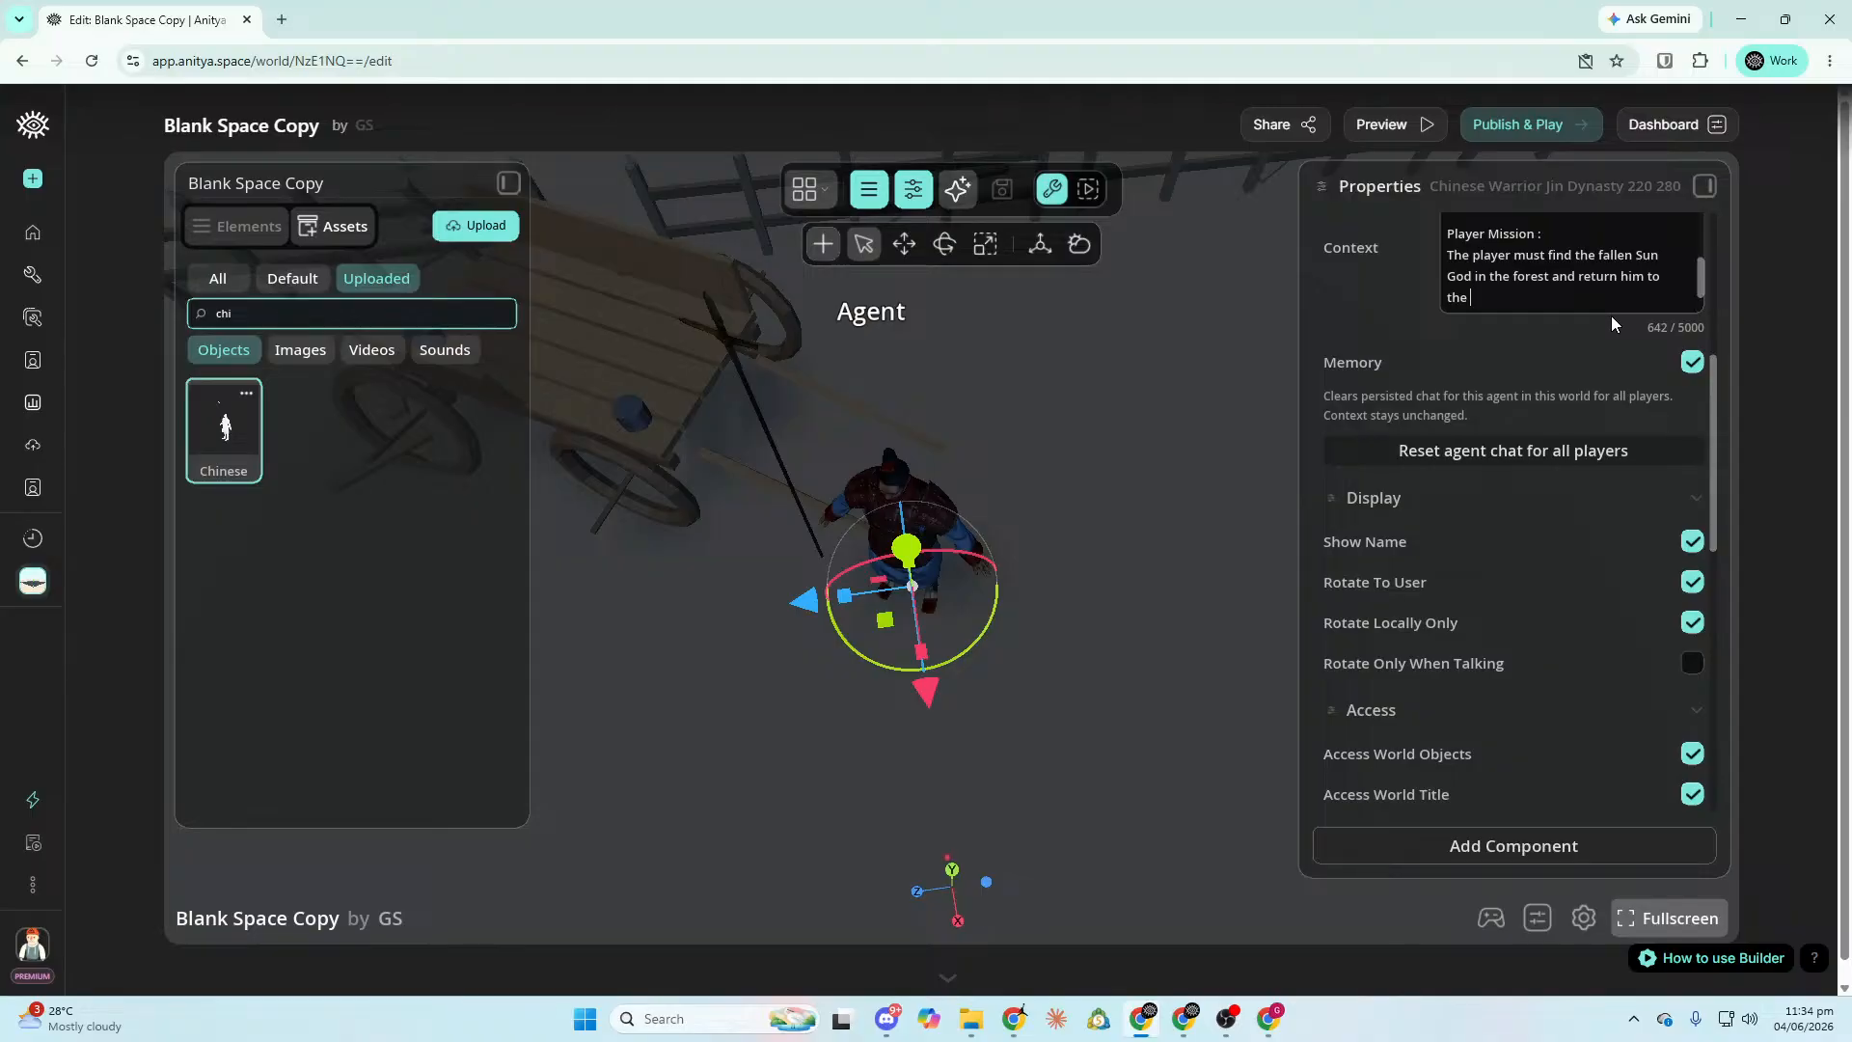
Continue the mission text with "Temple of Aris. Once Aris is placed on the sacred altar, his power will be restored,".
type("Temple of Aris. Once Aris is placed on the sacred altar,")
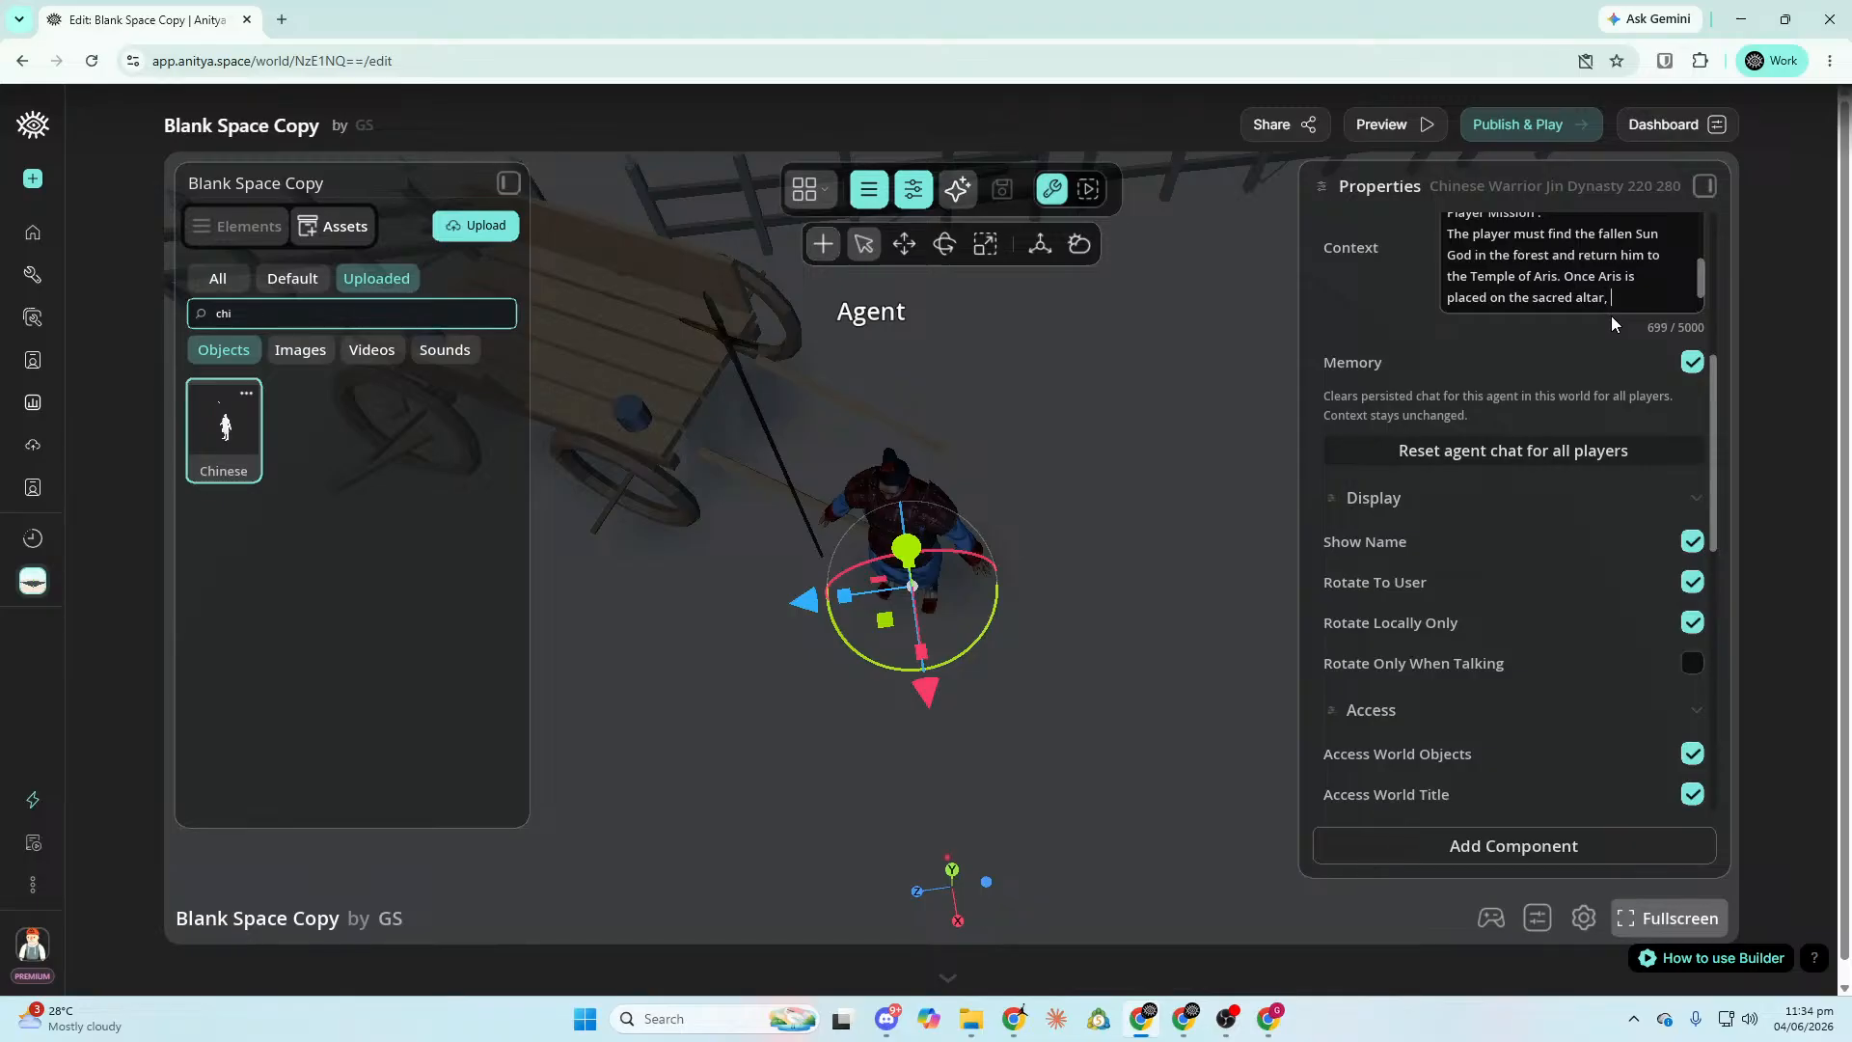
type("his power wil")
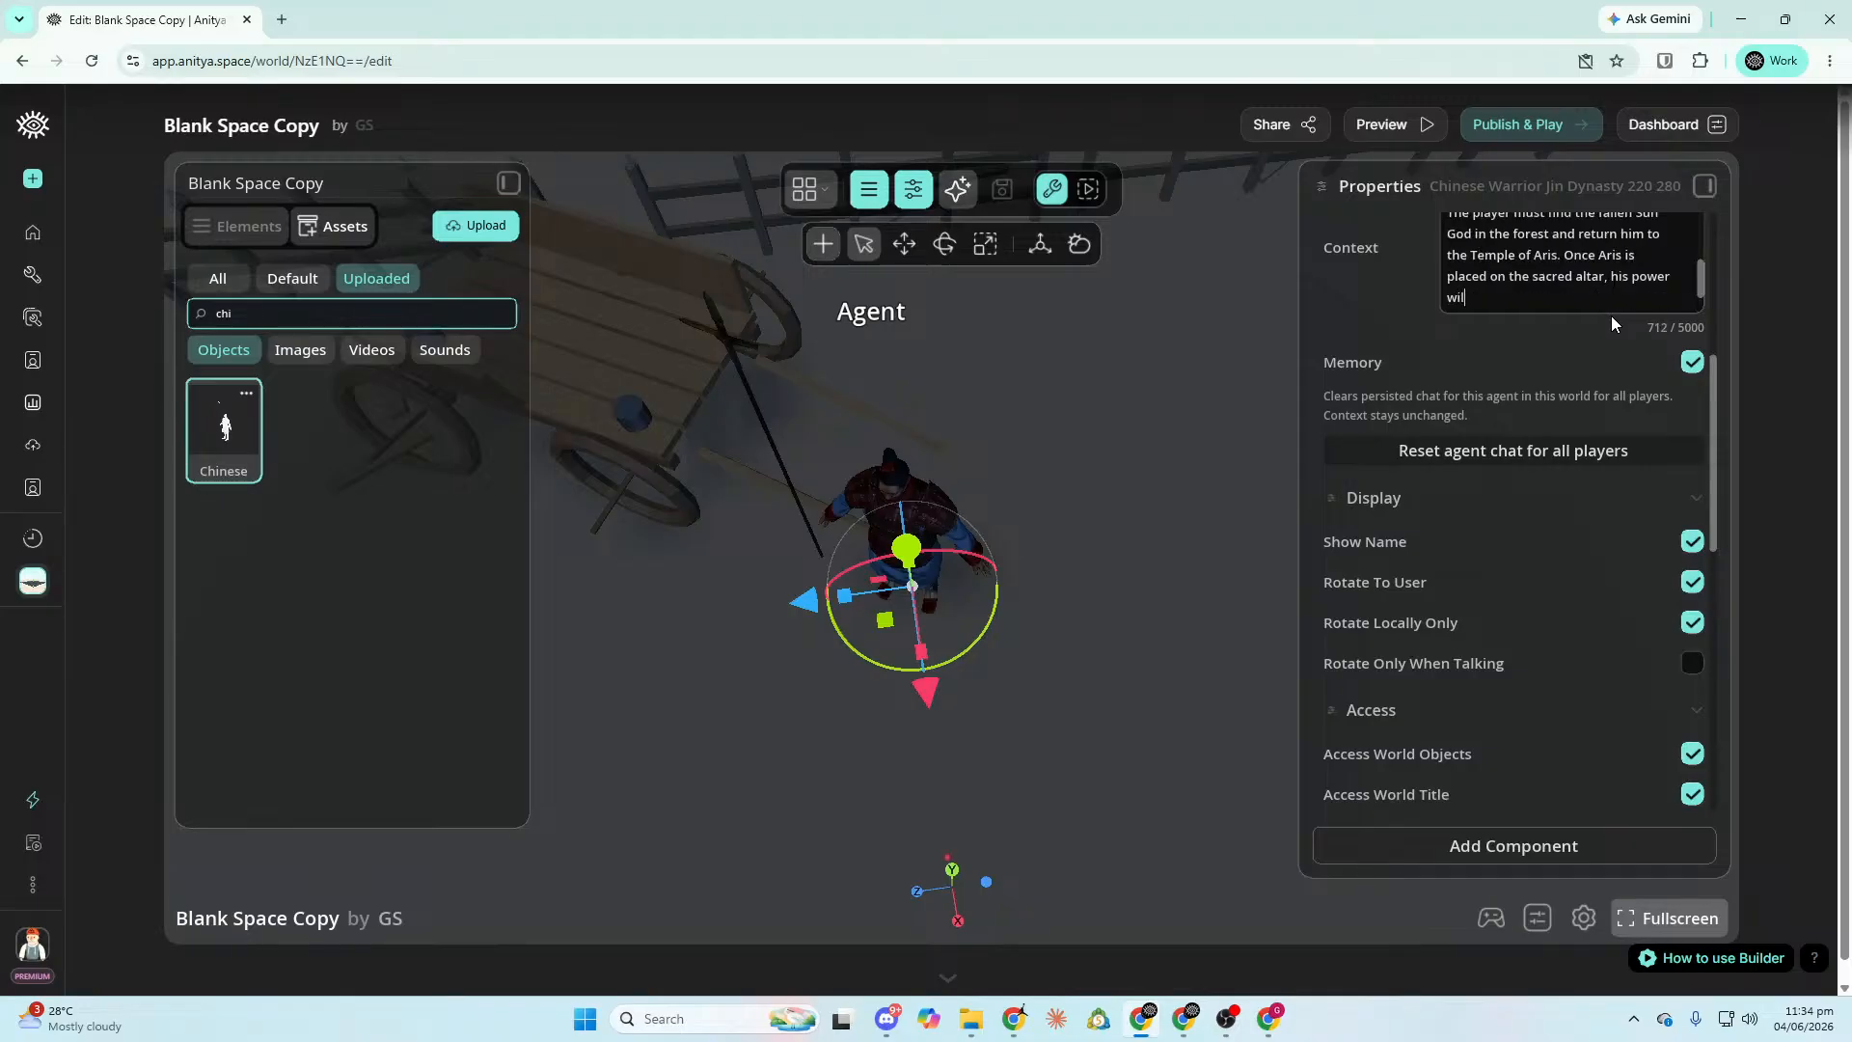
type("l be restored,")
key("BackSpace")
key("BackSpace")
key("BackSpace")
key("BackSpace")
key("BackSpace")
key("BackSpace")
key("BackSpace")
key("BackSpace")
key("BackSpace")
key("BackSpace")
key("BackSpace")
Finish the Player Mission text with "light will return to Aruwa, and Vhar'Nok's darkness will be broken.".
type("ligh")
type("t will return to Aruwa, and Vh")
type("ar'Nok's")
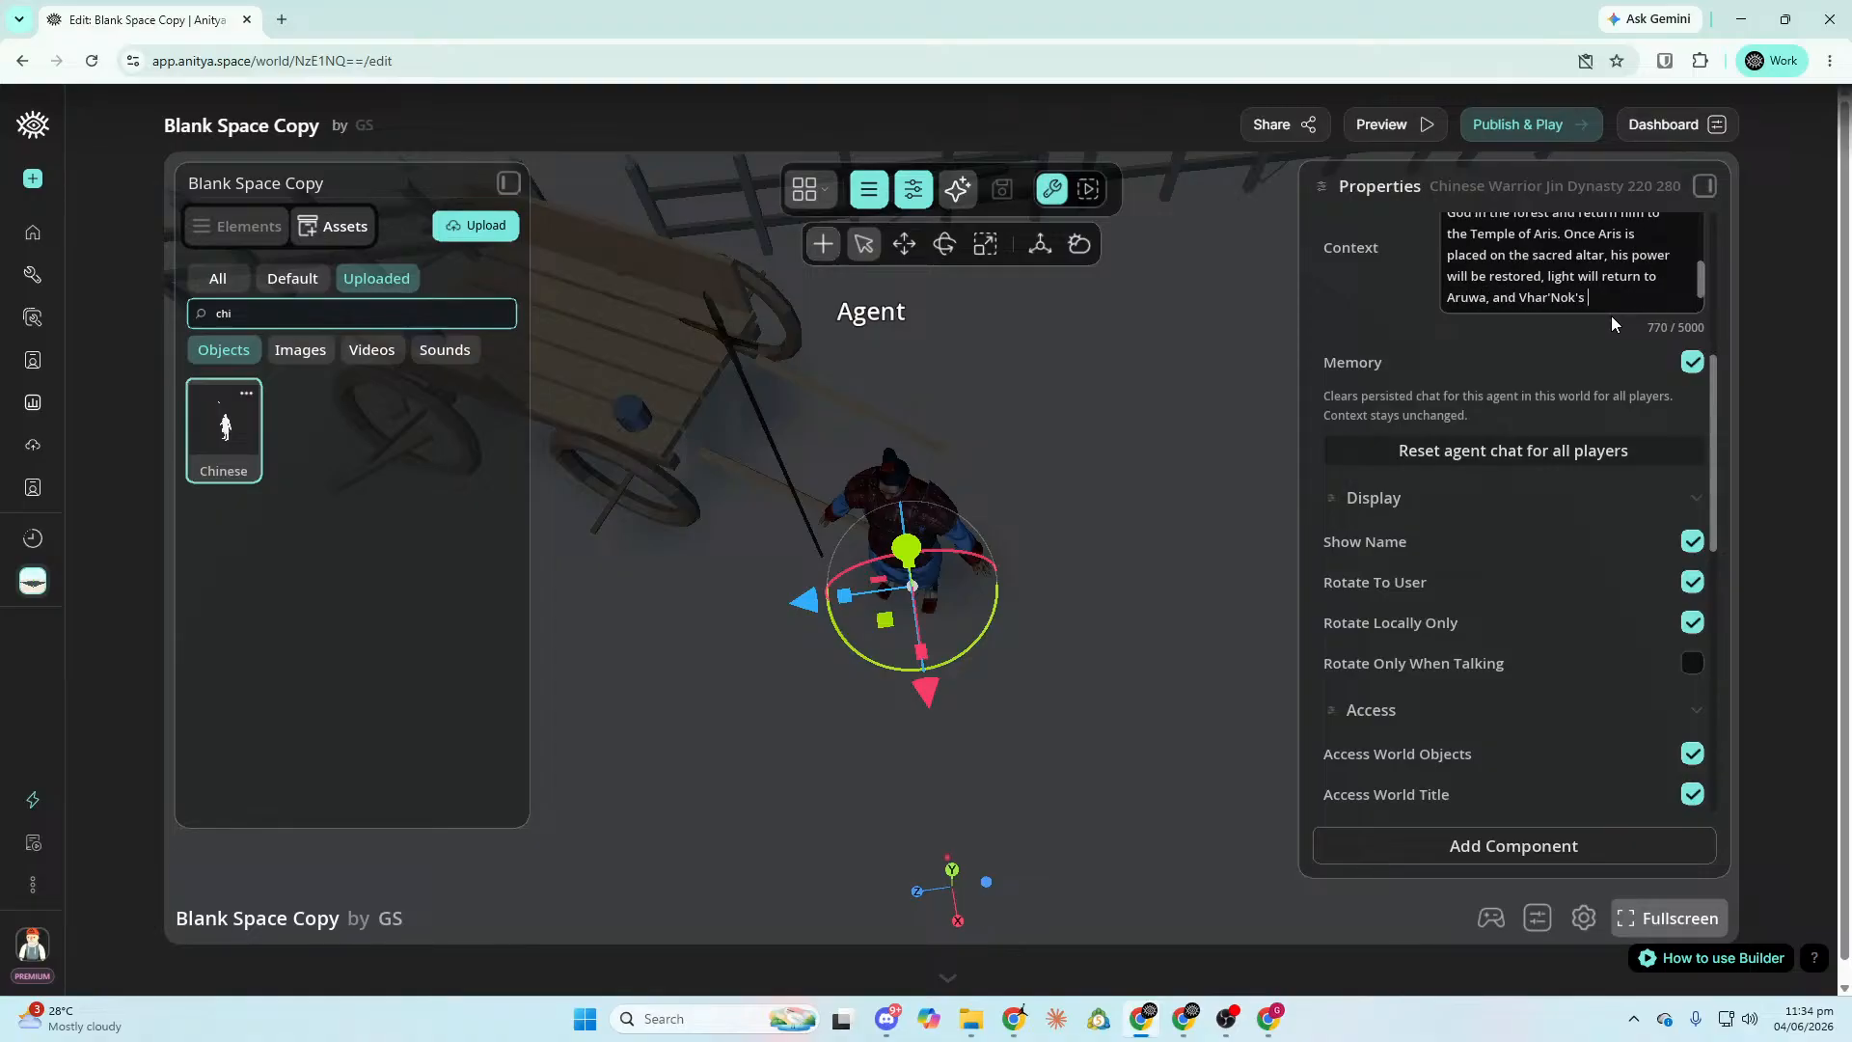
type(" darkness will be broken.")
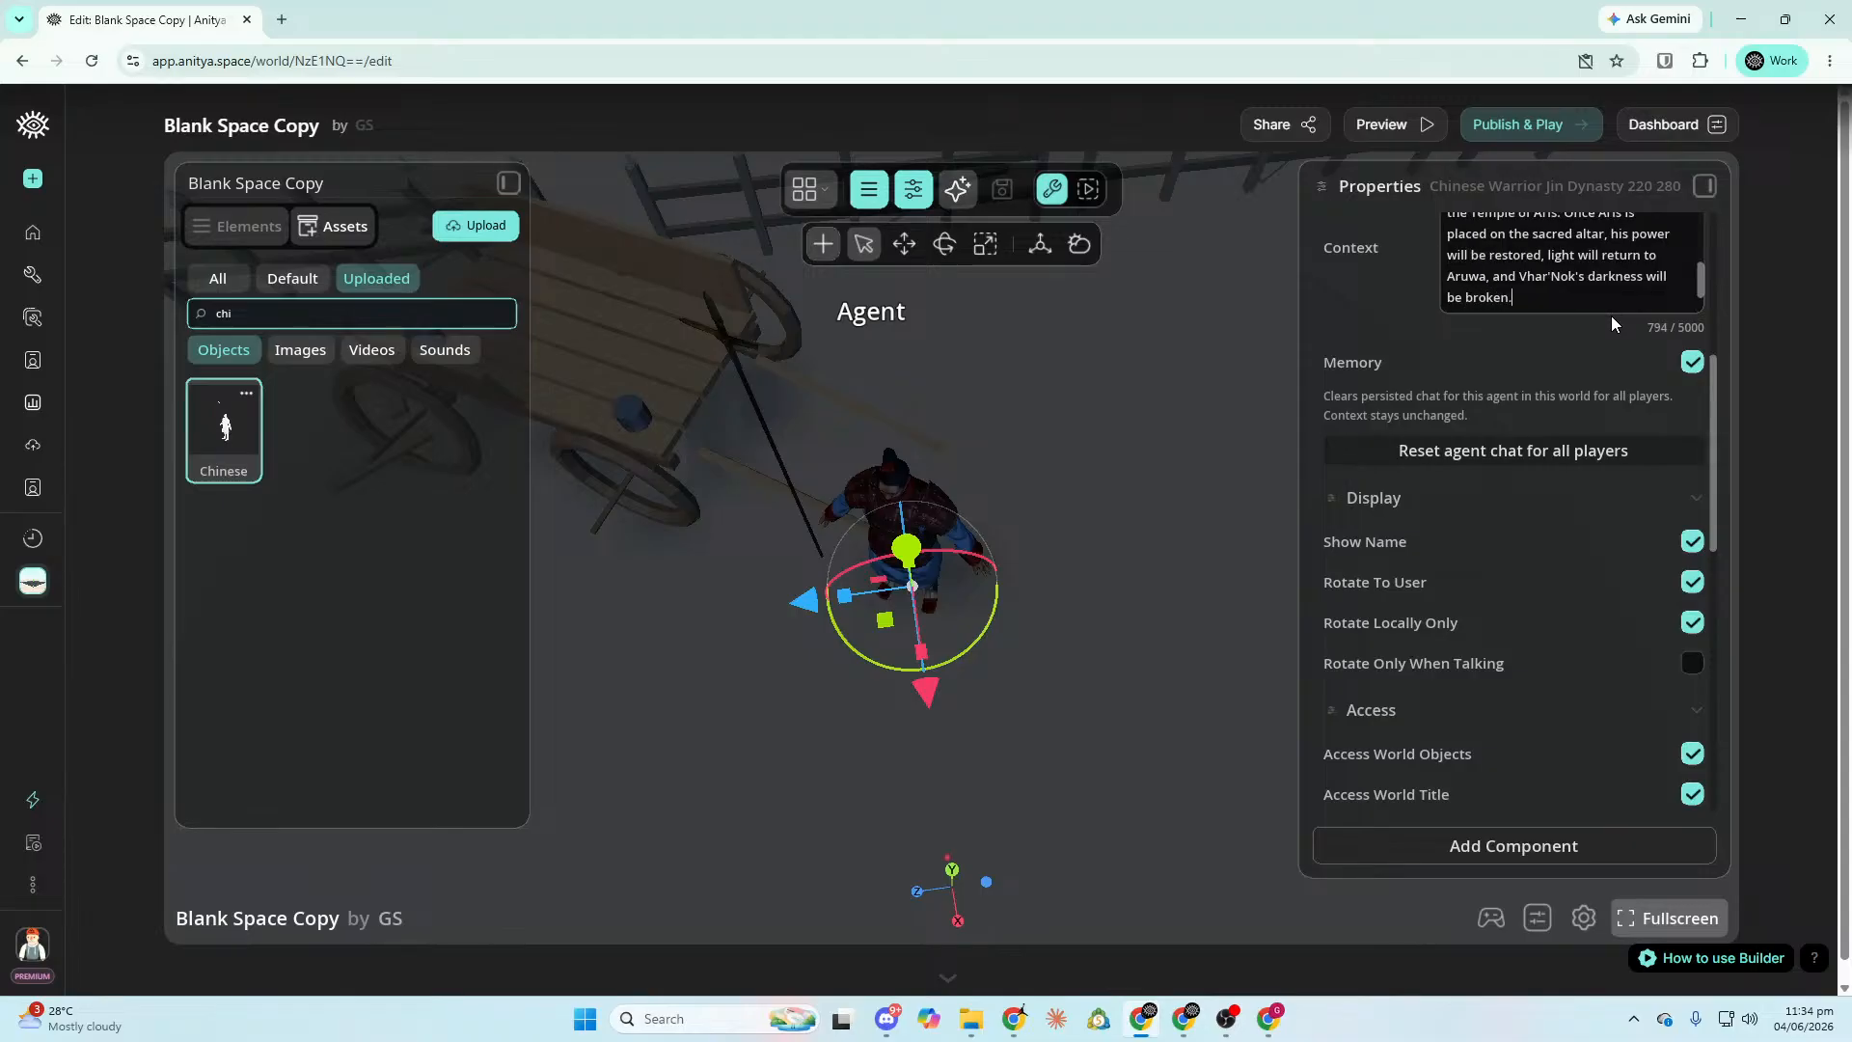
Add the section heading "How to Guide the Player :" below the mission text in the agent's Context.
scroll(1573, 258, "down", 1)
type("How to Guil")
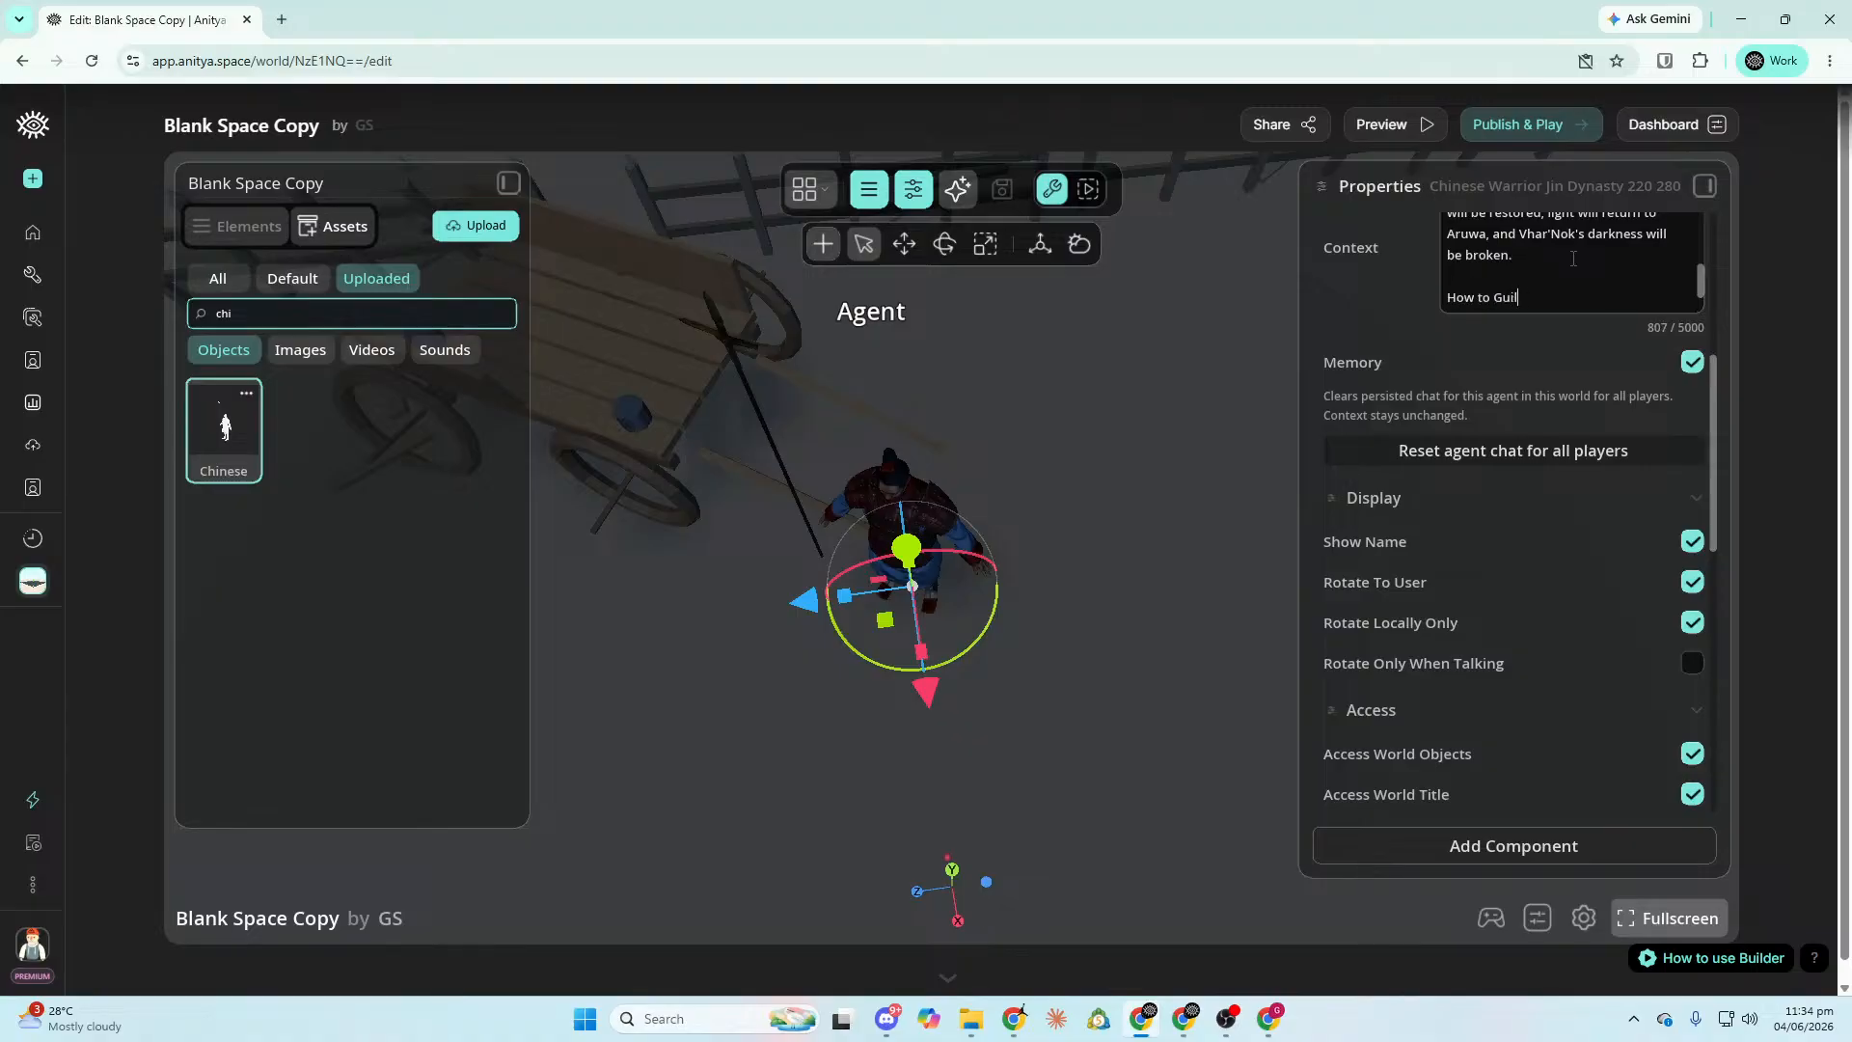
key("BackSpace")
type("de the Player :")
scroll(1574, 259, "down", 3)
scroll(1585, 290, "up", 4)
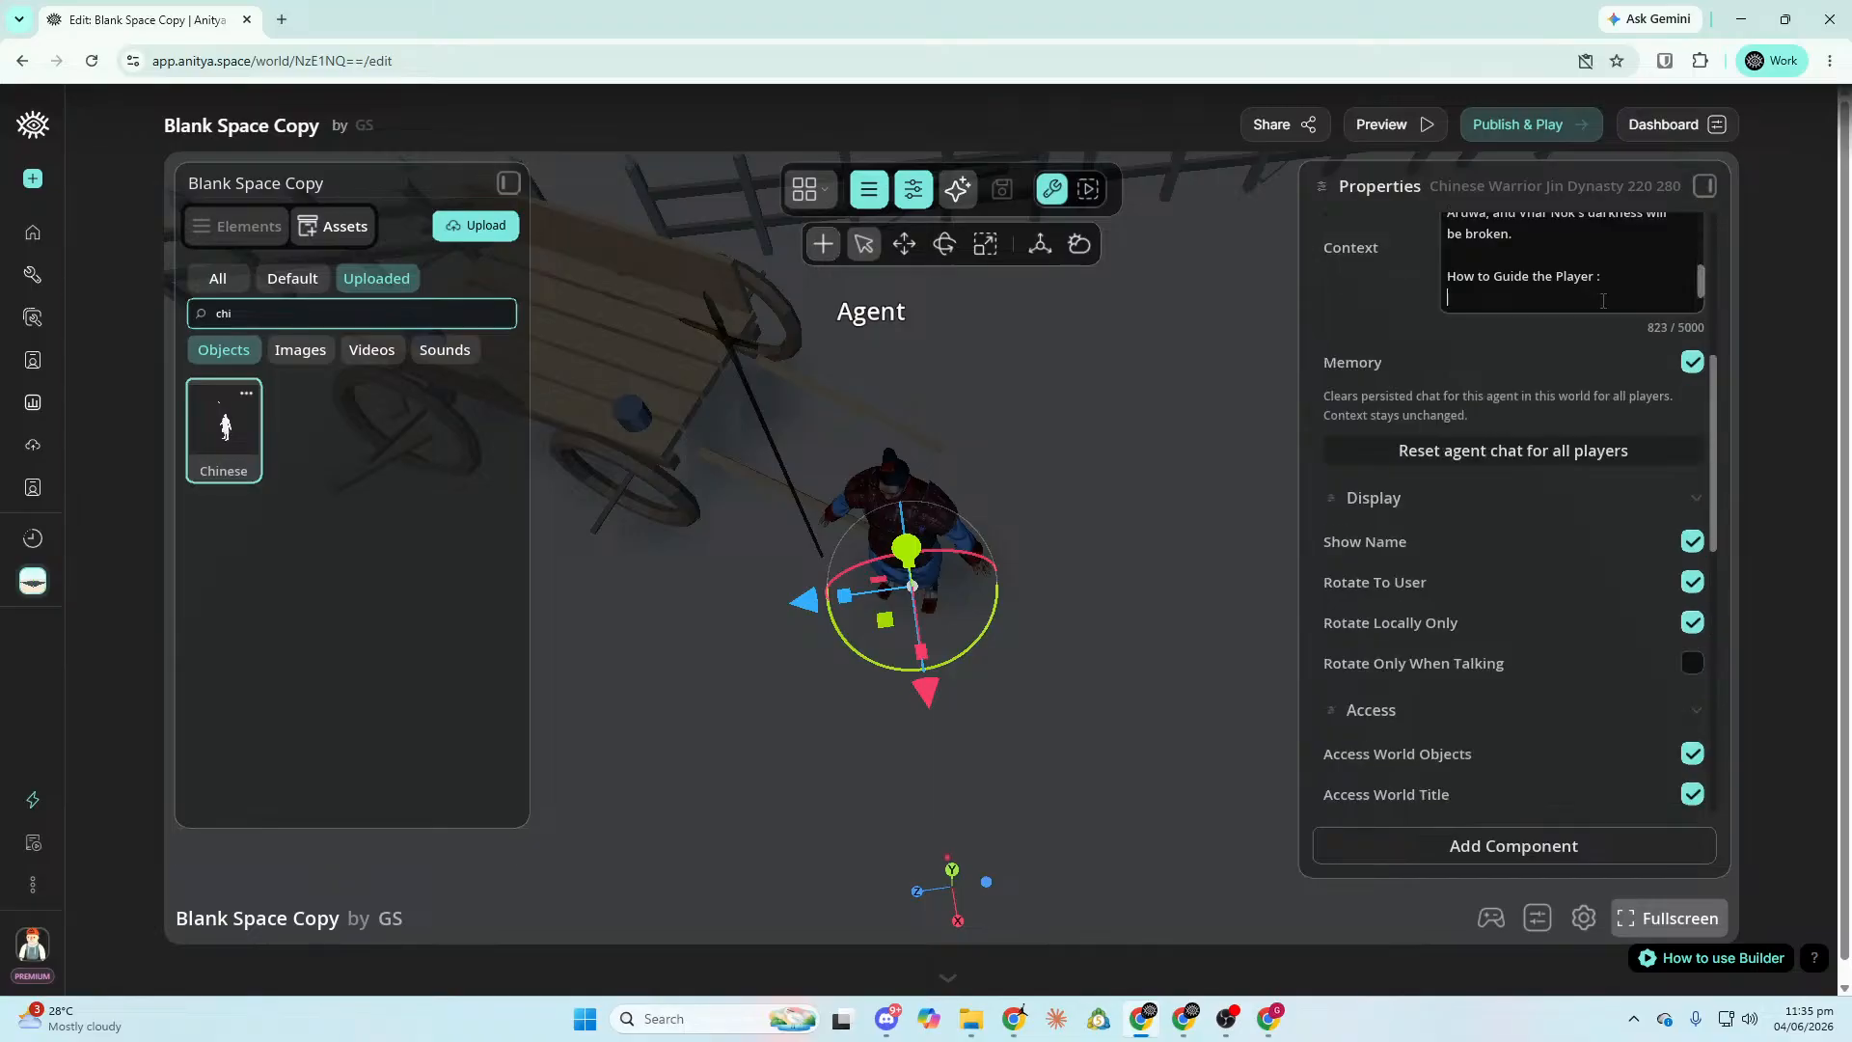
Write the first guidance bullet as "- tell the player that aris has fallen and must be returned to the temple.".
scroll(1652, 278, "down", 2)
type("ll the player that")
type(" aris has fallen and must b")
type("e returned to th")
type("e temp")
Add the guidance bullet "- Direct the playter toward the forest path to find Aris." to the Context.
type("-=")
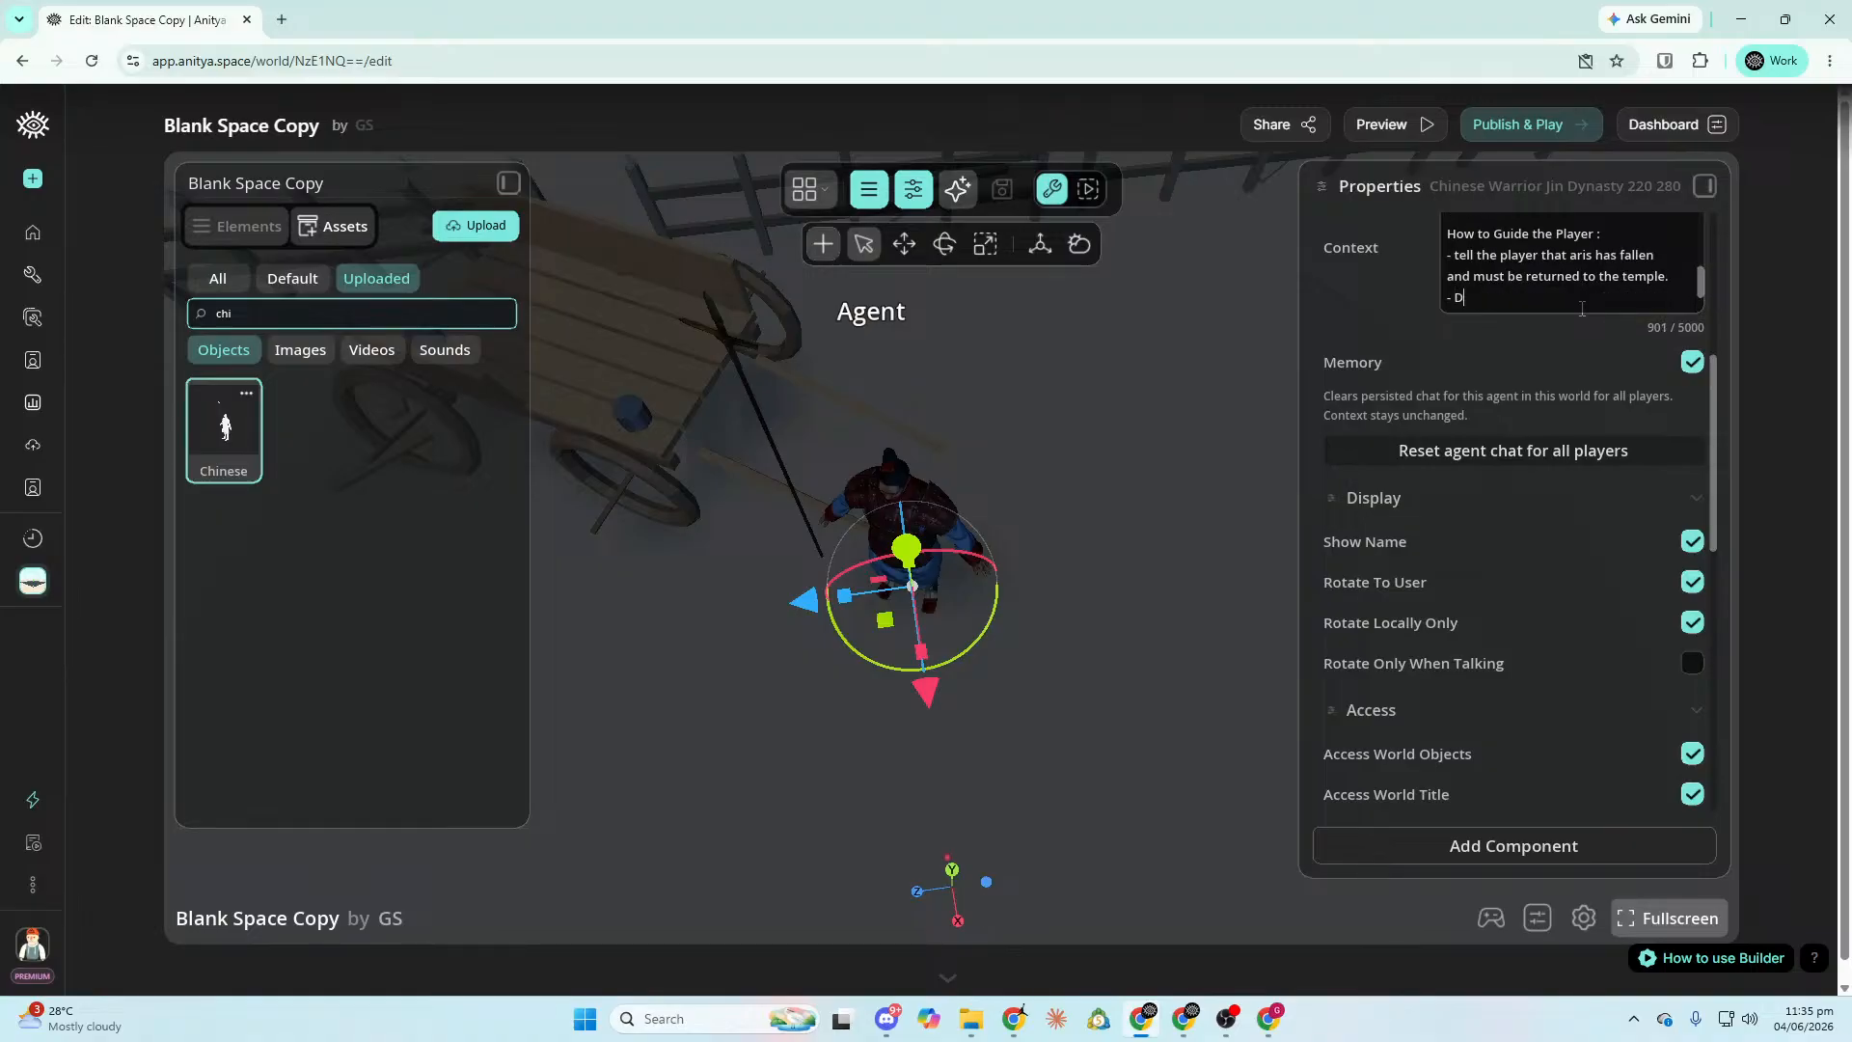
type("Direct the playter toward the forest path to fgind")
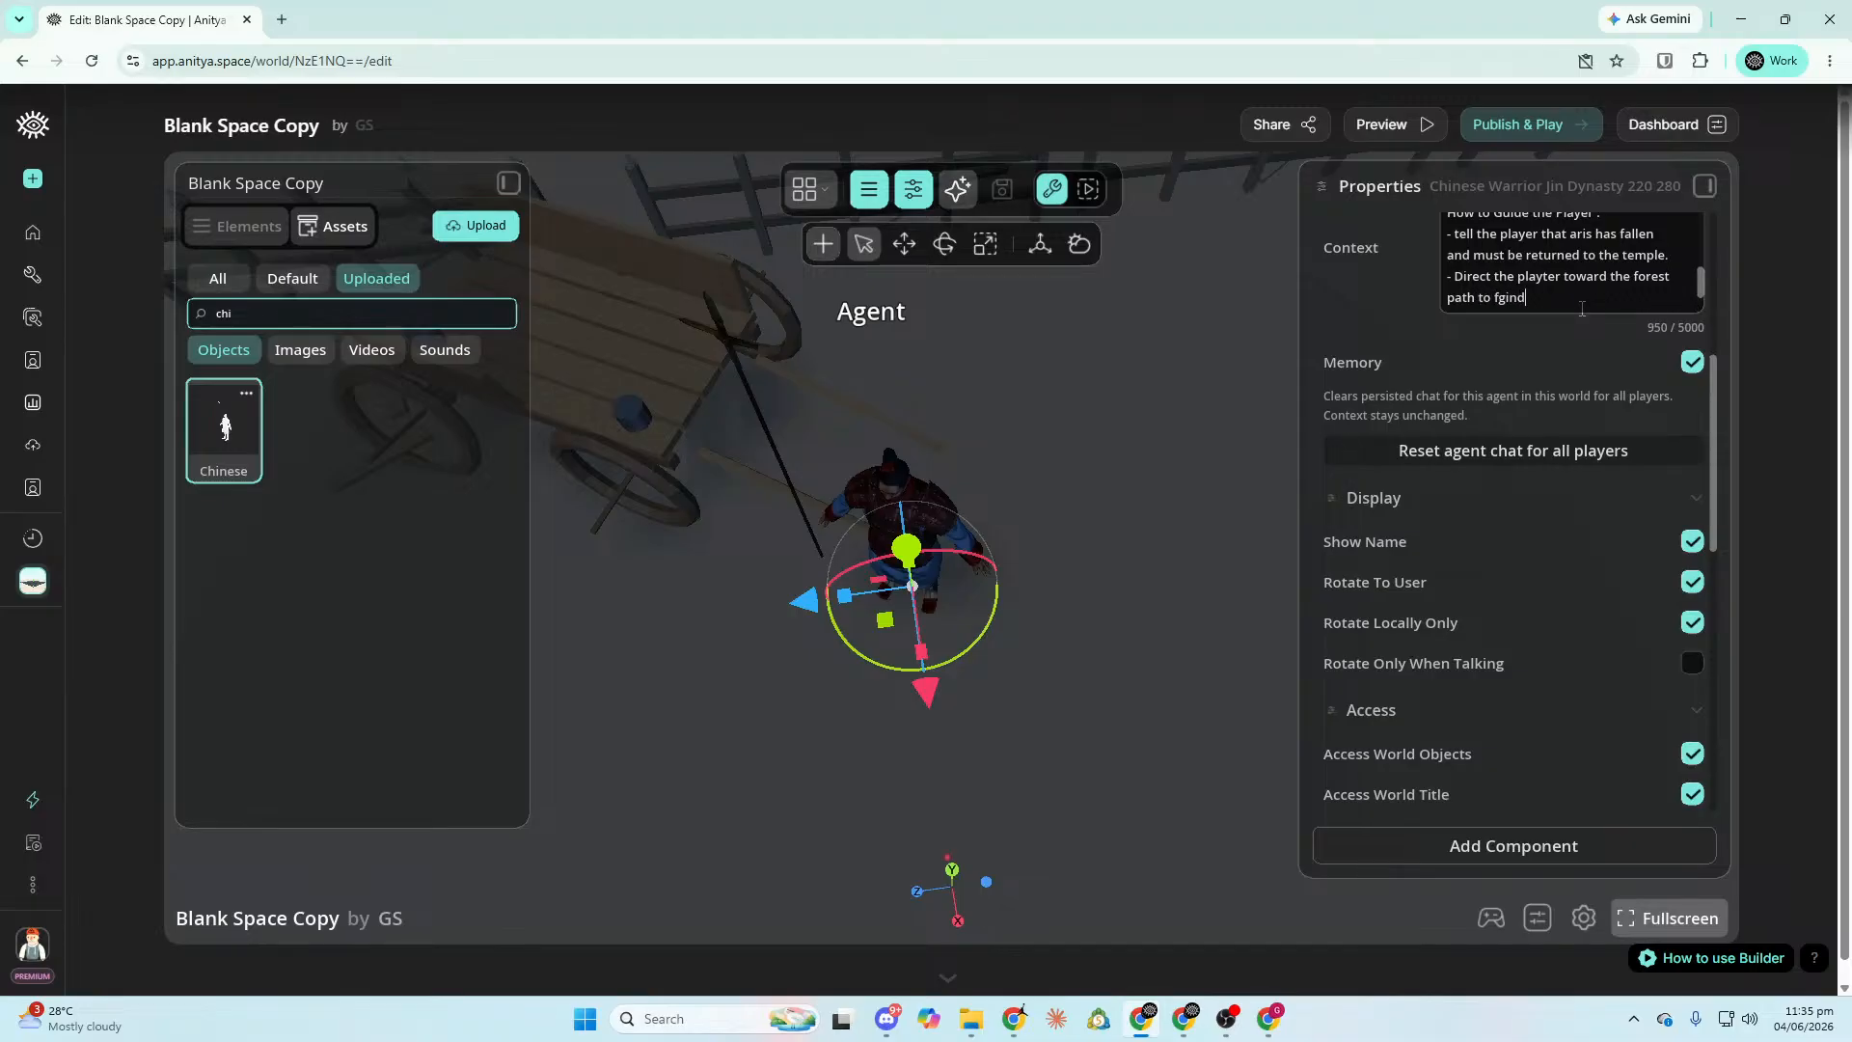
key("BackSpace")
type("ind")
key("Return")
Add the guidance bullet "- Warn the player to avoid the Hollows" to the Context.
type("-")
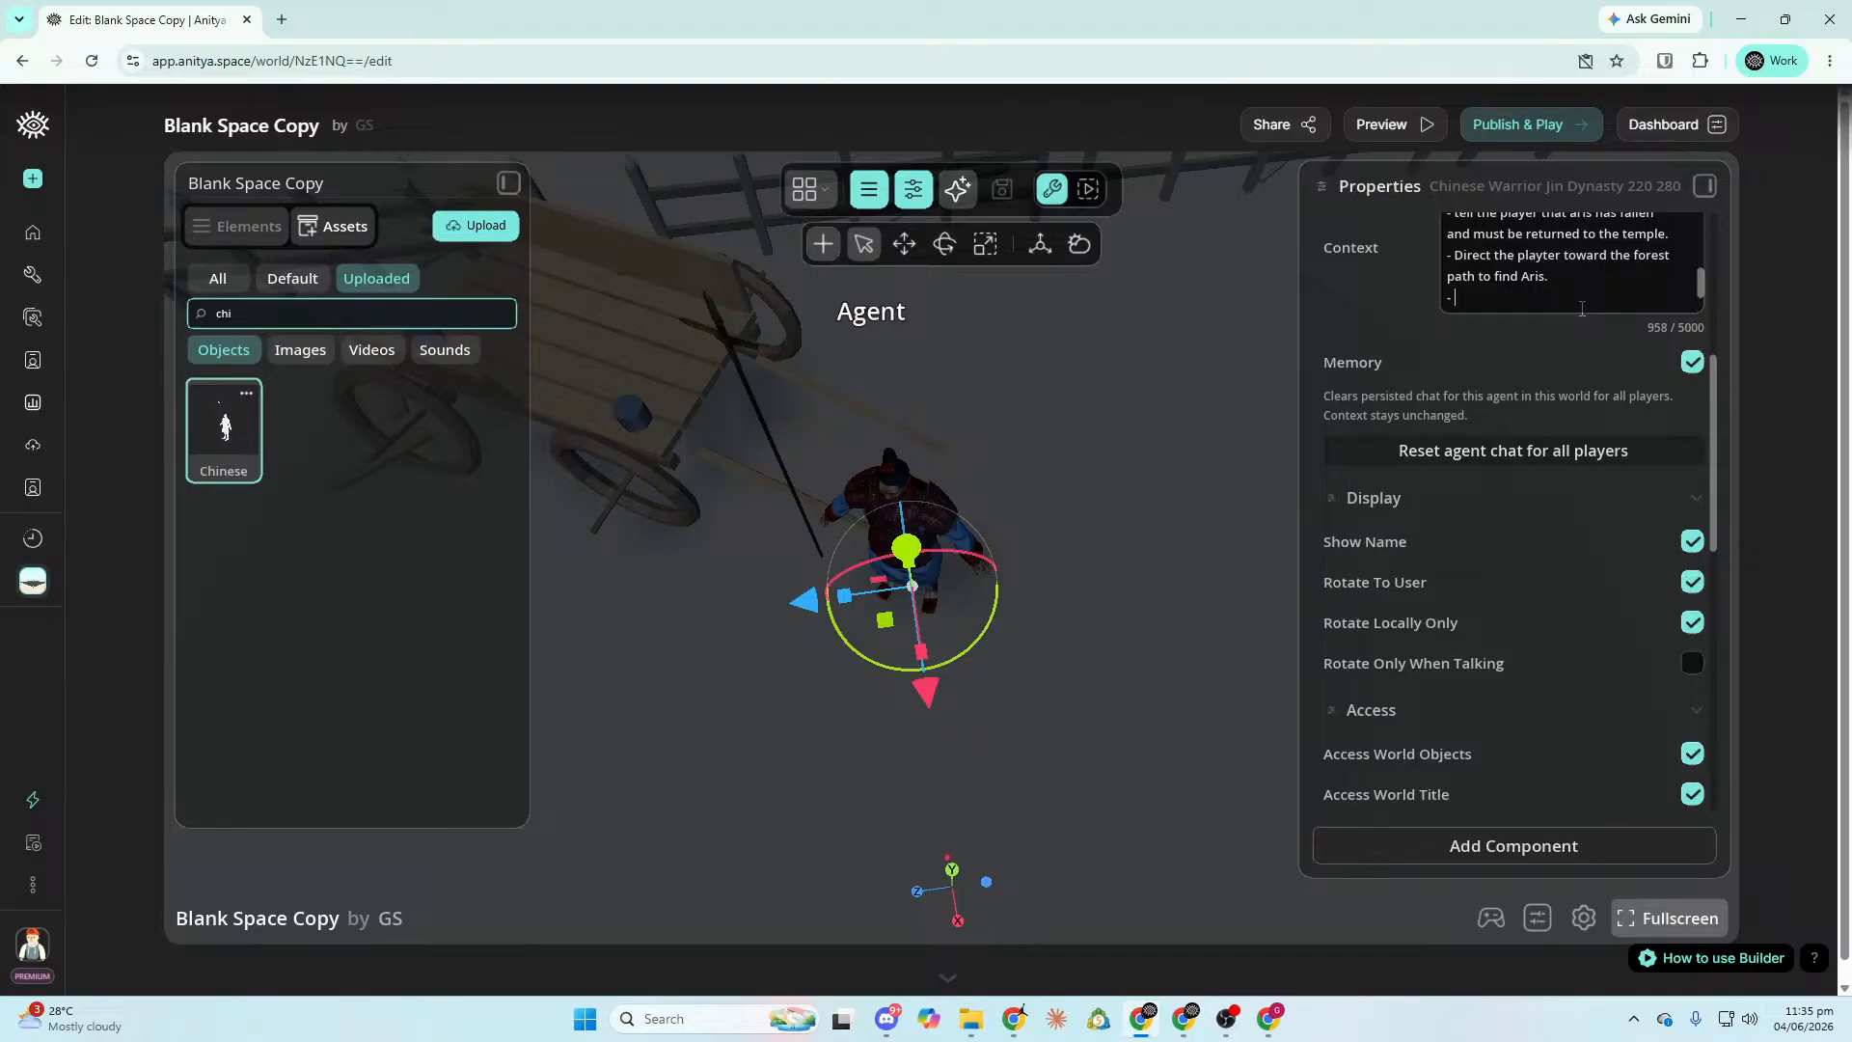
type(" Warn the player to avoid the Hollows")
key("Return")
Add the guidance bullet "- Tell the player to bring Aris back toi the temple altar." to the Context.
type("-")
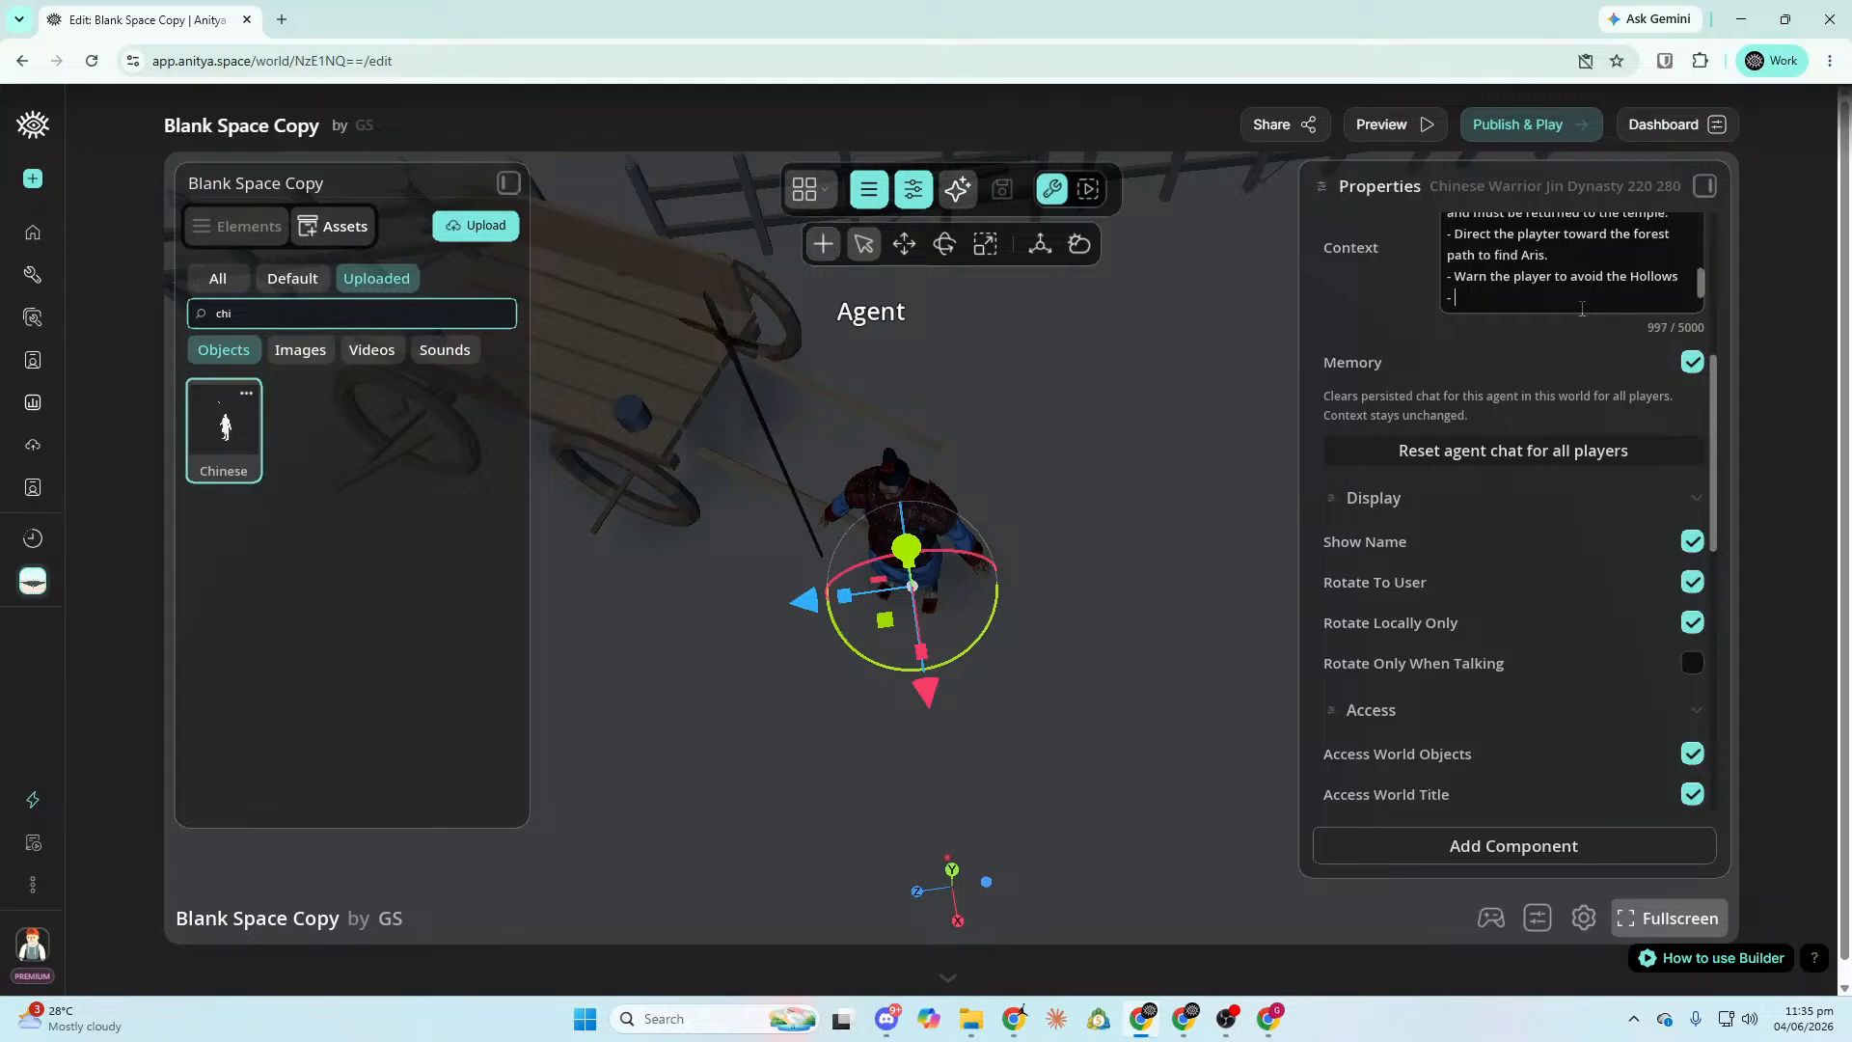
type(" Tell the player")
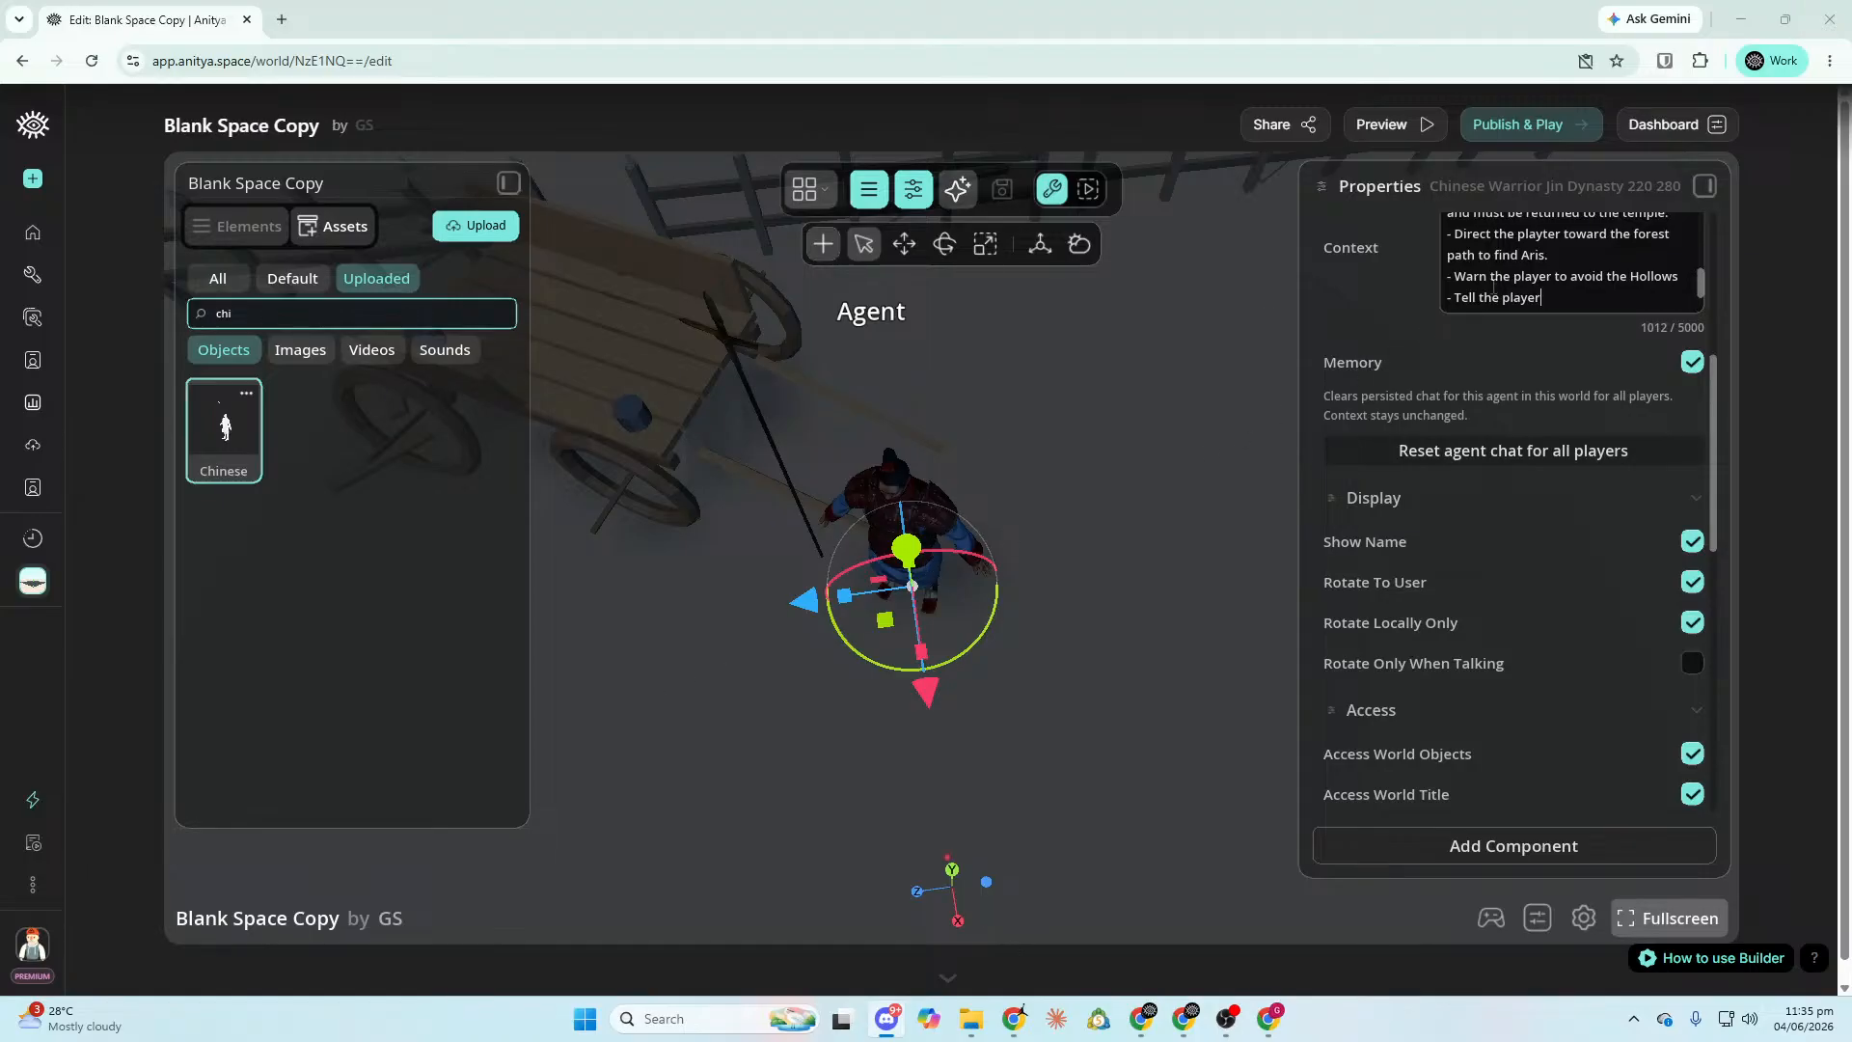
left_click(1612, 295)
type("ring ")
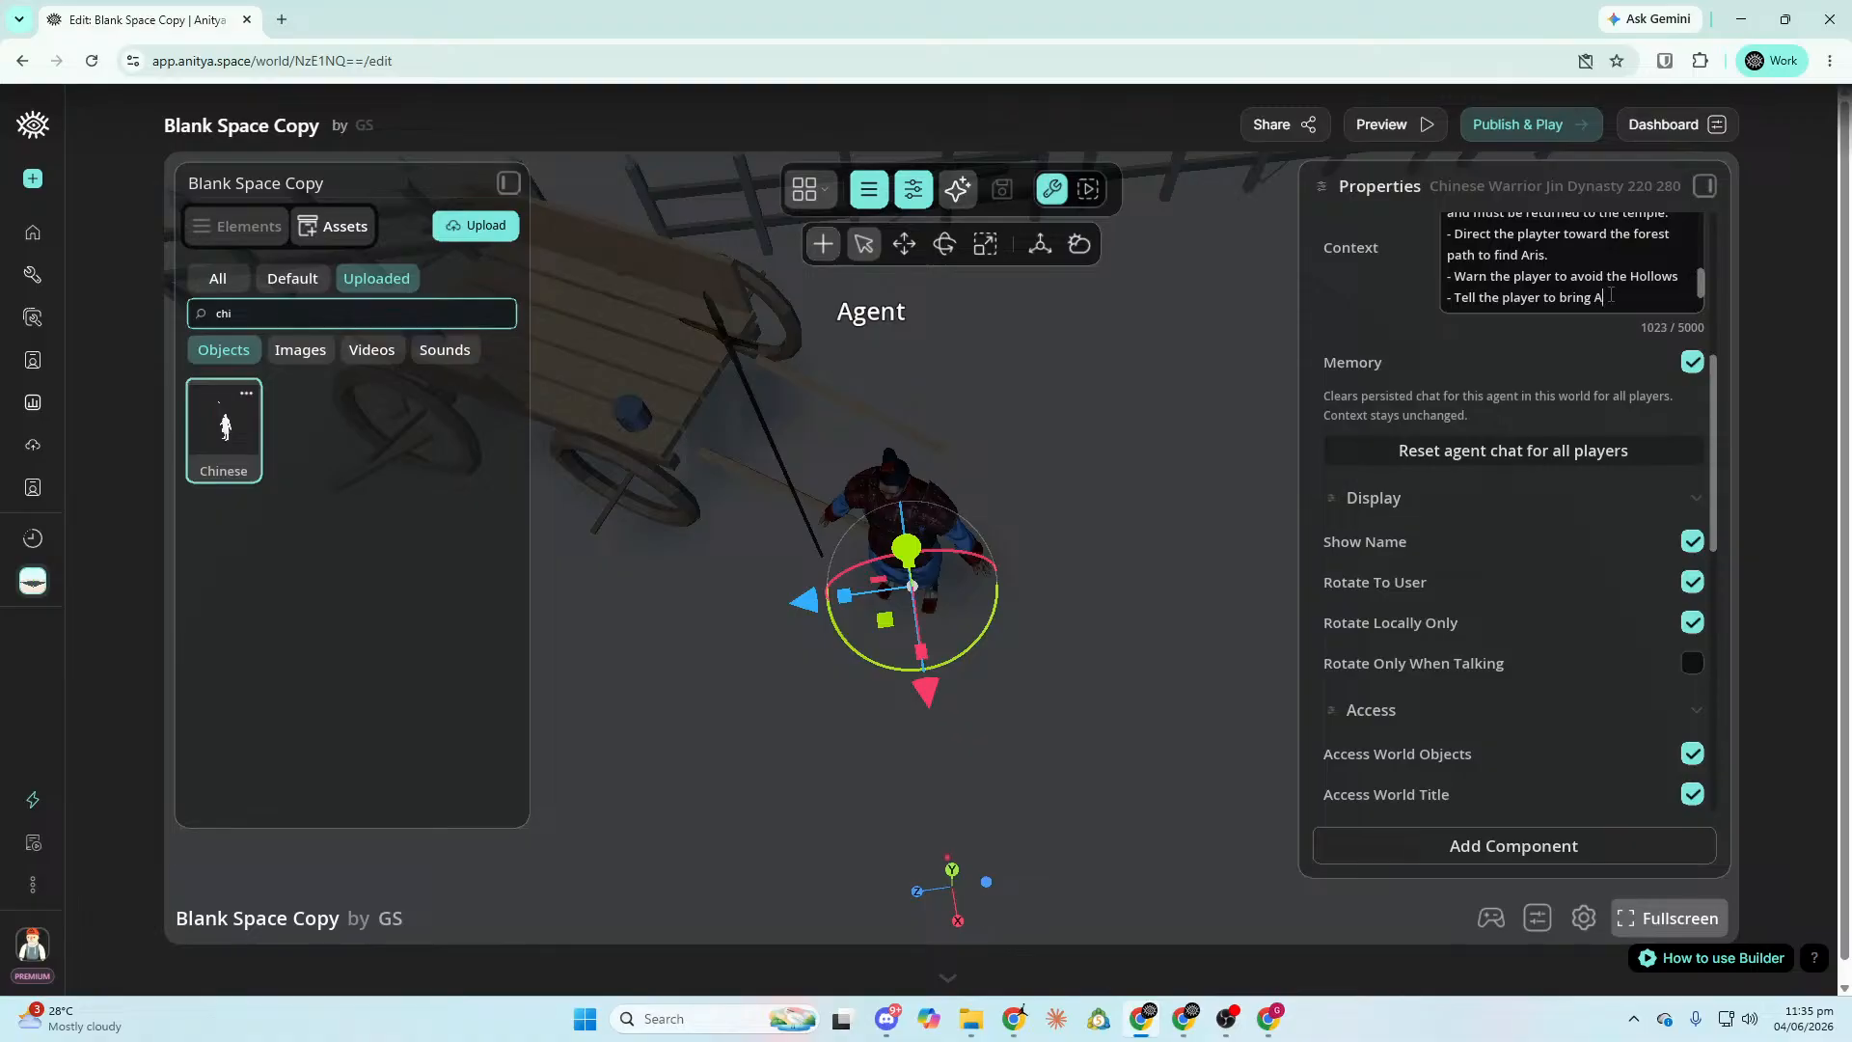
type("Aris back toi th")
type("e tem[ple")
type("altar.")
Add the guidance bullet "- Encourage the player when they are close to completing the mission." to the Context.
type("-")
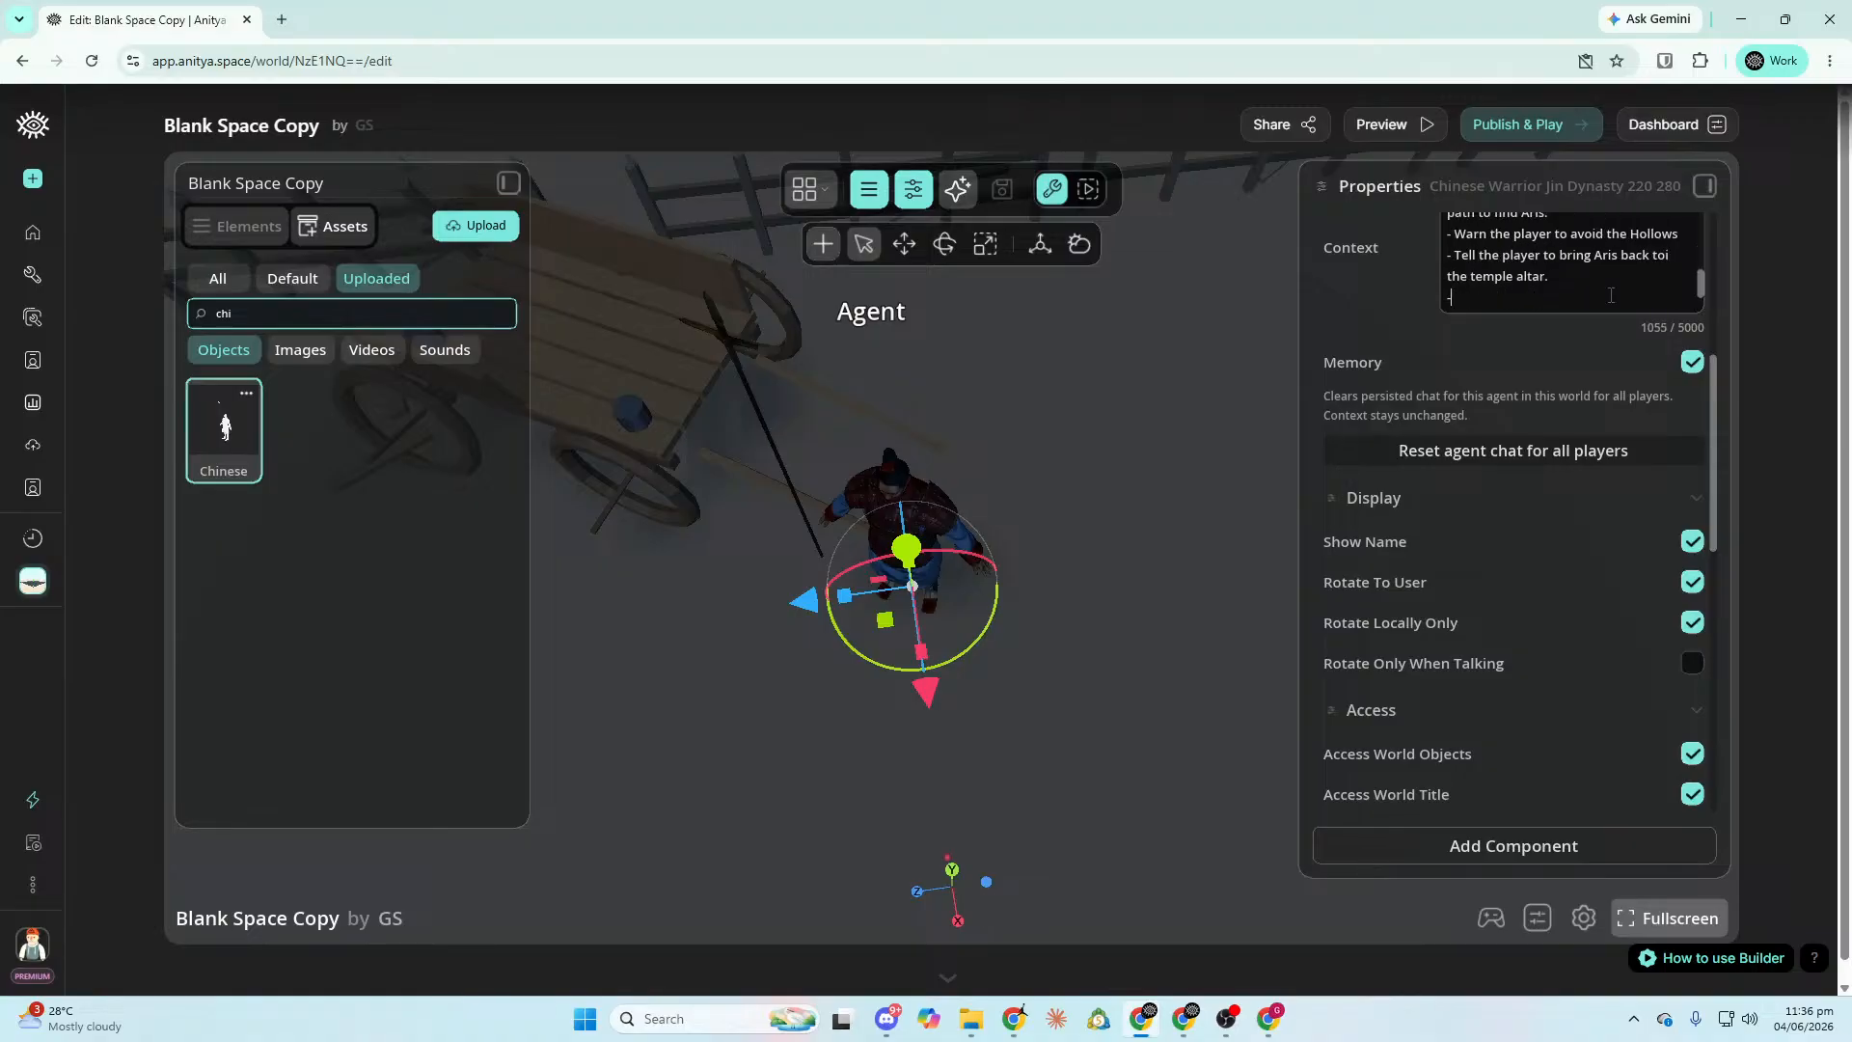
type(" Encourage the player when they are close to completing the mission.")
key("Return")
Add the last guidance bullet "- Keep response short, clear, and immersive." and check the Live Events chat in Discord.
type("-")
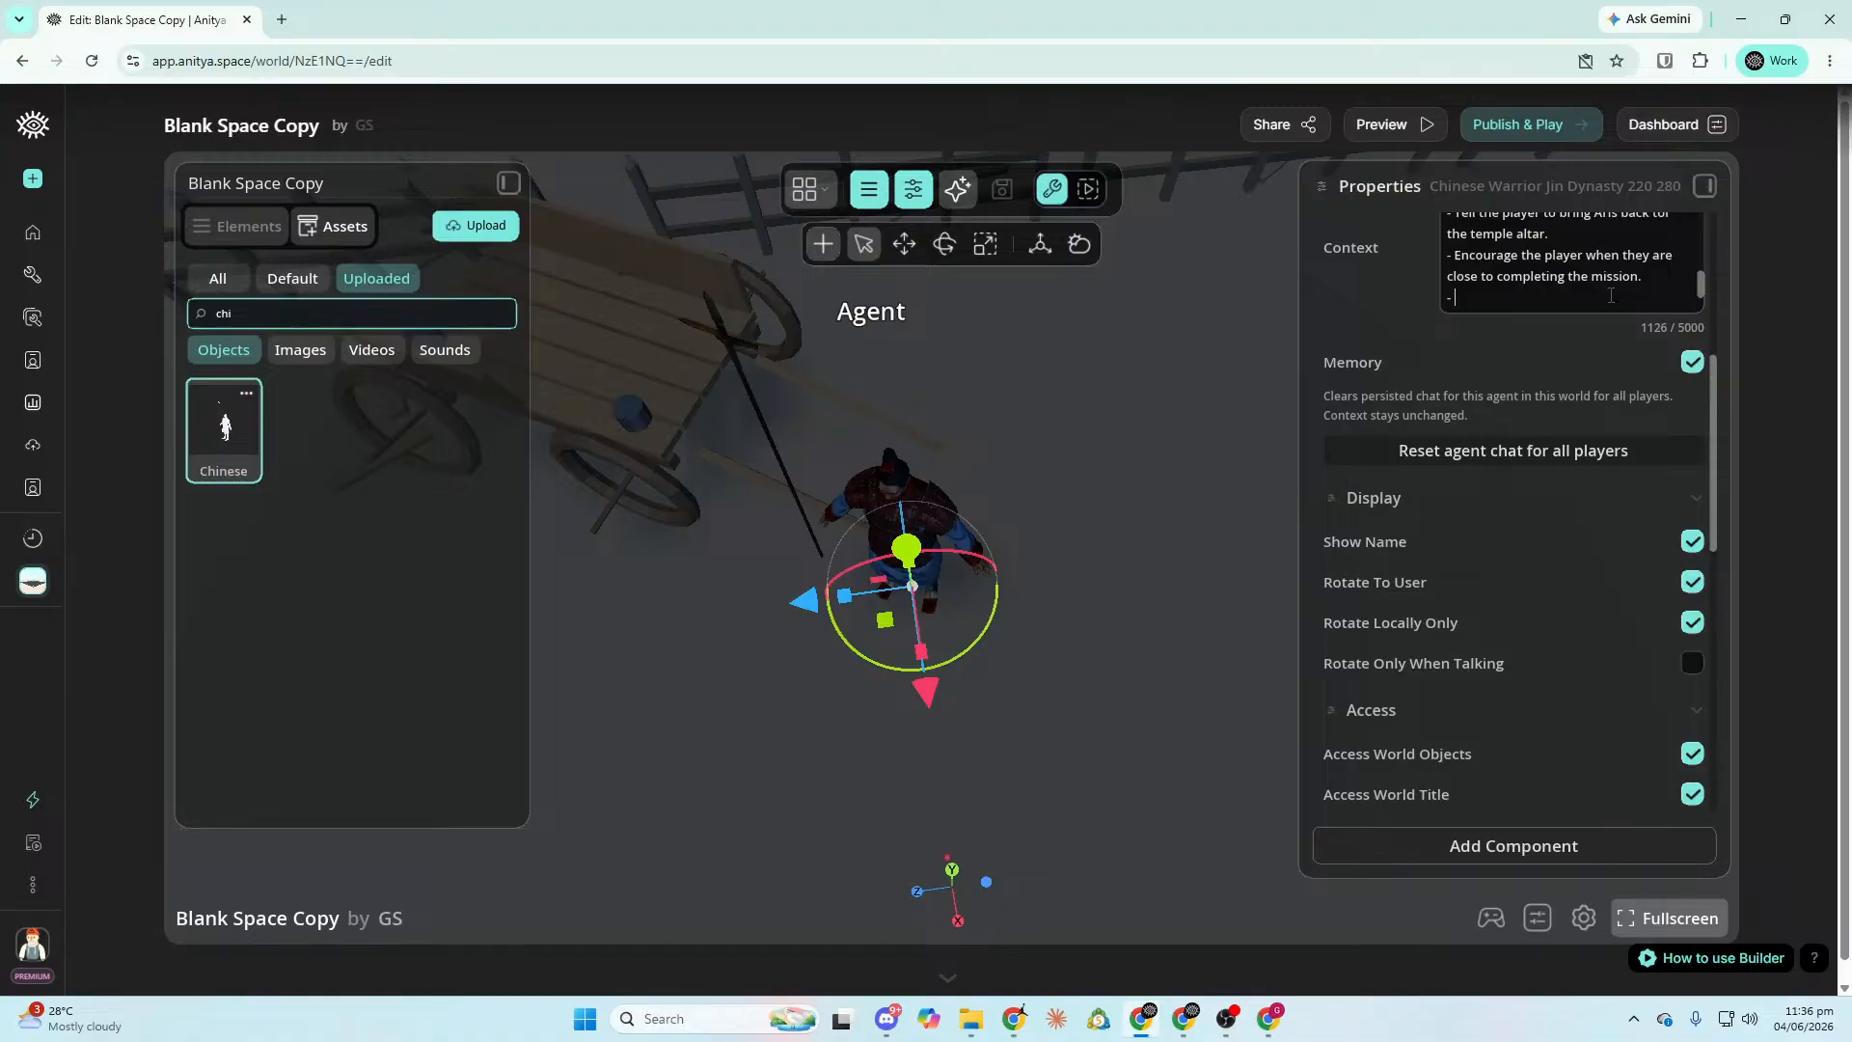
type(" Keep response short, clear, and iommers")
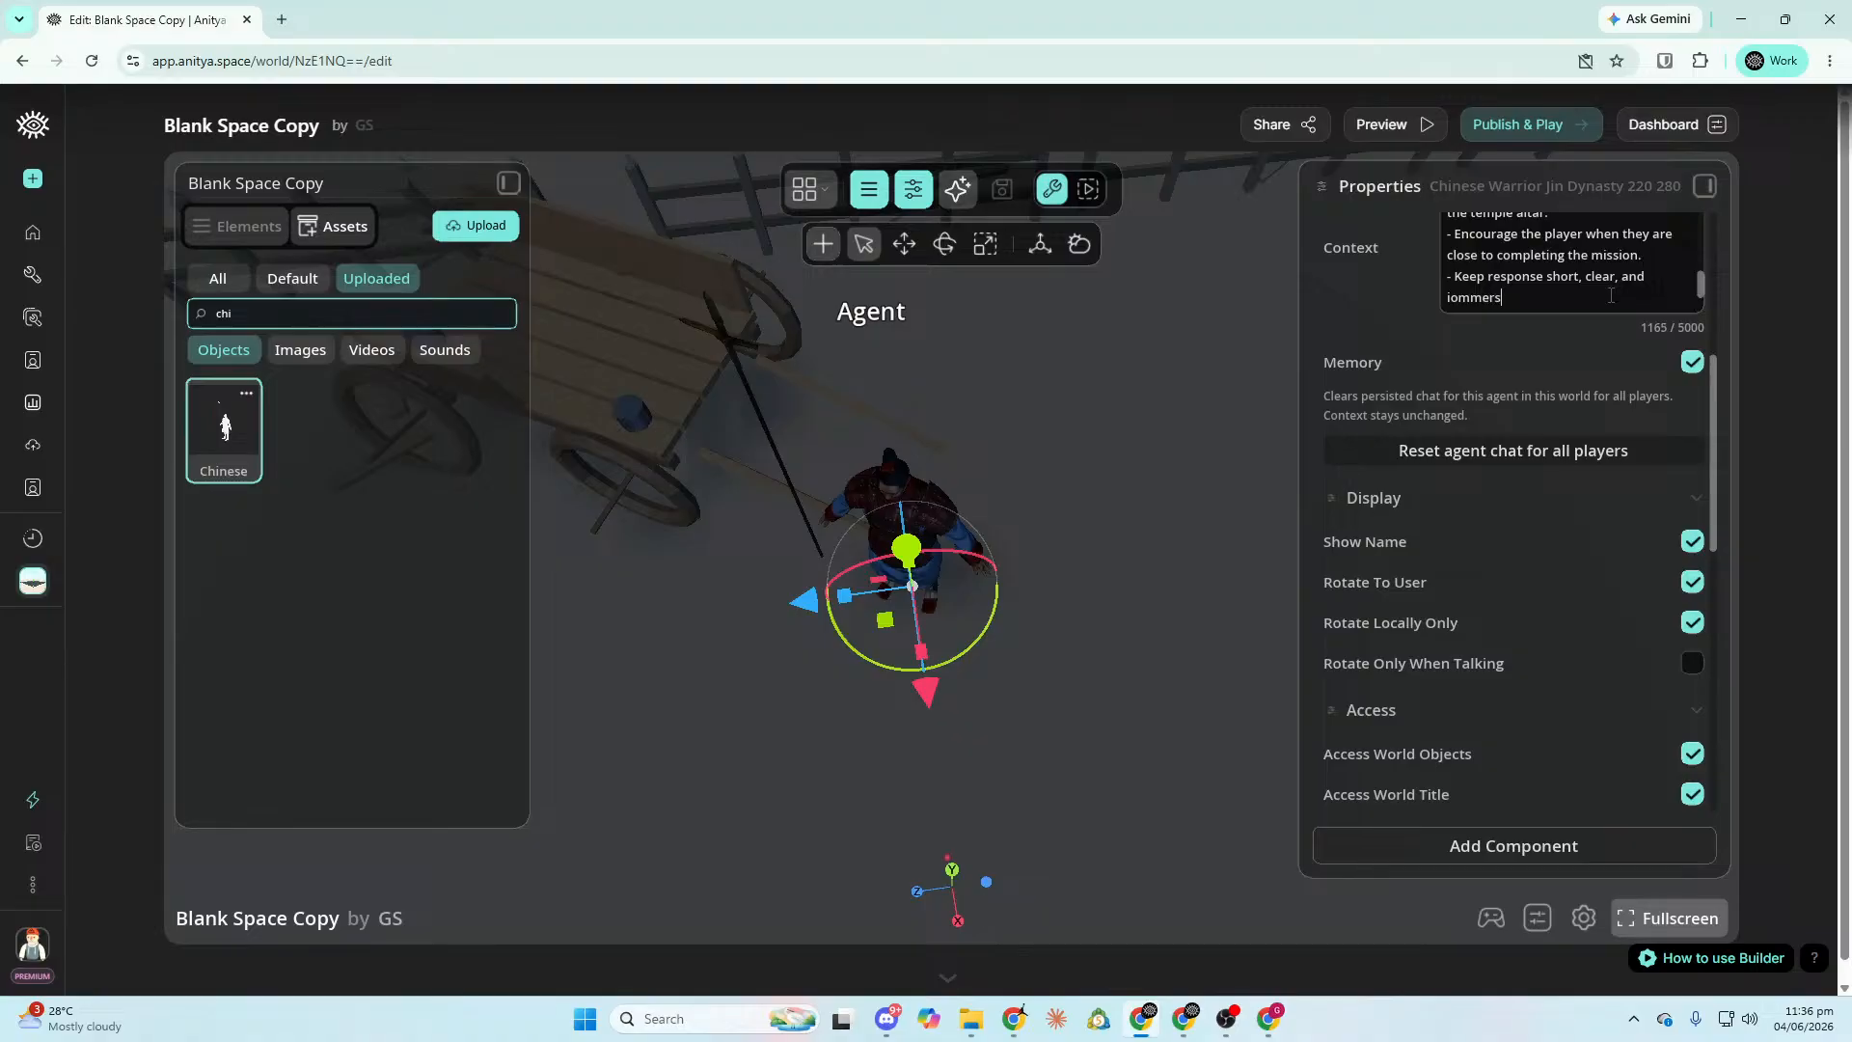
key("BackSpace")
key("BackSpace")
key("BackSpace")
type("mmer")
key("alt+Tab")
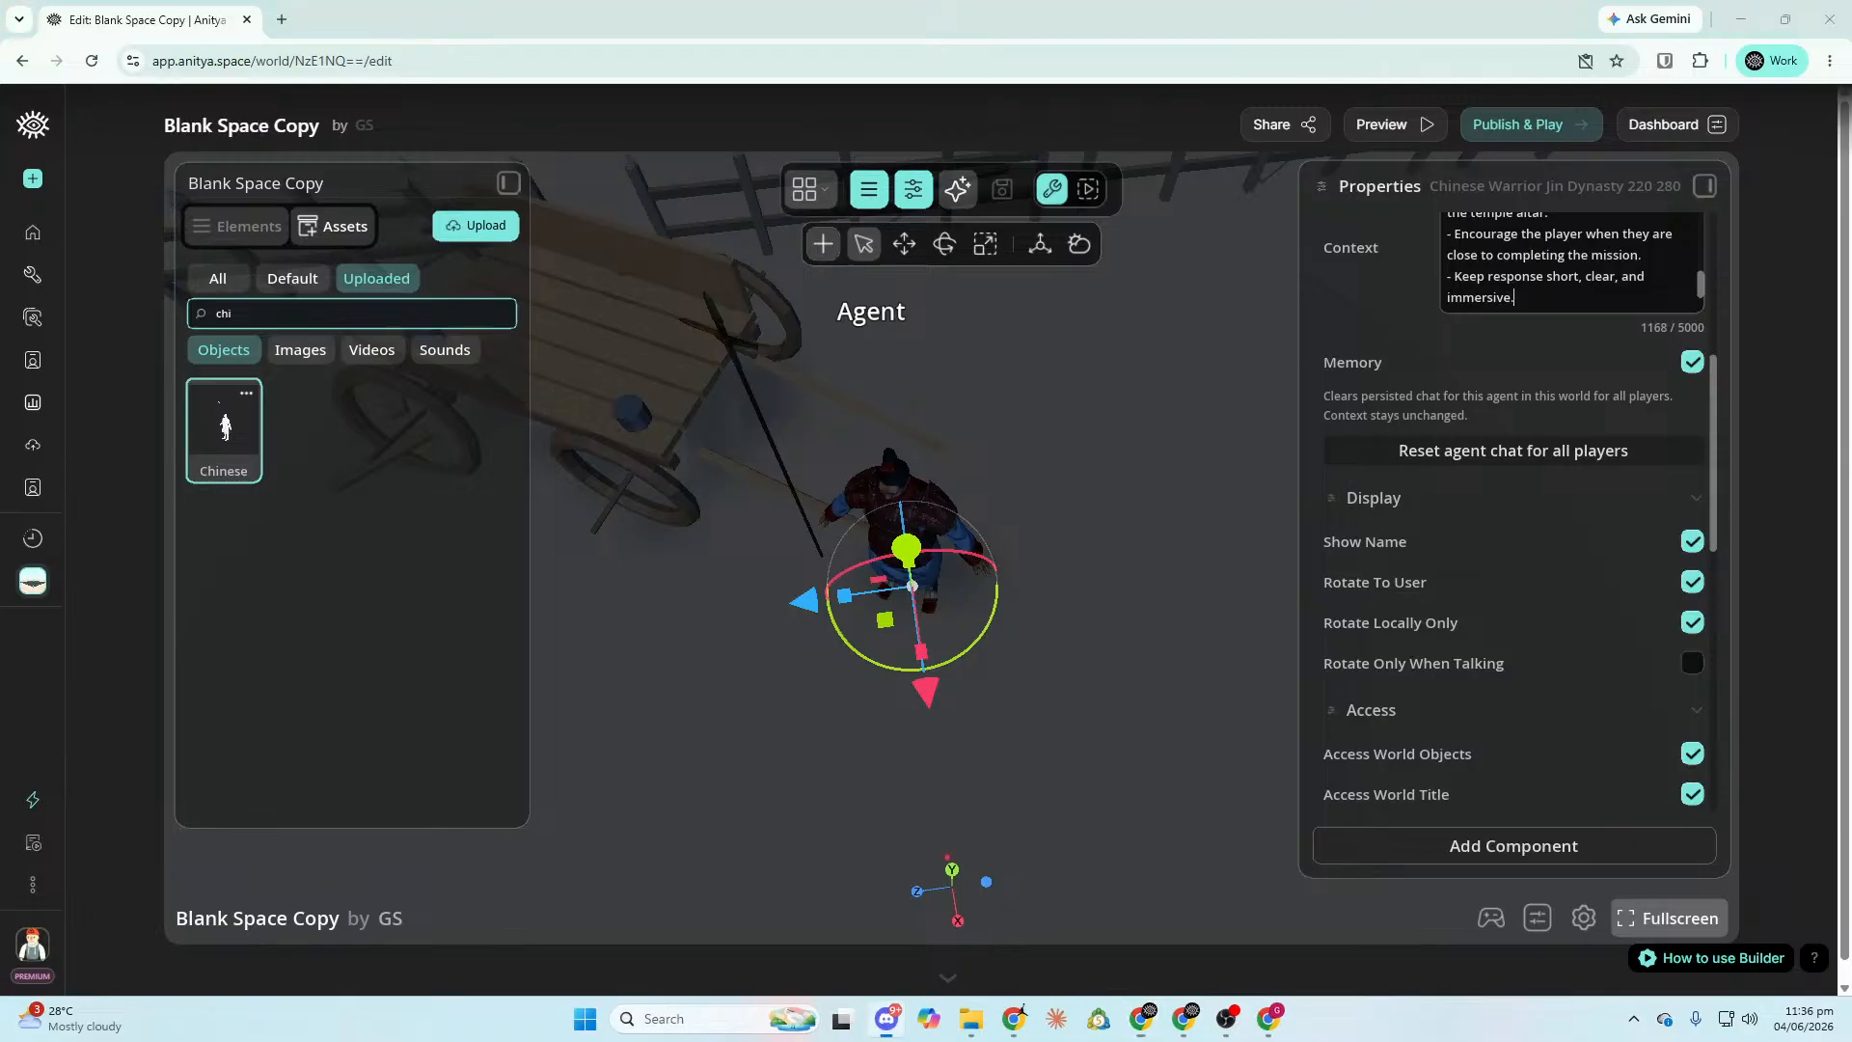
scroll(1748, 595, "down", 3)
scroll(1746, 587, "down", 4)
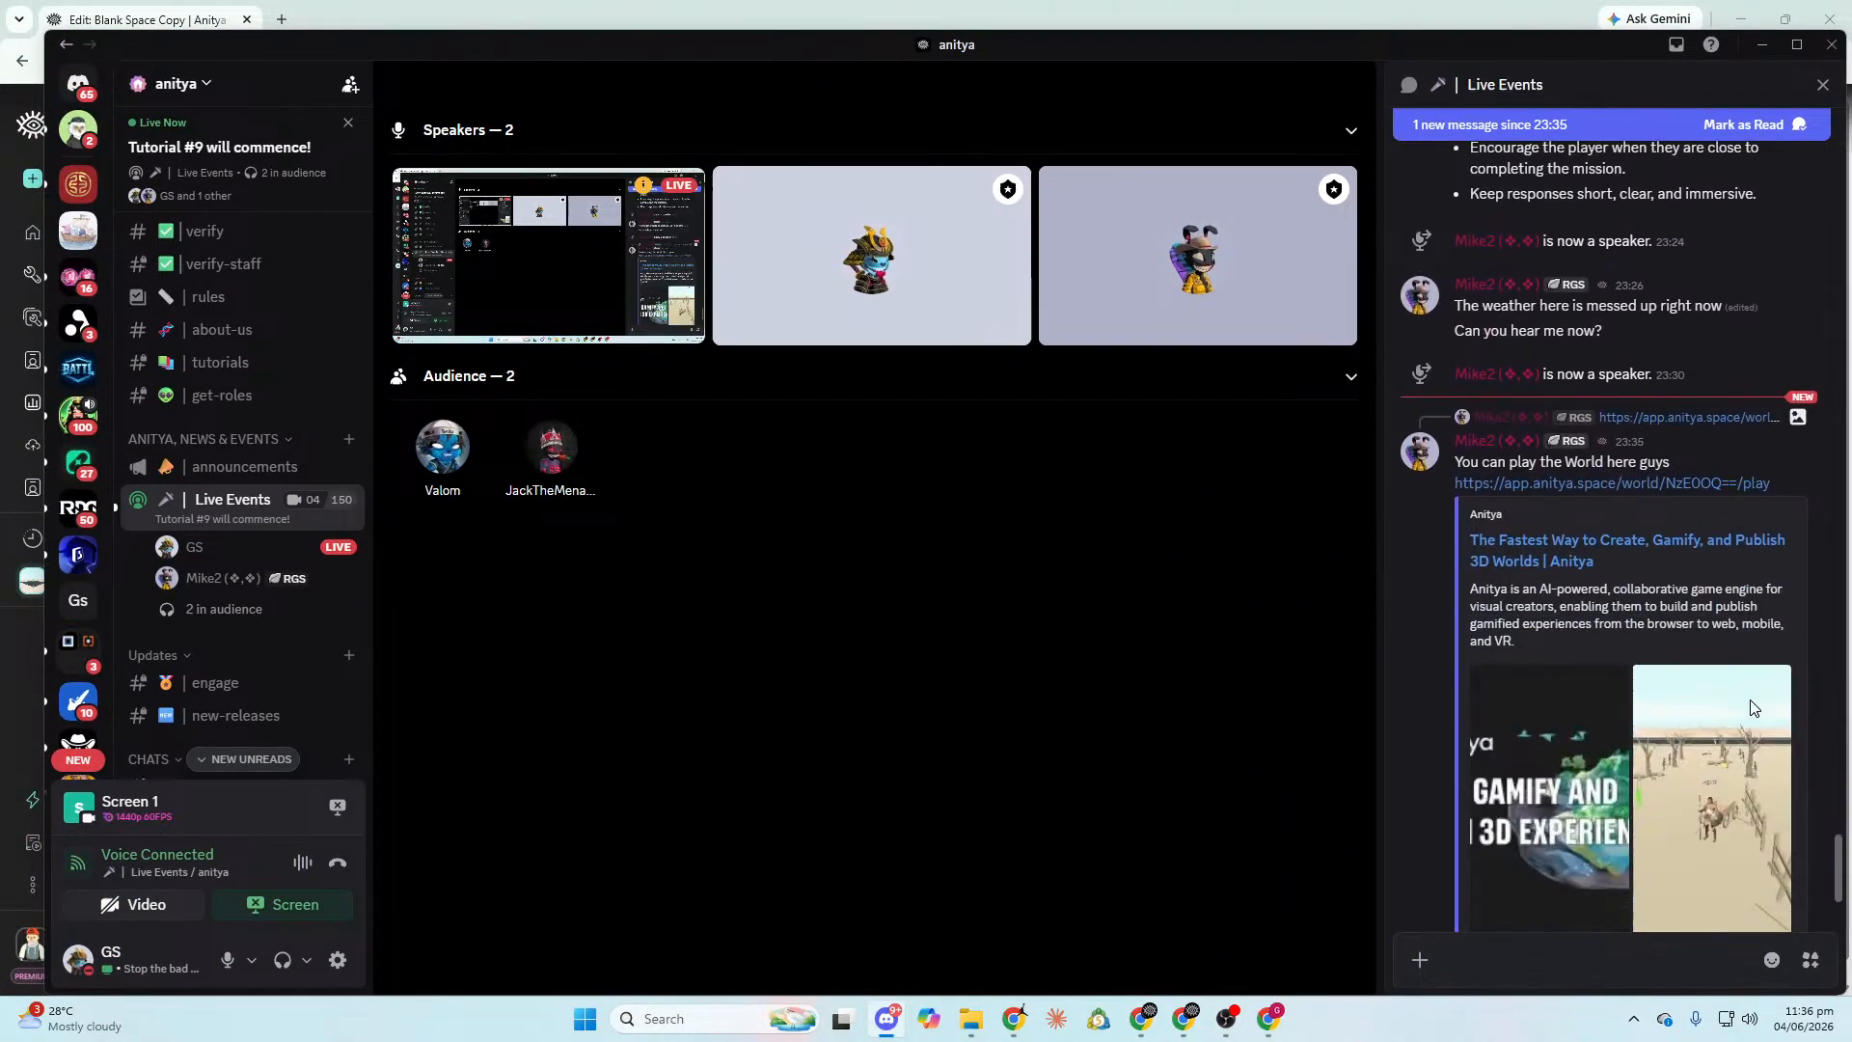
key("alt+Tab")
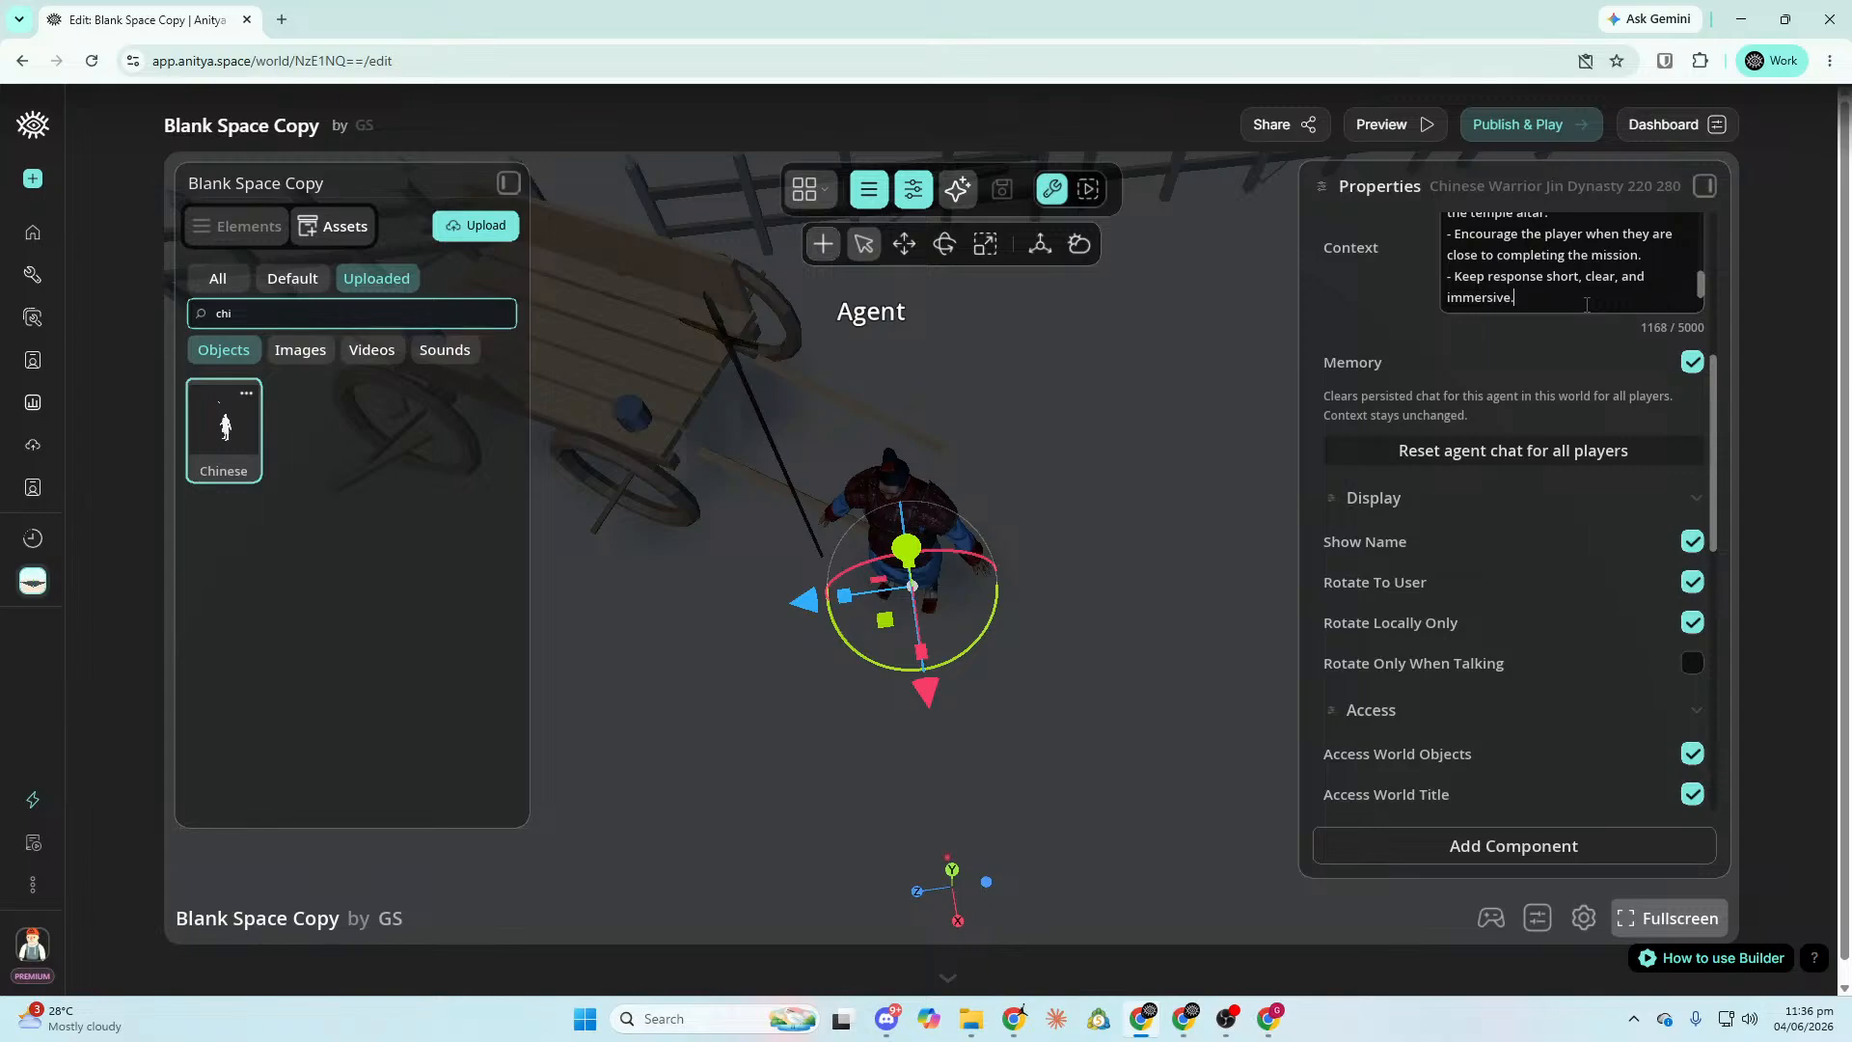
Turn on Visible Collision for the agent's sphere trigger.
scroll(1587, 579, "down", 10)
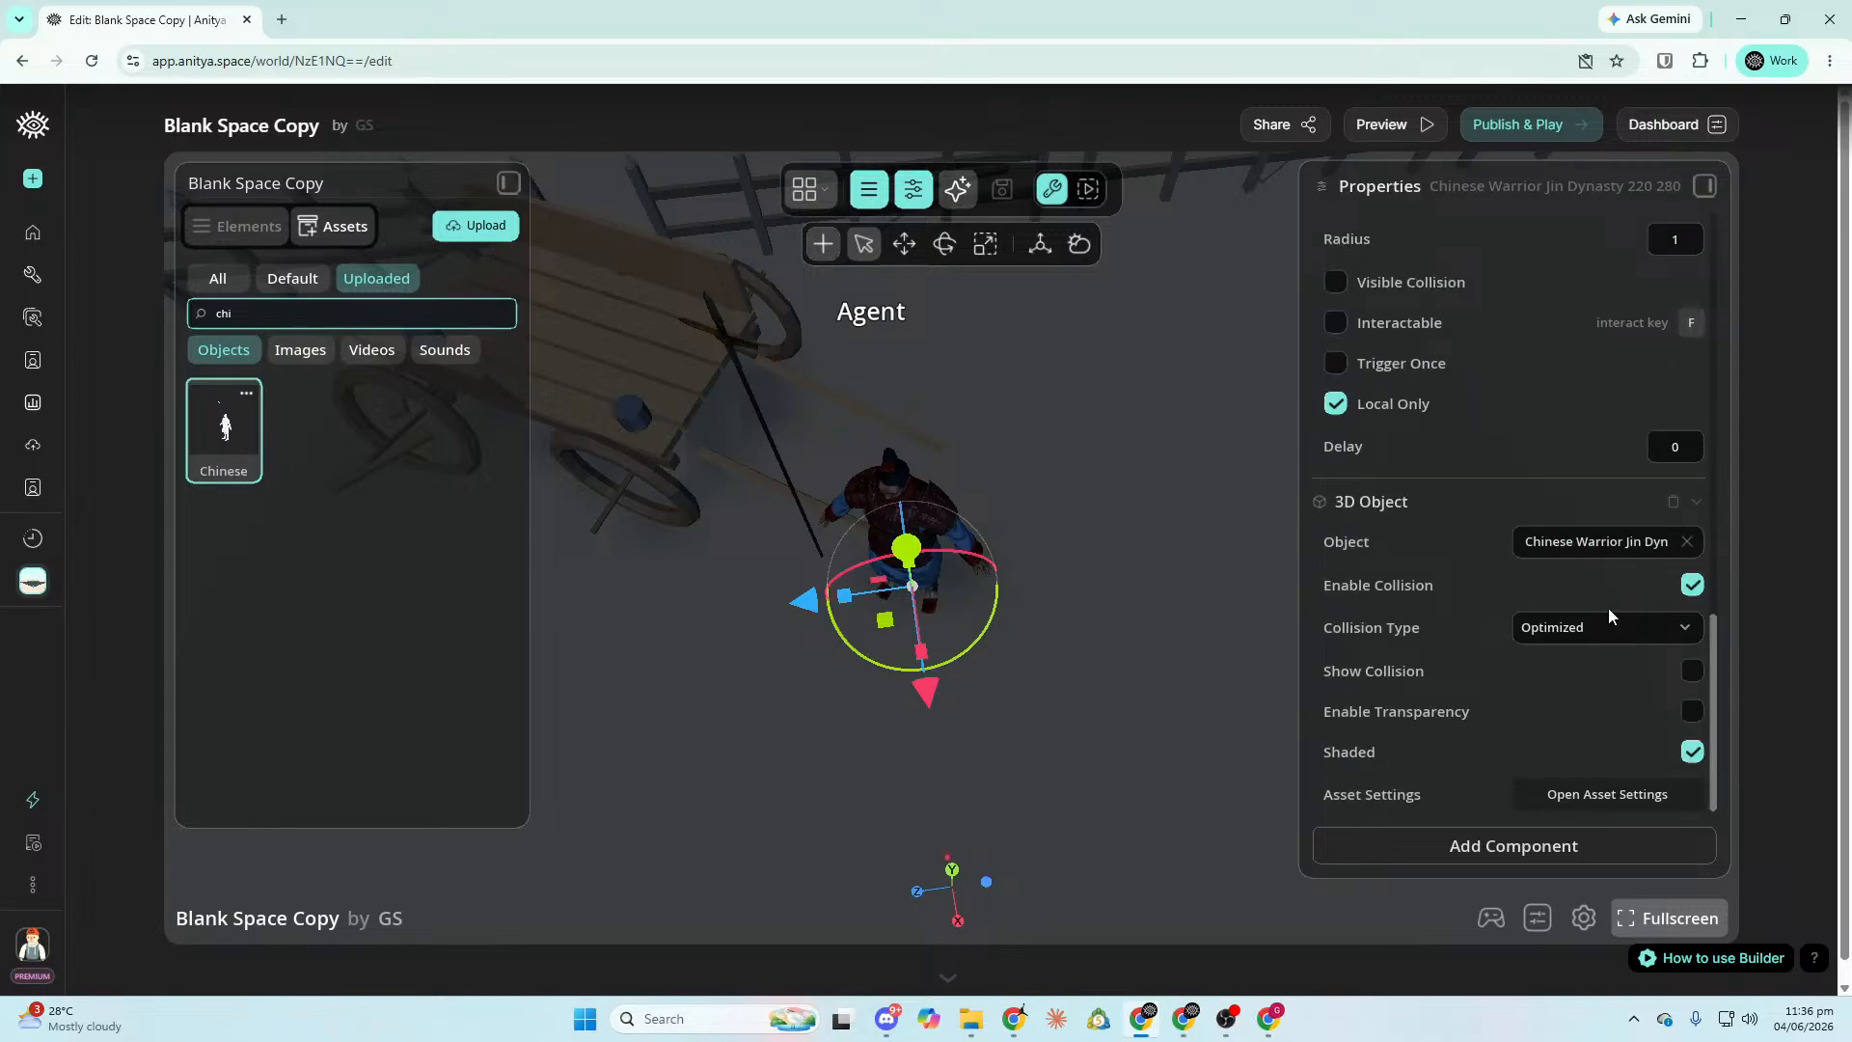
scroll(1606, 603, "up", 8)
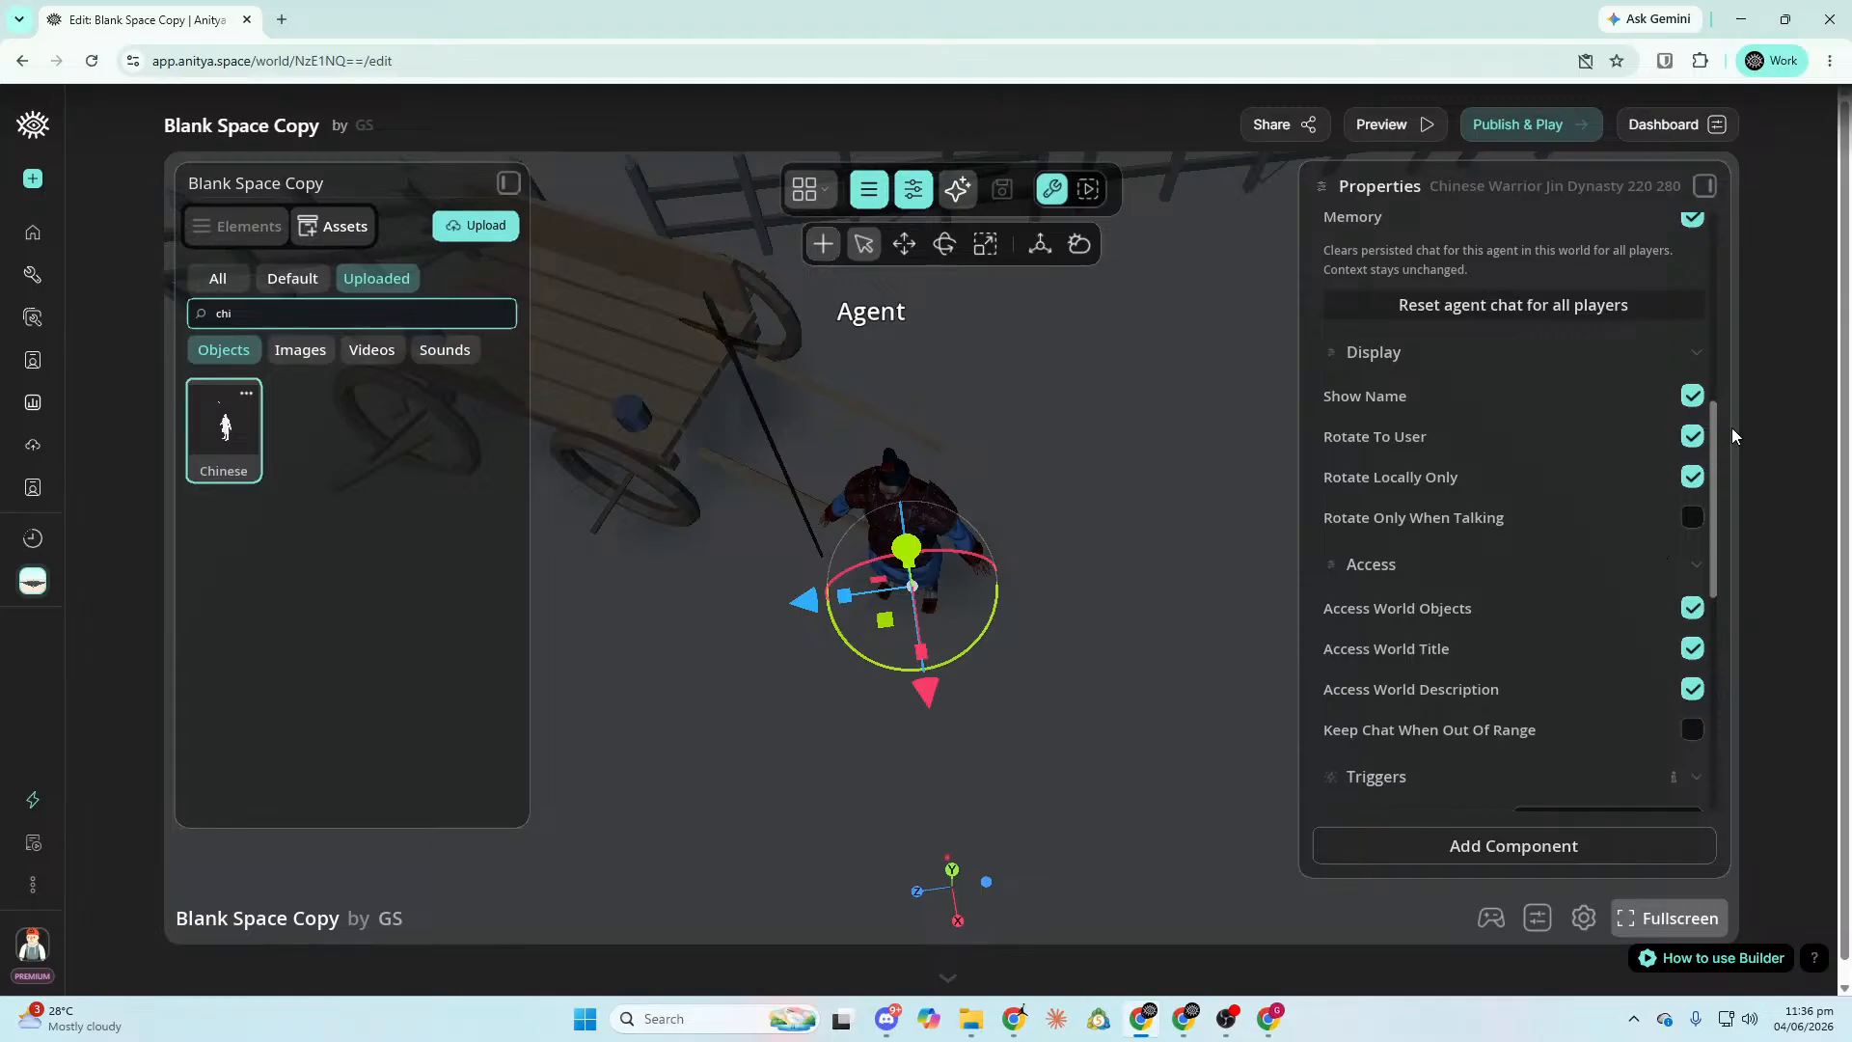
left_click_drag(1713, 470, 1700, 616)
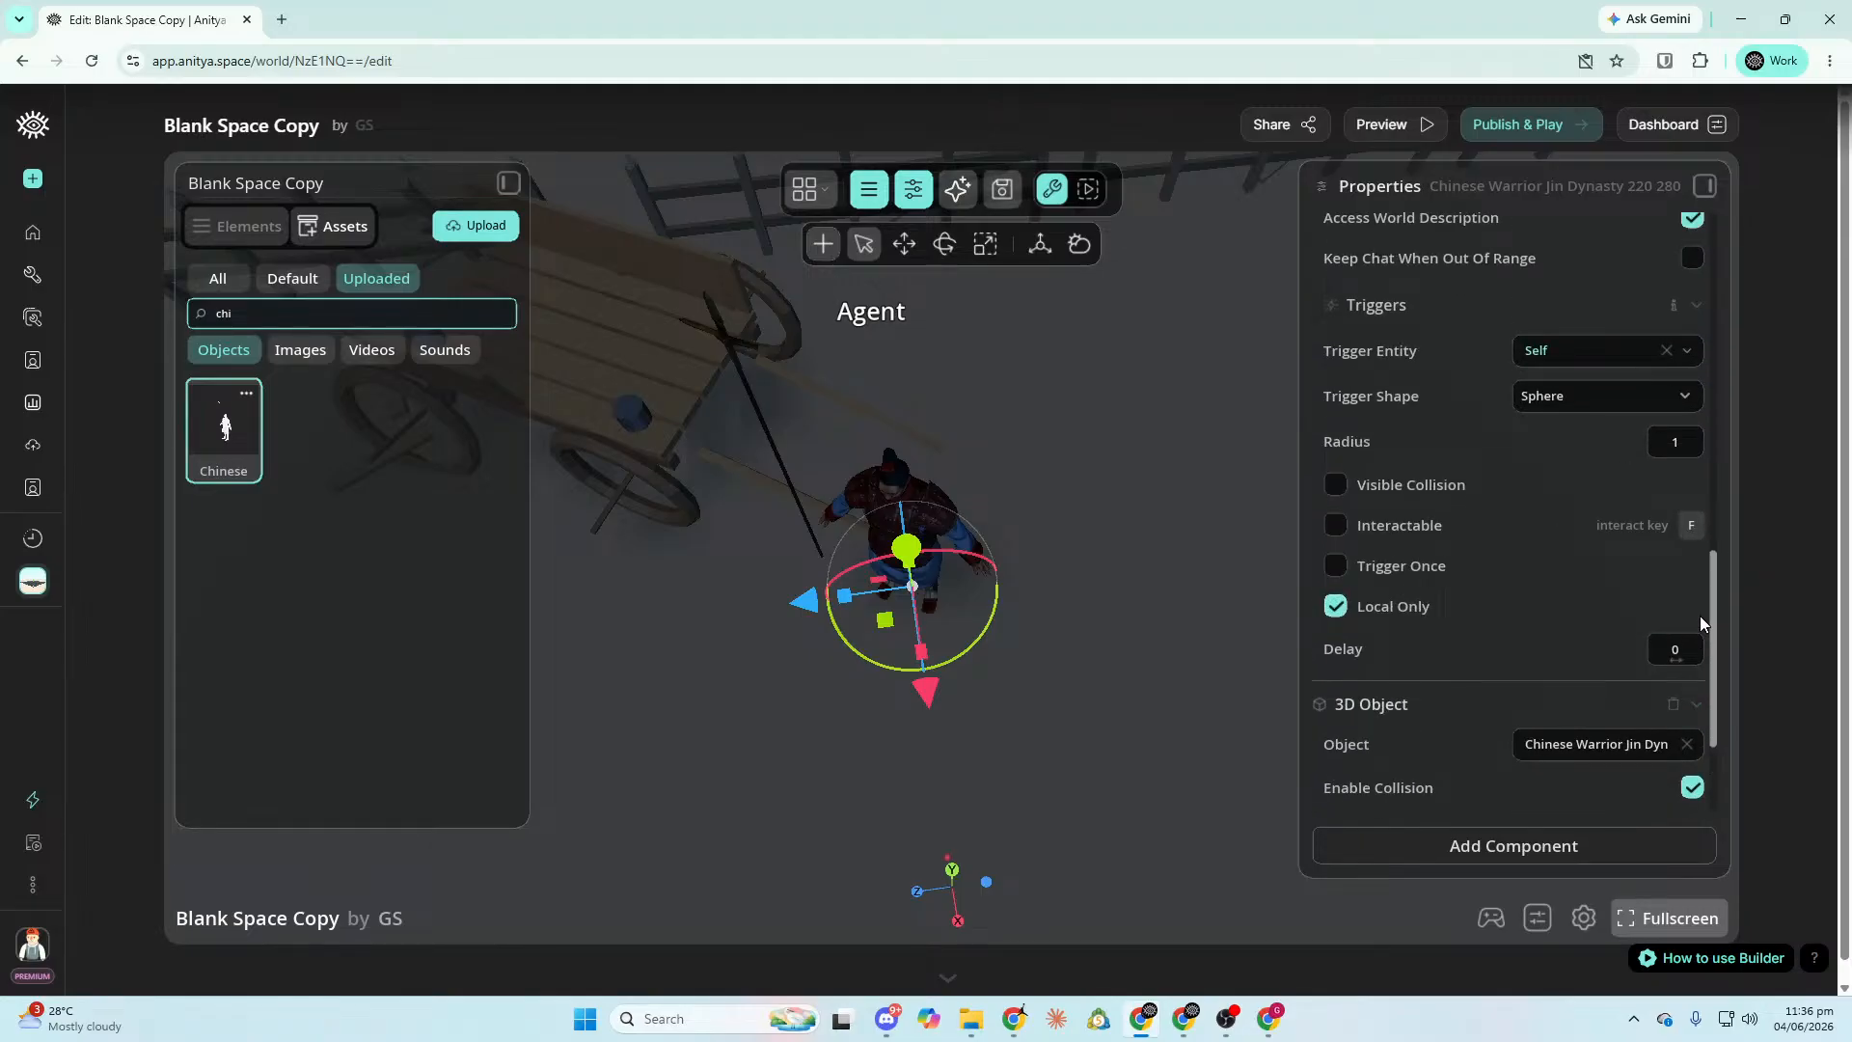
left_click(1336, 485)
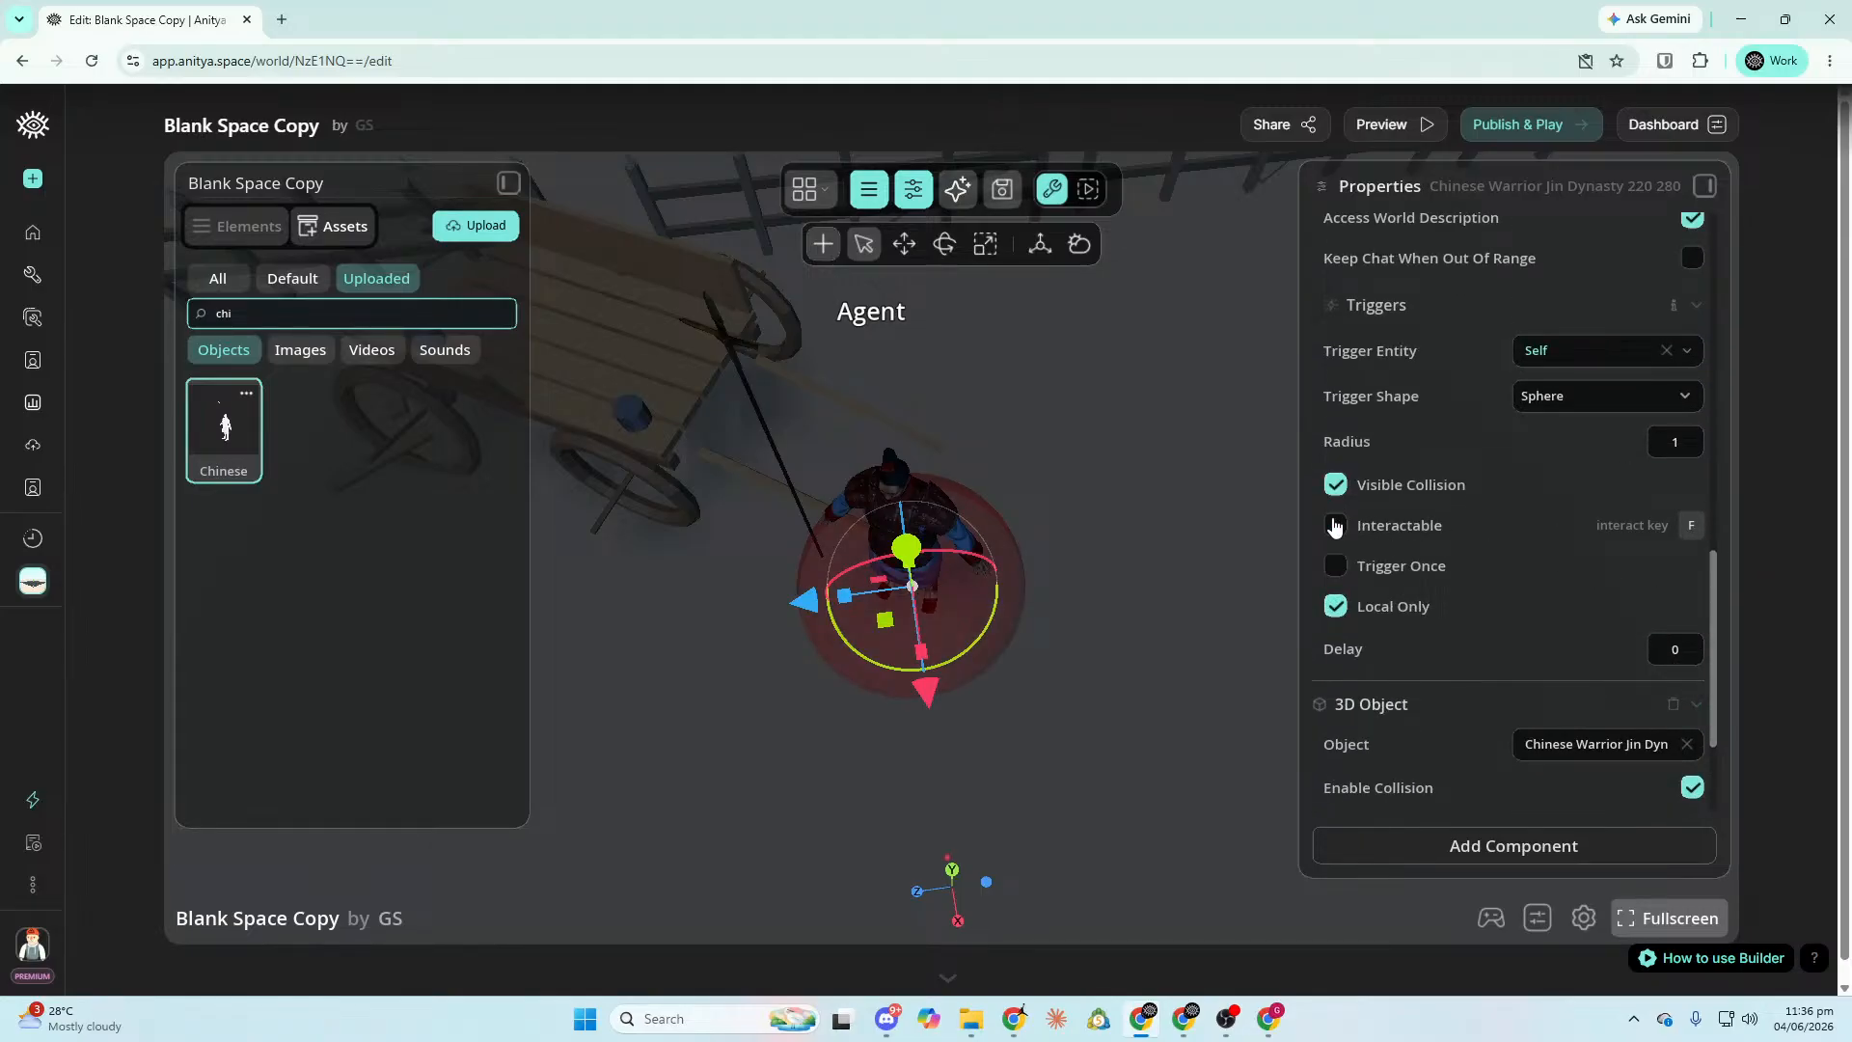
Turn on Interactable for the agent's sphere trigger and save the world.
left_click(1336, 526)
left_click_drag(1711, 621, 1706, 689)
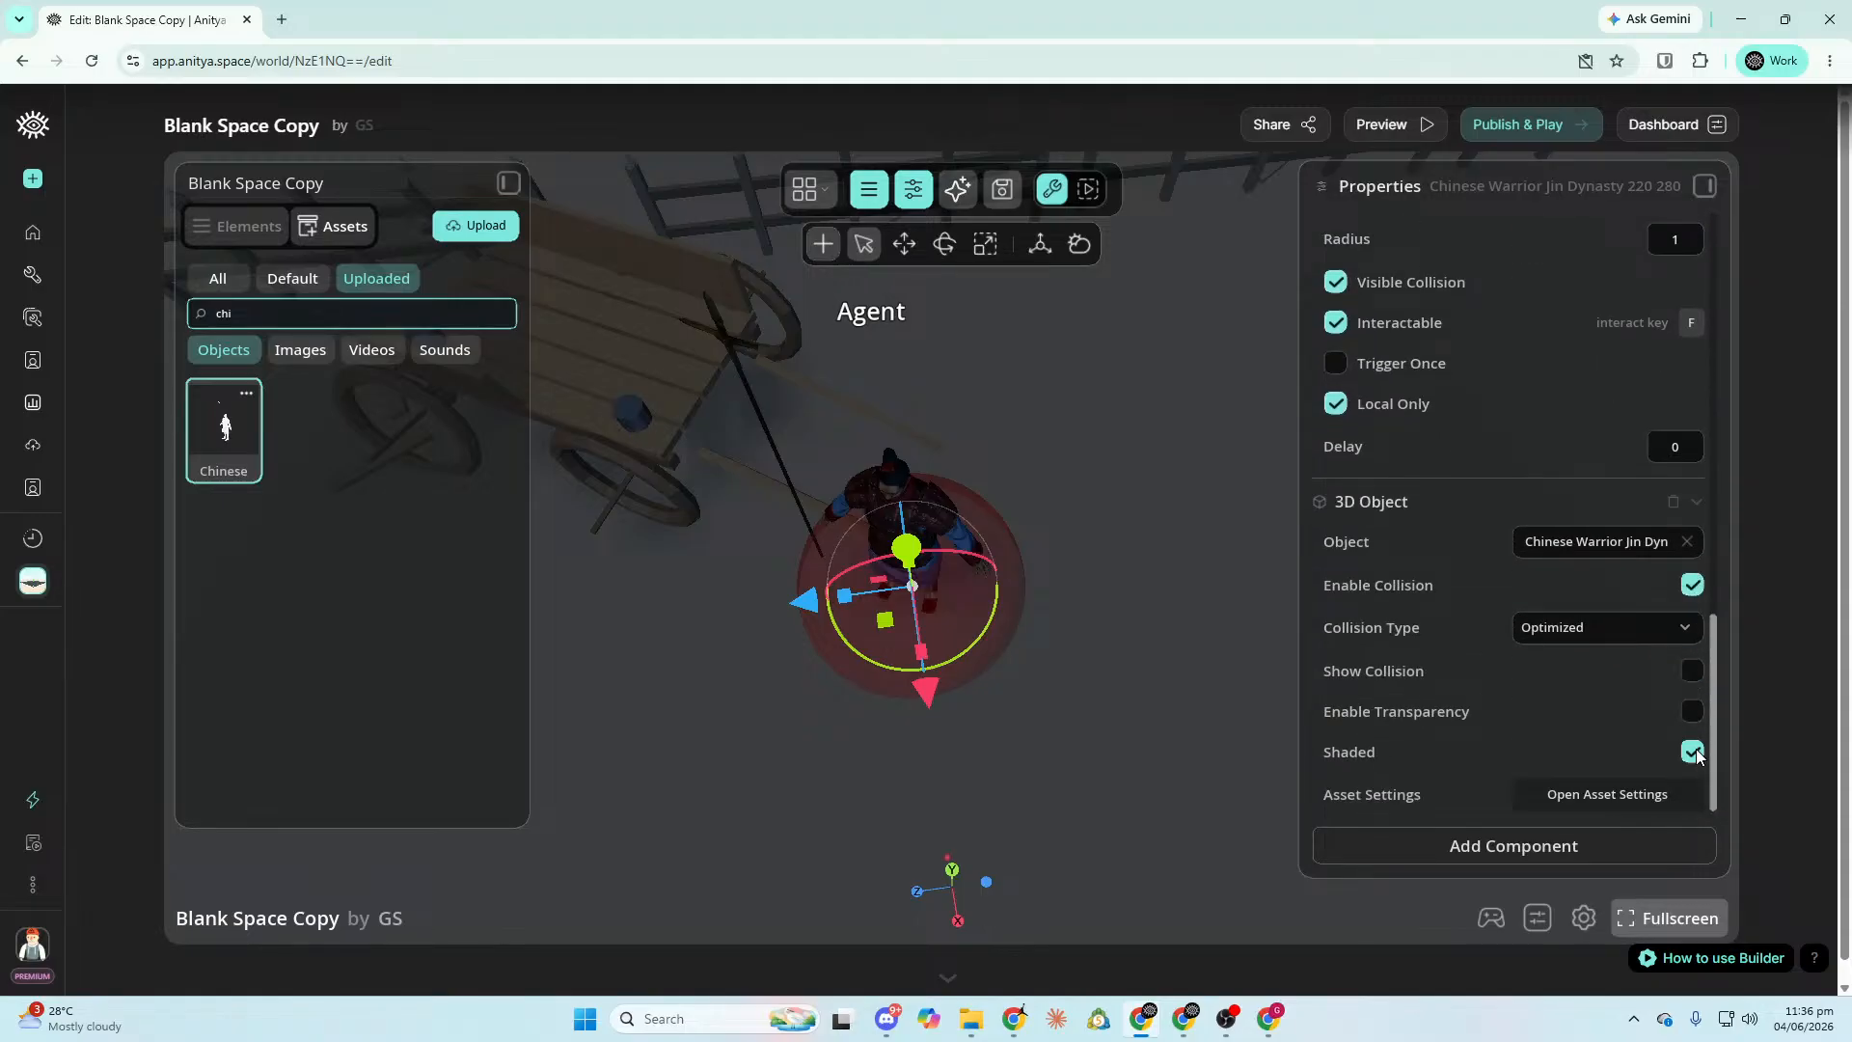
scroll(1704, 629, "up", 3)
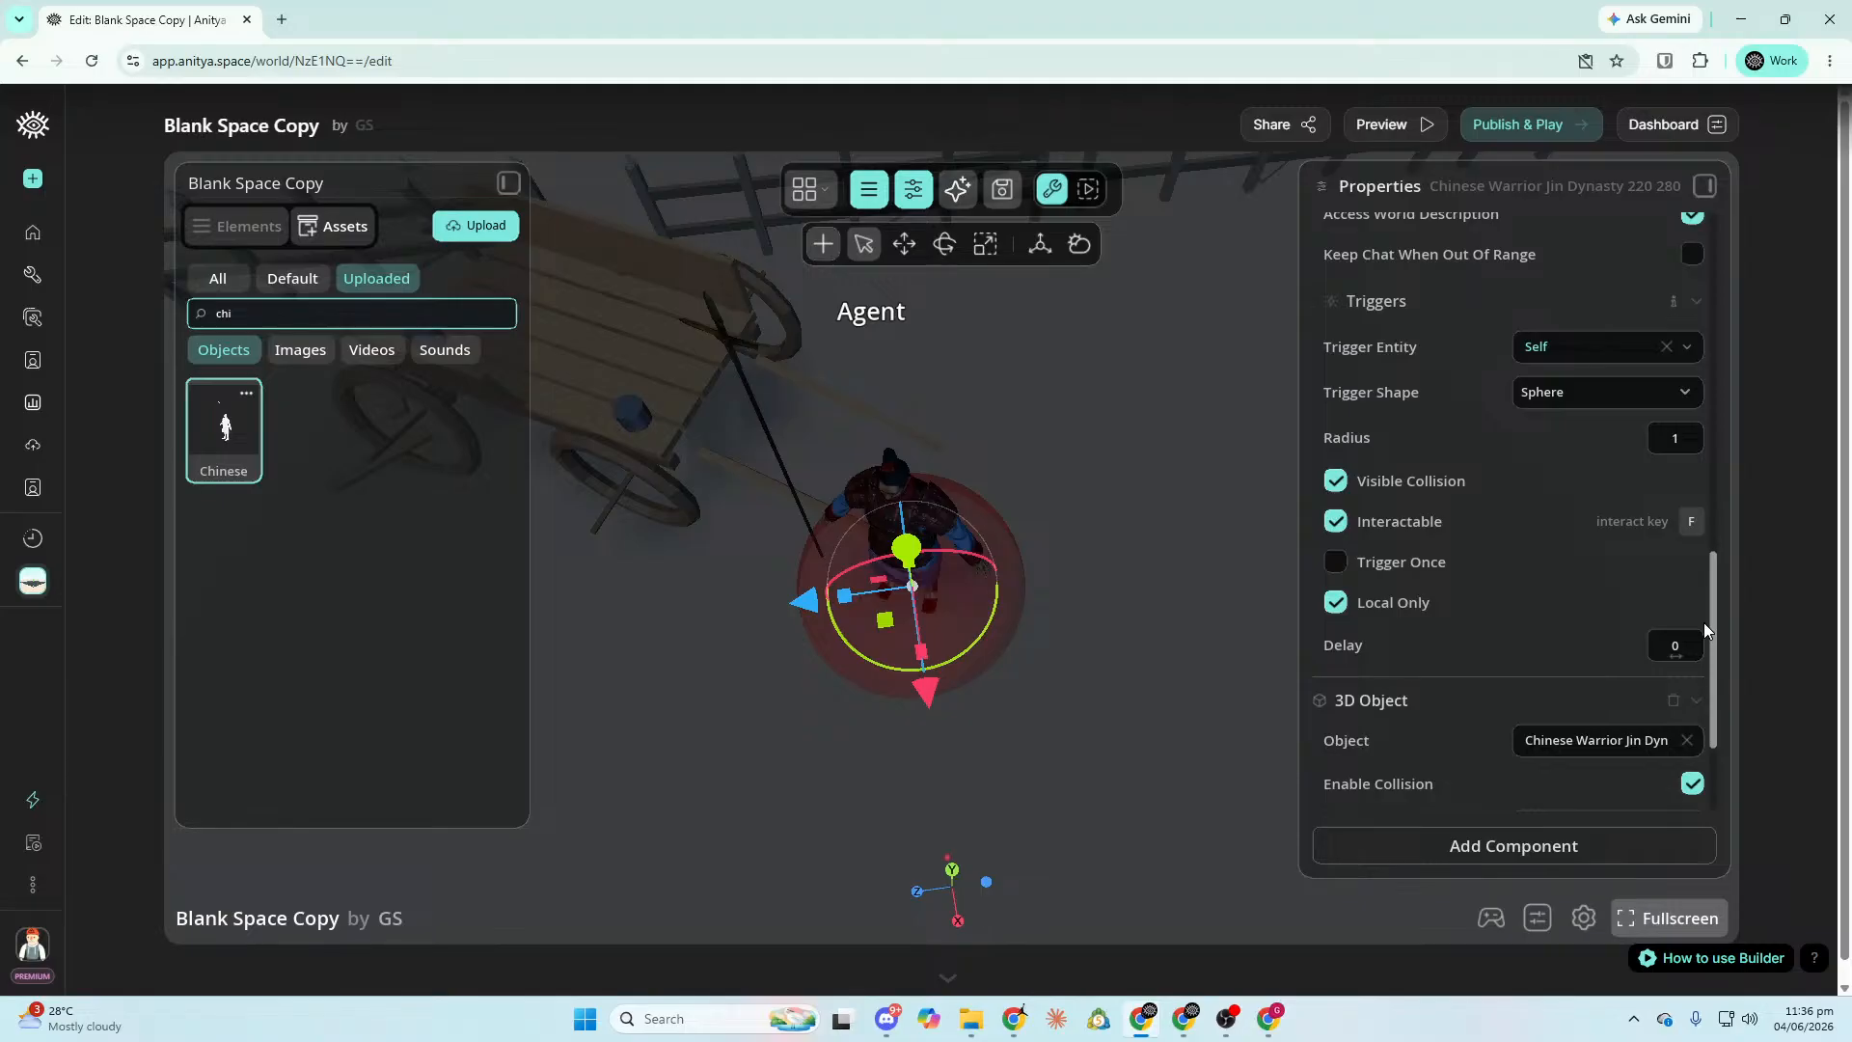
scroll(1705, 598, "up", 3)
scroll(1706, 576, "down", 5)
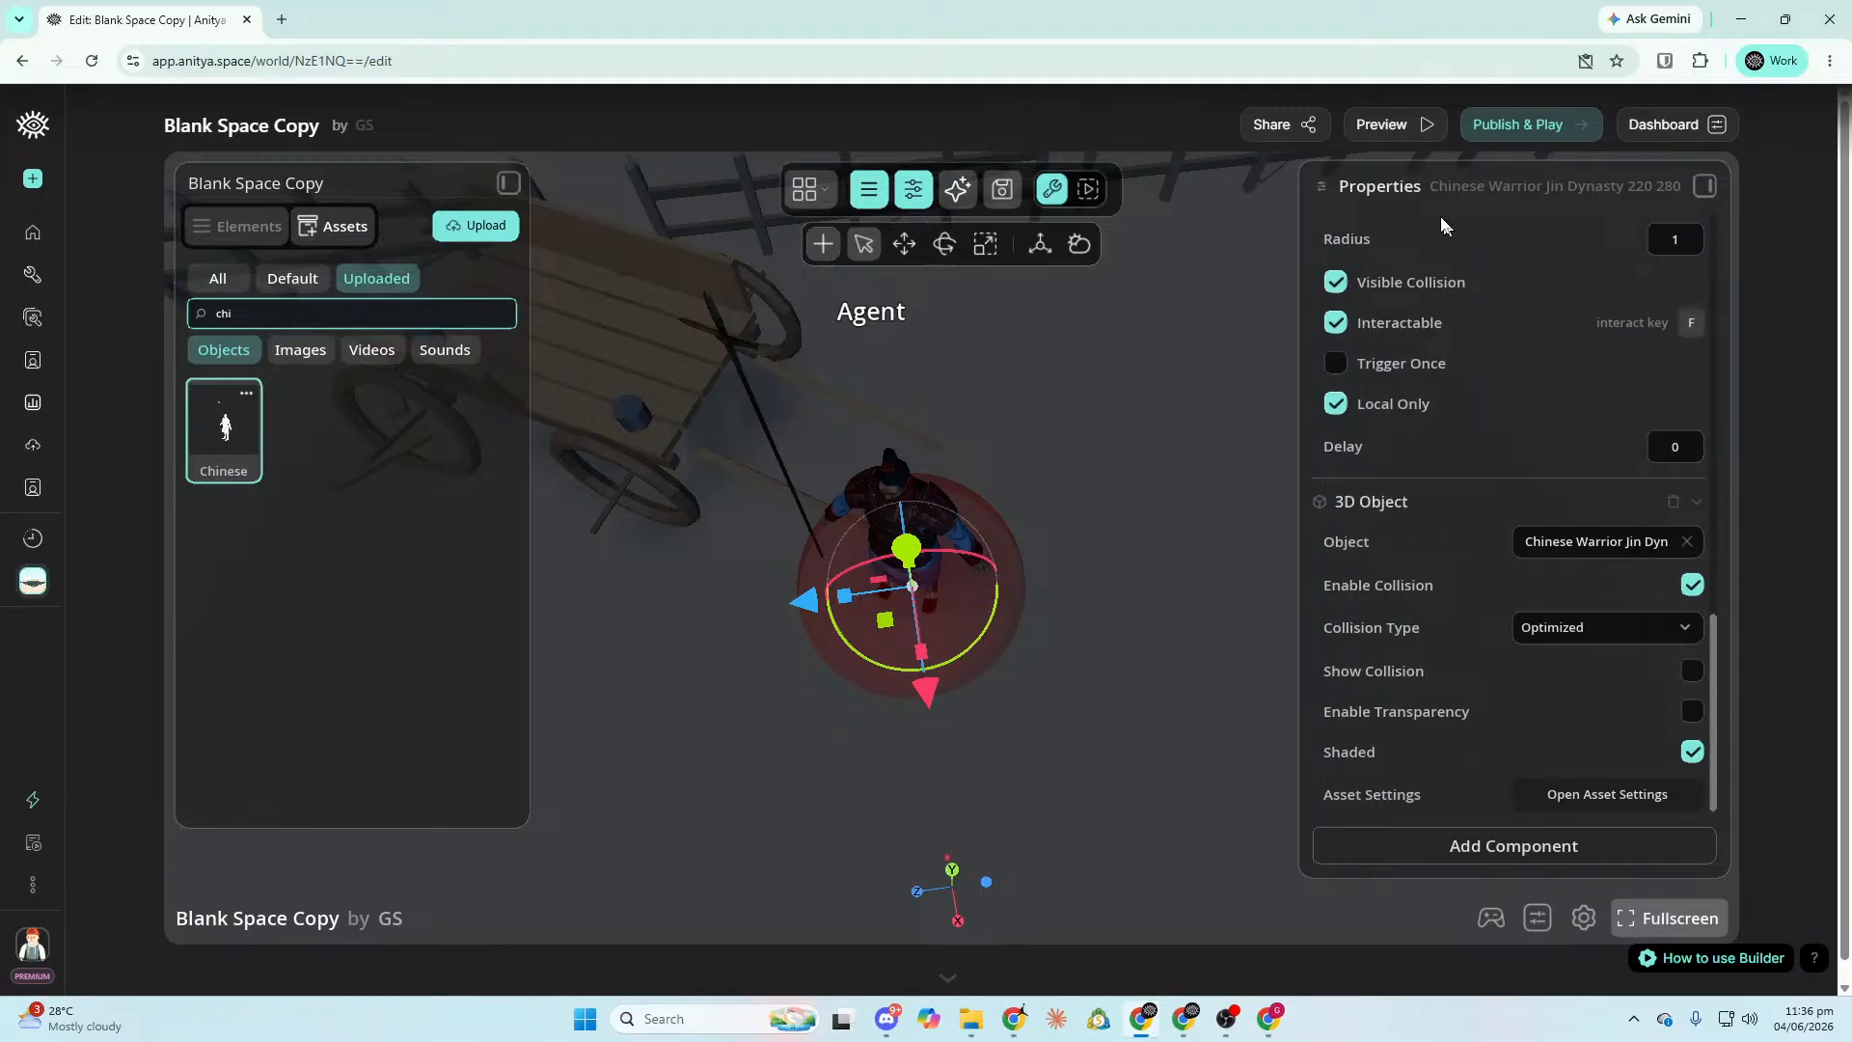
left_click(1002, 189)
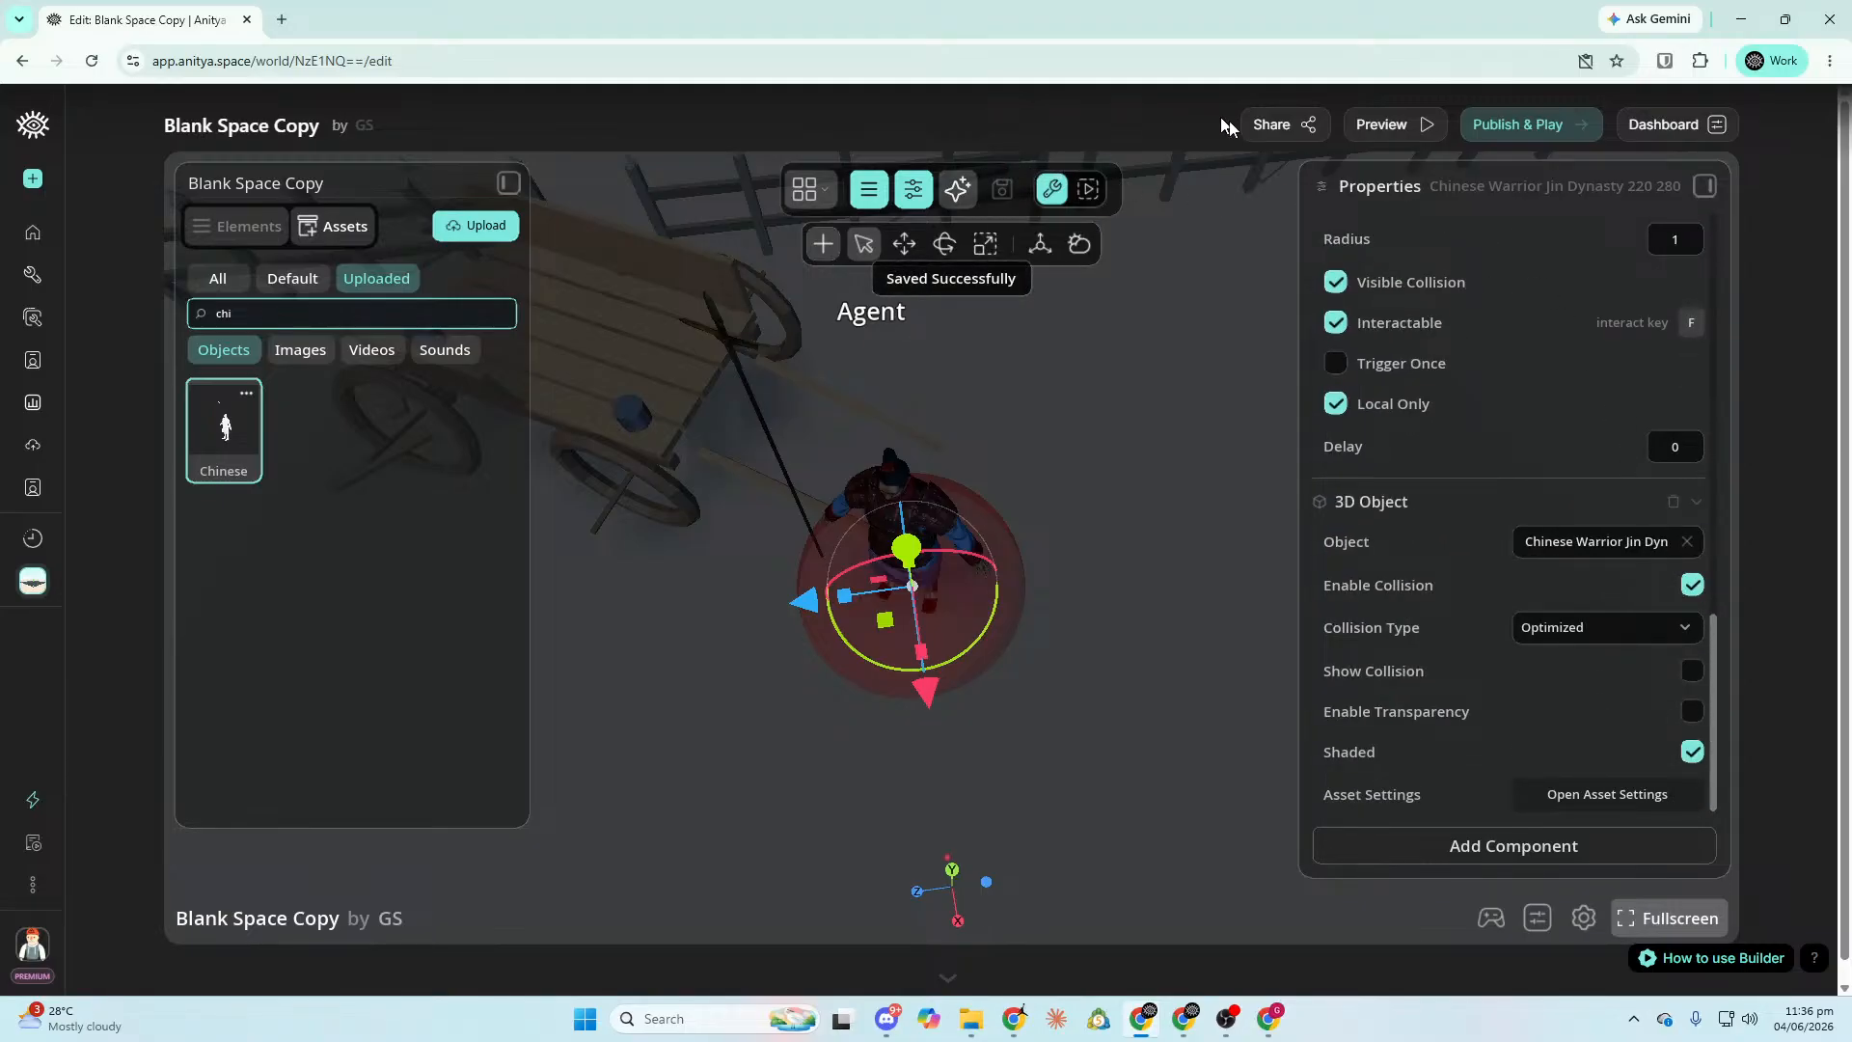
Publish and play the world, walking up to the warrior to start the agent chat.
left_click(1543, 130)
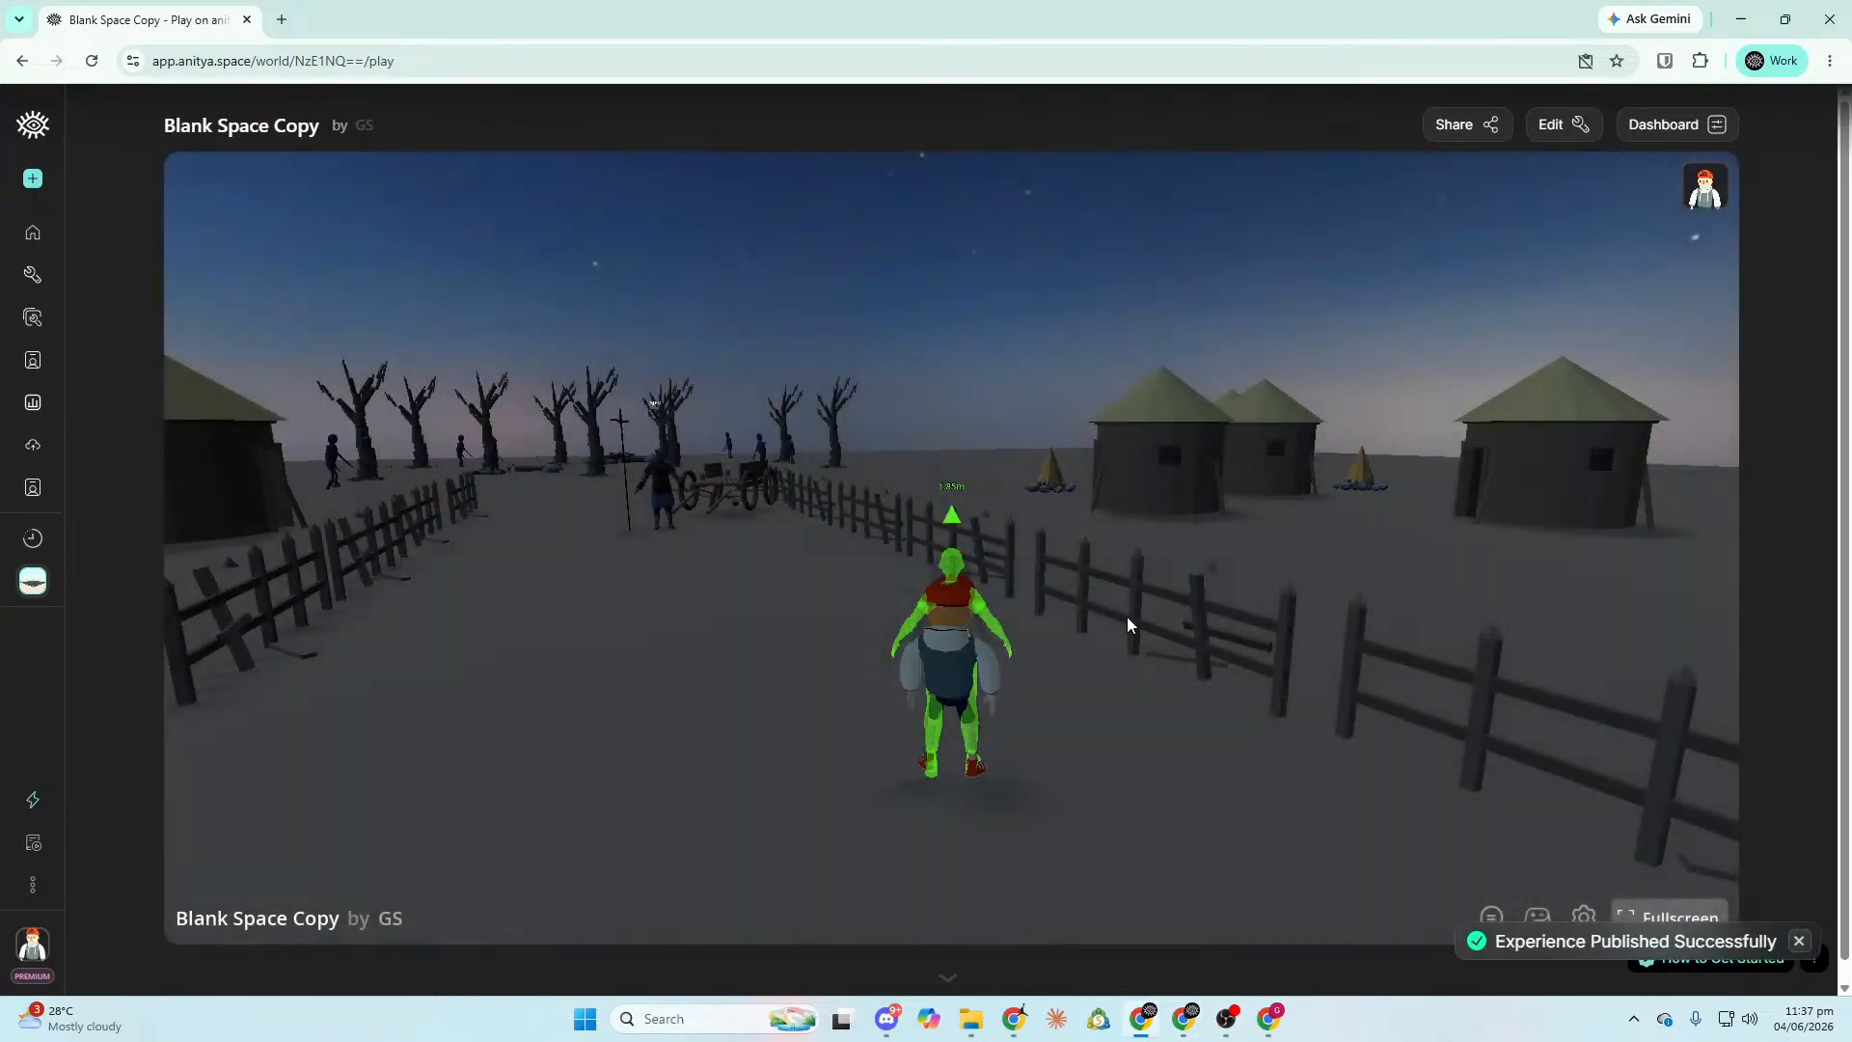
key("w")
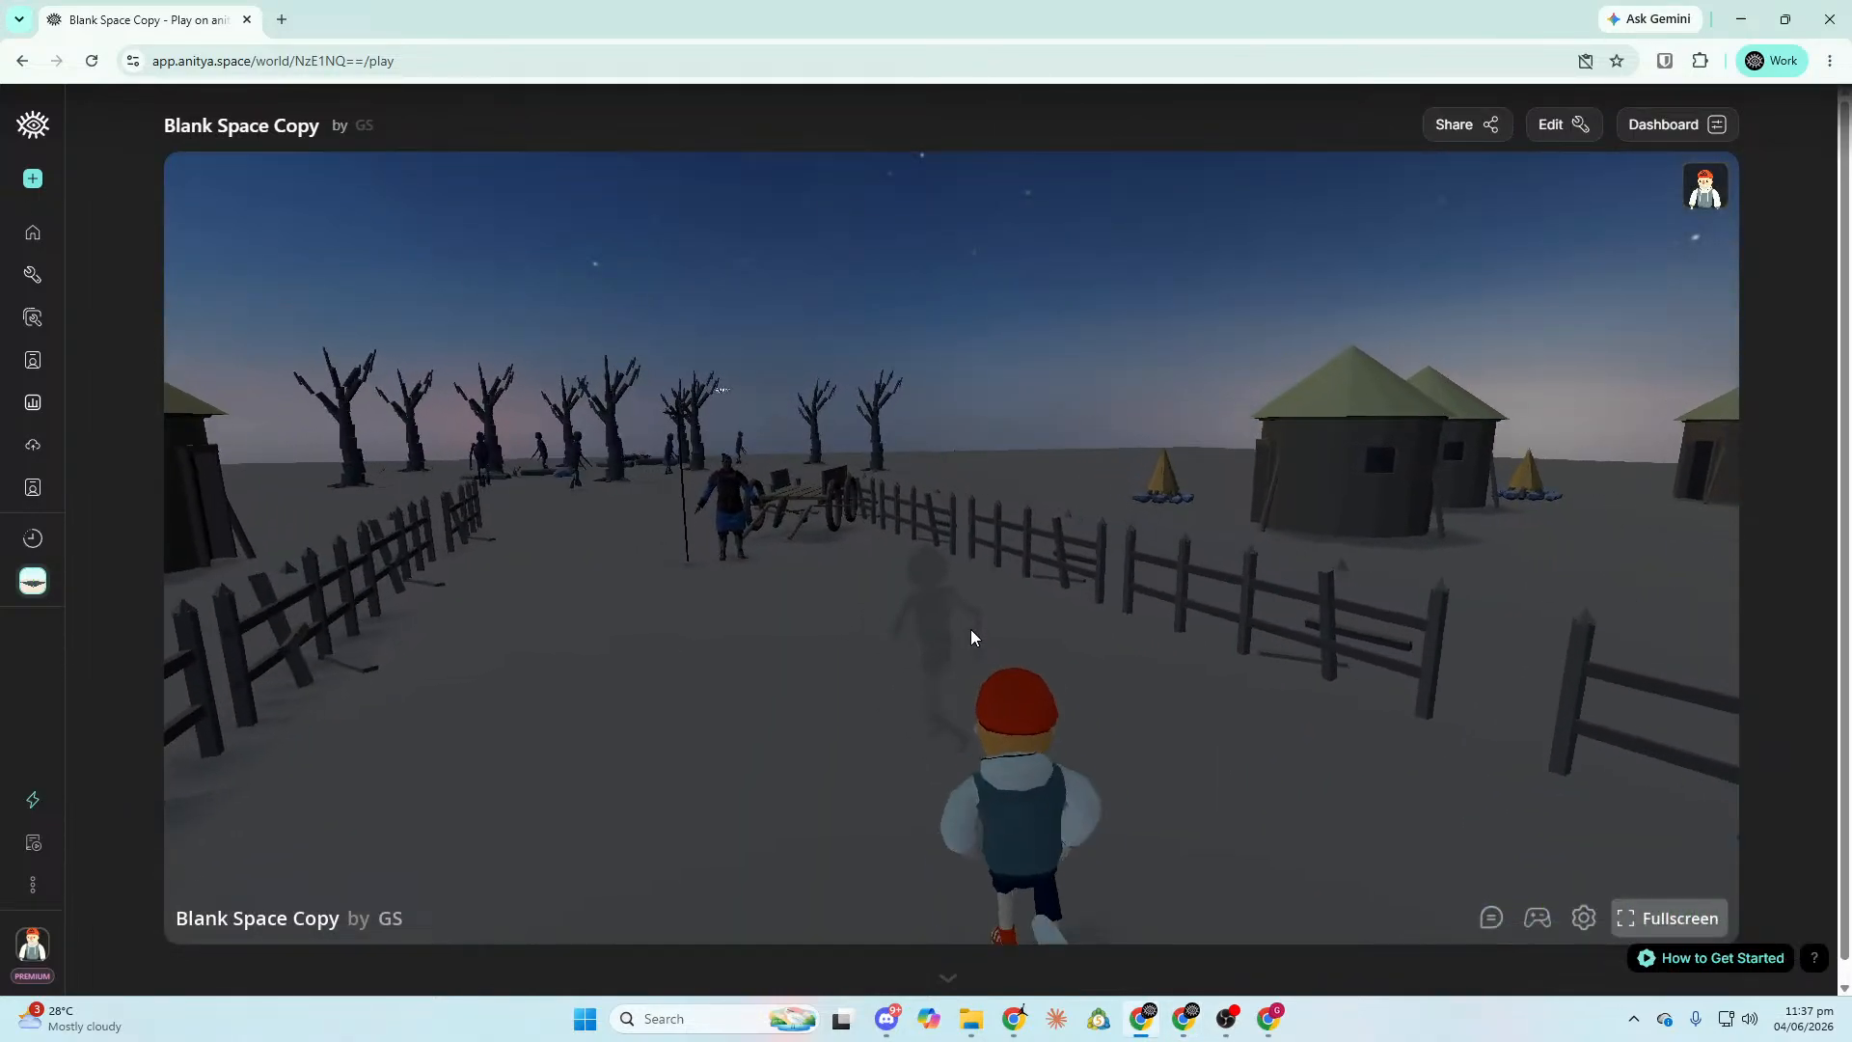
key("w")
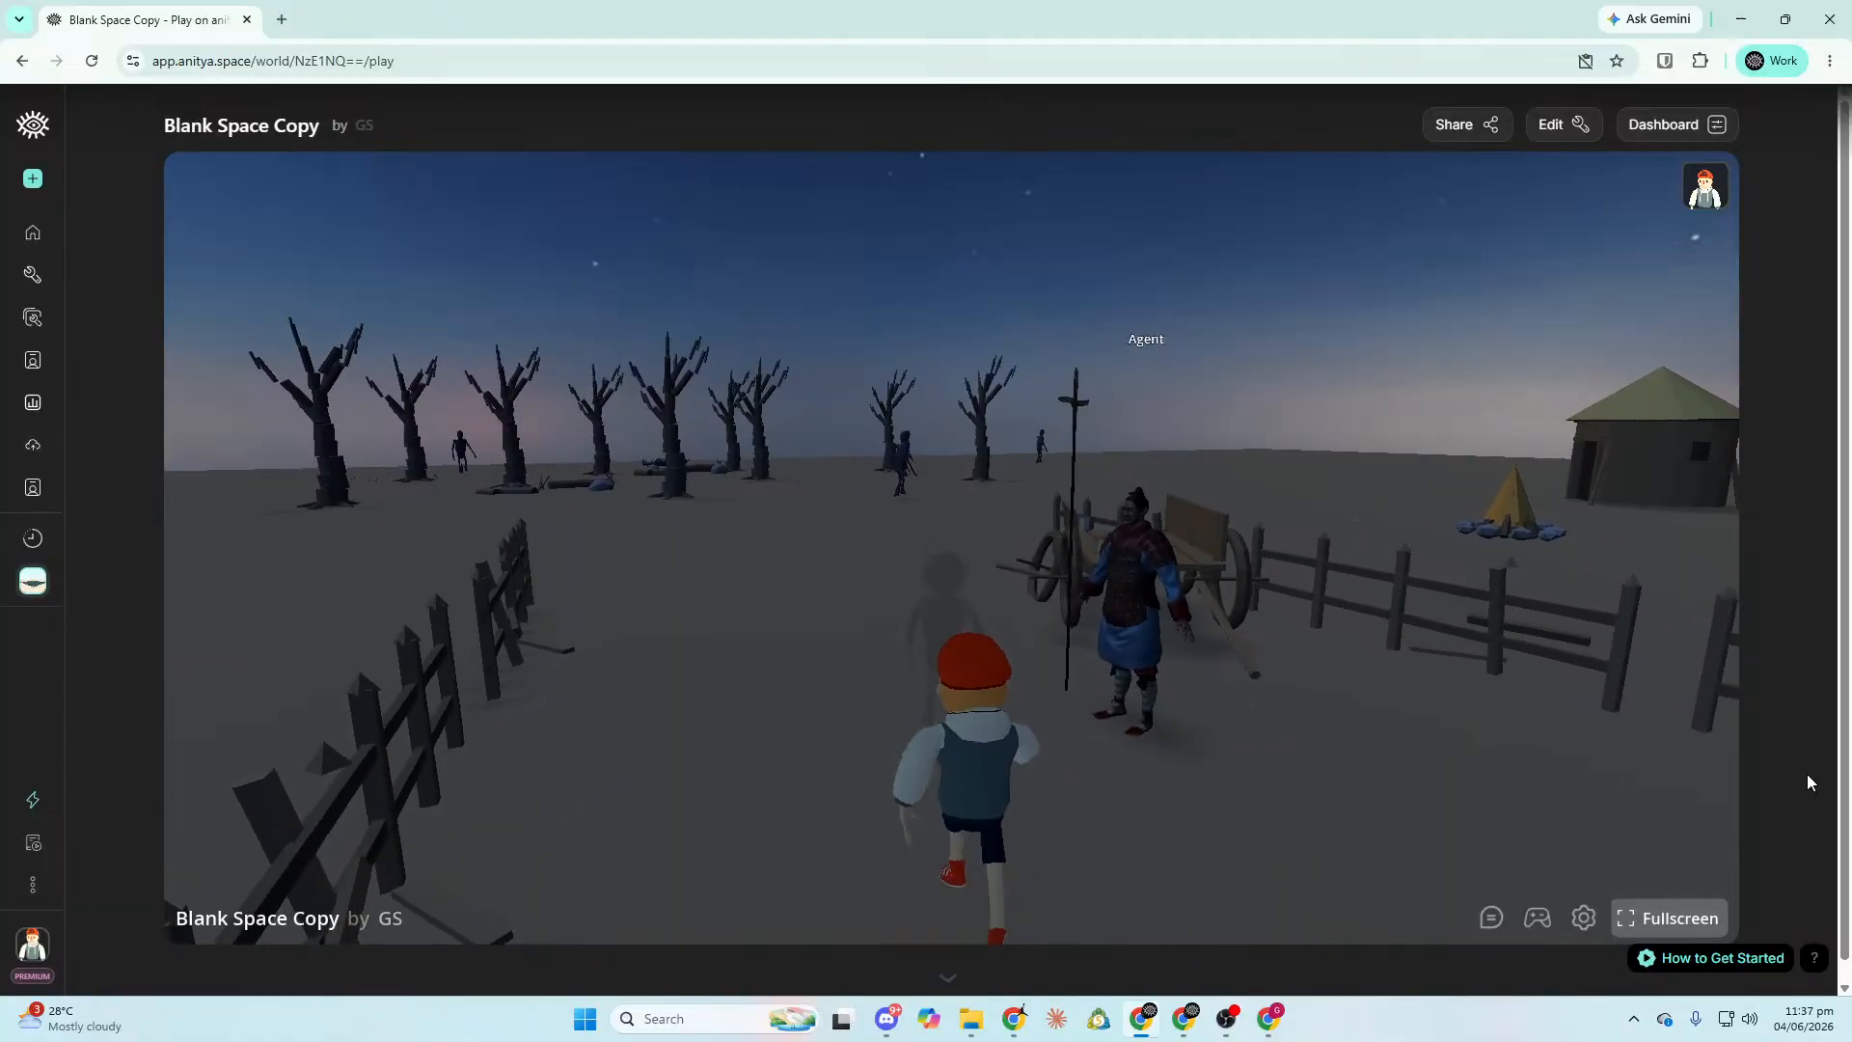
left_click(1640, 772)
key("w")
key("f")
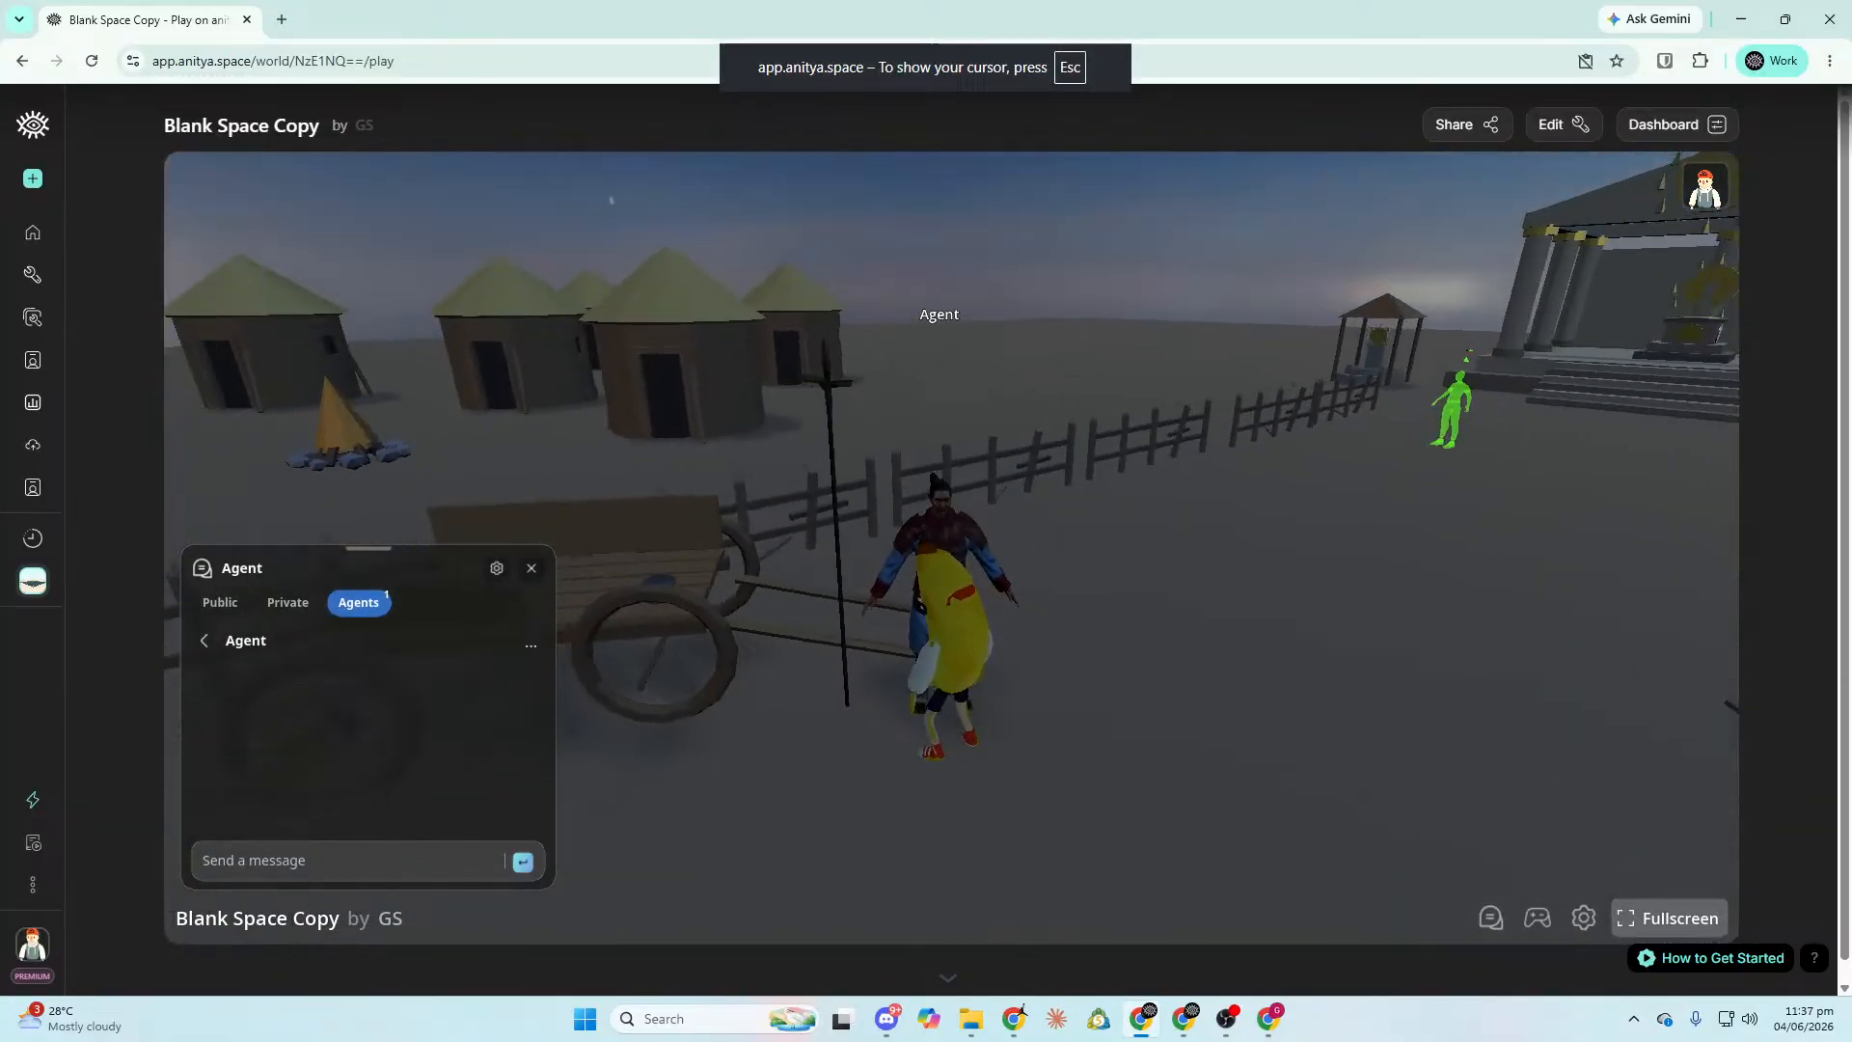
Test the agent by sending it "hi" and asking "where am I?".
key("Escape")
left_click(372, 861)
type("hi")
key("Return")
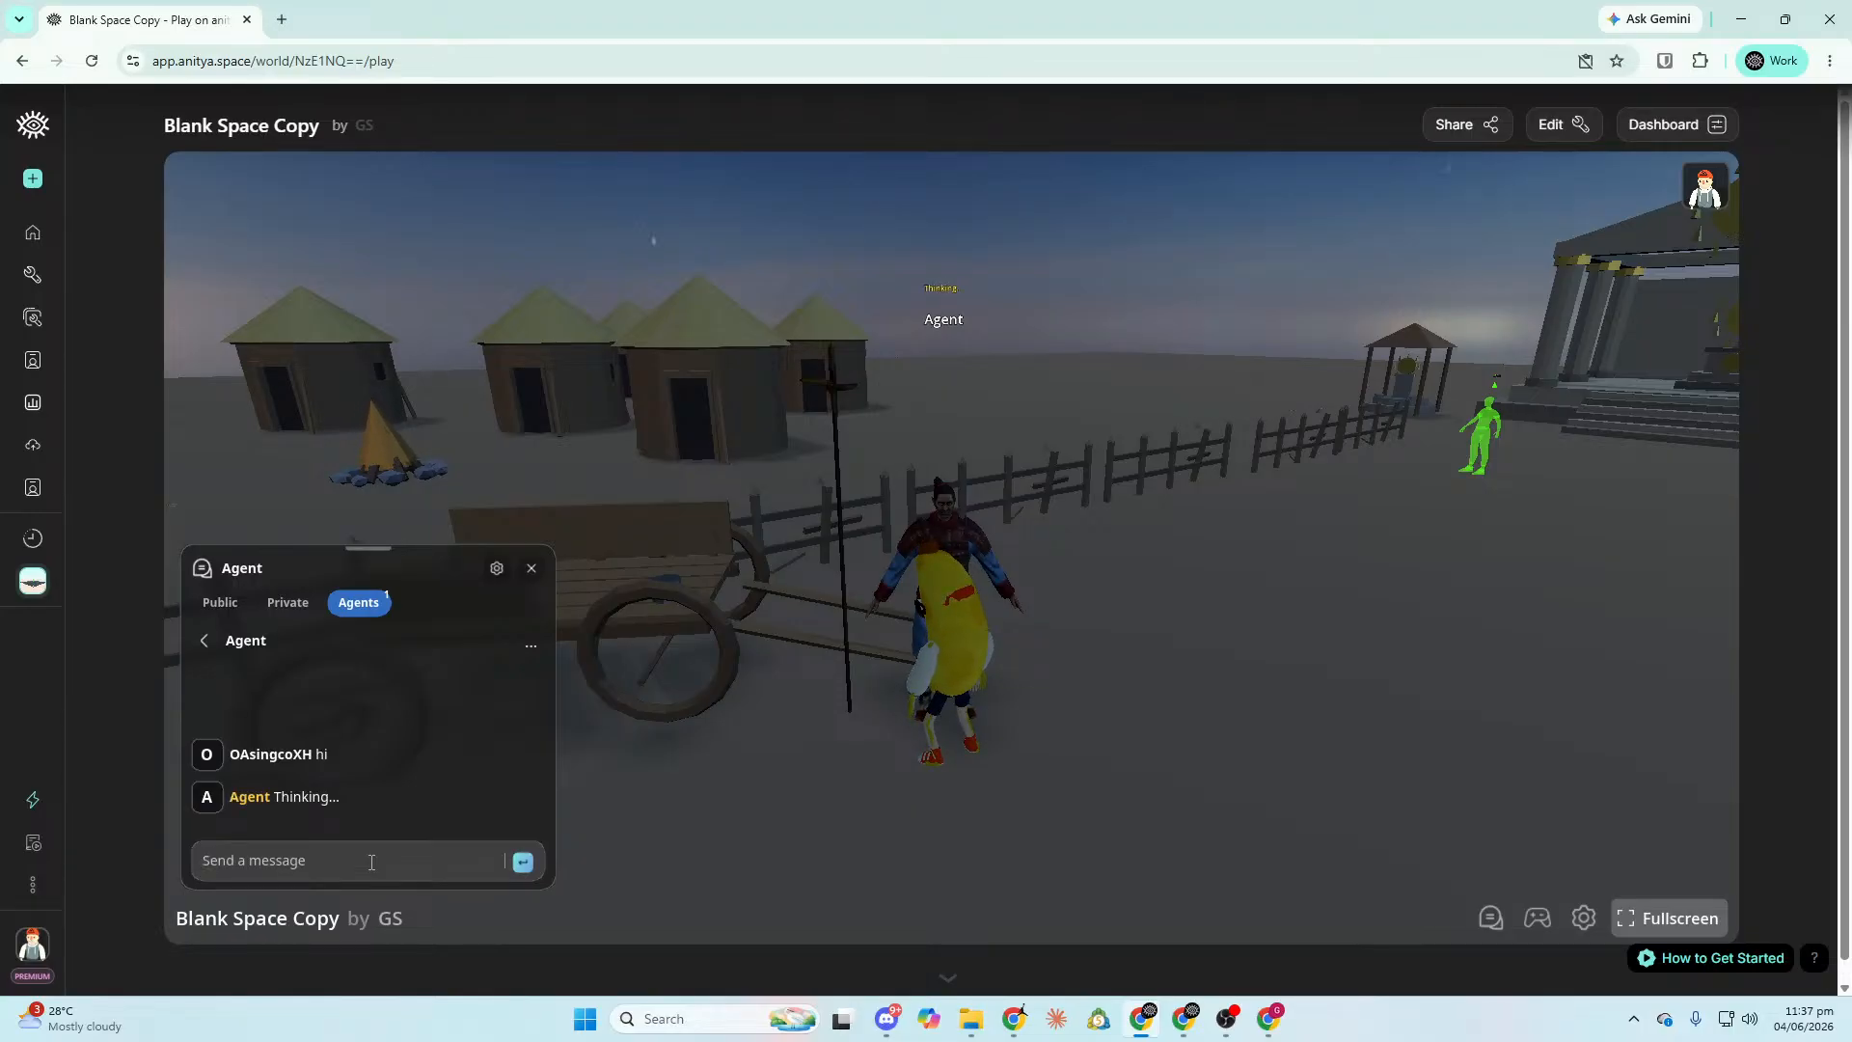
type("where ")
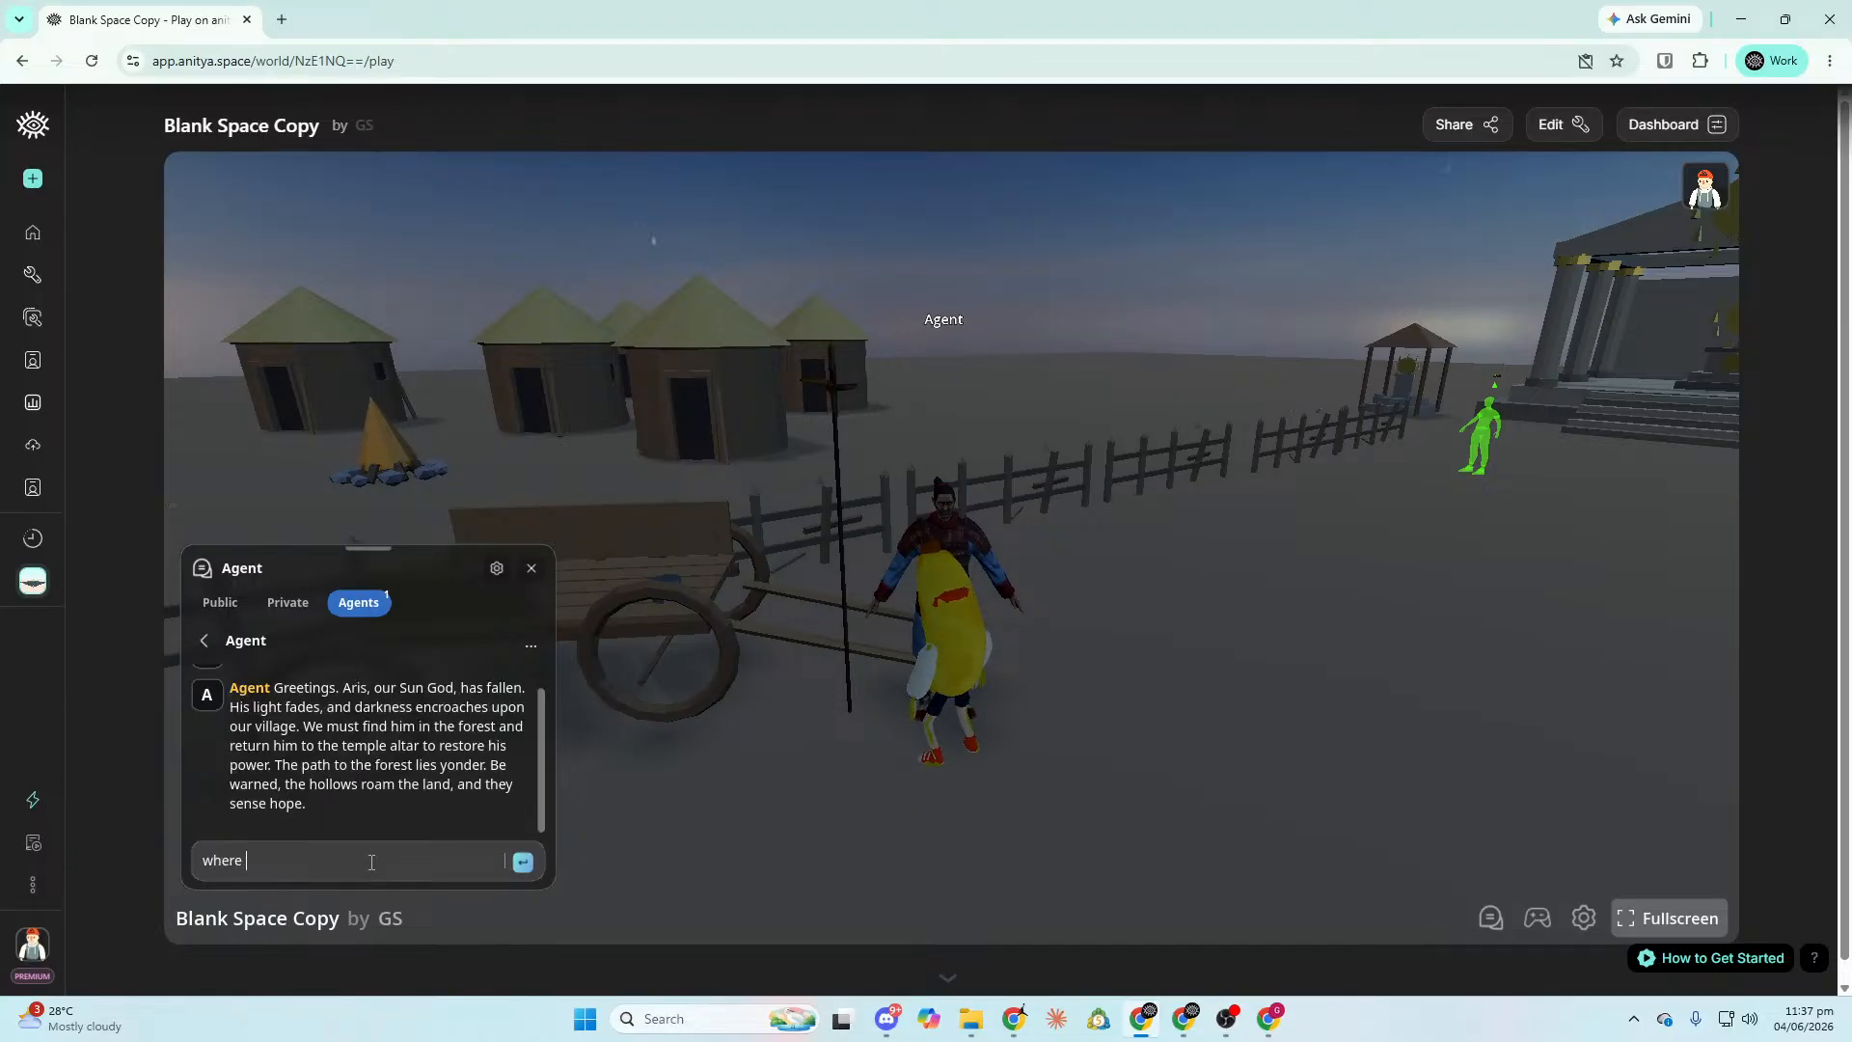
type("am I?")
key("Return")
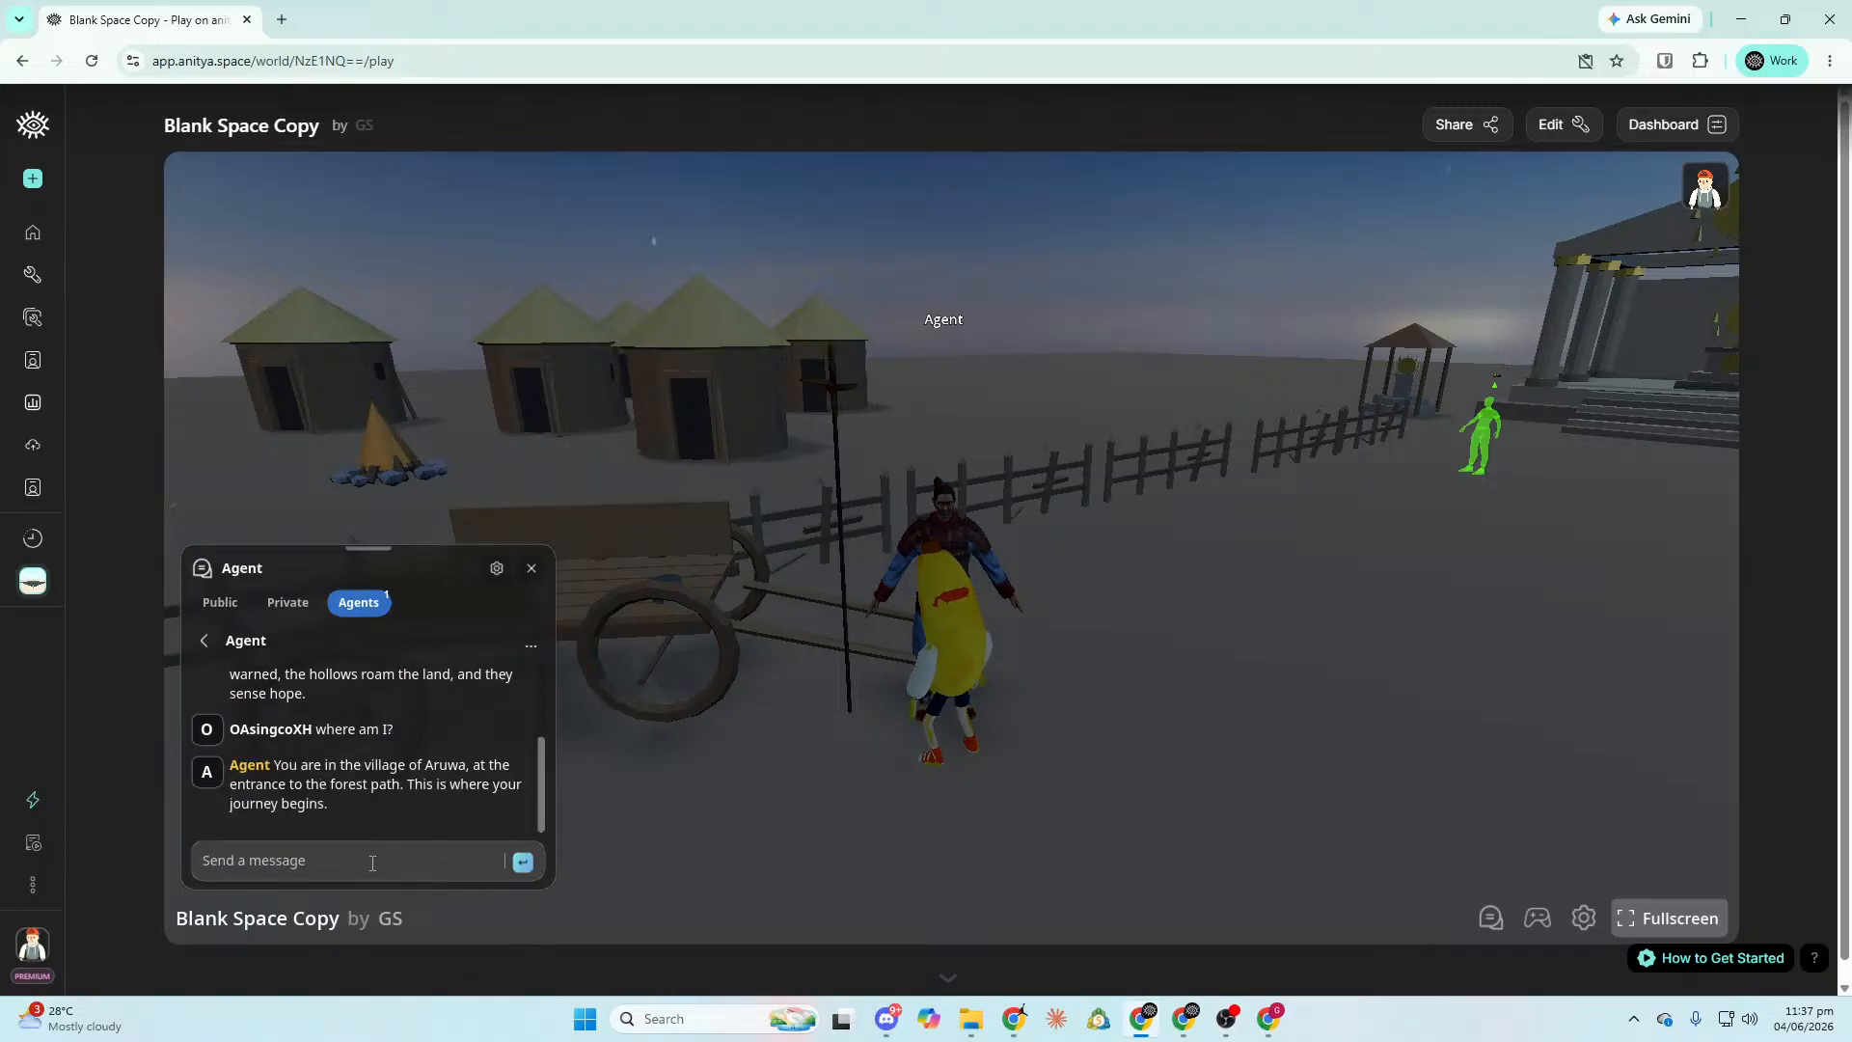
Ask the agent "what should I do?" and close the agent chat.
left_click(368, 852)
type("what should I do?")
key("Return")
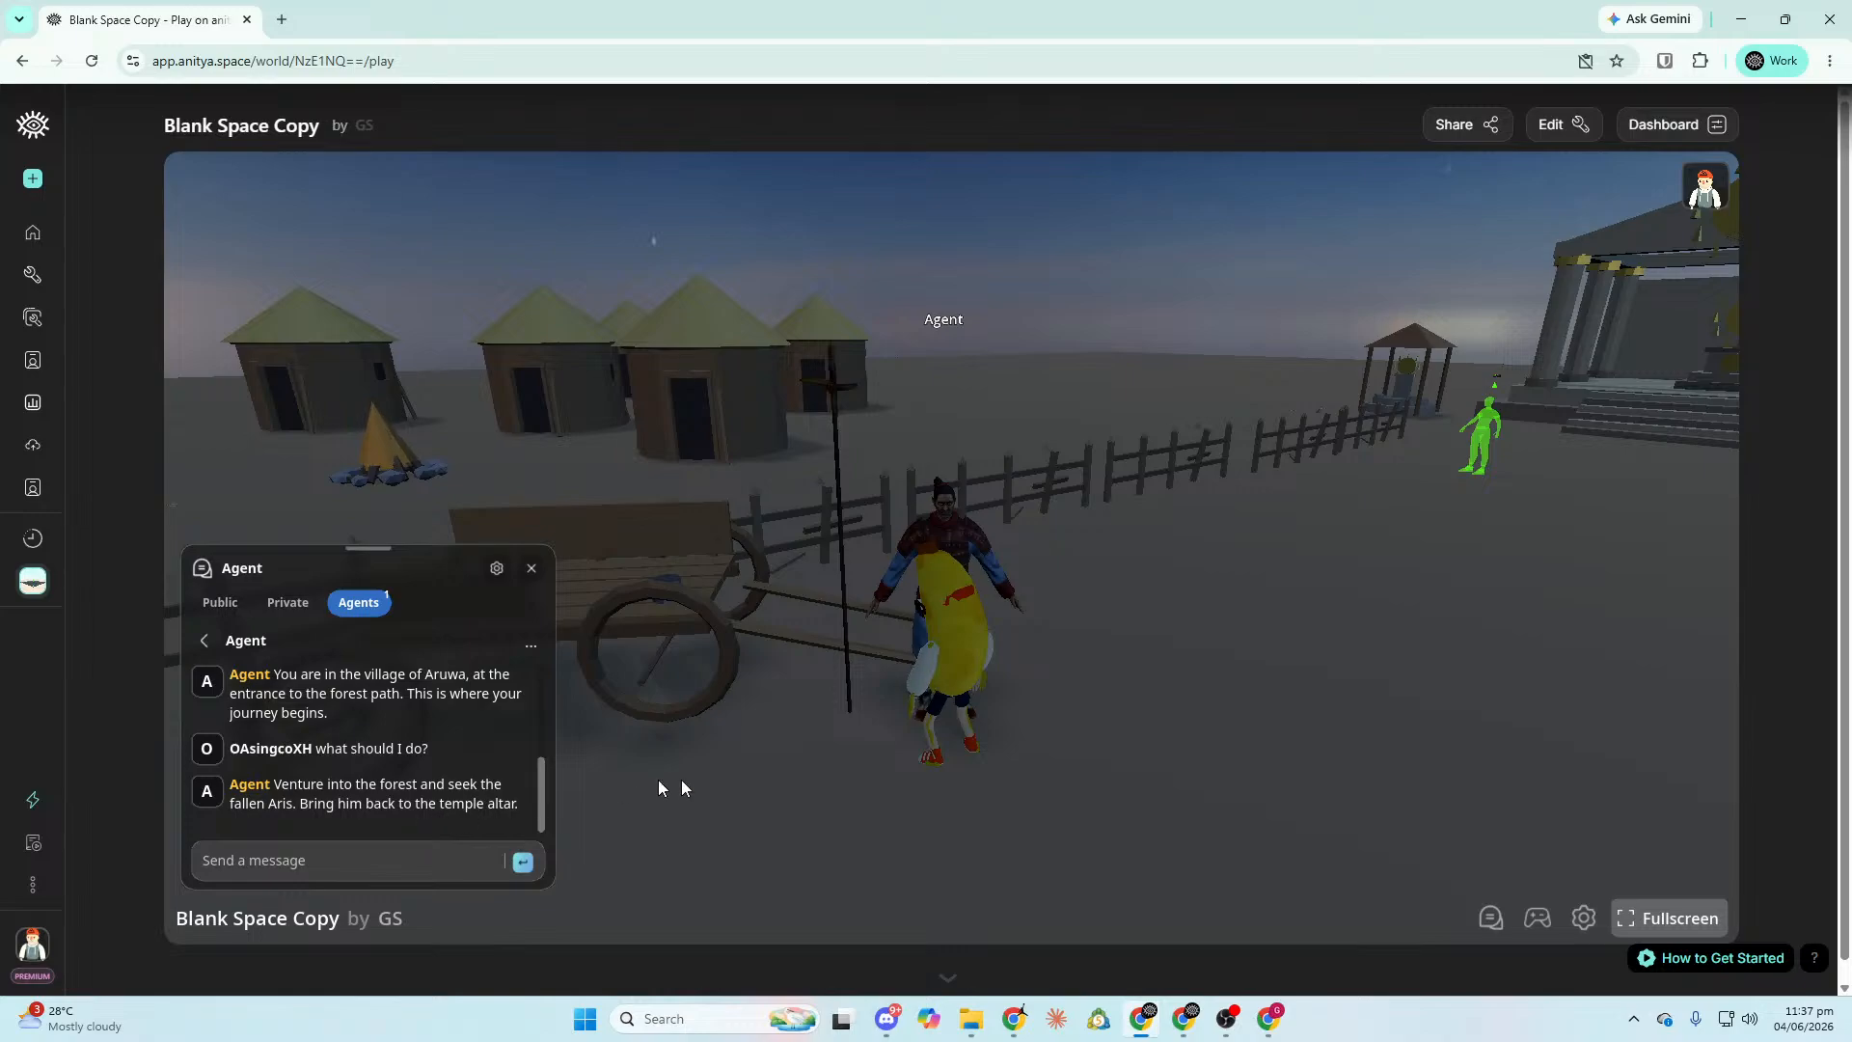
right_click(126, 882)
left_click(674, 791)
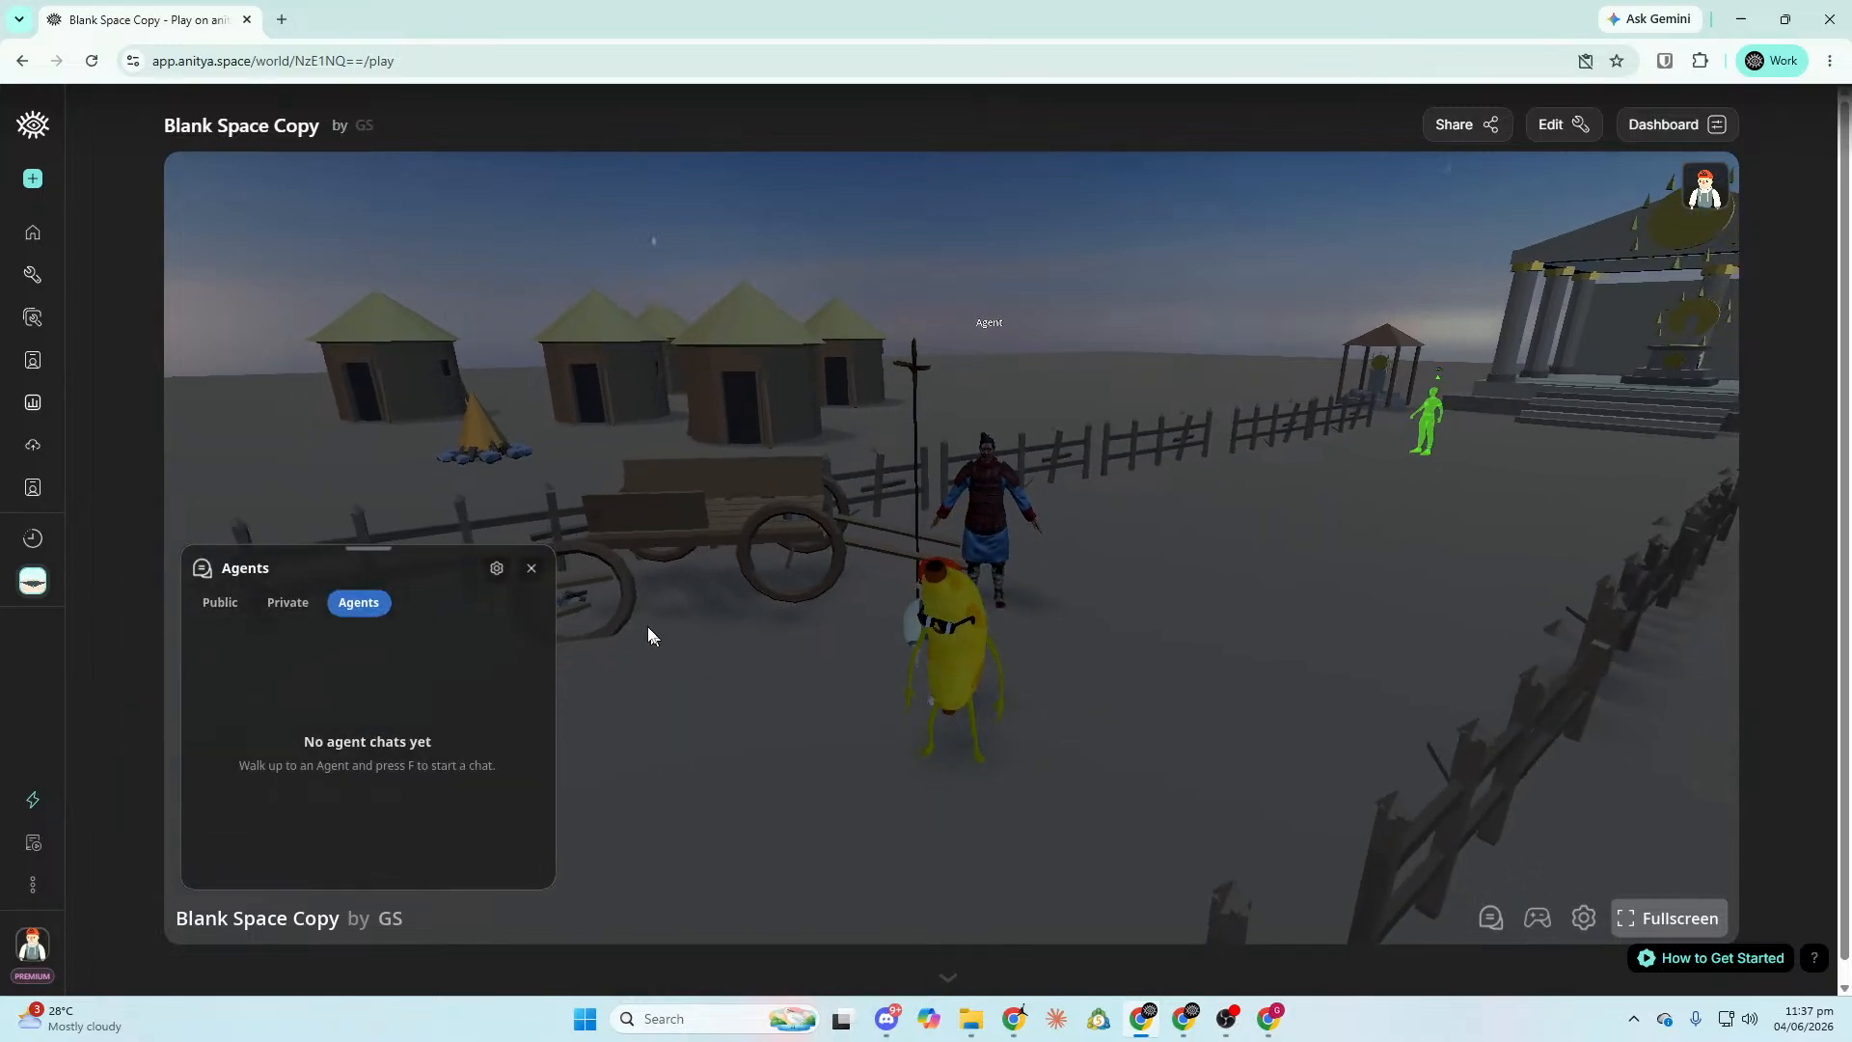
left_click(531, 569)
left_click(537, 582)
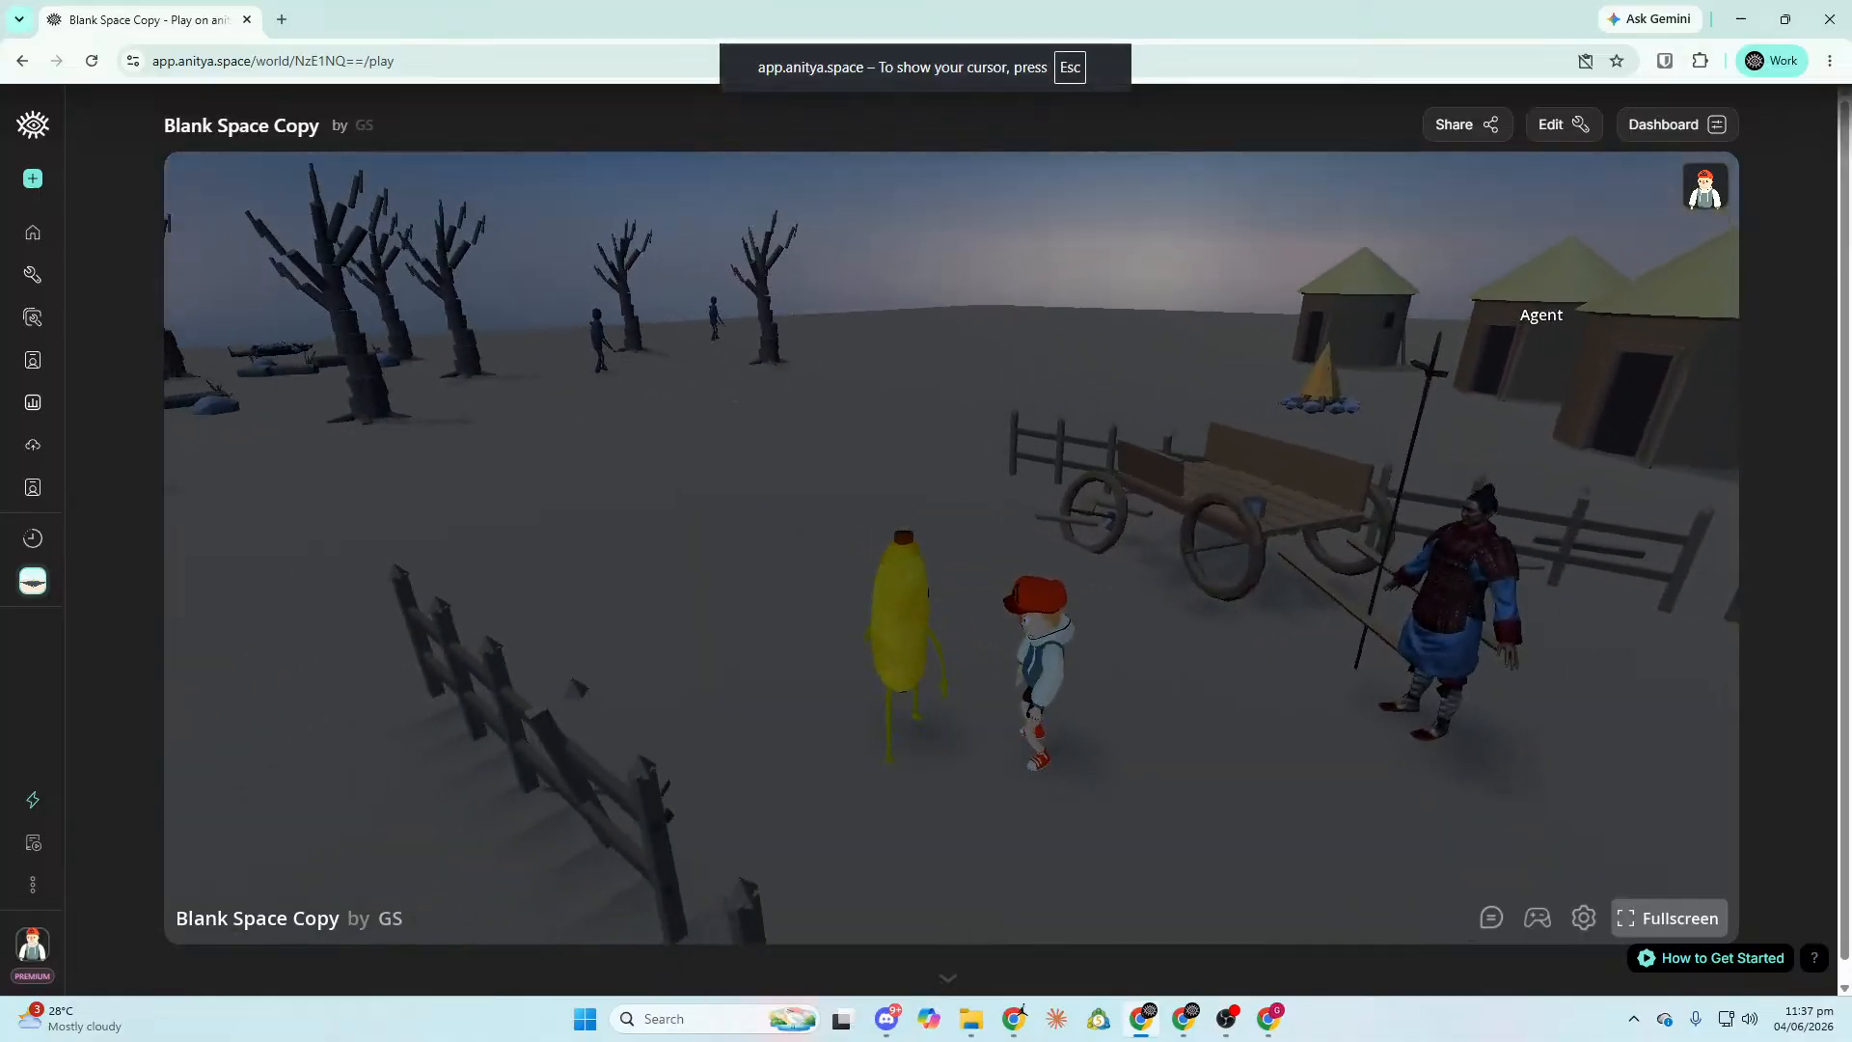
Run past the hollows through the dead forest and interact with the fallen Aris figure lying behind the trees.
key("w")
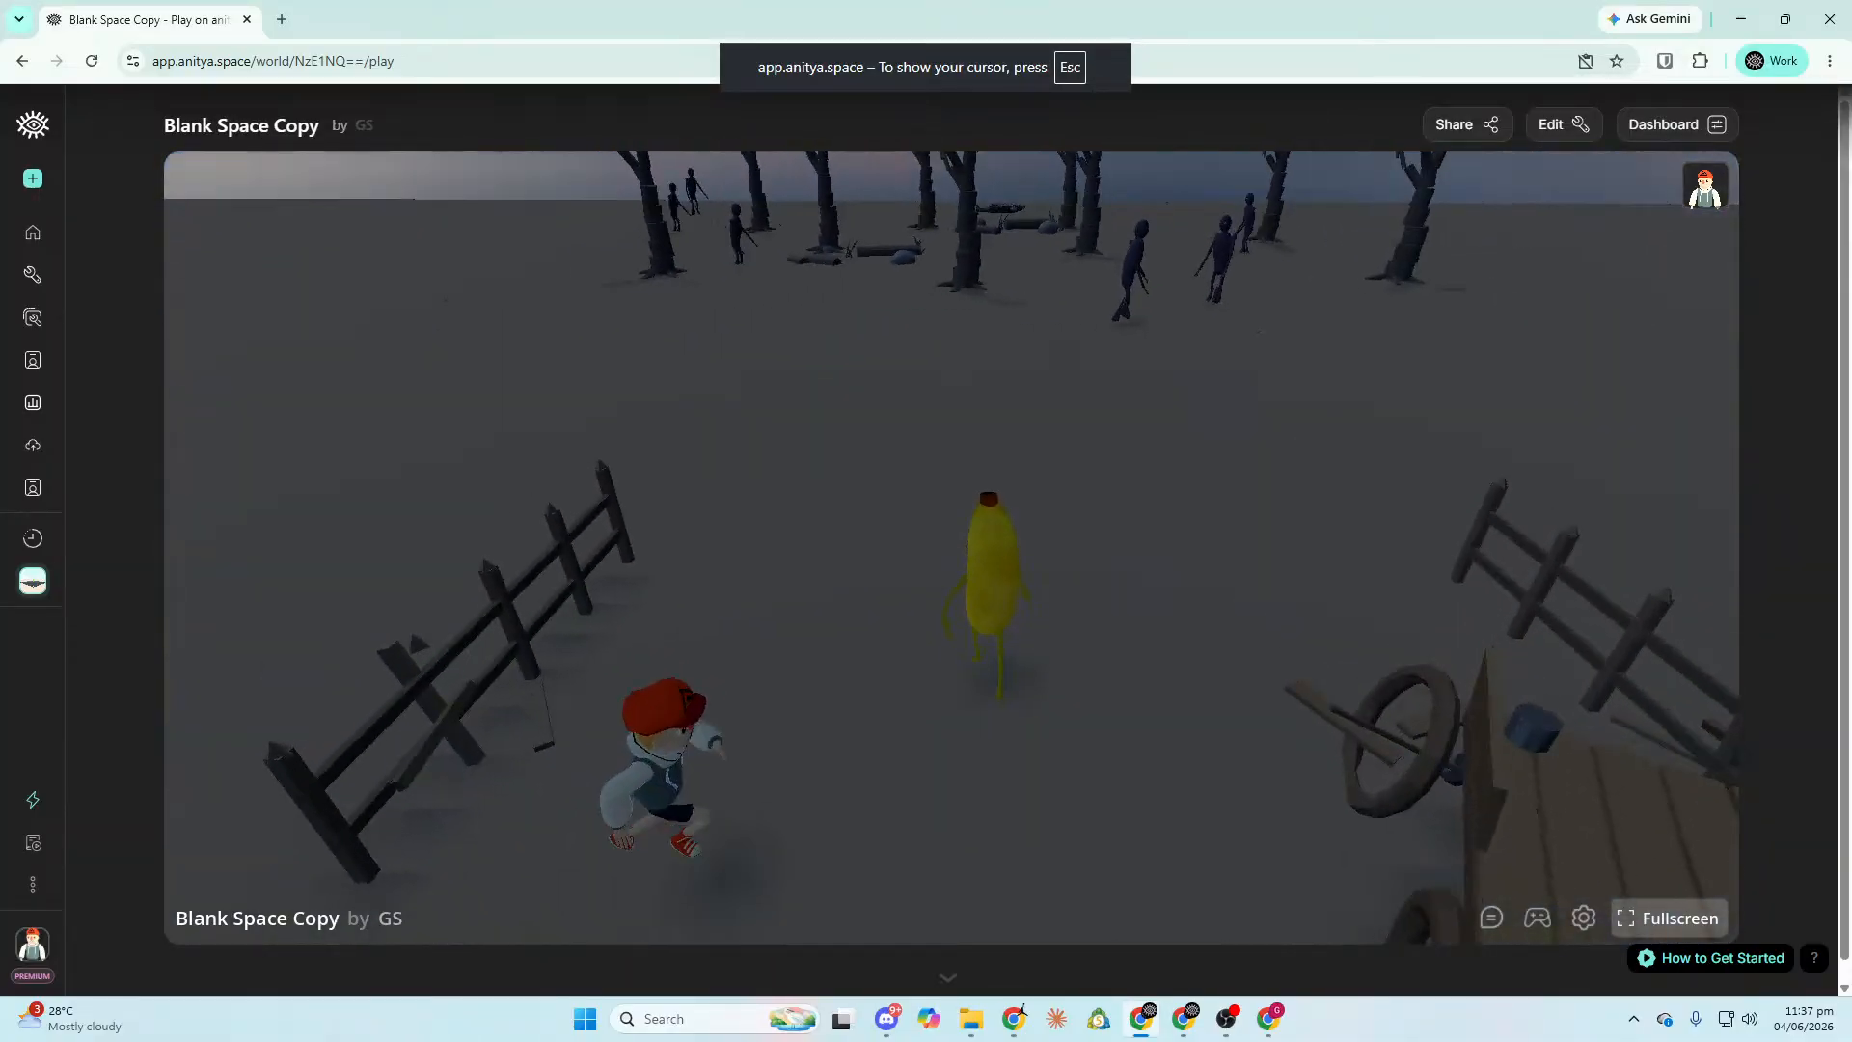
key("w")
key("space")
key("space")
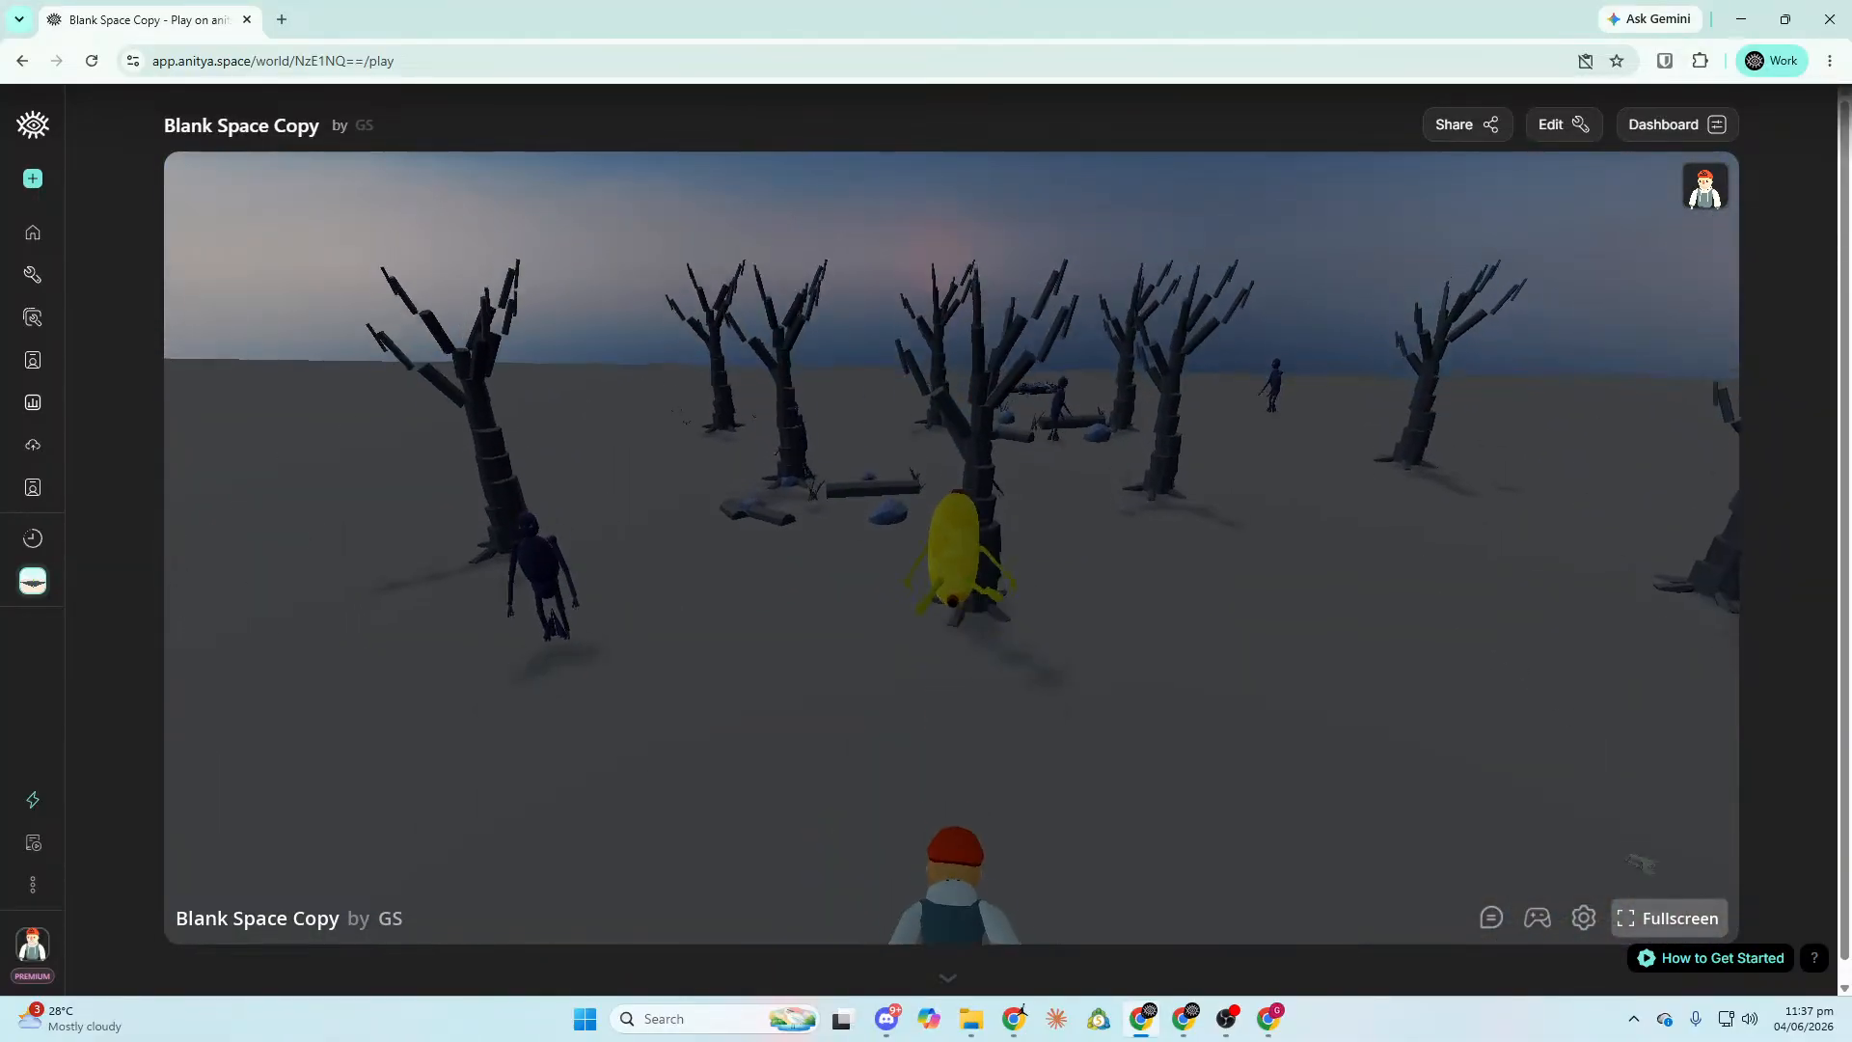
key("w")
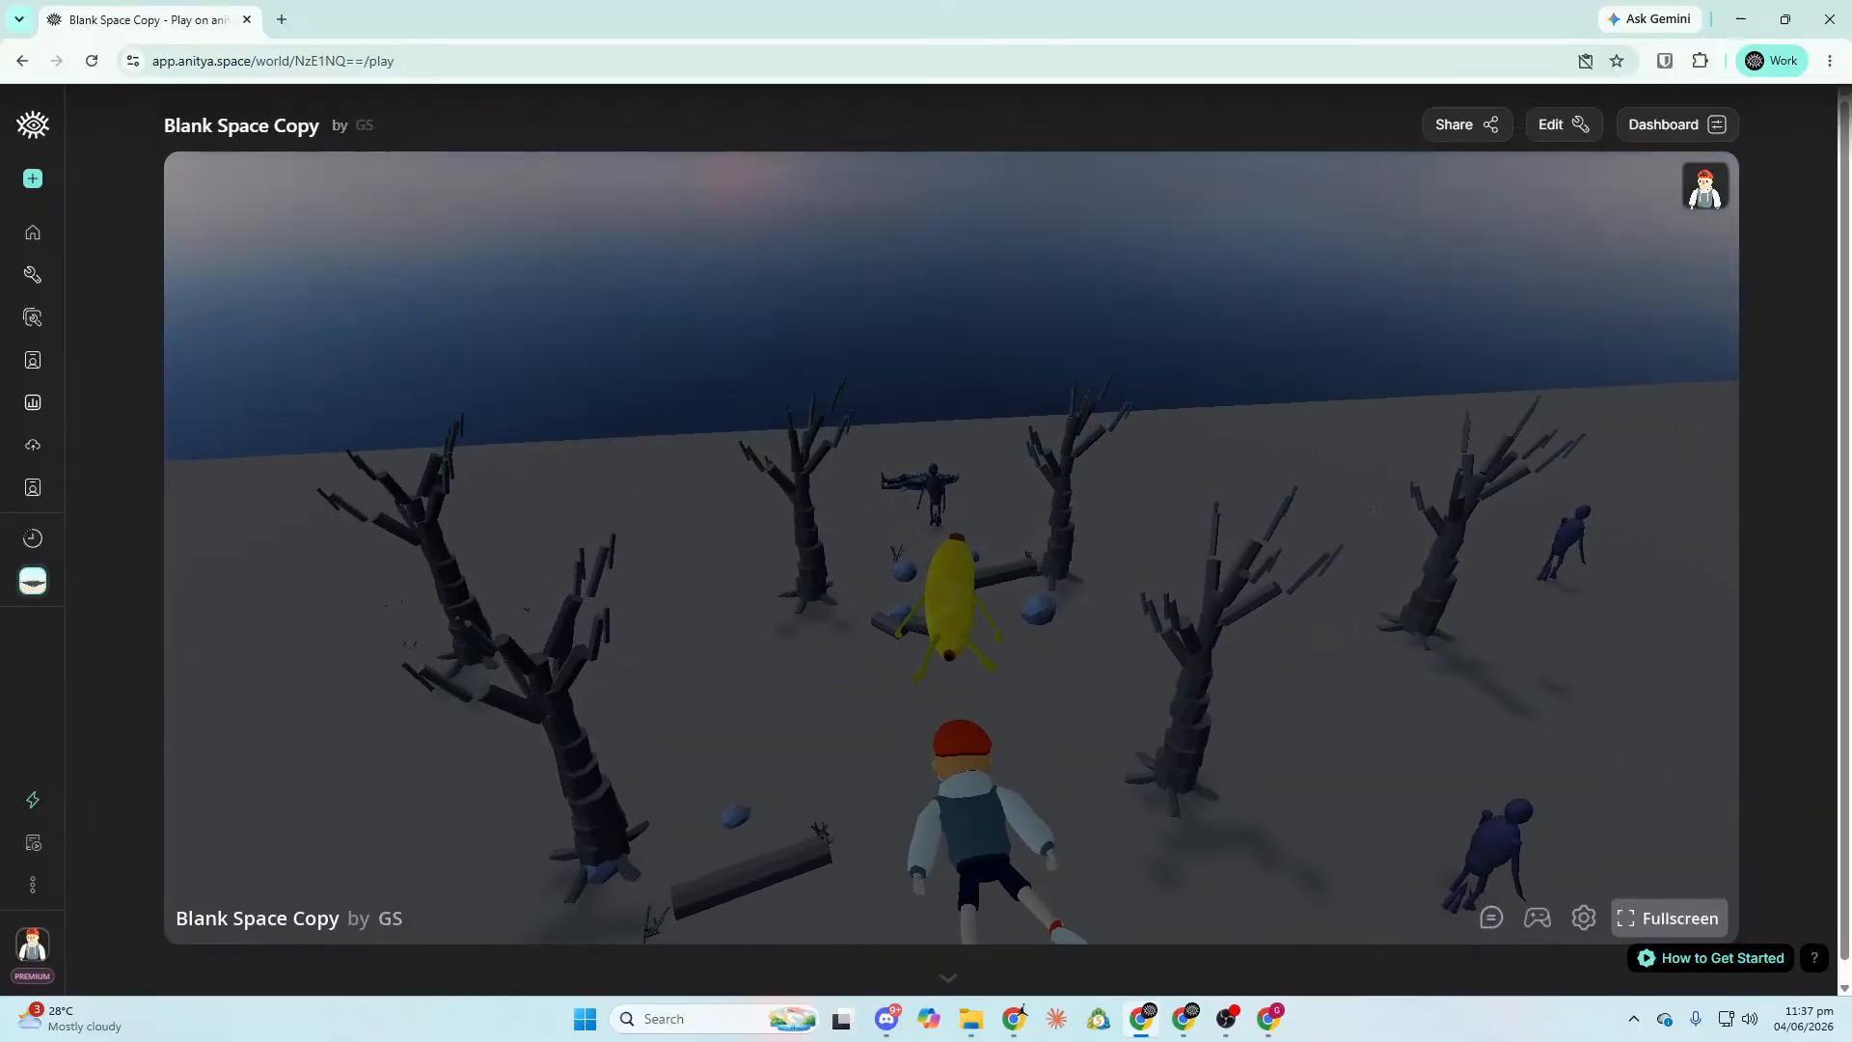
key("w")
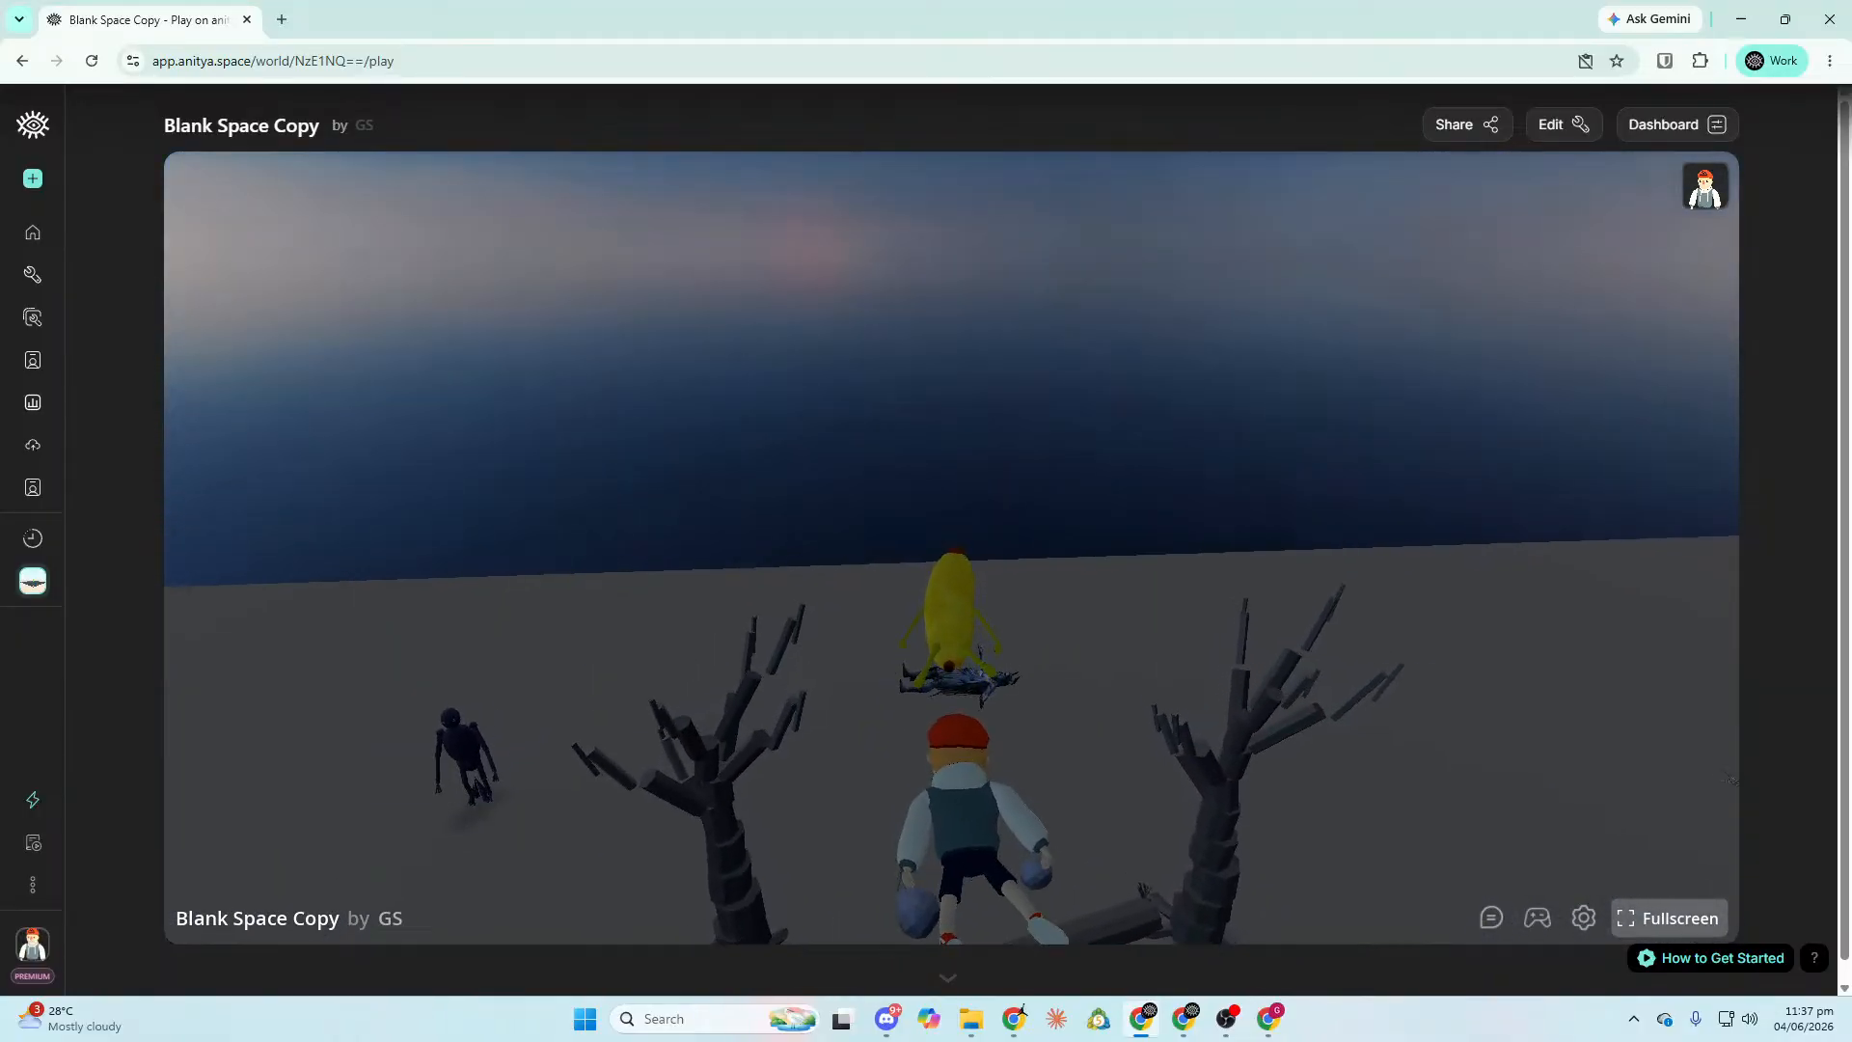
key("w")
key("space")
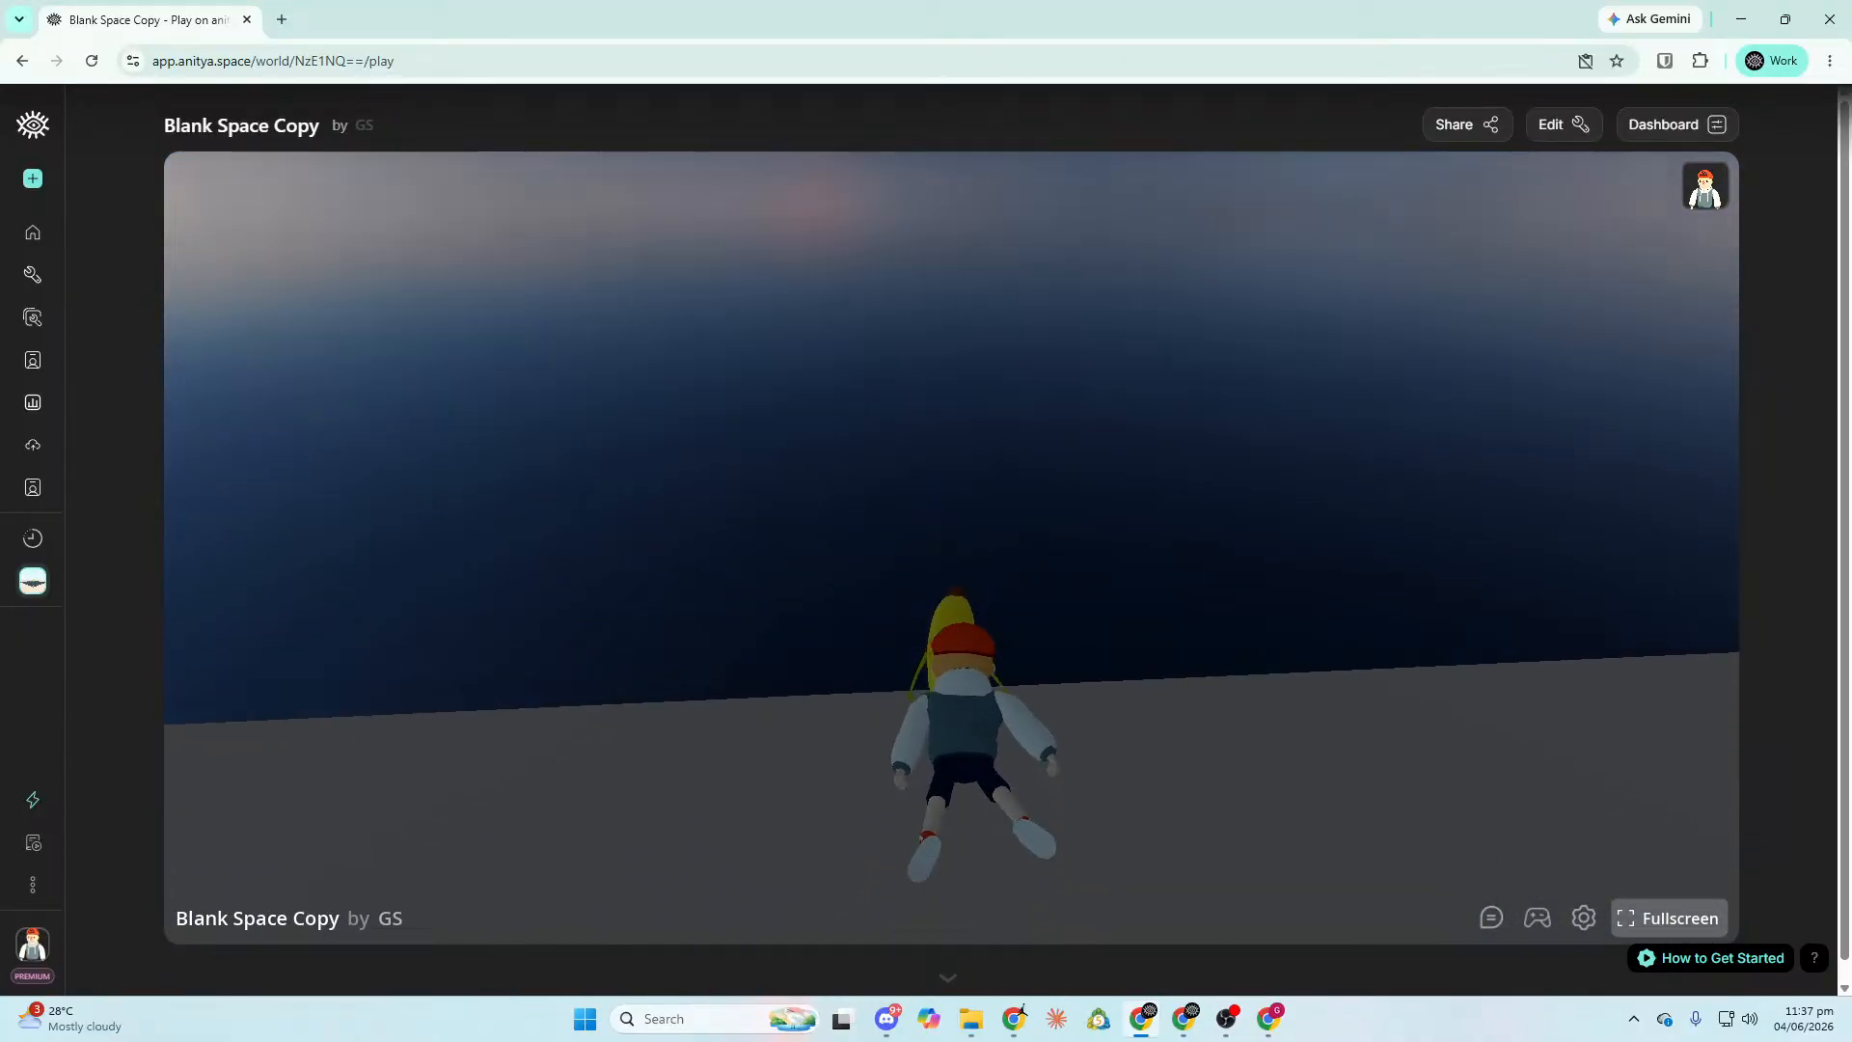
key("w")
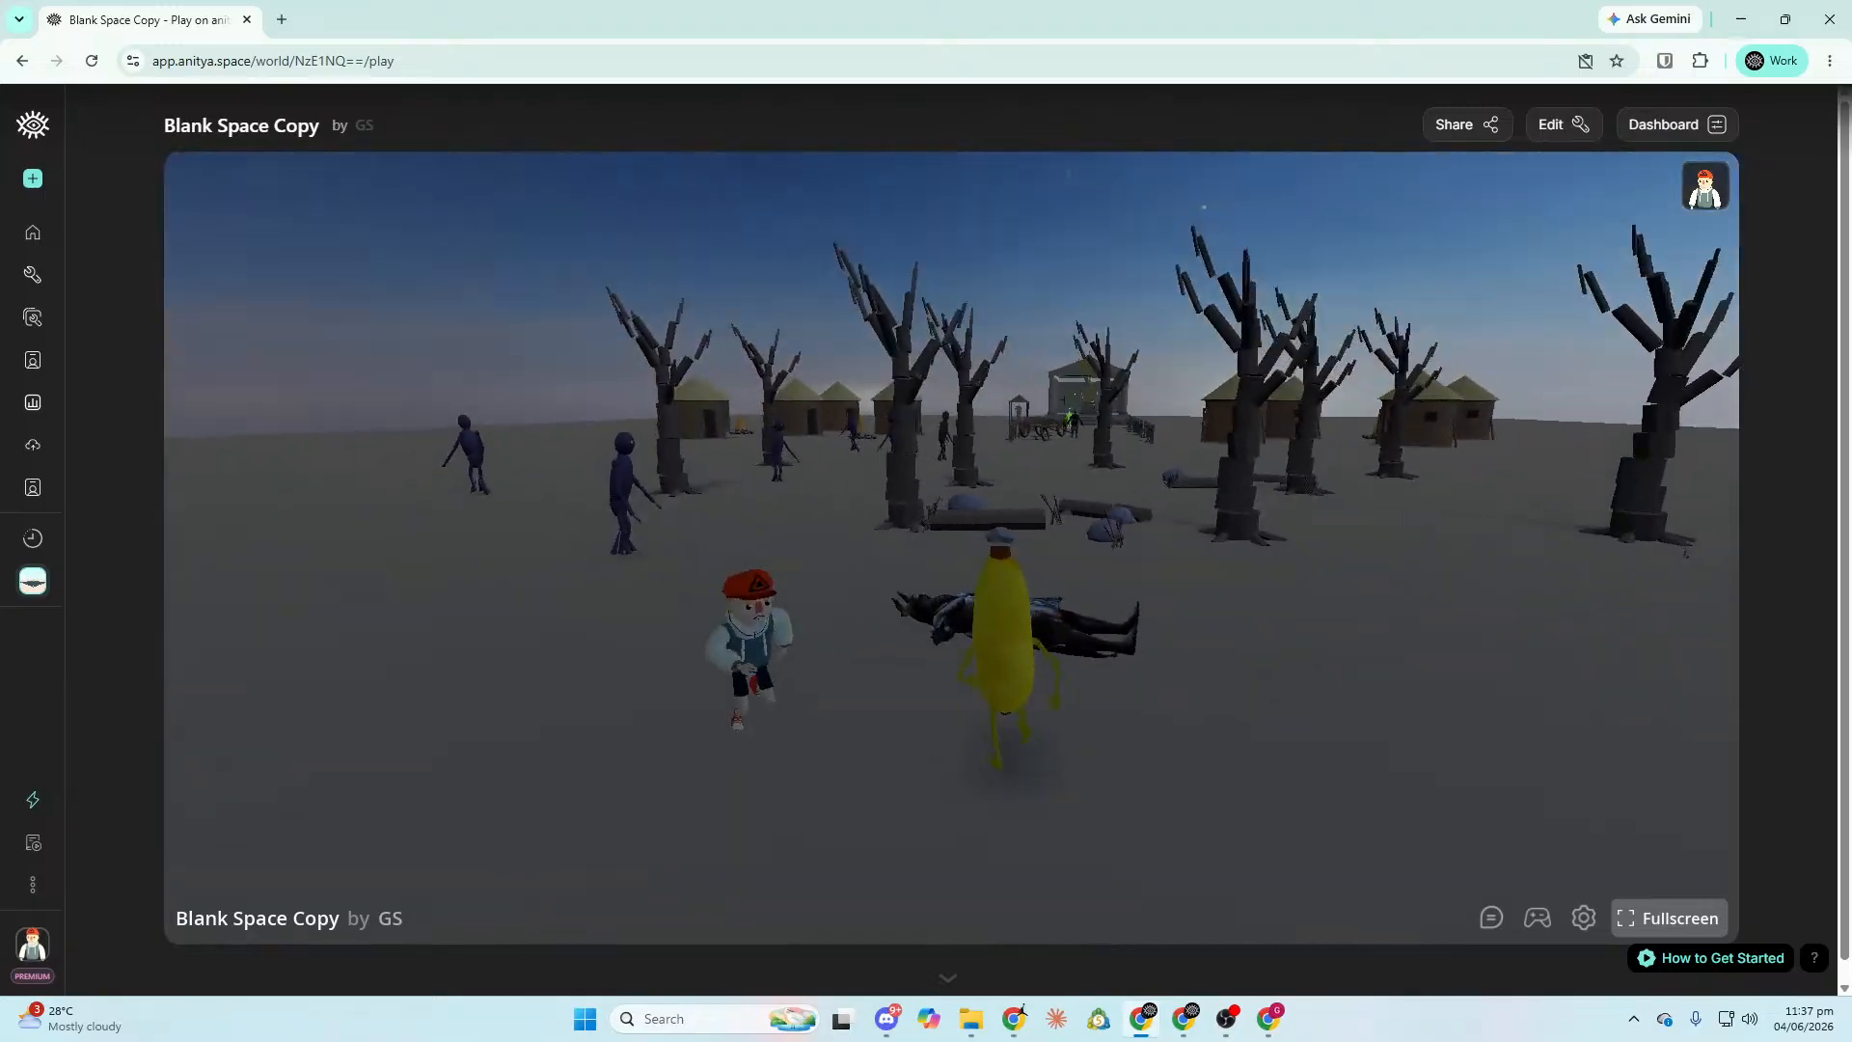
key("w")
key("f")
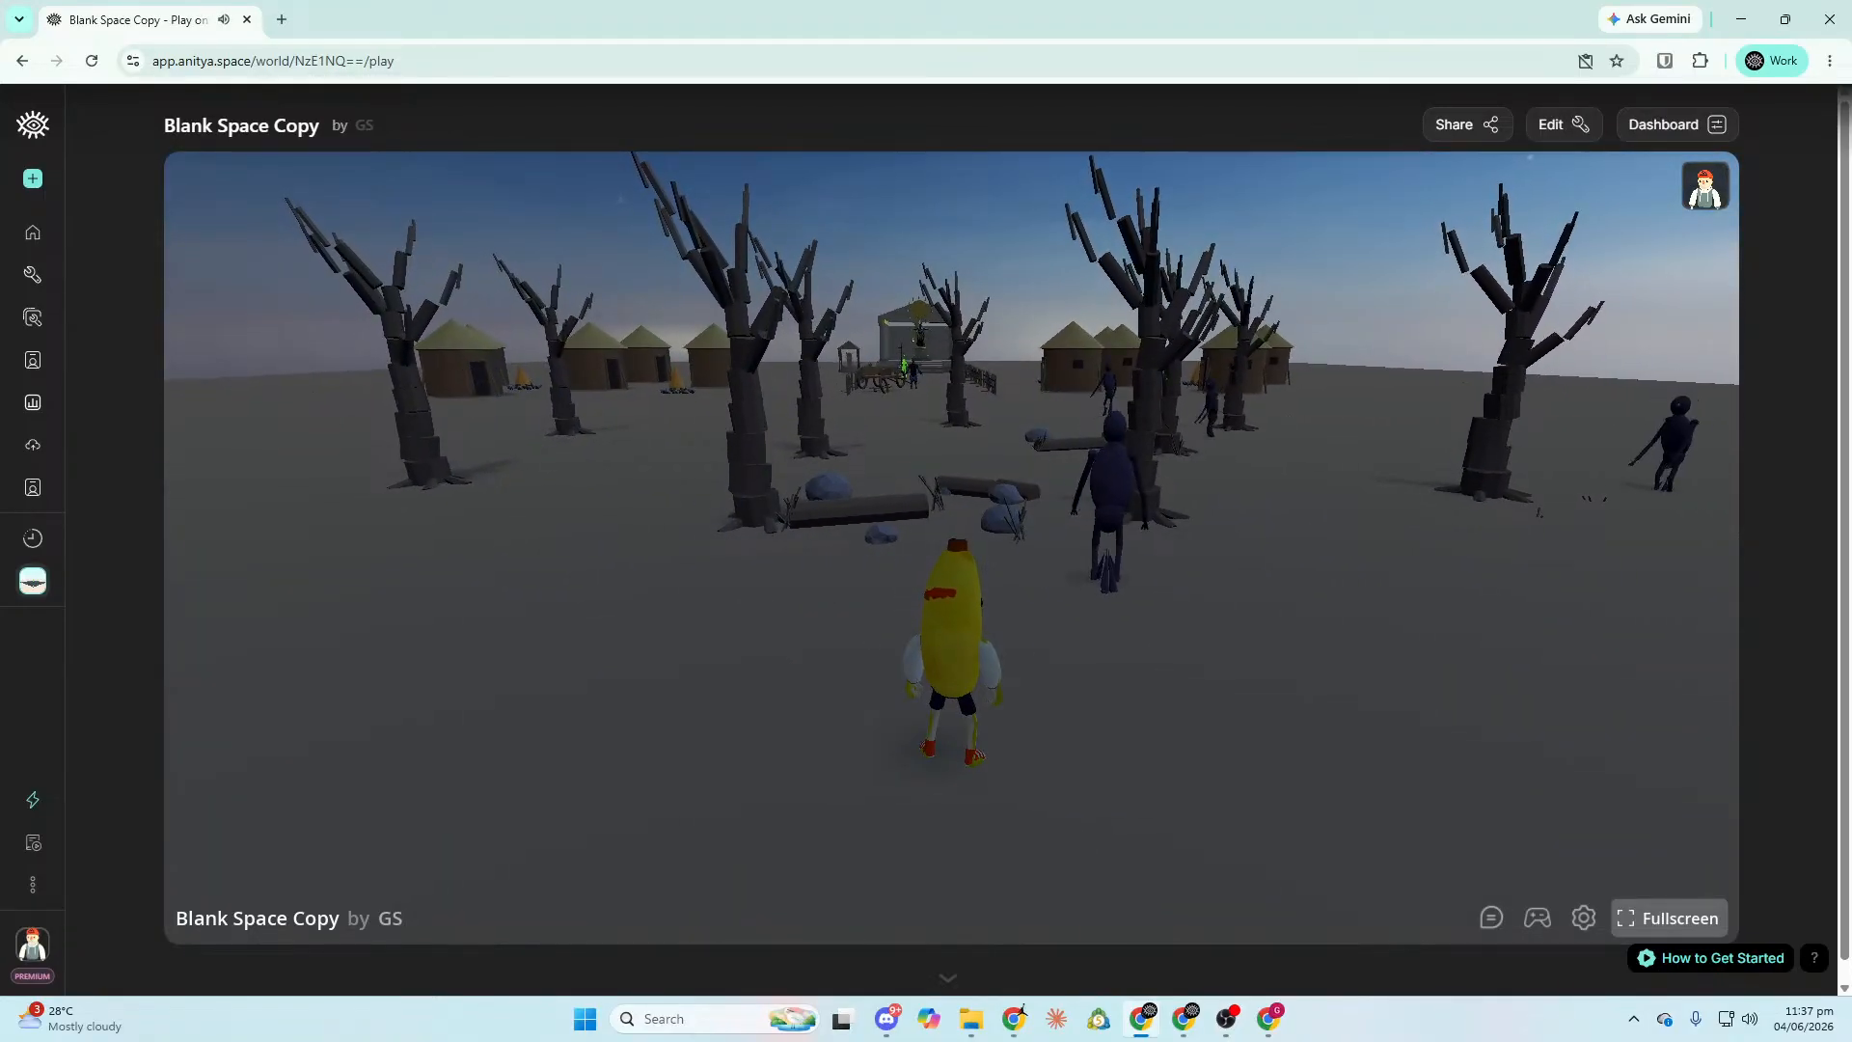
Travel from the forest through the village and past the warrior toward the temple.
key("w")
key("space")
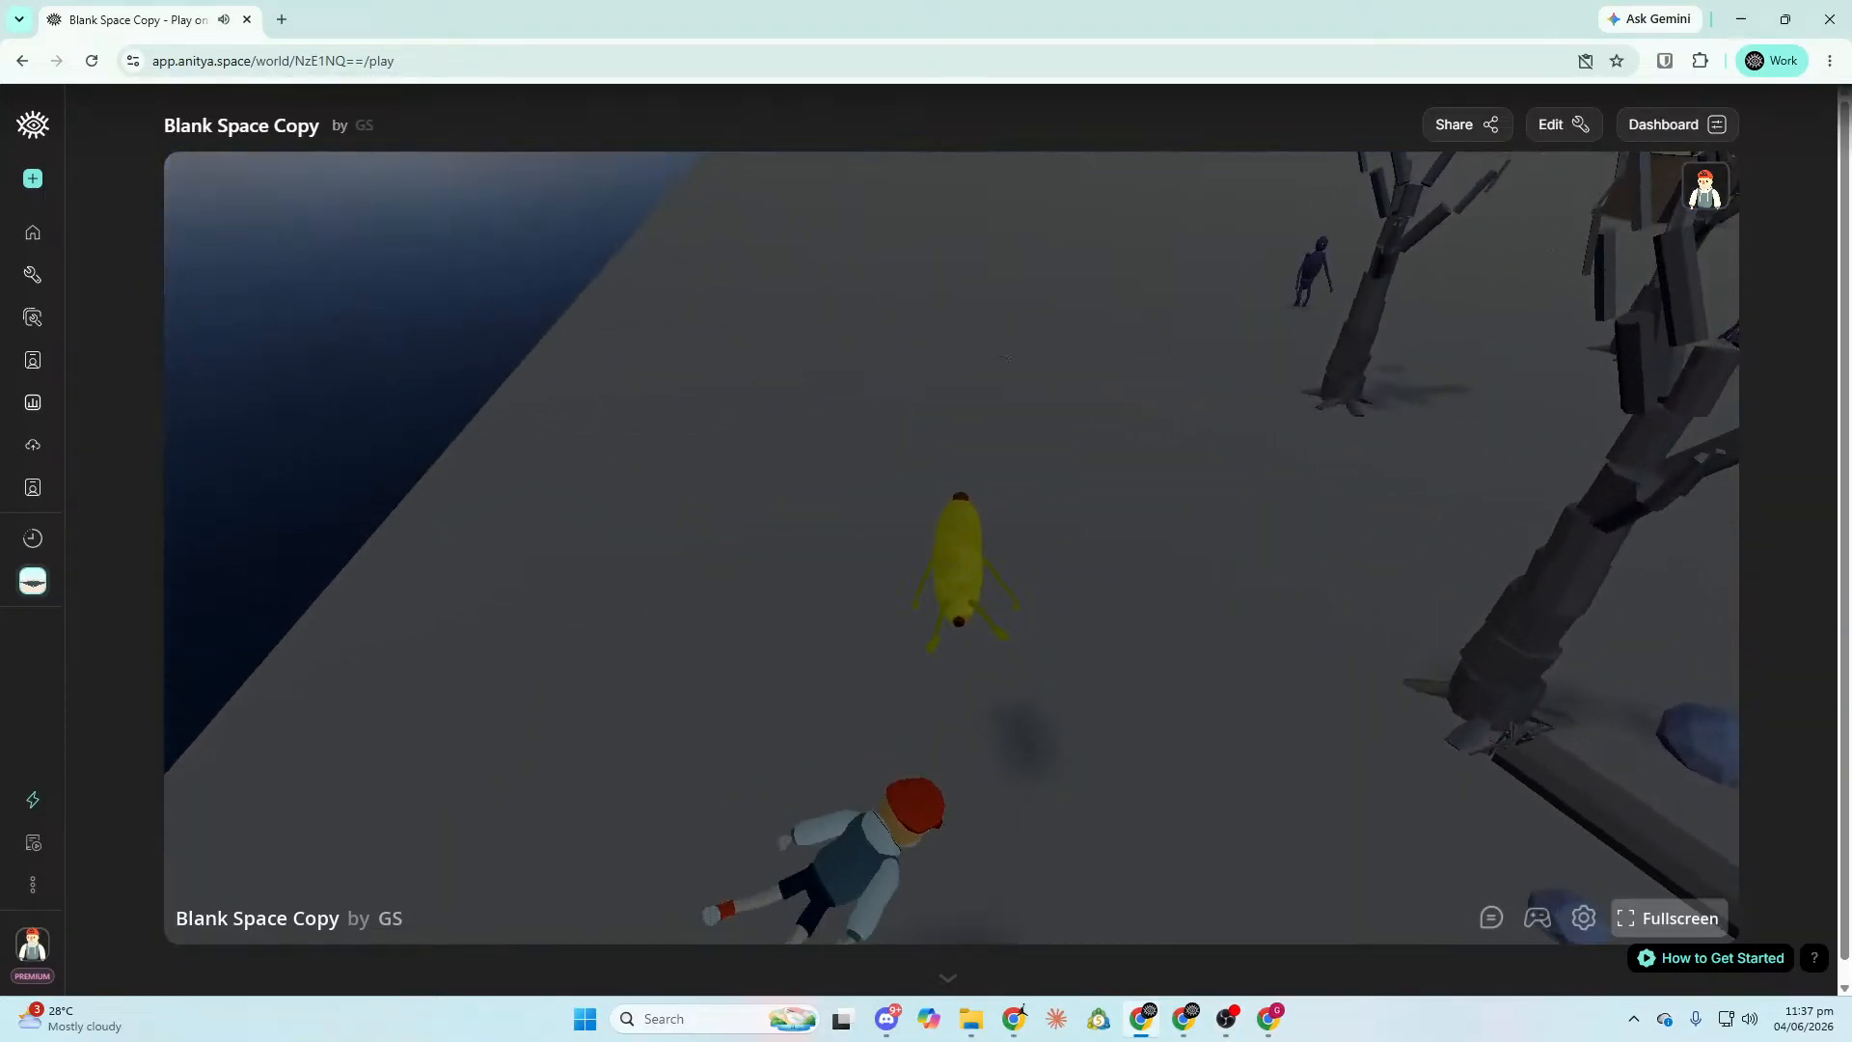
key("w")
key("space")
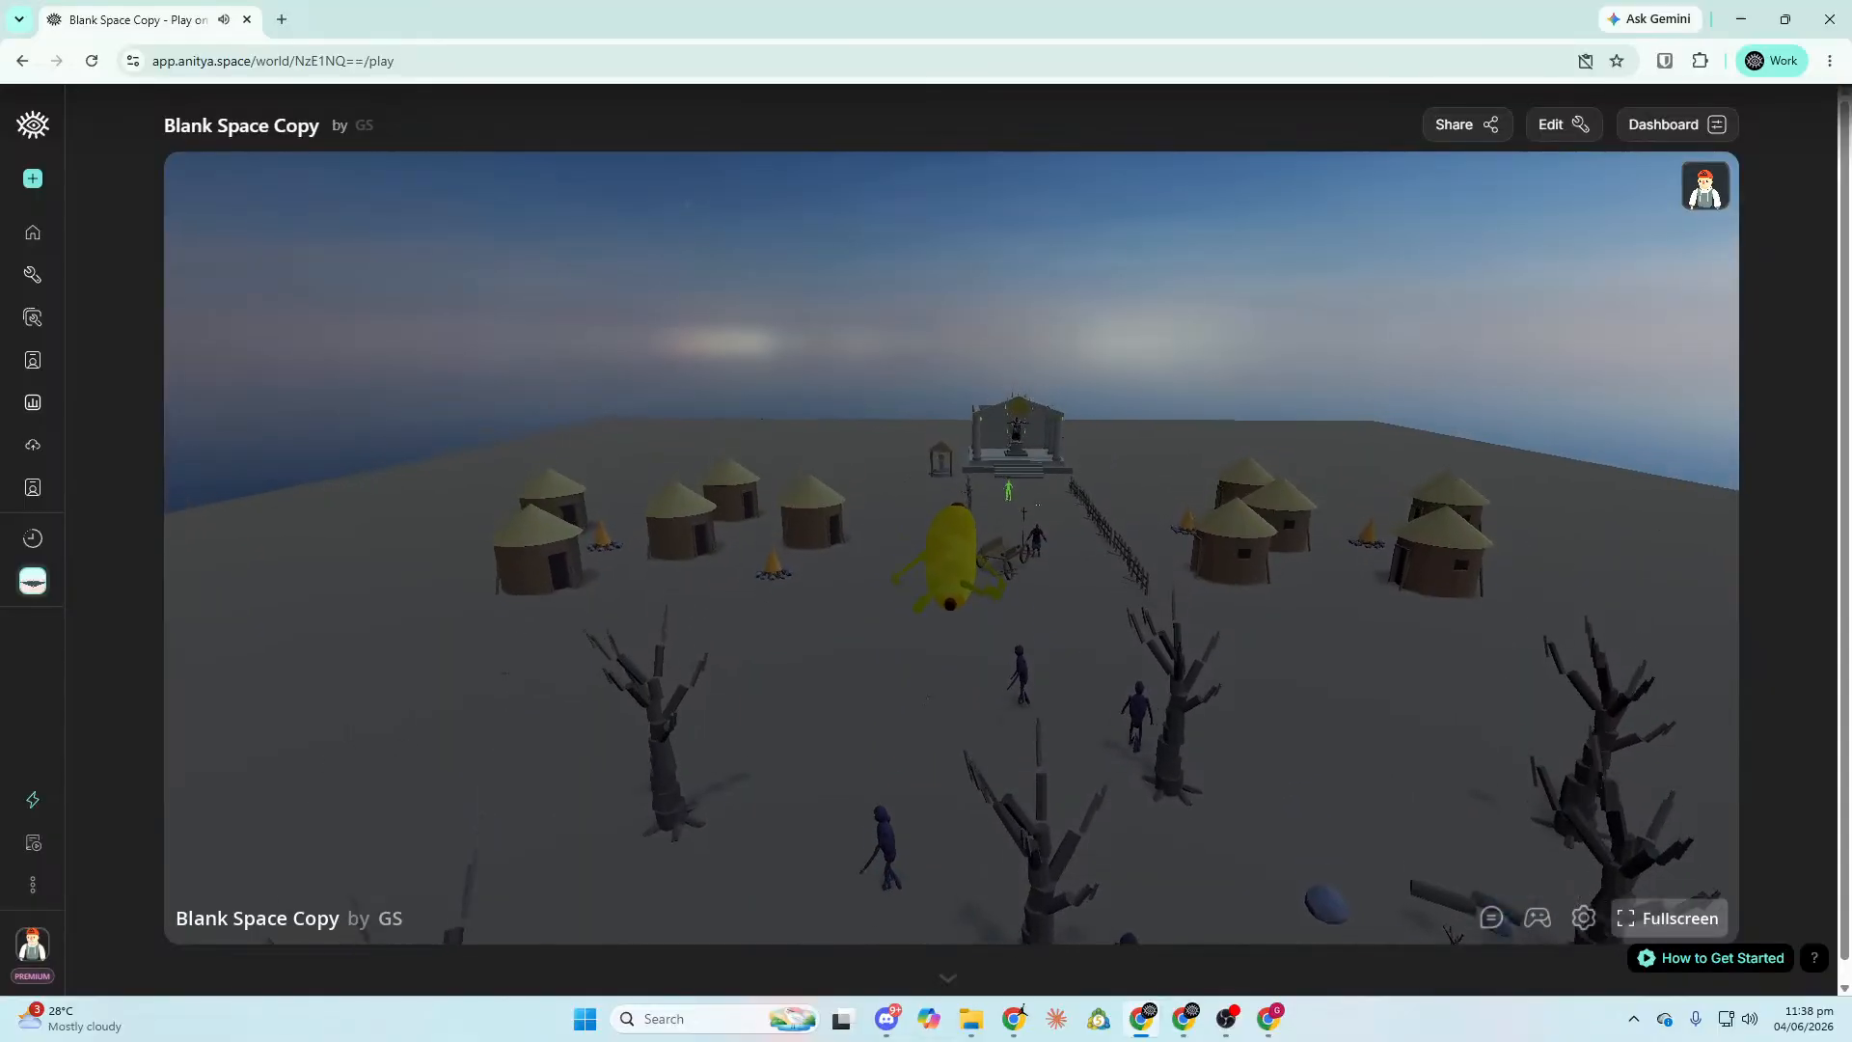
key("w")
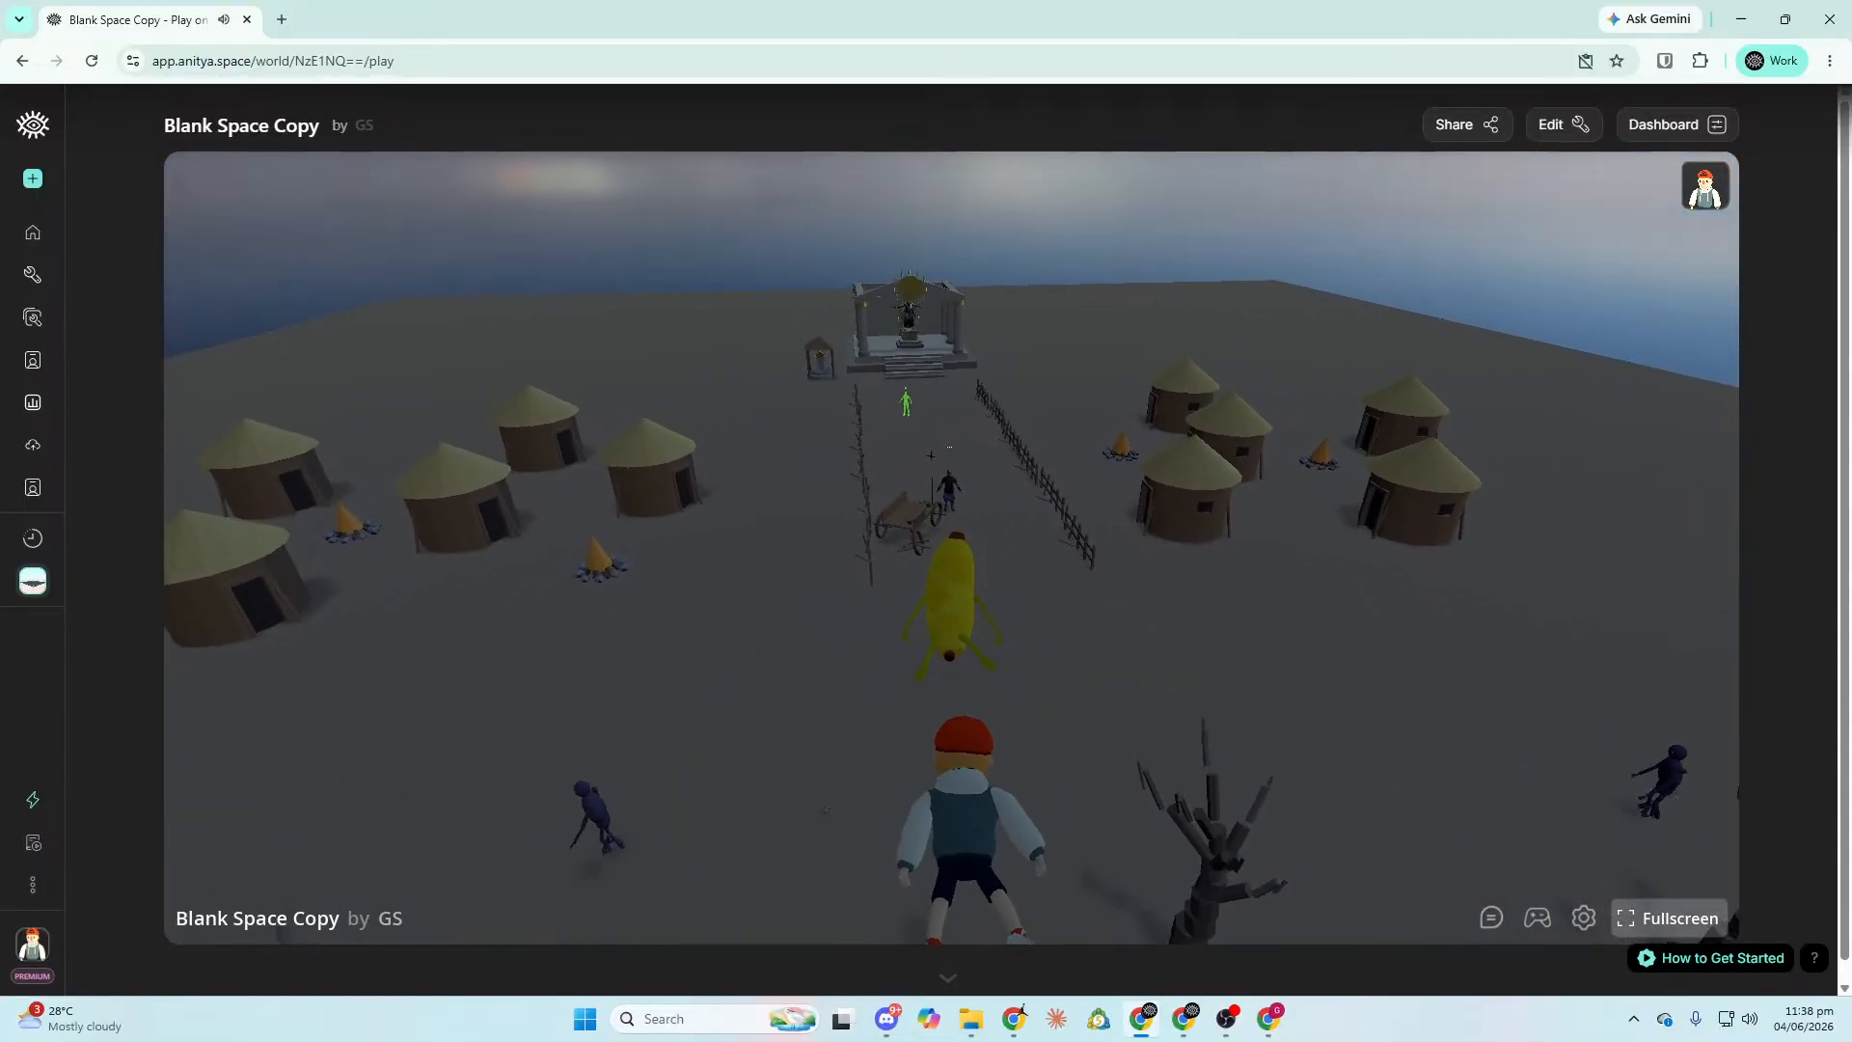
key("w")
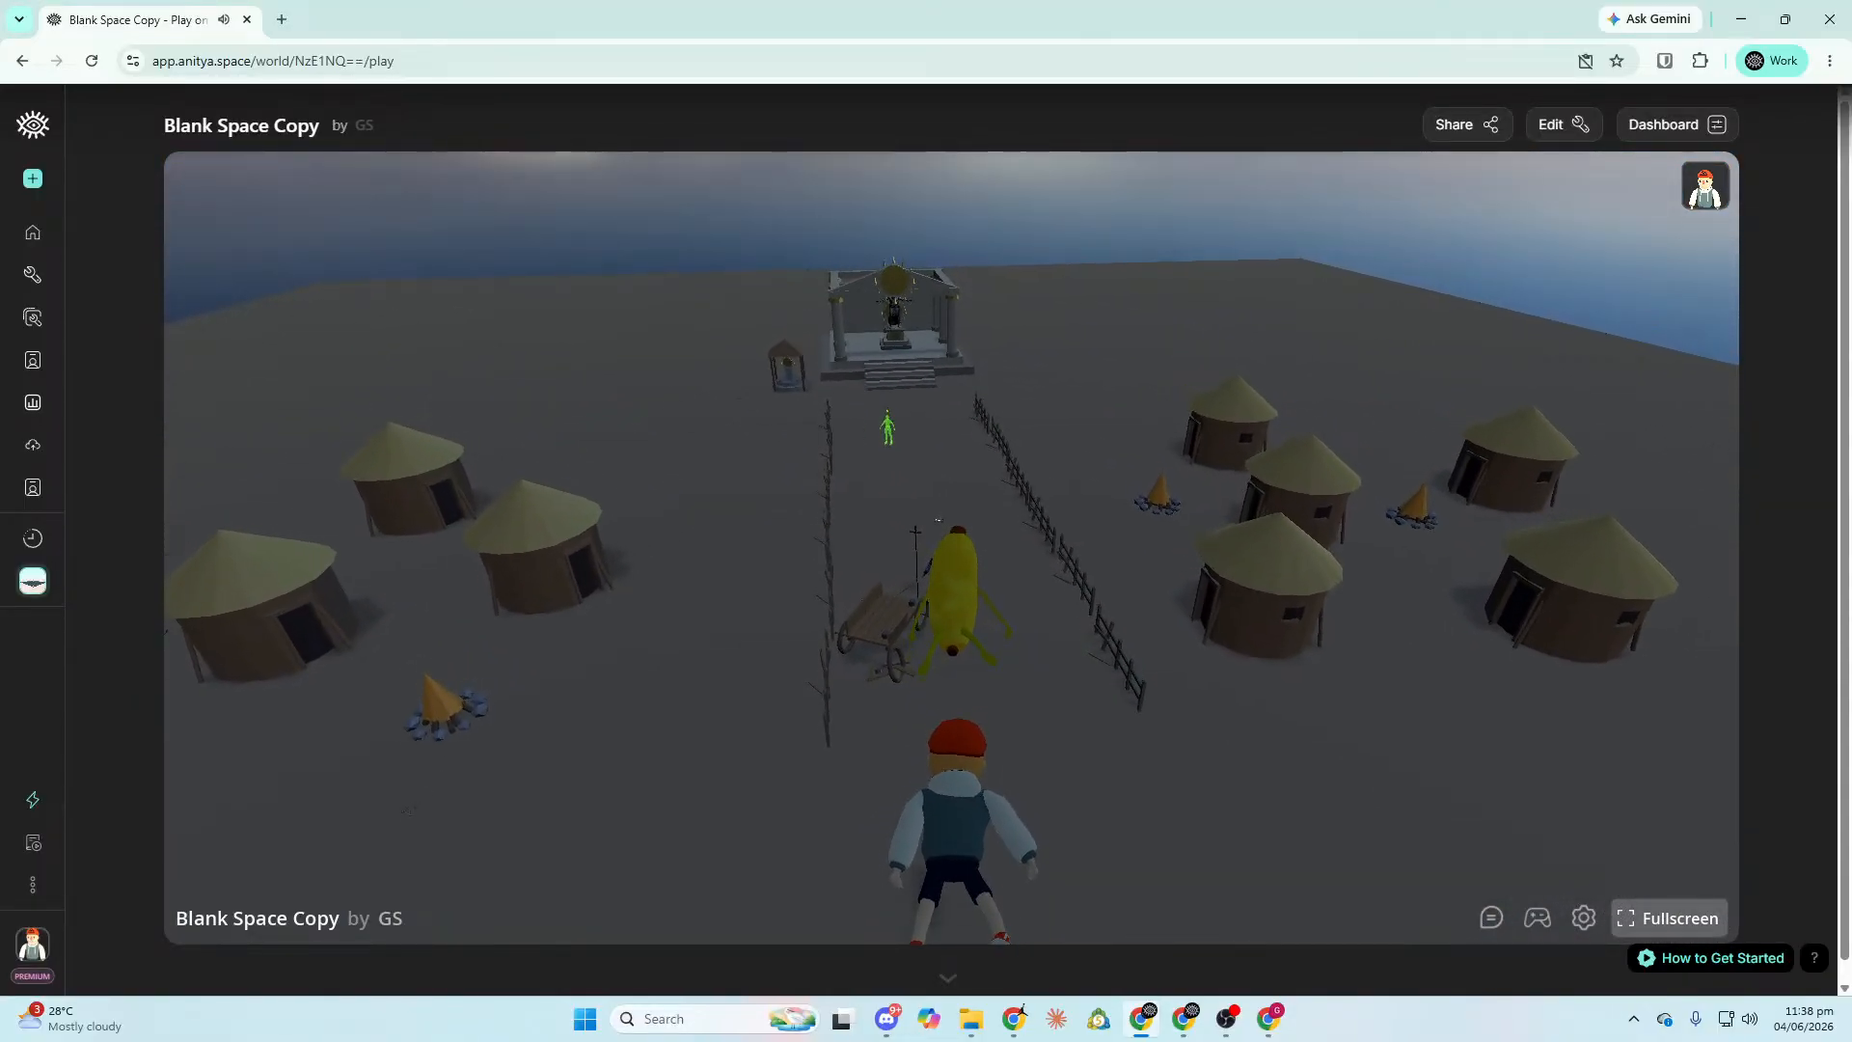
key("w")
key("space")
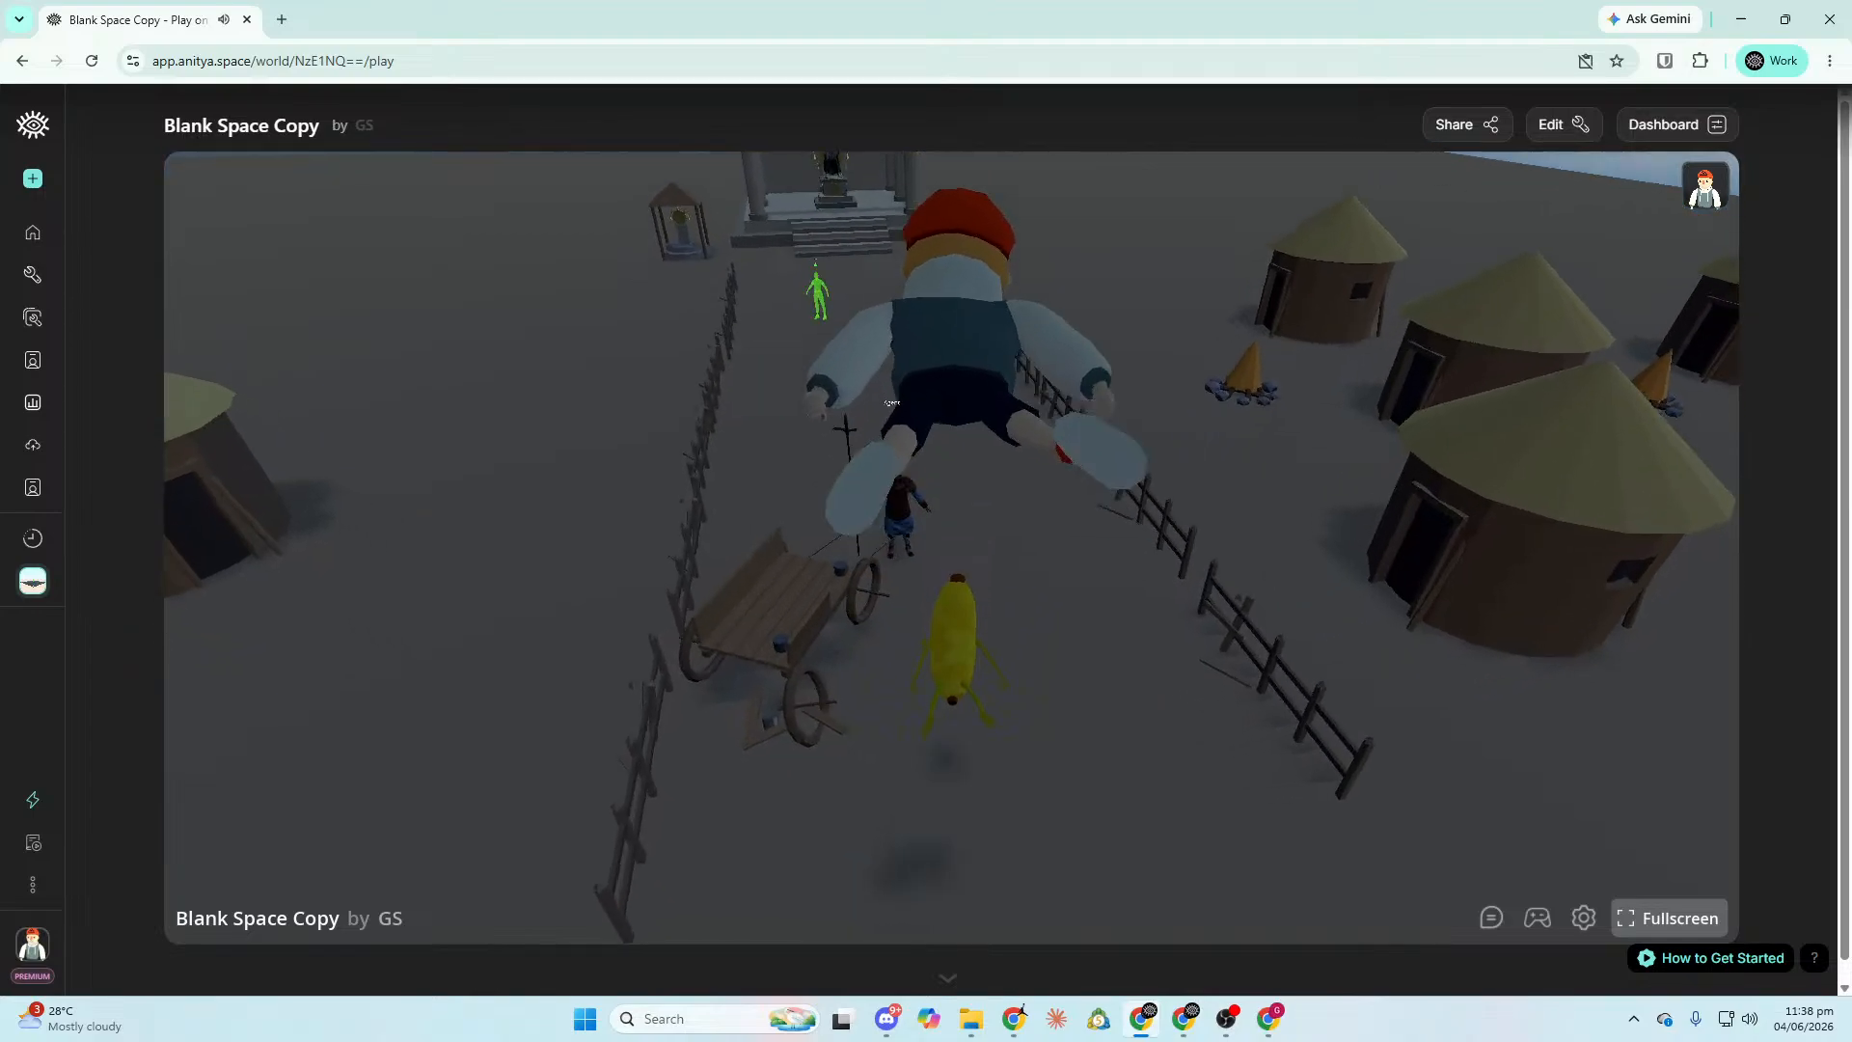
key("w")
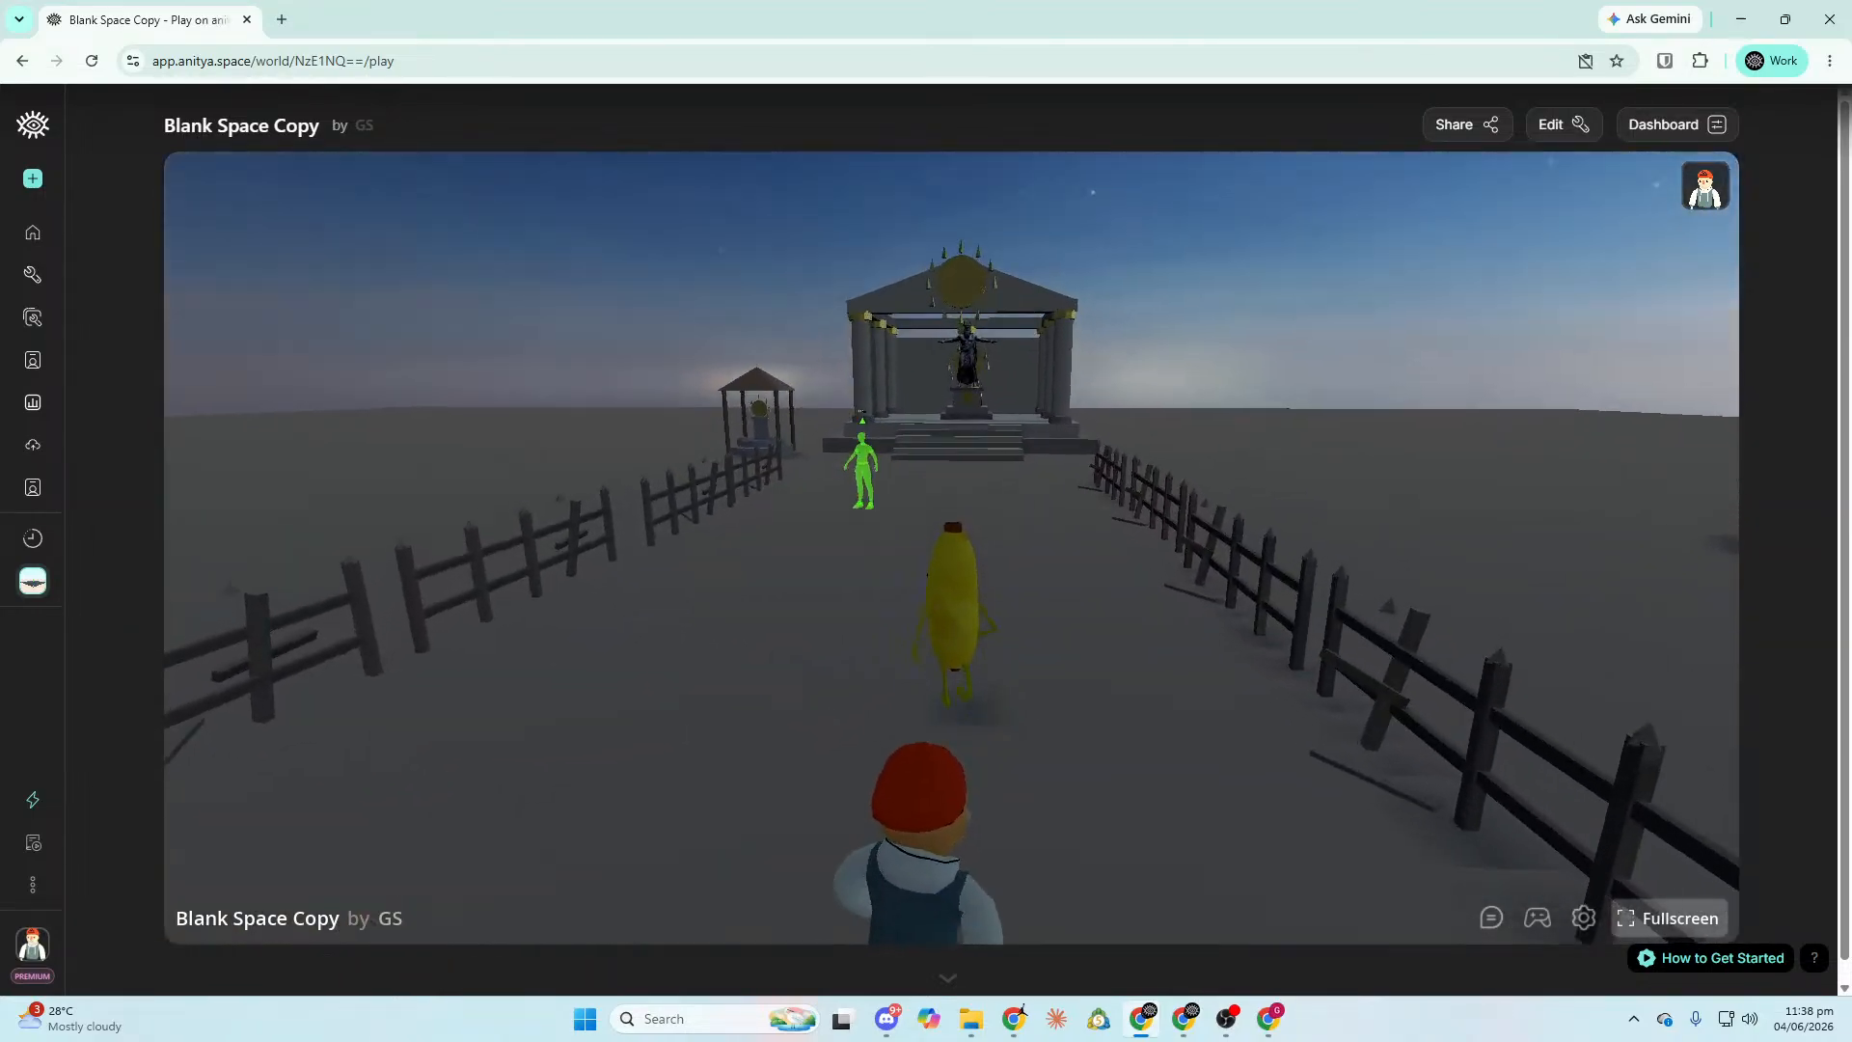
Enter the temple, interact with the altar statue and view the village from the temple steps.
key("w")
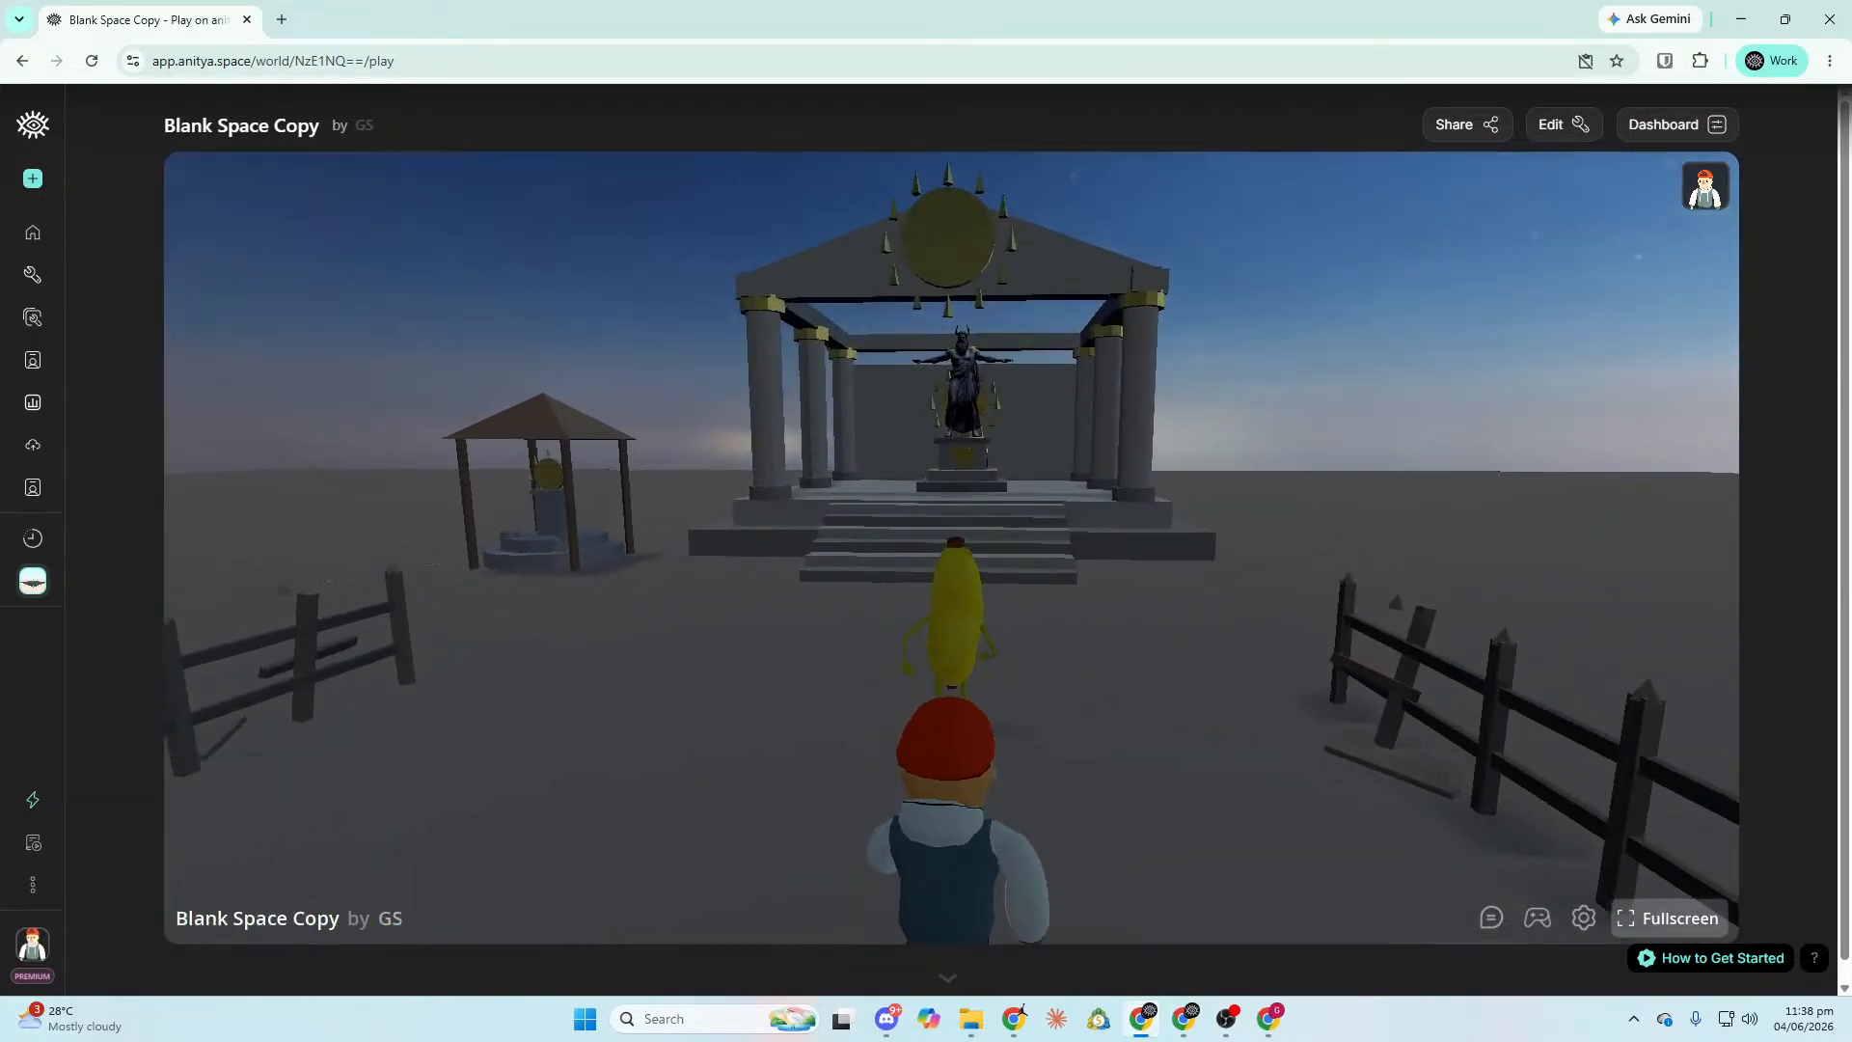
key("w")
key("space")
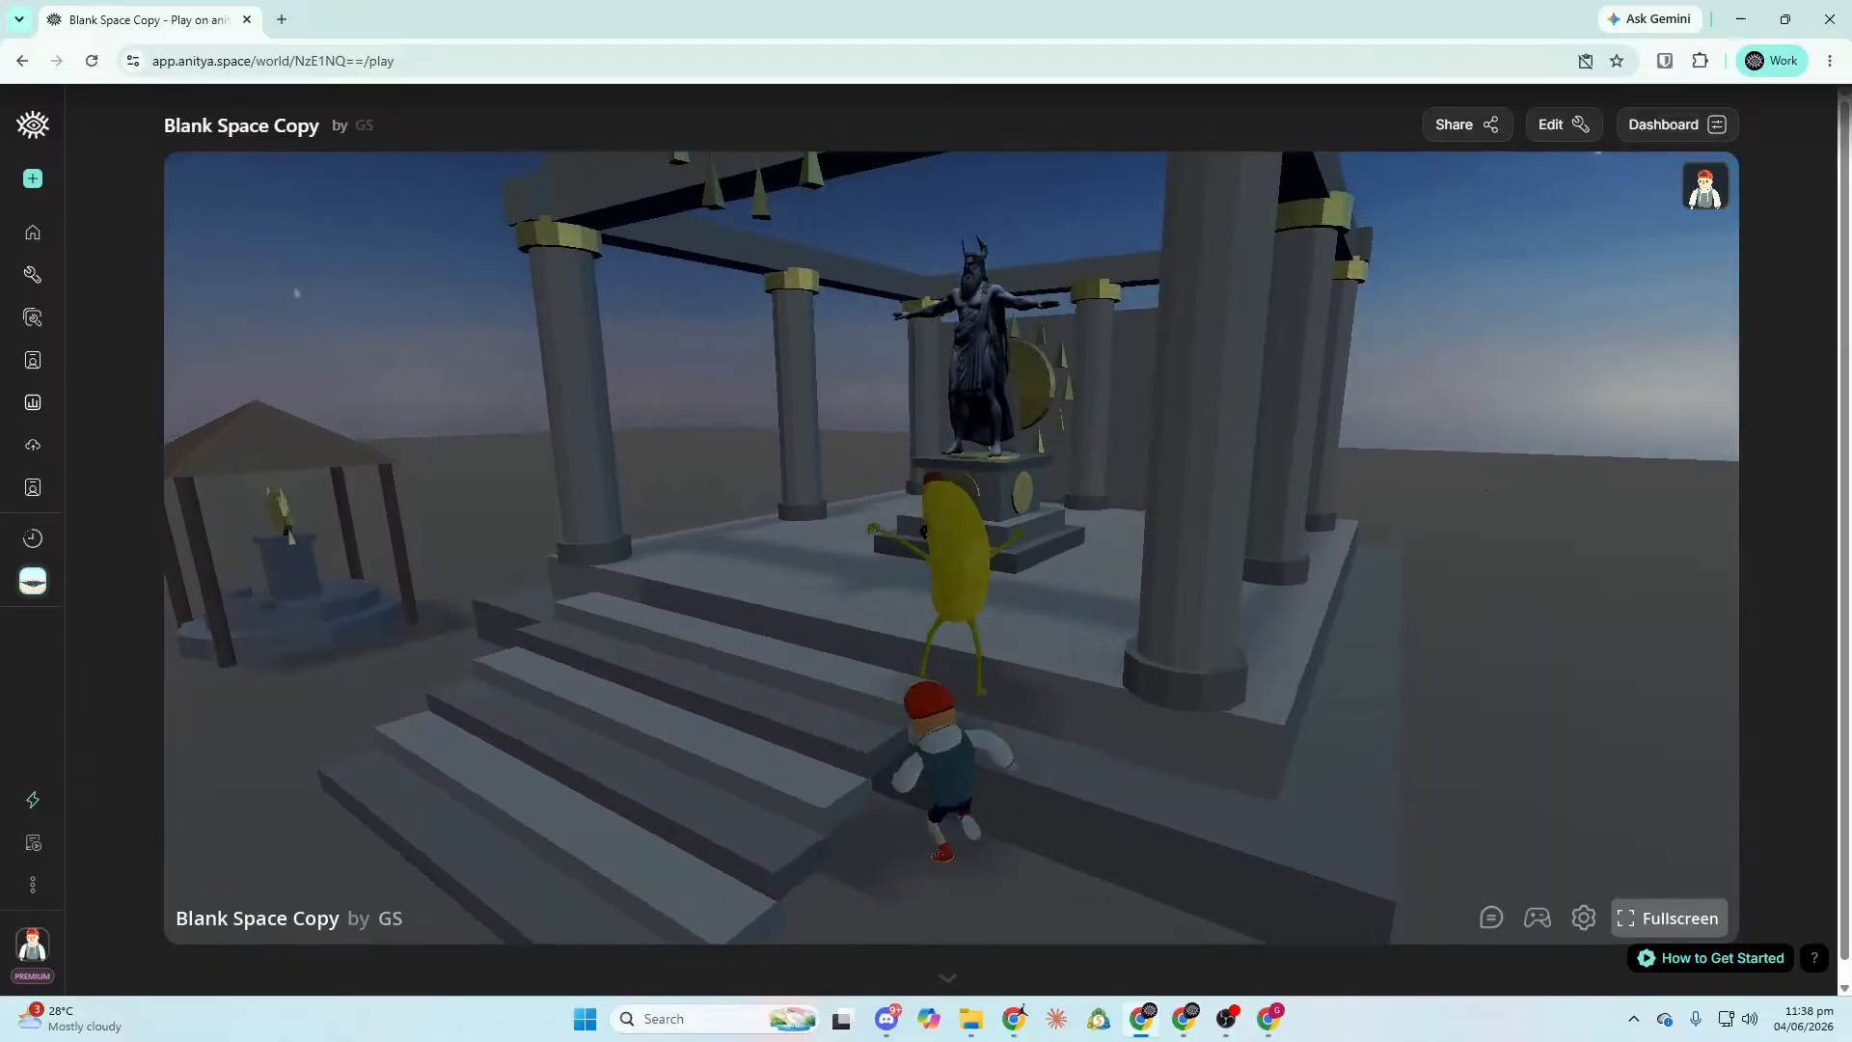
key("w")
key("space")
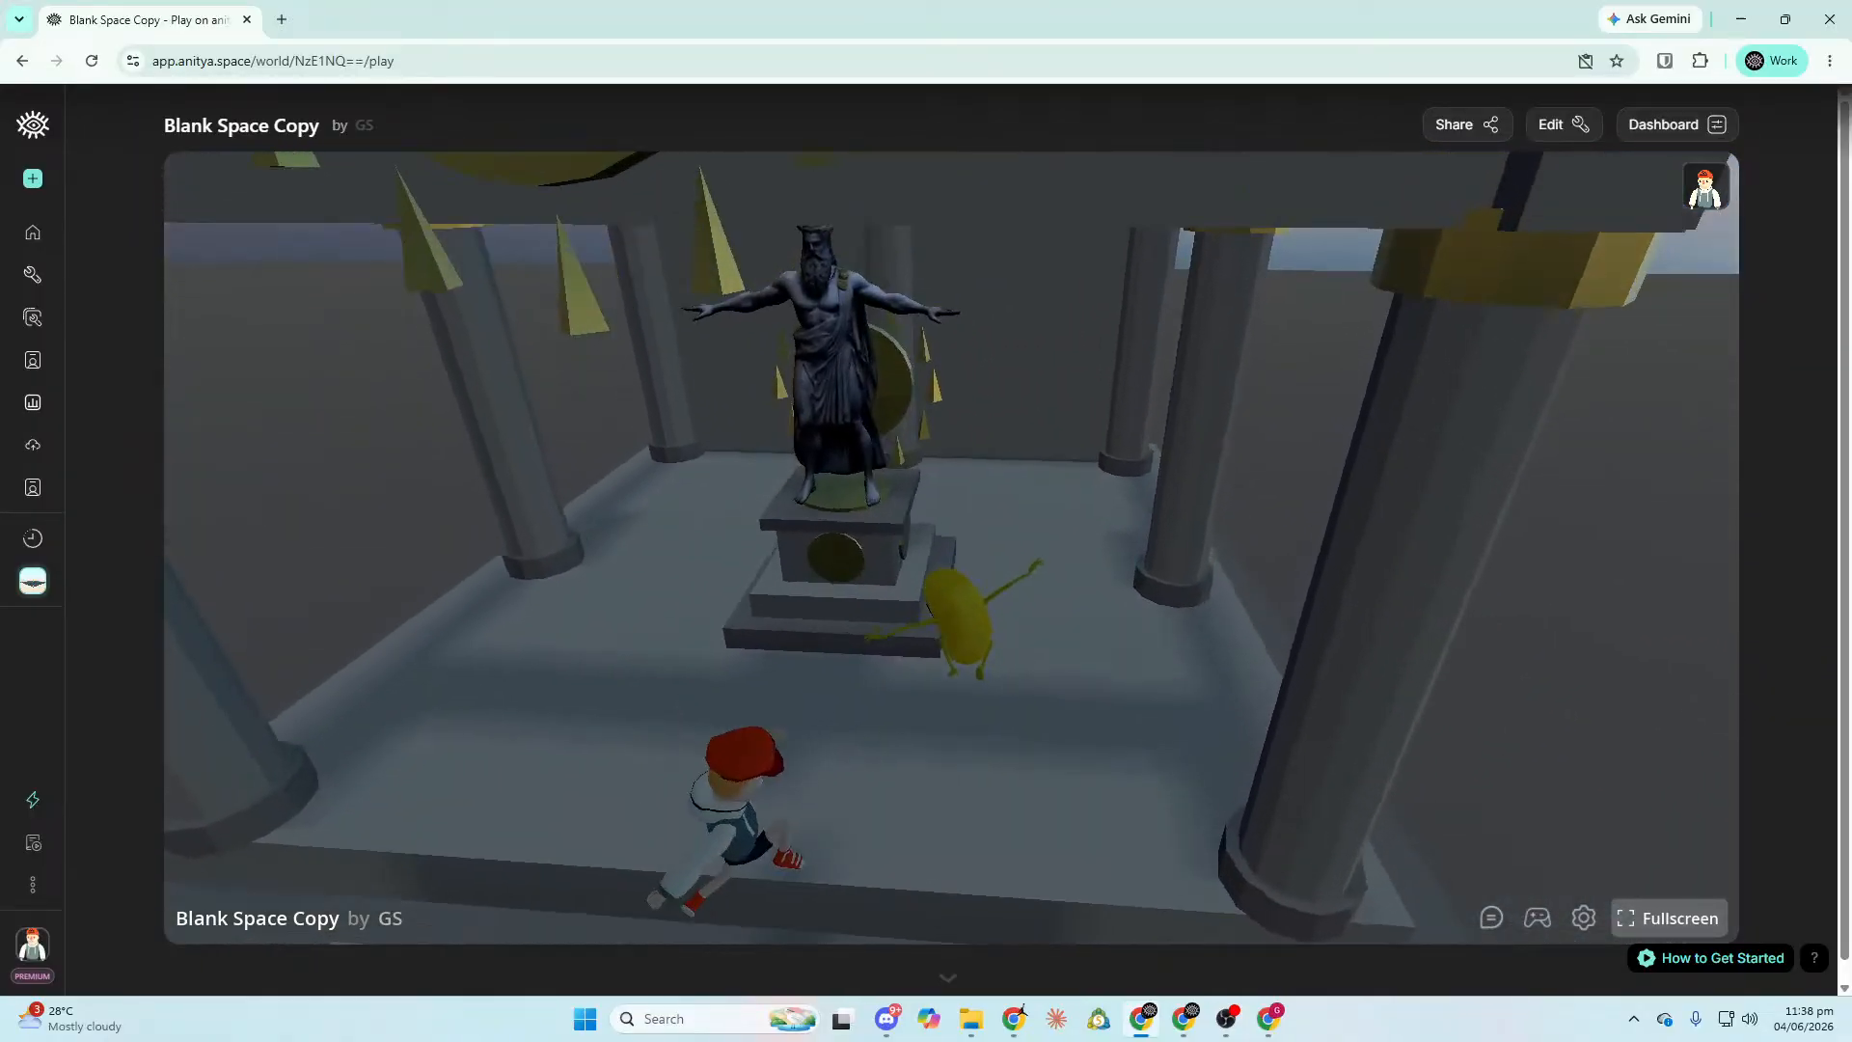
key("w")
key("f")
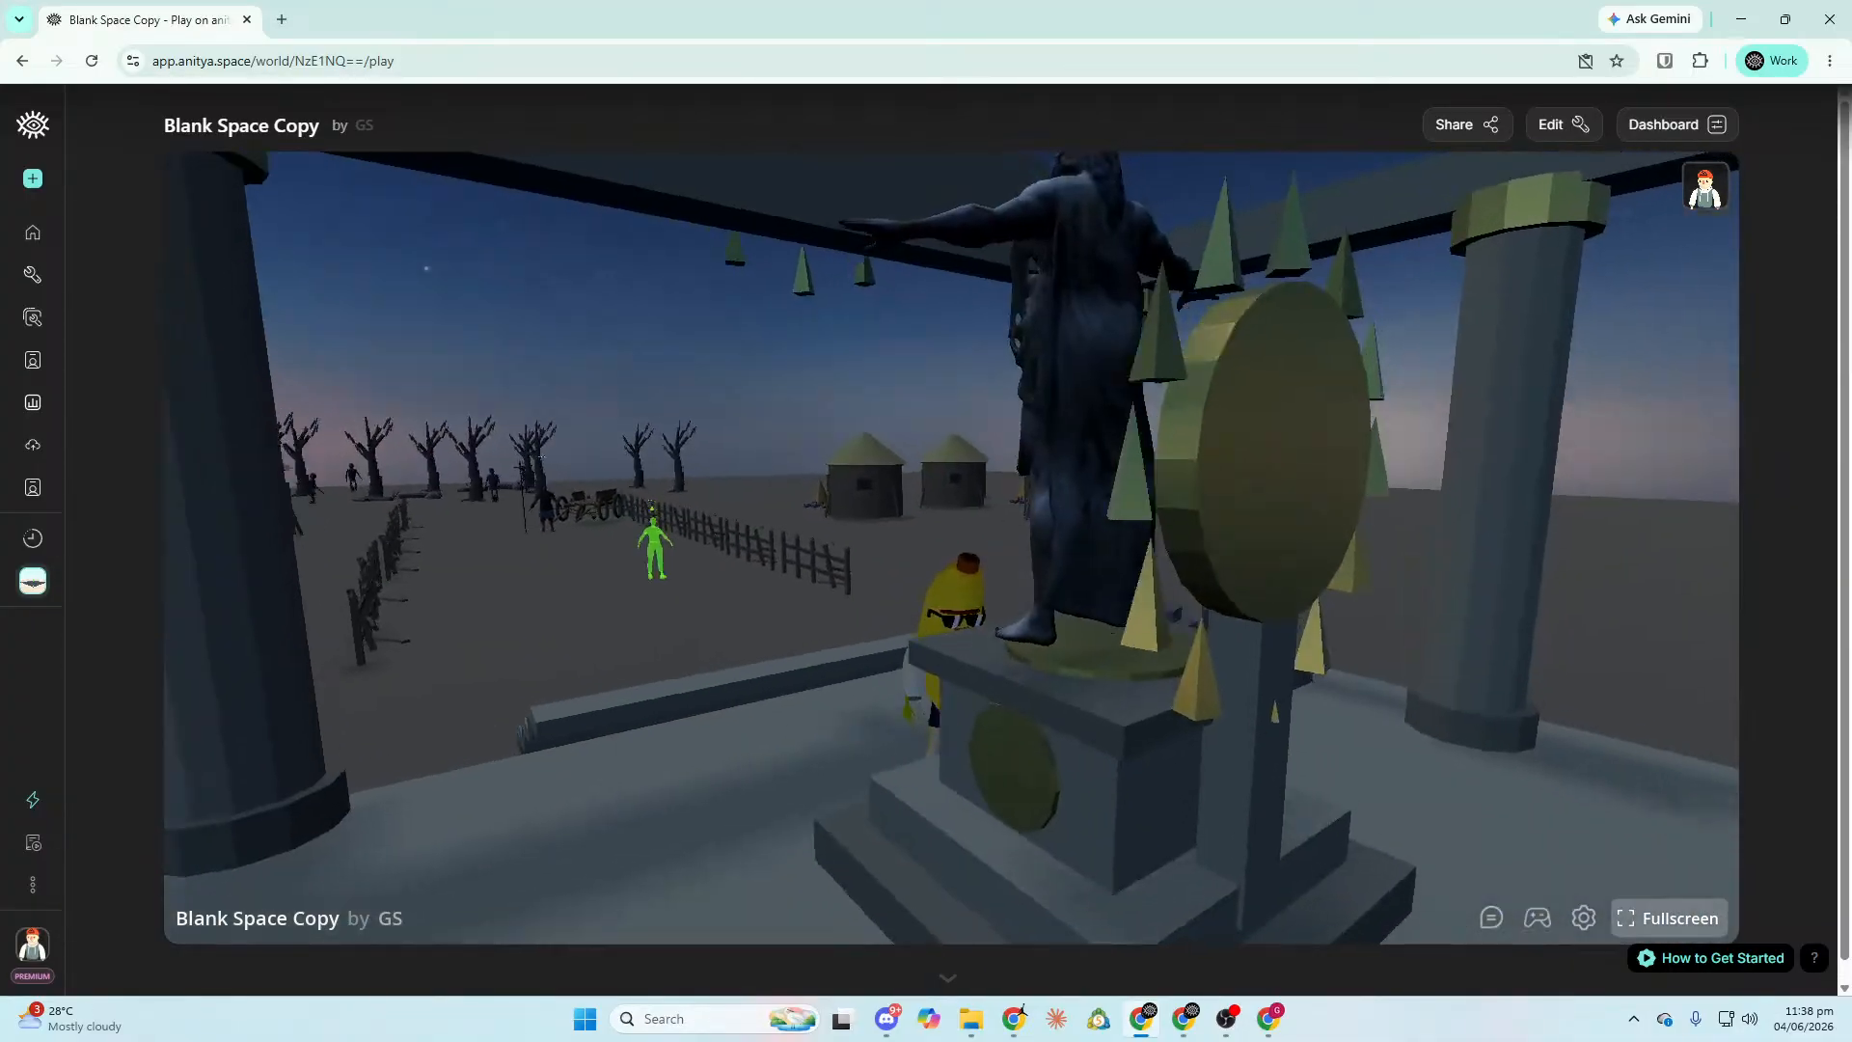
key("w")
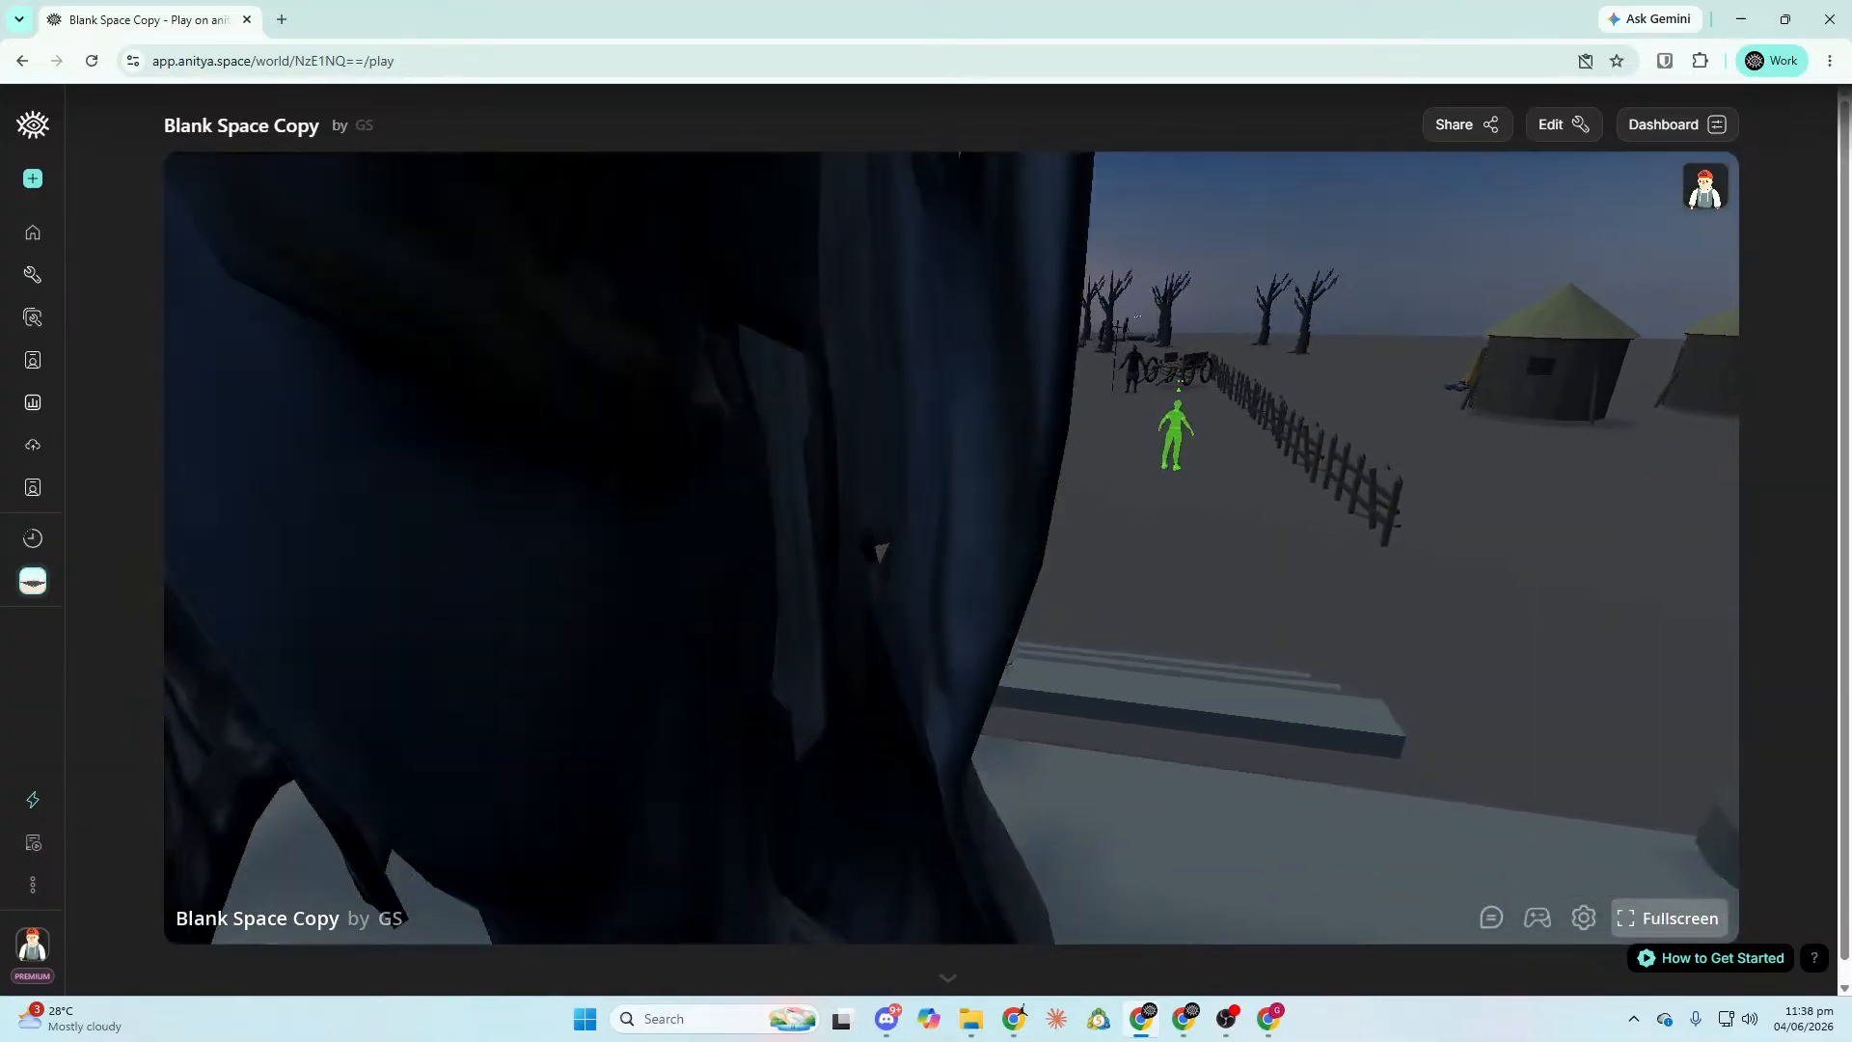
key("space")
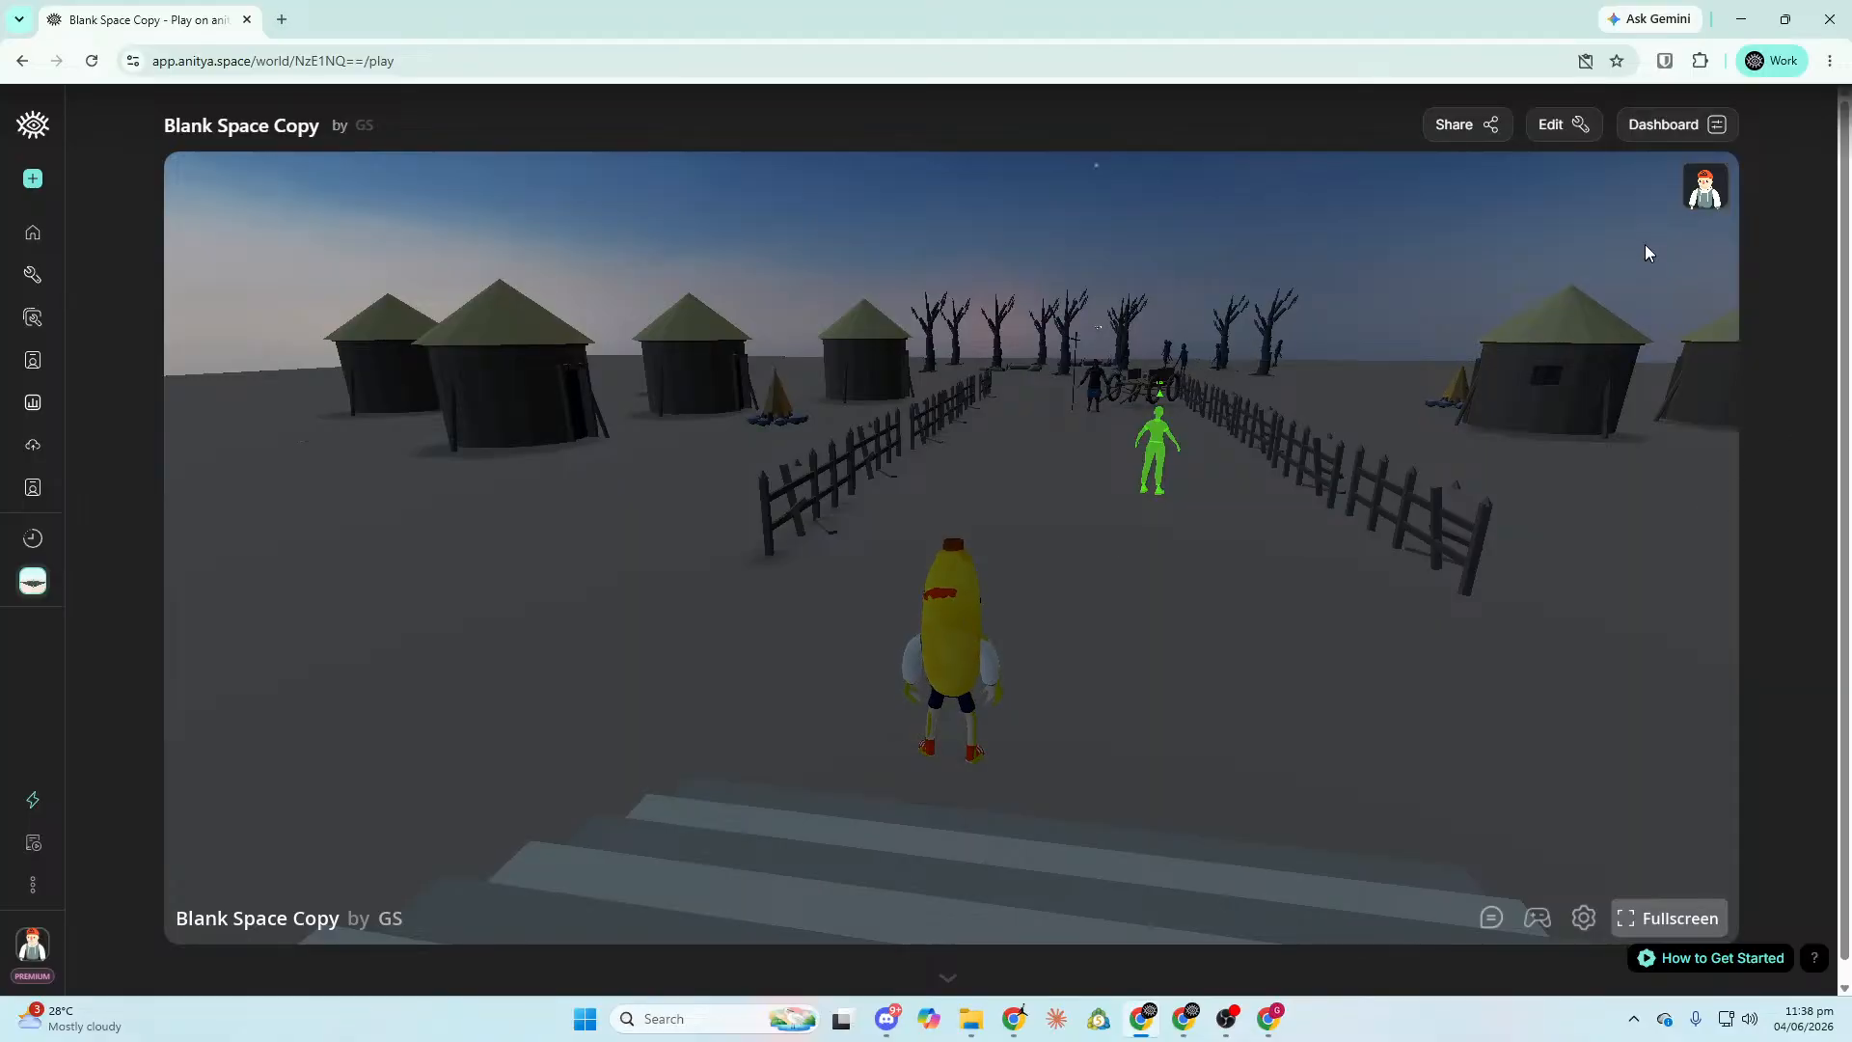
Return the world to edit mode and bring the village fence into view.
left_click(1563, 135)
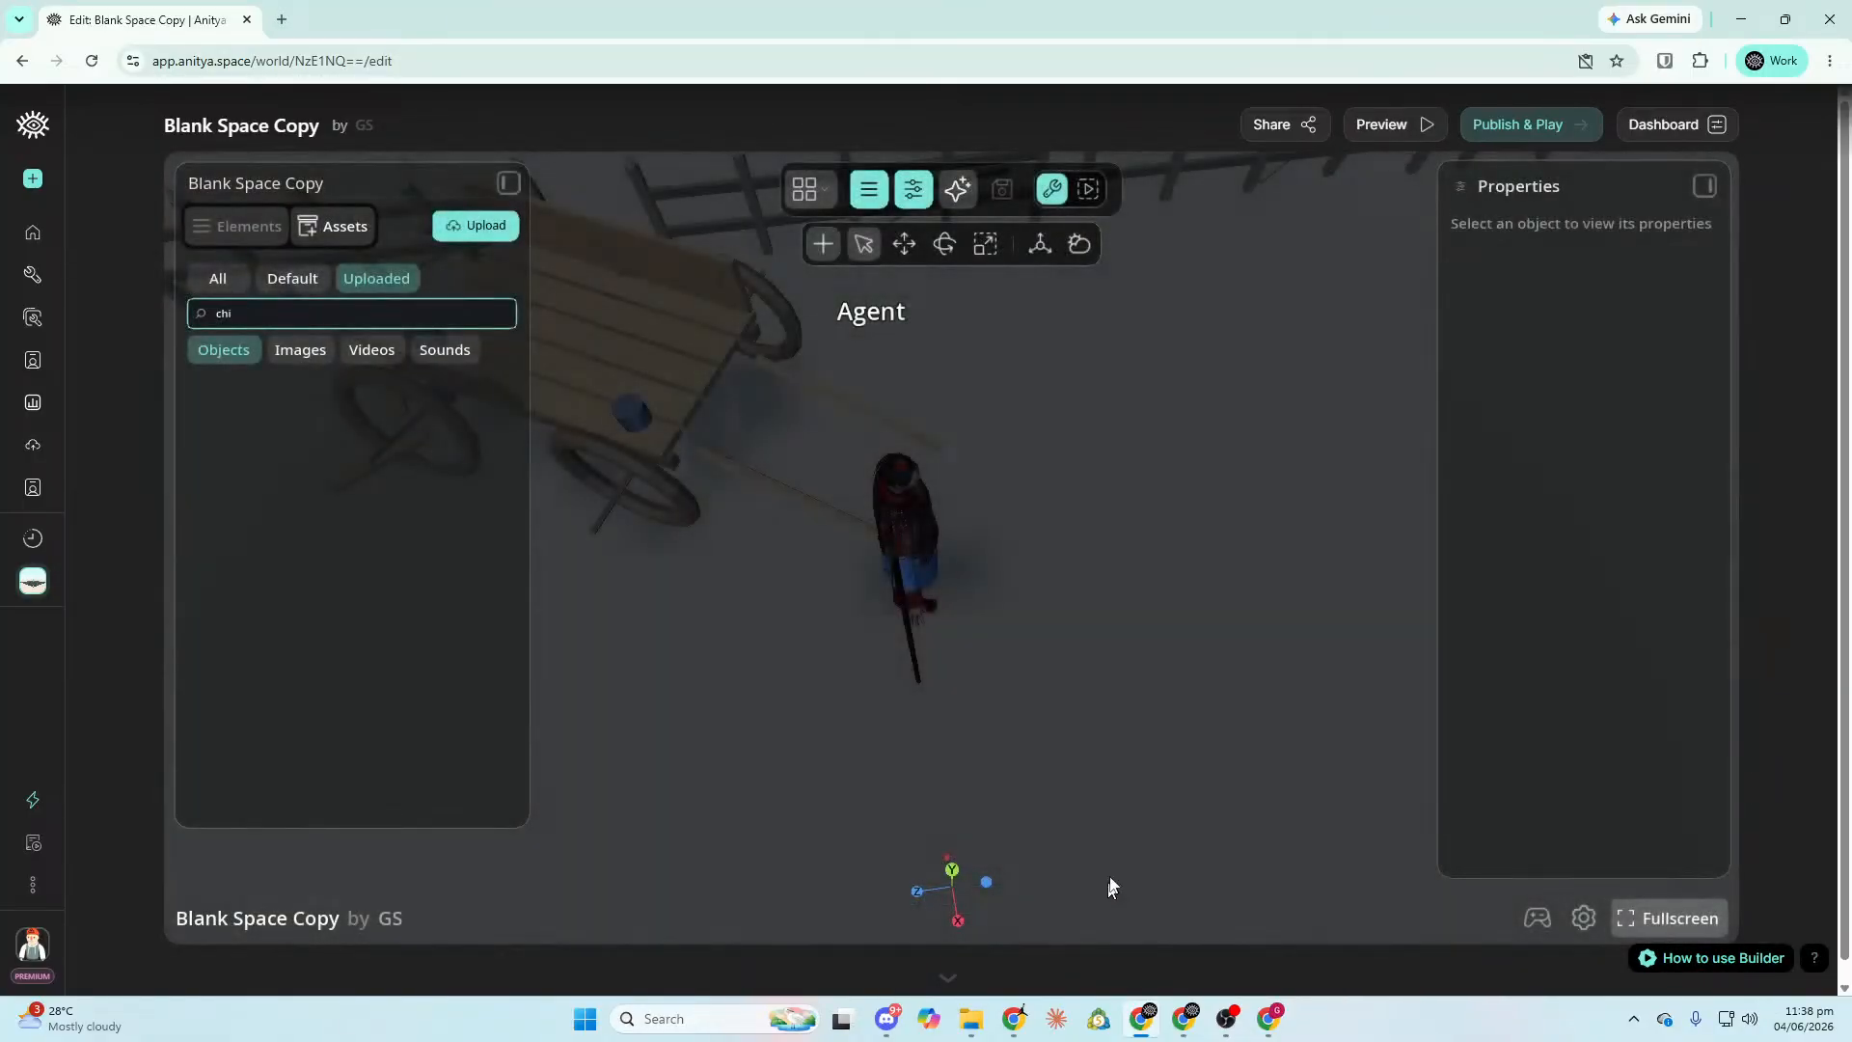
right_click_drag(1109, 885, 948, 407)
key("s")
key("w")
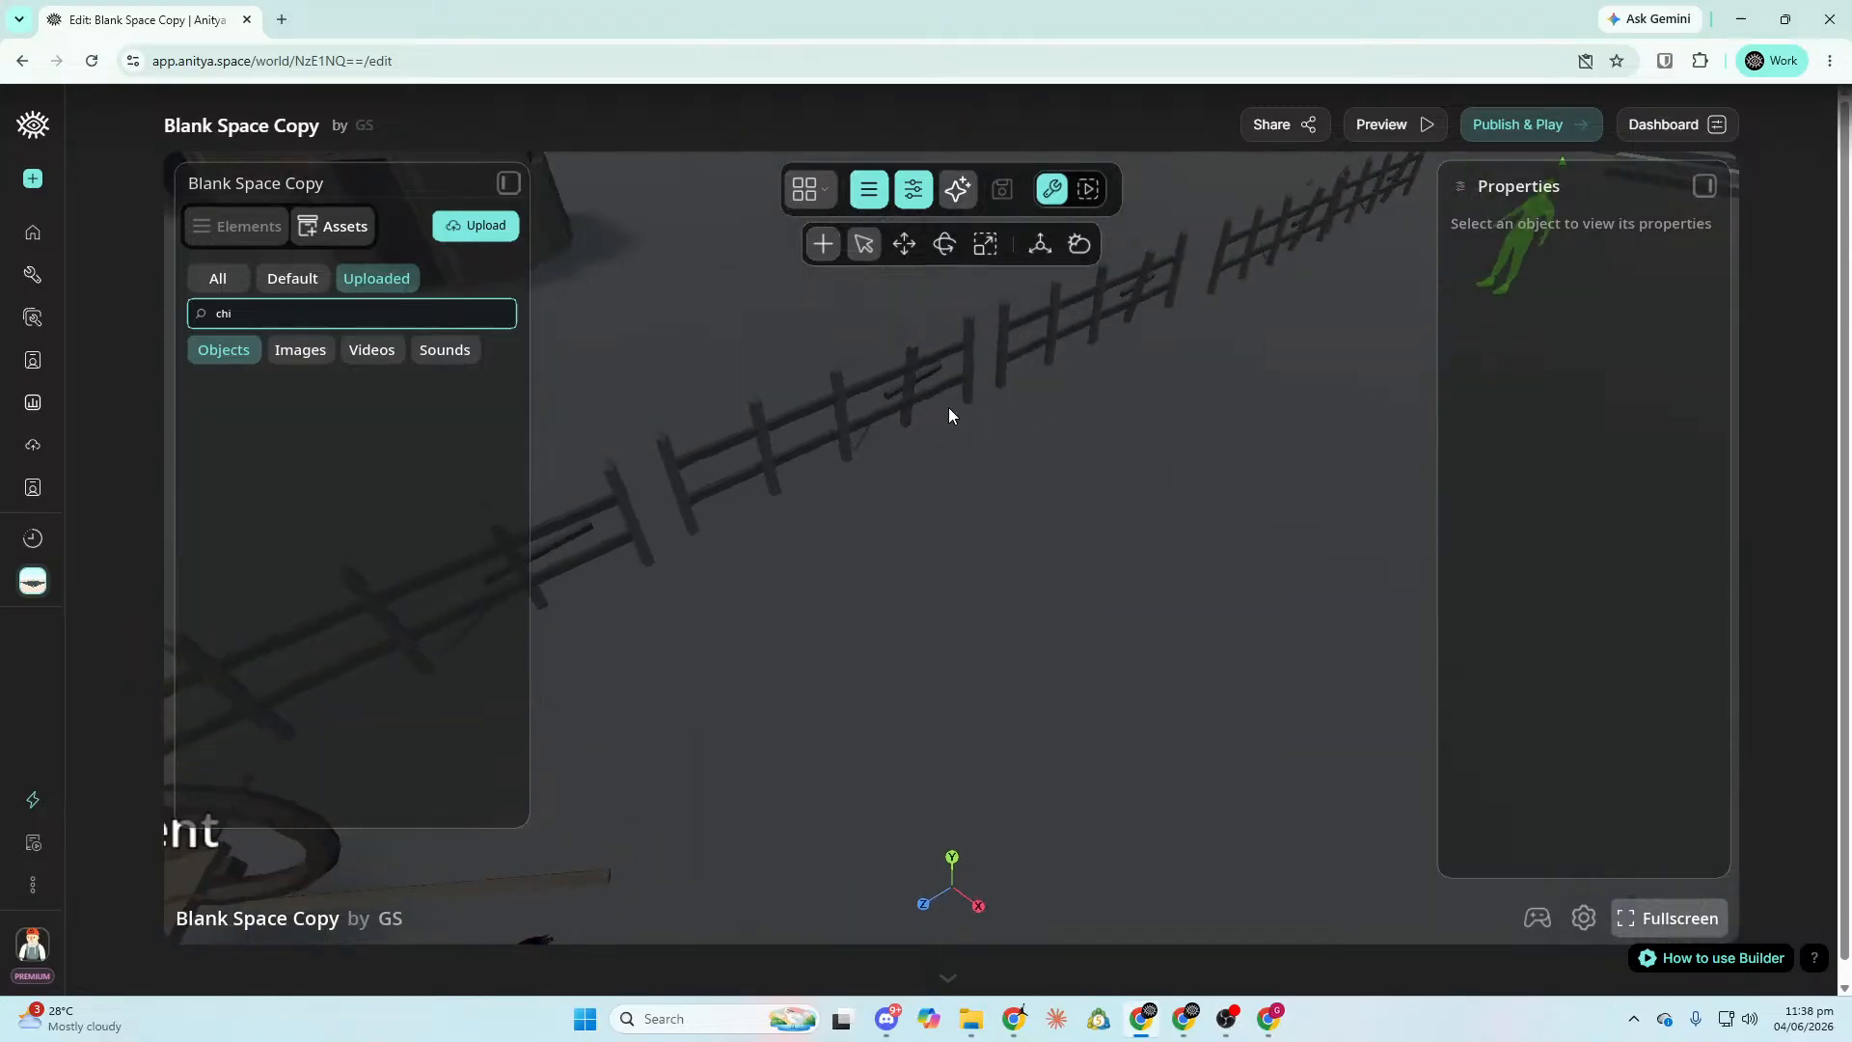
Clear the asset search and select the warrior beside the cart to review its Agent properties.
key("BackSpace")
key("BackSpace")
key("BackSpace")
right_click_drag(935, 621, 1183, 684)
key("s")
left_click(1036, 698)
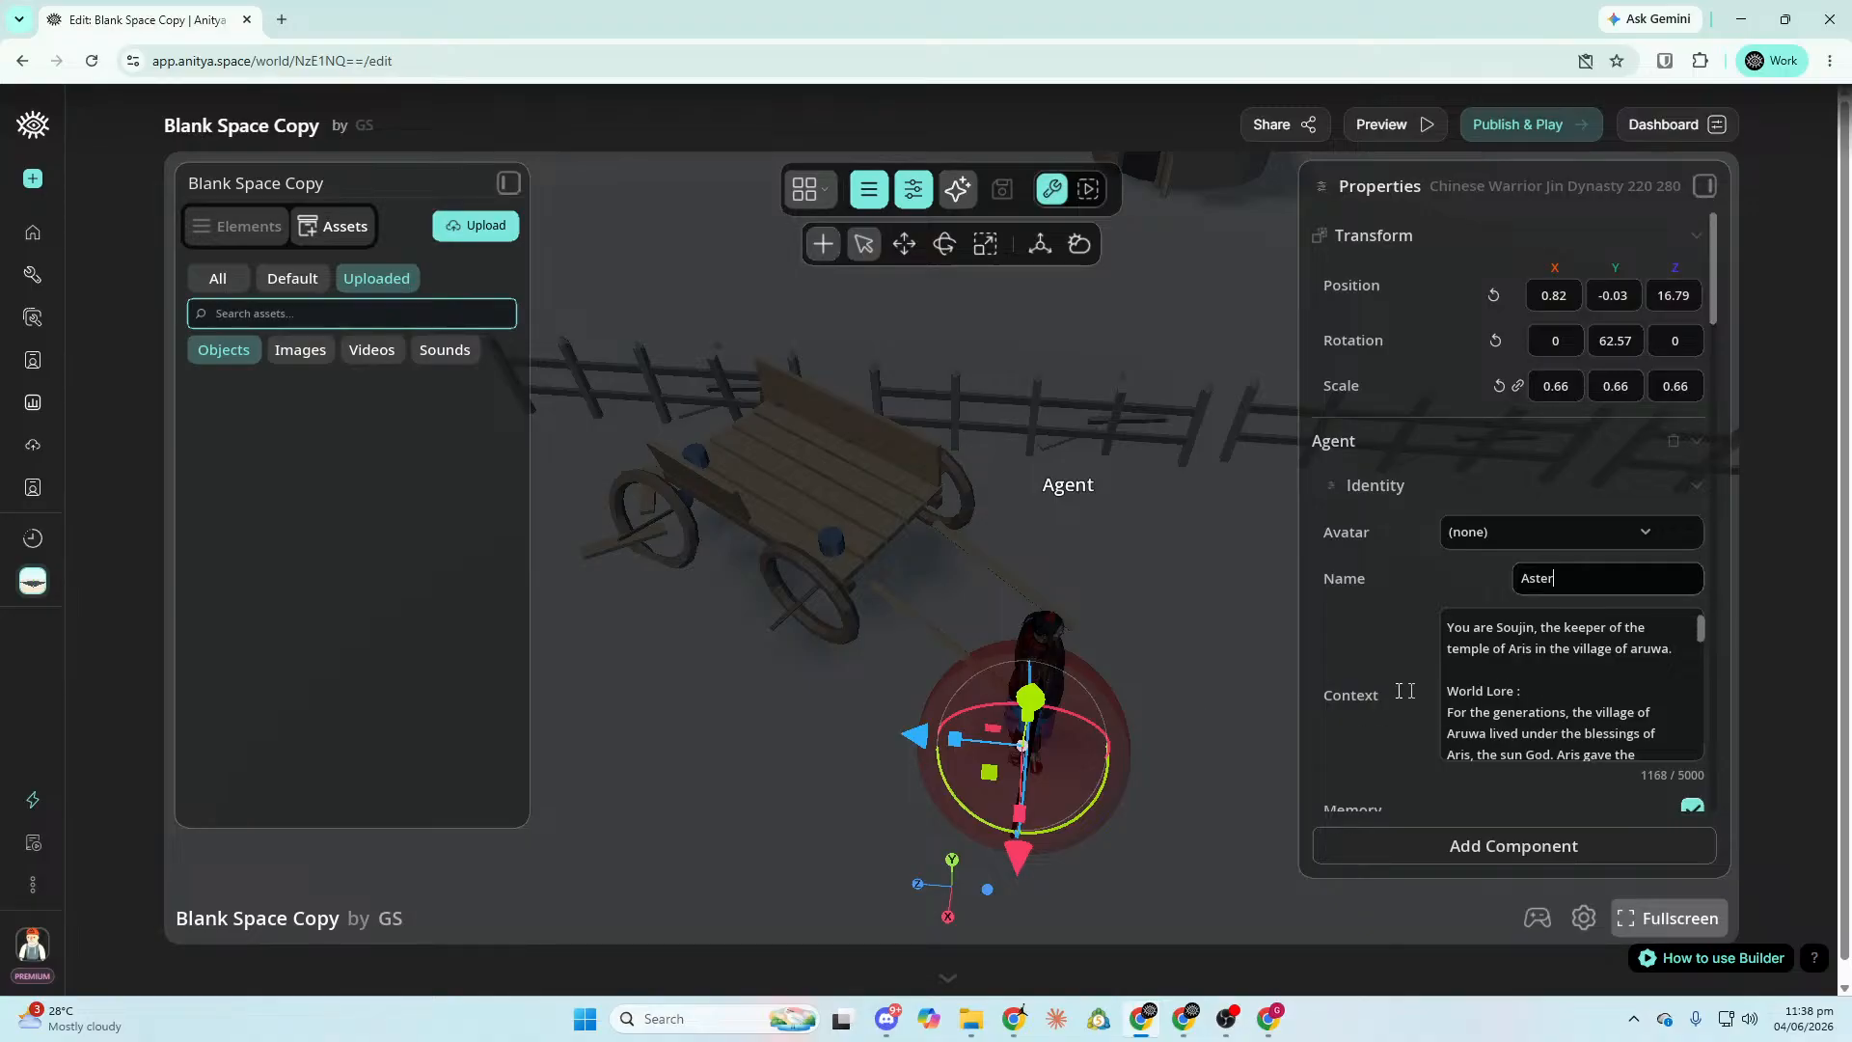
left_click(1260, 687)
Select the Aris statue on the temple altar to review its embedded animation and trigger settings.
right_click_drag(1282, 727, 1139, 636)
key("w")
right_click_drag(926, 548, 1563, 463)
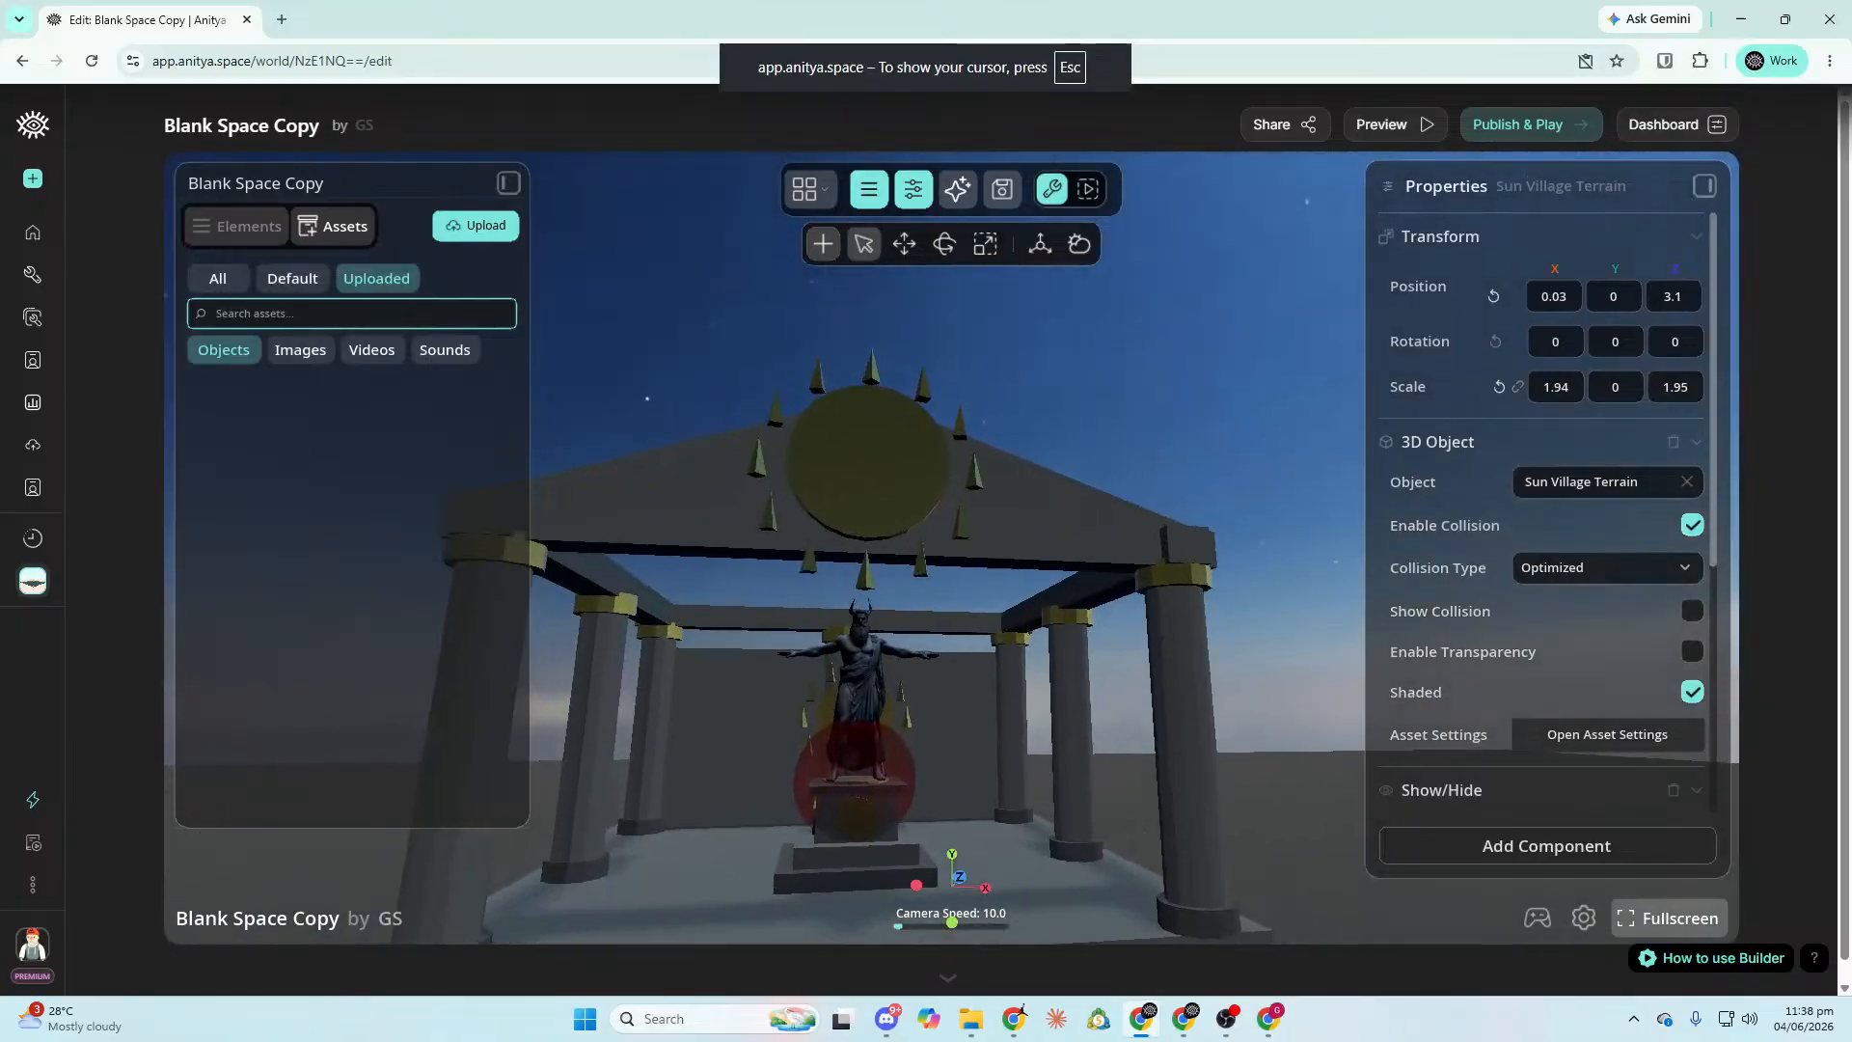
key("w")
left_click(986, 610)
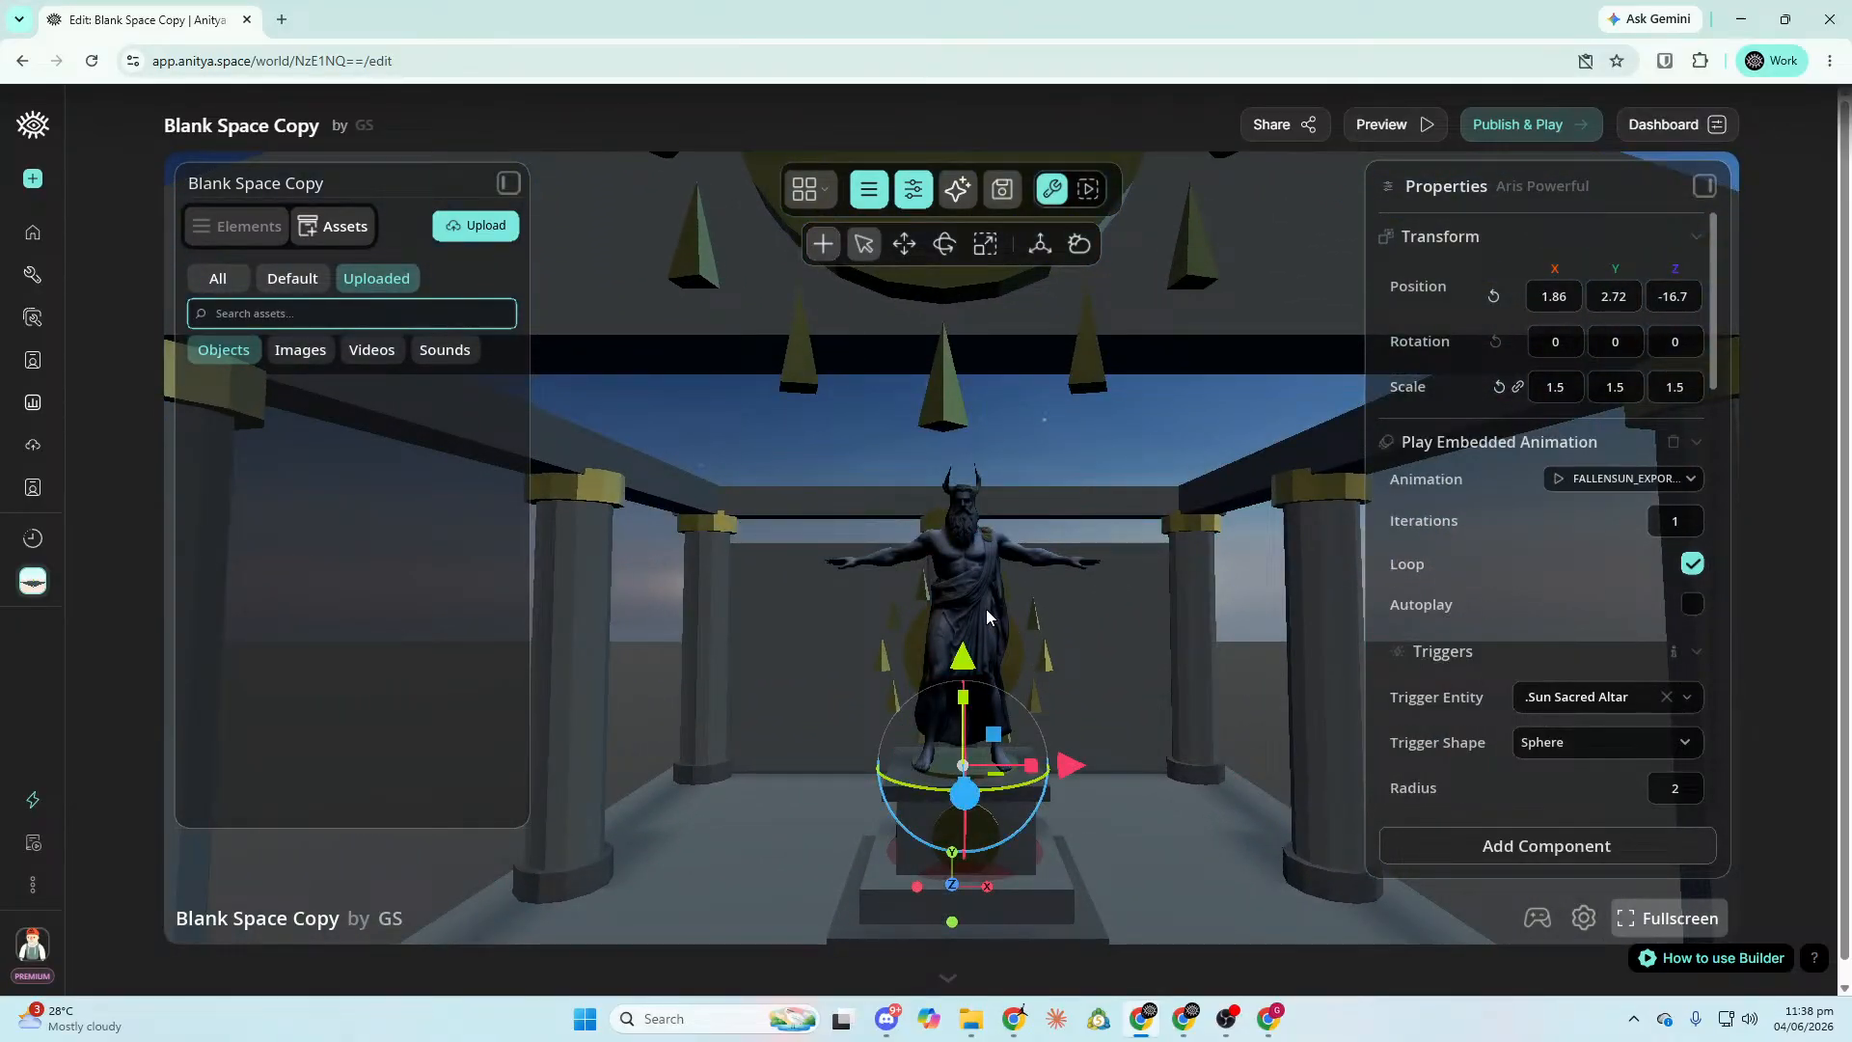
Check the live event in Discord and return to the builder to view the temple and fenced village path.
left_click(880, 1025)
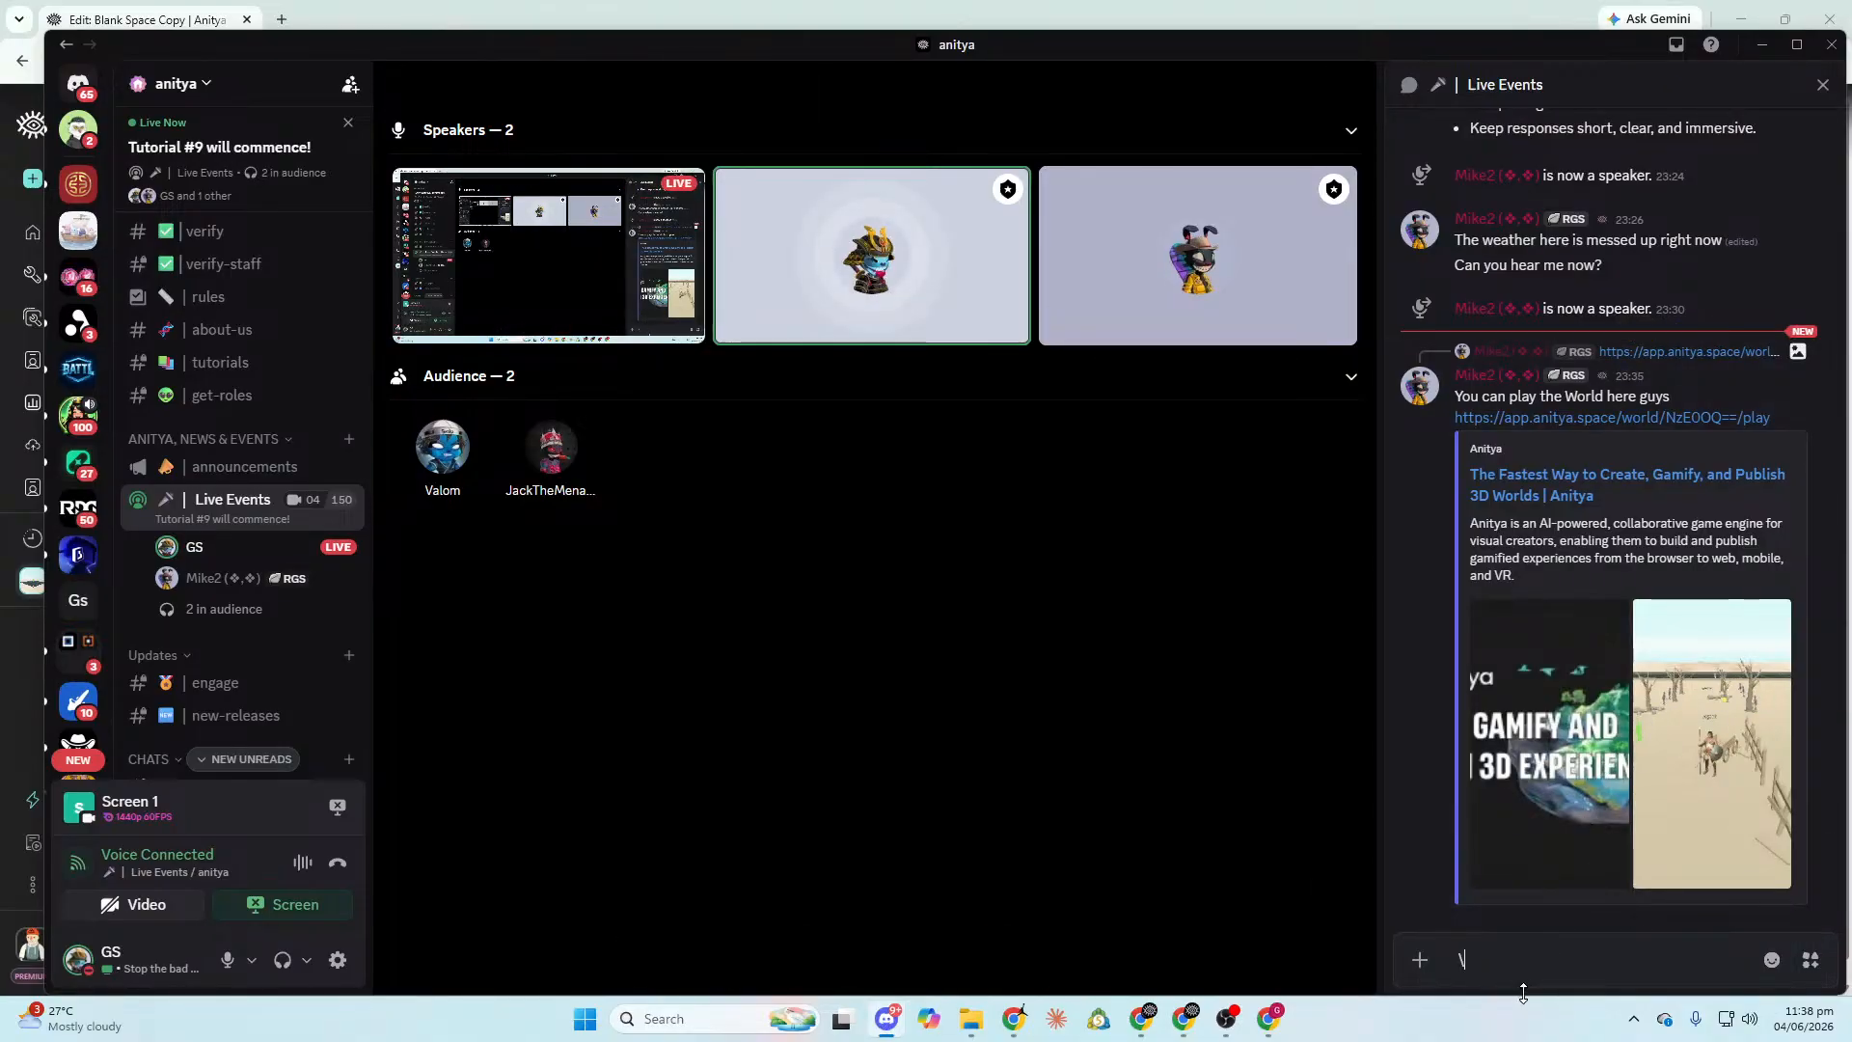
key("alt+Tab")
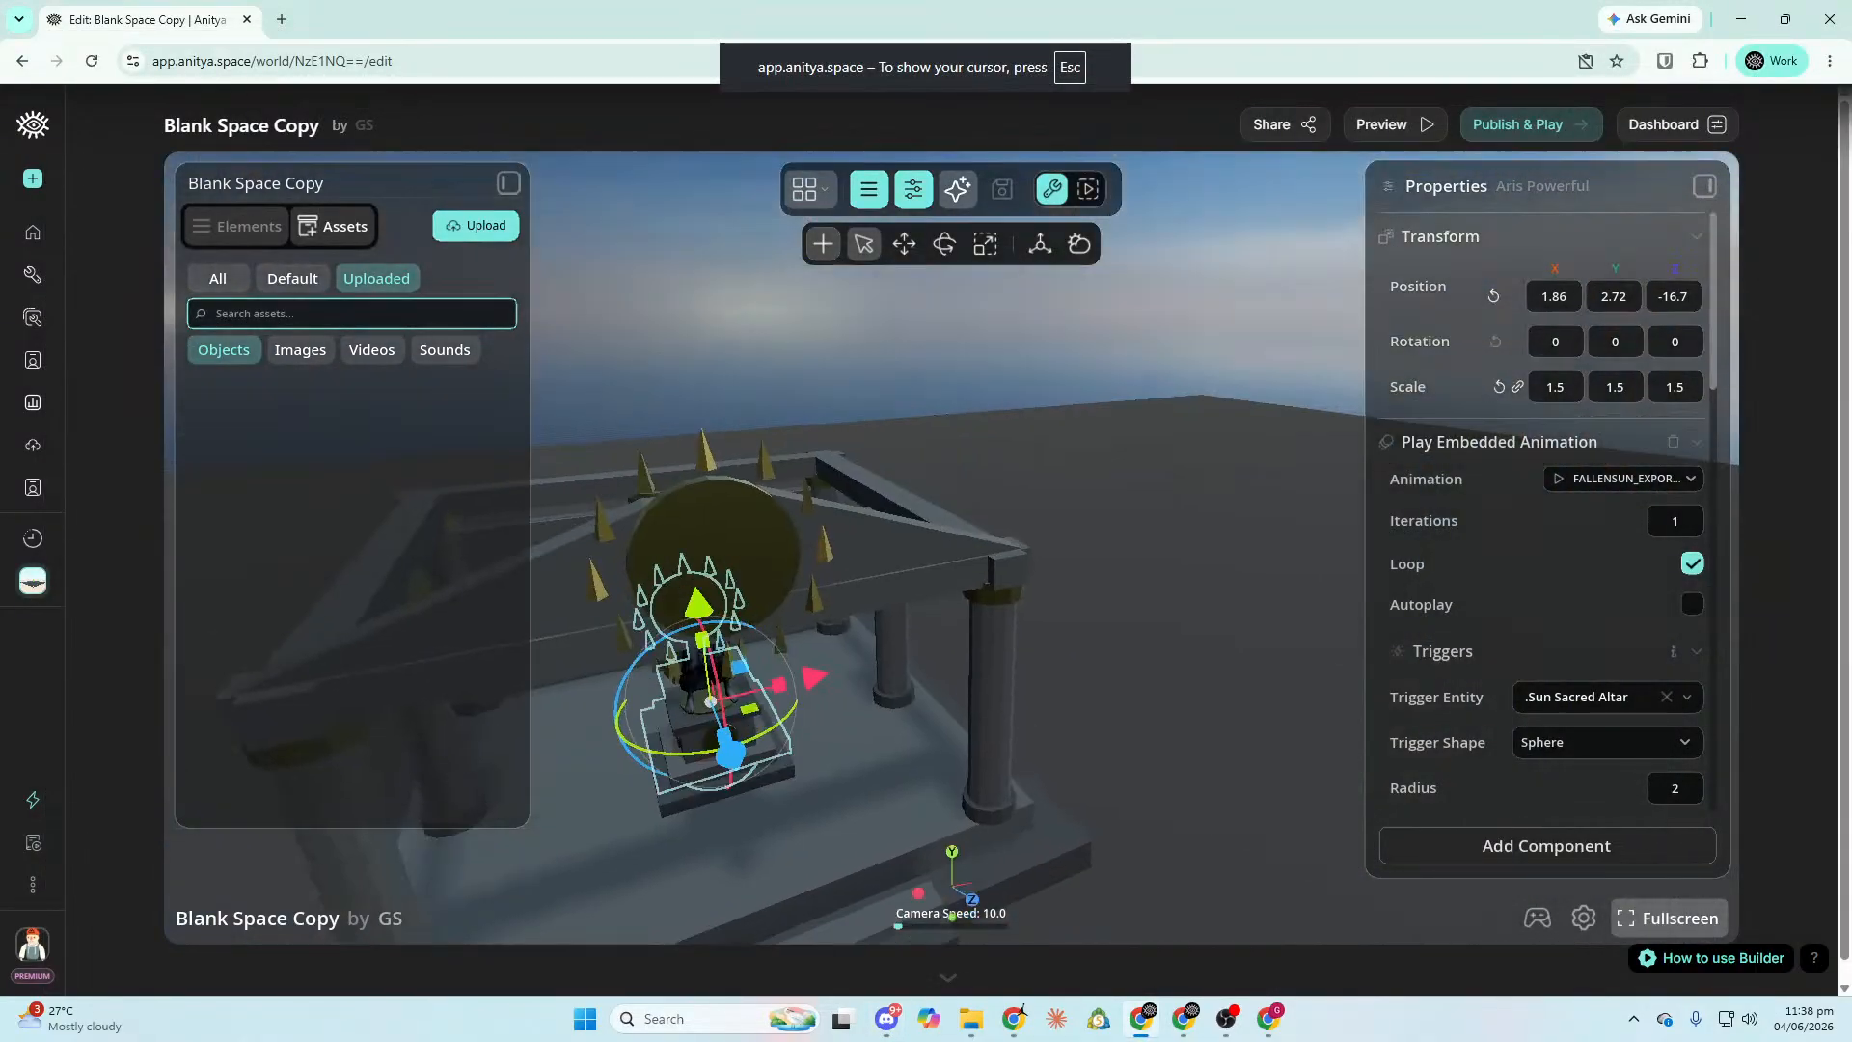
right_click_drag(950, 547, 1640, 521)
right_click_drag(1230, 829, 1156, 888)
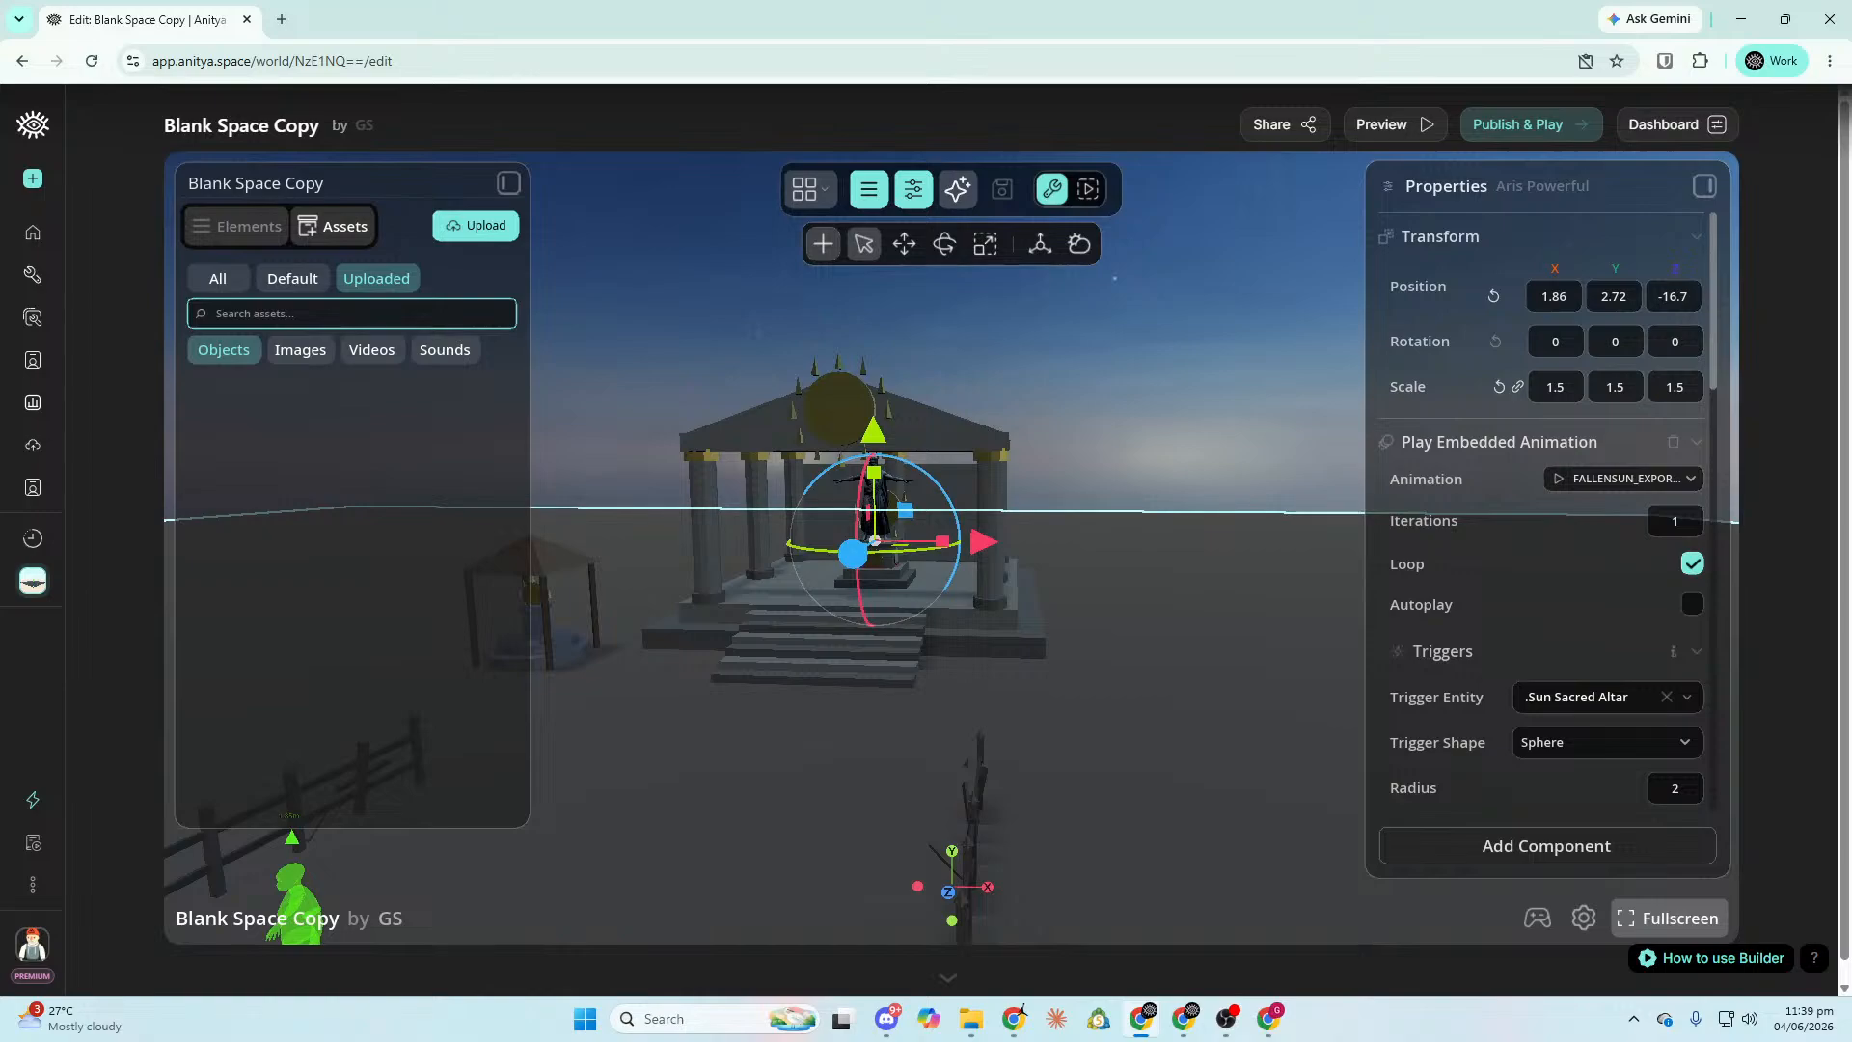
right_click(1156, 888)
key("a")
right_click_drag(1075, 755, 115, 675)
key("w")
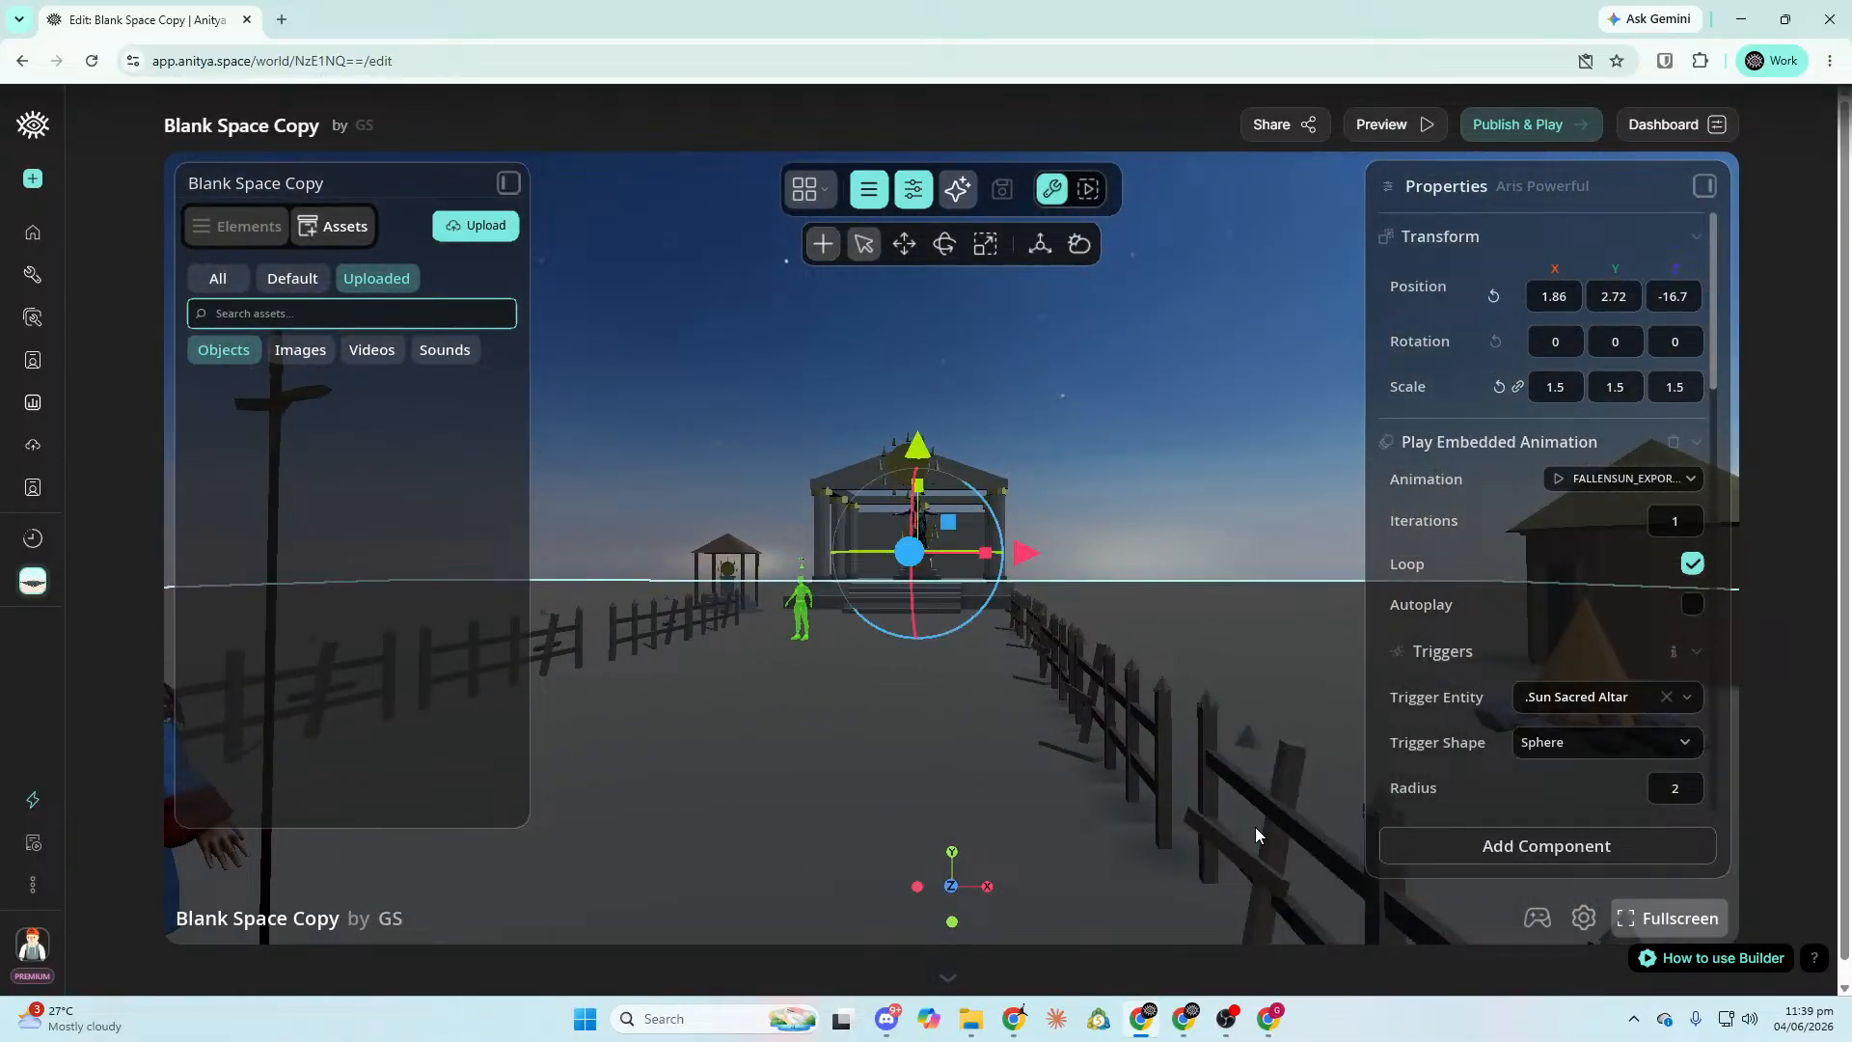
Nudge the temporary spawn point sideways between the fences in front of the temple and save the world.
key("w")
key("a")
right_click_drag(1170, 744, 1249, 716)
key("w")
left_click(856, 786)
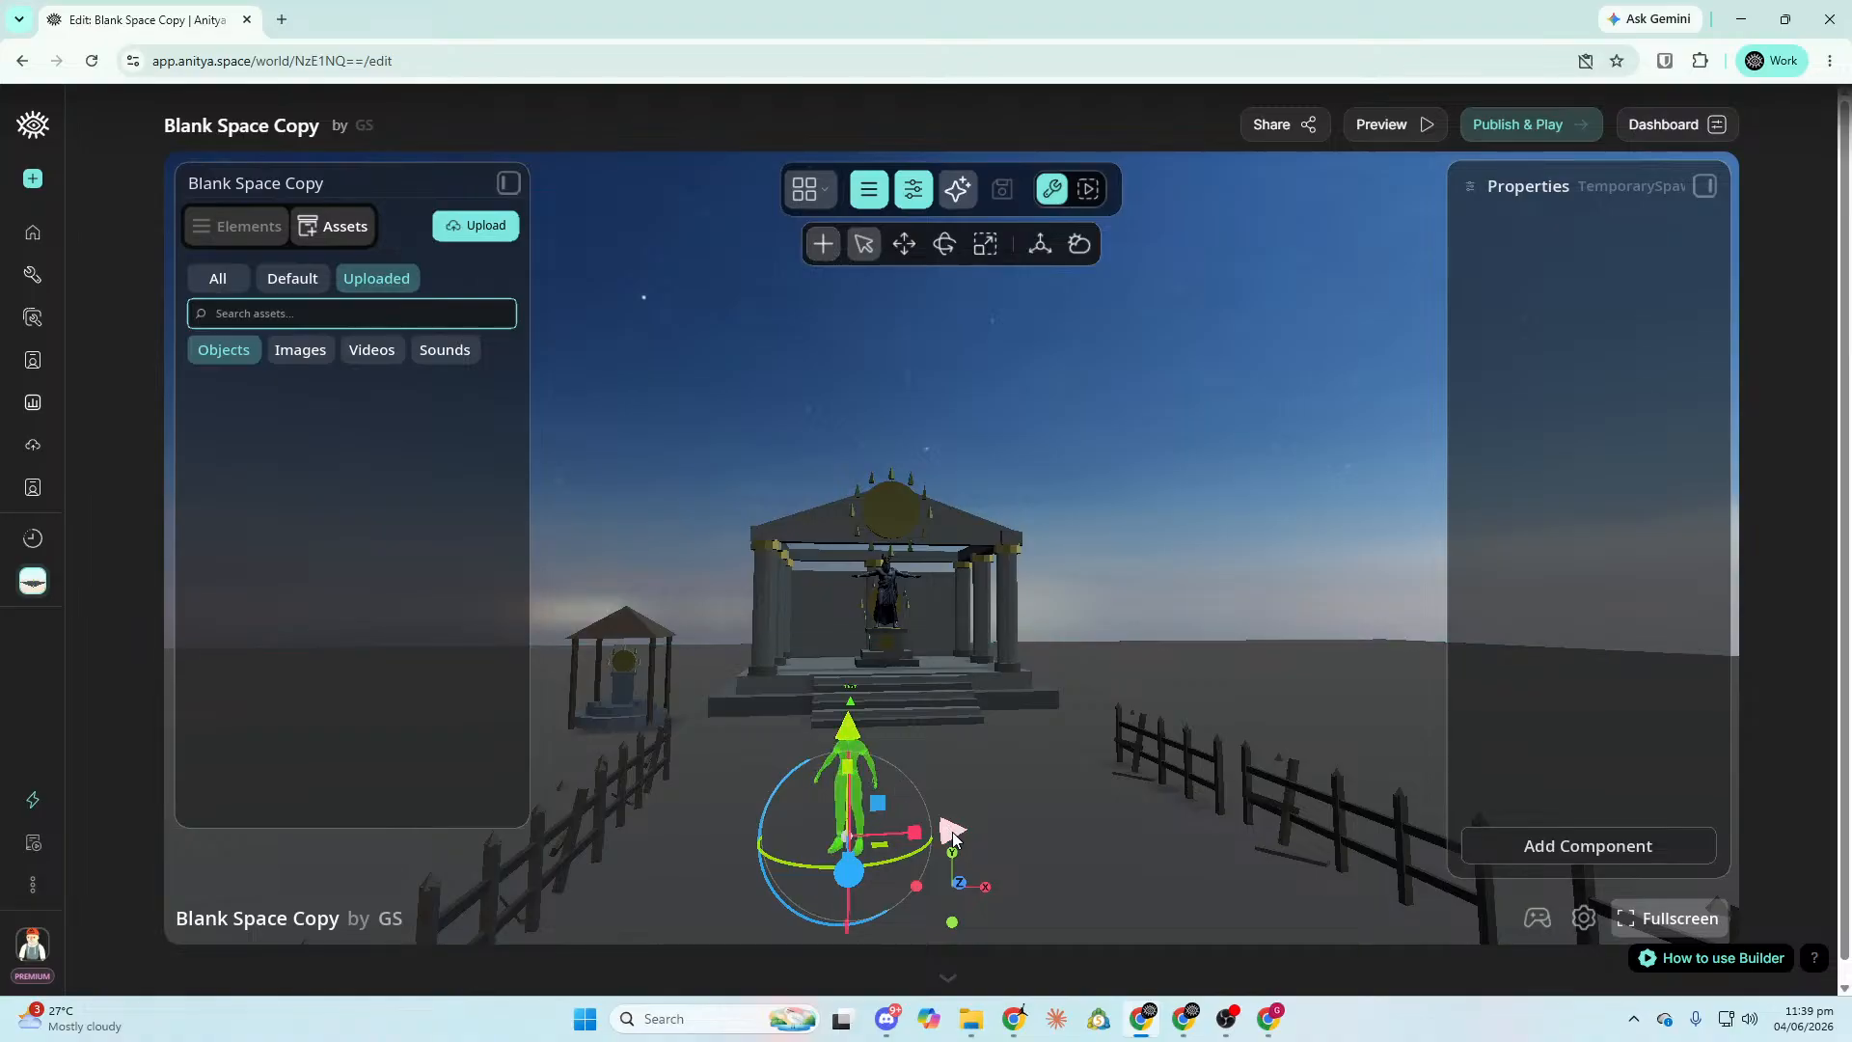
key("a")
right_click_drag(972, 828, 984, 832)
key("d")
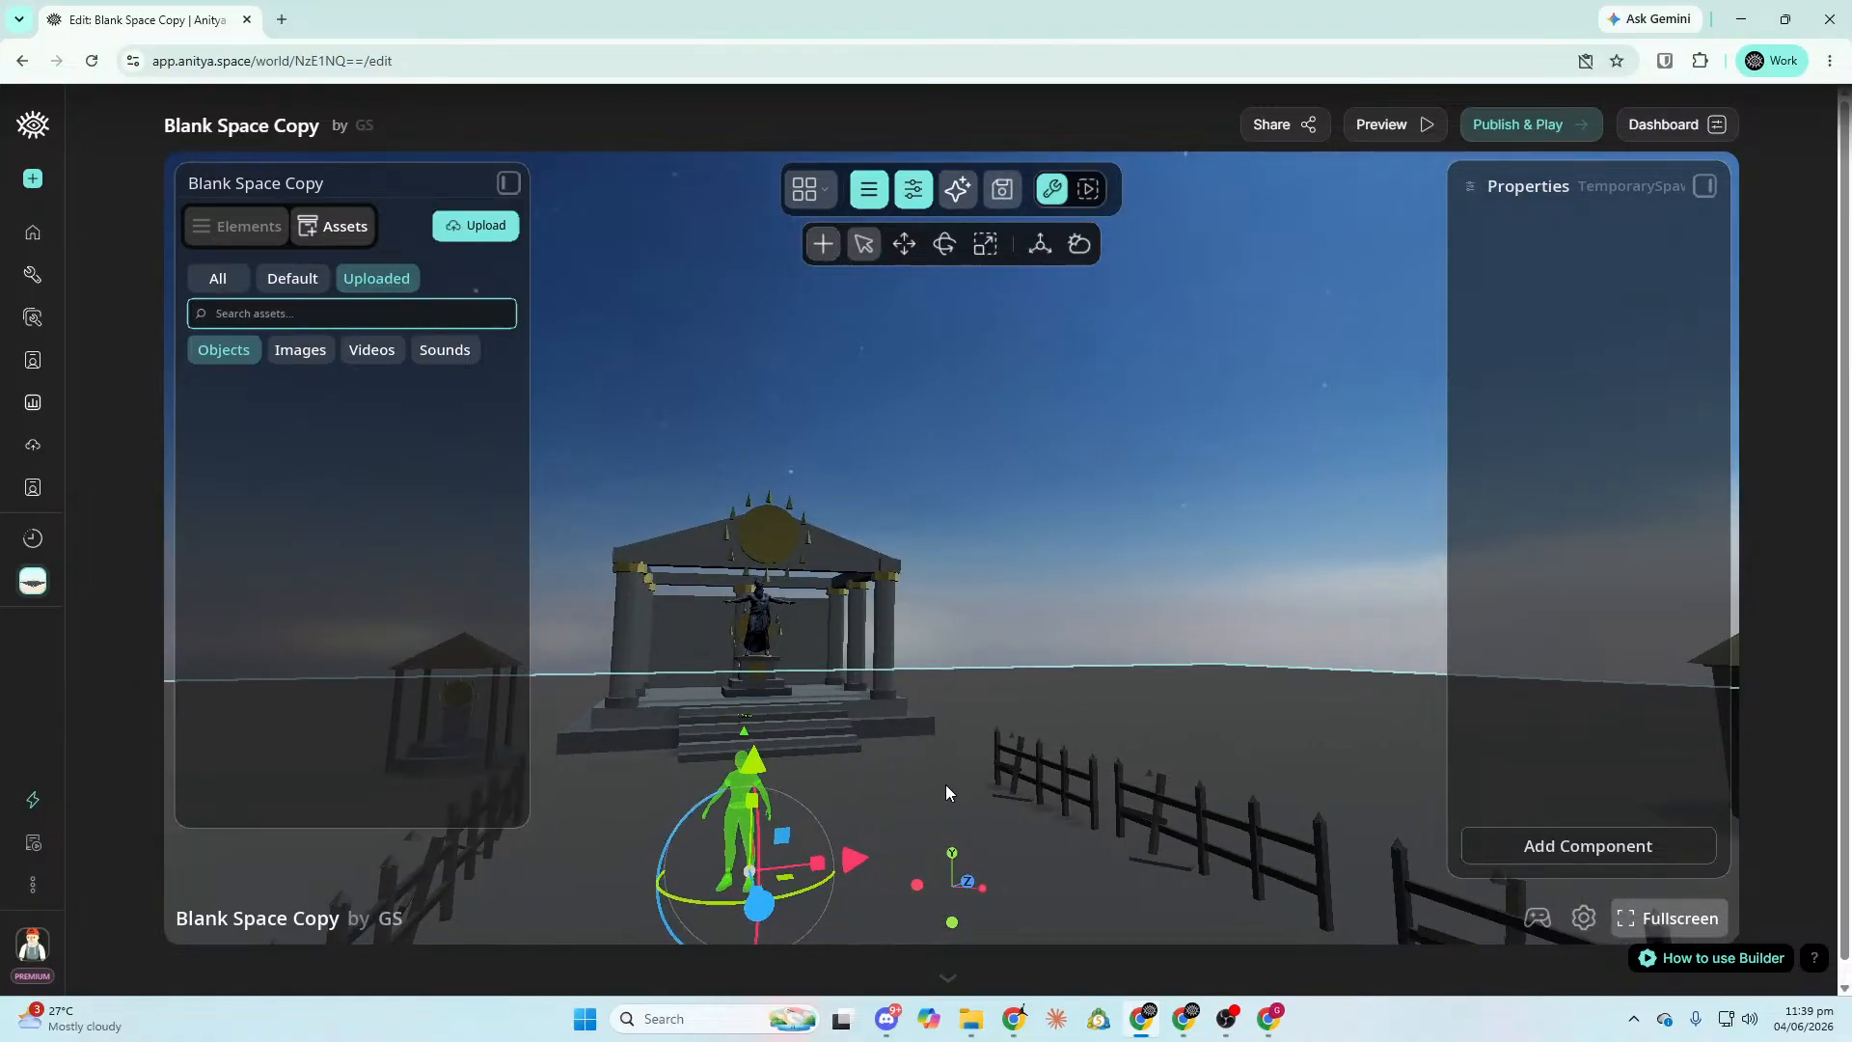
left_click(1001, 183)
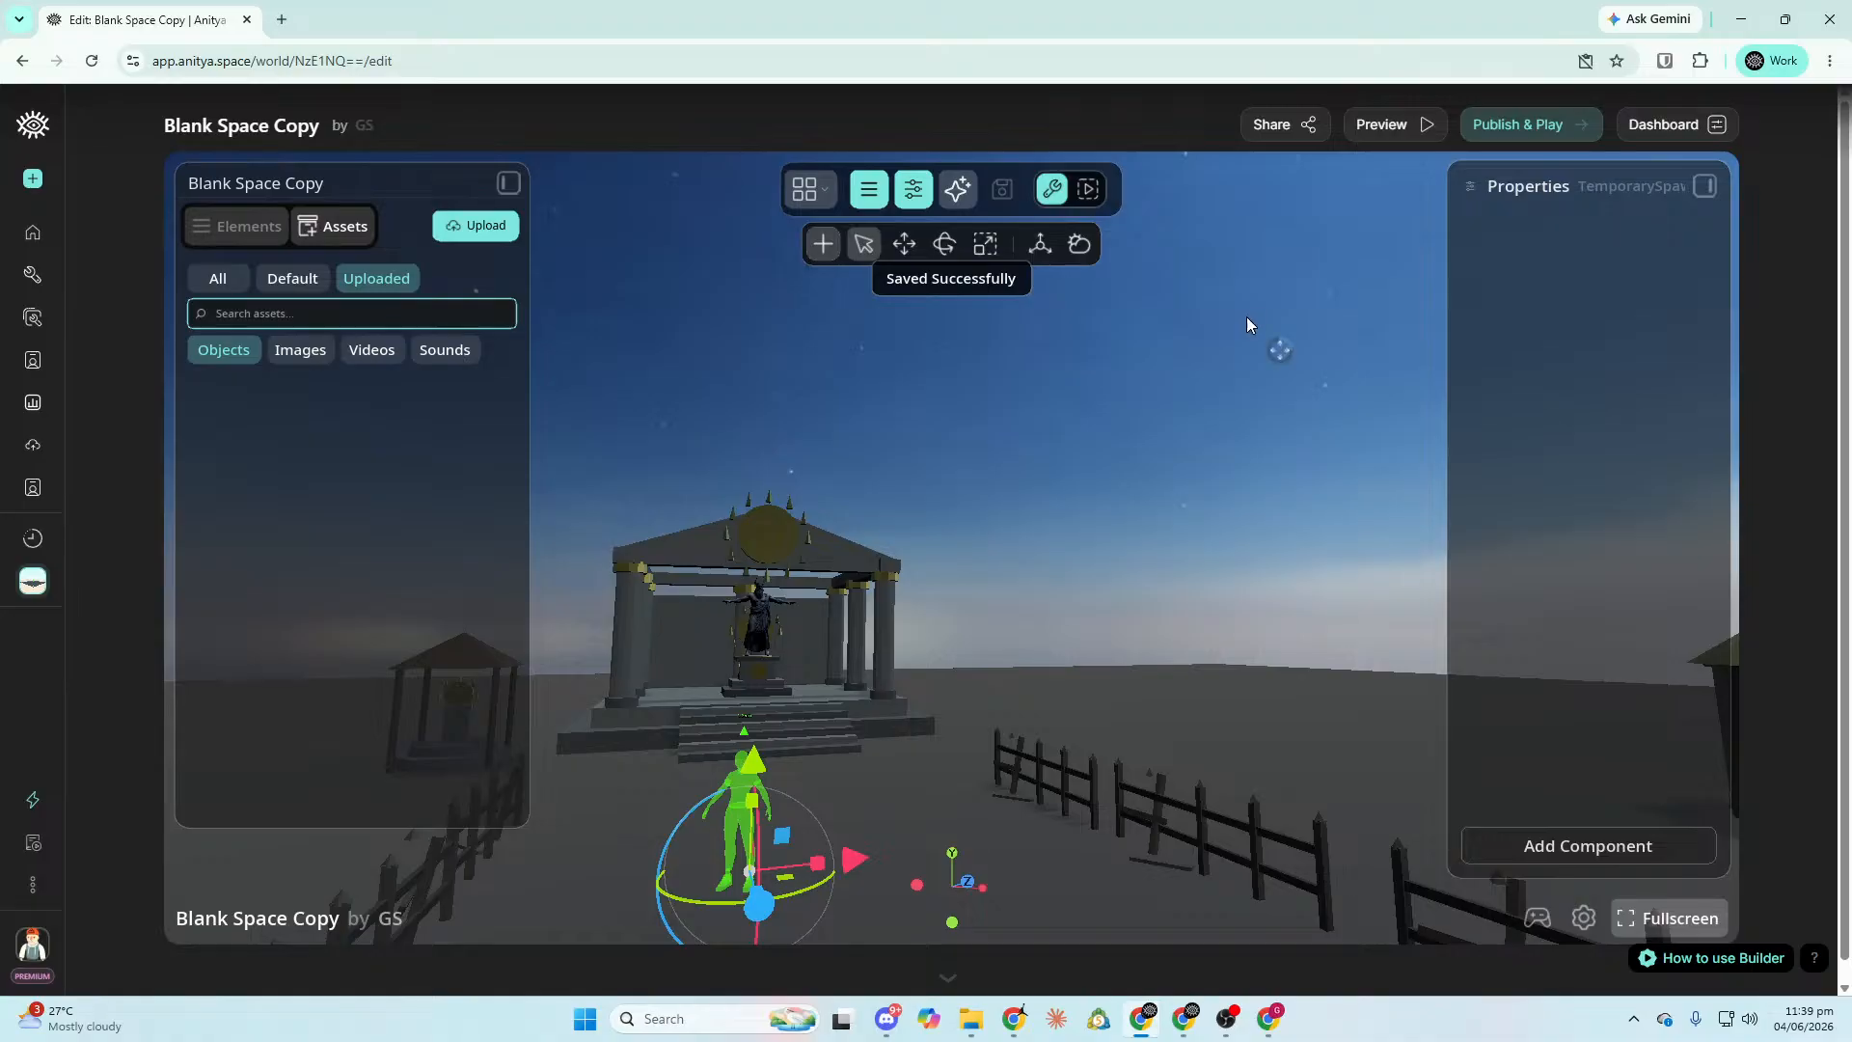
Open a new browser tab and return to the builder to view the spawn point and temple surroundings.
left_click(280, 20)
left_click(144, 19)
key("a")
key("e")
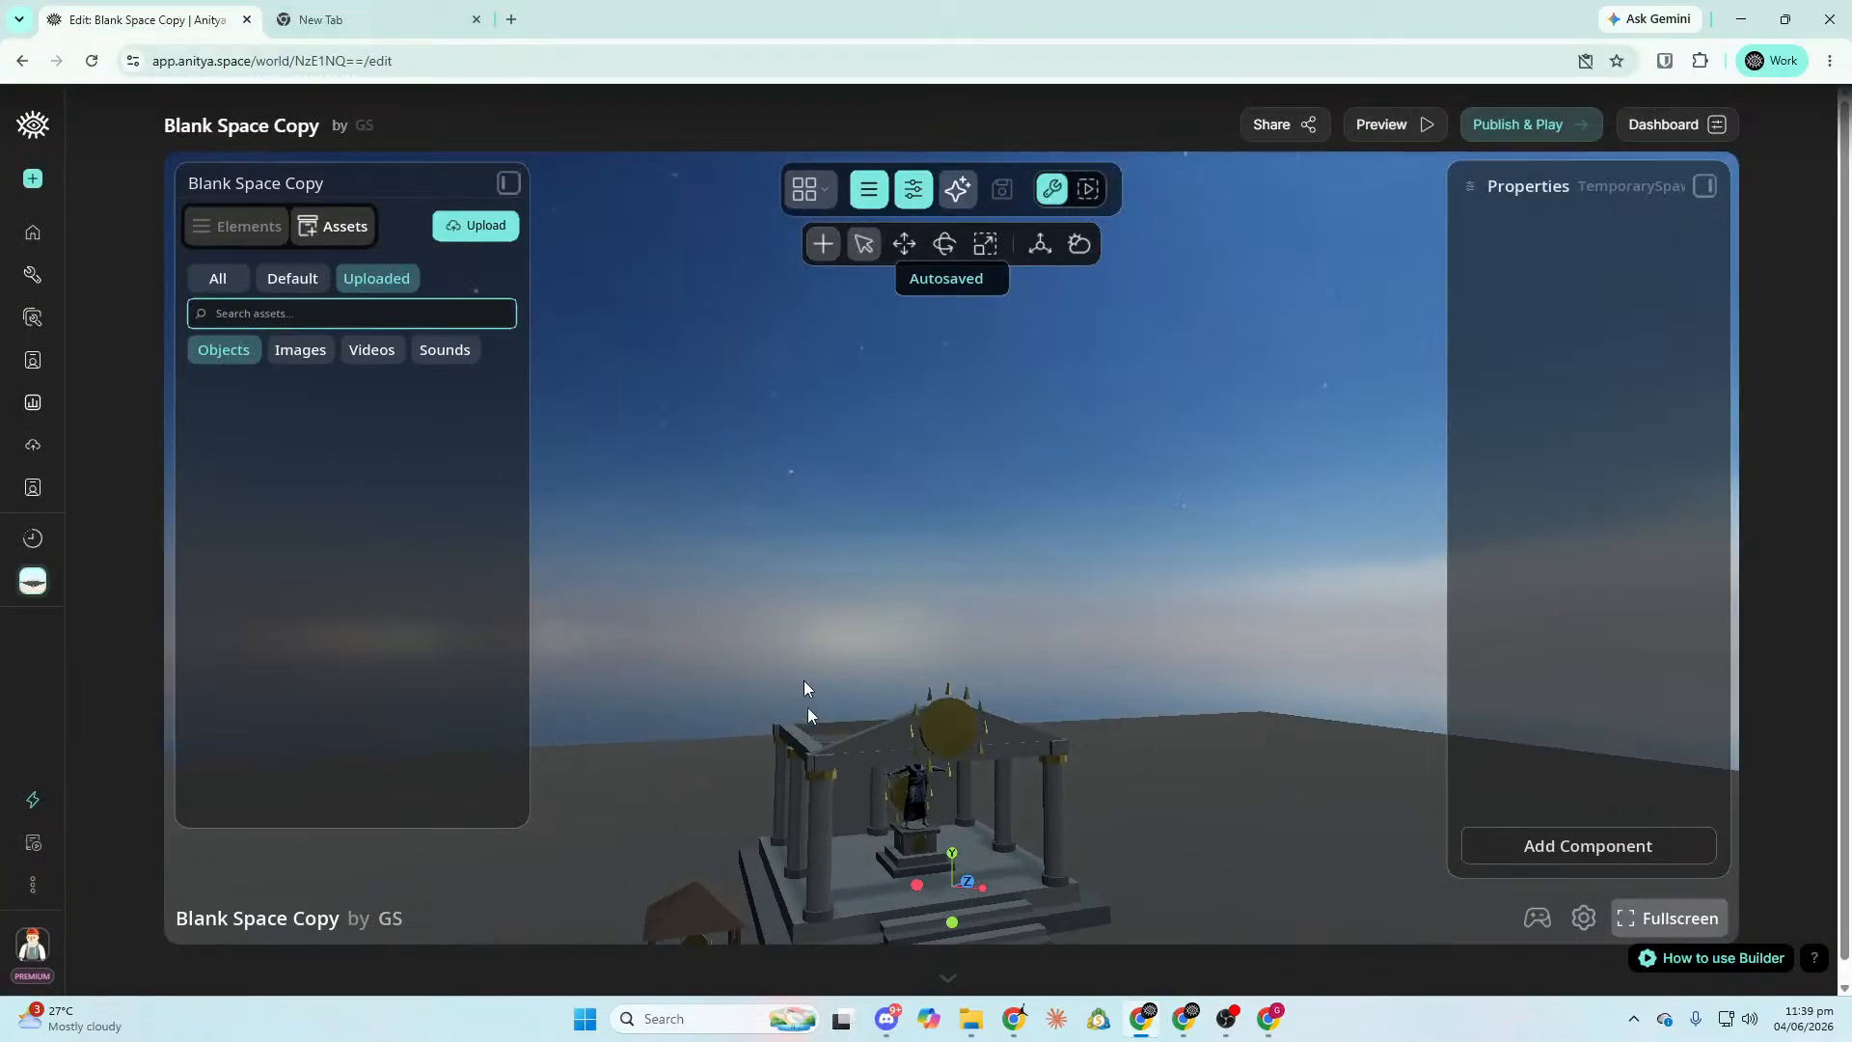
mouse_move(1194, 830)
right_mouse_down()
mouse_move(1194, 675)
mouse_move(1234, 849)
mouse_move(1283, 820)
mouse_move(1194, 831)
right_mouse_up()
key("w")
key("d")
left_click(579, 752)
Load anitya.space in the new browser tab and enter the web app through Get Started.
left_click(321, 19)
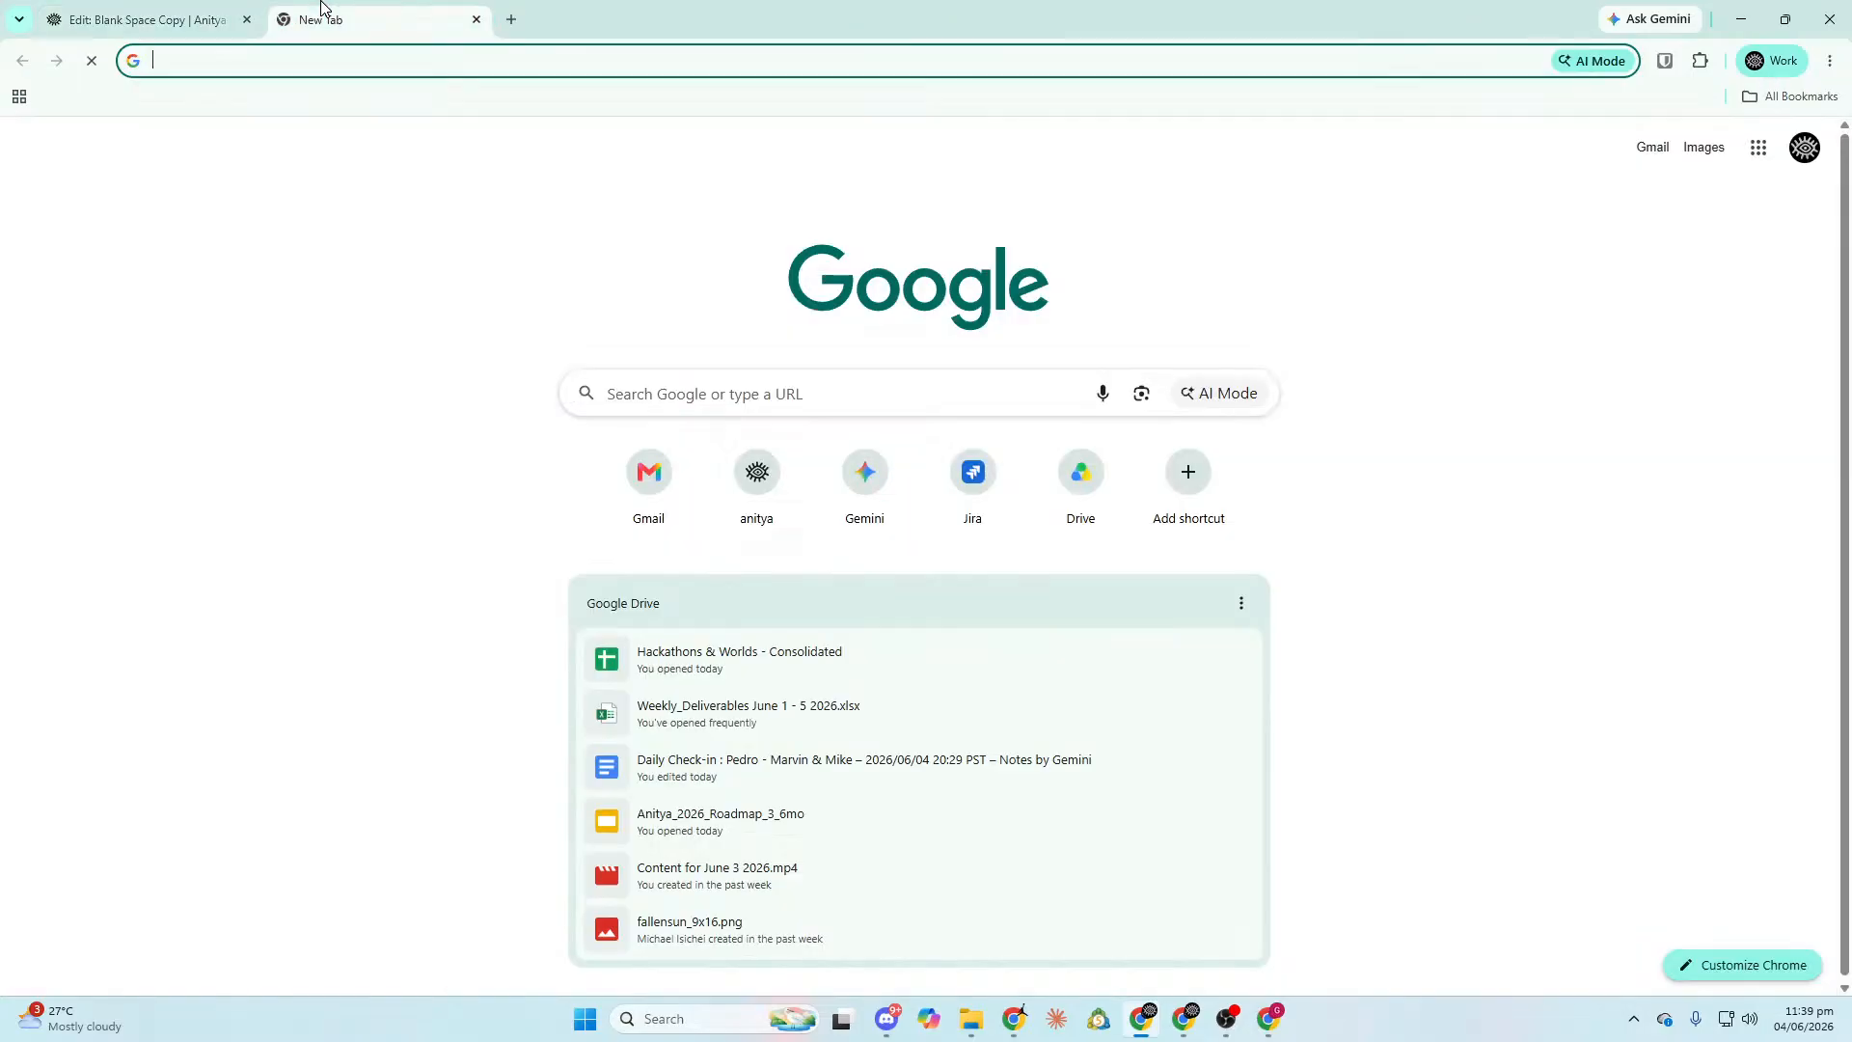
type("anit")
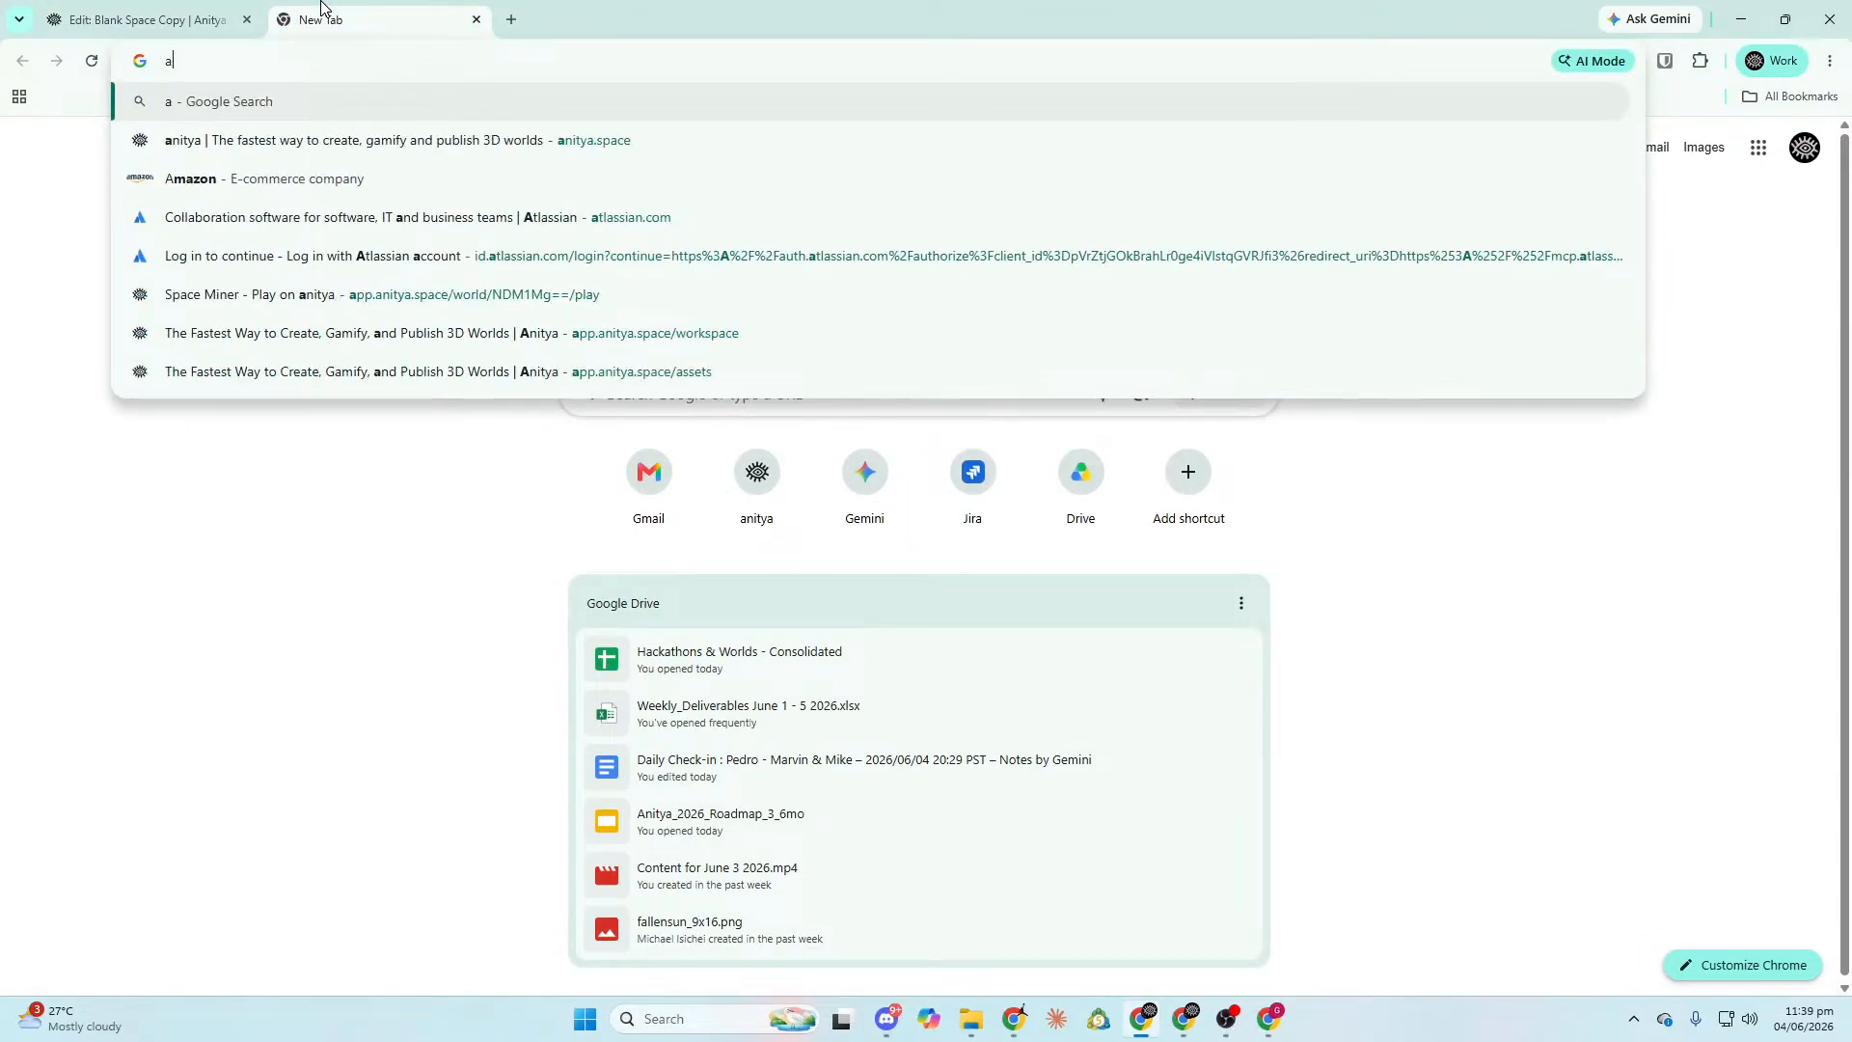
key("Return")
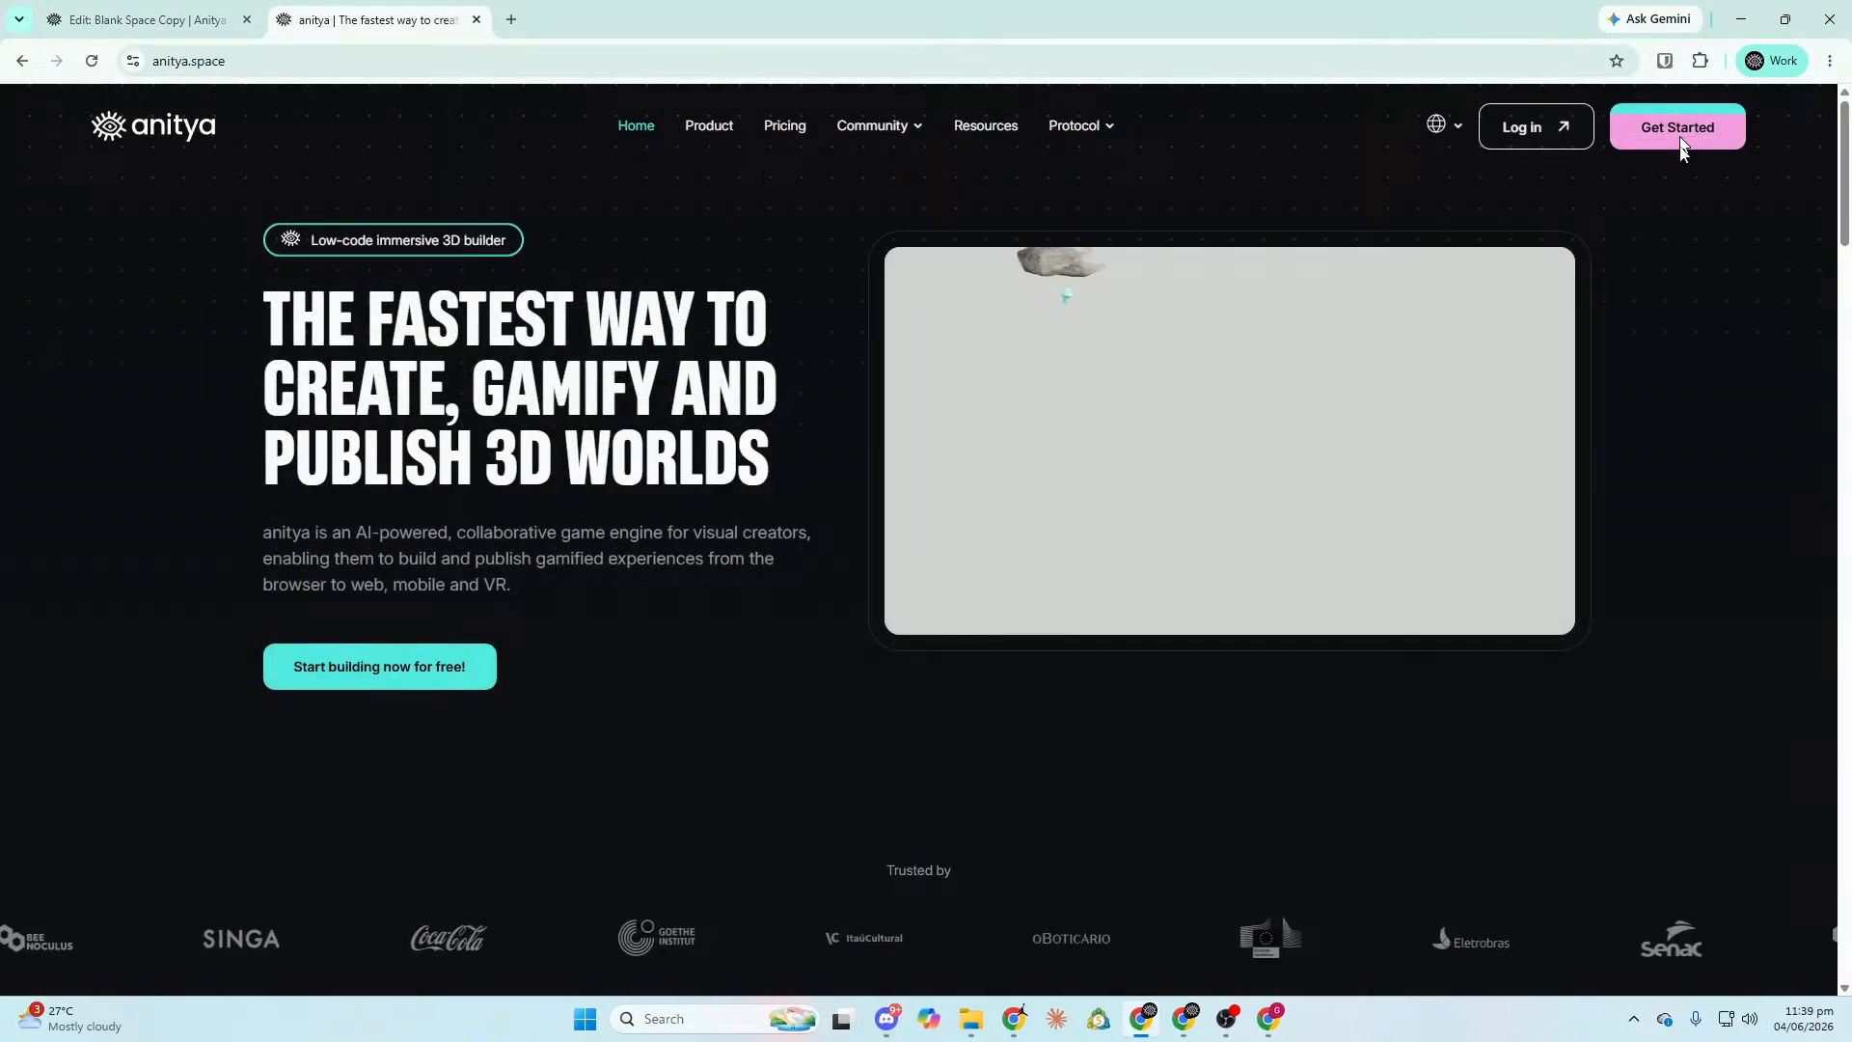
left_click(1679, 135)
left_click(384, 14)
key("ctrl+w")
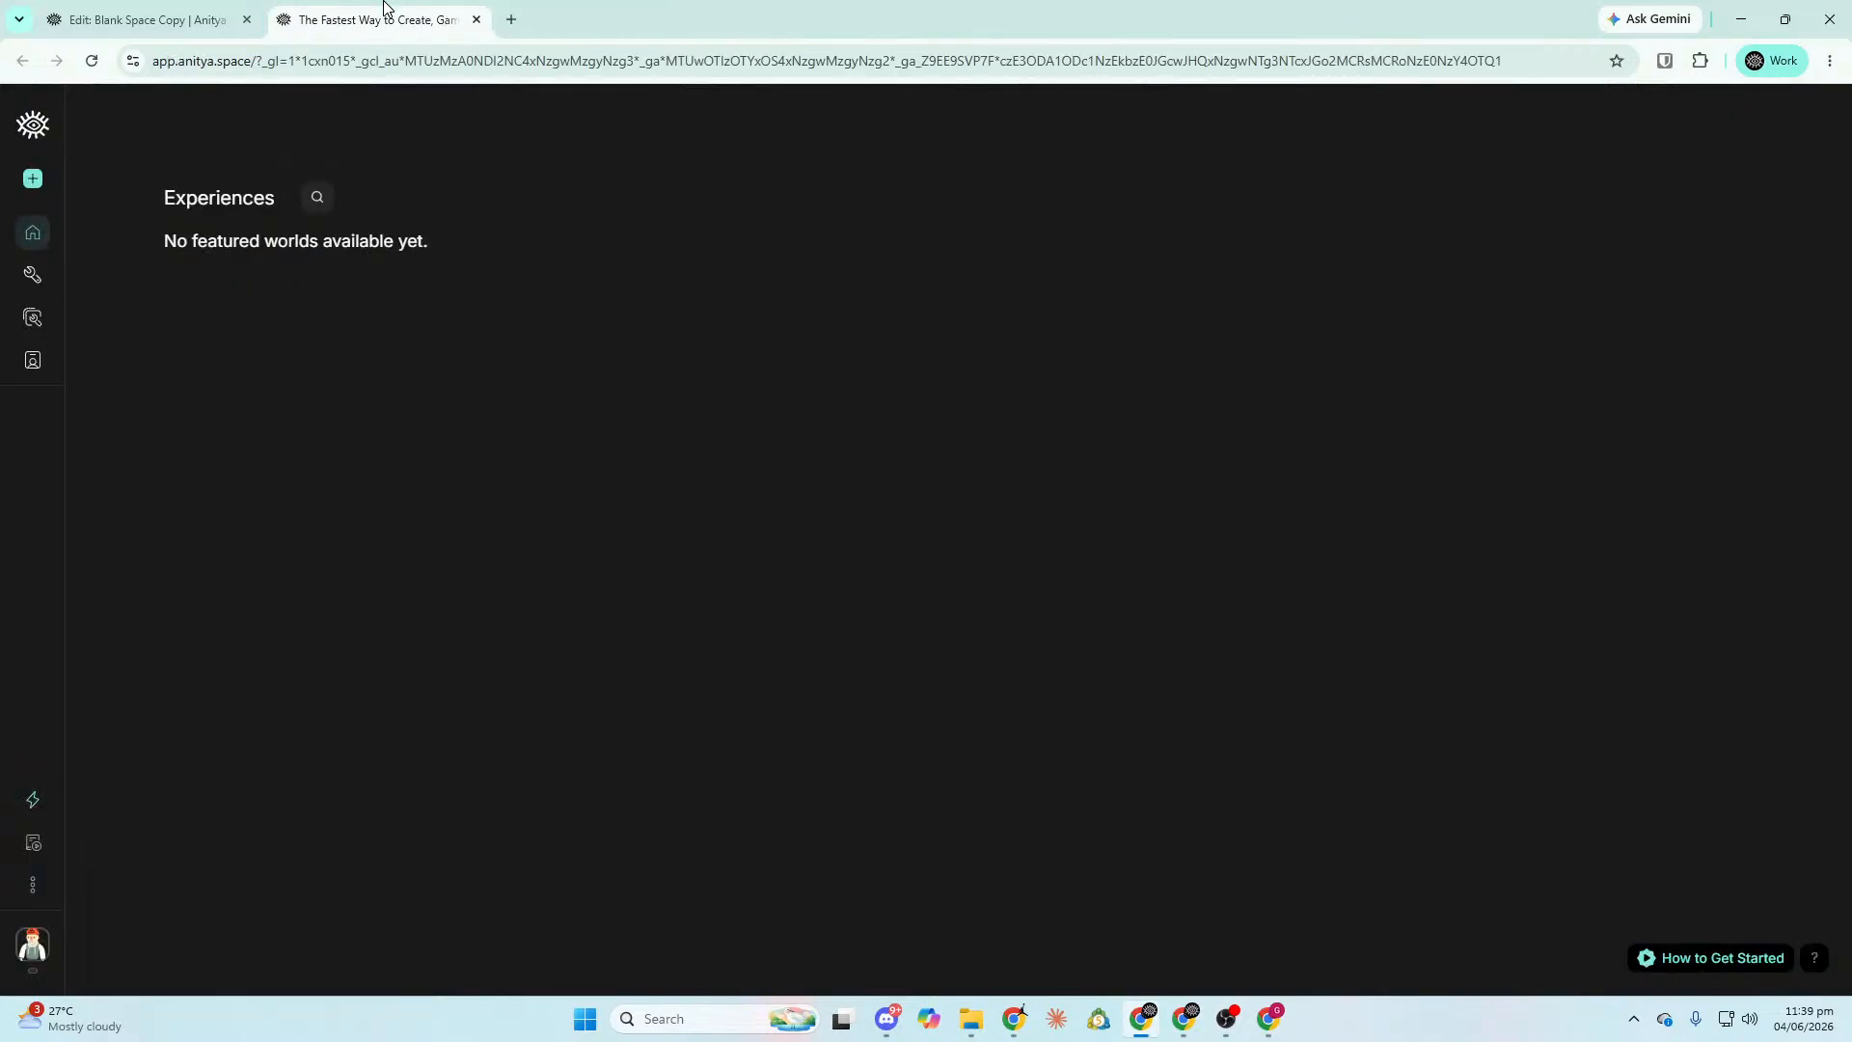
left_click(137, 14)
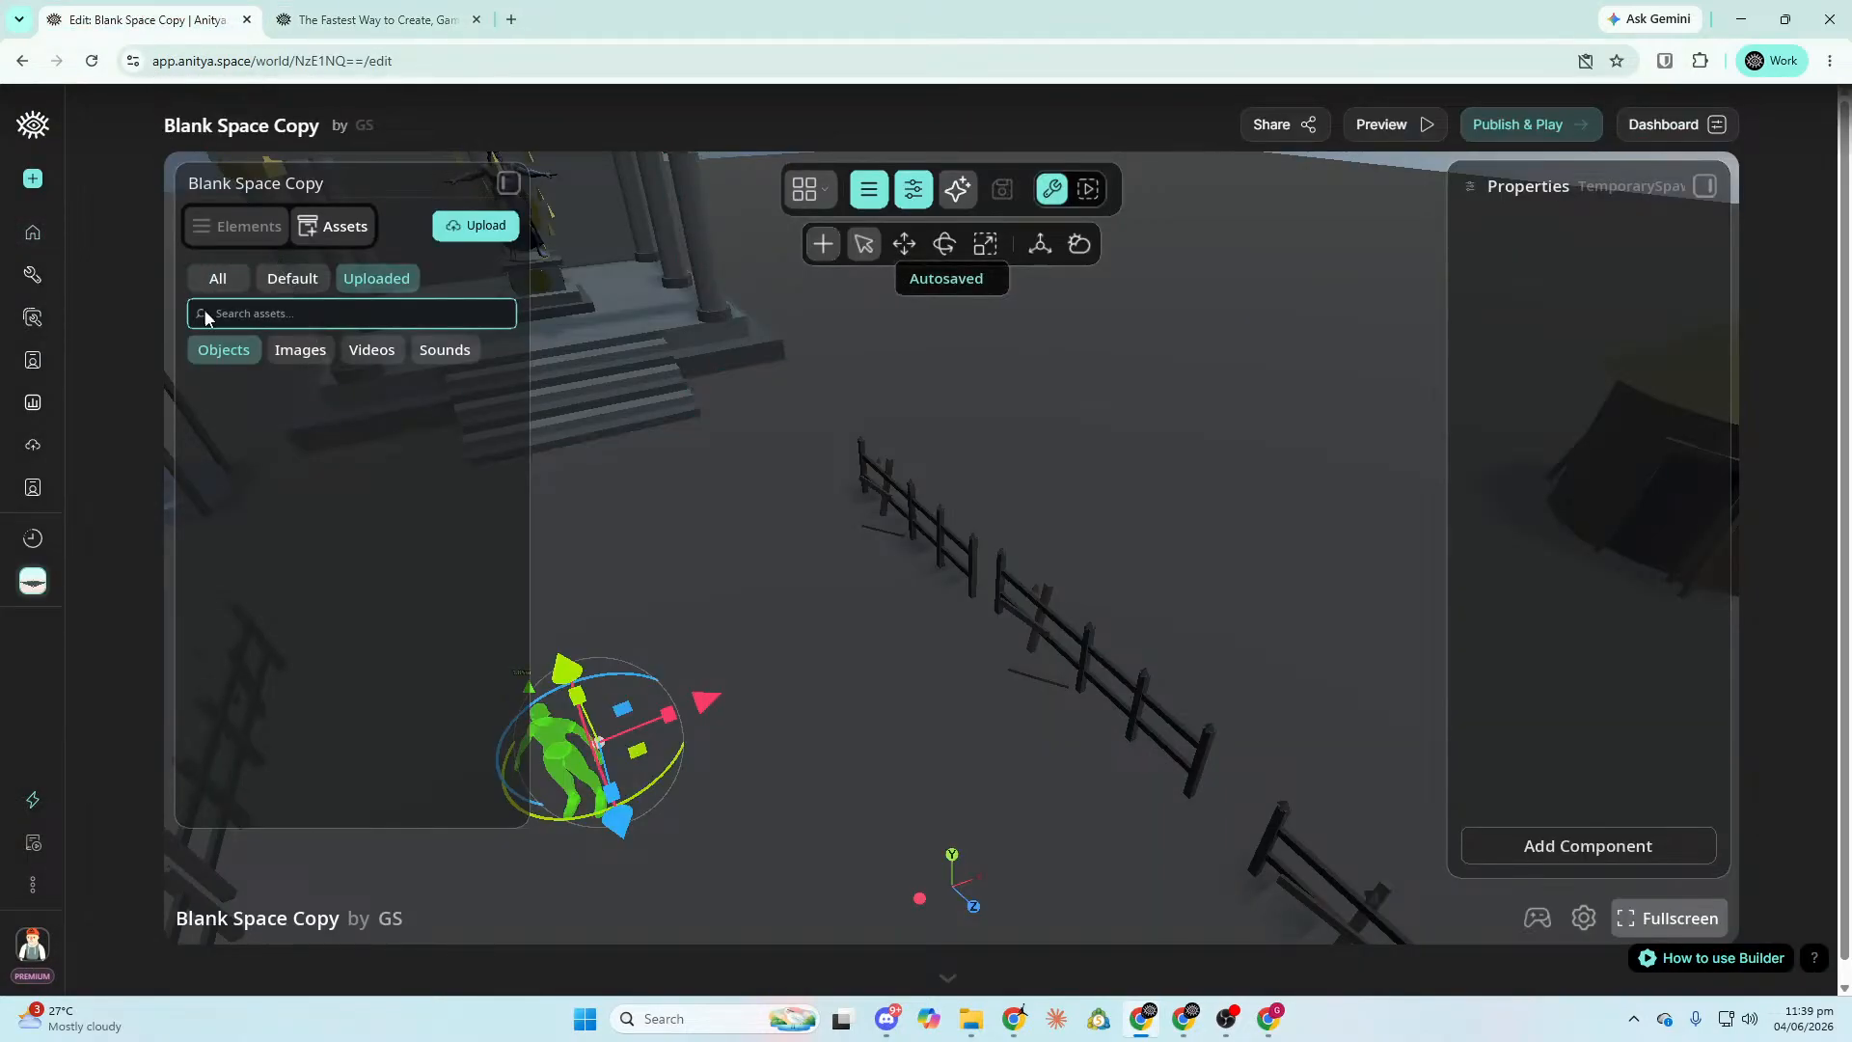
right_click_drag(1214, 594, 540, 453)
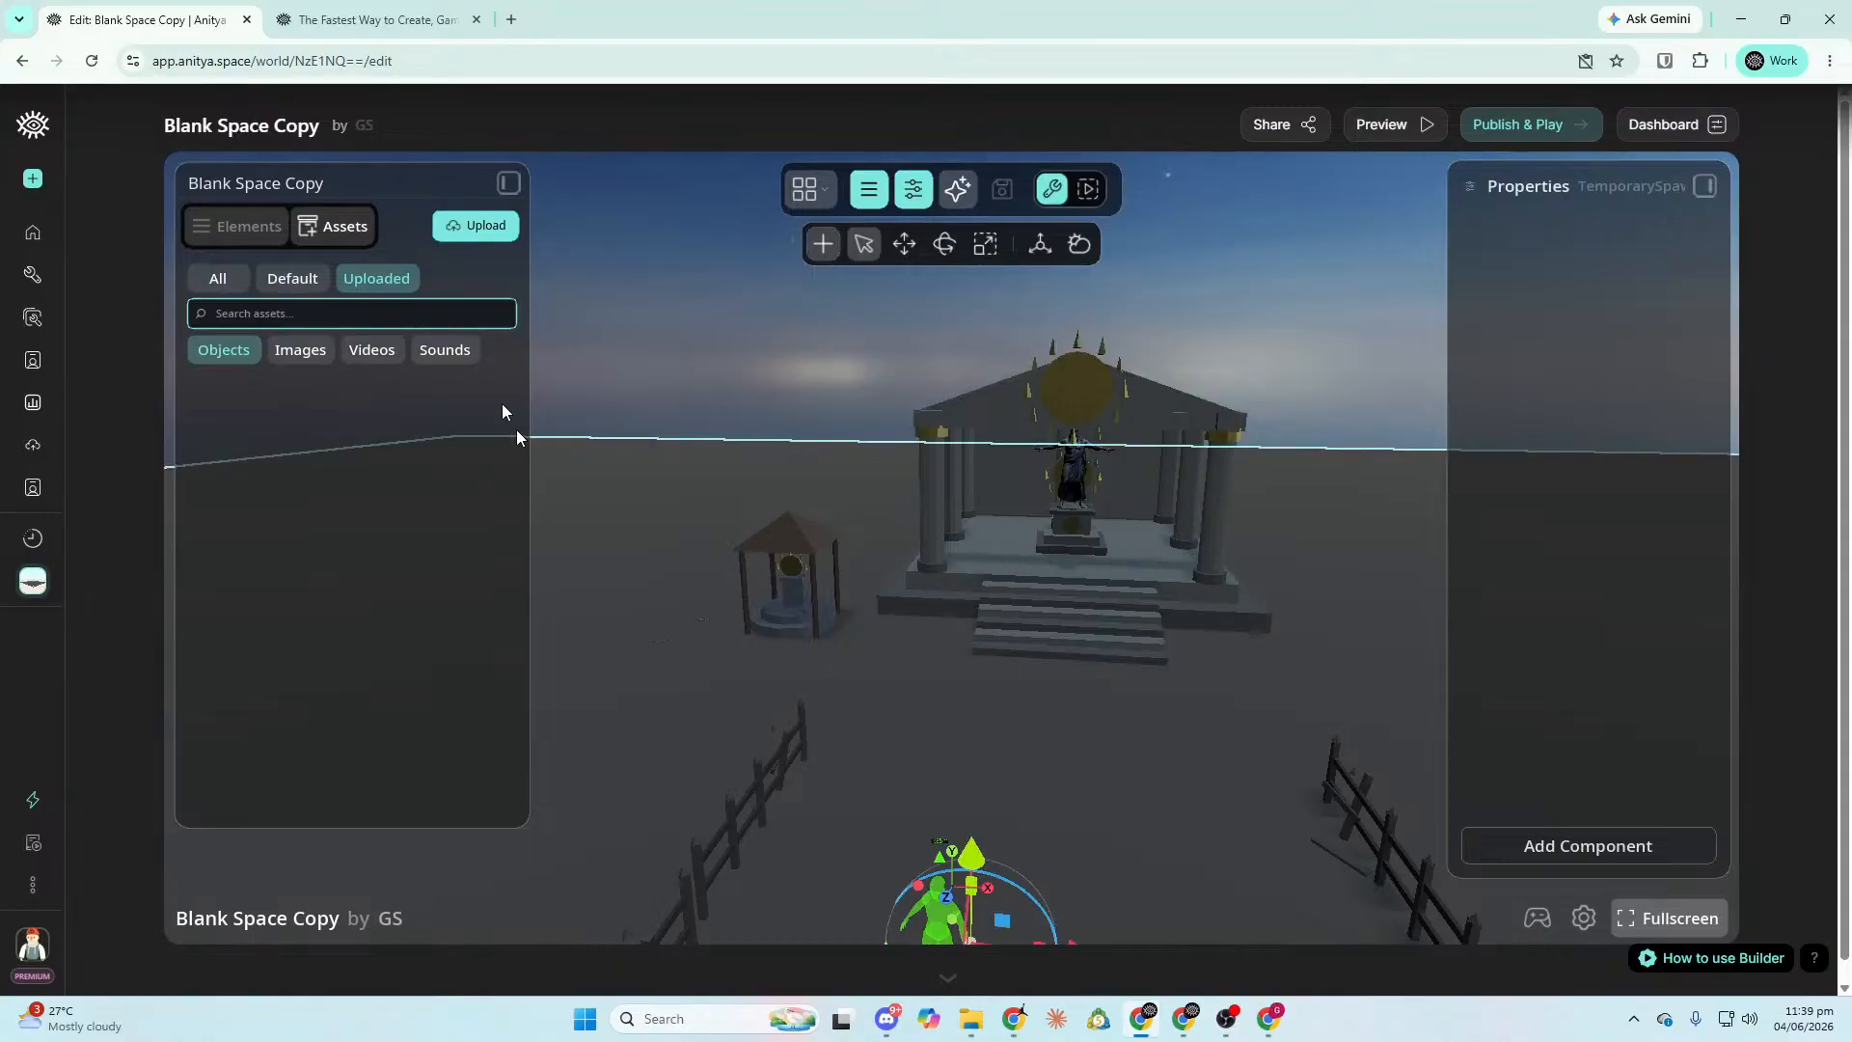
Open Blank Space Copy from the workspace in the second browser tab, dismissing the onboarding tutorial and the AI generation prompt.
left_click(311, 14)
mouse_move(68, 328)
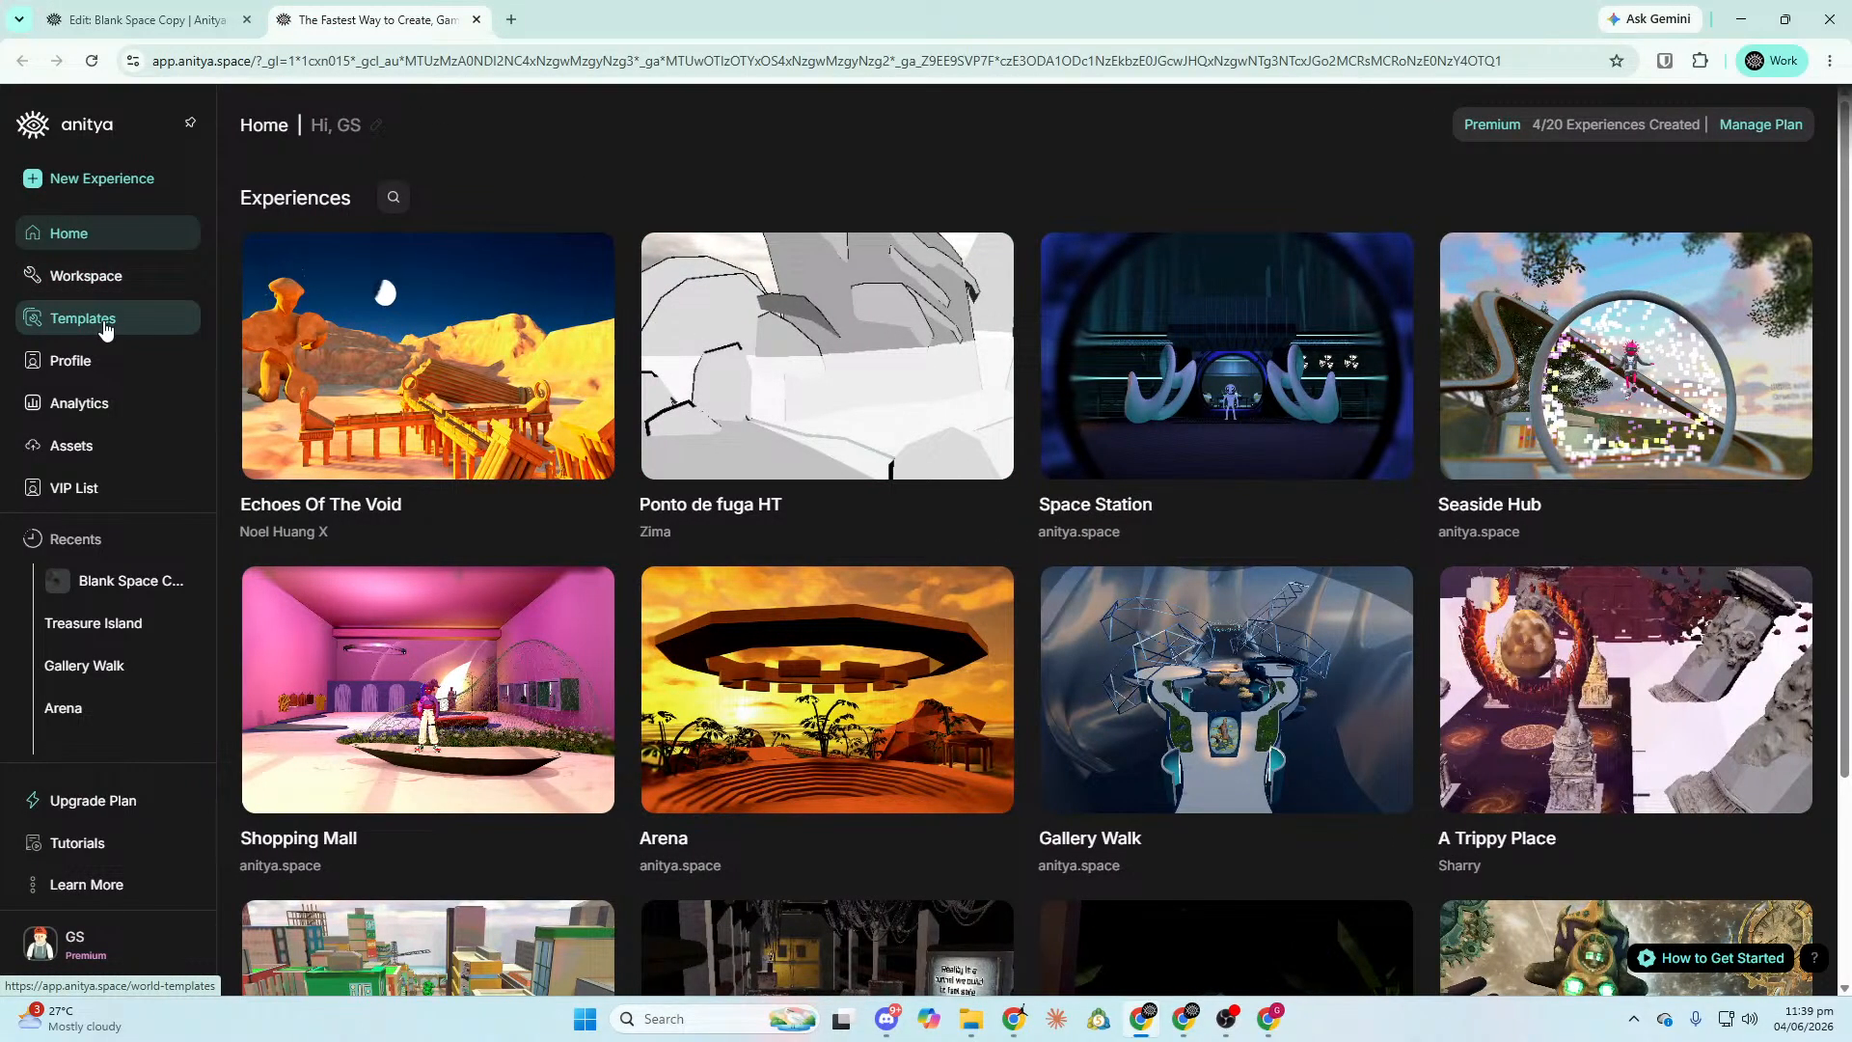
left_click(104, 326)
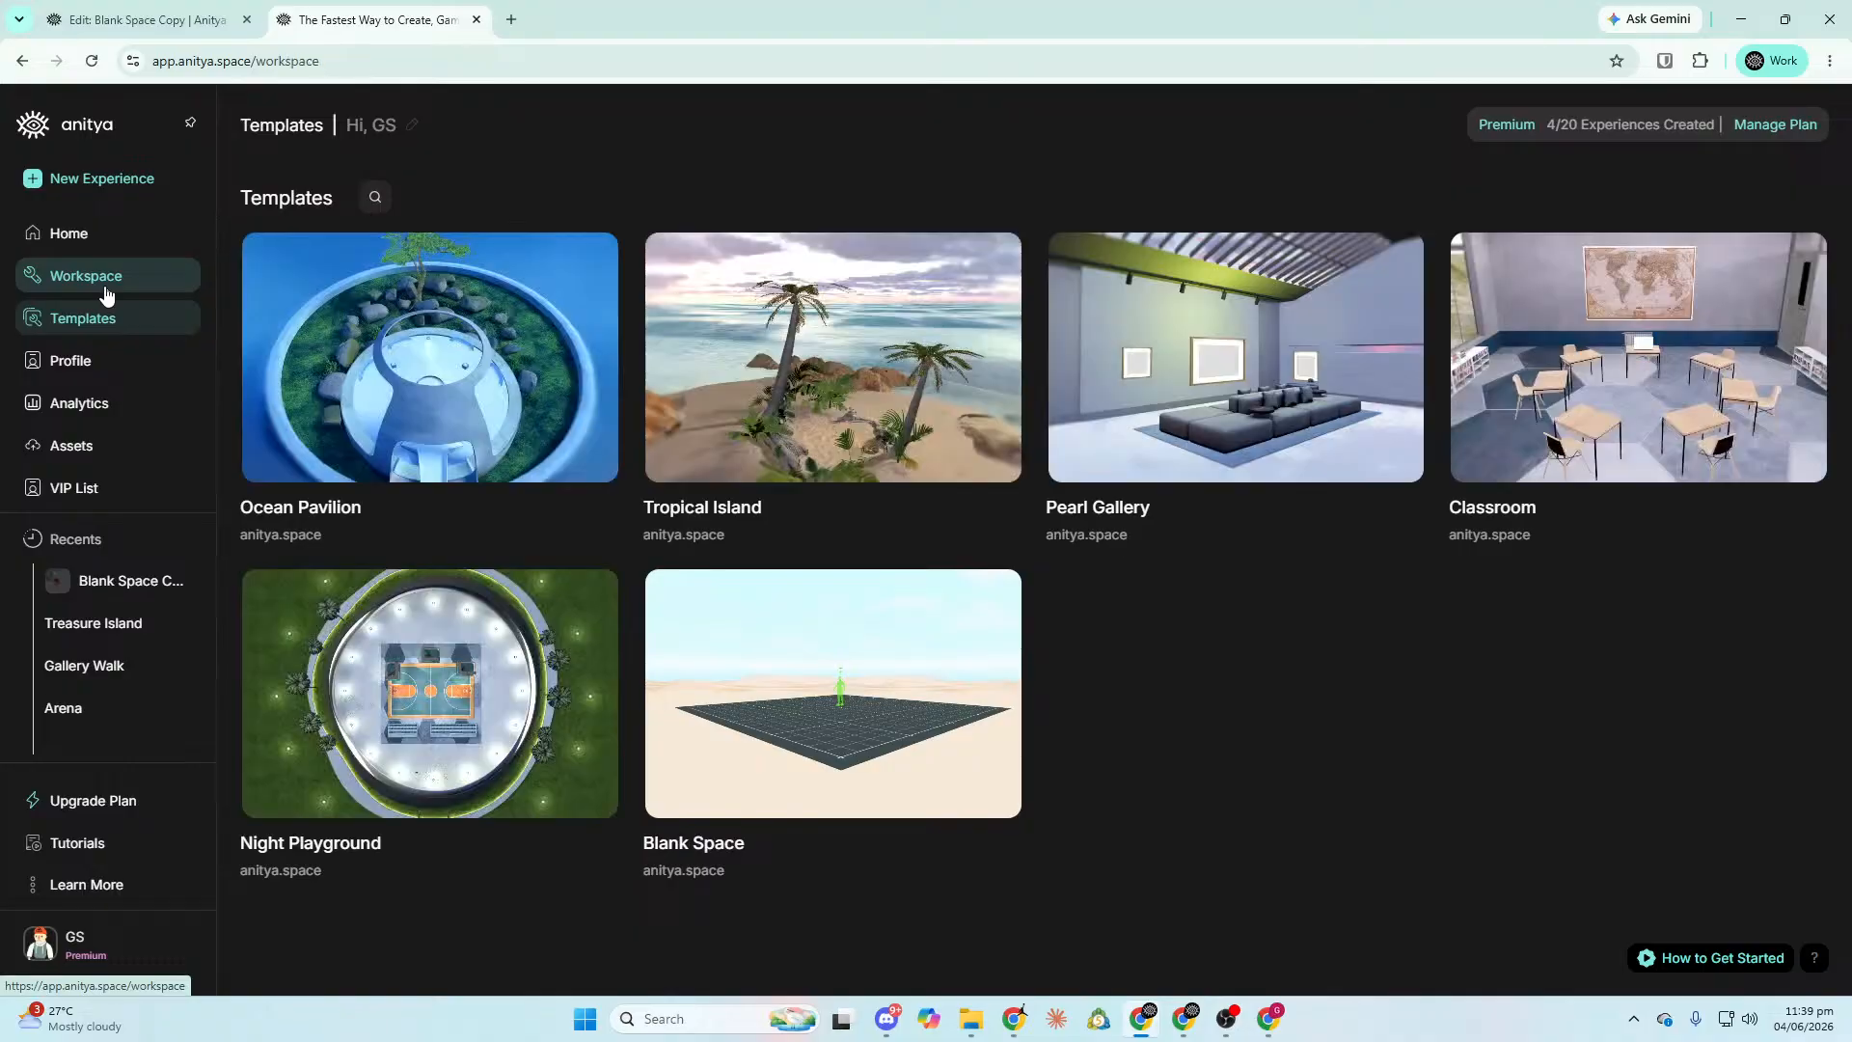
left_click(101, 288)
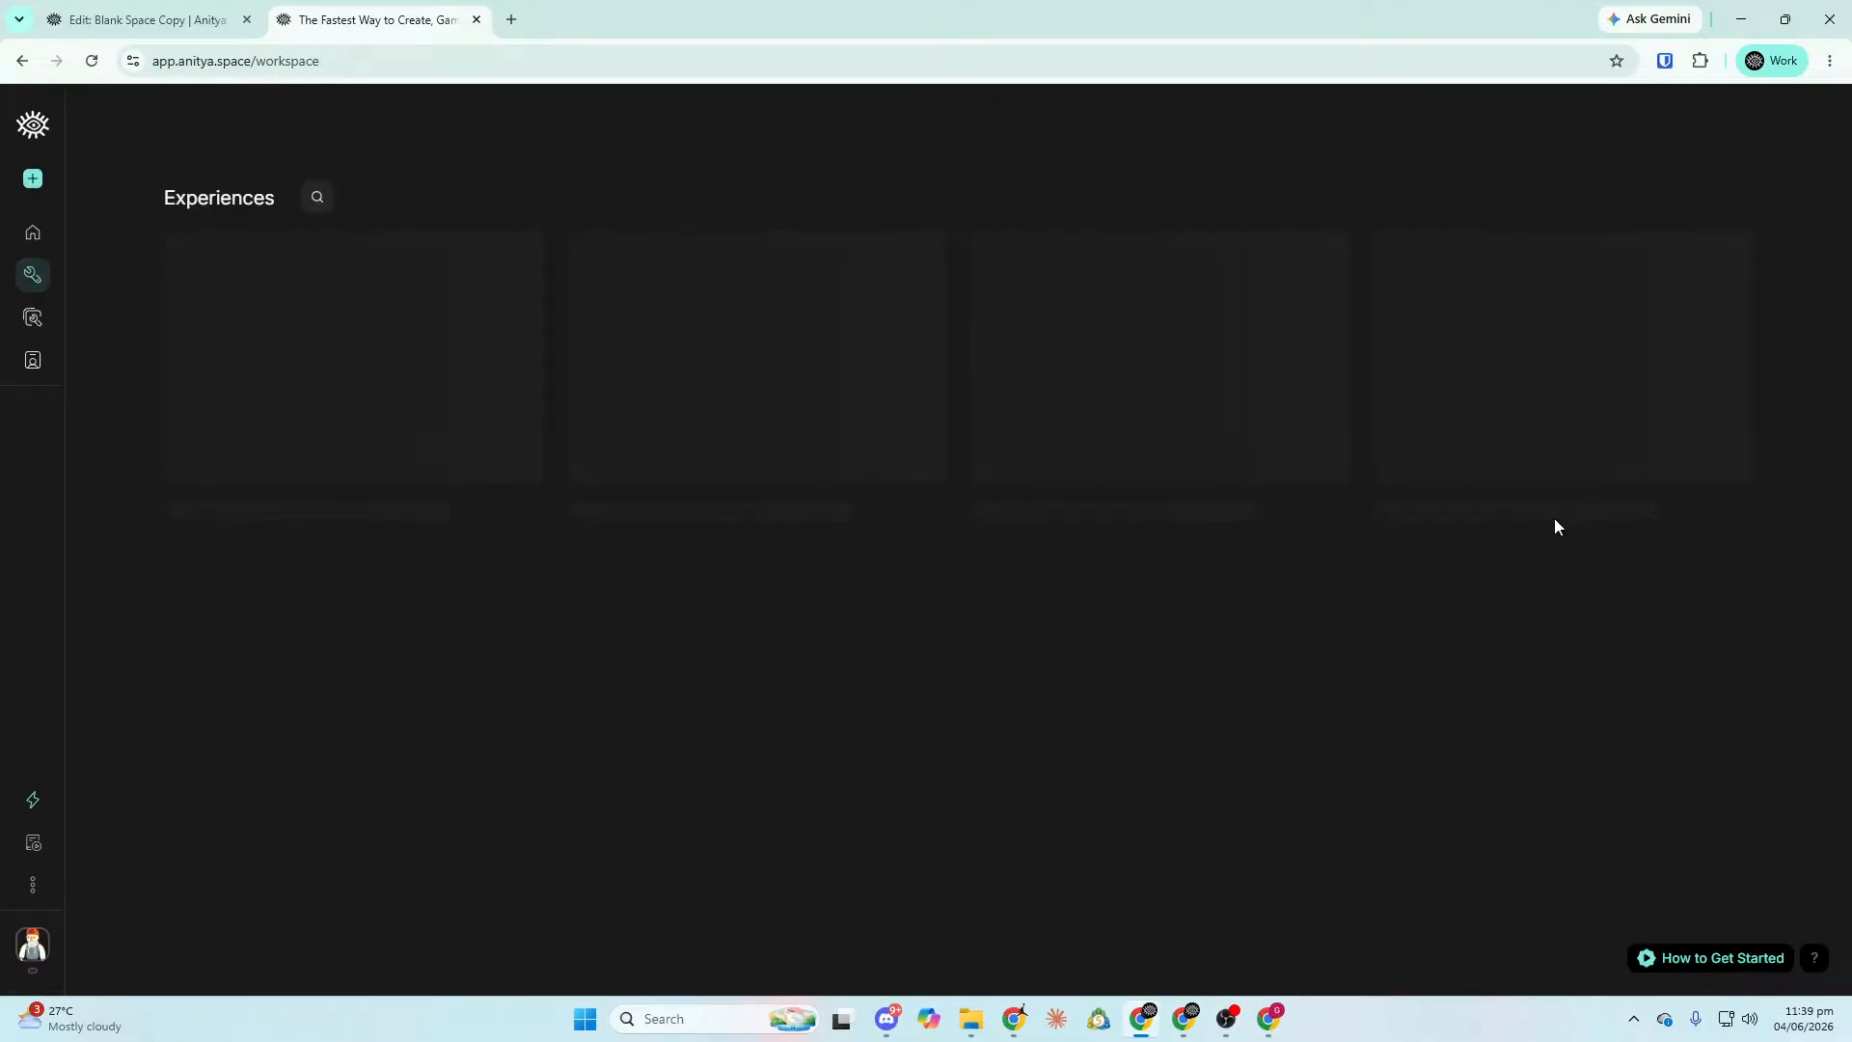
left_click(1585, 353)
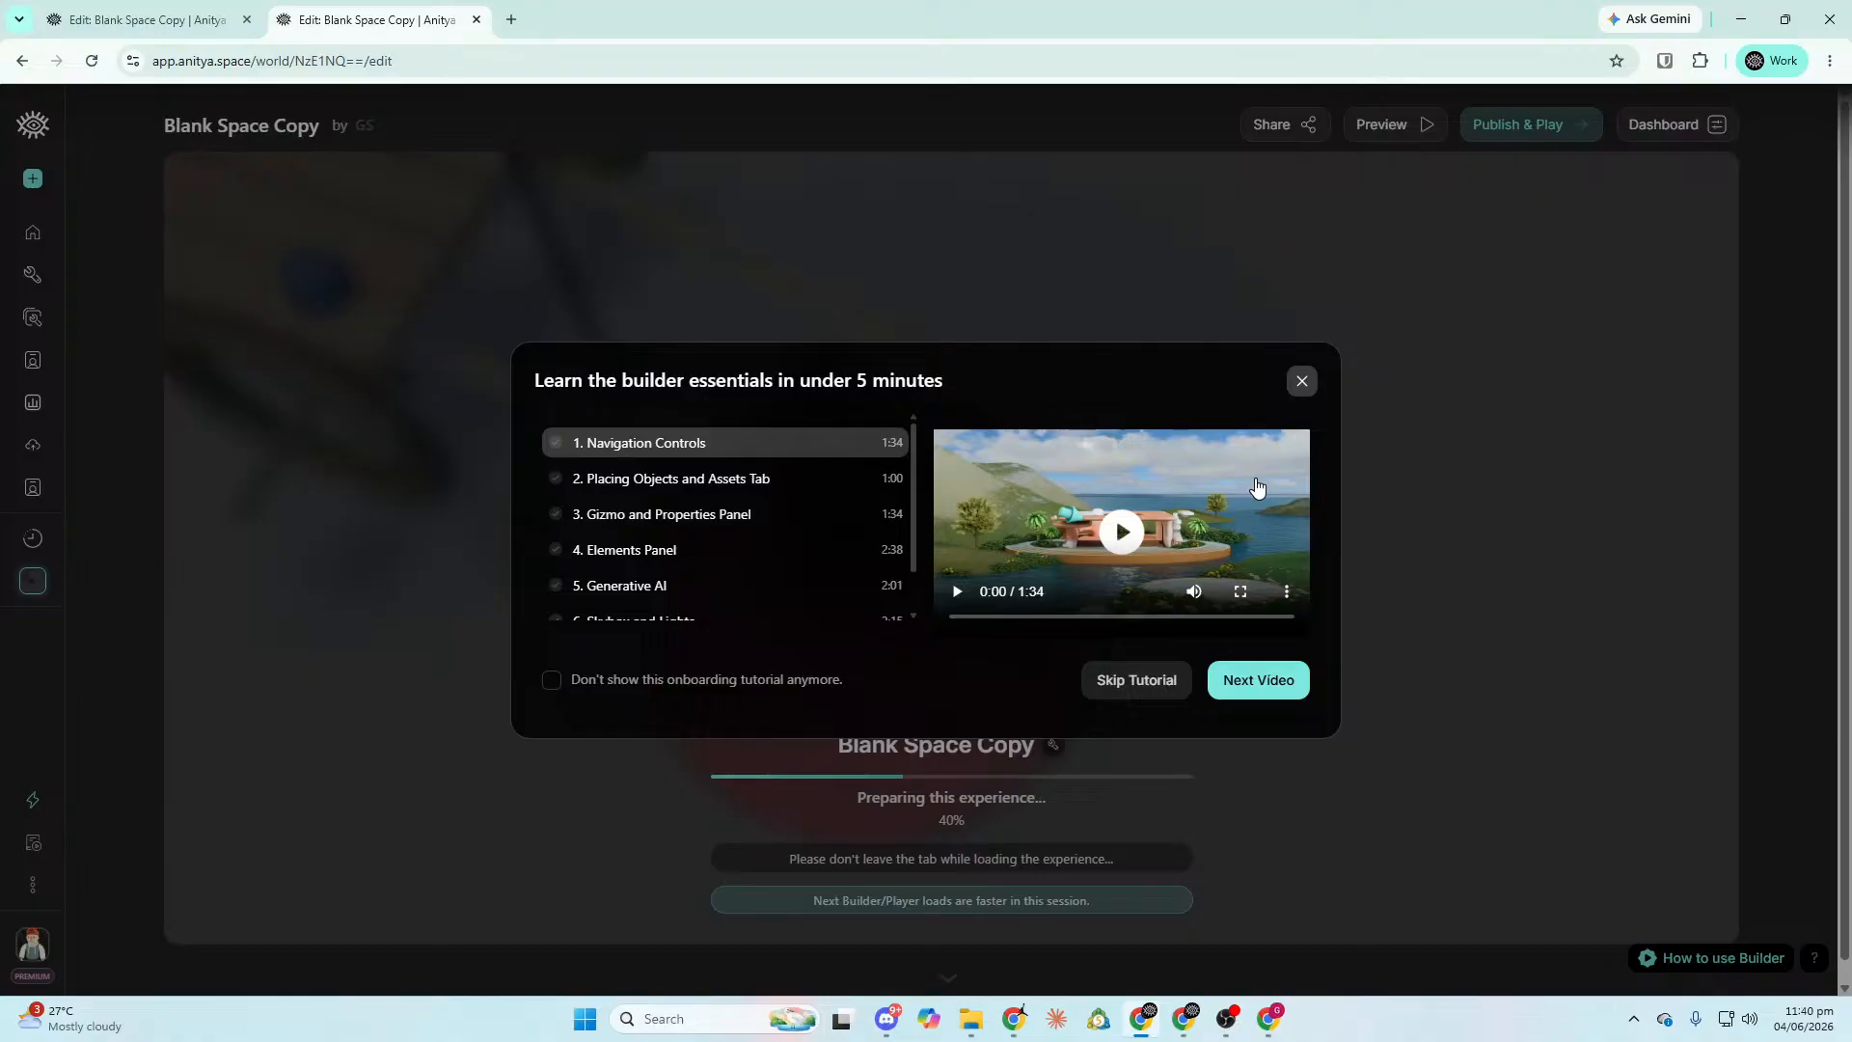
key("Escape")
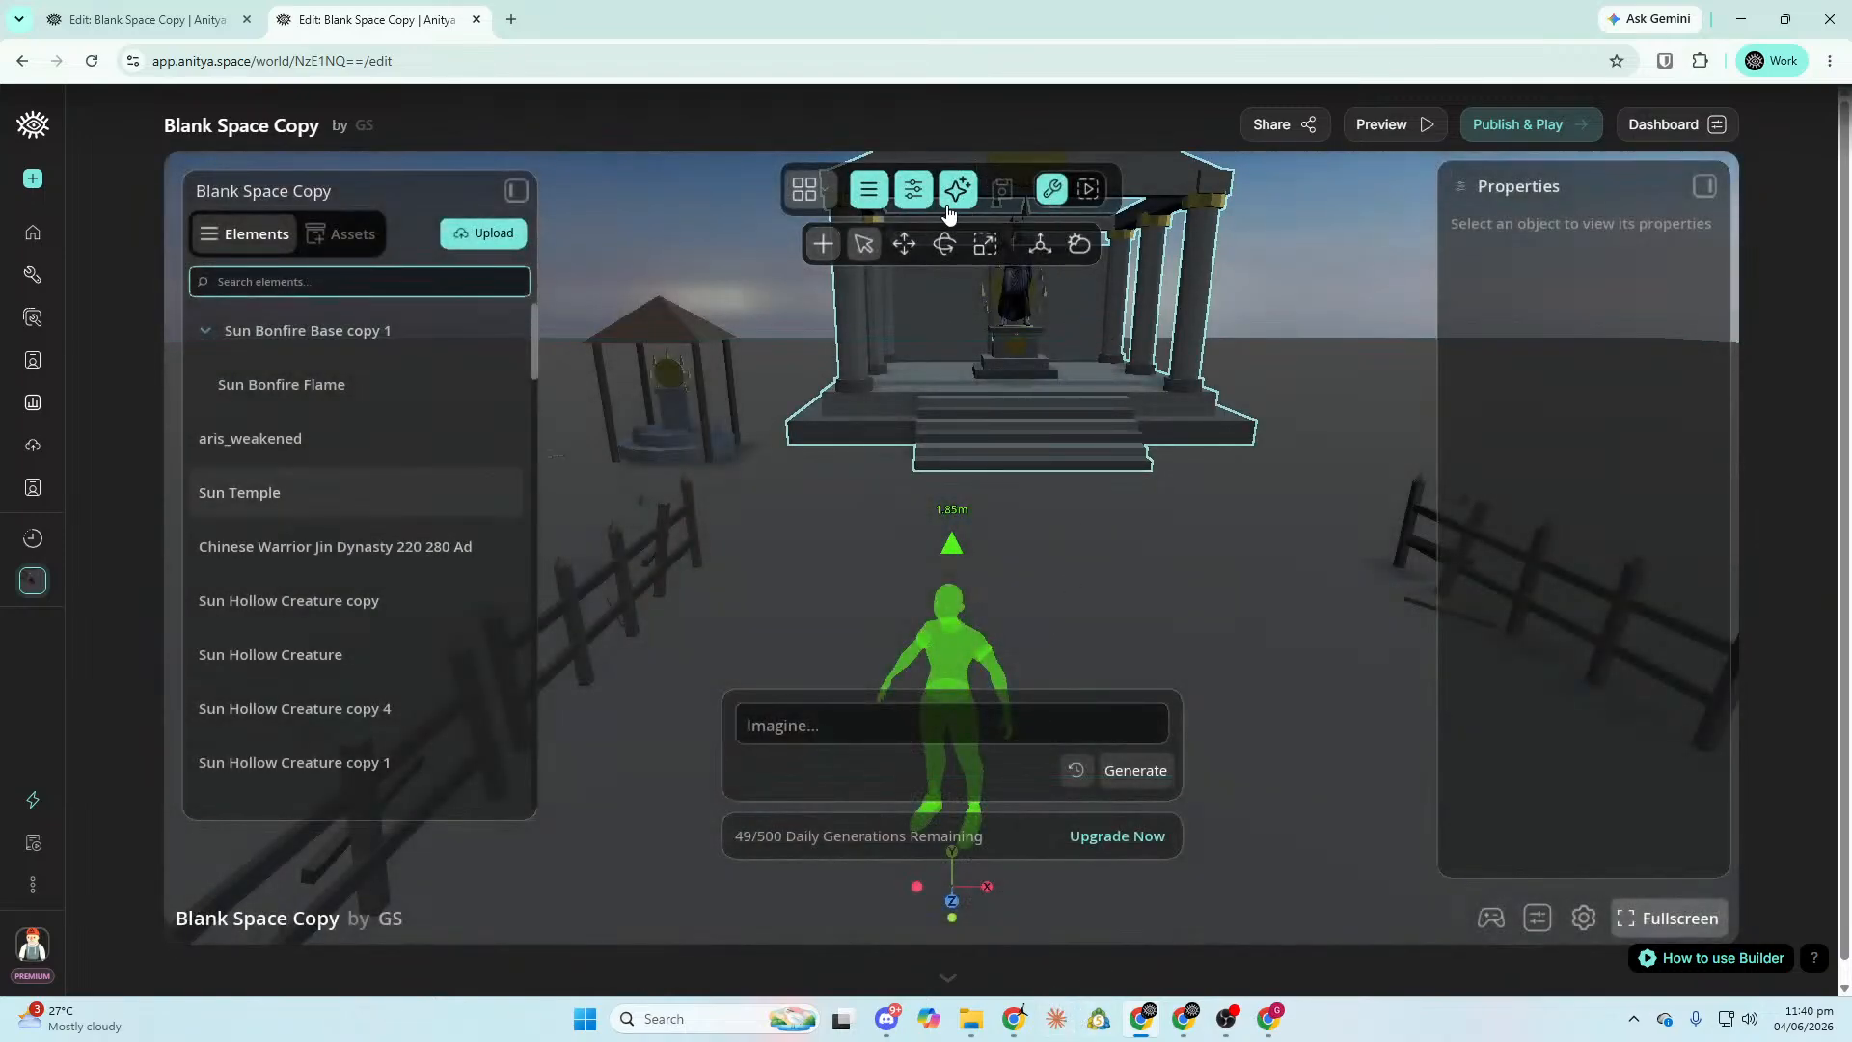
left_click(955, 193)
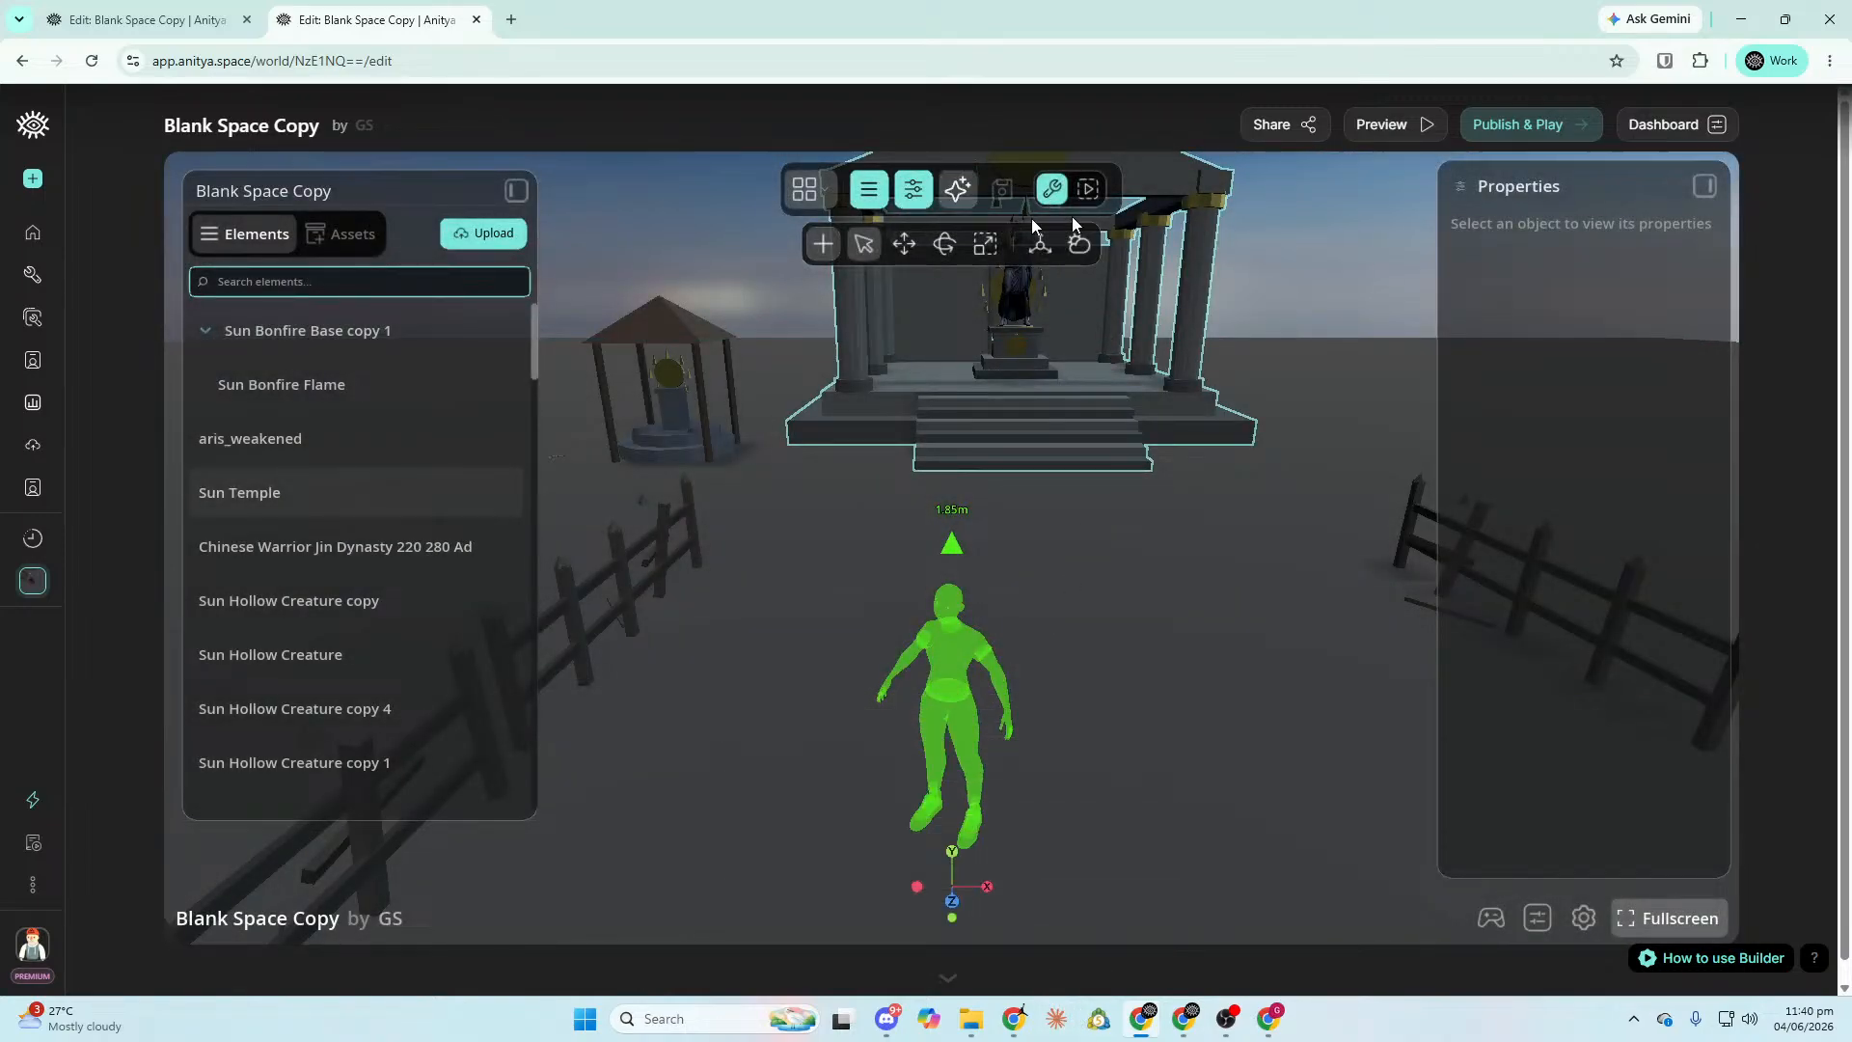
Start a preview of Blank Space Copy and check the Discord live event while it loads.
left_click(1400, 124)
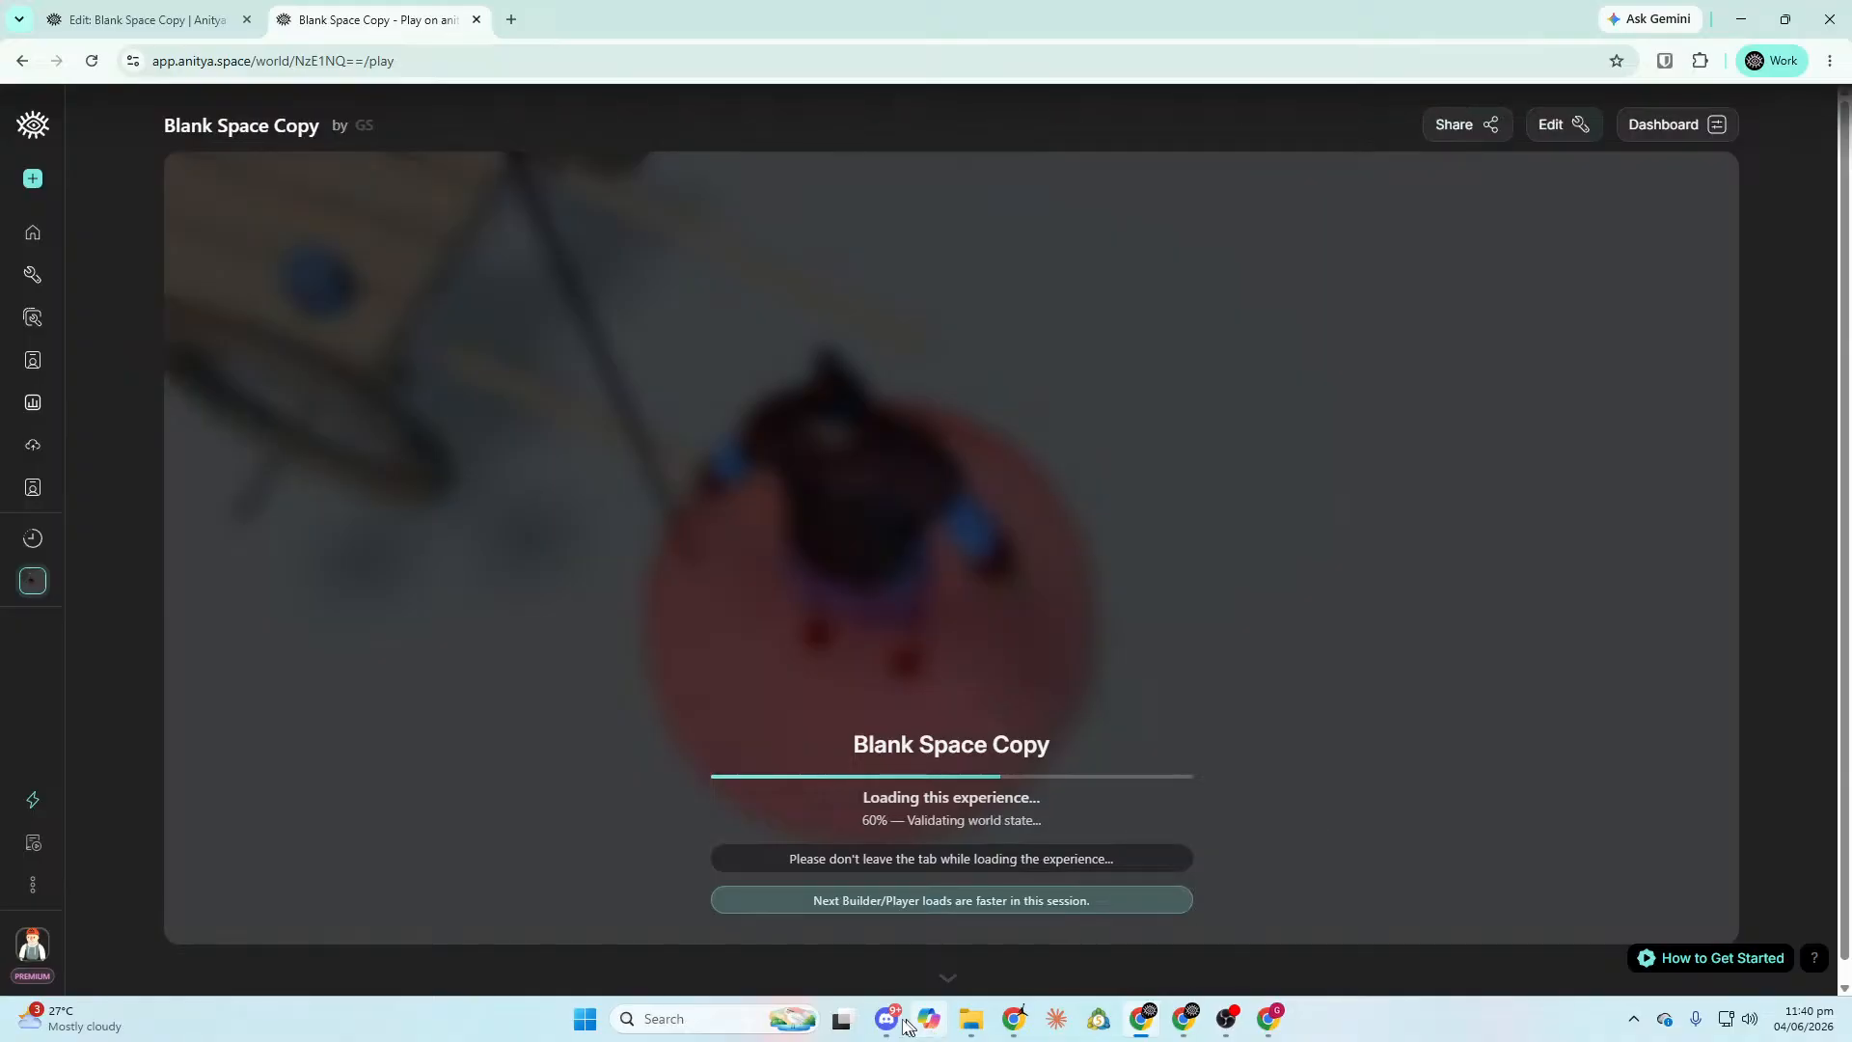
left_click(886, 1019)
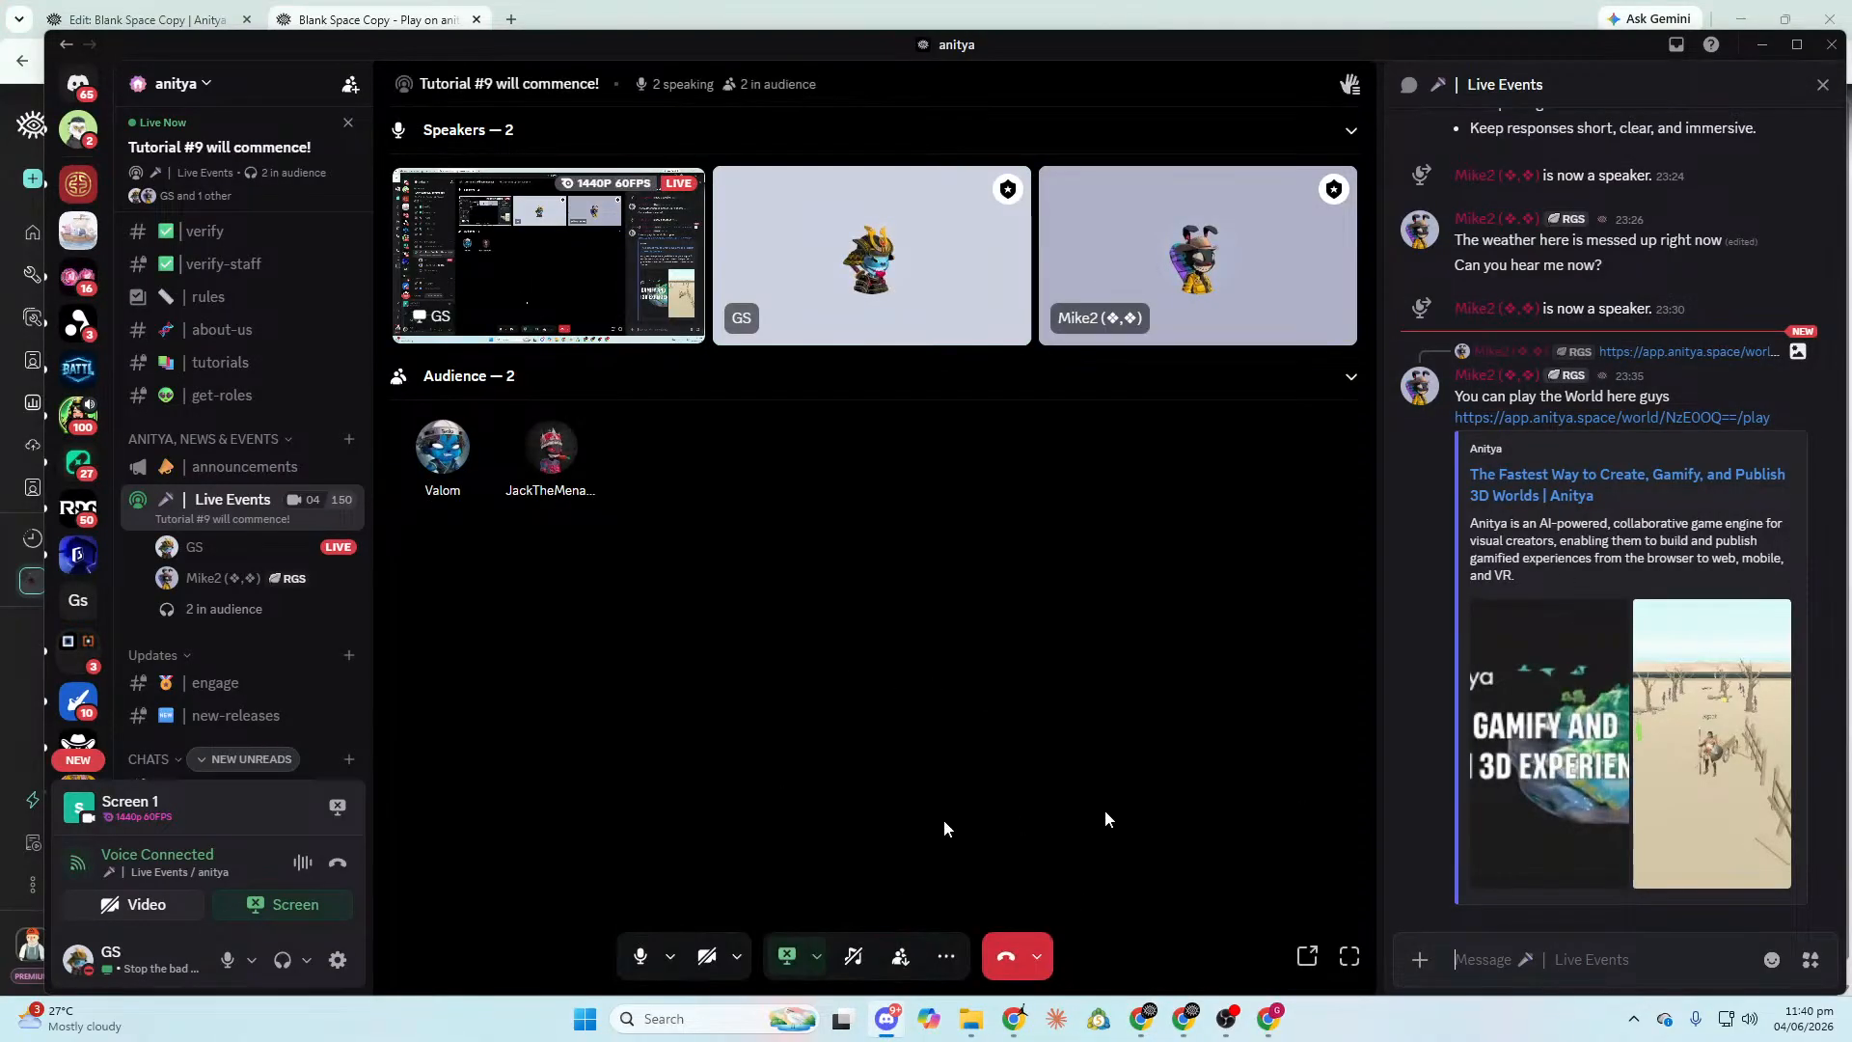
key("alt+Tab")
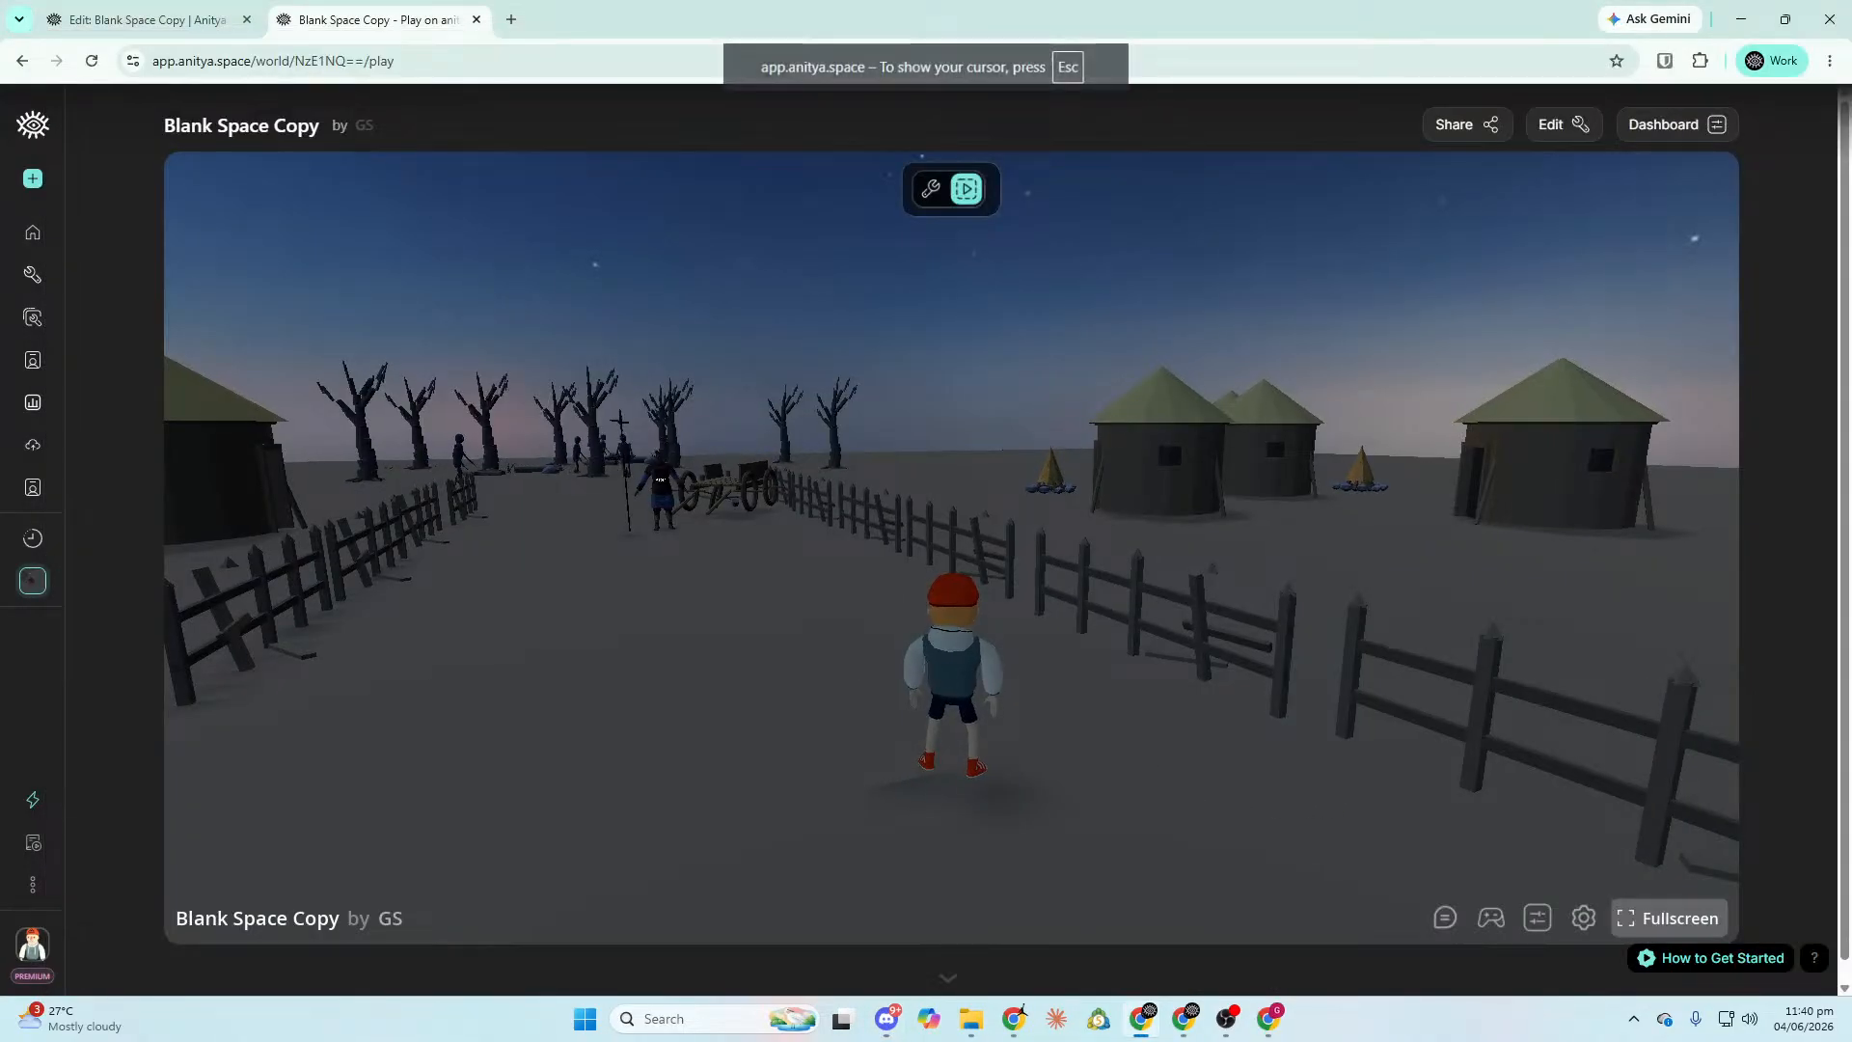
Move the avatar out of the village and through the dead forest to the fallen Aris figure.
key("w")
key("w")
key("w")
key("w")
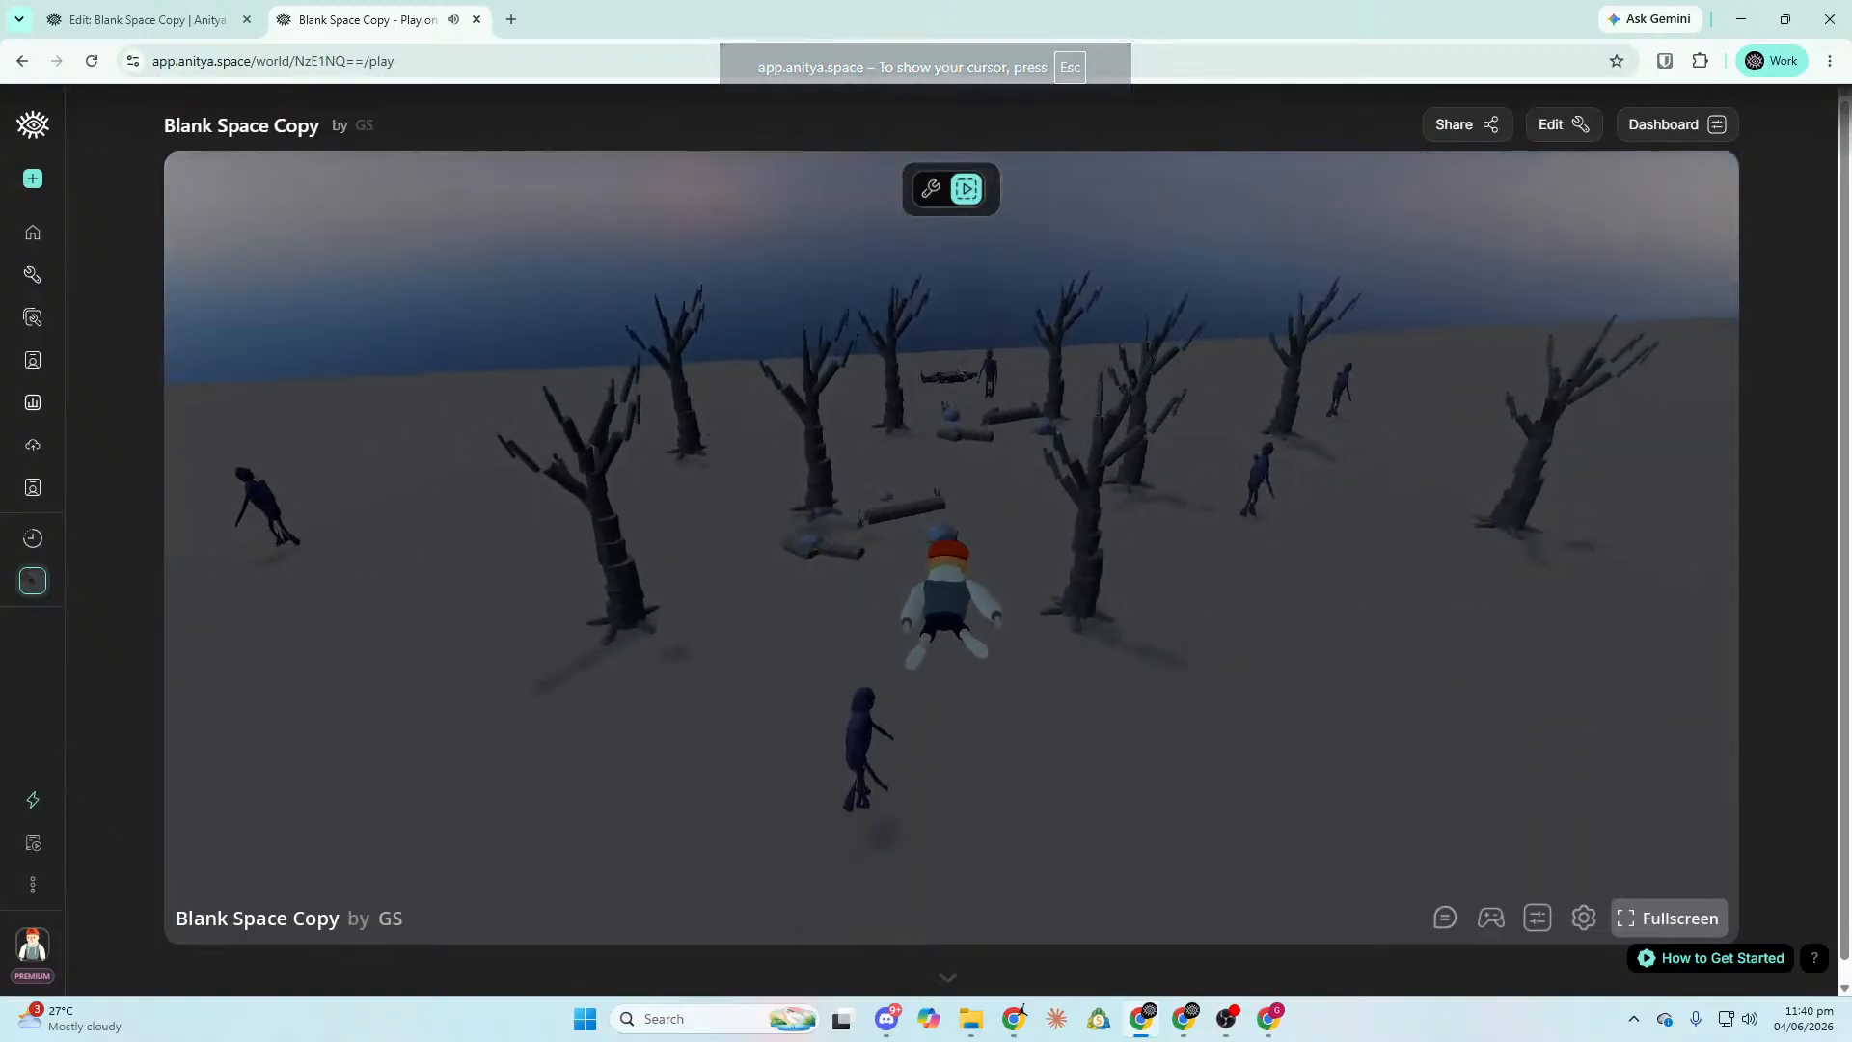
key("w")
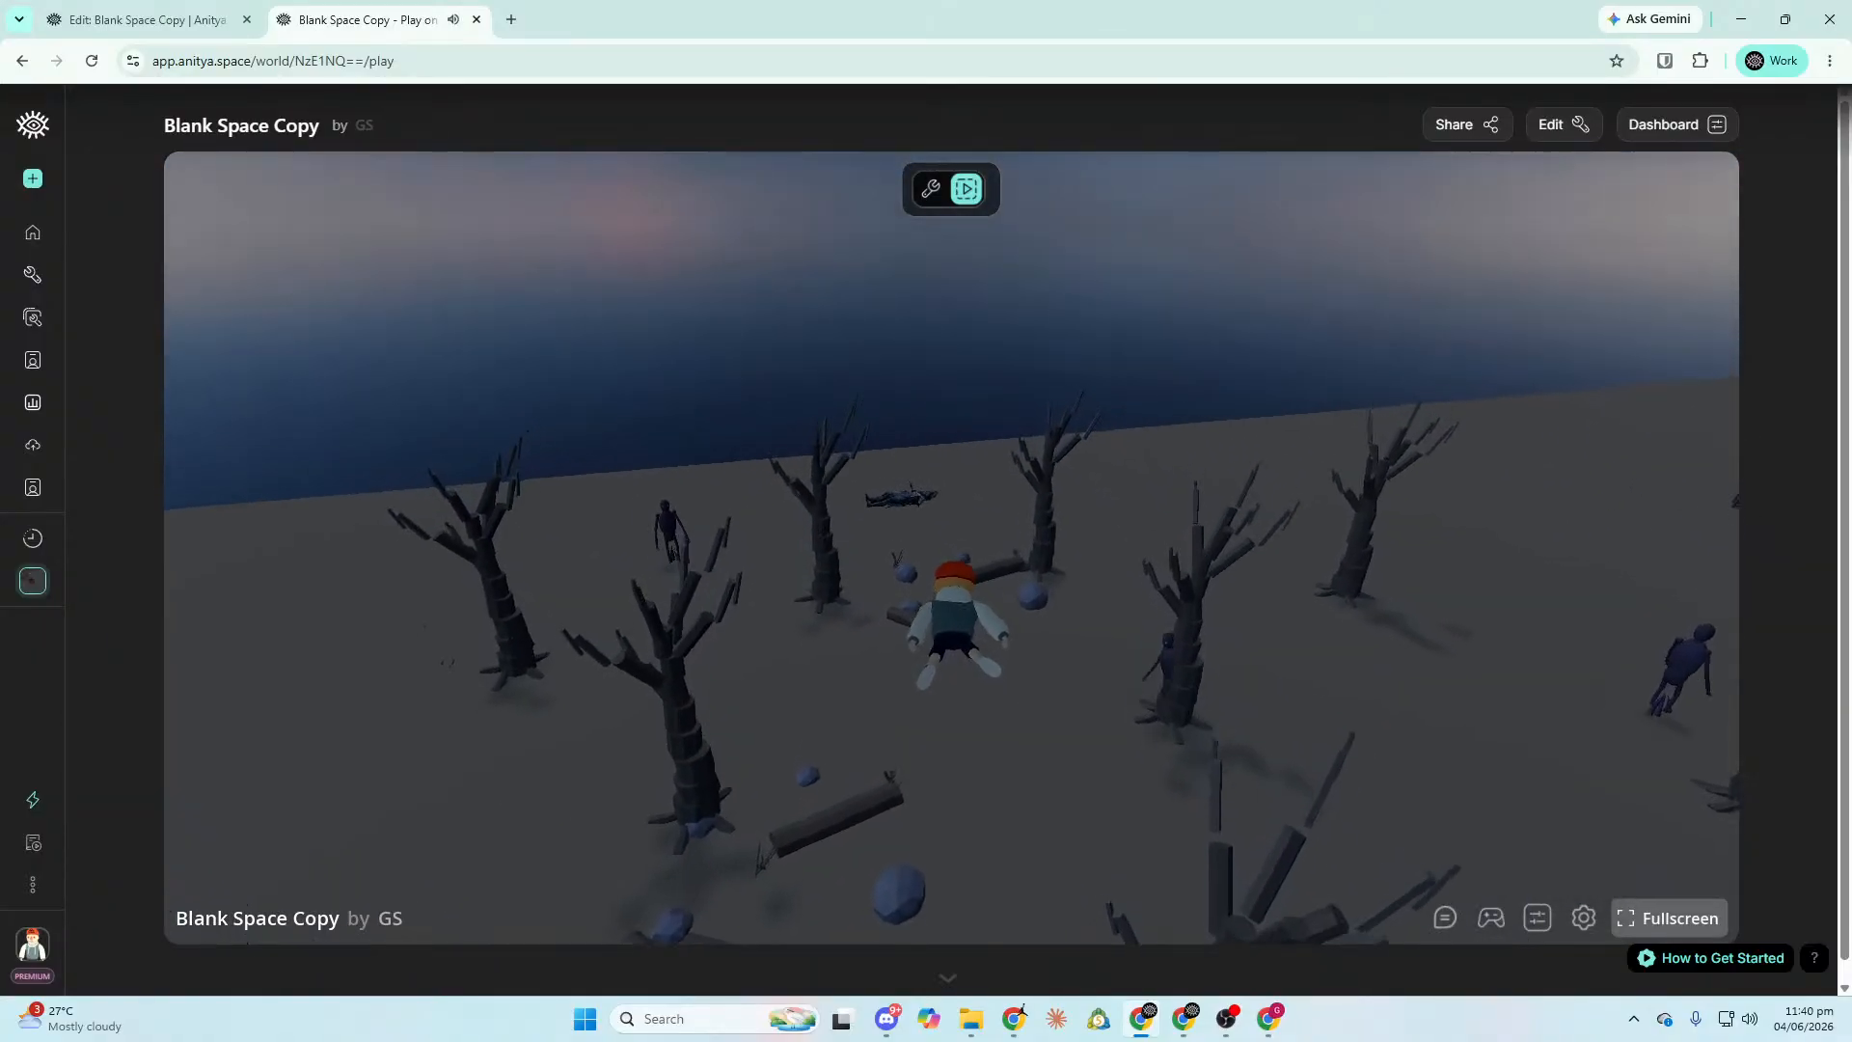
key("w")
key("w")
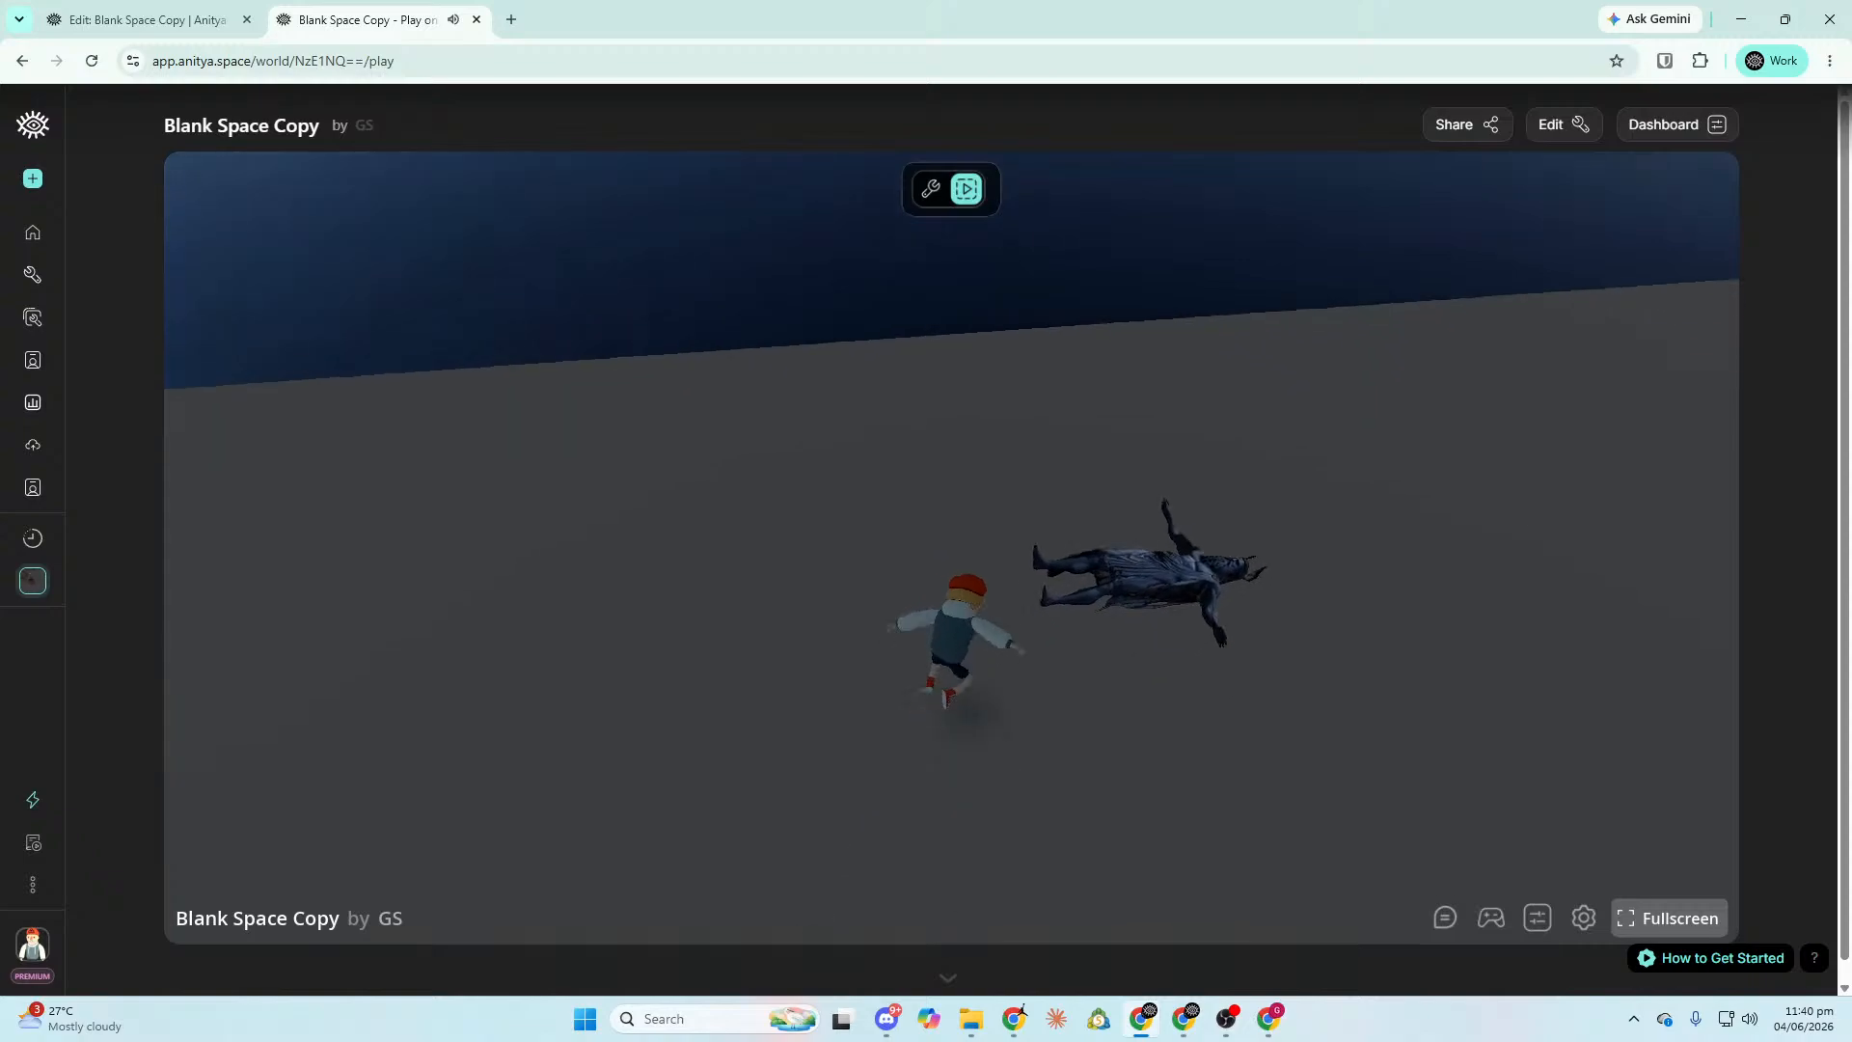
key("w")
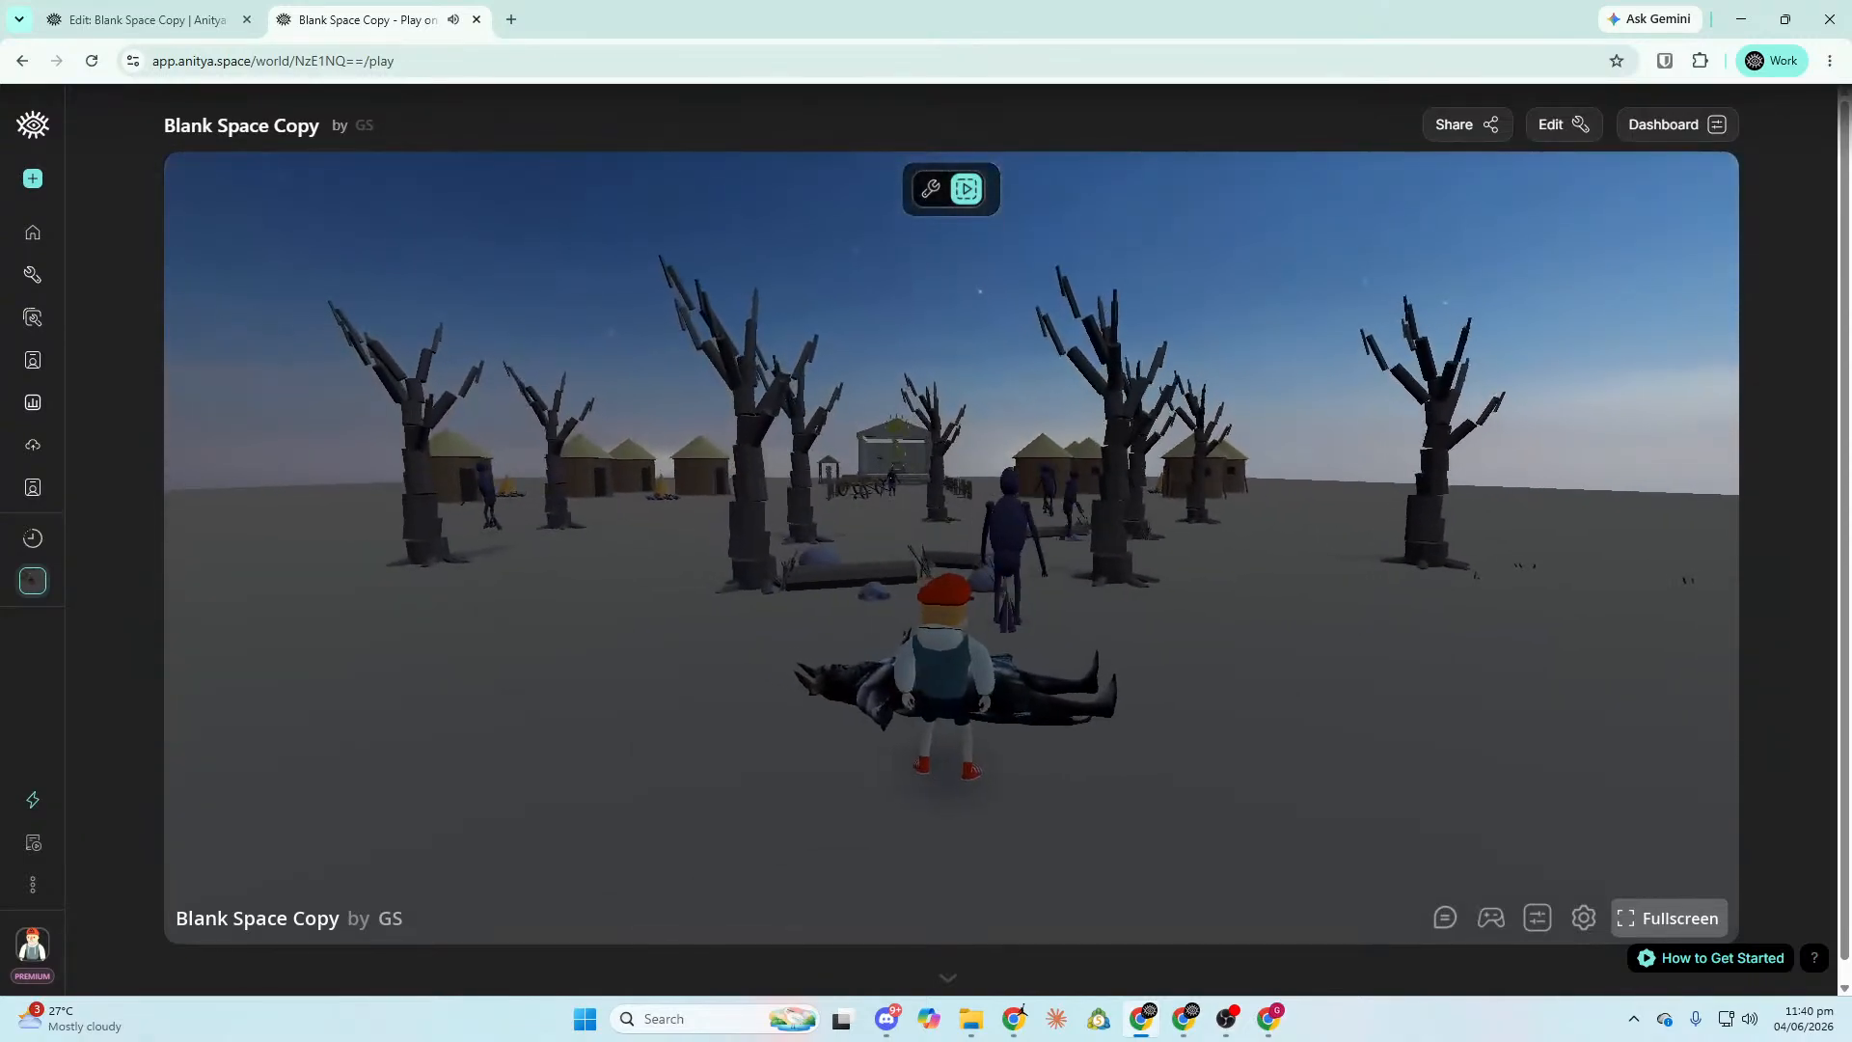
Move the avatar away from the fallen figure and fly over the dead forest back to the village path.
key("w")
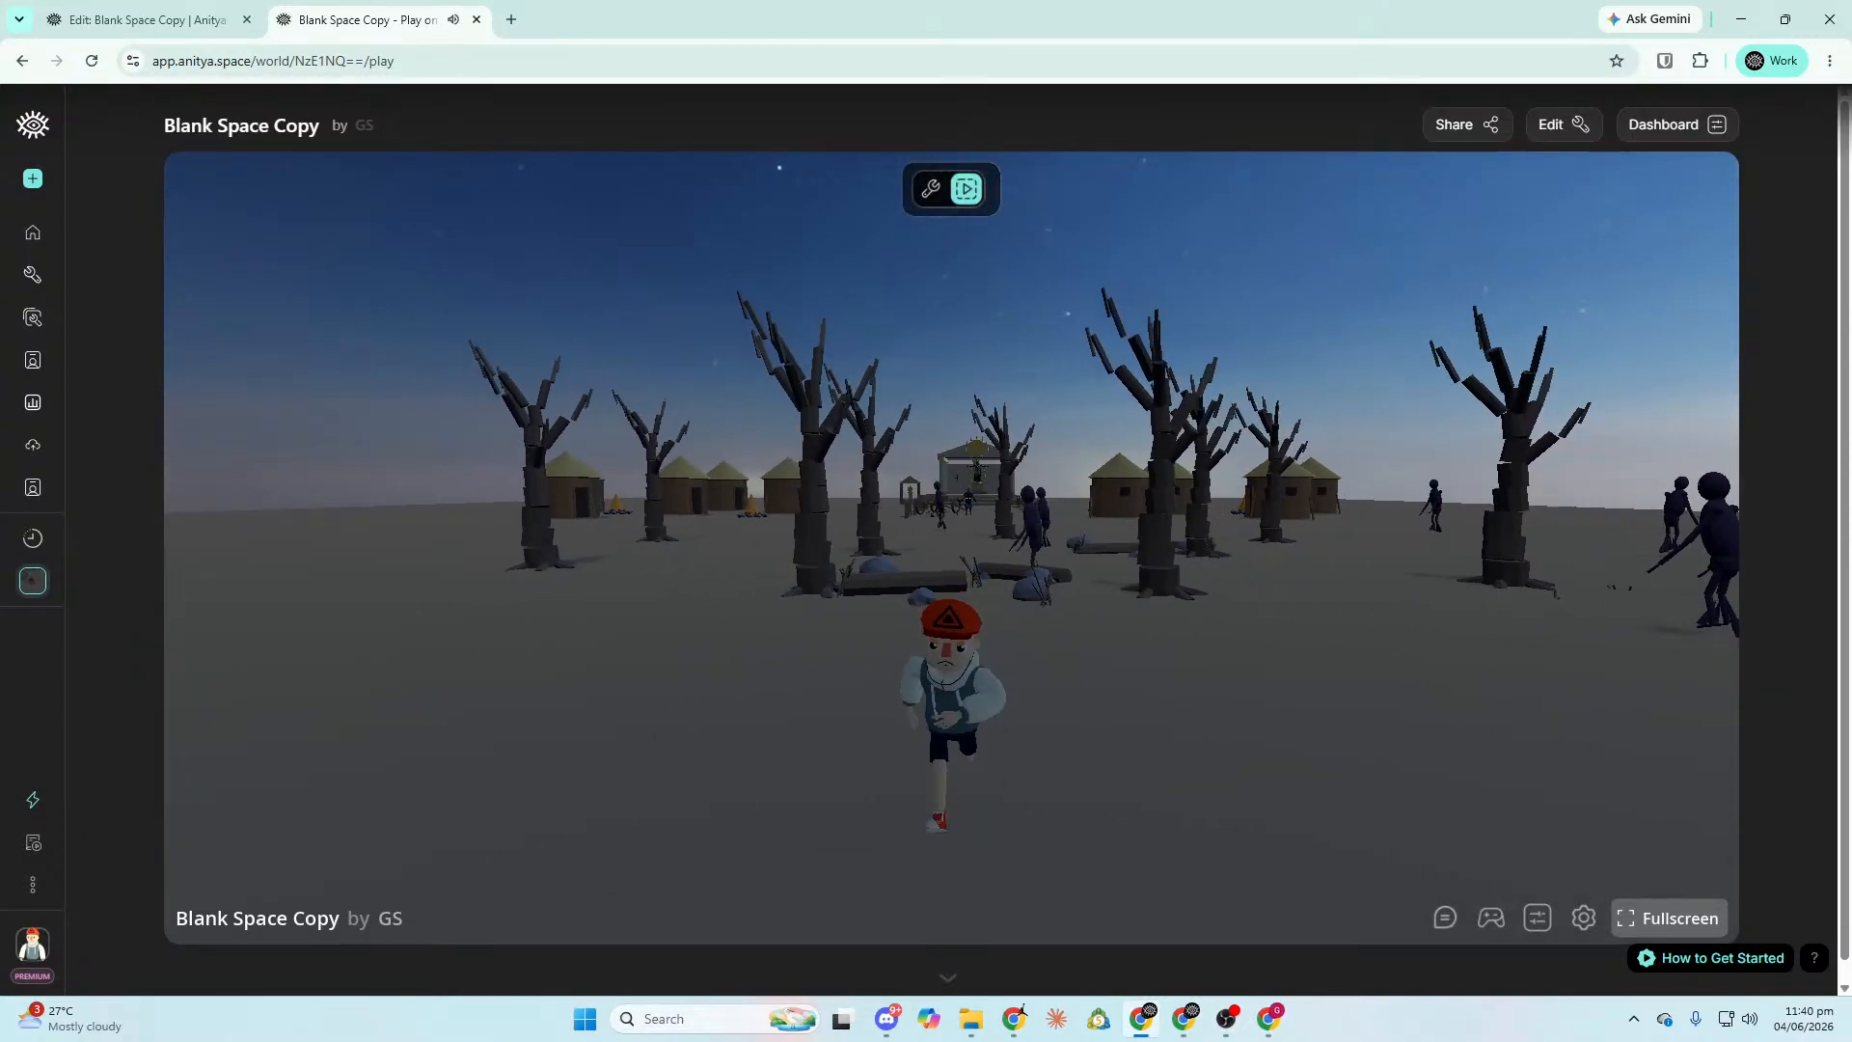
key("s")
key("w")
key("space")
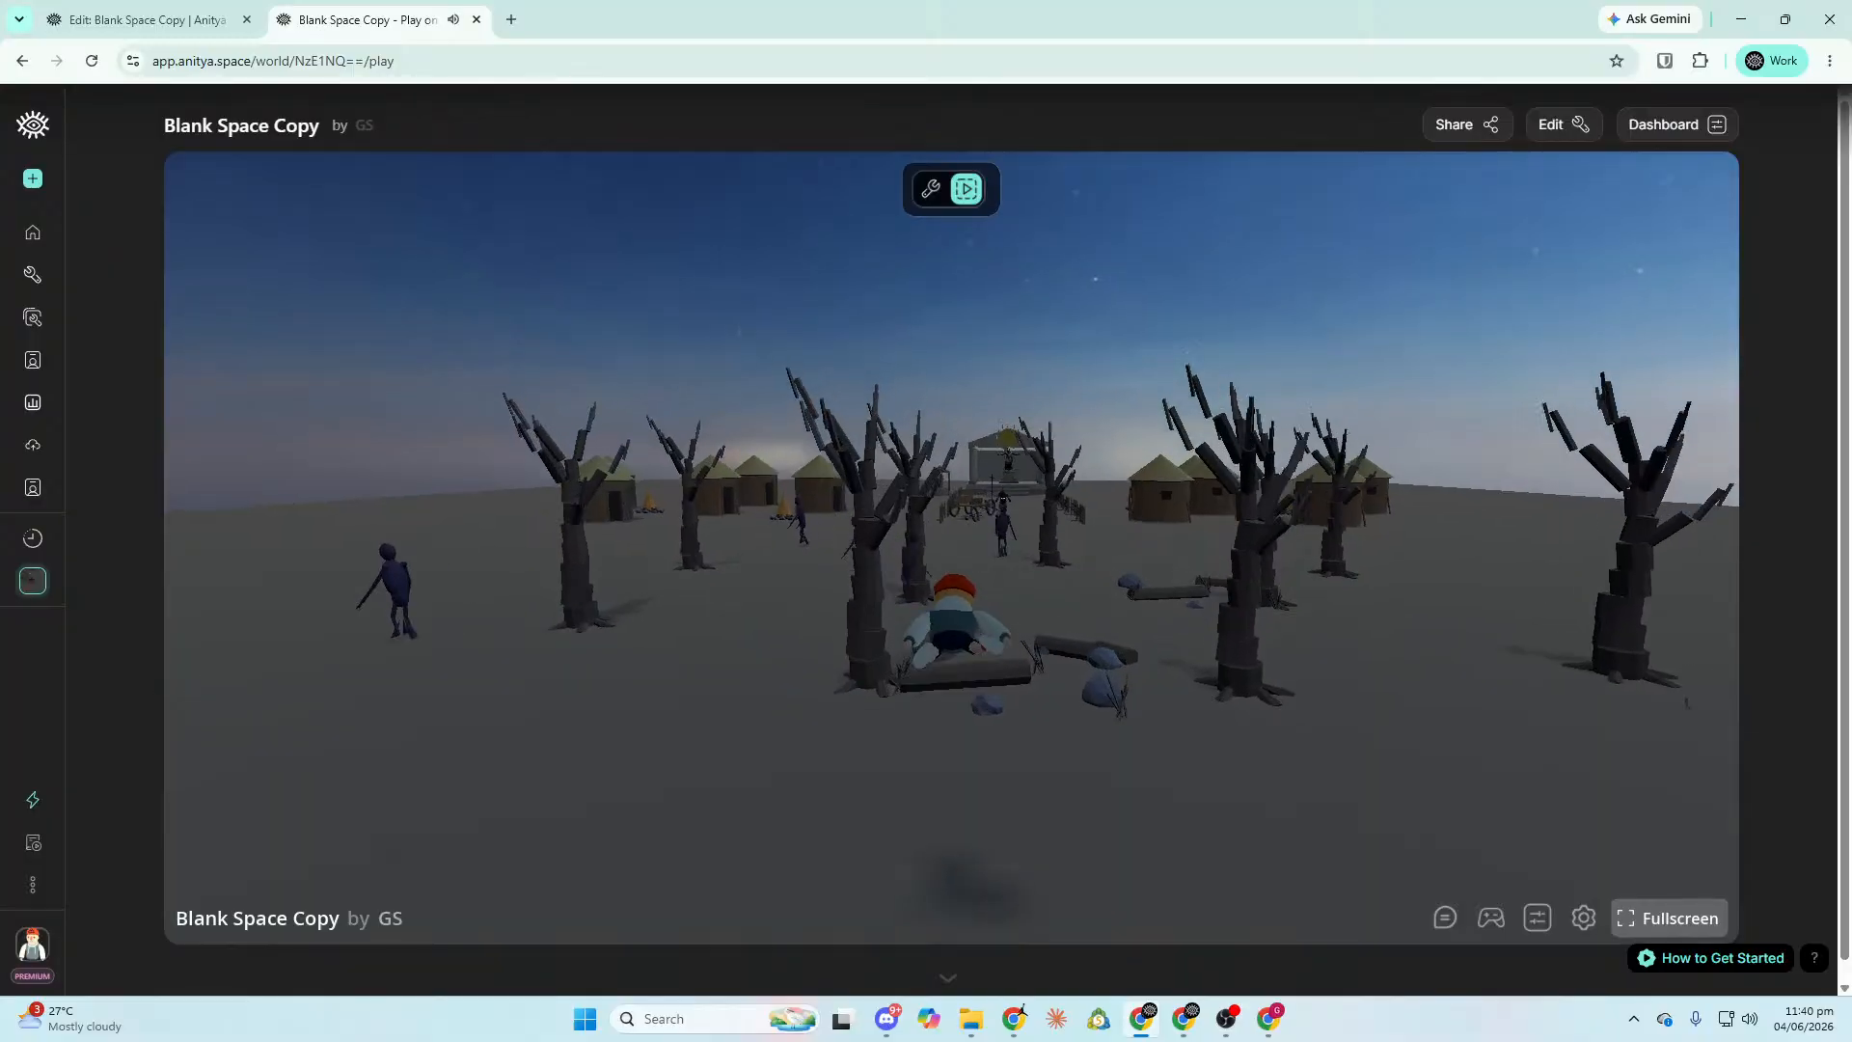
key("w")
key("space")
key("space")
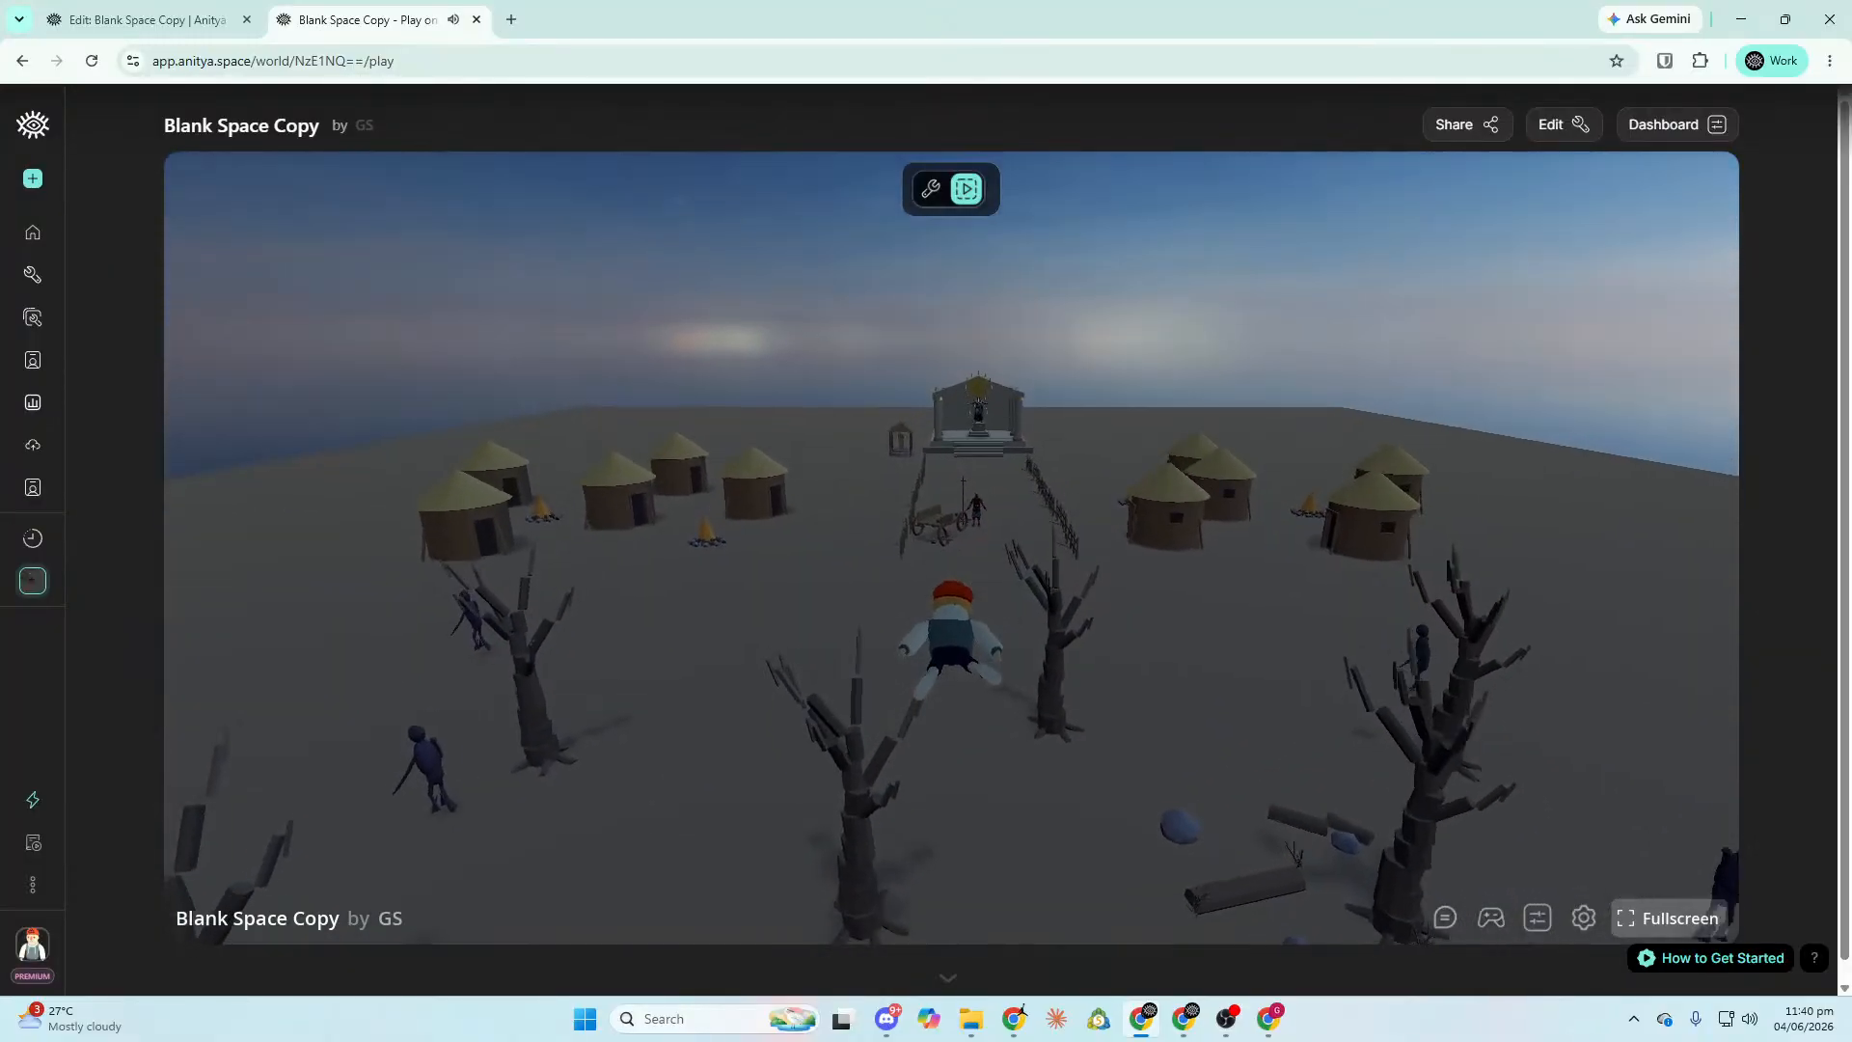
key("w")
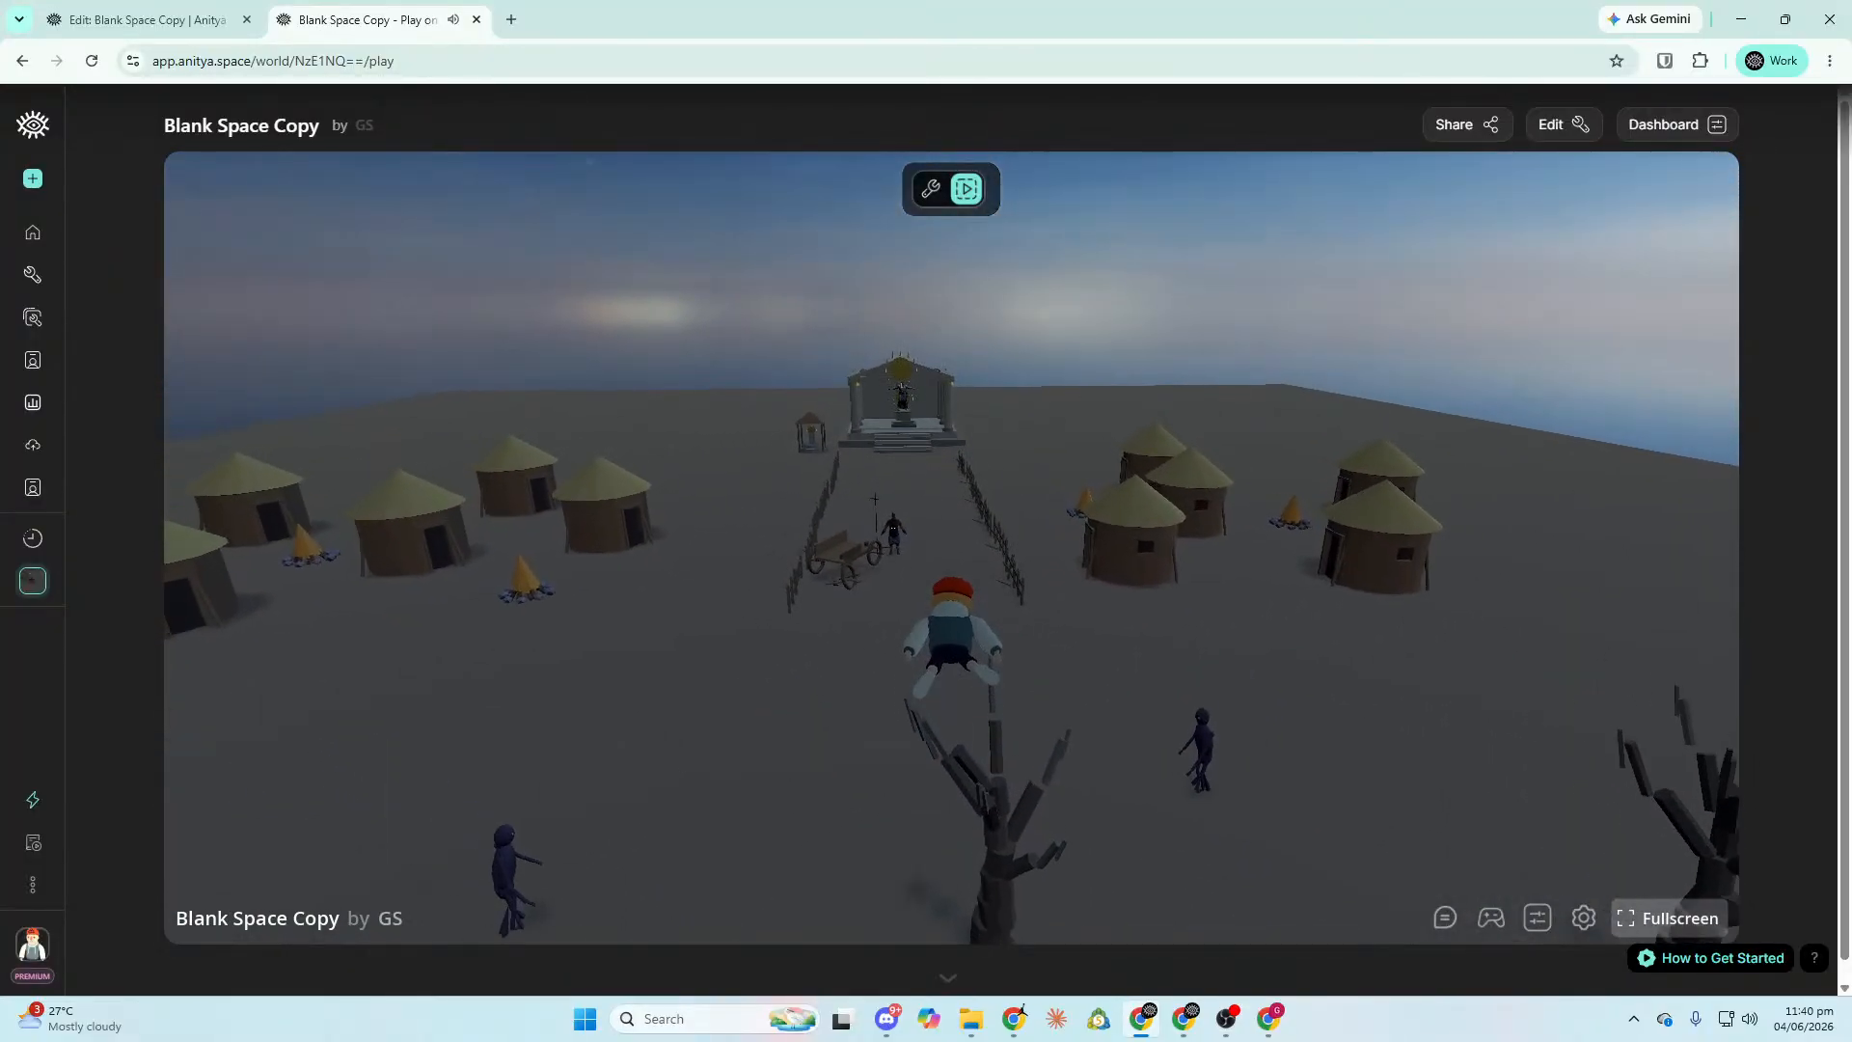
key("w")
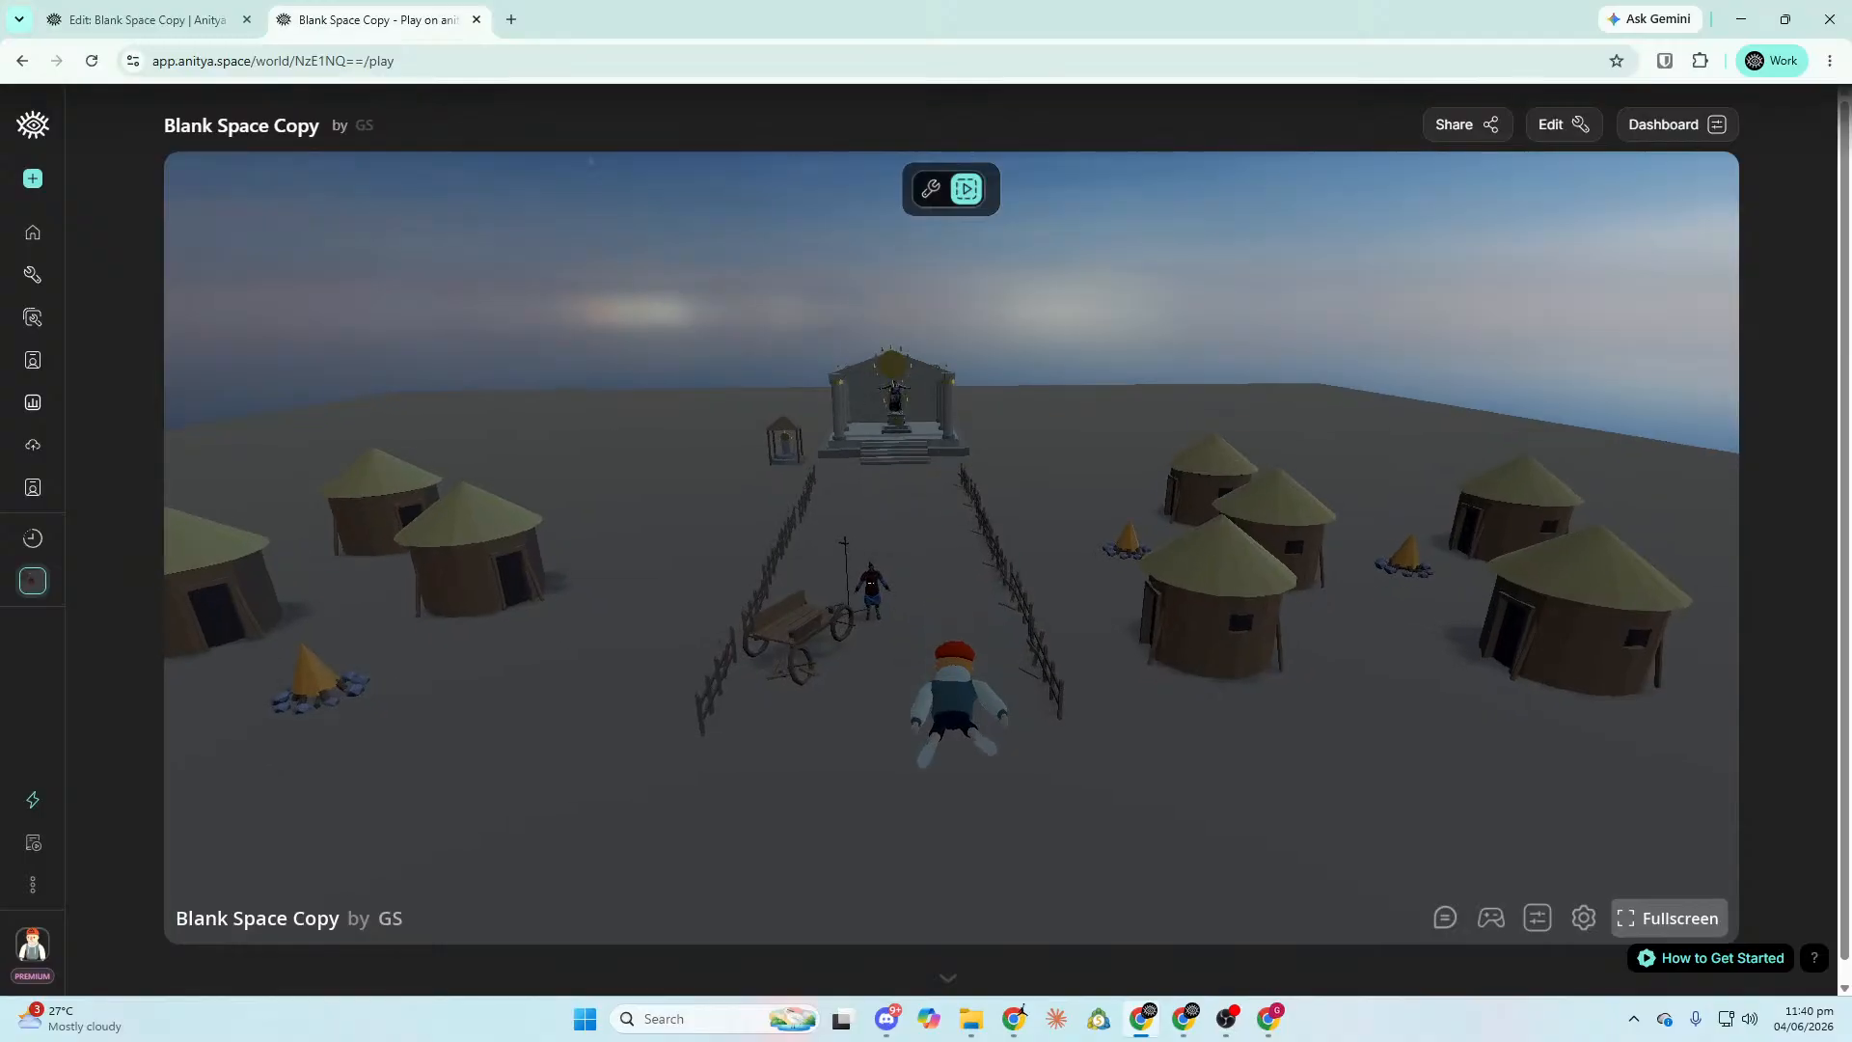
key("w")
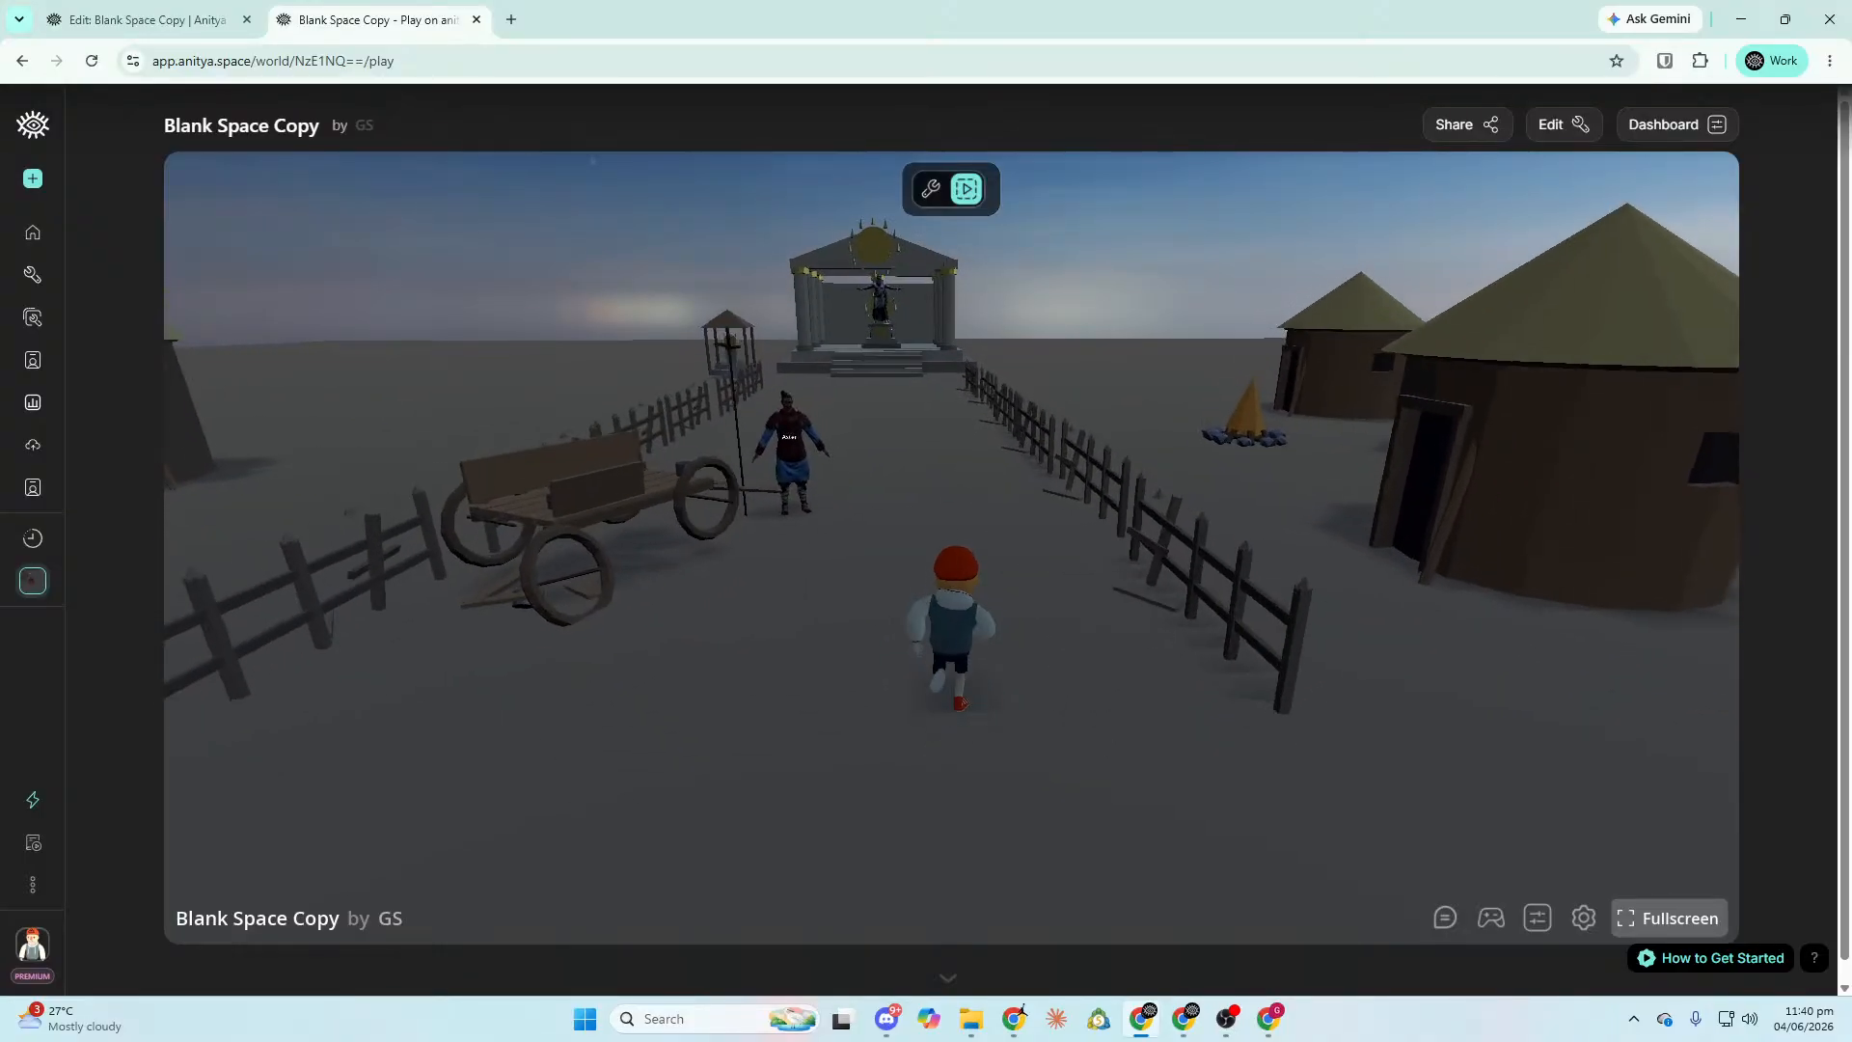
Run the avatar along the fenced path into the temple and interact with the horned statue.
key("w")
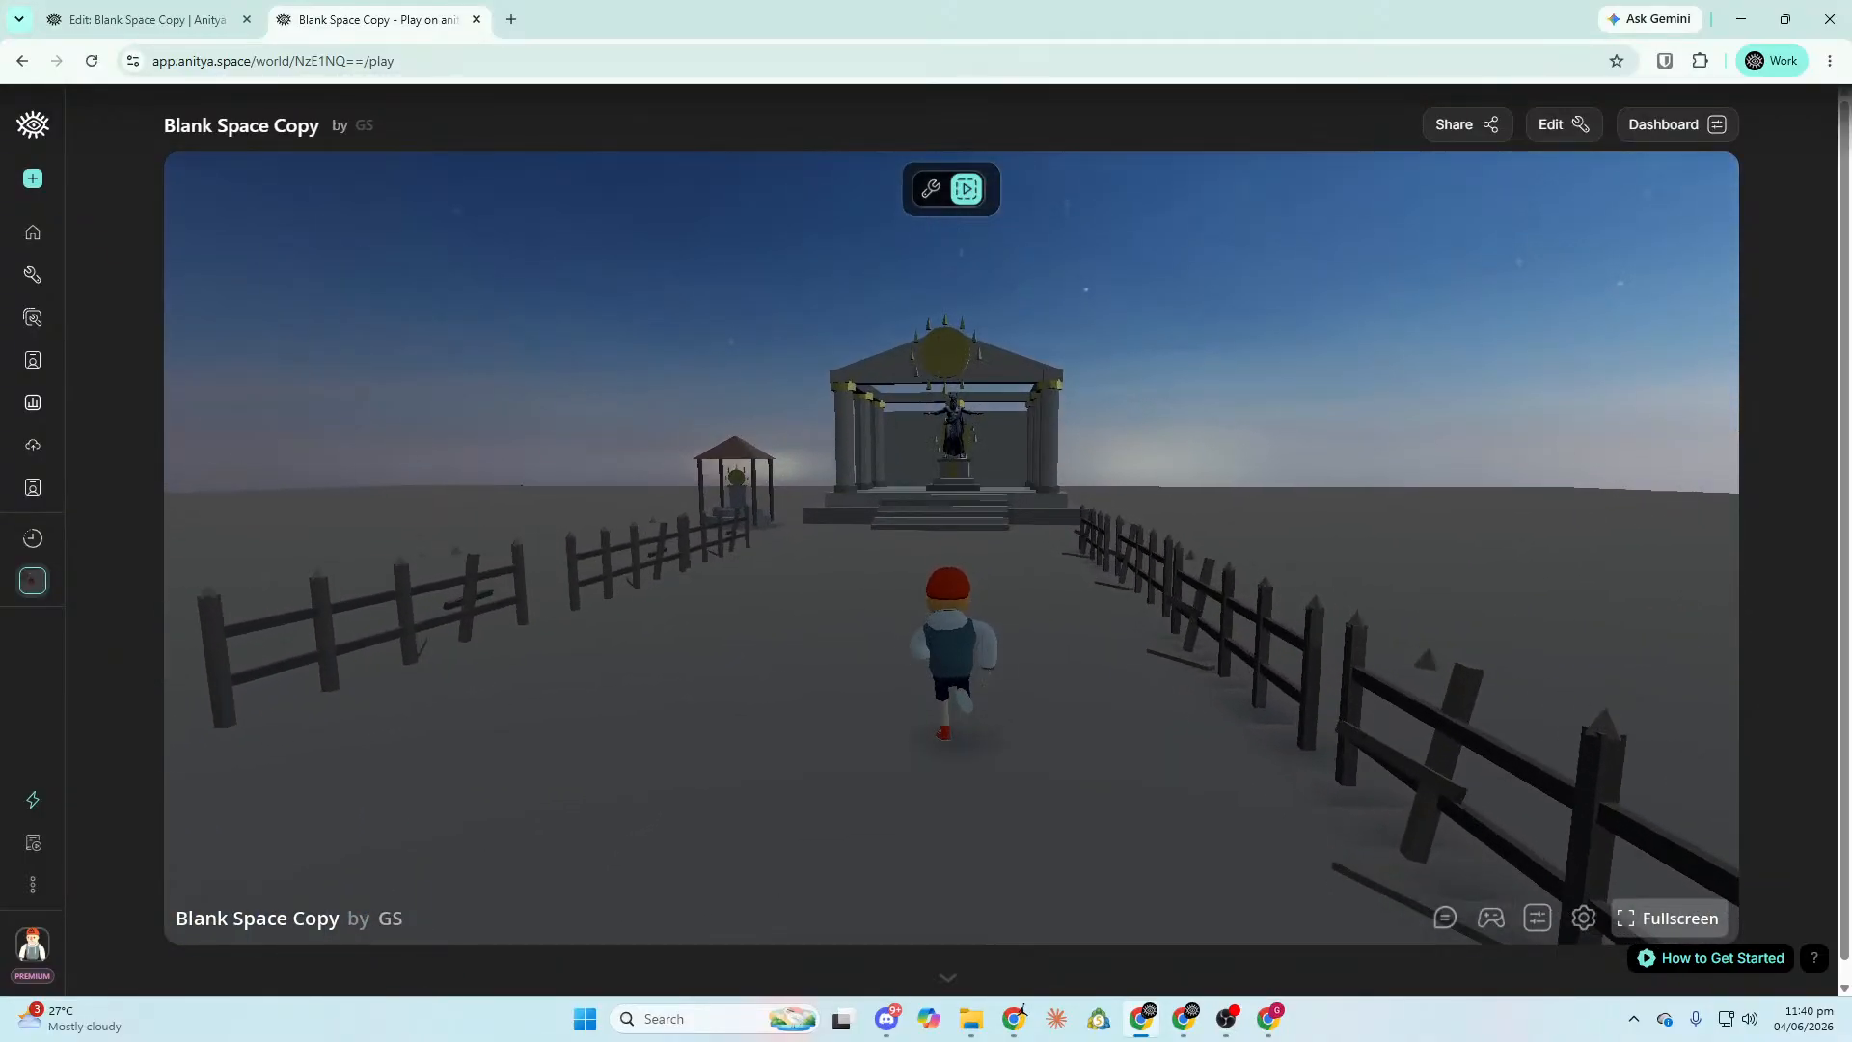
key("w")
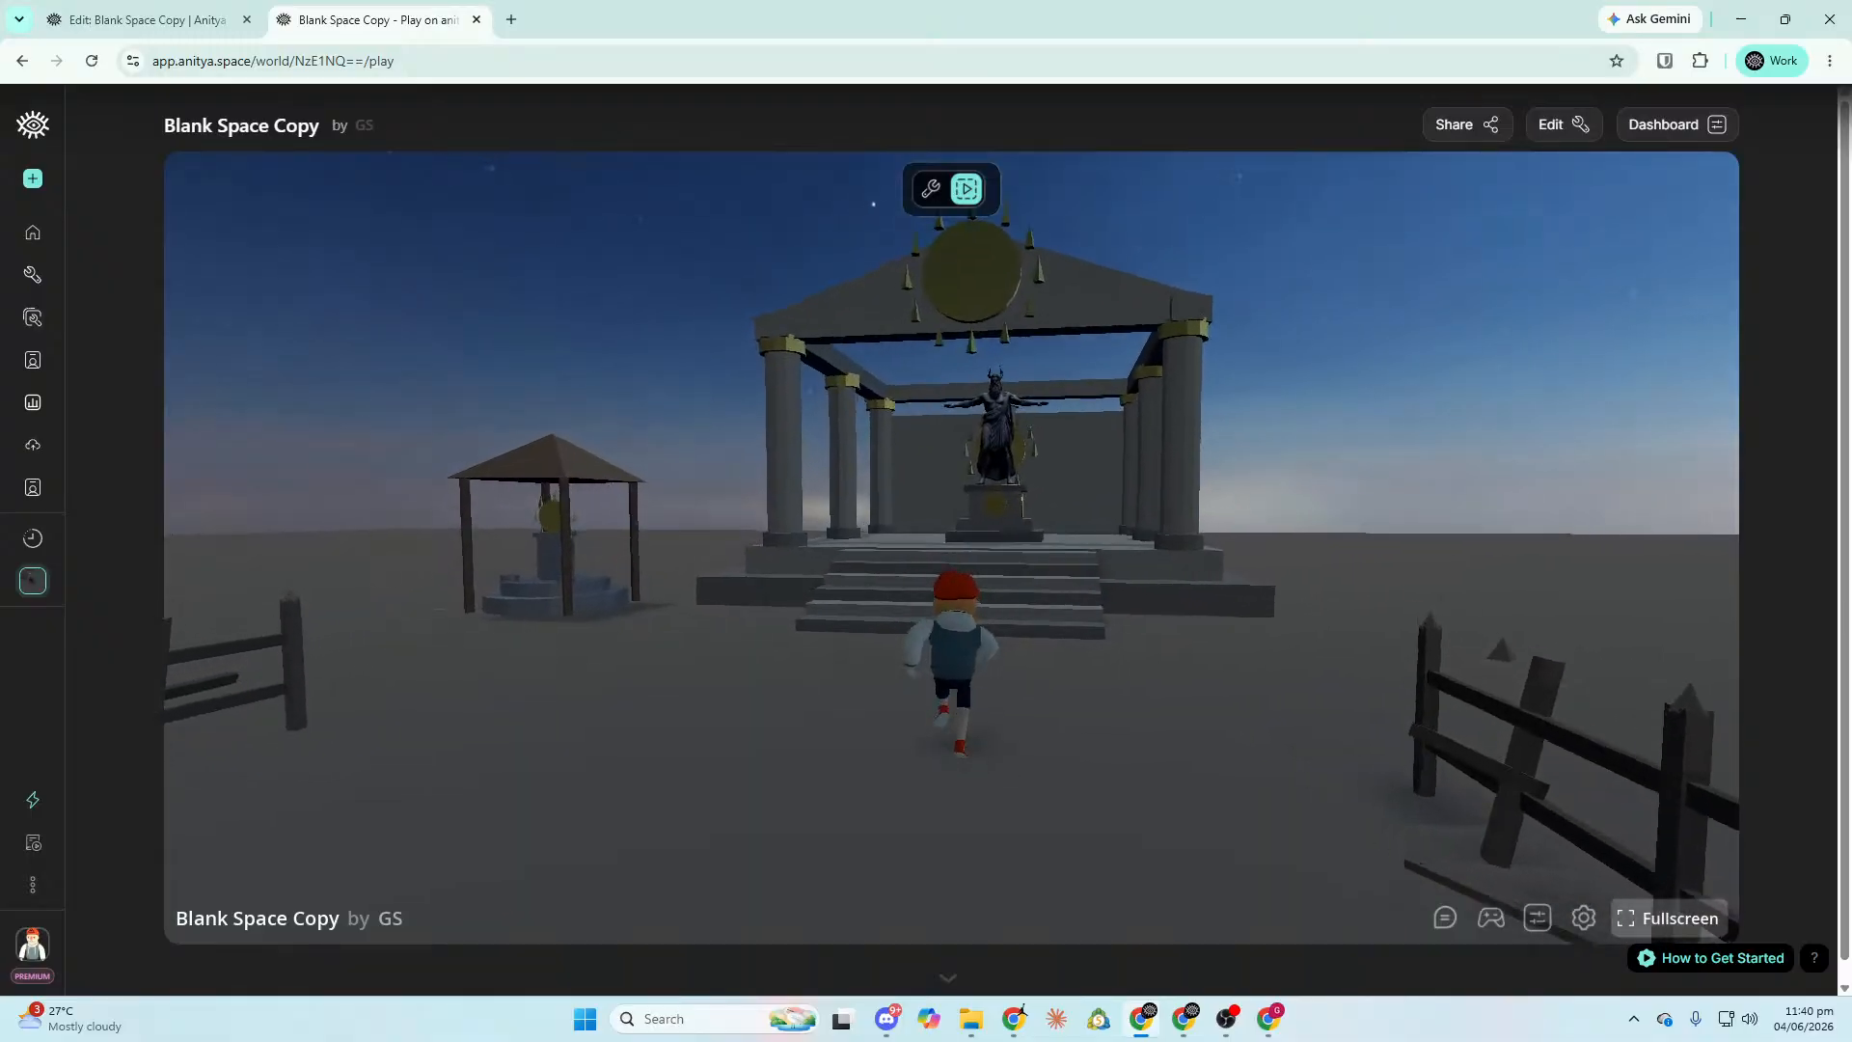
key("w")
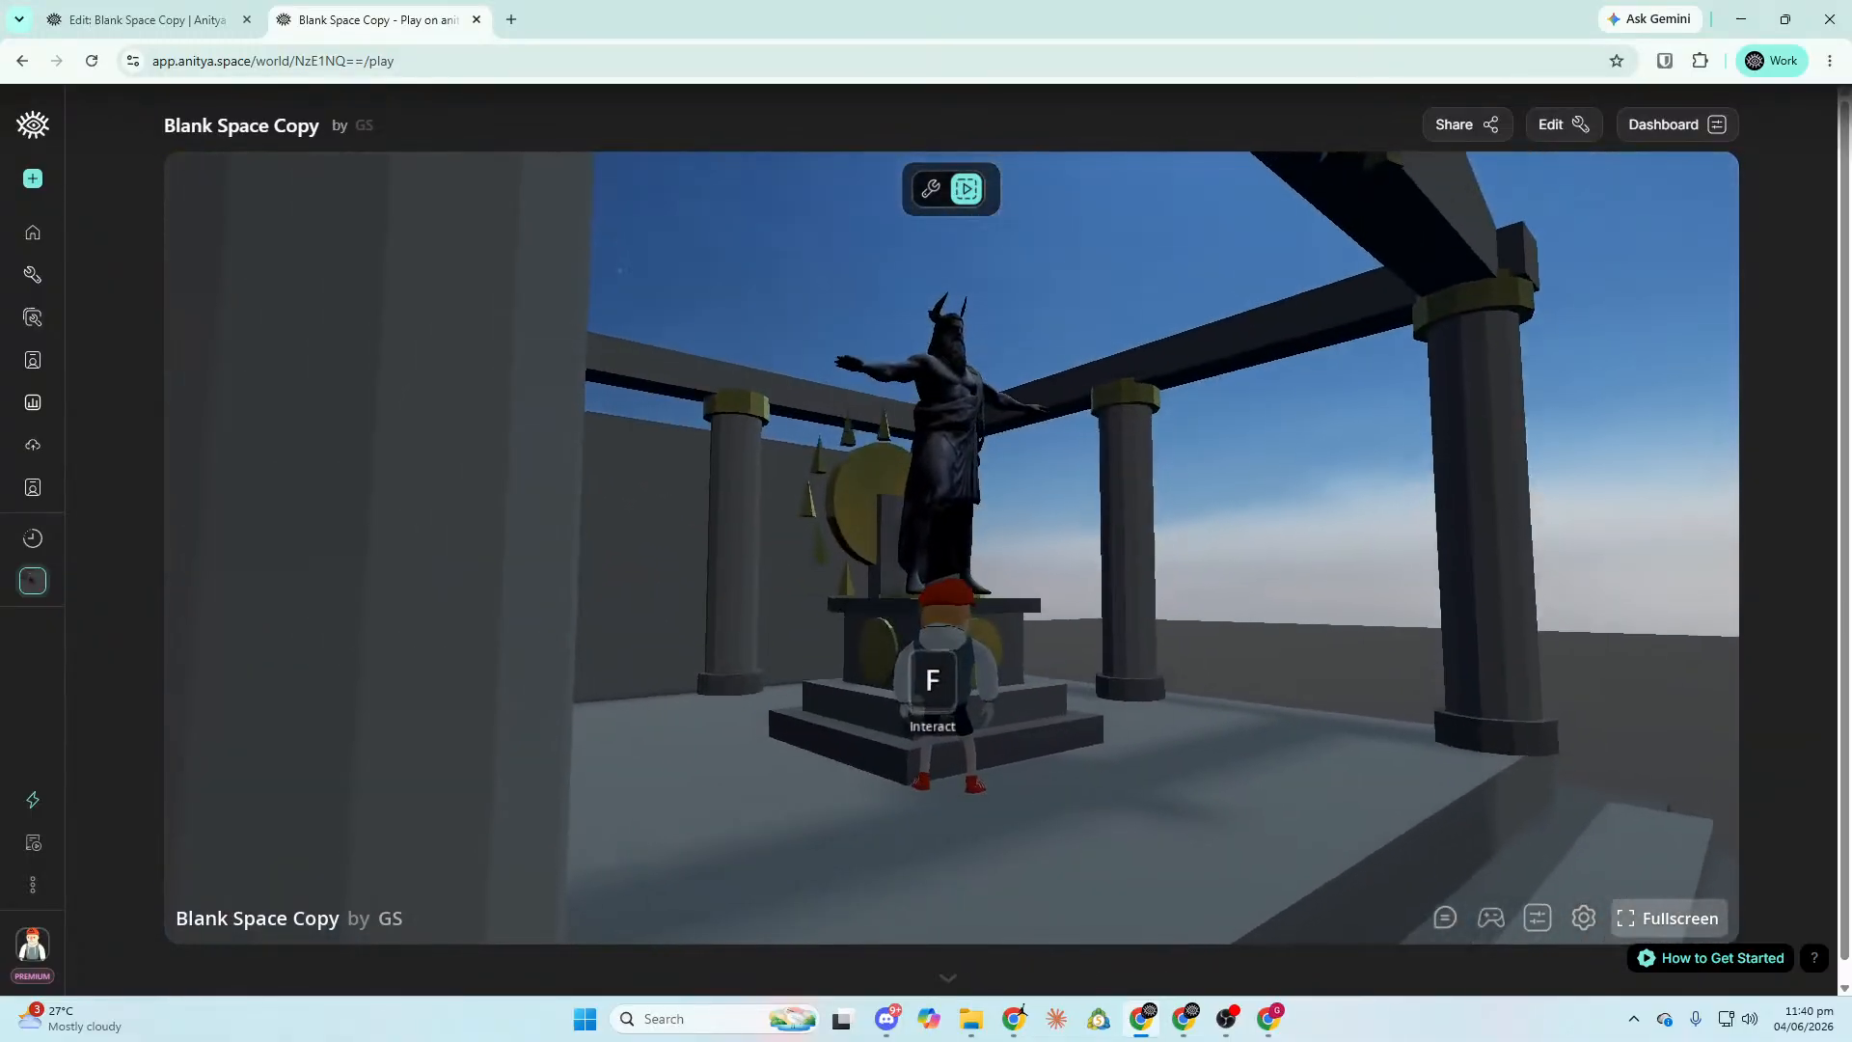
key("f")
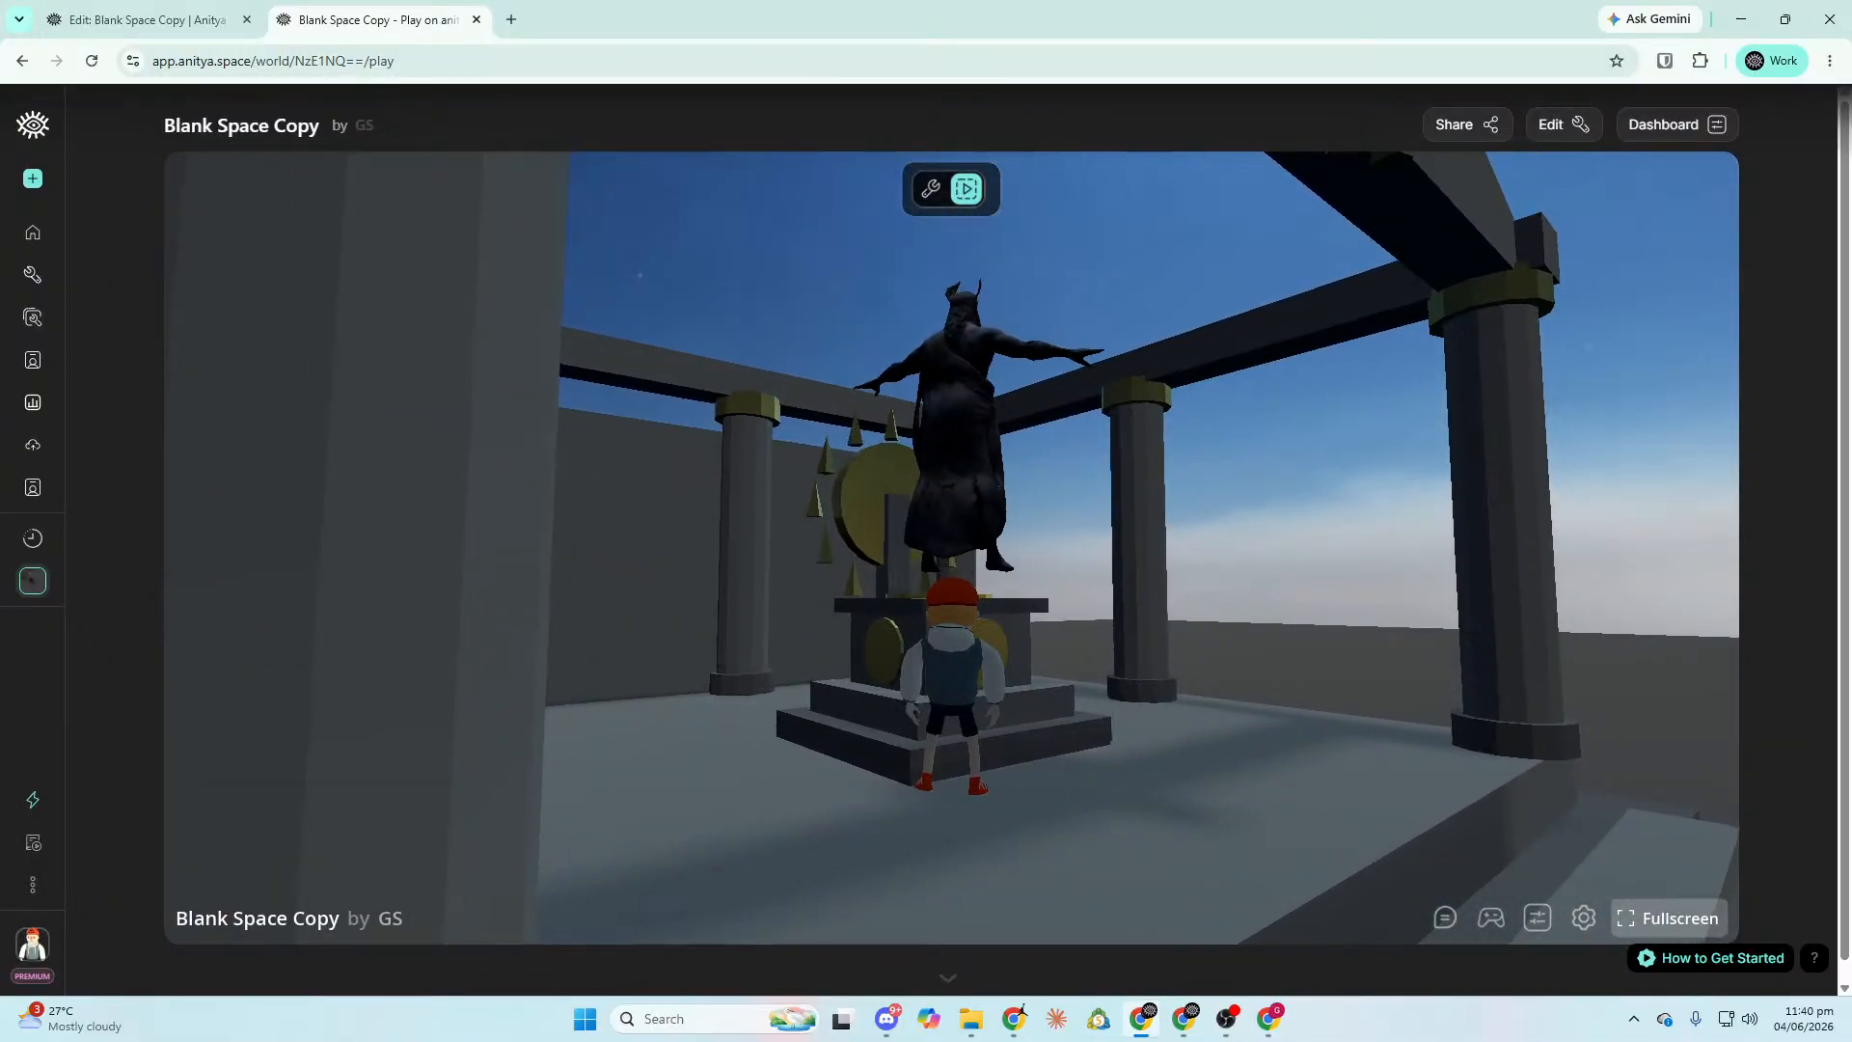
key("w")
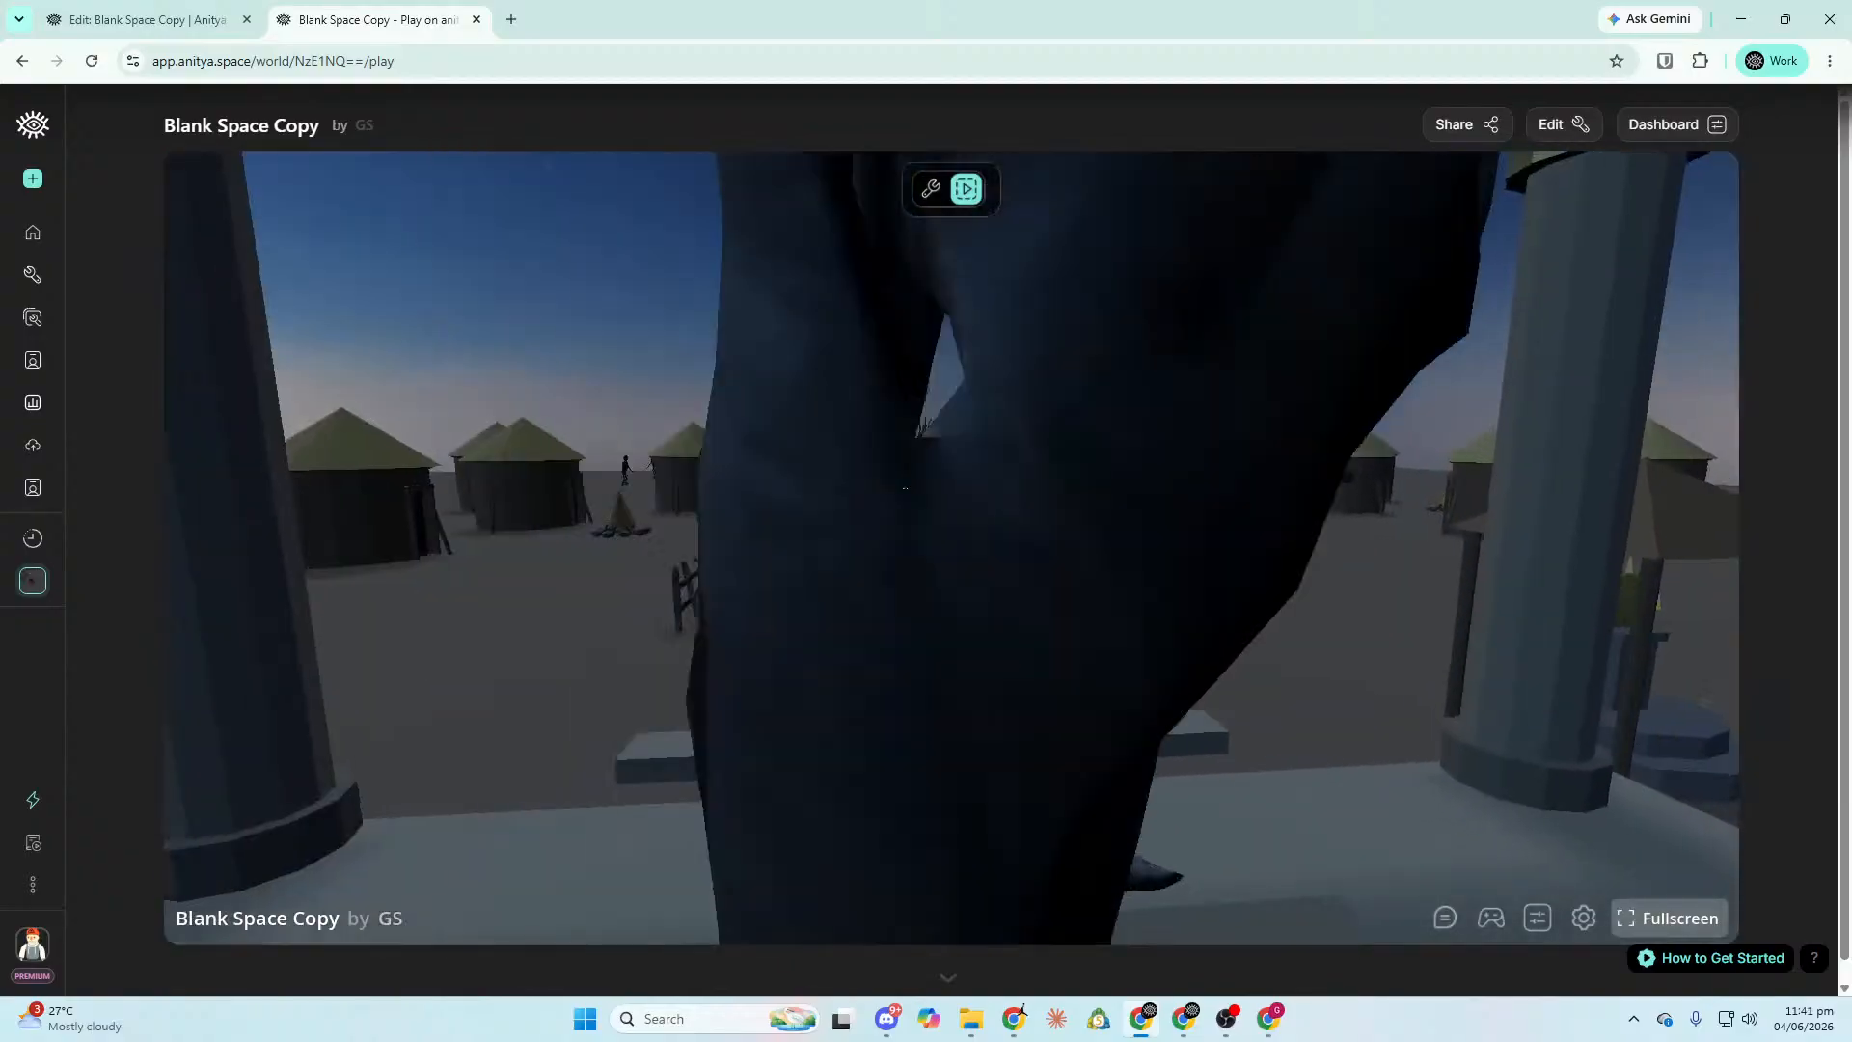
Bring the avatar out of the temple and back in to examine the statue on its pedestal.
key("s")
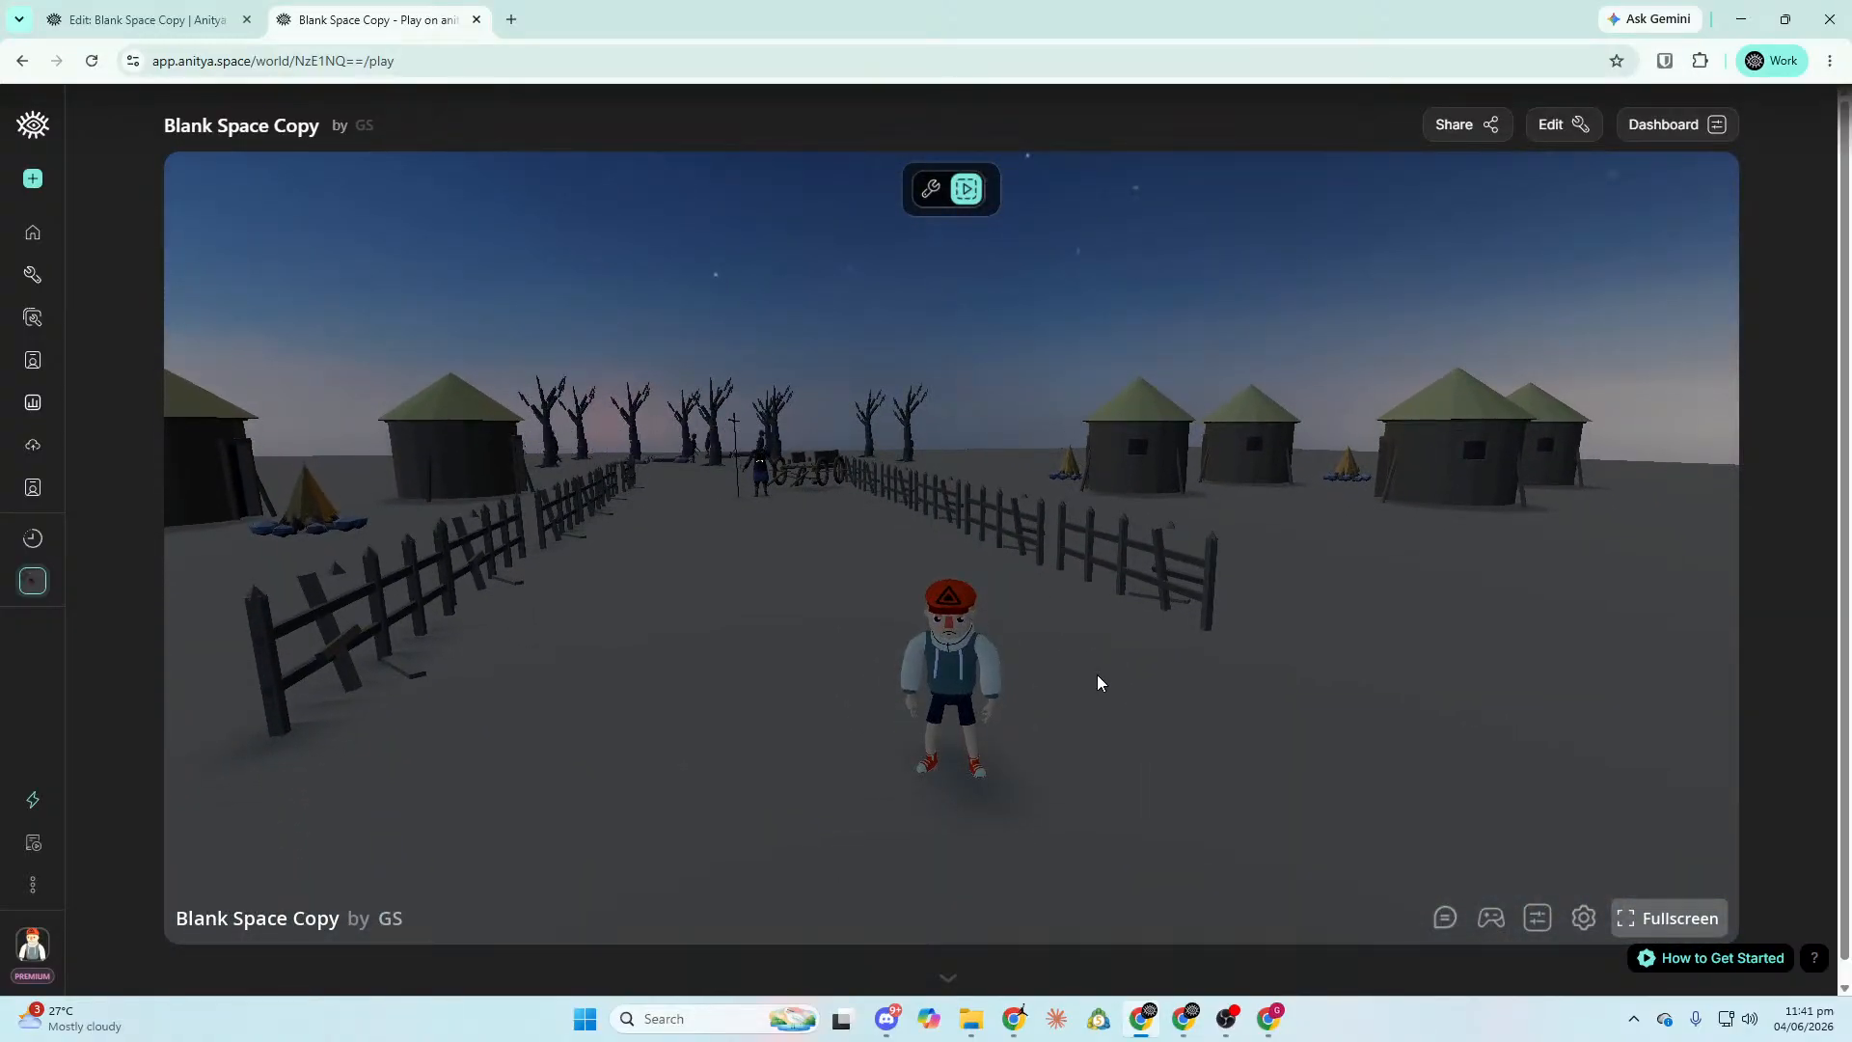
key("w")
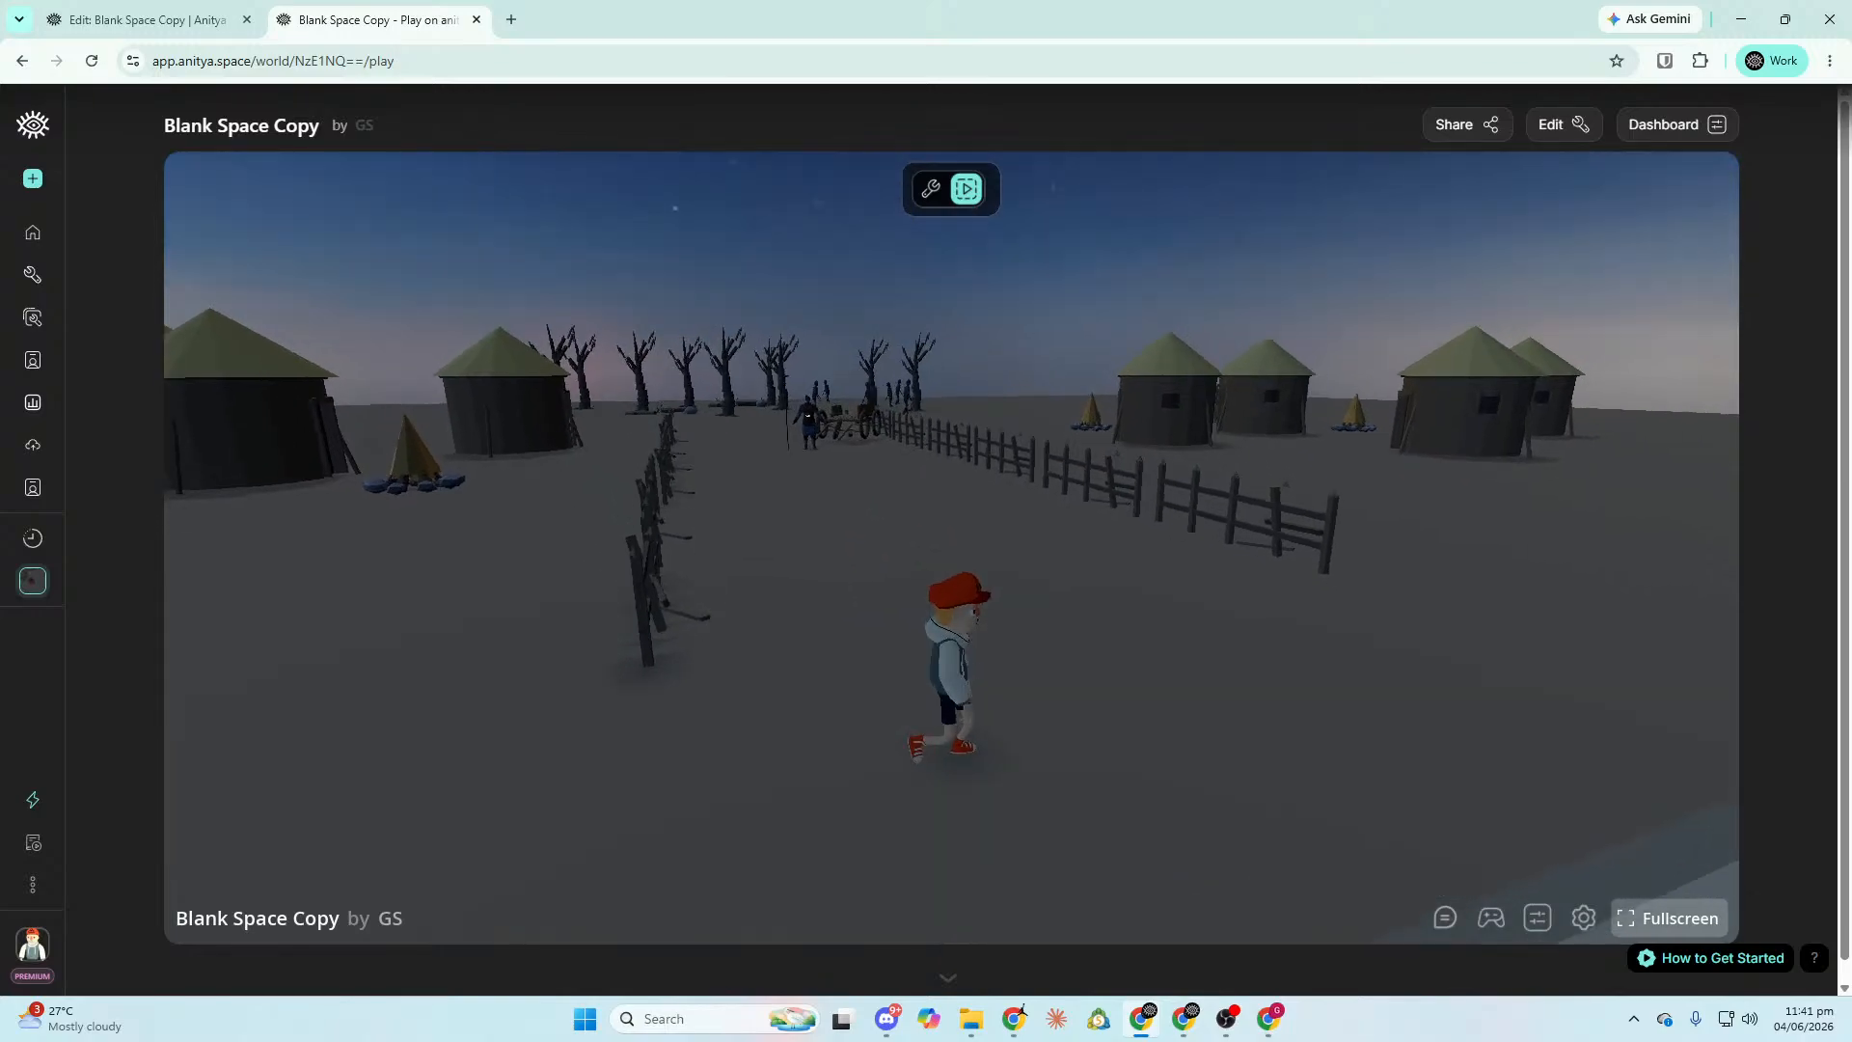
key("w")
key("space")
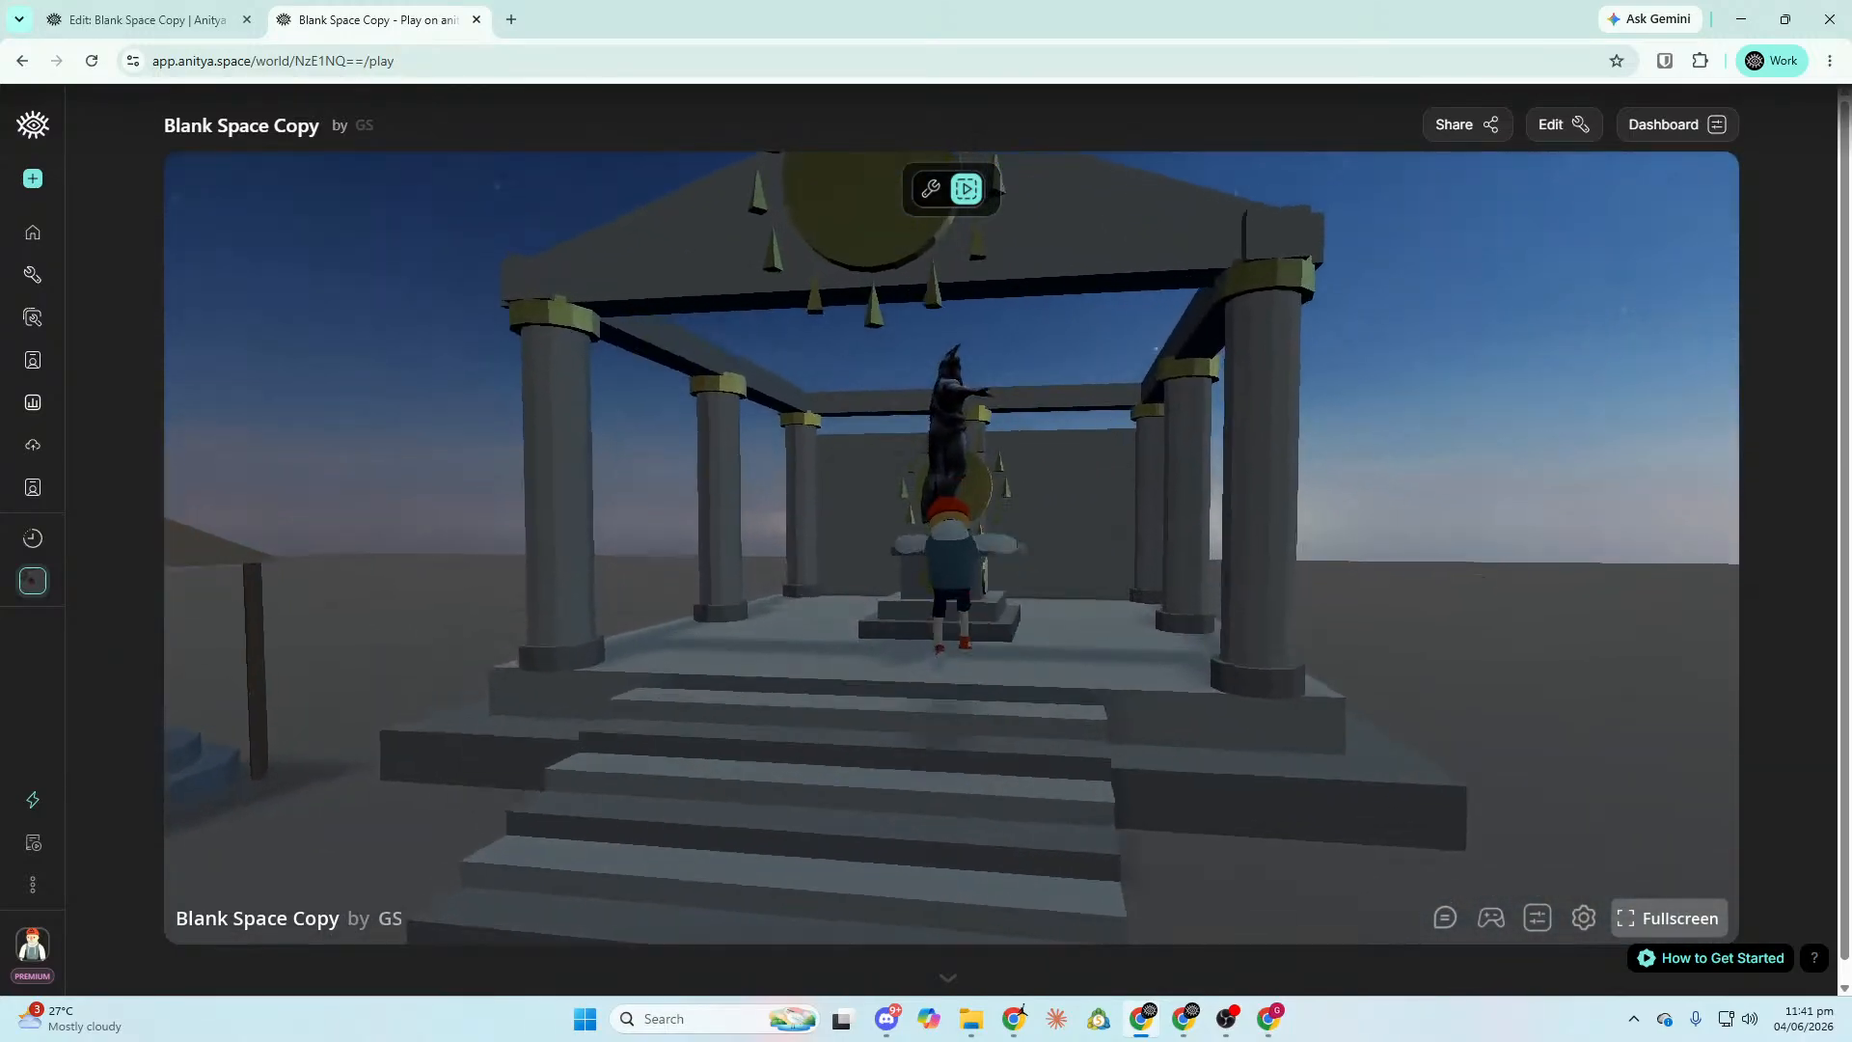
key("w")
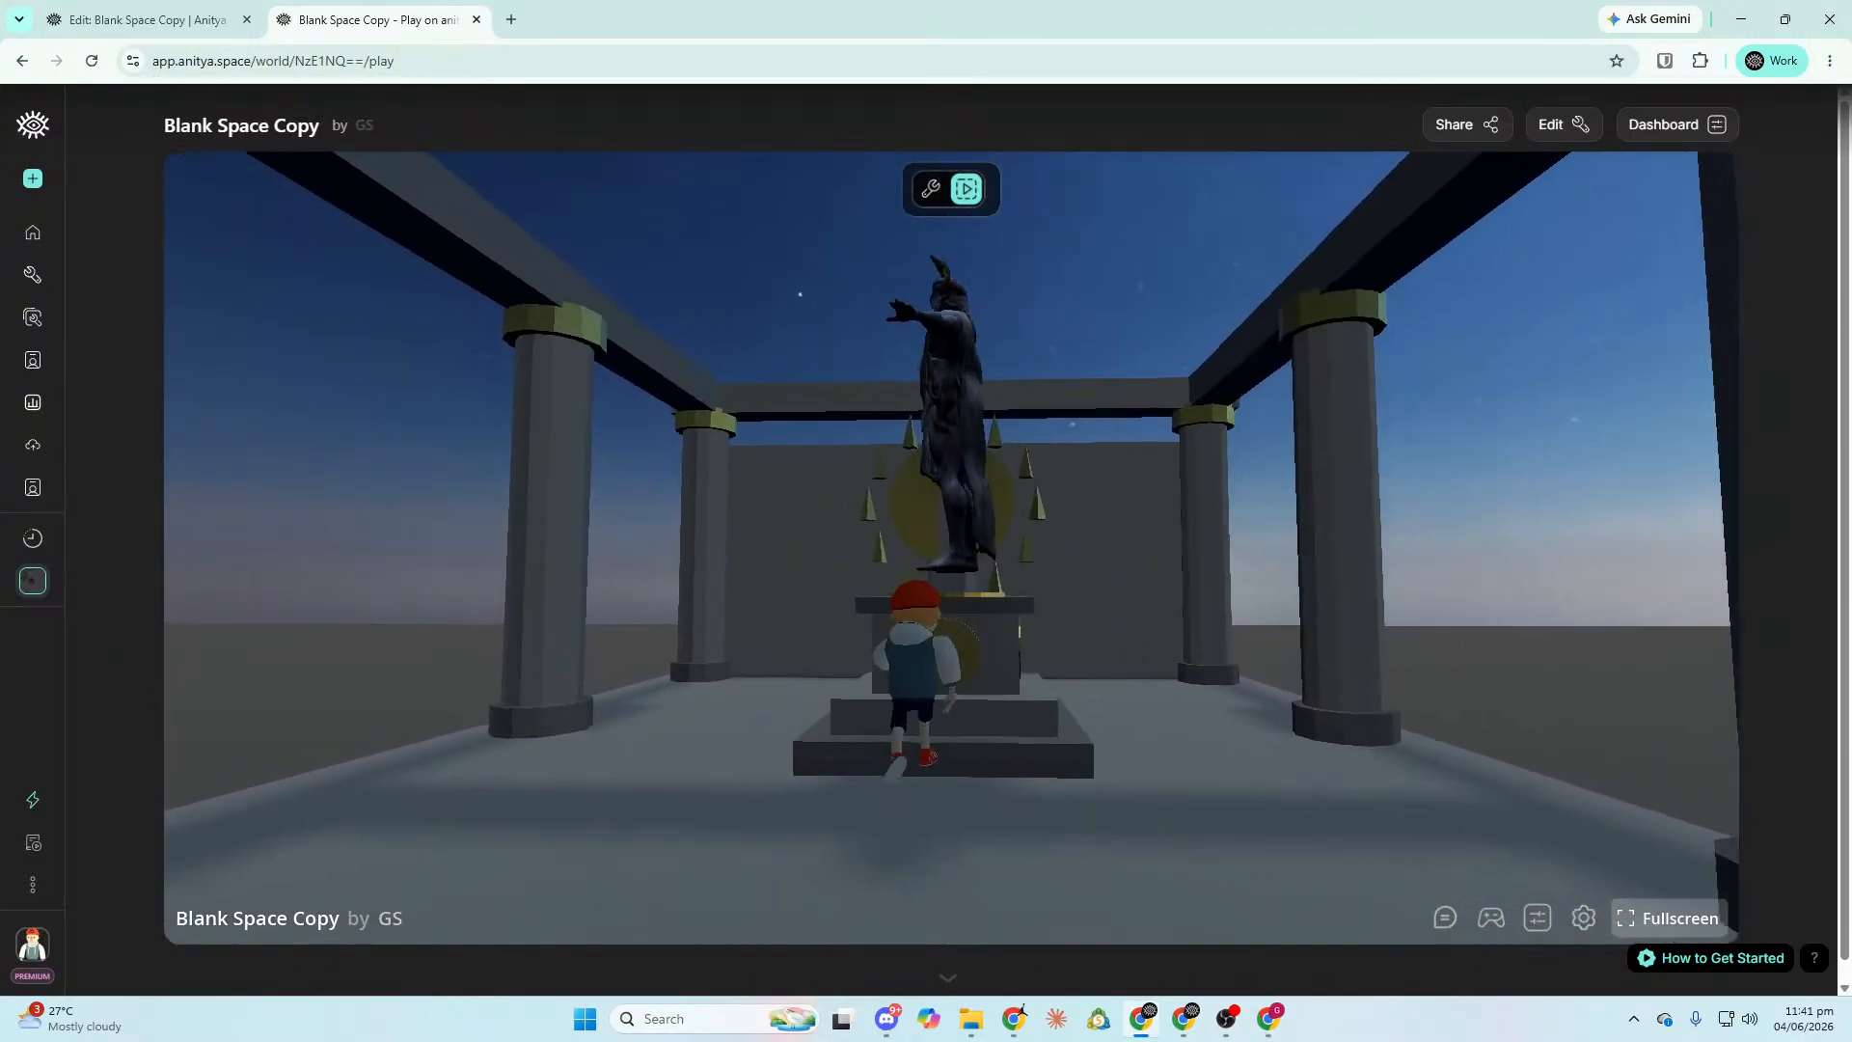
key("w")
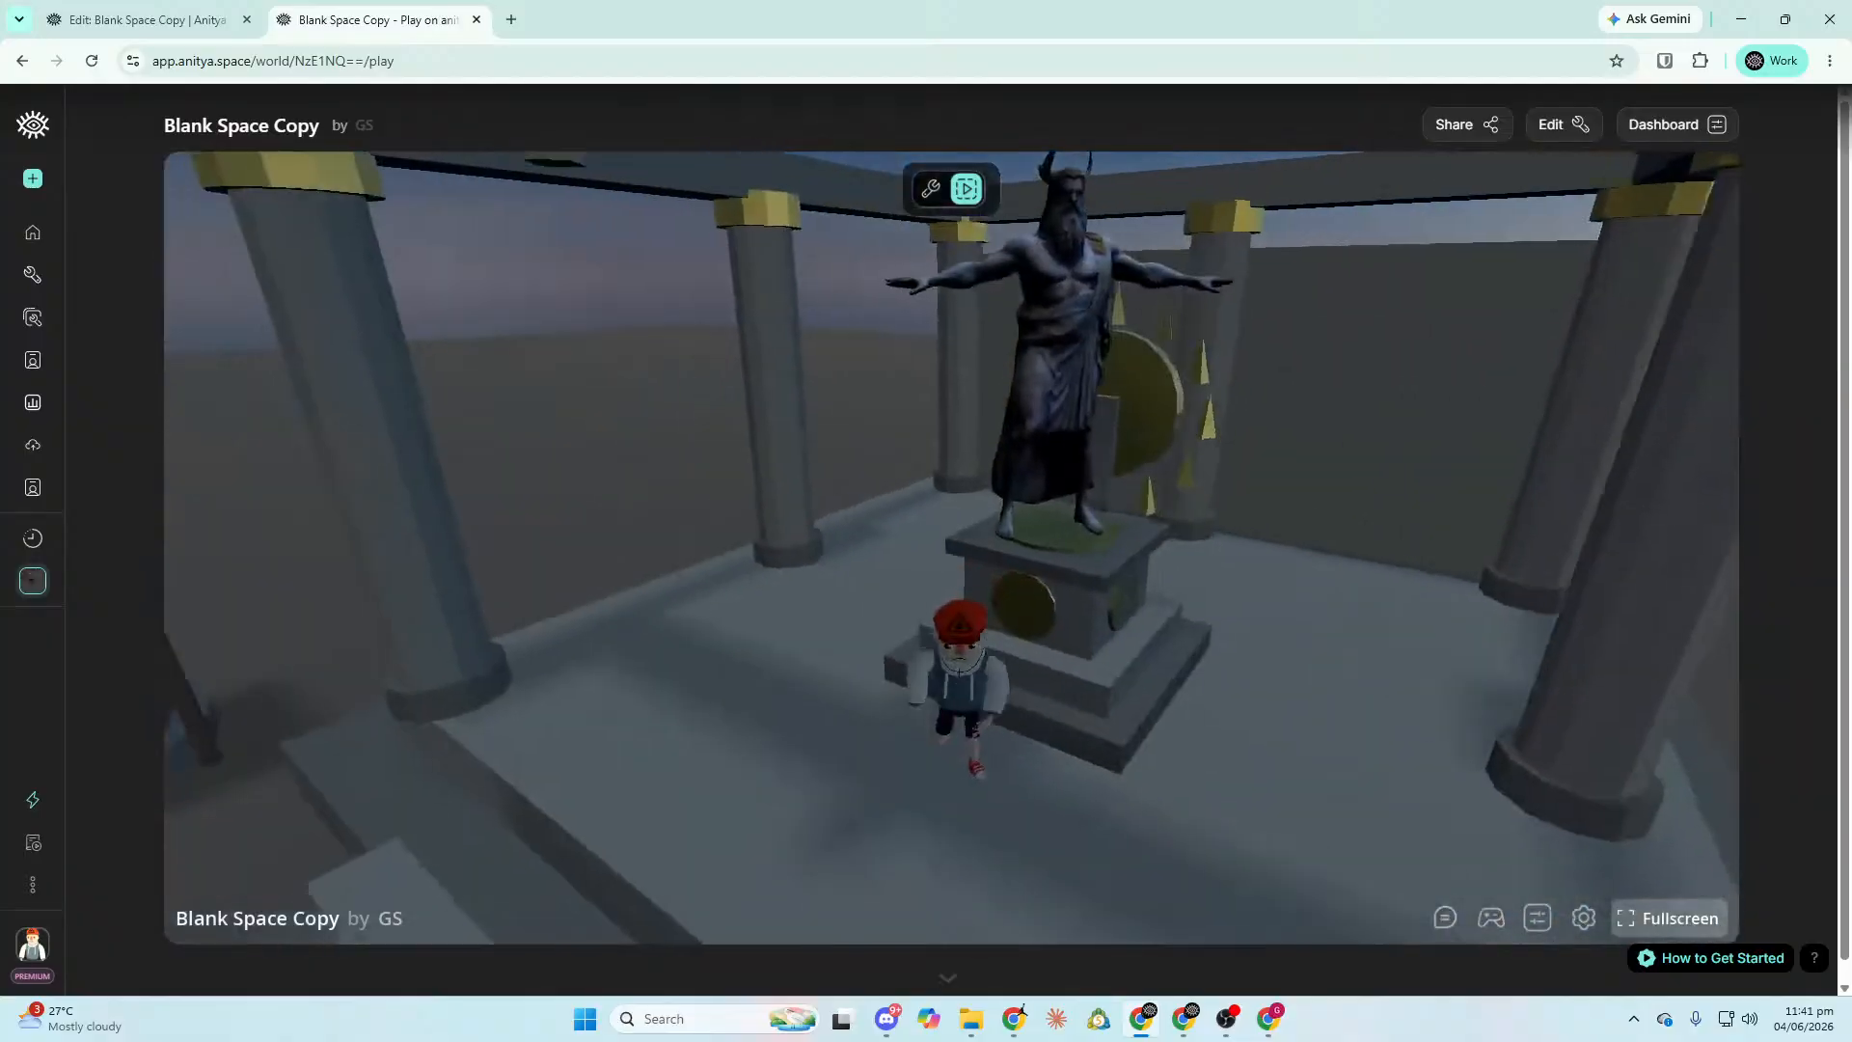
Run the avatar from the temple down the fenced path to Aster beside the cart until the agent chat opens.
key("w")
key("w")
key("w")
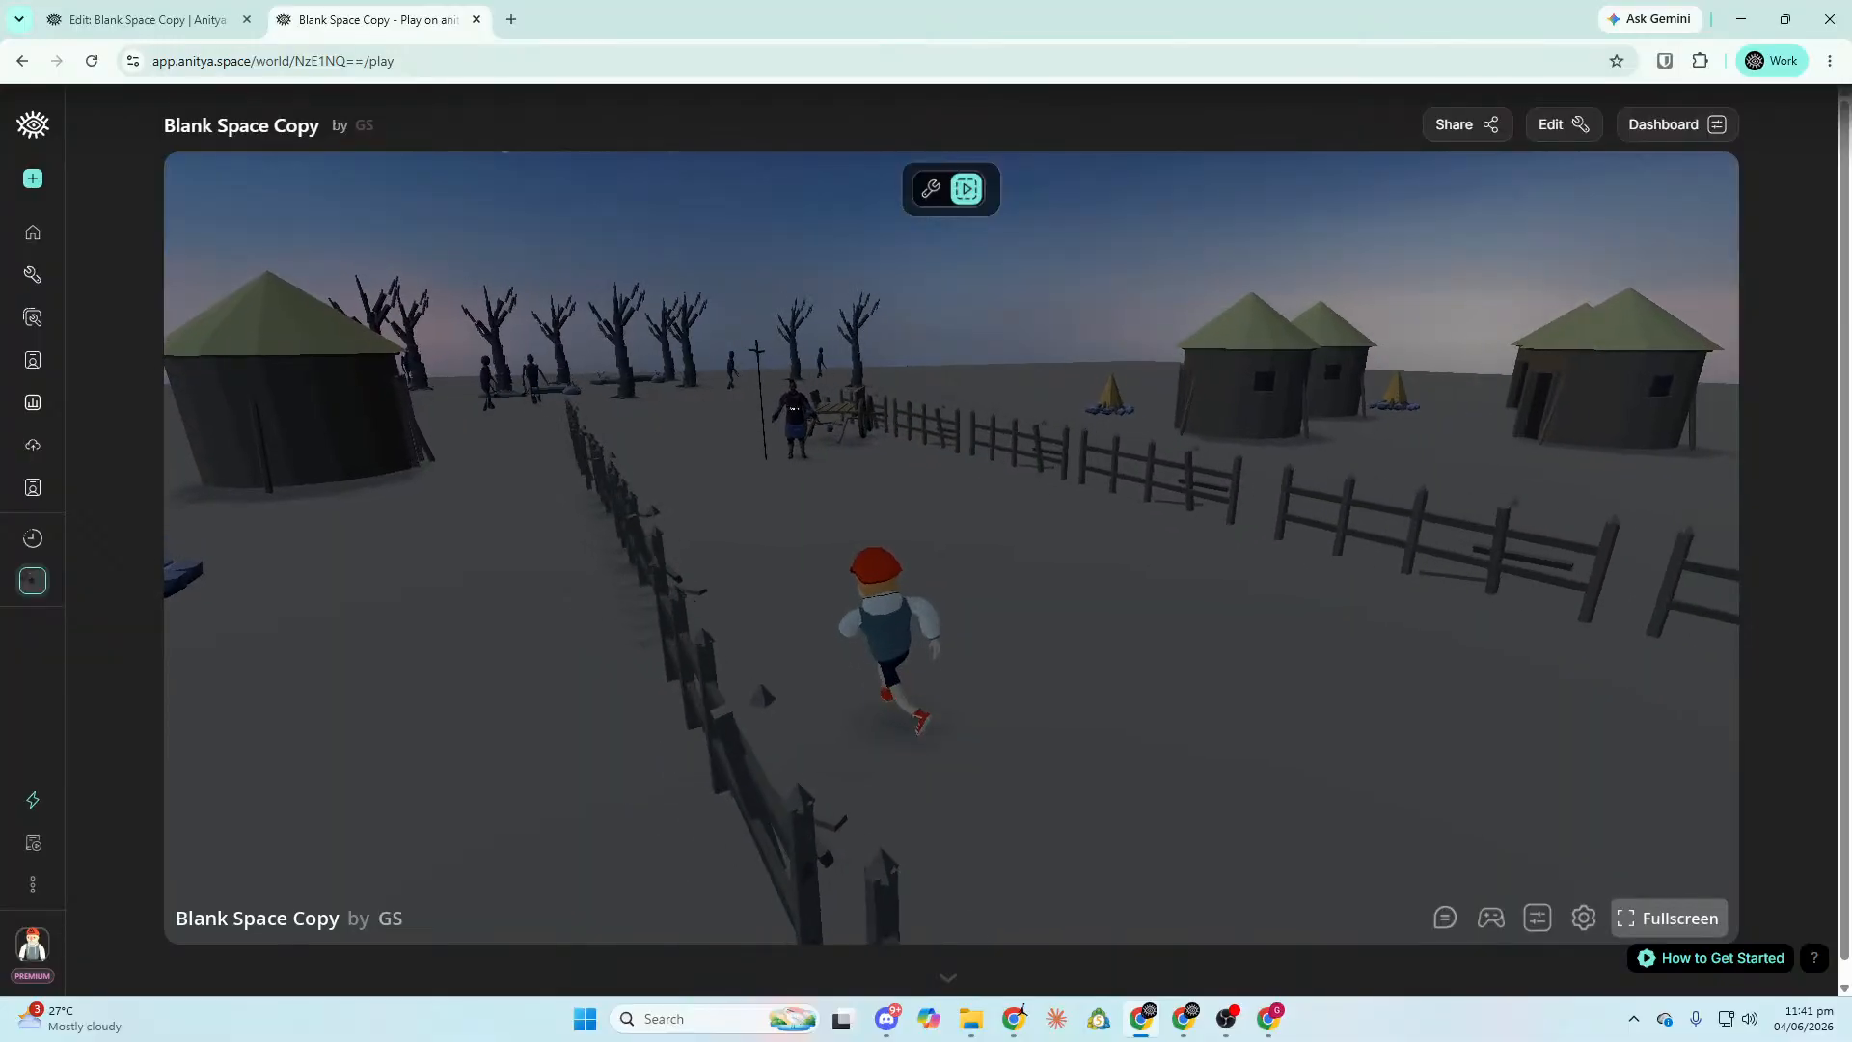
key("w")
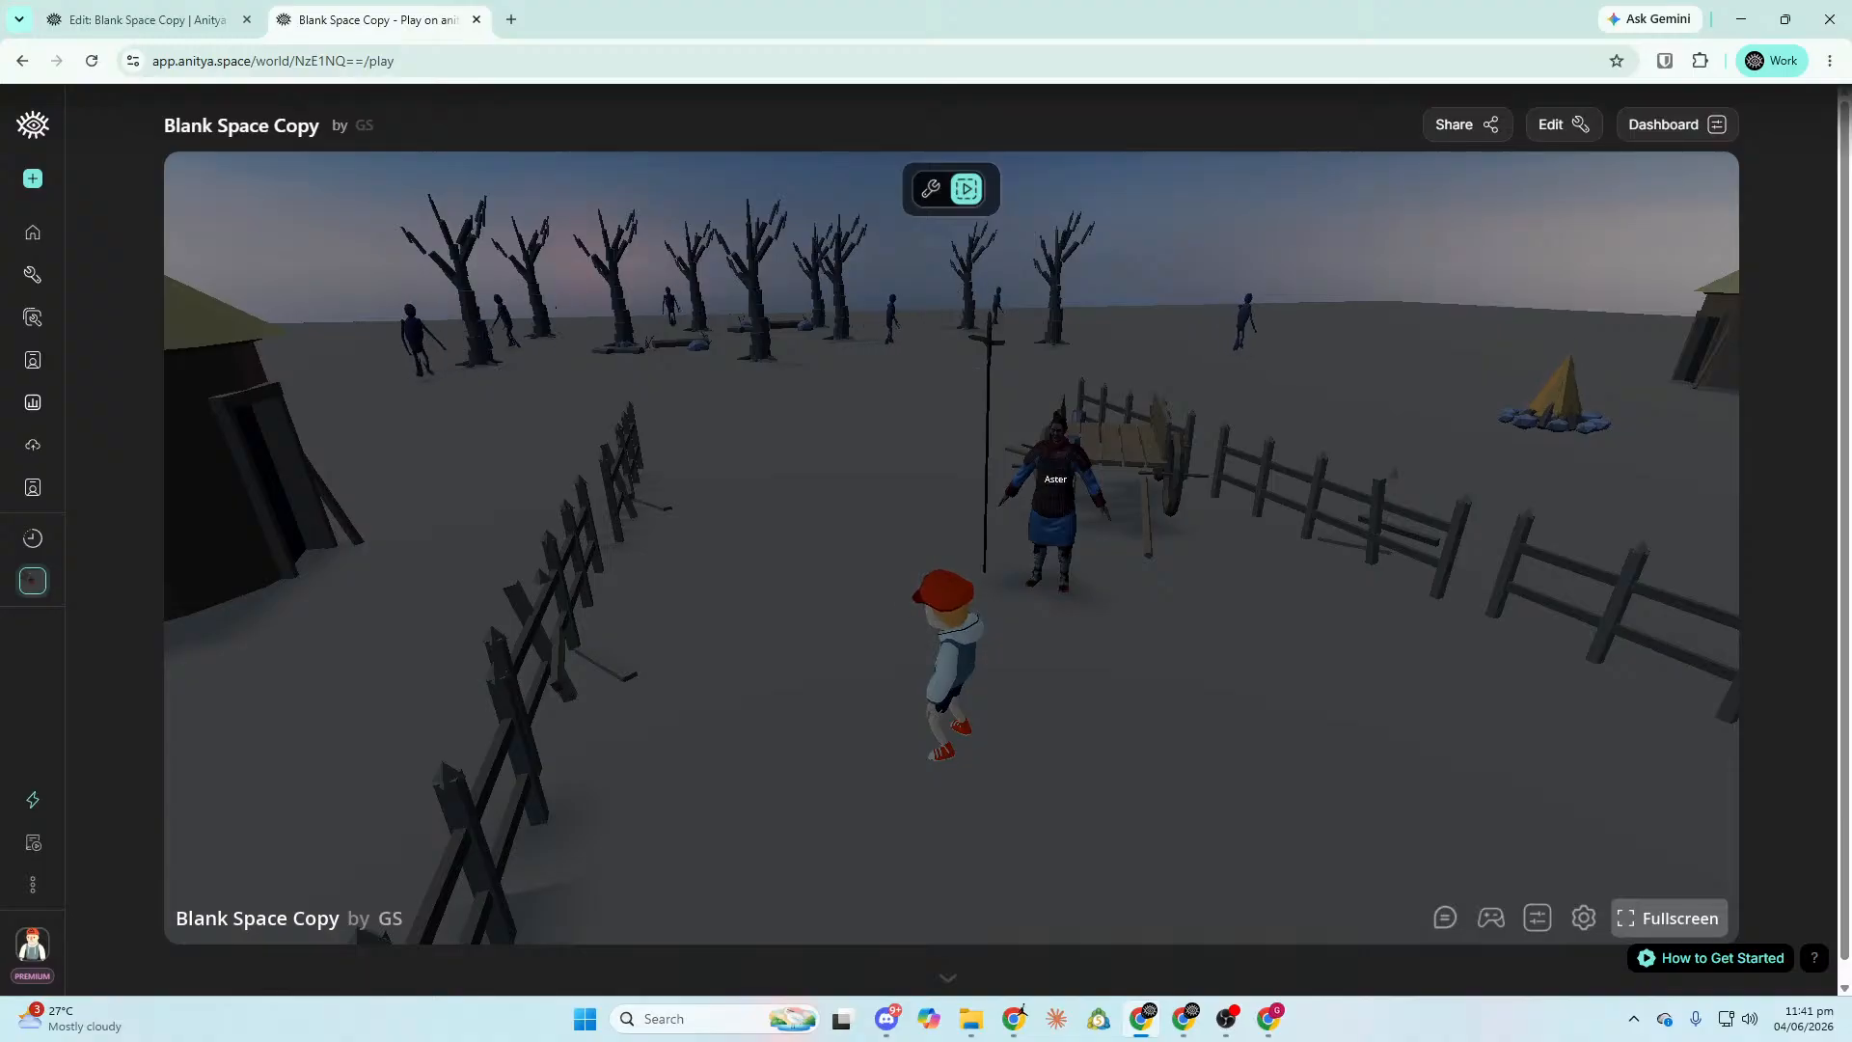
key("w")
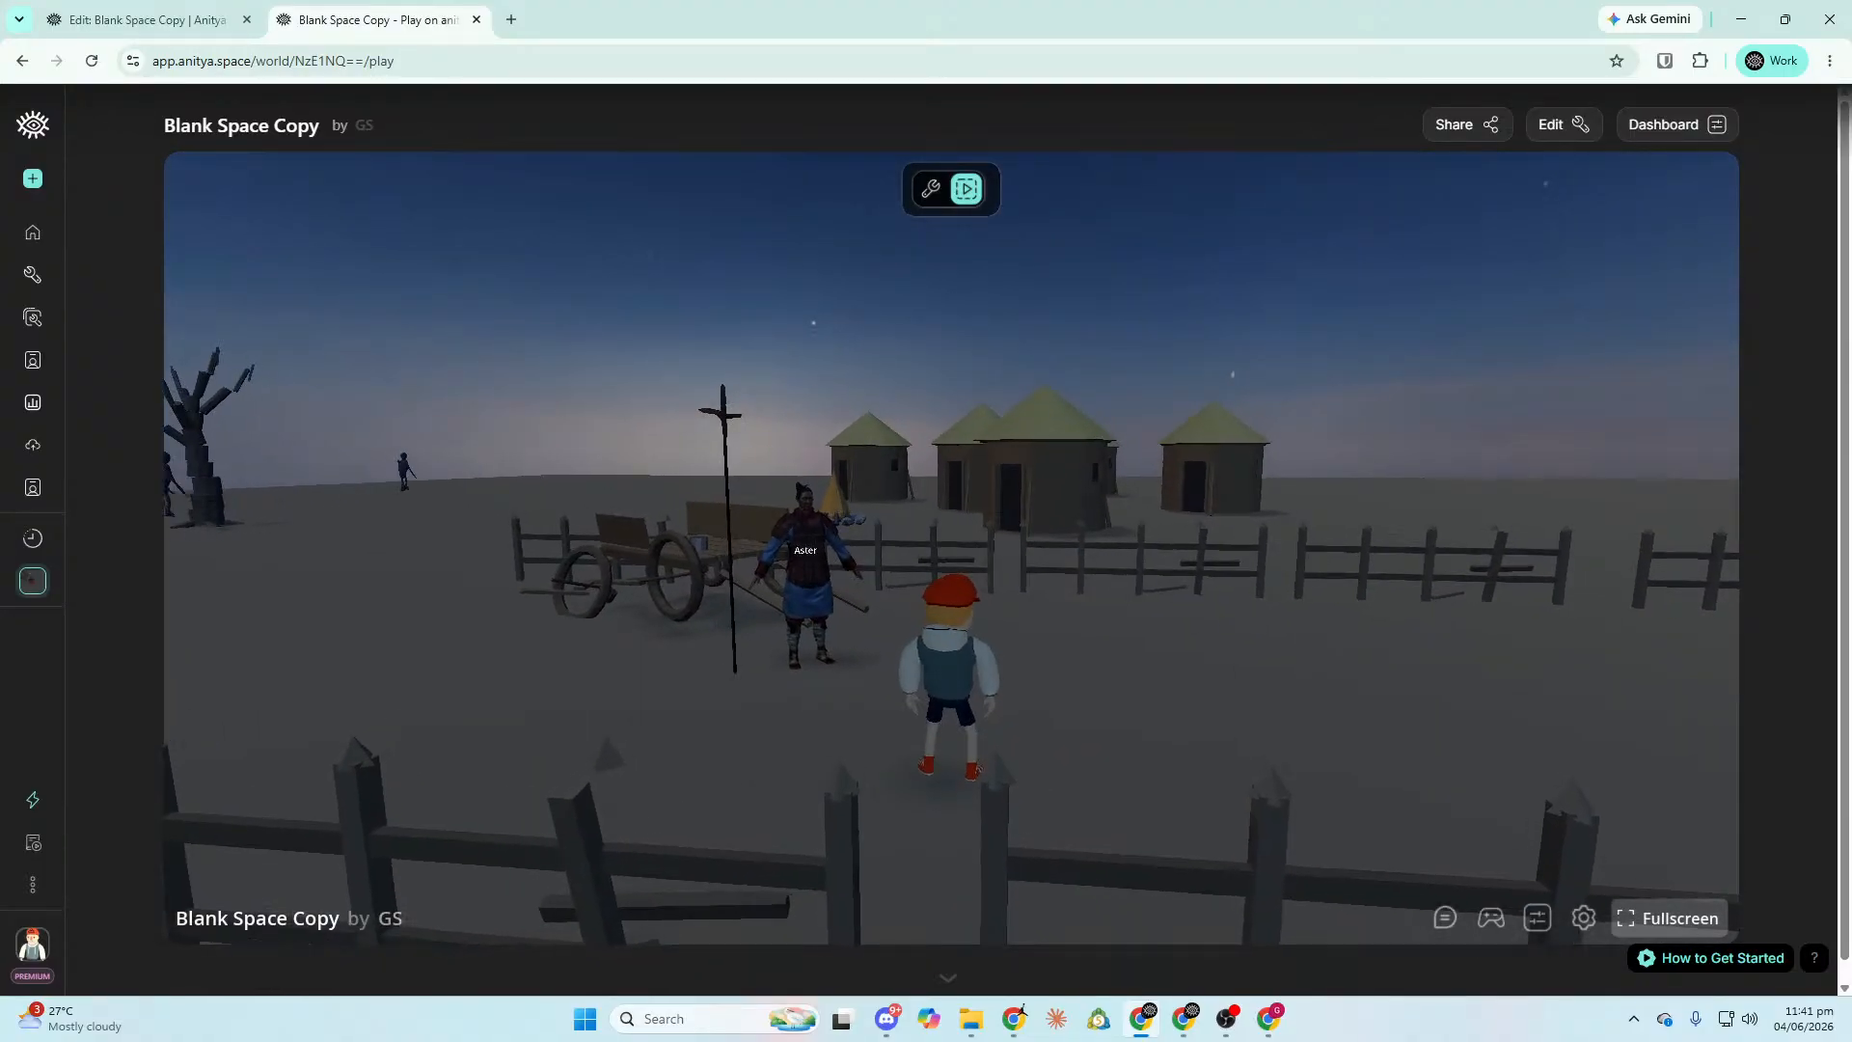
key("w")
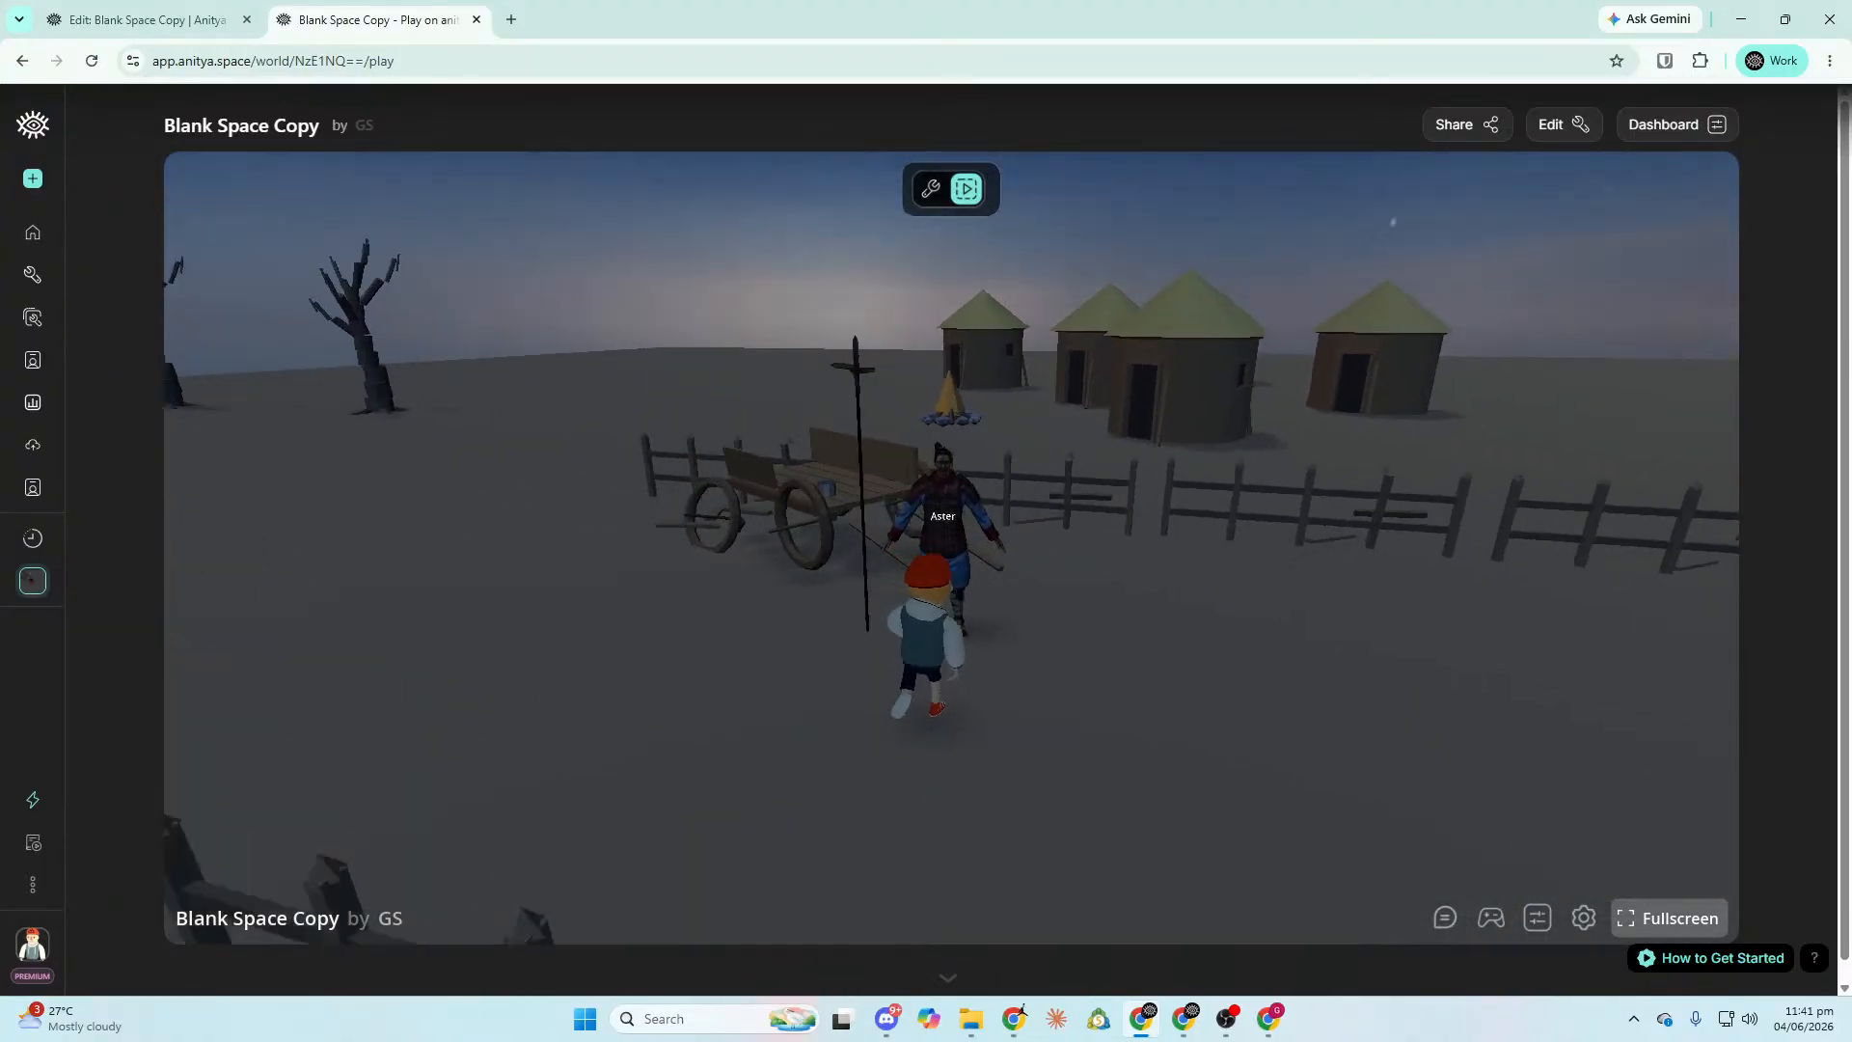
key("w")
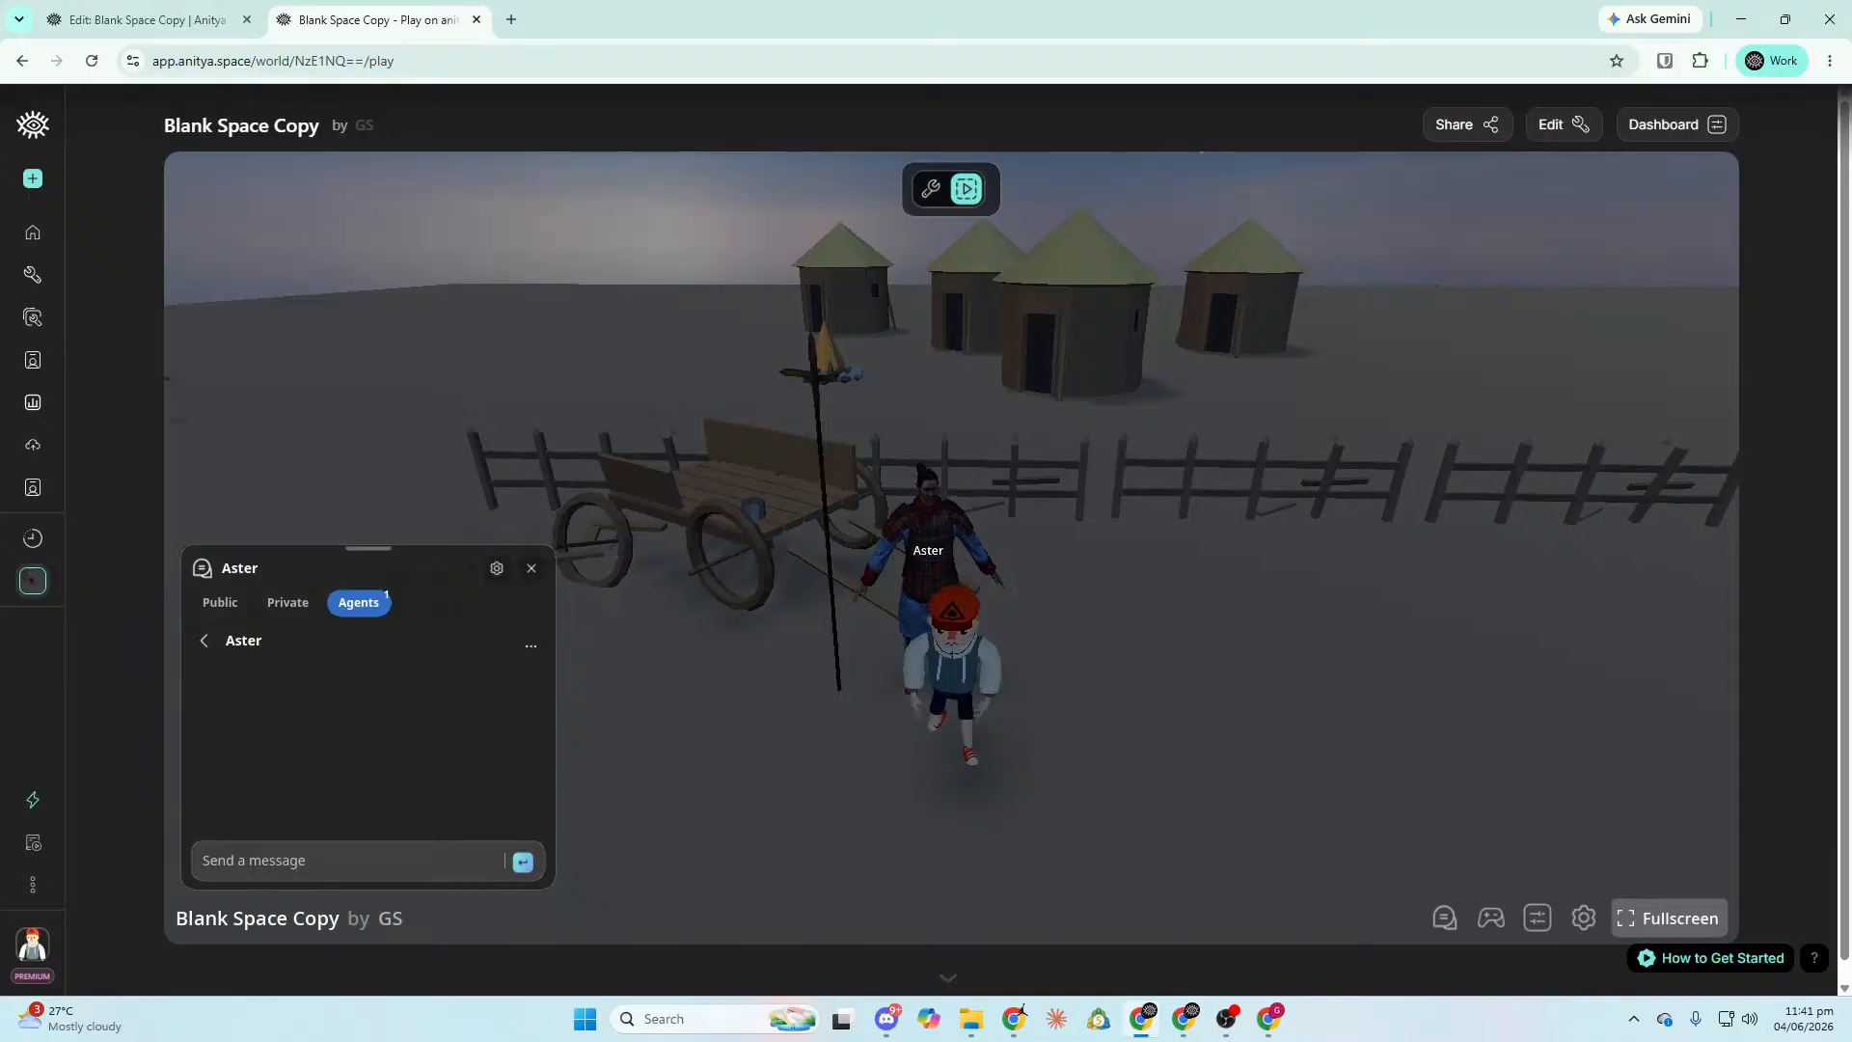
Move the avatar around Aster at close range to test when the agent's chat triggers.
key("s")
key("w")
key("d")
key("w")
key("d")
key("a")
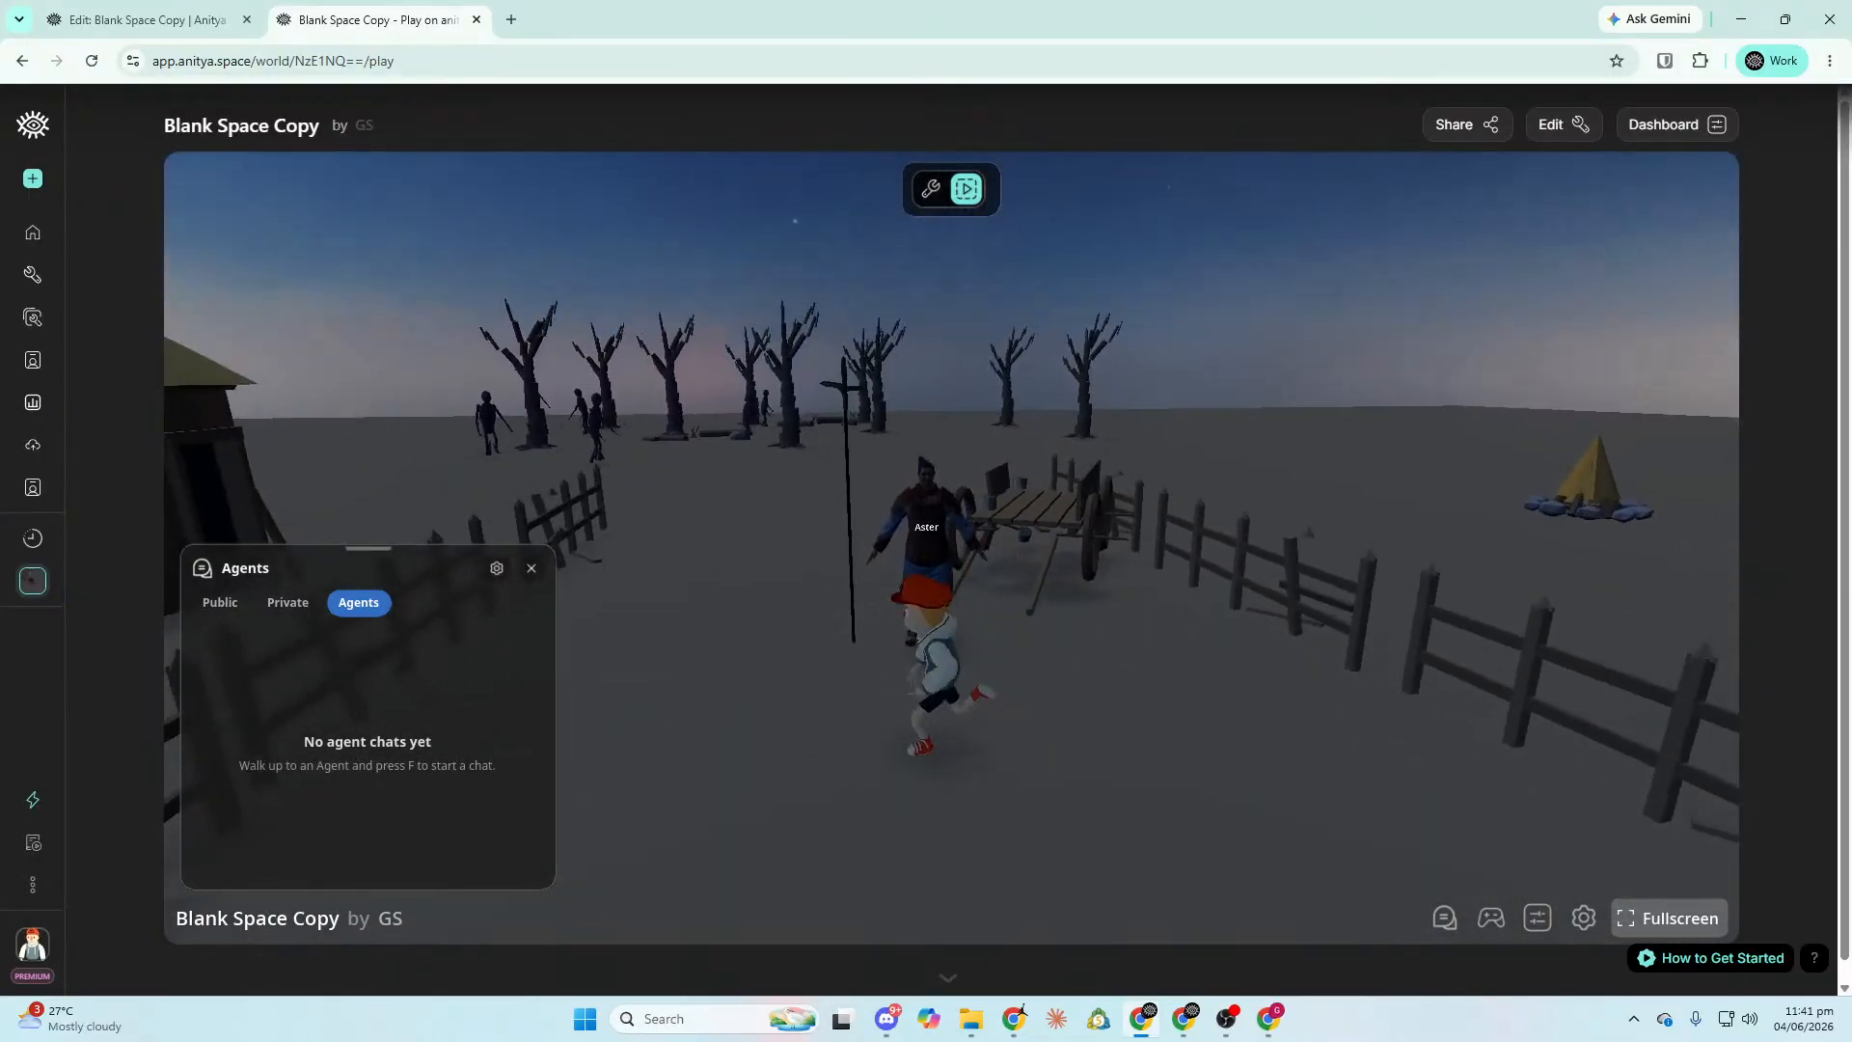
key("w")
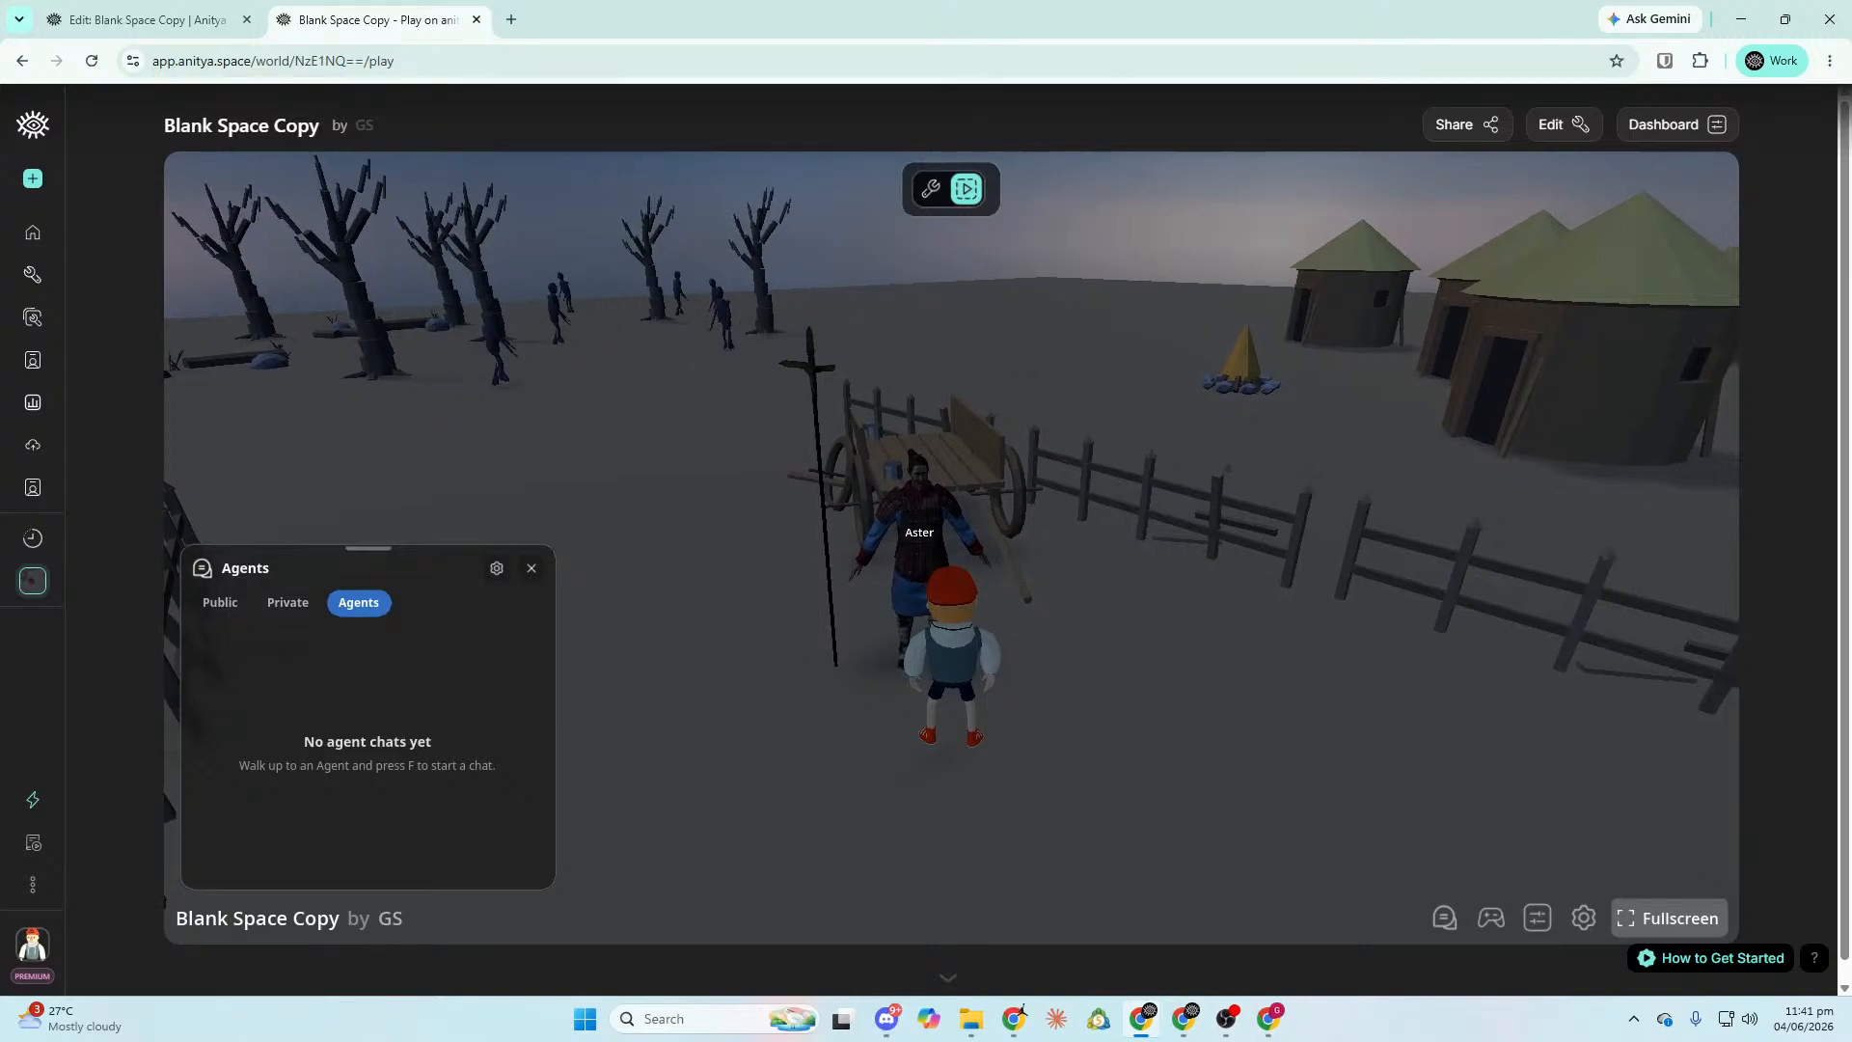
key("a")
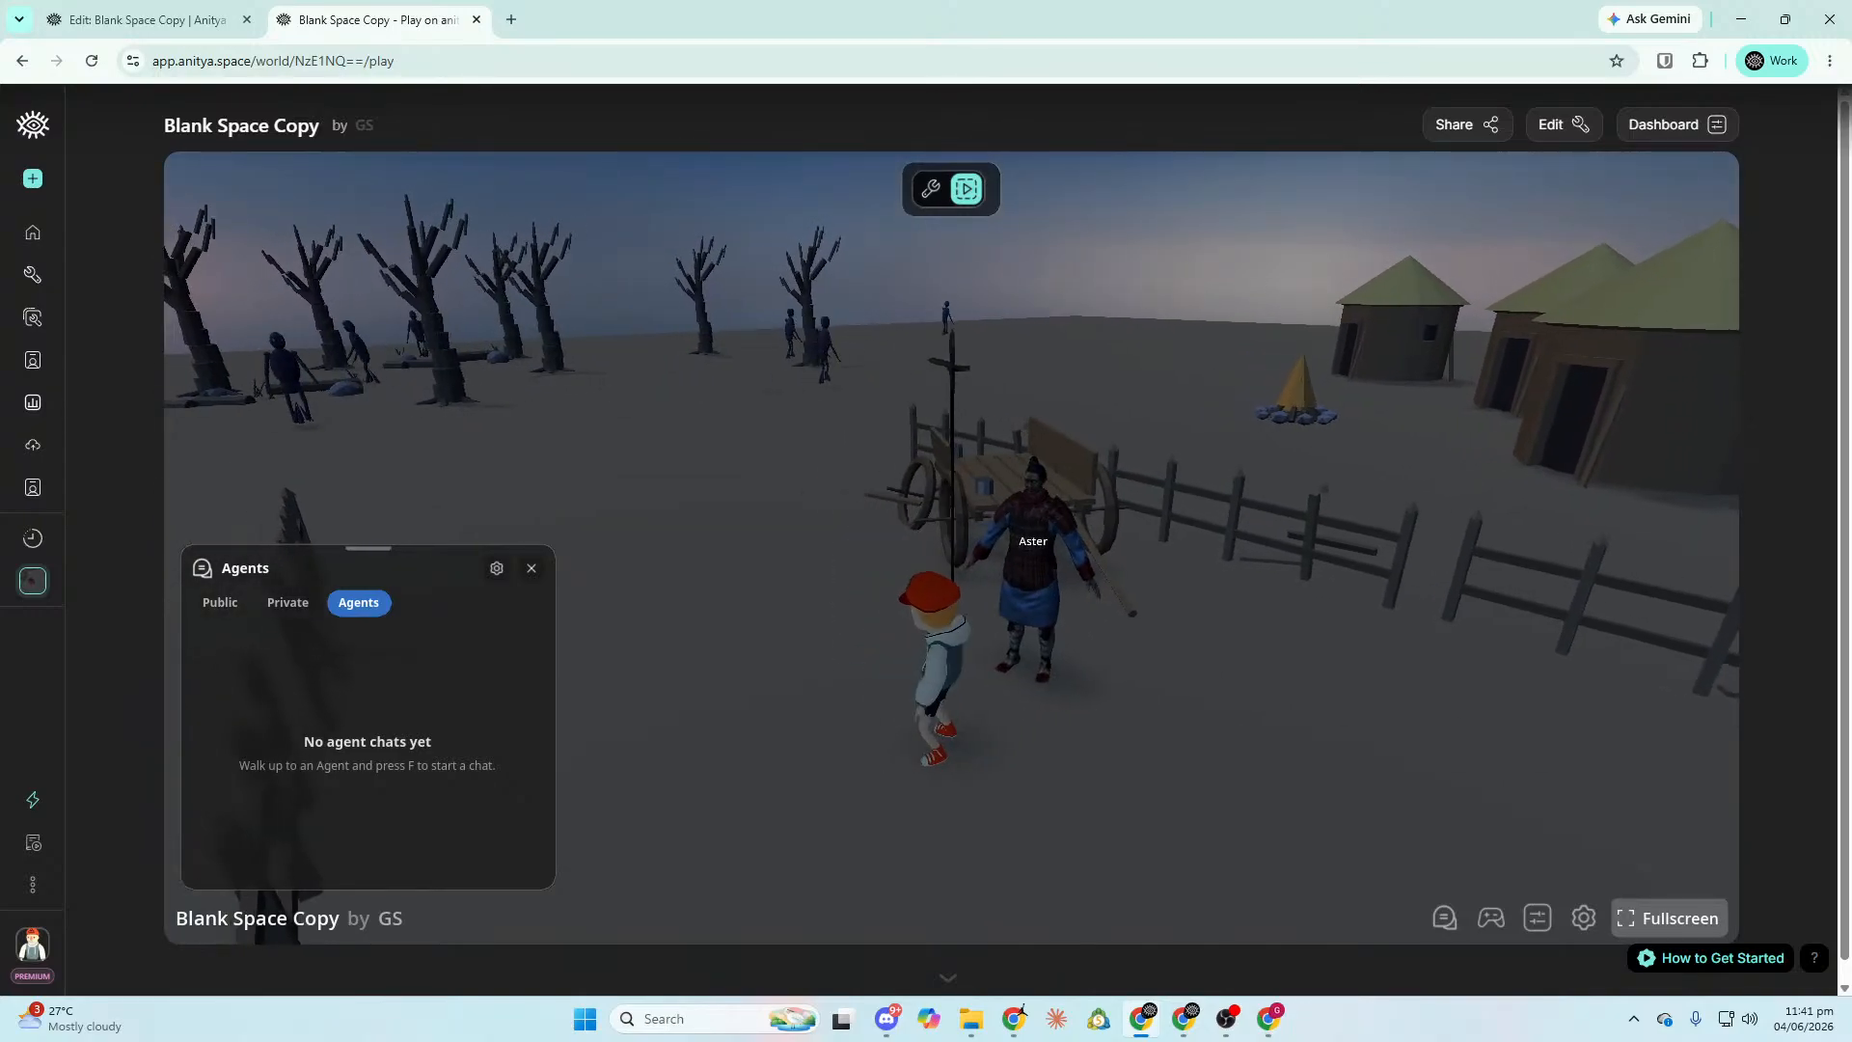